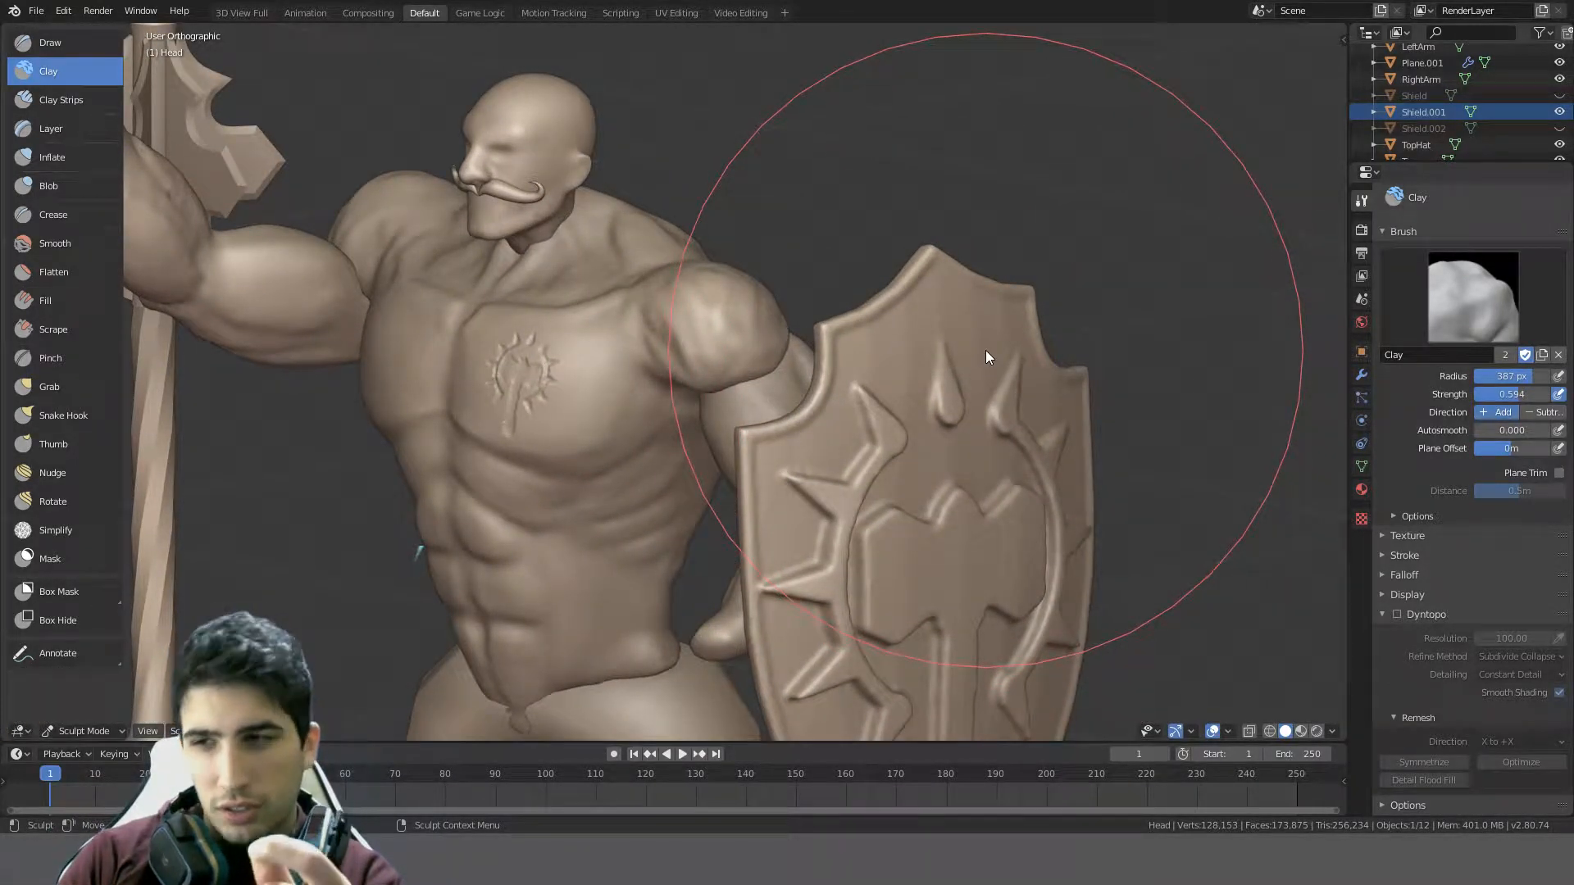
# - Examine the sculpted warrior from several sides, including the head, chest emblem, mace, top hat and shield
pyautogui.moveTo(984, 352)
pyautogui.mouseDown(button='middle')
pyautogui.moveTo(1000, 382)
pyautogui.moveTo(889, 376)
pyautogui.mouseUp(button='middle')
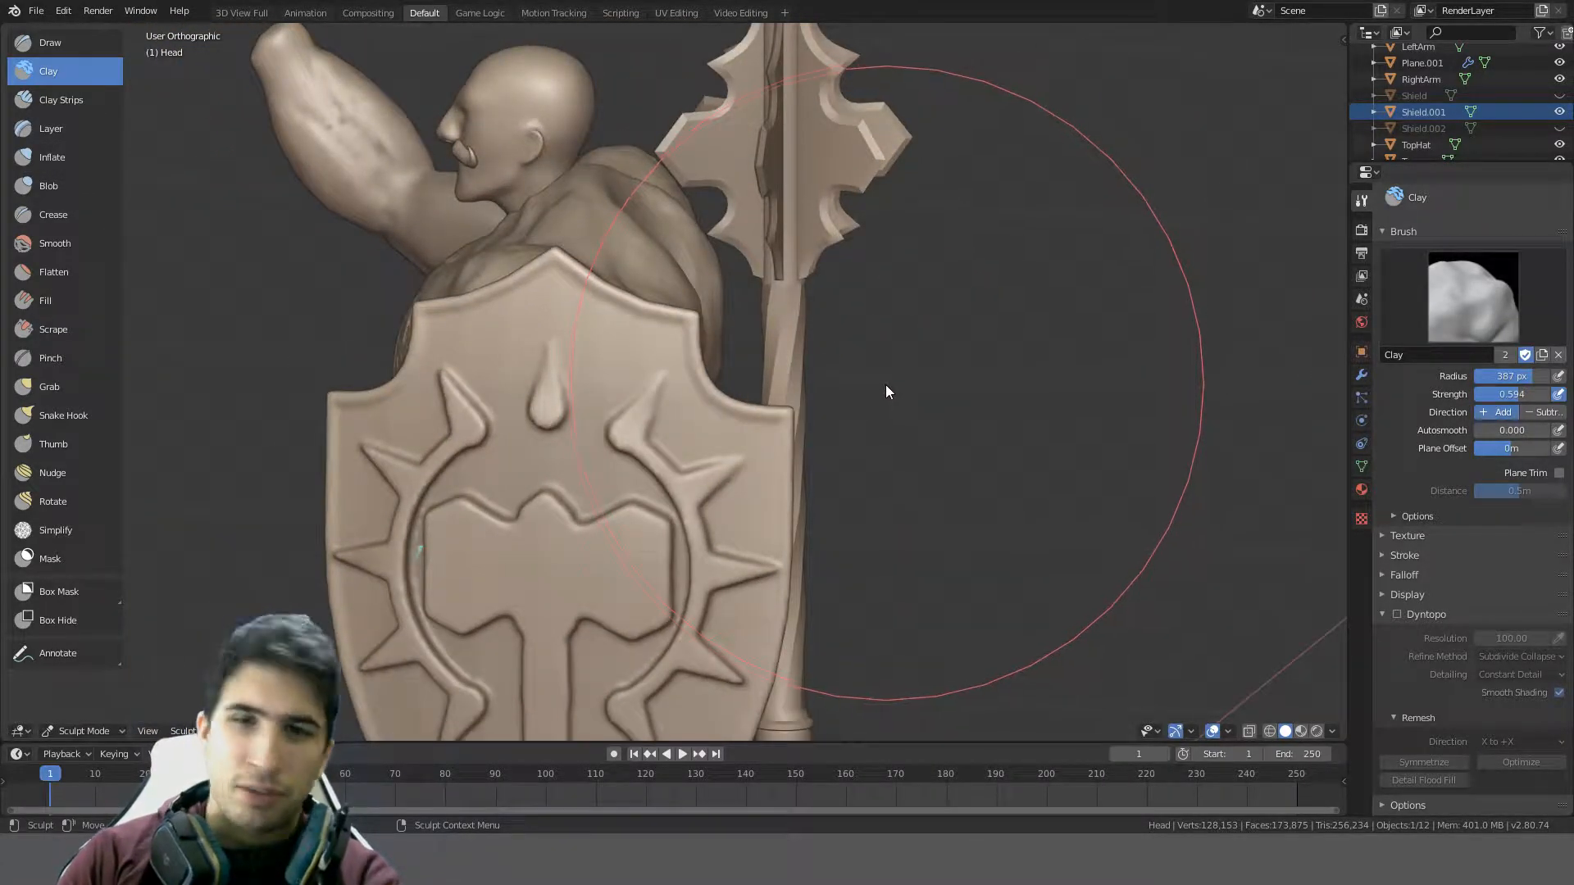
pyautogui.moveTo(886, 393)
pyautogui.mouseDown(button='middle')
pyautogui.moveTo(544, 421)
pyautogui.moveTo(643, 428)
pyautogui.mouseUp(button='middle')
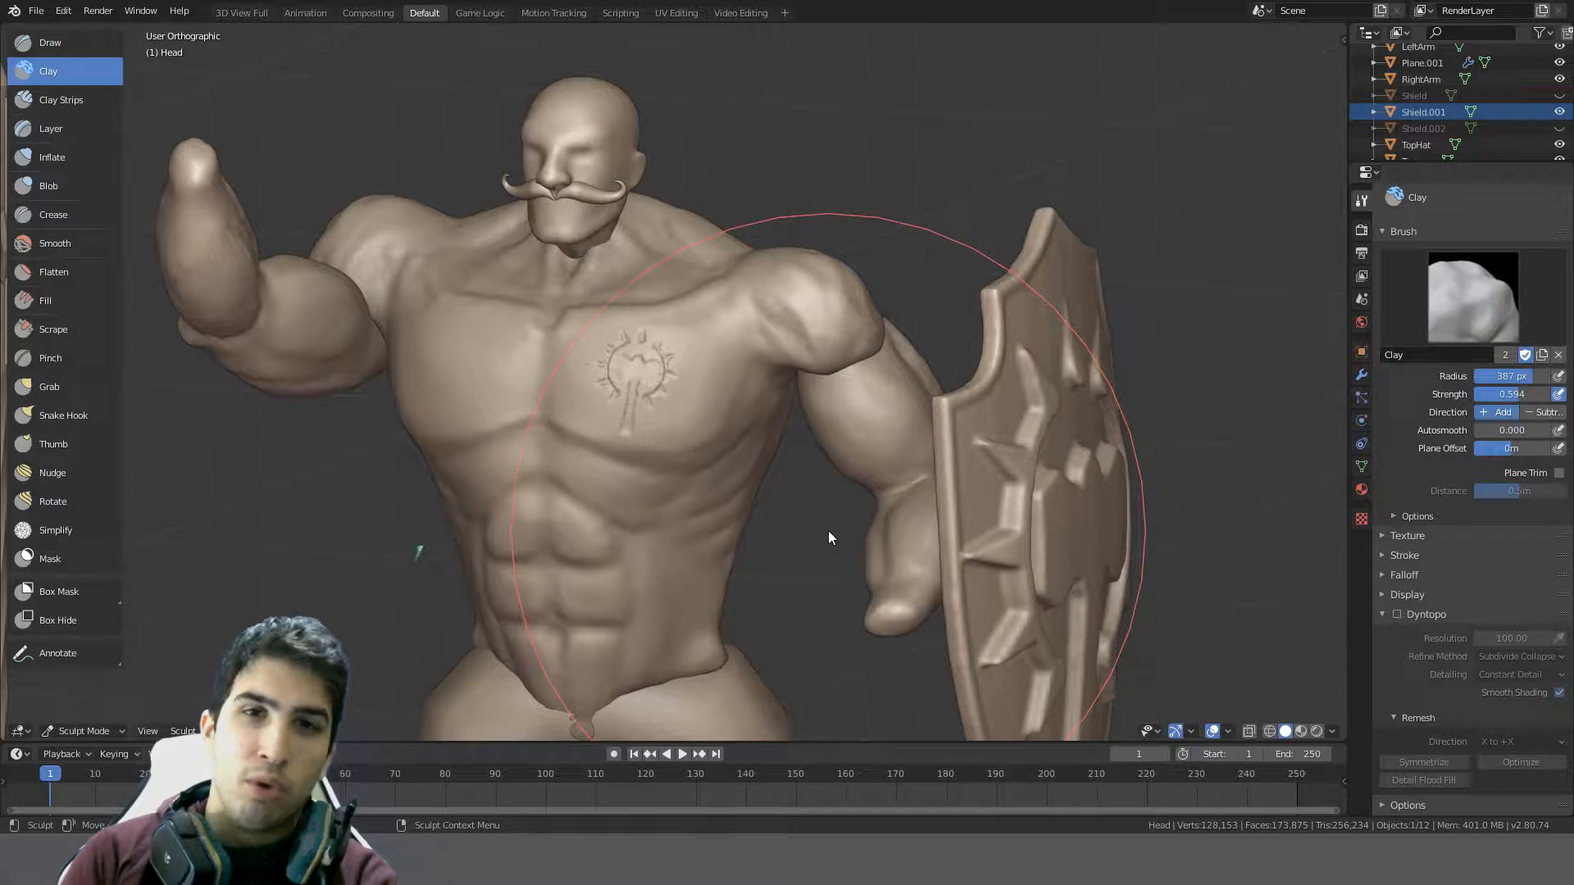
pyautogui.scroll(4, 828, 530)
pyautogui.keyDown('shift'); pyautogui.moveTo(853, 426); pyautogui.dragTo(1117, 476, button='middle'); pyautogui.keyUp('shift')
pyautogui.scroll(-4, 1117, 476)
pyautogui.scroll(-4, 1116, 476)
pyautogui.scroll(5, 1056, 448)
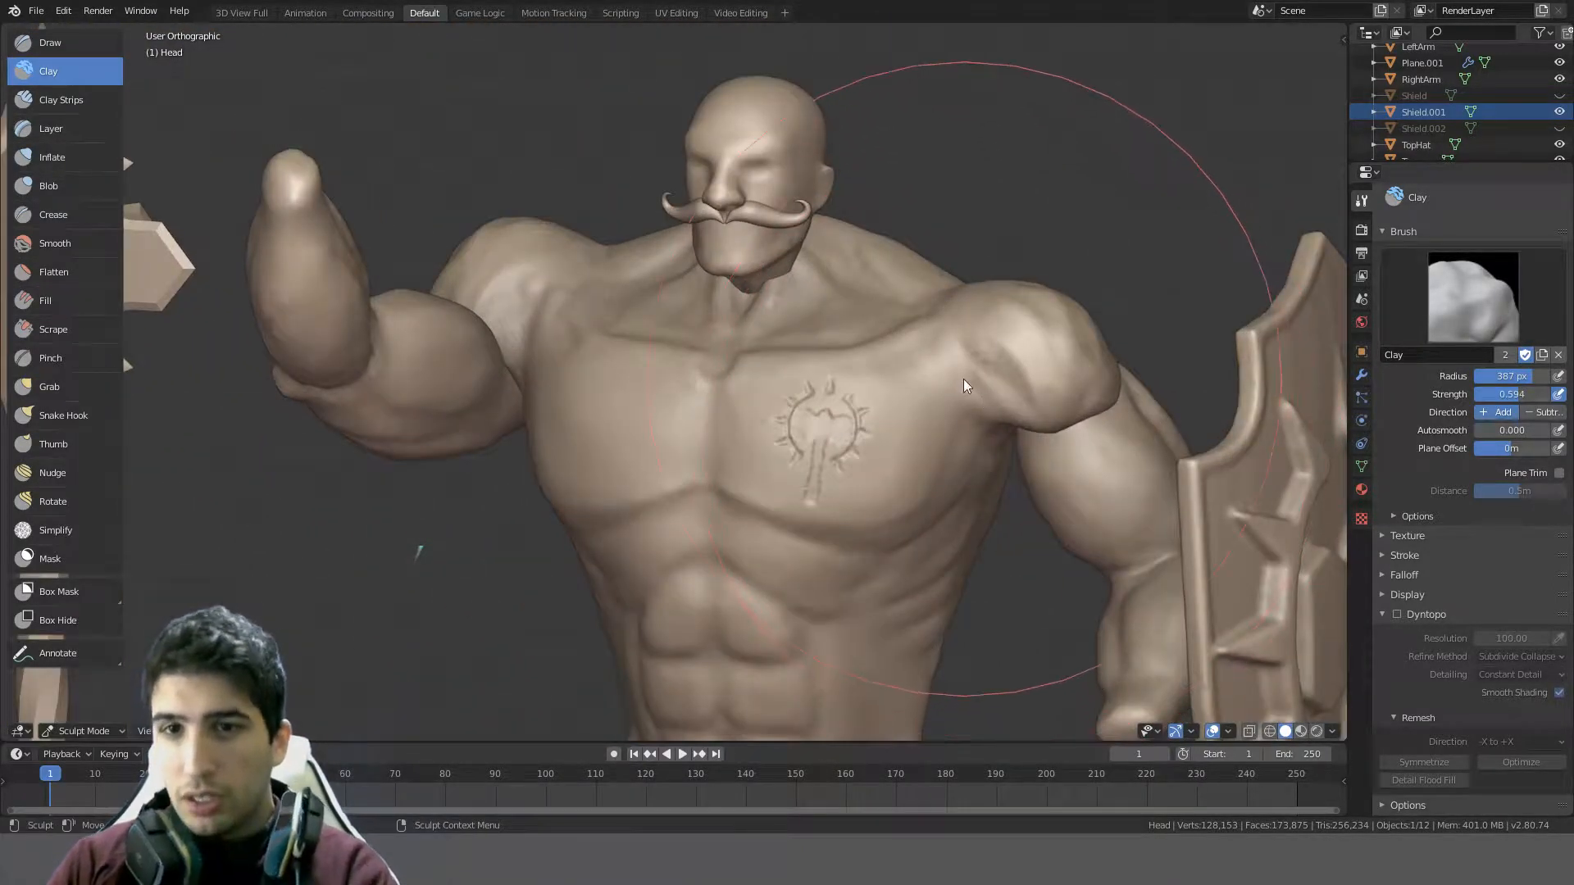
pyautogui.scroll(2, 963, 379)
pyautogui.moveTo(1035, 179); pyautogui.dragTo(725, 347, button='middle')
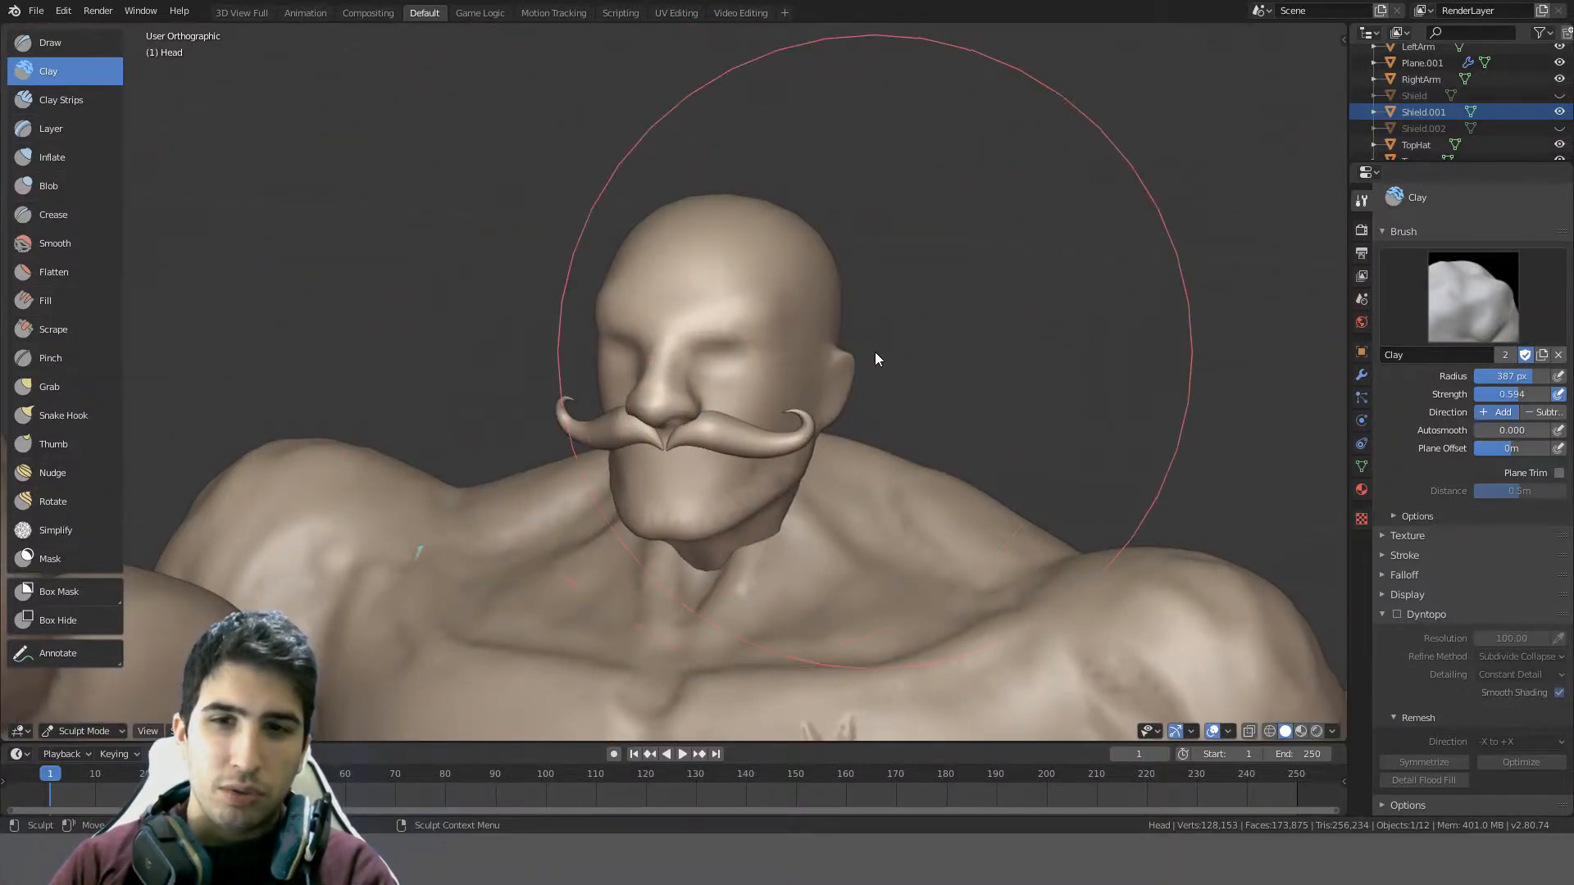
pyautogui.moveTo(864, 397)
pyautogui.mouseDown(button='middle')
pyautogui.moveTo(801, 386)
pyautogui.moveTo(538, 541)
pyautogui.moveTo(889, 484)
pyautogui.mouseUp(button='middle')
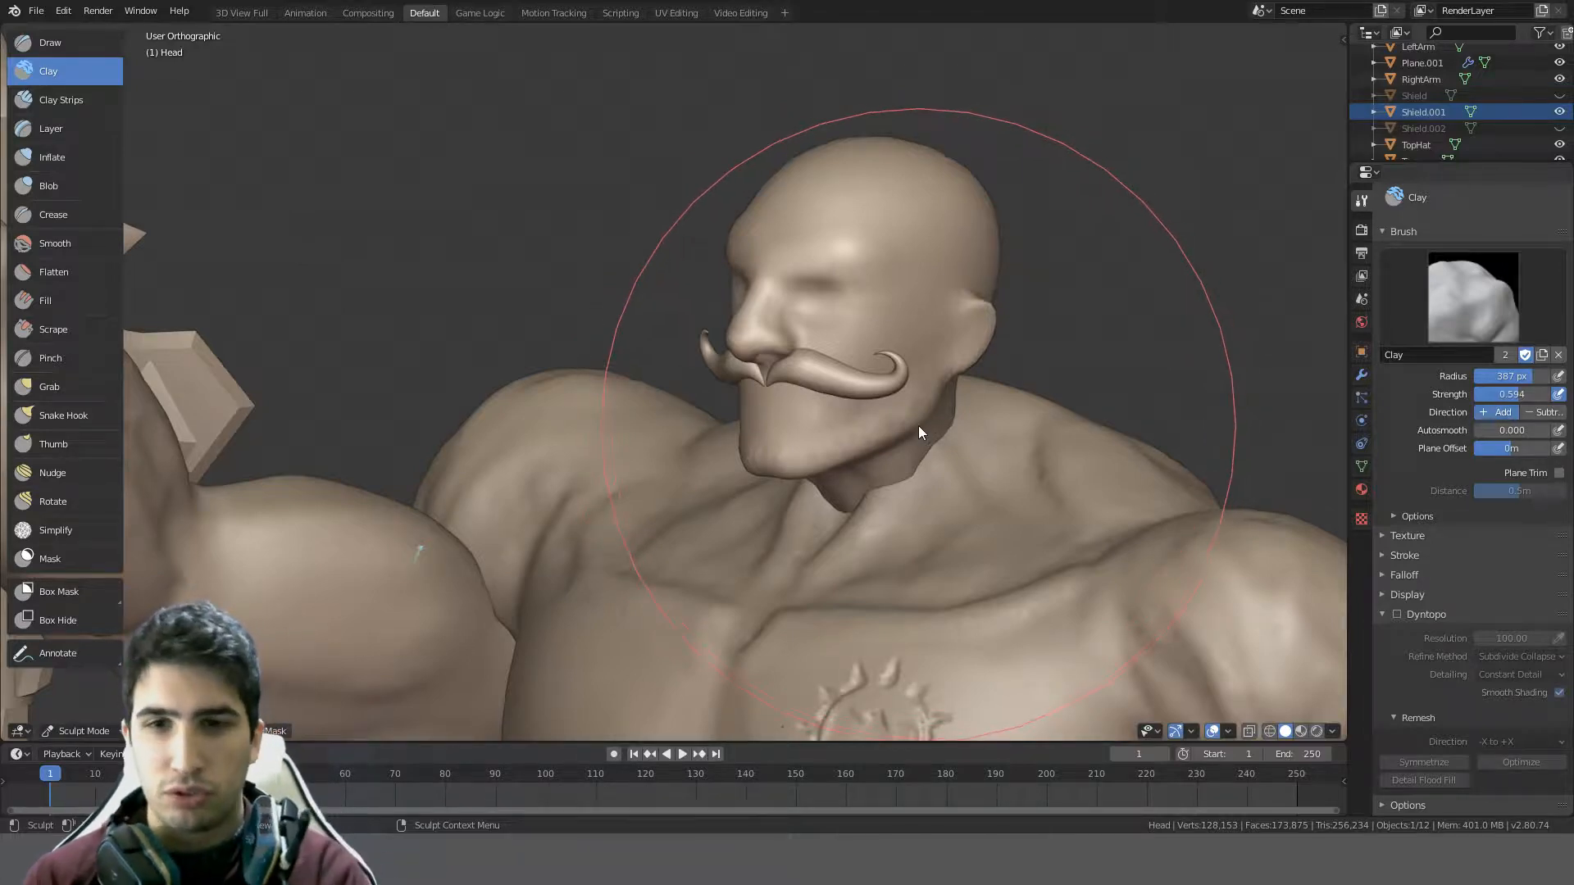
pyautogui.moveTo(919, 426); pyautogui.dragTo(928, 479, button='middle')
pyautogui.scroll(-6, 963, 445)
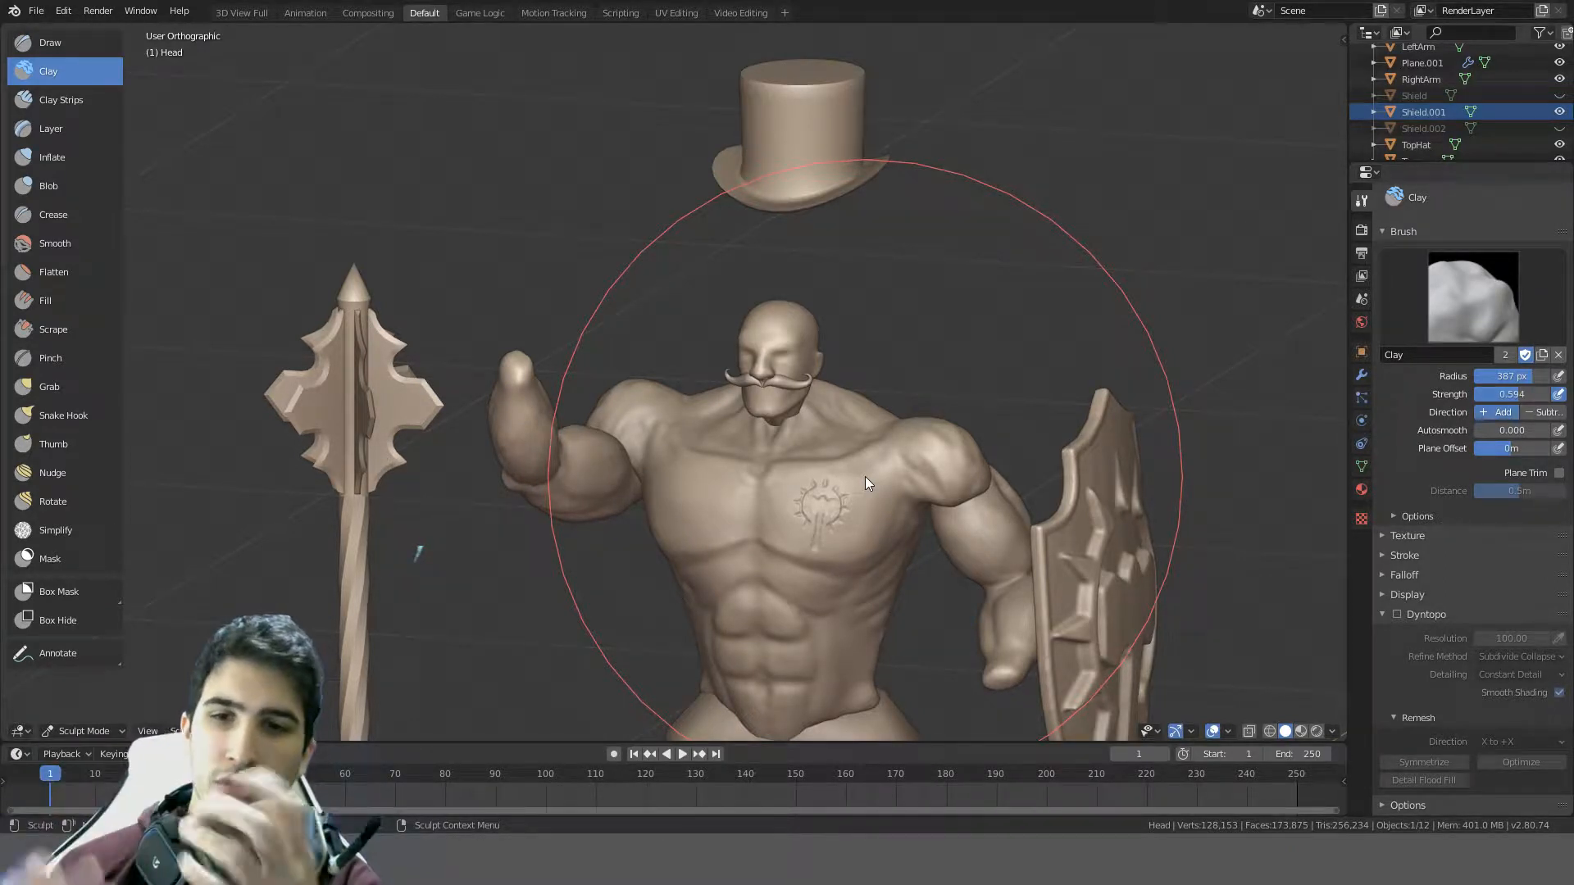
pyautogui.scroll(-5, 841, 484)
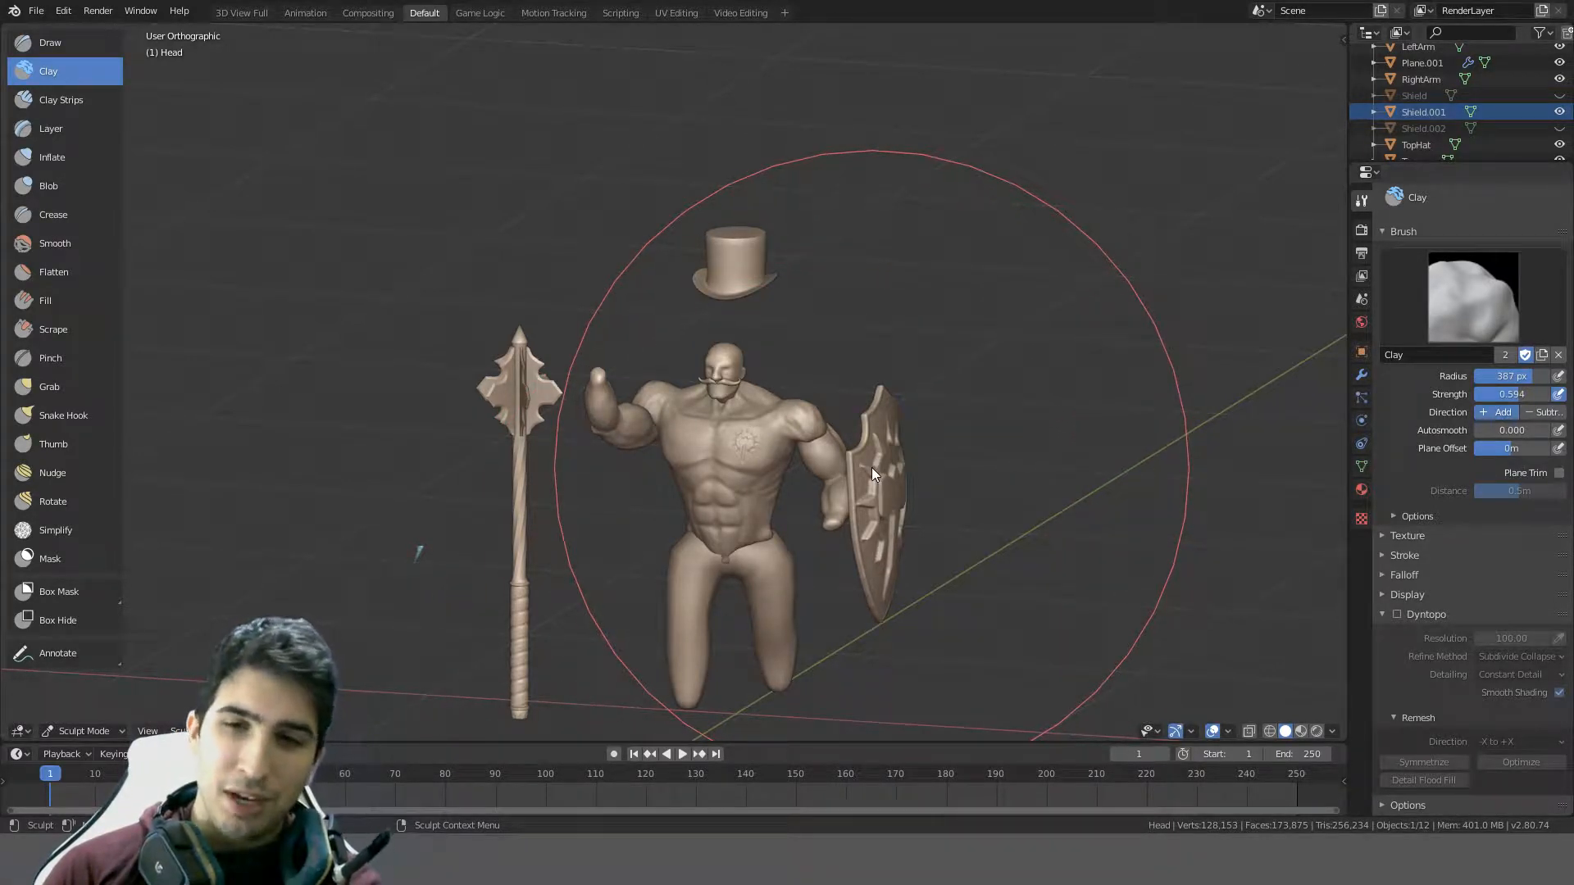
# - Switch the head from Sculpt Mode to Object Mode and open the mustache mesh in Edit Mode
pyautogui.moveTo(893, 515)
pyautogui.mouseDown(button='middle')
pyautogui.moveTo(1006, 545)
pyautogui.moveTo(900, 578)
pyautogui.moveTo(604, 561)
pyautogui.moveTo(539, 500)
pyautogui.moveTo(763, 492)
pyautogui.mouseUp(button='middle')
pyautogui.scroll(4, 882, 401)
pyautogui.scroll(6, 883, 402)
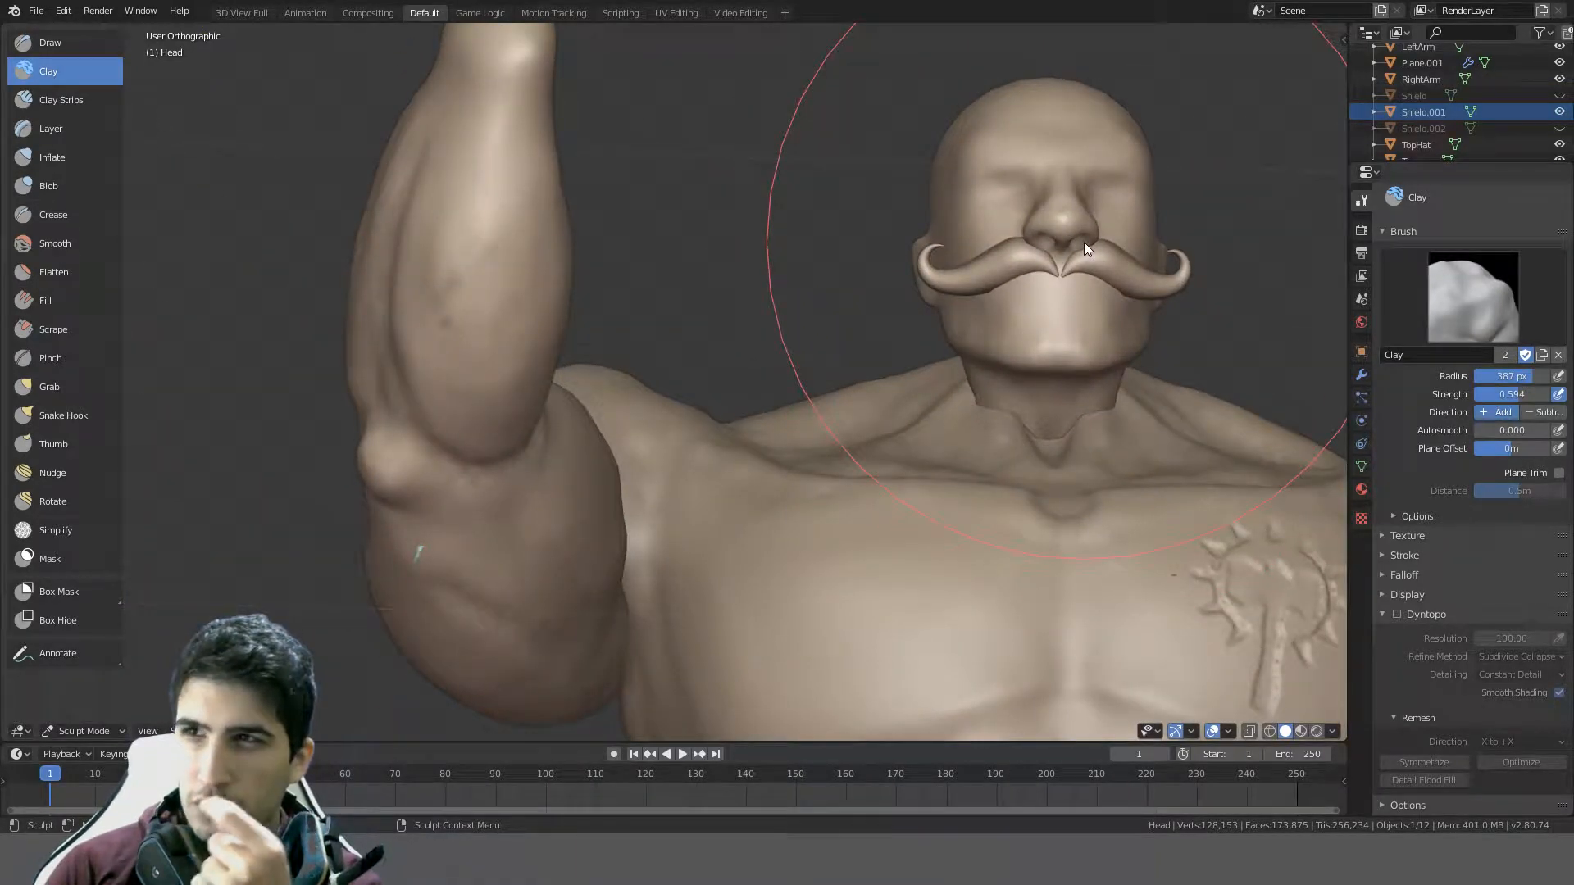
pyautogui.scroll(4, 1129, 279)
pyautogui.keyDown('shift'); pyautogui.moveTo(1182, 286); pyautogui.dragTo(324, 533, button='middle'); pyautogui.keyUp('shift')
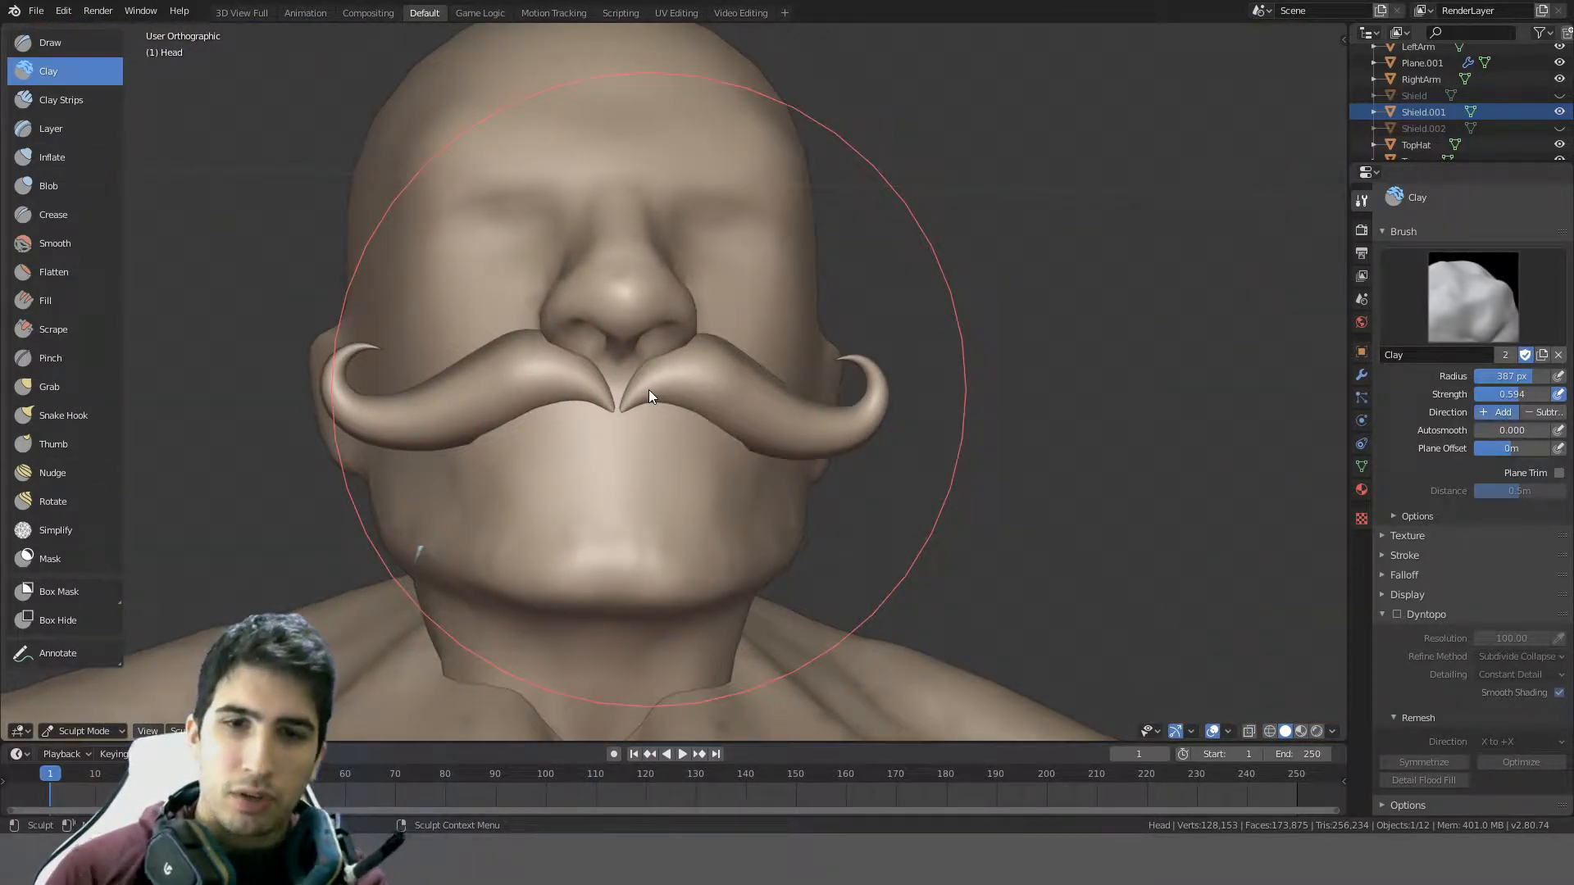
pyautogui.click(63, 732)
pyautogui.click(82, 671)
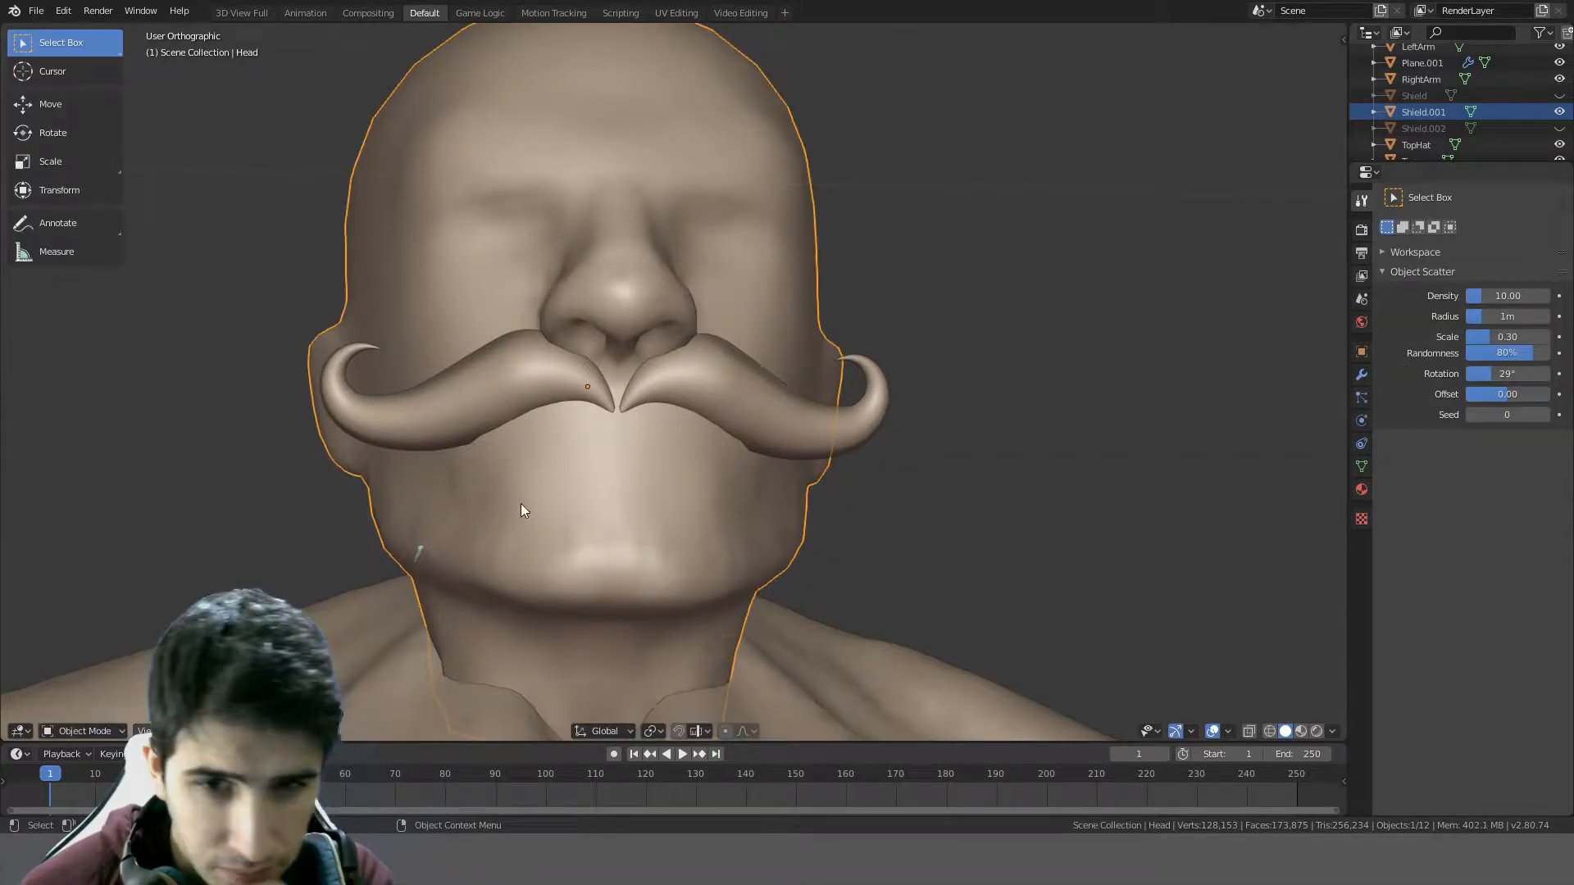
pyautogui.click(715, 380)
pyautogui.press('Tab')
pyautogui.scroll(3, 609, 408)
pyautogui.moveTo(609, 408); pyautogui.dragTo(720, 367, button='middle')
pyautogui.press('KP_1')
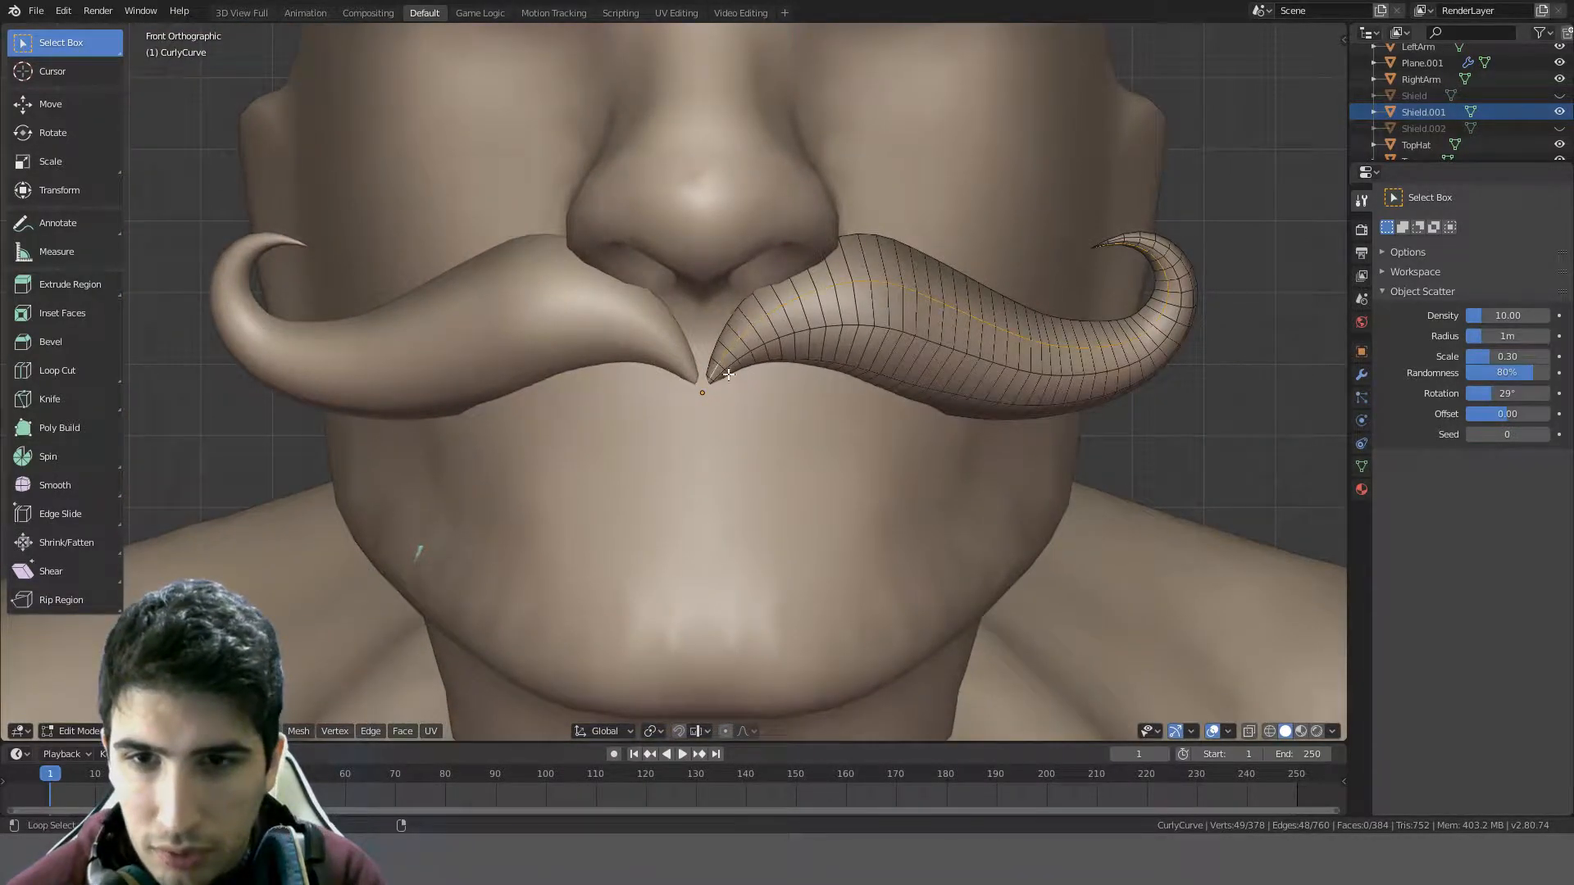
# - Try fattening the face loops around the mustache's inner tip with Shrink/Fatten
pyautogui.press('a')
pyautogui.hotkey('alt', 'a')
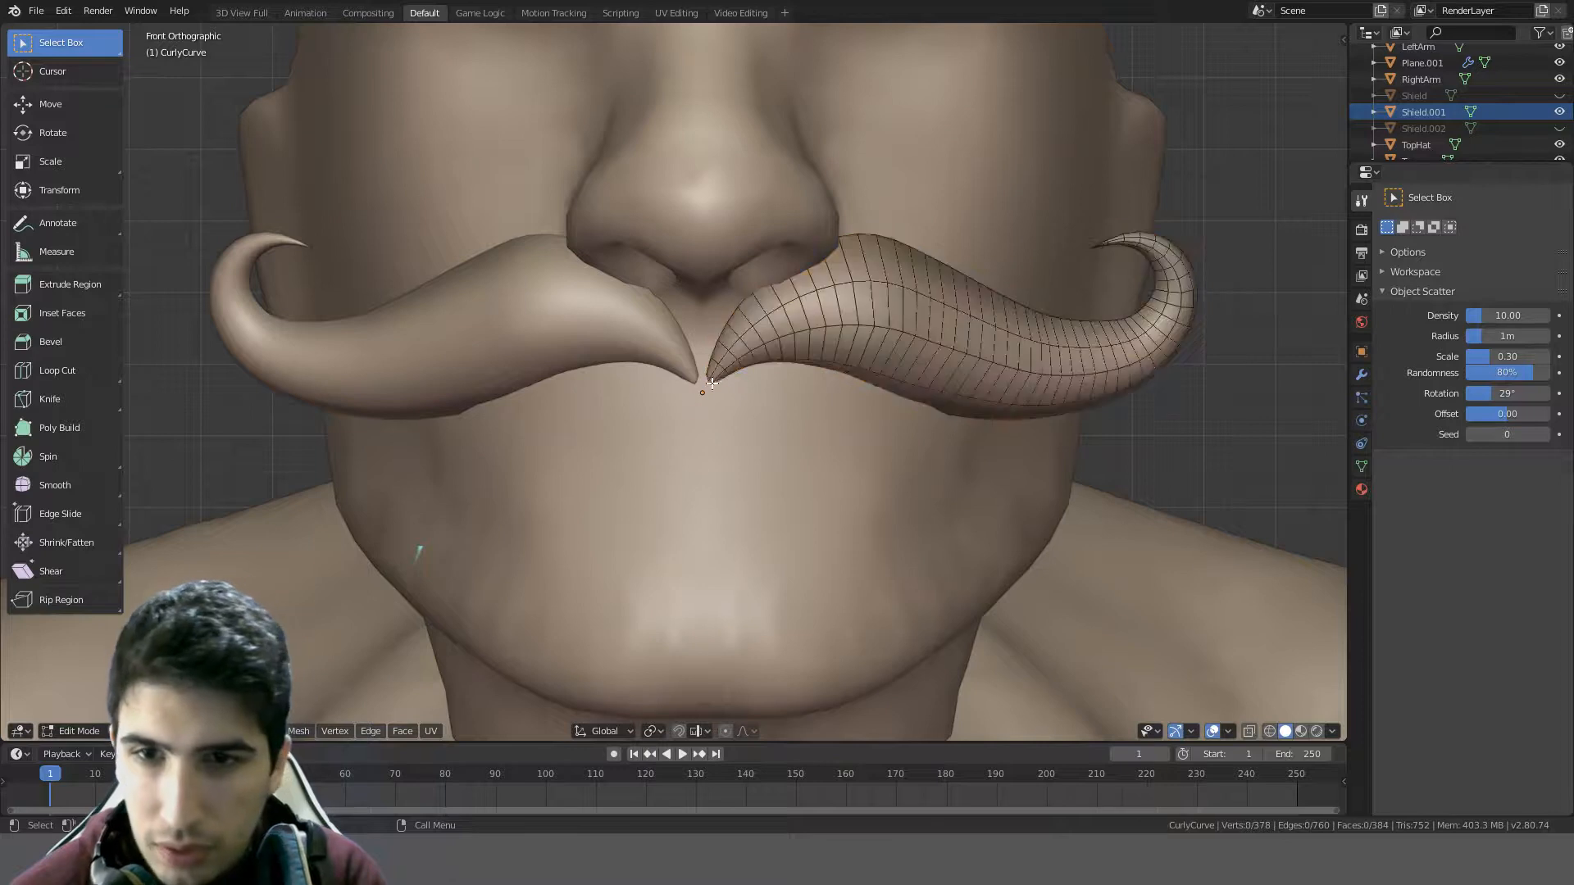
pyautogui.keyDown('alt'); pyautogui.click(715, 377); pyautogui.keyUp('alt')
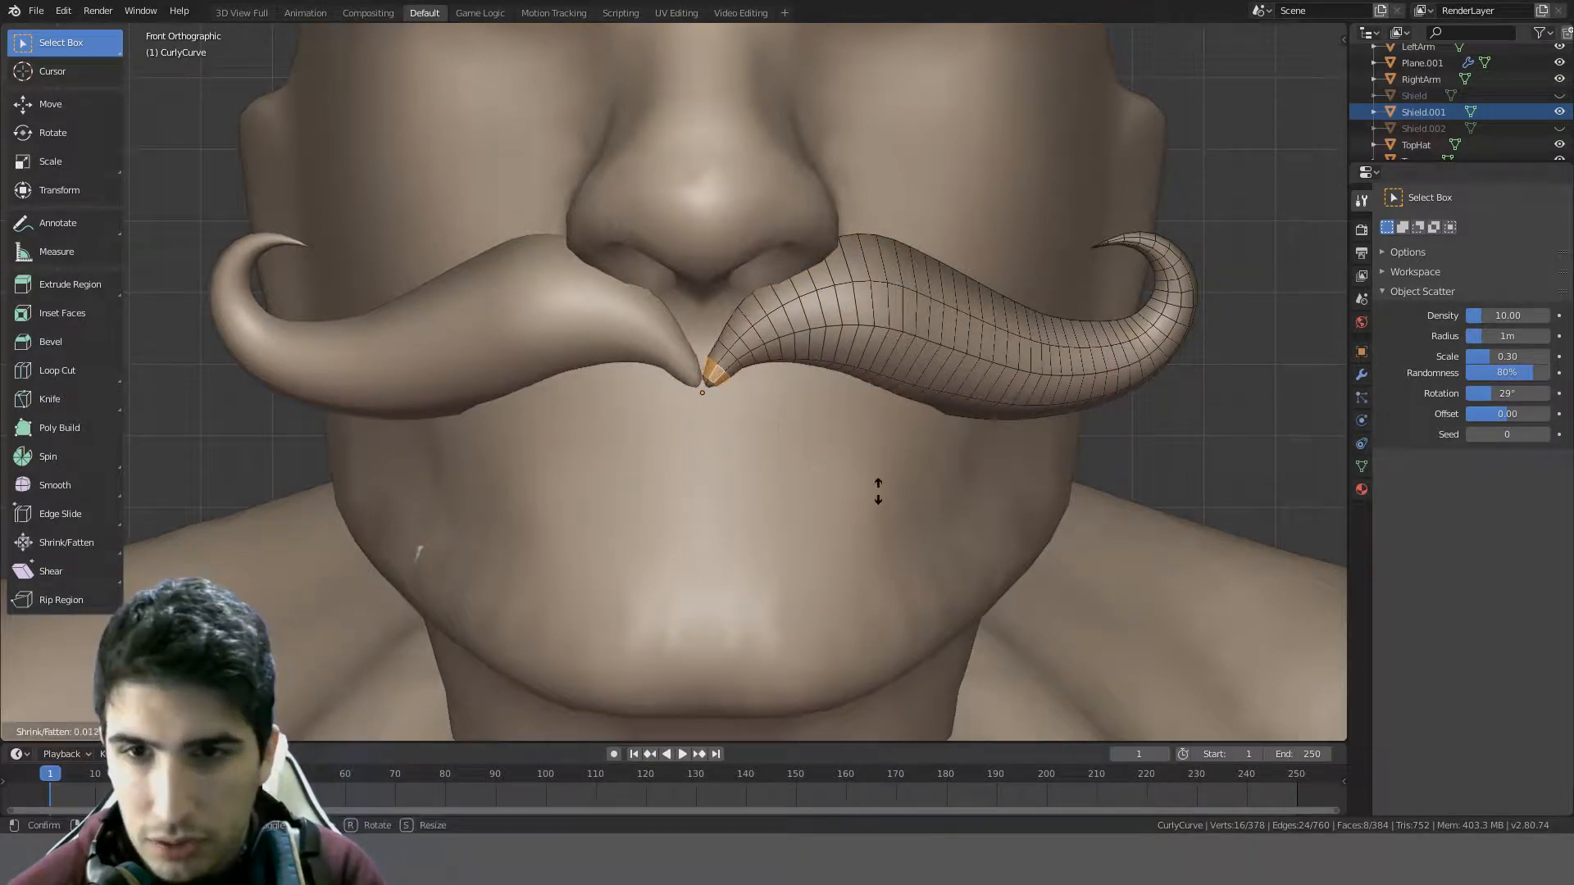
pyautogui.keyDown('alt'); pyautogui.keyDown('shift'); pyautogui.click(741, 346); pyautogui.keyUp('shift'); pyautogui.keyUp('alt')
pyautogui.hotkey('ctrl', 'z')
pyautogui.keyDown('alt'); pyautogui.keyDown('shift'); pyautogui.click(738, 346); pyautogui.keyUp('shift'); pyautogui.keyUp('alt')
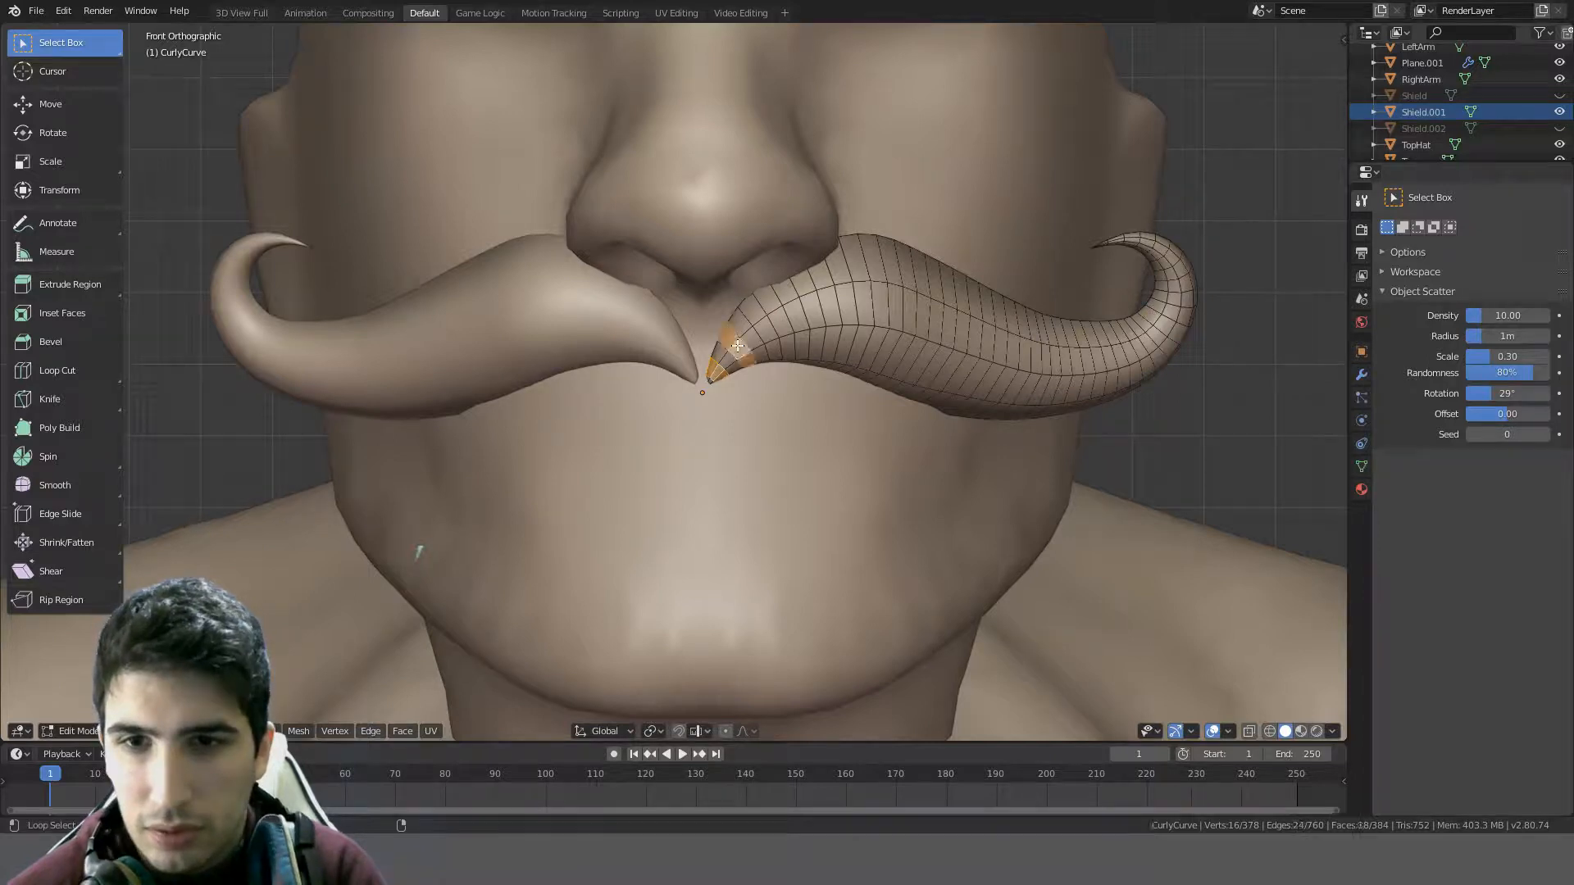
pyautogui.hotkey('alt', 's')
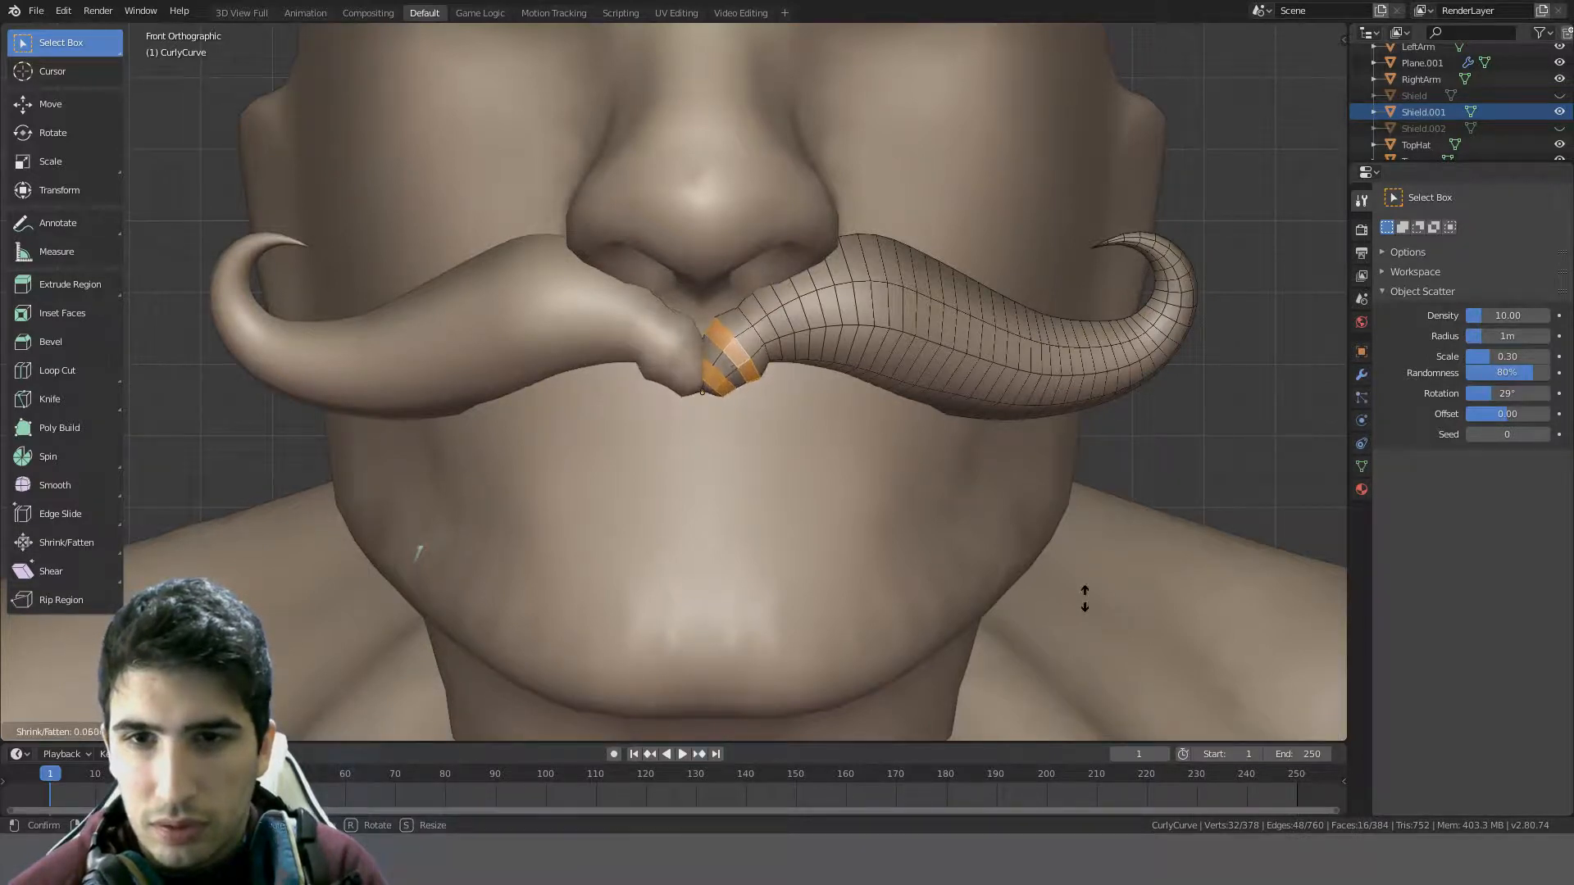
pyautogui.rightClick(1274, 42)
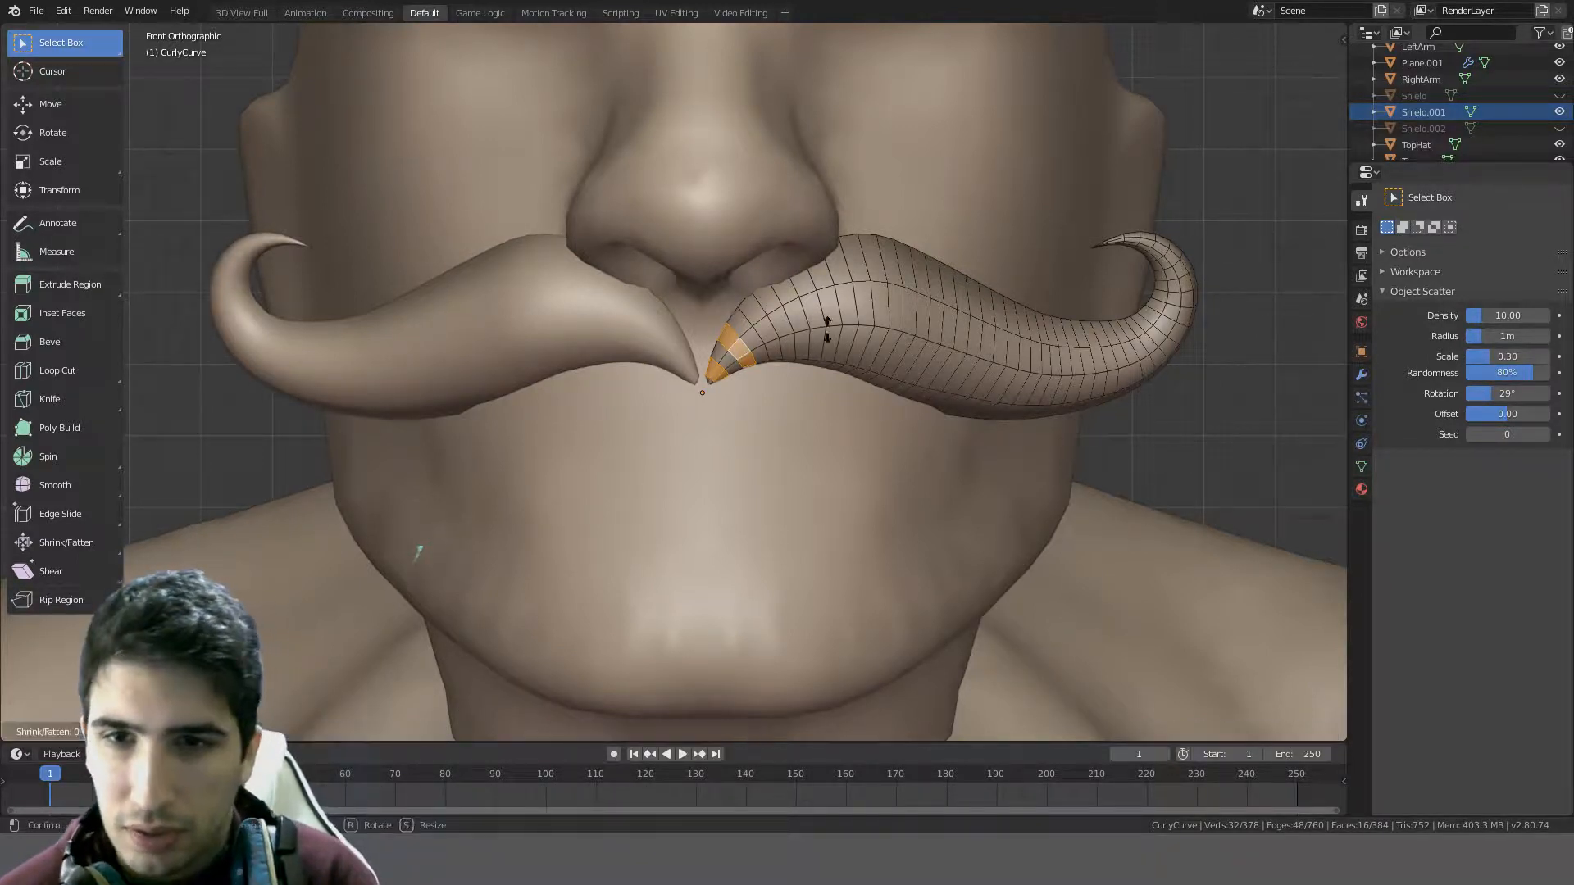
pyautogui.scroll(5, 725, 381)
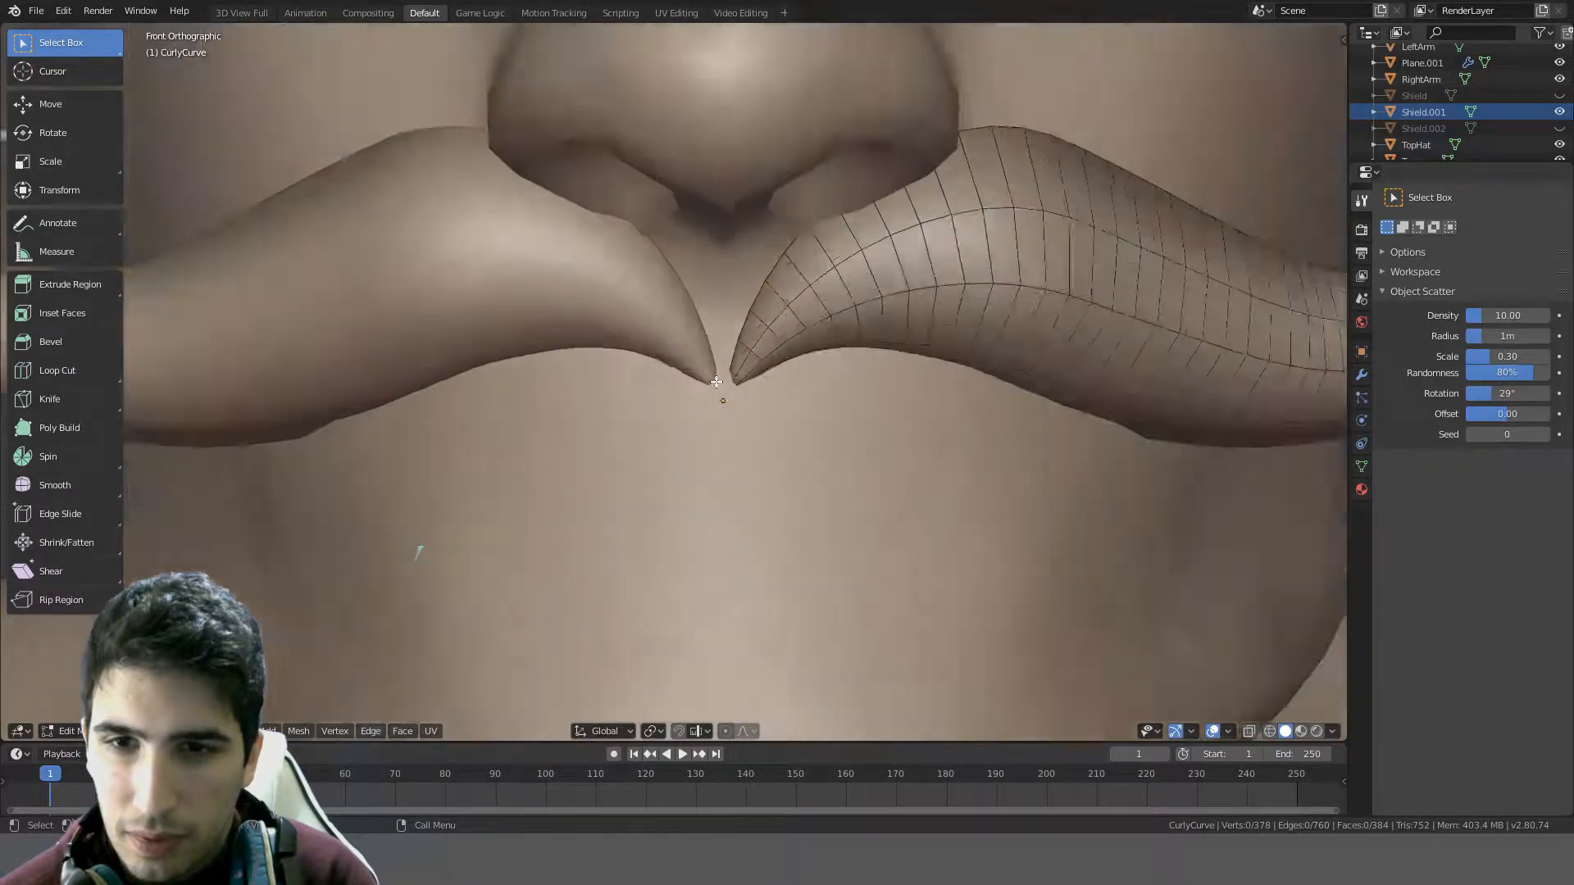
pyautogui.keyDown('alt'); pyautogui.click(763, 375); pyautogui.keyUp('alt')
pyautogui.hotkey('ctrl', 'z')
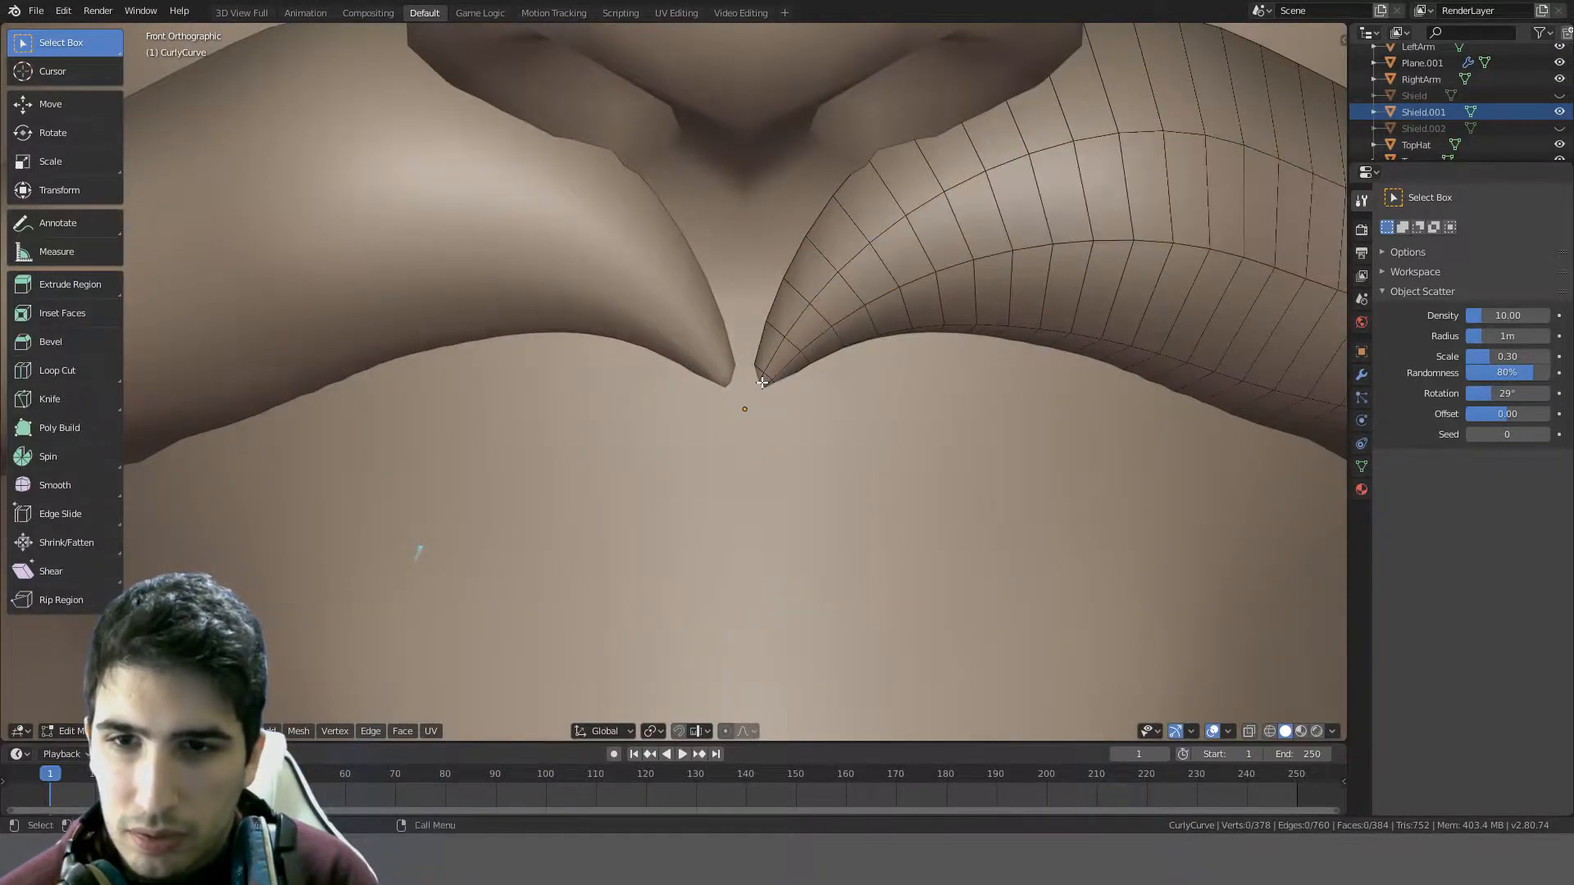
pyautogui.keyDown('alt'); pyautogui.click(763, 378); pyautogui.keyUp('alt')
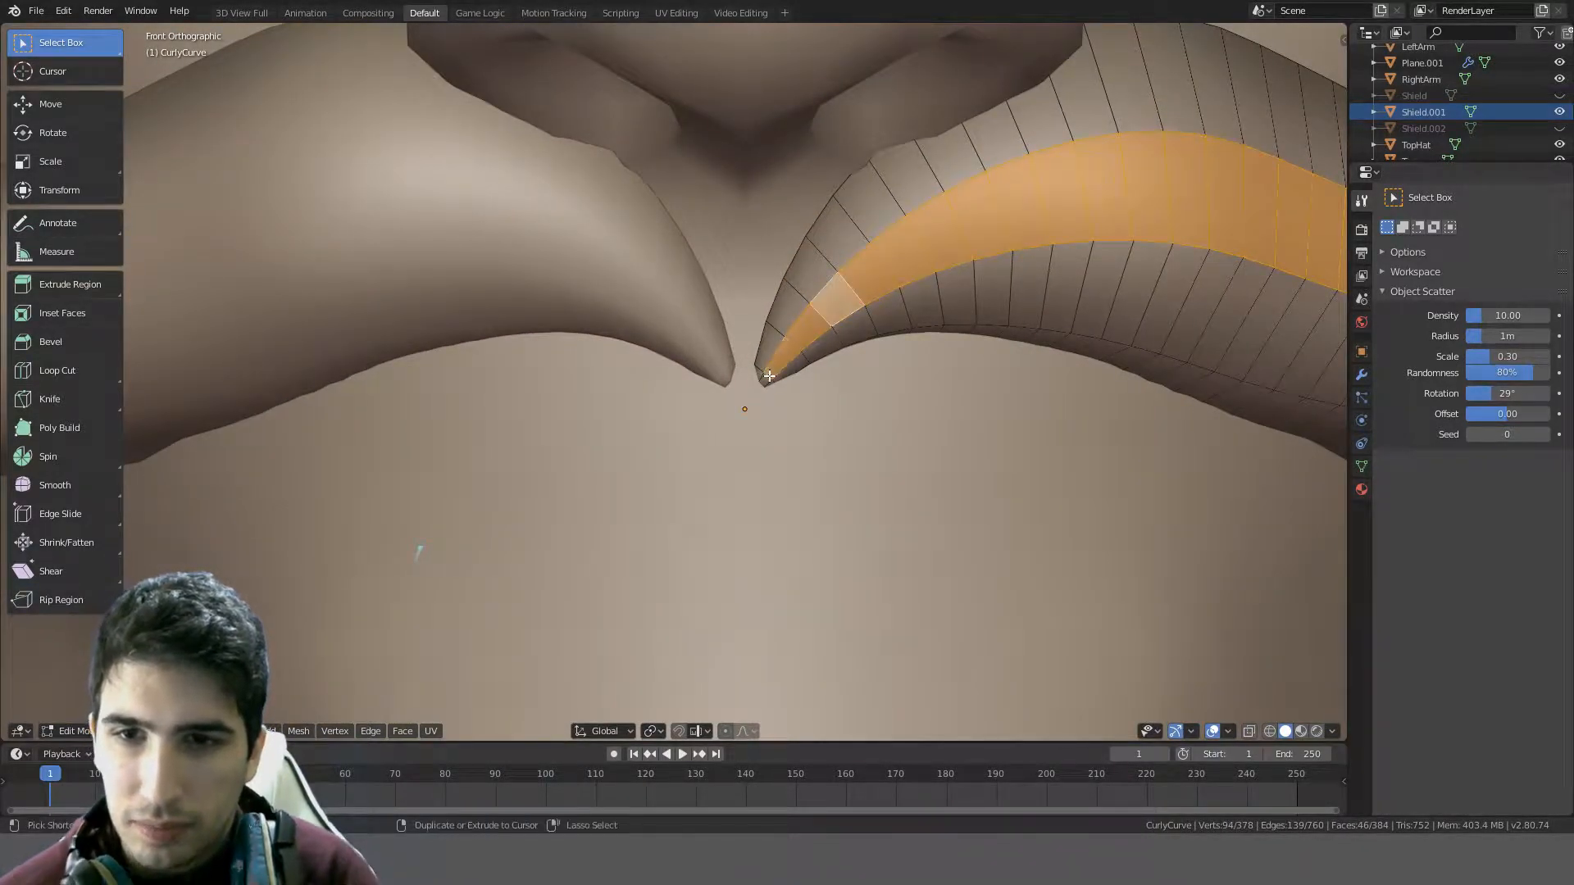
pyautogui.press('z')
pyautogui.click(903, 303)
pyautogui.hotkey('ctrl', 'z')
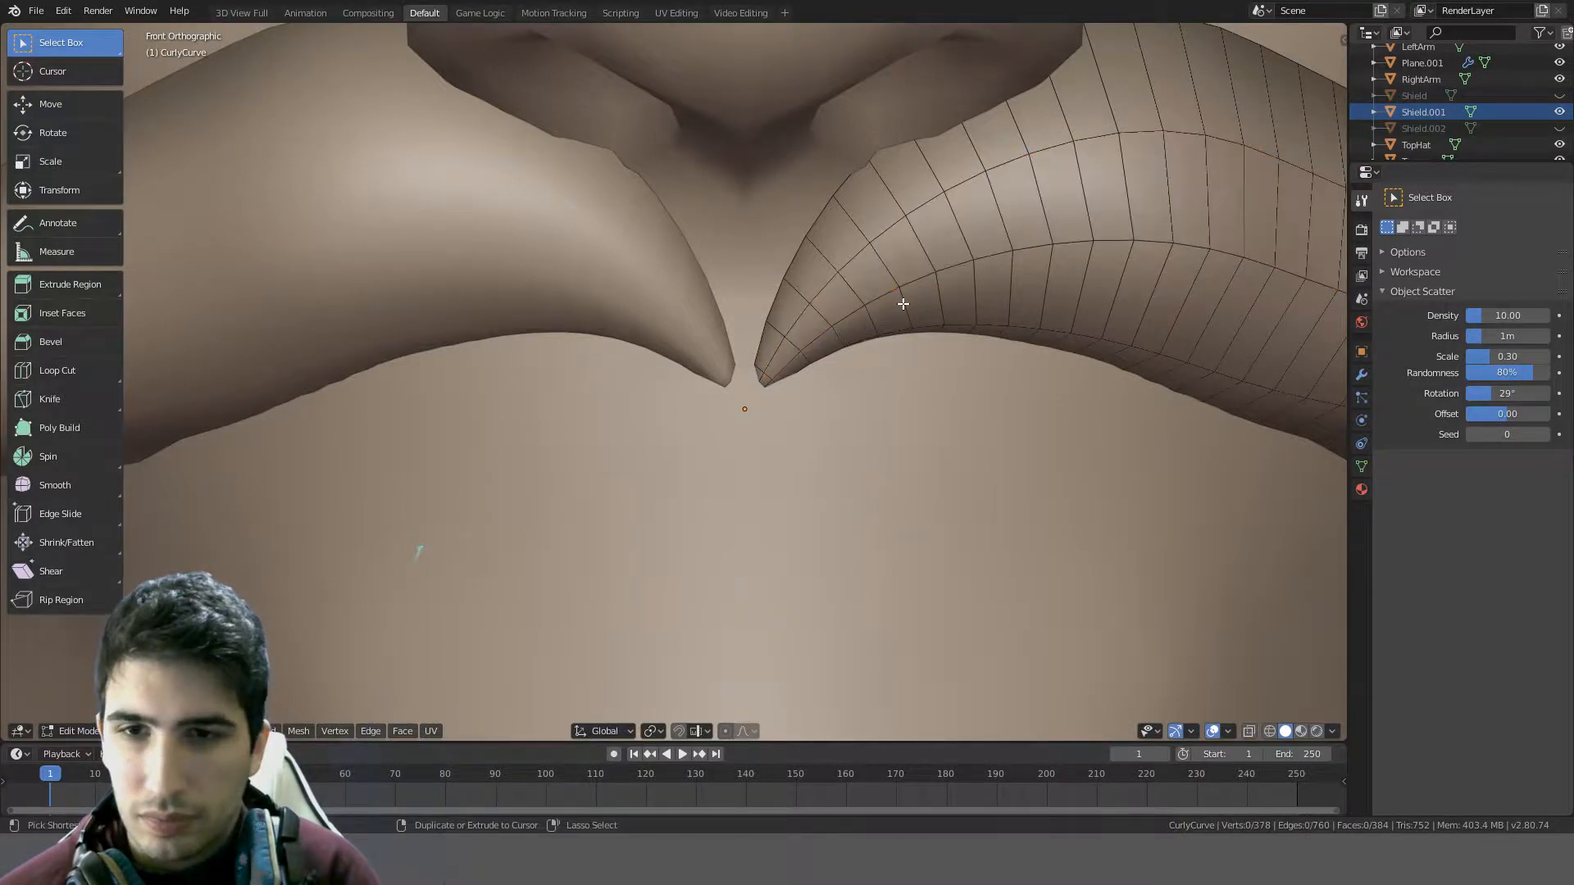
pyautogui.keyDown('alt'); pyautogui.click(762, 378); pyautogui.keyUp('alt')
pyautogui.hotkey('ctrl', 'z')
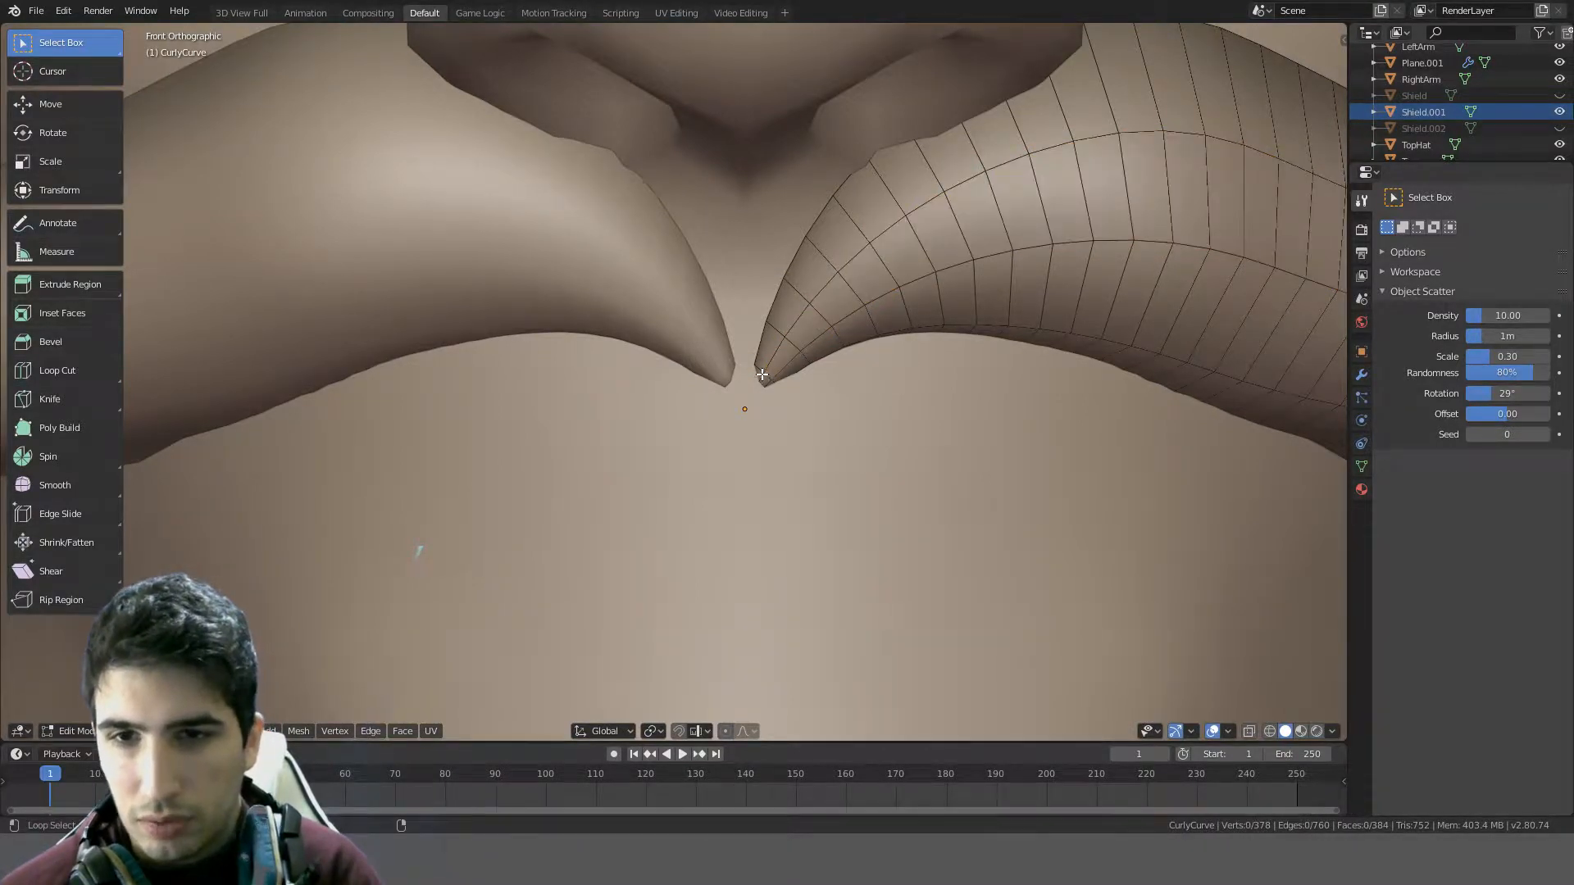
# - Select the four neighbouring face loops around the mustache's inner tip, leaving out the small end cap
pyautogui.keyDown('alt'); pyautogui.click(762, 375); pyautogui.keyUp('alt')
pyautogui.keyDown('alt'); pyautogui.click(761, 366); pyautogui.keyUp('alt')
pyautogui.hotkey('ctrl', 'z')
pyautogui.keyDown('alt'); pyautogui.click(771, 358); pyautogui.keyUp('alt')
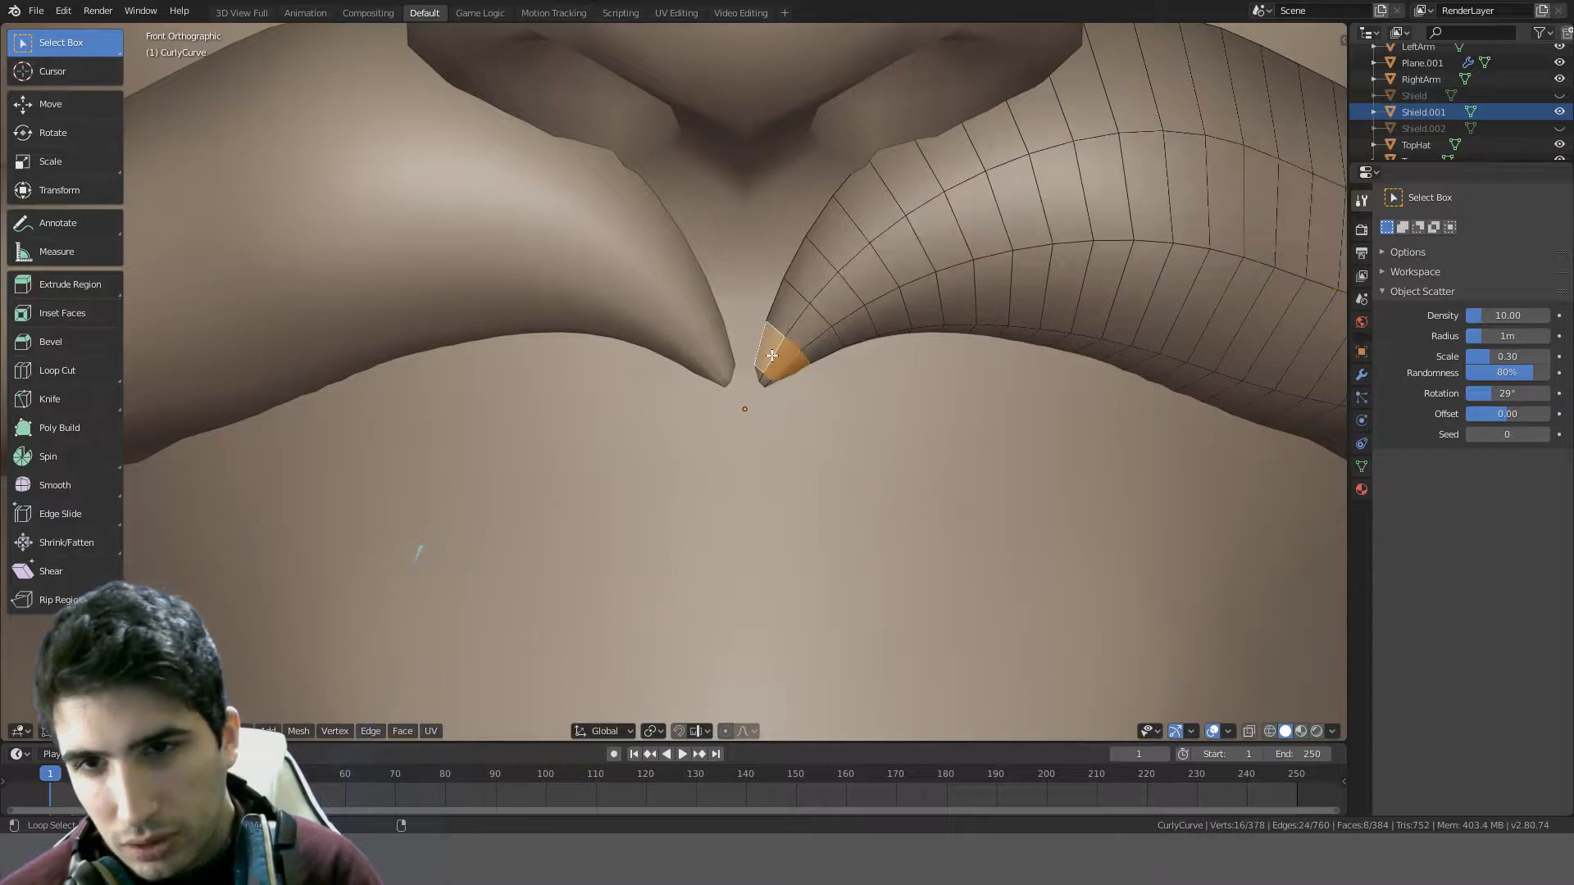
pyautogui.keyDown('alt'); pyautogui.keyDown('shift'); pyautogui.click(789, 325); pyautogui.keyUp('shift'); pyautogui.keyUp('alt')
pyautogui.keyDown('alt'); pyautogui.keyDown('shift'); pyautogui.click(831, 275); pyautogui.keyUp('shift'); pyautogui.keyUp('alt')
pyautogui.keyDown('alt'); pyautogui.keyDown('shift'); pyautogui.click(863, 261); pyautogui.keyUp('shift'); pyautogui.keyUp('alt')
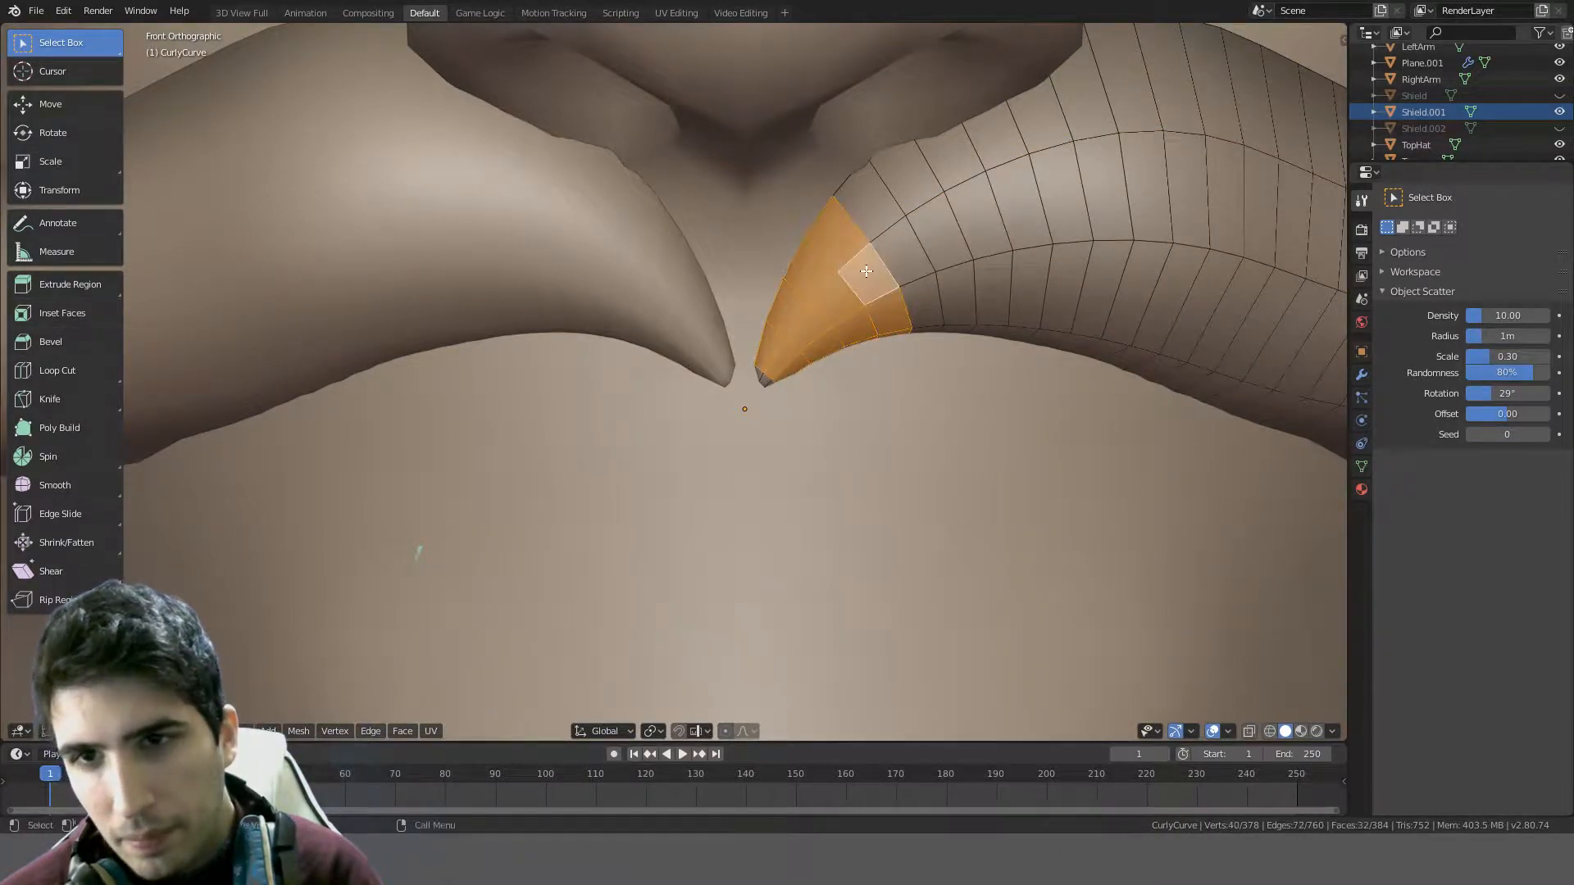
# - Try thickening the selected four loops of the mustache tip with Shrink/Fatten
pyautogui.hotkey('alt', 's')
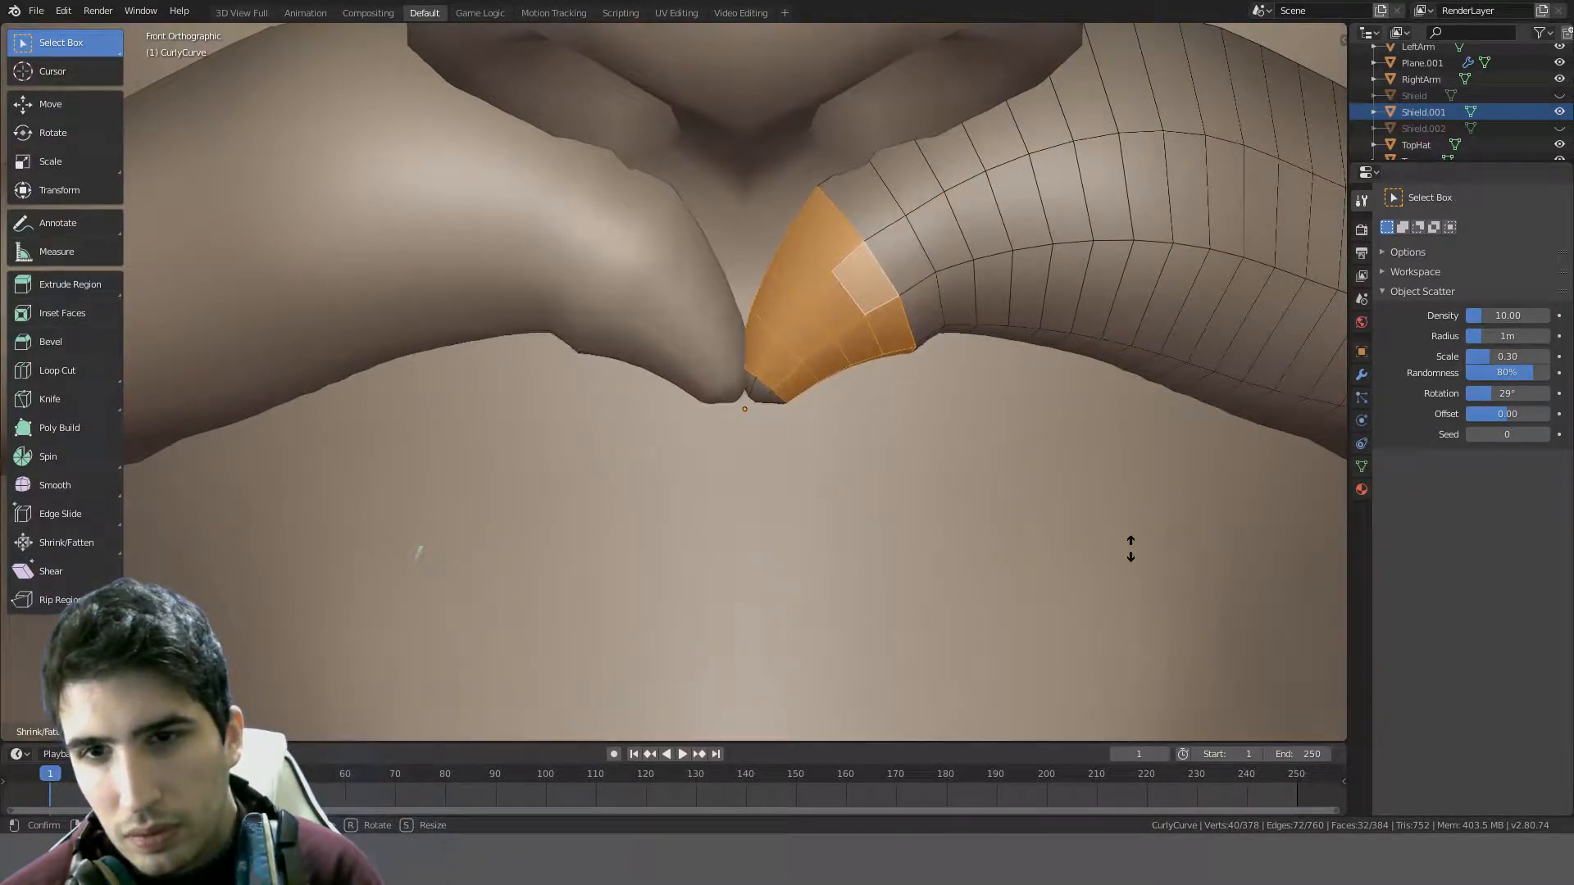
pyautogui.click(1086, 489)
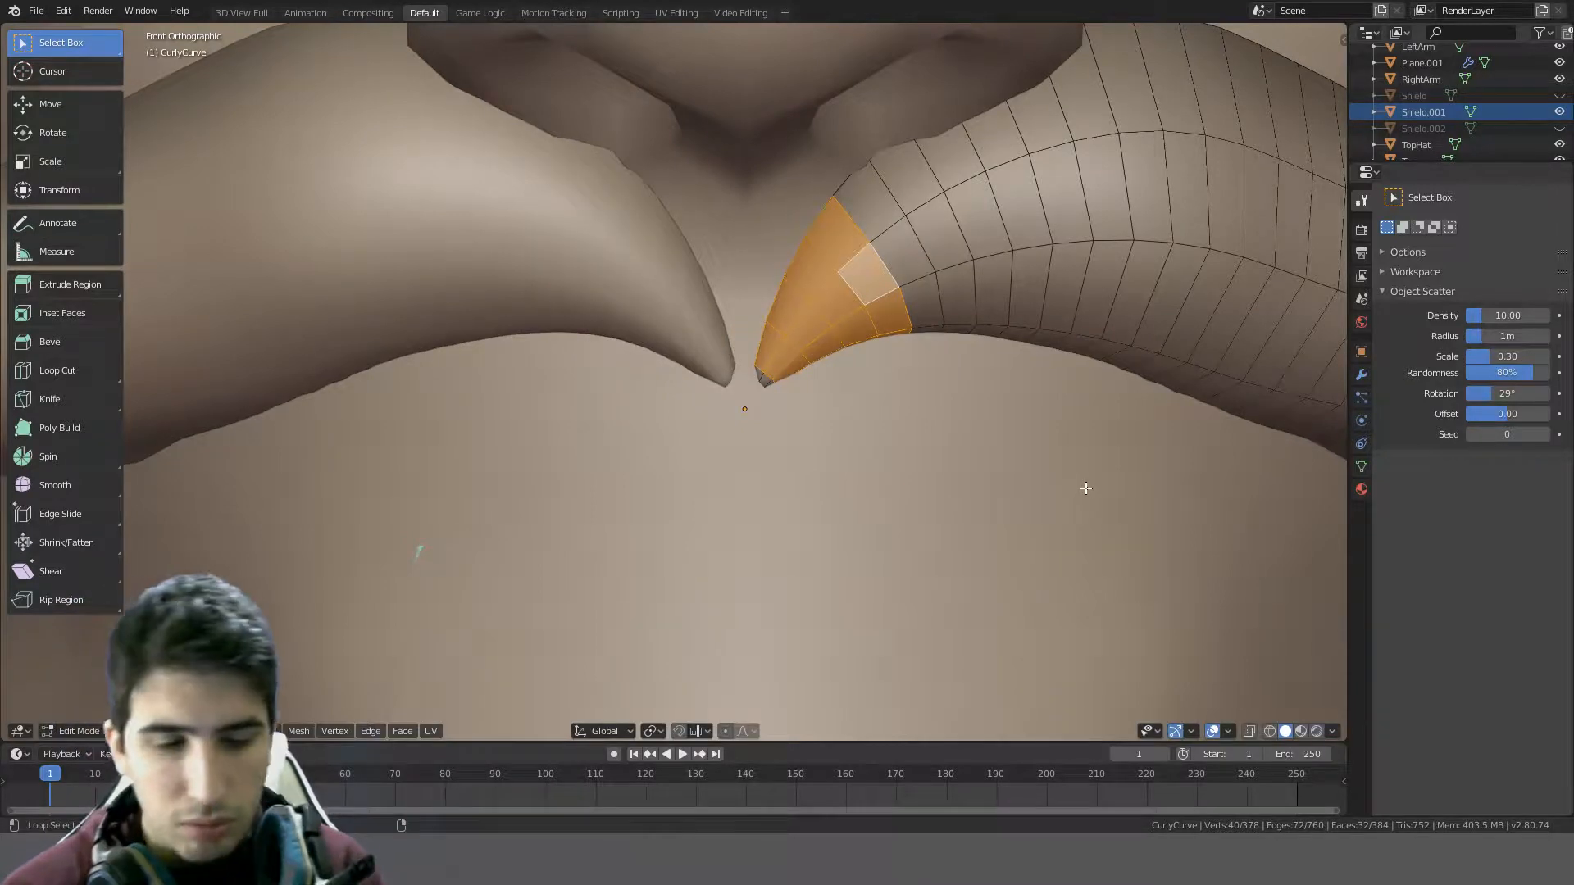
pyautogui.hotkey('alt', 's')
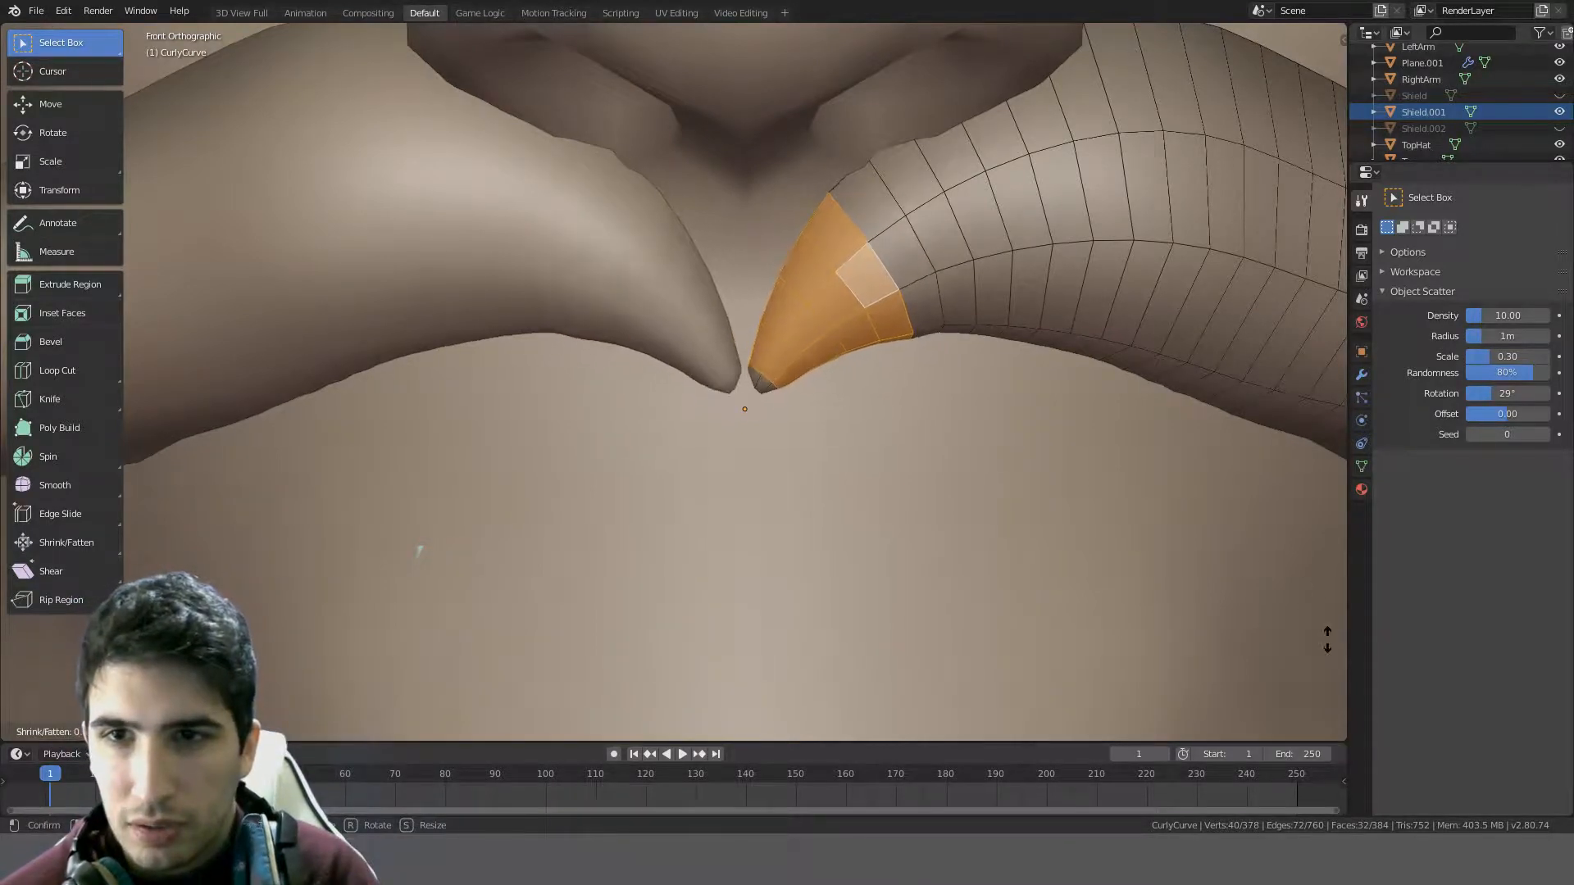
pyautogui.click(1118, 538)
pyautogui.moveTo(1118, 538); pyautogui.dragTo(943, 582, button='middle')
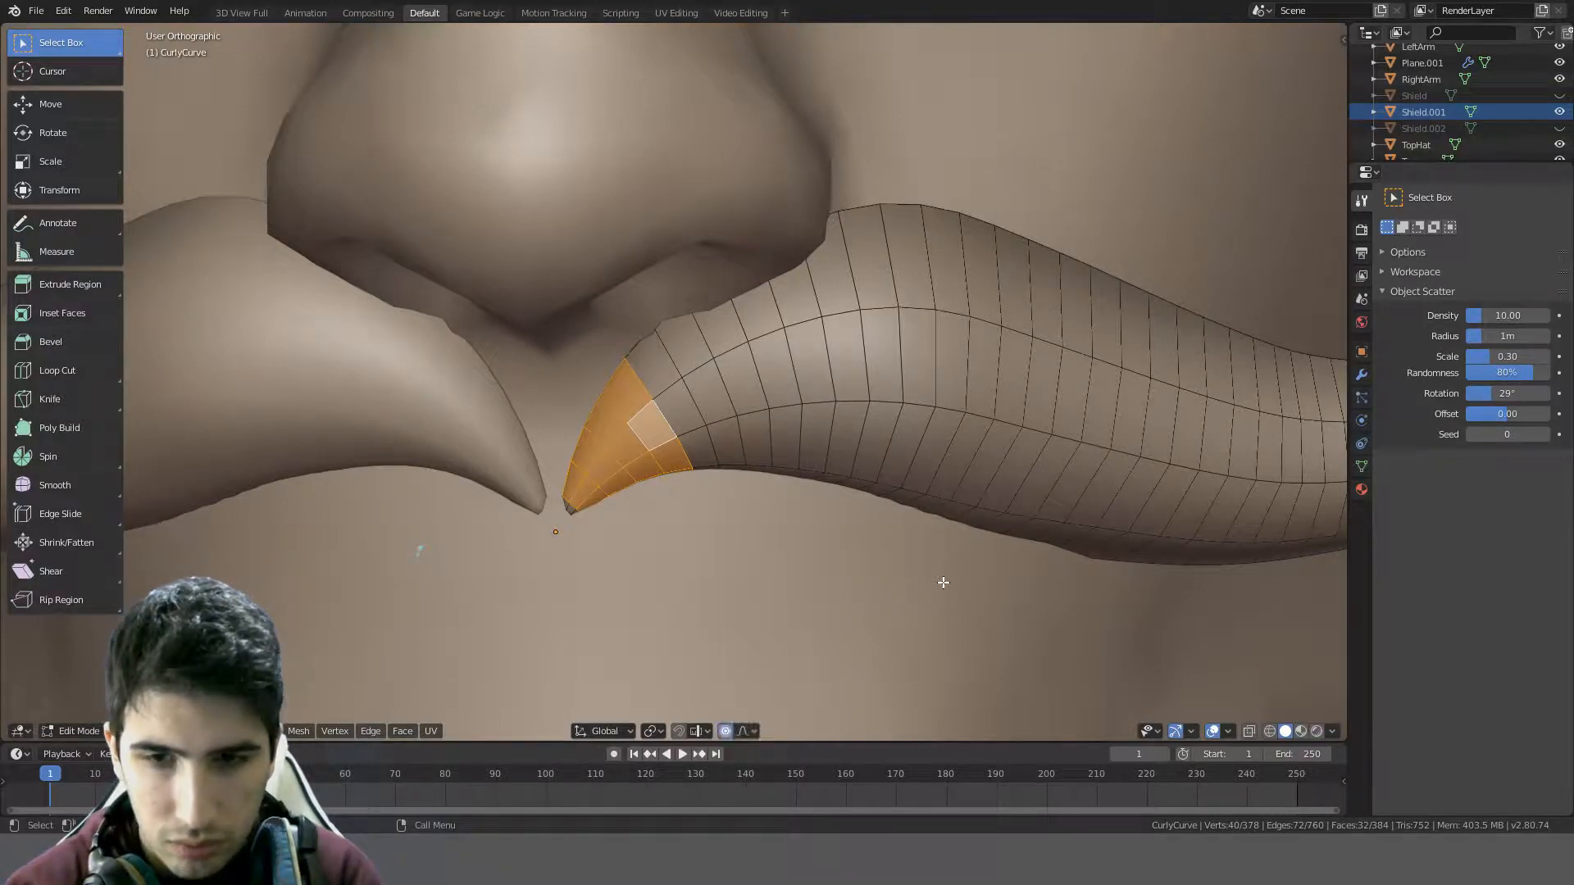
# - Switch proportional editing on and off and open the shortcut options for its toggle
pyautogui.hotkey('ctrl', 'q')
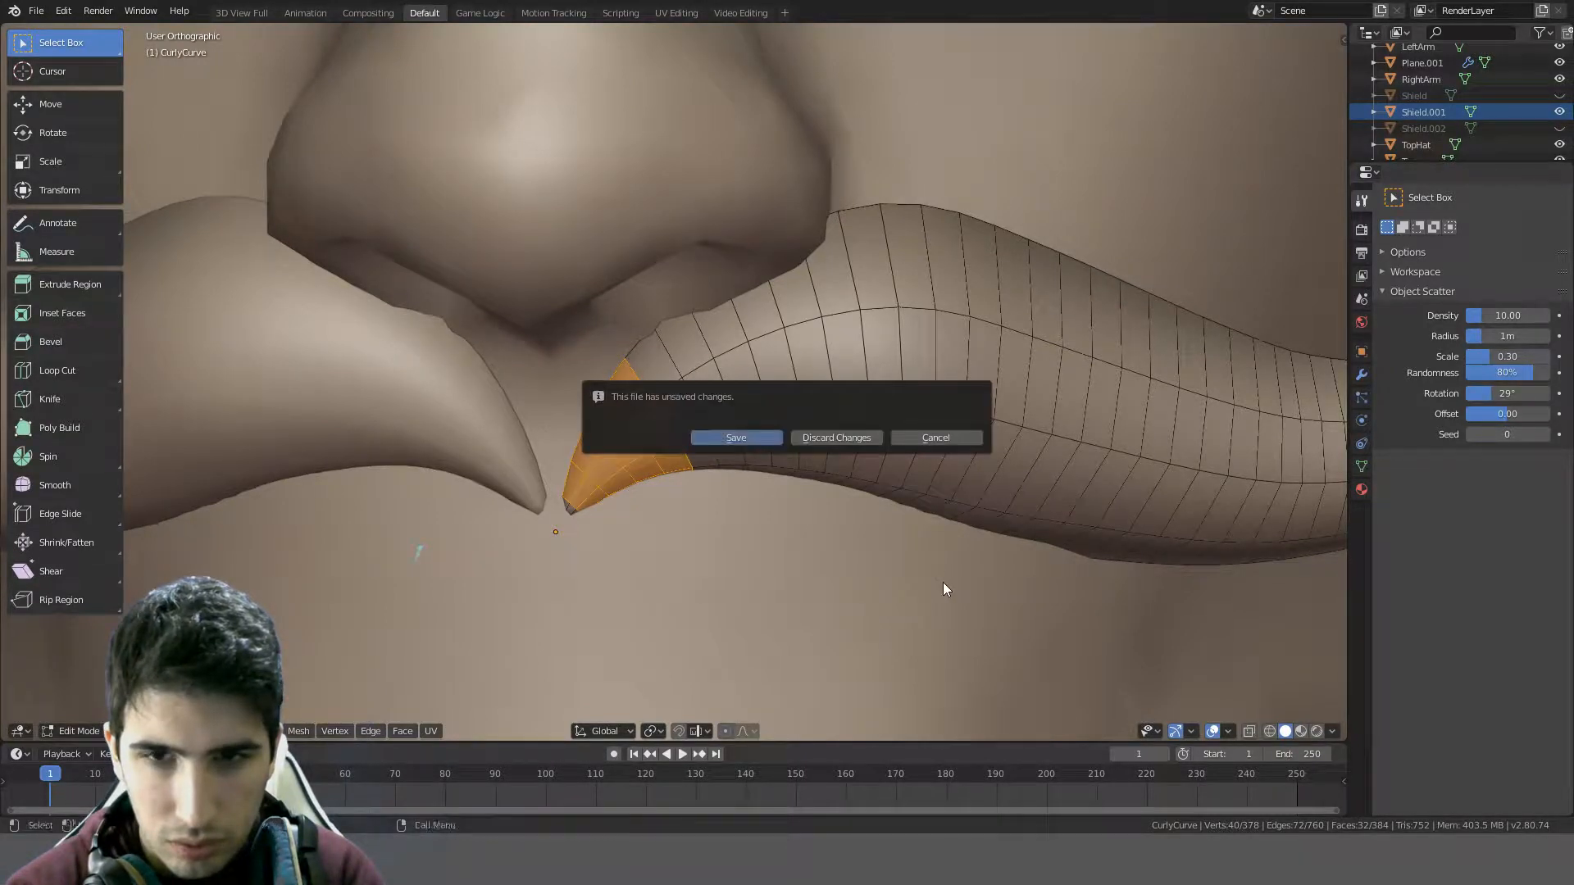
pyautogui.click(934, 440)
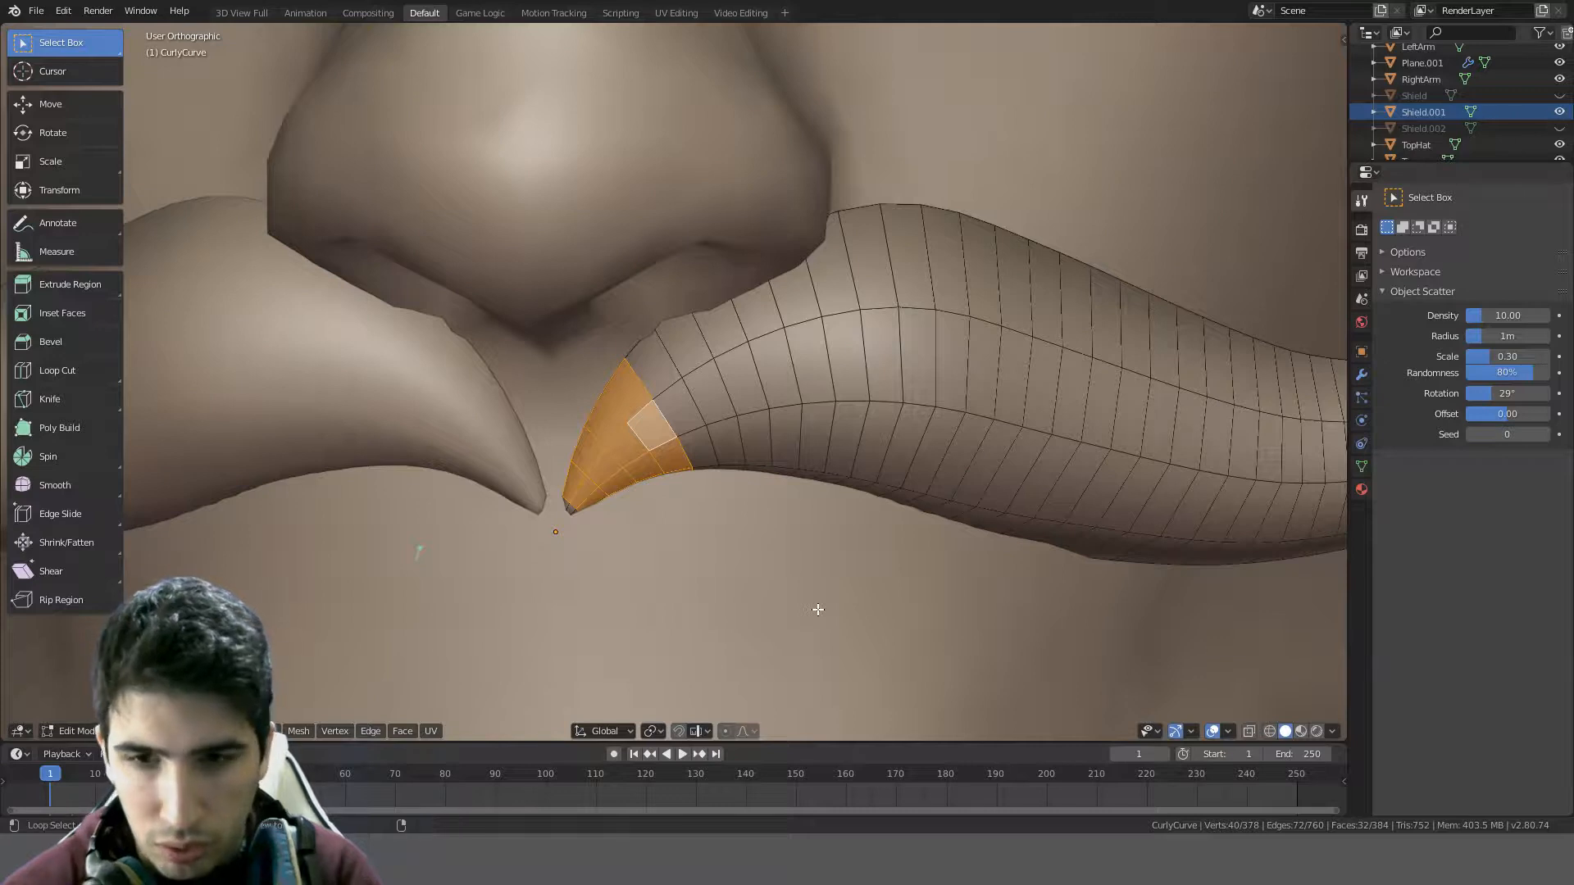
pyautogui.press('o')
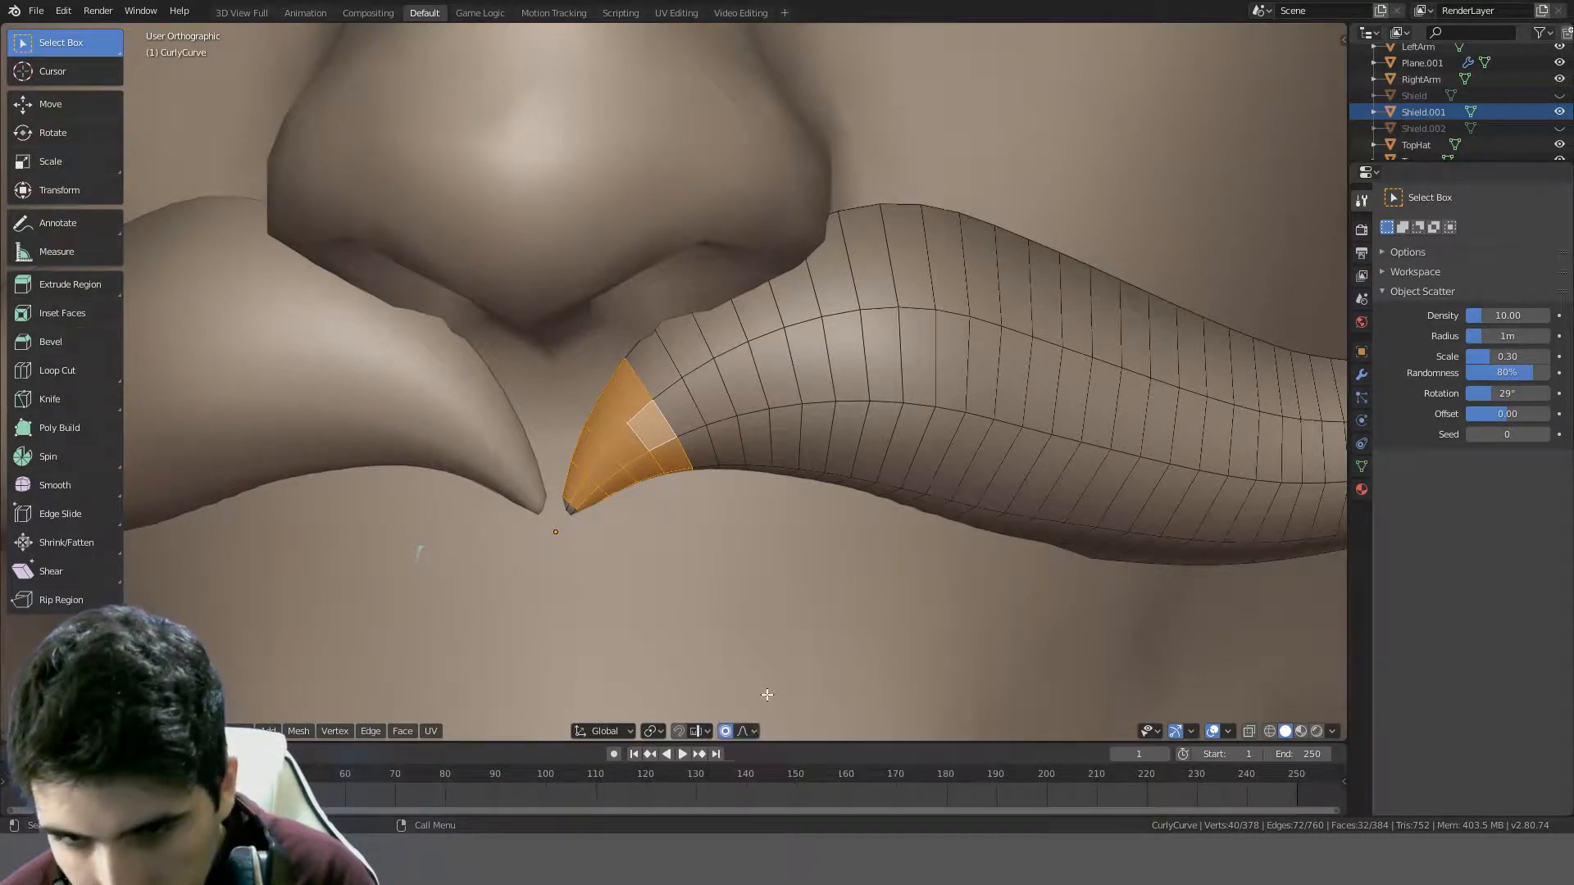
pyautogui.click(721, 734)
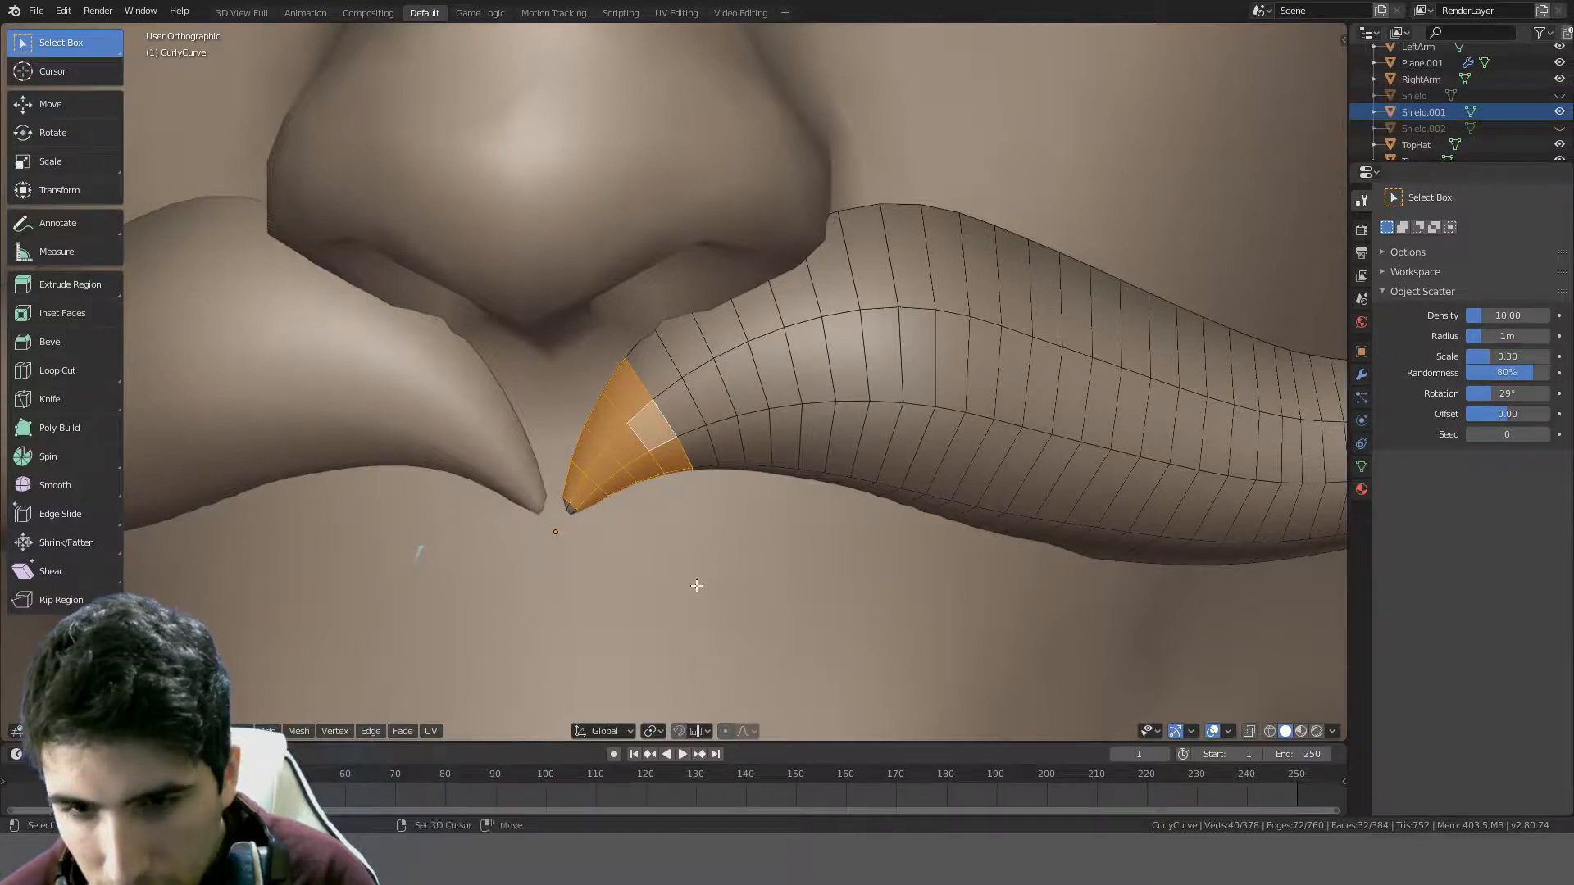
pyautogui.keyDown('shift'); pyautogui.moveTo(696, 583); pyautogui.dragTo(778, 482, button='middle'); pyautogui.keyUp('shift')
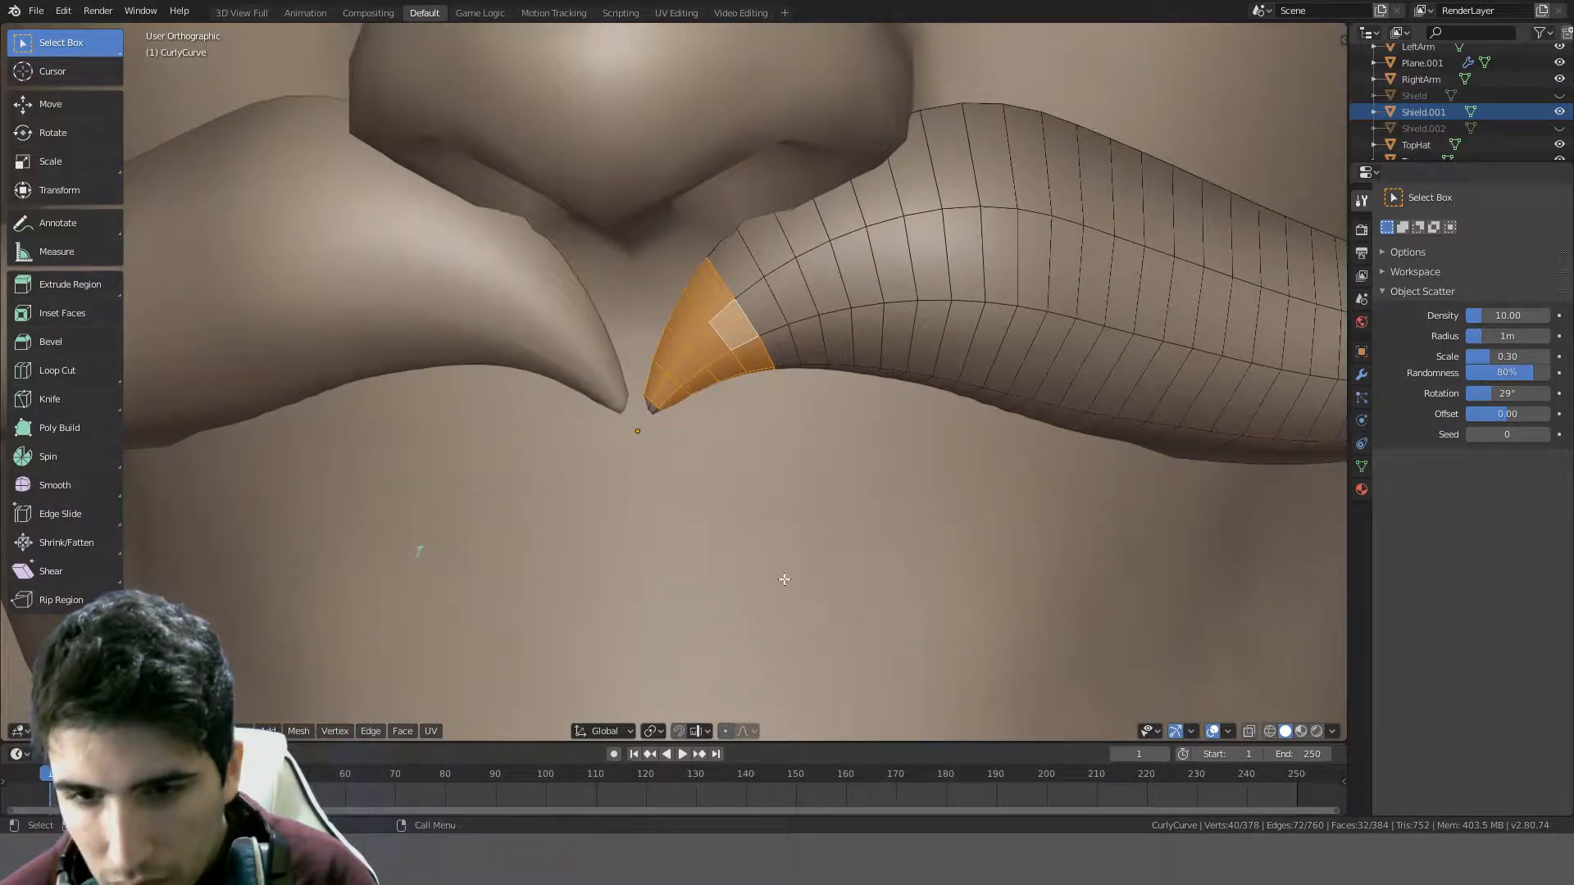
pyautogui.rightClick(725, 732)
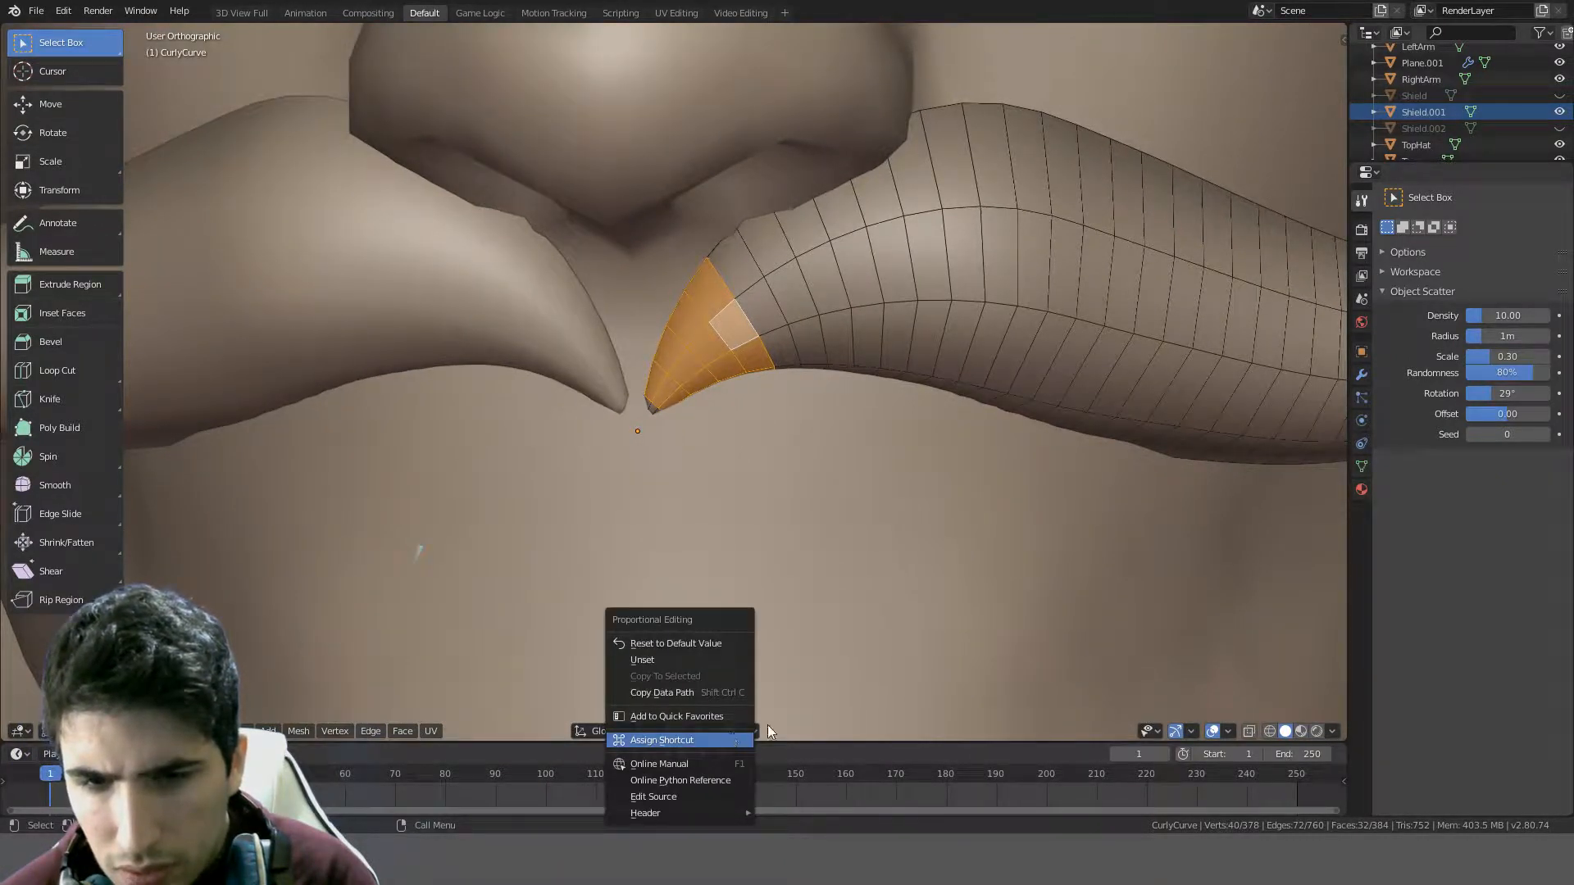
pyautogui.click(767, 726)
pyautogui.click(725, 732)
# - Turn on proportional editing and try scaling the selected mustache tip with a reduced influence radius
pyautogui.scroll(-5, 761, 546)
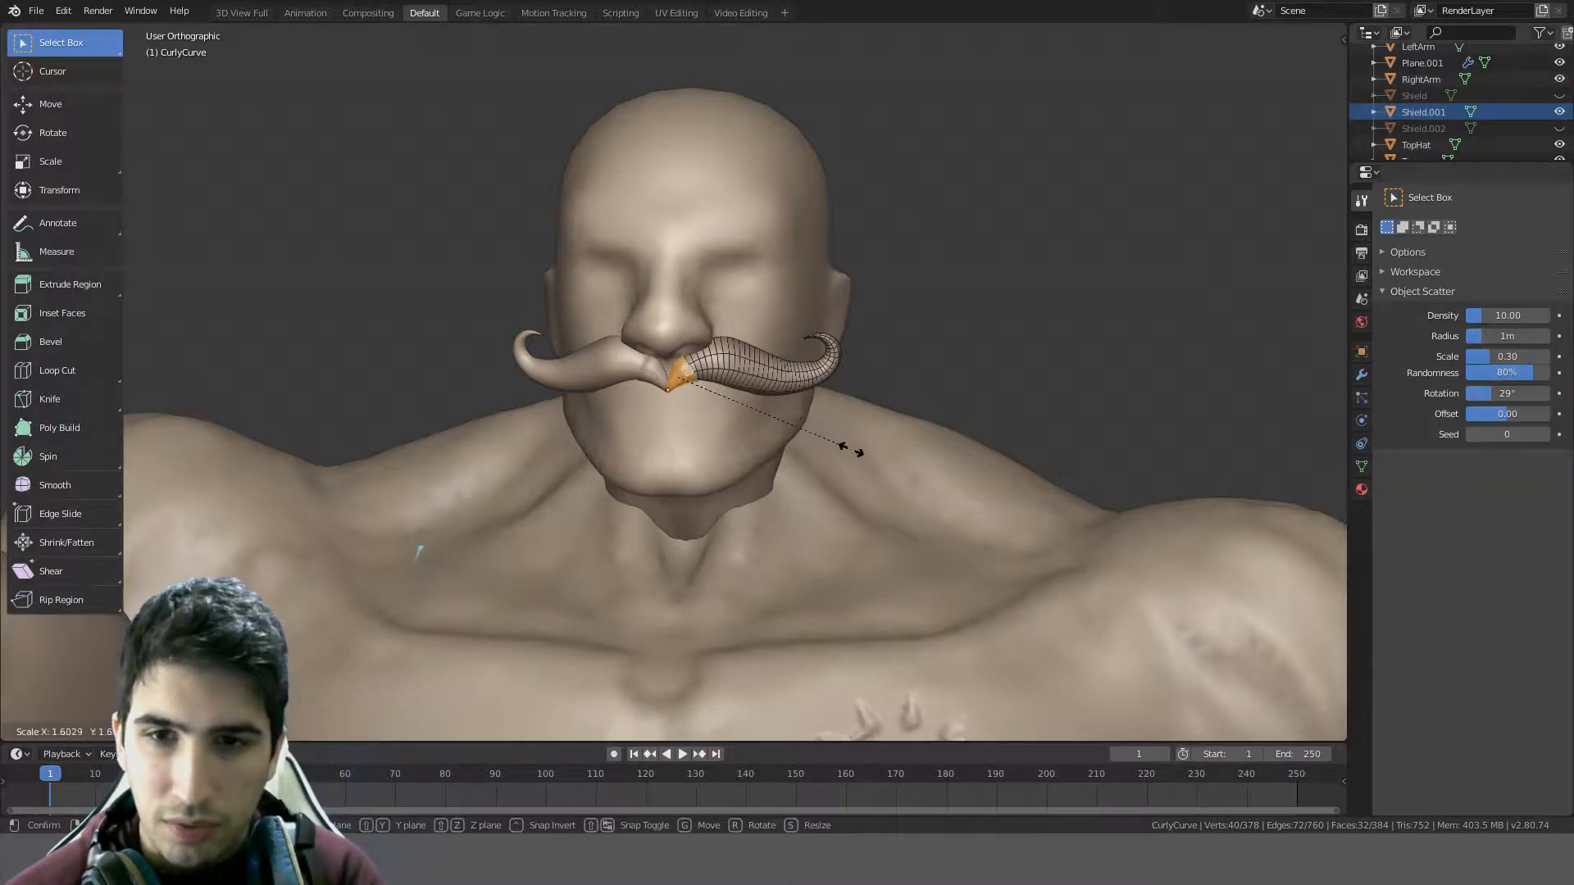
pyautogui.press('o')
pyautogui.press('s')
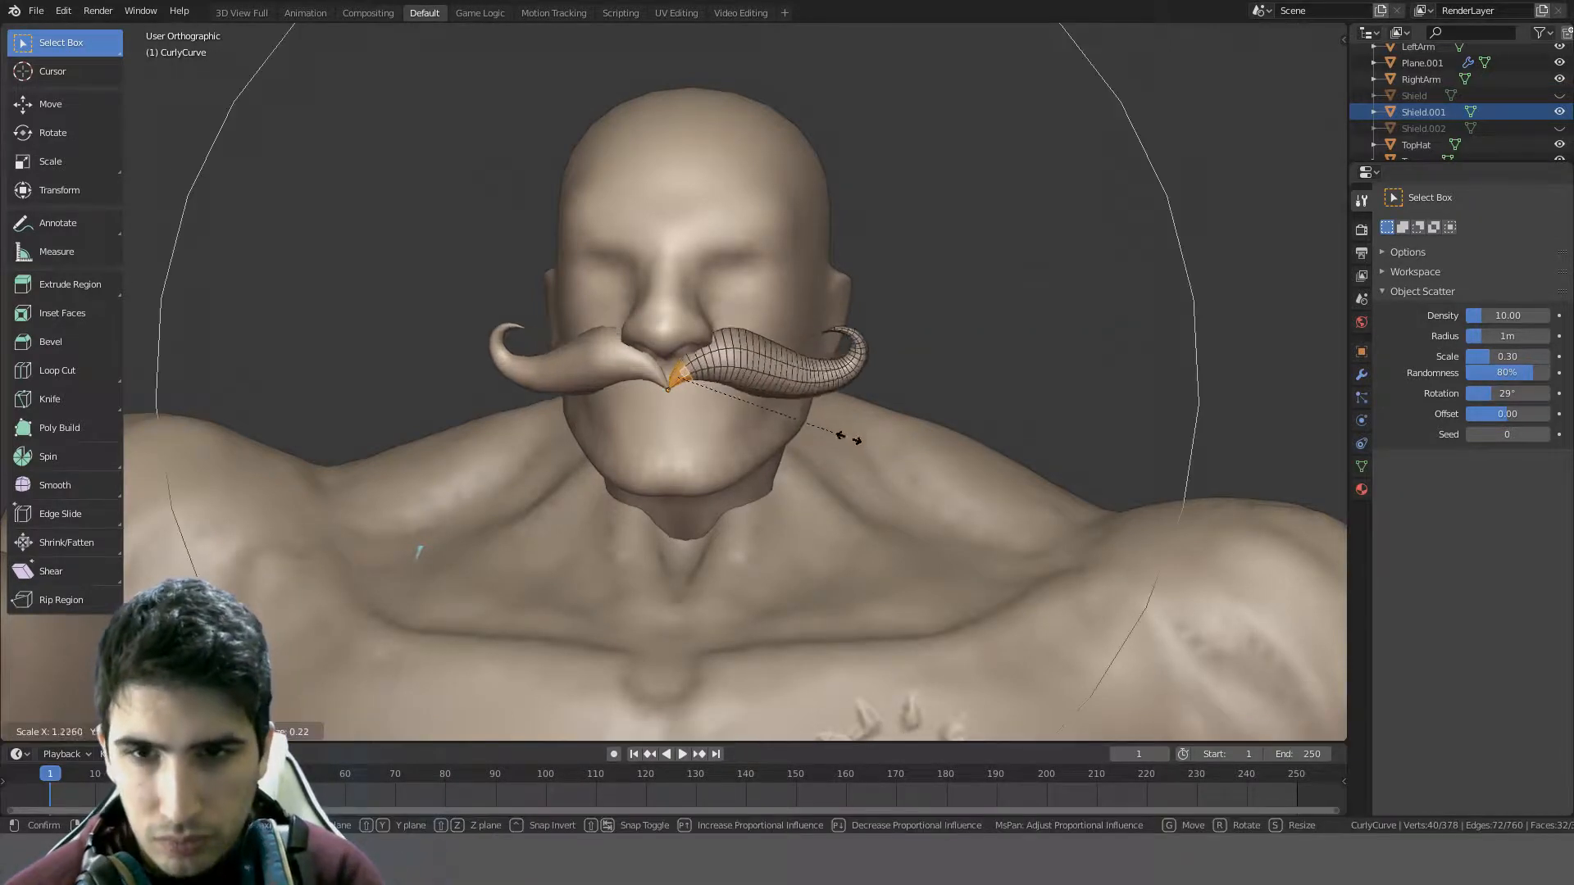
pyautogui.scroll(10, 863, 420)
pyautogui.scroll(10, 862, 420)
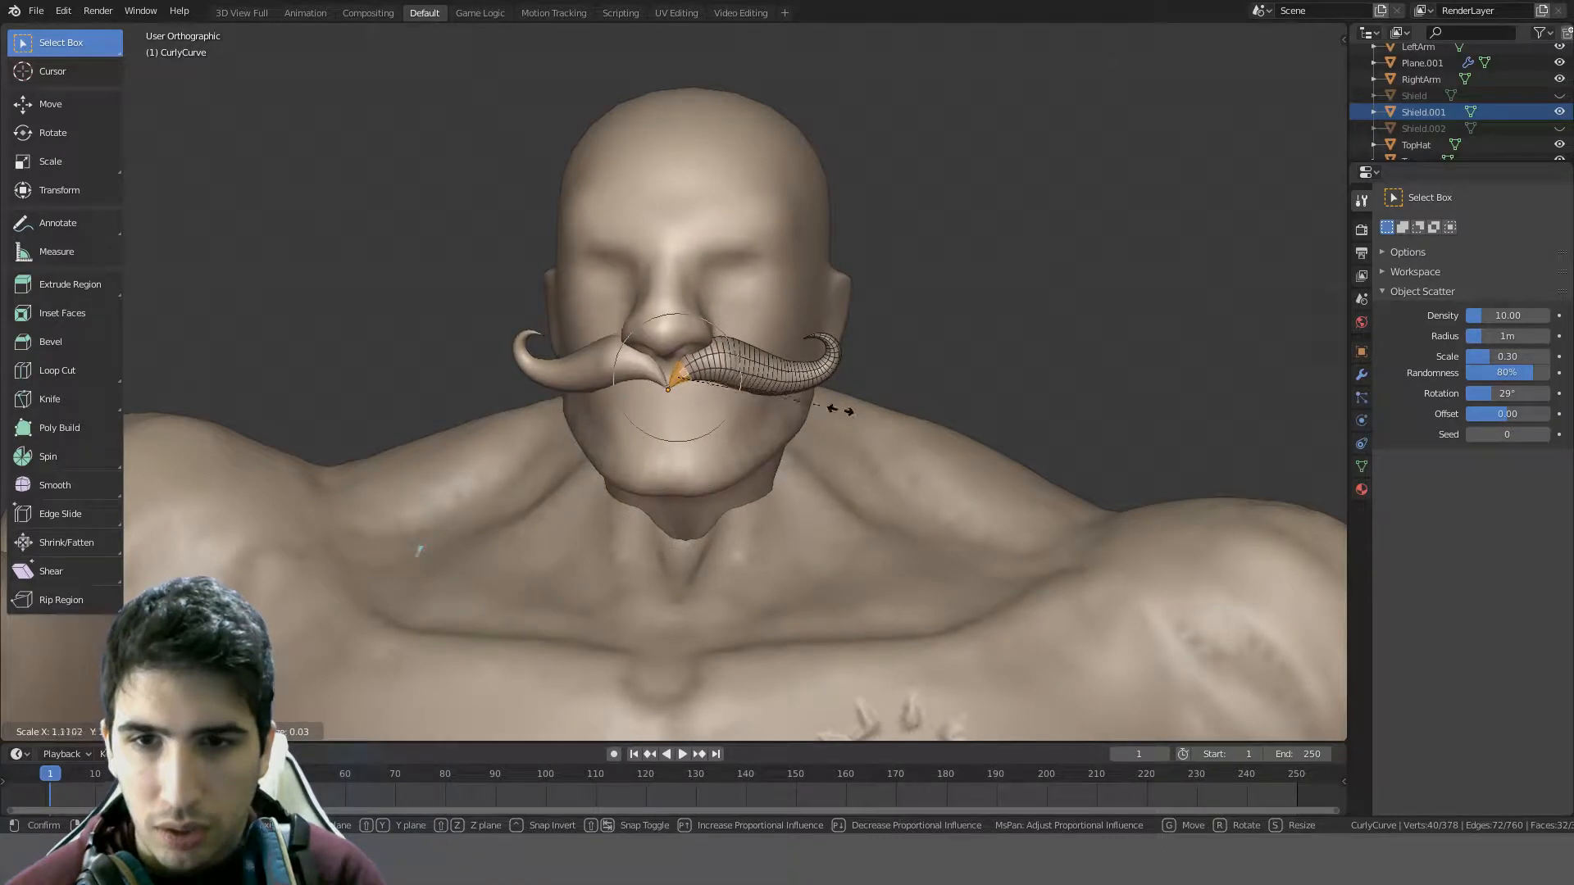
pyautogui.rightClick(976, 457)
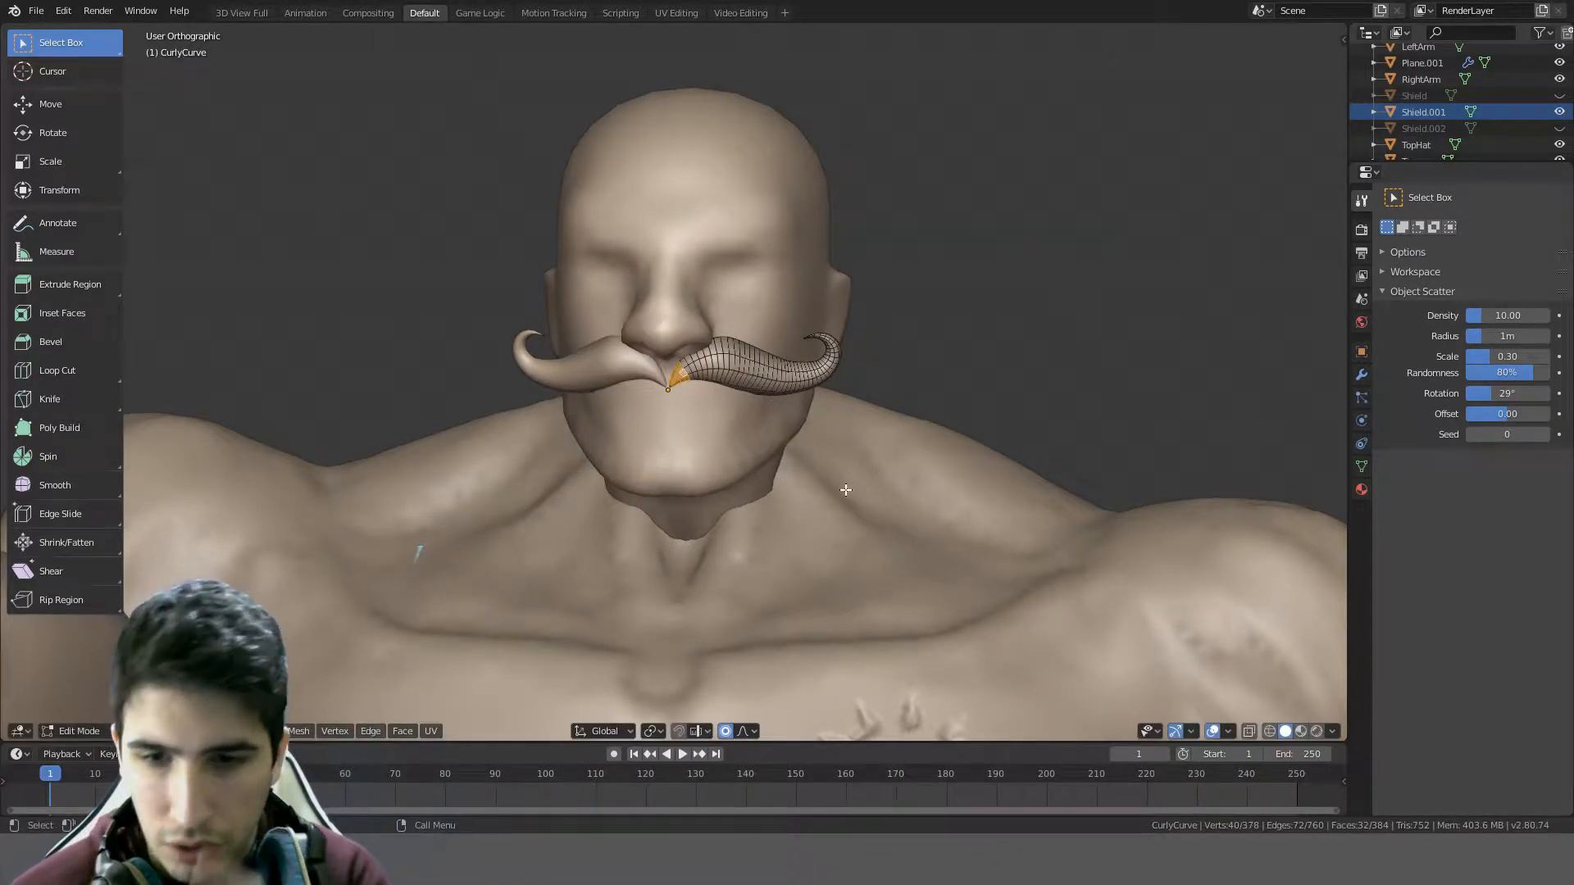
# - Duplicate a single face from the mustache's outer half and place the copy just above the mesh
pyautogui.scroll(2, 846, 490)
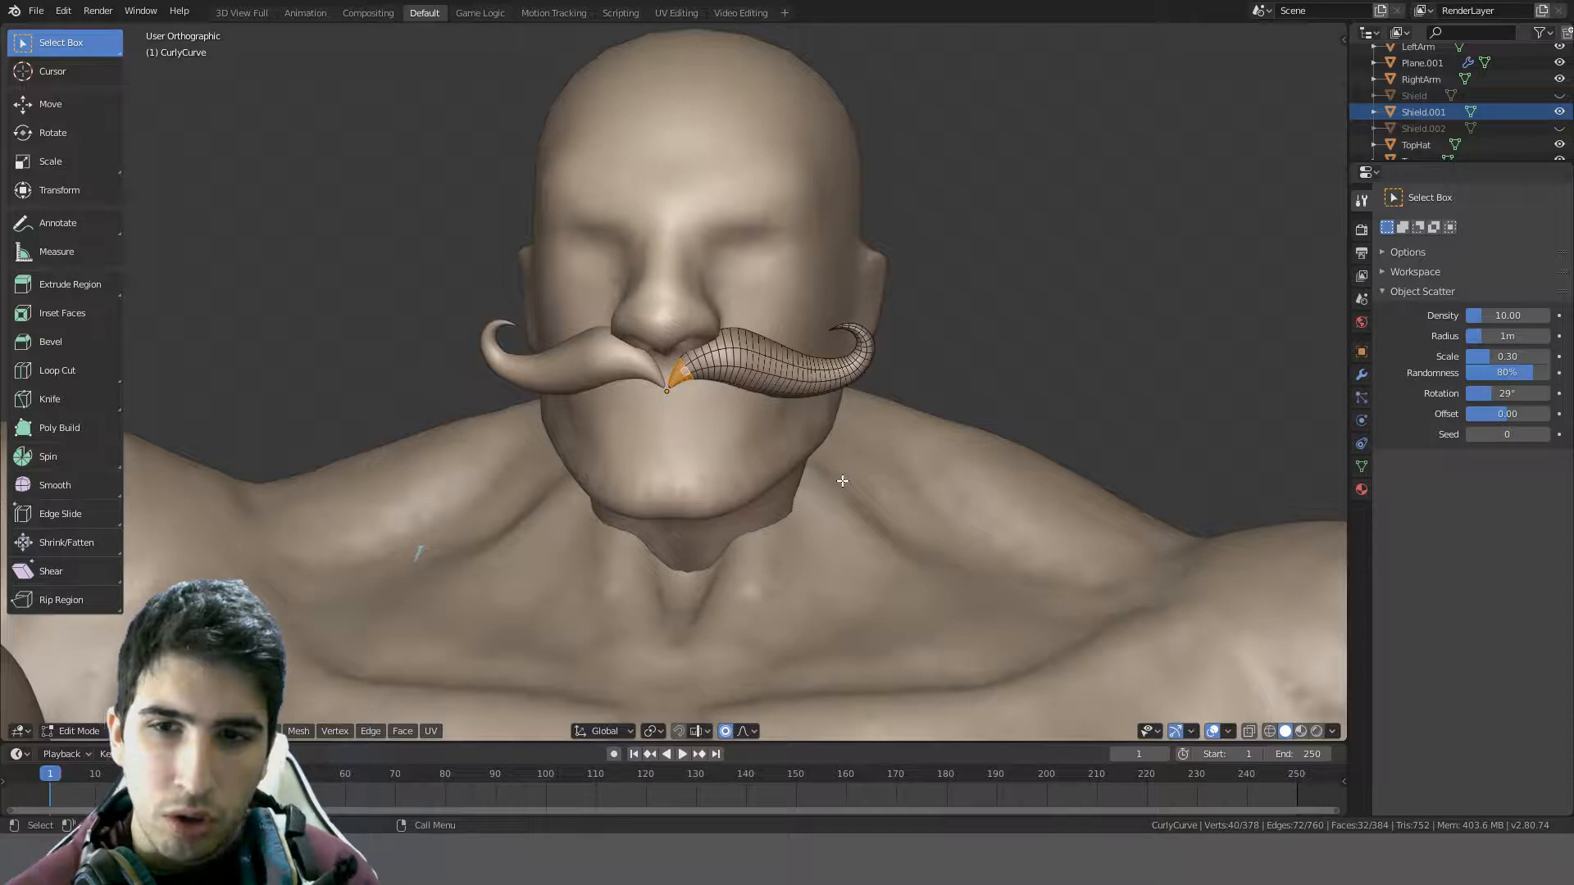
pyautogui.hotkey('alt', 'a')
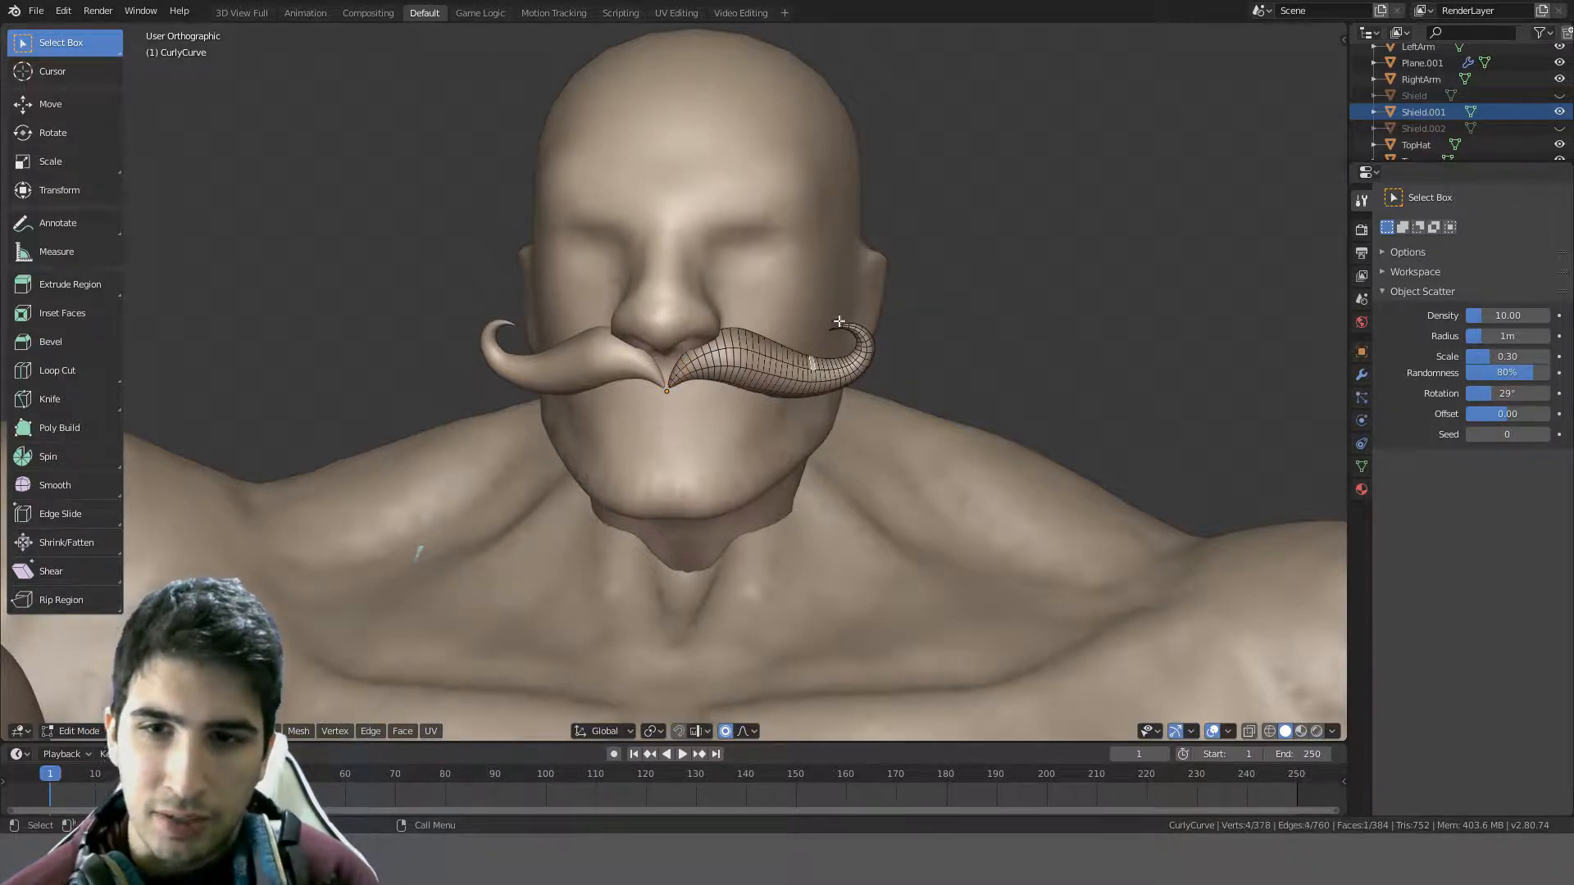
pyautogui.hotkey('shift', 'd')
pyautogui.click(823, 290)
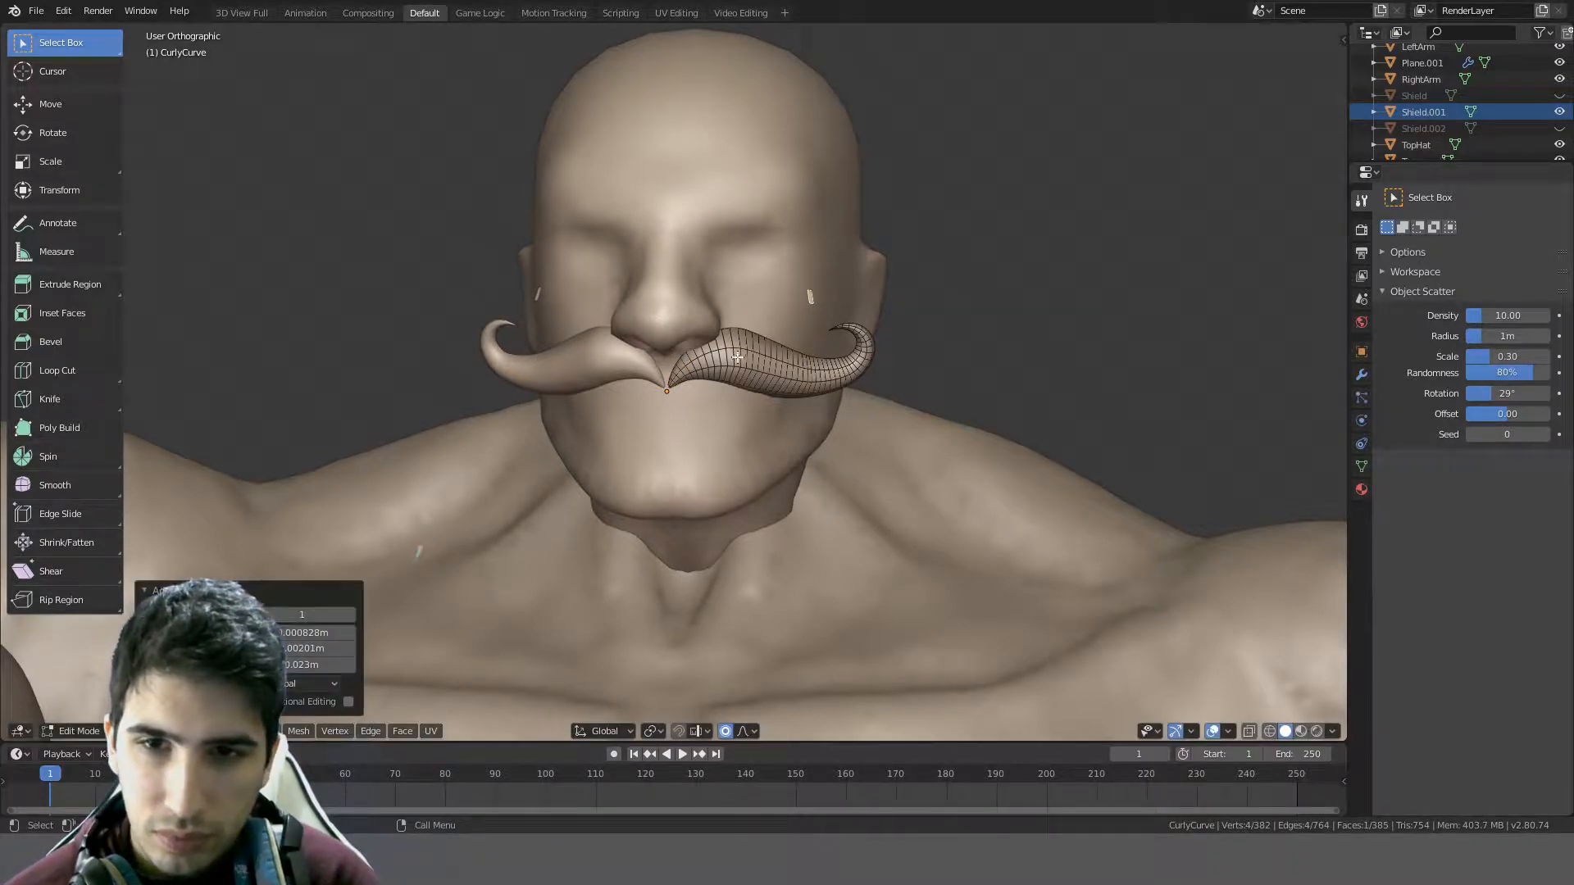
# - Try scaling one face on the mustache's upper edge with connected proportional editing at different influence radii
pyautogui.click(757, 343)
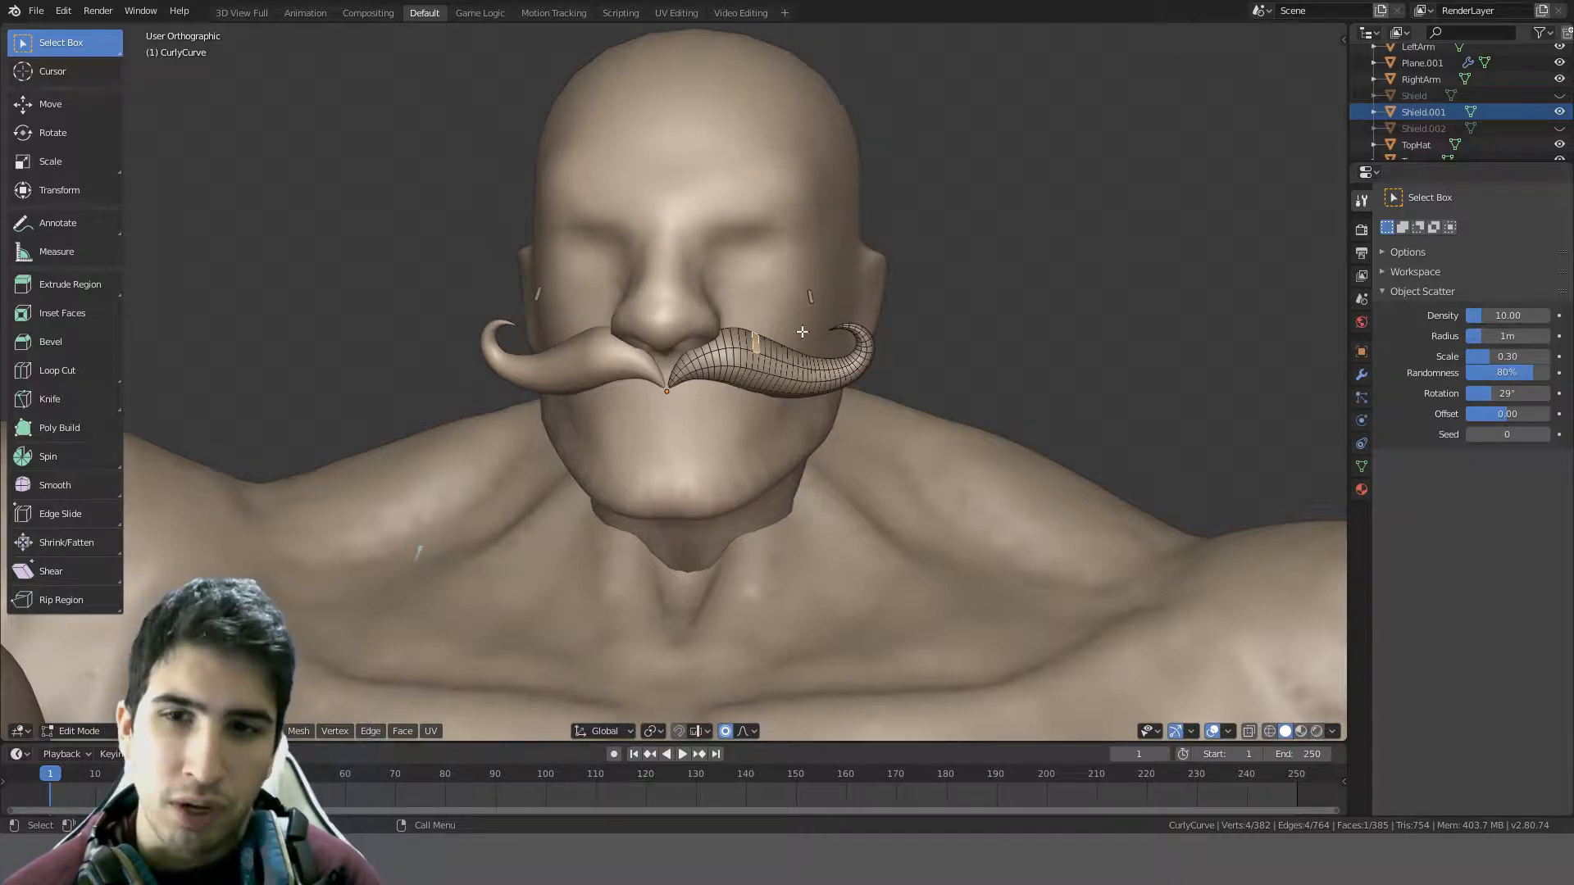
pyautogui.press('s')
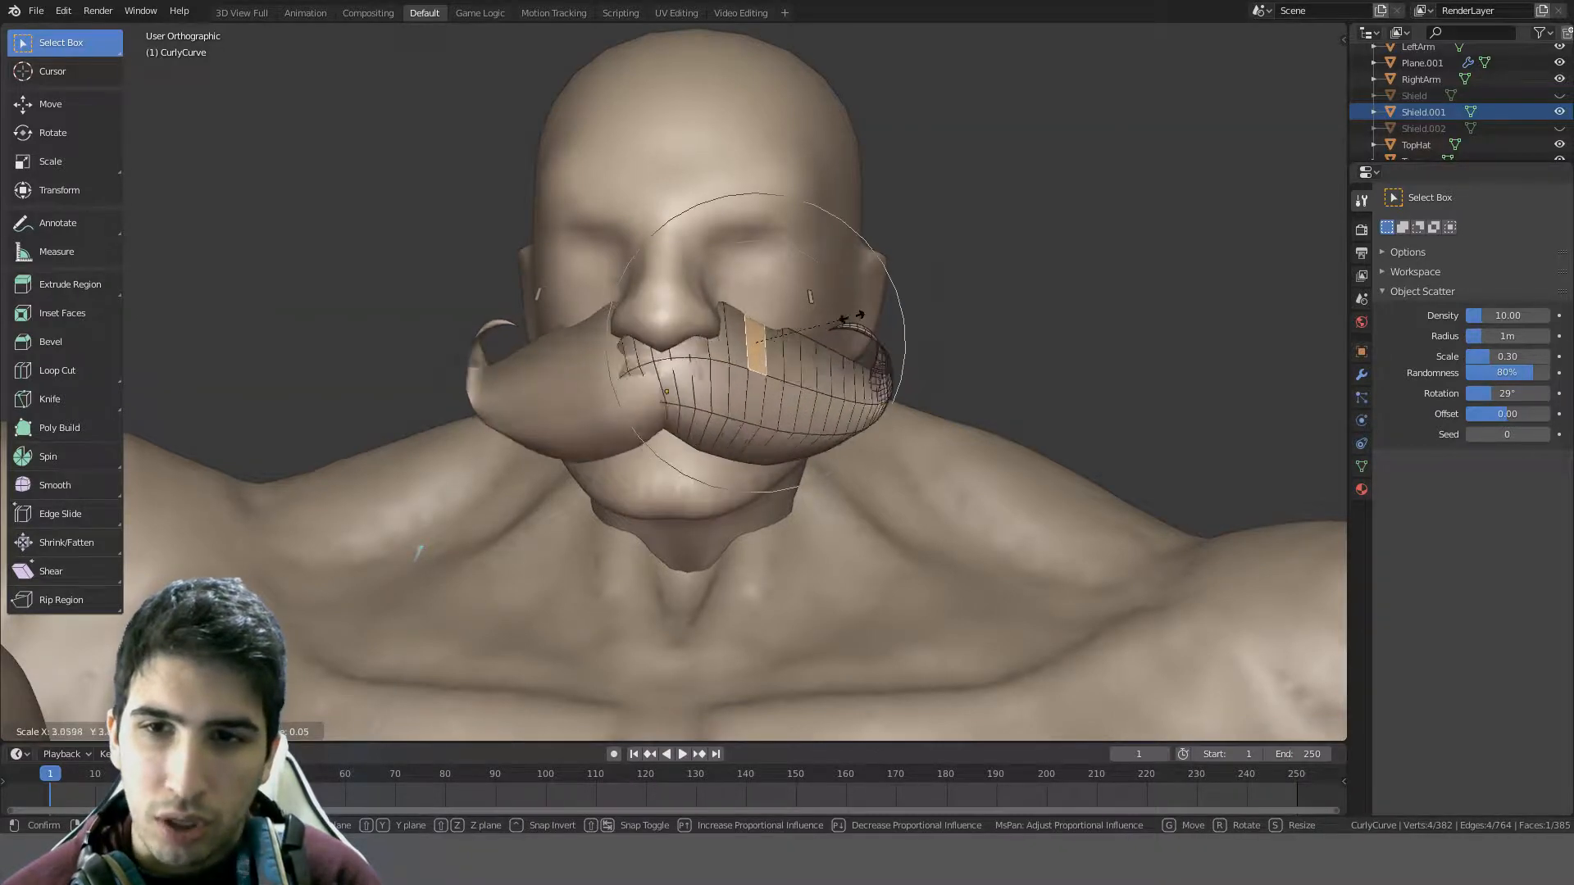
pyautogui.scroll(-3, 954, 310)
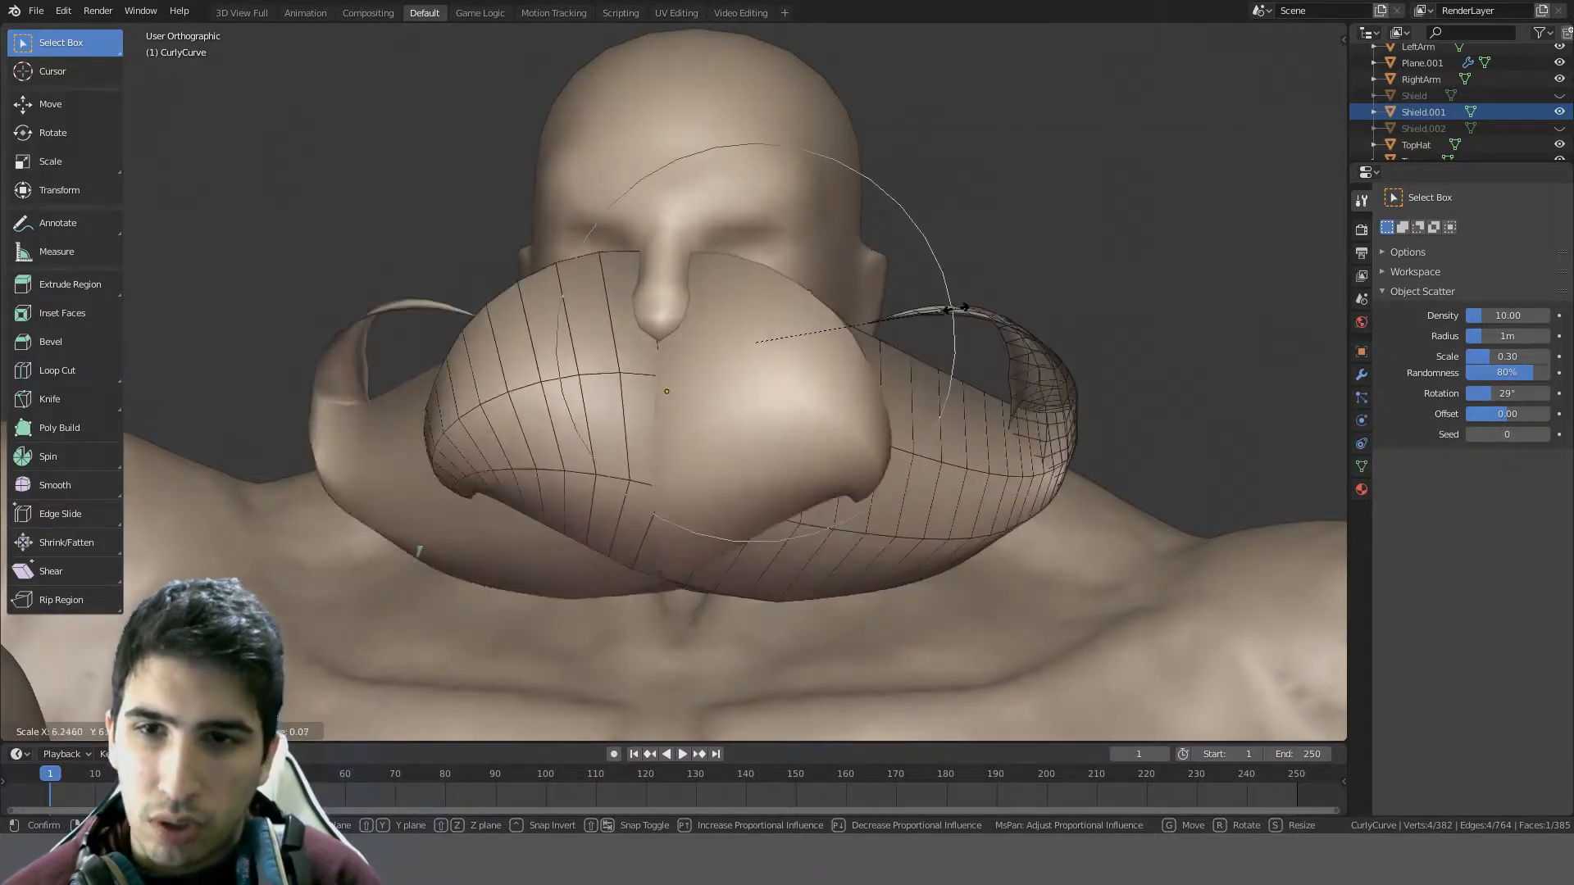
pyautogui.rightClick(957, 311)
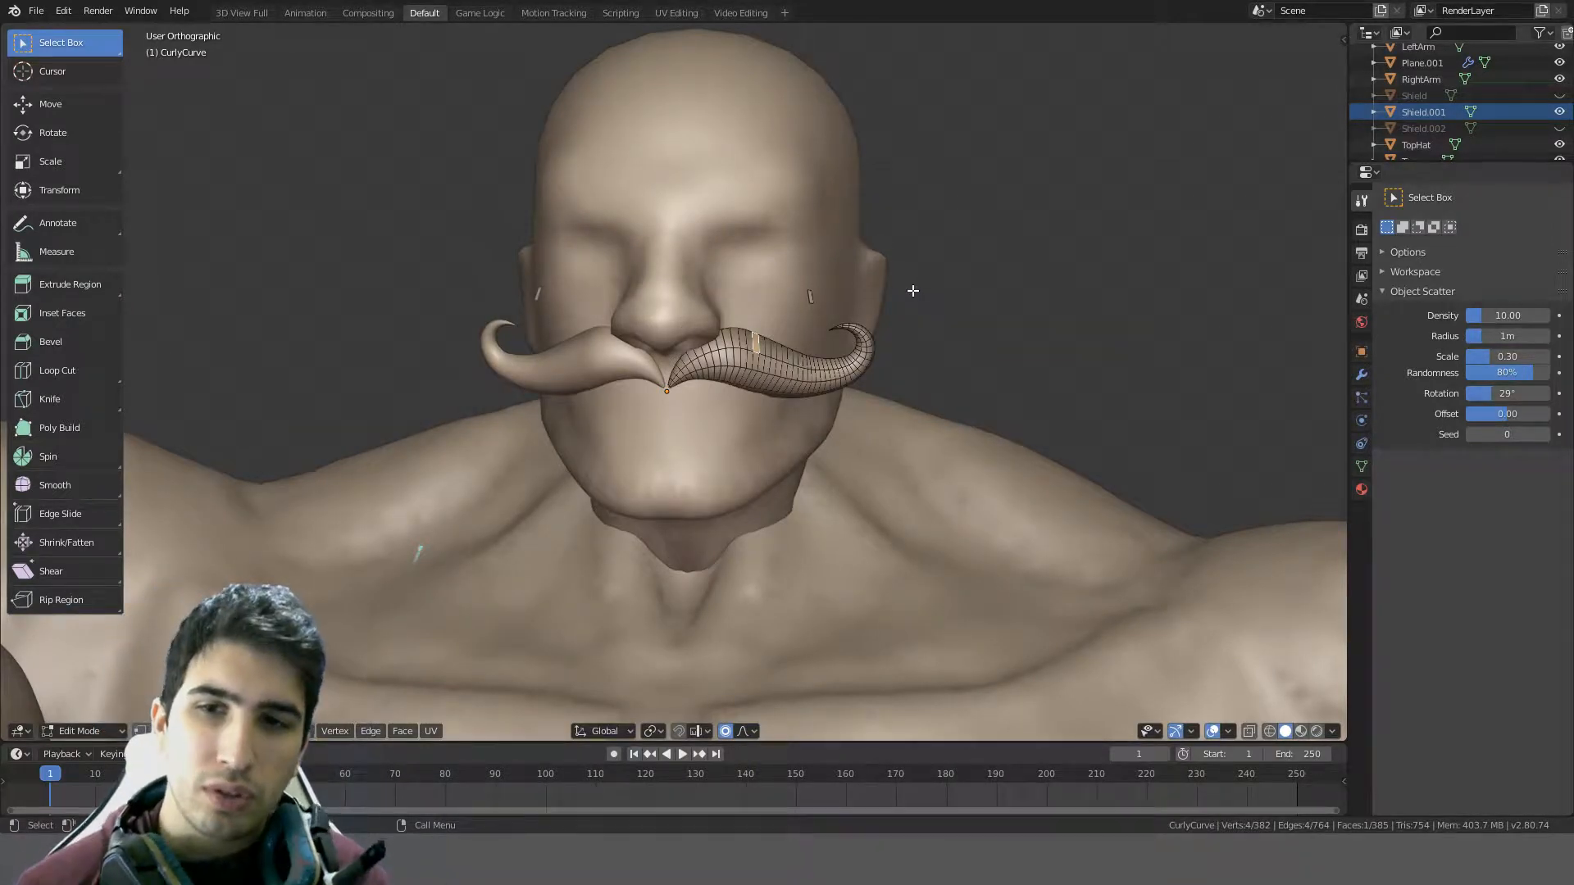
pyautogui.press('s')
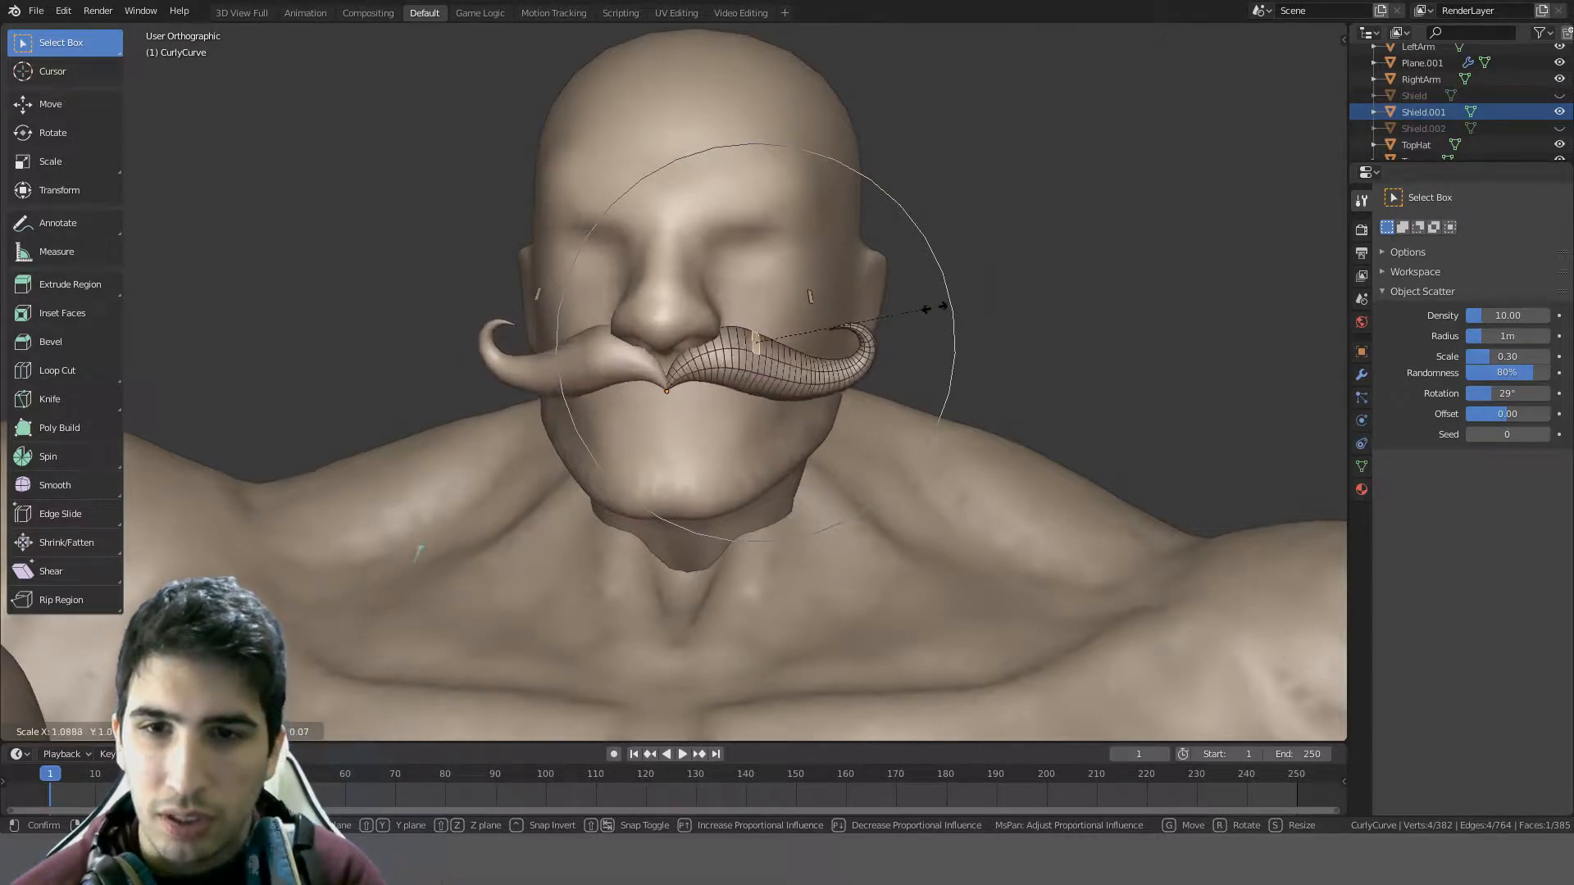
pyautogui.rightClick(1079, 314)
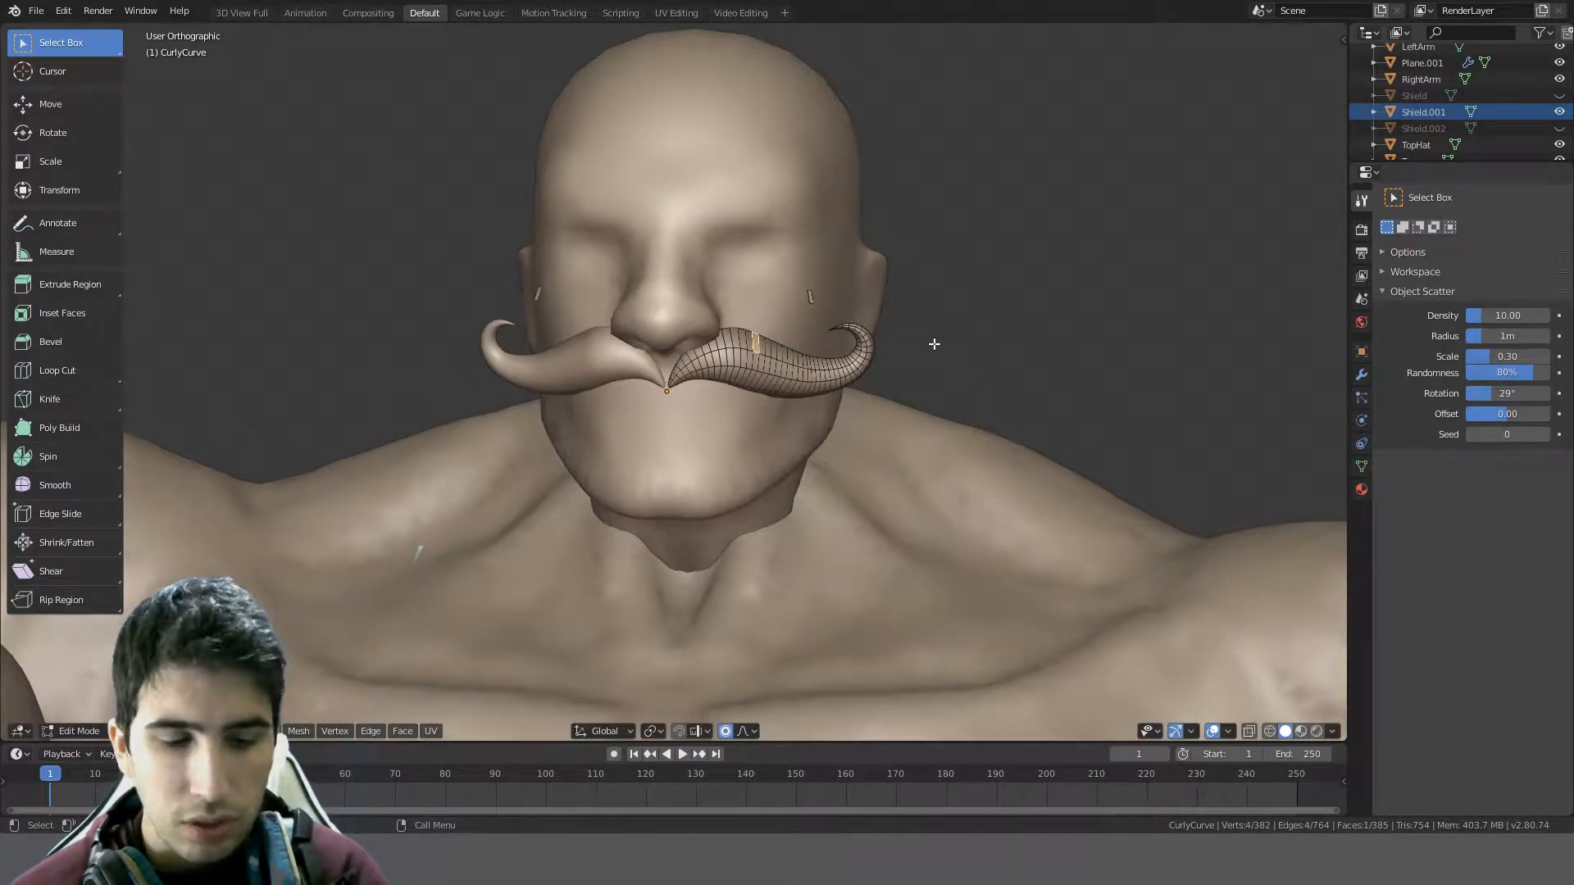
# - Undo the duplication of the mustache face
pyautogui.press('s')
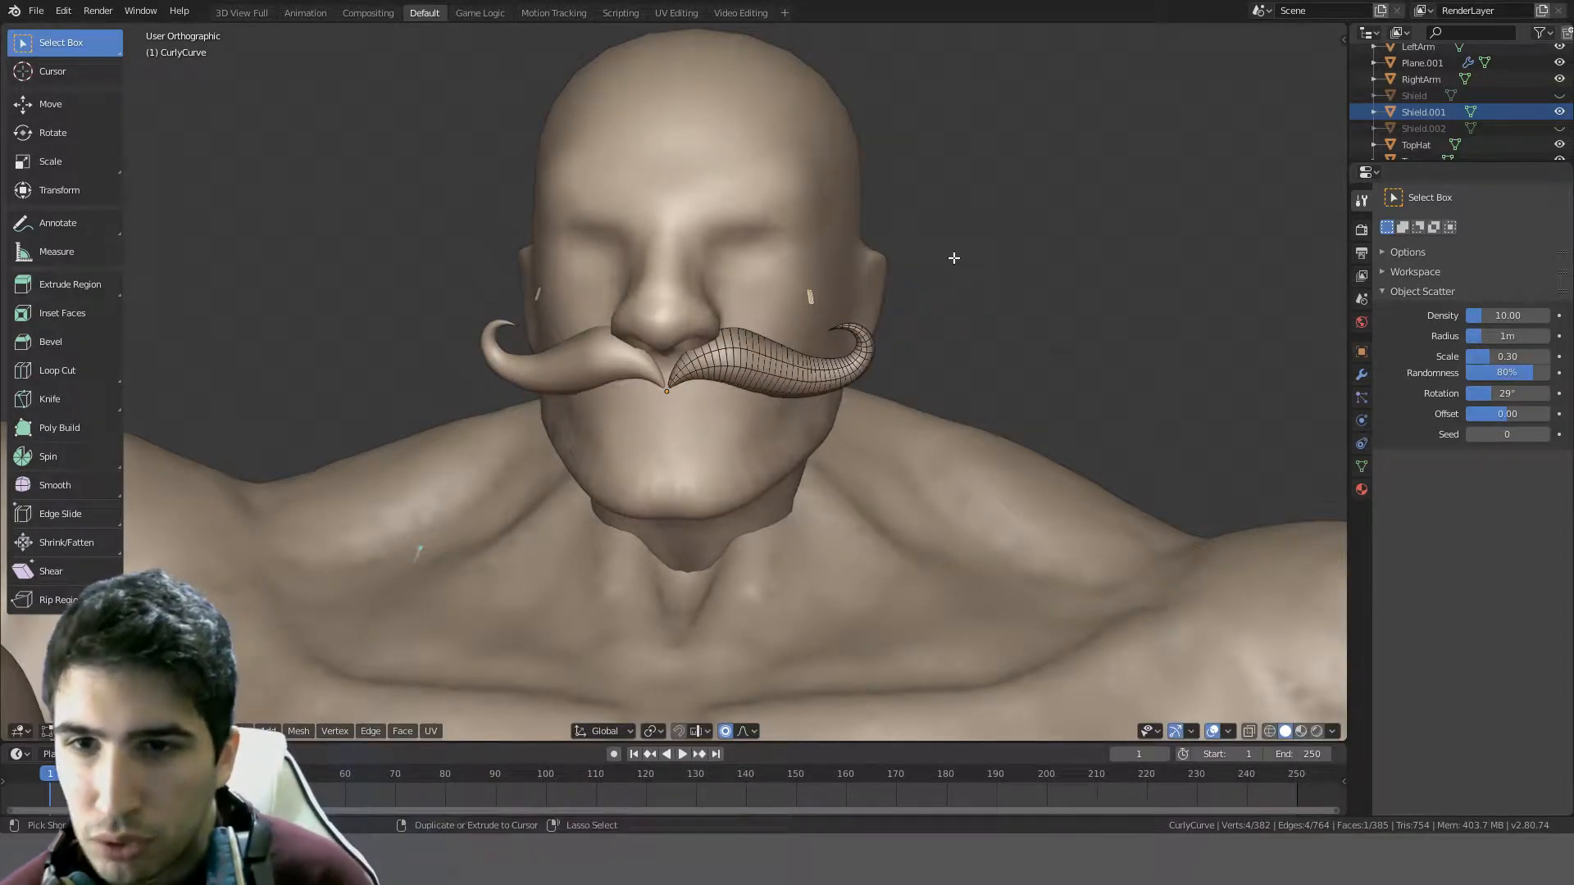
pyautogui.press('g')
pyautogui.rightClick(970, 229)
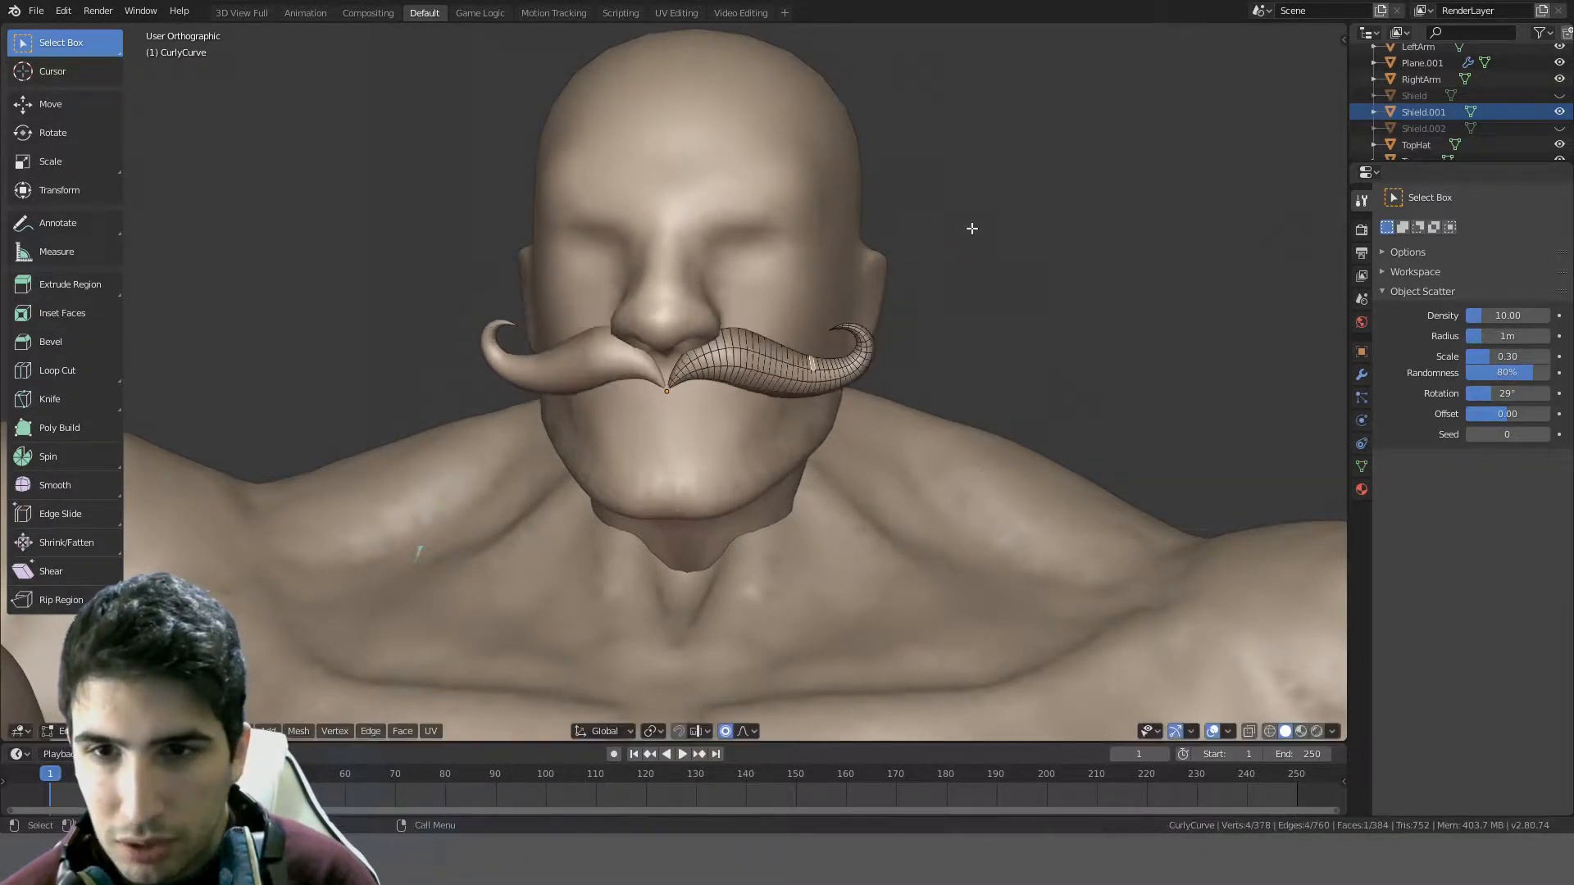
# - Try transforming a single face near the mustache's inner tip with proportional editing
pyautogui.scroll(2, 806, 313)
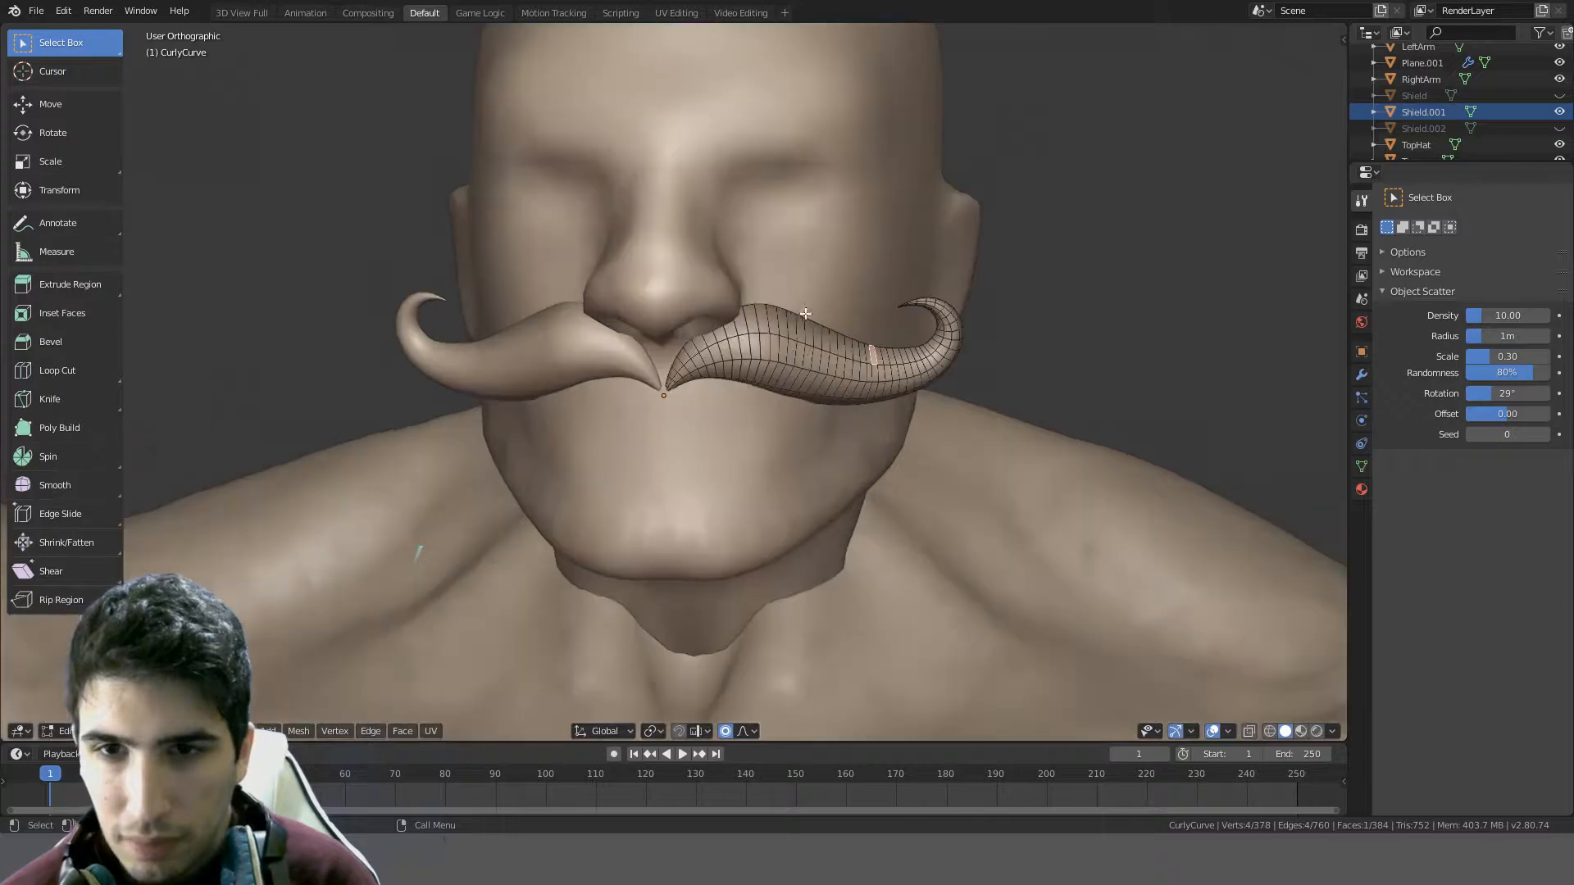
pyautogui.press('g')
pyautogui.rightClick(747, 349)
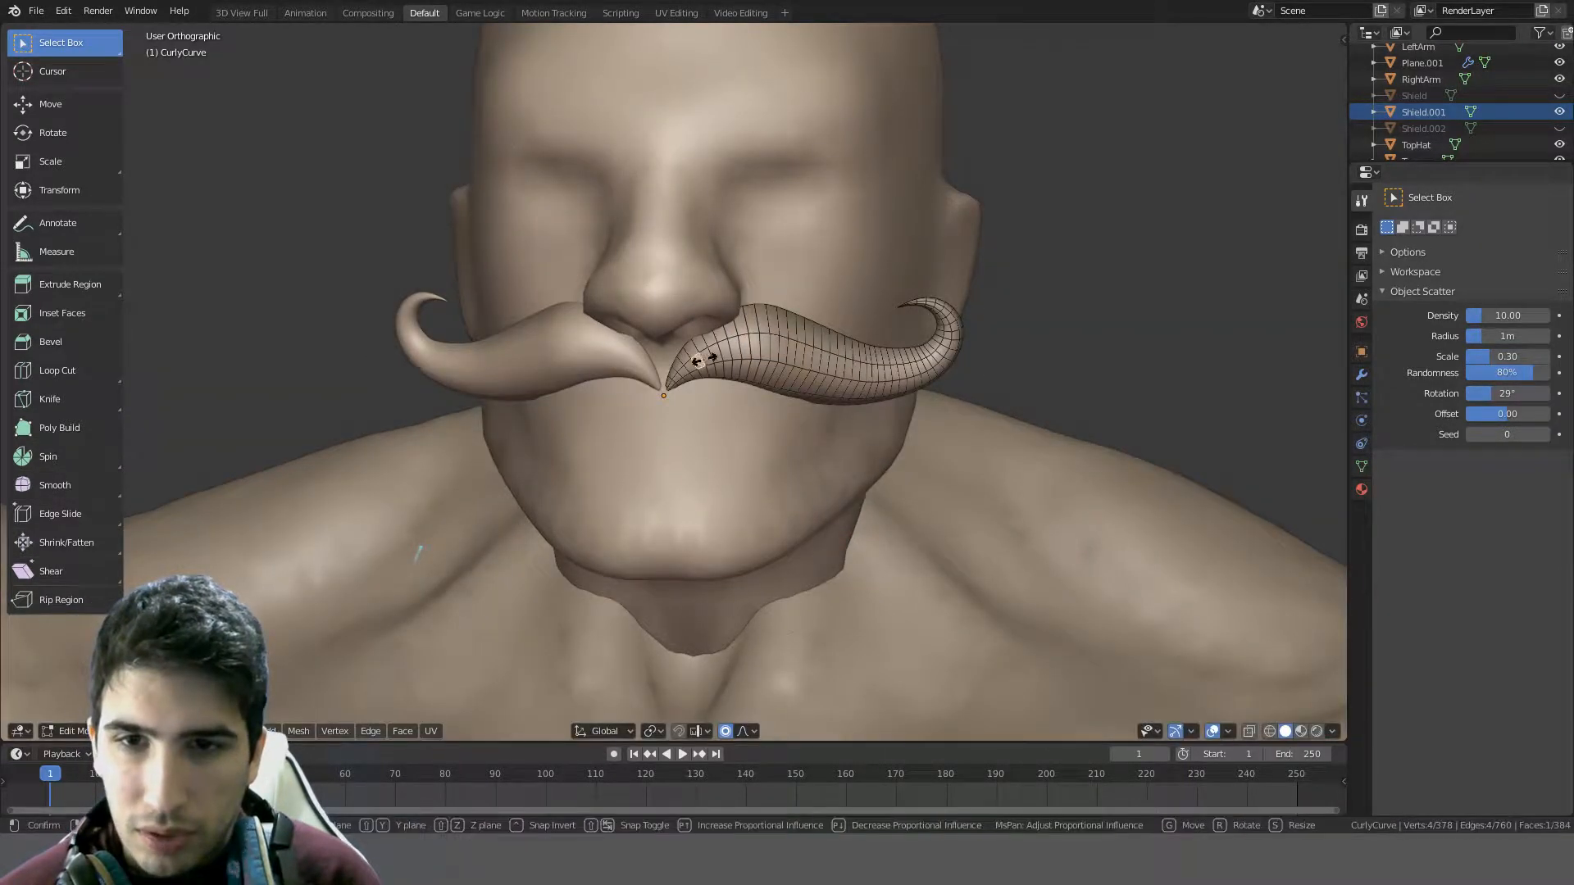
pyautogui.rightClick(719, 359)
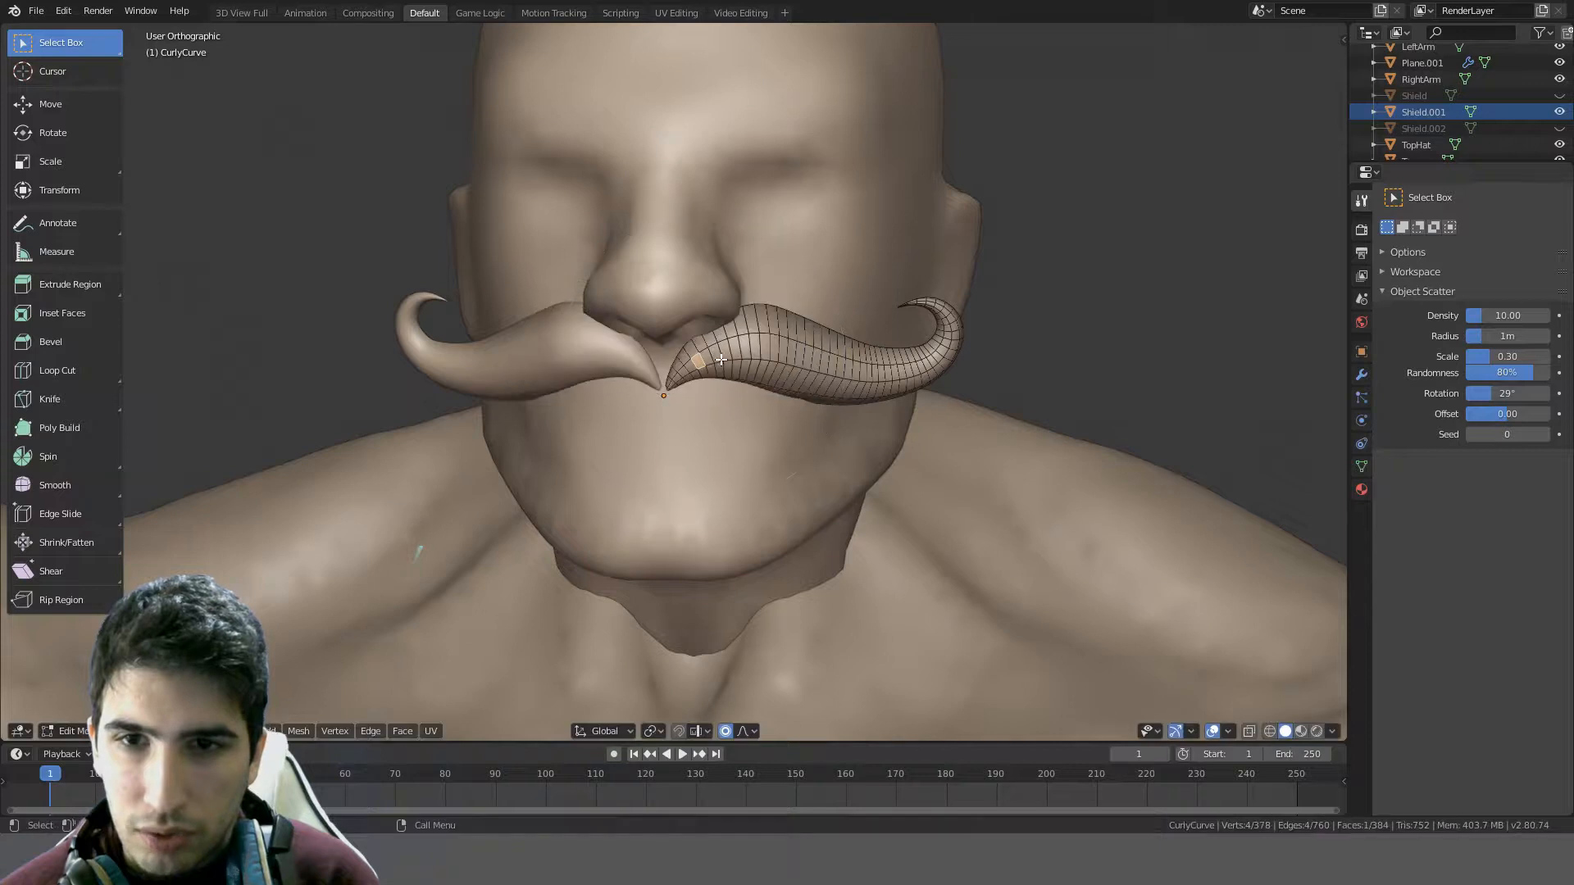
# - Select the face loop around the thick inner part of the mustache and try scaling it with proportional editing
pyautogui.keyDown('alt'); pyautogui.click(755, 329); pyautogui.keyUp('alt')
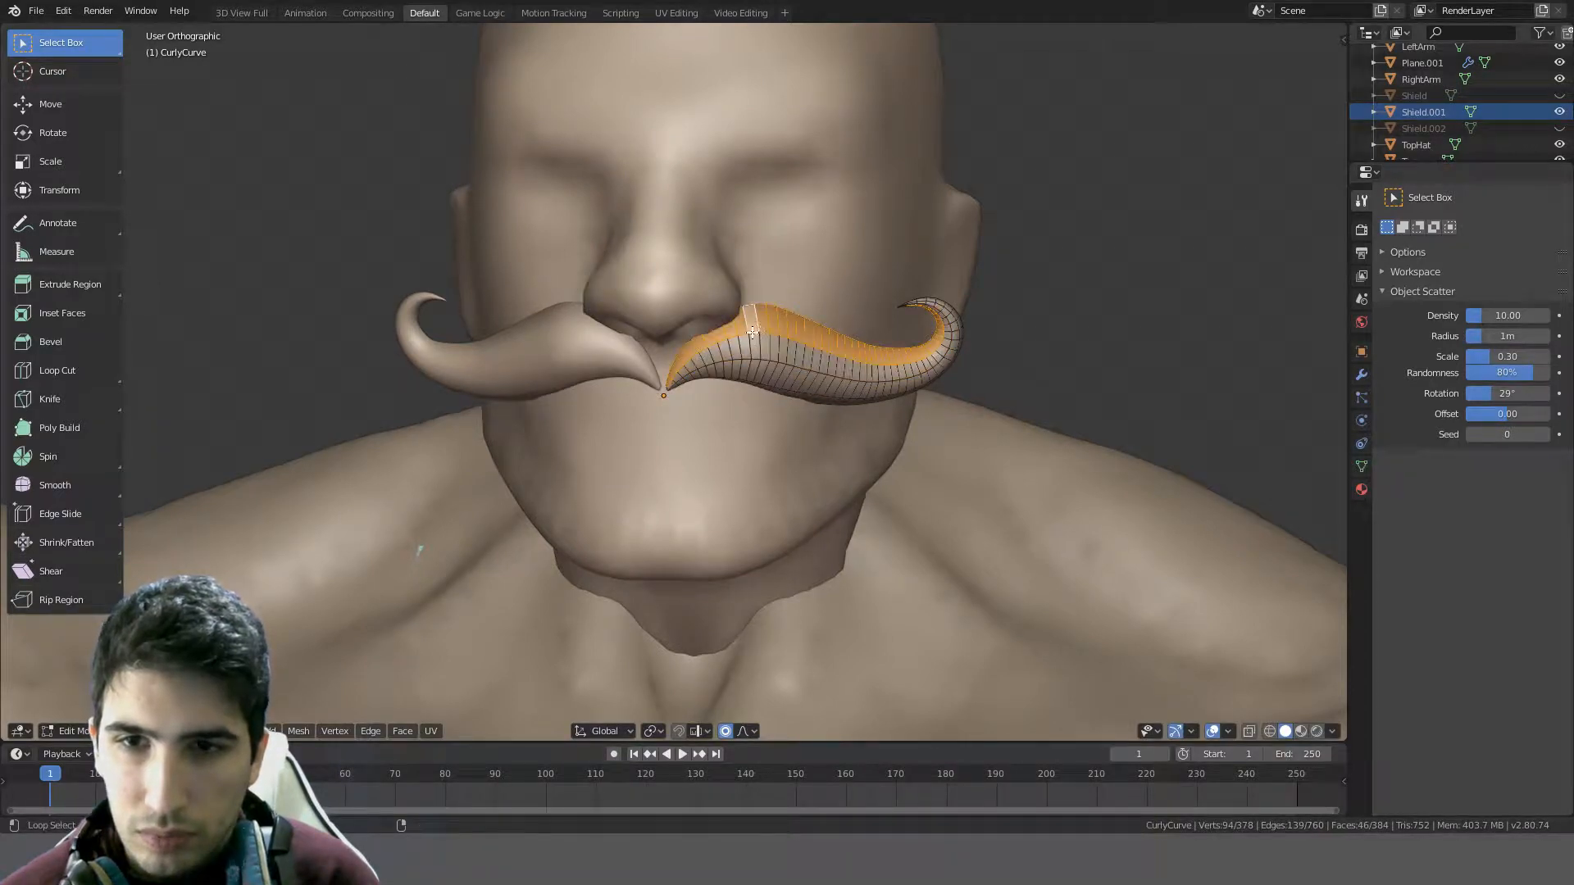
pyautogui.press('s')
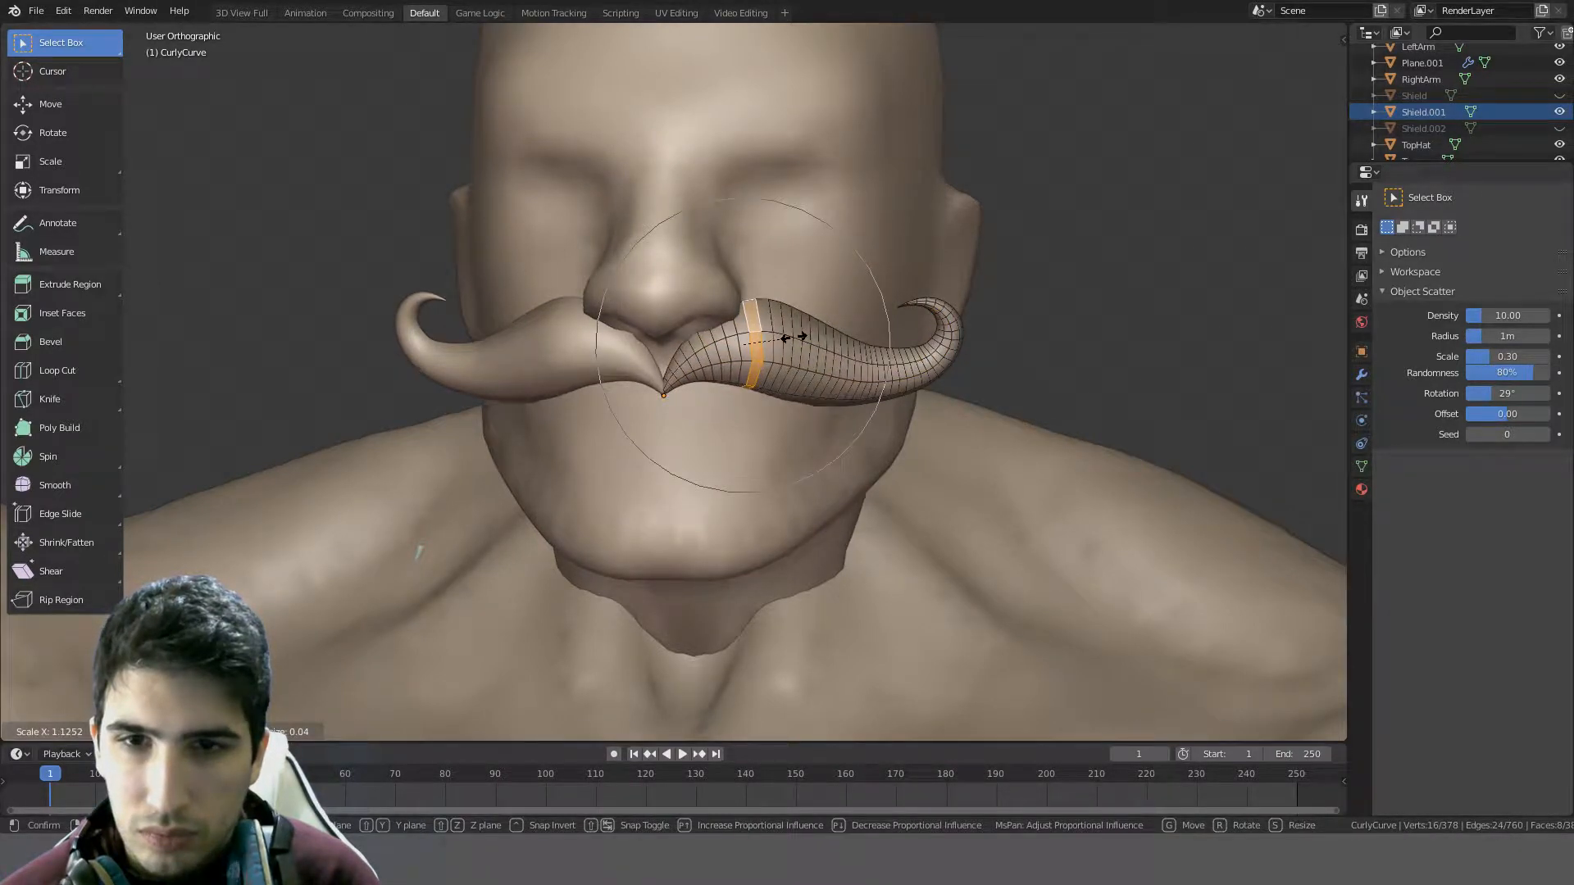
pyautogui.press('Escape')
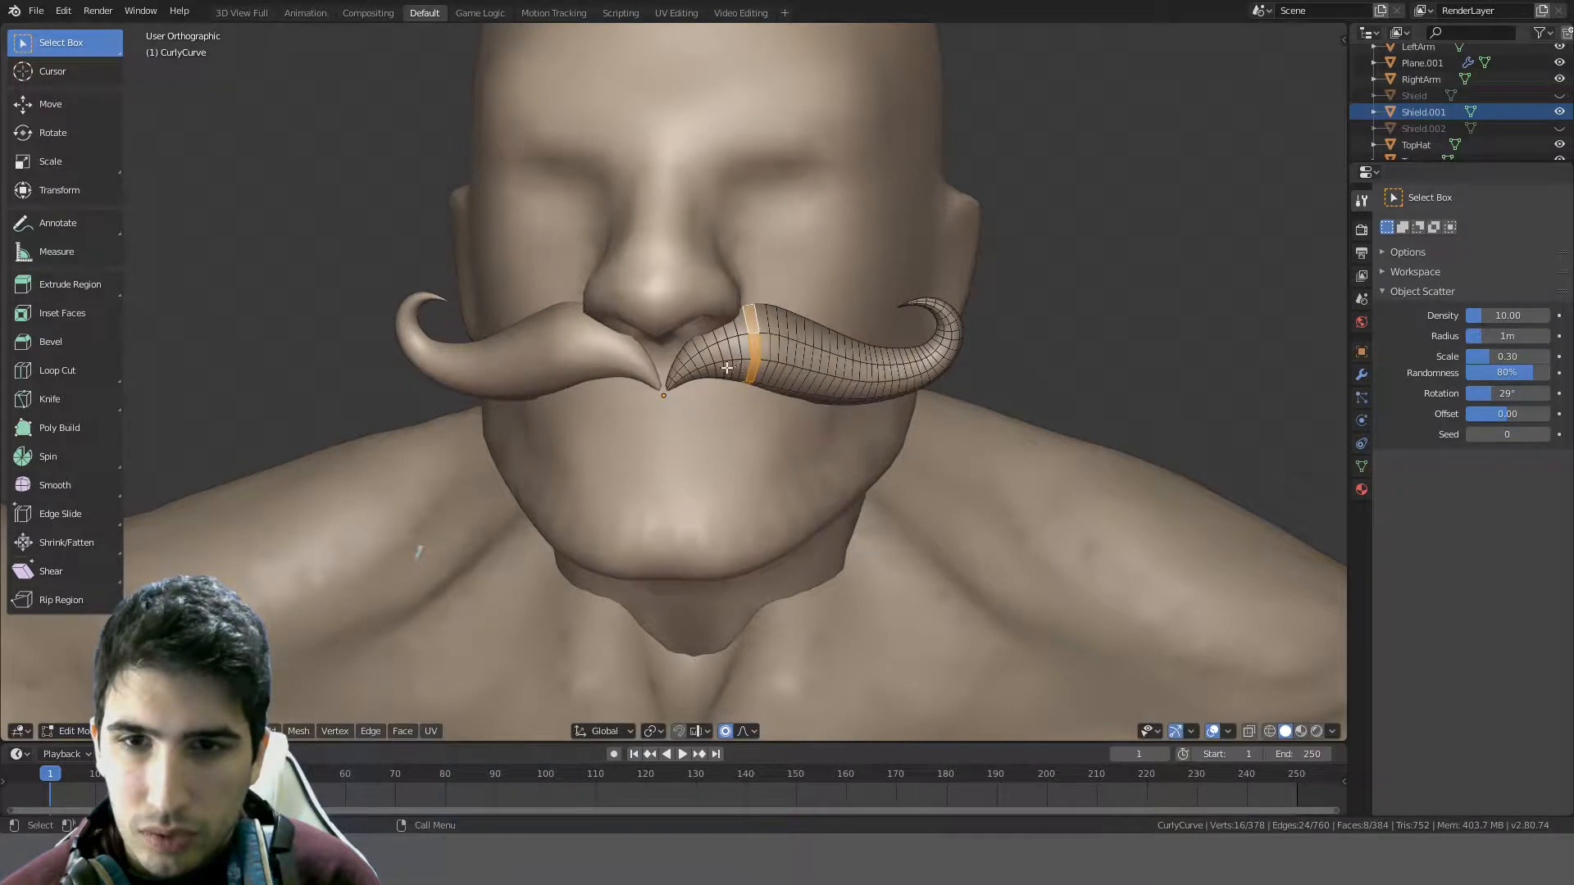
# - Scale the face loop near the mustache's inner tip by 1.428 with smooth, connected proportional editing of size 0.020, and return to Object Mode
pyautogui.press('s')
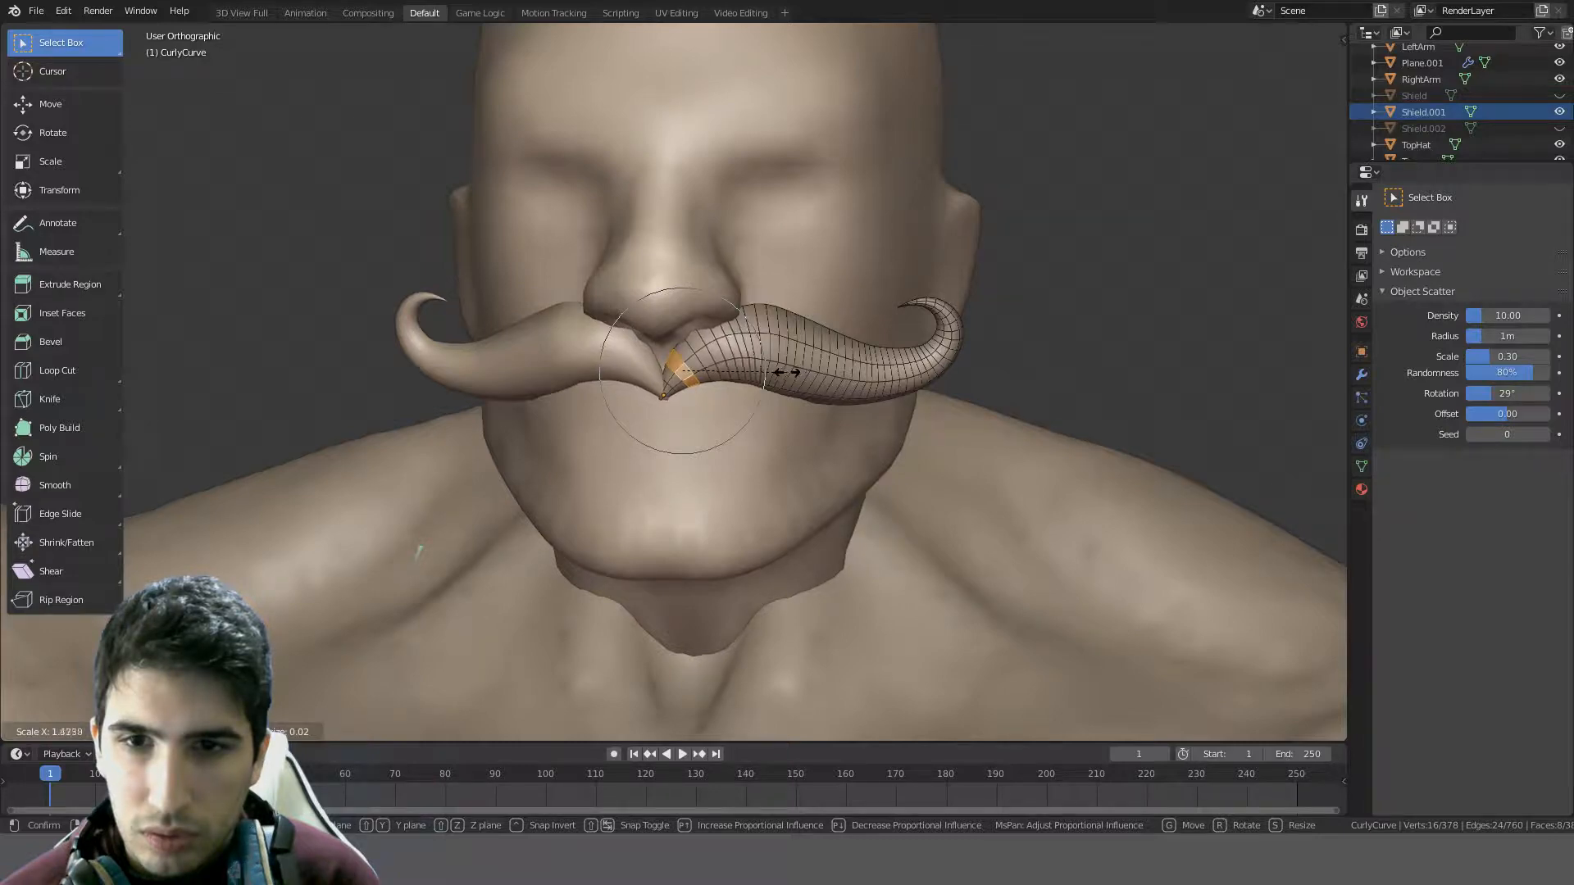
pyautogui.click(783, 372)
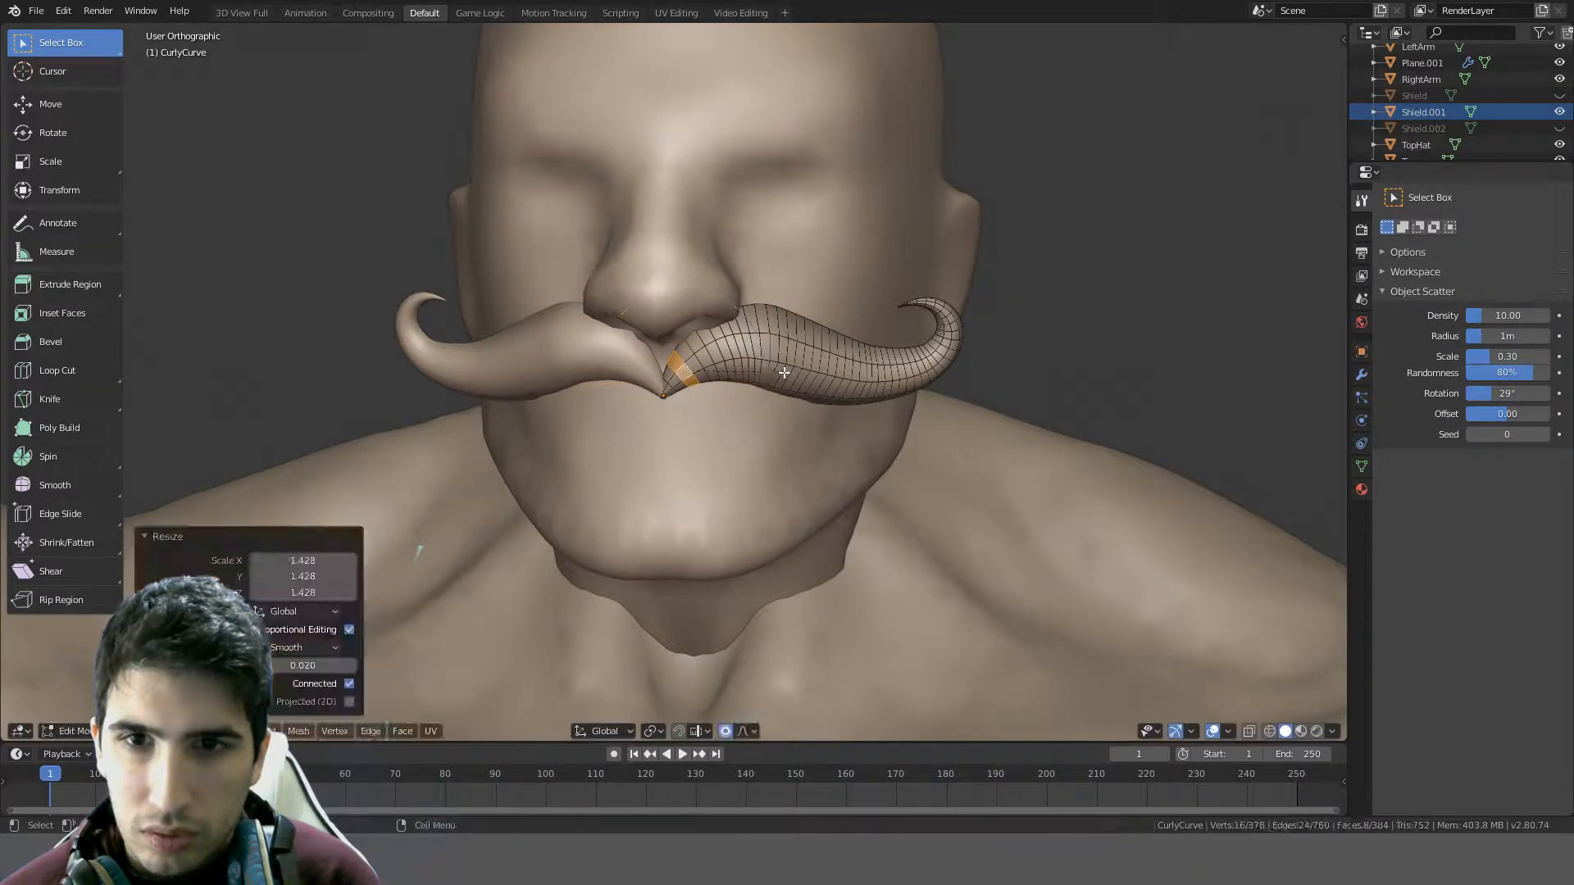
pyautogui.press('Tab')
# - Deselect everything and examine the mustache's shape from above and from the front
pyautogui.moveTo(821, 370); pyautogui.dragTo(783, 316, button='middle')
pyautogui.scroll(3, 785, 332)
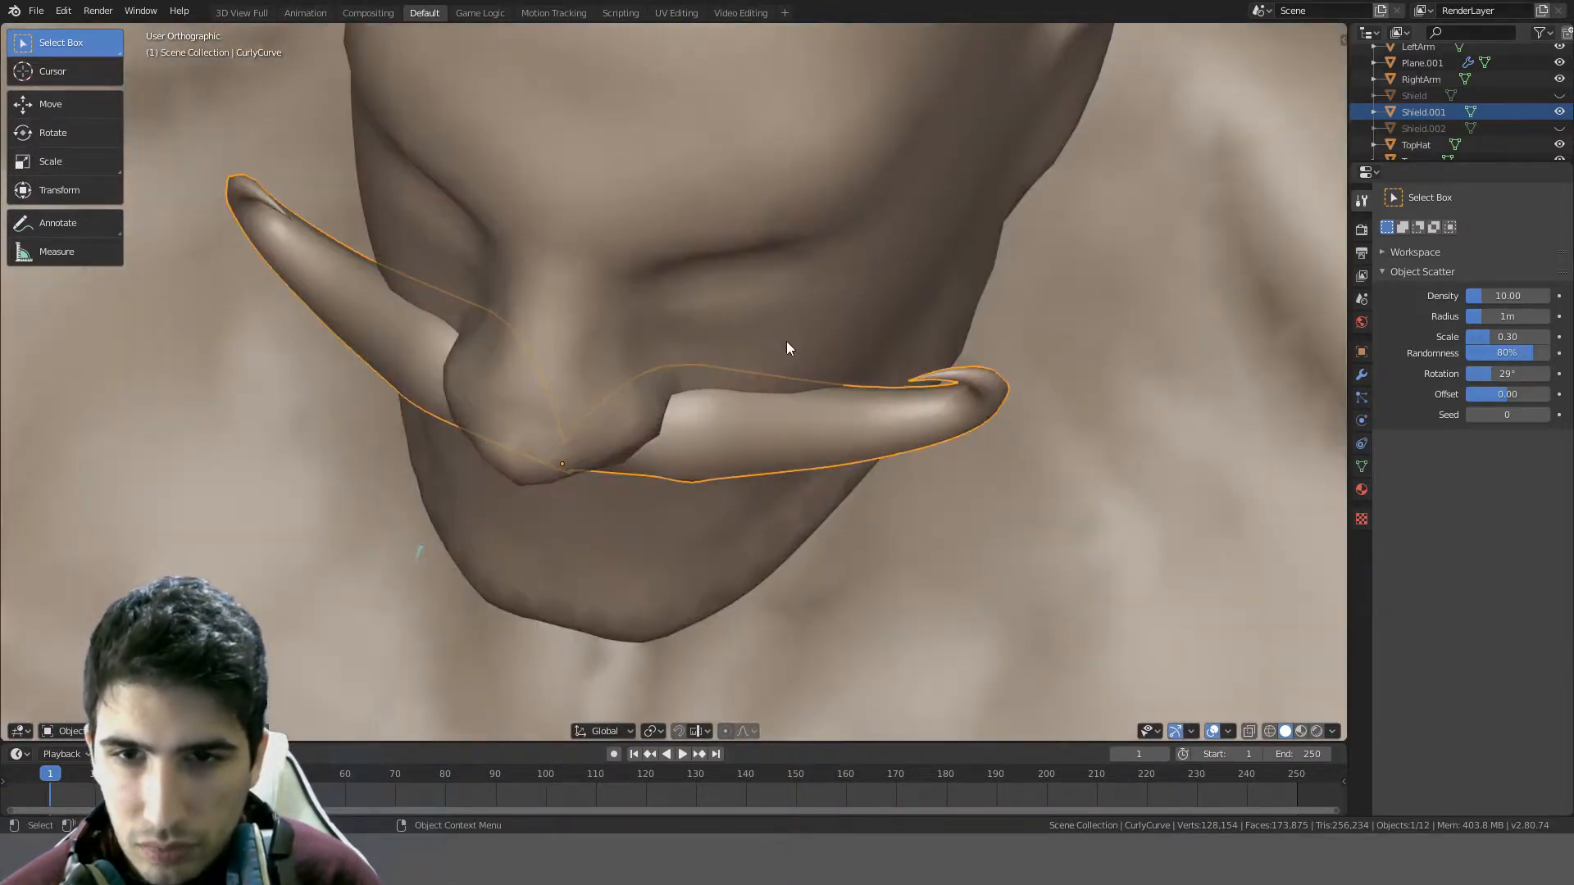
pyautogui.press('Tab')
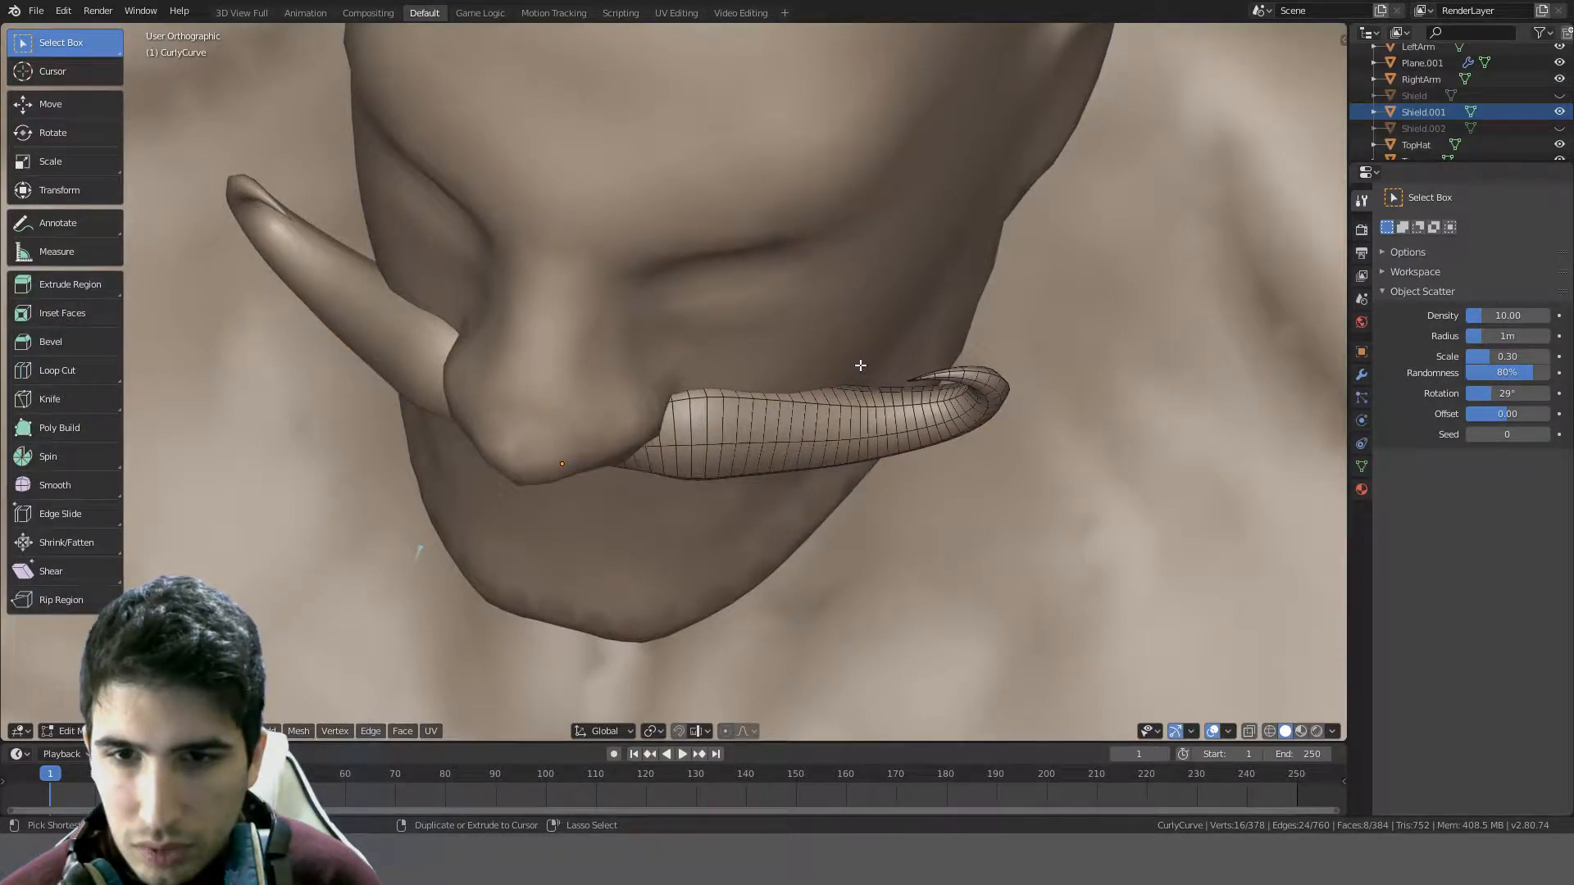
pyautogui.moveTo(760, 379); pyautogui.dragTo(672, 487, button='middle')
pyautogui.hotkey('alt', 'a')
pyautogui.press('Tab')
pyautogui.scroll(-4, 781, 219)
pyautogui.hotkey('alt', 'a')
pyautogui.press('KP_1')
pyautogui.scroll(5, 756, 298)
pyautogui.scroll(4, 653, 443)
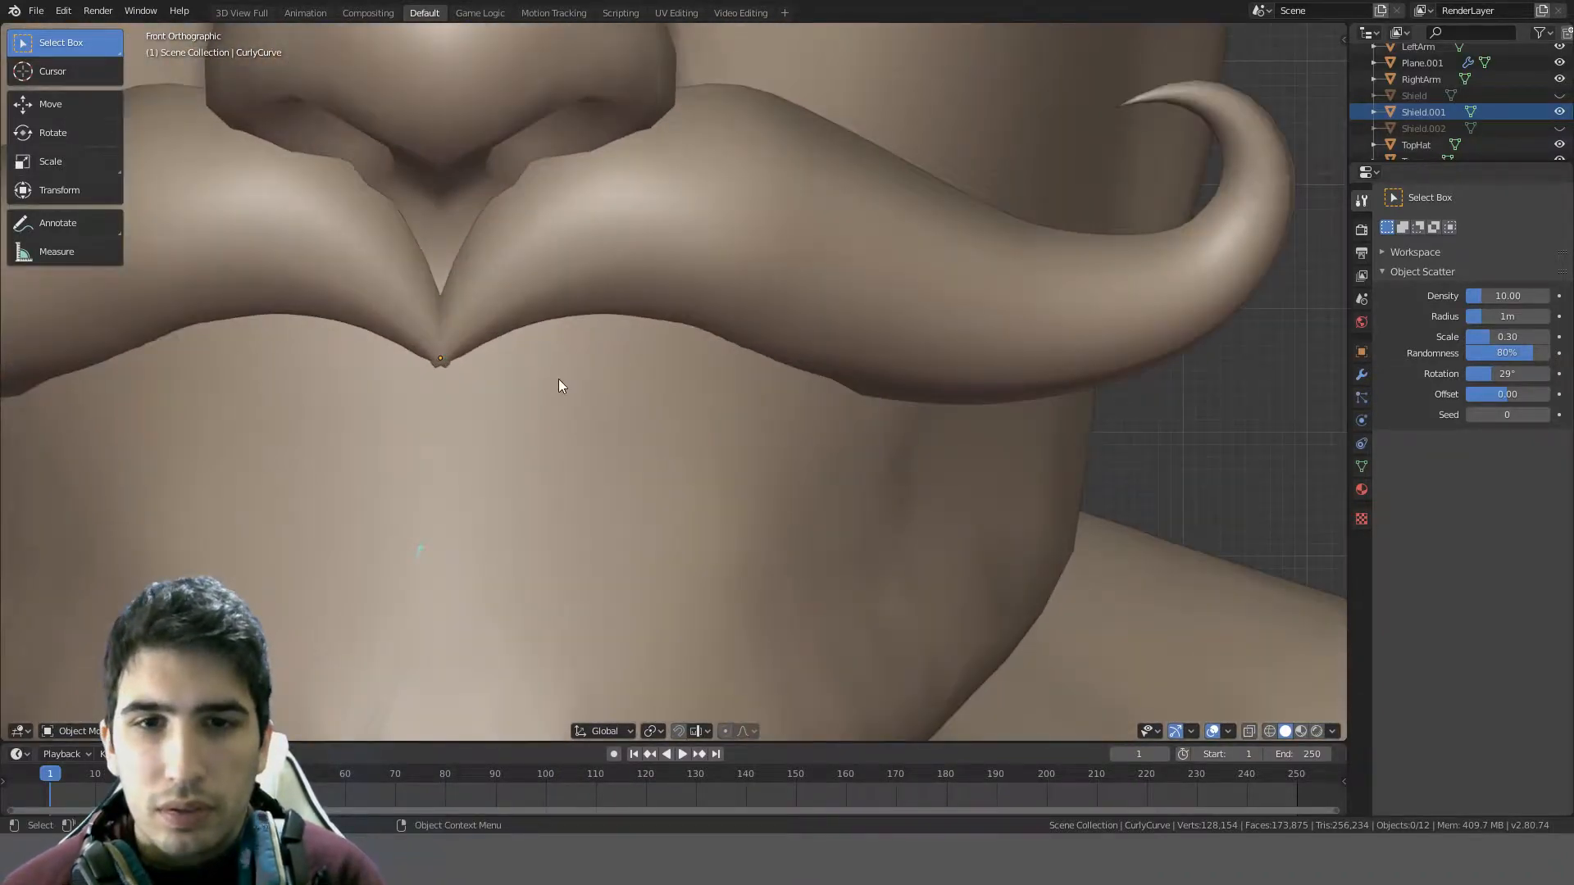
pyautogui.scroll(-4, 558, 379)
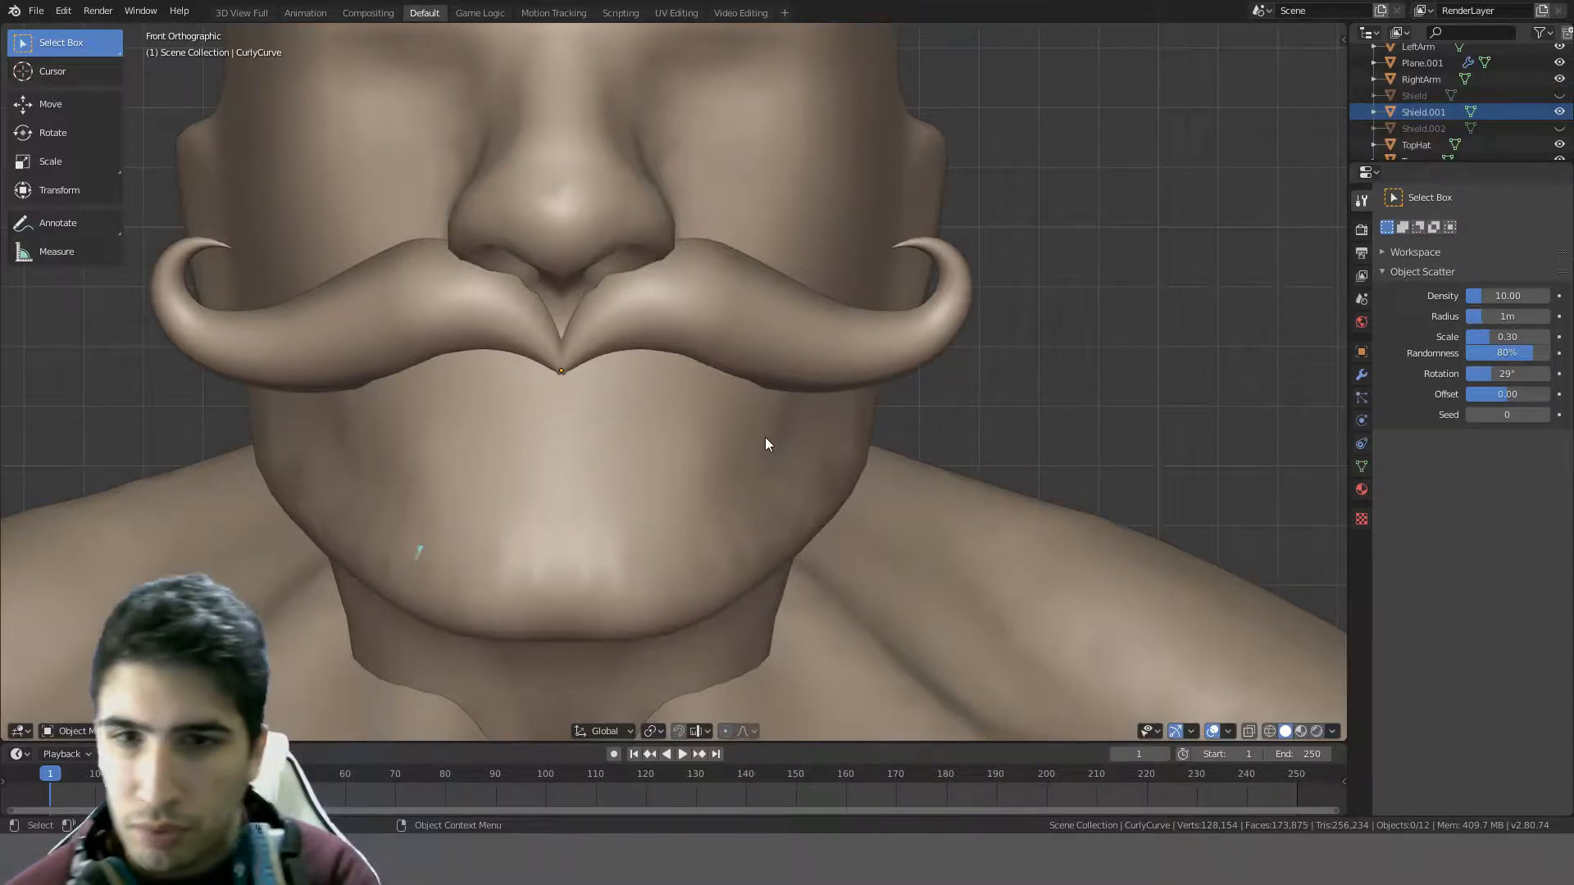
pyautogui.scroll(-5, 696, 401)
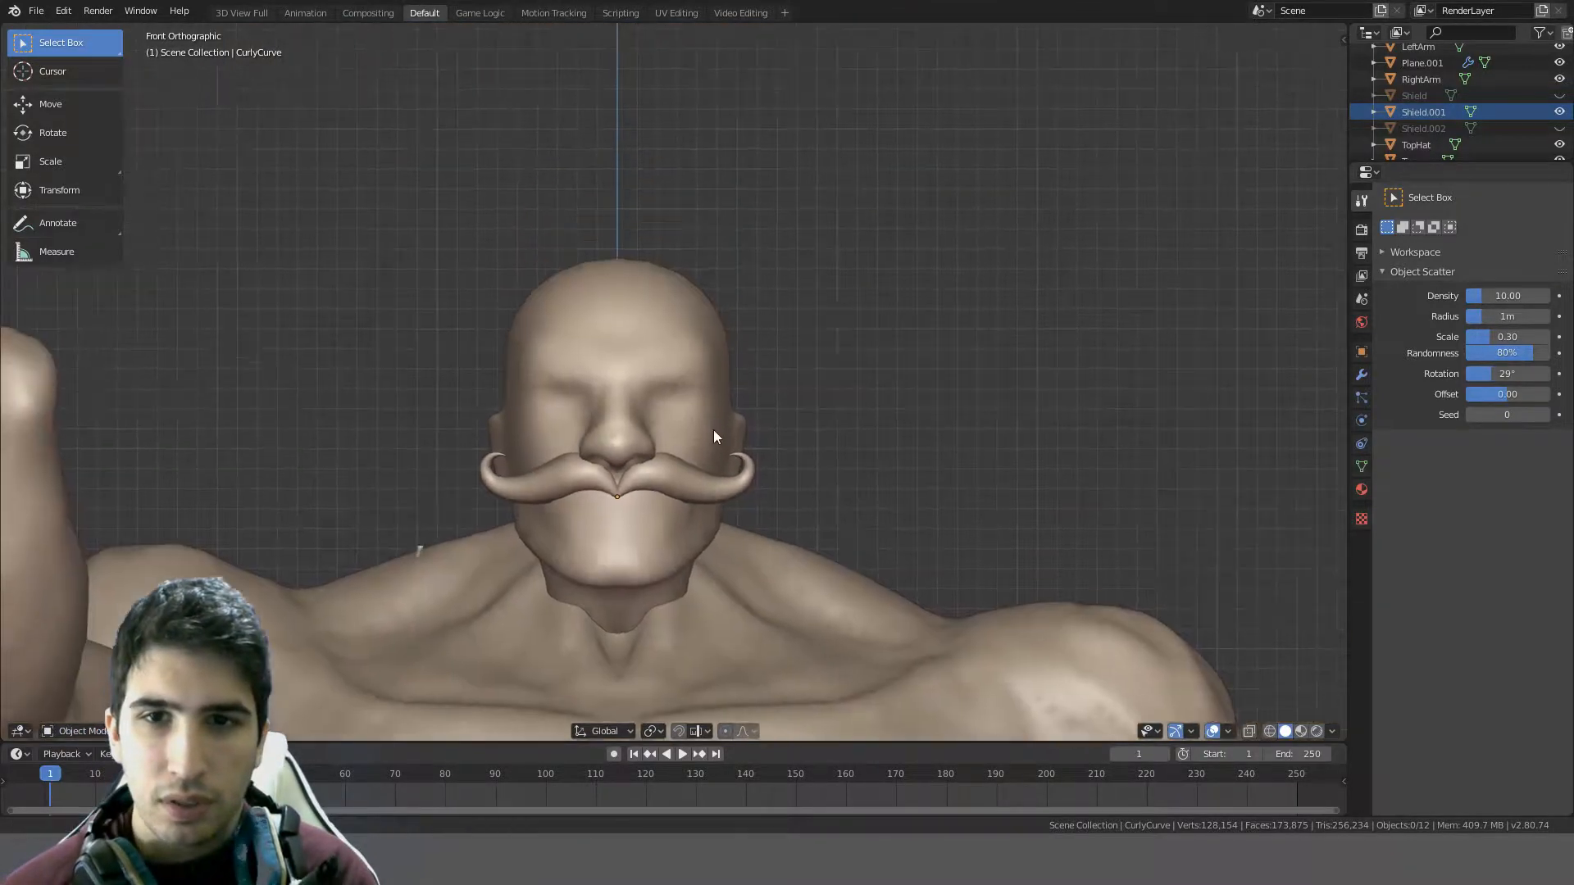
pyautogui.keyDown('shift'); pyautogui.moveTo(713, 429); pyautogui.dragTo(704, 496, button='middle'); pyautogui.keyUp('shift')
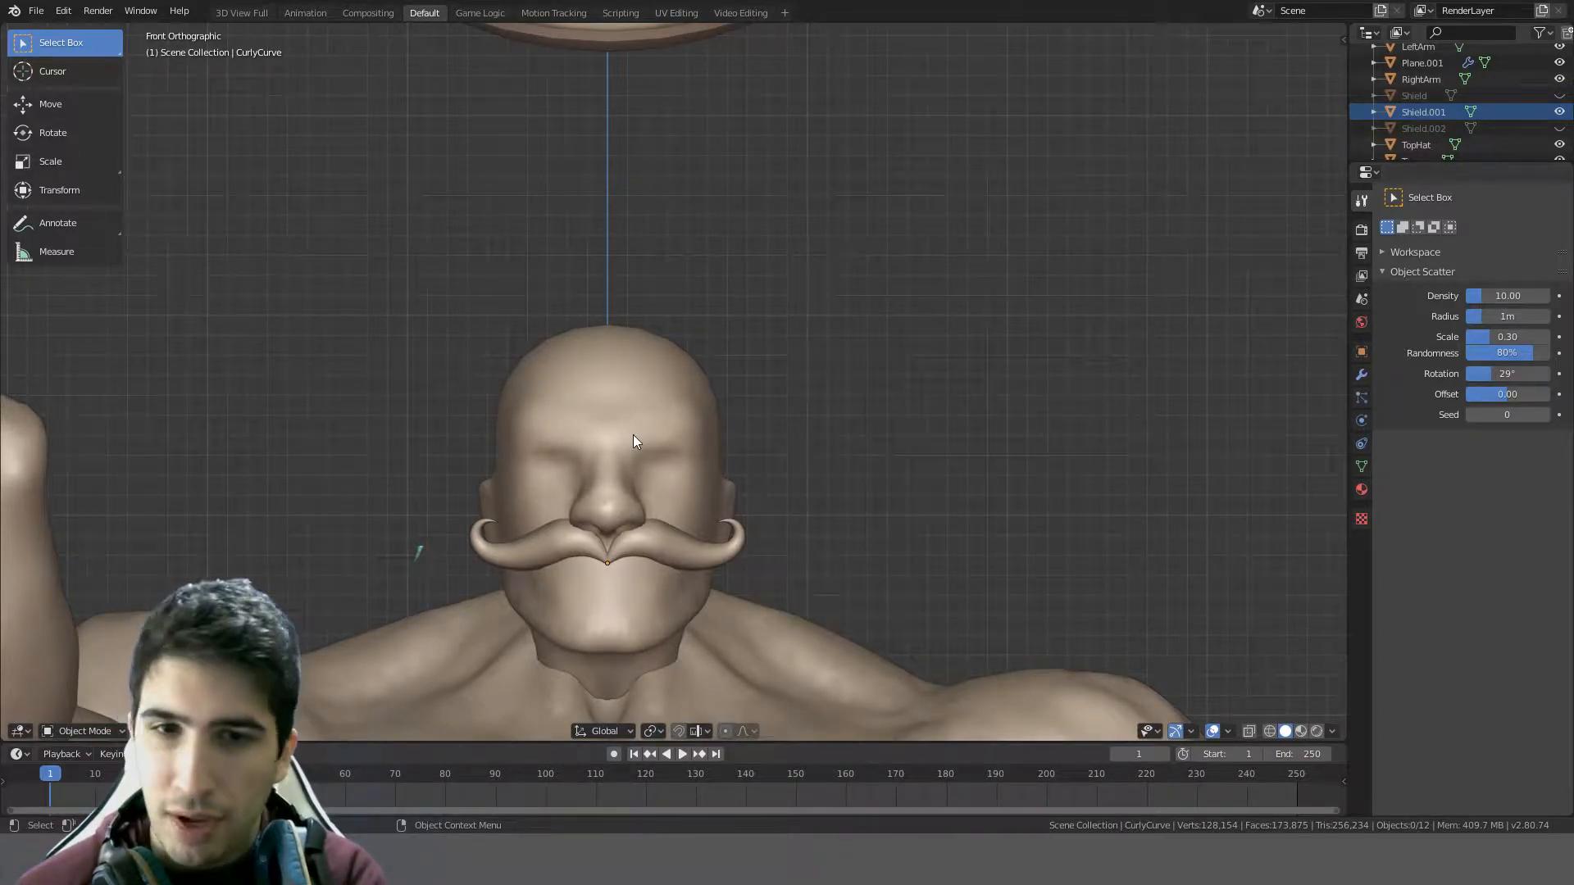
# - Select the warrior's head object
pyautogui.scroll(1, 566, 463)
pyautogui.click(619, 411)
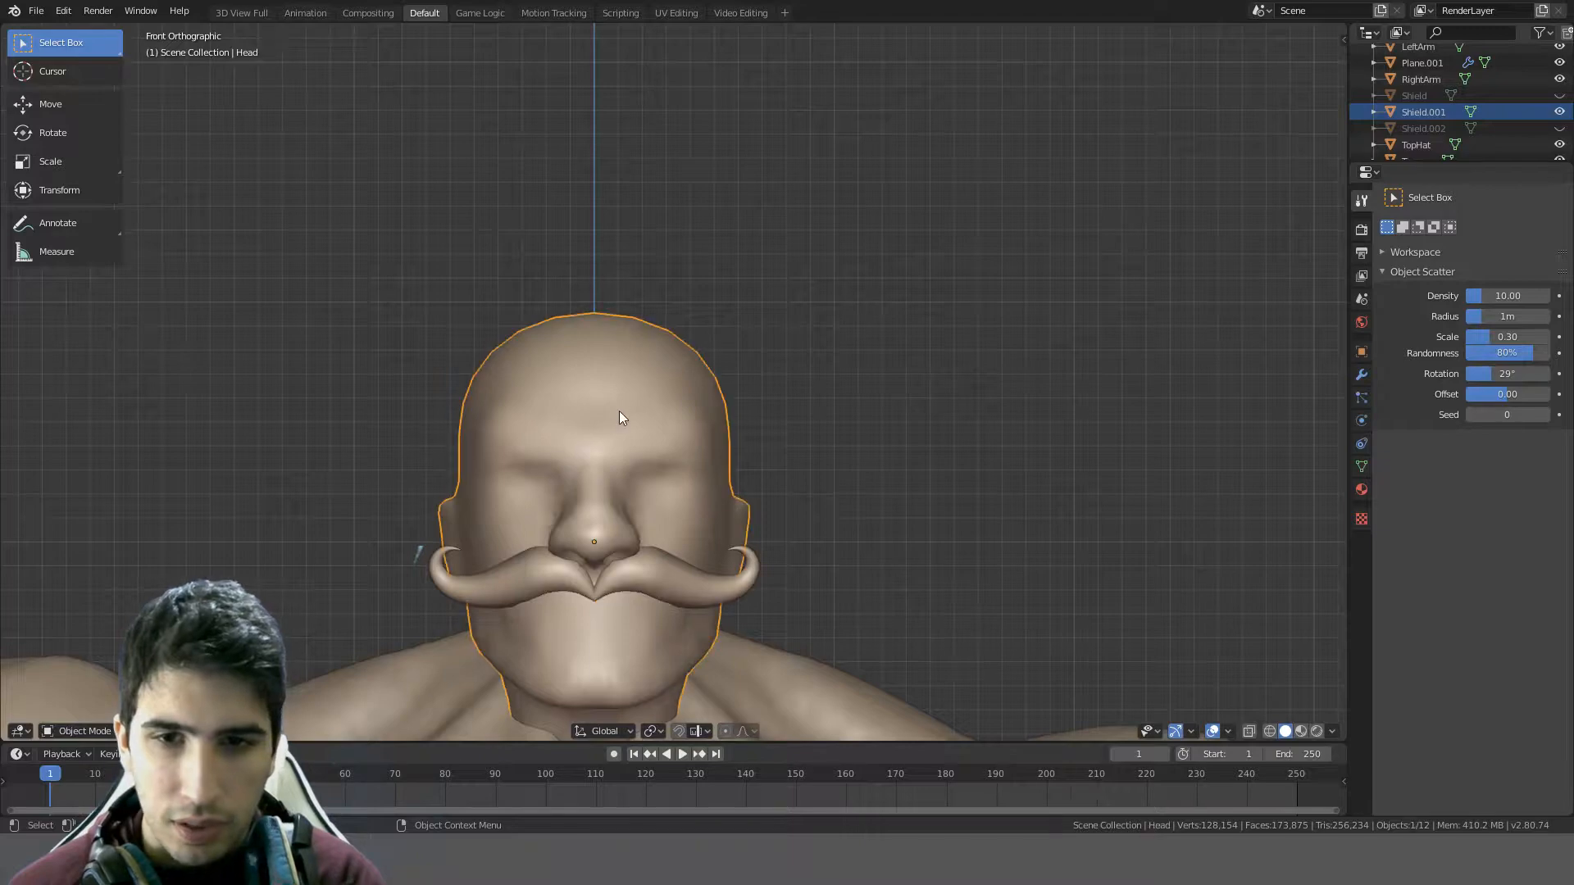
pyautogui.keyDown('shift'); pyautogui.moveTo(773, 424); pyautogui.dragTo(807, 348, button='middle'); pyautogui.keyUp('shift')
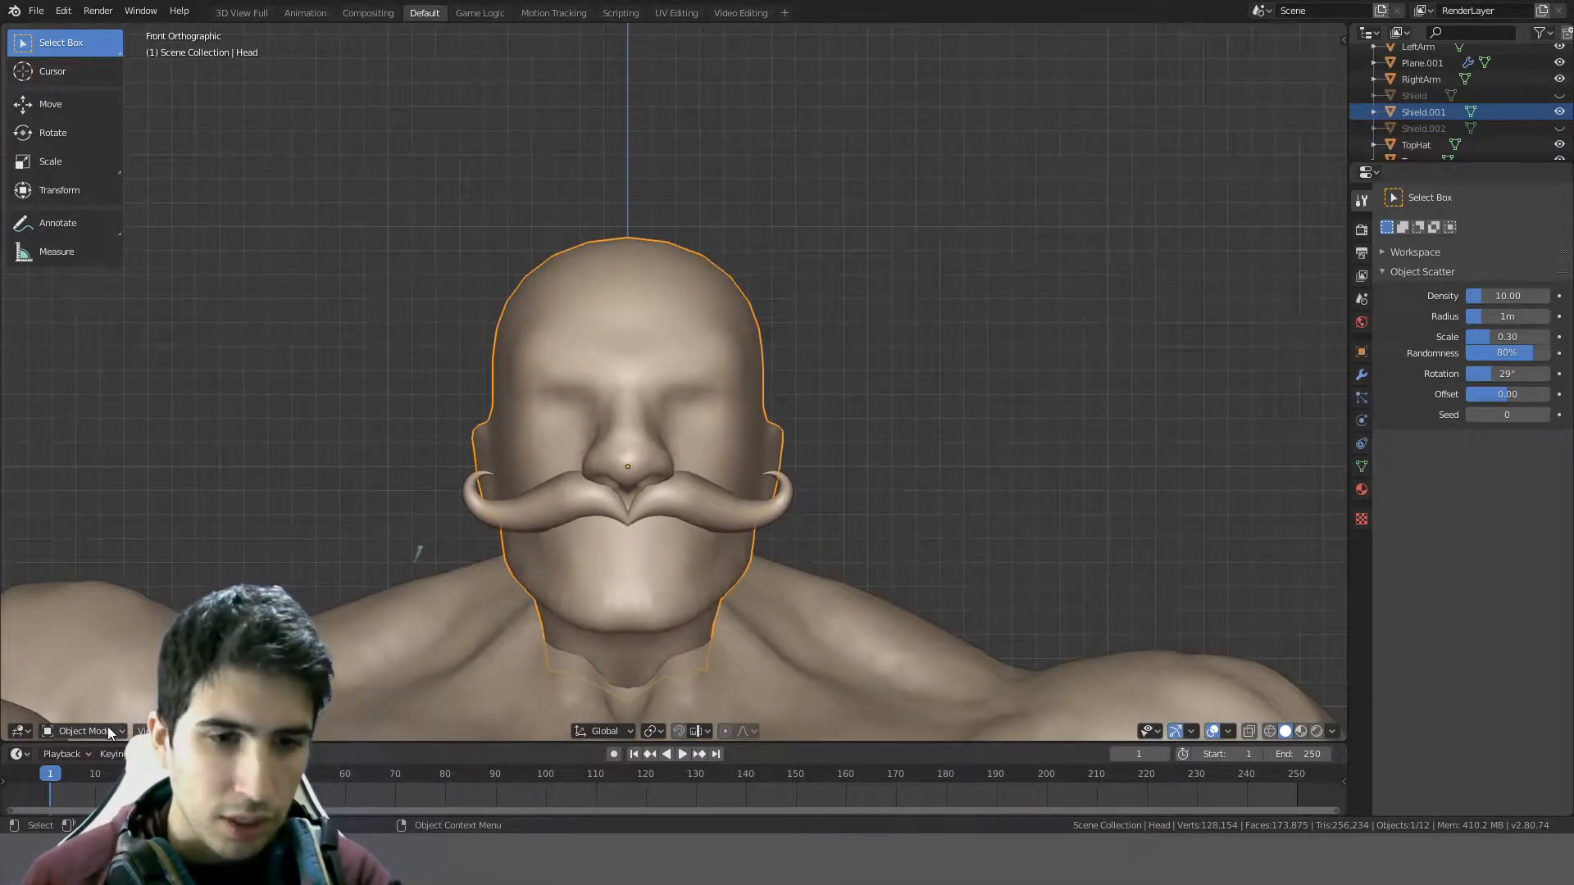
# - Select the torso object and bring the axe emblem carved on its chest into view
pyautogui.scroll(-4, 410, 599)
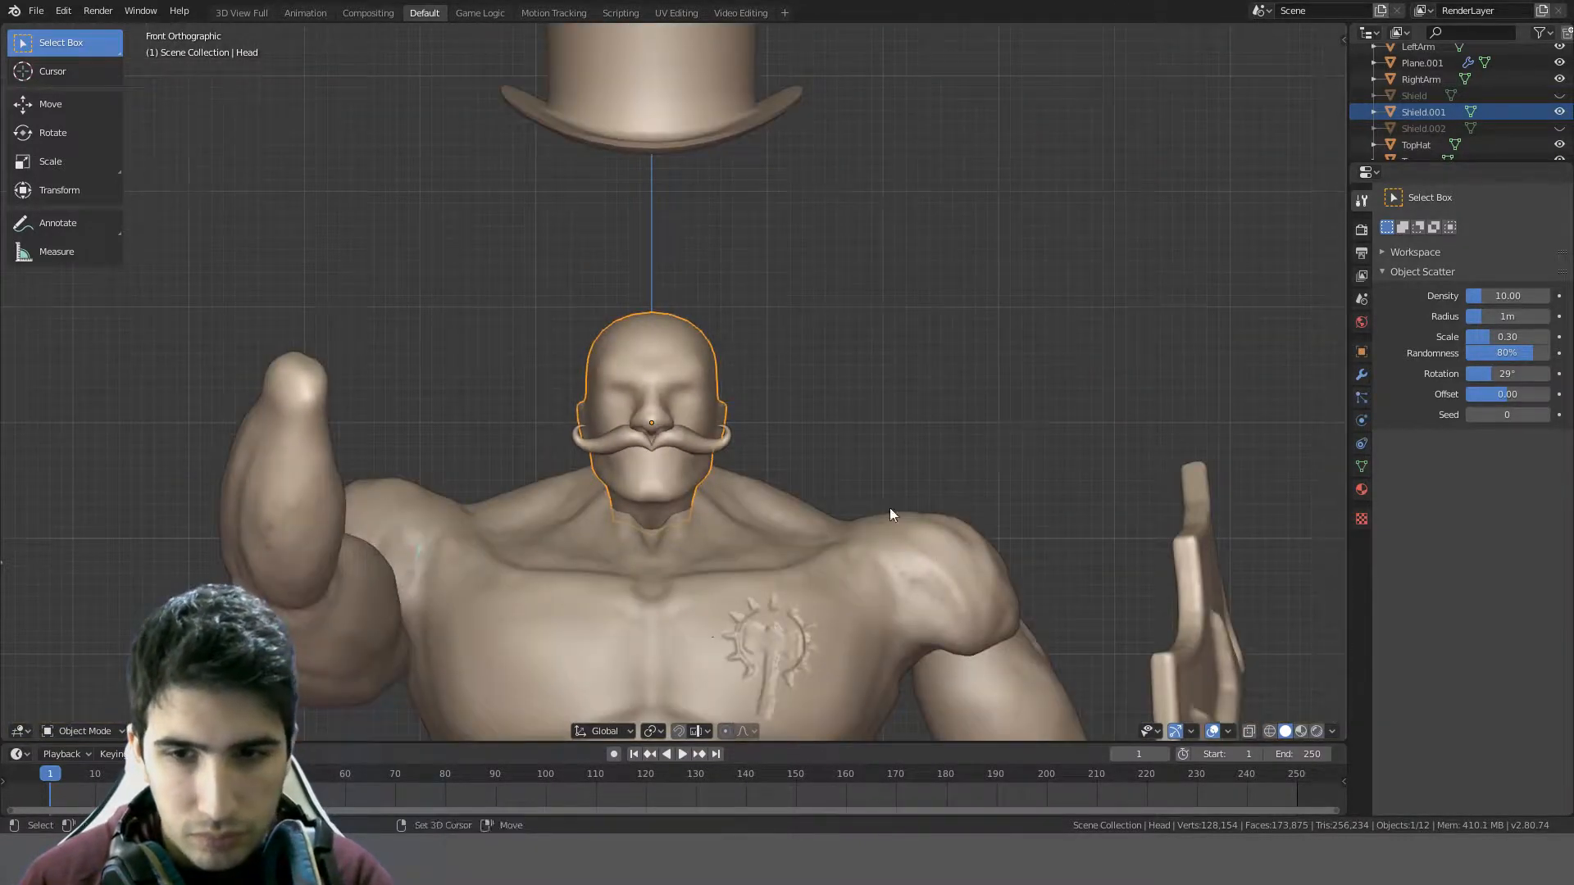
pyautogui.keyDown('shift'); pyautogui.moveTo(890, 509); pyautogui.dragTo(881, 229, button='middle'); pyautogui.keyUp('shift')
pyautogui.scroll(6, 884, 282)
pyautogui.keyDown('shift'); pyautogui.moveTo(1050, 280); pyautogui.dragTo(651, 348, button='middle'); pyautogui.keyUp('shift')
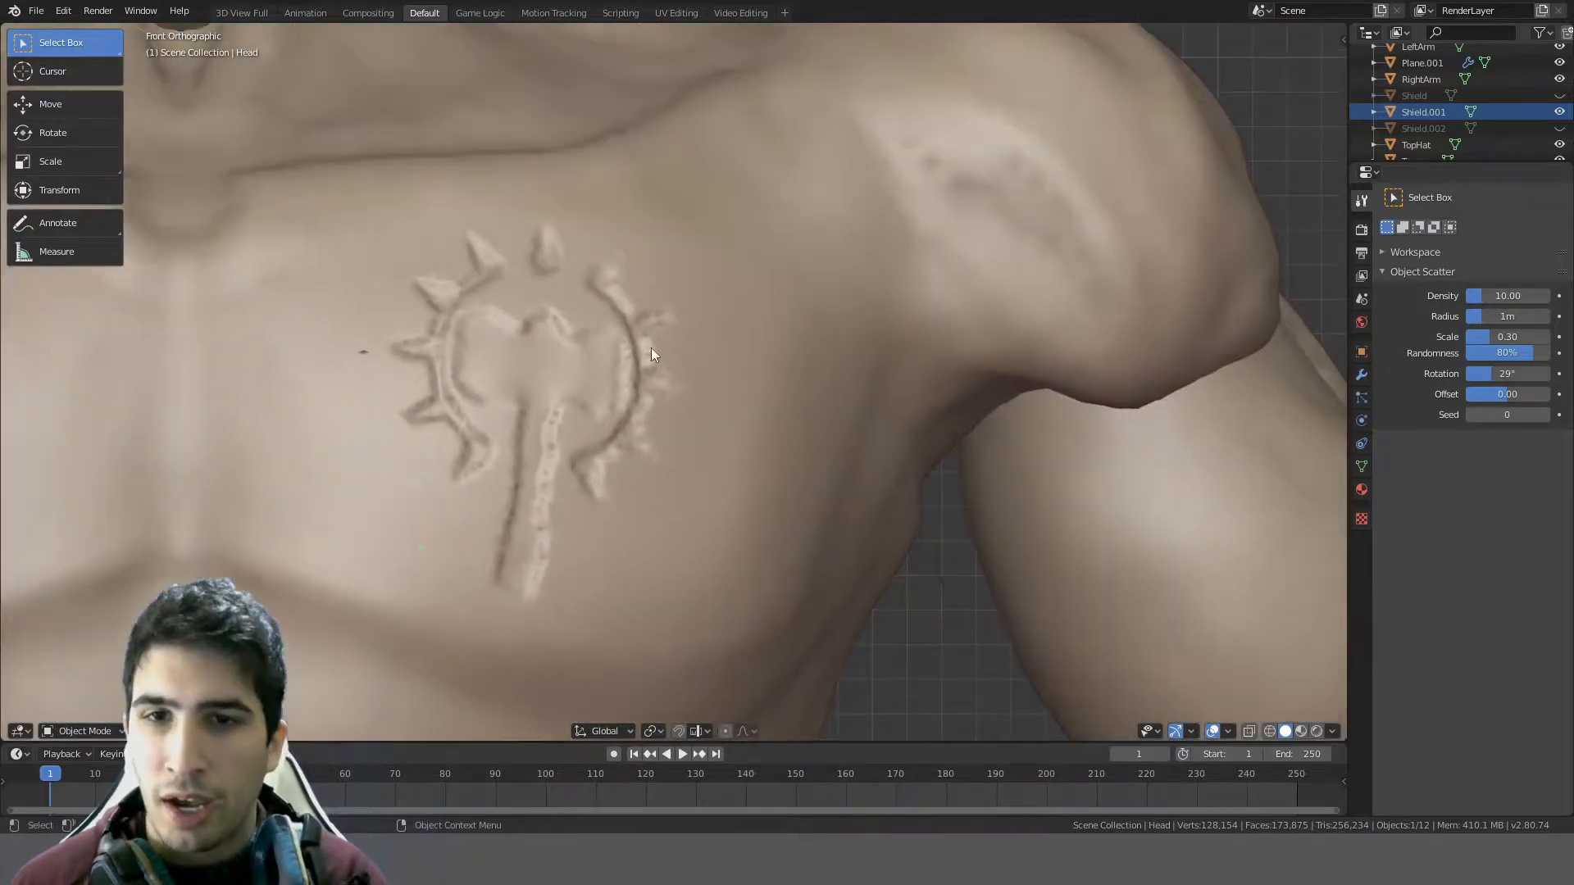
pyautogui.moveTo(435, 339); pyautogui.dragTo(828, 199, button='middle')
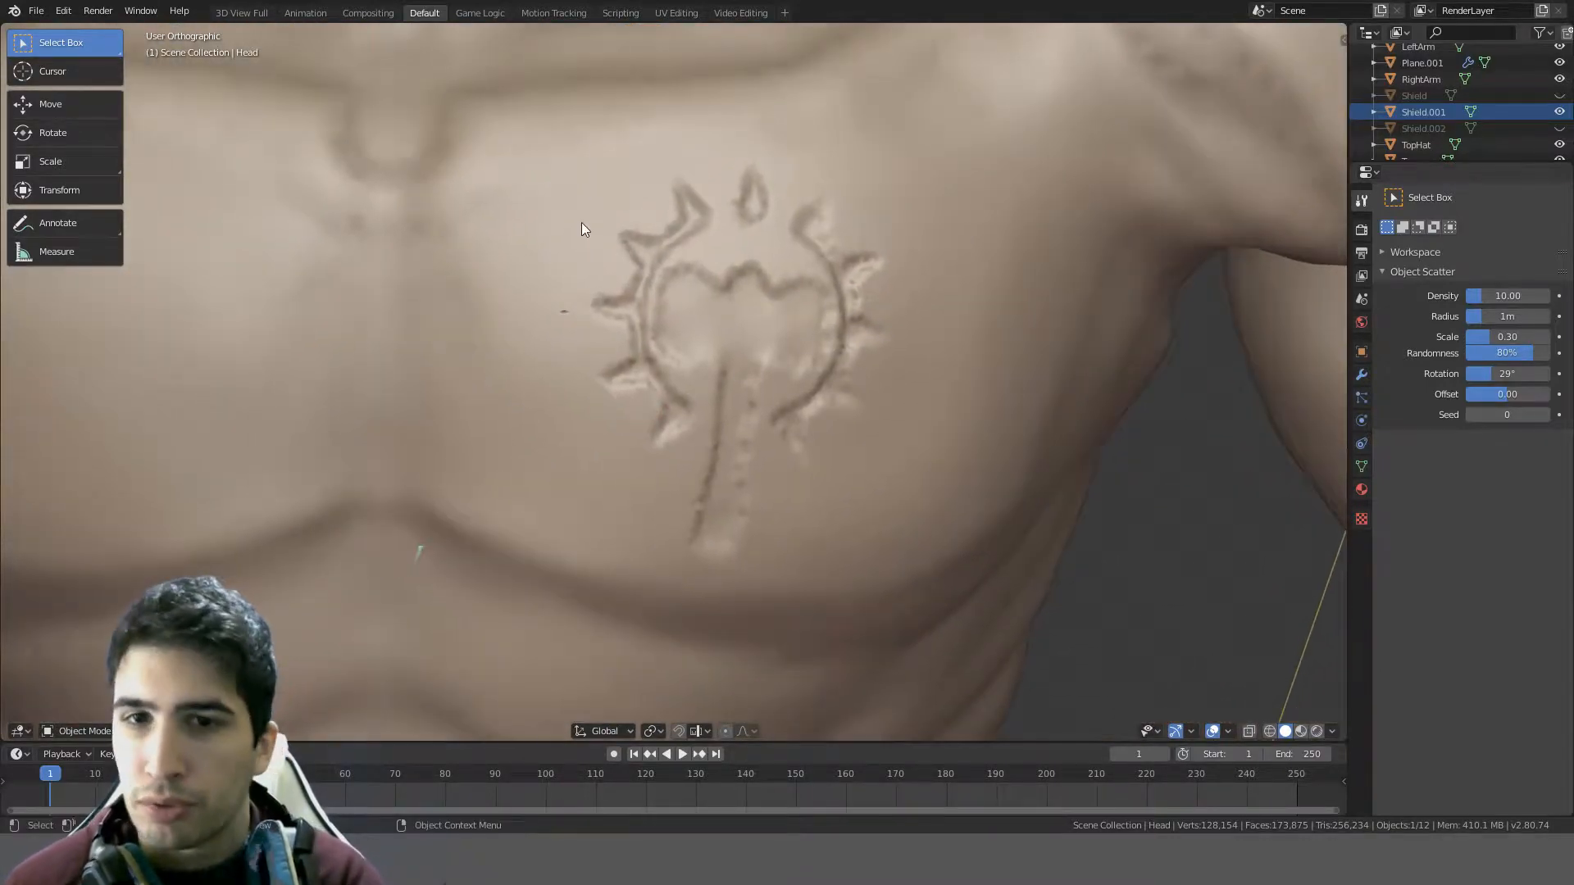
pyautogui.click(605, 382)
pyautogui.scroll(-2, 713, 344)
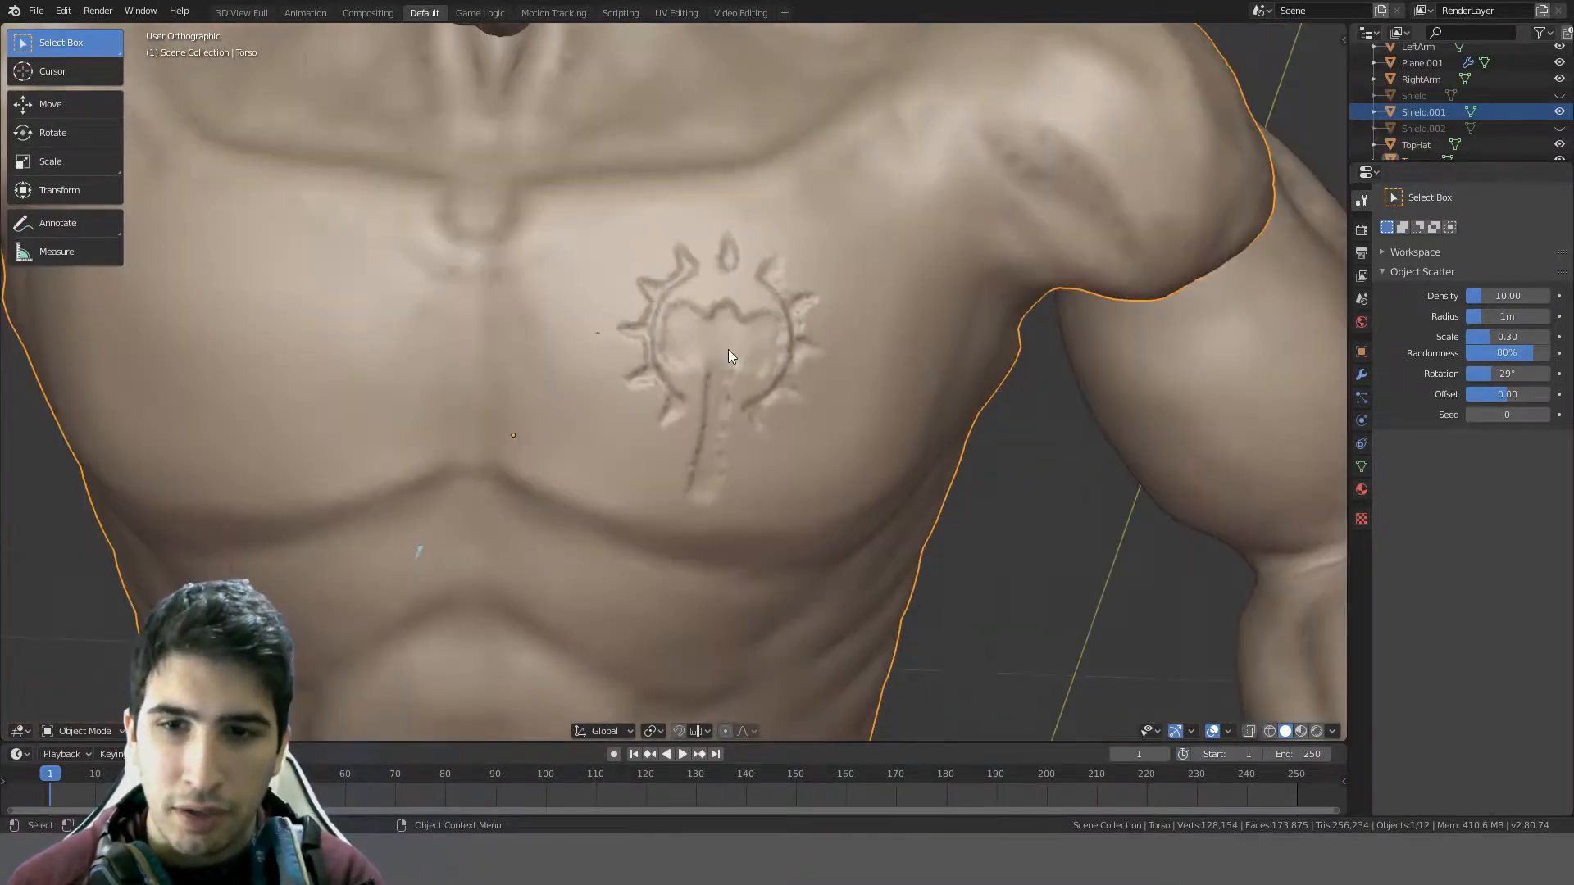
# - Enter Sculpt Mode on the torso and assign the existing axe emblem texture to the Clay Strips brush
pyautogui.click(68, 731)
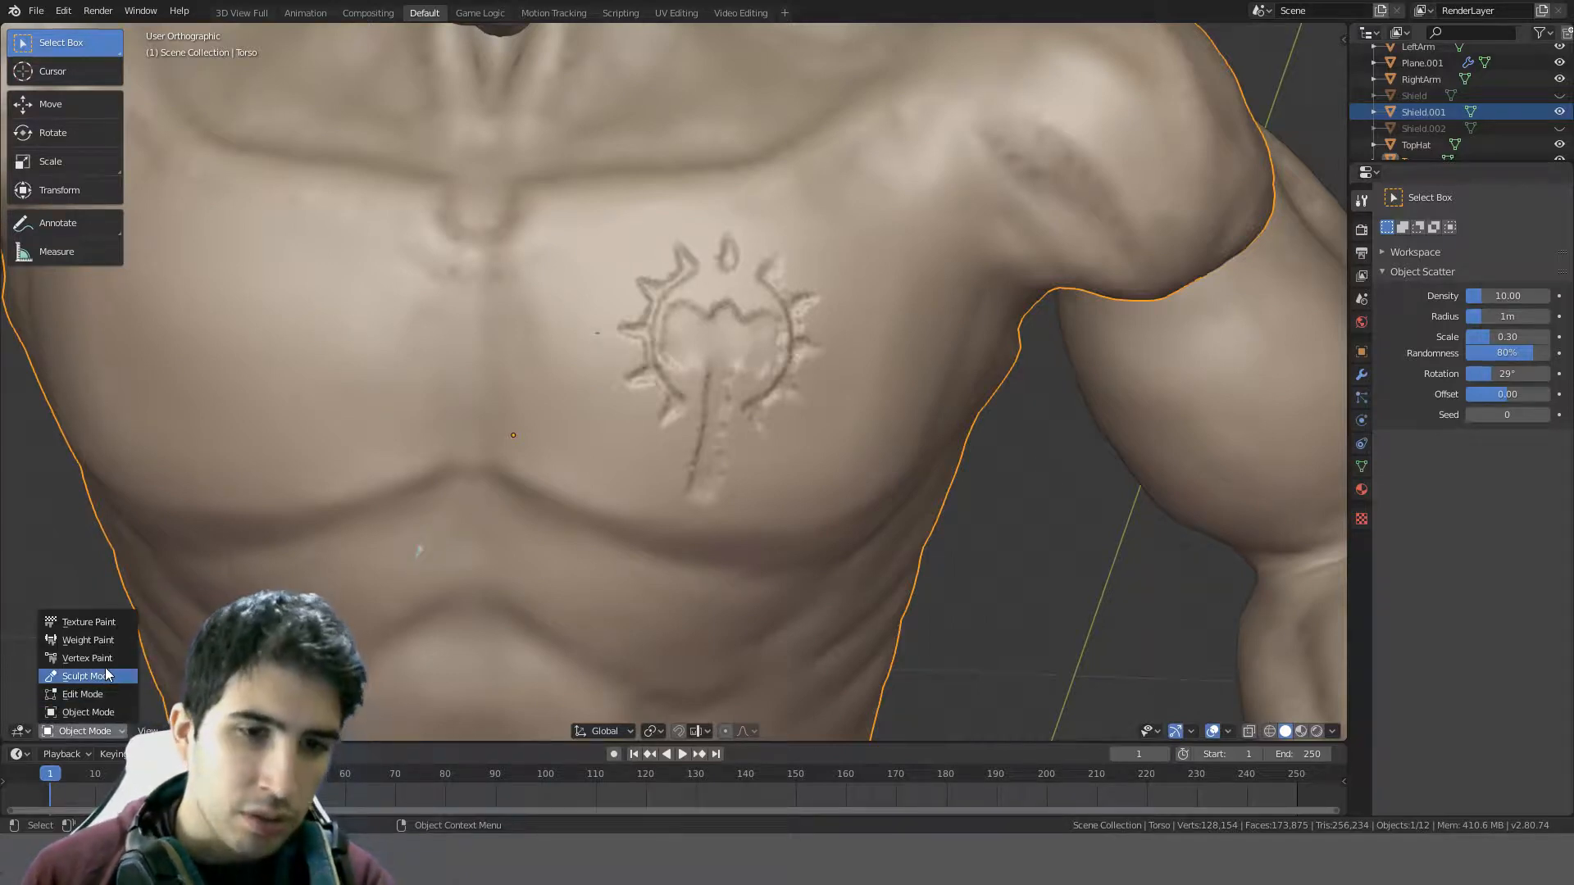
pyautogui.click(105, 672)
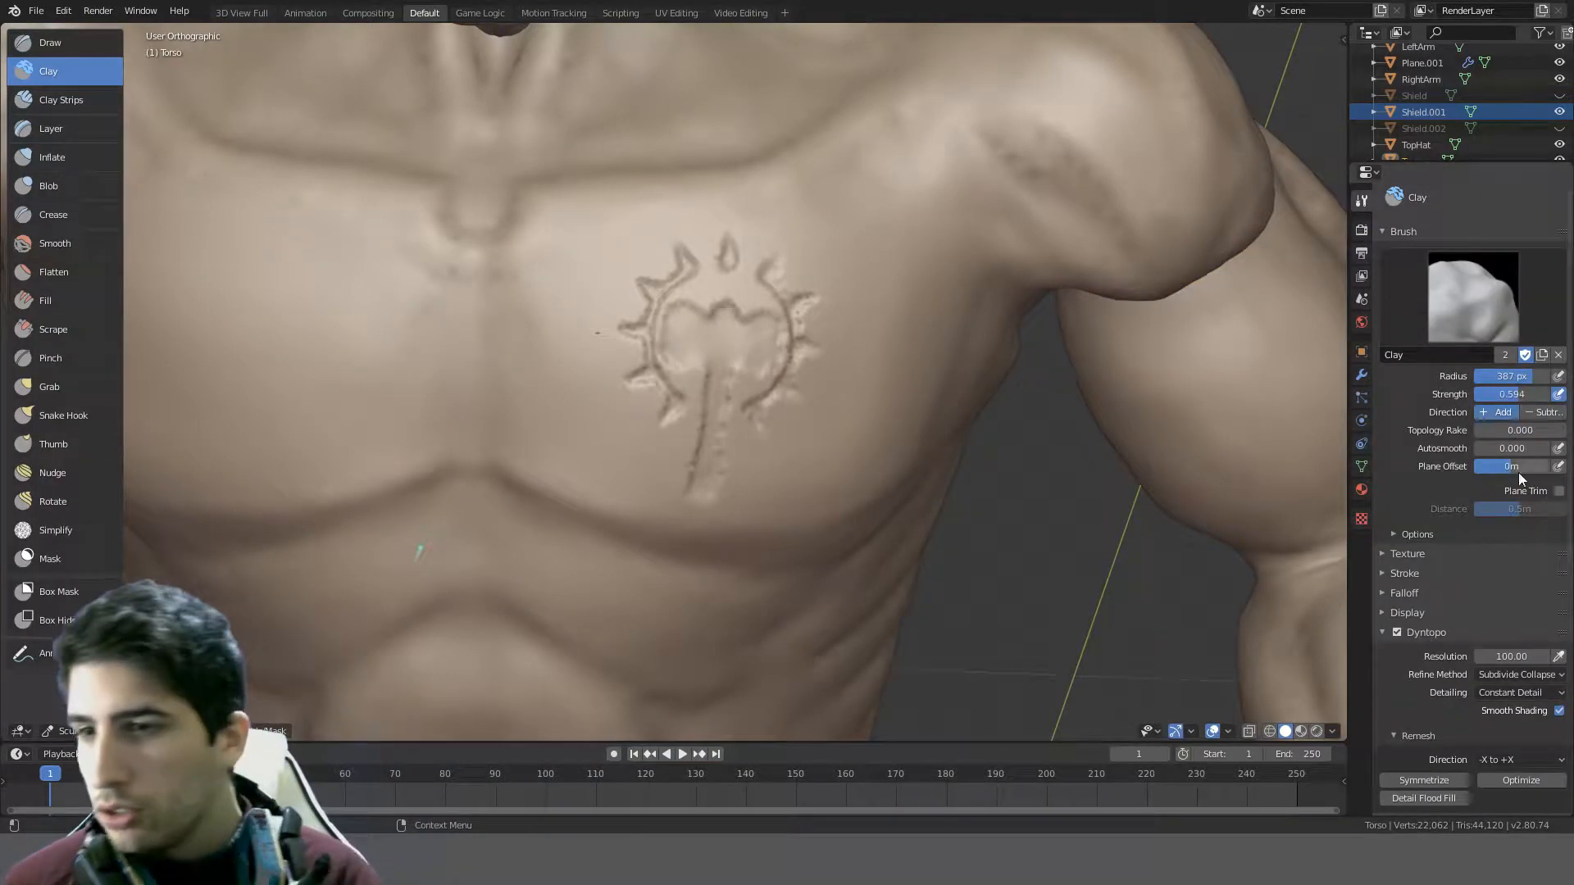
pyautogui.click(1386, 551)
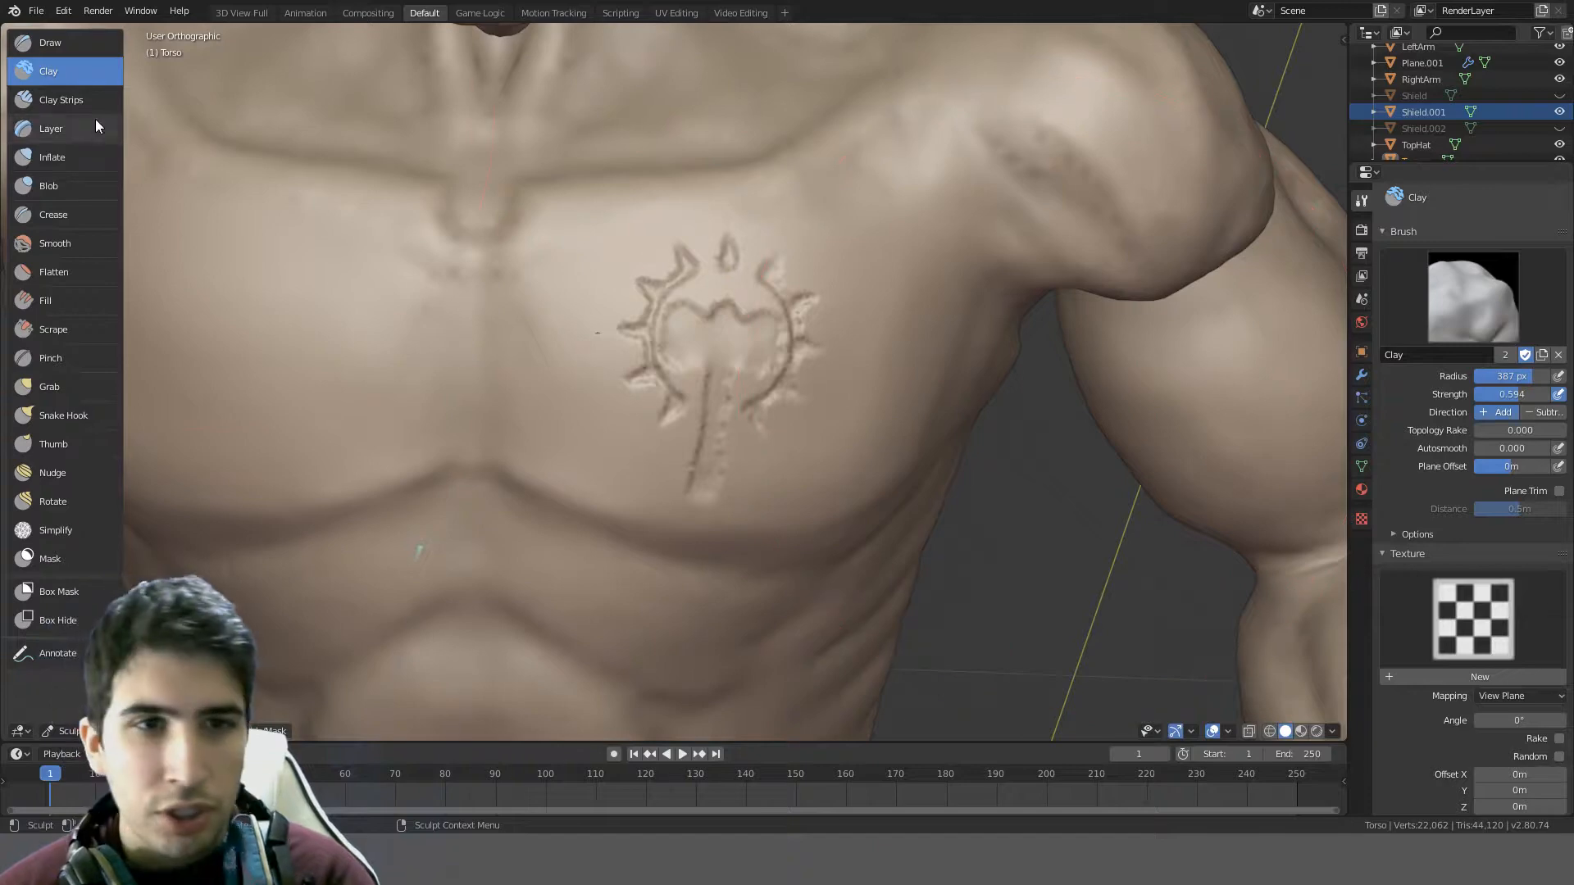
pyautogui.click(61, 99)
pyautogui.click(1439, 615)
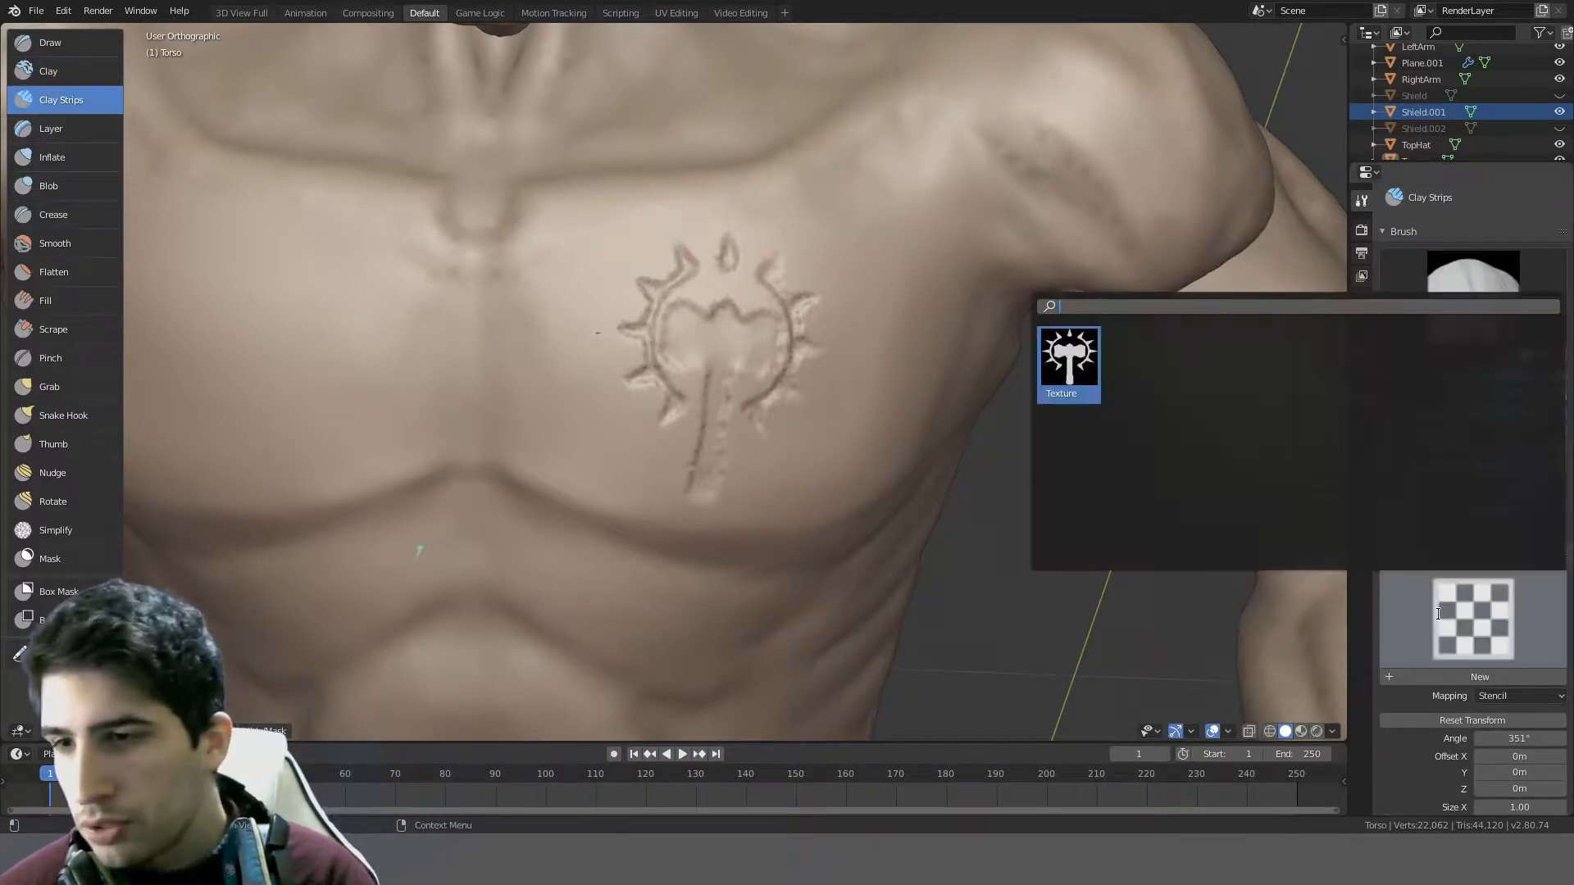
pyautogui.click(1065, 365)
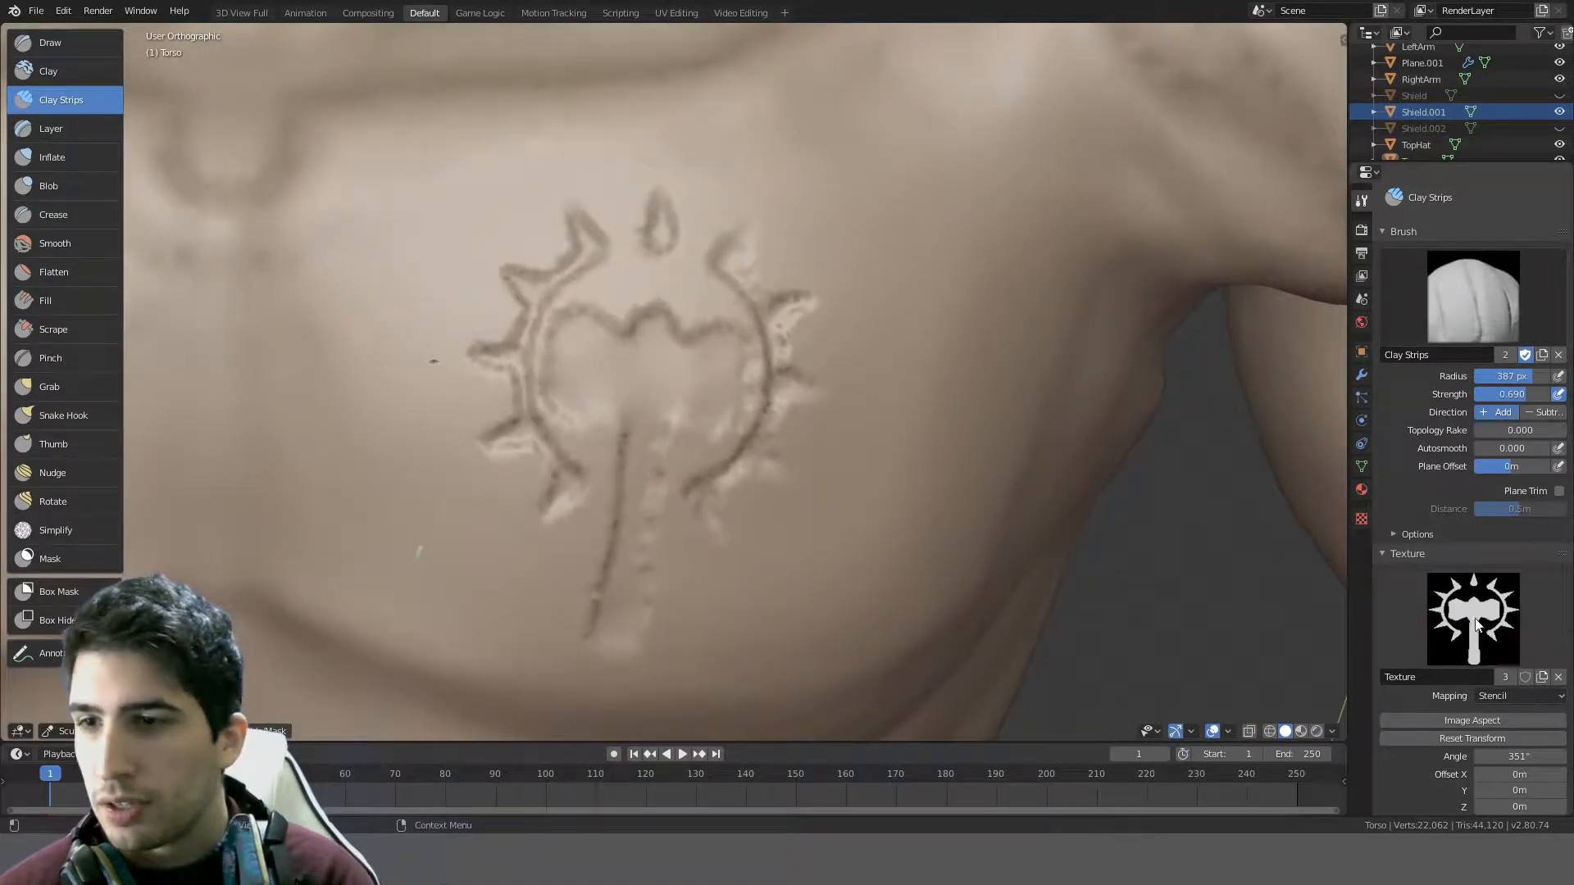
# - Fit the stencil to the image's aspect ratio, then move and scale it over the axe emblem on the chest
pyautogui.scroll(-3, 1443, 648)
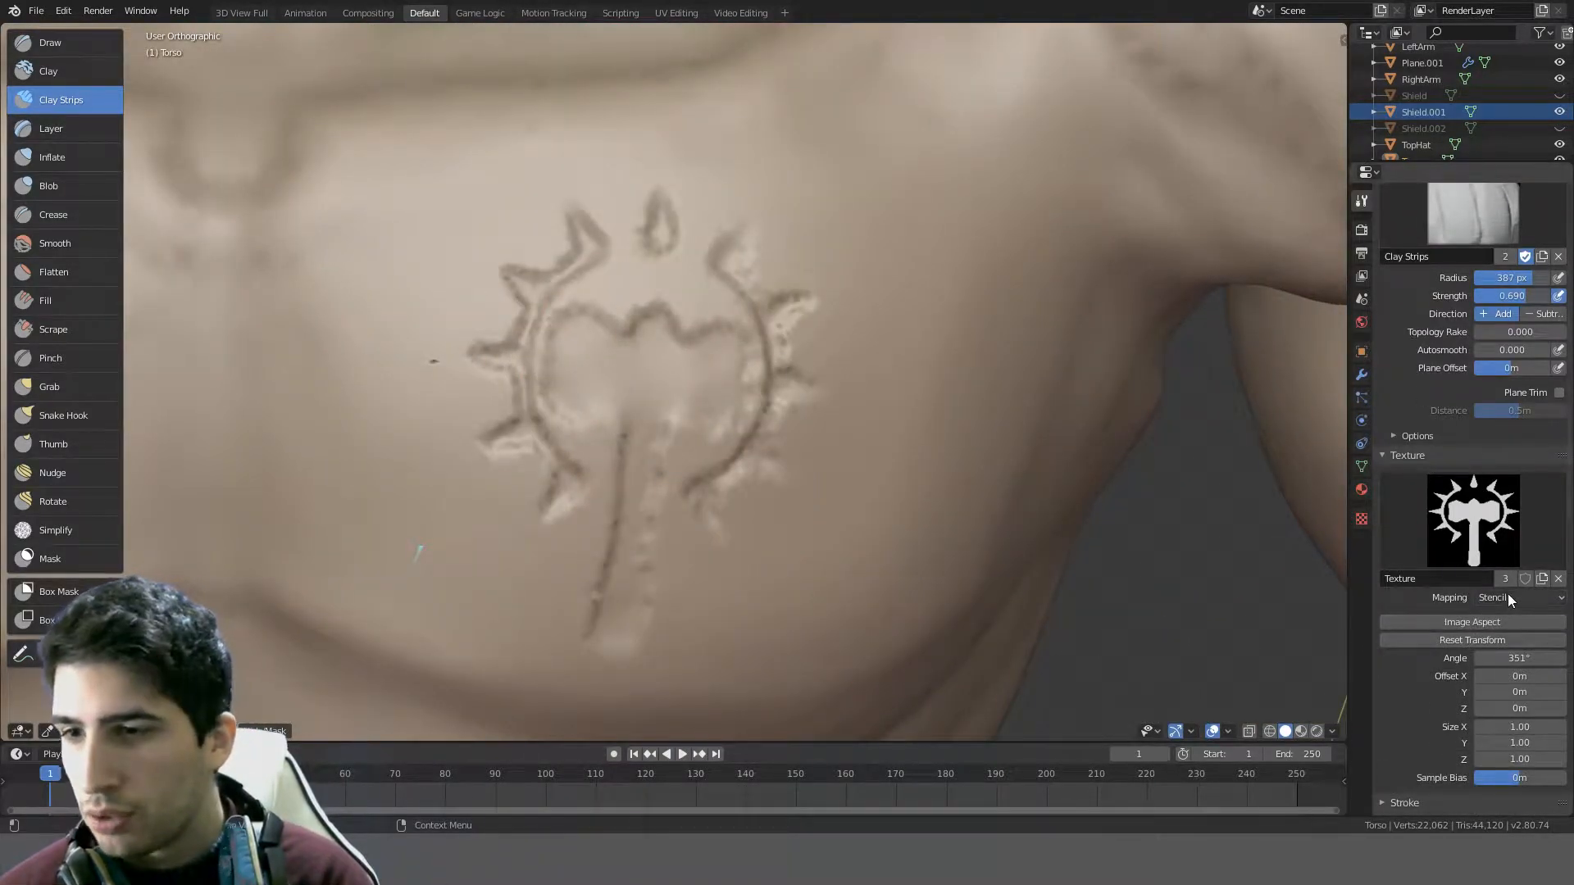
pyautogui.click(1508, 594)
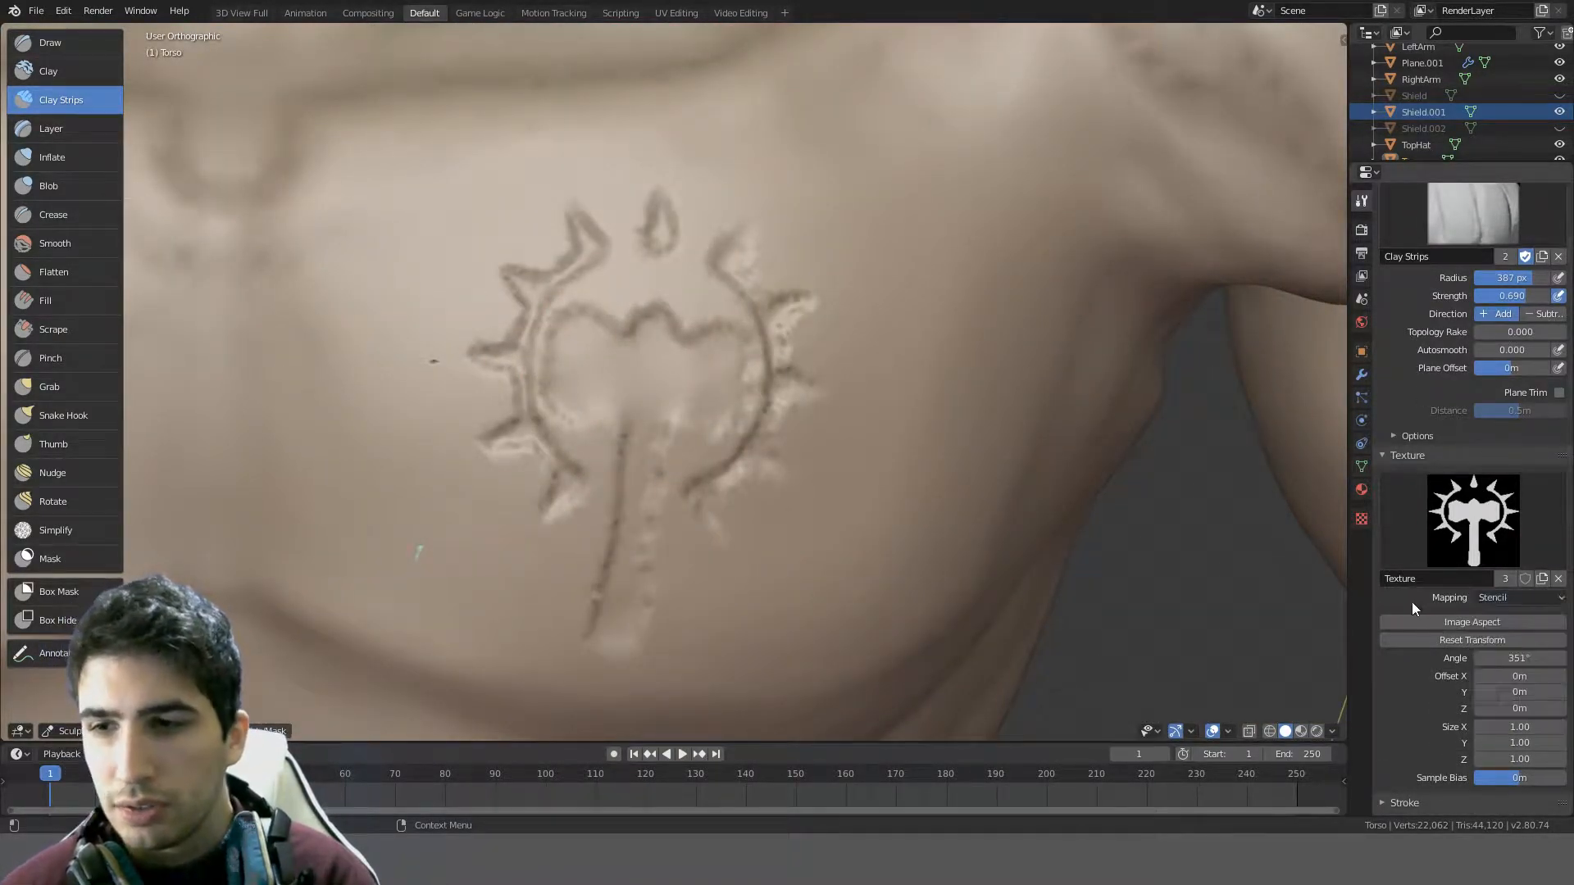
pyautogui.click(1478, 620)
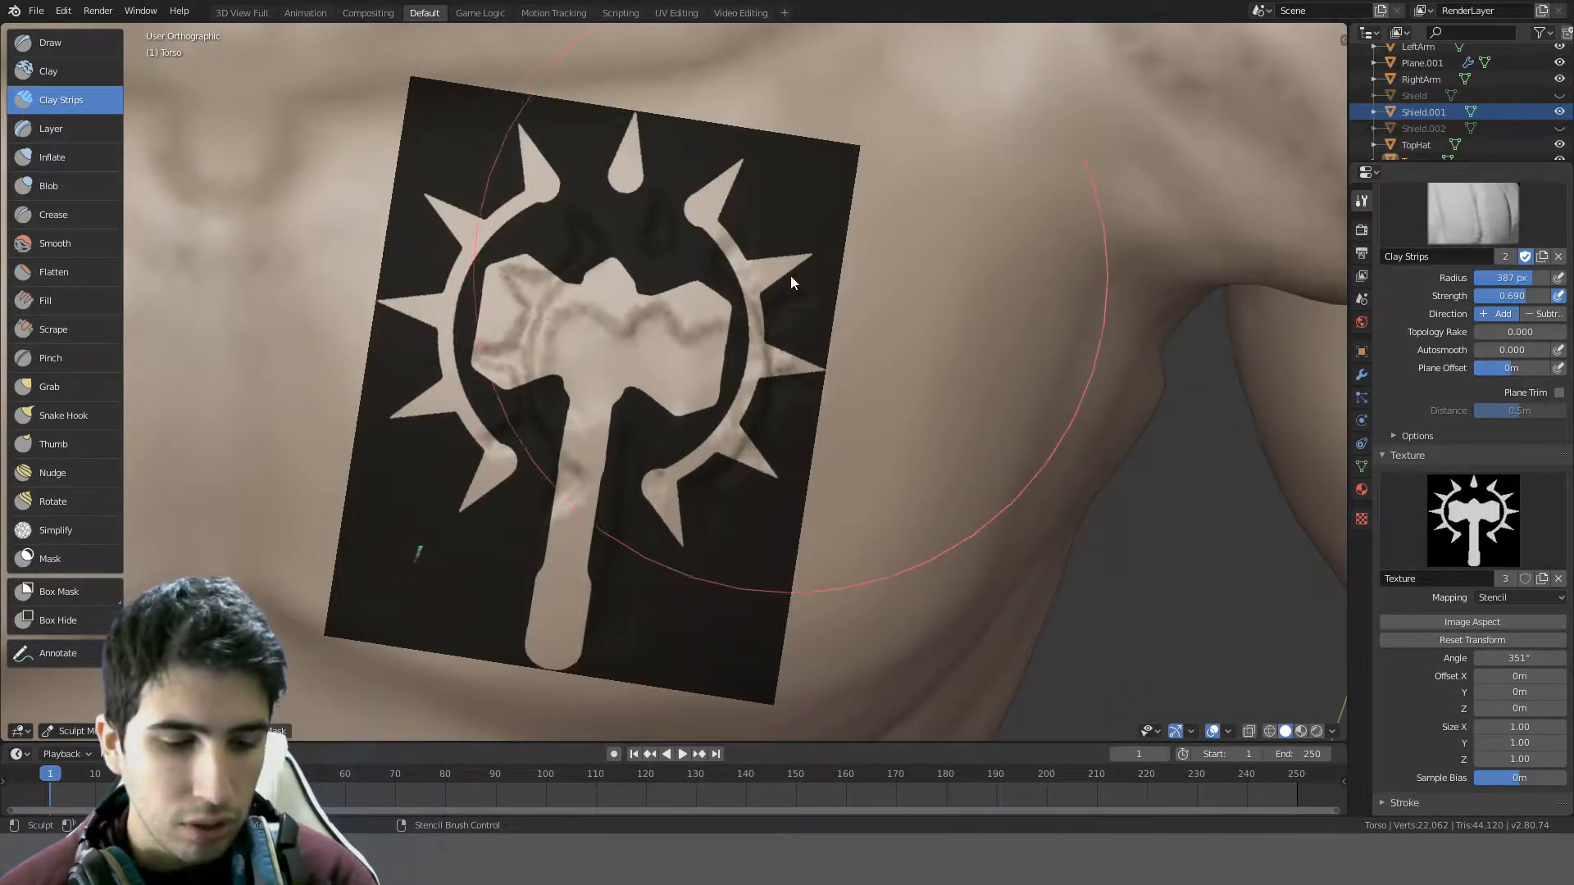
pyautogui.moveTo(715, 304)
pyautogui.mouseDown(button='right')
pyautogui.moveTo(785, 240)
pyautogui.moveTo(827, 337)
pyautogui.mouseUp(button='right')
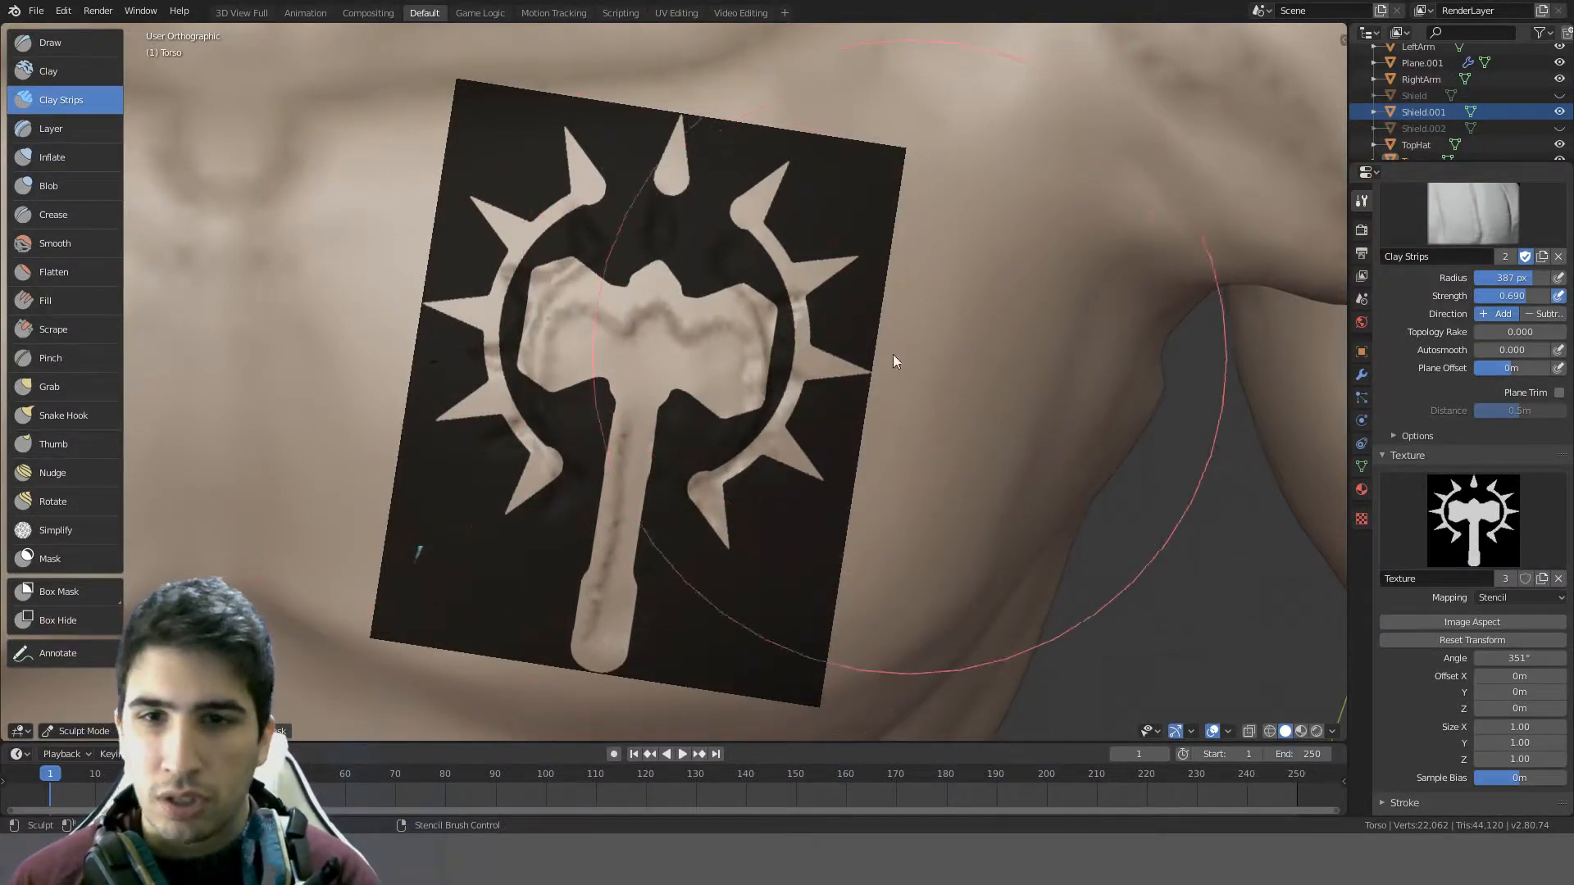
pyautogui.keyDown('shift'); pyautogui.moveTo(906, 319); pyautogui.dragTo(882, 332, button='right'); pyautogui.keyUp('shift')
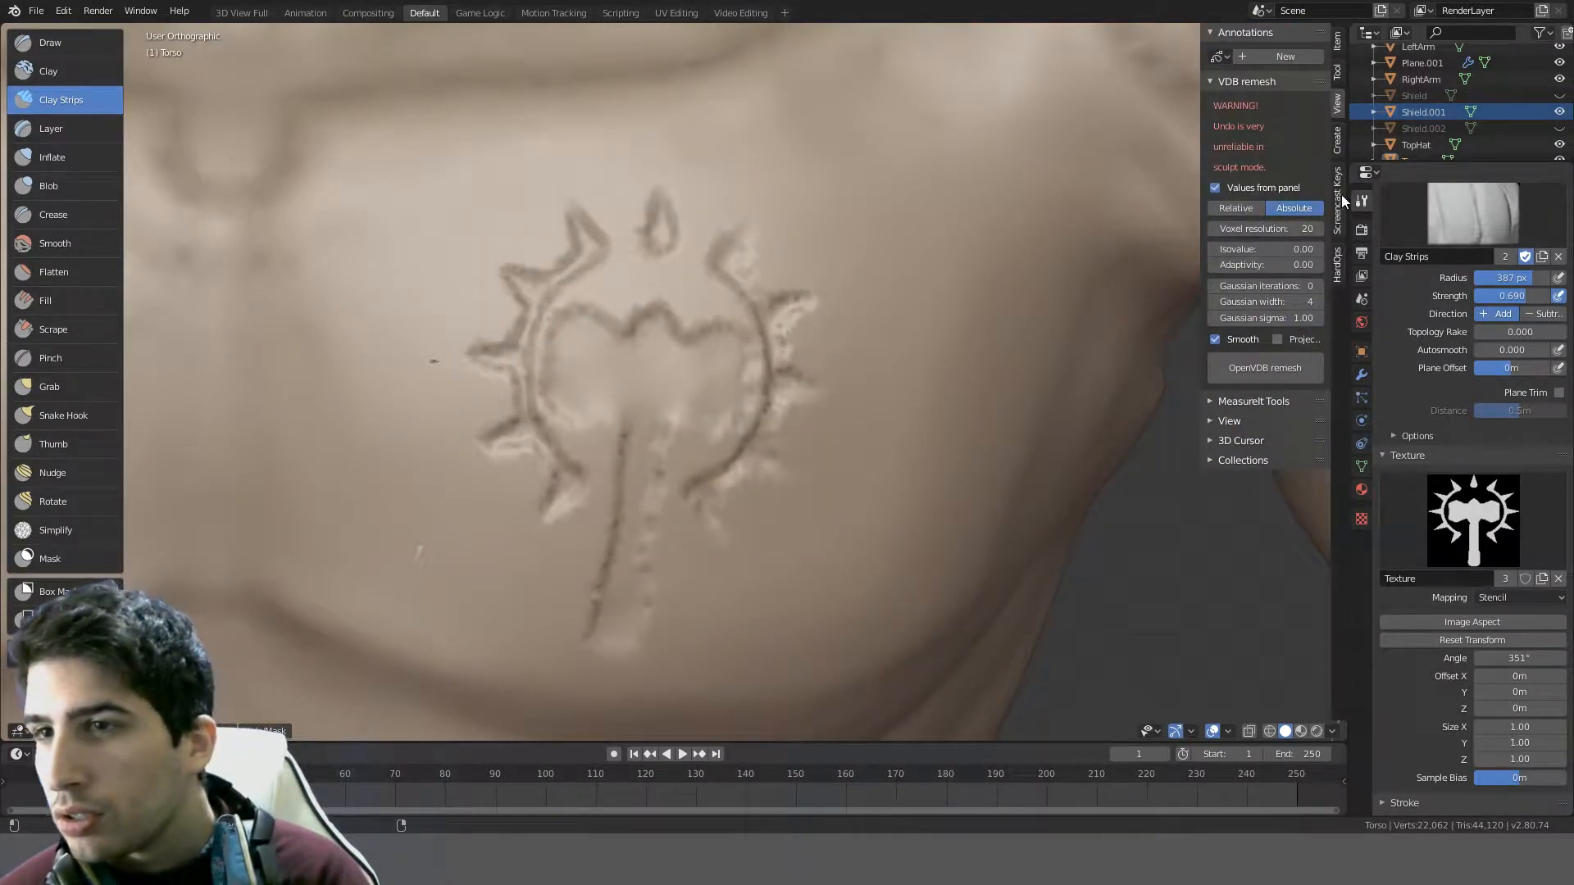
# - Remove the axe texture from the Clay Strips brush and switch back to the Clay brush
pyautogui.press('n')
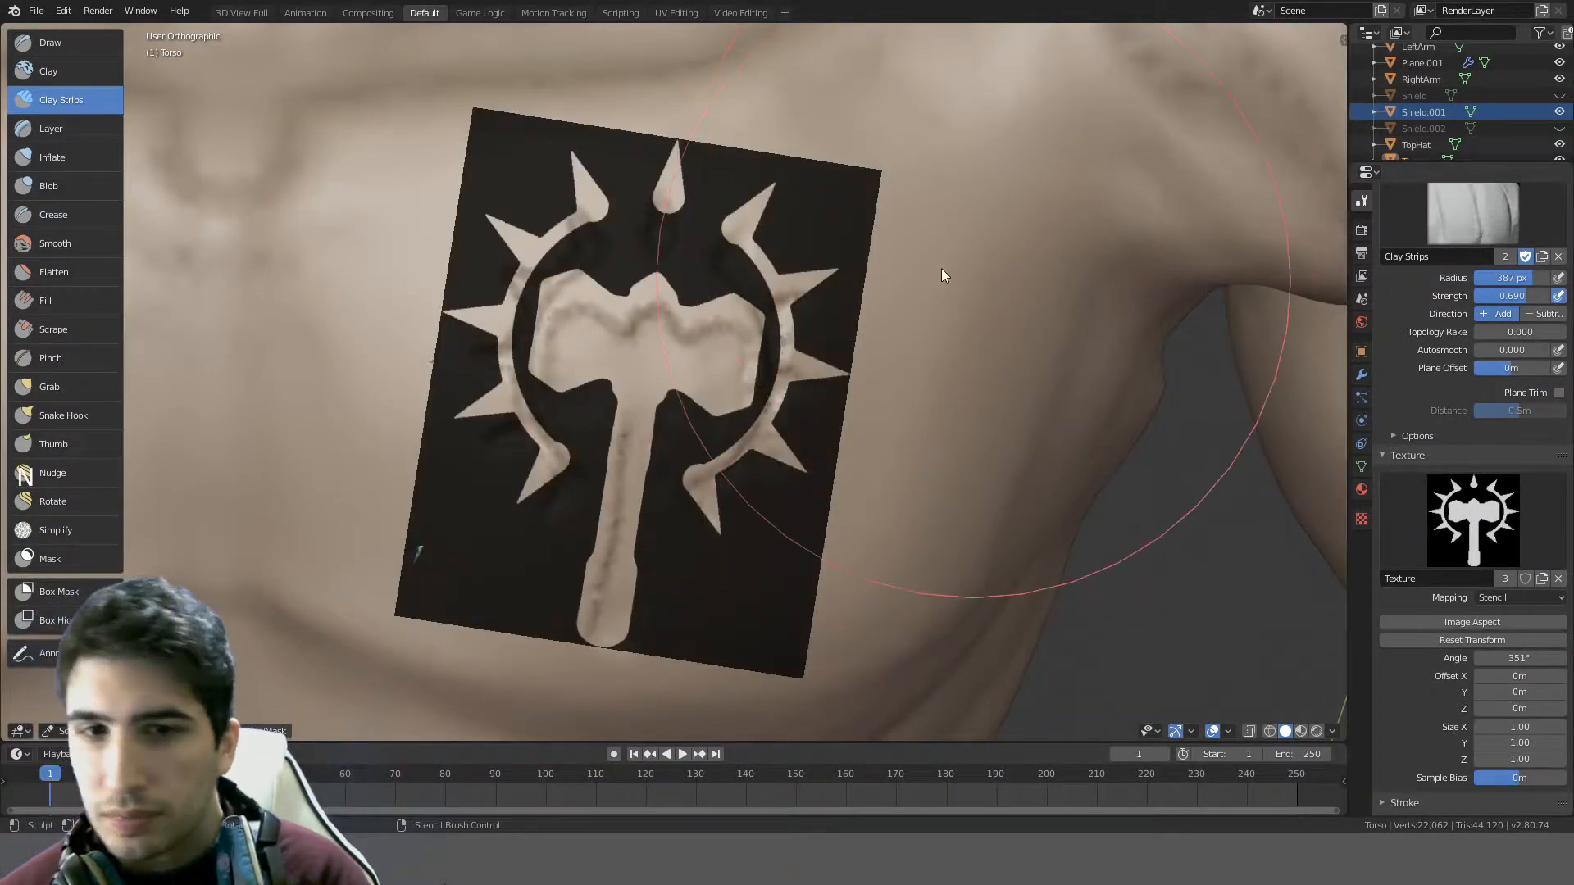
pyautogui.moveTo(942, 268); pyautogui.dragTo(997, 364, button='middle')
pyautogui.scroll(-2, 888, 293)
pyautogui.scroll(1, 997, 364)
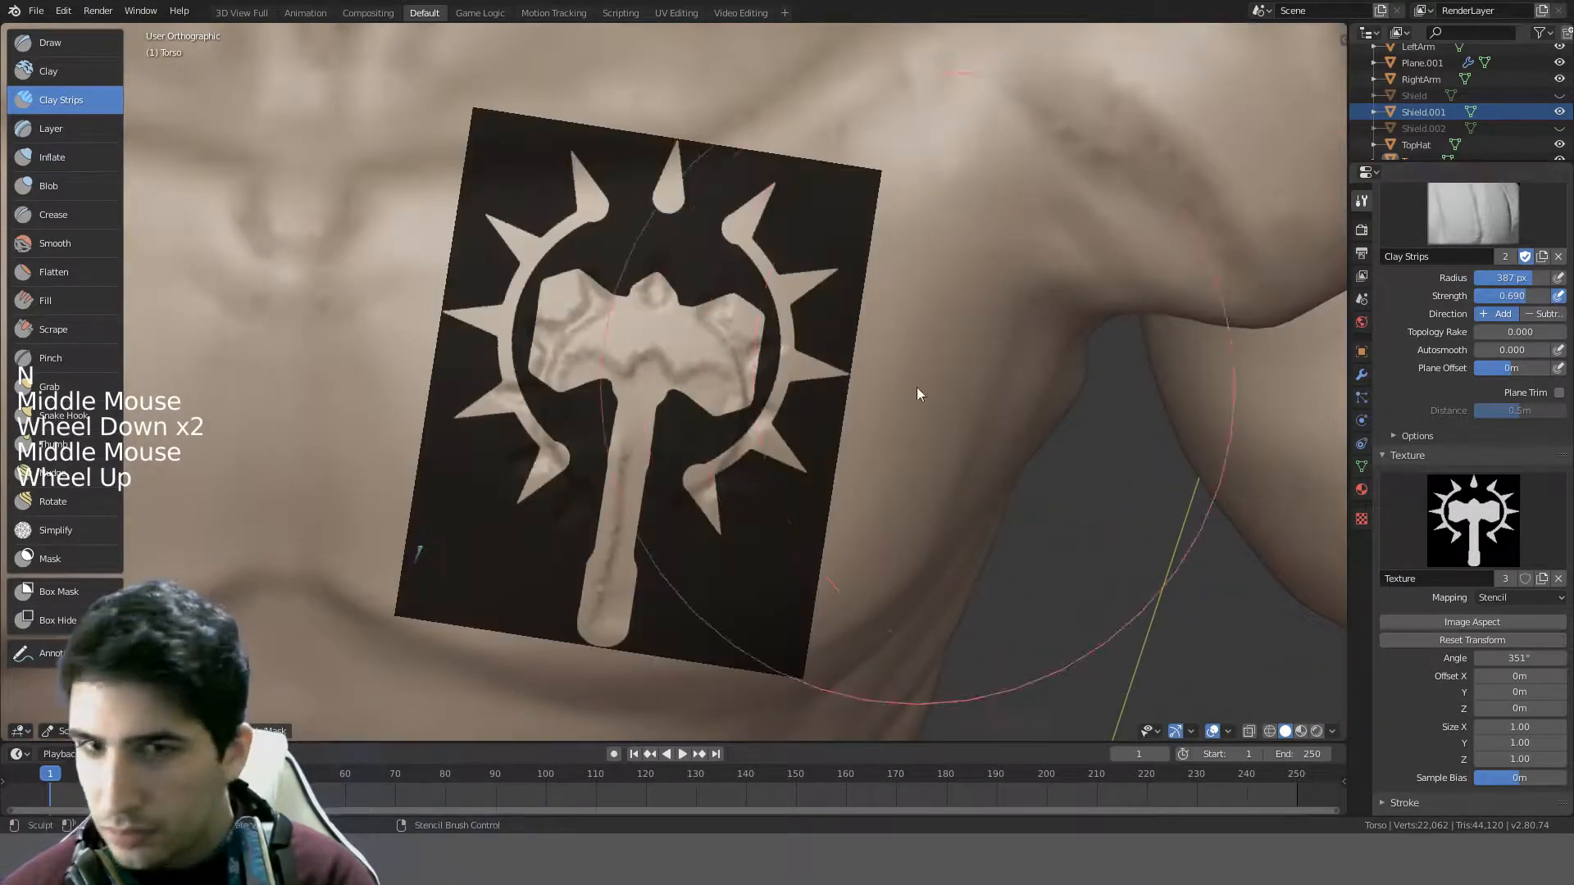
pyautogui.click(1559, 579)
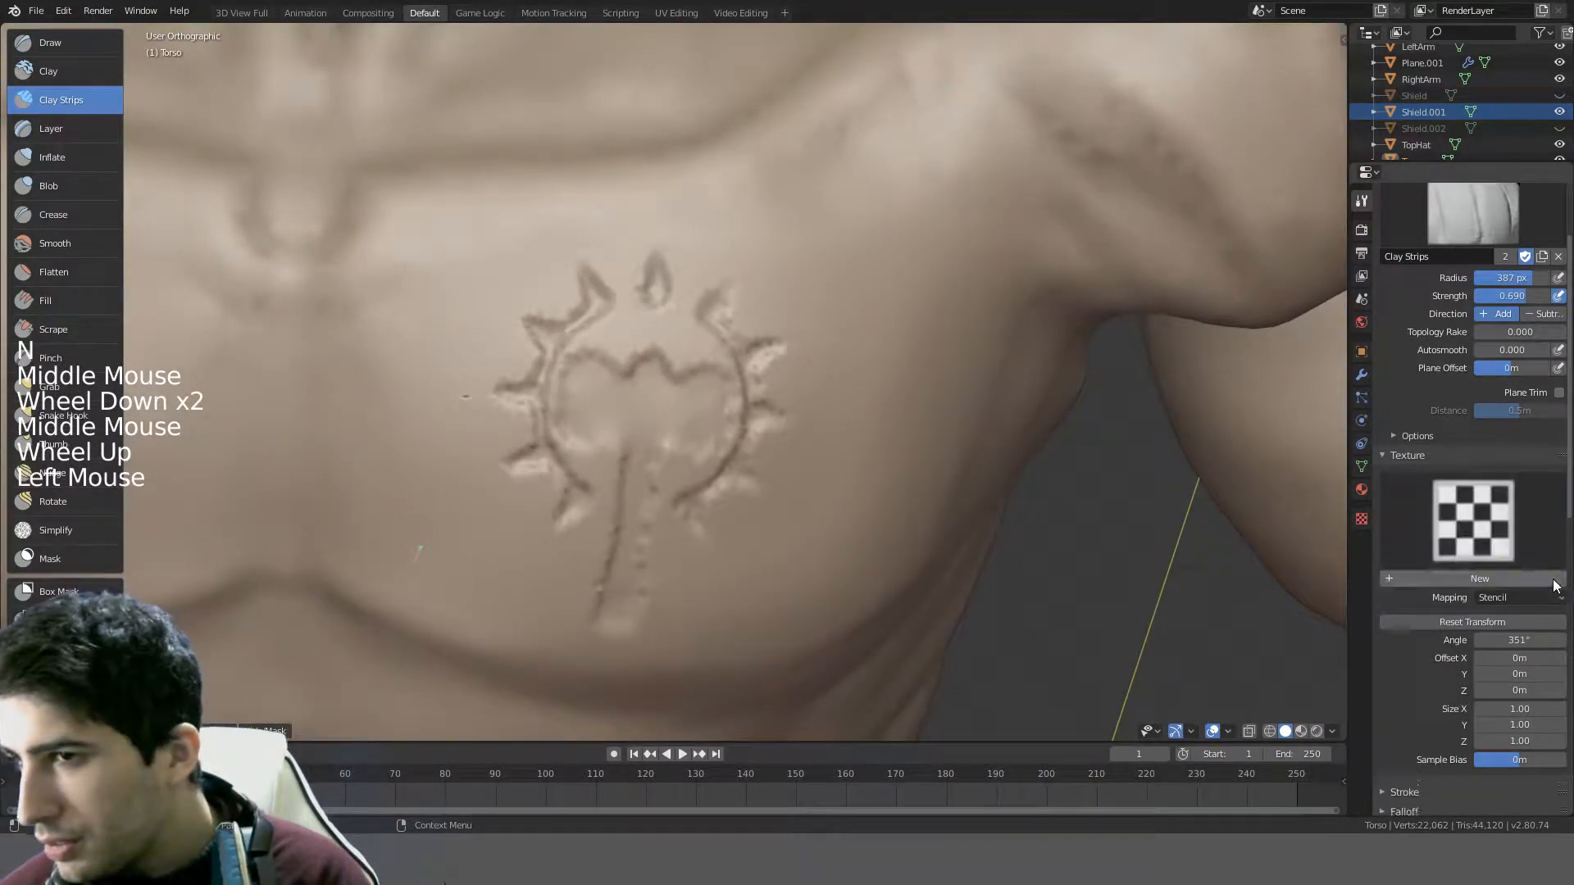
pyautogui.click(1380, 455)
pyautogui.scroll(2, 377, 263)
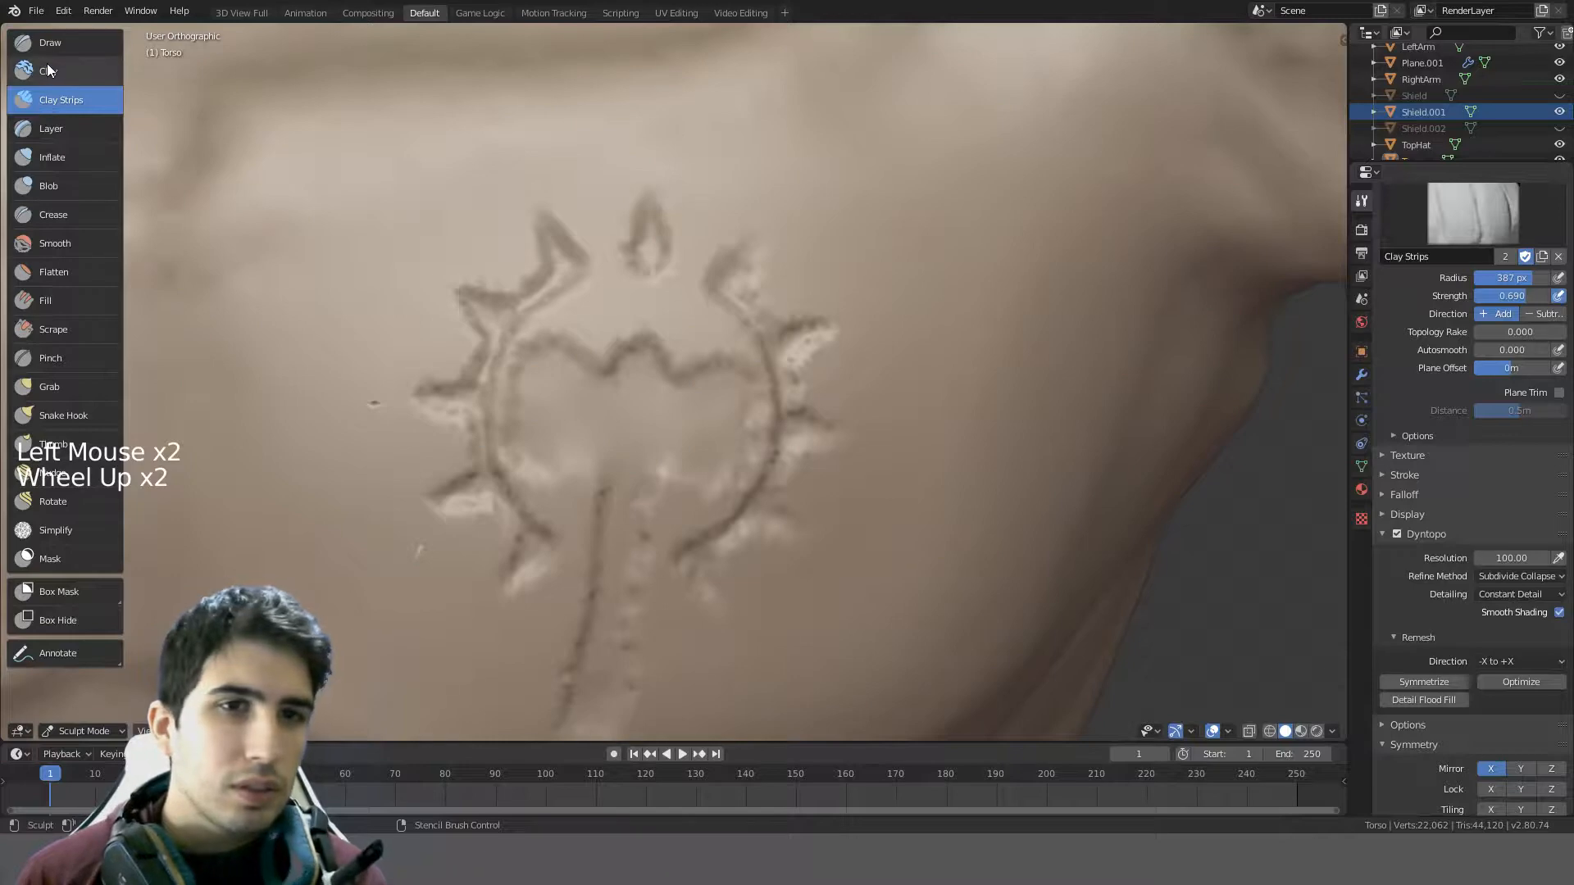
pyautogui.click(46, 70)
# - Return to Object Mode and select the warrior's head
pyautogui.scroll(-7, 502, 324)
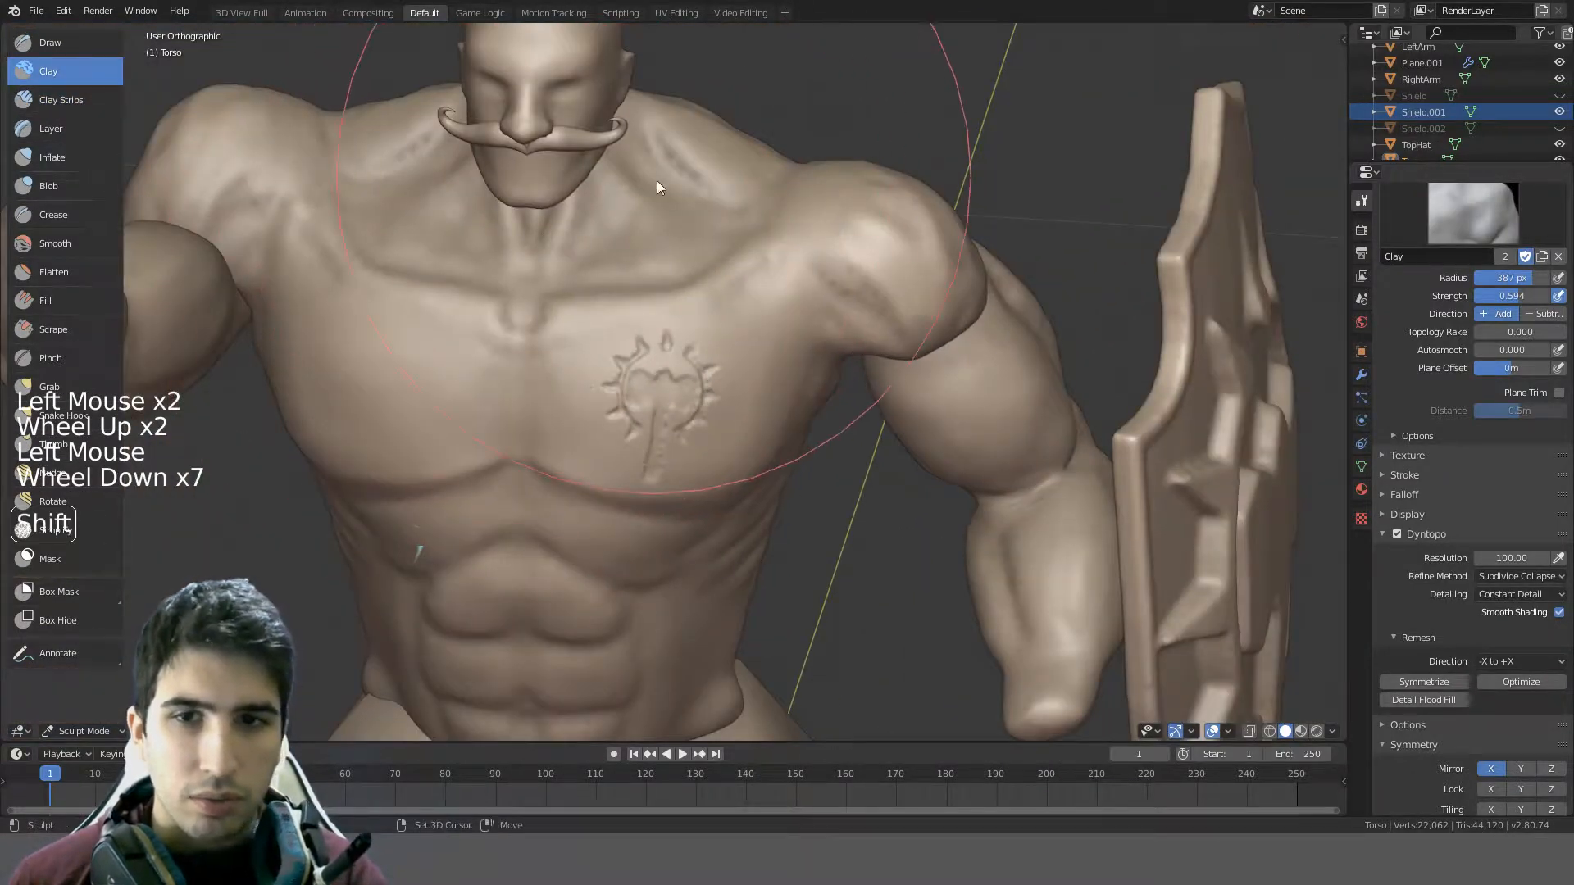
pyautogui.keyDown('shift'); pyautogui.moveTo(657, 181); pyautogui.dragTo(784, 439, button='middle'); pyautogui.keyUp('shift')
pyautogui.scroll(1, 738, 450)
pyautogui.click(90, 730)
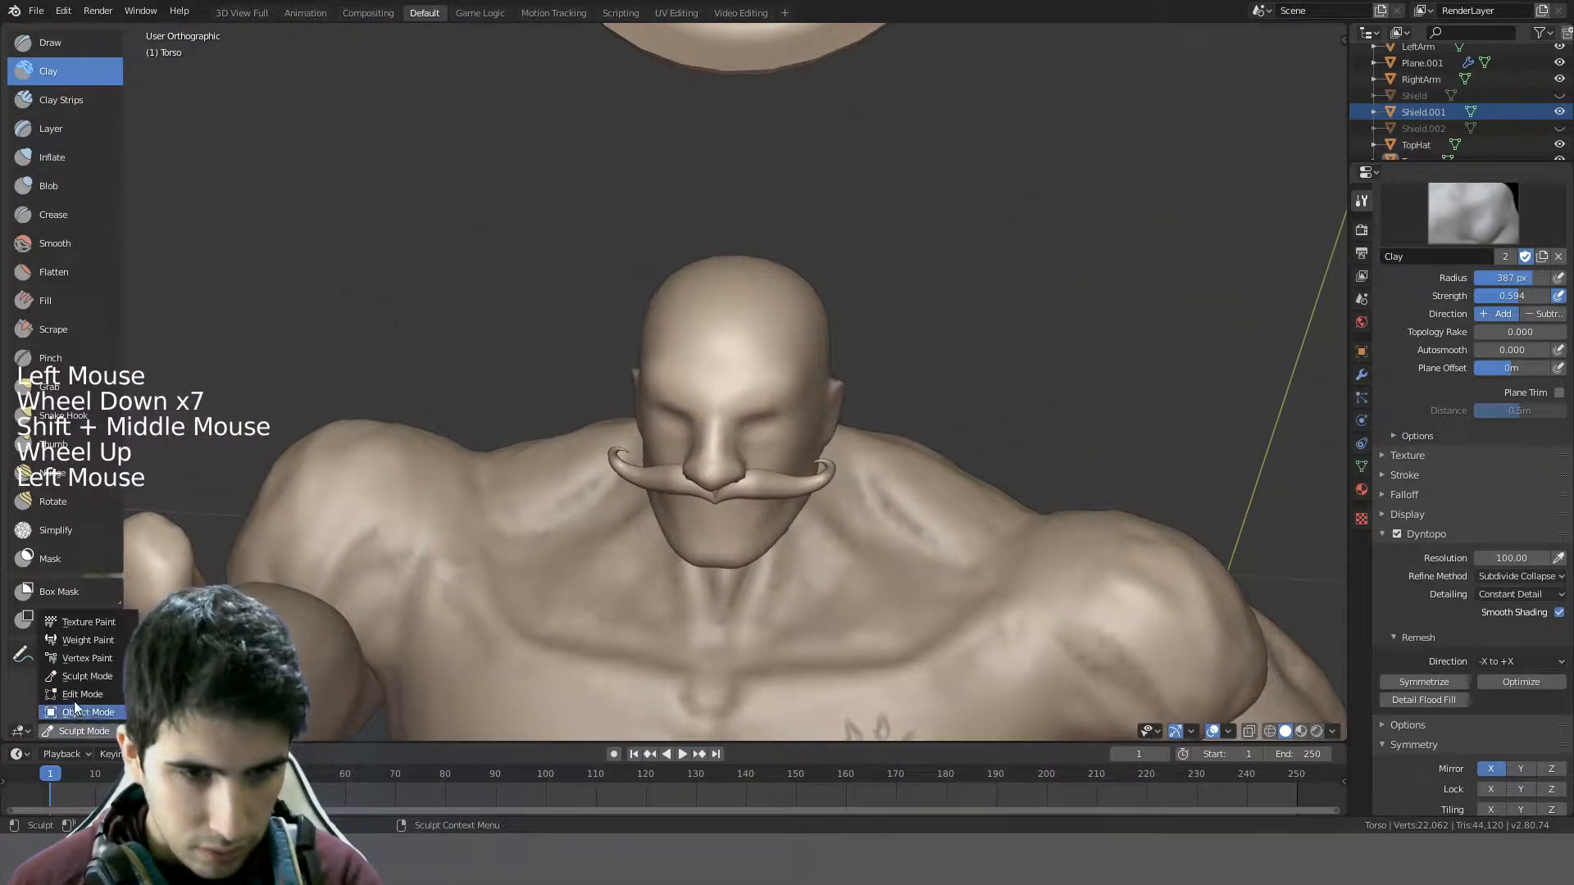
pyautogui.click(69, 711)
pyautogui.click(688, 381)
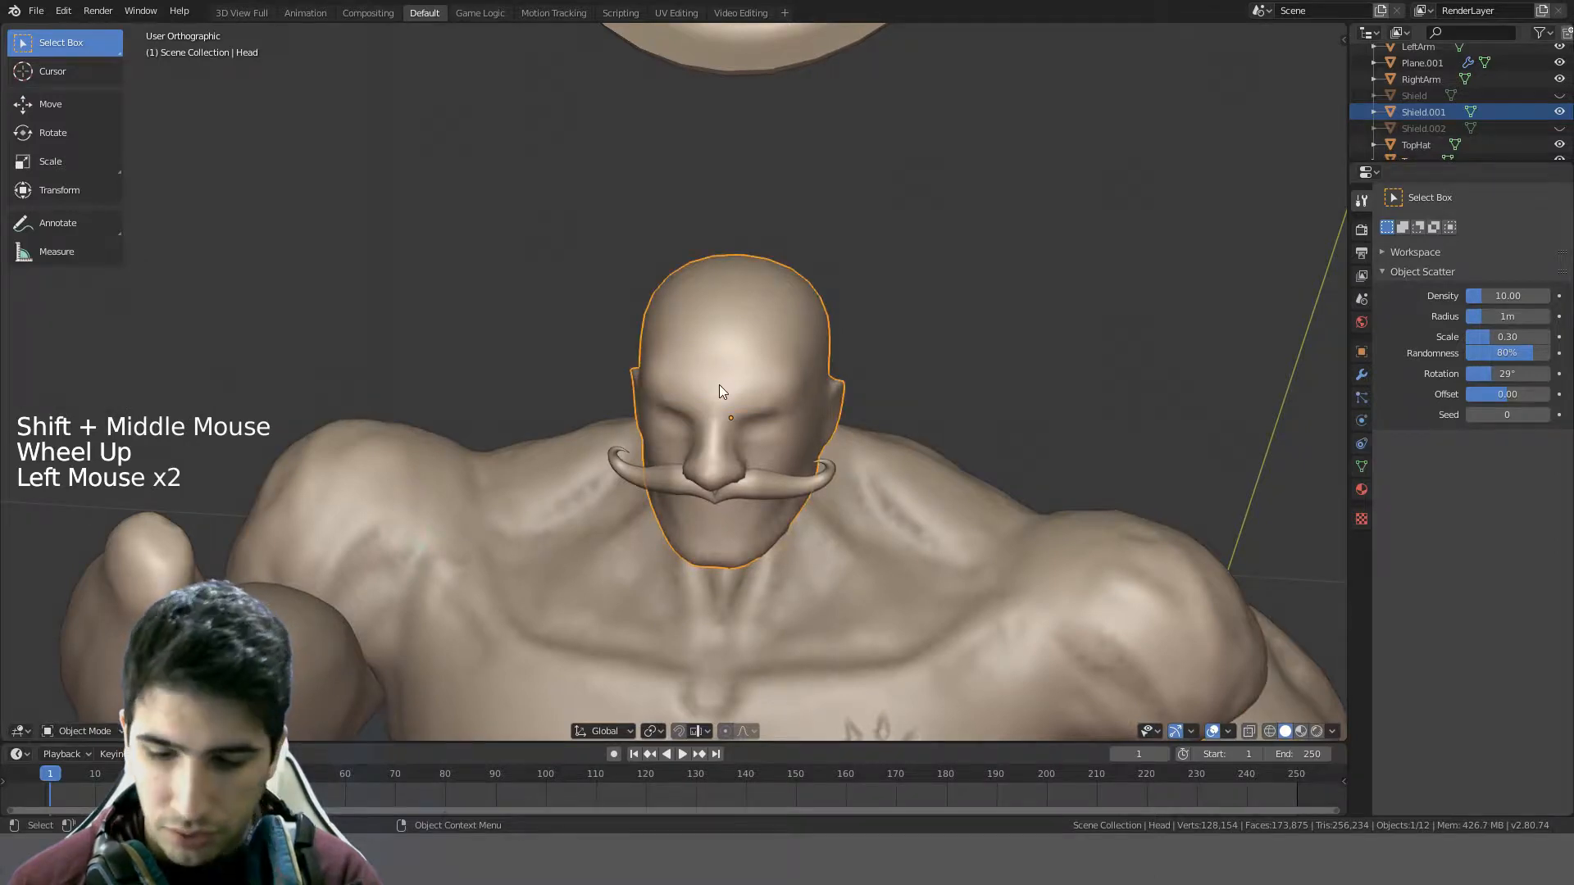
# - Show the head in front view with the tool shelf hidden and enter Sculpt Mode
pyautogui.press('KP_1')
pyautogui.scroll(5, 762, 353)
pyautogui.keyDown('shift'); pyautogui.moveTo(780, 332); pyautogui.dragTo(510, 367, button='middle'); pyautogui.keyUp('shift')
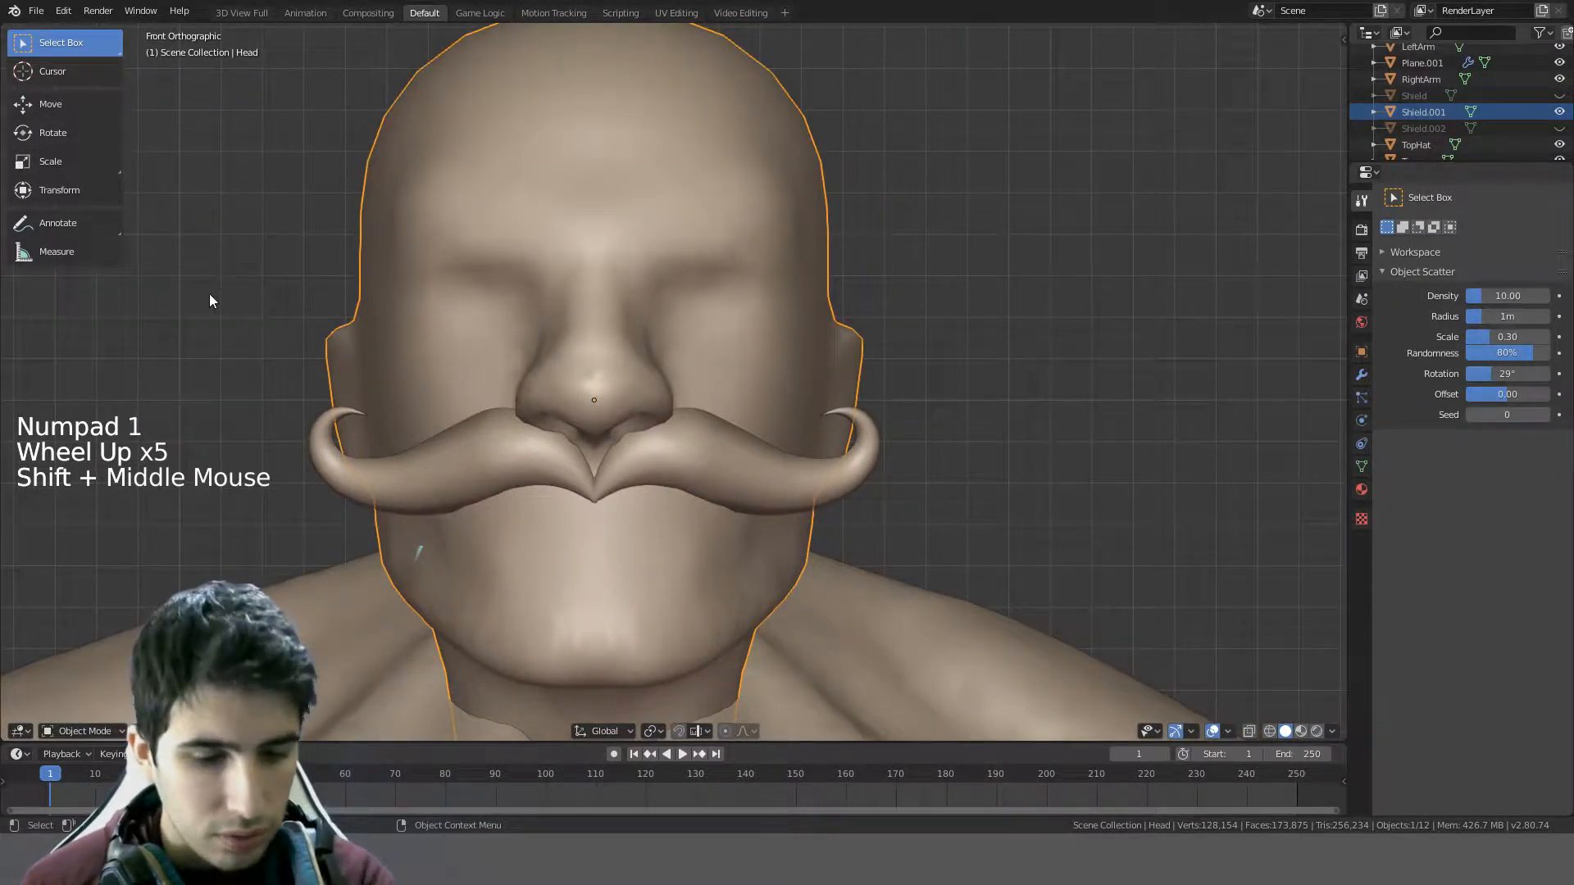
pyautogui.press('t')
pyautogui.click(82, 731)
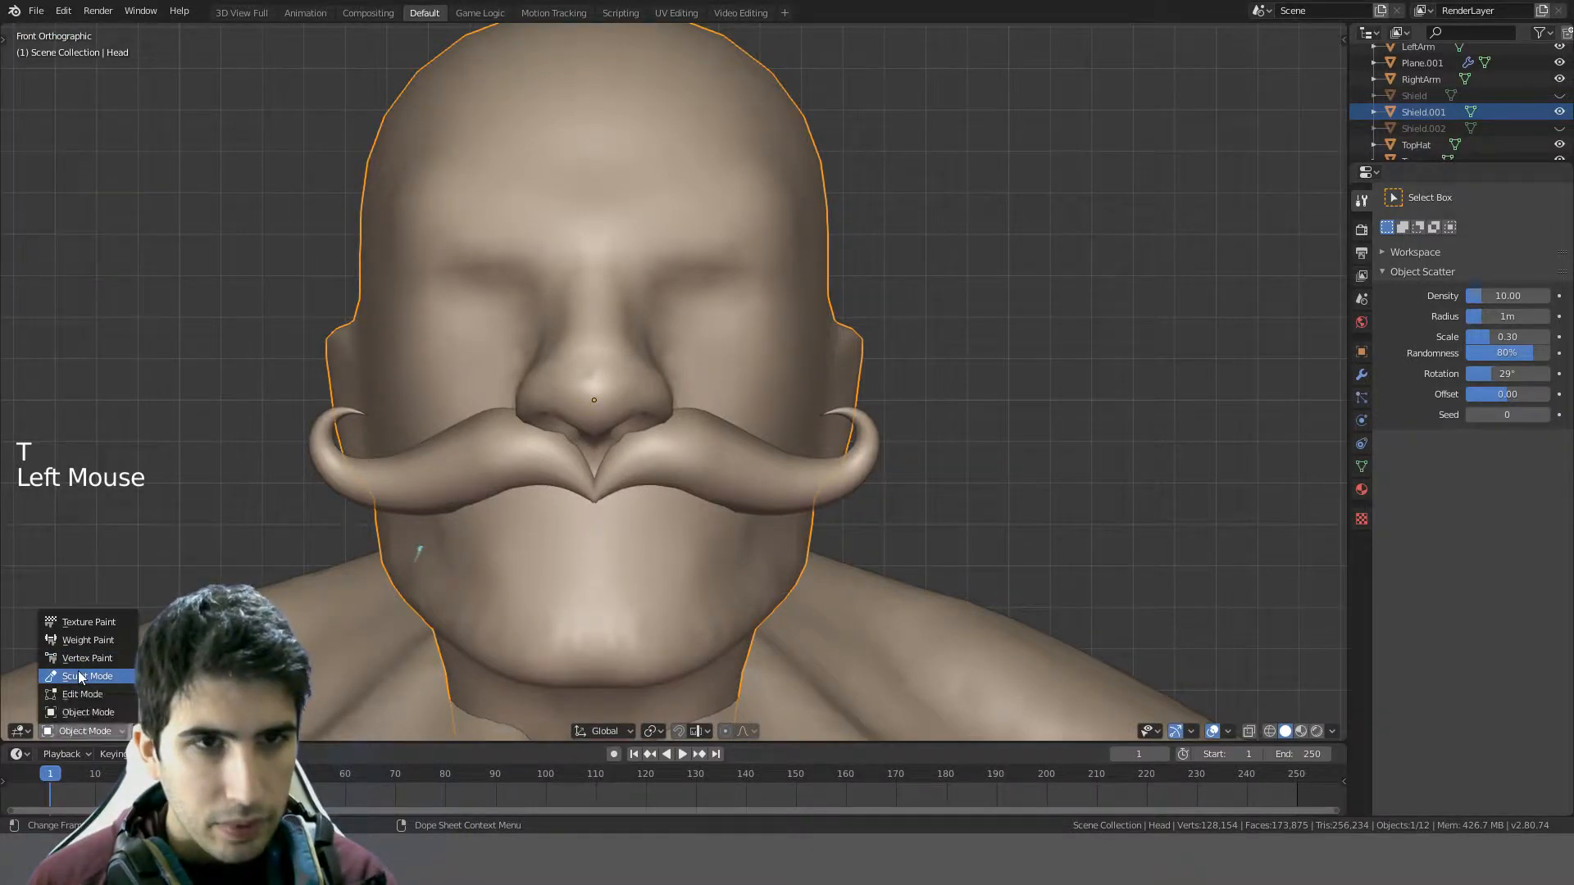
pyautogui.click(82, 678)
# - Create a new texture for the Clay brush and set its type to Wood
pyautogui.click(1385, 534)
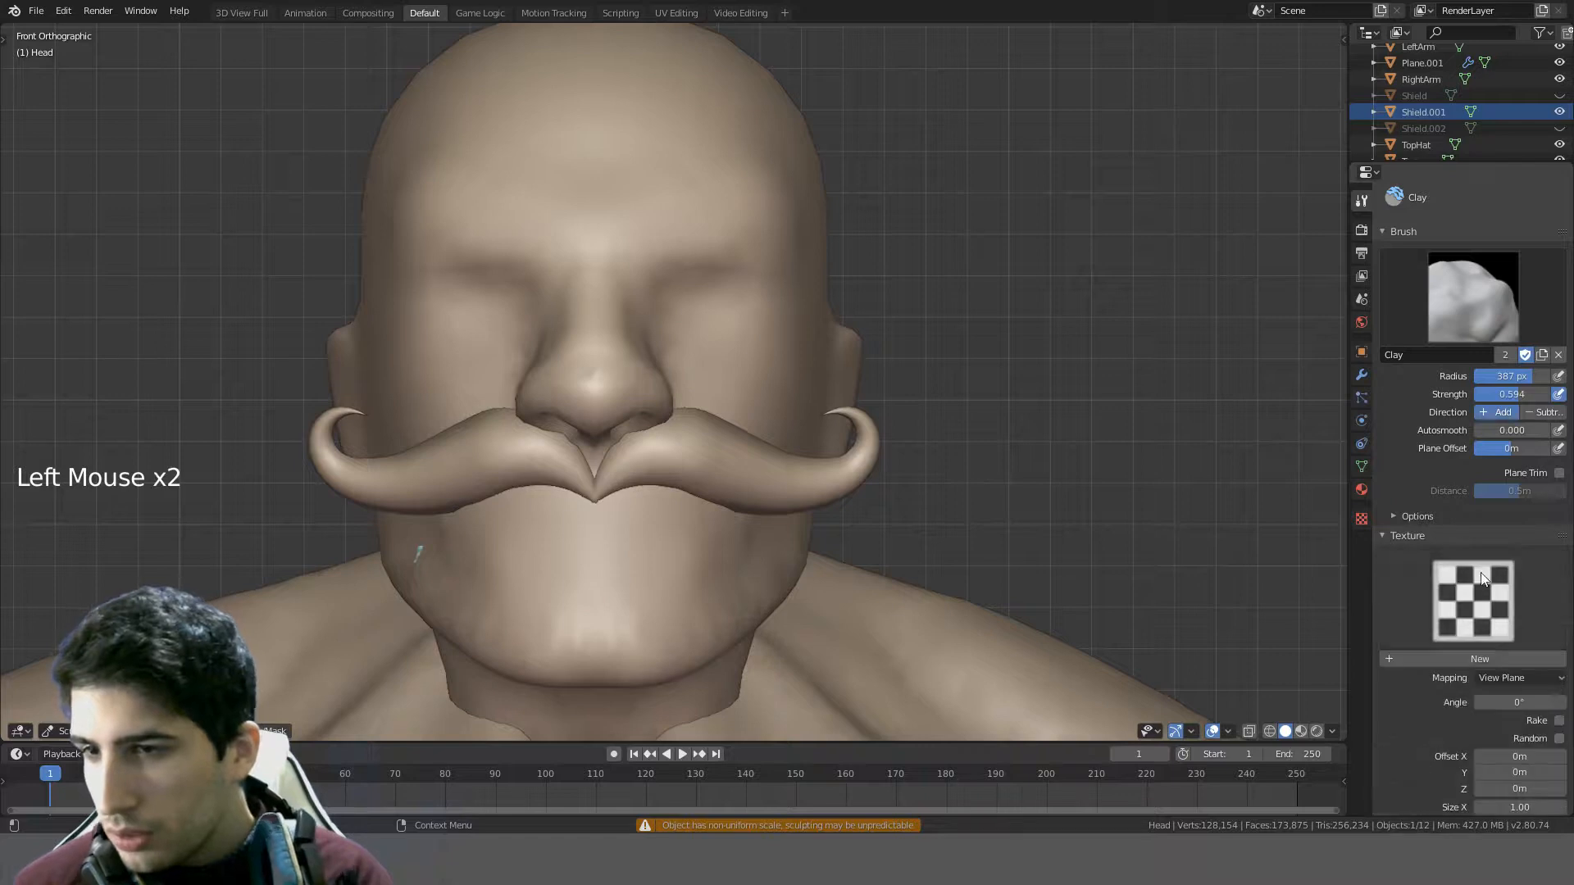
pyautogui.click(1483, 599)
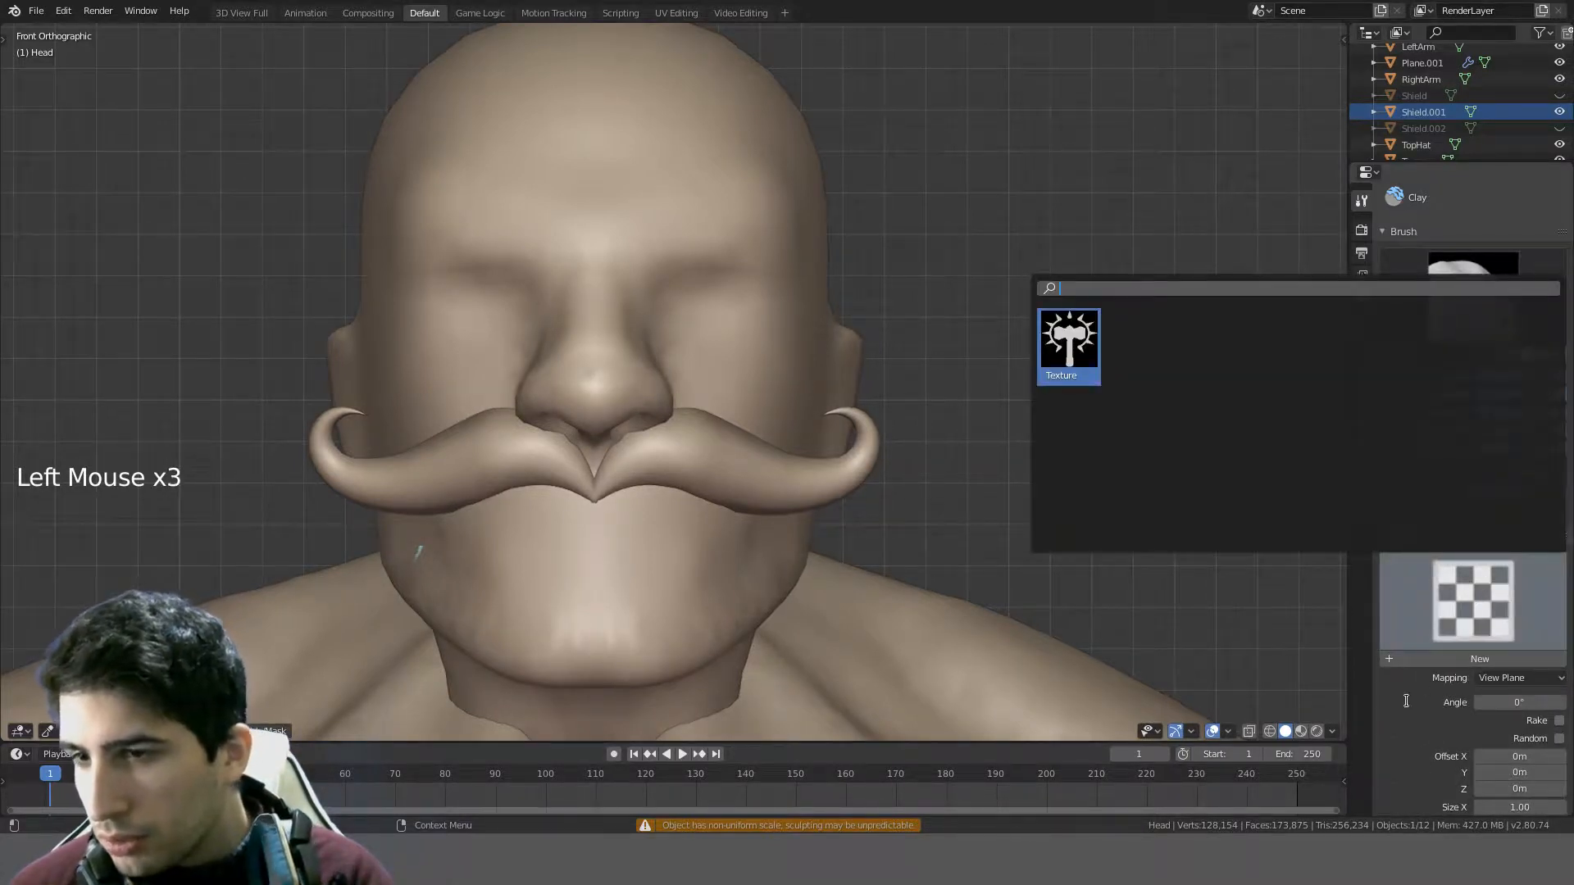
pyautogui.click(1414, 660)
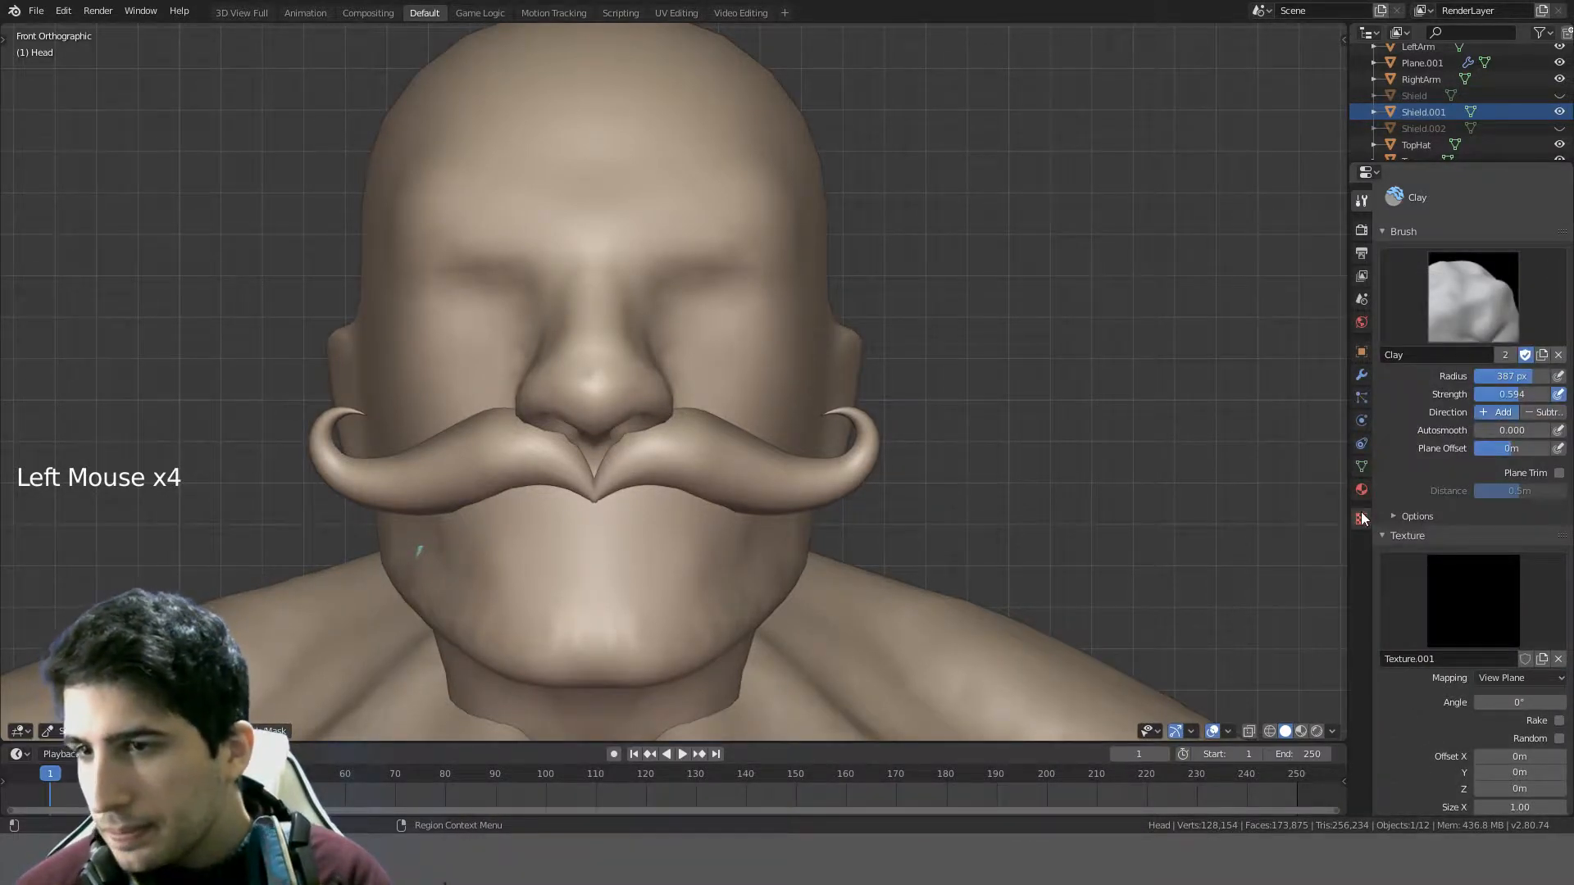
pyautogui.click(1362, 519)
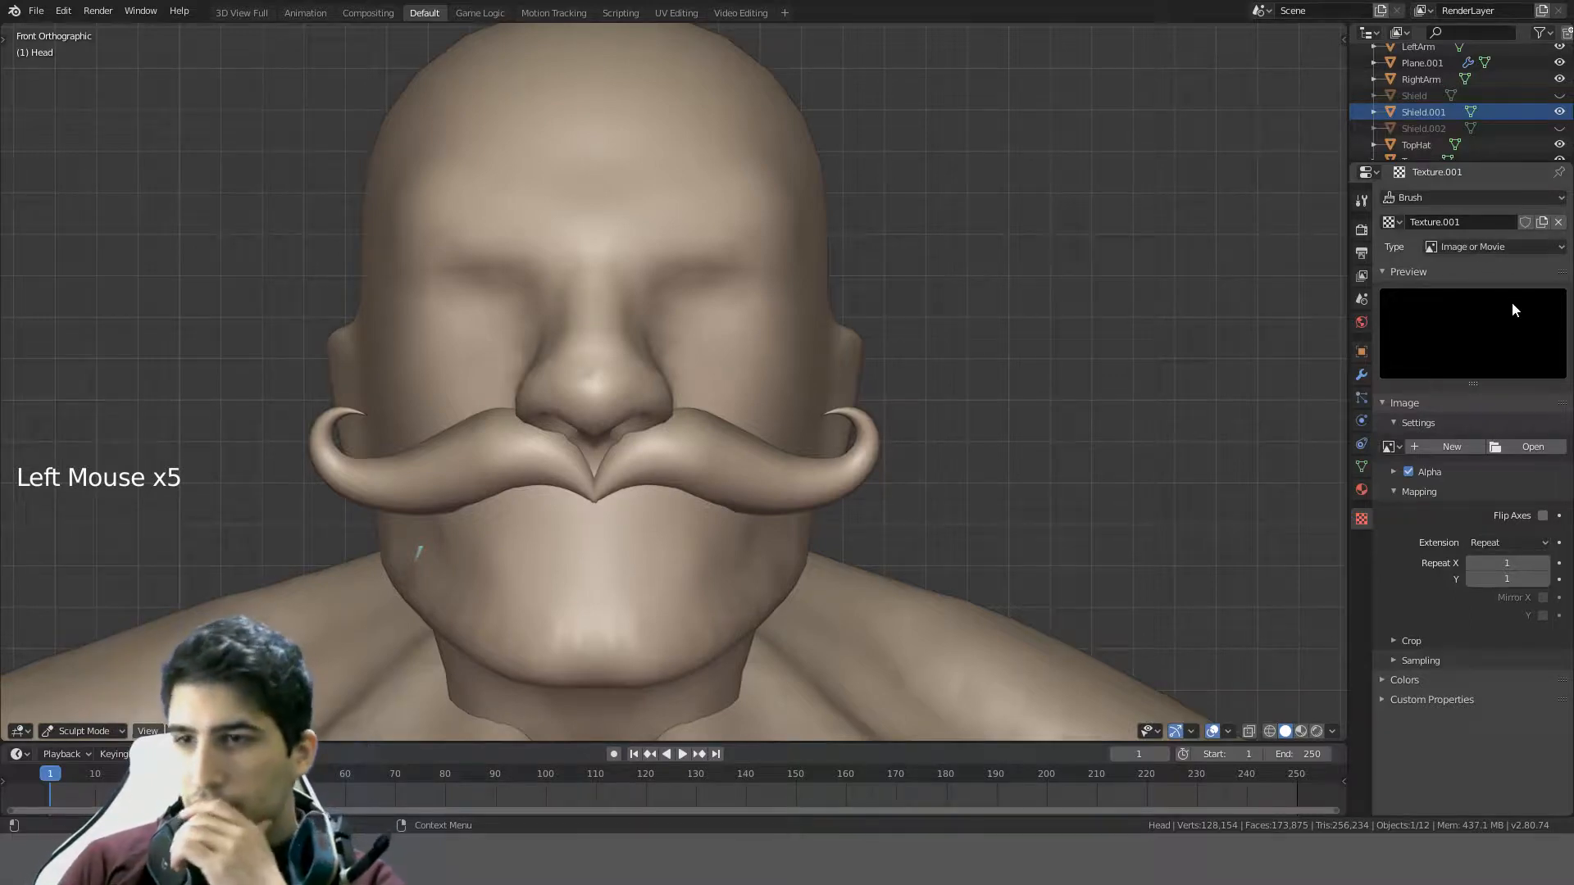
pyautogui.click(1499, 247)
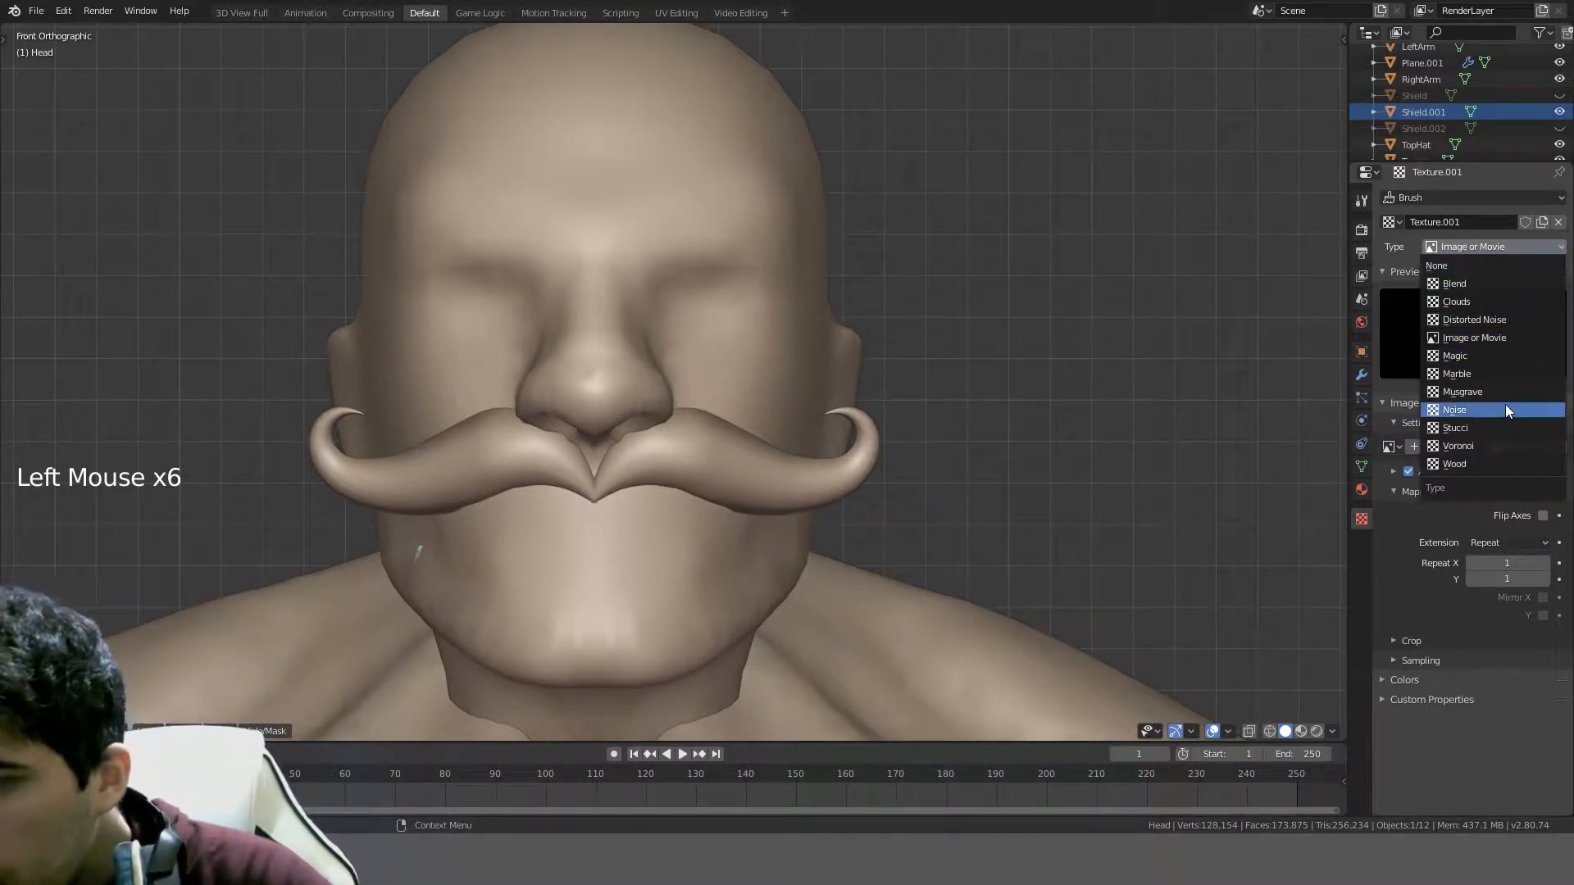
pyautogui.click(1483, 465)
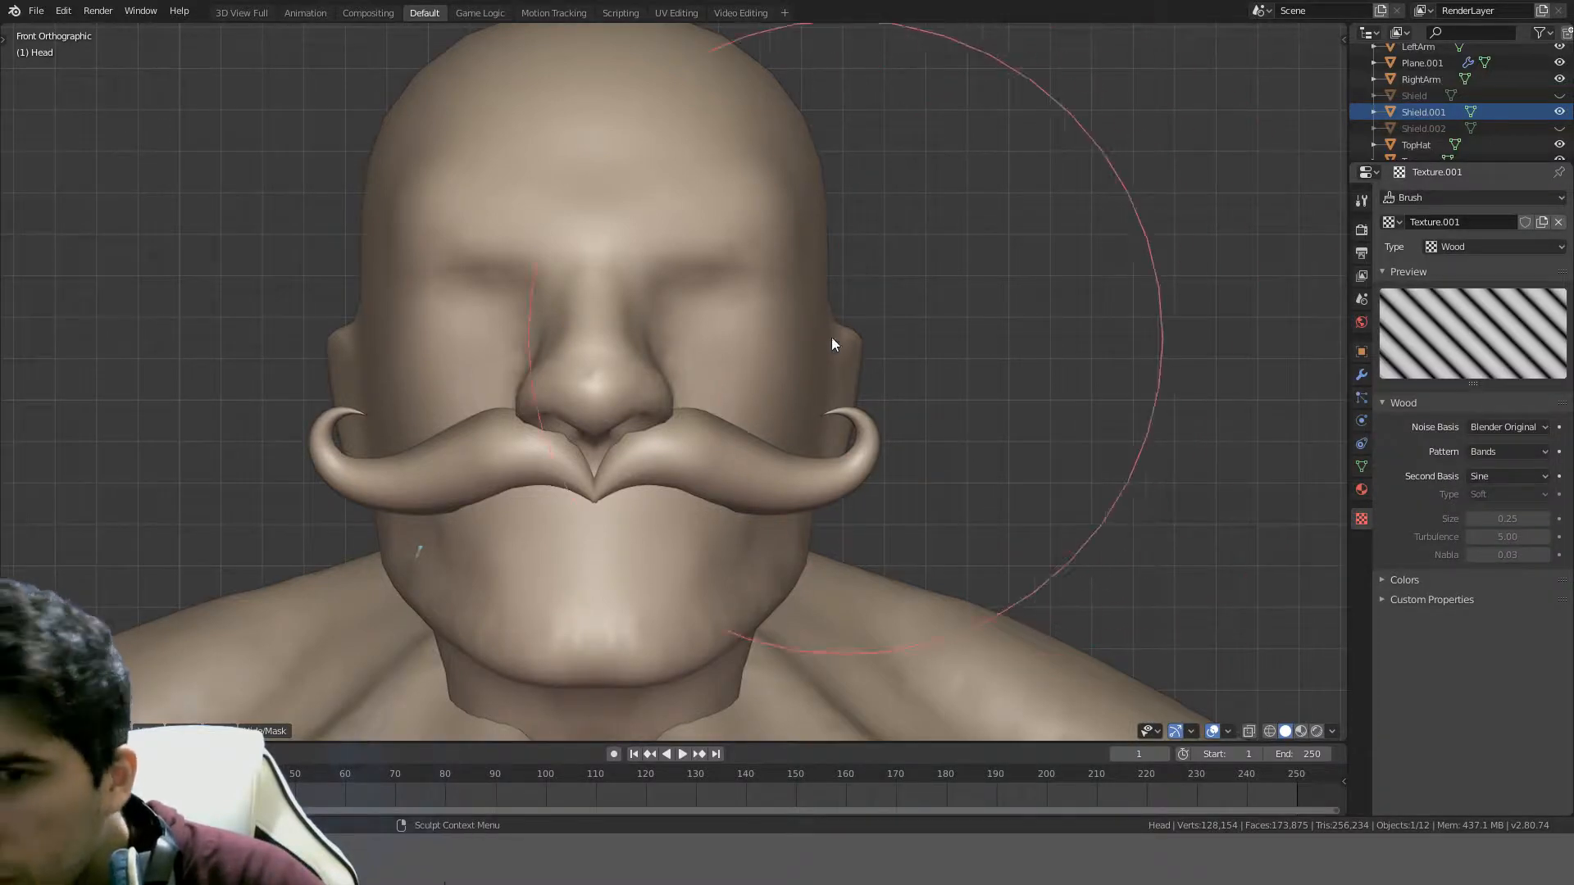
# - Try a Clay stroke with the wood texture above the eye, and undo it
pyautogui.scroll(7, 724, 307)
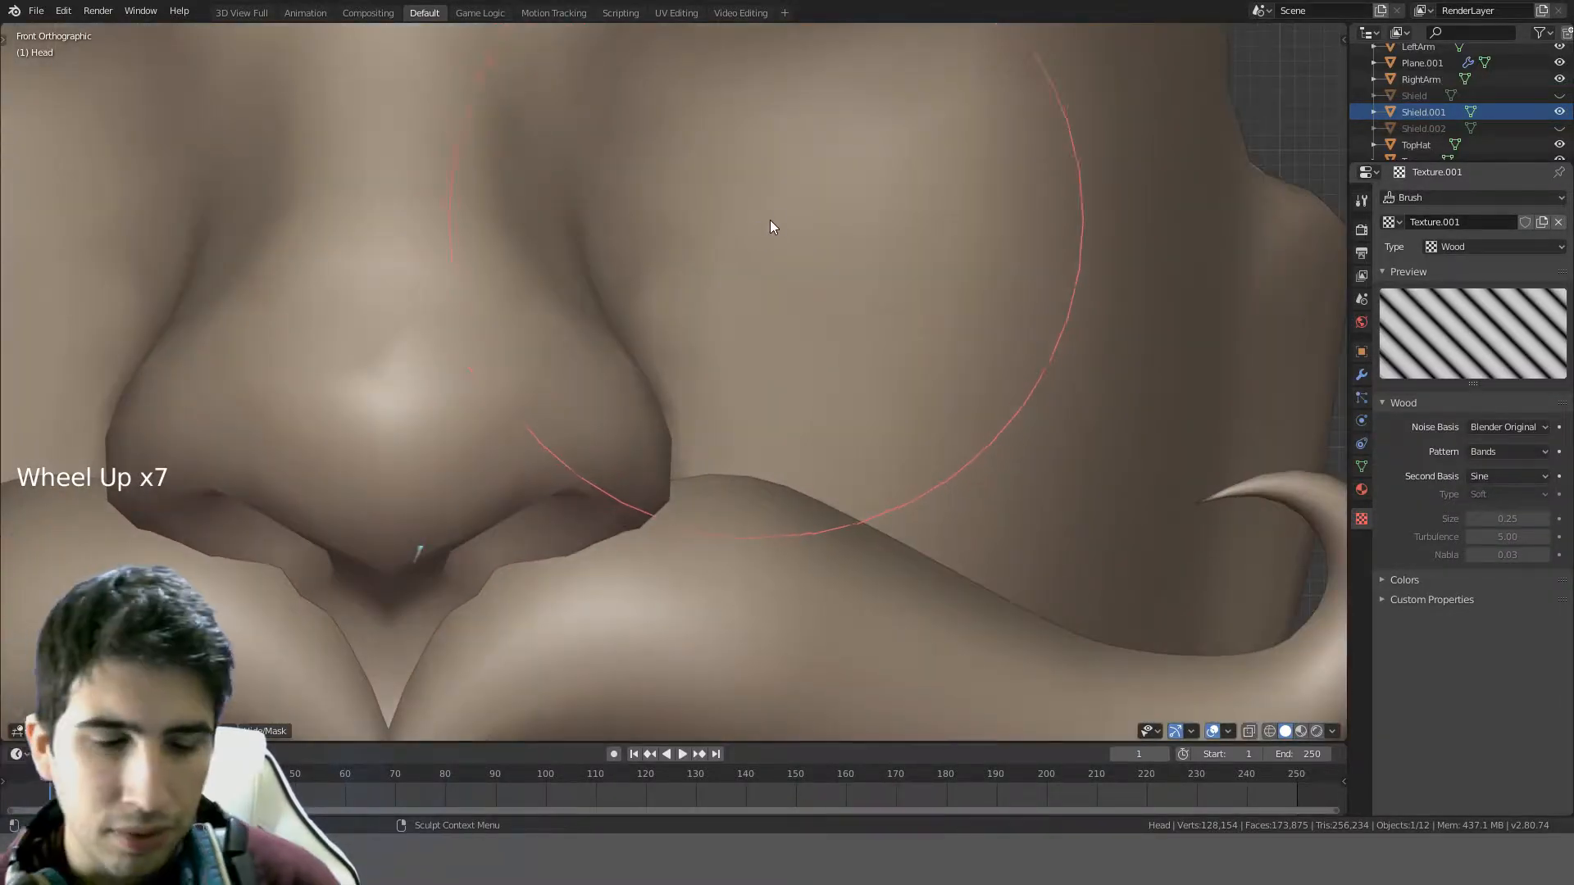
pyautogui.keyDown('shift'); pyautogui.moveTo(771, 223); pyautogui.dragTo(823, 328, button='middle'); pyautogui.keyUp('shift')
pyautogui.scroll(-4, 824, 326)
pyautogui.click(653, 293)
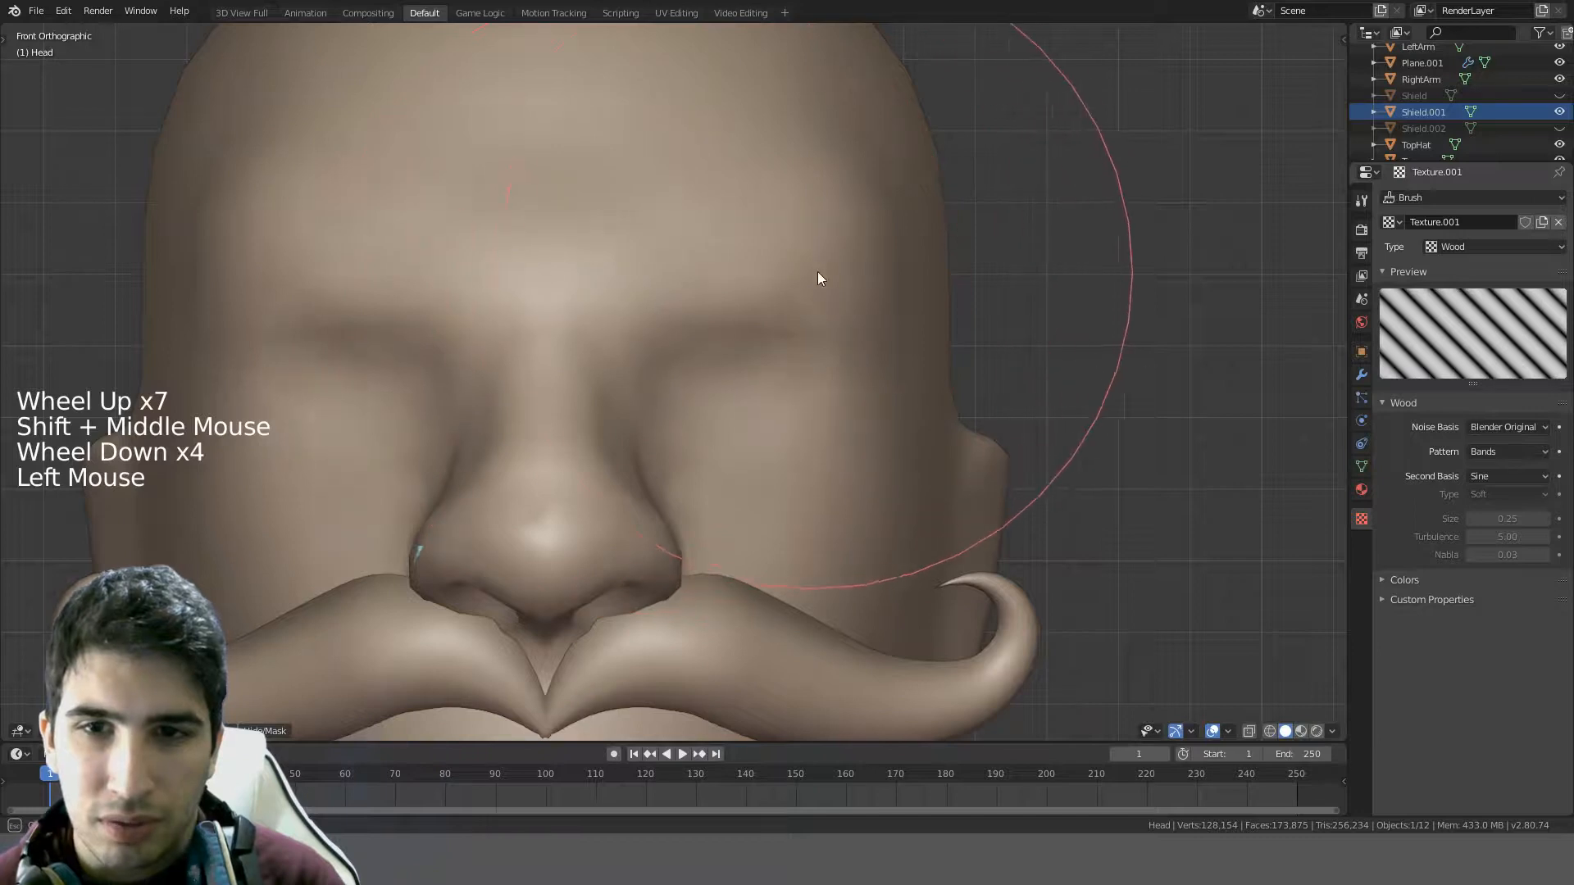
pyautogui.hotkey('ctrl', 'z')
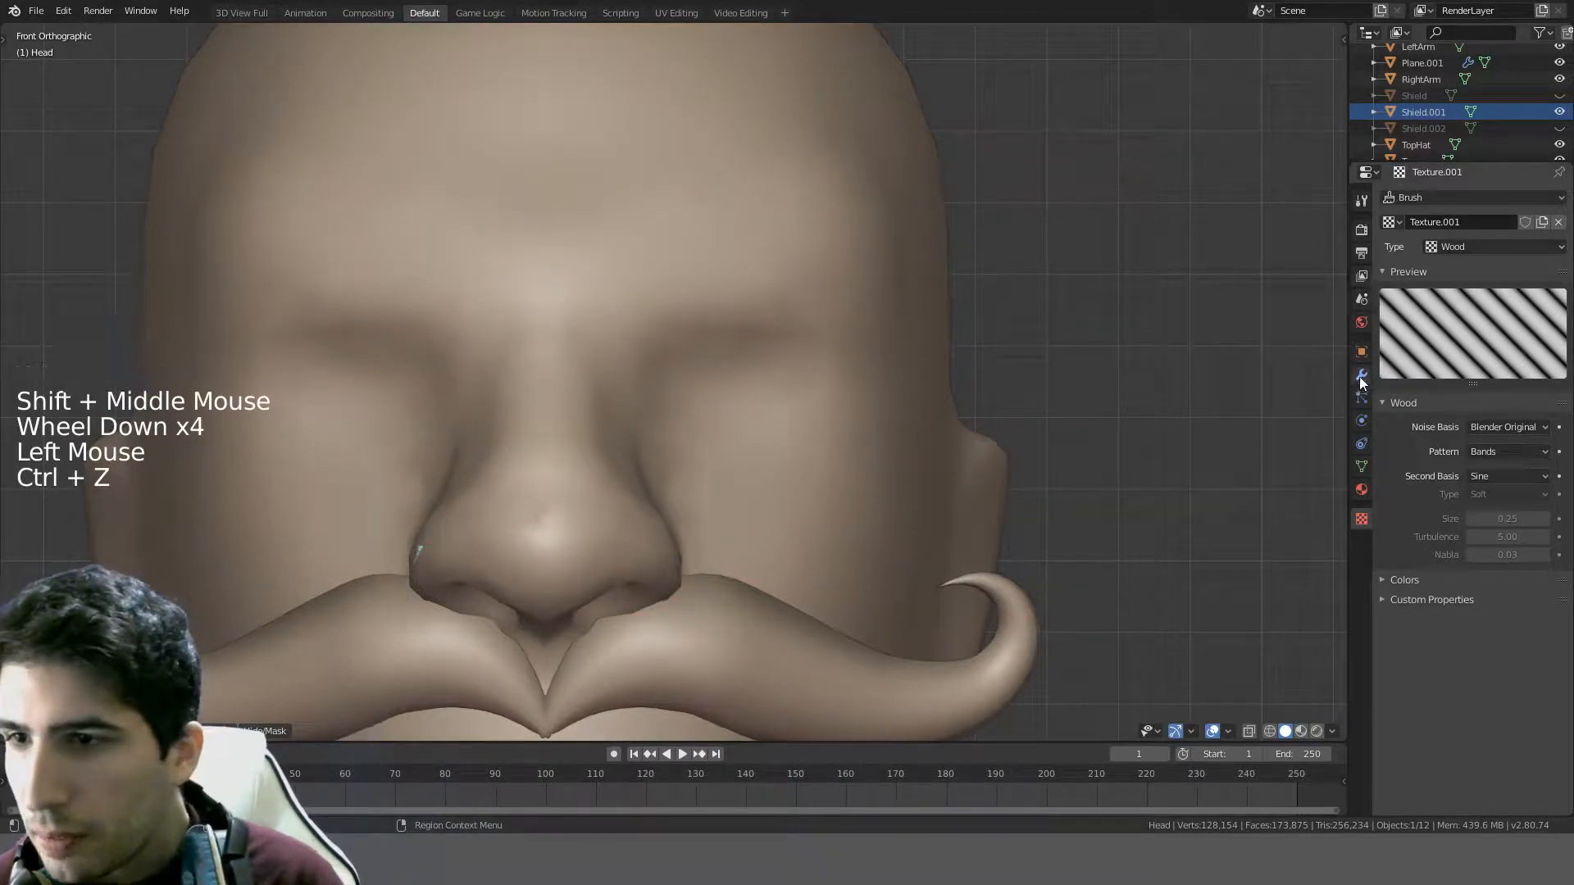
# - Set the Clay brush's radius to 87 px and its strength to 1.000
pyautogui.click(1362, 200)
pyautogui.click(1474, 617)
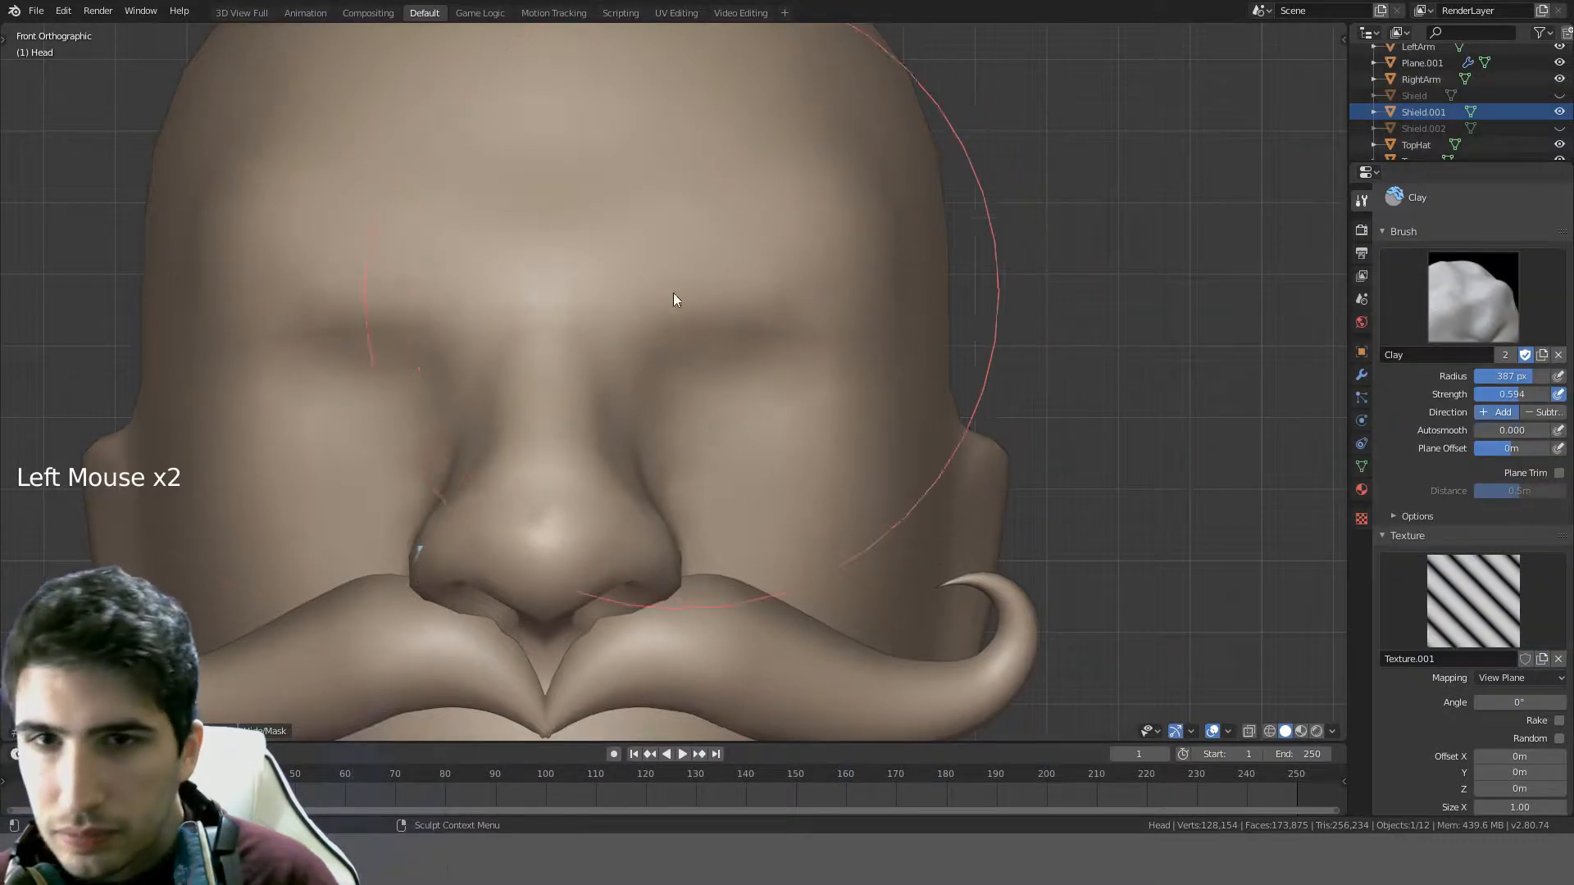
pyautogui.press('f')
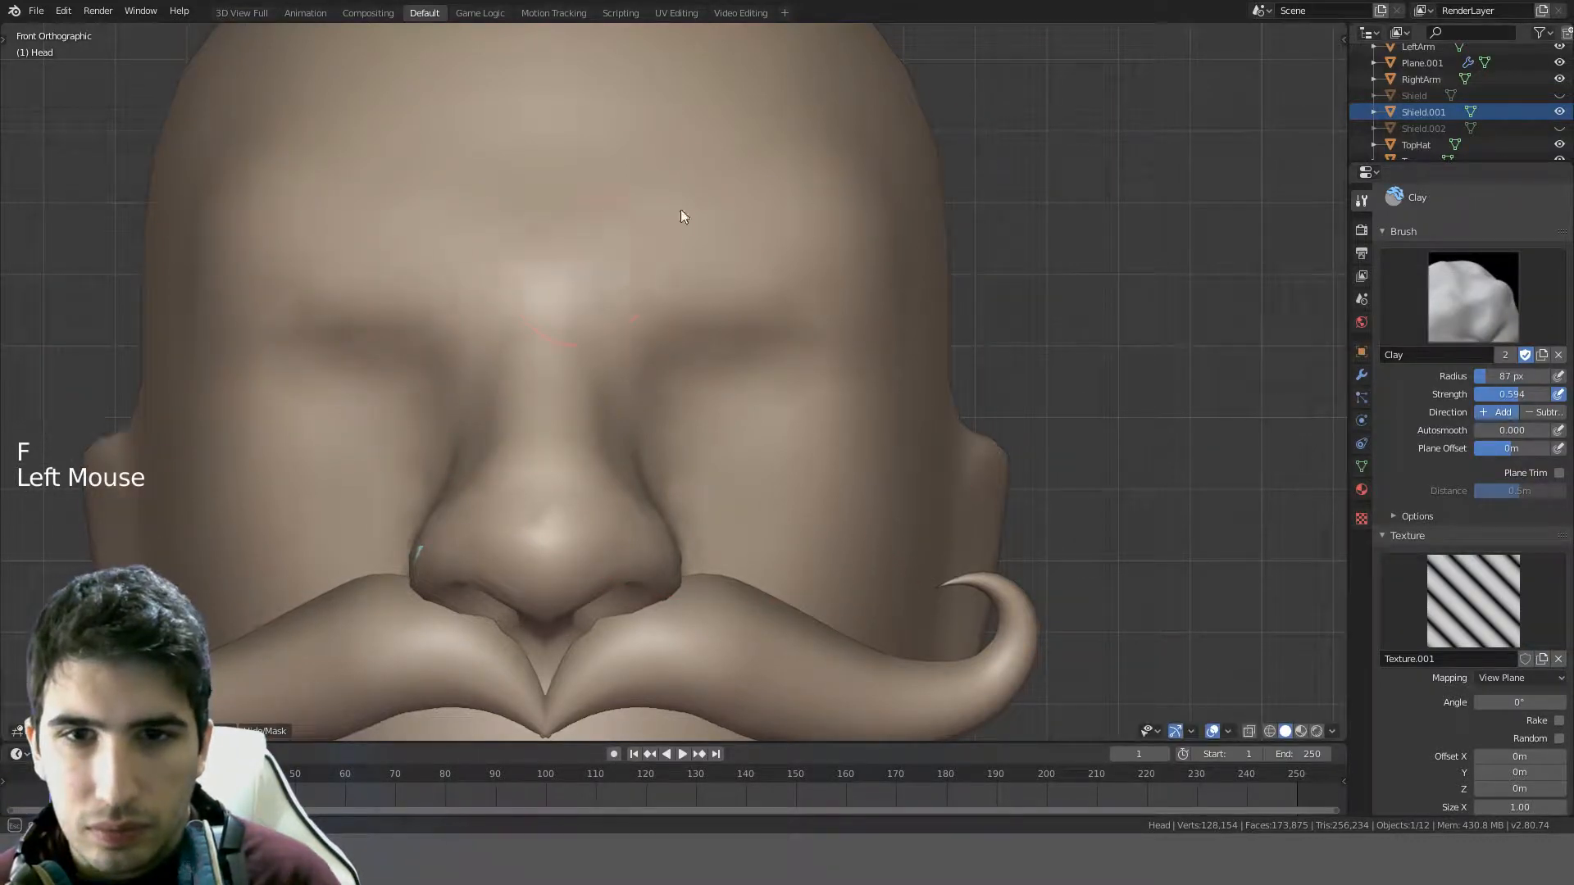
pyautogui.scroll(-3, 700, 277)
pyautogui.keyDown('shift'); pyautogui.moveTo(702, 279); pyautogui.dragTo(719, 292, button='middle'); pyautogui.keyUp('shift')
pyautogui.hotkey('shift', 'f')
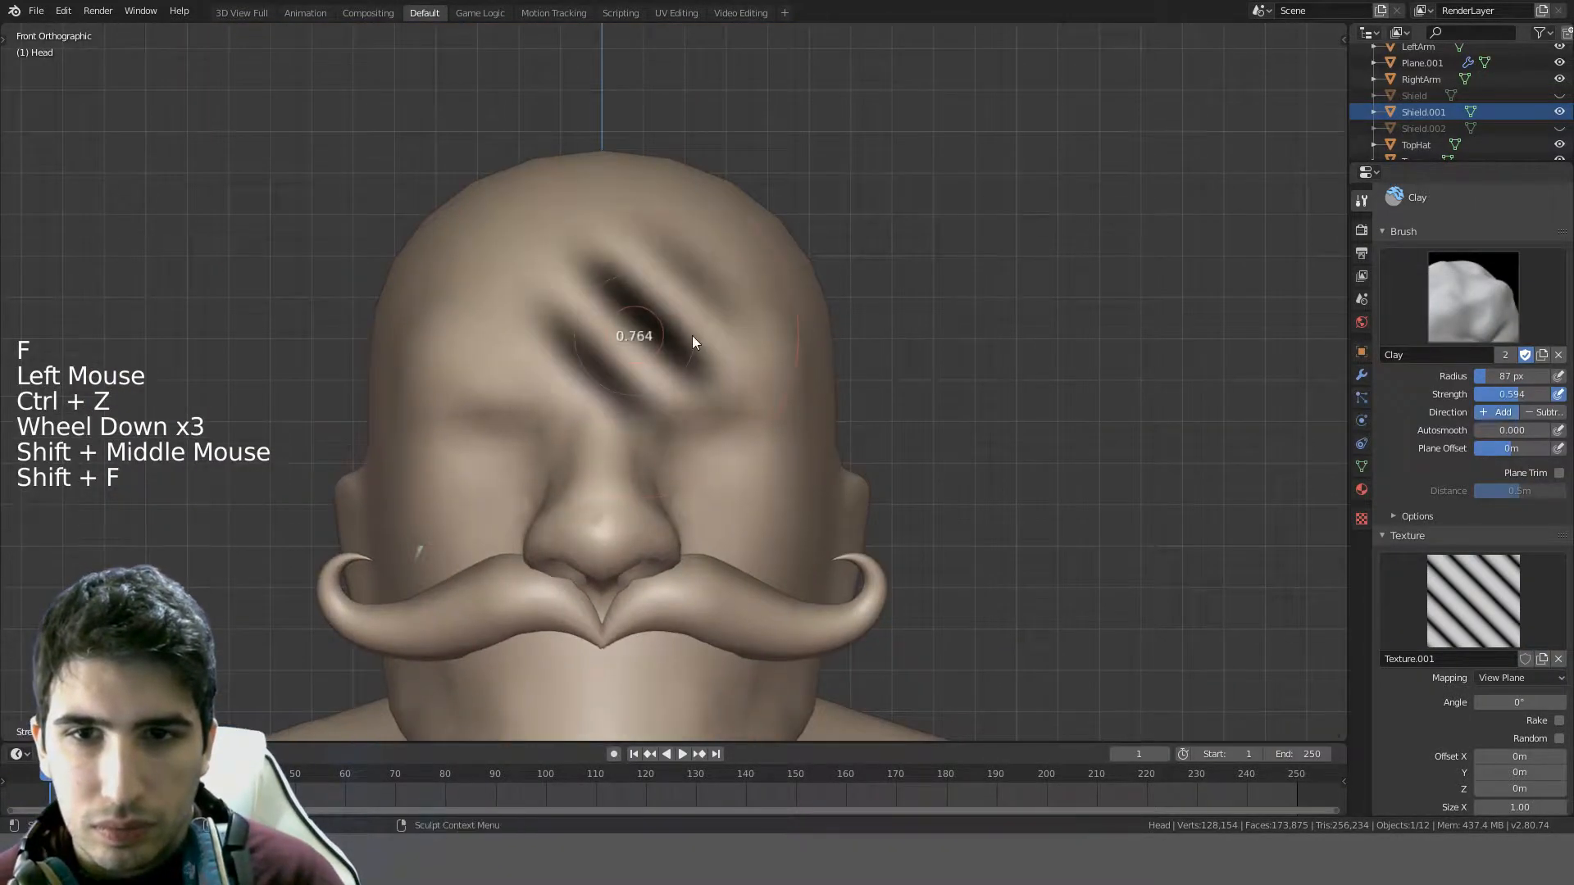
pyautogui.click(615, 351)
# - Test wood-textured Clay strokes across the forehead at full strength, and undo them
pyautogui.scroll(4, 617, 361)
pyautogui.moveTo(615, 376); pyautogui.dragTo(715, 362)
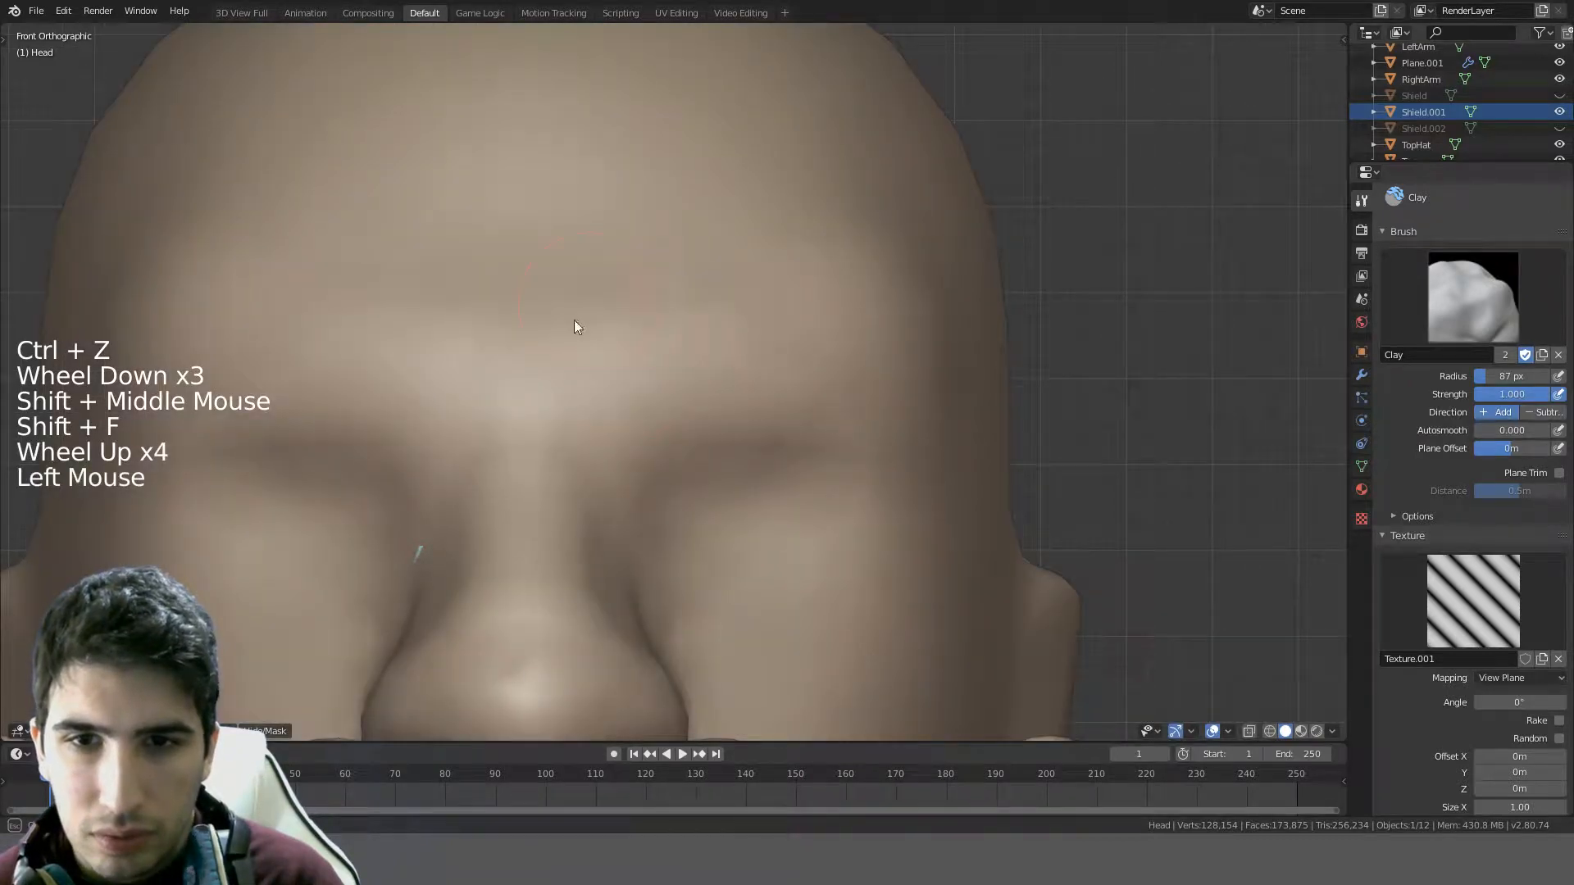
pyautogui.hotkey('ctrl', 'z')
pyautogui.click(533, 194)
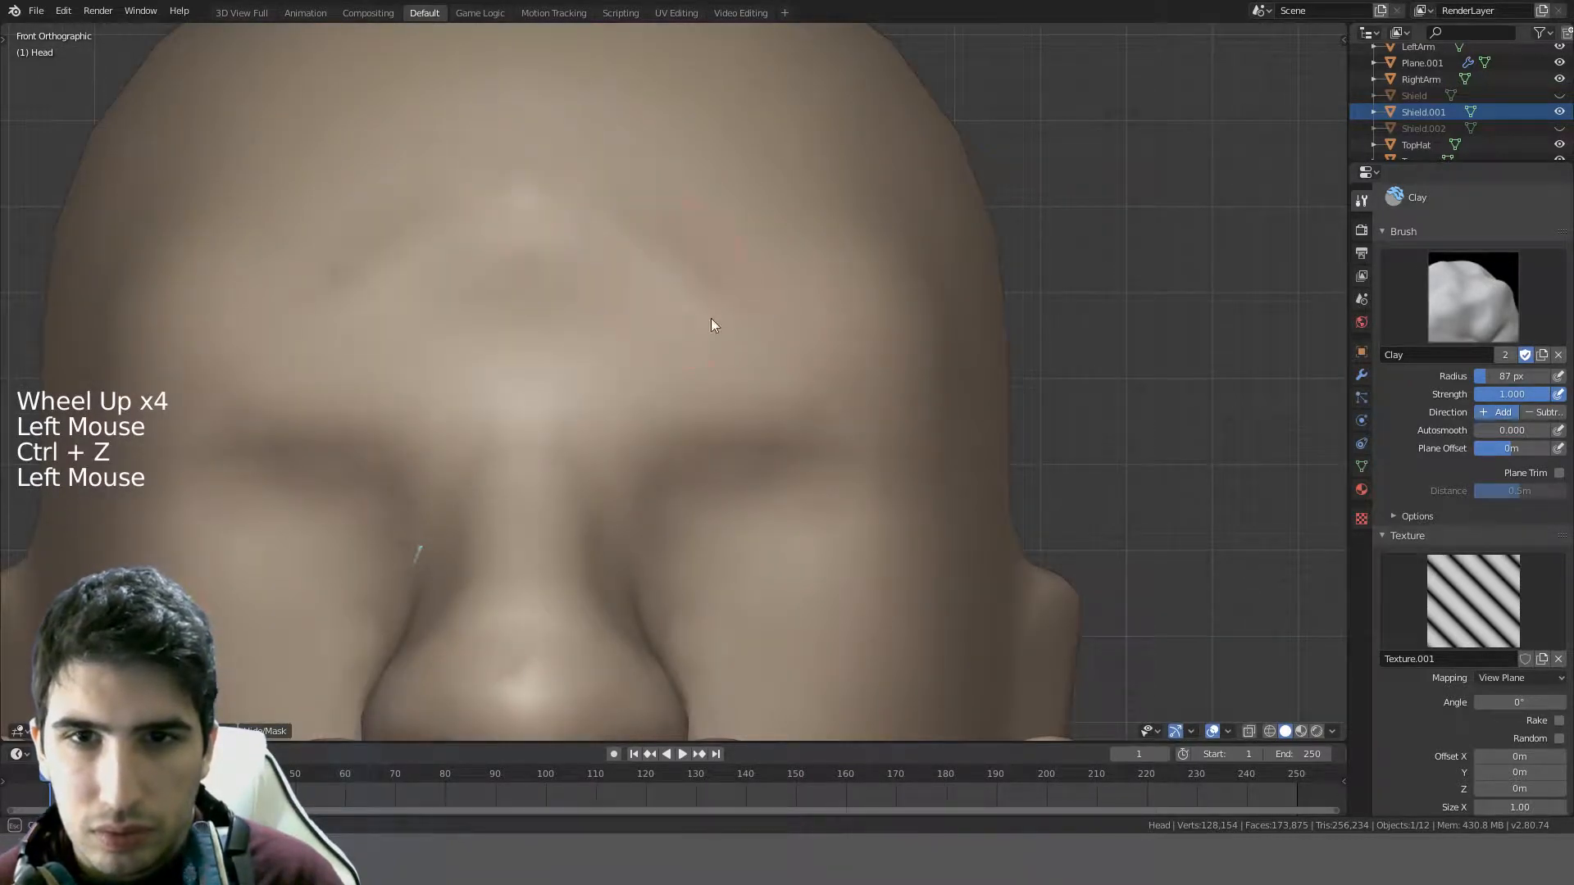
pyautogui.scroll(-4, 784, 344)
pyautogui.moveTo(860, 309); pyautogui.dragTo(756, 376, button='middle')
pyautogui.hotkey('ctrl', 'z')
# - Change the Clay brush's texture type from Wood to Image or Movie
pyautogui.scroll(3, 770, 354)
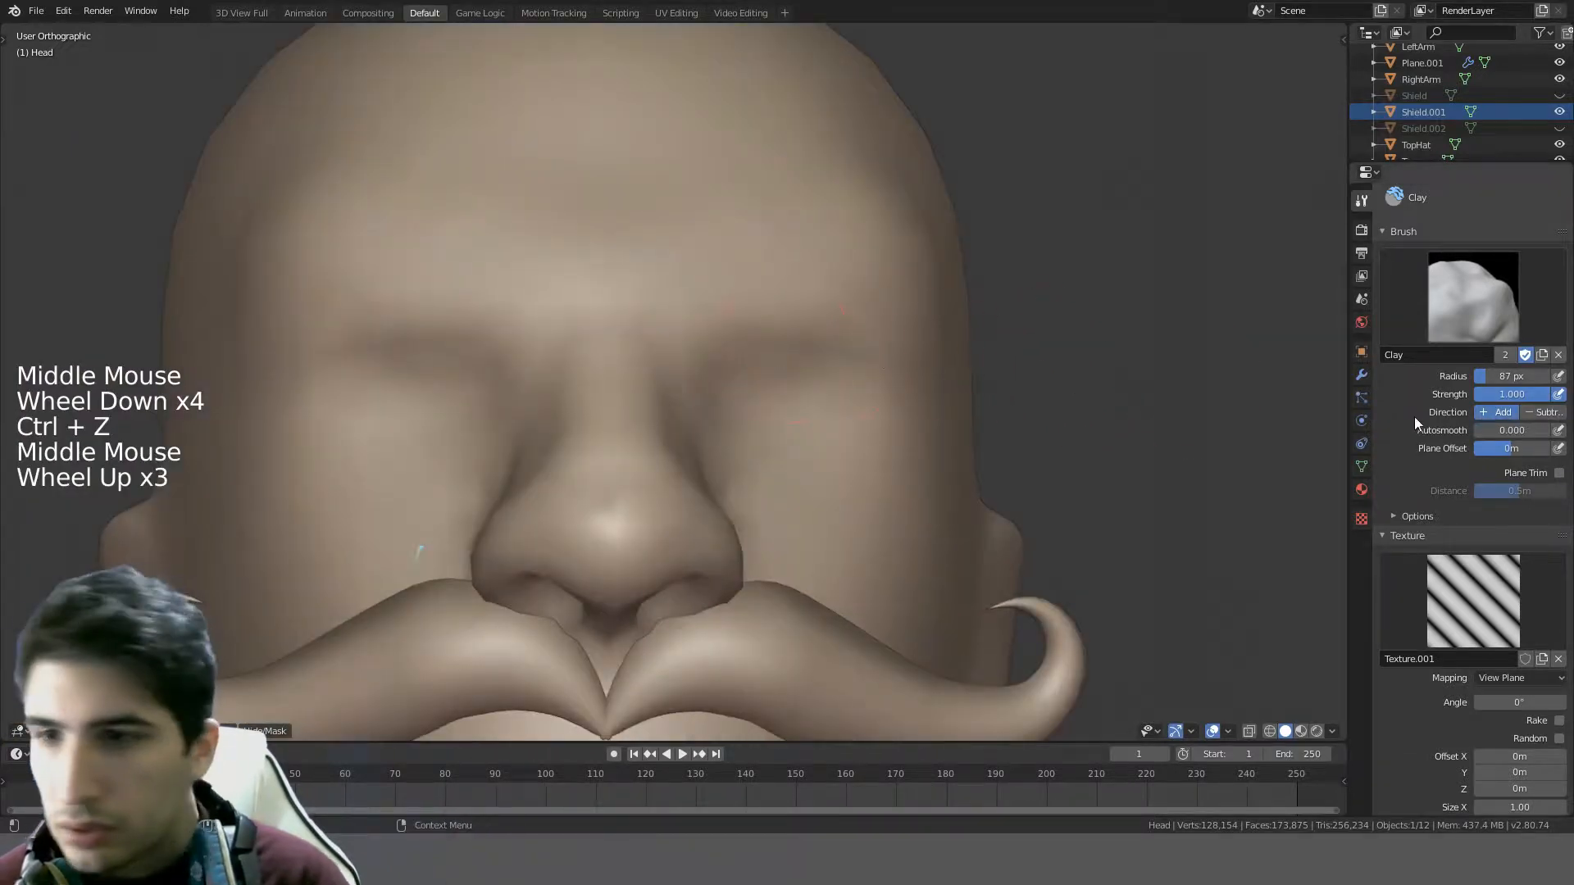
pyautogui.click(1368, 520)
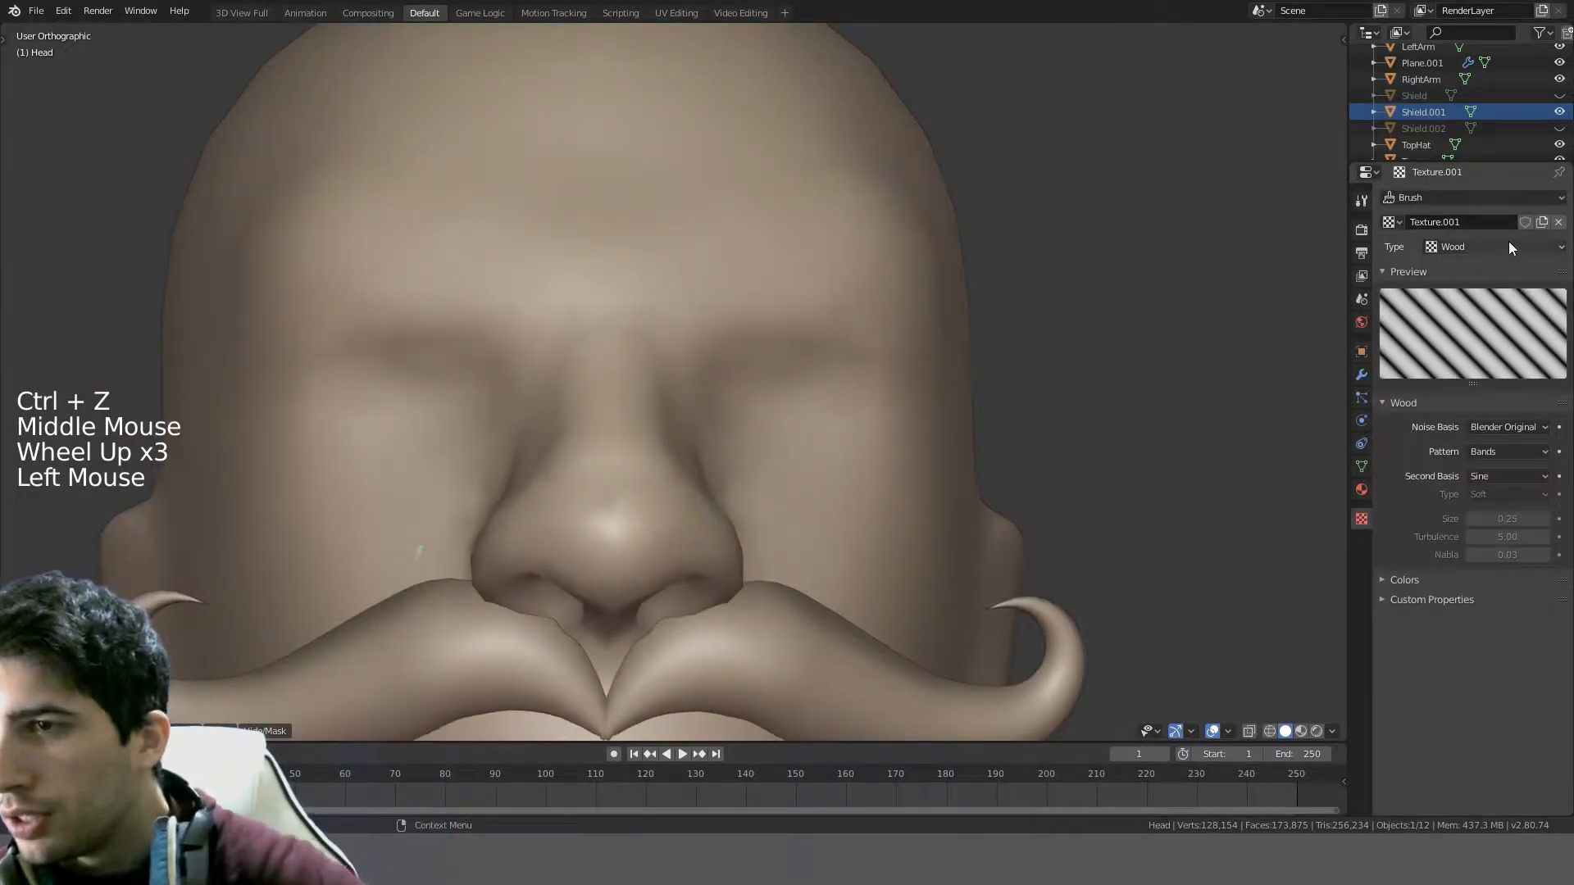
pyautogui.click(1509, 244)
pyautogui.click(1492, 338)
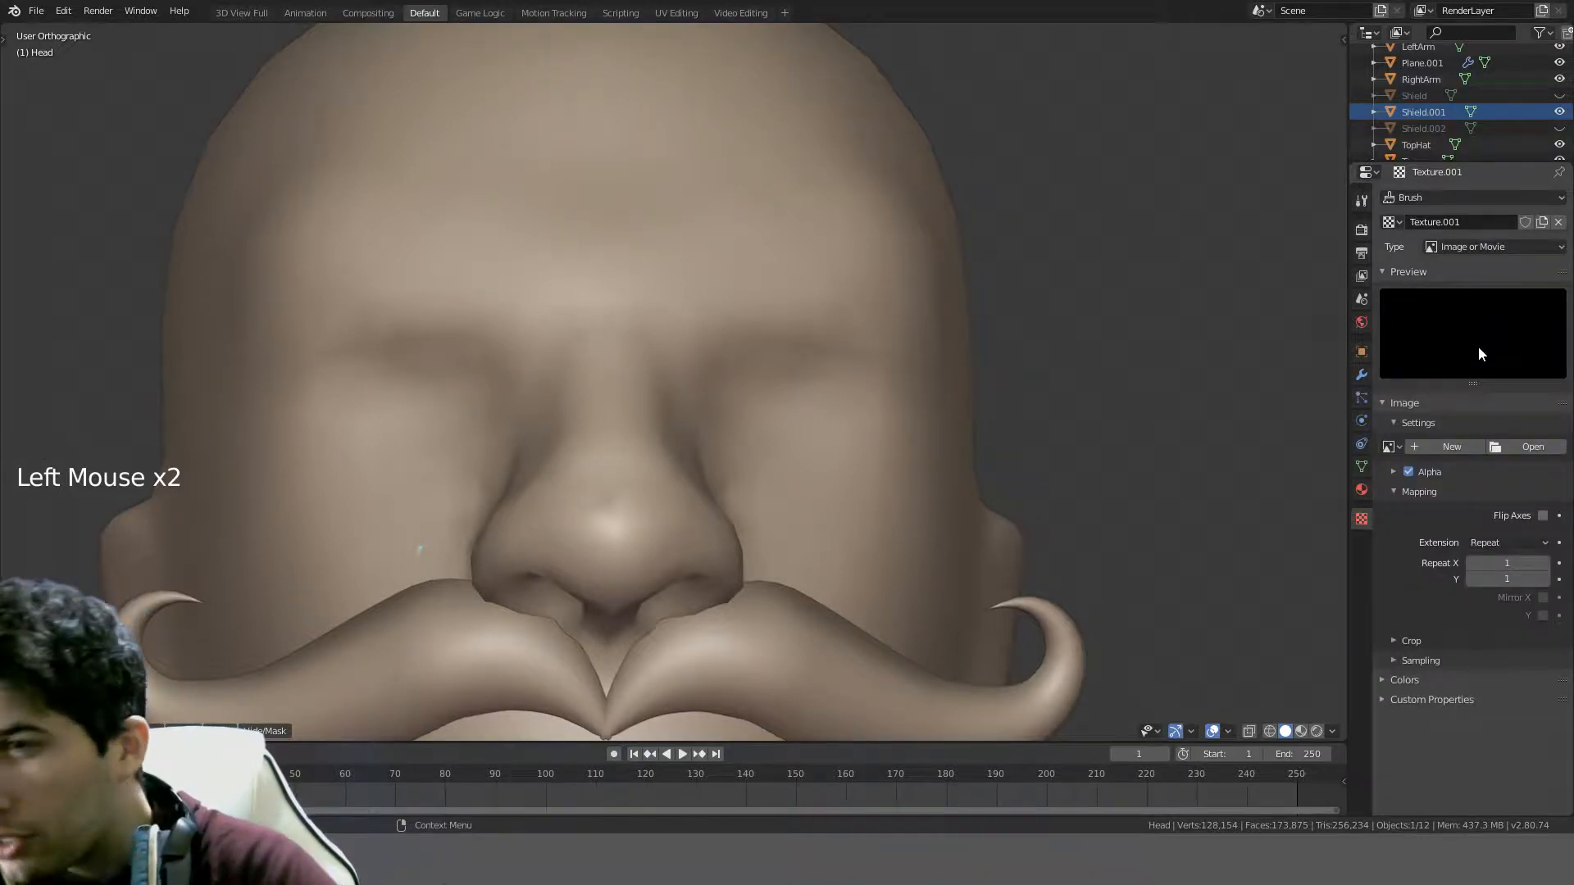
# - Start opening an image for the brush texture, browse to Textures\3D Textures, and display the files as thumbnails
pyautogui.click(1513, 446)
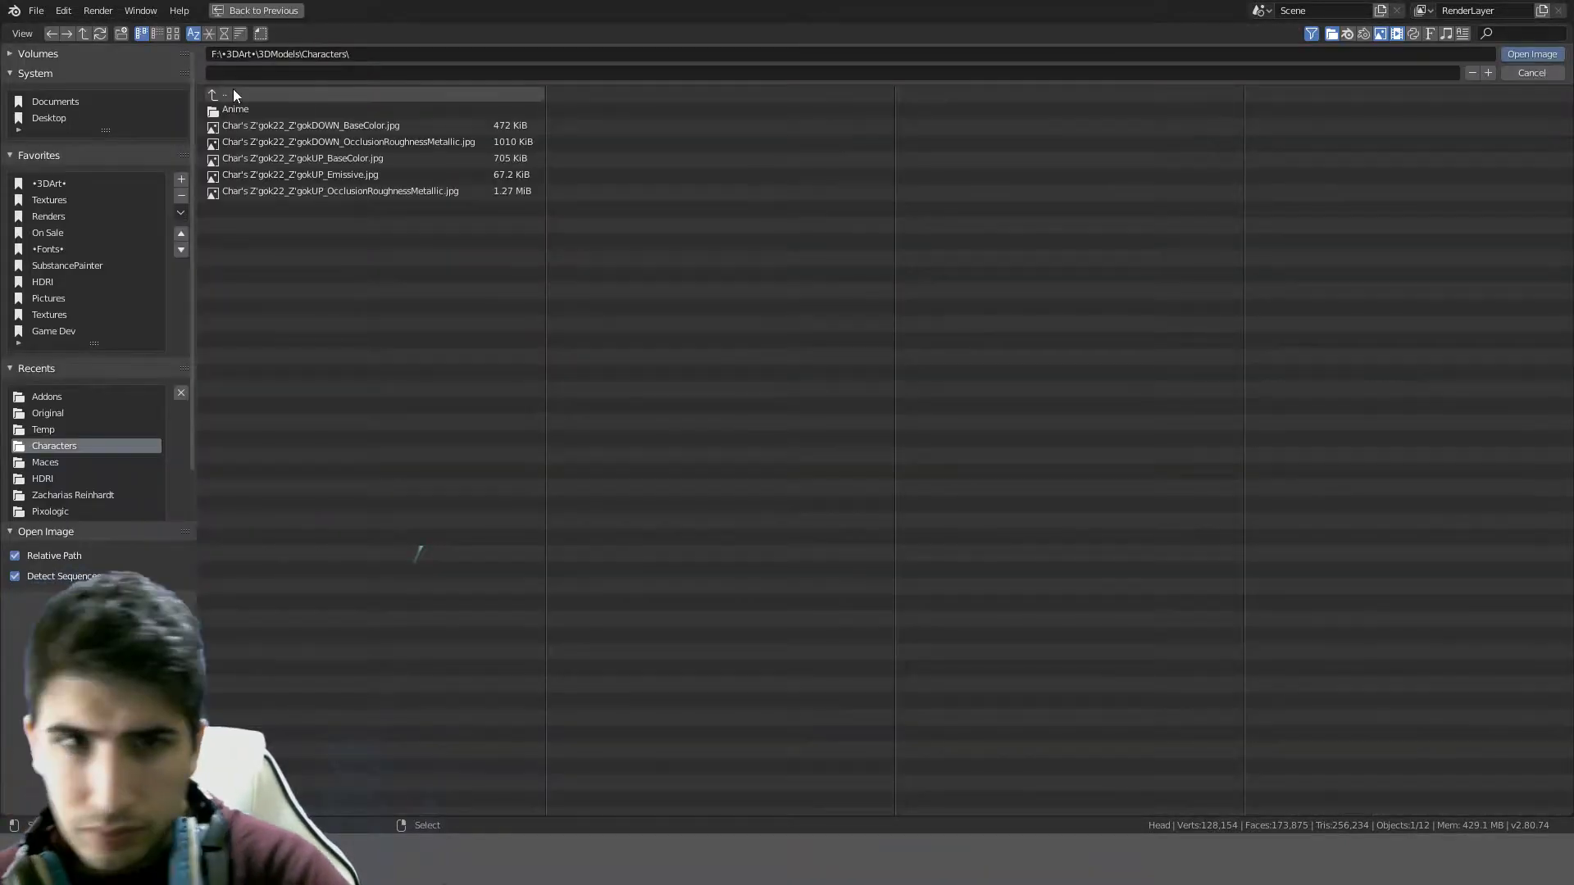
pyautogui.click(47, 216)
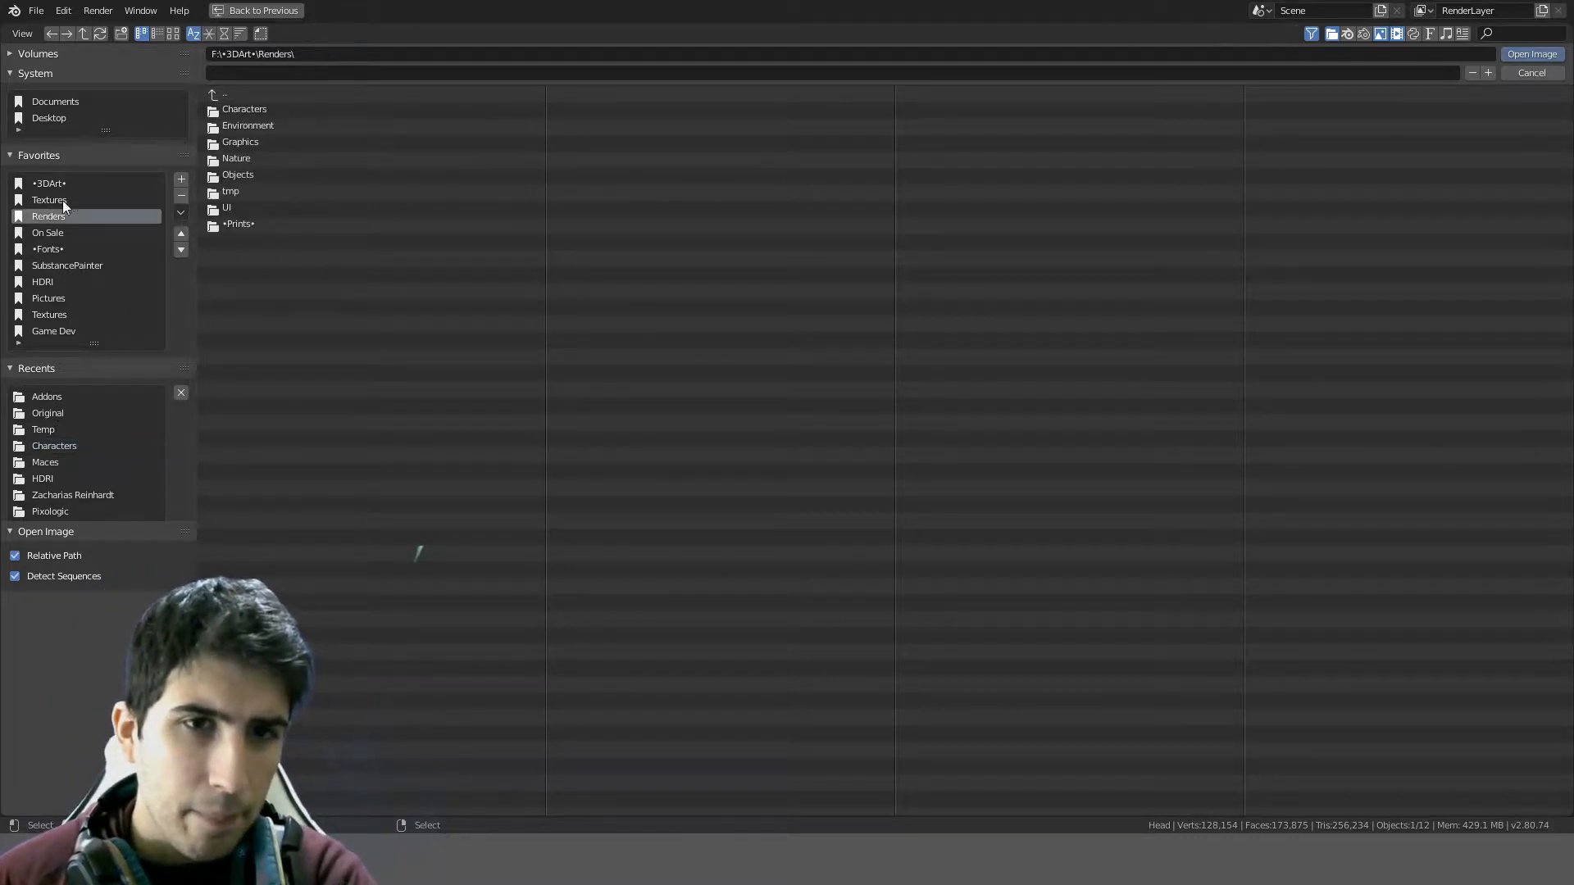
pyautogui.click(59, 200)
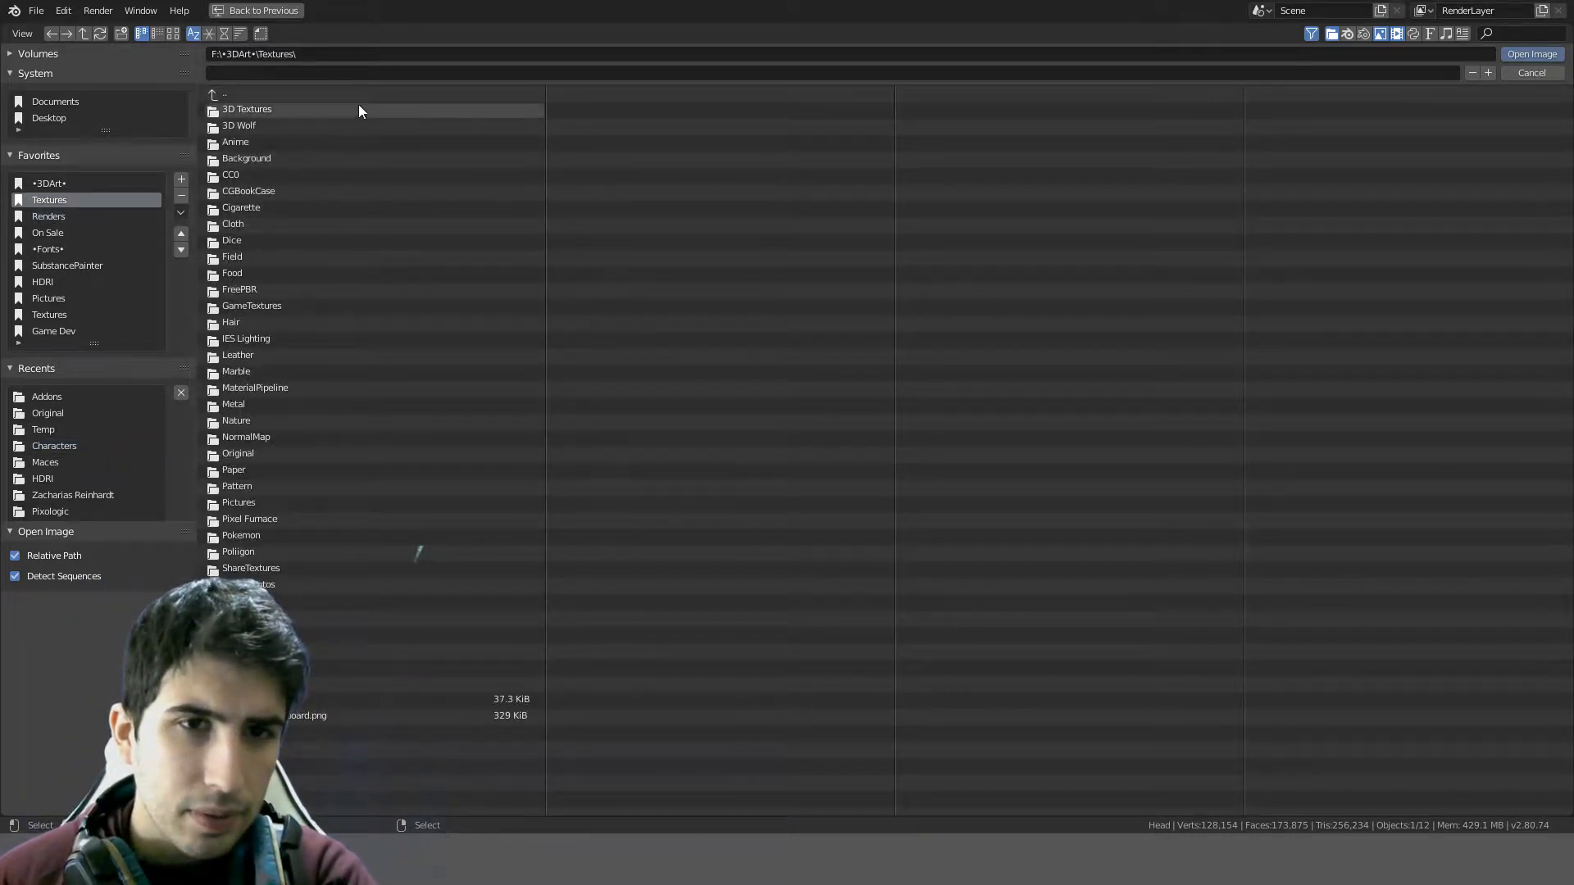
pyautogui.click(268, 104)
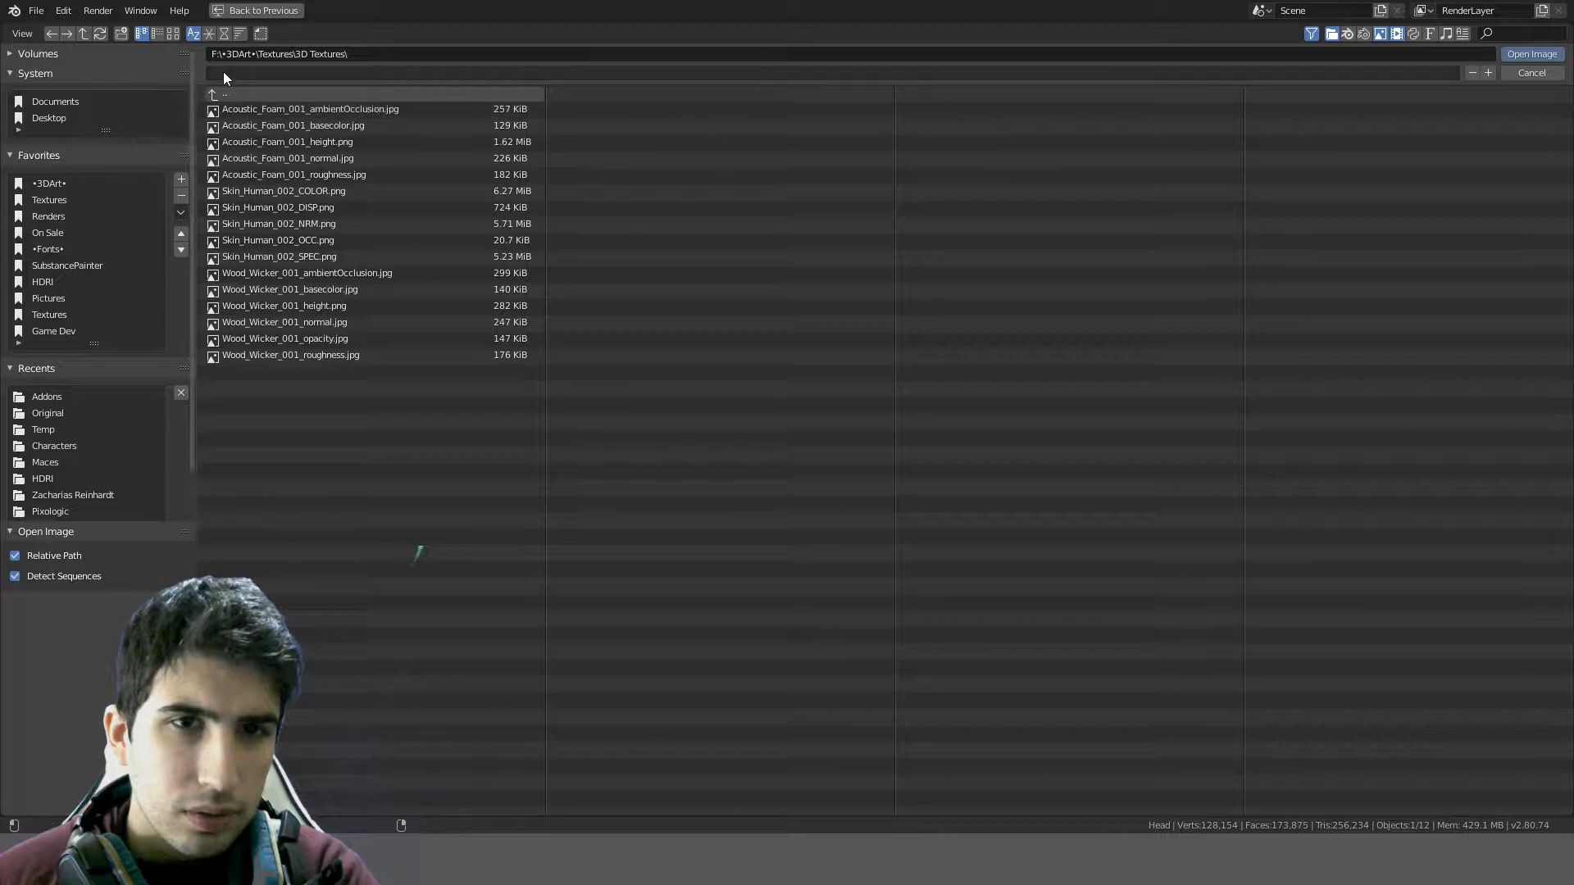
pyautogui.click(173, 33)
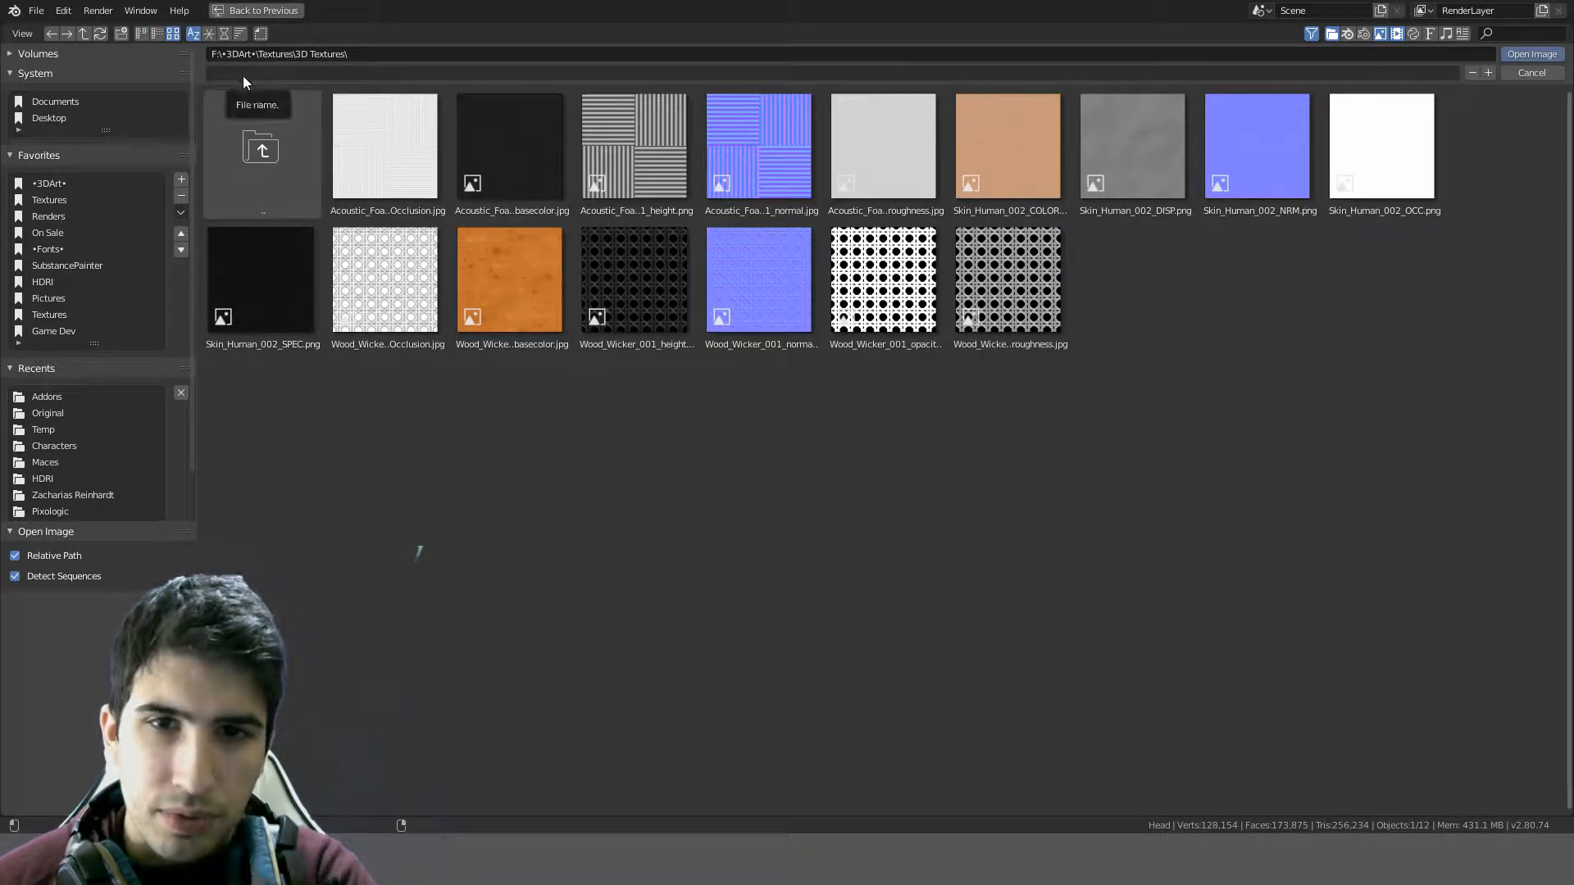
# - Look through the 3D Wolf and TexturesCom folders, including its Alpha subfolder, for a suitable brush image
pyautogui.click(240, 119)
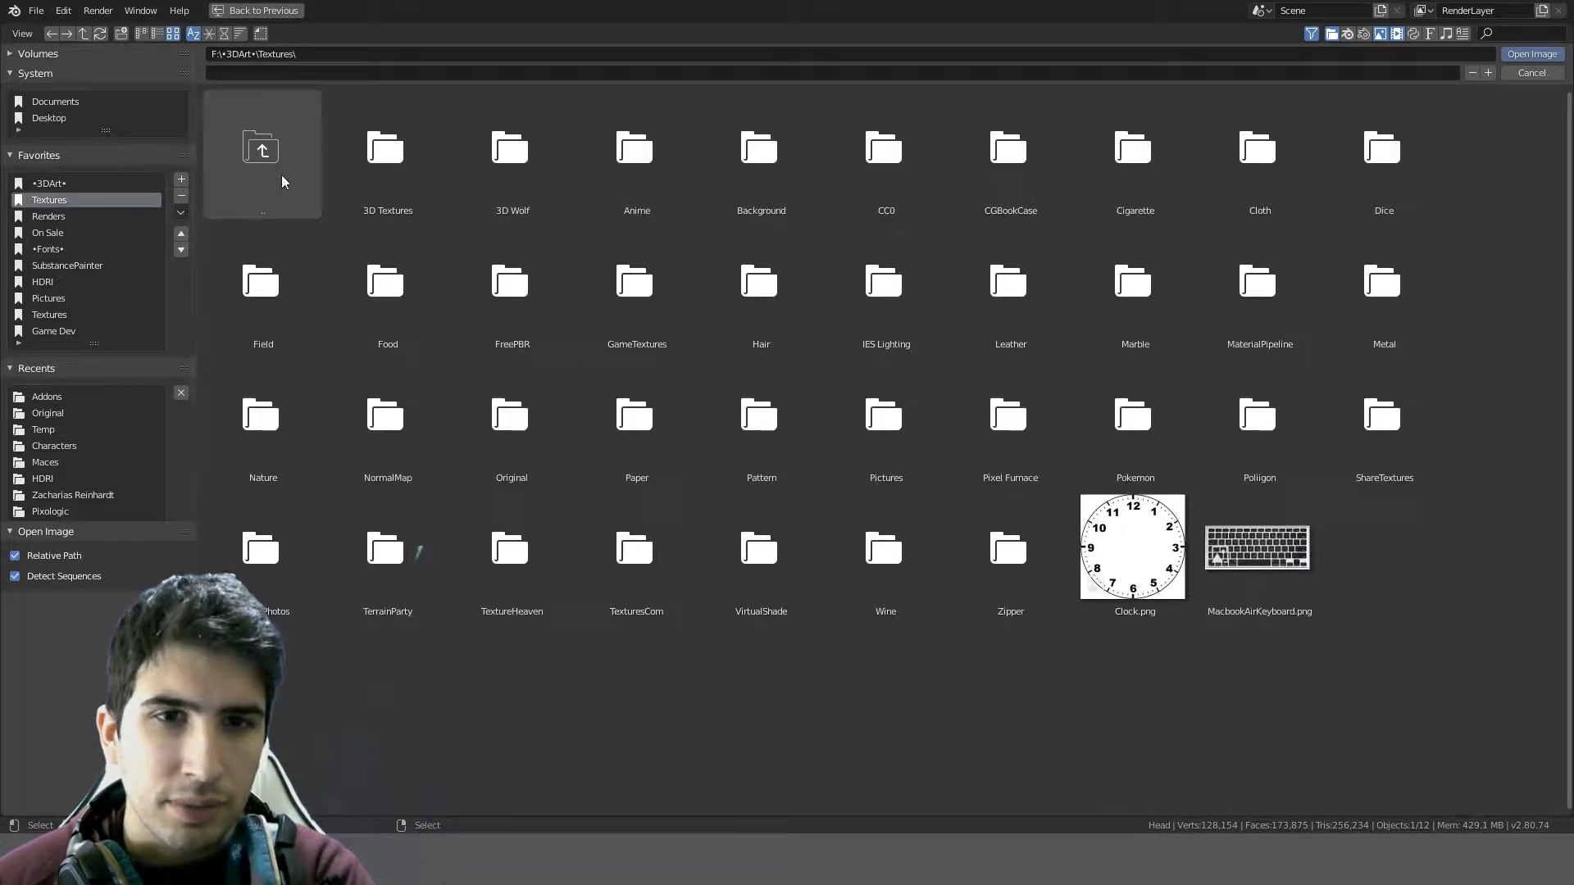
pyautogui.click(522, 164)
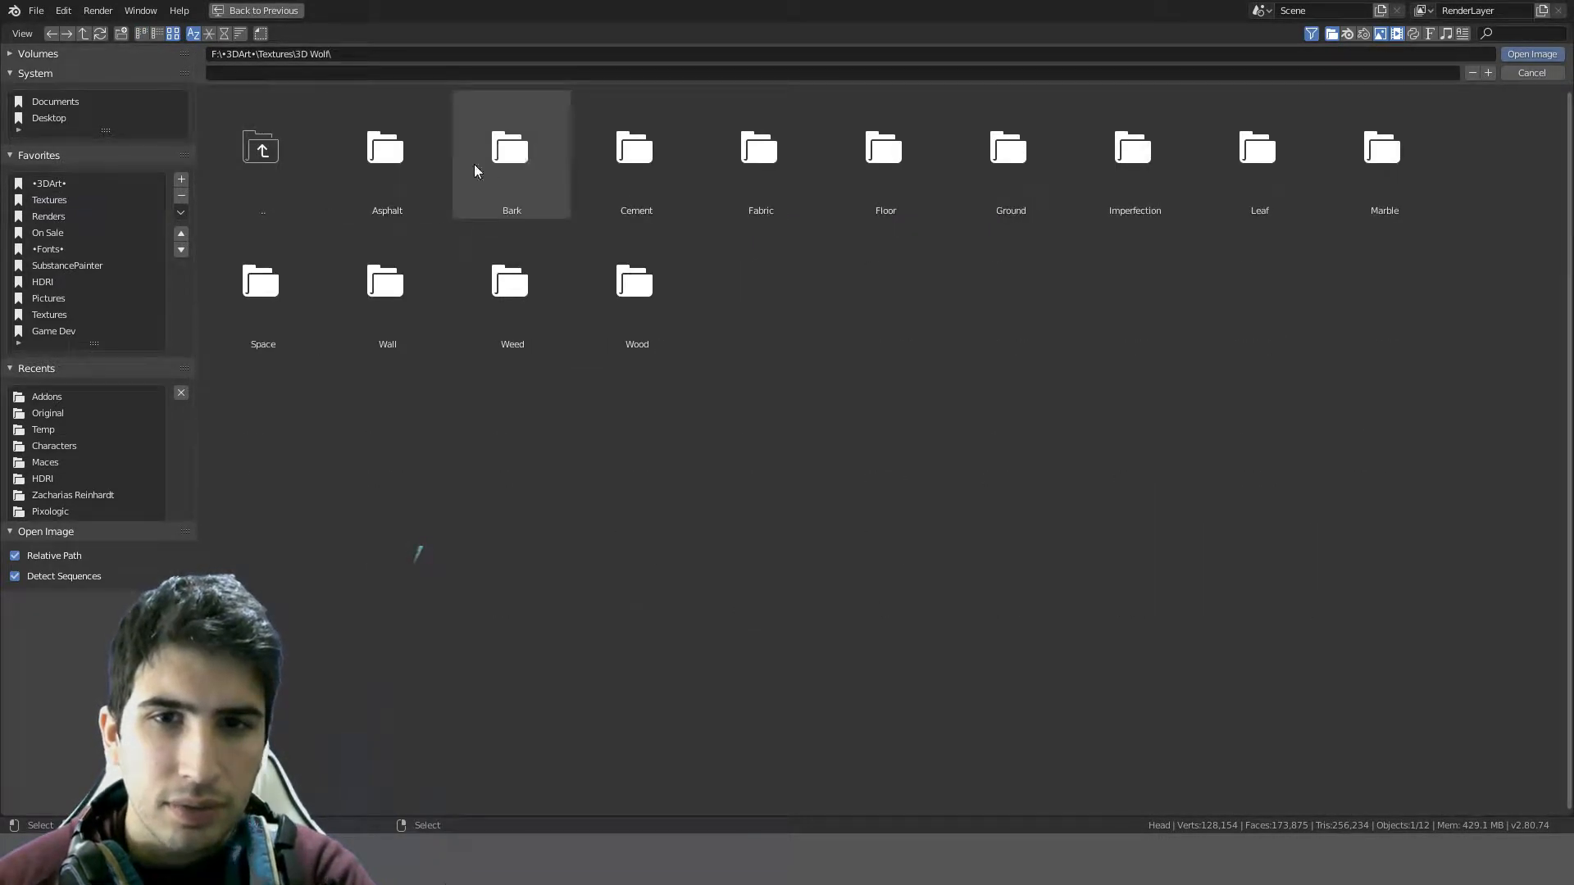
pyautogui.click(266, 170)
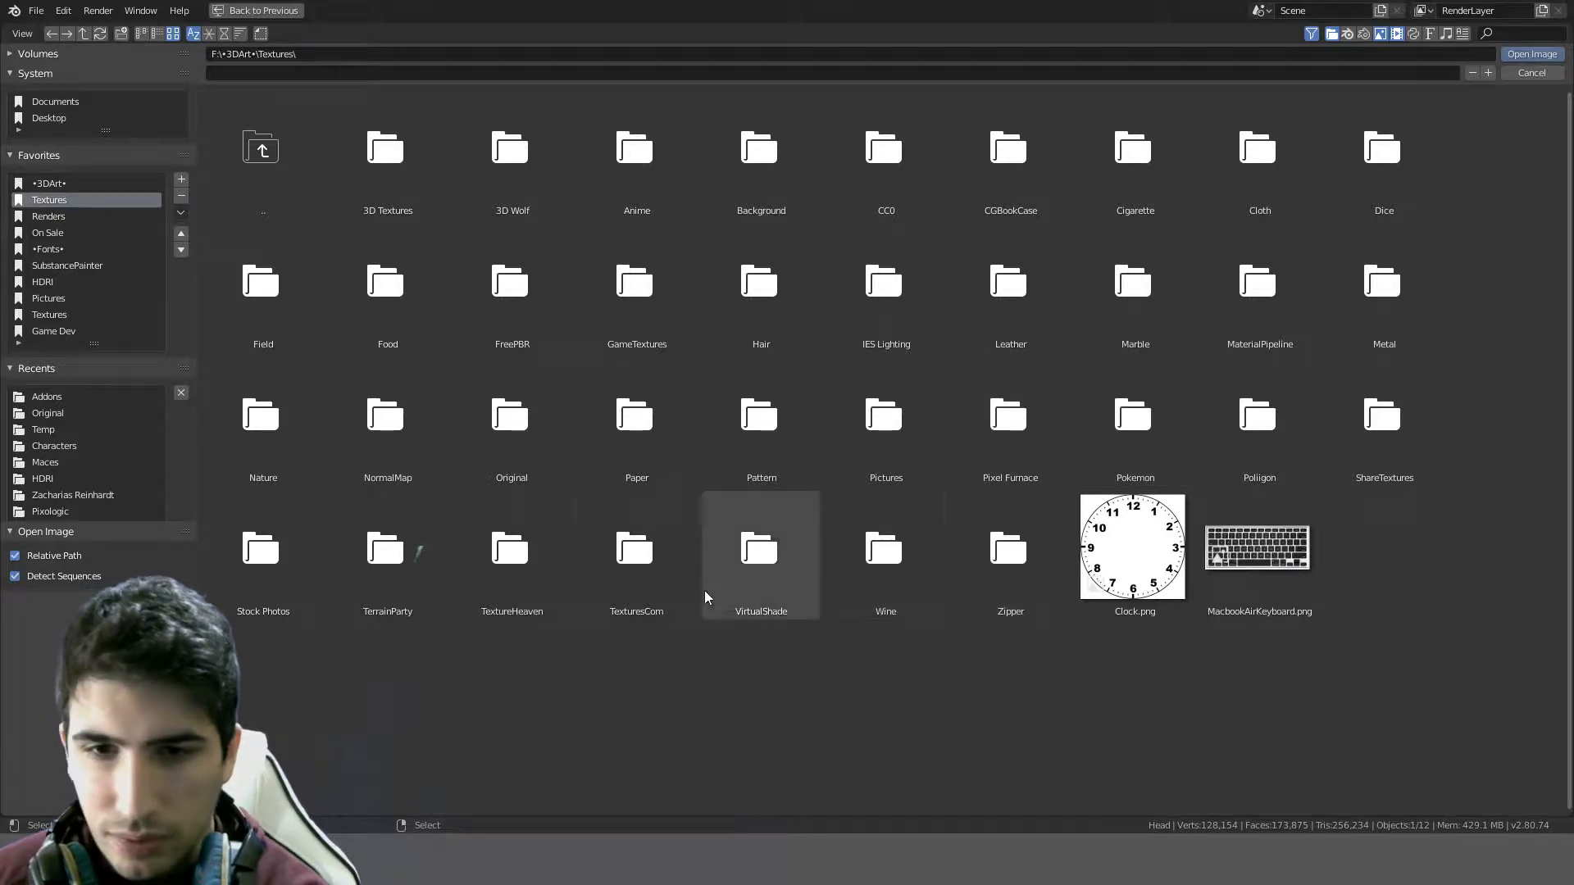
pyautogui.click(583, 578)
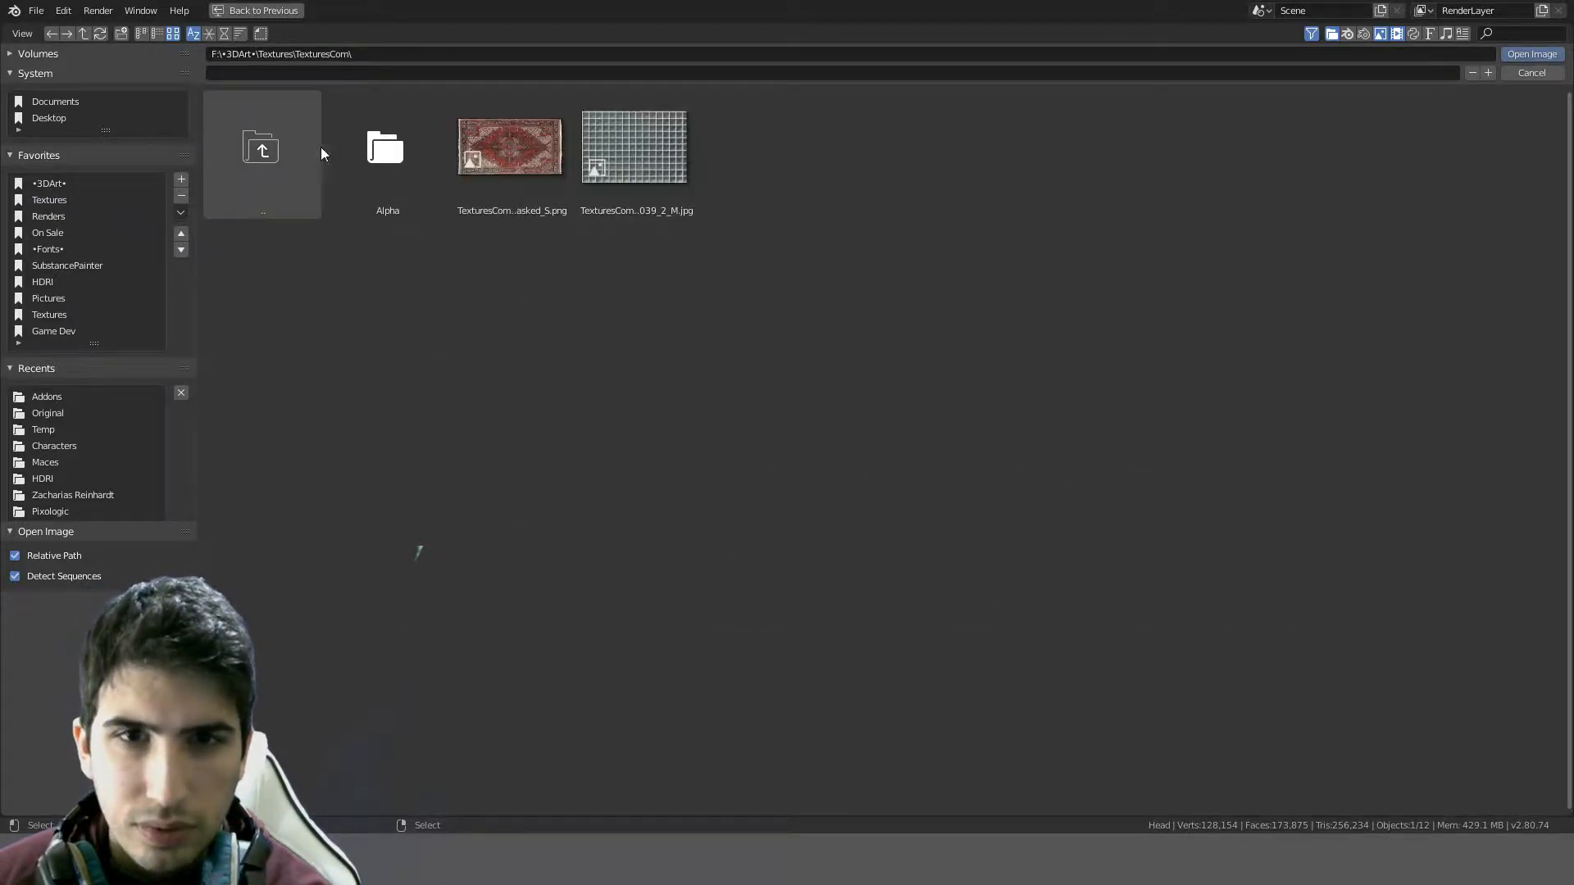
pyautogui.click(352, 147)
pyautogui.click(302, 195)
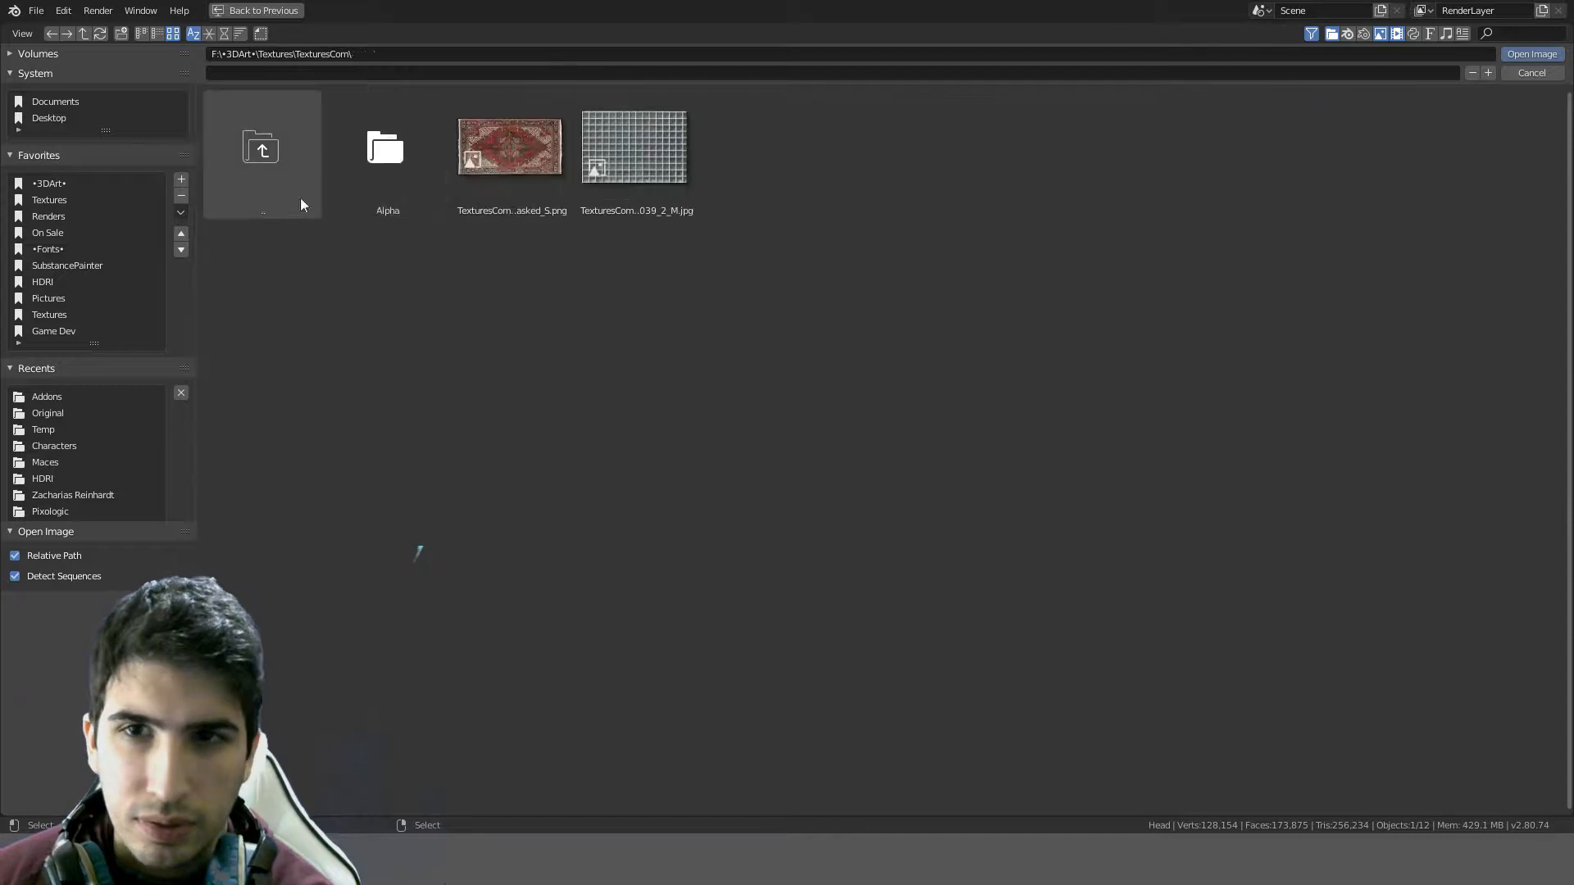
pyautogui.click(316, 197)
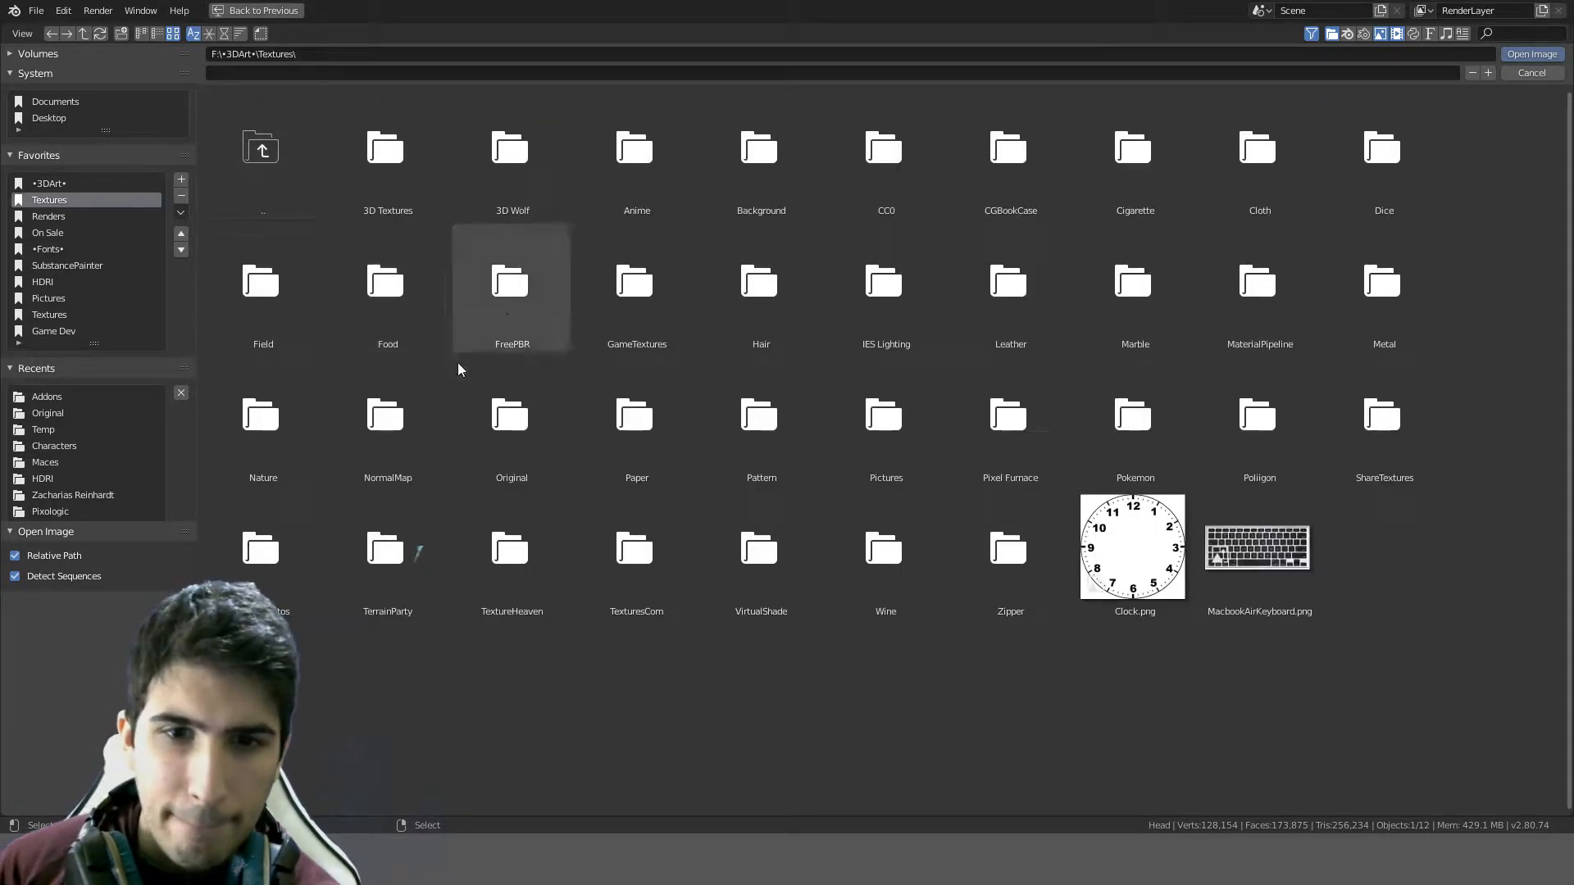
# - Check the TextureHeaven, TerrainParty, Stock Photos and ShareTextures folders for a usable brush image
pyautogui.click(502, 562)
pyautogui.click(287, 178)
pyautogui.click(392, 548)
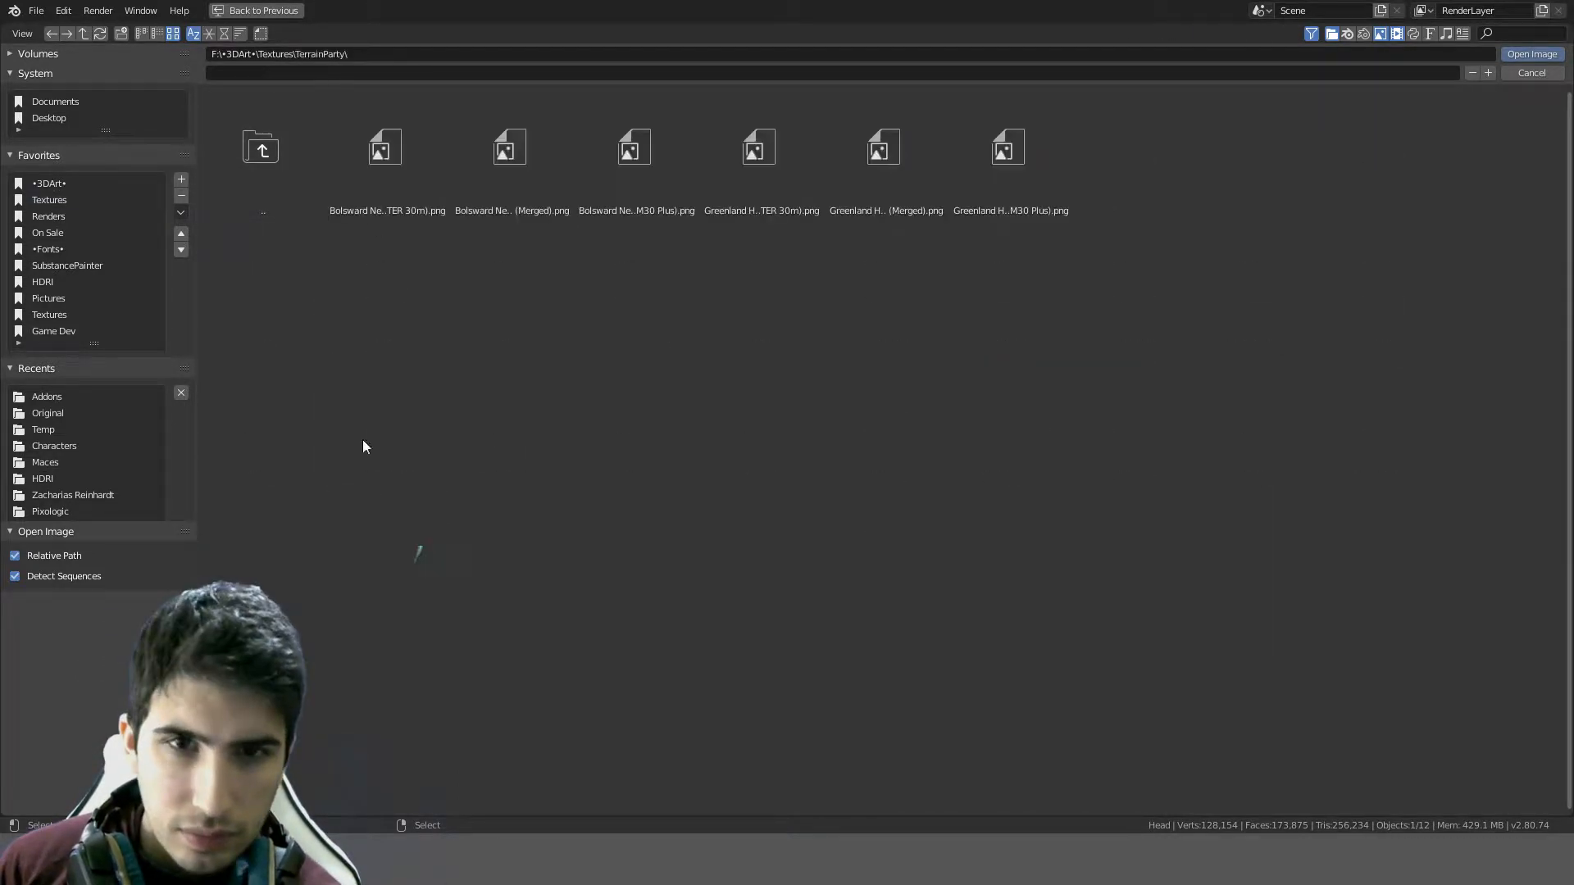
pyautogui.click(280, 189)
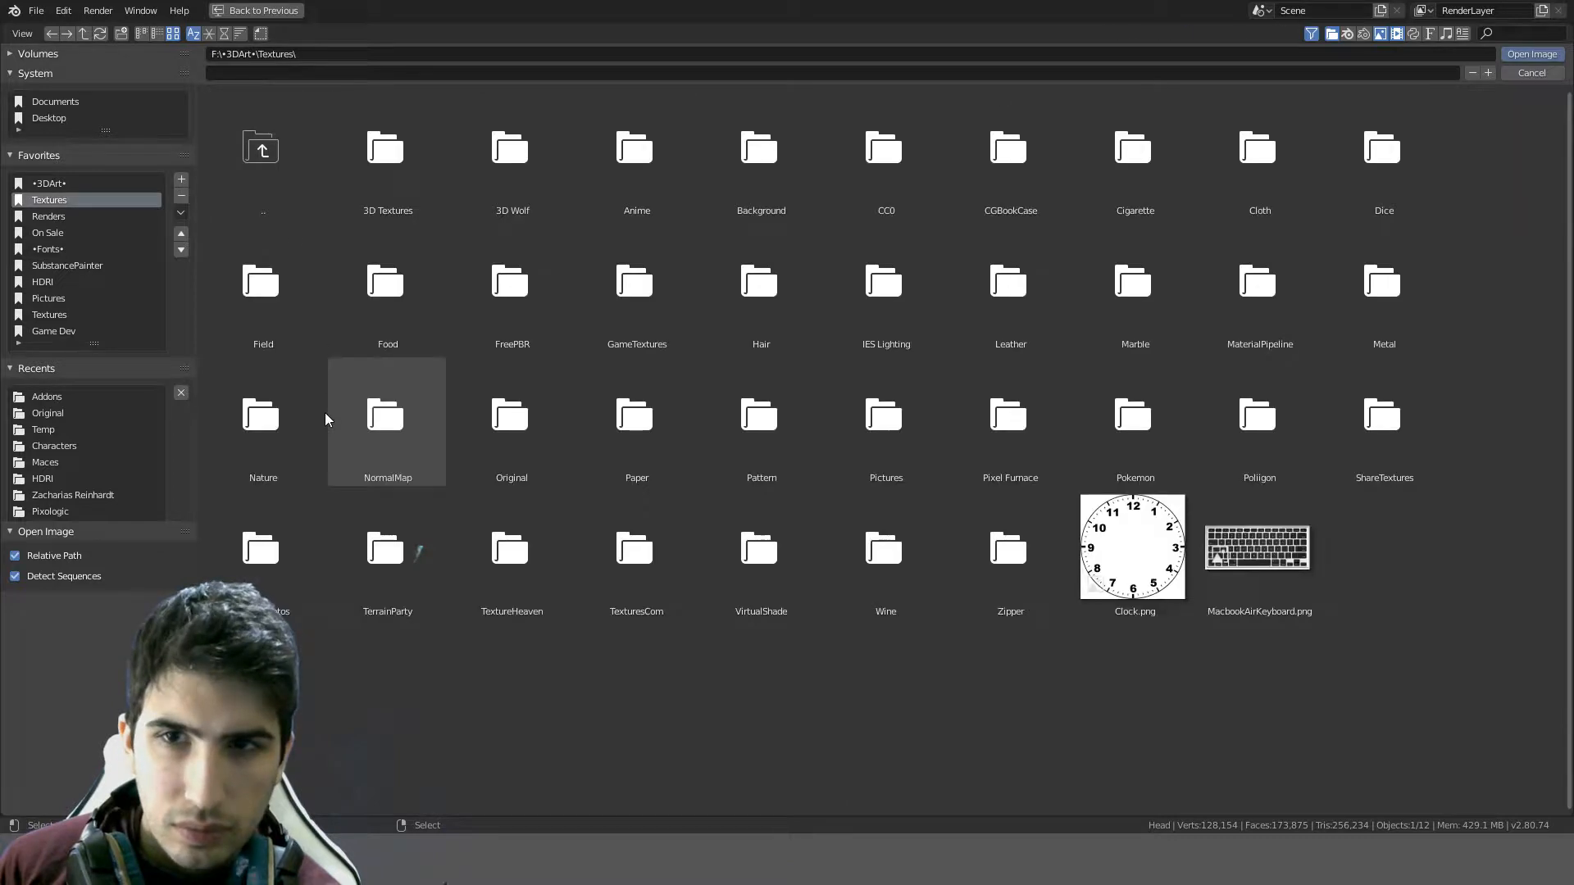
pyautogui.click(292, 562)
pyautogui.click(295, 162)
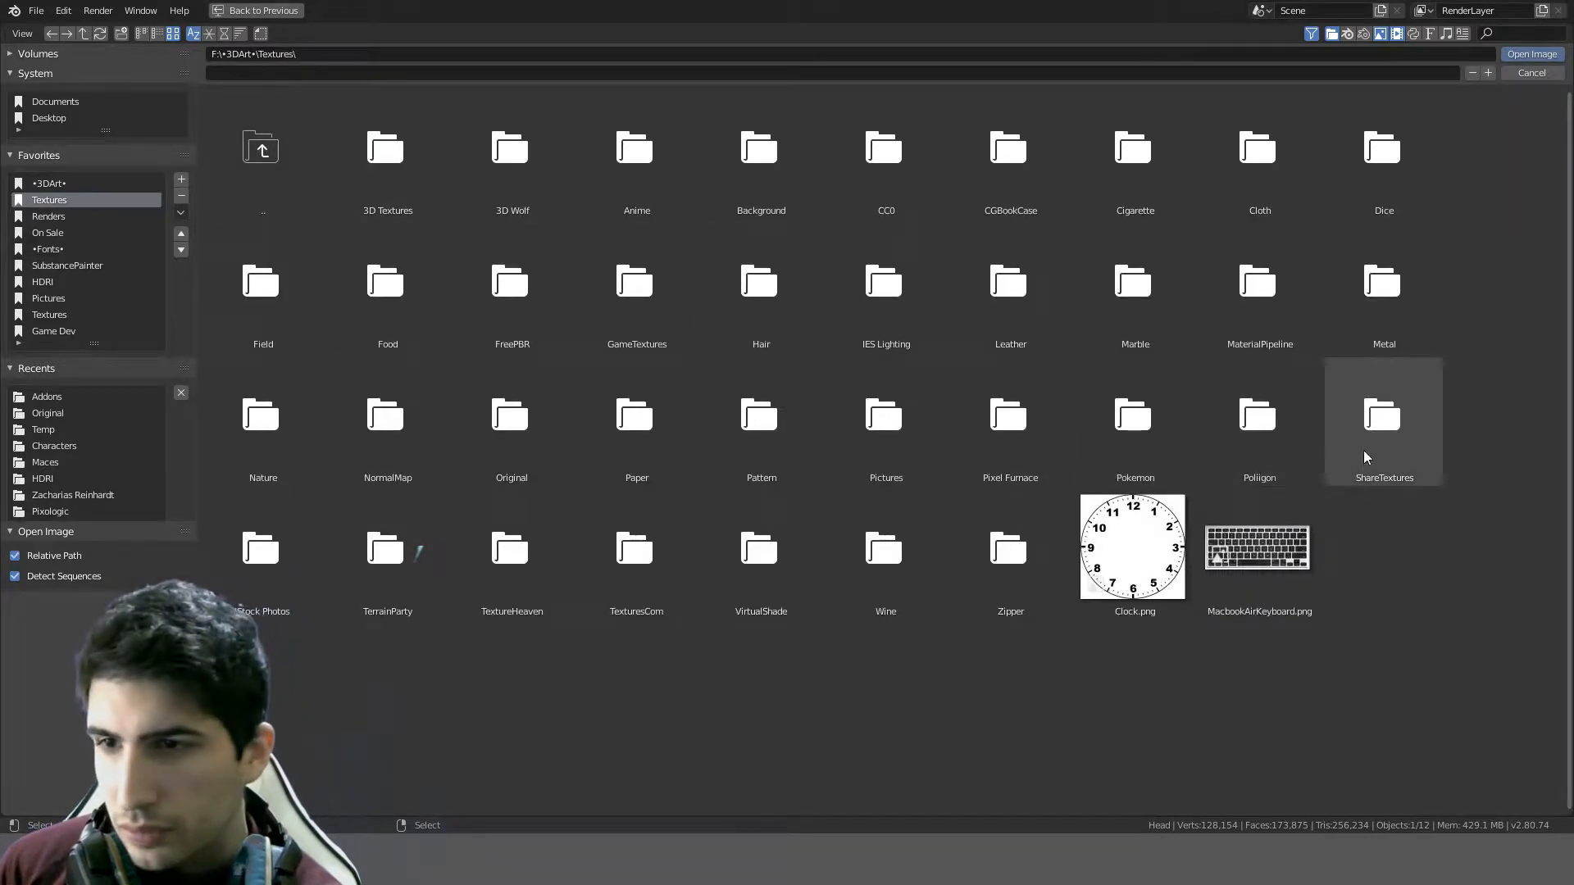
pyautogui.click(1366, 455)
pyautogui.click(302, 151)
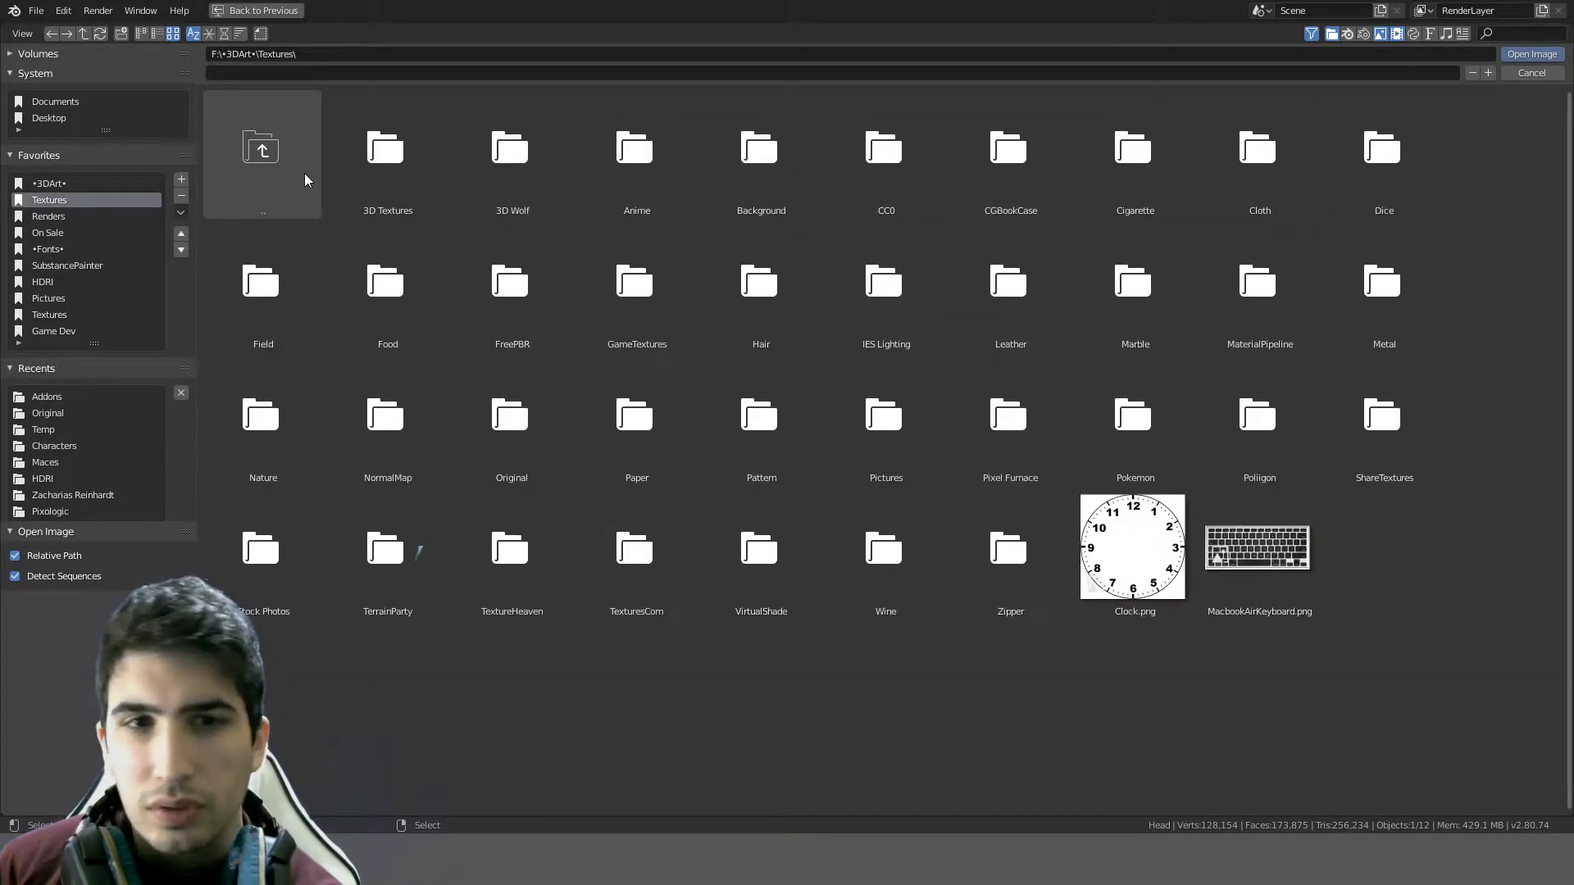
# - Browse to the •Alphas• folder inside SubstancePainter and check the wood alphas in its Alphas subfolder
pyautogui.click(80, 264)
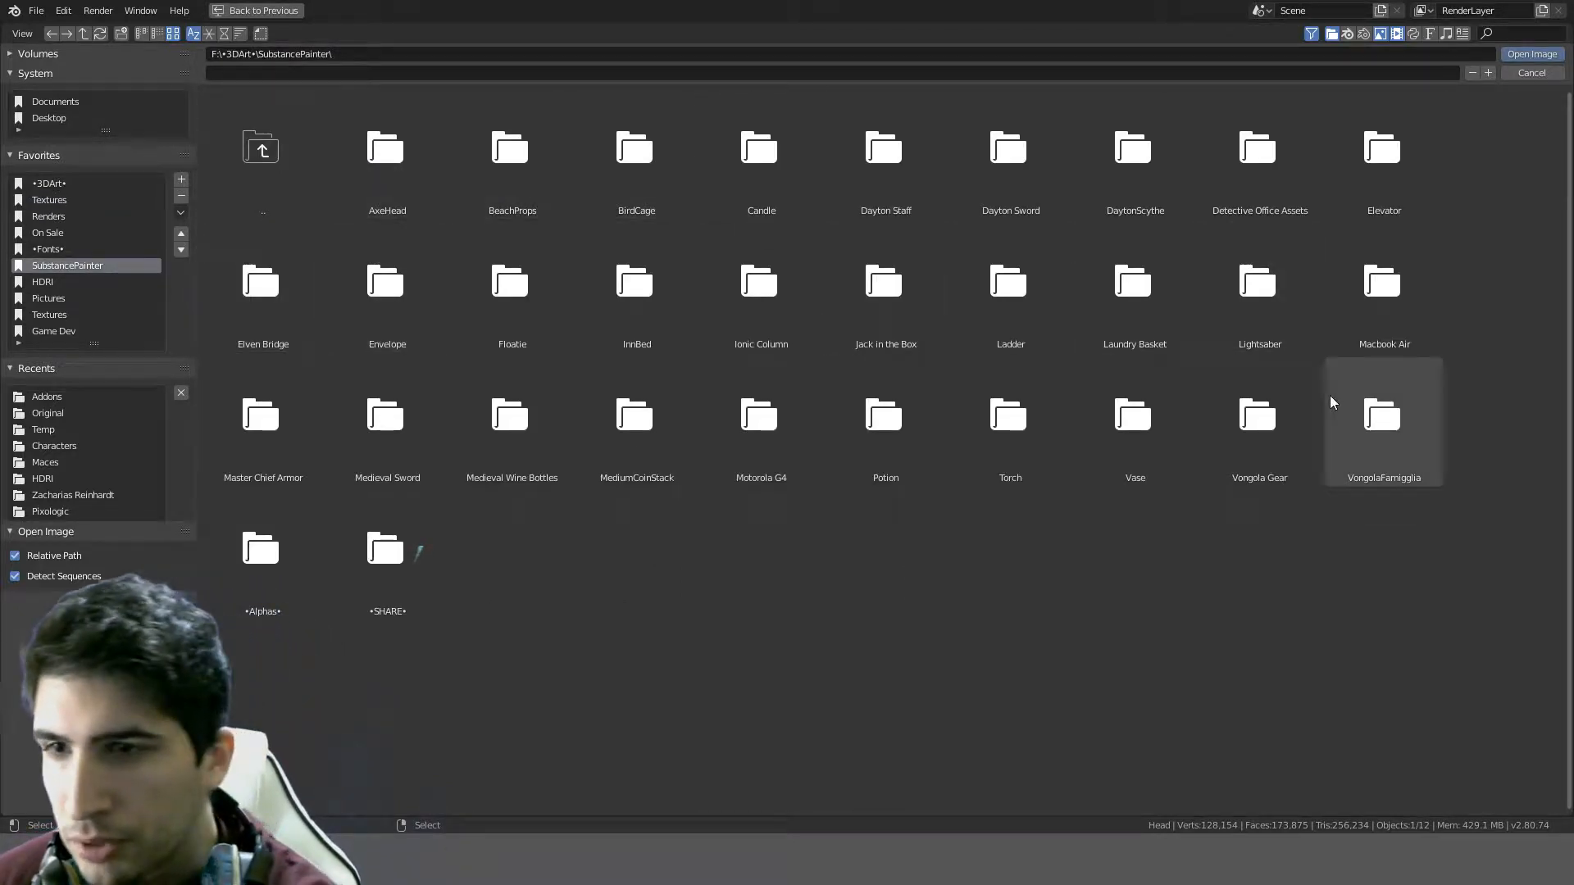
pyautogui.doubleClick(272, 563)
pyautogui.doubleClick(384, 197)
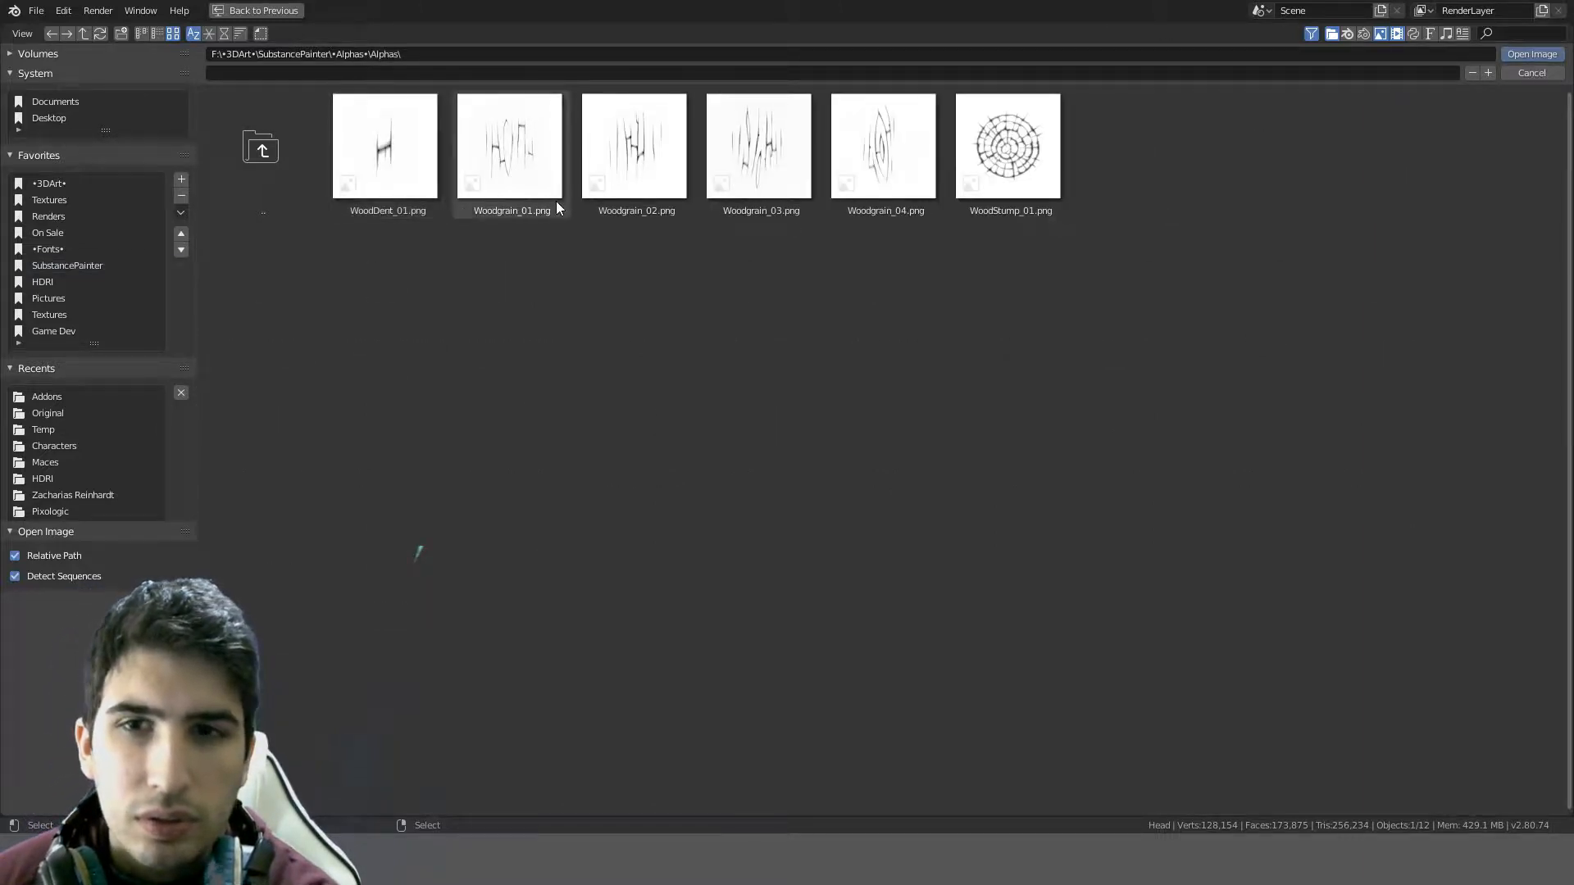
pyautogui.doubleClick(229, 159)
# - Examine the plate alphas in the hard surface brush pack and the images in the arch_trim_1 folder
pyautogui.doubleClick(479, 150)
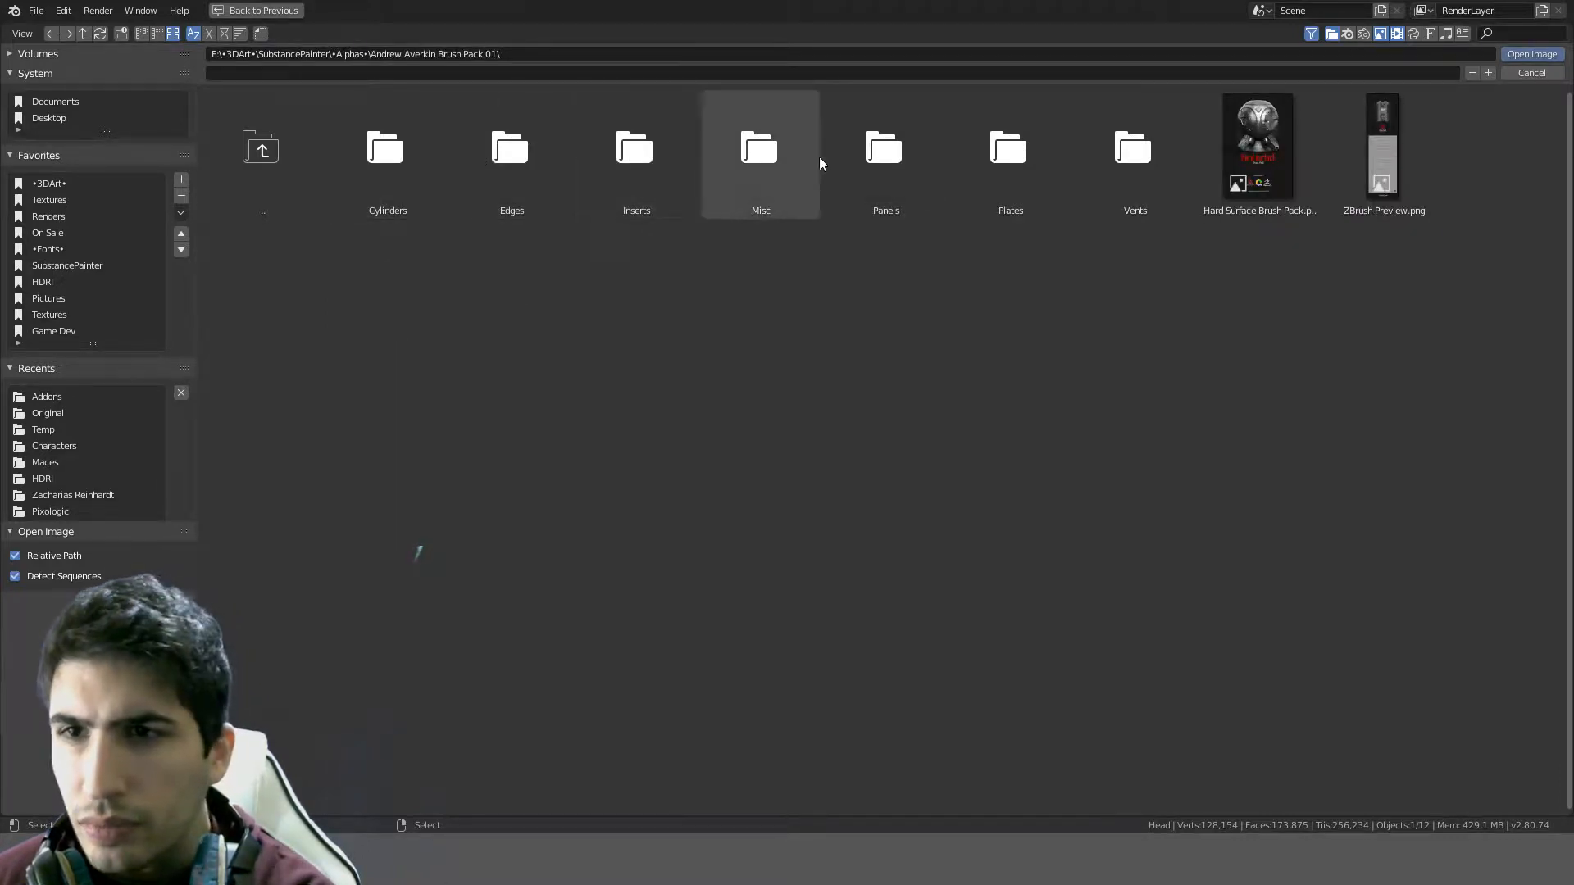
pyautogui.doubleClick(1003, 159)
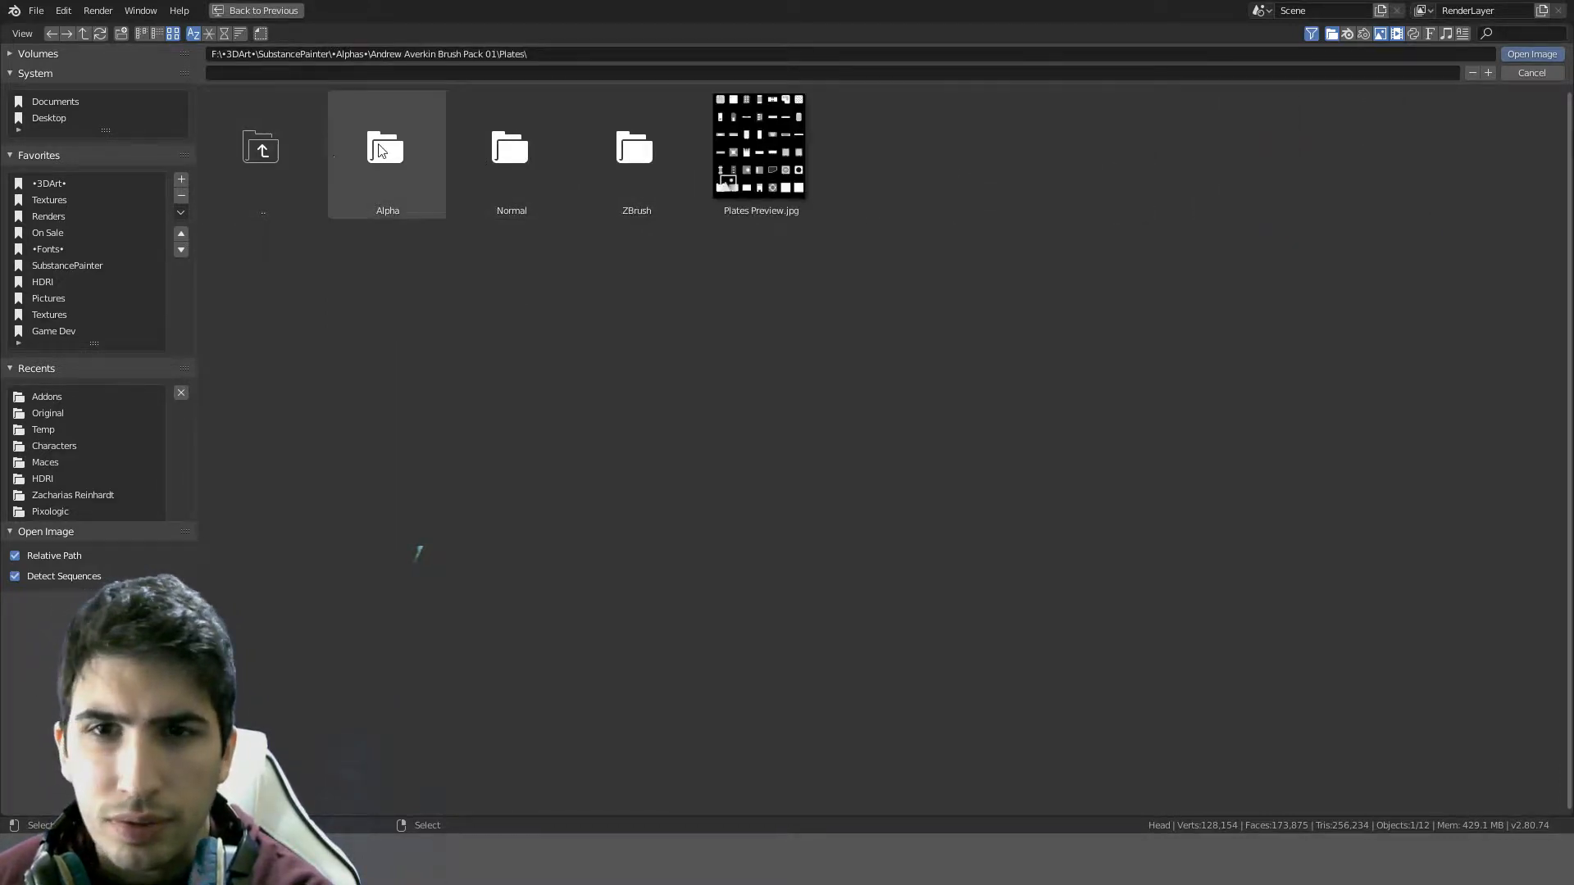
pyautogui.doubleClick(398, 151)
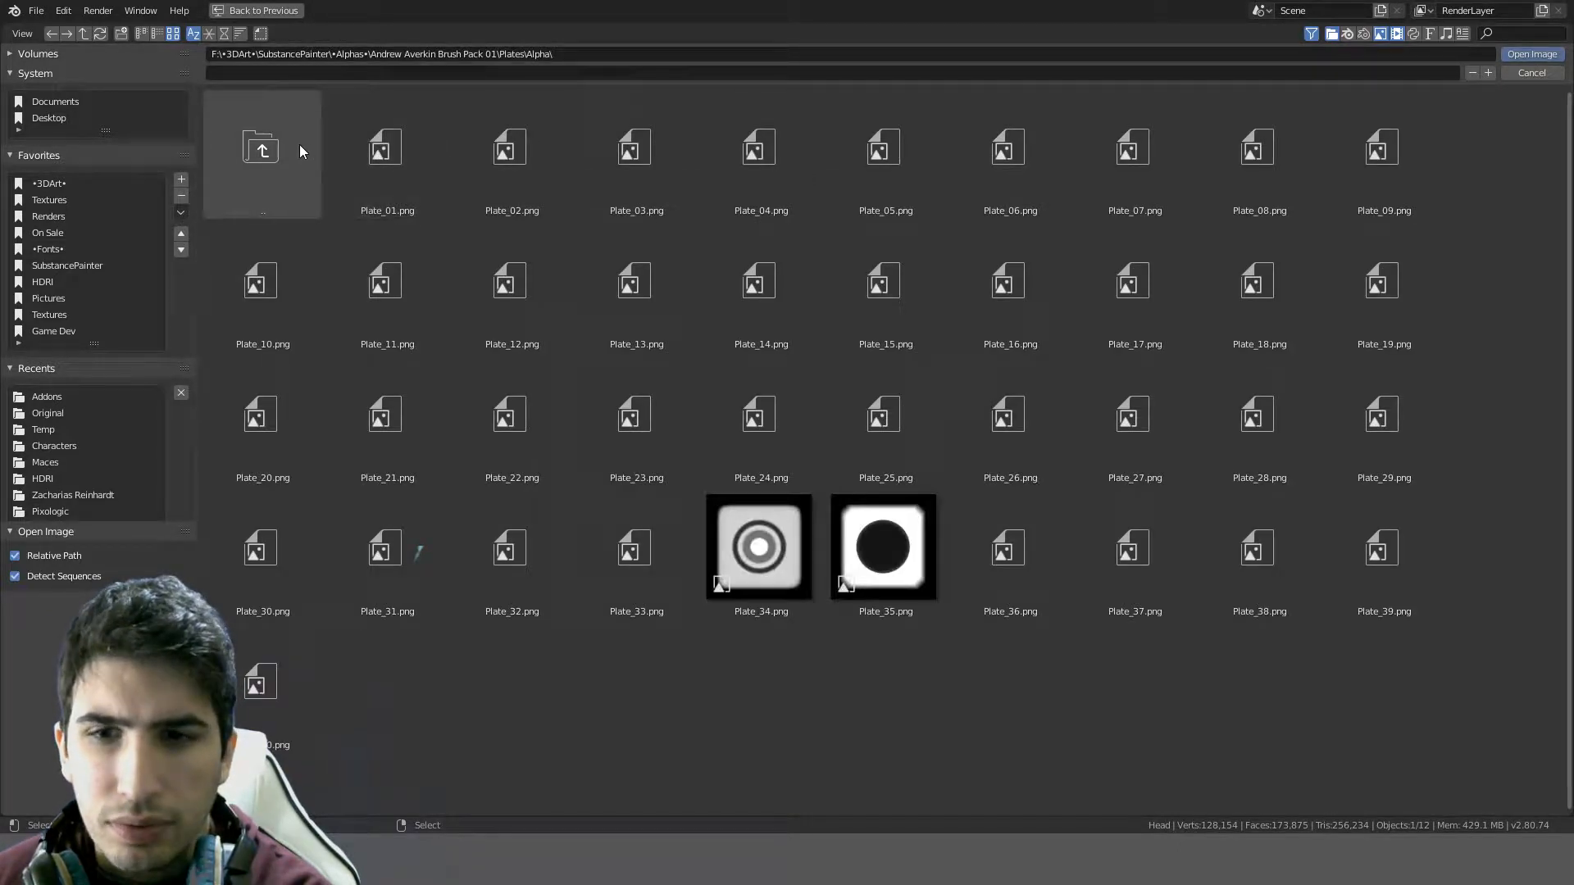
pyautogui.doubleClick(317, 215)
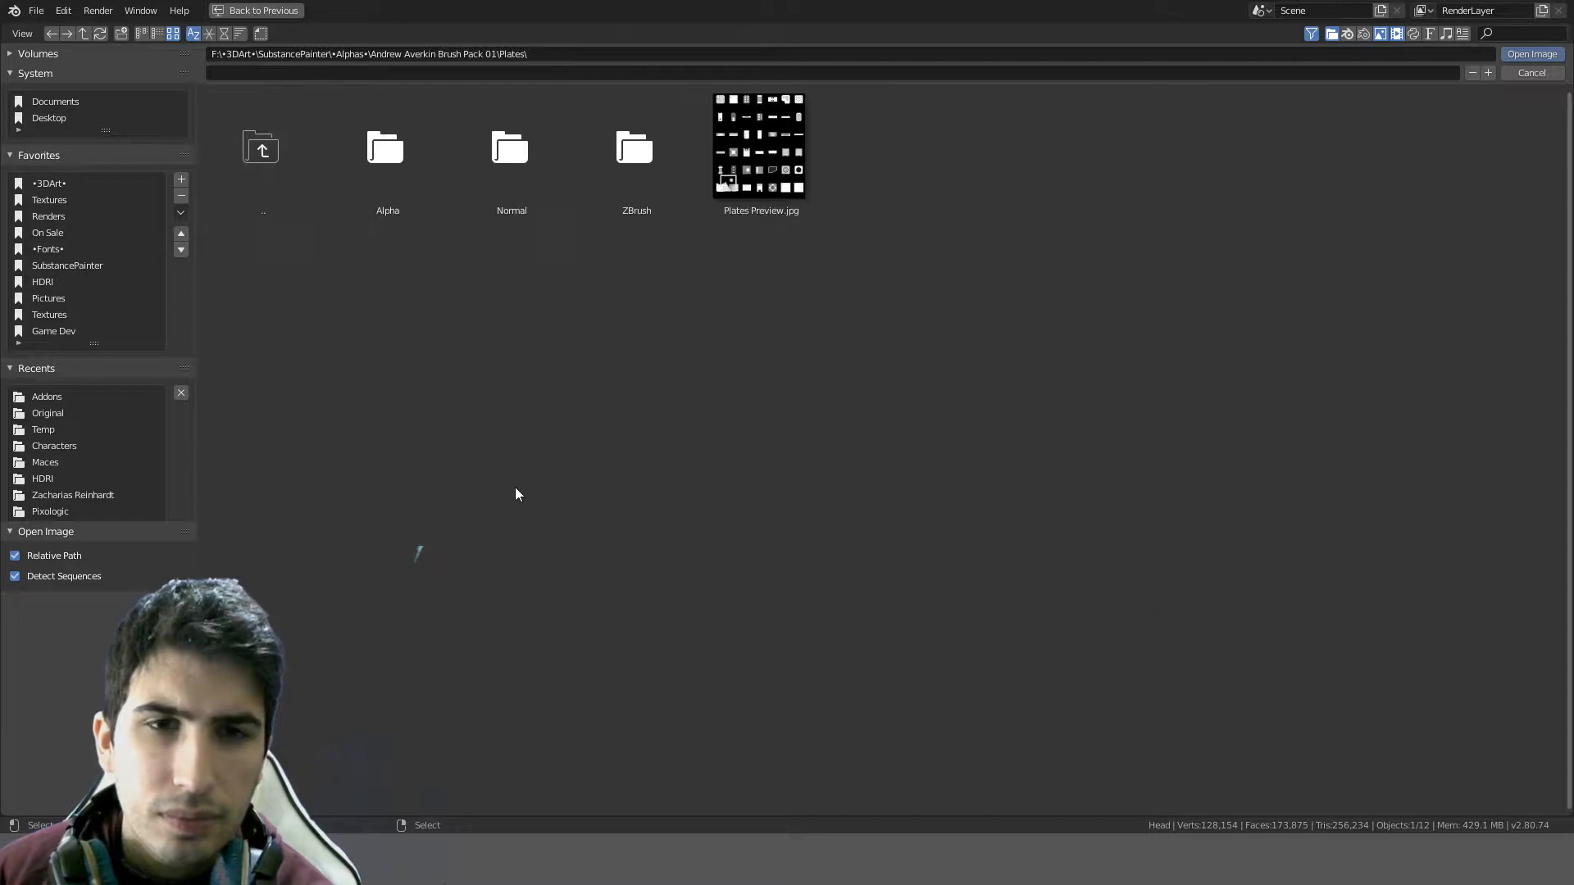
pyautogui.doubleClick(282, 172)
pyautogui.doubleClick(282, 172)
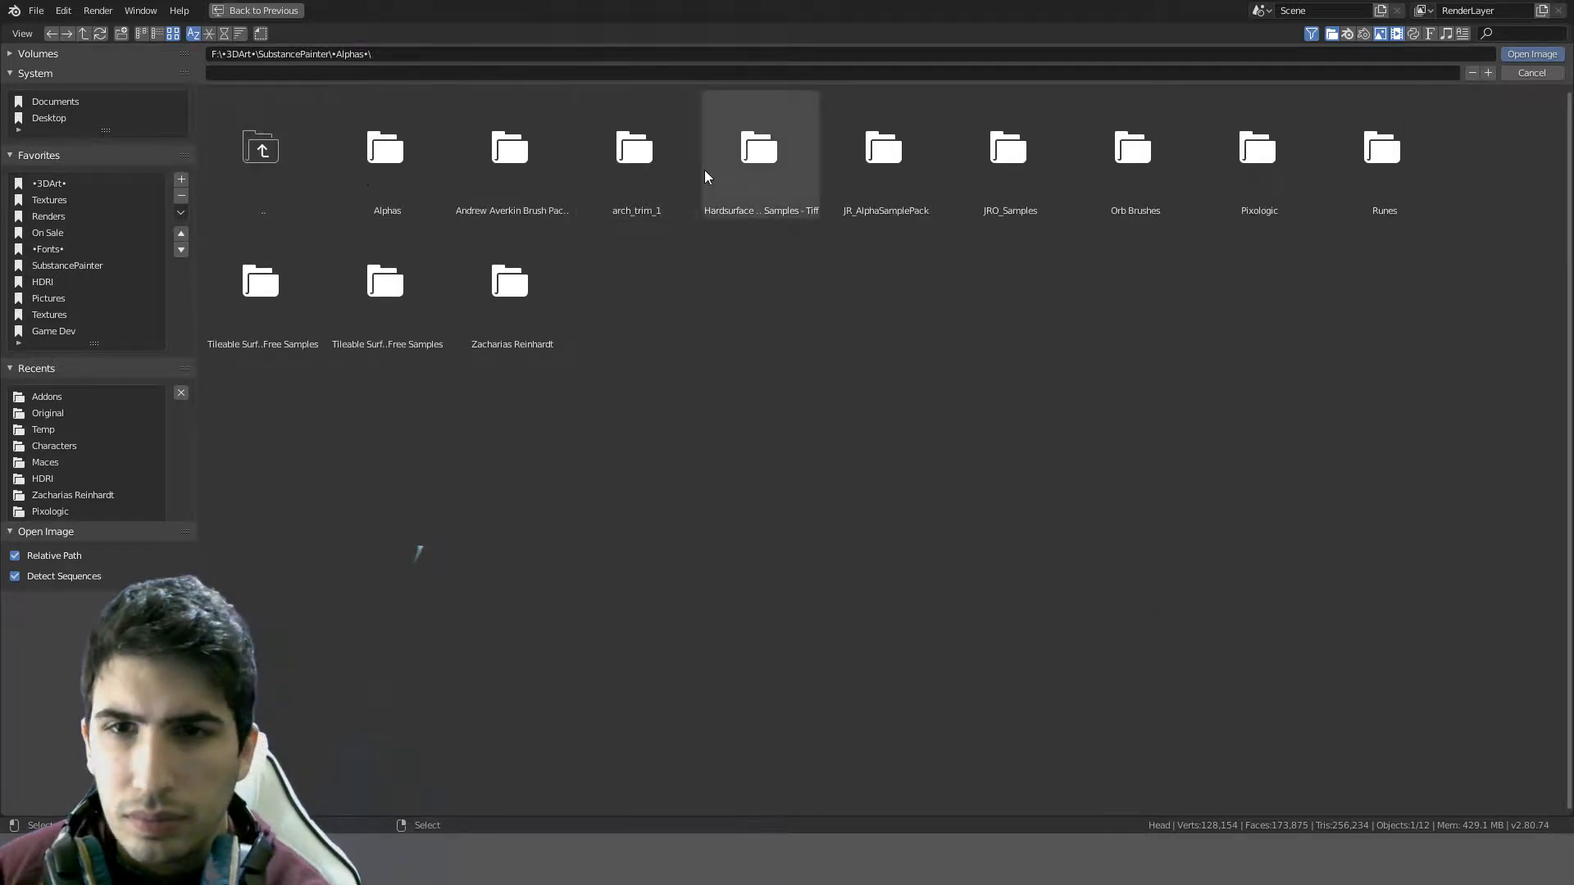
pyautogui.doubleClick(632, 168)
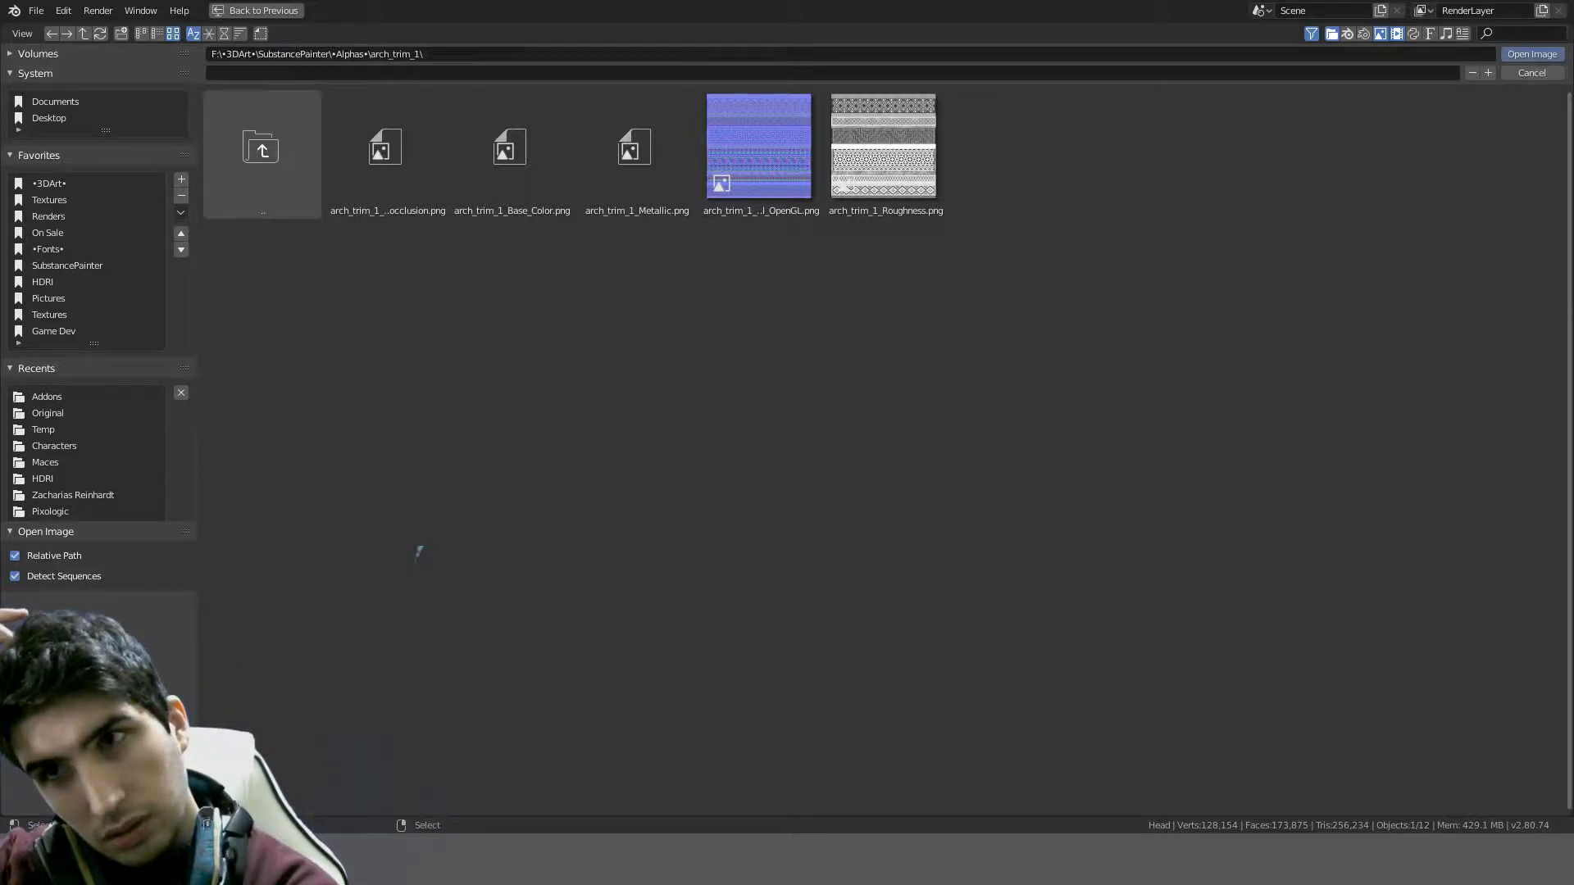
pyautogui.click(308, 170)
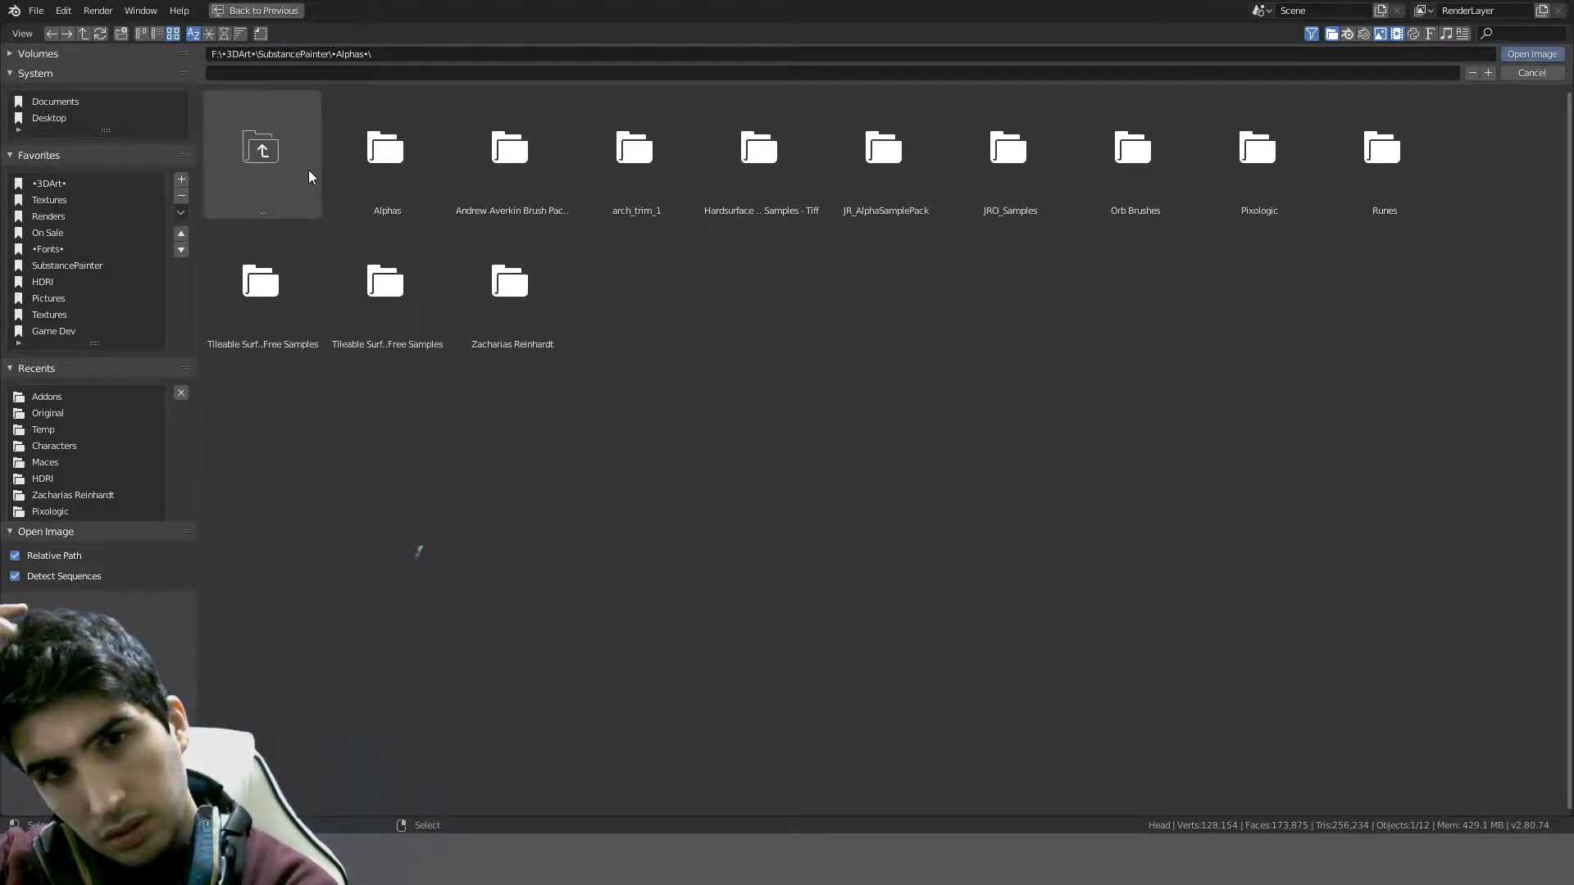
# - Open the JR_AlphaSamplePack folder and examine the alphas in its Cloth and Stylized subfolders
pyautogui.click(917, 195)
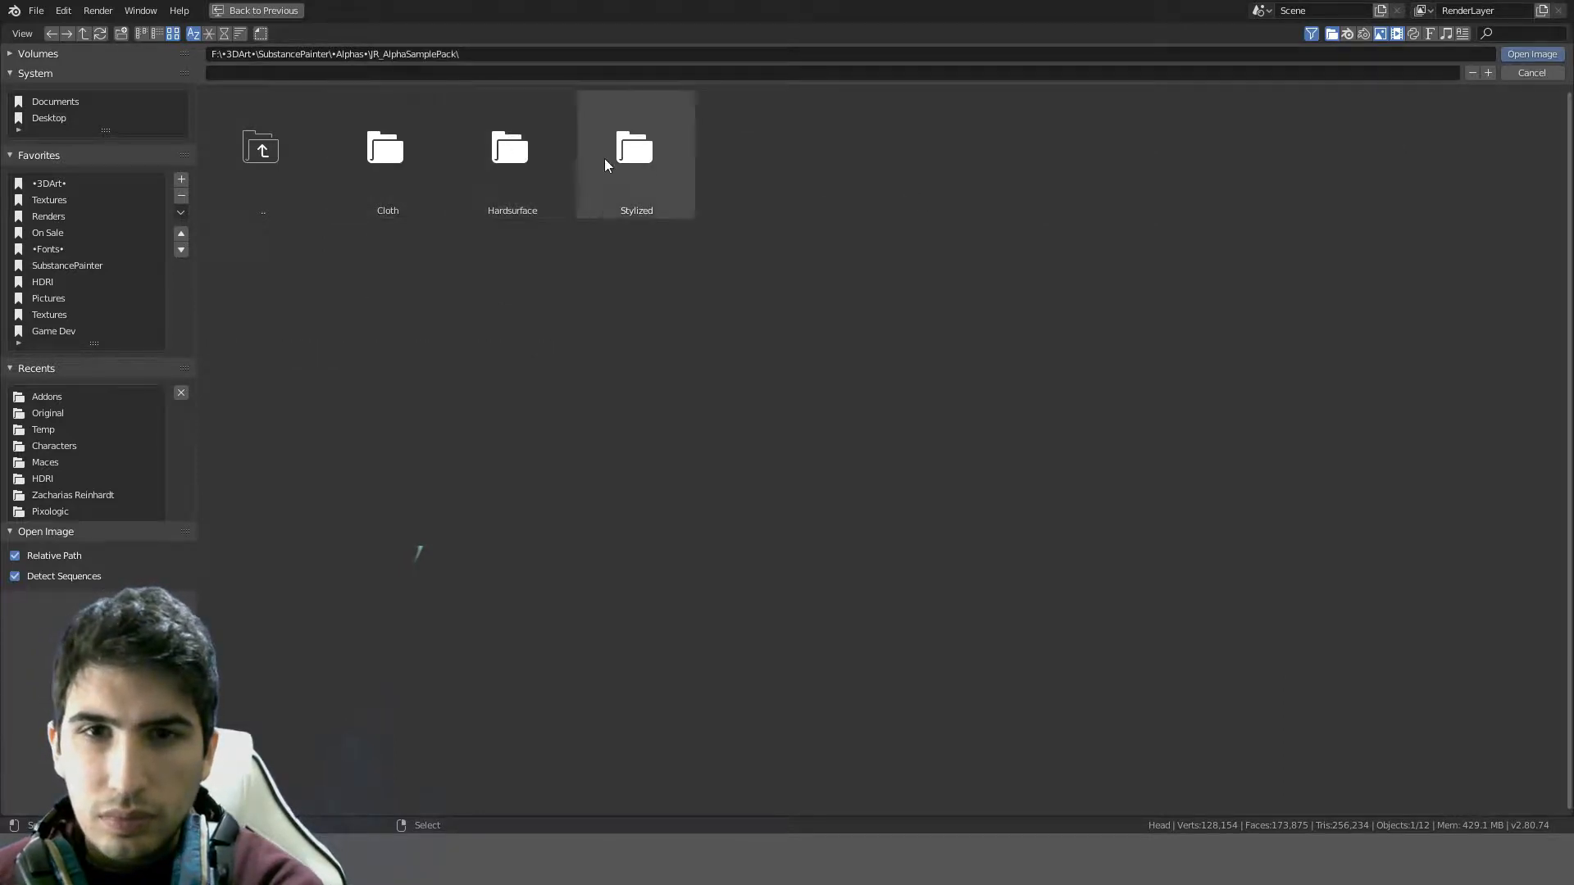
pyautogui.click(390, 162)
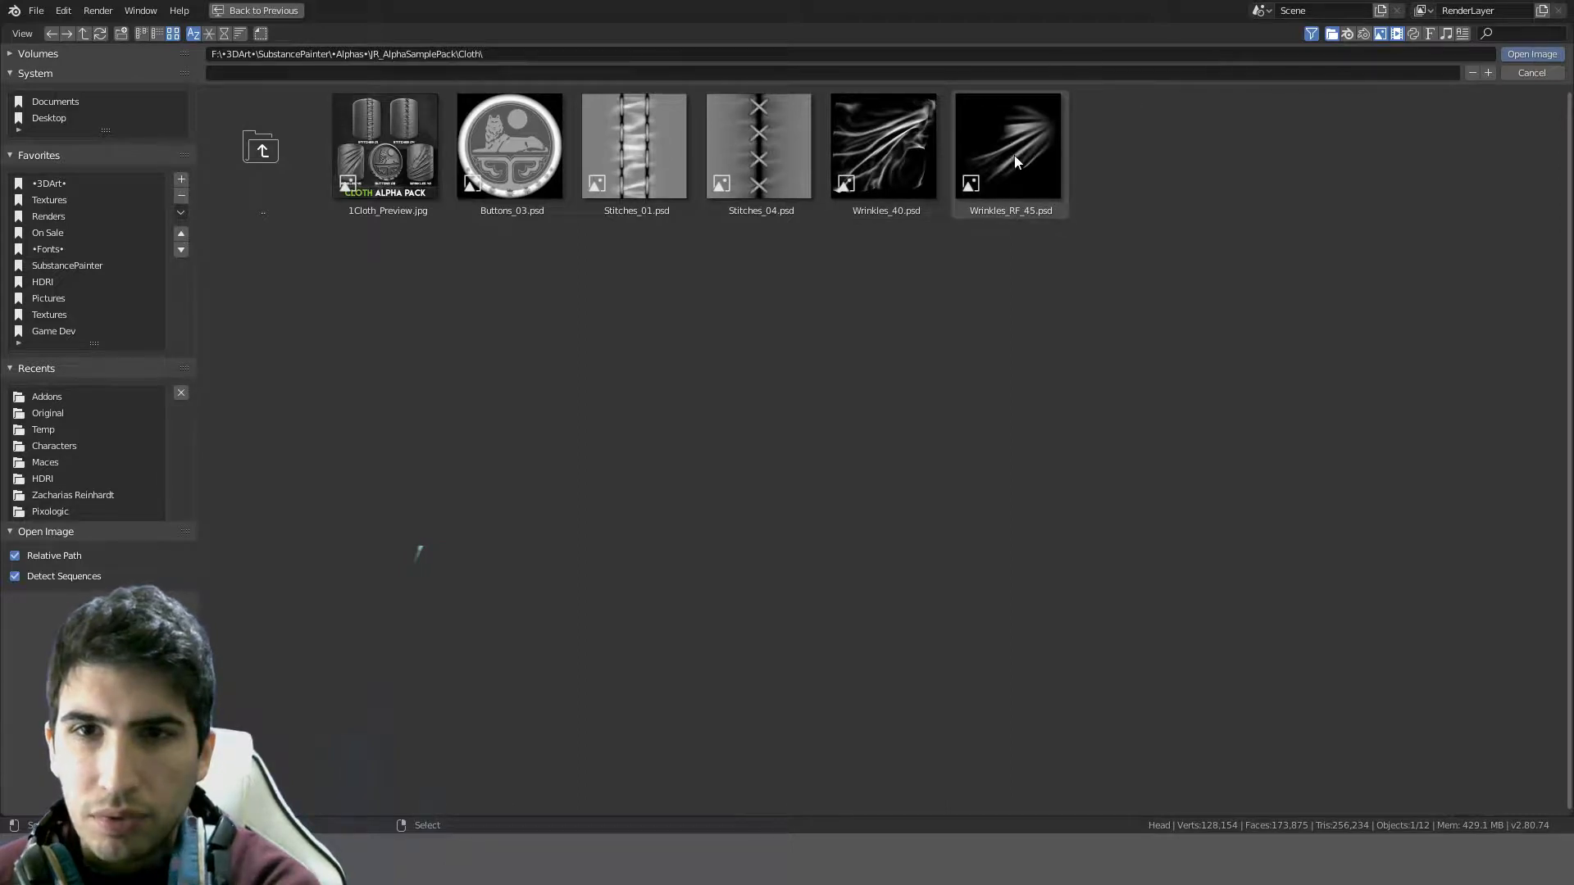
pyautogui.click(264, 150)
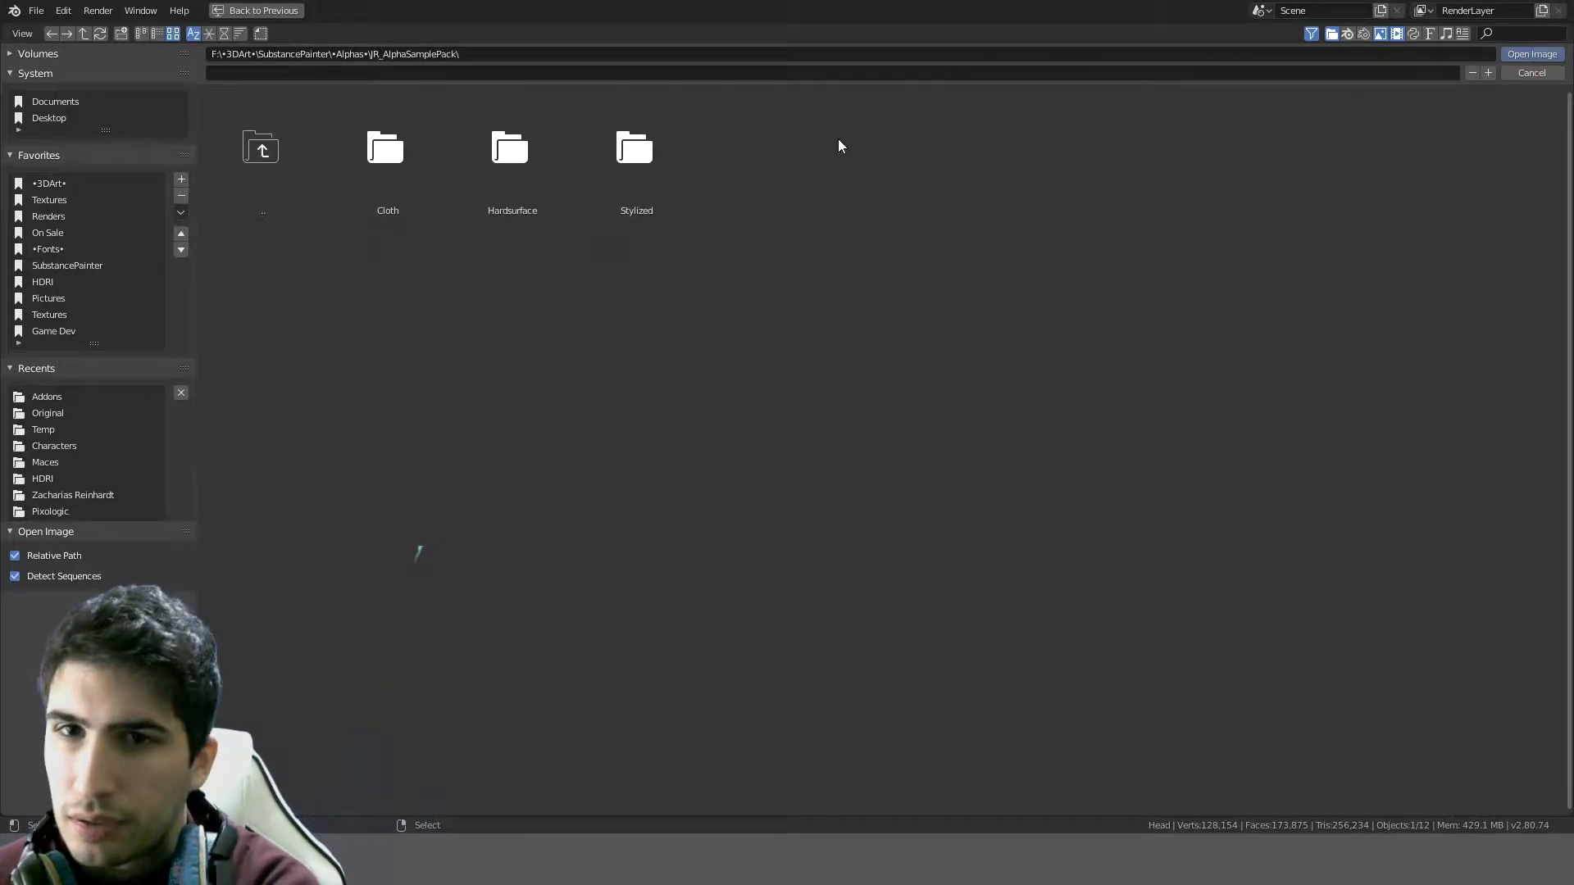
pyautogui.click(618, 159)
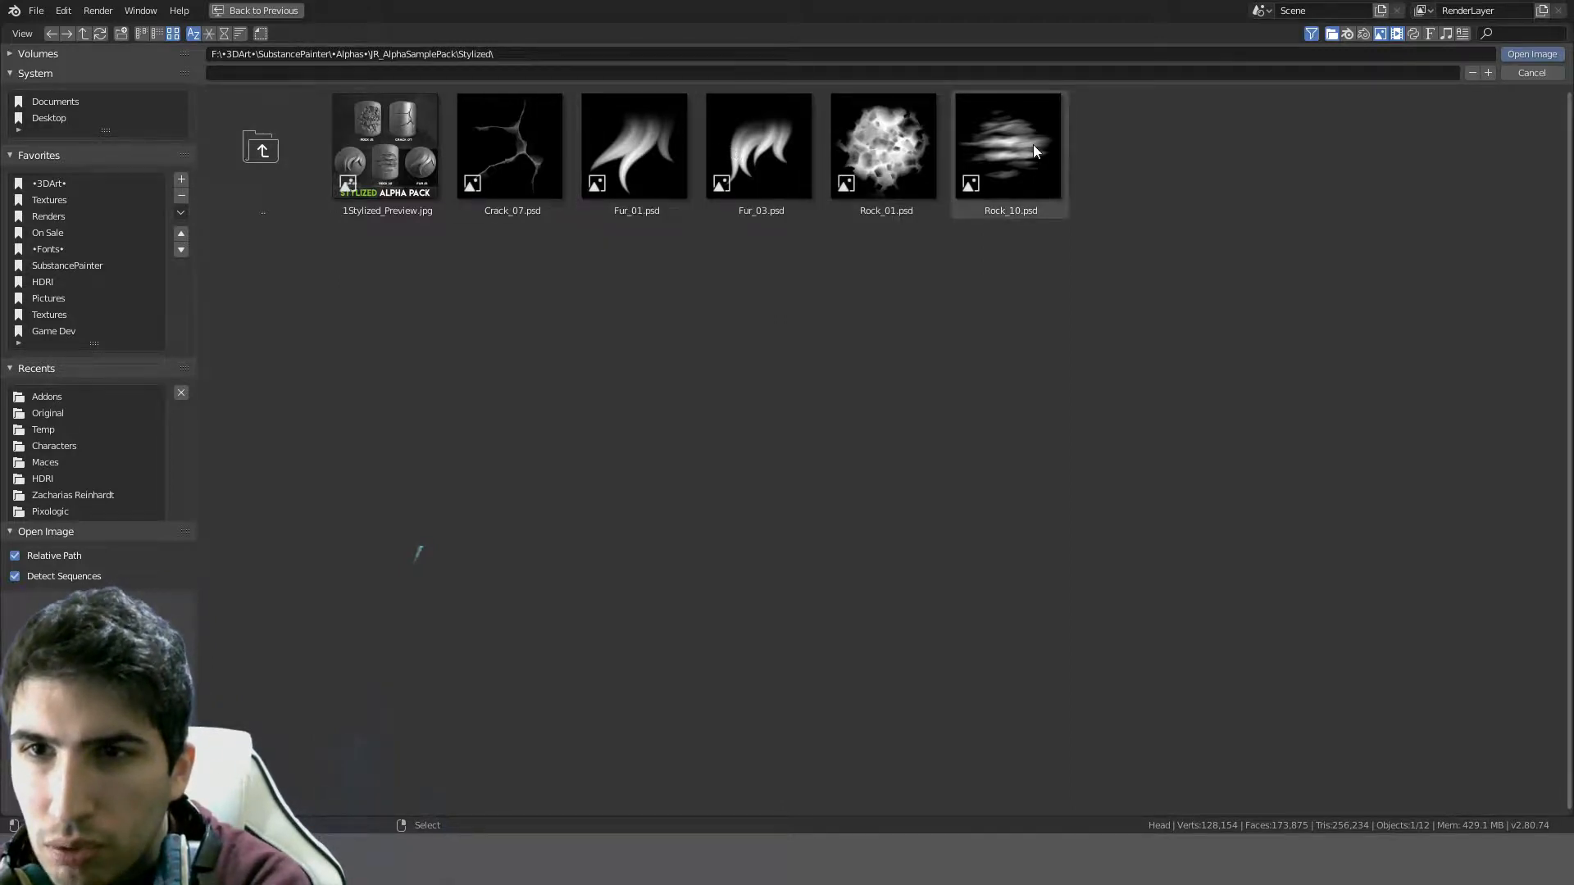
pyautogui.click(287, 146)
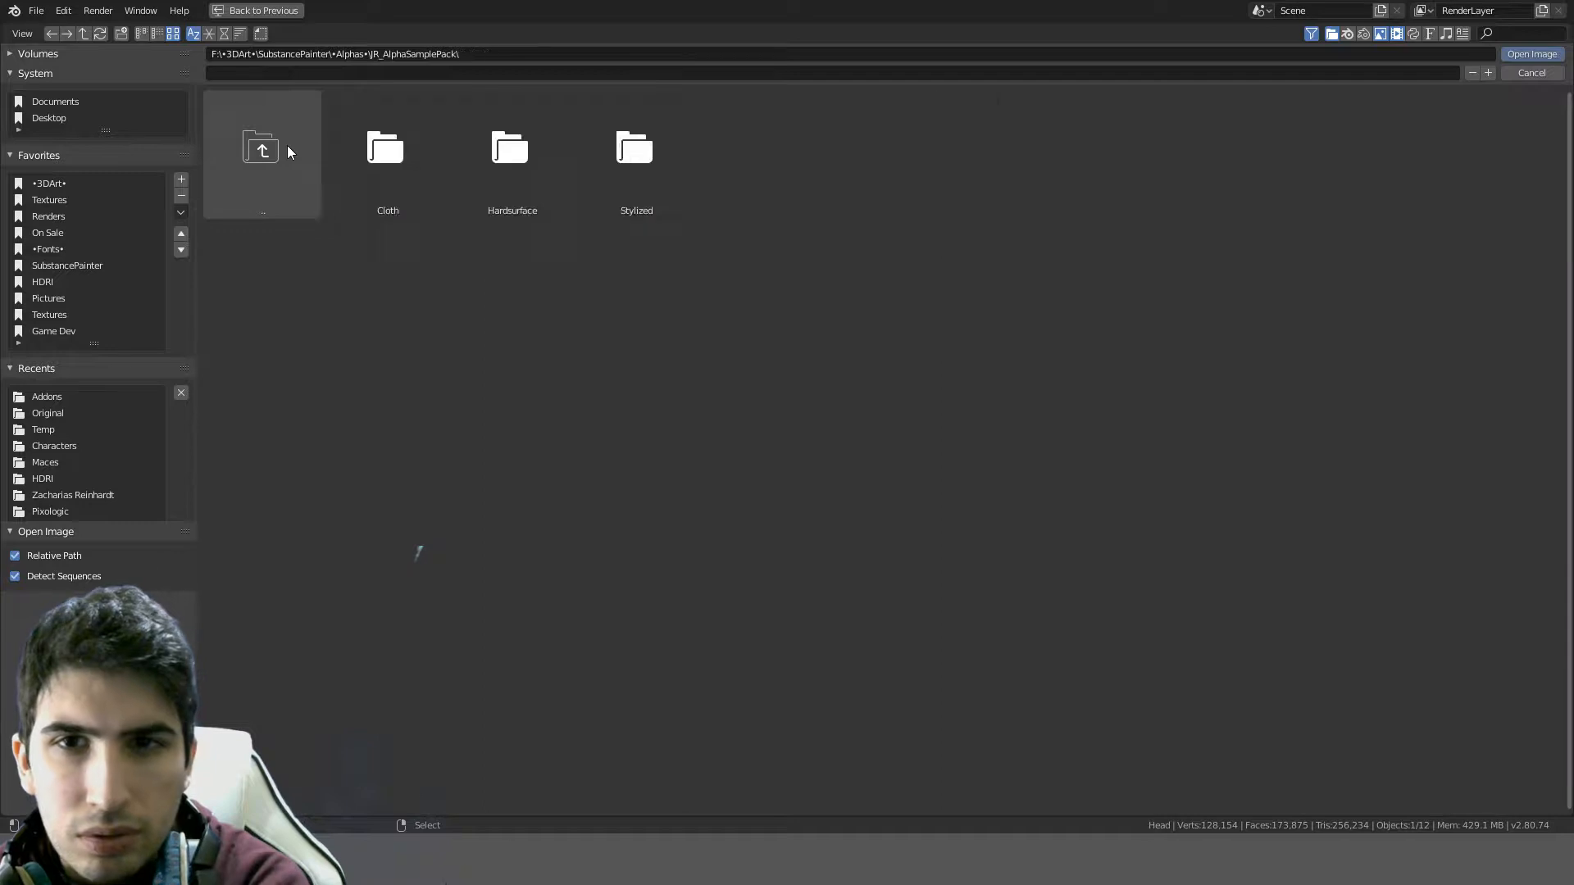
# - Load Fur_03.psd from JR_AlphaSamplePack's Stylized folder as the brush texture image
pyautogui.click(580, 151)
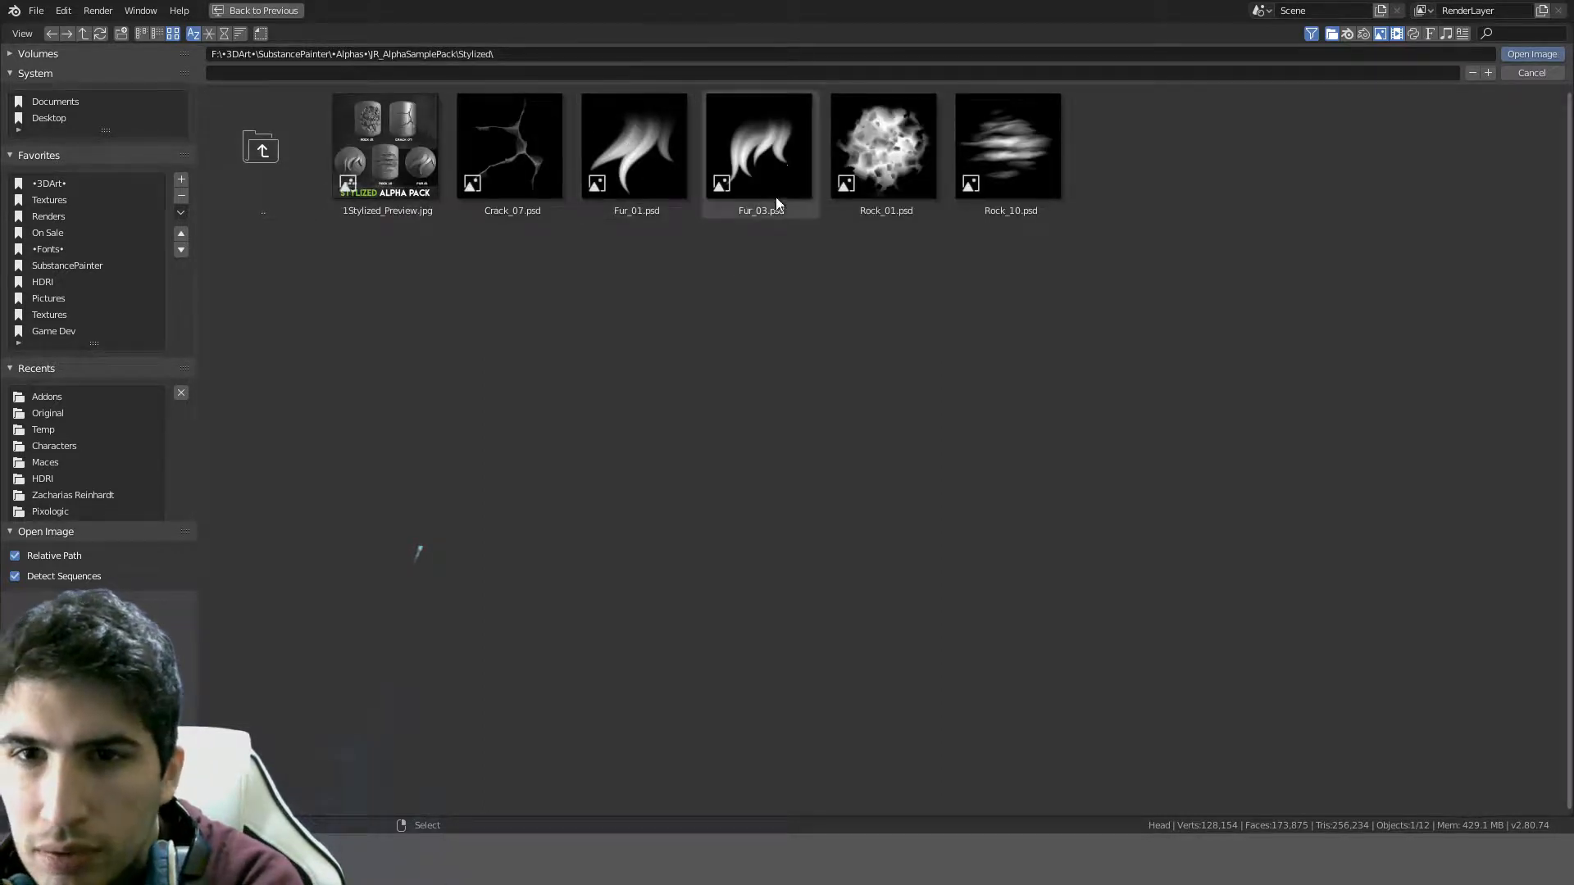
pyautogui.click(779, 159)
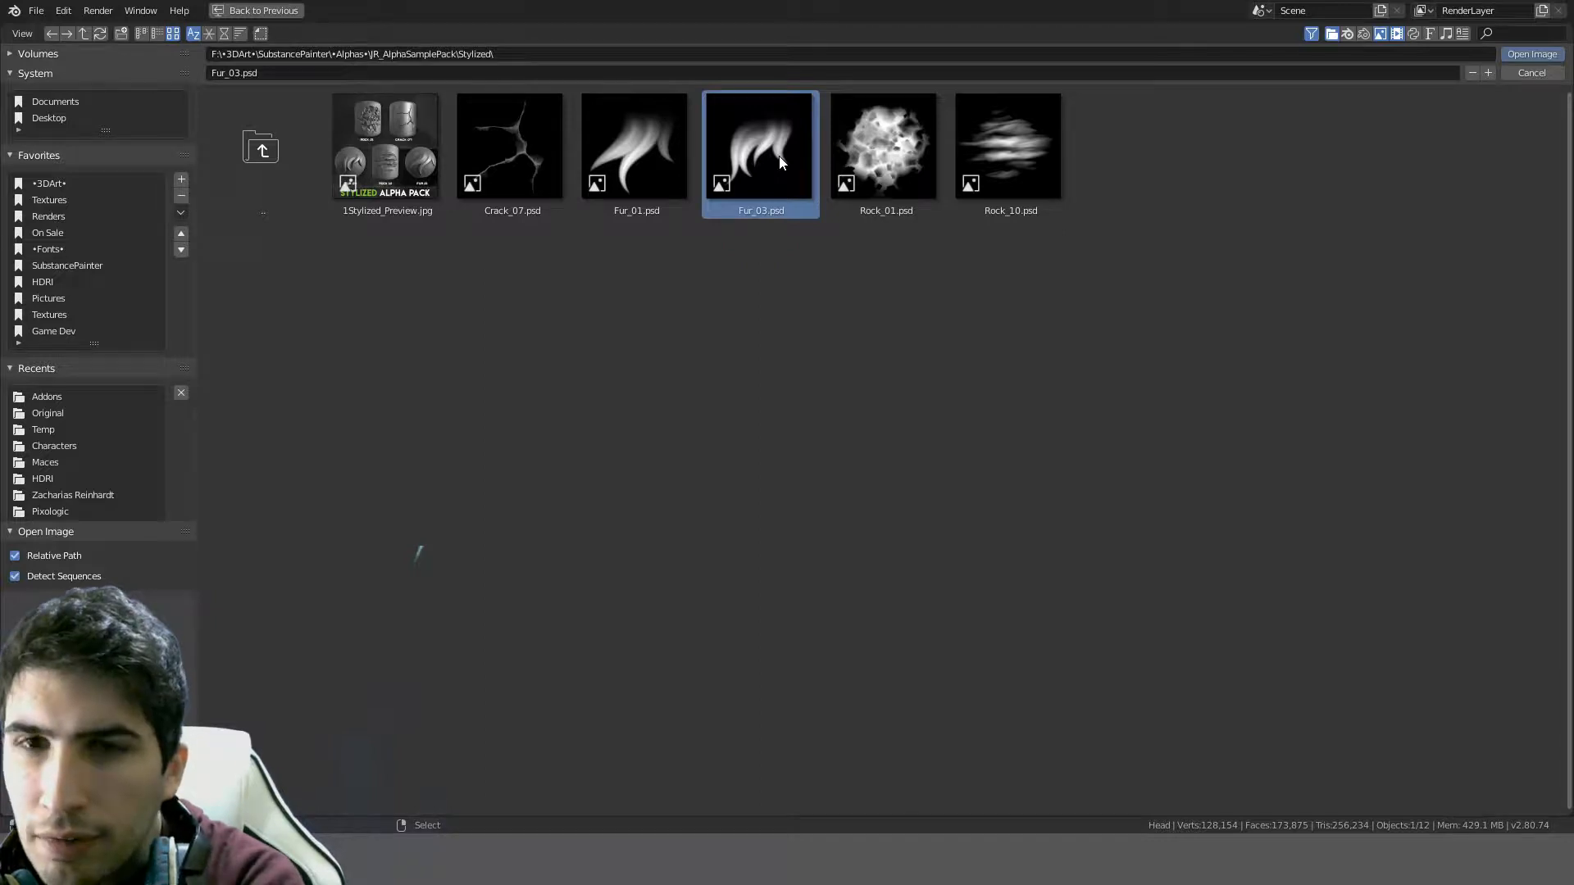
pyautogui.doubleClick(779, 155)
pyautogui.scroll(-2, 1287, 347)
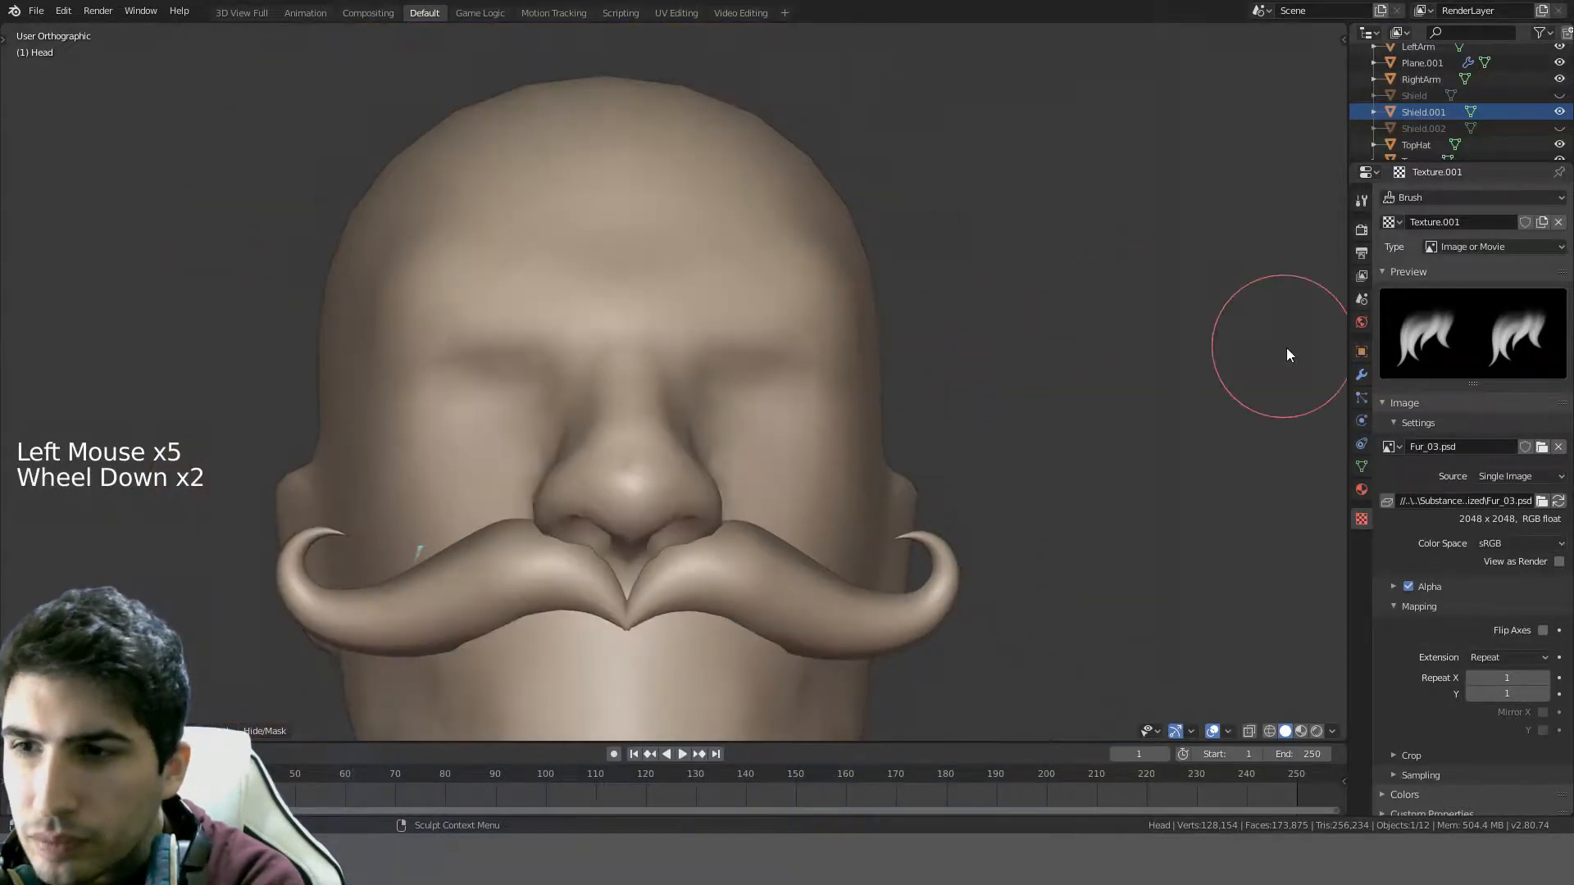
# - Return to the Clay brush settings and save Braum.blend
pyautogui.click(1360, 202)
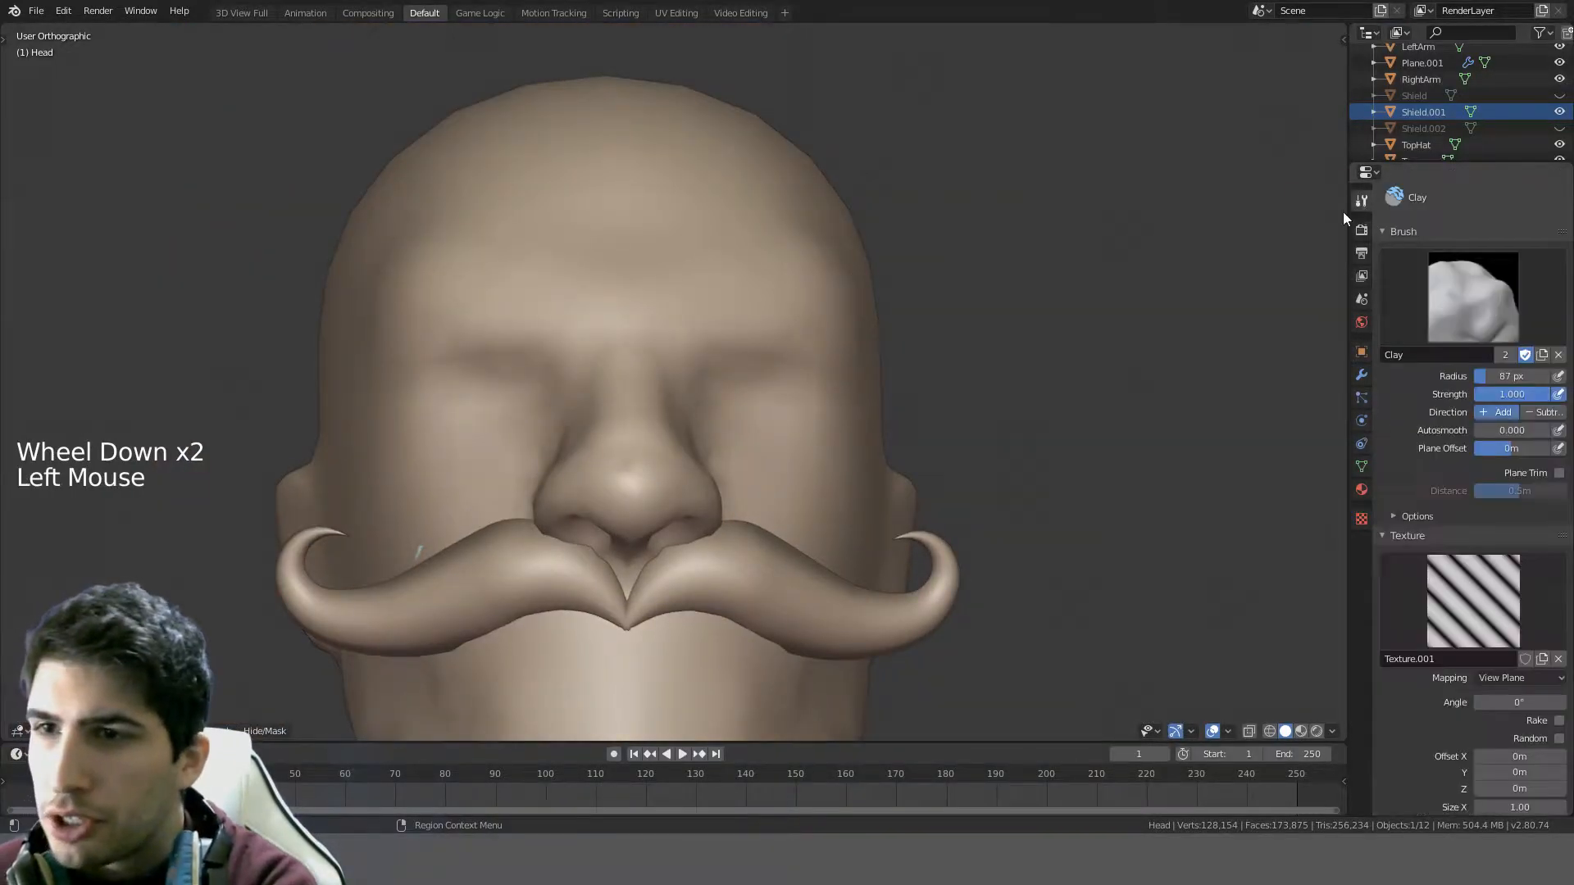
pyautogui.scroll(-4, 963, 343)
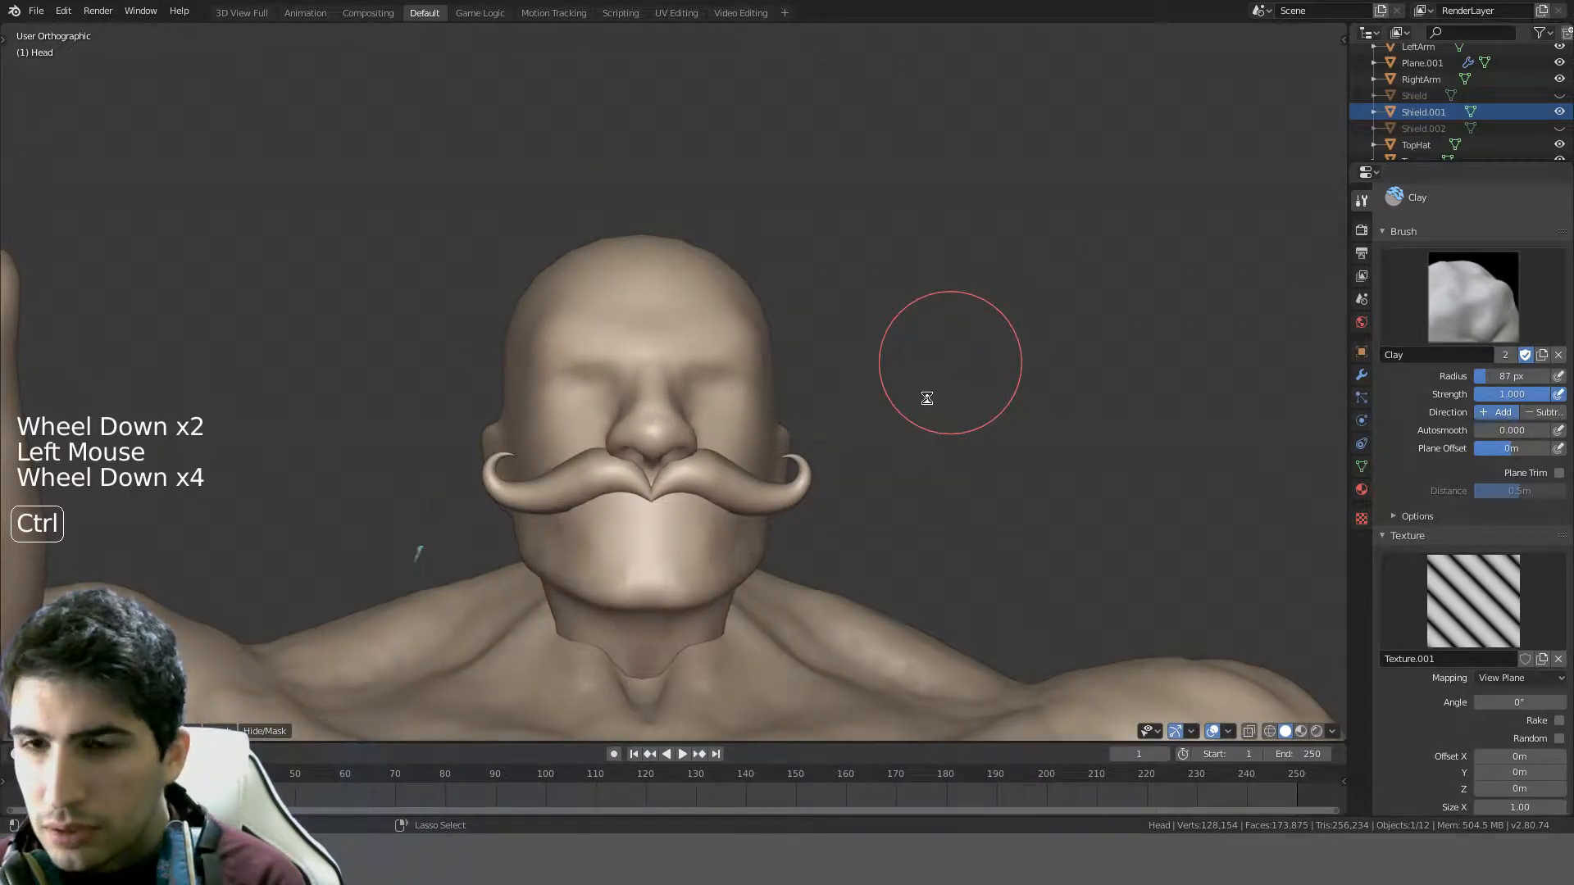
pyautogui.hotkey('ctrl', 's')
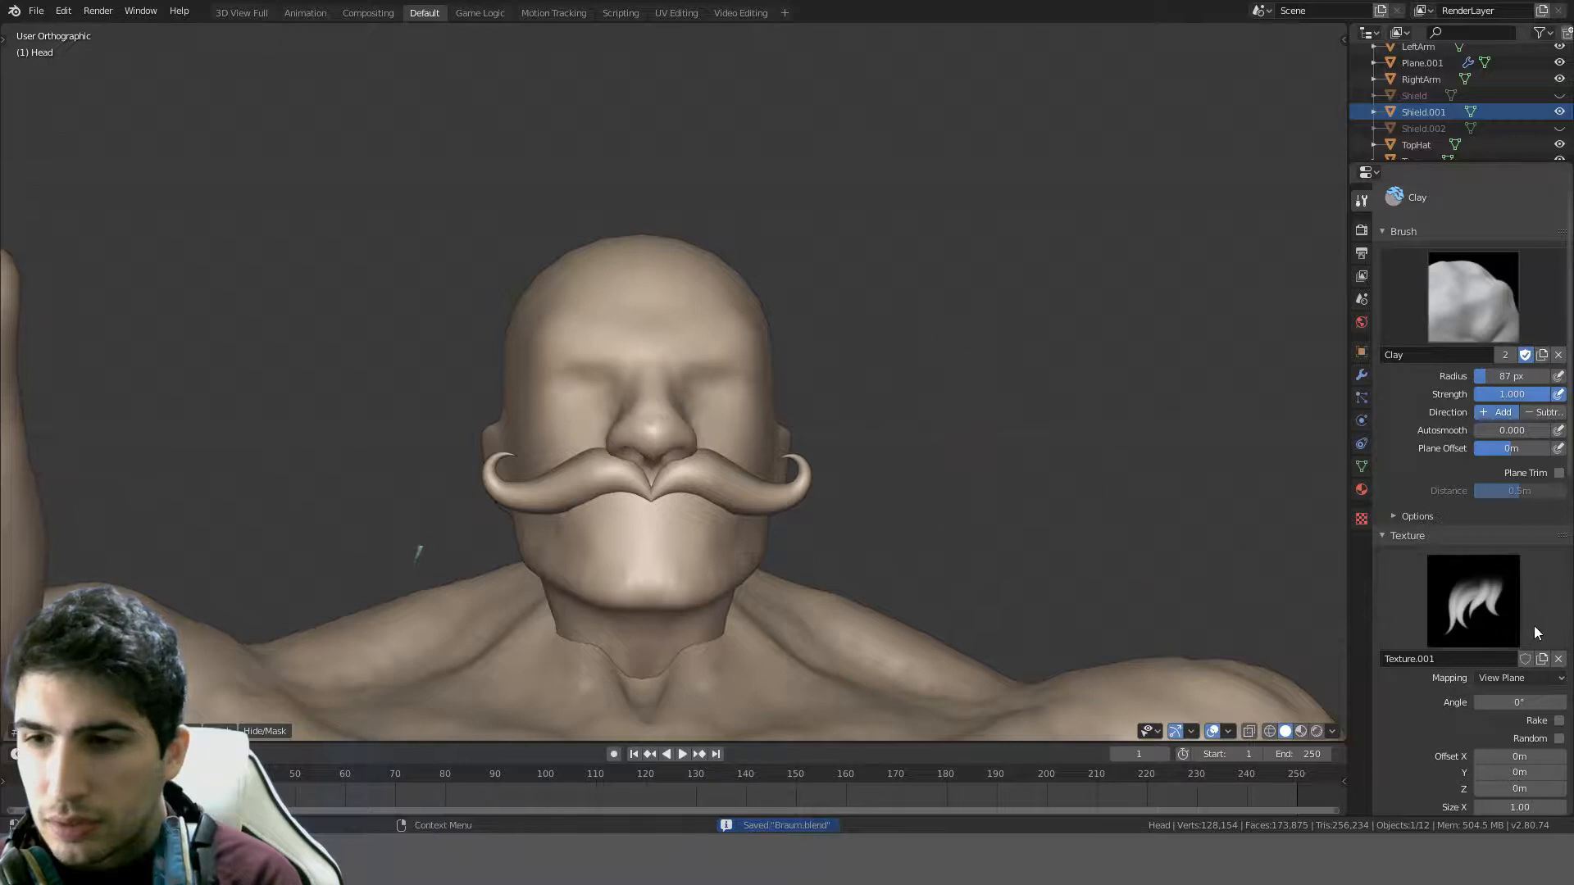
# - Set the angle of the Clay brush's fur texture to 180°
pyautogui.scroll(4, 692, 361)
pyautogui.press('f')
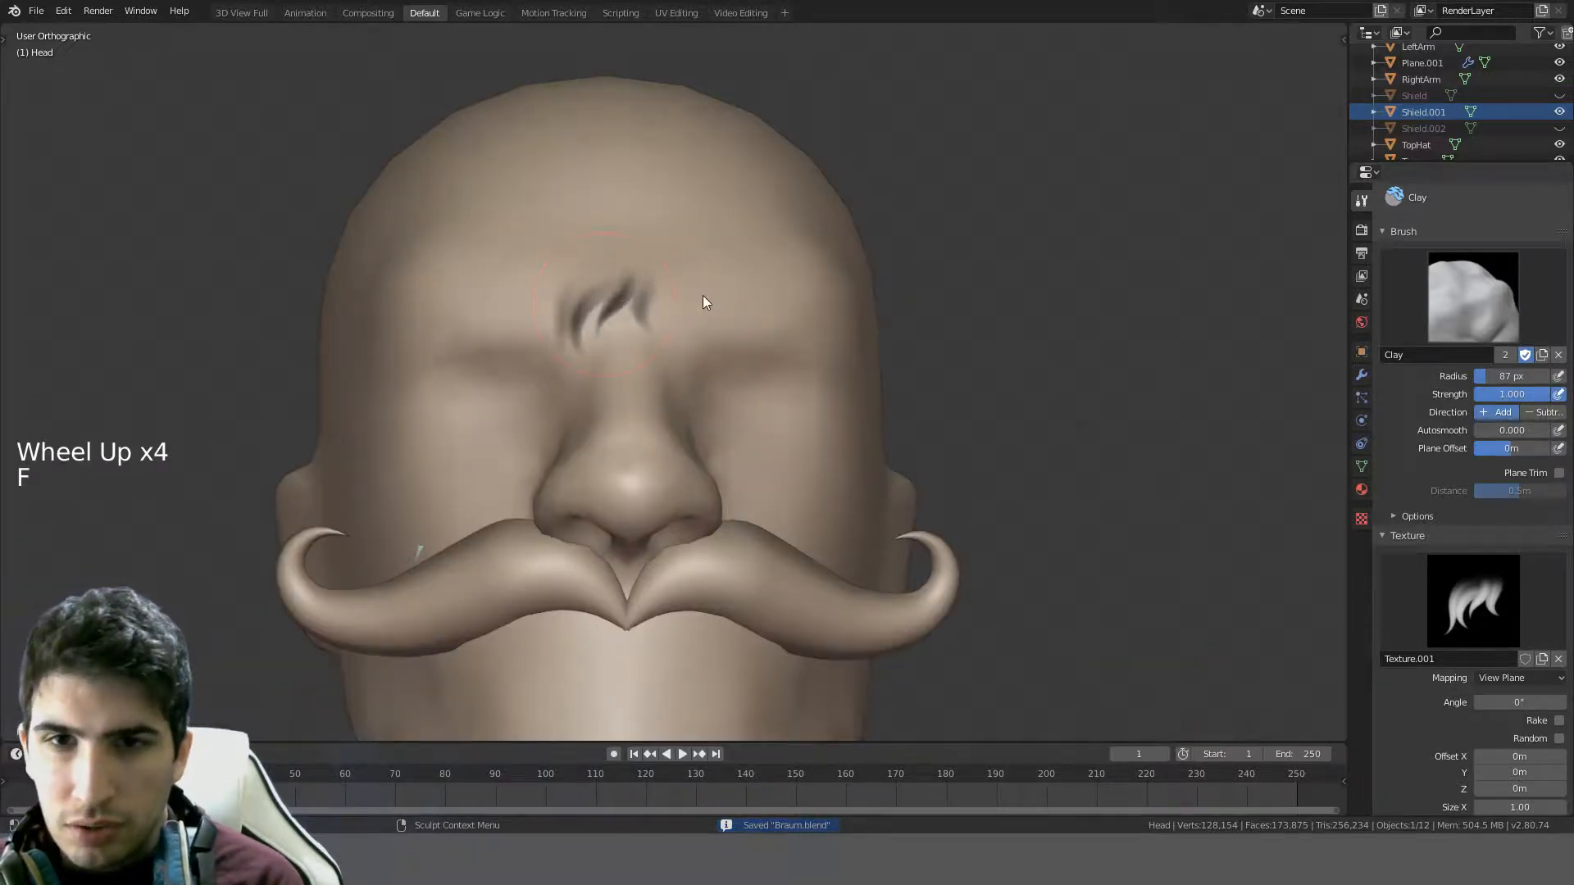
pyautogui.click(729, 296)
pyautogui.scroll(-4, 1494, 572)
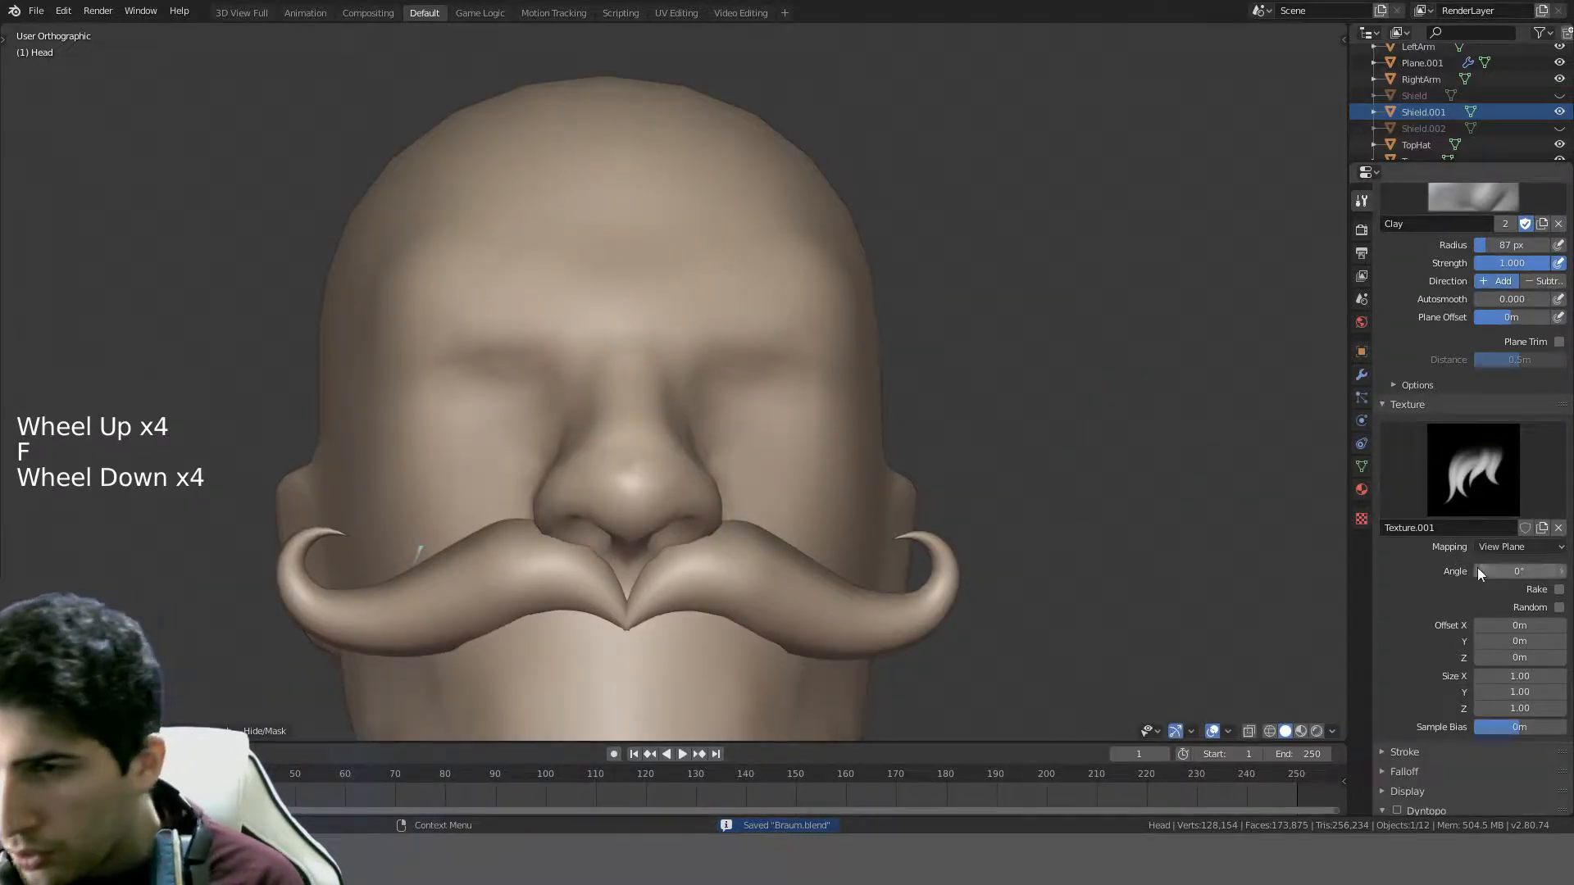
pyautogui.click(1521, 572)
pyautogui.write('1')
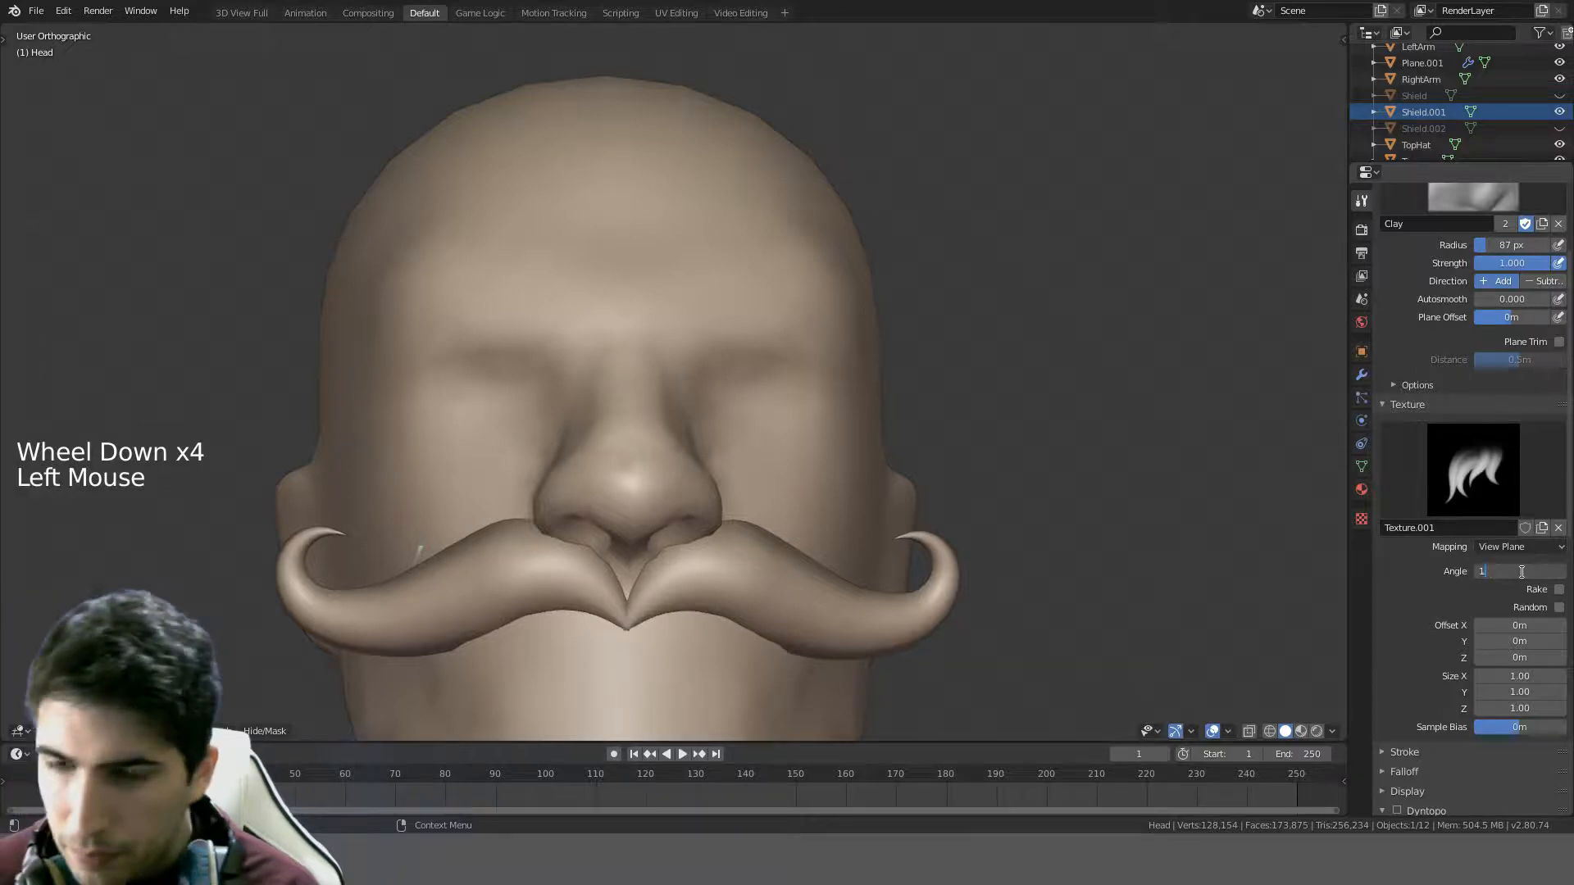
pyautogui.write('80')
pyautogui.press('Return')
# - Lower the brush strength to 0.498, try a fur stroke on the forehead and undo it
pyautogui.hotkey('shift', 'f')
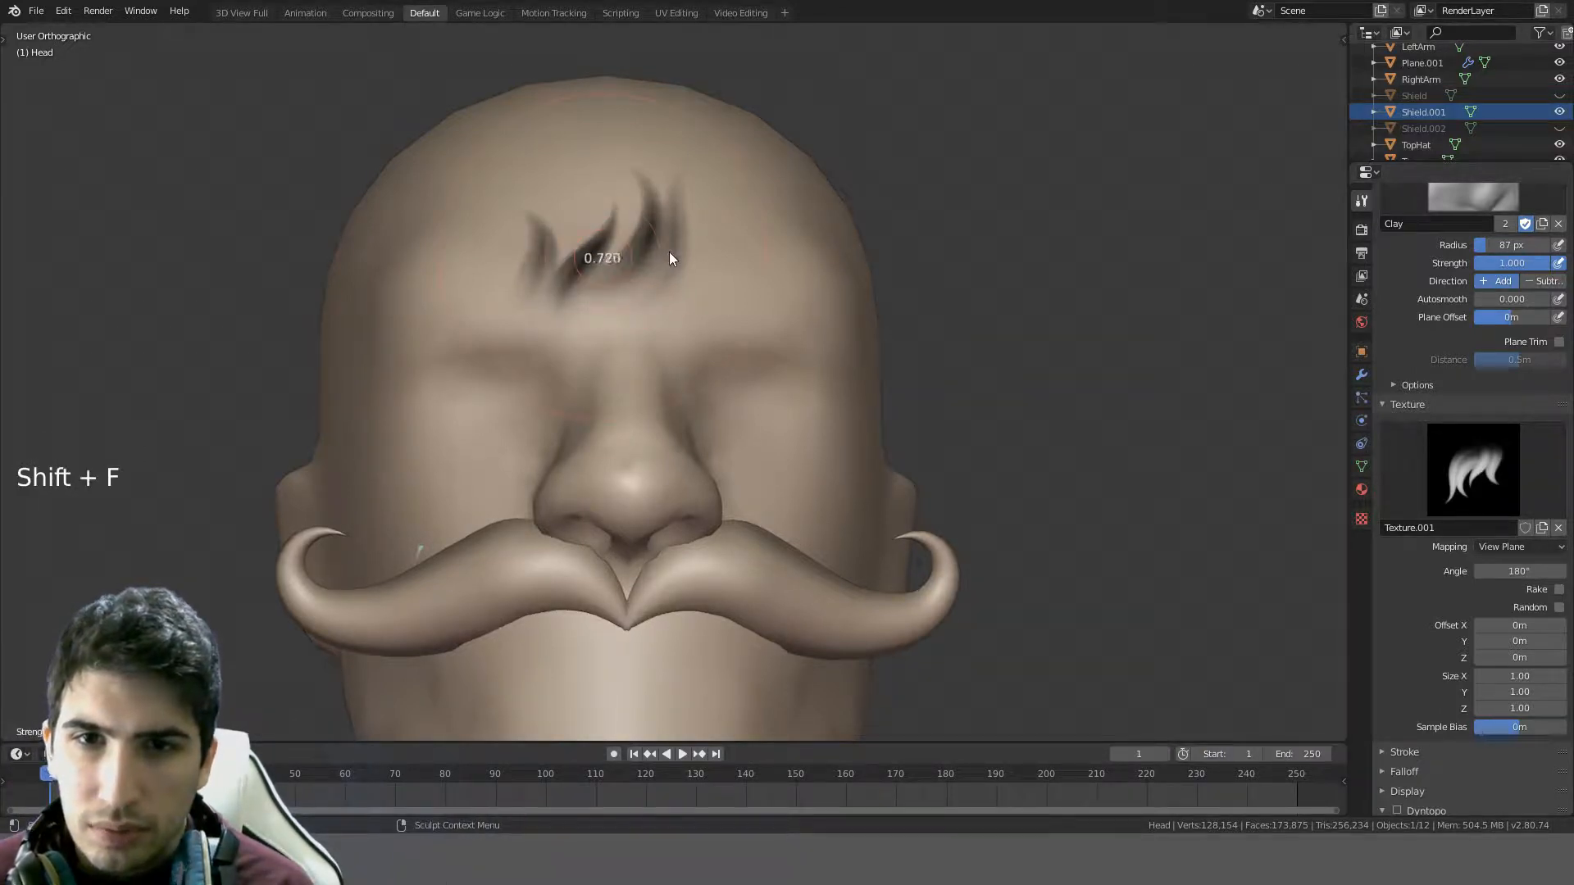
pyautogui.click(699, 248)
pyautogui.moveTo(699, 247)
pyautogui.mouseDown(button='middle')
pyautogui.moveTo(673, 304)
pyautogui.moveTo(577, 379)
pyautogui.mouseUp(button='middle')
pyautogui.click(577, 379)
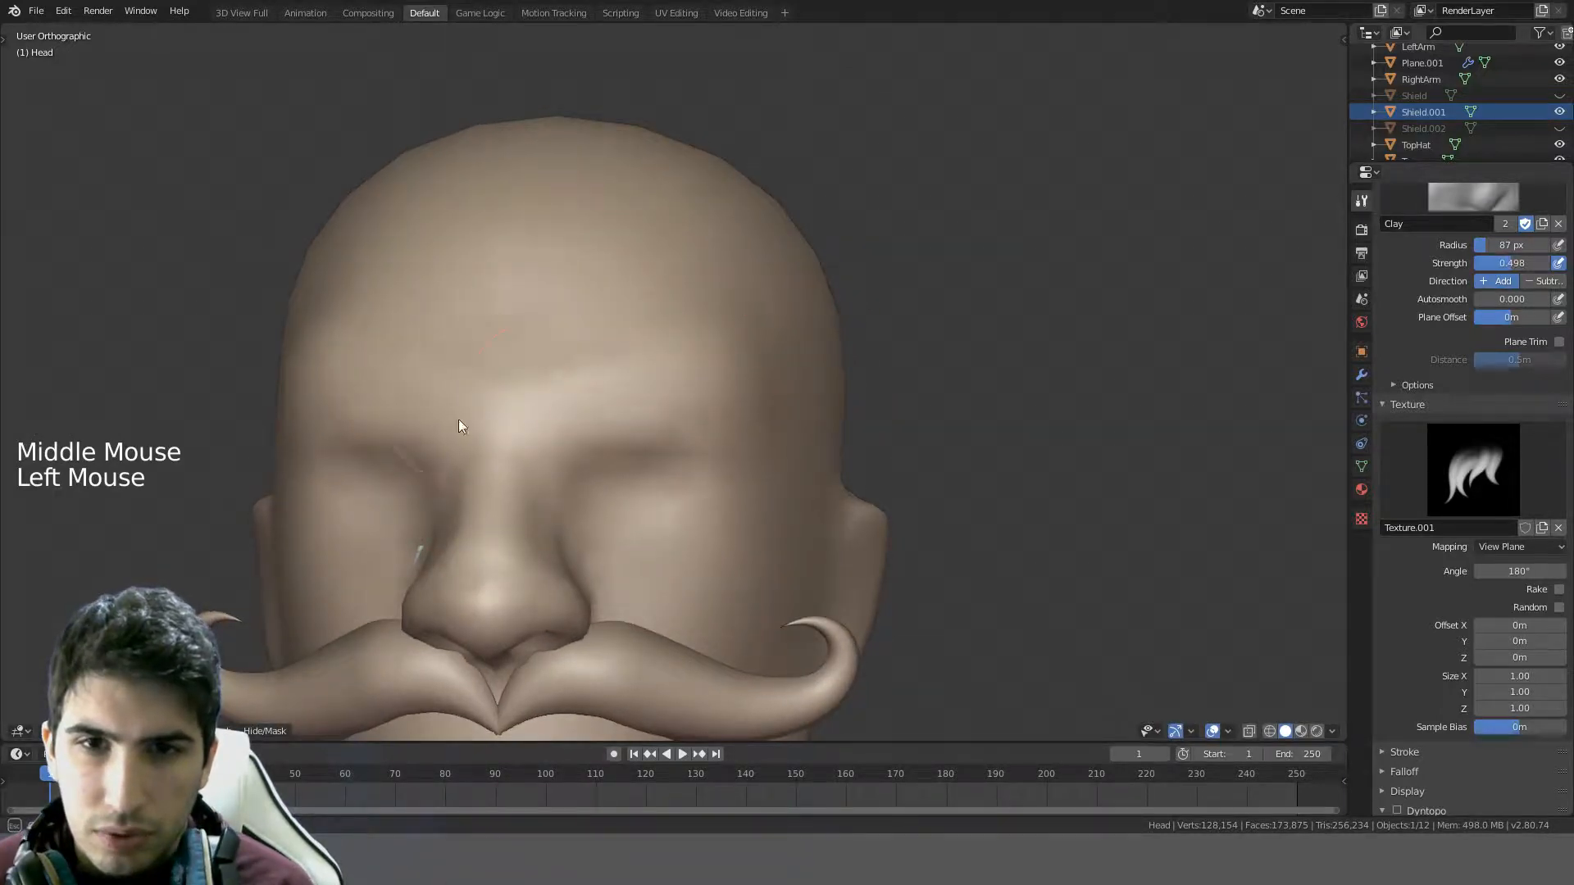
pyautogui.hotkey('ctrl', 'z')
# - Set the brush's stroke spacing to 50%
pyautogui.scroll(-4, 1540, 648)
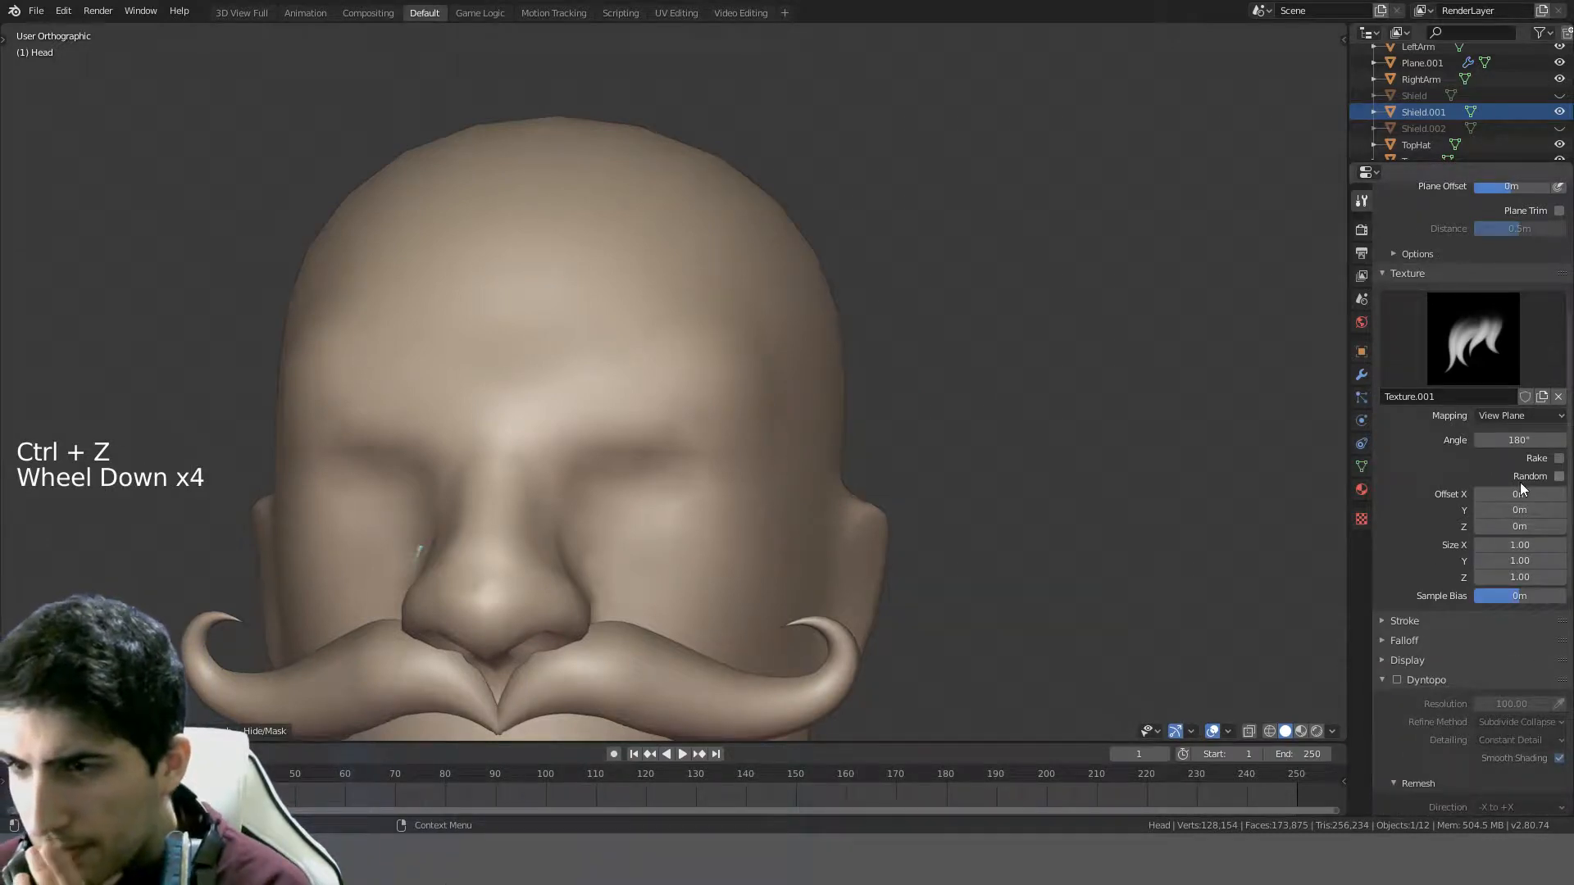
pyautogui.click(1384, 623)
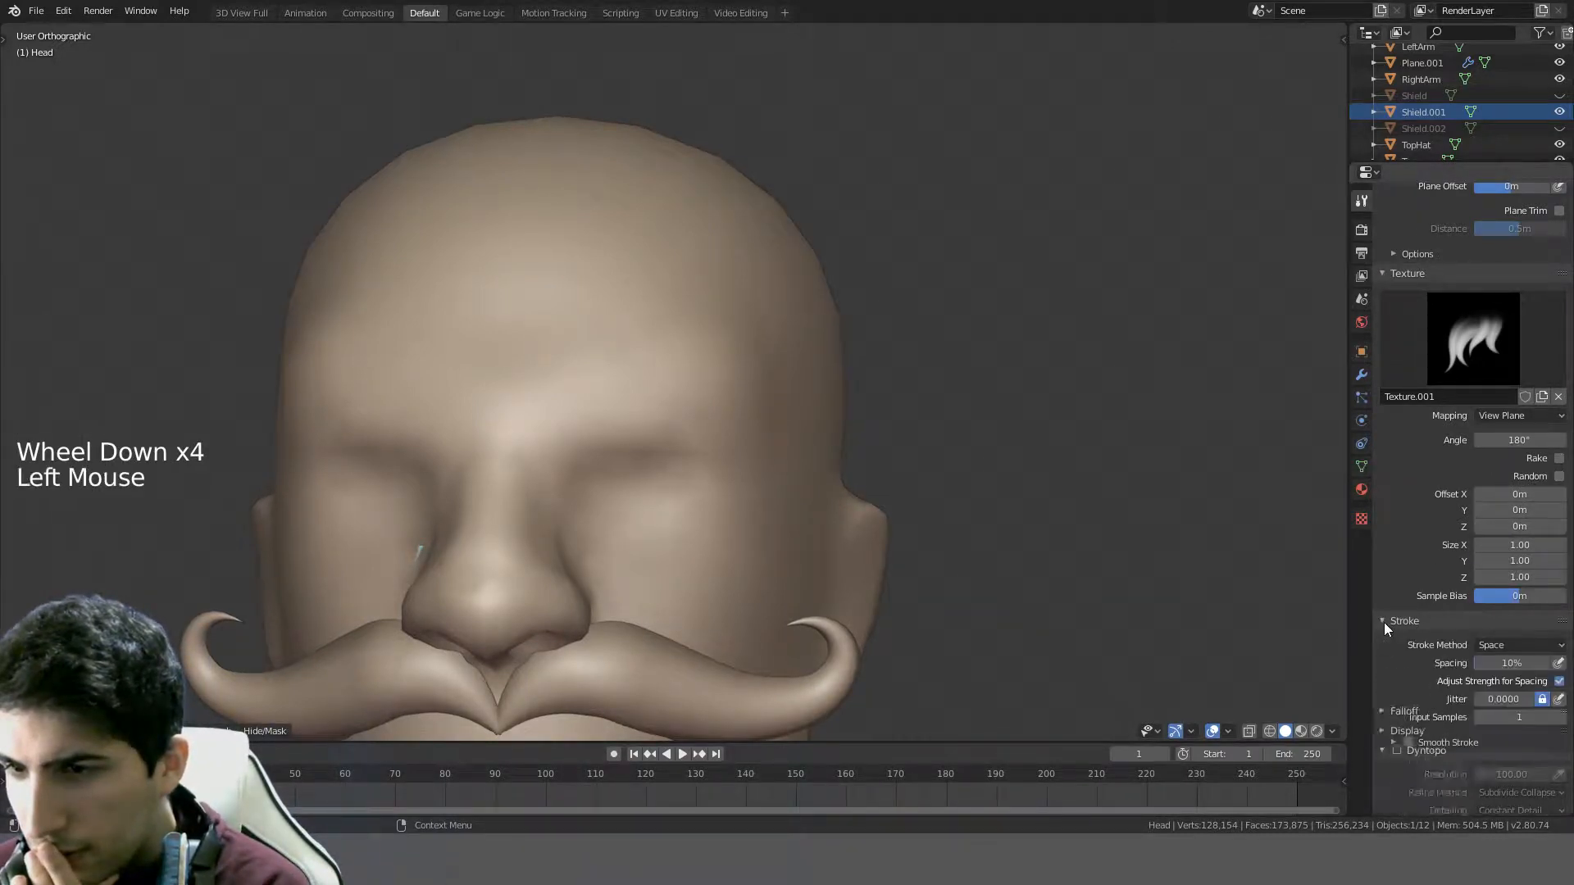
pyautogui.scroll(-1, 1385, 625)
pyautogui.click(1521, 628)
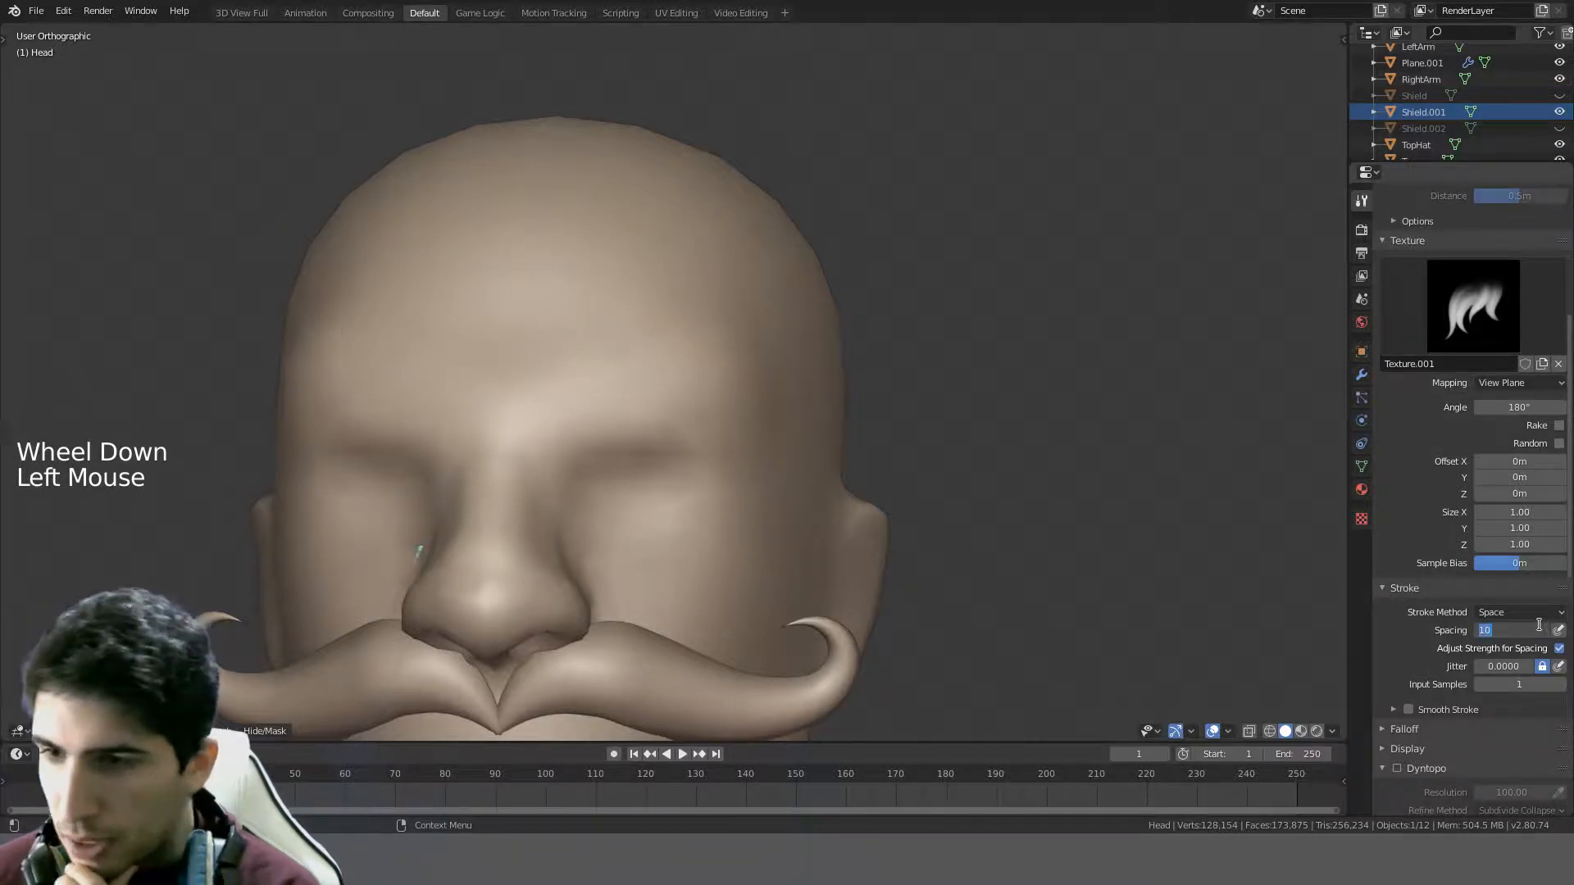
pyautogui.write('50')
pyautogui.press('Return')
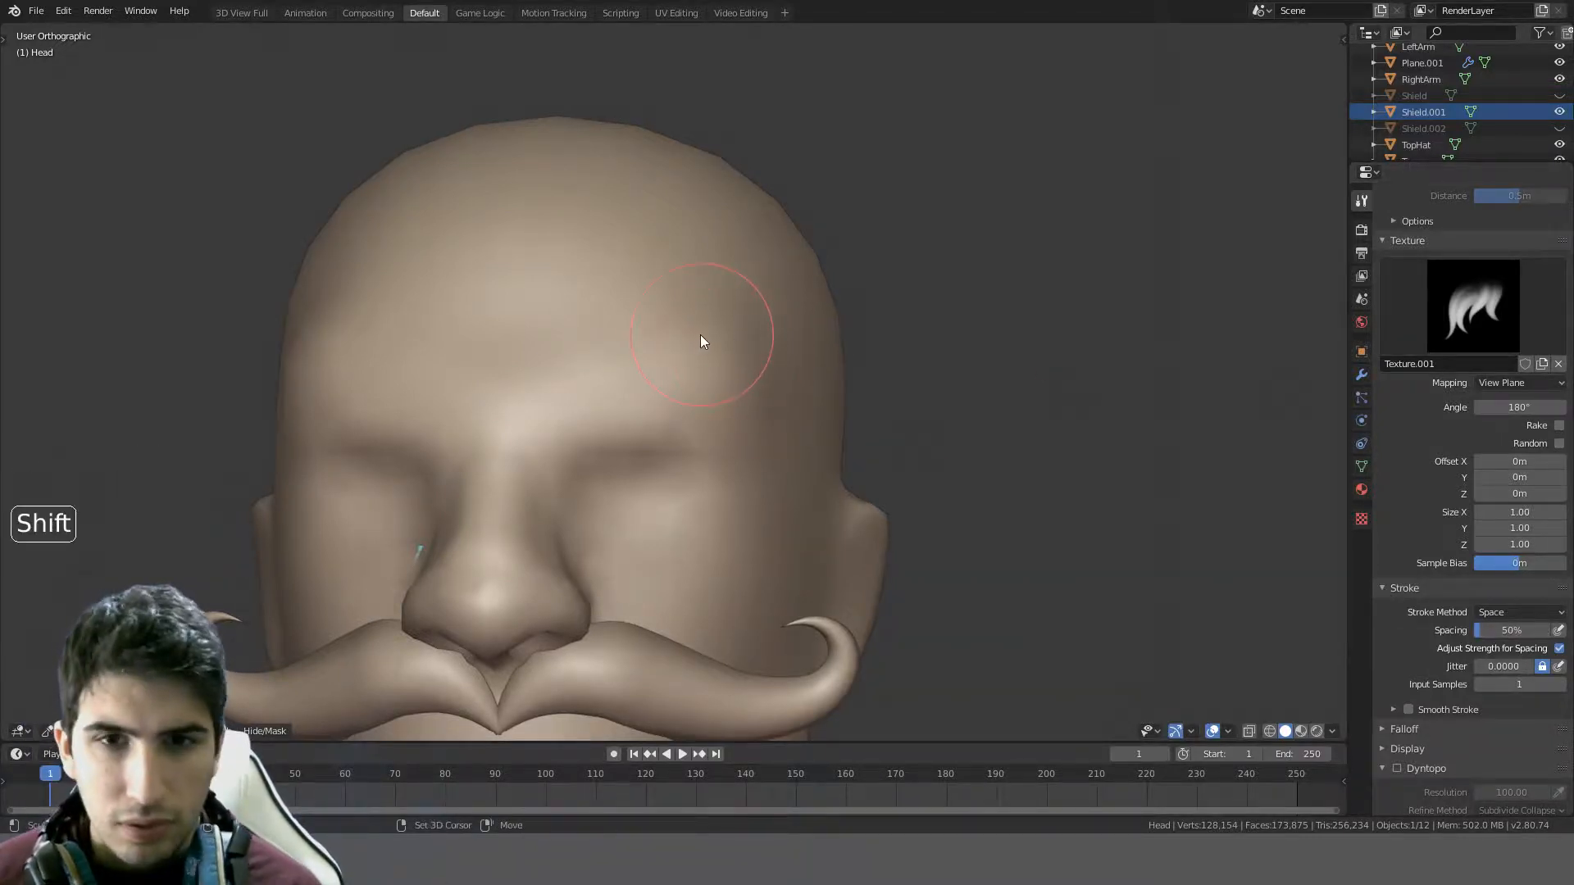
# - Readjust the brush strength, try the wider-spaced fur stroke on the forehead and undo it
pyautogui.hotkey('shift', 'f')
pyautogui.hotkey('shift', 'f')
pyautogui.click(587, 335)
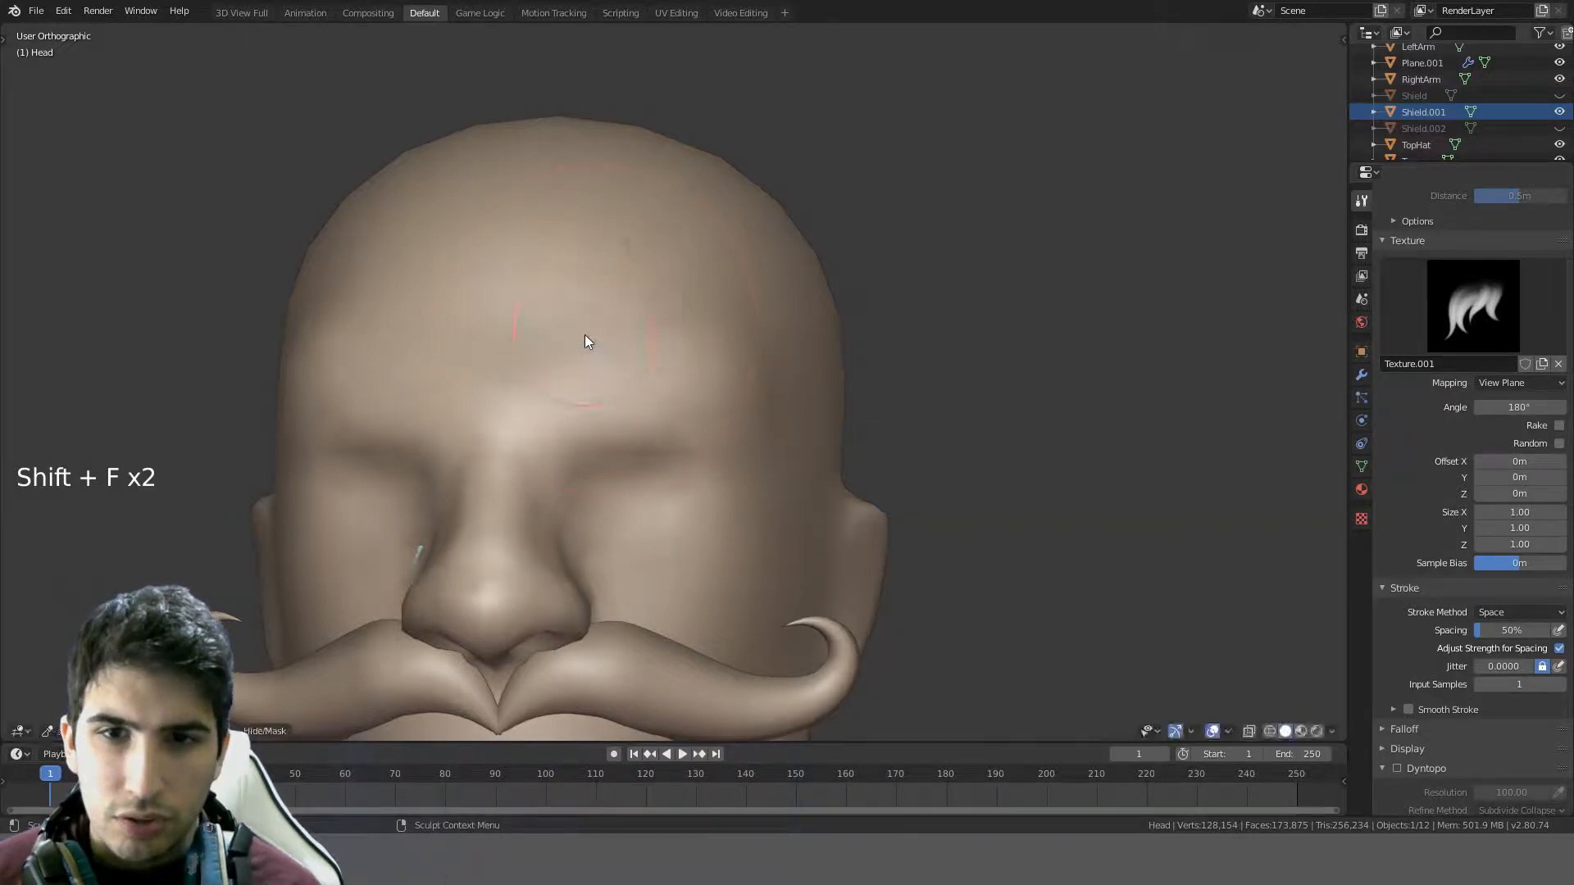
pyautogui.hotkey('ctrl', 'z')
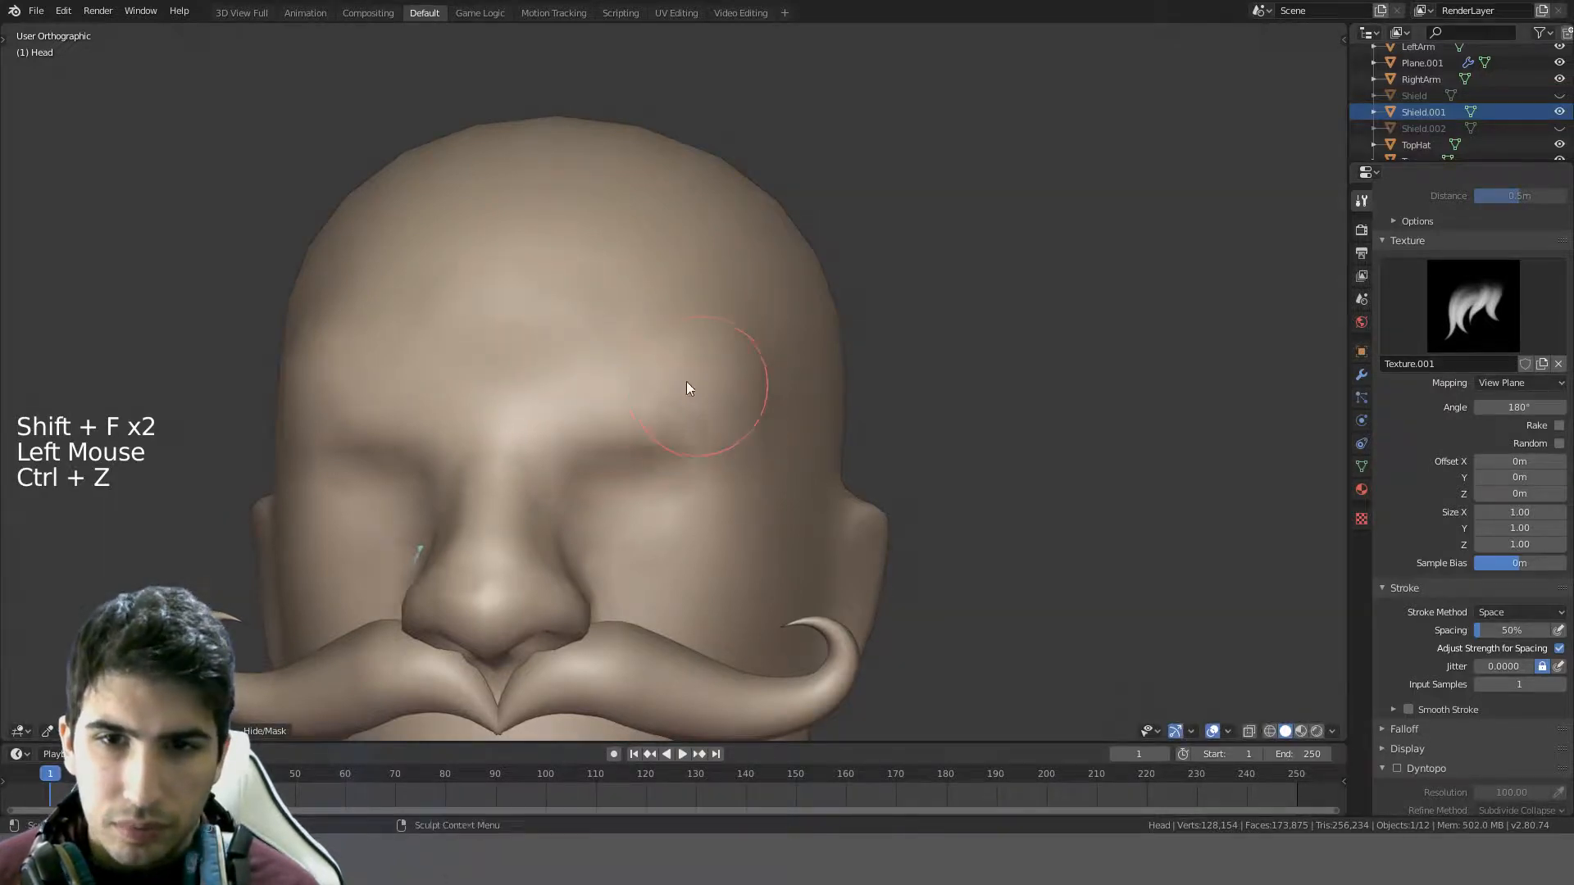
# - Enlarge the brush, try a fur stroke on the middle of the forehead and undo it
pyautogui.scroll(2, 572, 405)
pyautogui.press('f')
pyautogui.moveTo(572, 405)
pyautogui.mouseDown(button='middle')
pyautogui.moveTo(593, 455)
pyautogui.moveTo(631, 438)
pyautogui.mouseUp(button='middle')
pyautogui.click(663, 436)
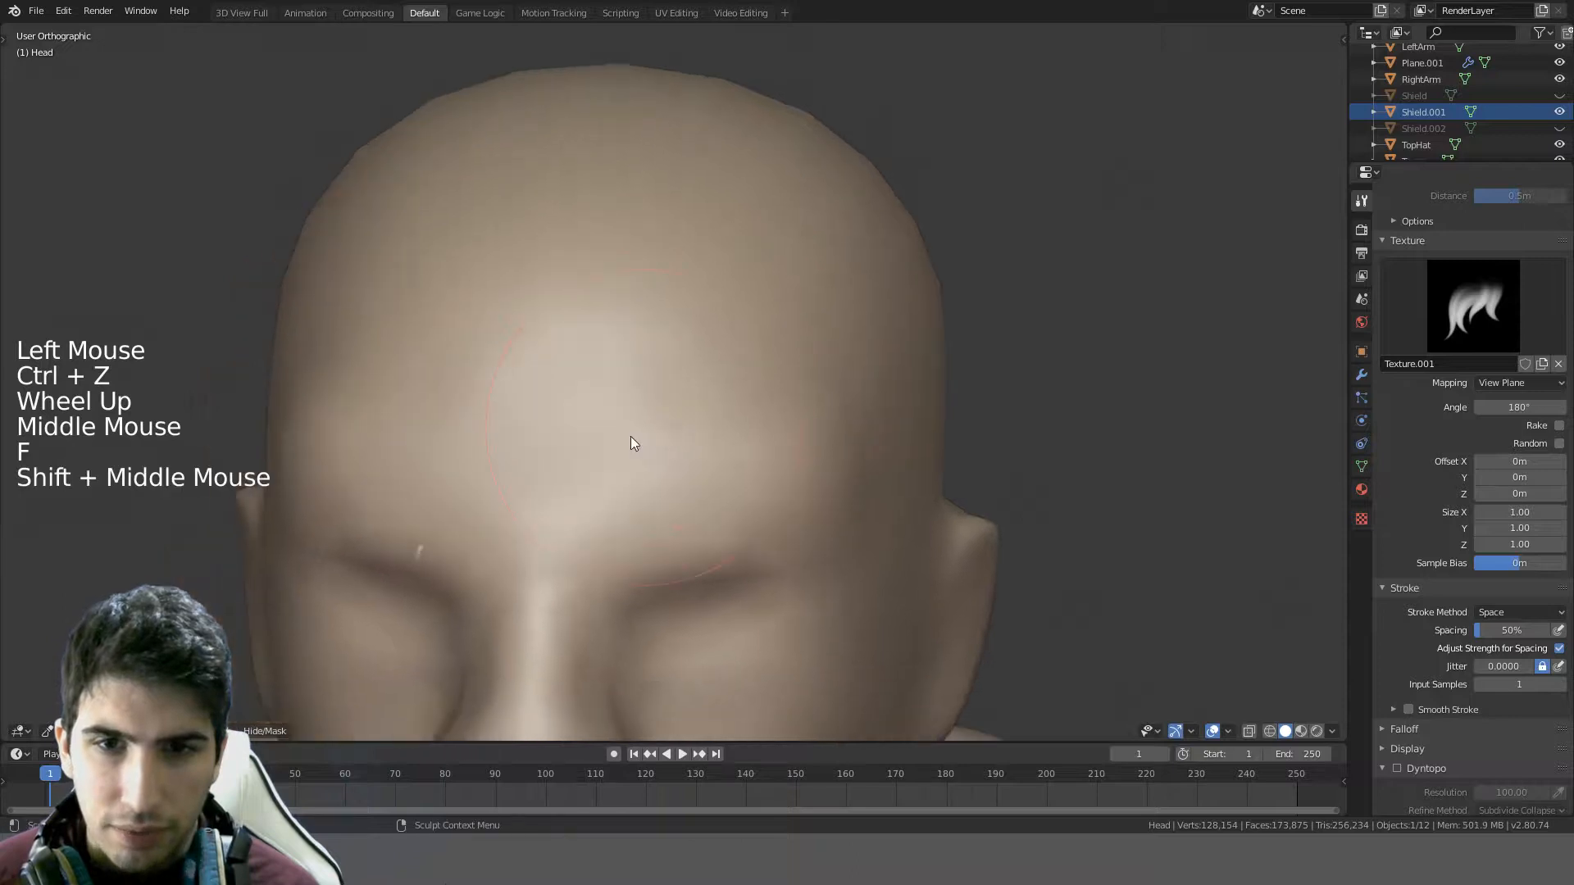
pyautogui.moveTo(631, 438); pyautogui.dragTo(668, 462)
pyautogui.scroll(-3, 783, 369)
pyautogui.hotkey('ctrl', 'z')
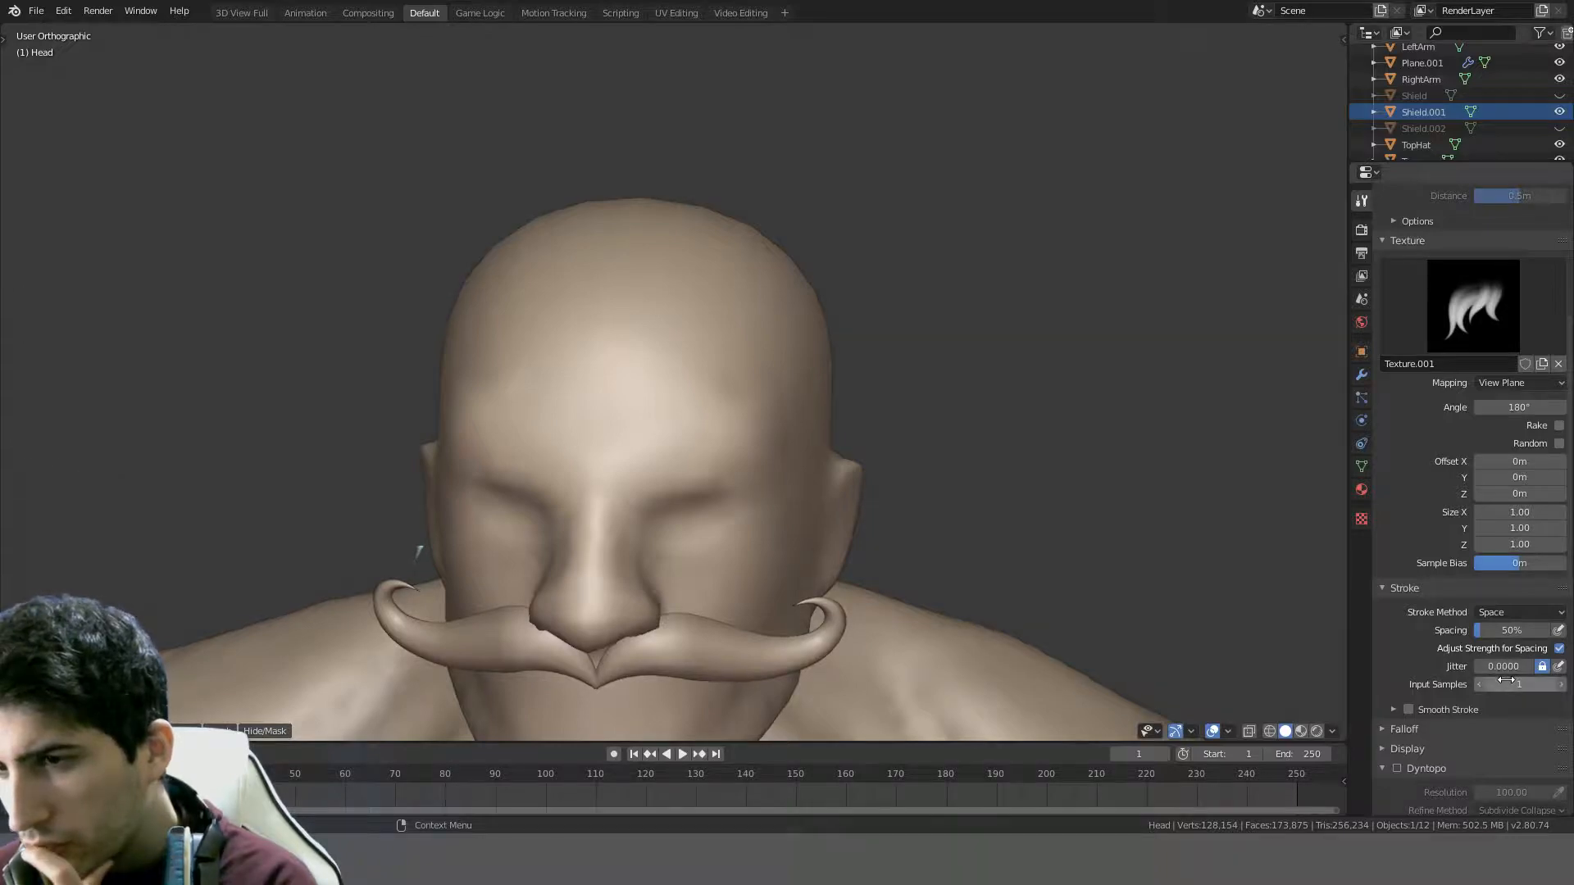
# - Try a short fur stroke across the forehead with the enlarged brush, inspect its relief and undo it
pyautogui.moveTo(543, 387); pyautogui.dragTo(633, 377)
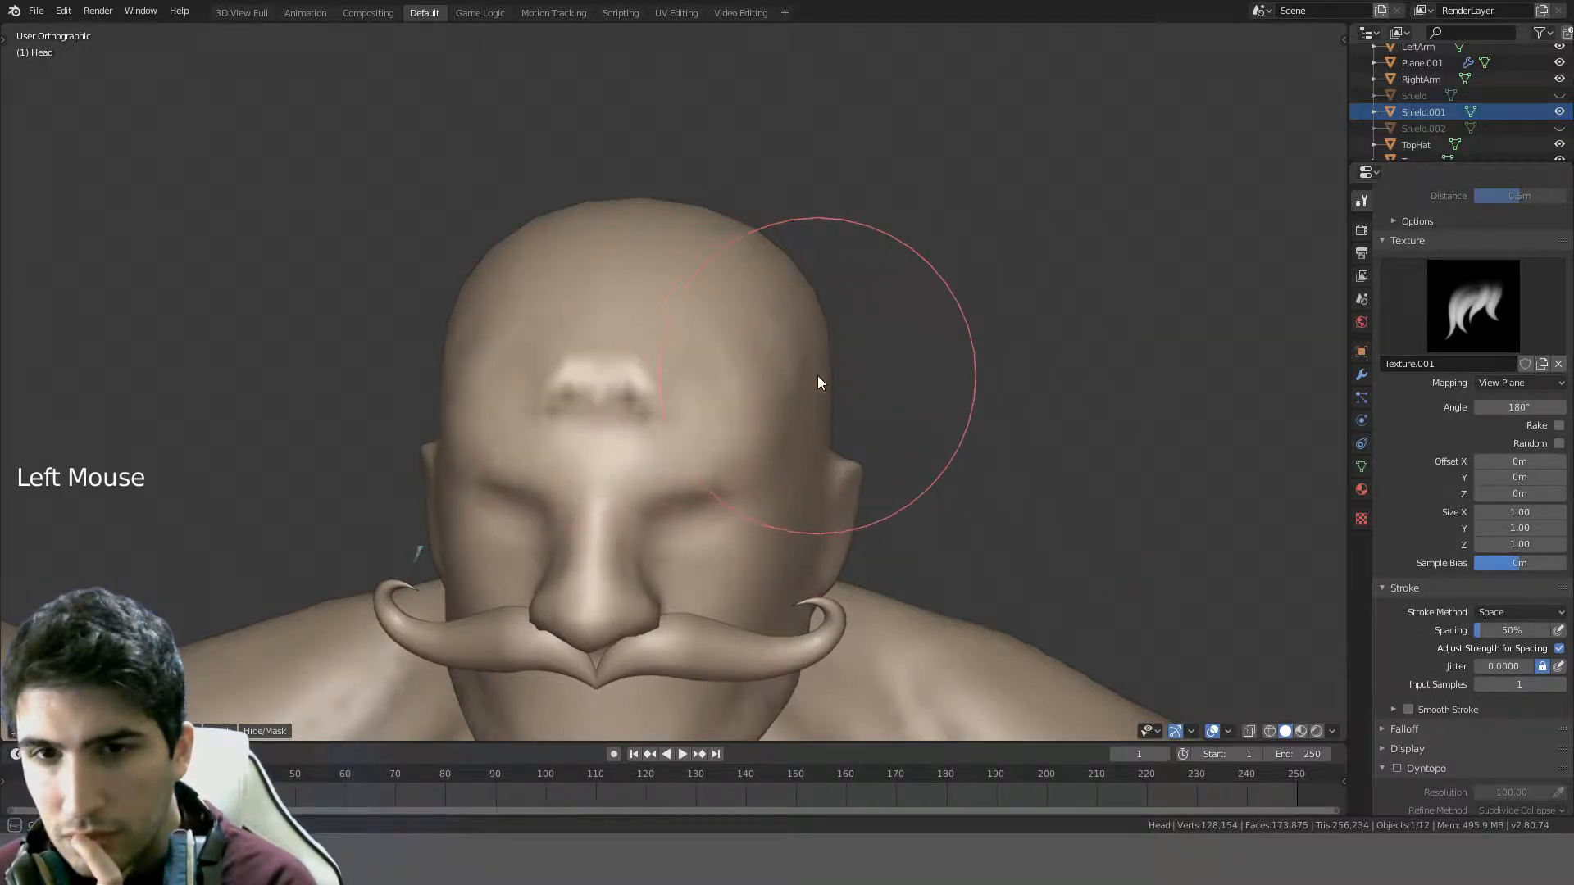
pyautogui.moveTo(819, 380)
pyautogui.mouseDown(button='middle')
pyautogui.moveTo(1096, 362)
pyautogui.moveTo(1061, 422)
pyautogui.moveTo(947, 451)
pyautogui.mouseUp(button='middle')
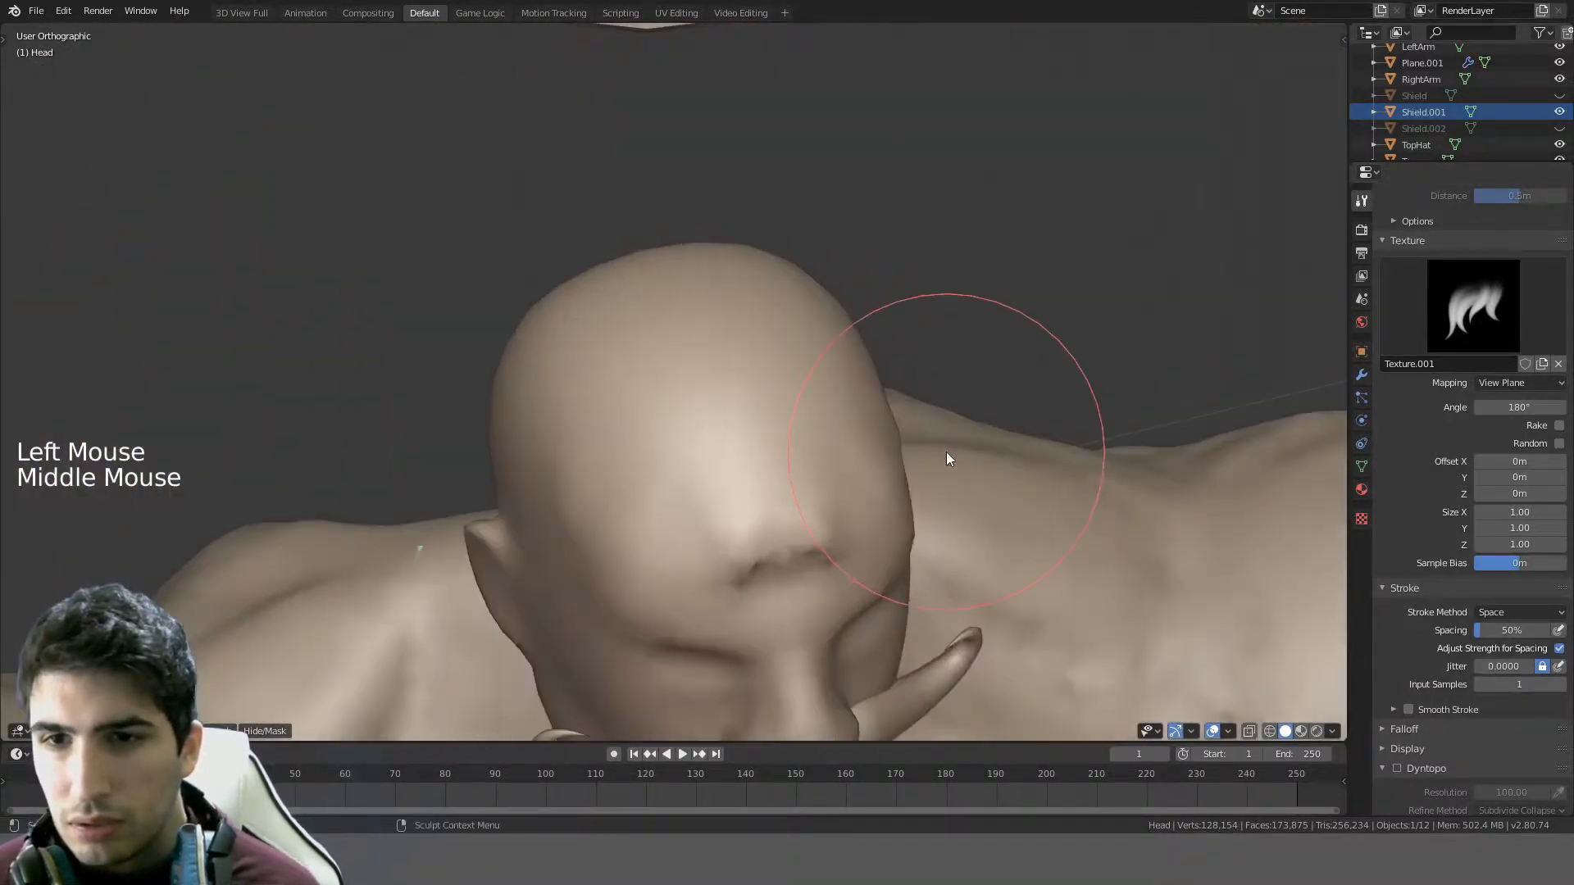
pyautogui.moveTo(744, 553)
pyautogui.mouseDown(button='middle')
pyautogui.moveTo(833, 494)
pyautogui.moveTo(838, 466)
pyautogui.moveTo(783, 412)
pyautogui.moveTo(810, 369)
pyautogui.moveTo(835, 464)
pyautogui.moveTo(738, 411)
pyautogui.moveTo(555, 442)
pyautogui.moveTo(711, 464)
pyautogui.moveTo(749, 516)
pyautogui.mouseUp(button='middle')
pyautogui.hotkey('ctrl', 'z')
pyautogui.scroll(3, 835, 464)
pyautogui.scroll(-3, 555, 443)
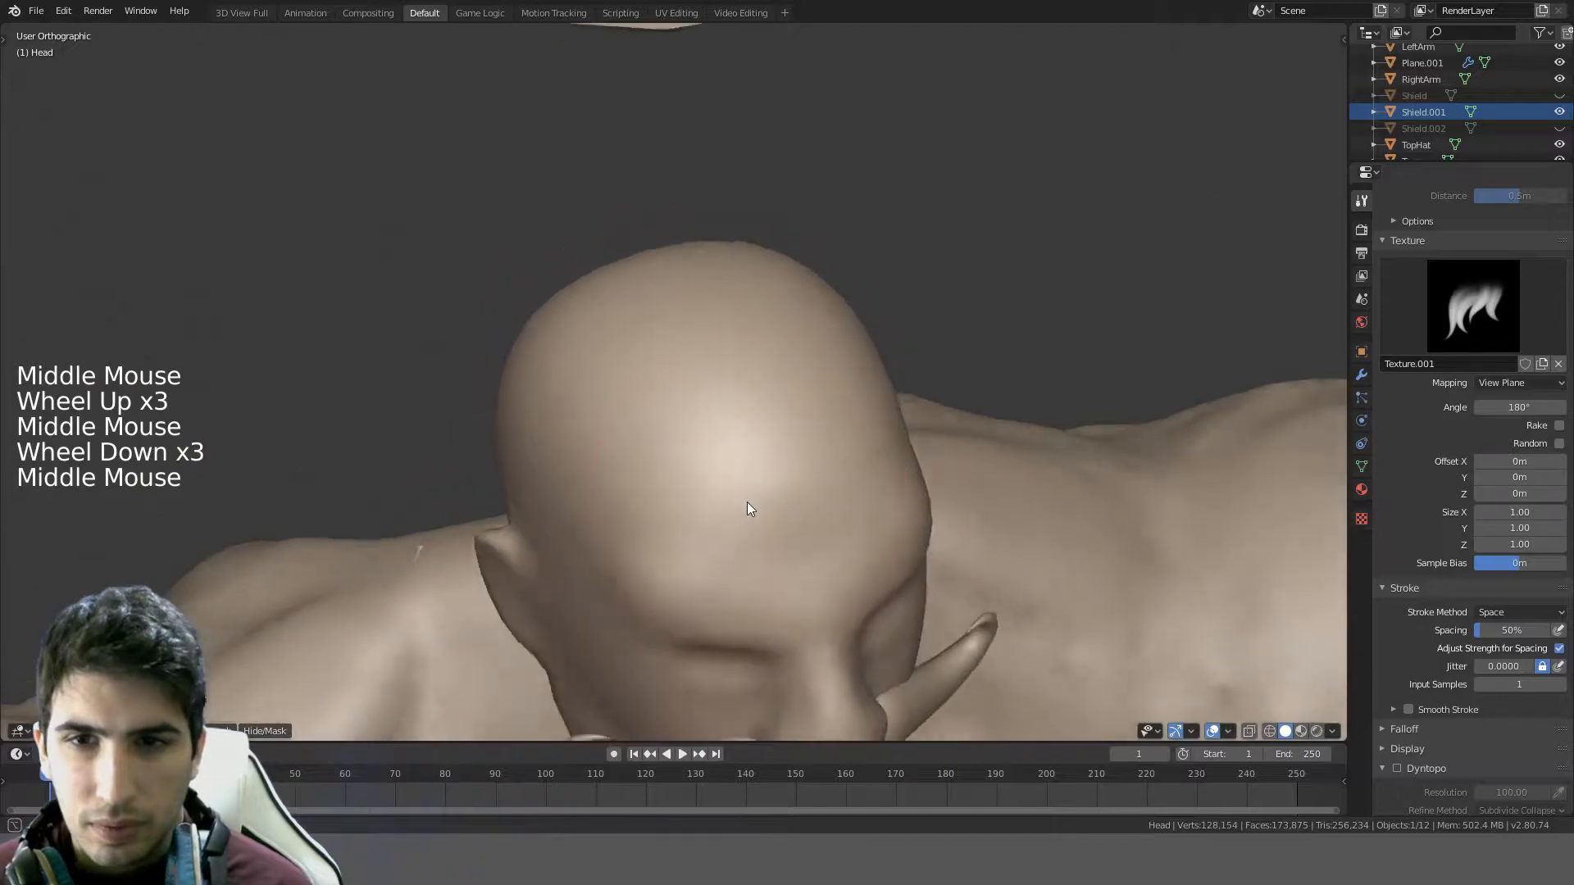
pyautogui.keyDown('shift'); pyautogui.click(780, 439); pyautogui.keyUp('shift')
pyautogui.moveTo(780, 440)
pyautogui.mouseDown(button='middle')
pyautogui.moveTo(765, 329)
pyautogui.moveTo(800, 313)
pyautogui.mouseUp(button='middle')
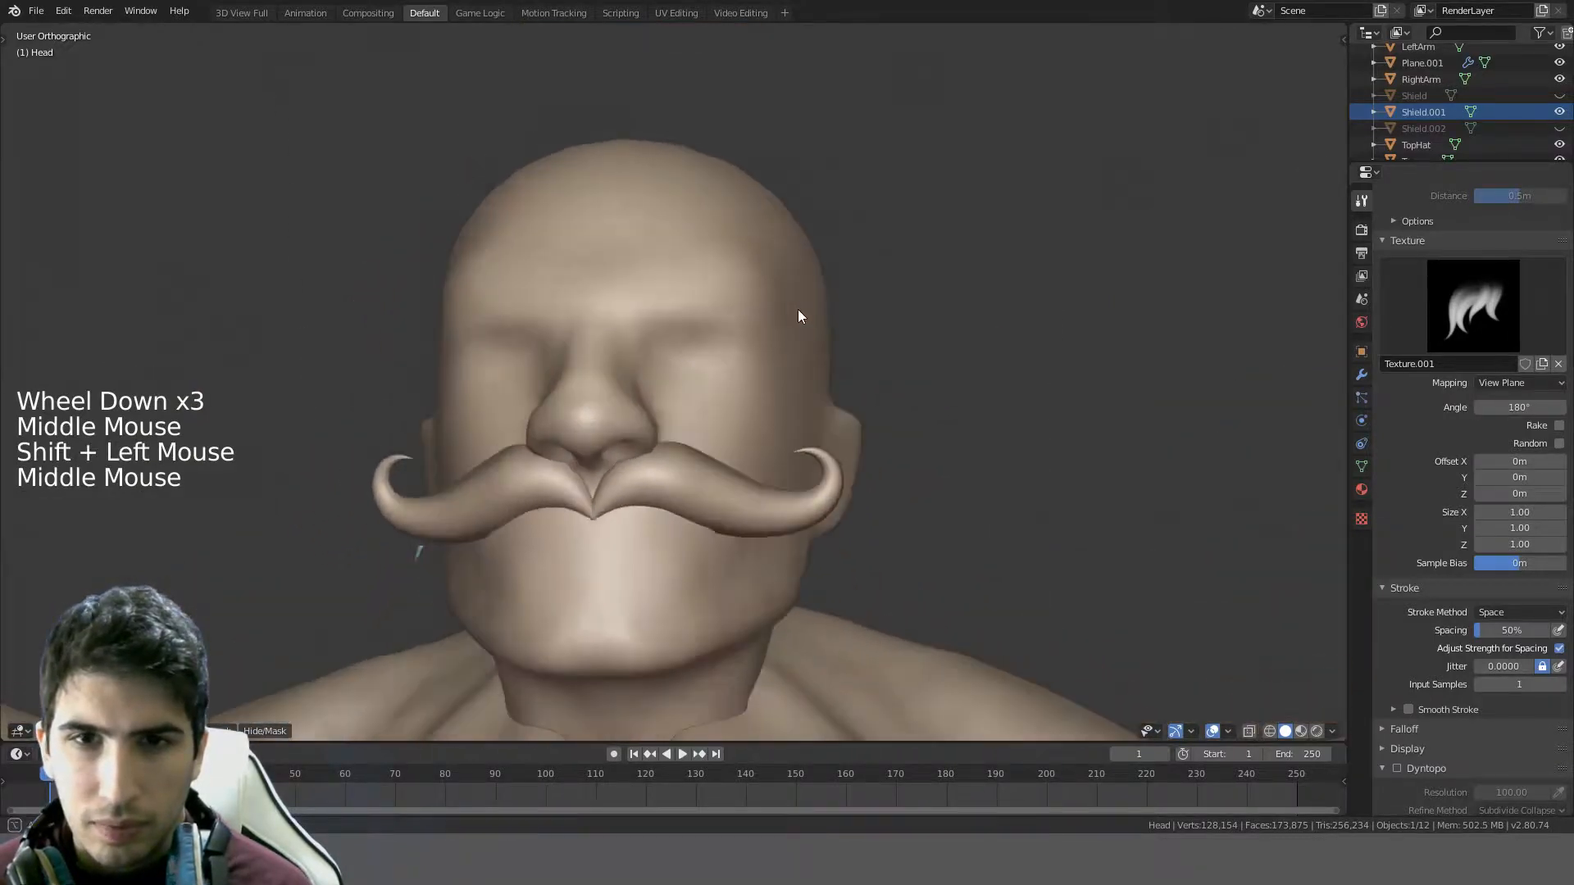
# - Change the stroke method to Dots, try strokes across the forehead and undo them
pyautogui.scroll(2, 818, 373)
pyautogui.scroll(-5, 1439, 664)
pyautogui.scroll(-9, 1444, 677)
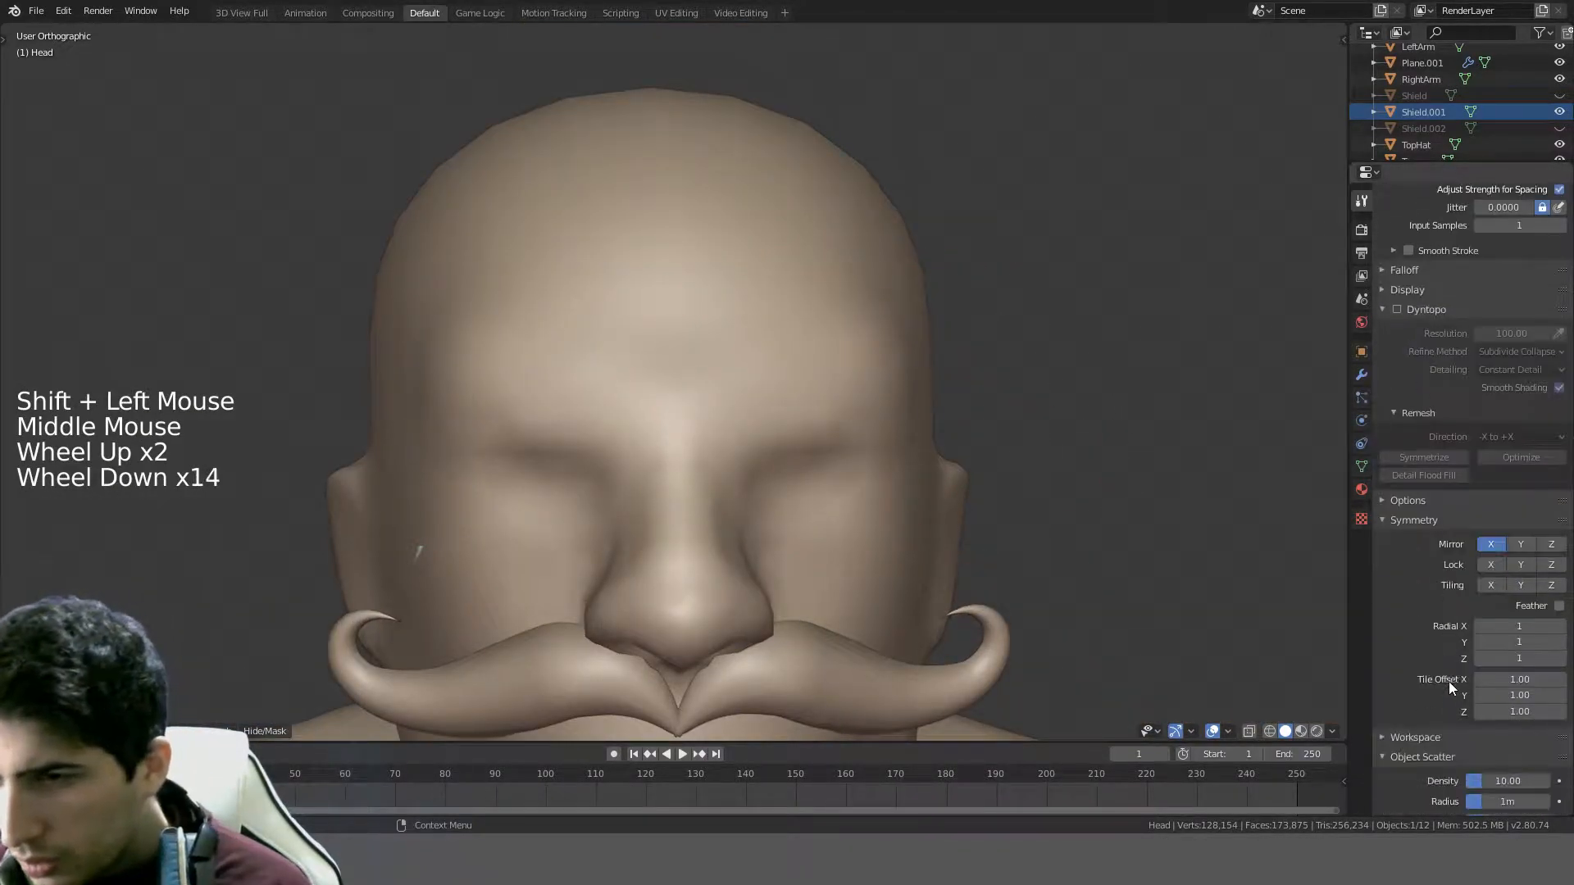
pyautogui.scroll(11, 1451, 640)
pyautogui.moveTo(1515, 514); pyautogui.dragTo(1503, 528)
pyautogui.moveTo(654, 308)
pyautogui.mouseDown()
pyautogui.moveTo(740, 318)
pyautogui.moveTo(784, 380)
pyautogui.mouseUp()
pyautogui.hotkey('ctrl', 'z')
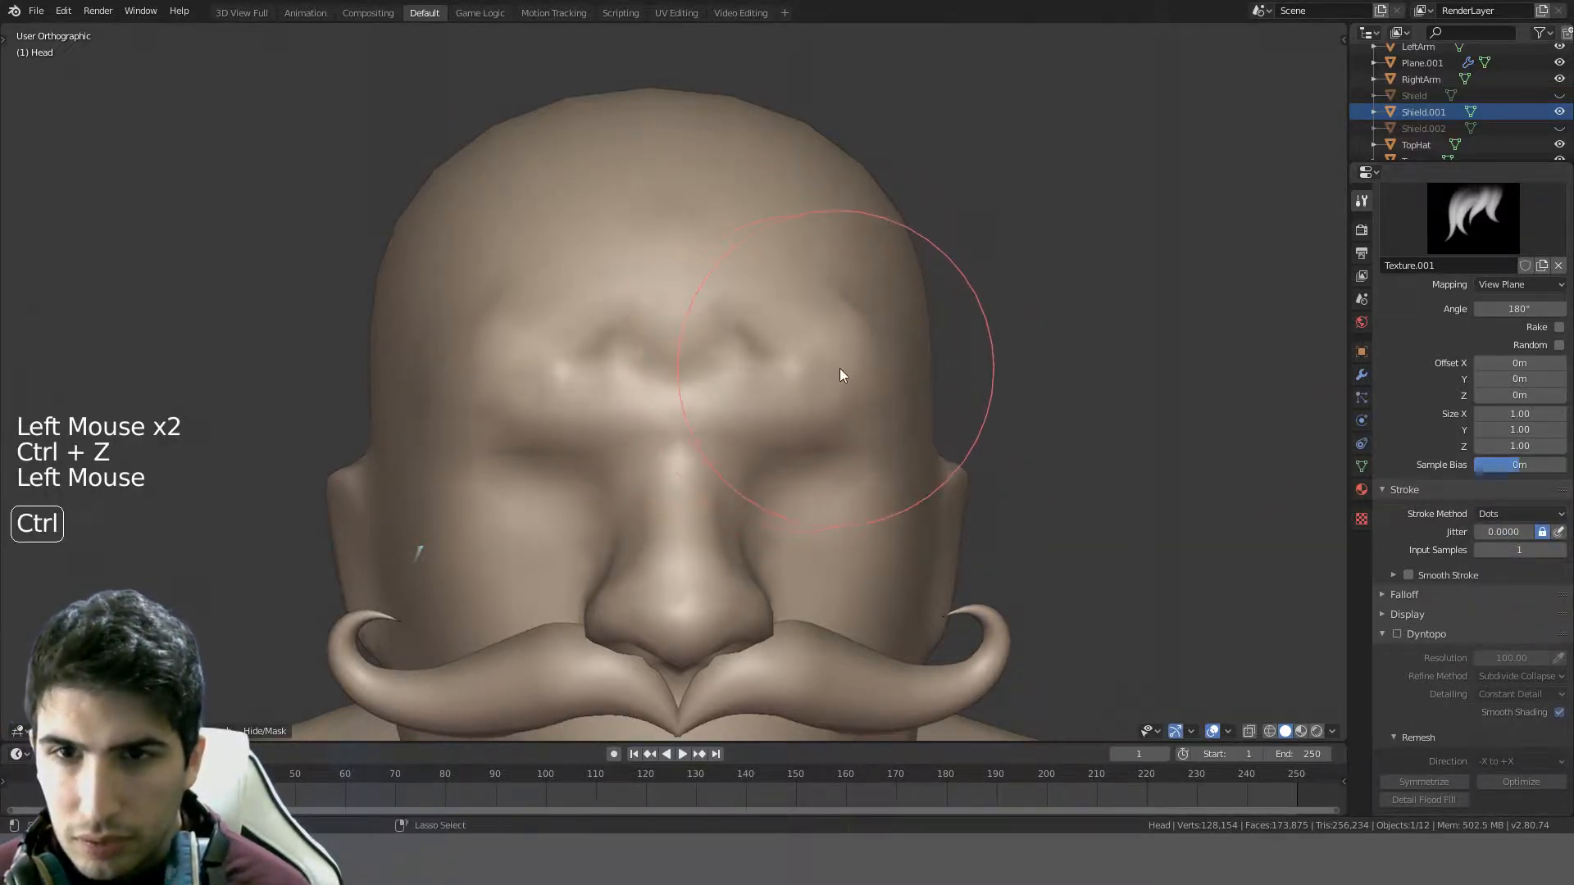
pyautogui.hotkey('ctrl', 'z')
# - Switch the stroke method back to Space and set the spacing to 100%
pyautogui.click(1513, 516)
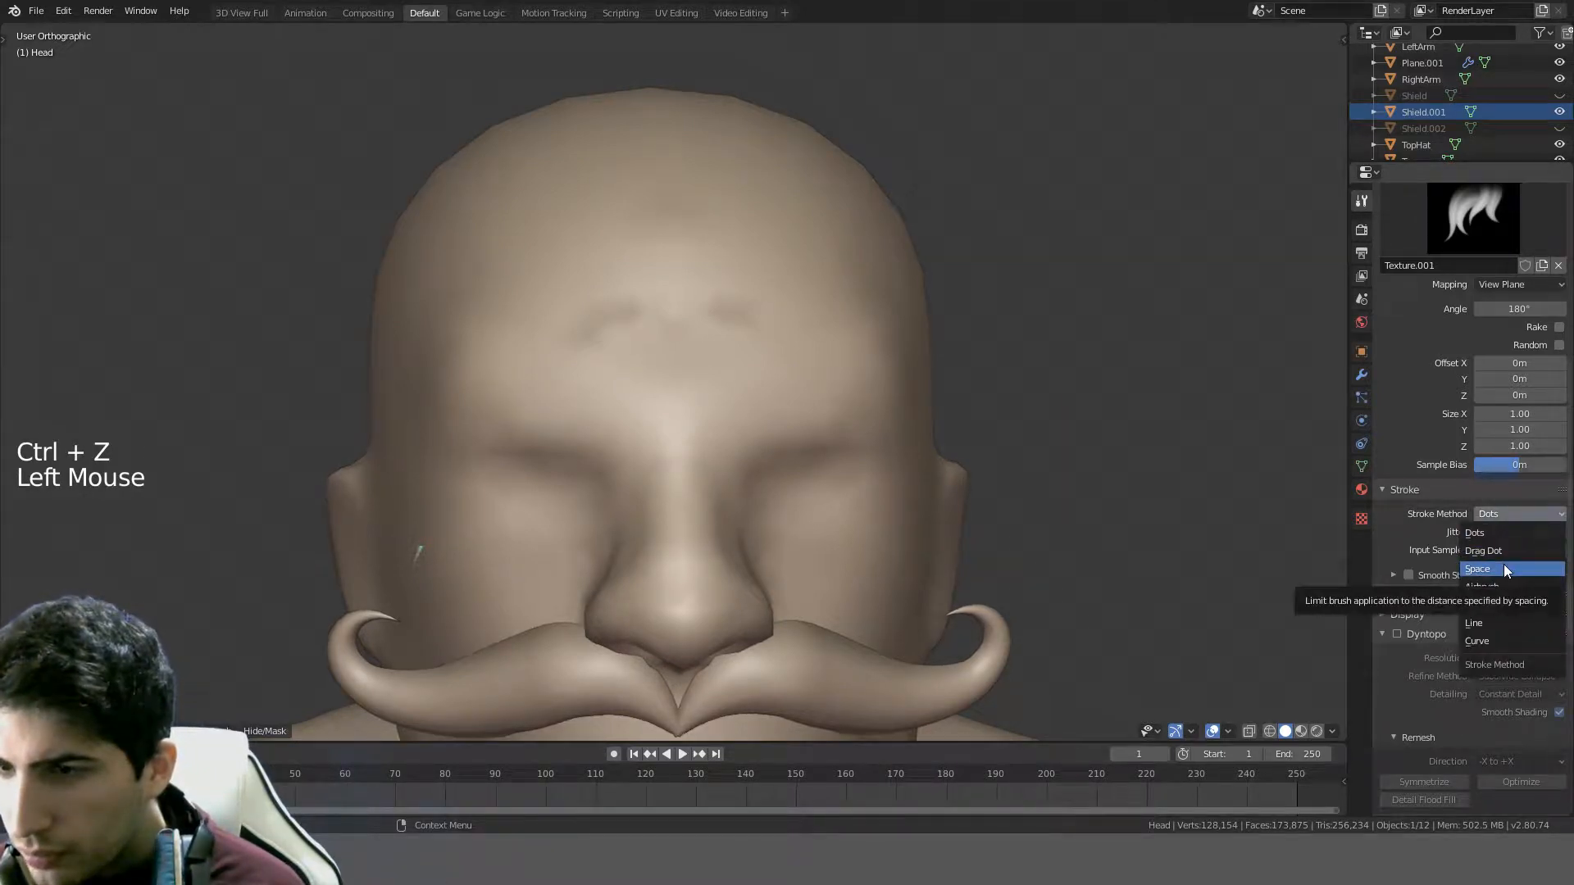
pyautogui.click(1504, 567)
pyautogui.moveTo(974, 290)
pyautogui.mouseDown(button='middle')
pyautogui.moveTo(848, 264)
pyautogui.moveTo(957, 298)
pyautogui.moveTo(841, 294)
pyautogui.moveTo(943, 297)
pyautogui.mouseUp(button='middle')
pyautogui.hotkey('ctrl', 'z')
pyautogui.click(1509, 534)
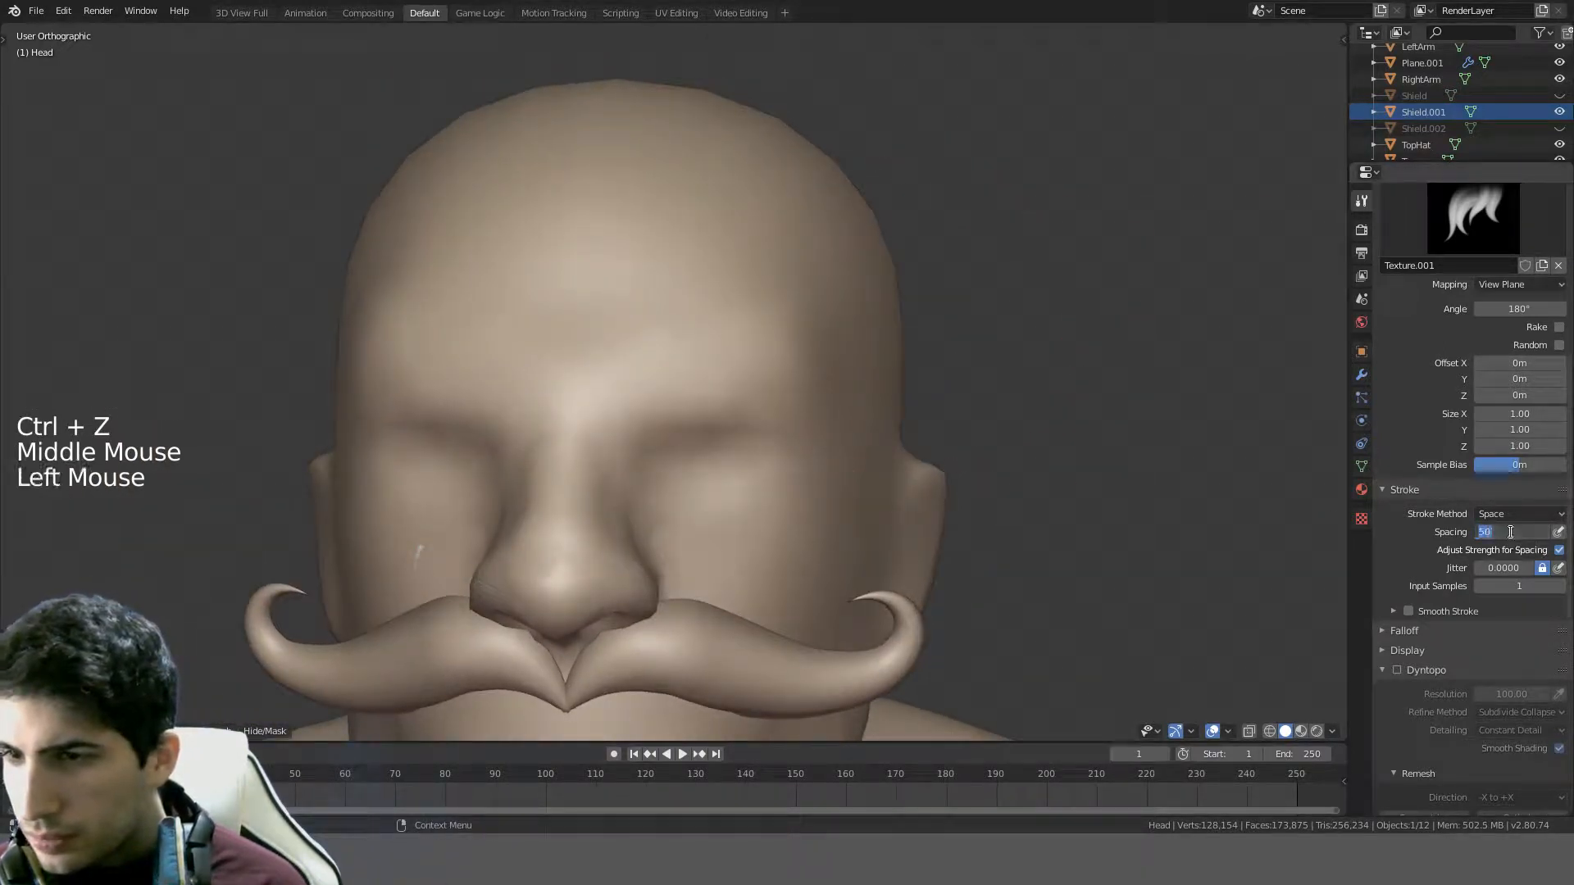
pyautogui.write('100')
pyautogui.press('Return')
# - Try a fur stroke on the forehead with the 100% spacing and undo it
pyautogui.moveTo(516, 294); pyautogui.dragTo(527, 296)
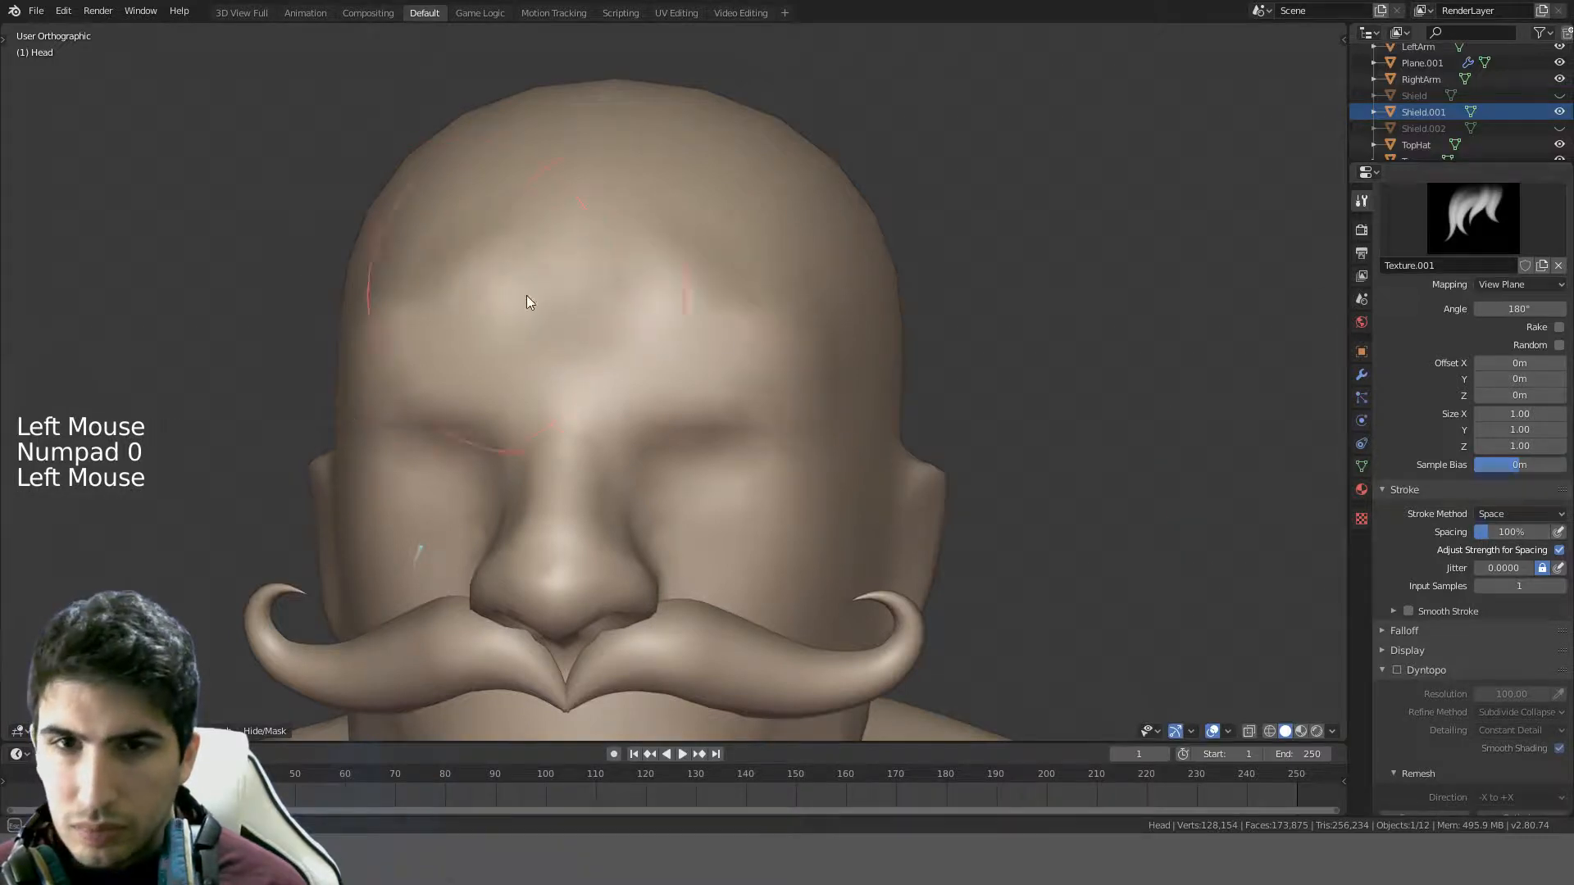
pyautogui.hotkey('ctrl', 'z')
pyautogui.hotkey('ctrl', 'z')
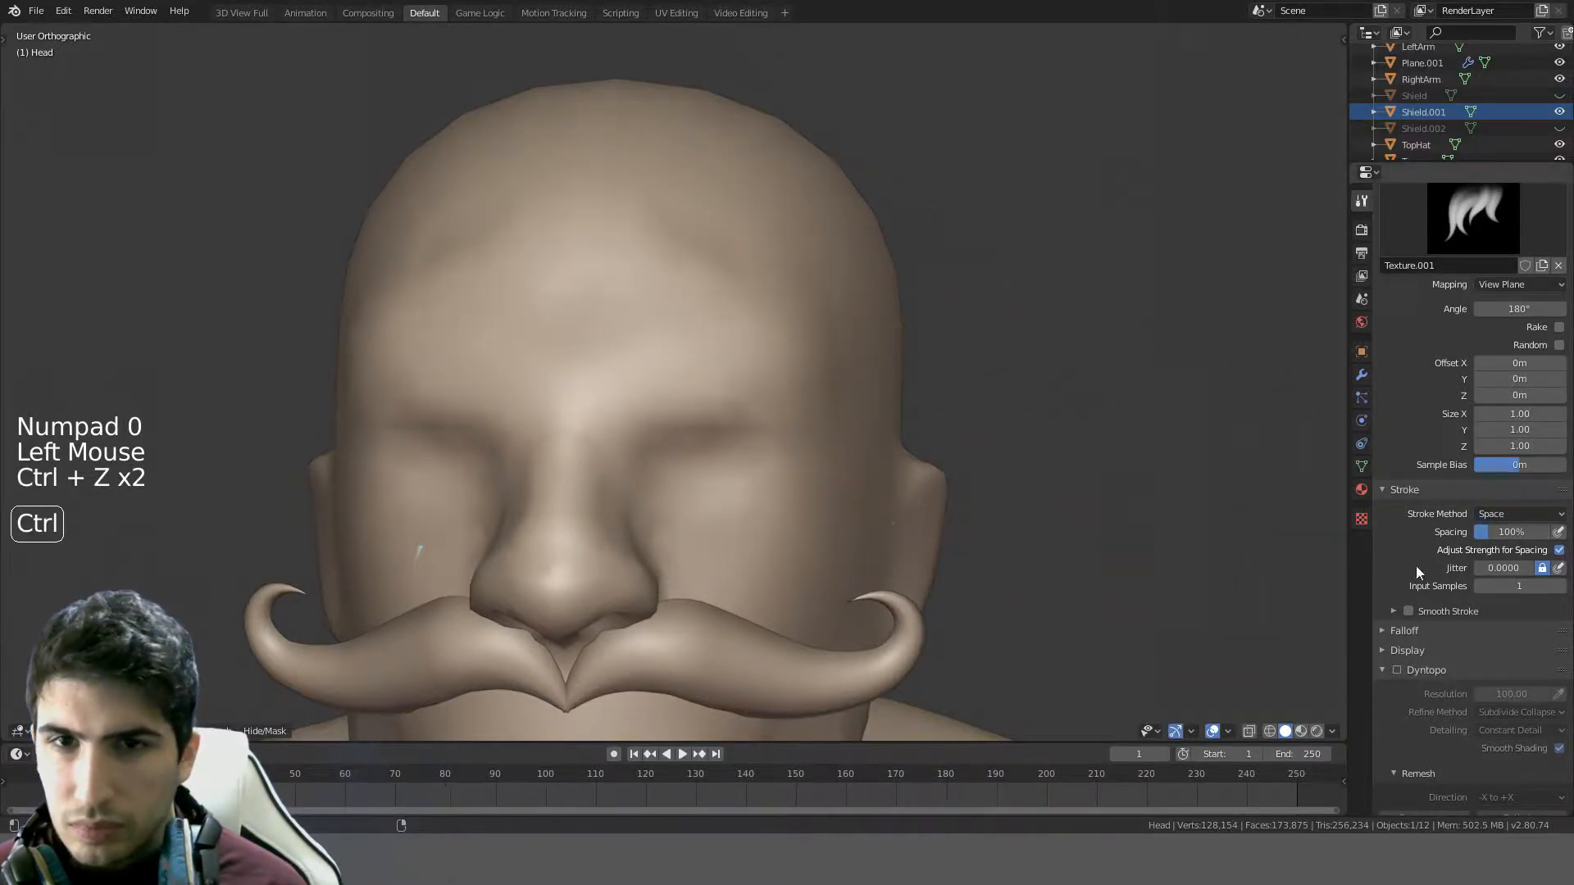
pyautogui.hotkey('ctrl', 'z')
pyautogui.hotkey('ctrl', 'z')
pyautogui.hotkey('ctrl', 'z')
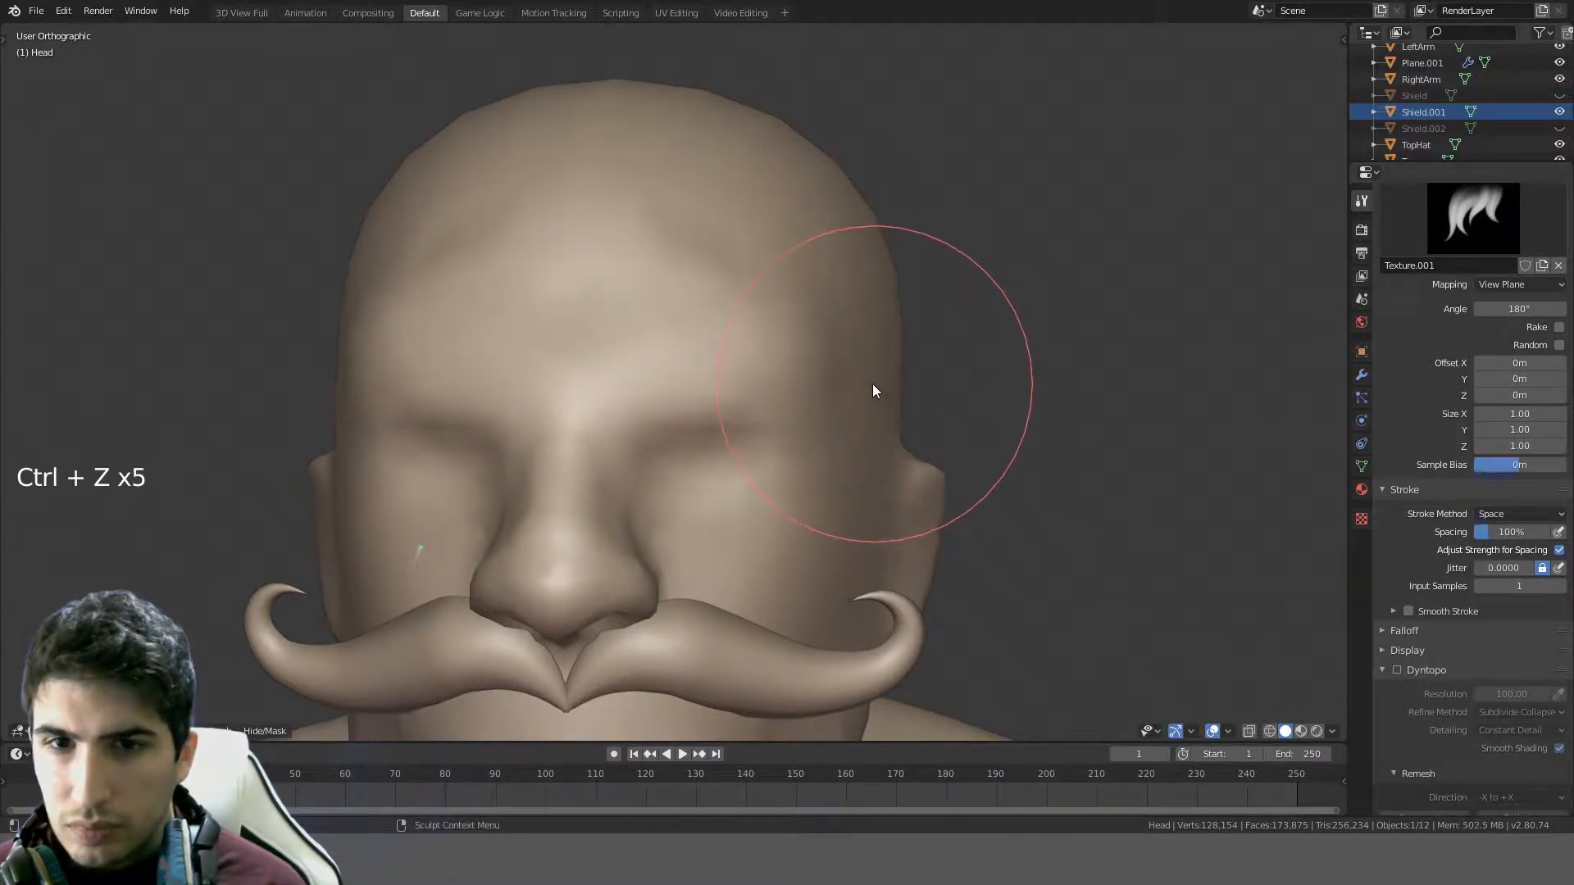
# - Undo the recent history back past the head's sculpt session into the earlier torso edits
pyautogui.scroll(-7, 852, 384)
pyautogui.moveTo(845, 384); pyautogui.dragTo(784, 435, button='middle')
pyautogui.hotkey('ctrl', 'z')
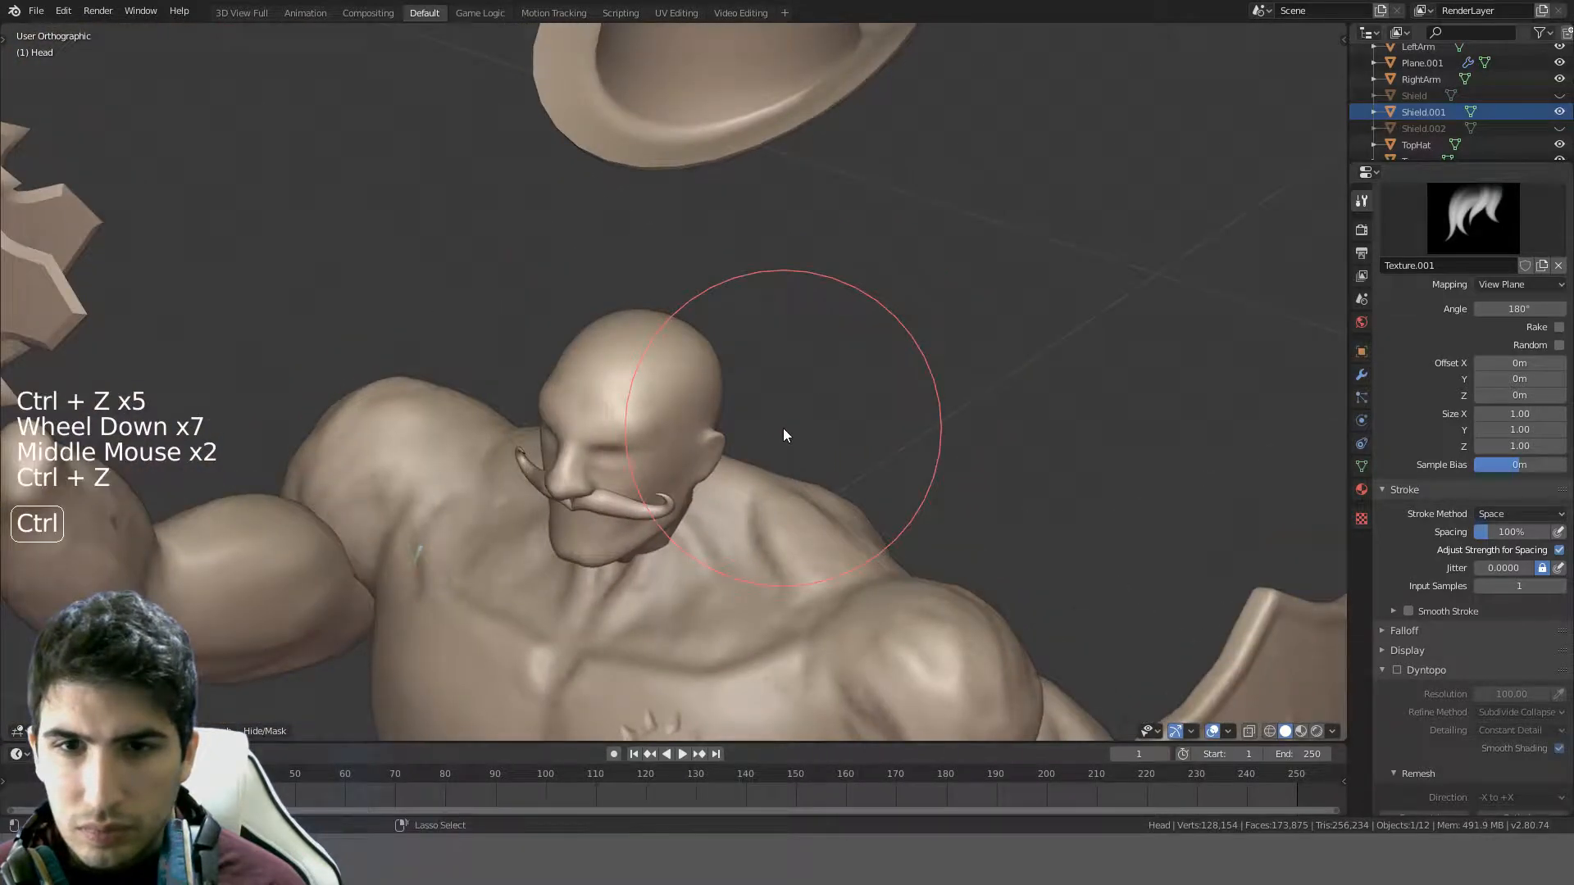
pyautogui.hotkey('ctrl', 'z')
pyautogui.hotkey('ctrl', 'z')
pyautogui.hotkey('ctrl', 'z')
pyautogui.hotkey('ctrl', 'z')
pyautogui.hotkey('ctrl', 'z')
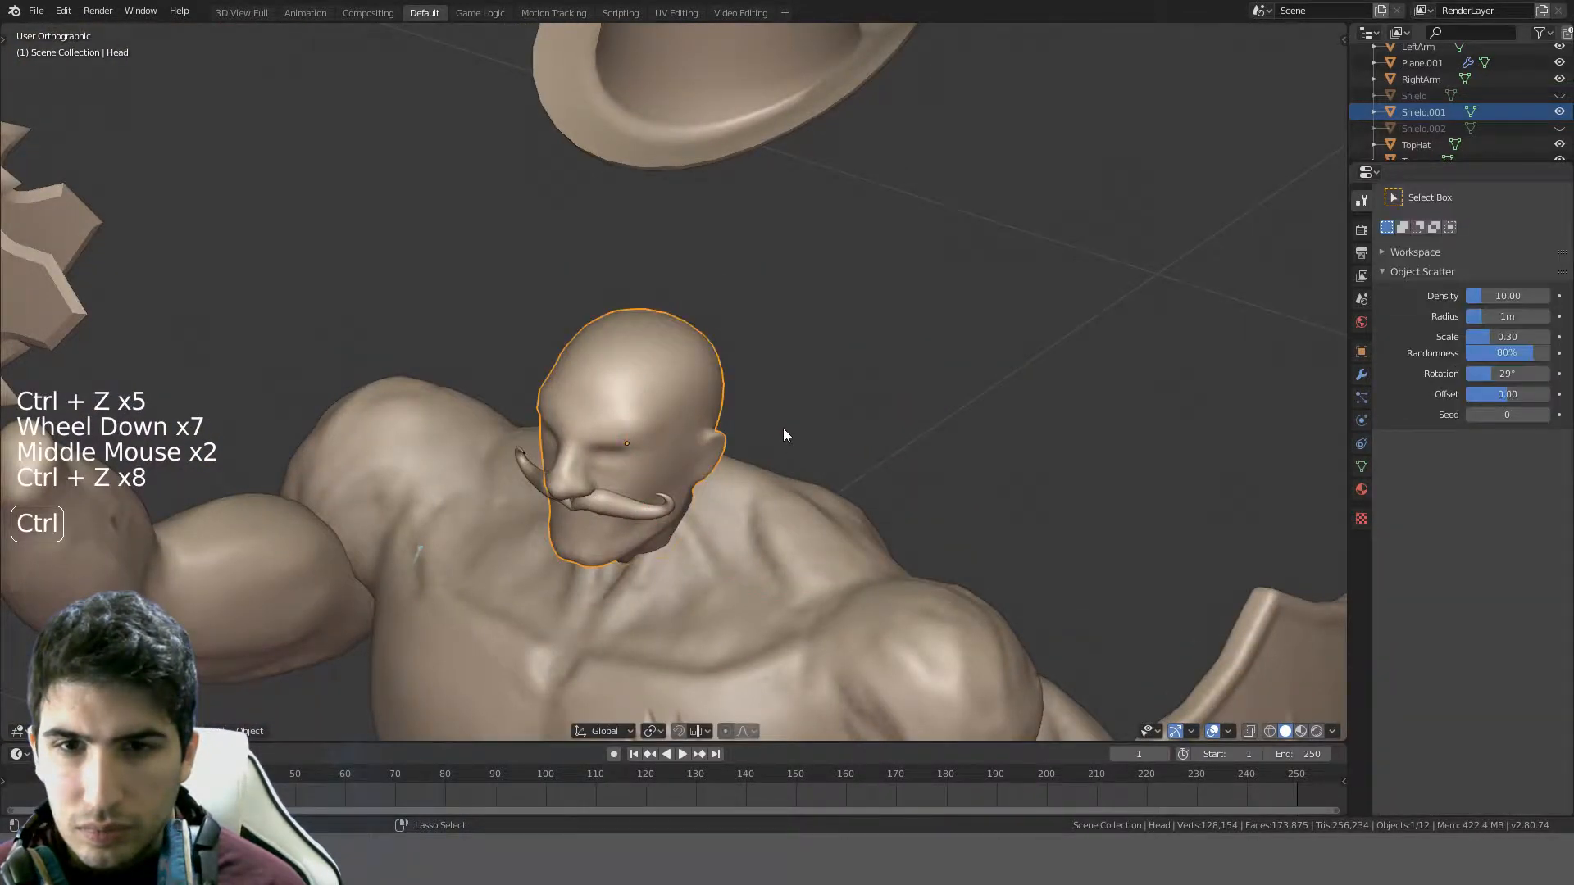
pyautogui.hotkey('ctrl', 'z')
pyautogui.hotkey('ctrl', 'z')
pyautogui.hotkey('ctrl', 'z')
pyautogui.hotkey('ctrl', 'z')
# - Redo the undone edits until the head is in sculpting again, leaving out the forehead test stroke
pyautogui.hotkey('ctrl', 'shift', 'z')
pyautogui.hotkey('ctrl', 'shift', 'z')
pyautogui.hotkey('ctrl', 'shift', 'z')
pyautogui.hotkey('ctrl', 'shift', 'z')
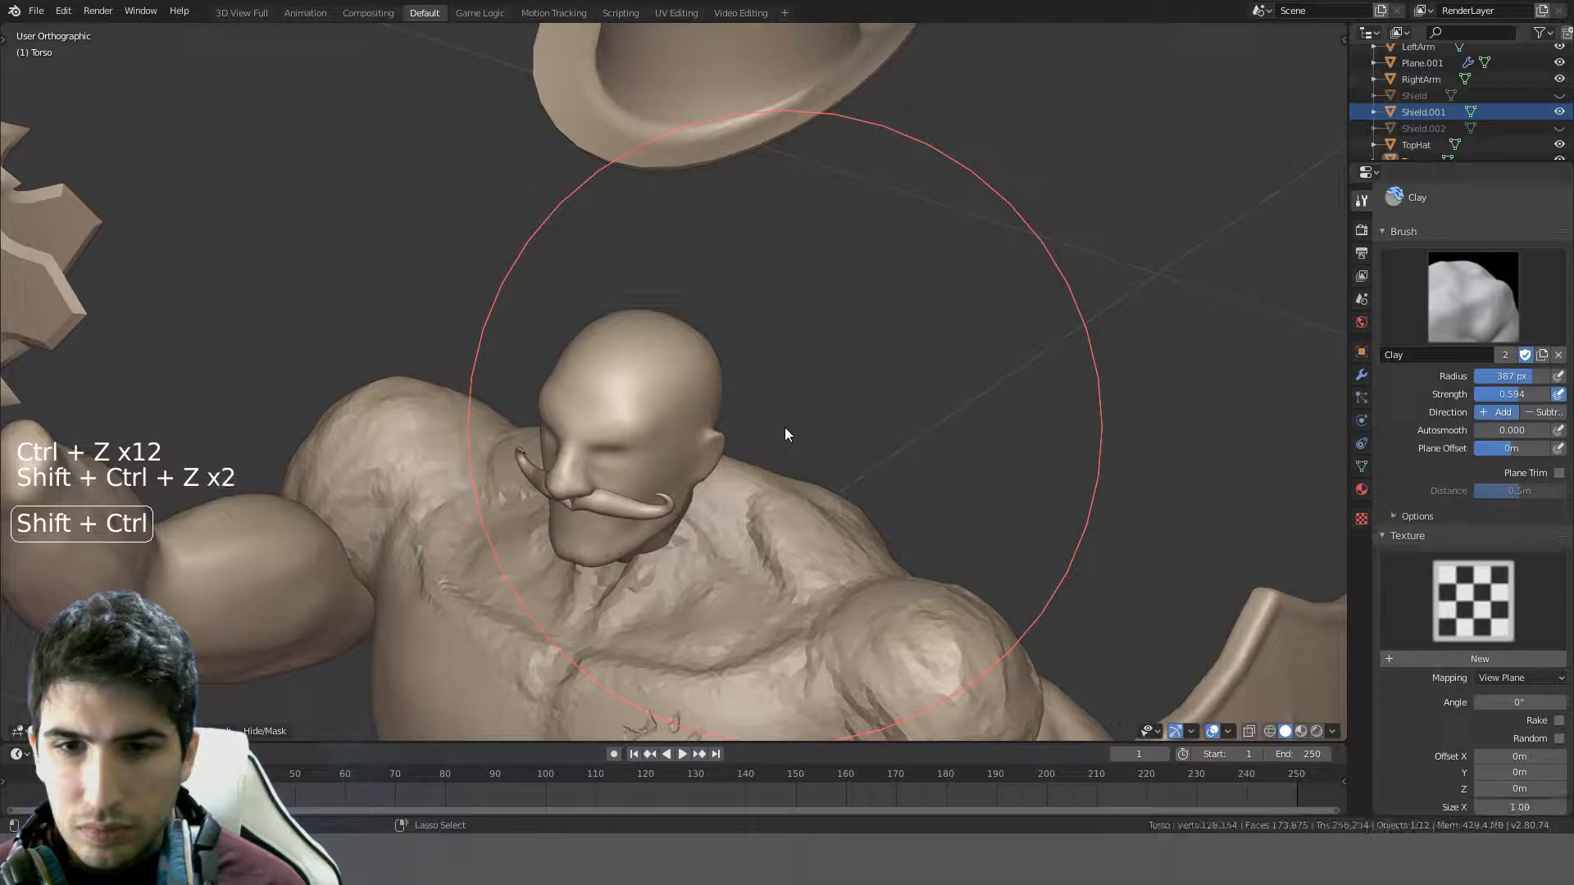
pyautogui.scroll(3, 755, 435)
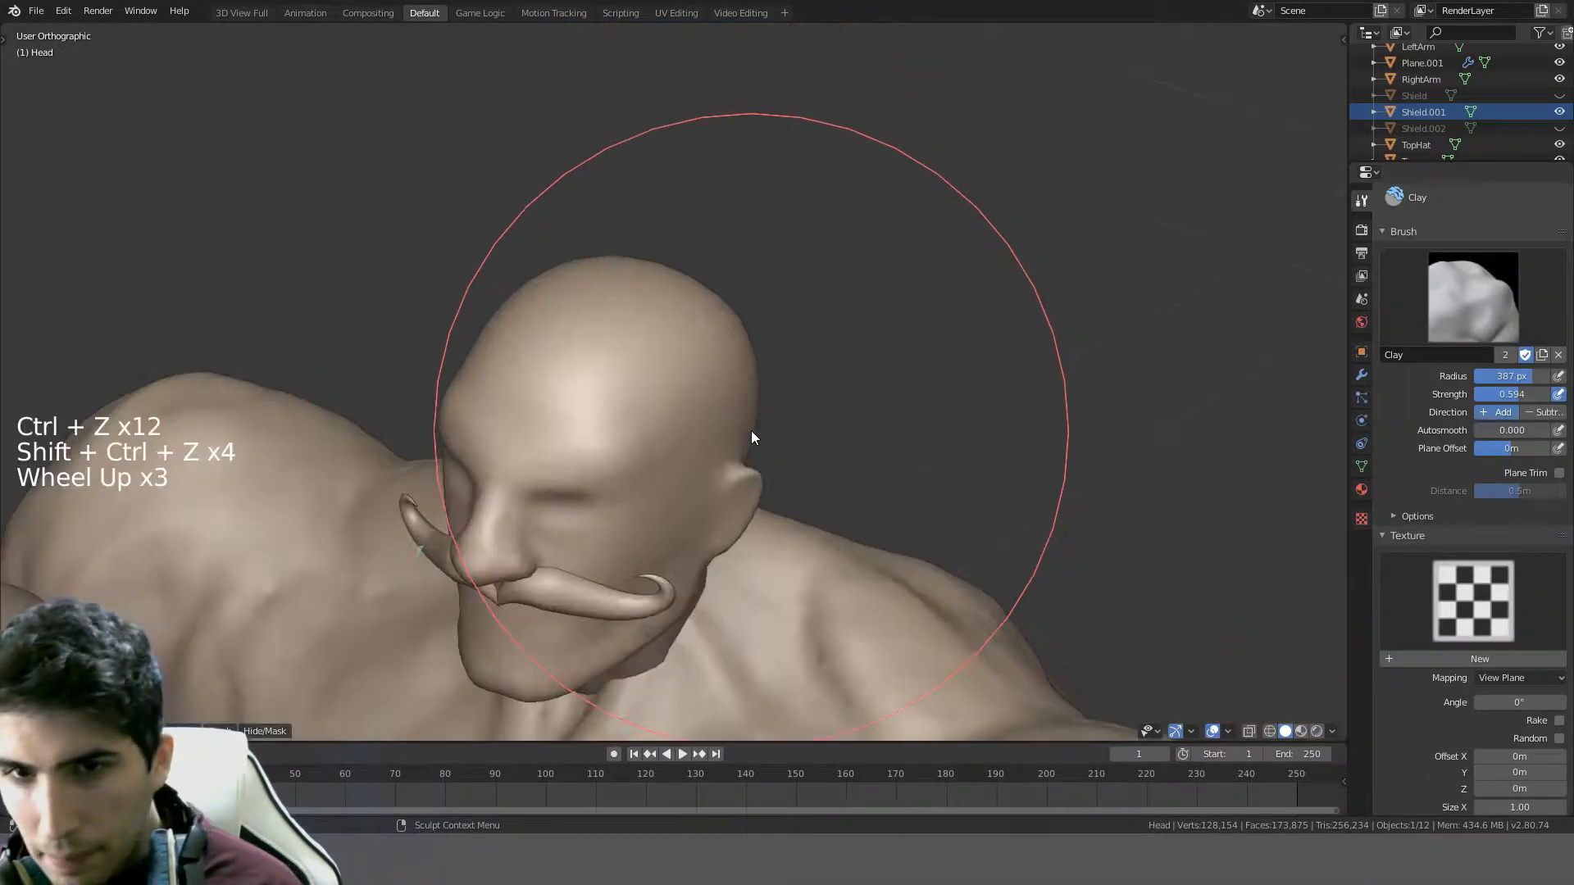
pyautogui.hotkey('ctrl', 'shift', 'z')
pyautogui.hotkey('ctrl', 'shift', 'z')
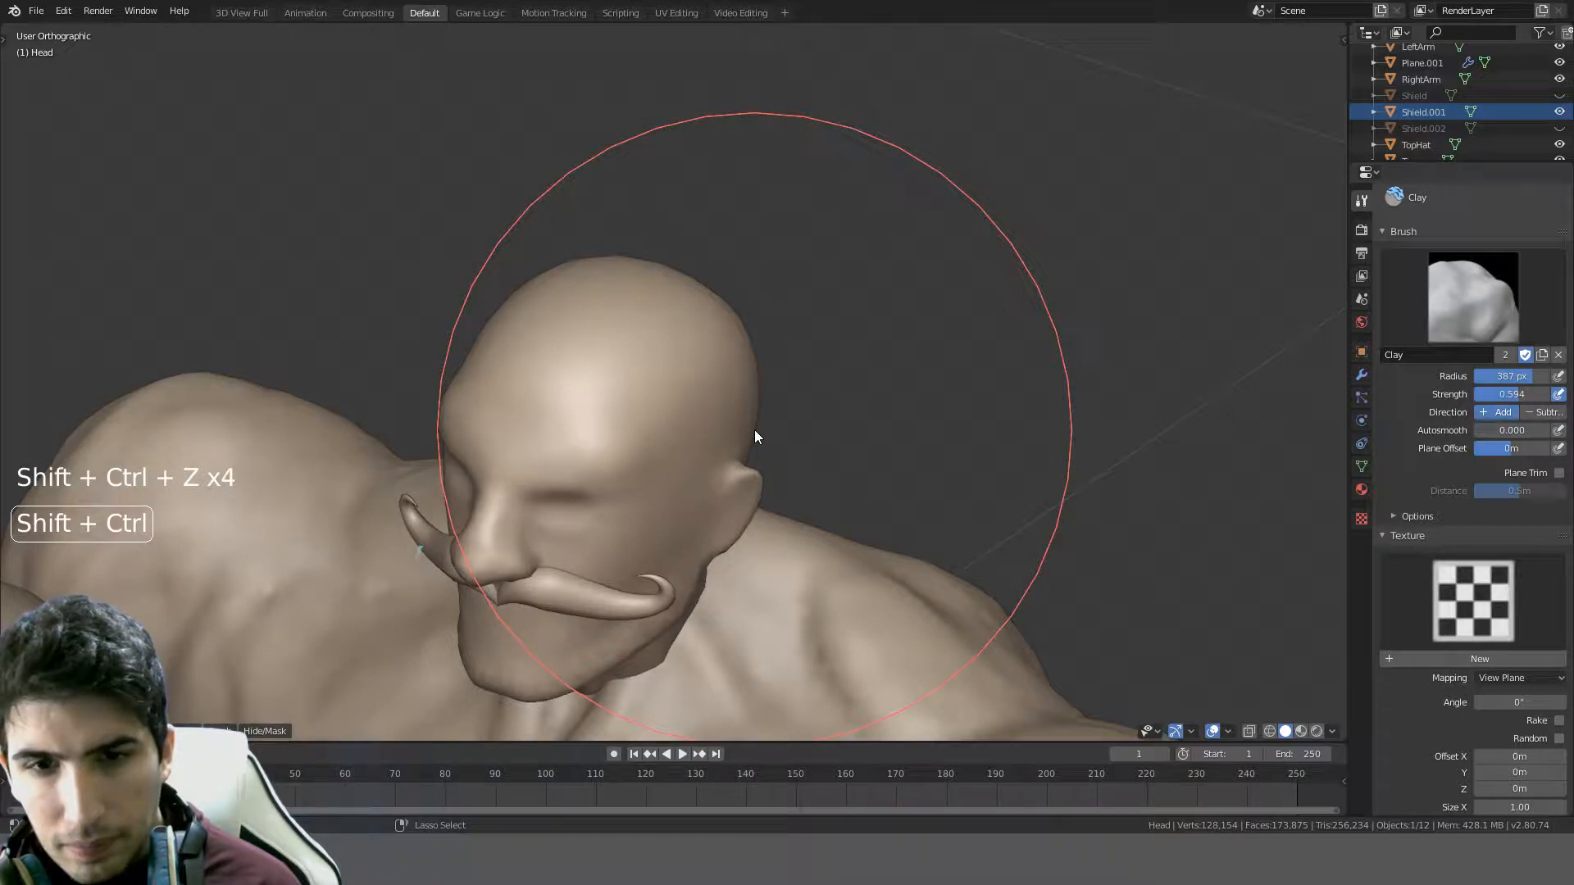
pyautogui.hotkey('ctrl', 'shift', 'z')
pyautogui.hotkey('ctrl', 'shift', 'z')
pyautogui.hotkey('ctrl', 'shift', 'z')
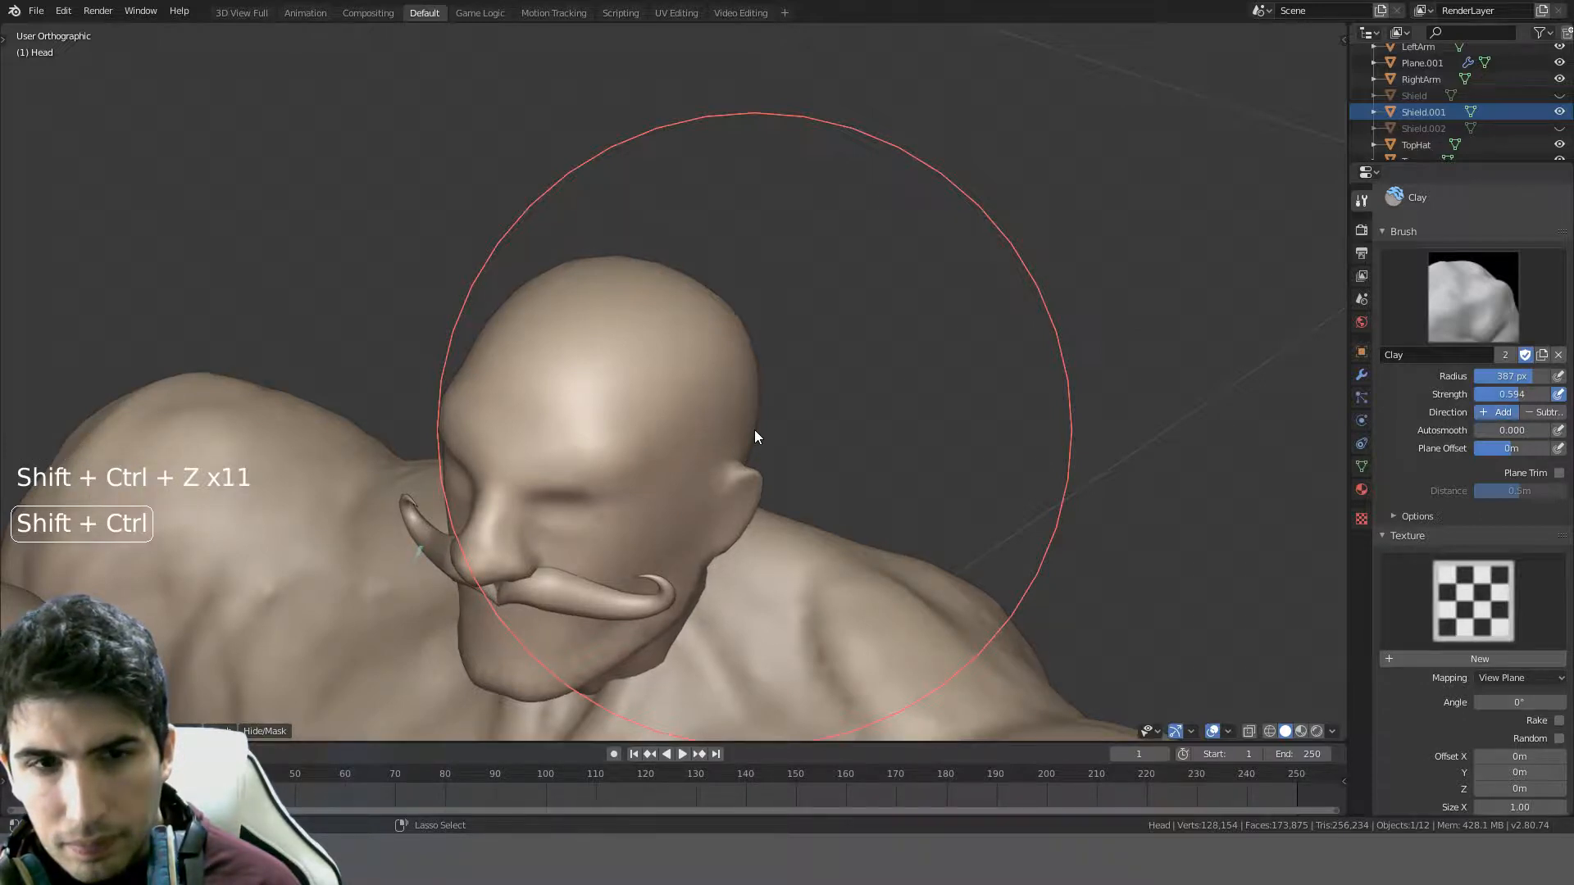
pyautogui.moveTo(755, 434); pyautogui.dragTo(815, 408, button='middle')
pyautogui.hotkey('ctrl', 'shift', 'z')
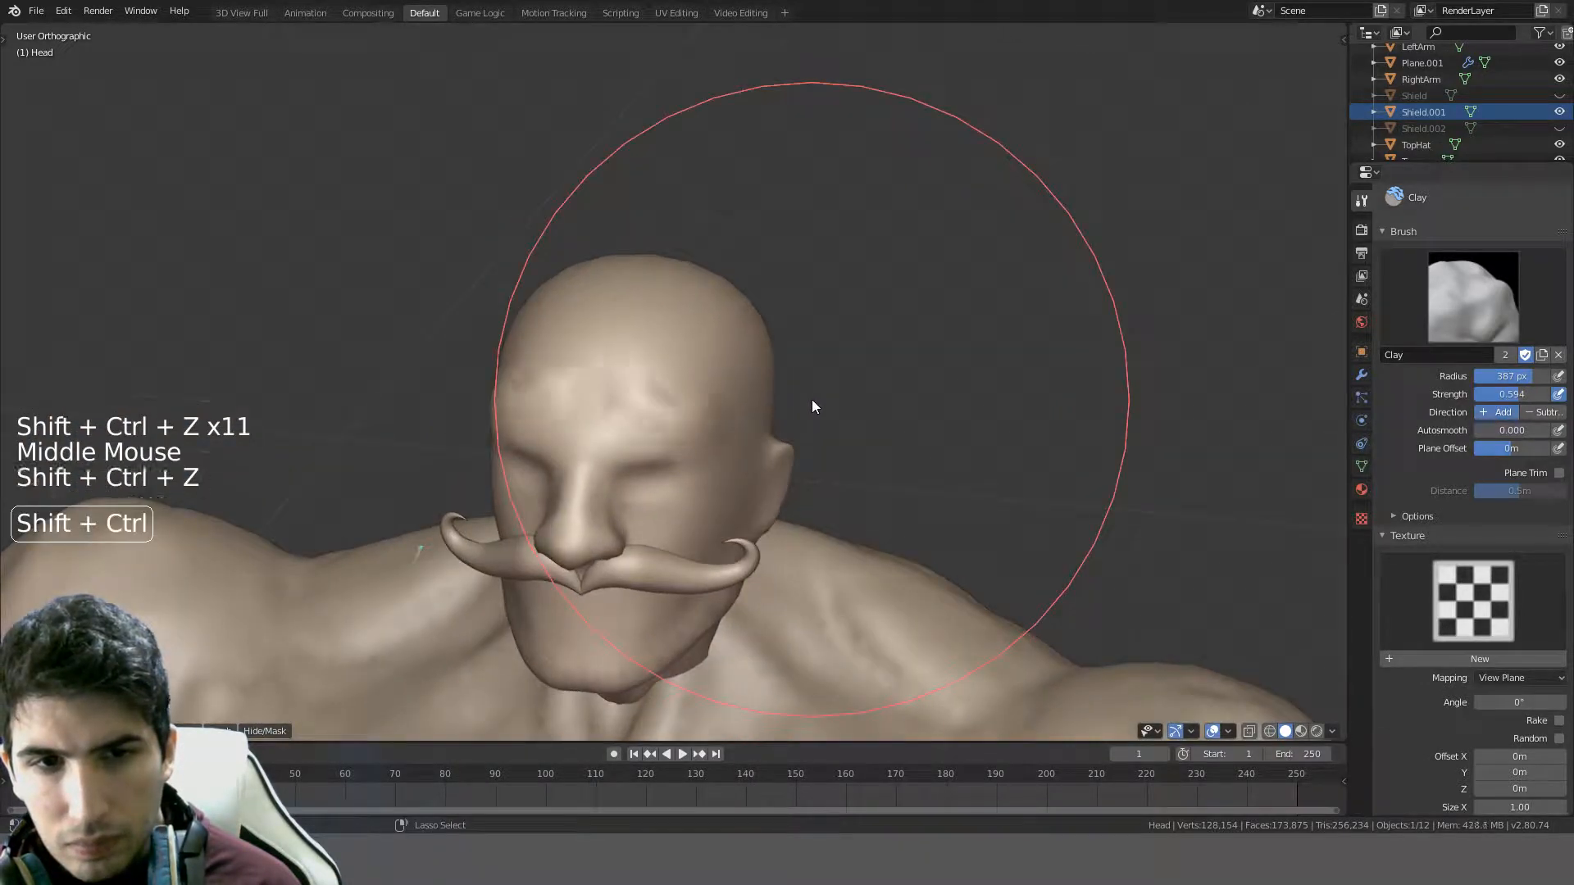
pyautogui.hotkey('ctrl', 'z')
pyautogui.scroll(3, 812, 407)
pyautogui.moveTo(741, 460); pyautogui.dragTo(893, 422, button='middle')
pyautogui.click(1473, 297)
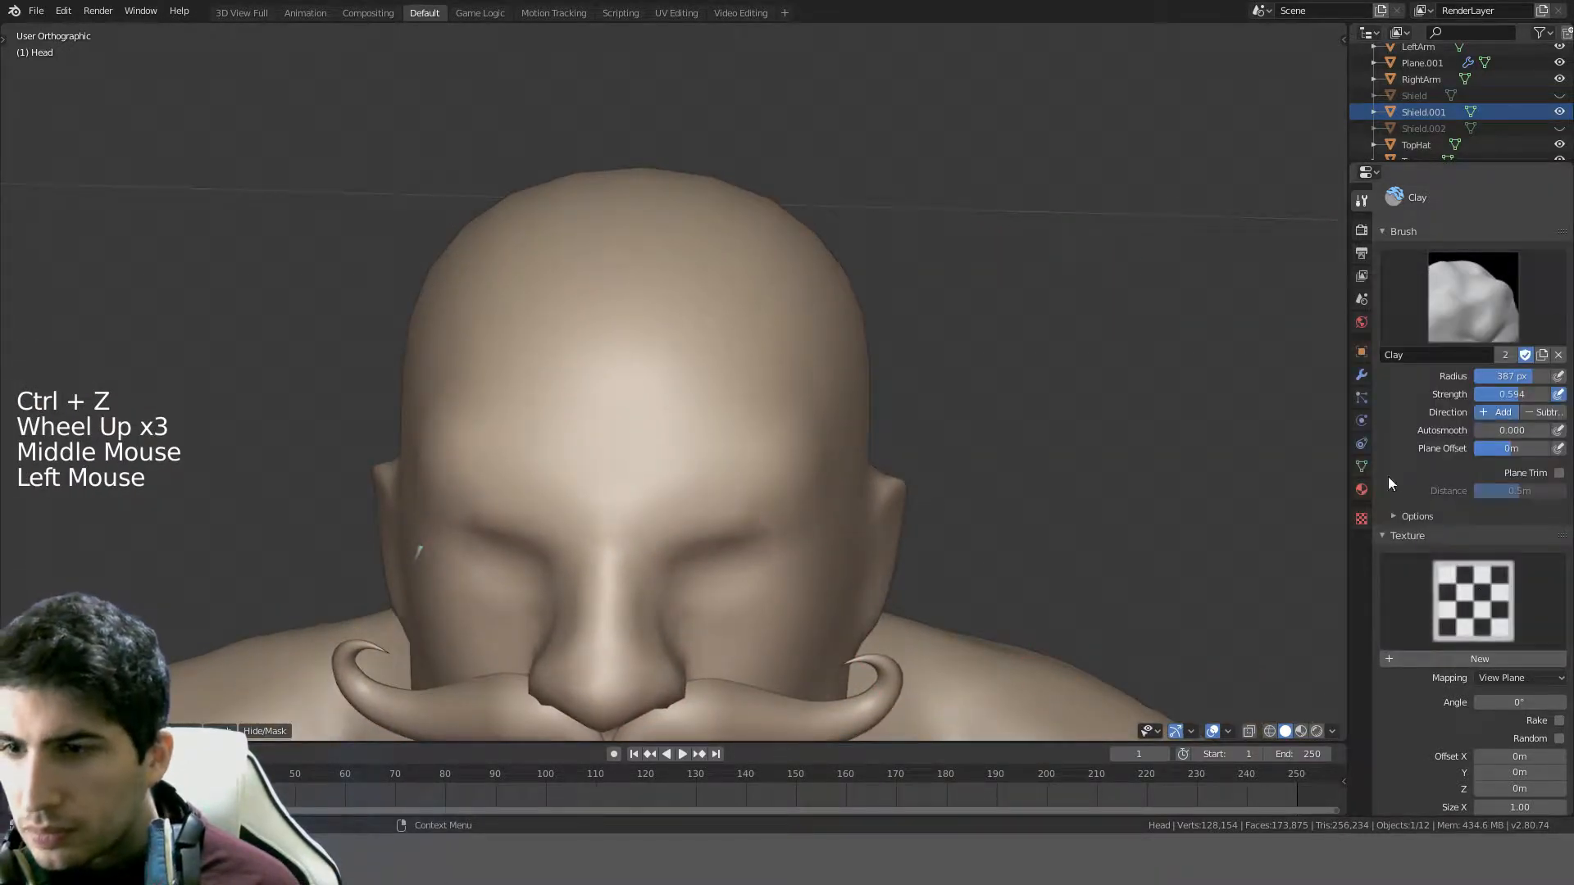
# - Create a new image texture for the Clay brush and load Fur_03.psd from the JR_AlphaSamplePack Stylized folder into it
pyautogui.click(1362, 519)
pyautogui.click(1423, 223)
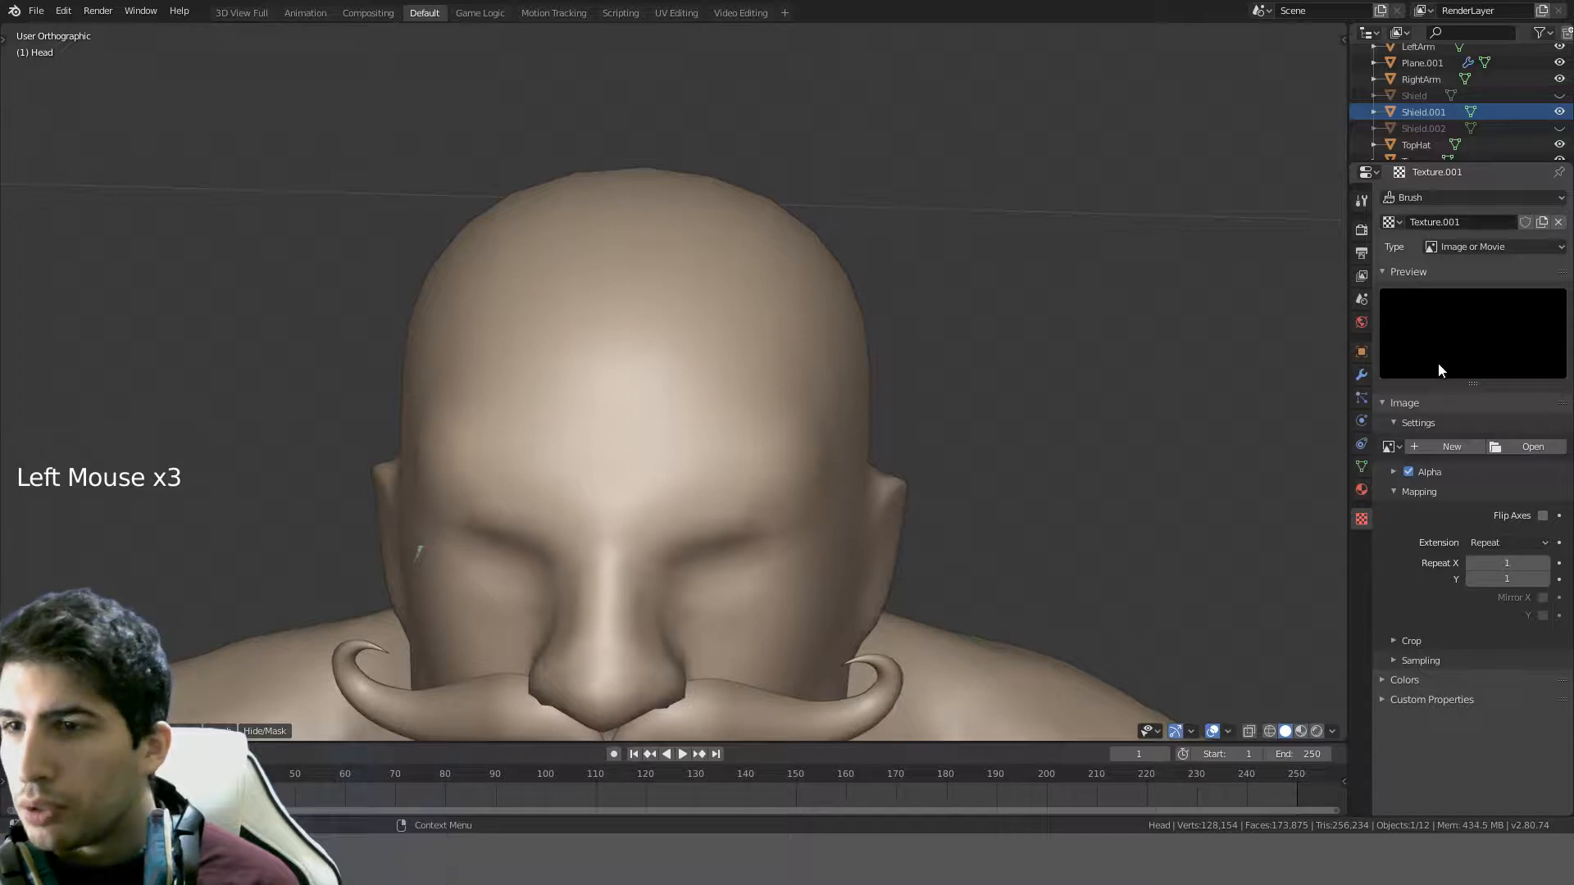
pyautogui.click(1512, 447)
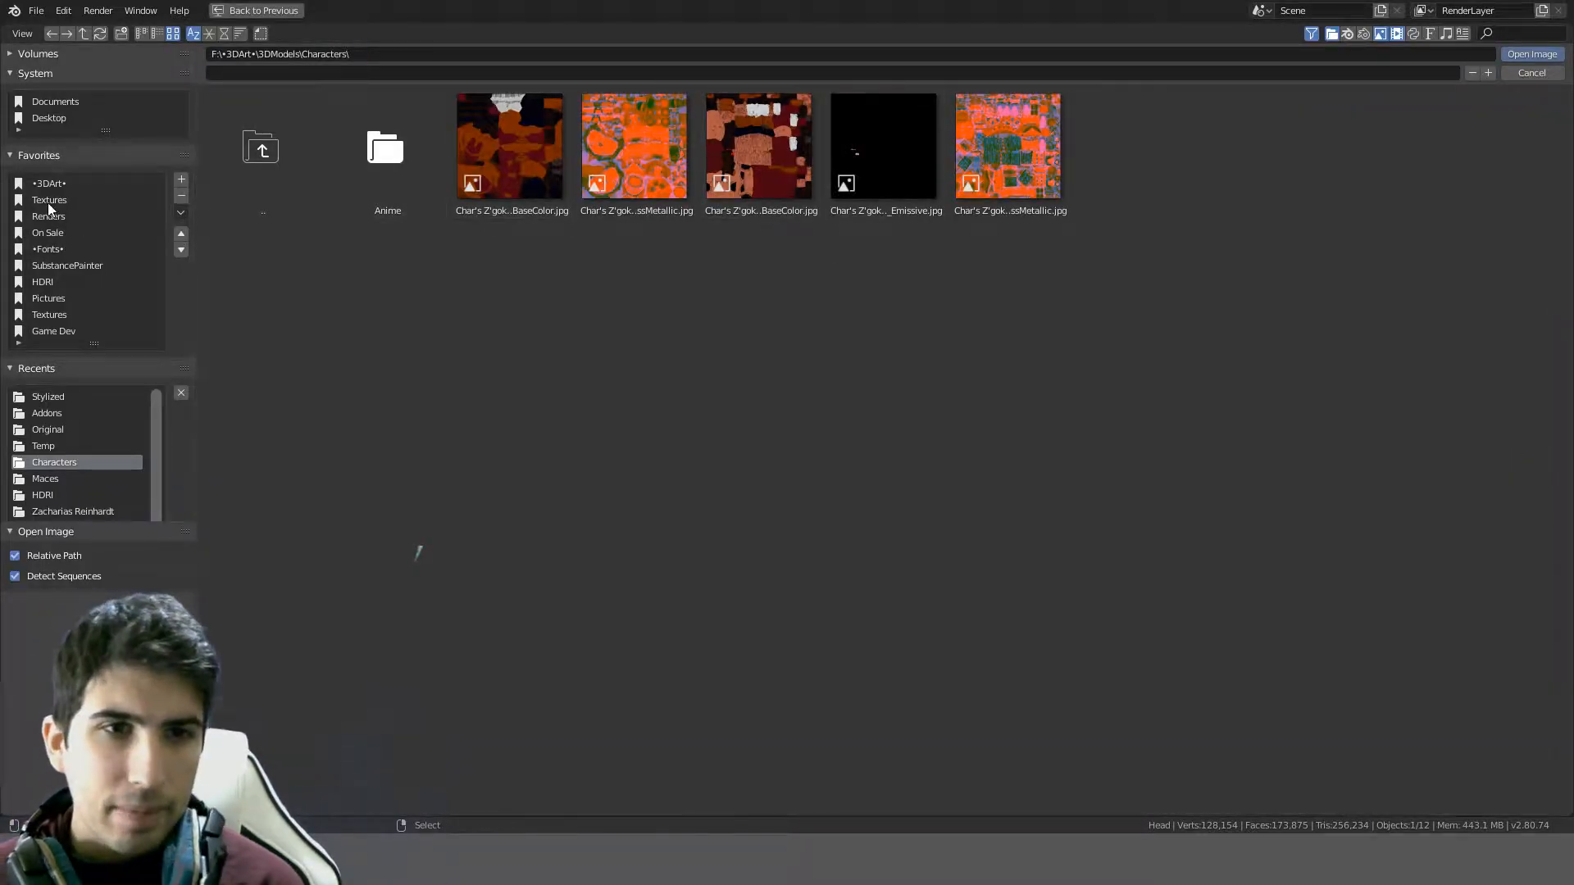
pyautogui.click(68, 264)
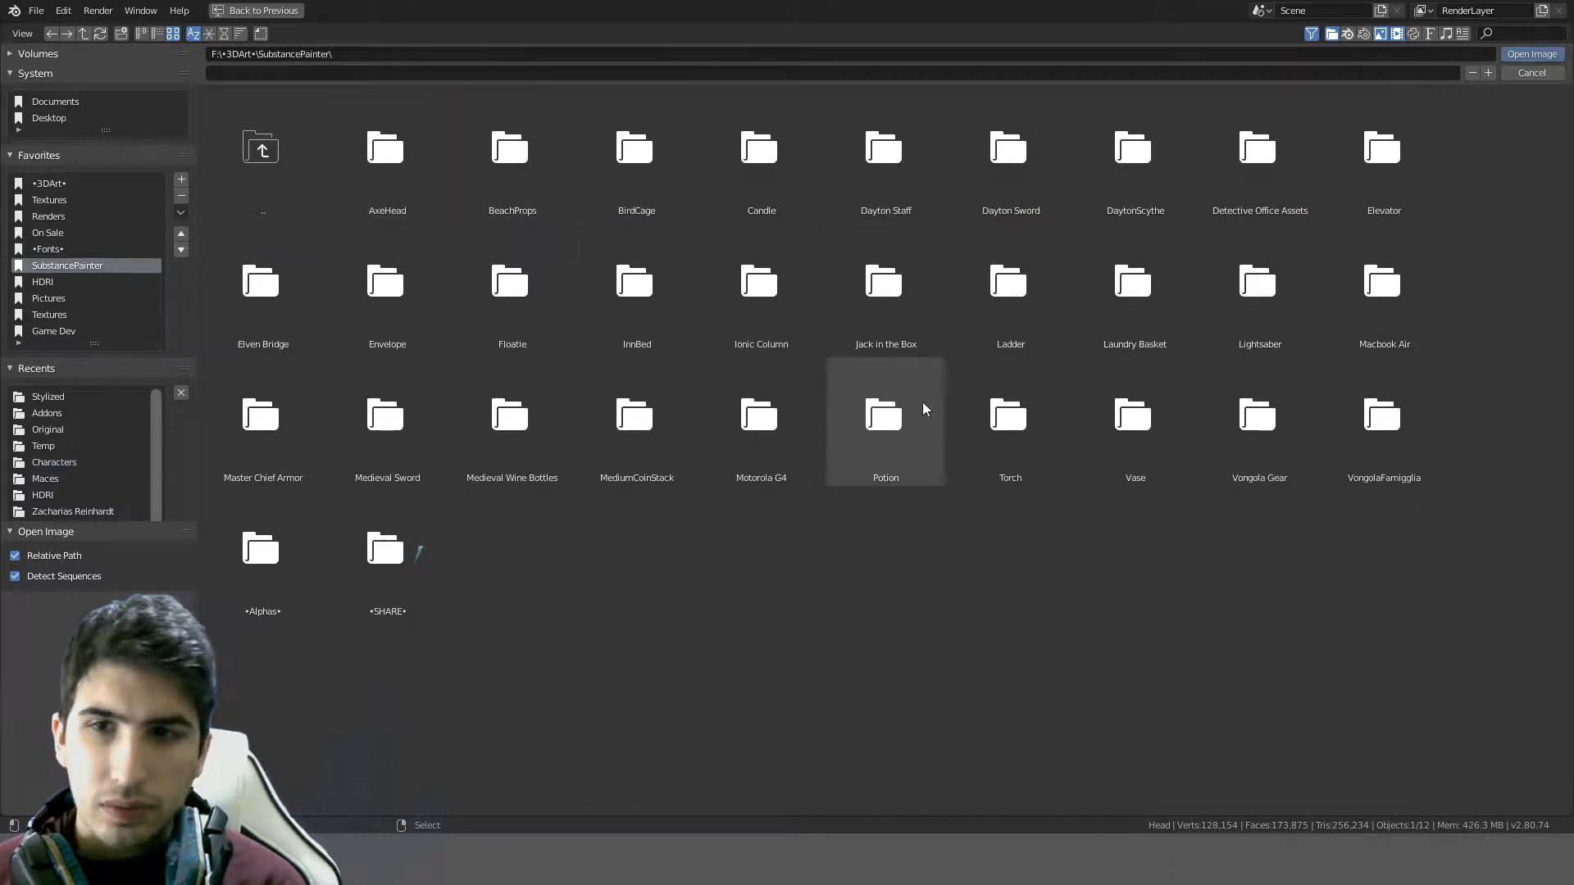
pyautogui.click(261, 554)
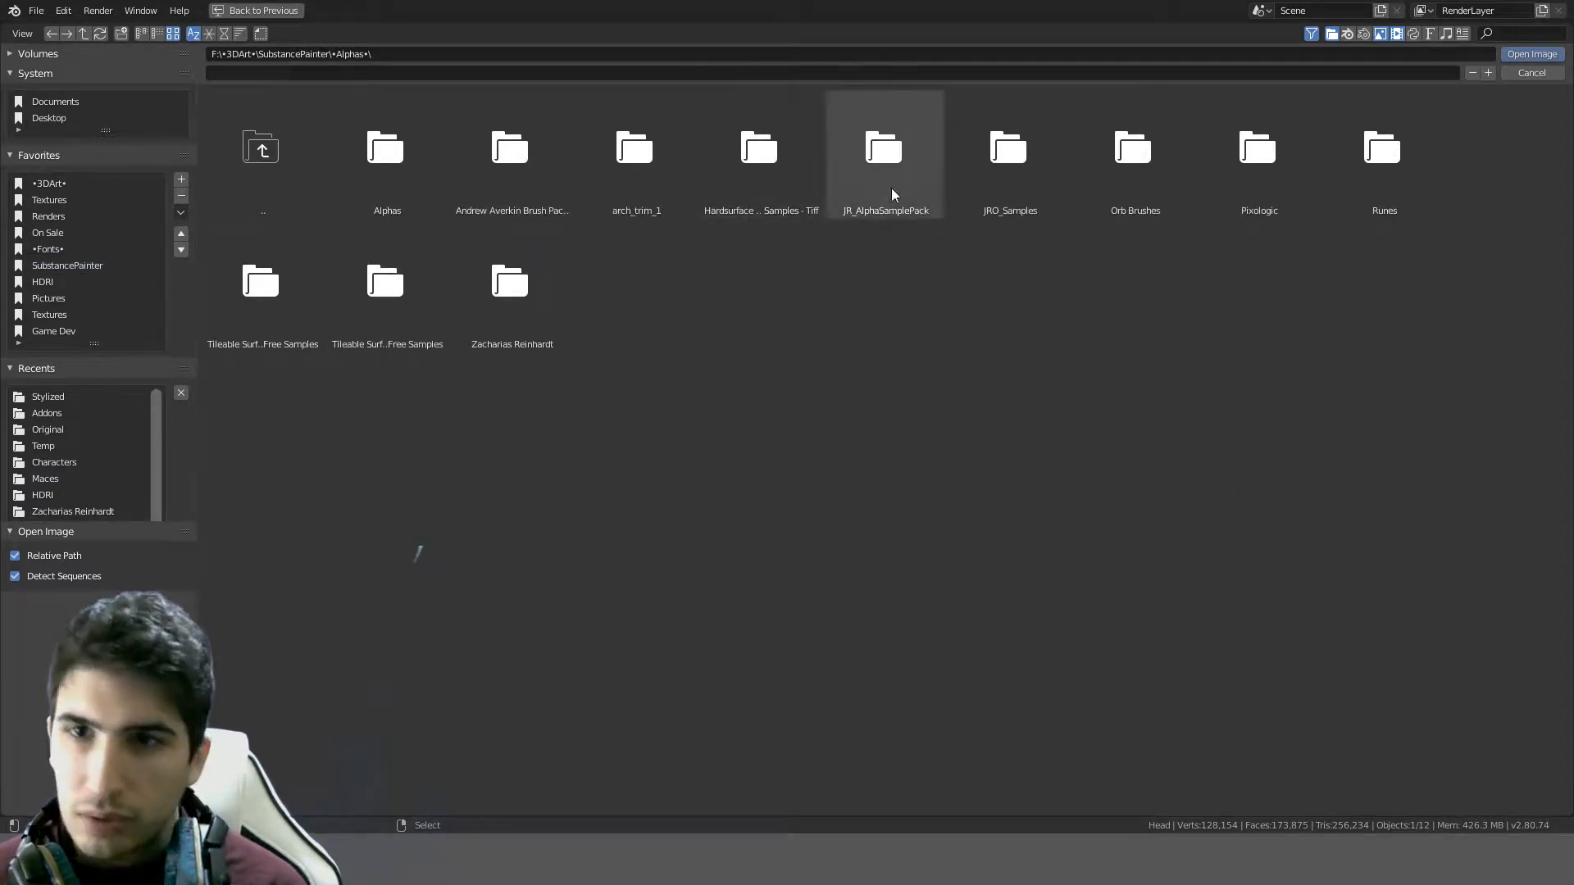
pyautogui.click(1039, 189)
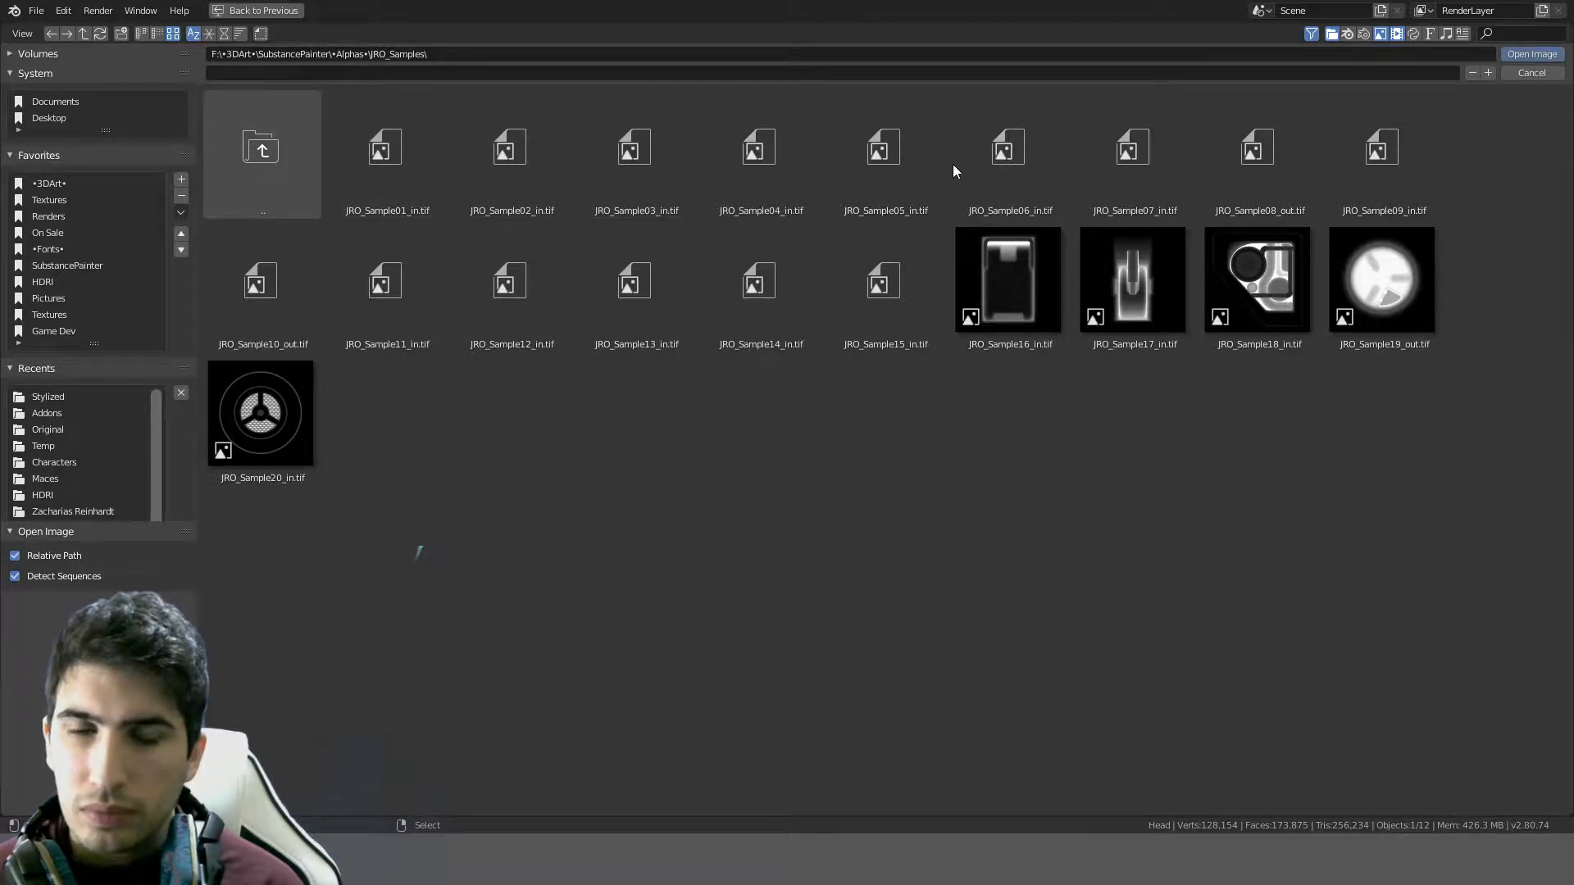
pyautogui.press('BackSpace')
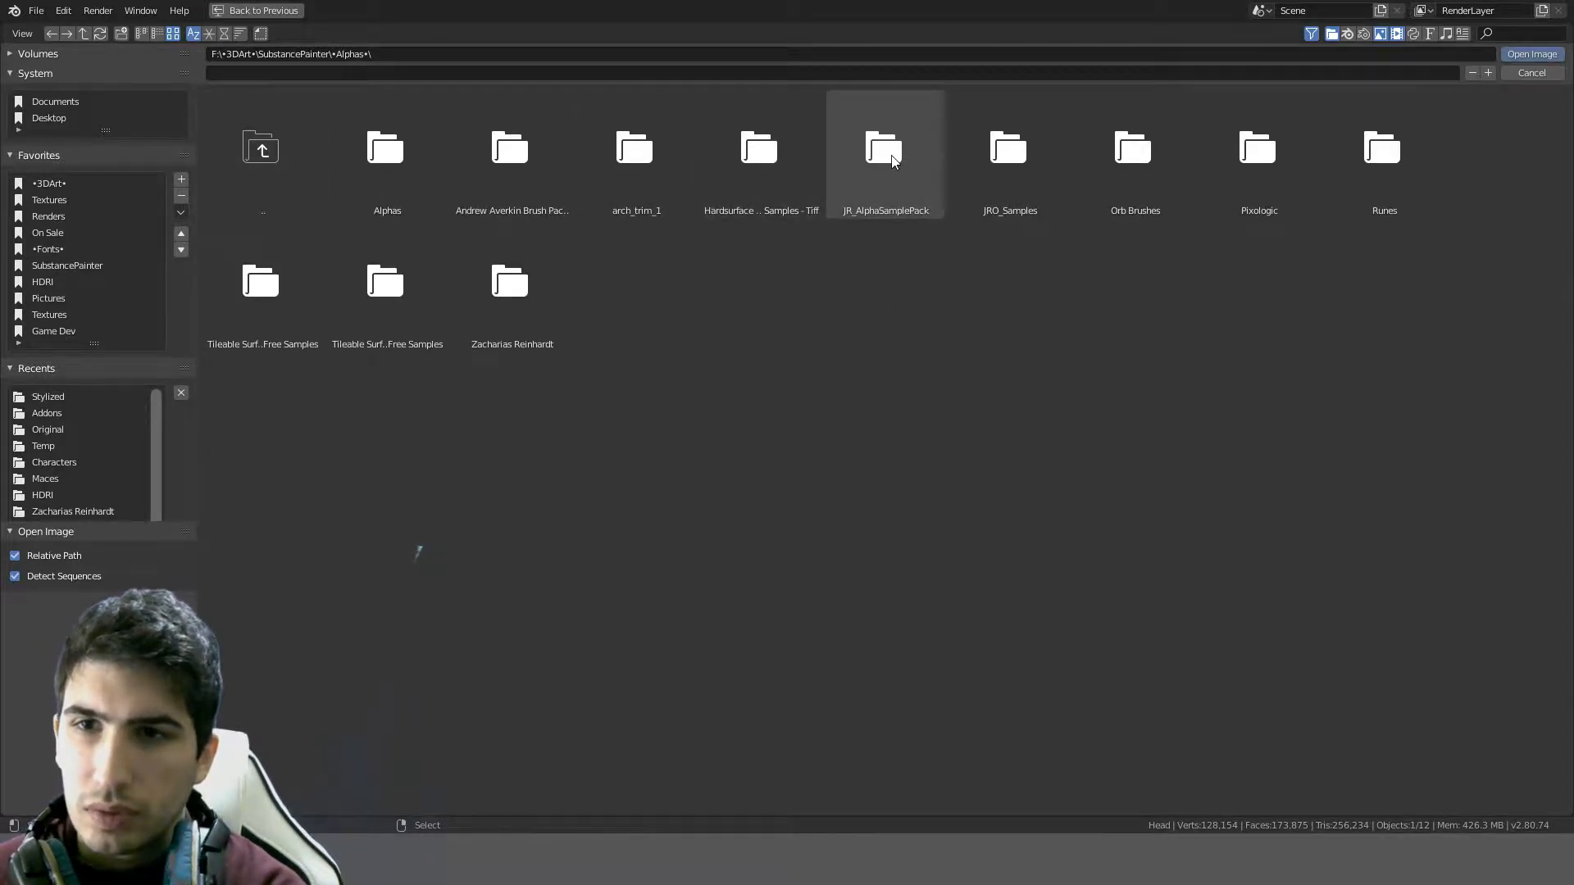
pyautogui.click(894, 160)
pyautogui.click(660, 155)
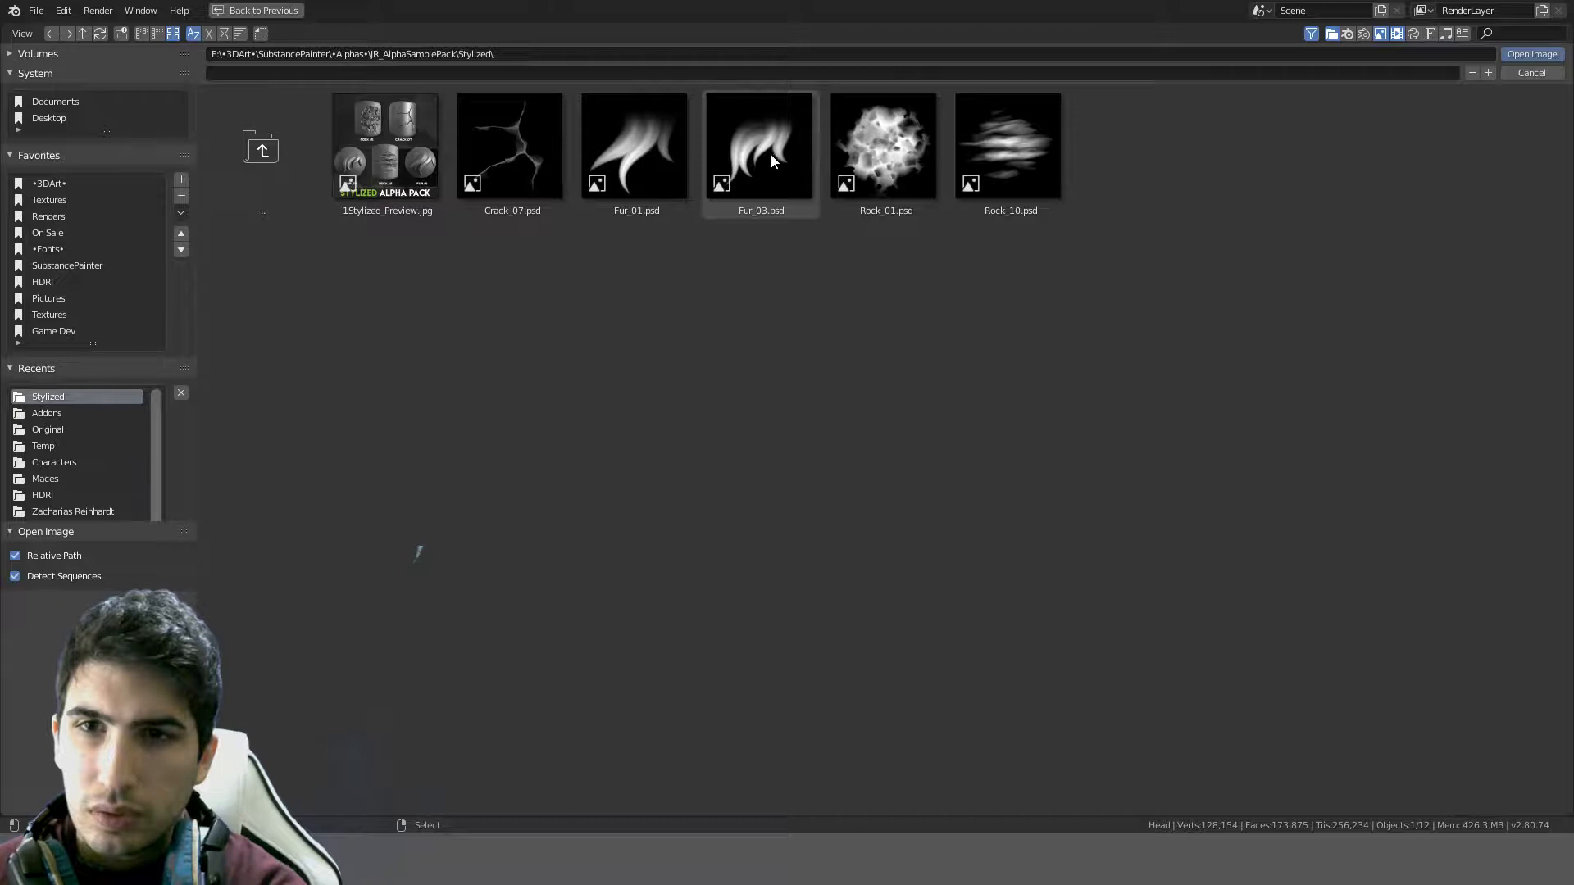
pyautogui.doubleClick(771, 154)
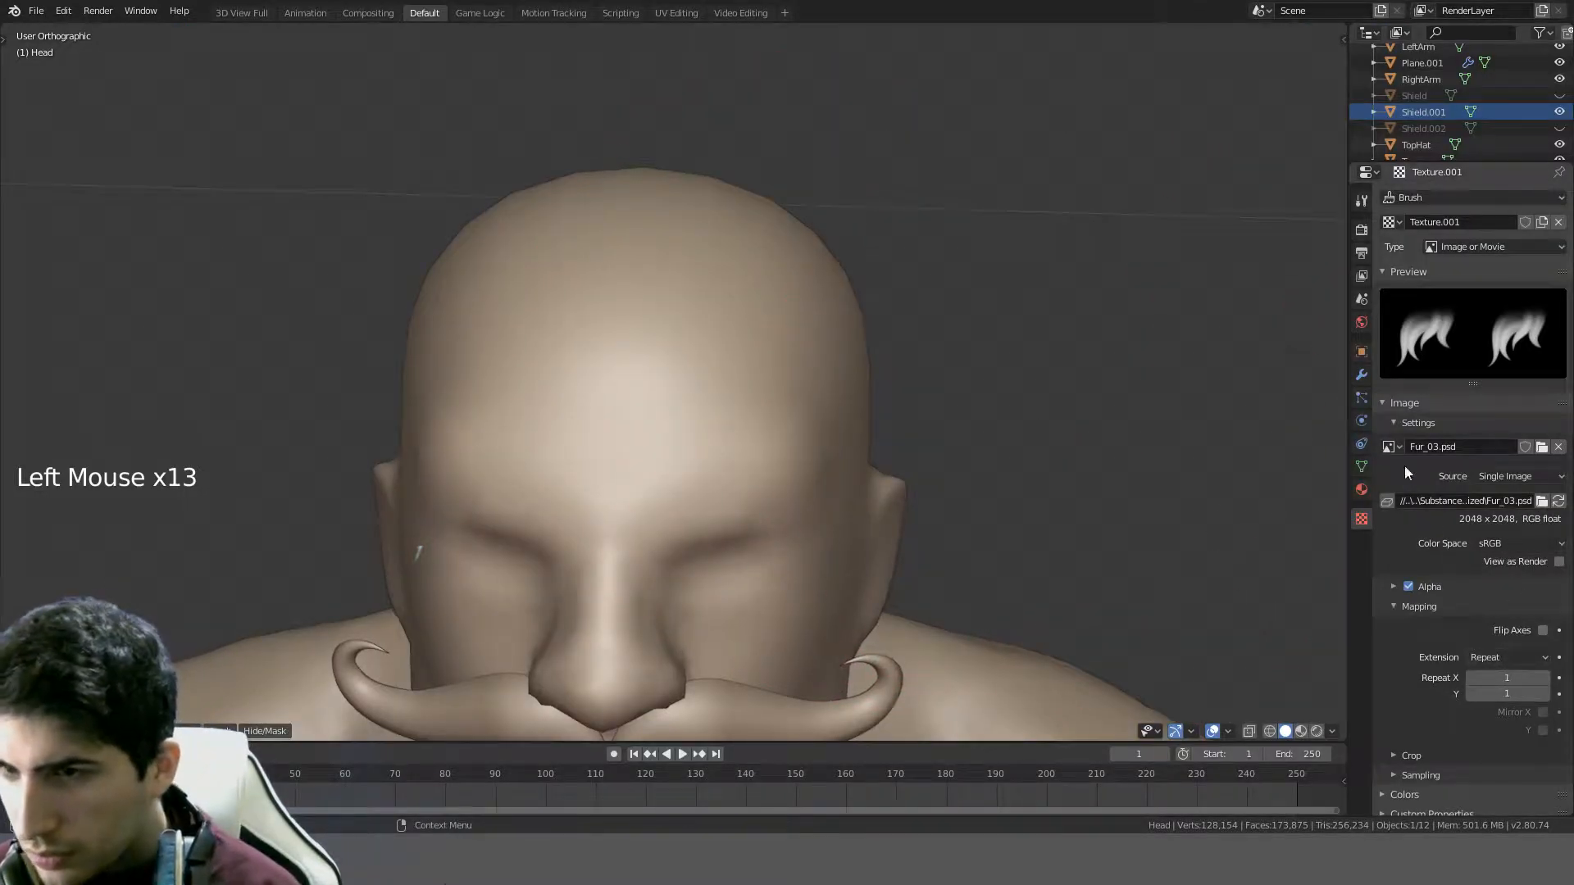
# - Set the angle of the Clay brush's fur texture to 180°
pyautogui.scroll(-2, 1508, 590)
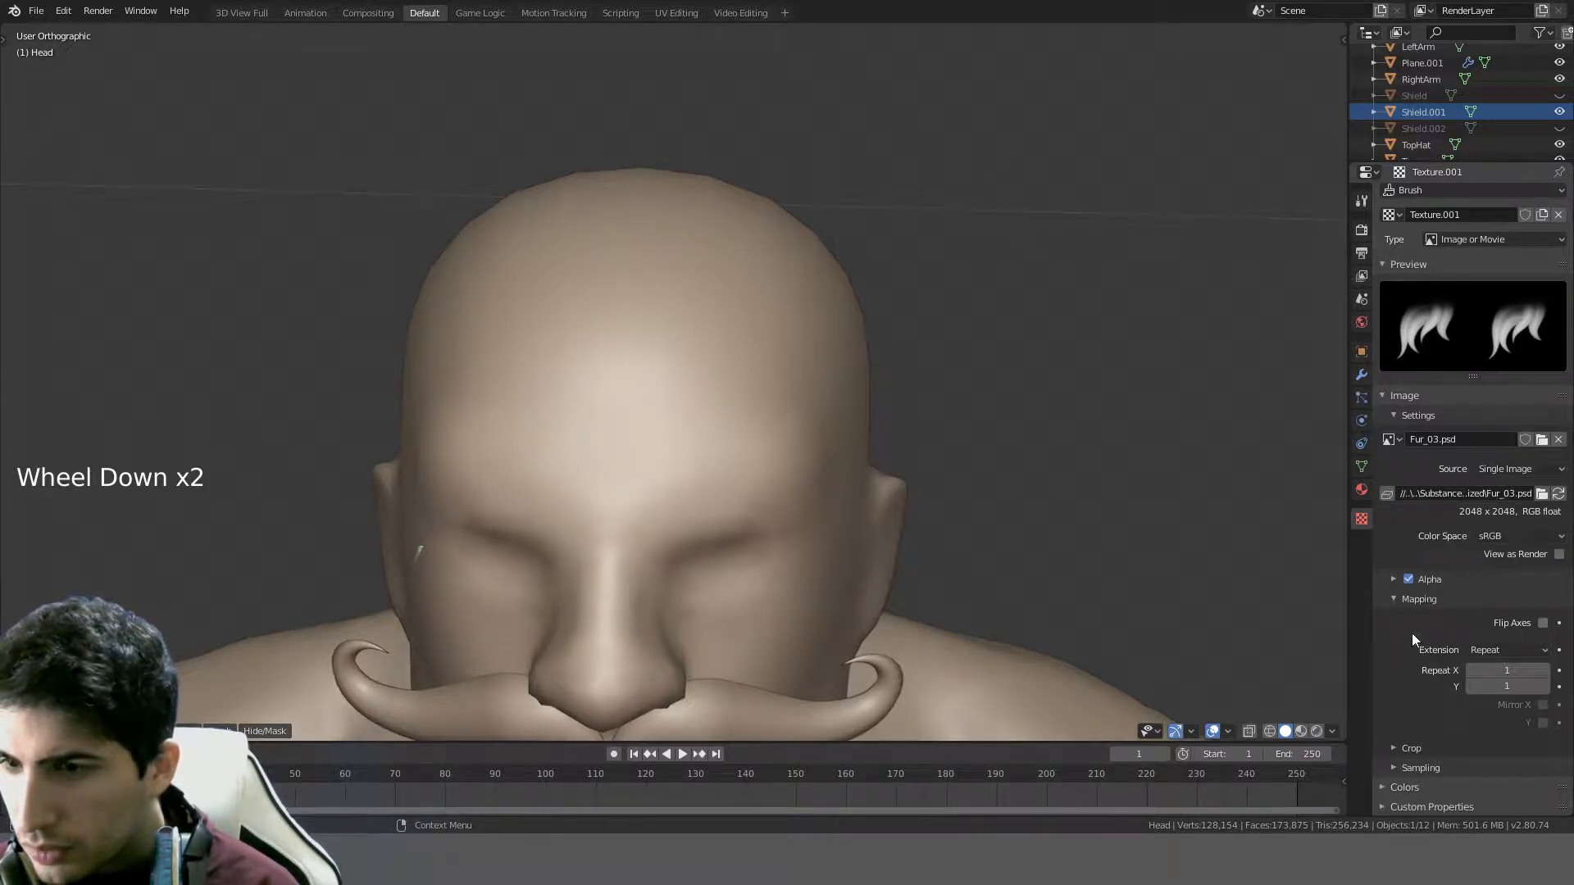
pyautogui.scroll(-2, 1426, 728)
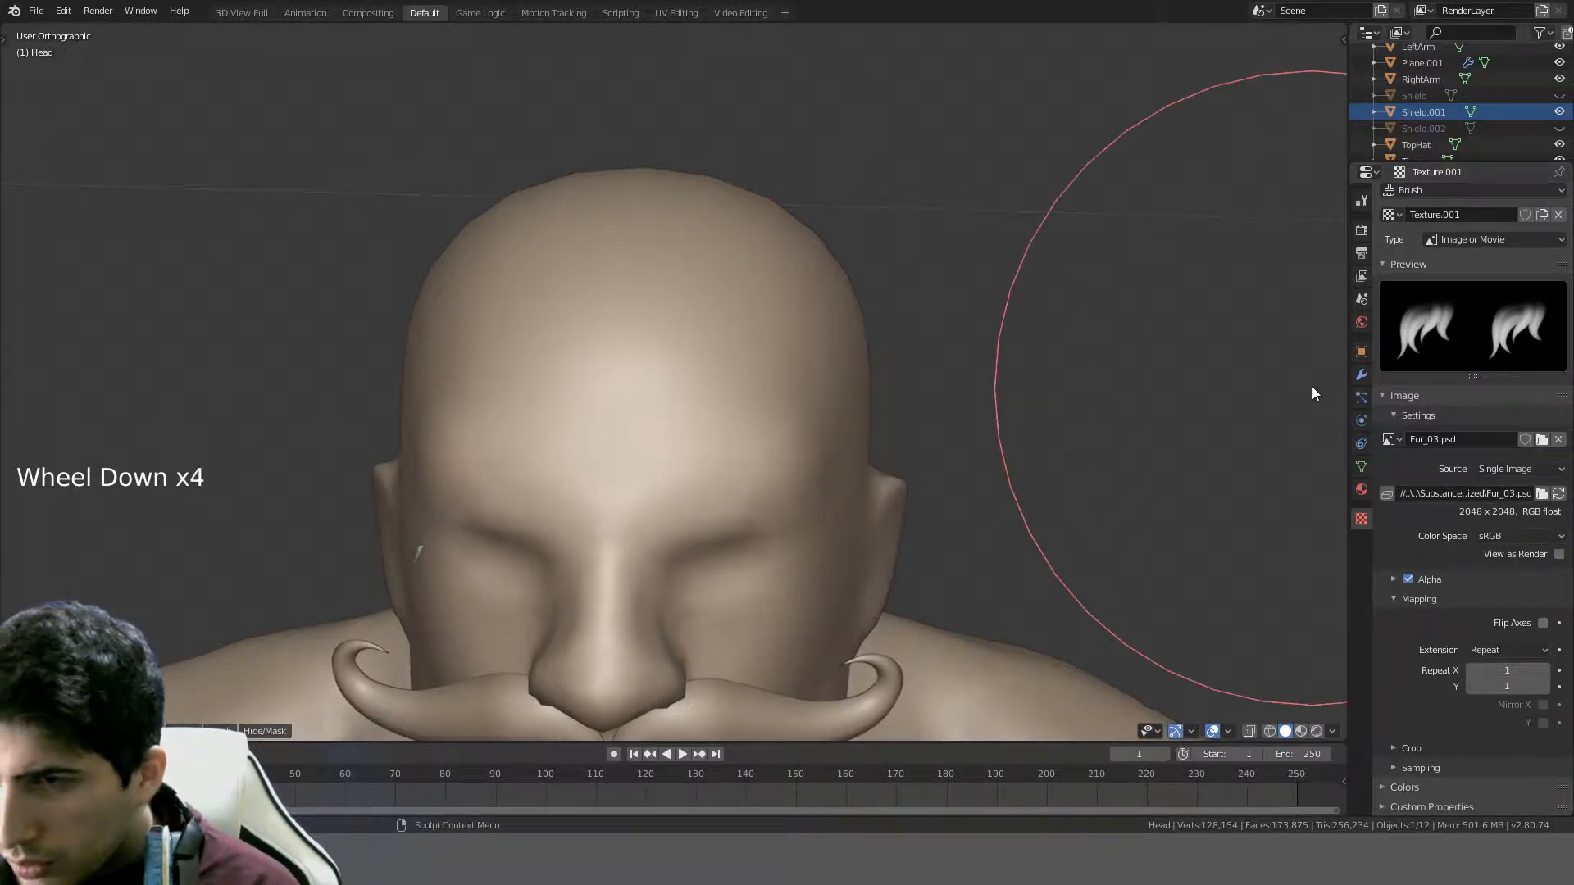
pyautogui.click(1362, 205)
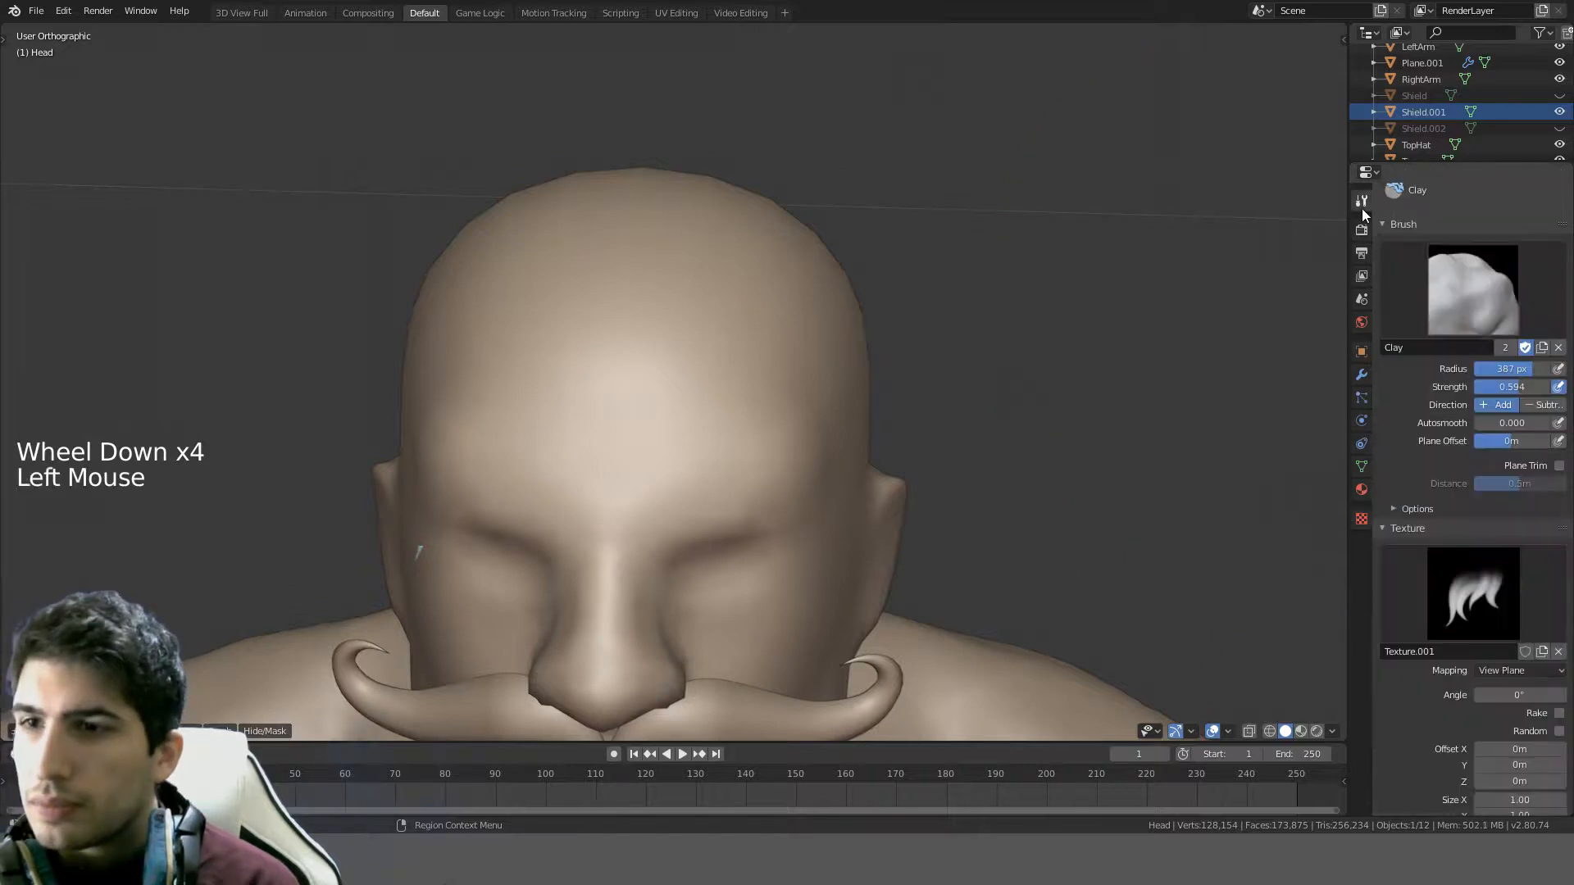
pyautogui.doubleClick(1530, 694)
pyautogui.write('180')
pyautogui.press('Return')
# - Set the stroke spacing to 20% and the brush texture's mapping to Area Plane
pyautogui.scroll(-8, 1531, 692)
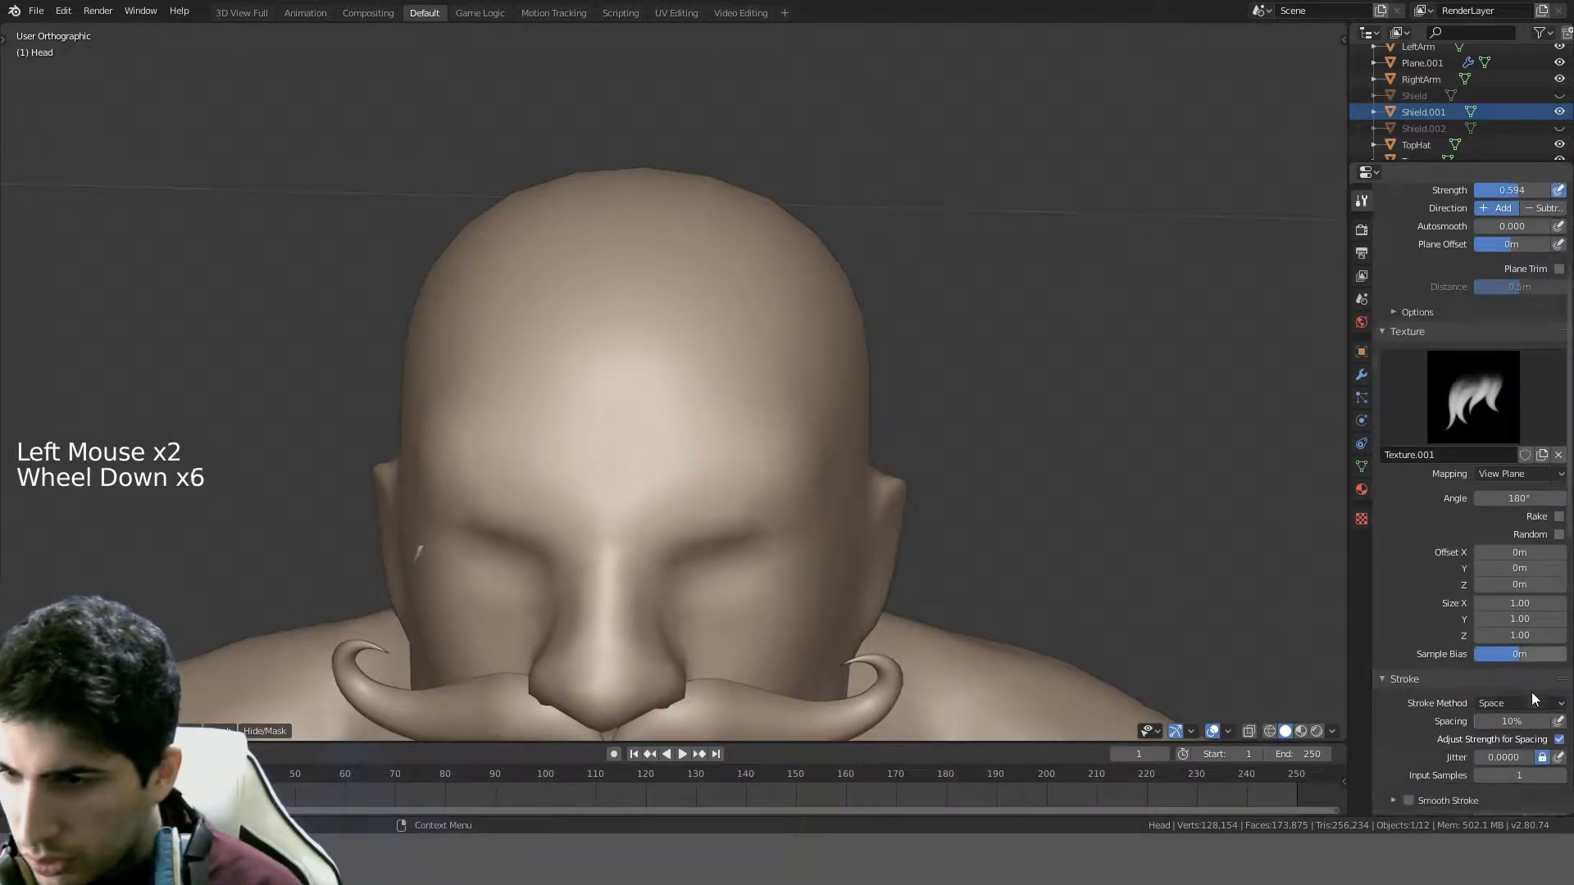
pyautogui.click(1506, 655)
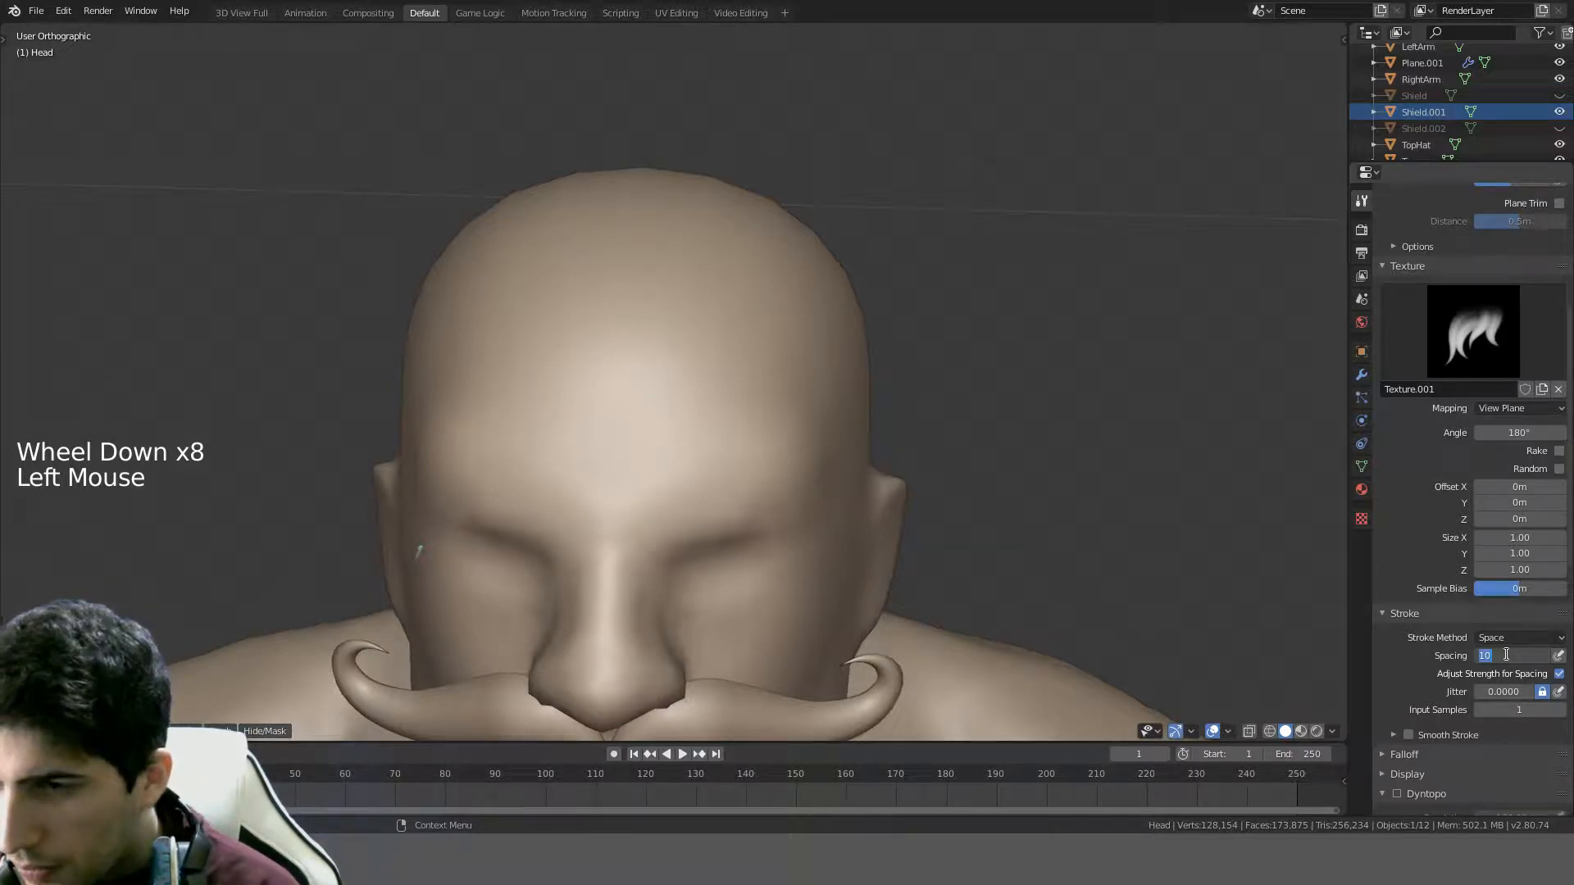
pyautogui.write('20')
pyautogui.press('Return')
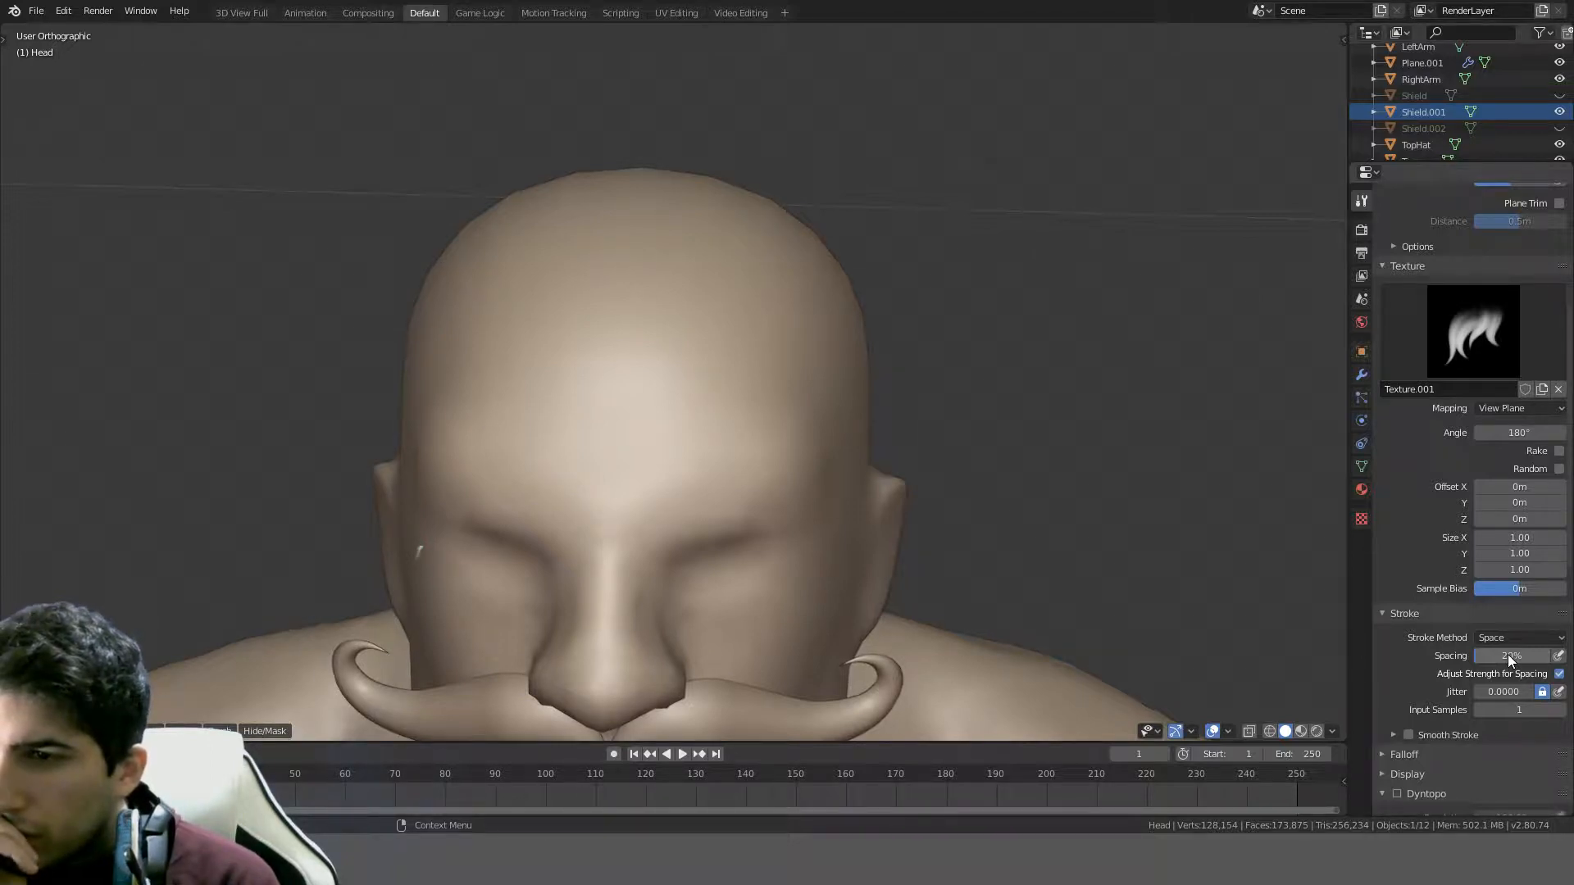
pyautogui.click(1537, 415)
pyautogui.click(1528, 436)
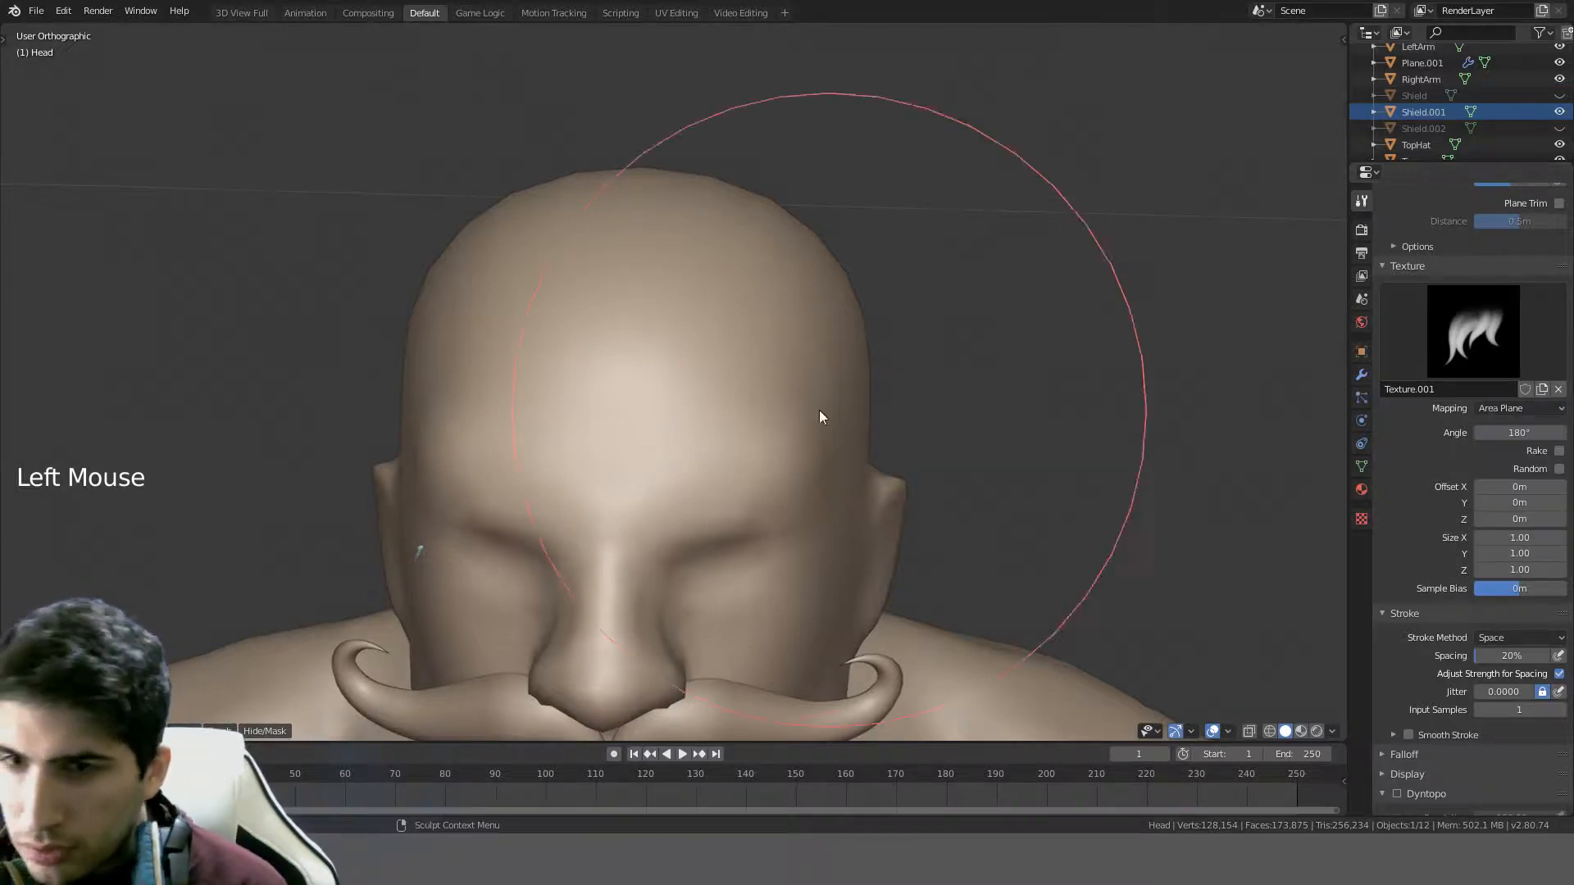
# - Shrink the brush, raise its strength to 1.000 and try fur strokes on the forehead, undoing them
pyautogui.press('f')
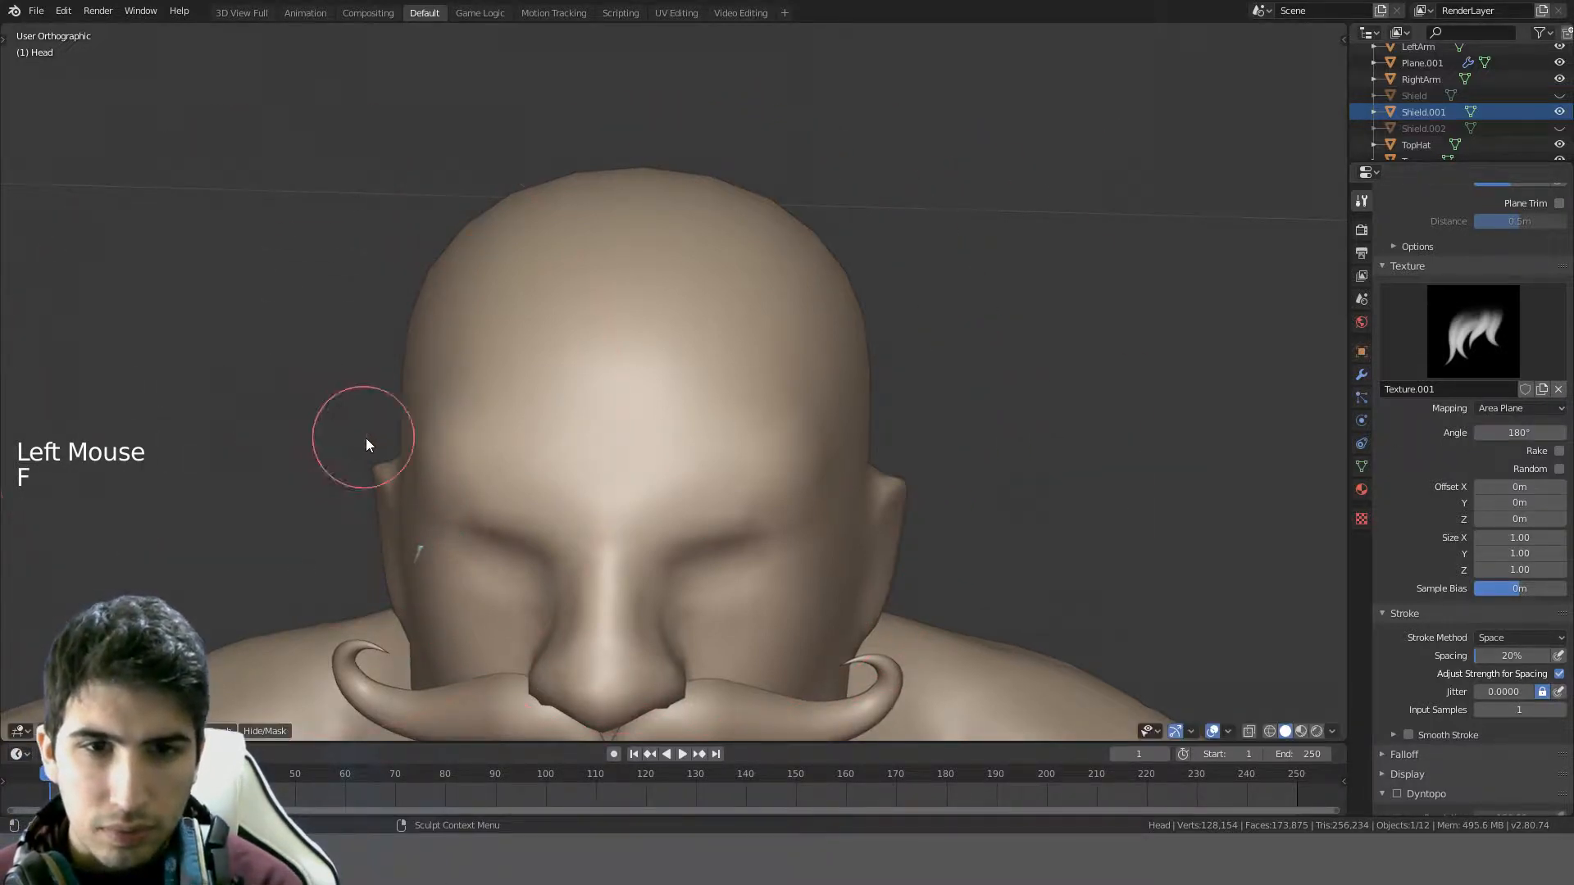
pyautogui.click(365, 438)
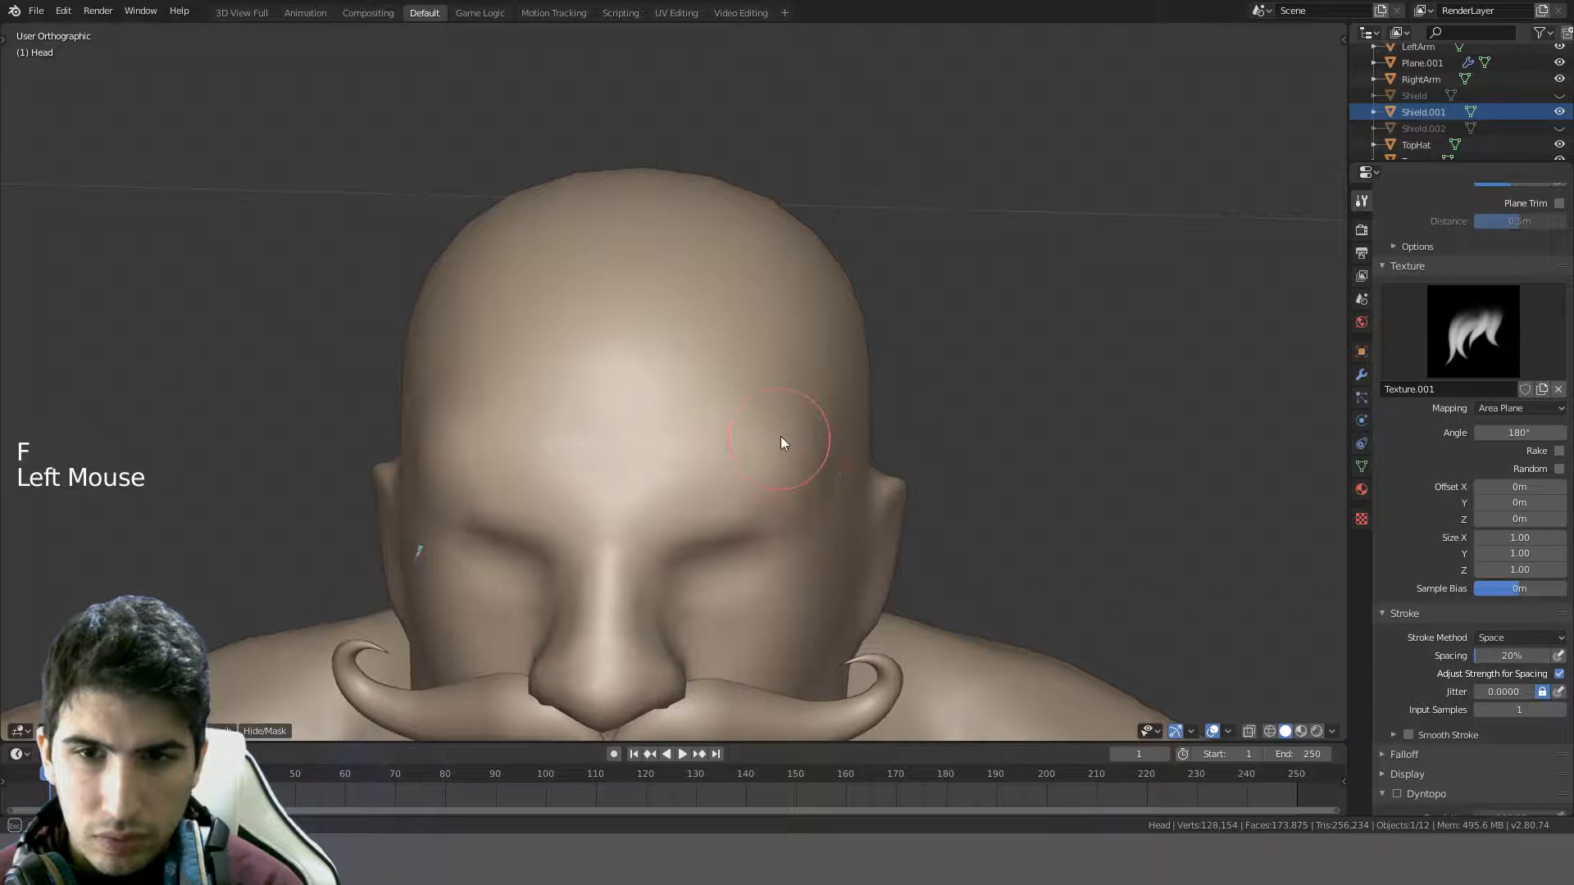
pyautogui.scroll(4, 775, 426)
pyautogui.hotkey('ctrl', 'z')
pyautogui.hotkey('shift', 'f')
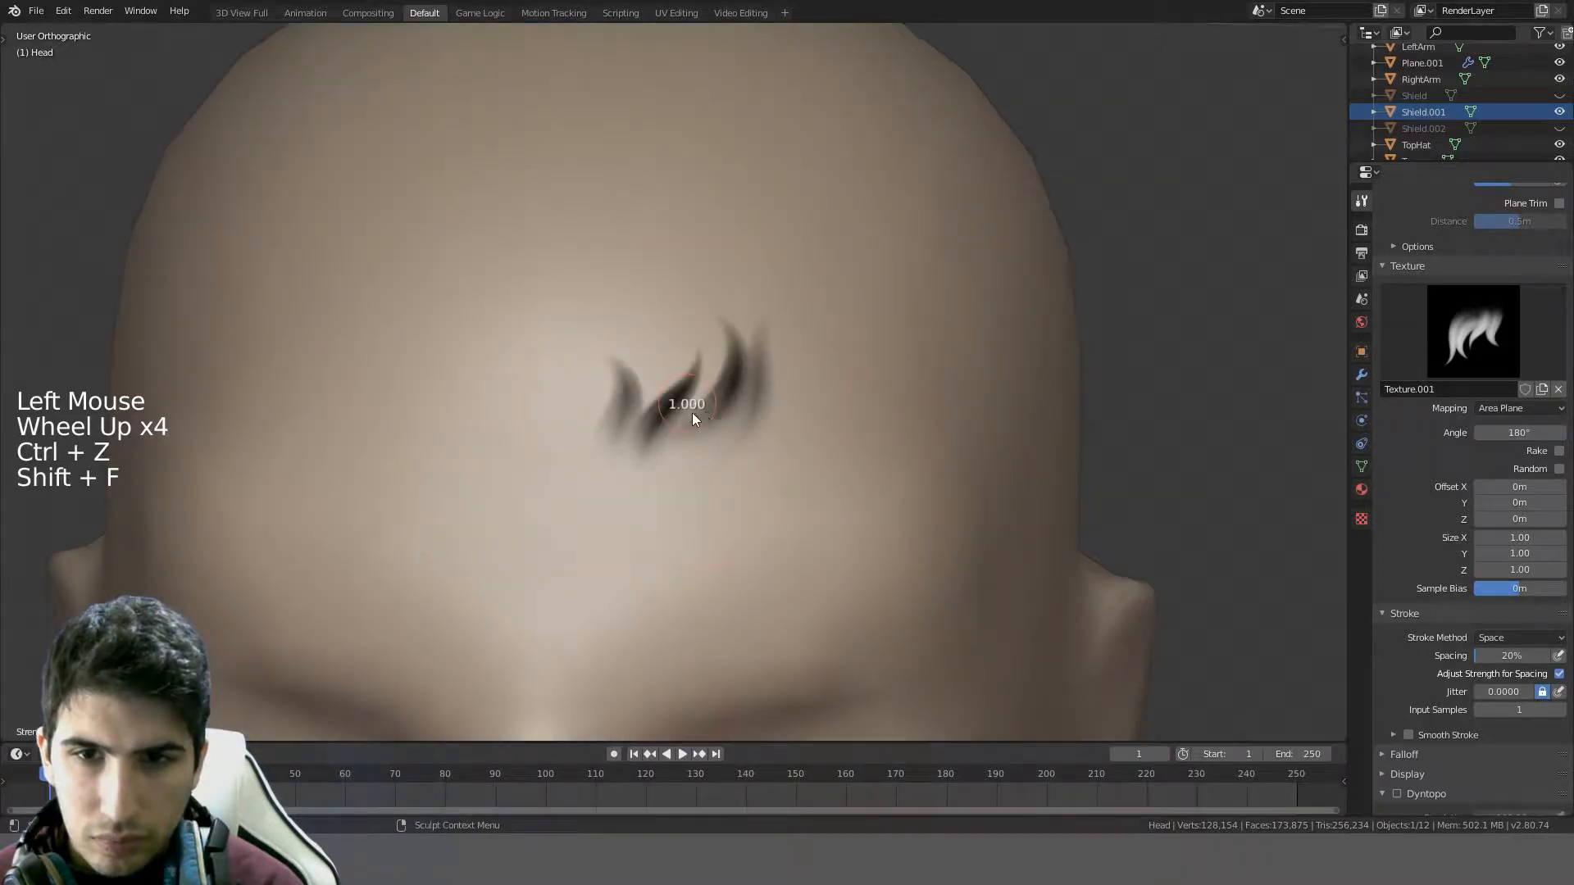
pyautogui.click(692, 418)
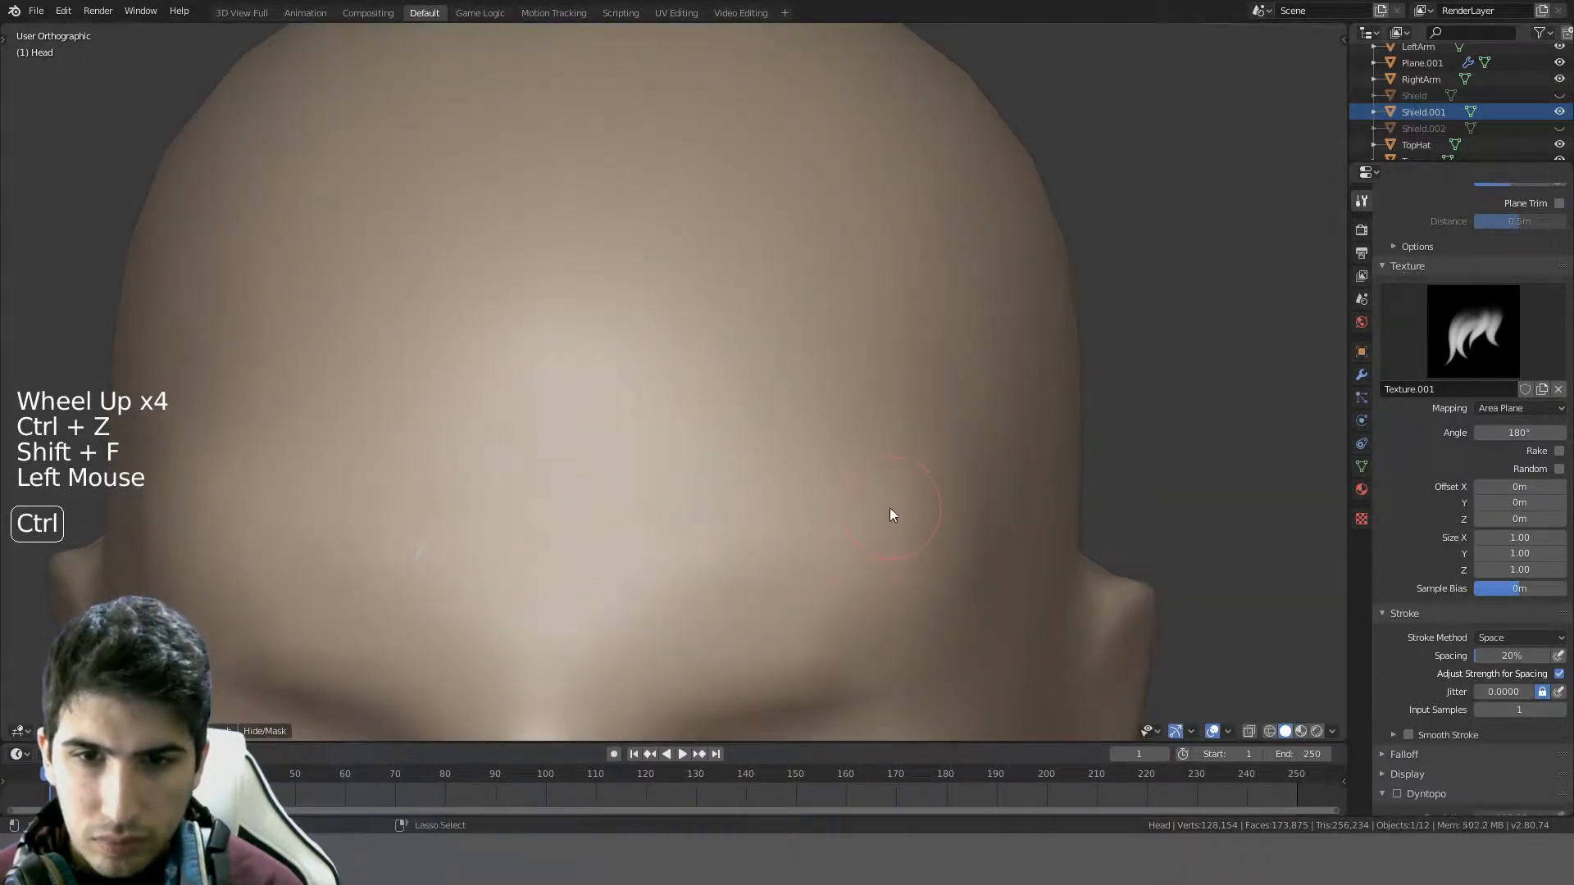
pyautogui.hotkey('ctrl', 'z')
# - Enable Dyntopo for sculpting the head
pyautogui.scroll(-6, 1525, 562)
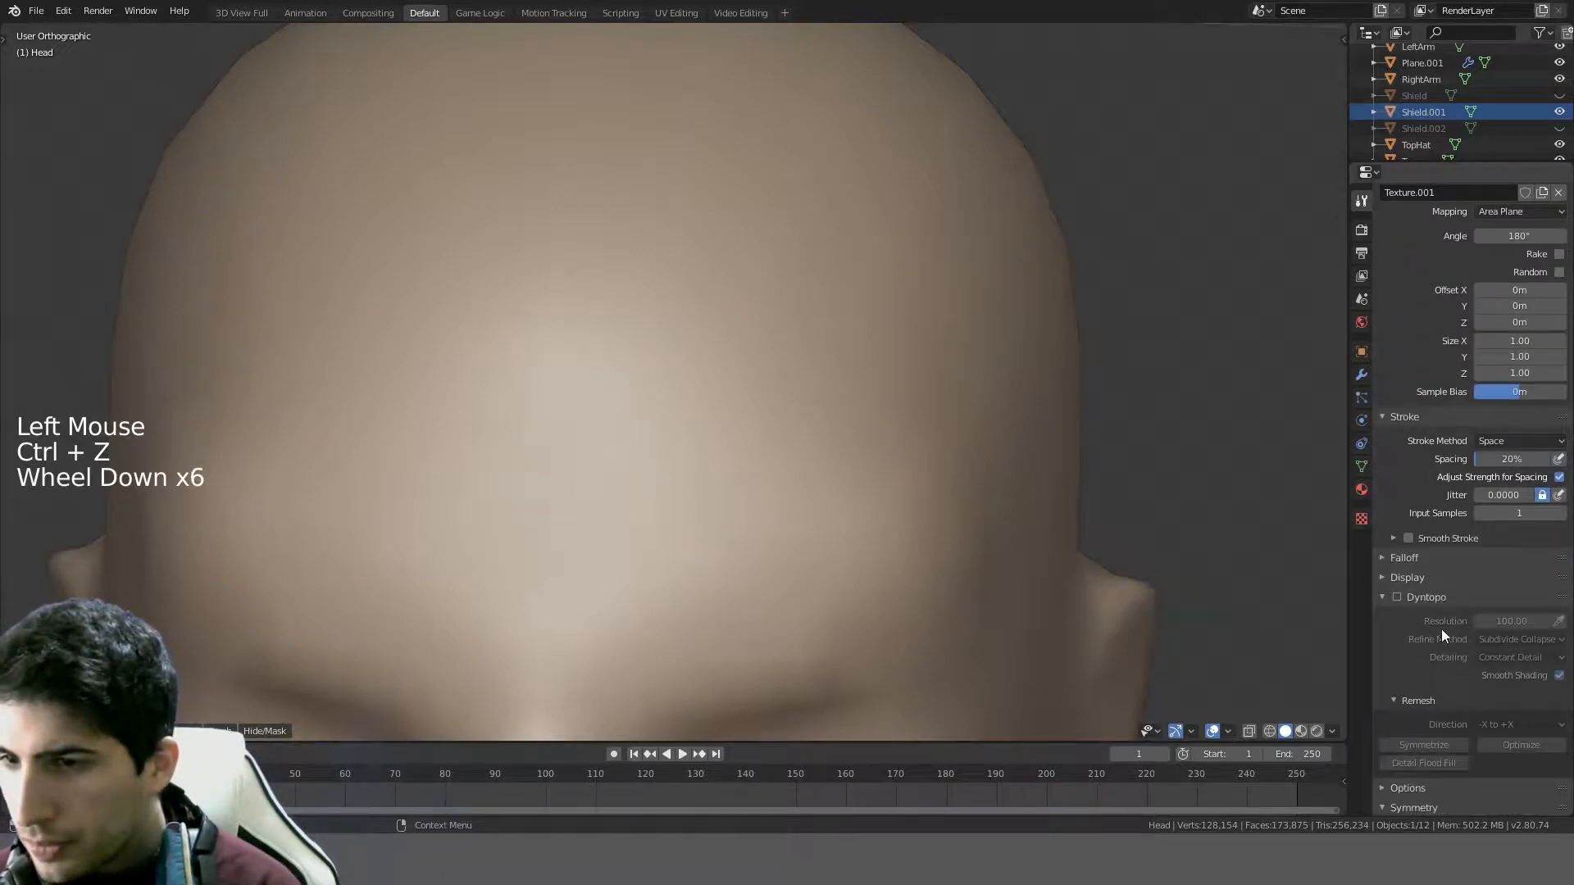
pyautogui.click(1398, 598)
pyautogui.click(1305, 637)
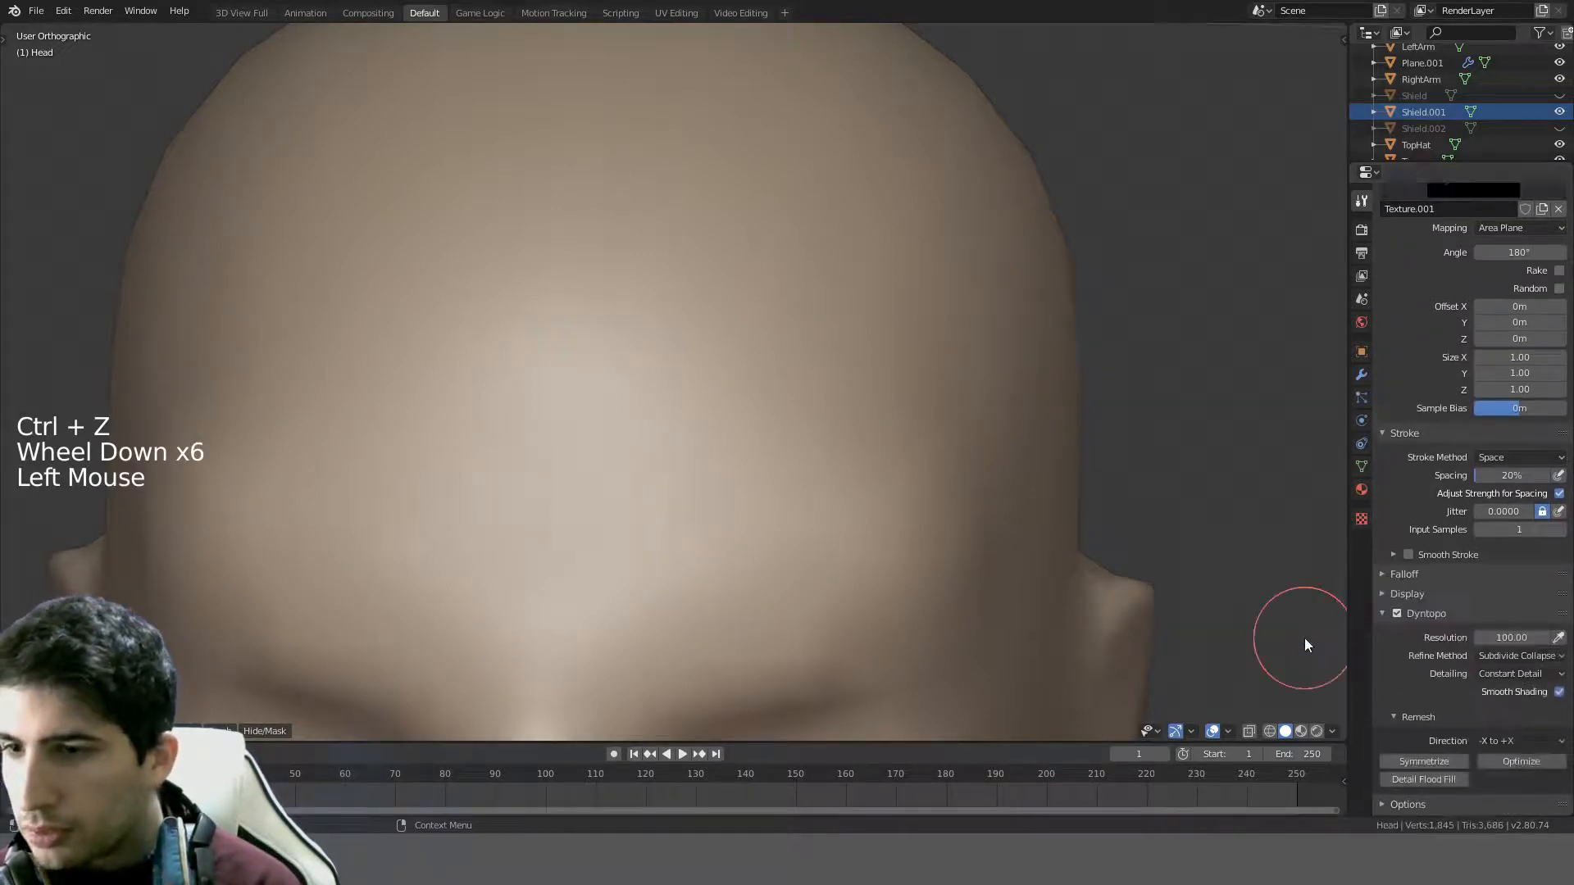
# - Try fur strokes on the forehead with Dyntopo on, enlarging the brush between attempts, and undo them
pyautogui.scroll(-4, 498, 518)
pyautogui.scroll(3, 637, 510)
pyautogui.moveTo(636, 510); pyautogui.dragTo(770, 481)
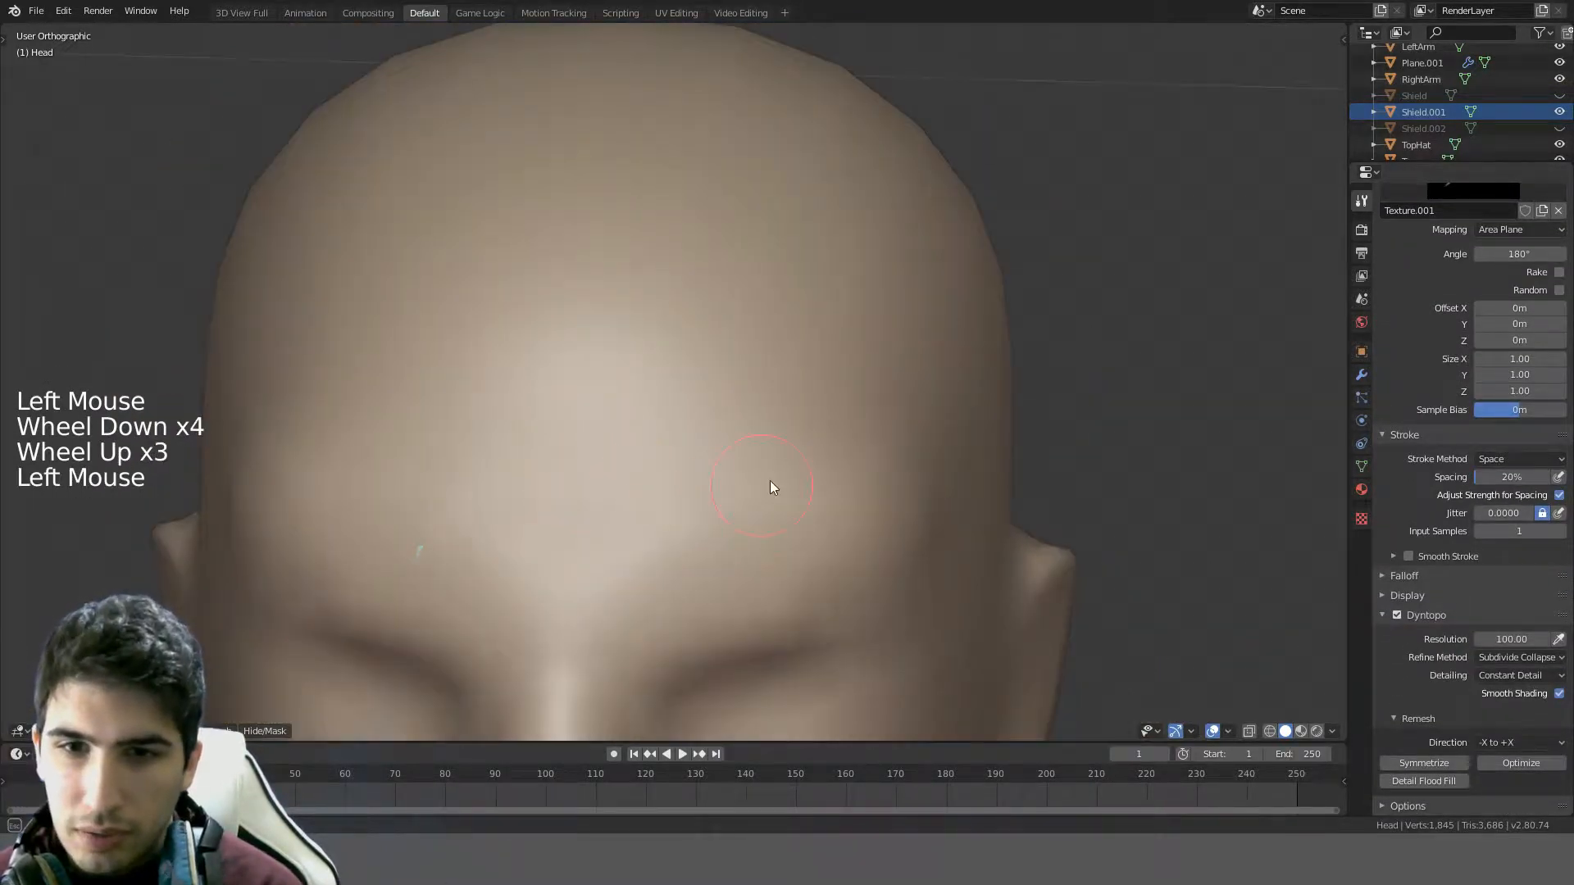
pyautogui.hotkey('ctrl', 'z')
pyautogui.press('f')
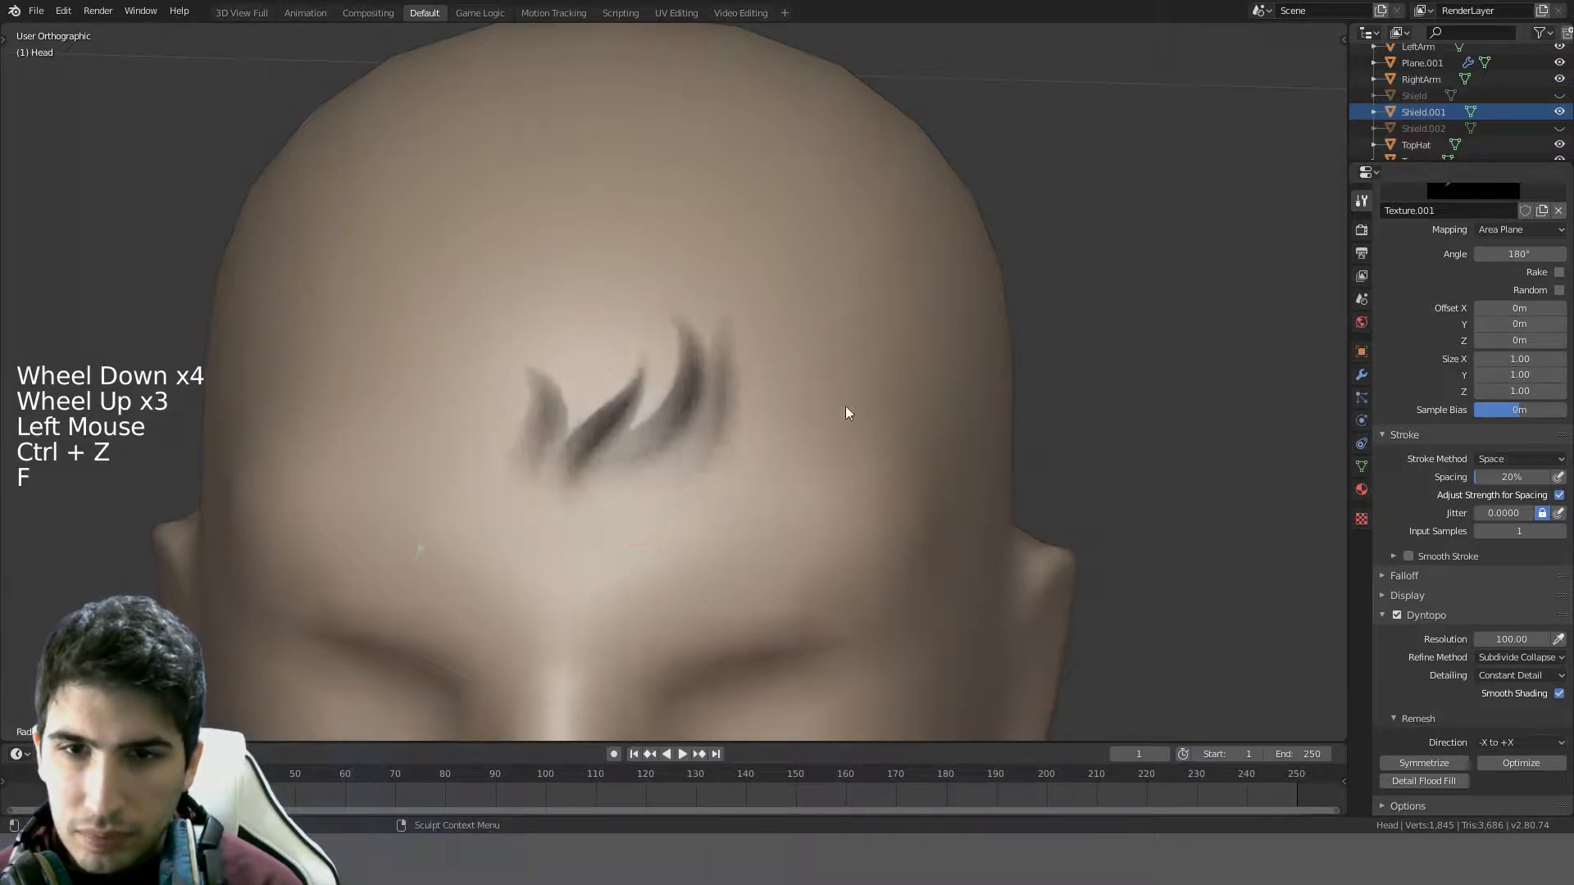
pyautogui.click(735, 450)
pyautogui.scroll(-4, 818, 418)
pyautogui.scroll(1, 820, 414)
pyautogui.moveTo(820, 414)
pyautogui.mouseDown(button='middle')
pyautogui.moveTo(946, 352)
pyautogui.moveTo(984, 395)
pyautogui.moveTo(850, 425)
pyautogui.moveTo(764, 521)
pyautogui.mouseUp(button='middle')
pyautogui.hotkey('ctrl', 'z')
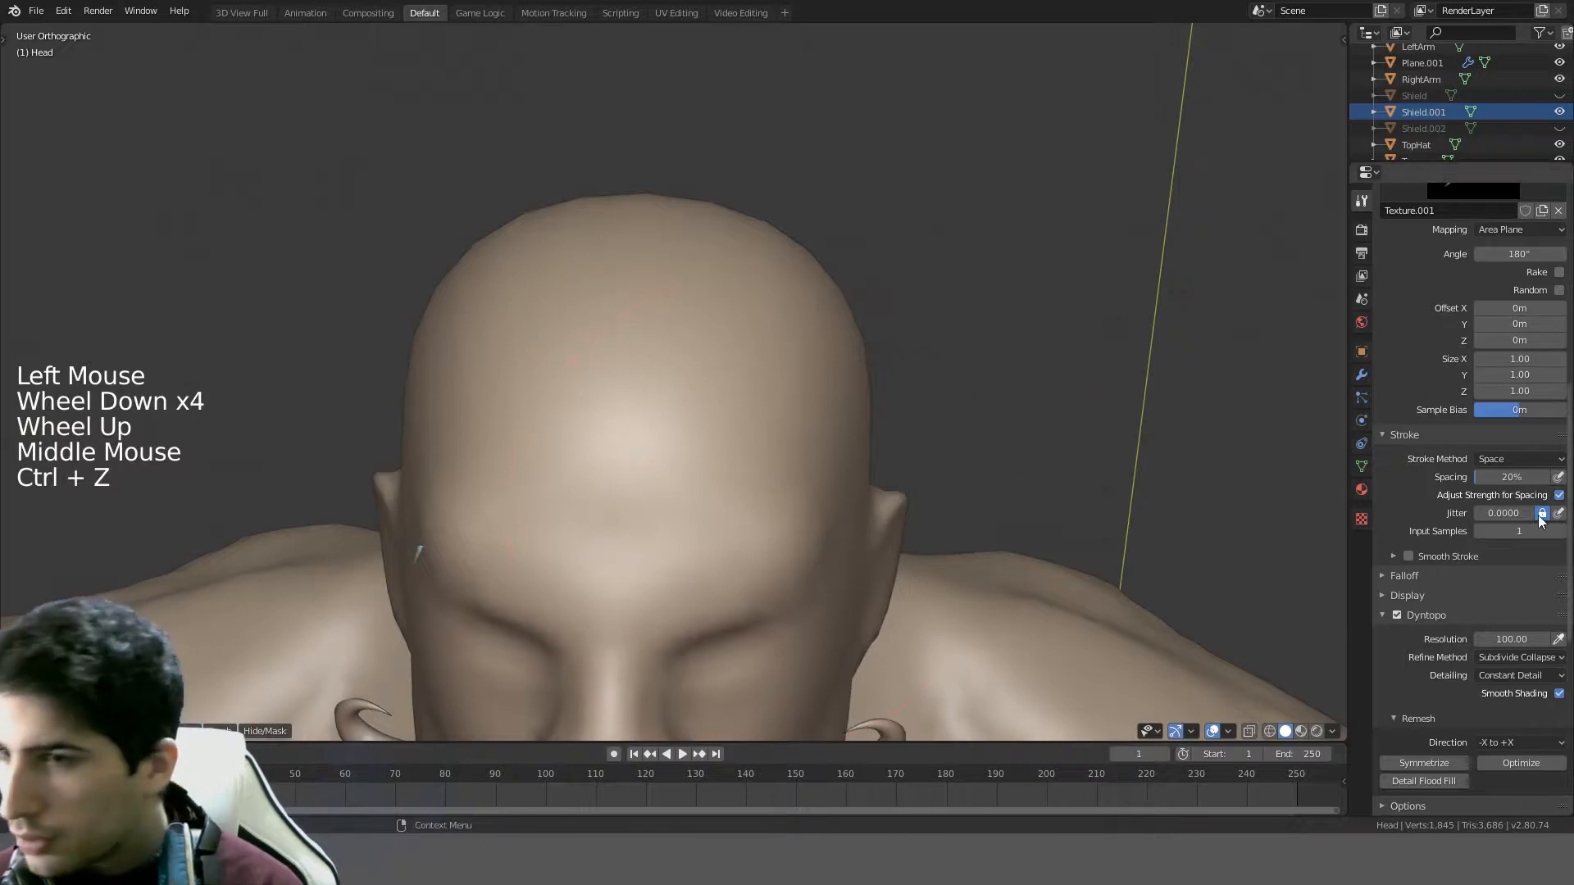
# - Set the Dyntopo resolution to 200, try a fur stroke on the forehead and undo it
pyautogui.click(1508, 637)
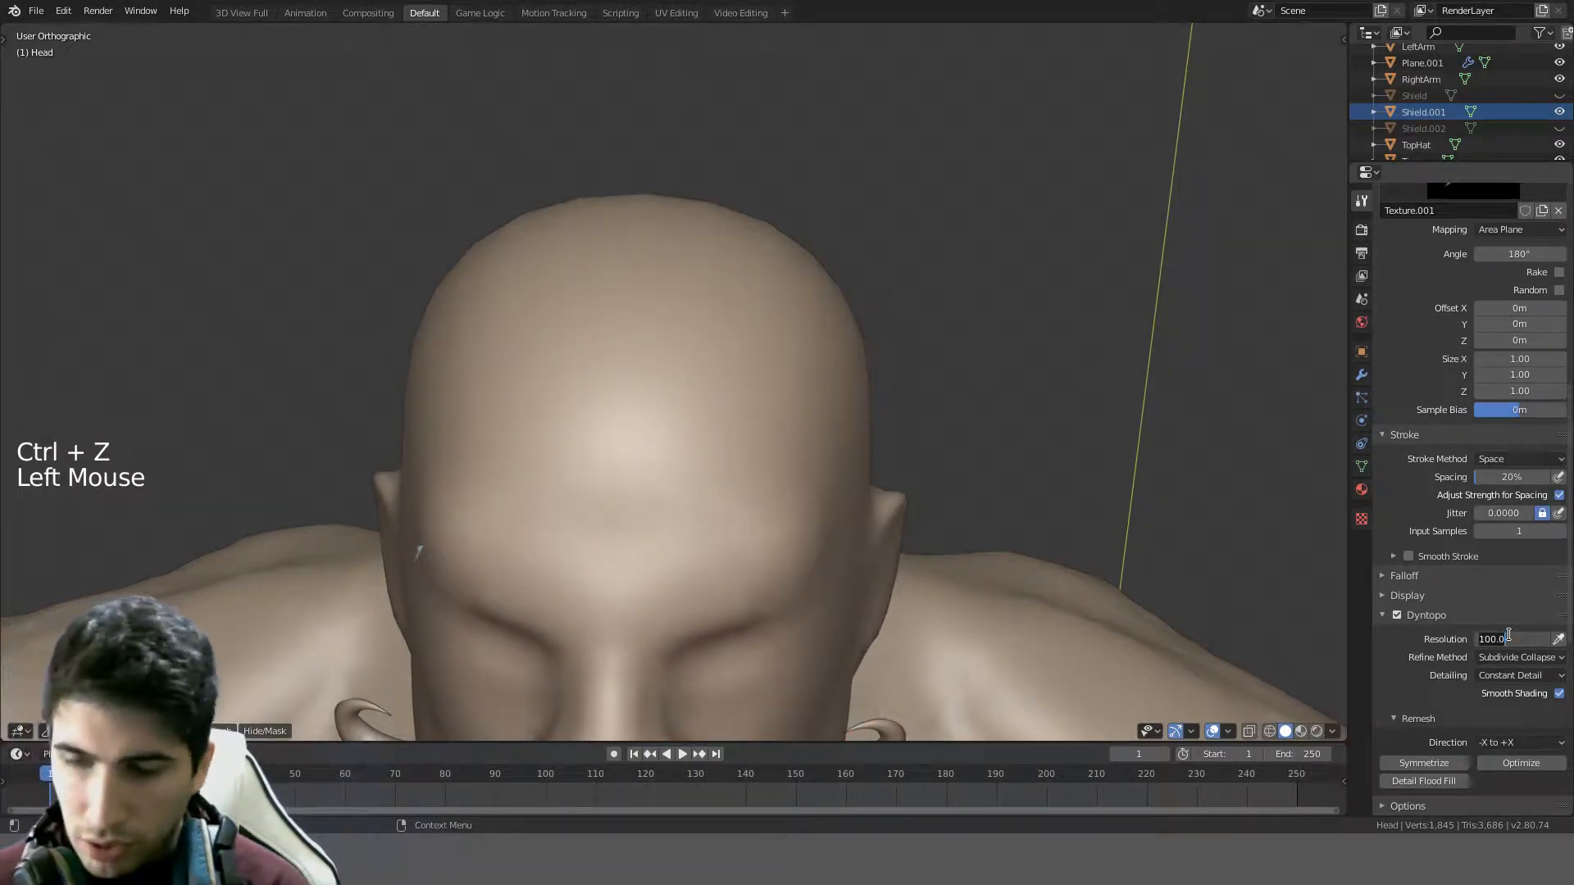
pyautogui.write('200')
pyautogui.scroll(3, 785, 513)
pyautogui.keyDown('shift'); pyautogui.moveTo(785, 513); pyautogui.dragTo(741, 298, button='middle'); pyautogui.keyUp('shift')
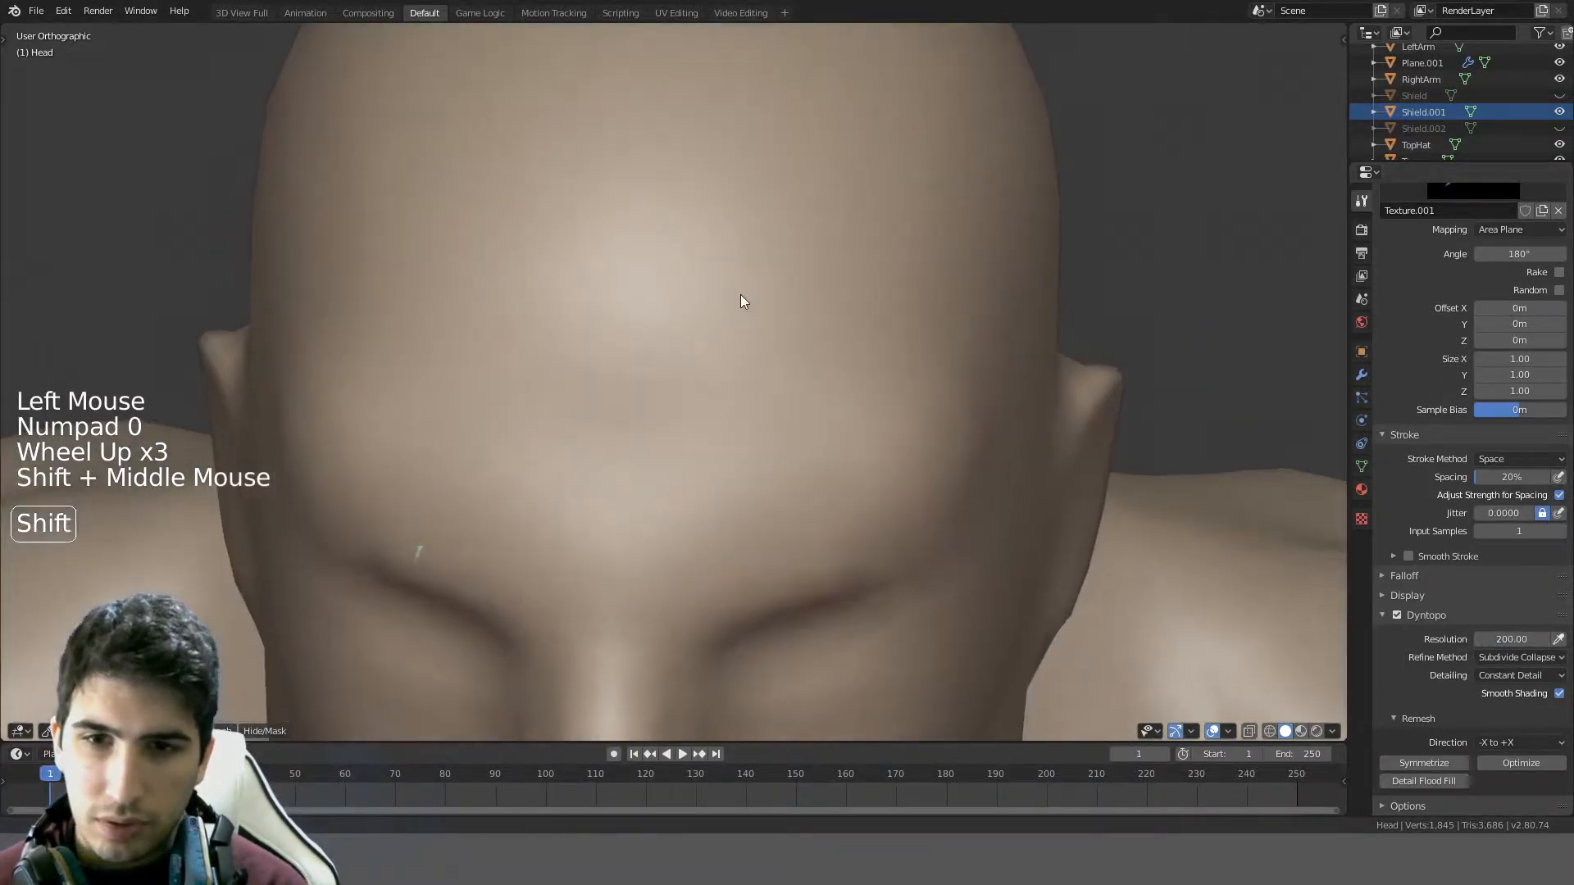
pyautogui.moveTo(700, 439); pyautogui.dragTo(766, 413)
pyautogui.scroll(-4, 878, 346)
pyautogui.moveTo(878, 346)
pyautogui.mouseDown(button='middle')
pyautogui.moveTo(888, 259)
pyautogui.moveTo(781, 342)
pyautogui.moveTo(597, 342)
pyautogui.mouseUp(button='middle')
pyautogui.hotkey('ctrl', 'z')
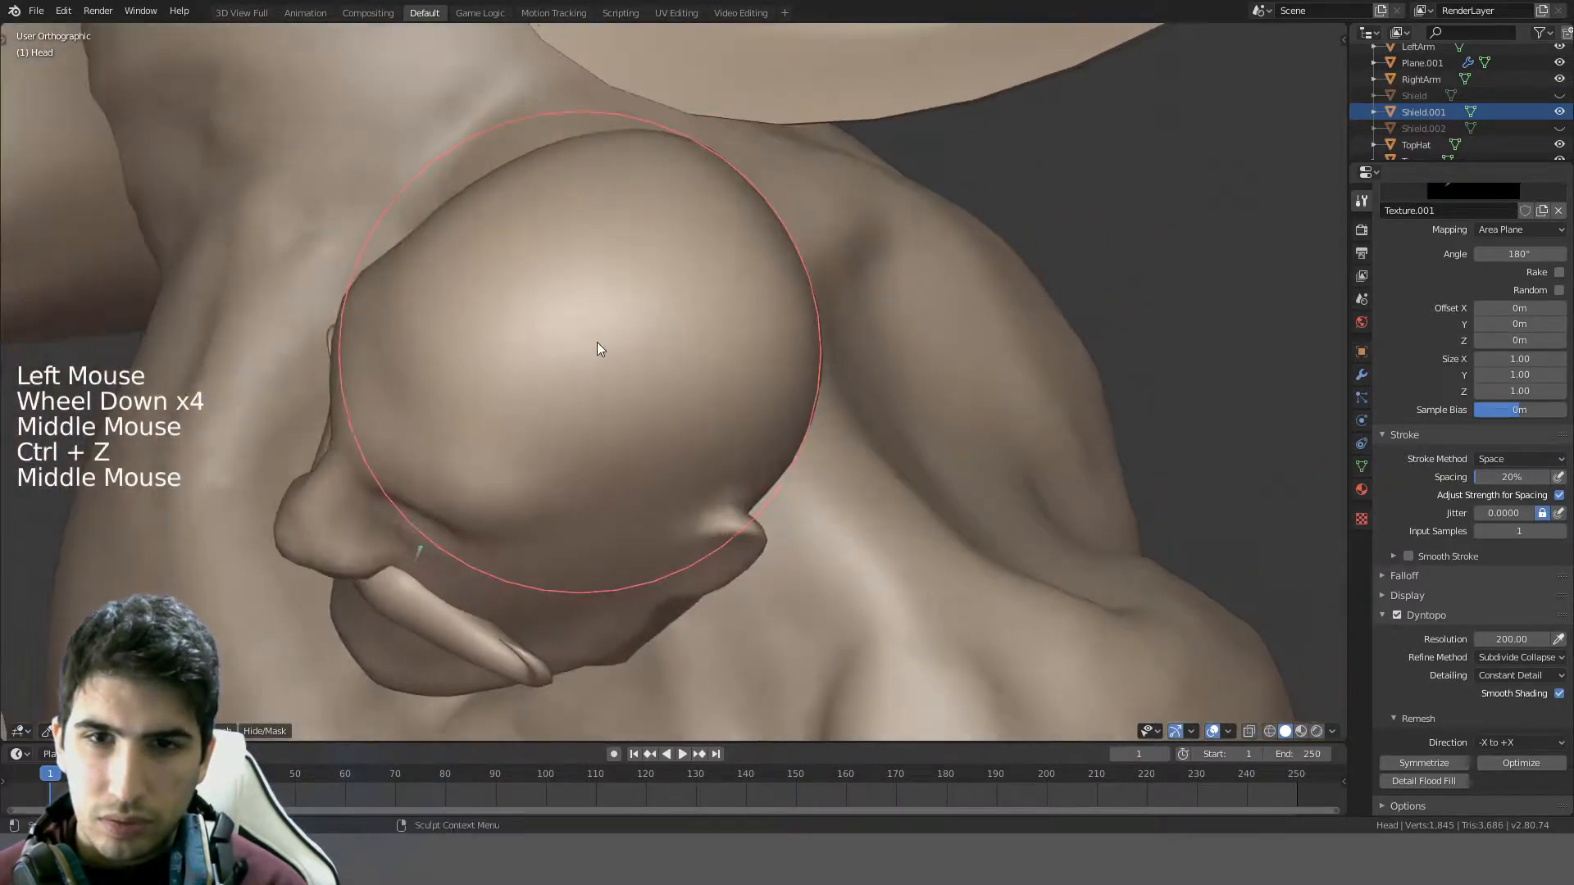
# - Try large fur strokes and smoothing on the top of the head, undoing each attempt
pyautogui.moveTo(597, 342); pyautogui.dragTo(672, 333)
pyautogui.scroll(4, 614, 351)
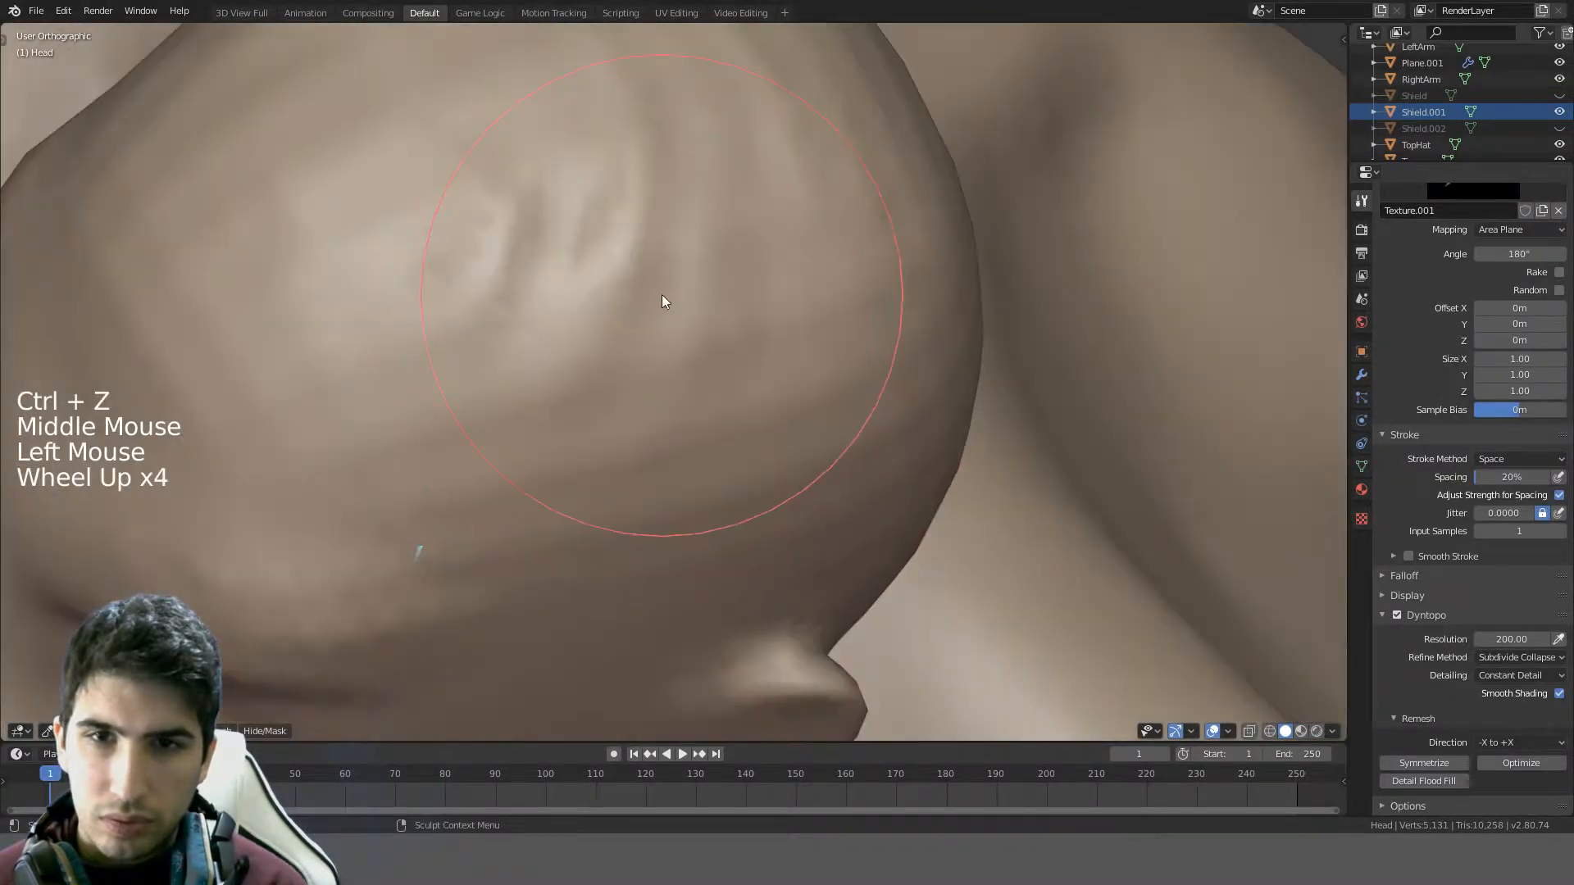
pyautogui.moveTo(662, 293)
pyautogui.mouseDown(button='middle')
pyautogui.moveTo(574, 306)
pyautogui.moveTo(639, 256)
pyautogui.moveTo(592, 373)
pyautogui.moveTo(637, 315)
pyautogui.moveTo(676, 331)
pyautogui.moveTo(584, 351)
pyautogui.moveTo(567, 373)
pyautogui.mouseUp(button='middle')
pyautogui.scroll(-5, 574, 307)
pyautogui.hotkey('ctrl', 'z')
pyautogui.moveTo(567, 382)
pyautogui.keyDown('shift'); pyautogui.mouseDown()
pyautogui.moveTo(678, 341)
pyautogui.moveTo(602, 302)
pyautogui.moveTo(674, 306)
pyautogui.mouseUp(); pyautogui.keyUp('shift')
pyautogui.moveTo(566, 324)
pyautogui.mouseDown()
pyautogui.moveTo(661, 356)
pyautogui.moveTo(690, 346)
pyautogui.mouseUp()
pyautogui.moveTo(694, 339)
pyautogui.mouseDown(button='middle')
pyautogui.moveTo(723, 308)
pyautogui.moveTo(863, 265)
pyautogui.moveTo(990, 323)
pyautogui.moveTo(779, 421)
pyautogui.moveTo(822, 295)
pyautogui.moveTo(674, 293)
pyautogui.mouseUp(button='middle')
pyautogui.hotkey('ctrl', 'z')
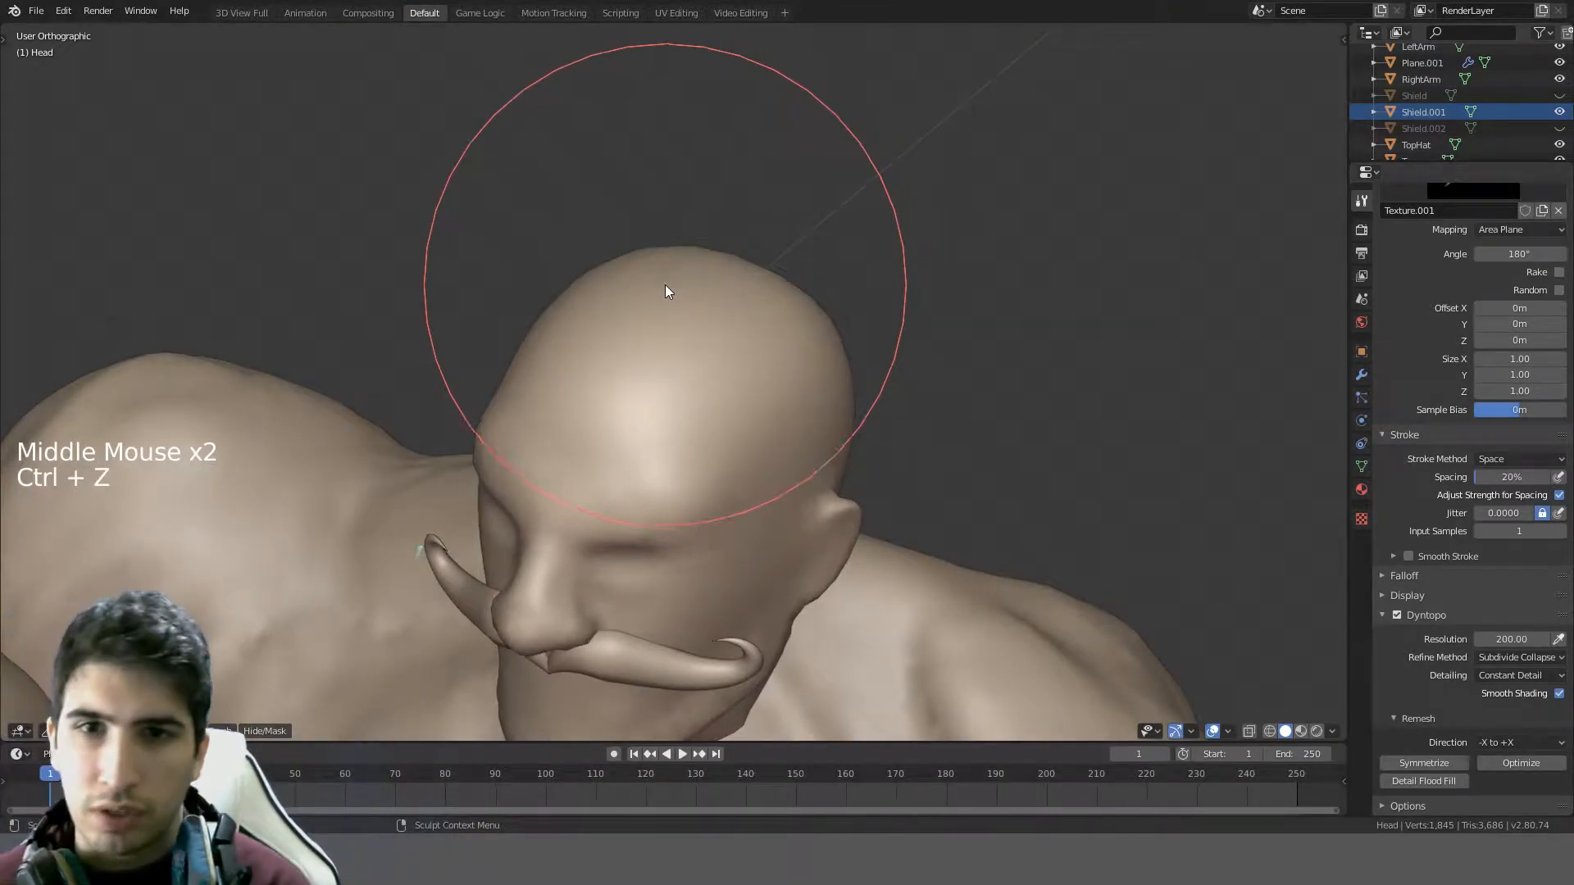
# - Reduce the brush radius and try sculpting furry eyebrows with strokes along the brow ridge
pyautogui.press('f')
pyautogui.moveTo(469, 302); pyautogui.dragTo(592, 347, button='middle')
pyautogui.scroll(4, 692, 310)
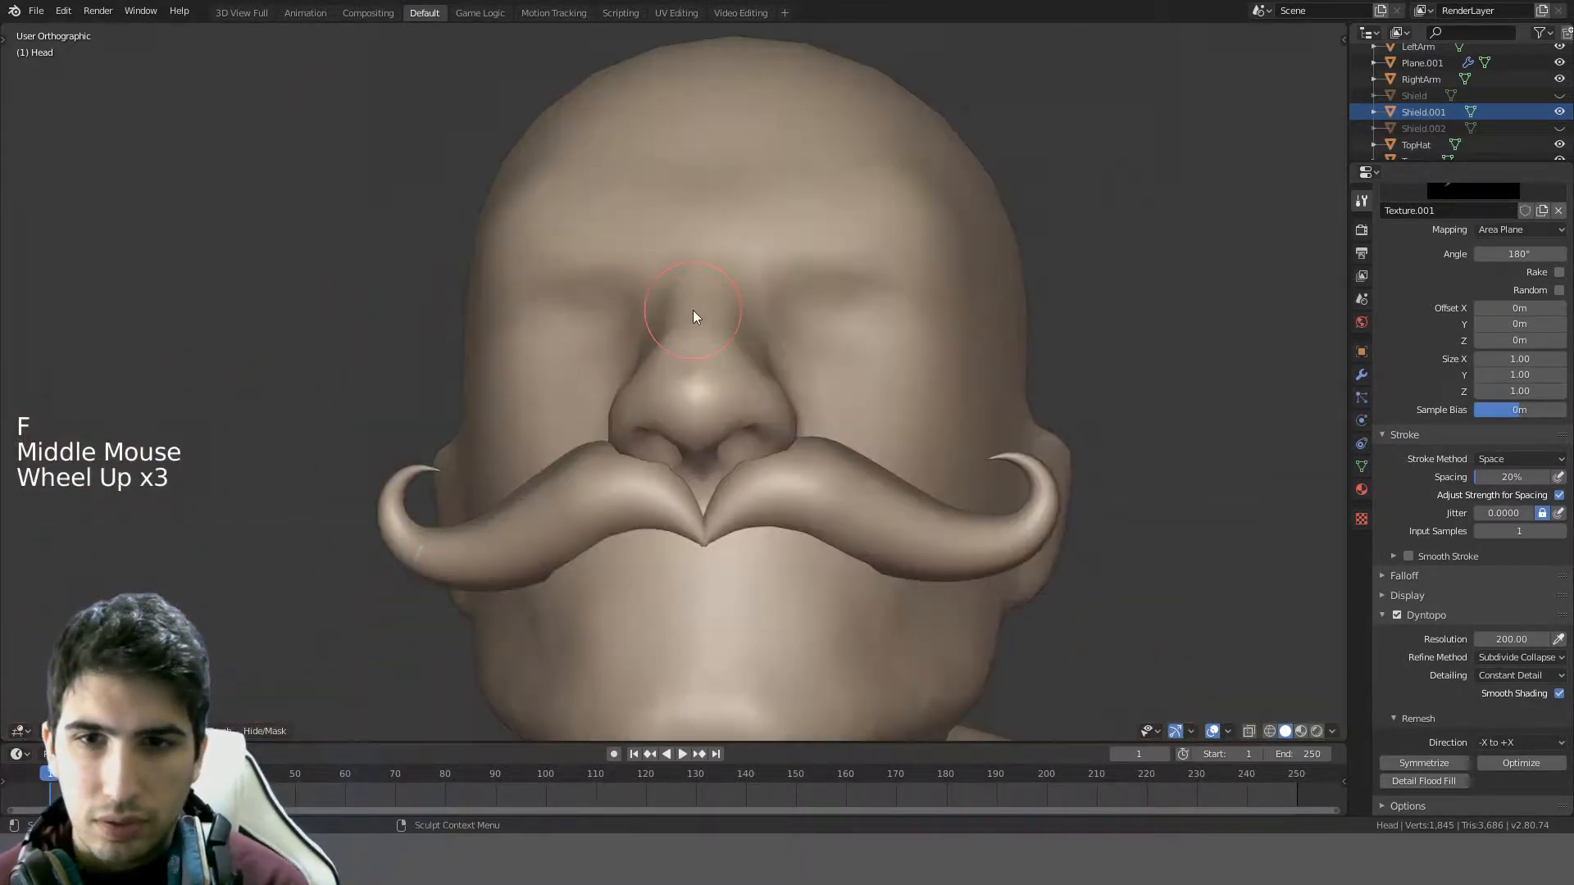
pyautogui.moveTo(692, 310)
pyautogui.mouseDown(button='middle')
pyautogui.moveTo(668, 378)
pyautogui.moveTo(677, 402)
pyautogui.mouseUp(button='middle')
pyautogui.scroll(-1, 677, 402)
pyautogui.click(618, 416)
pyautogui.moveTo(618, 416); pyautogui.dragTo(819, 365)
pyautogui.moveTo(819, 366); pyautogui.dragTo(881, 338, button='middle')
pyautogui.moveTo(1012, 337); pyautogui.dragTo(872, 354, button='middle')
pyautogui.moveTo(593, 395); pyautogui.dragTo(696, 368)
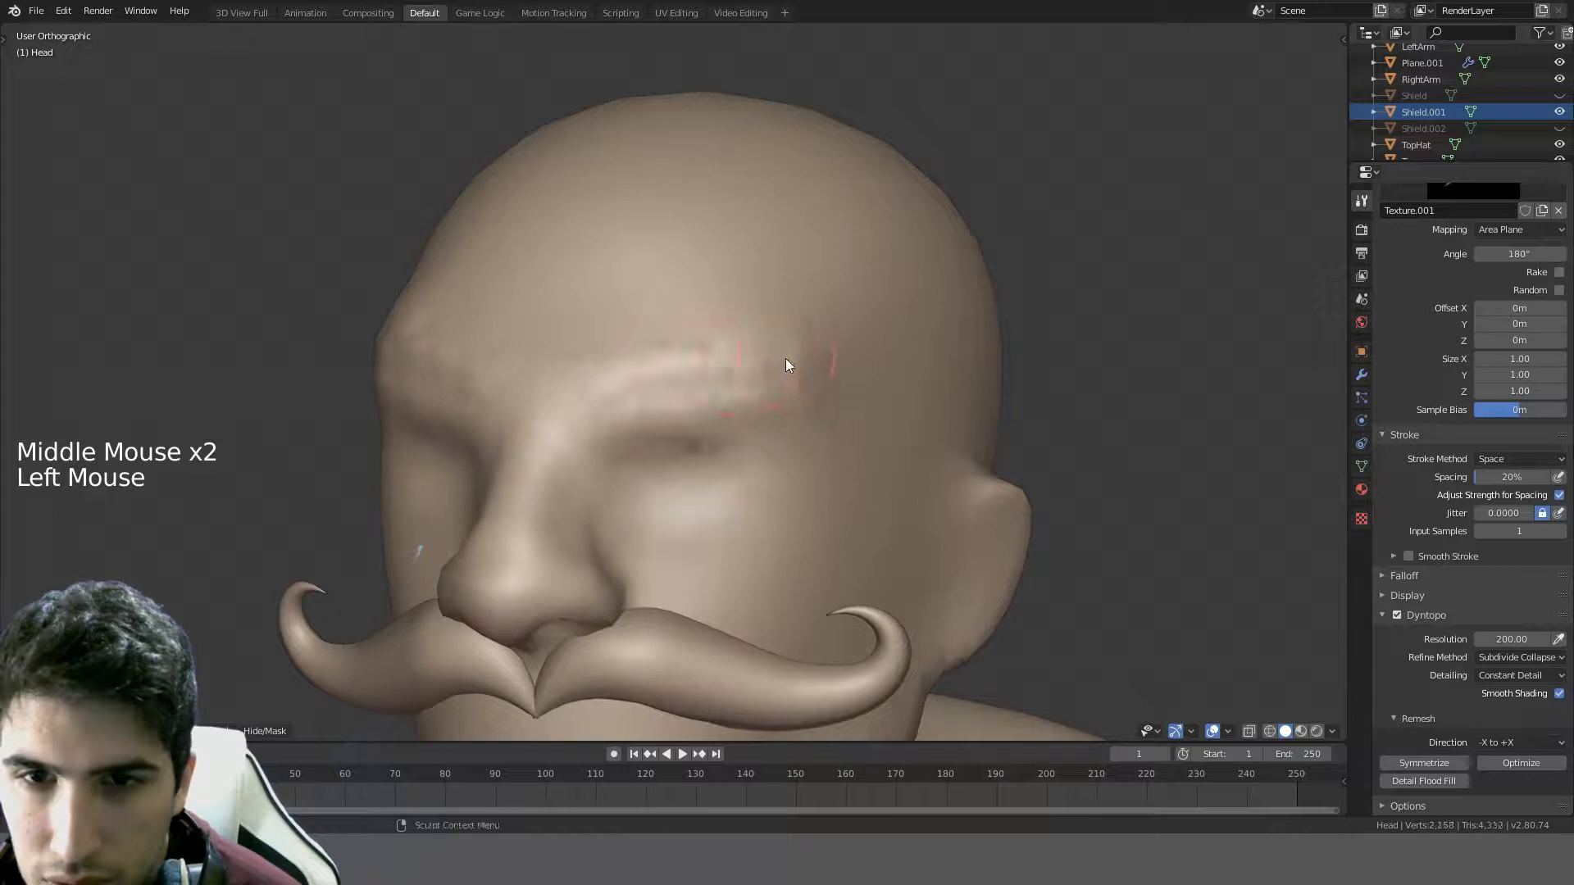
pyautogui.moveTo(785, 365)
pyautogui.mouseDown(button='middle')
pyautogui.moveTo(749, 366)
pyautogui.moveTo(717, 397)
pyautogui.mouseUp(button='middle')
pyautogui.moveTo(717, 397)
pyautogui.mouseDown()
pyautogui.moveTo(812, 411)
pyautogui.moveTo(931, 385)
pyautogui.mouseUp()
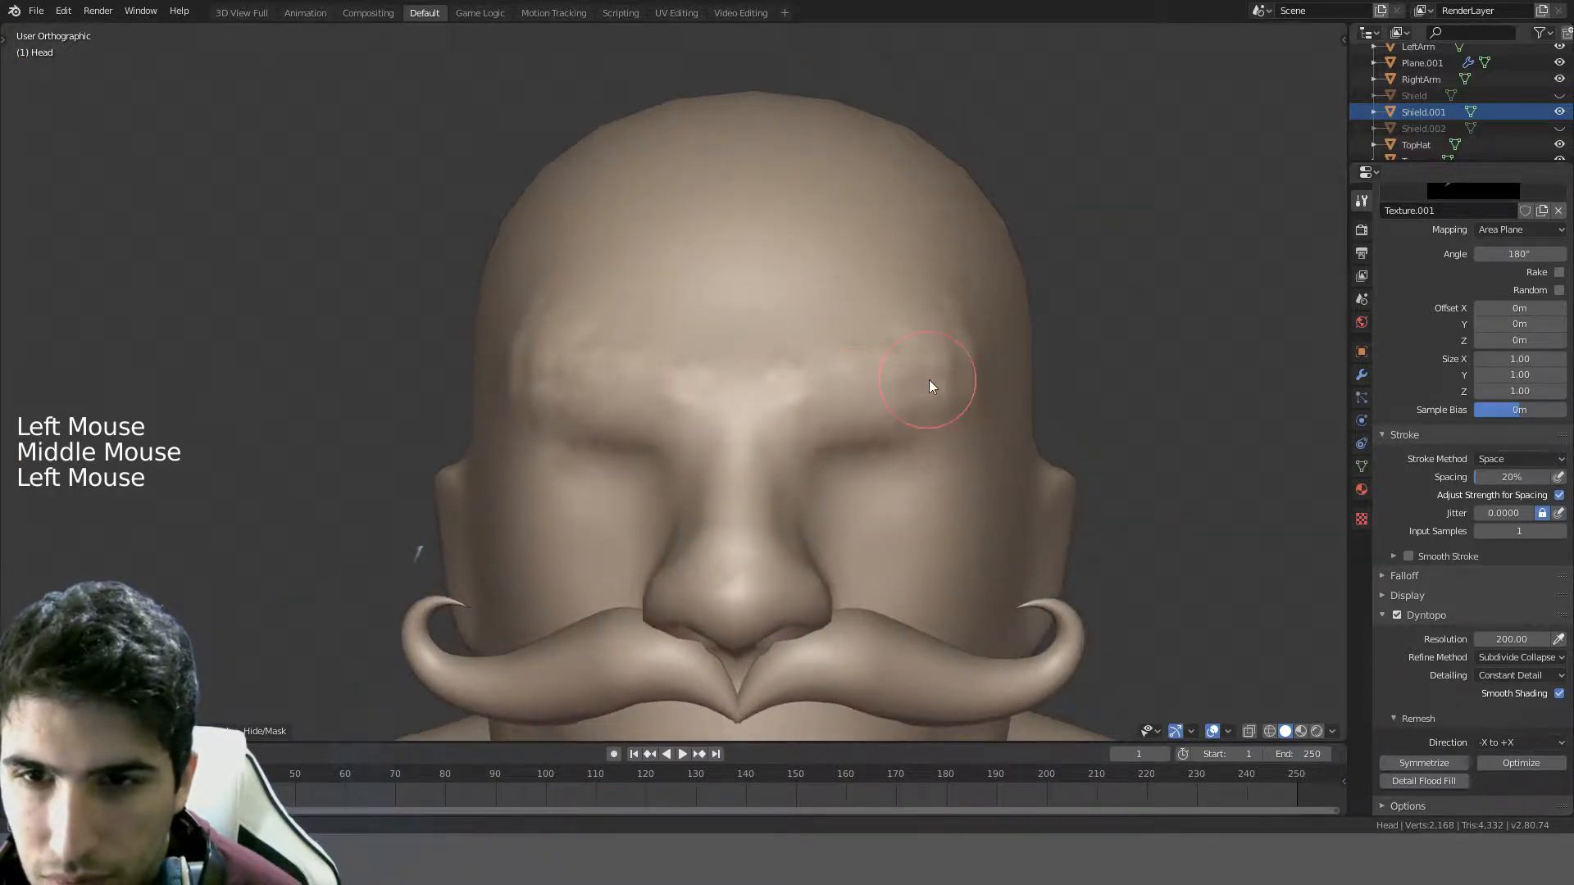
# - Undo the eyebrow strokes
pyautogui.moveTo(803, 368)
pyautogui.mouseDown(button='middle')
pyautogui.moveTo(915, 341)
pyautogui.moveTo(830, 338)
pyautogui.mouseUp(button='middle')
pyautogui.hotkey('ctrl', 'z')
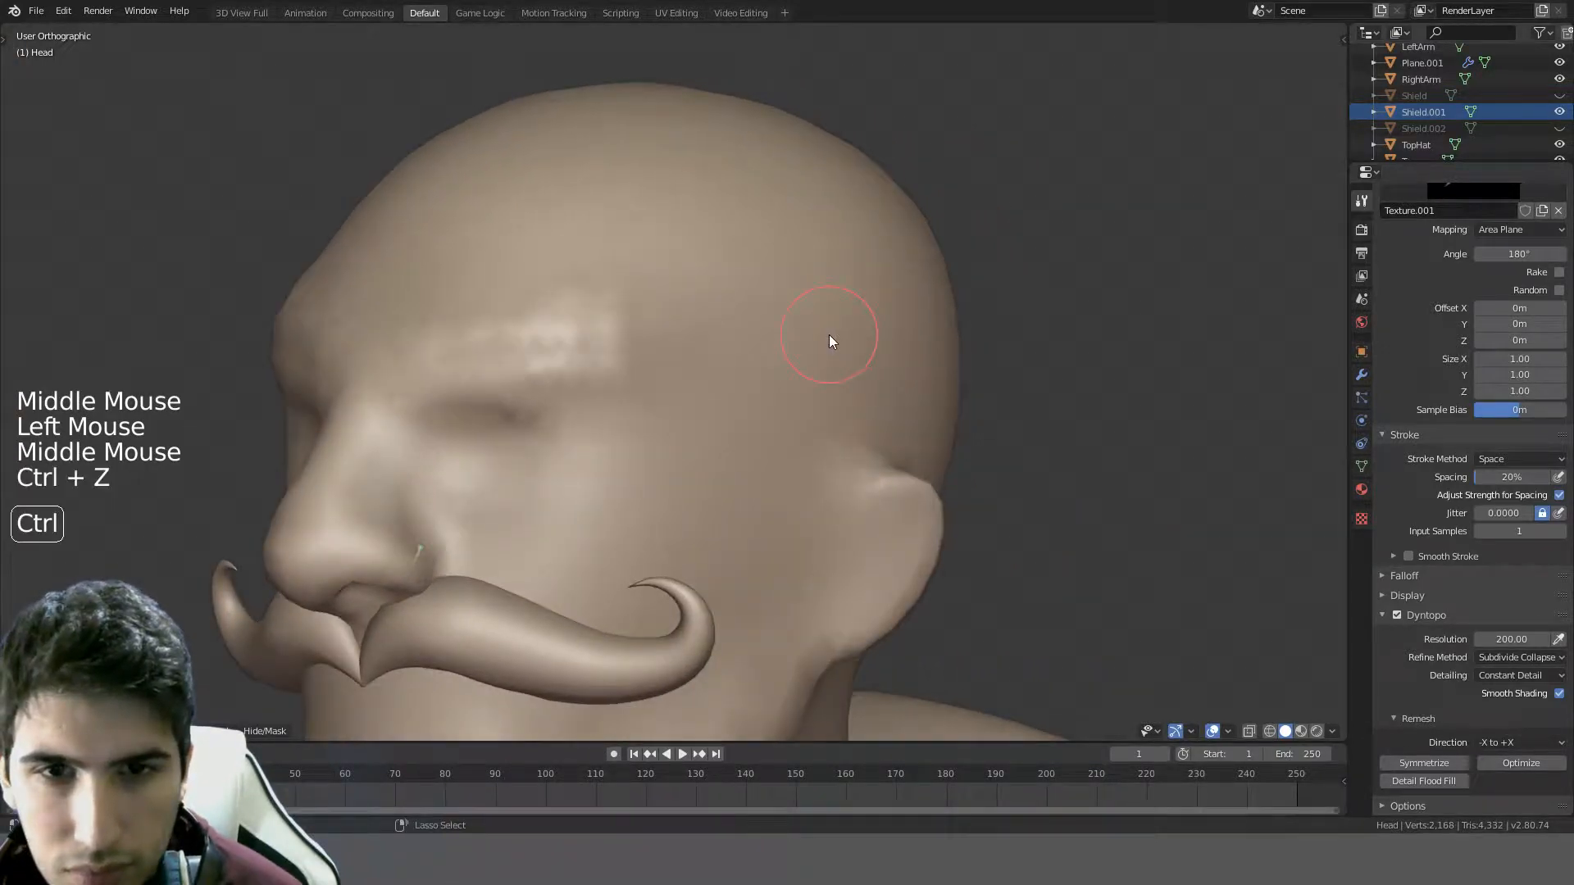
pyautogui.hotkey('ctrl', 'z')
pyautogui.hotkey('ctrl', 'z')
# - Enlarge the brush radius to 129 px, adjust its strength, try a fur stroke on the brow and undo it
pyautogui.press('f')
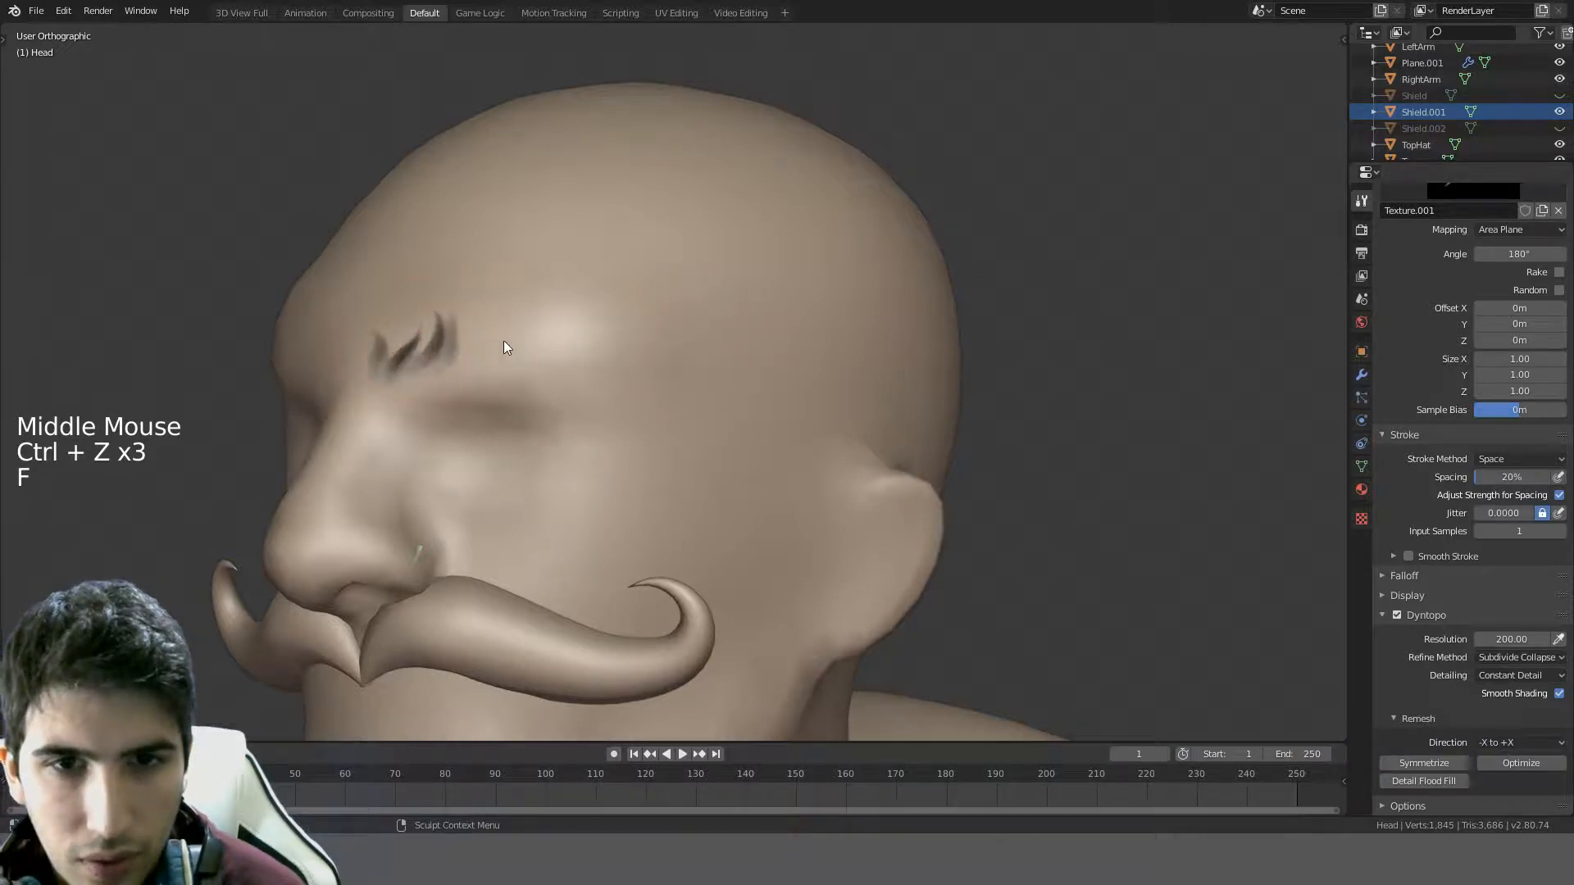
pyautogui.click(508, 339)
pyautogui.hotkey('shift', 'f')
pyautogui.moveTo(502, 342); pyautogui.dragTo(585, 333, button='middle')
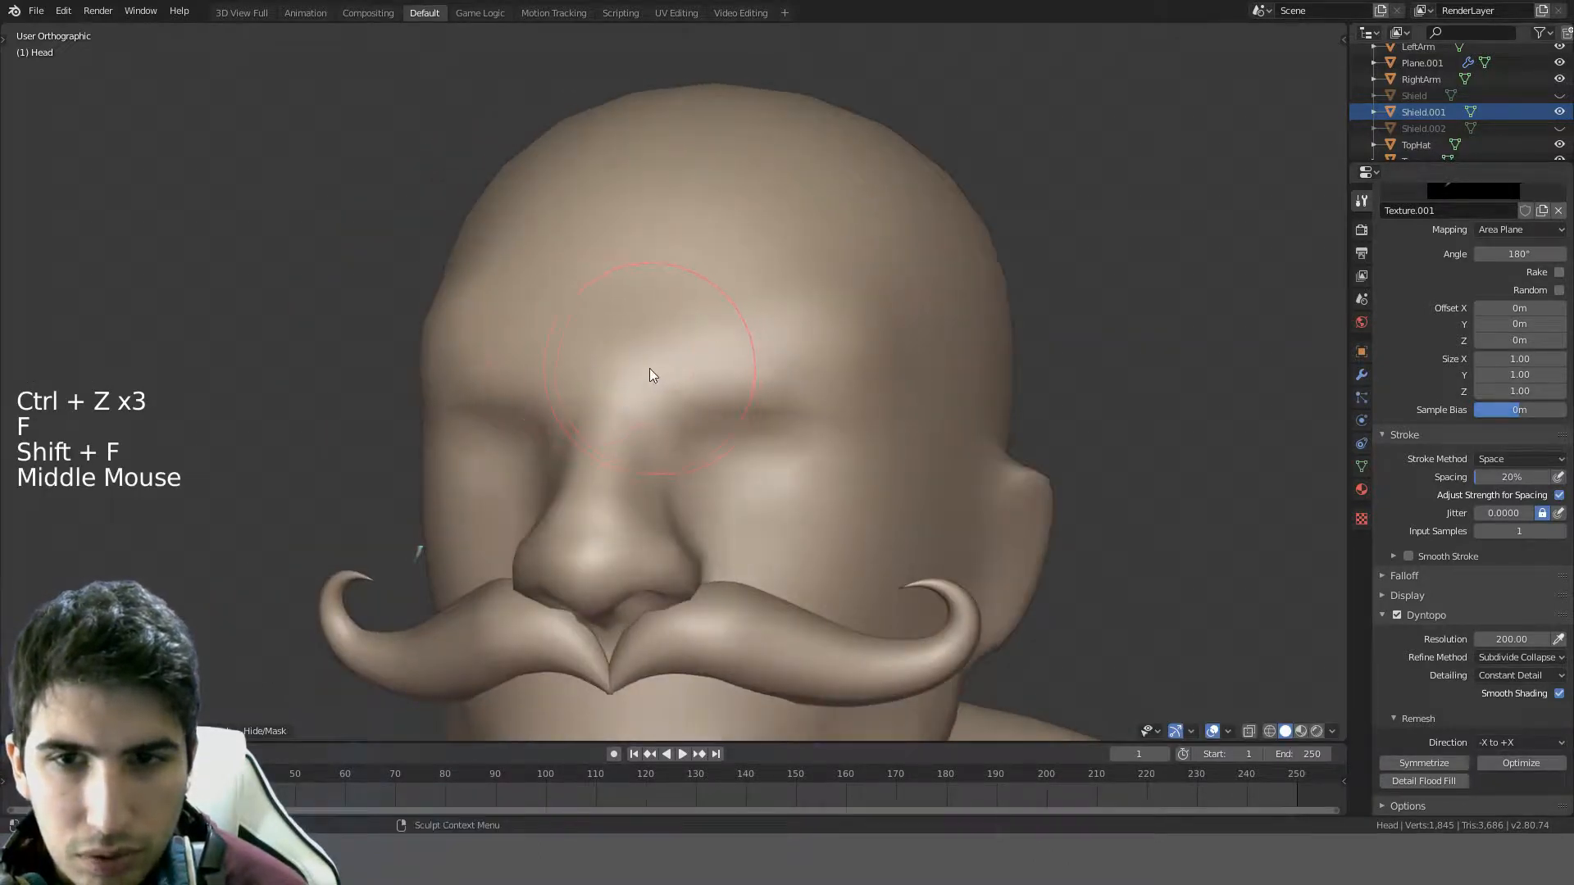
pyautogui.moveTo(650, 367); pyautogui.dragTo(710, 356)
pyautogui.hotkey('ctrl', 'z')
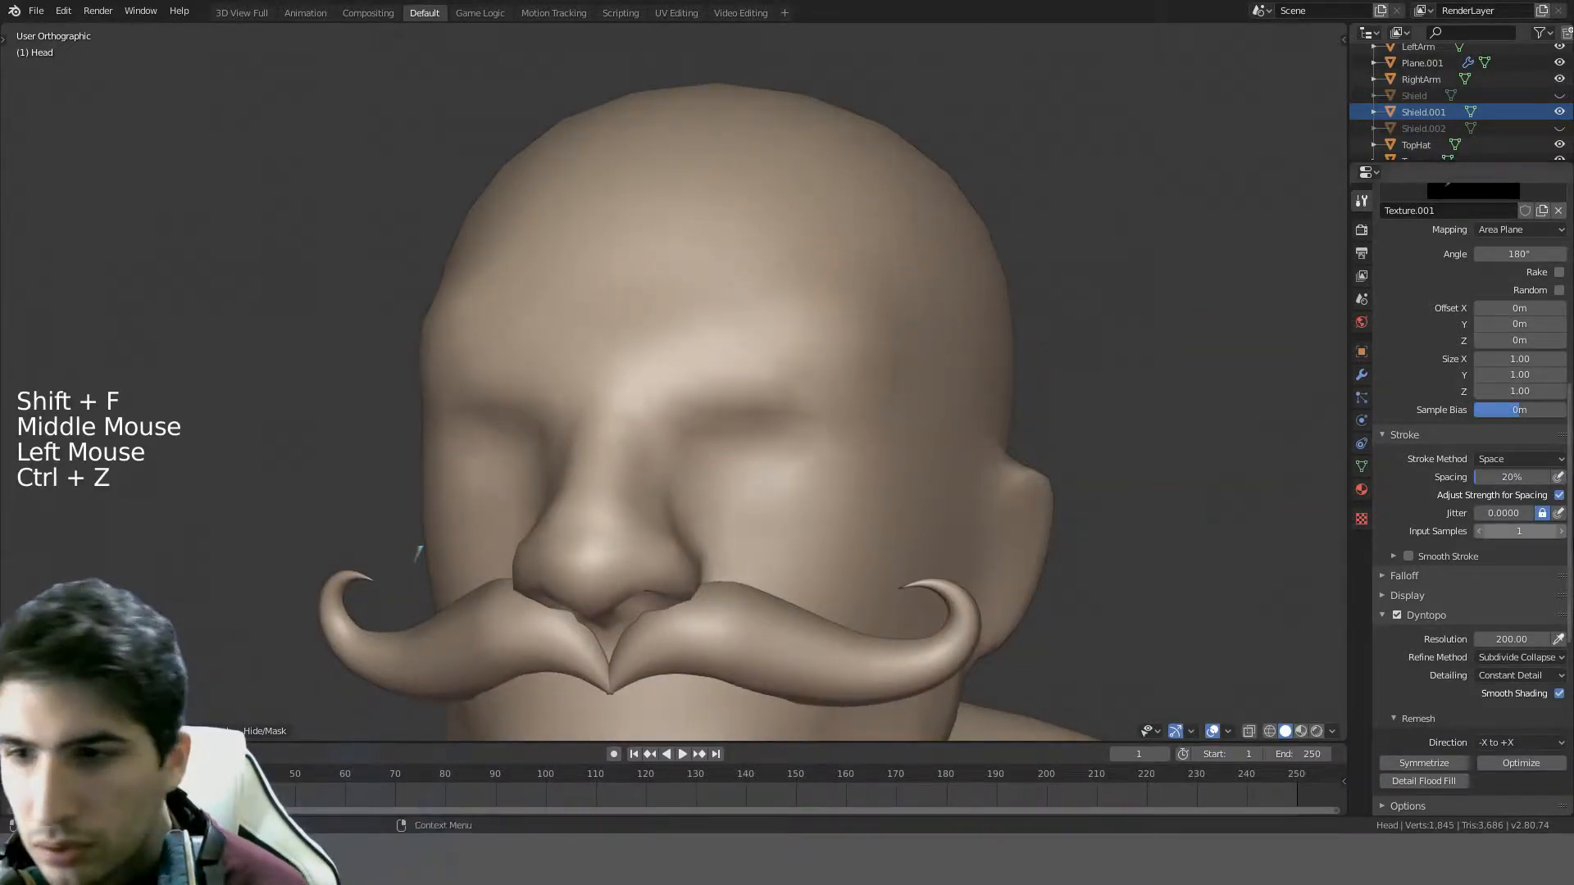
# - Try brow strokes with the stroke jitter set to 5 and to 0.5, undoing each attempt
pyautogui.click(1511, 524)
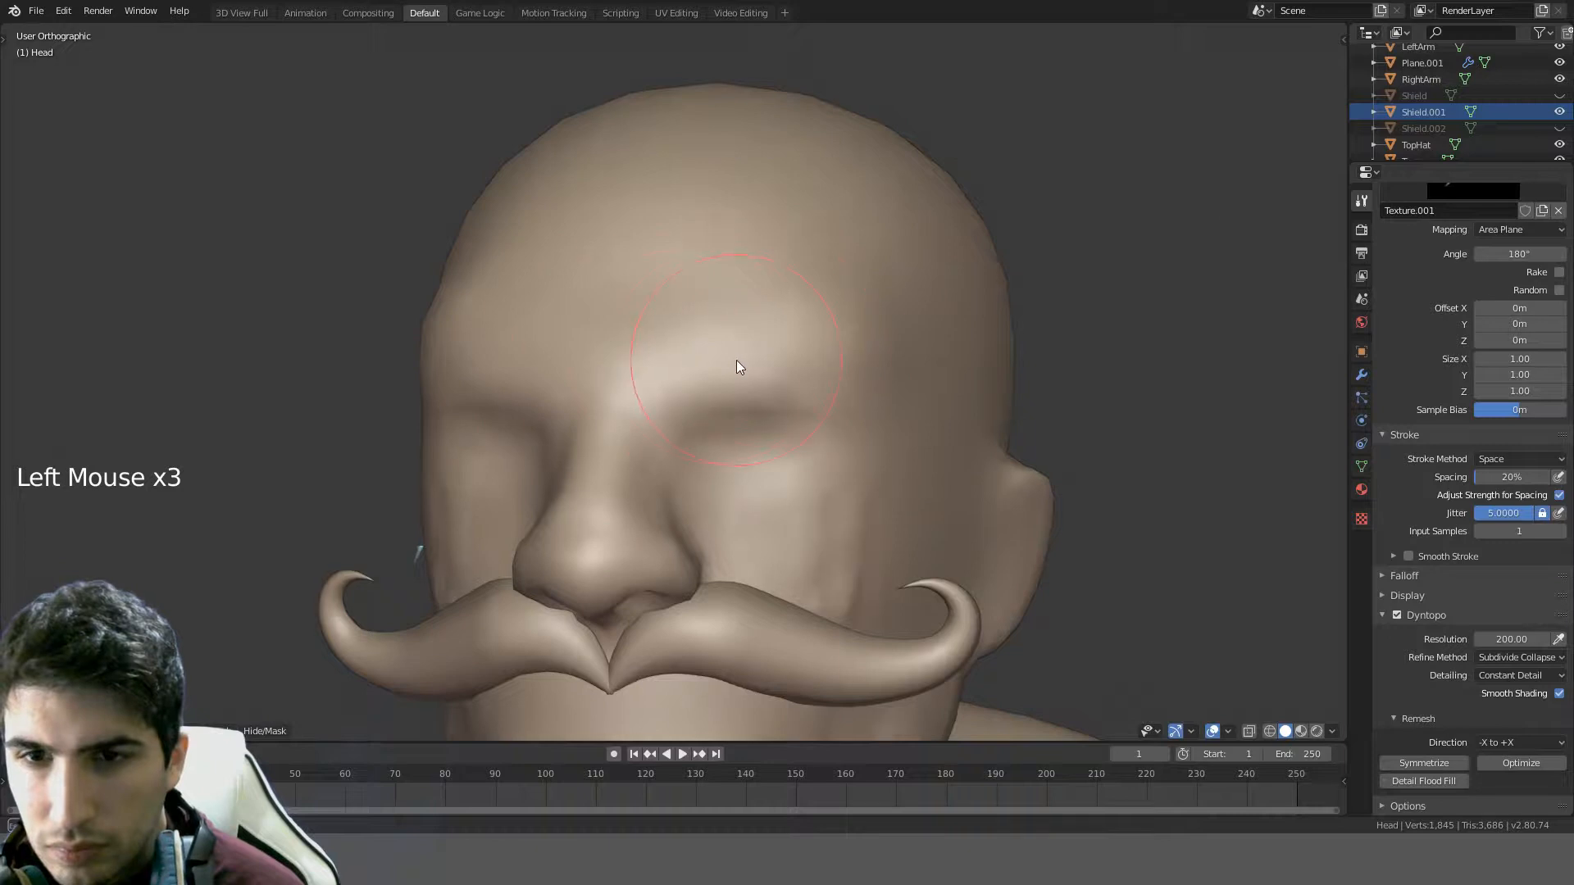
pyautogui.hotkey('ctrl', 'z')
pyautogui.click(1514, 512)
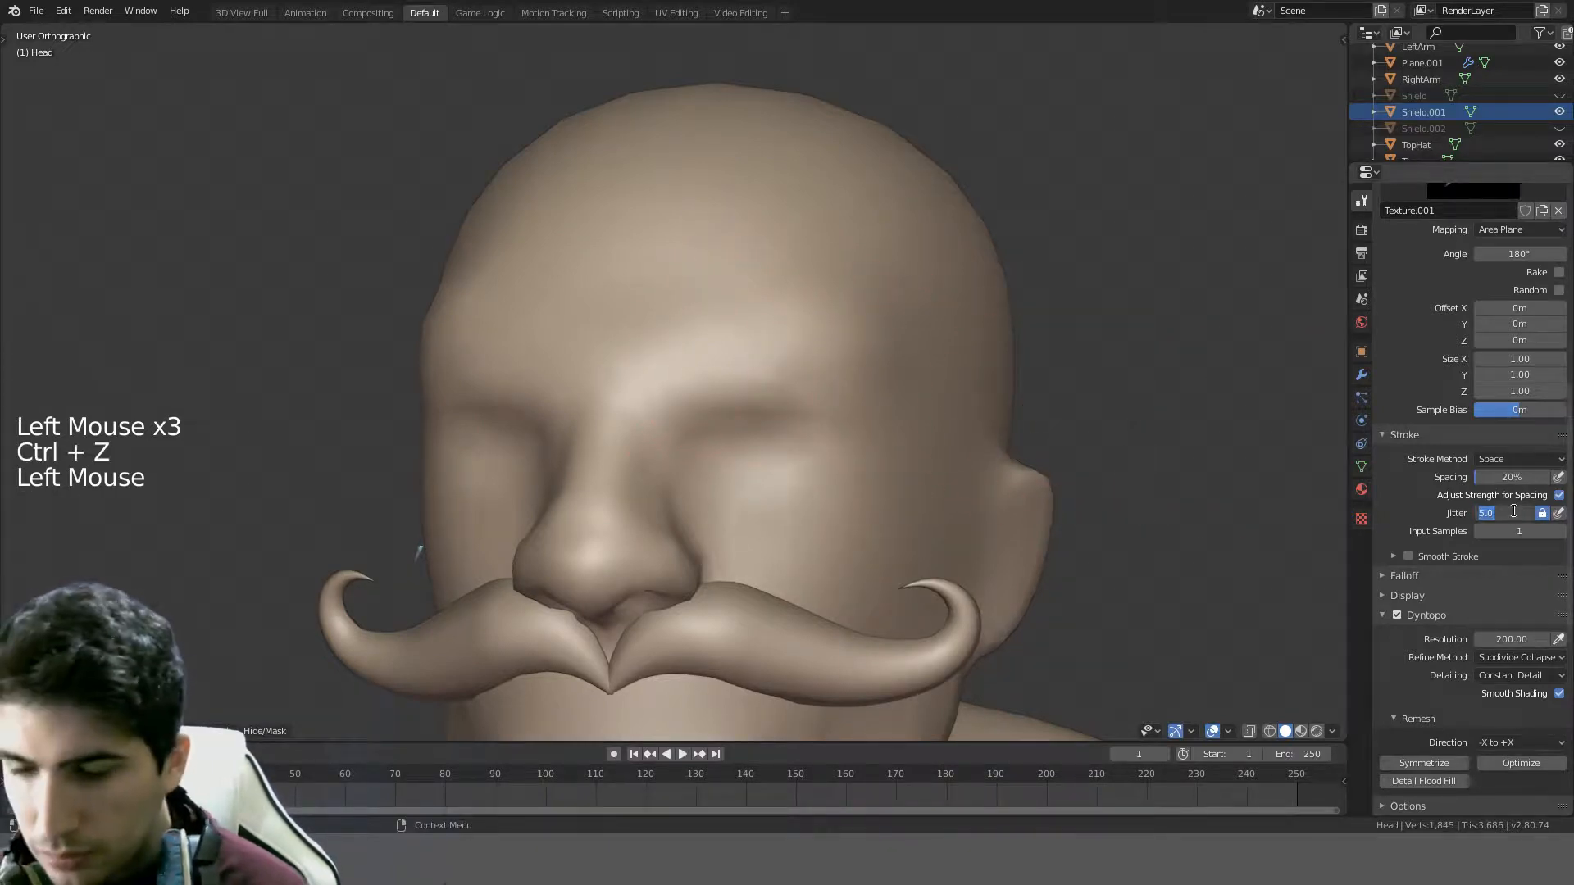
pyautogui.moveTo(682, 320)
pyautogui.mouseDown()
pyautogui.moveTo(706, 342)
pyautogui.moveTo(893, 329)
pyautogui.mouseUp()
pyautogui.hotkey('ctrl', 'z')
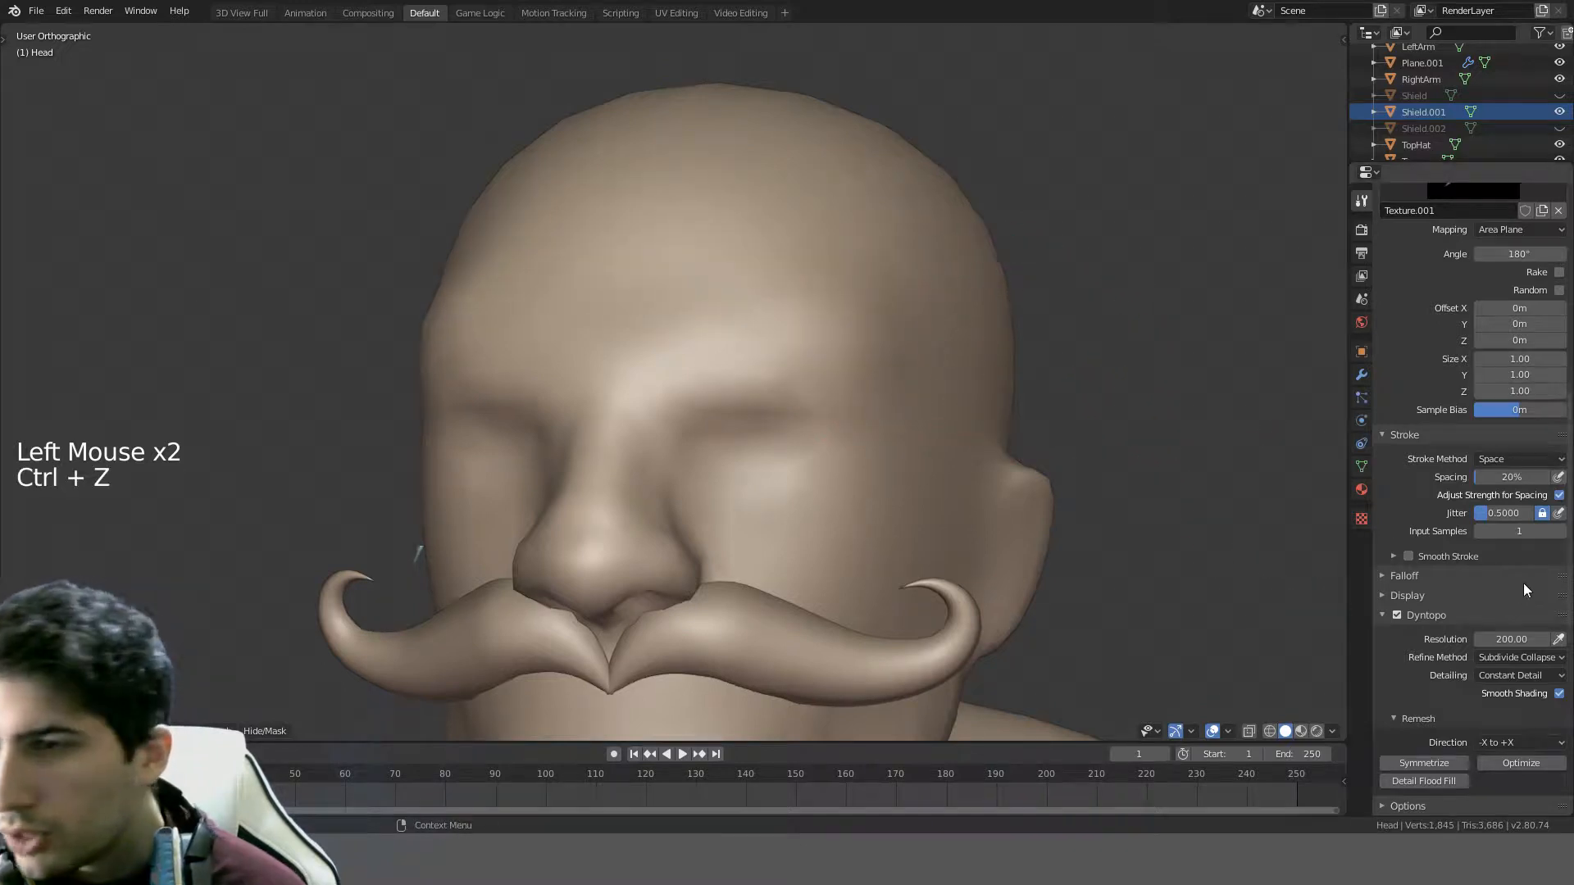
# - Set the stroke jitter to 0.1, try a fur stroke along the brow ridge and undo it
pyautogui.click(1496, 513)
pyautogui.write('0.1')
pyautogui.press('Return')
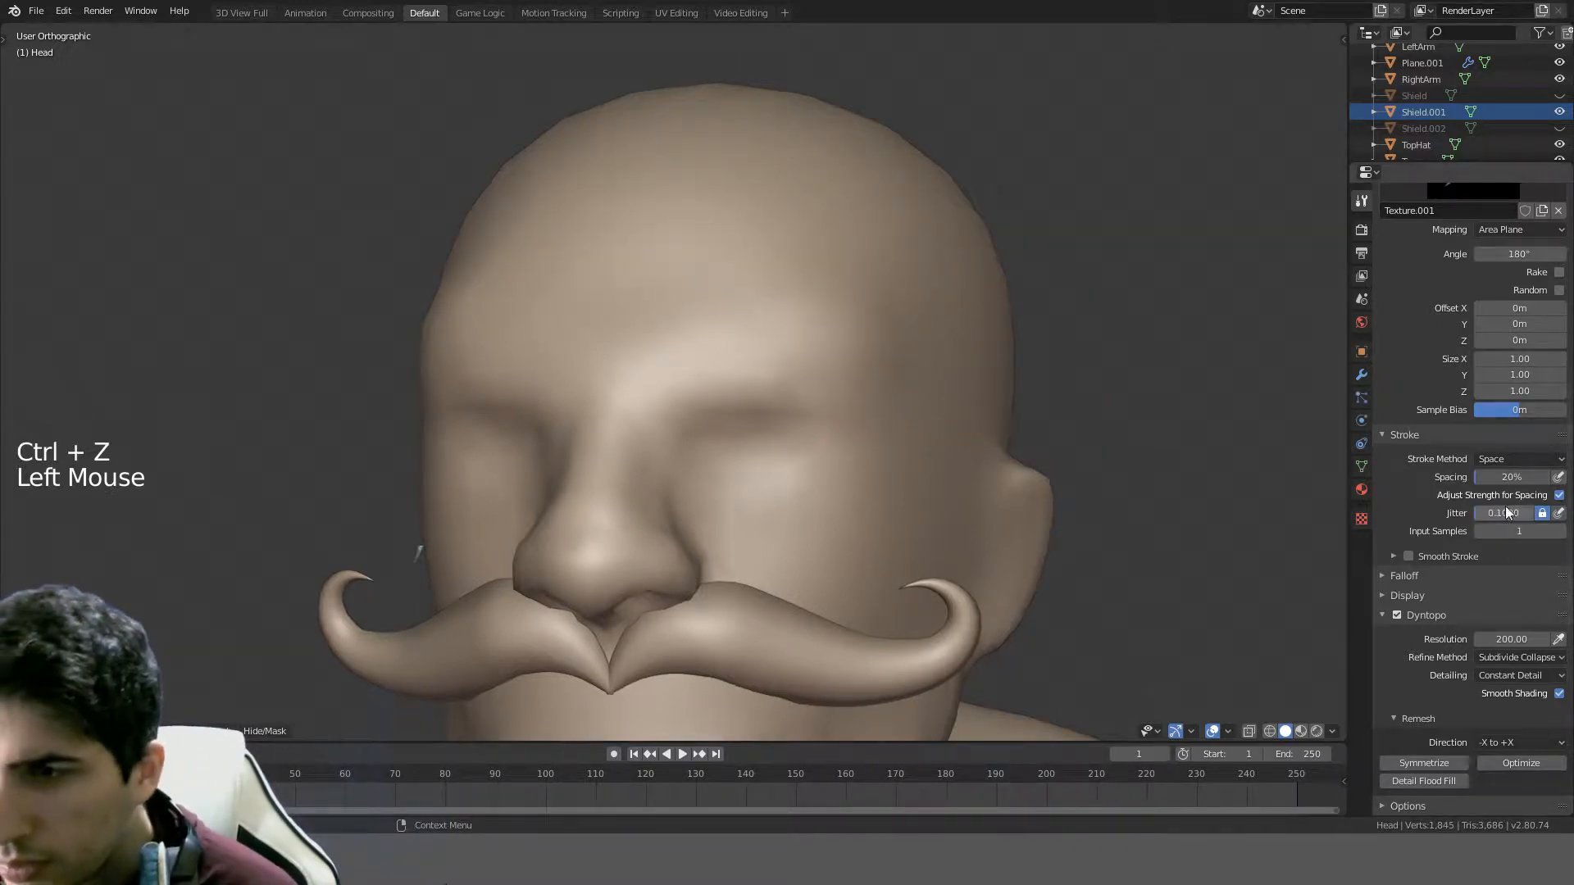
pyautogui.moveTo(691, 346); pyautogui.dragTo(779, 328)
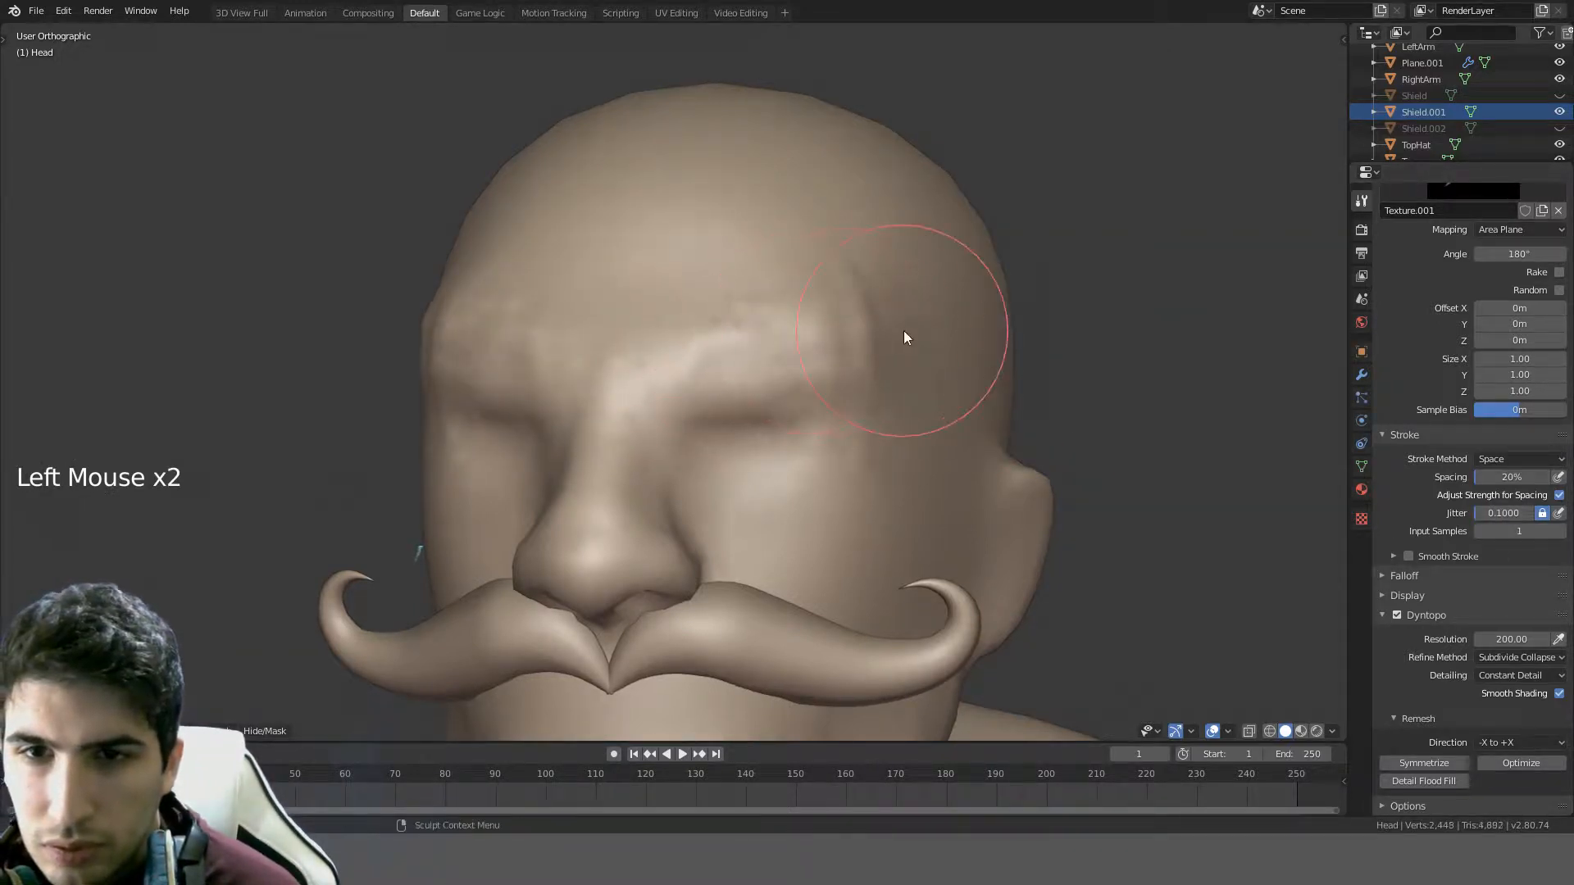
pyautogui.moveTo(904, 338); pyautogui.dragTo(969, 341, button='middle')
pyautogui.scroll(-3, 831, 345)
pyautogui.moveTo(831, 344)
pyautogui.mouseDown(button='middle')
pyautogui.moveTo(779, 371)
pyautogui.moveTo(654, 365)
pyautogui.moveTo(794, 366)
pyautogui.mouseUp(button='middle')
pyautogui.scroll(1, 805, 361)
pyautogui.hotkey('ctrl', 'z')
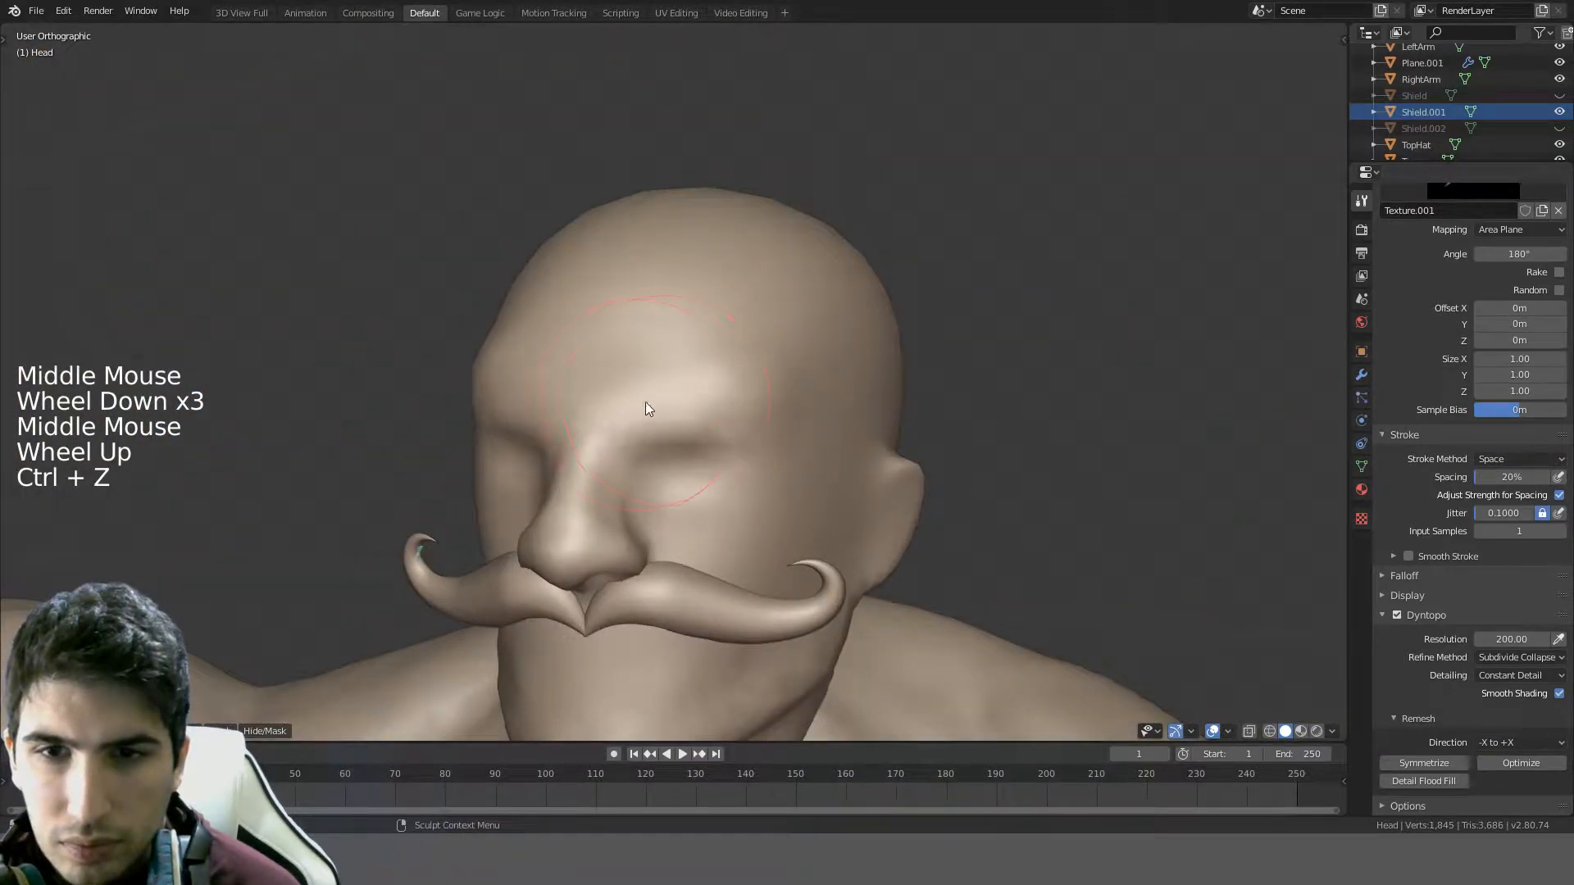
# - Try sculpting jittered fur strokes over the brow, side and top of the head, and undo them
pyautogui.moveTo(648, 408); pyautogui.dragTo(705, 398)
pyautogui.moveTo(818, 386)
pyautogui.mouseDown()
pyautogui.moveTo(821, 354)
pyautogui.moveTo(703, 323)
pyautogui.moveTo(702, 253)
pyautogui.mouseUp()
pyautogui.moveTo(703, 253)
pyautogui.mouseDown(button='middle')
pyautogui.moveTo(686, 342)
pyautogui.moveTo(539, 389)
pyautogui.mouseUp(button='middle')
pyautogui.moveTo(539, 388)
pyautogui.mouseDown()
pyautogui.moveTo(583, 373)
pyautogui.moveTo(687, 501)
pyautogui.mouseUp()
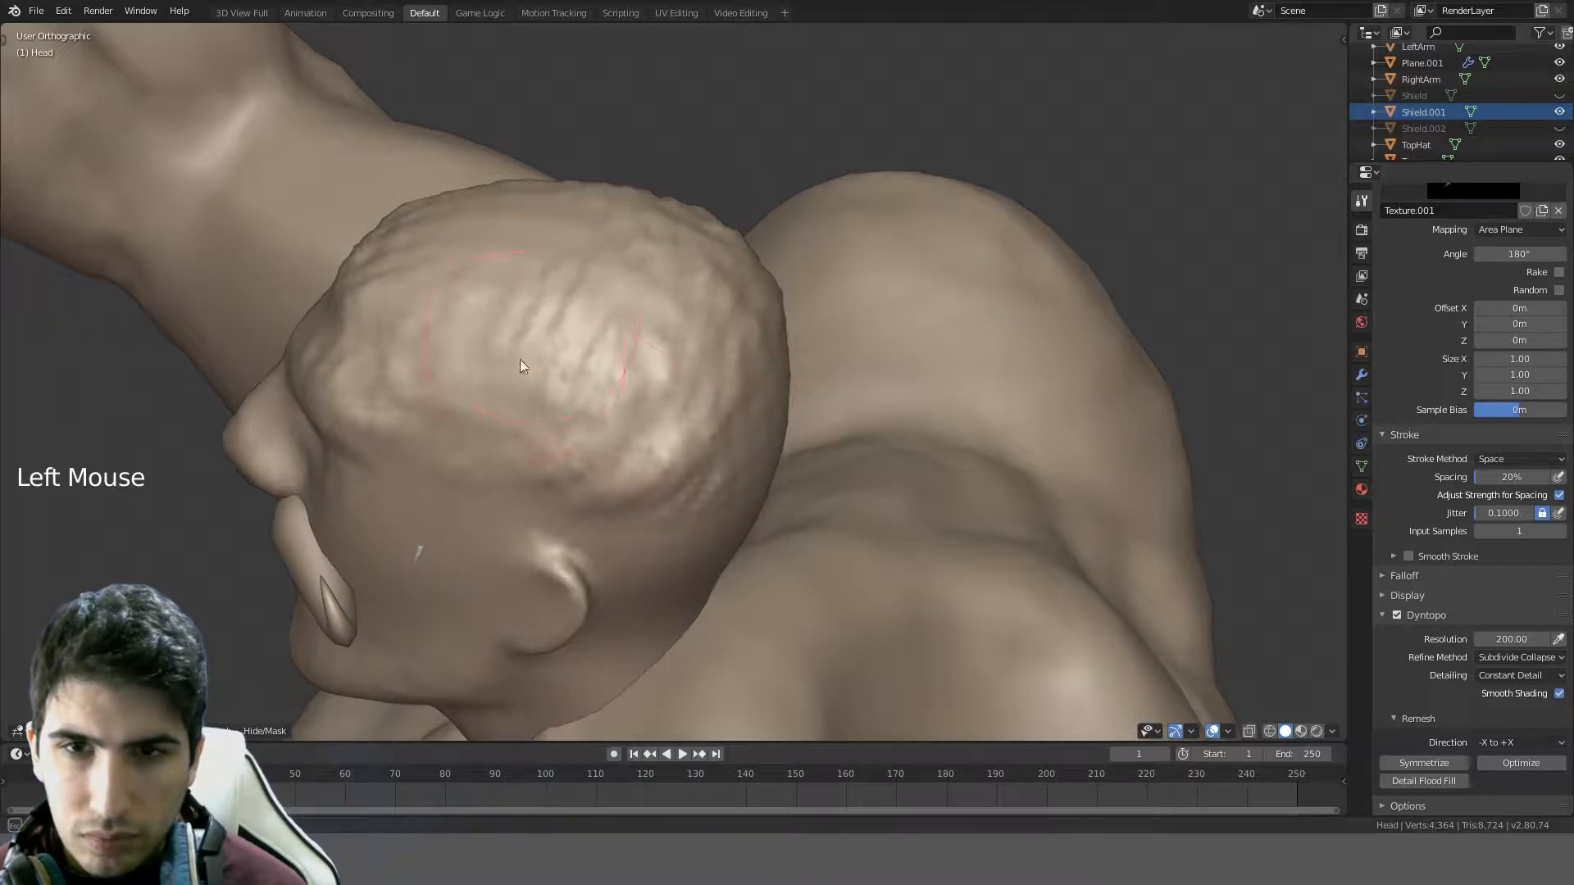
pyautogui.moveTo(519, 361); pyautogui.dragTo(938, 434, button='middle')
pyautogui.hotkey('ctrl', 'z')
pyautogui.hotkey('ctrl', 'z')
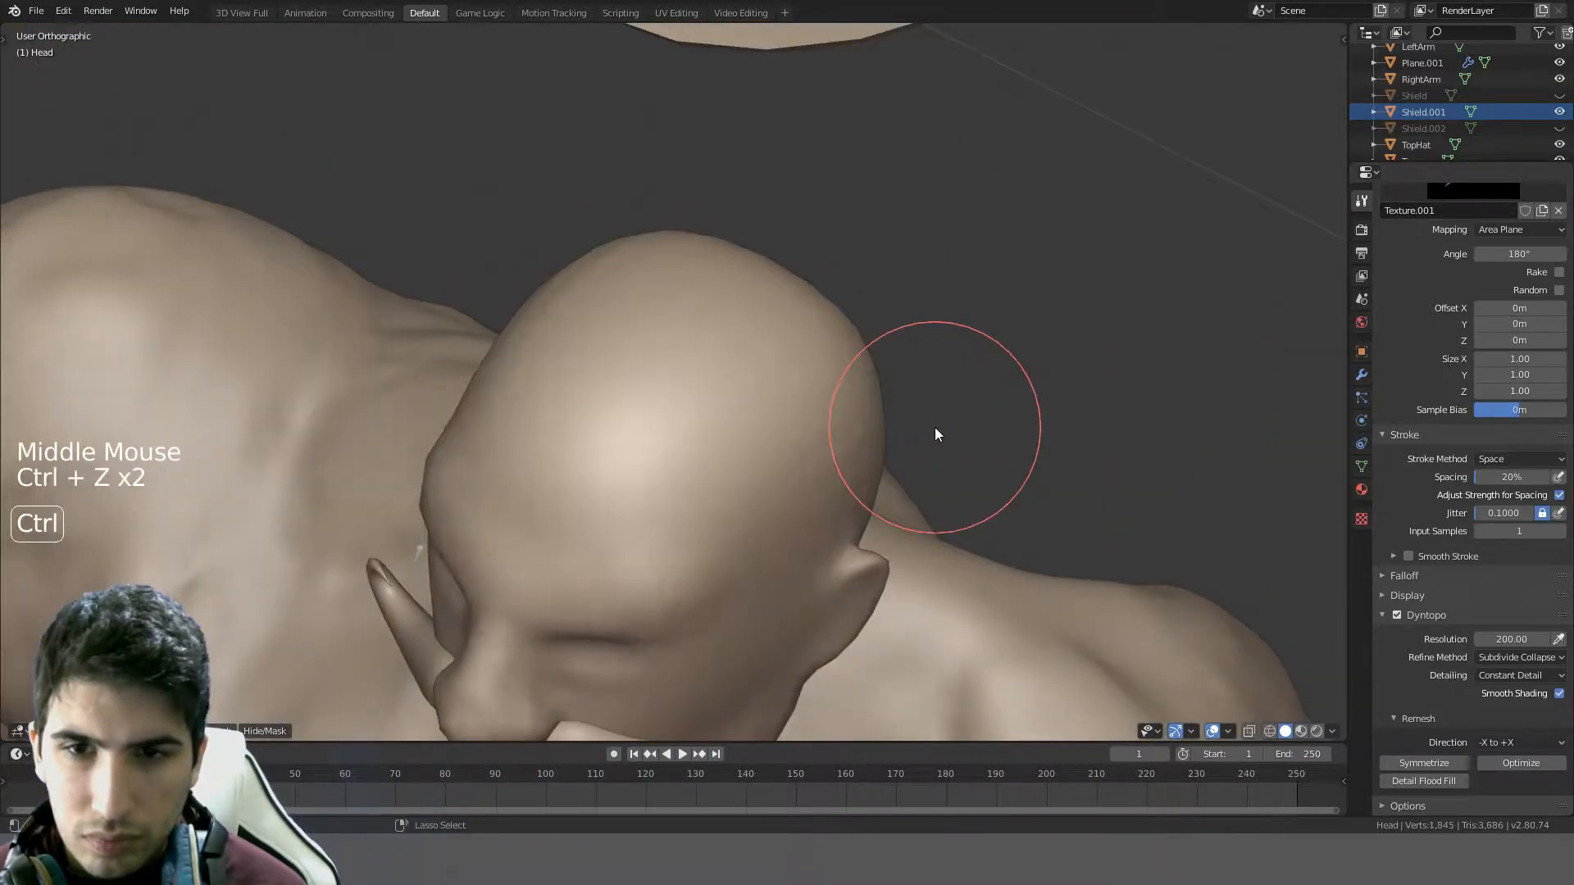
# - Try a short fur stroke near the temple and undo it
pyautogui.moveTo(766, 460); pyautogui.dragTo(843, 366, button='middle')
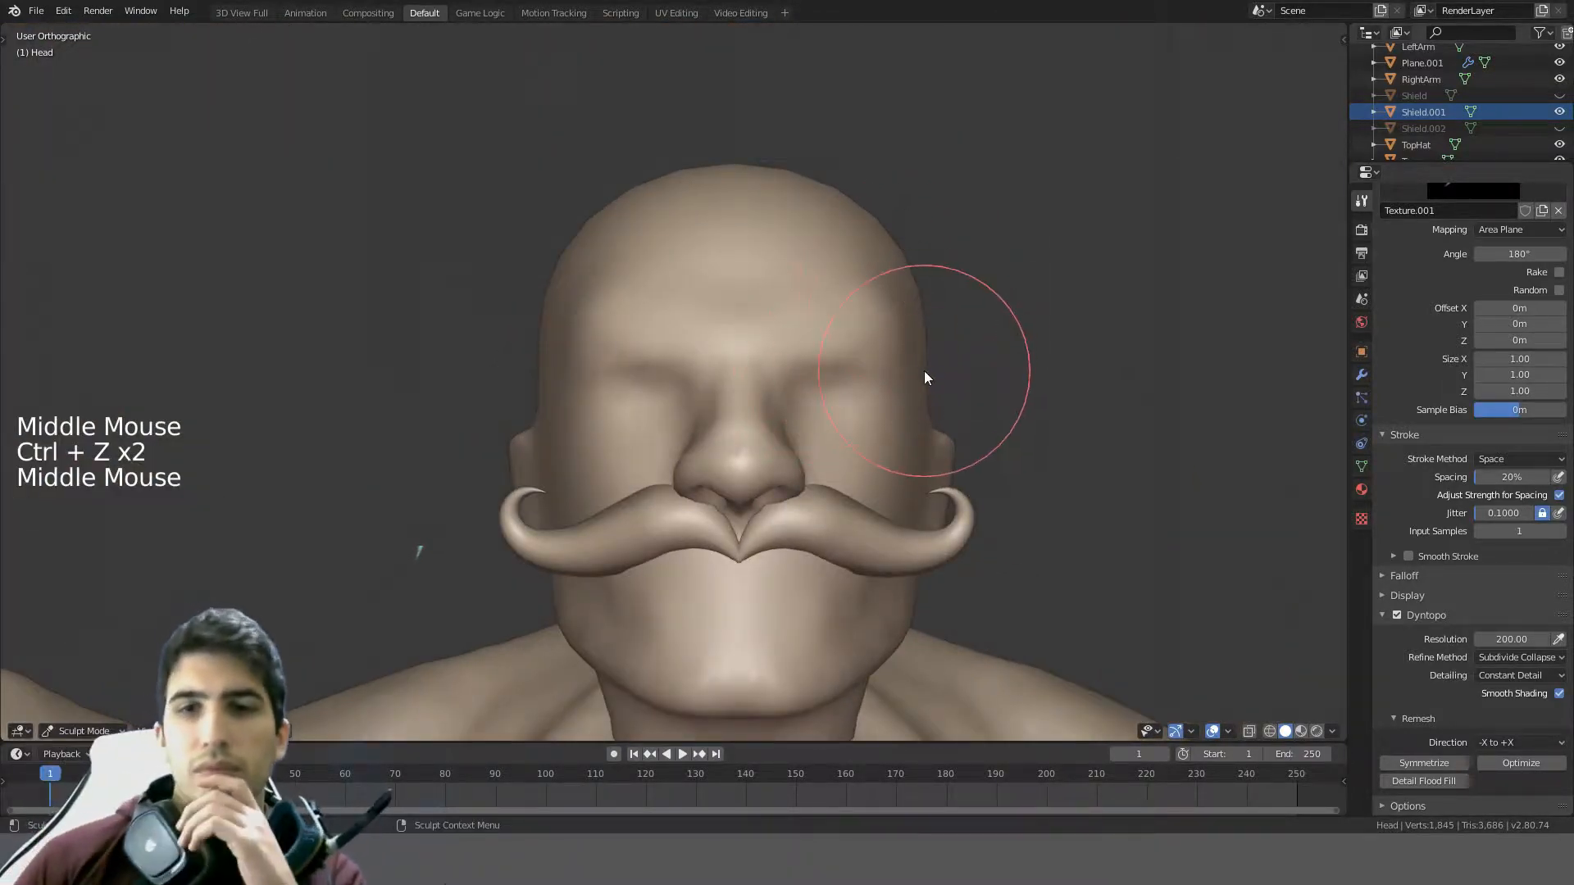
pyautogui.scroll(4, 926, 344)
pyautogui.moveTo(931, 320); pyautogui.dragTo(914, 309)
pyautogui.moveTo(913, 309)
pyautogui.mouseDown(button='middle')
pyautogui.moveTo(977, 333)
pyautogui.moveTo(942, 383)
pyautogui.moveTo(1084, 433)
pyautogui.mouseUp(button='middle')
pyautogui.hotkey('ctrl', 'z')
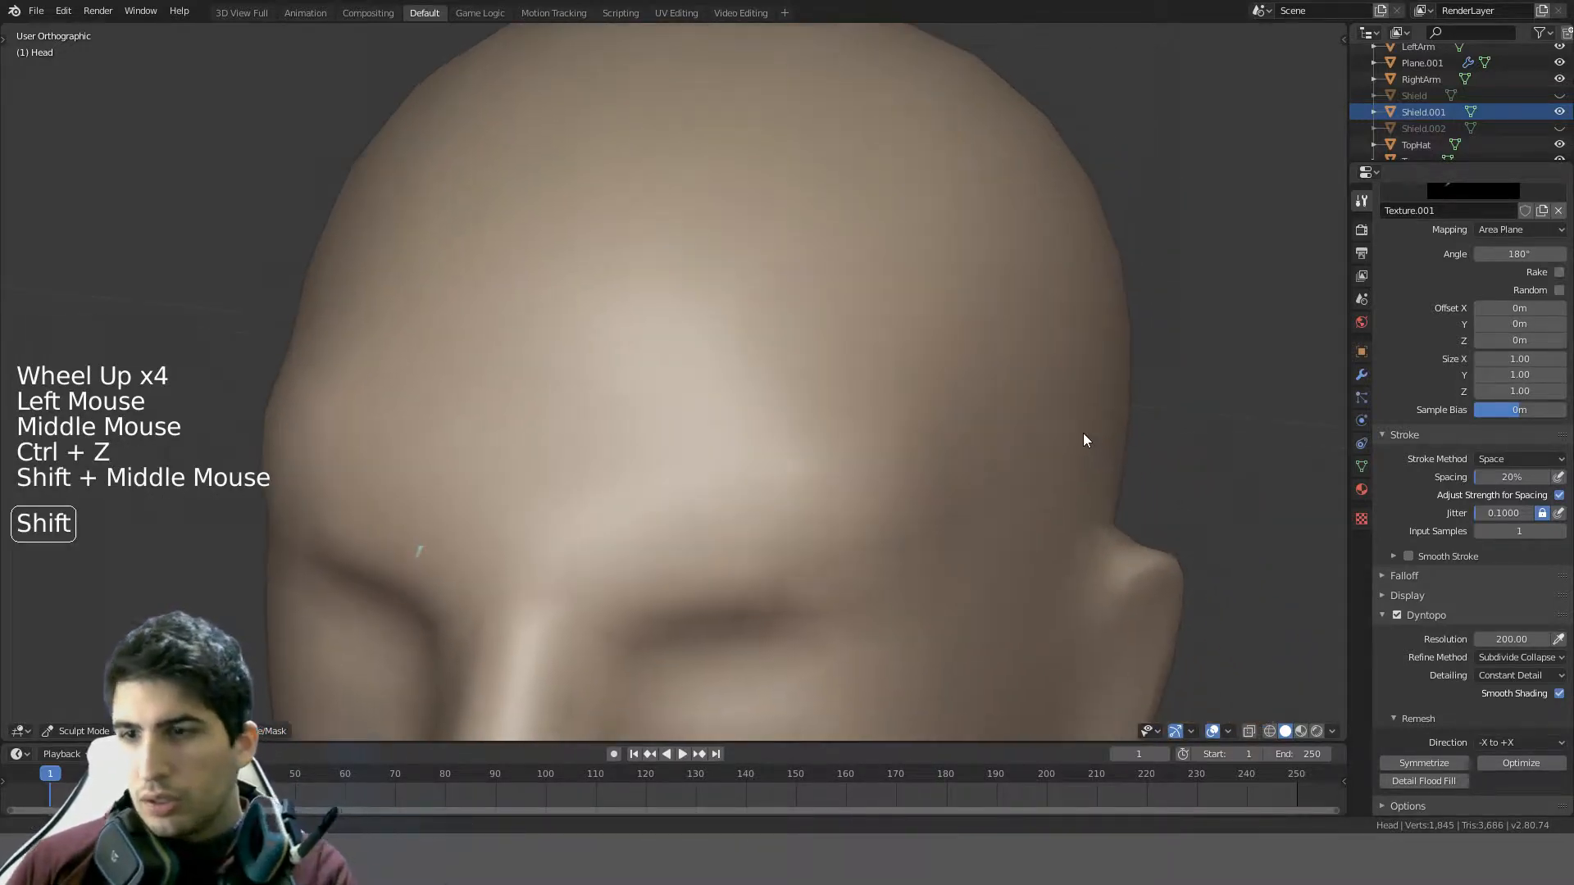
# - Reset the stroke jitter to 0
pyautogui.click(1508, 514)
pyautogui.write('0')
pyautogui.press('Return')
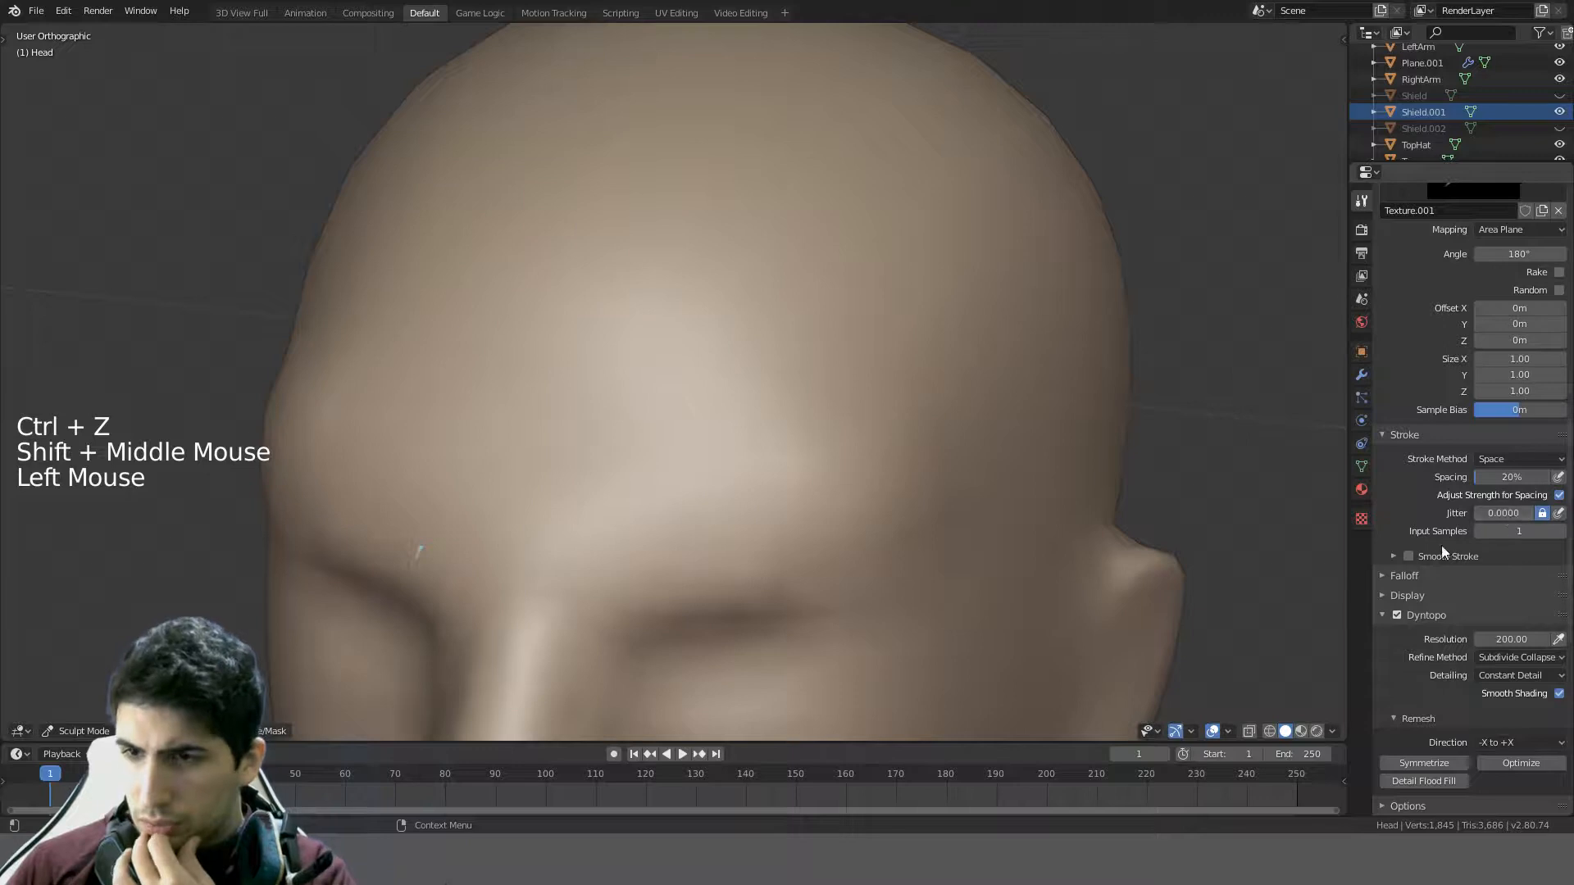
# - Enable Smooth Stroke, try stabilized fur strokes from the brow towards the side of the head, and undo them
pyautogui.click(1409, 556)
pyautogui.click(693, 513)
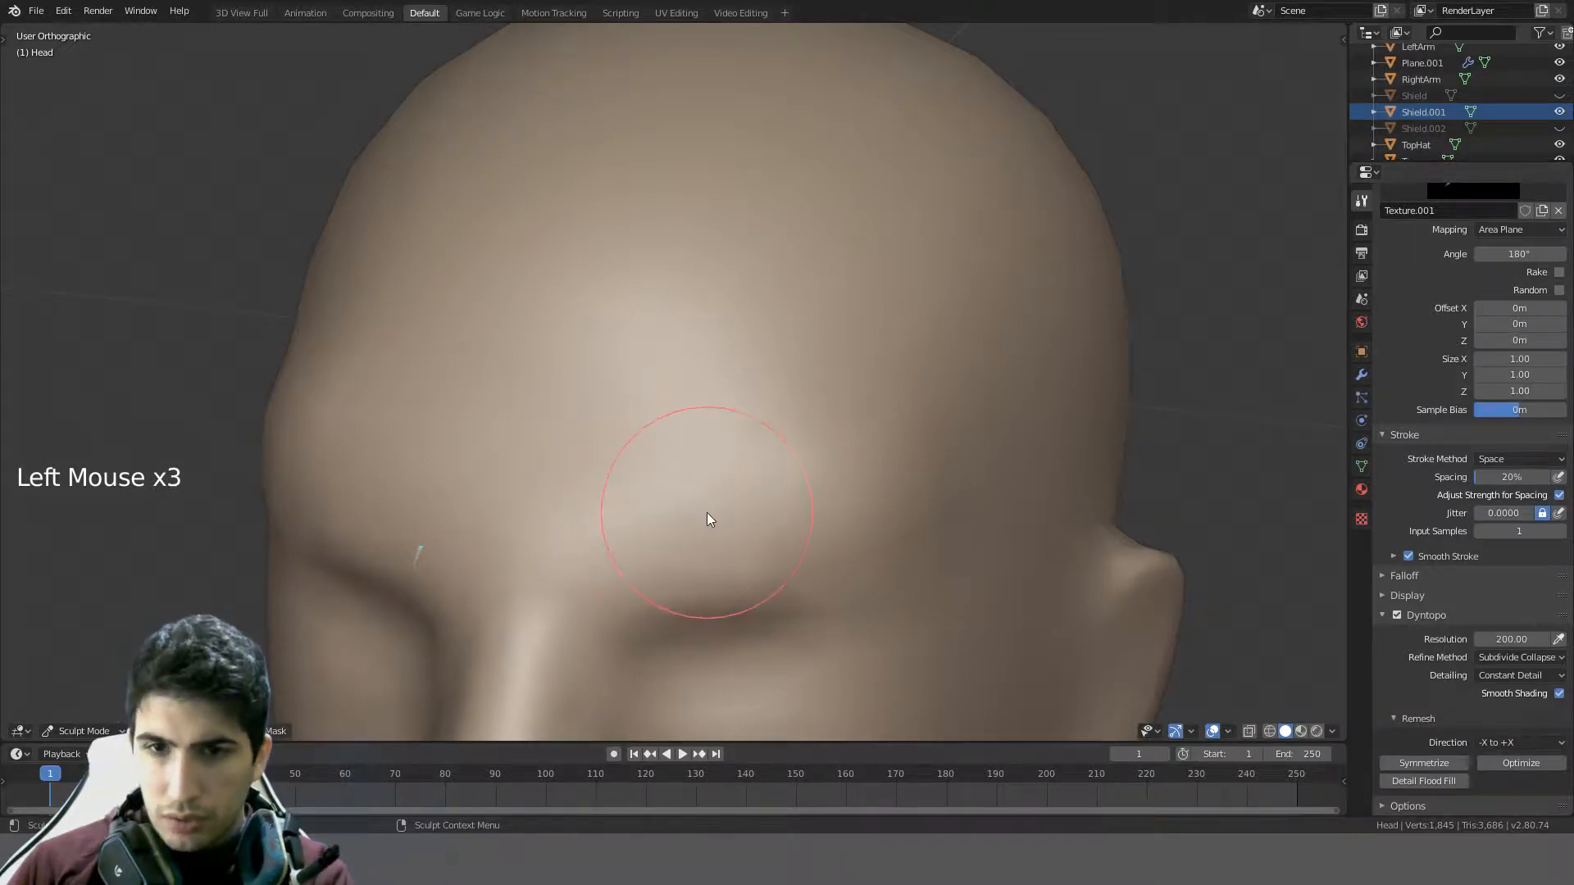
pyautogui.click(709, 512)
pyautogui.moveTo(815, 510); pyautogui.dragTo(880, 543)
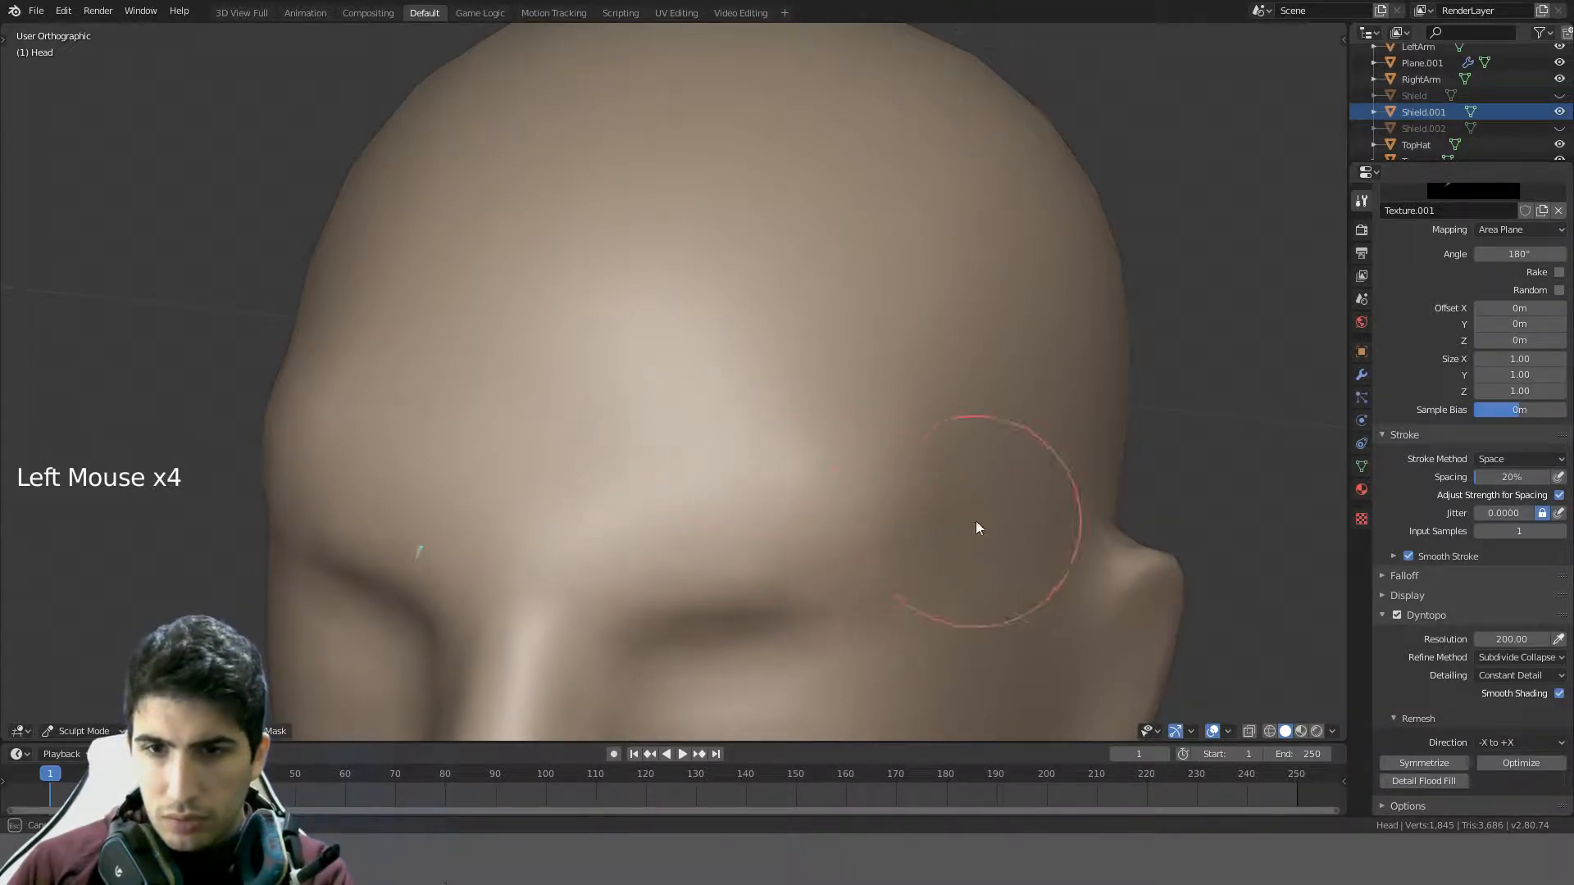
pyautogui.moveTo(976, 527)
pyautogui.mouseDown()
pyautogui.moveTo(1086, 456)
pyautogui.moveTo(1075, 404)
pyautogui.mouseUp()
pyautogui.scroll(-2, 952, 426)
pyautogui.moveTo(952, 425); pyautogui.dragTo(887, 383, button='middle')
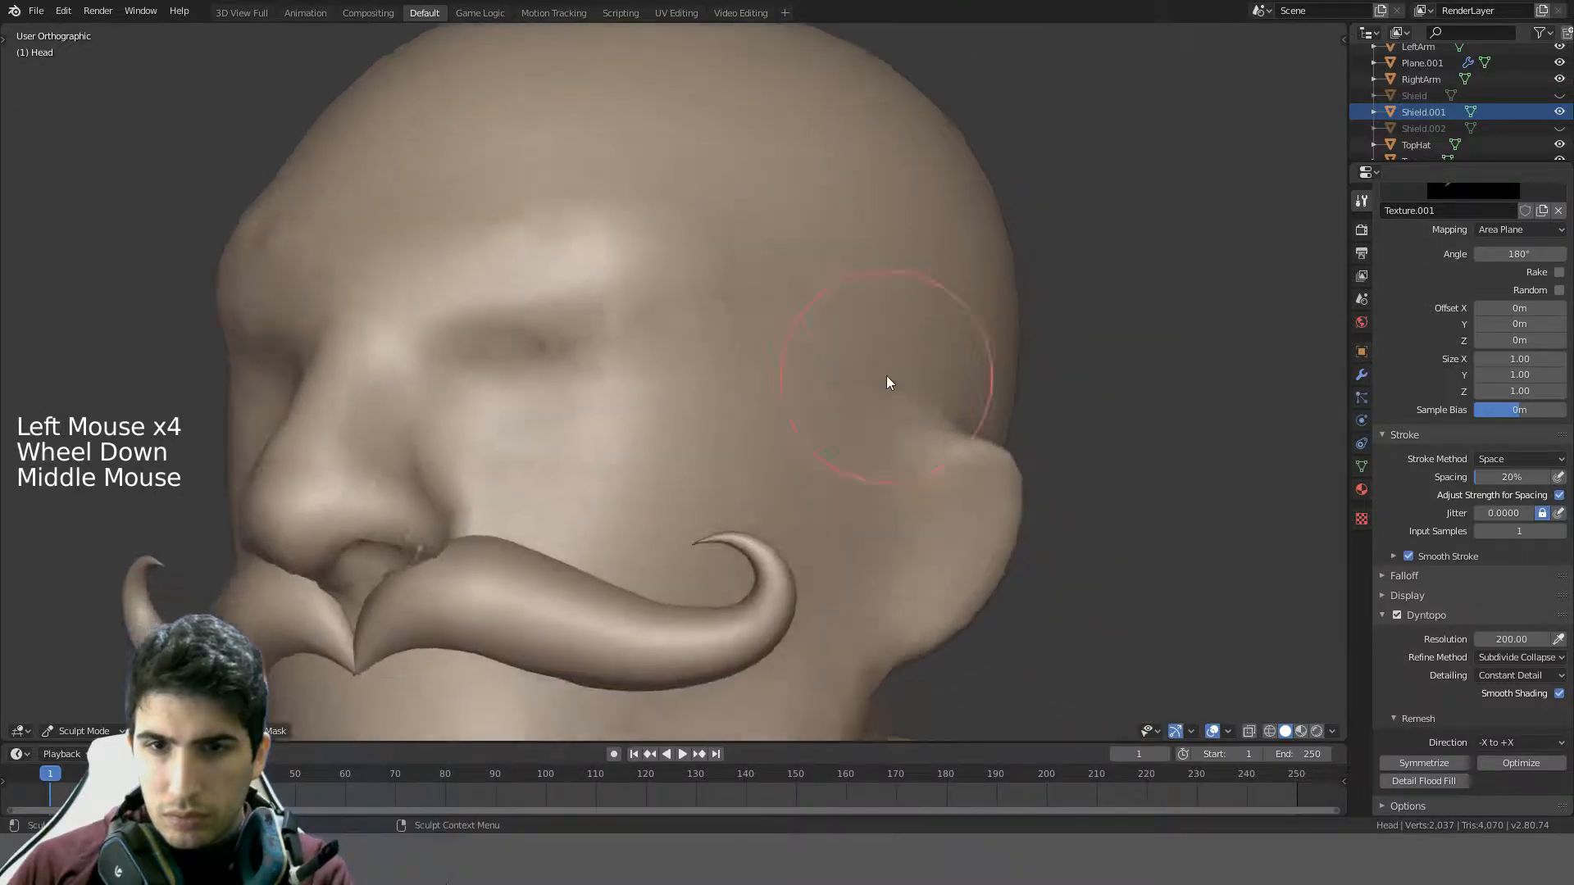
pyautogui.scroll(-1, 869, 344)
pyautogui.hotkey('ctrl', 'z')
# - Try a long stabilized fur stroke over the scalp and undo it
pyautogui.moveTo(816, 320); pyautogui.dragTo(820, 363, button='middle')
pyautogui.moveTo(820, 362); pyautogui.dragTo(732, 351)
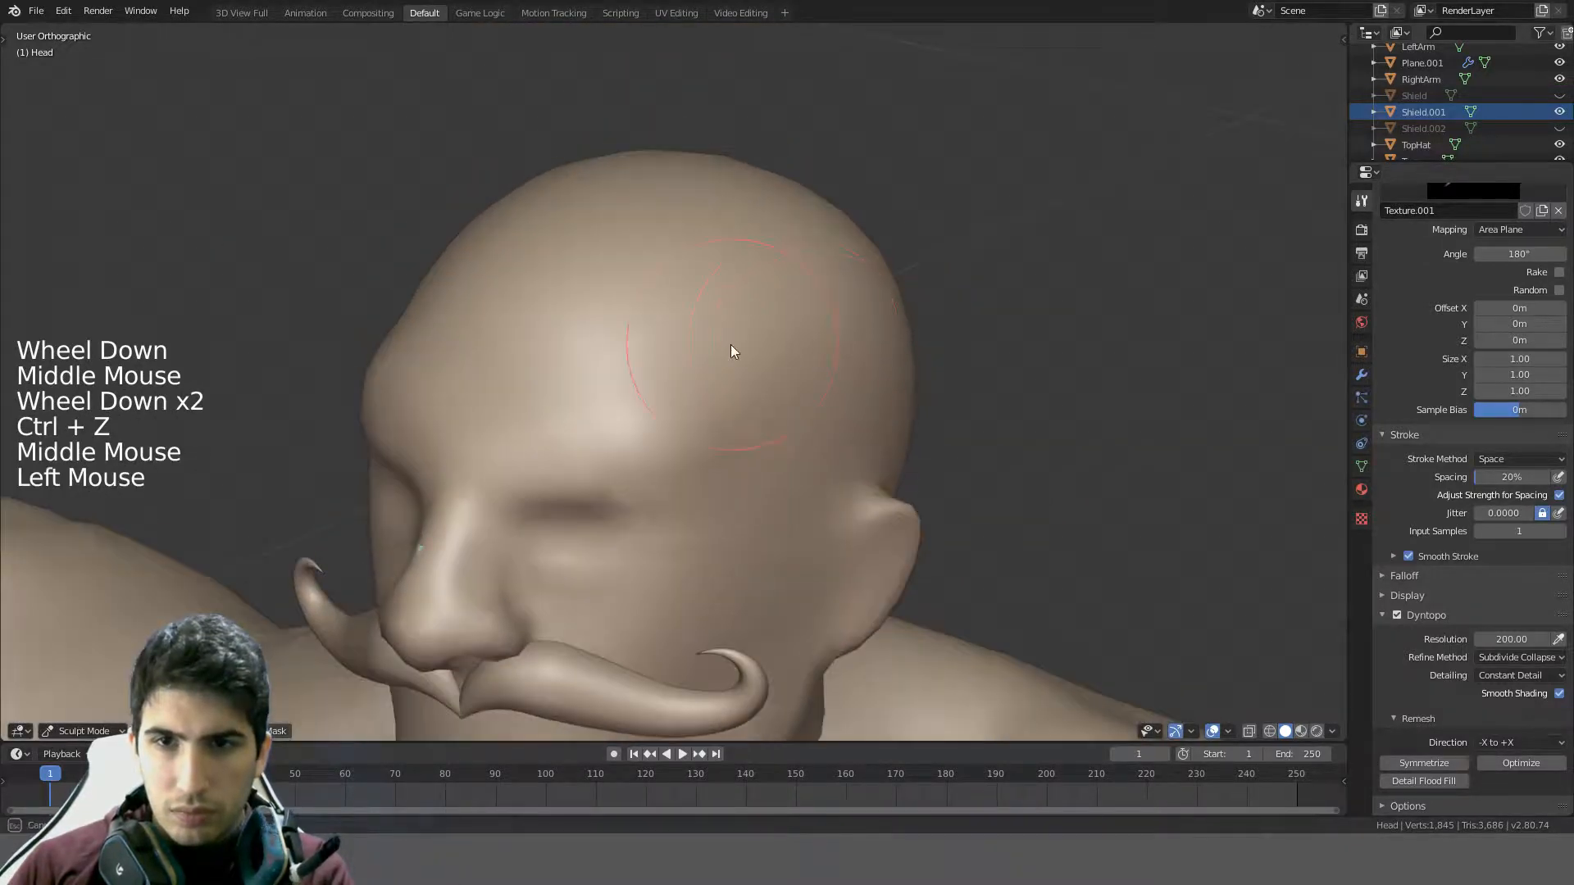
pyautogui.moveTo(454, 370)
pyautogui.mouseDown()
pyautogui.moveTo(353, 424)
pyautogui.moveTo(80, 495)
pyautogui.moveTo(125, 310)
pyautogui.moveTo(302, 112)
pyautogui.moveTo(832, 4)
pyautogui.moveTo(1044, 50)
pyautogui.mouseUp()
pyautogui.moveTo(1044, 50)
pyautogui.mouseDown(button='middle')
pyautogui.moveTo(805, 225)
pyautogui.moveTo(839, 211)
pyautogui.mouseUp(button='middle')
pyautogui.hotkey('ctrl', 'z')
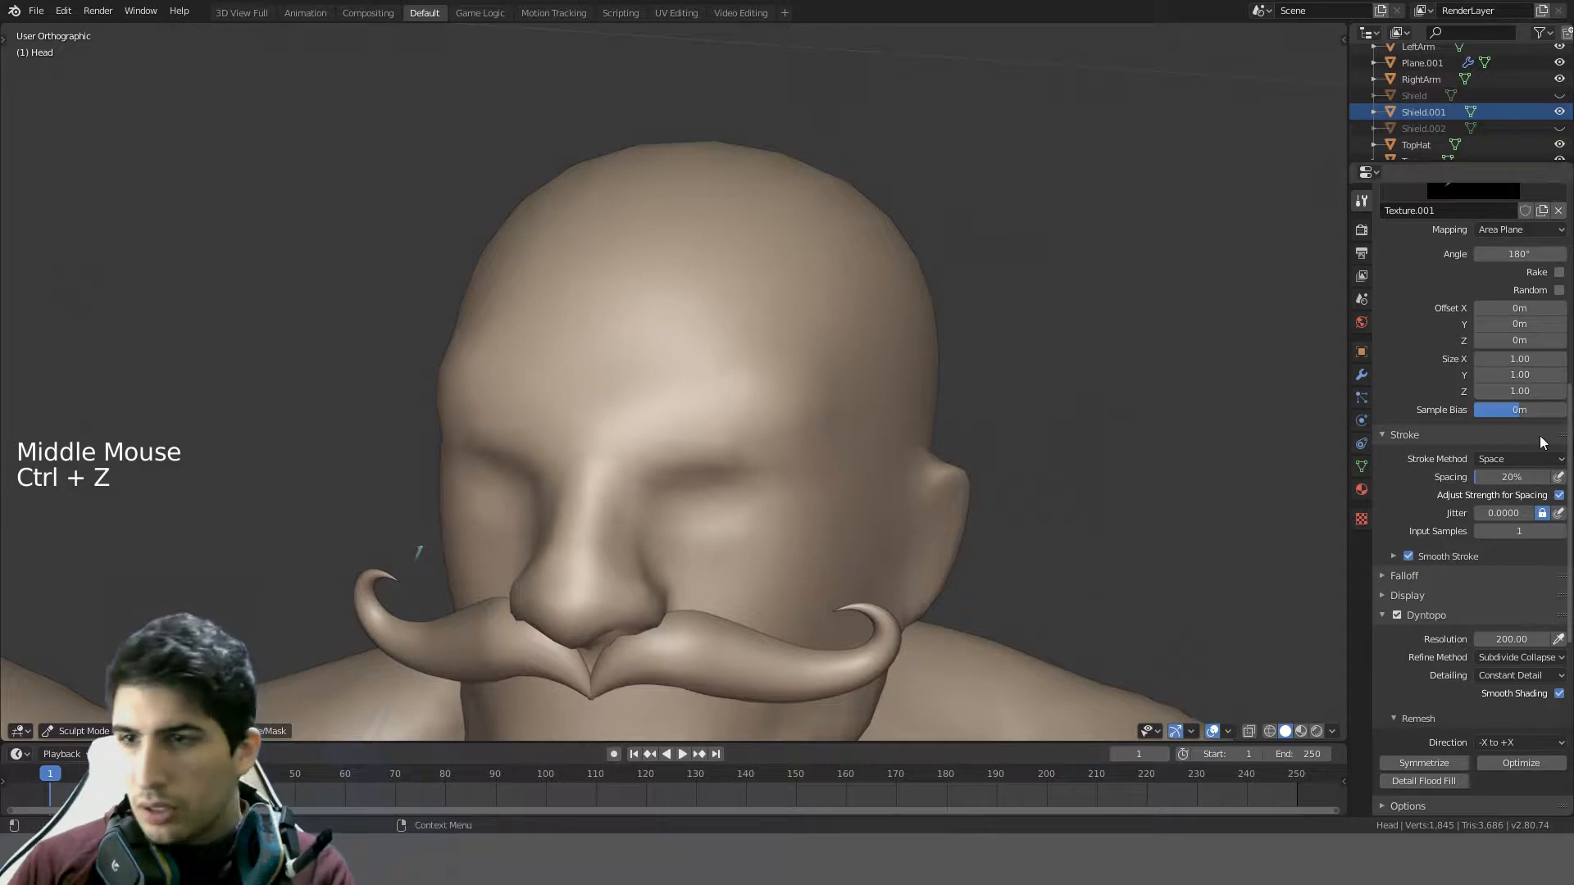
# - Enable random texture rotation with a 30° random angle, try fur strokes over the brow and scalp, and undo them
pyautogui.scroll(2, 1535, 442)
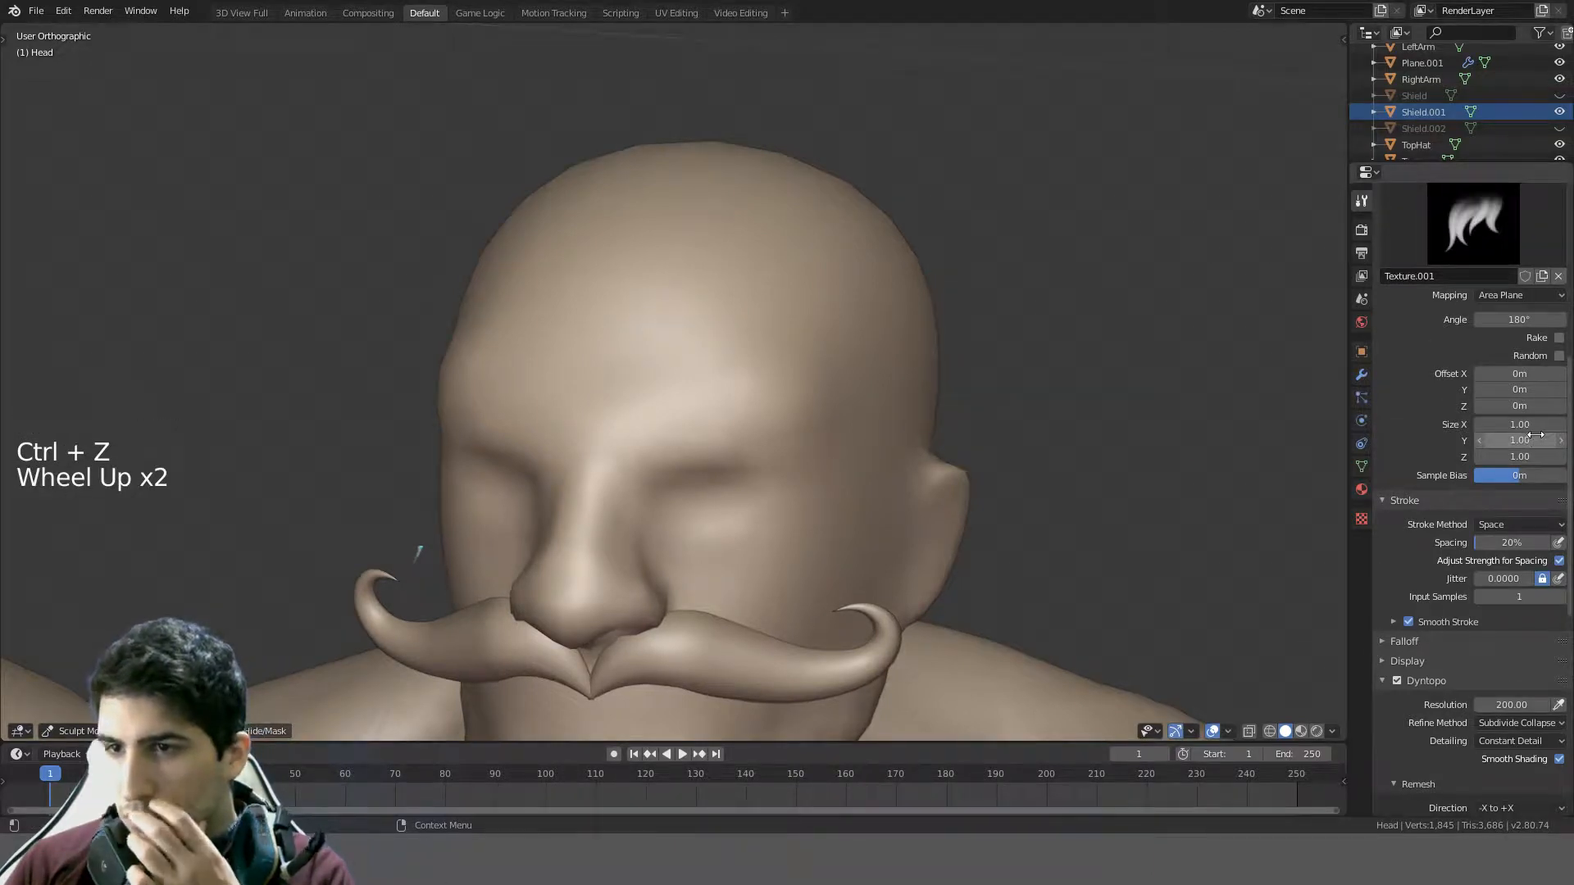
pyautogui.scroll(2, 1510, 477)
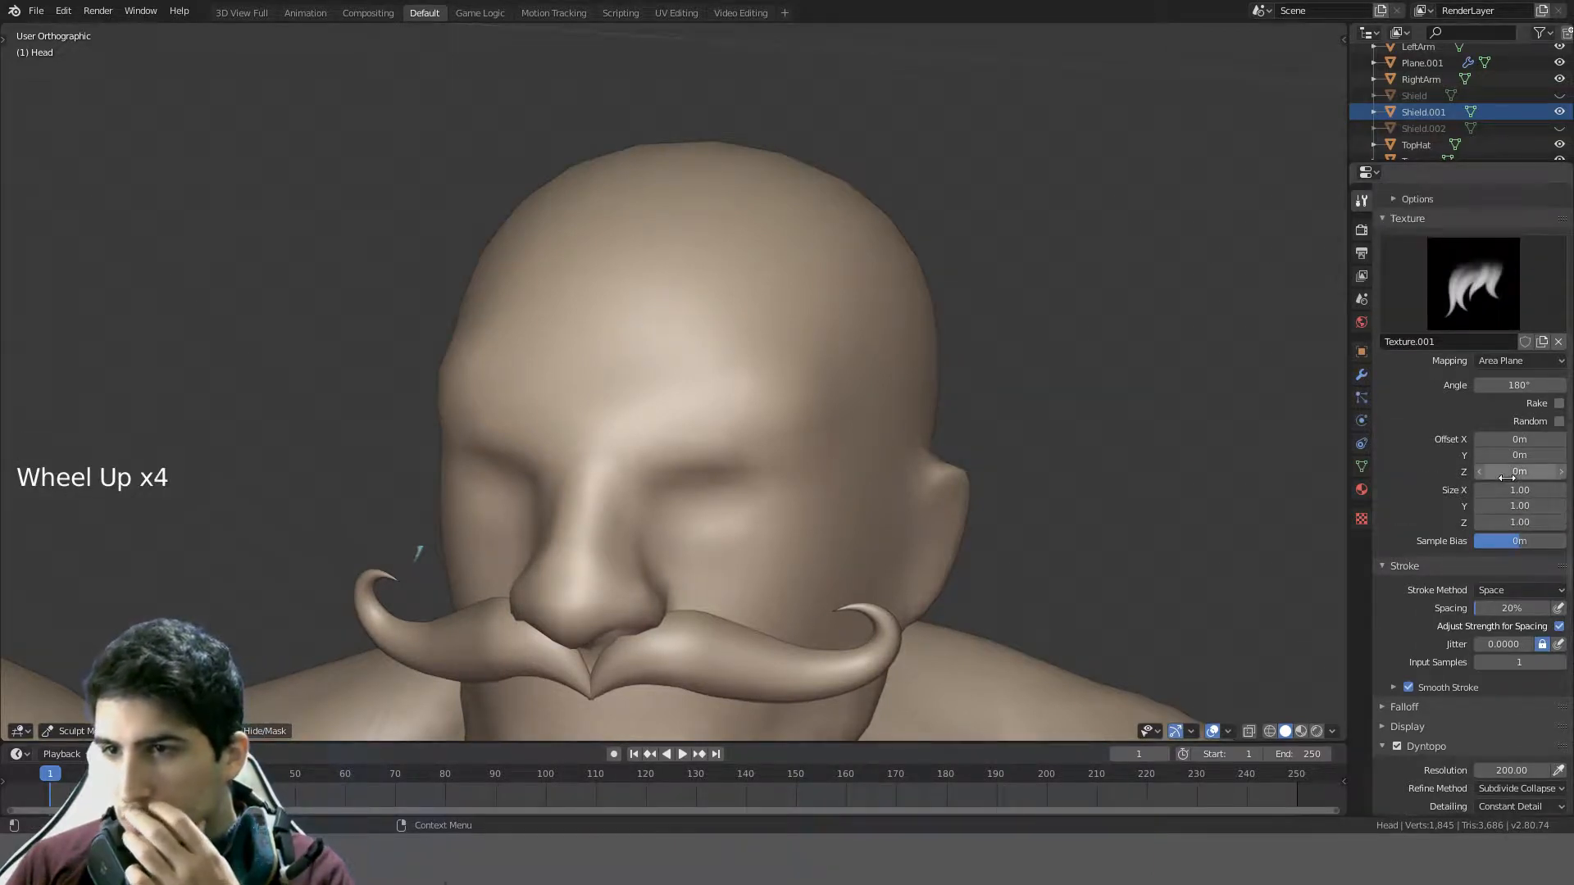
pyautogui.click(1558, 422)
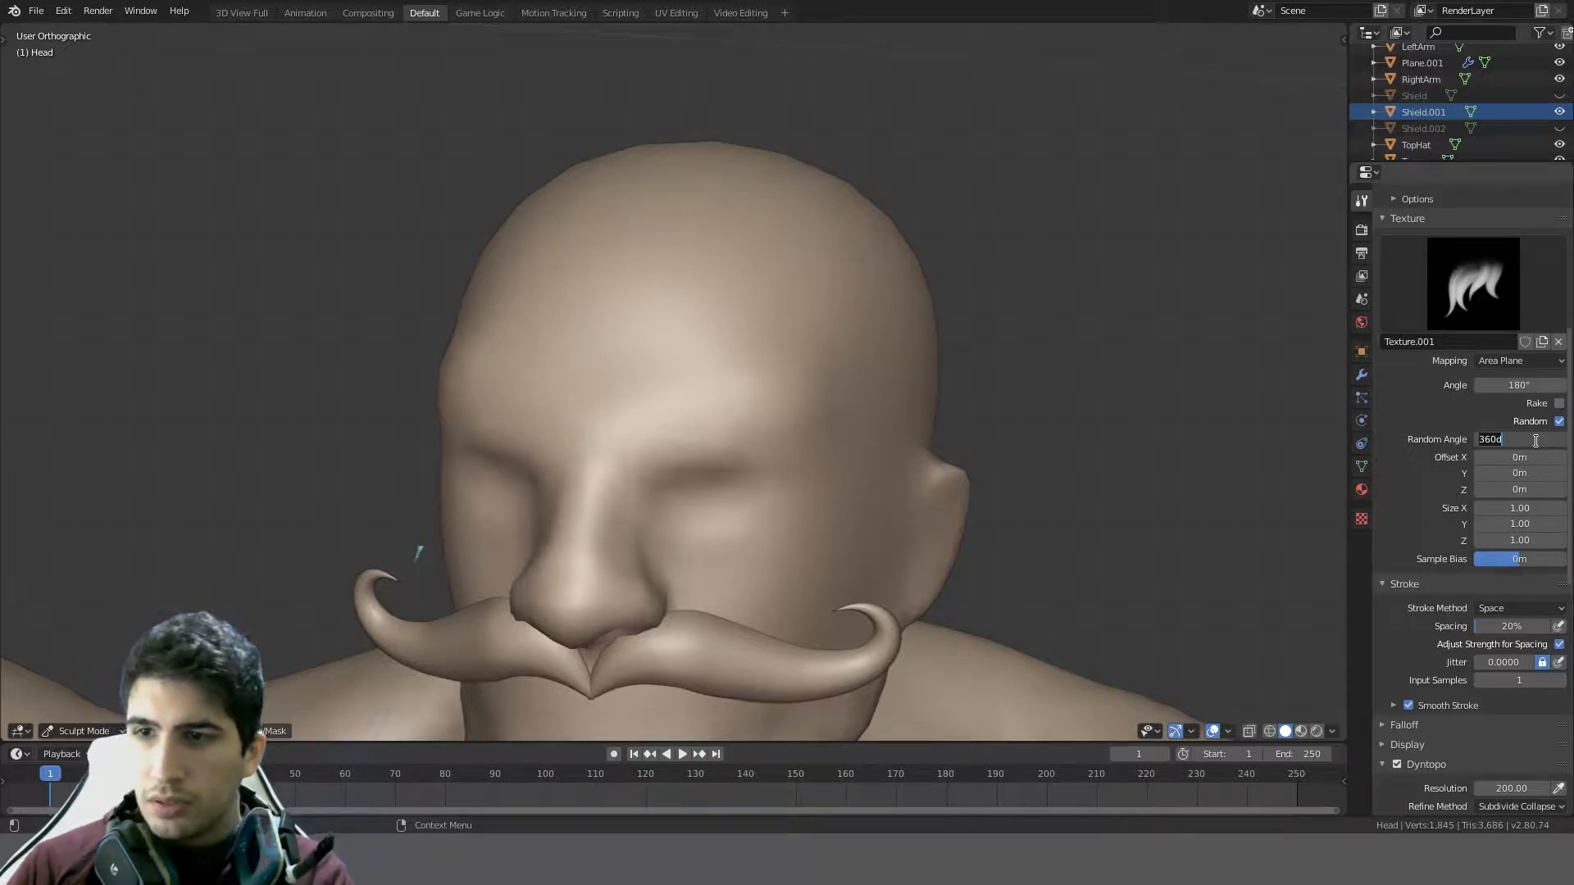
pyautogui.moveTo(605, 410); pyautogui.dragTo(696, 389)
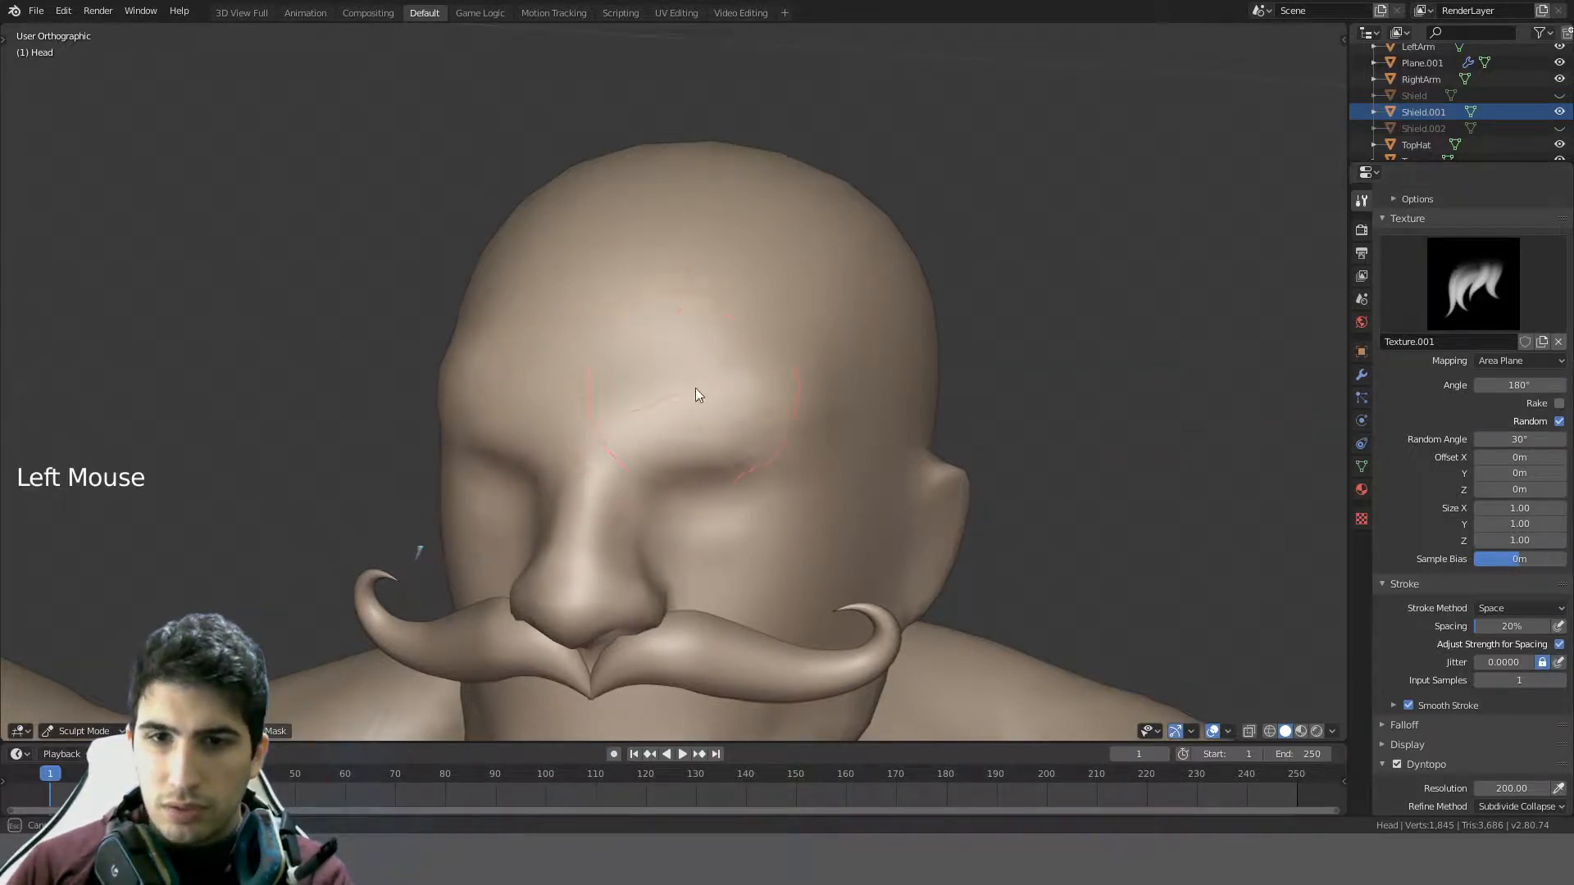
pyautogui.moveTo(814, 364)
pyautogui.mouseDown()
pyautogui.moveTo(1113, 319)
pyautogui.moveTo(1213, 264)
pyautogui.moveTo(1011, 161)
pyautogui.moveTo(467, 4)
pyautogui.mouseUp()
pyautogui.moveTo(292, 40); pyautogui.dragTo(295, 41)
pyautogui.hotkey('ctrl', 'z')
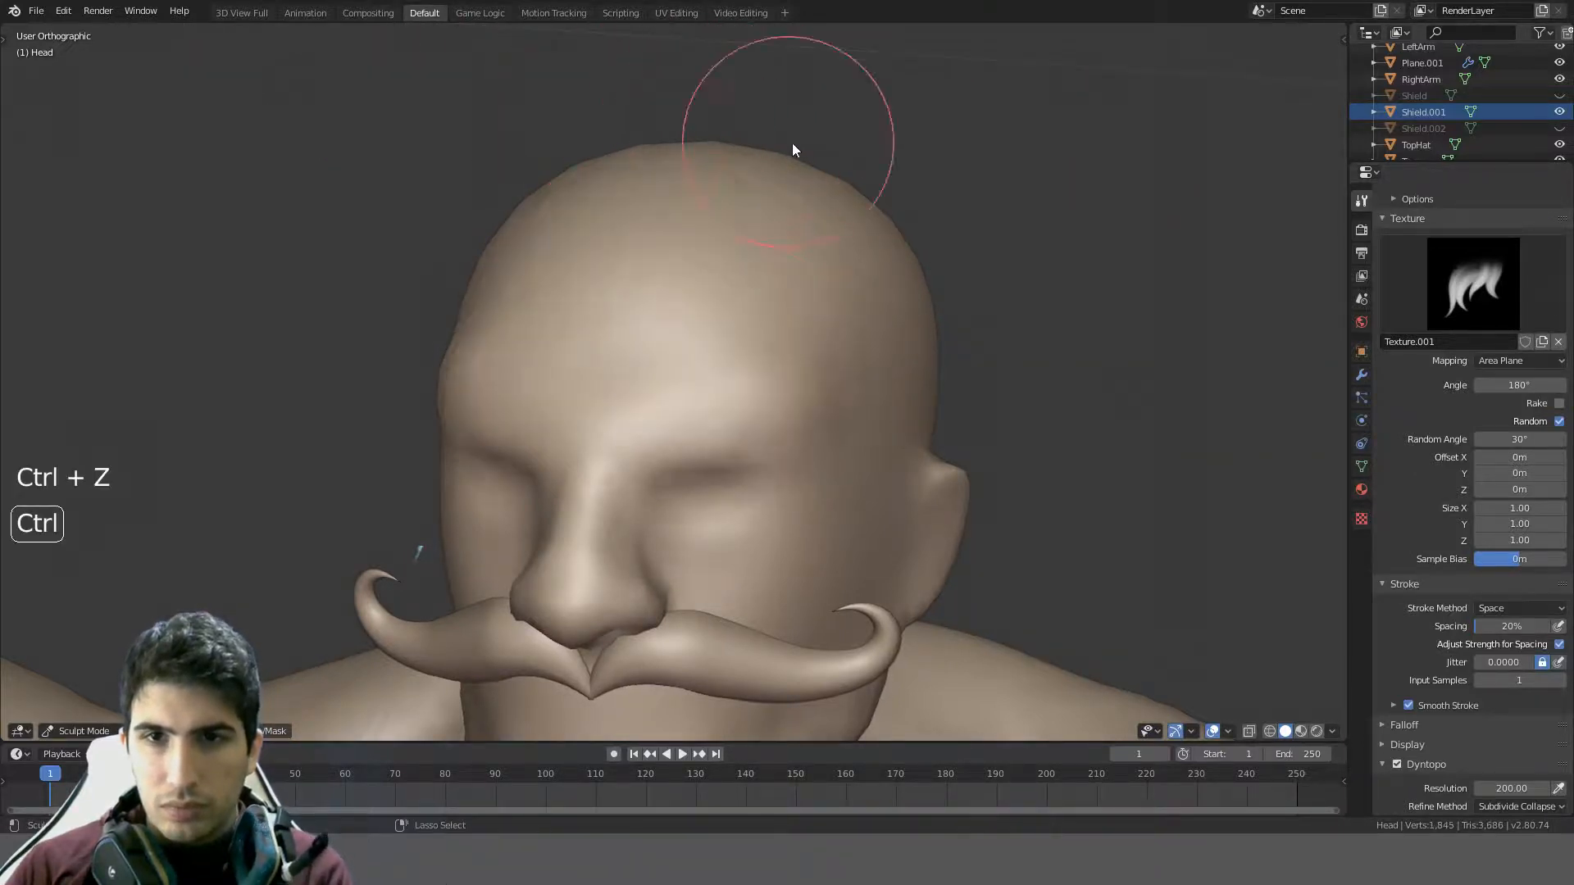
# - Set the random angle to 60°, turn off Smooth Stroke, try a stroke along the brows and undo it
pyautogui.click(1533, 442)
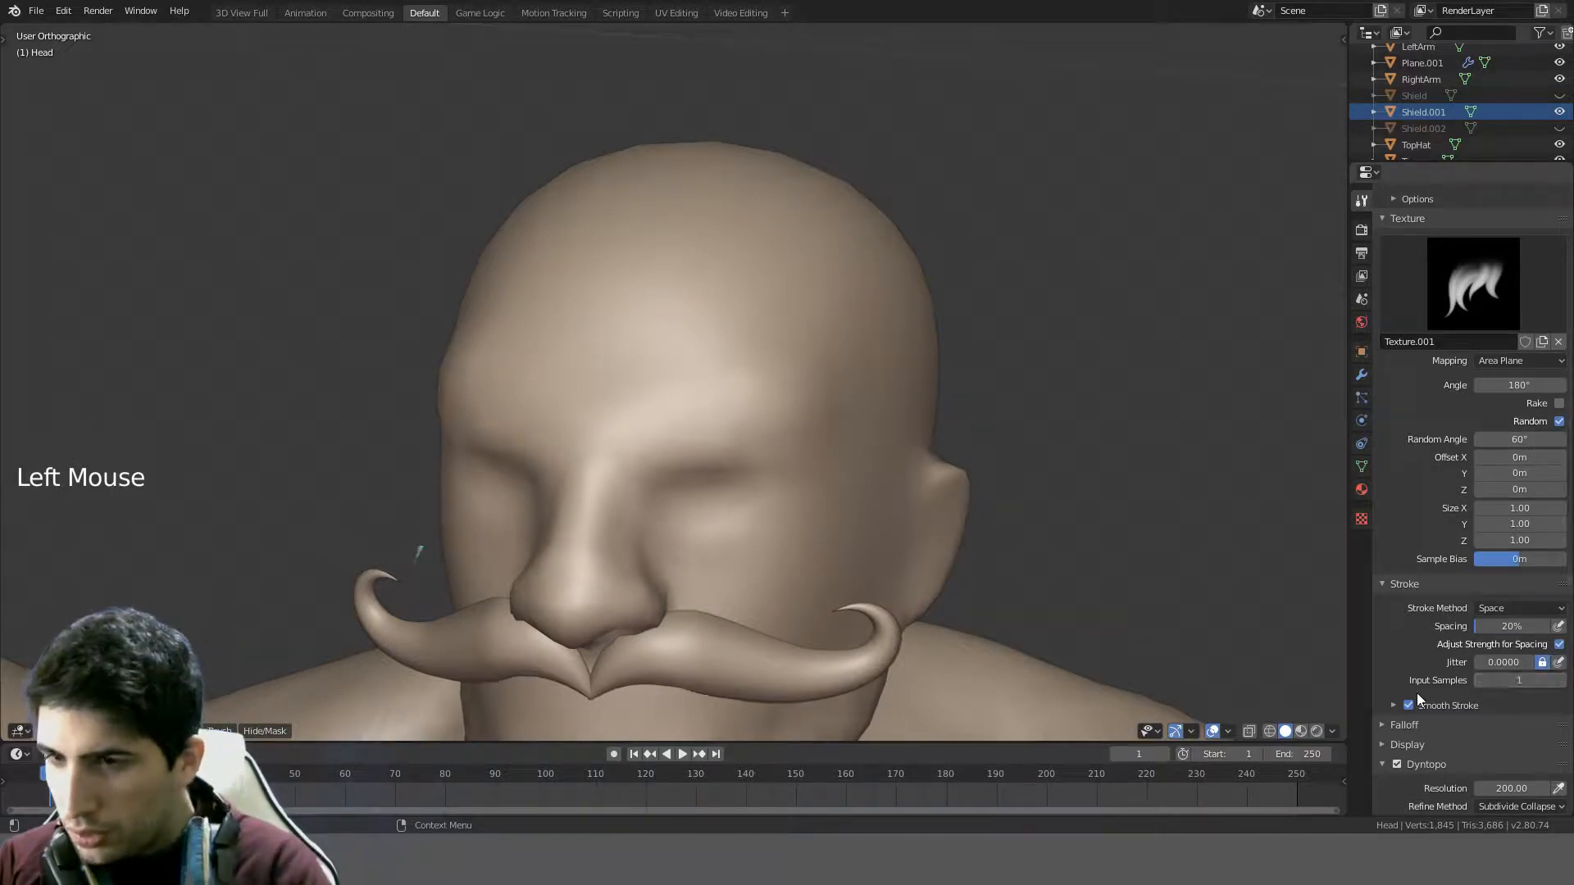
pyautogui.moveTo(610, 426); pyautogui.dragTo(676, 413)
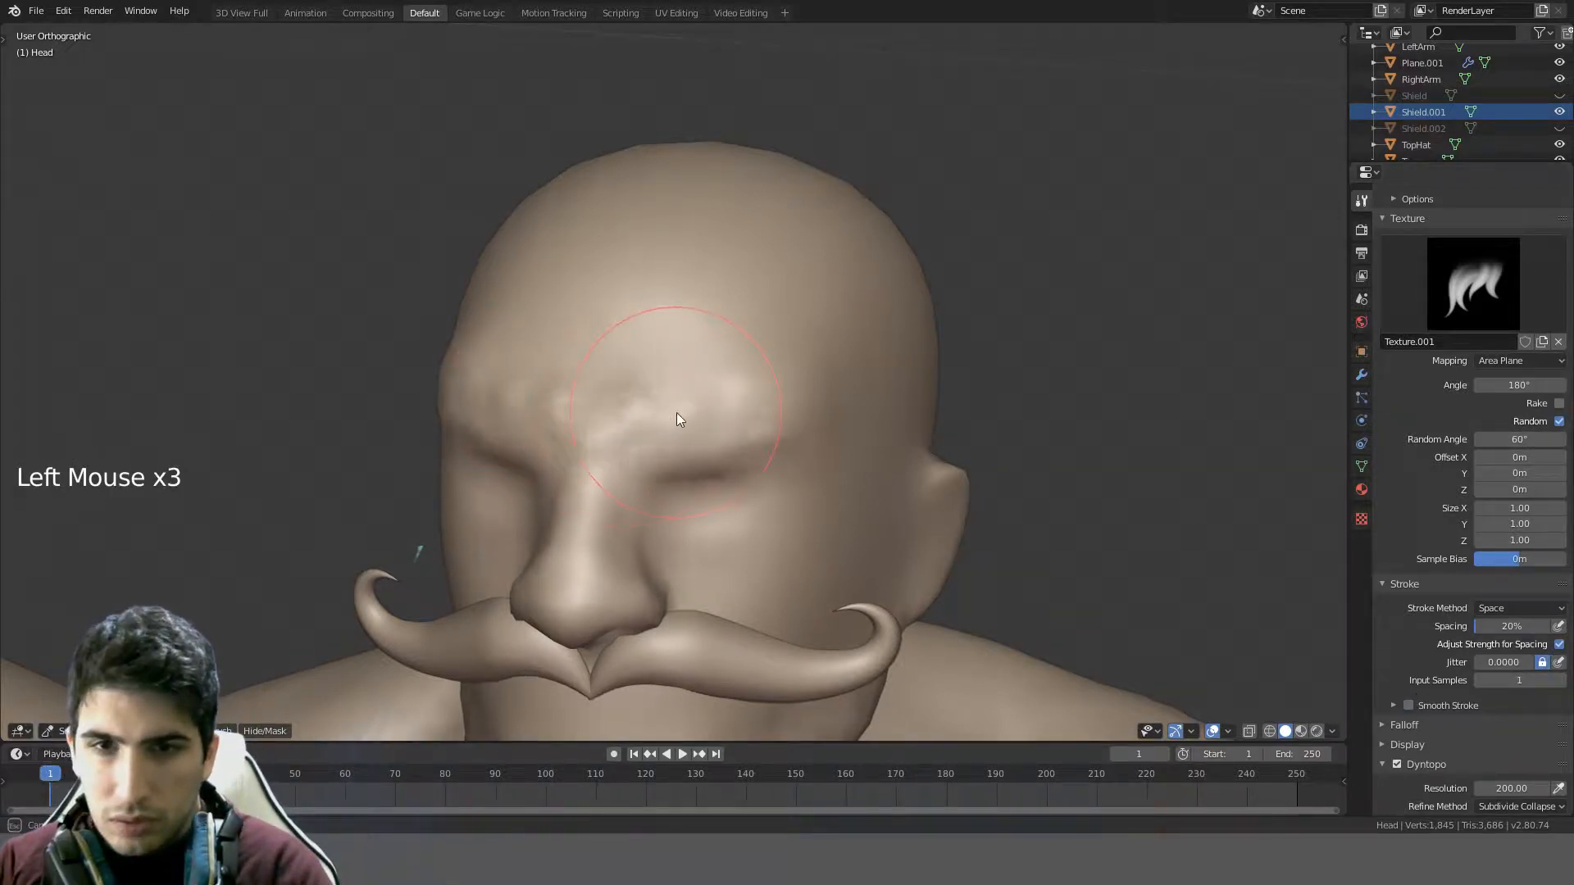
pyautogui.moveTo(786, 383)
pyautogui.mouseDown(button='middle')
pyautogui.moveTo(903, 316)
pyautogui.moveTo(987, 295)
pyautogui.moveTo(824, 359)
pyautogui.moveTo(804, 320)
pyautogui.moveTo(910, 271)
pyautogui.moveTo(907, 359)
pyautogui.moveTo(769, 318)
pyautogui.mouseUp(button='middle')
pyautogui.scroll(-3, 822, 359)
pyautogui.scroll(3, 775, 313)
pyautogui.hotkey('ctrl', 'z')
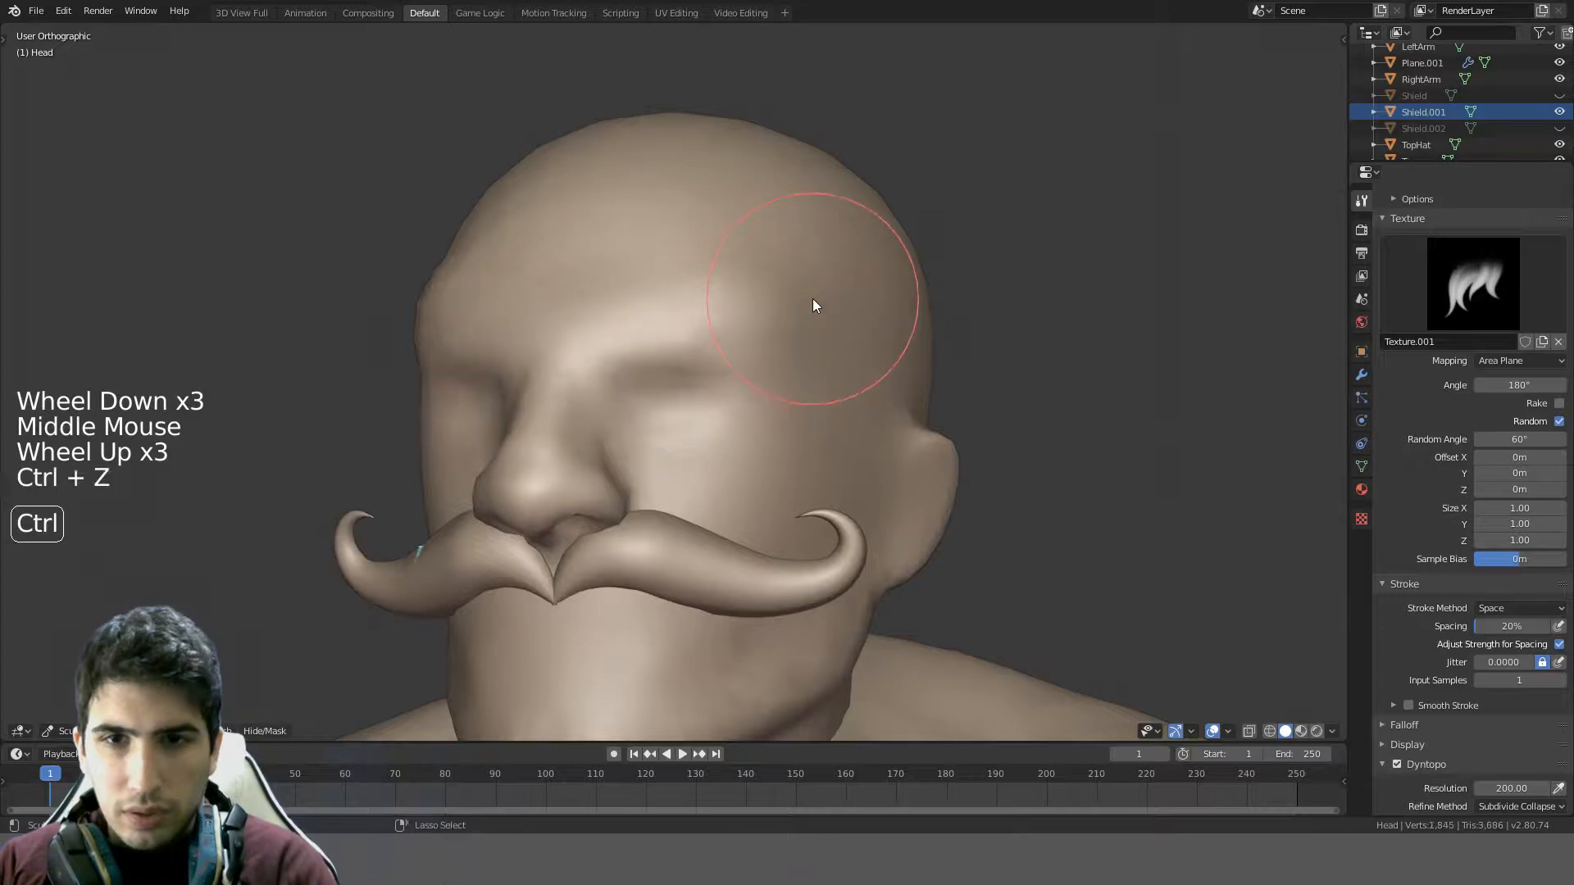
# - Optimize the head's Dyntopo mesh
pyautogui.scroll(5, 1517, 378)
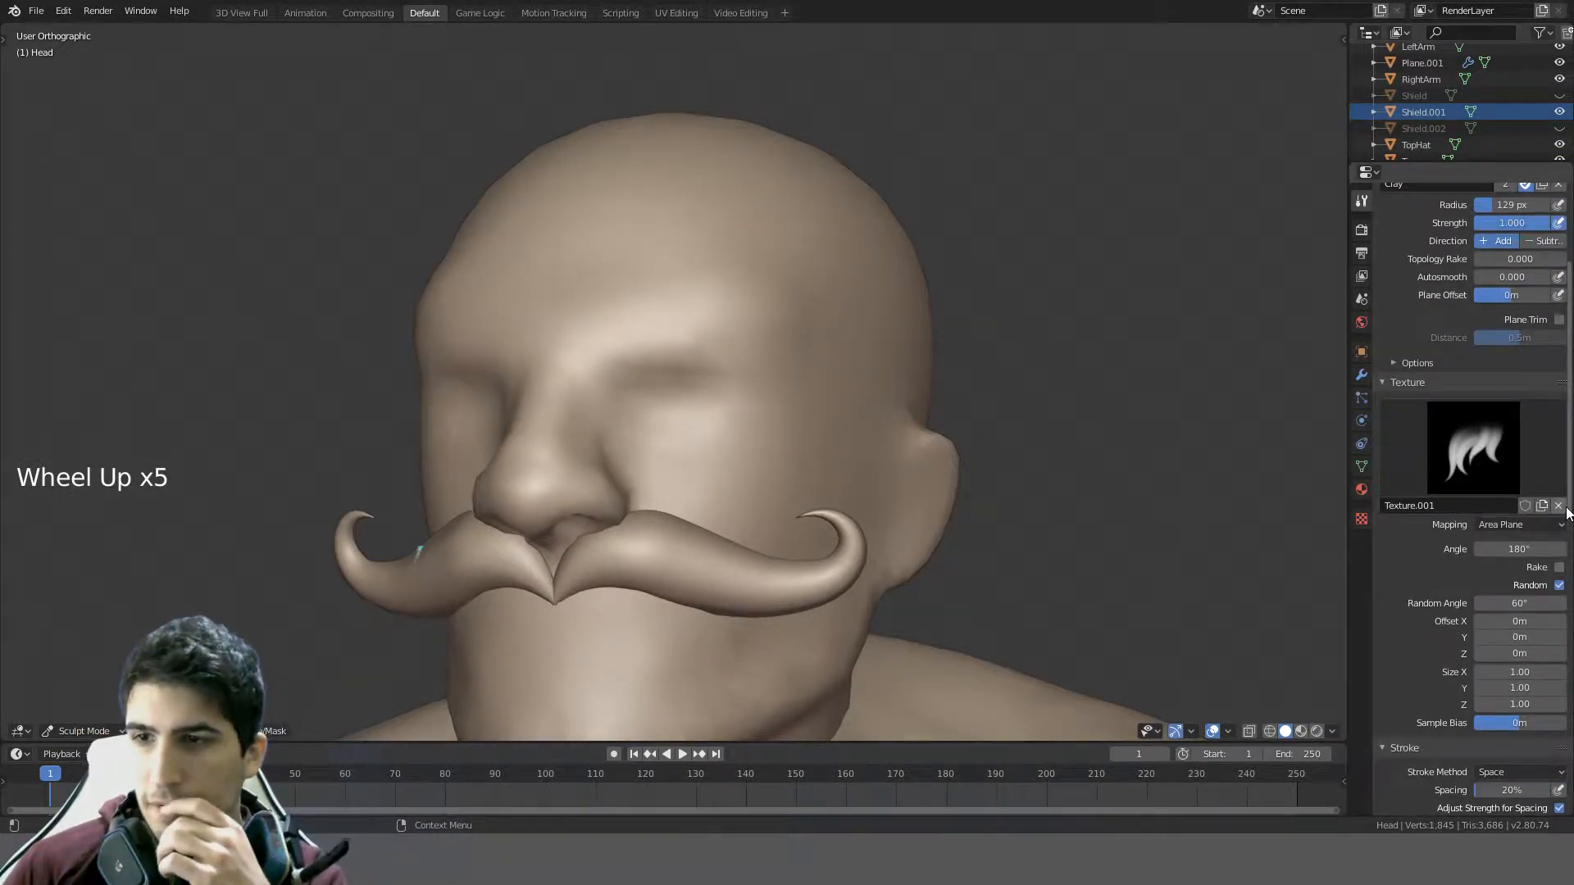
pyautogui.scroll(-10, 1513, 525)
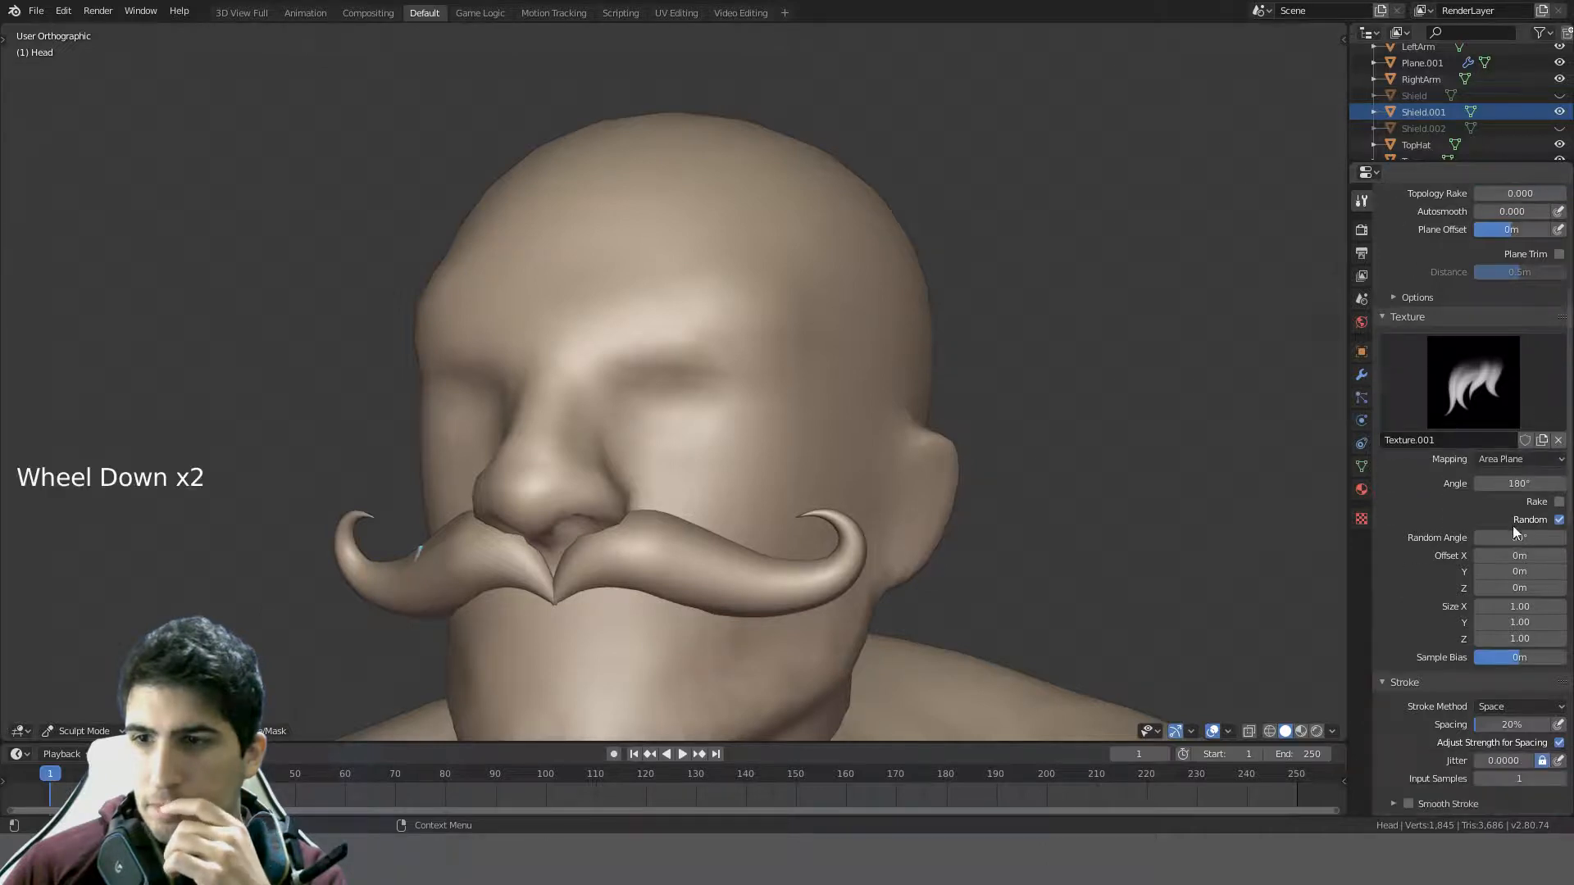
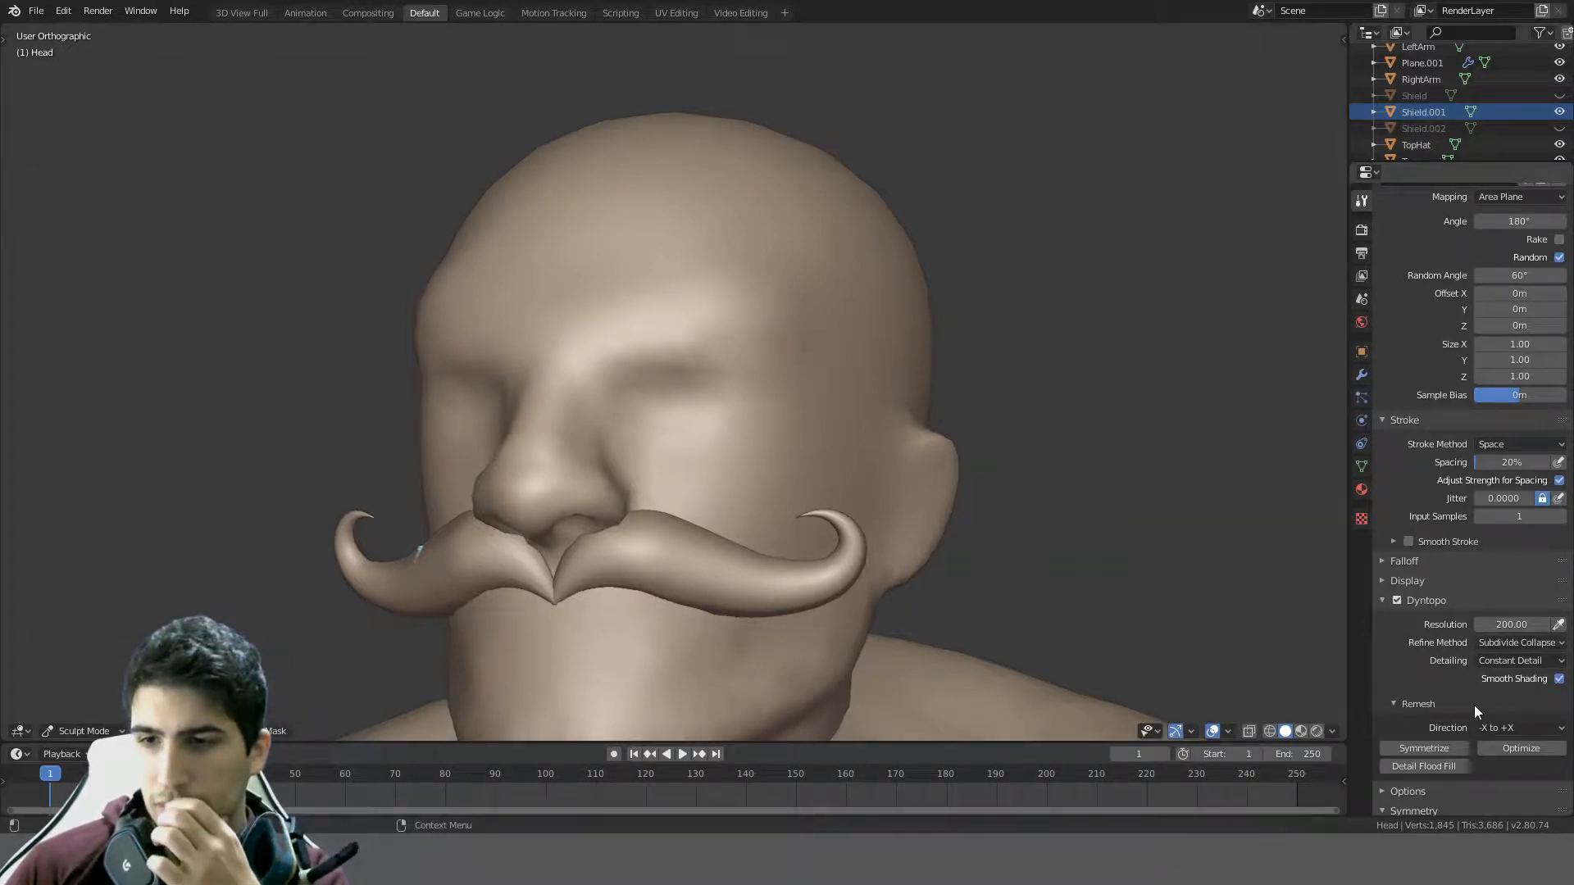
pyautogui.click(1506, 746)
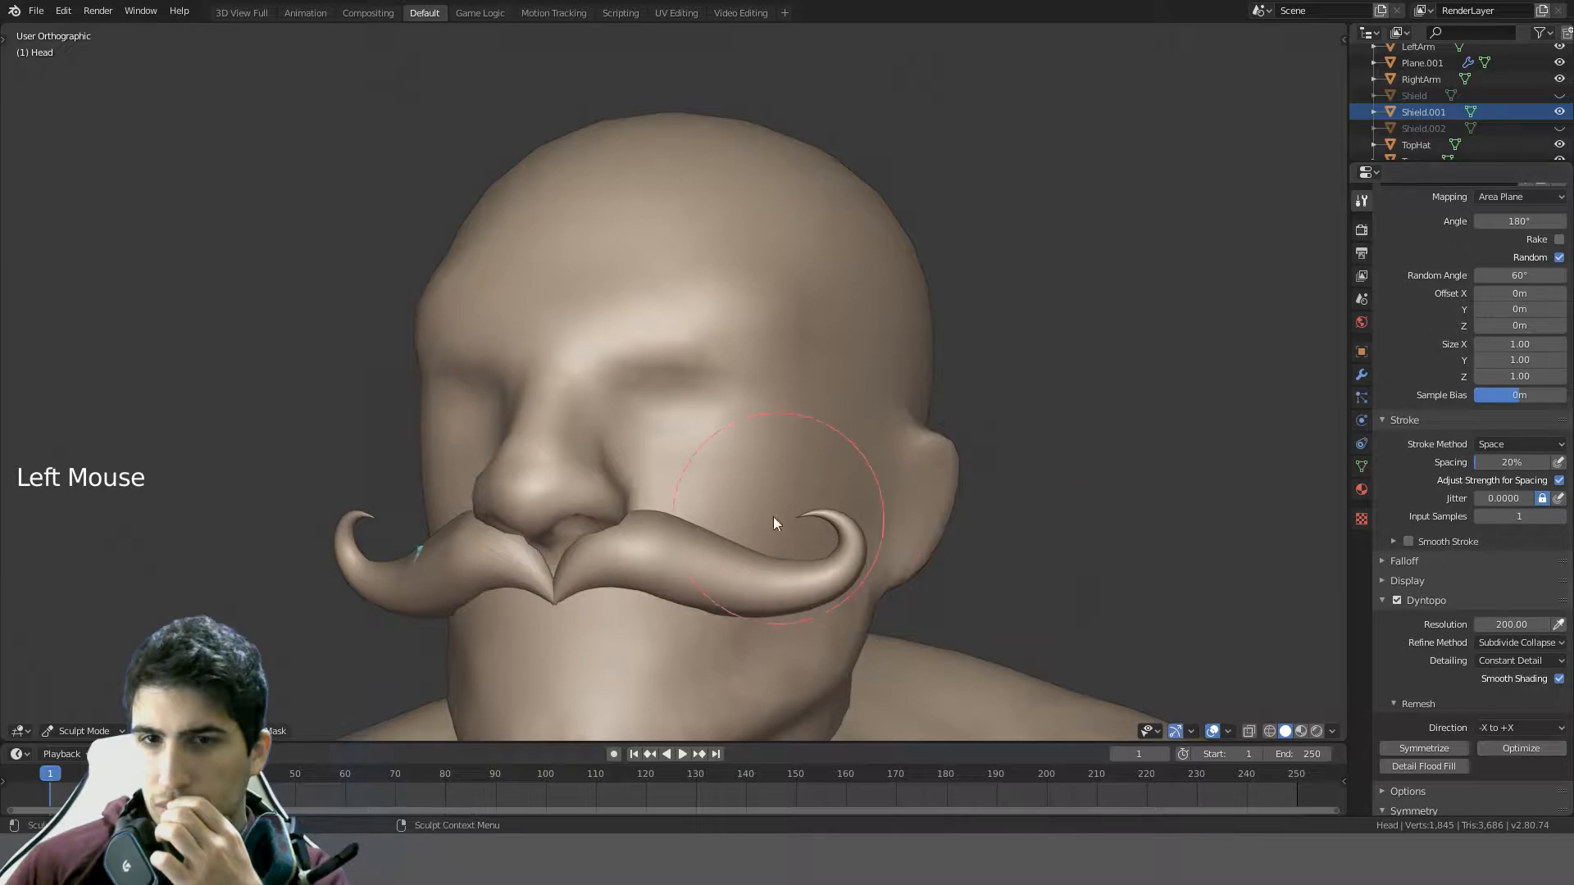
# - Try fur strokes with random rotation on the top of the head and undo them
pyautogui.scroll(-4, 773, 517)
pyautogui.moveTo(752, 507); pyautogui.dragTo(774, 583, button='middle')
pyautogui.scroll(3, 863, 521)
pyautogui.moveTo(680, 501)
pyautogui.mouseDown()
pyautogui.moveTo(708, 458)
pyautogui.moveTo(754, 464)
pyautogui.mouseUp()
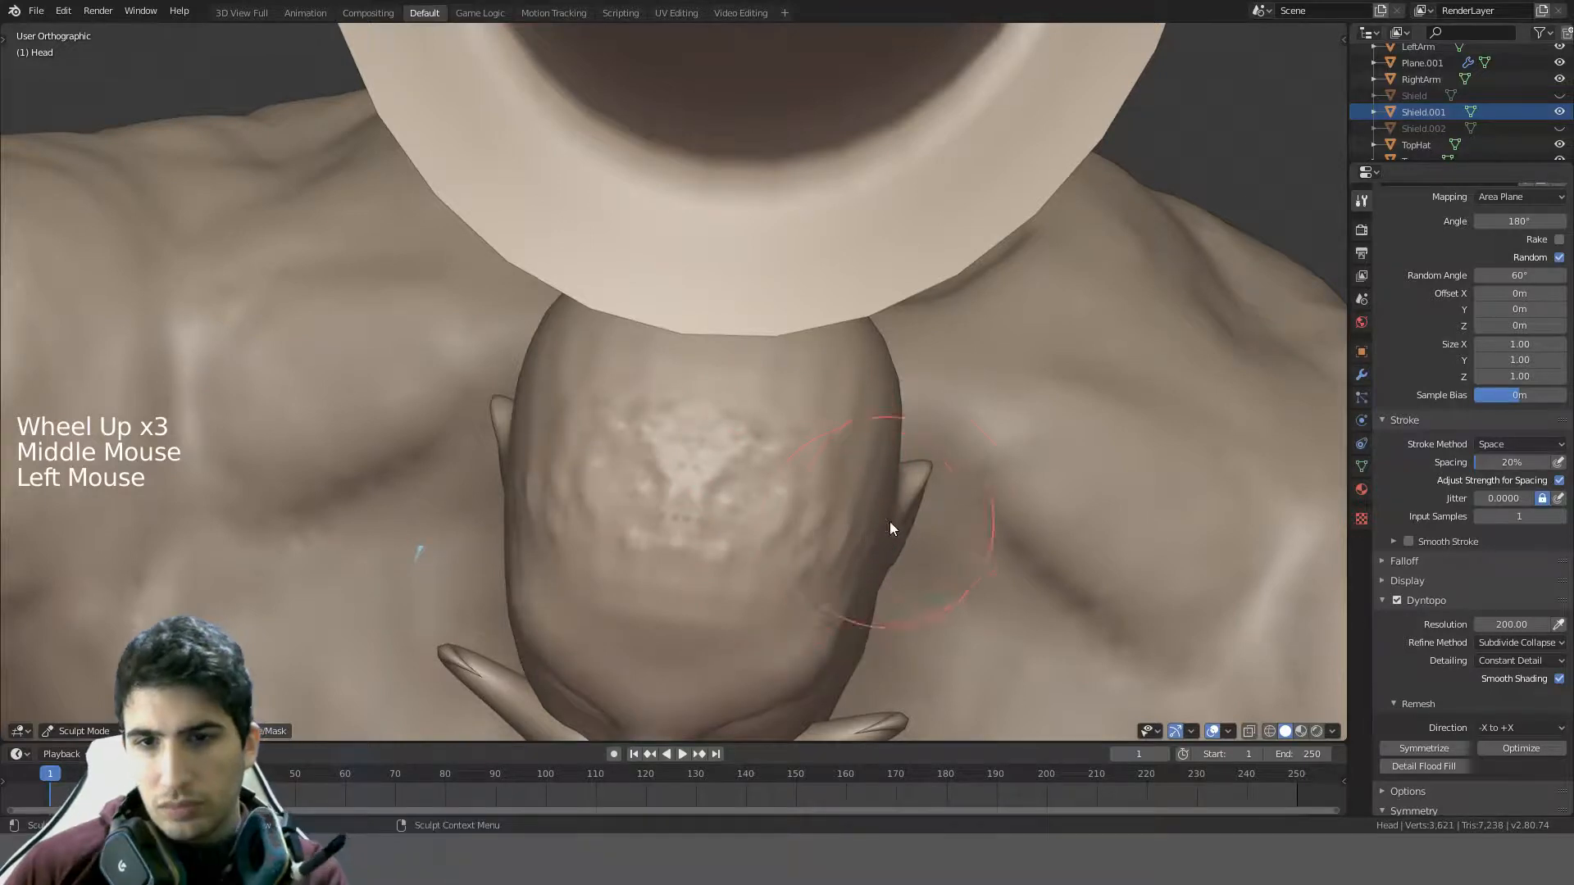
pyautogui.hotkey('ctrl', 'z')
# - Turn off X mirror symmetry, try one-sided fur strokes on the top of the head, and undo them
pyautogui.scroll(-5, 1511, 641)
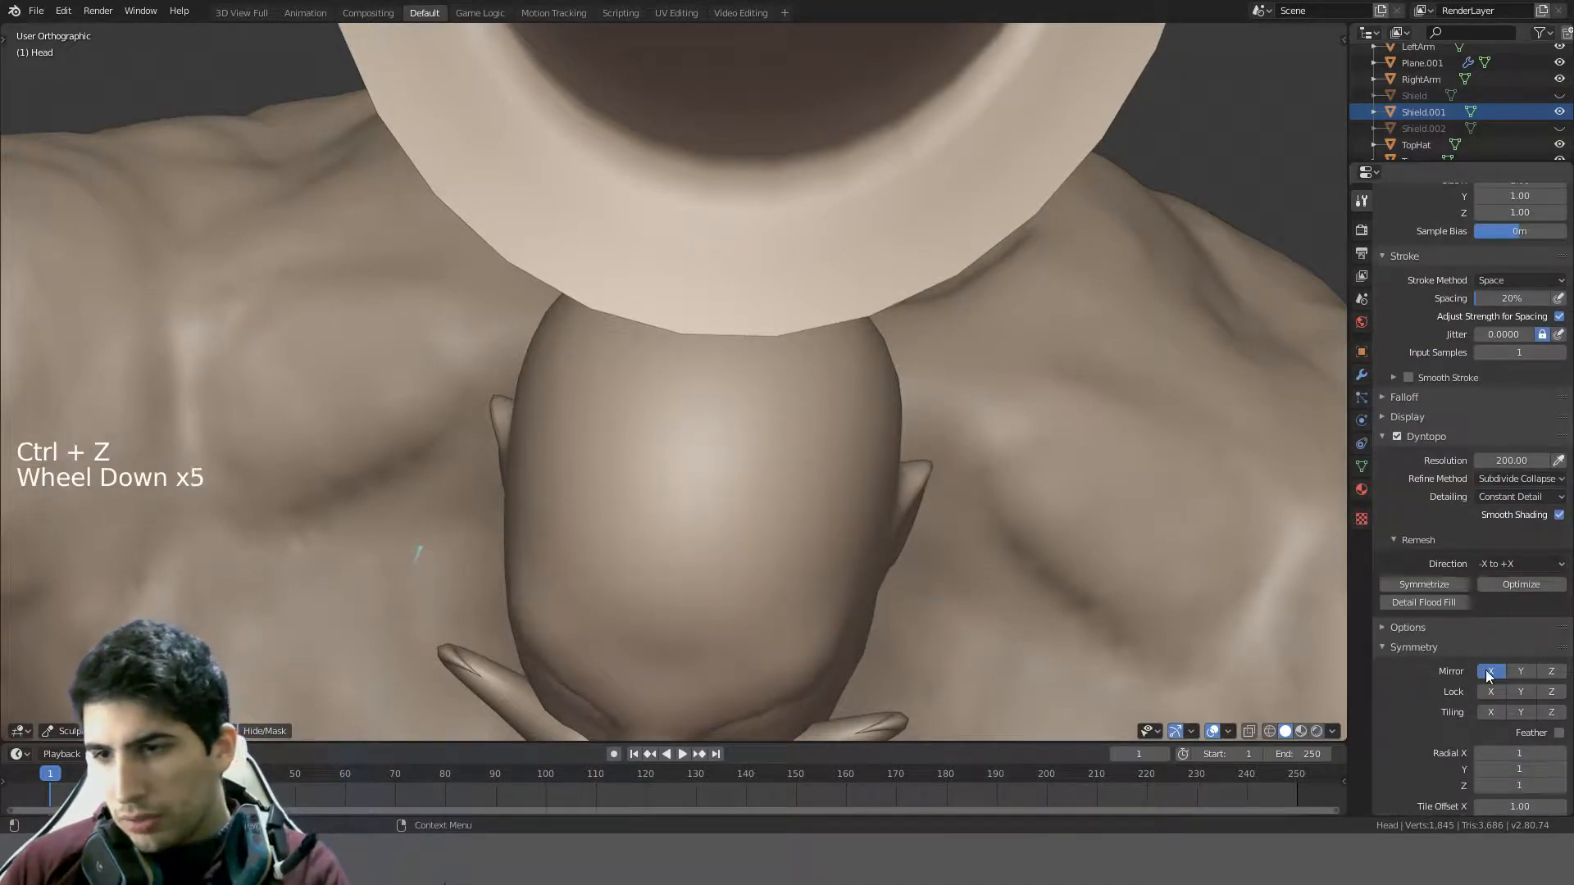
pyautogui.click(1490, 673)
pyautogui.moveTo(749, 531); pyautogui.dragTo(739, 438, button='middle')
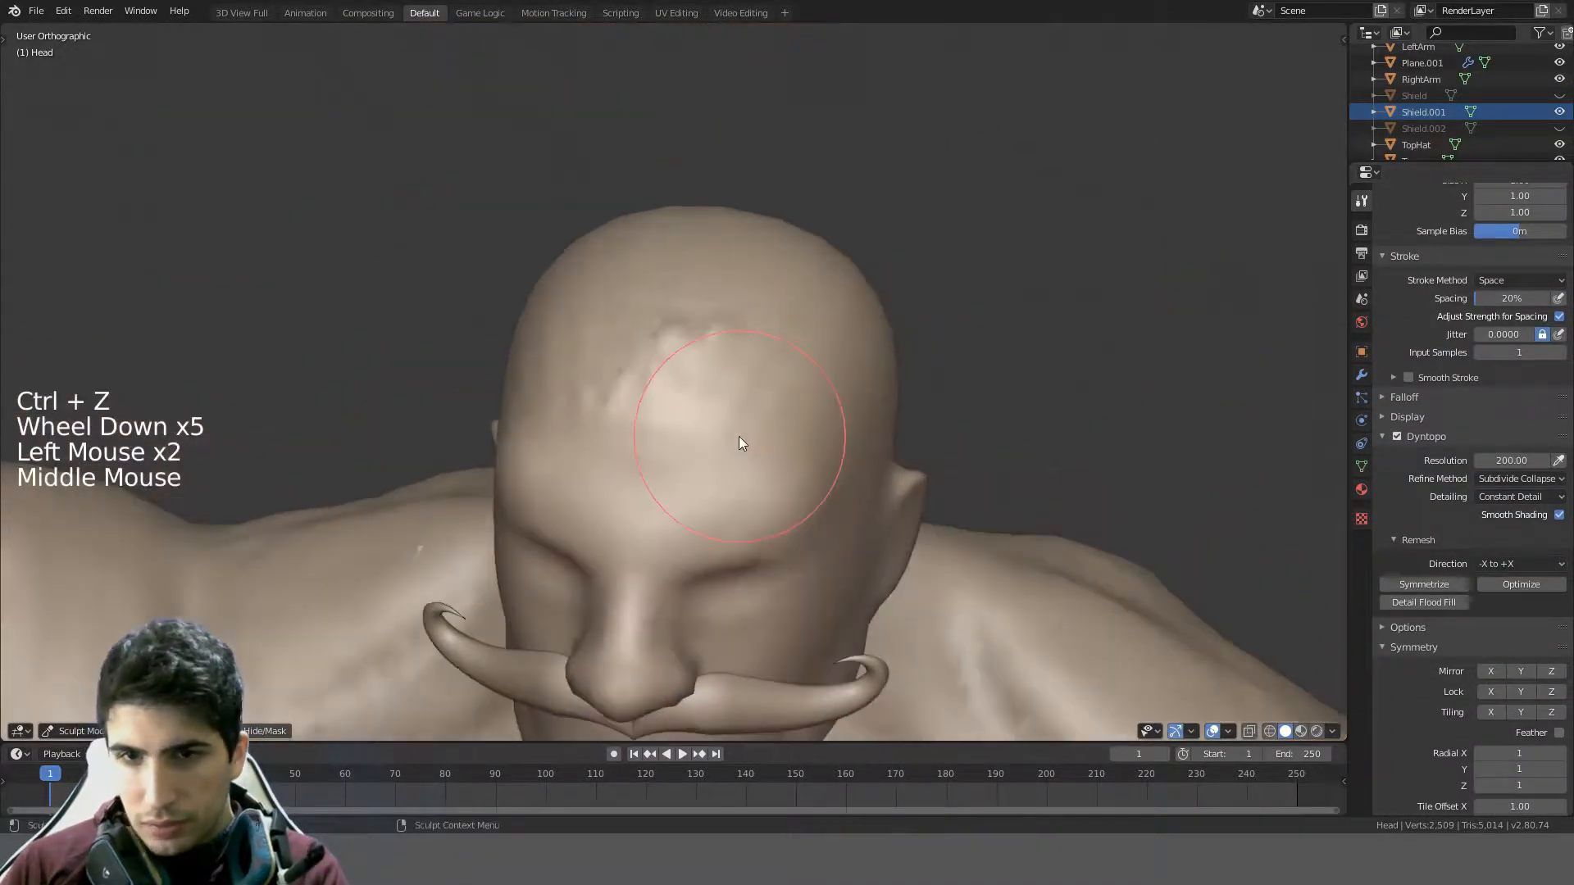
pyautogui.hotkey('ctrl', 'z')
pyautogui.moveTo(698, 427); pyautogui.dragTo(748, 403)
pyautogui.hotkey('ctrl', 'z')
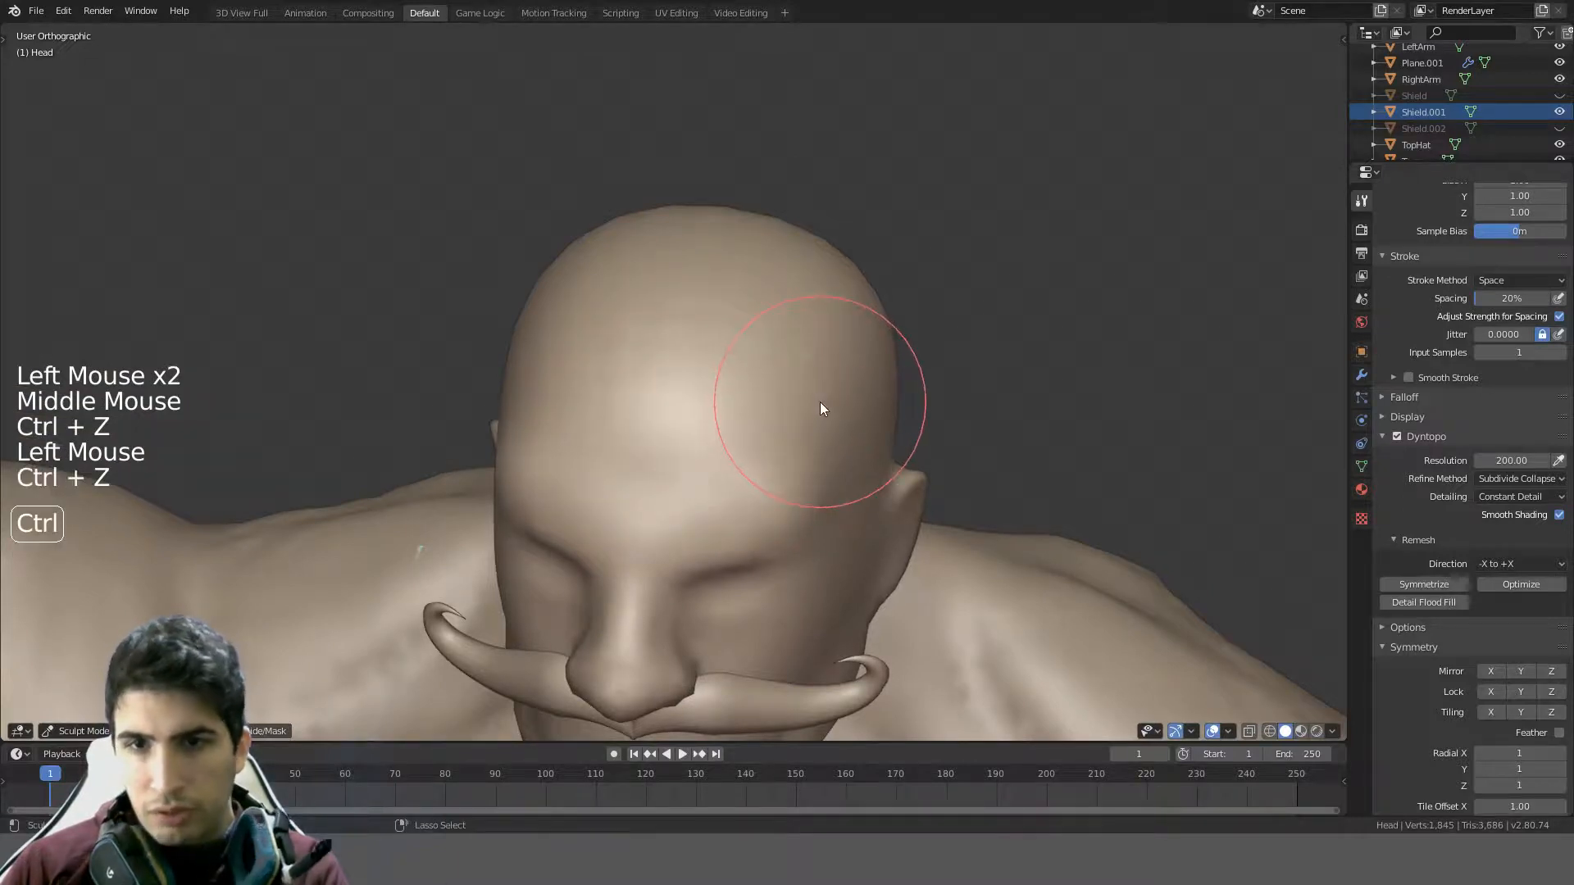
# - Try fur strokes on the forehead at several brush strengths, undoing each one
pyautogui.hotkey('shift', 'f')
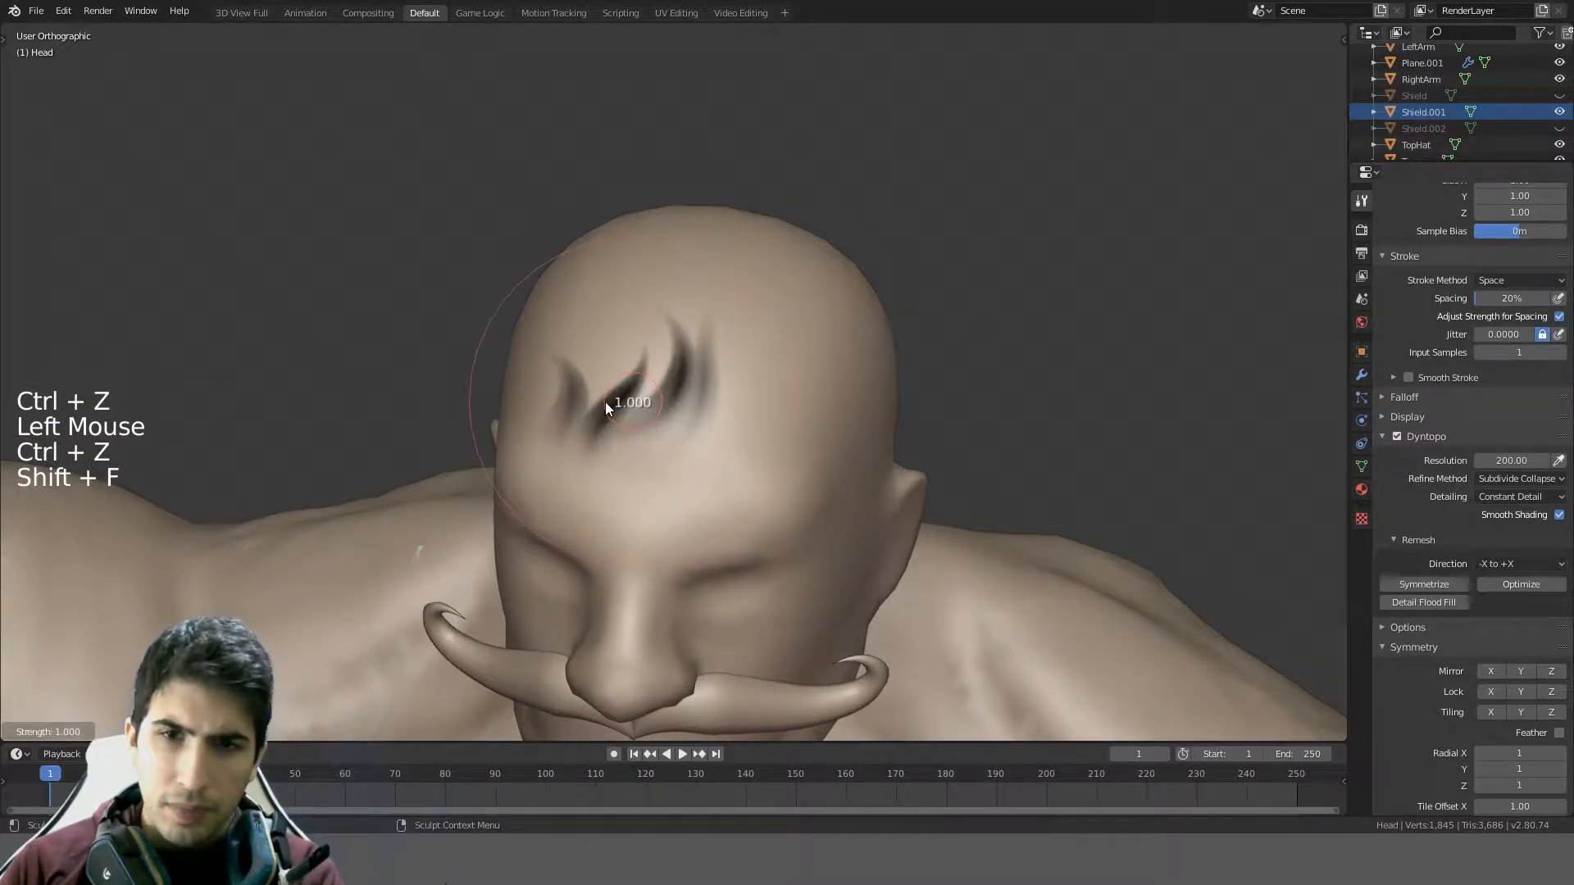
pyautogui.click(371, 405)
pyautogui.moveTo(545, 404); pyautogui.dragTo(655, 389)
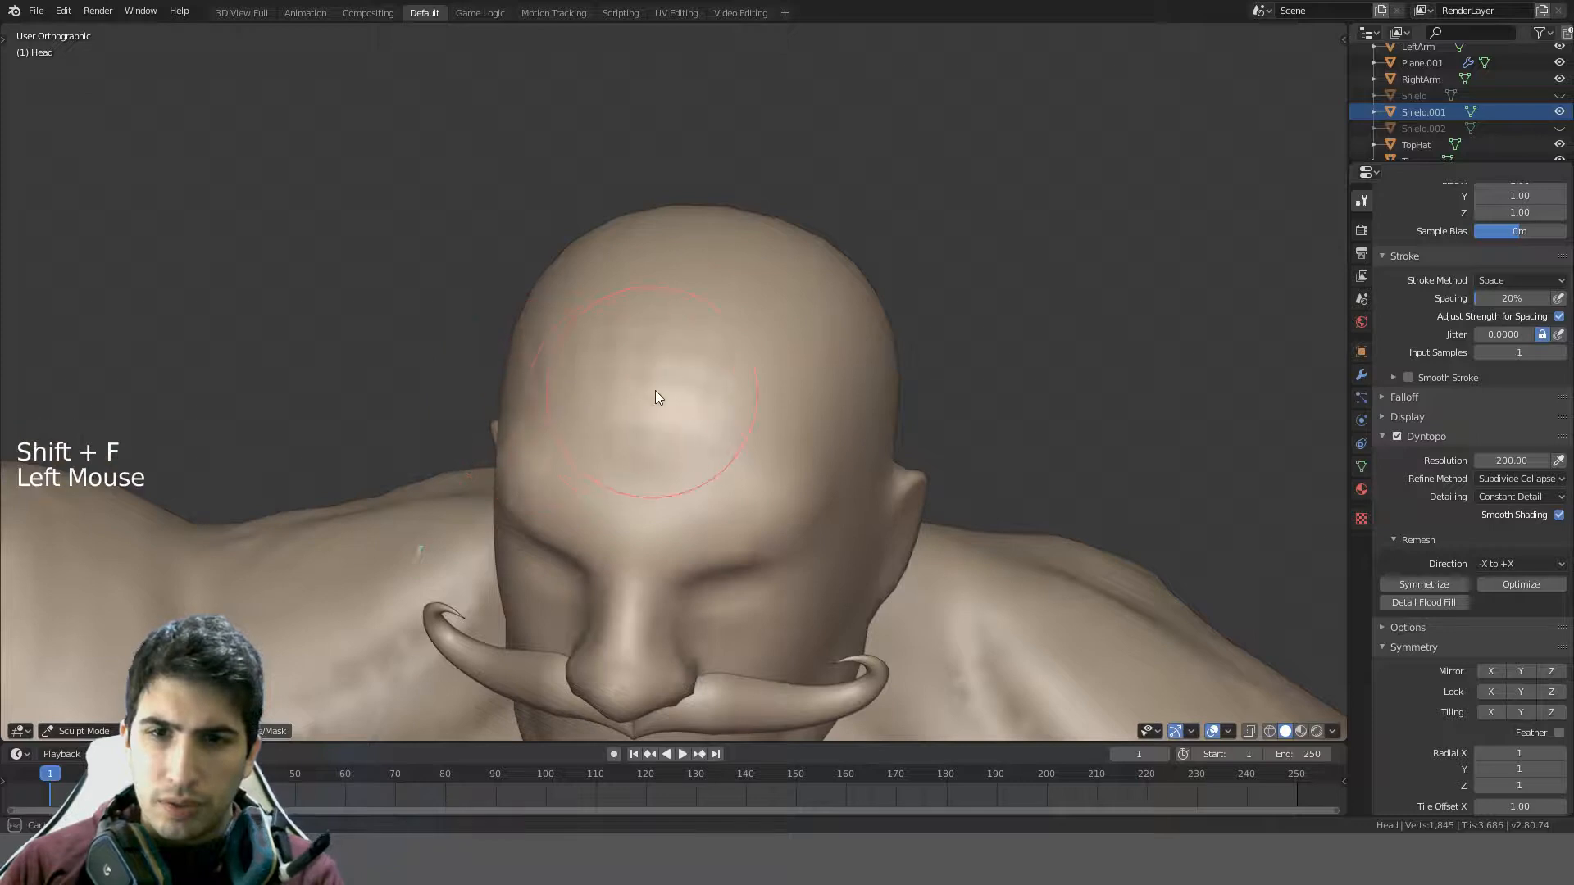
pyautogui.moveTo(792, 358); pyautogui.dragTo(837, 351)
pyautogui.hotkey('ctrl', 'z')
pyautogui.hotkey('shift', 'f')
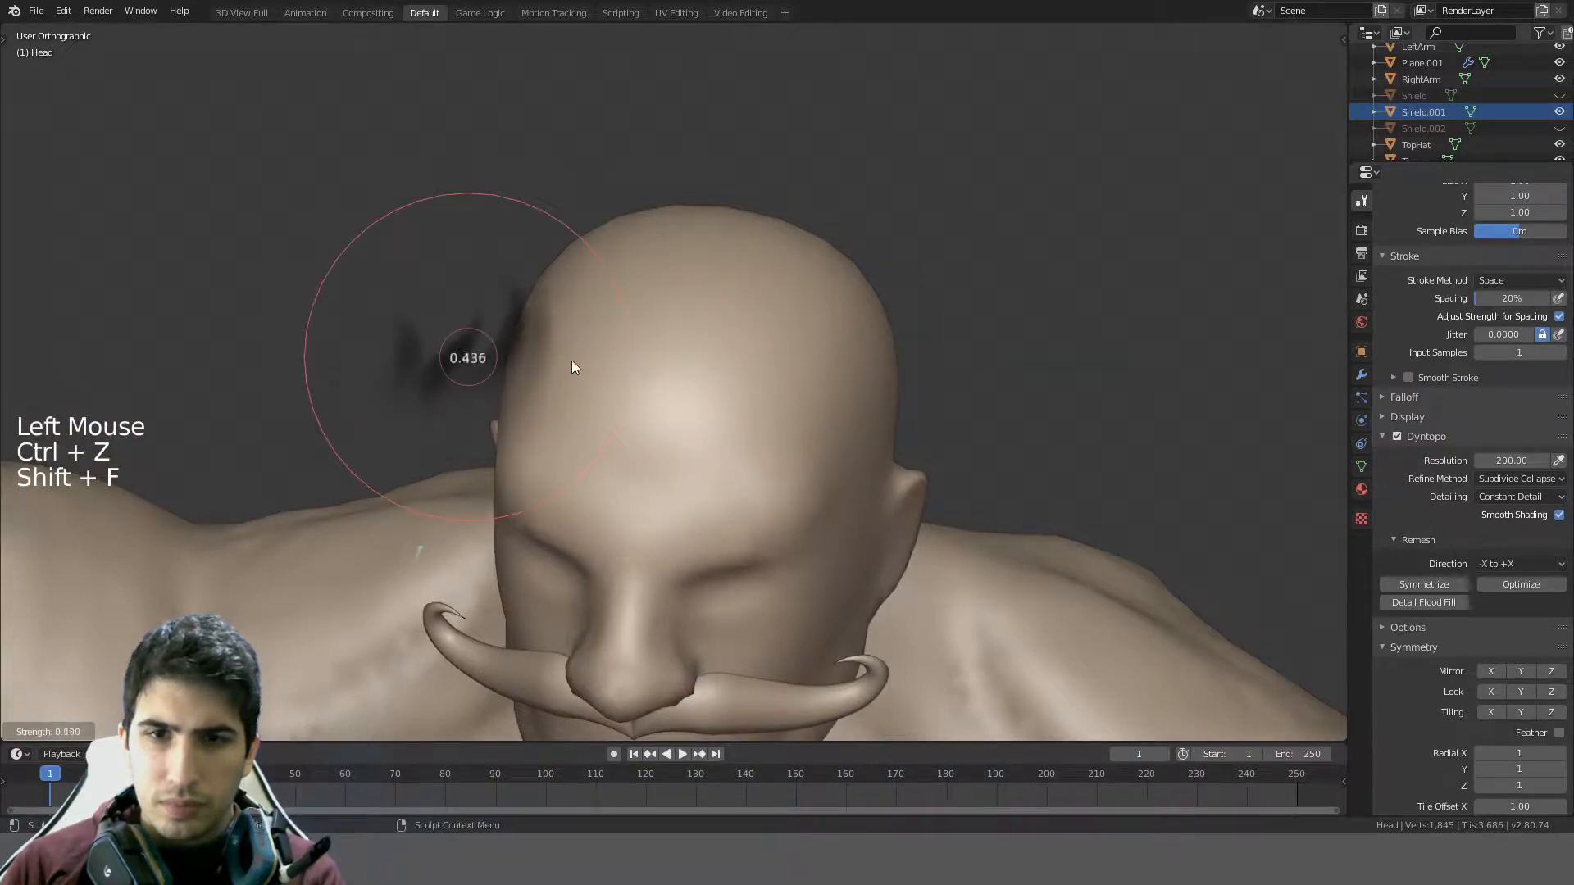
pyautogui.click(628, 372)
pyautogui.hotkey('ctrl', 'z')
pyautogui.hotkey('shift', 'f')
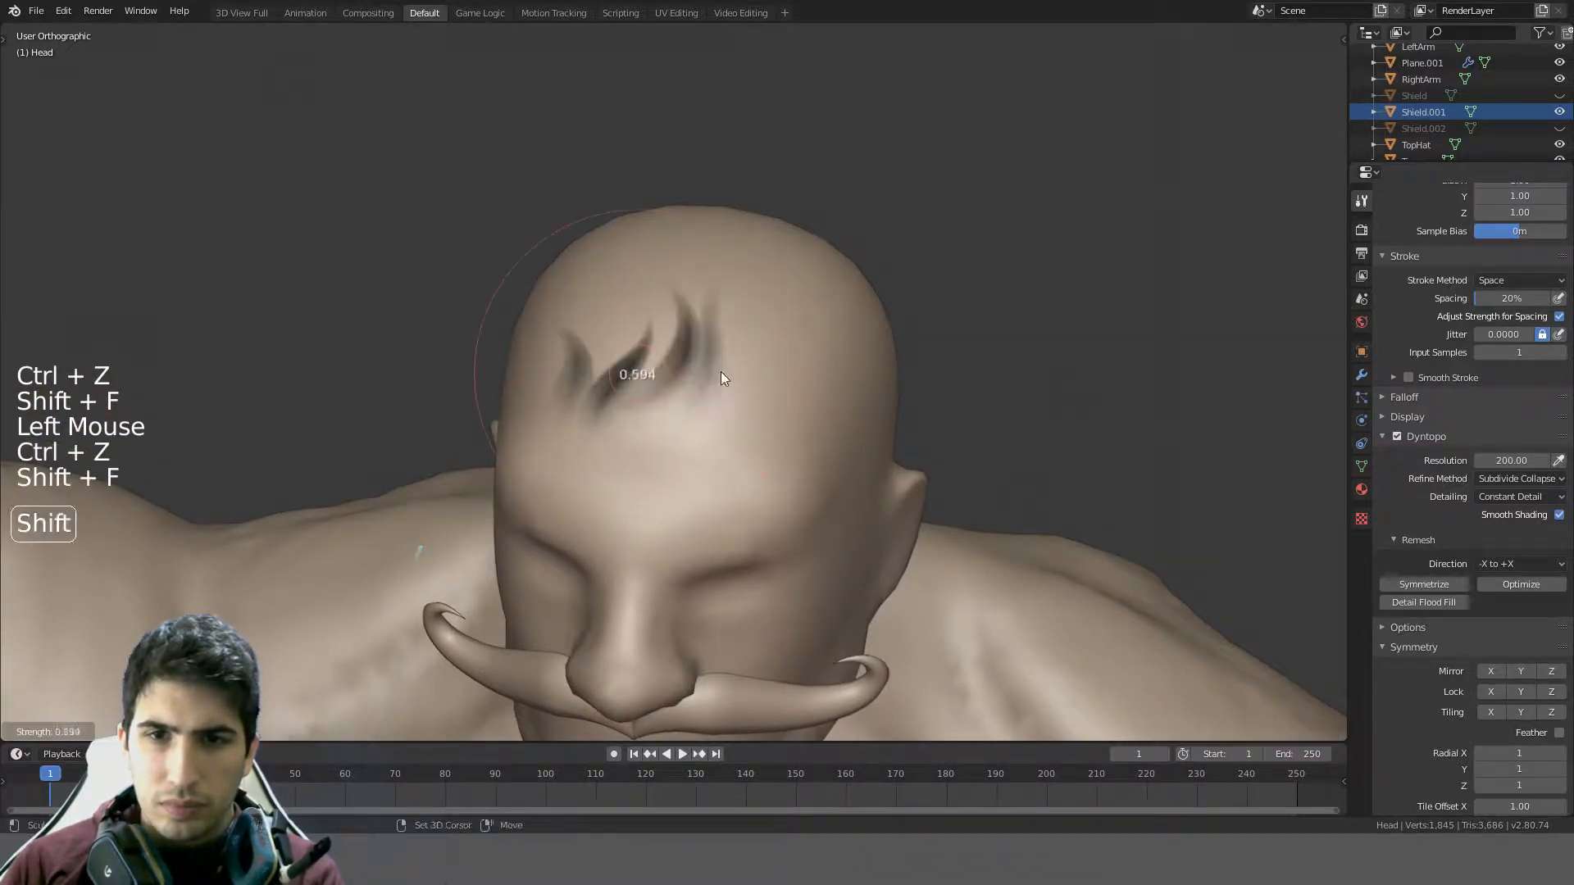
pyautogui.click(610, 373)
pyautogui.moveTo(635, 415); pyautogui.dragTo(760, 363)
pyautogui.hotkey('ctrl', 'z')
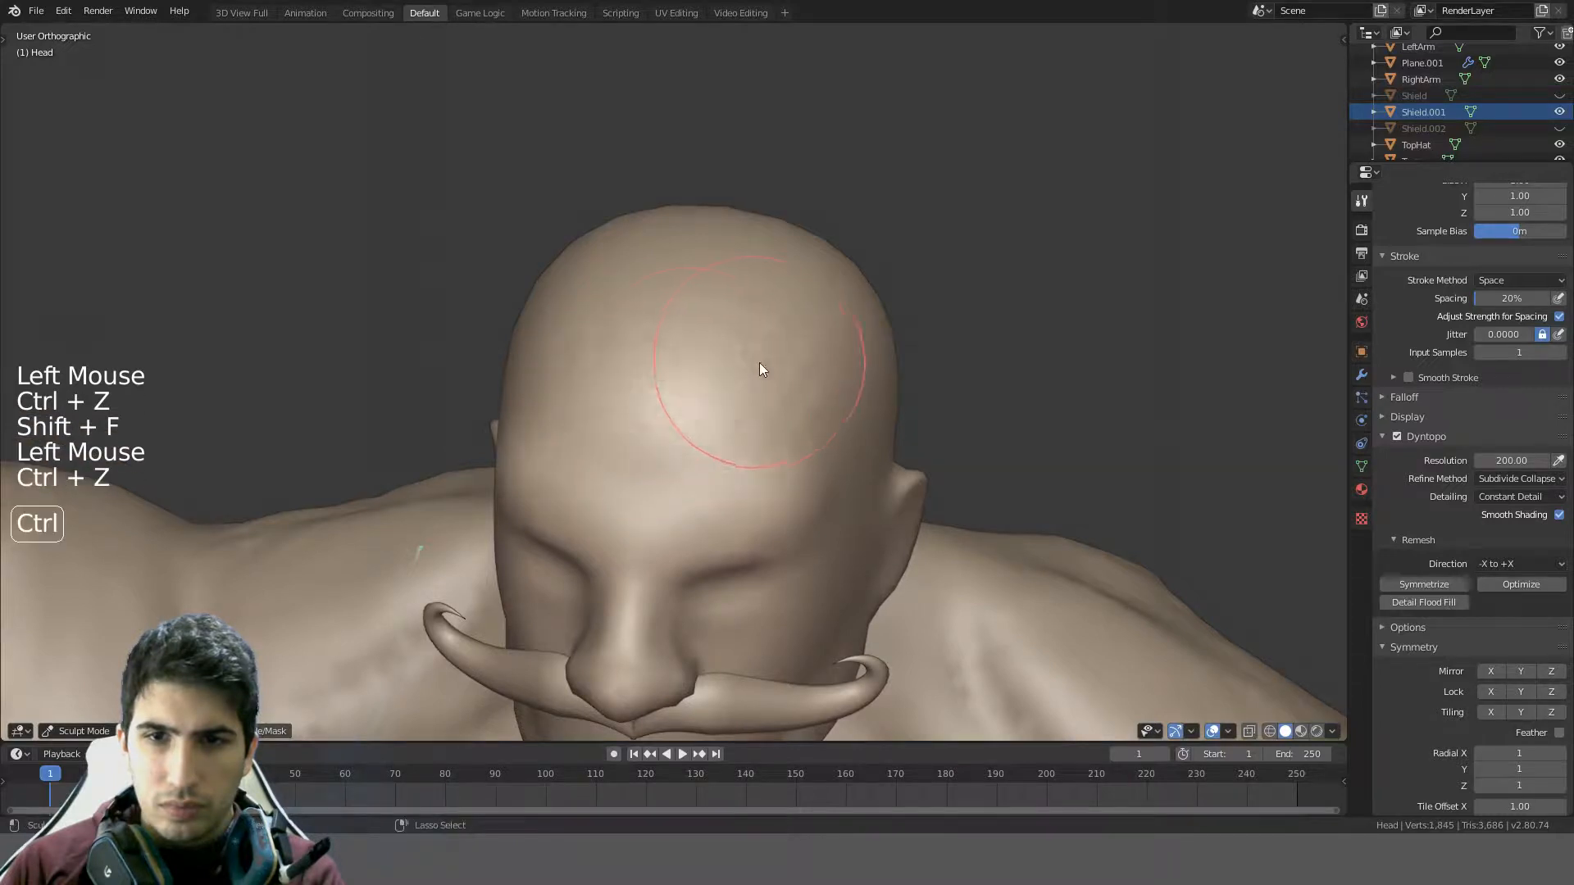
# - Enlarge the Clay brush radius to 500 px, try an oversized fur stroke on the forehead and undo it
pyautogui.scroll(2, 622, 377)
pyautogui.press('f')
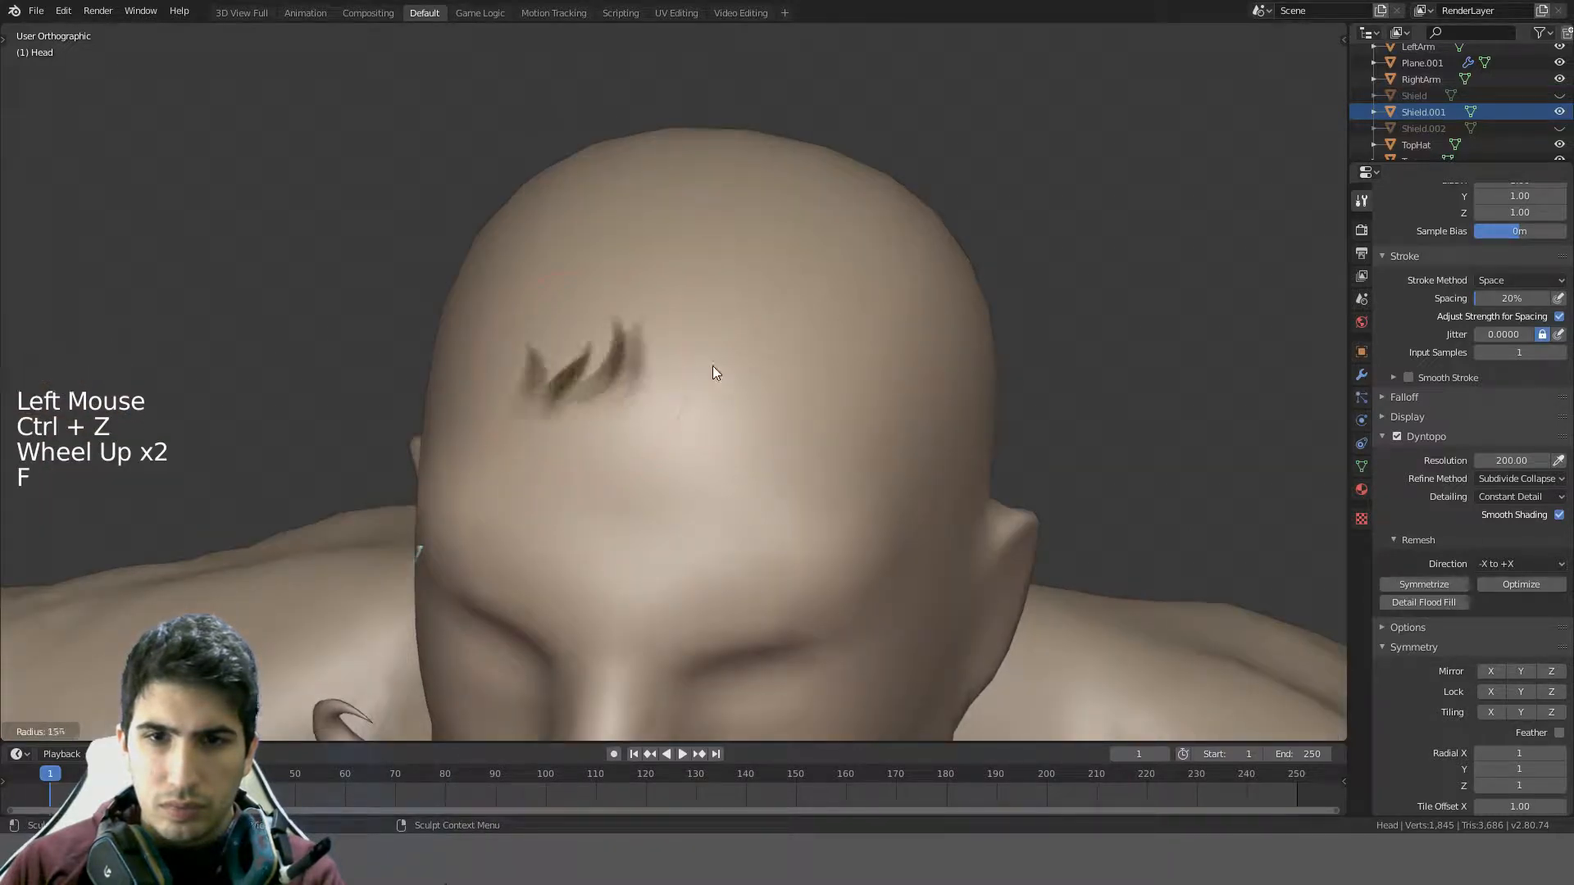
pyautogui.click(963, 356)
pyautogui.moveTo(744, 374); pyautogui.dragTo(689, 373)
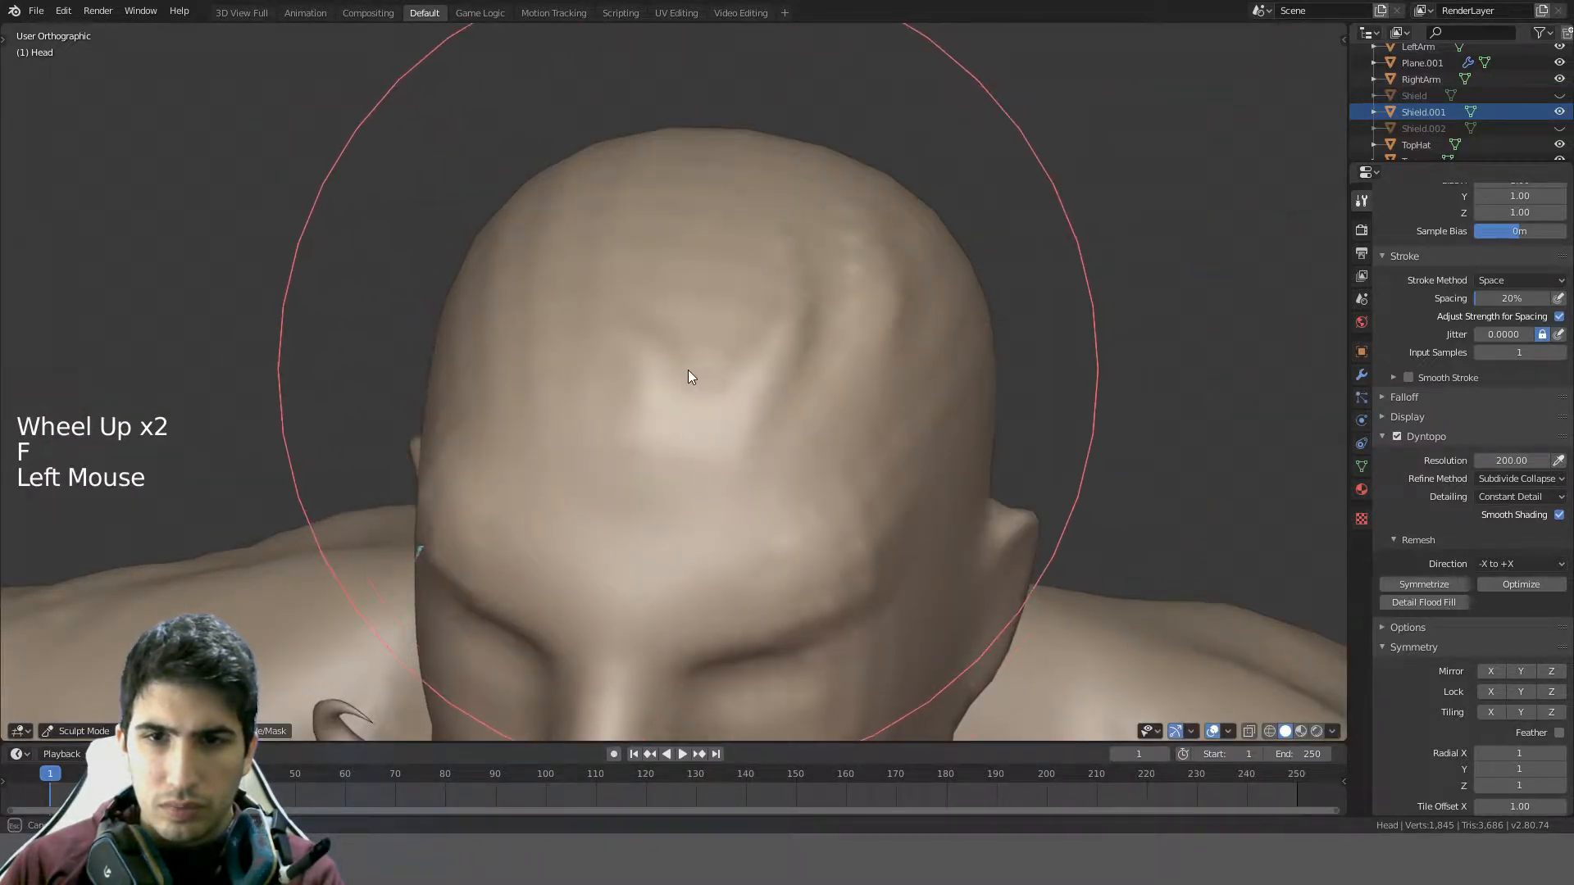
pyautogui.scroll(-3, 823, 370)
pyautogui.moveTo(822, 369)
pyautogui.mouseDown(button='middle')
pyautogui.moveTo(658, 327)
pyautogui.moveTo(670, 343)
pyautogui.moveTo(823, 348)
pyautogui.moveTo(872, 390)
pyautogui.moveTo(746, 369)
pyautogui.moveTo(746, 305)
pyautogui.moveTo(800, 323)
pyautogui.moveTo(812, 362)
pyautogui.mouseUp(button='middle')
# - Set the brush texture's X and Y size to 2 and preview the alpha while resizing the brush
pyautogui.scroll(15, 1526, 409)
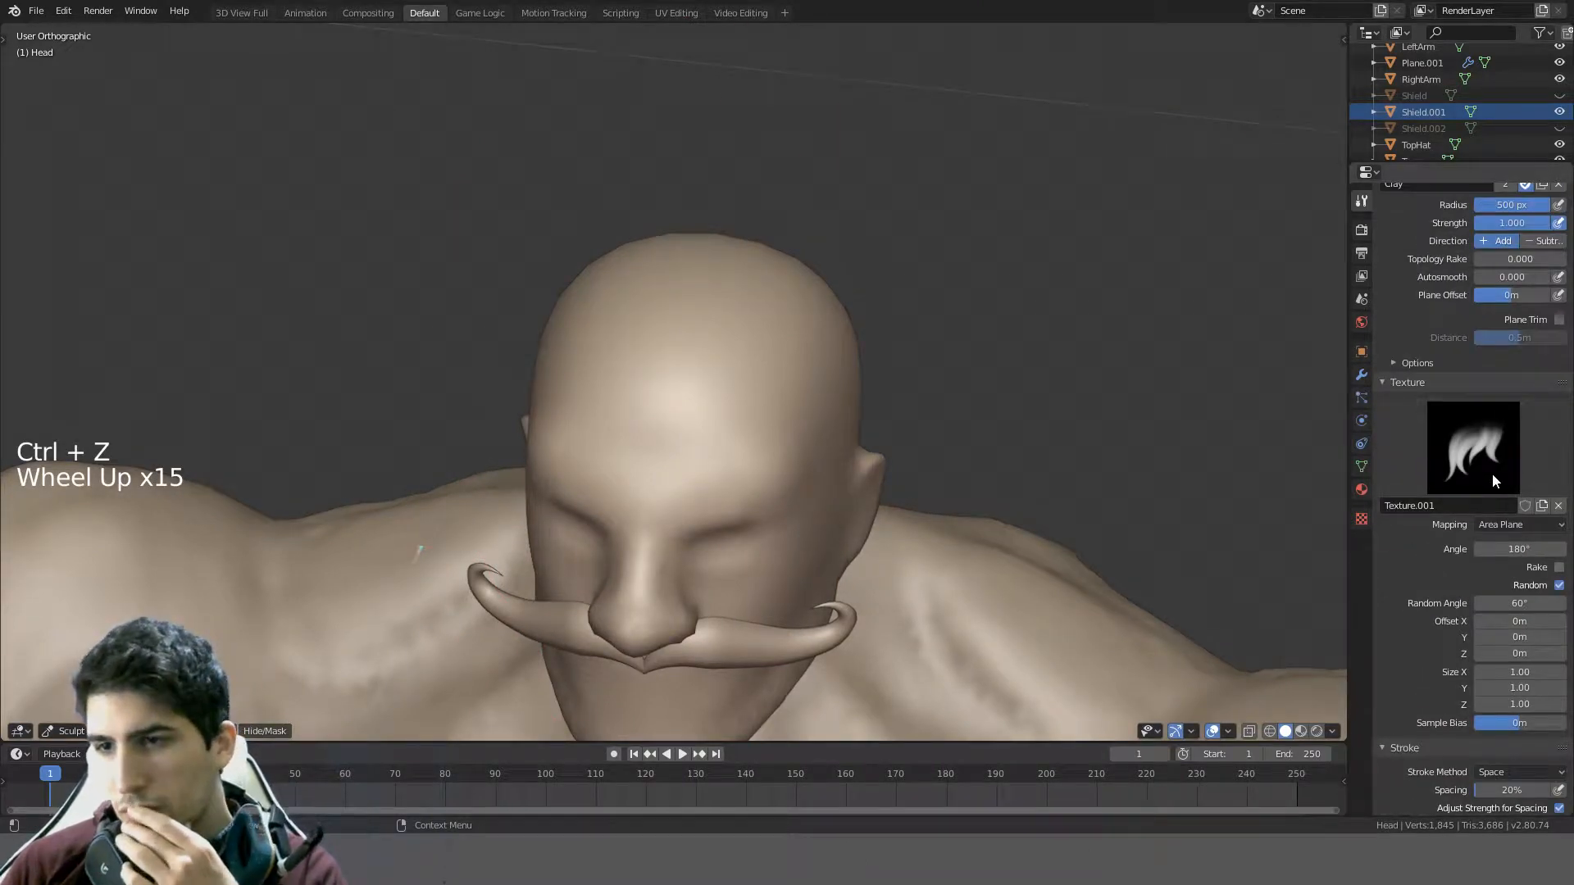
pyautogui.click(1531, 674)
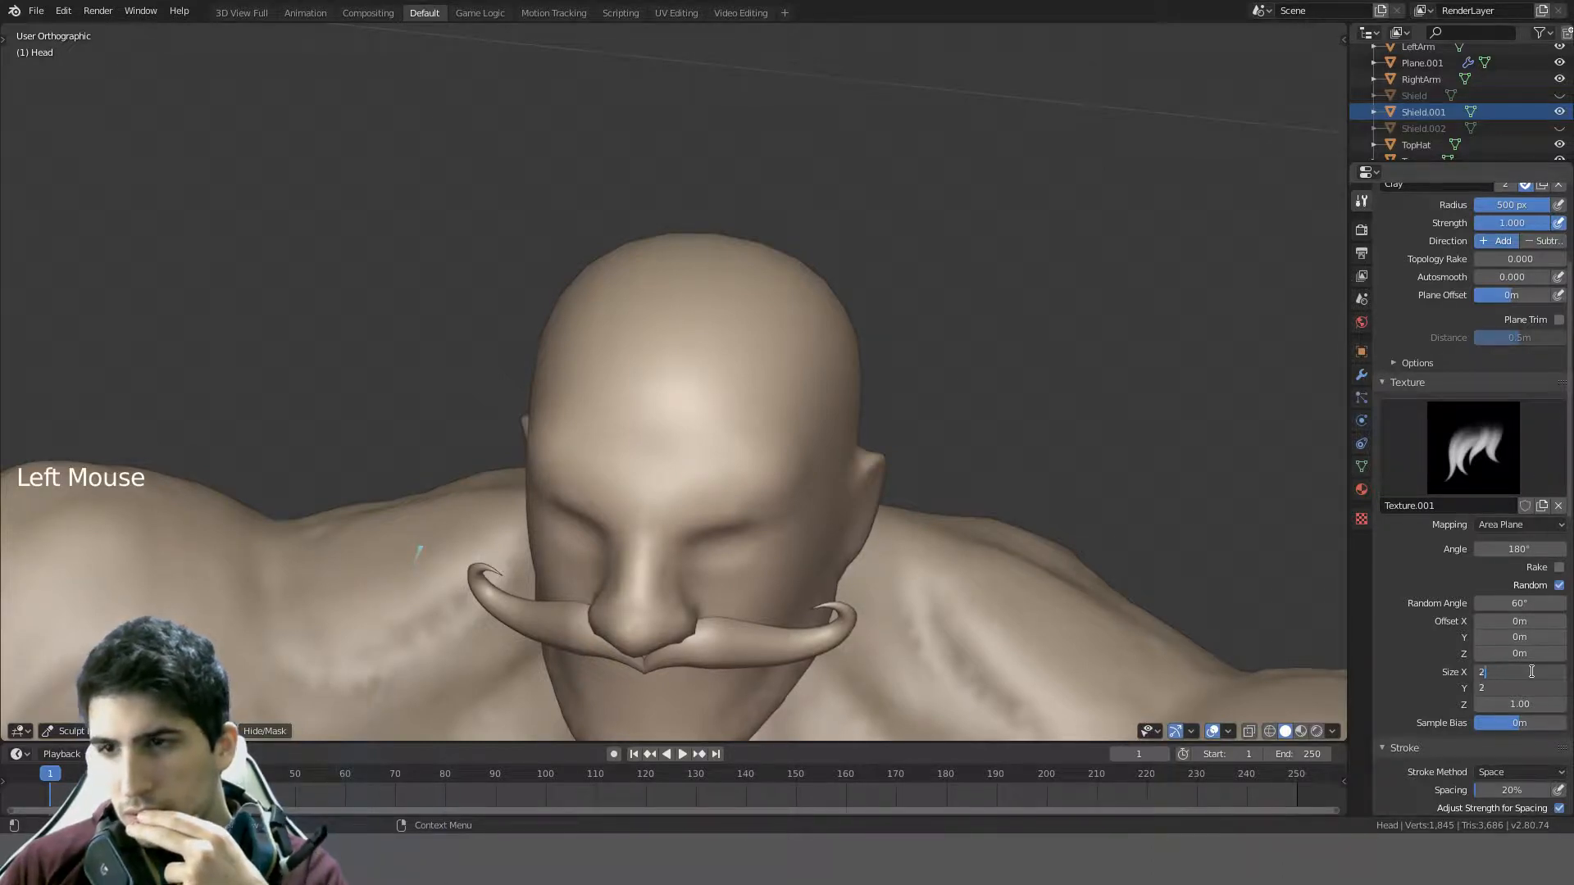
pyautogui.press('f')
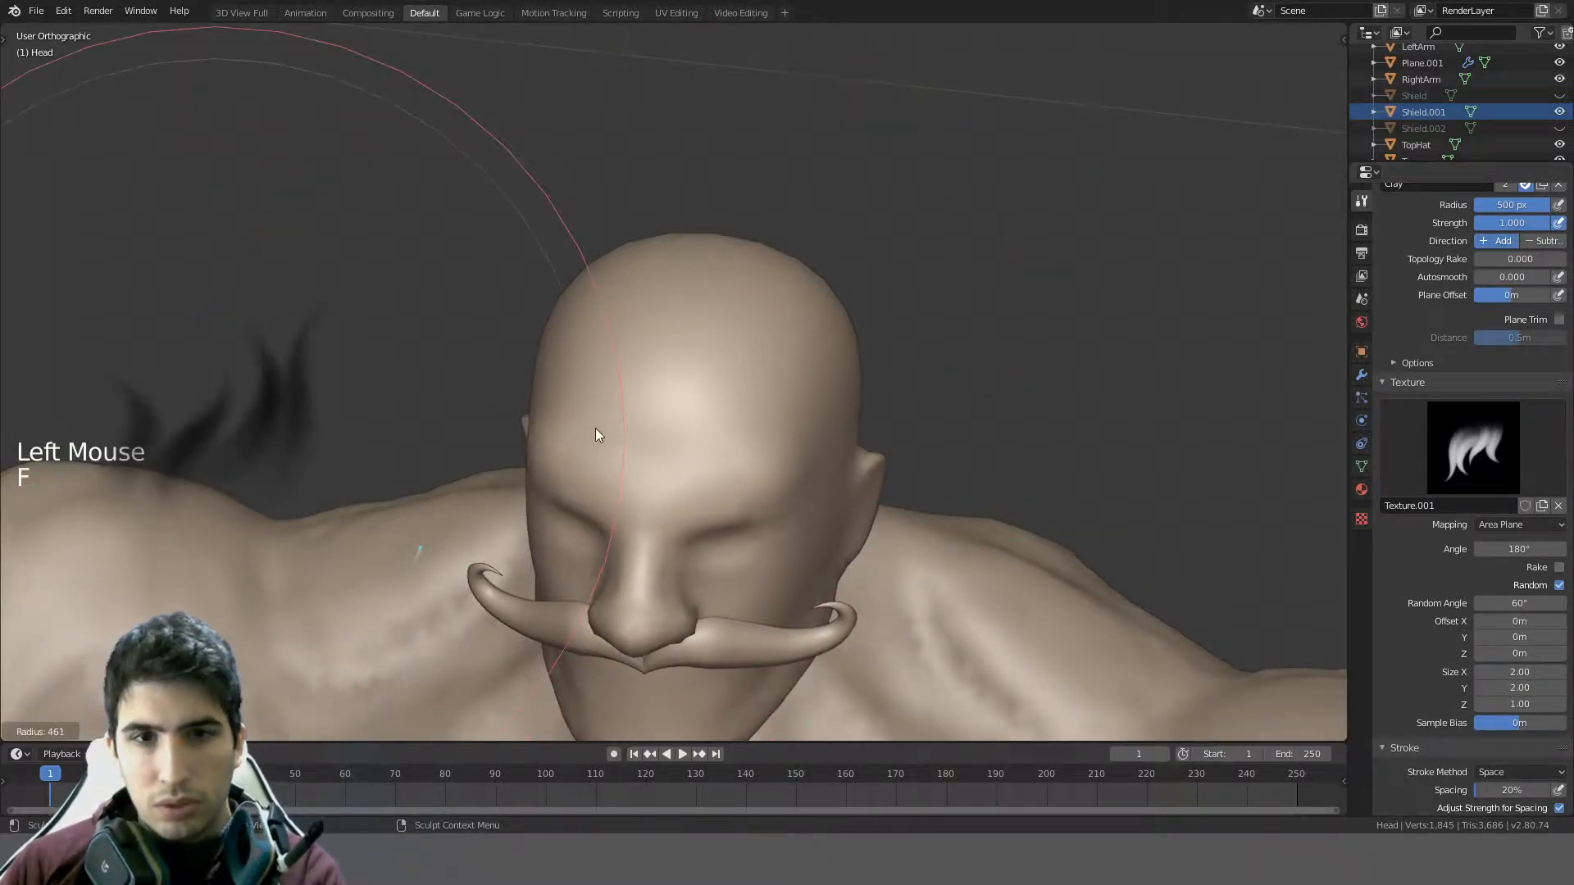
pyautogui.click(687, 400)
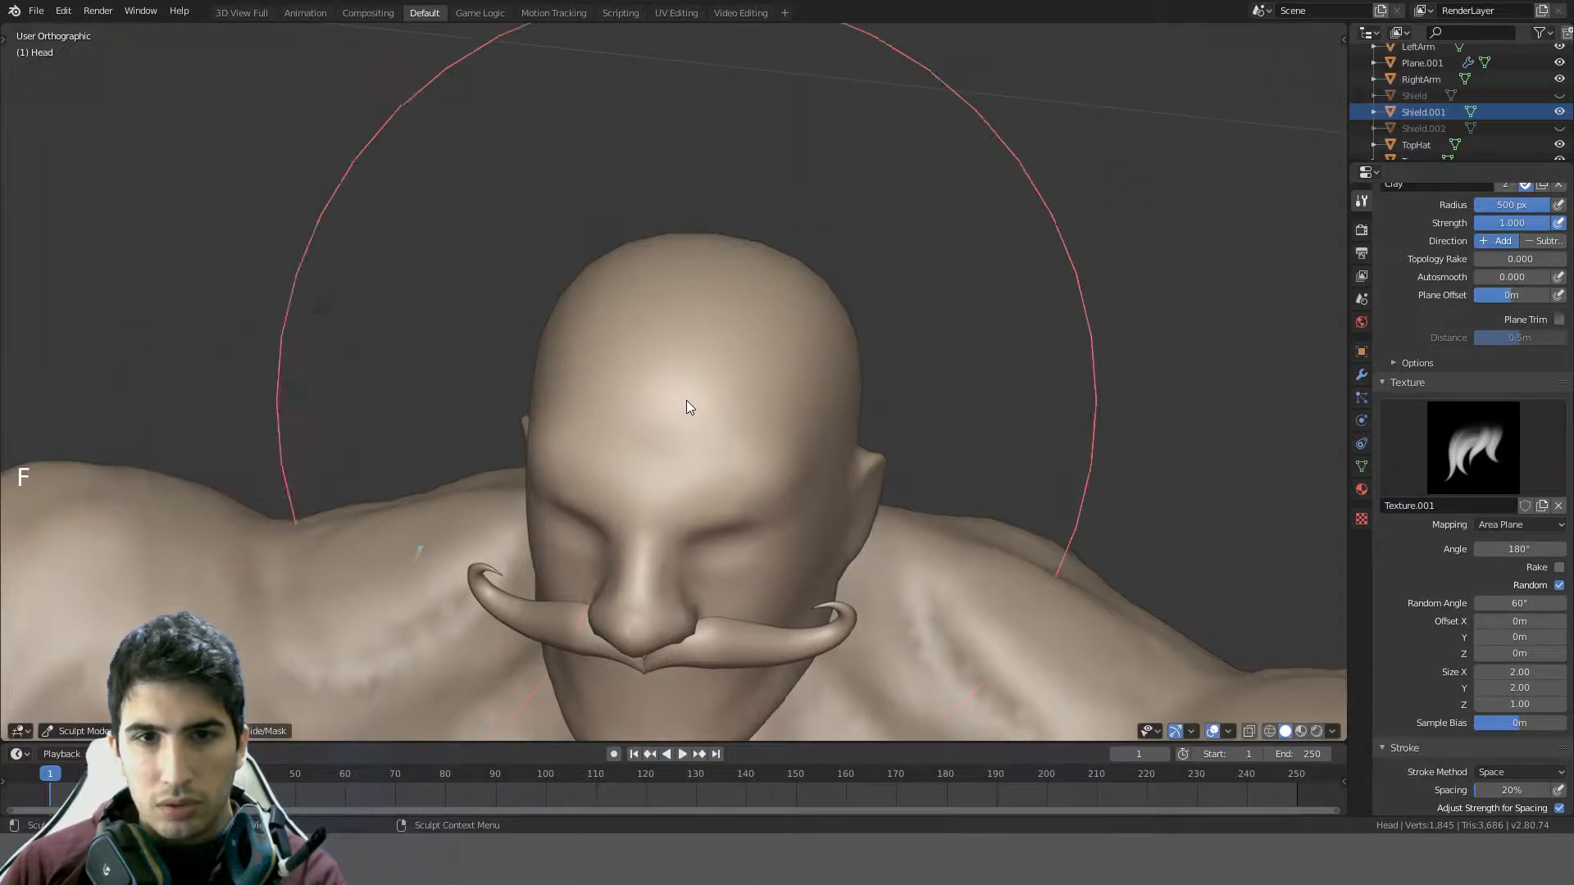
# - Set the Clay brush texture's X and Y size to 0.5
pyautogui.click(1517, 670)
pyautogui.write('0.5')
pyautogui.press('Return')
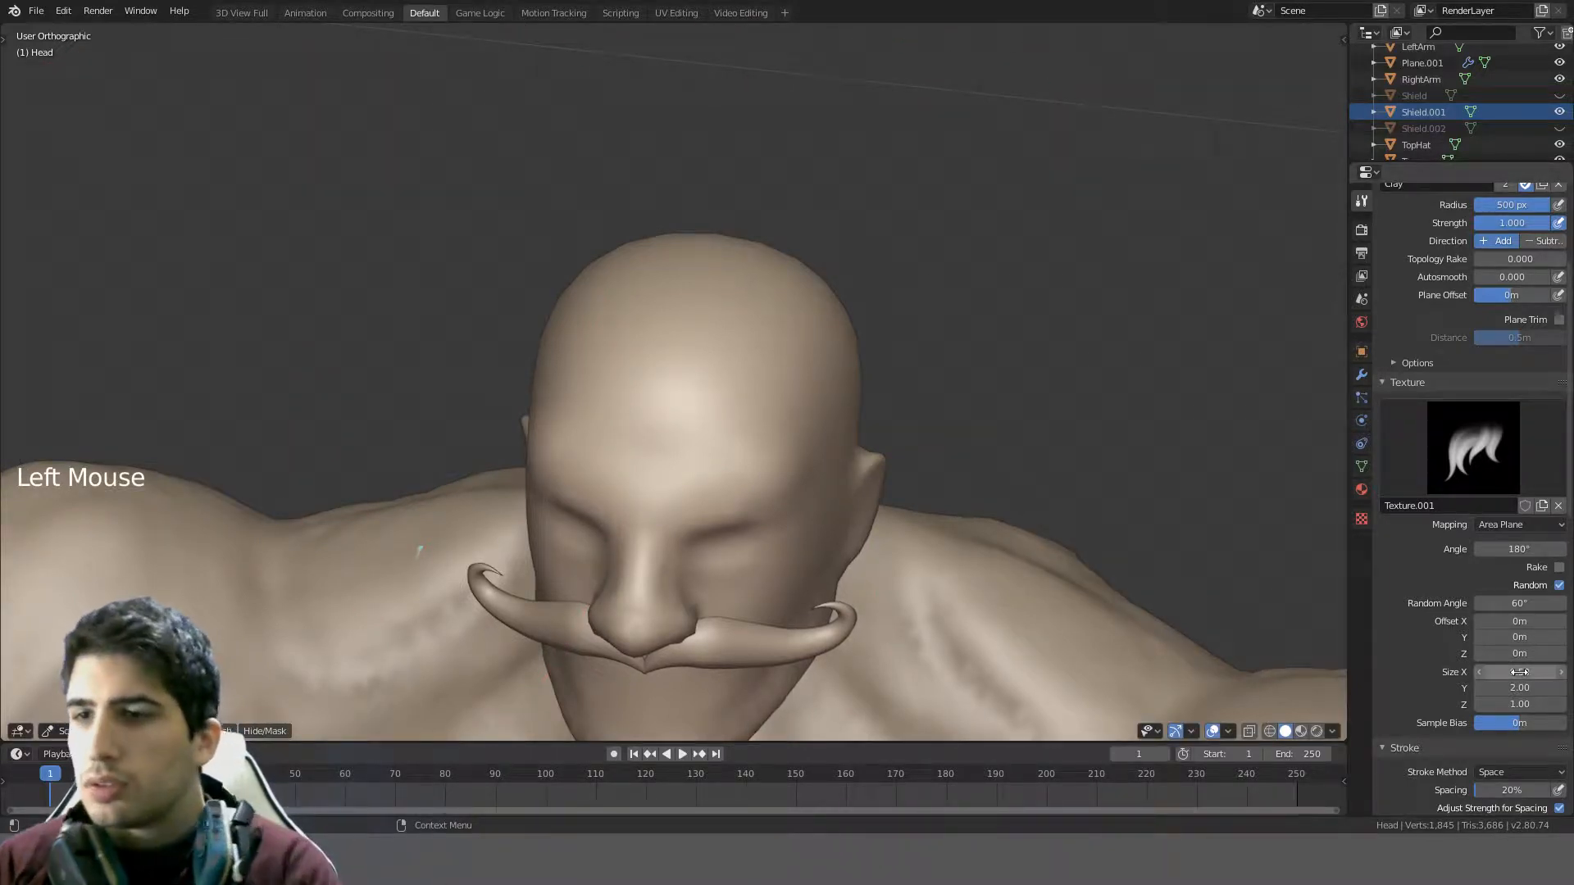
pyautogui.click(1519, 688)
pyautogui.write('0.5')
pyautogui.press('Return')
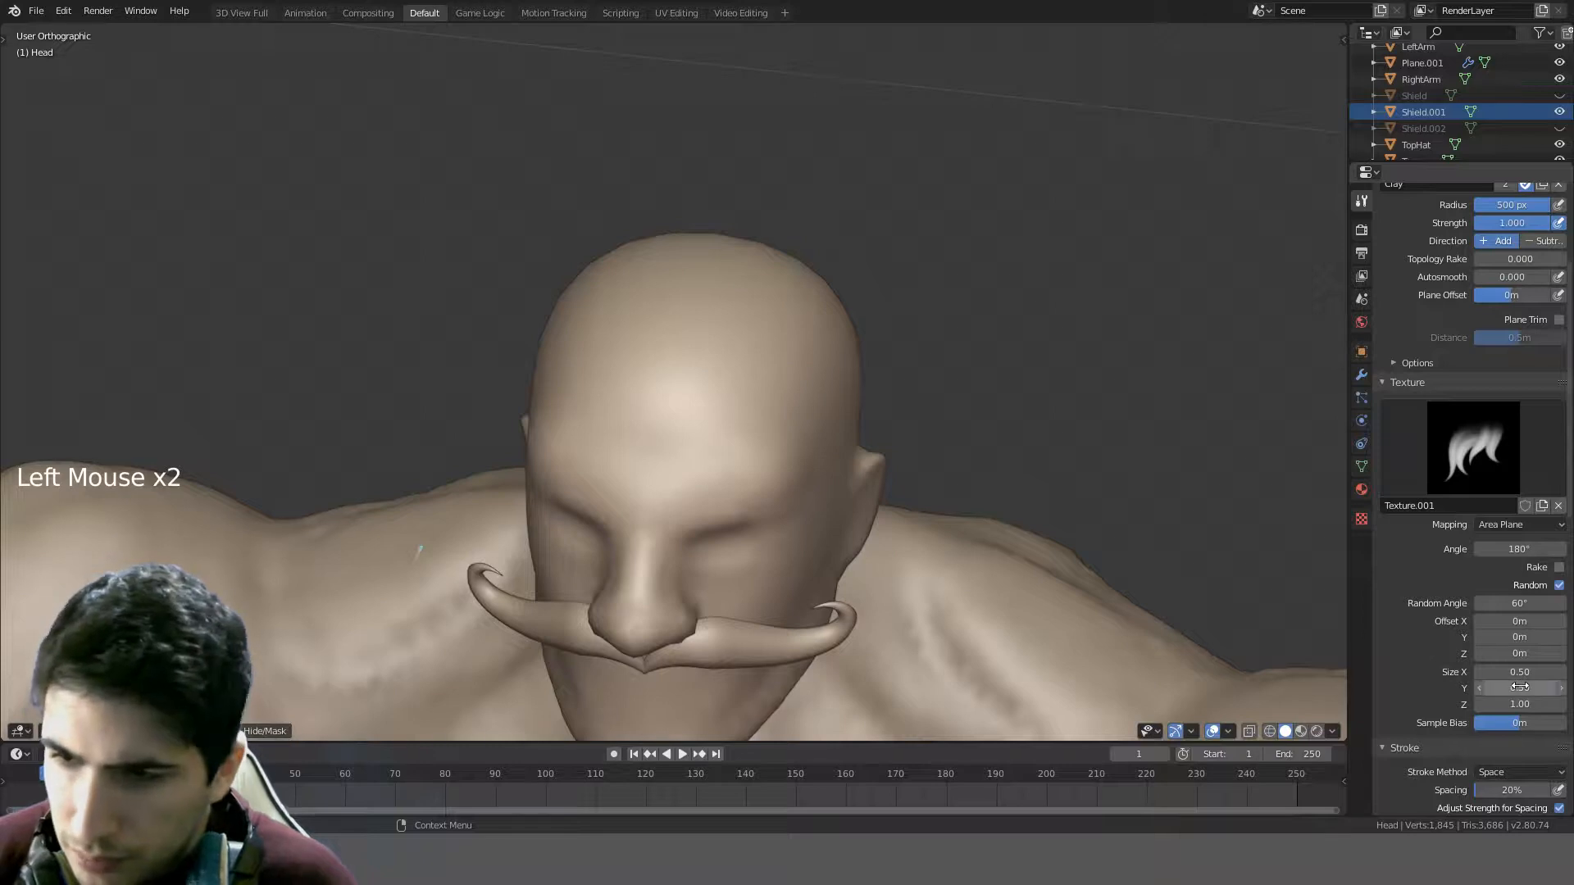
# - Preview the rescaled alpha over the head and reduce the brush radius to 104 px
pyautogui.press('f')
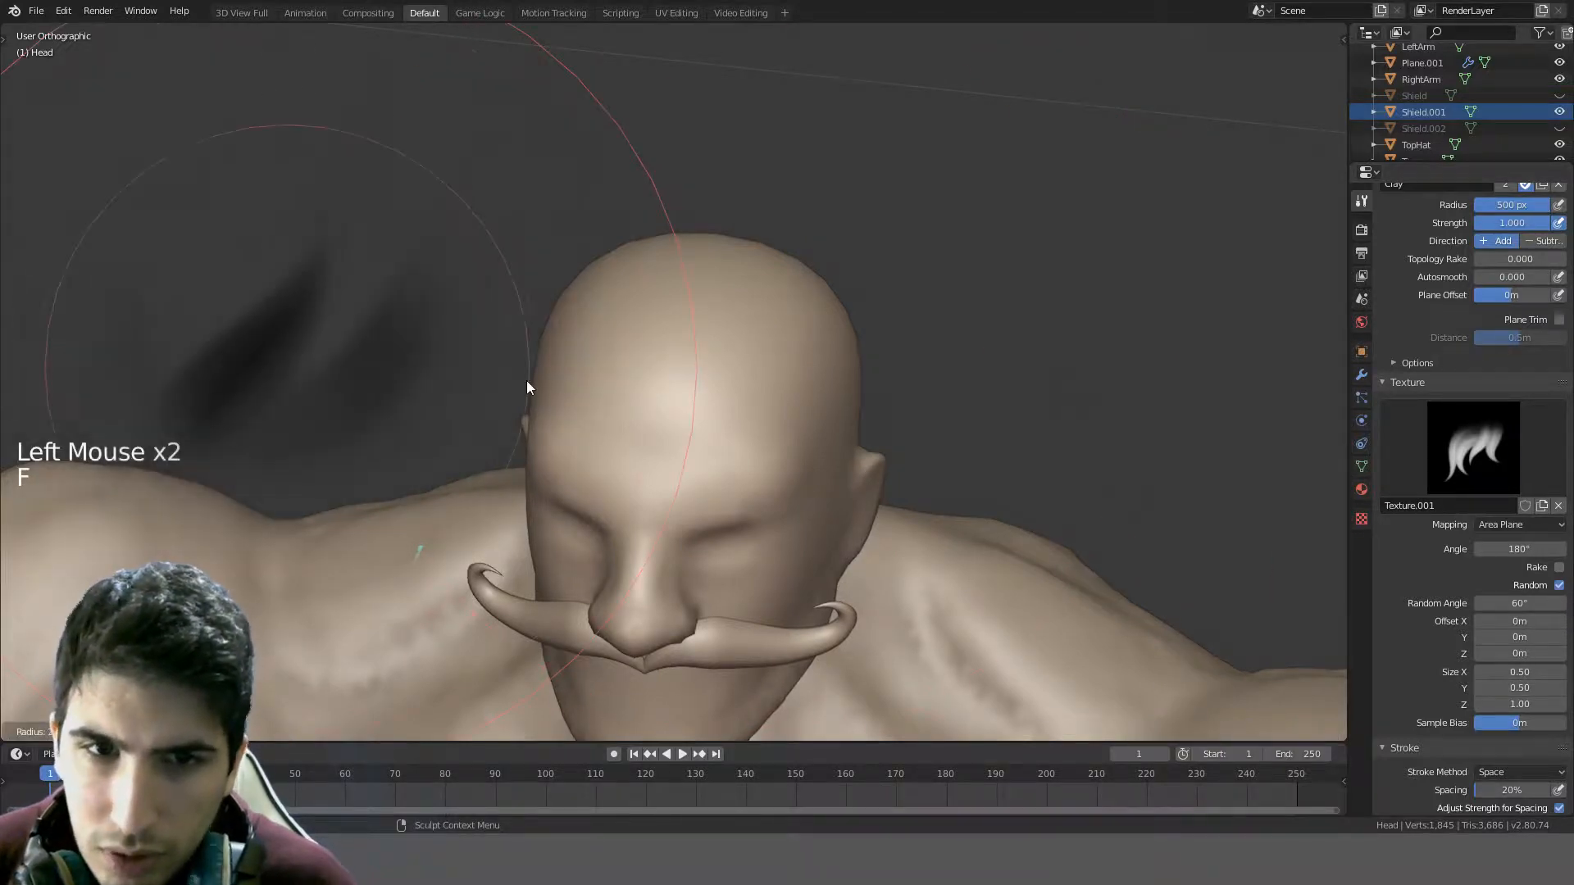
pyautogui.moveTo(558, 361)
pyautogui.mouseDown(button='middle')
pyautogui.moveTo(695, 349)
pyautogui.moveTo(606, 372)
pyautogui.mouseUp(button='middle')
pyautogui.scroll(-1, 606, 372)
pyautogui.press('f')
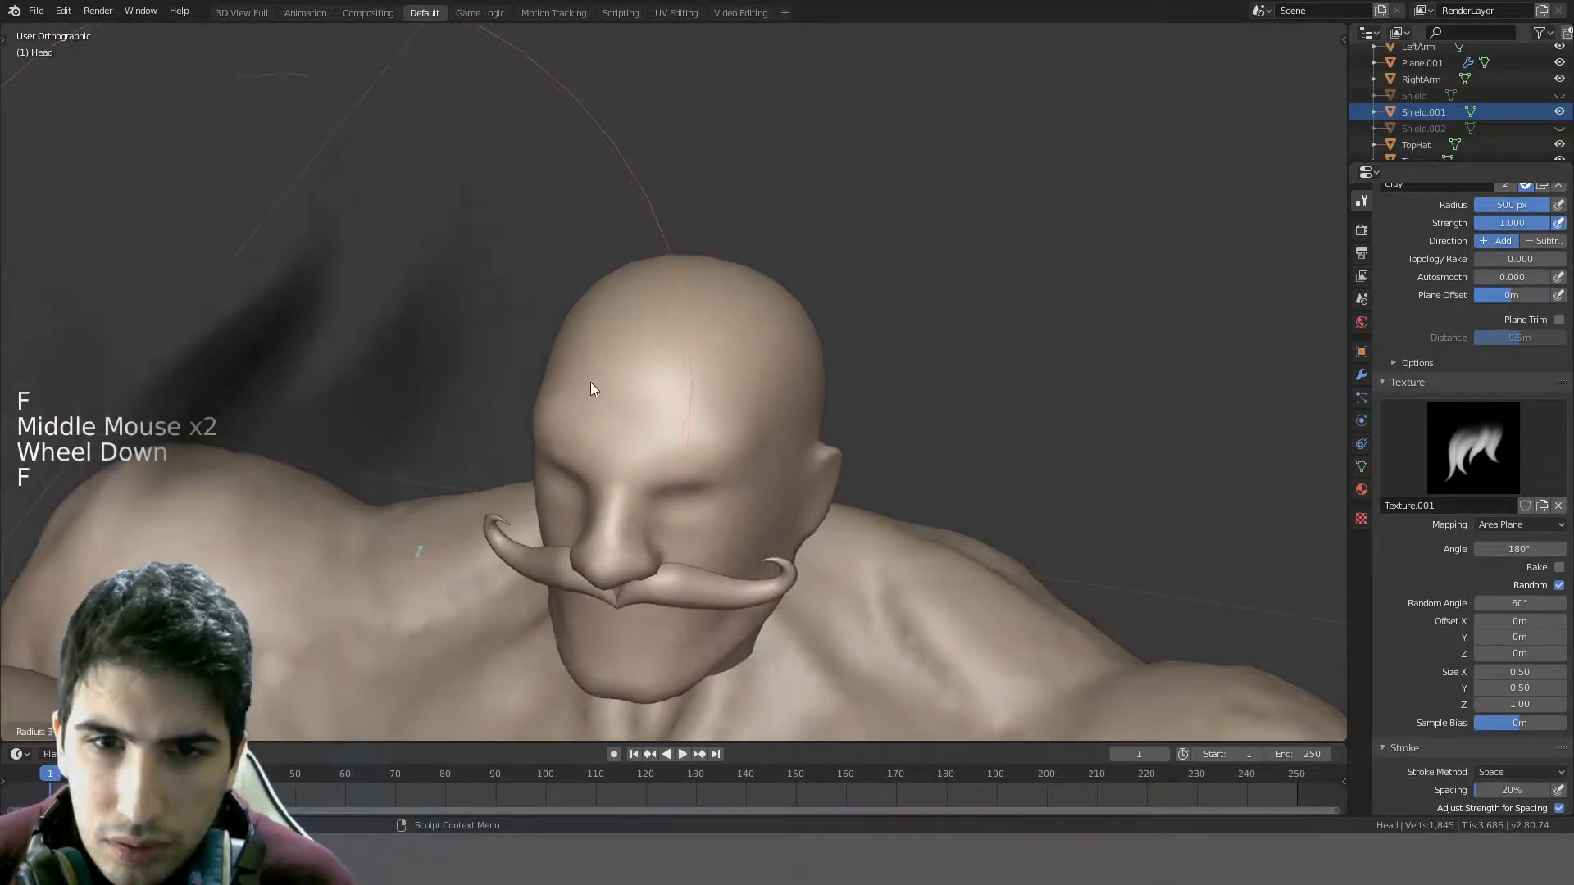
pyautogui.click(338, 389)
pyautogui.press('f')
pyautogui.click(623, 408)
# - Try fur strokes with the rescaled texture along one brow and up the temple, undoing each
pyautogui.scroll(4, 624, 409)
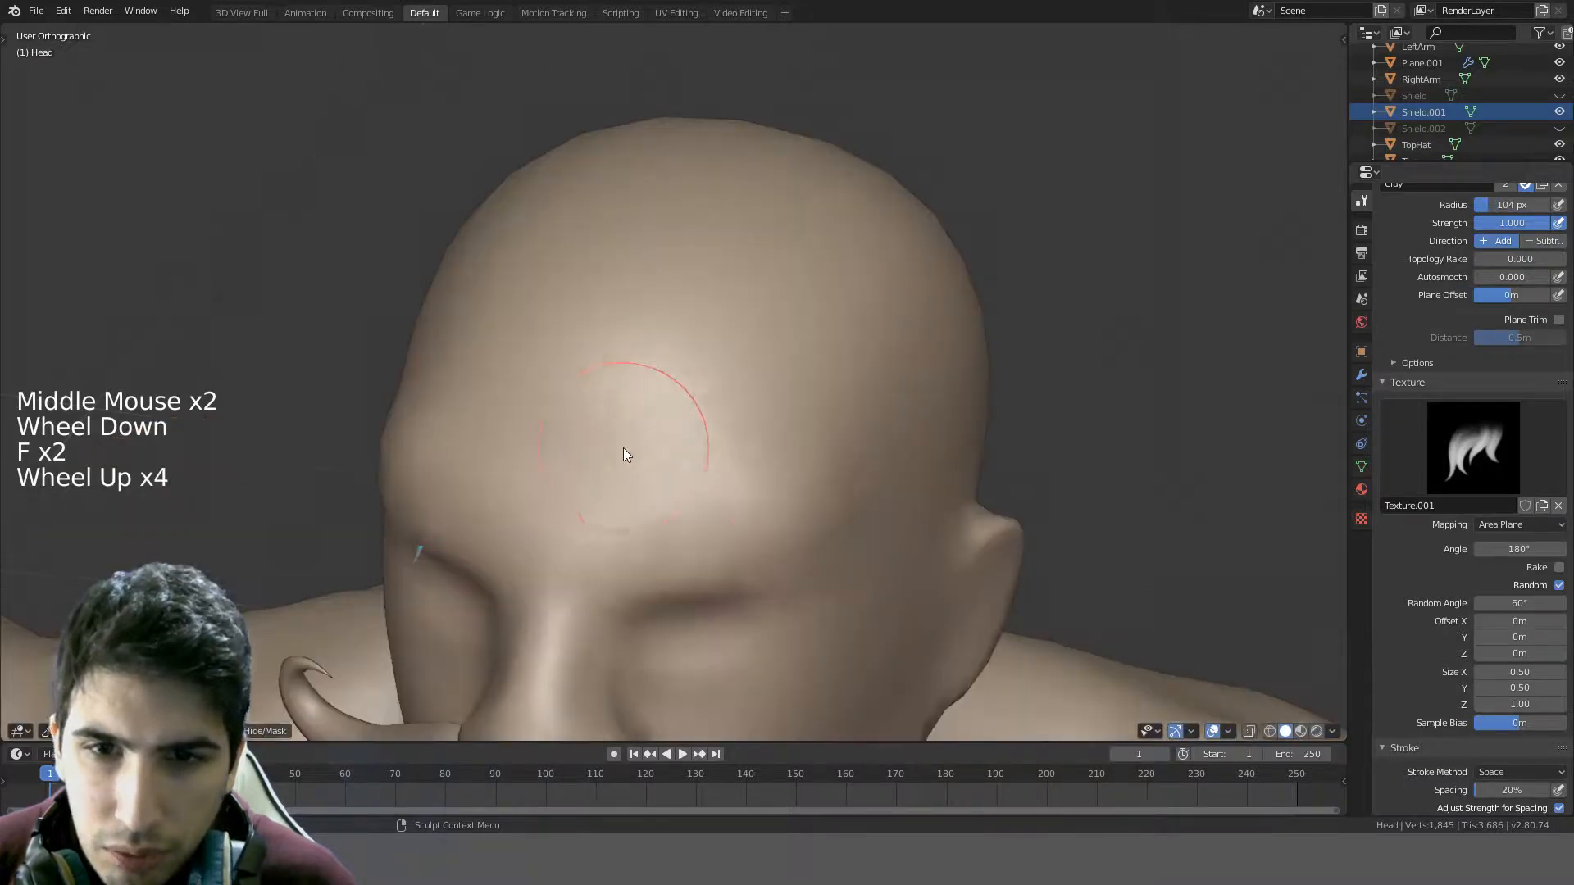
pyautogui.moveTo(650, 479); pyautogui.dragTo(661, 444, button='middle')
pyautogui.moveTo(604, 434); pyautogui.dragTo(768, 397)
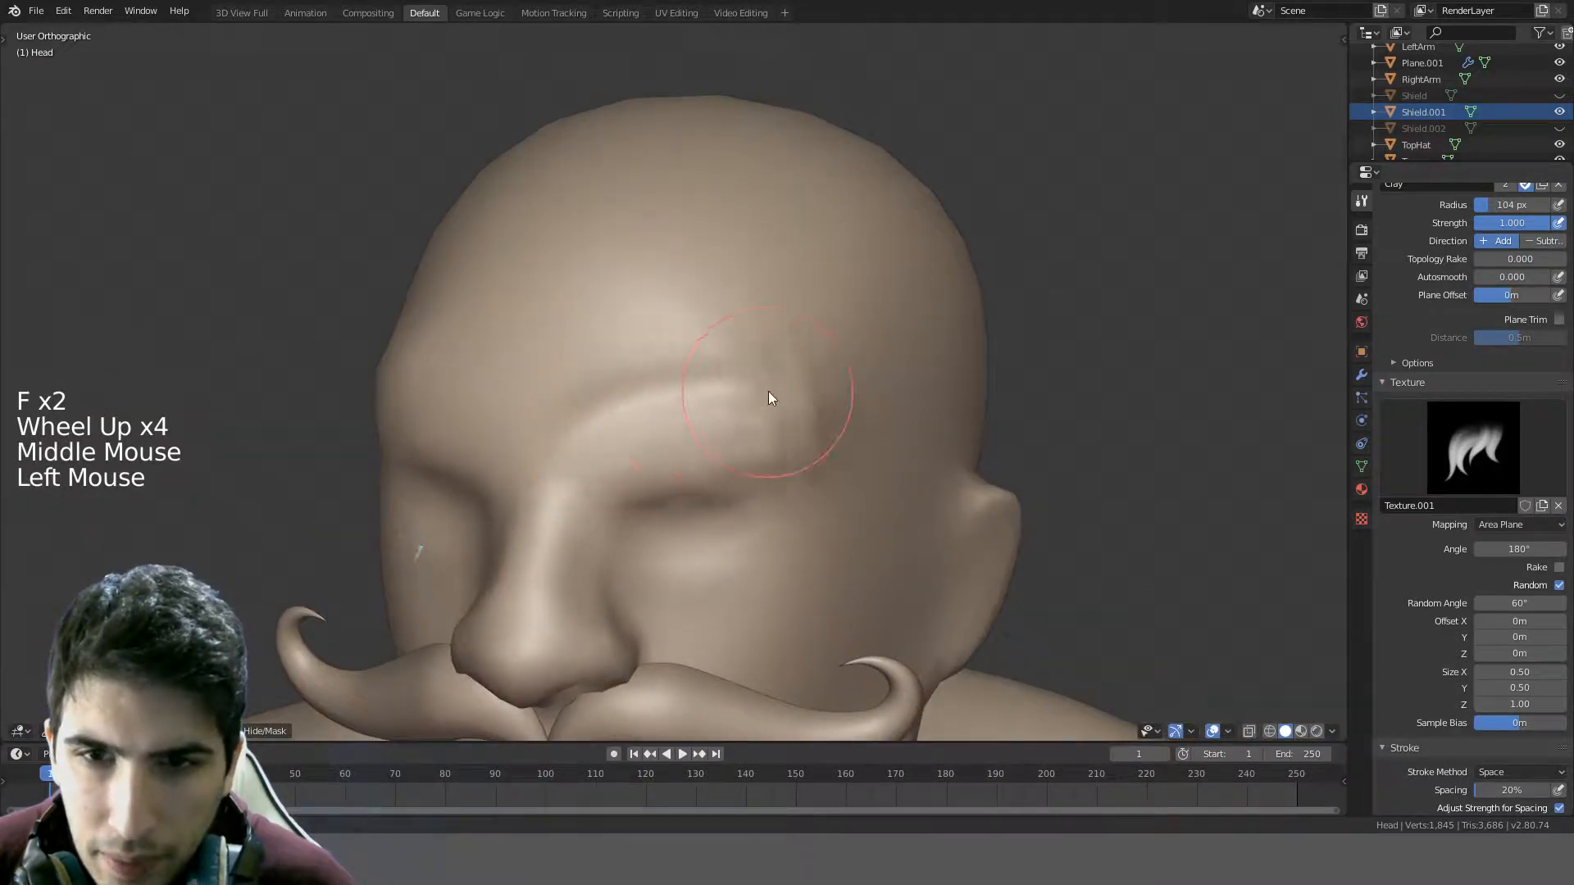
pyautogui.moveTo(769, 397)
pyautogui.mouseDown(button='middle')
pyautogui.moveTo(890, 337)
pyautogui.moveTo(941, 334)
pyautogui.moveTo(871, 362)
pyautogui.mouseUp(button='middle')
pyautogui.hotkey('ctrl', 'z')
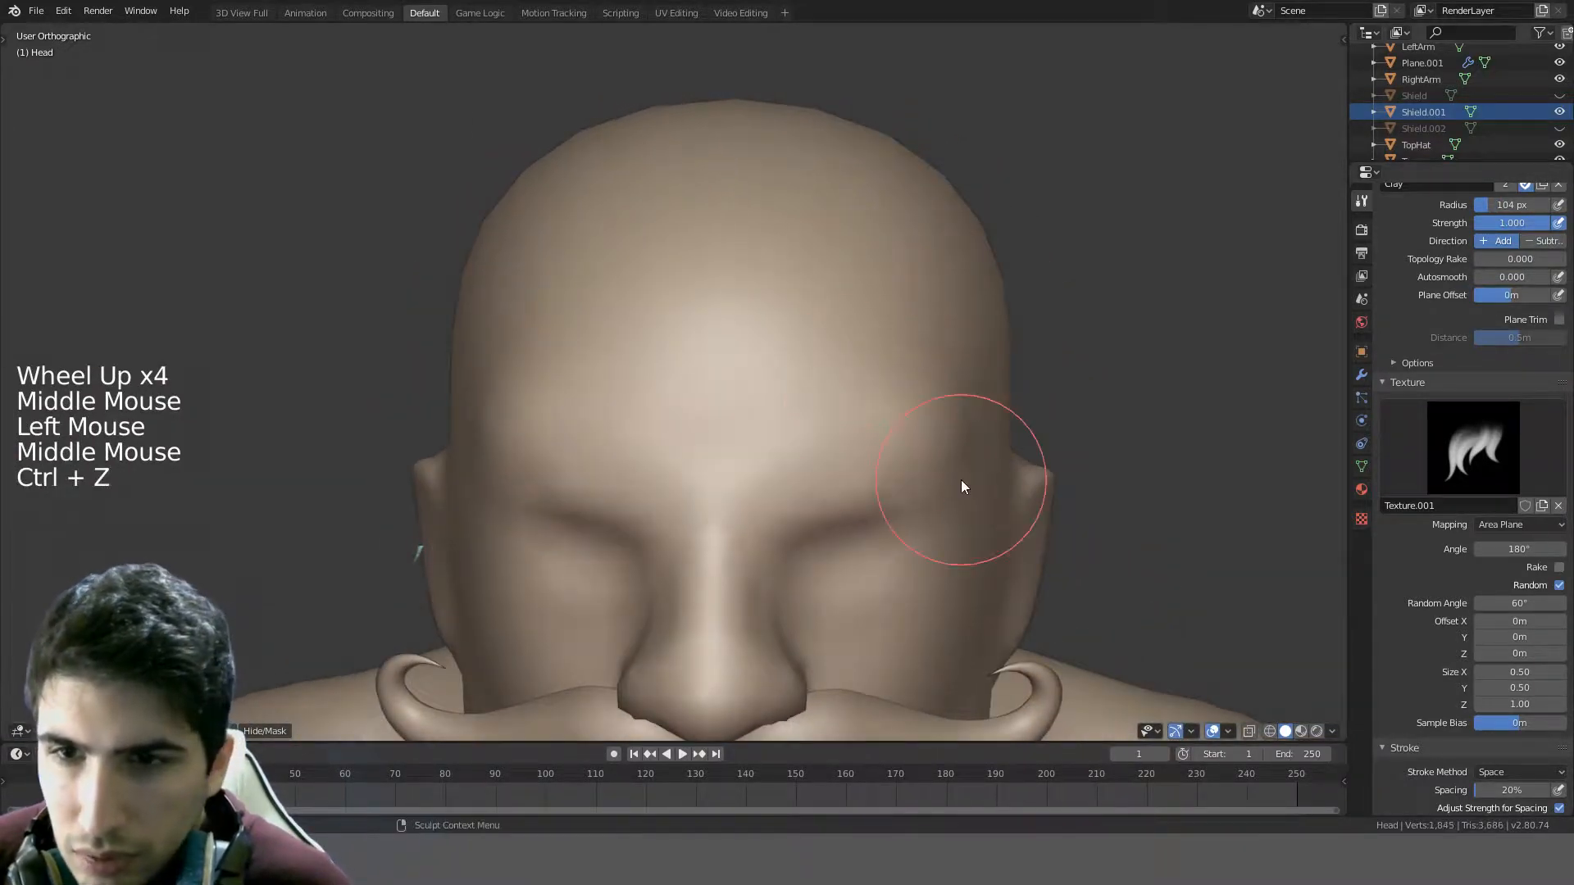
pyautogui.moveTo(811, 478)
pyautogui.mouseDown()
pyautogui.moveTo(914, 456)
pyautogui.moveTo(969, 405)
pyautogui.mouseUp()
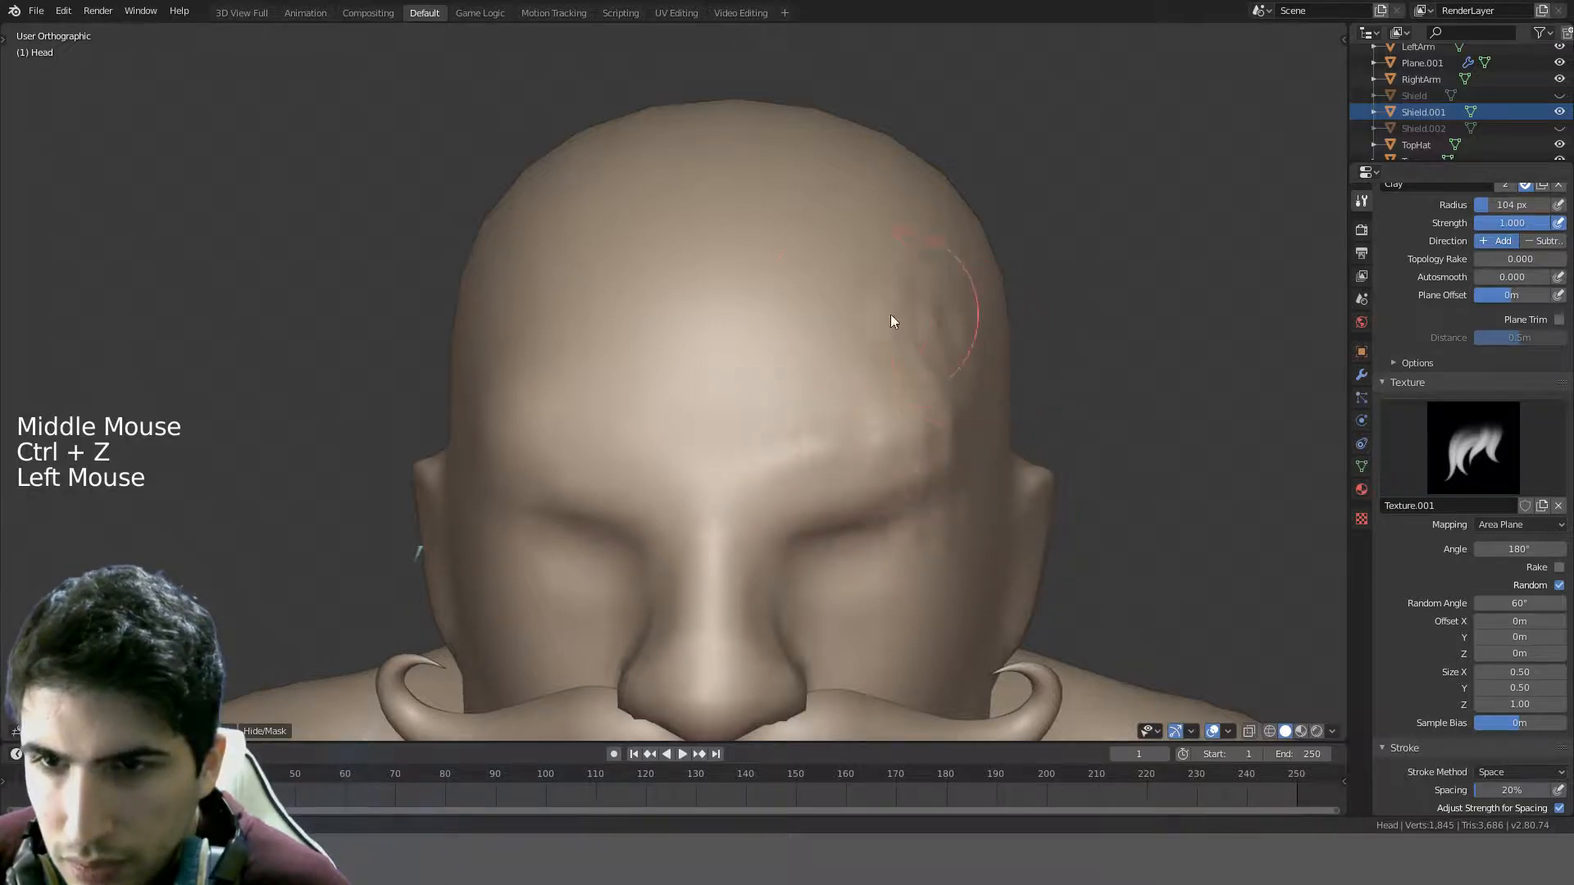
pyautogui.hotkey('ctrl', 'z')
# - Increase the brush radius to 219 px, try a broad fur stroke across the forehead and undo it
pyautogui.press('f')
pyautogui.click(683, 357)
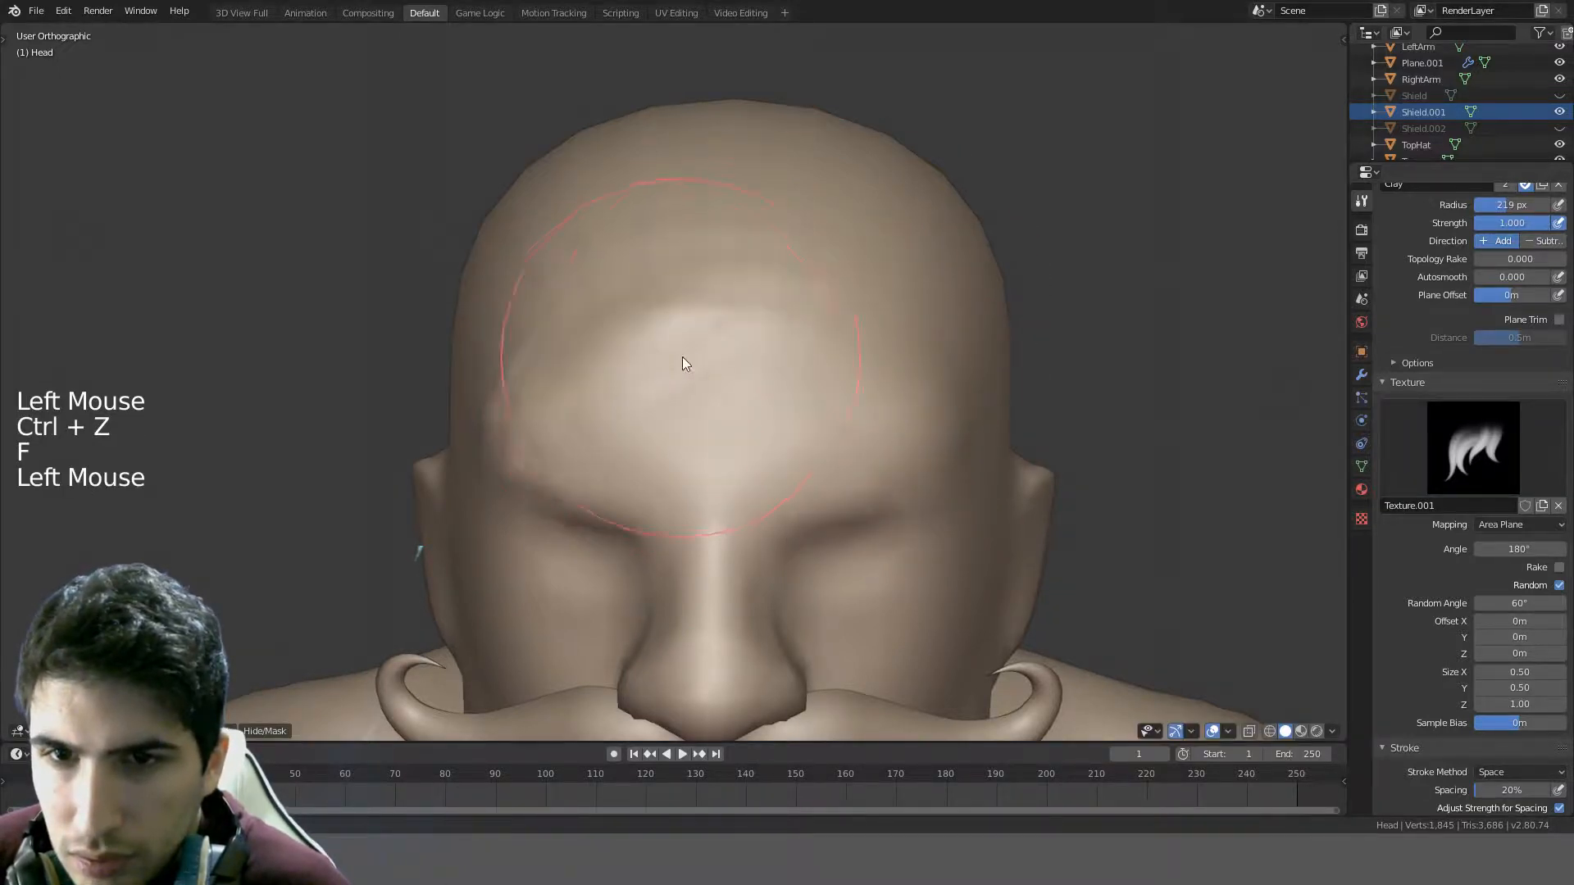
pyautogui.hotkey('ctrl', 'z')
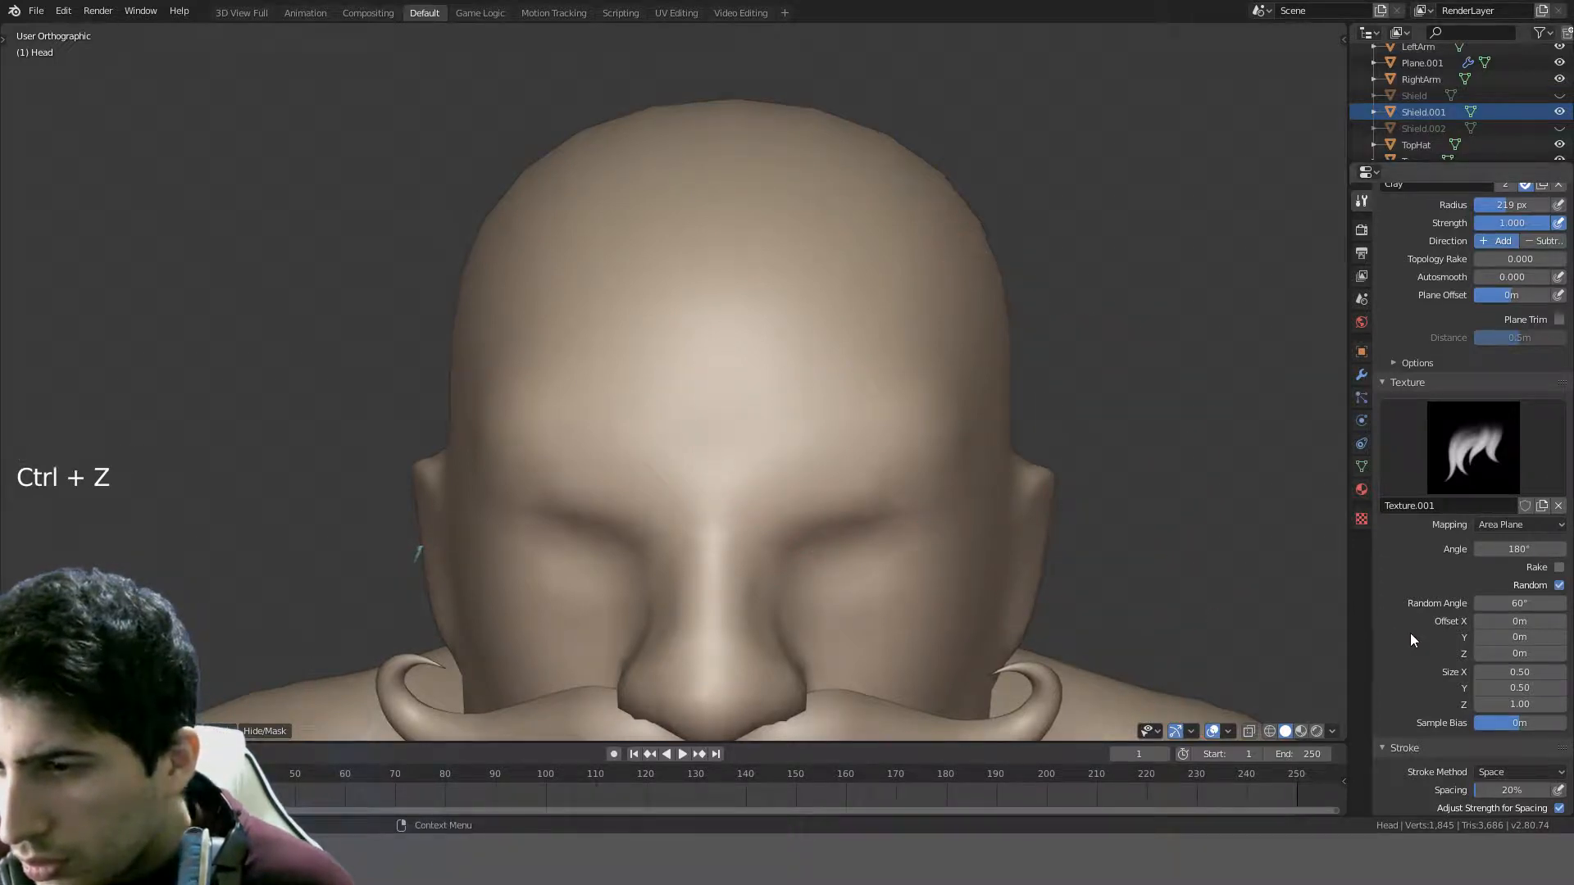
# - Show the list of sculpting tools and switch from the Clay brush to the Draw brush
pyautogui.scroll(-3, 1494, 690)
pyautogui.scroll(-3, 1493, 690)
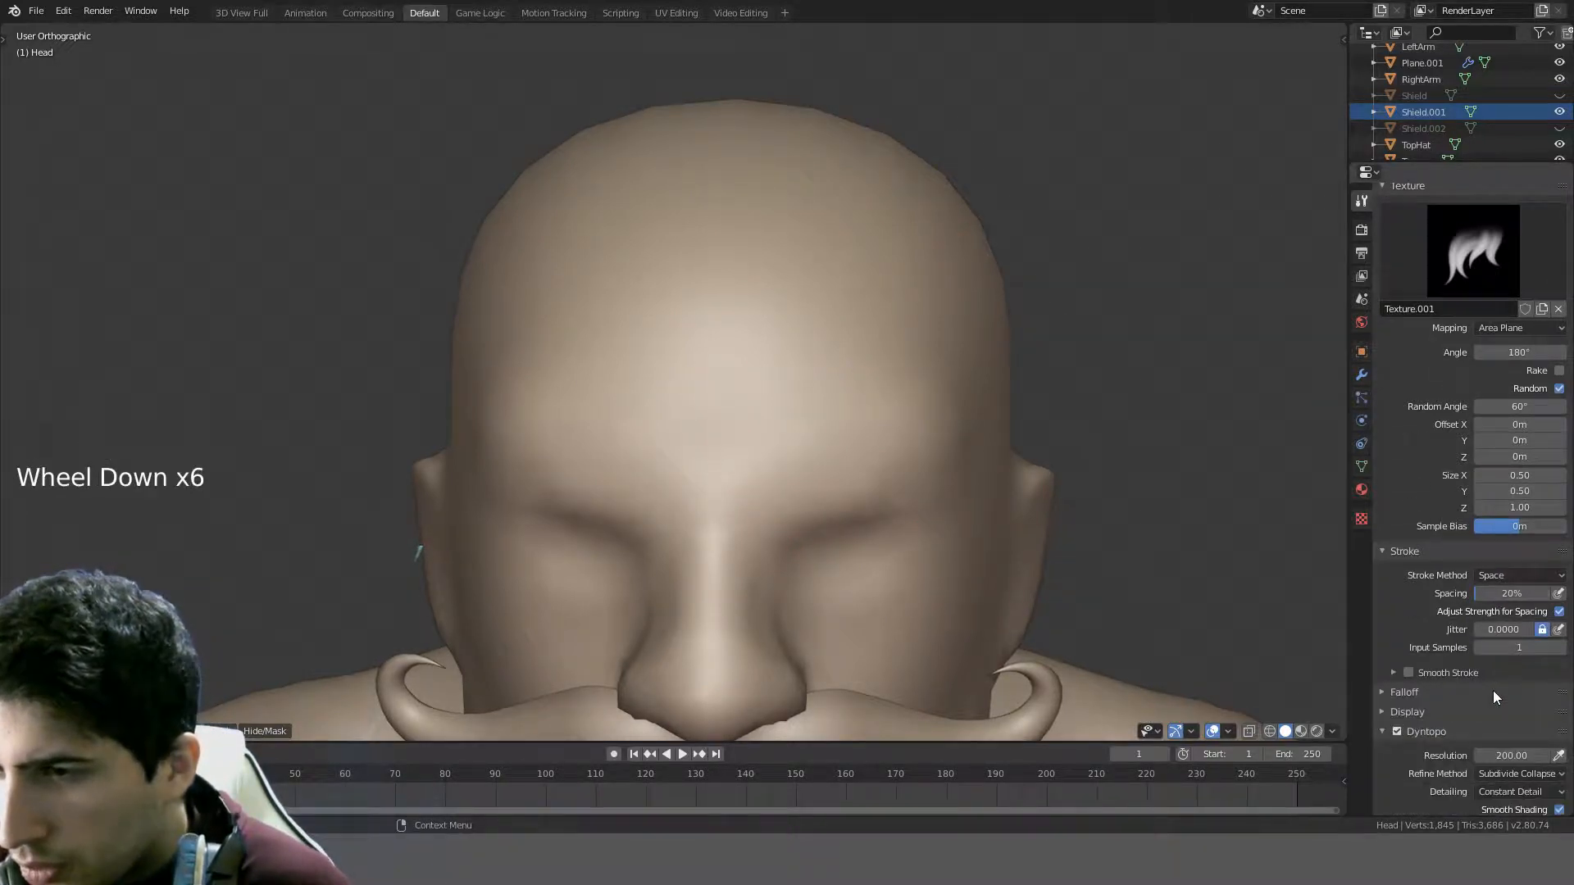
pyautogui.scroll(-5, 1492, 696)
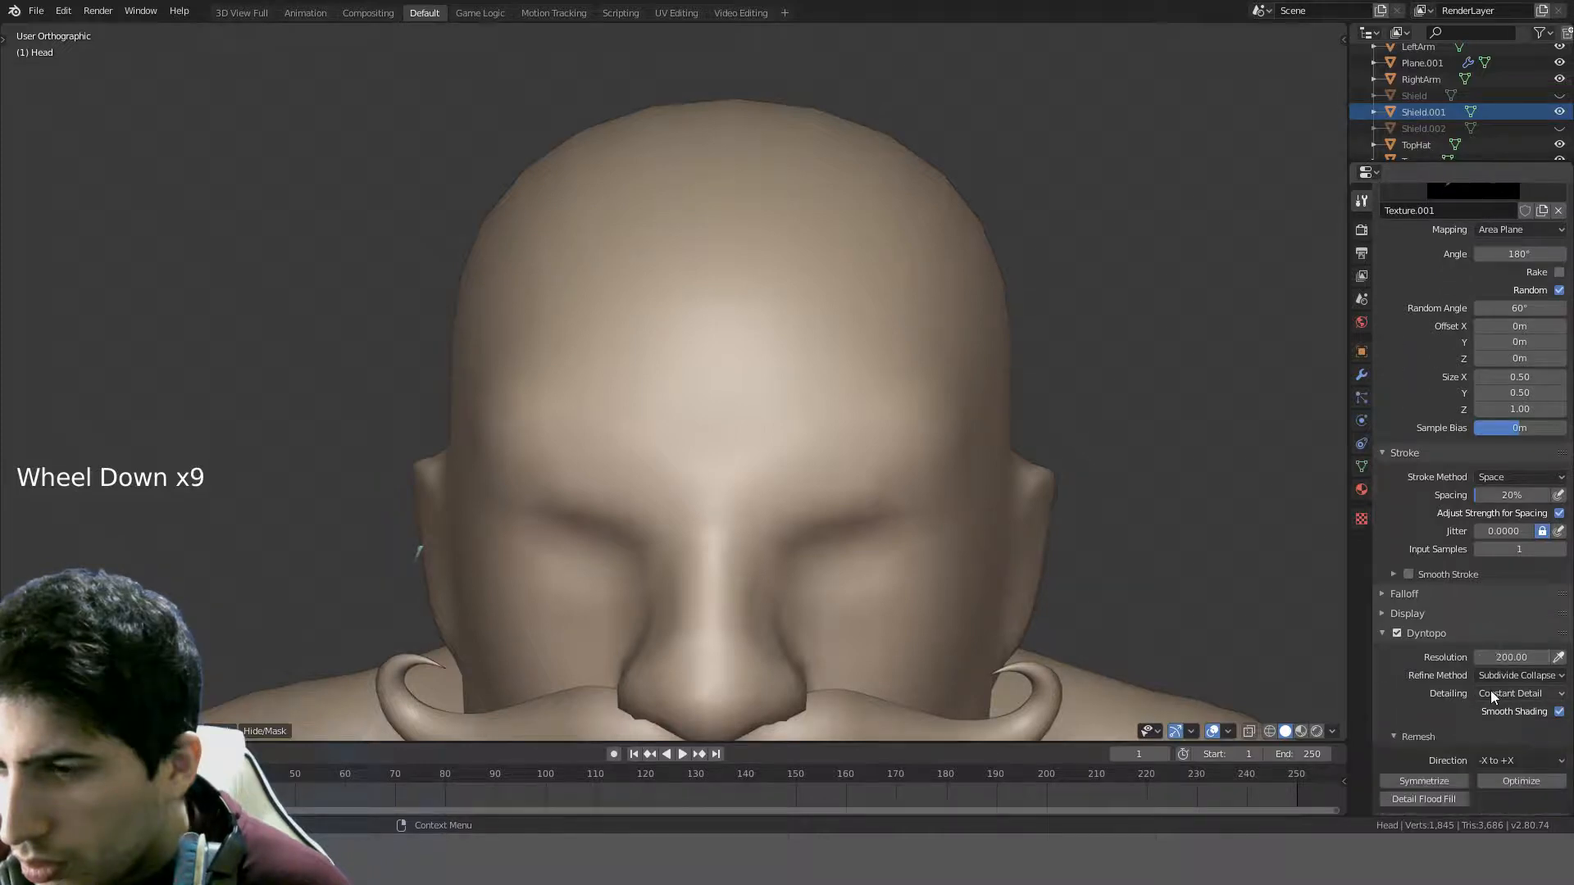
pyautogui.press('t')
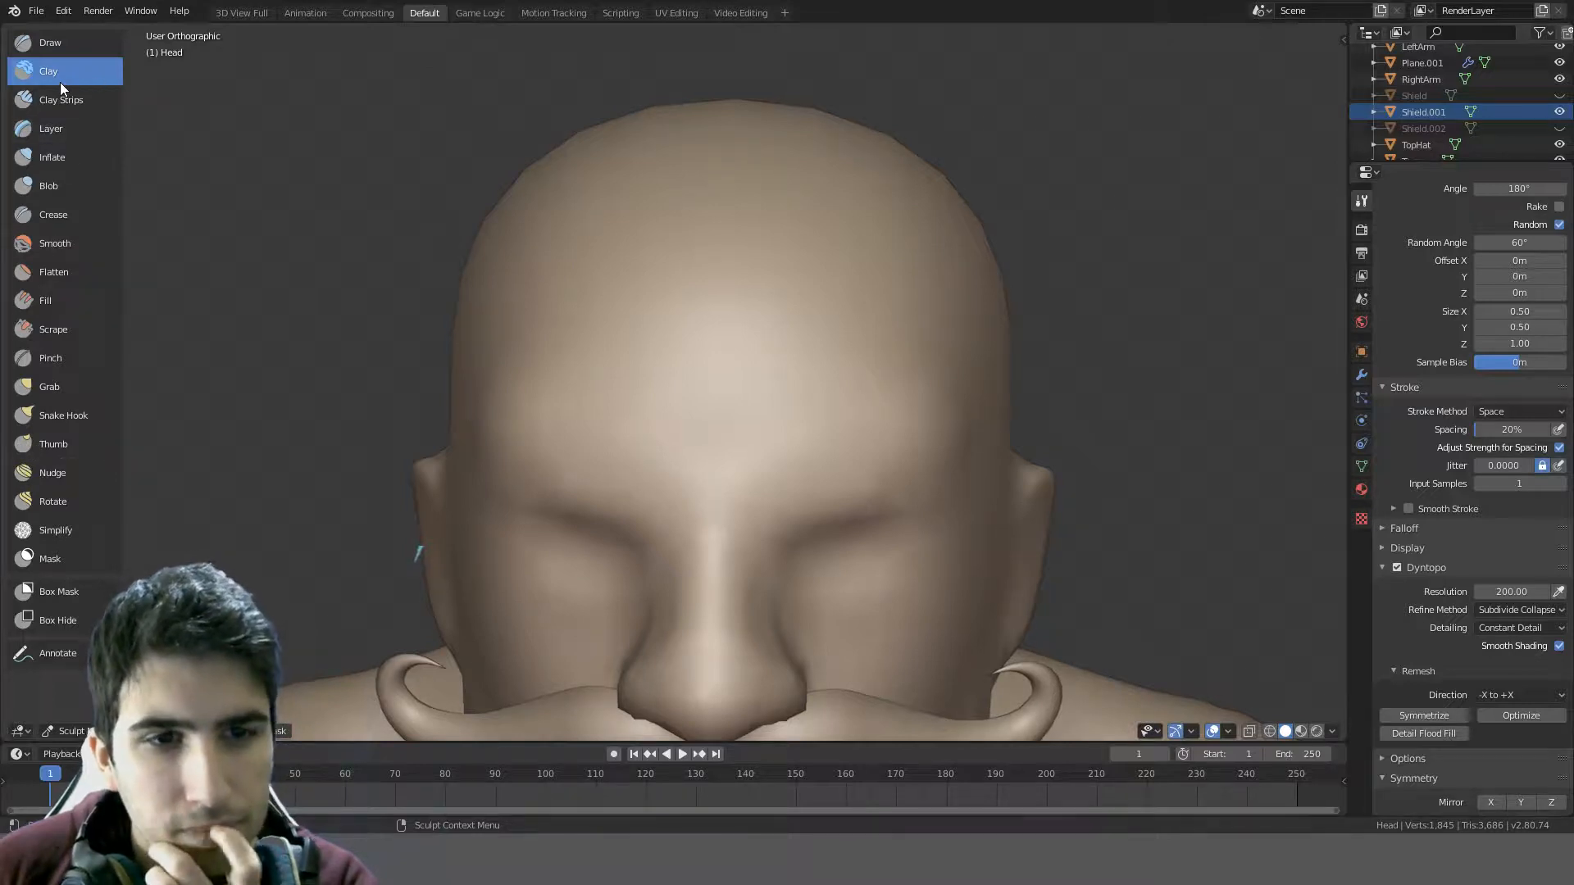
pyautogui.click(64, 43)
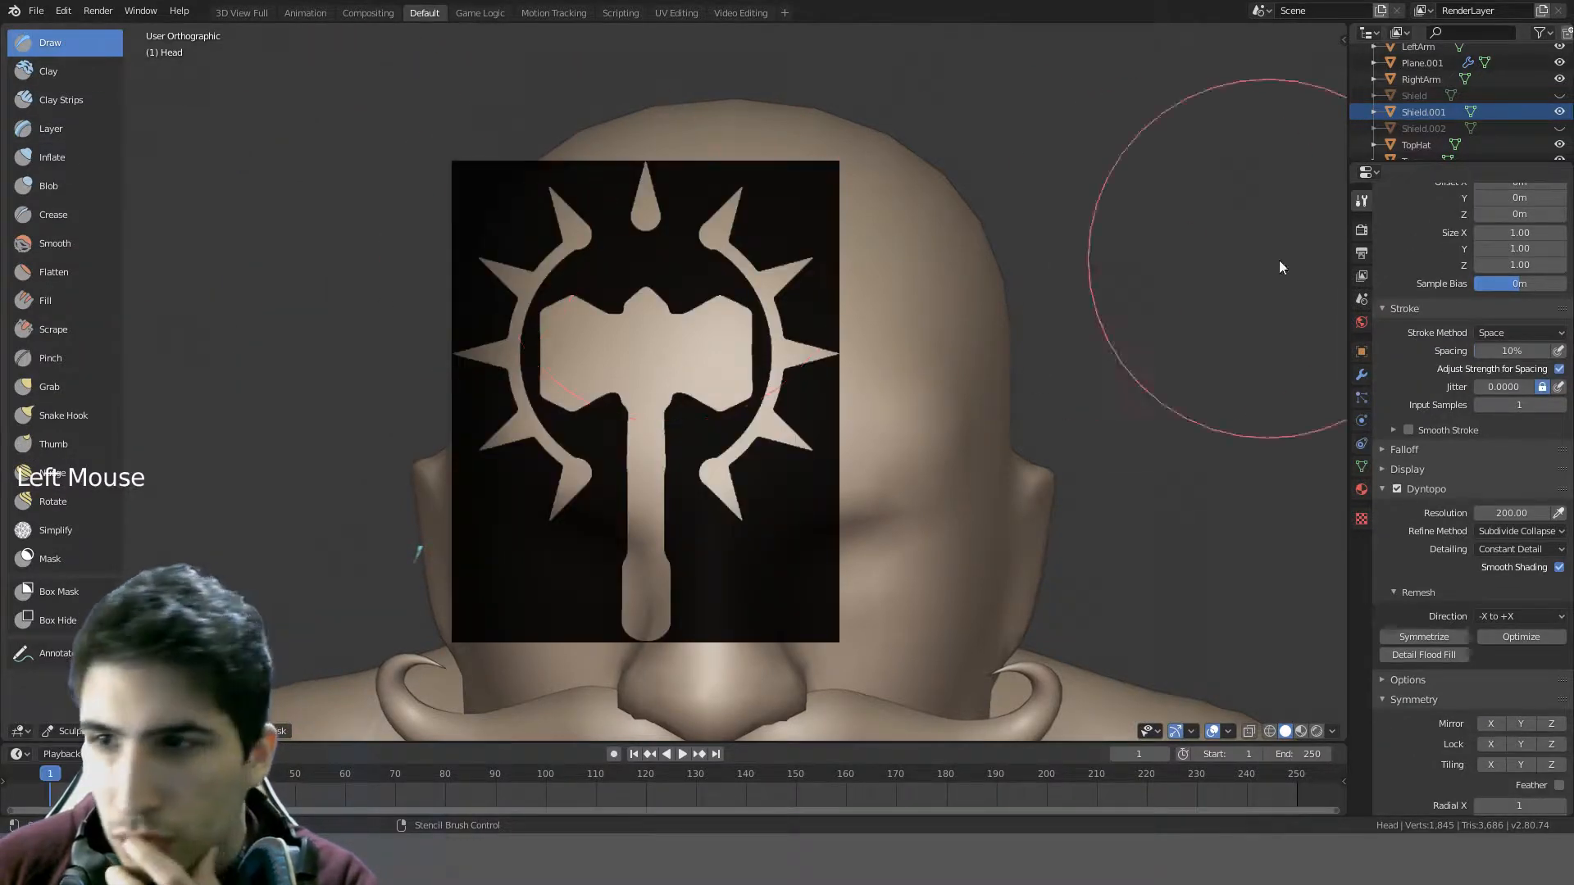
# - Assign the fur alpha Texture.001 to the Draw brush with Tiled mapping and a 180° angle
pyautogui.scroll(6, 1461, 348)
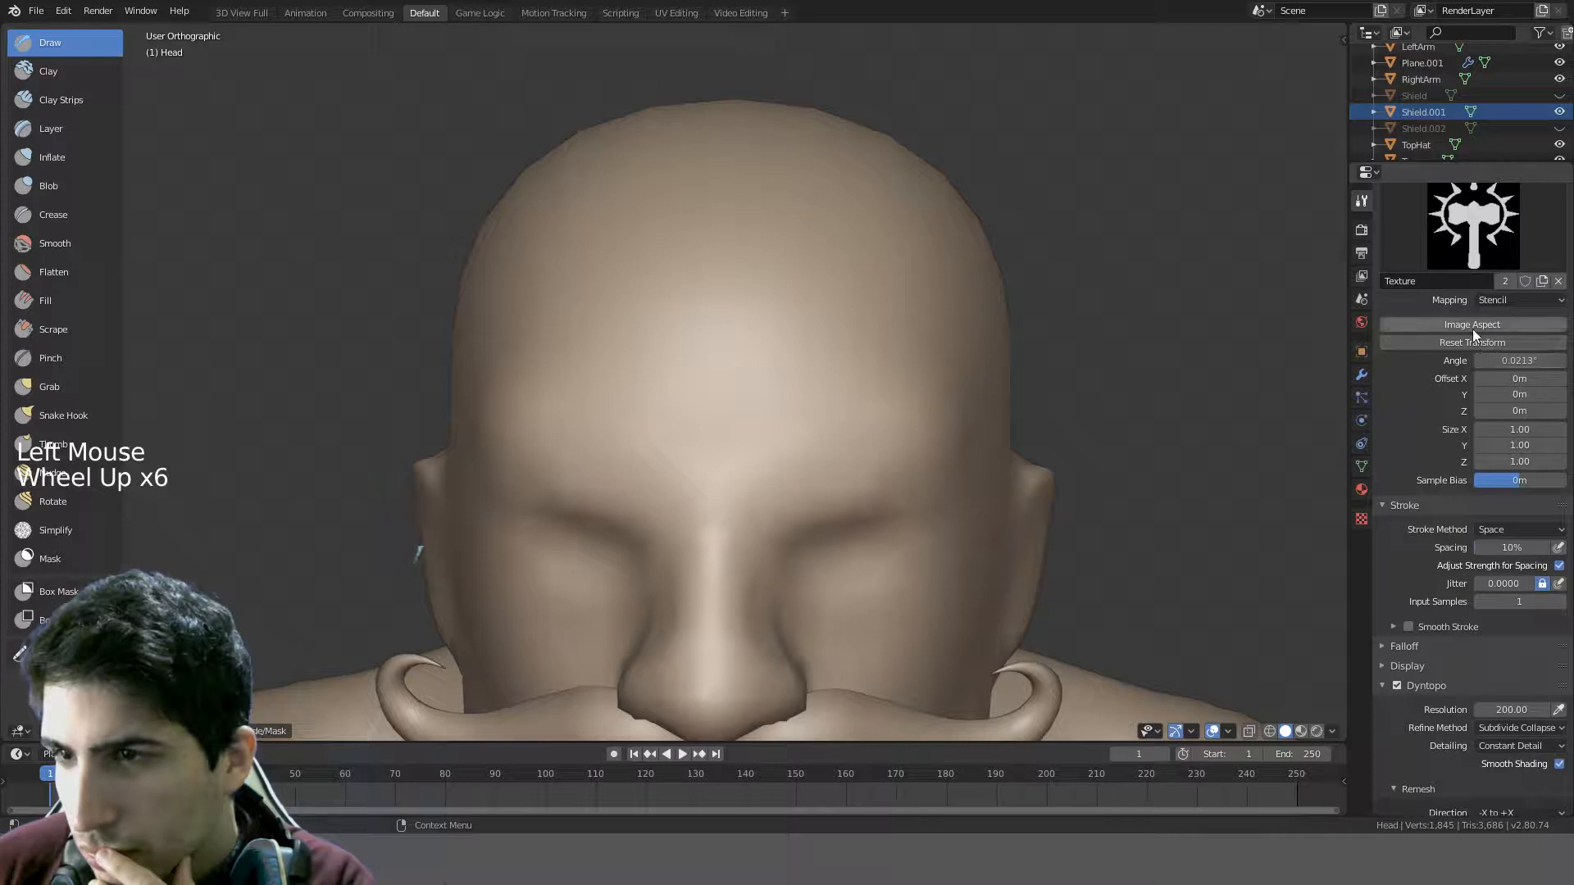
pyautogui.scroll(2, 1472, 328)
pyautogui.click(1396, 310)
pyautogui.click(1397, 311)
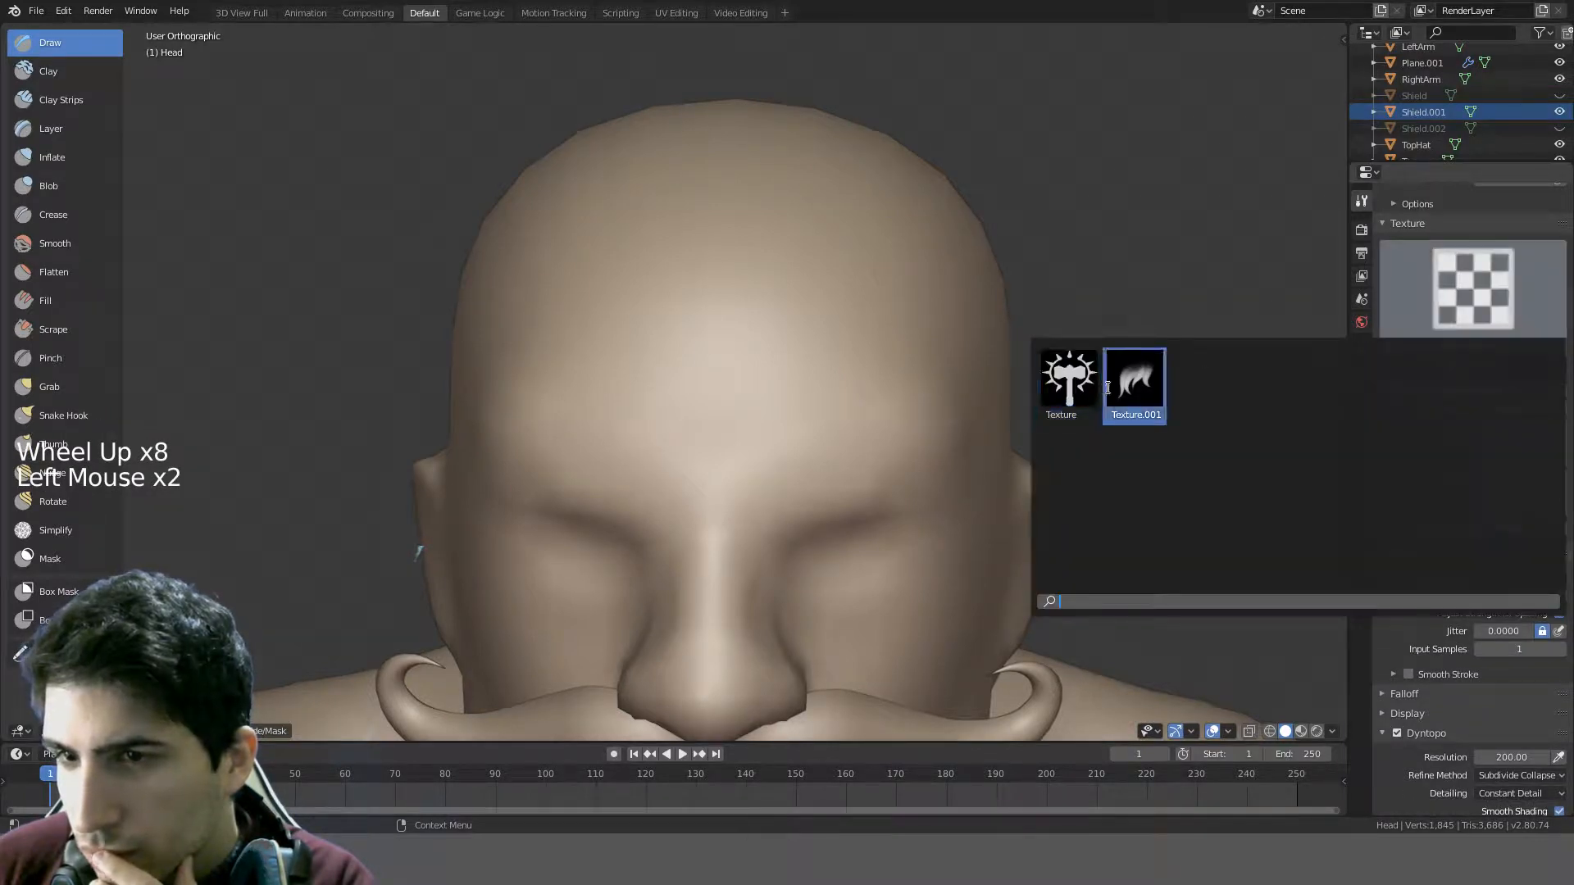
pyautogui.click(1136, 380)
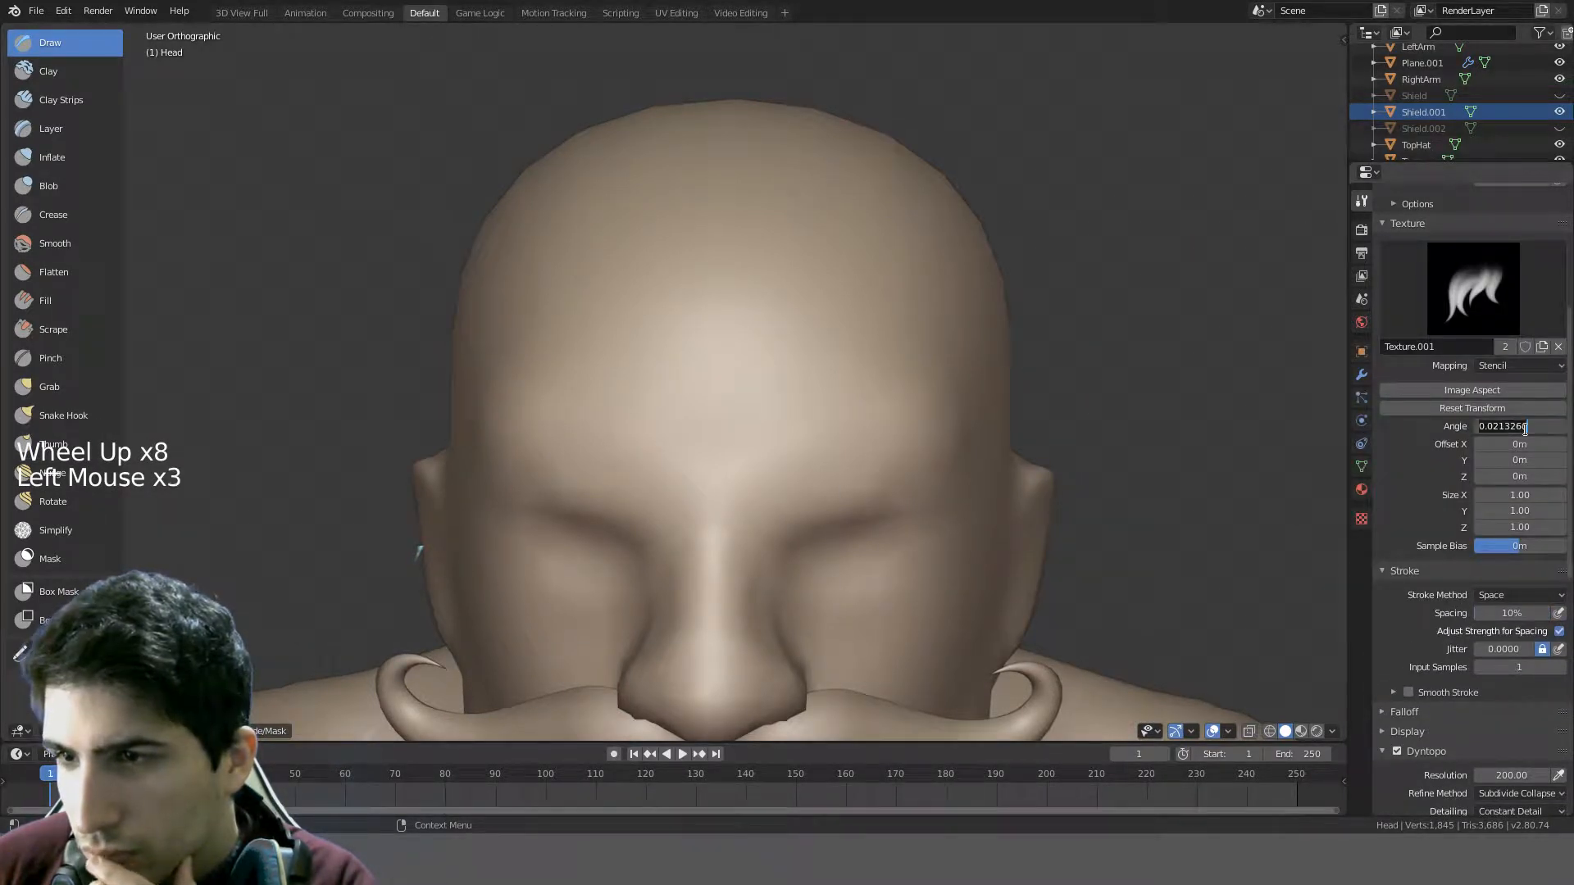
pyautogui.click(1505, 364)
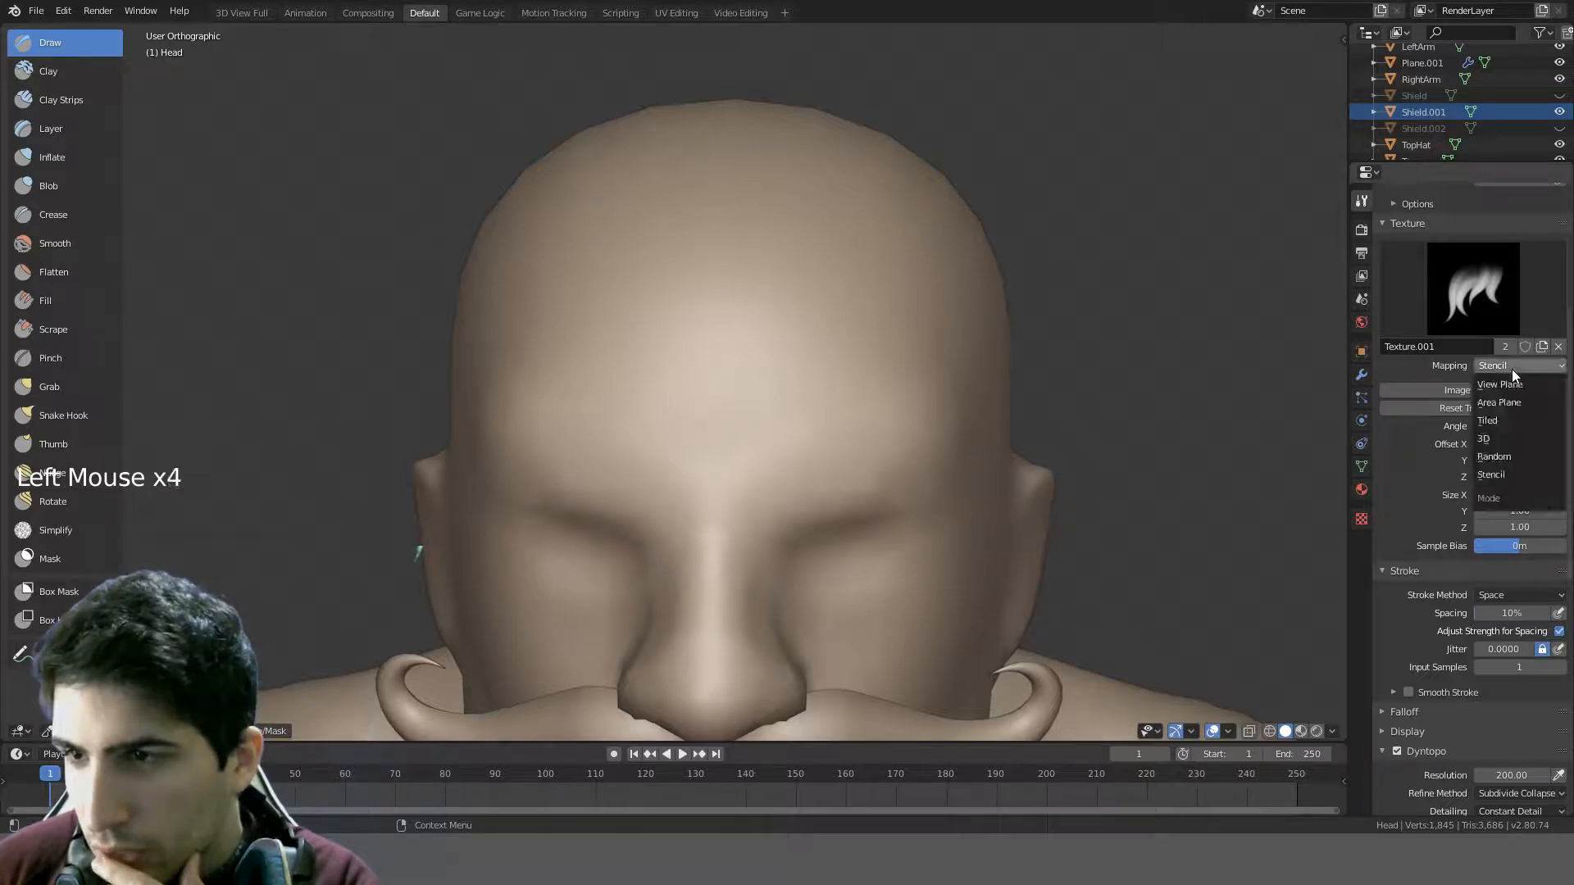
pyautogui.click(1510, 419)
# - Try Draw brush strokes with the tiled fur texture on the forehead and top of the head, and undo them
pyautogui.moveTo(698, 394); pyautogui.dragTo(794, 348)
pyautogui.moveTo(874, 372)
pyautogui.mouseDown(button='middle')
pyautogui.moveTo(924, 356)
pyautogui.moveTo(956, 365)
pyautogui.moveTo(761, 298)
pyautogui.mouseUp(button='middle')
pyautogui.moveTo(762, 298)
pyautogui.mouseDown()
pyautogui.moveTo(909, 280)
pyautogui.moveTo(771, 415)
pyautogui.moveTo(646, 405)
pyautogui.moveTo(566, 359)
pyautogui.moveTo(658, 392)
pyautogui.mouseUp()
pyautogui.moveTo(655, 387)
pyautogui.mouseDown(button='middle')
pyautogui.moveTo(844, 351)
pyautogui.moveTo(933, 357)
pyautogui.moveTo(1030, 398)
pyautogui.mouseUp(button='middle')
pyautogui.hotkey('ctrl', 'z')
pyautogui.hotkey('ctrl', 'z')
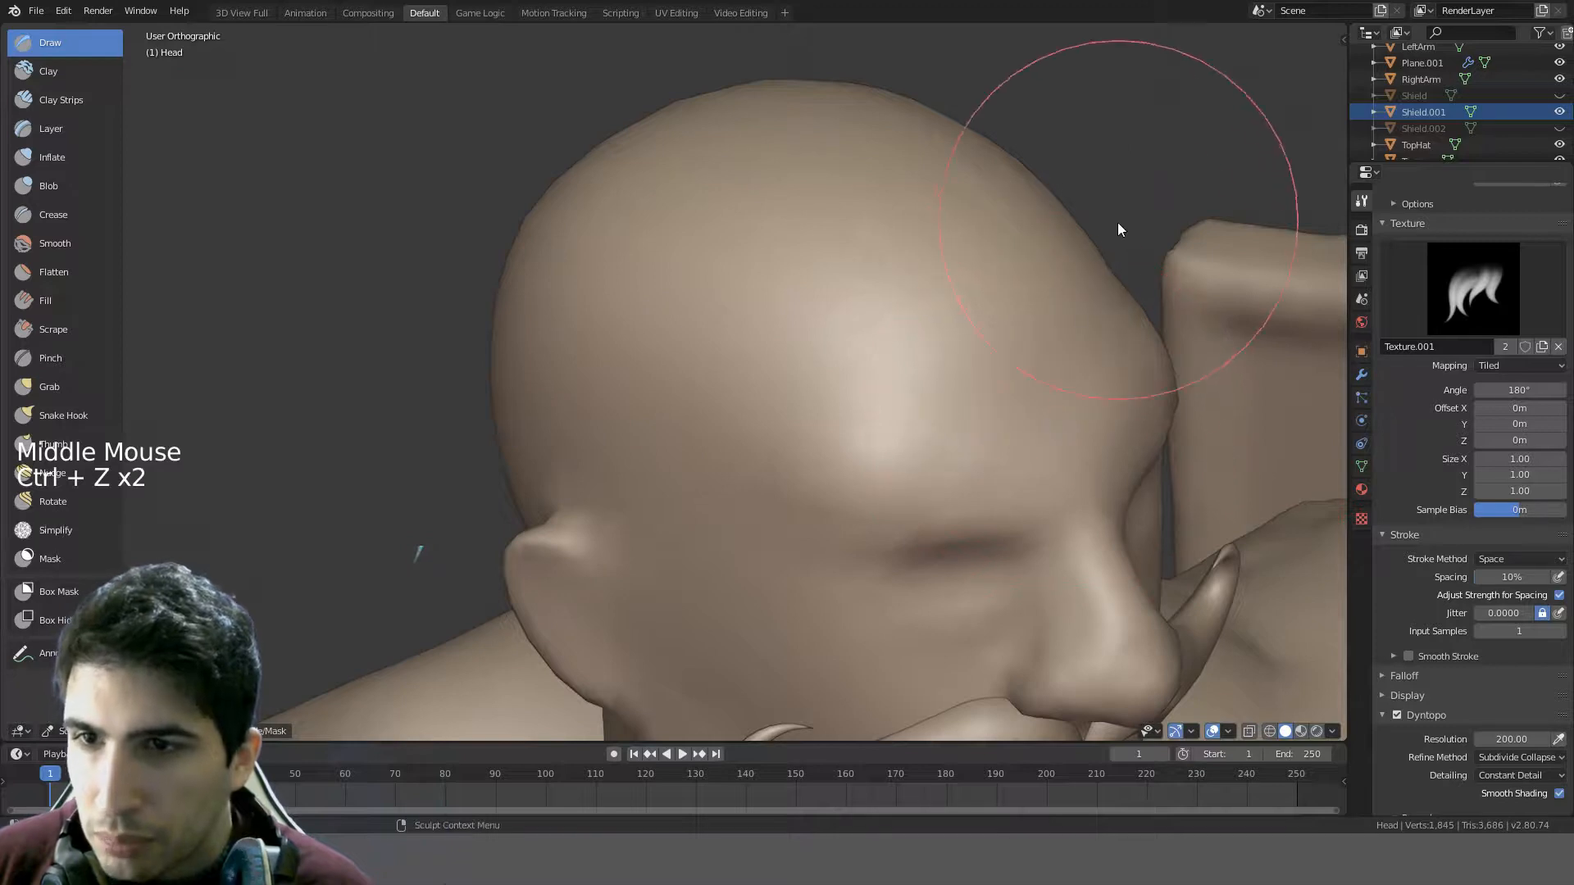
# - Try tiled fur strokes around the brows, including one with a smaller brush, and undo them
pyautogui.moveTo(1117, 223); pyautogui.dragTo(847, 434, button='middle')
pyautogui.moveTo(848, 435)
pyautogui.mouseDown()
pyautogui.moveTo(794, 453)
pyautogui.moveTo(798, 474)
pyautogui.moveTo(811, 469)
pyautogui.moveTo(774, 459)
pyautogui.mouseUp()
pyautogui.hotkey('ctrl', 'z')
pyautogui.press('f')
pyautogui.moveTo(782, 471); pyautogui.dragTo(939, 400, button='middle')
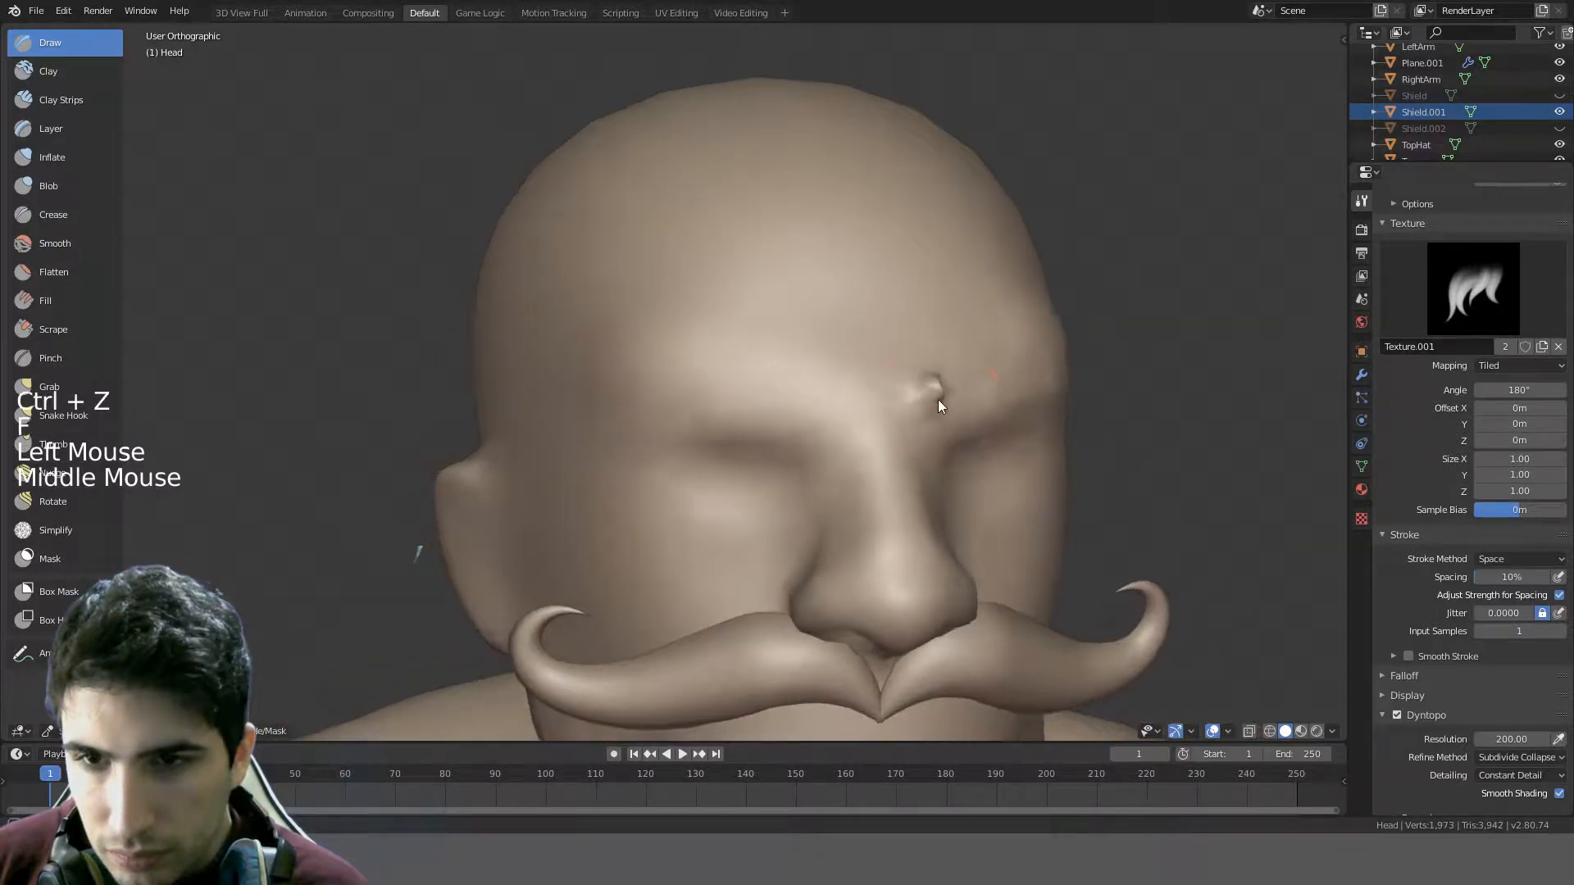
pyautogui.hotkey('ctrl', 'z')
# - Set the Draw brush texture's X and Y size to 0.75
pyautogui.scroll(-4, 1508, 673)
pyautogui.moveTo(1471, 610); pyautogui.dragTo(1495, 587, button='middle')
pyautogui.click(1505, 563)
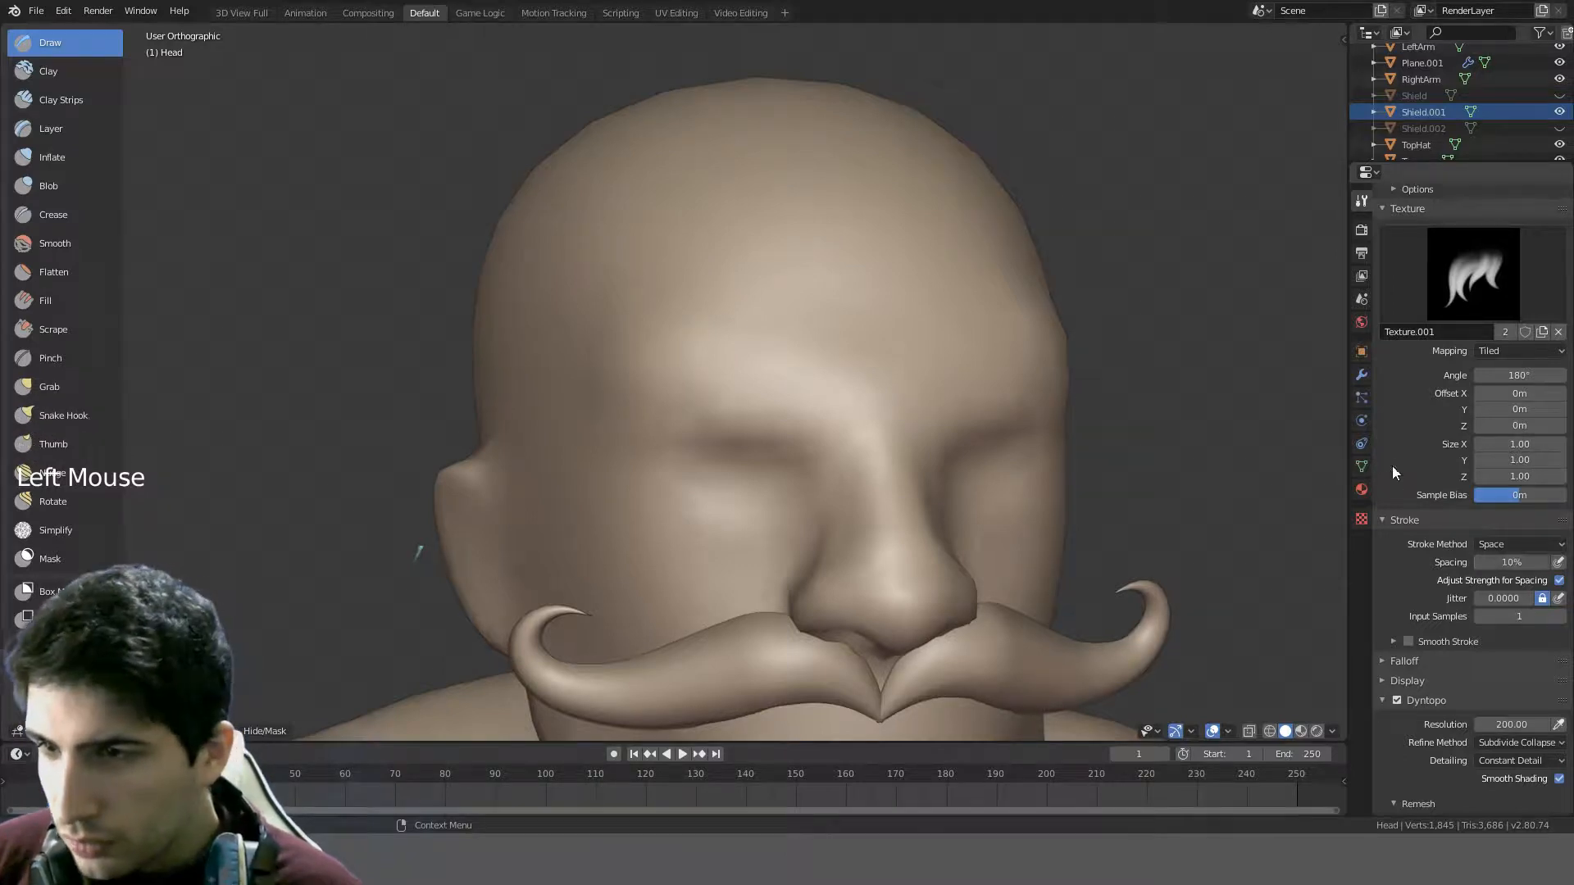
pyautogui.click(1508, 454)
pyautogui.click(1518, 444)
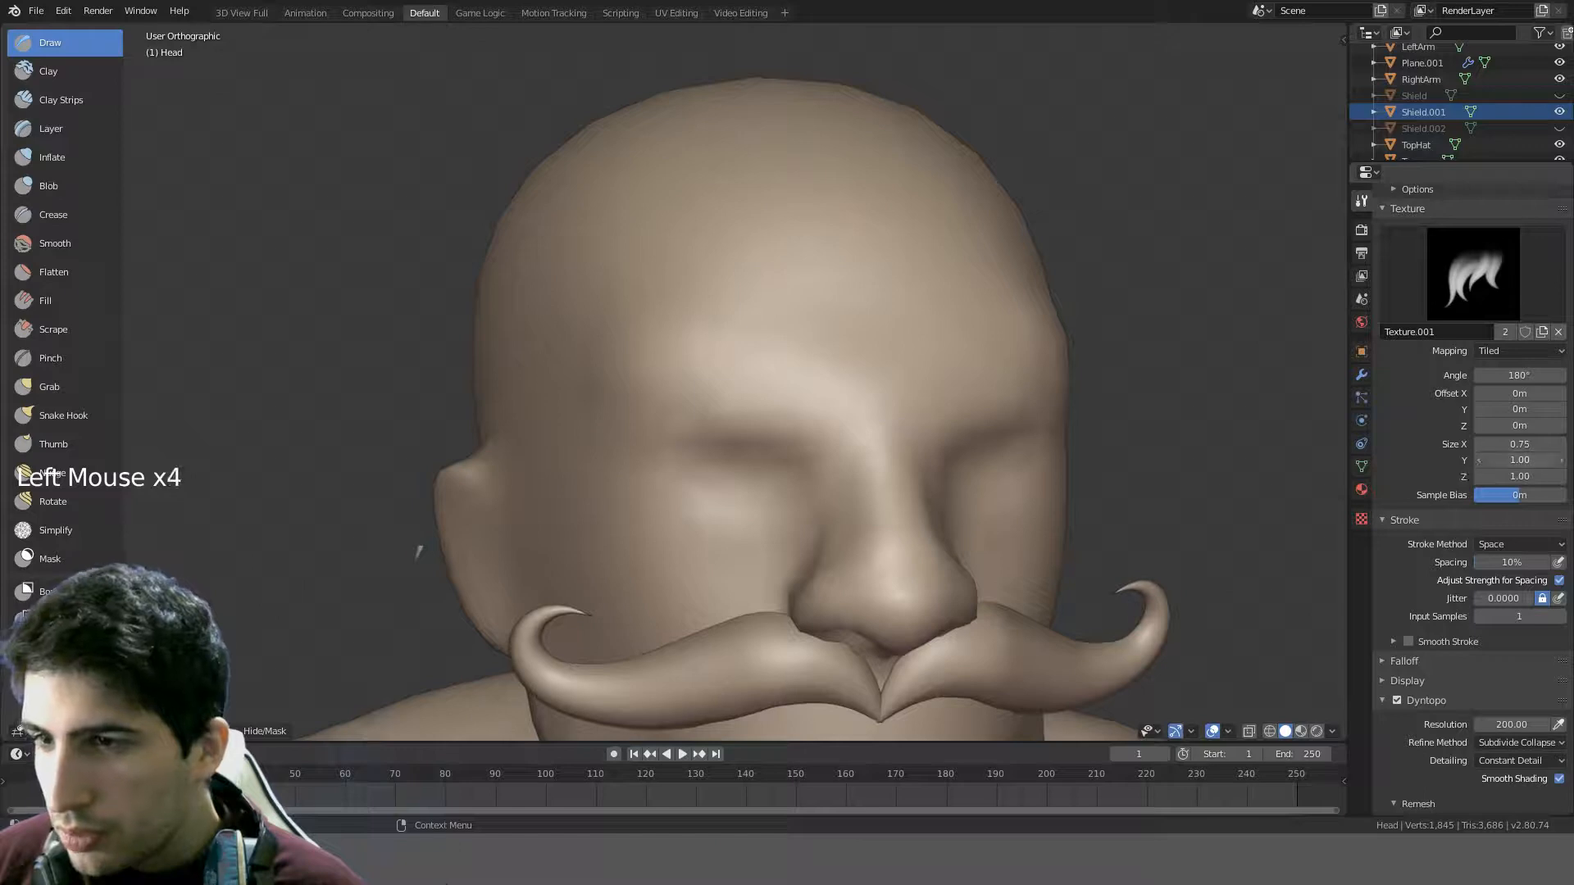
pyautogui.click(1494, 460)
pyautogui.write('0.75')
pyautogui.press('Return')
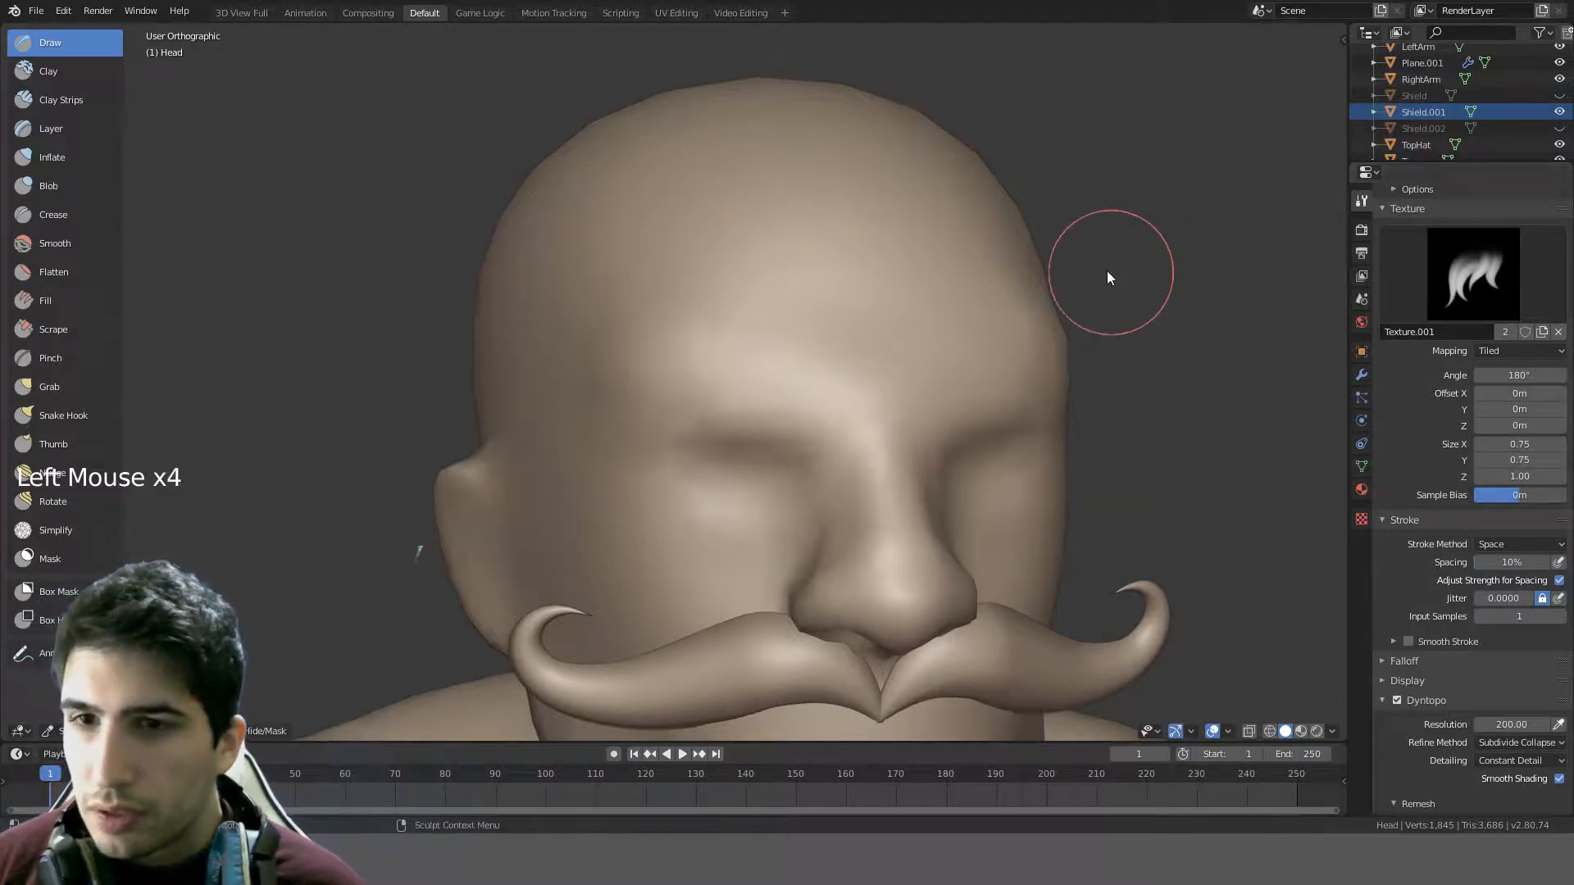
# - Enlarge the Draw brush and set its strength to 1.000
pyautogui.moveTo(1000, 195); pyautogui.dragTo(928, 236, button='middle')
pyautogui.press('f')
pyautogui.click(947, 233)
pyautogui.hotkey('shift', 'f')
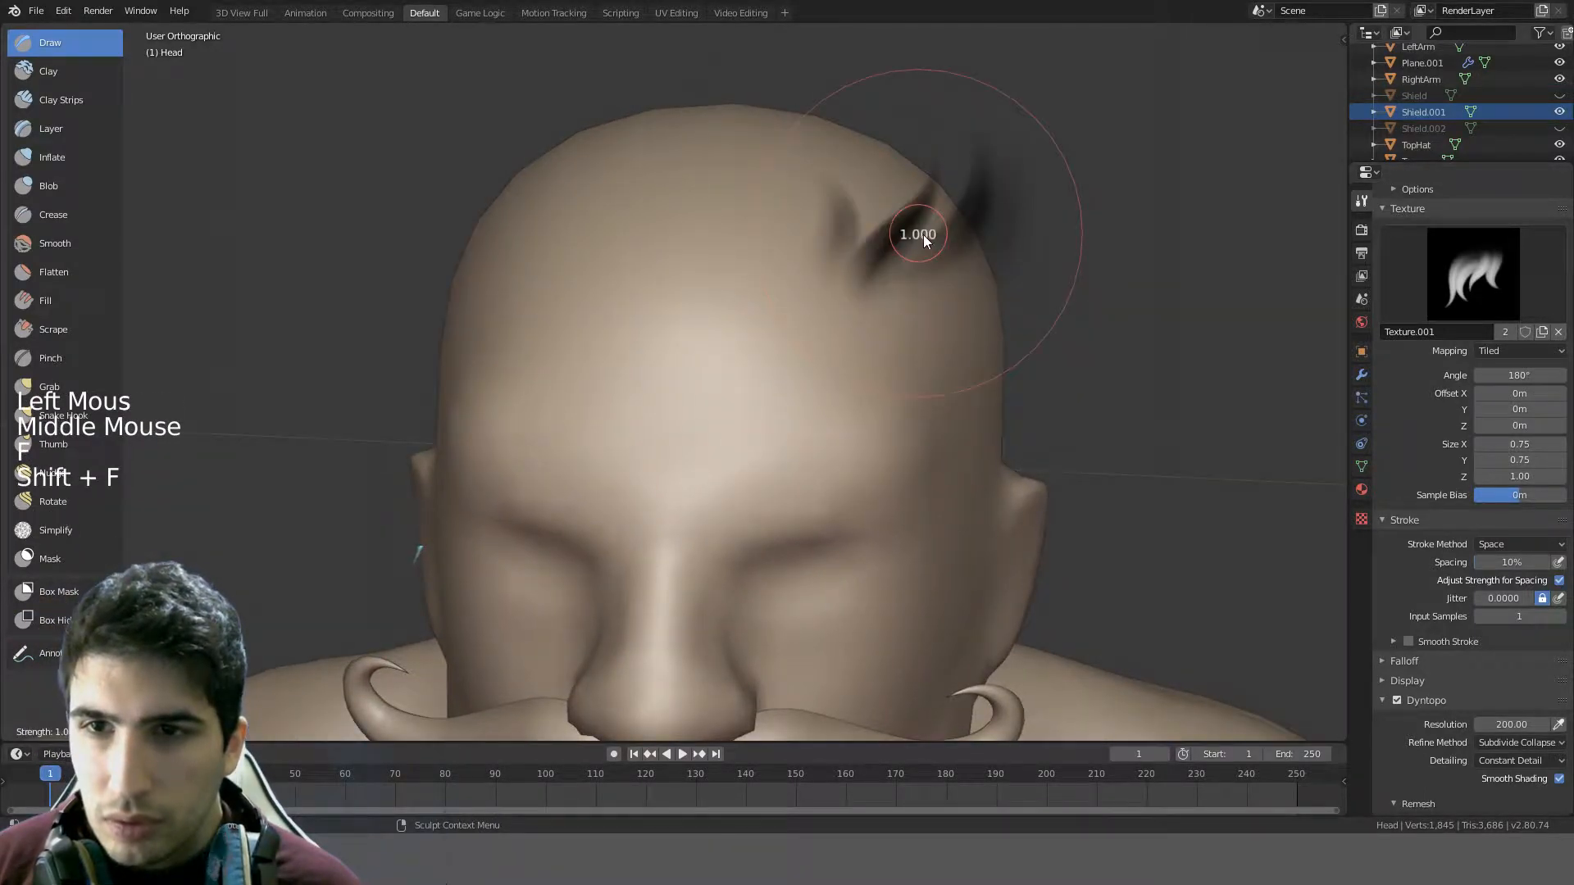
pyautogui.click(924, 235)
# - Try tiled fur strokes over the brow, forehead, nose, cheek and side of the head, and undo them
pyautogui.moveTo(752, 496); pyautogui.dragTo(798, 476)
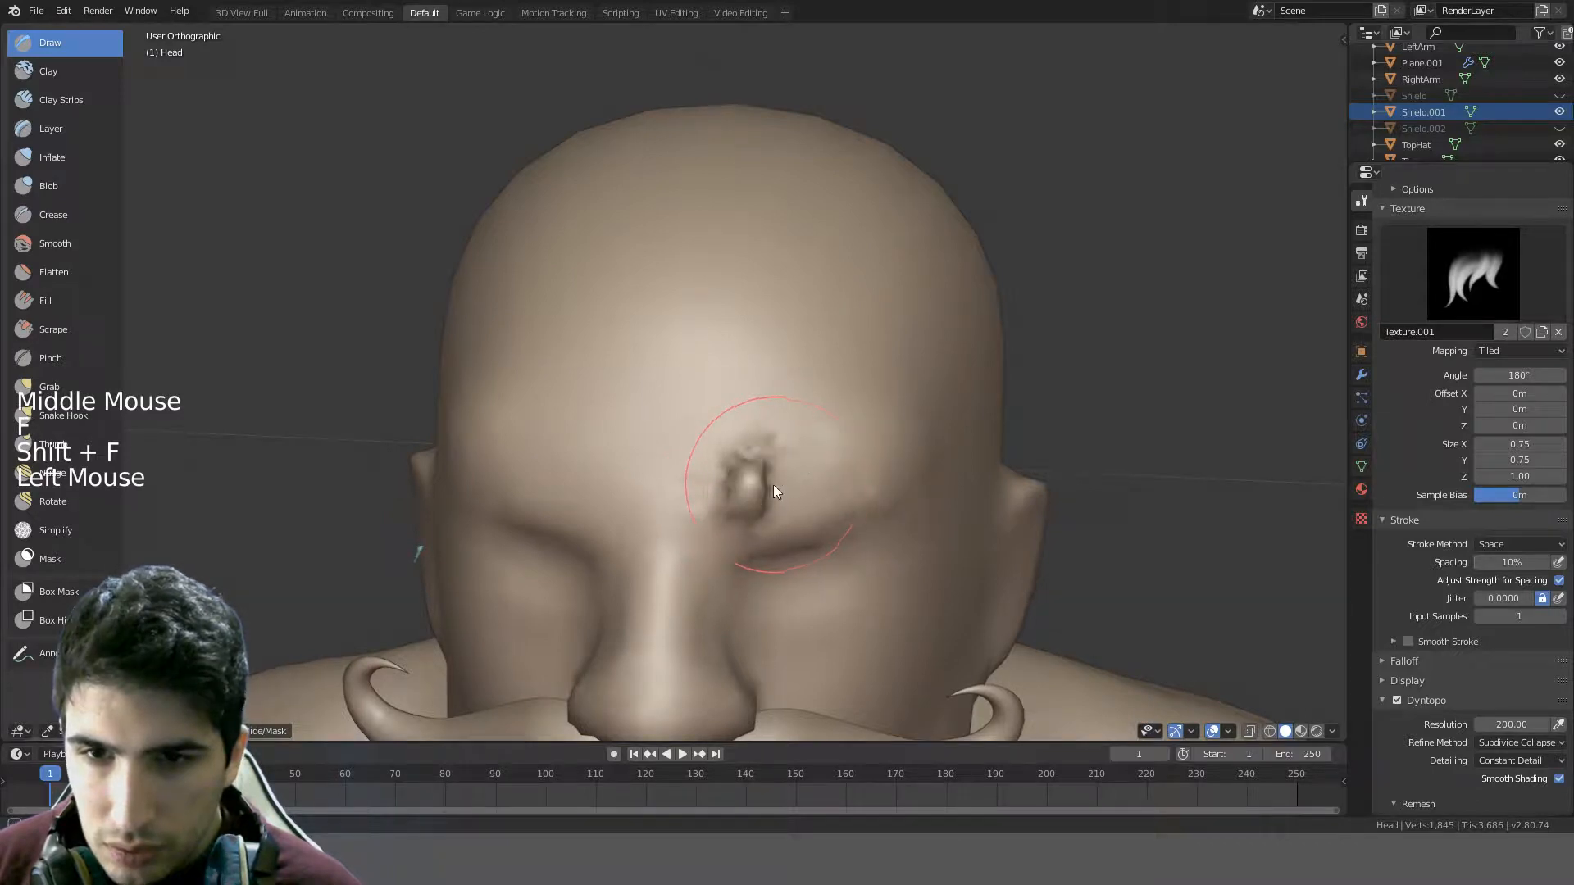
pyautogui.moveTo(774, 485); pyautogui.dragTo(769, 423, button='middle')
pyautogui.hotkey('ctrl', 'z')
pyautogui.moveTo(628, 320)
pyautogui.mouseDown()
pyautogui.moveTo(616, 316)
pyautogui.moveTo(753, 291)
pyautogui.moveTo(572, 307)
pyautogui.mouseUp()
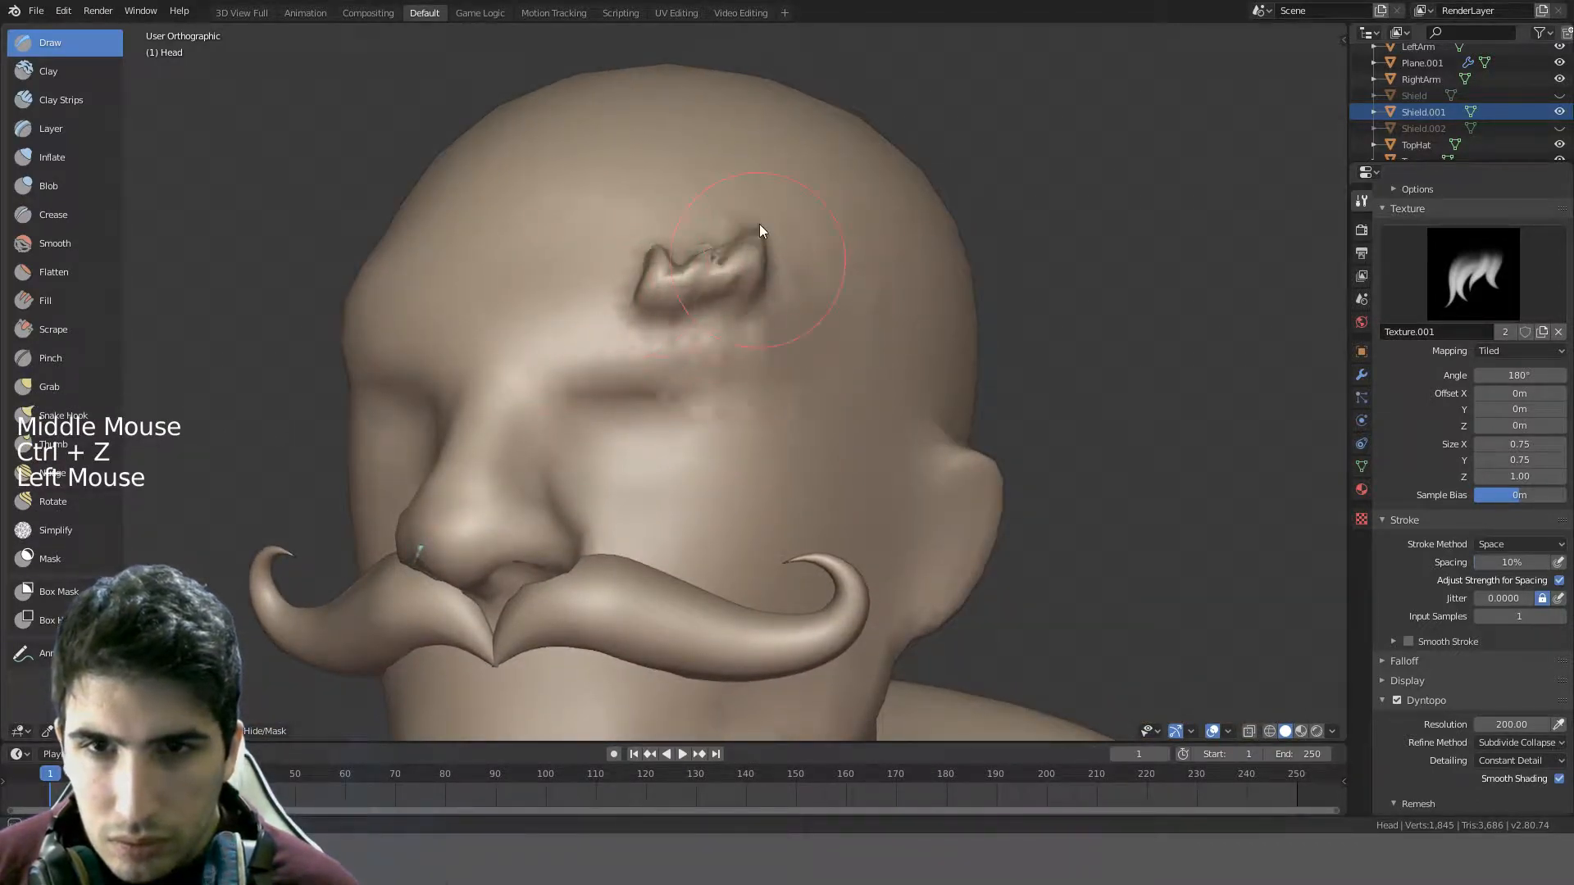
pyautogui.moveTo(456, 236)
pyautogui.mouseDown()
pyautogui.moveTo(532, 250)
pyautogui.moveTo(571, 417)
pyautogui.moveTo(488, 519)
pyautogui.moveTo(581, 442)
pyautogui.moveTo(682, 490)
pyautogui.mouseUp()
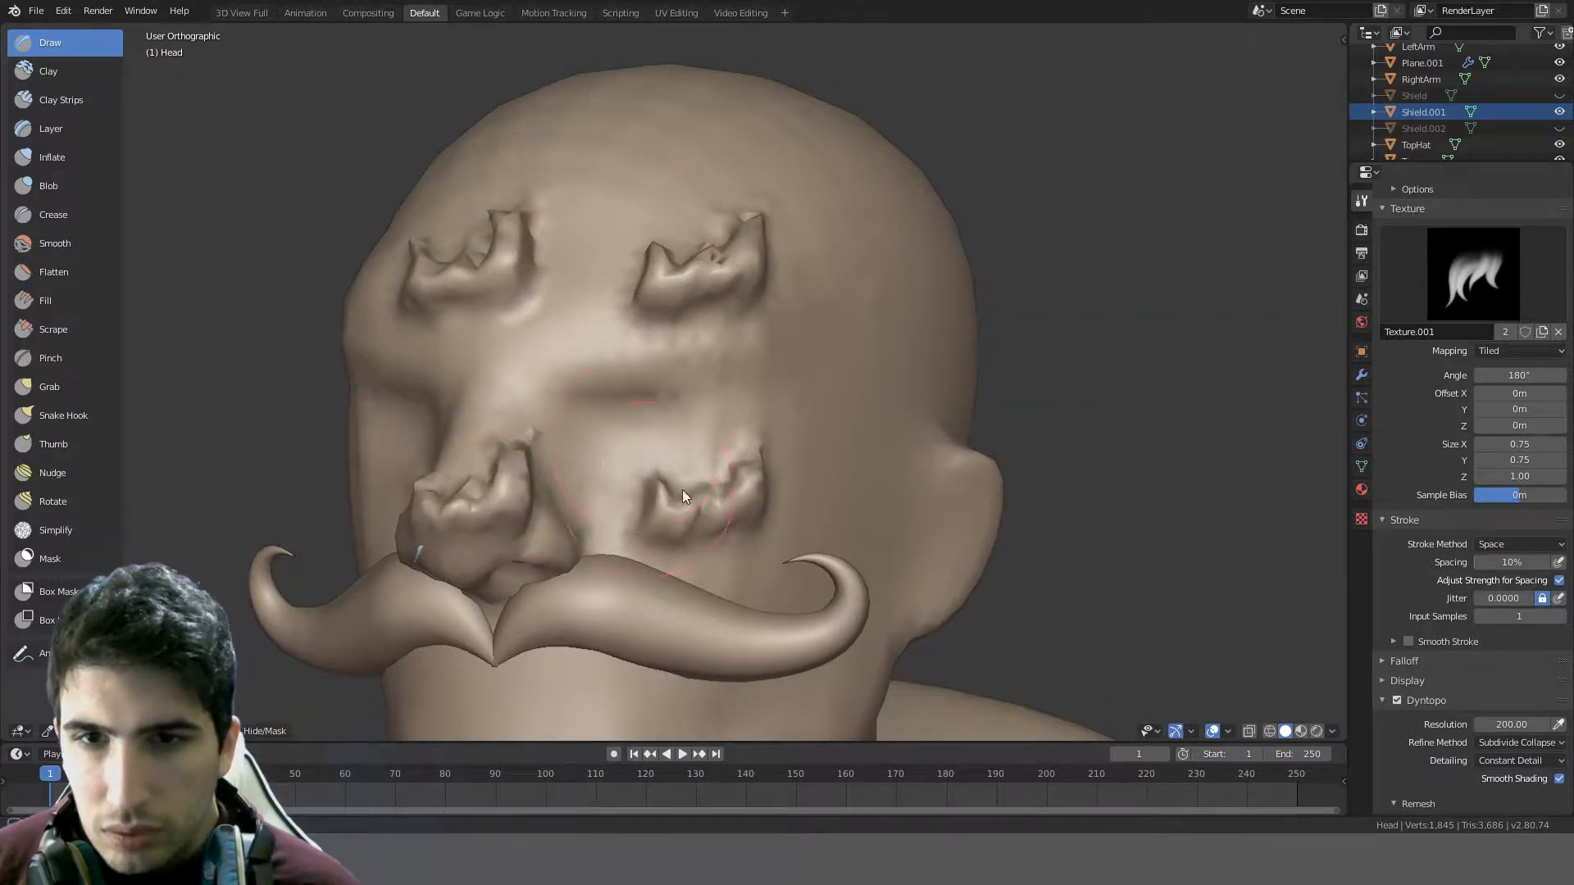
pyautogui.moveTo(870, 377)
pyautogui.mouseDown()
pyautogui.moveTo(710, 254)
pyautogui.moveTo(902, 332)
pyautogui.moveTo(943, 271)
pyautogui.moveTo(980, 264)
pyautogui.mouseUp()
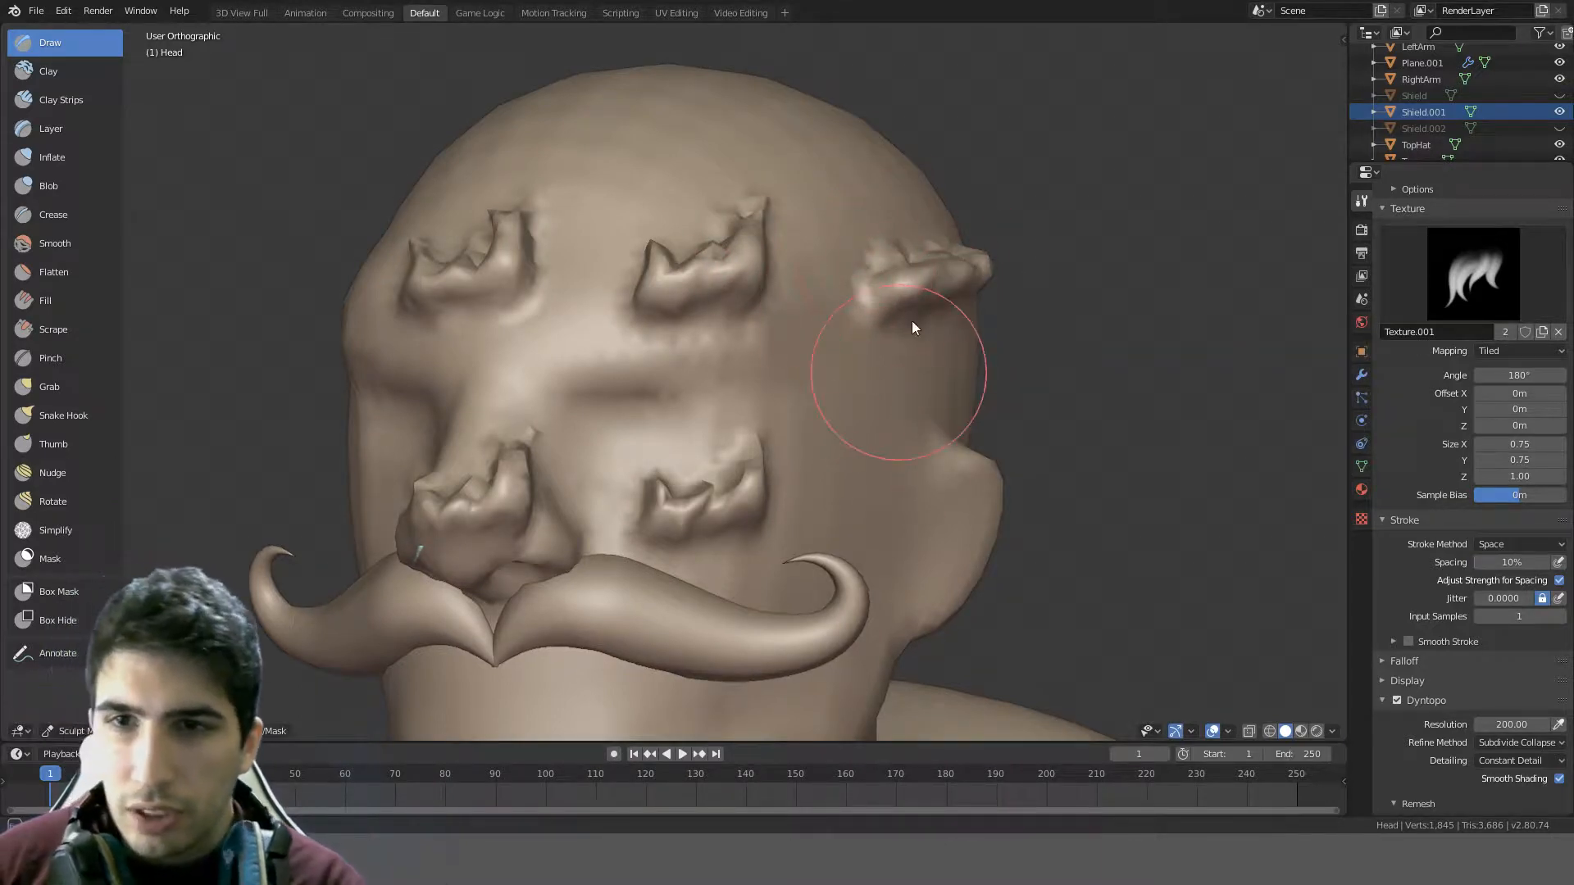
pyautogui.moveTo(906, 456)
pyautogui.mouseDown()
pyautogui.moveTo(862, 468)
pyautogui.moveTo(925, 487)
pyautogui.mouseUp()
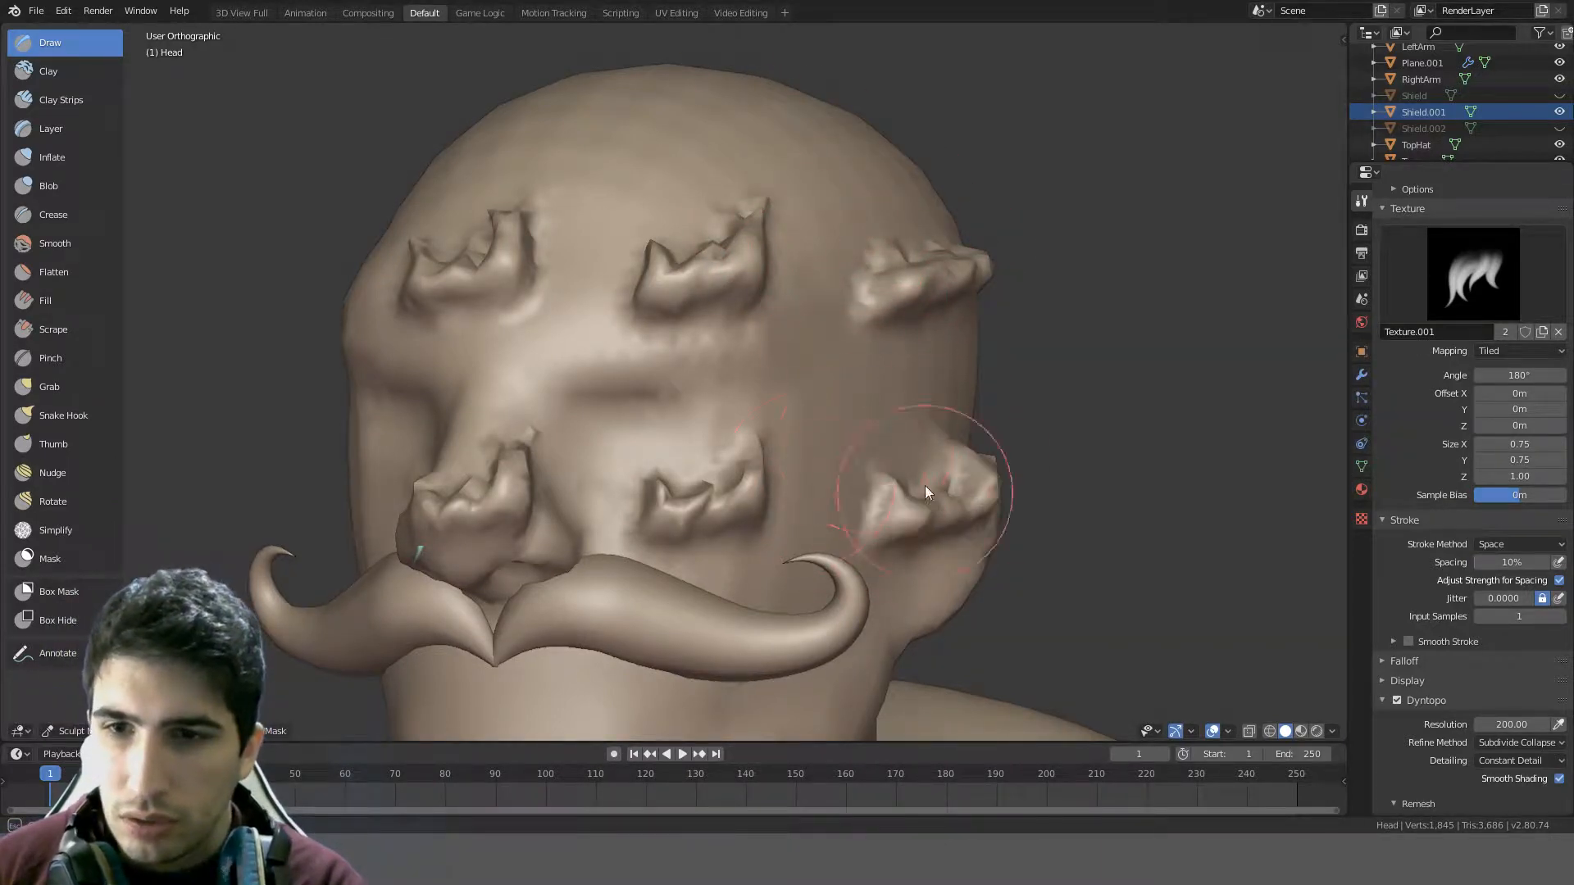
pyautogui.moveTo(852, 365)
pyautogui.mouseDown(button='middle')
pyautogui.moveTo(910, 361)
pyautogui.moveTo(874, 370)
pyautogui.mouseUp(button='middle')
pyautogui.hotkey('ctrl', 'z')
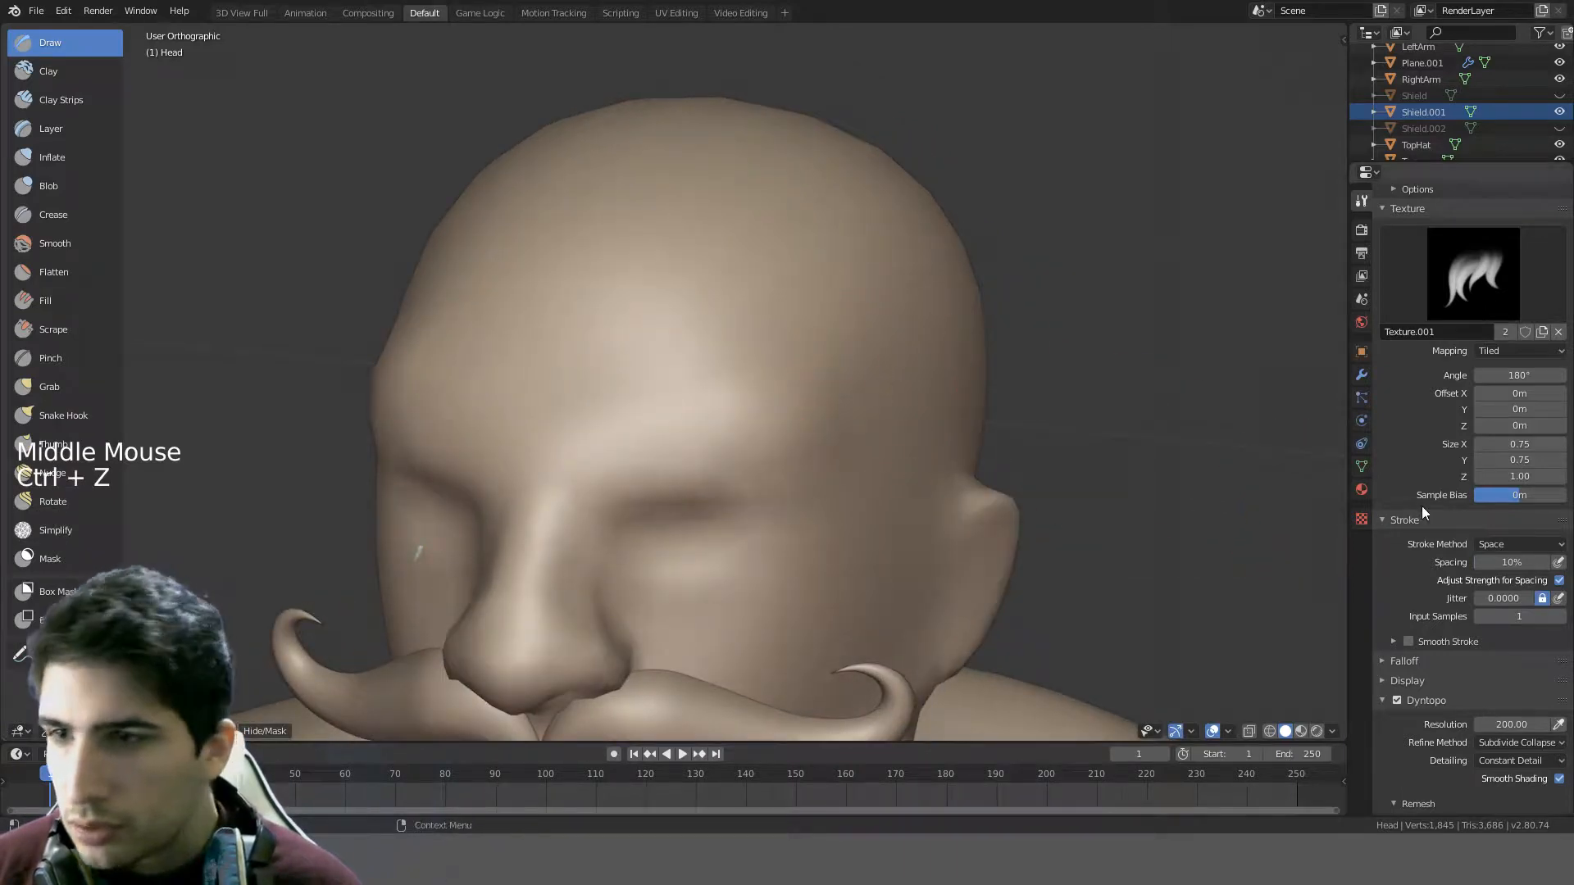
# - Switch the brush texture to Random mapping, try strokes over the forehead and brows, and undo them
pyautogui.scroll(2, 1426, 493)
pyautogui.click(1535, 416)
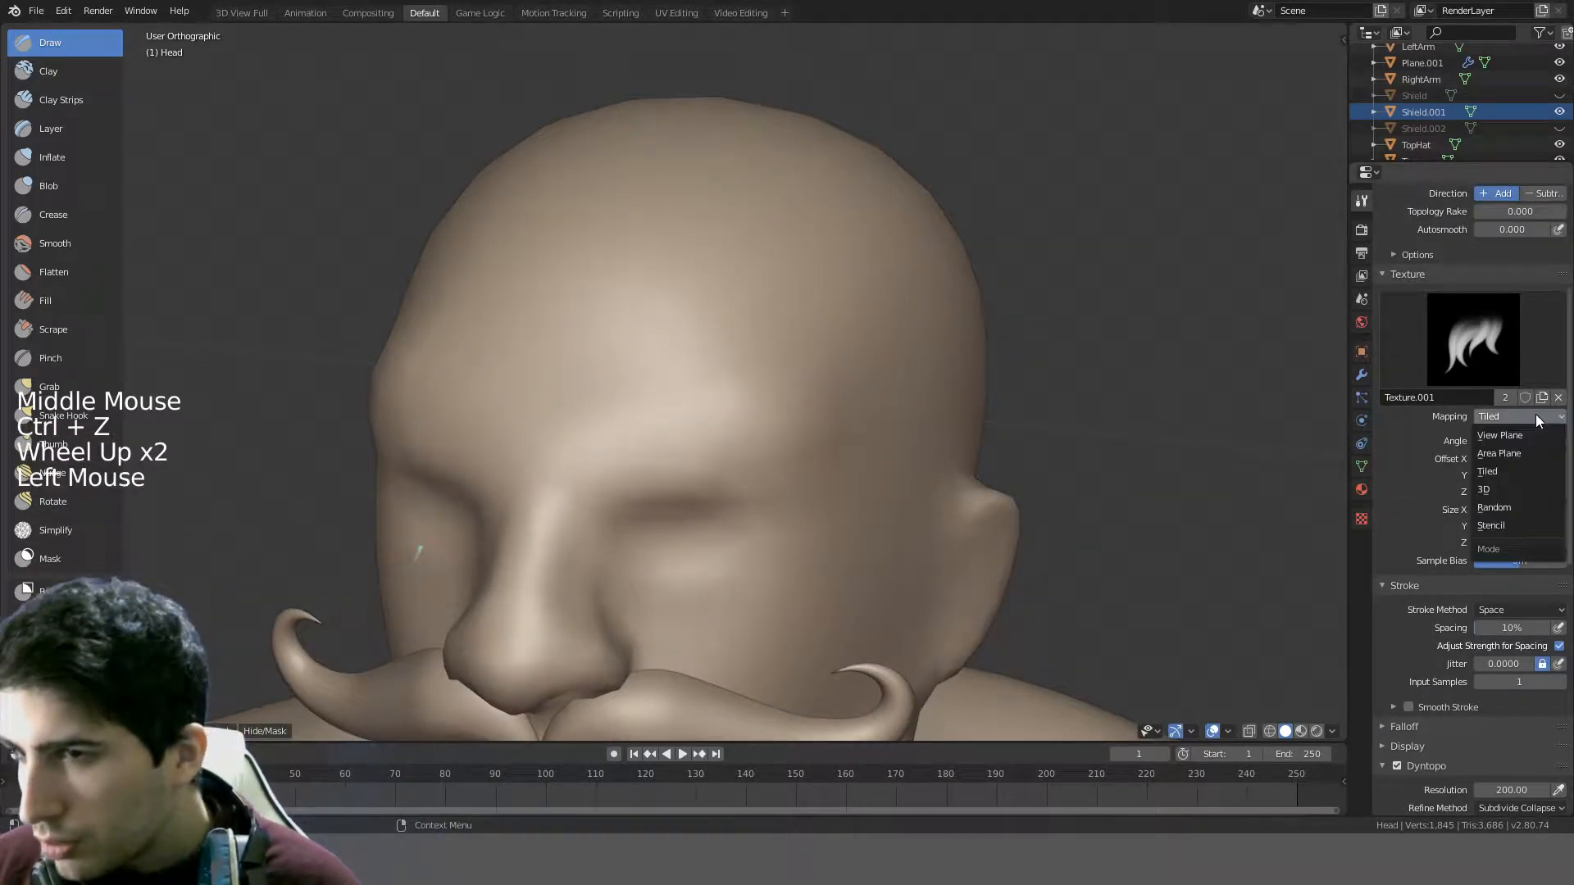
pyautogui.click(1508, 508)
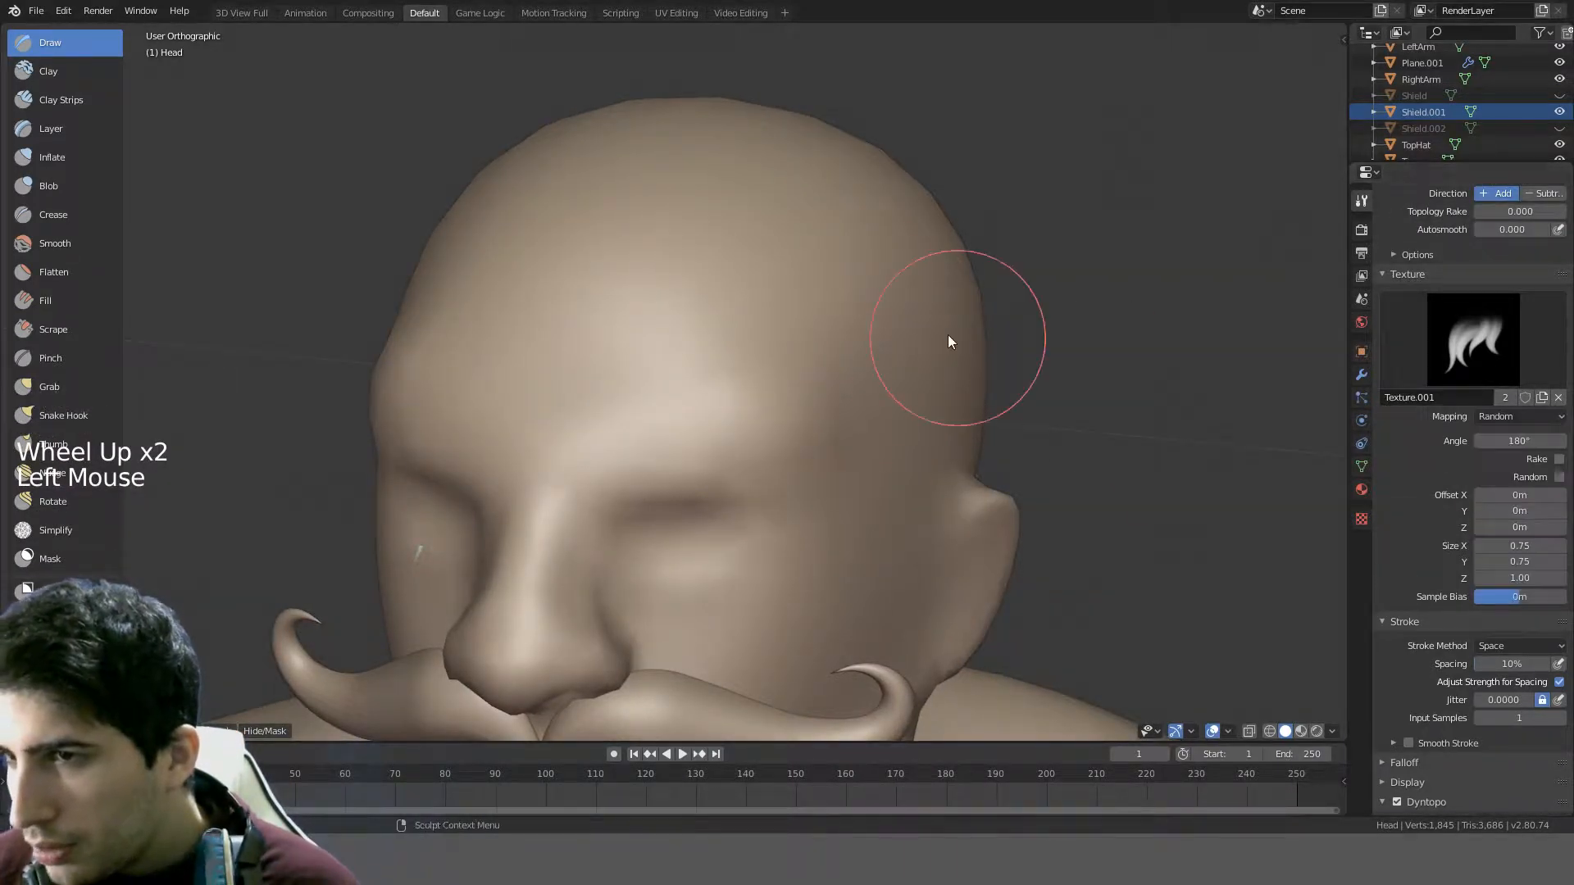
pyautogui.click(735, 264)
pyautogui.moveTo(673, 282)
pyautogui.mouseDown()
pyautogui.moveTo(724, 402)
pyautogui.moveTo(769, 426)
pyautogui.moveTo(733, 341)
pyautogui.moveTo(641, 425)
pyautogui.moveTo(681, 365)
pyautogui.mouseUp()
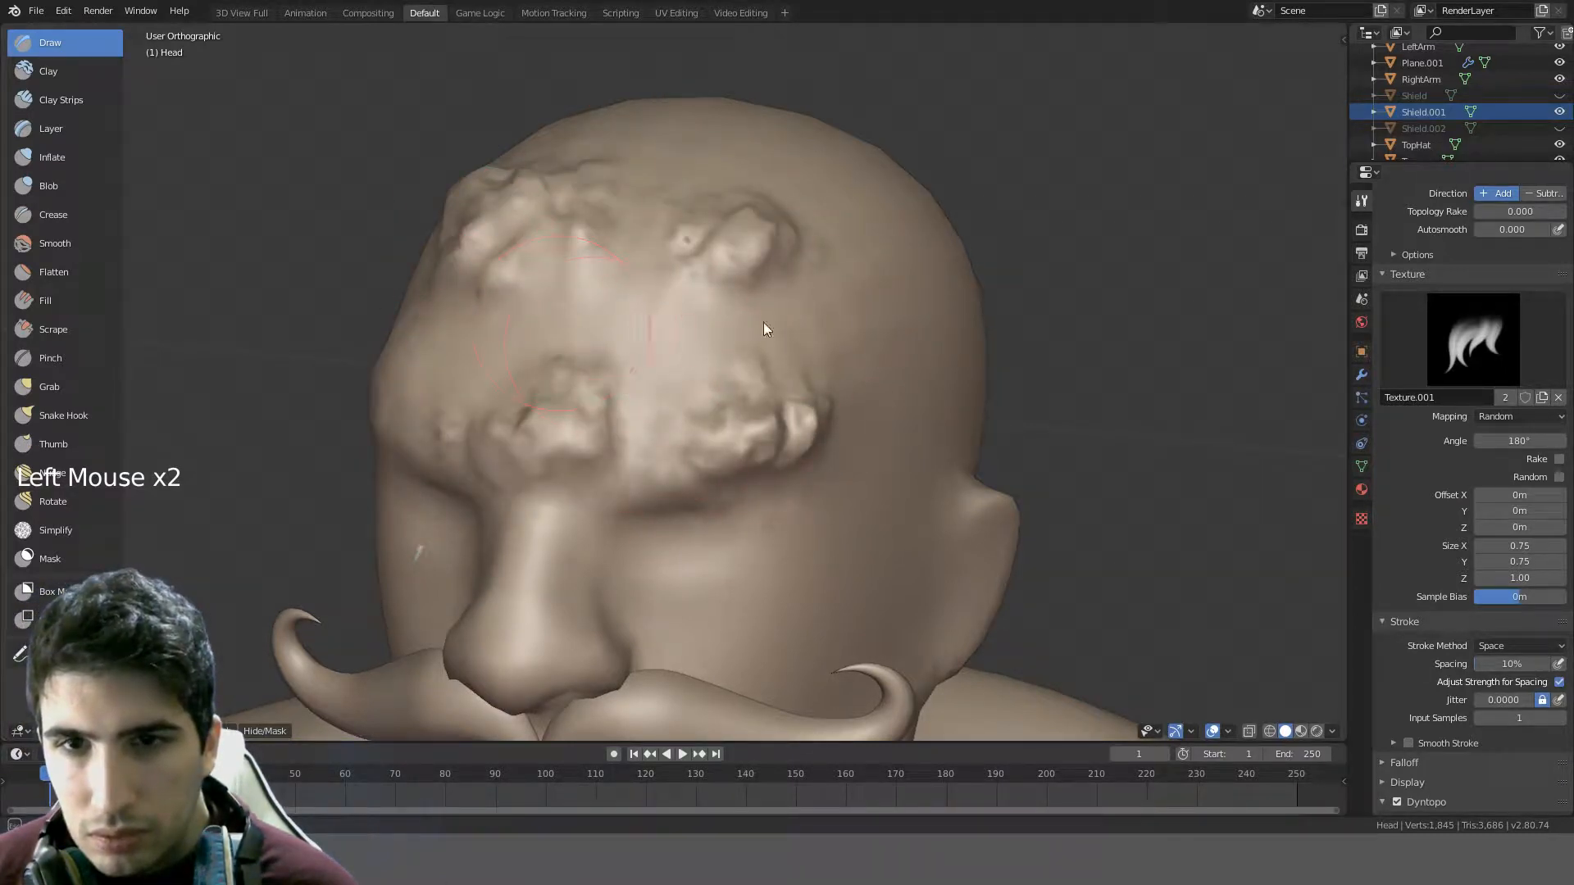
pyautogui.hotkey('ctrl', 'z')
# - Switch the brush texture to 3D mapping, try strokes on the side and front of the head, and undo them
pyautogui.click(1526, 416)
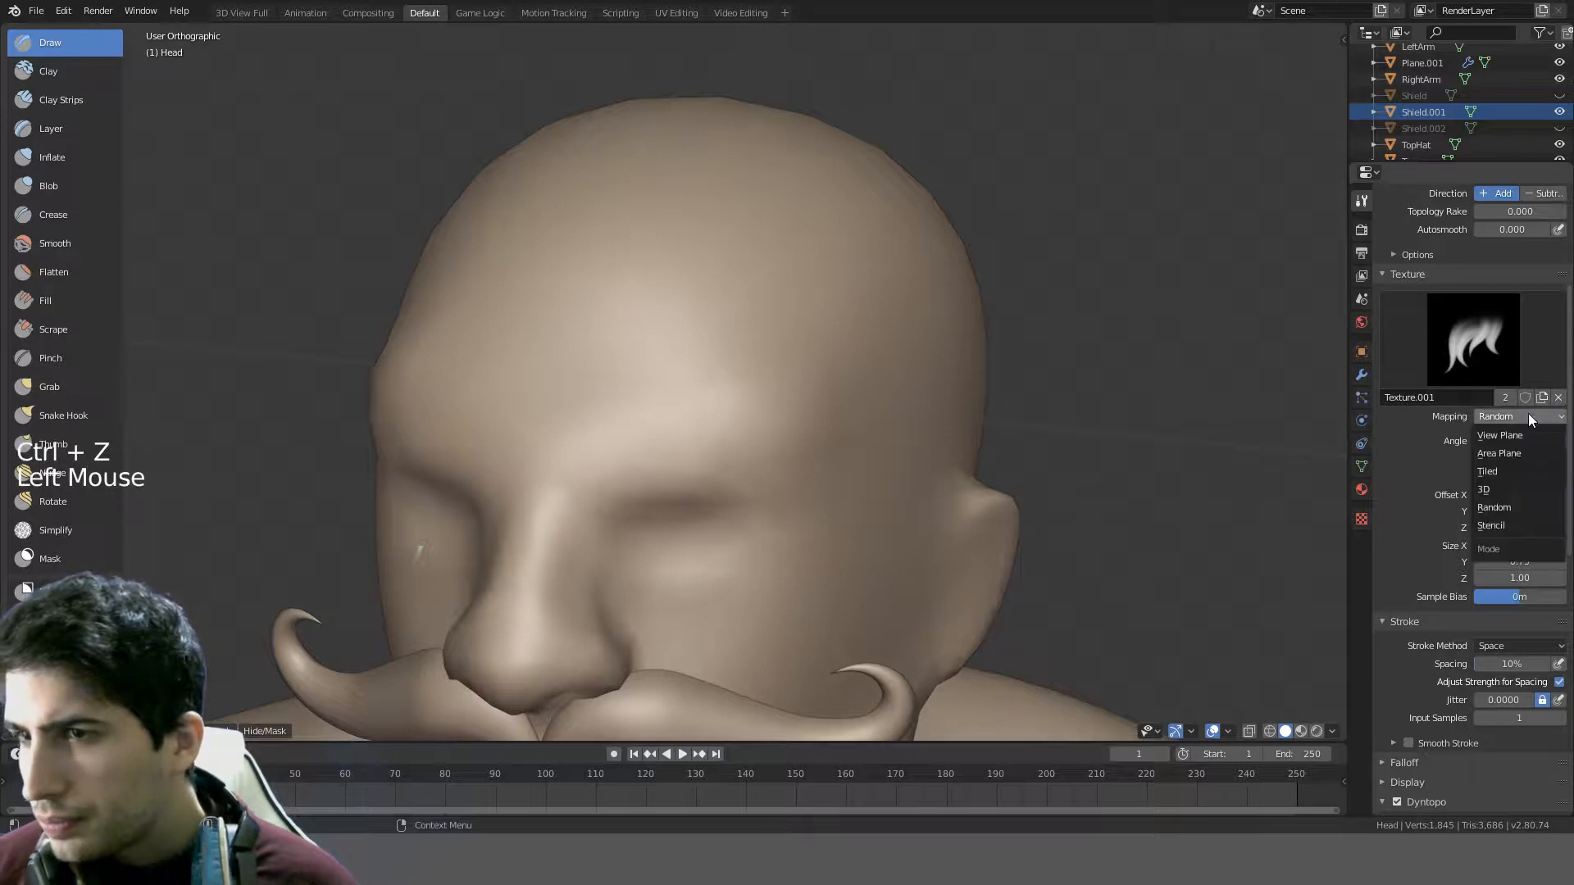
pyautogui.click(1509, 490)
pyautogui.click(835, 319)
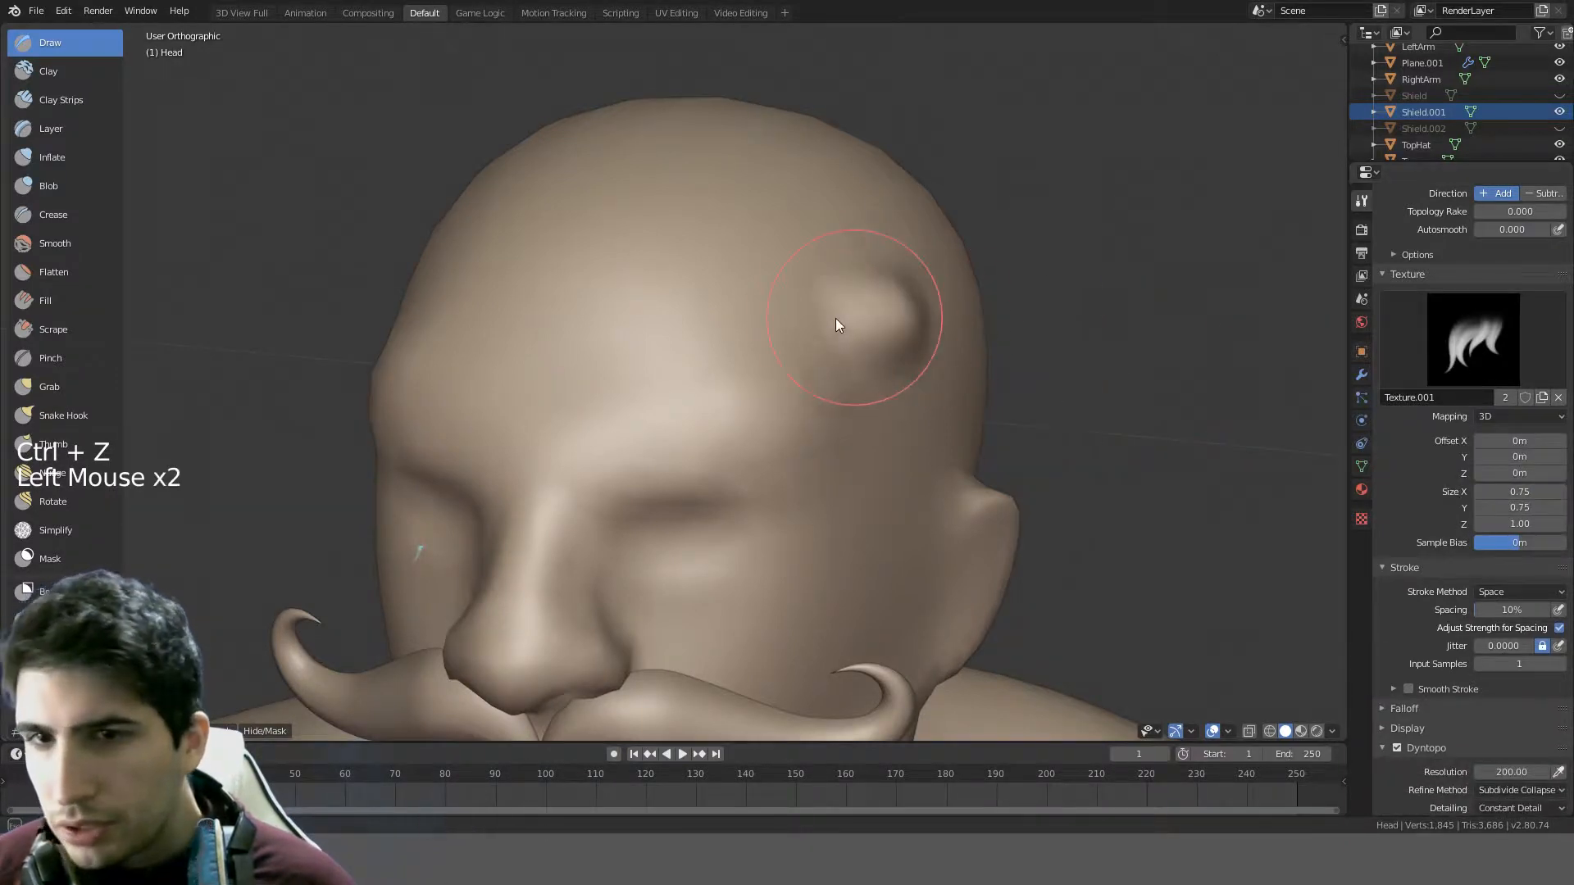
pyautogui.moveTo(834, 319)
pyautogui.mouseDown()
pyautogui.moveTo(610, 399)
pyautogui.moveTo(889, 450)
pyautogui.mouseUp()
pyautogui.hotkey('ctrl', 'z')
pyautogui.click(1526, 418)
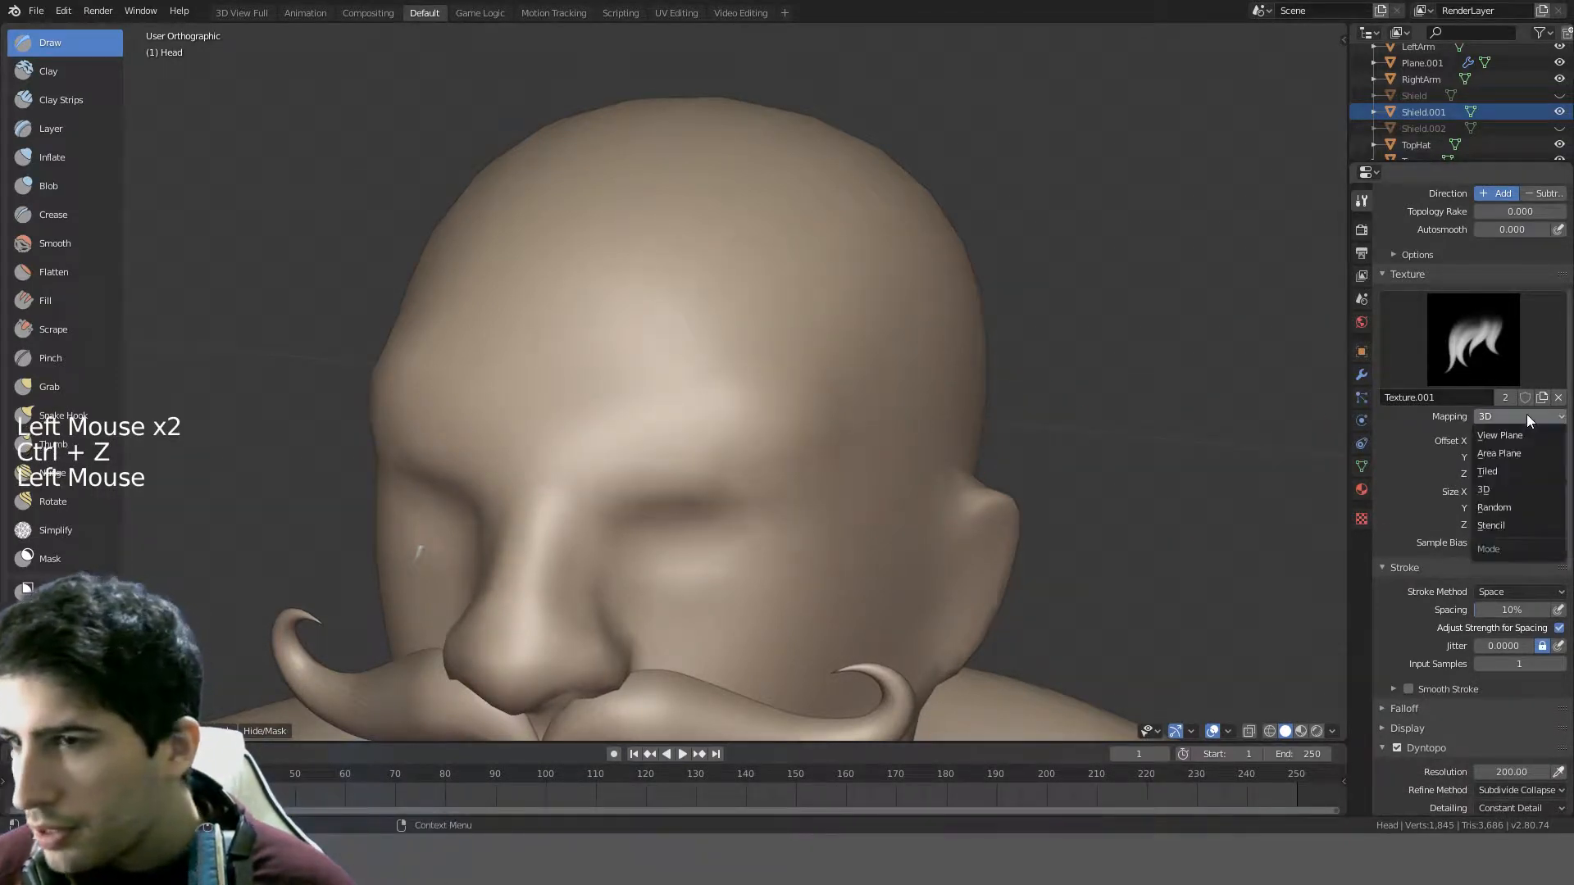
pyautogui.scroll(-5, 820, 250)
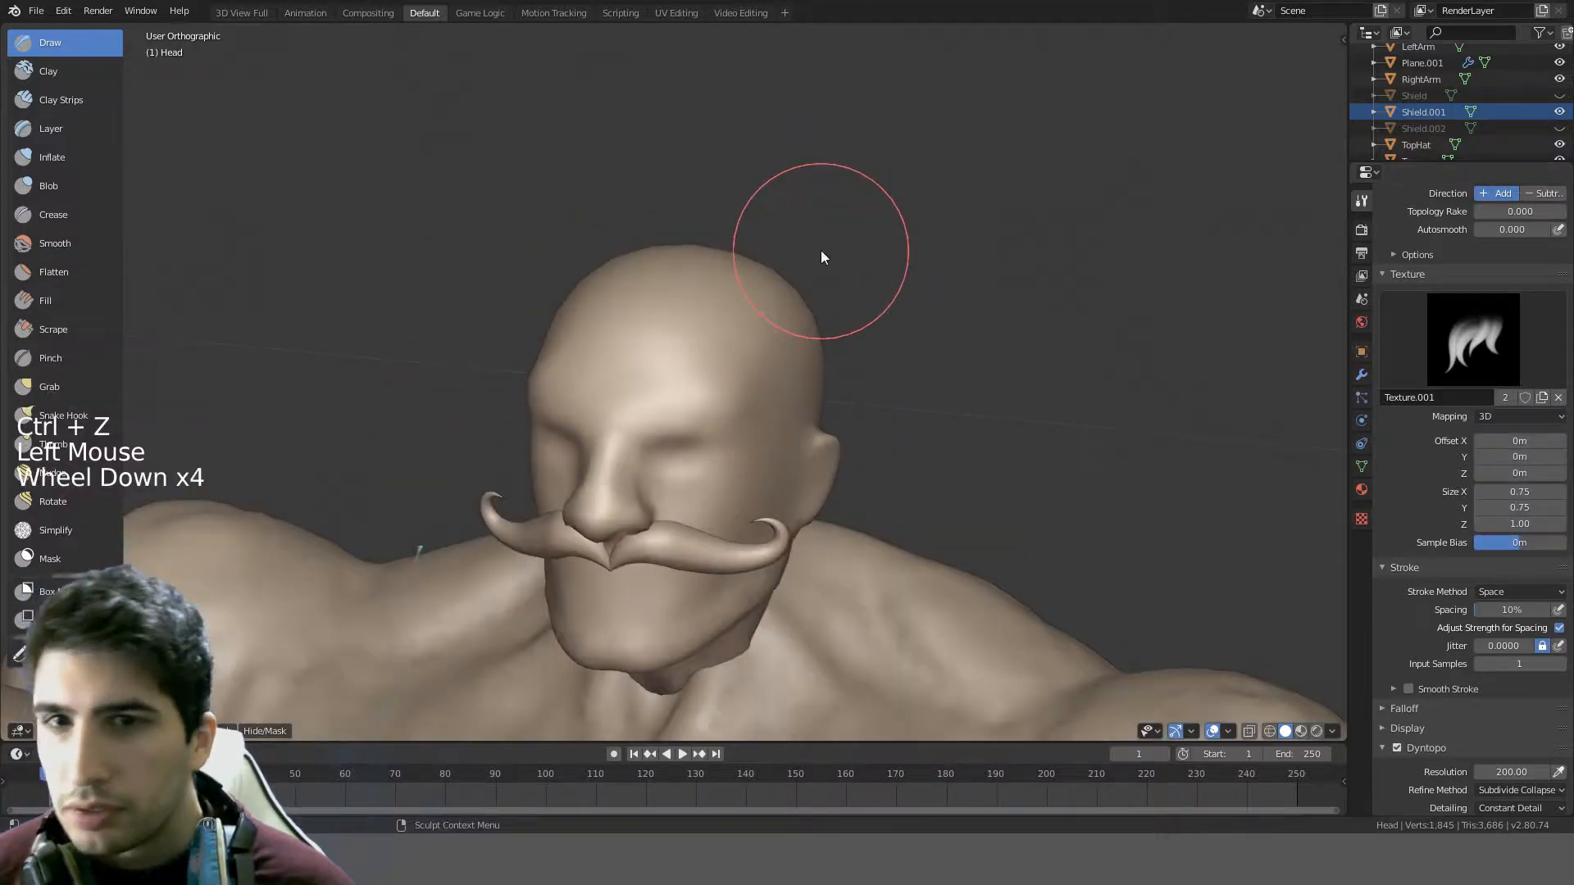
pyautogui.moveTo(820, 249); pyautogui.dragTo(672, 291, button='middle')
pyautogui.click(710, 366)
pyautogui.moveTo(710, 367)
pyautogui.mouseDown()
pyautogui.moveTo(728, 501)
pyautogui.moveTo(827, 339)
pyautogui.mouseUp()
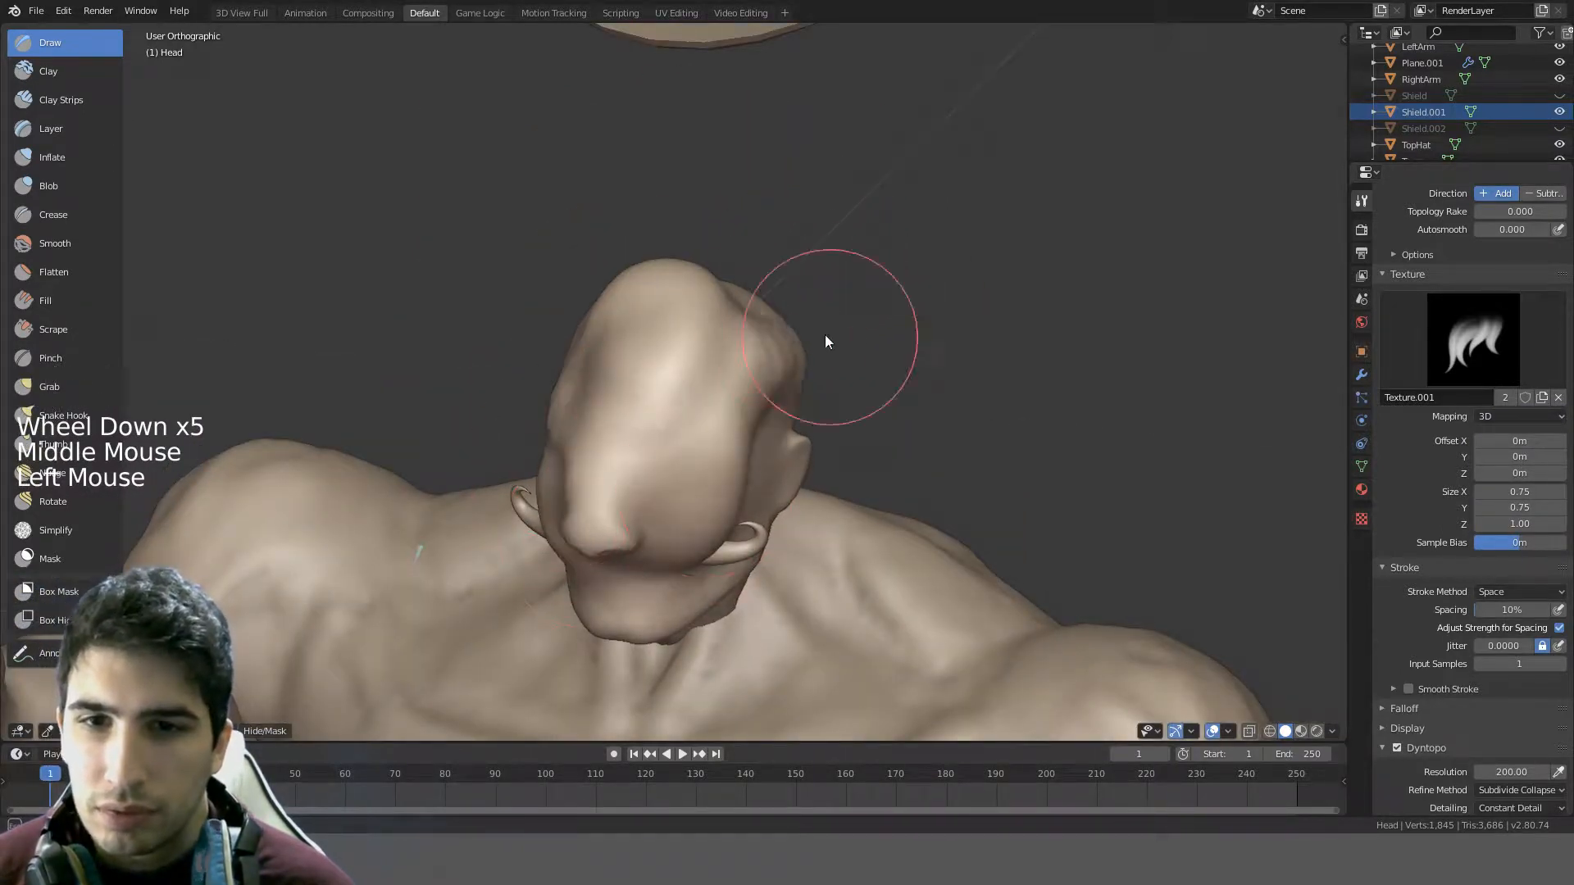
pyautogui.hotkey('ctrl', 'z')
# - Switch the brush texture to Area Plane mapping, try strokes on the forehead and along one brow, and undo them
pyautogui.scroll(4, 905, 390)
pyautogui.click(1527, 418)
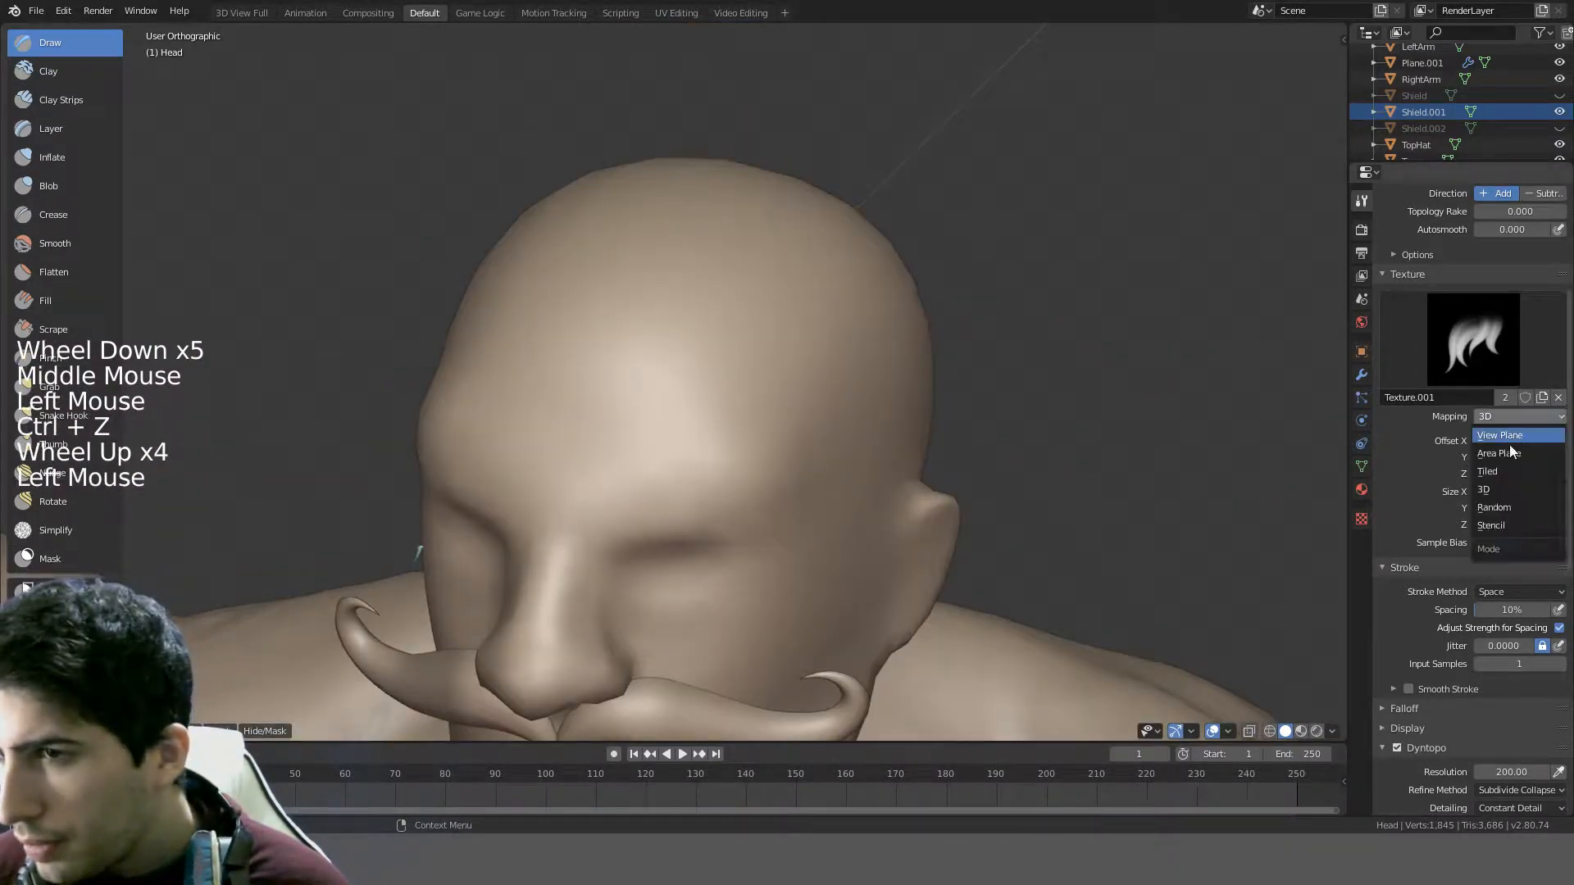
pyautogui.click(1511, 451)
pyautogui.moveTo(816, 420)
pyautogui.mouseDown()
pyautogui.moveTo(658, 414)
pyautogui.moveTo(614, 478)
pyautogui.moveTo(735, 487)
pyautogui.moveTo(751, 333)
pyautogui.moveTo(799, 289)
pyautogui.mouseUp()
pyautogui.hotkey('ctrl', 'z')
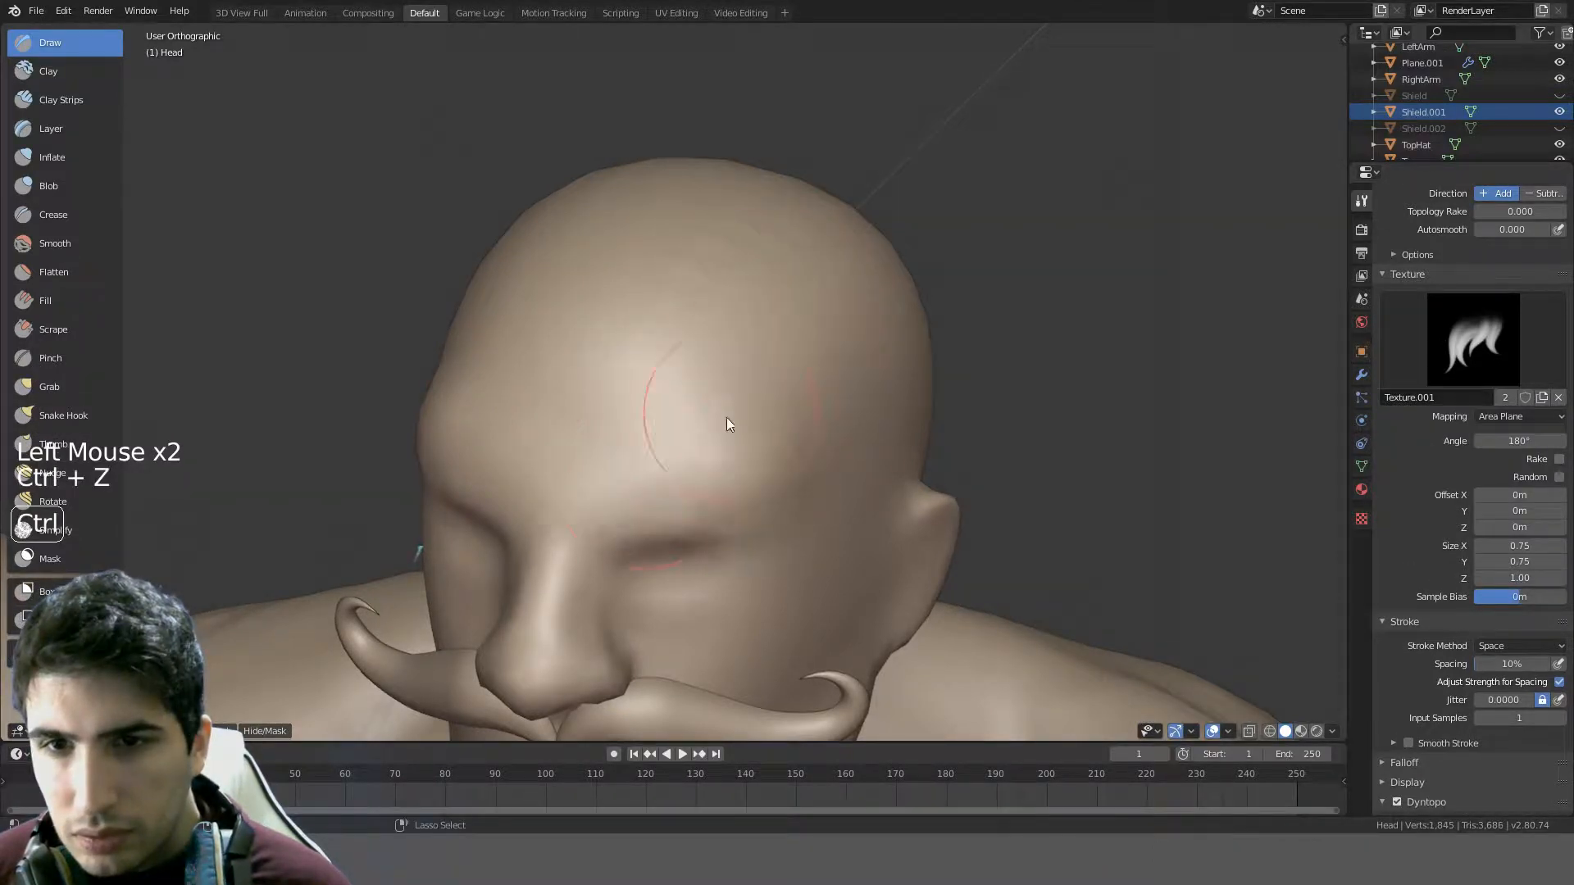
pyautogui.moveTo(618, 515)
pyautogui.mouseDown()
pyautogui.moveTo(650, 480)
pyautogui.moveTo(769, 449)
pyautogui.mouseUp()
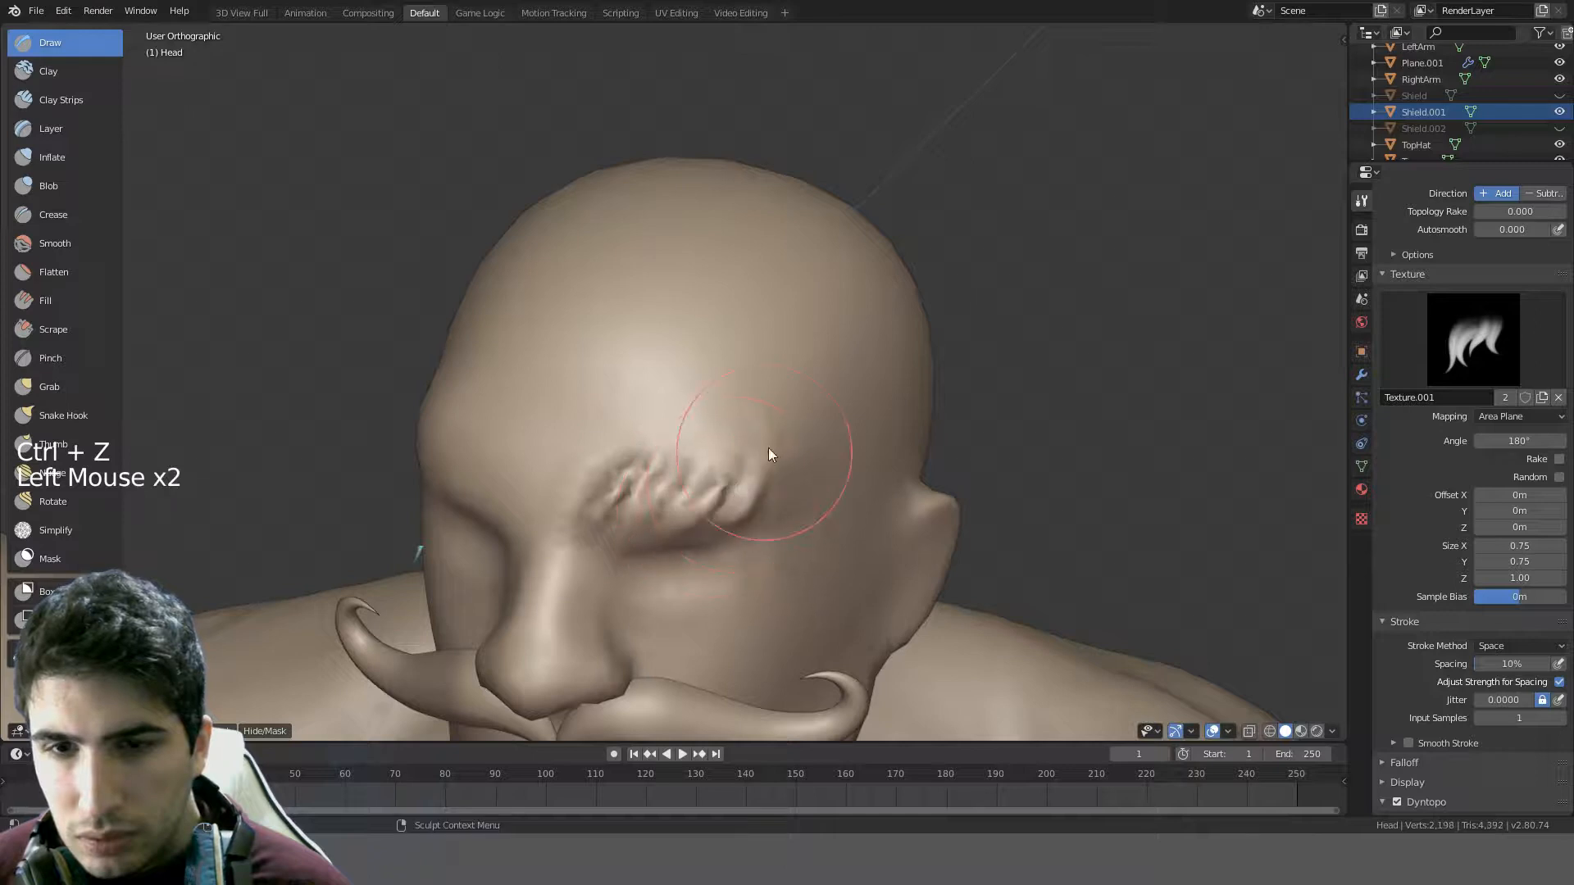
pyautogui.moveTo(768, 447)
pyautogui.mouseDown(button='middle')
pyautogui.moveTo(818, 345)
pyautogui.moveTo(754, 387)
pyautogui.mouseUp(button='middle')
pyautogui.hotkey('ctrl', 'z')
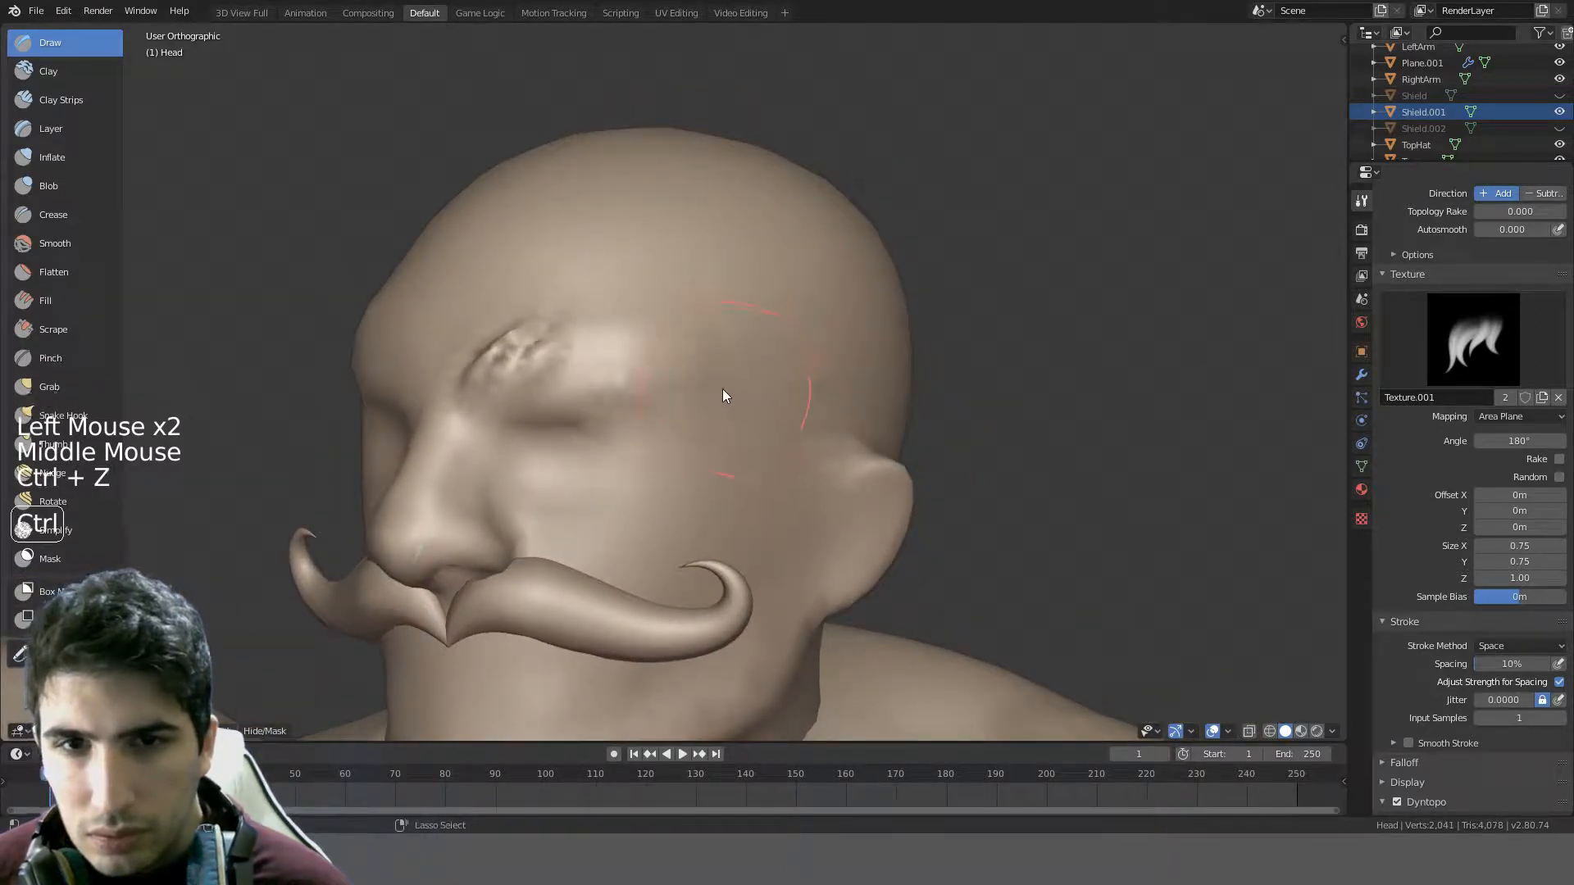
pyautogui.hotkey('ctrl', 'z')
# - Try View Plane mapping with a short fur stroke on the brow, and undo it
pyautogui.click(1519, 418)
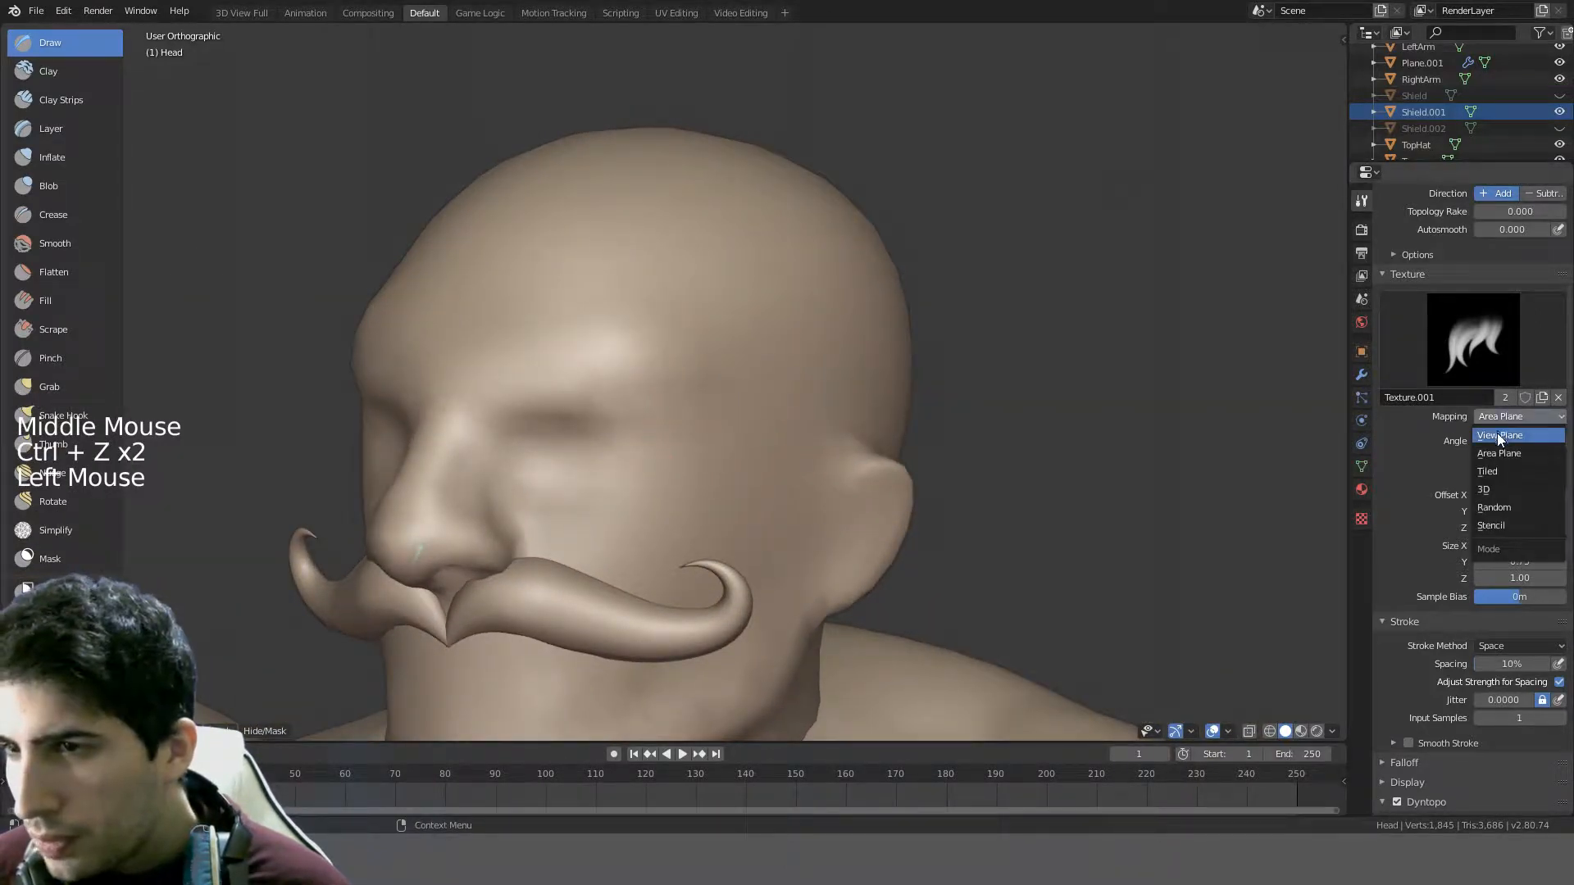
pyautogui.click(1498, 434)
pyautogui.moveTo(621, 372); pyautogui.dragTo(617, 355)
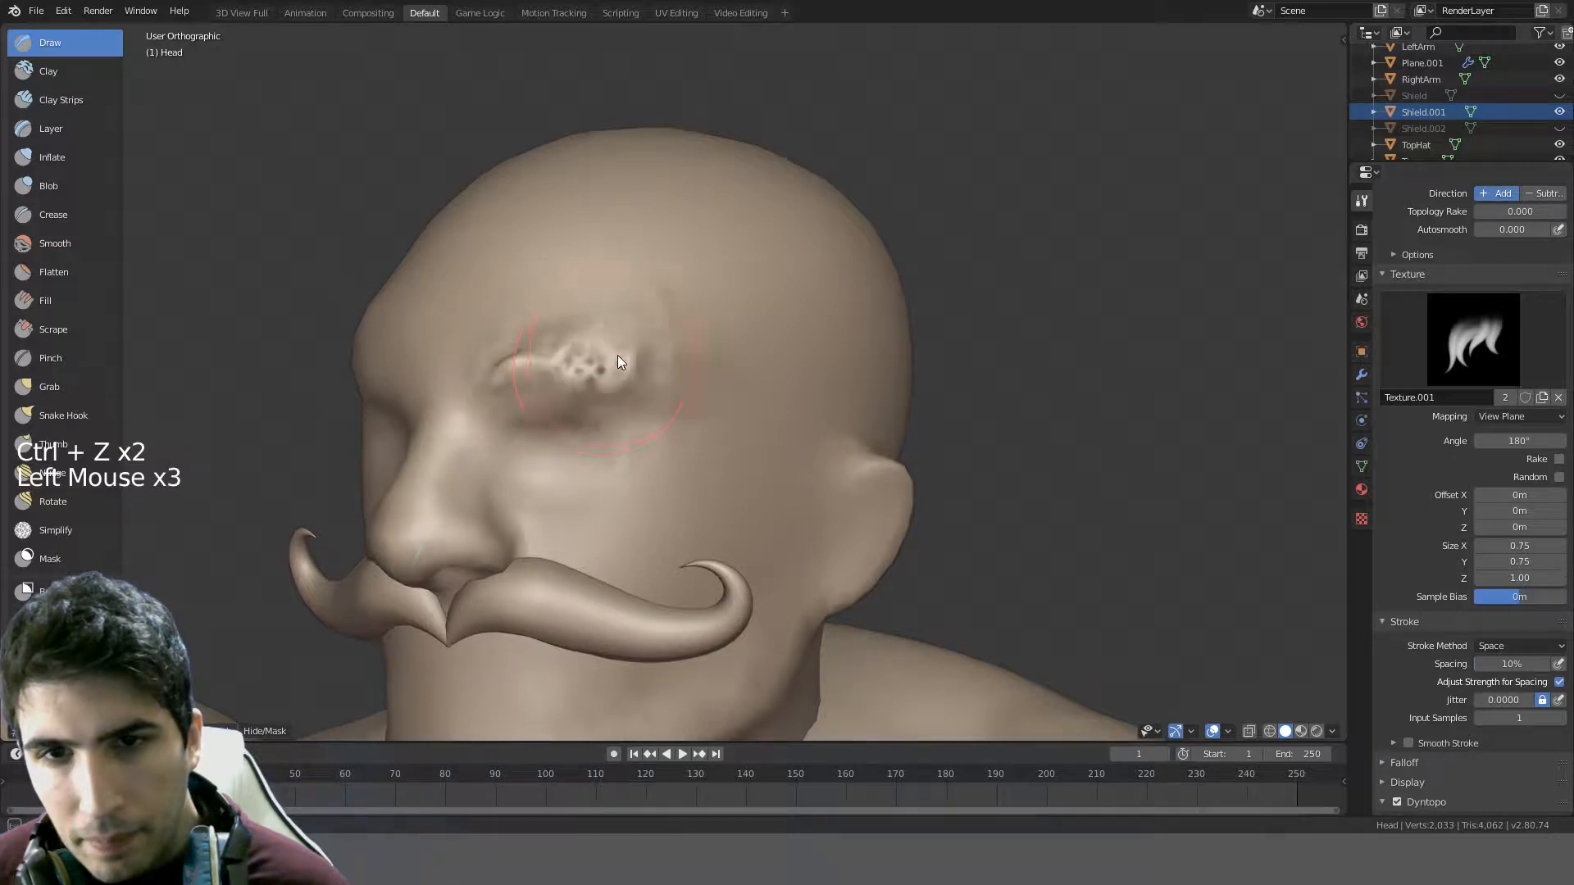
pyautogui.hotkey('ctrl', 'z')
pyautogui.hotkey('ctrl', 'z')
# - Set the fur texture's mapping to Area Plane and adjust the brush strength
pyautogui.click(1552, 420)
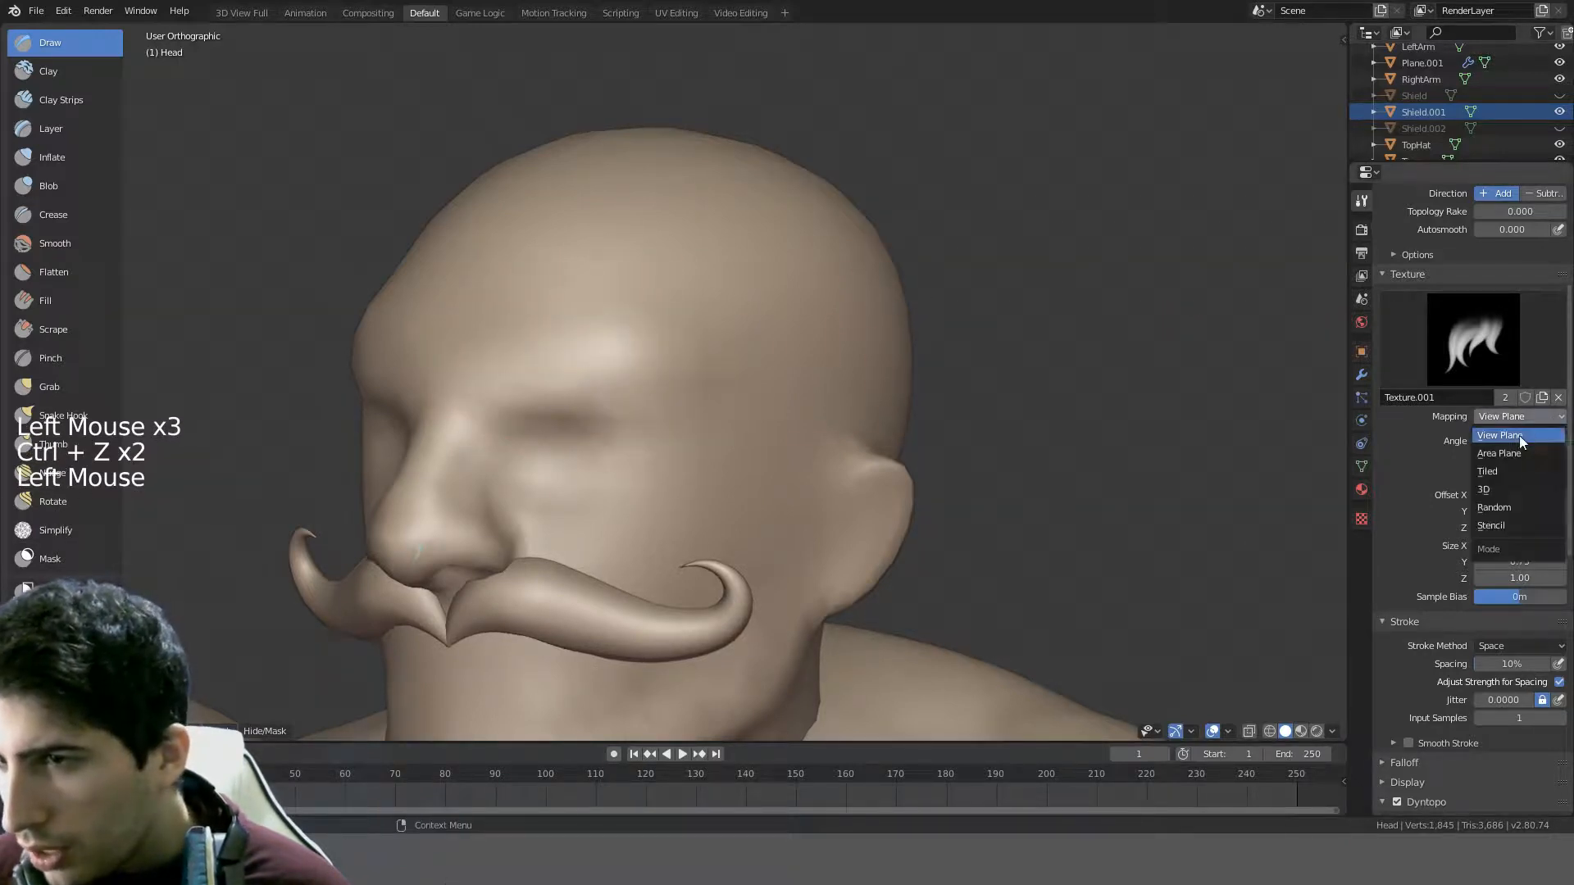
pyautogui.click(1518, 447)
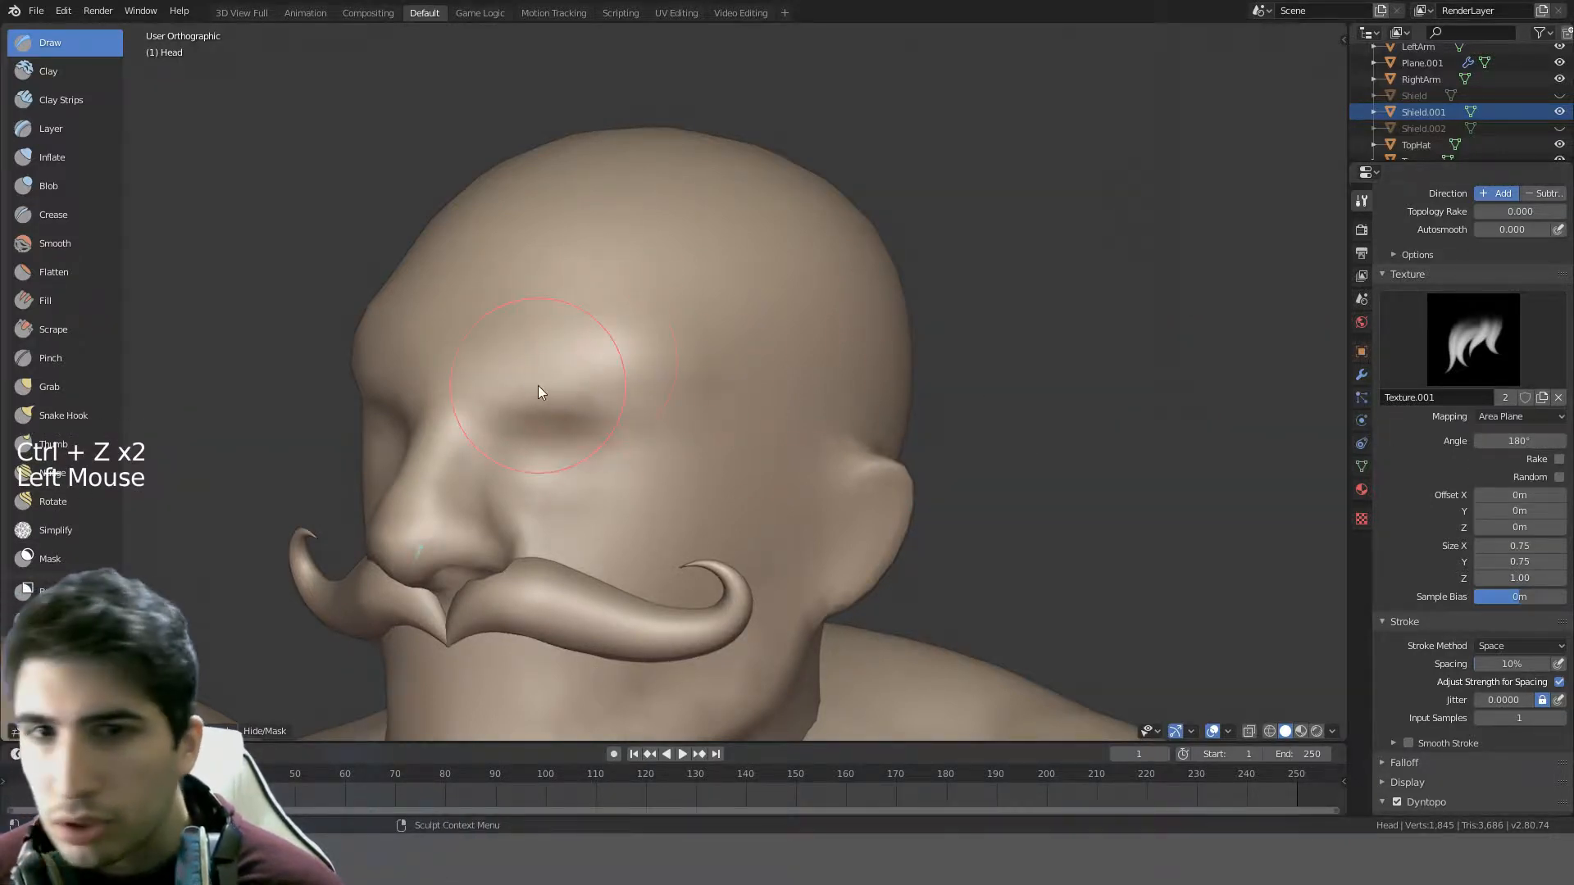
pyautogui.moveTo(538, 385); pyautogui.dragTo(574, 401, button='middle')
pyautogui.hotkey('shift', 'f')
pyautogui.click(620, 400)
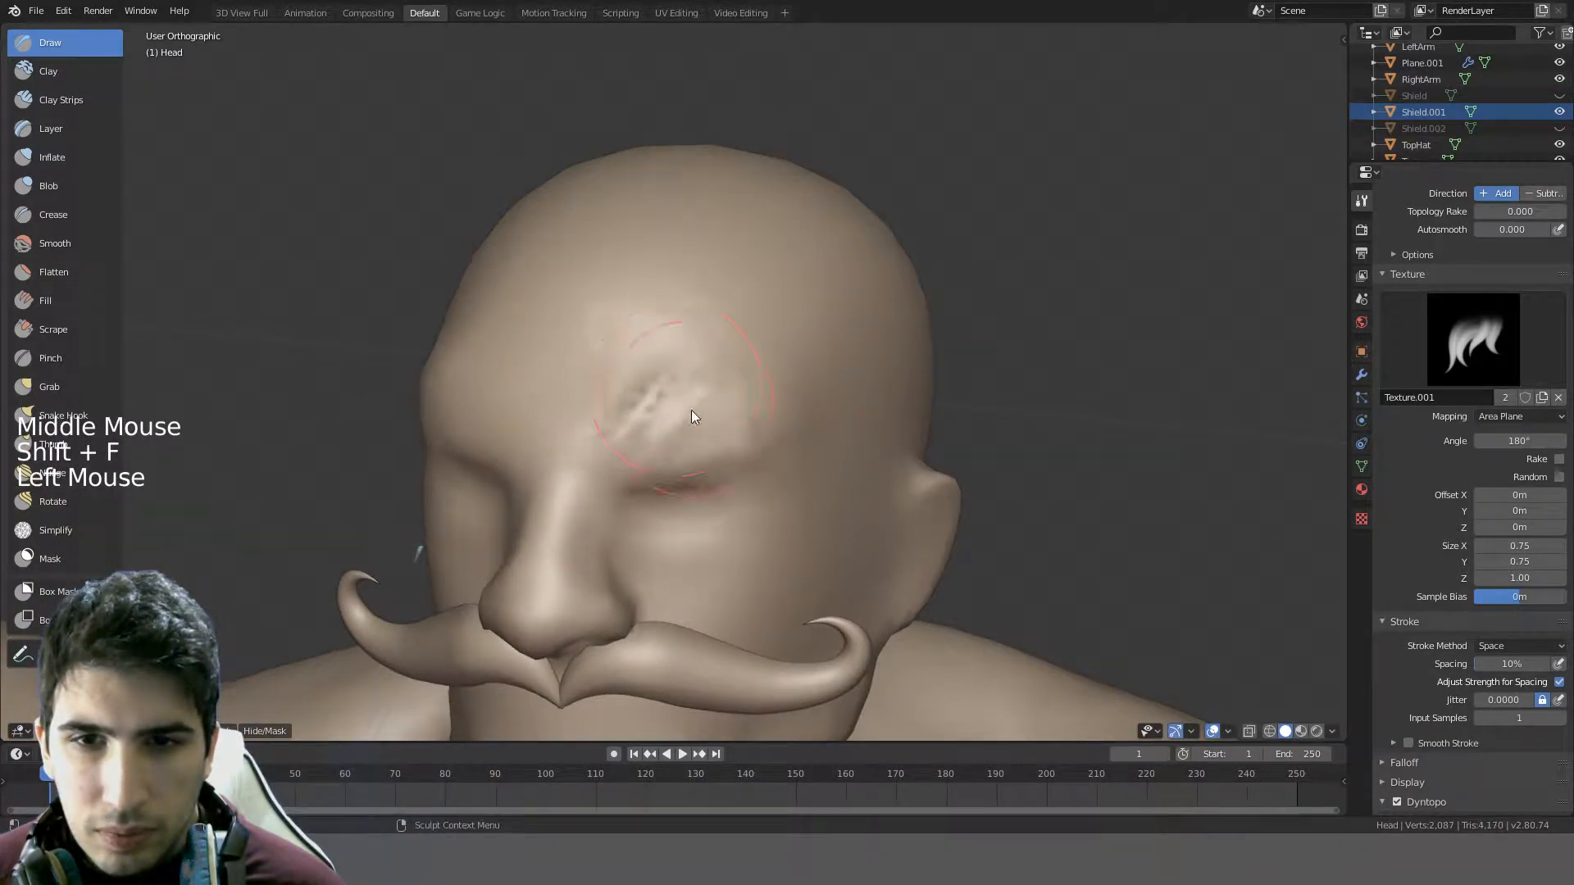
# - Try Area Plane fur strokes along one brow from several angles, and undo them all
pyautogui.moveTo(692, 410); pyautogui.dragTo(715, 413)
pyautogui.moveTo(739, 393); pyautogui.dragTo(774, 375, button='middle')
pyautogui.moveTo(649, 332); pyautogui.dragTo(628, 356)
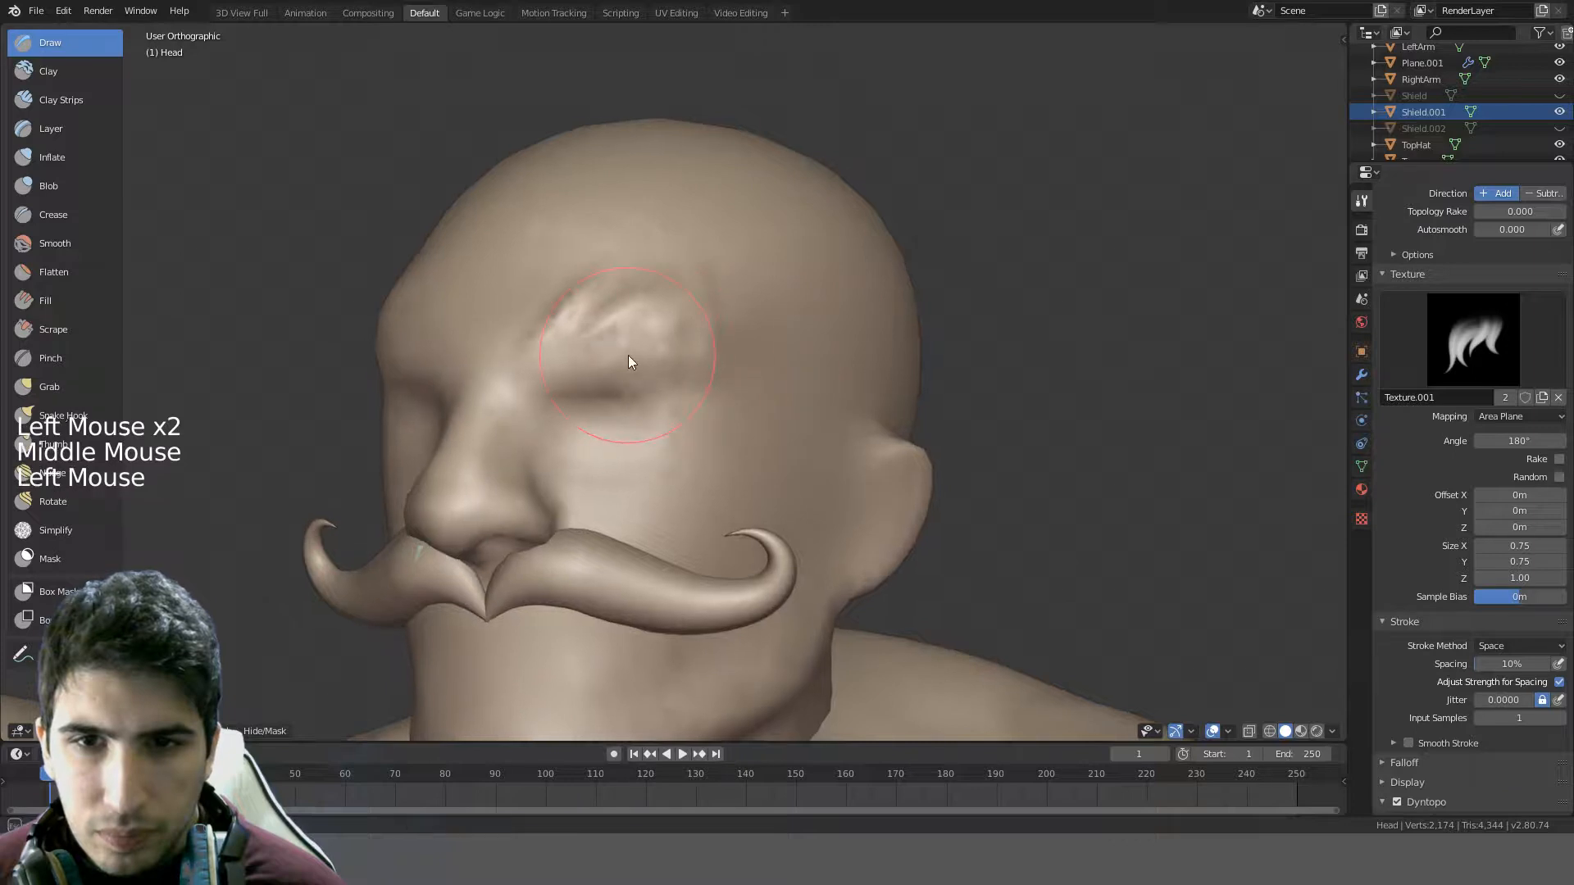
pyautogui.moveTo(718, 328); pyautogui.dragTo(688, 378, button='middle')
pyautogui.moveTo(690, 378); pyautogui.dragTo(708, 392)
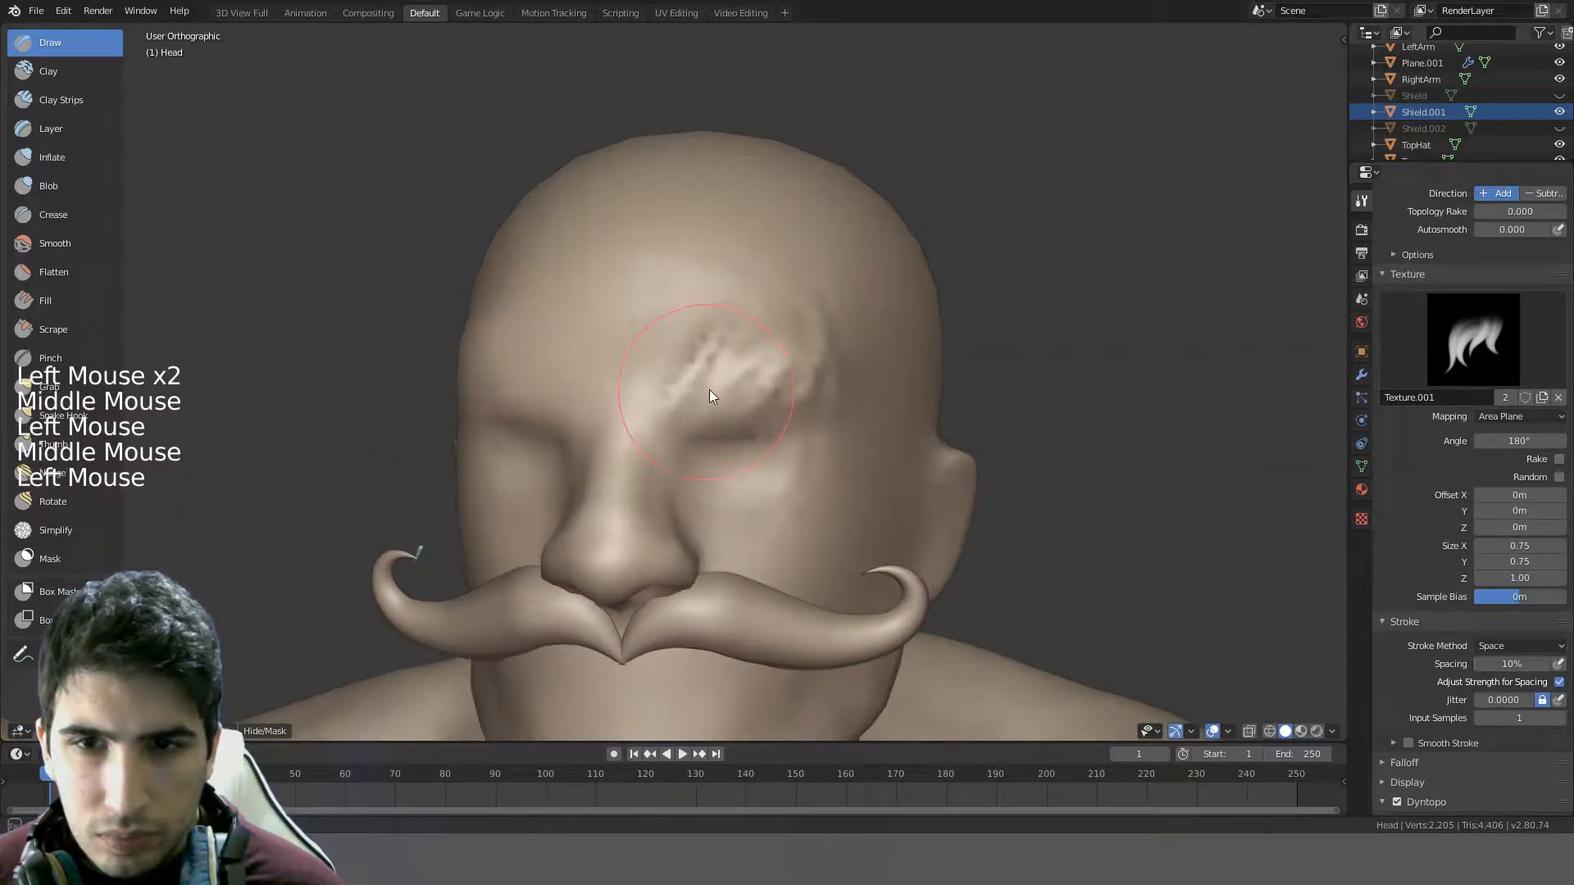
pyautogui.moveTo(868, 328)
pyautogui.mouseDown(button='middle')
pyautogui.moveTo(925, 319)
pyautogui.moveTo(819, 348)
pyautogui.mouseUp(button='middle')
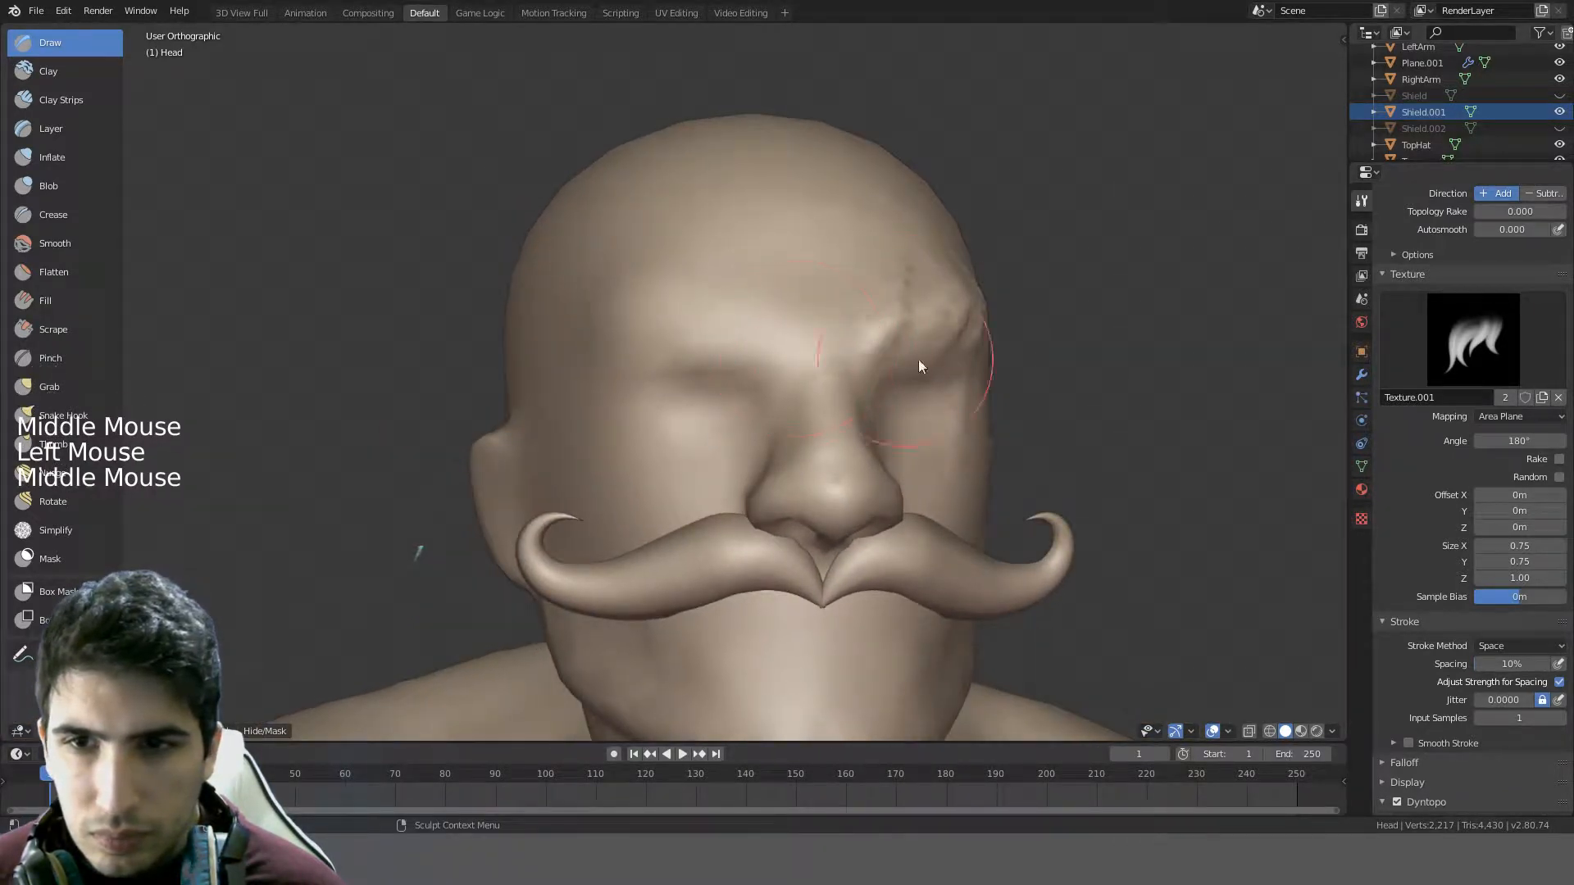
pyautogui.hotkey('ctrl', 'z')
pyautogui.hotkey('ctrl', 'z')
pyautogui.hotkey('ctrl', 'z')
pyautogui.hotkey('ctrl', 'z')
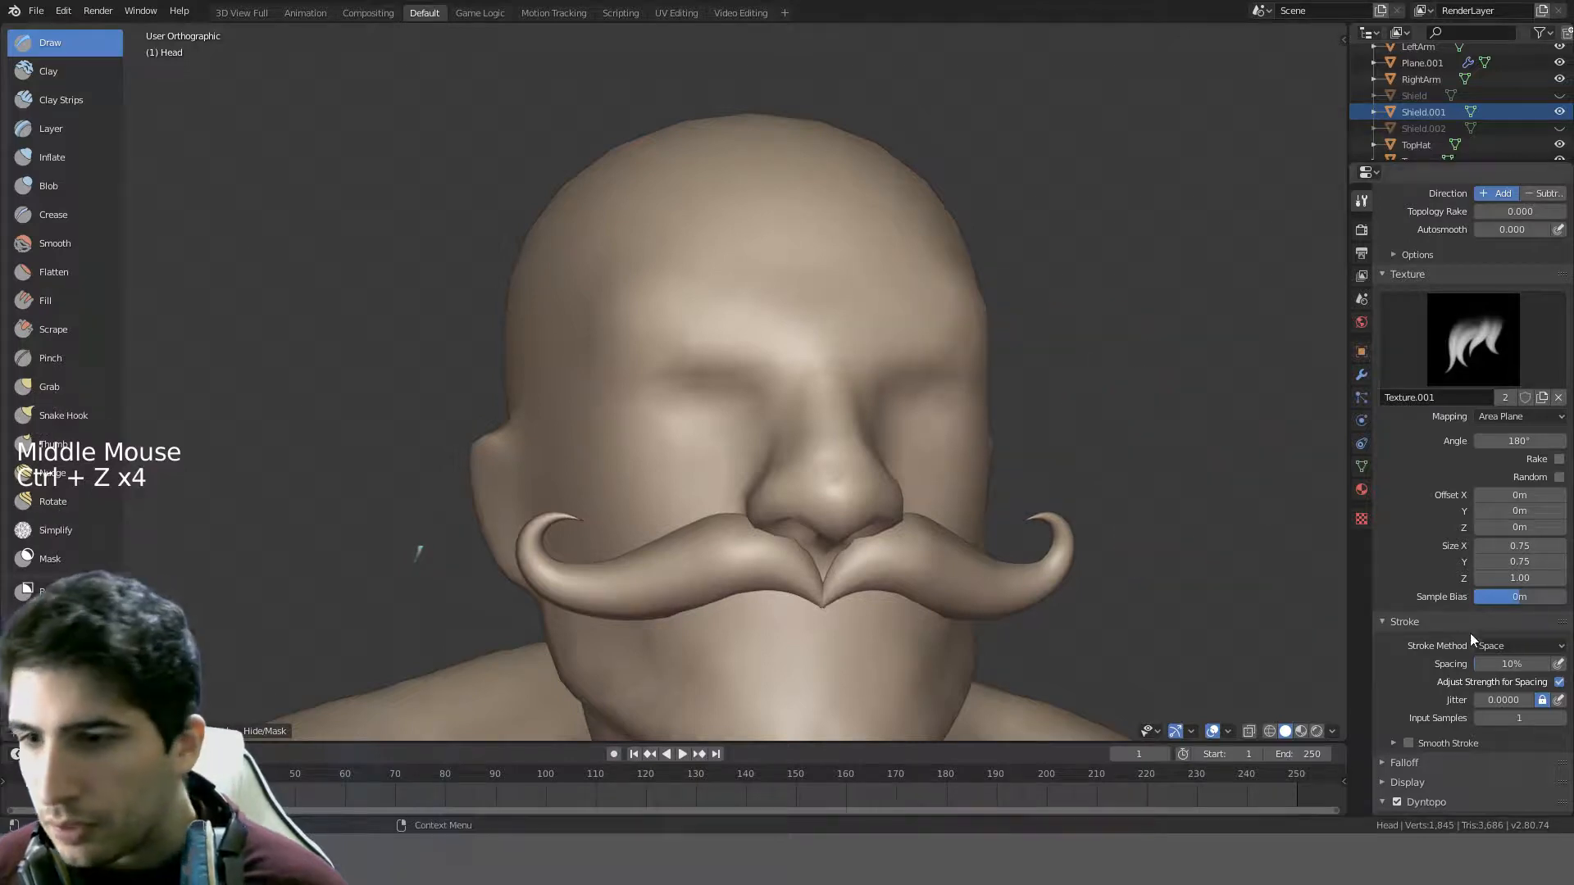
# - Enable X mirror symmetry and sculpt fur strokes along both eyebrows from the nose bridge outward
pyautogui.scroll(-13, 1488, 680)
pyautogui.click(1491, 611)
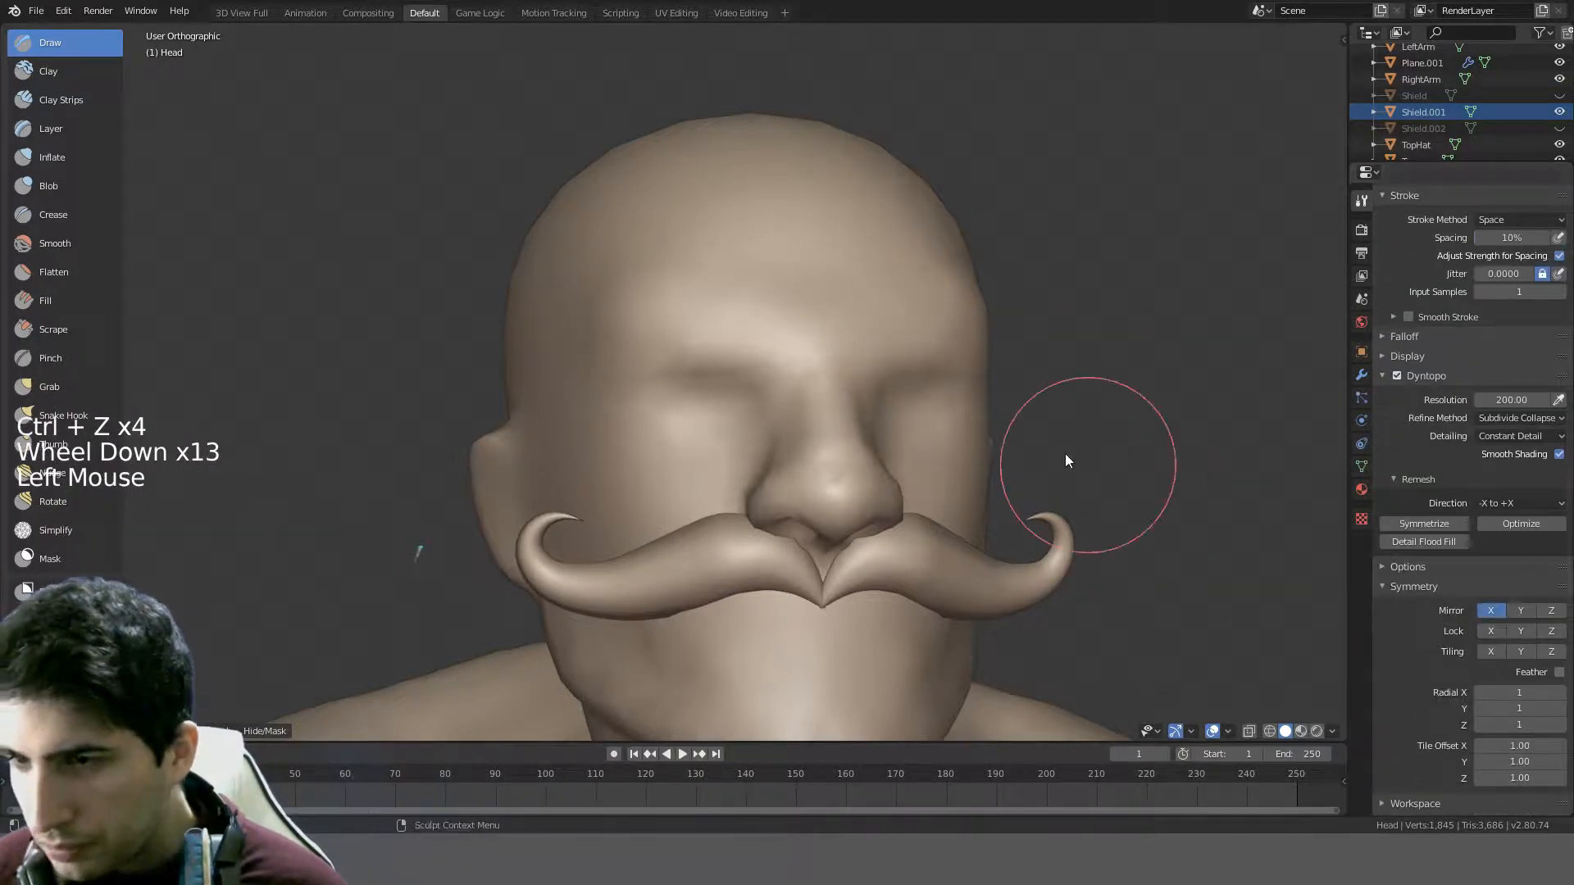
pyautogui.moveTo(1066, 453); pyautogui.dragTo(860, 451, button='middle')
pyautogui.moveTo(625, 467); pyautogui.dragTo(659, 416)
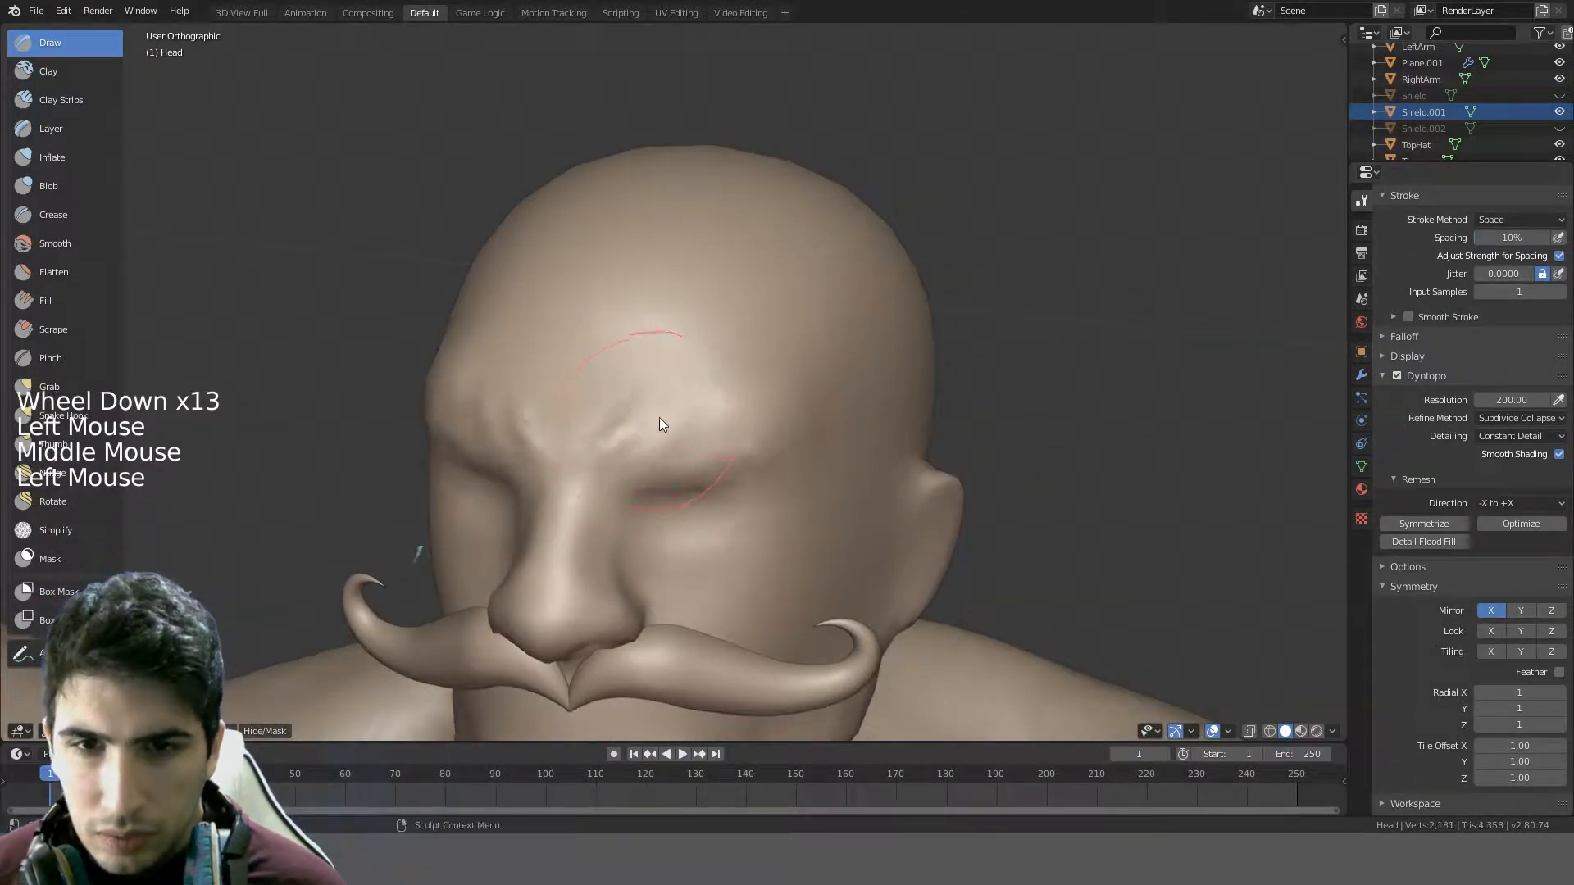
pyautogui.moveTo(660, 418); pyautogui.dragTo(750, 349, button='middle')
pyautogui.moveTo(746, 349); pyautogui.dragTo(783, 323)
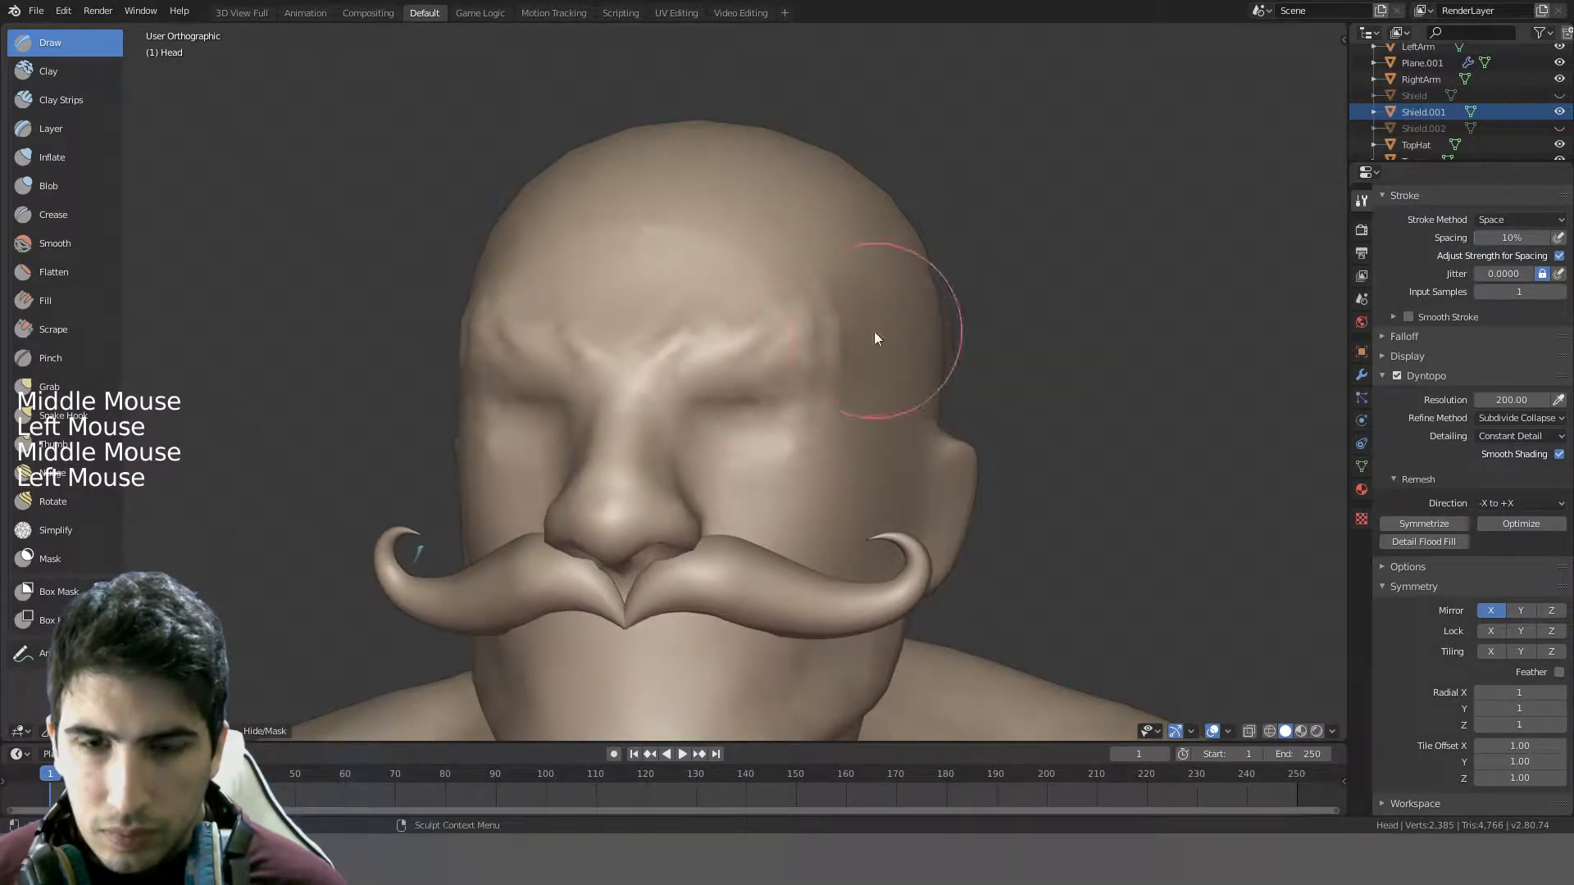
pyautogui.moveTo(874, 332); pyautogui.dragTo(634, 356, button='middle')
pyautogui.moveTo(632, 358); pyautogui.dragTo(671, 338)
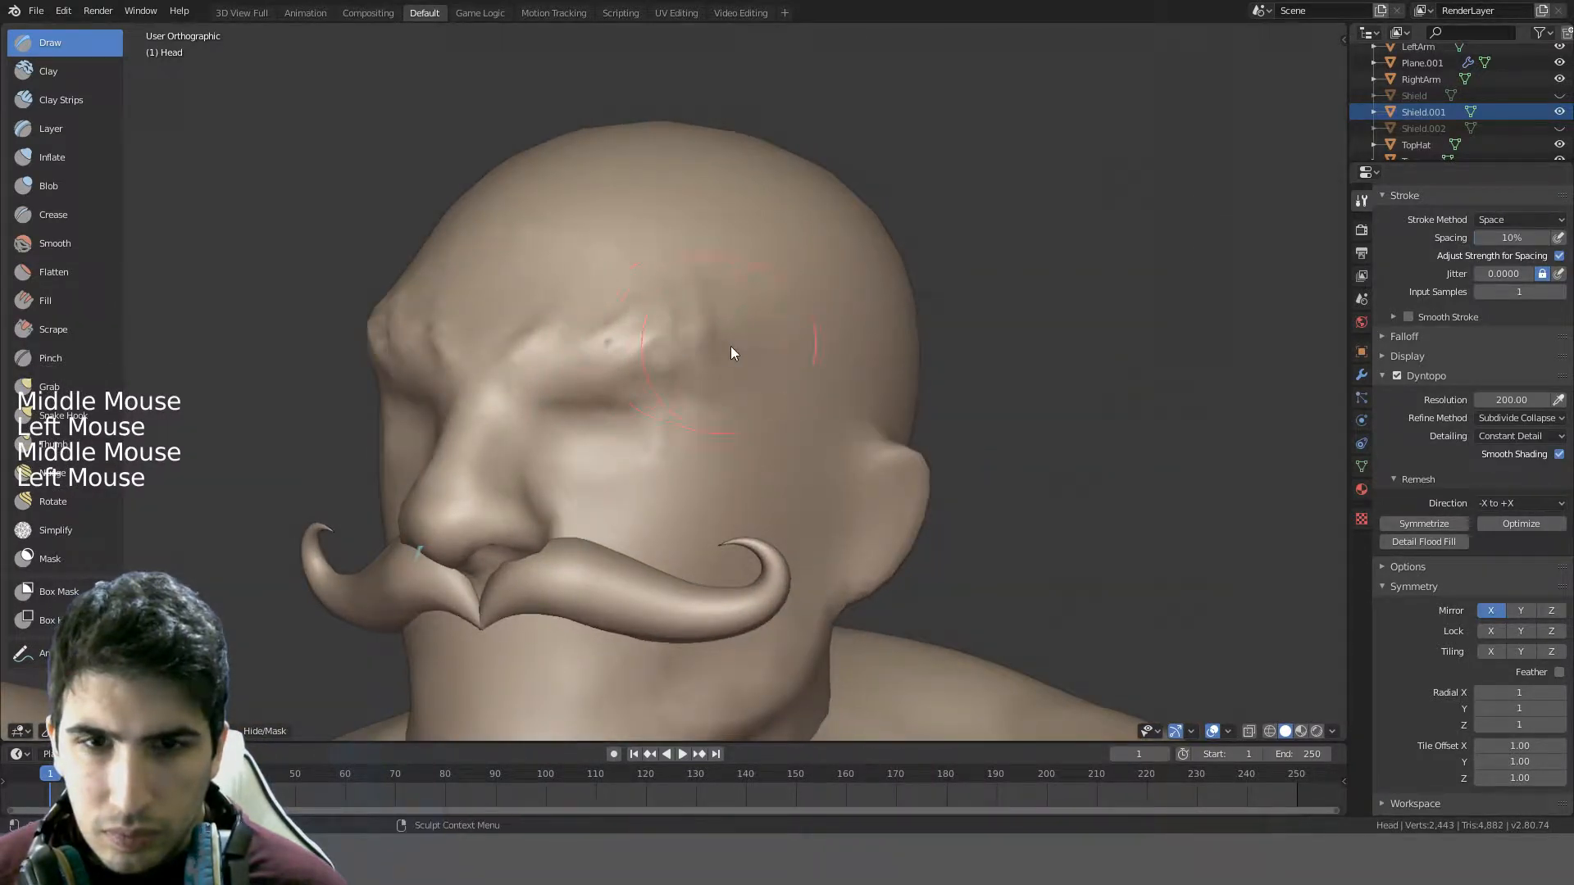
# - Build up the mirrored eyebrows with further fur strokes across the brow ridge
pyautogui.moveTo(731, 346); pyautogui.dragTo(673, 417, button='middle')
pyautogui.scroll(-2, 775, 336)
pyautogui.scroll(3, 698, 452)
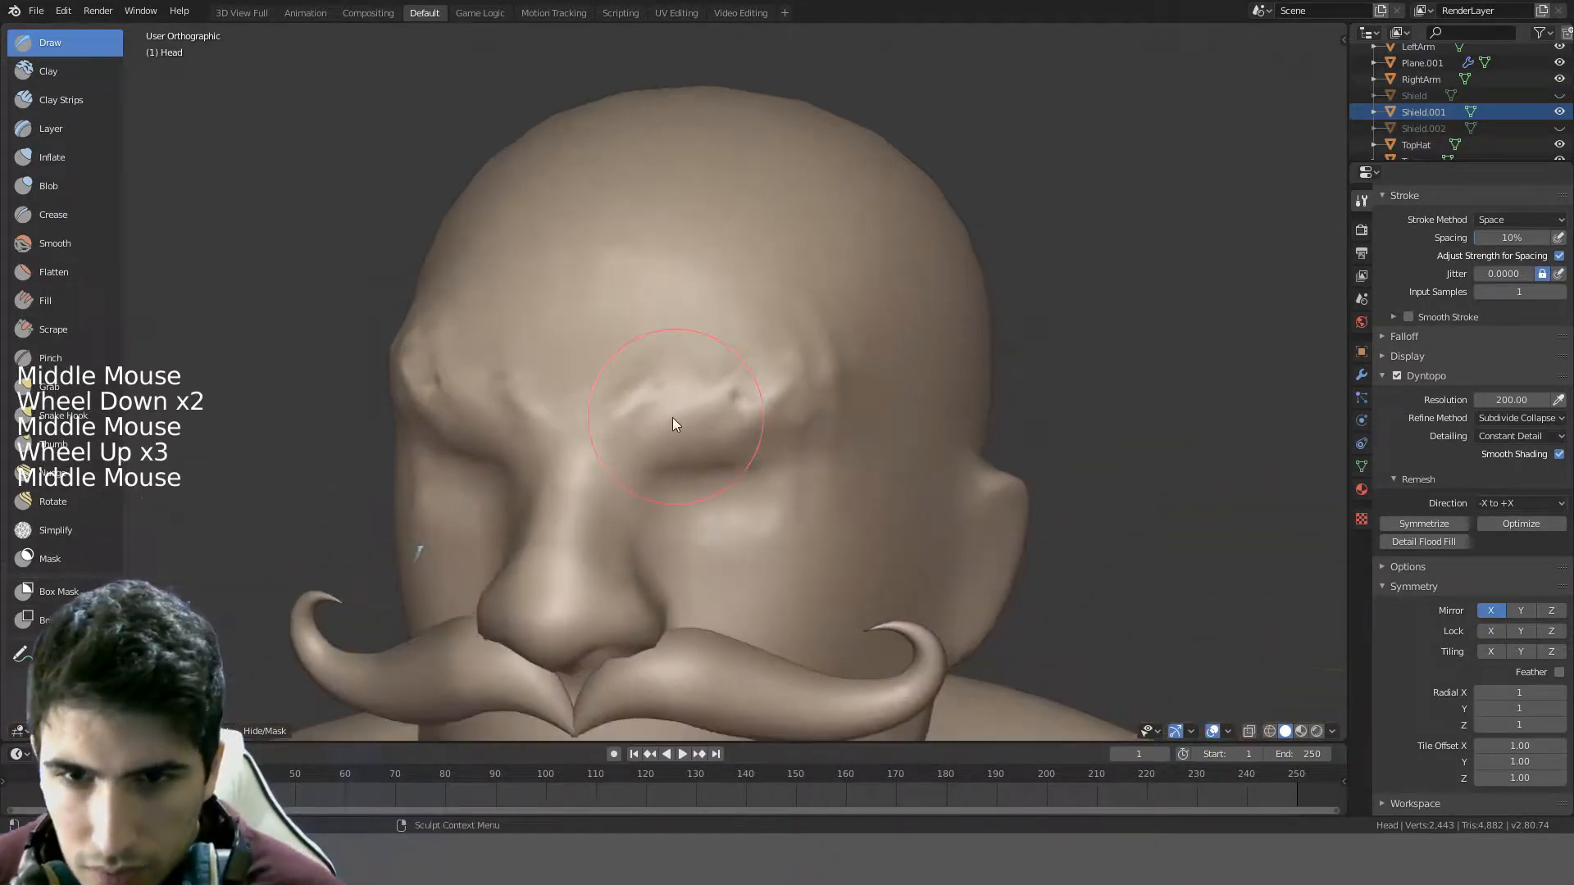
pyautogui.moveTo(629, 432)
pyautogui.mouseDown()
pyautogui.moveTo(682, 374)
pyautogui.moveTo(733, 350)
pyautogui.mouseUp()
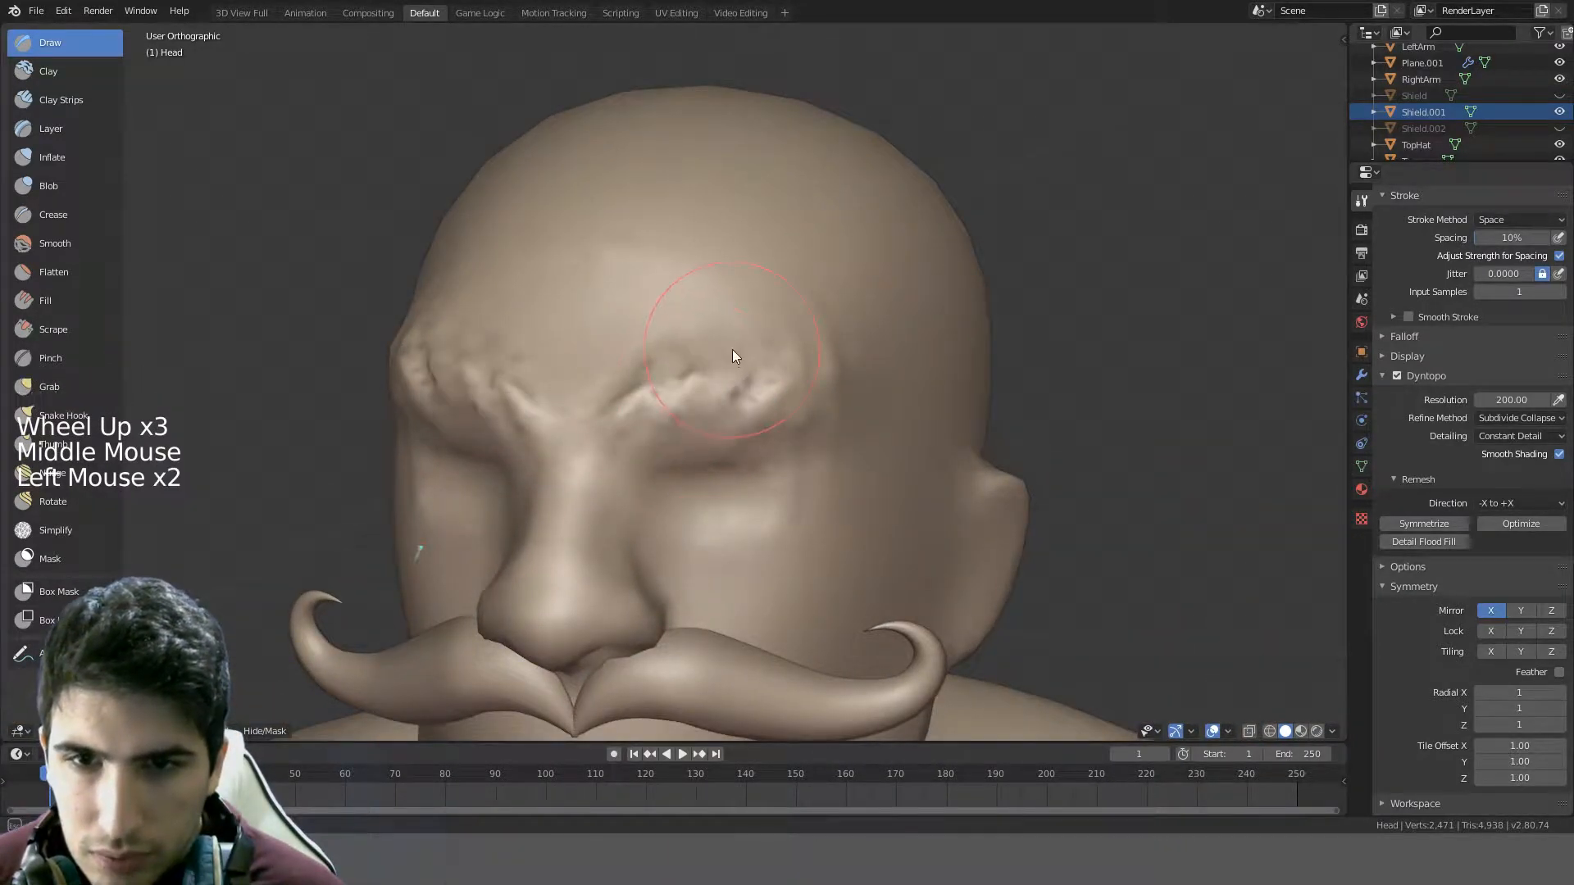
pyautogui.moveTo(730, 419); pyautogui.dragTo(818, 428)
pyautogui.moveTo(818, 428); pyautogui.dragTo(778, 395, button='middle')
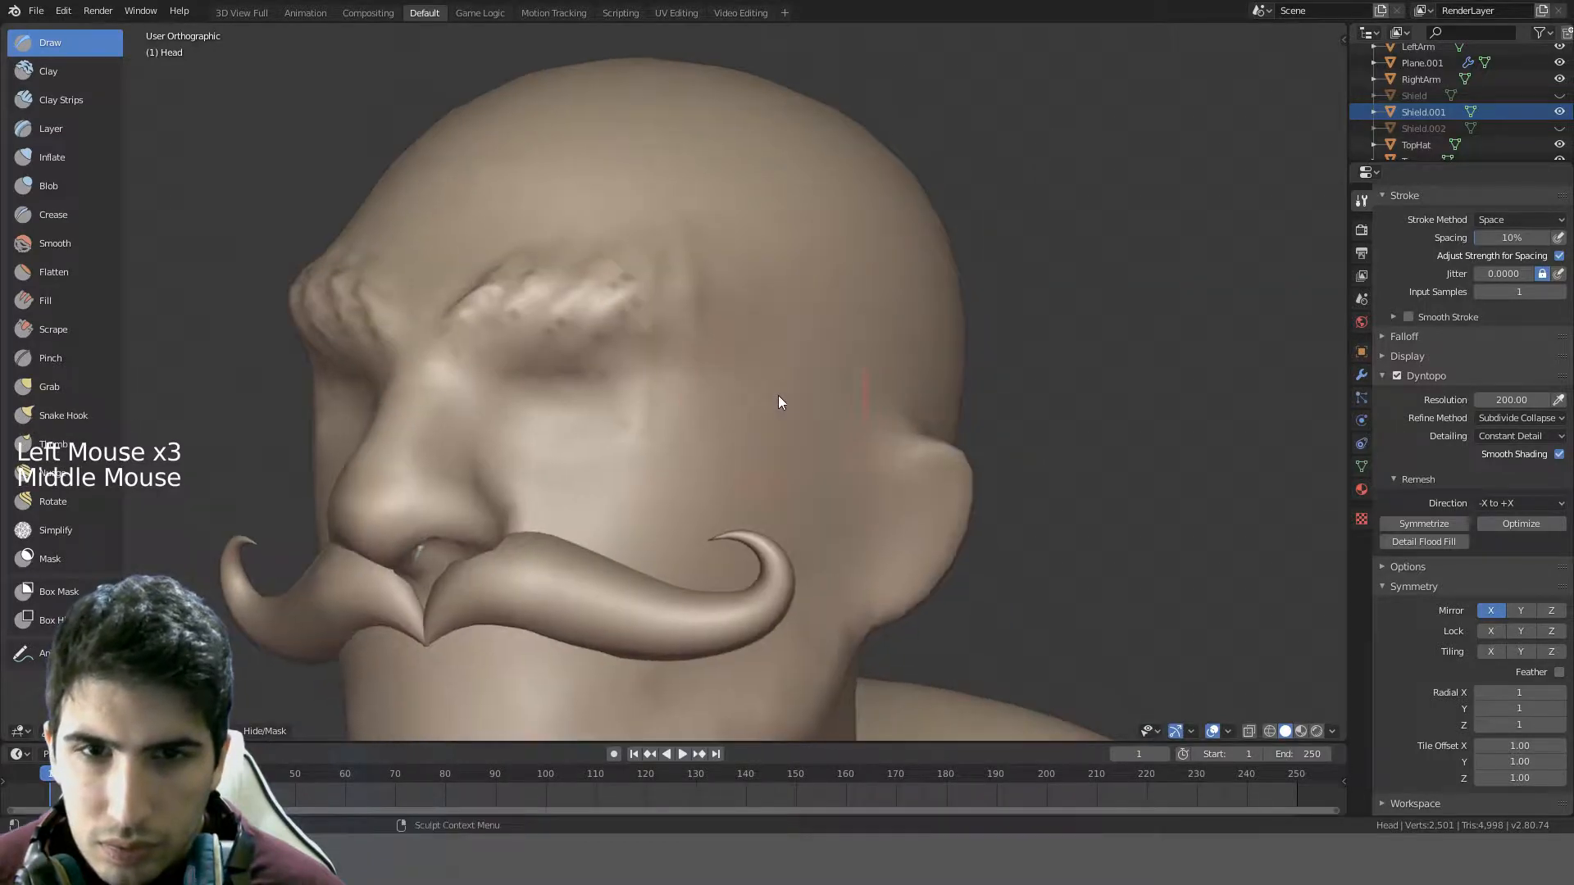
# - Undo all the fur strokes on the mirrored eyebrows, back to the bare brow ridge
pyautogui.moveTo(625, 306); pyautogui.dragTo(714, 280)
pyautogui.moveTo(713, 279)
pyautogui.mouseDown(button='middle')
pyautogui.moveTo(749, 337)
pyautogui.moveTo(867, 341)
pyautogui.moveTo(688, 375)
pyautogui.mouseUp(button='middle')
pyautogui.hotkey('ctrl', 'z')
pyautogui.hotkey('ctrl', 'z')
pyautogui.hotkey('ctrl', 'z')
pyautogui.hotkey('ctrl', 'z')
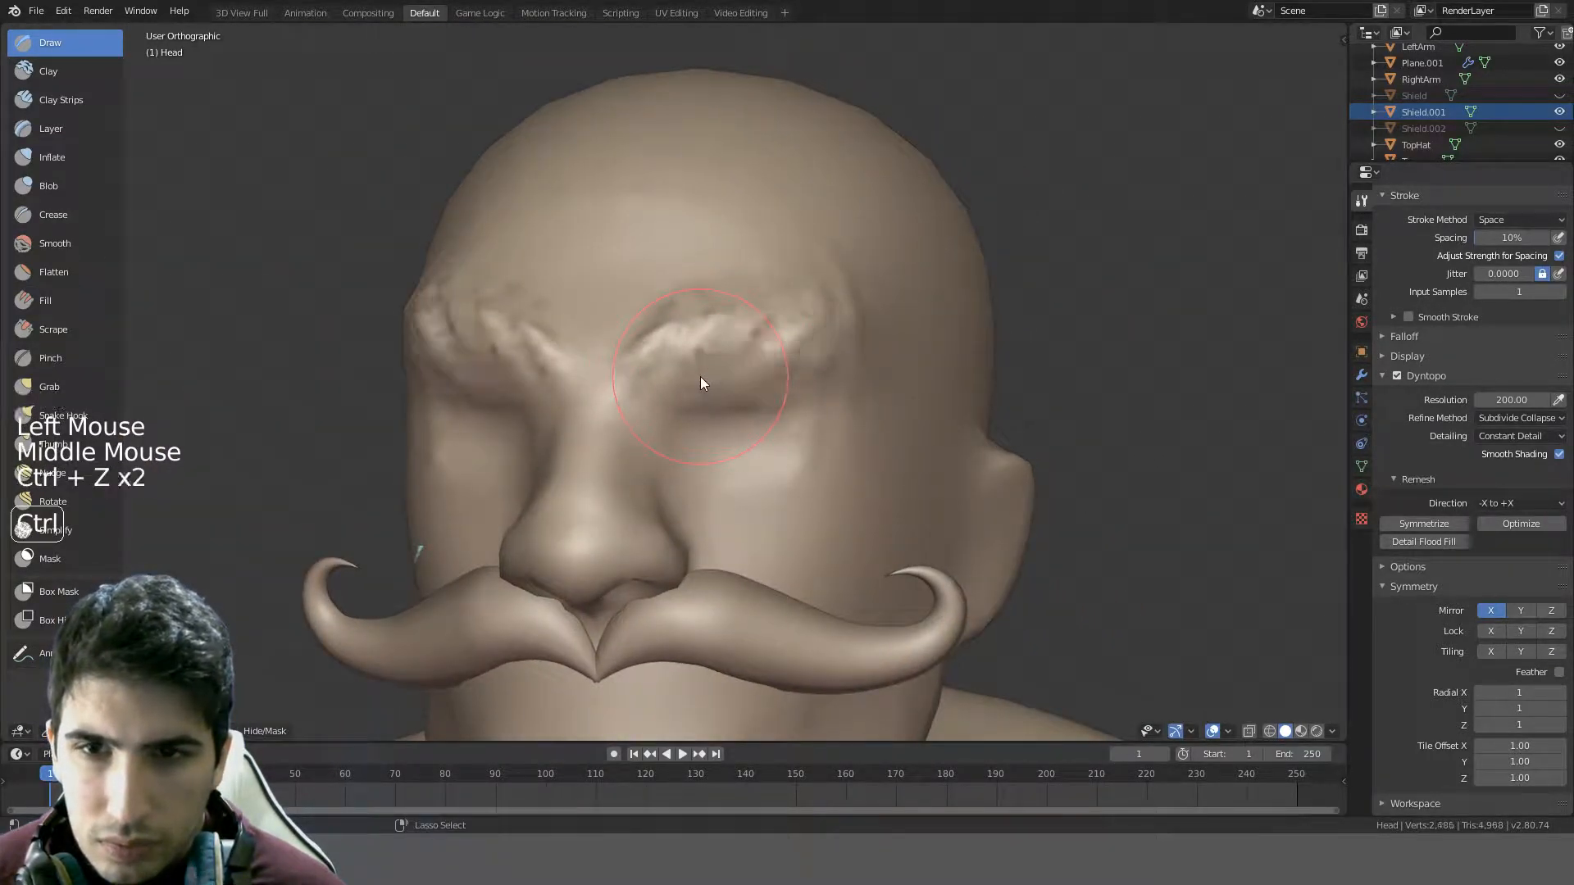
pyautogui.hotkey('ctrl', 'z')
pyautogui.hotkey('ctrl', 'z')
pyautogui.hotkey('ctrl', 'z')
pyautogui.hotkey('ctrl', 'z')
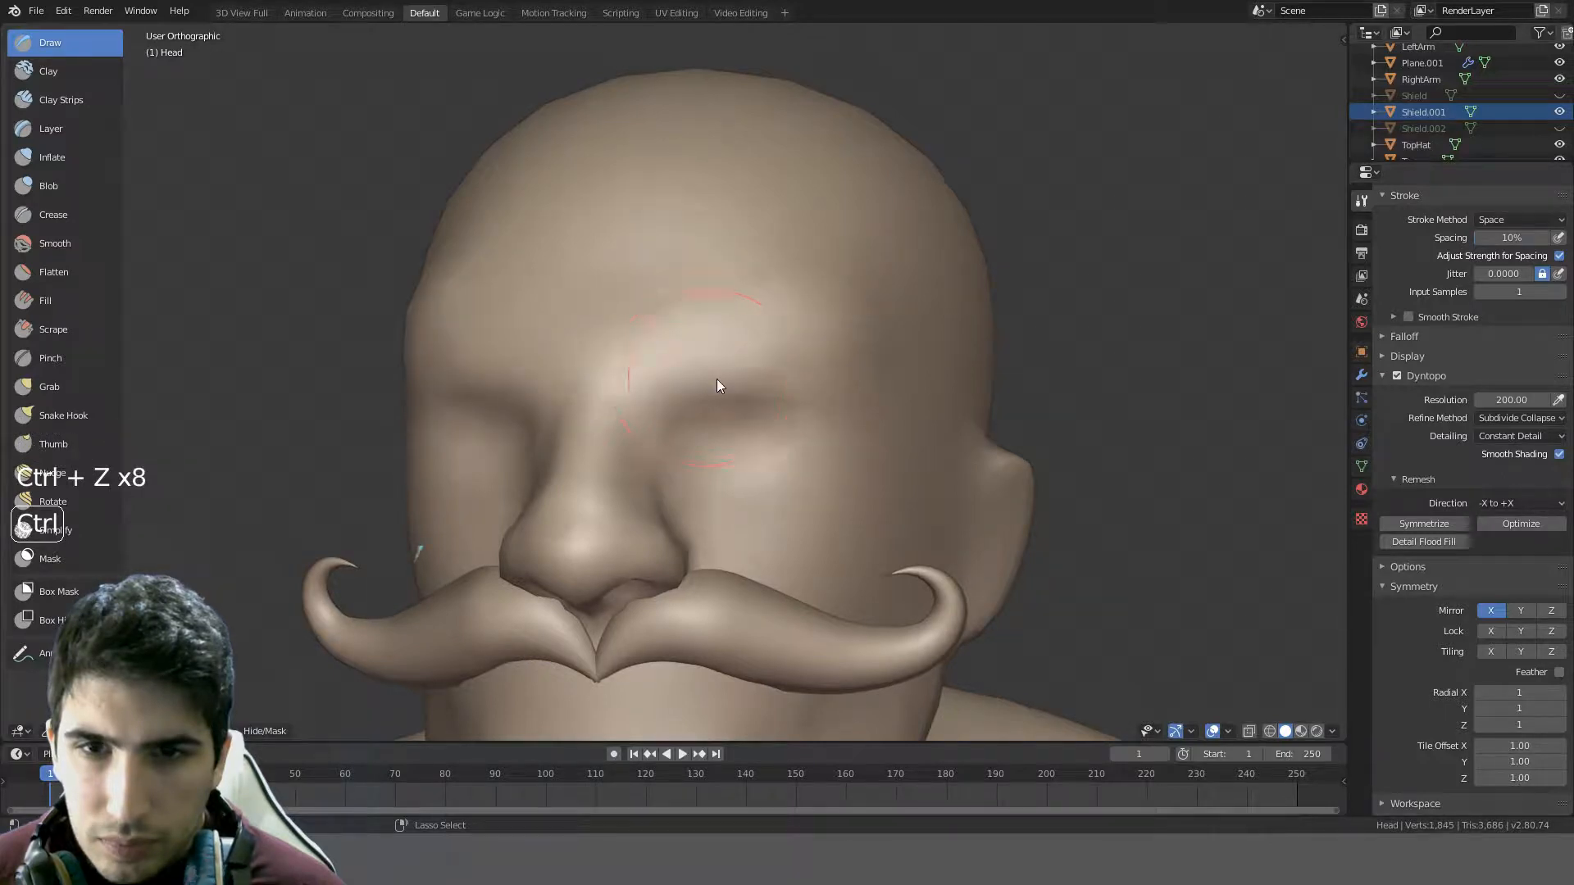
# - Sculpt a fresh set of mirrored fur strokes along the eyebrows from the nose bridge outward
pyautogui.moveTo(646, 375)
pyautogui.mouseDown()
pyautogui.moveTo(678, 340)
pyautogui.moveTo(880, 360)
pyautogui.mouseUp()
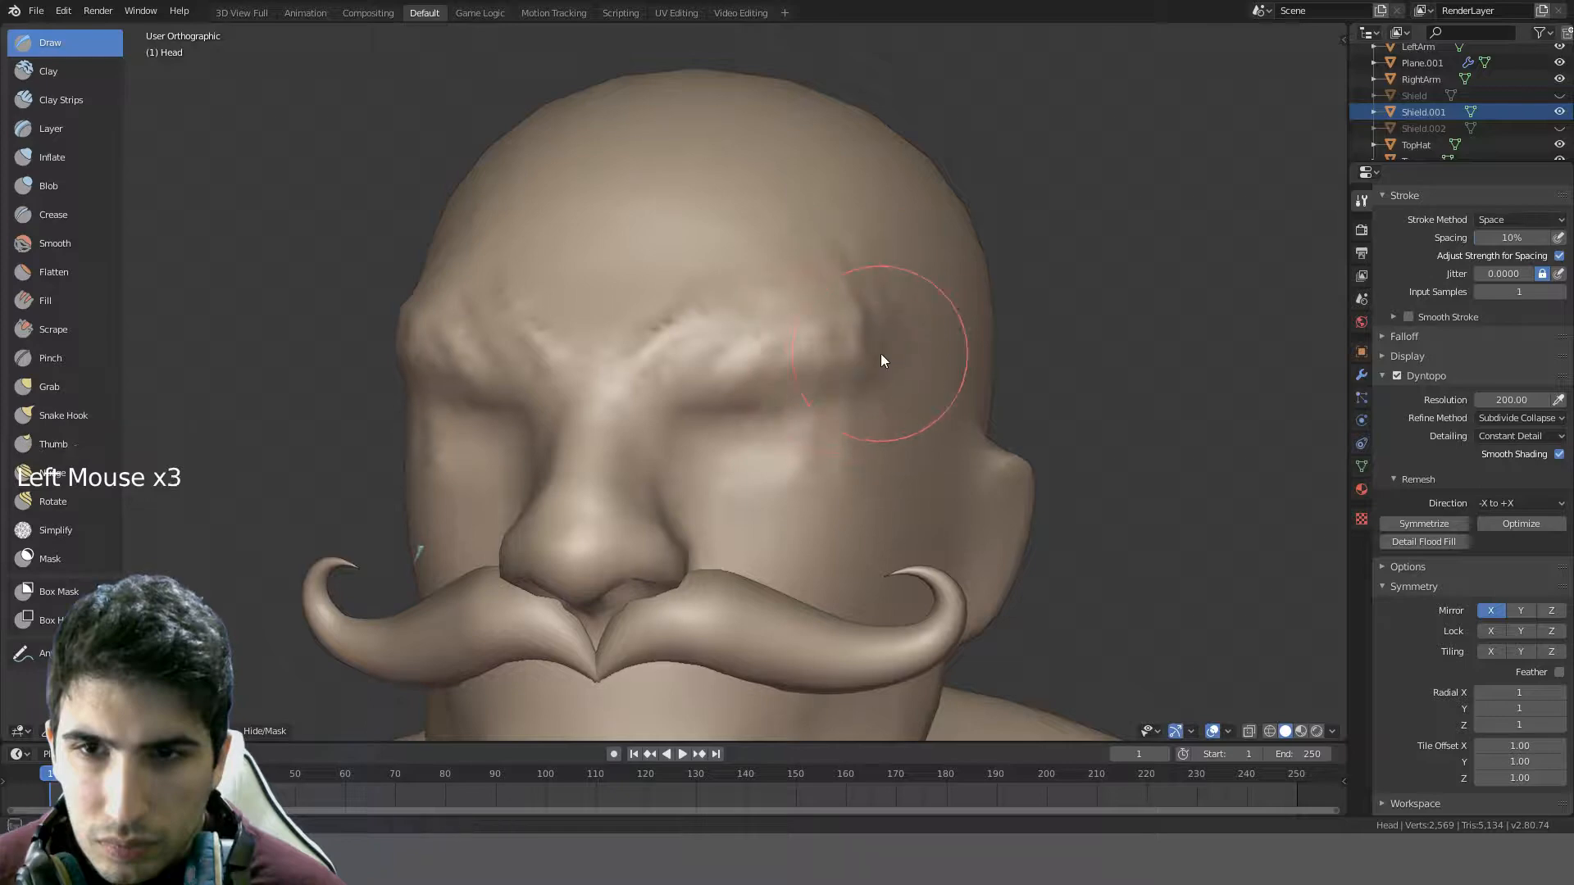
pyautogui.moveTo(757, 343)
pyautogui.mouseDown(button='middle')
pyautogui.moveTo(830, 290)
pyautogui.moveTo(752, 316)
pyautogui.mouseUp(button='middle')
pyautogui.scroll(-5, 622, 341)
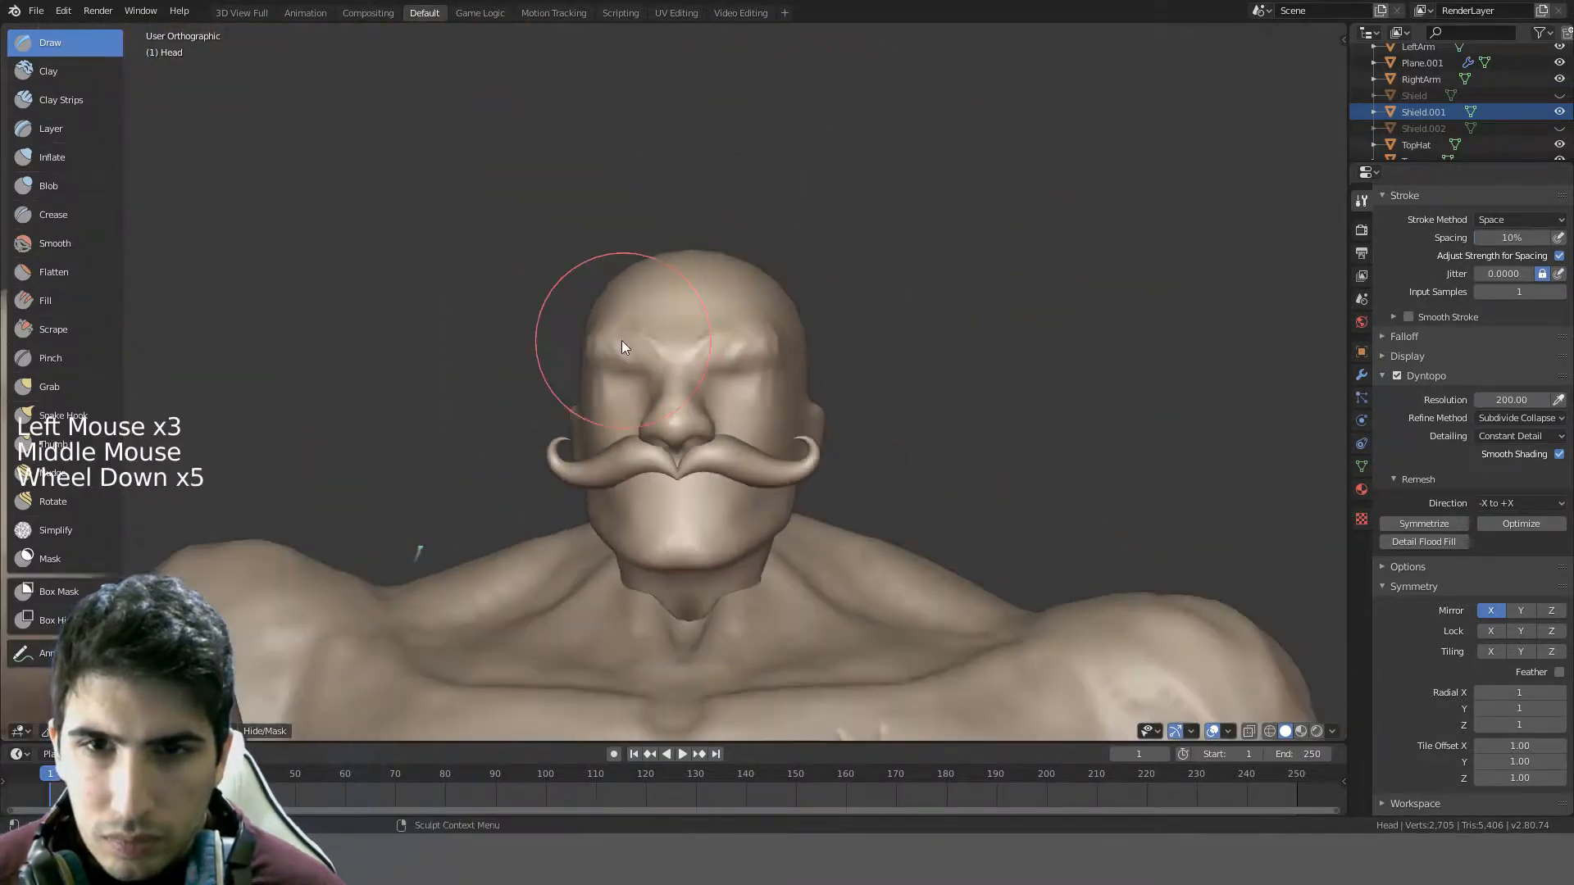
pyautogui.moveTo(622, 341); pyautogui.dragTo(561, 364, button='middle')
pyautogui.scroll(4, 561, 364)
# - Smooth the fur strokes on the eyebrows into soft raised brow shapes, working from both sides of the head
pyautogui.moveTo(752, 492)
pyautogui.keyDown('shift'); pyautogui.mouseDown()
pyautogui.moveTo(766, 338)
pyautogui.moveTo(733, 383)
pyautogui.moveTo(801, 339)
pyautogui.moveTo(638, 335)
pyautogui.moveTo(664, 363)
pyautogui.mouseUp(); pyautogui.keyUp('shift')
pyautogui.moveTo(664, 363)
pyautogui.mouseDown(button='middle')
pyautogui.moveTo(777, 287)
pyautogui.moveTo(818, 316)
pyautogui.moveTo(787, 370)
pyautogui.mouseUp(button='middle')
pyautogui.keyDown('shift'); pyautogui.click(787, 371); pyautogui.keyUp('shift')
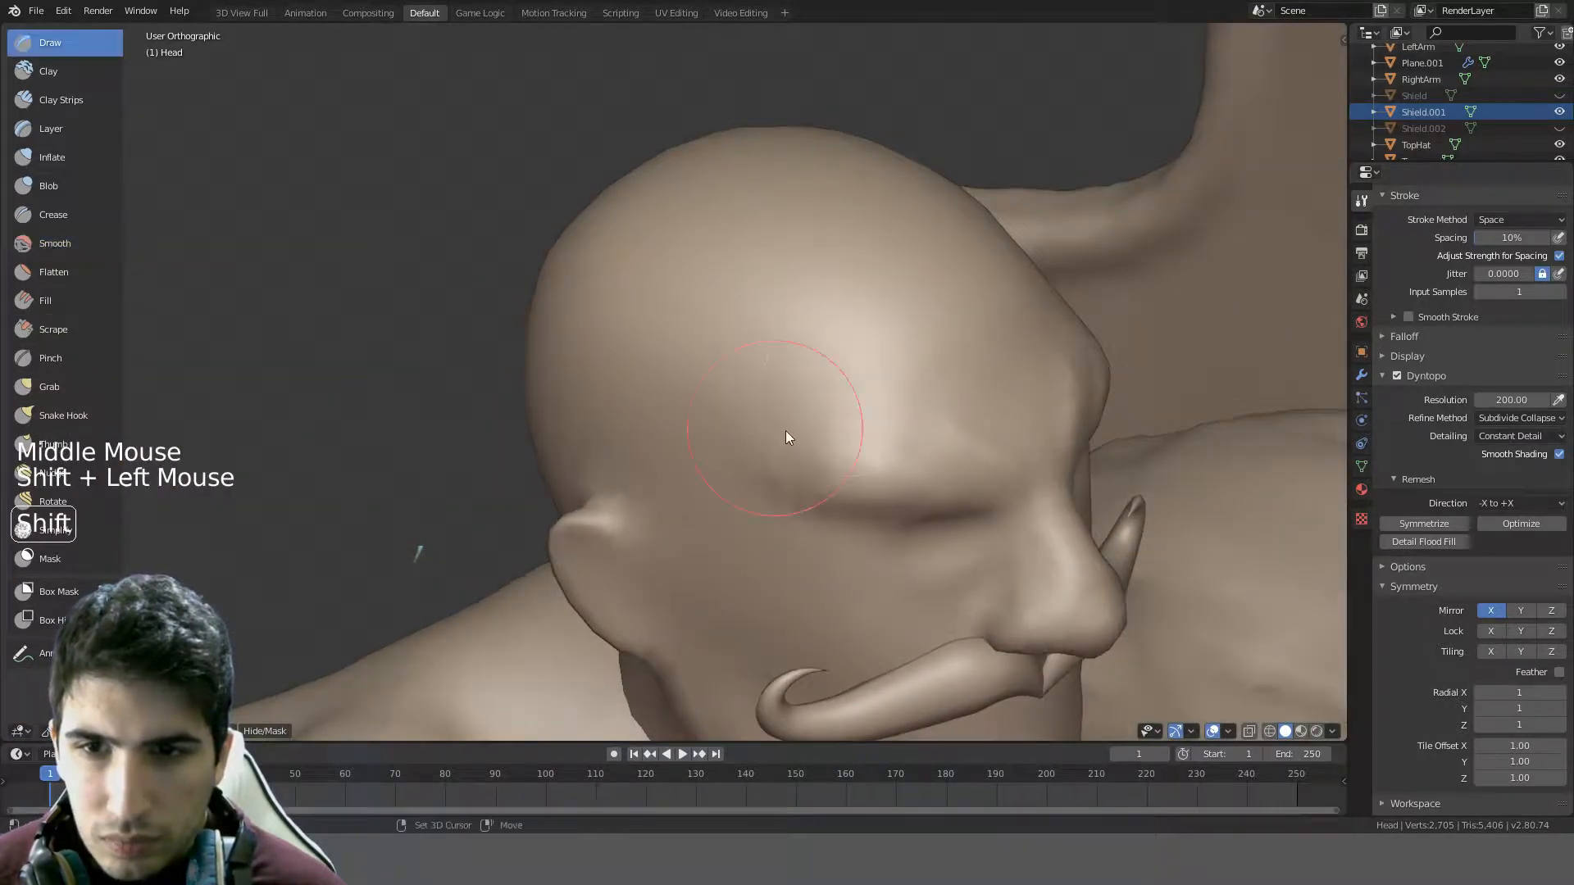
pyautogui.moveTo(786, 431); pyautogui.dragTo(872, 419, button='middle')
pyautogui.keyDown('shift'); pyautogui.click(777, 454); pyautogui.keyUp('shift')
pyautogui.moveTo(777, 454)
pyautogui.mouseDown(button='middle')
pyautogui.moveTo(754, 401)
pyautogui.moveTo(634, 392)
pyautogui.mouseUp(button='middle')
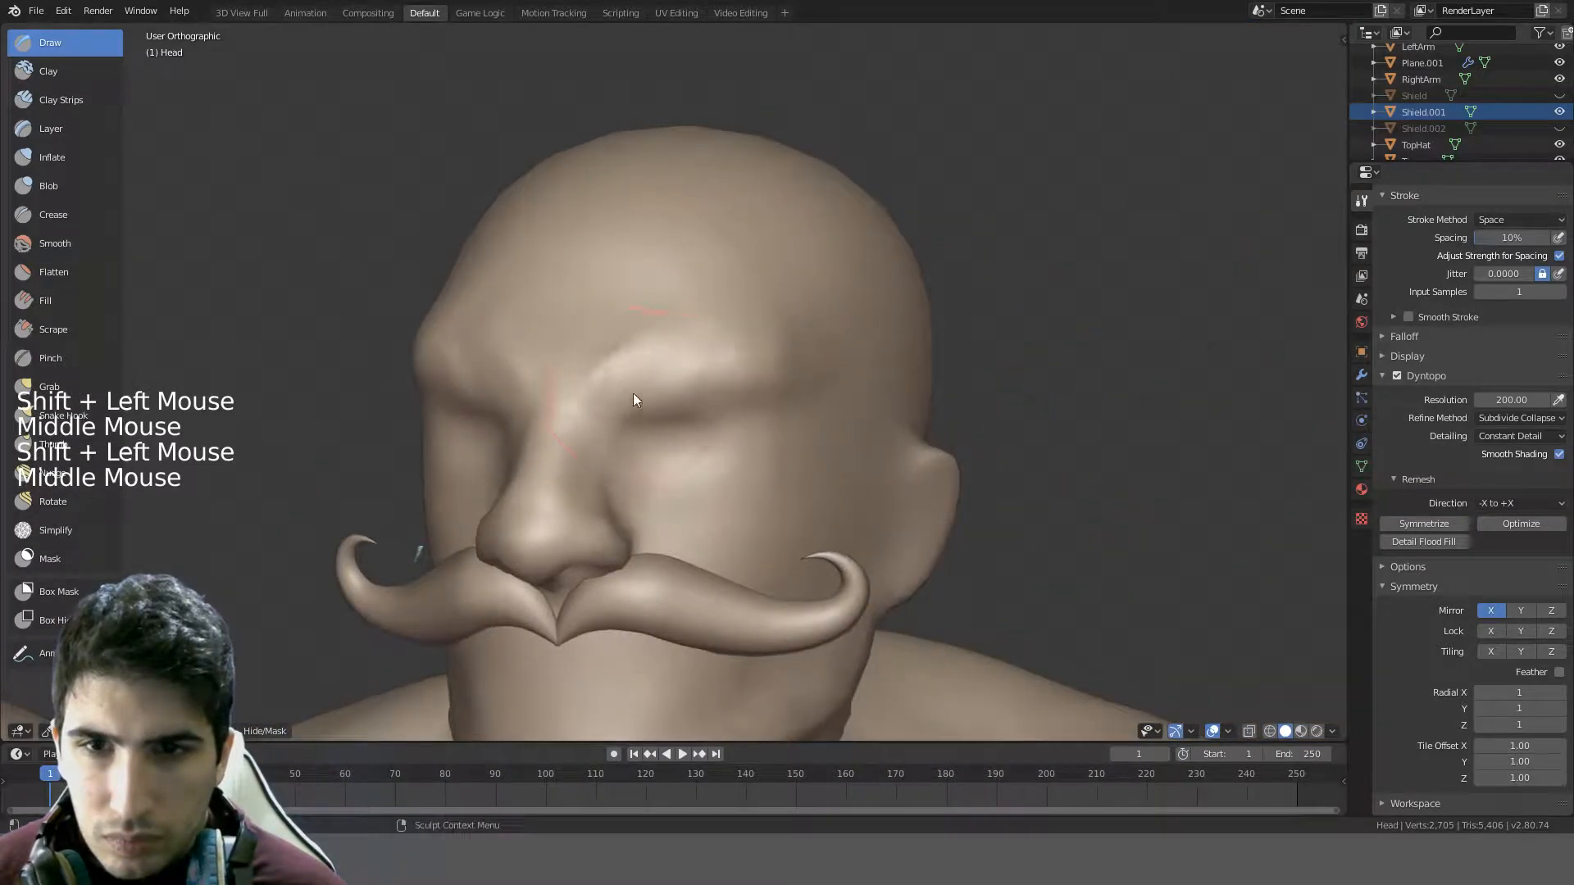
# - Sculpt two short fur strokes on the smoothed eyebrow and check them from several angles
pyautogui.click(661, 360)
pyautogui.click(735, 351)
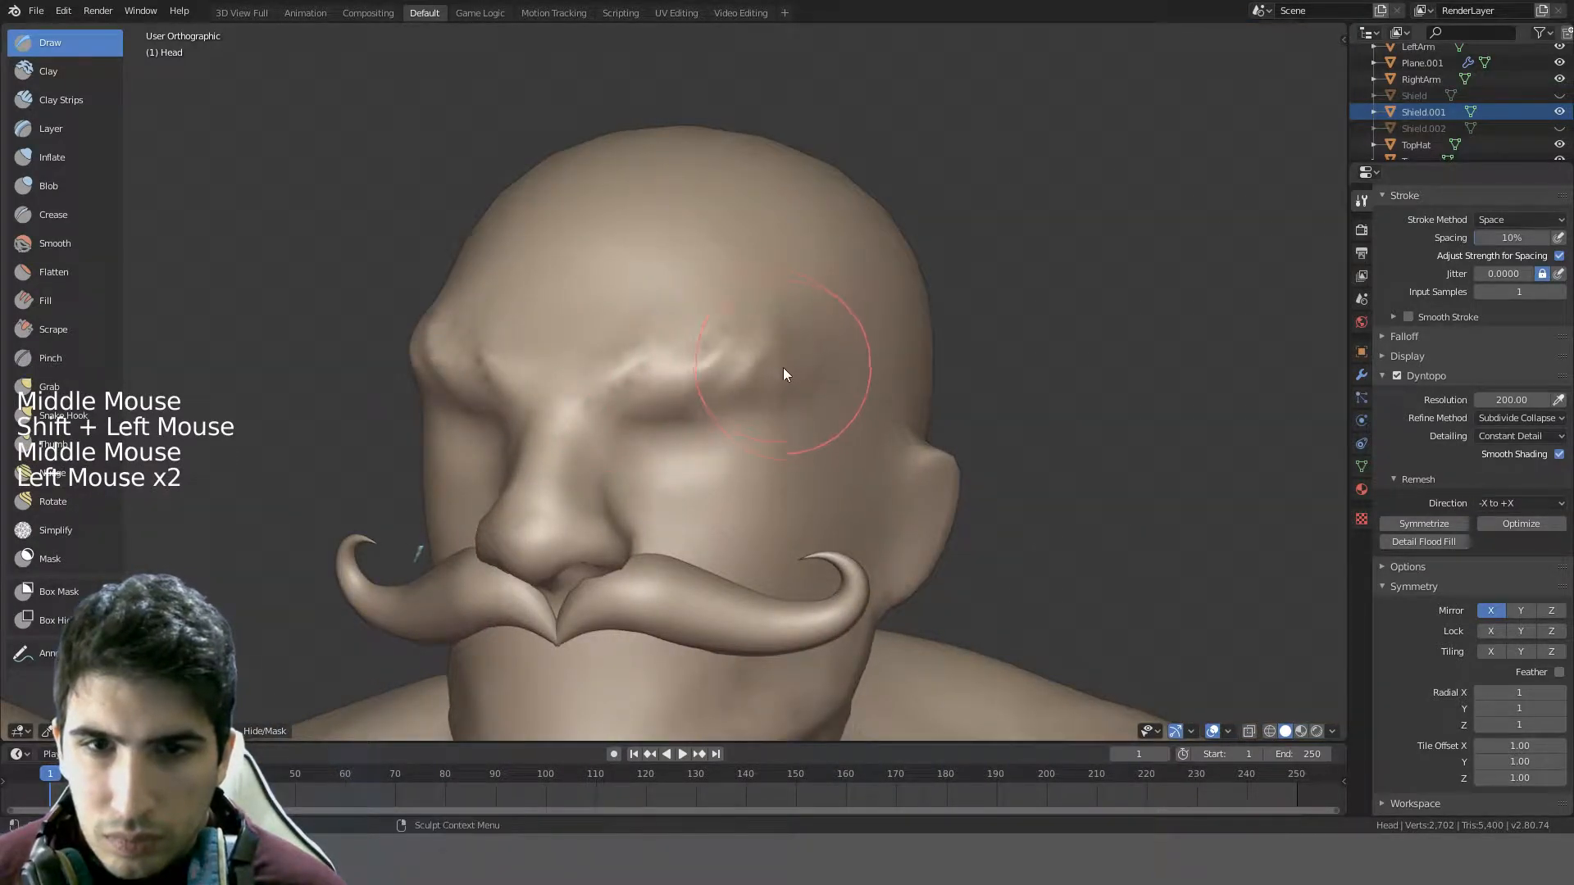
pyautogui.moveTo(793, 370); pyautogui.dragTo(813, 292, button='middle')
pyautogui.scroll(-1, 970, 279)
pyautogui.scroll(-1, 971, 279)
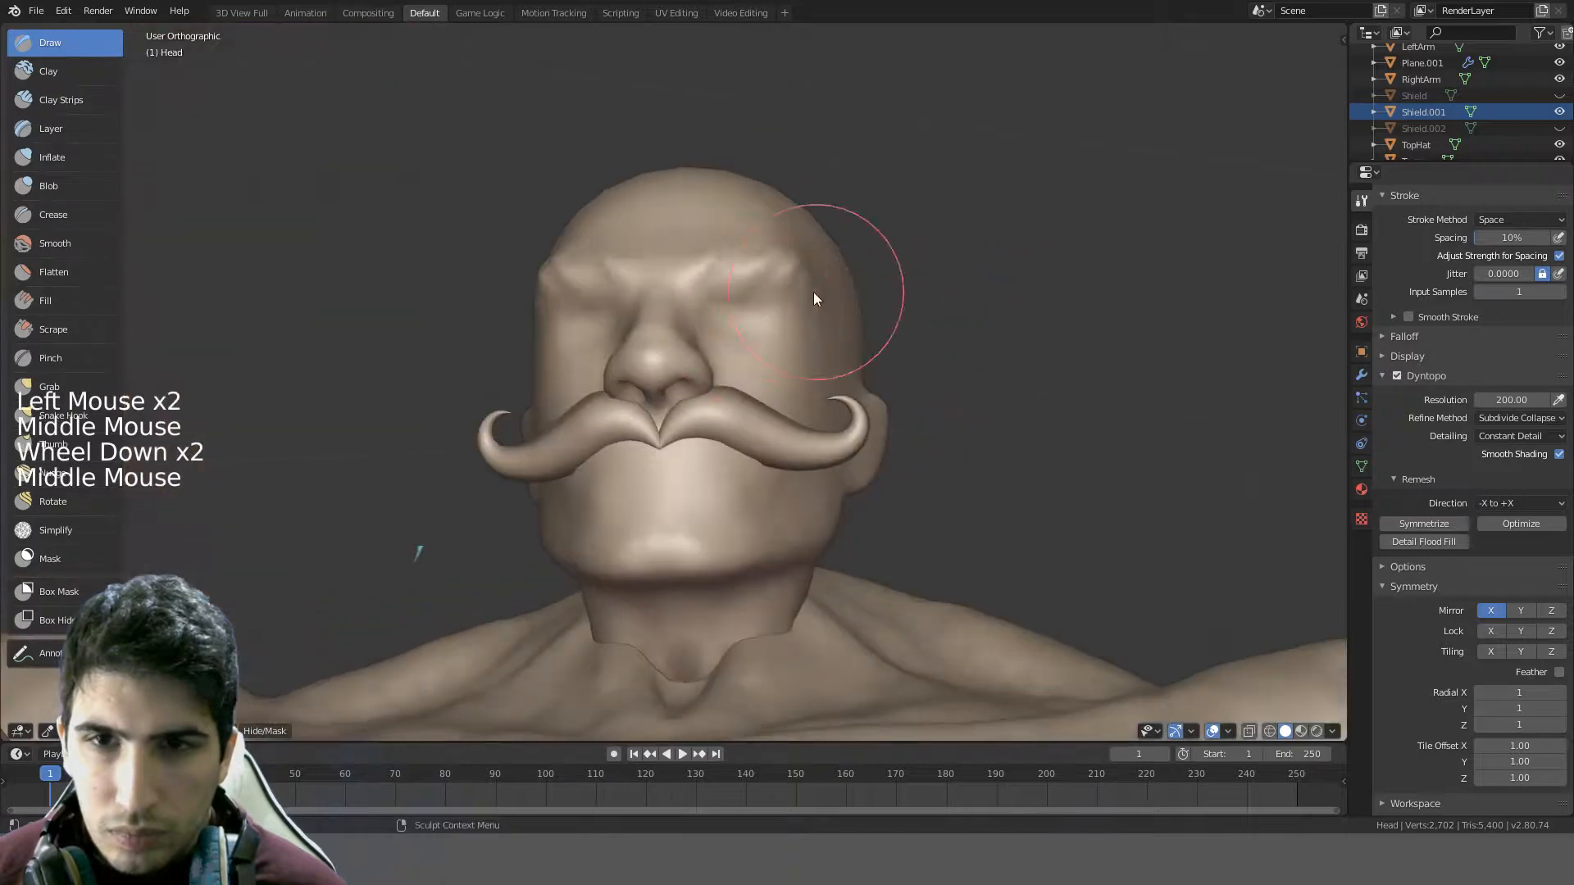
pyautogui.scroll(-4, 813, 291)
pyautogui.moveTo(738, 345)
pyautogui.mouseDown(button='middle')
pyautogui.moveTo(597, 439)
pyautogui.moveTo(574, 432)
pyautogui.mouseUp(button='middle')
# - Try a subtracting fur stroke along the brow, then undo it together with the two short strokes
pyautogui.scroll(4, 599, 427)
pyautogui.scroll(2, 599, 427)
pyautogui.keyDown('ctrl'); pyautogui.moveTo(586, 429); pyautogui.dragTo(494, 432); pyautogui.keyUp('ctrl')
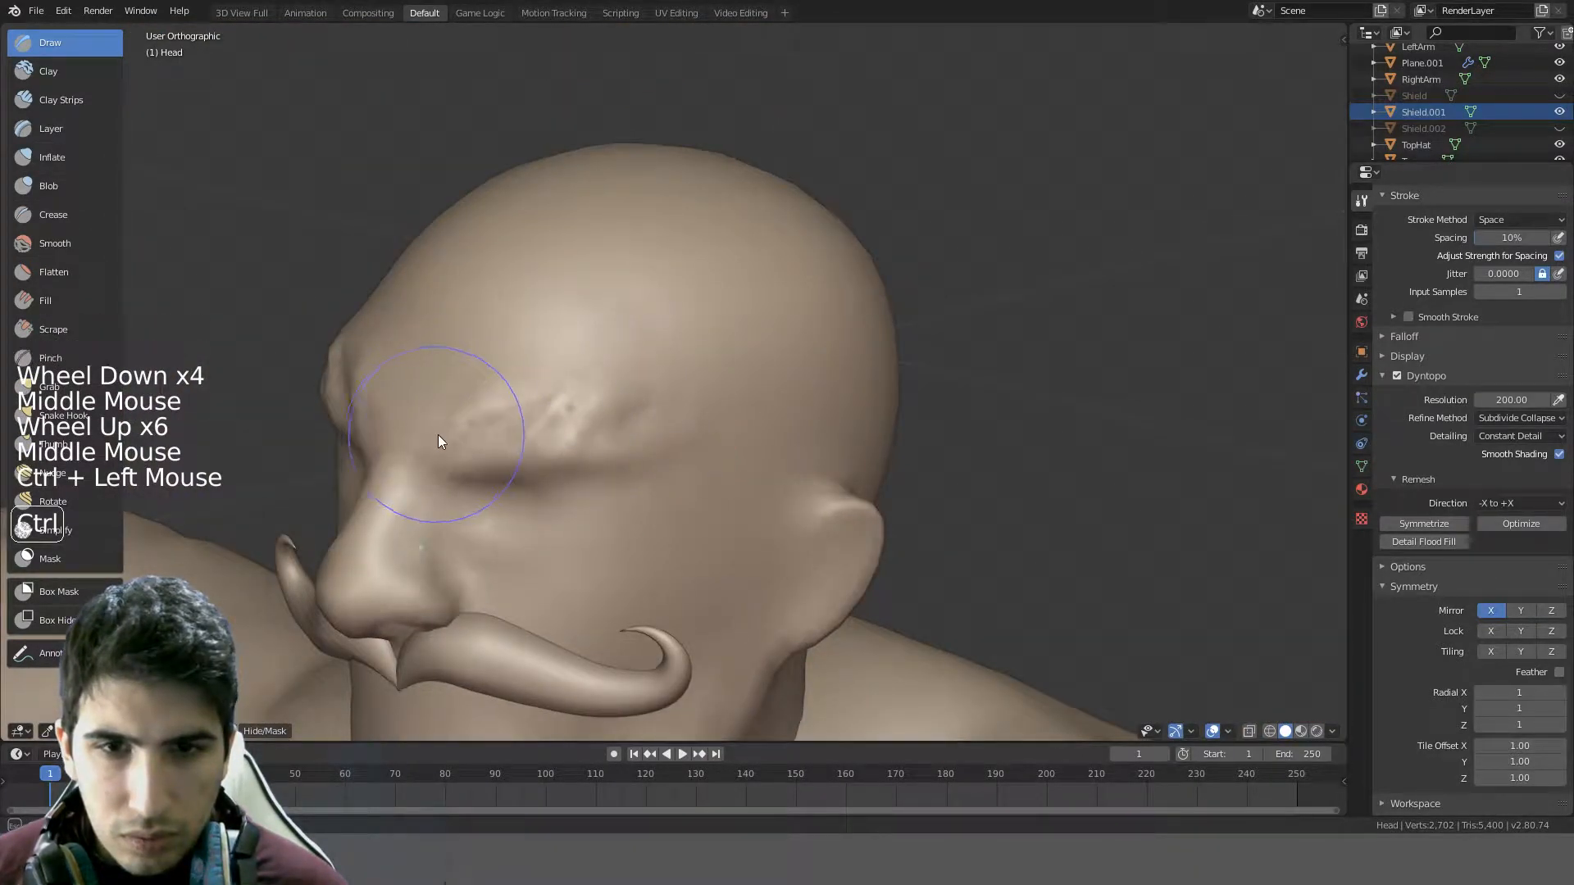
pyautogui.moveTo(684, 410); pyautogui.dragTo(779, 379, button='middle')
pyautogui.hotkey('ctrl', 'z')
pyautogui.hotkey('ctrl', 'z')
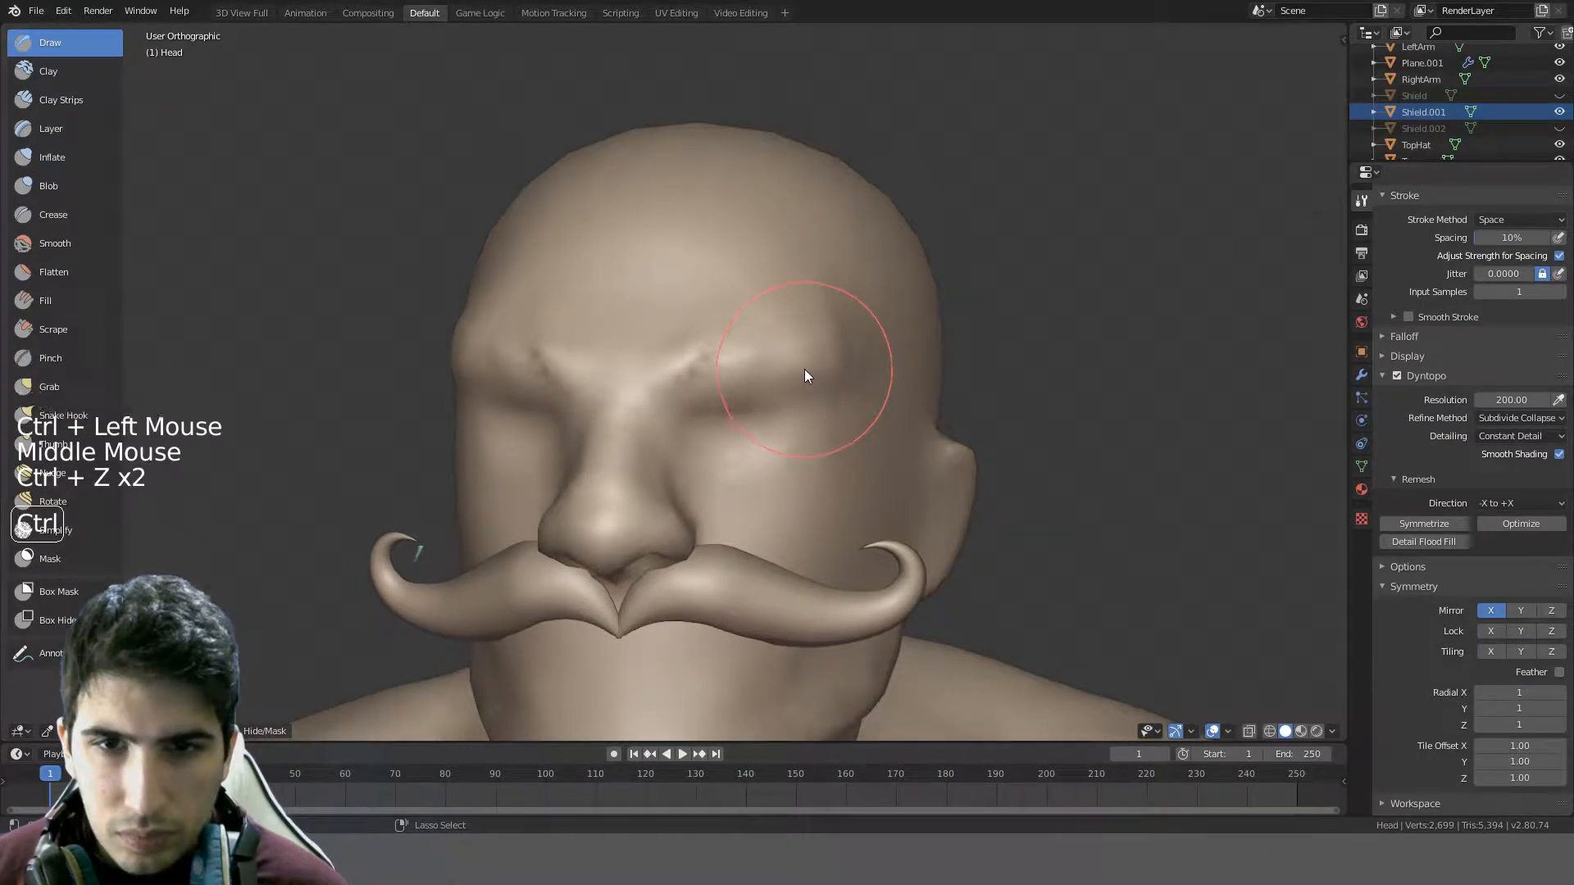
pyautogui.hotkey('ctrl', 'z')
# - Carve slanted hair grooves into the mirrored eyebrows with subtracting fur strokes, from the inner brow to the outer ends
pyautogui.keyDown('ctrl'); pyautogui.moveTo(727, 350); pyautogui.dragTo(686, 362); pyautogui.keyUp('ctrl')
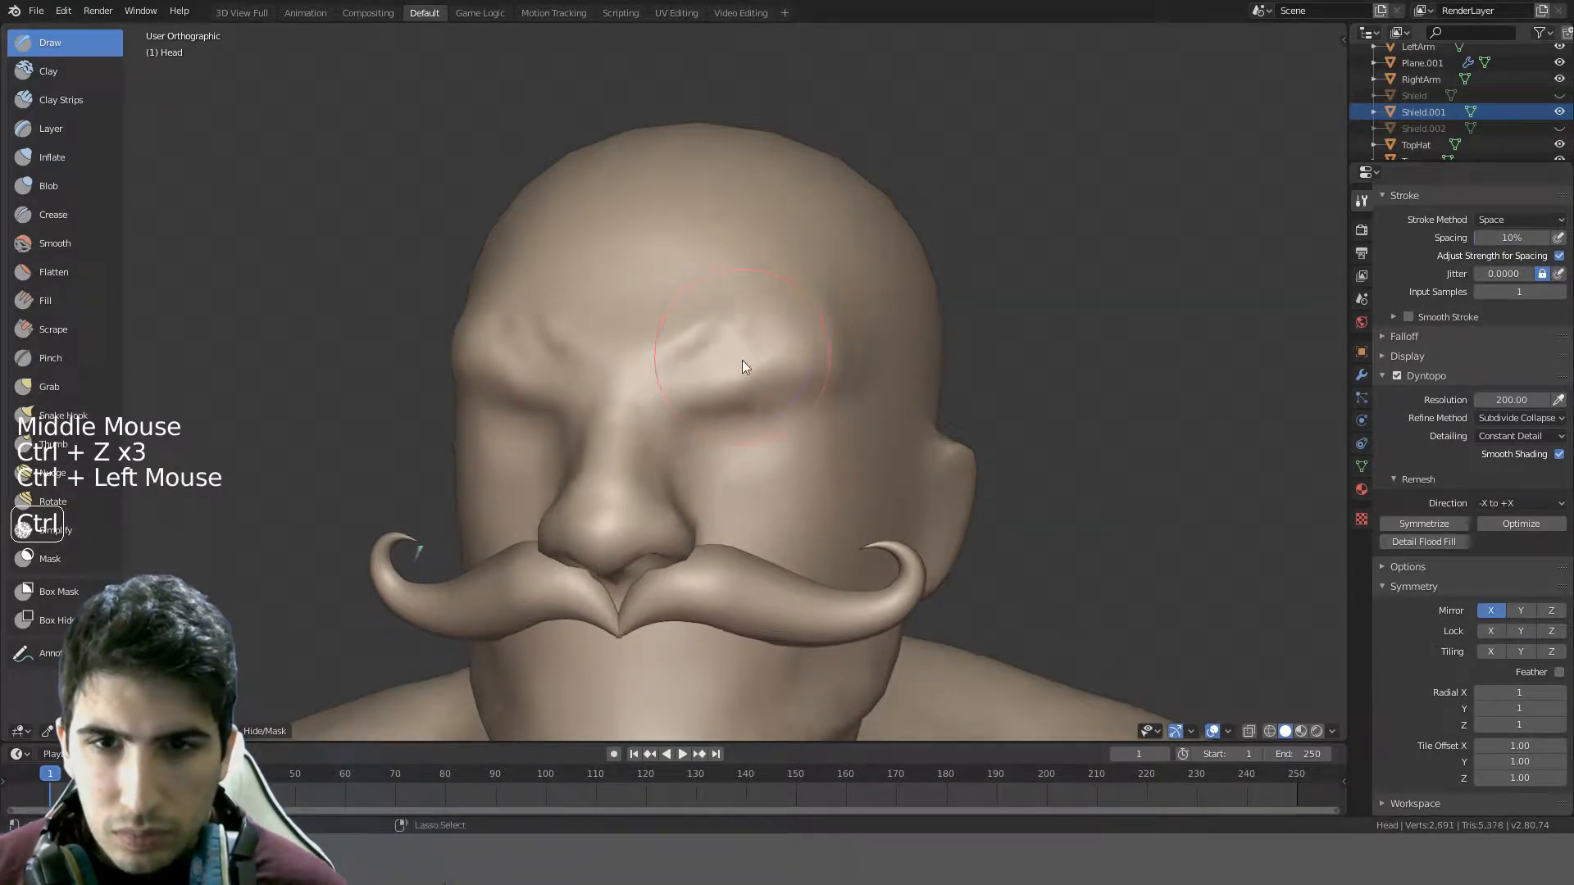
pyautogui.moveTo(741, 360)
pyautogui.keyDown('ctrl'); pyautogui.mouseDown()
pyautogui.moveTo(767, 373)
pyautogui.moveTo(847, 340)
pyautogui.mouseUp(); pyautogui.keyUp('ctrl')
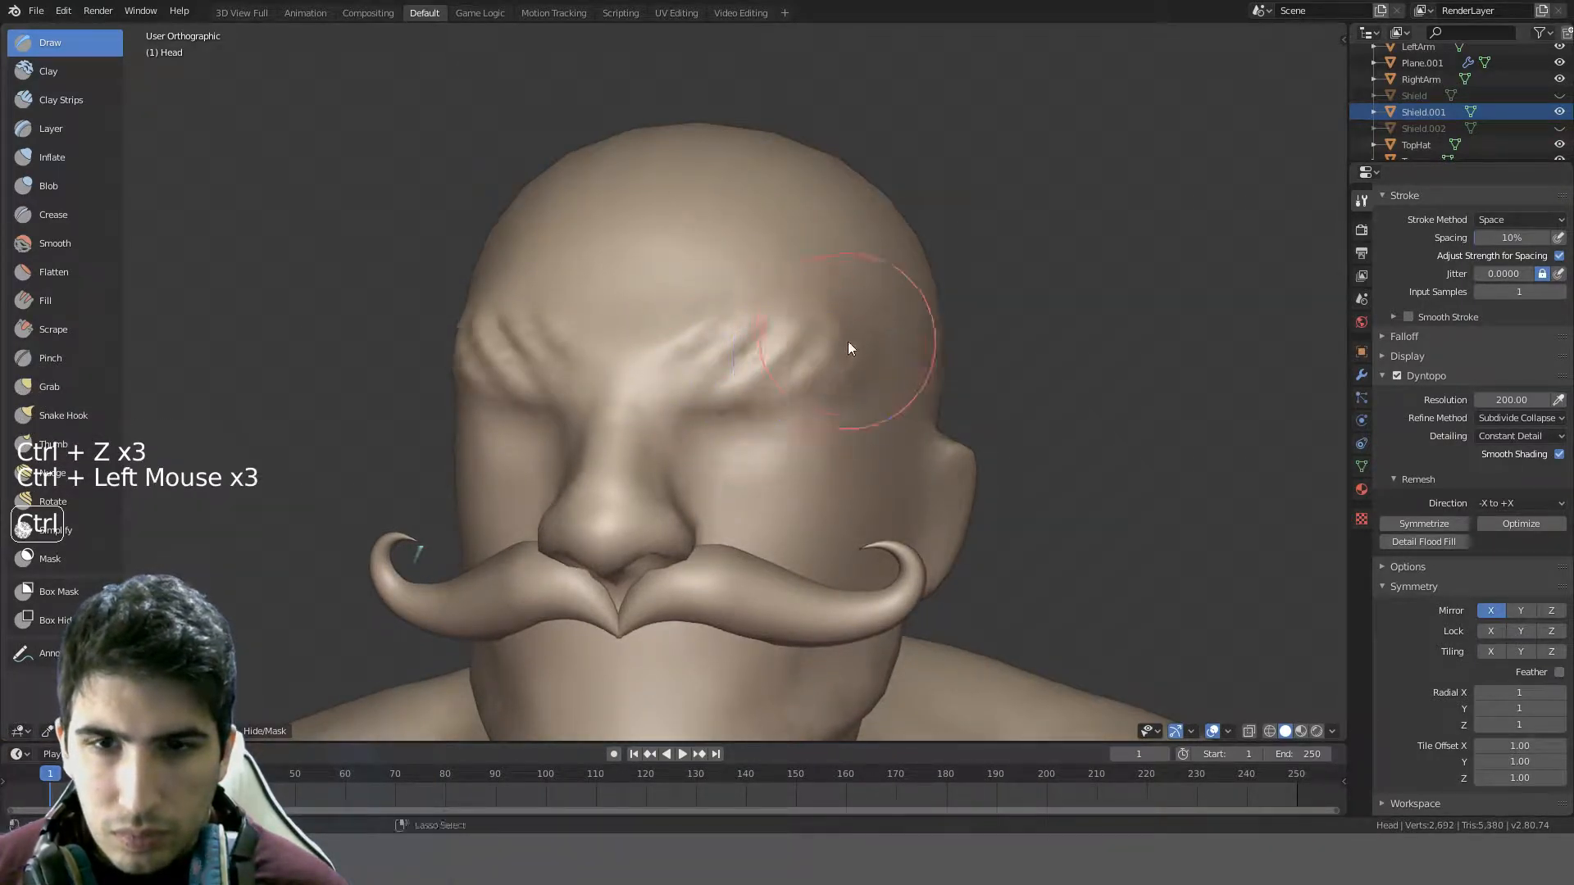
pyautogui.moveTo(848, 341); pyautogui.dragTo(655, 328, button='middle')
pyautogui.keyDown('ctrl'); pyautogui.moveTo(539, 334); pyautogui.dragTo(555, 339); pyautogui.keyUp('ctrl')
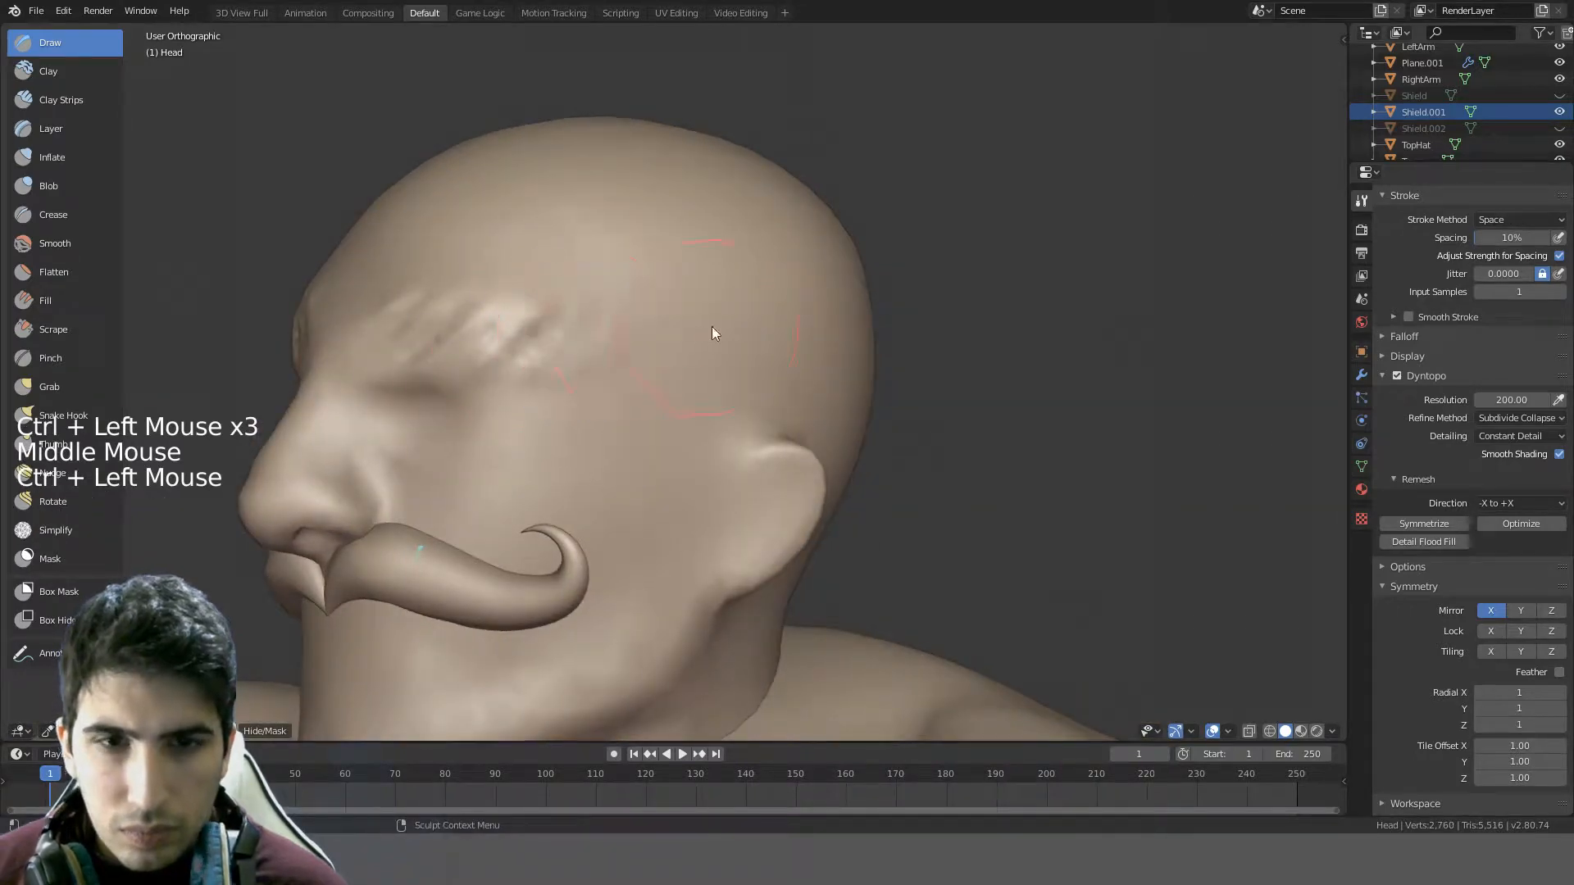
pyautogui.moveTo(713, 328)
pyautogui.mouseDown(button='middle')
pyautogui.moveTo(813, 344)
pyautogui.moveTo(925, 326)
pyautogui.moveTo(774, 360)
pyautogui.mouseUp(button='middle')
pyautogui.scroll(-2, 738, 331)
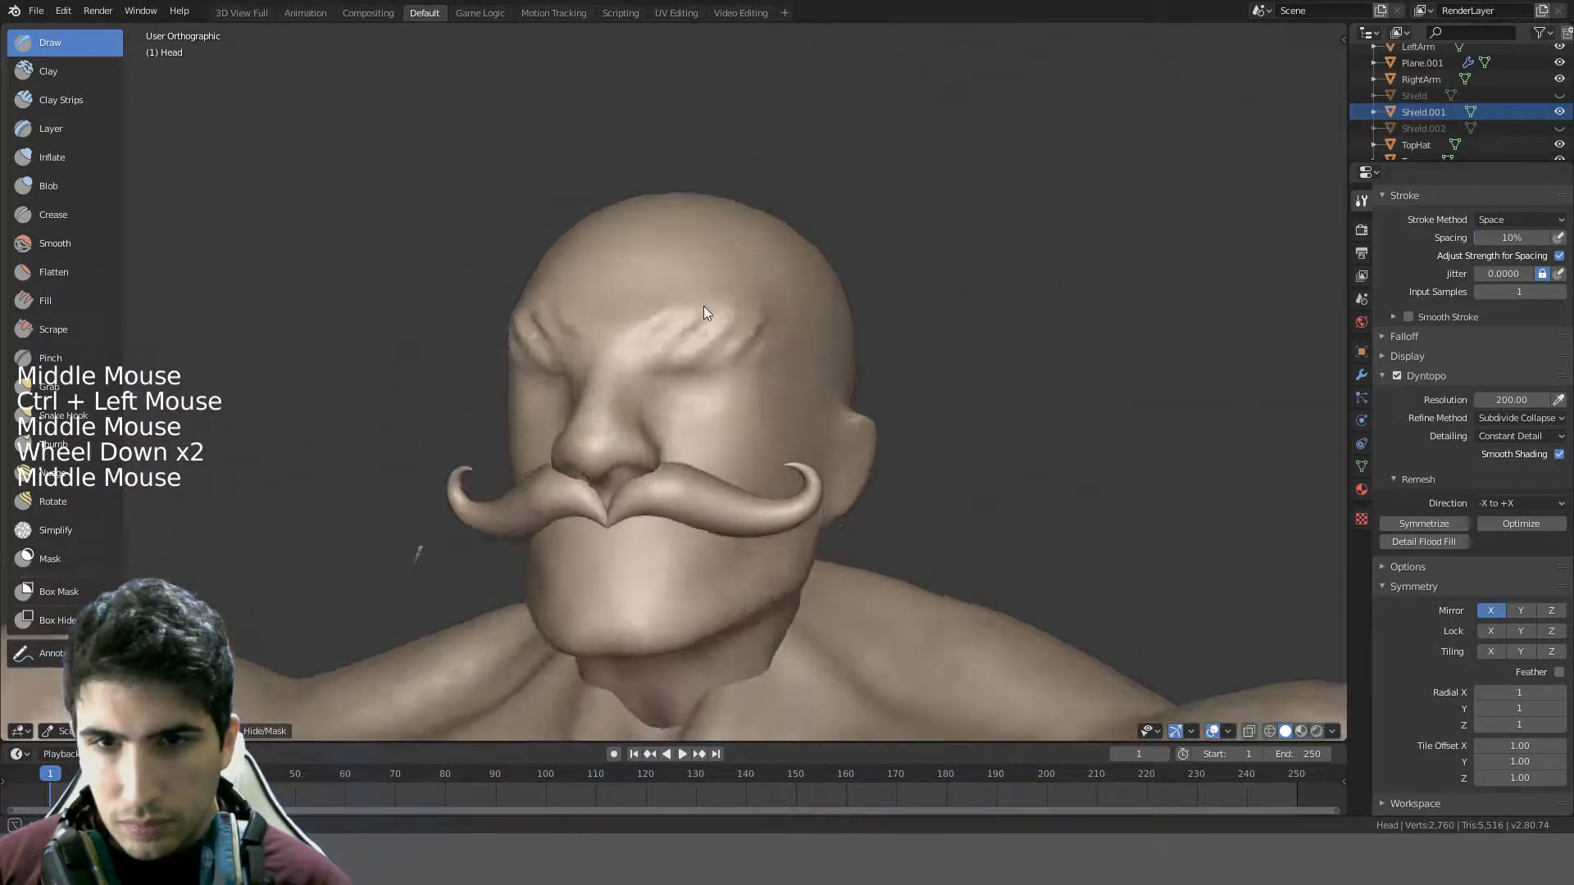
pyautogui.moveTo(704, 306); pyautogui.dragTo(753, 333, button='middle')
pyautogui.scroll(2, 664, 382)
pyautogui.scroll(1, 664, 377)
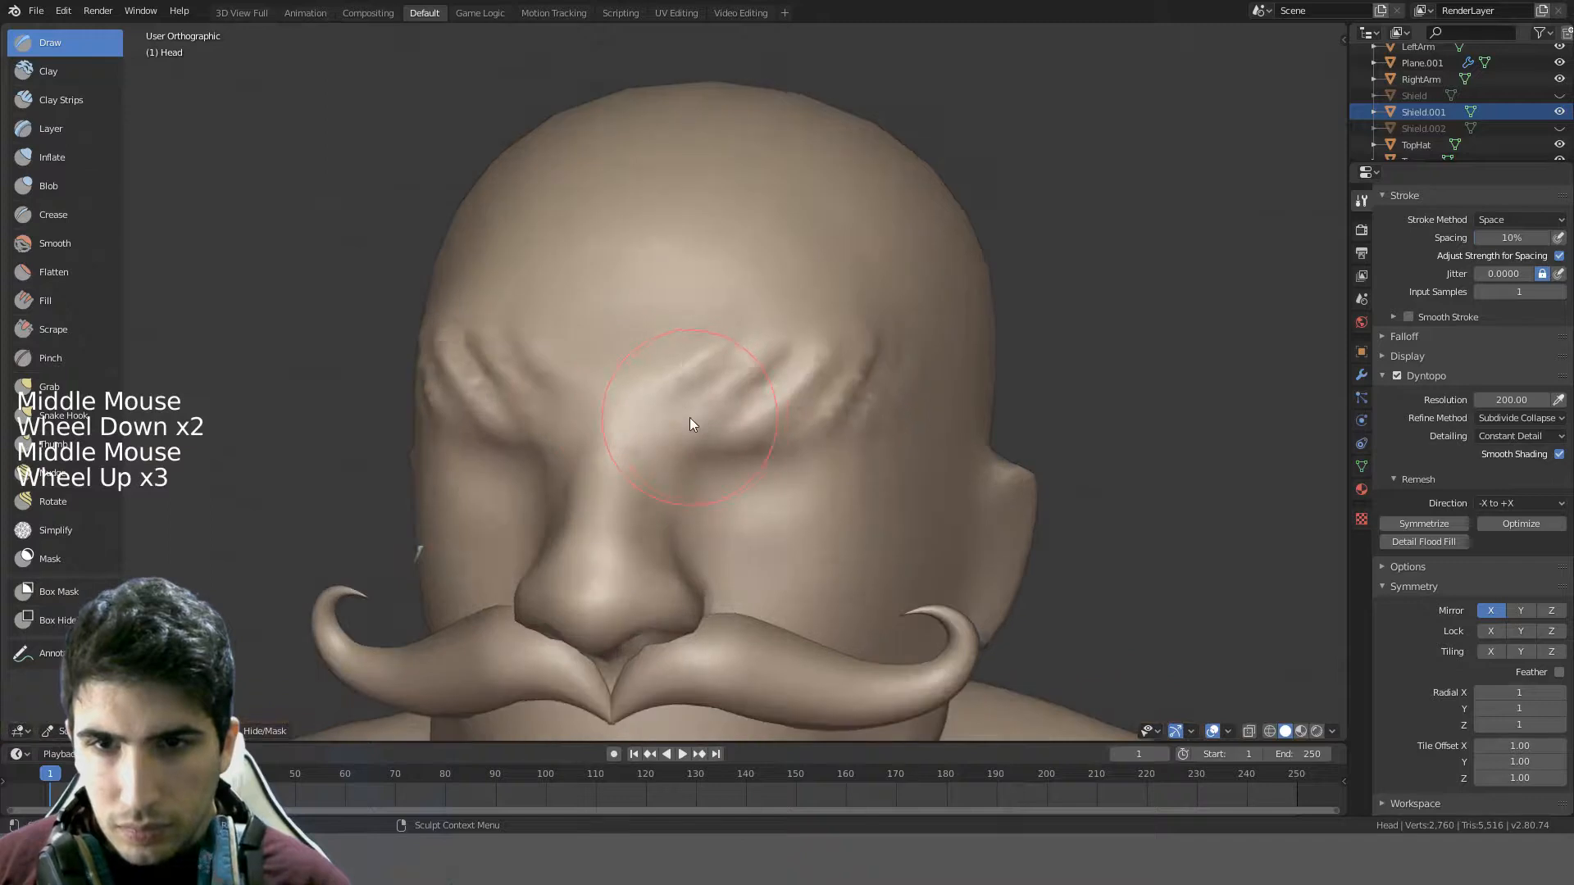
# - Add raised fur strokes over the carved eyebrows and smooth the outer brow ends near the temples
pyautogui.moveTo(691, 417)
pyautogui.mouseDown()
pyautogui.moveTo(735, 377)
pyautogui.moveTo(798, 376)
pyautogui.moveTo(823, 412)
pyautogui.mouseUp()
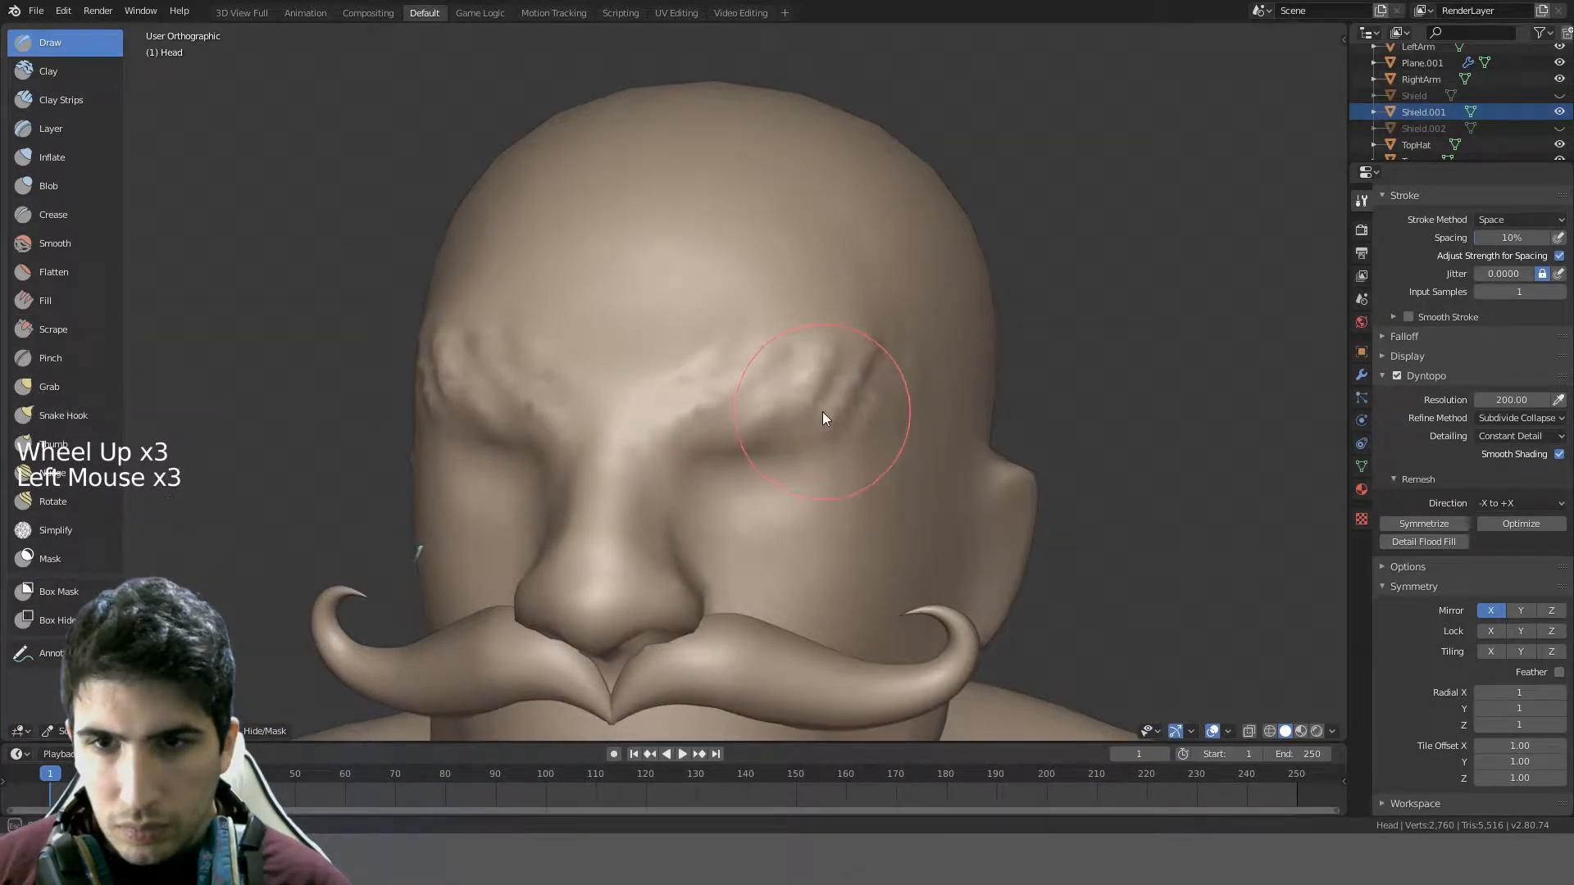
pyautogui.moveTo(864, 377); pyautogui.dragTo(772, 373, button='middle')
pyautogui.scroll(-2, 522, 391)
pyautogui.moveTo(521, 398); pyautogui.dragTo(649, 341, button='middle')
pyautogui.moveTo(676, 326)
pyautogui.keyDown('shift'); pyautogui.mouseDown()
pyautogui.moveTo(640, 365)
pyautogui.moveTo(626, 351)
pyautogui.mouseUp(); pyautogui.keyUp('shift')
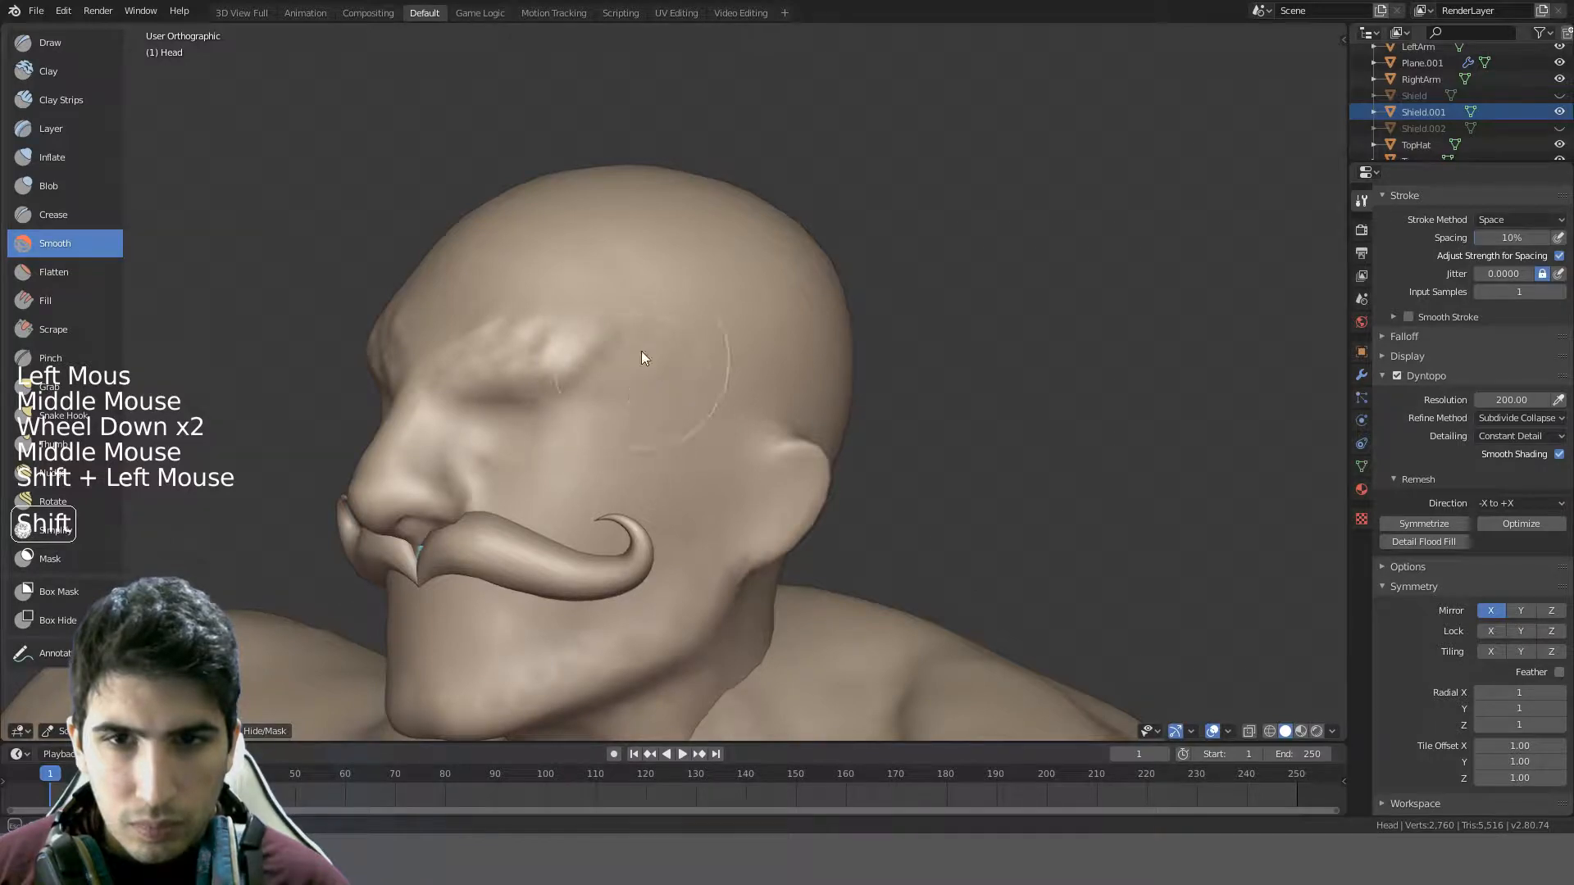
# - Add further raised fur strokes from the inner brow to its outer end for stronger hair tufts
pyautogui.scroll(-2, 811, 328)
pyautogui.moveTo(642, 303)
pyautogui.mouseDown(button='middle')
pyautogui.moveTo(811, 329)
pyautogui.moveTo(872, 272)
pyautogui.moveTo(520, 390)
pyautogui.moveTo(718, 379)
pyautogui.moveTo(779, 323)
pyautogui.moveTo(590, 359)
pyautogui.moveTo(693, 366)
pyautogui.moveTo(611, 312)
pyautogui.moveTo(647, 317)
pyautogui.moveTo(662, 362)
pyautogui.mouseUp(button='middle')
pyautogui.scroll(3, 697, 373)
pyautogui.scroll(2, 693, 370)
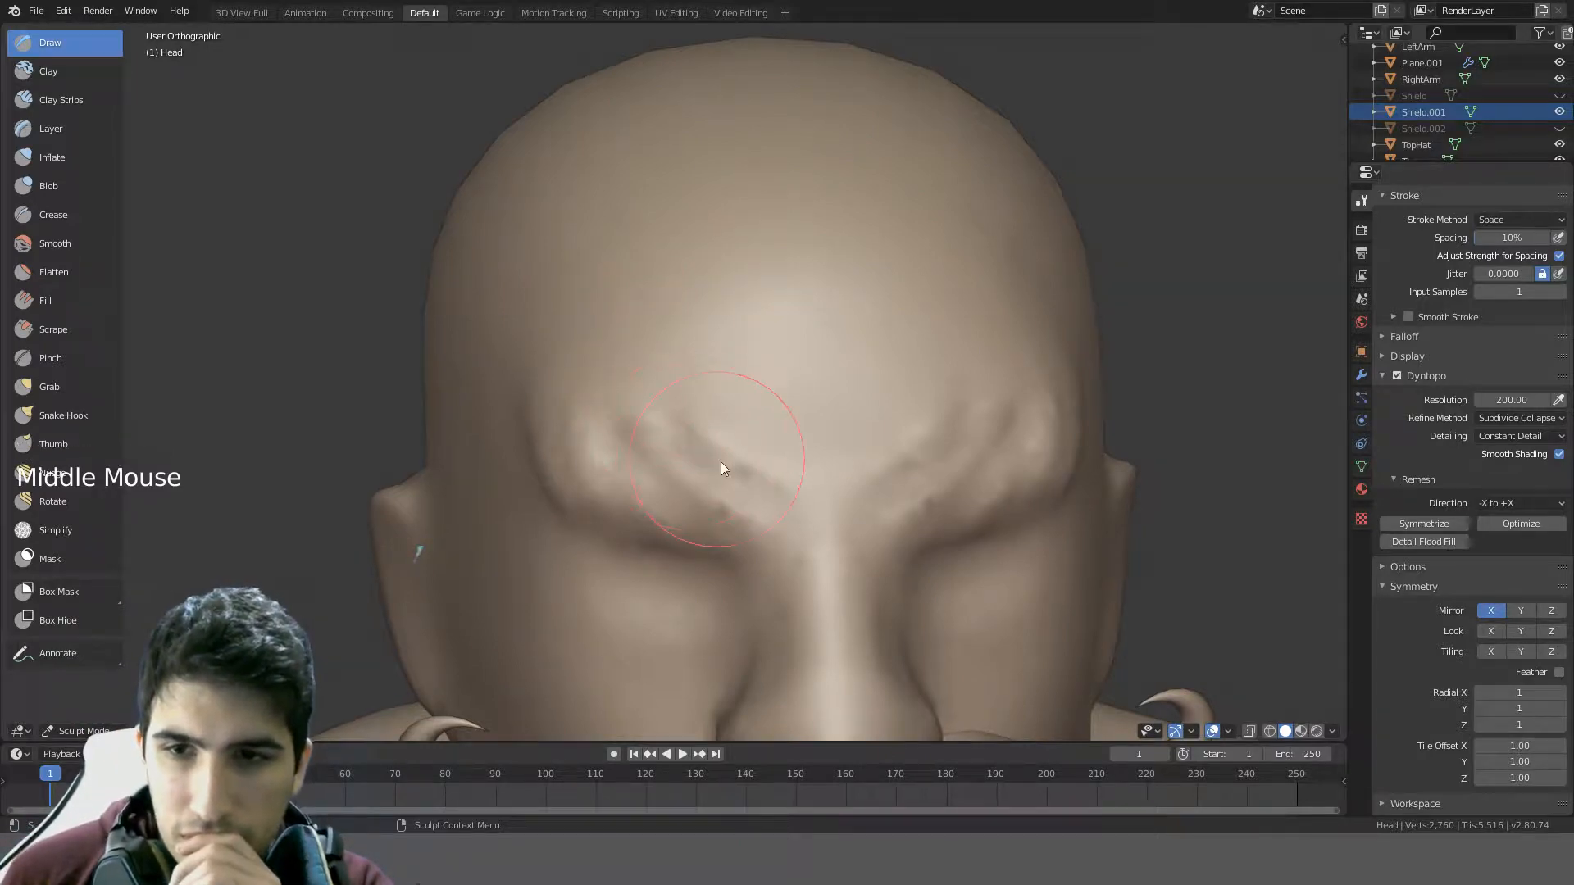
pyautogui.scroll(-4, 721, 462)
pyautogui.moveTo(713, 461)
pyautogui.mouseDown(button='middle')
pyautogui.moveTo(514, 432)
pyautogui.moveTo(636, 435)
pyautogui.mouseUp(button='middle')
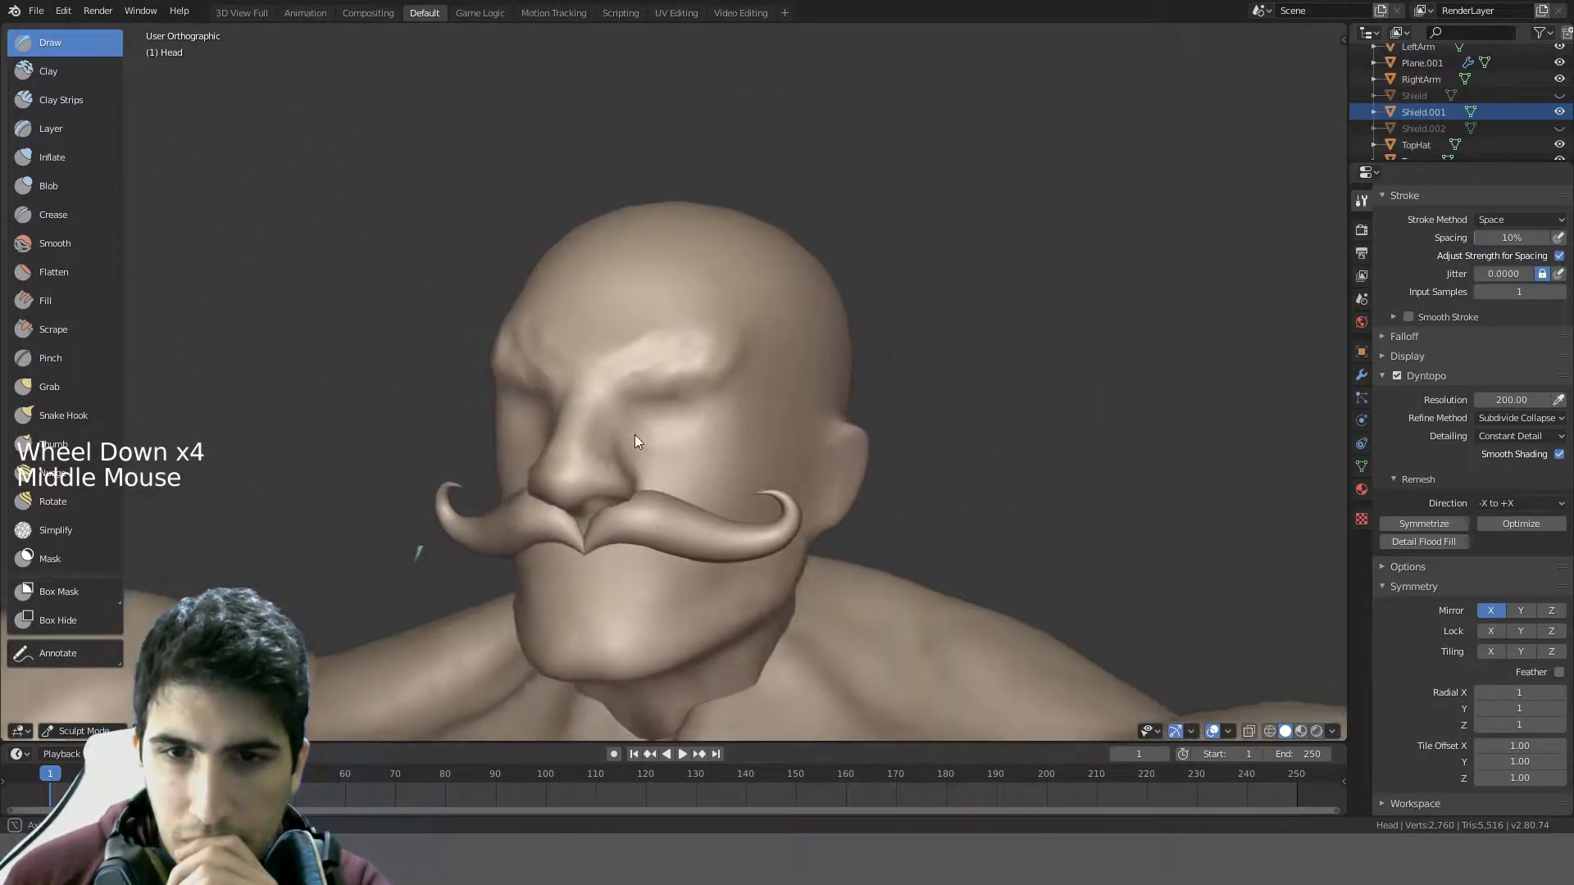
pyautogui.scroll(3, 644, 438)
pyautogui.moveTo(699, 388)
pyautogui.mouseDown()
pyautogui.moveTo(694, 375)
pyautogui.moveTo(757, 385)
pyautogui.moveTo(805, 337)
pyautogui.mouseUp()
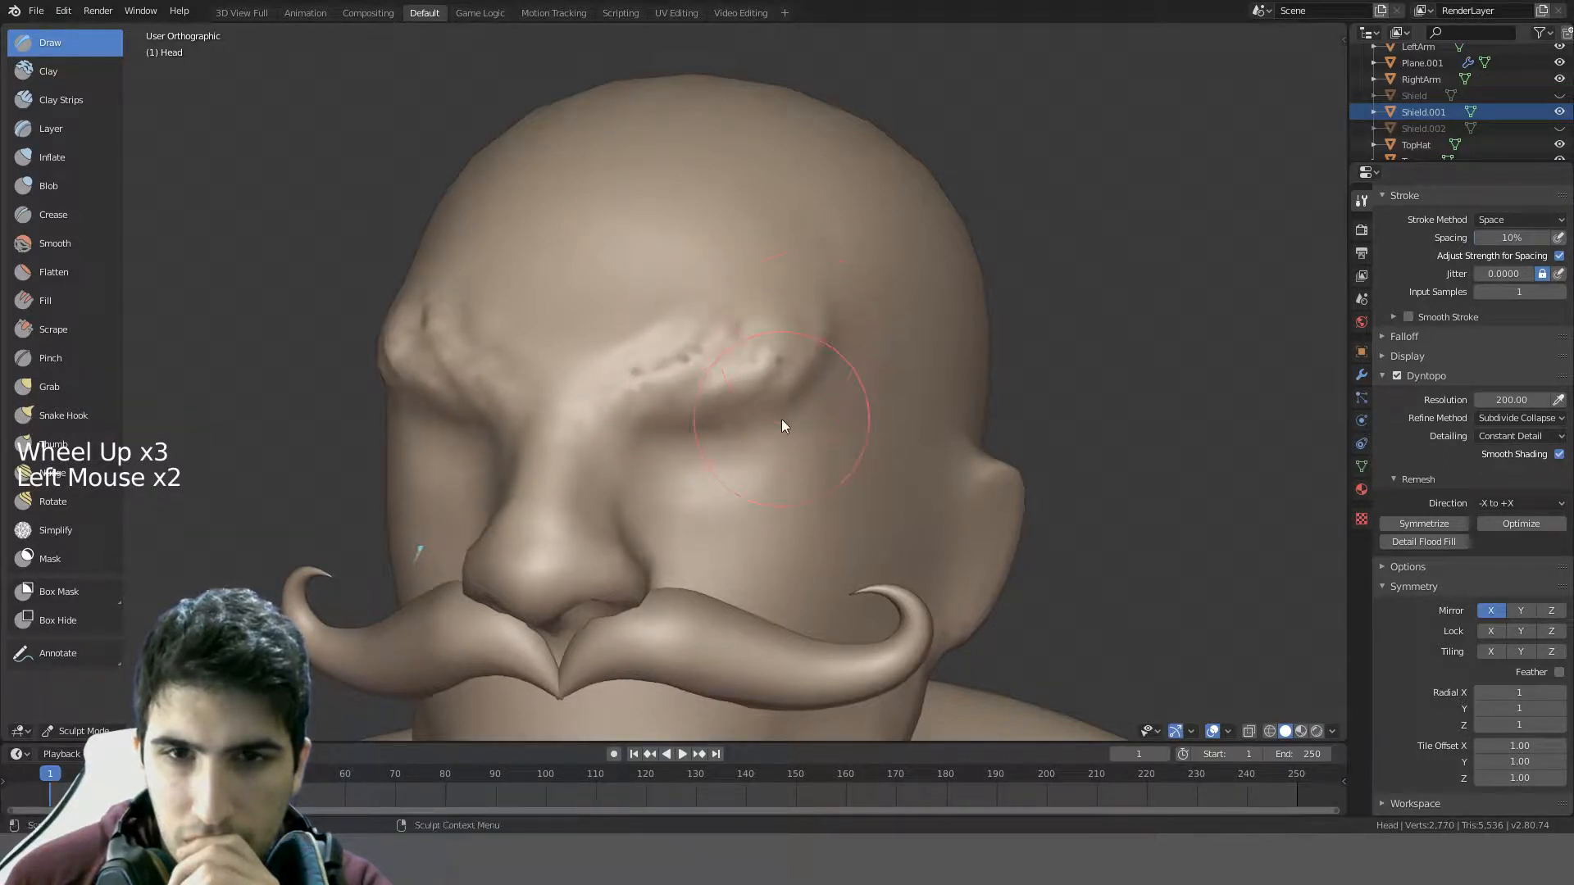
pyautogui.moveTo(781, 419); pyautogui.dragTo(699, 403, button='middle')
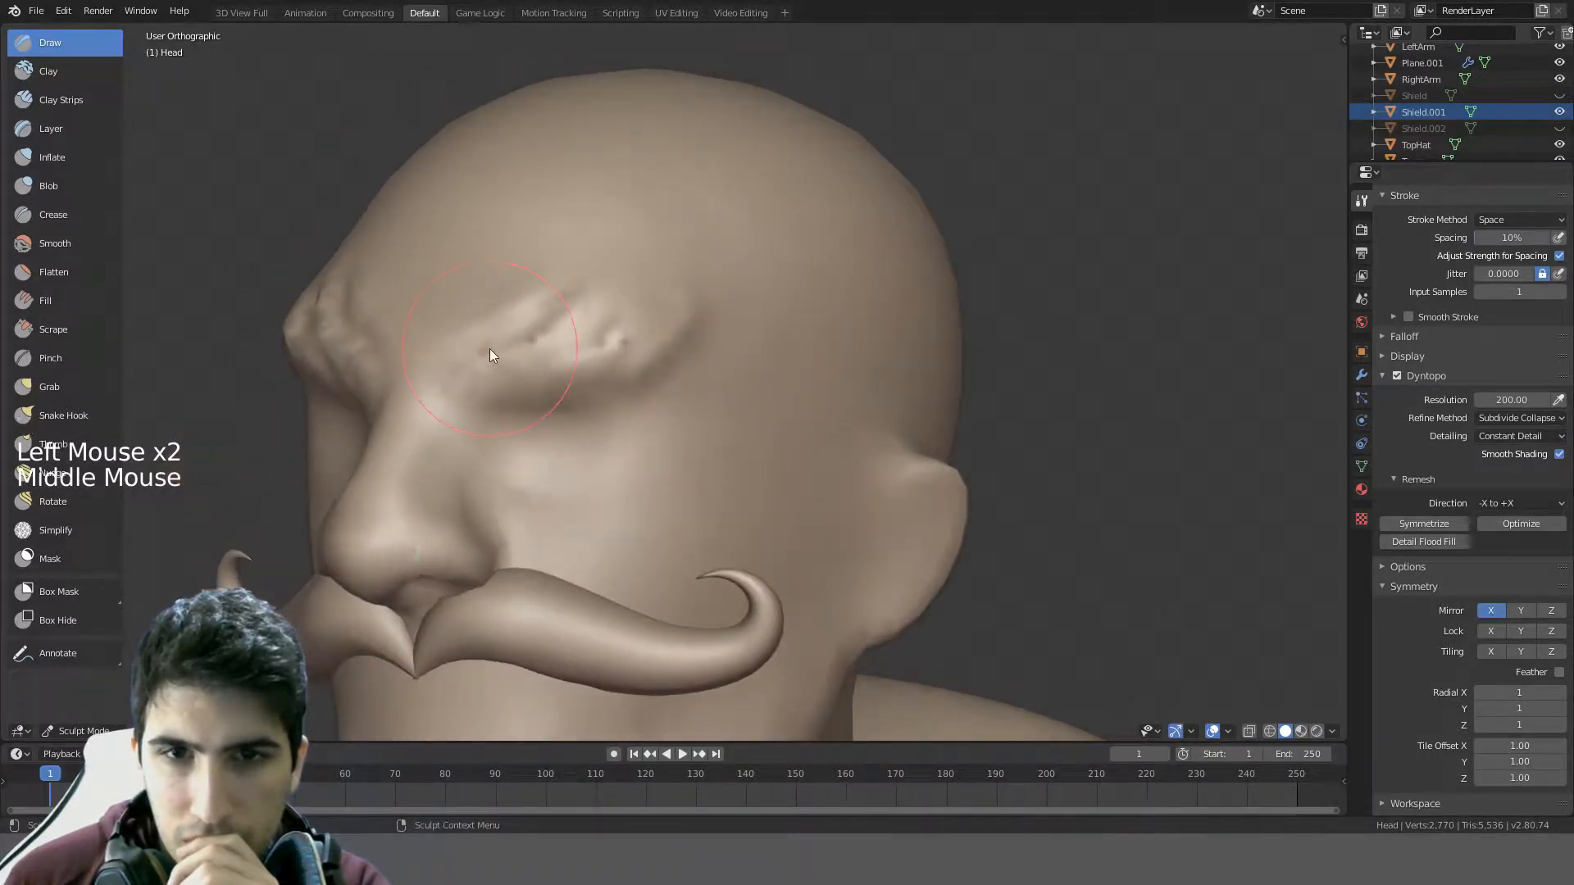
pyautogui.moveTo(490, 351)
pyautogui.mouseDown()
pyautogui.moveTo(539, 313)
pyautogui.moveTo(555, 326)
pyautogui.mouseUp()
# - Examine the eyebrows from the side and from a distance with the whole warrior in view
pyautogui.moveTo(555, 325); pyautogui.dragTo(831, 343, button='middle')
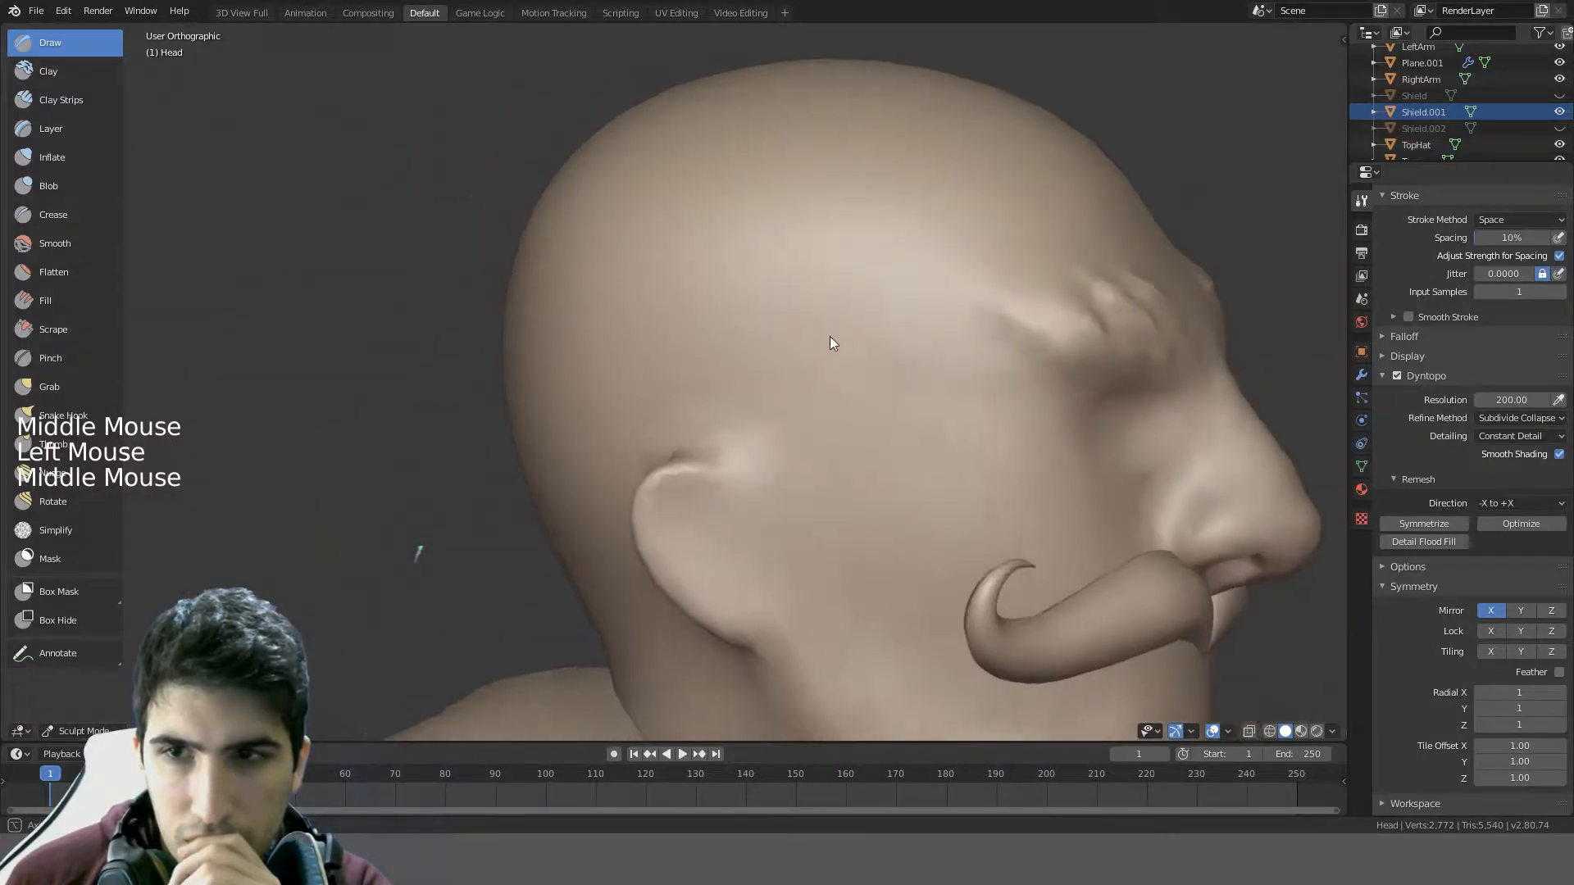
pyautogui.scroll(-2, 667, 386)
pyautogui.scroll(-4, 661, 385)
pyautogui.scroll(1, 662, 386)
pyautogui.moveTo(662, 384)
pyautogui.mouseDown(button='middle')
pyautogui.moveTo(507, 364)
pyautogui.moveTo(716, 314)
pyautogui.moveTo(697, 379)
pyautogui.moveTo(587, 461)
pyautogui.moveTo(666, 436)
pyautogui.moveTo(650, 496)
pyautogui.moveTo(717, 439)
pyautogui.moveTo(622, 425)
pyautogui.moveTo(538, 502)
pyautogui.moveTo(533, 532)
pyautogui.moveTo(752, 524)
pyautogui.mouseUp(button='middle')
pyautogui.scroll(-2, 511, 360)
pyautogui.scroll(-1, 510, 365)
pyautogui.scroll(-3, 680, 403)
pyautogui.scroll(1, 621, 425)
pyautogui.scroll(-3, 621, 426)
pyautogui.scroll(-3, 533, 532)
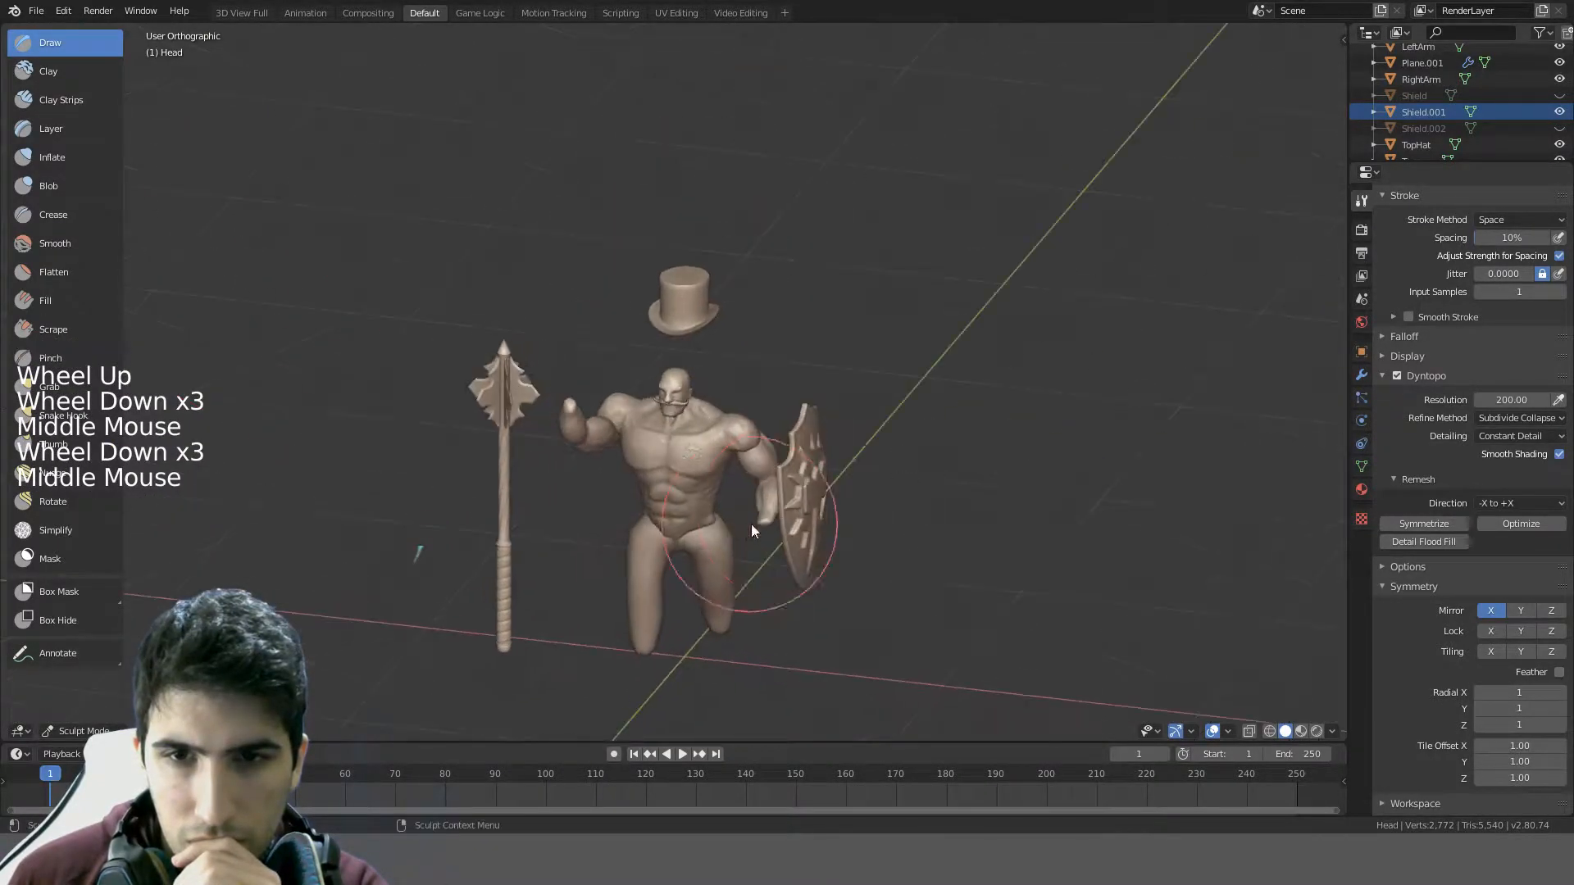
pyautogui.scroll(12, 957, 477)
pyautogui.moveTo(855, 469); pyautogui.dragTo(724, 429, button='middle')
pyautogui.scroll(3, 585, 387)
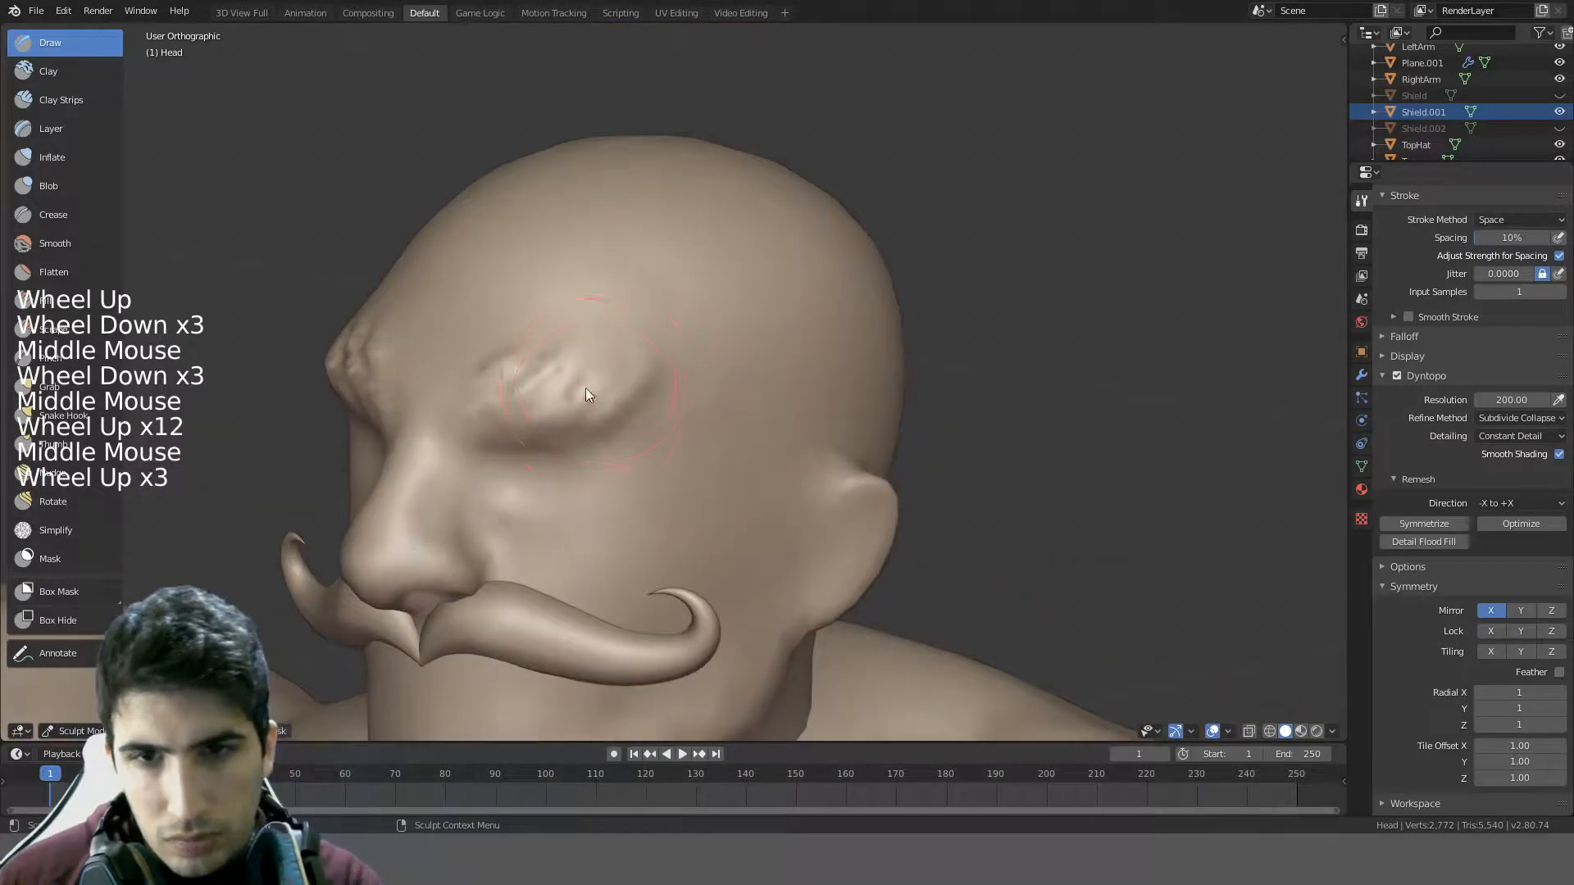
# - Add and carve fur at the outer ends of the eyebrows and smooth the transition to the temples
pyautogui.moveTo(586, 387); pyautogui.dragTo(632, 417)
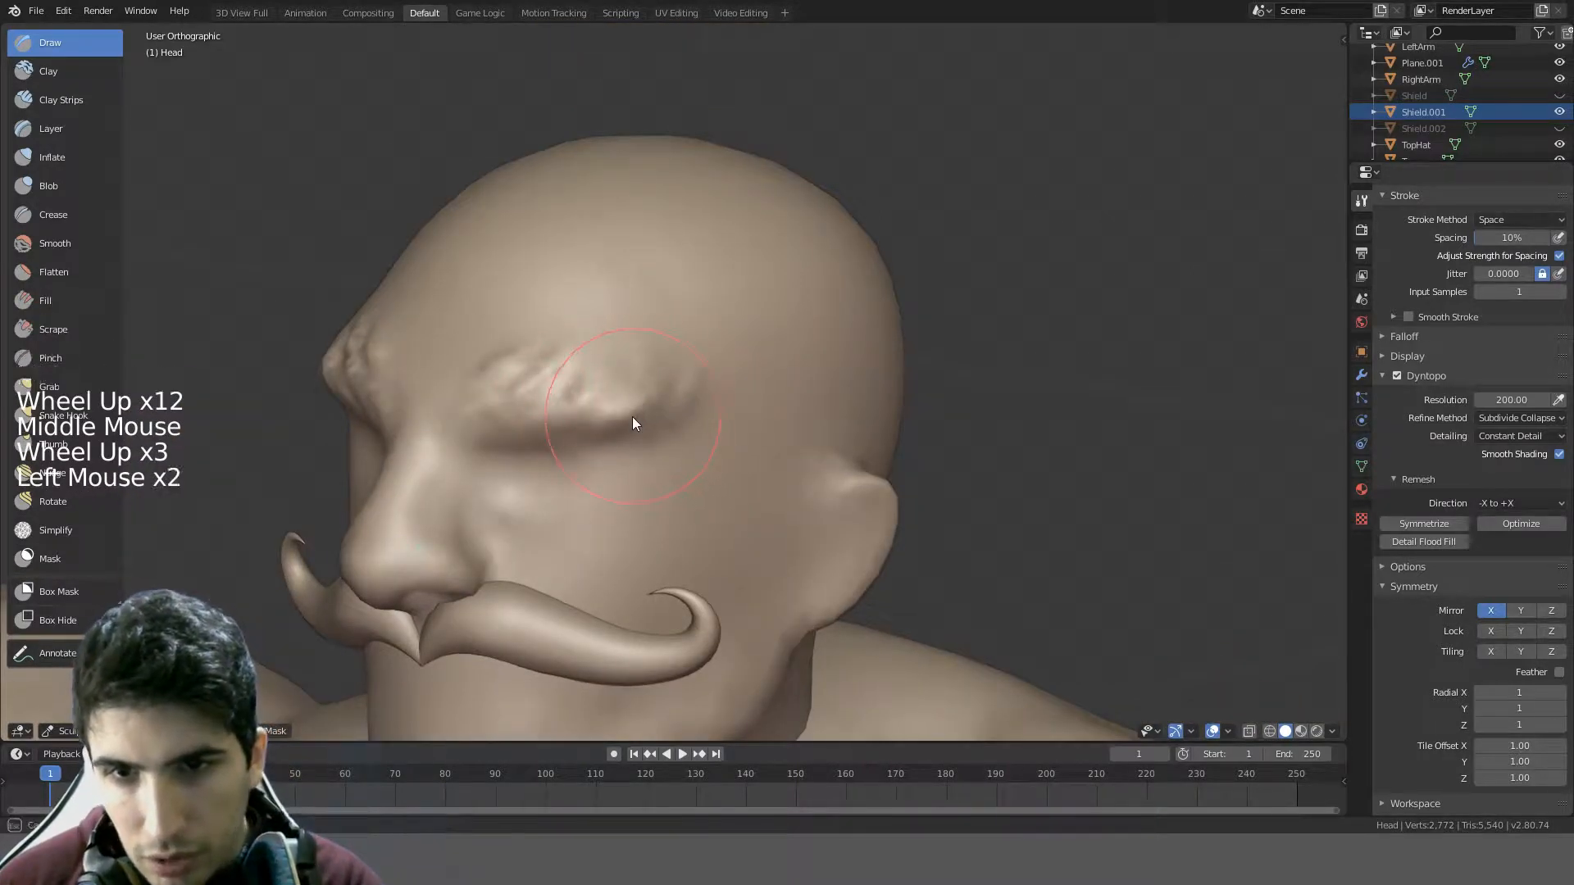
pyautogui.moveTo(663, 386)
pyautogui.mouseDown(button='middle')
pyautogui.moveTo(765, 360)
pyautogui.moveTo(695, 388)
pyautogui.mouseUp(button='middle')
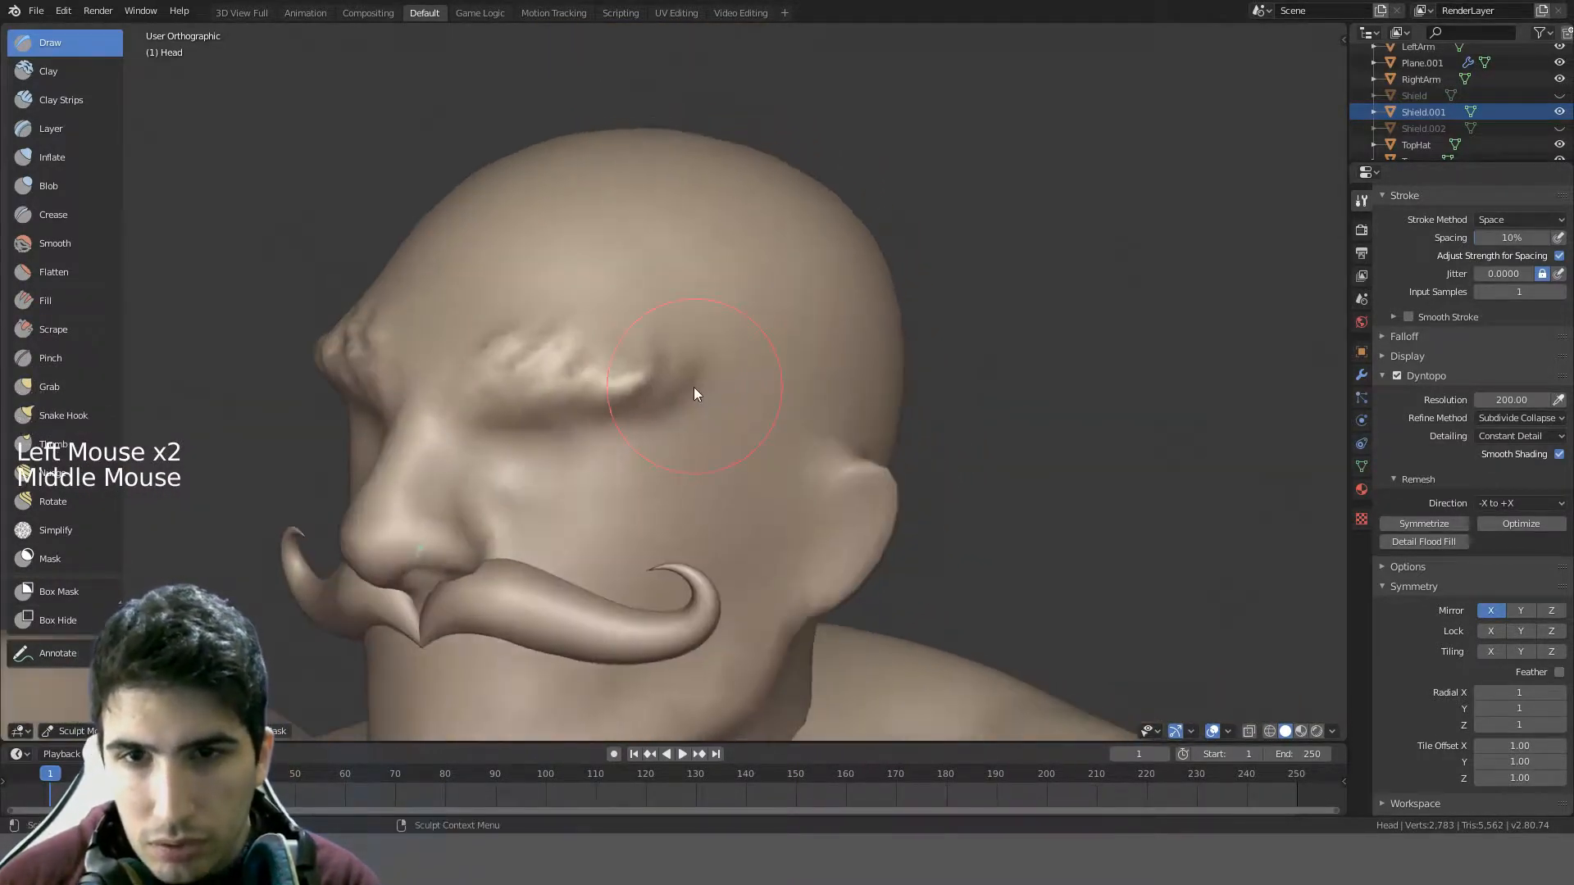
pyautogui.keyDown('ctrl'); pyautogui.moveTo(617, 378); pyautogui.dragTo(601, 387); pyautogui.keyUp('ctrl')
pyautogui.moveTo(696, 376)
pyautogui.mouseDown(button='middle')
pyautogui.moveTo(868, 334)
pyautogui.moveTo(863, 306)
pyautogui.moveTo(667, 356)
pyautogui.mouseUp(button='middle')
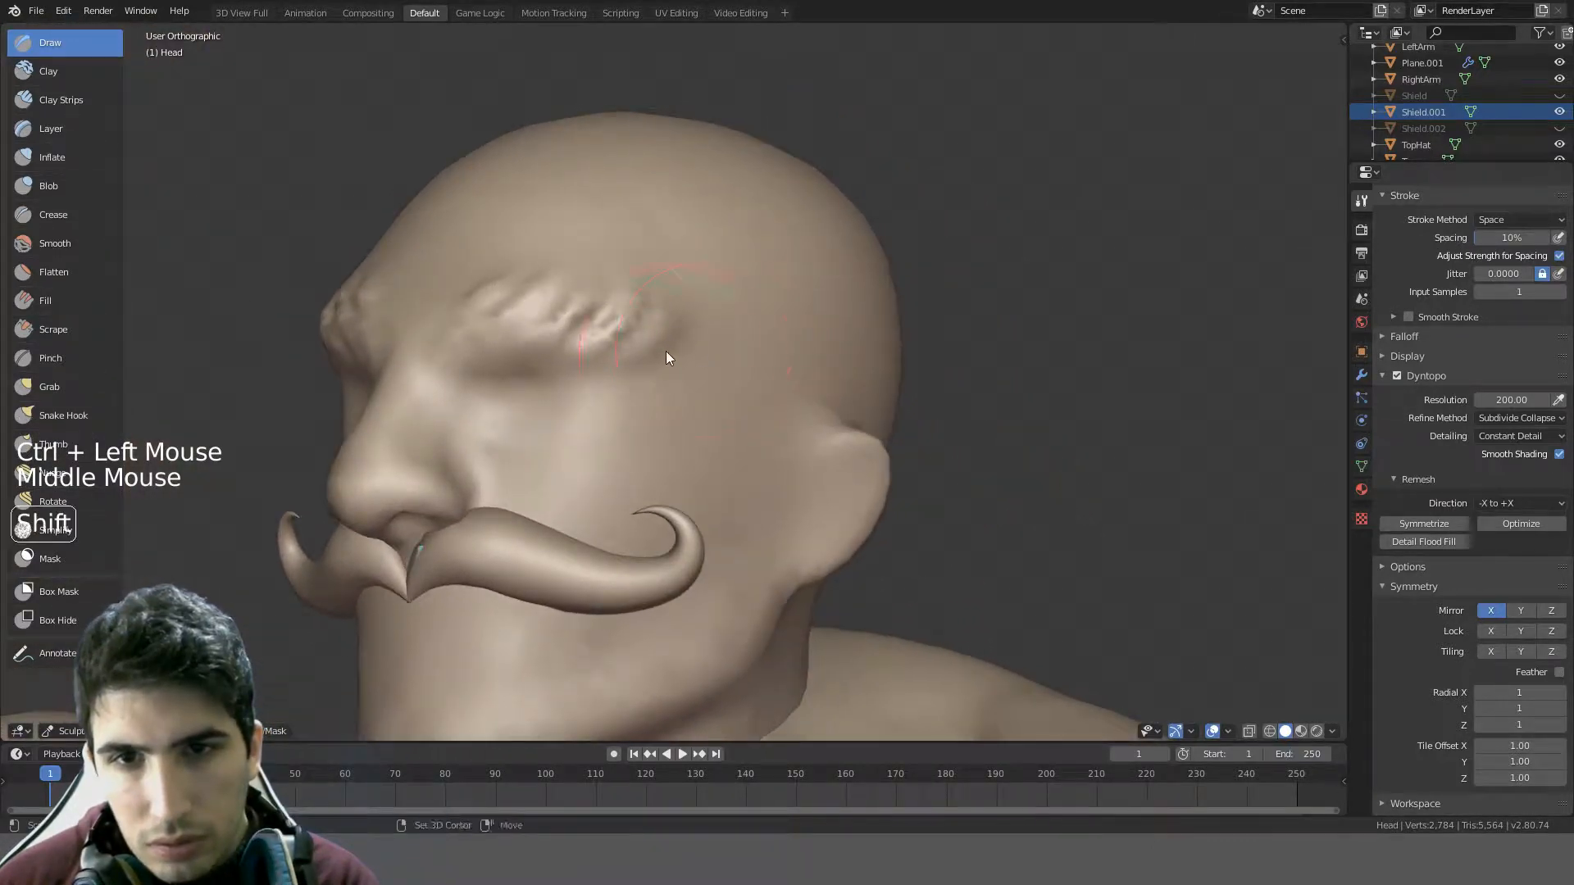
pyautogui.moveTo(667, 356)
pyautogui.keyDown('shift'); pyautogui.mouseDown()
pyautogui.moveTo(448, 335)
pyautogui.moveTo(612, 302)
pyautogui.mouseUp(); pyautogui.keyUp('shift')
# - Enlarge the brush and sculpt broader fur strokes across the eyebrows, undoing the last one
pyautogui.moveTo(613, 301)
pyautogui.mouseDown(button='middle')
pyautogui.moveTo(759, 326)
pyautogui.moveTo(879, 320)
pyautogui.moveTo(782, 388)
pyautogui.moveTo(677, 415)
pyautogui.moveTo(573, 477)
pyautogui.moveTo(603, 425)
pyautogui.mouseUp(button='middle')
pyautogui.scroll(-2, 880, 320)
pyautogui.scroll(3, 631, 421)
pyautogui.press('f')
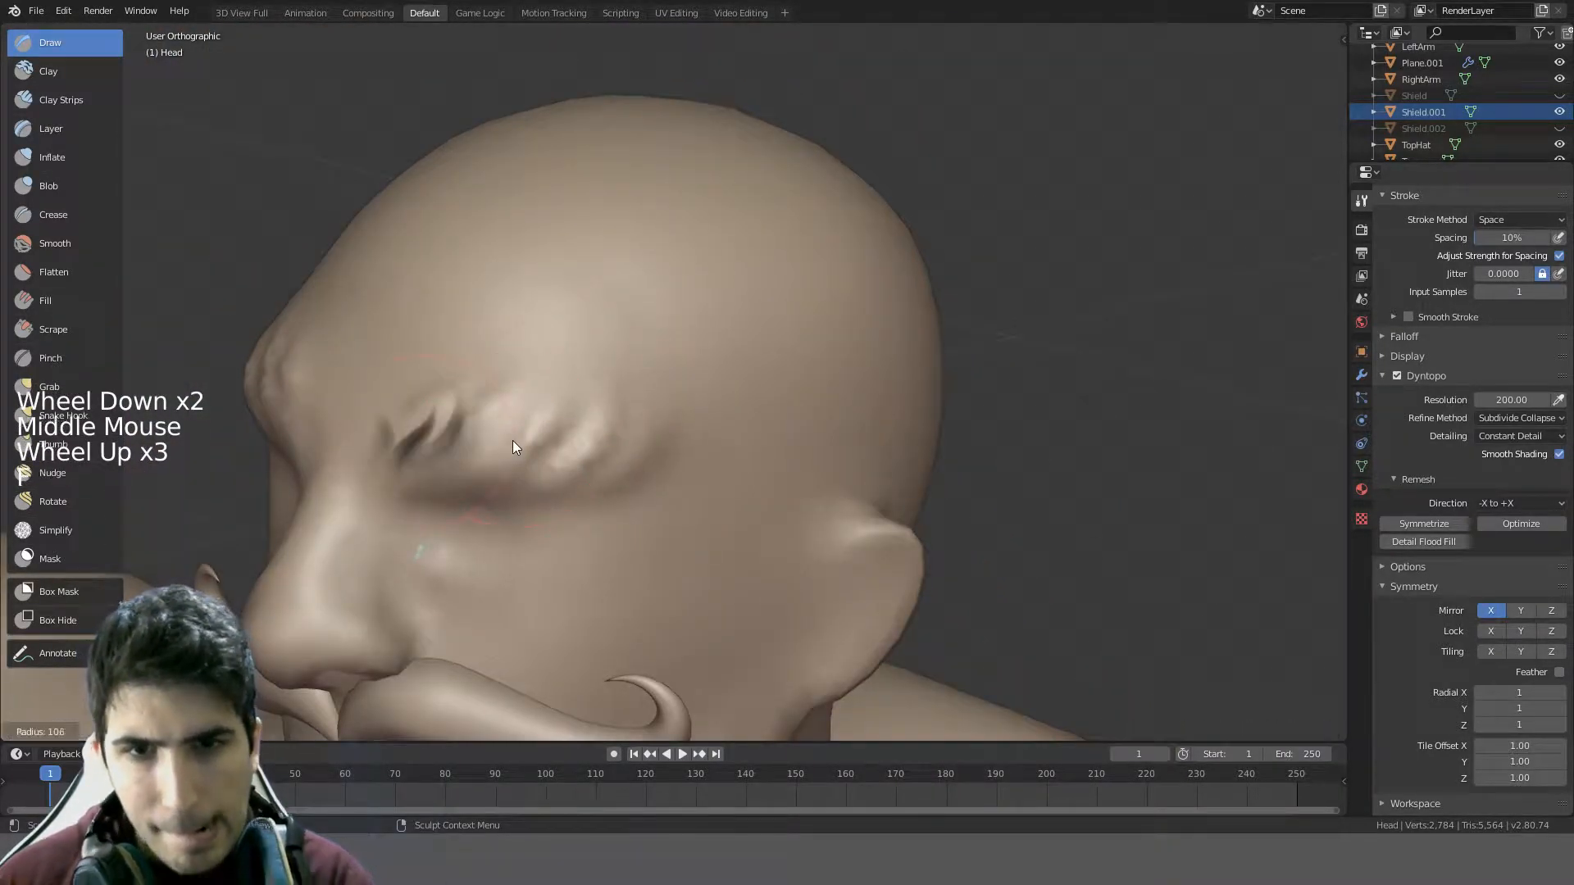
pyautogui.moveTo(503, 440); pyautogui.dragTo(646, 421, button='middle')
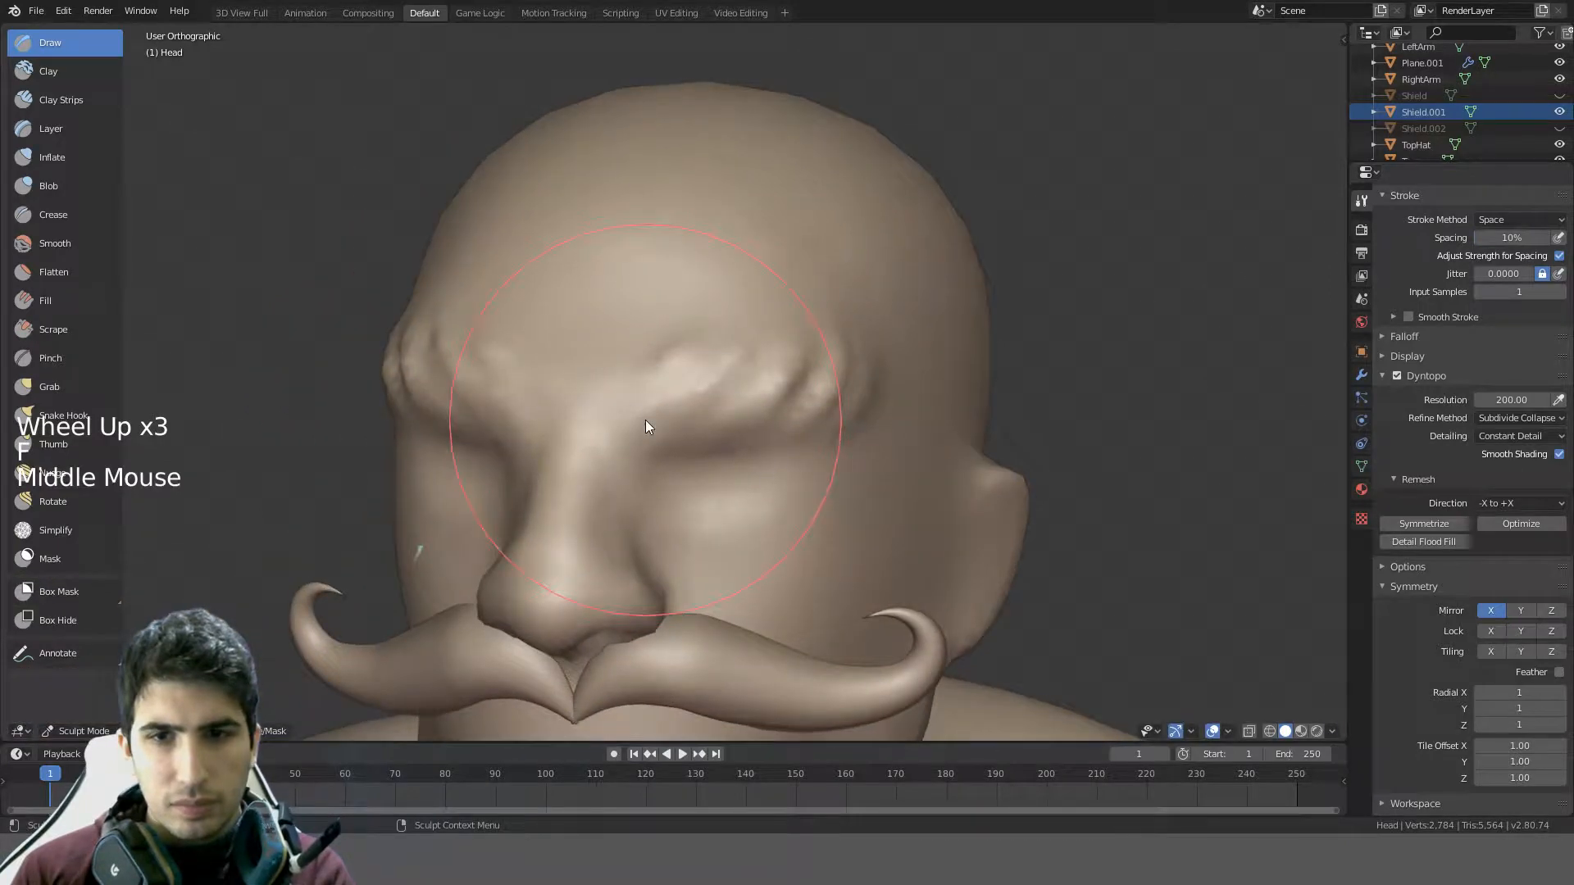
pyautogui.moveTo(646, 426)
pyautogui.mouseDown()
pyautogui.moveTo(785, 347)
pyautogui.moveTo(850, 386)
pyautogui.moveTo(864, 358)
pyautogui.moveTo(901, 383)
pyautogui.moveTo(943, 351)
pyautogui.mouseUp()
pyautogui.hotkey('ctrl', 'z')
# - Smooth the forehead and temple areas around the eyebrows where the broad fur strokes spilled over
pyautogui.moveTo(942, 351)
pyautogui.mouseDown(button='middle')
pyautogui.moveTo(752, 401)
pyautogui.moveTo(743, 417)
pyautogui.moveTo(824, 465)
pyautogui.mouseUp(button='middle')
pyautogui.moveTo(823, 465)
pyautogui.keyDown('shift'); pyautogui.mouseDown()
pyautogui.moveTo(730, 423)
pyautogui.moveTo(464, 438)
pyautogui.moveTo(796, 419)
pyautogui.moveTo(758, 477)
pyautogui.moveTo(687, 461)
pyautogui.mouseUp(); pyautogui.keyUp('shift')
pyautogui.scroll(-2, 604, 464)
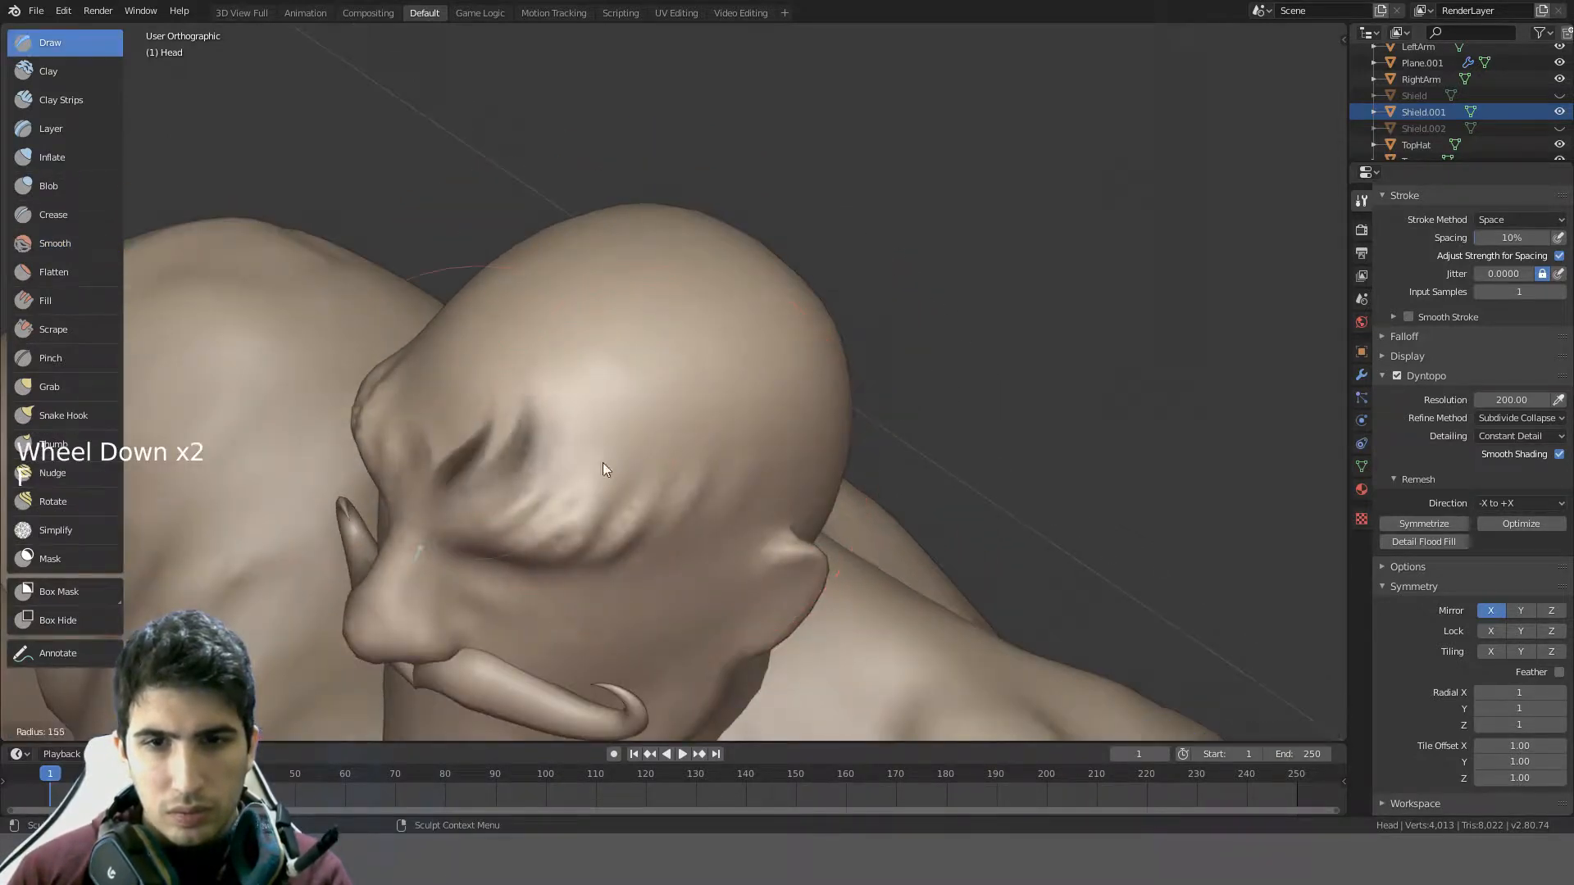
pyautogui.moveTo(583, 477); pyautogui.dragTo(539, 434, button='middle')
pyautogui.keyDown('shift'); pyautogui.moveTo(538, 434); pyautogui.dragTo(498, 425); pyautogui.keyUp('shift')
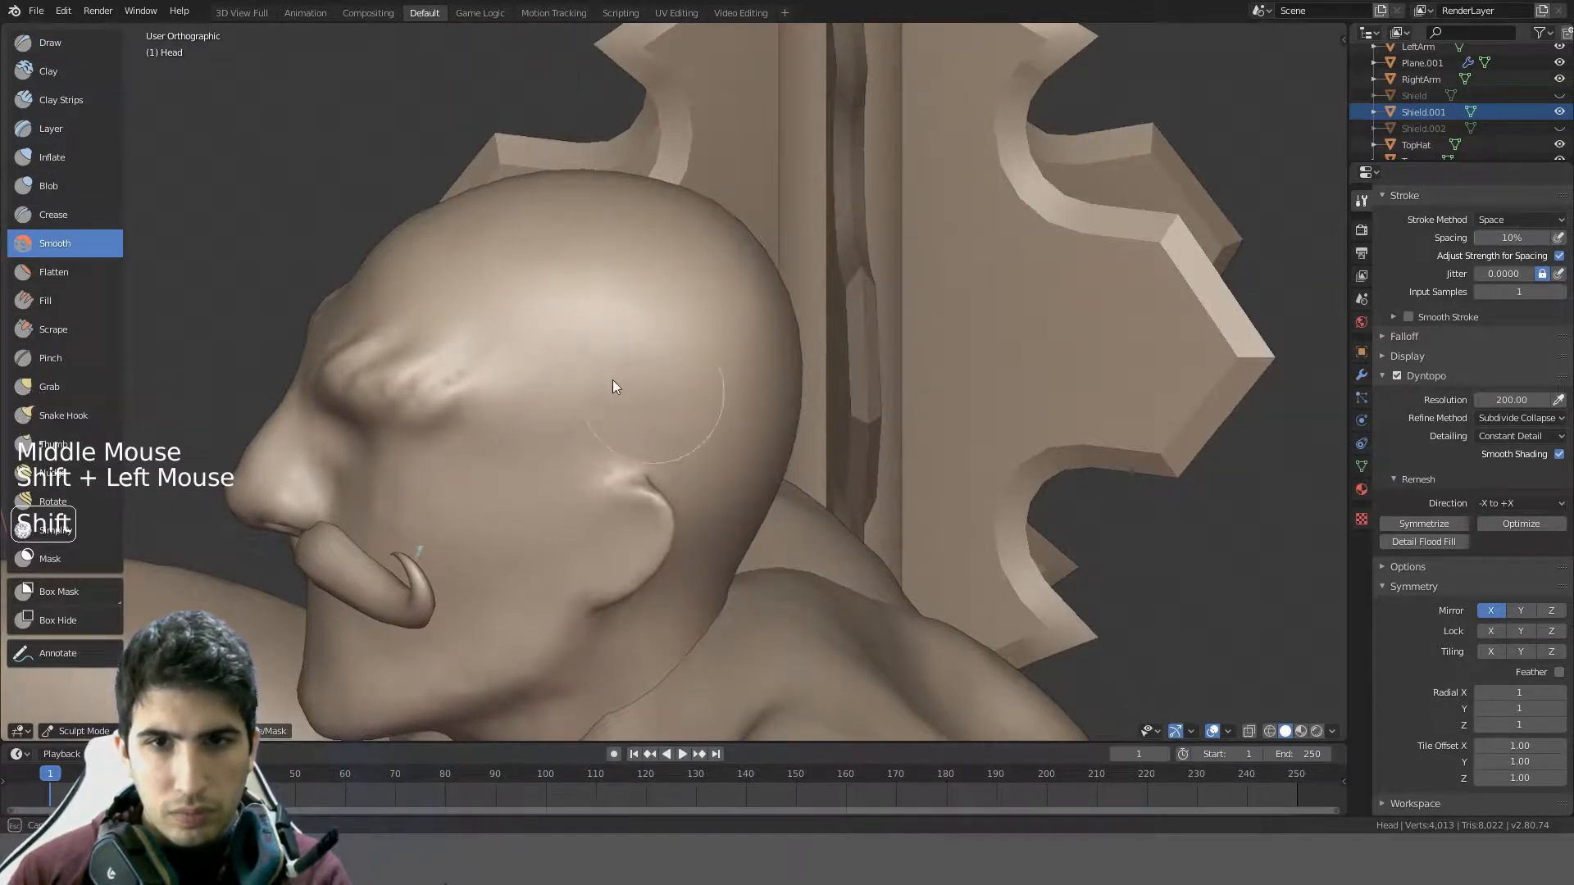
pyautogui.moveTo(571, 383)
pyautogui.mouseDown(button='middle')
pyautogui.moveTo(806, 304)
pyautogui.moveTo(924, 331)
pyautogui.moveTo(921, 386)
pyautogui.mouseUp(button='middle')
pyautogui.scroll(2, 921, 386)
pyautogui.keyDown('shift'); pyautogui.moveTo(766, 373); pyautogui.dragTo(577, 390); pyautogui.keyUp('shift')
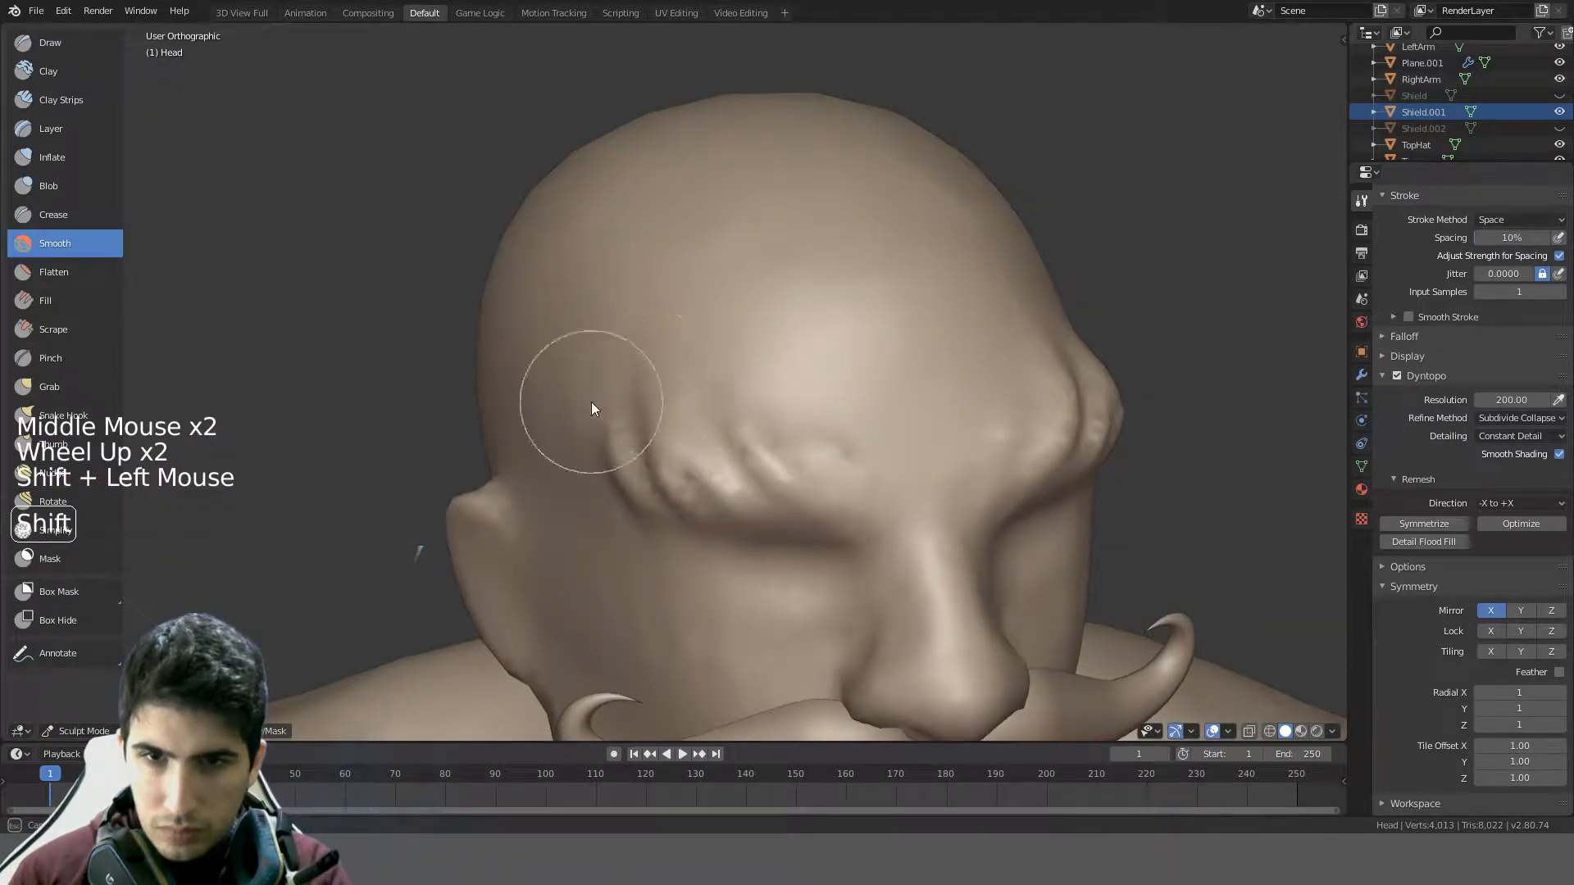
pyautogui.moveTo(606, 410)
pyautogui.mouseDown(button='middle')
pyautogui.moveTo(704, 348)
pyautogui.moveTo(818, 361)
pyautogui.mouseUp(button='middle')
pyautogui.keyDown('shift'); pyautogui.moveTo(902, 439); pyautogui.dragTo(986, 513); pyautogui.keyUp('shift')
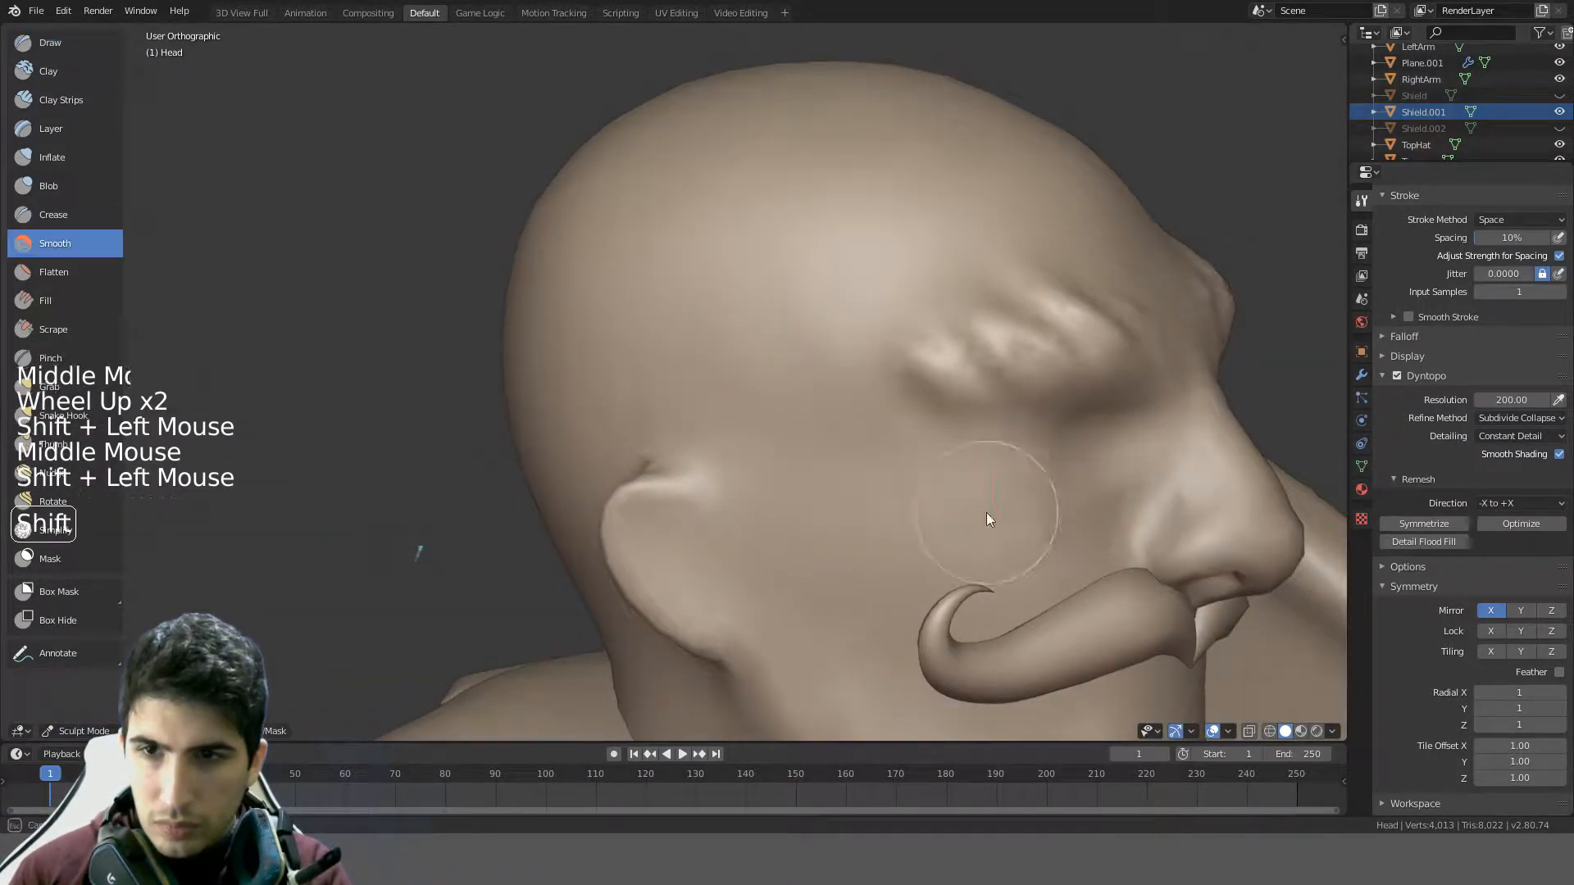
# - Switch to the Clay brush and bring its texture settings into view
pyautogui.moveTo(1023, 463)
pyautogui.mouseDown(button='middle')
pyautogui.moveTo(942, 421)
pyautogui.moveTo(836, 415)
pyautogui.moveTo(764, 369)
pyautogui.moveTo(837, 421)
pyautogui.moveTo(709, 434)
pyautogui.mouseUp(button='middle')
pyautogui.scroll(-2, 812, 420)
pyautogui.scroll(2, 708, 434)
pyautogui.click(46, 72)
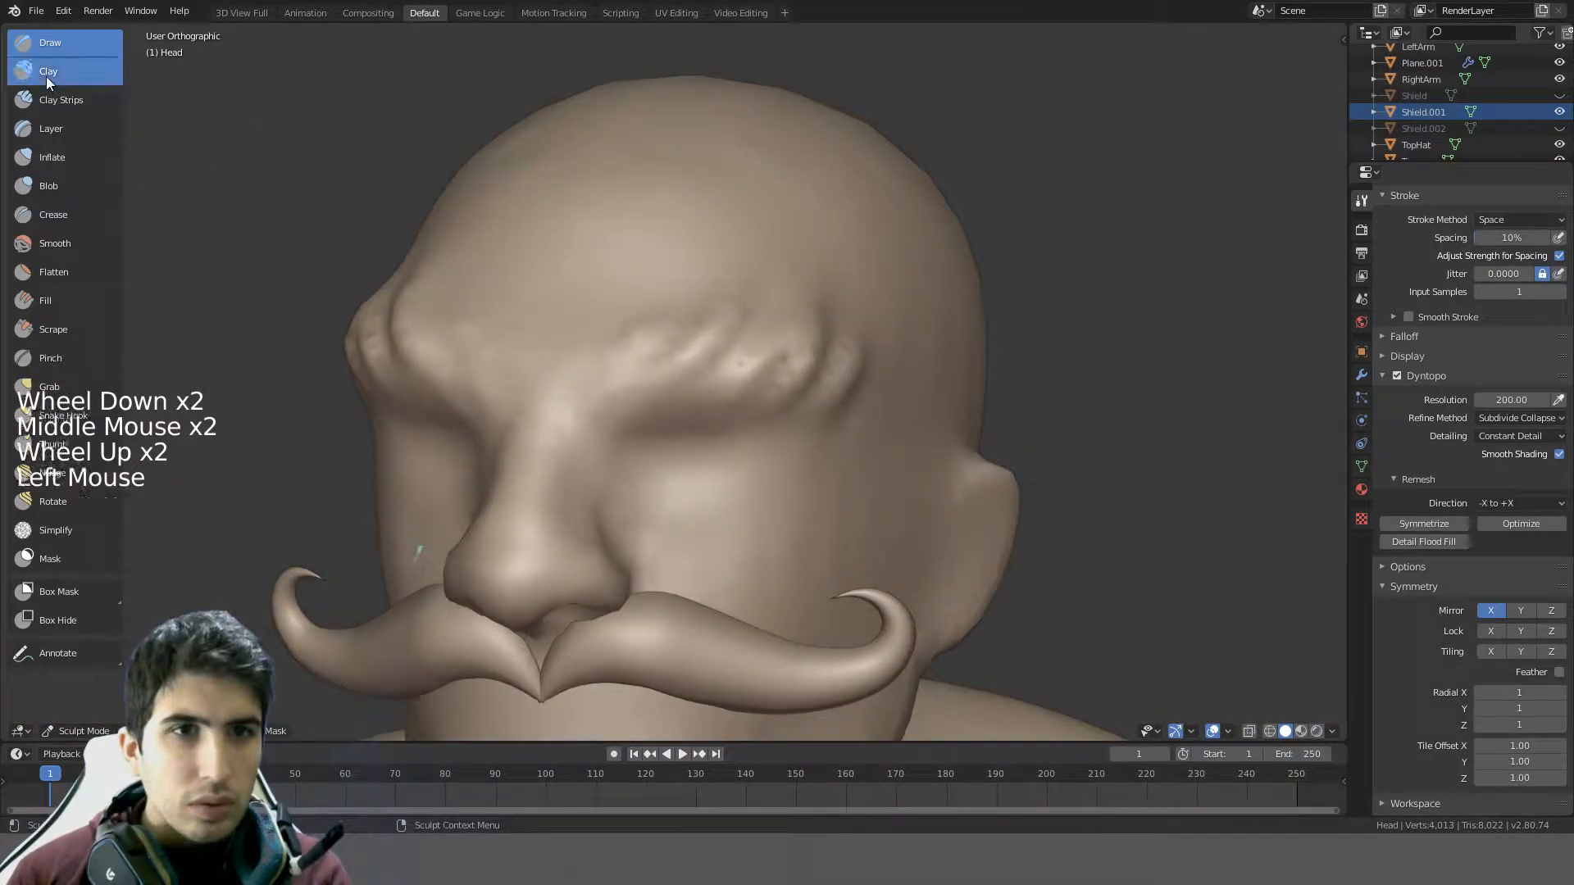
pyautogui.scroll(5, 1519, 364)
pyautogui.scroll(-1, 1519, 363)
pyautogui.scroll(5, 1519, 363)
pyautogui.scroll(5, 1520, 363)
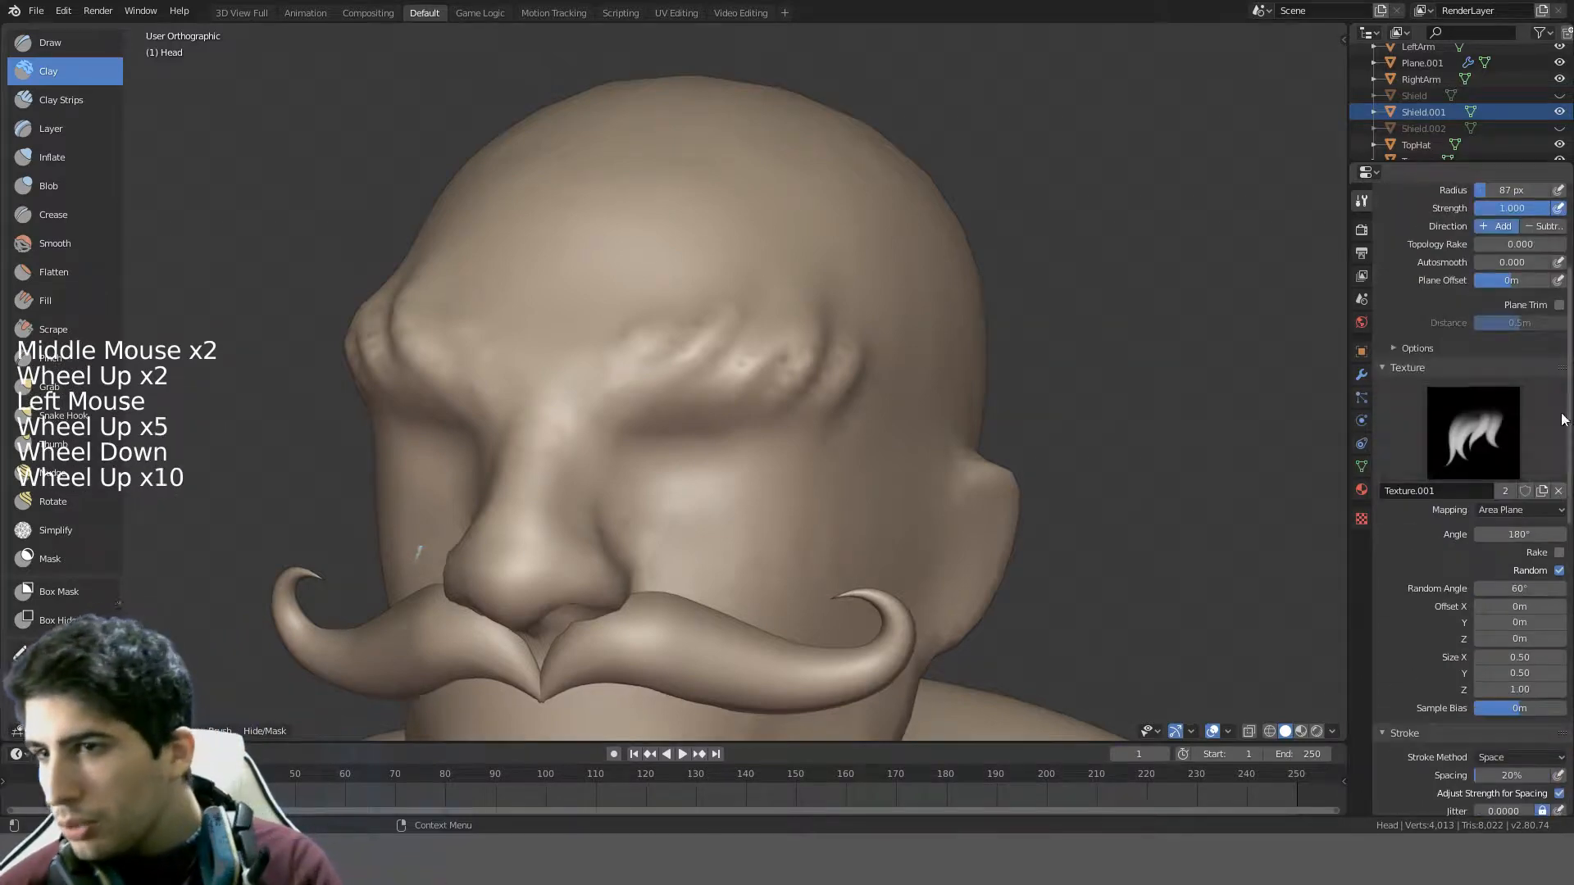
# - Remove the fur texture from the Clay brush and collapse its texture settings
pyautogui.click(1558, 490)
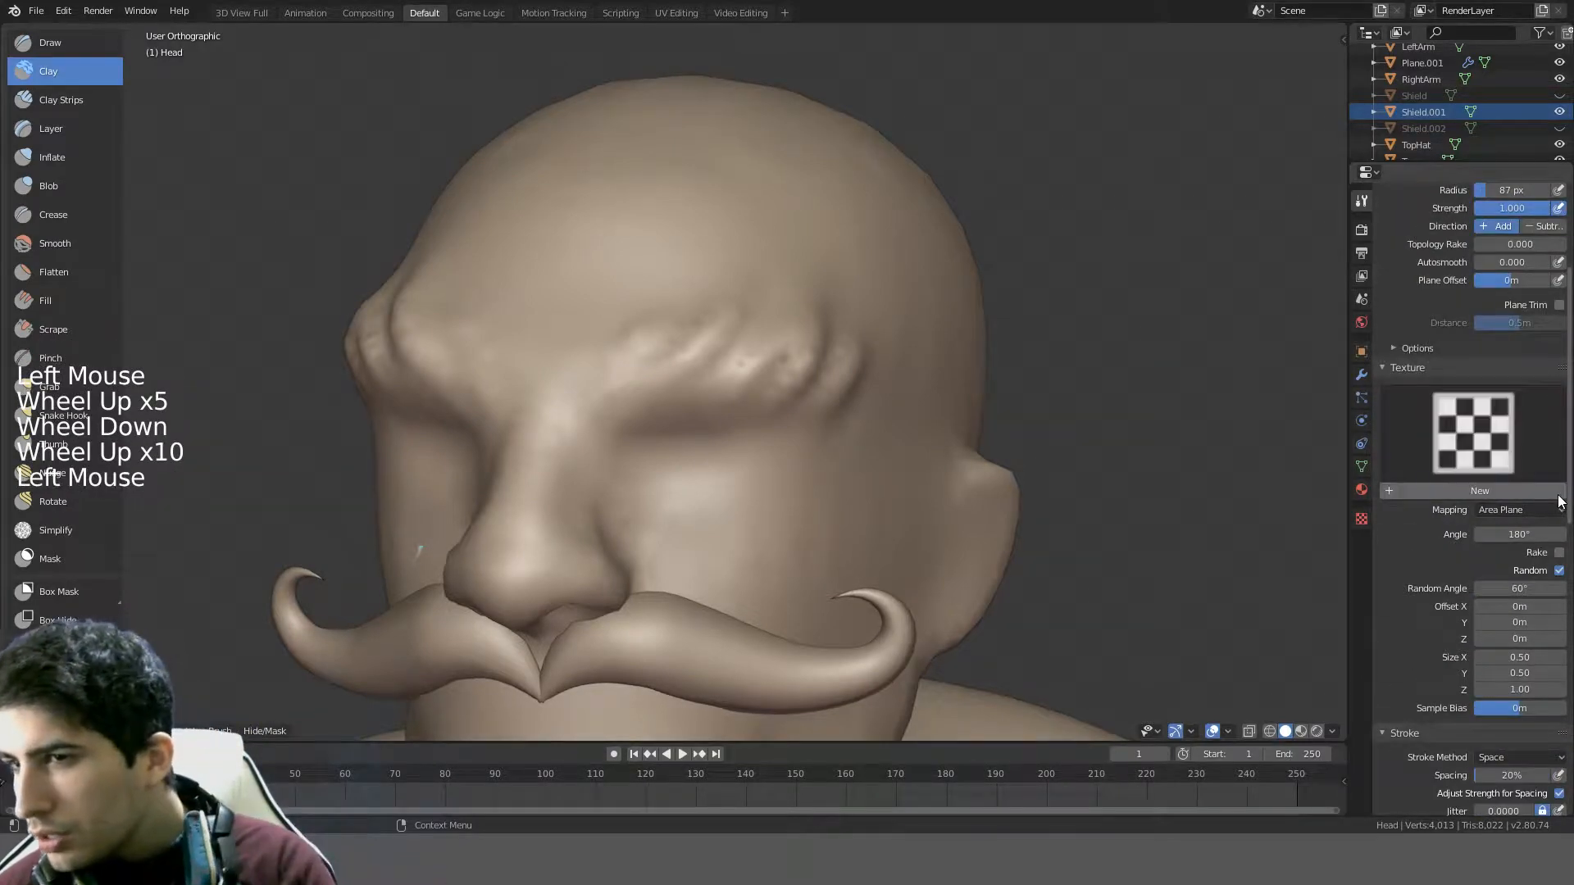
pyautogui.click(1382, 368)
pyautogui.scroll(3, 885, 424)
pyautogui.moveTo(884, 425); pyautogui.dragTo(697, 483, button='middle')
pyautogui.scroll(-4, 701, 459)
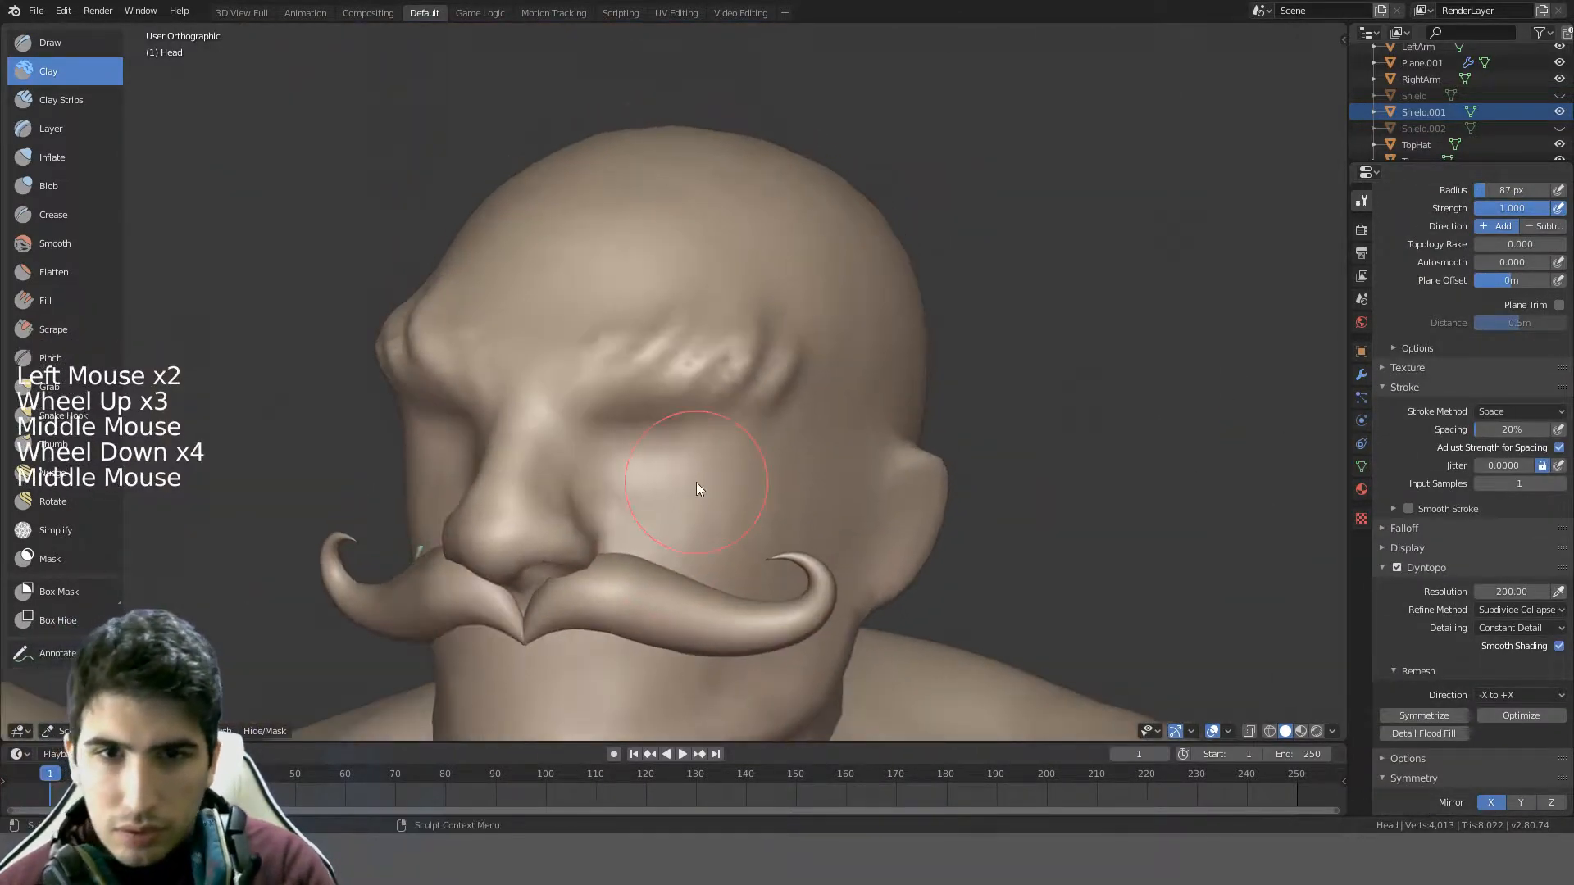
# - Try to carve the eye sockets beneath the eyebrows with the untextured Clay brush, and undo the stroke
pyautogui.scroll(1, 649, 492)
pyautogui.keyDown('ctrl'); pyautogui.click(675, 496); pyautogui.keyUp('ctrl')
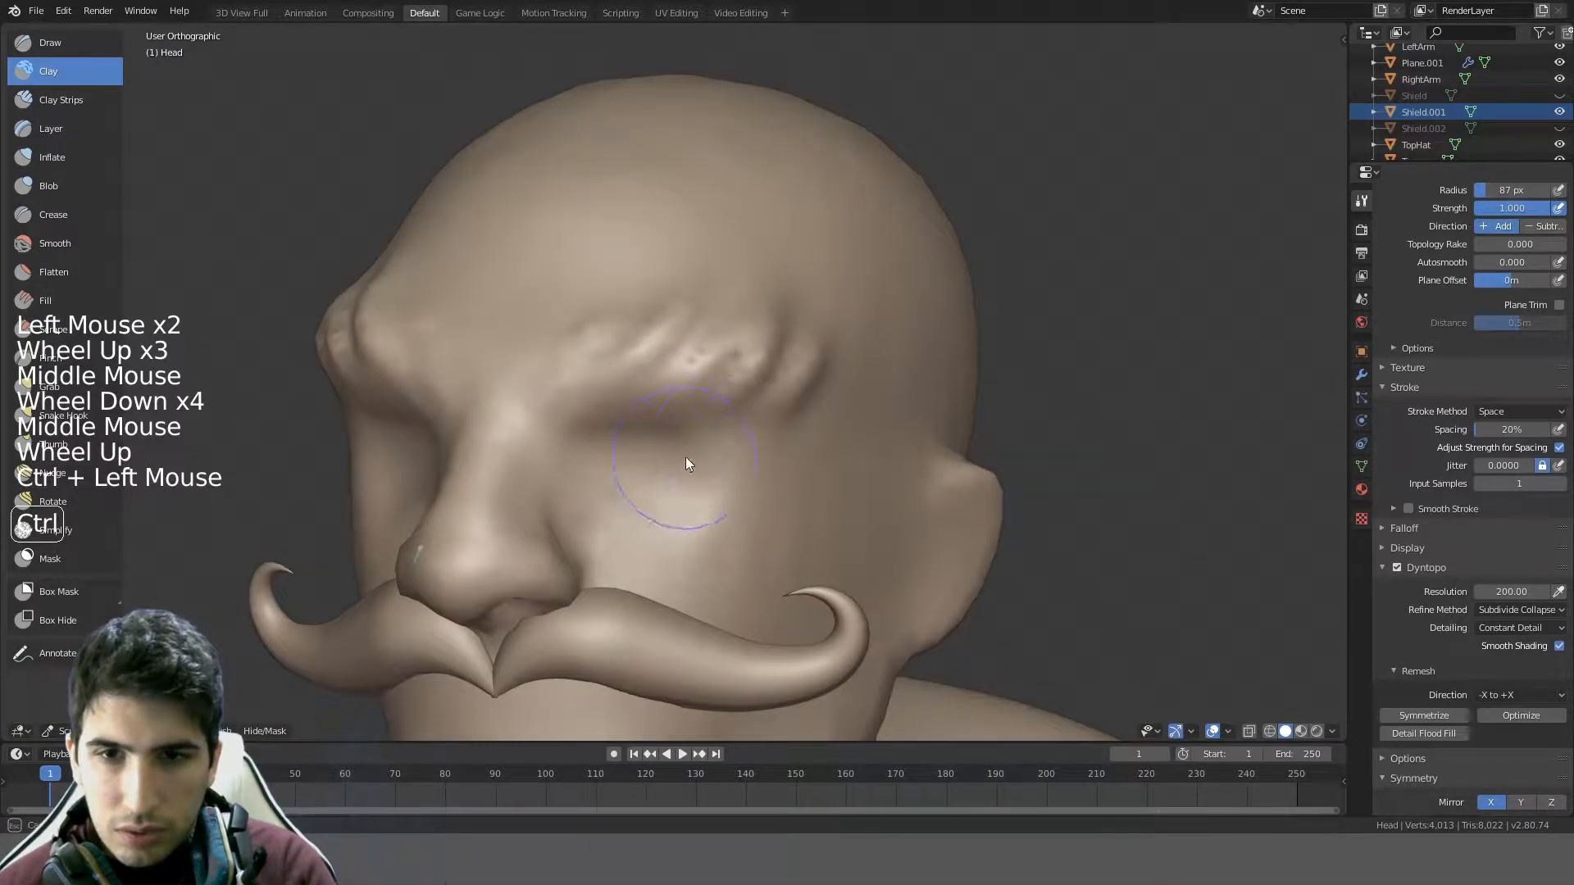
pyautogui.scroll(-3, 676, 471)
pyautogui.moveTo(676, 470); pyautogui.dragTo(860, 454, button='middle')
pyautogui.scroll(-3, 902, 444)
pyautogui.scroll(-2, 919, 444)
pyautogui.scroll(-1, 857, 427)
pyautogui.hotkey('ctrl', 'z')
# - Carve the eye sockets beneath the eyebrows with a subtracting Clay stroke
pyautogui.scroll(2, 850, 414)
pyautogui.scroll(6, 788, 425)
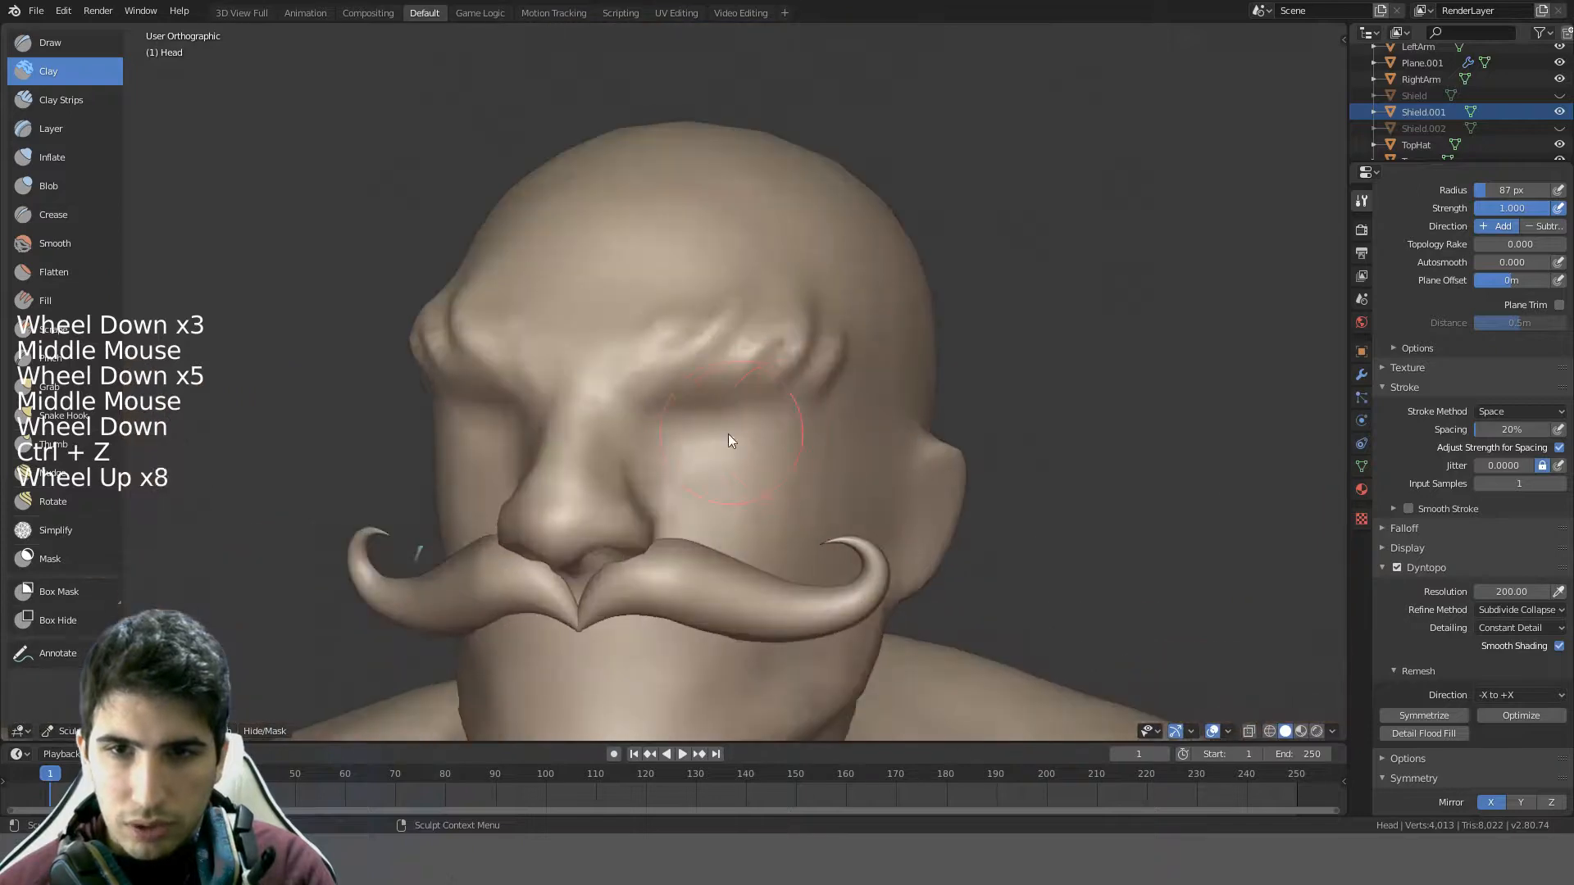
pyautogui.scroll(1, 719, 437)
pyautogui.keyDown('ctrl'); pyautogui.click(723, 450); pyautogui.keyUp('ctrl')
# - Compare the face with and without the carved eye sockets from several angles, undoing and redoing the stroke
pyautogui.scroll(-9, 781, 449)
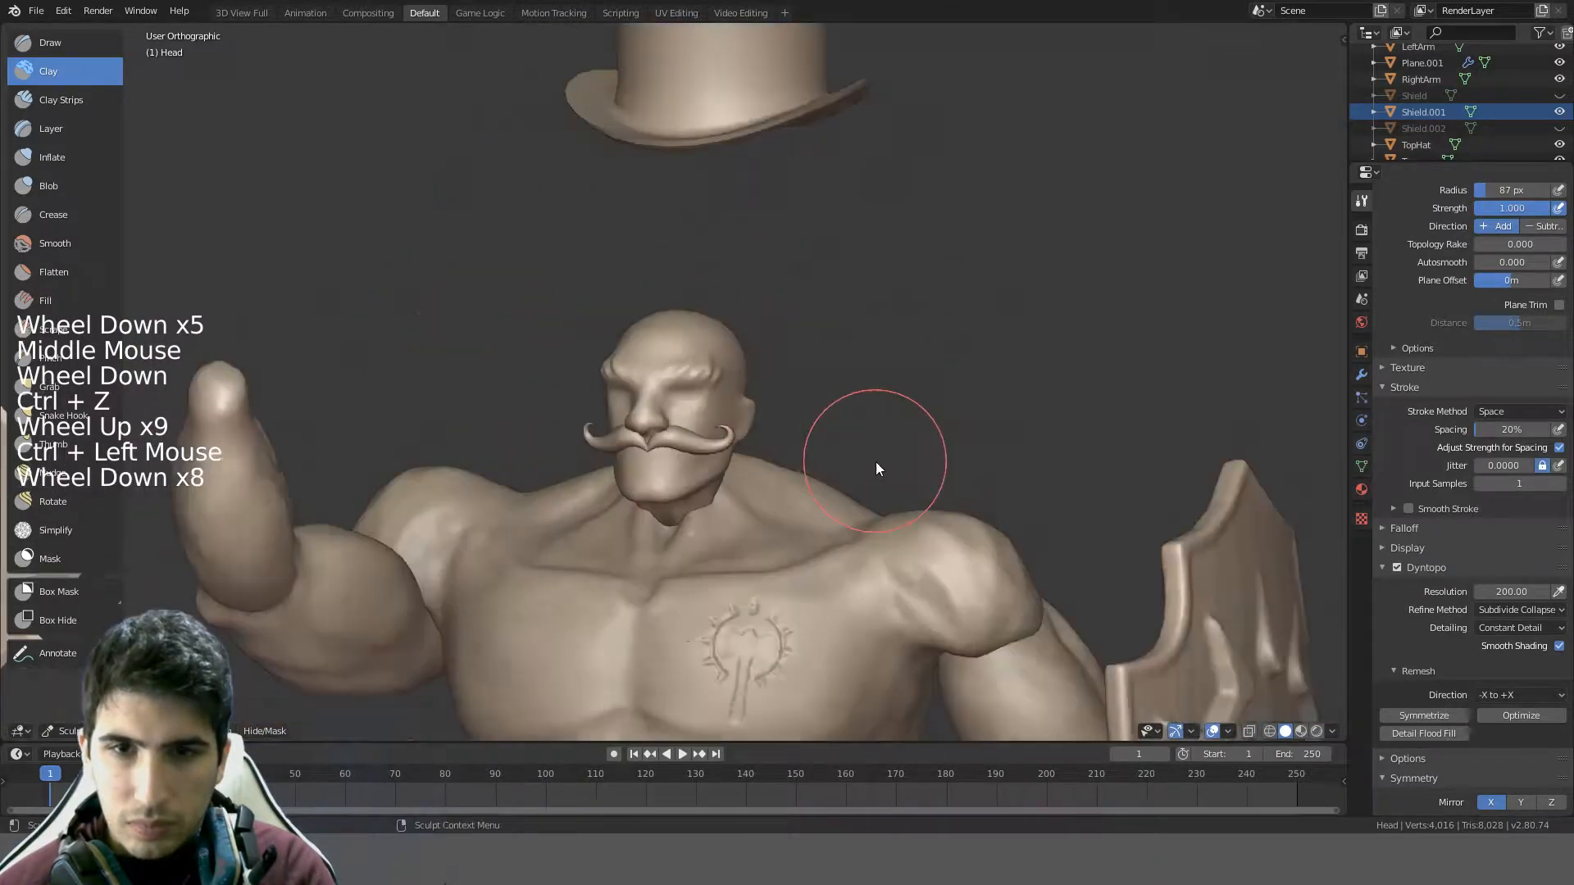
pyautogui.moveTo(876, 462)
pyautogui.mouseDown(button='middle')
pyautogui.moveTo(929, 491)
pyautogui.moveTo(1025, 494)
pyautogui.moveTo(665, 461)
pyautogui.mouseUp(button='middle')
pyautogui.hotkey('ctrl', 'z')
pyautogui.hotkey('ctrl', 'shift', 'z')
pyautogui.scroll(-4, 1011, 492)
pyautogui.hotkey('ctrl', 'z')
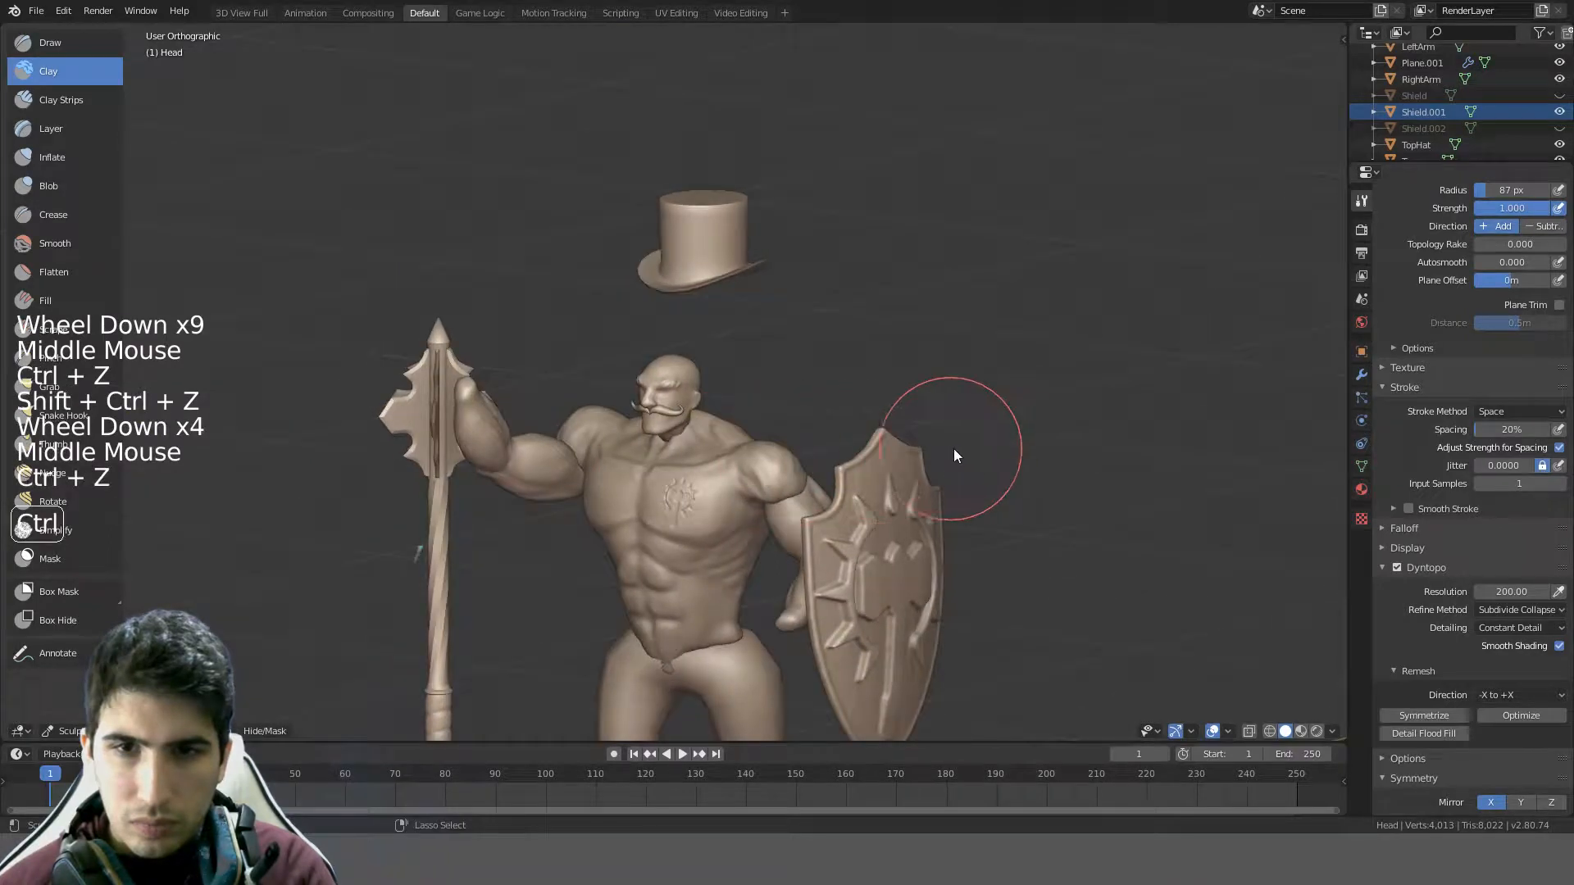
pyautogui.hotkey('ctrl', 'shift', 'z')
pyautogui.moveTo(982, 448); pyautogui.dragTo(942, 495, button='middle')
pyautogui.scroll(1, 944, 495)
pyautogui.scroll(8, 943, 496)
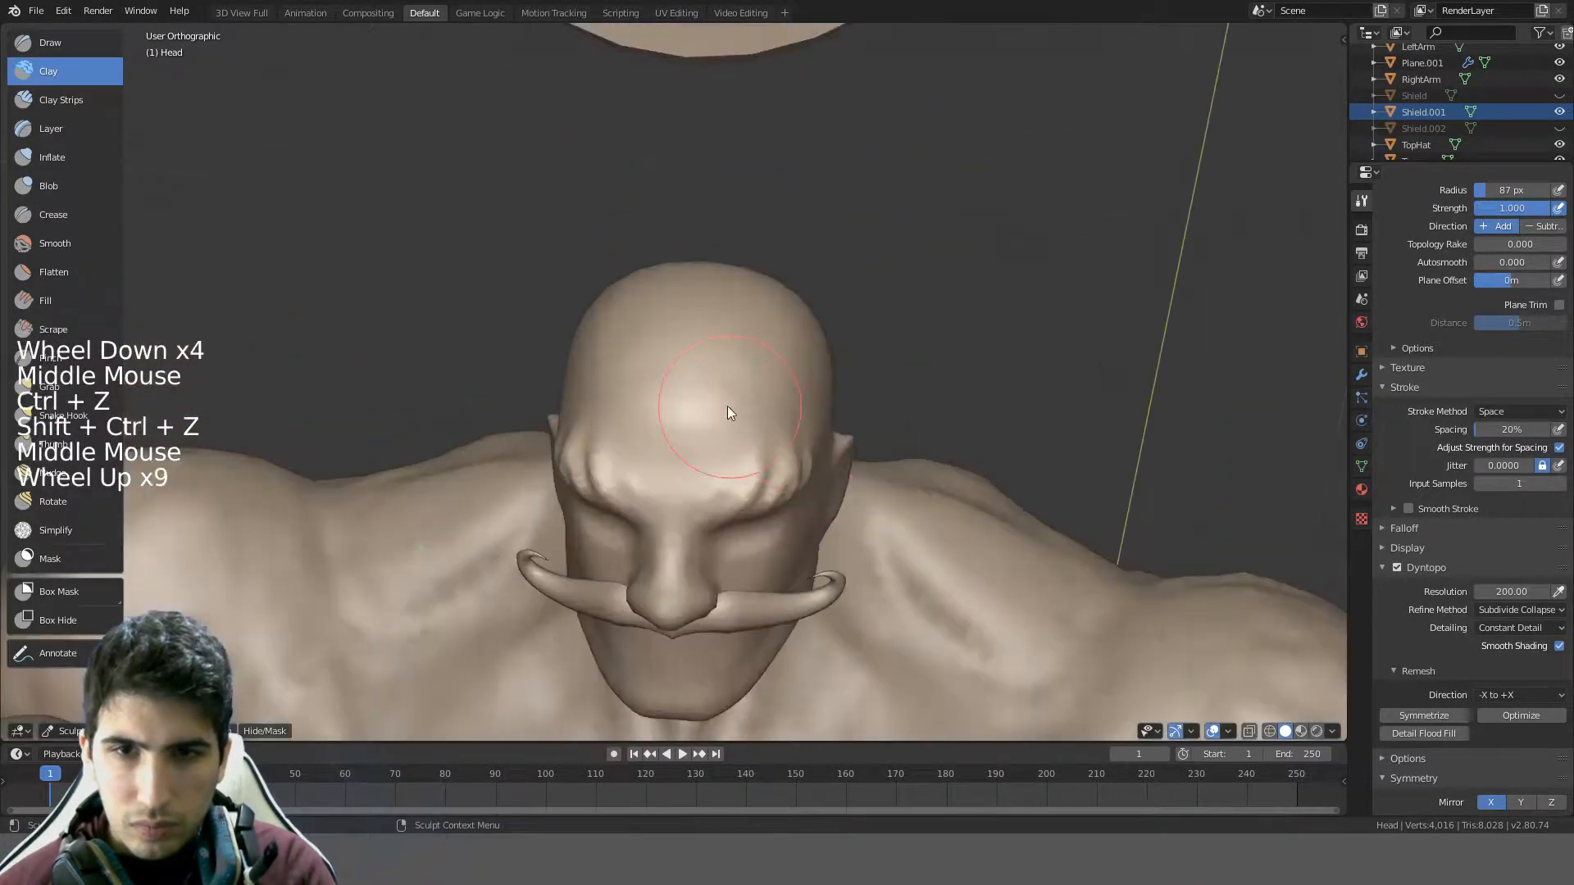
pyautogui.moveTo(727, 406)
pyautogui.mouseDown(button='middle')
pyautogui.moveTo(610, 352)
pyautogui.moveTo(647, 335)
pyautogui.mouseUp(button='middle')
pyautogui.hotkey('ctrl', 'z')
pyautogui.hotkey('ctrl', 'shift', 'z')
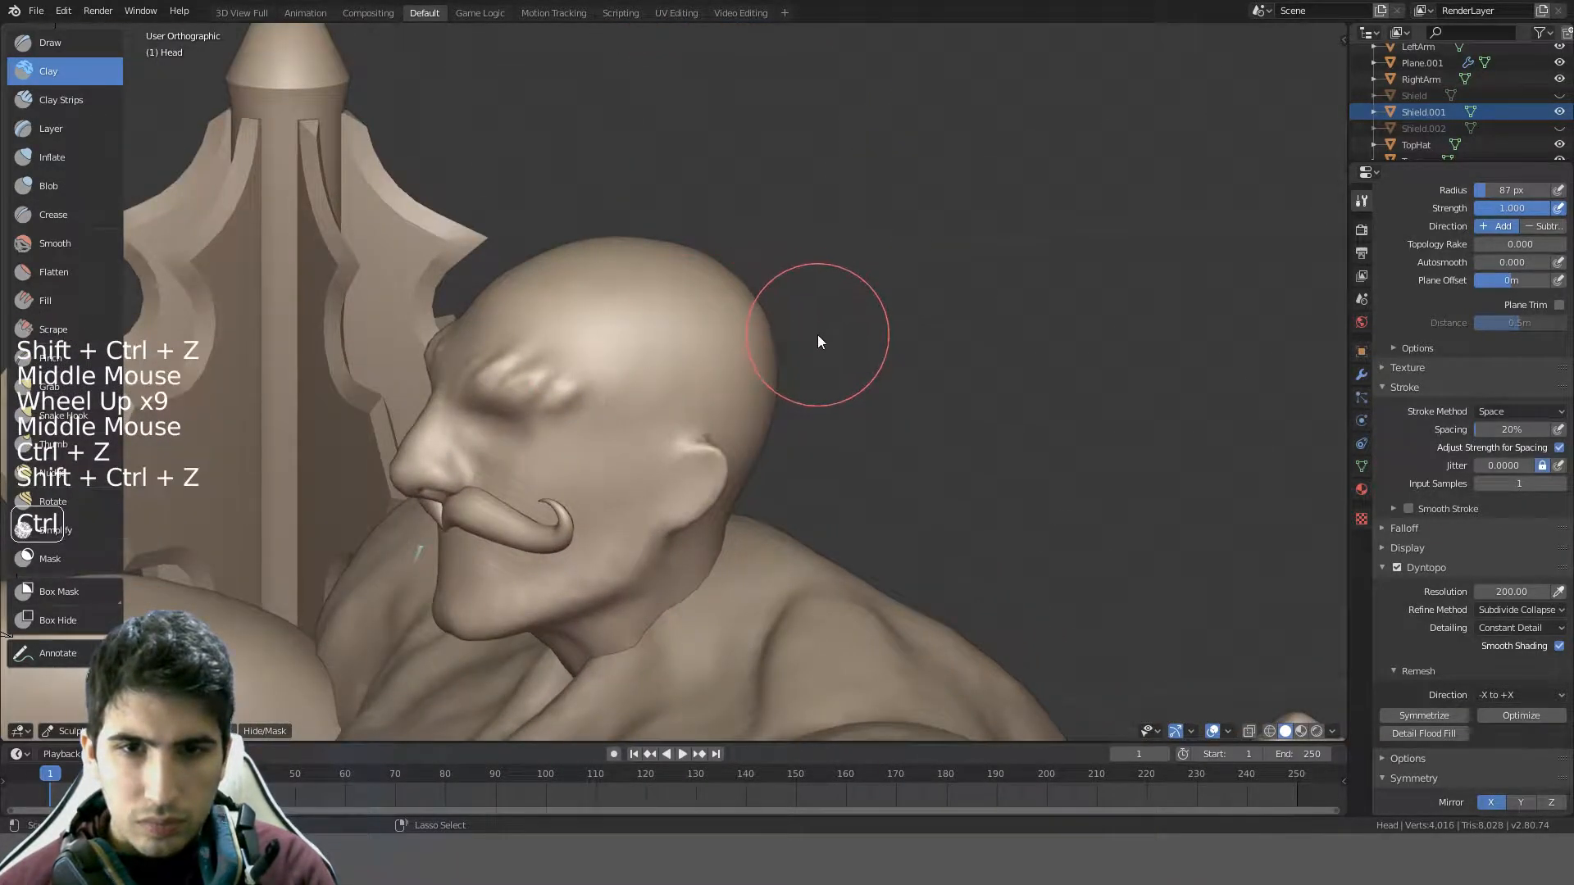
pyautogui.hotkey('ctrl', 'z')
pyautogui.hotkey('ctrl', 'shift', 'z')
pyautogui.moveTo(819, 334)
pyautogui.mouseDown(button='middle')
pyautogui.moveTo(780, 360)
pyautogui.moveTo(941, 355)
pyautogui.moveTo(928, 370)
pyautogui.moveTo(897, 299)
pyautogui.moveTo(931, 269)
pyautogui.moveTo(975, 305)
pyautogui.moveTo(851, 353)
pyautogui.mouseUp(button='middle')
pyautogui.hotkey('ctrl', 'z')
pyautogui.hotkey('ctrl', 'shift', 'z')
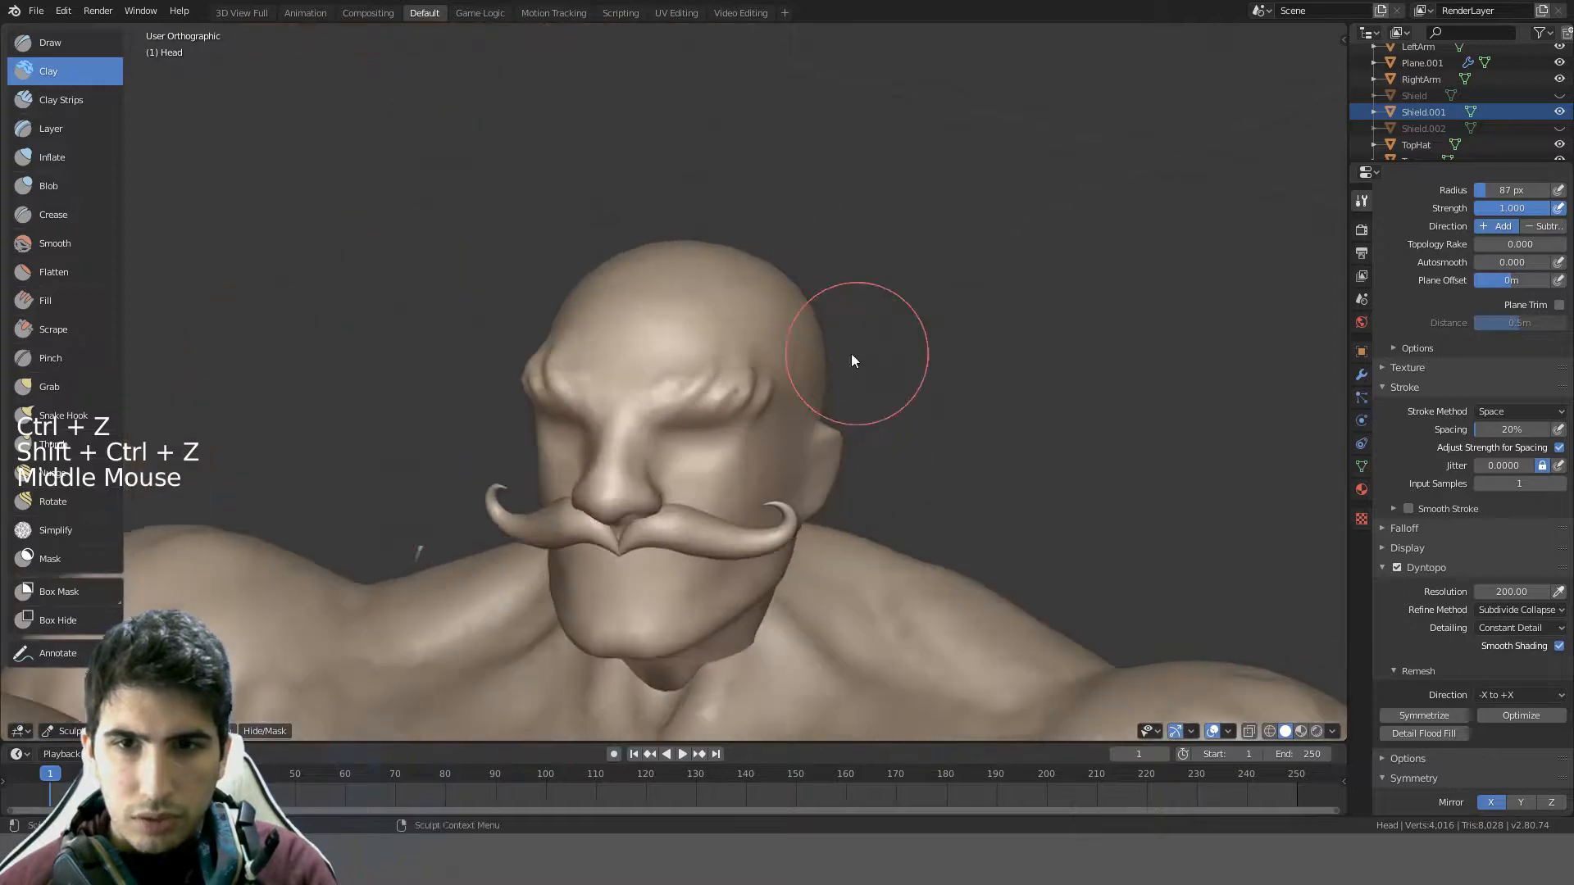
# - Smooth the carved area between the inner eyebrows and the sides of the nose
pyautogui.scroll(4, 738, 352)
pyautogui.moveTo(738, 352)
pyautogui.mouseDown(button='middle')
pyautogui.moveTo(680, 307)
pyautogui.moveTo(758, 376)
pyautogui.moveTo(890, 394)
pyautogui.moveTo(755, 386)
pyautogui.moveTo(780, 348)
pyautogui.mouseUp(button='middle')
pyautogui.scroll(-2, 682, 319)
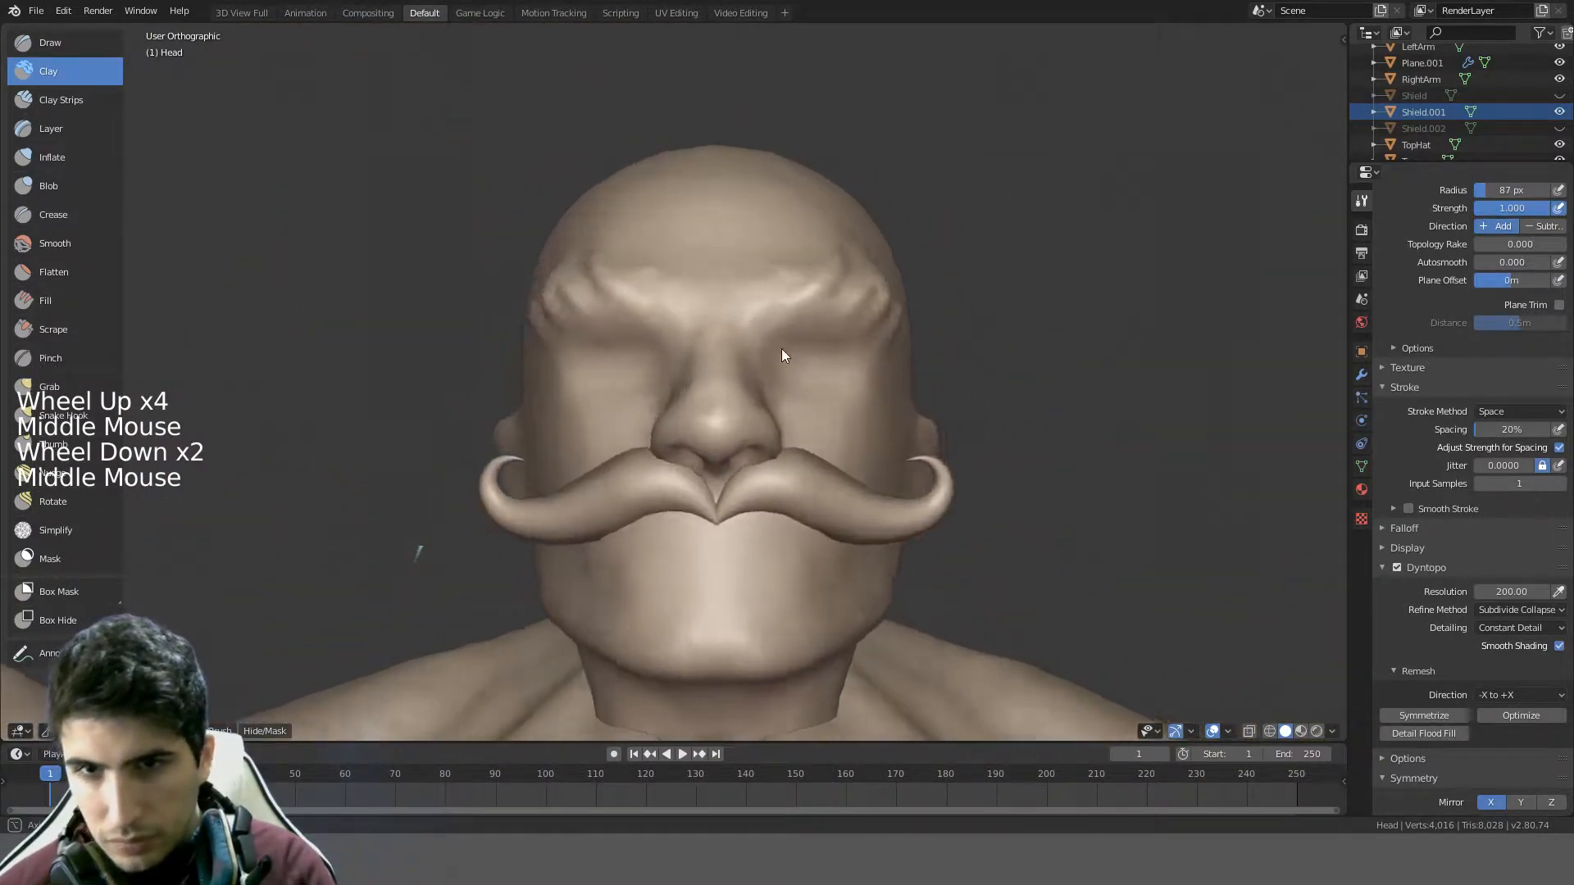
pyautogui.scroll(-1, 762, 369)
pyautogui.scroll(3, 719, 419)
pyautogui.moveTo(713, 422); pyautogui.dragTo(606, 481, button='middle')
pyautogui.scroll(4, 575, 467)
pyautogui.moveTo(521, 423)
pyautogui.keyDown('shift'); pyautogui.mouseDown(button='middle')
pyautogui.moveTo(801, 345)
pyautogui.moveTo(542, 316)
pyautogui.moveTo(1057, 519)
pyautogui.mouseUp(button='middle'); pyautogui.keyUp('shift')
pyautogui.moveTo(859, 415)
pyautogui.keyDown('shift'); pyautogui.mouseDown()
pyautogui.moveTo(754, 348)
pyautogui.moveTo(782, 388)
pyautogui.moveTo(791, 362)
pyautogui.moveTo(808, 413)
pyautogui.moveTo(707, 356)
pyautogui.moveTo(850, 441)
pyautogui.moveTo(811, 494)
pyautogui.moveTo(823, 499)
pyautogui.mouseUp(); pyautogui.keyUp('shift')
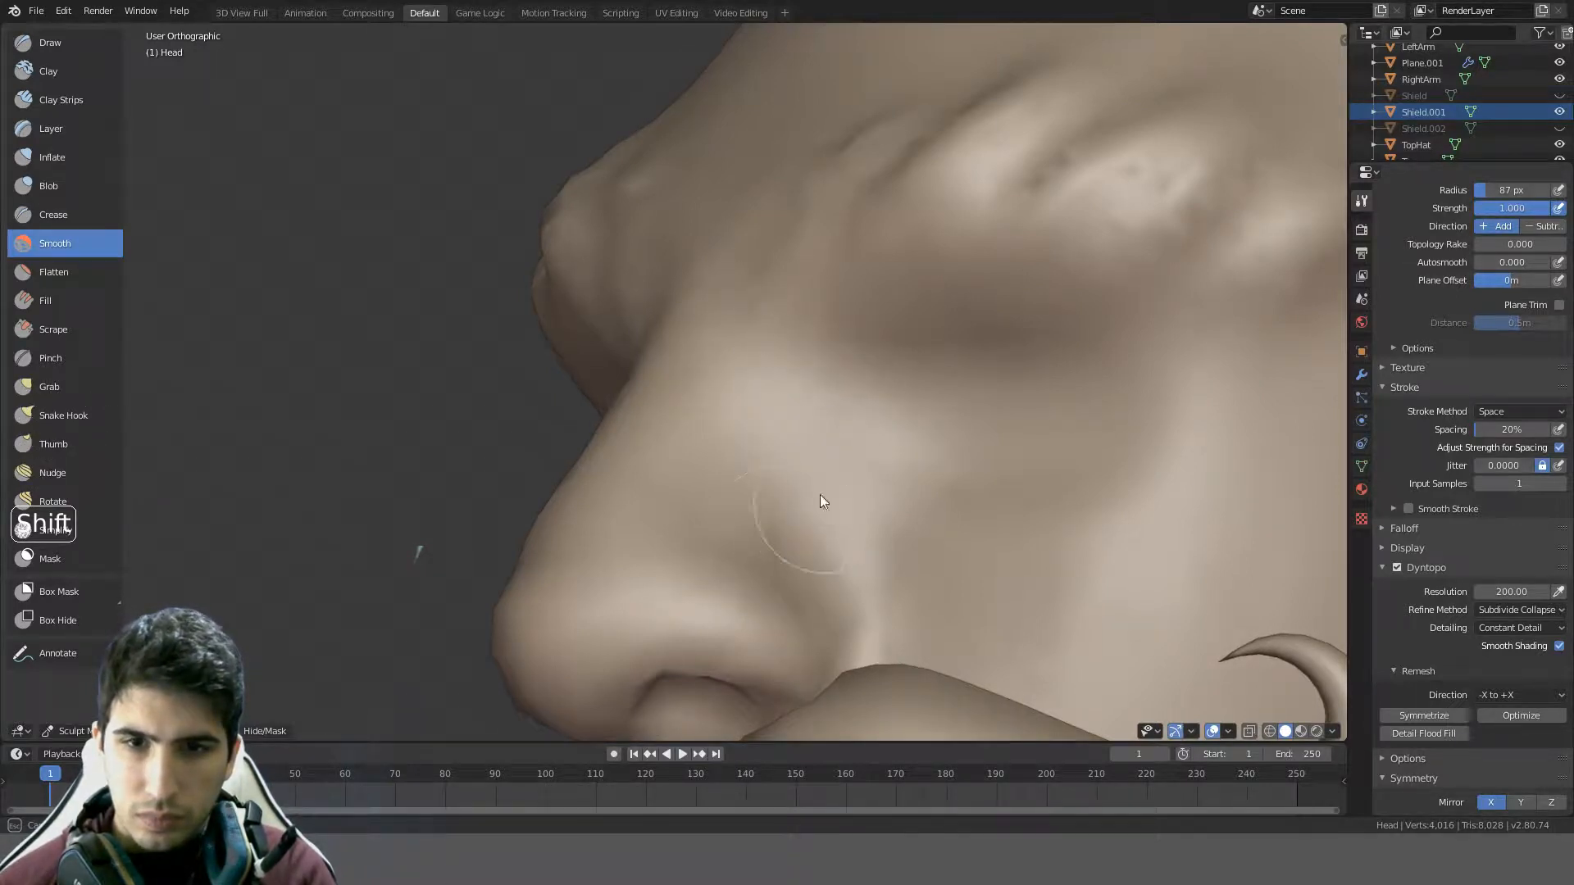
pyautogui.moveTo(634, 481)
pyautogui.mouseDown(button='middle')
pyautogui.moveTo(924, 504)
pyautogui.moveTo(934, 479)
pyautogui.moveTo(626, 517)
pyautogui.moveTo(689, 528)
pyautogui.mouseUp(button='middle')
pyautogui.scroll(-3, 922, 504)
# - Carve the eye sockets deeper beside the nose and smooth the new recesses
pyautogui.moveTo(769, 491)
pyautogui.keyDown('ctrl'); pyautogui.mouseDown()
pyautogui.moveTo(750, 461)
pyautogui.moveTo(720, 488)
pyautogui.mouseUp(); pyautogui.keyUp('ctrl')
pyautogui.scroll(-4, 767, 490)
pyautogui.moveTo(767, 491)
pyautogui.mouseDown(button='middle')
pyautogui.moveTo(783, 430)
pyautogui.moveTo(715, 395)
pyautogui.moveTo(804, 426)
pyautogui.moveTo(687, 492)
pyautogui.moveTo(747, 389)
pyautogui.moveTo(788, 437)
pyautogui.moveTo(739, 488)
pyautogui.moveTo(664, 460)
pyautogui.mouseUp(button='middle')
pyautogui.scroll(-4, 783, 455)
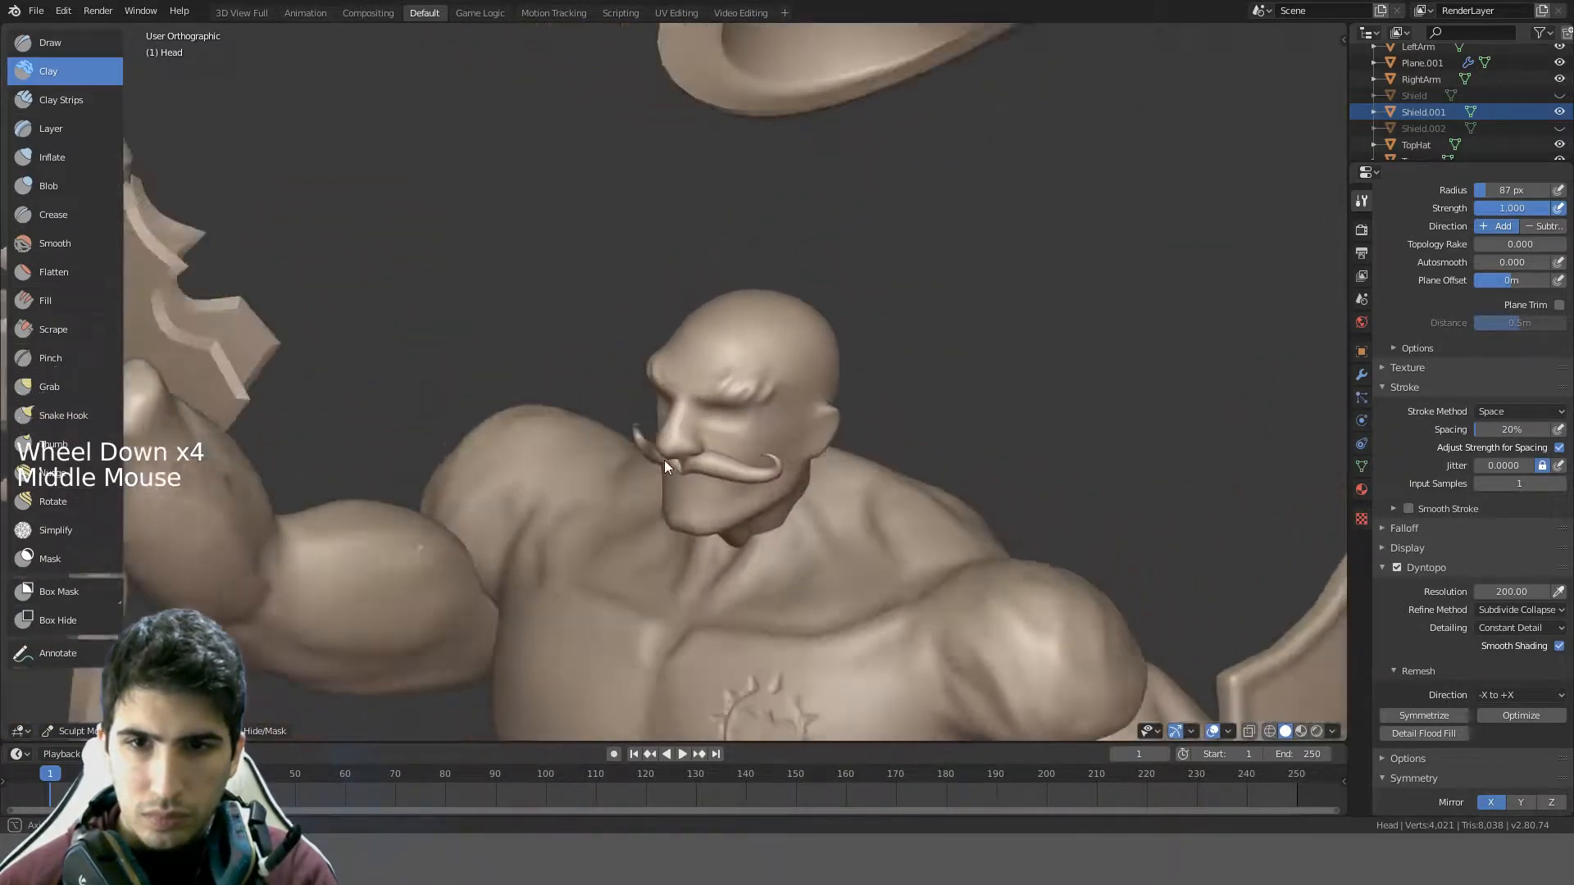
pyautogui.scroll(7, 634, 407)
pyautogui.moveTo(700, 452)
pyautogui.keyDown('shift'); pyautogui.mouseDown()
pyautogui.moveTo(704, 431)
pyautogui.moveTo(678, 445)
pyautogui.moveTo(719, 448)
pyautogui.moveTo(710, 437)
pyautogui.moveTo(716, 461)
pyautogui.mouseUp(); pyautogui.keyUp('shift')
pyautogui.moveTo(718, 460)
pyautogui.mouseDown(button='middle')
pyautogui.moveTo(823, 456)
pyautogui.moveTo(924, 497)
pyautogui.moveTo(991, 456)
pyautogui.moveTo(937, 449)
pyautogui.mouseUp(button='middle')
pyautogui.scroll(-5, 897, 473)
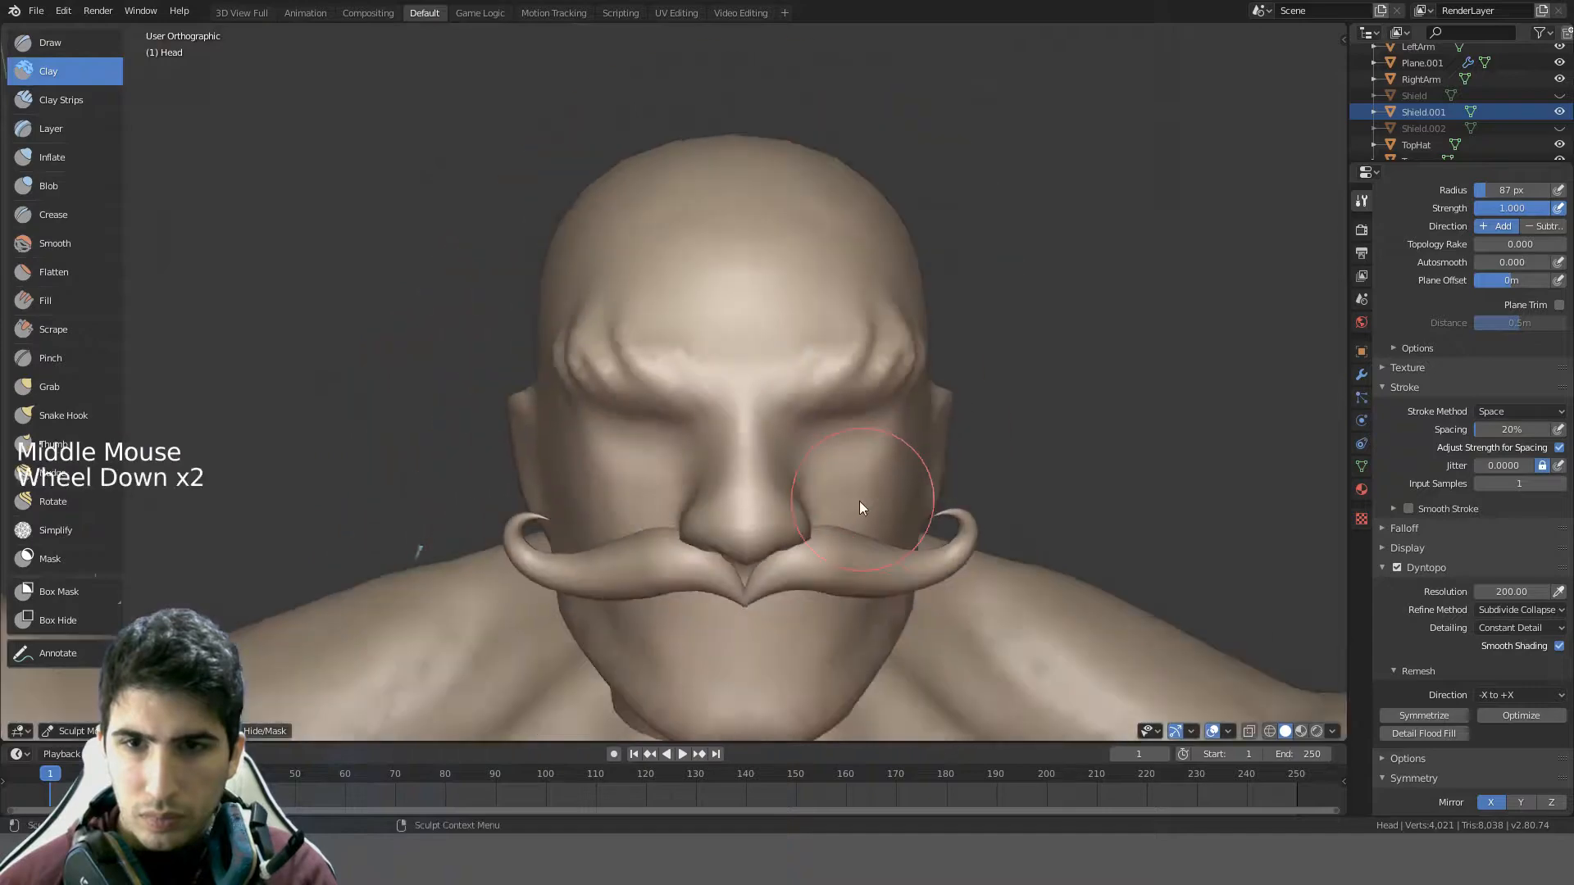
# - Smooth the cheeks and outer eye areas below the eyebrows
pyautogui.moveTo(820, 508); pyautogui.dragTo(689, 477, button='middle')
pyautogui.scroll(3, 655, 469)
pyautogui.scroll(3, 656, 469)
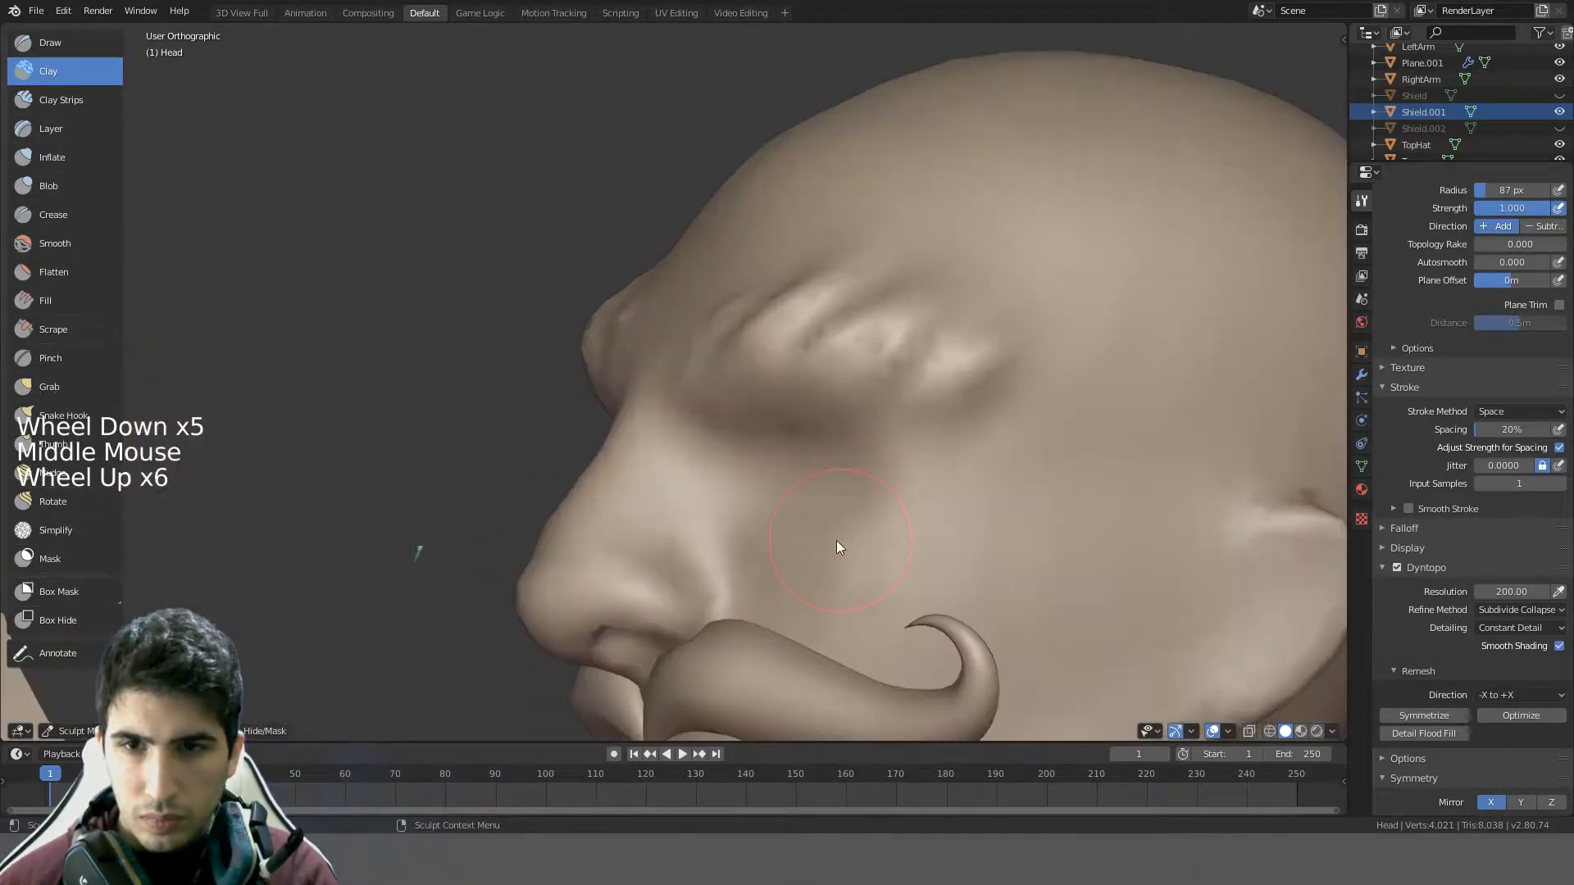
pyautogui.moveTo(849, 532)
pyautogui.keyDown('shift'); pyautogui.mouseDown()
pyautogui.moveTo(886, 463)
pyautogui.moveTo(853, 537)
pyautogui.mouseUp(); pyautogui.keyUp('shift')
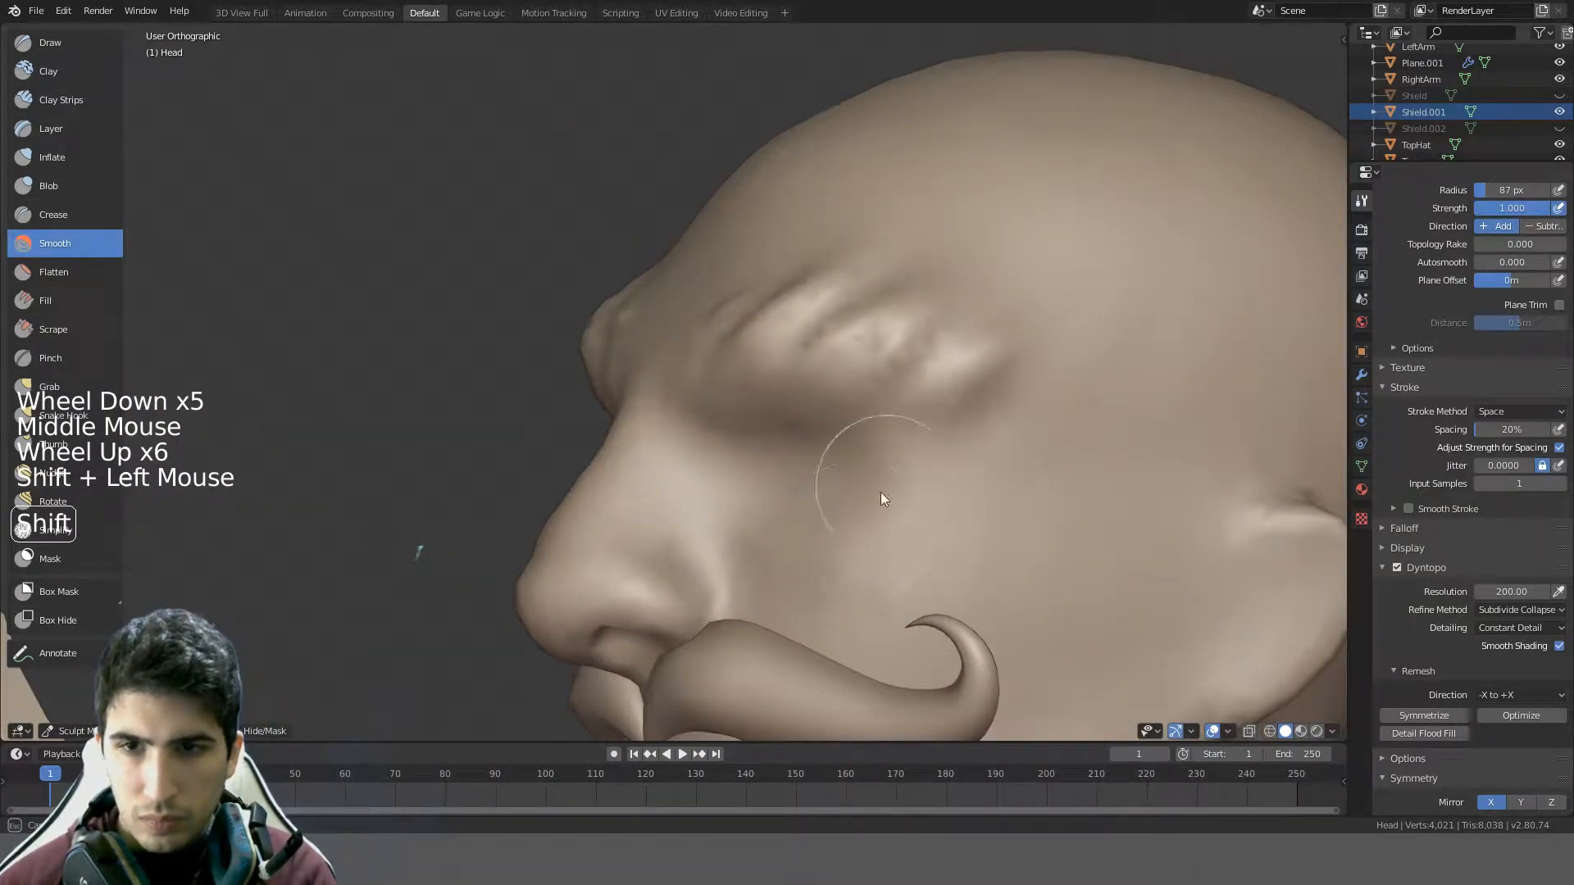
pyautogui.moveTo(884, 498); pyautogui.dragTo(1099, 522, button='middle')
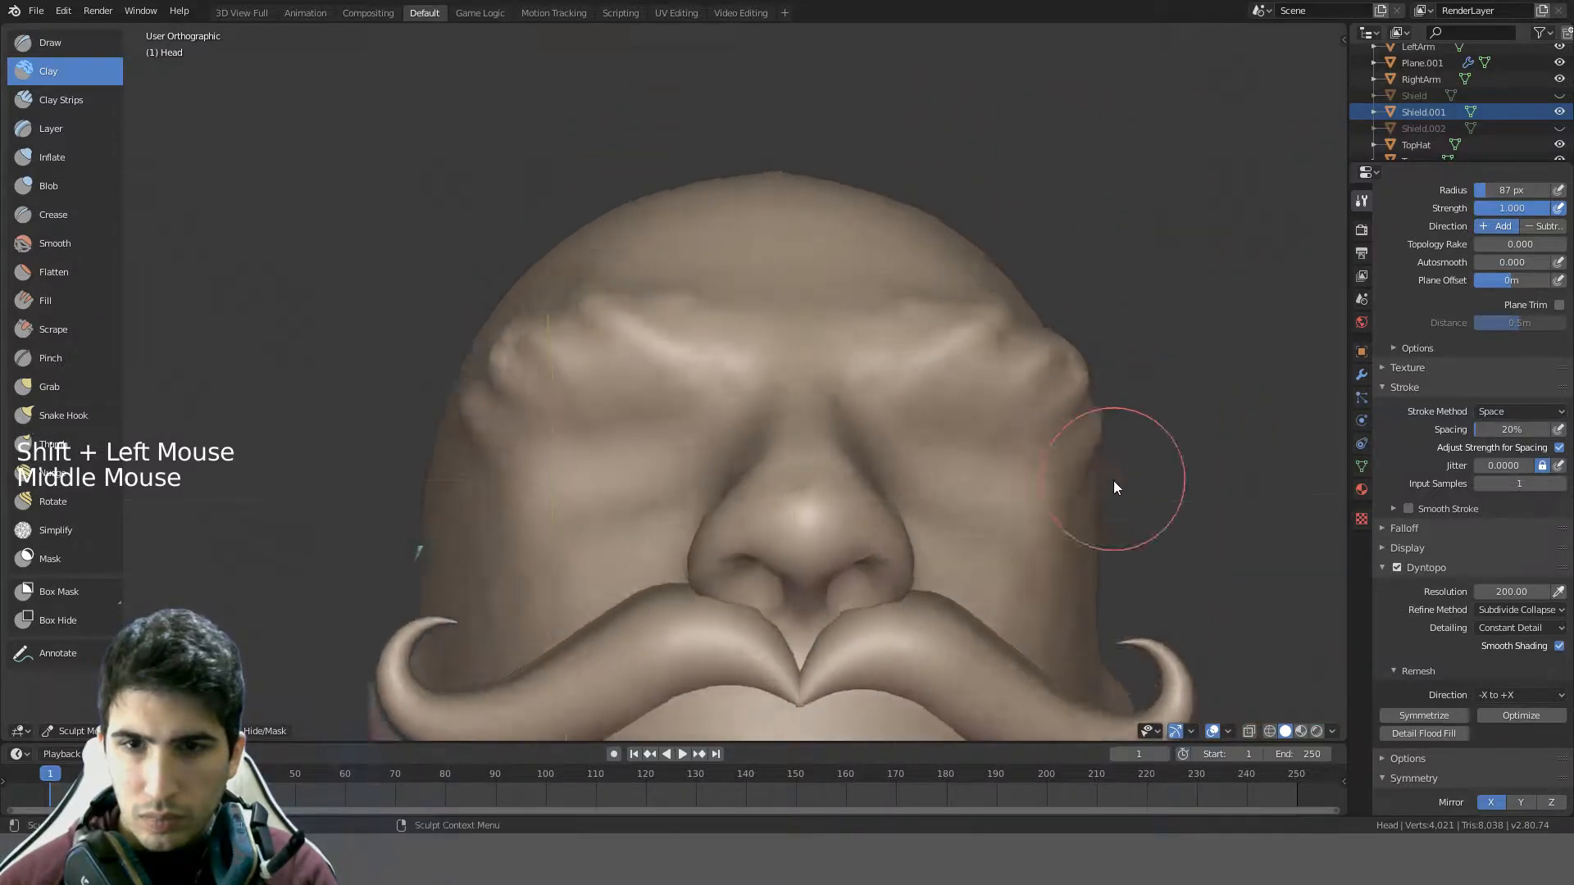
pyautogui.scroll(-3, 1059, 501)
pyautogui.moveTo(991, 520); pyautogui.dragTo(815, 466, button='middle')
pyautogui.moveTo(816, 466)
pyautogui.keyDown('shift'); pyautogui.mouseDown()
pyautogui.moveTo(800, 407)
pyautogui.moveTo(801, 435)
pyautogui.moveTo(846, 422)
pyautogui.mouseUp(); pyautogui.keyUp('shift')
# - Examine the eyebrows, moustache and bare jaw from several angles and distances
pyautogui.moveTo(845, 422)
pyautogui.mouseDown(button='middle')
pyautogui.moveTo(943, 377)
pyautogui.moveTo(1040, 372)
pyautogui.moveTo(1134, 296)
pyautogui.moveTo(1190, 296)
pyautogui.moveTo(1160, 330)
pyautogui.moveTo(1100, 332)
pyautogui.moveTo(1072, 296)
pyautogui.mouseUp(button='middle')
pyautogui.scroll(-6, 1055, 324)
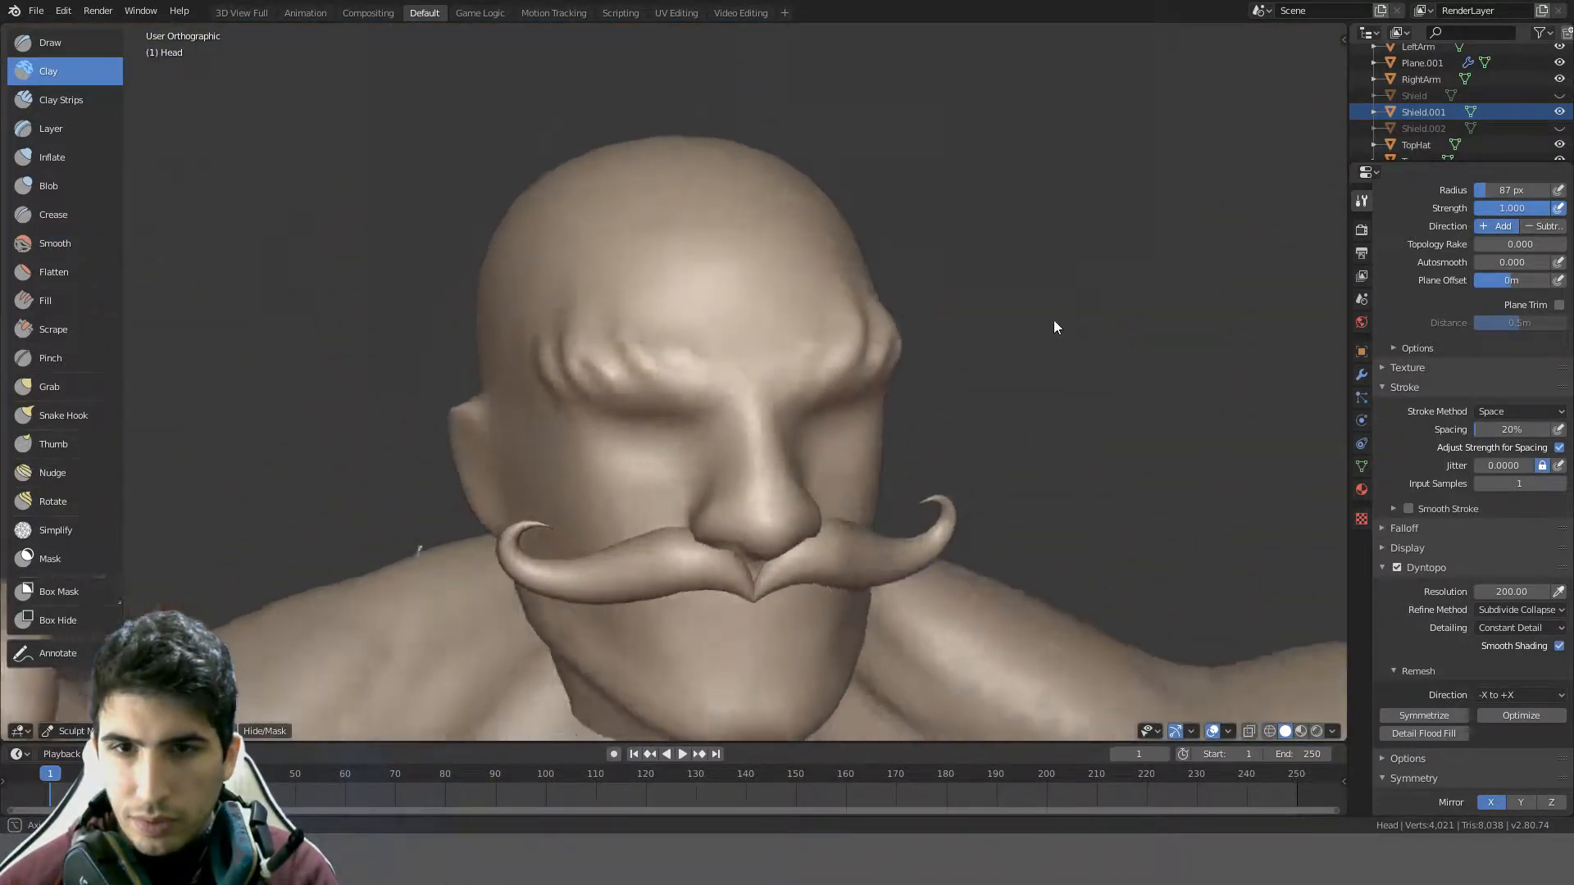
pyautogui.scroll(1, 886, 329)
pyautogui.moveTo(857, 321); pyautogui.dragTo(813, 236, button='middle')
pyautogui.scroll(4, 776, 342)
pyautogui.scroll(-4, 759, 280)
pyautogui.scroll(1, 823, 231)
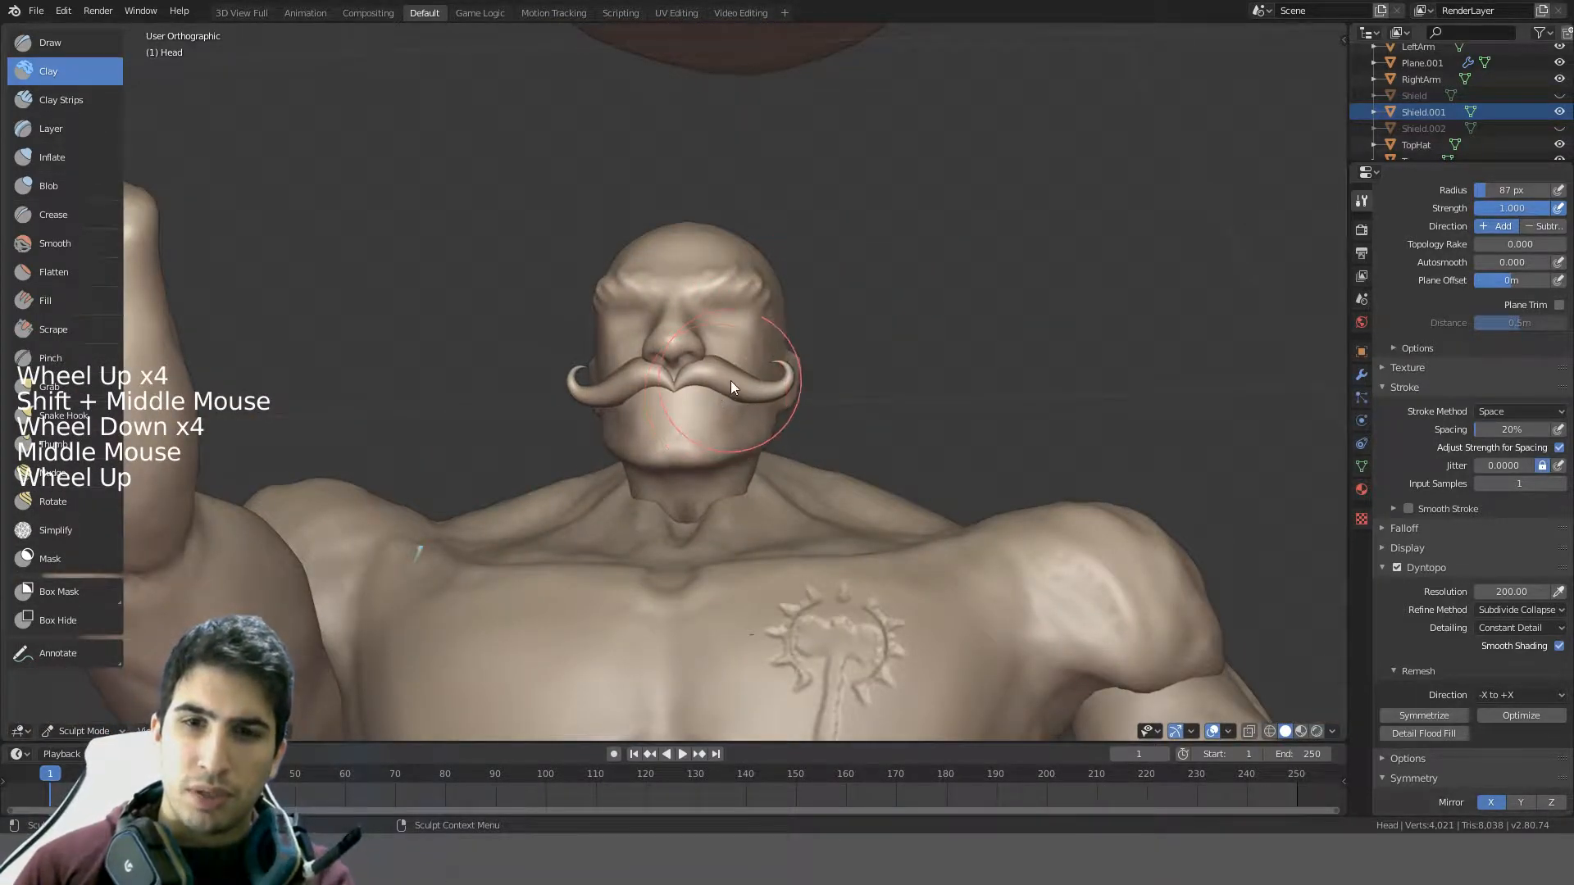
pyautogui.moveTo(731, 381); pyautogui.dragTo(601, 434, button='middle')
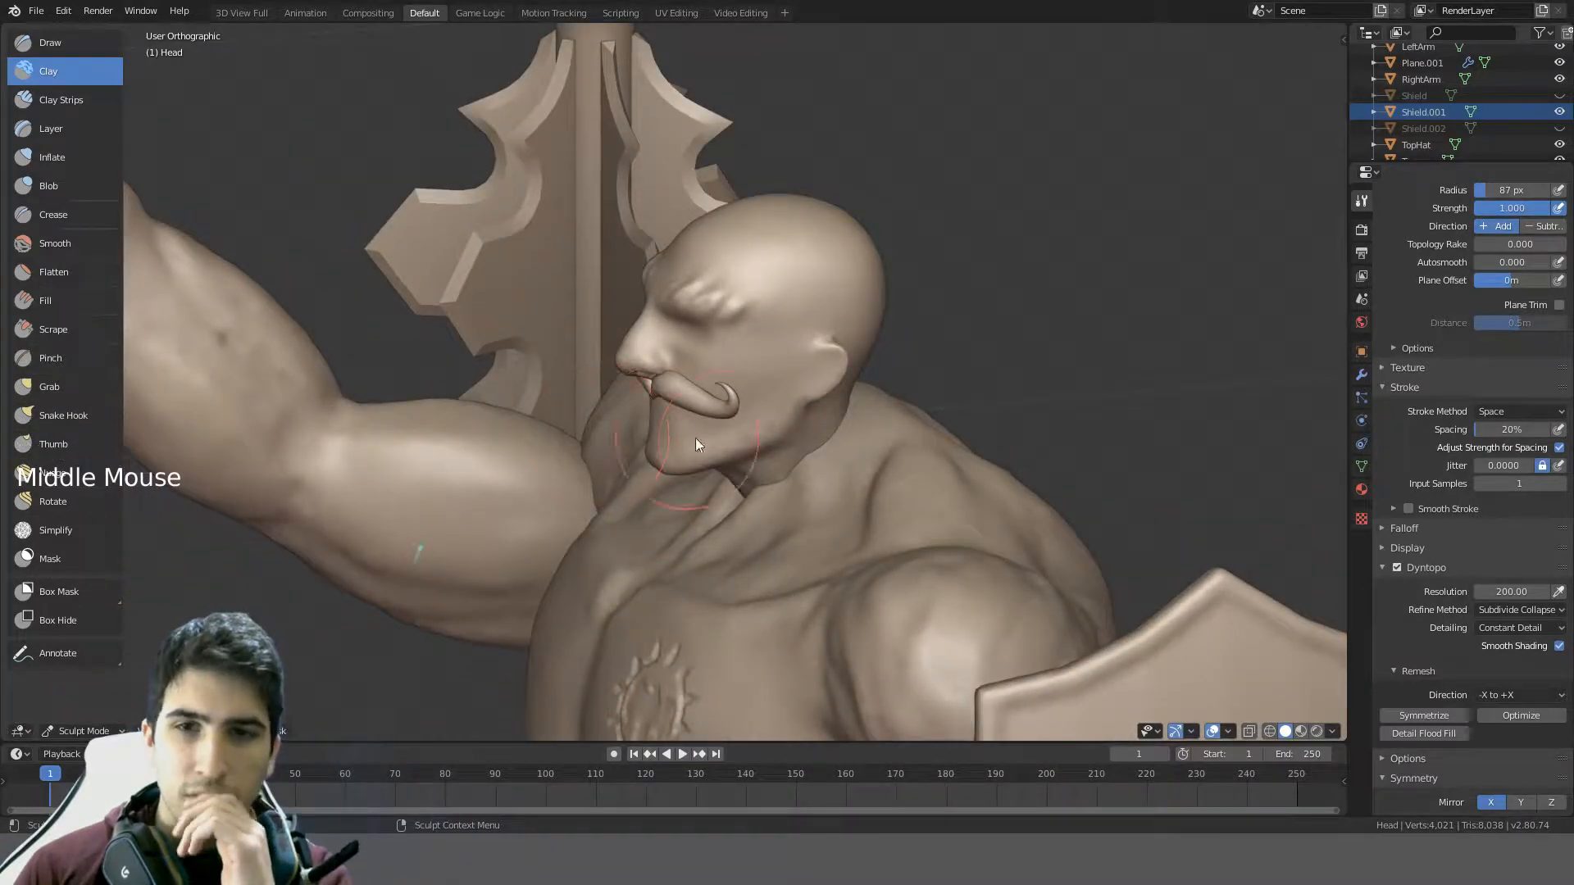
pyautogui.scroll(8, 807, 443)
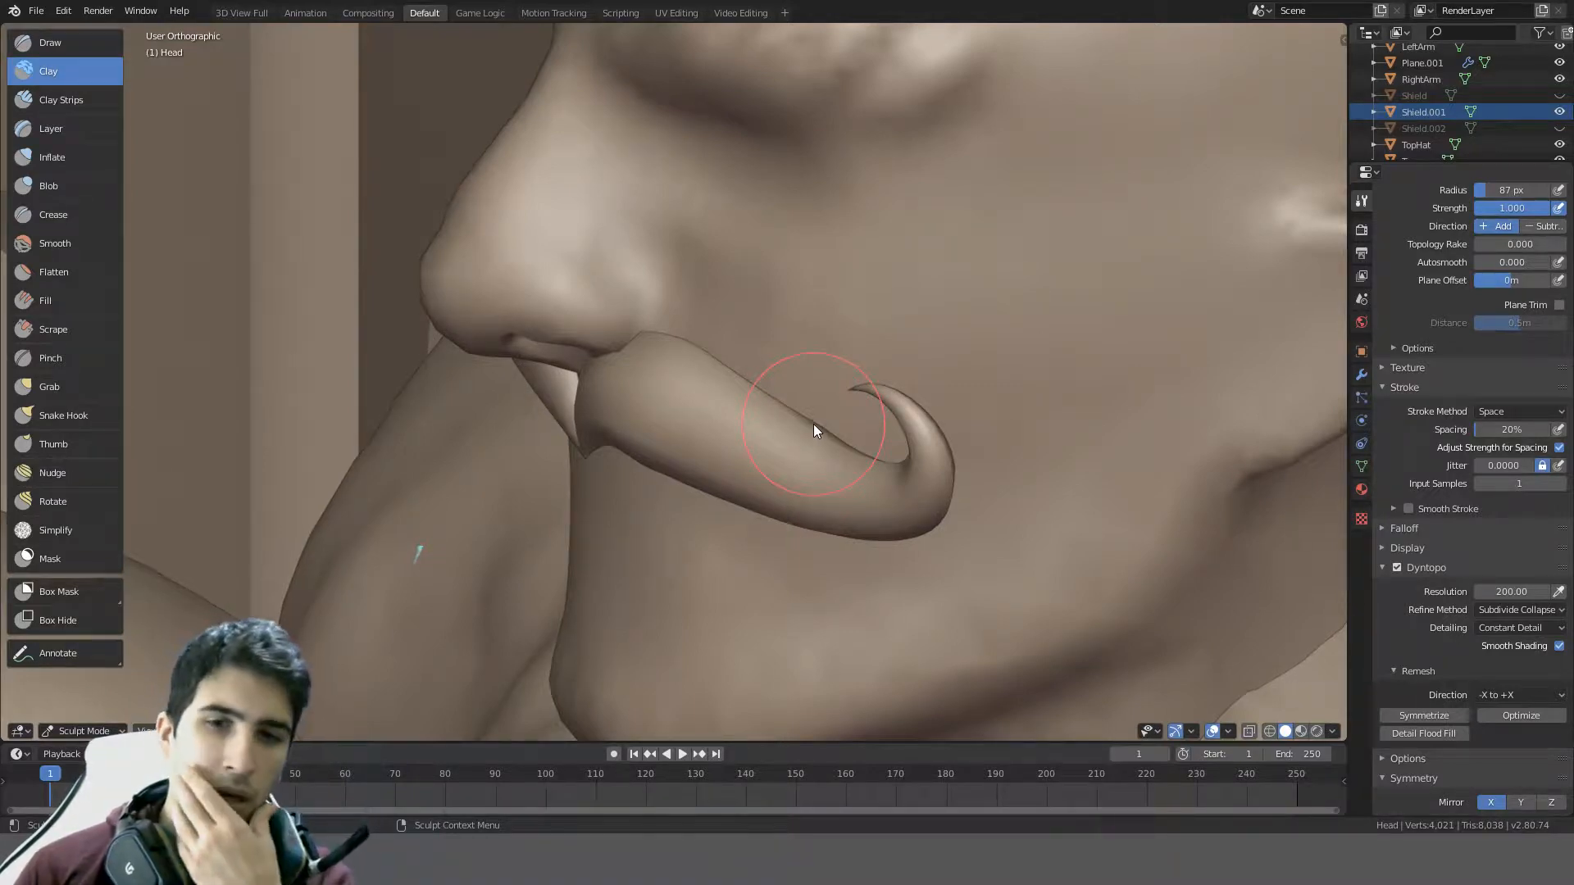
pyautogui.scroll(-10, 950, 454)
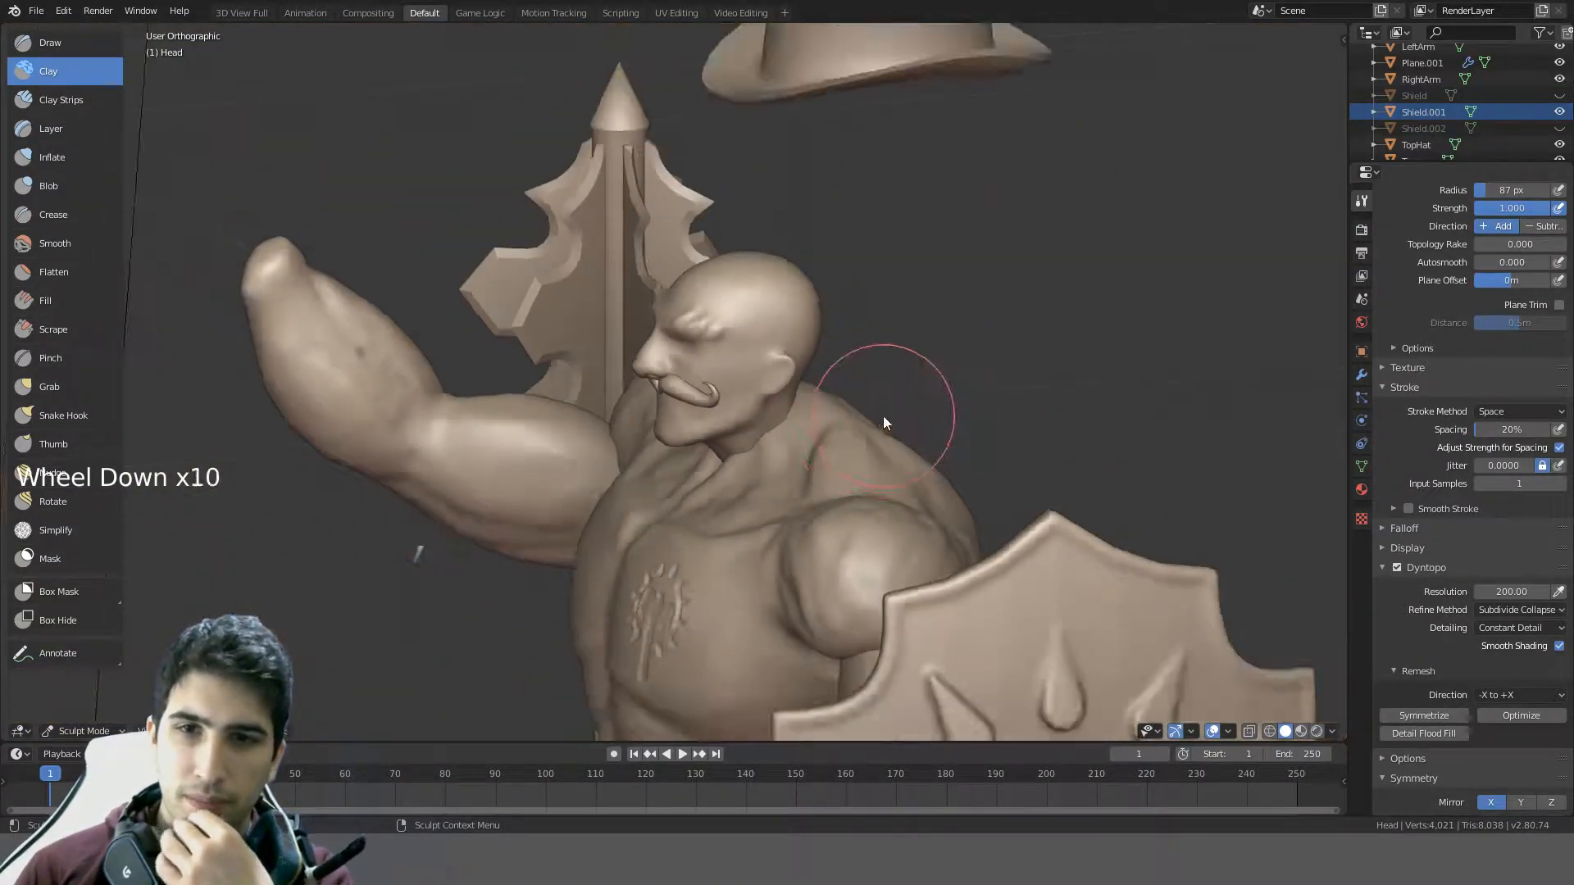
pyautogui.scroll(8, 886, 410)
pyautogui.moveTo(890, 393)
pyautogui.mouseDown(button='middle')
pyautogui.moveTo(982, 328)
pyautogui.moveTo(1054, 337)
pyautogui.moveTo(1015, 428)
pyautogui.moveTo(920, 324)
pyautogui.moveTo(866, 410)
pyautogui.mouseUp(button='middle')
pyautogui.keyDown('shift'); pyautogui.moveTo(1002, 457); pyautogui.dragTo(1104, 240, button='middle'); pyautogui.keyUp('shift')
pyautogui.scroll(1, 973, 313)
pyautogui.moveTo(973, 313); pyautogui.dragTo(824, 442, button='middle')
pyautogui.scroll(1, 853, 373)
pyautogui.scroll(-2, 862, 376)
pyautogui.scroll(-3, 782, 423)
pyautogui.scroll(3, 731, 434)
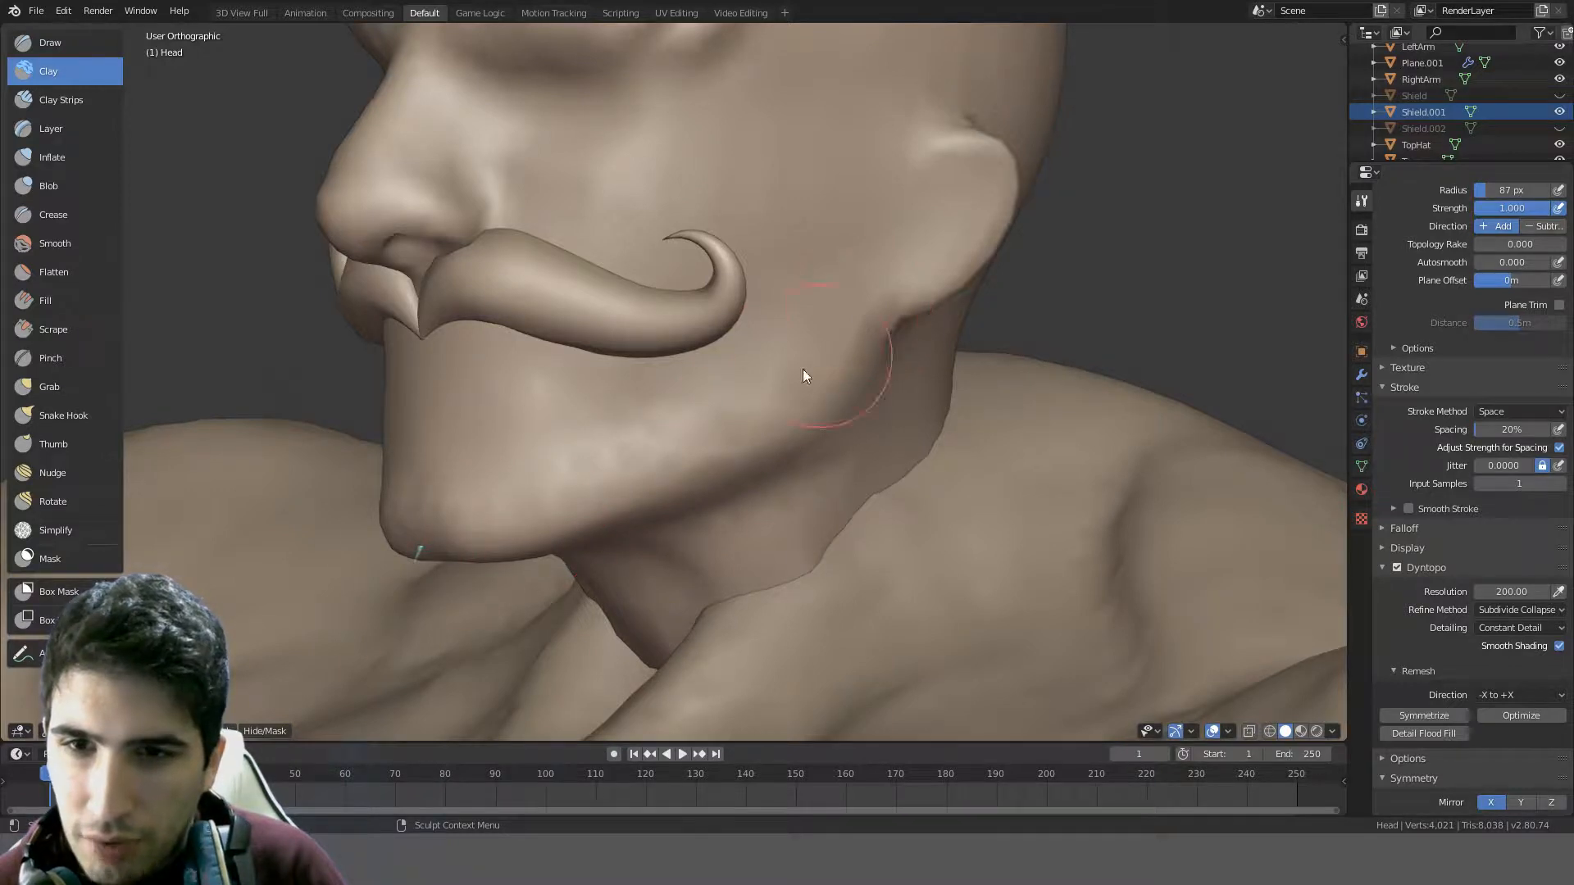
pyautogui.scroll(-3, 631, 424)
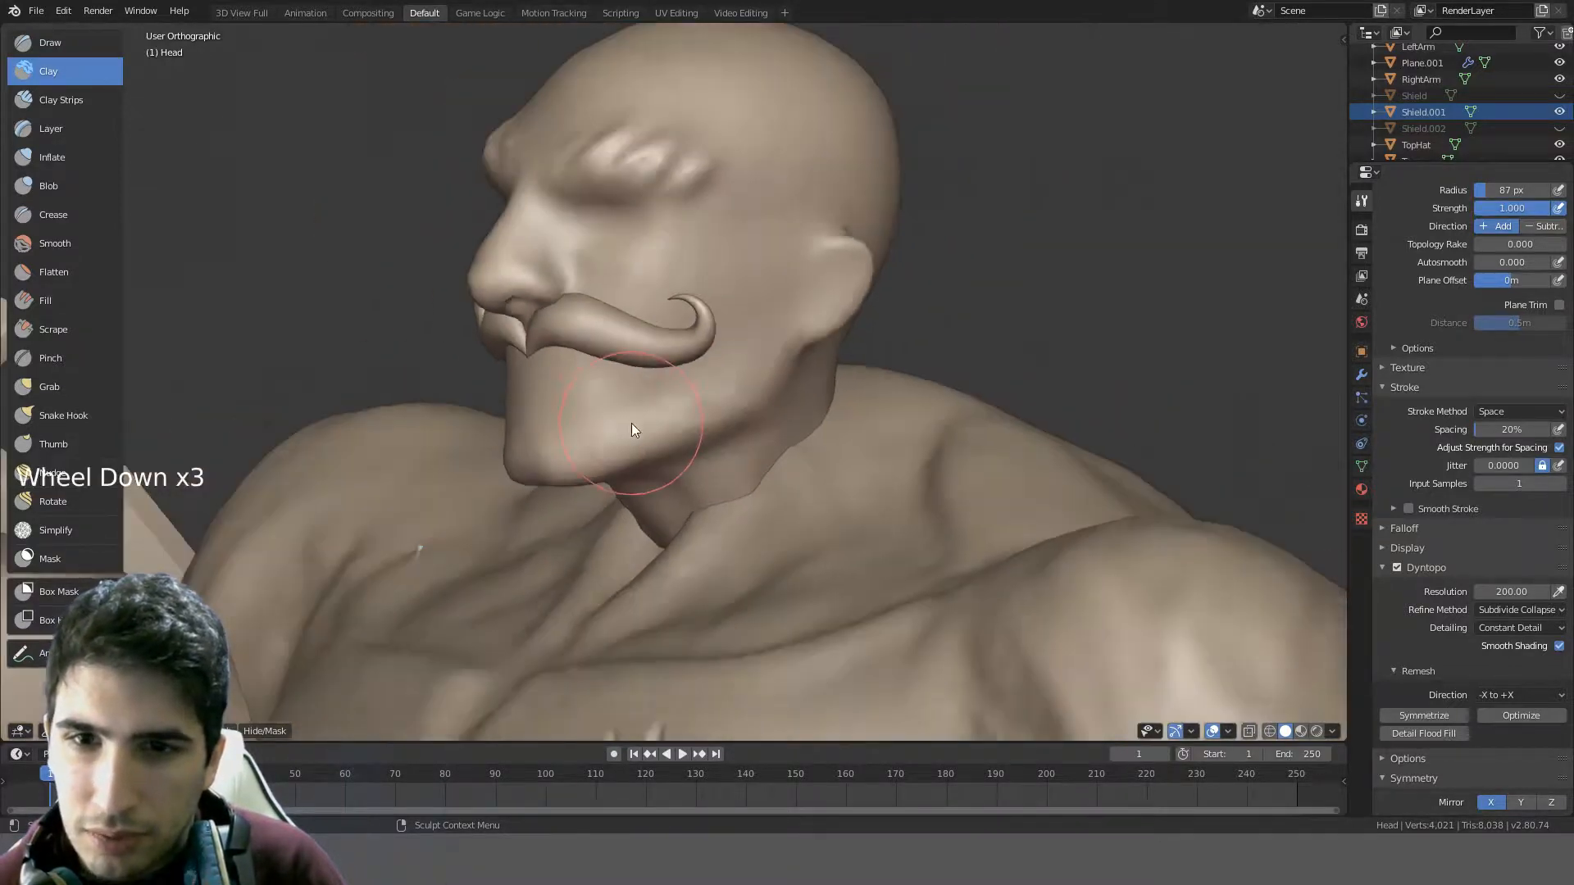
pyautogui.moveTo(630, 423)
pyautogui.mouseDown(button='middle')
pyautogui.moveTo(706, 427)
pyautogui.moveTo(493, 344)
pyautogui.mouseUp(button='middle')
# - Switch to the Draw brush and show its fur texture settings
pyautogui.click(49, 41)
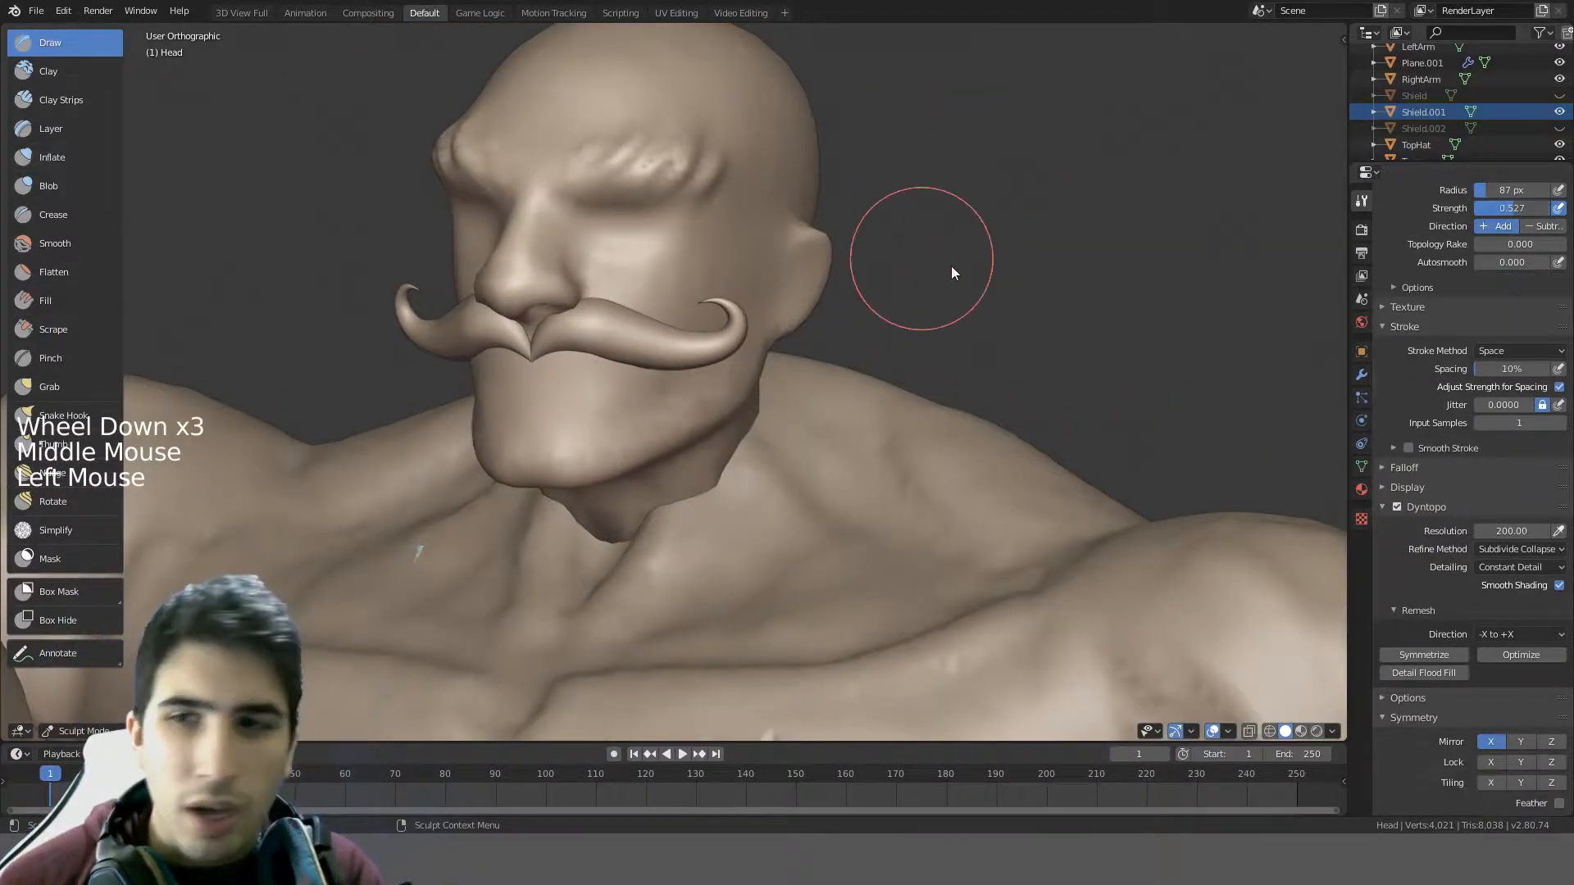
pyautogui.scroll(9, 1443, 366)
pyautogui.scroll(4, 1461, 370)
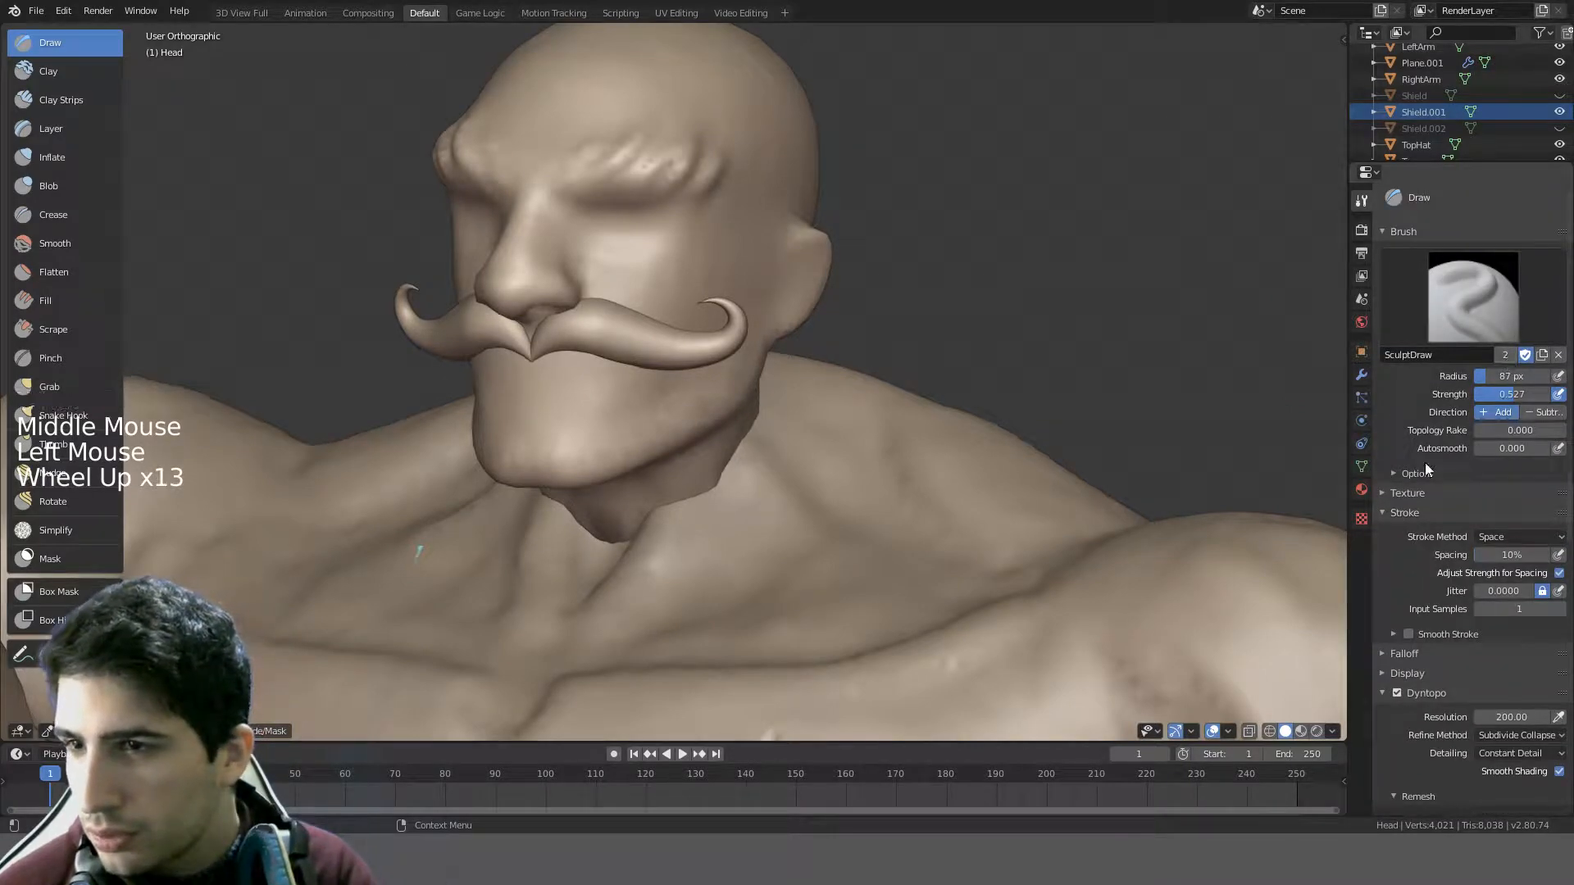
pyautogui.click(1384, 494)
# - Try a continuous fur stroke along the jaw from chin toward the ear, and undo it
pyautogui.scroll(4, 560, 457)
pyautogui.moveTo(560, 456); pyautogui.dragTo(451, 468, button='middle')
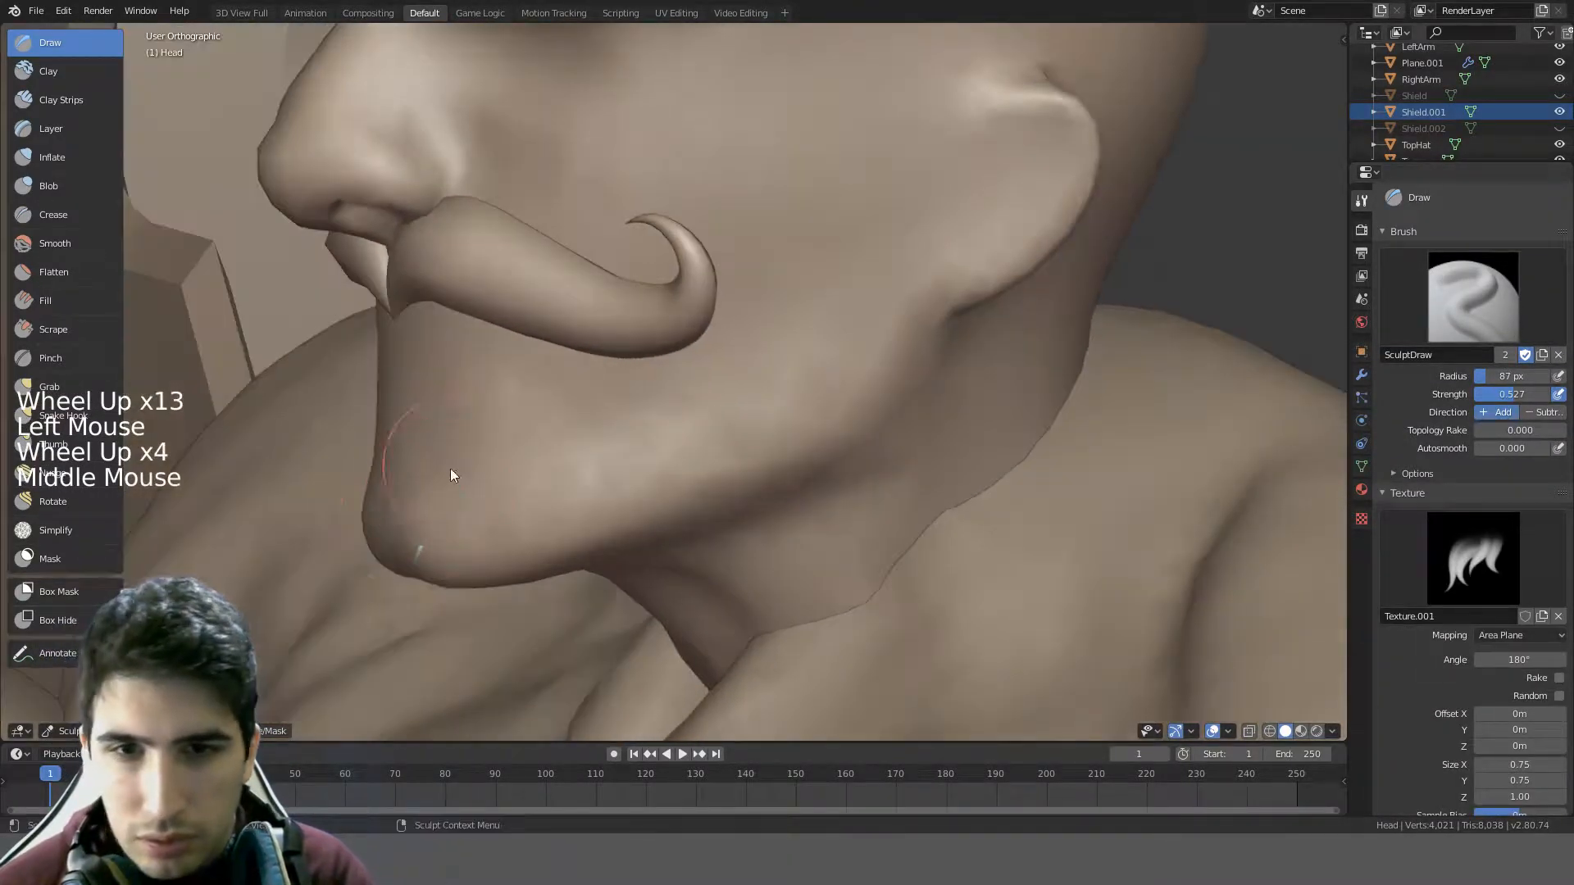
pyautogui.moveTo(493, 507)
pyautogui.mouseDown()
pyautogui.moveTo(615, 452)
pyautogui.moveTo(722, 437)
pyautogui.moveTo(456, 535)
pyautogui.moveTo(438, 485)
pyautogui.moveTo(488, 537)
pyautogui.moveTo(652, 514)
pyautogui.moveTo(845, 369)
pyautogui.moveTo(703, 481)
pyautogui.mouseUp()
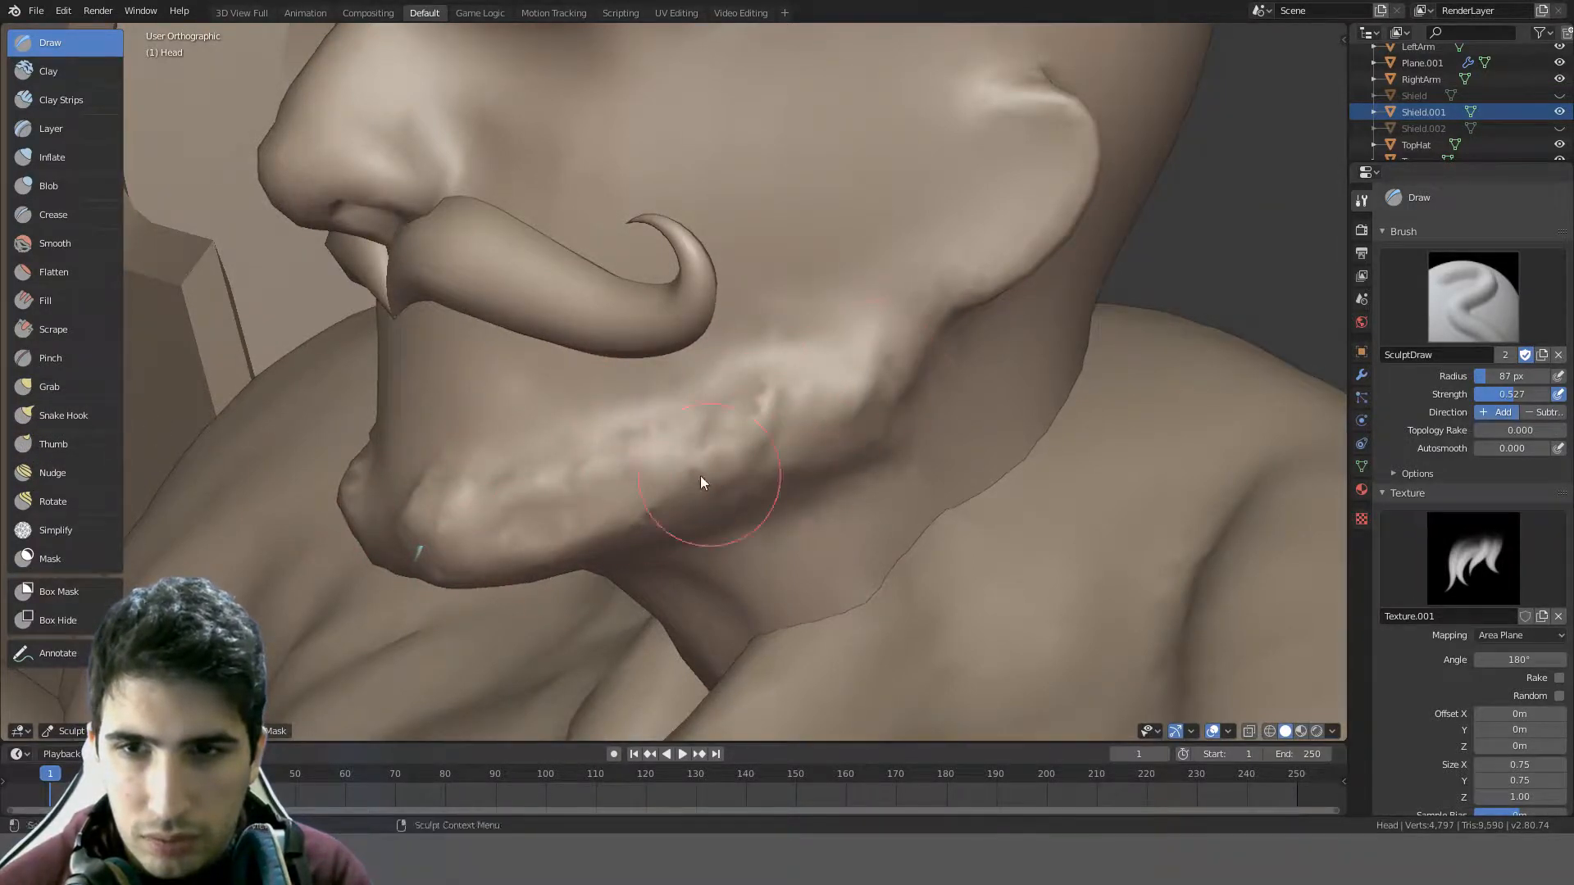
pyautogui.moveTo(703, 481)
pyautogui.mouseDown(button='middle')
pyautogui.moveTo(875, 426)
pyautogui.moveTo(778, 469)
pyautogui.mouseUp(button='middle')
pyautogui.scroll(-6, 777, 459)
pyautogui.moveTo(761, 406); pyautogui.dragTo(643, 479, button='middle')
pyautogui.hotkey('ctrl', 'z')
# - Set the Draw brush radius to 158 px and its strength to 0.561
pyautogui.scroll(6, 493, 475)
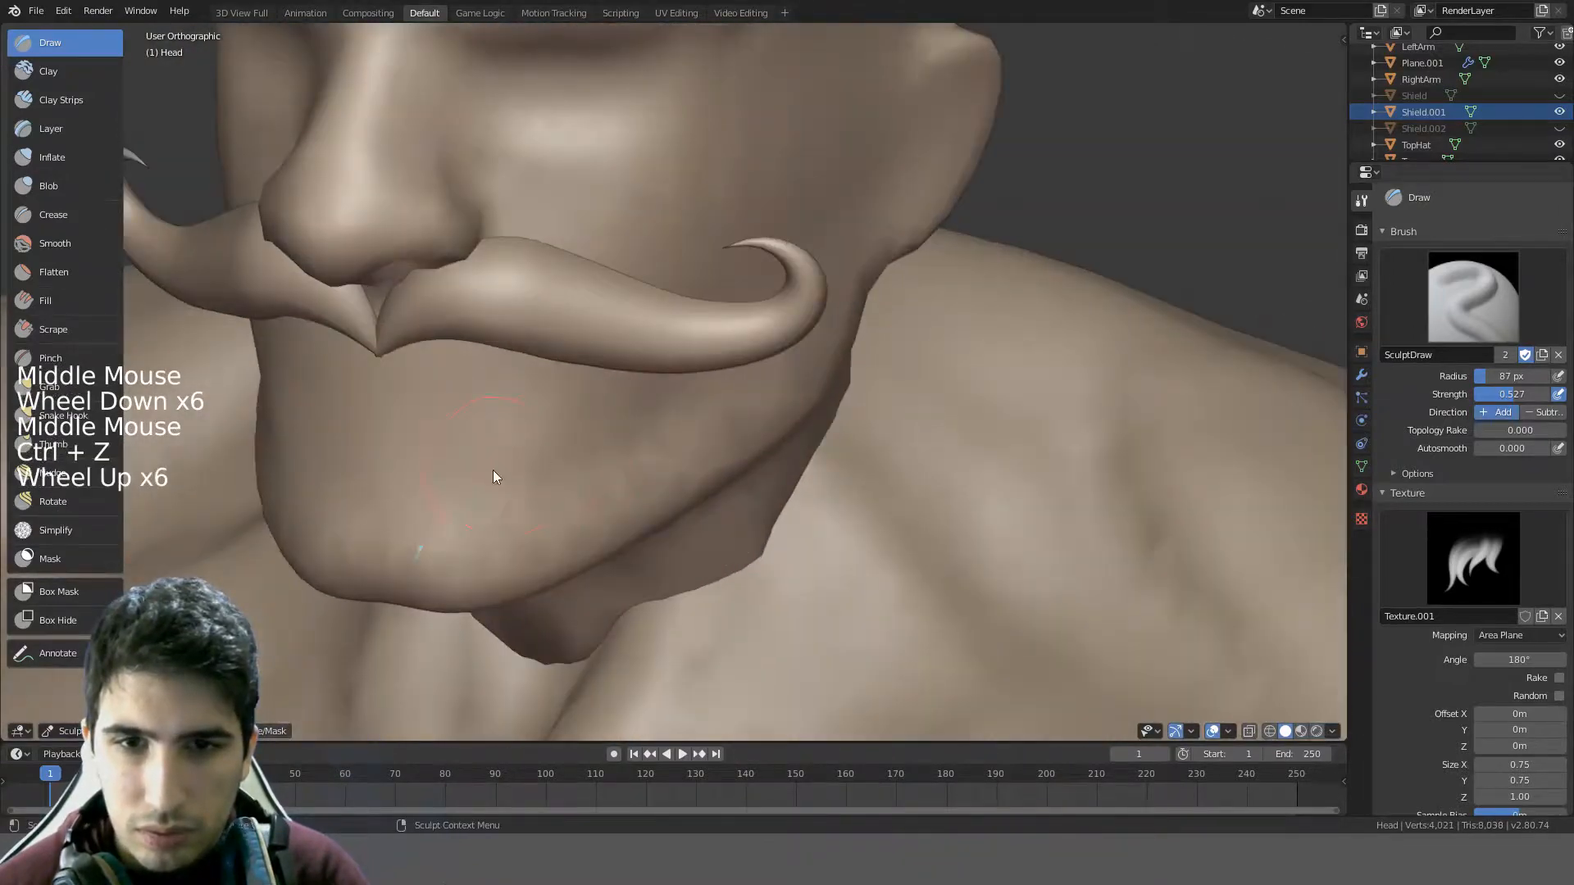
pyautogui.press('f')
pyautogui.hotkey('shift', 'f')
pyautogui.hotkey('shift', 'f')
pyautogui.click(564, 469)
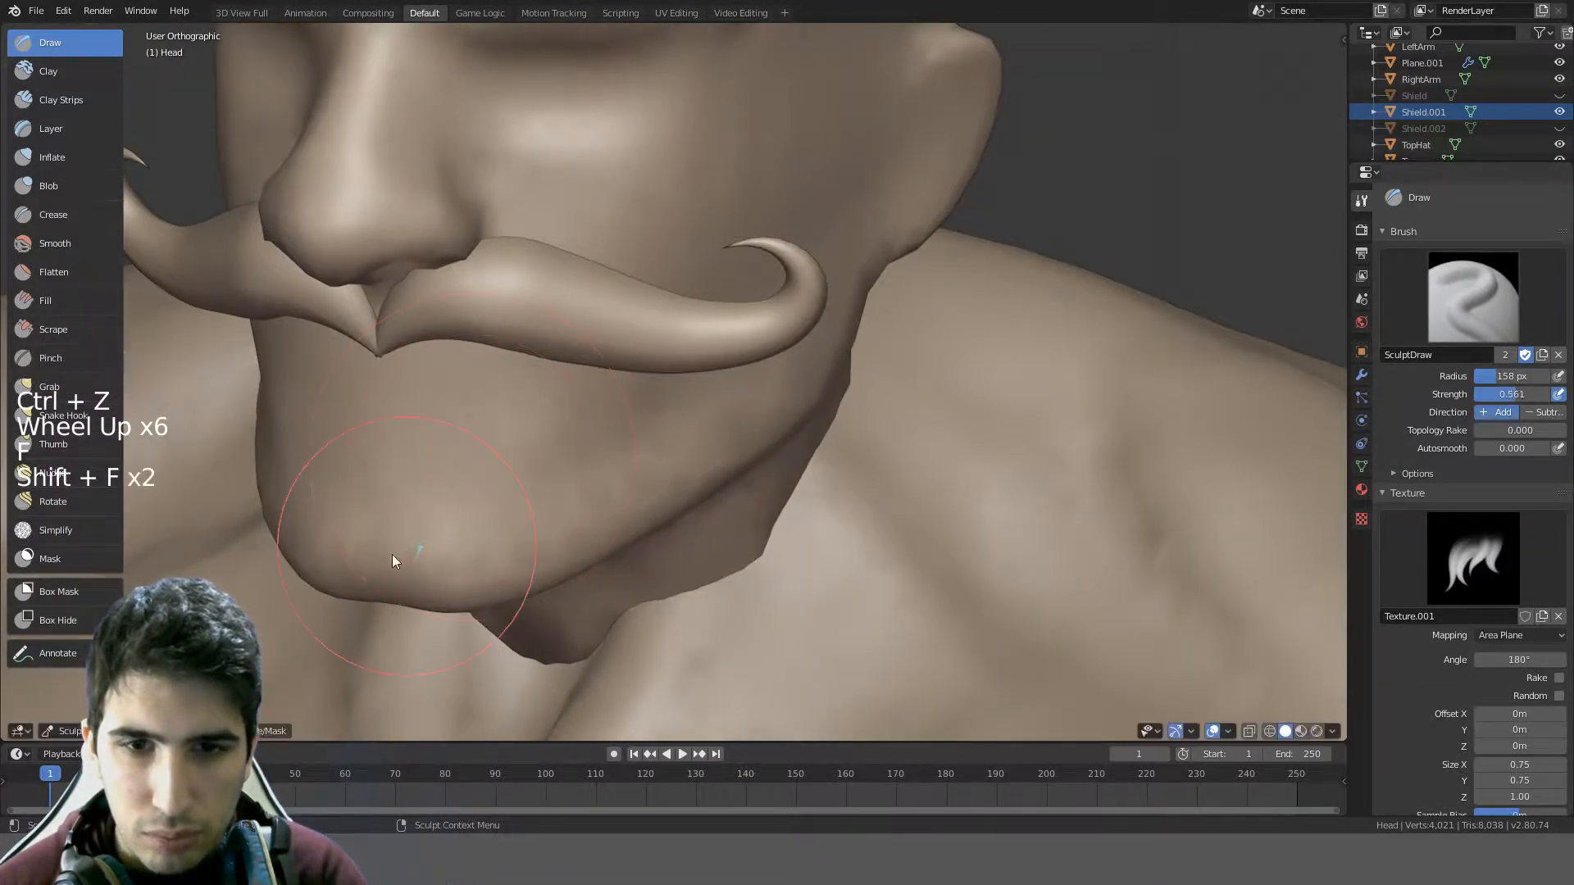
# - Sculpt a mirrored beard with short upward fur strokes from the chin along the jaw toward the ear
pyautogui.moveTo(368, 560); pyautogui.dragTo(433, 453)
pyautogui.moveTo(449, 548); pyautogui.dragTo(513, 461)
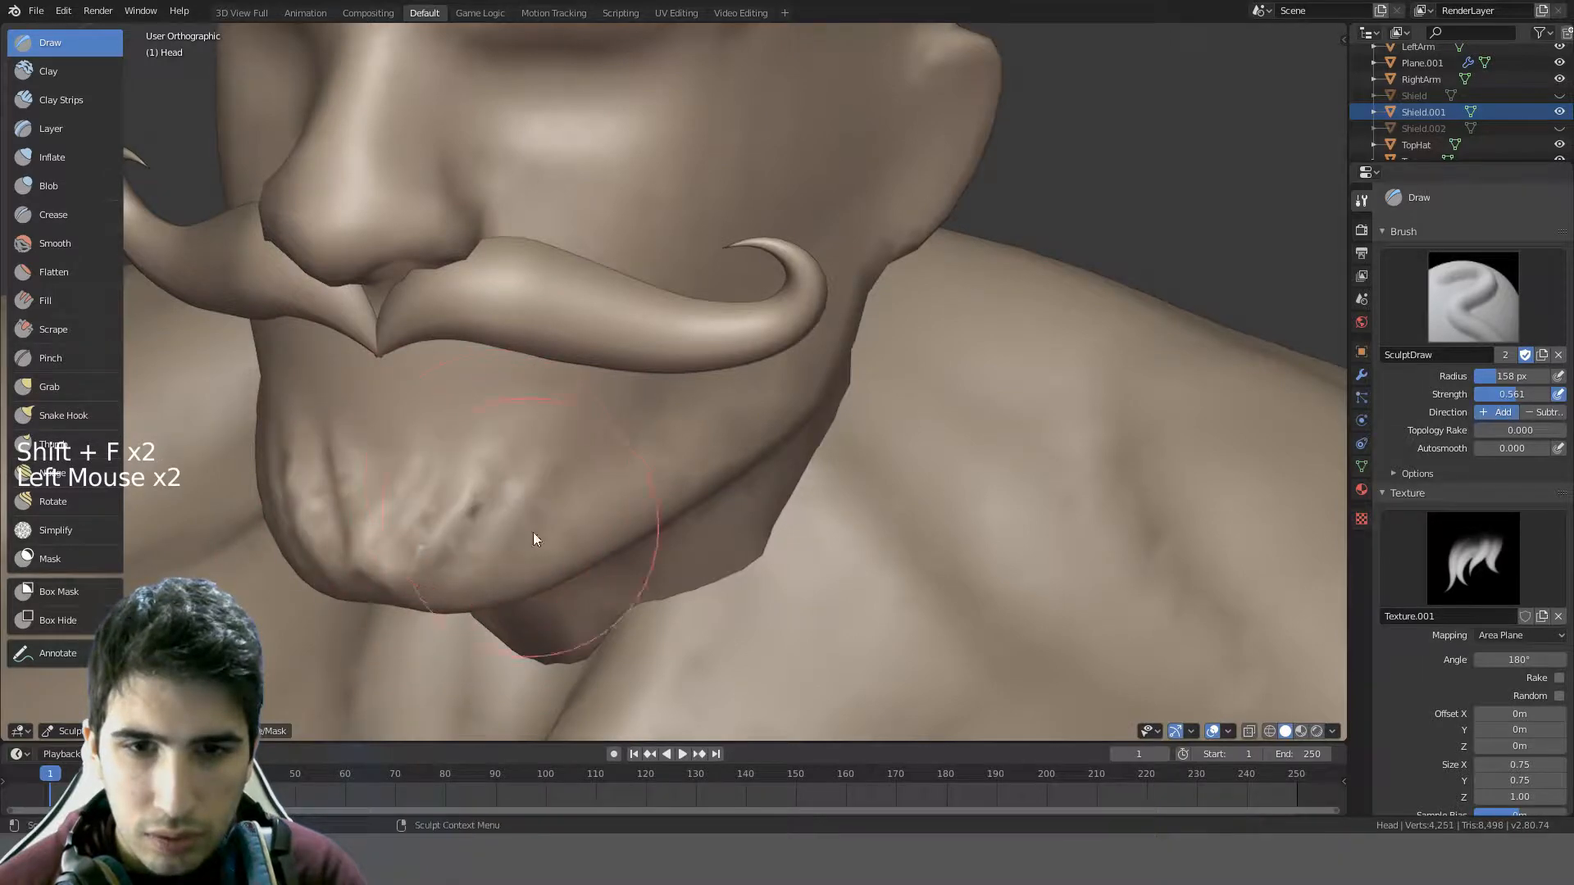
pyautogui.moveTo(538, 533); pyautogui.dragTo(605, 461)
pyautogui.moveTo(700, 478); pyautogui.dragTo(756, 397)
pyautogui.moveTo(755, 398); pyautogui.dragTo(602, 383, button='middle')
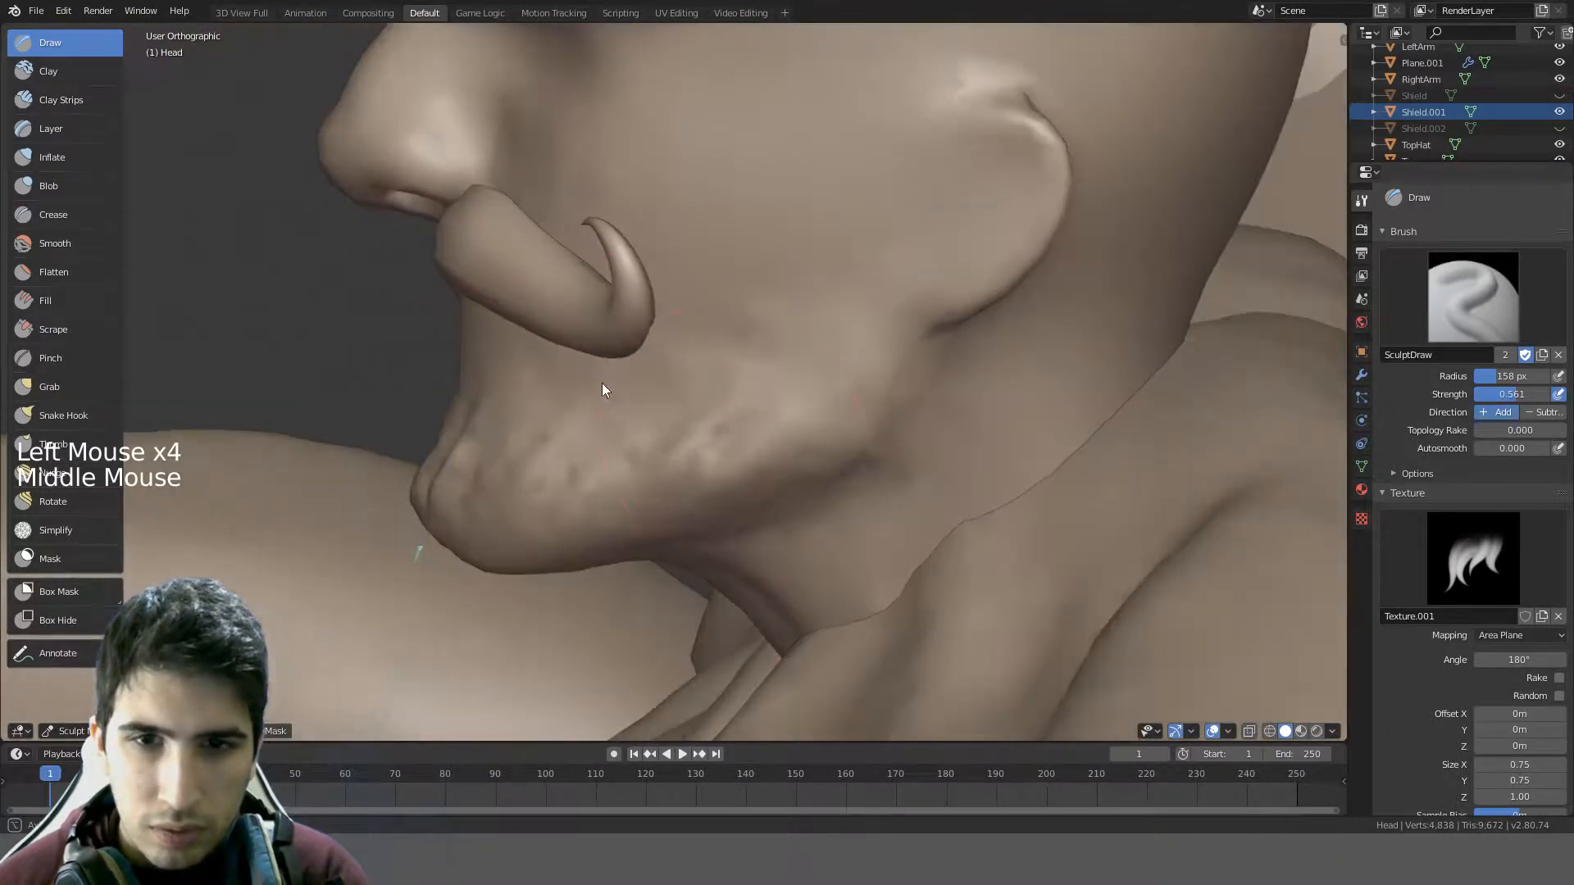
pyautogui.moveTo(748, 429); pyautogui.dragTo(784, 372)
# - Add more fur at the centre of the chin and across the jaw toward the cheek
pyautogui.scroll(-9, 789, 385)
pyautogui.moveTo(796, 401)
pyautogui.mouseDown(button='middle')
pyautogui.moveTo(1018, 400)
pyautogui.moveTo(1018, 333)
pyautogui.moveTo(905, 431)
pyautogui.mouseUp(button='middle')
pyautogui.scroll(8, 535, 441)
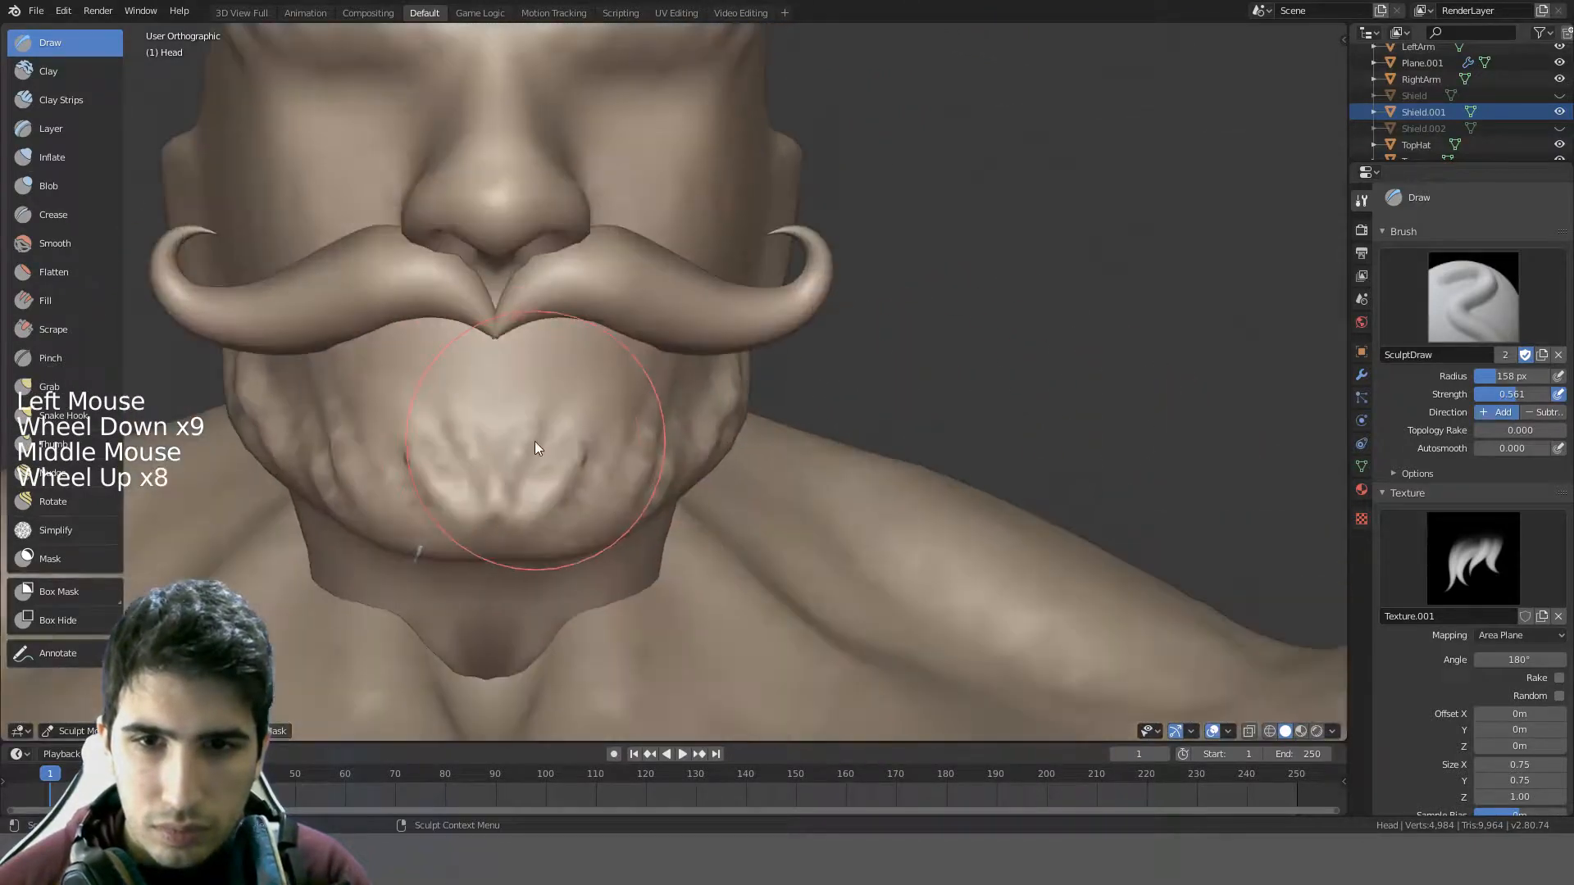
pyautogui.moveTo(476, 464)
pyautogui.mouseDown()
pyautogui.moveTo(547, 468)
pyautogui.moveTo(595, 390)
pyautogui.moveTo(506, 469)
pyautogui.mouseUp()
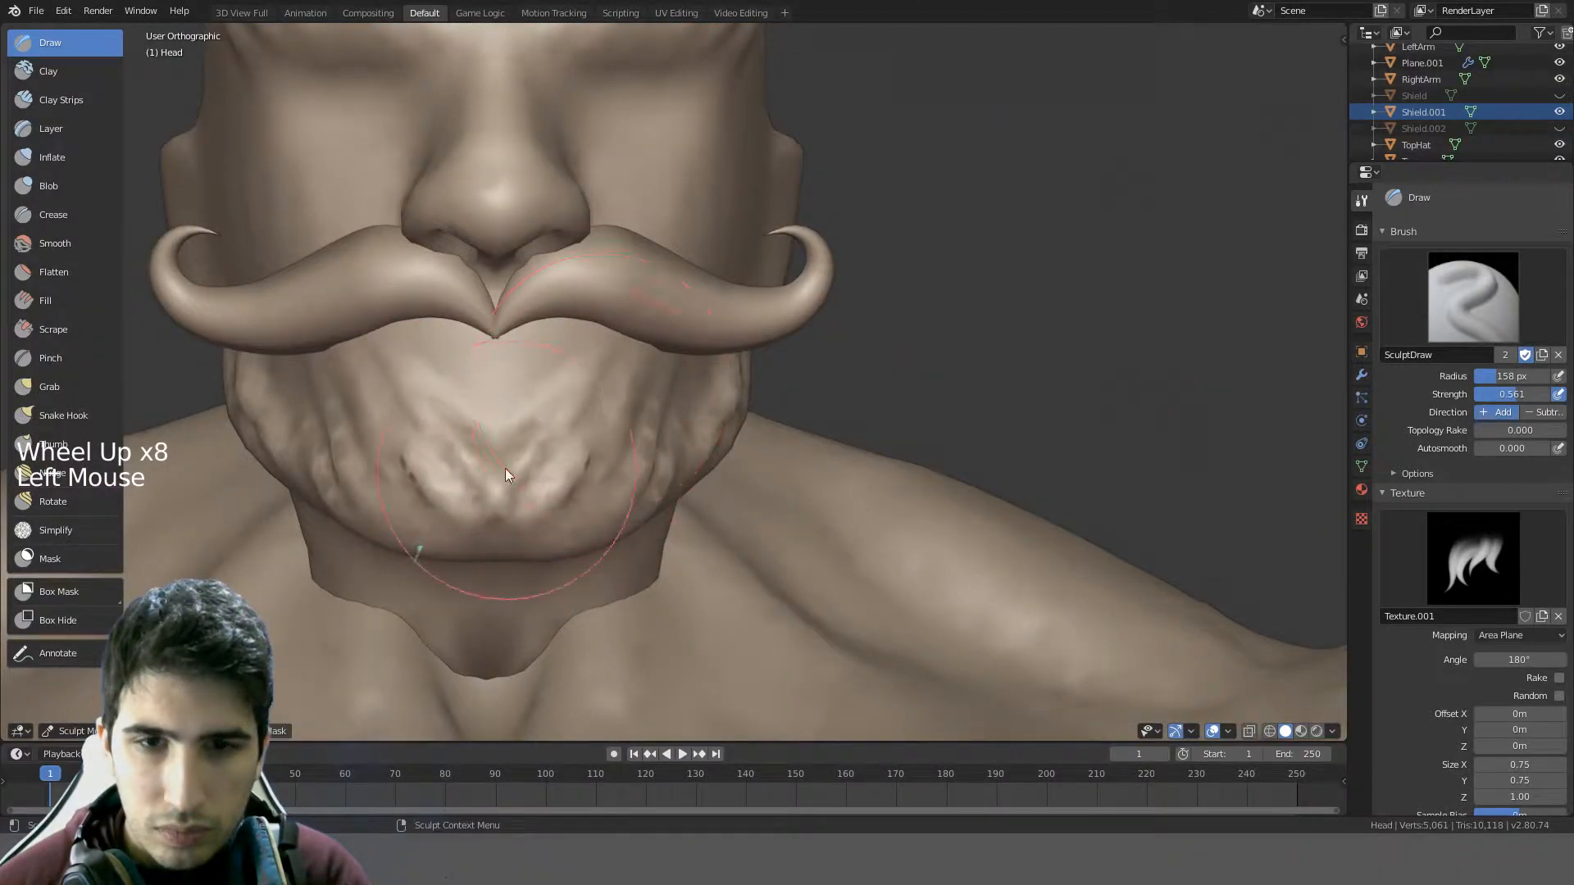
pyautogui.scroll(-3, 505, 468)
pyautogui.moveTo(506, 469)
pyautogui.mouseDown(button='middle')
pyautogui.moveTo(553, 439)
pyautogui.moveTo(538, 439)
pyautogui.mouseUp(button='middle')
pyautogui.scroll(-1, 539, 439)
pyautogui.moveTo(574, 429)
pyautogui.mouseDown()
pyautogui.moveTo(697, 392)
pyautogui.moveTo(718, 351)
pyautogui.mouseUp()
# - Smooth the beard fur across the chin and along the jaw
pyautogui.scroll(-4, 829, 393)
pyautogui.moveTo(829, 393)
pyautogui.mouseDown(button='middle')
pyautogui.moveTo(966, 394)
pyautogui.moveTo(940, 415)
pyautogui.moveTo(917, 381)
pyautogui.moveTo(833, 458)
pyautogui.moveTo(767, 436)
pyautogui.moveTo(806, 326)
pyautogui.moveTo(861, 274)
pyautogui.moveTo(955, 297)
pyautogui.moveTo(788, 368)
pyautogui.mouseUp(button='middle')
pyautogui.scroll(-5, 917, 381)
pyautogui.scroll(8, 779, 400)
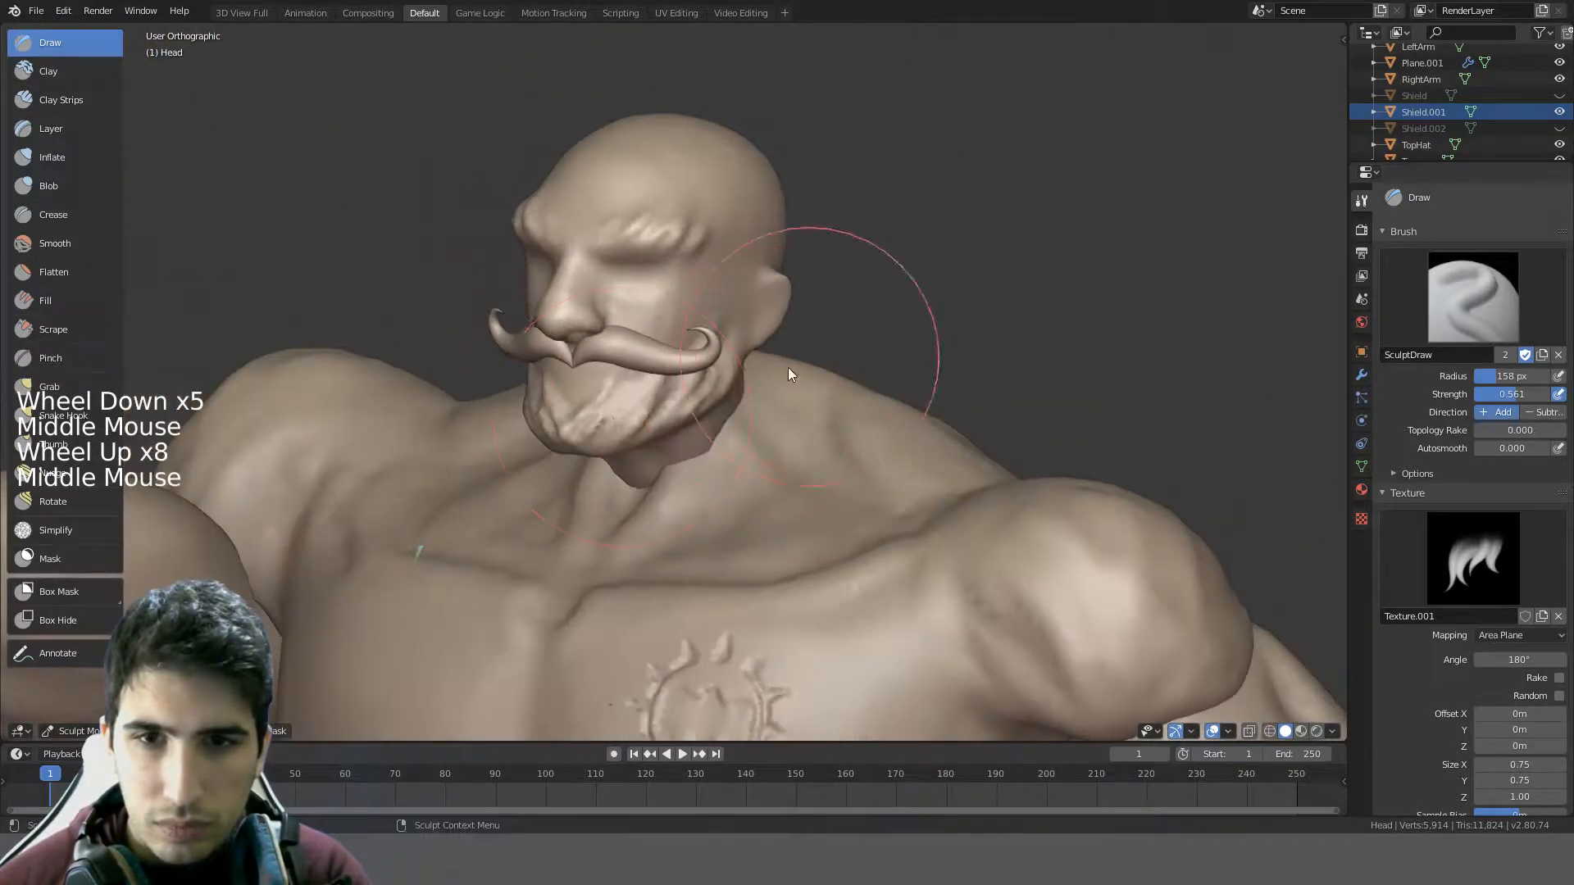
pyautogui.scroll(3, 525, 450)
pyautogui.moveTo(524, 449)
pyautogui.keyDown('shift'); pyautogui.mouseDown()
pyautogui.moveTo(691, 396)
pyautogui.moveTo(489, 448)
pyautogui.moveTo(718, 389)
pyautogui.mouseUp(); pyautogui.keyUp('shift')
pyautogui.scroll(-4, 742, 384)
# - Smooth the cheek between the curled moustache tip and the ear with a 98 px brush radius
pyautogui.scroll(-2, 741, 386)
pyautogui.moveTo(742, 386)
pyautogui.mouseDown(button='middle')
pyautogui.moveTo(872, 331)
pyautogui.moveTo(924, 362)
pyautogui.moveTo(853, 394)
pyautogui.moveTo(824, 332)
pyautogui.moveTo(782, 413)
pyautogui.moveTo(710, 396)
pyautogui.moveTo(703, 261)
pyautogui.moveTo(756, 193)
pyautogui.moveTo(847, 246)
pyautogui.moveTo(833, 274)
pyautogui.moveTo(738, 287)
pyautogui.moveTo(699, 272)
pyautogui.moveTo(726, 212)
pyautogui.moveTo(753, 250)
pyautogui.moveTo(574, 343)
pyautogui.mouseUp(button='middle')
pyautogui.scroll(1, 843, 309)
pyautogui.scroll(-1, 843, 308)
pyautogui.scroll(5, 710, 397)
pyautogui.scroll(-1, 693, 279)
pyautogui.scroll(3, 658, 286)
pyautogui.press('shift')
pyautogui.keyDown('shift'); pyautogui.moveTo(734, 338); pyautogui.dragTo(746, 330); pyautogui.keyUp('shift')
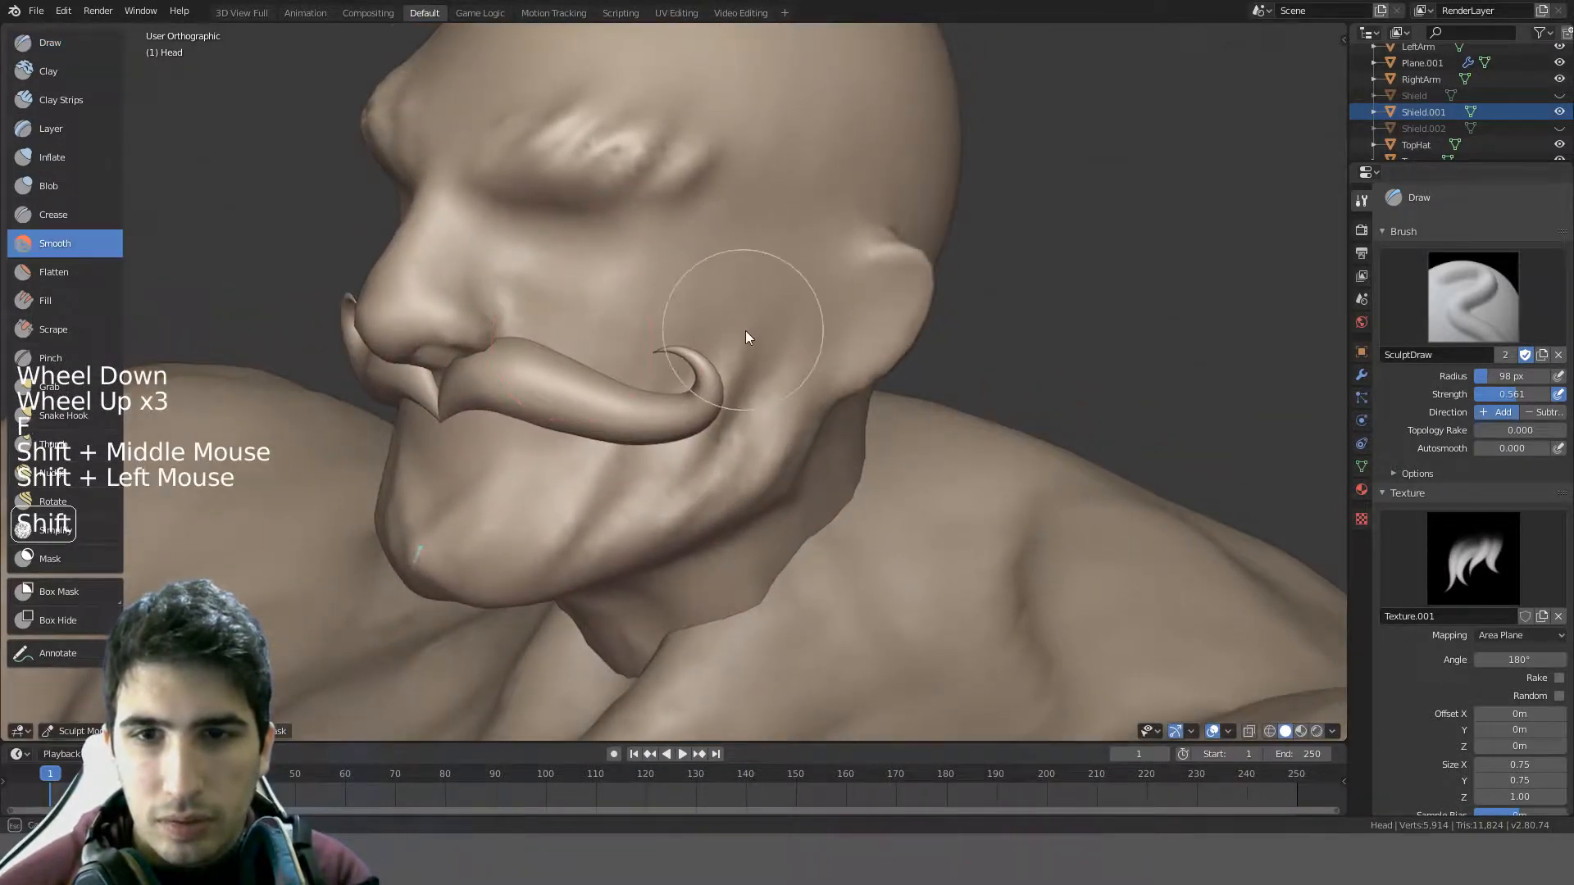
# - Stroke fur across the chin and lower jaw with the Draw brush radius at 90 px, undoing the last two strokes
pyautogui.moveTo(742, 330)
pyautogui.mouseDown(button='middle')
pyautogui.moveTo(693, 327)
pyautogui.moveTo(756, 261)
pyautogui.moveTo(557, 466)
pyautogui.mouseUp(button='middle')
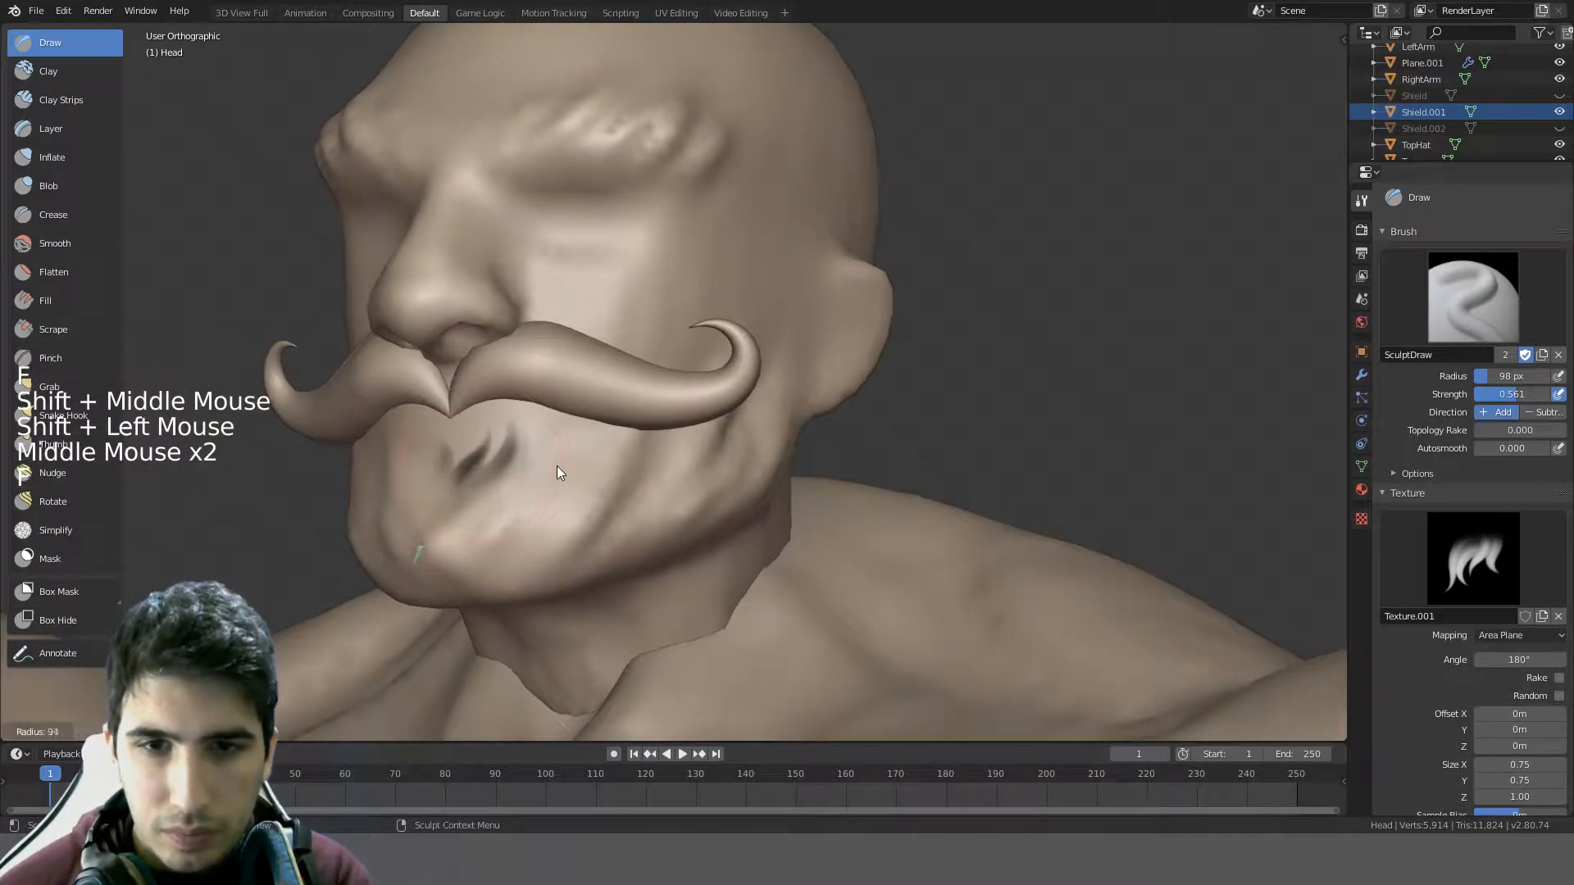
pyautogui.press('f')
pyautogui.click(559, 501)
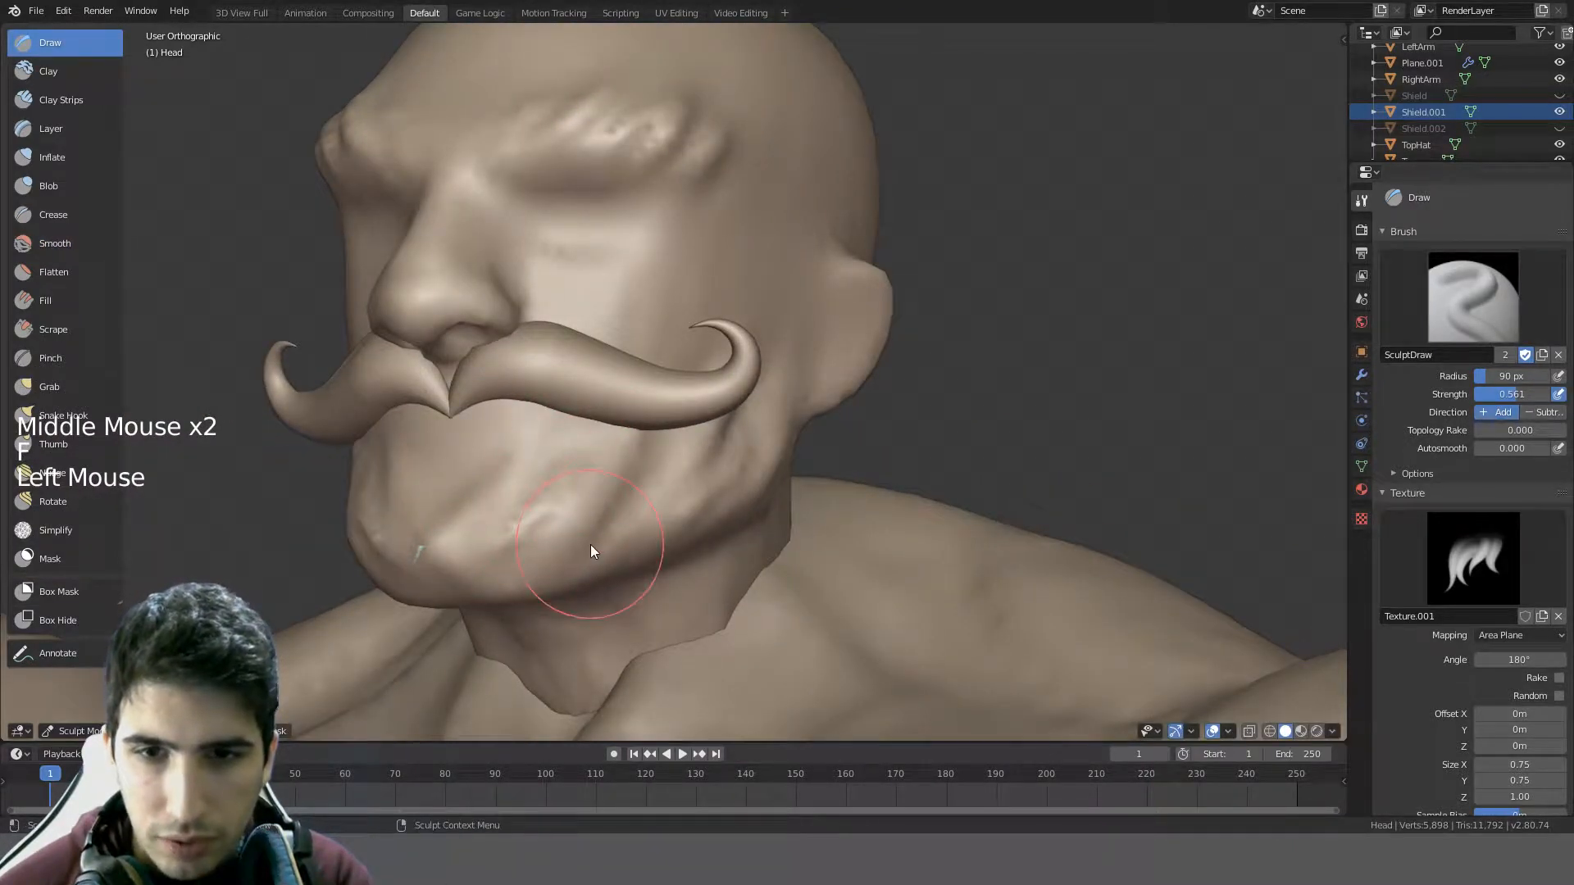
pyautogui.moveTo(590, 509); pyautogui.dragTo(639, 479)
pyautogui.moveTo(502, 560)
pyautogui.mouseDown()
pyautogui.moveTo(500, 493)
pyautogui.moveTo(429, 495)
pyautogui.mouseUp()
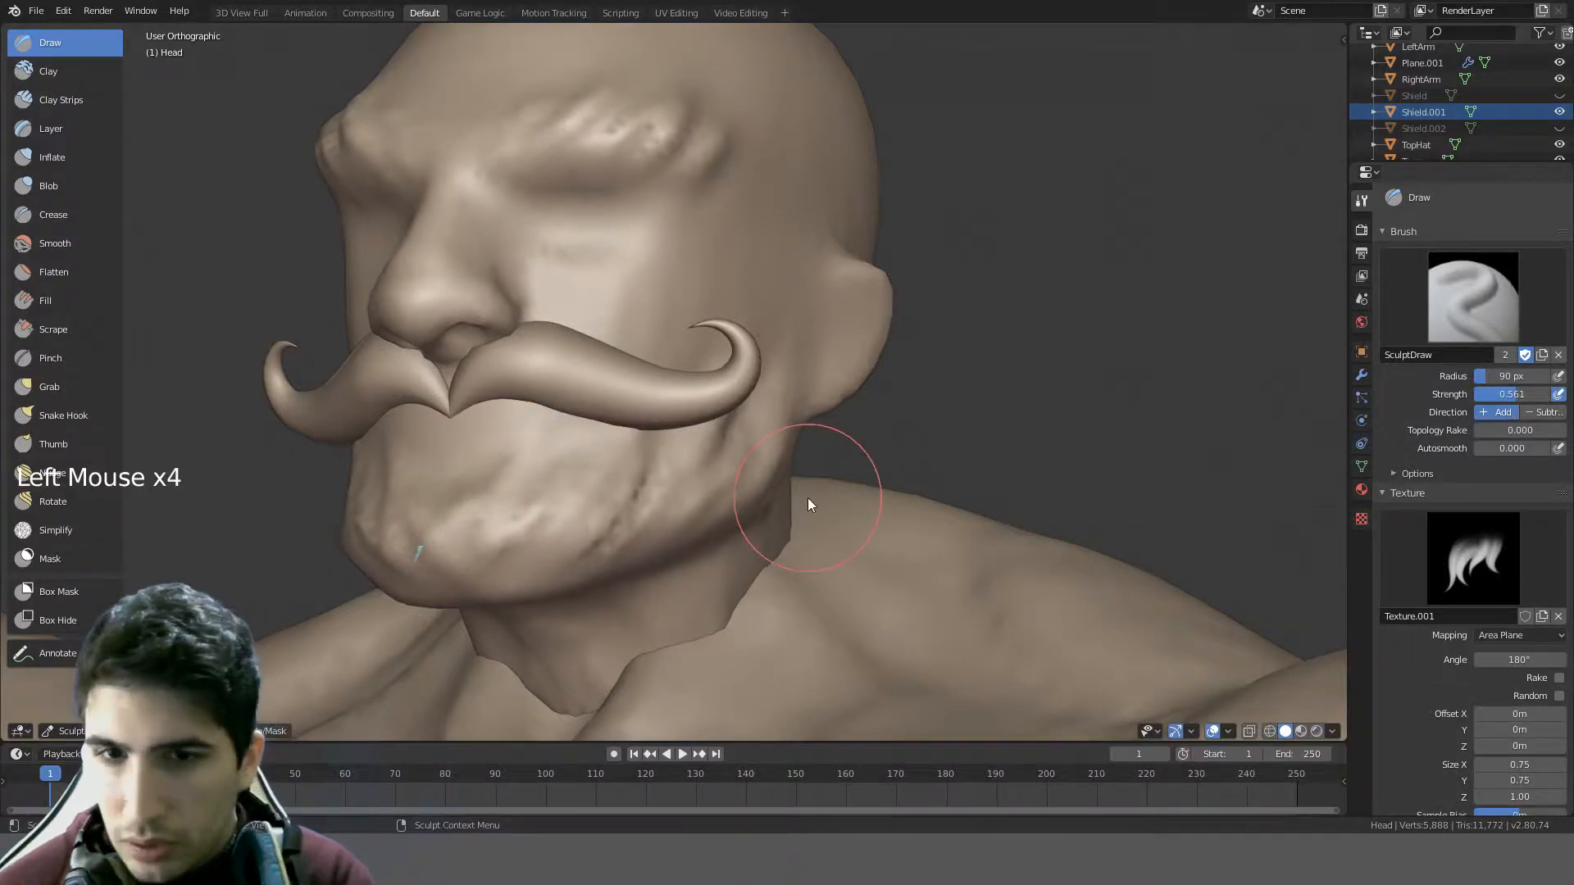
pyautogui.hotkey('ctrl', 'z')
pyautogui.hotkey('ctrl', 'z')
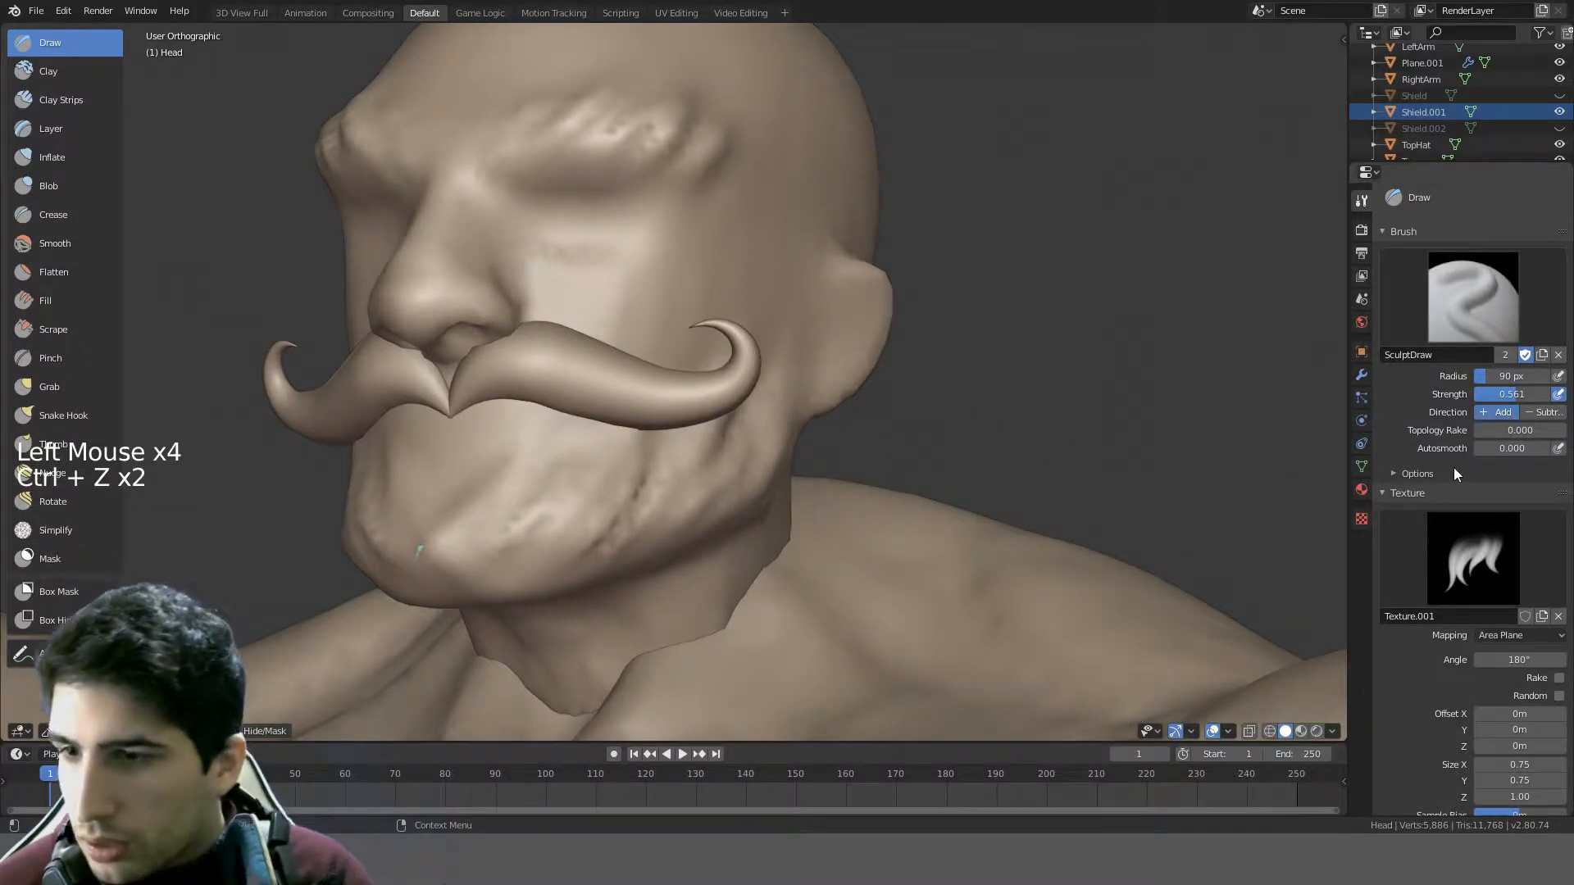
# - Enable random rotation for the brush texture and set the random angle to 60°
pyautogui.scroll(-4, 1454, 468)
pyautogui.click(1560, 564)
pyautogui.click(1520, 583)
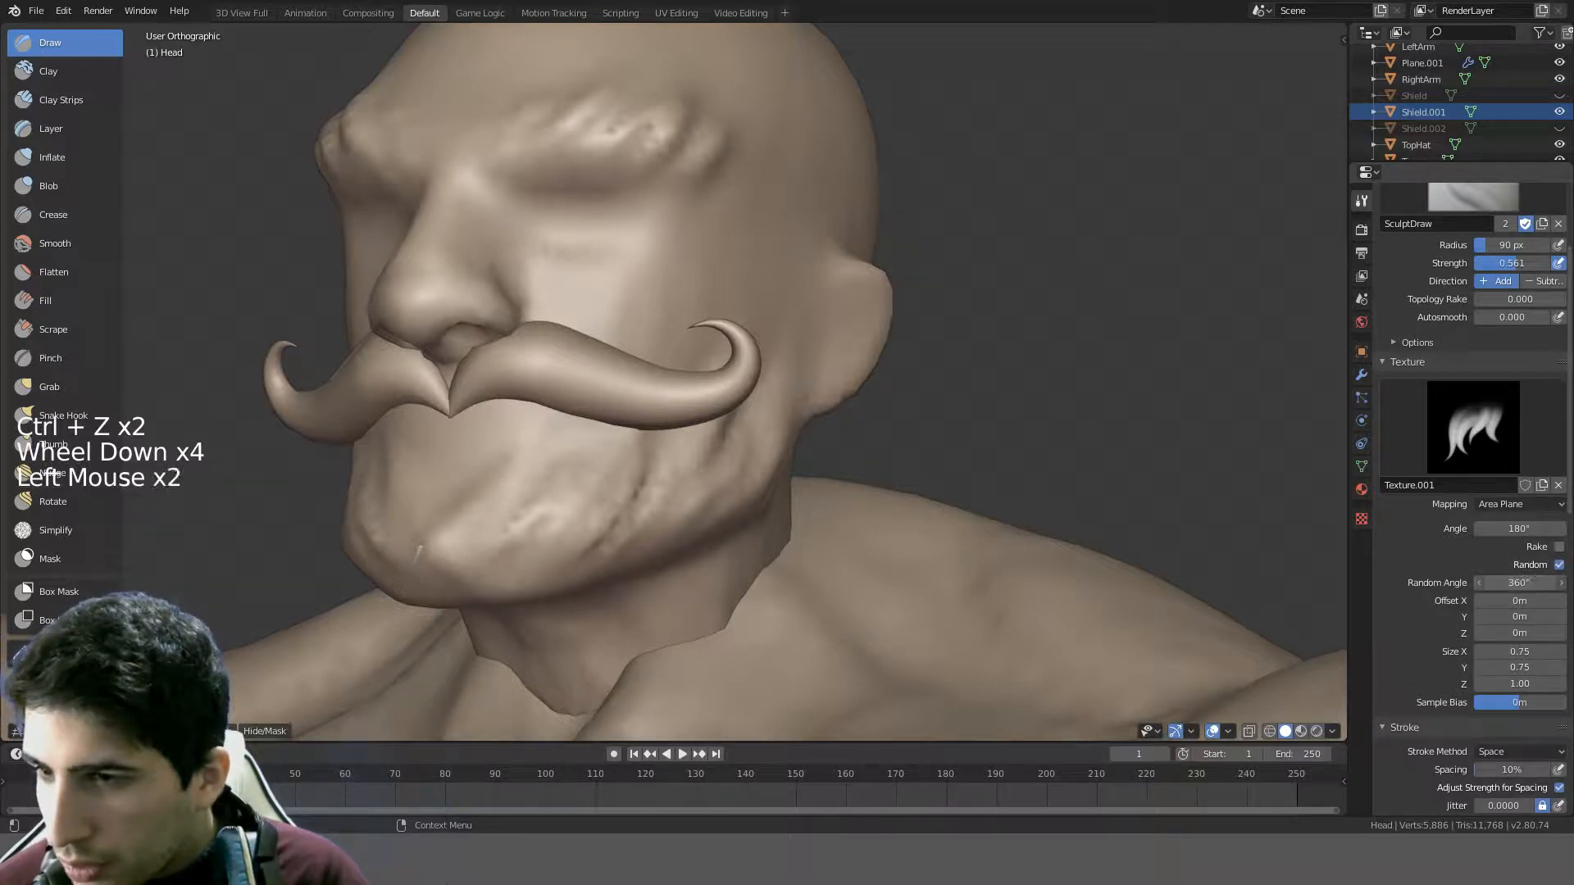
pyautogui.write('60')
pyautogui.press('Return')
# - Try the randomly rotated fur strokes on the chin and on the side of the bald head
pyautogui.moveTo(491, 542)
pyautogui.mouseDown()
pyautogui.moveTo(477, 542)
pyautogui.moveTo(511, 483)
pyautogui.moveTo(555, 531)
pyautogui.mouseUp()
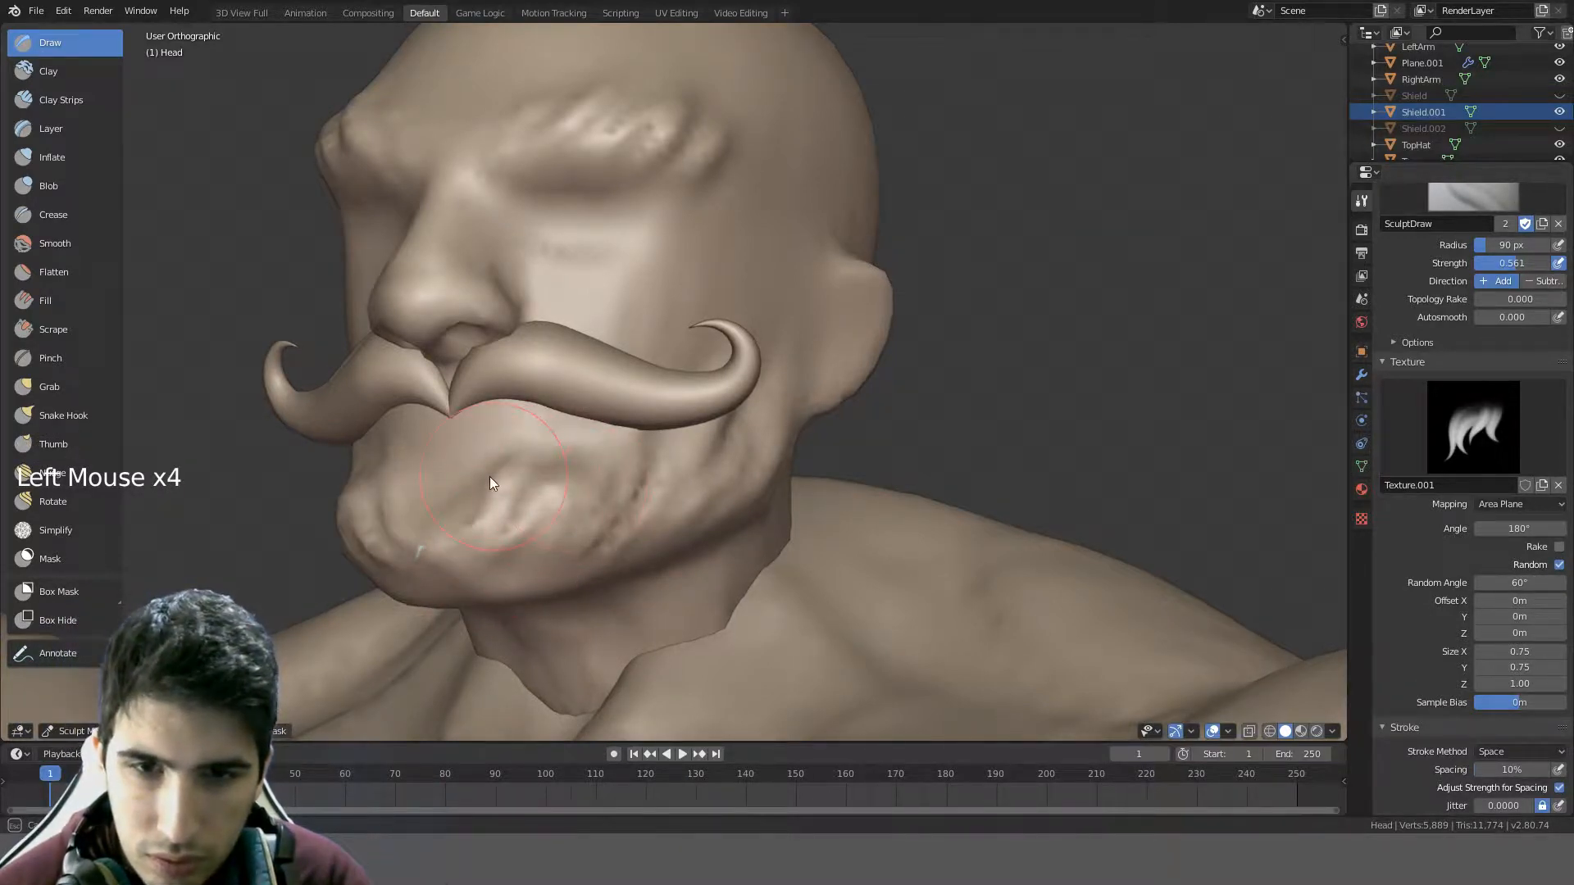
pyautogui.hotkey('ctrl', 'z')
pyautogui.hotkey('ctrl', 'z')
pyautogui.moveTo(789, 300)
pyautogui.mouseDown(button='middle')
pyautogui.moveTo(598, 429)
pyautogui.moveTo(729, 367)
pyautogui.moveTo(720, 323)
pyautogui.mouseUp(button='middle')
pyautogui.scroll(-3, 599, 428)
pyautogui.moveTo(721, 323)
pyautogui.mouseDown()
pyautogui.moveTo(803, 357)
pyautogui.moveTo(764, 397)
pyautogui.moveTo(690, 413)
pyautogui.mouseUp()
pyautogui.hotkey('ctrl', 'z')
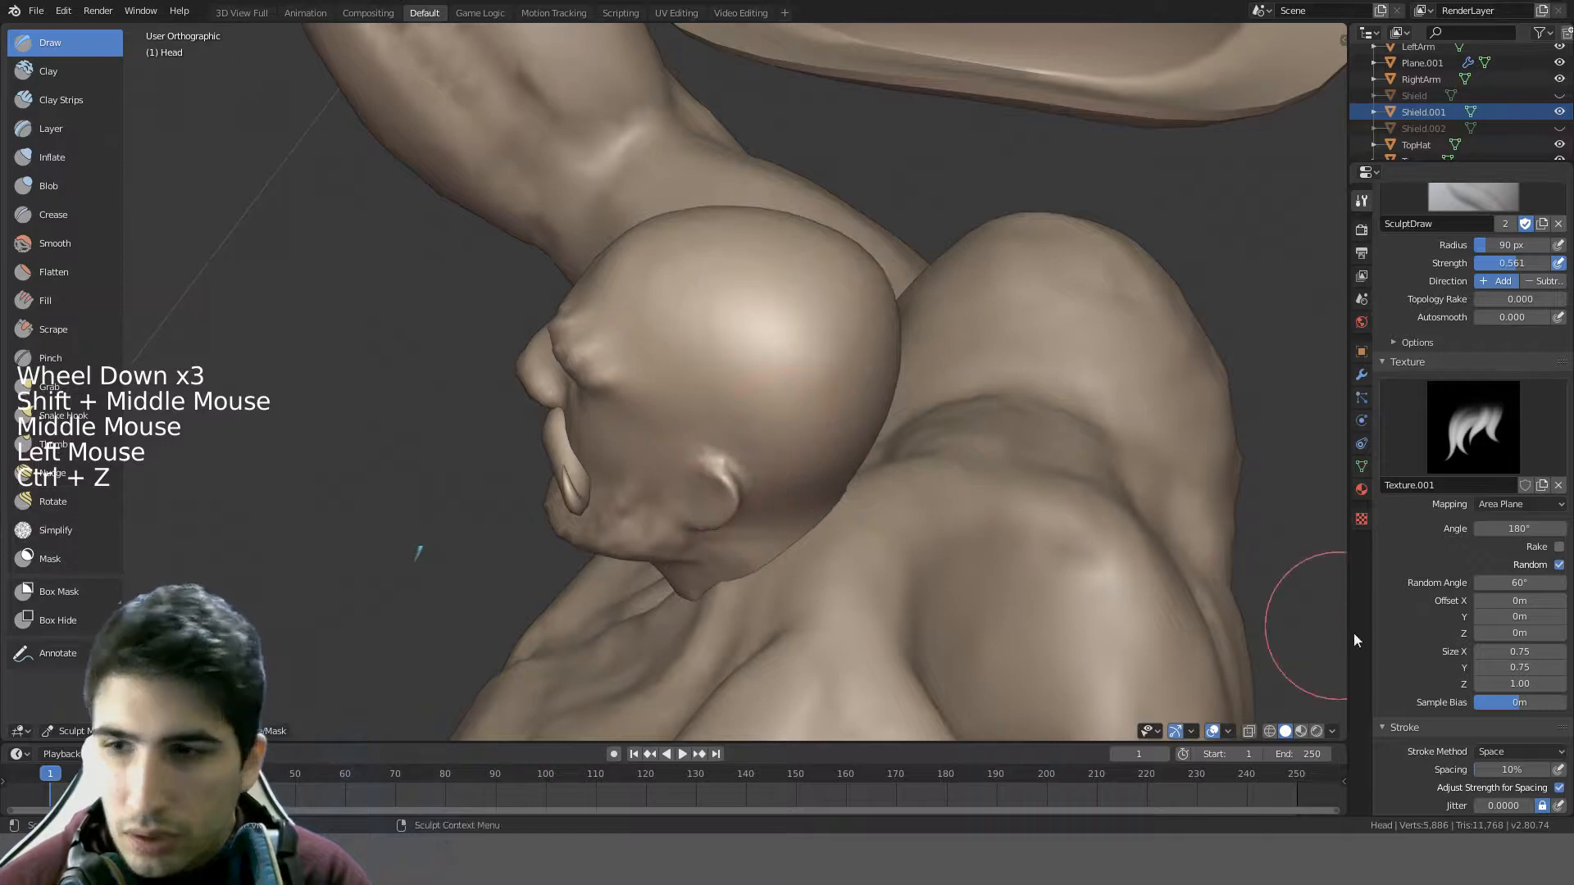
# - Set the brush stroke spacing to 30%
pyautogui.scroll(-3, 1509, 714)
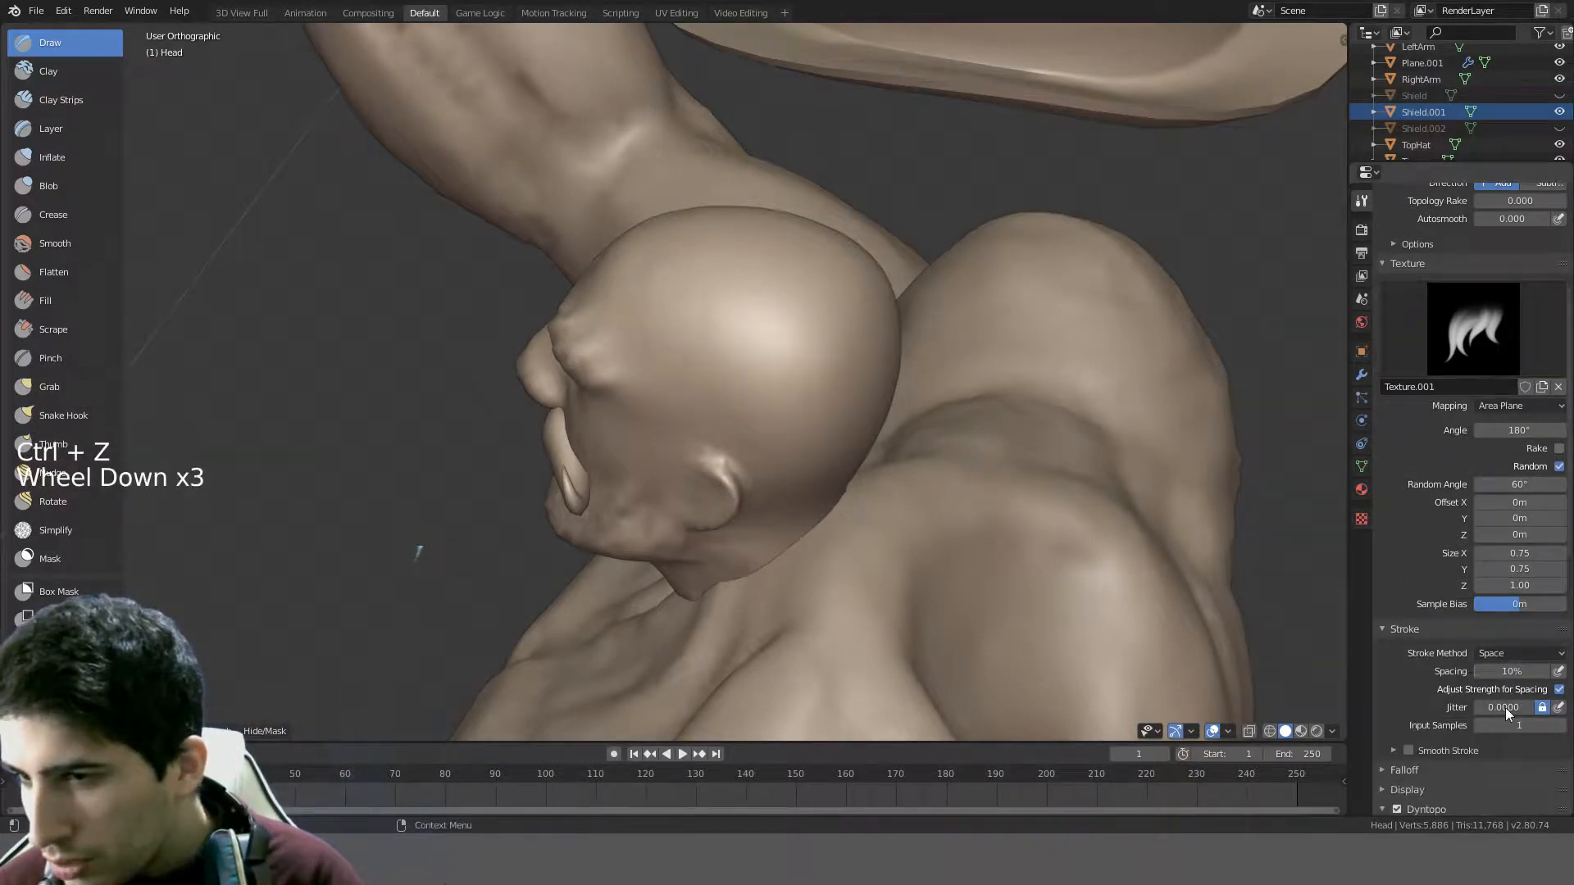
pyautogui.click(1514, 671)
pyautogui.write('30')
pyautogui.press('Return')
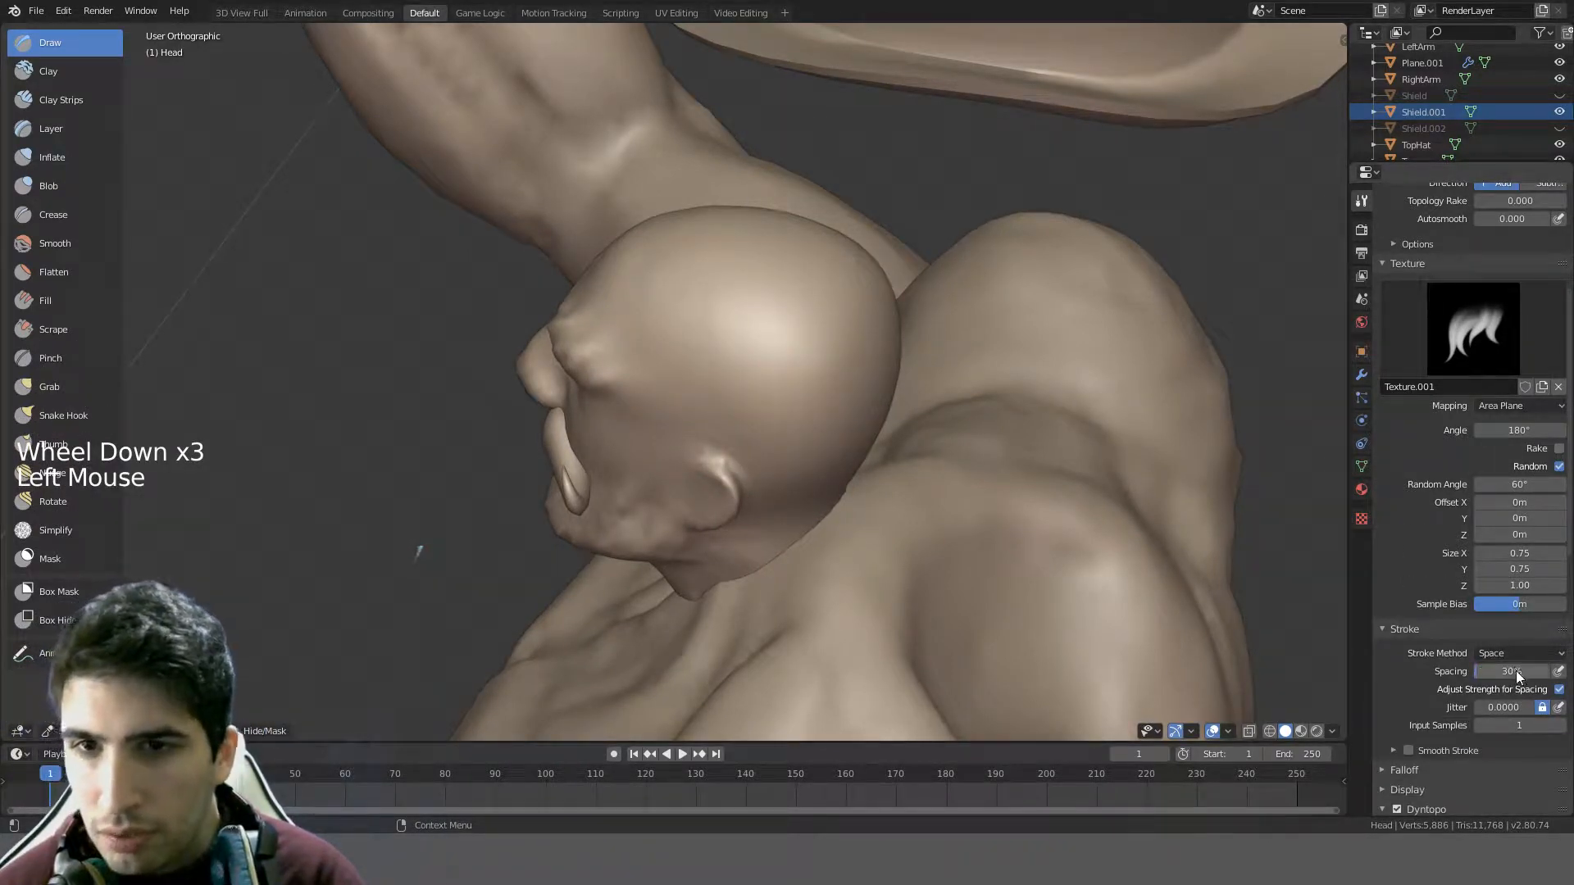
# - Try a wider-spaced fur stroke across the side and back of the bald head
pyautogui.moveTo(675, 378)
pyautogui.mouseDown()
pyautogui.moveTo(771, 356)
pyautogui.moveTo(827, 296)
pyautogui.mouseUp()
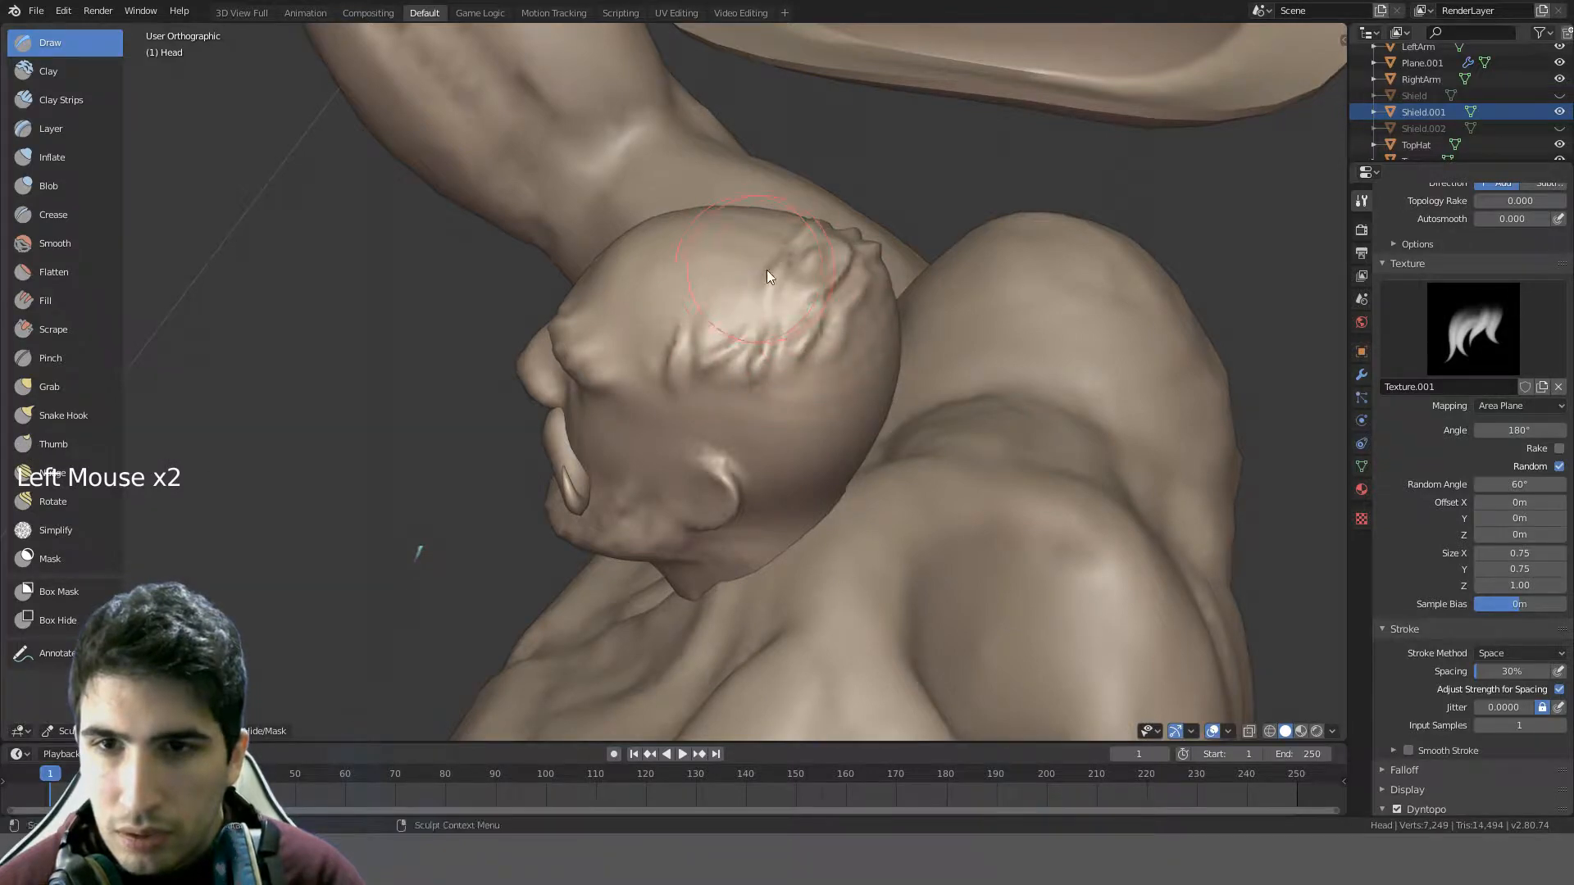
pyautogui.moveTo(767, 269)
pyautogui.mouseDown(button='middle')
pyautogui.moveTo(697, 295)
pyautogui.moveTo(794, 257)
pyautogui.moveTo(865, 272)
pyautogui.mouseUp(button='middle')
pyautogui.hotkey('ctrl', 'z')
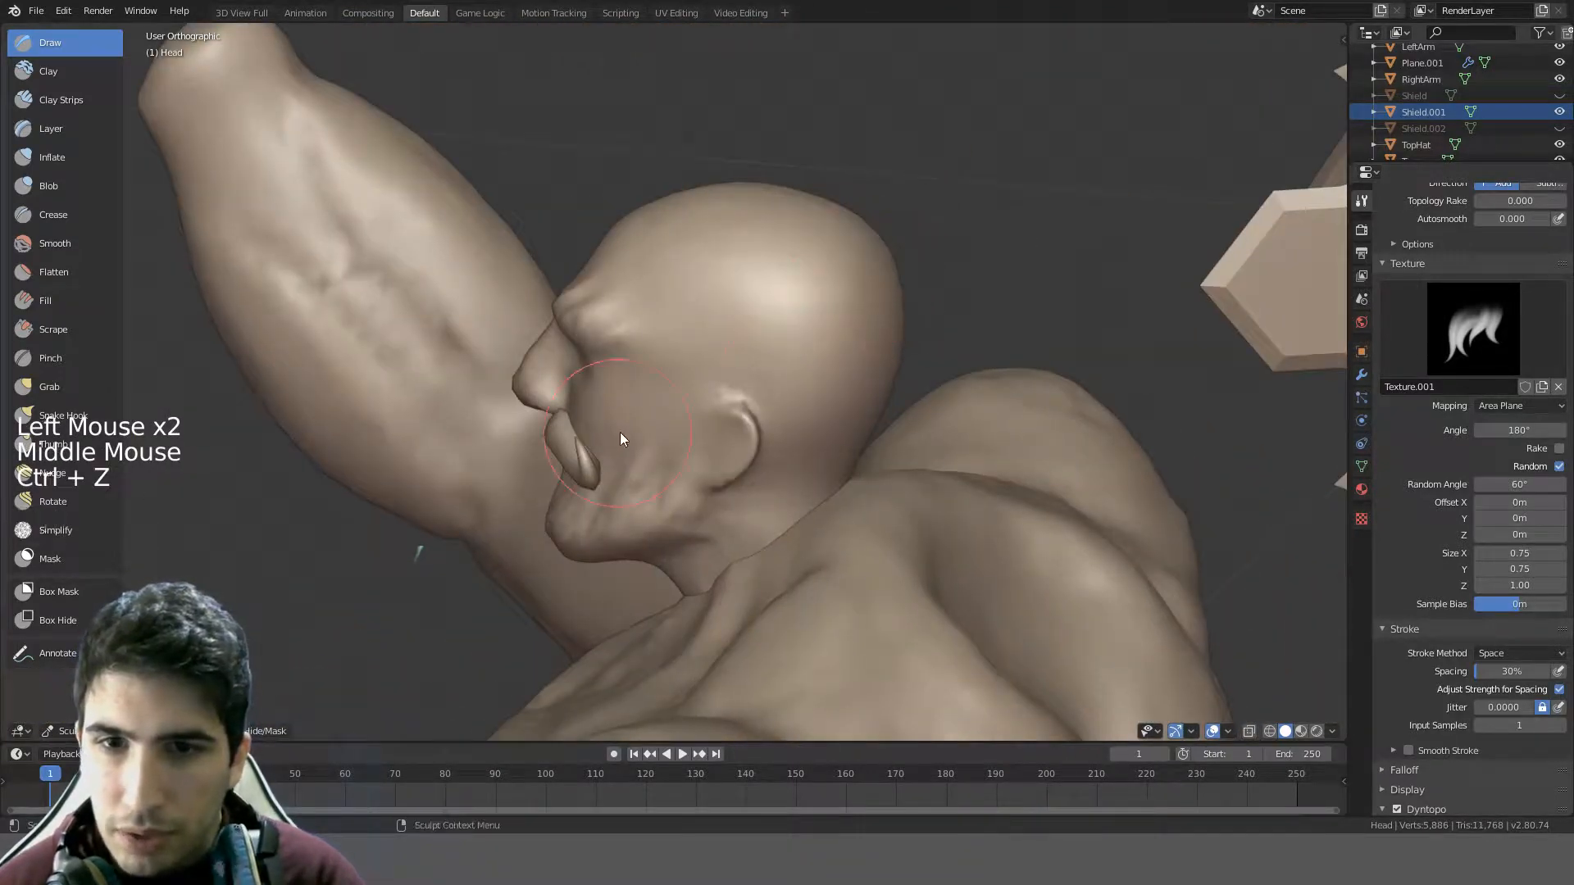
# - Sculpt a fur stroke from the centre of the chin along the jaw below the moustache
pyautogui.moveTo(620, 434)
pyautogui.mouseDown(button='middle')
pyautogui.moveTo(780, 346)
pyautogui.moveTo(722, 499)
pyautogui.moveTo(665, 468)
pyautogui.moveTo(653, 425)
pyautogui.mouseUp(button='middle')
pyautogui.scroll(4, 780, 346)
pyautogui.moveTo(609, 554)
pyautogui.mouseDown()
pyautogui.moveTo(672, 462)
pyautogui.moveTo(651, 526)
pyautogui.moveTo(803, 478)
pyautogui.mouseUp()
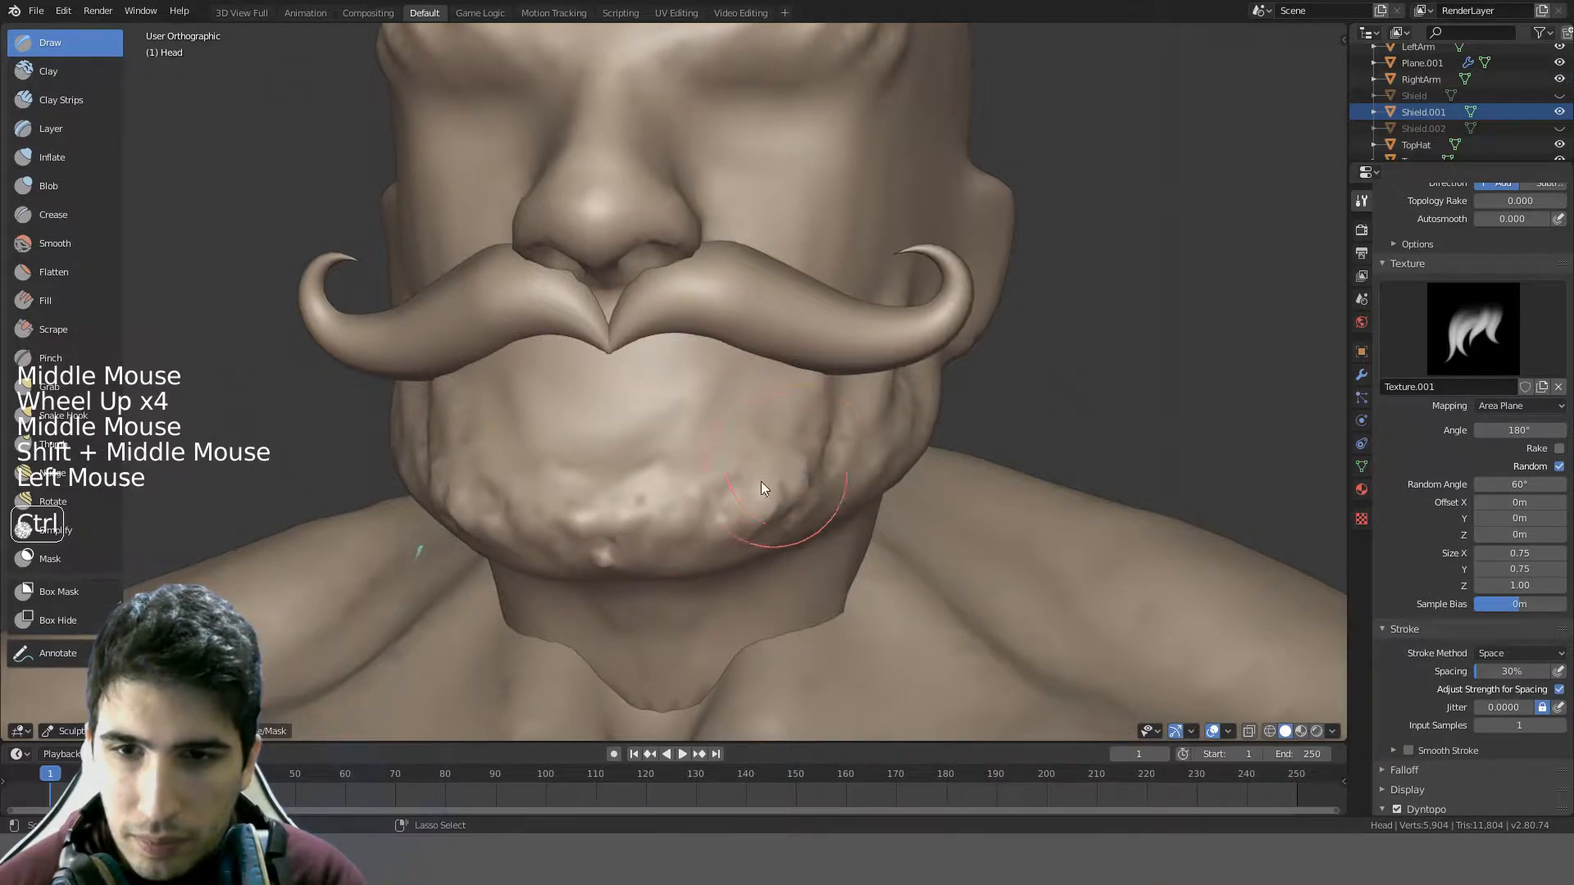
# - Undo the last beard stroke and smooth the uneven surface of the head's chin and jaw
pyautogui.hotkey('ctrl', 'z')
pyautogui.moveTo(692, 529)
pyautogui.mouseDown(button='middle')
pyautogui.moveTo(616, 532)
pyautogui.moveTo(697, 565)
pyautogui.mouseUp(button='middle')
pyautogui.scroll(1, 698, 566)
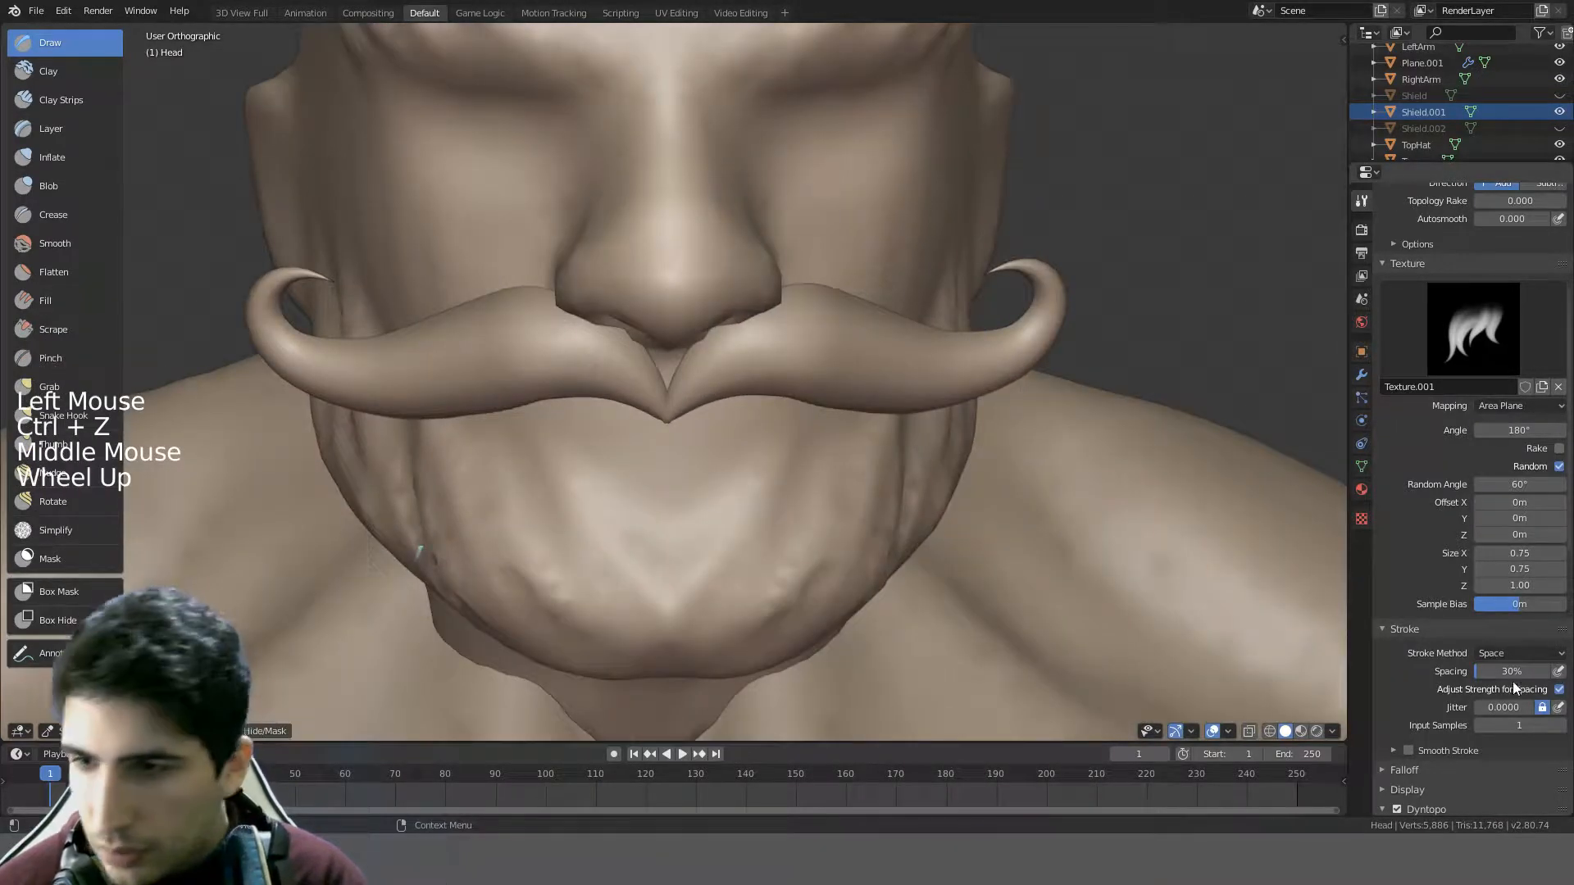
pyautogui.scroll(-6, 1514, 681)
pyautogui.moveTo(754, 621)
pyautogui.mouseDown(button='middle')
pyautogui.moveTo(692, 574)
pyautogui.moveTo(707, 562)
pyautogui.moveTo(633, 585)
pyautogui.mouseUp(button='middle')
pyautogui.keyDown('shift'); pyautogui.moveTo(633, 585); pyautogui.dragTo(748, 507); pyautogui.keyUp('shift')
pyautogui.moveTo(746, 507); pyautogui.dragTo(683, 540, button='middle')
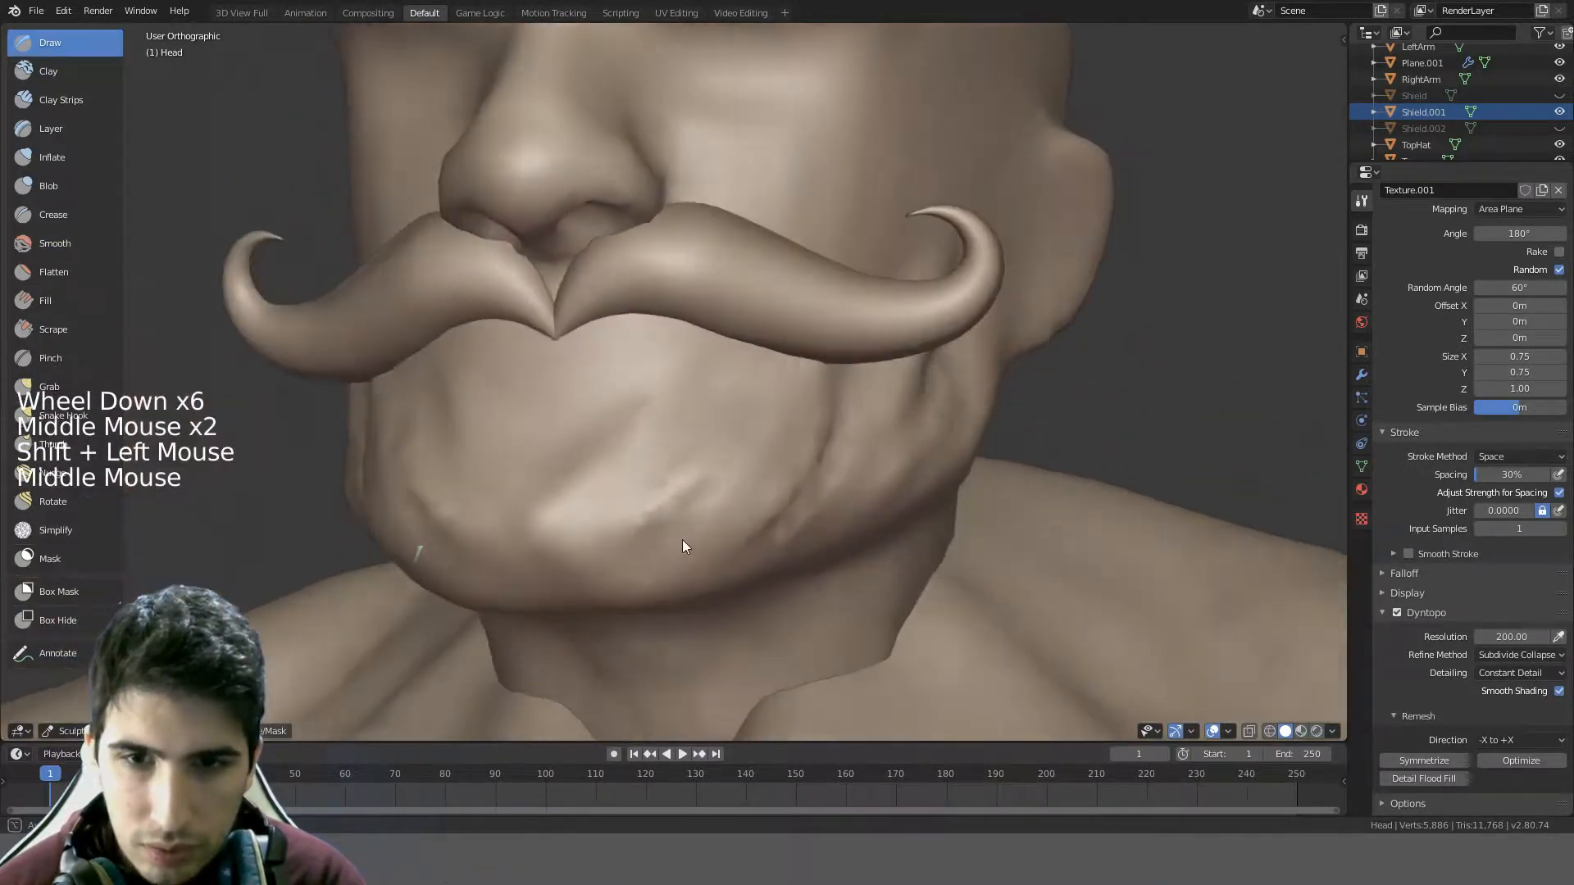
# - Try sculpting textured beard strokes over the chin, under the jaw and up the cheek with the Draw brush
pyautogui.moveTo(584, 559)
pyautogui.mouseDown()
pyautogui.moveTo(664, 439)
pyautogui.moveTo(752, 493)
pyautogui.mouseUp()
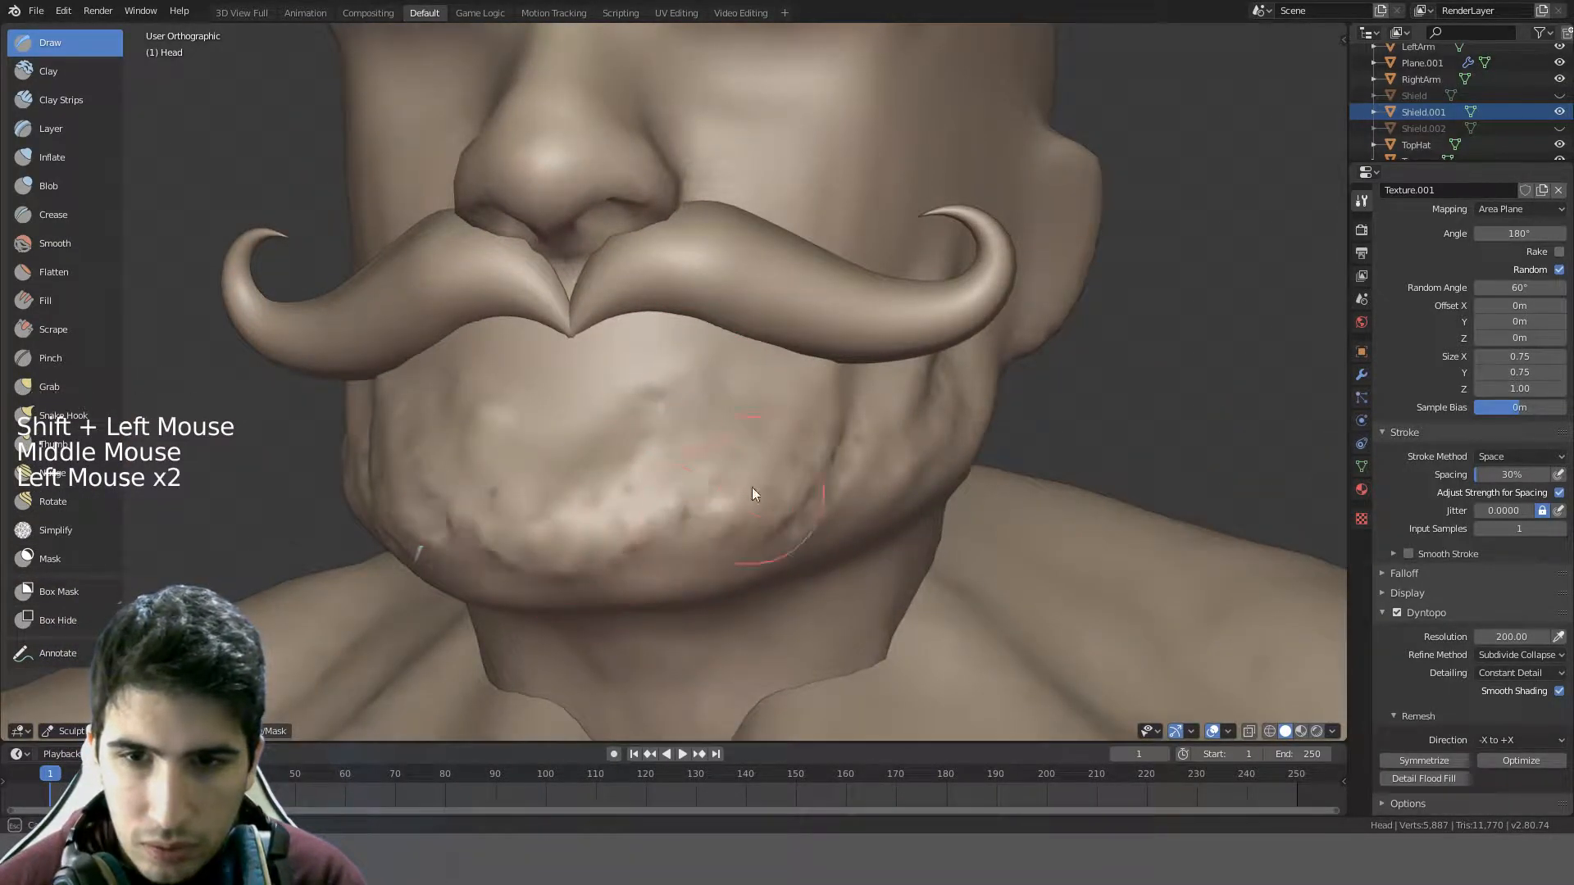
pyautogui.moveTo(755, 514); pyautogui.dragTo(714, 520, button='middle')
pyautogui.moveTo(713, 520); pyautogui.dragTo(613, 520)
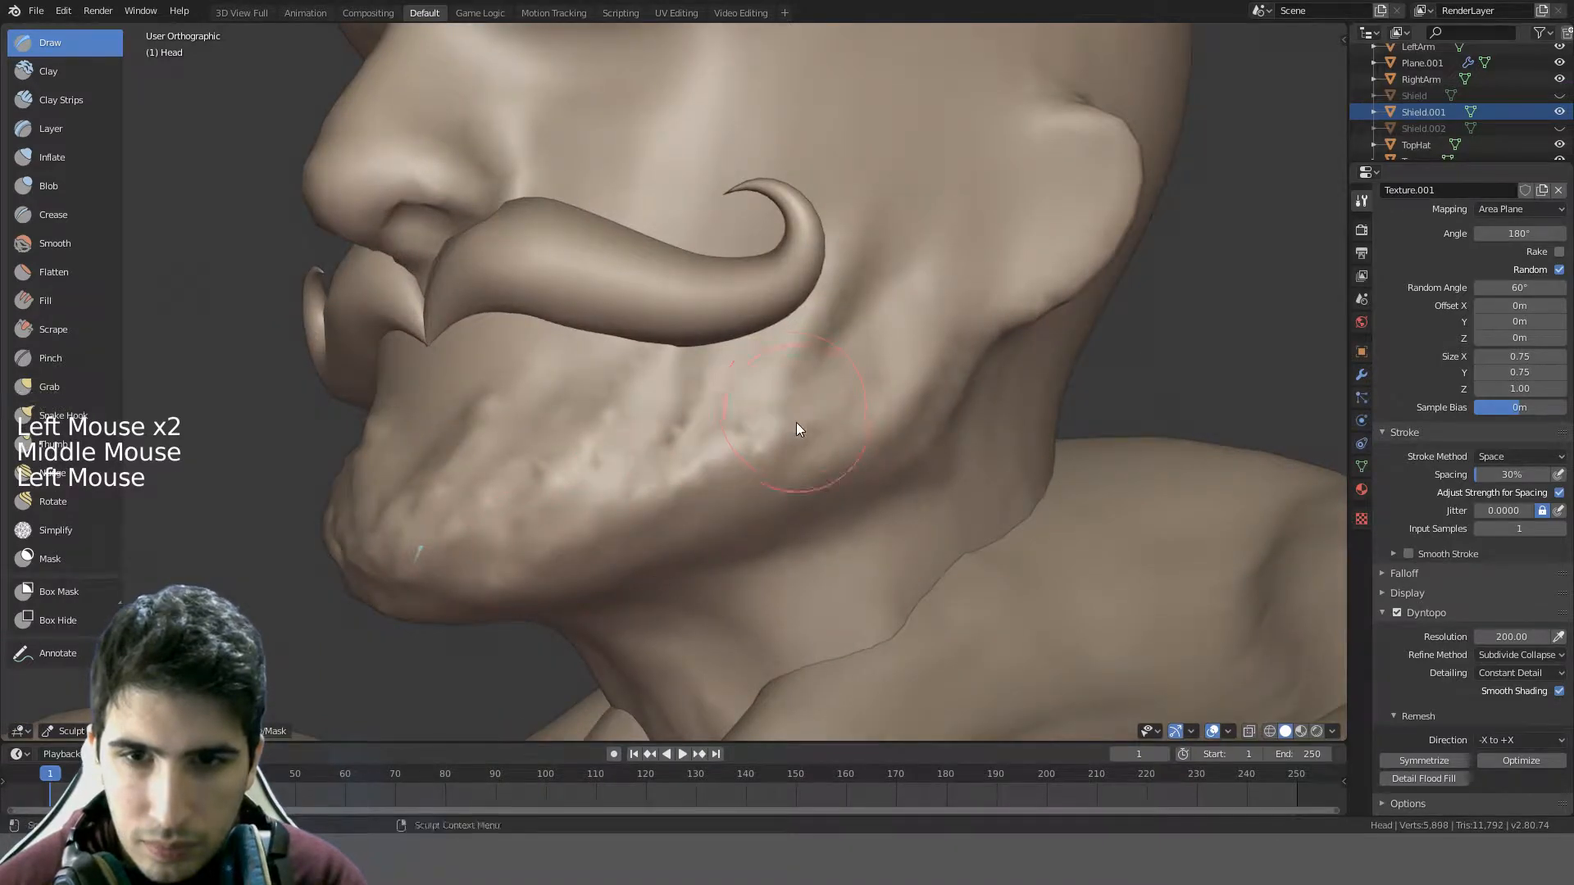
pyautogui.moveTo(796, 423); pyautogui.dragTo(690, 479, button='middle')
pyautogui.moveTo(691, 478)
pyautogui.mouseDown()
pyautogui.moveTo(548, 470)
pyautogui.moveTo(558, 513)
pyautogui.moveTo(491, 556)
pyautogui.moveTo(437, 567)
pyautogui.moveTo(720, 481)
pyautogui.moveTo(843, 503)
pyautogui.moveTo(667, 520)
pyautogui.moveTo(713, 579)
pyautogui.moveTo(643, 599)
pyautogui.mouseUp()
pyautogui.moveTo(366, 457)
pyautogui.mouseDown()
pyautogui.moveTo(897, 422)
pyautogui.moveTo(988, 352)
pyautogui.moveTo(874, 333)
pyautogui.moveTo(860, 357)
pyautogui.mouseUp()
pyautogui.scroll(-3, 860, 356)
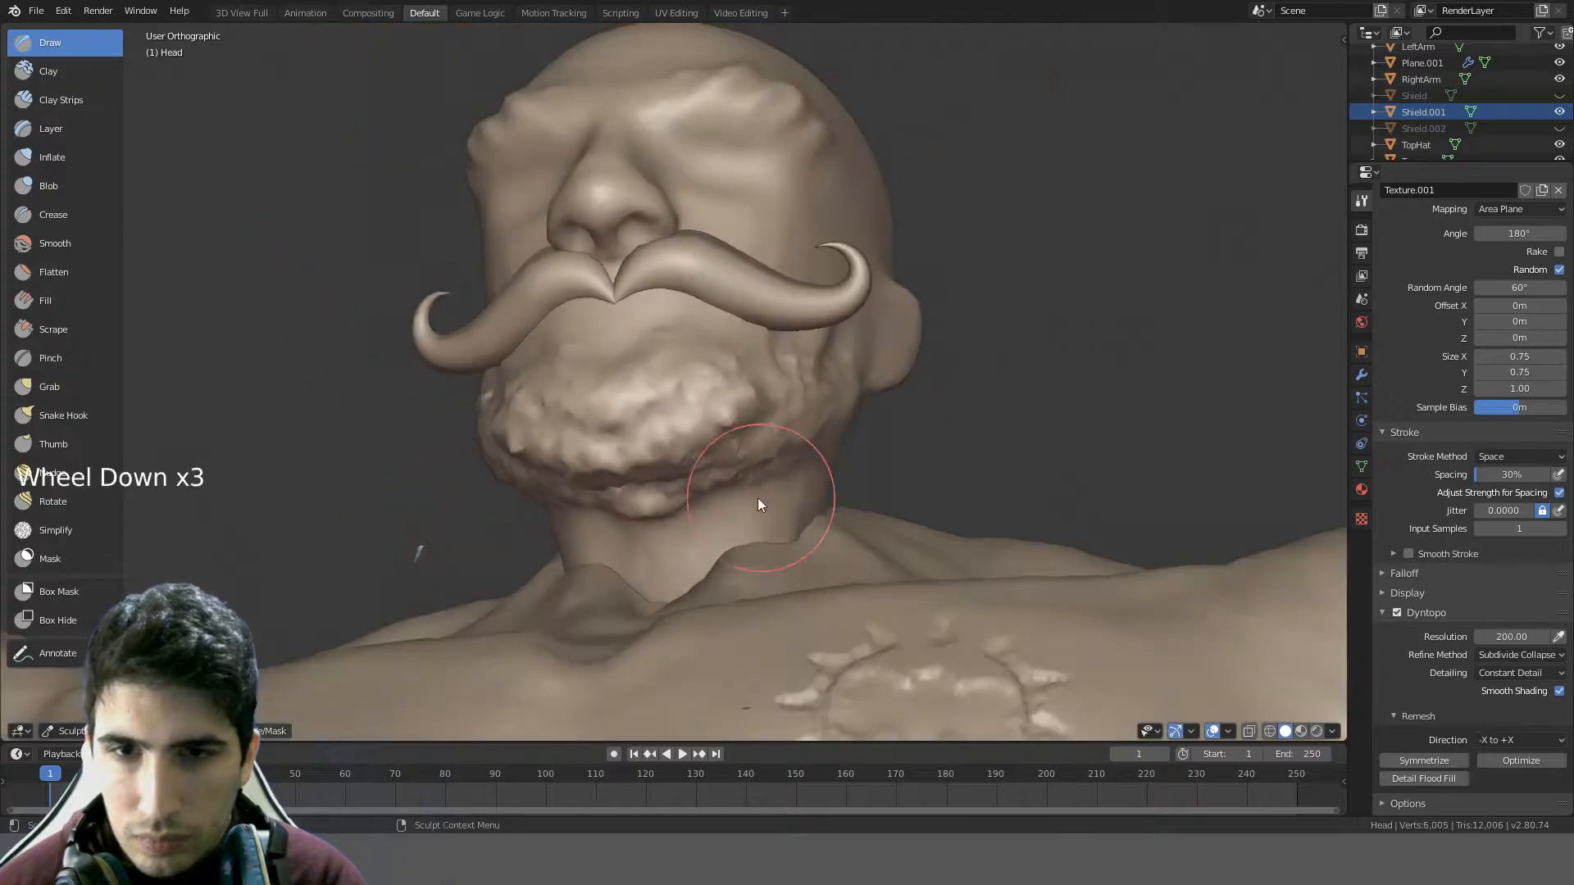
# - Undo the textured beard strokes on the chin, jaw and cheek
pyautogui.moveTo(759, 498)
pyautogui.mouseDown(button='middle')
pyautogui.moveTo(643, 580)
pyautogui.moveTo(900, 499)
pyautogui.moveTo(871, 516)
pyautogui.moveTo(826, 402)
pyautogui.moveTo(795, 490)
pyautogui.moveTo(727, 498)
pyautogui.mouseUp(button='middle')
pyautogui.scroll(-2, 723, 546)
pyautogui.hotkey('ctrl', 'z')
pyautogui.hotkey('ctrl', 'z')
pyautogui.hotkey('ctrl', 'z')
pyautogui.hotkey('ctrl', 'z')
pyautogui.scroll(4, 727, 497)
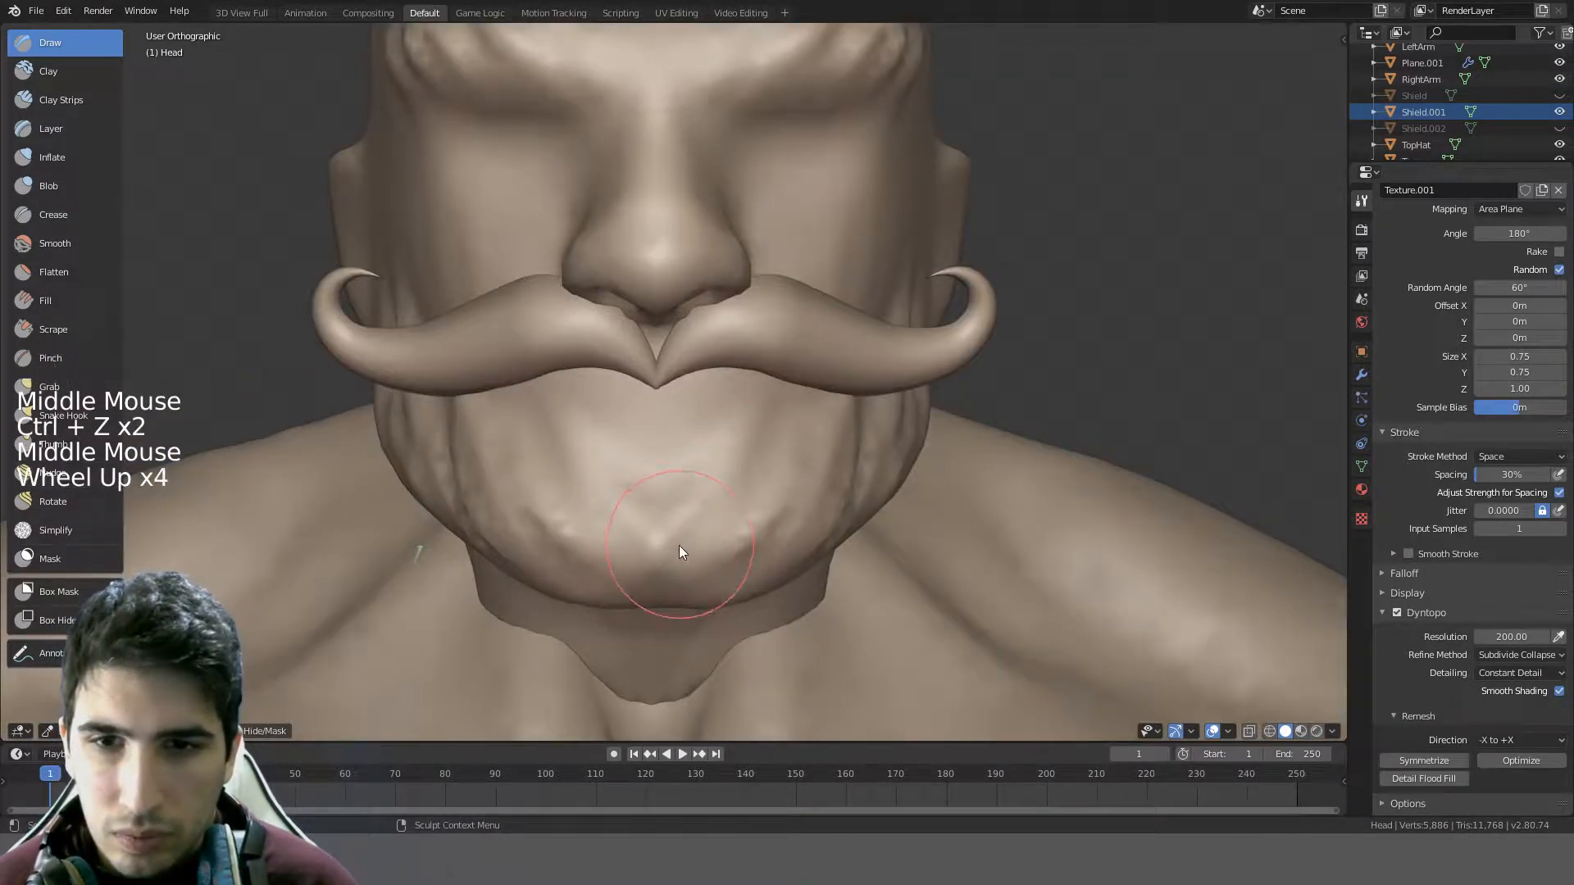
# - Try textured beard strokes across the front of the chin and undo each one
pyautogui.moveTo(678, 556)
pyautogui.mouseDown()
pyautogui.moveTo(735, 528)
pyautogui.moveTo(793, 441)
pyautogui.moveTo(797, 459)
pyautogui.mouseUp()
pyautogui.hotkey('ctrl', 'z')
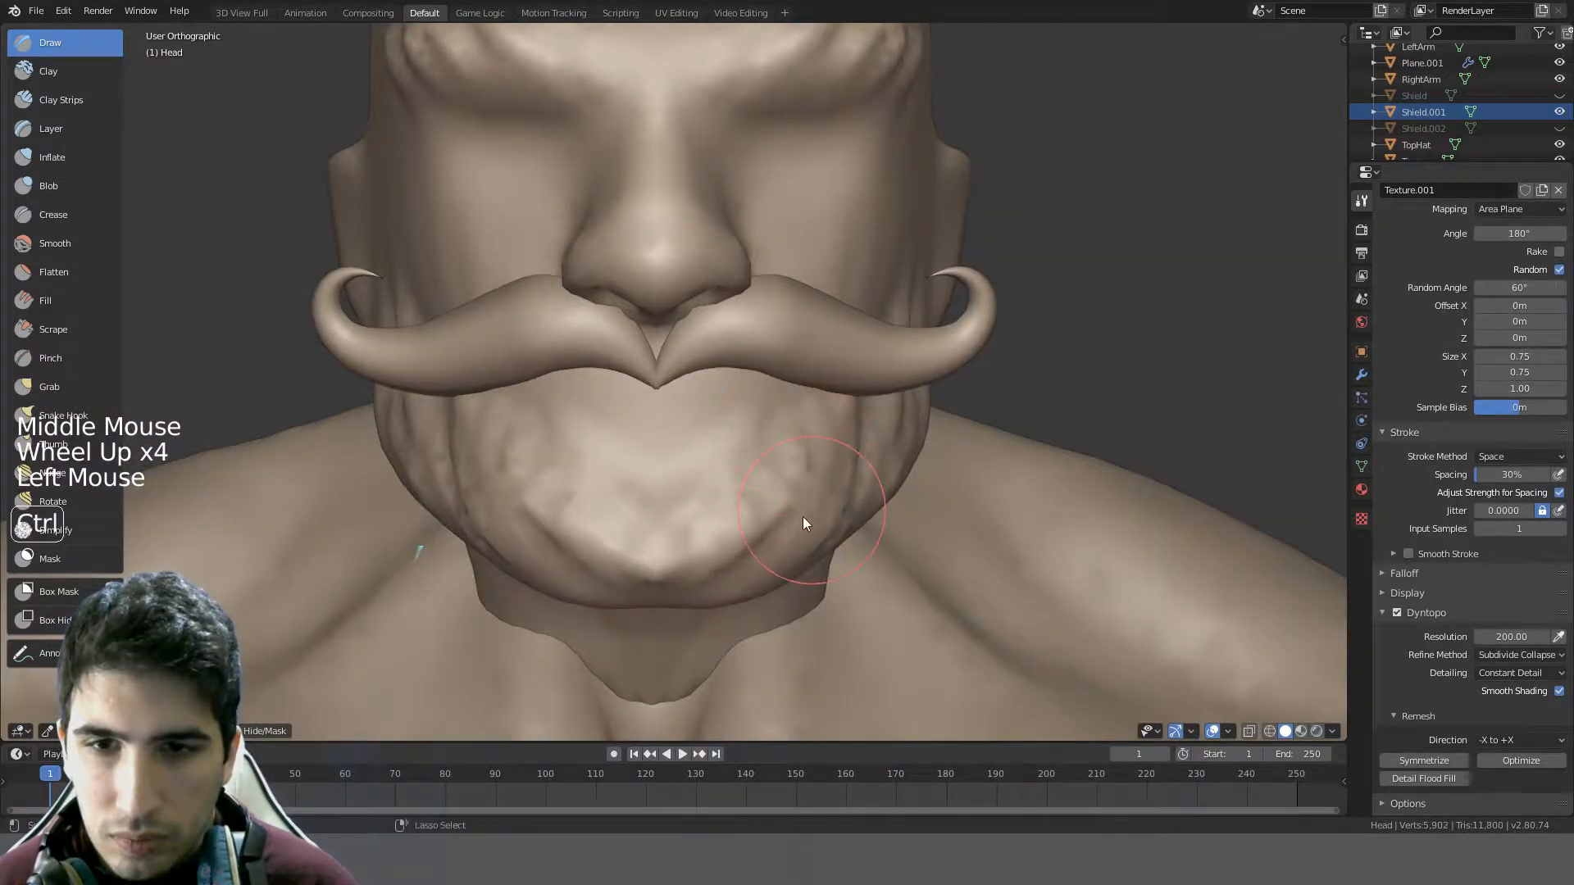
pyautogui.moveTo(656, 542); pyautogui.dragTo(674, 449)
pyautogui.moveTo(674, 449)
pyautogui.mouseDown(button='middle')
pyautogui.moveTo(639, 445)
pyautogui.moveTo(555, 490)
pyautogui.mouseUp(button='middle')
pyautogui.hotkey('ctrl', 'z')
# - Try textured beard strokes along the jawline up to the ear, undoing the rejected ones
pyautogui.moveTo(503, 562); pyautogui.dragTo(592, 461)
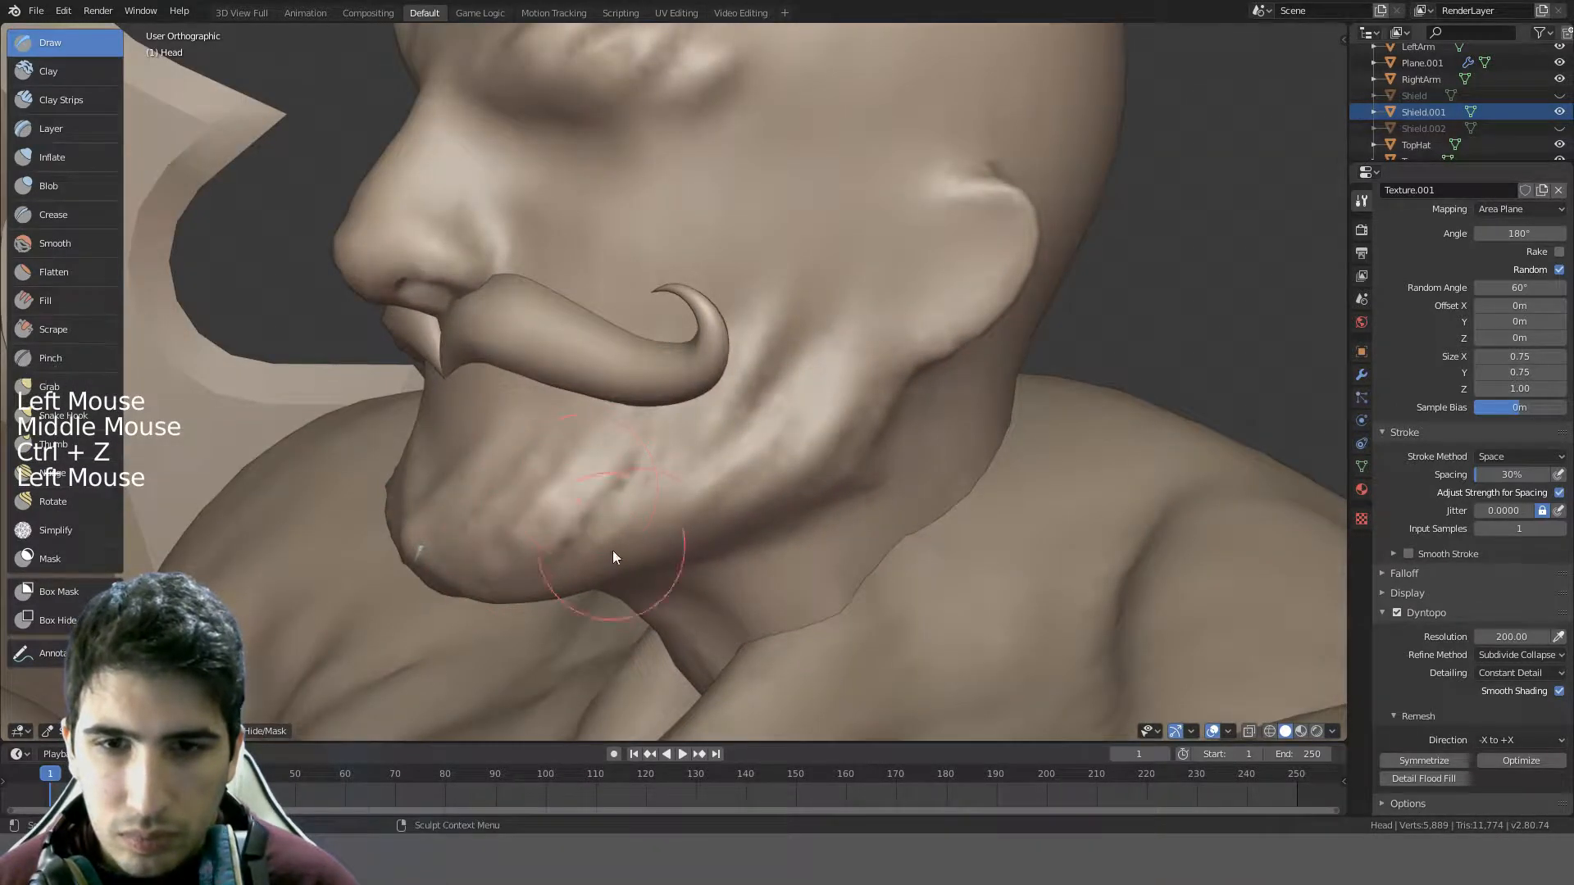
pyautogui.moveTo(646, 545); pyautogui.dragTo(745, 377)
pyautogui.hotkey('ctrl', 'z')
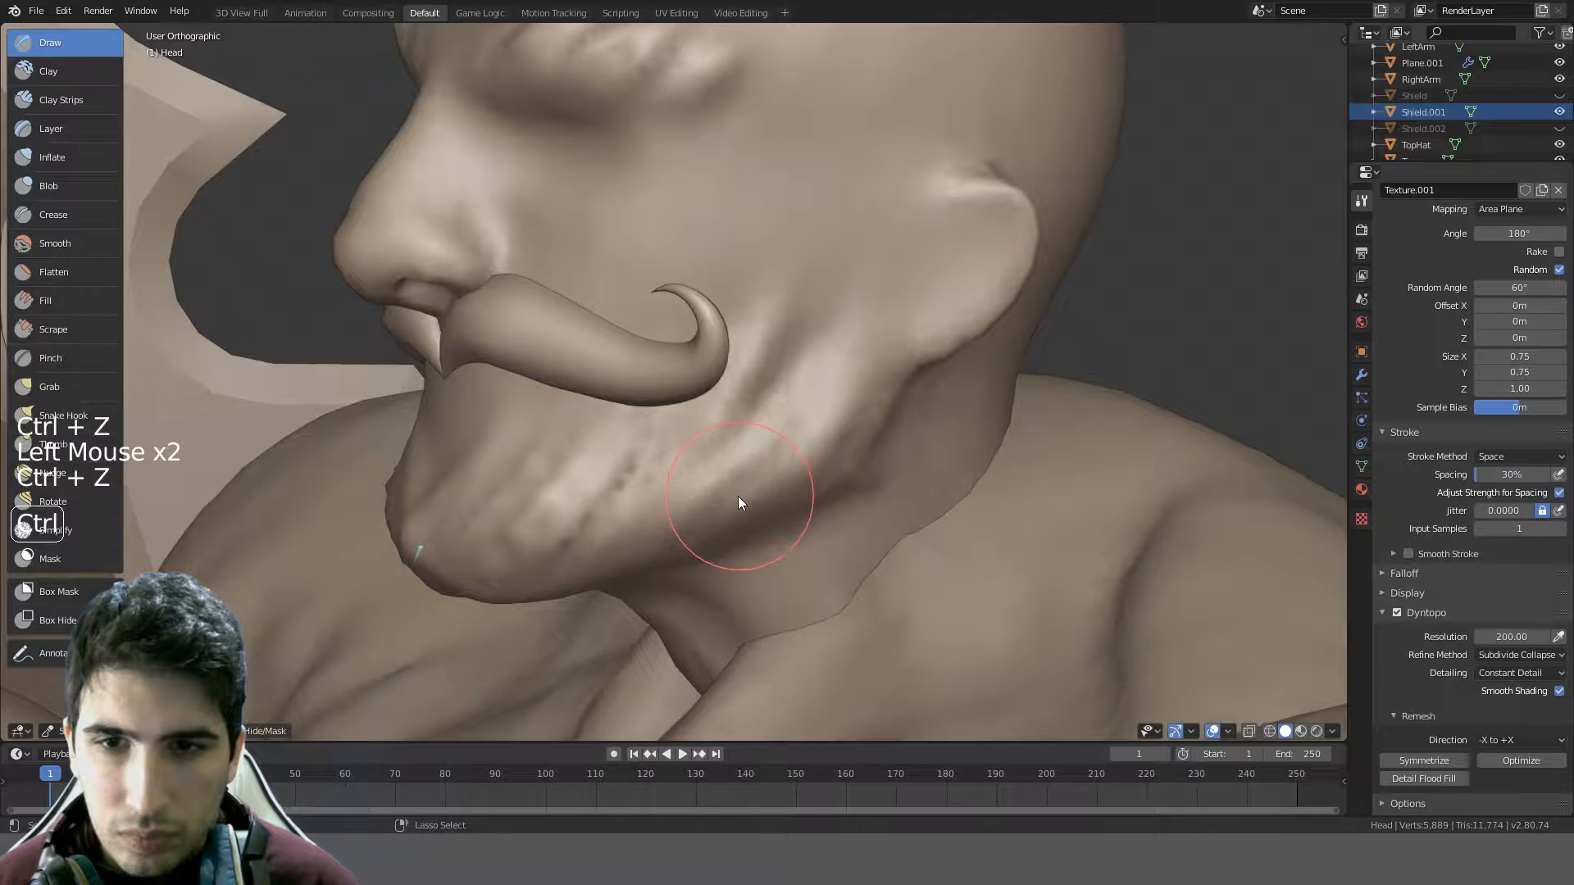
pyautogui.moveTo(670, 529); pyautogui.dragTo(855, 279)
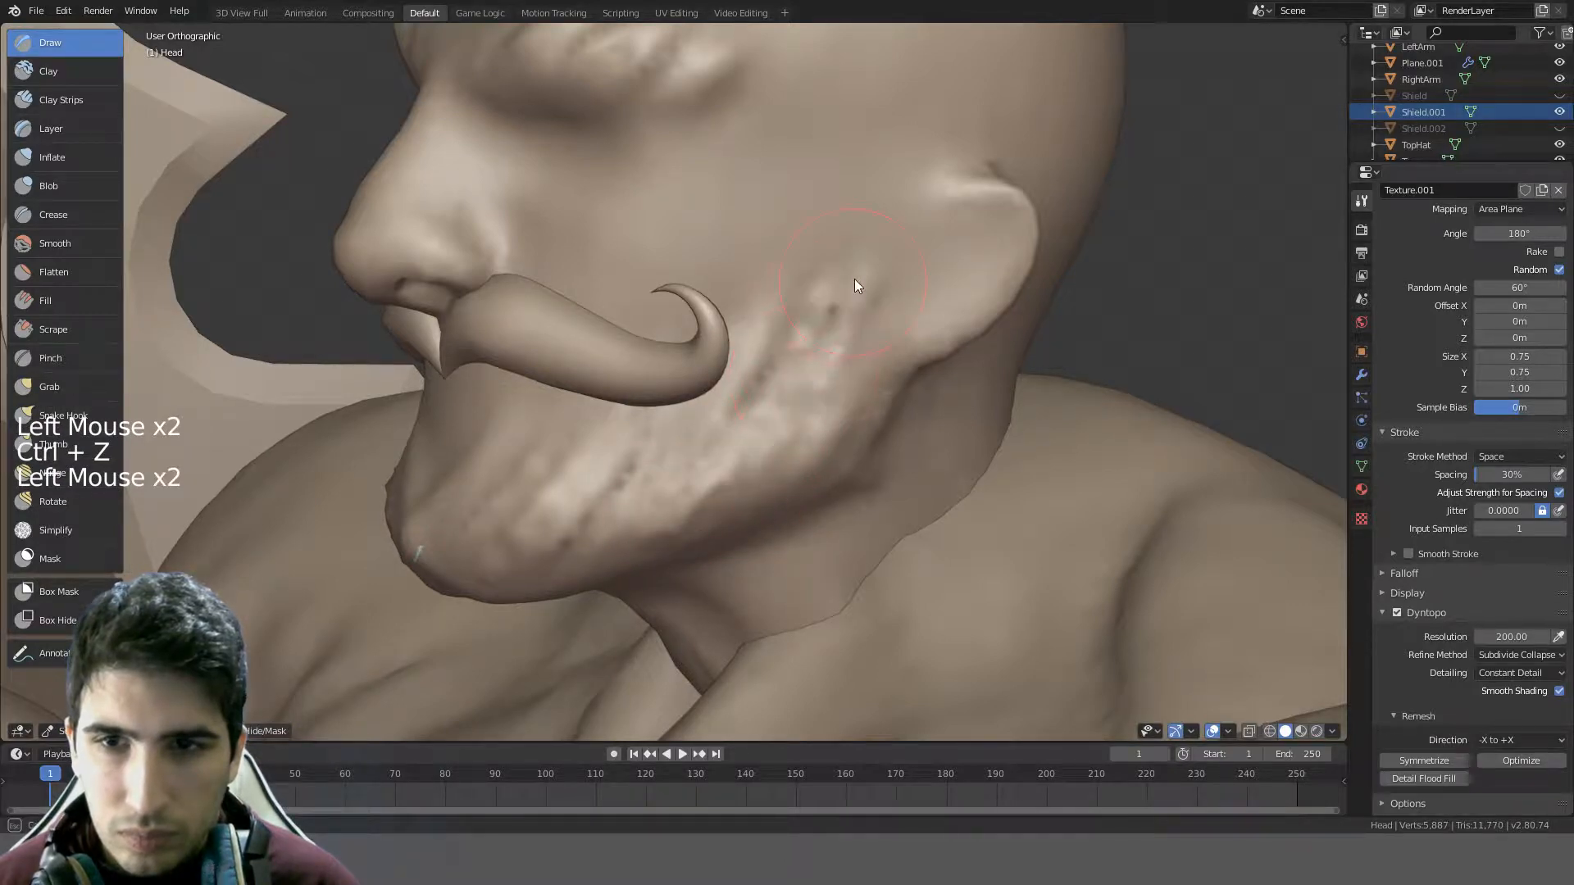
pyautogui.scroll(-3, 733, 462)
pyautogui.moveTo(735, 462)
pyautogui.mouseDown(button='middle')
pyautogui.moveTo(906, 412)
pyautogui.moveTo(930, 464)
pyautogui.moveTo(824, 438)
pyautogui.mouseUp(button='middle')
pyautogui.hotkey('ctrl', 'z')
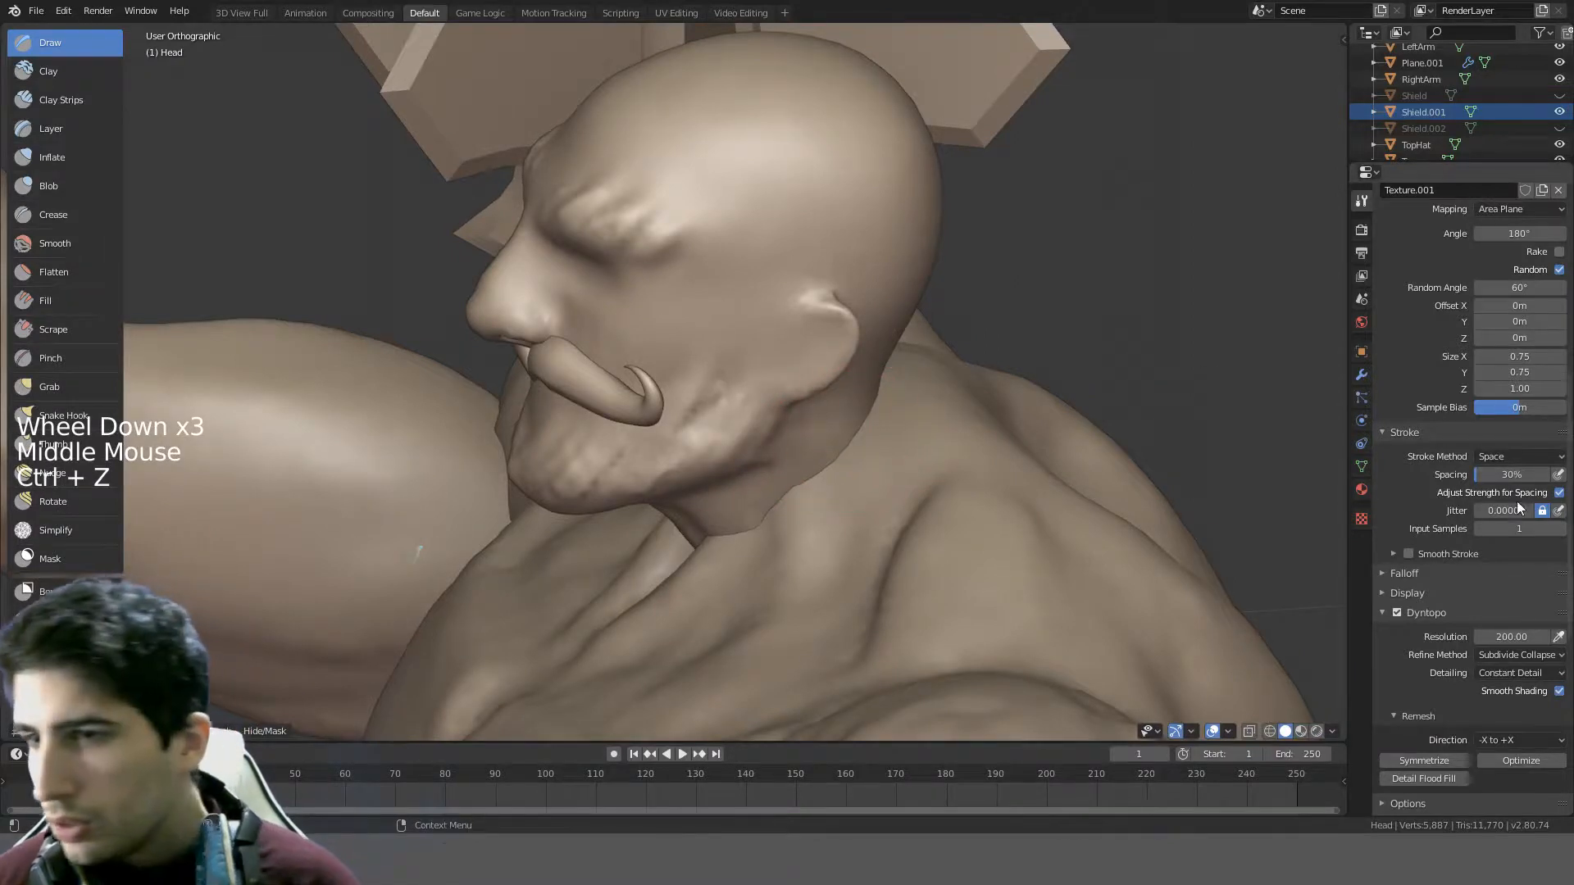
# - Set the Draw brush texture's random angle to 30°
pyautogui.scroll(4, 1512, 566)
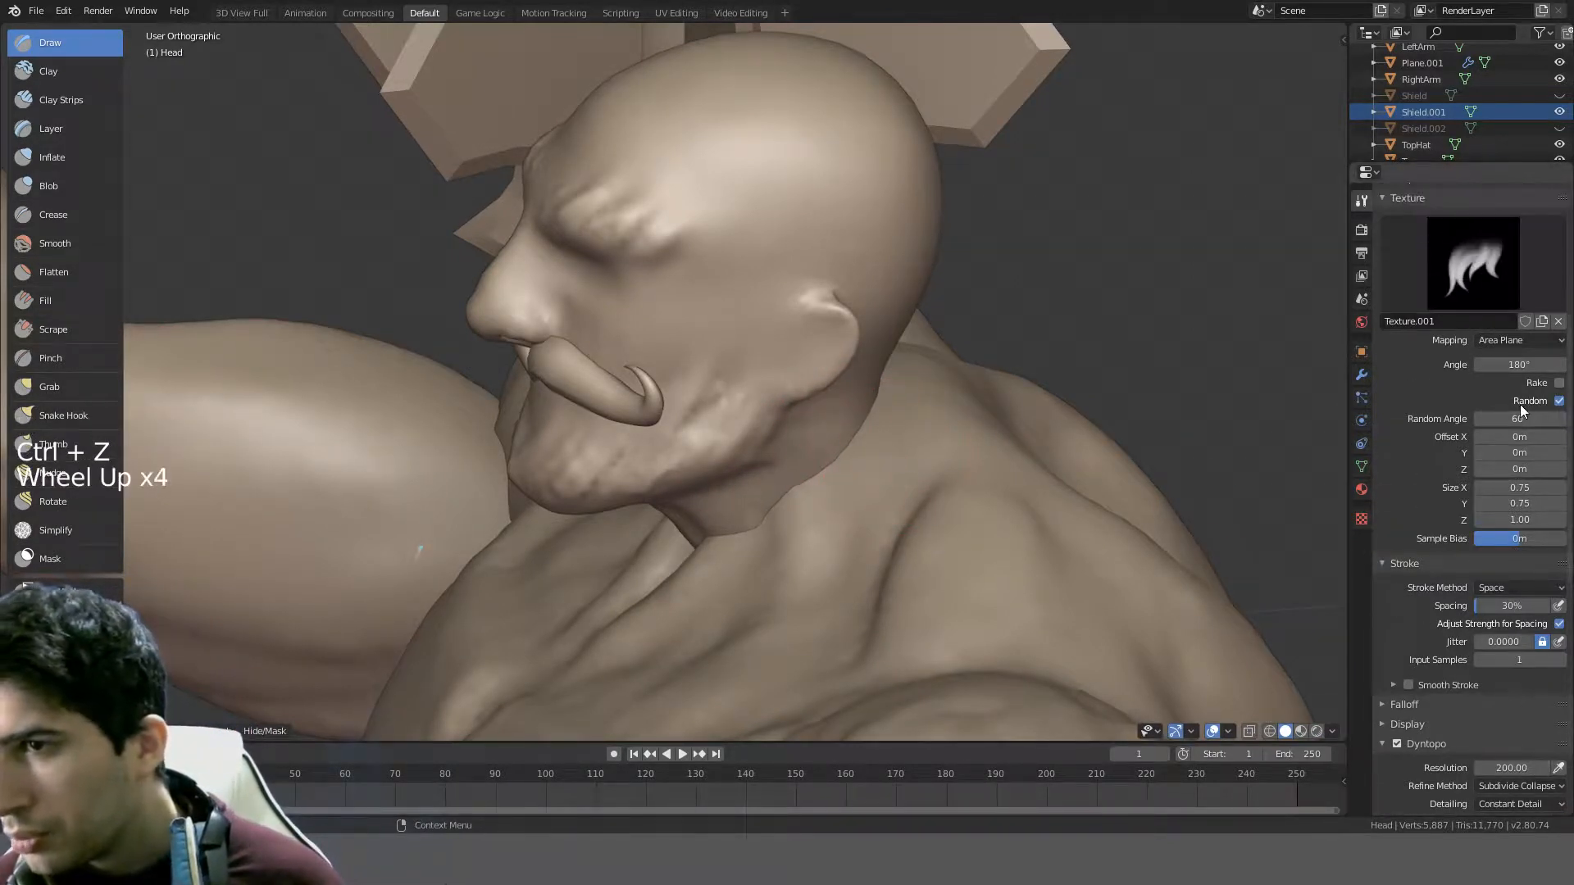
pyautogui.click(1520, 415)
pyautogui.write('30')
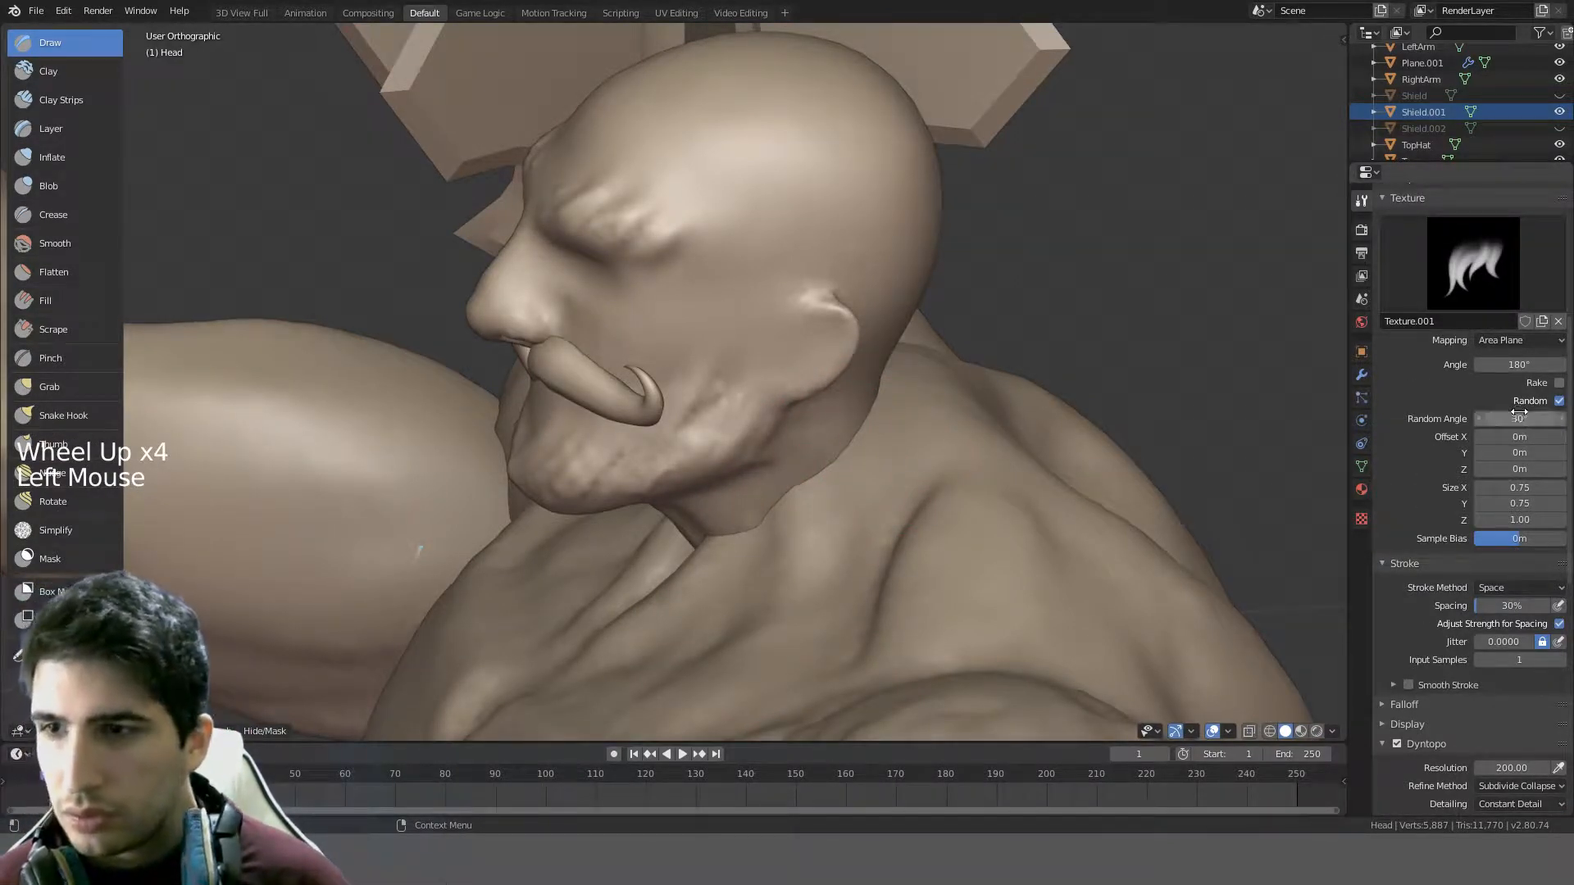
pyautogui.scroll(-6, 1506, 602)
# - Try textured hair strokes on the side of the head above the ear and undo them
pyautogui.moveTo(996, 308)
pyautogui.mouseDown(button='middle')
pyautogui.moveTo(863, 350)
pyautogui.moveTo(833, 297)
pyautogui.moveTo(849, 250)
pyautogui.mouseUp(button='middle')
pyautogui.moveTo(702, 243); pyautogui.dragTo(883, 177)
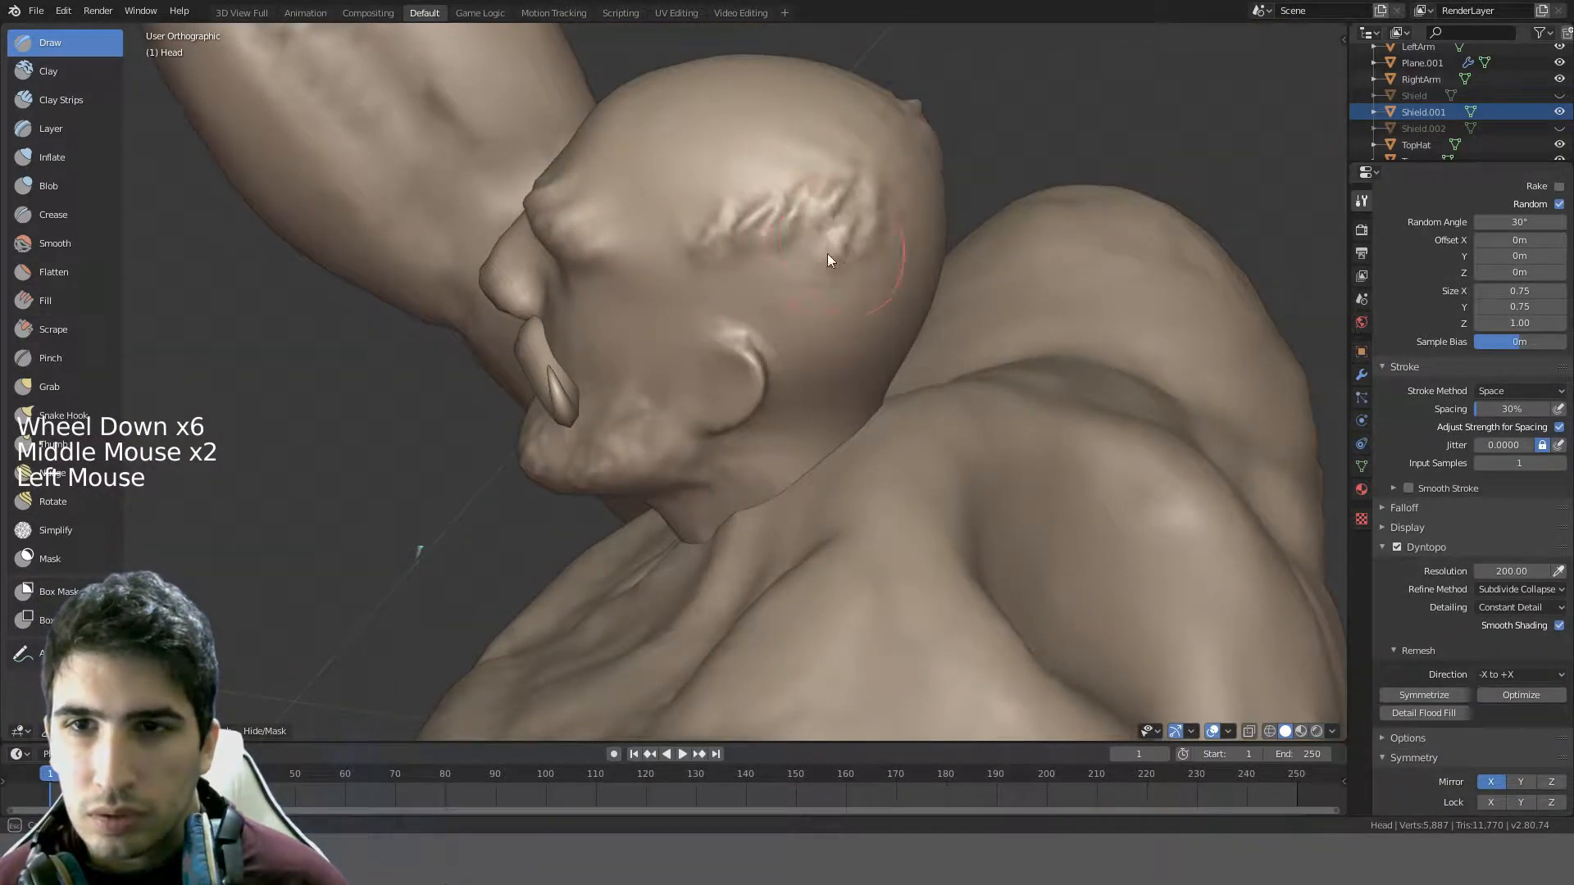
pyautogui.moveTo(671, 287)
pyautogui.mouseDown()
pyautogui.moveTo(722, 309)
pyautogui.moveTo(874, 287)
pyautogui.moveTo(837, 178)
pyautogui.mouseUp()
pyautogui.hotkey('ctrl', 'z')
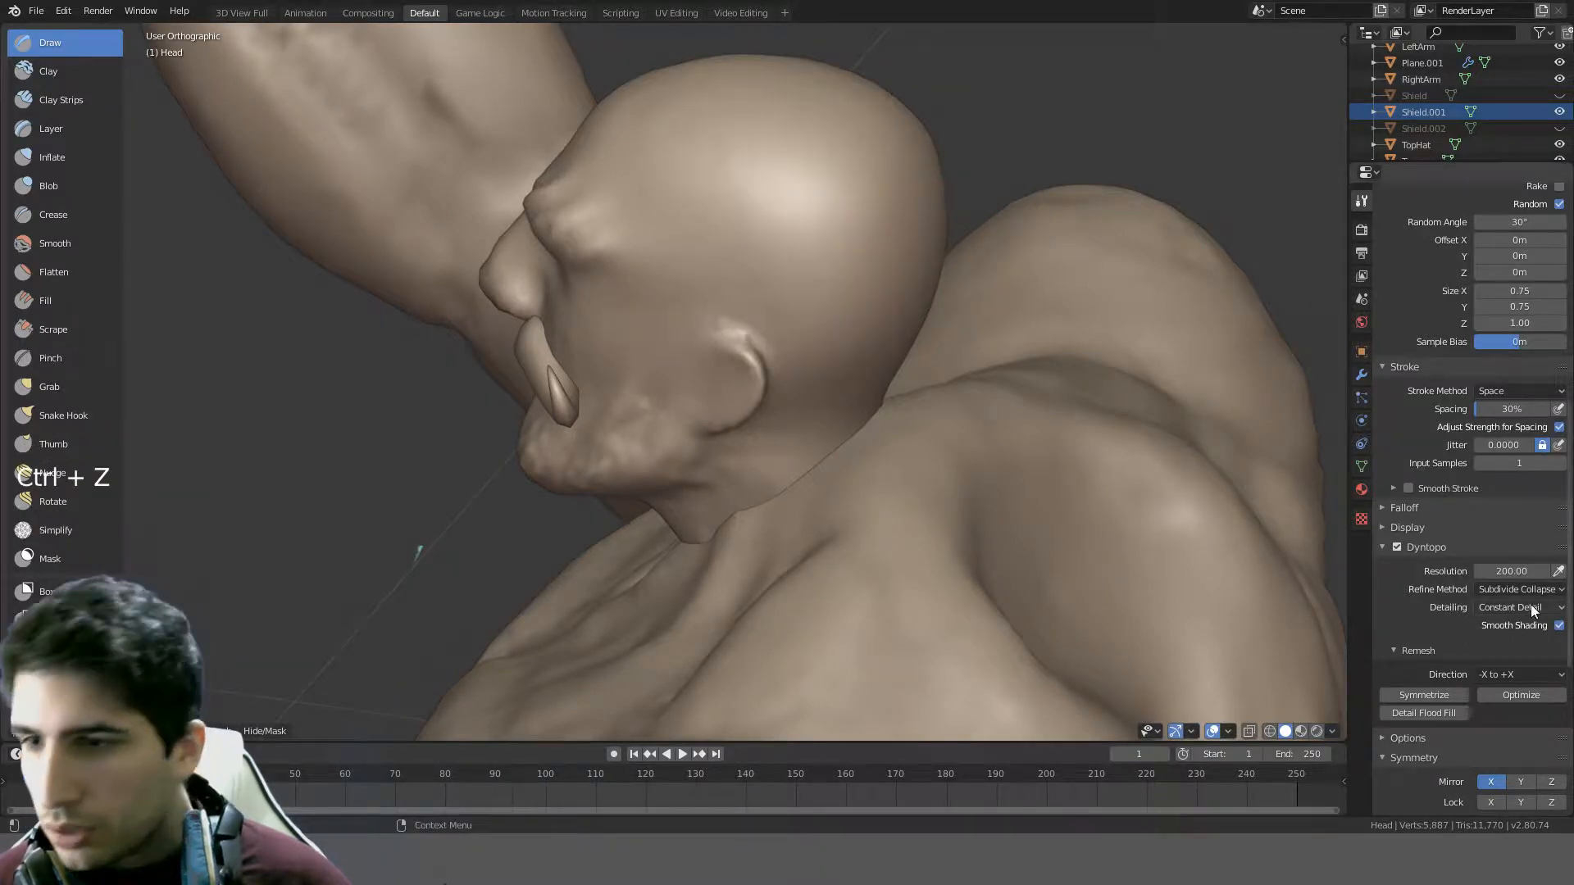
# - Set the brush stroke spacing to 40%, test it with hair strokes on the side of the head and undo them
pyautogui.moveTo(1515, 409); pyautogui.dragTo(1526, 410)
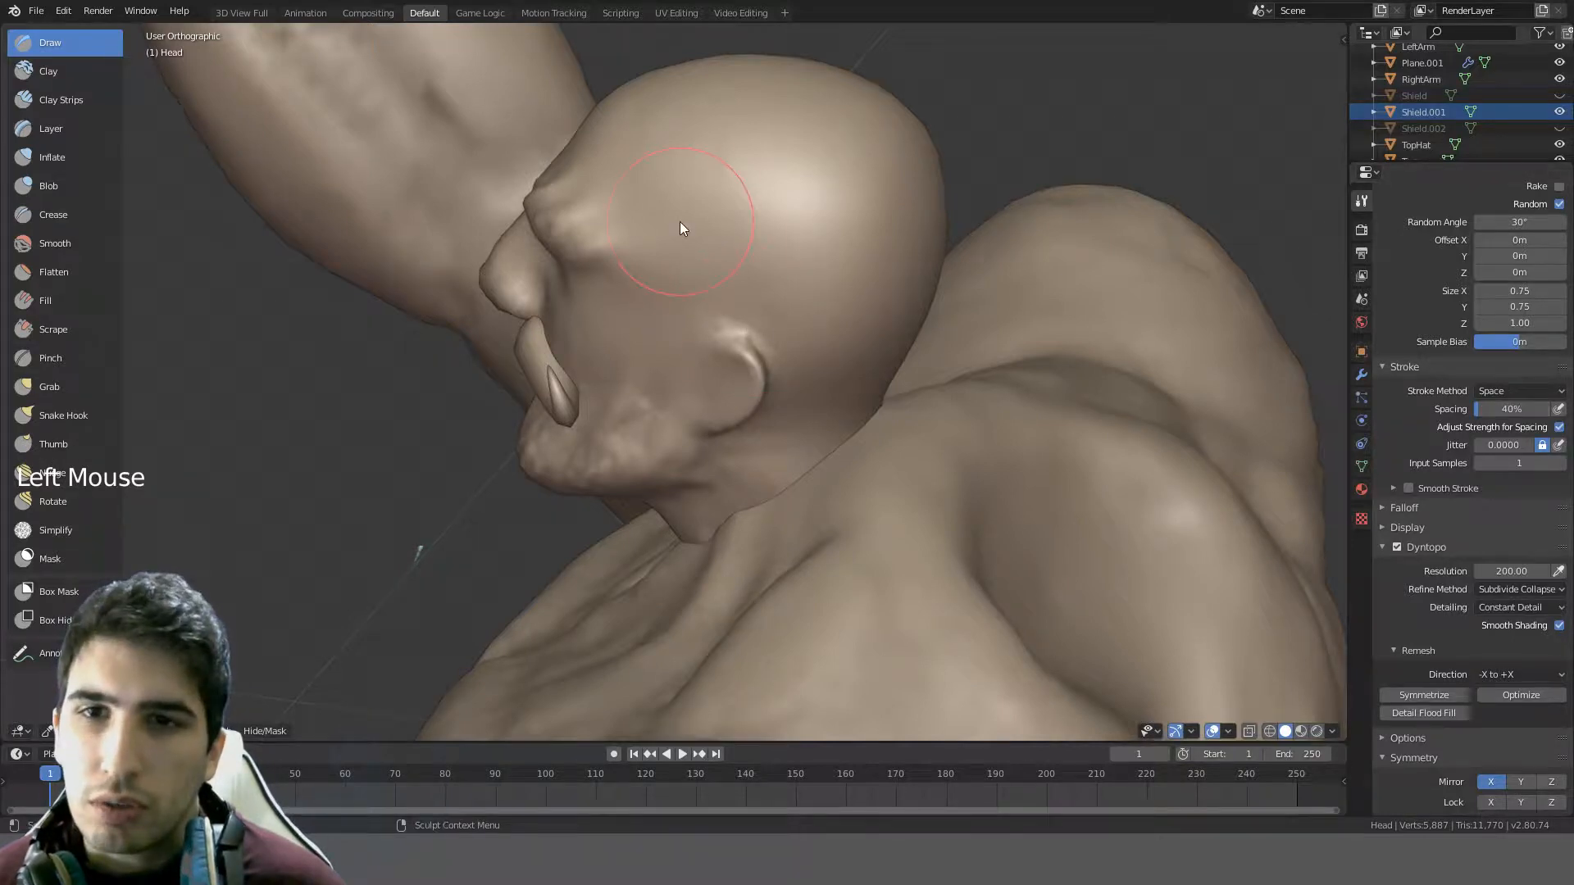
pyautogui.moveTo(680, 221)
pyautogui.mouseDown()
pyautogui.moveTo(827, 223)
pyautogui.moveTo(878, 148)
pyautogui.moveTo(715, 149)
pyautogui.moveTo(805, 182)
pyautogui.moveTo(706, 221)
pyautogui.moveTo(865, 254)
pyautogui.moveTo(878, 143)
pyautogui.moveTo(727, 269)
pyautogui.mouseUp()
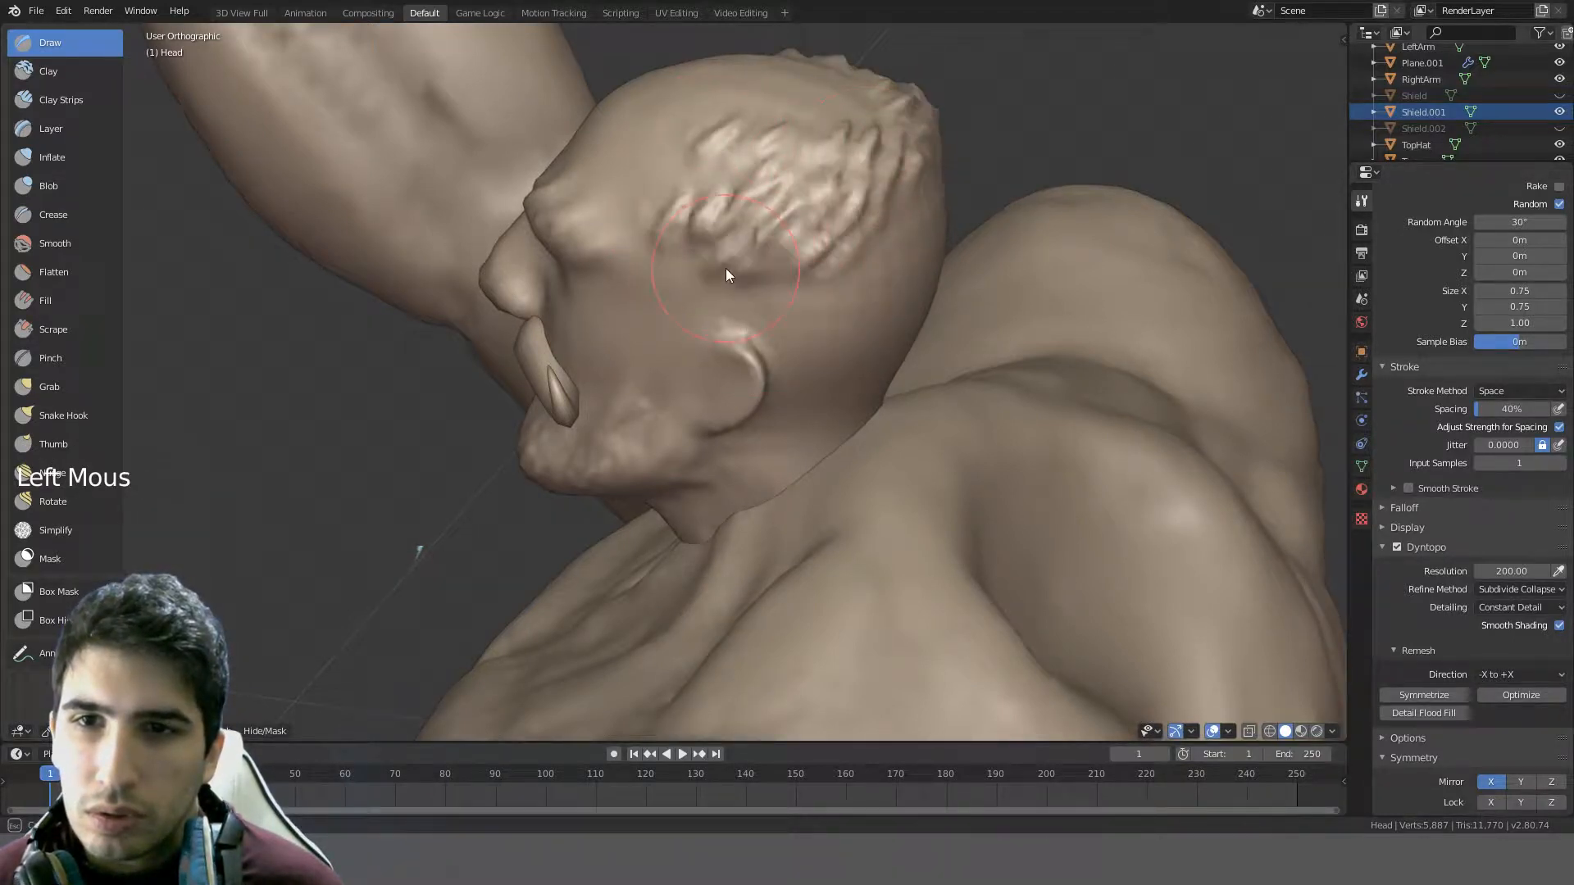
pyautogui.moveTo(706, 282)
pyautogui.mouseDown(button='middle')
pyautogui.moveTo(886, 214)
pyautogui.moveTo(940, 221)
pyautogui.mouseUp(button='middle')
pyautogui.hotkey('ctrl', 'z')
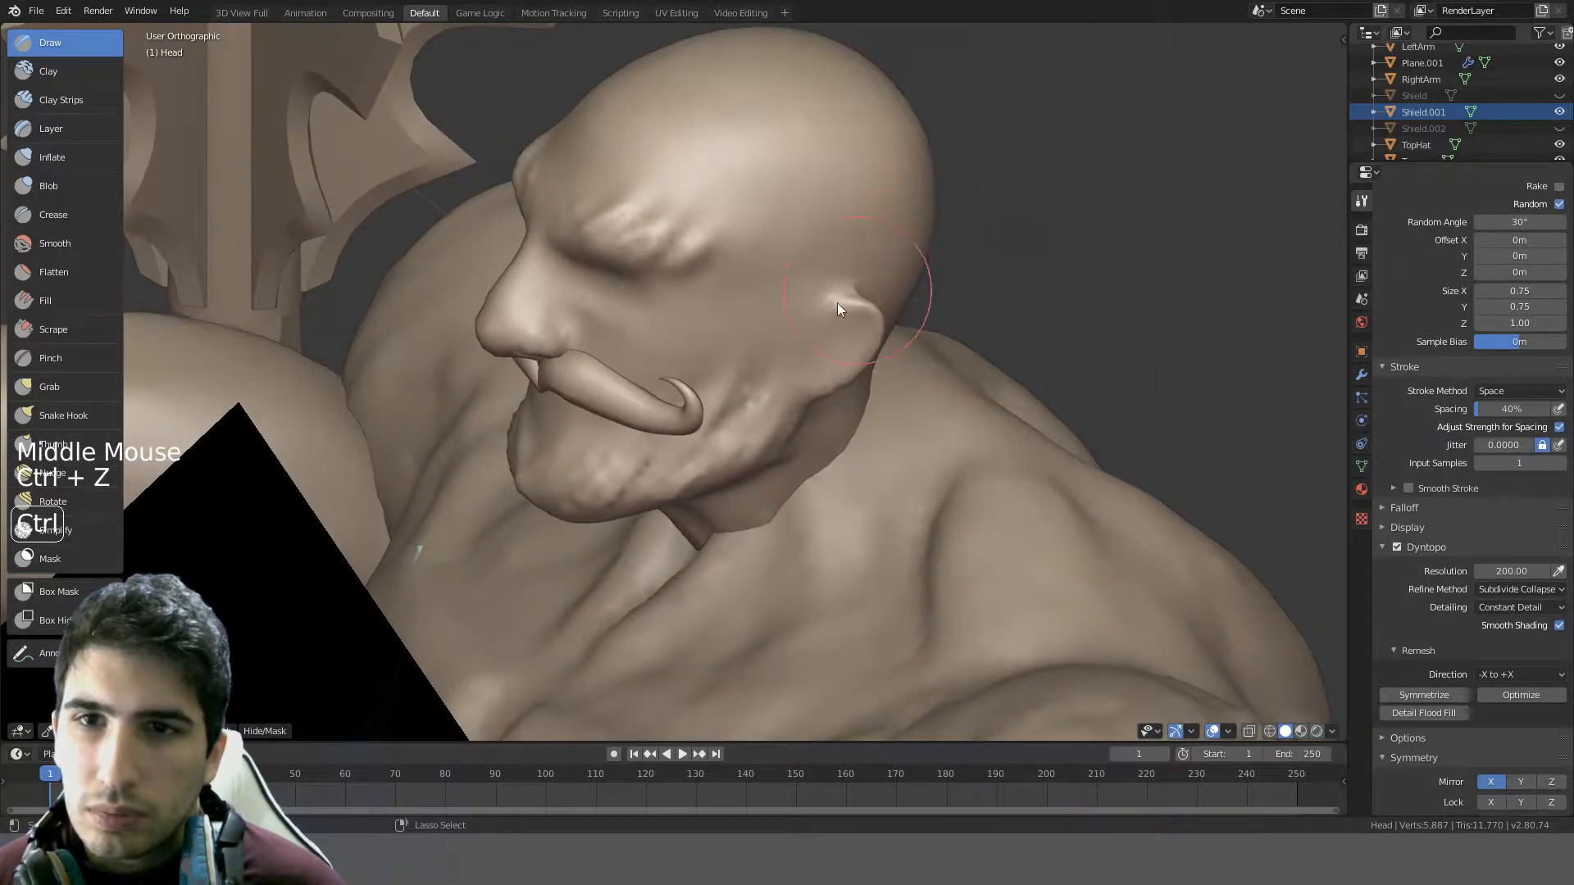
# - Try a textured beard stroke on the jaw with the new spacing and undo it
pyautogui.moveTo(838, 303)
pyautogui.mouseDown(button='middle')
pyautogui.moveTo(867, 297)
pyautogui.moveTo(830, 473)
pyautogui.moveTo(665, 456)
pyautogui.mouseUp(button='middle')
pyautogui.moveTo(665, 448)
pyautogui.mouseDown()
pyautogui.moveTo(634, 387)
pyautogui.moveTo(656, 350)
pyautogui.moveTo(693, 367)
pyautogui.moveTo(555, 358)
pyautogui.moveTo(812, 427)
pyautogui.moveTo(804, 331)
pyautogui.moveTo(751, 287)
pyautogui.moveTo(729, 332)
pyautogui.moveTo(853, 365)
pyautogui.moveTo(759, 433)
pyautogui.moveTo(783, 434)
pyautogui.mouseUp()
pyautogui.moveTo(783, 427)
pyautogui.mouseDown(button='middle')
pyautogui.moveTo(912, 361)
pyautogui.moveTo(830, 437)
pyautogui.moveTo(720, 487)
pyautogui.moveTo(780, 372)
pyautogui.moveTo(909, 350)
pyautogui.moveTo(870, 467)
pyautogui.moveTo(795, 499)
pyautogui.moveTo(749, 430)
pyautogui.moveTo(653, 437)
pyautogui.moveTo(531, 516)
pyautogui.mouseUp(button='middle')
pyautogui.scroll(-2, 912, 360)
pyautogui.hotkey('ctrl', 'z')
pyautogui.scroll(4, 781, 371)
pyautogui.scroll(-1, 797, 499)
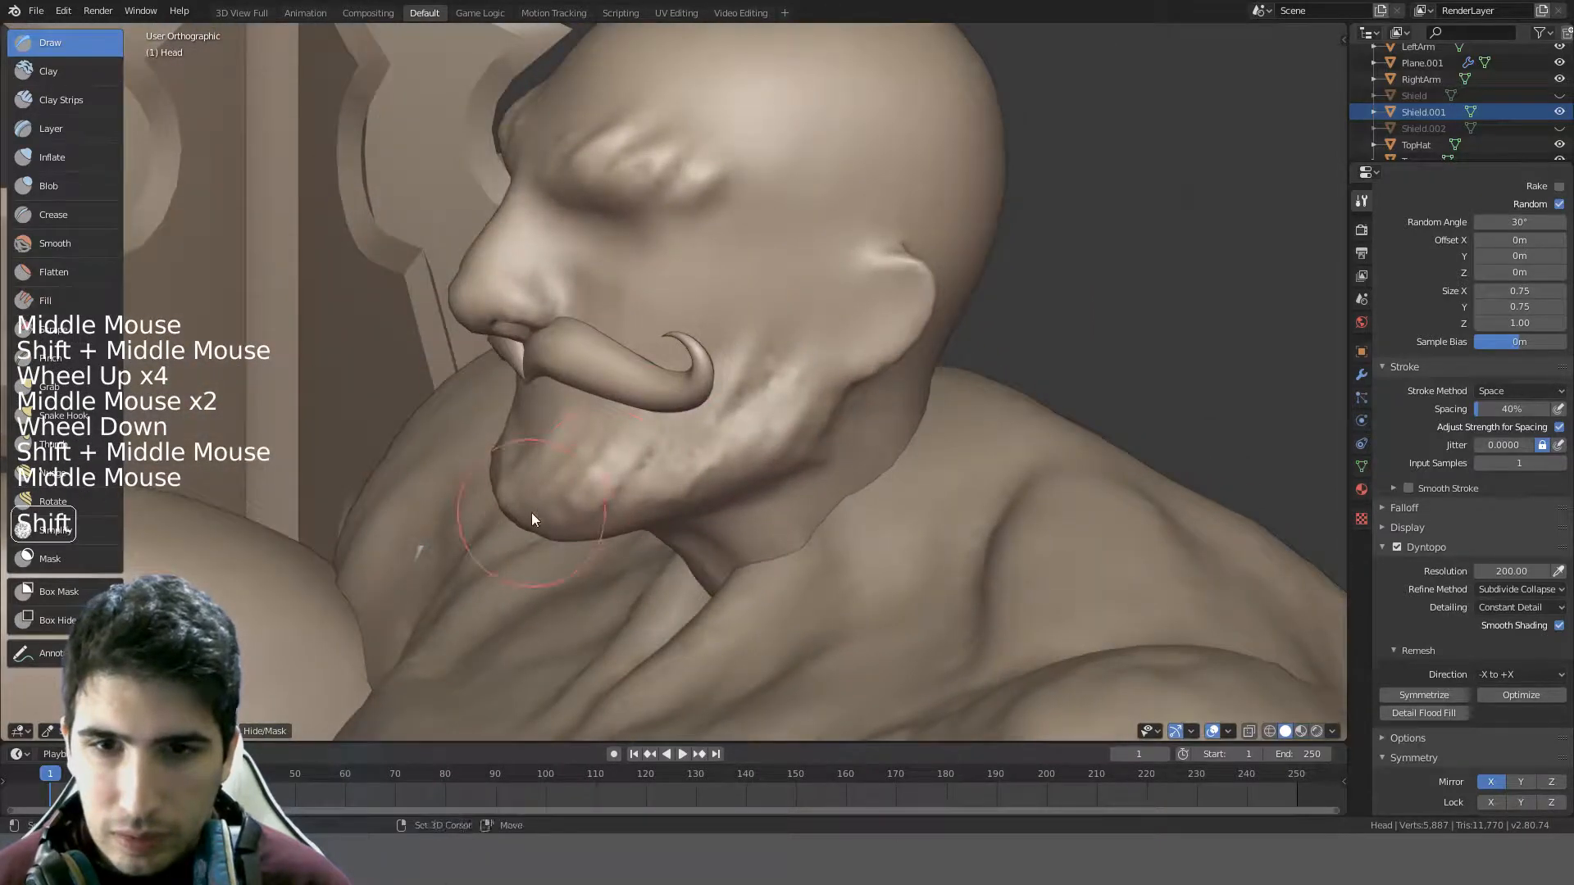
# - Smooth away the leftover beard bumps along the chin and jawline
pyautogui.moveTo(530, 515)
pyautogui.keyDown('shift'); pyautogui.mouseDown()
pyautogui.moveTo(690, 462)
pyautogui.moveTo(651, 488)
pyautogui.moveTo(757, 403)
pyautogui.moveTo(784, 420)
pyautogui.moveTo(707, 392)
pyautogui.moveTo(692, 469)
pyautogui.moveTo(578, 506)
pyautogui.moveTo(710, 454)
pyautogui.mouseUp(); pyautogui.keyUp('shift')
pyautogui.moveTo(710, 455)
pyautogui.mouseDown(button='middle')
pyautogui.moveTo(753, 414)
pyautogui.moveTo(822, 442)
pyautogui.moveTo(742, 471)
pyautogui.moveTo(704, 528)
pyautogui.mouseUp(button='middle')
pyautogui.moveTo(704, 527)
pyautogui.keyDown('shift'); pyautogui.mouseDown()
pyautogui.moveTo(678, 538)
pyautogui.moveTo(705, 530)
pyautogui.mouseUp(); pyautogui.keyUp('shift')
pyautogui.moveTo(705, 530)
pyautogui.mouseDown(button='middle')
pyautogui.moveTo(743, 538)
pyautogui.moveTo(729, 492)
pyautogui.mouseUp(button='middle')
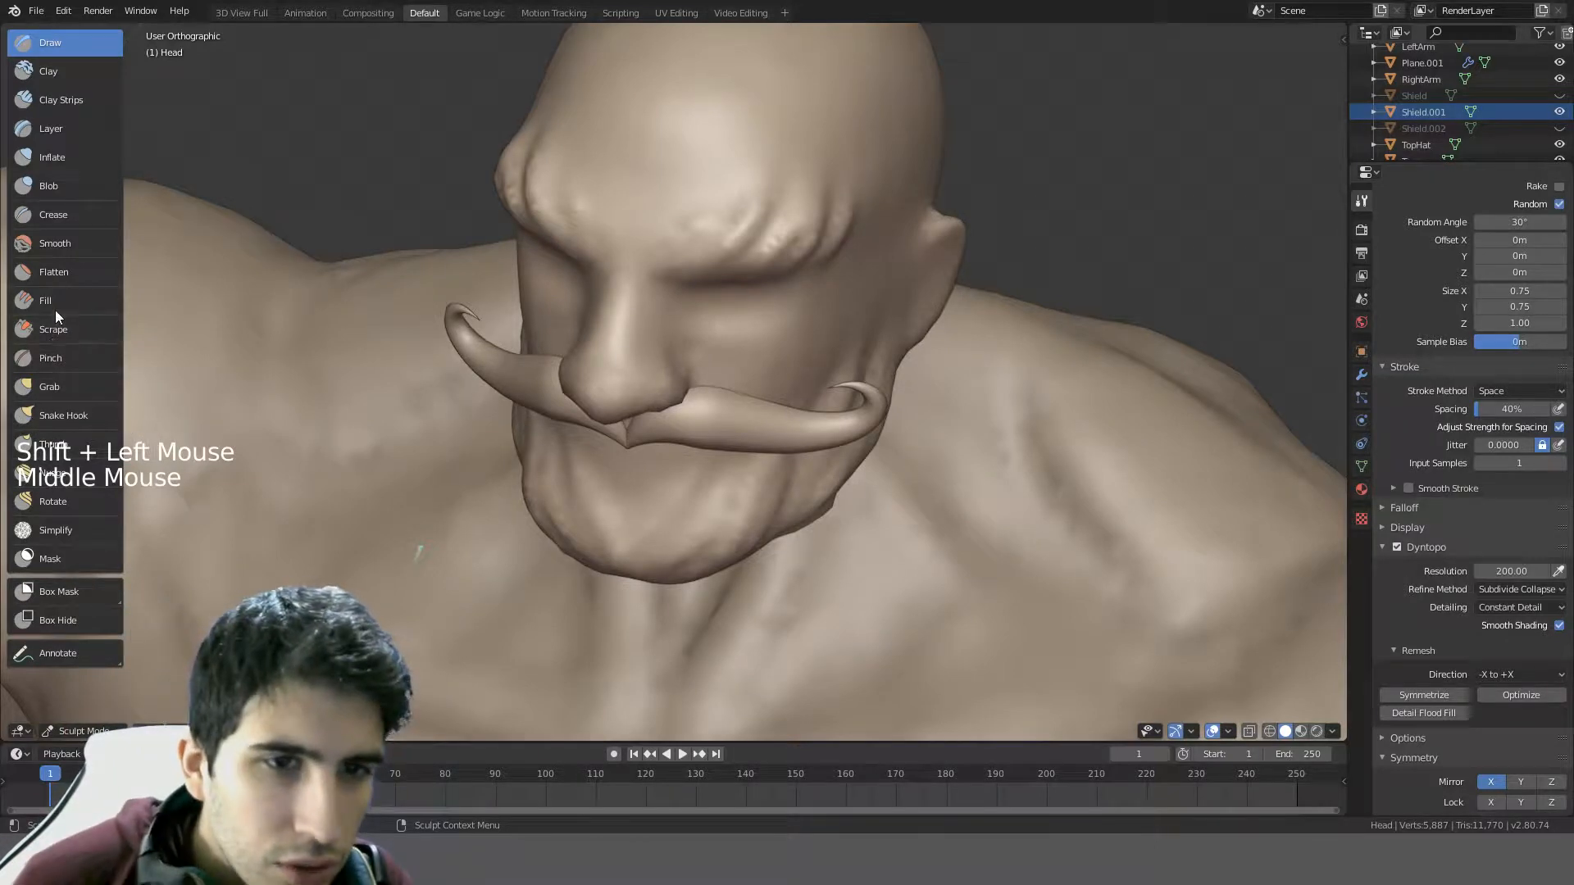
# - Set the Smooth brush's strength to about 0.297 and return to the Draw brush
pyautogui.click(55, 242)
pyautogui.hotkey('shift', 'f')
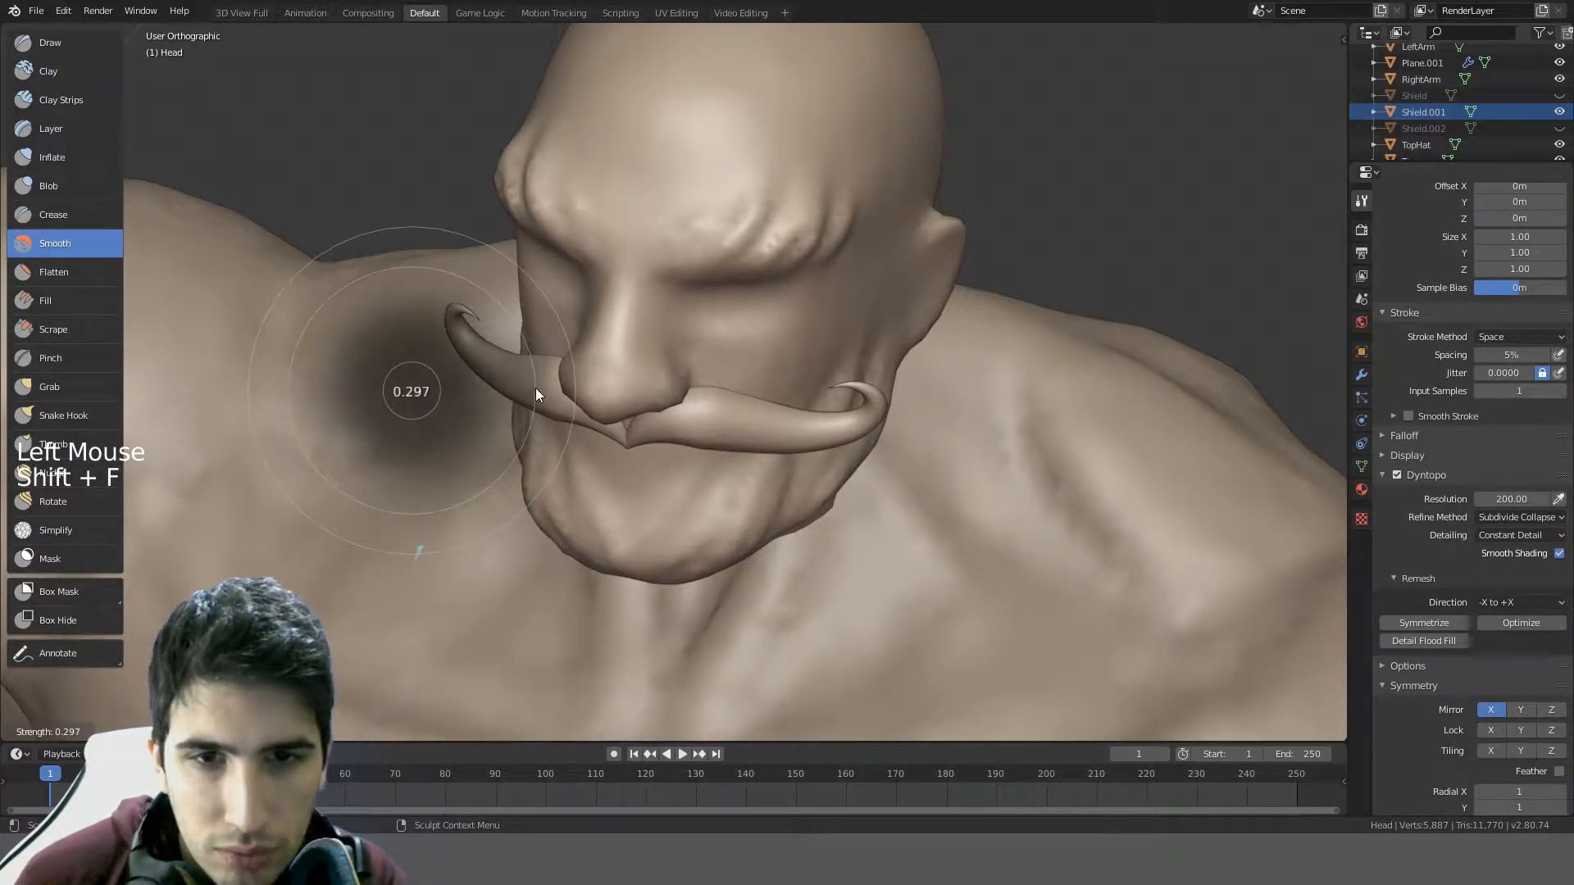
pyautogui.click(535, 388)
pyautogui.click(58, 40)
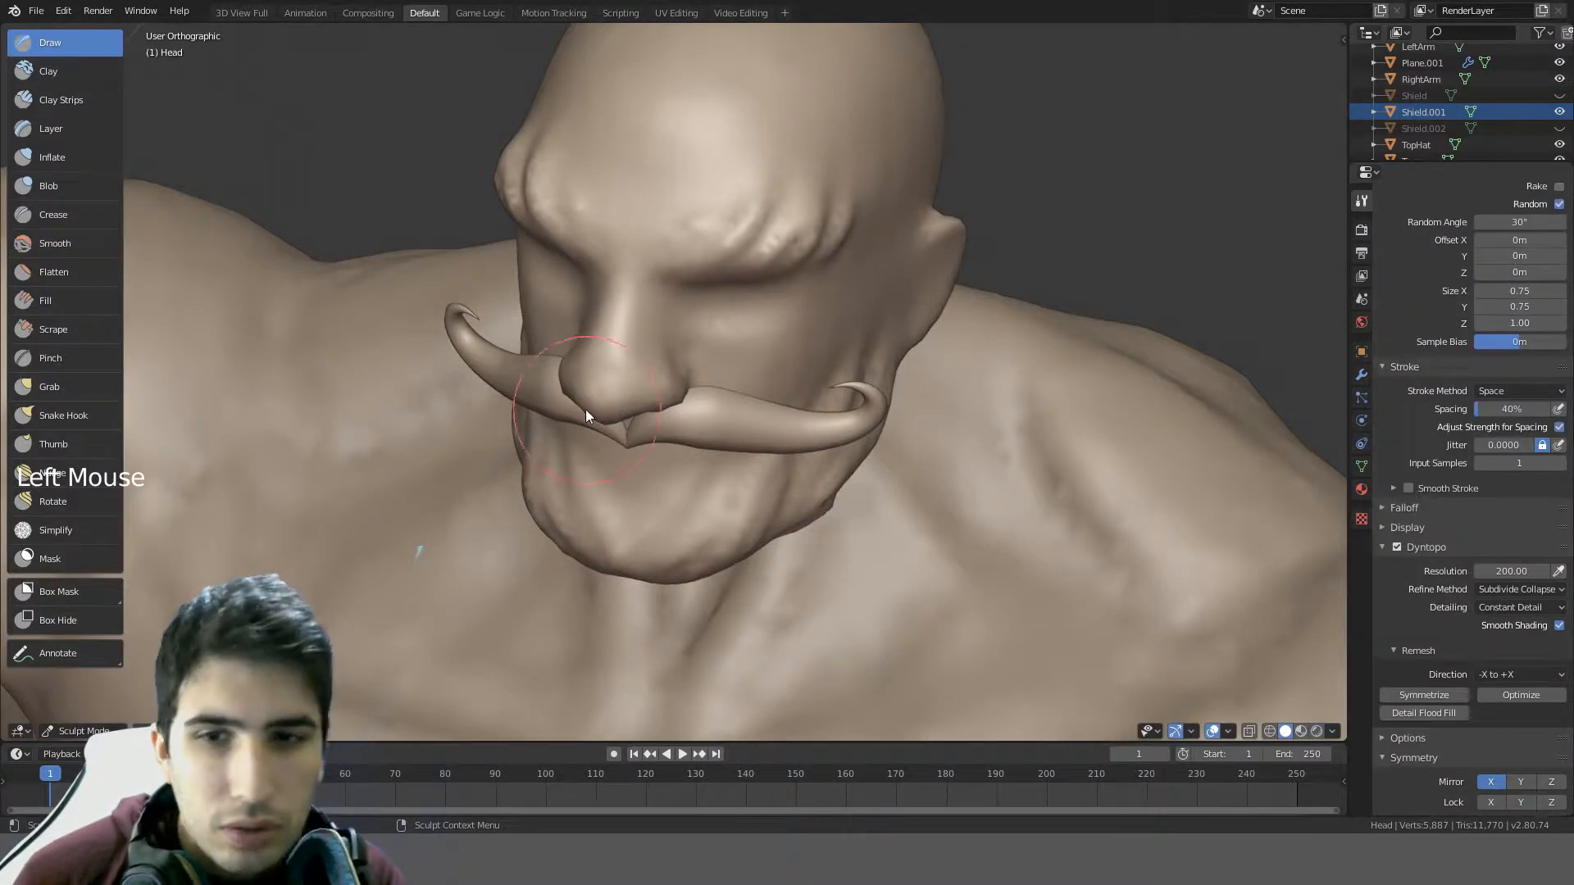
# - Smooth the chin and the side of the jaw below the moustache
pyautogui.moveTo(586, 411); pyautogui.dragTo(550, 455, button='middle')
pyautogui.scroll(2, 606, 500)
pyautogui.moveTo(667, 544)
pyautogui.keyDown('shift'); pyautogui.mouseDown()
pyautogui.moveTo(587, 587)
pyautogui.moveTo(505, 597)
pyautogui.moveTo(437, 572)
pyautogui.mouseUp(); pyautogui.keyUp('shift')
pyautogui.moveTo(437, 572)
pyautogui.mouseDown(button='middle')
pyautogui.moveTo(604, 526)
pyautogui.moveTo(563, 430)
pyautogui.moveTo(820, 506)
pyautogui.mouseUp(button='middle')
pyautogui.moveTo(712, 543)
pyautogui.mouseDown(button='middle')
pyautogui.moveTo(709, 562)
pyautogui.moveTo(825, 573)
pyautogui.moveTo(773, 577)
pyautogui.mouseUp(button='middle')
pyautogui.moveTo(774, 578)
pyautogui.keyDown('shift'); pyautogui.mouseDown()
pyautogui.moveTo(615, 534)
pyautogui.moveTo(825, 552)
pyautogui.mouseUp(); pyautogui.keyUp('shift')
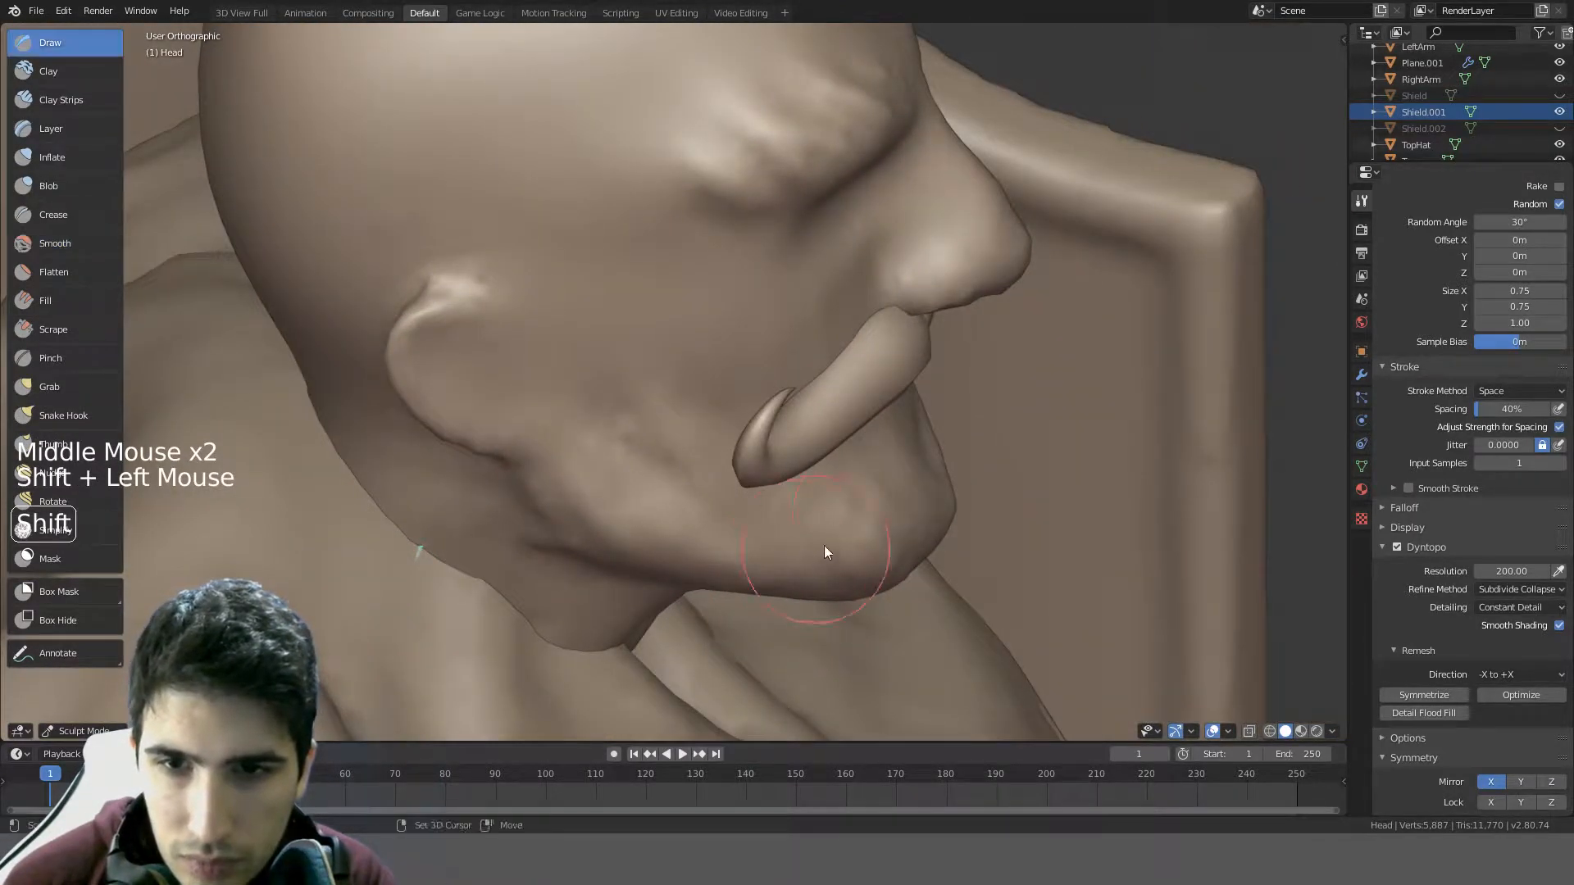
# - Try two textured beard strokes on the front of the chin and undo both
pyautogui.scroll(-4, 824, 551)
pyautogui.scroll(1, 812, 533)
pyautogui.moveTo(812, 533)
pyautogui.mouseDown(button='middle')
pyautogui.moveTo(749, 454)
pyautogui.moveTo(602, 411)
pyautogui.mouseUp(button='middle')
pyautogui.scroll(4, 596, 409)
pyautogui.moveTo(632, 464); pyautogui.dragTo(644, 540, button='middle')
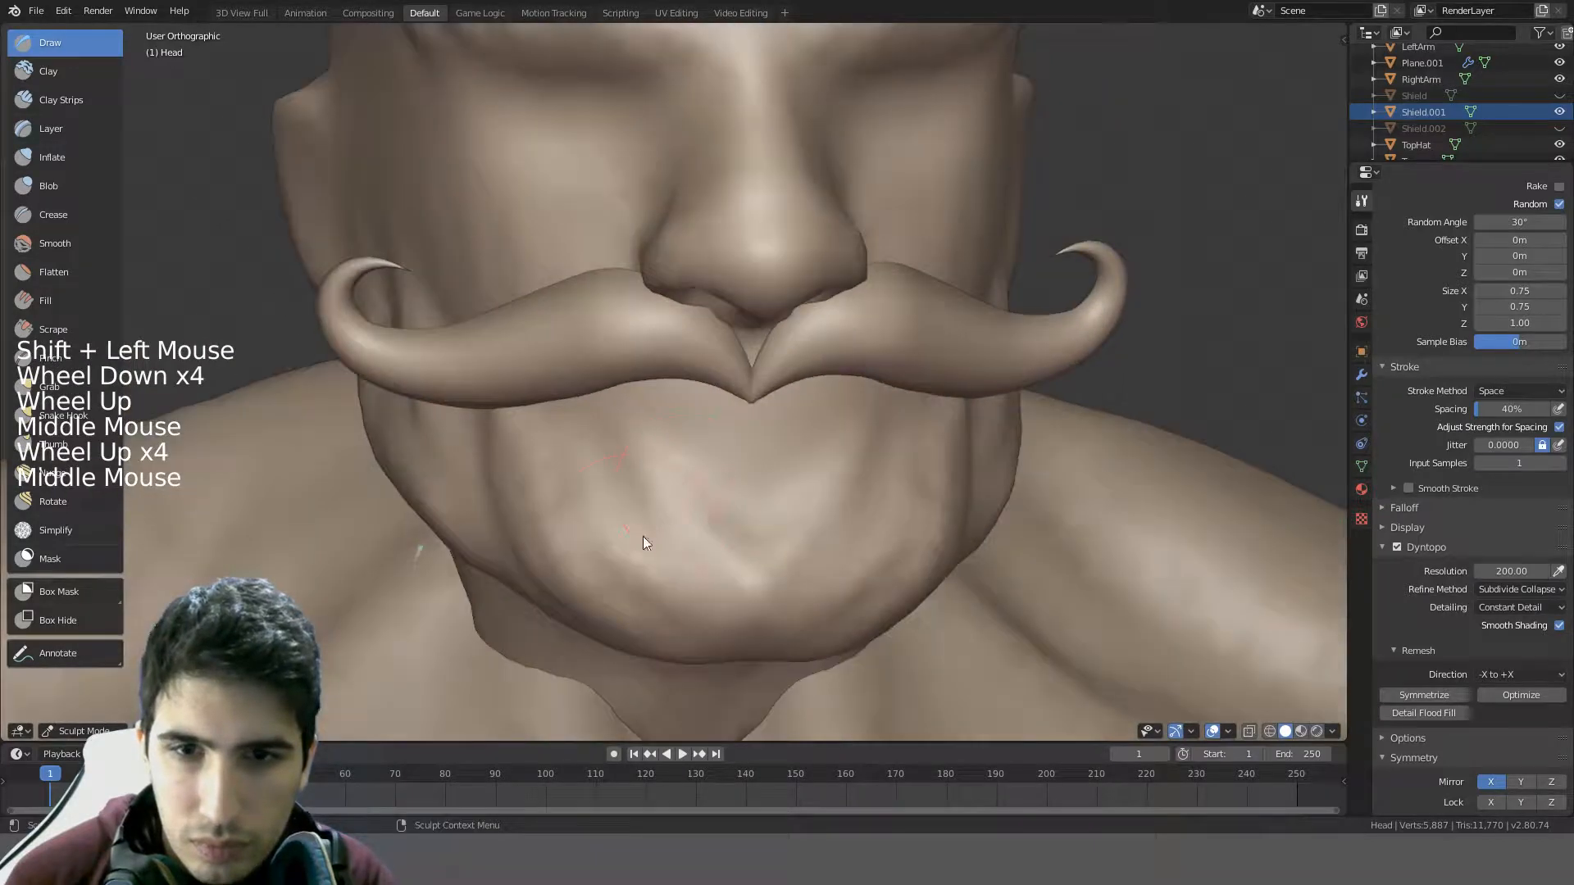
pyautogui.moveTo(643, 542)
pyautogui.mouseDown()
pyautogui.moveTo(562, 451)
pyautogui.moveTo(638, 523)
pyautogui.mouseUp()
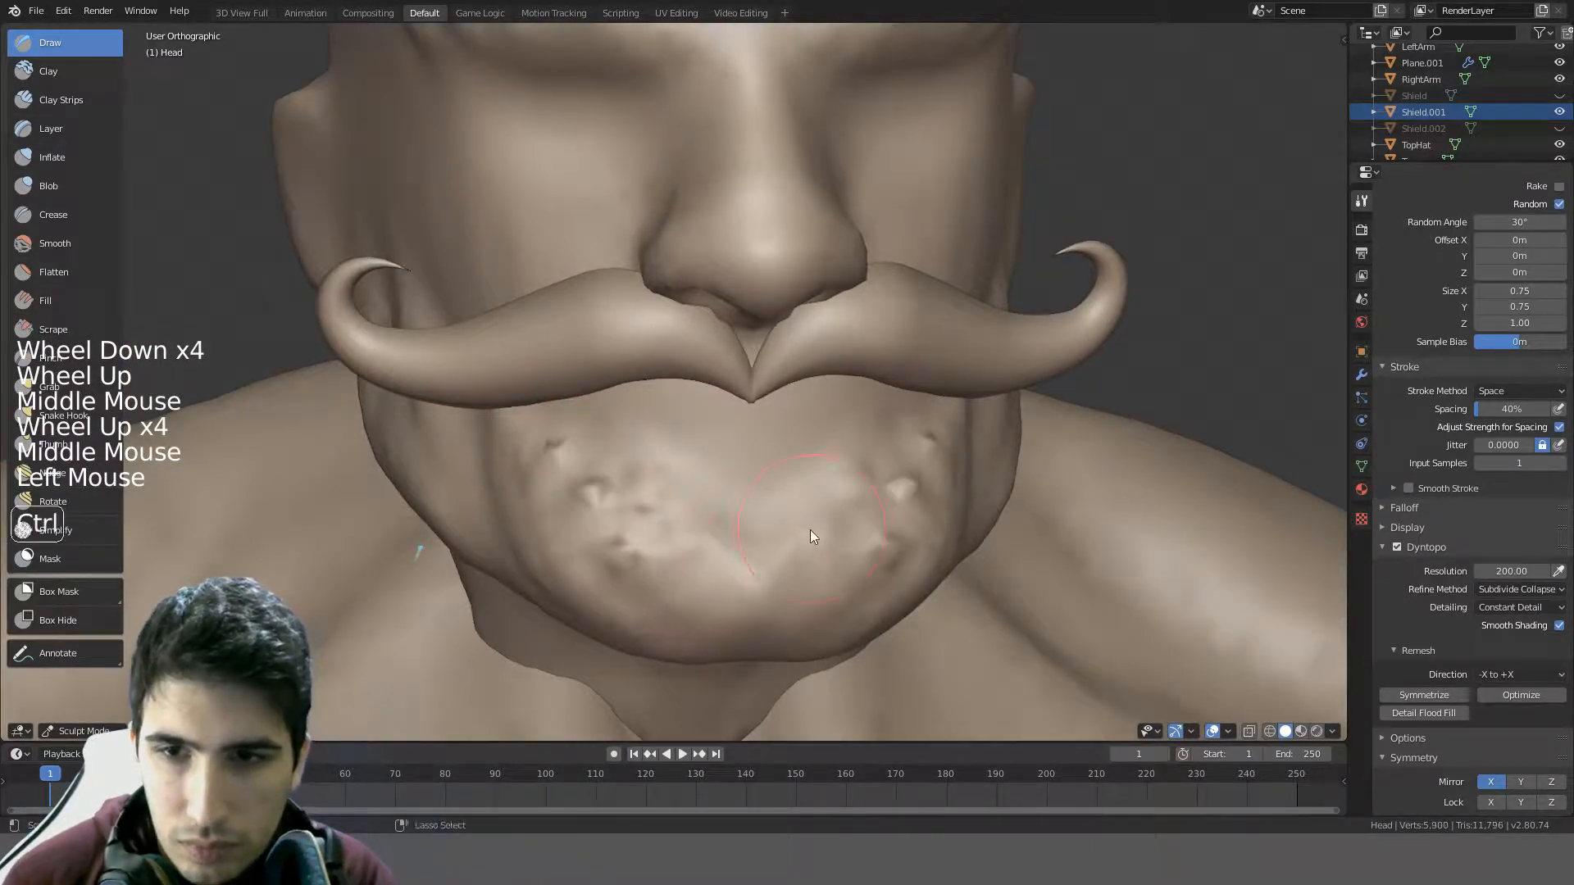
pyautogui.hotkey('ctrl', 'z')
pyautogui.moveTo(677, 559)
pyautogui.mouseDown()
pyautogui.moveTo(597, 471)
pyautogui.moveTo(631, 522)
pyautogui.mouseUp()
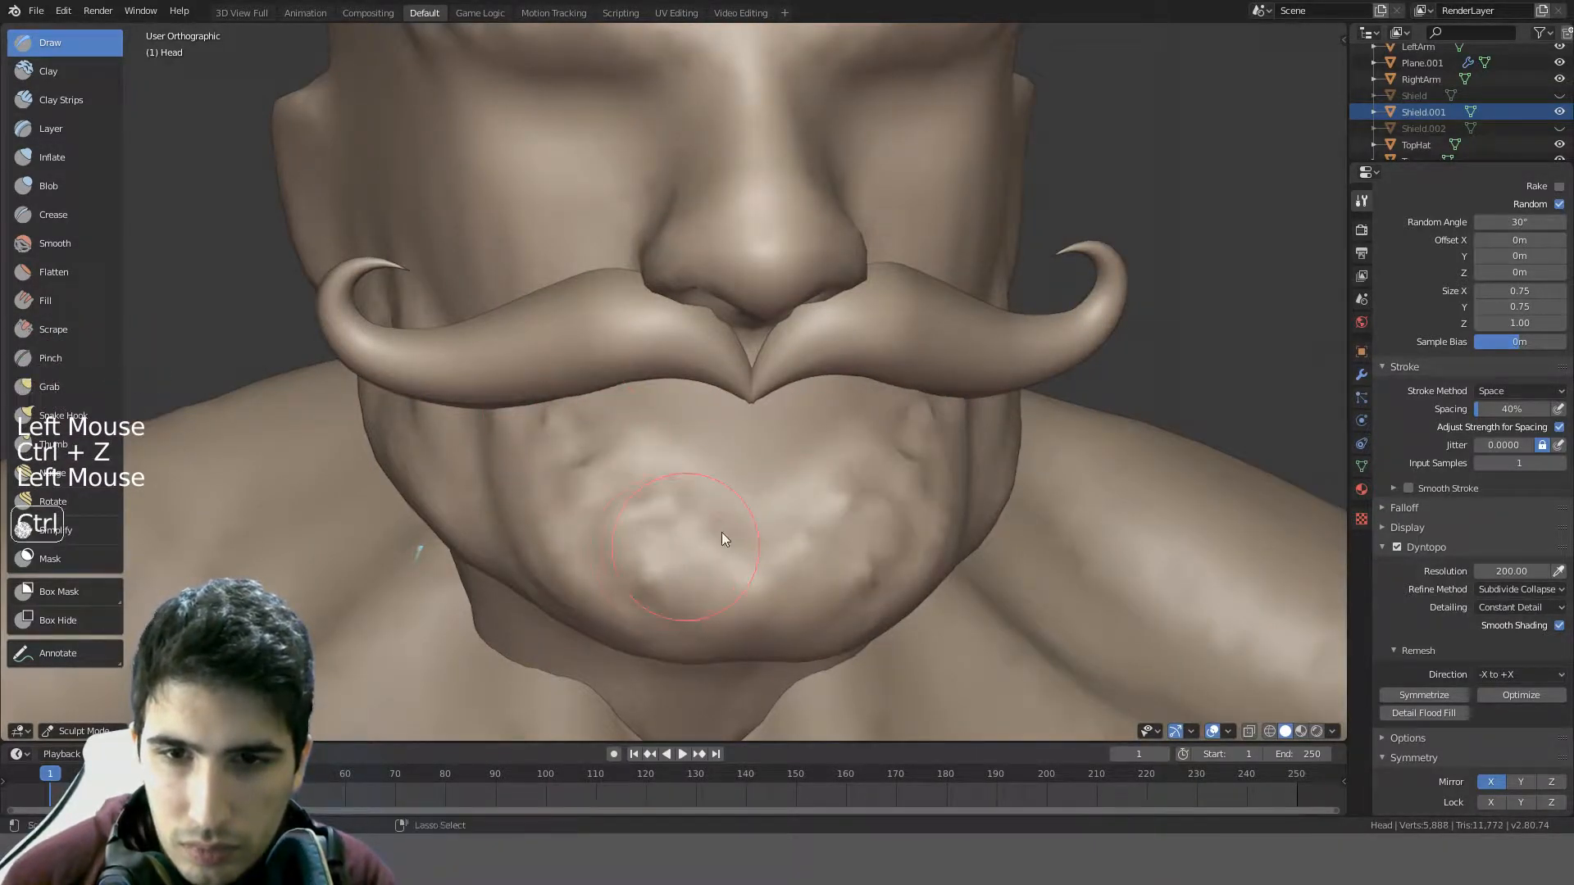
pyautogui.hotkey('ctrl', 'z')
# - Show the wireframe overlay to examine the mesh density around the chin and moustache, and hide it again
pyautogui.click(1229, 731)
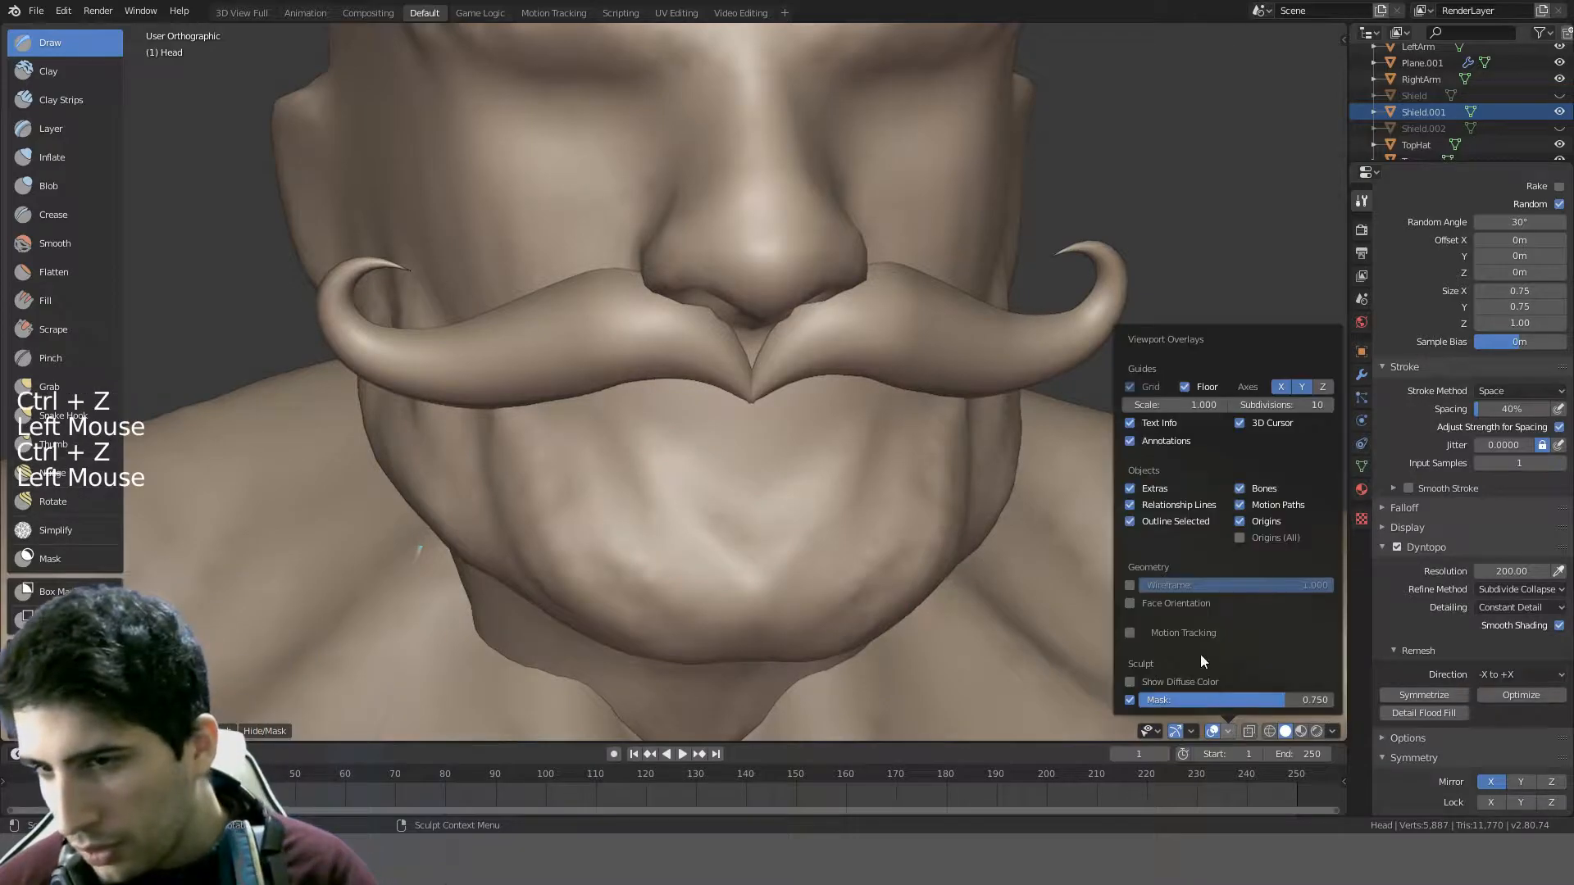
pyautogui.click(1130, 584)
pyautogui.scroll(-3, 1035, 576)
pyautogui.moveTo(943, 570)
pyautogui.mouseDown(button='middle')
pyautogui.moveTo(749, 549)
pyautogui.moveTo(713, 531)
pyautogui.moveTo(546, 626)
pyautogui.moveTo(478, 610)
pyautogui.moveTo(745, 541)
pyautogui.mouseUp(button='middle')
pyautogui.scroll(4, 773, 543)
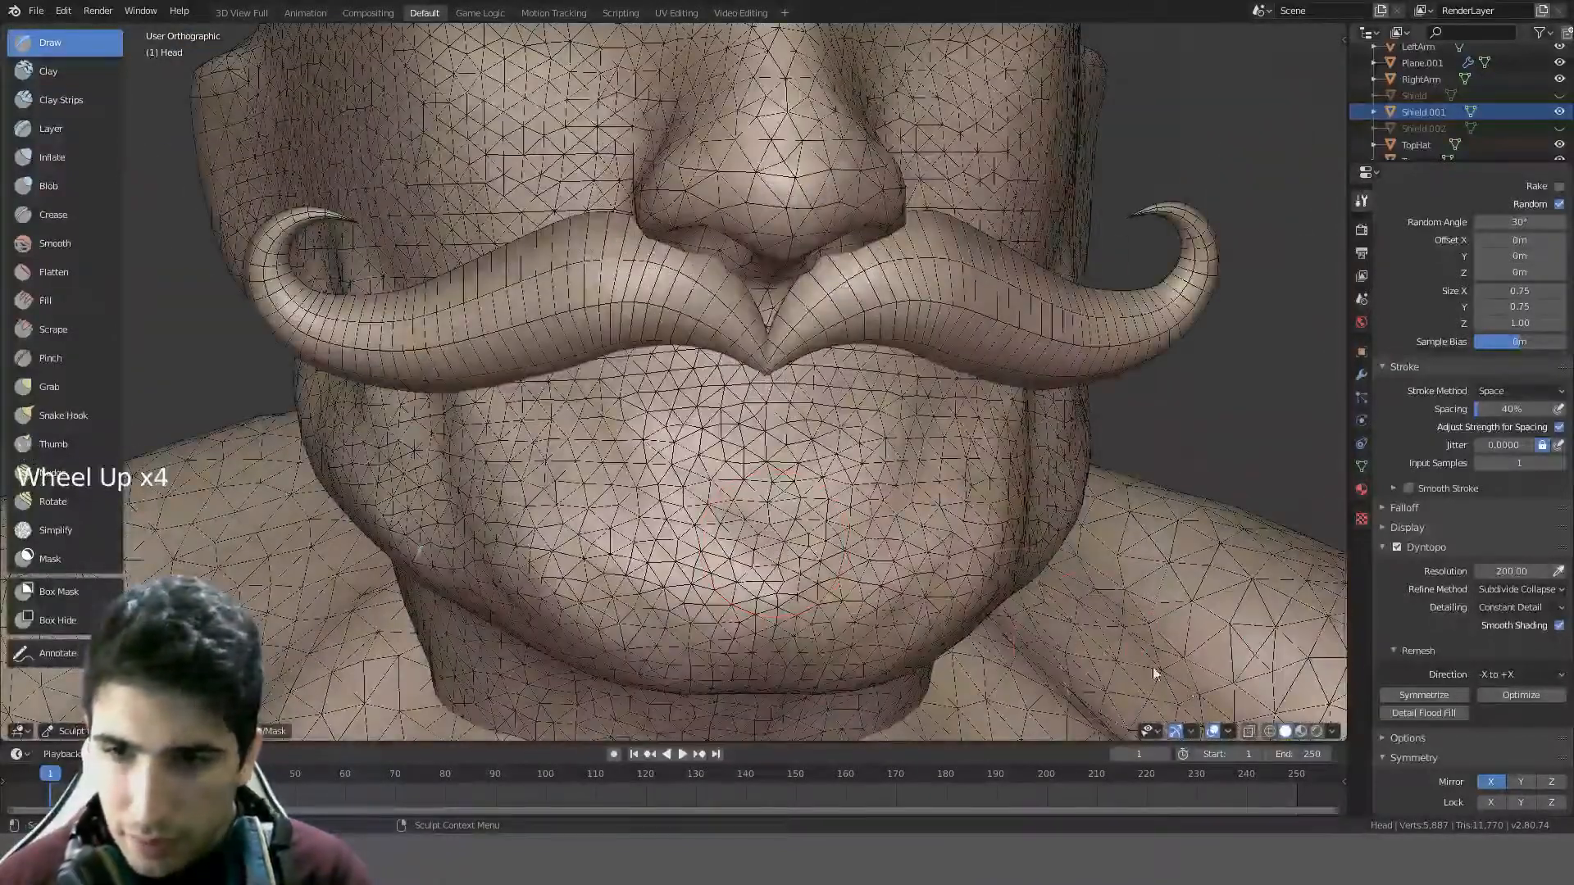
pyautogui.click(1227, 729)
pyautogui.click(1131, 585)
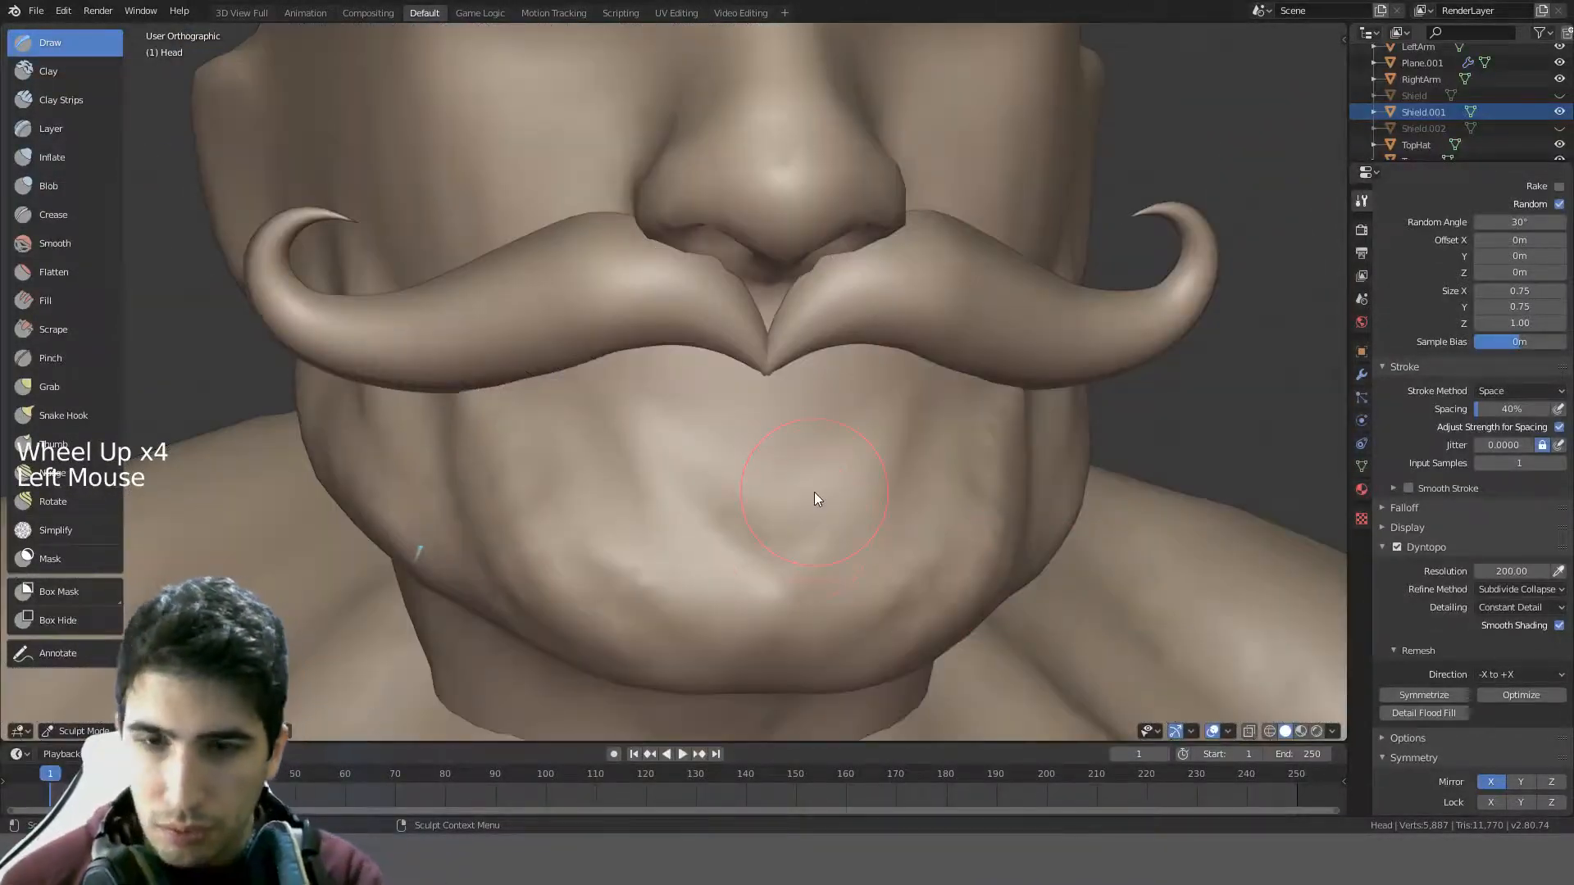
# - Set the Draw brush's strength to about 0.812, test it with beard strokes on the chin and undo them
pyautogui.hotkey('shift', 'f')
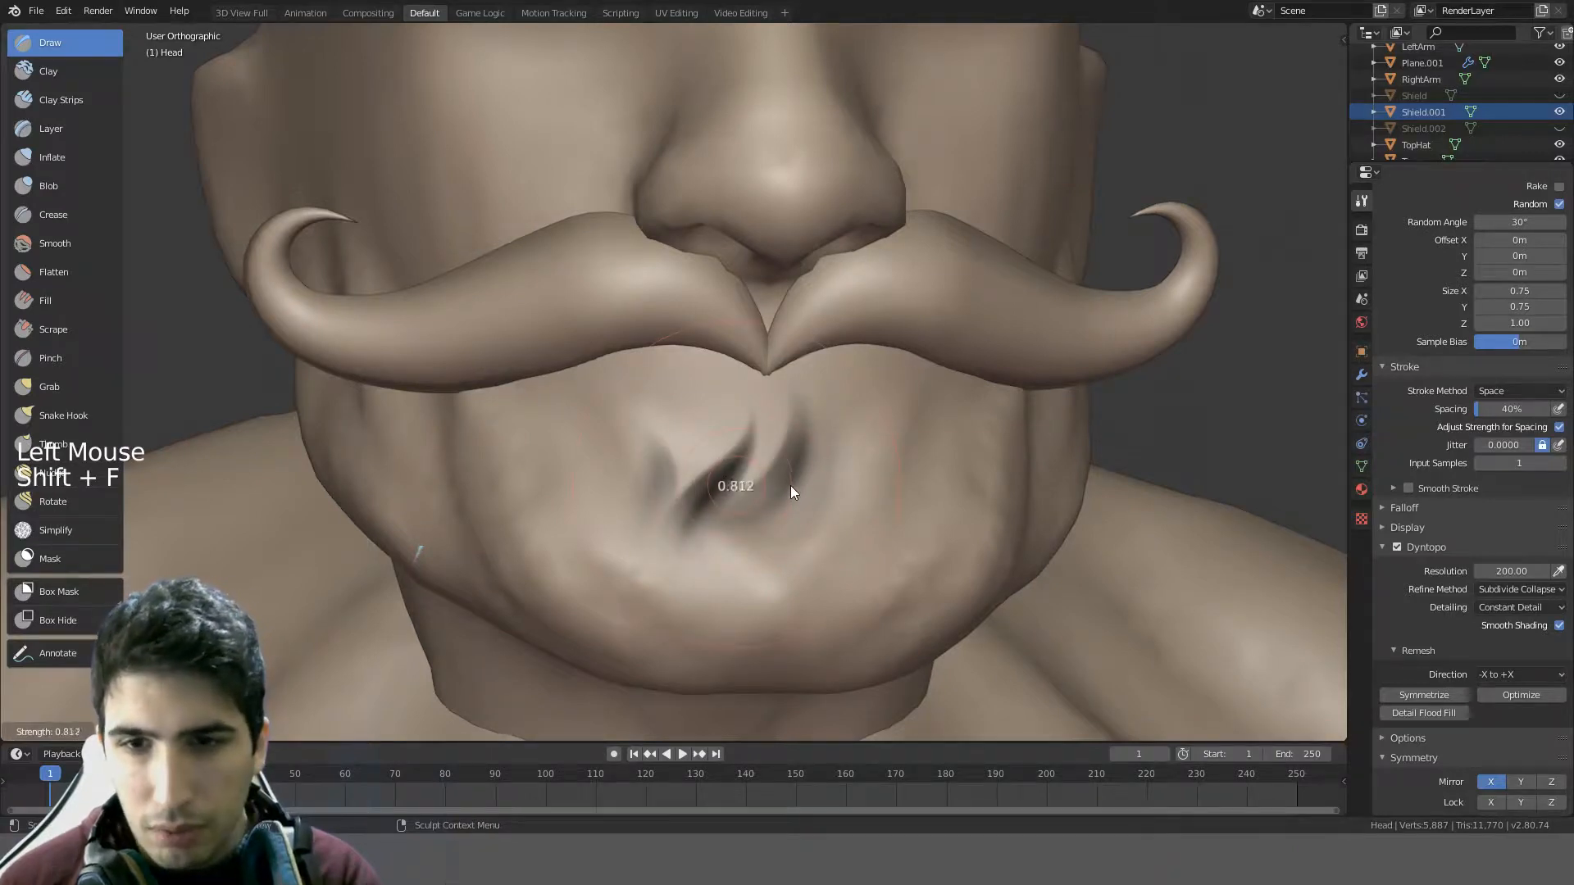
pyautogui.click(792, 485)
pyautogui.moveTo(869, 508); pyautogui.dragTo(773, 517, button='middle')
pyautogui.moveTo(749, 577); pyautogui.dragTo(857, 433)
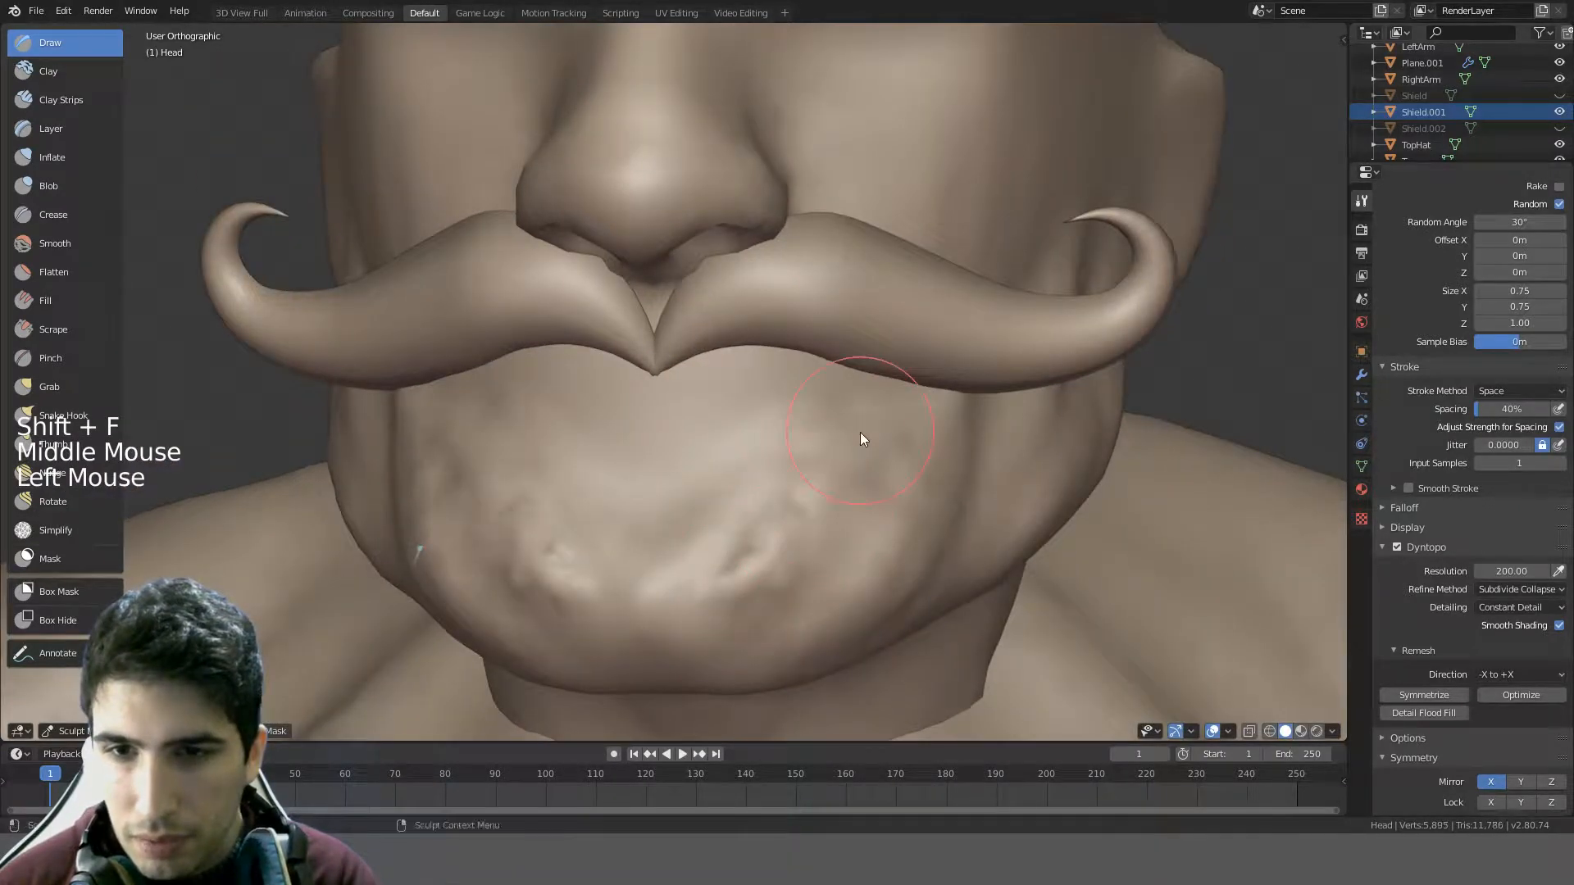
pyautogui.hotkey('ctrl', 'z')
pyautogui.moveTo(719, 623)
pyautogui.mouseDown()
pyautogui.moveTo(872, 415)
pyautogui.moveTo(717, 613)
pyautogui.mouseUp()
pyautogui.scroll(-4, 831, 540)
pyautogui.hotkey('ctrl', 'z')
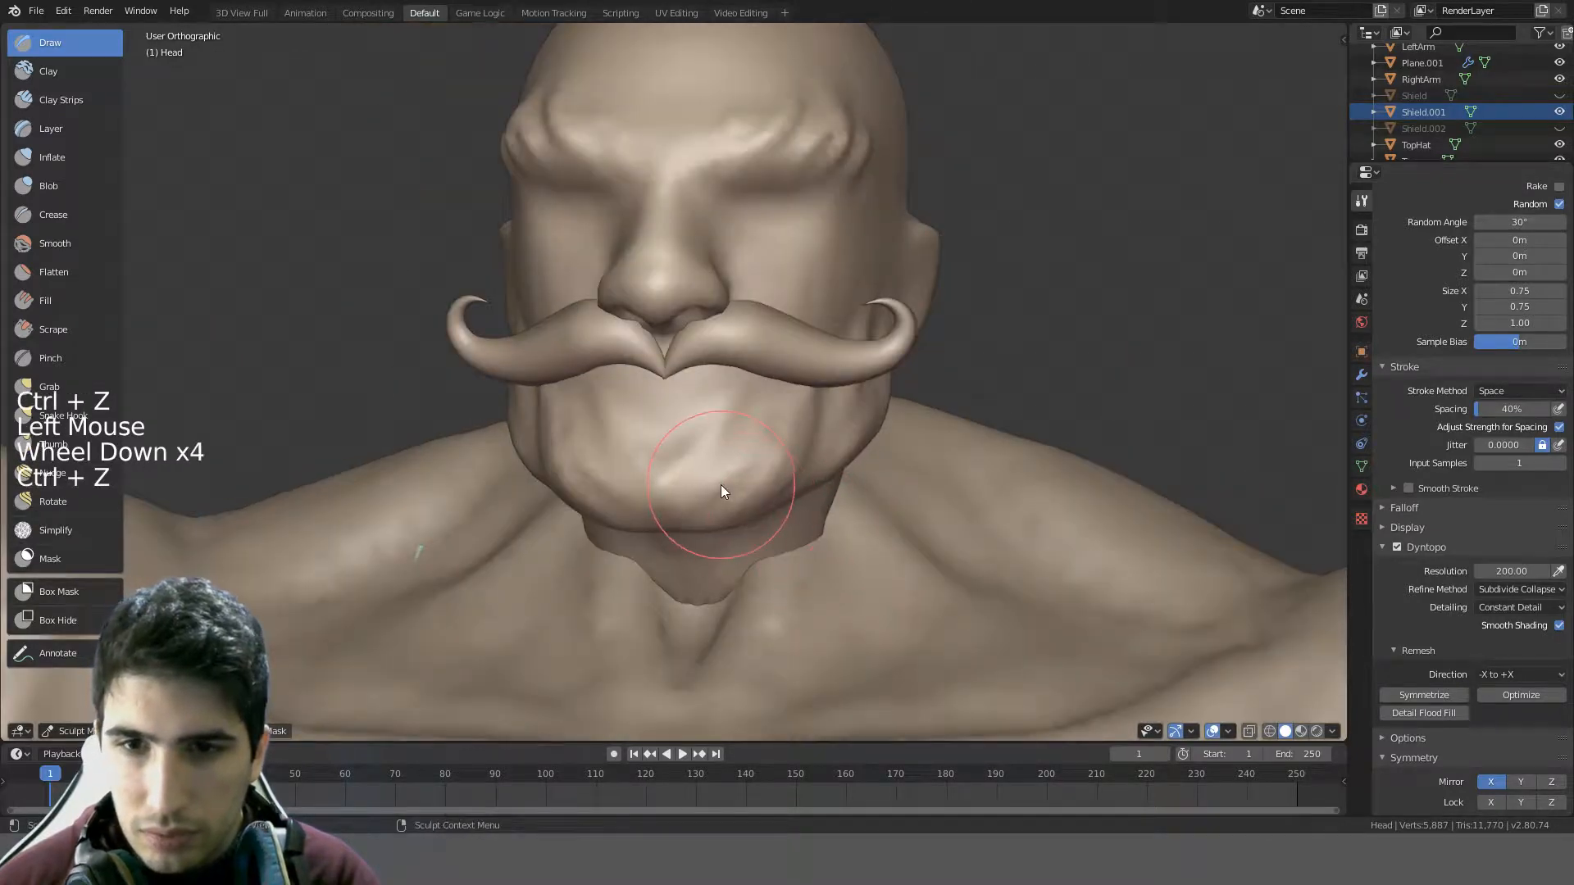
# - Try larger textured beard strokes across the chin and along the jaw from a zoomed-out view
pyautogui.moveTo(722, 484); pyautogui.dragTo(784, 383)
pyautogui.moveTo(785, 384)
pyautogui.mouseDown(button='middle')
pyautogui.moveTo(752, 453)
pyautogui.moveTo(697, 481)
pyautogui.moveTo(801, 474)
pyautogui.moveTo(763, 504)
pyautogui.moveTo(706, 444)
pyautogui.moveTo(795, 466)
pyautogui.moveTo(656, 515)
pyautogui.mouseUp(button='middle')
pyautogui.hotkey('ctrl', 'z')
pyautogui.moveTo(656, 516)
pyautogui.mouseDown()
pyautogui.moveTo(717, 448)
pyautogui.moveTo(775, 474)
pyautogui.mouseUp()
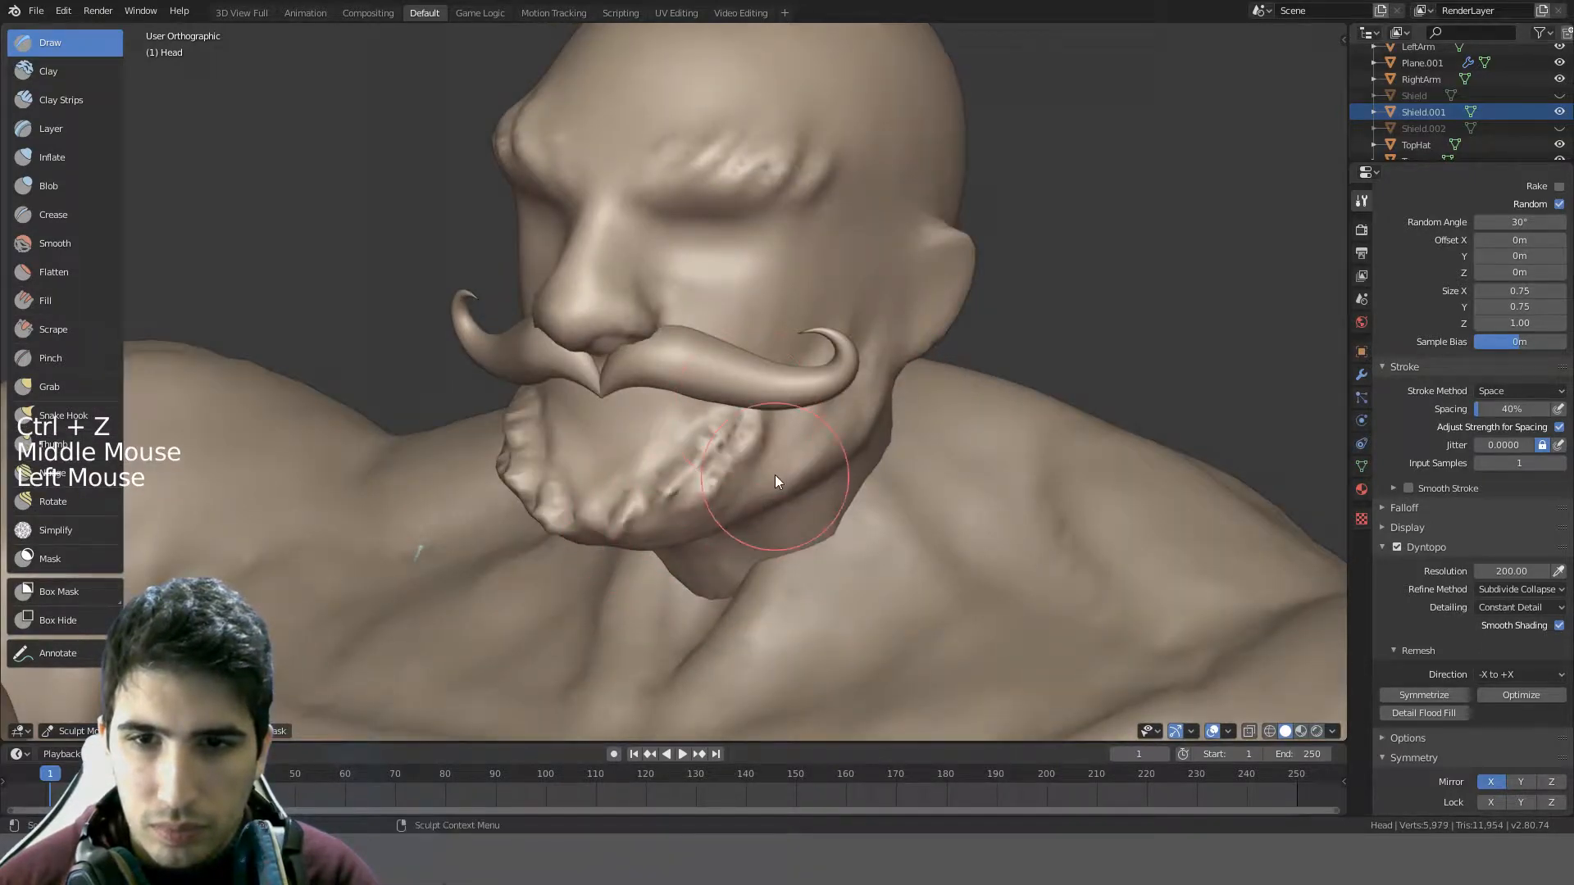
pyautogui.moveTo(775, 476); pyautogui.dragTo(636, 498, button='middle')
pyautogui.moveTo(636, 499)
pyautogui.mouseDown()
pyautogui.moveTo(735, 421)
pyautogui.moveTo(754, 464)
pyautogui.moveTo(794, 420)
pyautogui.moveTo(666, 456)
pyautogui.mouseUp()
pyautogui.moveTo(666, 455)
pyautogui.mouseDown(button='middle')
pyautogui.moveTo(845, 464)
pyautogui.moveTo(747, 481)
pyautogui.moveTo(823, 360)
pyautogui.moveTo(908, 385)
pyautogui.moveTo(812, 379)
pyautogui.mouseUp(button='middle')
pyautogui.scroll(-6, 747, 487)
# - Undo the larger beard strokes on the chin and jaw
pyautogui.hotkey('ctrl', 'z')
pyautogui.hotkey('ctrl', 'z')
pyautogui.hotkey('ctrl', 'z')
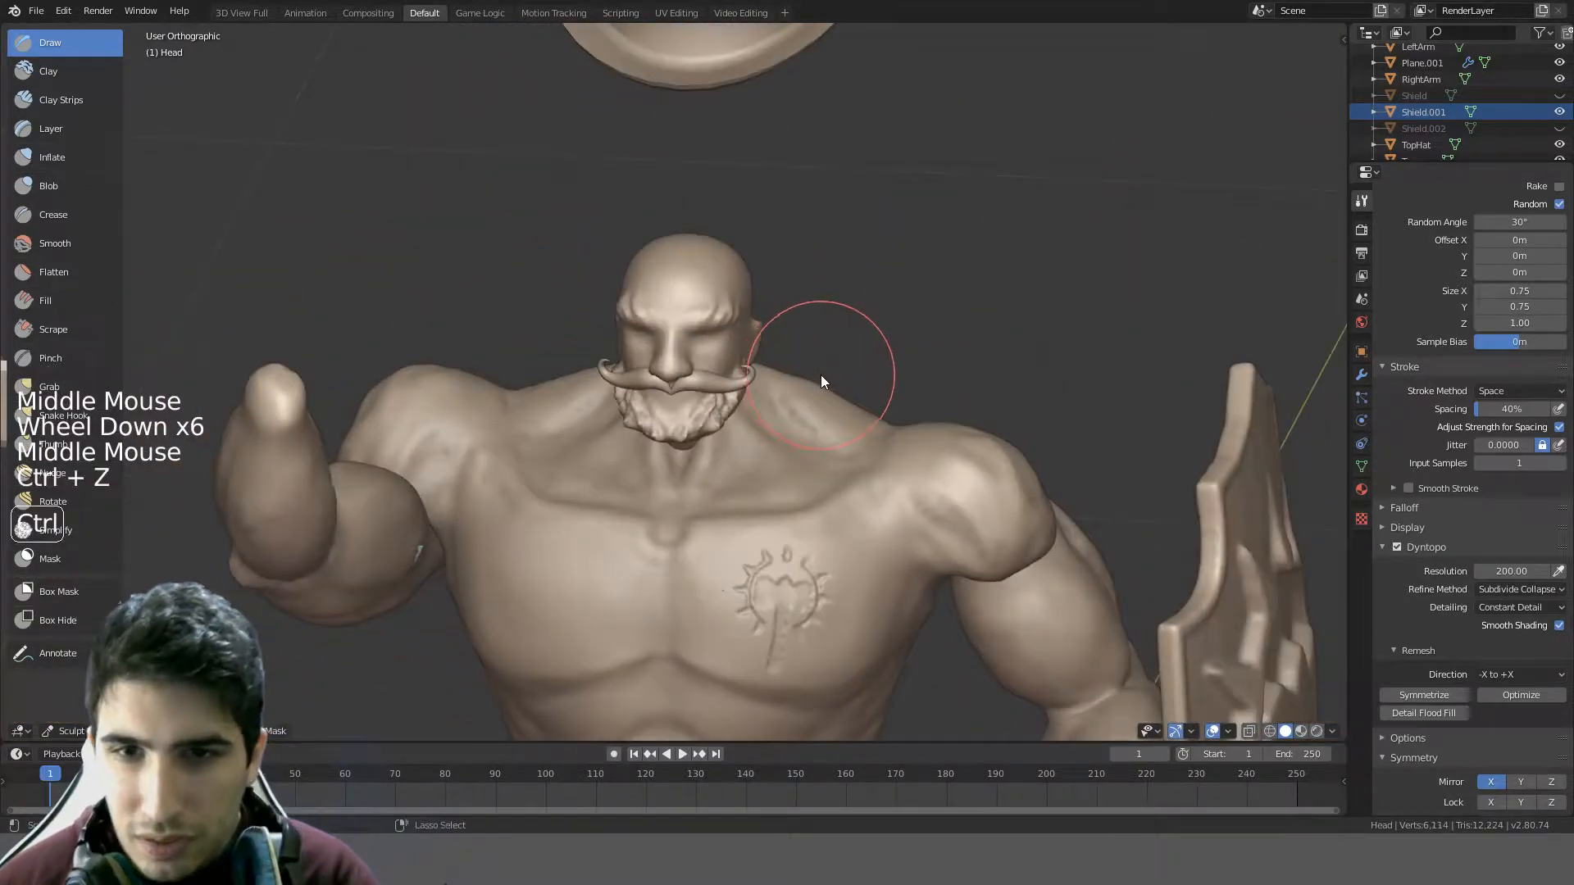
pyautogui.scroll(5, 787, 410)
pyautogui.moveTo(769, 432)
pyautogui.mouseDown(button='middle')
pyautogui.moveTo(663, 411)
pyautogui.moveTo(631, 431)
pyautogui.mouseUp(button='middle')
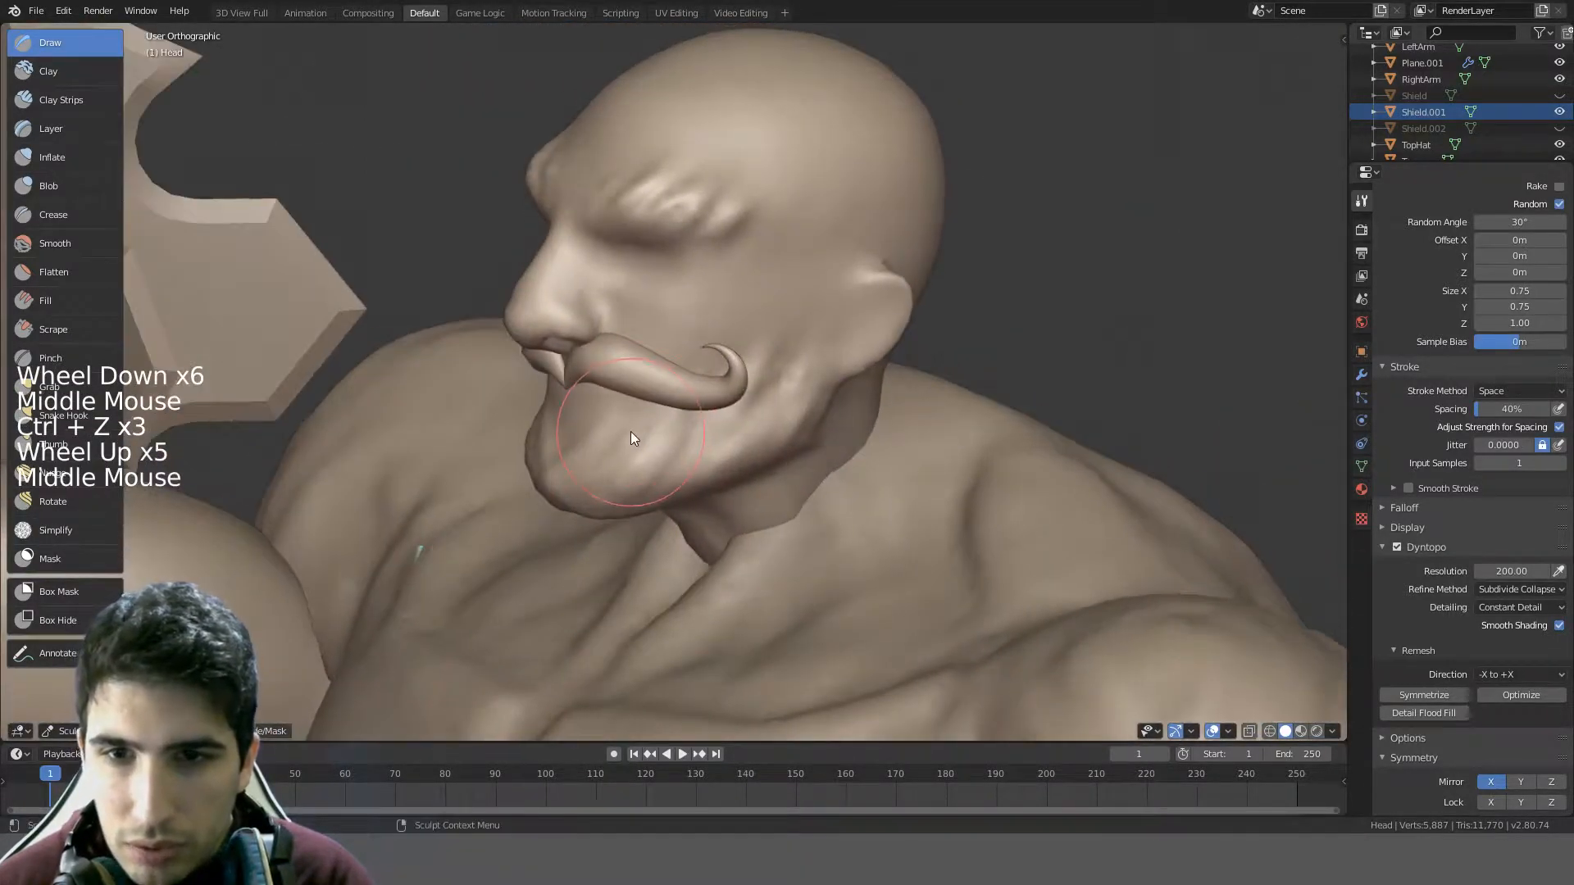
# - Test a textured stroke from the chin toward the jaw, undo it, and adjust the Draw brush's strength
pyautogui.moveTo(631, 432); pyautogui.dragTo(763, 359)
pyautogui.hotkey('ctrl', 'z')
pyautogui.hotkey('shift', 'f')
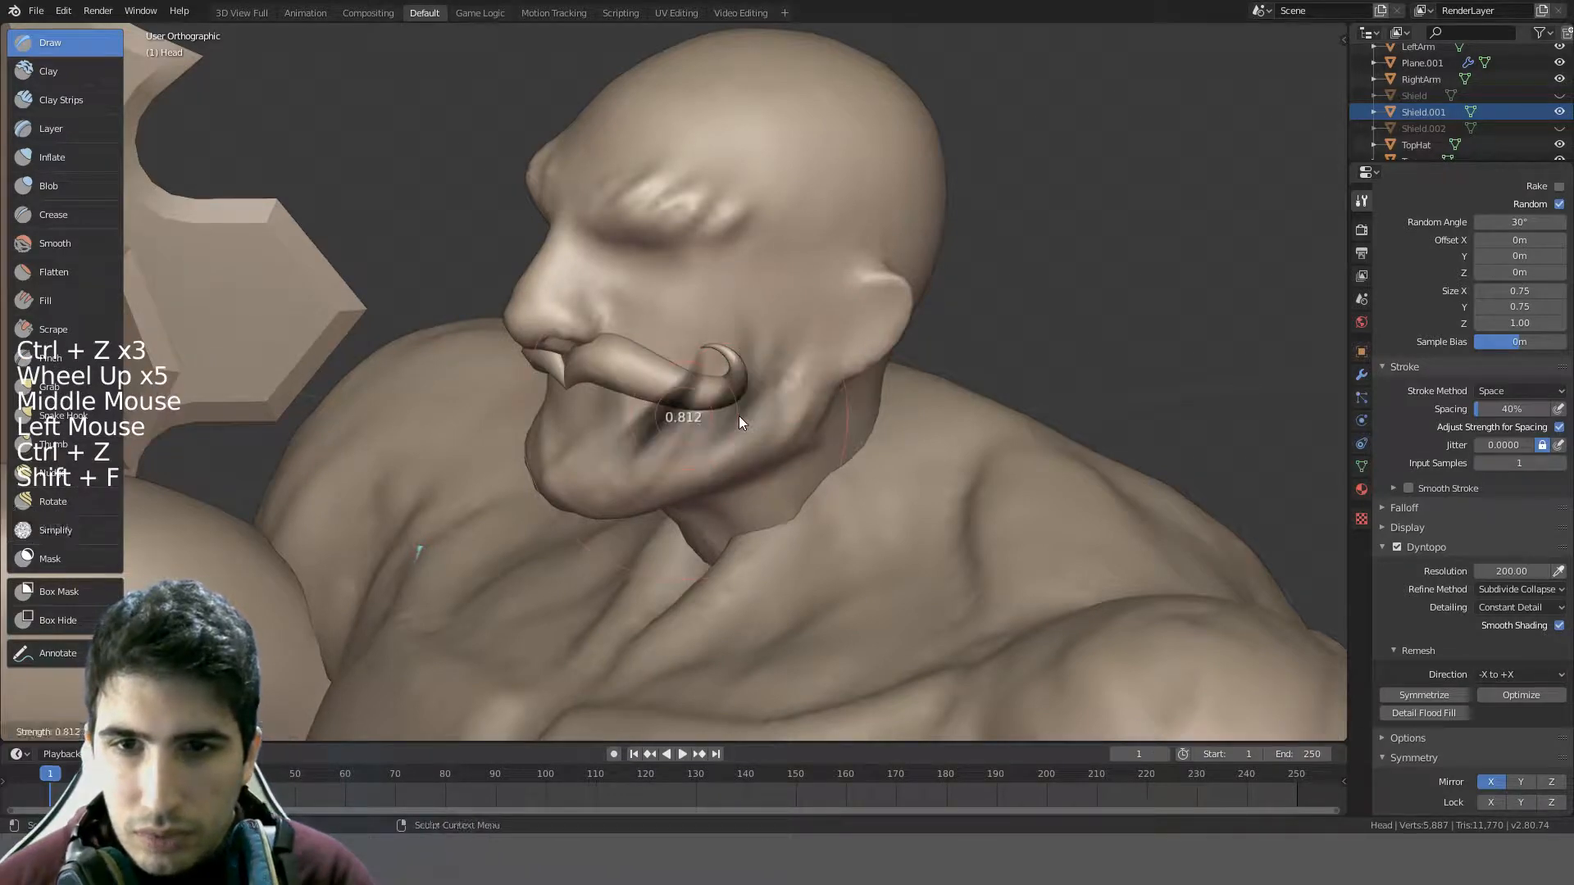
pyautogui.click(796, 406)
# - Sculpt textured beard strokes along the jaw below the ear and back across the chin
pyautogui.moveTo(729, 416); pyautogui.dragTo(737, 411, button='middle')
pyautogui.moveTo(680, 388); pyautogui.dragTo(808, 338)
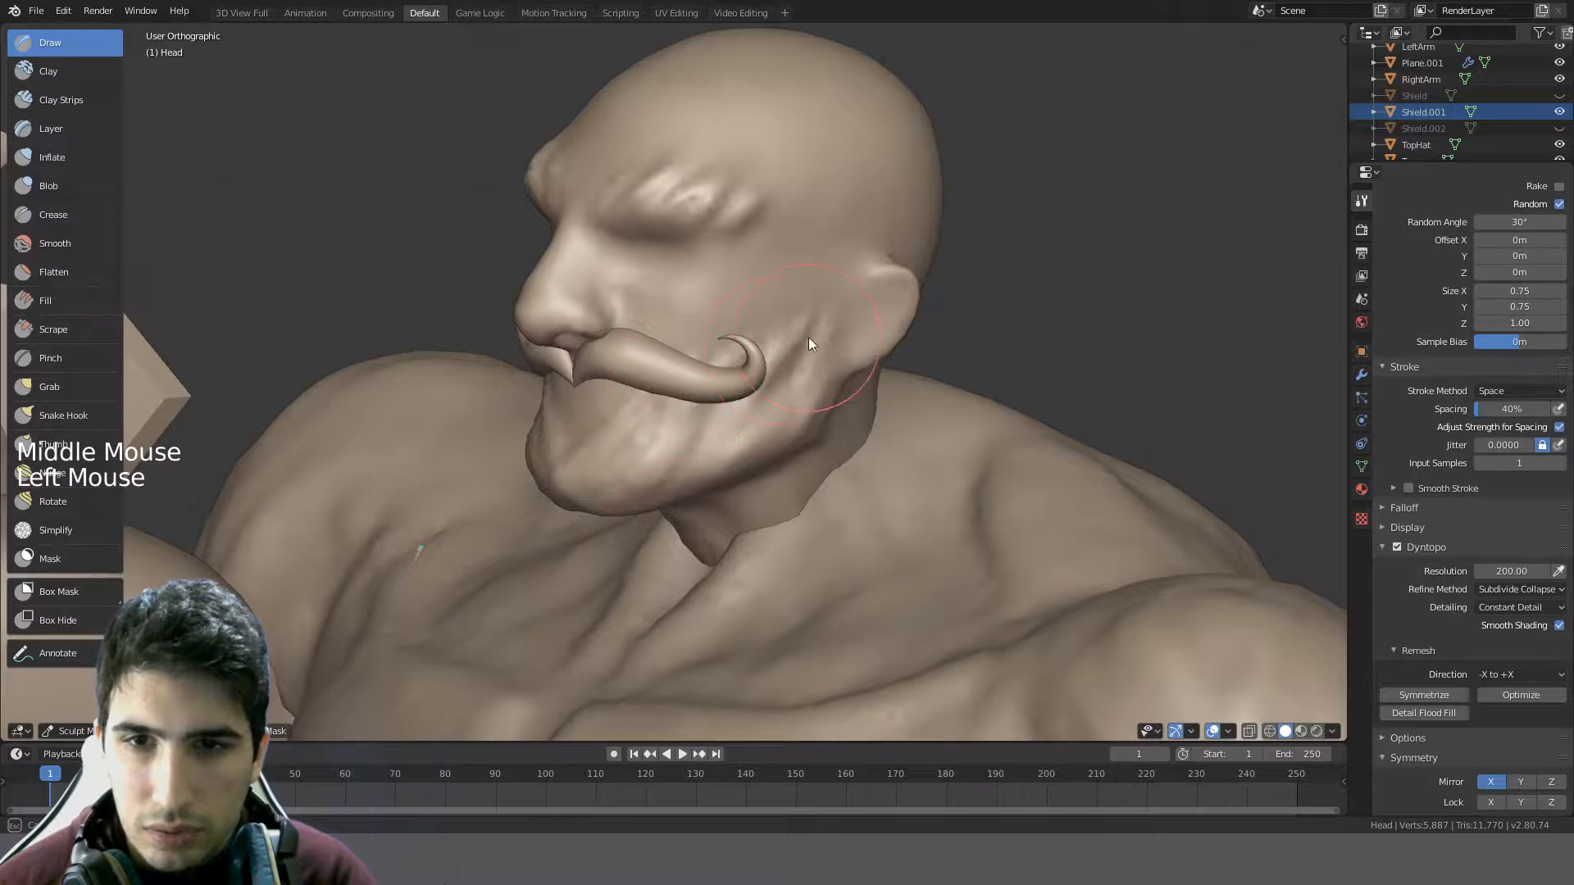
pyautogui.moveTo(811, 365)
pyautogui.mouseDown(button='middle')
pyautogui.moveTo(769, 403)
pyautogui.moveTo(833, 419)
pyautogui.mouseUp(button='middle')
pyautogui.moveTo(787, 415); pyautogui.dragTo(552, 420)
pyautogui.moveTo(548, 420)
pyautogui.mouseDown(button='middle')
pyautogui.moveTo(776, 419)
pyautogui.moveTo(737, 449)
pyautogui.moveTo(665, 305)
pyautogui.moveTo(599, 414)
pyautogui.moveTo(942, 322)
pyautogui.moveTo(843, 379)
pyautogui.moveTo(762, 343)
pyautogui.mouseUp(button='middle')
# - Undo the last two textured beard strokes and restore the first of them
pyautogui.scroll(-2, 725, 426)
pyautogui.scroll(-1, 592, 427)
pyautogui.scroll(-1, 591, 426)
pyautogui.hotkey('ctrl', 'z')
pyautogui.hotkey('ctrl', 'z')
pyautogui.hotkey('ctrl', 'shift', 'z')
# - Examine the head's face and jaw and the emblem on the chest from several angles and distances
pyautogui.moveTo(867, 339)
pyautogui.mouseDown(button='middle')
pyautogui.moveTo(933, 314)
pyautogui.moveTo(983, 355)
pyautogui.moveTo(982, 383)
pyautogui.moveTo(935, 328)
pyautogui.moveTo(838, 372)
pyautogui.moveTo(760, 363)
pyautogui.moveTo(825, 346)
pyautogui.moveTo(812, 339)
pyautogui.moveTo(892, 346)
pyautogui.moveTo(865, 366)
pyautogui.moveTo(838, 351)
pyautogui.moveTo(816, 220)
pyautogui.moveTo(847, 356)
pyautogui.moveTo(989, 270)
pyautogui.moveTo(1066, 333)
pyautogui.moveTo(762, 298)
pyautogui.moveTo(861, 309)
pyautogui.moveTo(977, 352)
pyautogui.moveTo(801, 399)
pyautogui.moveTo(808, 359)
pyautogui.moveTo(661, 359)
pyautogui.moveTo(650, 294)
pyautogui.moveTo(683, 273)
pyautogui.moveTo(761, 309)
pyautogui.mouseUp(button='middle')
pyautogui.scroll(3, 811, 339)
pyautogui.scroll(-4, 833, 342)
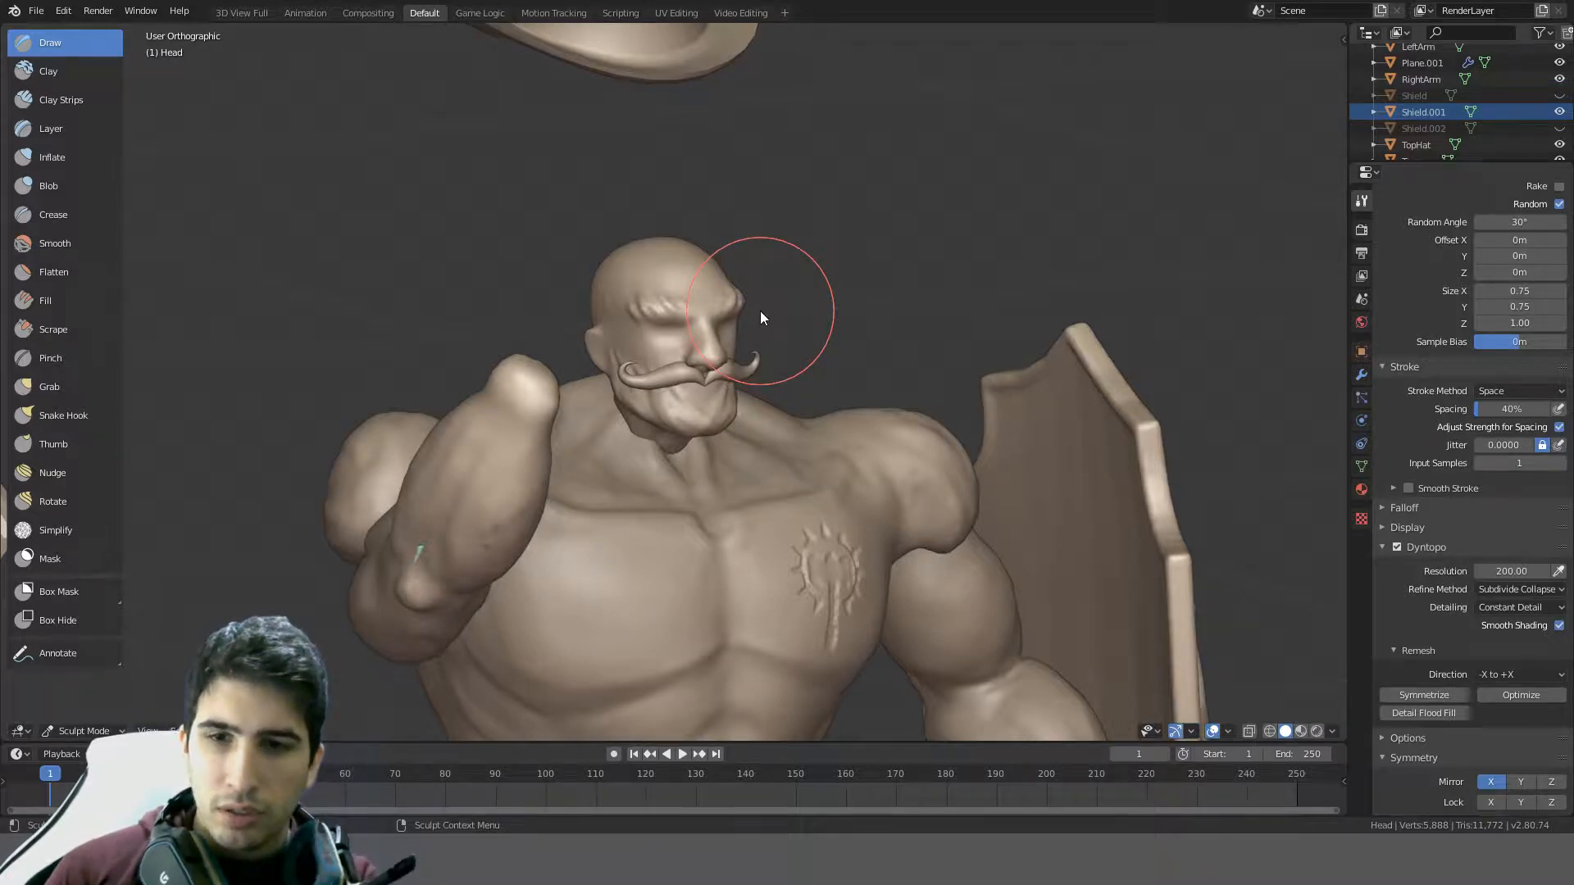
pyautogui.moveTo(760, 311)
pyautogui.mouseDown(button='middle')
pyautogui.moveTo(789, 339)
pyautogui.moveTo(684, 314)
pyautogui.moveTo(663, 381)
pyautogui.moveTo(743, 354)
pyautogui.mouseUp(button='middle')
pyautogui.scroll(4, 744, 354)
pyautogui.scroll(-4, 910, 442)
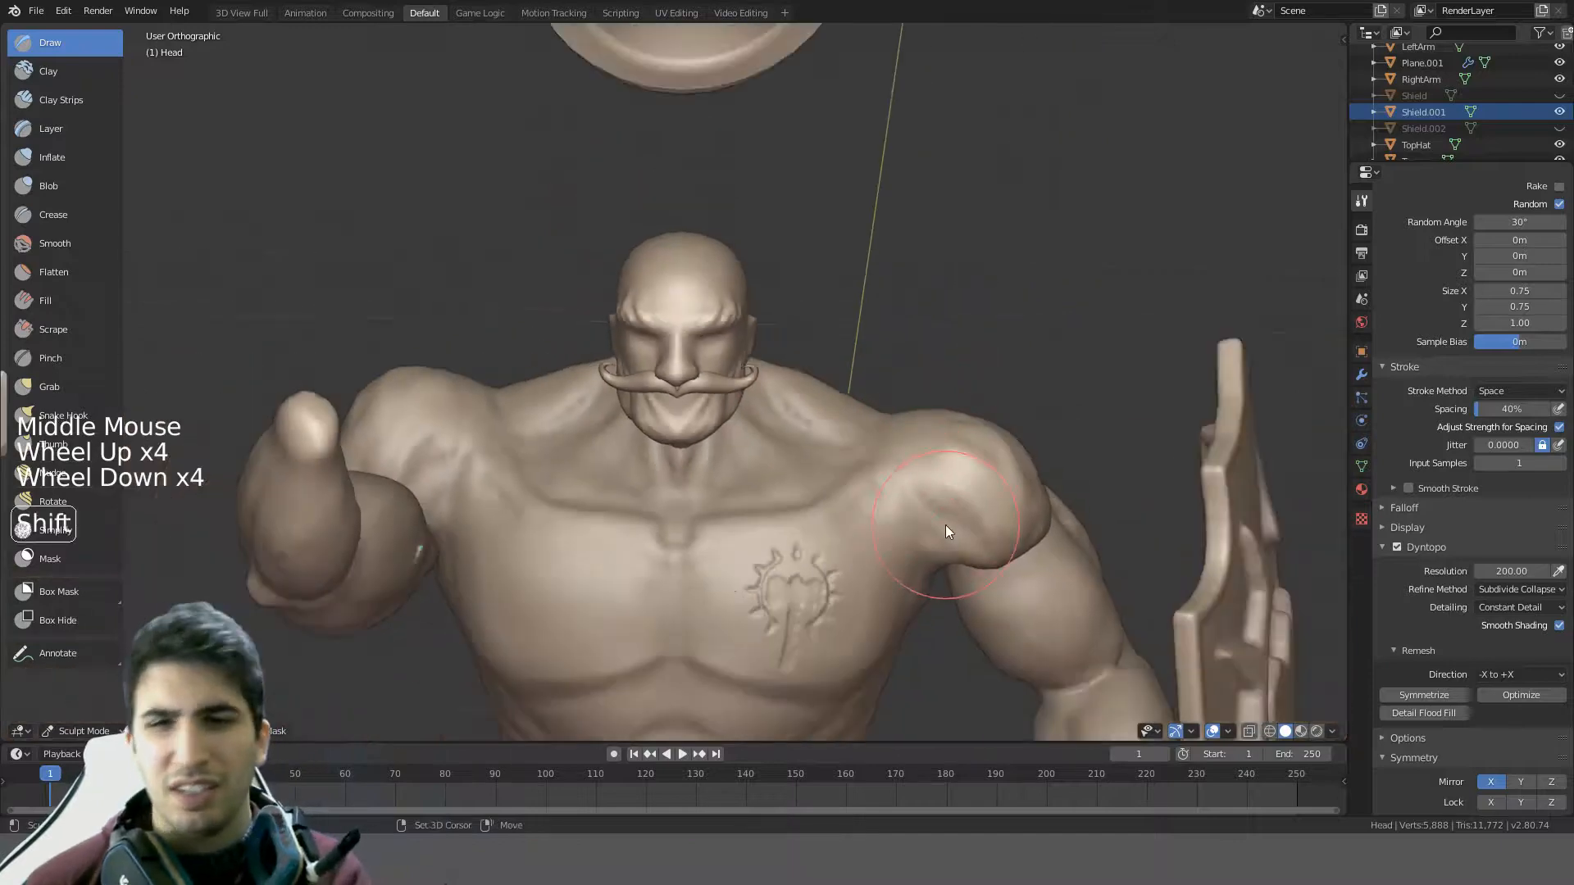
pyautogui.keyDown('shift'); pyautogui.moveTo(945, 525); pyautogui.dragTo(794, 327, button='middle'); pyautogui.keyUp('shift')
pyautogui.scroll(5, 736, 247)
pyautogui.scroll(-4, 655, 484)
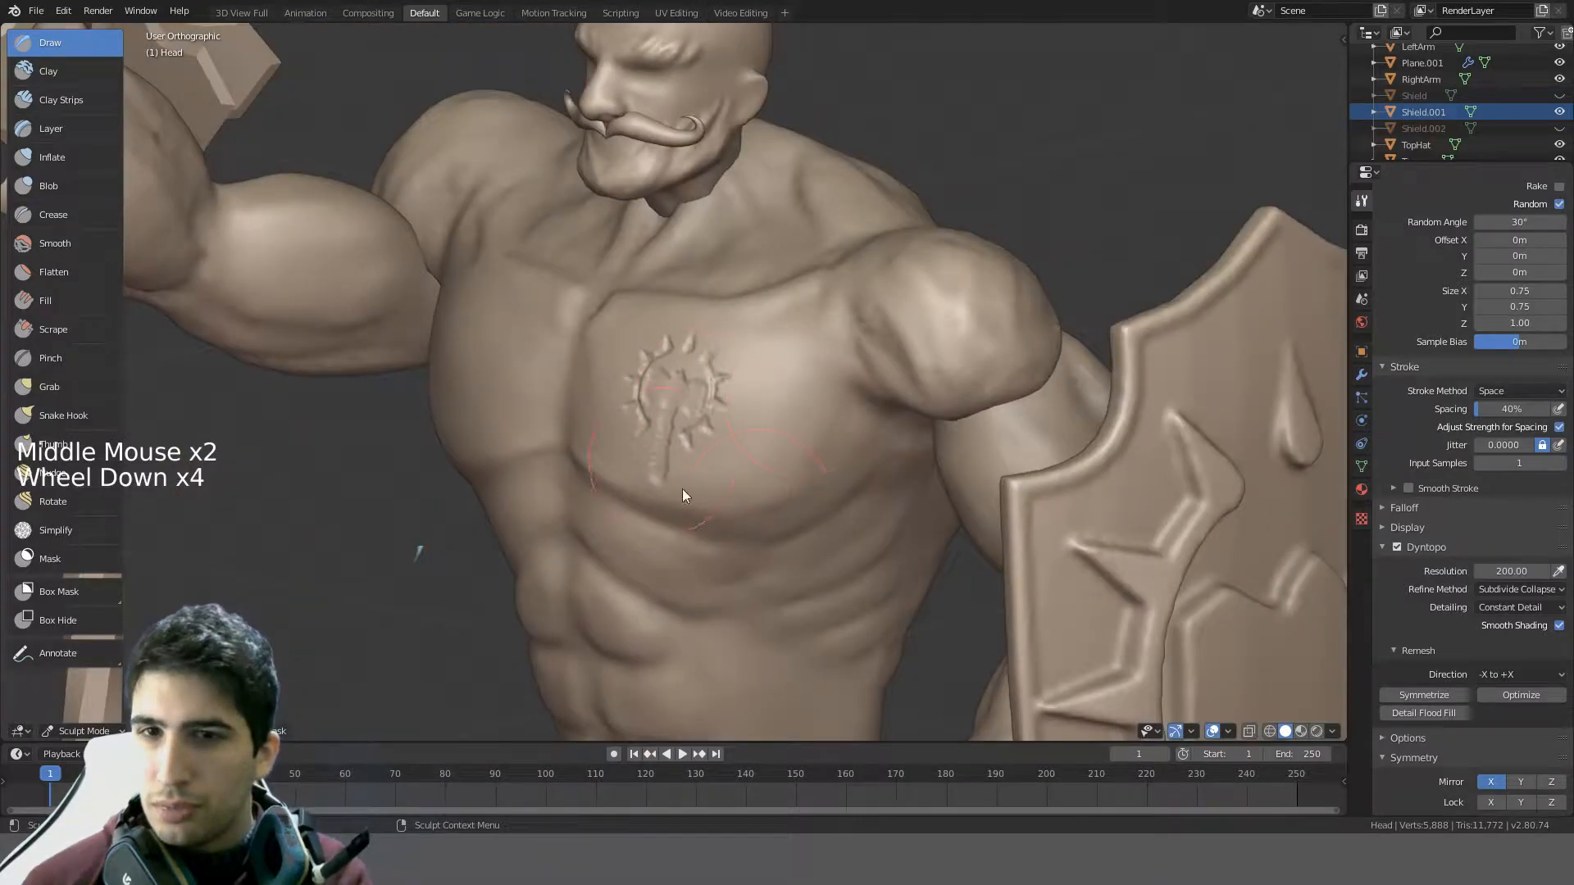
pyautogui.scroll(-2, 744, 445)
pyautogui.moveTo(744, 445); pyautogui.dragTo(735, 374, button='middle')
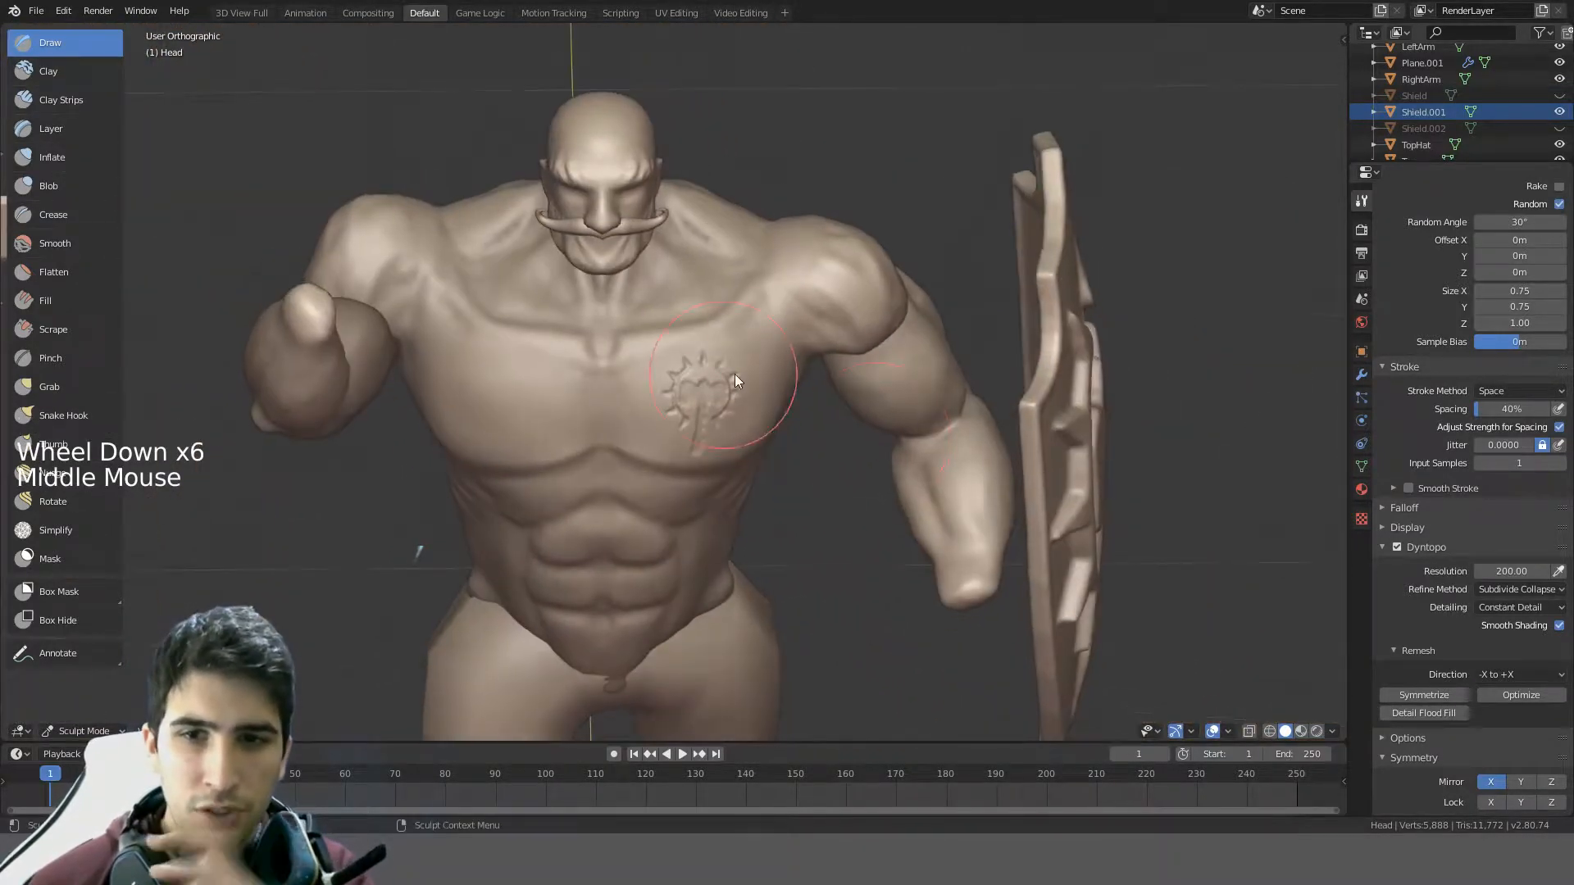
pyautogui.scroll(8, 741, 384)
pyautogui.scroll(-4, 771, 351)
pyautogui.scroll(4, 800, 341)
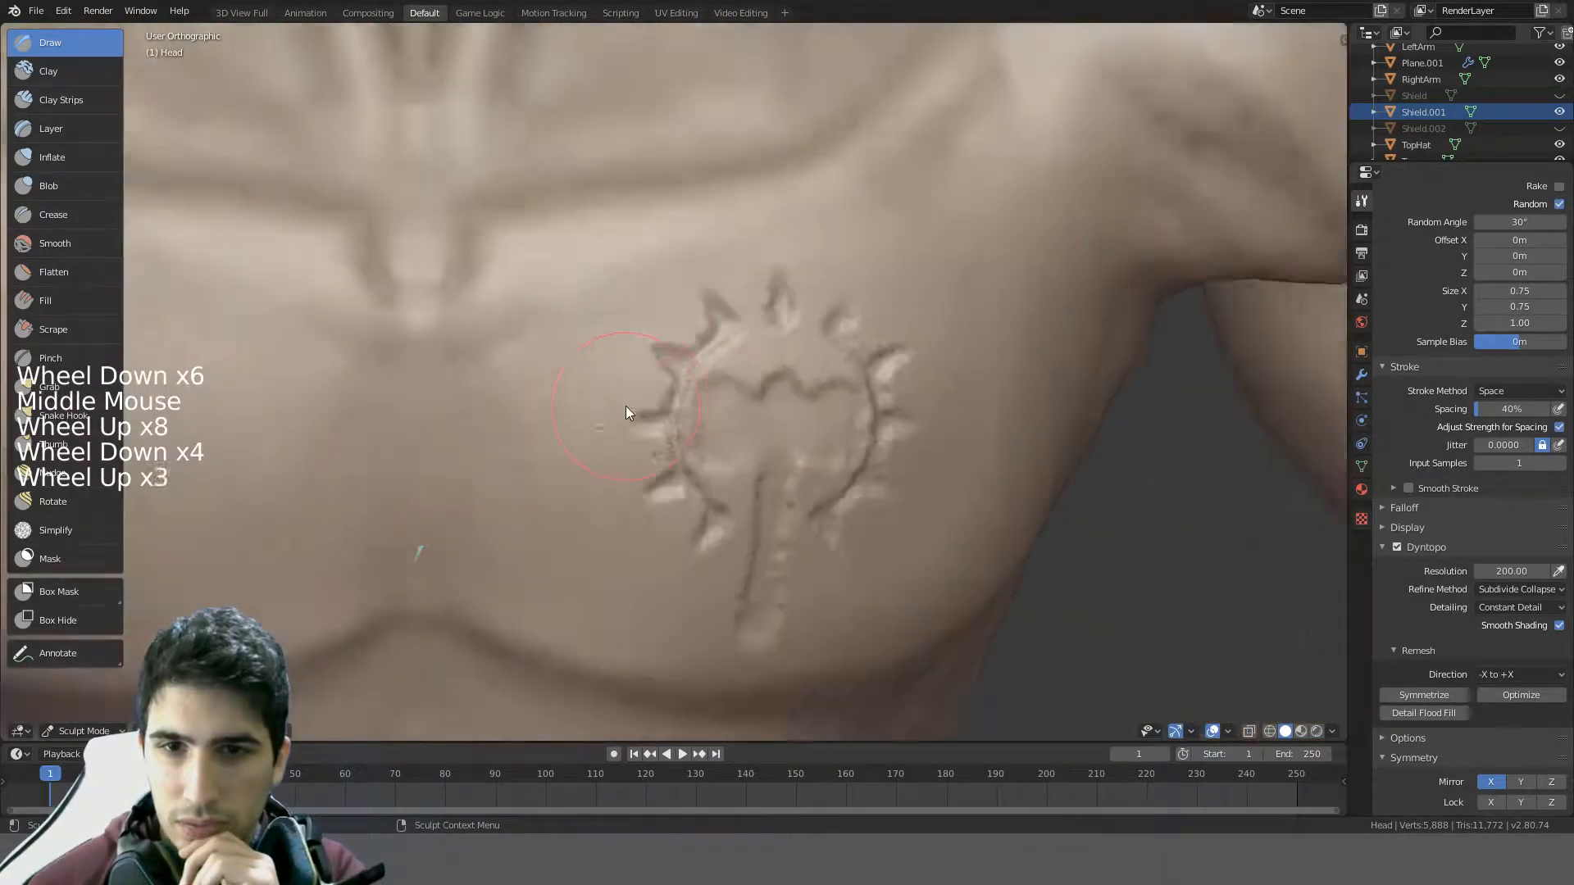
pyautogui.moveTo(626, 406); pyautogui.dragTo(577, 354, button='middle')
pyautogui.scroll(-7, 577, 353)
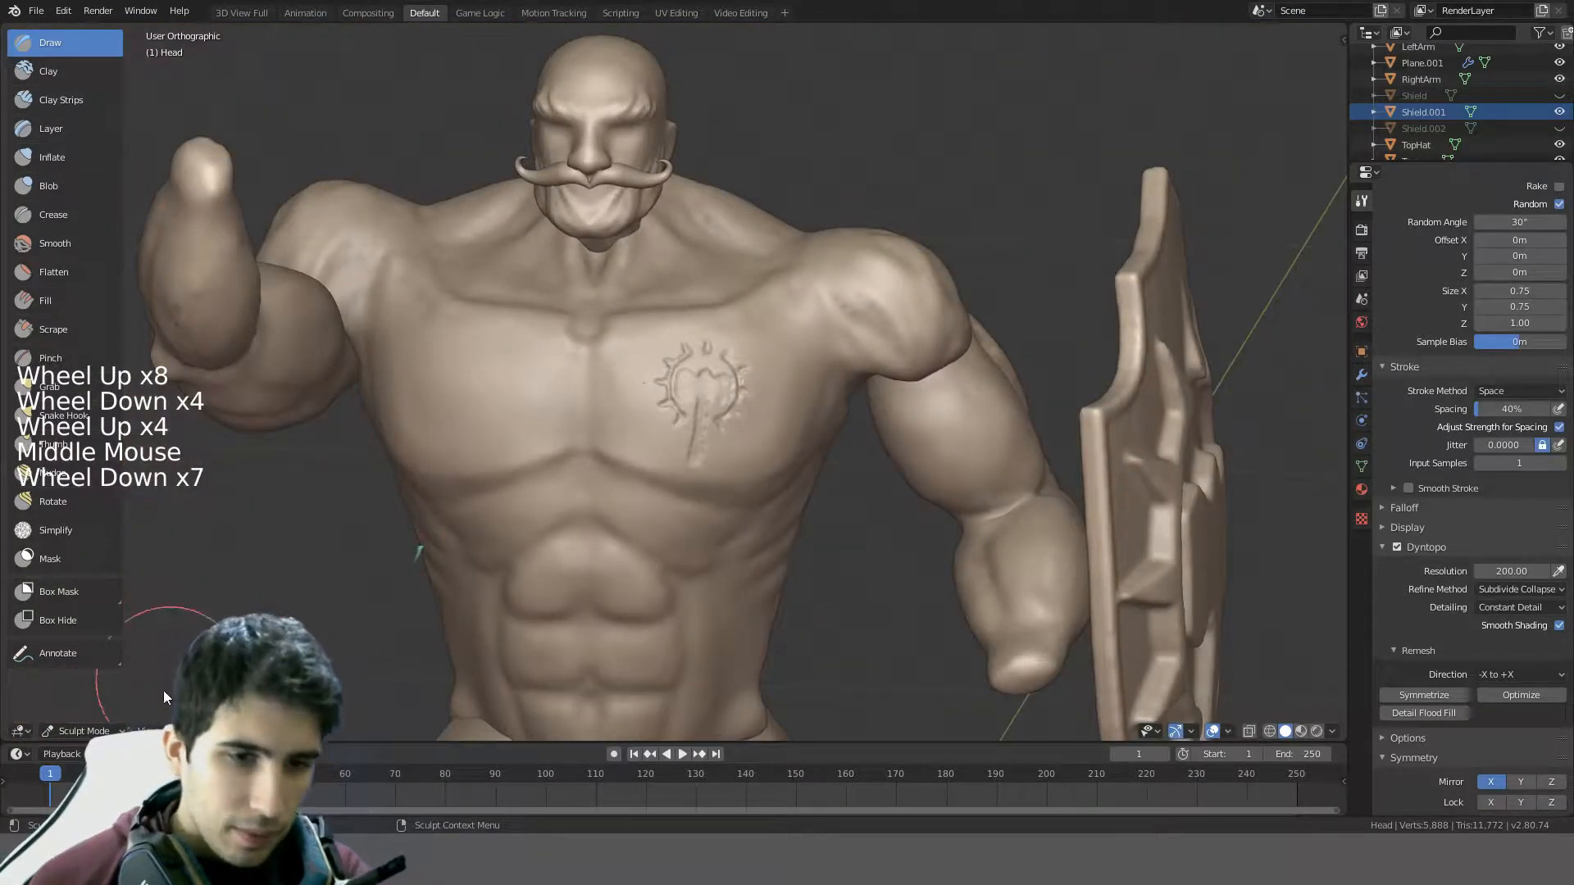
# - Leave sculpting on the head, select the torso and put it into Sculpt Mode
pyautogui.click(82, 730)
pyautogui.click(81, 712)
pyautogui.click(411, 385)
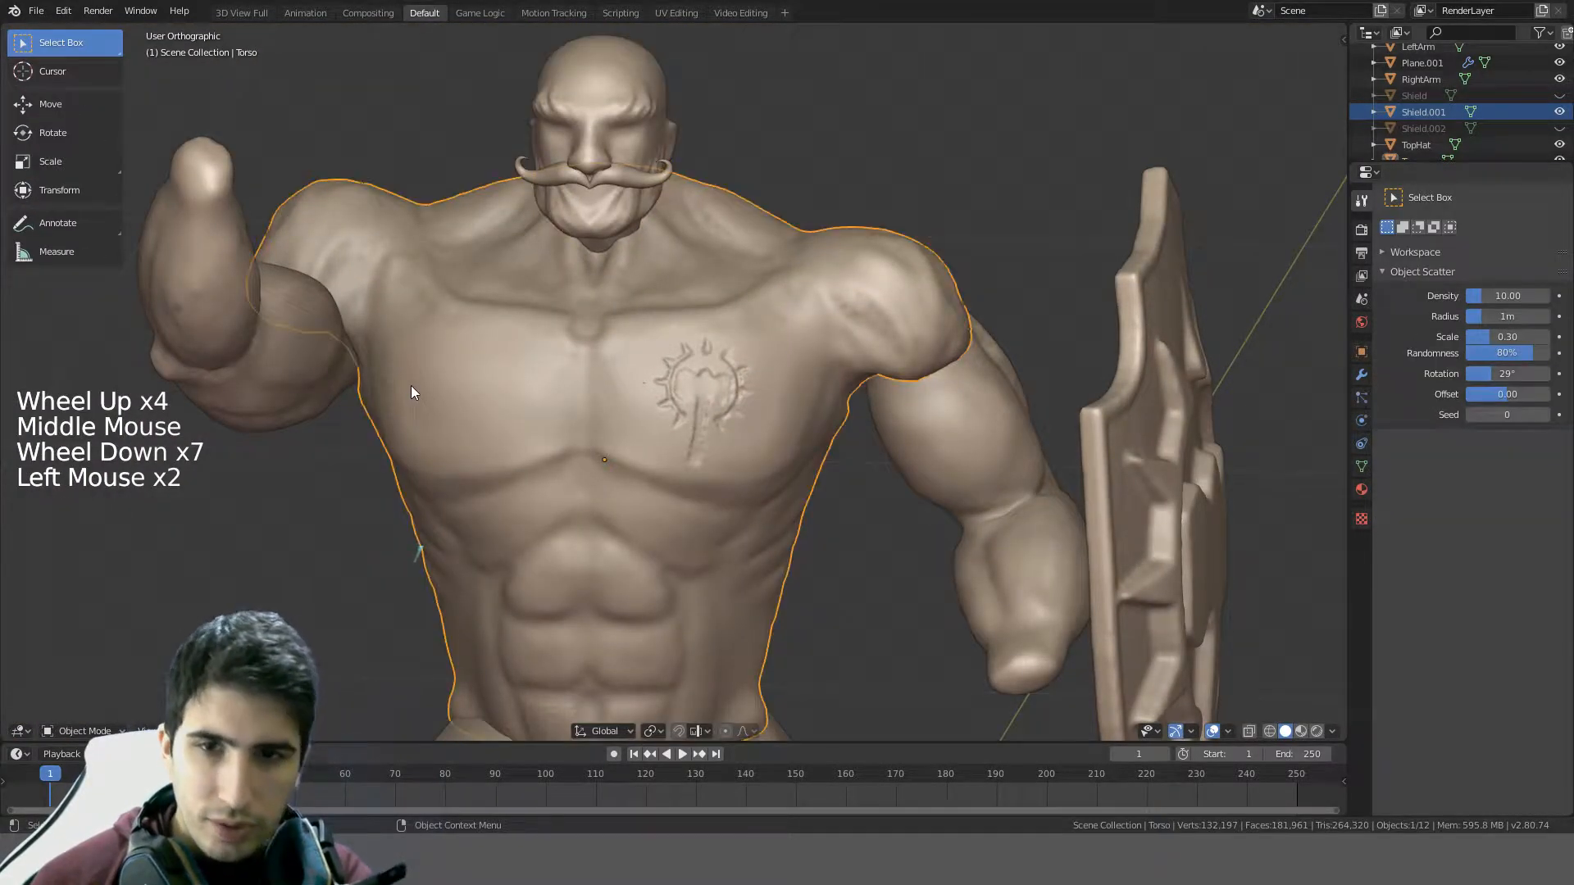
pyautogui.click(87, 729)
pyautogui.click(88, 678)
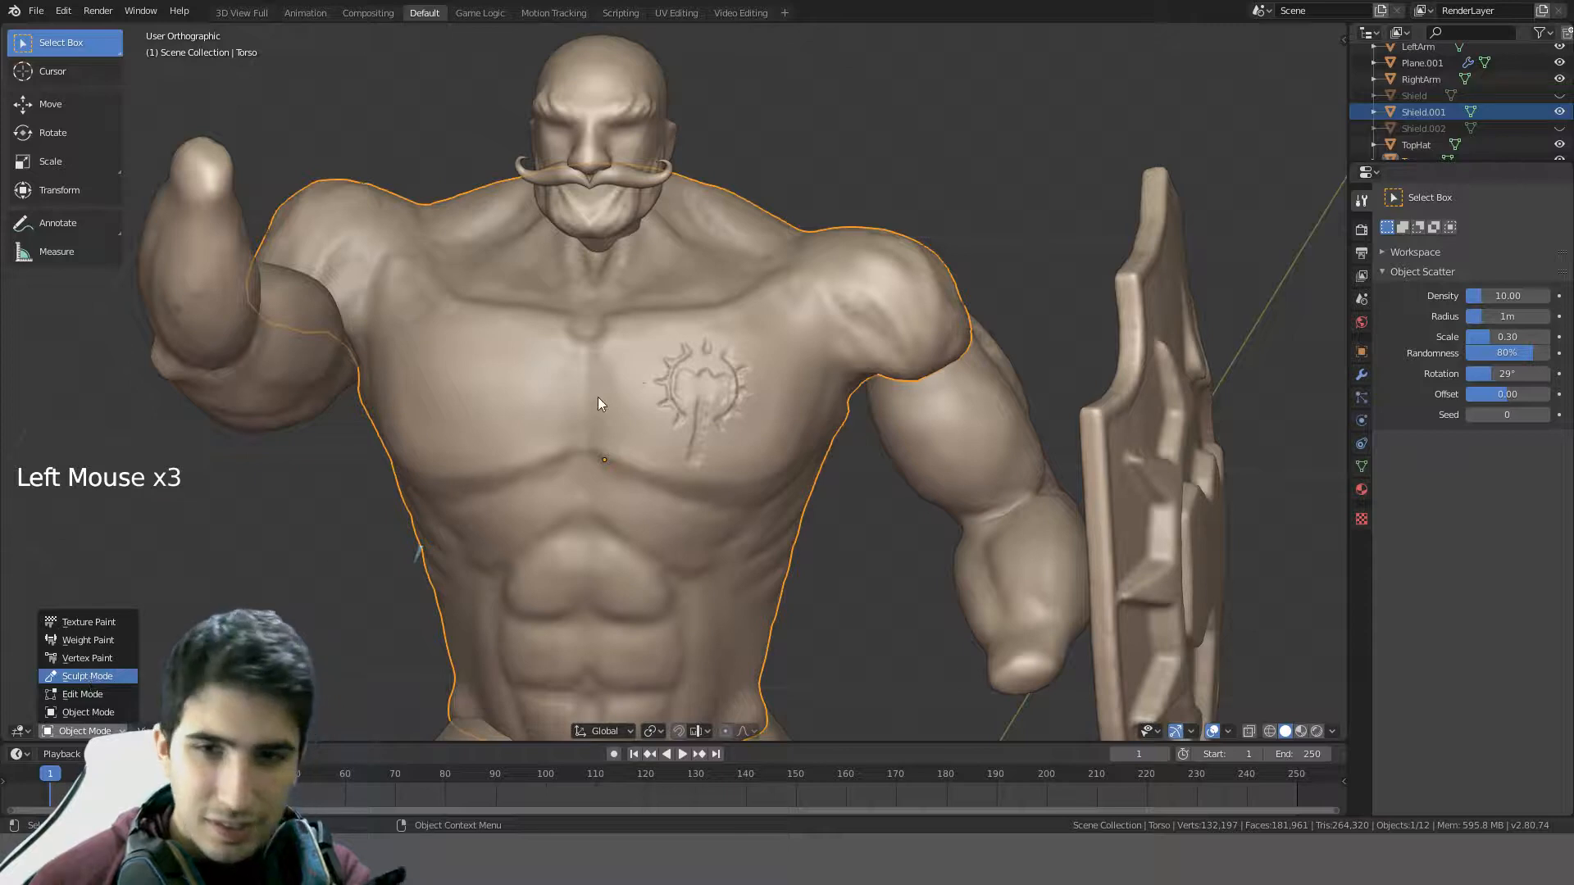
# - Set the Draw brush's radius to 207 px and smooth the emblem on the torso's chest
pyautogui.scroll(6, 599, 398)
pyautogui.press('f')
pyautogui.press('f')
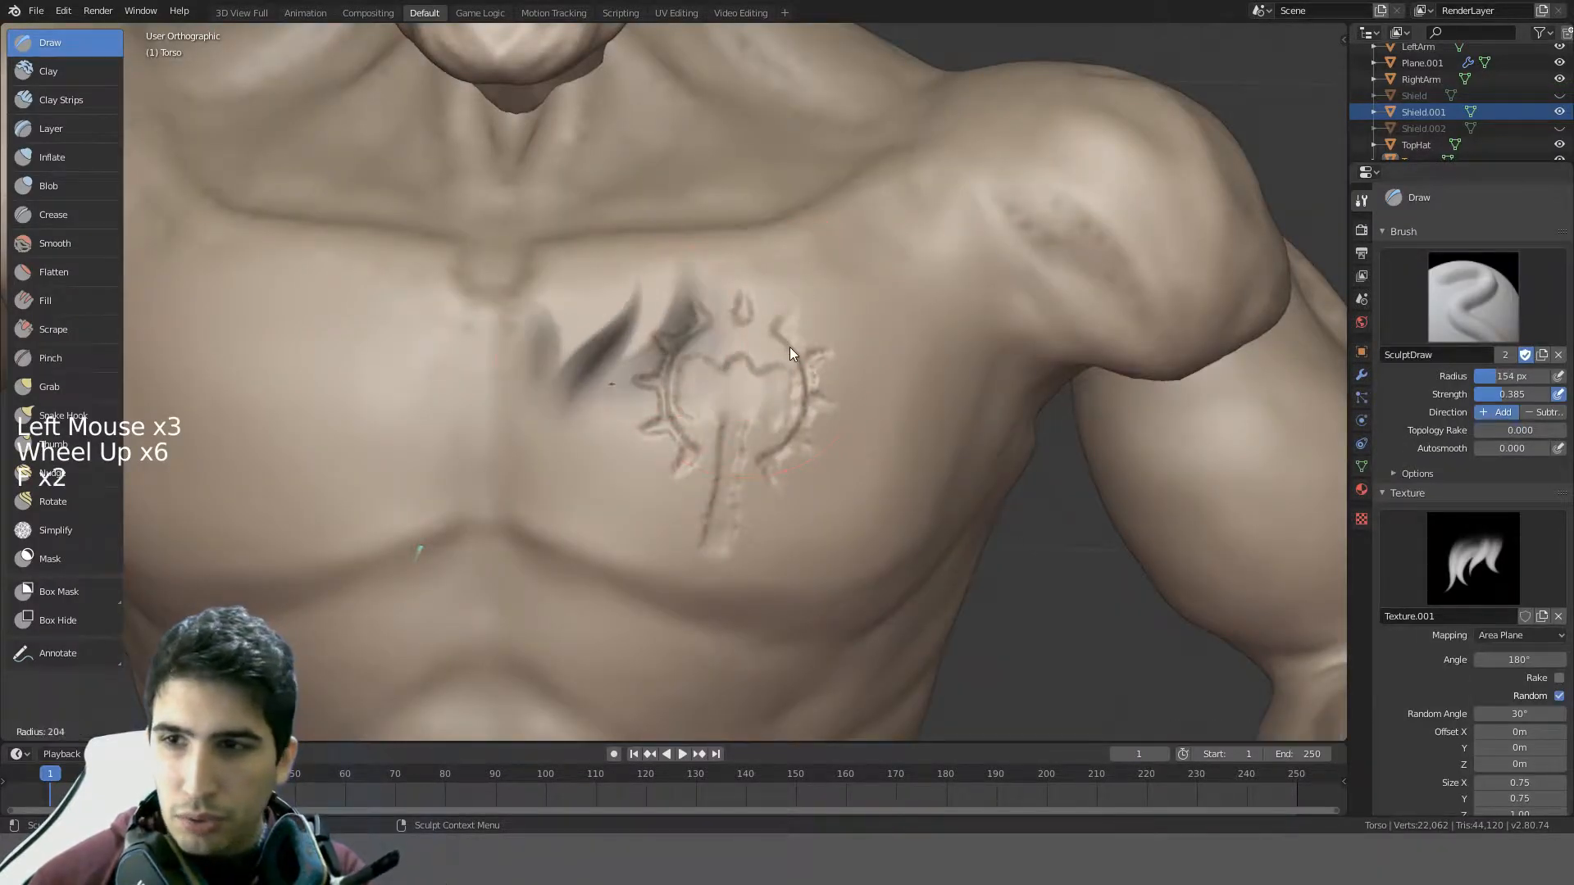
pyautogui.press('shift')
pyautogui.keyDown('shift'); pyautogui.click(706, 333); pyautogui.keyUp('shift')
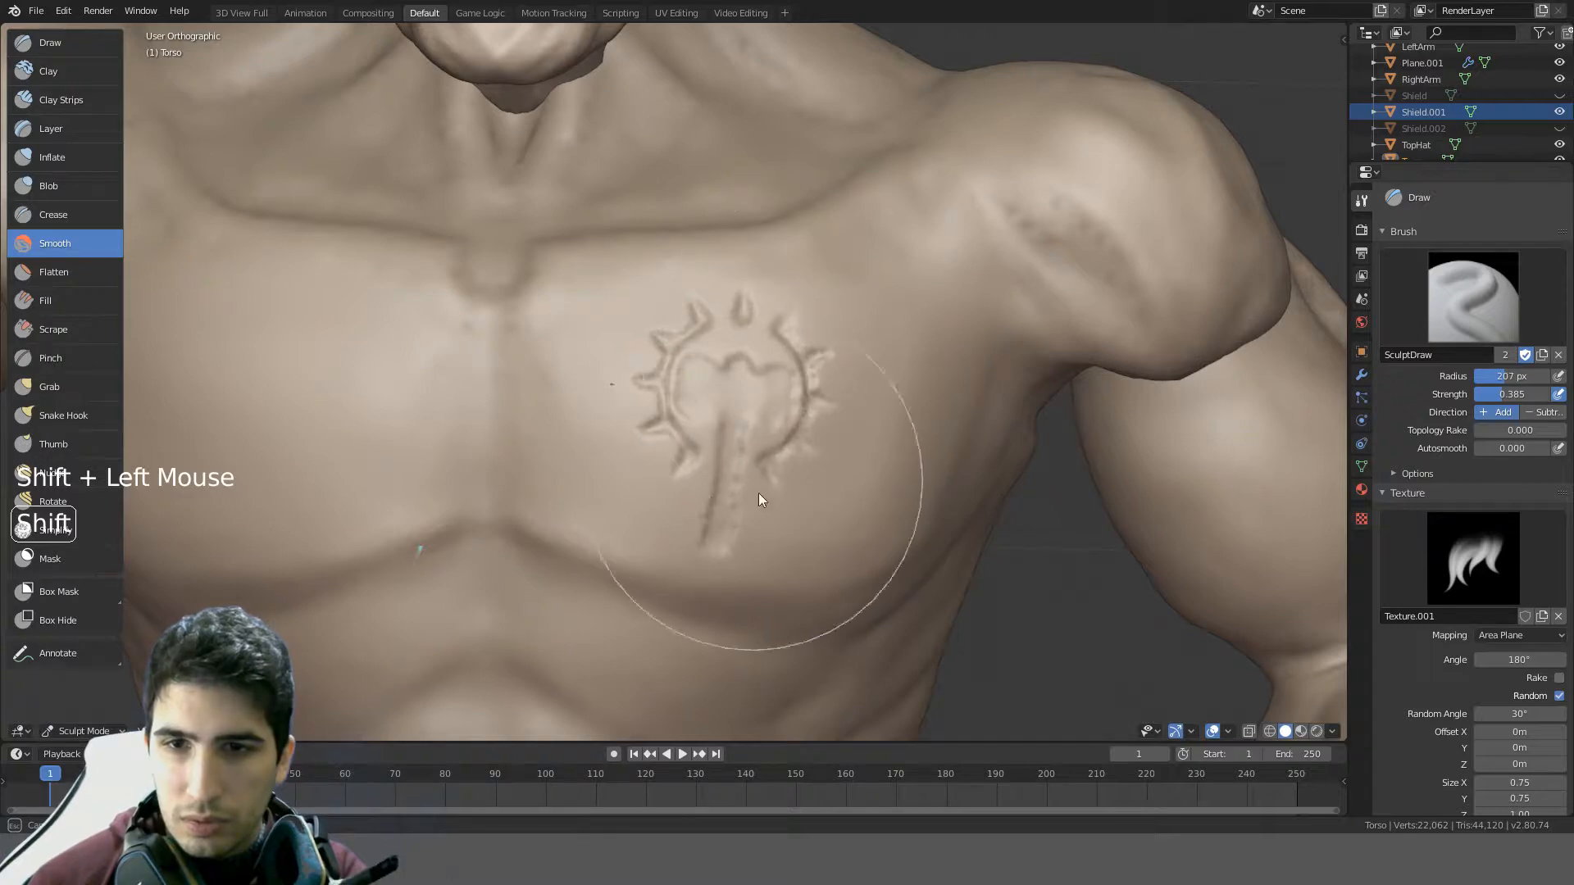
pyautogui.moveTo(646, 457)
pyautogui.keyDown('shift'); pyautogui.mouseDown()
pyautogui.moveTo(710, 356)
pyautogui.moveTo(587, 405)
pyautogui.moveTo(789, 354)
pyautogui.mouseUp(); pyautogui.keyUp('shift')
# - Simplify the small stray spike beside the chest emblem with a 62 px brush and smooth the spot
pyautogui.moveTo(788, 353)
pyautogui.mouseDown(button='middle')
pyautogui.moveTo(405, 321)
pyautogui.moveTo(572, 341)
pyautogui.moveTo(509, 339)
pyautogui.mouseUp(button='middle')
pyautogui.scroll(9, 606, 352)
pyautogui.scroll(-1, 404, 321)
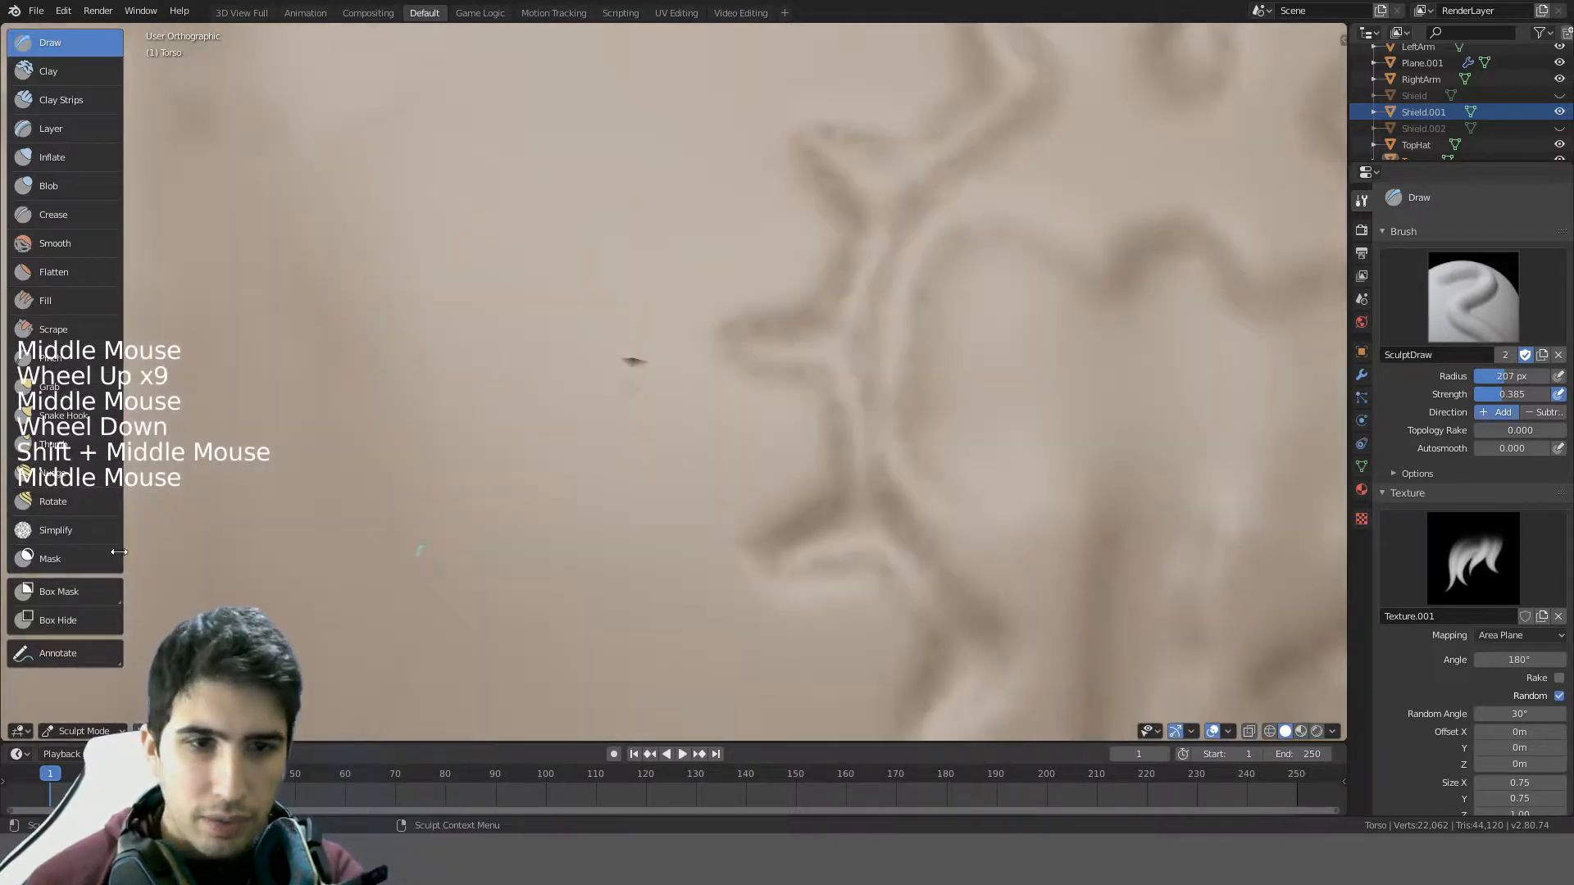
pyautogui.click(55, 530)
pyautogui.click(349, 425)
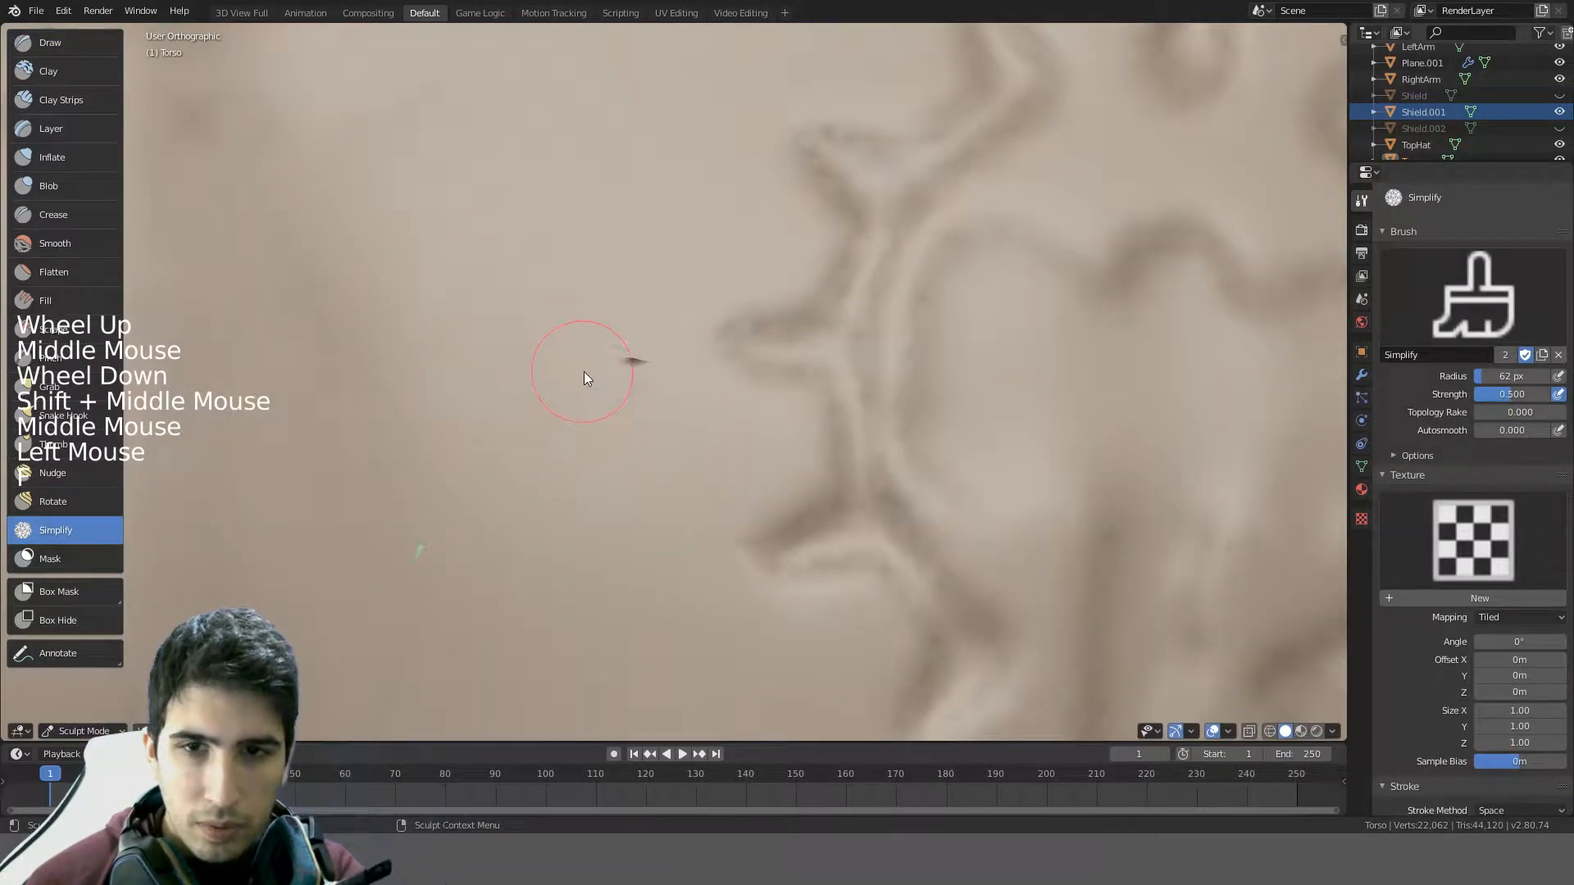
pyautogui.click(615, 383)
pyautogui.click(625, 387)
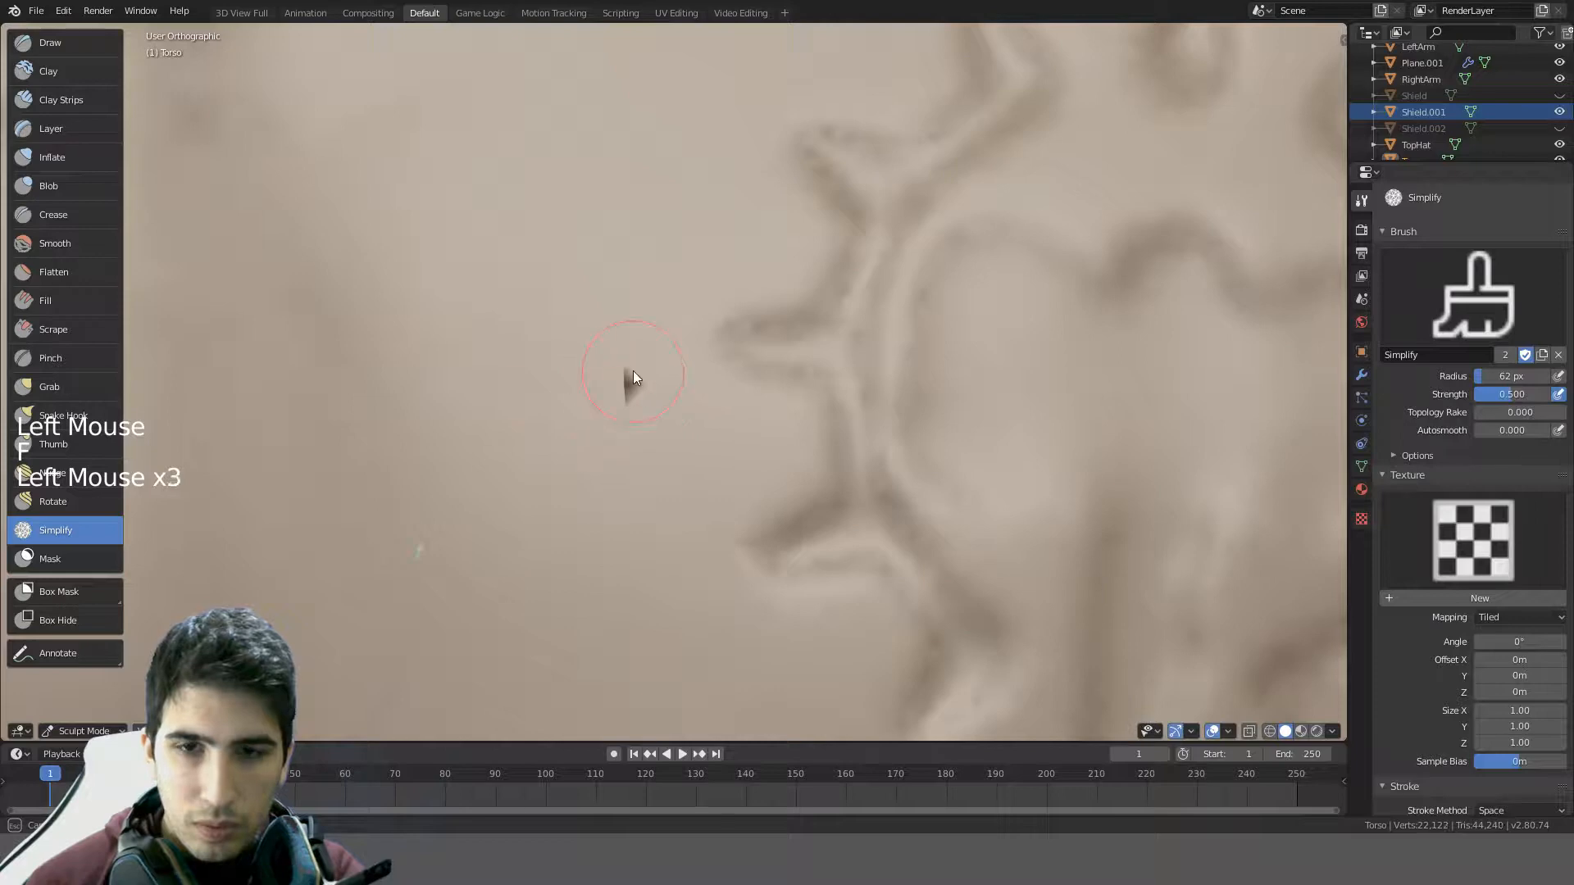
pyautogui.keyDown('shift'); pyautogui.click(615, 398); pyautogui.keyUp('shift')
pyautogui.scroll(-5, 656, 408)
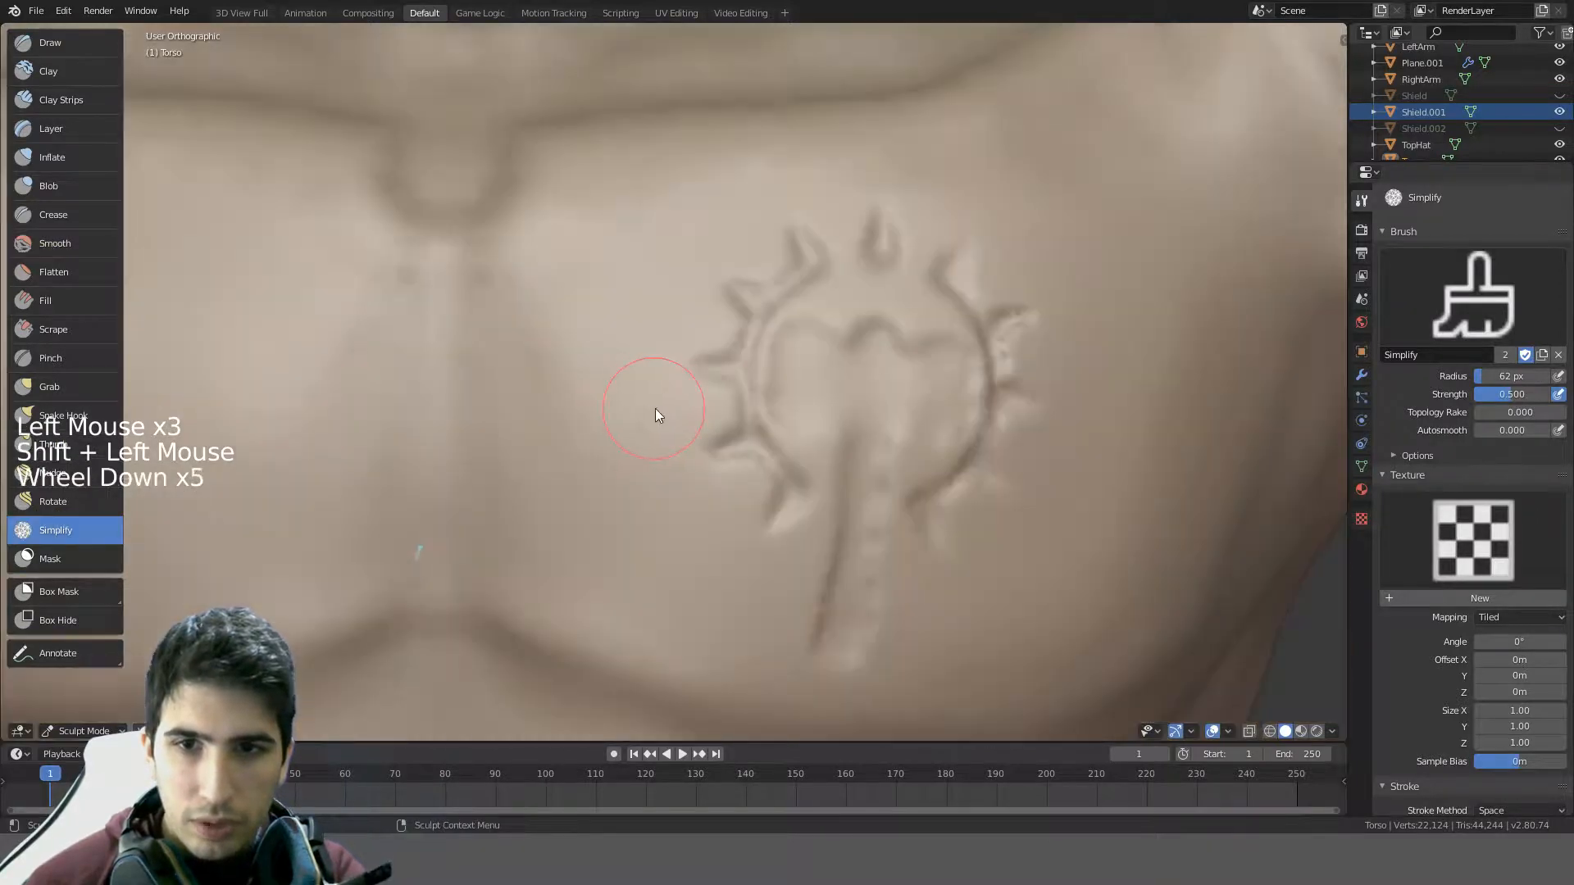
# - Smooth the edge of the chest emblem nearest the shield arm
pyautogui.moveTo(656, 409); pyautogui.dragTo(558, 373, button='middle')
pyautogui.scroll(-2, 670, 394)
pyautogui.moveTo(671, 395); pyautogui.dragTo(865, 440, button='middle')
pyautogui.scroll(-5, 753, 433)
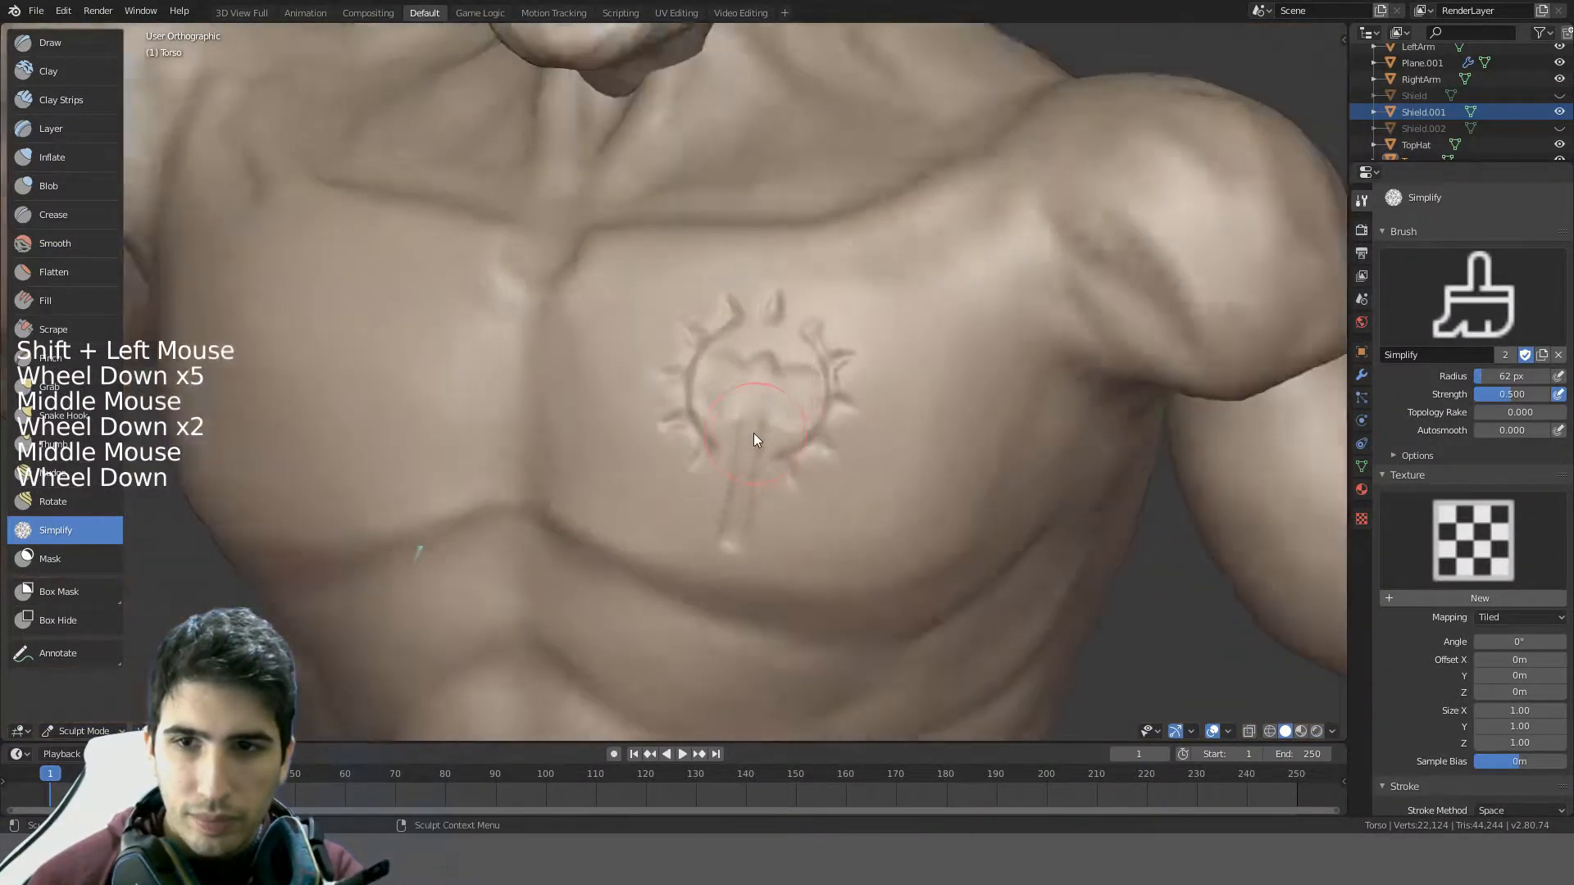
pyautogui.moveTo(754, 433); pyautogui.dragTo(869, 420, button='middle')
pyautogui.scroll(8, 791, 405)
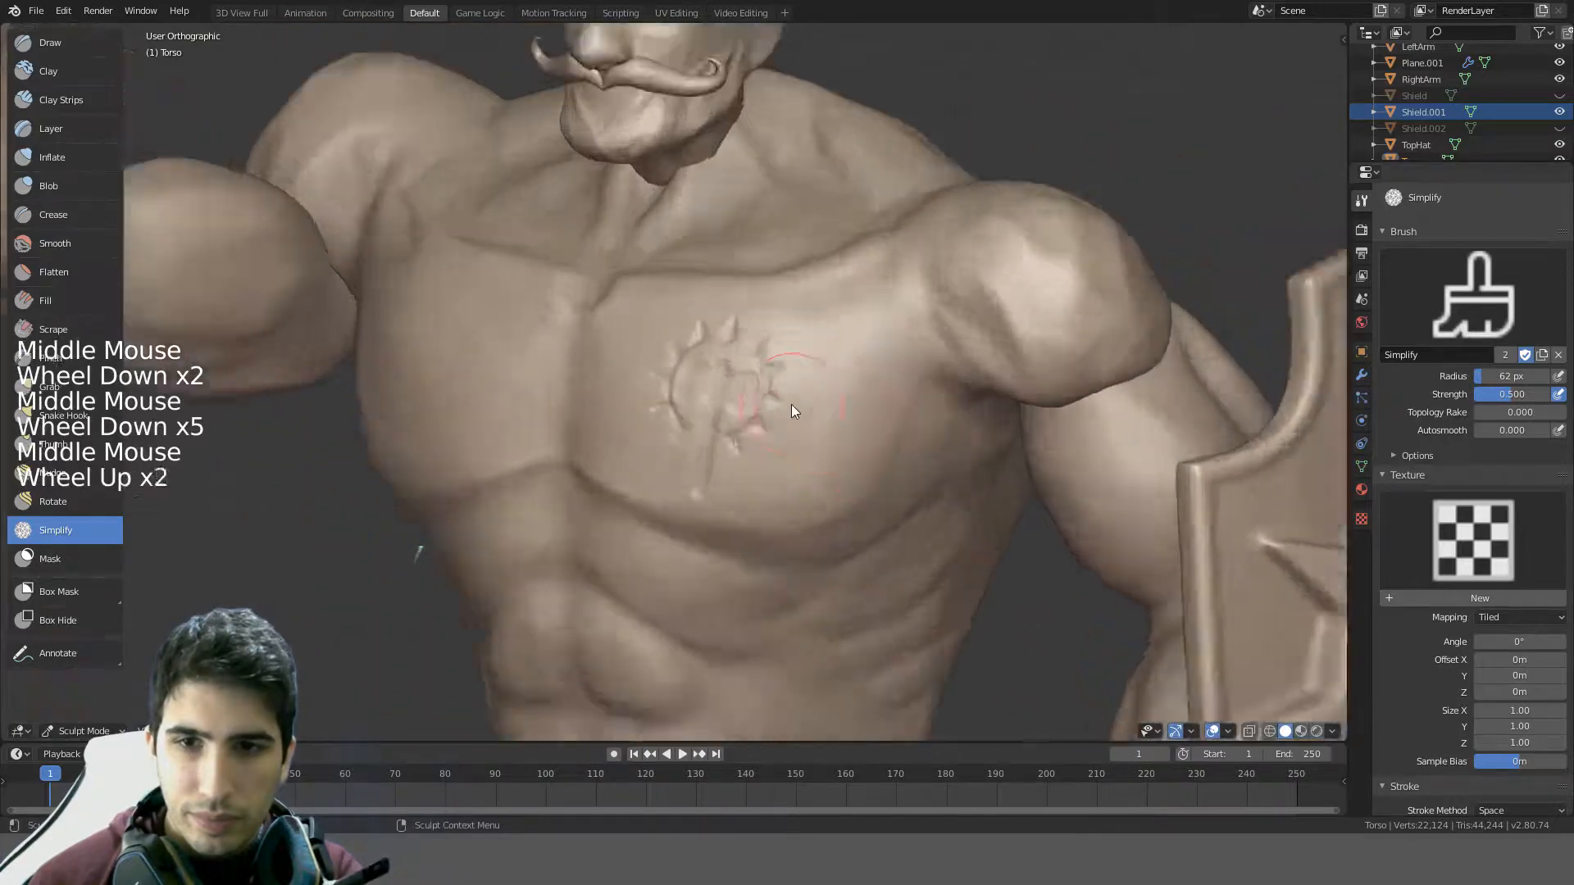
pyautogui.keyDown('shift'); pyautogui.moveTo(930, 353); pyautogui.dragTo(965, 344); pyautogui.keyUp('shift')
pyautogui.scroll(-4, 924, 506)
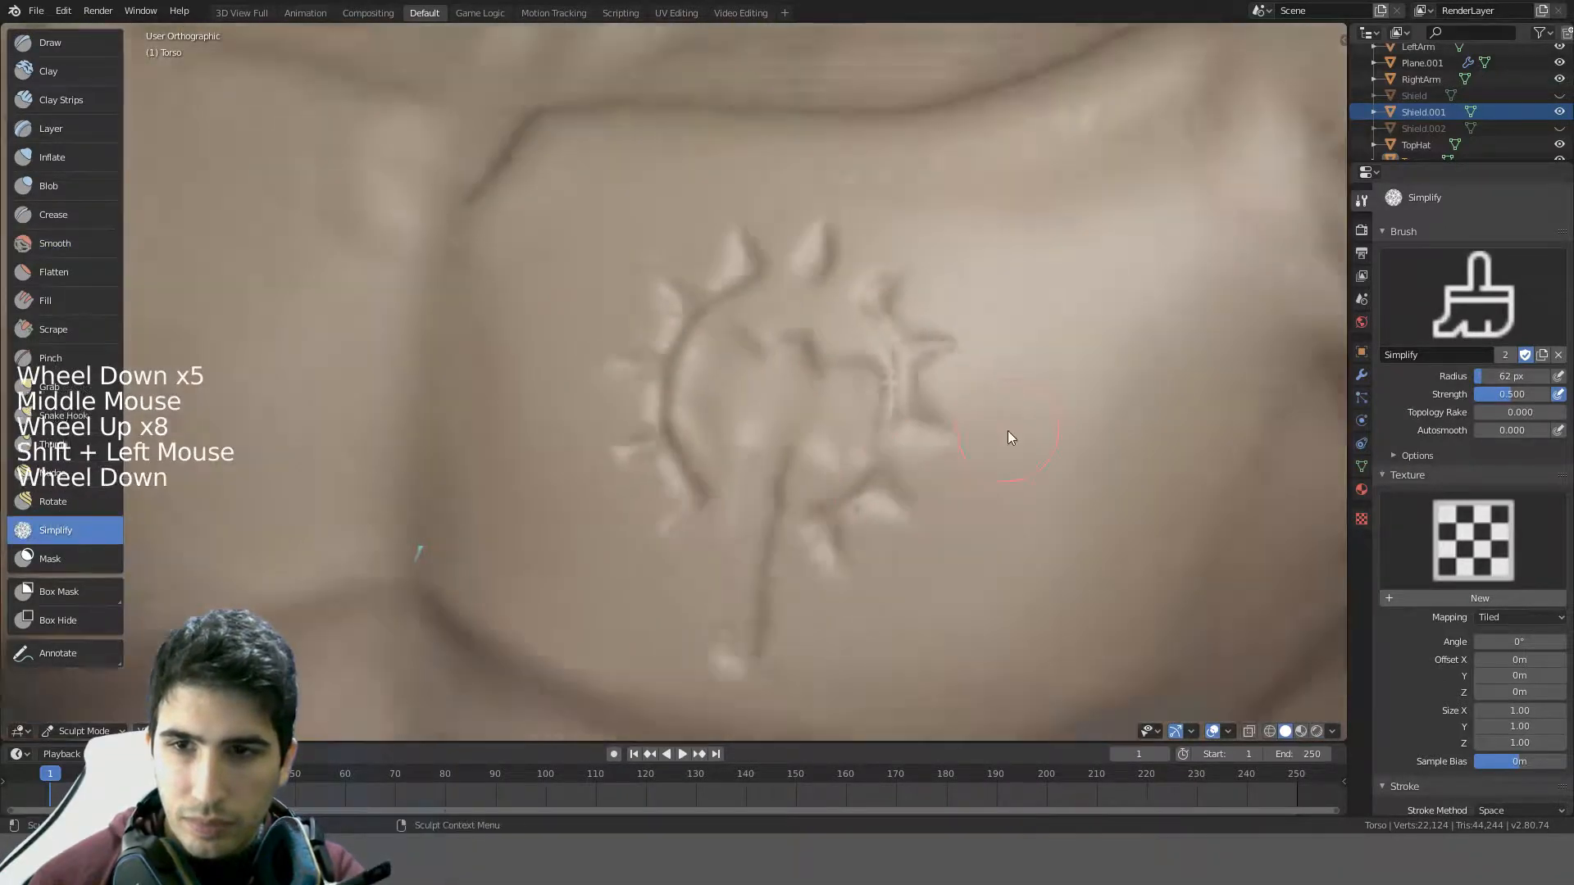
pyautogui.moveTo(1042, 403)
pyautogui.mouseDown(button='middle')
pyautogui.moveTo(1068, 376)
pyautogui.moveTo(1095, 412)
pyautogui.moveTo(1037, 387)
pyautogui.mouseUp(button='middle')
# - Undo the recent smoothing and Simplify strokes around the chest emblem
pyautogui.hotkey('ctrl', 'z')
pyautogui.hotkey('ctrl', 'z')
pyautogui.hotkey('ctrl', 'z')
pyautogui.hotkey('ctrl', 'z')
pyautogui.hotkey('ctrl', 'z')
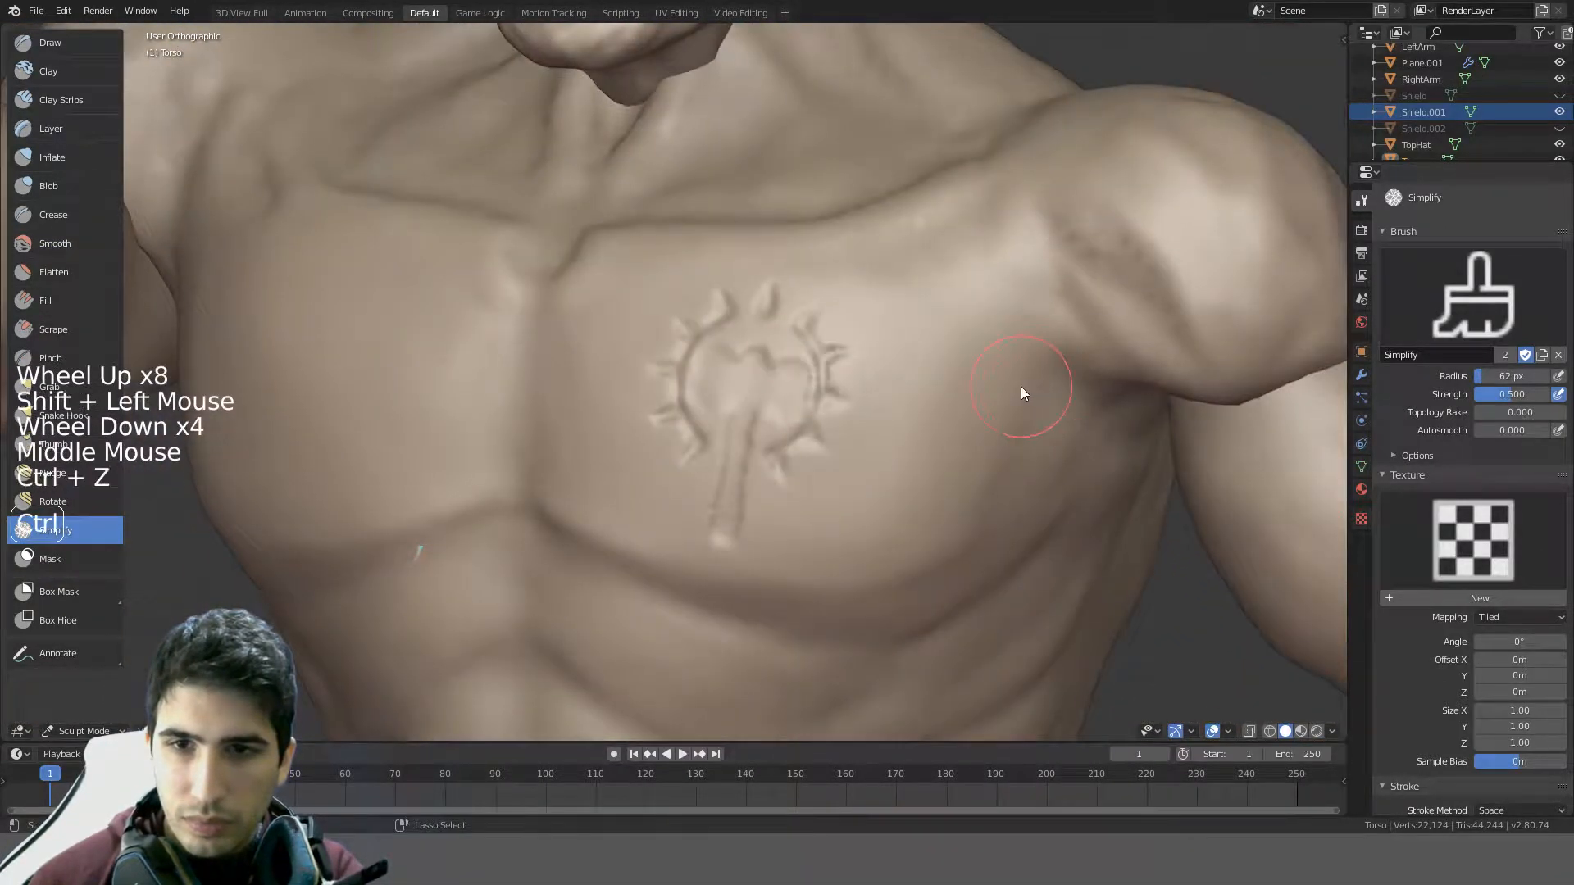
pyautogui.hotkey('ctrl', 'z')
pyautogui.hotkey('ctrl', 'z')
pyautogui.hotkey('ctrl', 'z')
pyautogui.hotkey('ctrl', 'z')
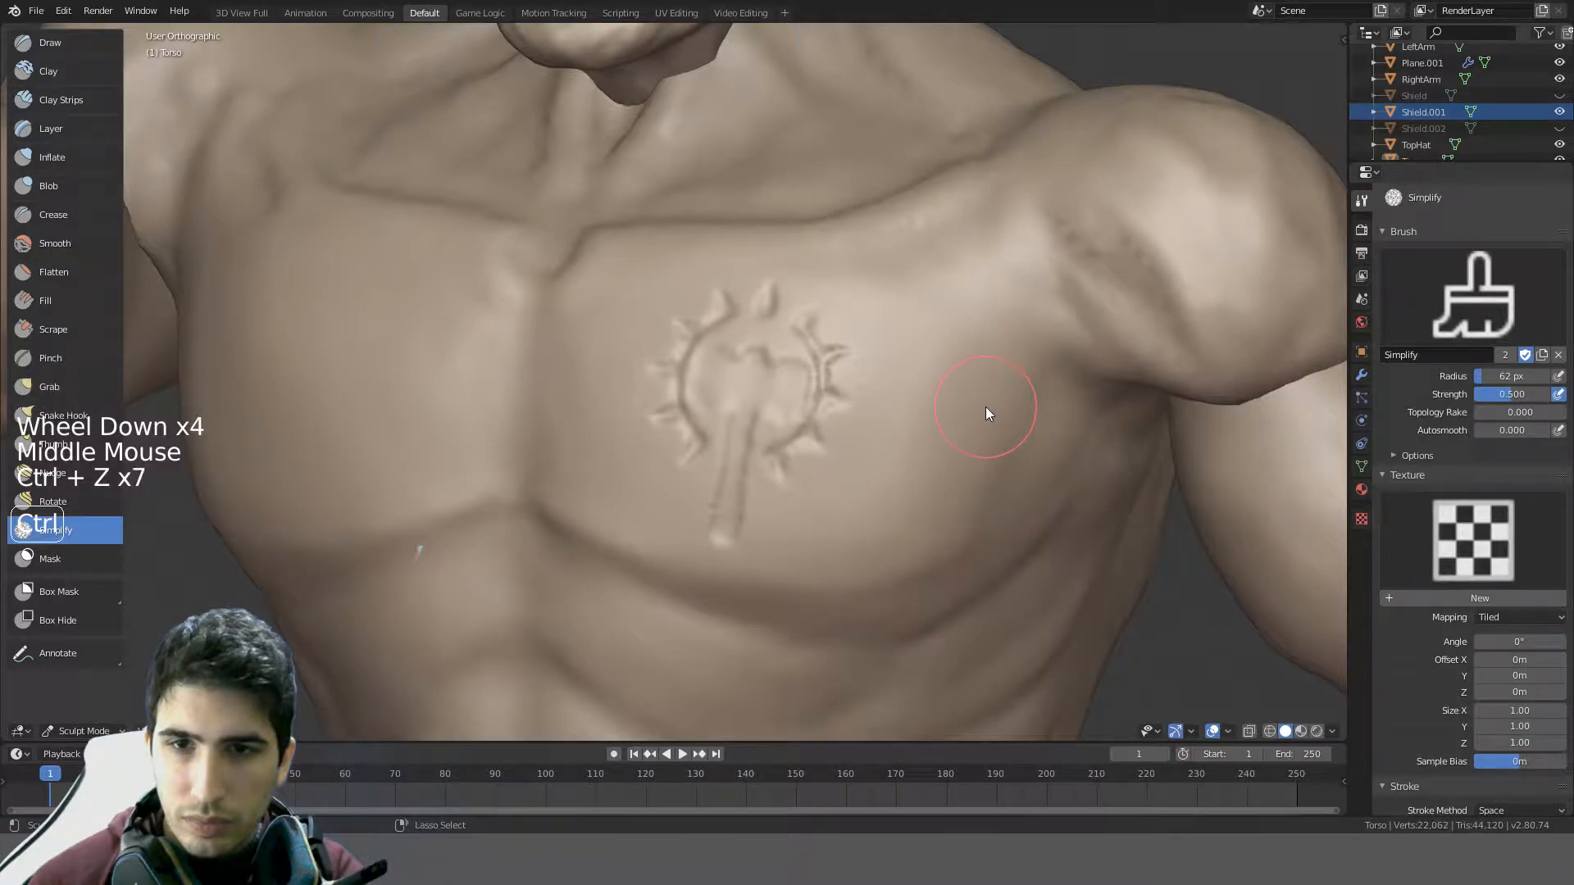
pyautogui.hotkey('ctrl', 'shift', 'z')
pyautogui.hotkey('ctrl', 'shift', 'z')
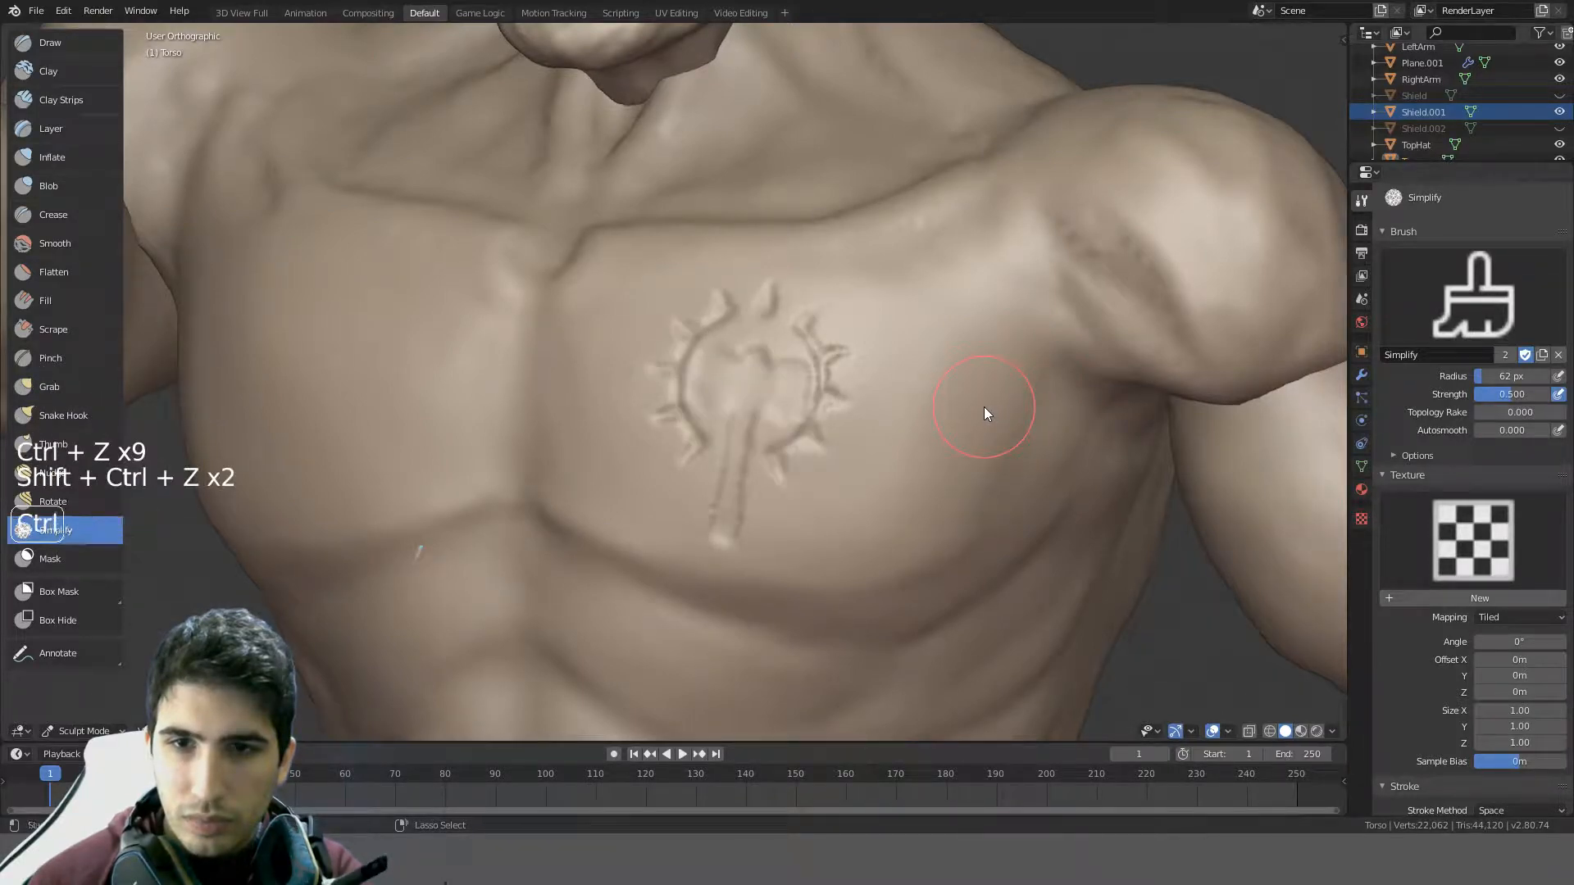
pyautogui.hotkey('ctrl', 'z')
# - Remove the stray spike beside the chest emblem with the Simplify brush and smooth the area around it
pyautogui.moveTo(909, 419); pyautogui.dragTo(956, 435, button='middle')
pyautogui.scroll(3, 919, 427)
pyautogui.moveTo(853, 415); pyautogui.dragTo(746, 403, button='middle')
pyautogui.scroll(3, 655, 395)
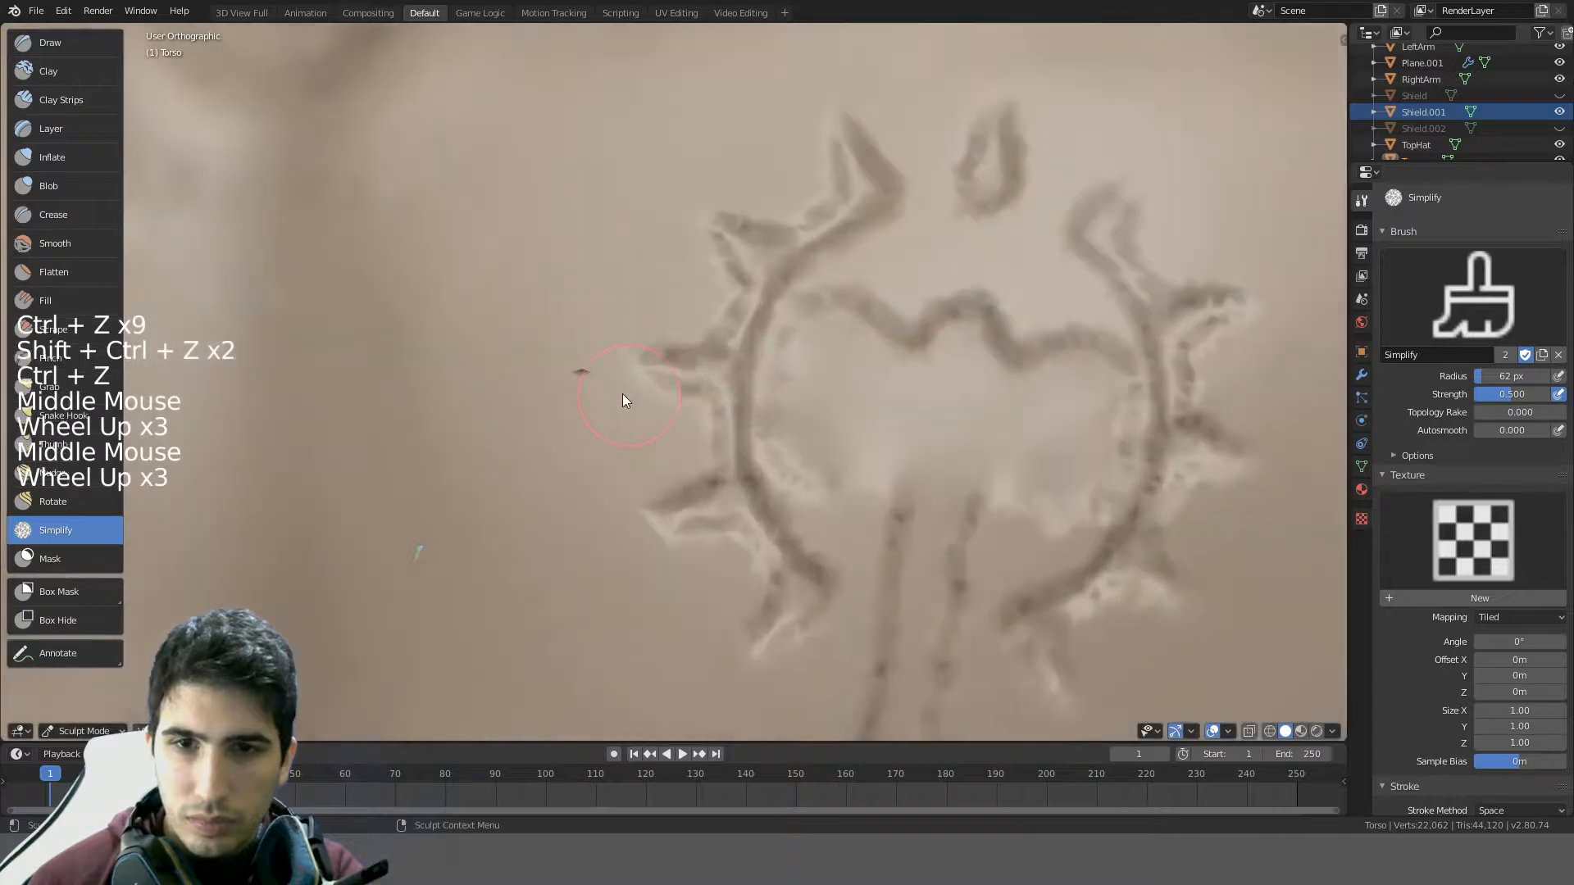
pyautogui.click(550, 386)
pyautogui.press('shift')
pyautogui.keyDown('shift'); pyautogui.moveTo(540, 398); pyautogui.dragTo(548, 383); pyautogui.keyUp('shift')
pyautogui.scroll(-4, 812, 422)
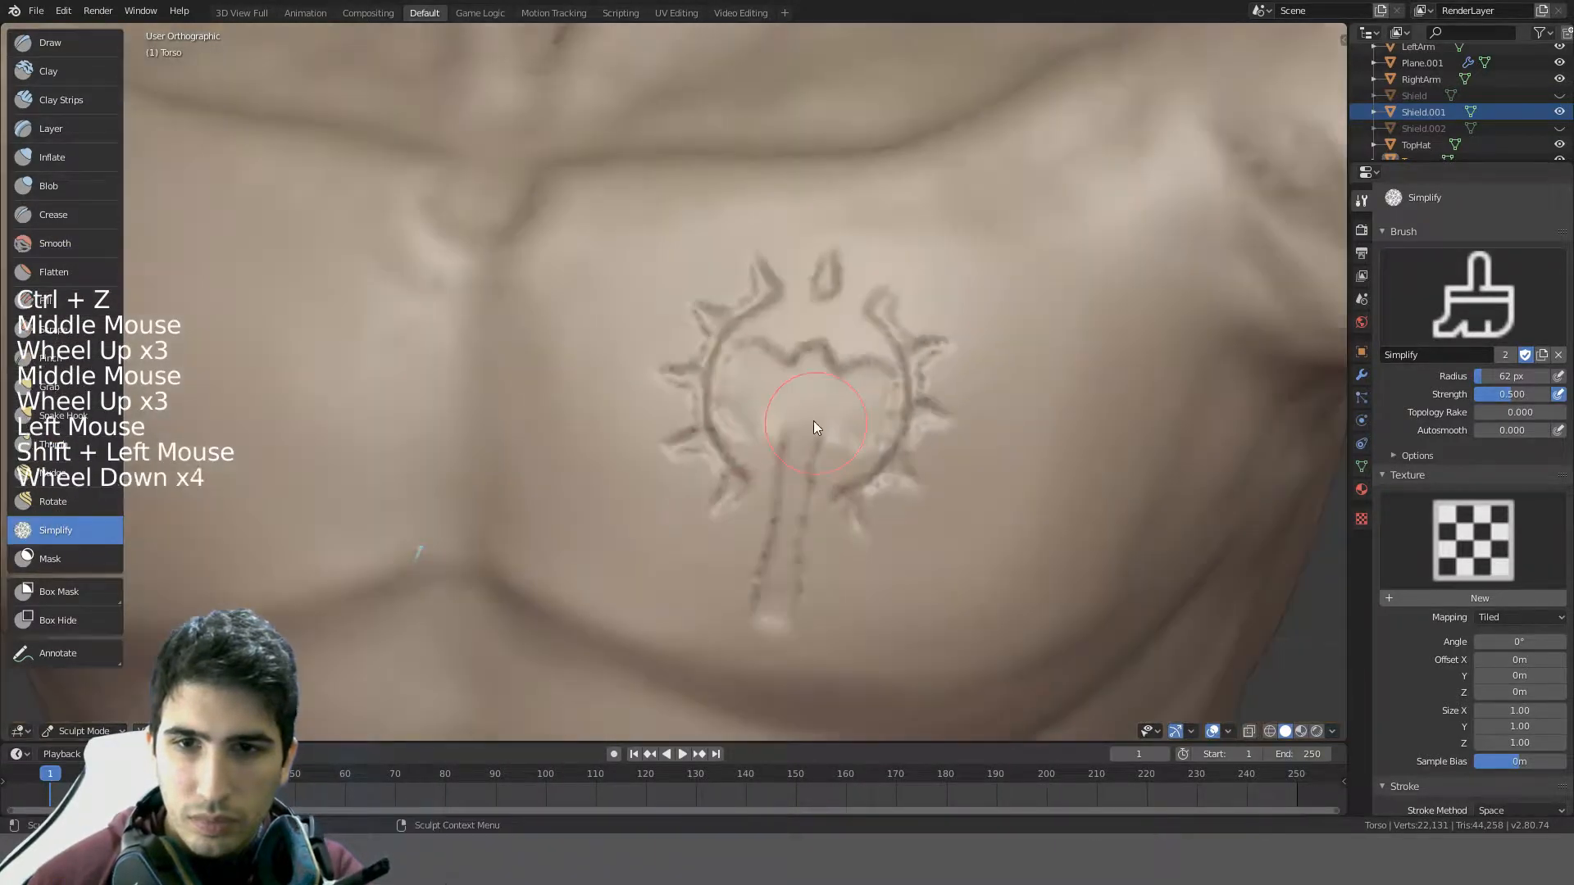
# - Set the Simplify brush's radius to 187 px and smooth over the whole chest emblem
pyautogui.moveTo(814, 420)
pyautogui.mouseDown(button='middle')
pyautogui.moveTo(723, 368)
pyautogui.moveTo(813, 407)
pyautogui.mouseUp(button='middle')
pyautogui.scroll(-3, 722, 367)
pyautogui.press('f')
pyautogui.click(905, 408)
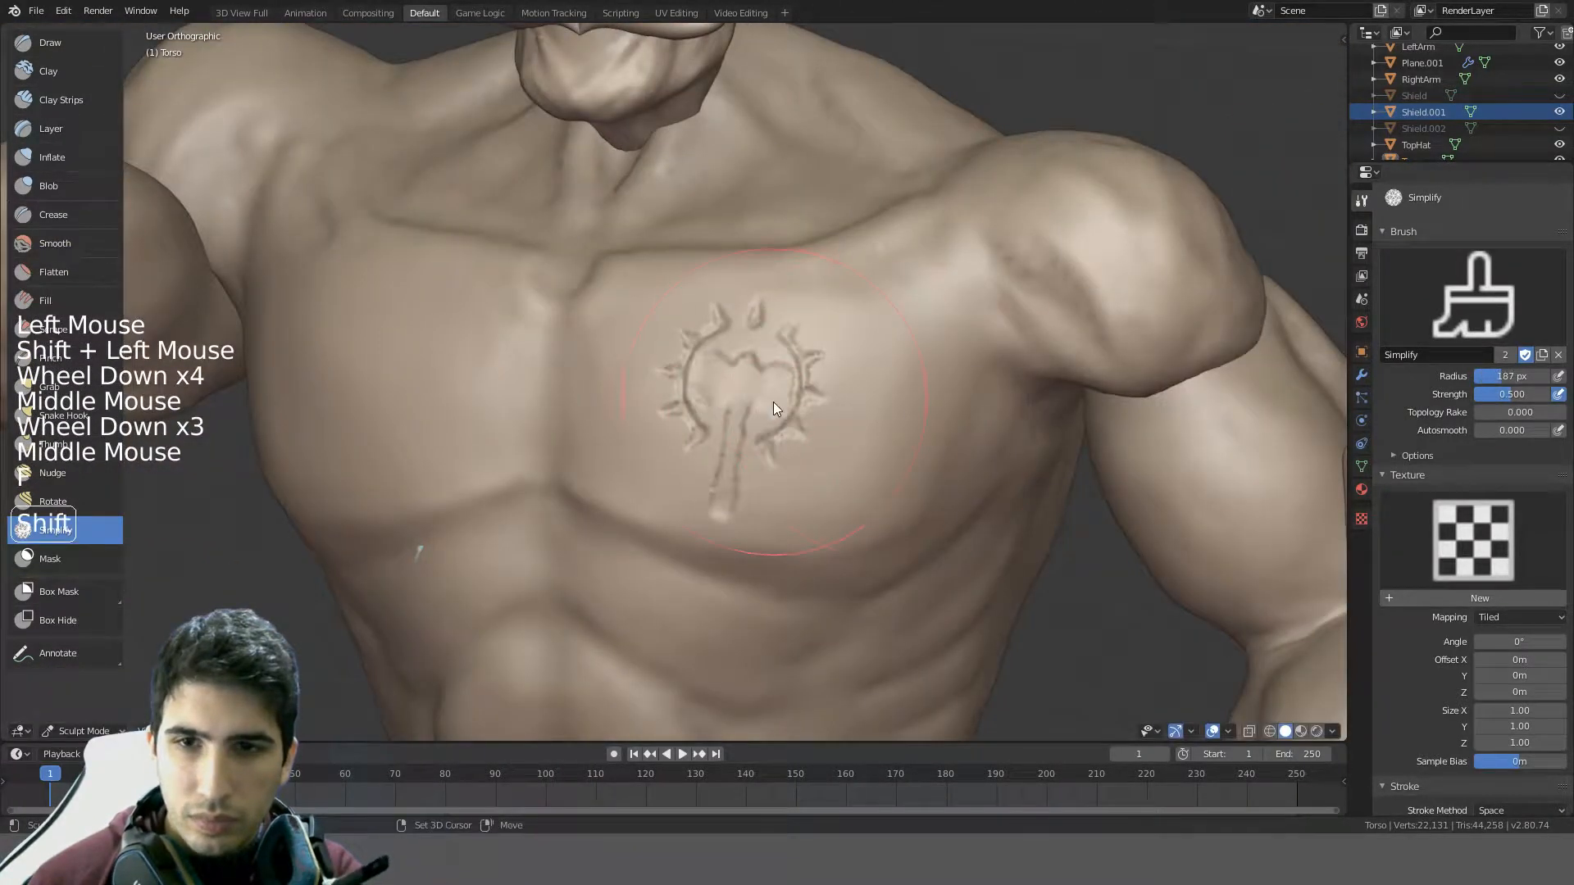
pyautogui.moveTo(750, 405)
pyautogui.keyDown('shift'); pyautogui.mouseDown()
pyautogui.moveTo(734, 406)
pyautogui.moveTo(731, 367)
pyautogui.moveTo(756, 395)
pyautogui.mouseUp(); pyautogui.keyUp('shift')
# - Examine the smoothed chest emblem and the overall figure with its shield from different angles
pyautogui.moveTo(756, 396); pyautogui.dragTo(971, 361, button='middle')
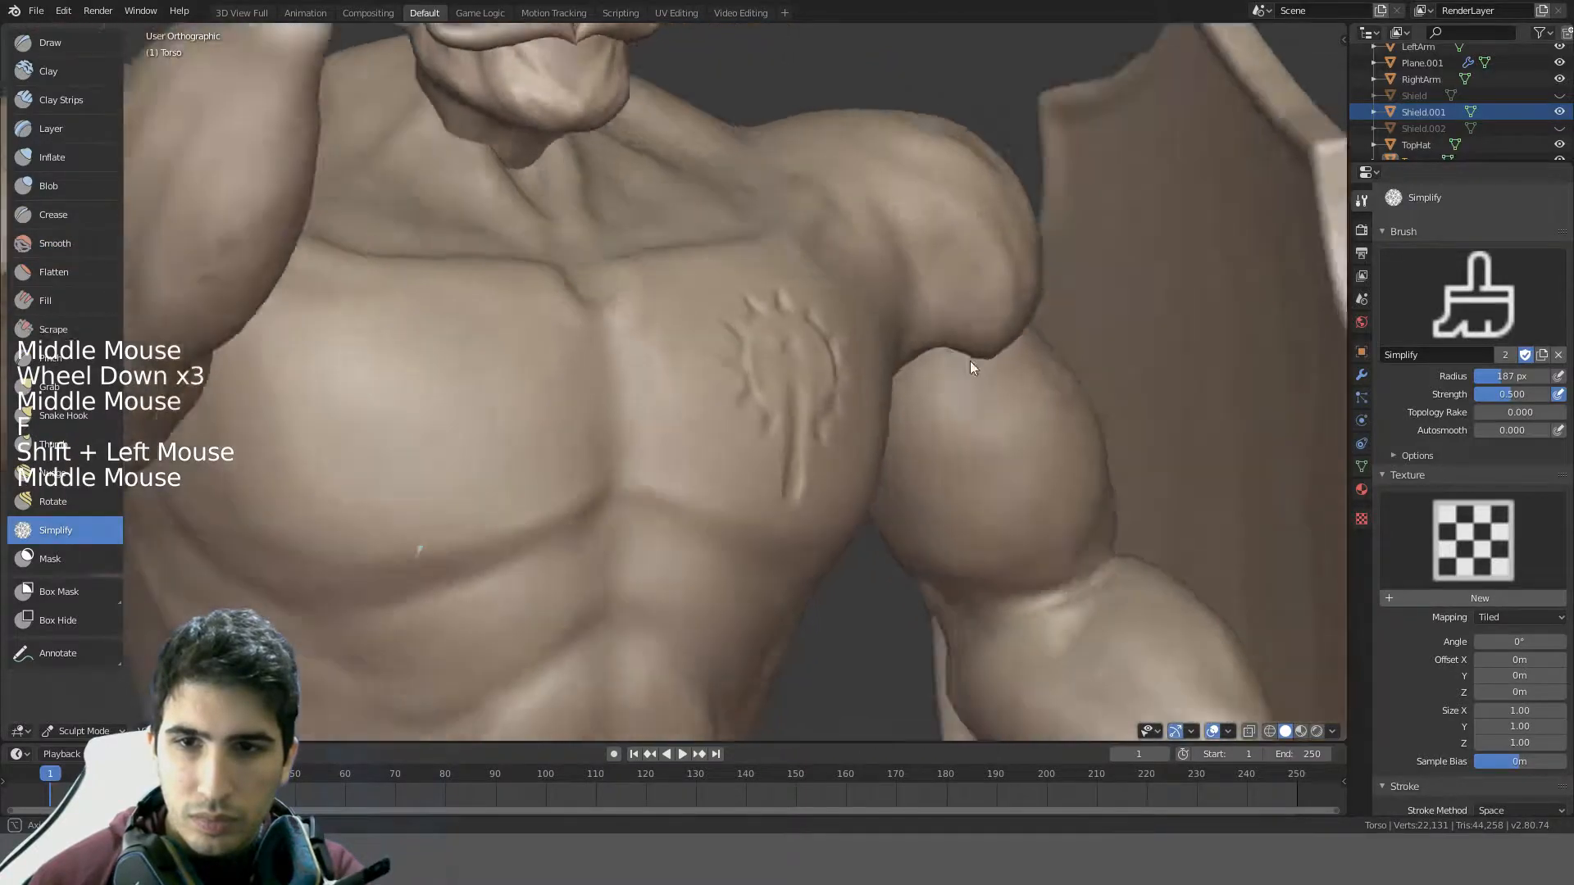
pyautogui.scroll(-5, 835, 404)
pyautogui.moveTo(851, 375); pyautogui.dragTo(902, 299, button='middle')
pyautogui.scroll(3, 914, 362)
pyautogui.keyDown('shift'); pyautogui.scroll(-1, 903, 299); pyautogui.keyUp('shift')
pyautogui.scroll(-2, 941, 447)
pyautogui.moveTo(939, 443)
pyautogui.mouseDown(button='middle')
pyautogui.moveTo(845, 356)
pyautogui.moveTo(1048, 428)
pyautogui.moveTo(787, 417)
pyautogui.moveTo(784, 380)
pyautogui.moveTo(847, 375)
pyautogui.moveTo(819, 385)
pyautogui.mouseUp(button='middle')
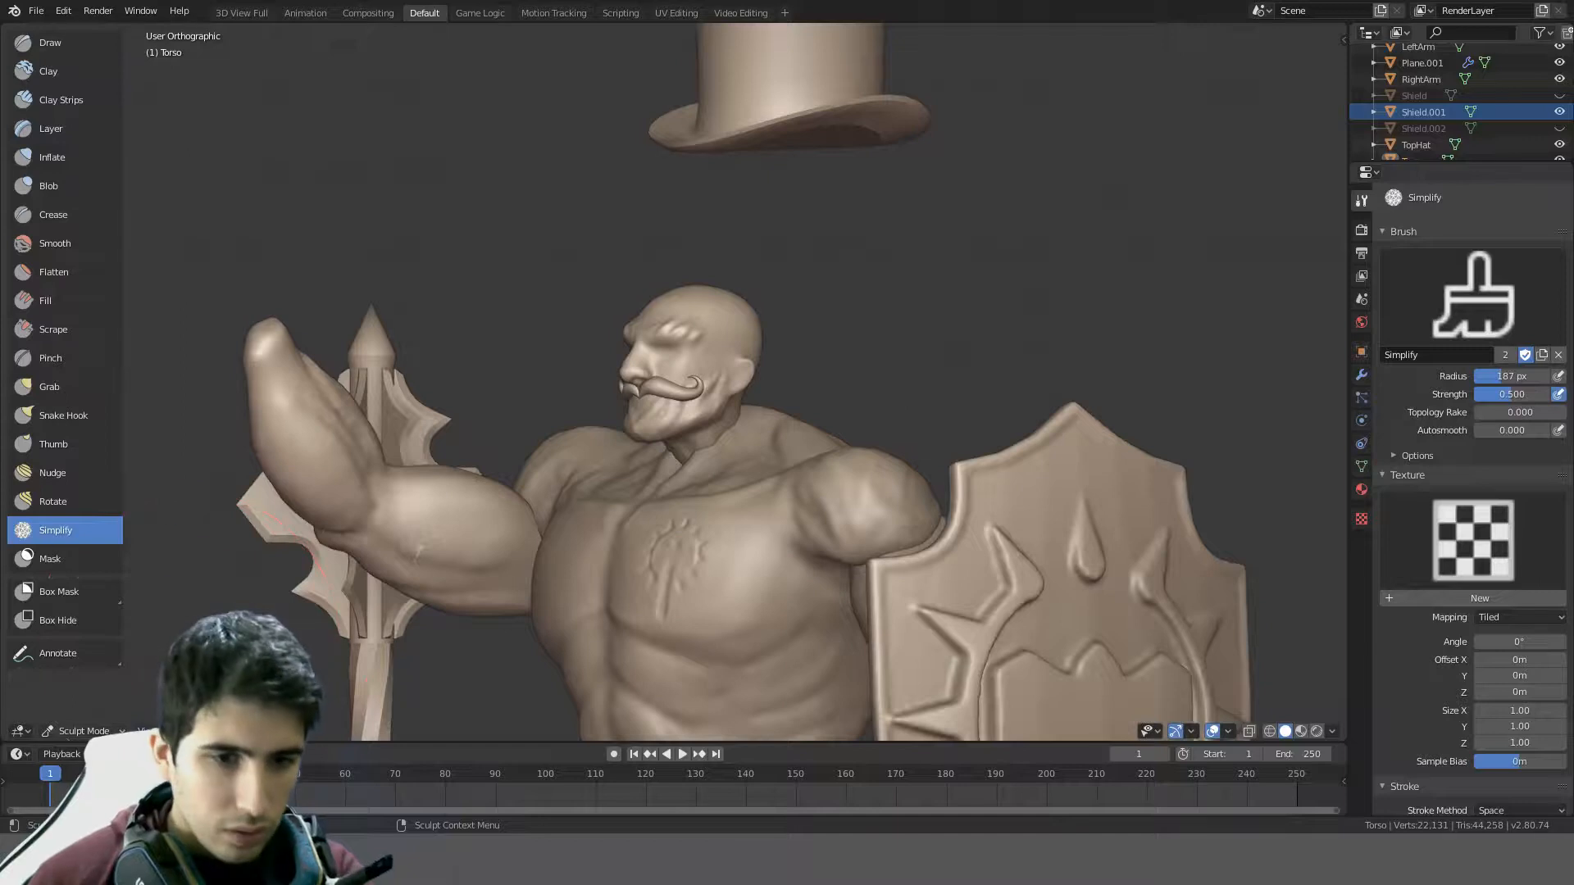
# - Return to Object Mode, select the top hat and move it down over the head in the right side view
pyautogui.click(82, 731)
pyautogui.click(98, 713)
pyautogui.press('t')
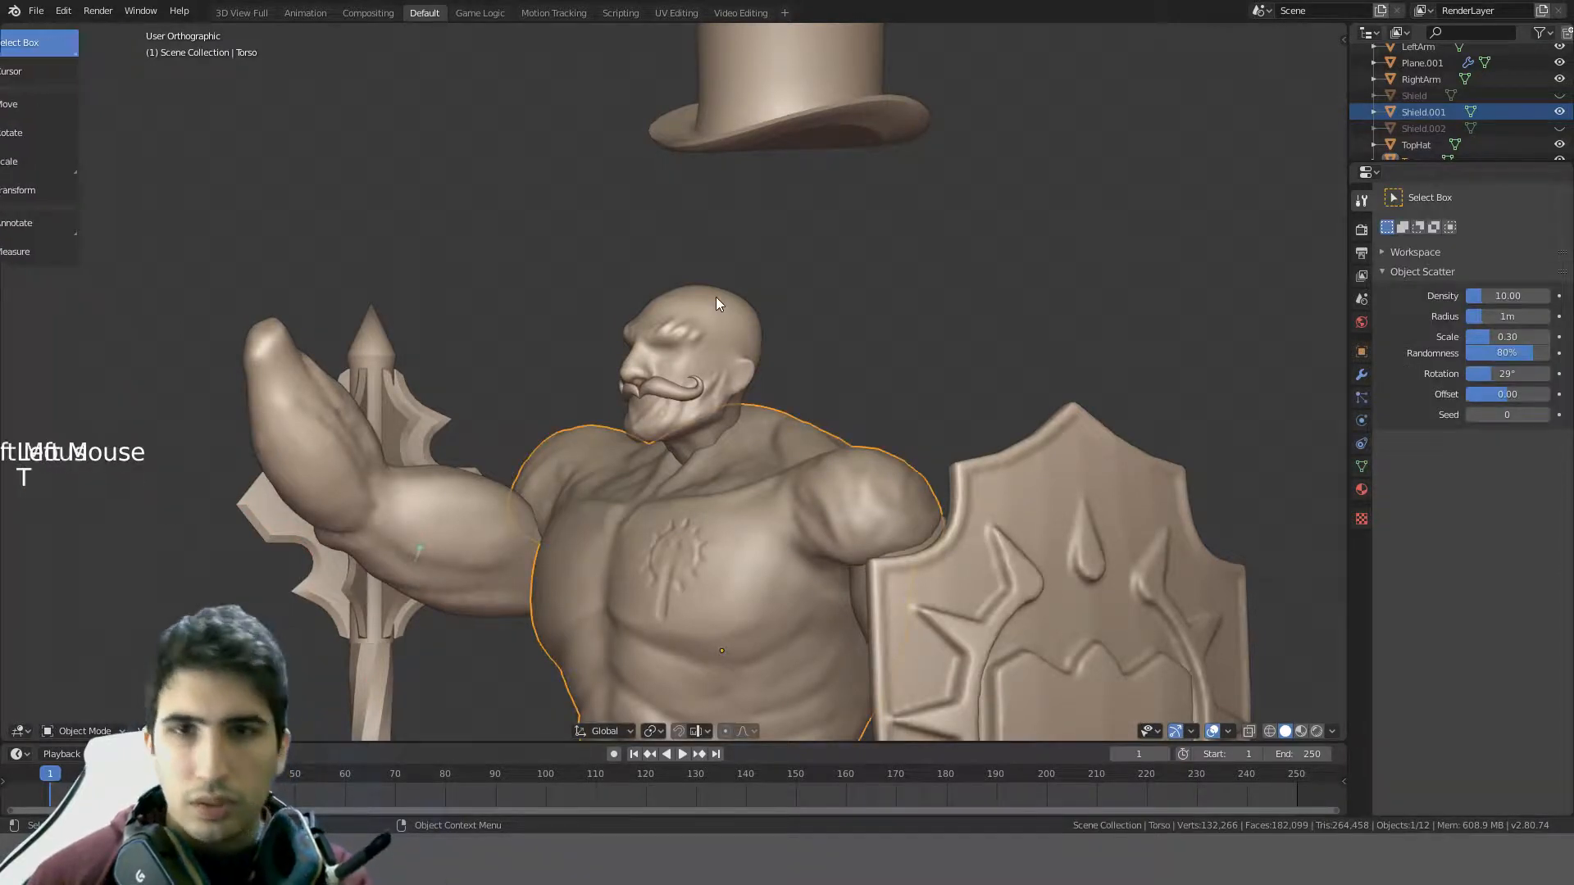
pyautogui.click(812, 132)
pyautogui.press('KP_3')
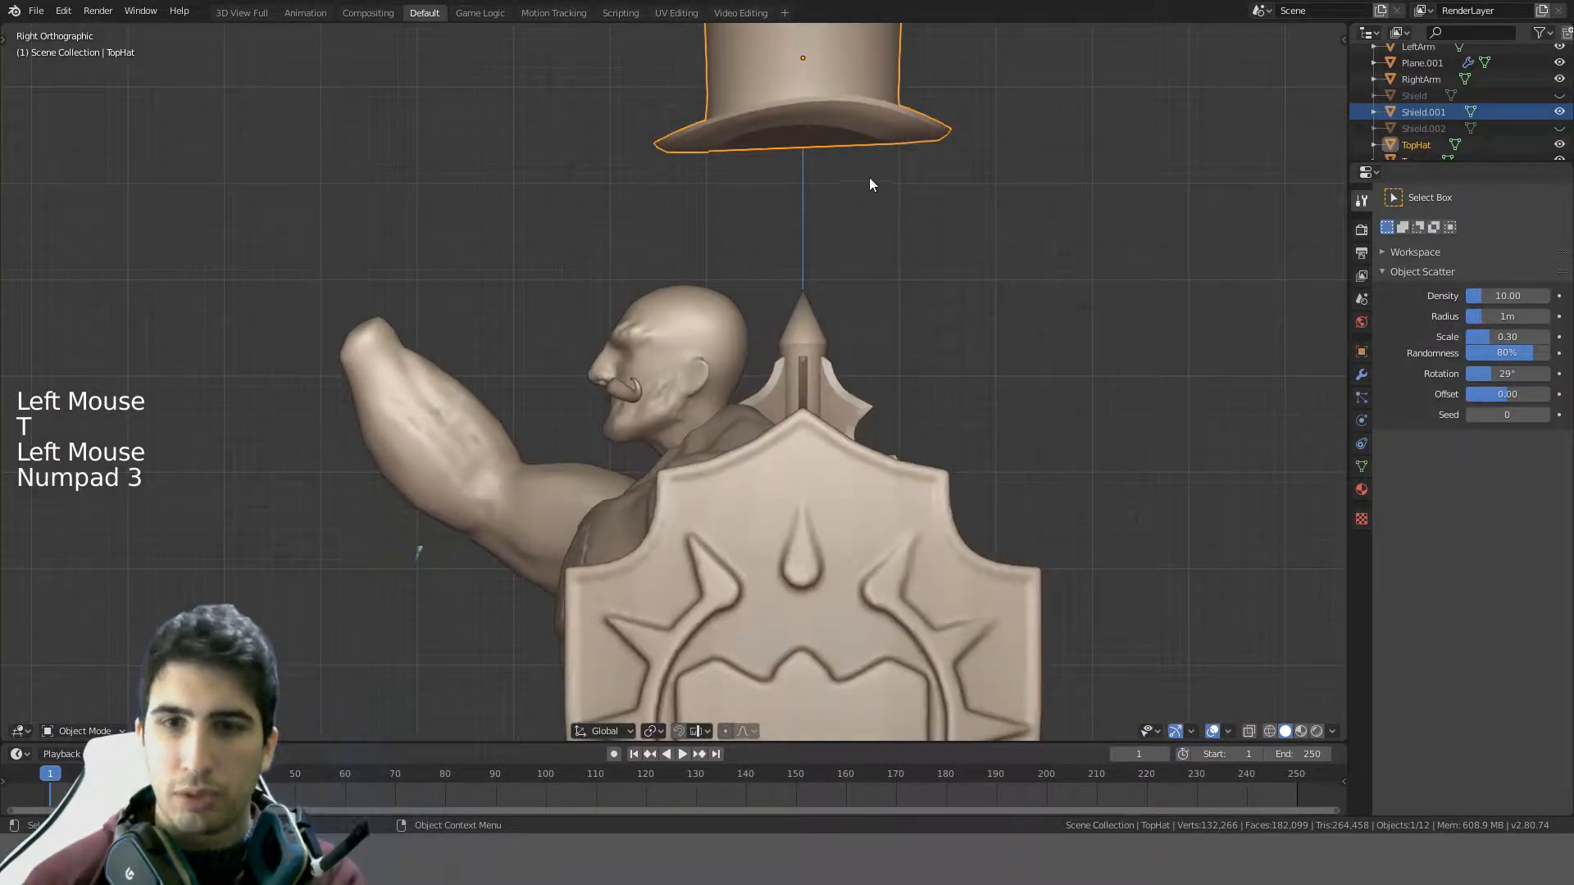
pyautogui.press('g')
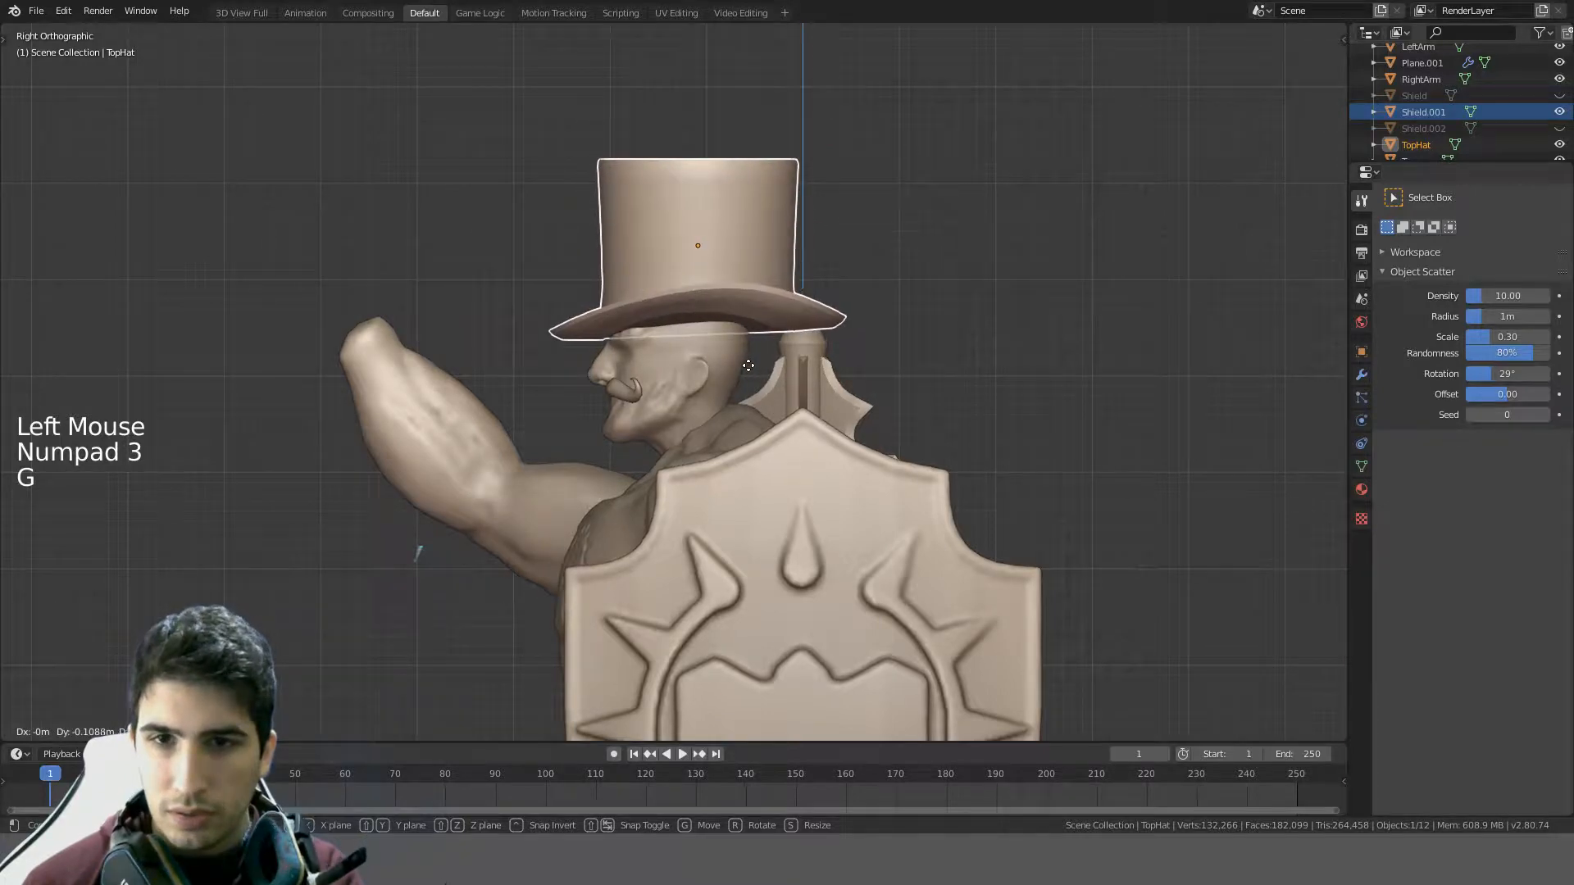
pyautogui.click(739, 351)
pyautogui.scroll(-1, 838, 291)
pyautogui.moveTo(838, 300); pyautogui.dragTo(898, 302, button='middle')
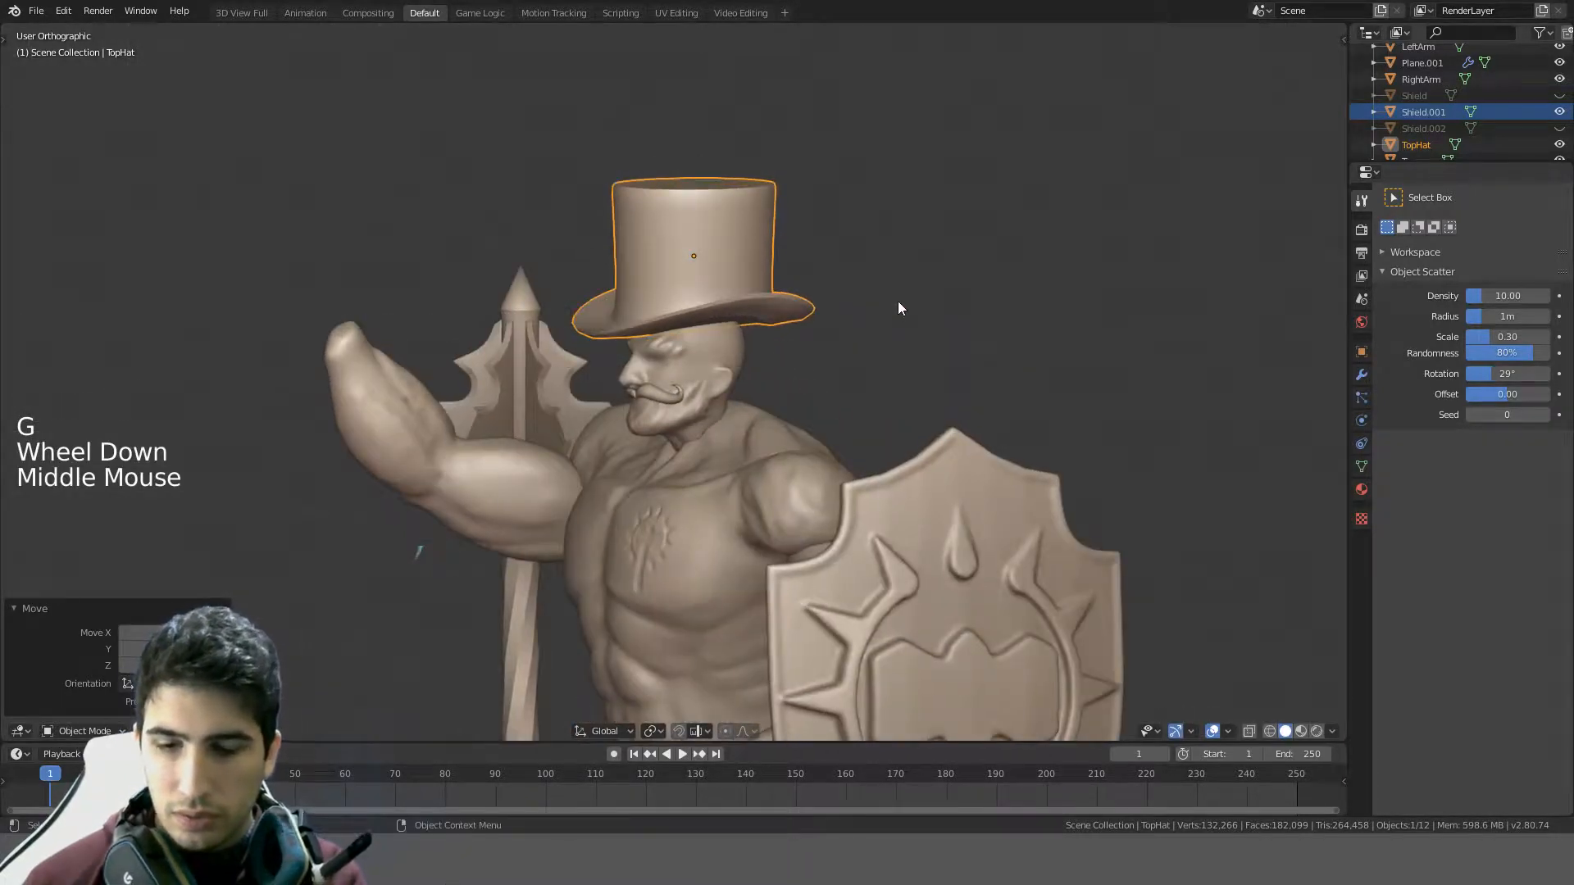
# - Scale the top hat to 0.6 in the right side view and lower it onto the head
pyautogui.press('KP_3')
pyautogui.scroll(3, 897, 301)
pyautogui.press('s')
pyautogui.click(837, 259)
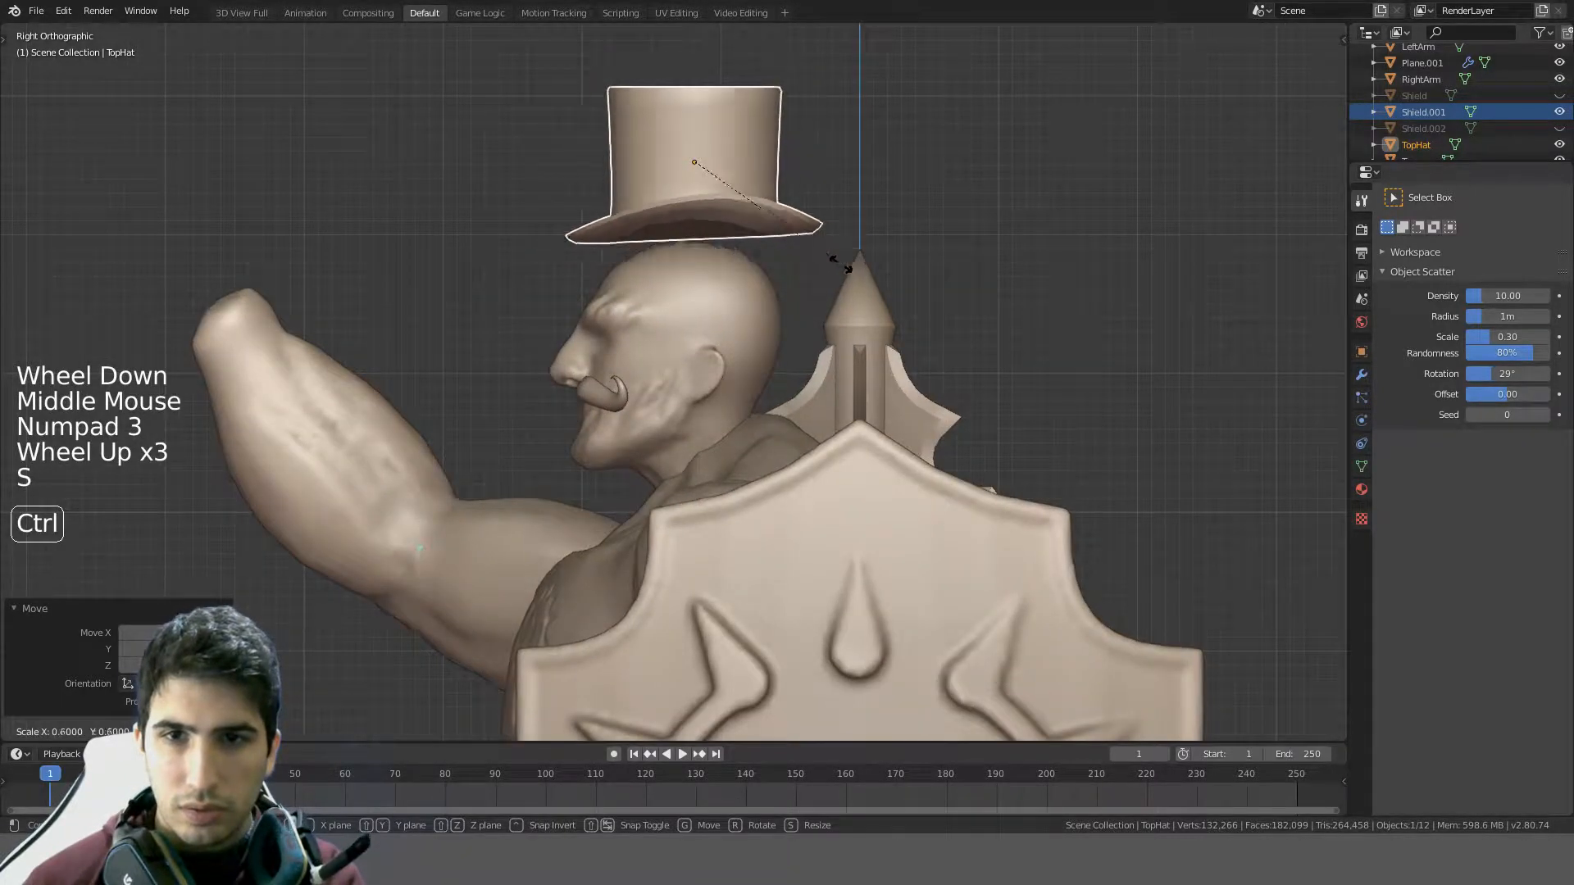
pyautogui.press('g')
pyautogui.click(837, 319)
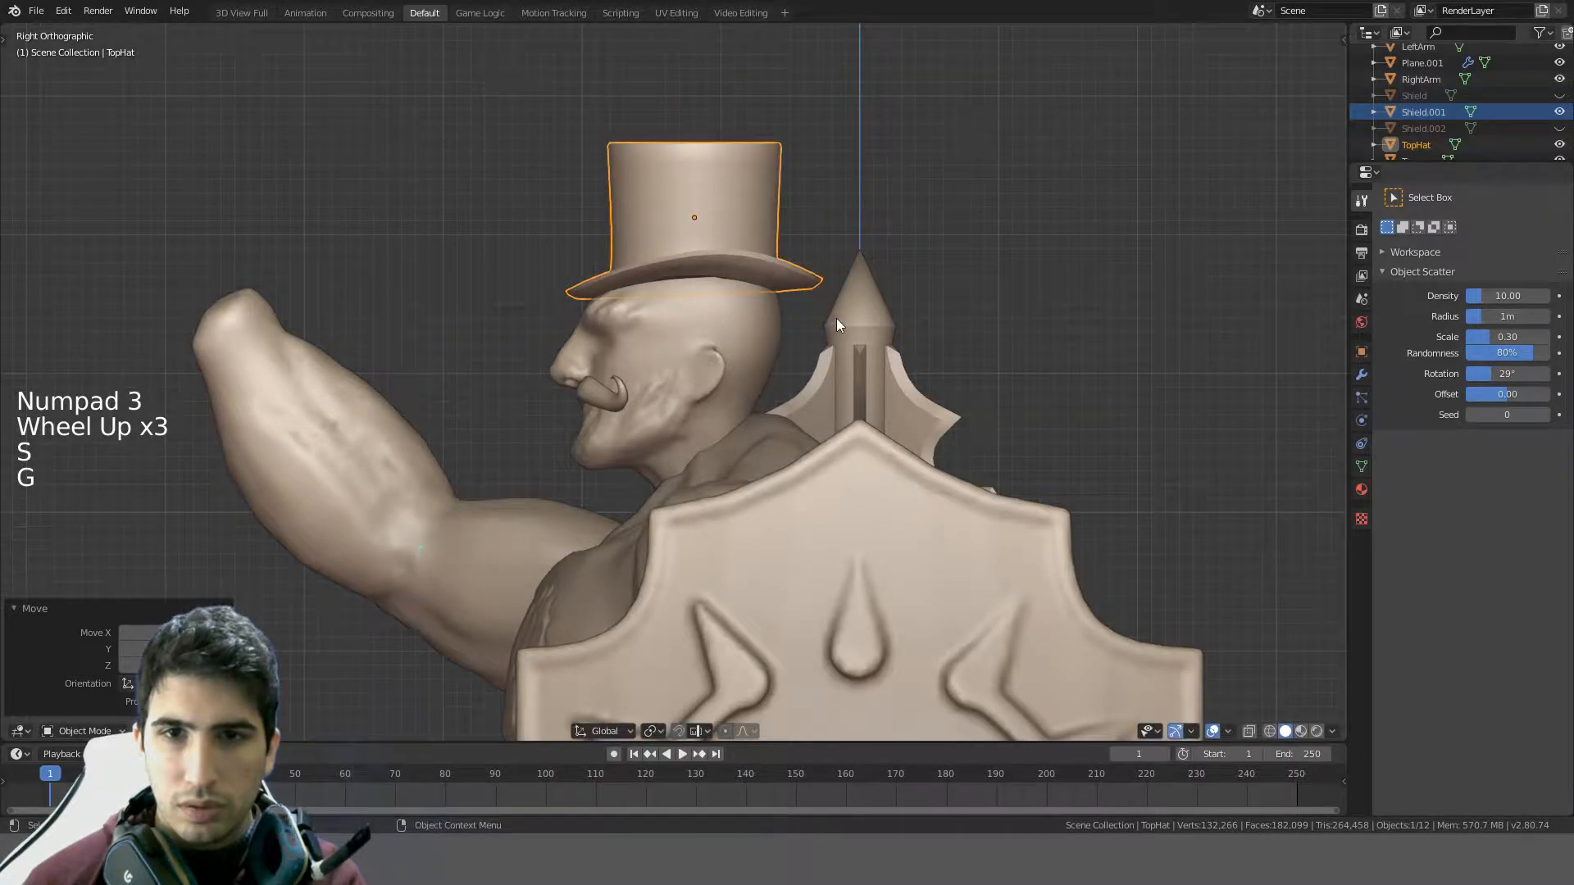
# - Tilt the top hat backward, enlarge it slightly and reposition it over the head in the right side view
pyautogui.press('r')
pyautogui.click(902, 358)
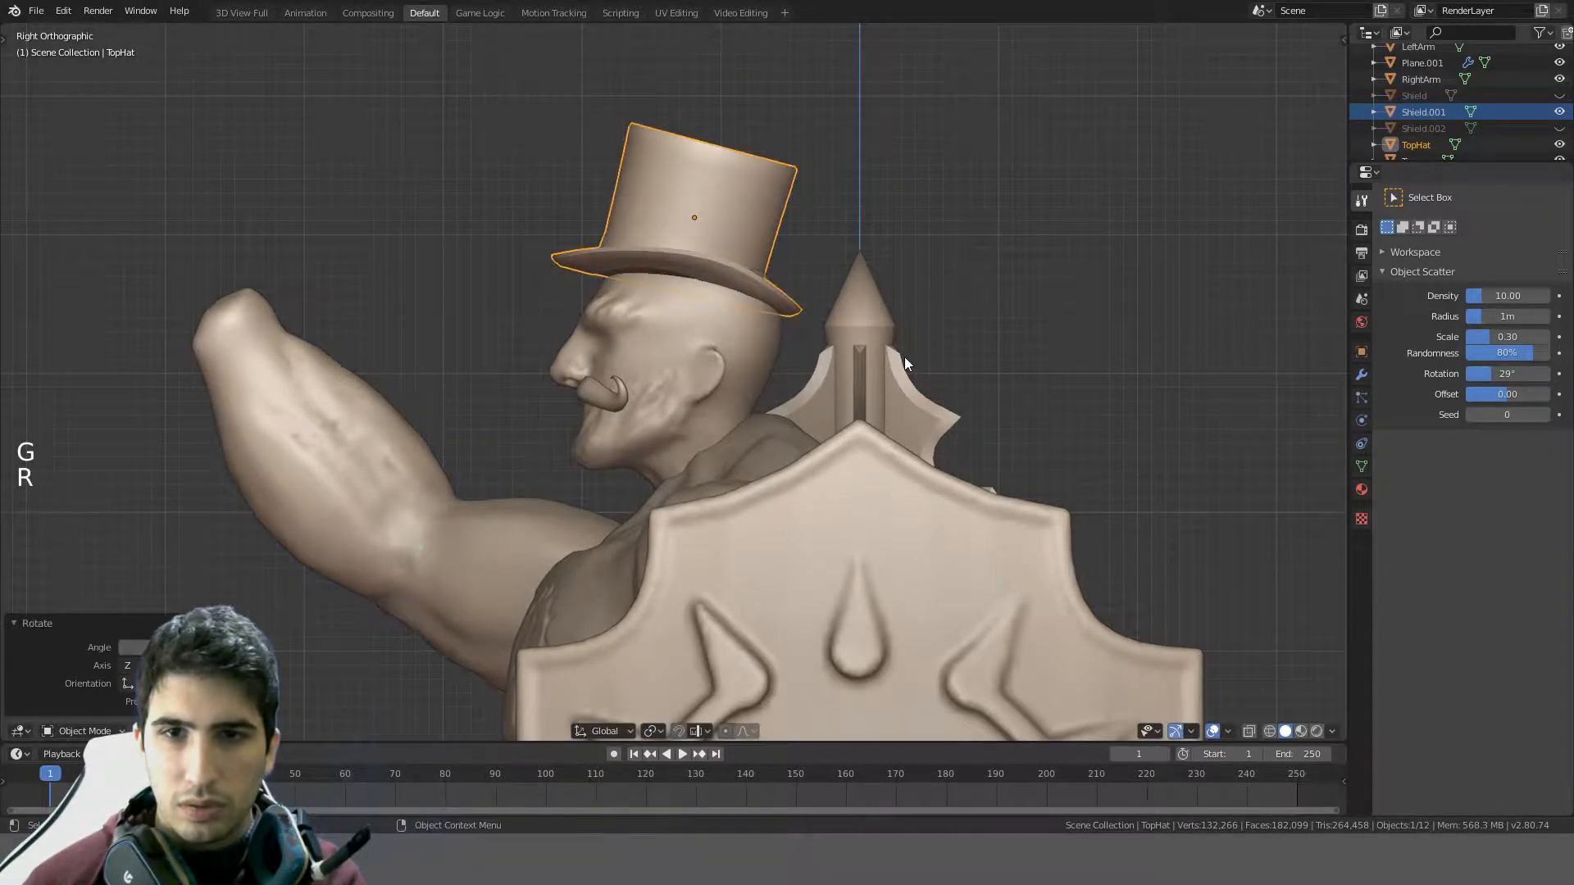
pyautogui.press('s')
pyautogui.click(993, 348)
pyautogui.press('g')
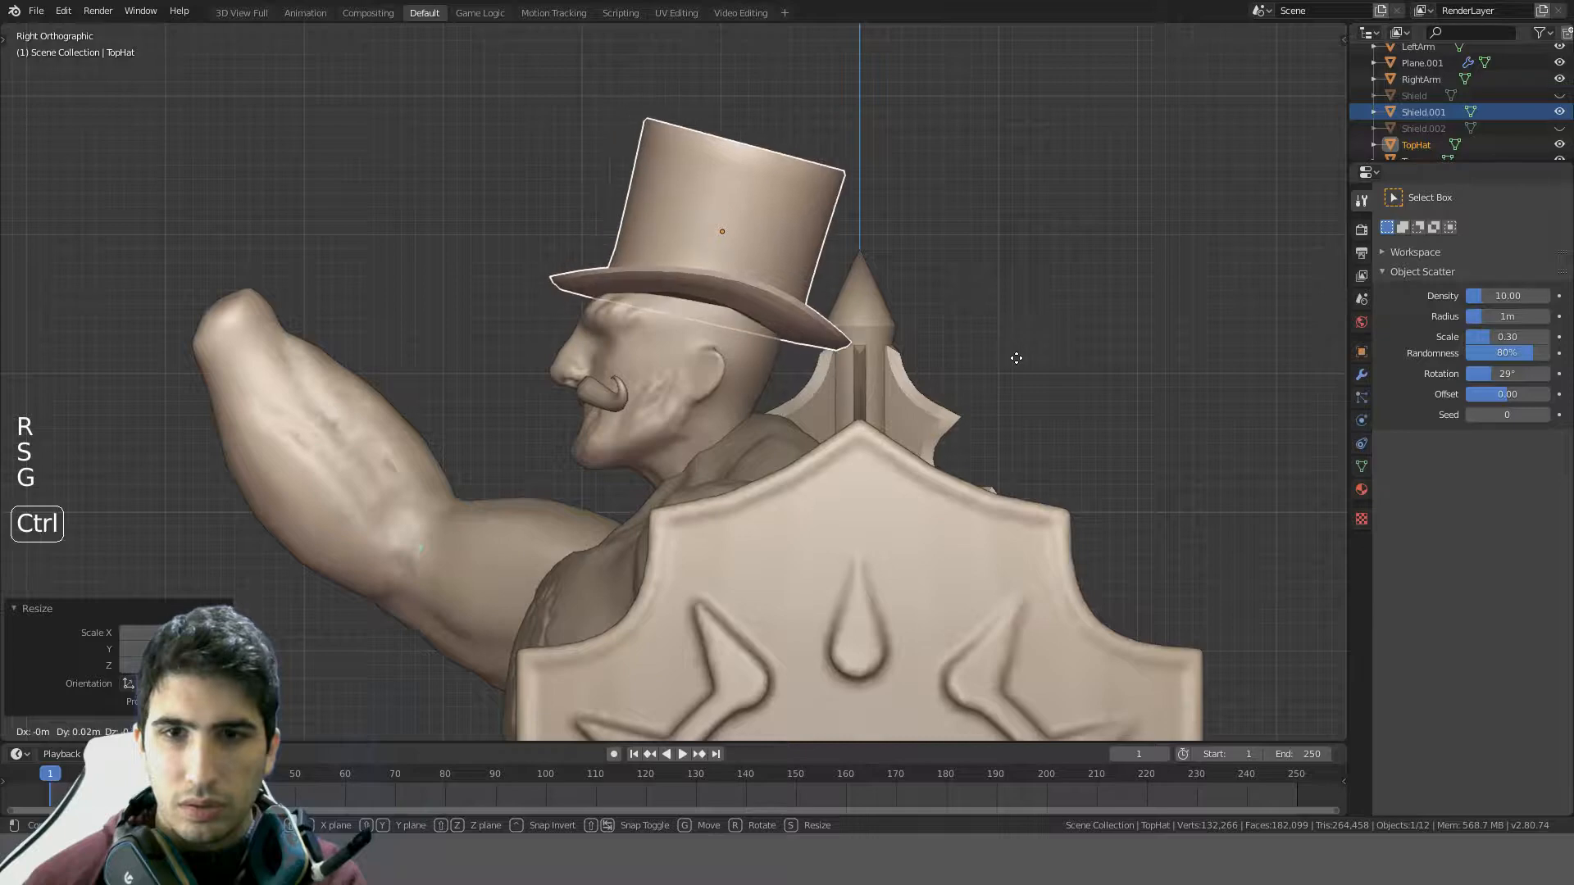
pyautogui.click(1008, 362)
# - Narrow the top hat sideways in the front view, keeping its height
pyautogui.moveTo(1009, 362); pyautogui.dragTo(901, 251, button='middle')
pyautogui.press('a')
pyautogui.click(822, 255)
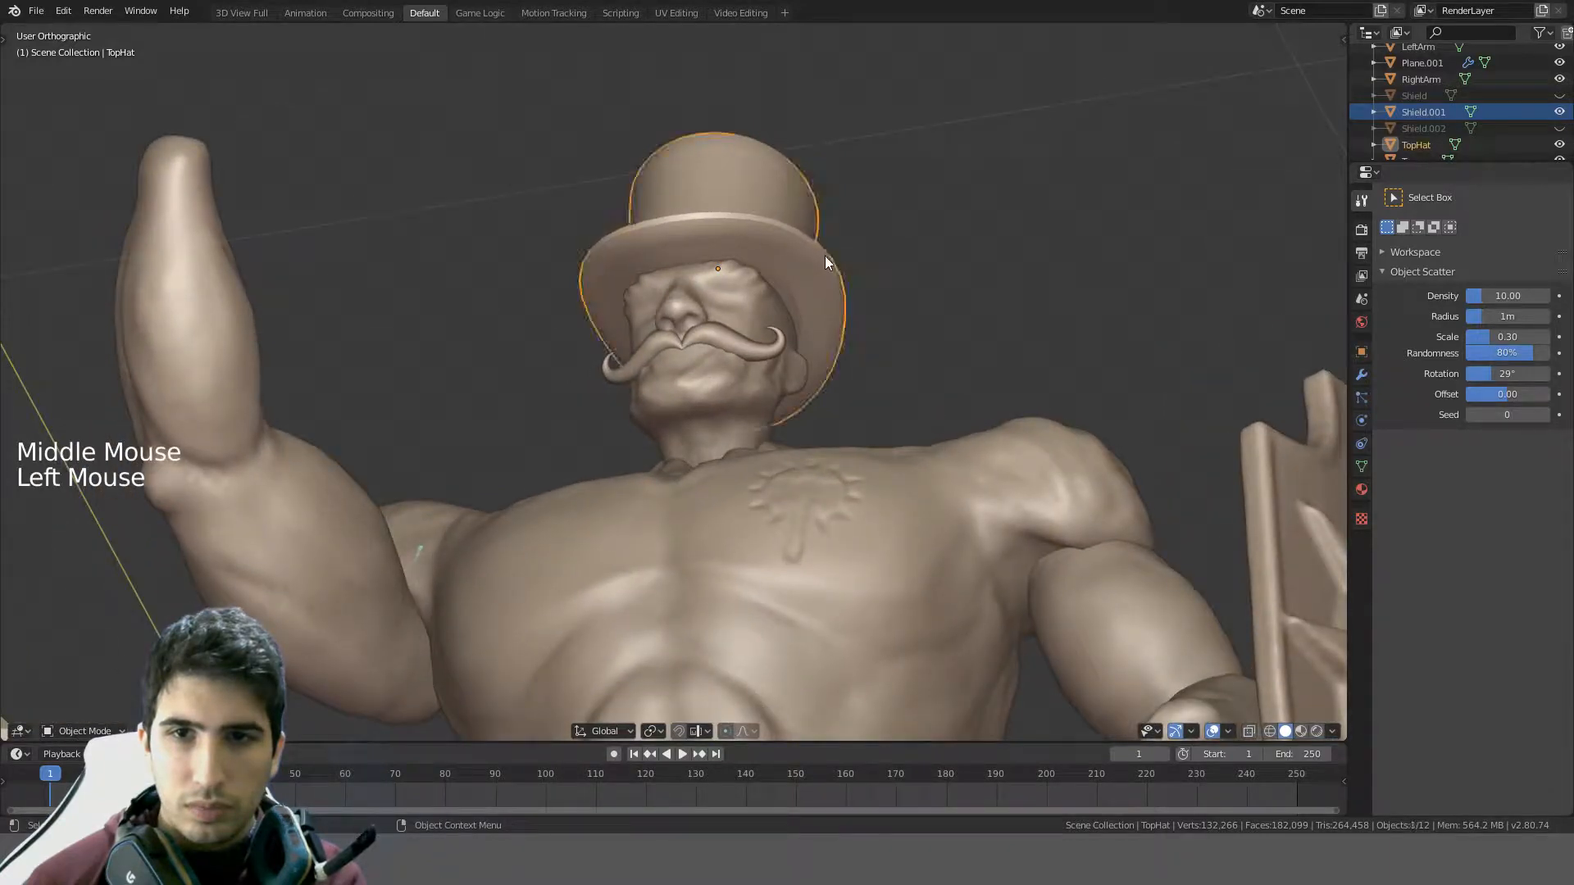
pyautogui.press('KP_1')
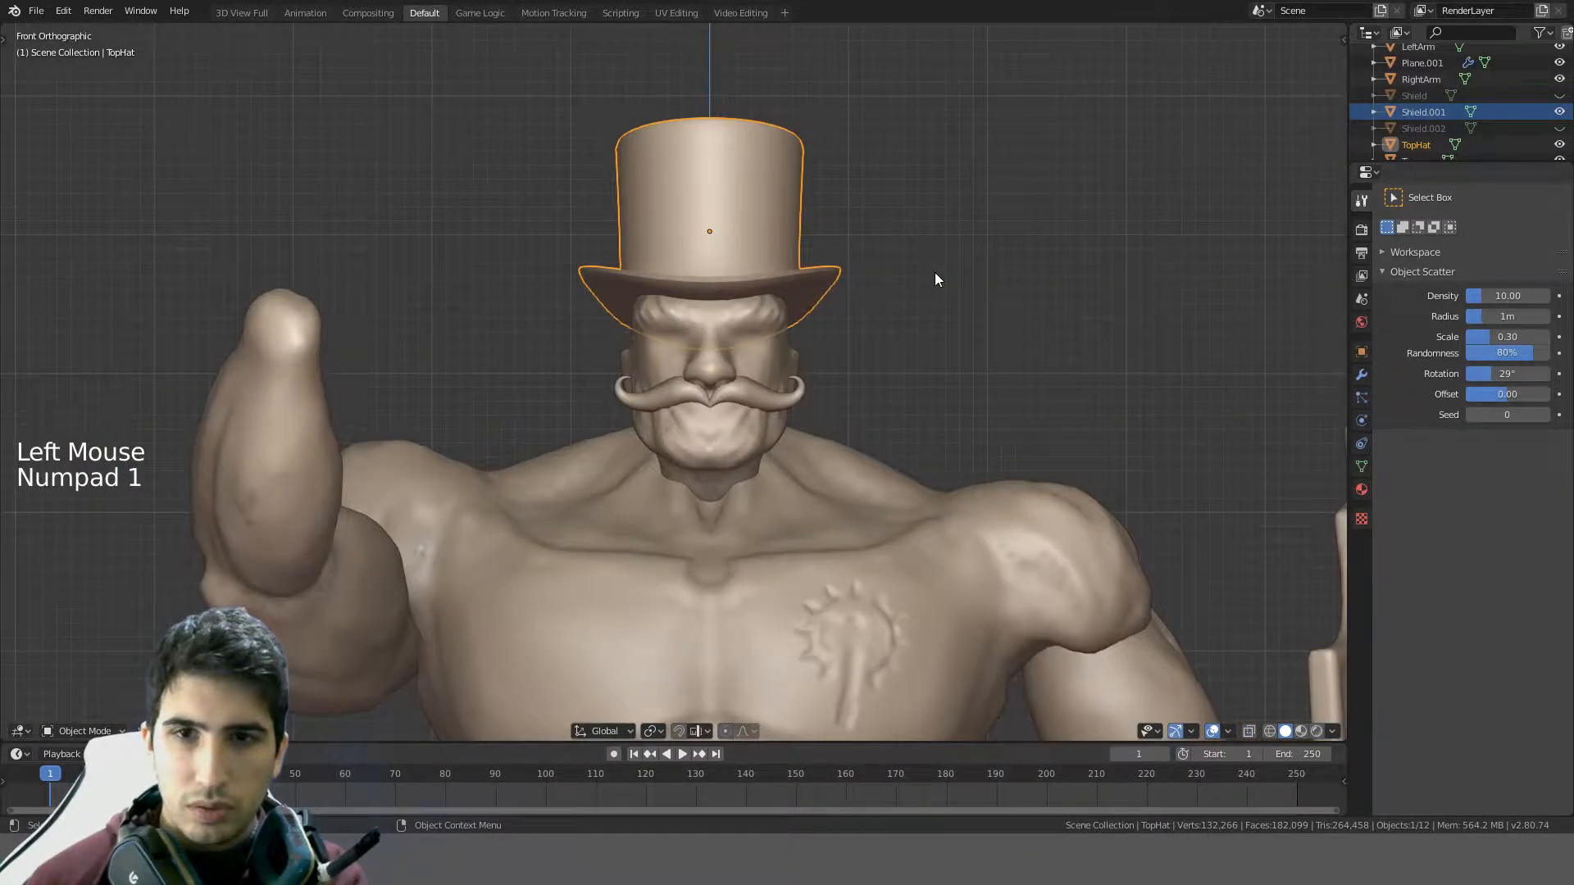
pyautogui.press('s')
pyautogui.click(907, 273)
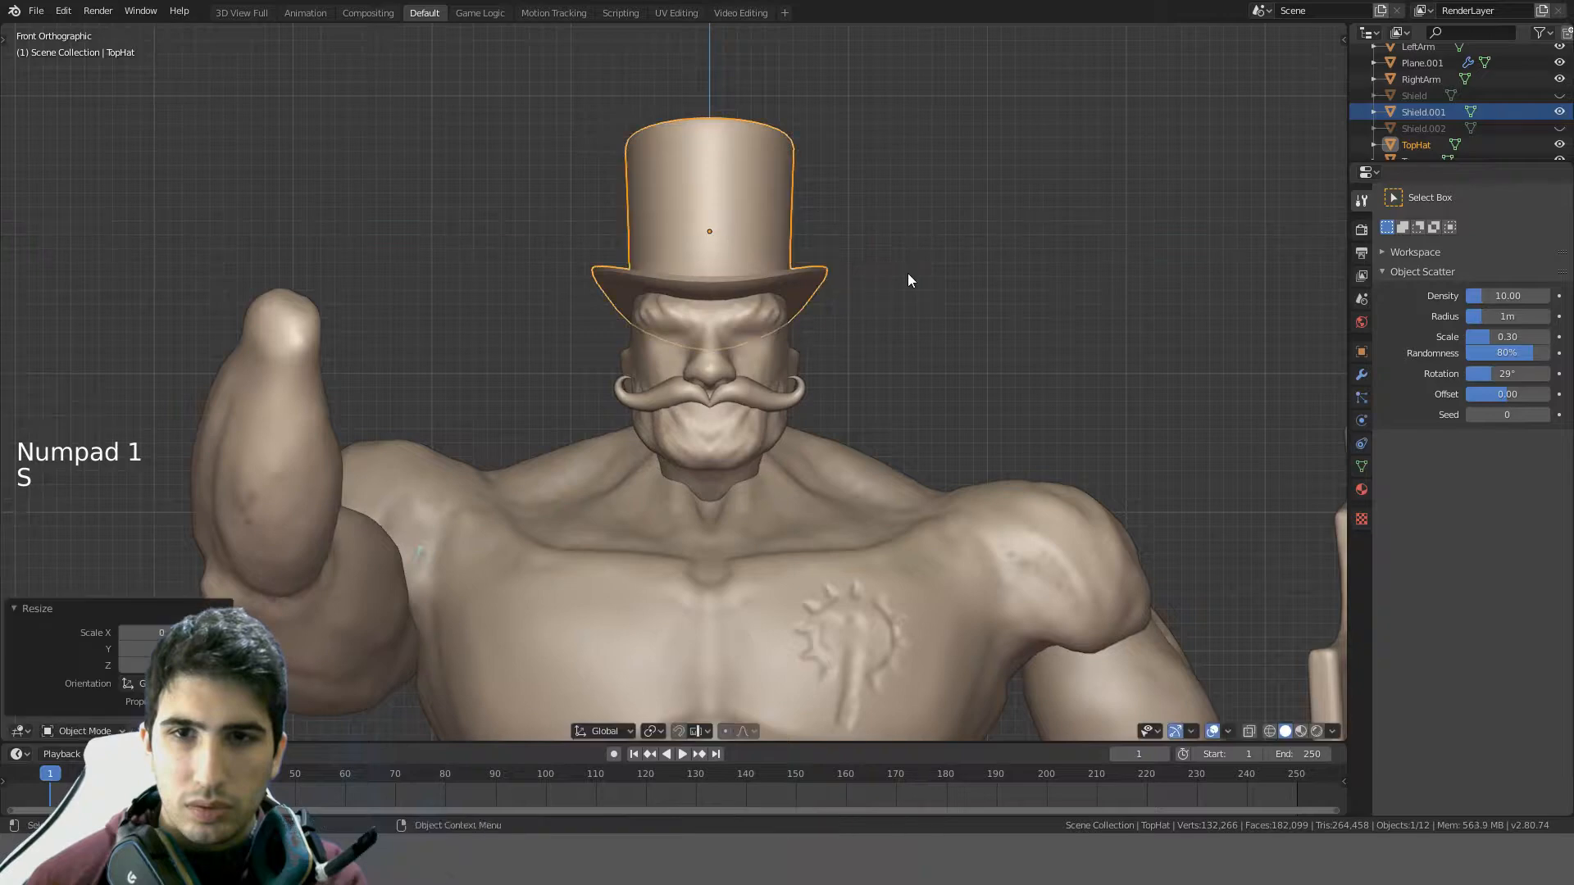
# - Try lengthening the top hat from front to back in the right side view, and undo that scaling
pyautogui.moveTo(907, 273); pyautogui.dragTo(742, 269, button='middle')
pyautogui.press('KP_1')
pyautogui.press('KP_3')
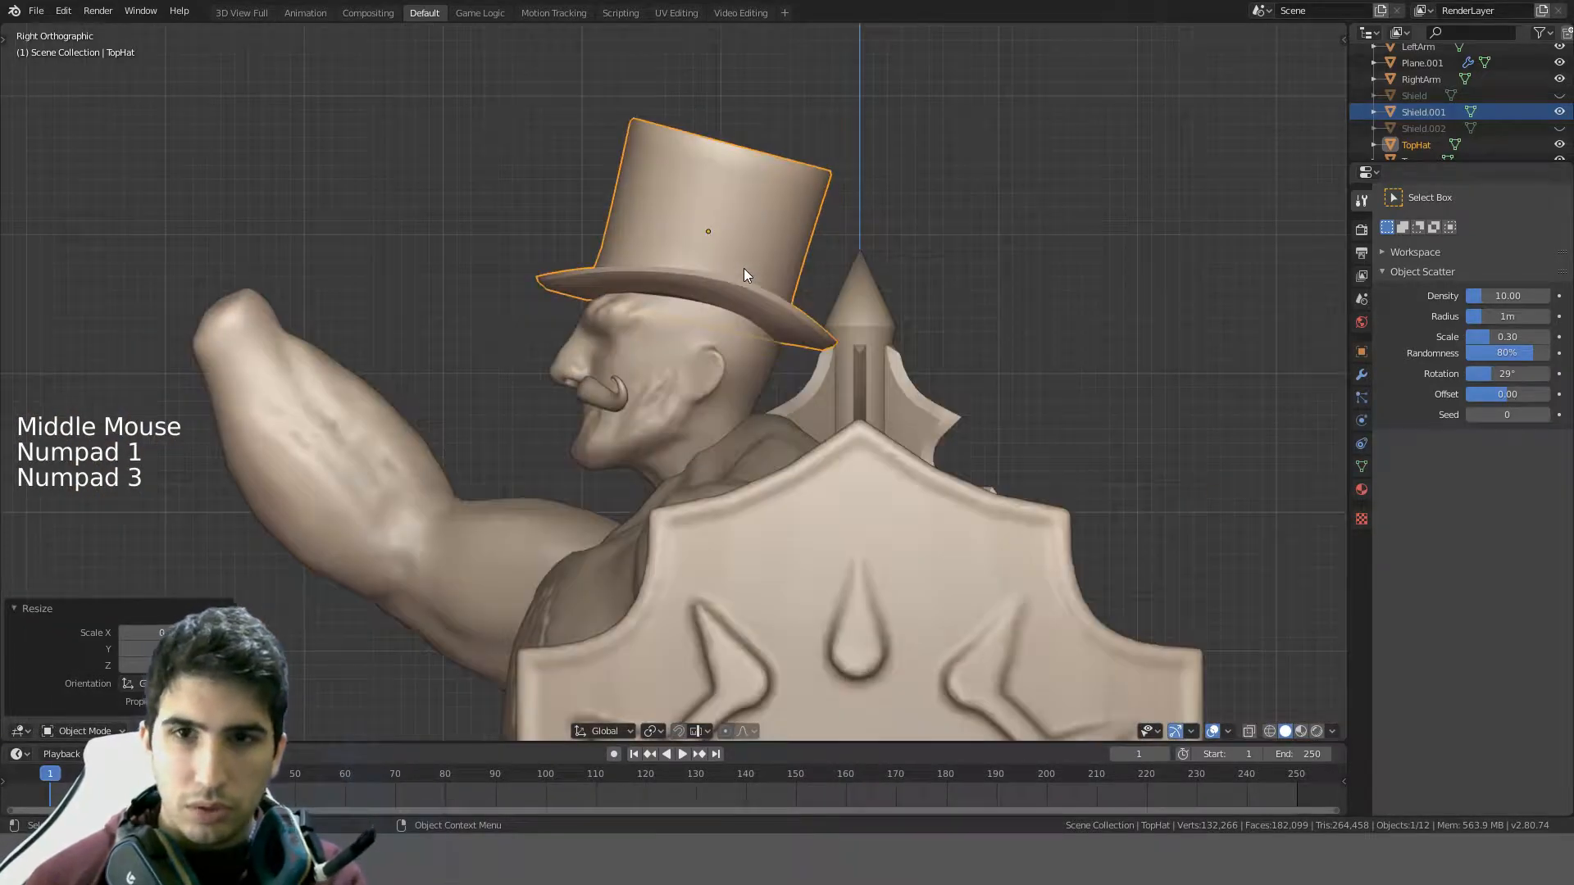
pyautogui.press('s')
pyautogui.click(935, 306)
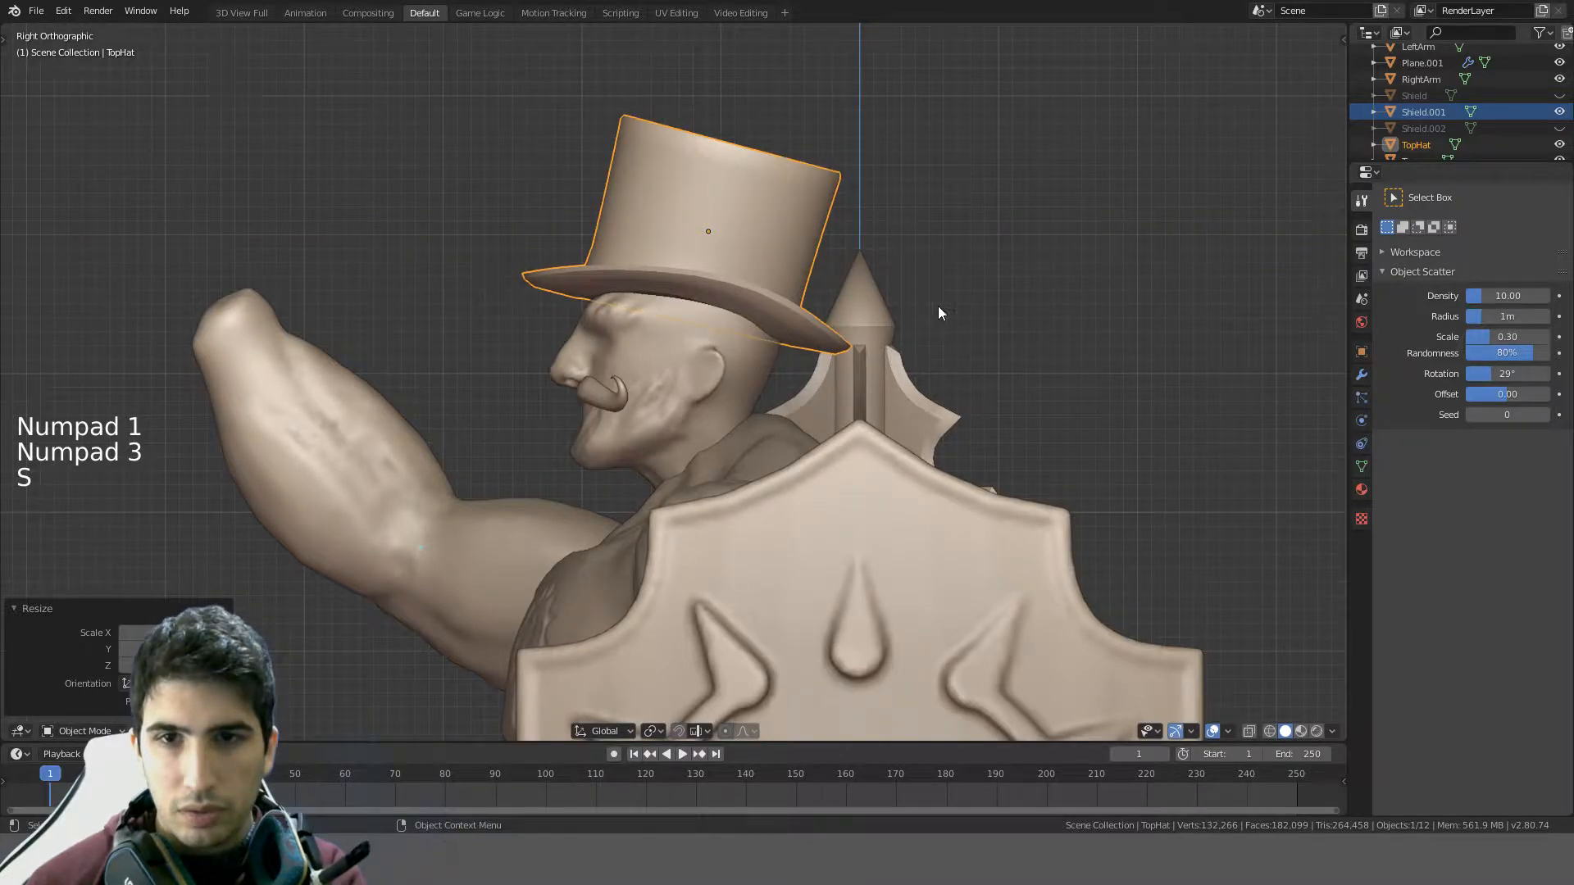
pyautogui.moveTo(938, 305); pyautogui.dragTo(1159, 238, button='middle')
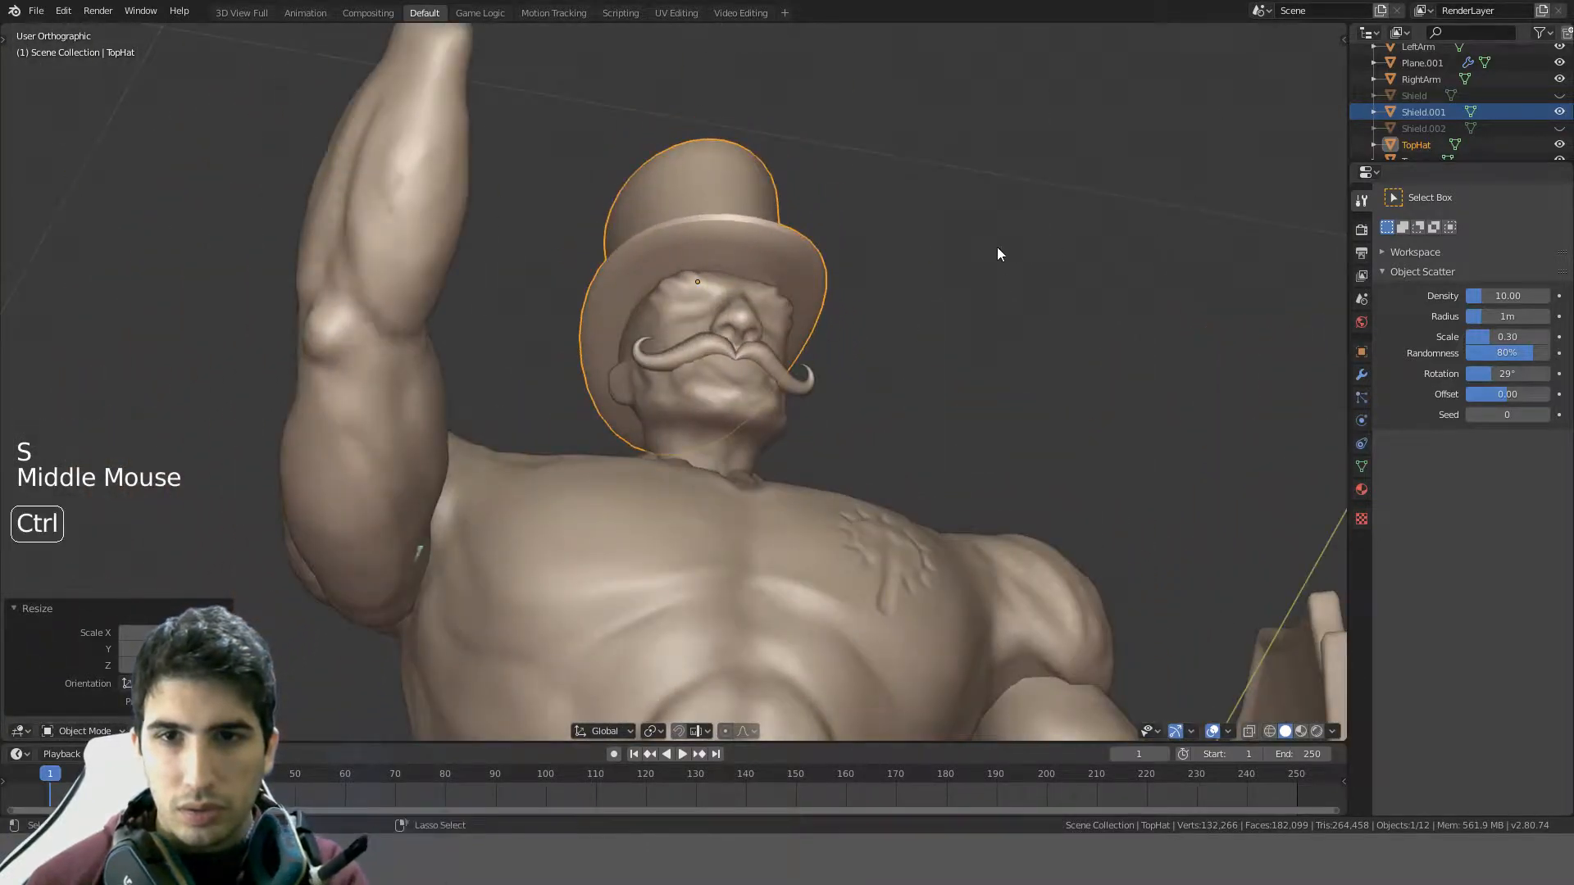
pyautogui.hotkey('ctrl', 'z')
# - Tilt the top hat farther backward in the right side view and shift it slightly toward the back of the head
pyautogui.moveTo(937, 250); pyautogui.dragTo(878, 328, button='middle')
pyautogui.press('a')
pyautogui.scroll(-2, 729, 358)
pyautogui.scroll(-4, 762, 334)
pyautogui.press('KP_3')
pyautogui.scroll(4, 877, 321)
pyautogui.click(778, 292)
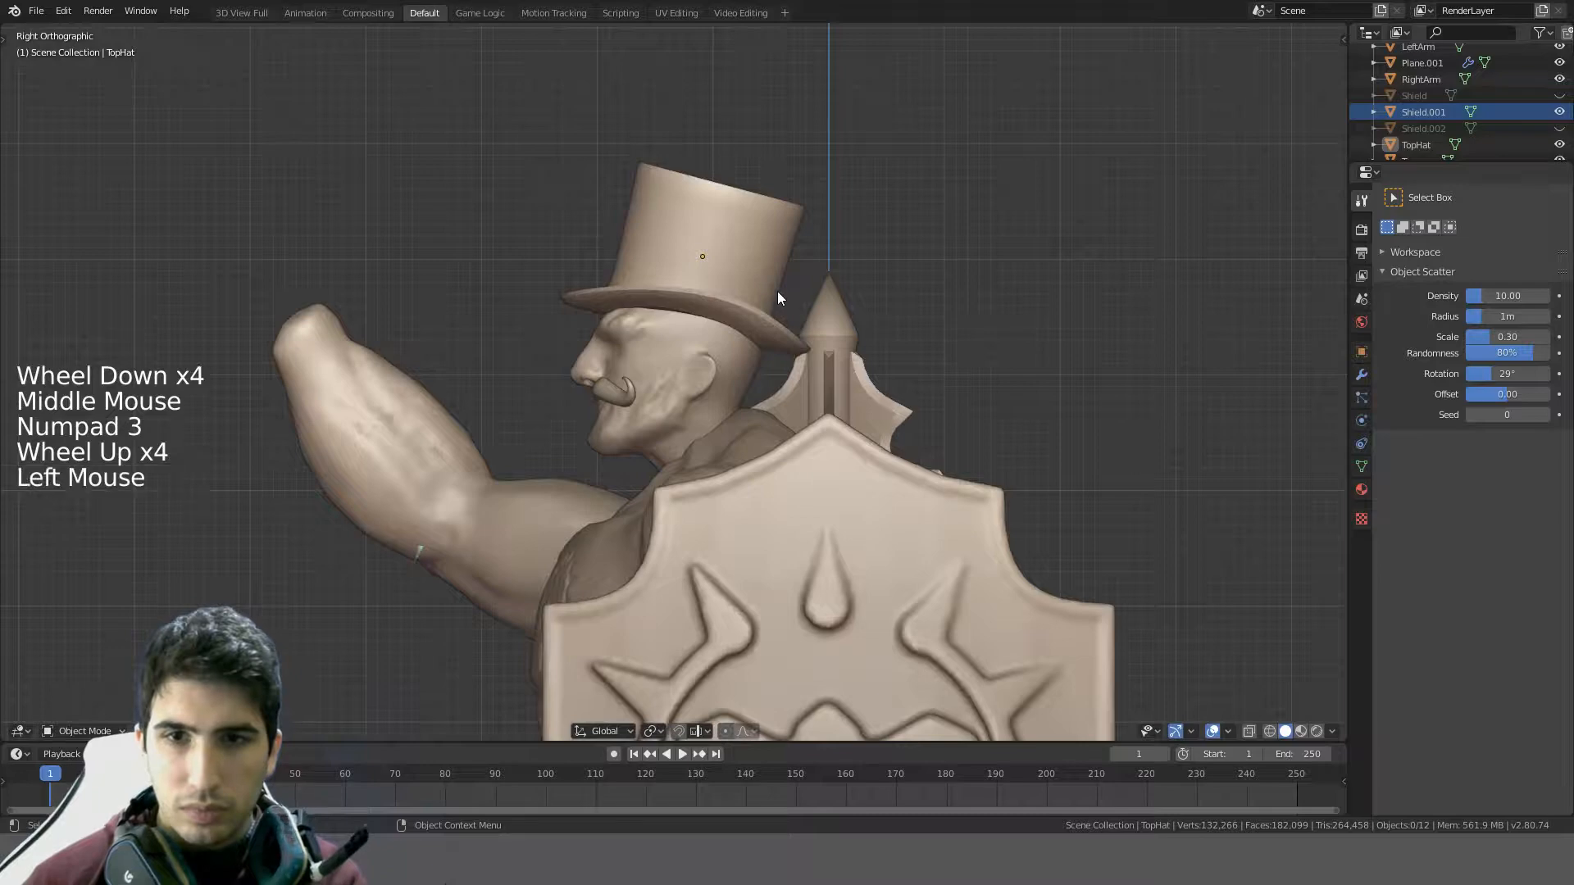
pyautogui.press('r')
pyautogui.click(934, 264)
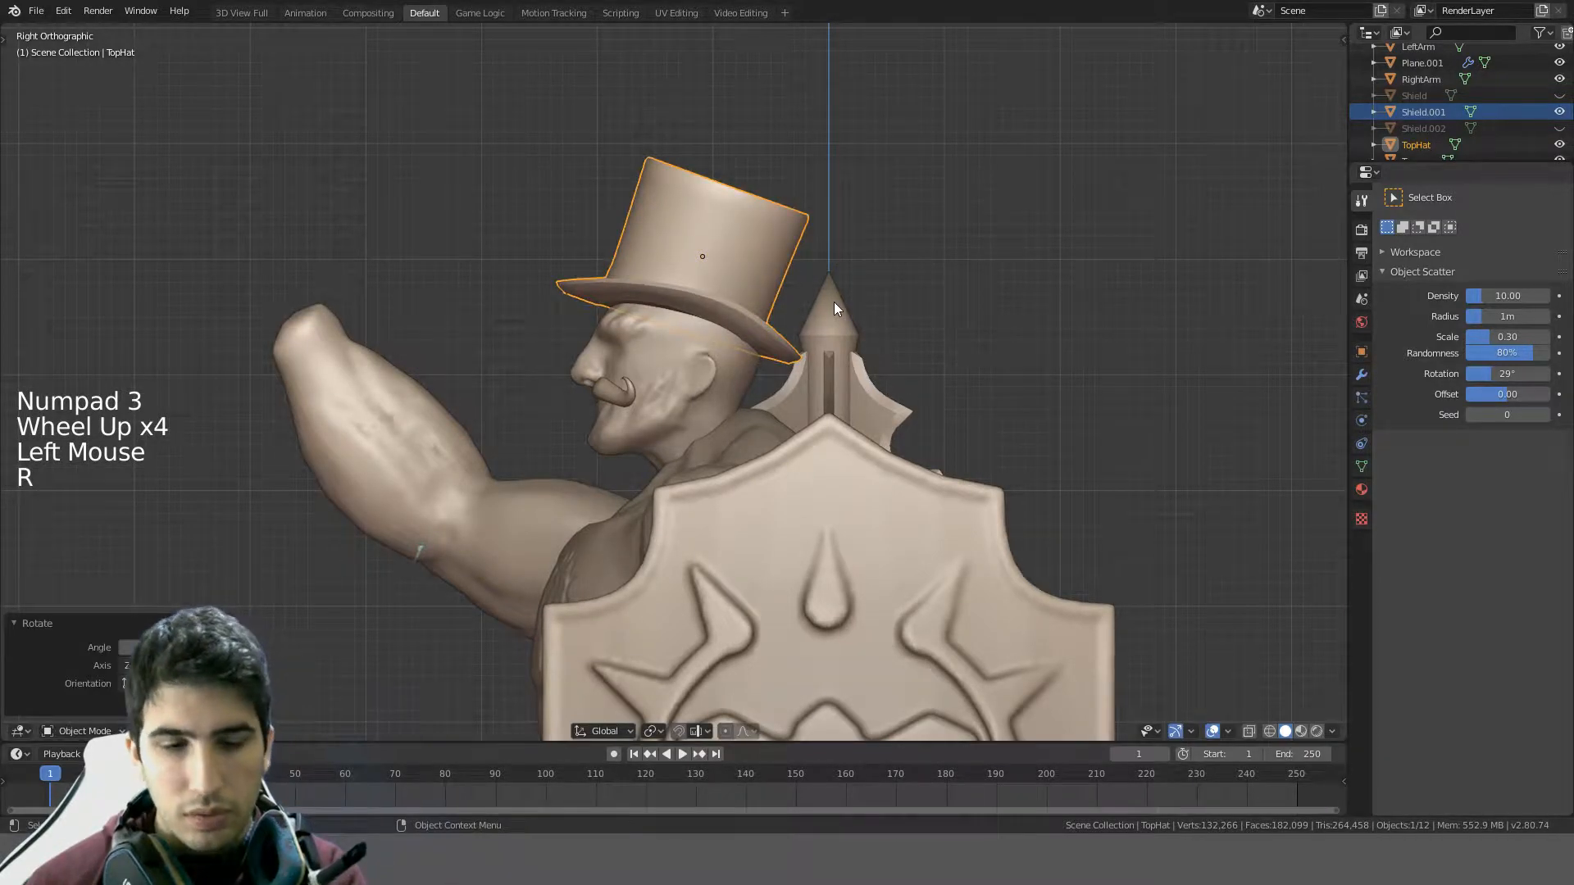
pyautogui.press('g')
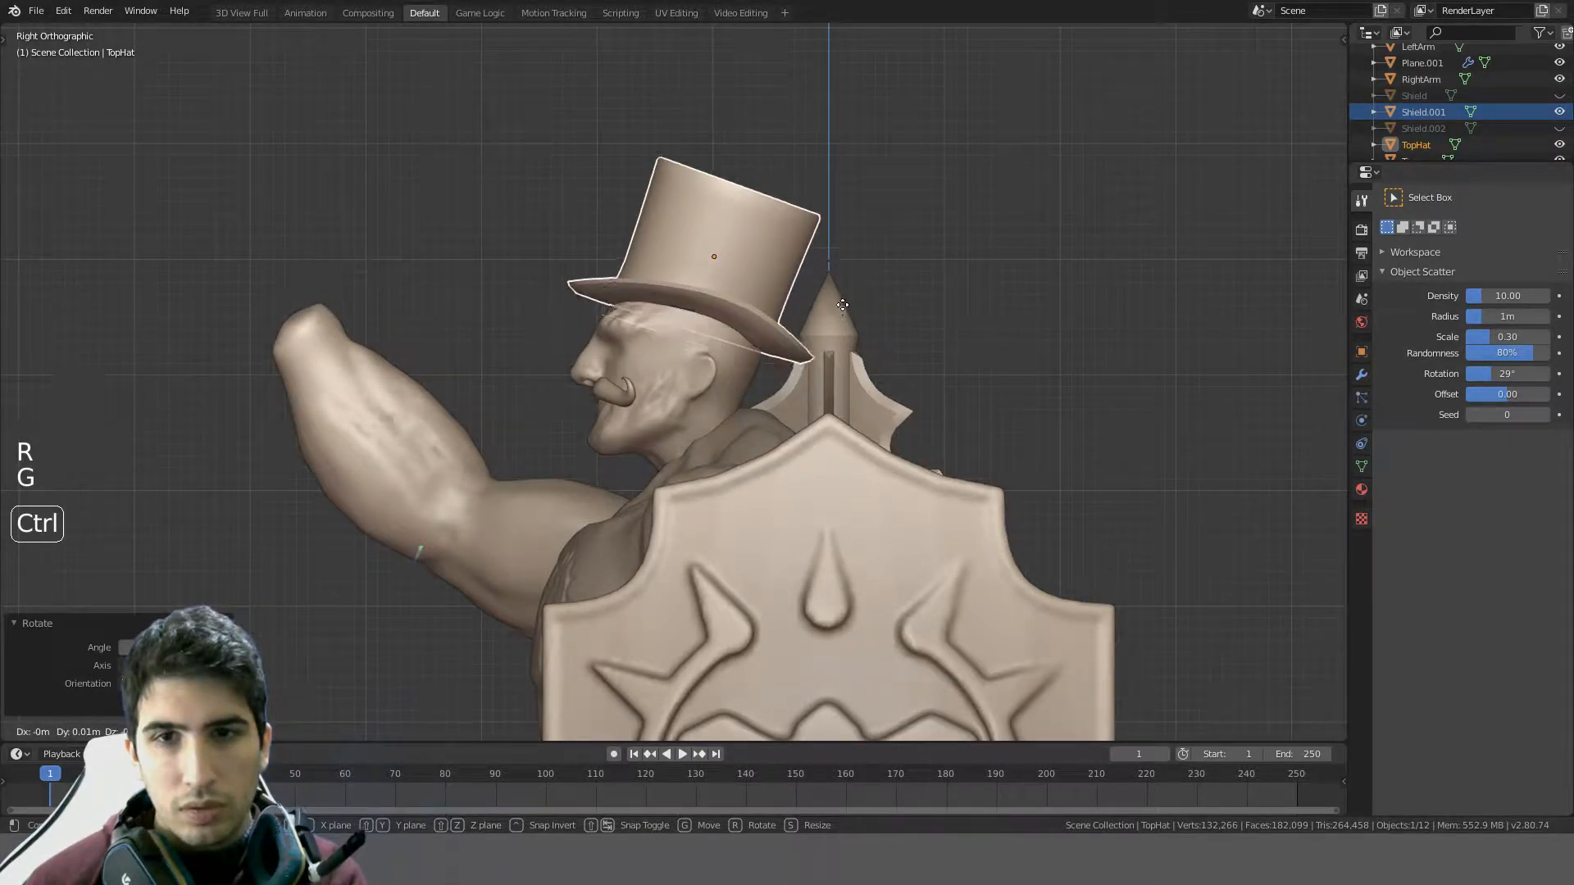
pyautogui.click(845, 305)
# - Undo the top hat's last move and extra backward tilt
pyautogui.press('a')
pyautogui.moveTo(809, 326); pyautogui.dragTo(1025, 348, button='middle')
pyautogui.hotkey('ctrl', 'z')
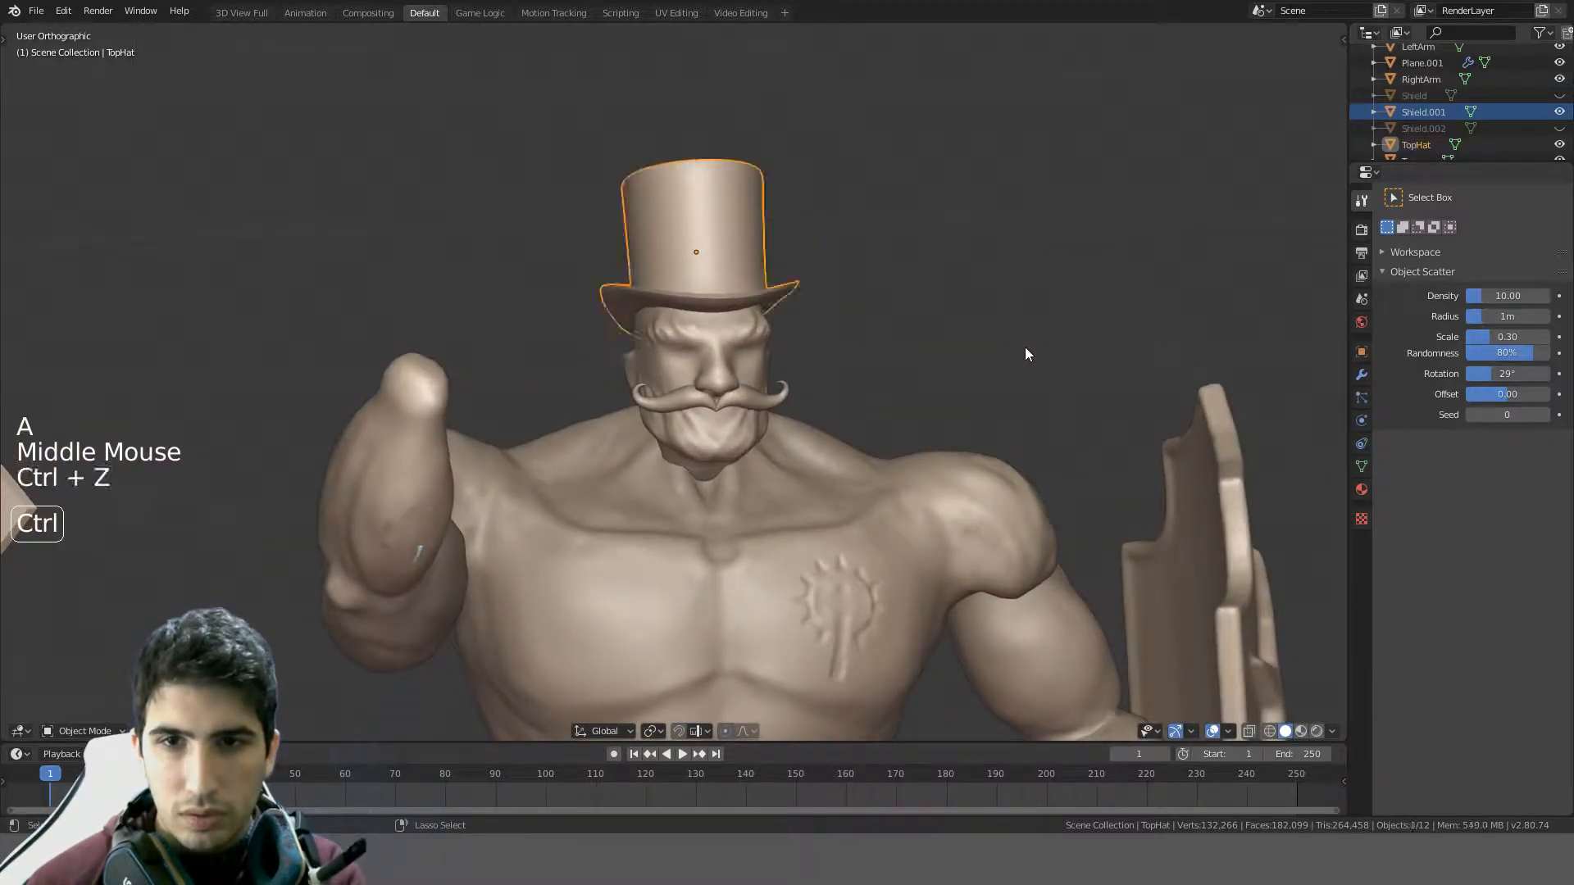
pyautogui.hotkey('ctrl', 'z')
pyautogui.hotkey('ctrl', 'z')
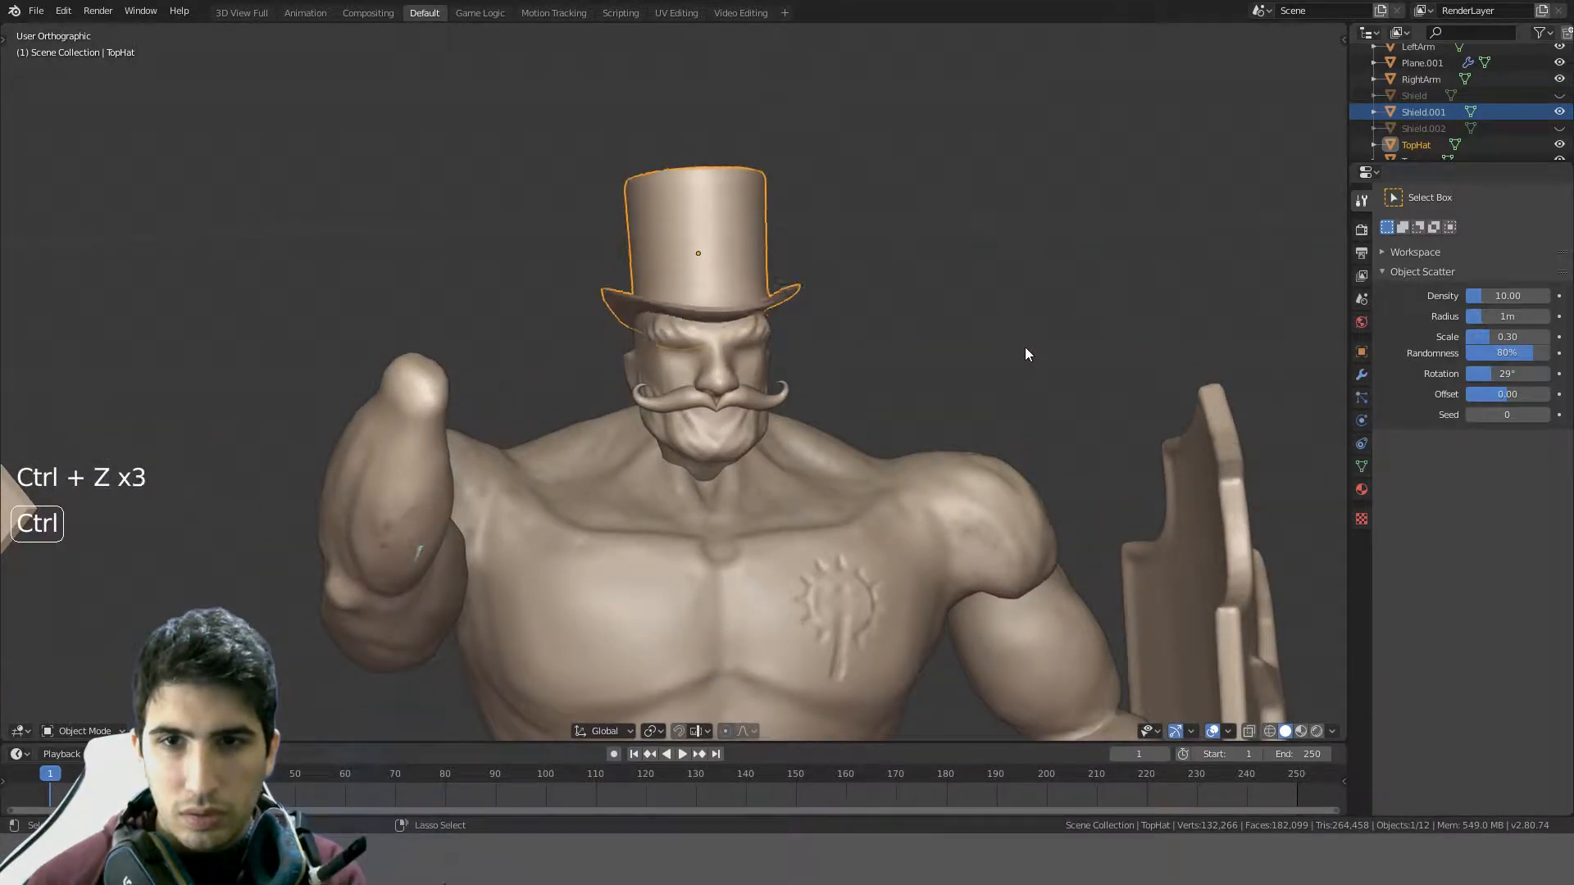
# - Check the top hat from the side and front, and undo its sideways narrowing
pyautogui.press('a')
pyautogui.moveTo(1025, 354); pyautogui.dragTo(782, 437, button='middle')
pyautogui.moveTo(772, 452); pyautogui.dragTo(973, 389, button='middle')
pyautogui.hotkey('ctrl', 'z')
pyautogui.hotkey('ctrl', 'z')
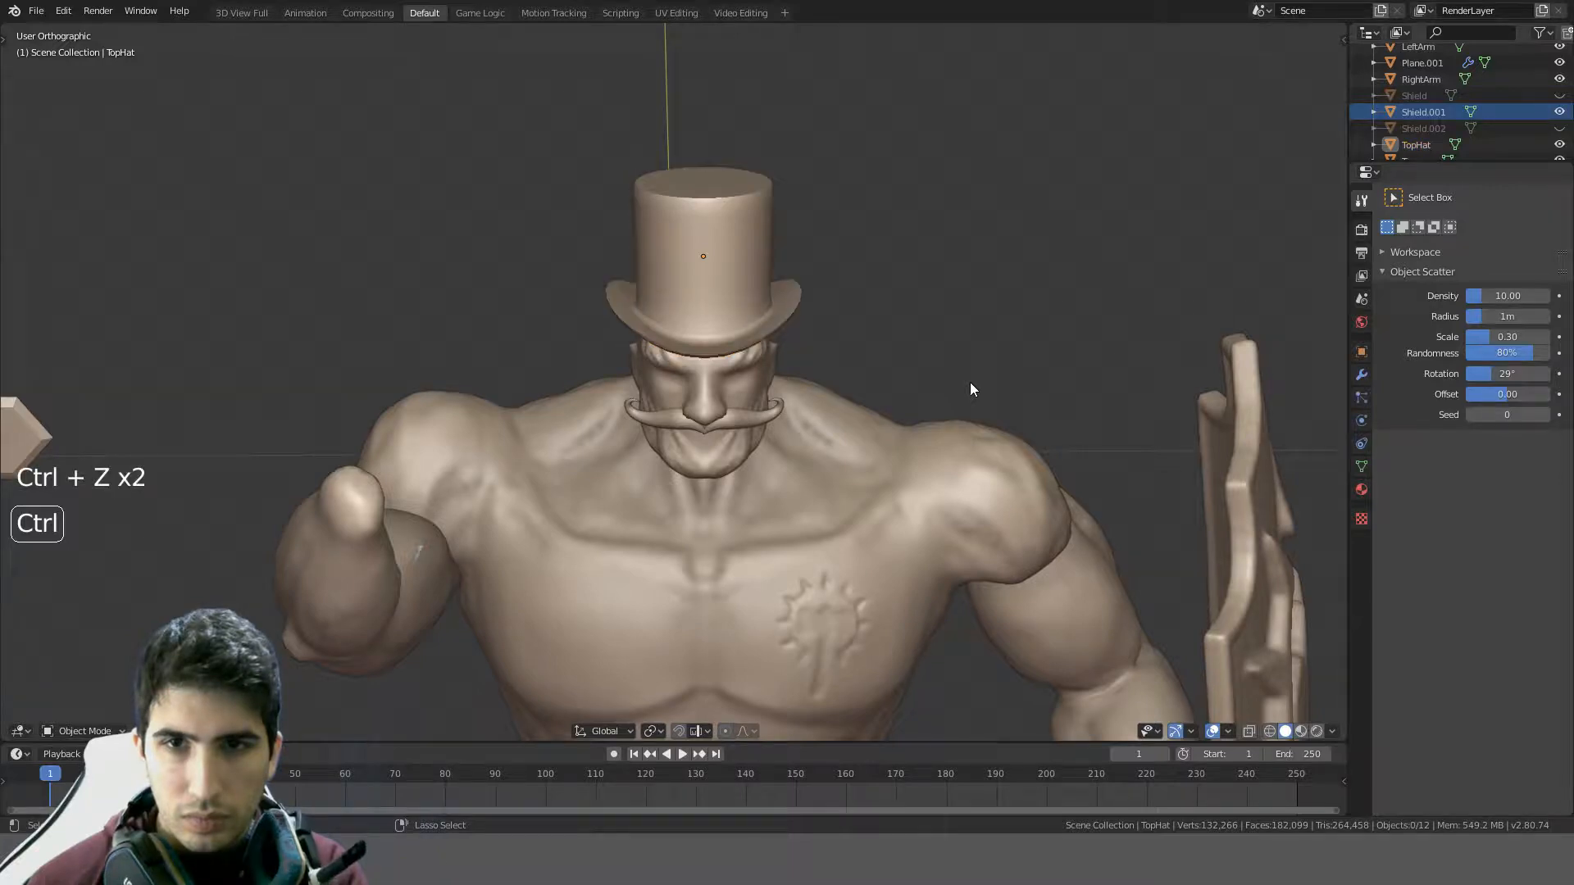
pyautogui.hotkey('ctrl', 'z')
pyautogui.hotkey('ctrl', 'z')
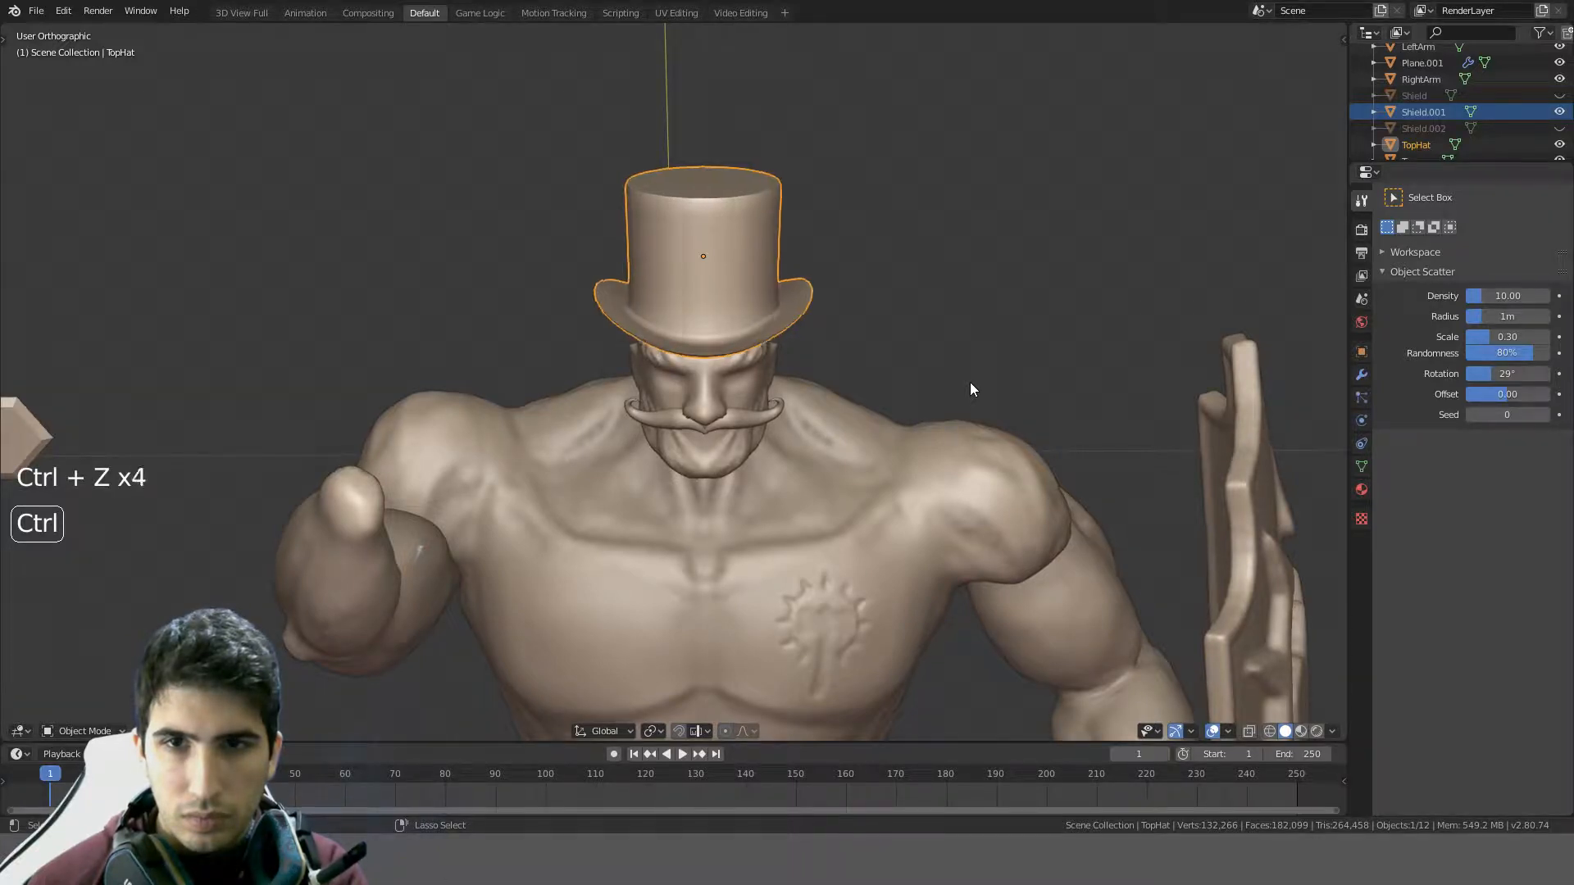
# - Reselect the top hat, tilt it farther backward in the right side view and shift it toward the back of the head
pyautogui.moveTo(971, 383); pyautogui.dragTo(787, 338, button='middle')
pyautogui.press('a')
pyautogui.click(764, 305)
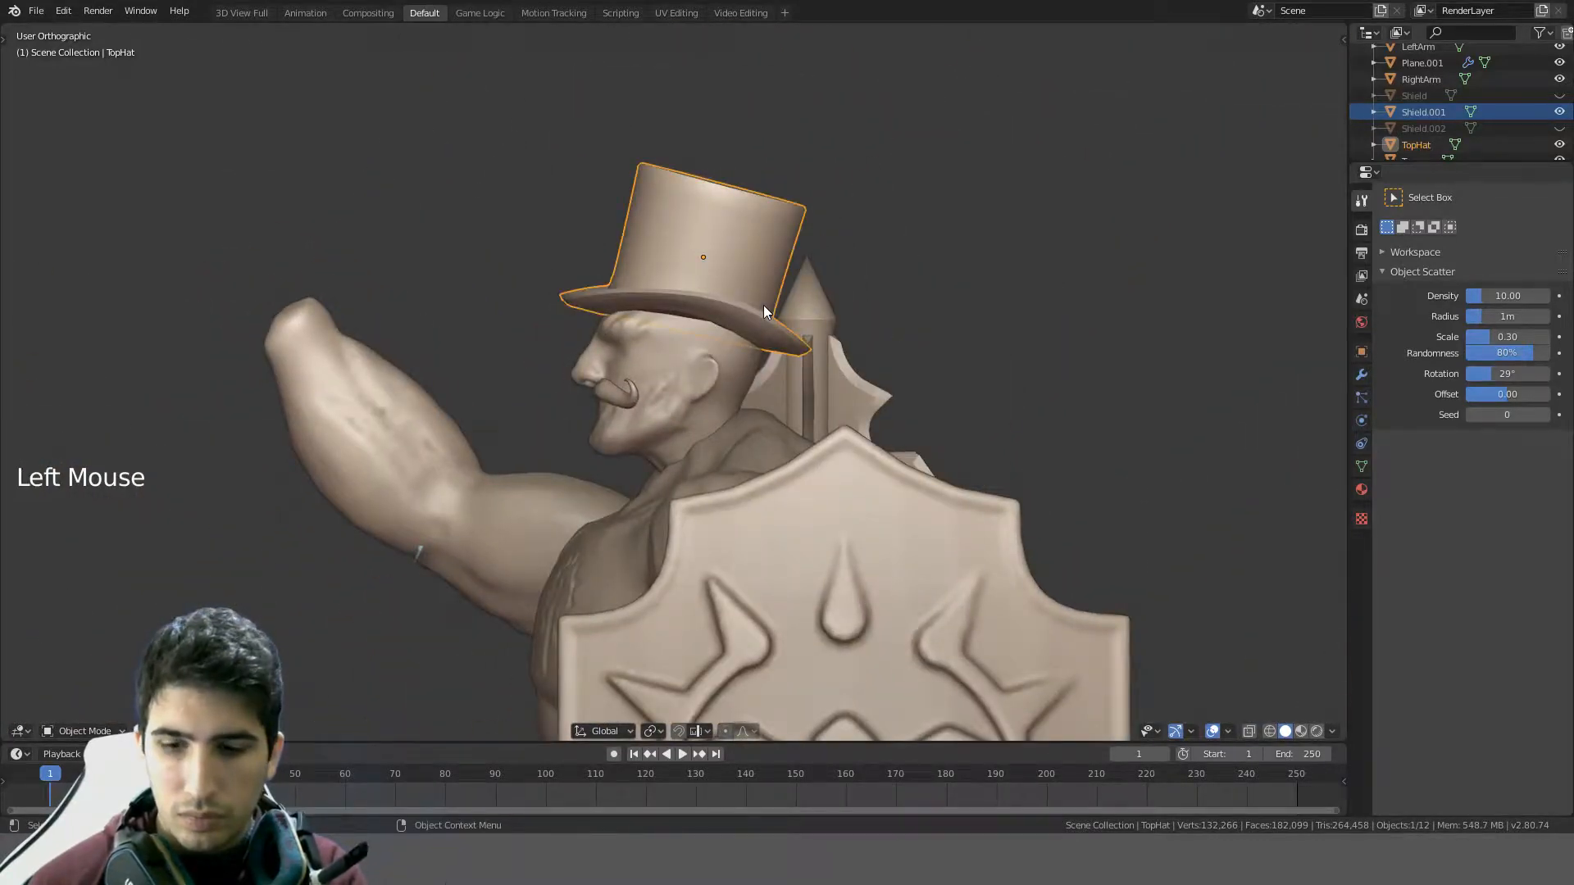
pyautogui.press('KP_1')
pyautogui.press('KP_3')
pyautogui.press('r')
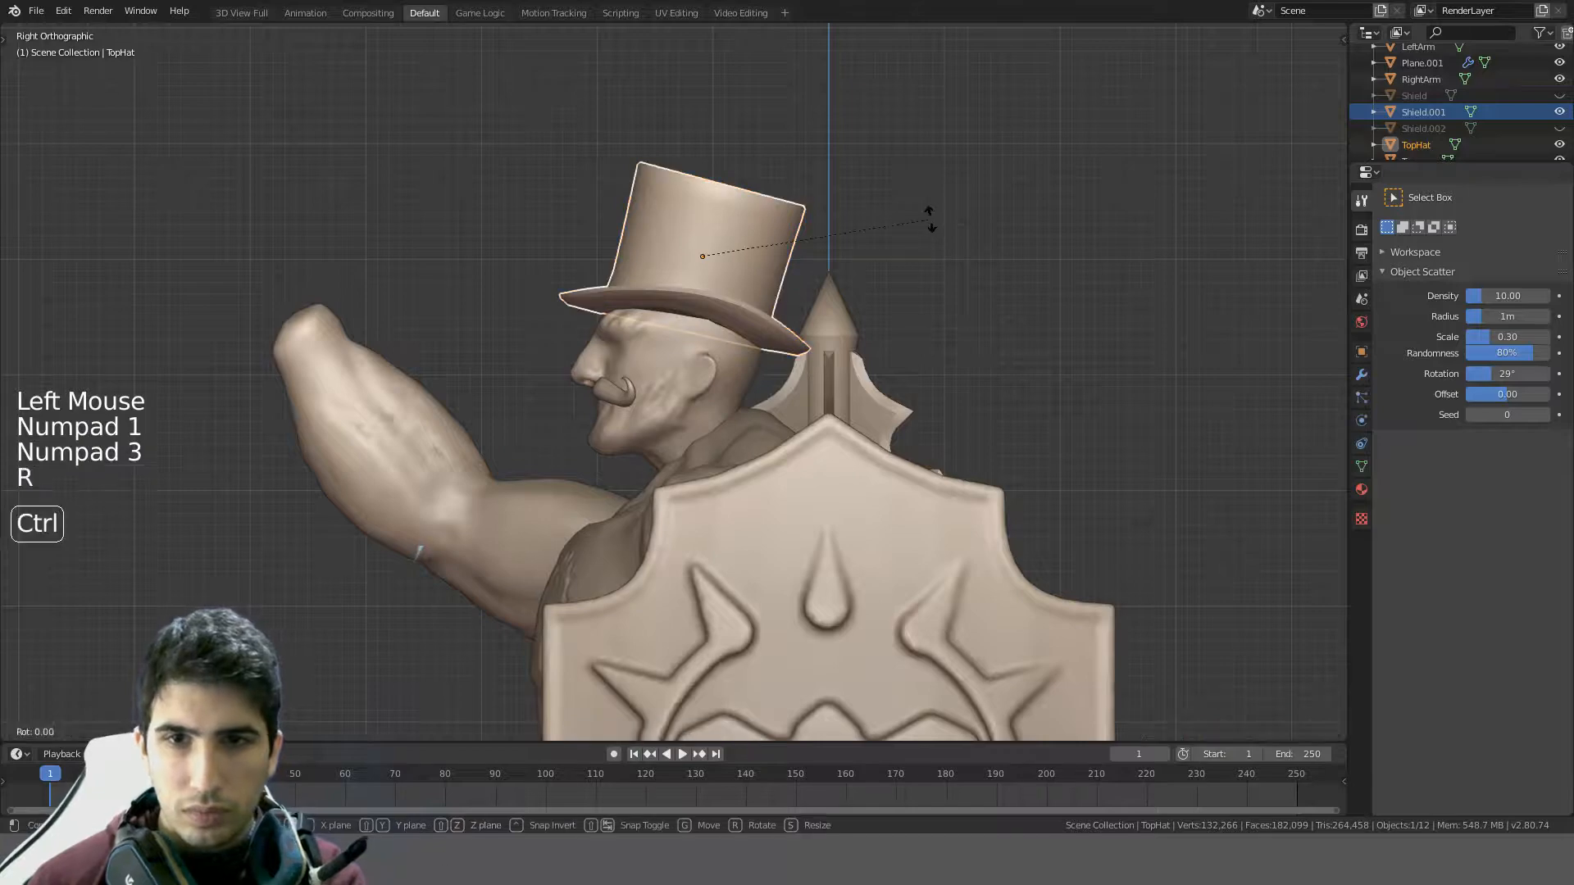
pyautogui.click(936, 236)
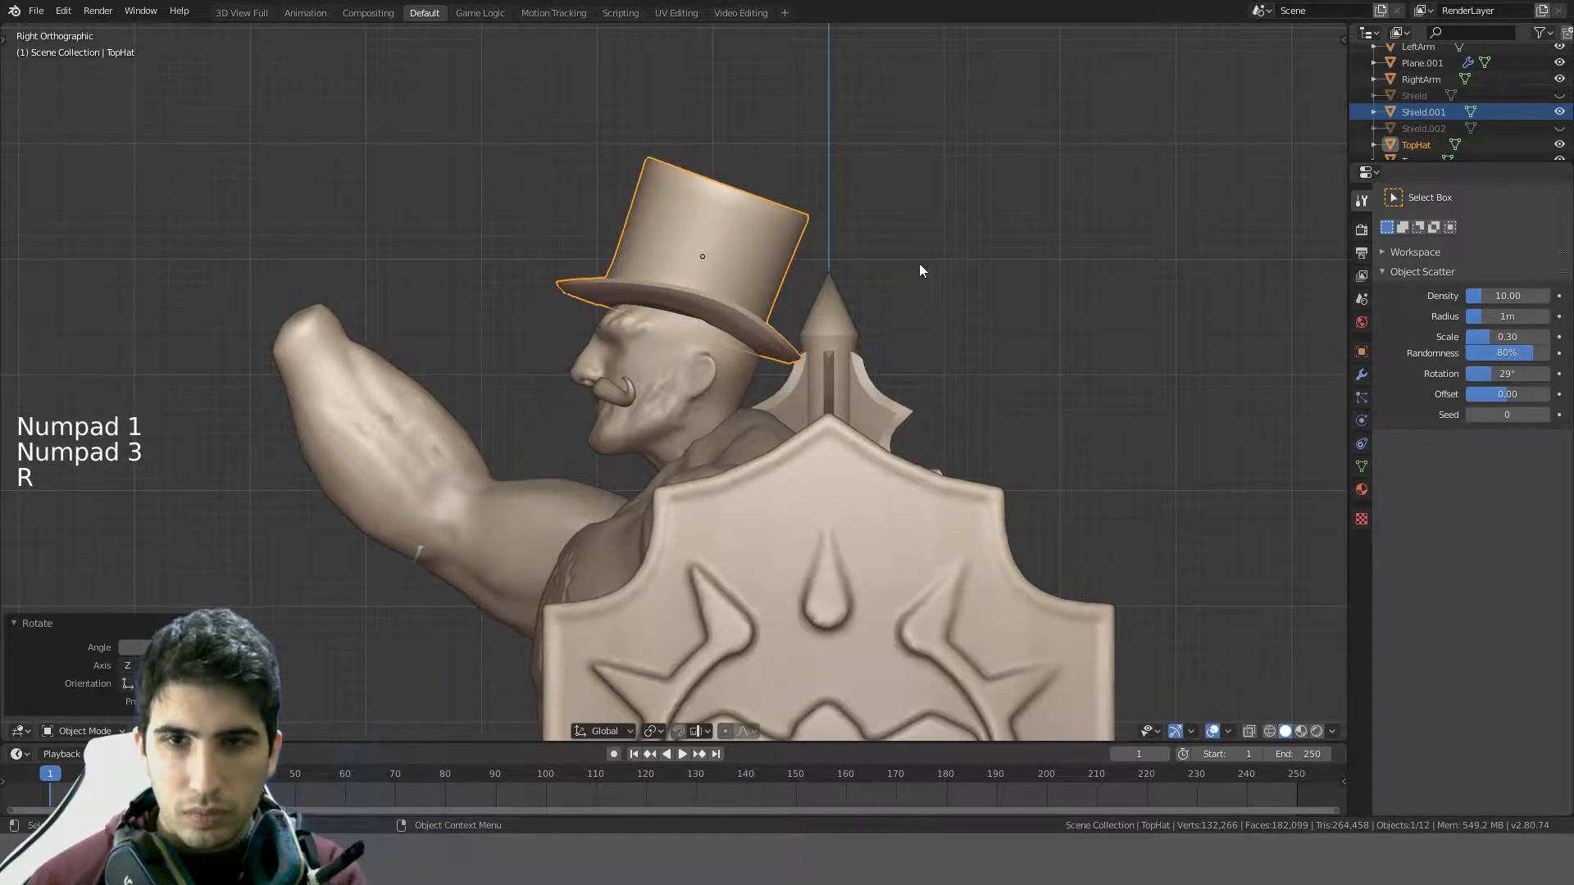
pyautogui.press('g')
pyautogui.click(926, 273)
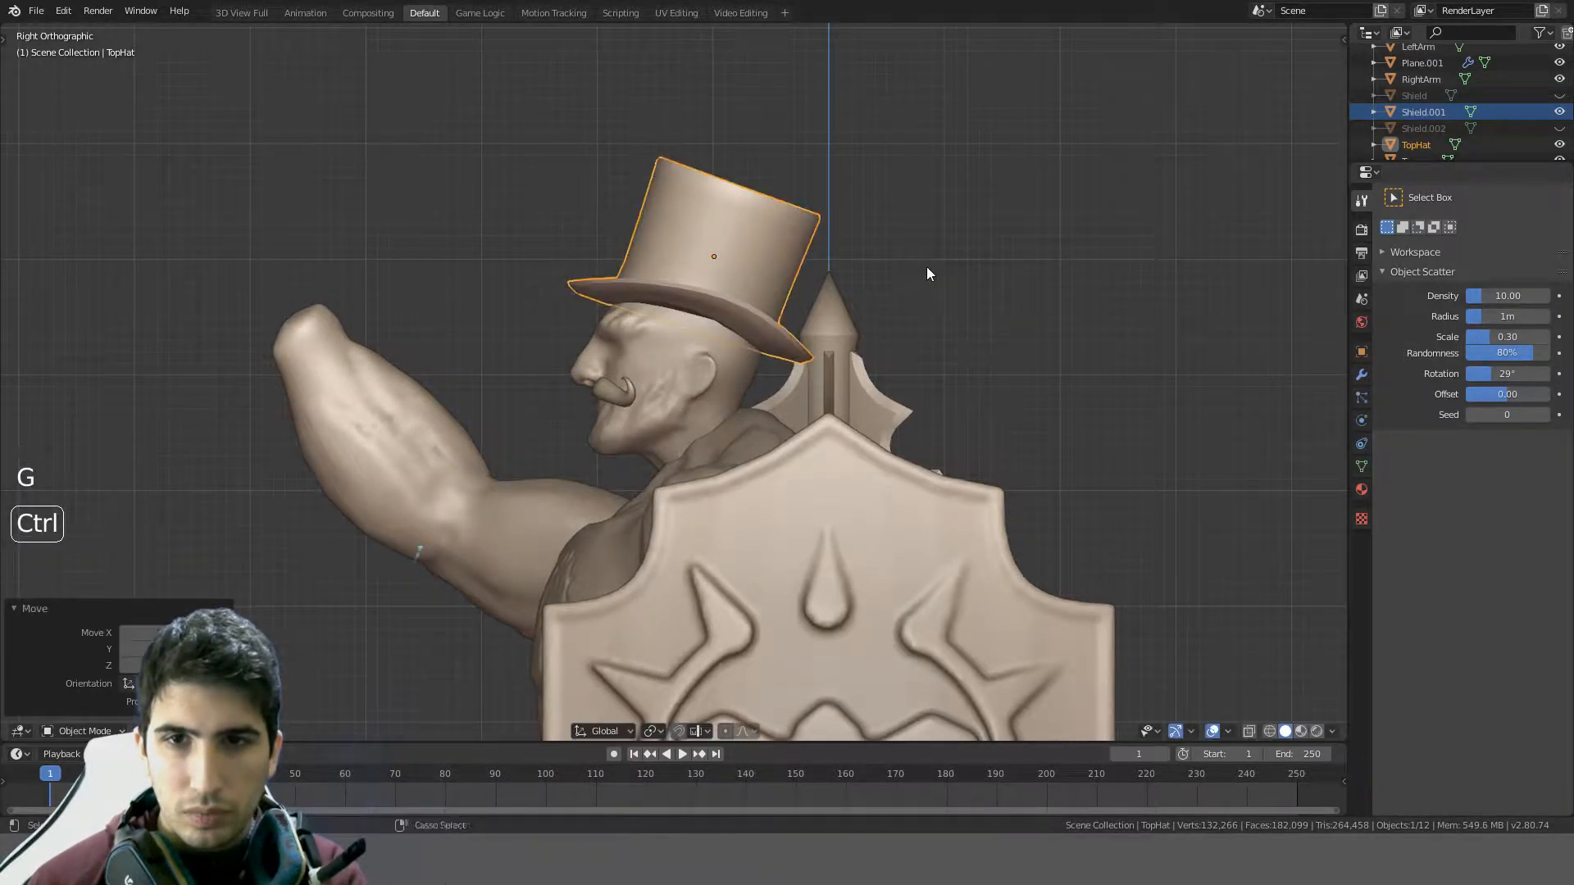
# - Examine the fit of the top hat on the head from several angles and distances
pyautogui.press('a')
pyautogui.moveTo(927, 267); pyautogui.dragTo(969, 336, button='middle')
pyautogui.scroll(-4, 1066, 292)
pyautogui.press('a')
pyautogui.press('a')
pyautogui.press('a')
pyautogui.scroll(4, 810, 329)
pyautogui.moveTo(810, 328); pyautogui.dragTo(757, 309, button='middle')
pyautogui.moveTo(851, 296)
pyautogui.mouseDown(button='middle')
pyautogui.moveTo(892, 310)
pyautogui.moveTo(821, 260)
pyautogui.moveTo(941, 252)
pyautogui.moveTo(980, 307)
pyautogui.moveTo(852, 310)
pyautogui.mouseUp(button='middle')
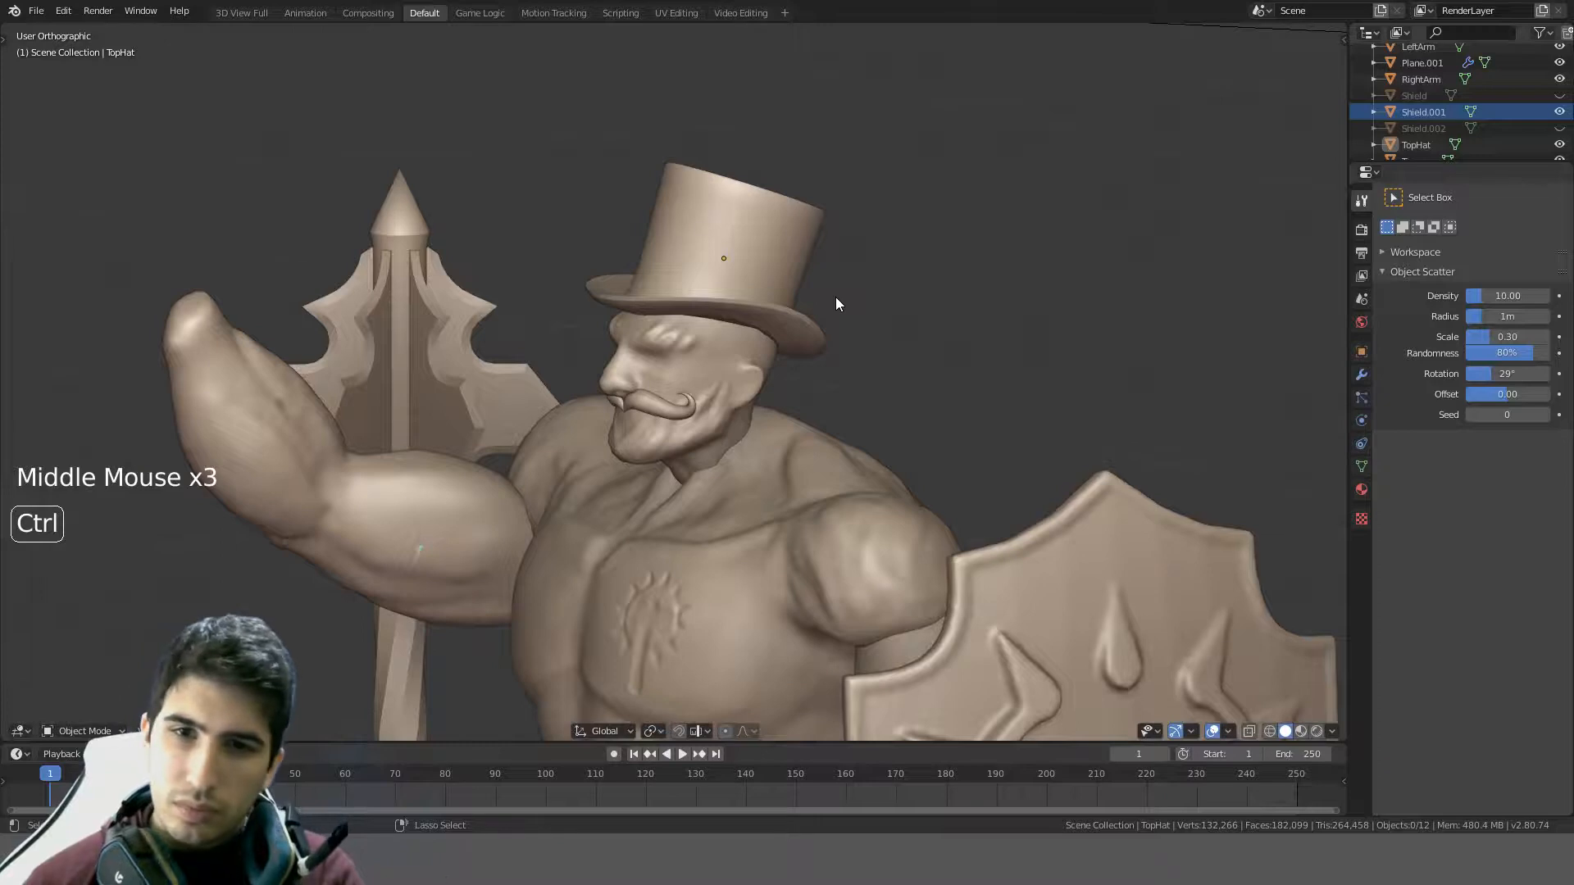
# - Undo and redo the recent top hat adjustments to compare its placement on the head
pyautogui.hotkey('ctrl', 'z')
pyautogui.hotkey('ctrl', 'z')
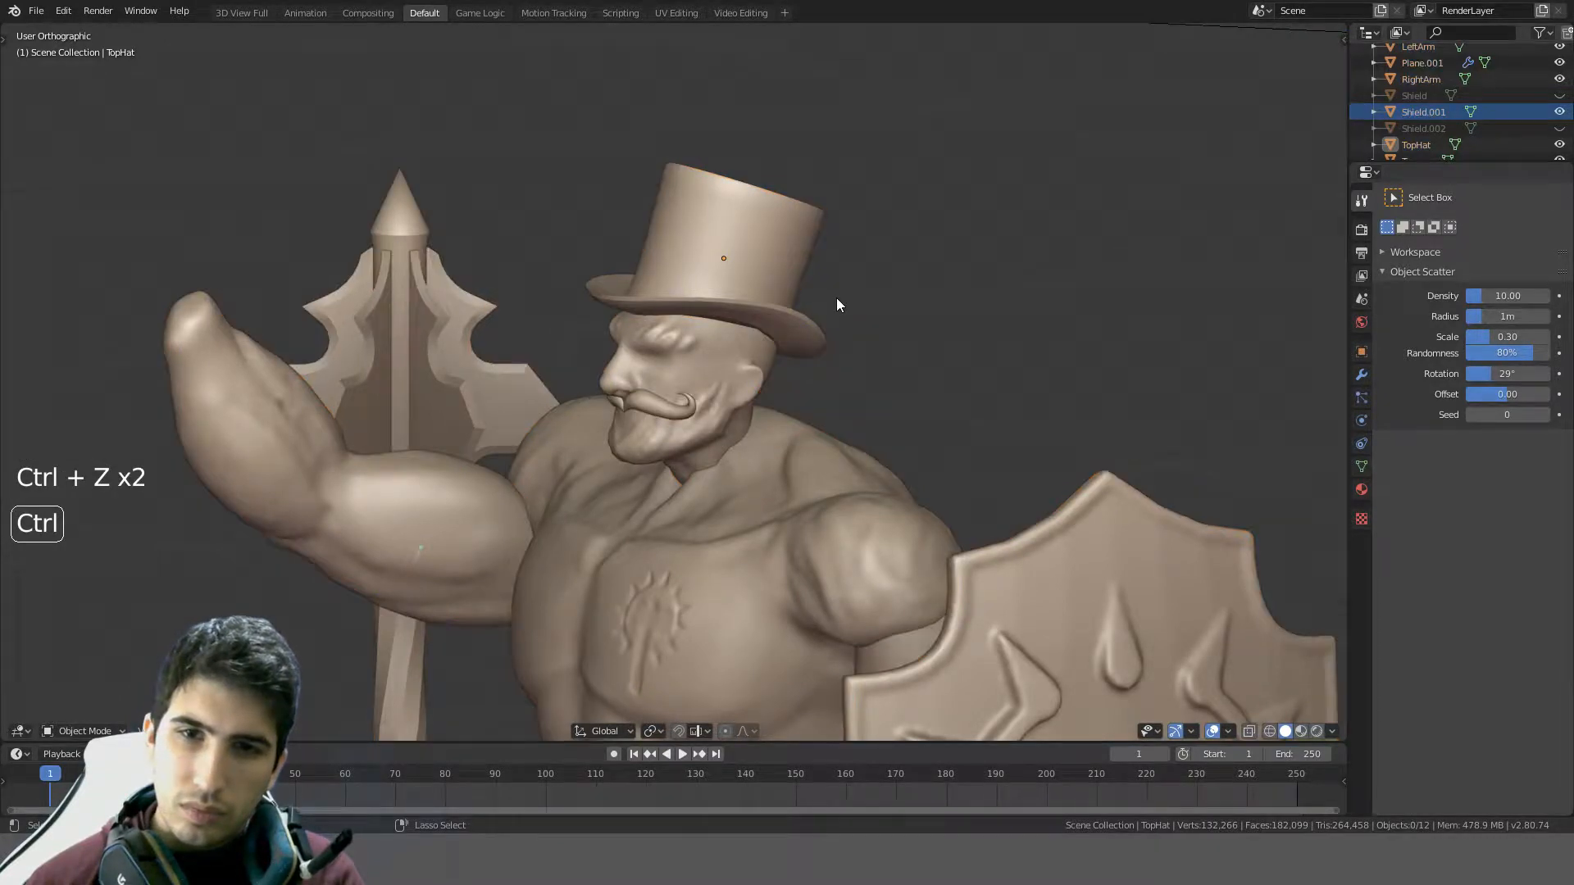
pyautogui.hotkey('ctrl', 'z')
pyautogui.hotkey('ctrl', 'z')
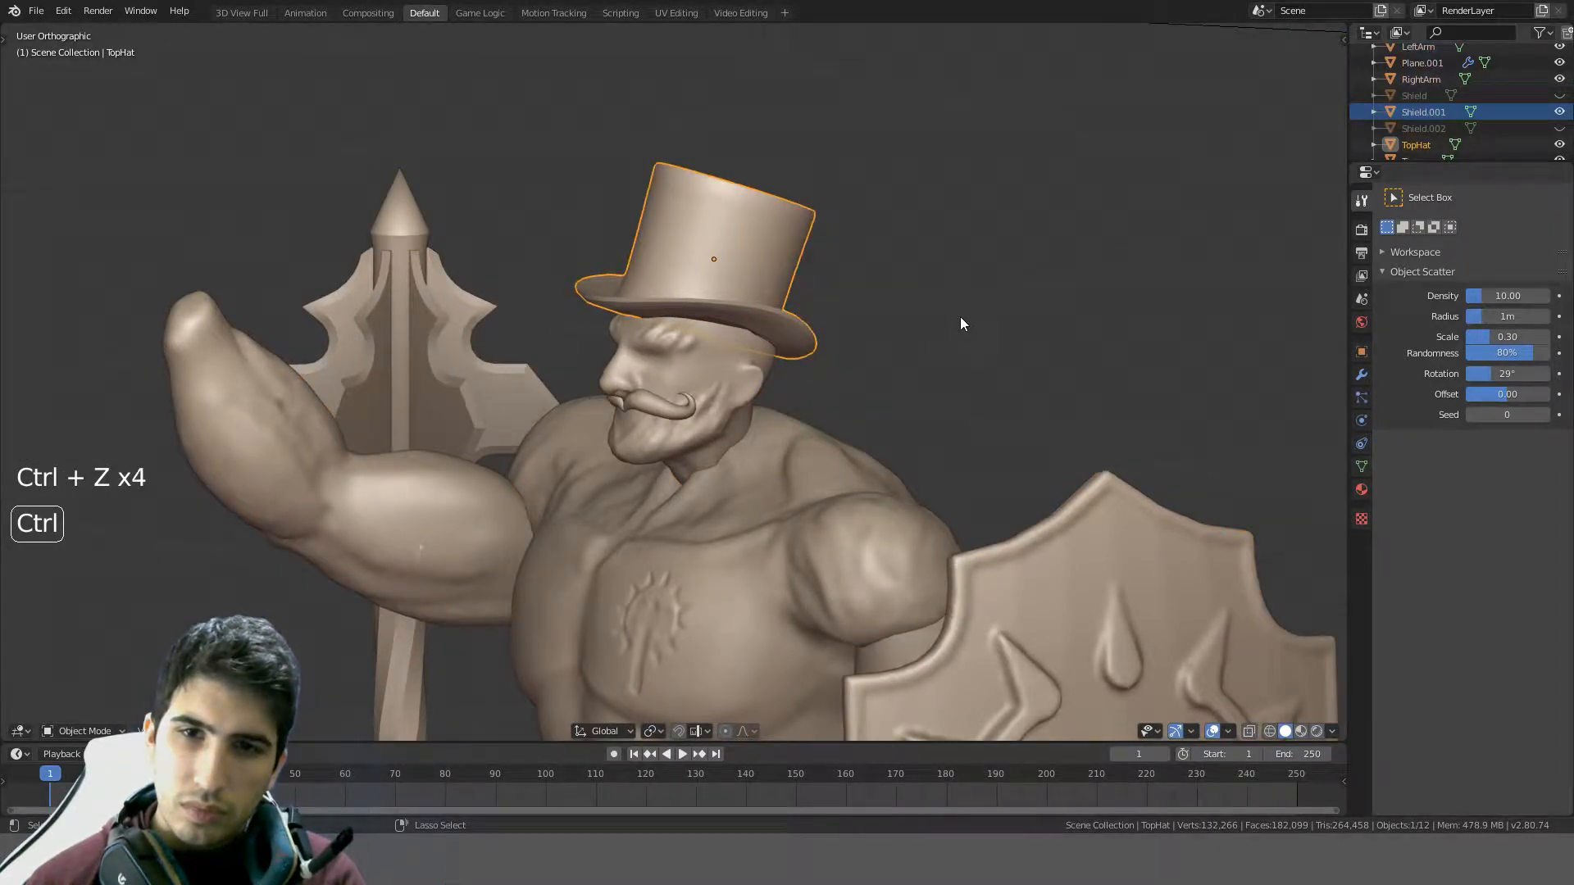
pyautogui.hotkey('ctrl', 'z')
pyautogui.hotkey('ctrl', 'shift', 'z')
pyautogui.hotkey('ctrl', 'shift', 'z')
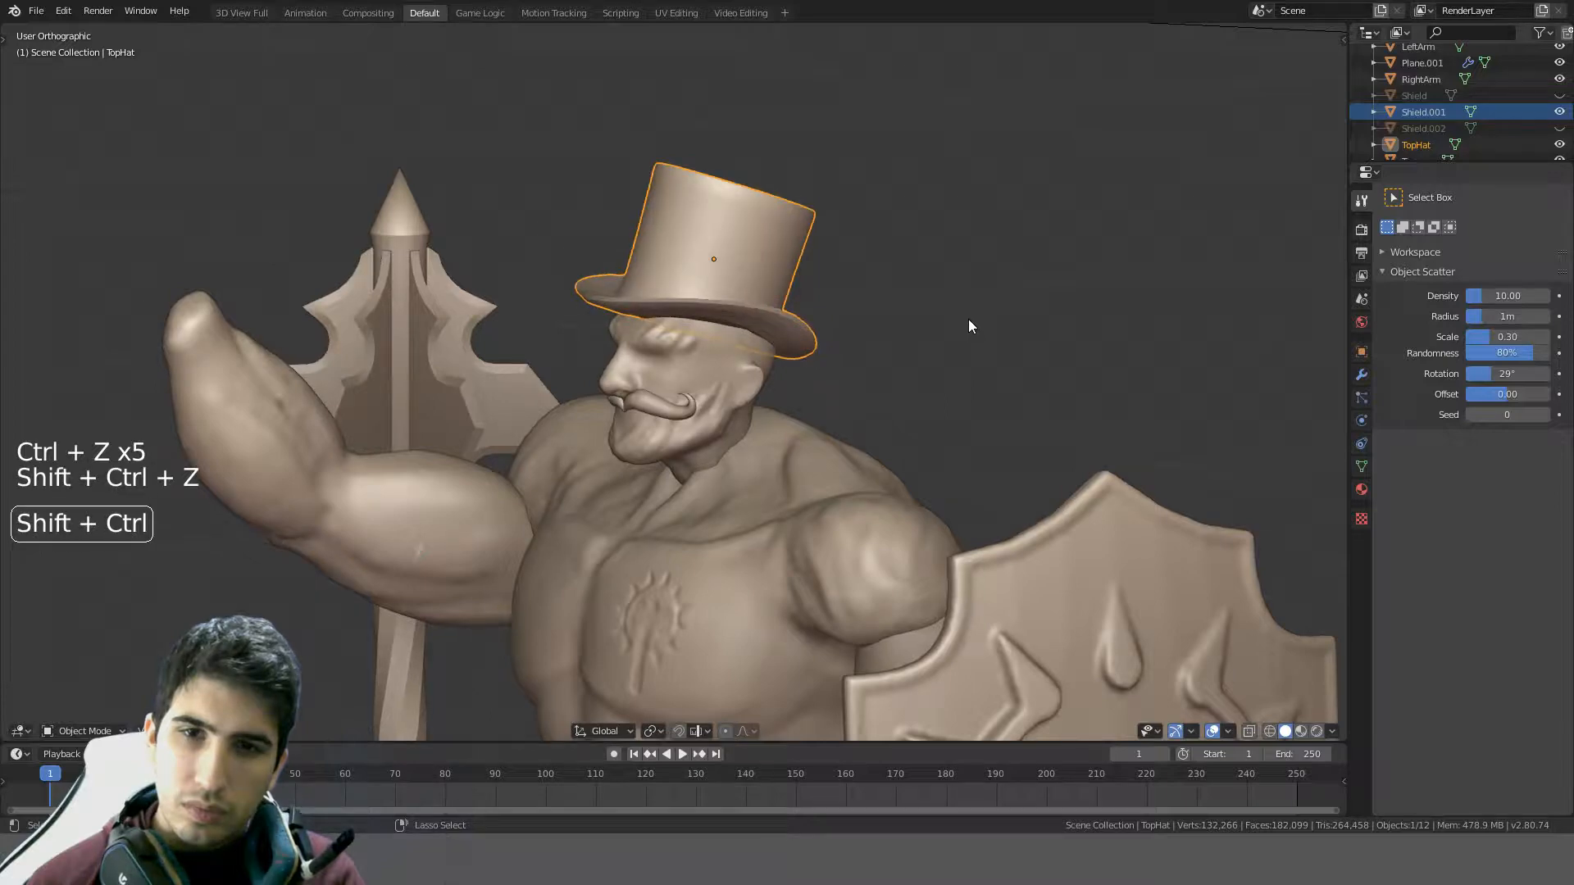
# - Undo the extra backward tilt of the top hat and deselect it
pyautogui.moveTo(972, 321); pyautogui.dragTo(1181, 329, button='middle')
pyautogui.hotkey('ctrl', 'z')
pyautogui.hotkey('ctrl', 'z')
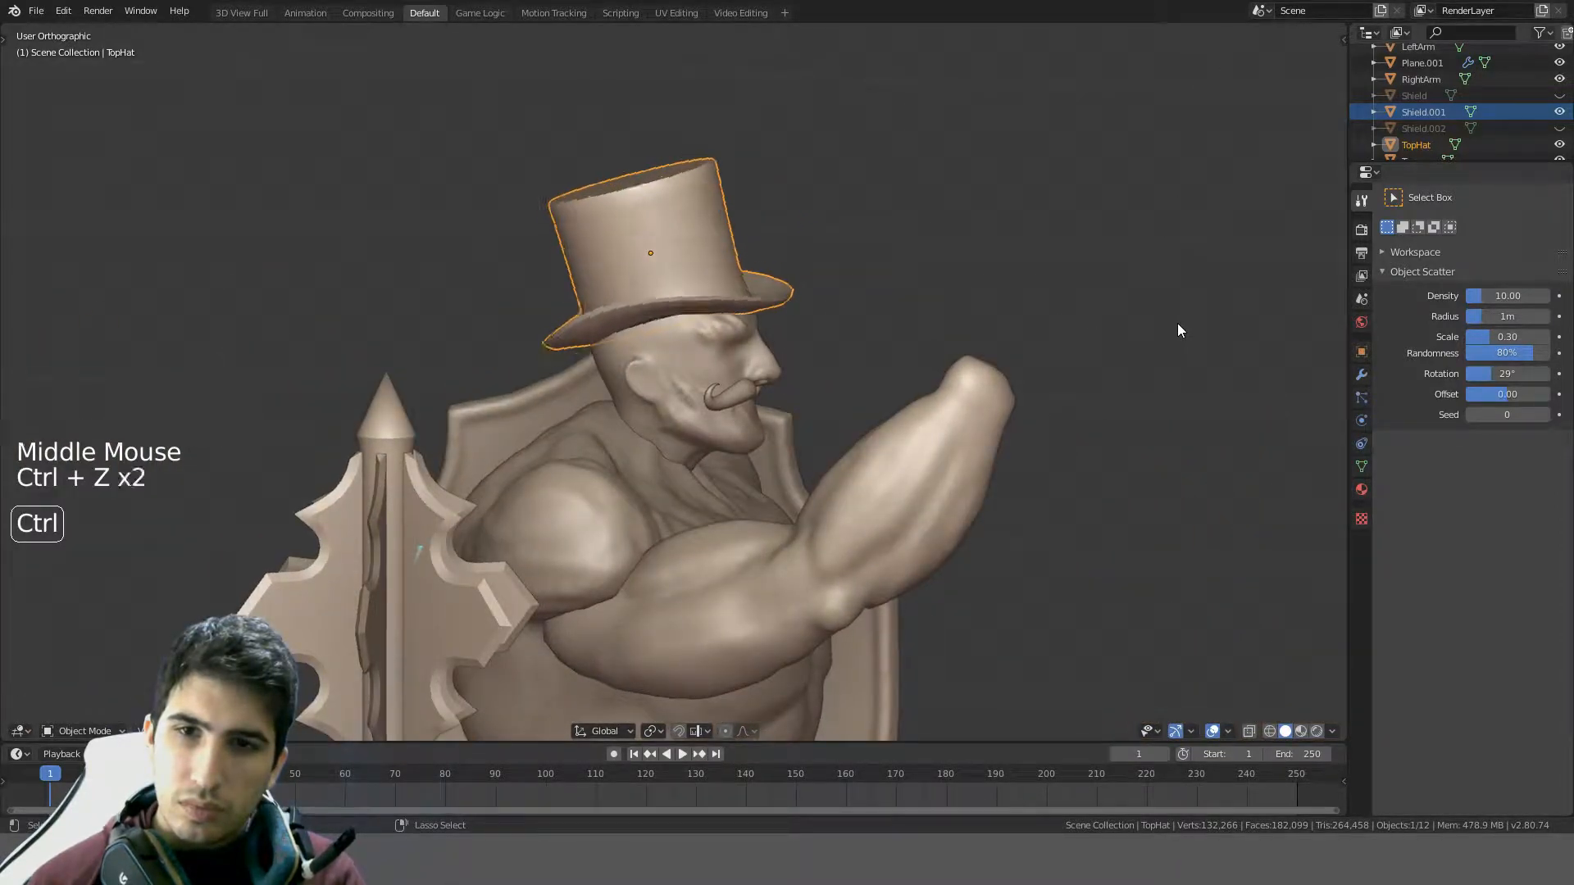
pyautogui.press('a')
# - Examine the whole figure with the top hat from the front and from behind
pyautogui.moveTo(1043, 314); pyautogui.dragTo(967, 353, button='middle')
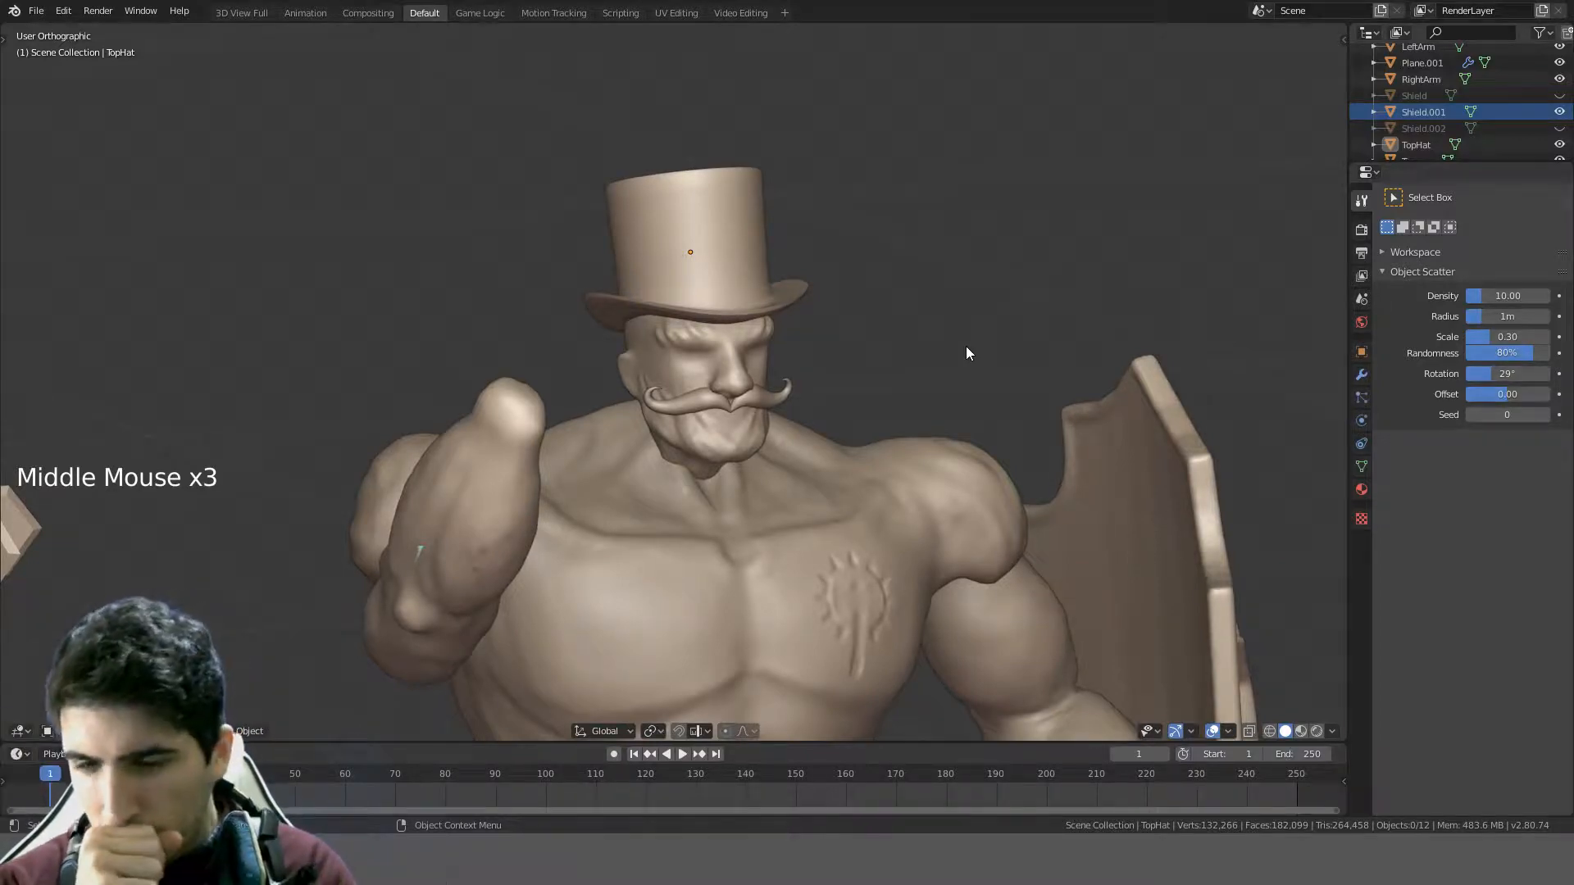
pyautogui.moveTo(997, 426); pyautogui.dragTo(500, 154, button='middle')
pyautogui.scroll(-2, 926, 502)
pyautogui.scroll(-3, 924, 506)
pyautogui.scroll(1, 499, 154)
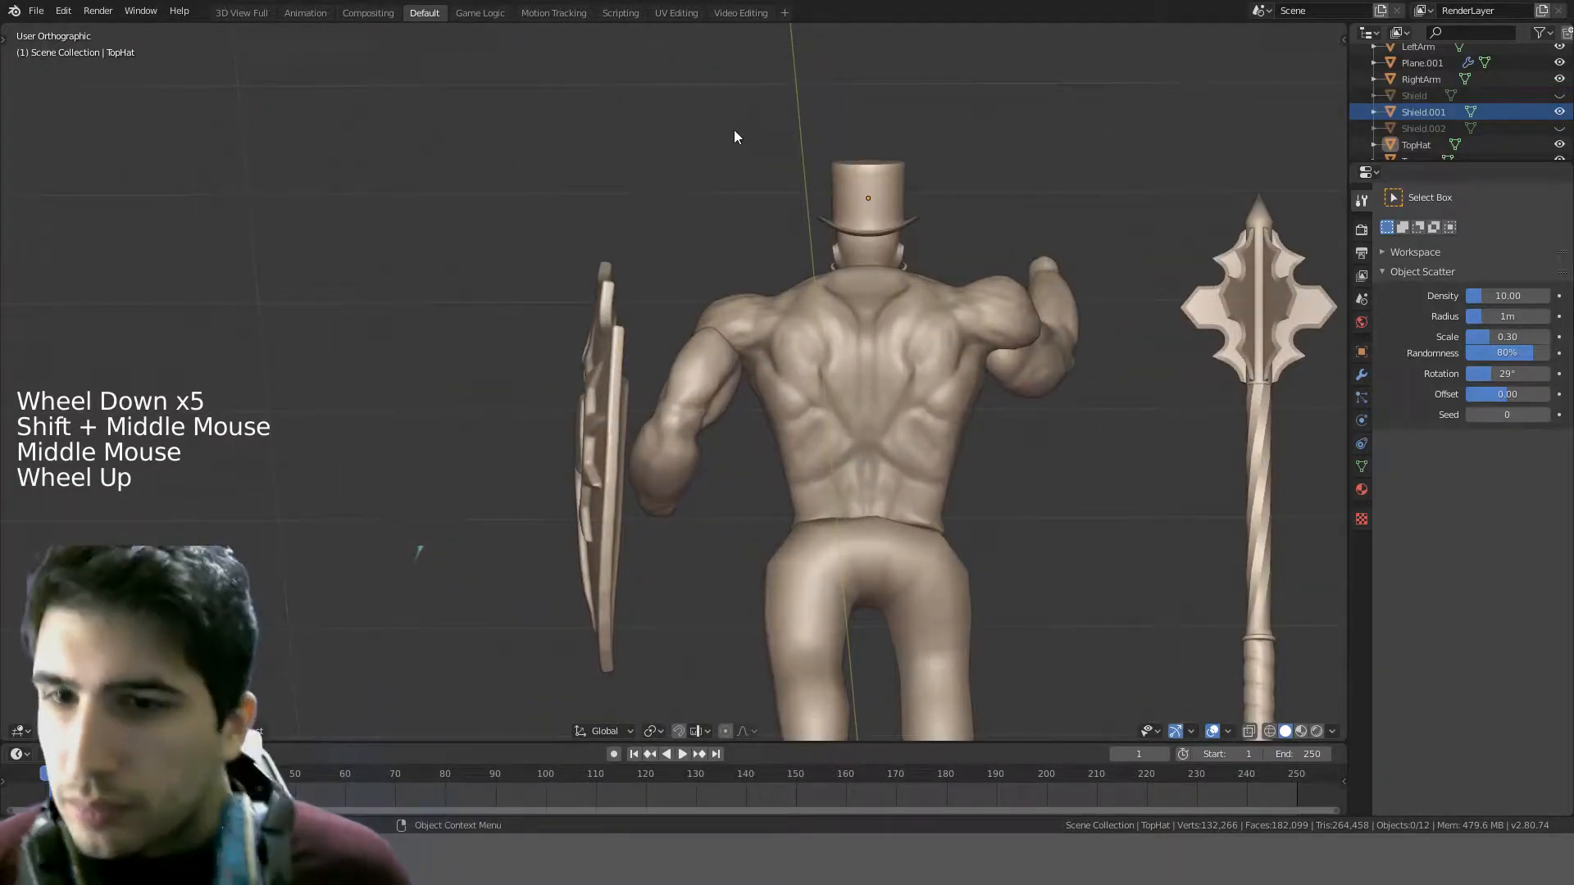
pyautogui.moveTo(789, 252); pyautogui.dragTo(943, 335, button='middle')
pyautogui.scroll(1, 944, 334)
pyautogui.scroll(4, 944, 335)
pyautogui.keyDown('shift'); pyautogui.moveTo(1071, 239); pyautogui.dragTo(723, 426, button='middle'); pyautogui.keyUp('shift')
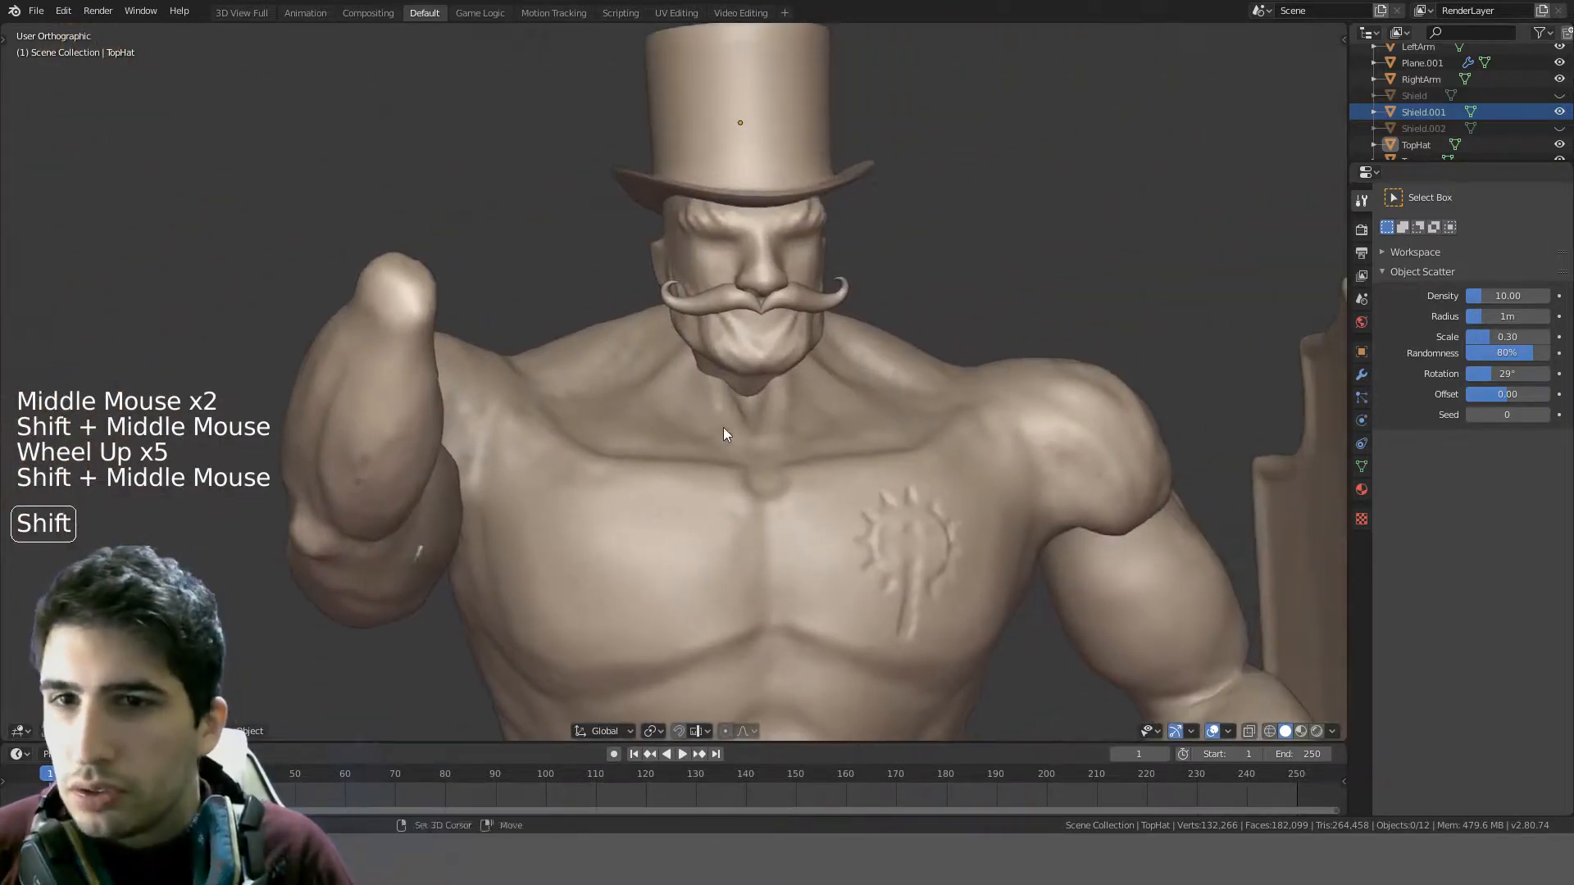
# - Select the curled moustache and put it into Sculpt Mode with the Draw brush
pyautogui.scroll(5, 824, 295)
pyautogui.keyDown('shift'); pyautogui.moveTo(825, 297); pyautogui.dragTo(624, 506, button='middle'); pyautogui.keyUp('shift')
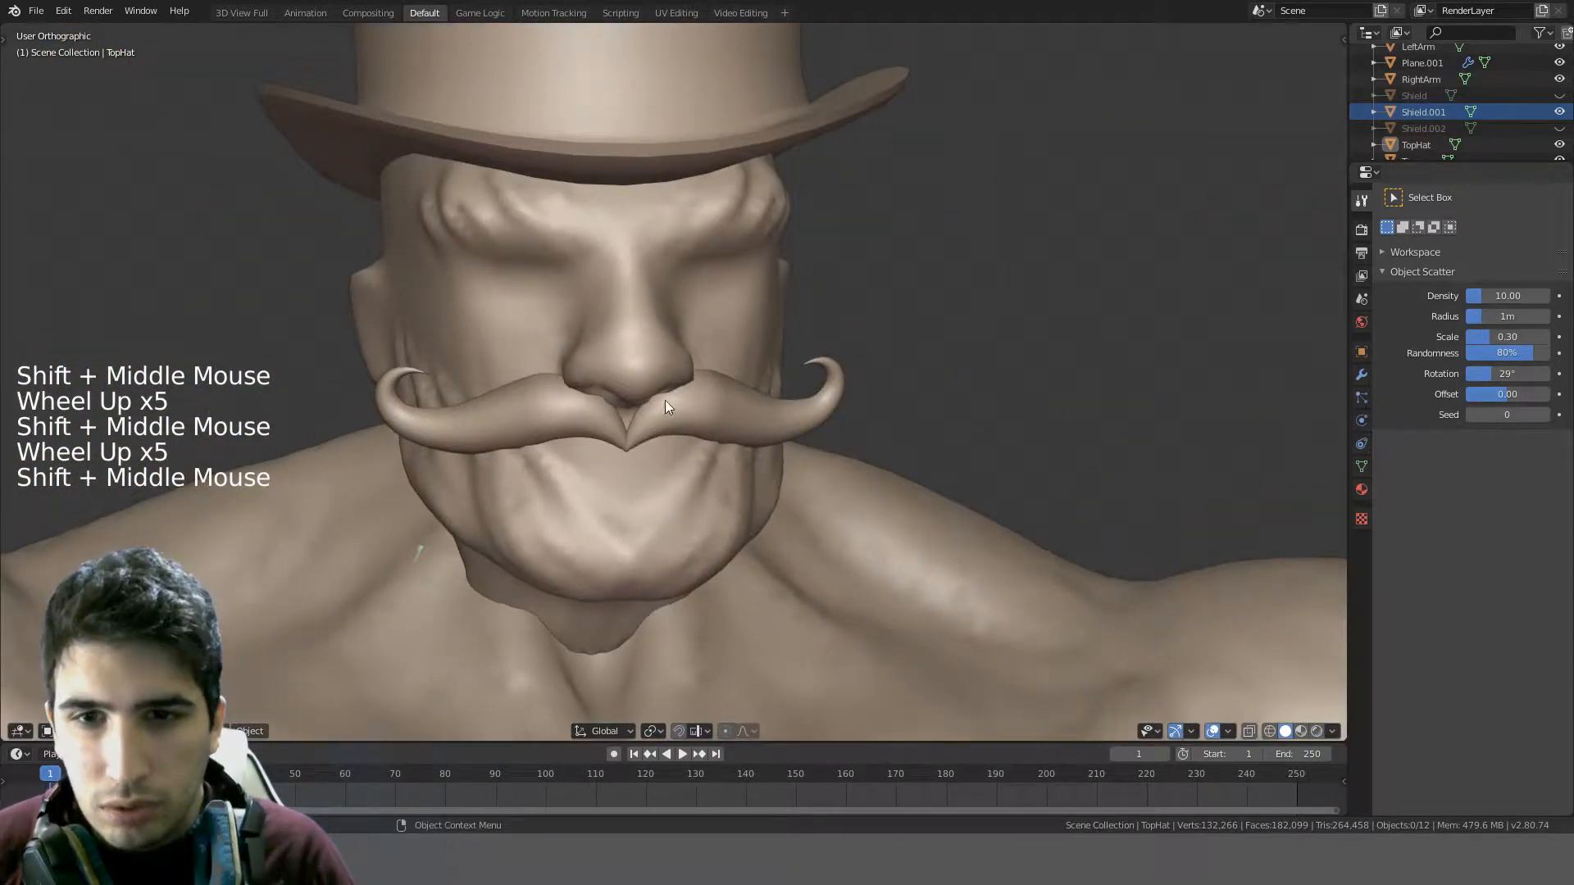
pyautogui.click(670, 398)
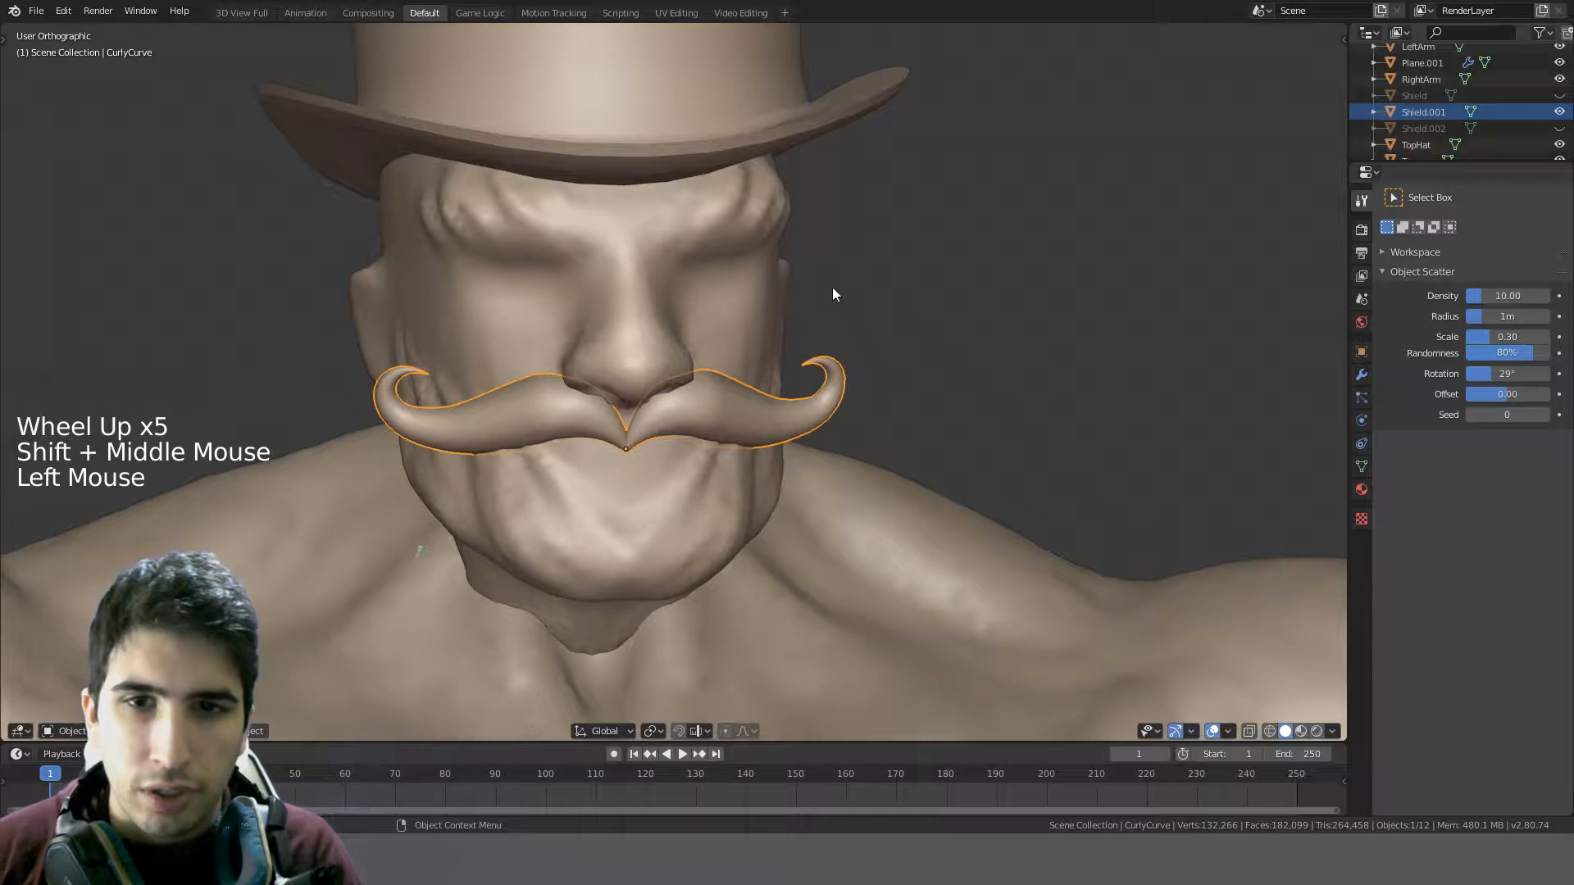
pyautogui.click(72, 731)
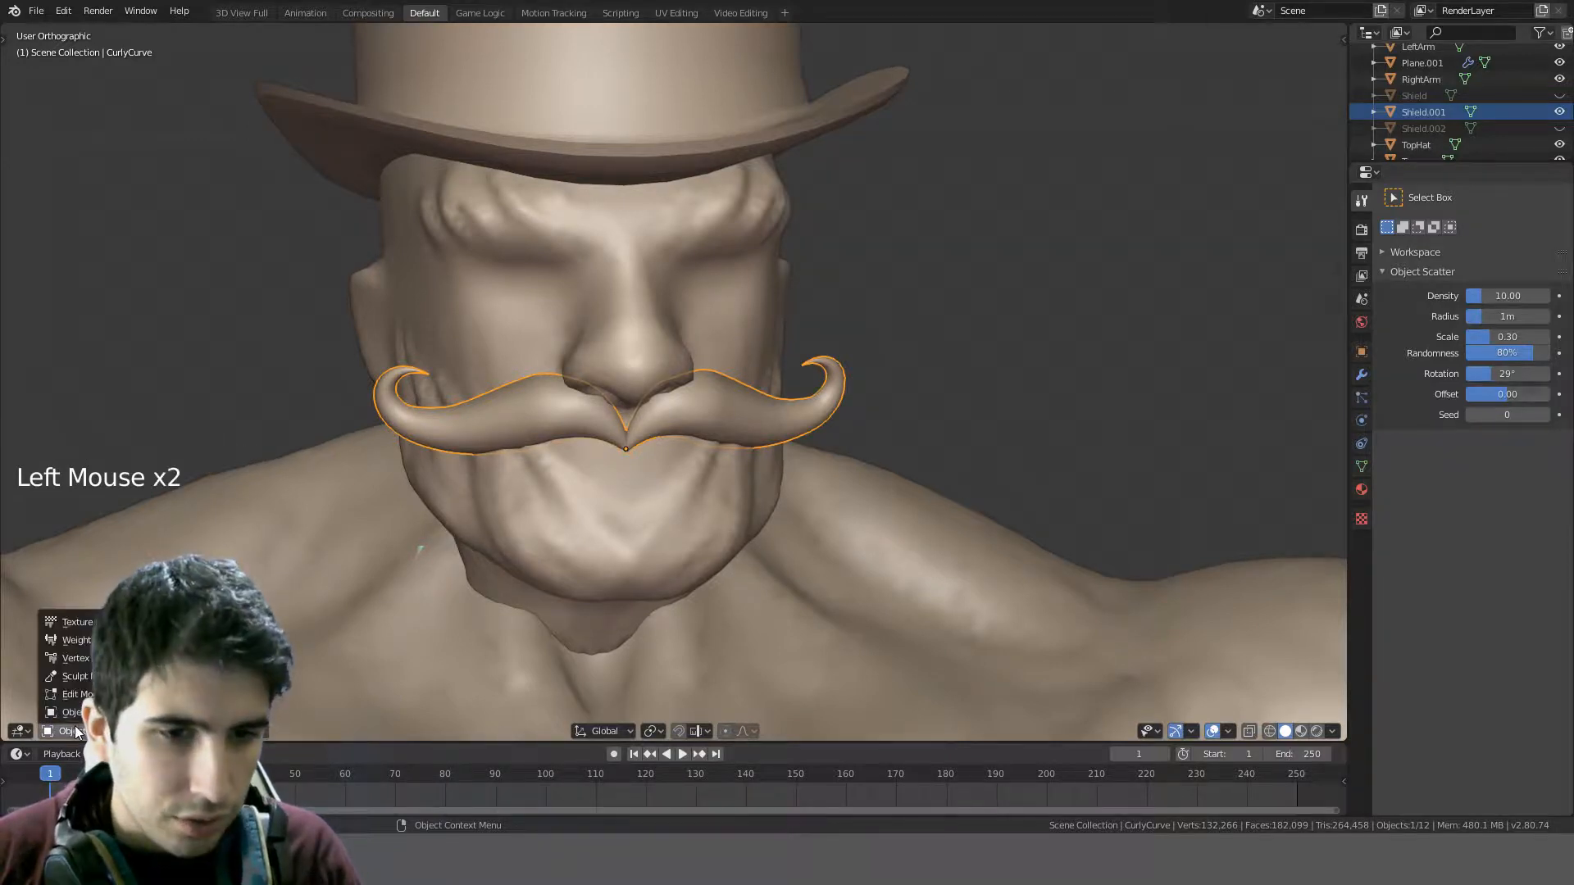
pyautogui.click(74, 677)
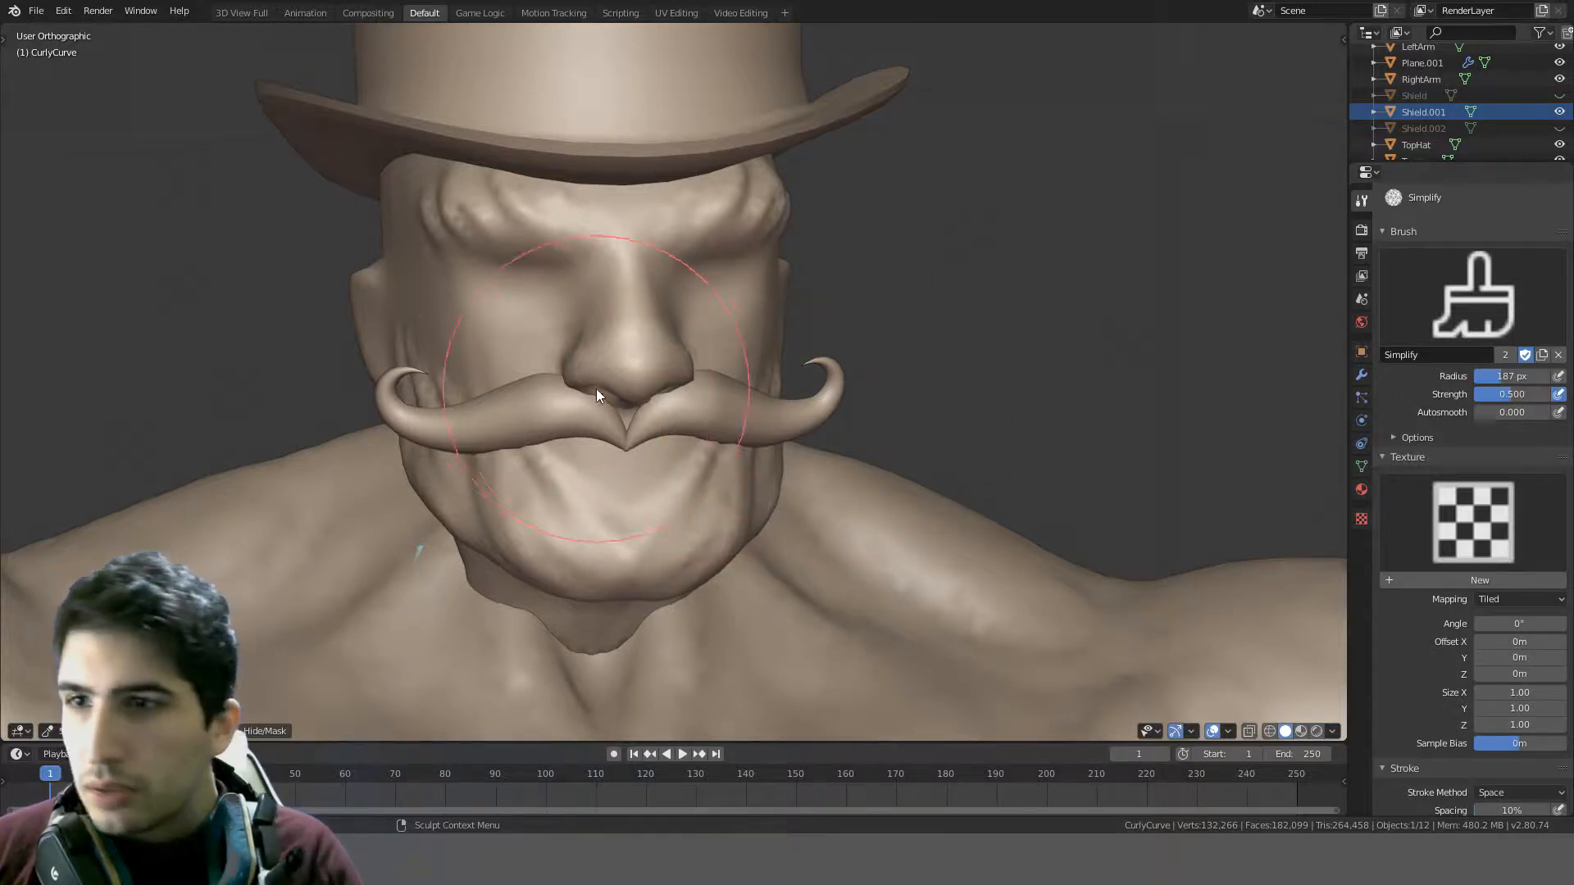
pyautogui.press('t')
pyautogui.scroll(3, 71, 73)
pyautogui.click(49, 40)
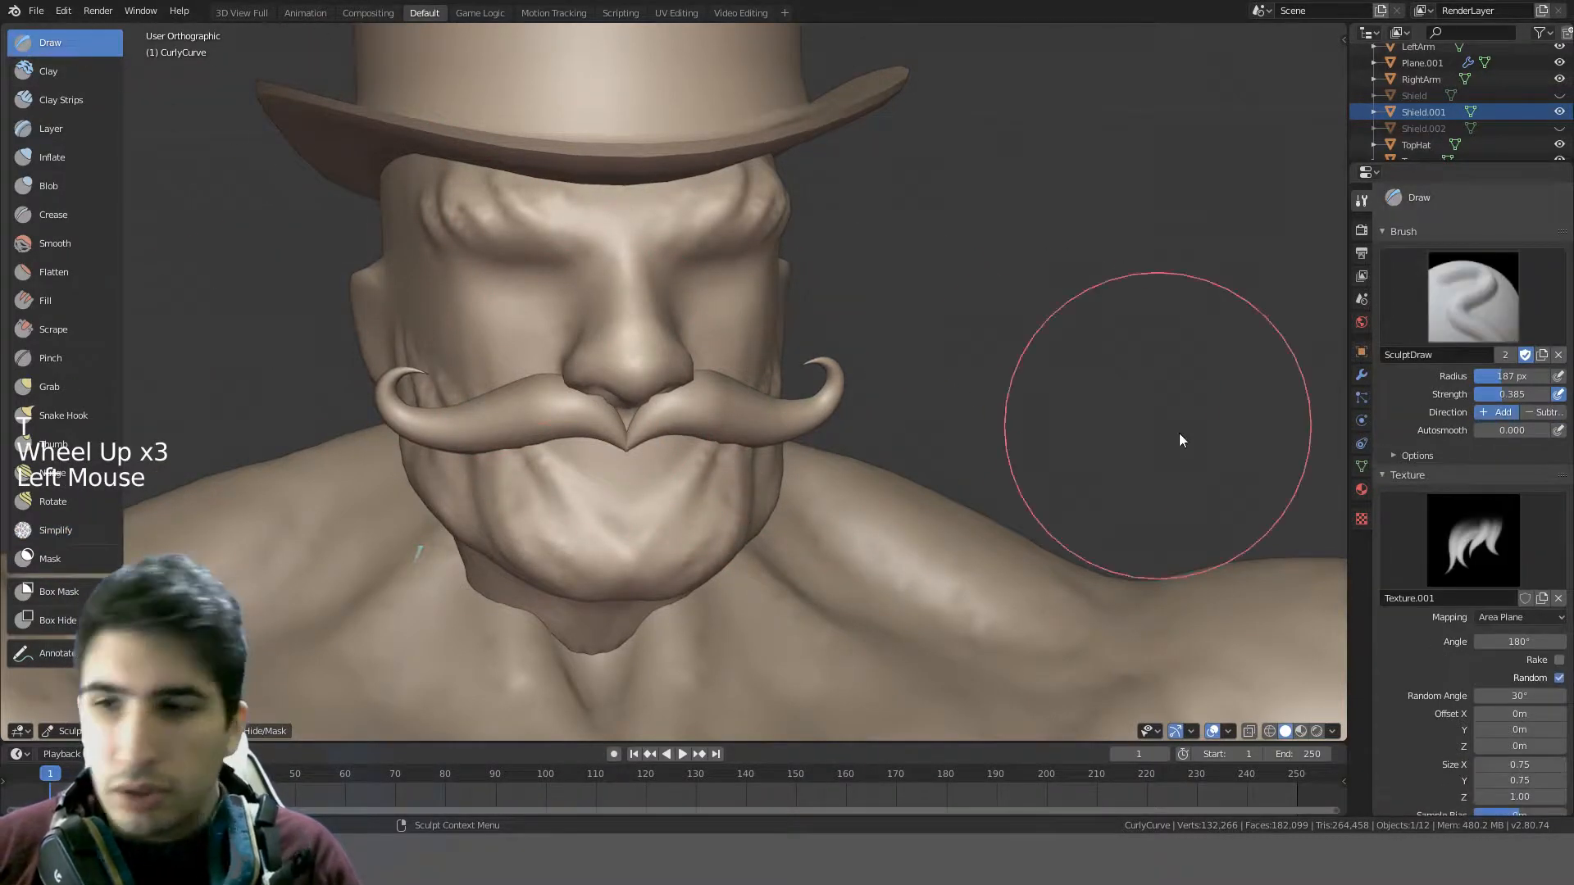
pyautogui.press('t')
# - Enable Dyntopo for the moustache and accept the generative modifiers warning
pyautogui.scroll(-12, 1460, 656)
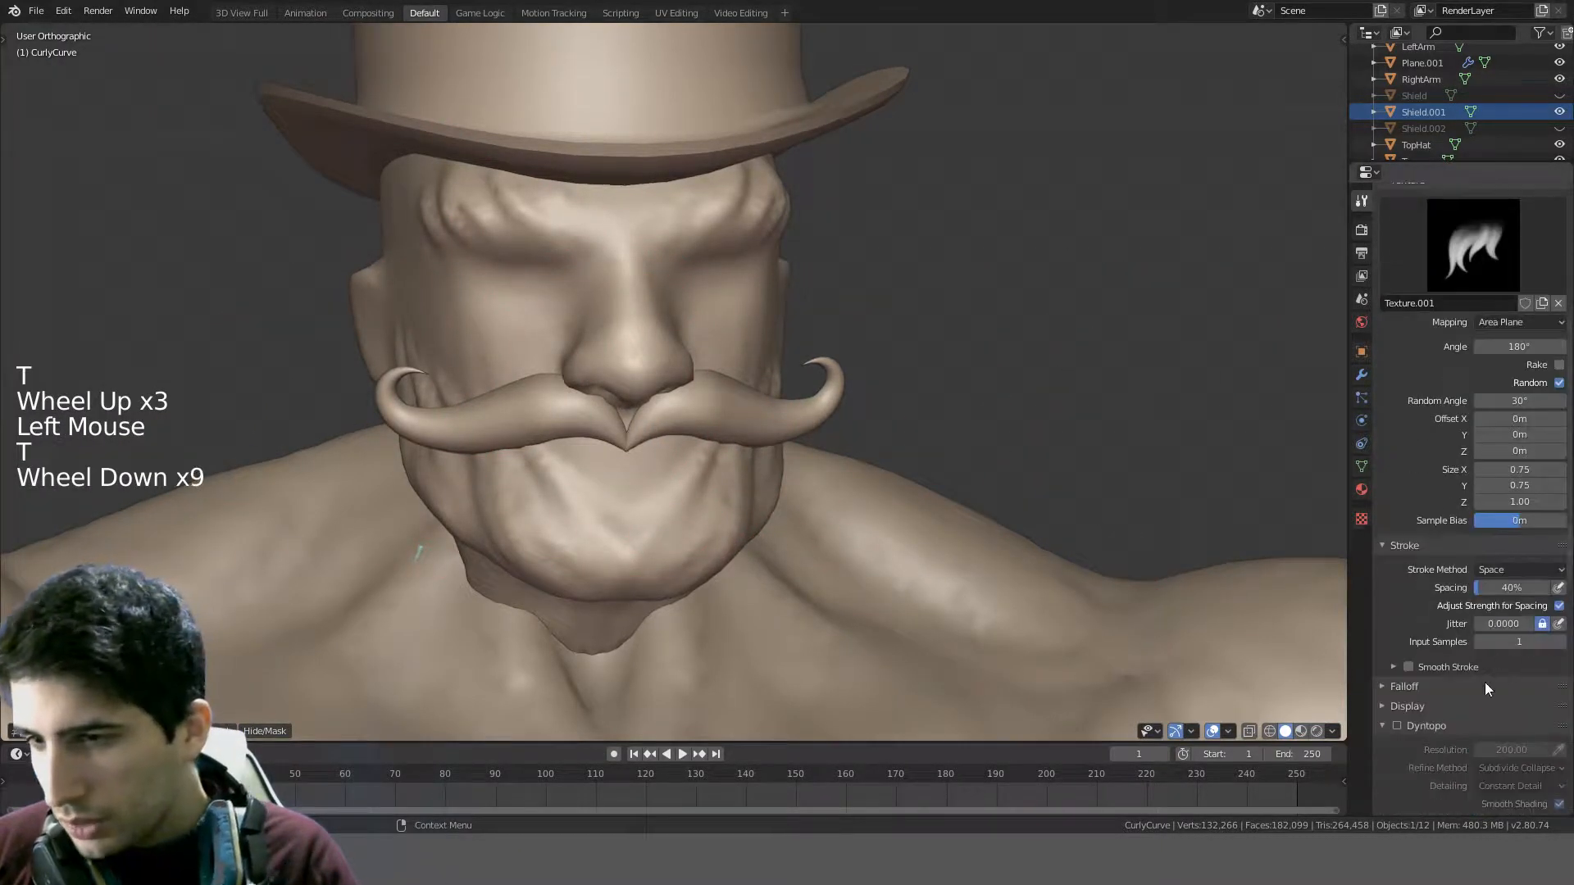
pyautogui.click(1398, 627)
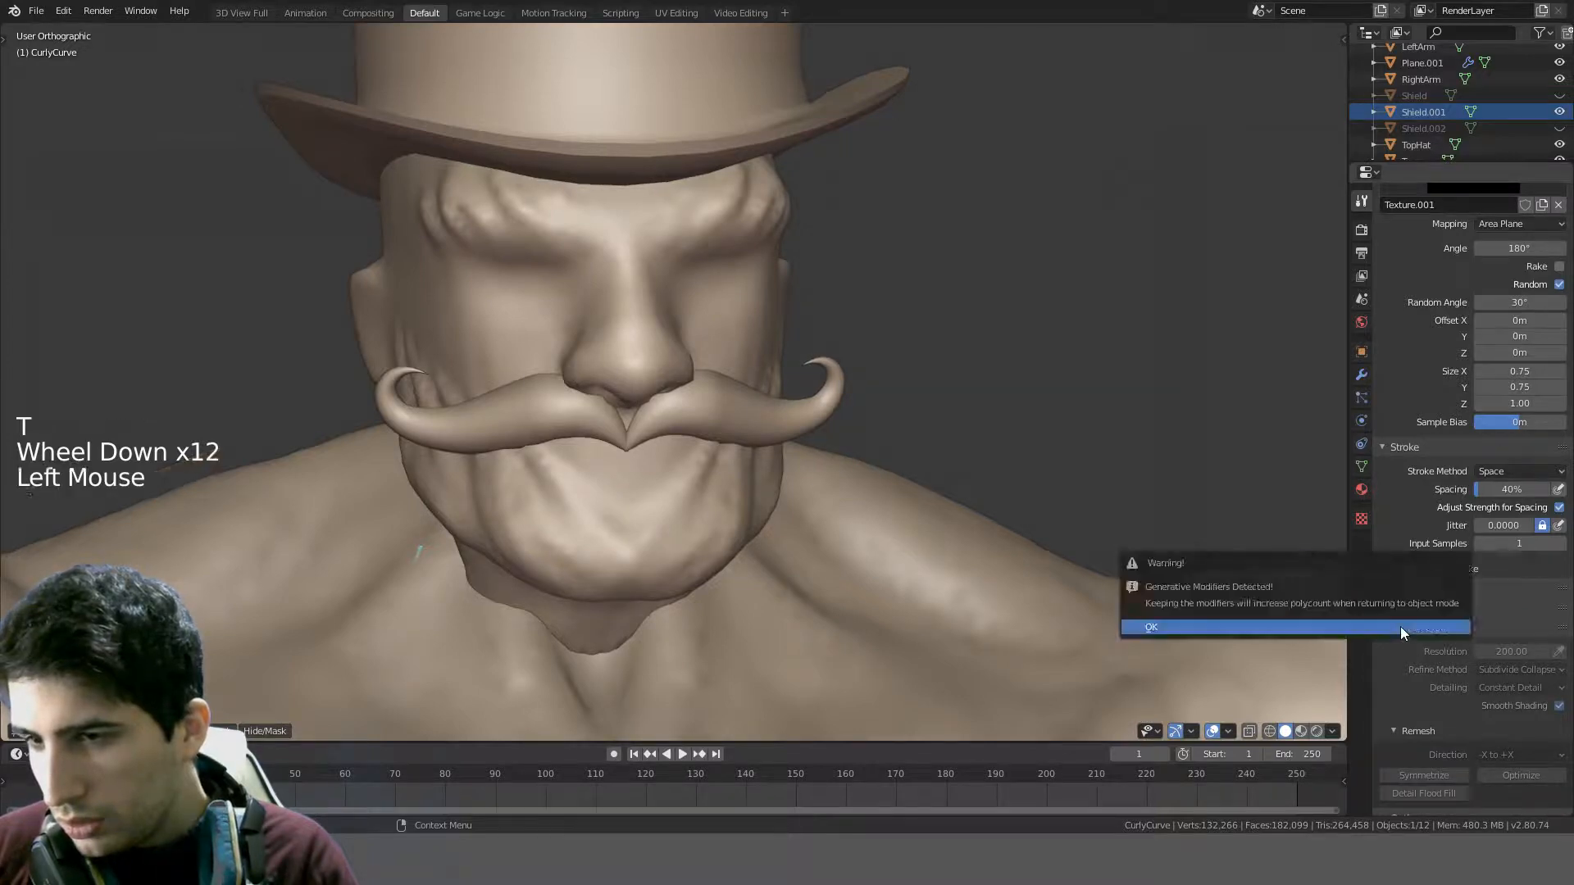
pyautogui.click(1350, 631)
pyautogui.scroll(4, 866, 473)
pyautogui.scroll(-7, 756, 472)
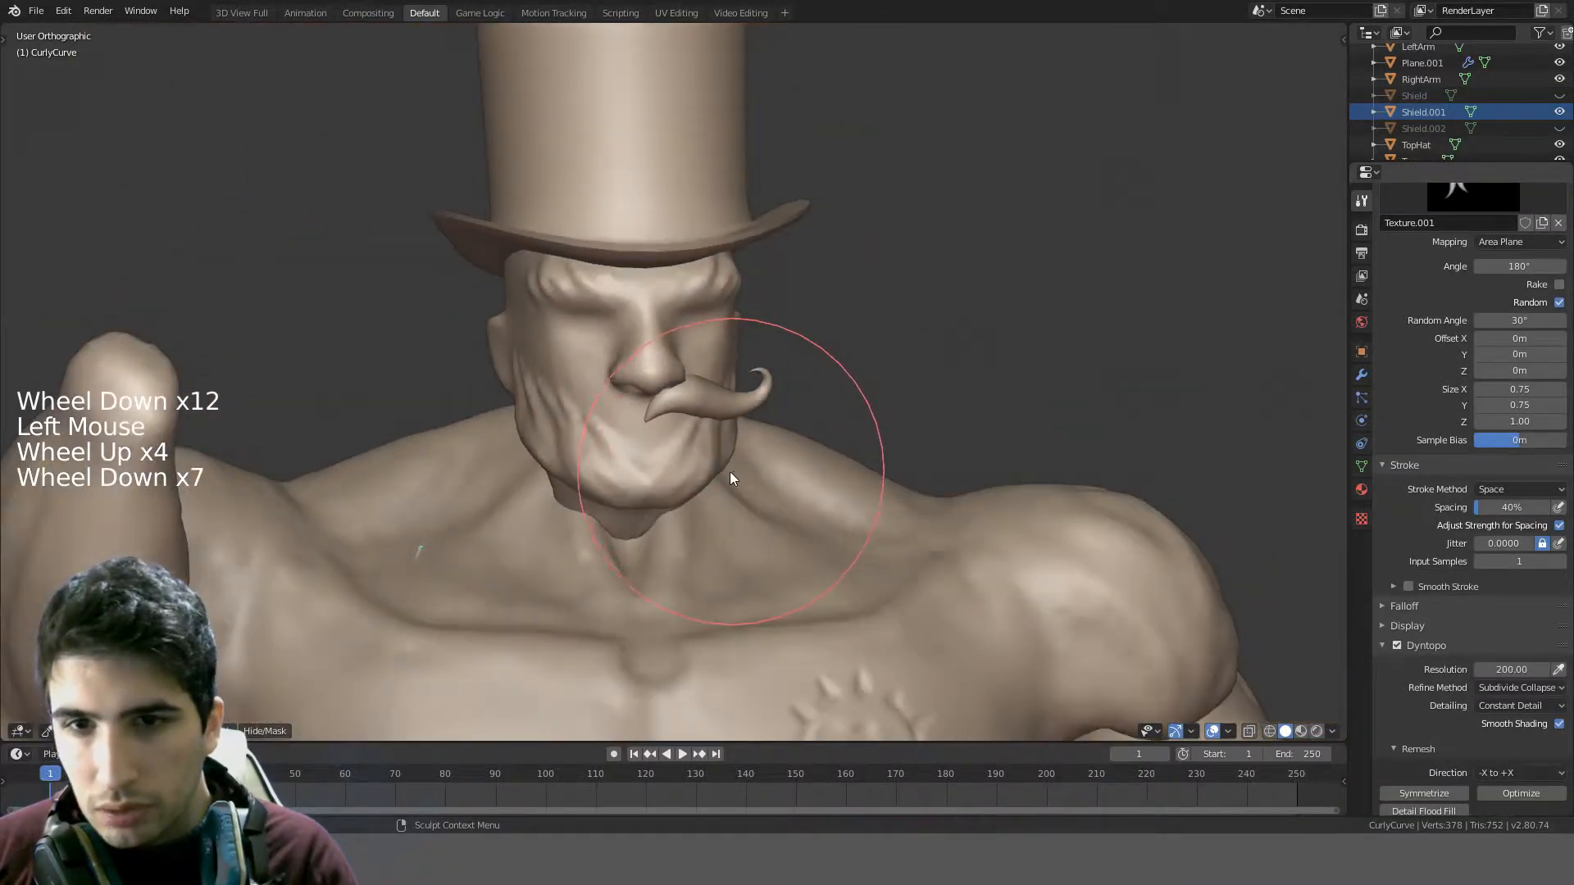
# - Take the moustache out of Sculpt Mode and back into it, and turn Dyntopo on again
pyautogui.scroll(4, 737, 474)
pyautogui.click(82, 731)
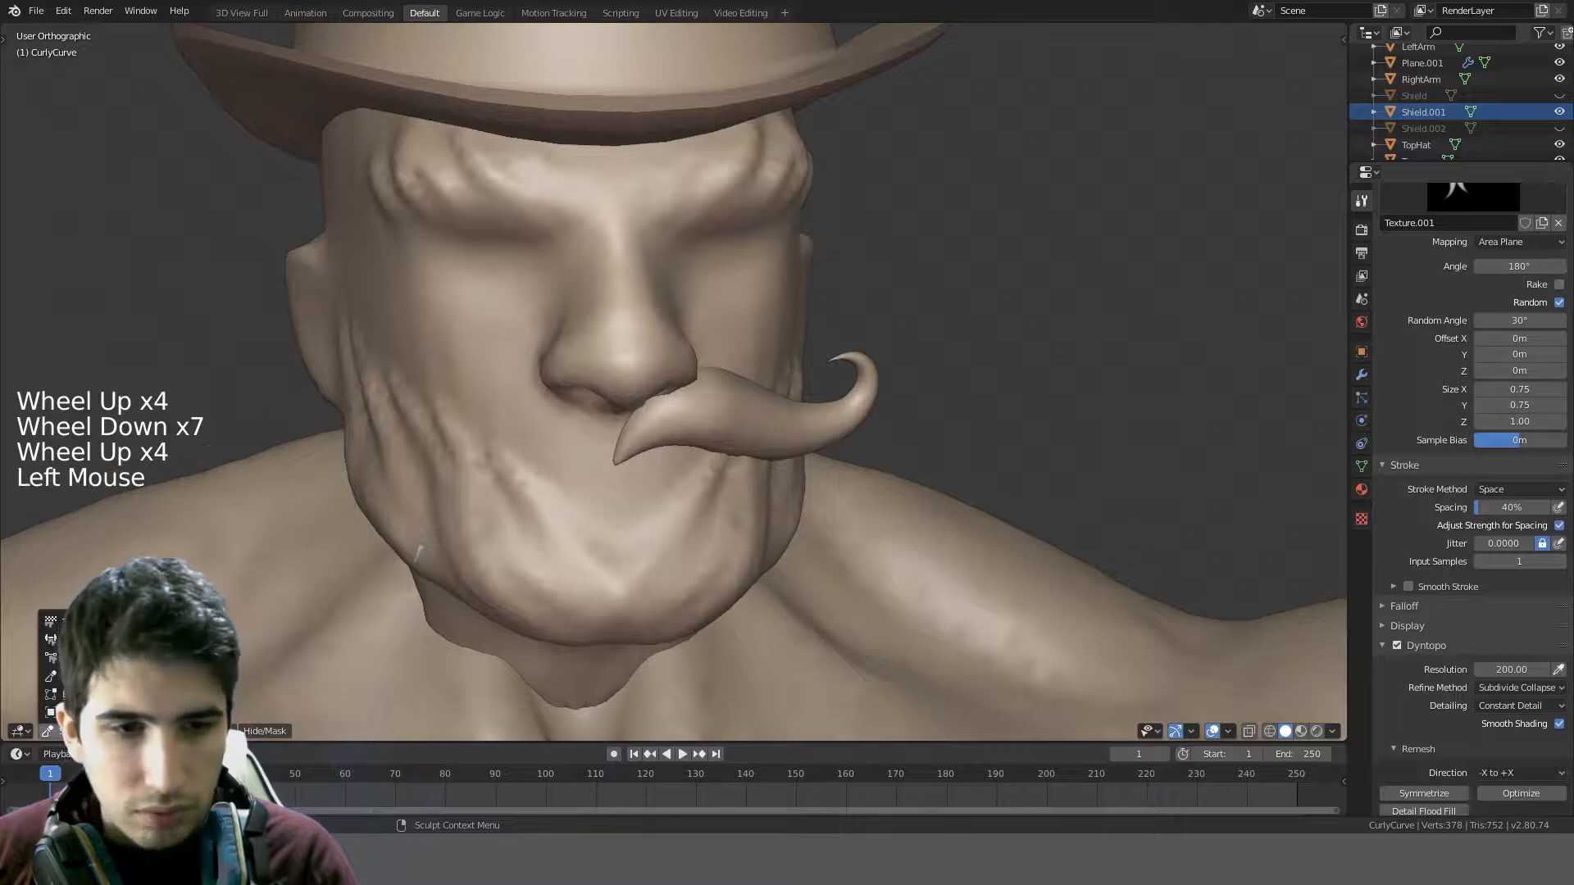
pyautogui.click(88, 708)
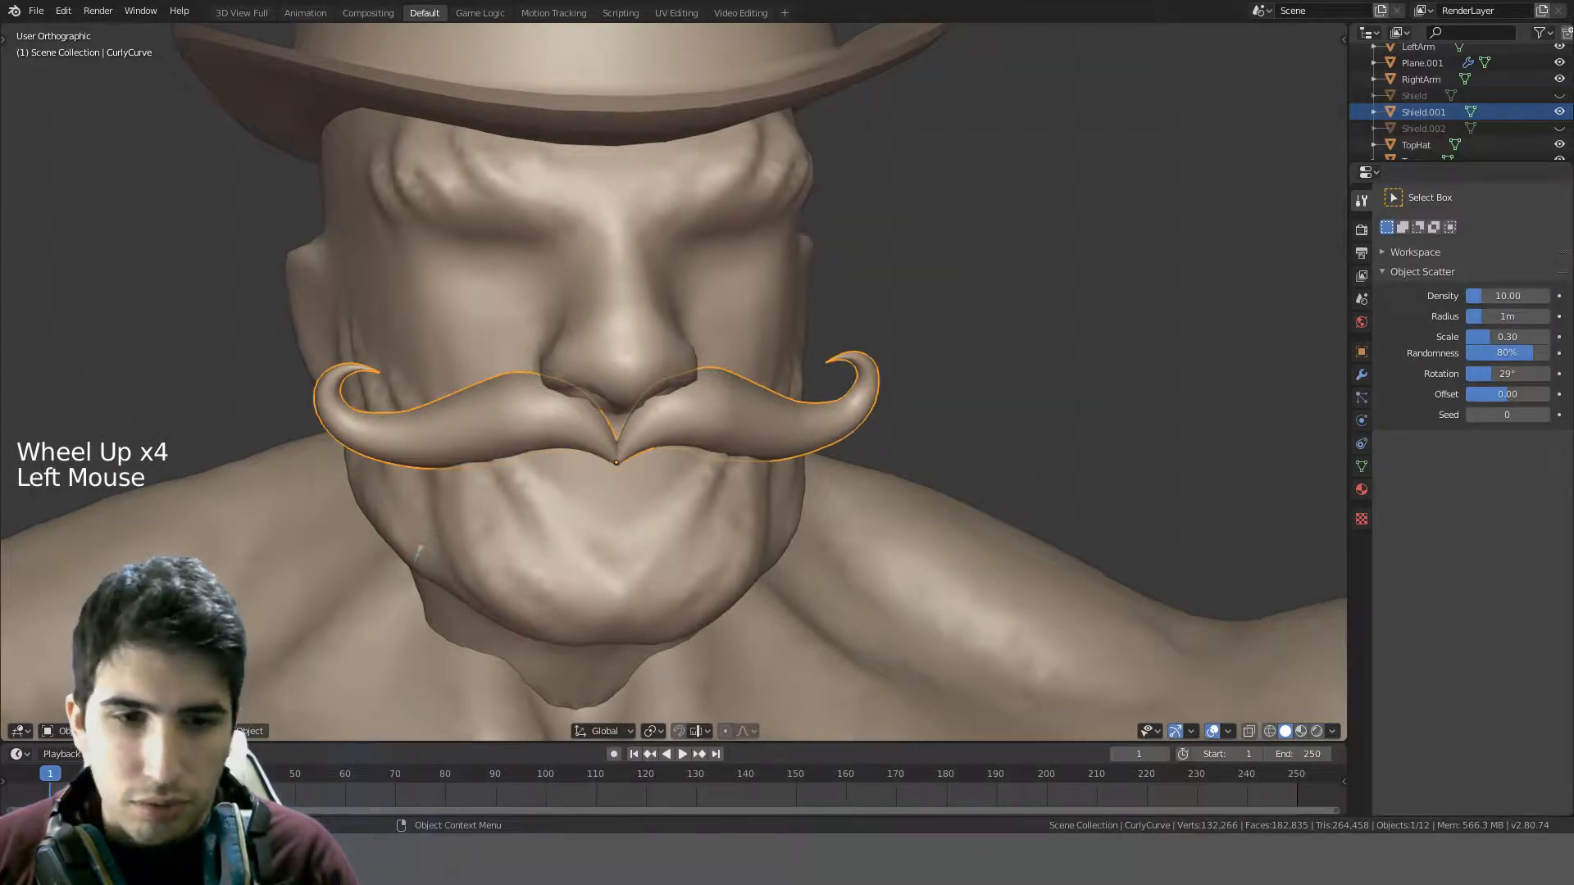
pyautogui.click(82, 731)
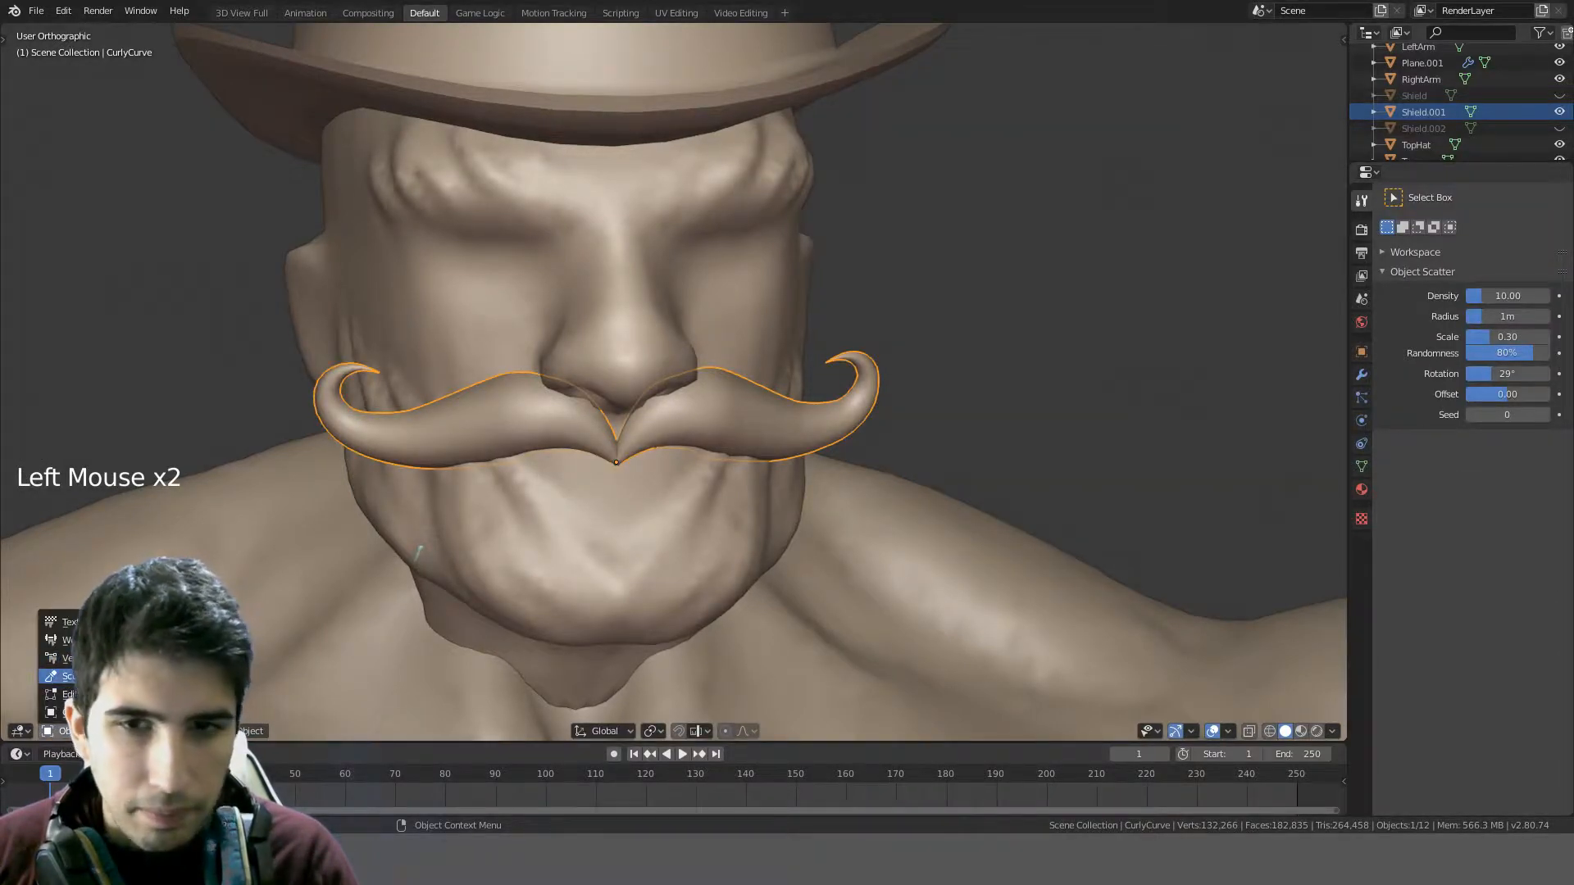
pyautogui.click(83, 674)
pyautogui.scroll(-14, 1467, 628)
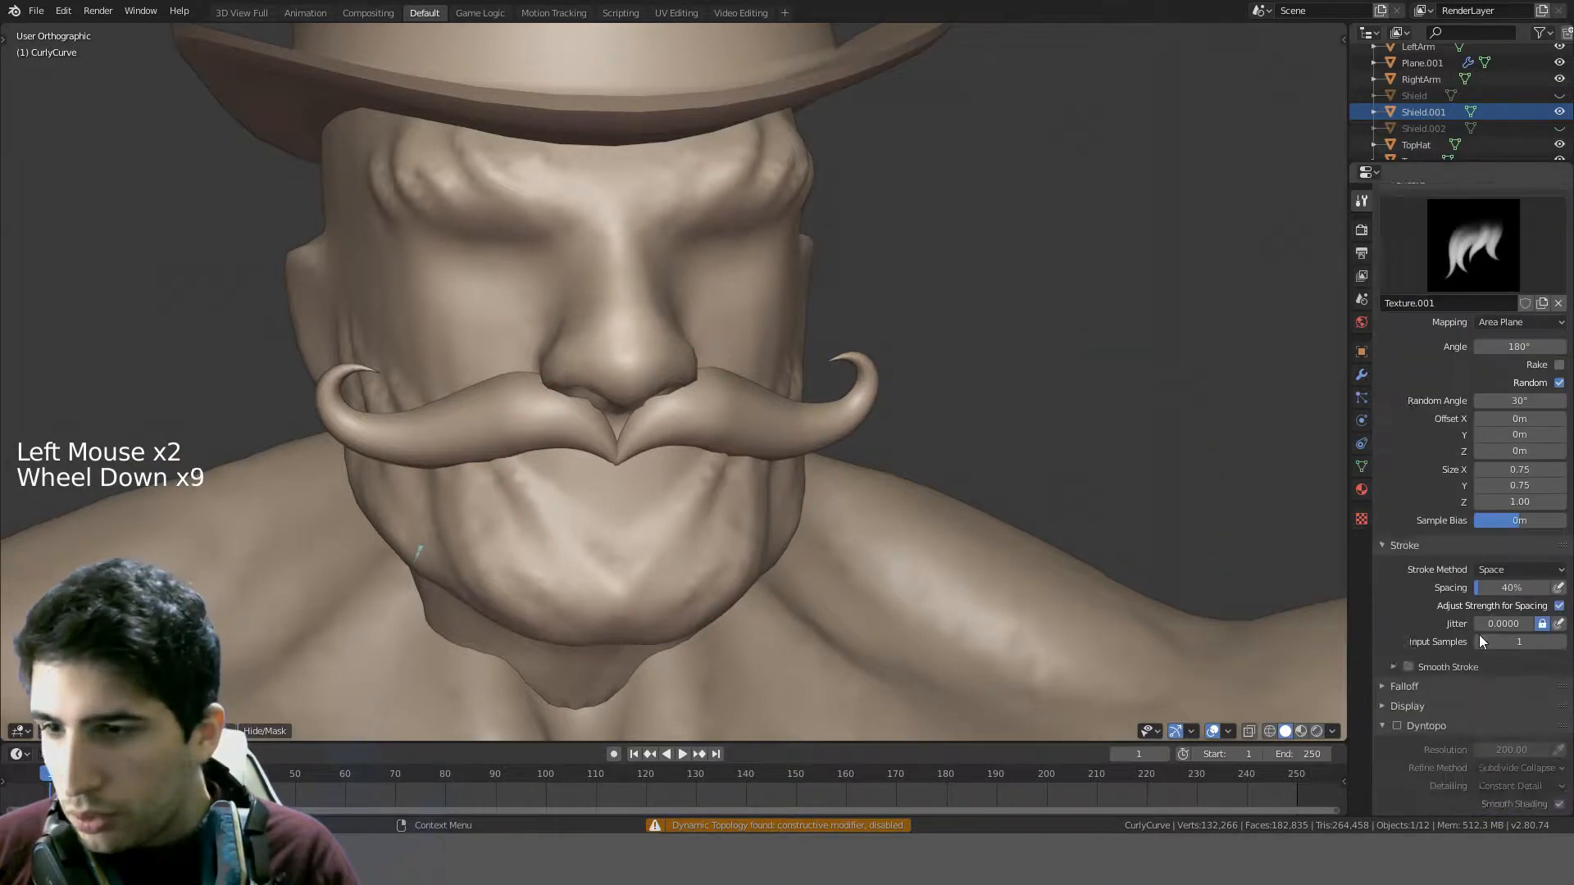
pyautogui.click(1397, 562)
pyautogui.click(1393, 566)
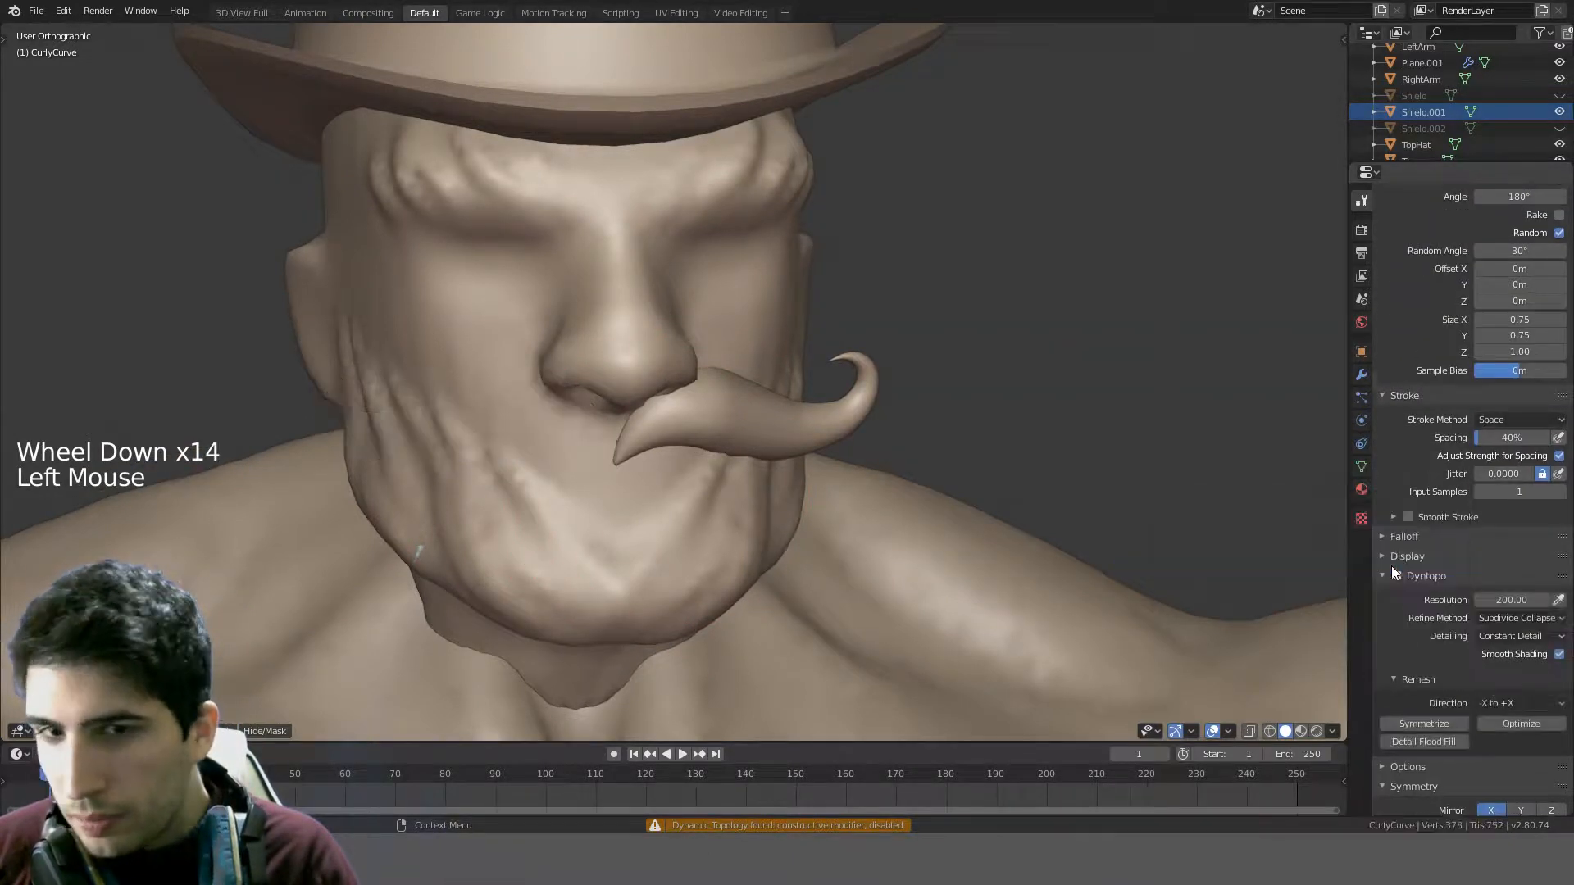
# - Try hair-textured Draw strokes along the moustache with a smaller brush, and undo them
pyautogui.scroll(1, 1392, 567)
pyautogui.moveTo(653, 499); pyautogui.dragTo(633, 481, button='middle')
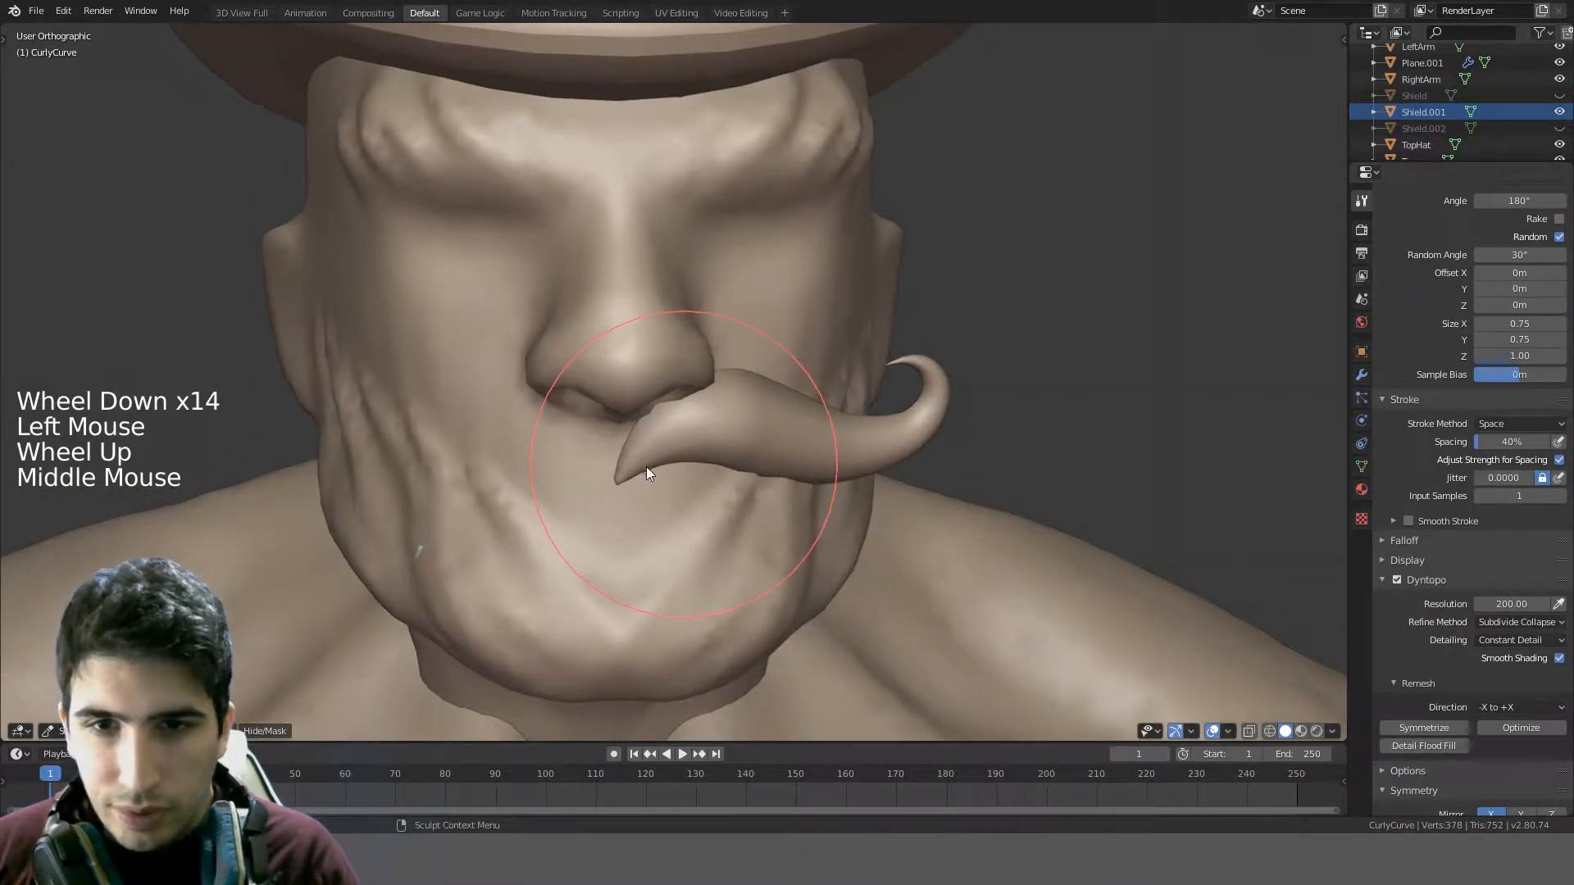
pyautogui.press('f')
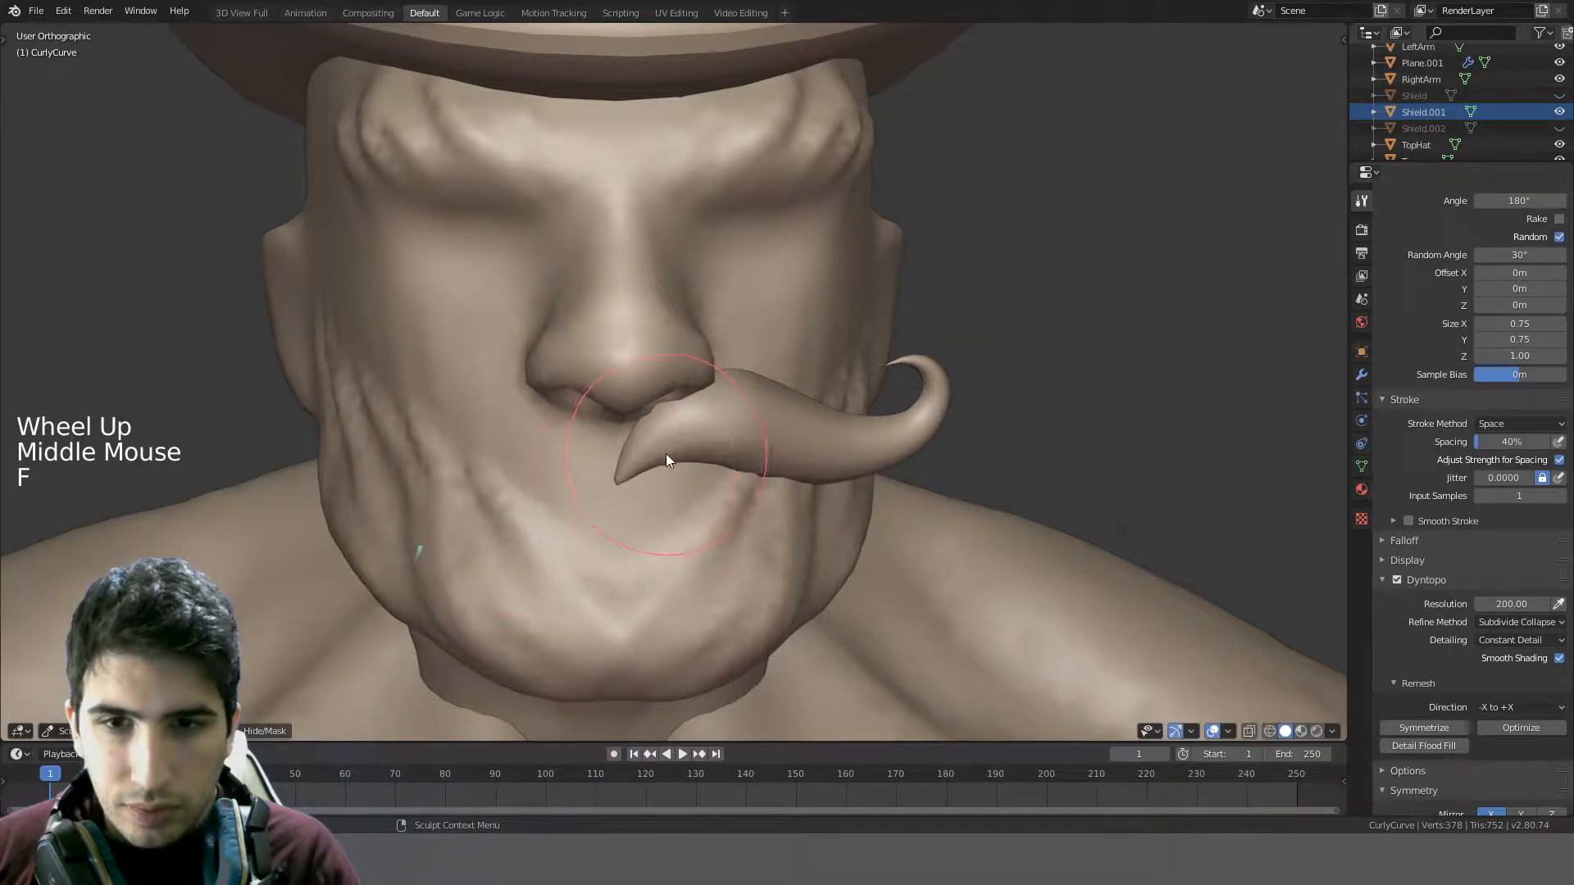
pyautogui.click(666, 455)
pyautogui.hotkey('ctrl', 'z')
pyautogui.moveTo(833, 408); pyautogui.dragTo(636, 457, button='middle')
pyautogui.click(705, 399)
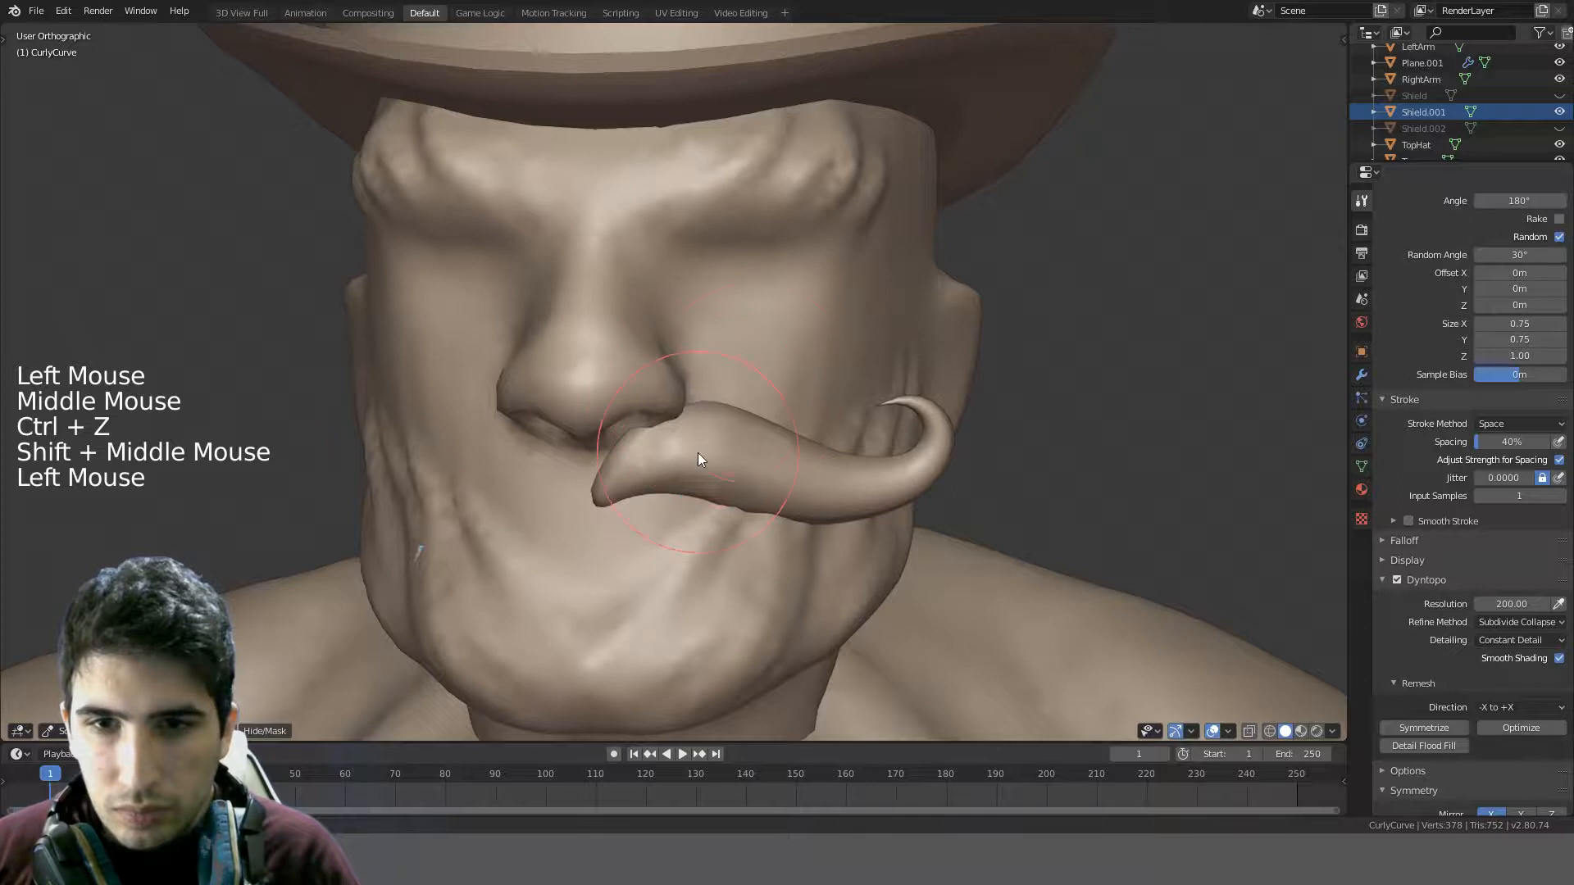
pyautogui.moveTo(697, 452); pyautogui.dragTo(798, 417)
pyautogui.moveTo(890, 445); pyautogui.dragTo(840, 442)
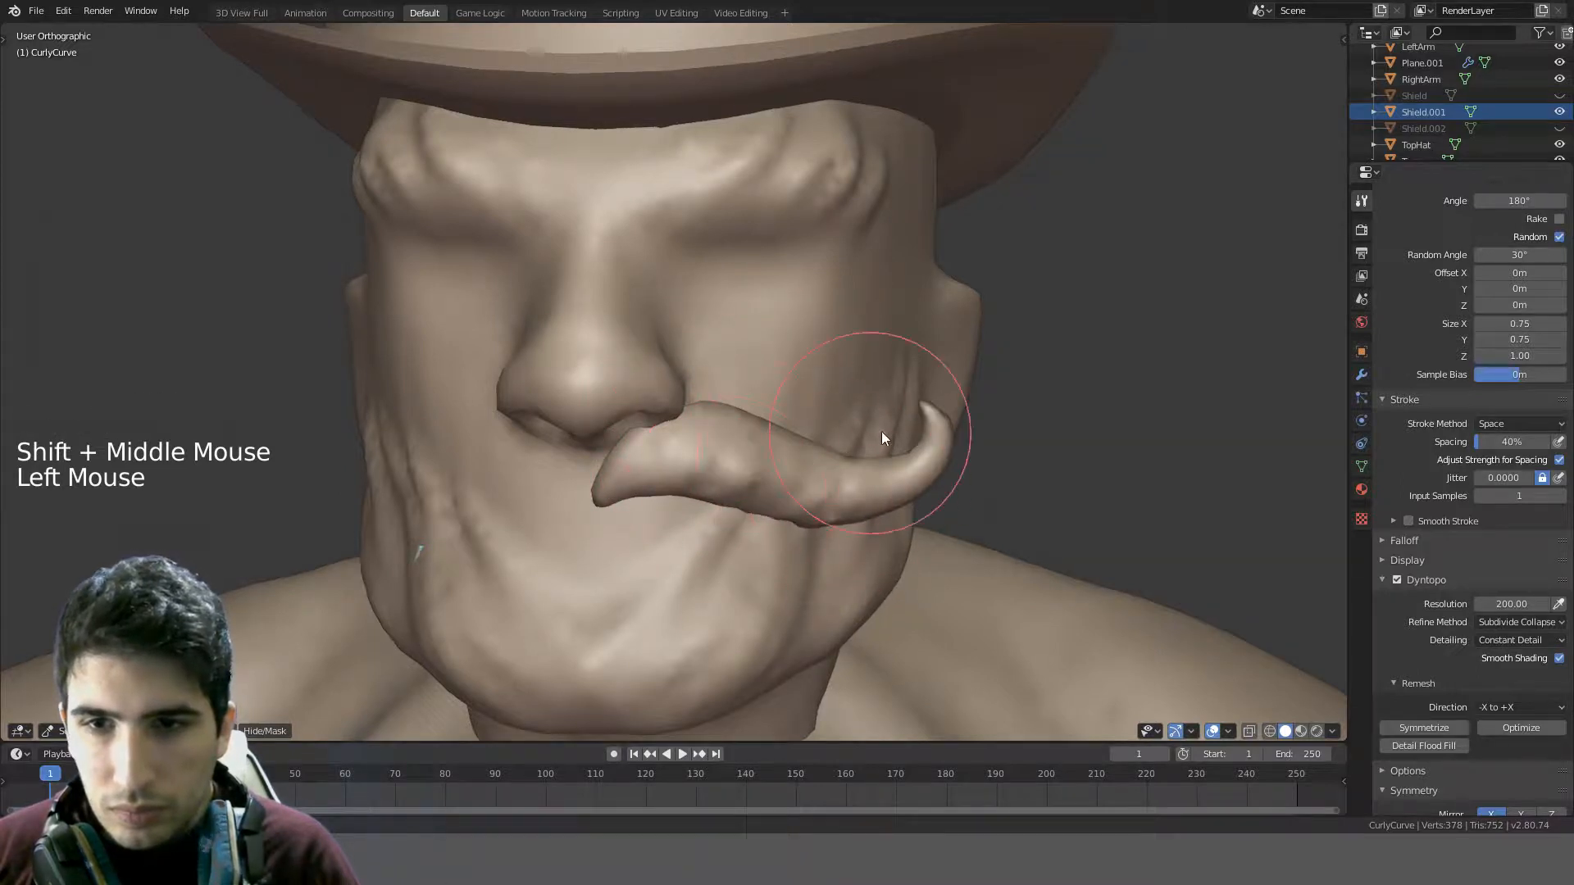
pyautogui.moveTo(931, 458); pyautogui.dragTo(878, 521)
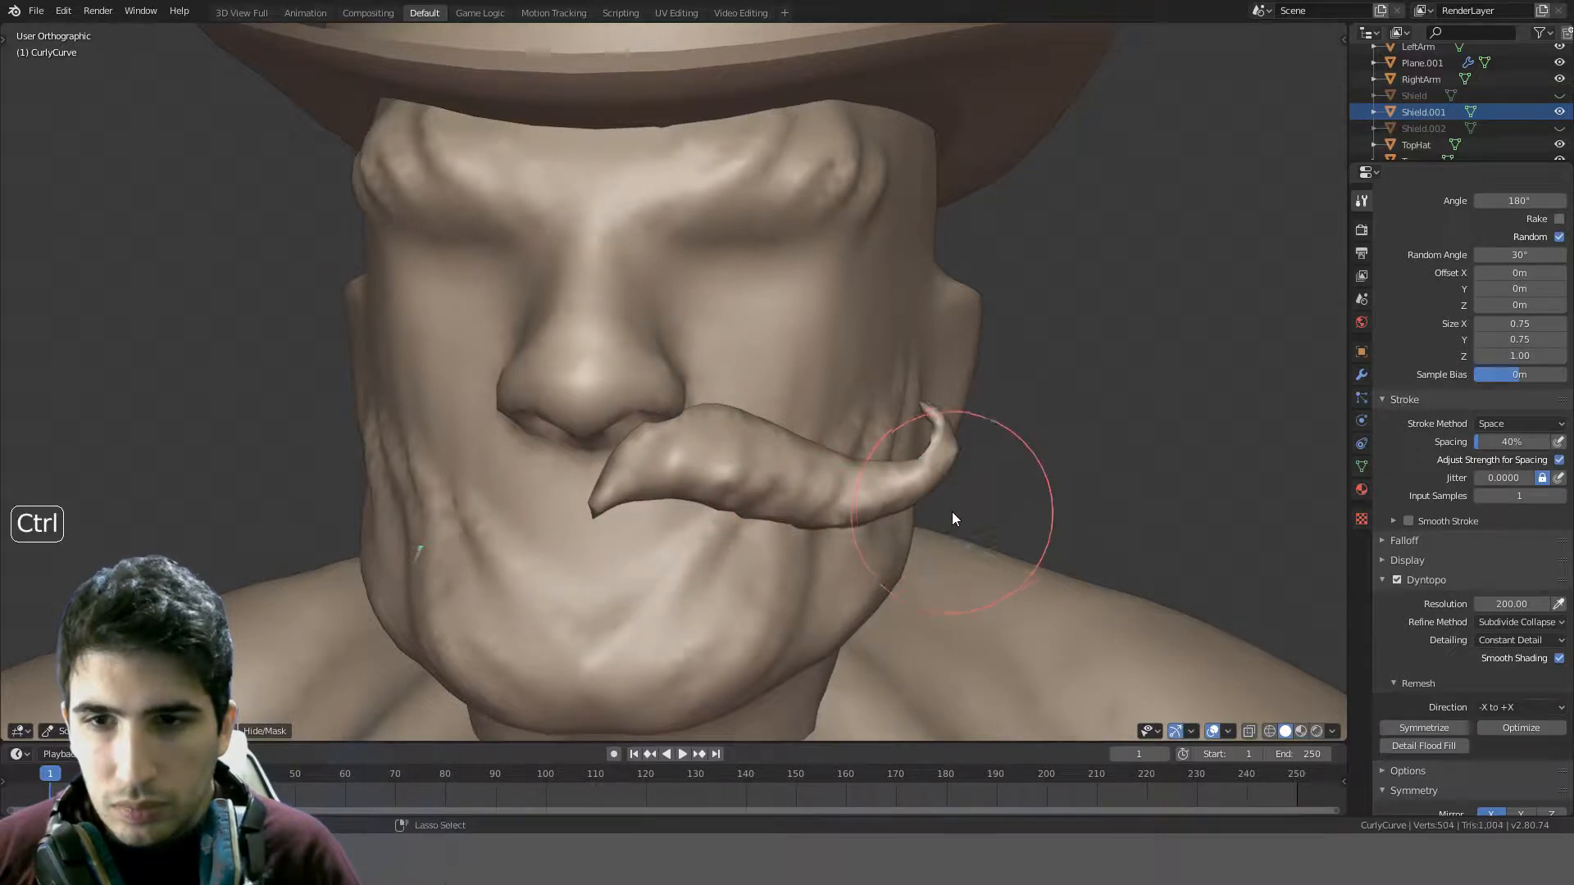
pyautogui.hotkey('ctrl', 'z')
# - Try a hair-textured stroke across the moustache with a larger brush and adjusted strength, and undo it
pyautogui.scroll(3, 1510, 537)
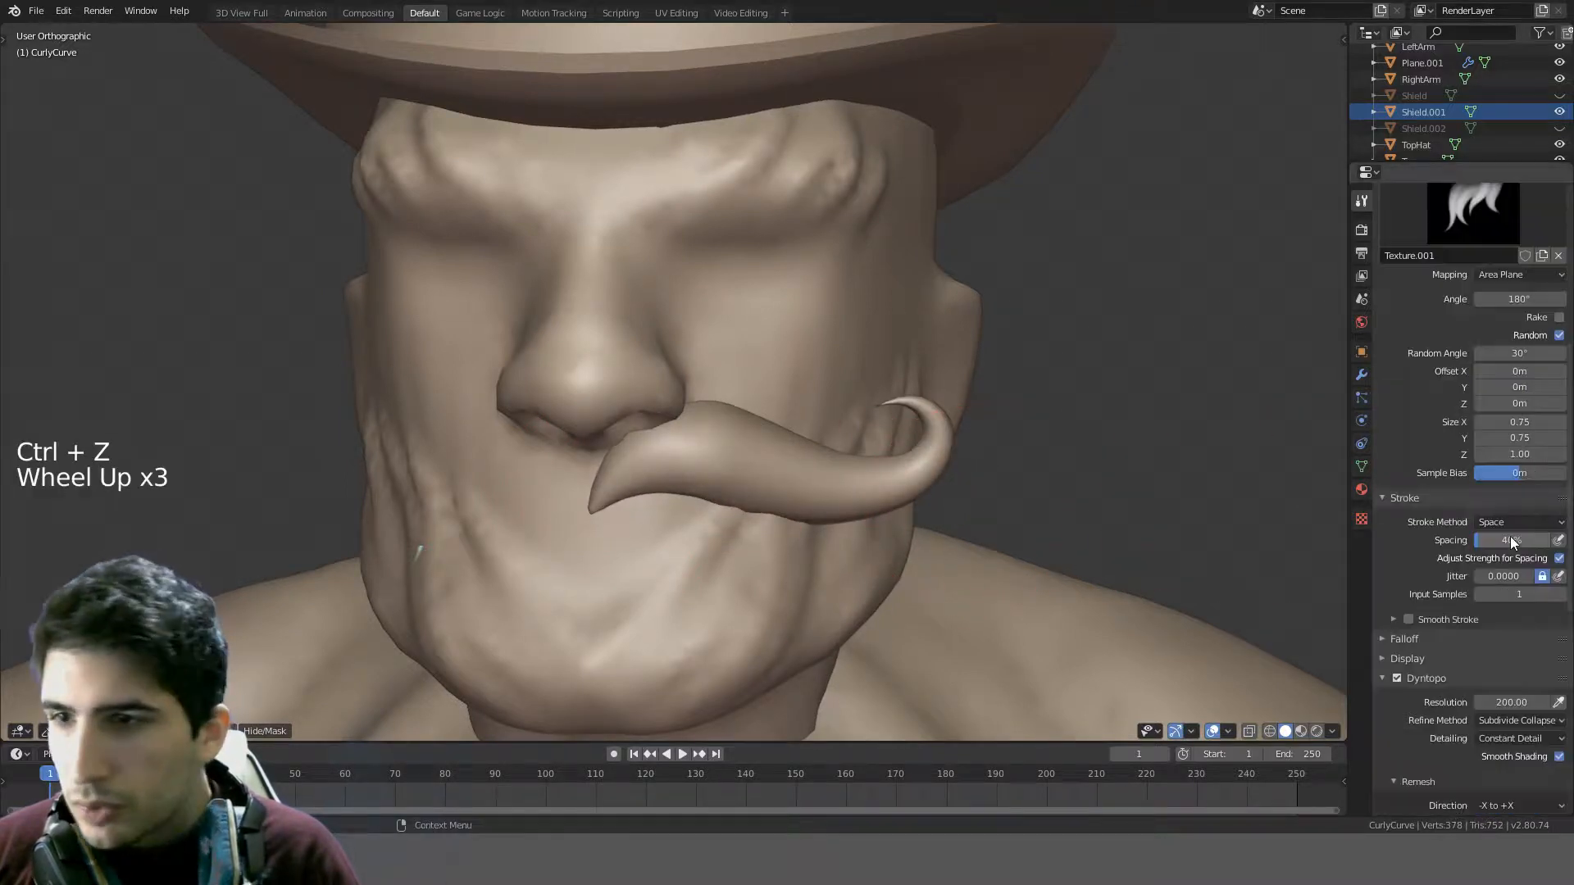
pyautogui.press('f')
pyautogui.click(920, 466)
pyautogui.hotkey('shift', 'f')
pyautogui.click(830, 468)
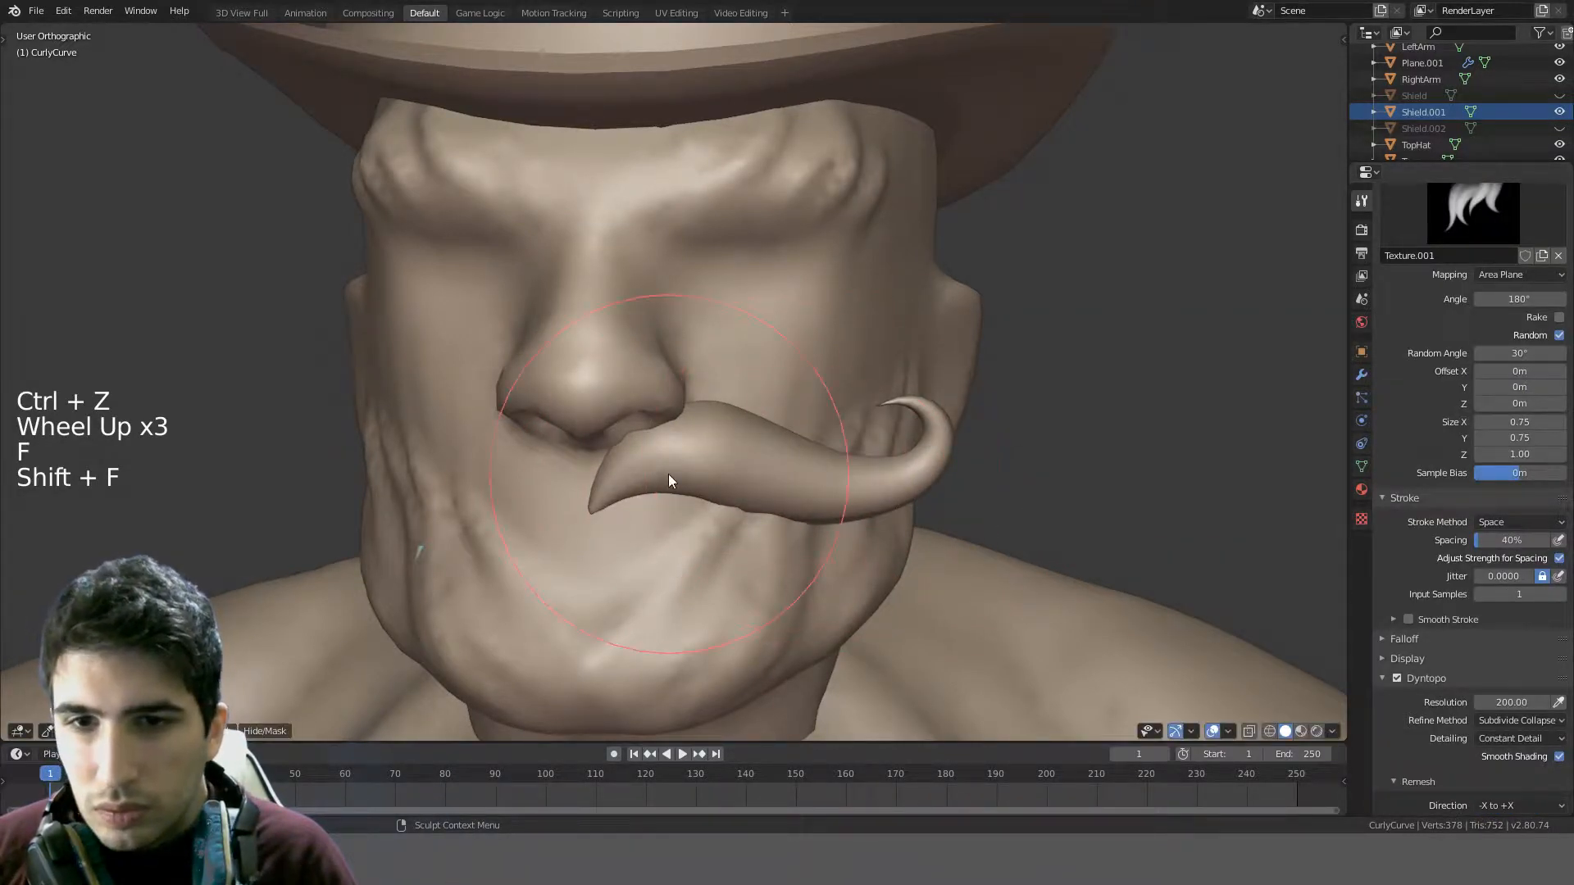
pyautogui.moveTo(668, 477)
pyautogui.mouseDown()
pyautogui.moveTo(815, 419)
pyautogui.moveTo(775, 478)
pyautogui.moveTo(948, 463)
pyautogui.moveTo(966, 490)
pyautogui.mouseUp()
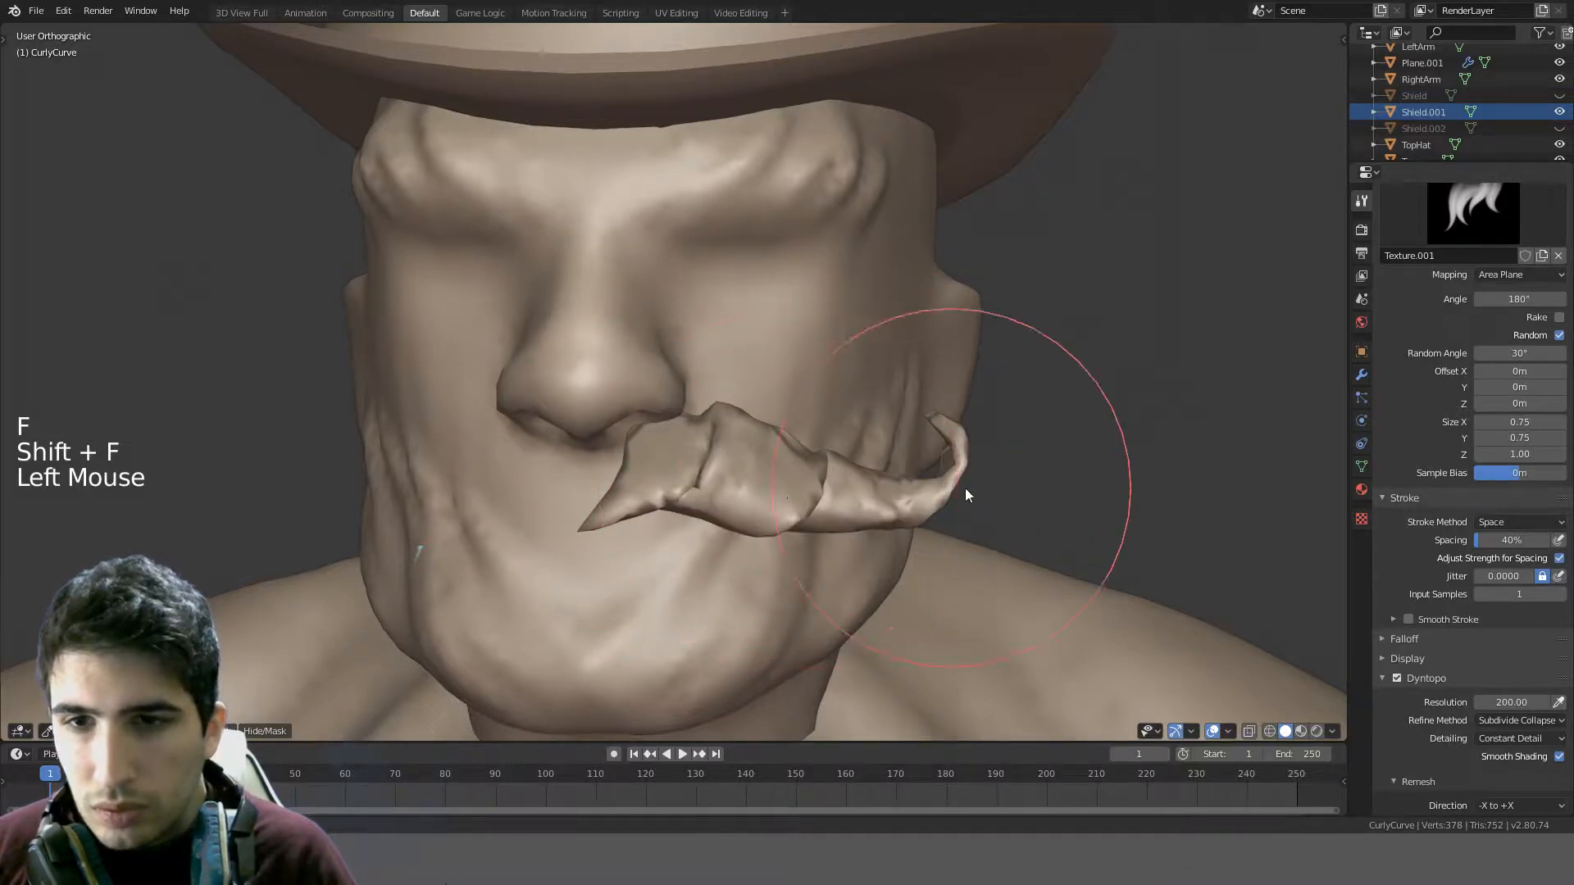
pyautogui.moveTo(965, 488); pyautogui.dragTo(1025, 446, button='middle')
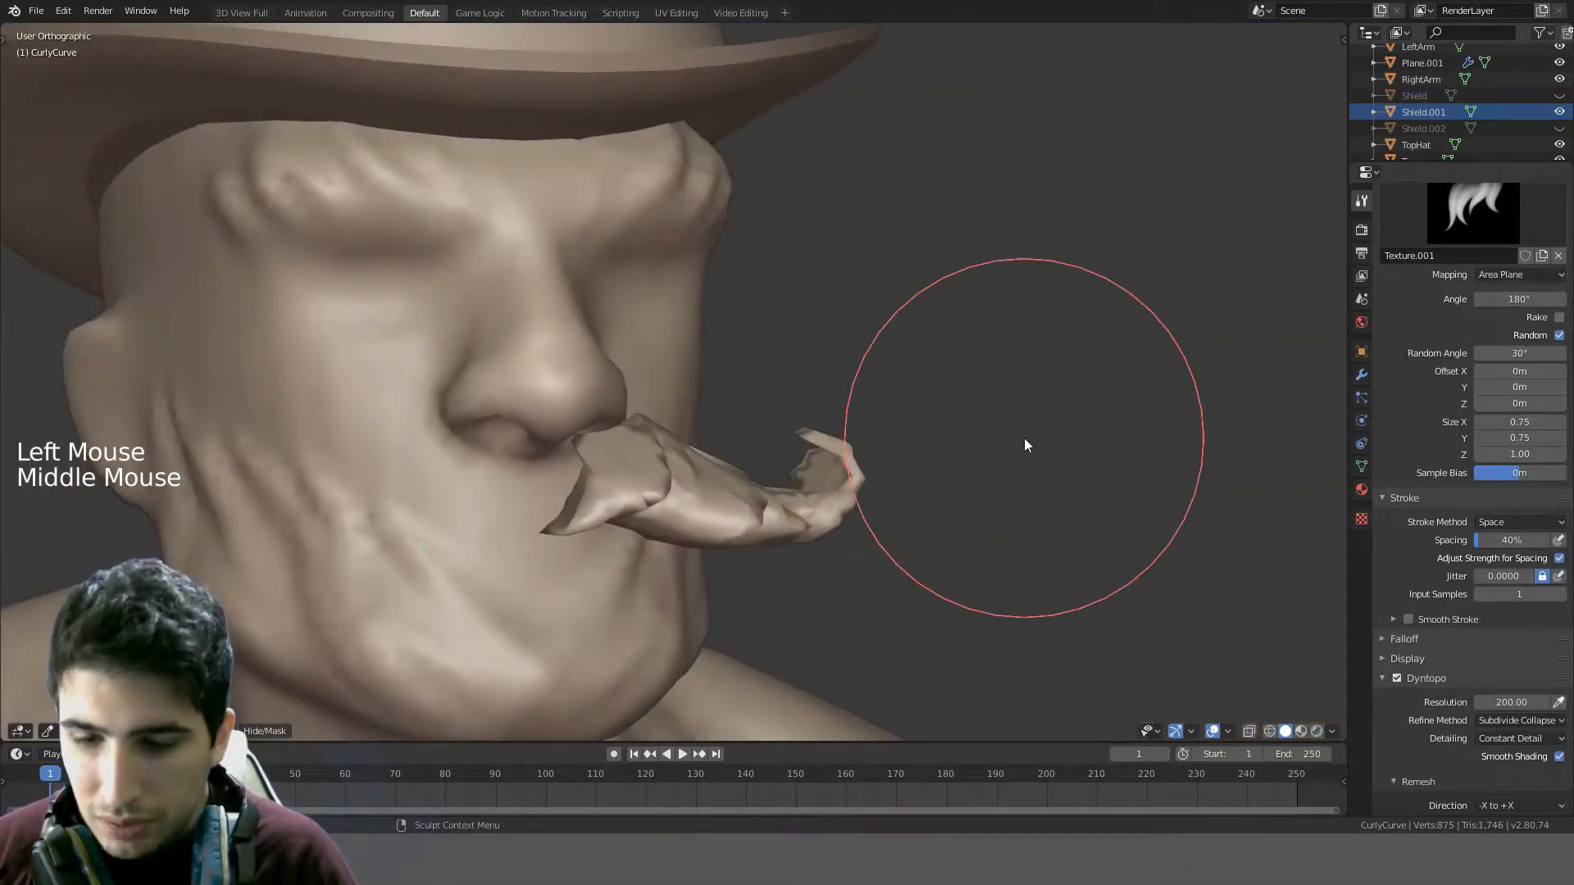
pyautogui.press('KP_1')
pyautogui.hotkey('ctrl', 'z')
# - Set the Draw brush radius to about 133 px and its strength to about 0.544
pyautogui.press('f')
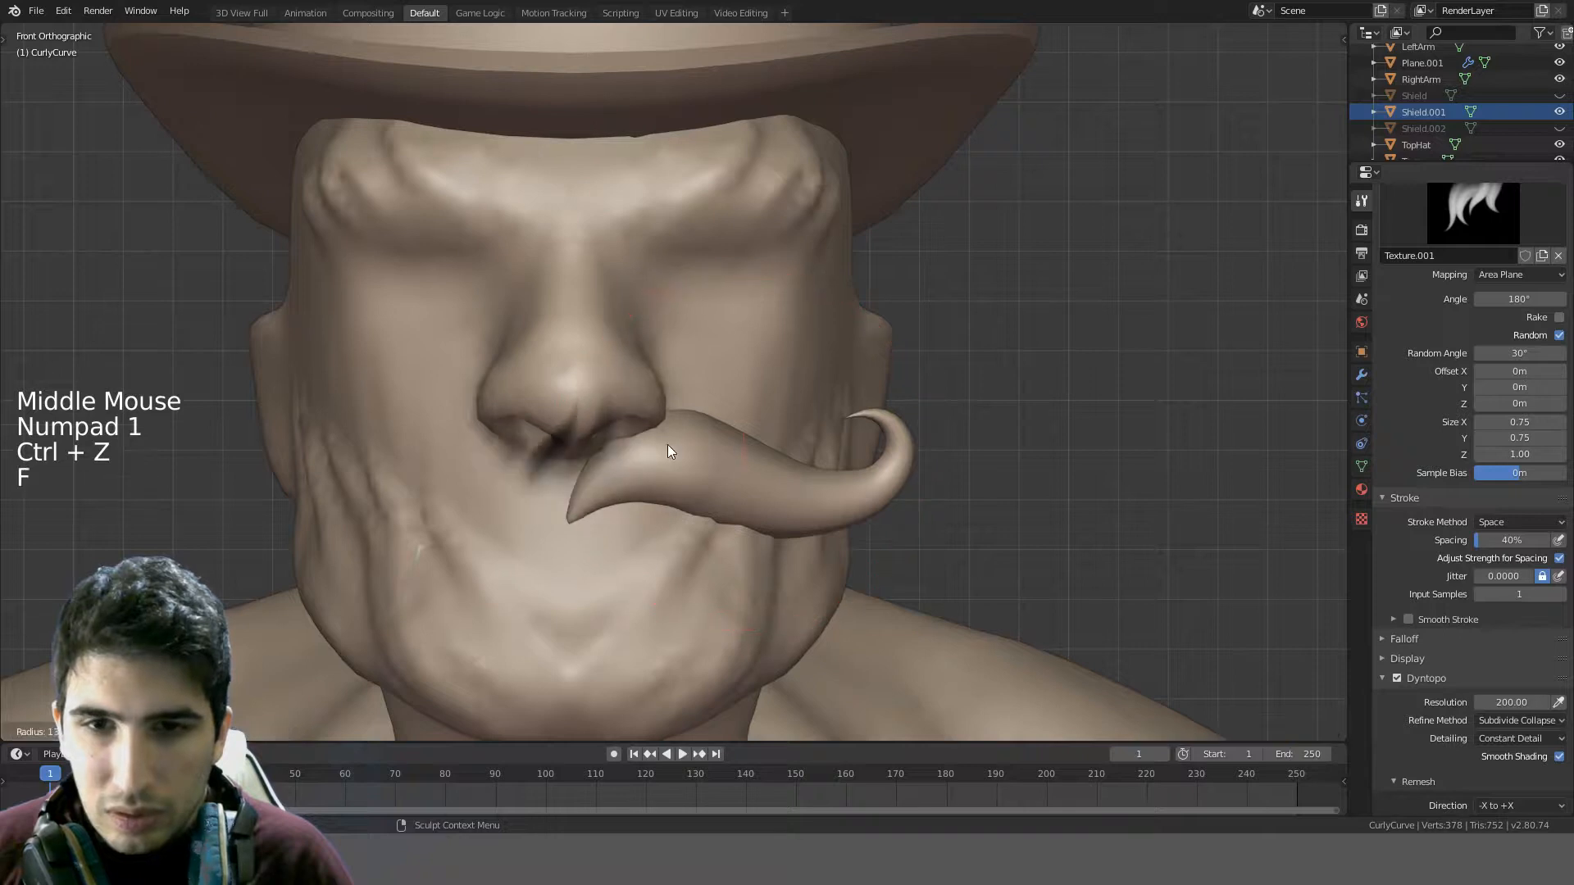
pyautogui.click(633, 442)
pyautogui.press('f')
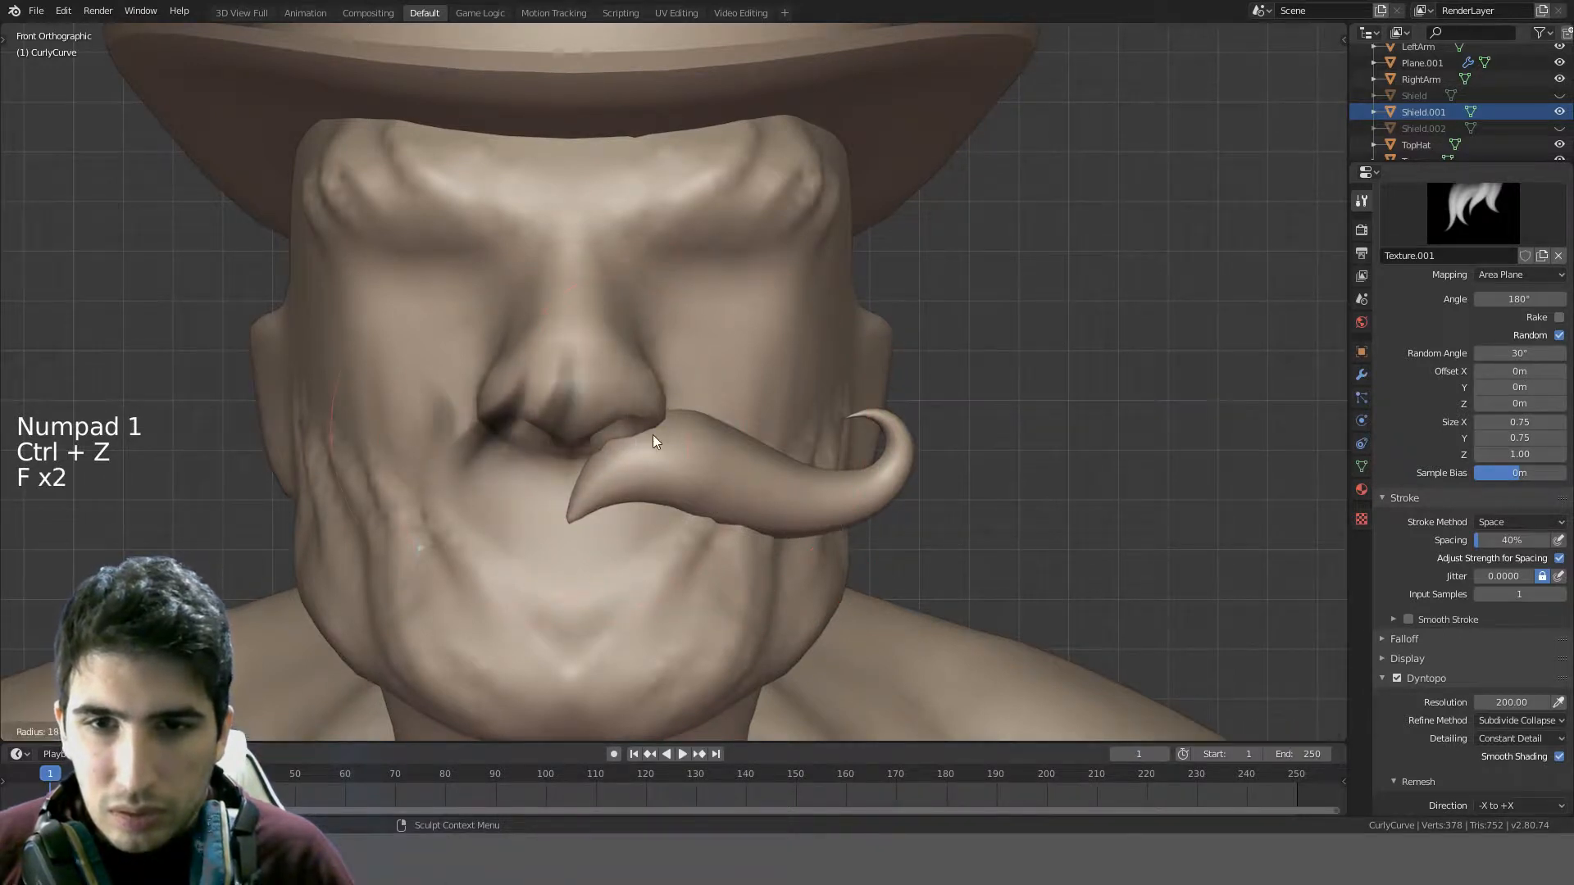
pyautogui.click(655, 467)
pyautogui.hotkey('shift', 'f')
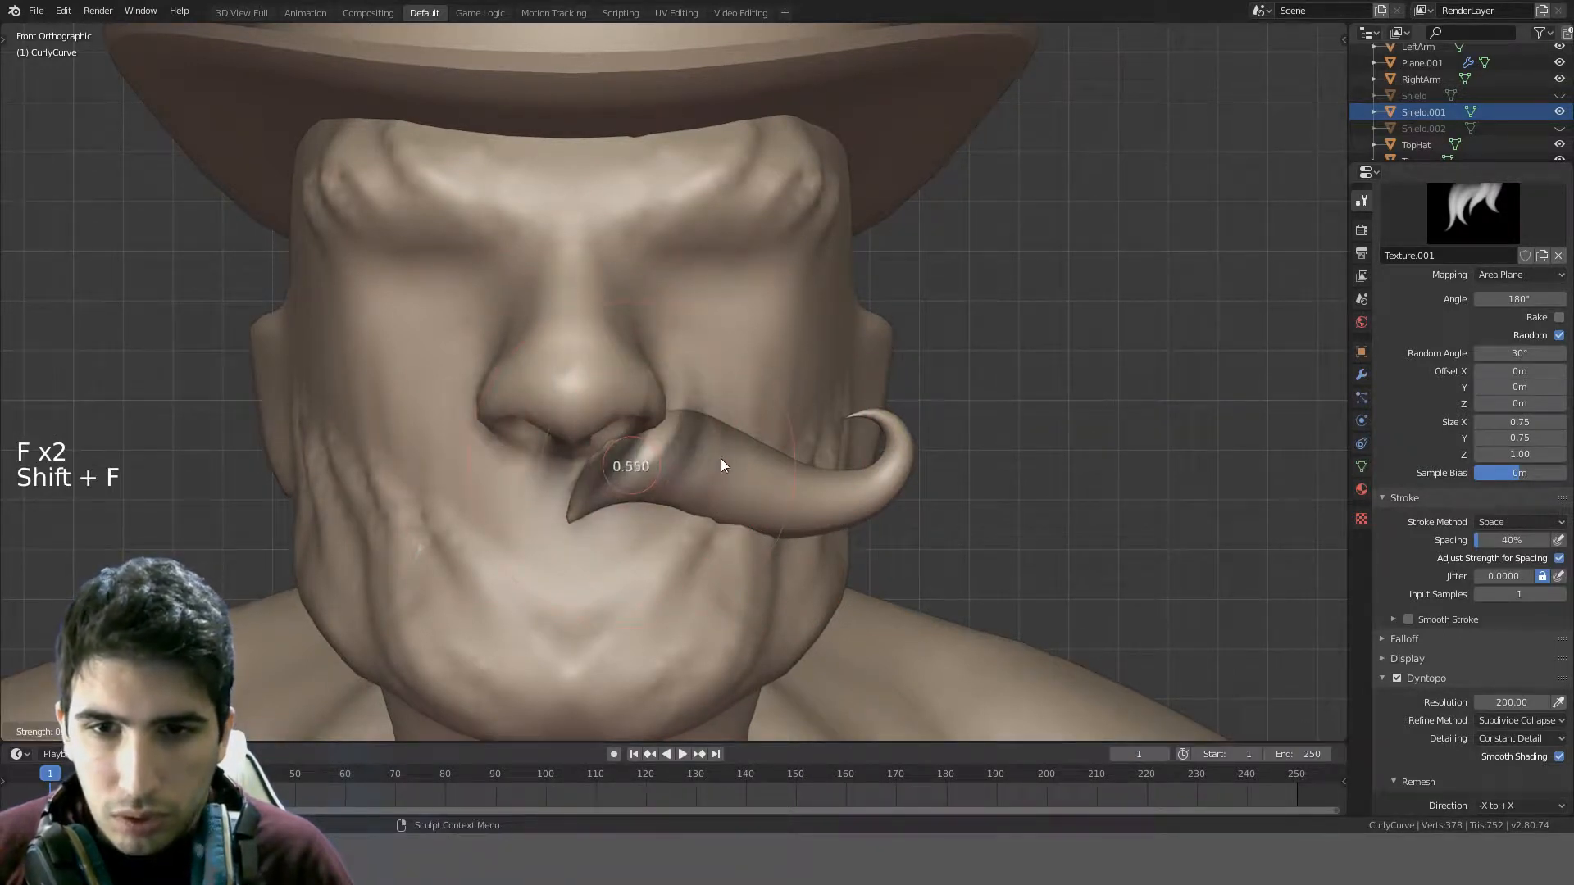
pyautogui.click(722, 459)
# - Try inverted and additive hair-textured strokes along the moustache from the front view, and undo them
pyautogui.moveTo(619, 464)
pyautogui.keyDown('ctrl'); pyautogui.mouseDown()
pyautogui.moveTo(803, 491)
pyautogui.moveTo(907, 475)
pyautogui.mouseUp(); pyautogui.keyUp('ctrl')
pyautogui.moveTo(908, 476)
pyautogui.mouseDown(button='middle')
pyautogui.moveTo(776, 402)
pyautogui.moveTo(740, 412)
pyautogui.moveTo(782, 427)
pyautogui.mouseUp(button='middle')
pyautogui.press('KP_1')
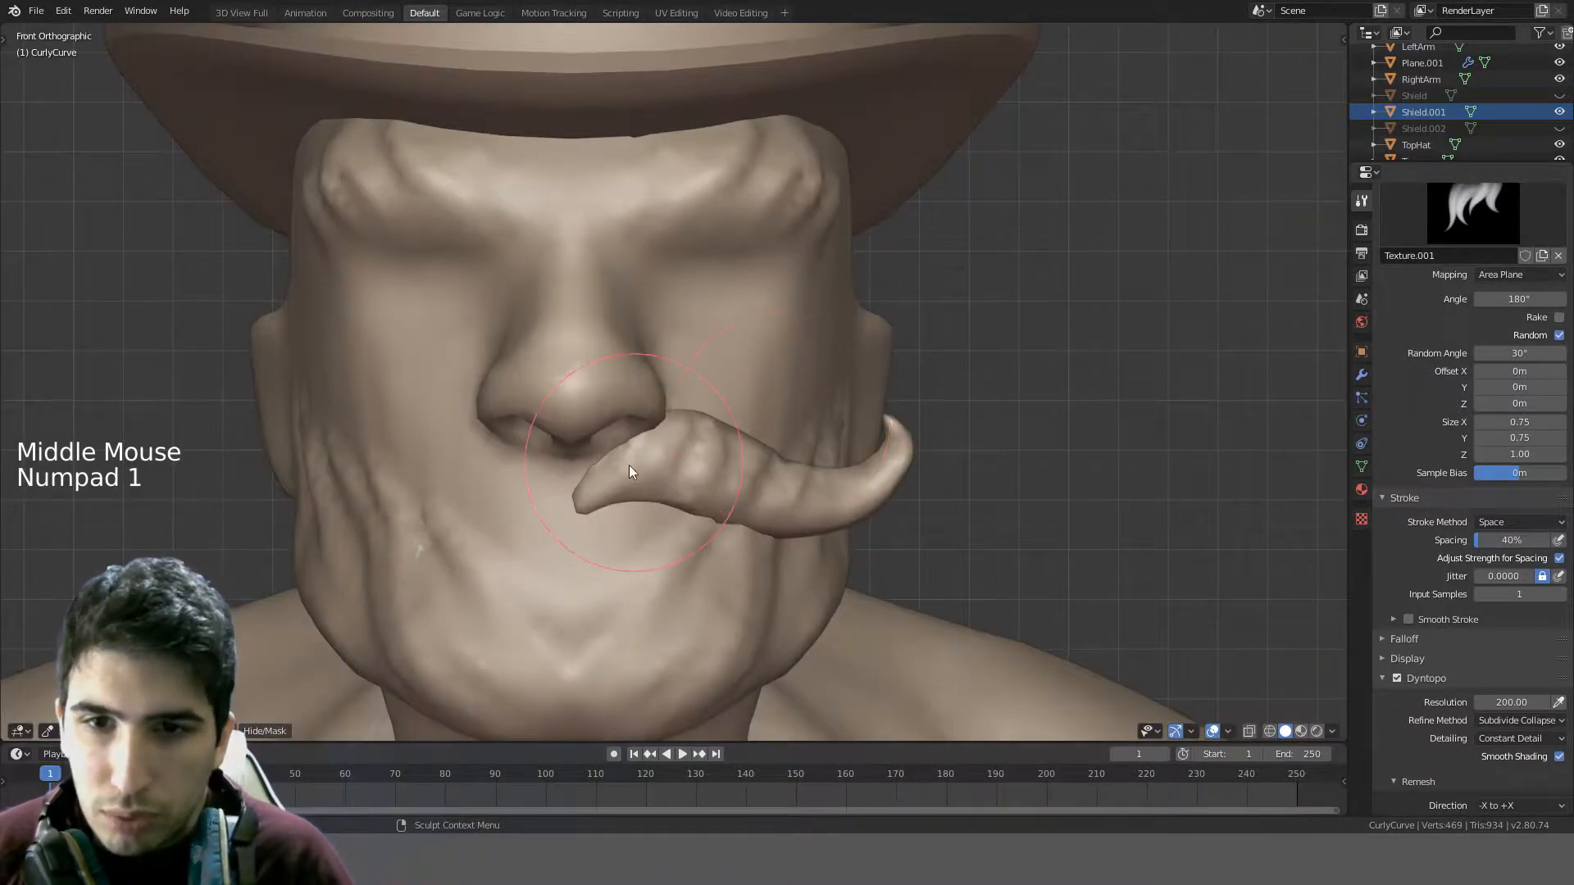
pyautogui.moveTo(628, 466); pyautogui.dragTo(667, 454)
pyautogui.moveTo(794, 479); pyautogui.dragTo(931, 459)
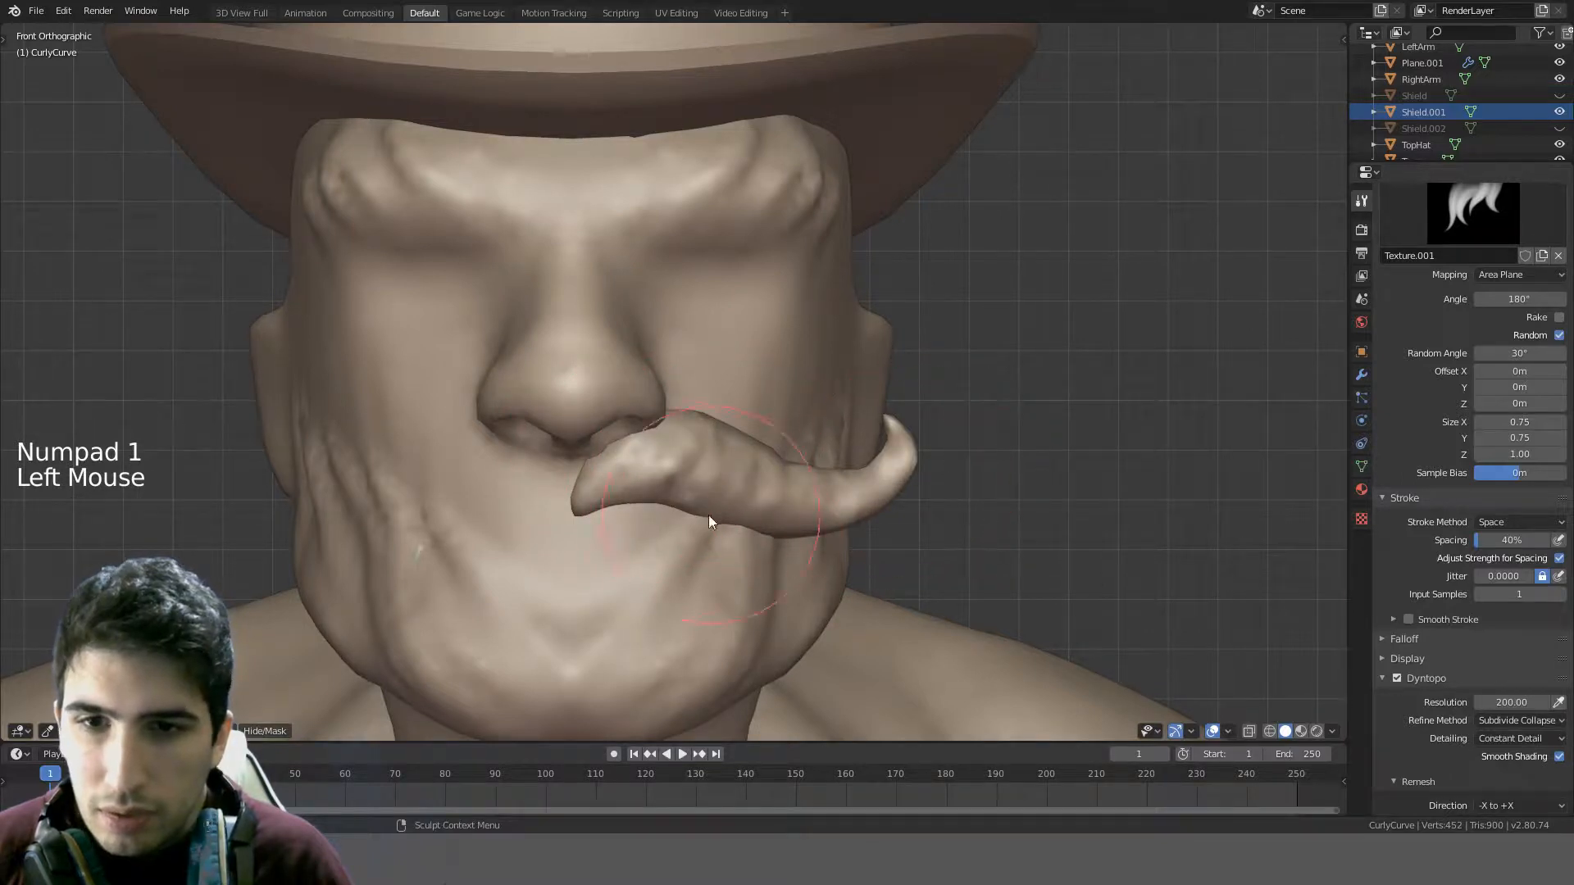
pyautogui.hotkey('ctrl', 'z')
pyautogui.hotkey('ctrl', 'z')
# - Try one more hair-textured stroke over the full length of the moustache, and undo it
pyautogui.moveTo(671, 492)
pyautogui.mouseDown()
pyautogui.moveTo(642, 480)
pyautogui.moveTo(718, 415)
pyautogui.moveTo(740, 486)
pyautogui.moveTo(934, 447)
pyautogui.moveTo(949, 426)
pyautogui.mouseUp()
pyautogui.moveTo(950, 428)
pyautogui.mouseDown(button='middle')
pyautogui.moveTo(865, 376)
pyautogui.moveTo(721, 365)
pyautogui.moveTo(750, 450)
pyautogui.moveTo(732, 511)
pyautogui.moveTo(765, 547)
pyautogui.moveTo(1116, 380)
pyautogui.mouseUp(button='middle')
pyautogui.hotkey('ctrl', 'z')
pyautogui.scroll(-4, 1005, 397)
pyautogui.scroll(1, 971, 355)
pyautogui.moveTo(1005, 398)
pyautogui.mouseDown(button='middle')
pyautogui.moveTo(971, 355)
pyautogui.moveTo(743, 379)
pyautogui.moveTo(911, 380)
pyautogui.mouseUp(button='middle')
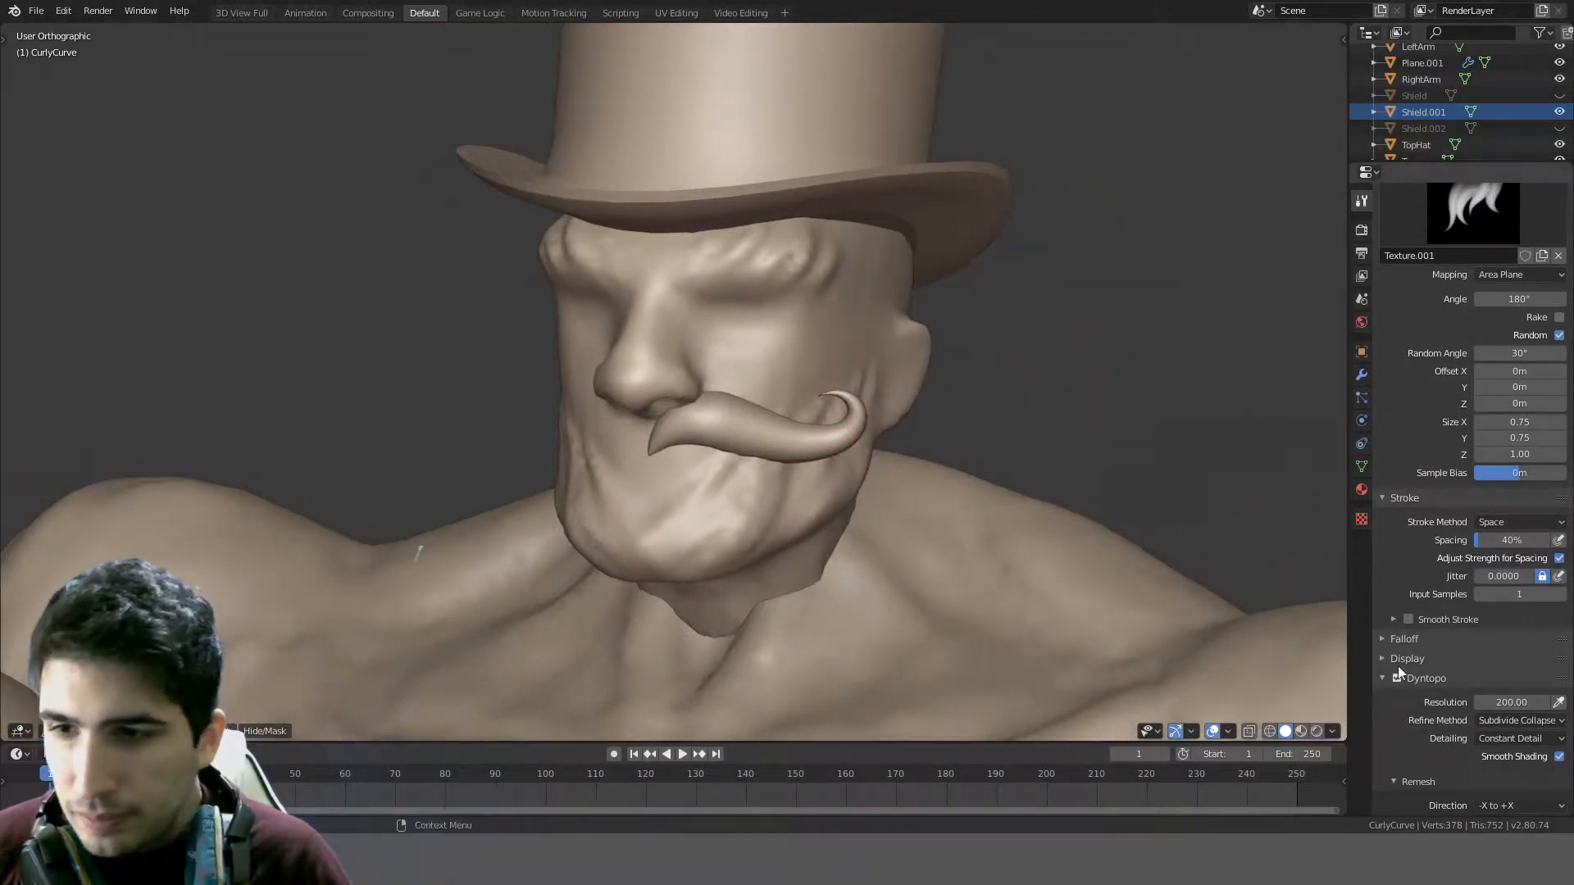
# - Convert all the moustache's triangles to quads in Edit Mode and return to Object Mode
pyautogui.click(90, 713)
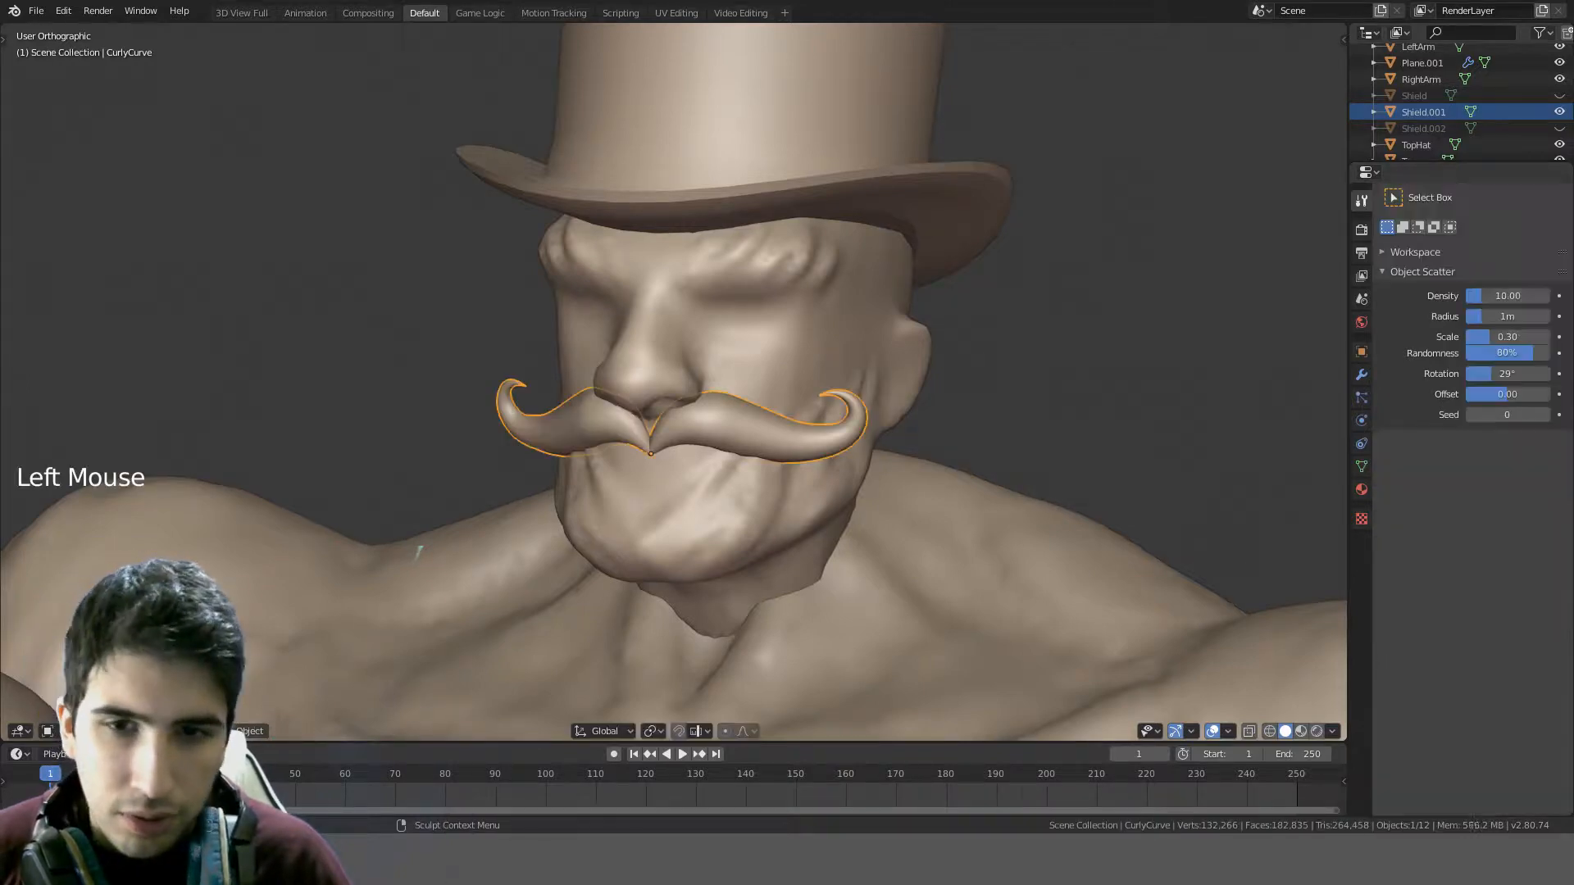
pyautogui.press('Tab')
pyautogui.scroll(5, 1027, 452)
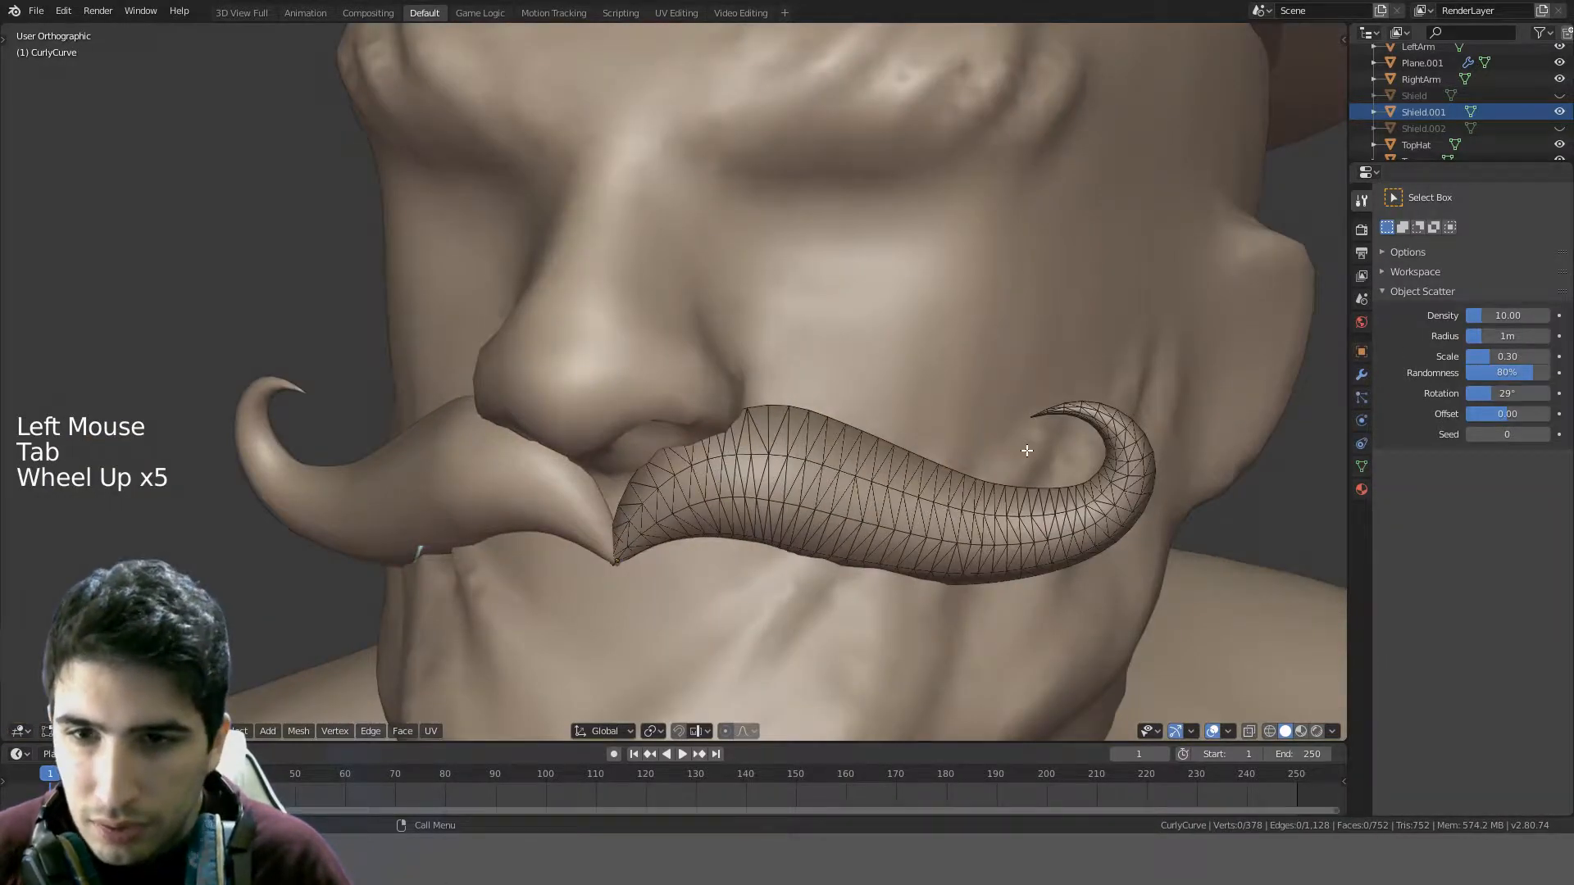
pyautogui.press('a')
pyautogui.hotkey('alt', 'j')
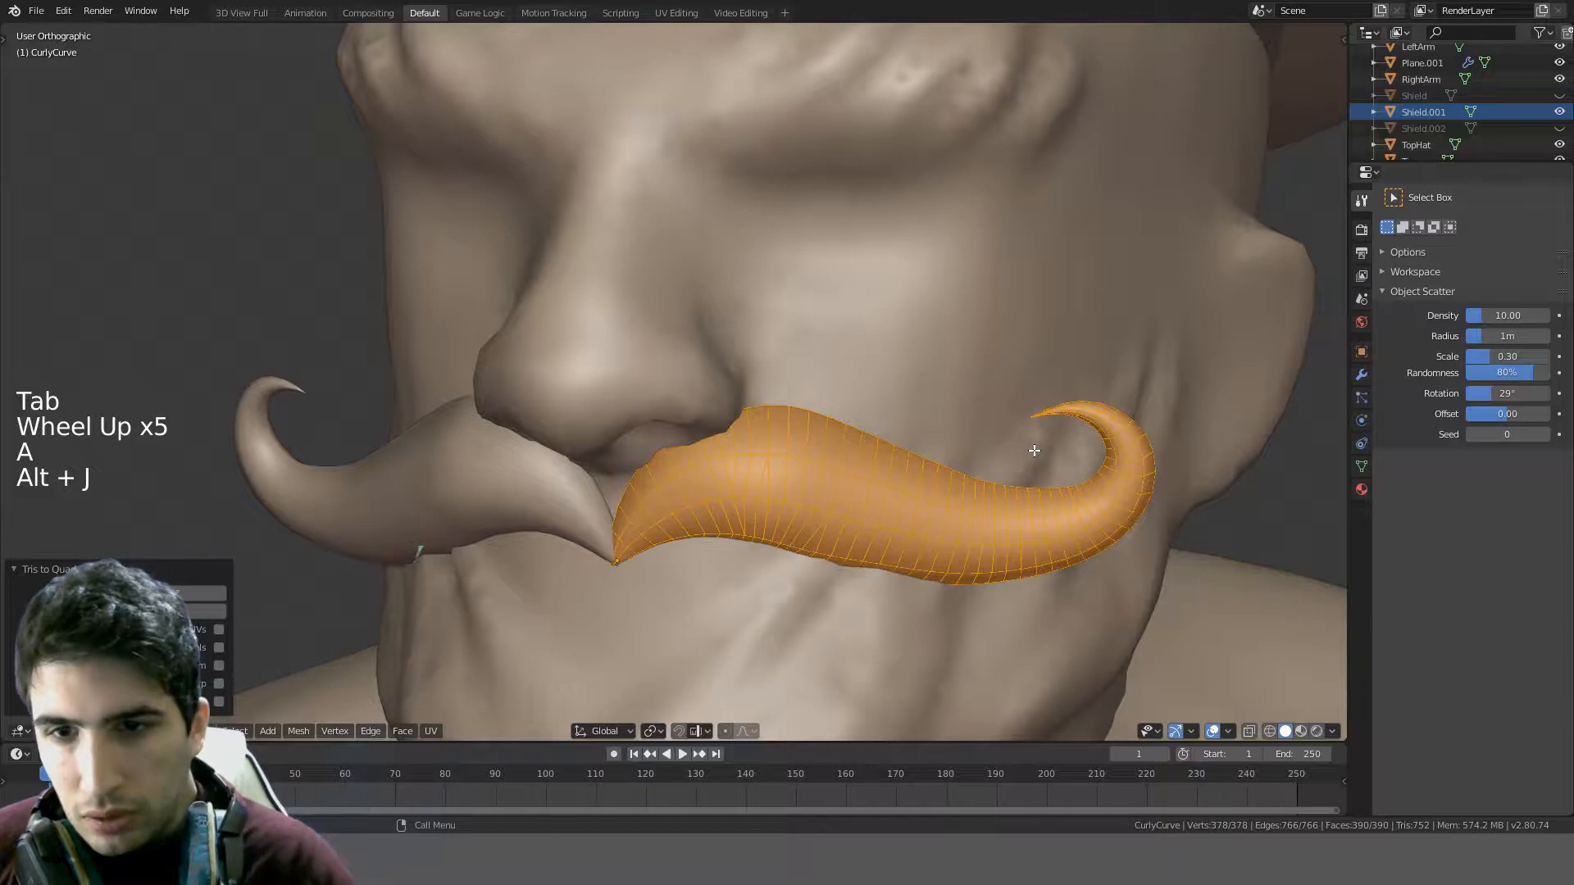
pyautogui.moveTo(1035, 451); pyautogui.dragTo(833, 419, button='middle')
pyautogui.scroll(4, 927, 443)
pyautogui.scroll(-4, 833, 436)
pyautogui.press('Tab')
pyautogui.scroll(-4, 953, 432)
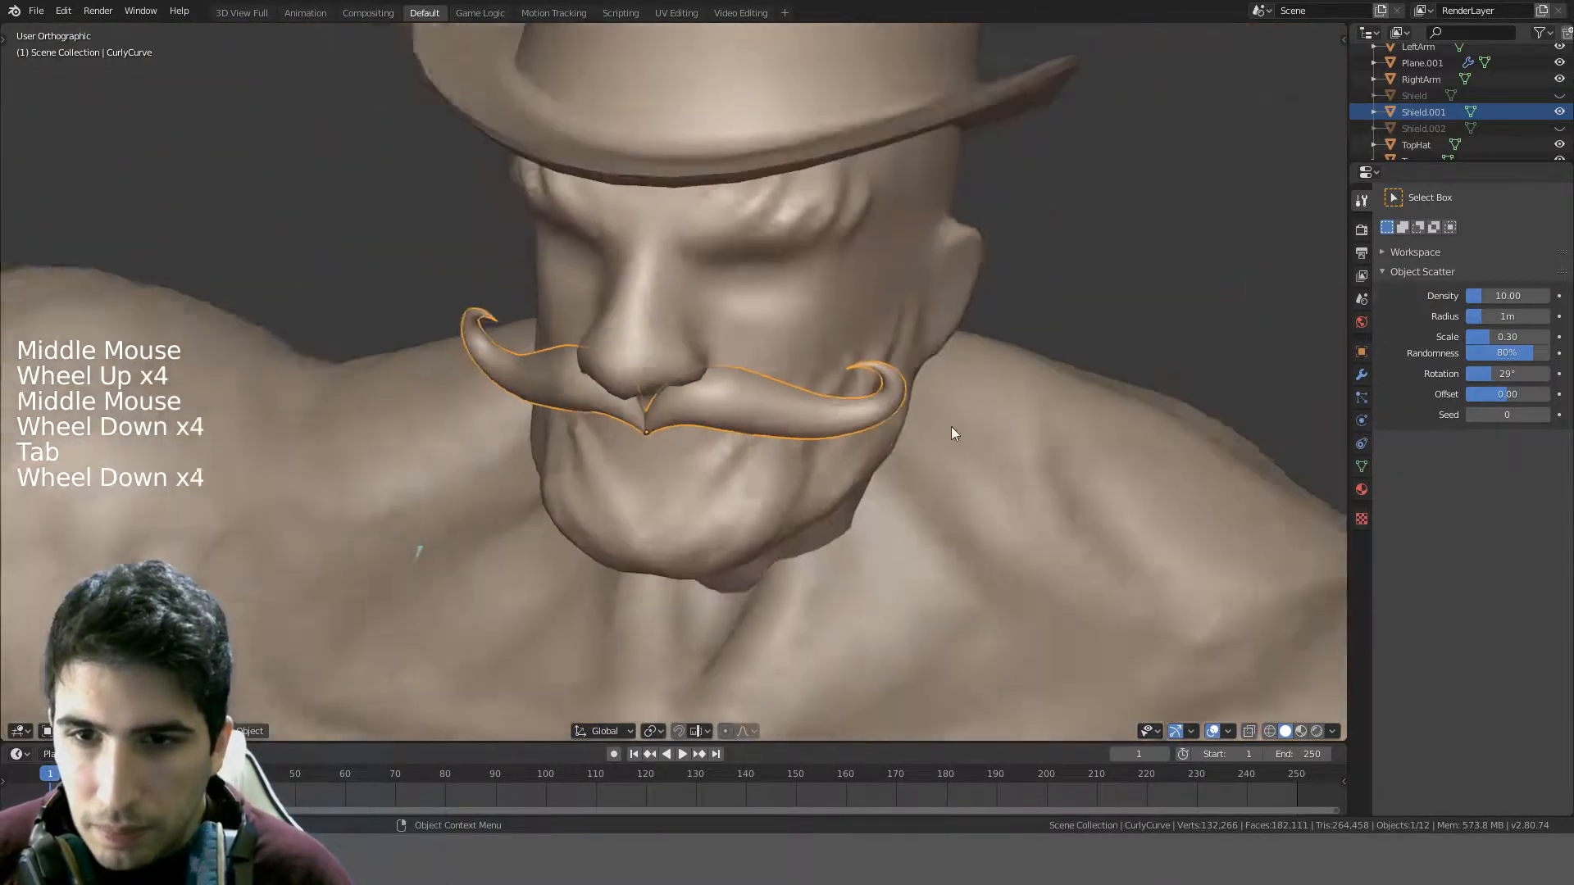
# - Undo the moustache's triangle-to-quad conversion and go back to its Sculpt Mode state
pyautogui.scroll(-1, 966, 427)
pyautogui.hotkey('ctrl', 'z')
pyautogui.hotkey('ctrl', 'z')
pyautogui.hotkey('ctrl', 'z')
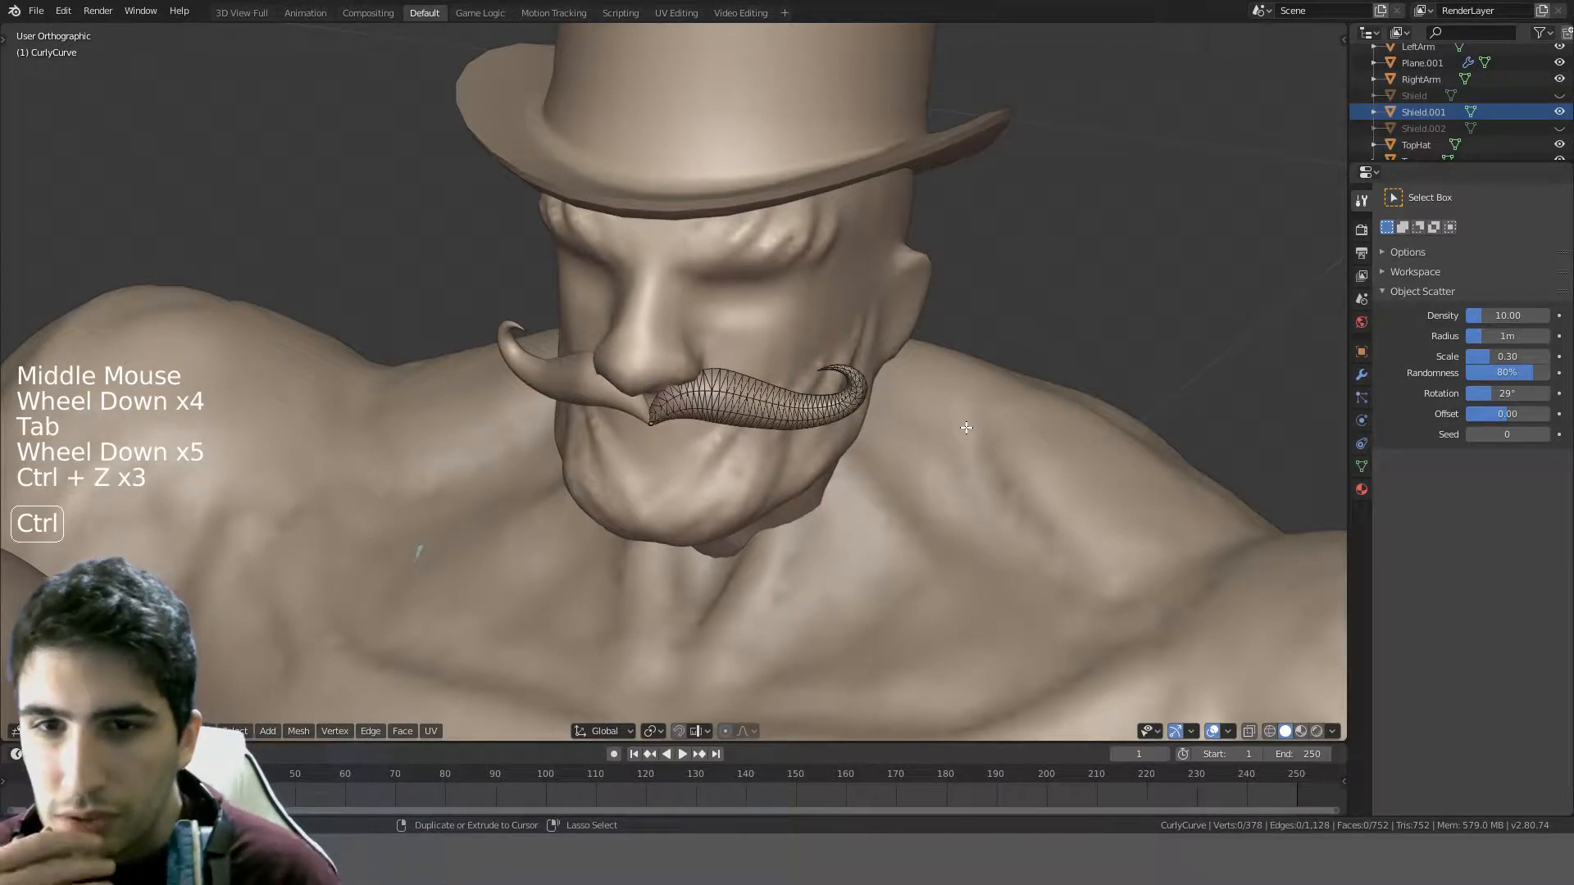
pyautogui.hotkey('ctrl', 'z')
pyautogui.hotkey('ctrl', 'z')
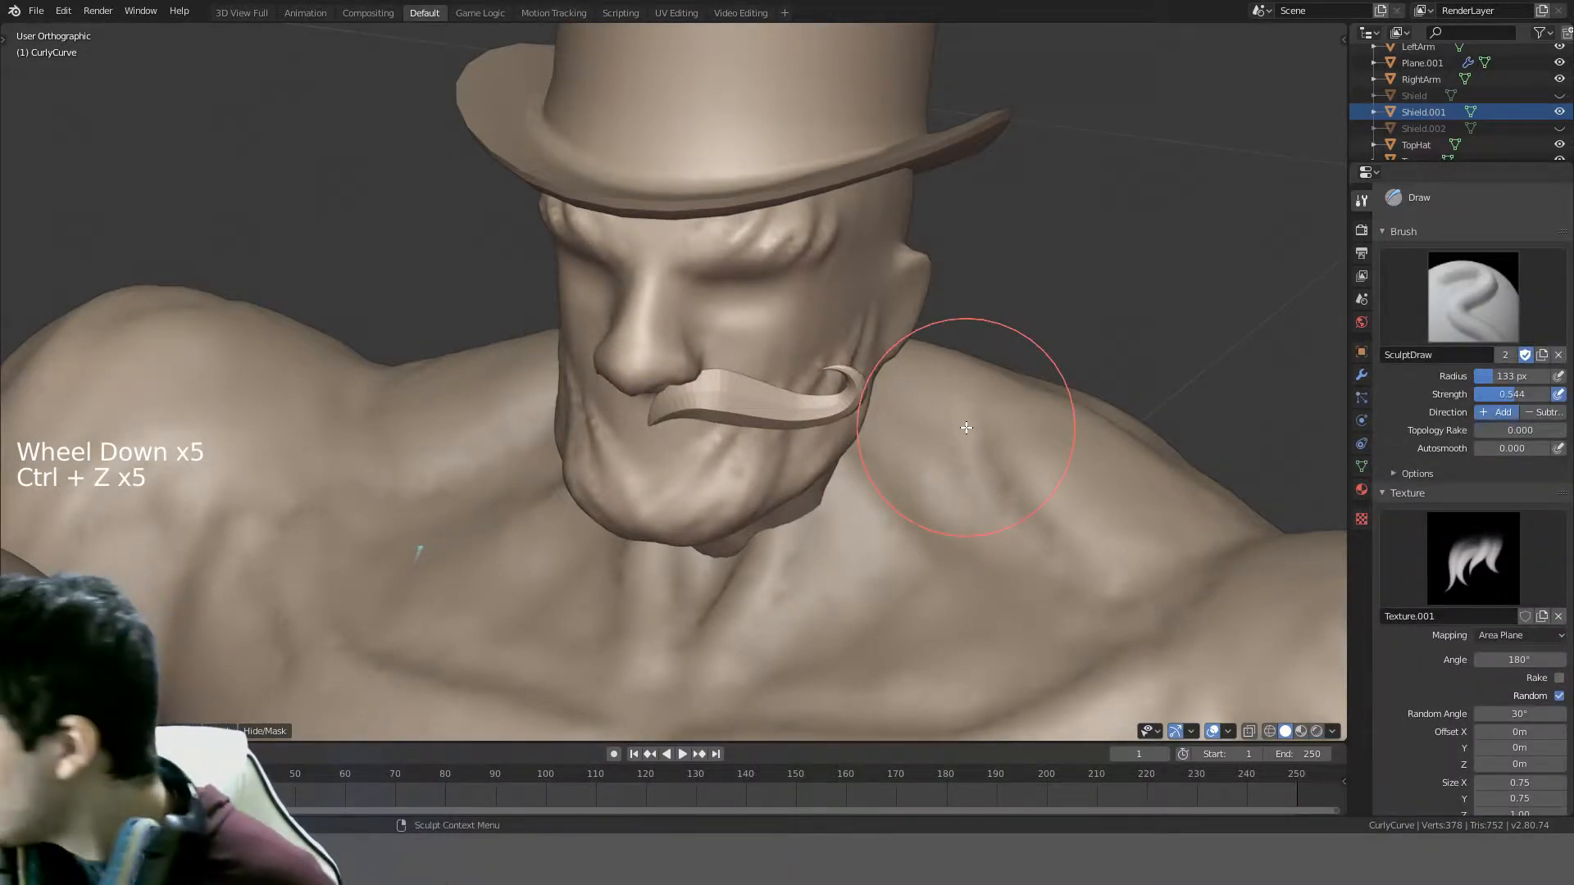
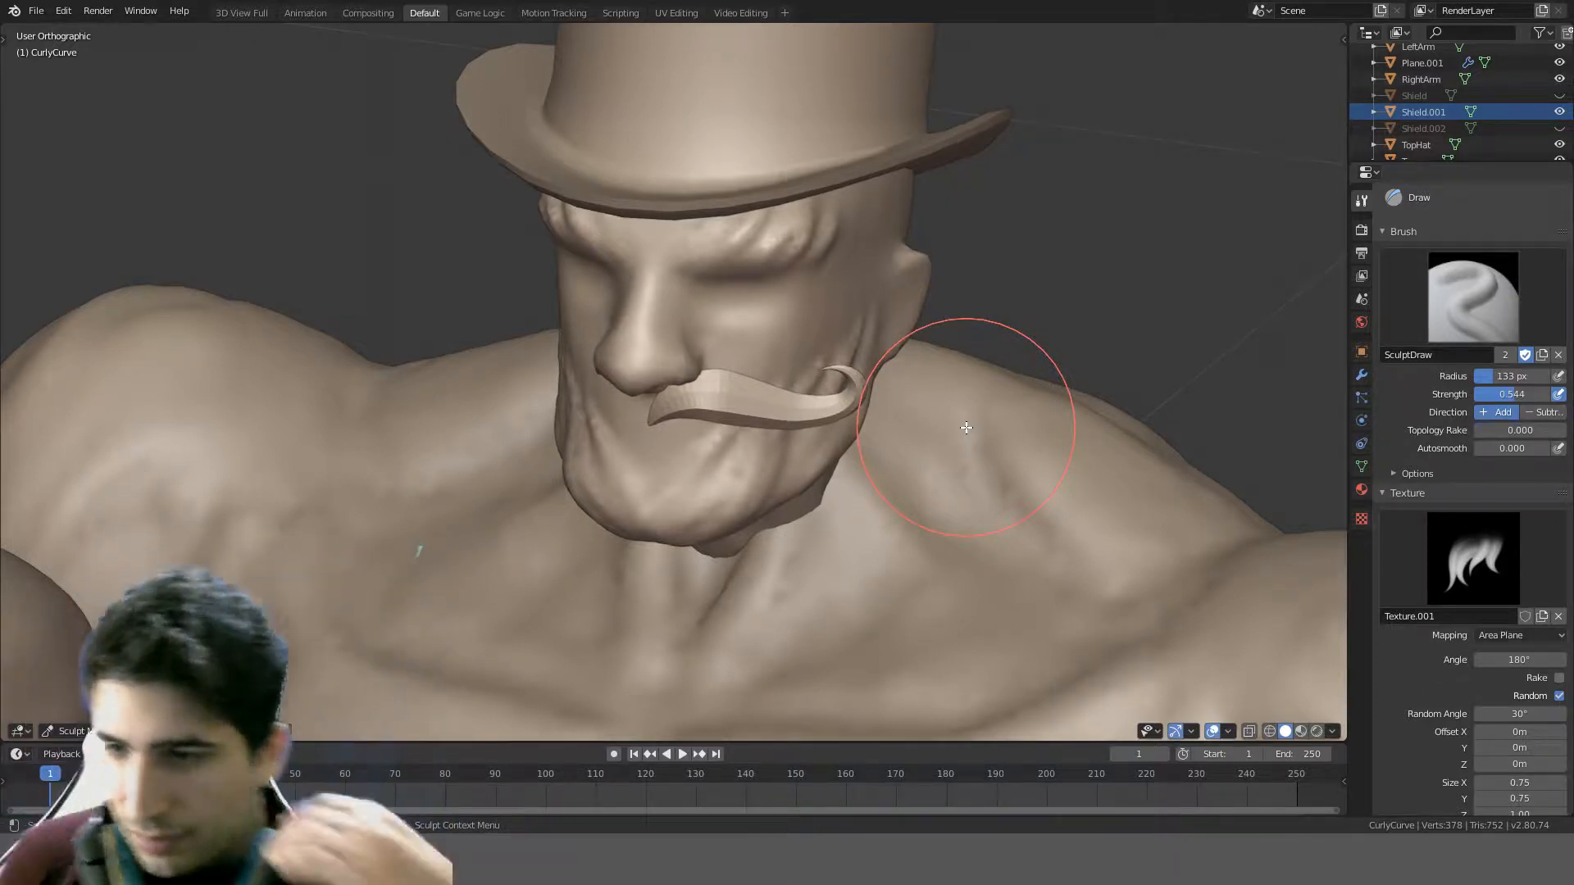
# - Undo the moustache's Dyntopo changes until its mirrored half is restored
pyautogui.scroll(-6, 1271, 394)
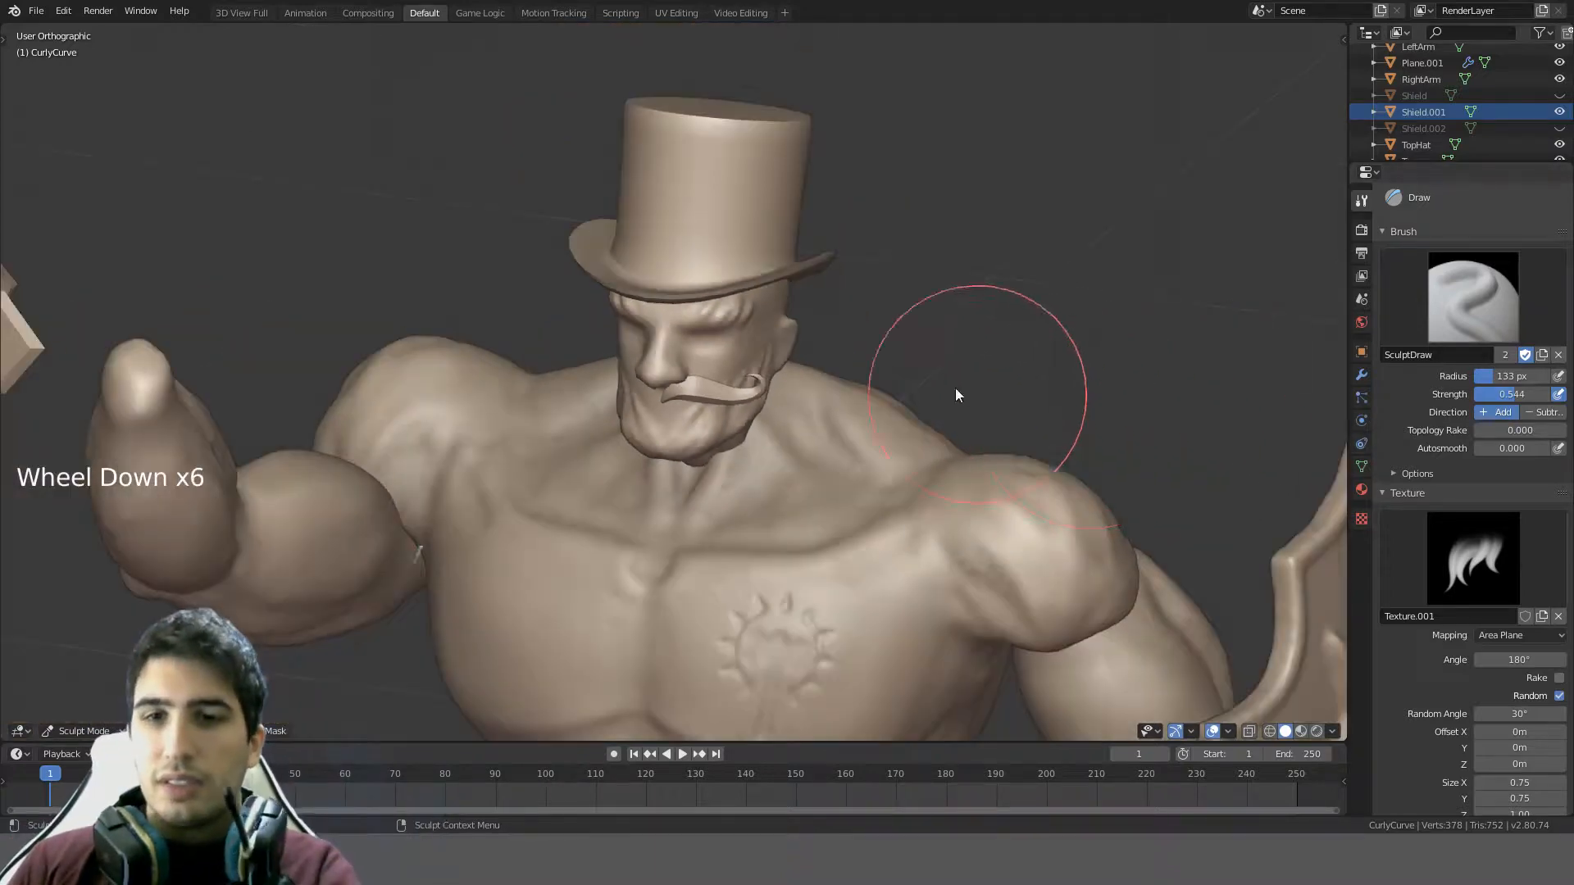
pyautogui.moveTo(956, 387); pyautogui.dragTo(869, 328, button='middle')
pyautogui.scroll(3, 862, 321)
pyautogui.scroll(2, 862, 321)
pyautogui.hotkey('ctrl', 'z')
pyautogui.hotkey('ctrl', 'z')
pyautogui.hotkey('ctrl', 'z')
pyautogui.hotkey('ctrl', 'z')
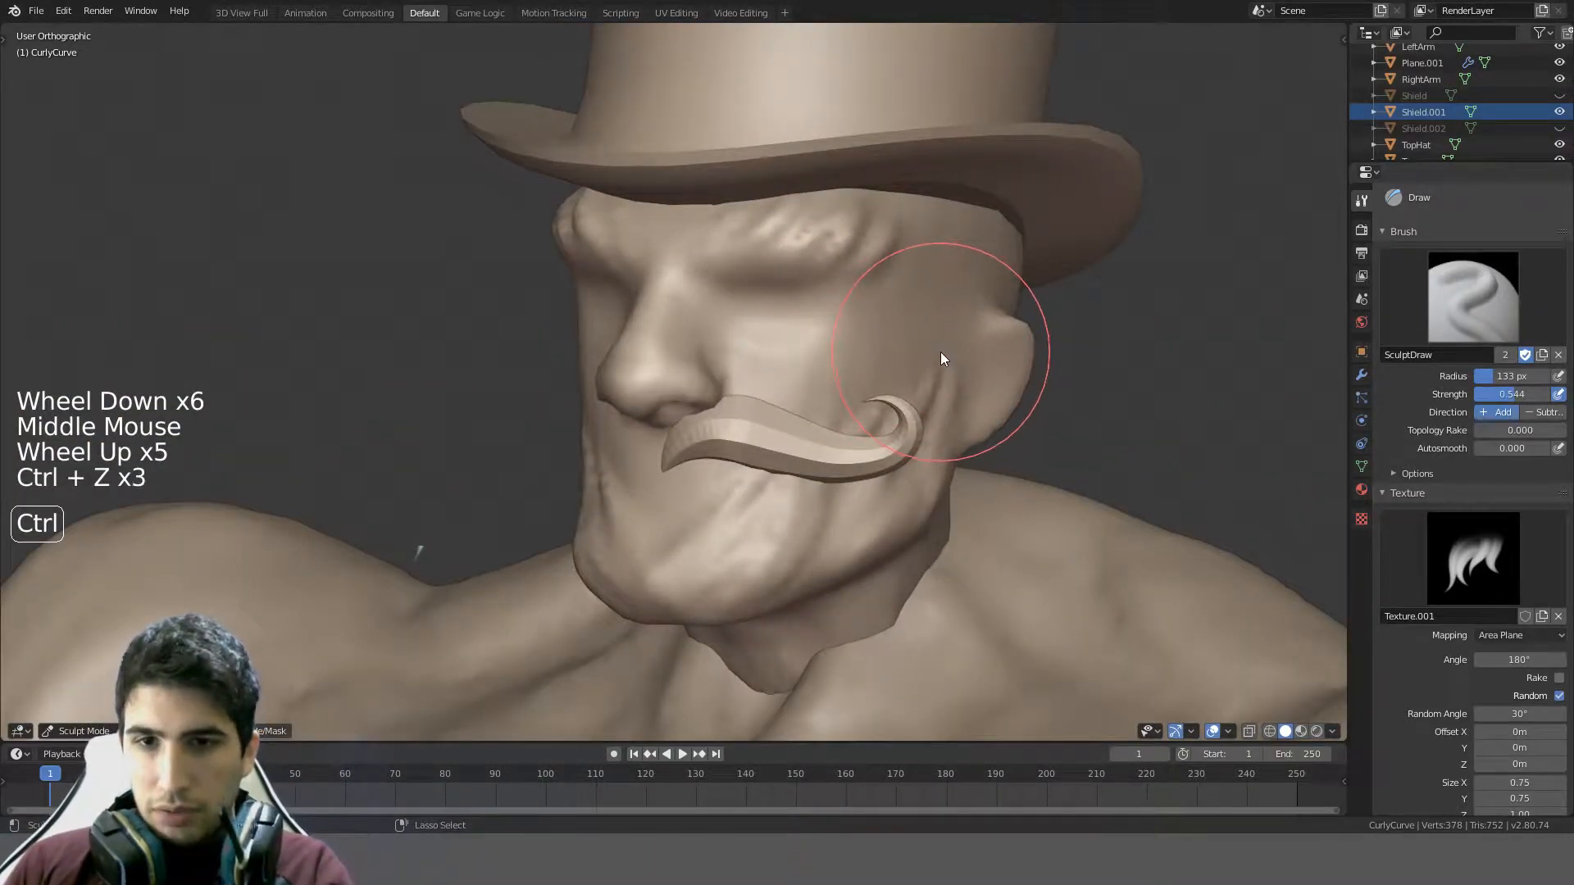
pyautogui.moveTo(942, 358); pyautogui.dragTo(892, 394, button='middle')
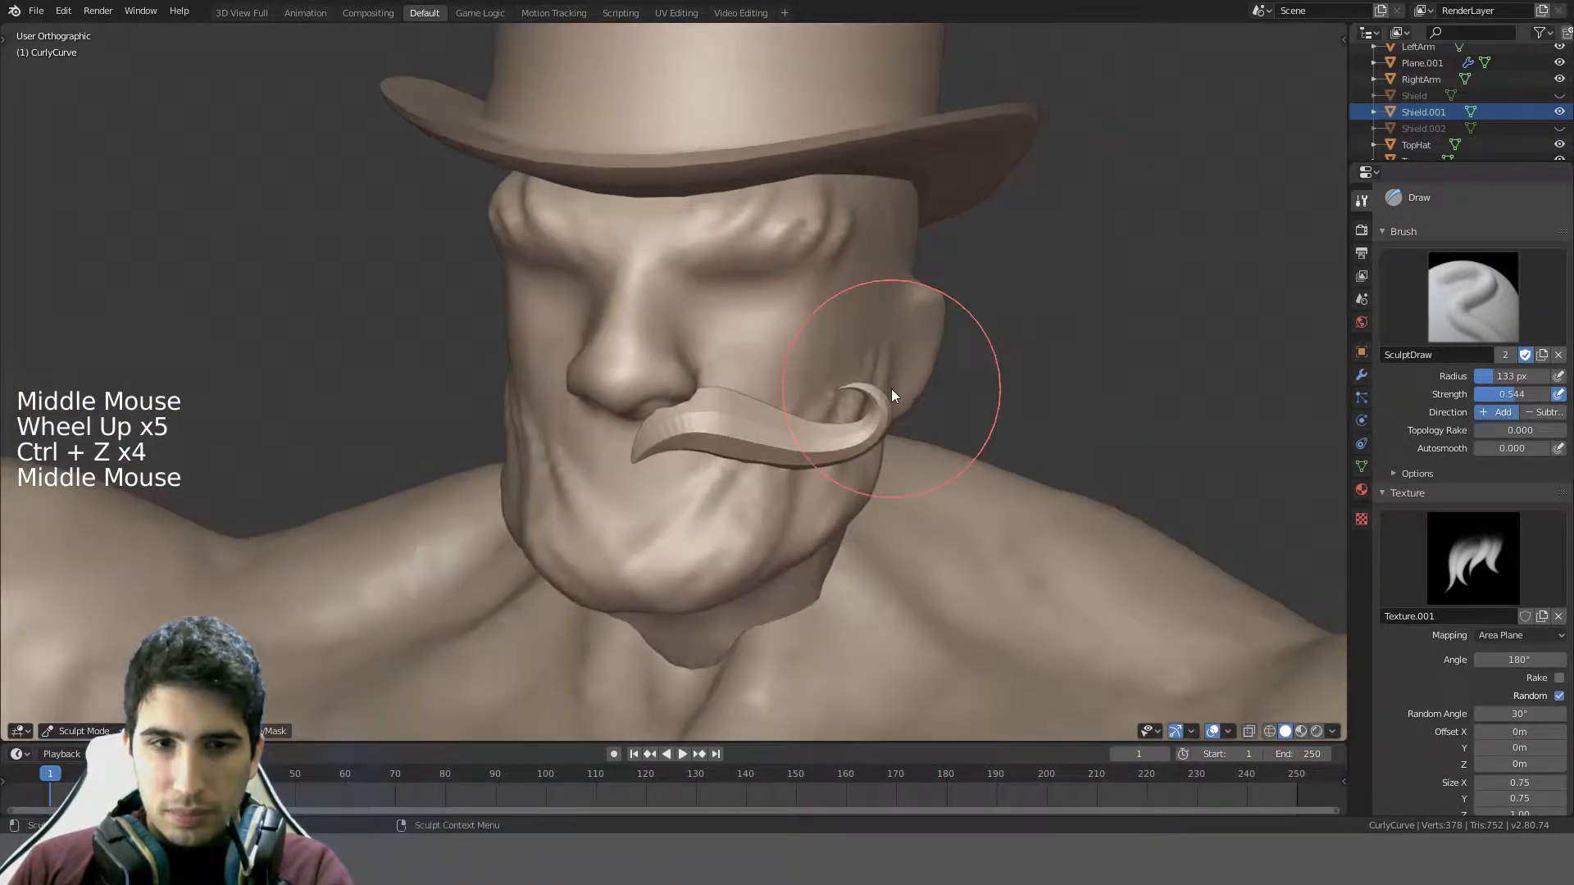
pyautogui.hotkey('ctrl', 'z')
pyautogui.hotkey('ctrl', 'z')
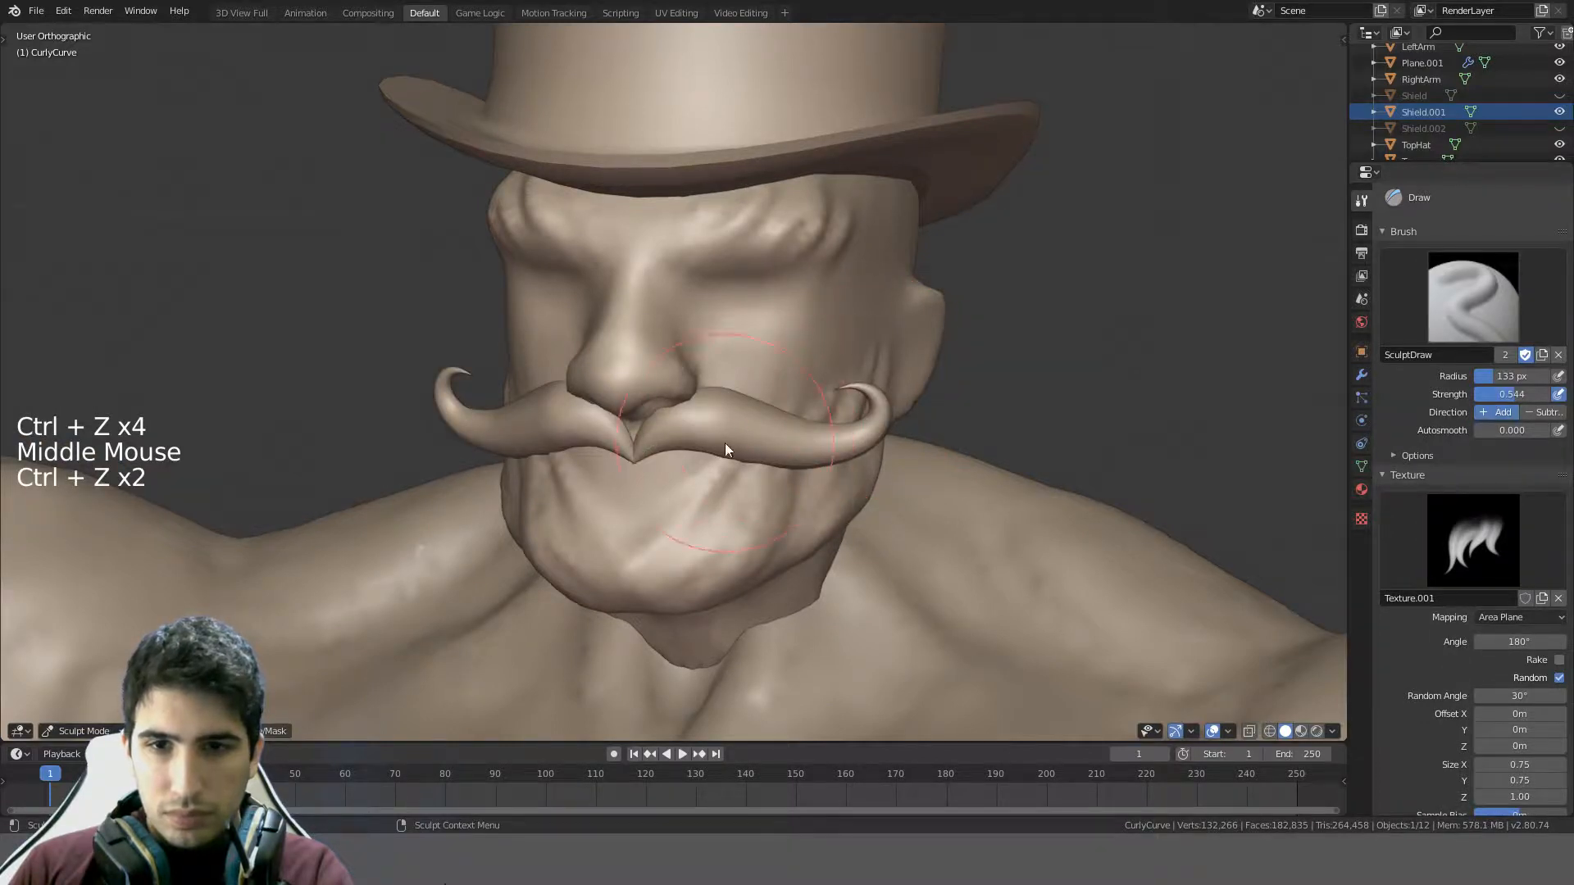
# - Examine the moustache's mesh topology in Edit Mode and return to Object Mode
pyautogui.click(104, 727)
pyautogui.click(74, 617)
pyautogui.press('Tab')
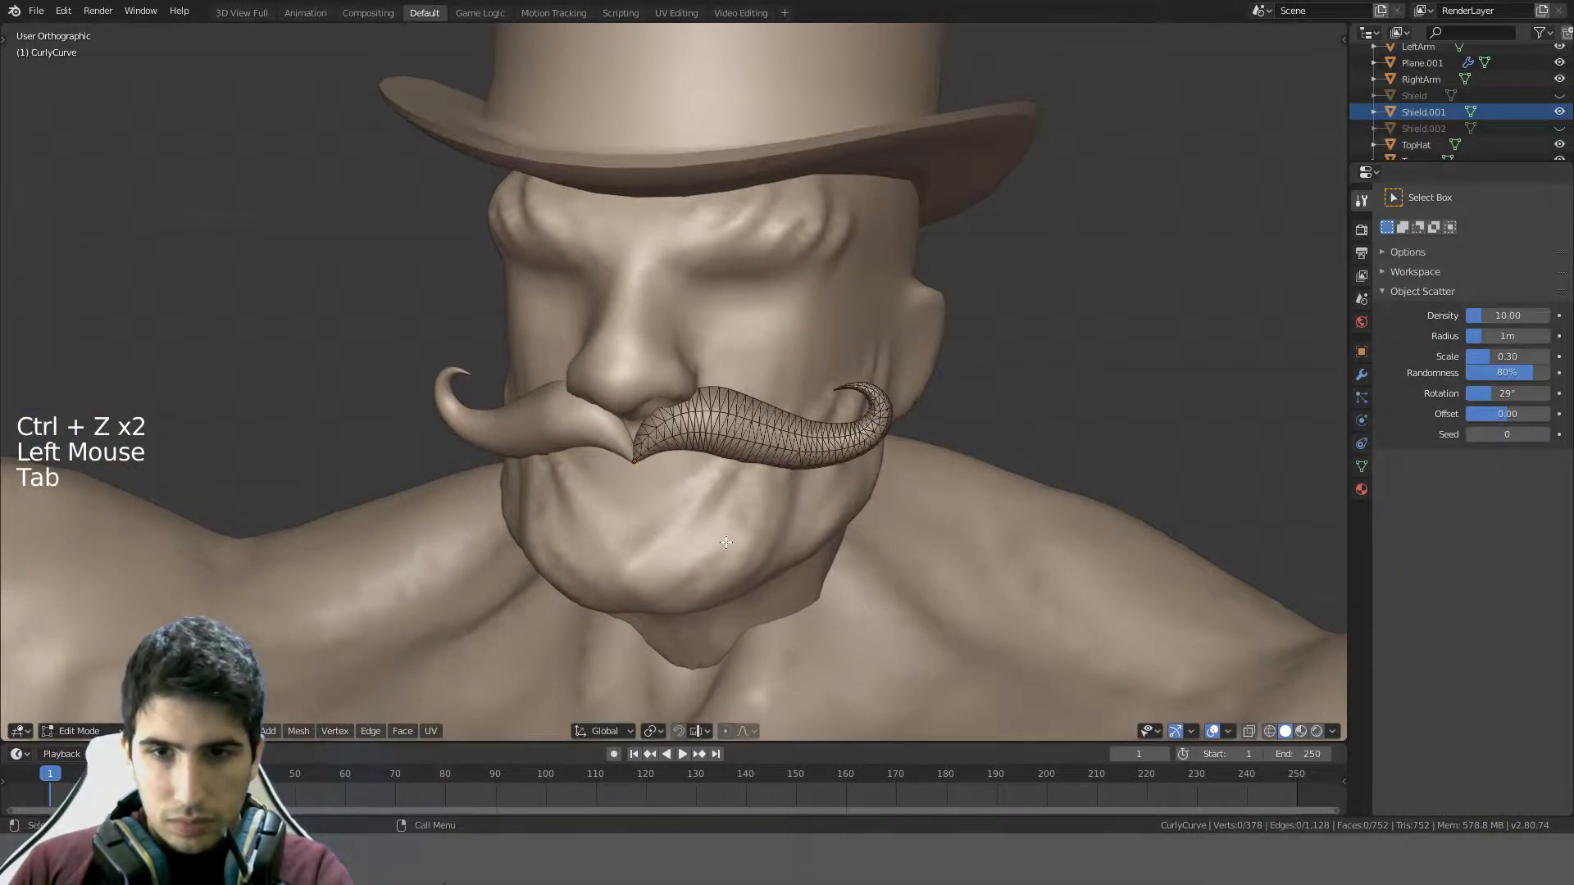
pyautogui.press('Tab')
# - Undo all the moustache sculpting changes back to the Object Mode state before it was selected
pyautogui.hotkey('ctrl', 'z')
pyautogui.hotkey('ctrl', 'z')
pyautogui.hotkey('ctrl', 'z')
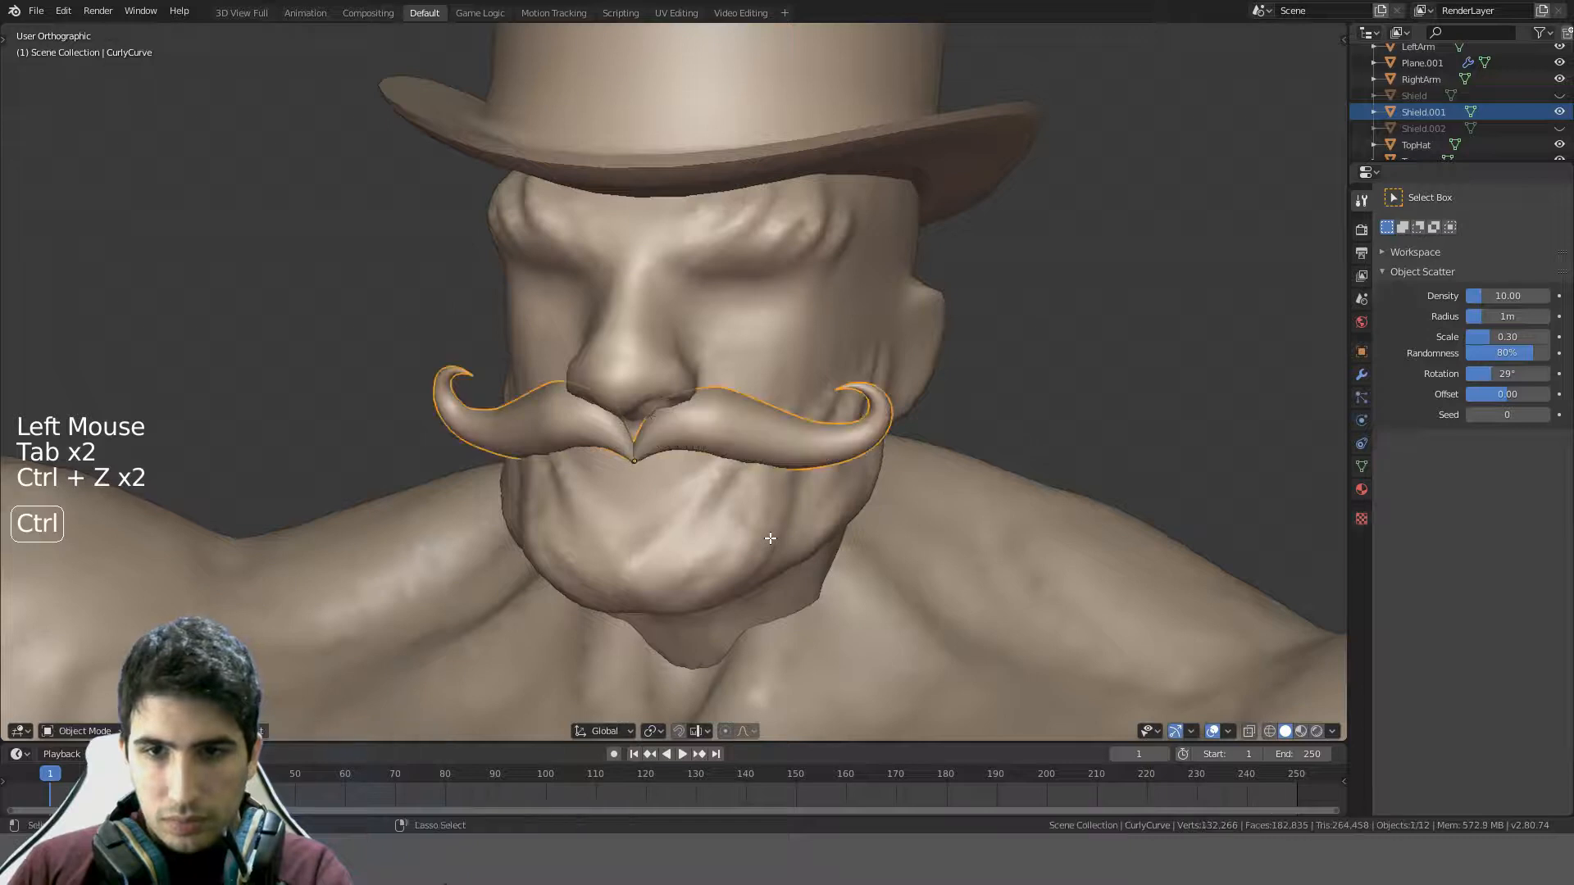
pyautogui.hotkey('ctrl', 'z')
pyautogui.hotkey('ctrl', 'z')
pyautogui.hotkey('ctrl', 'z')
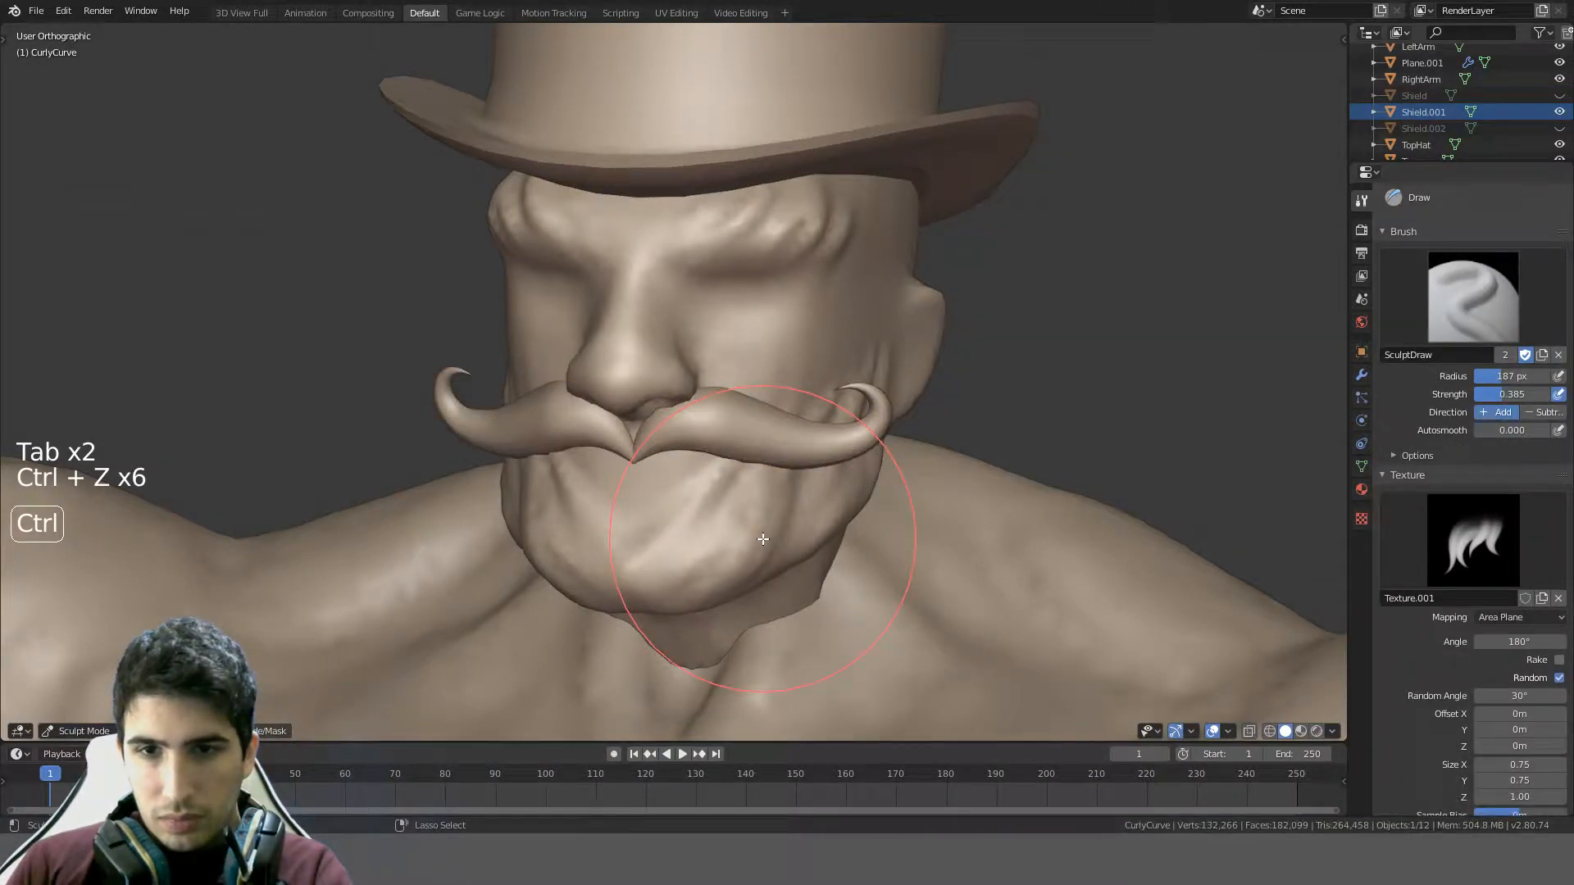
pyautogui.hotkey('ctrl', 'z')
pyautogui.hotkey('ctrl', 'z')
pyautogui.hotkey('ctrl', 'z')
pyautogui.hotkey('ctrl', 'z')
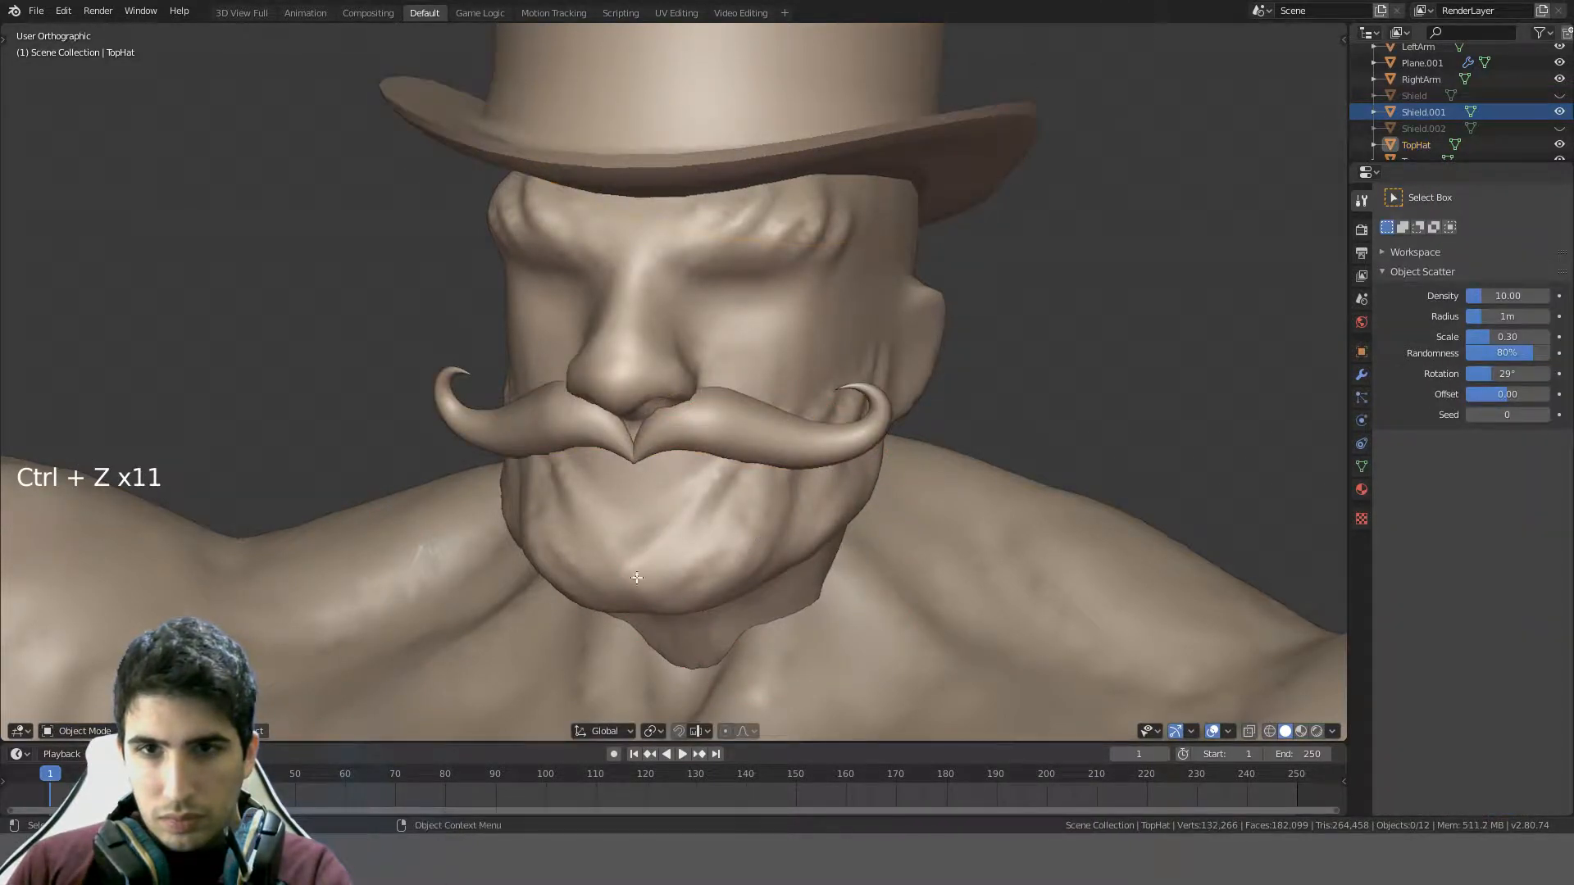
# - Examine the moustache's mesh in Edit Mode, return to Object Mode and inspect the whole head
pyautogui.click(78, 731)
pyautogui.click(720, 436)
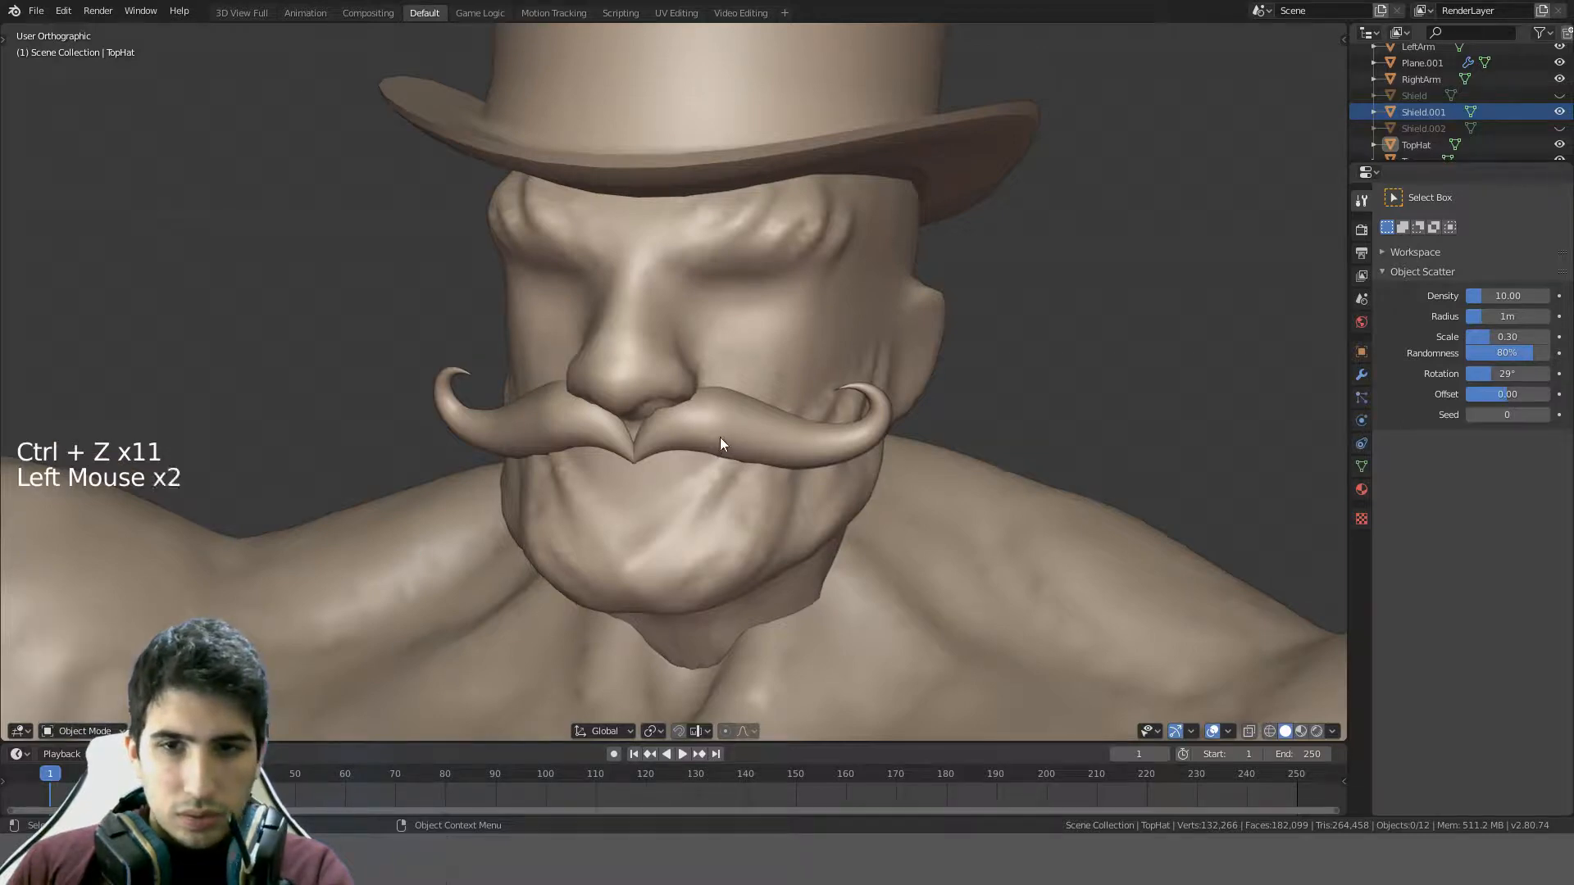
pyautogui.press('Tab')
pyautogui.scroll(3, 778, 464)
pyautogui.moveTo(783, 440); pyautogui.dragTo(618, 503, button='middle')
pyautogui.scroll(-5, 746, 453)
pyautogui.press('Tab')
pyautogui.scroll(-8, 736, 456)
pyautogui.press('a')
pyautogui.scroll(1, 736, 456)
pyautogui.scroll(4, 752, 492)
pyautogui.scroll(1, 753, 492)
pyautogui.moveTo(753, 492); pyautogui.dragTo(799, 431, button='middle')
pyautogui.scroll(-1, 799, 432)
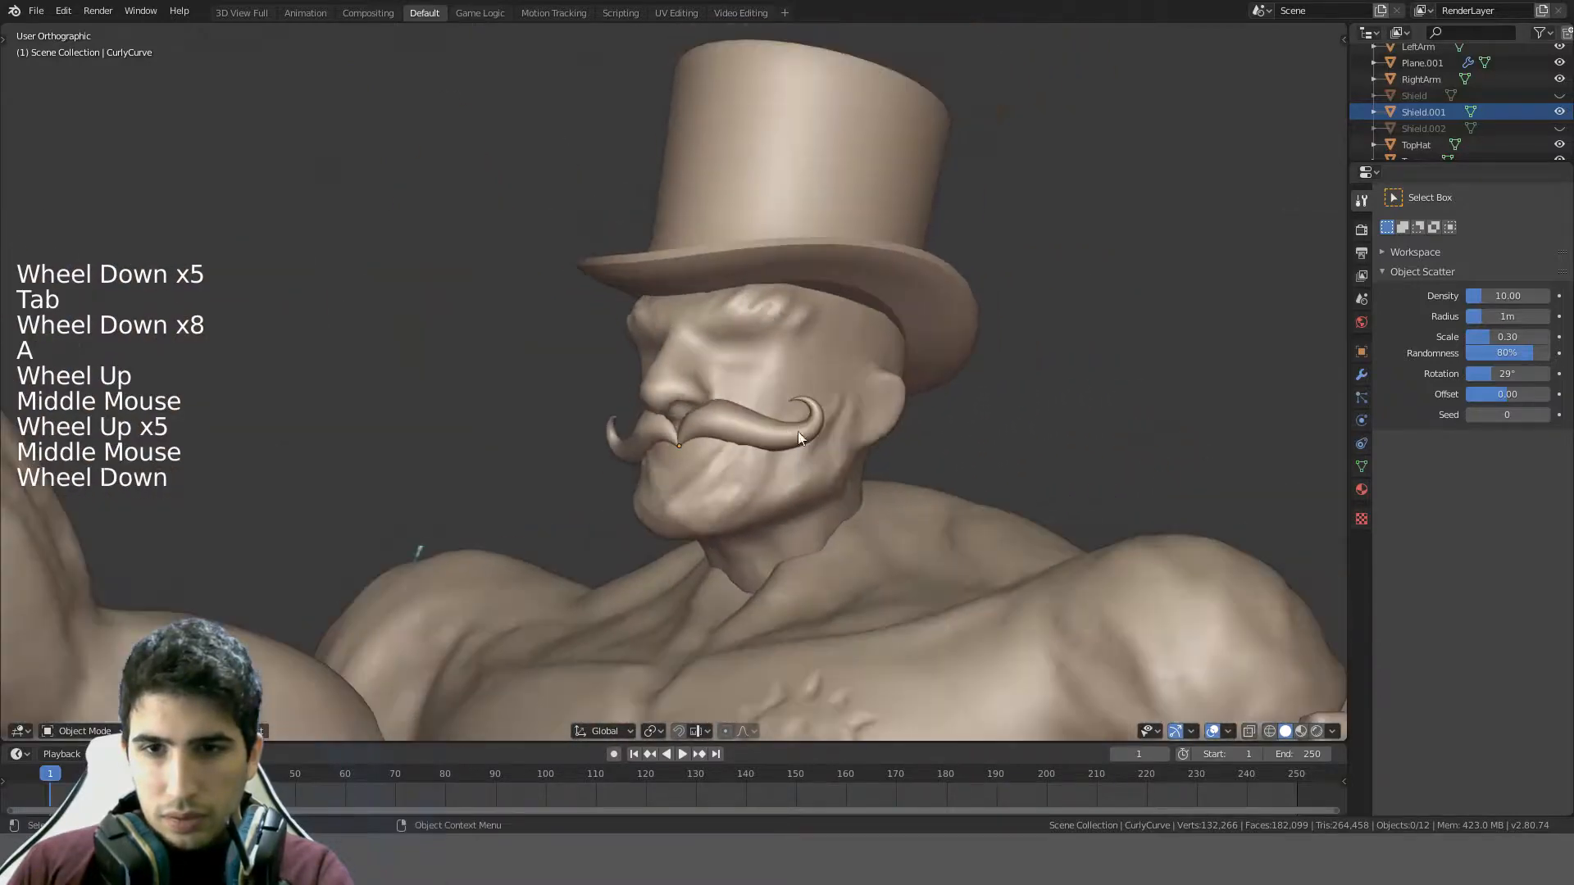
# - Try enlarging the moustache slightly and check it in Edit Mode and from the front
pyautogui.click(766, 427)
pyautogui.press('s')
pyautogui.click(925, 420)
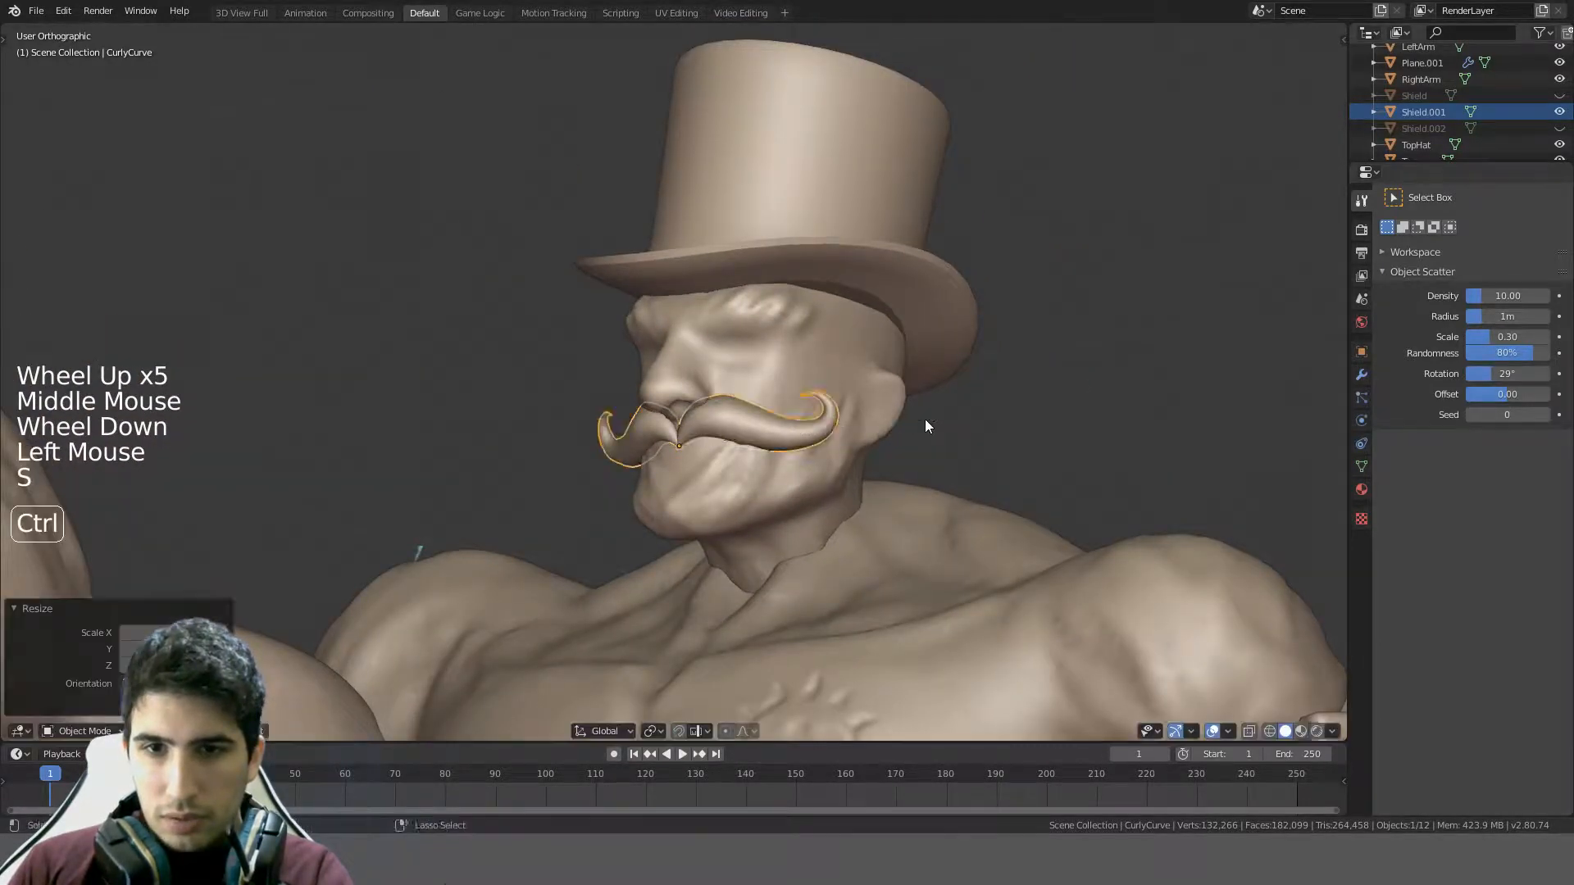
pyautogui.press('Tab')
pyautogui.moveTo(925, 420); pyautogui.dragTo(1030, 459, button='middle')
pyautogui.press('Tab')
pyautogui.press('ctrl')
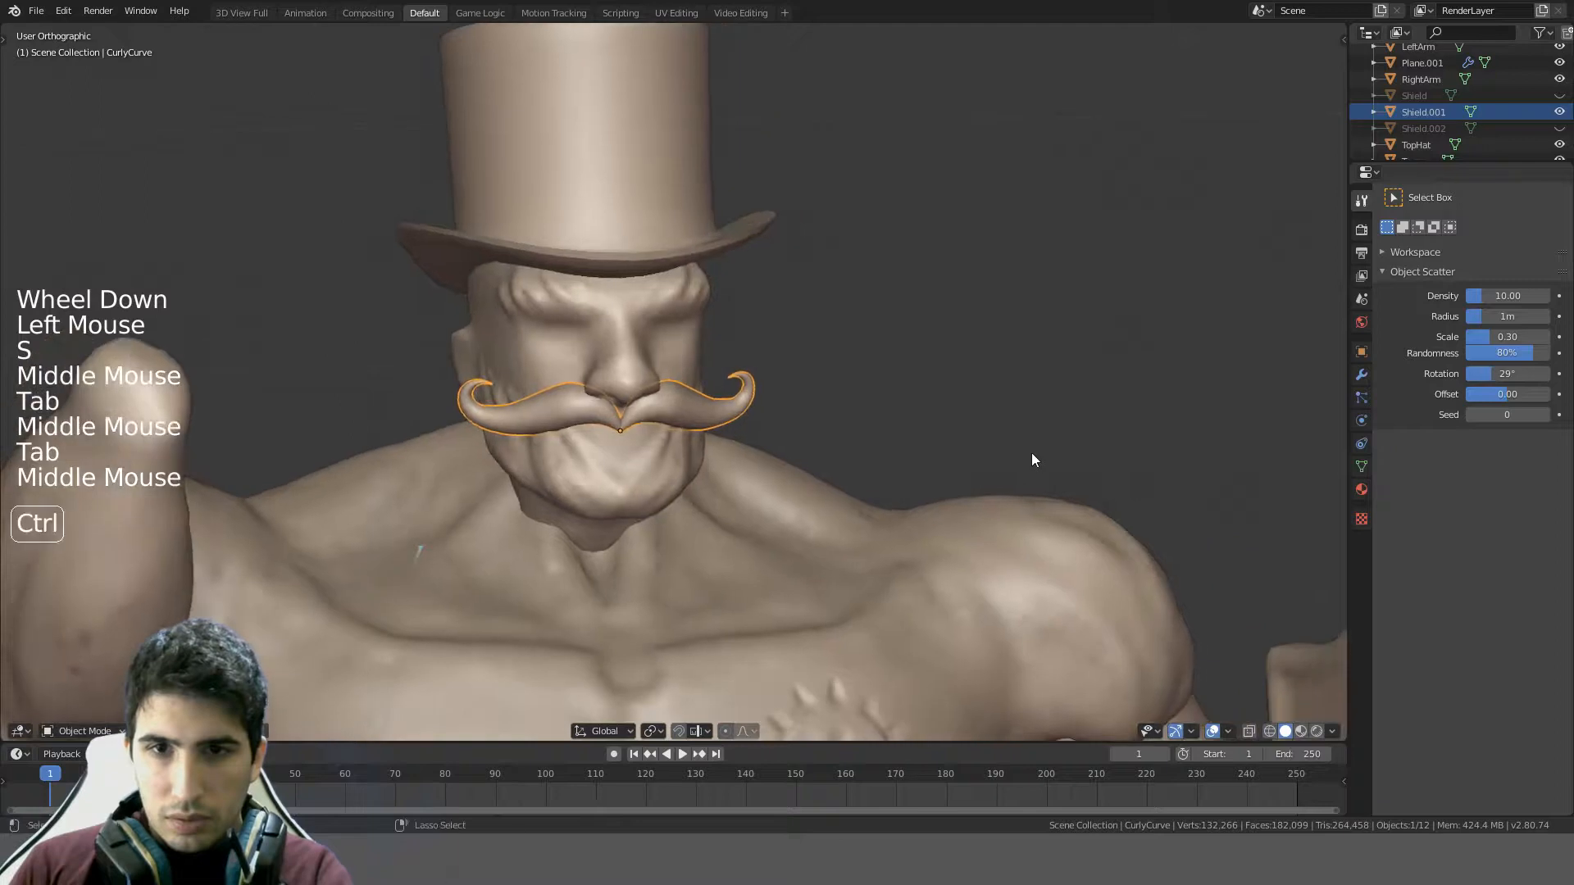
# - Undo the moustache's enlargement
pyautogui.hotkey('ctrl', 'z')
pyautogui.hotkey('ctrl', 'z')
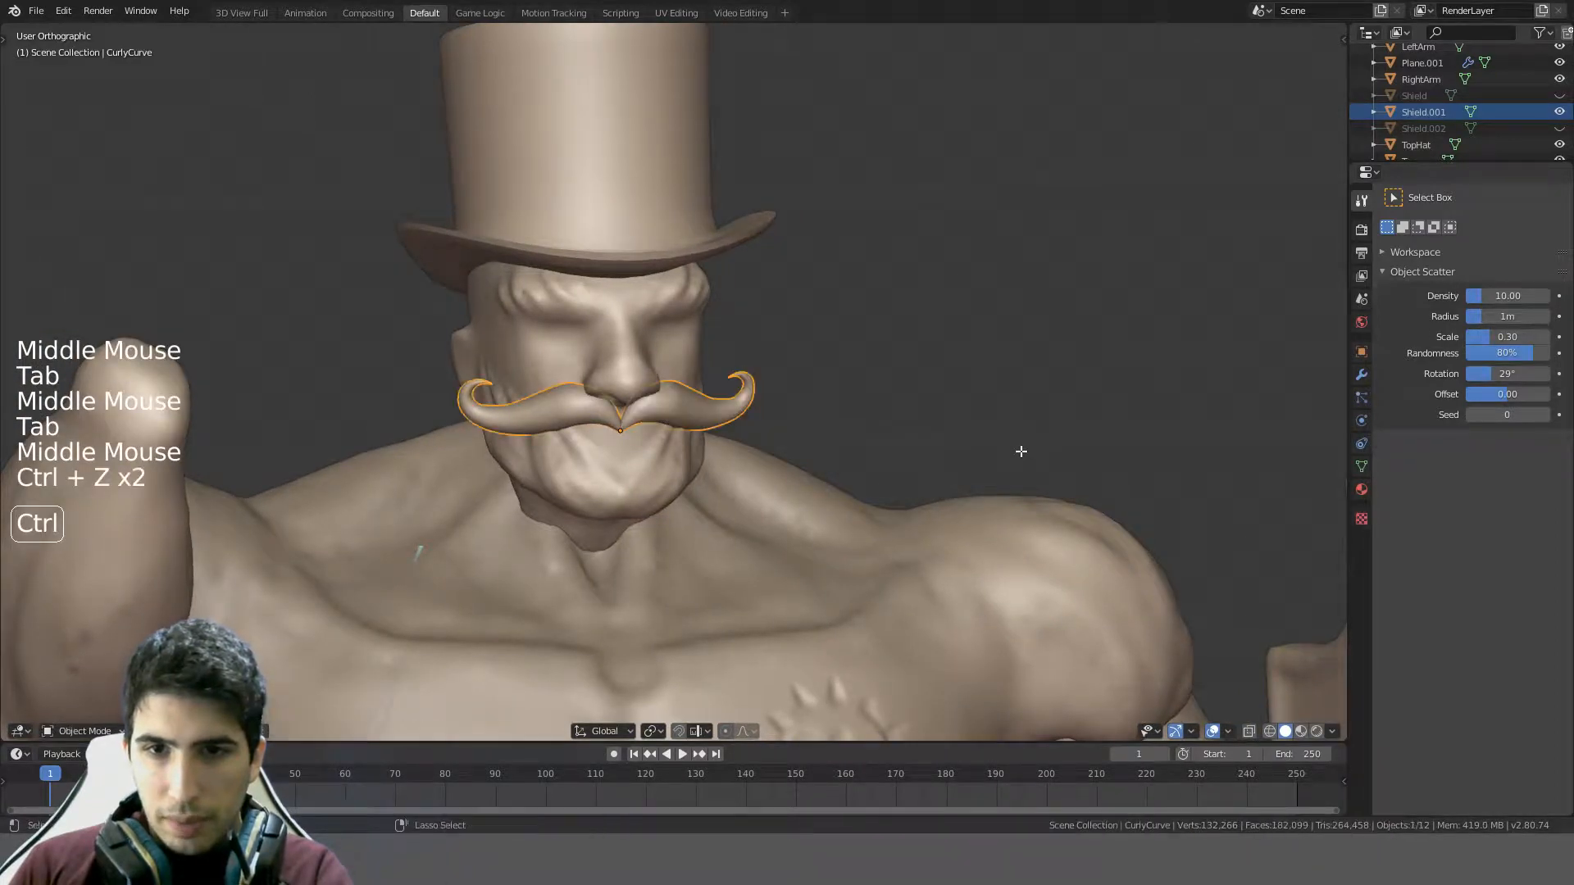
pyautogui.hotkey('ctrl', 'z')
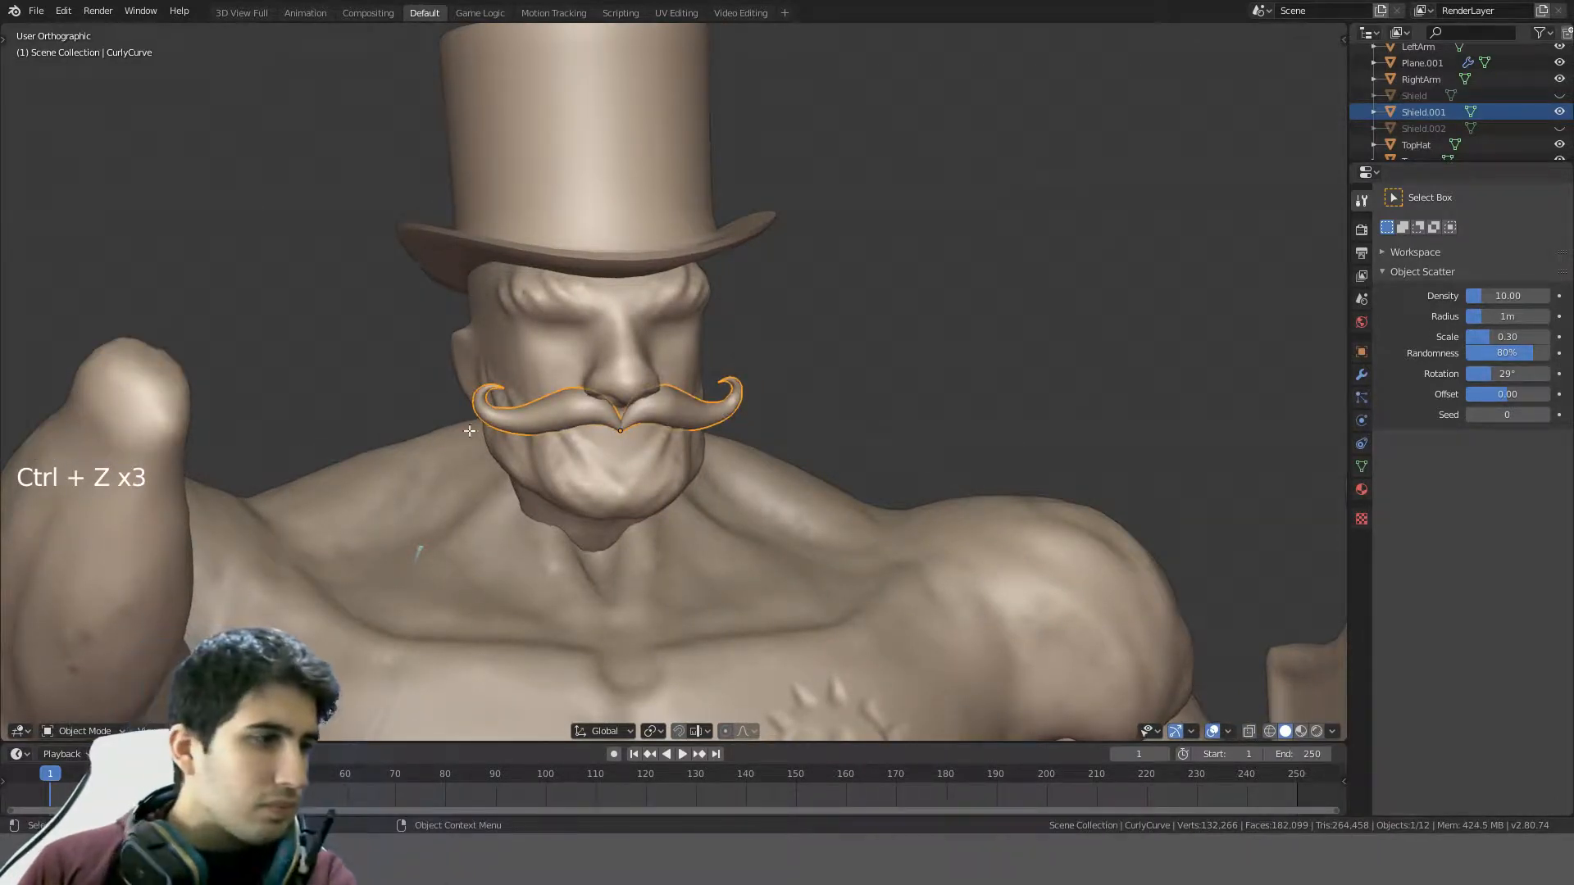
# - Examine the whole character with its top hat, shield and mace from the front, side and above
pyautogui.moveTo(711, 437); pyautogui.dragTo(664, 382, button='middle')
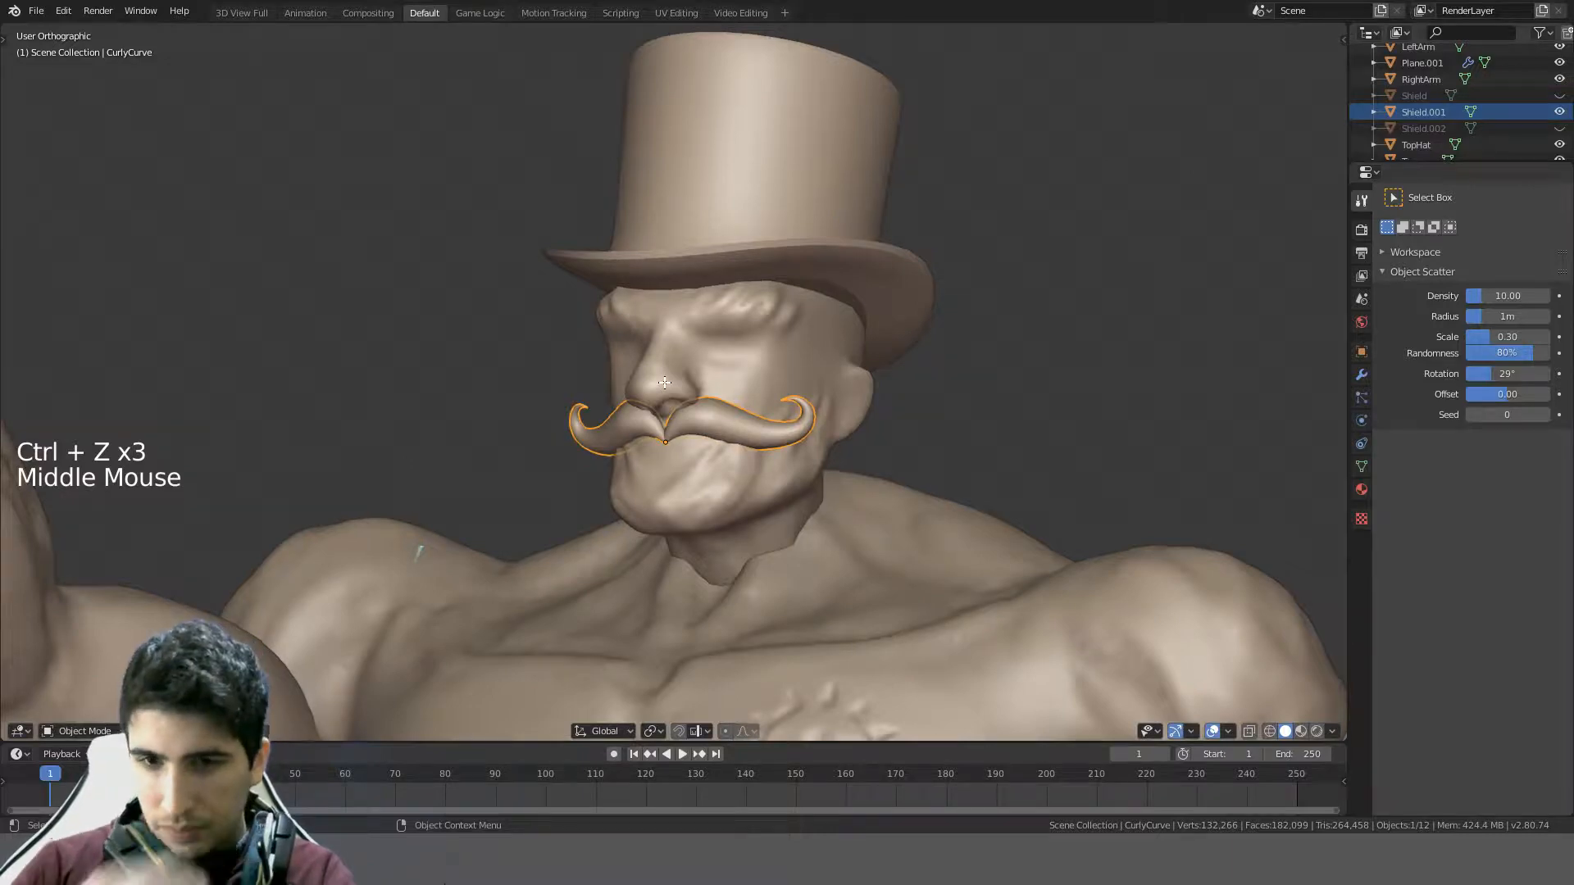
pyautogui.scroll(-9, 664, 382)
pyautogui.keyDown('shift'); pyautogui.moveTo(820, 423); pyautogui.dragTo(908, 385, button='middle'); pyautogui.keyUp('shift')
pyautogui.scroll(-1, 791, 385)
pyautogui.press('a')
pyautogui.scroll(3, 790, 385)
pyautogui.scroll(3, 790, 385)
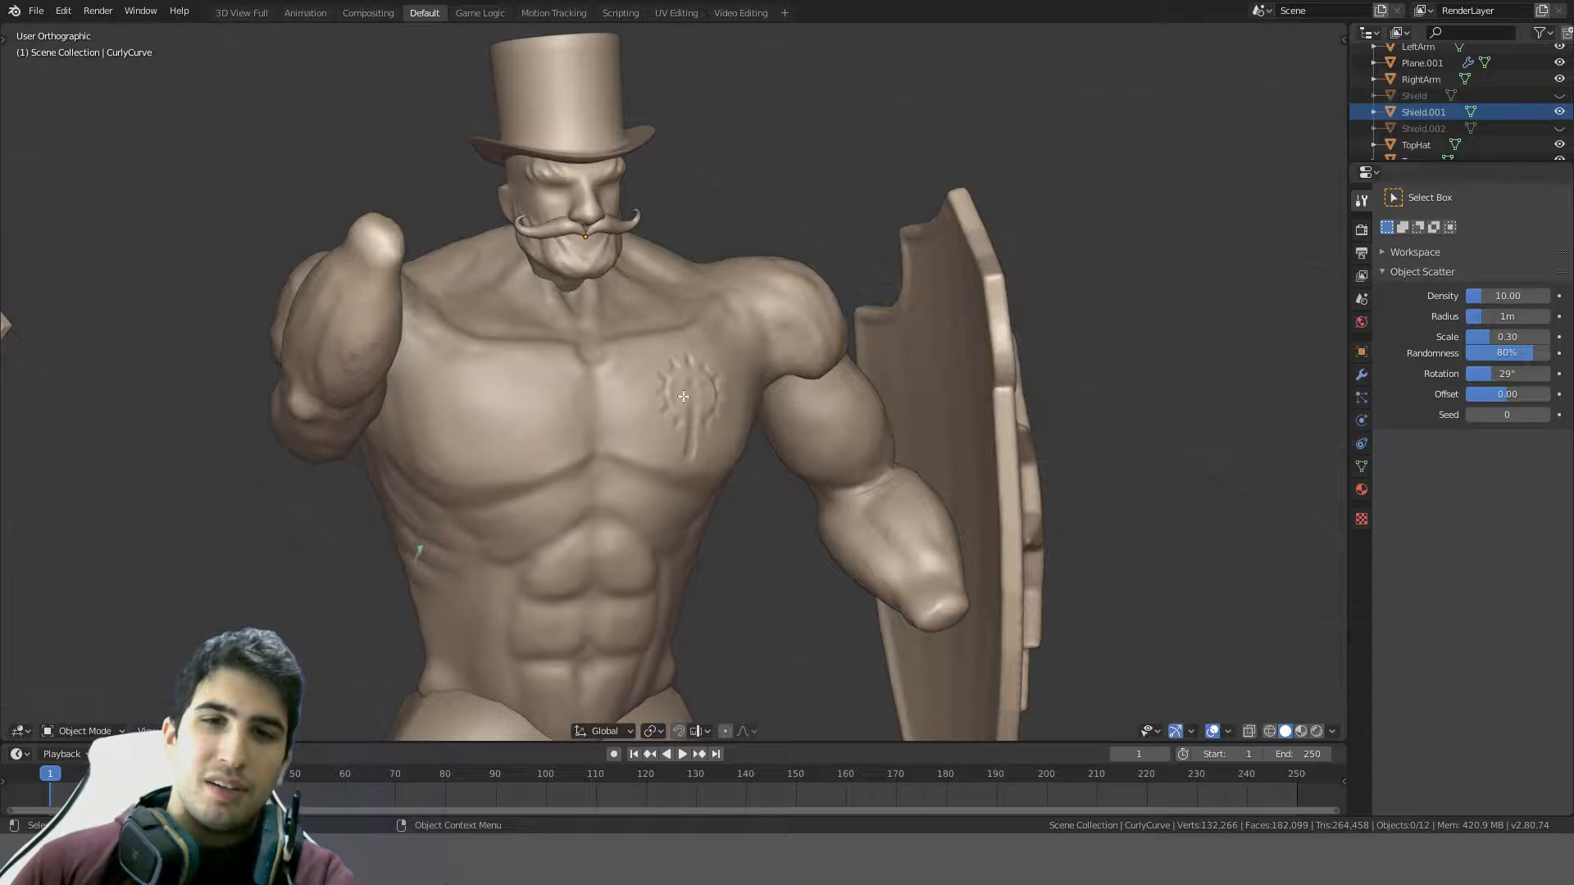
pyautogui.moveTo(683, 397); pyautogui.dragTo(922, 381, button='middle')
pyautogui.moveTo(807, 360); pyautogui.dragTo(1107, 422, button='middle')
pyautogui.scroll(-1, 792, 317)
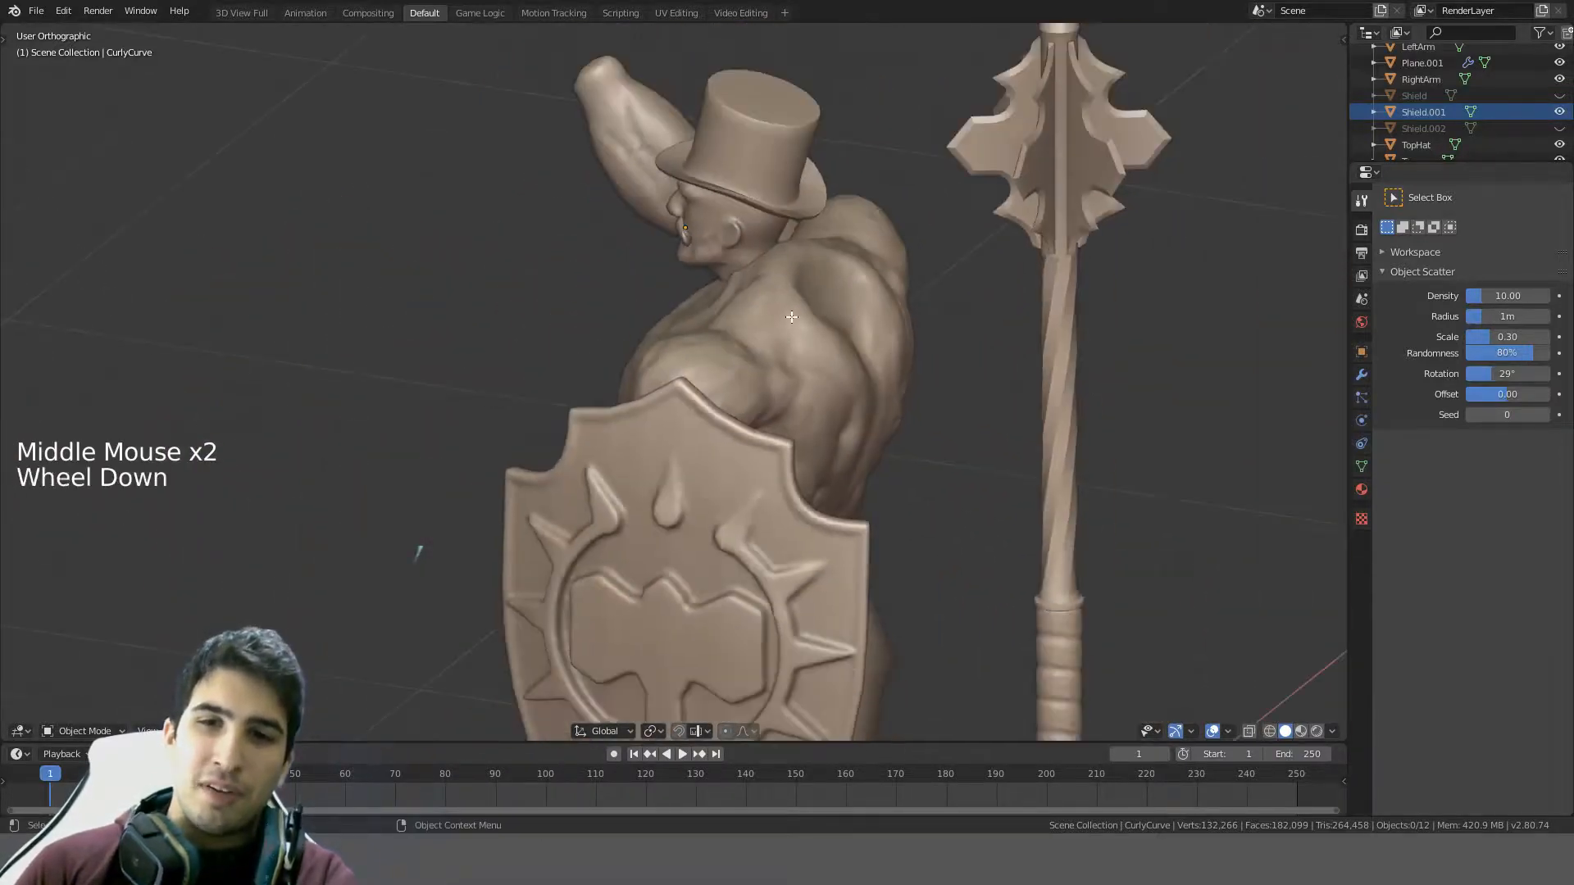
pyautogui.moveTo(791, 317); pyautogui.dragTo(1050, 351, button='middle')
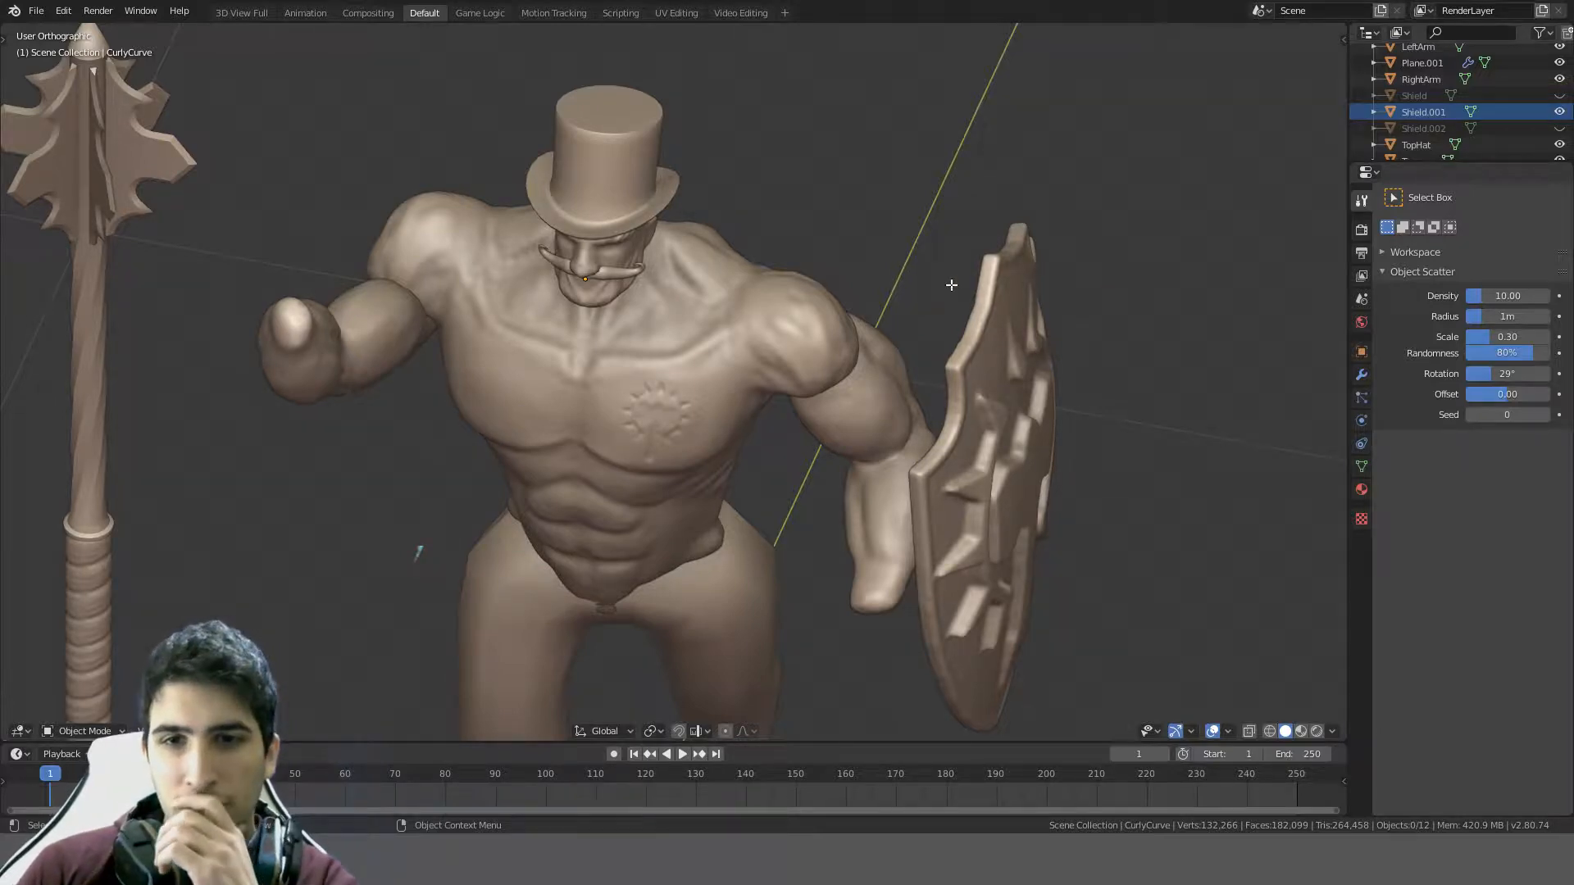
pyautogui.moveTo(952, 284); pyautogui.dragTo(816, 259, button='middle')
pyautogui.scroll(4, 928, 202)
pyautogui.scroll(-2, 924, 206)
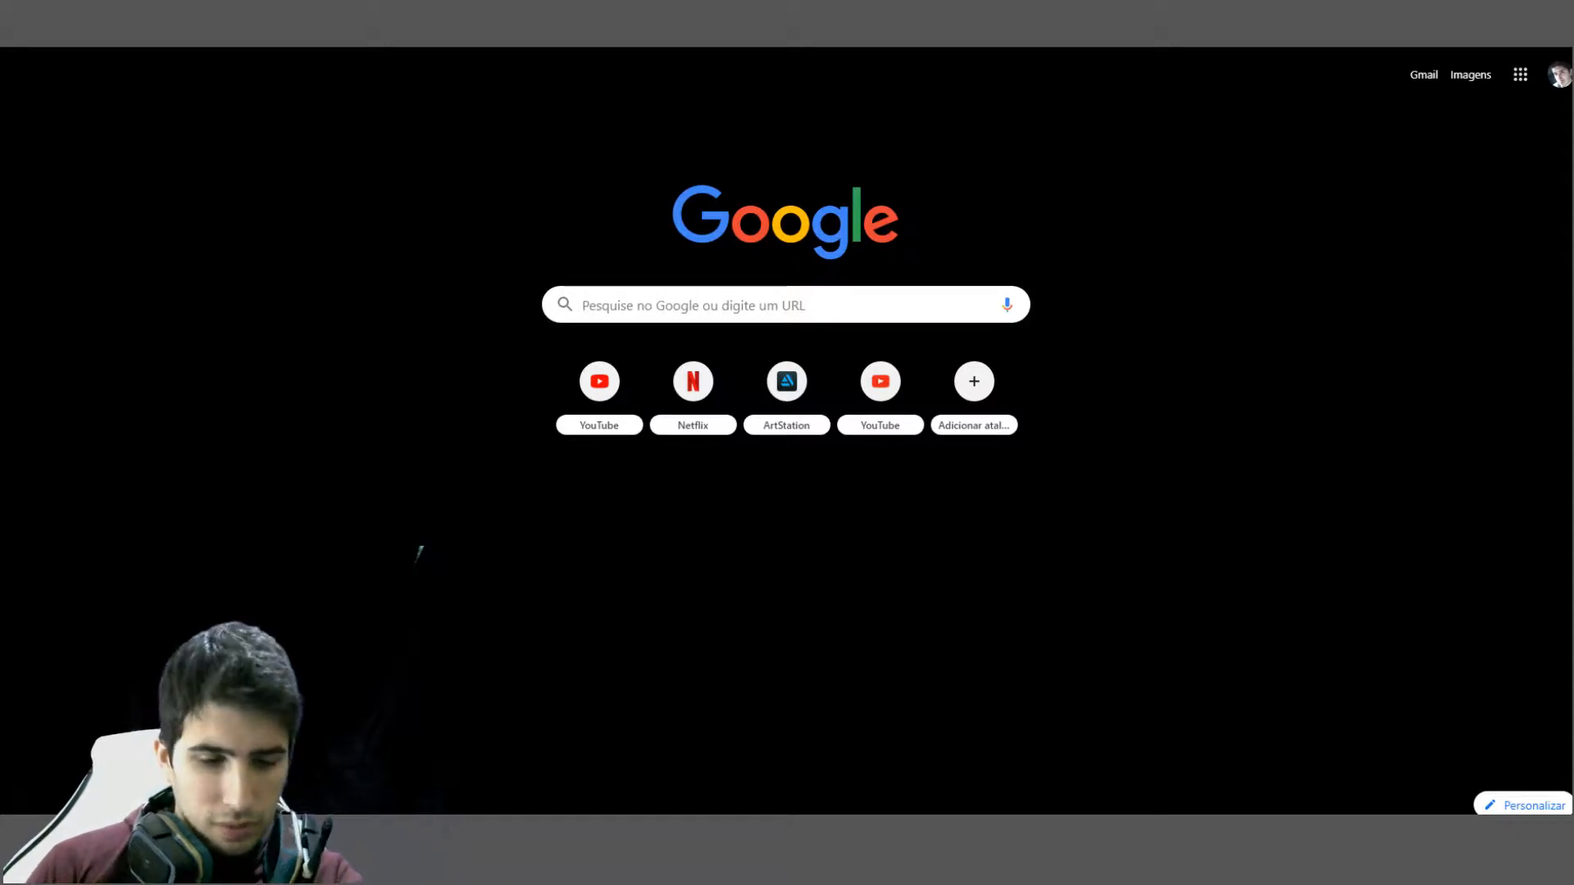
# - Switch to the browser, search Google Images for "d&d barbarian armor" and examine the "Human Male Barbarian" picture
pyautogui.write('dnd ba')
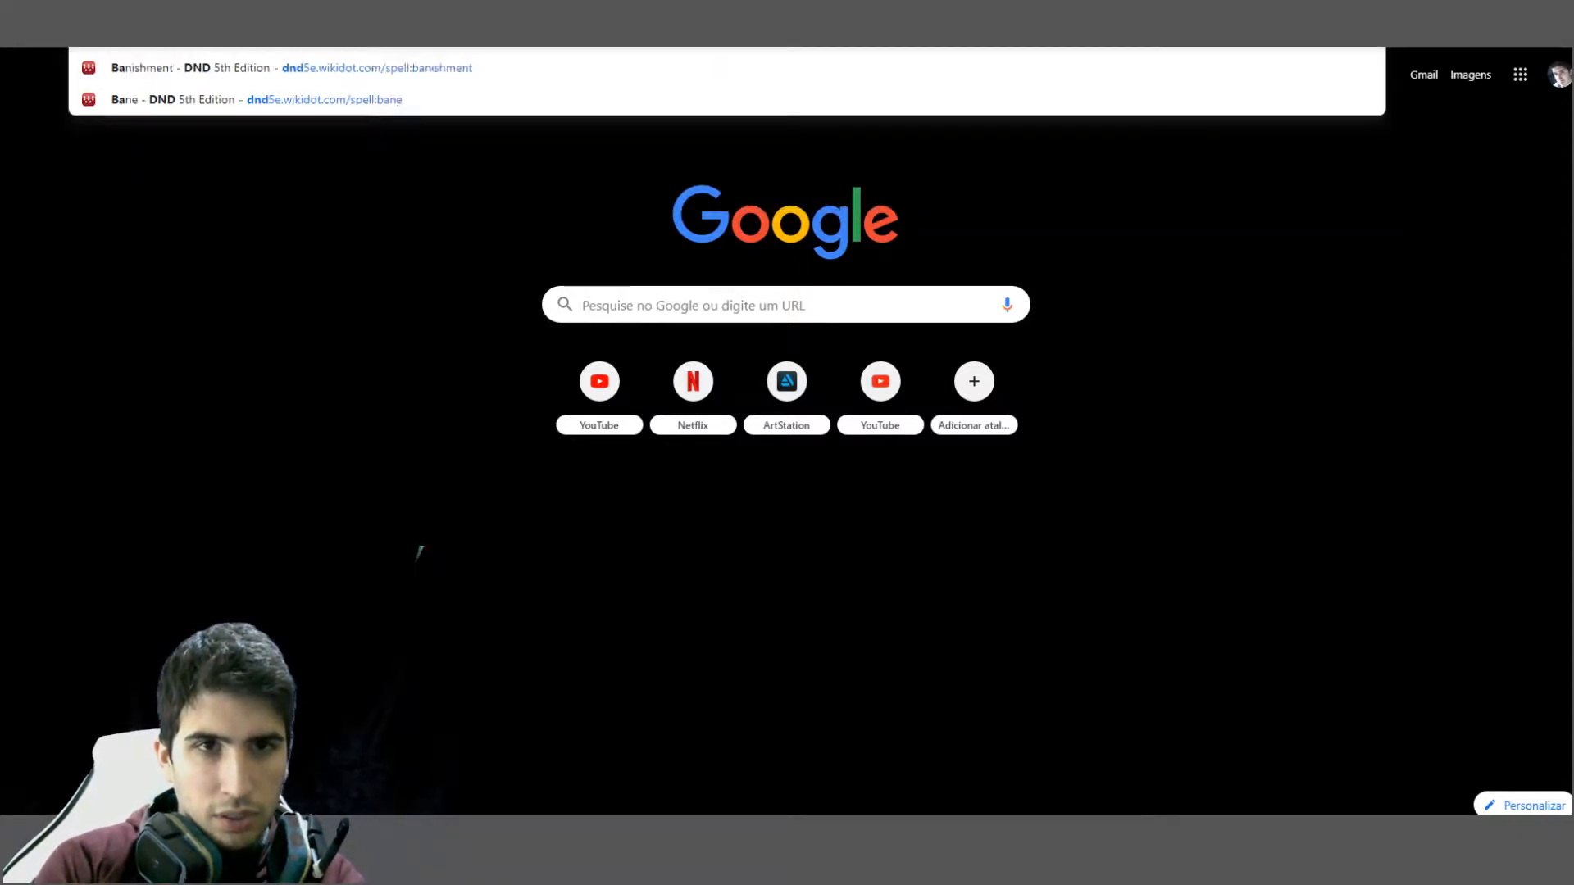
pyautogui.press('Return')
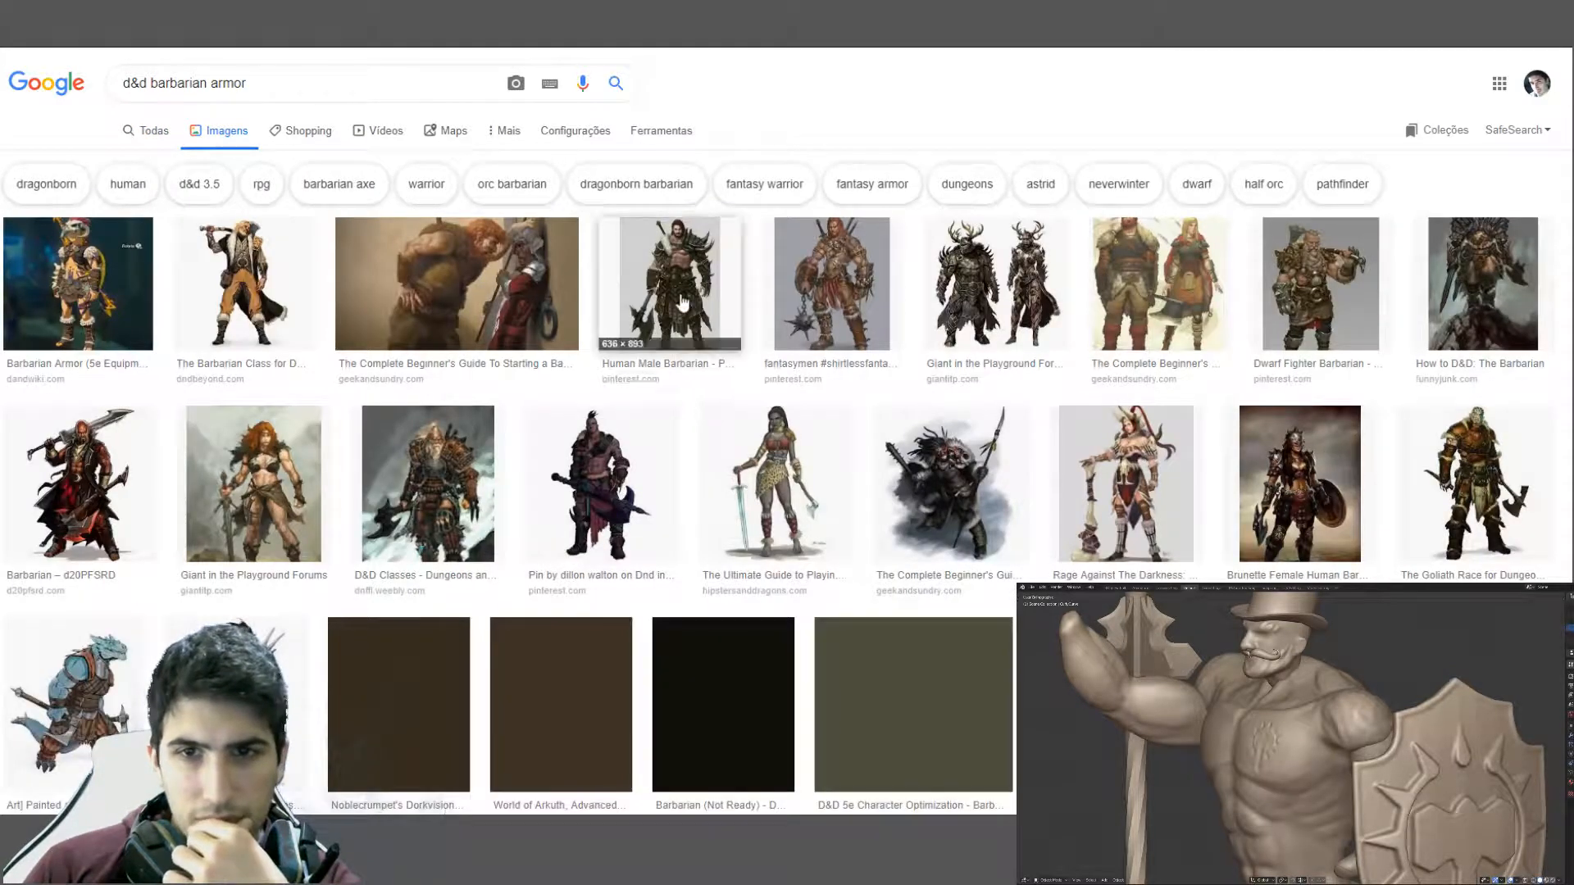
pyautogui.click(681, 304)
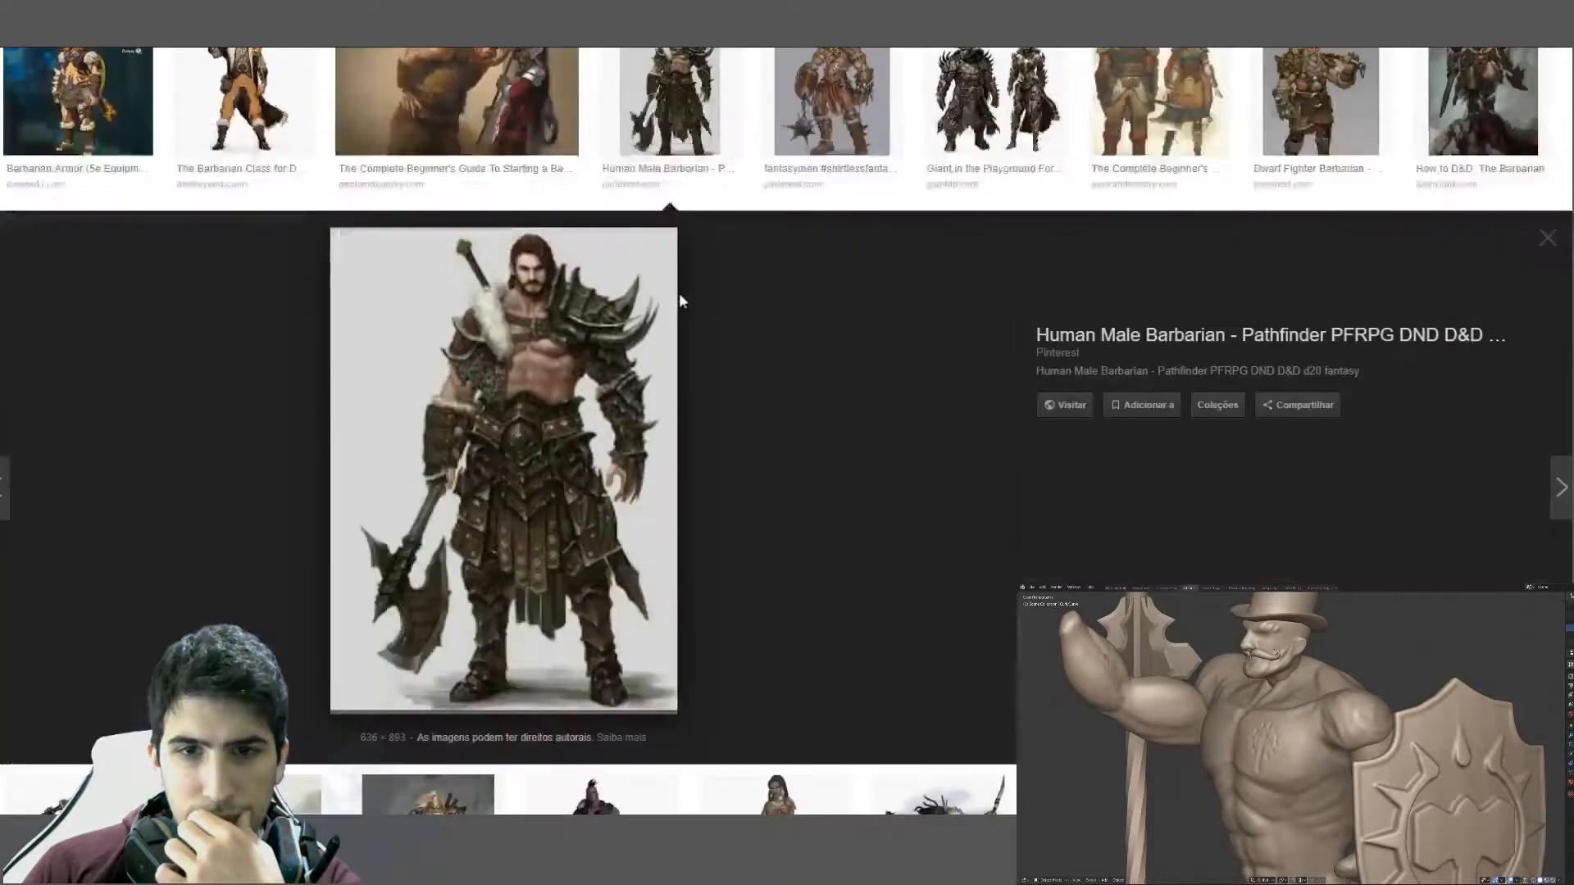
pyautogui.scroll(2, 674, 309)
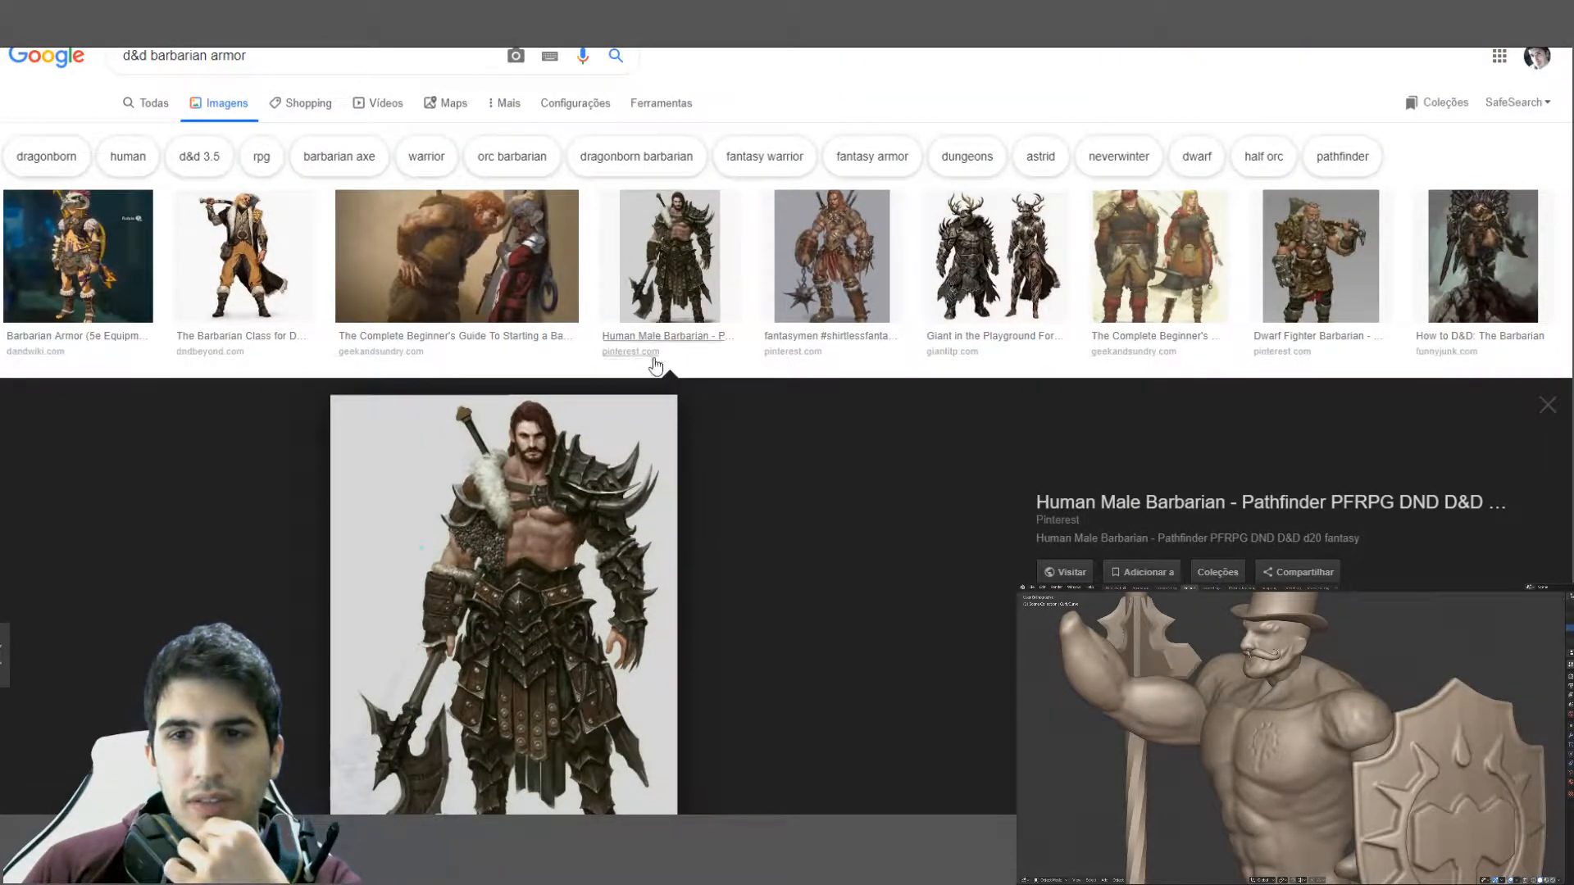
pyautogui.scroll(-2, 758, 402)
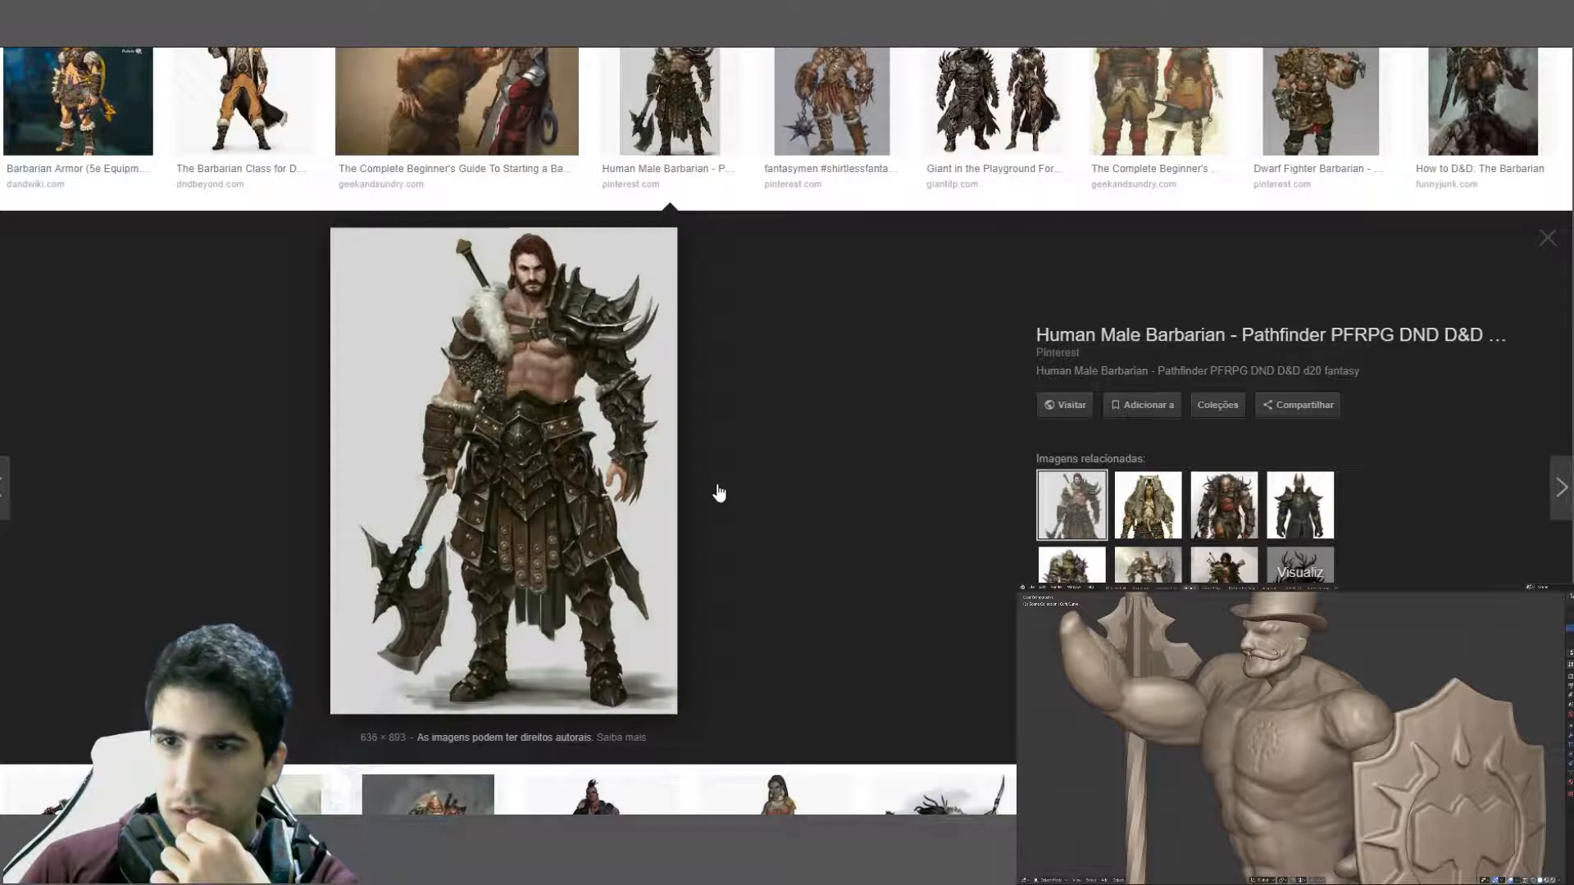
pyautogui.scroll(3, 819, 451)
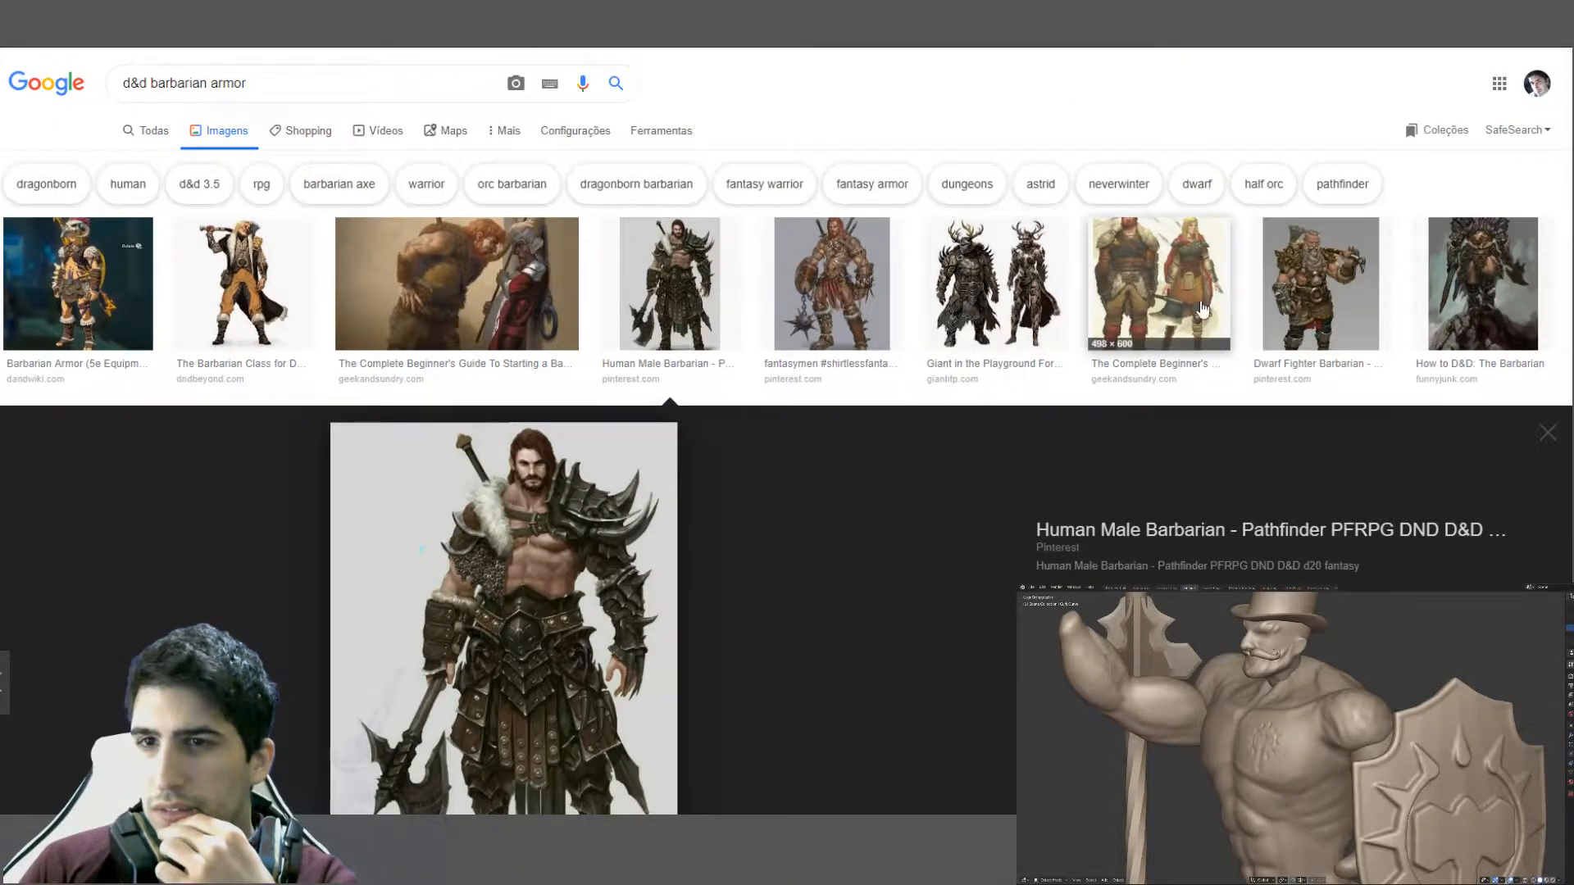
# - Compare the armour in the Goliath Race picture and the "Barbarian – d20PFSRD" picture
pyautogui.scroll(-8, 1017, 312)
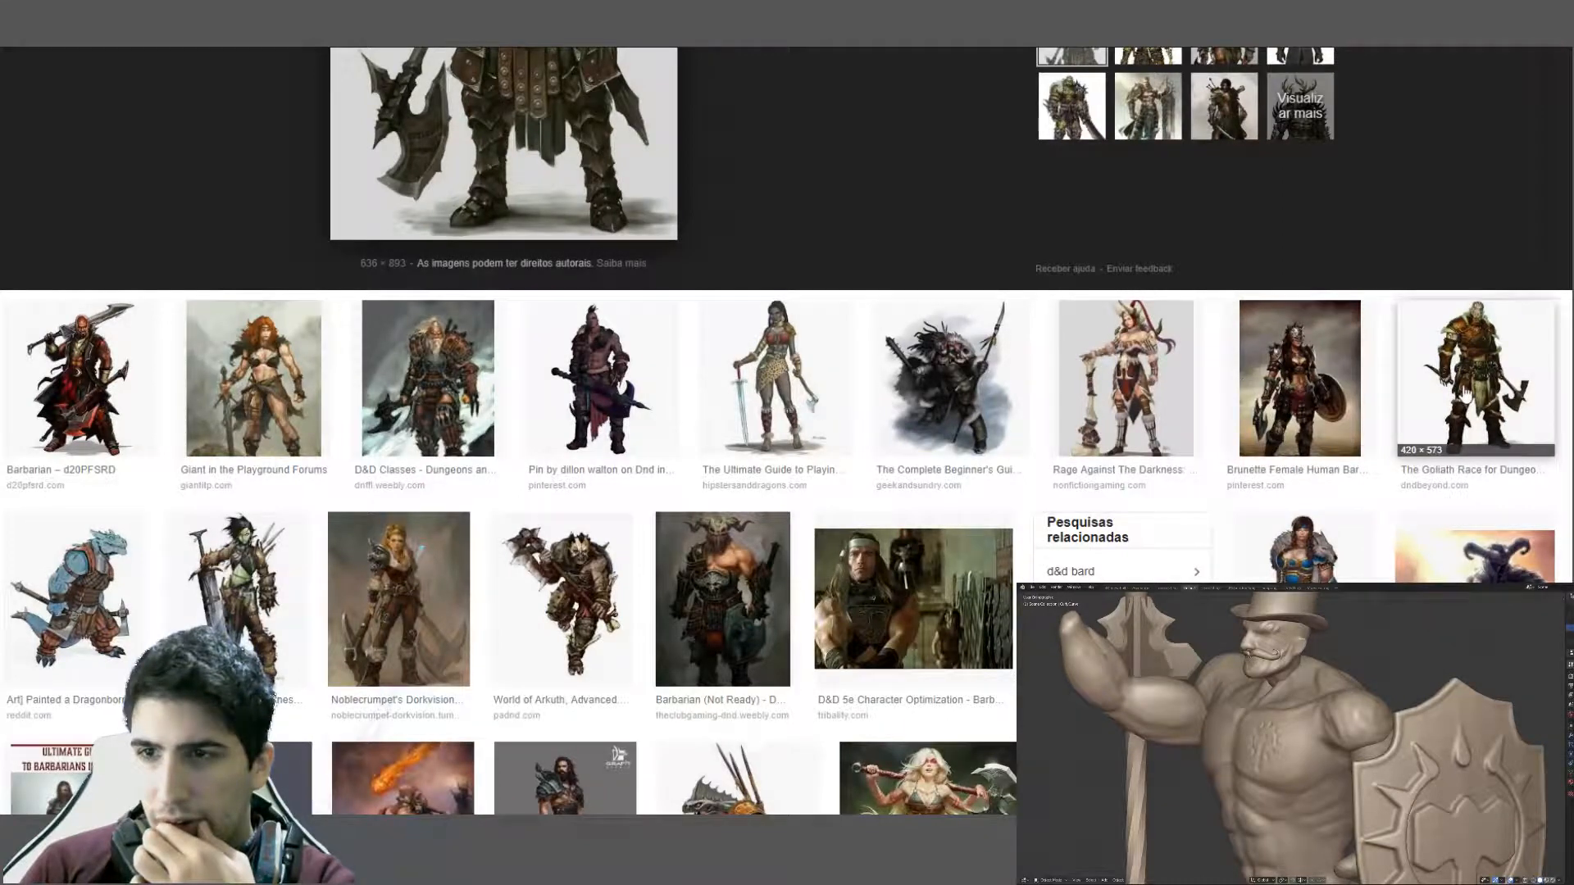
pyautogui.click(1465, 394)
pyautogui.scroll(3, 764, 386)
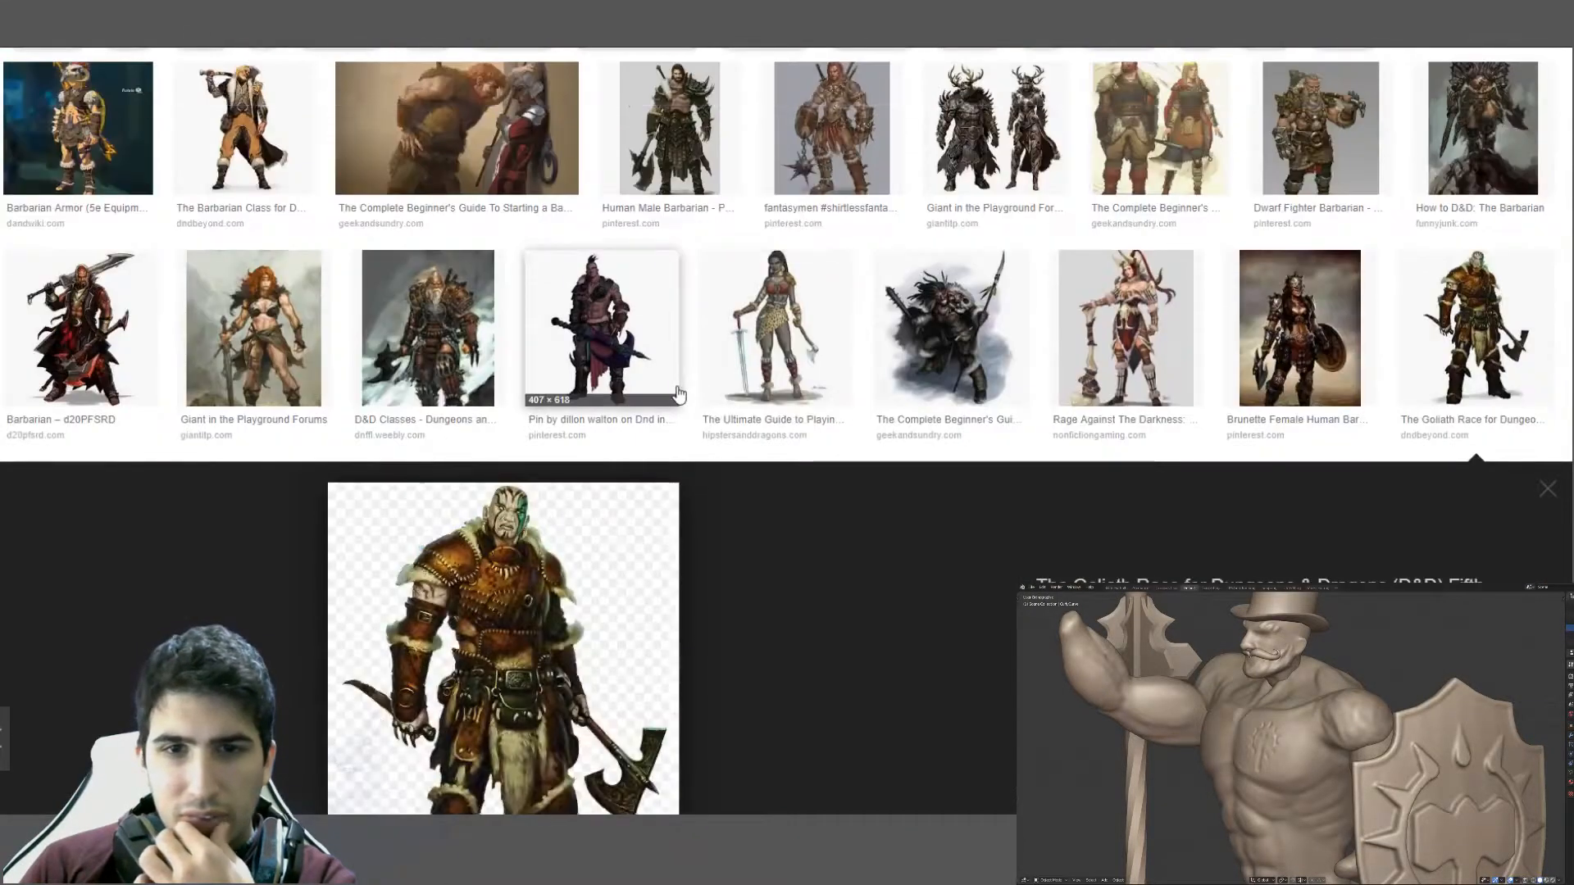
pyautogui.scroll(-1, 677, 395)
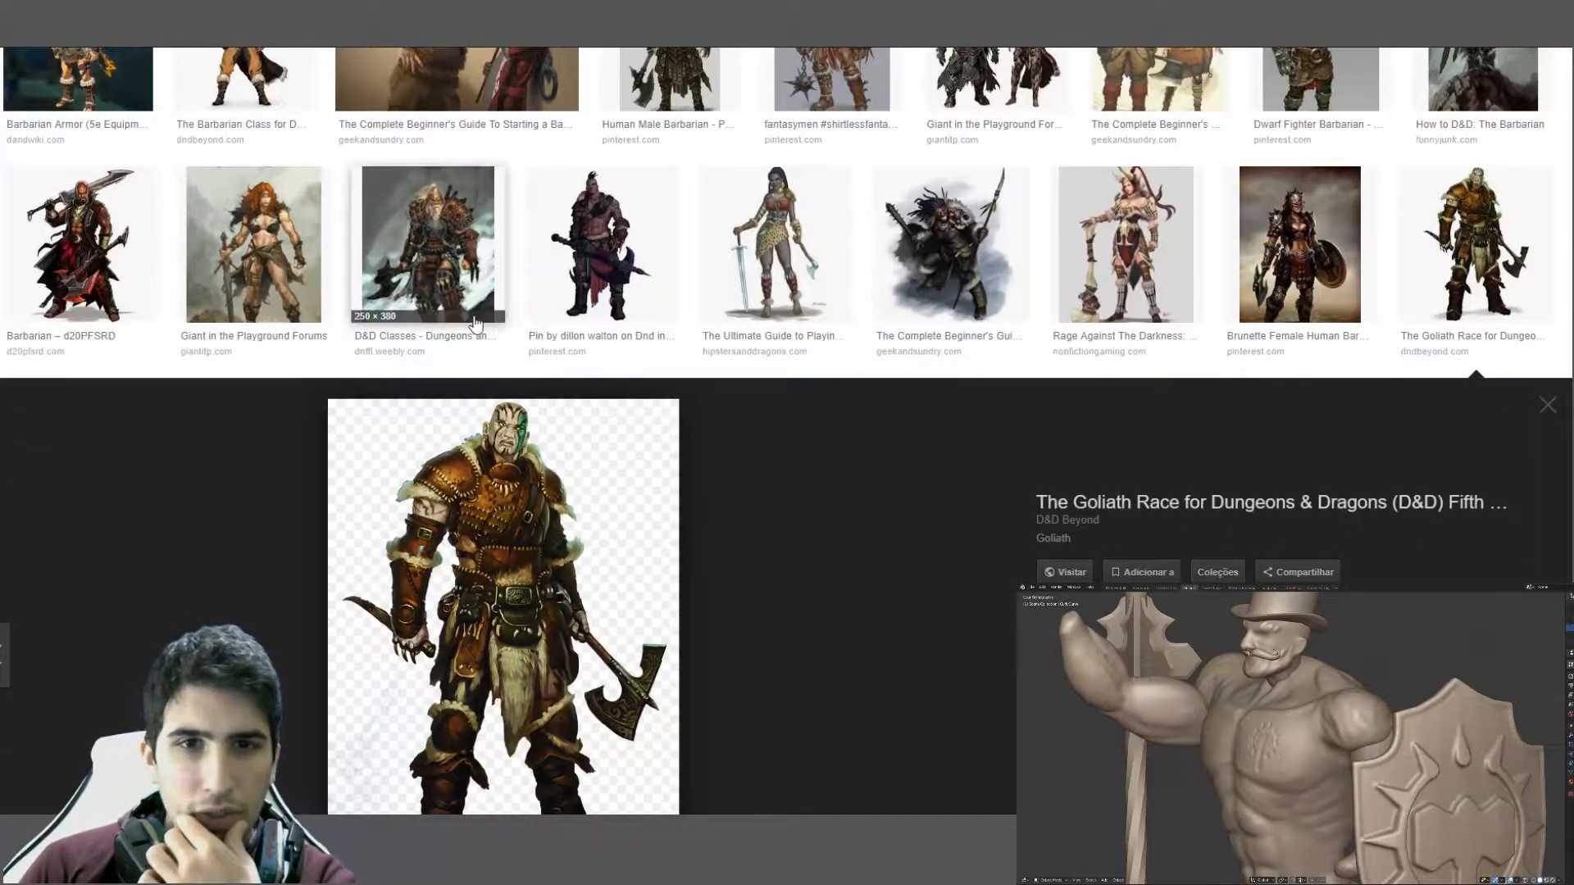
pyautogui.click(105, 278)
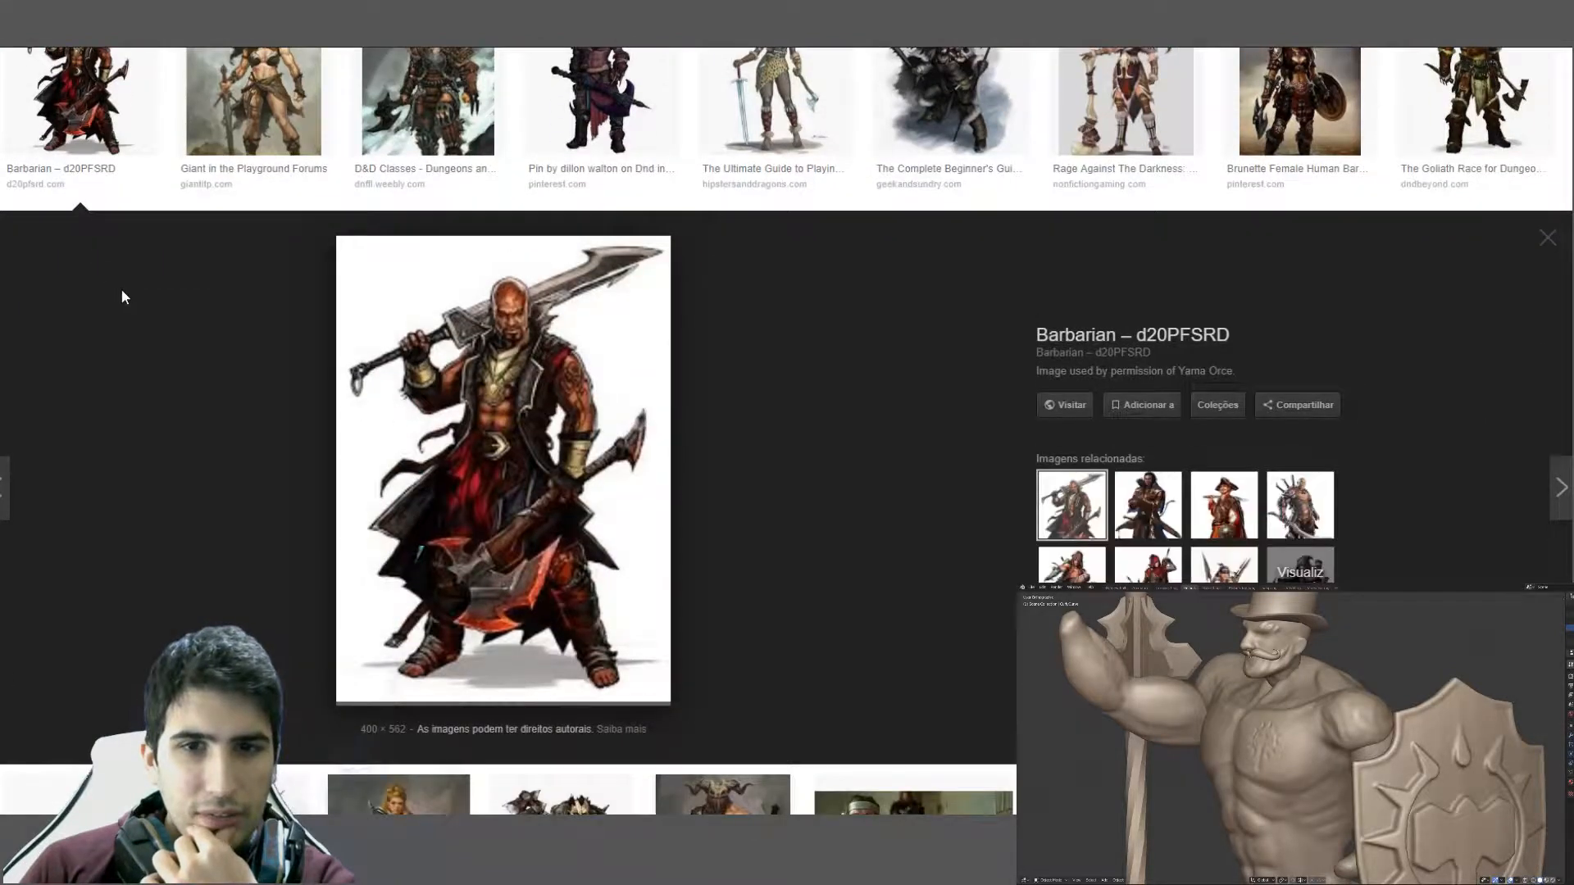
pyautogui.scroll(-3, 707, 402)
pyautogui.scroll(3, 707, 401)
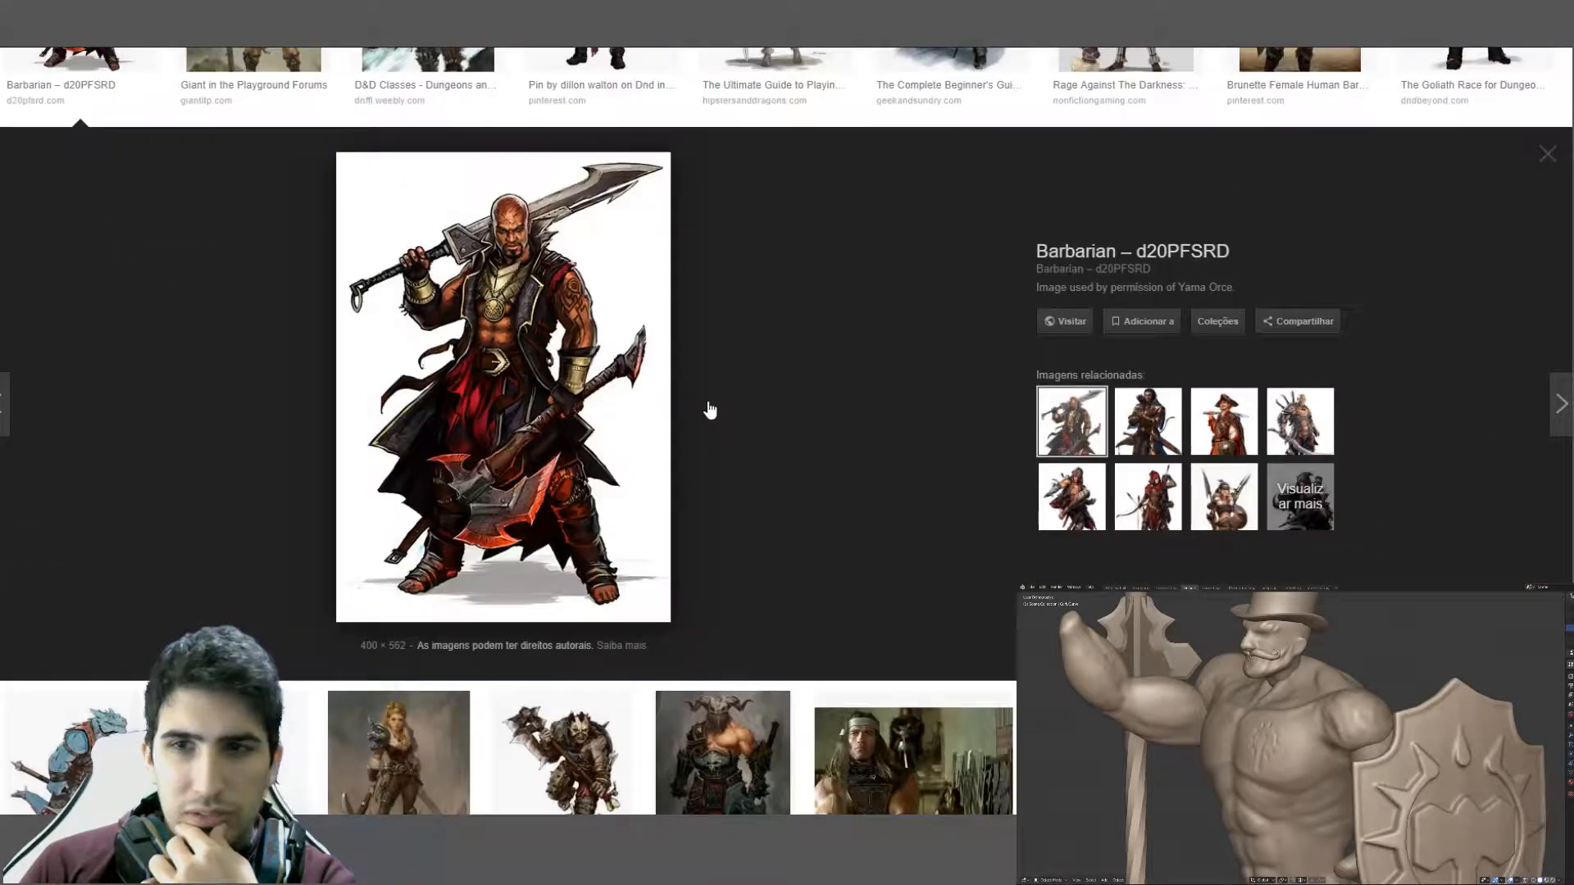
# - Examine the horned "Barbarian (Not Ready)" picture and its related SaviorFaire Wiki and "Sword and Sorcery Tales" images
pyautogui.scroll(-4, 709, 411)
pyautogui.click(738, 459)
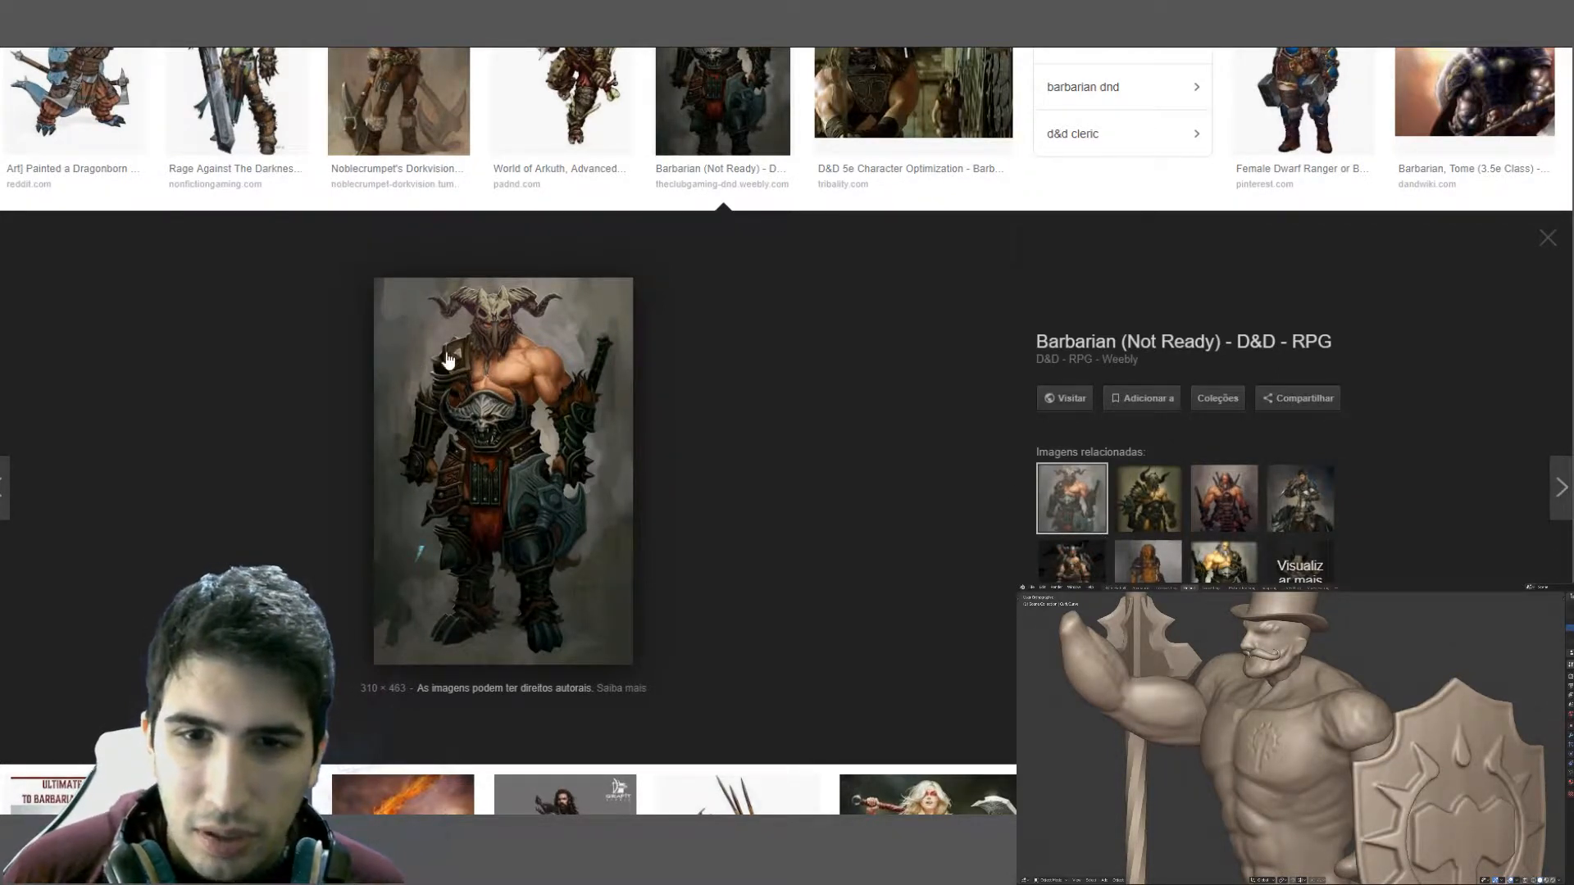
pyautogui.scroll(-1, 794, 381)
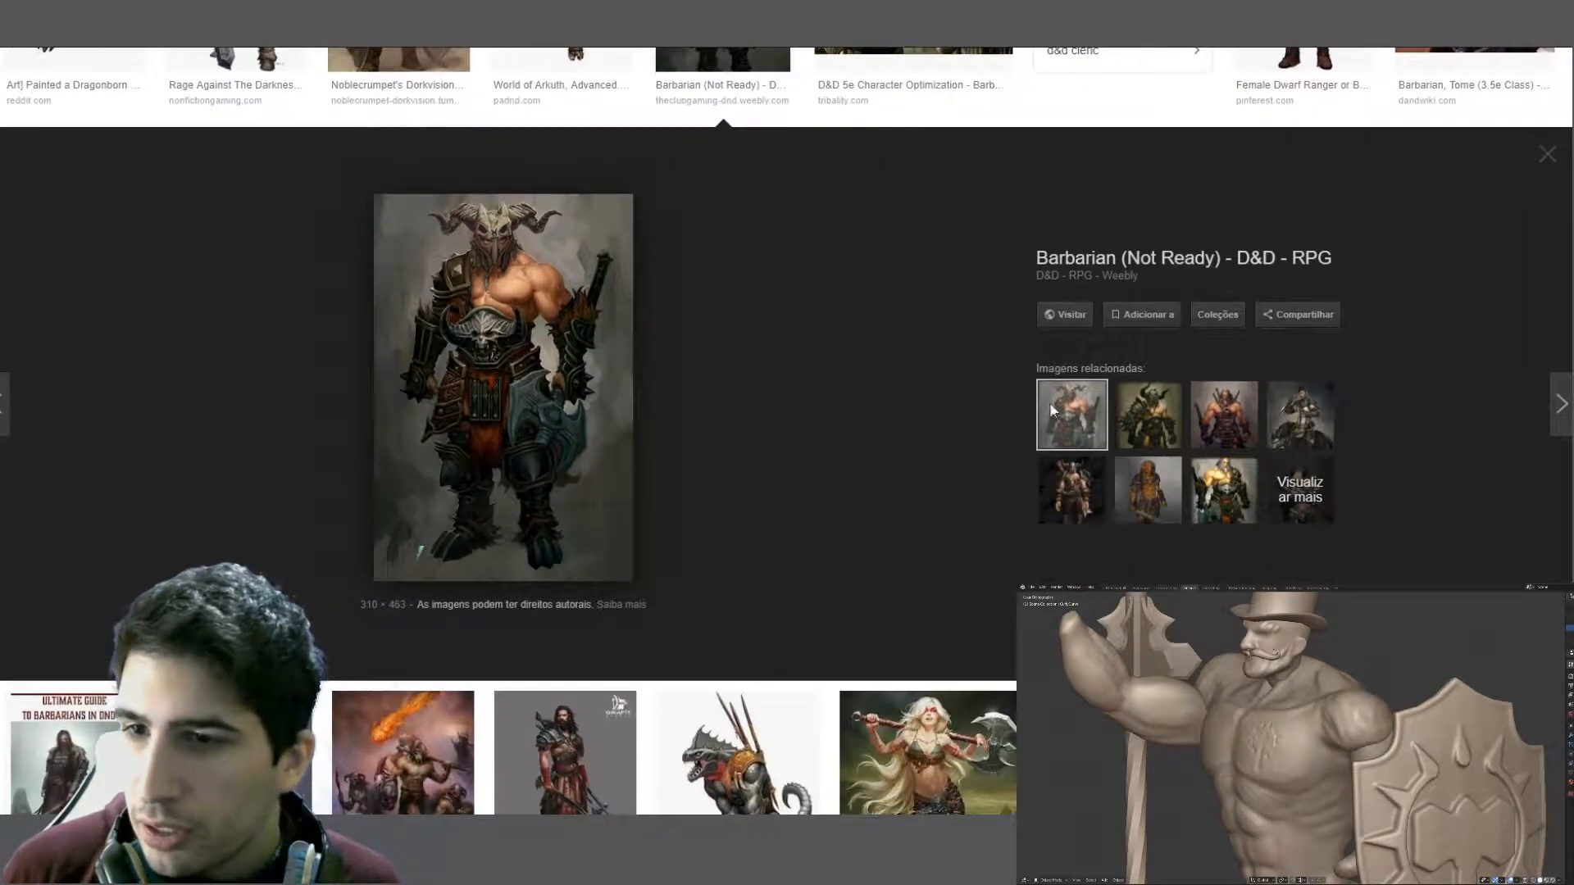
pyautogui.click(1139, 412)
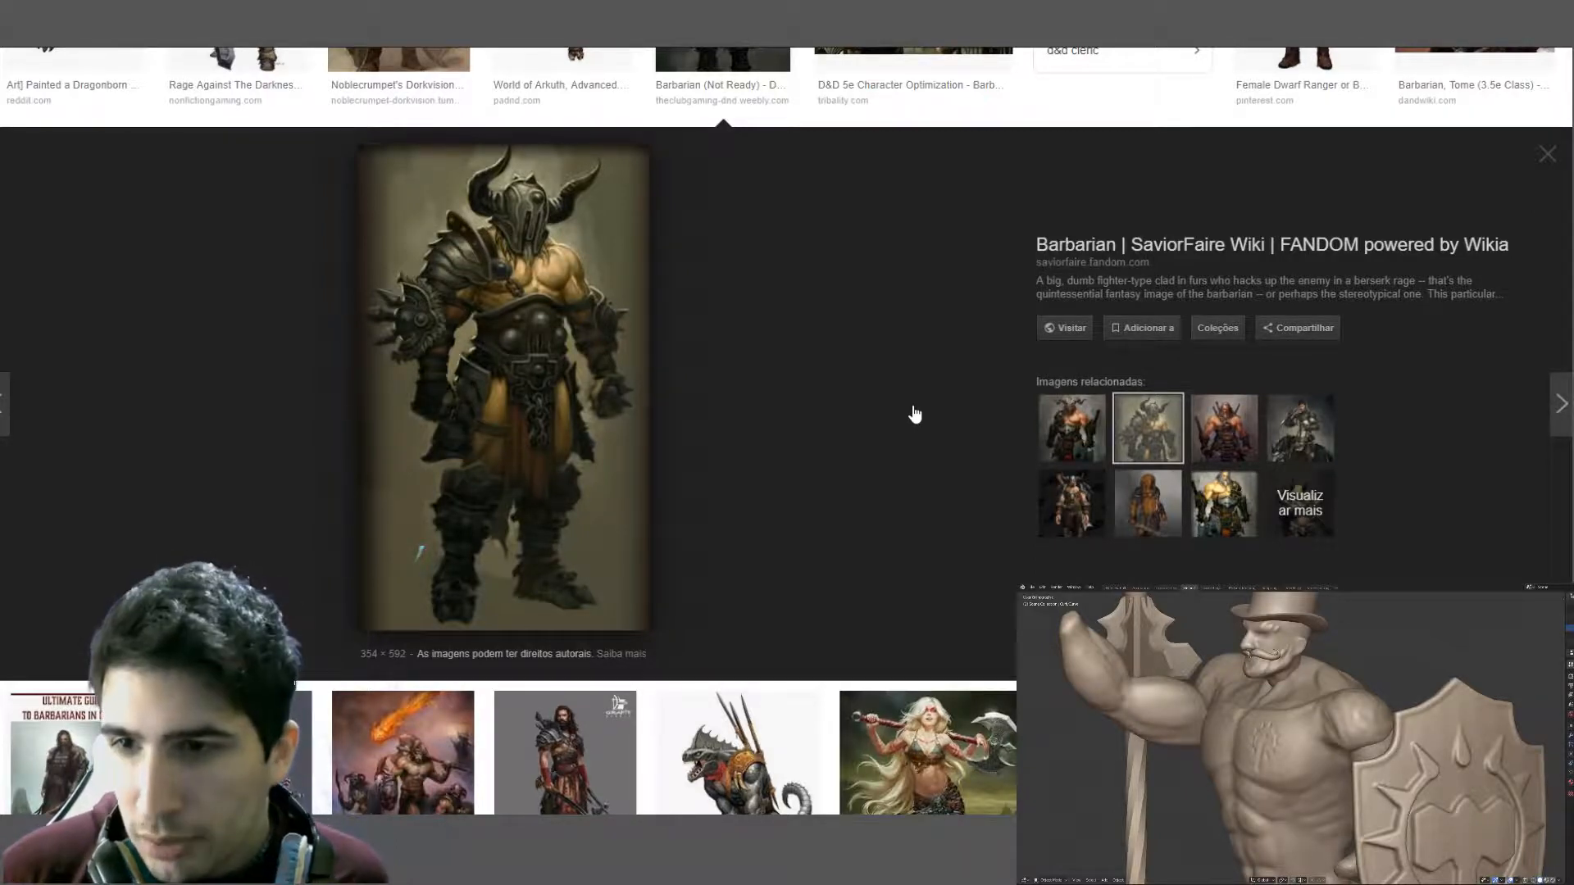
pyautogui.click(1240, 453)
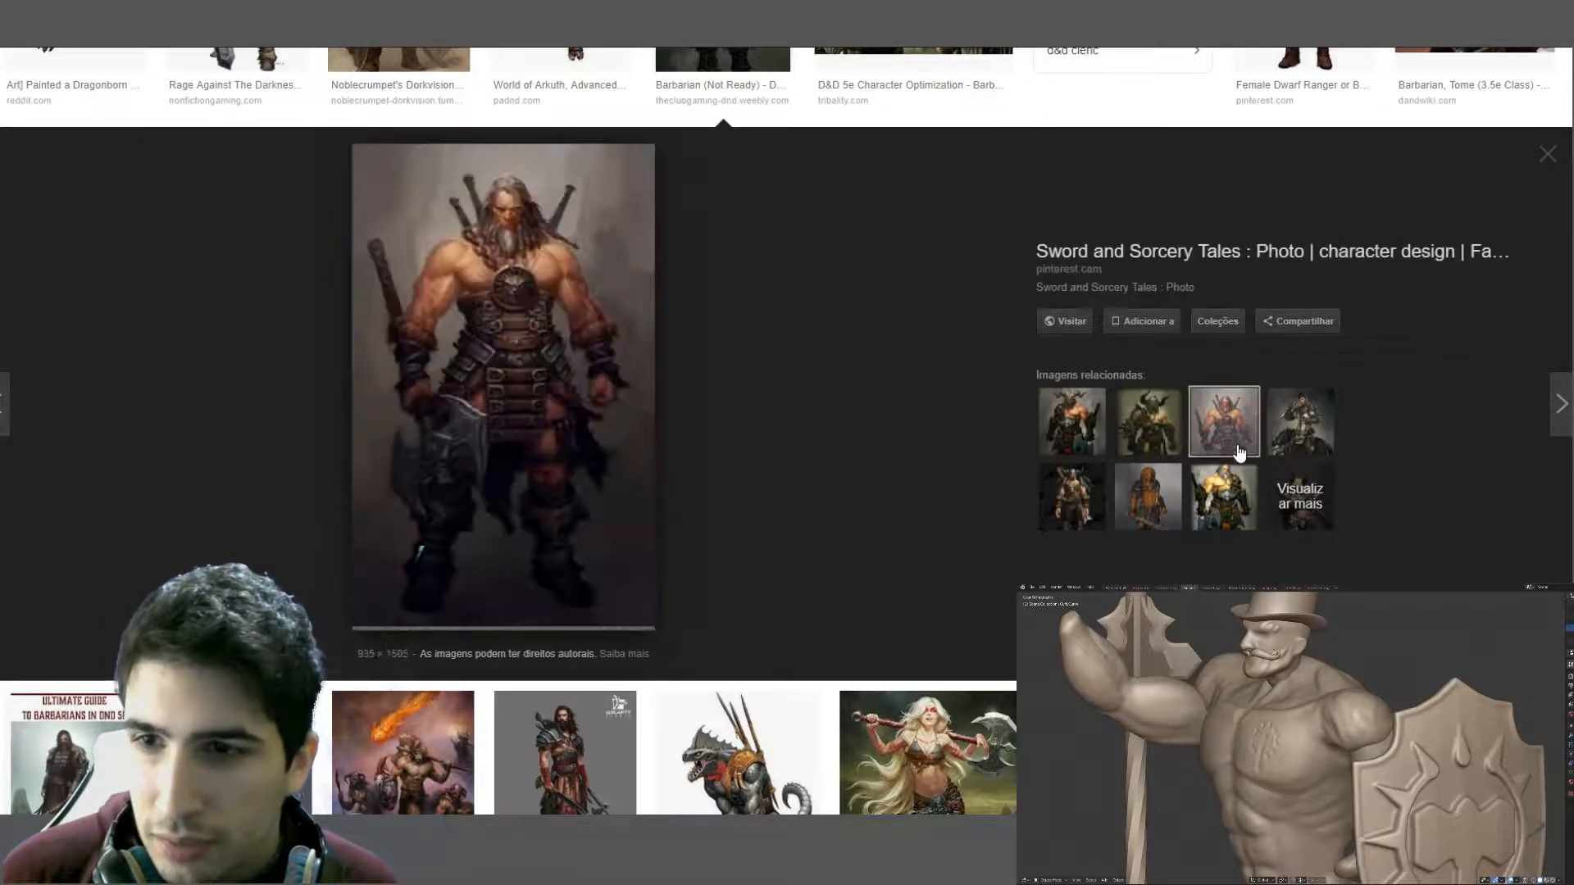
pyautogui.click(1164, 451)
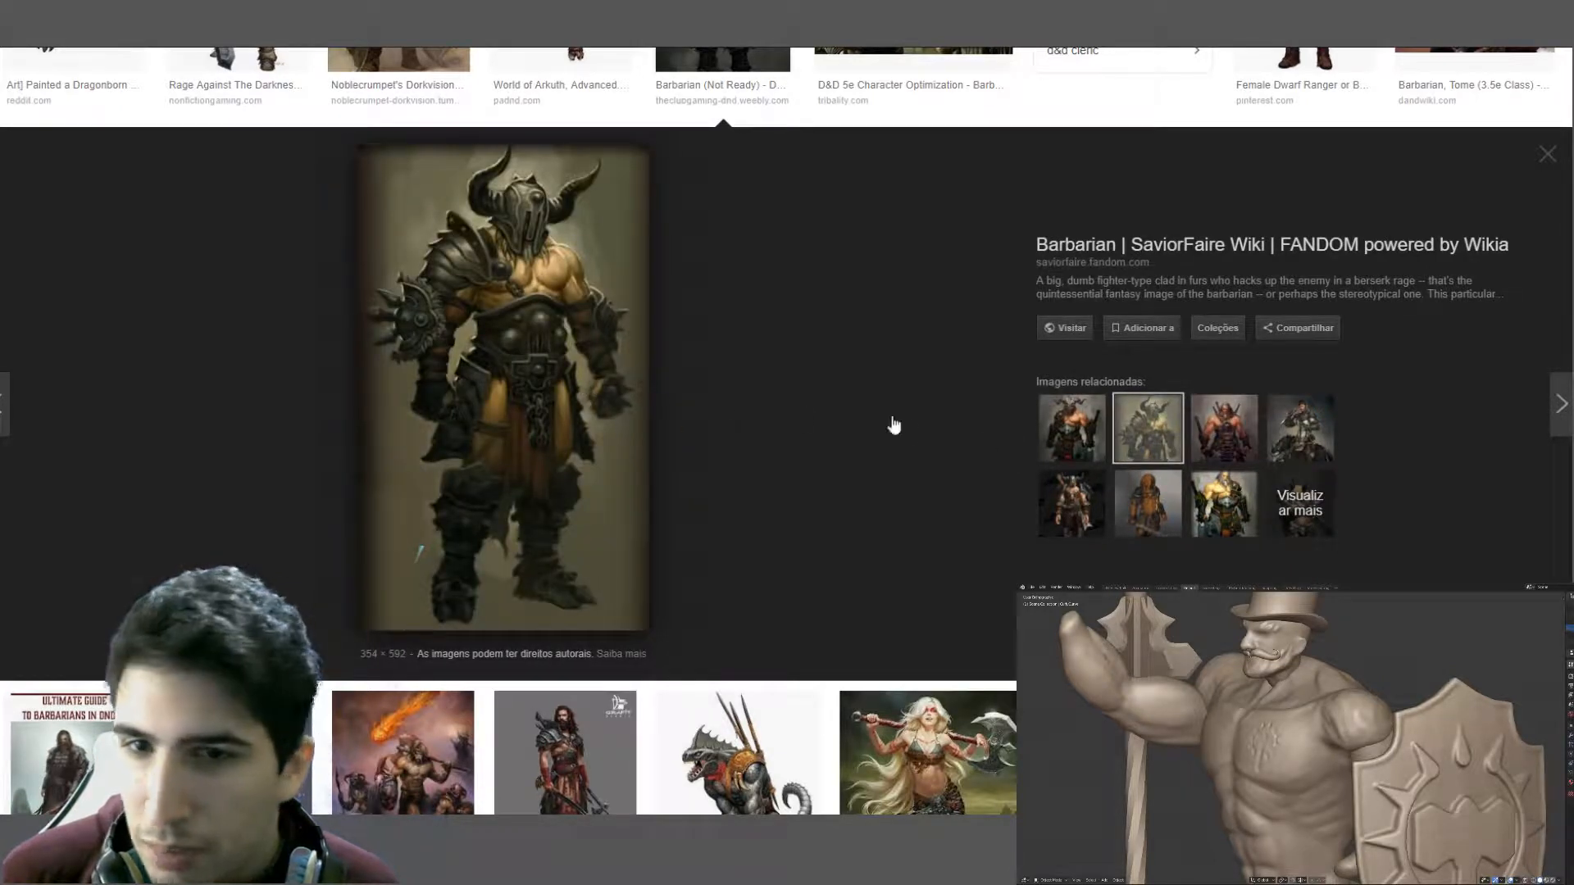
# - View the related ranger, World of Warcraft outfit and Diablo 3 barbarian images, and return to the "Barbarian (Not Ready)" picture
pyautogui.click(1287, 444)
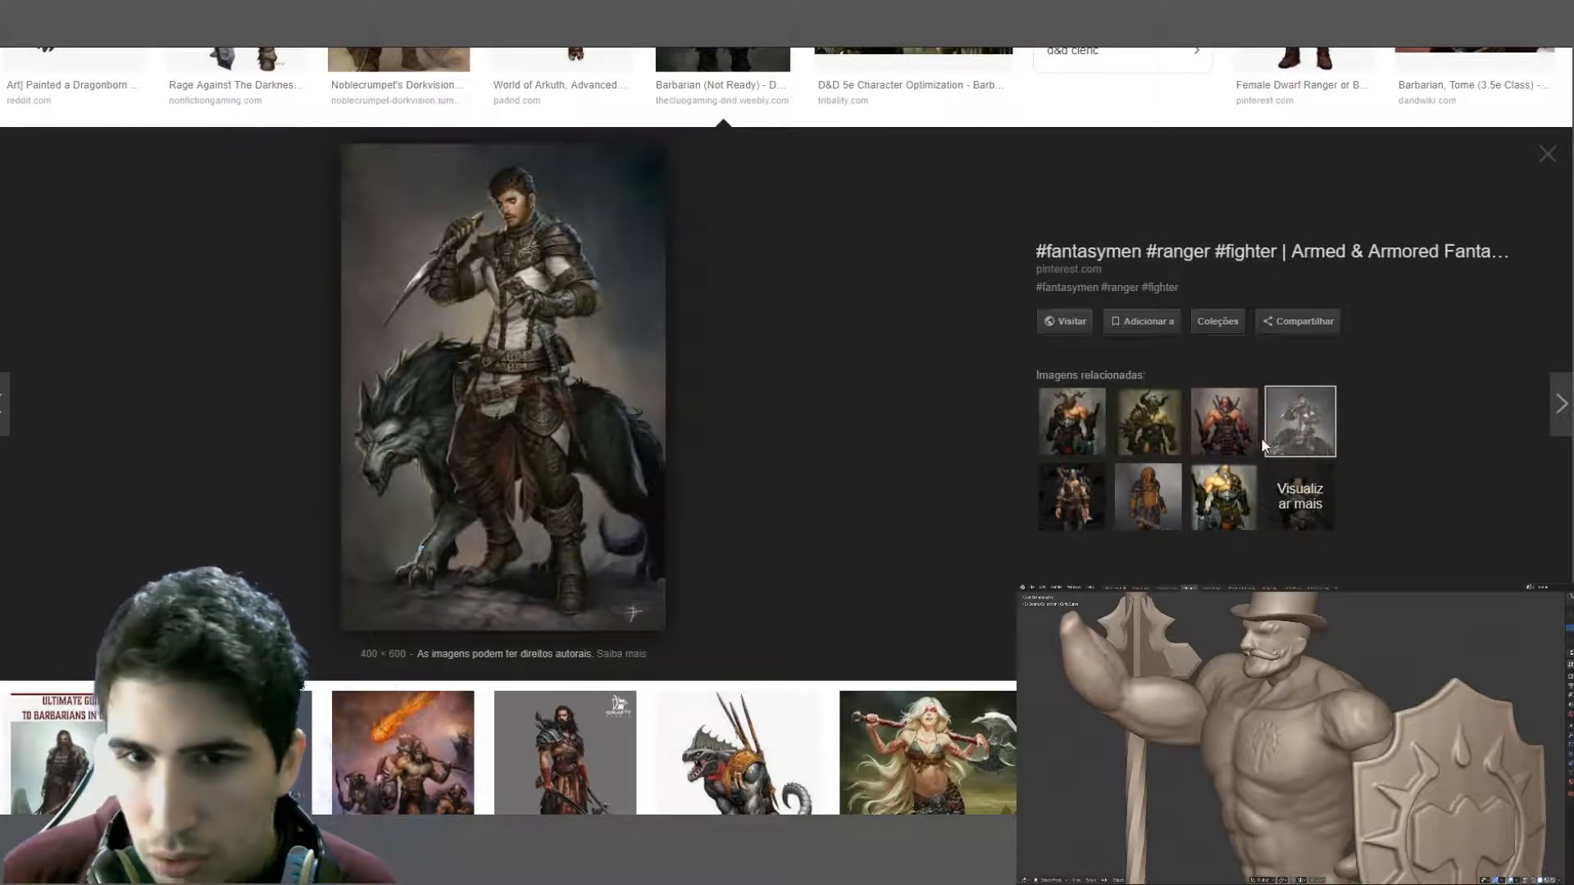
pyautogui.click(1072, 499)
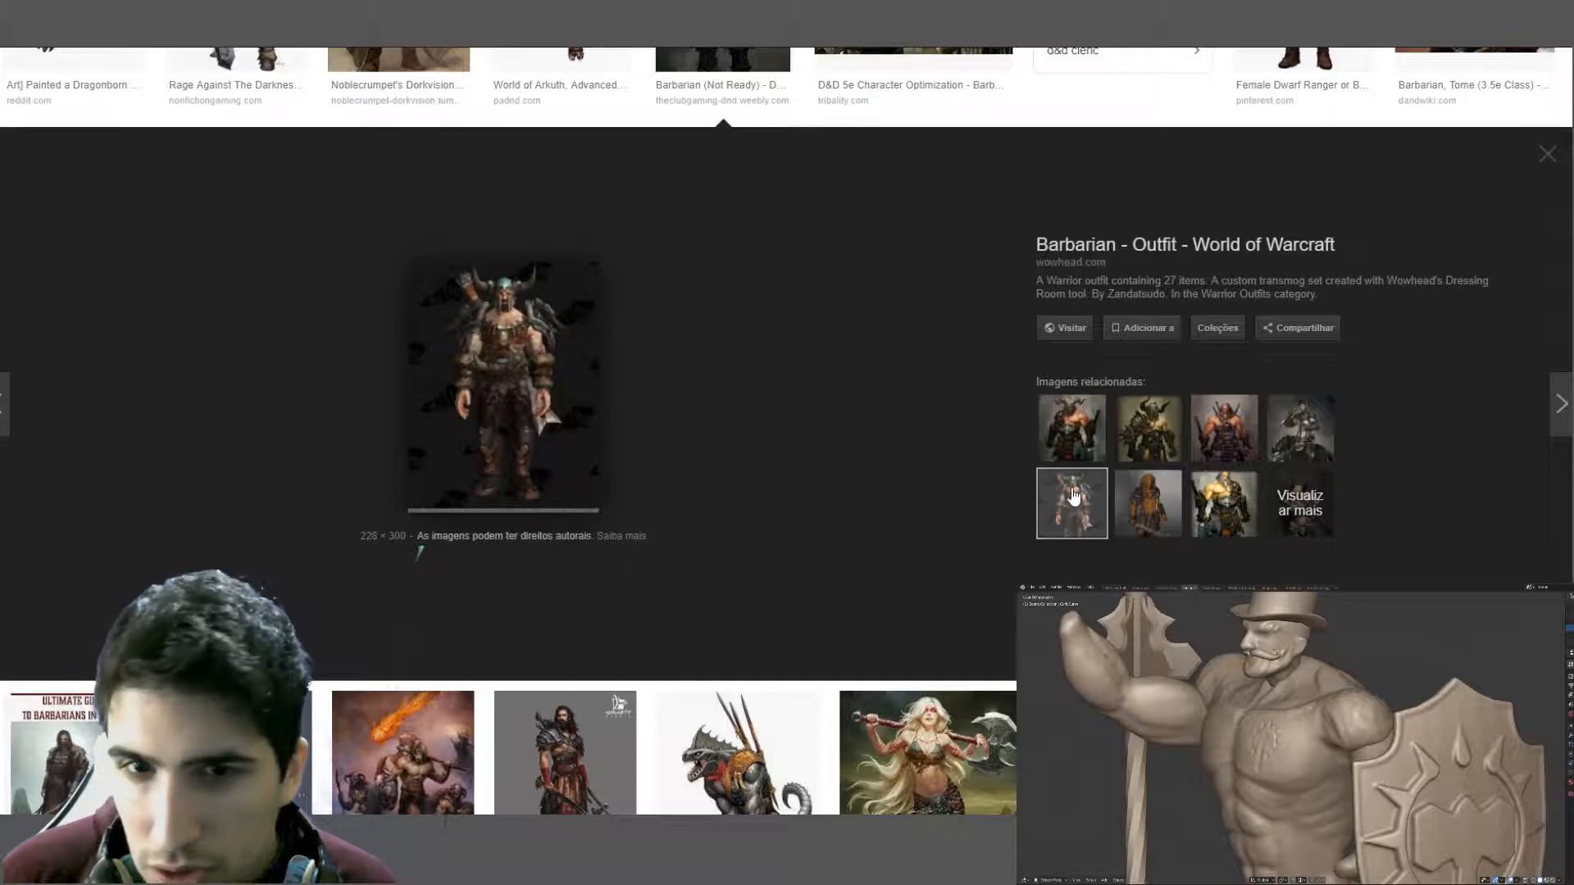
pyautogui.click(1217, 502)
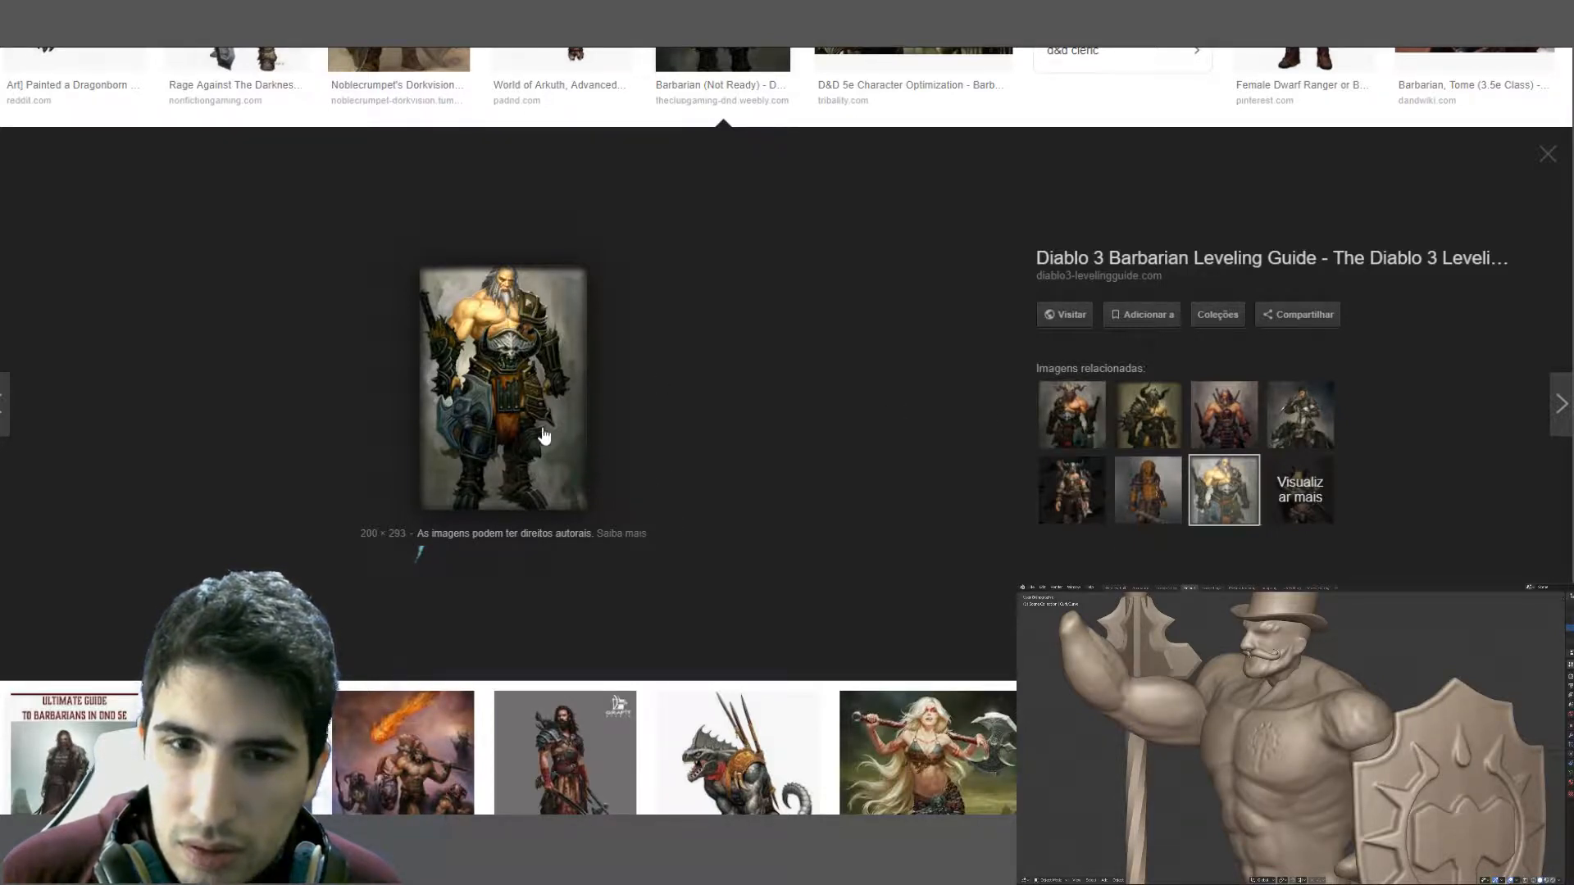
pyautogui.scroll(1, 530, 423)
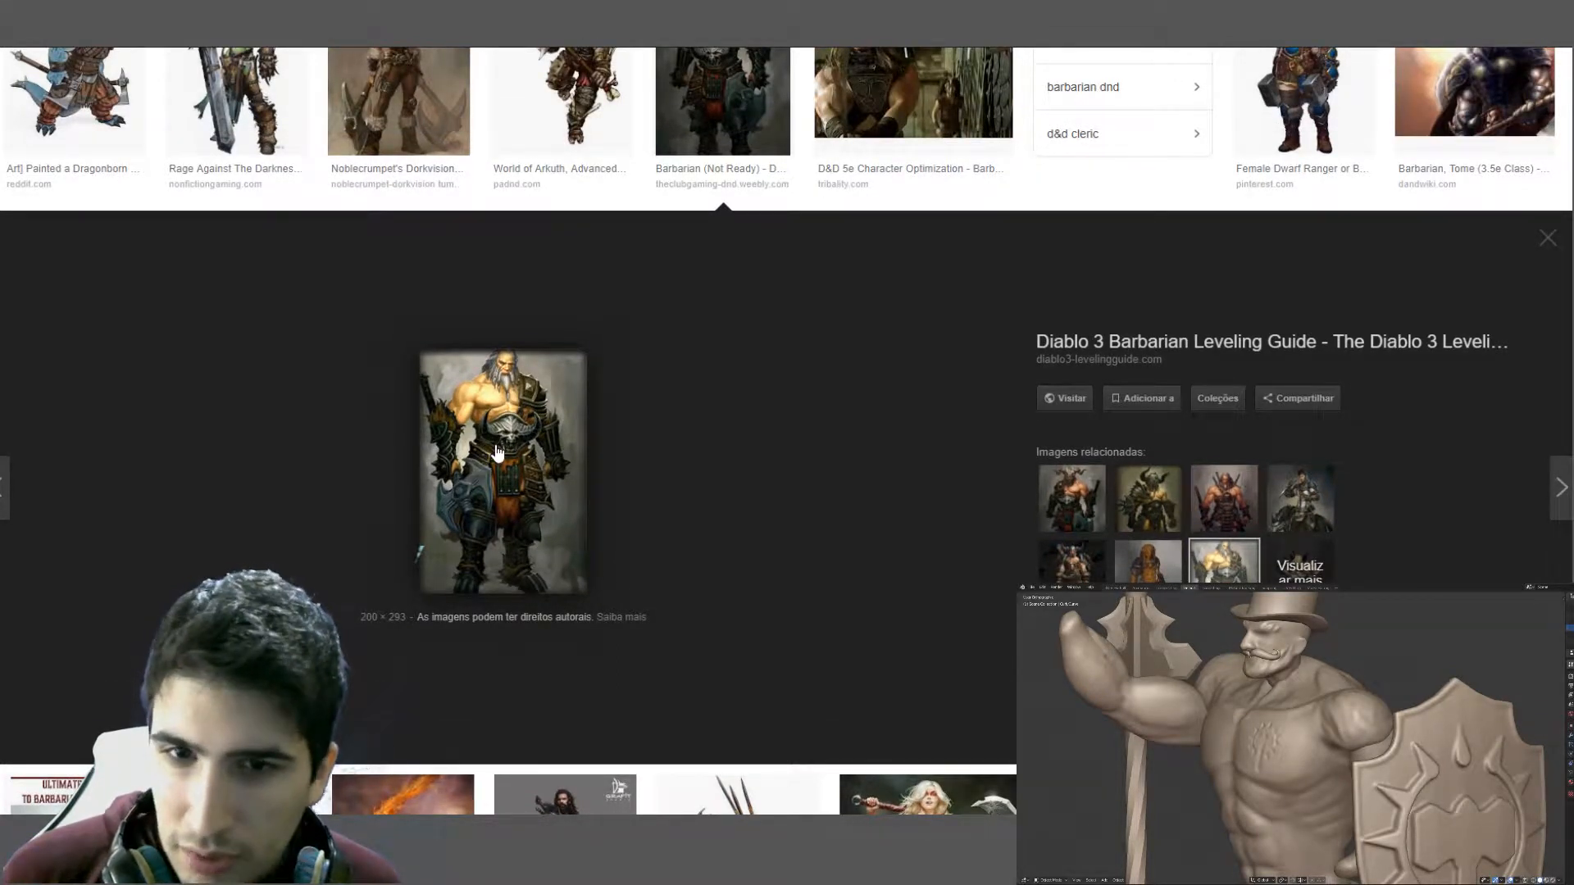
pyautogui.click(1072, 501)
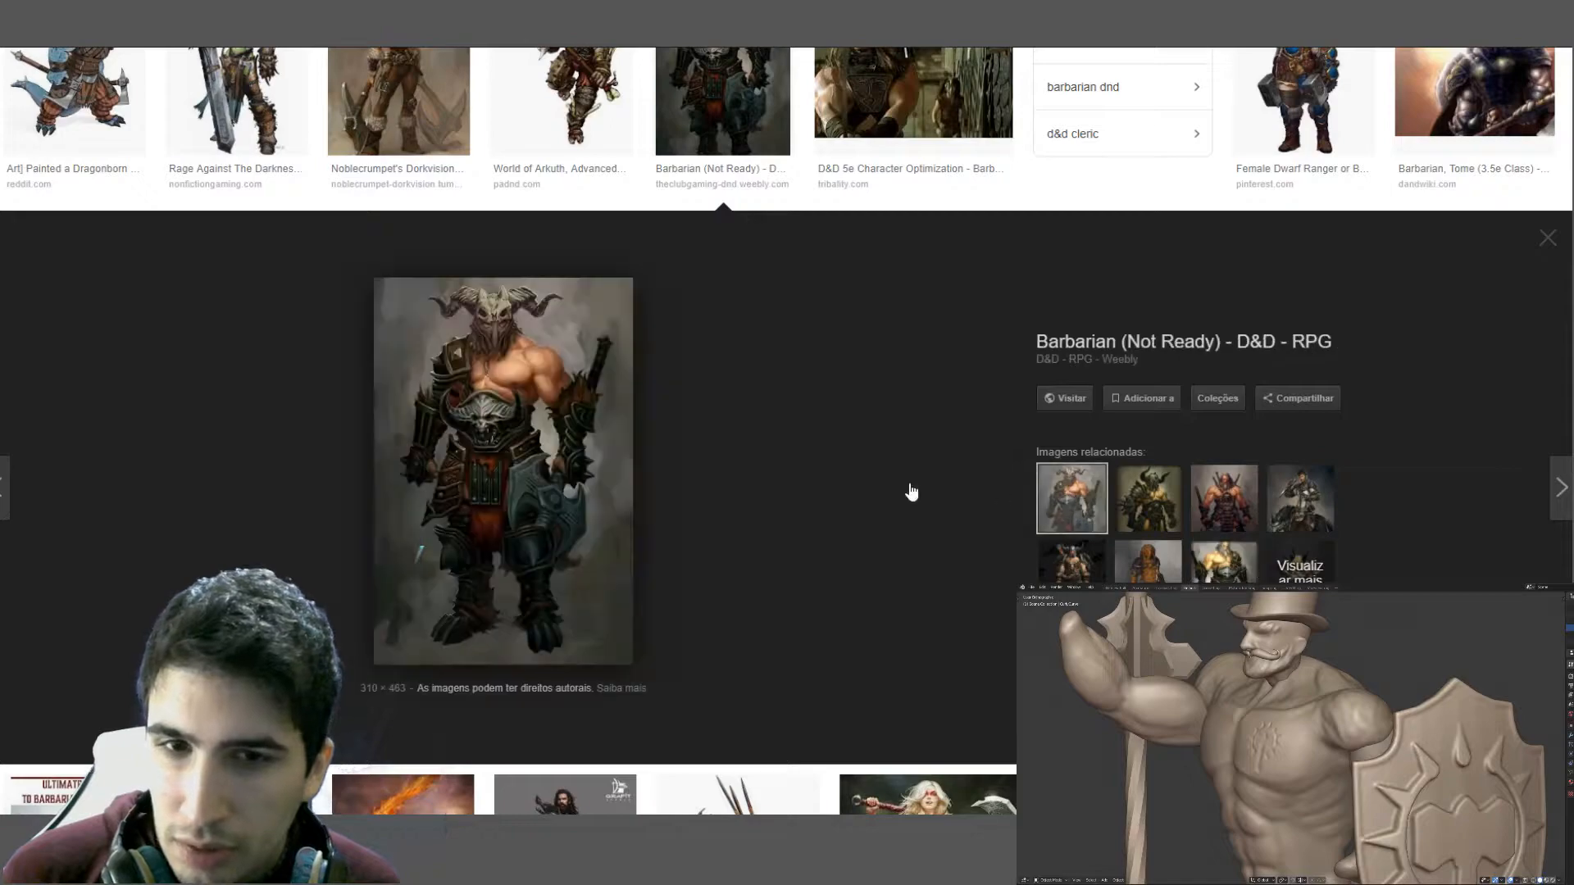
# - Go back up the image results and reopen the "Human Male Barbarian" picture
pyautogui.press('Escape')
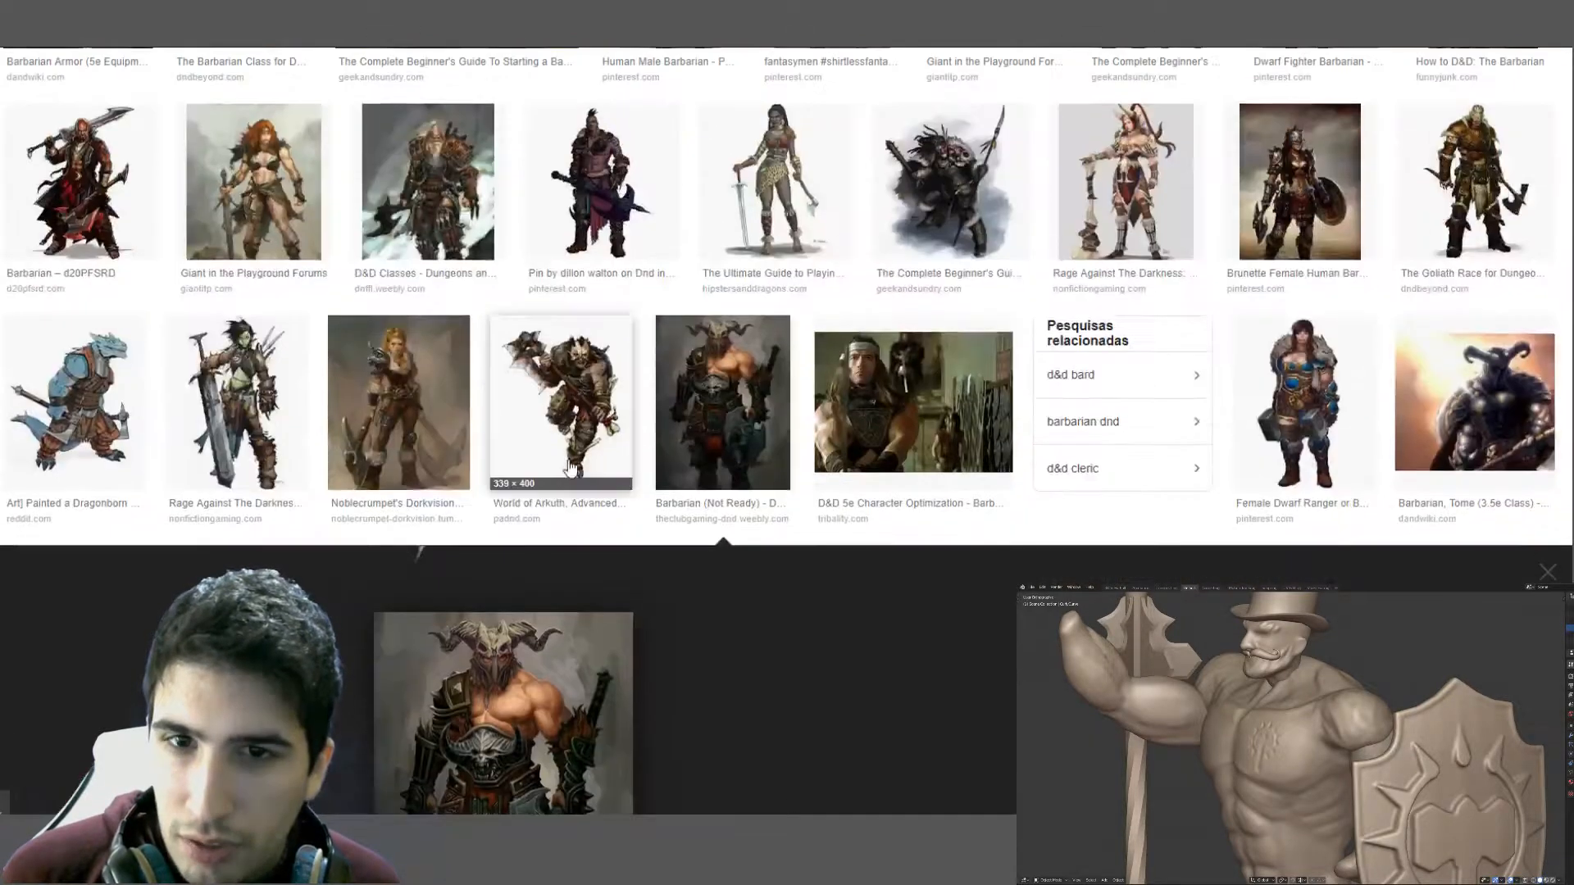
pyautogui.scroll(3, 718, 411)
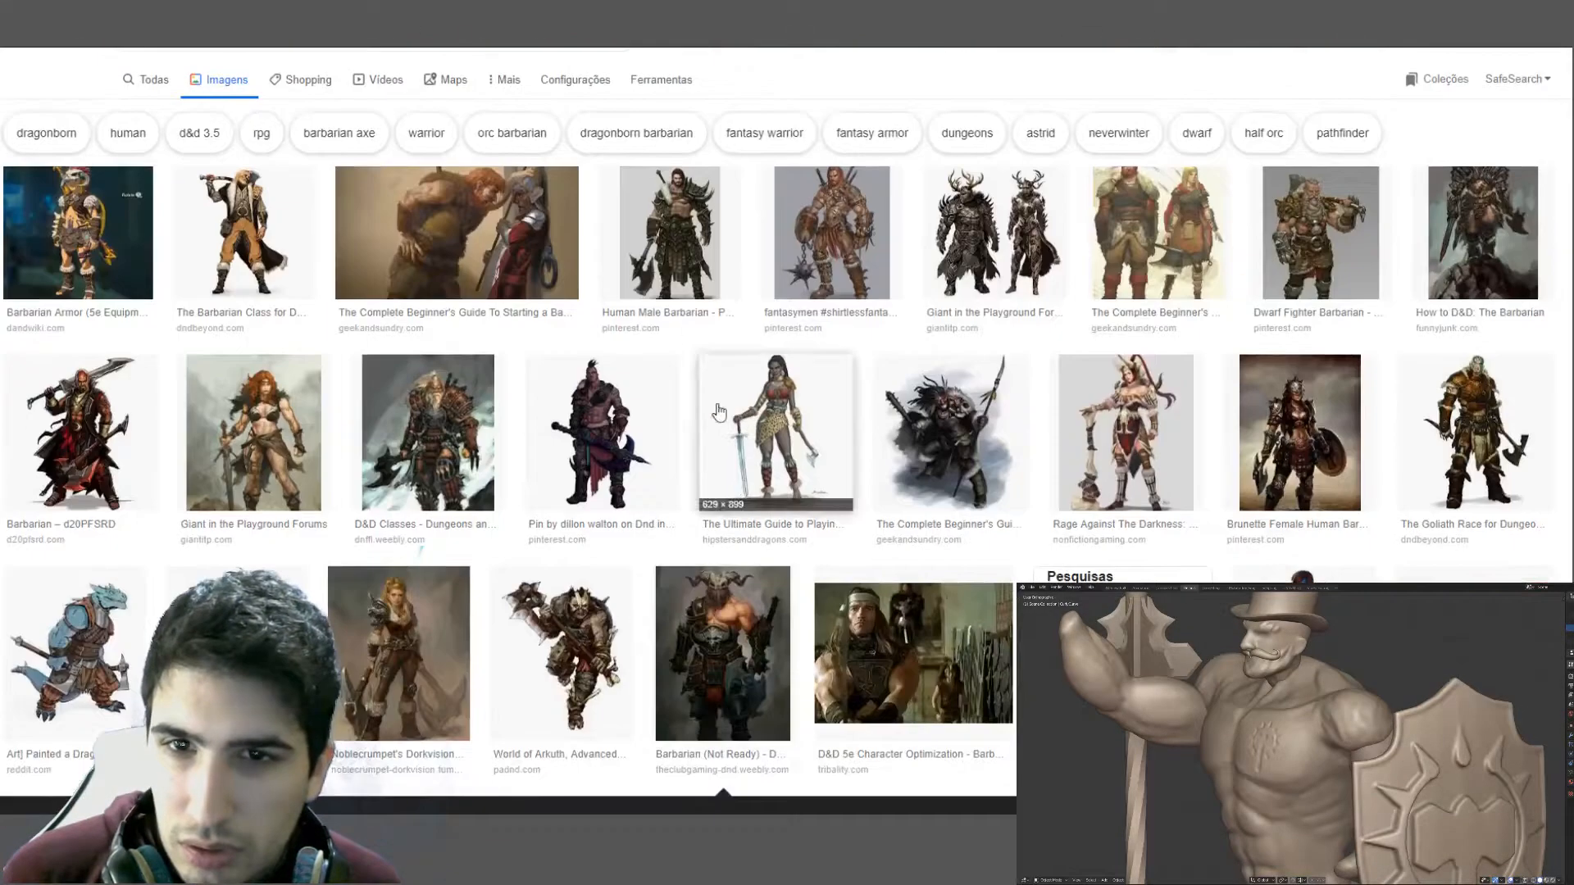
pyautogui.click(676, 255)
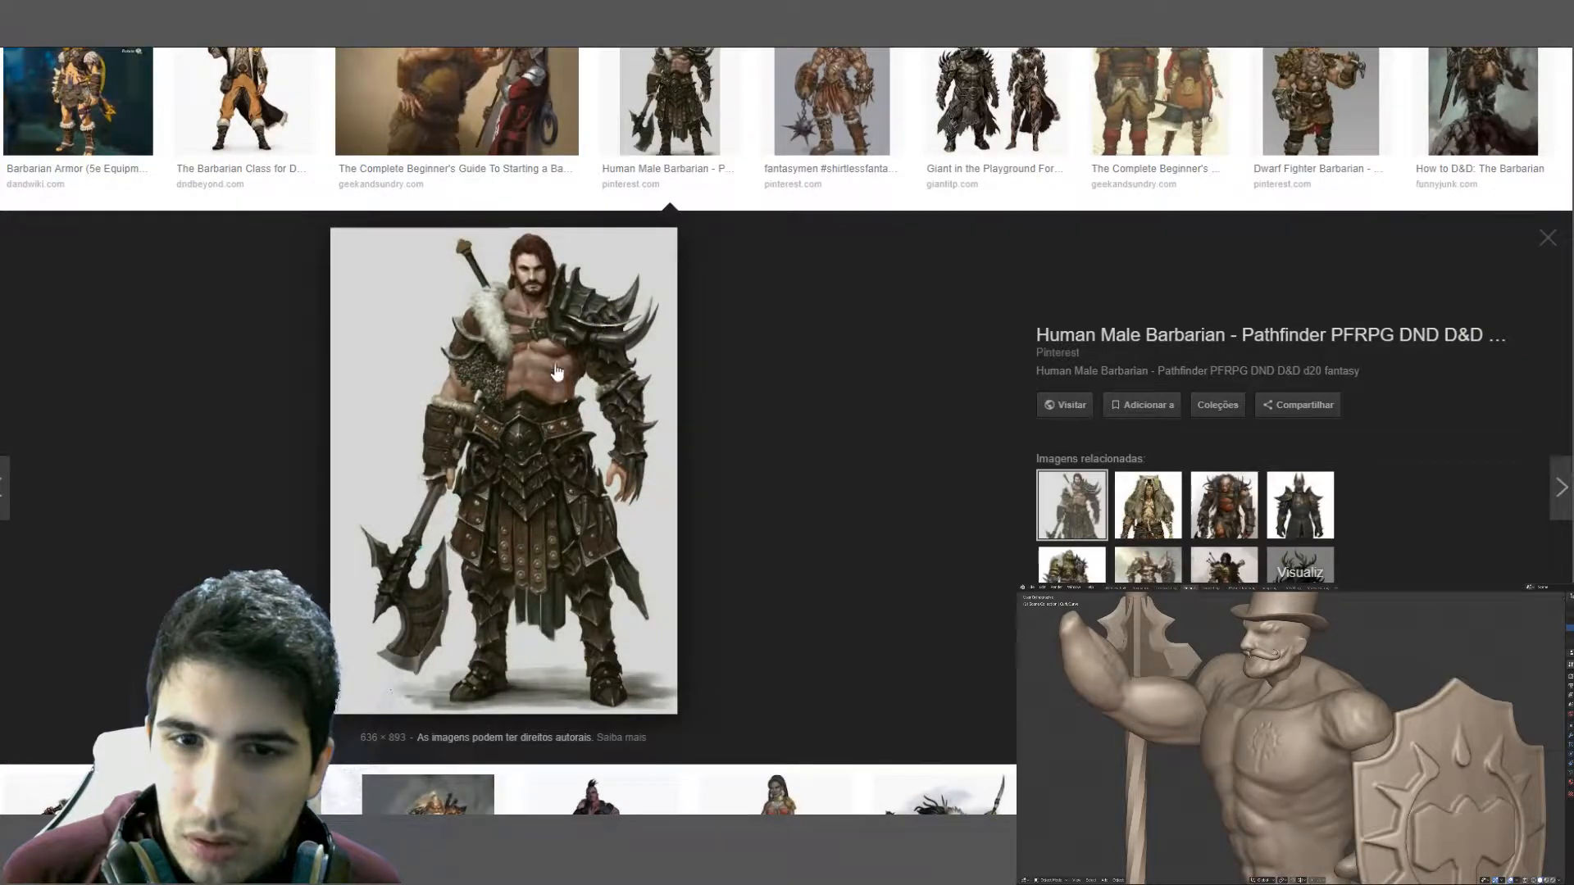
# - Browse further down the barbarian armour image results and reopen the horned "Barbarian (Not Ready)" picture
pyautogui.scroll(-8, 549, 451)
pyautogui.scroll(-5, 592, 449)
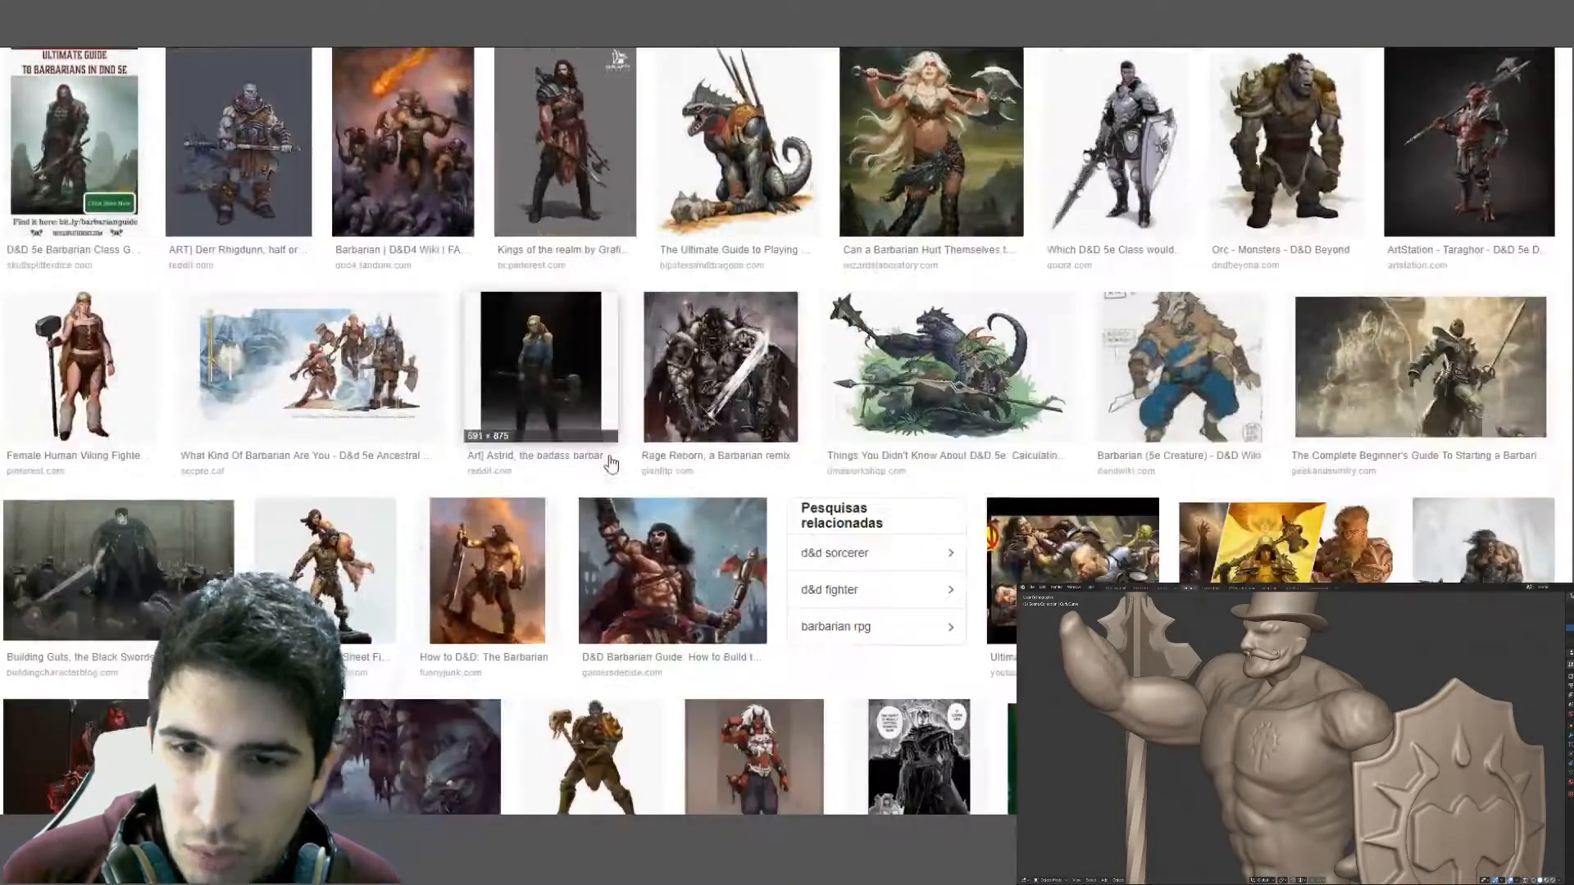
pyautogui.scroll(5, 623, 457)
pyautogui.scroll(2, 734, 447)
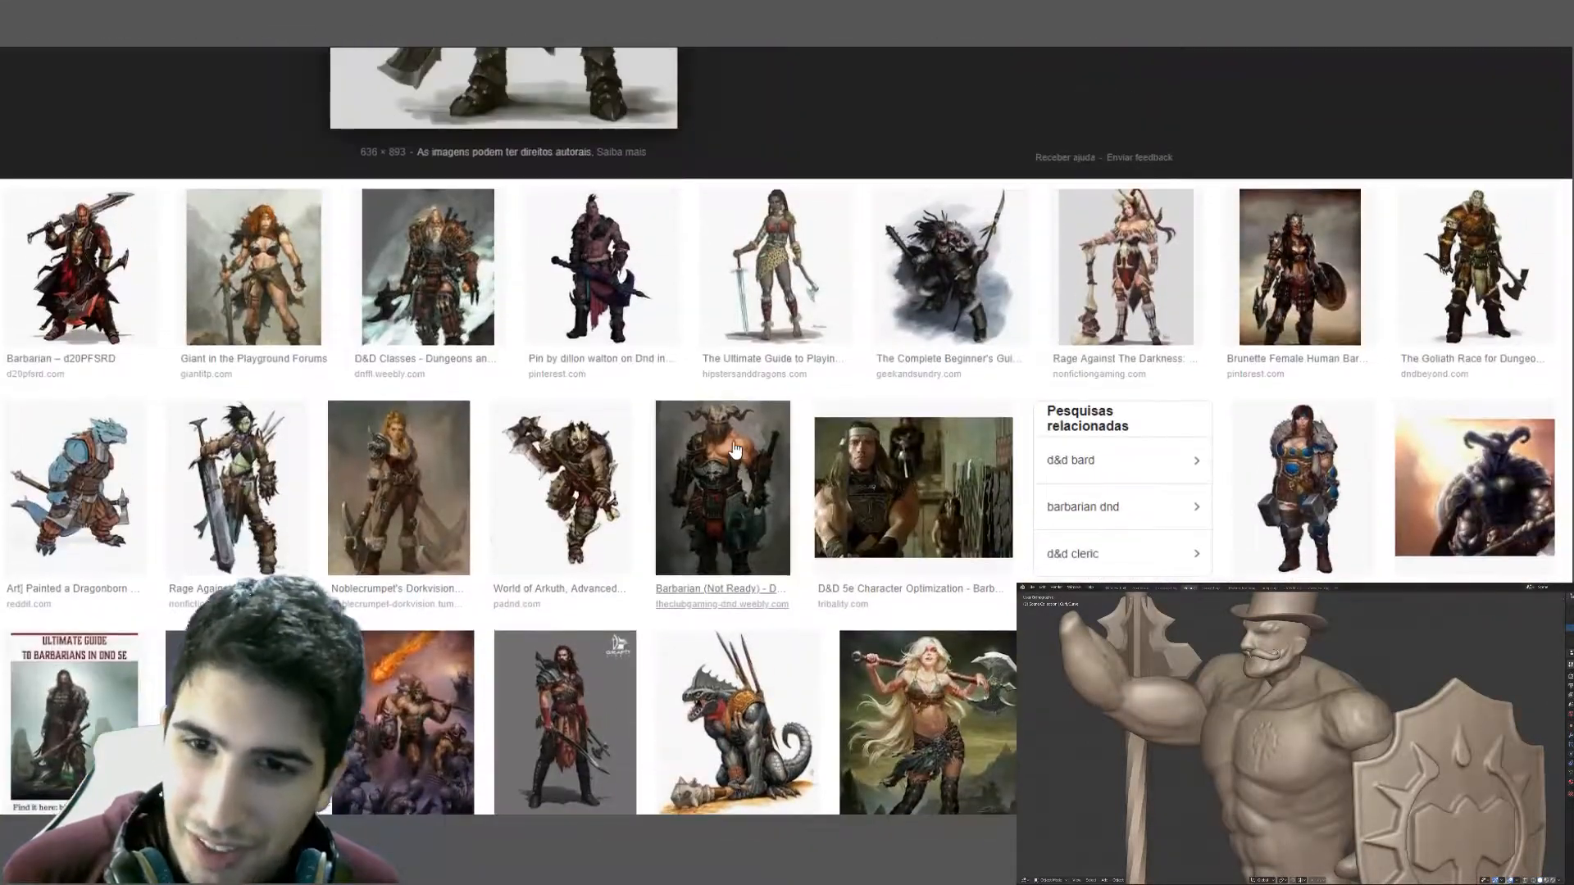
pyautogui.click(743, 474)
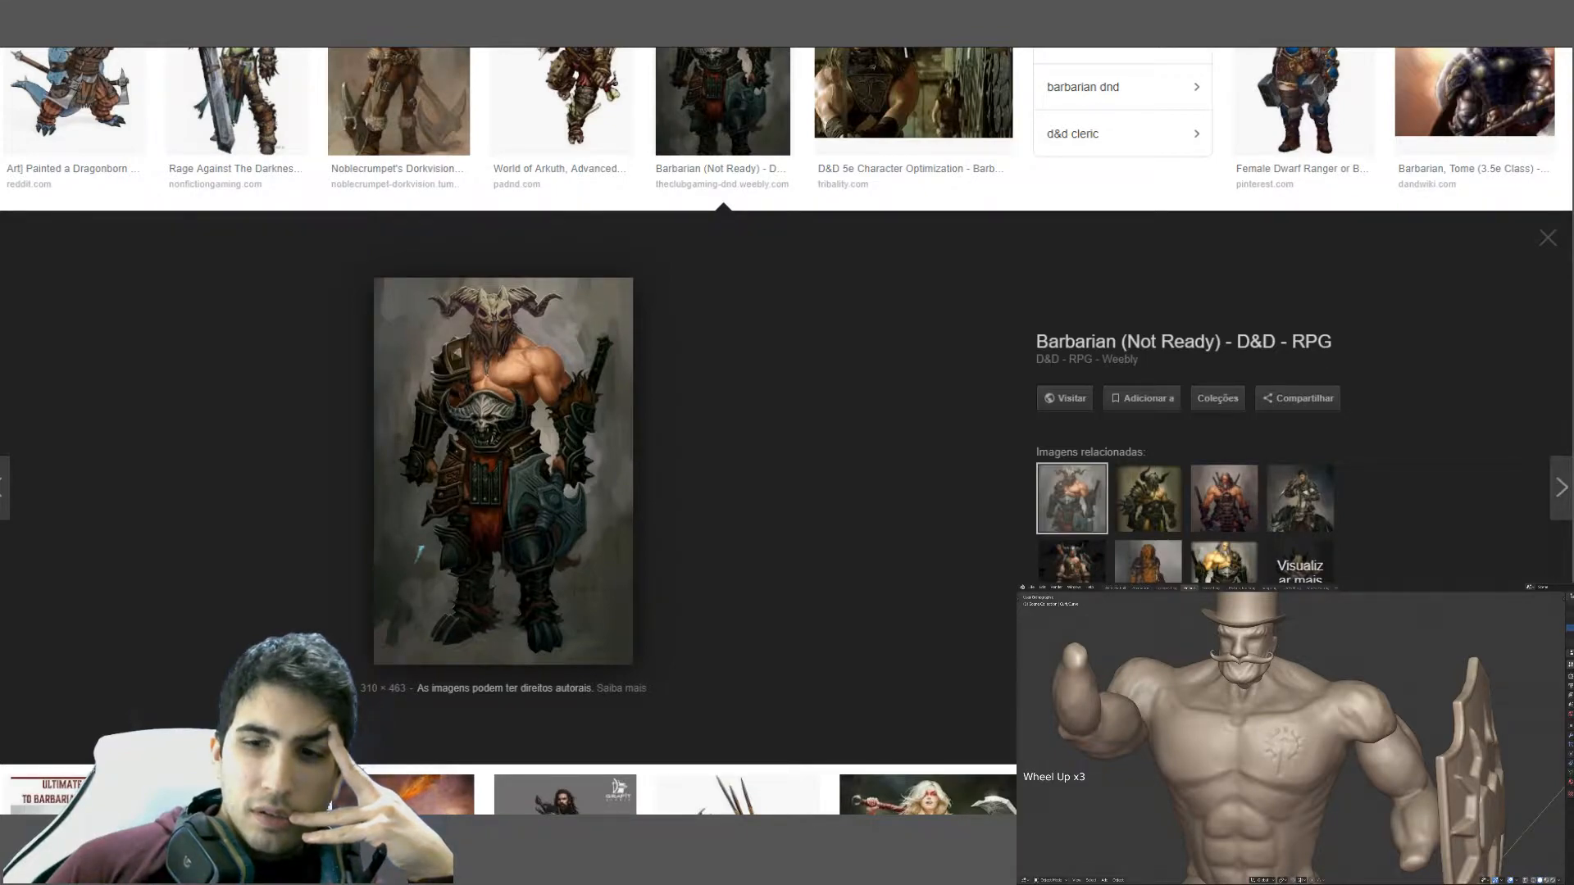
# - Return to the first rows of image results and examine the armour in the "Human Male Barbarian" picture again
pyautogui.scroll(5, 580, 578)
pyautogui.scroll(-4, 539, 544)
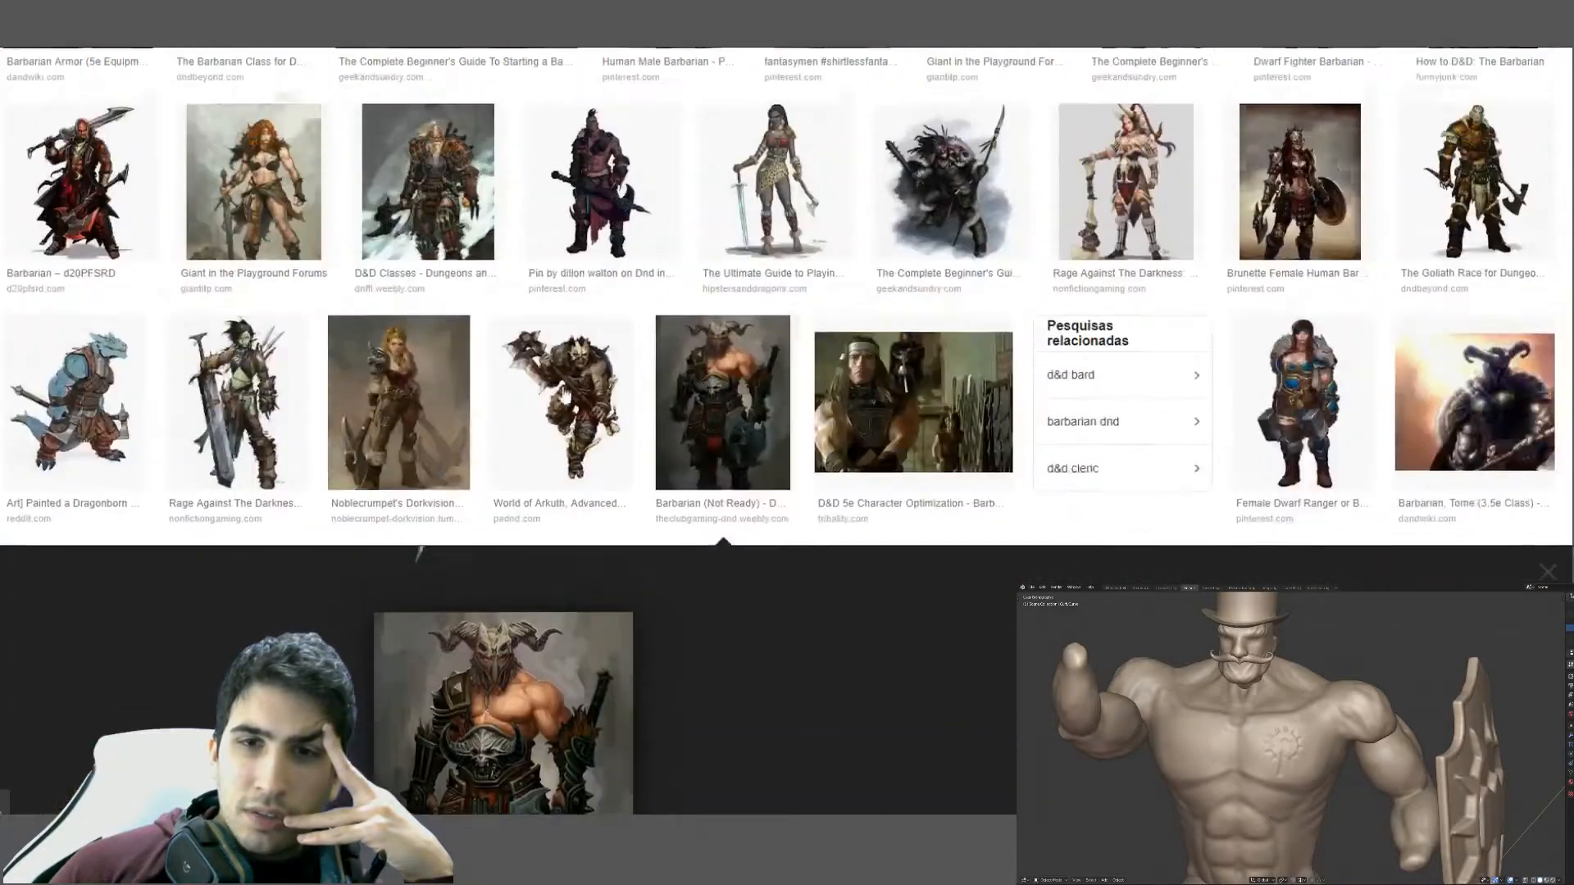
pyautogui.scroll(4, 566, 397)
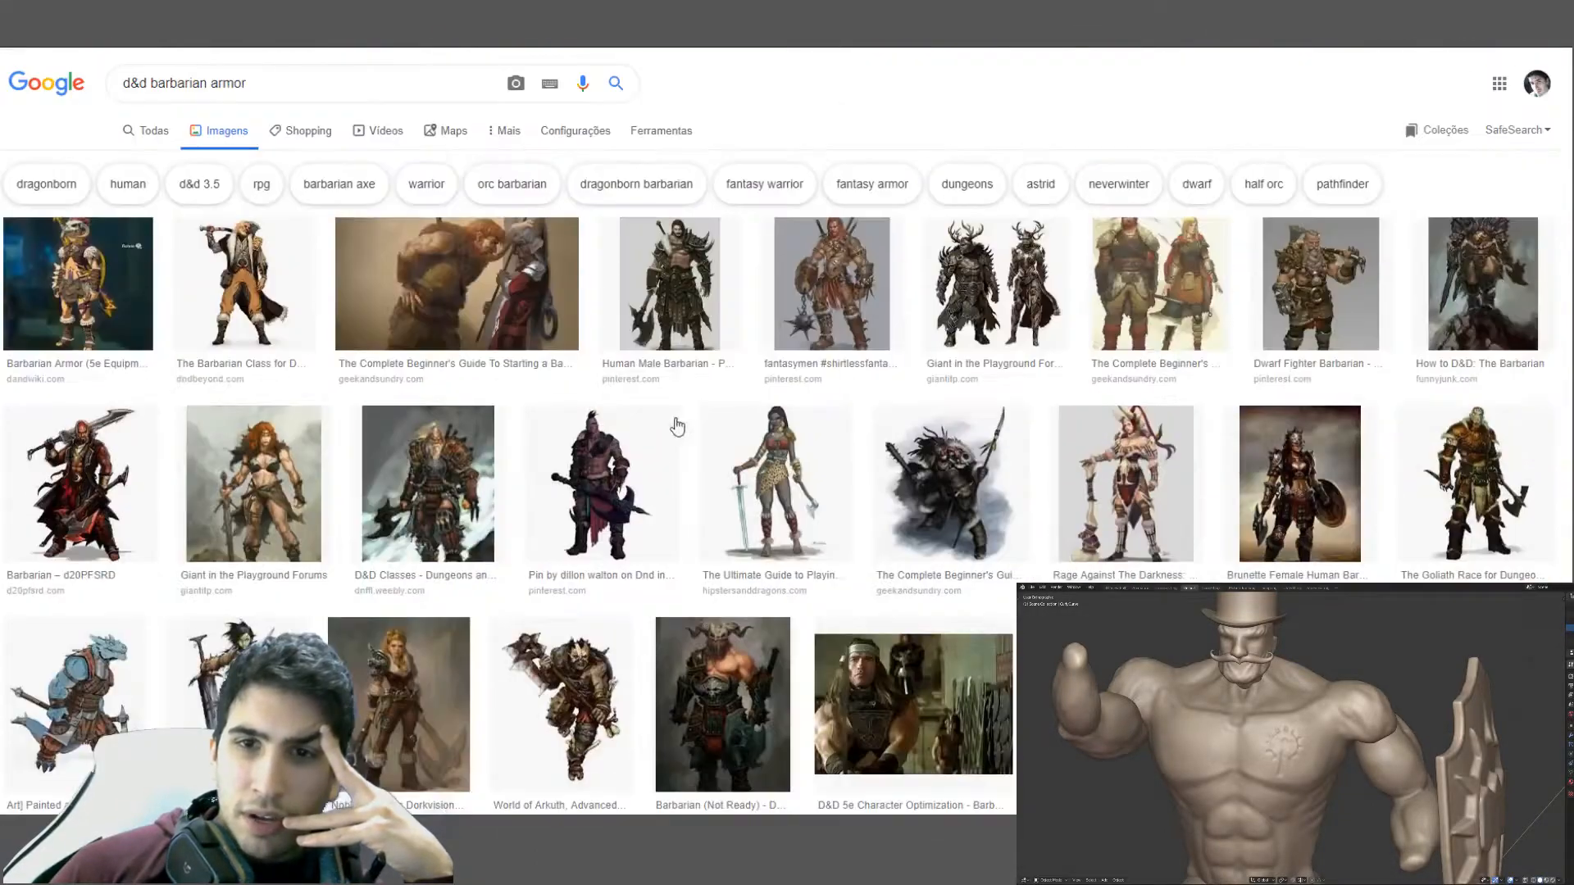
pyautogui.click(666, 345)
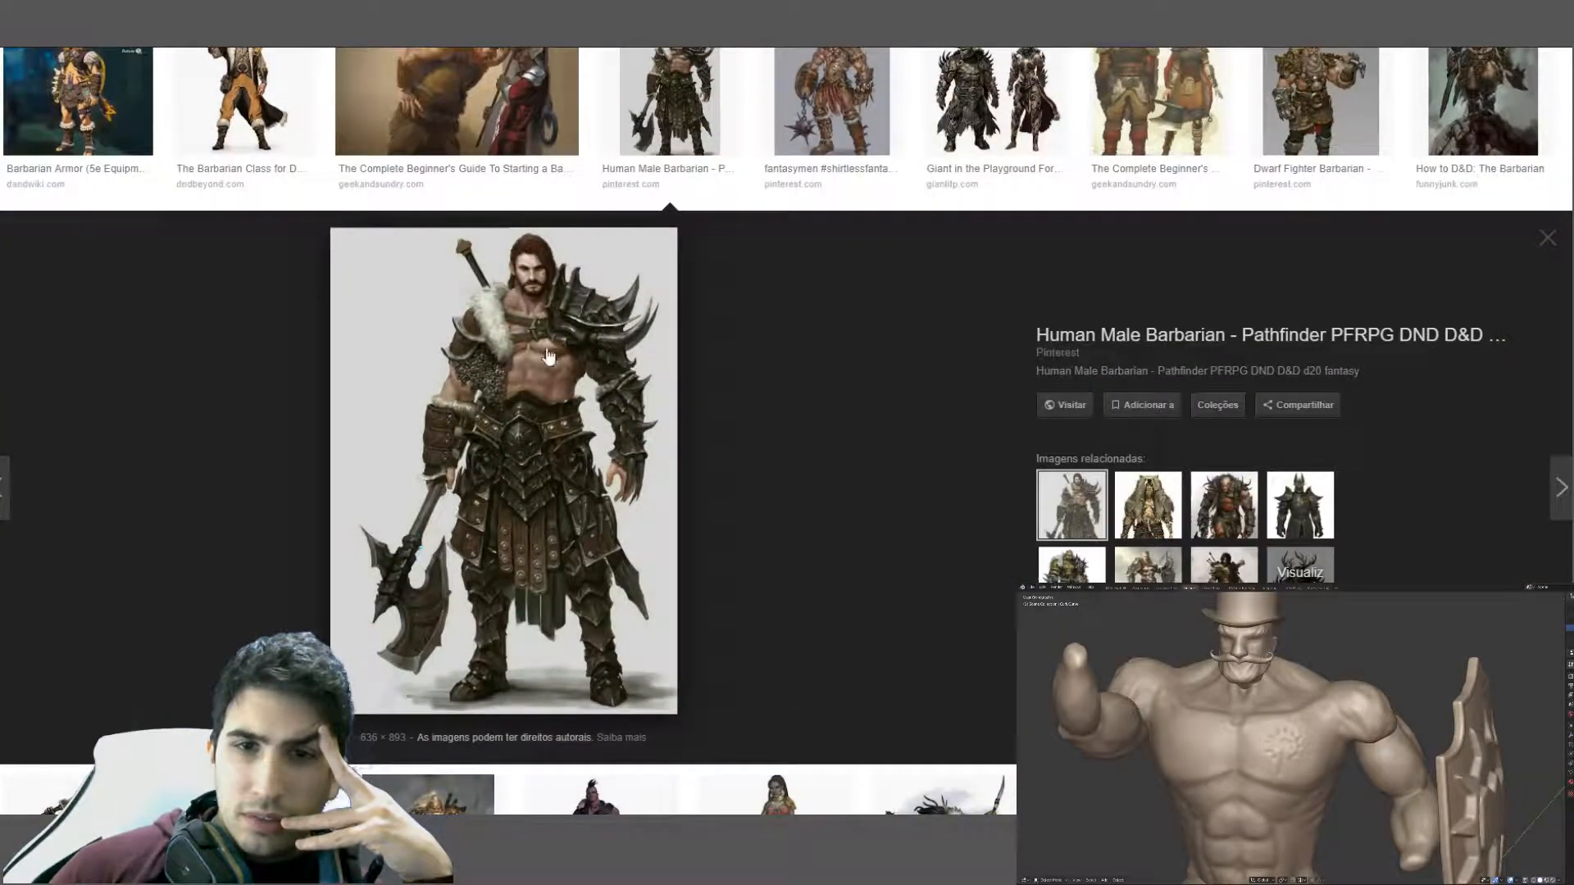
pyautogui.scroll(2, 1143, 385)
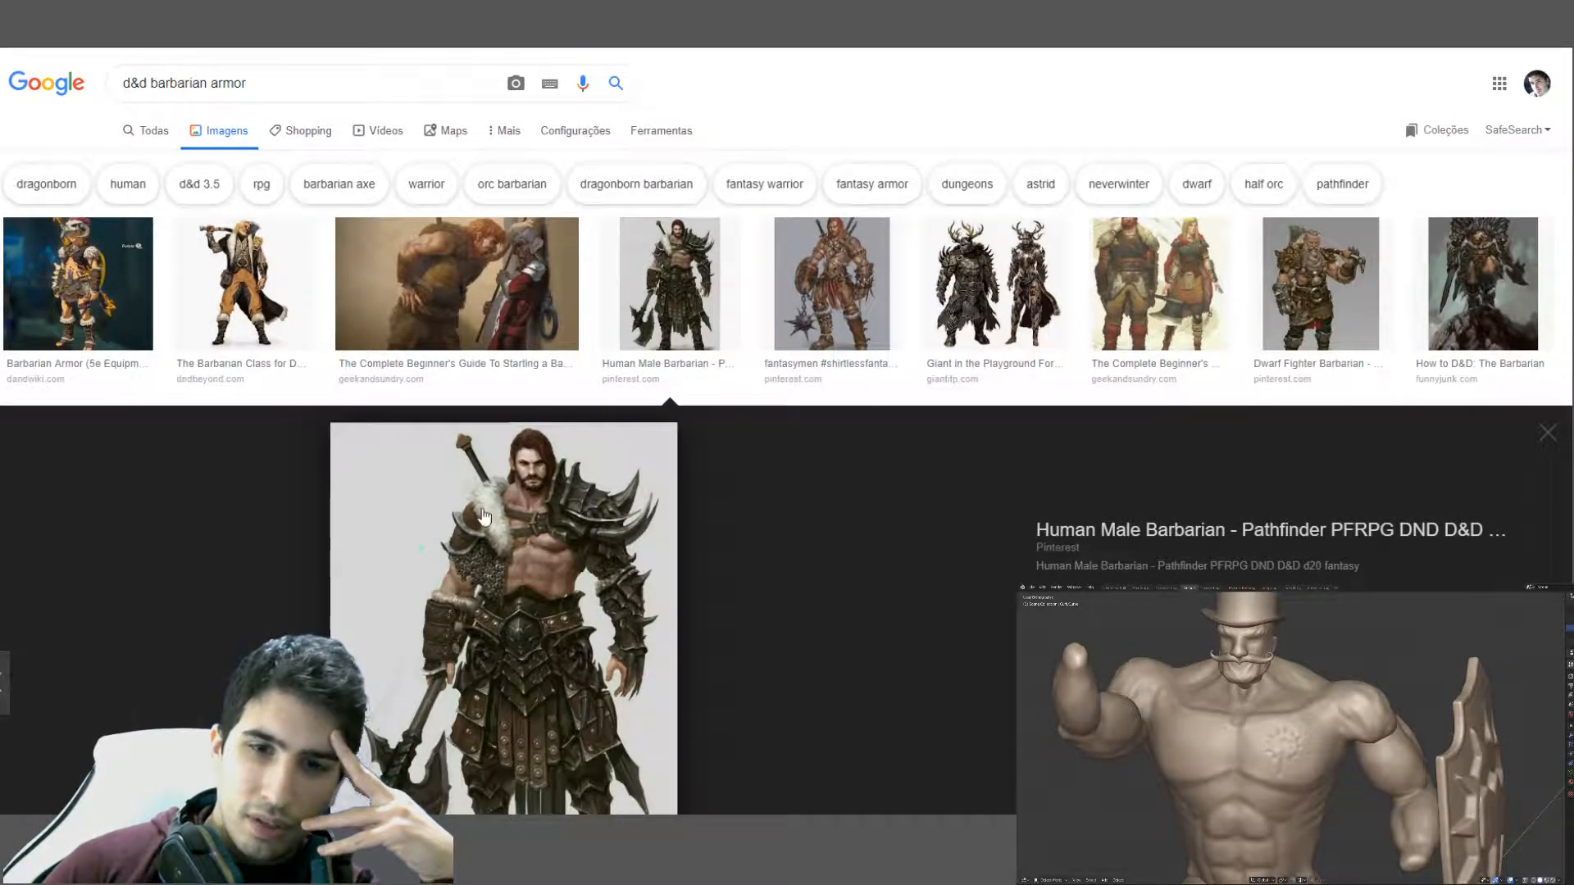
pyautogui.scroll(-6, 1107, 401)
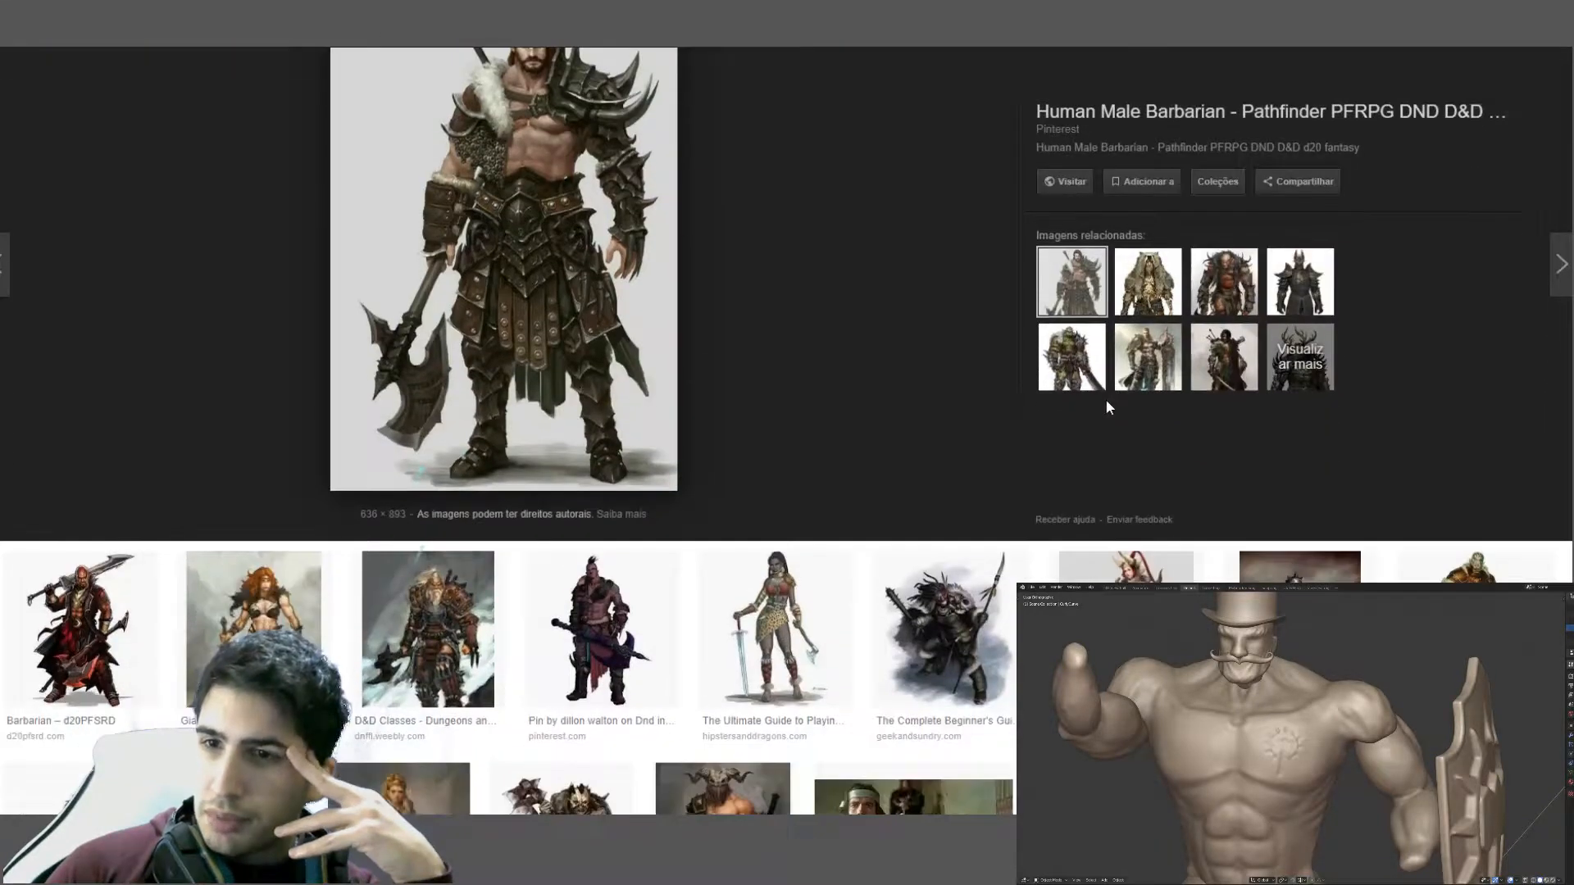
# - View the "Kings of the realm" and "D&D Barbarian Guide" pictures and the guide's related raised-sword barbarian image
pyautogui.scroll(-7, 1077, 406)
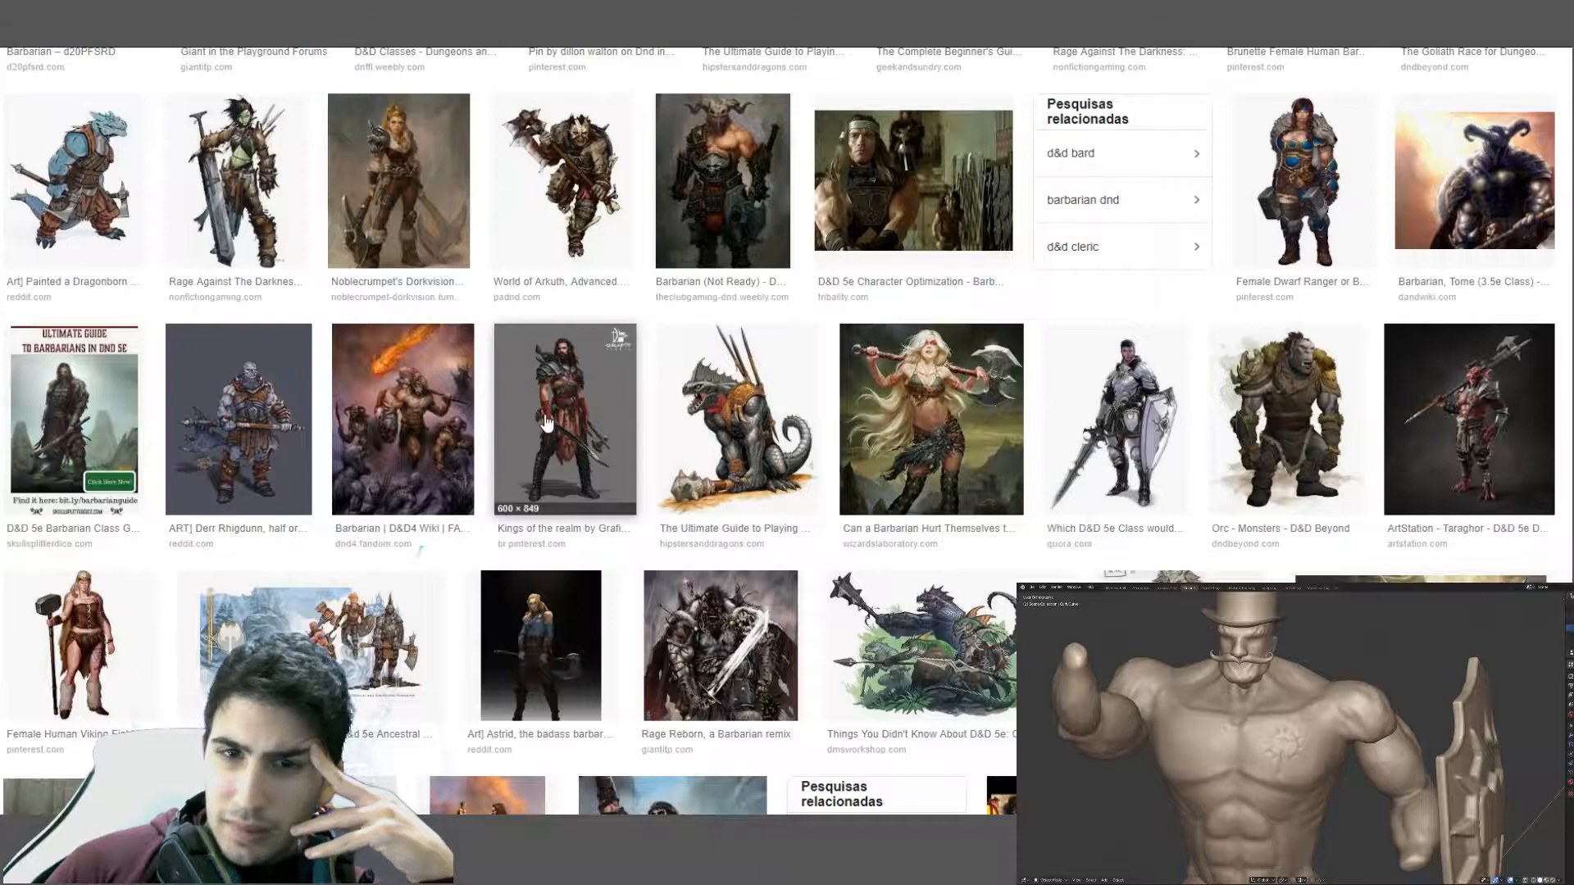
pyautogui.click(545, 422)
pyautogui.scroll(-4, 697, 468)
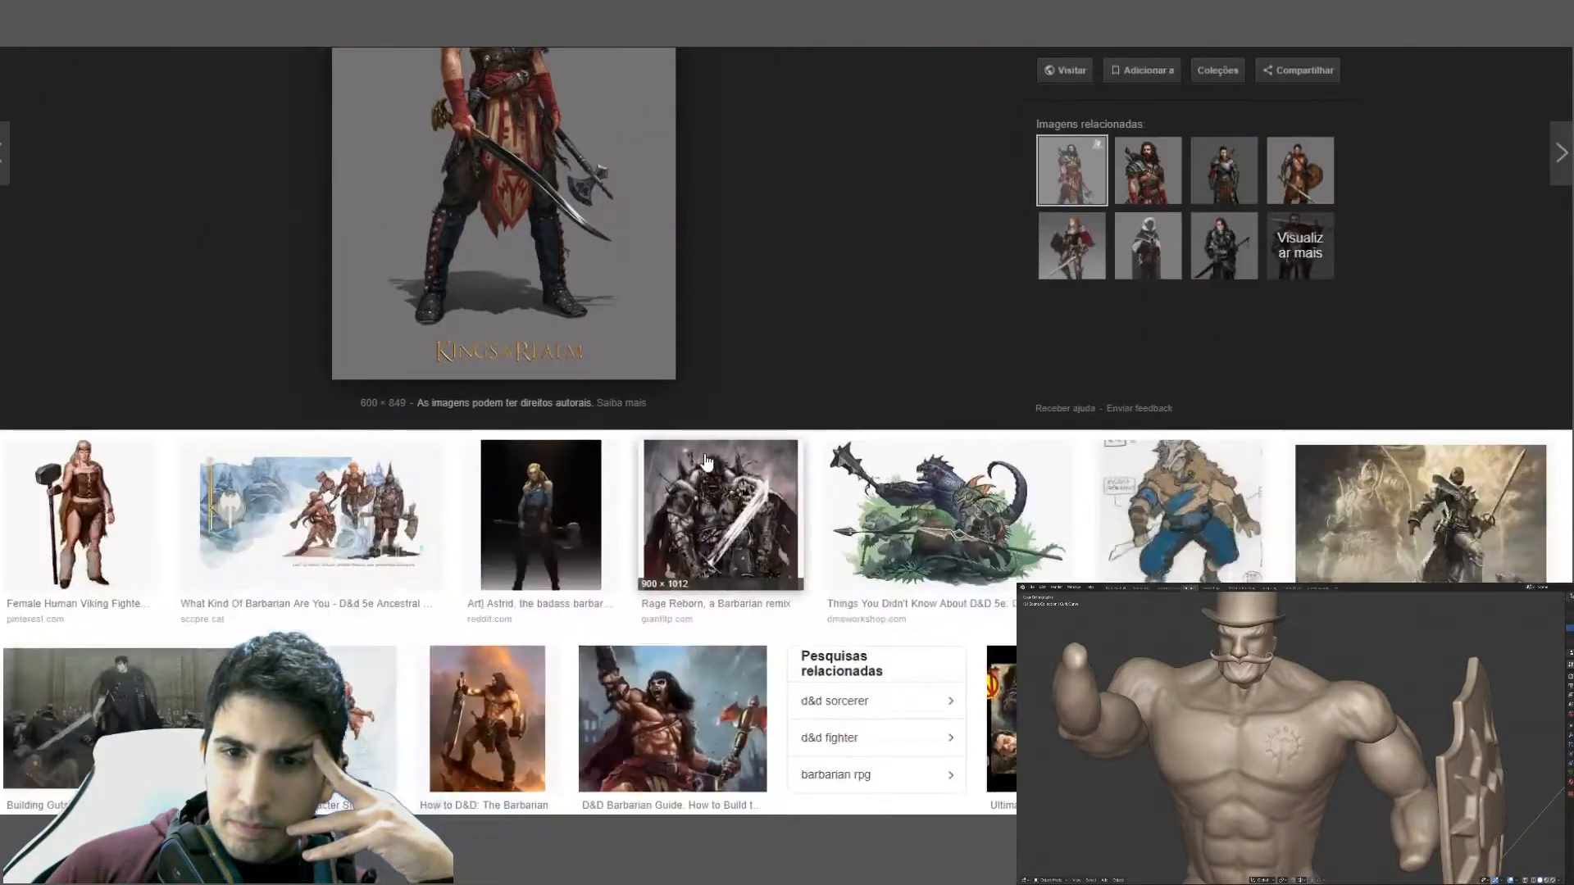
pyautogui.scroll(-2, 611, 549)
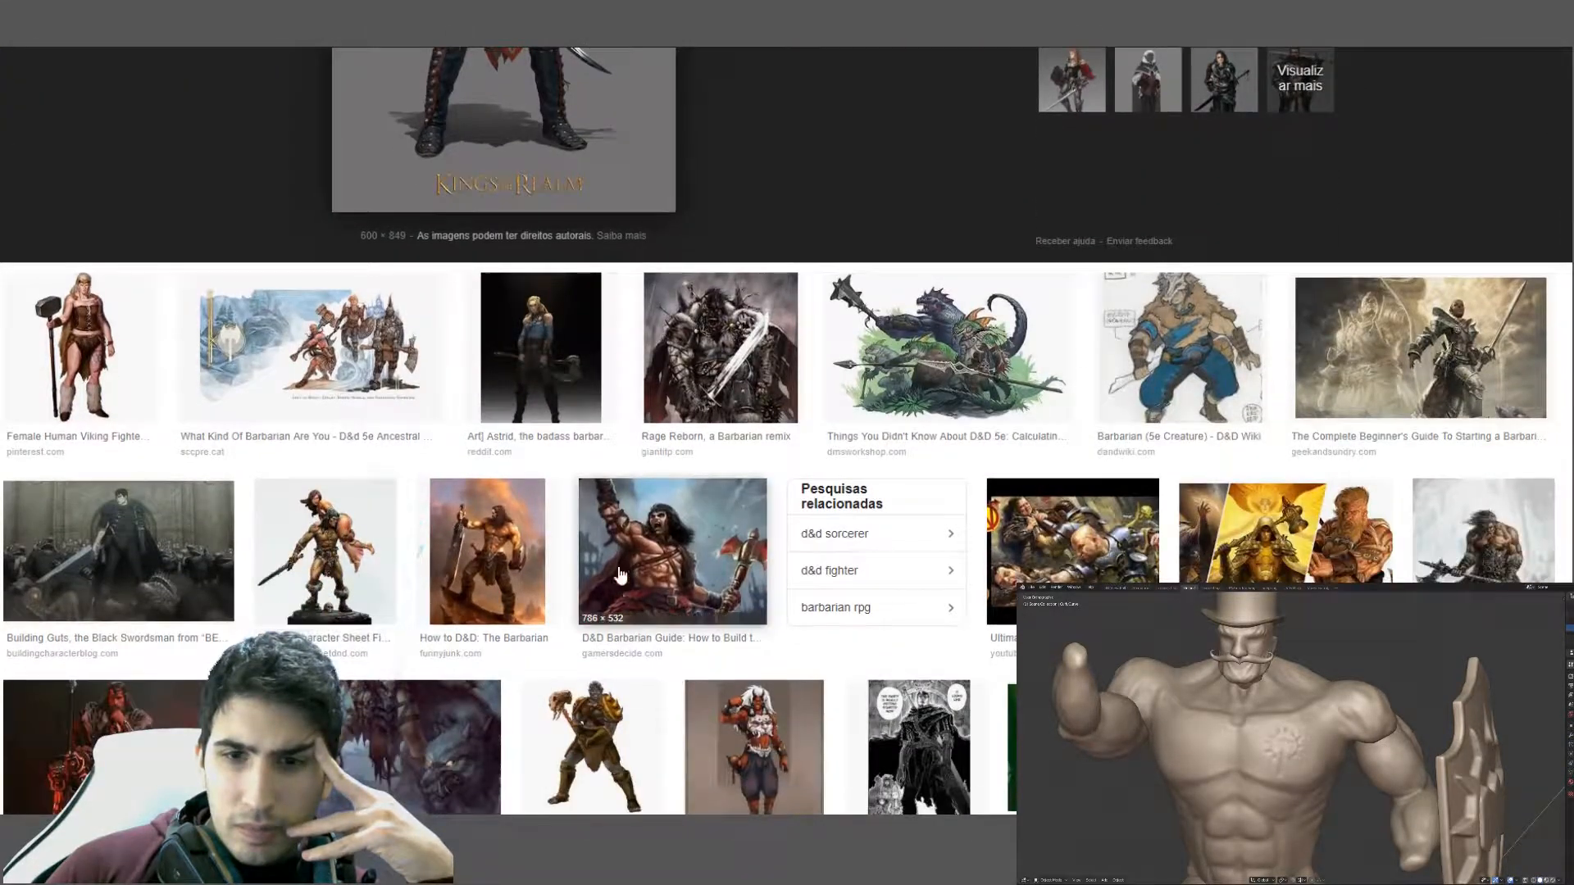
pyautogui.click(666, 574)
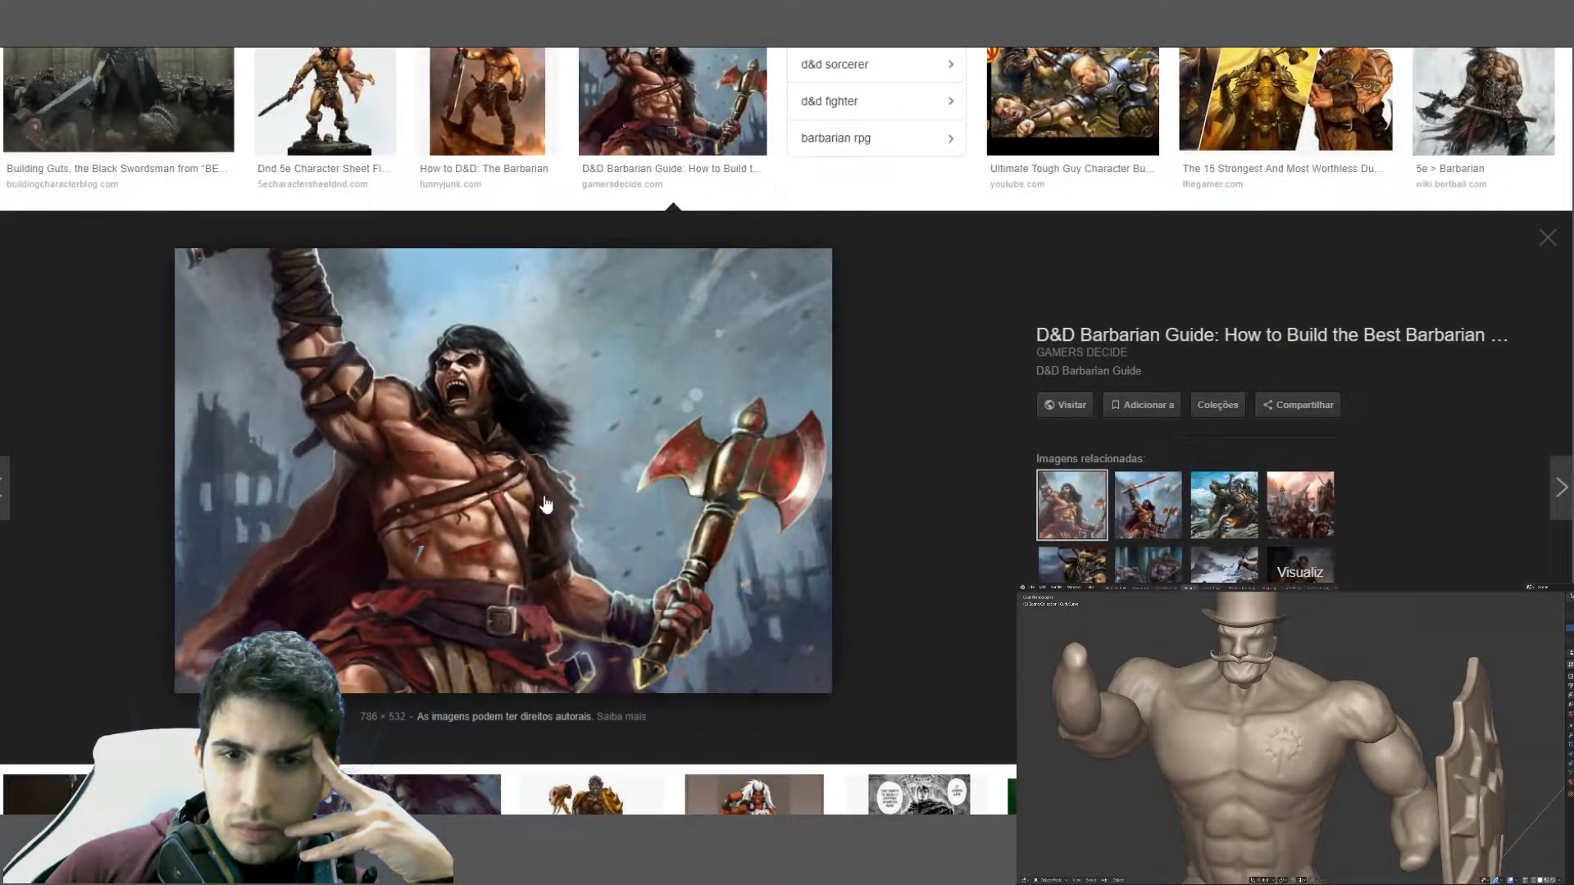
pyautogui.click(1148, 504)
pyautogui.scroll(3, 1302, 371)
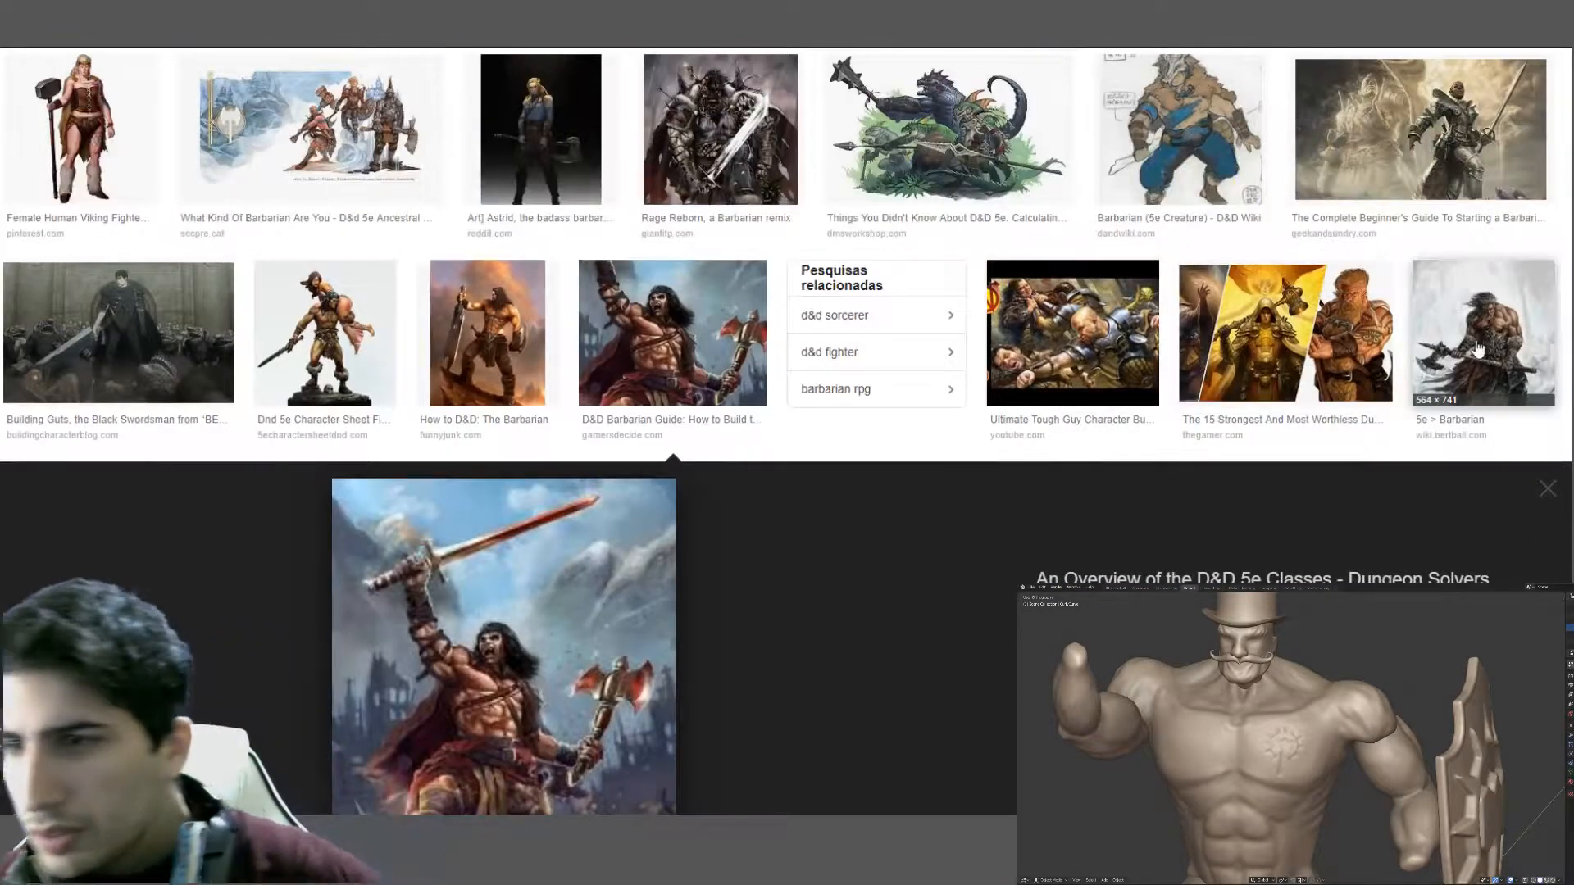
# - Examine the "My First D&D Character" picture and its related "Grym, the Half-Orc Barbarian" image from further down the results
pyautogui.scroll(-9, 1475, 353)
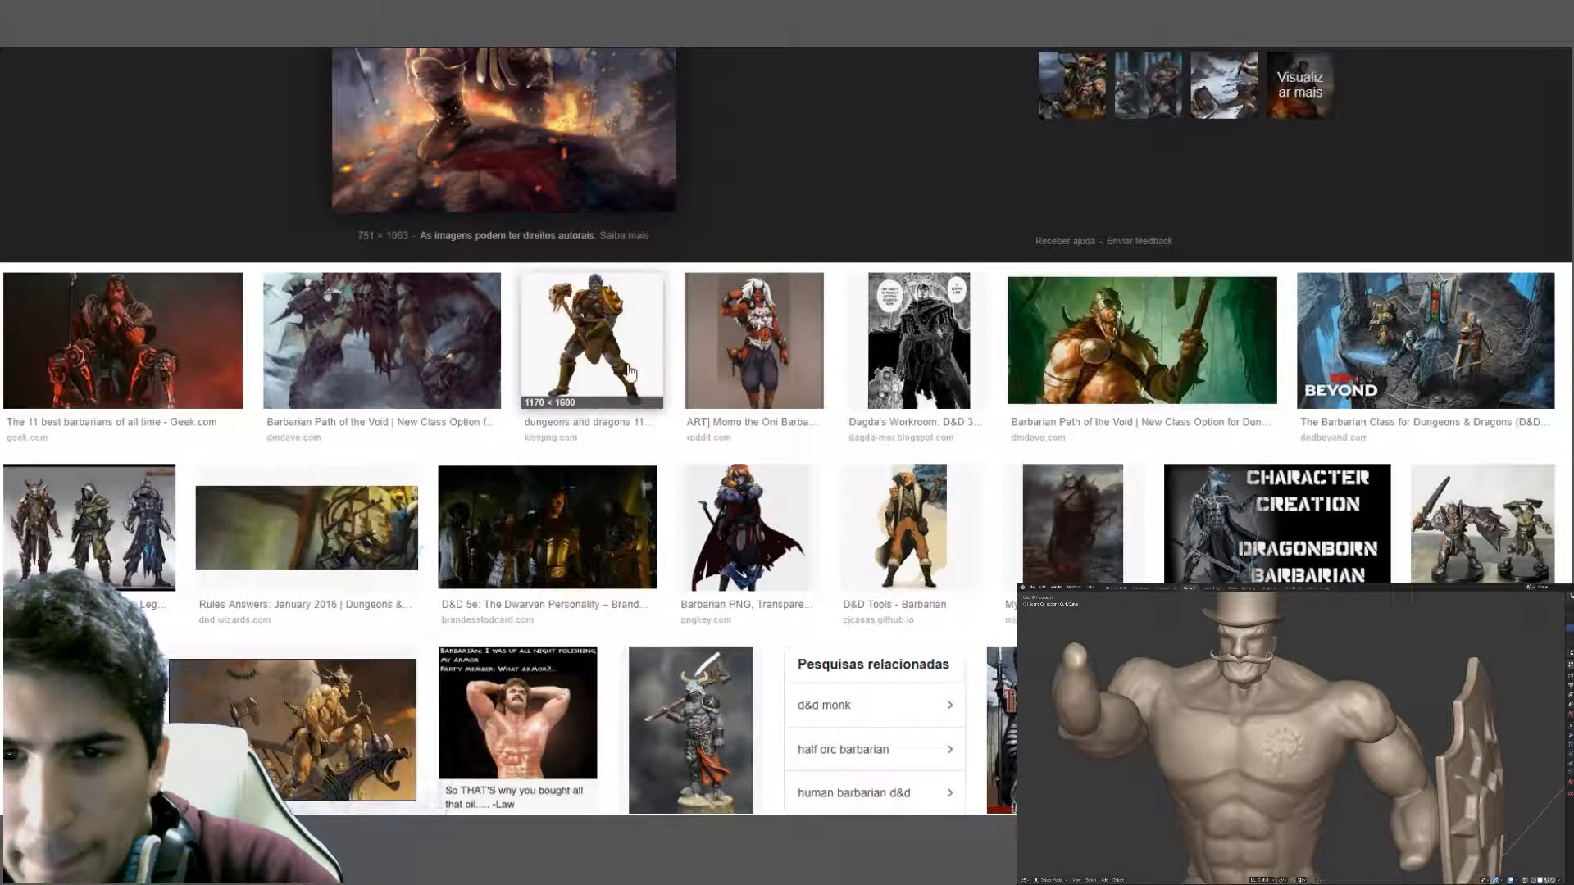
pyautogui.scroll(-3, 595, 382)
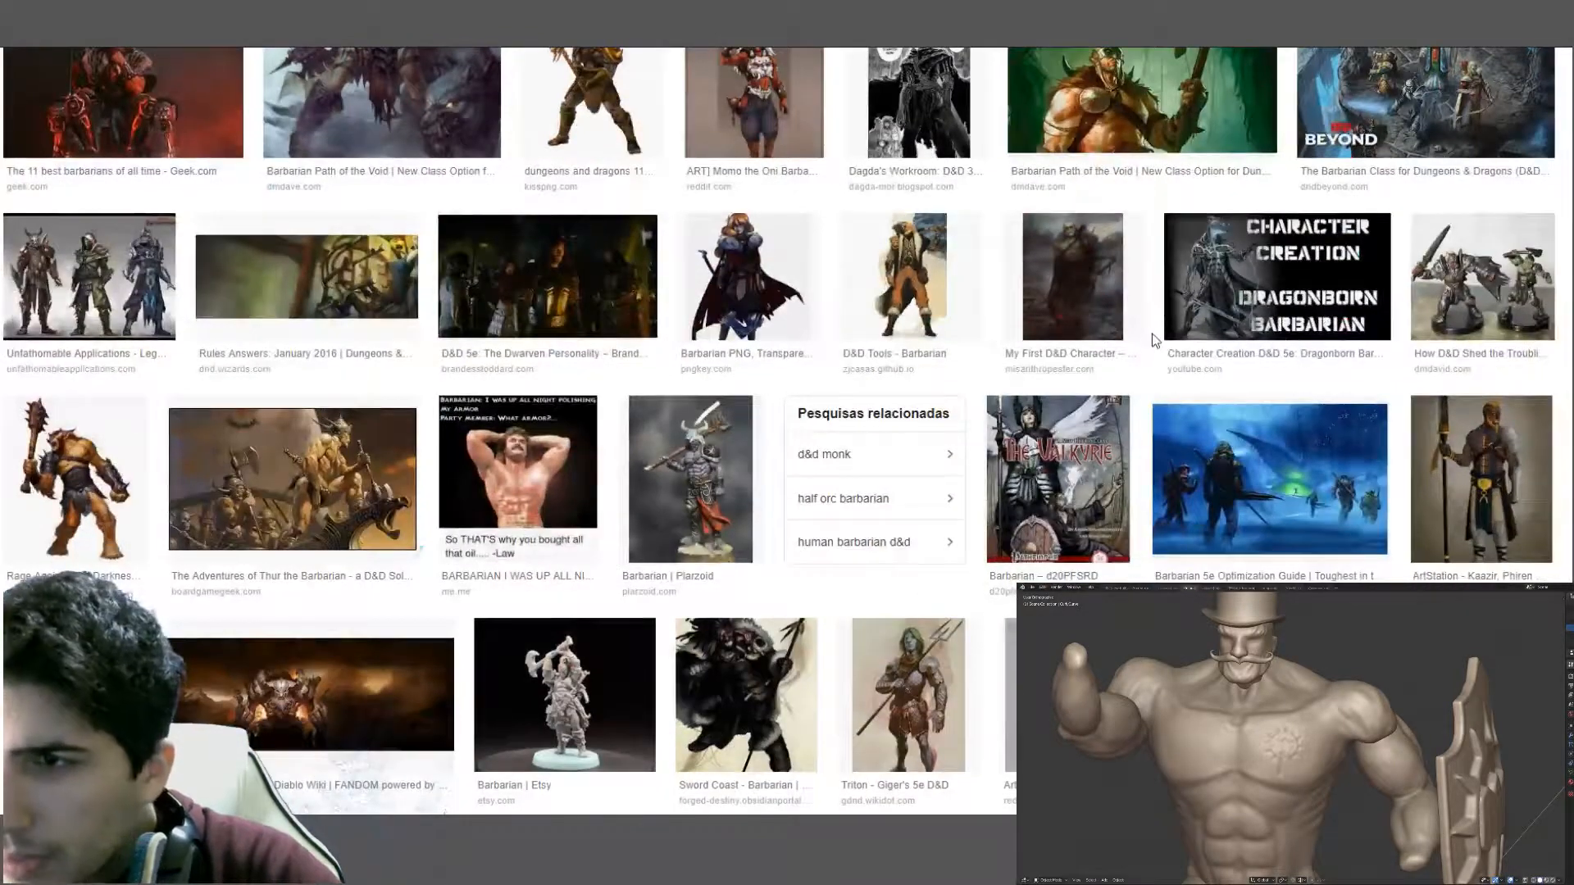
pyautogui.click(1092, 303)
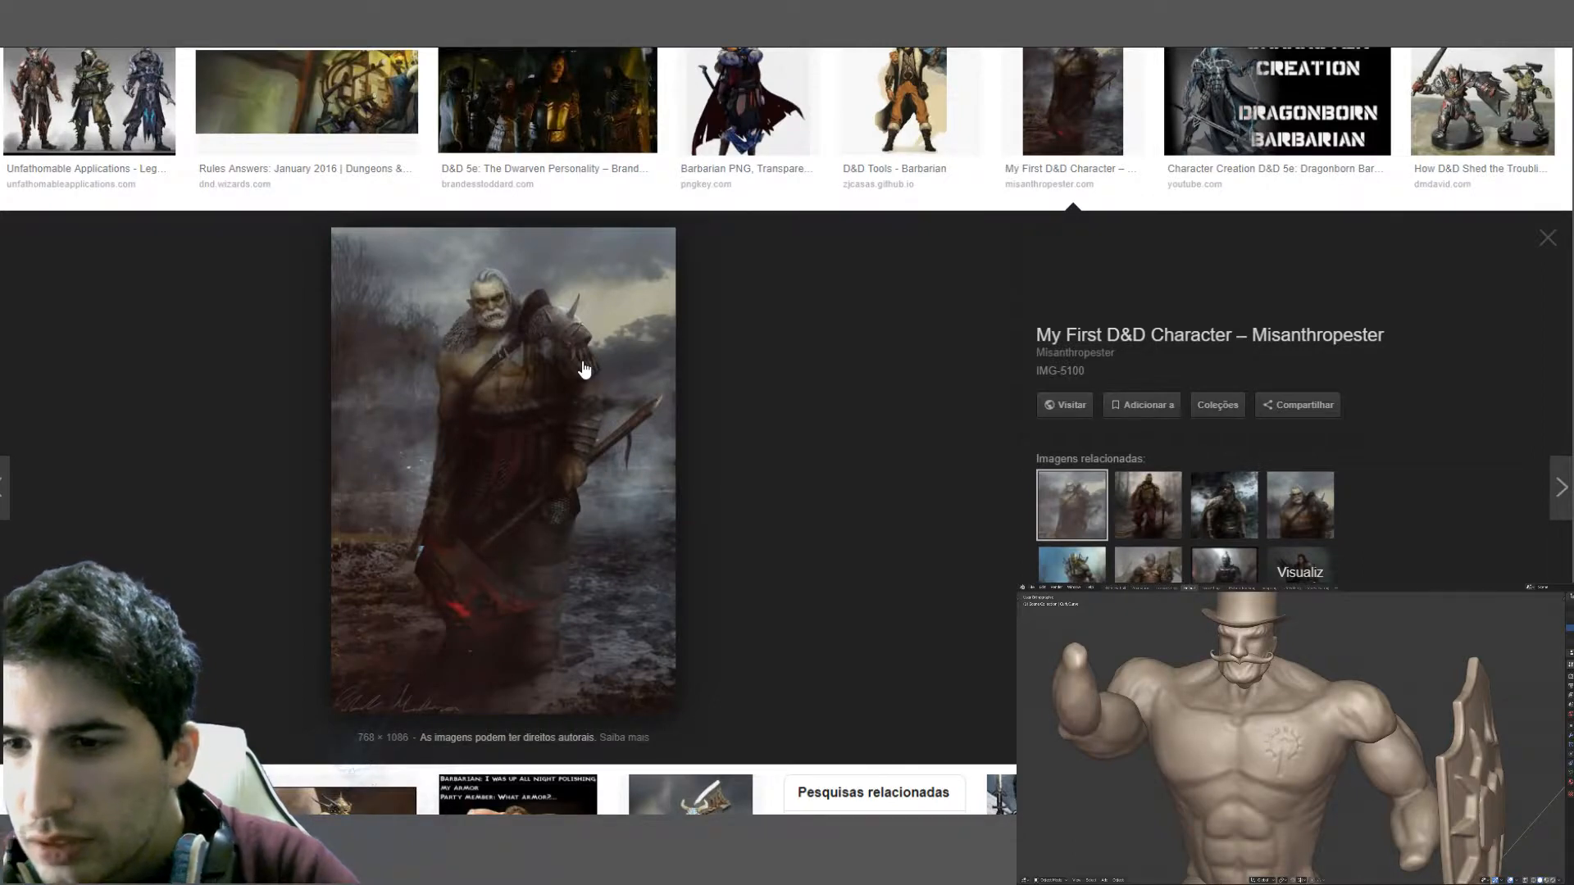
pyautogui.click(1139, 510)
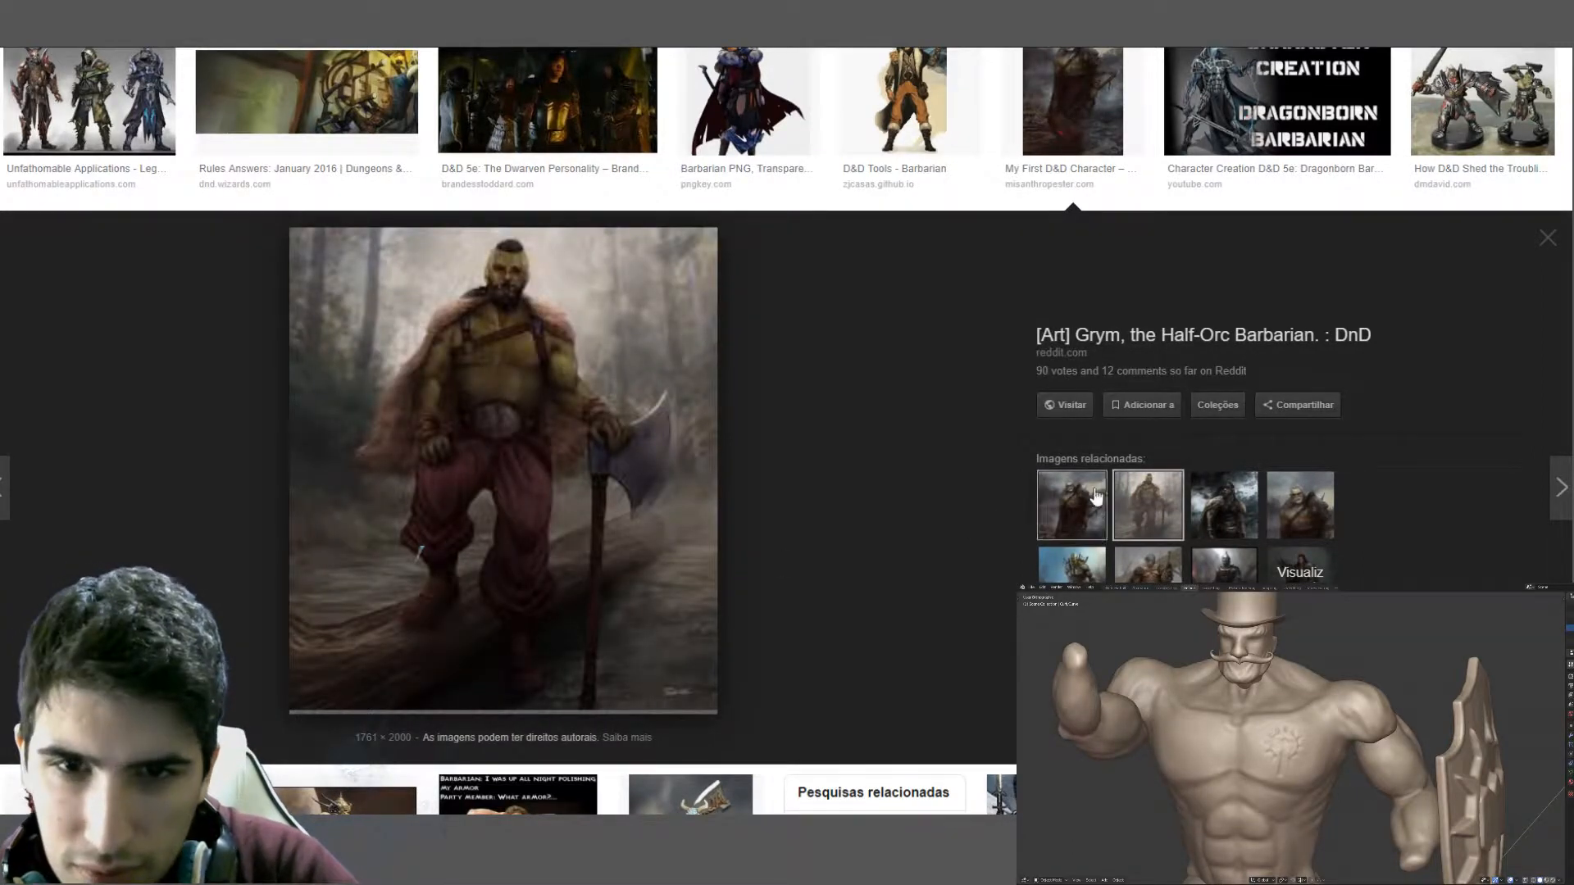
pyautogui.scroll(-5, 871, 492)
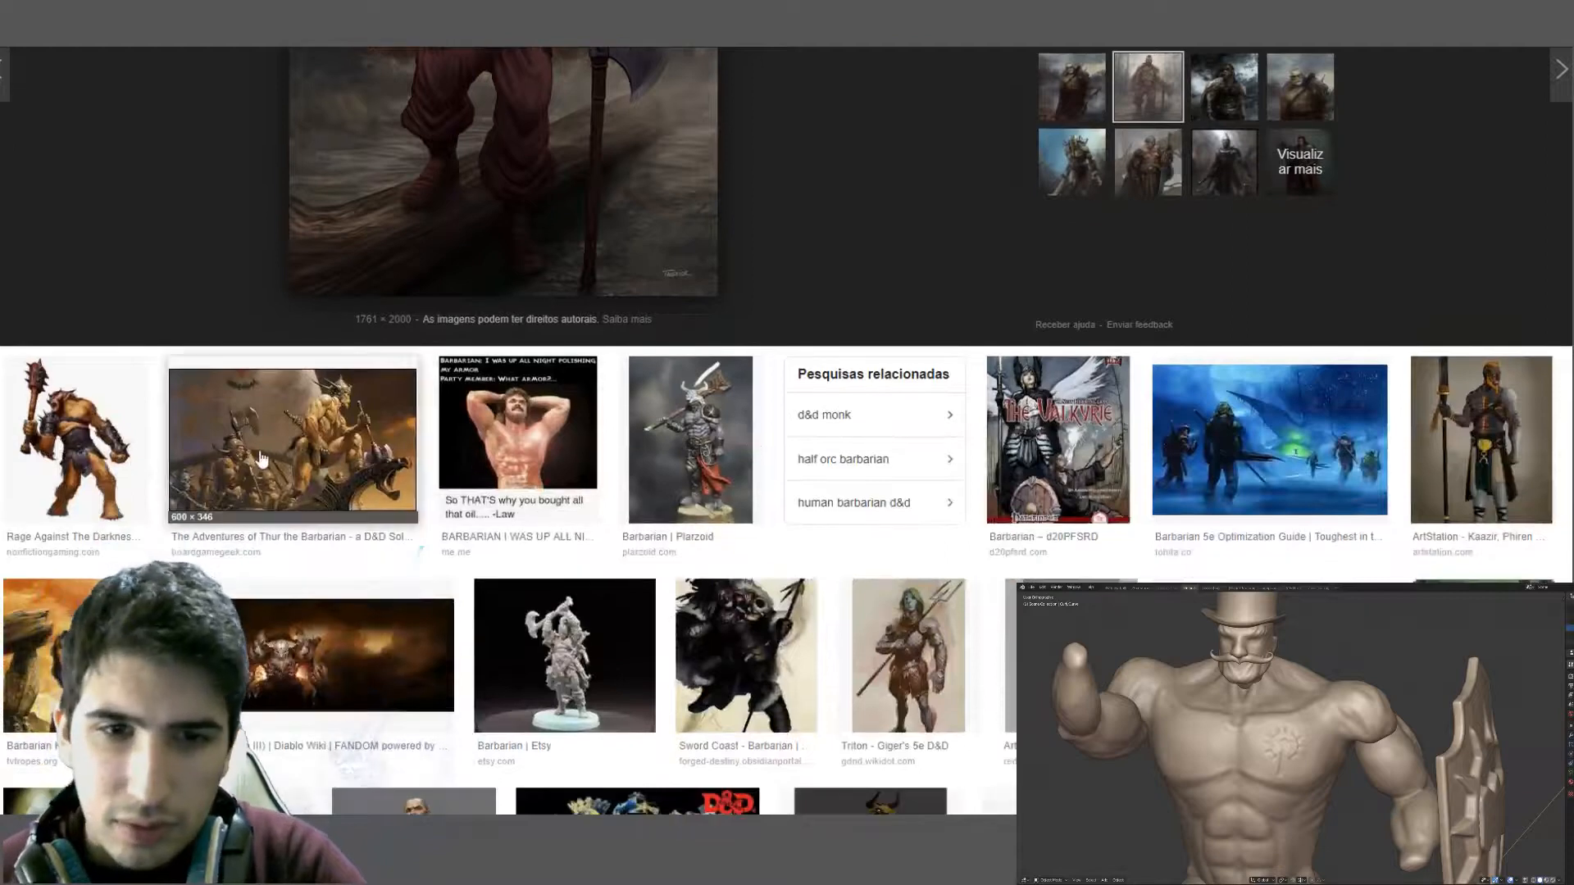
pyautogui.scroll(-1, 107, 460)
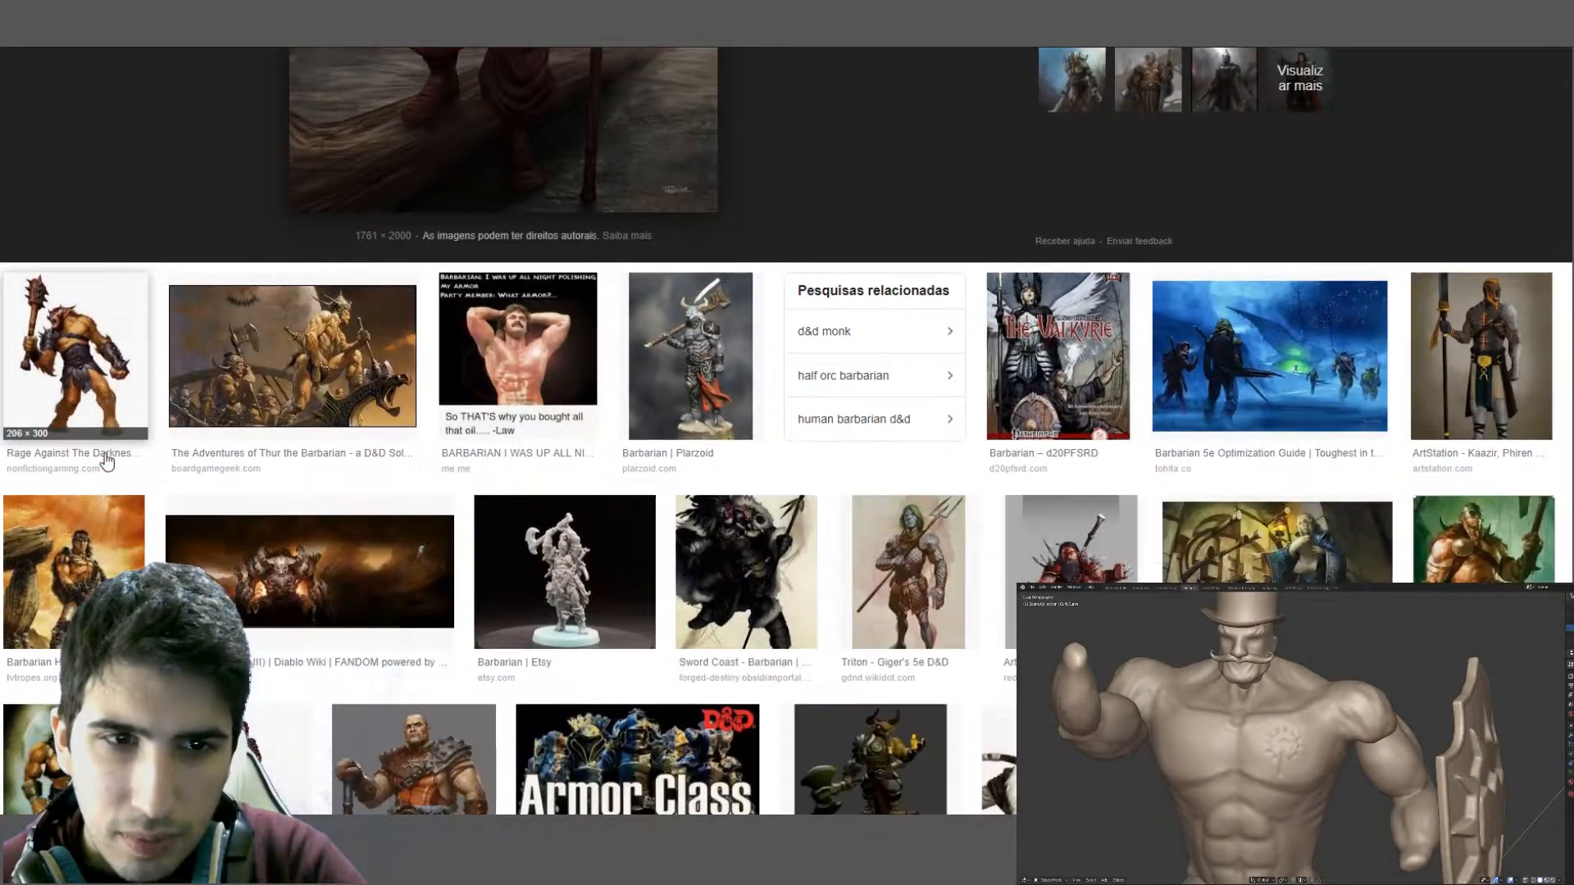
# - View the club-wielding "Rage Against The Darkness" picture and browse the remaining barbarian image results
pyautogui.click(92, 398)
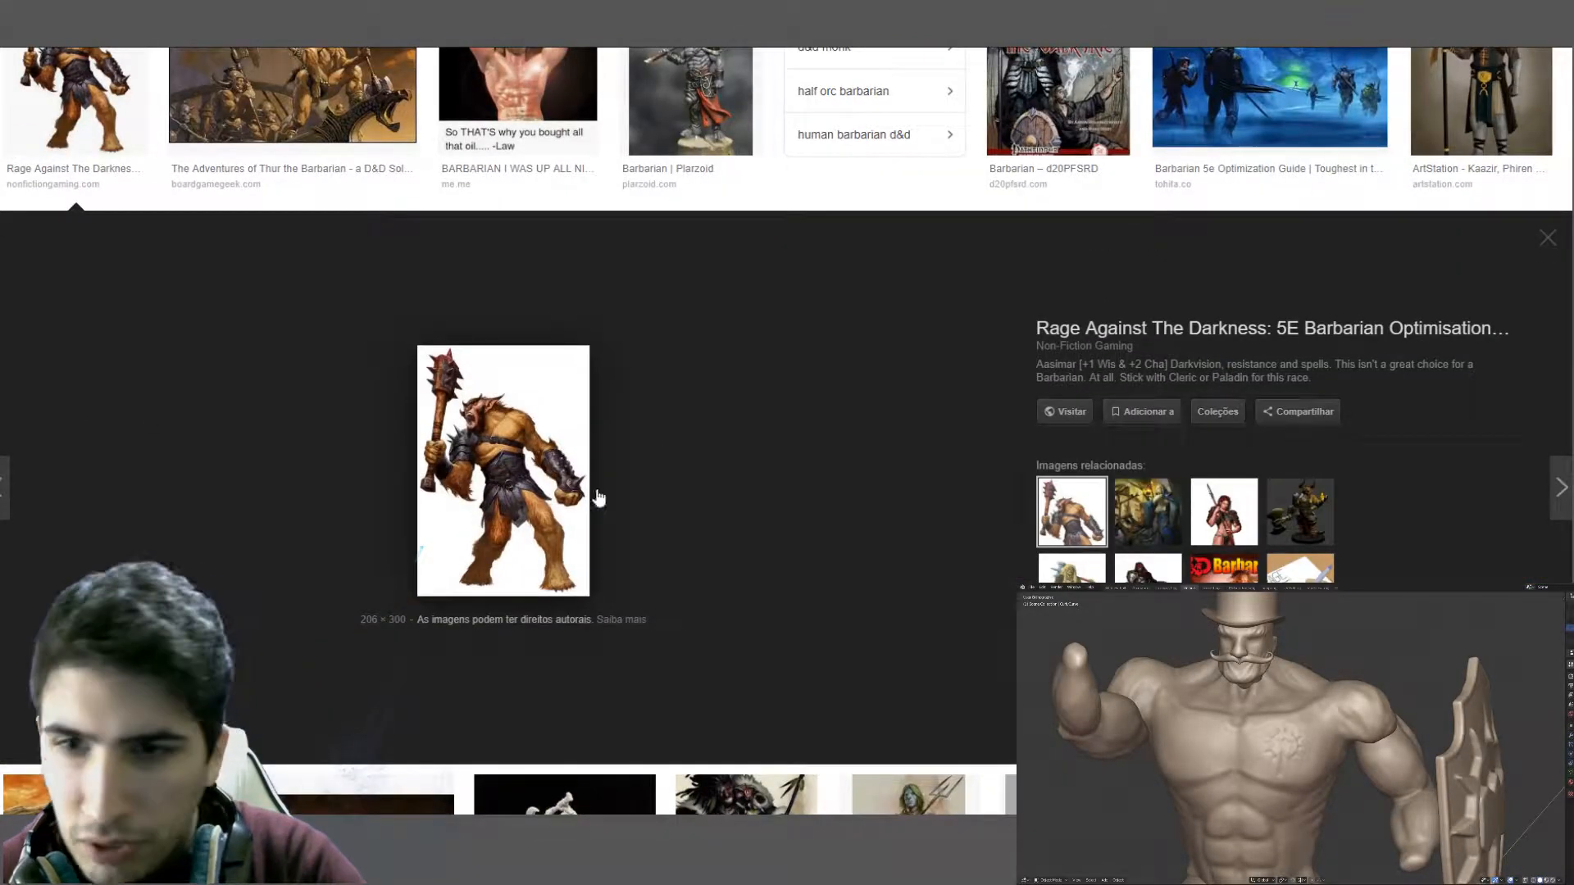
pyautogui.scroll(-3, 703, 504)
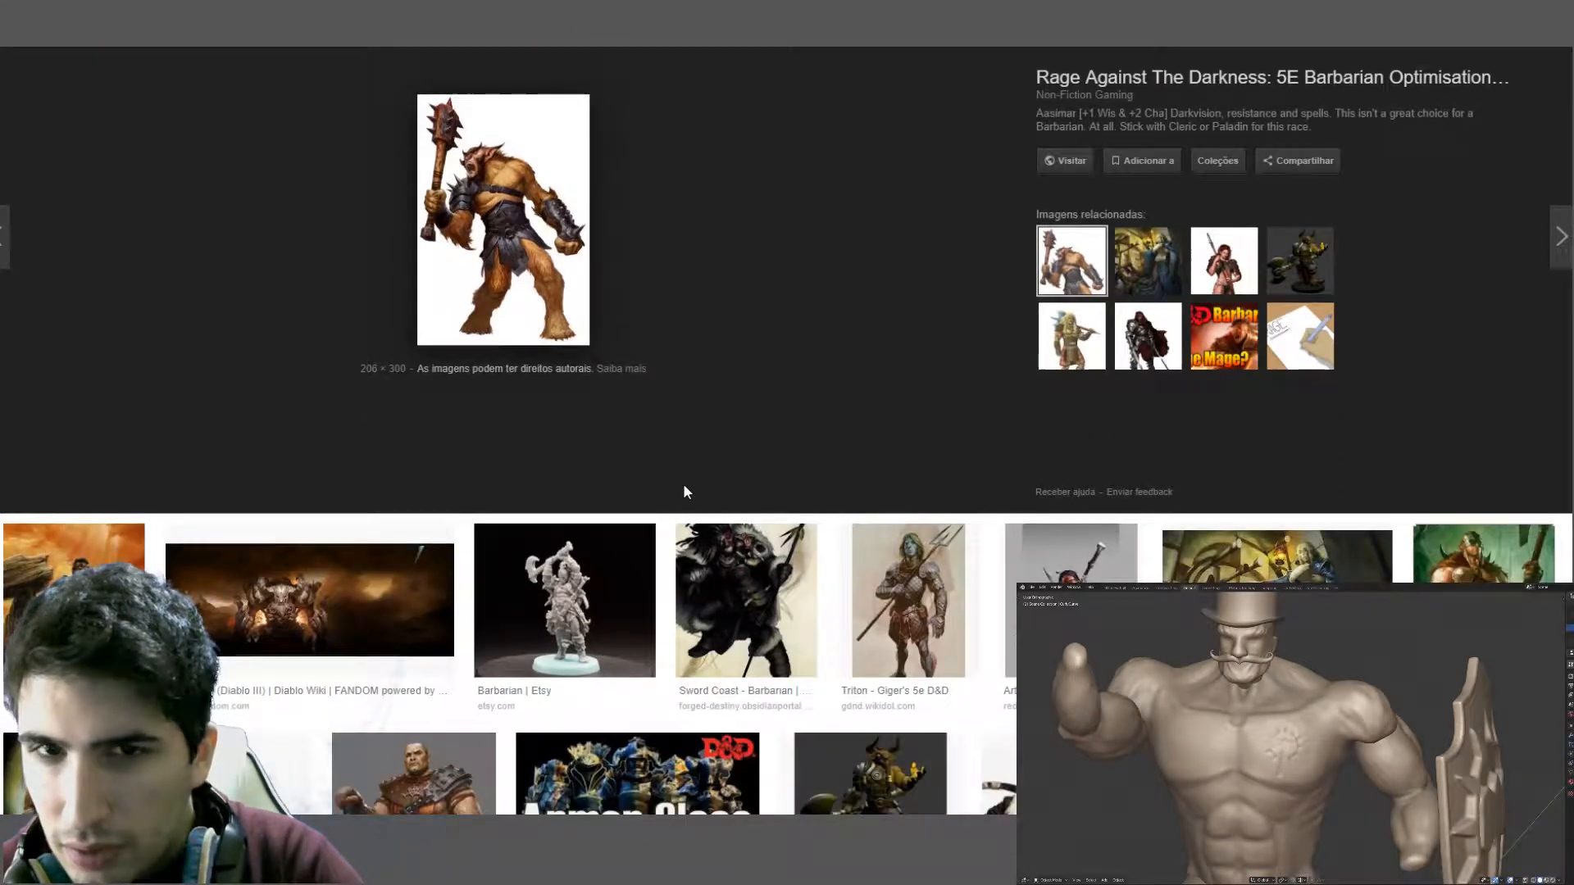
pyautogui.scroll(-2, 679, 488)
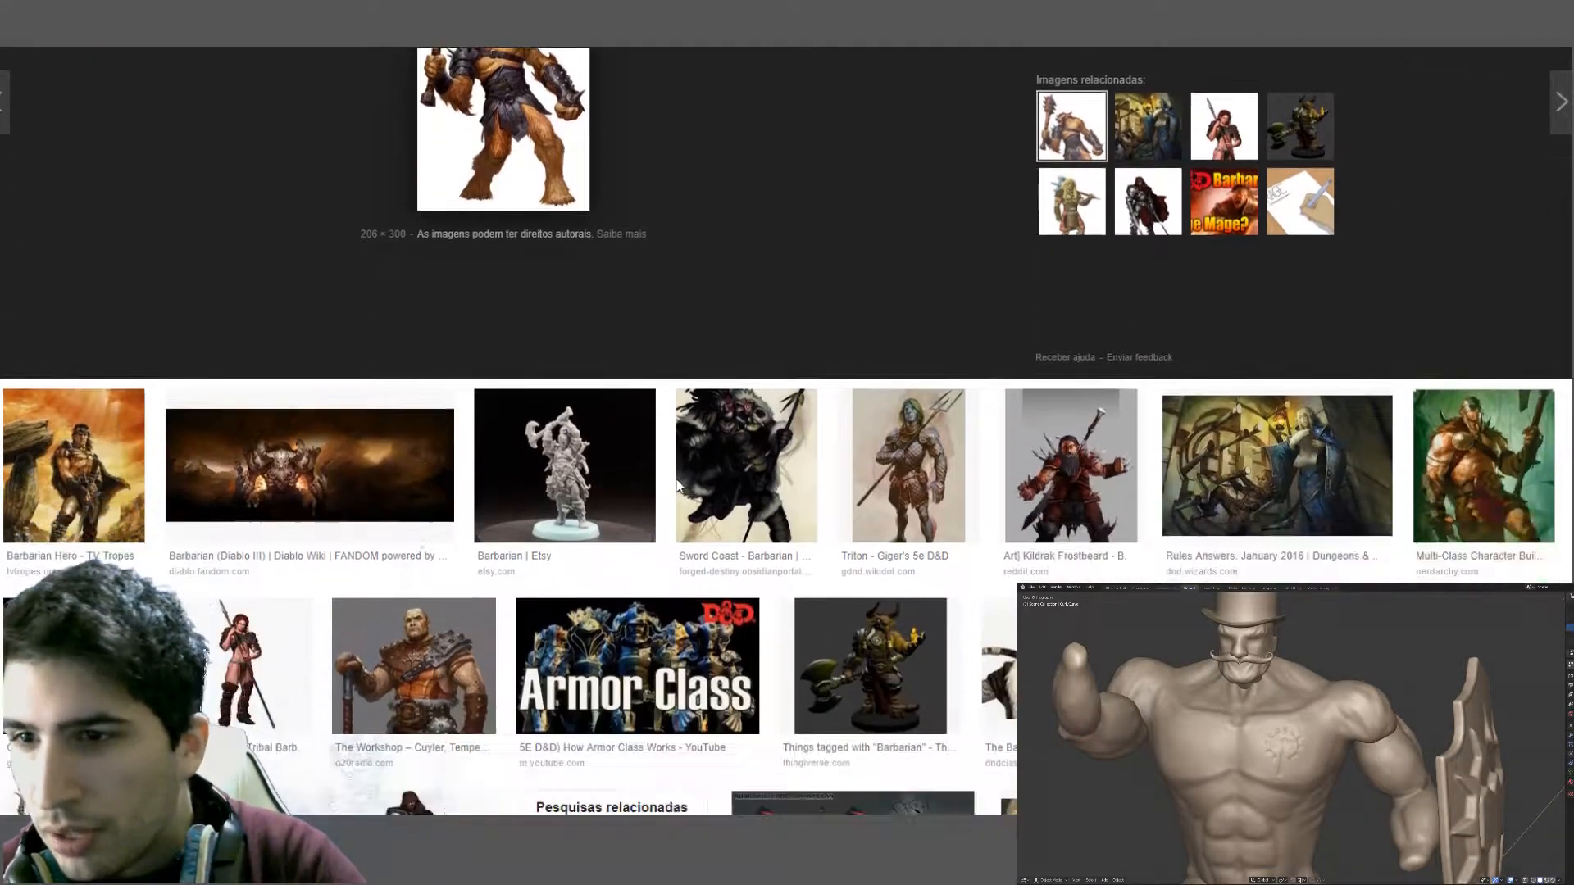
pyautogui.scroll(-2, 1427, 422)
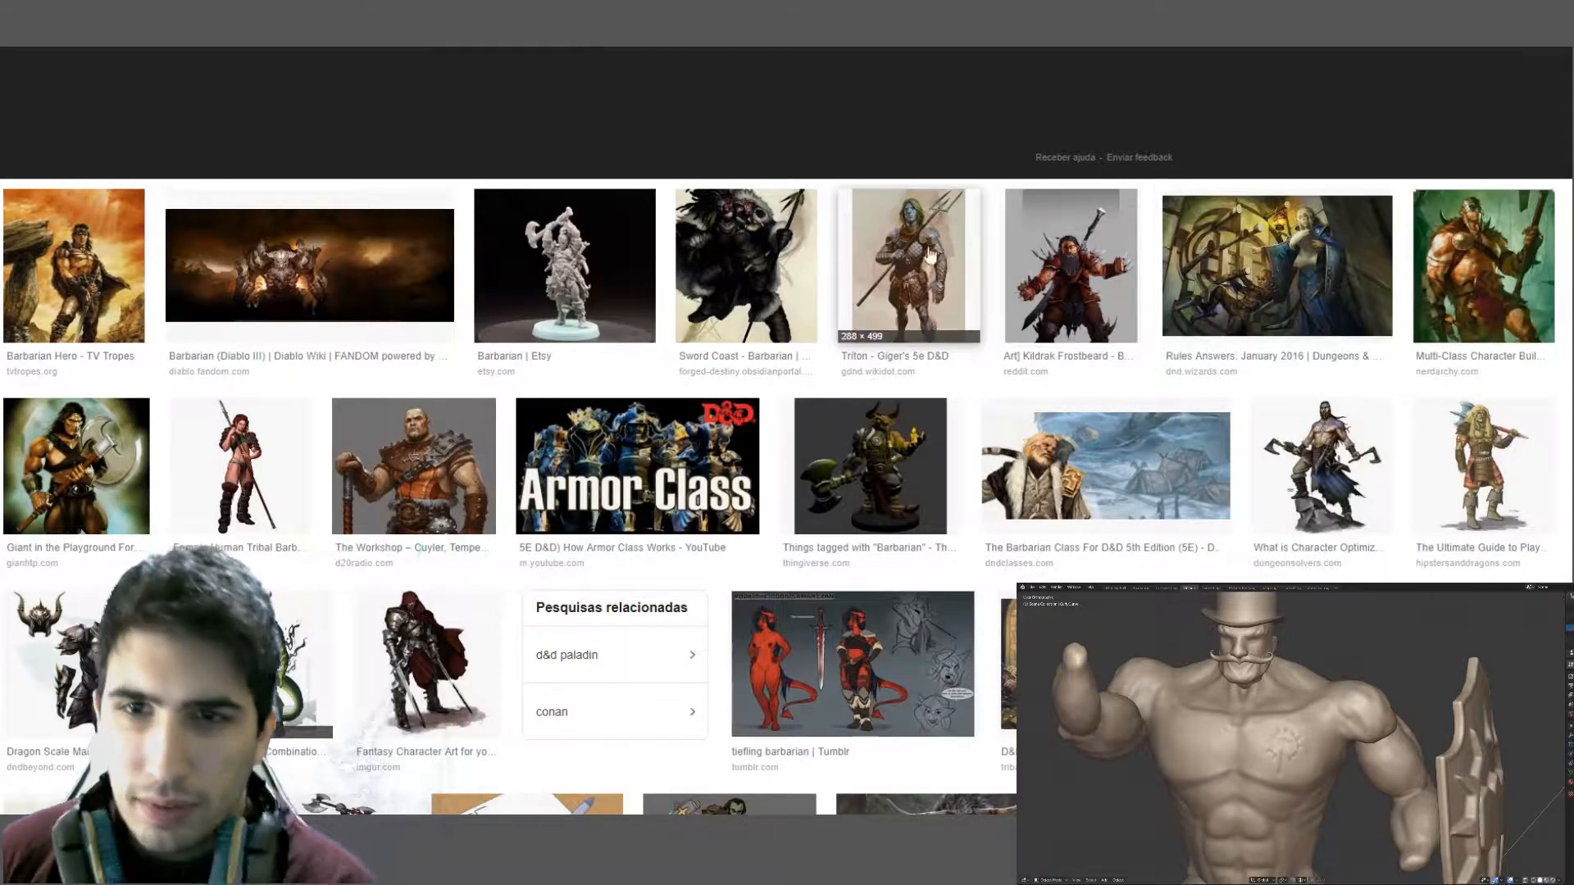
pyautogui.scroll(-3, 449, 464)
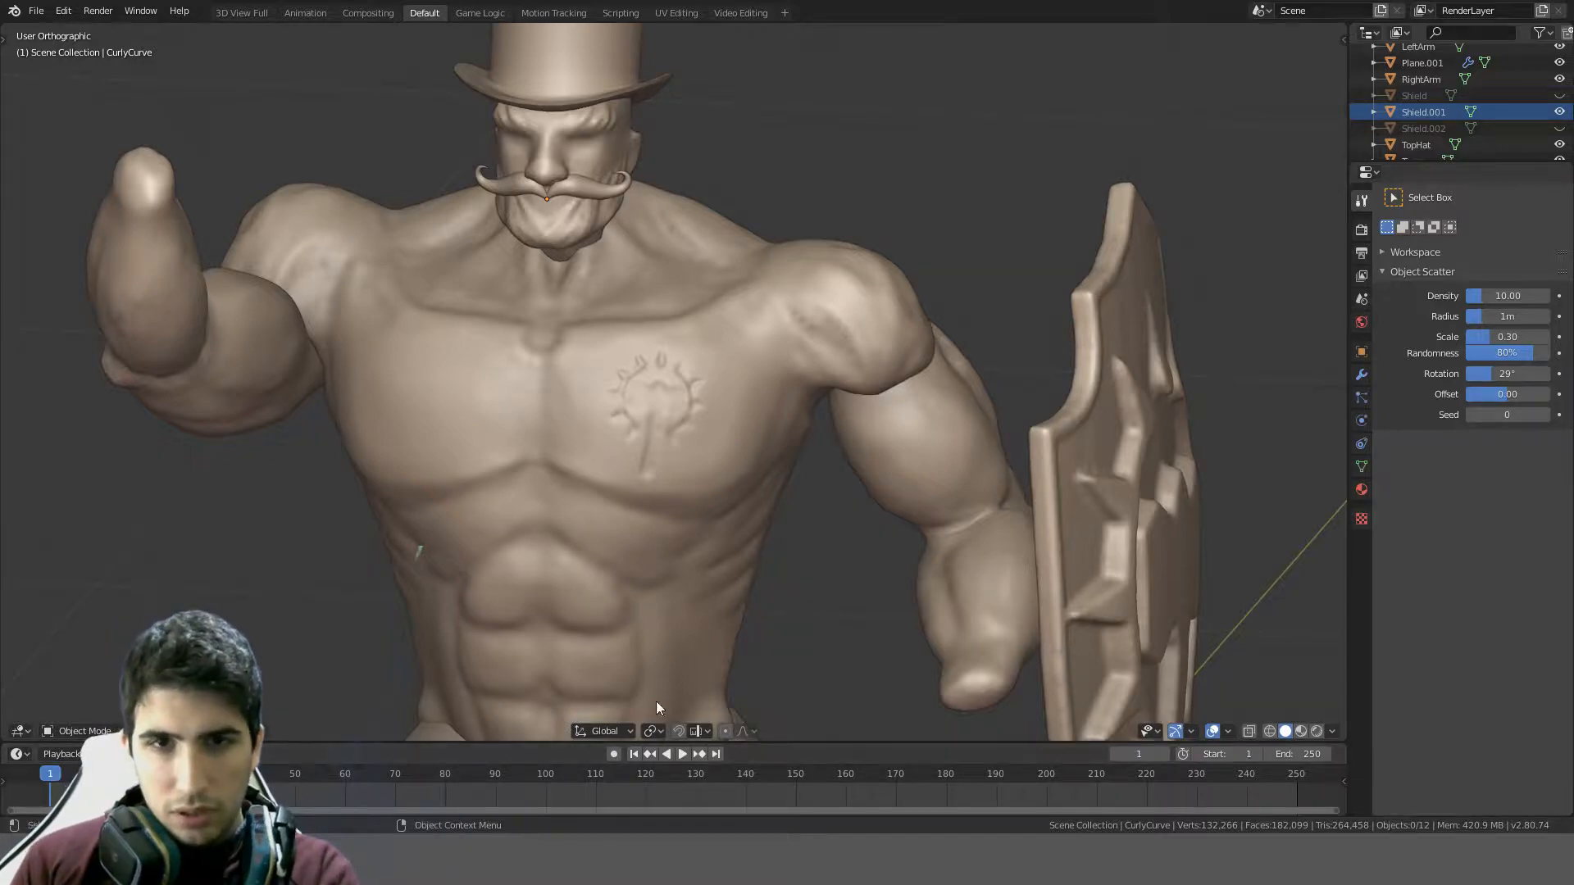
# - Switch to Blender and inspect the top-hatted character, its mace and its shield from several angles and distances
pyautogui.moveTo(467, 281); pyautogui.dragTo(541, 325, button='middle')
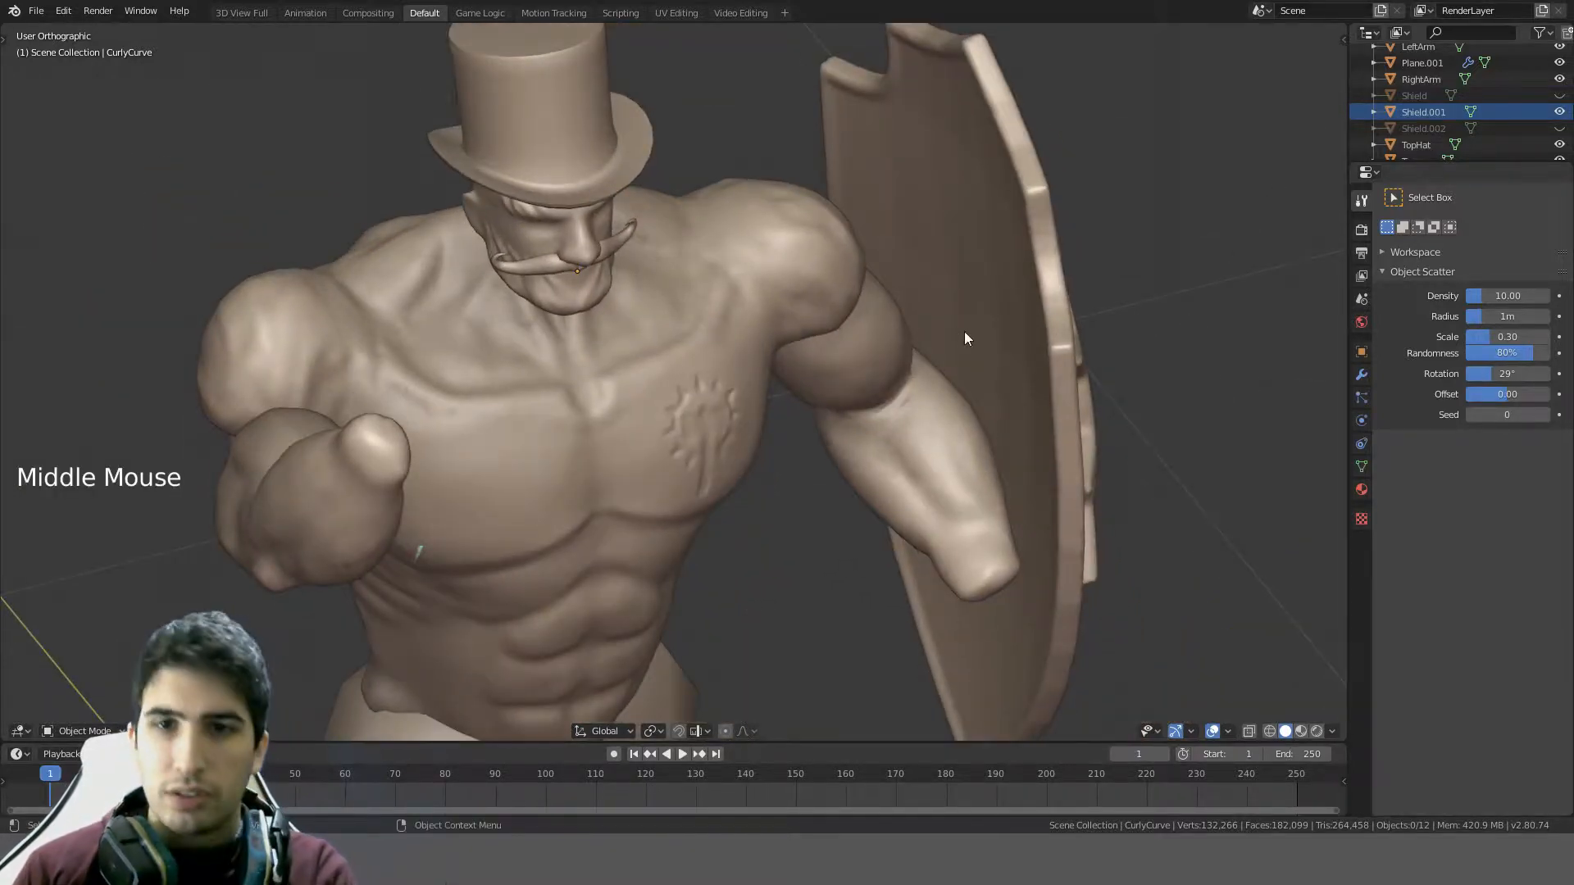
pyautogui.moveTo(966, 338); pyautogui.dragTo(703, 239, button='middle')
pyautogui.scroll(-7, 808, 304)
pyautogui.press('a')
pyautogui.press('a')
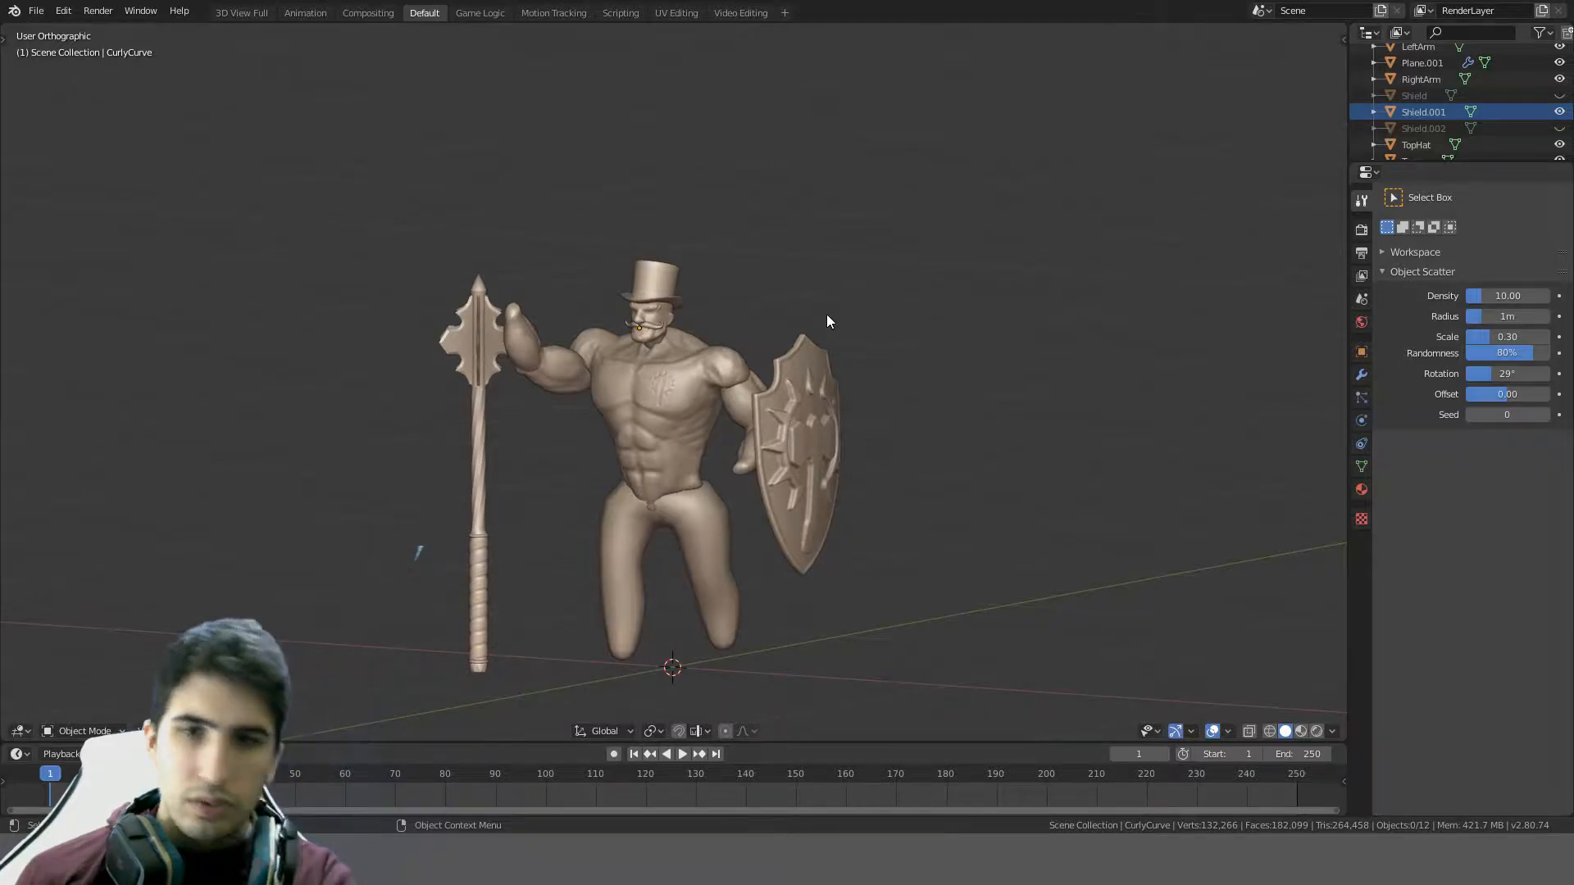
pyautogui.scroll(6, 826, 313)
pyautogui.keyDown('shift'); pyautogui.moveTo(874, 343); pyautogui.dragTo(519, 268, button='middle'); pyautogui.keyUp('shift')
pyautogui.scroll(-5, 646, 281)
pyautogui.scroll(-1, 646, 281)
pyautogui.moveTo(648, 282); pyautogui.dragTo(726, 303, button='middle')
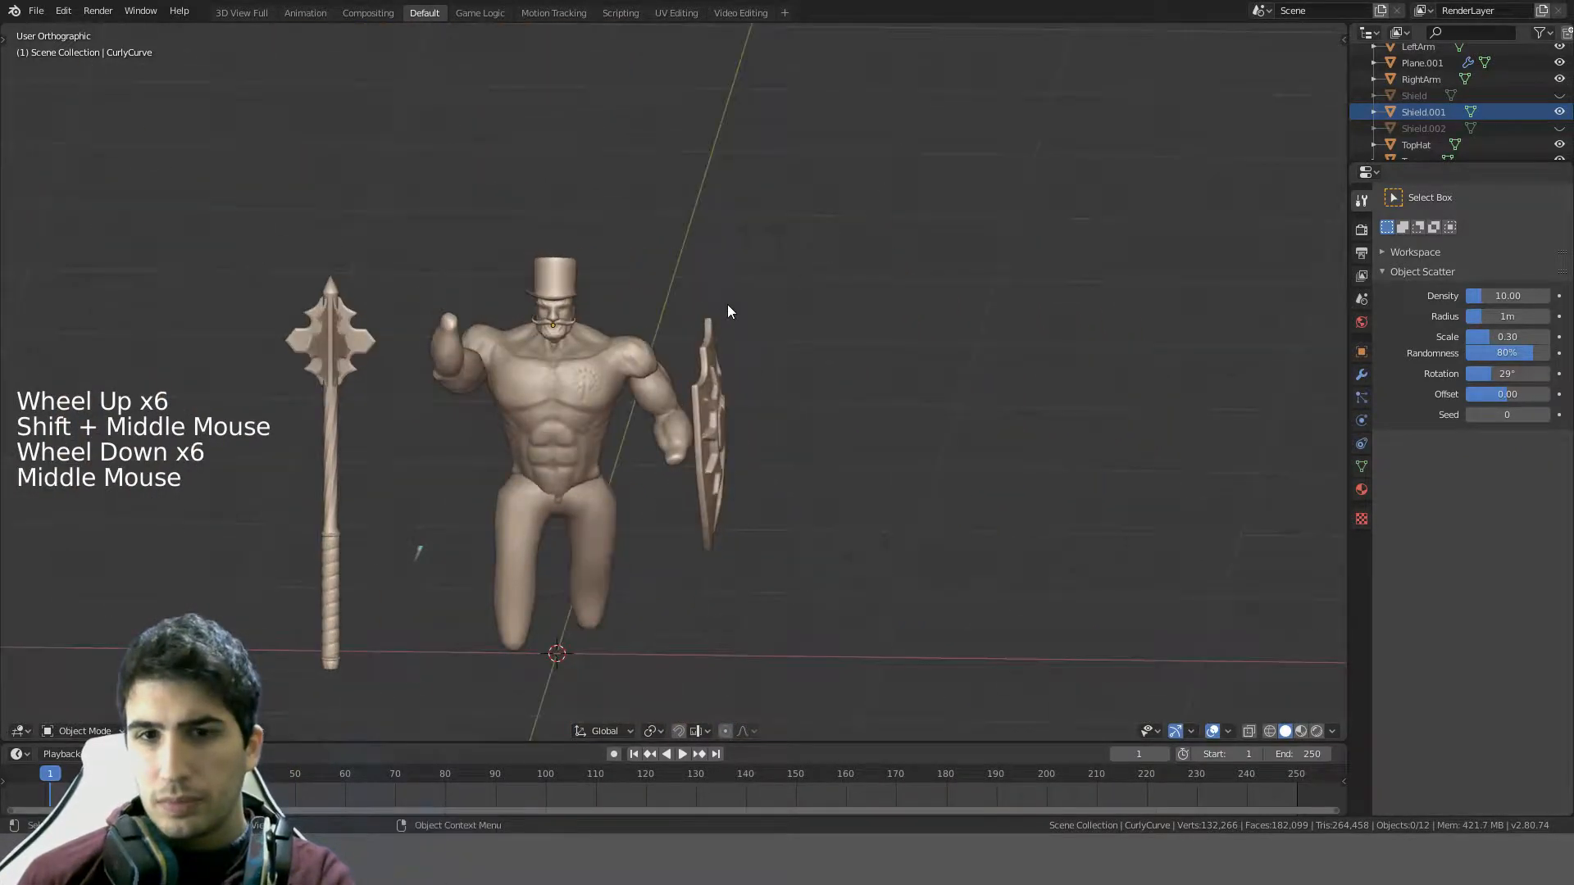
pyautogui.press('a')
pyautogui.press('a')
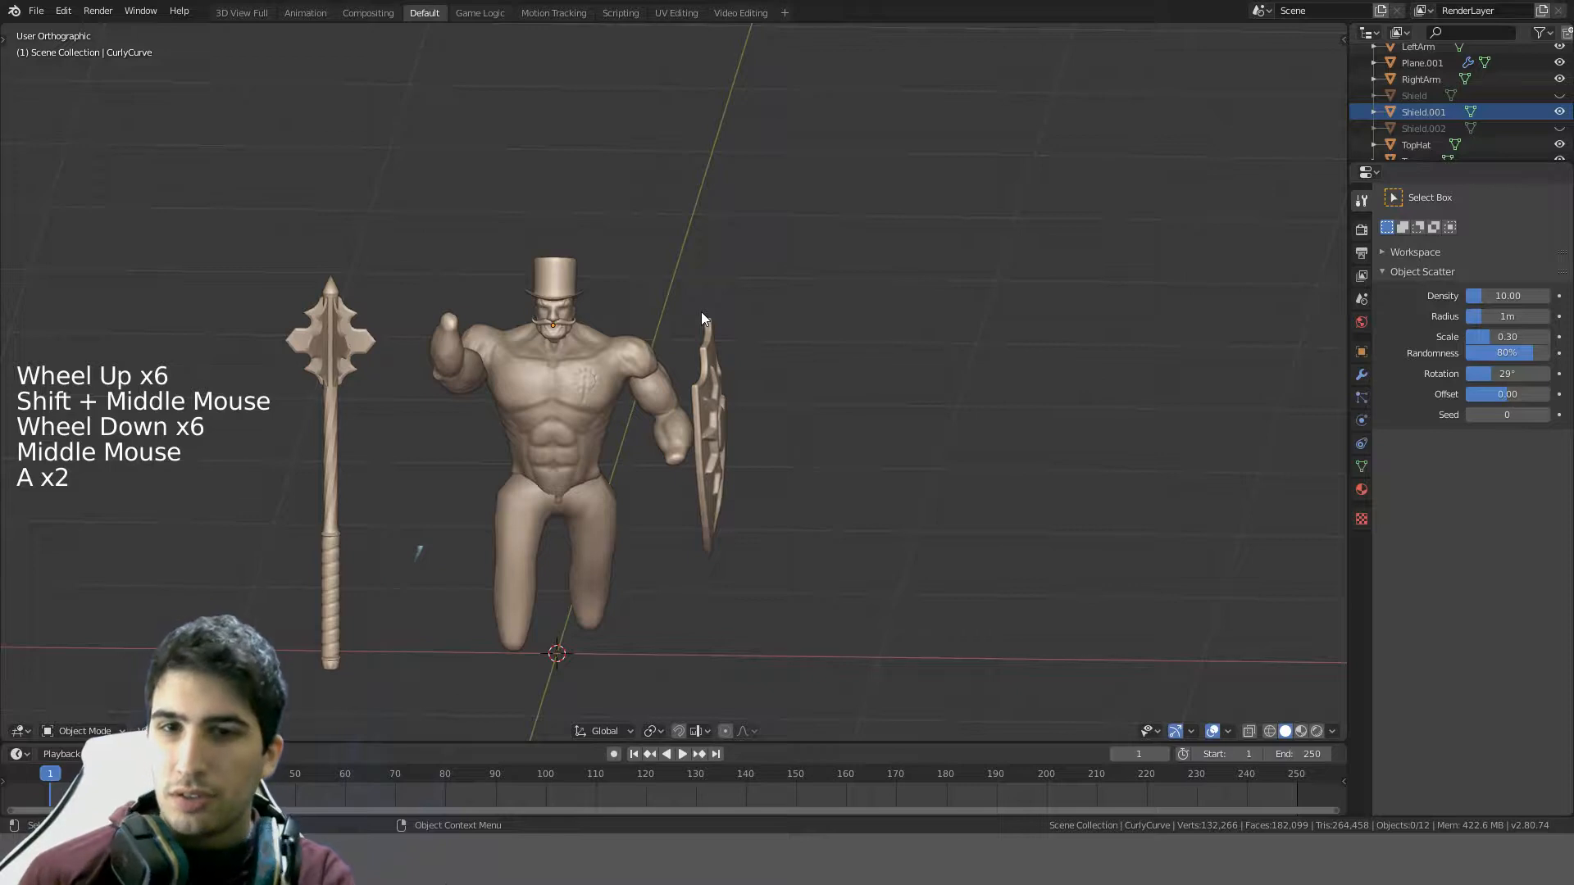
pyautogui.scroll(5, 701, 316)
pyautogui.moveTo(701, 317); pyautogui.dragTo(604, 262, button='middle')
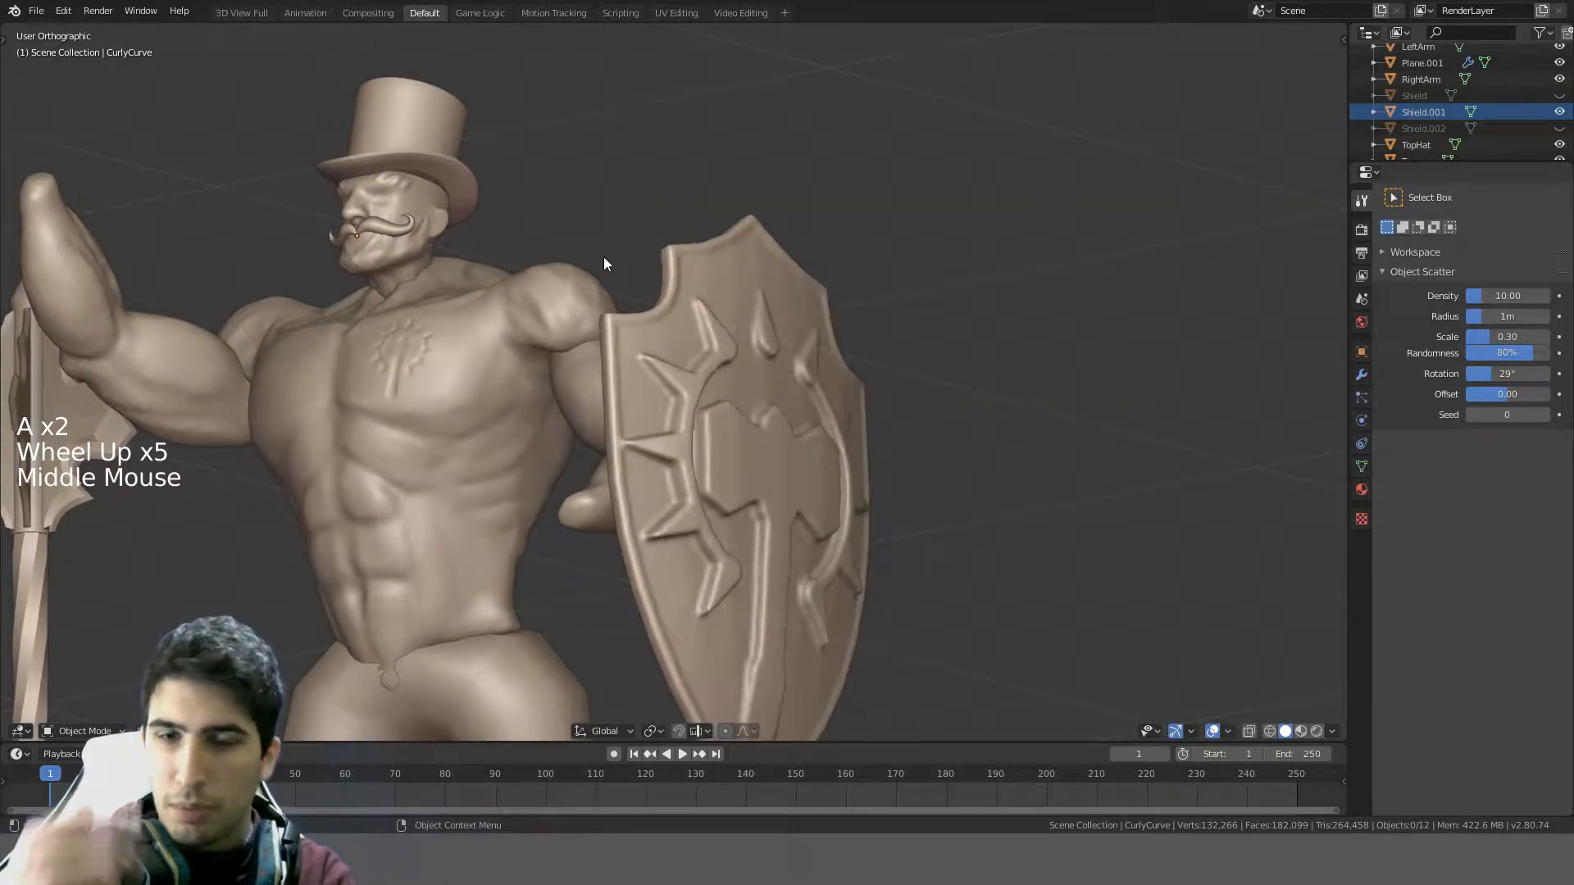
# - Add a cylinder mesh to the scene and rotate it 90° about the Y axis
pyautogui.hotkey('shift', 'a')
pyautogui.moveTo(604, 259)
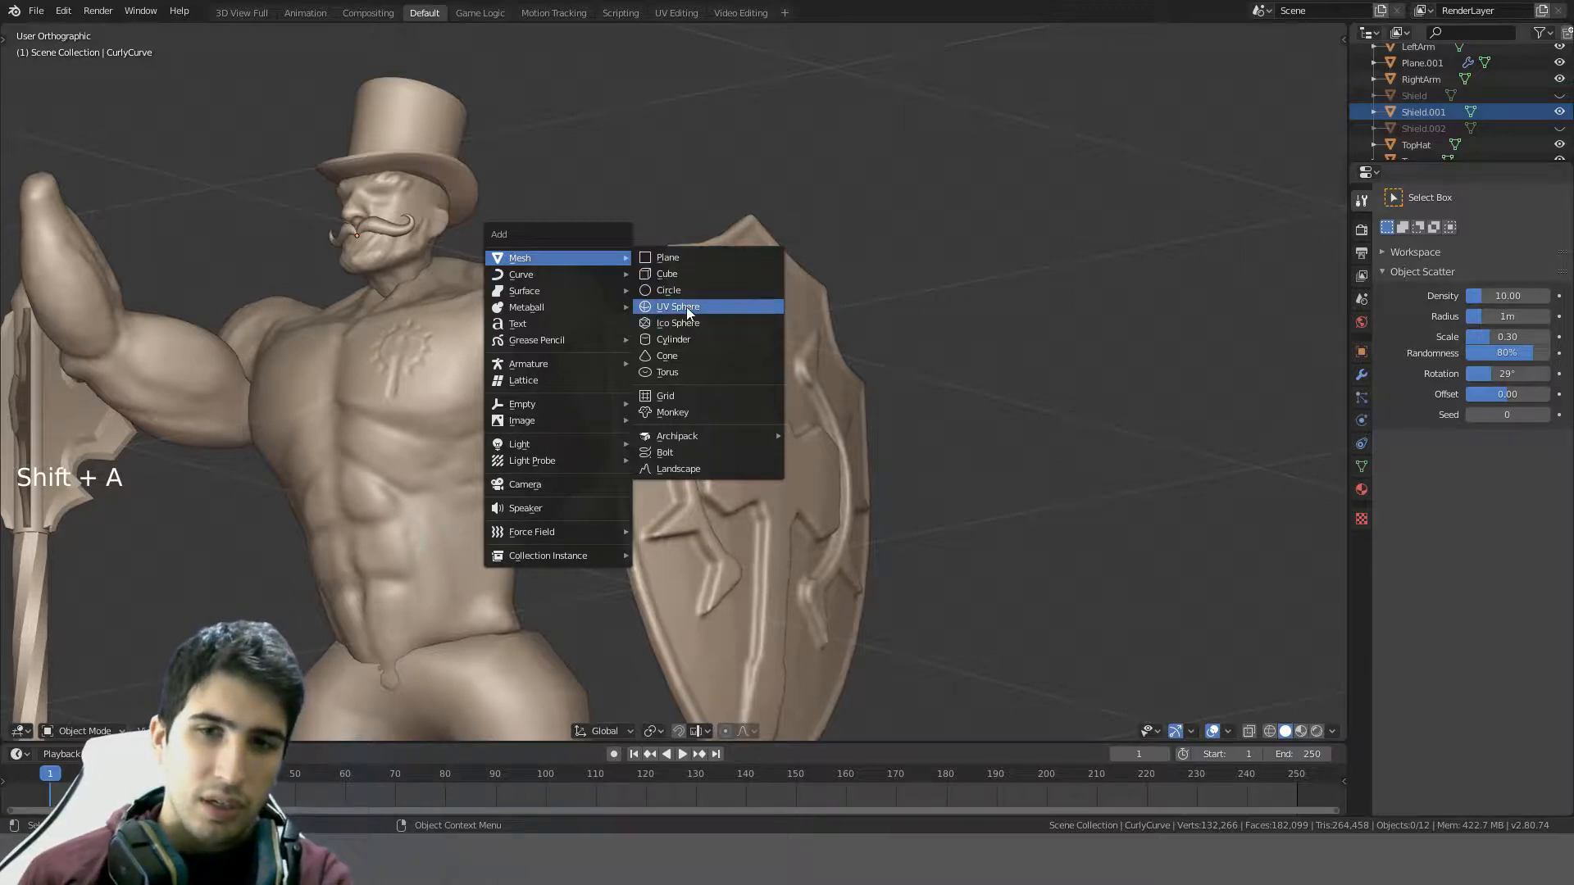
pyautogui.click(691, 336)
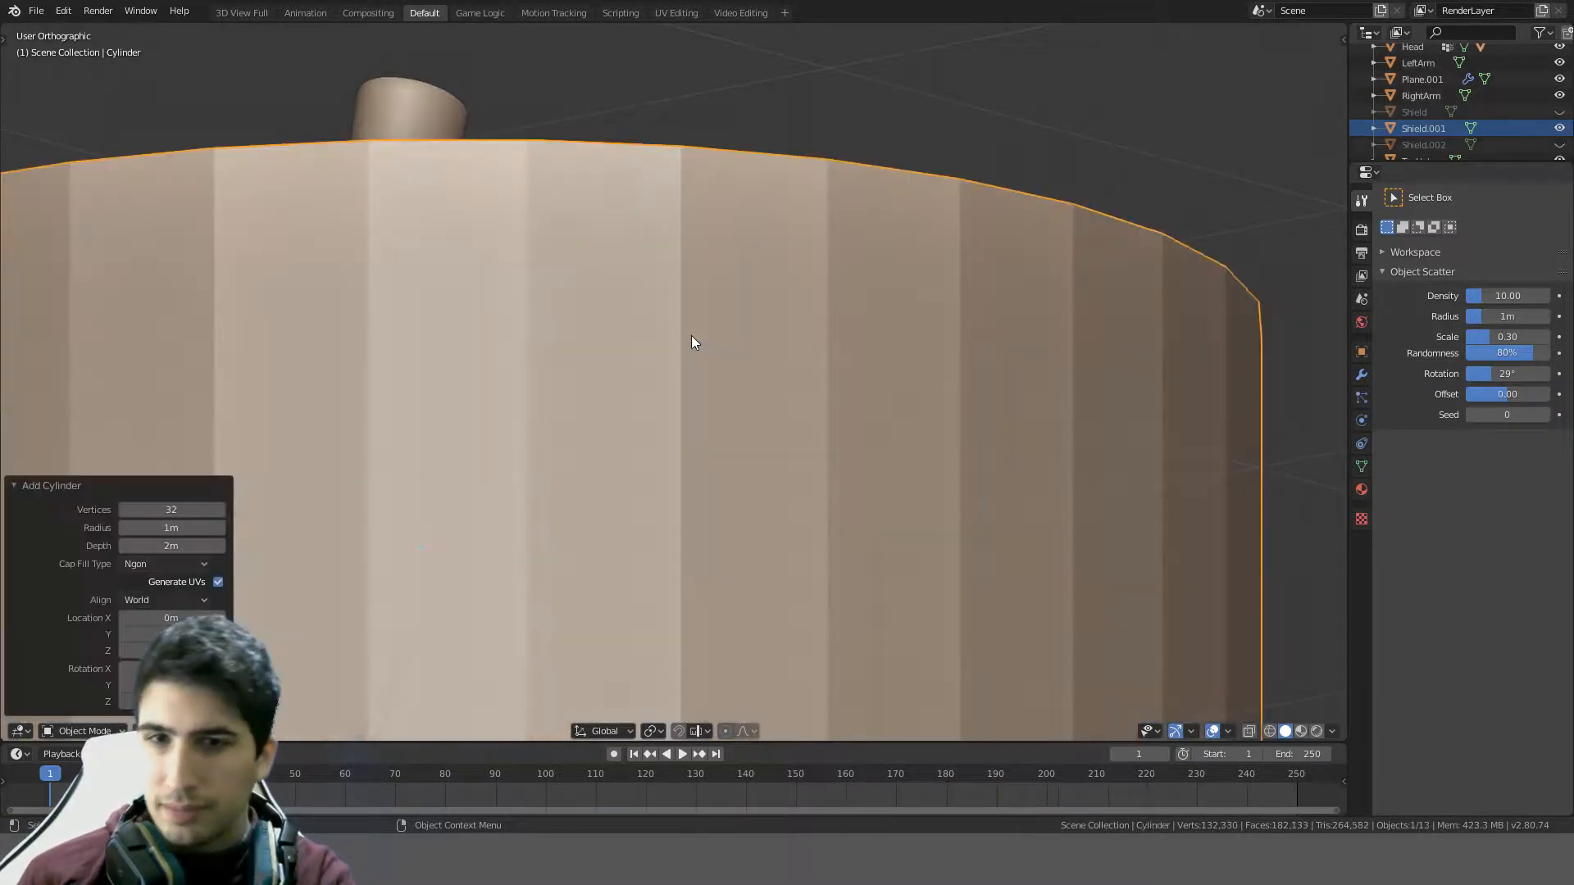
pyautogui.scroll(-8, 691, 336)
pyautogui.moveTo(810, 326); pyautogui.dragTo(741, 408, button='middle')
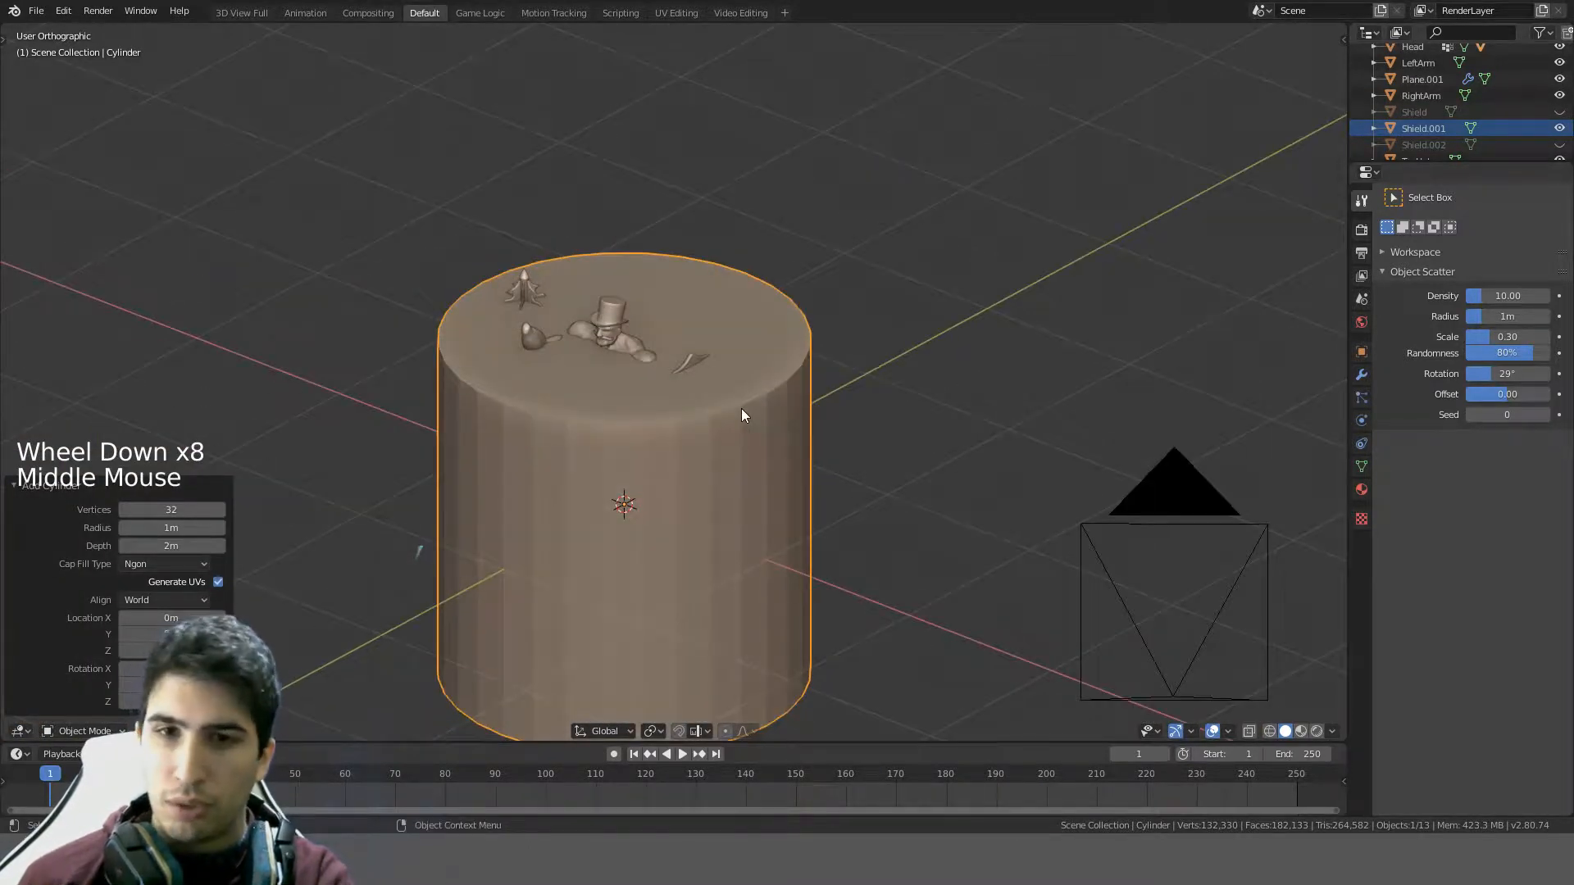
pyautogui.write('rx90')
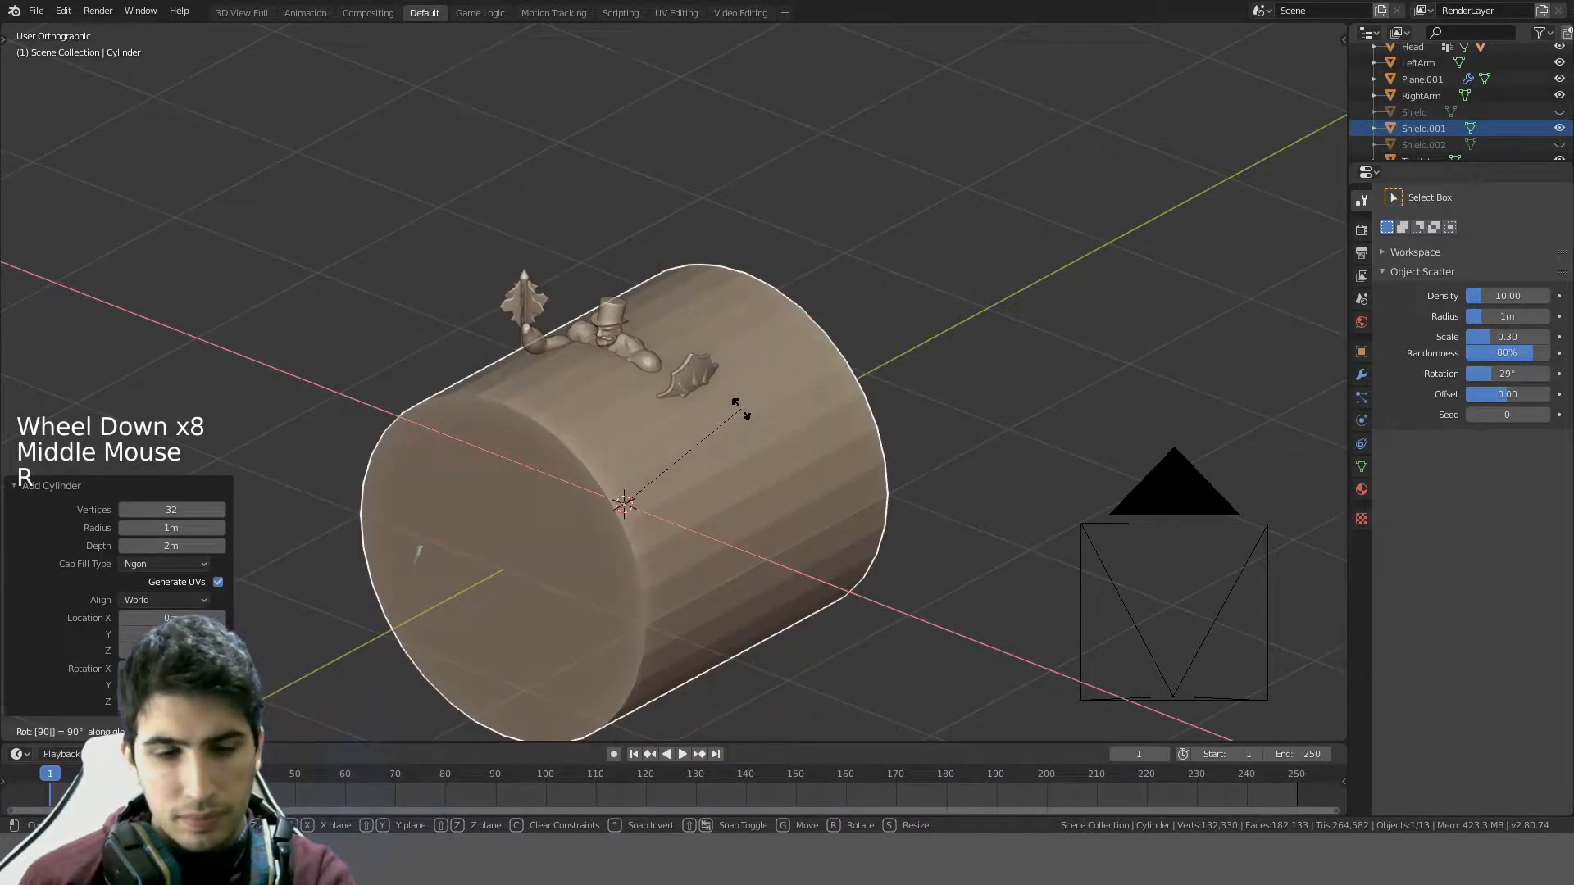
pyautogui.press('Return')
# - In front view, scale the cylinder down uniformly to roughly the width of the character's two legs
pyautogui.press('KP_1')
pyautogui.scroll(4, 741, 408)
pyautogui.press('s')
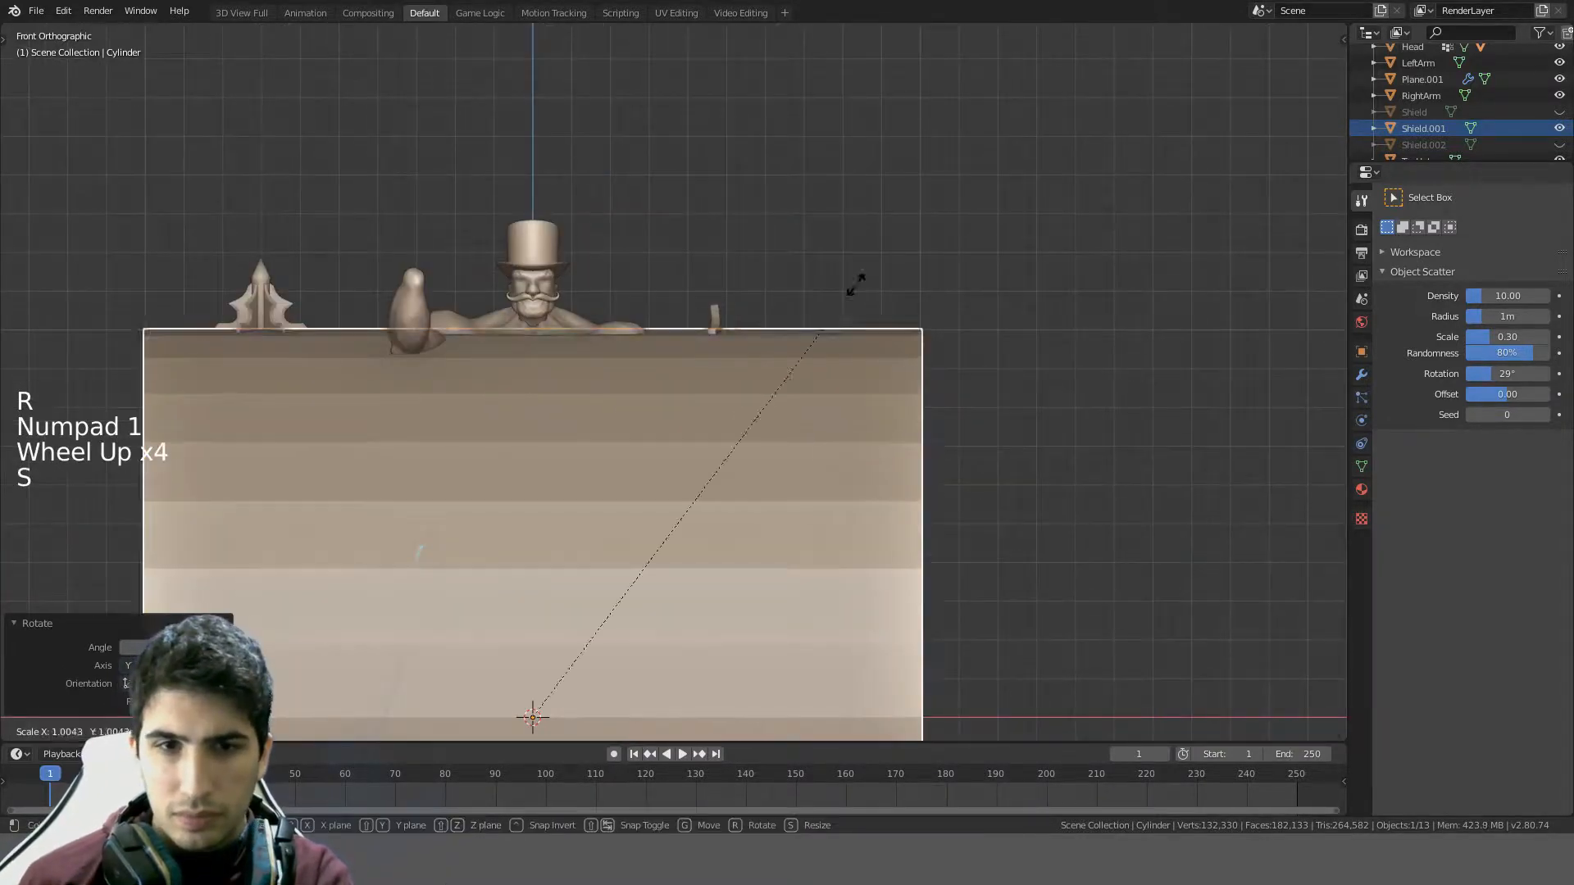
pyautogui.keyDown('ctrl'); pyautogui.click(561, 616); pyautogui.keyUp('ctrl')
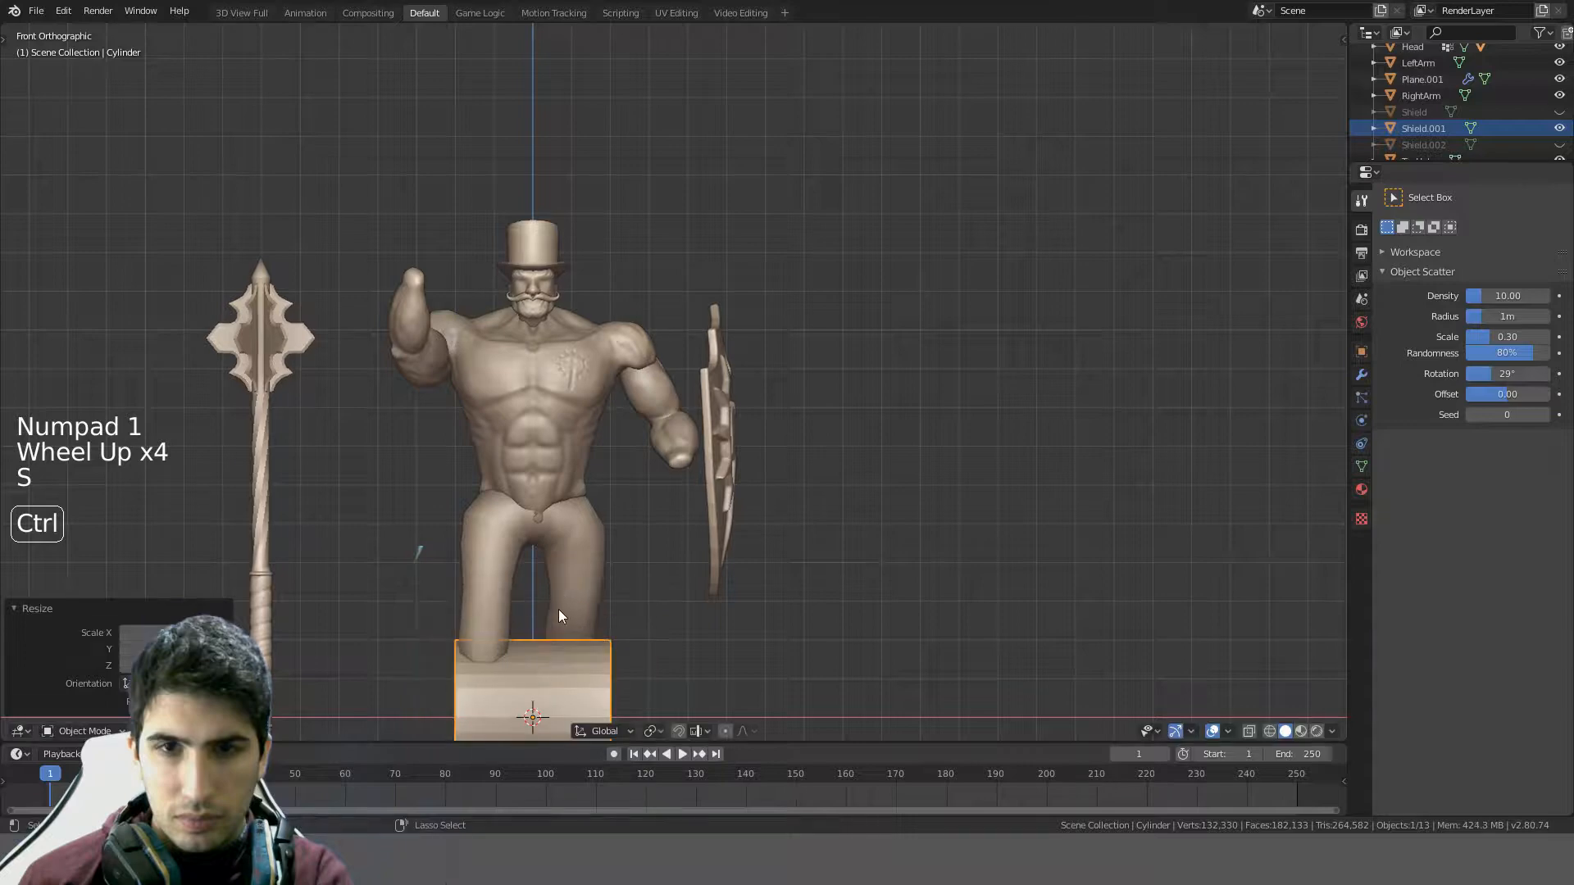
# - Move the cylinder up from the character's feet to beside his chest on the shield side
pyautogui.press('g')
pyautogui.keyDown('ctrl'); pyautogui.click(637, 262); pyautogui.keyUp('ctrl')
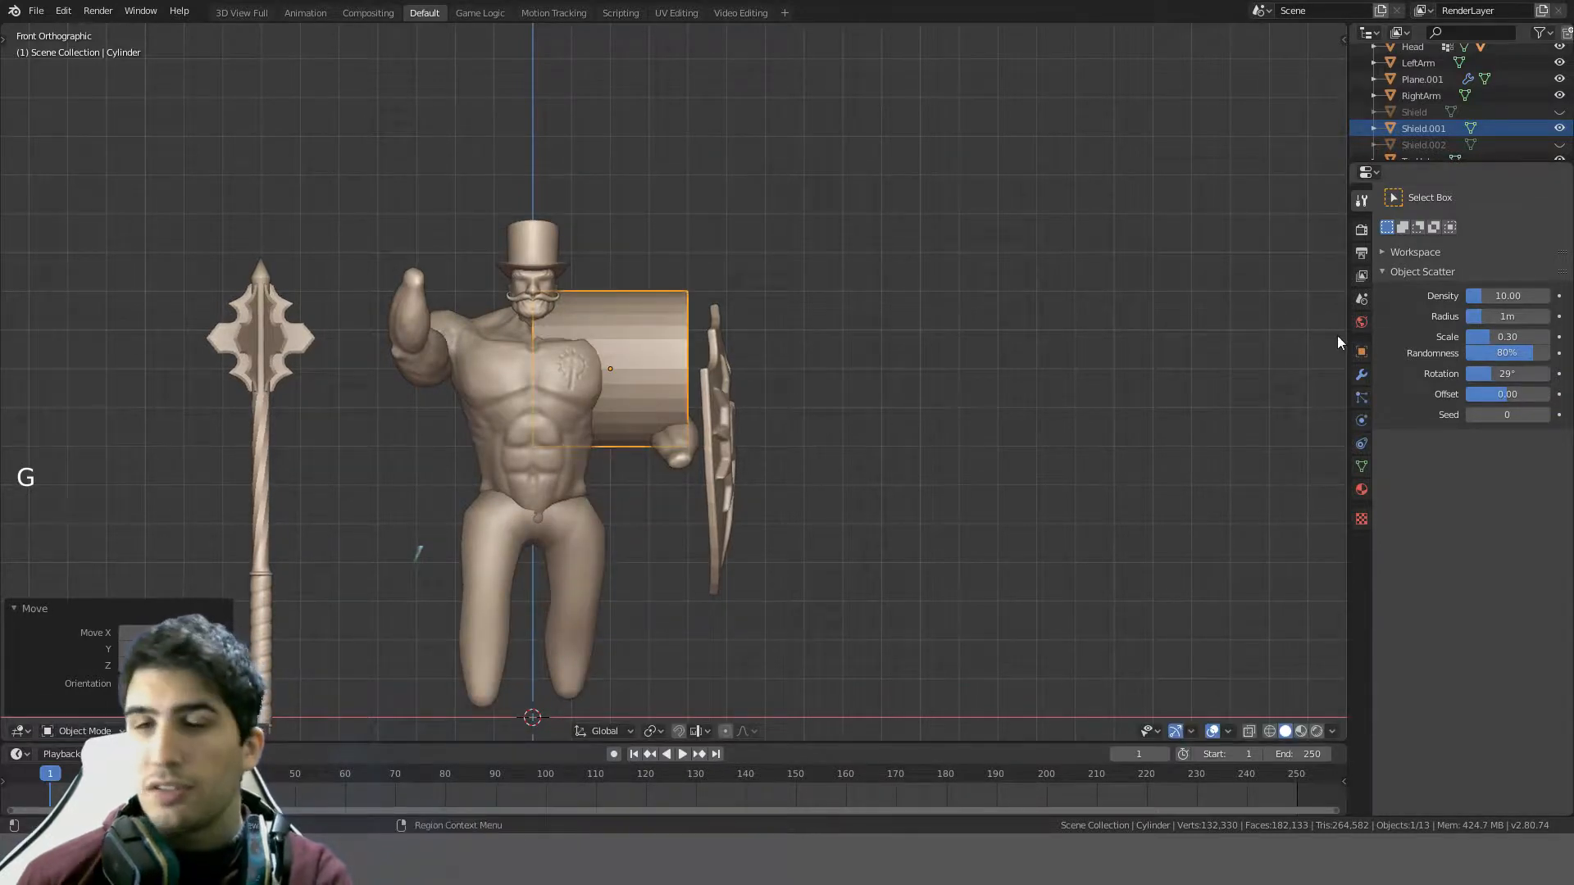
pyautogui.scroll(-1, 1246, 327)
pyautogui.scroll(9, 1305, 257)
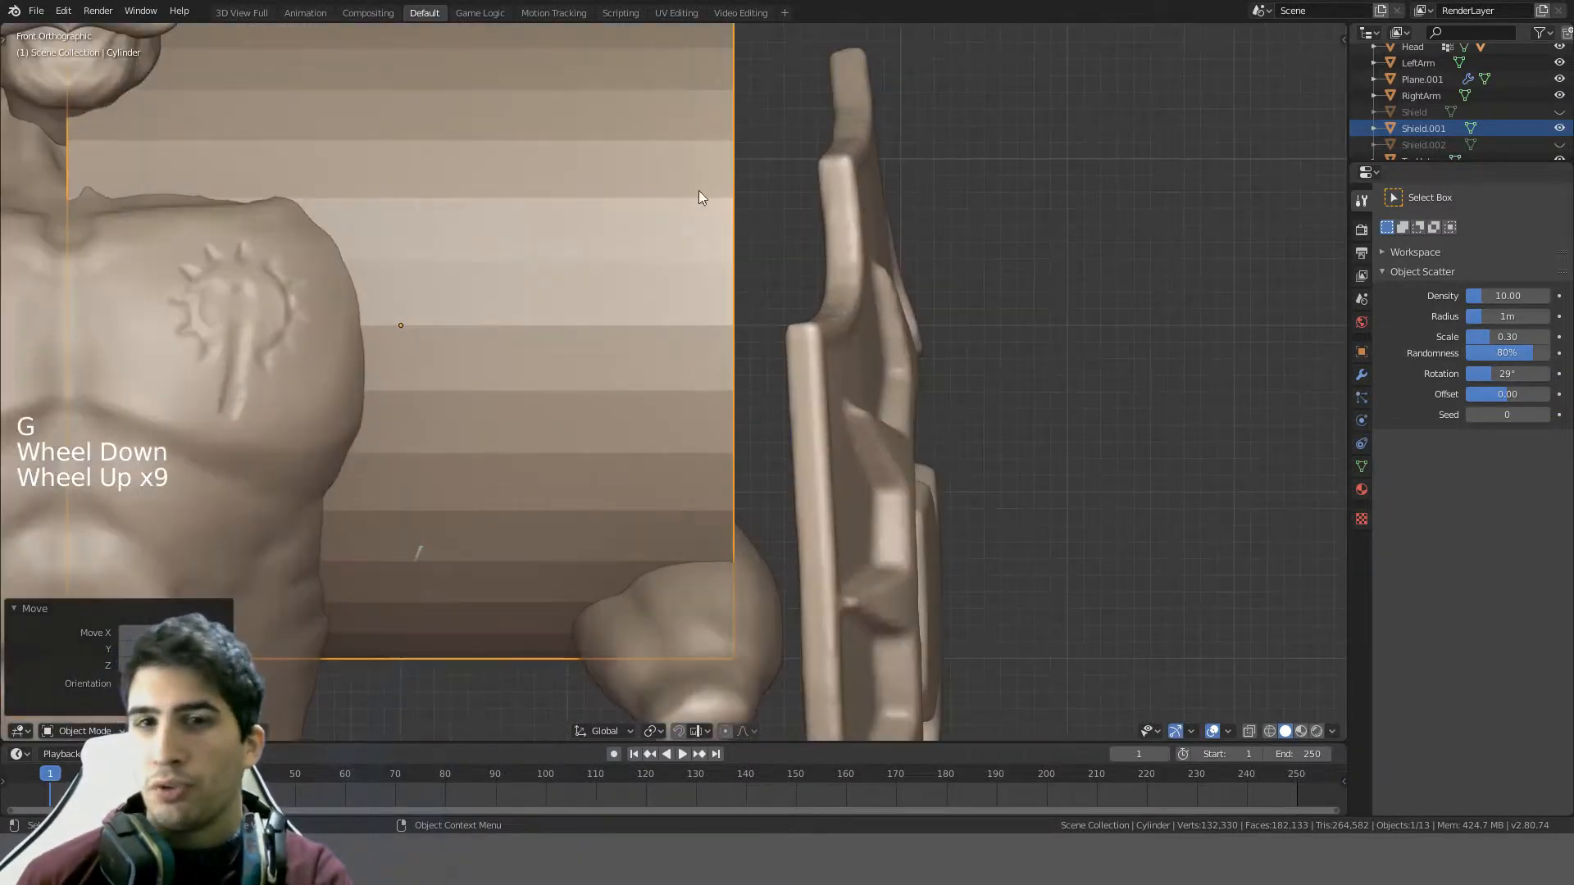
pyautogui.keyDown('shift'); pyautogui.moveTo(699, 197); pyautogui.dragTo(998, 357, button='middle'); pyautogui.keyUp('shift')
pyautogui.keyDown('shift'); pyautogui.scroll(1, 999, 358); pyautogui.keyUp('shift')
pyautogui.press('KP_1')
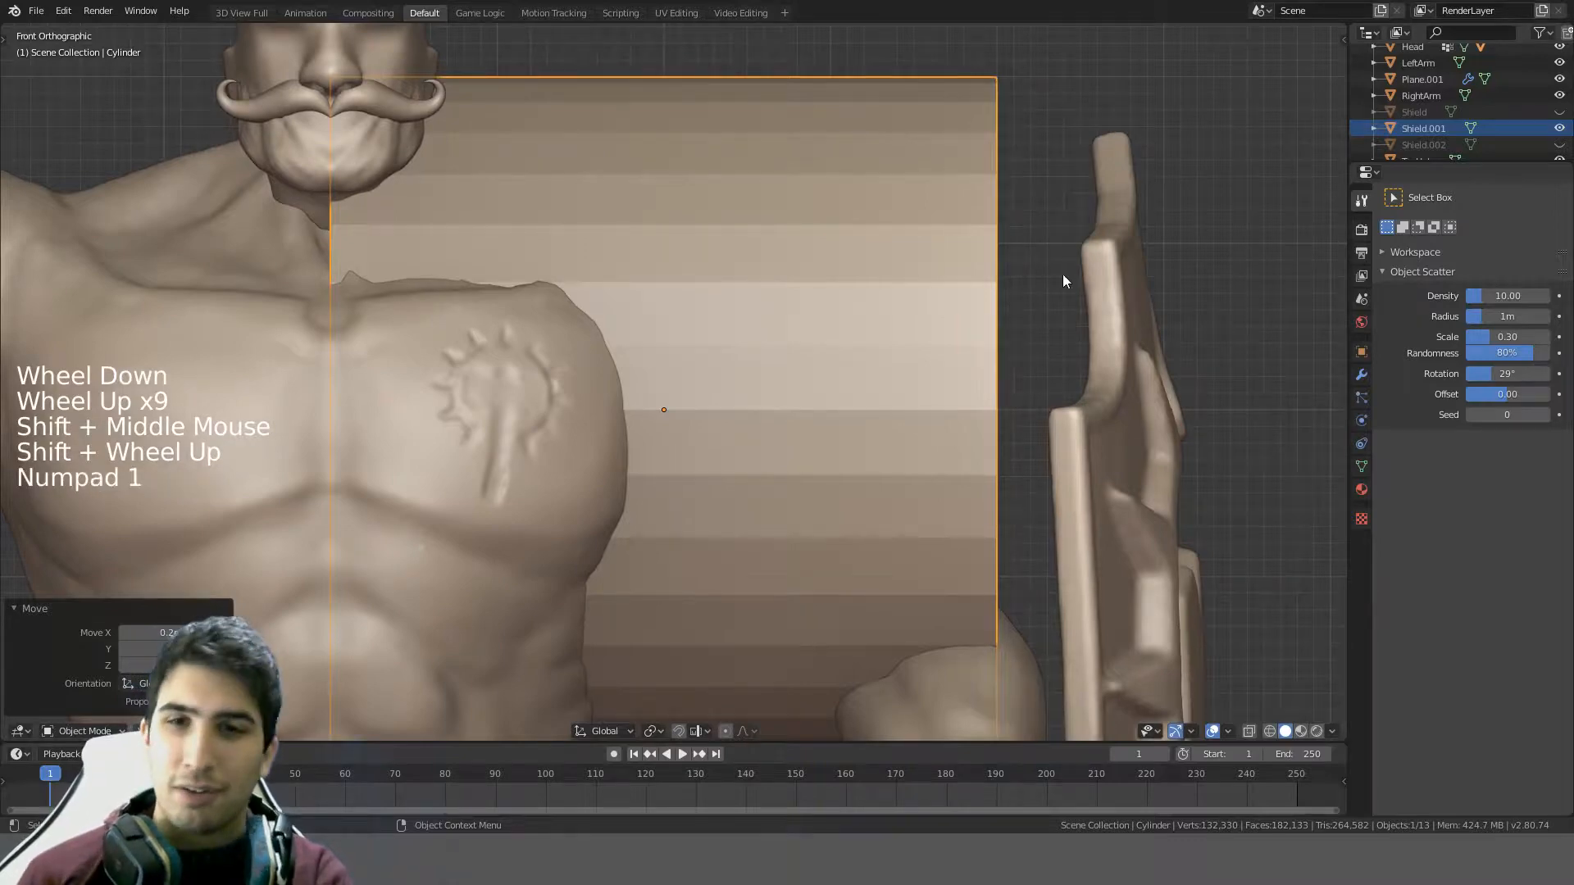
# - Scale the cylinder down to roughly the width of the shoulder and raise it over the shield-side shoulder
pyautogui.press('s')
pyautogui.click(897, 327)
pyautogui.press('g')
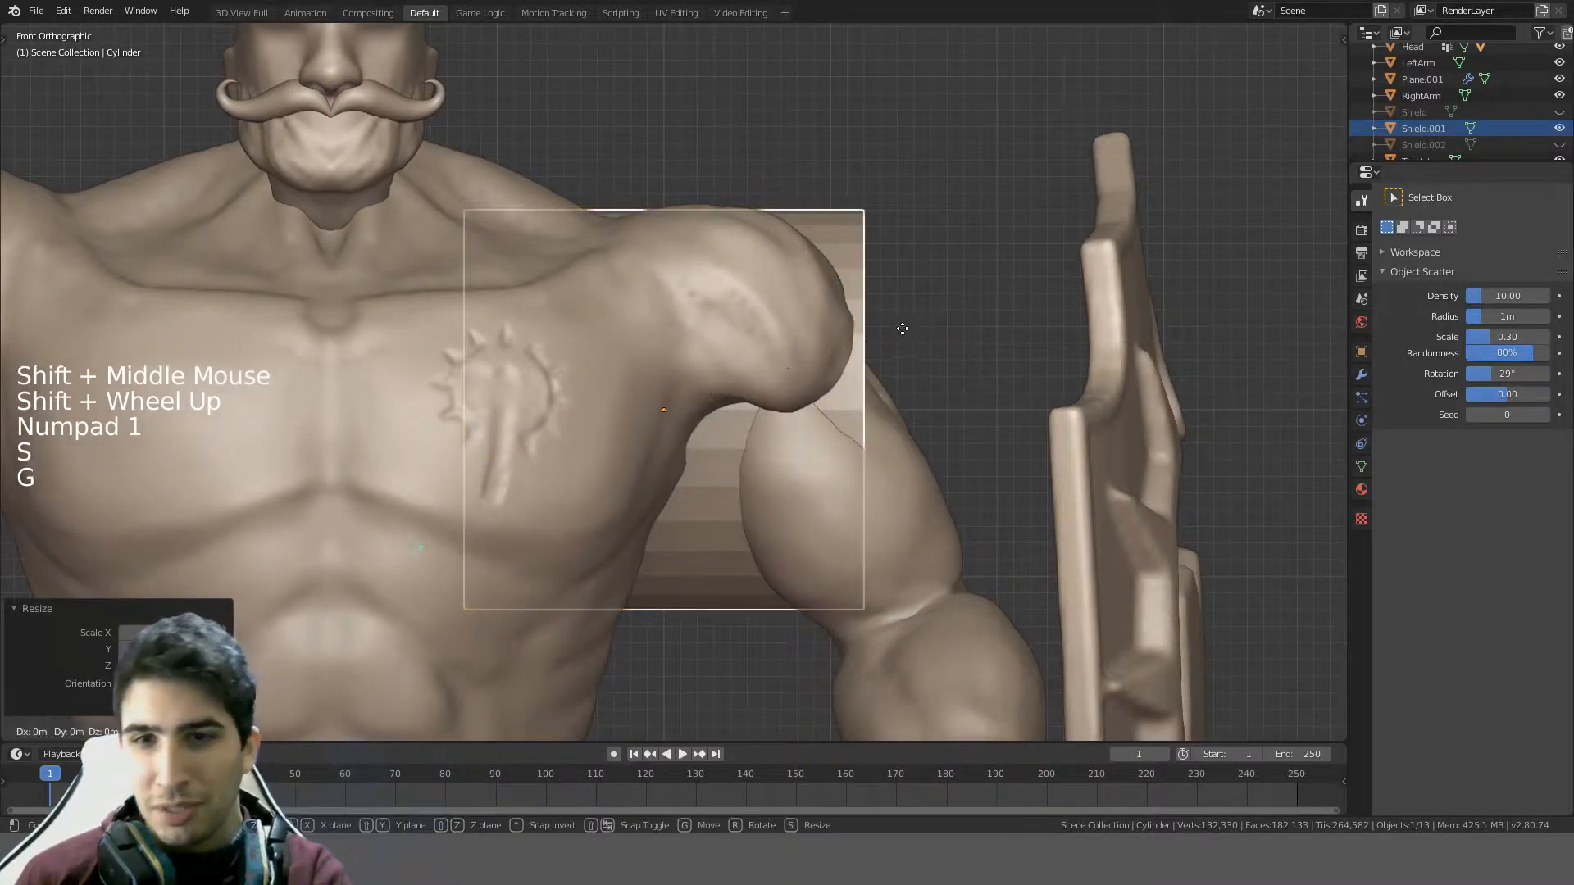
pyautogui.click(902, 237)
# - In top view, move the cylinder toward the character's front so that it lies over the shield-side shoulder
pyautogui.press('KP_3')
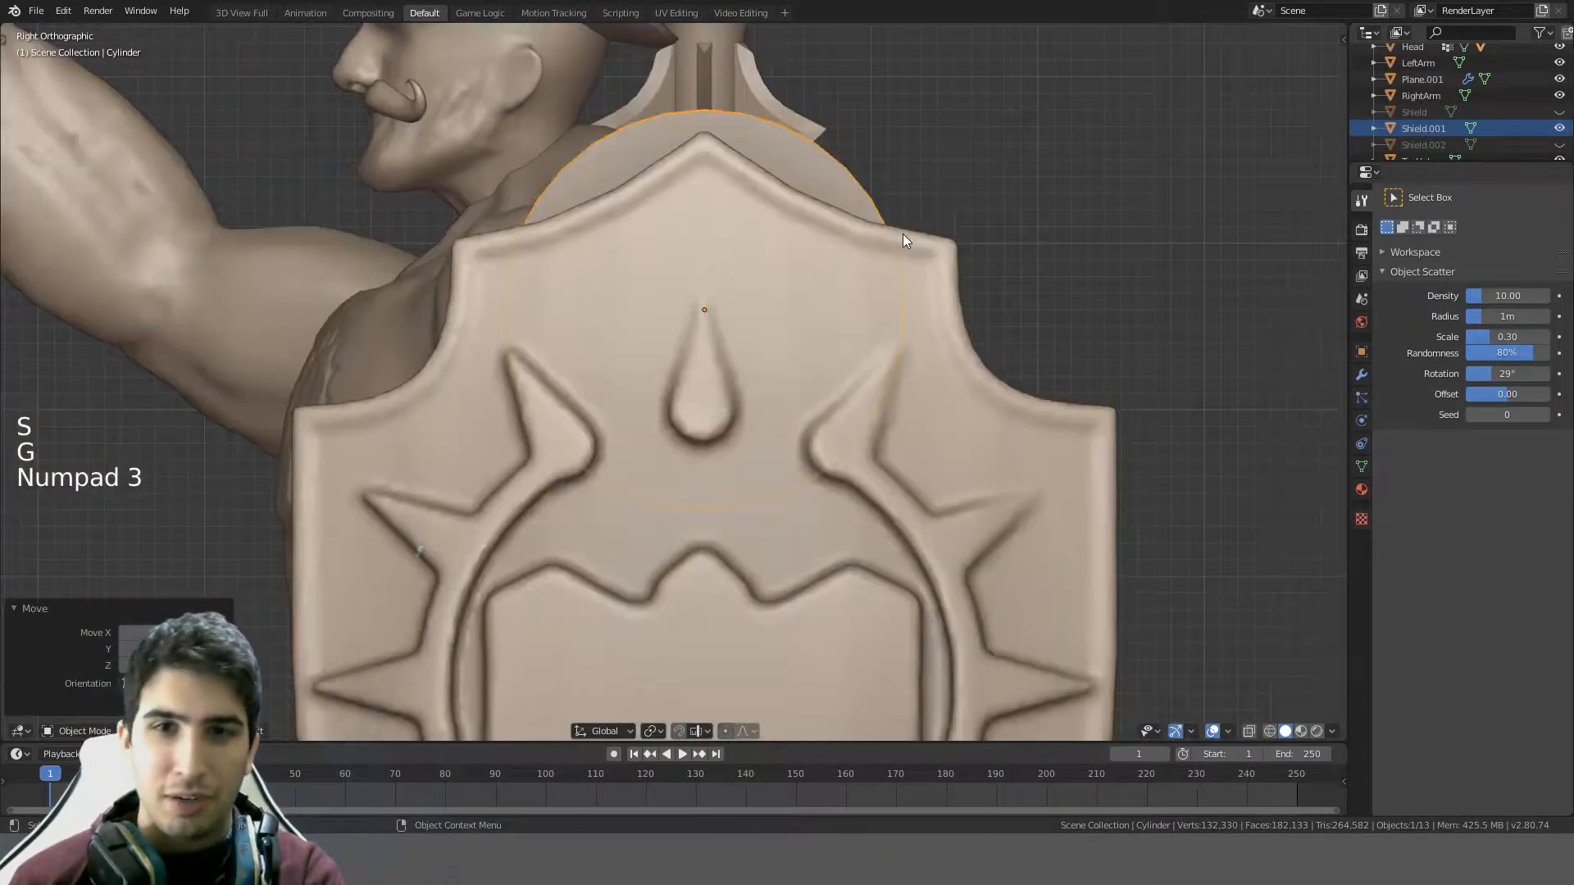
pyautogui.press('KP_7')
pyautogui.press('g')
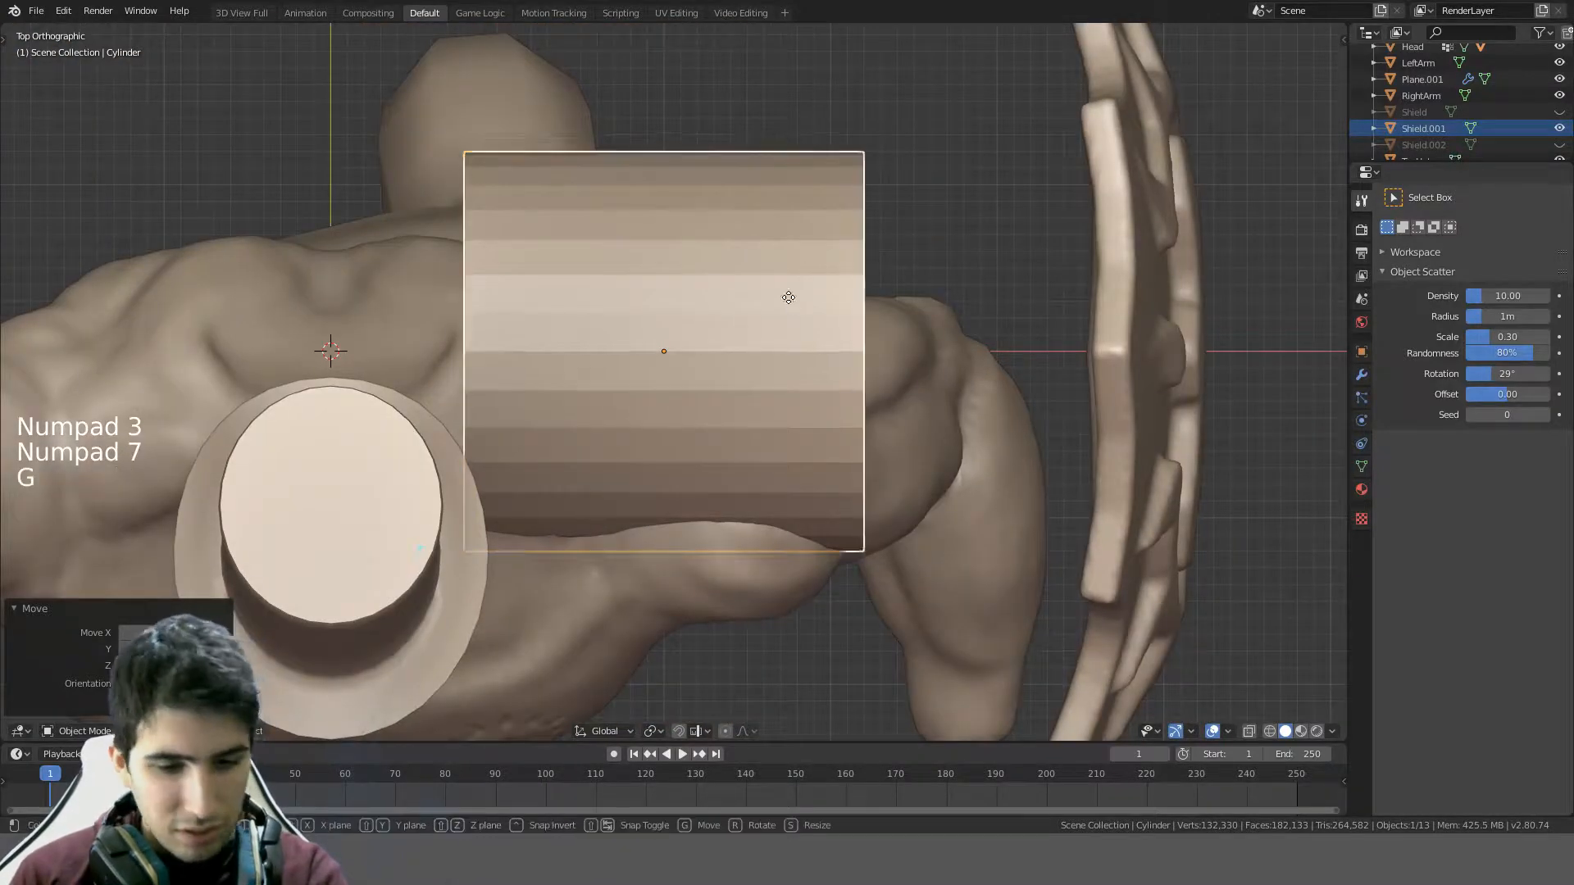
pyautogui.click(850, 443)
pyautogui.moveTo(852, 443); pyautogui.dragTo(875, 303, button='middle')
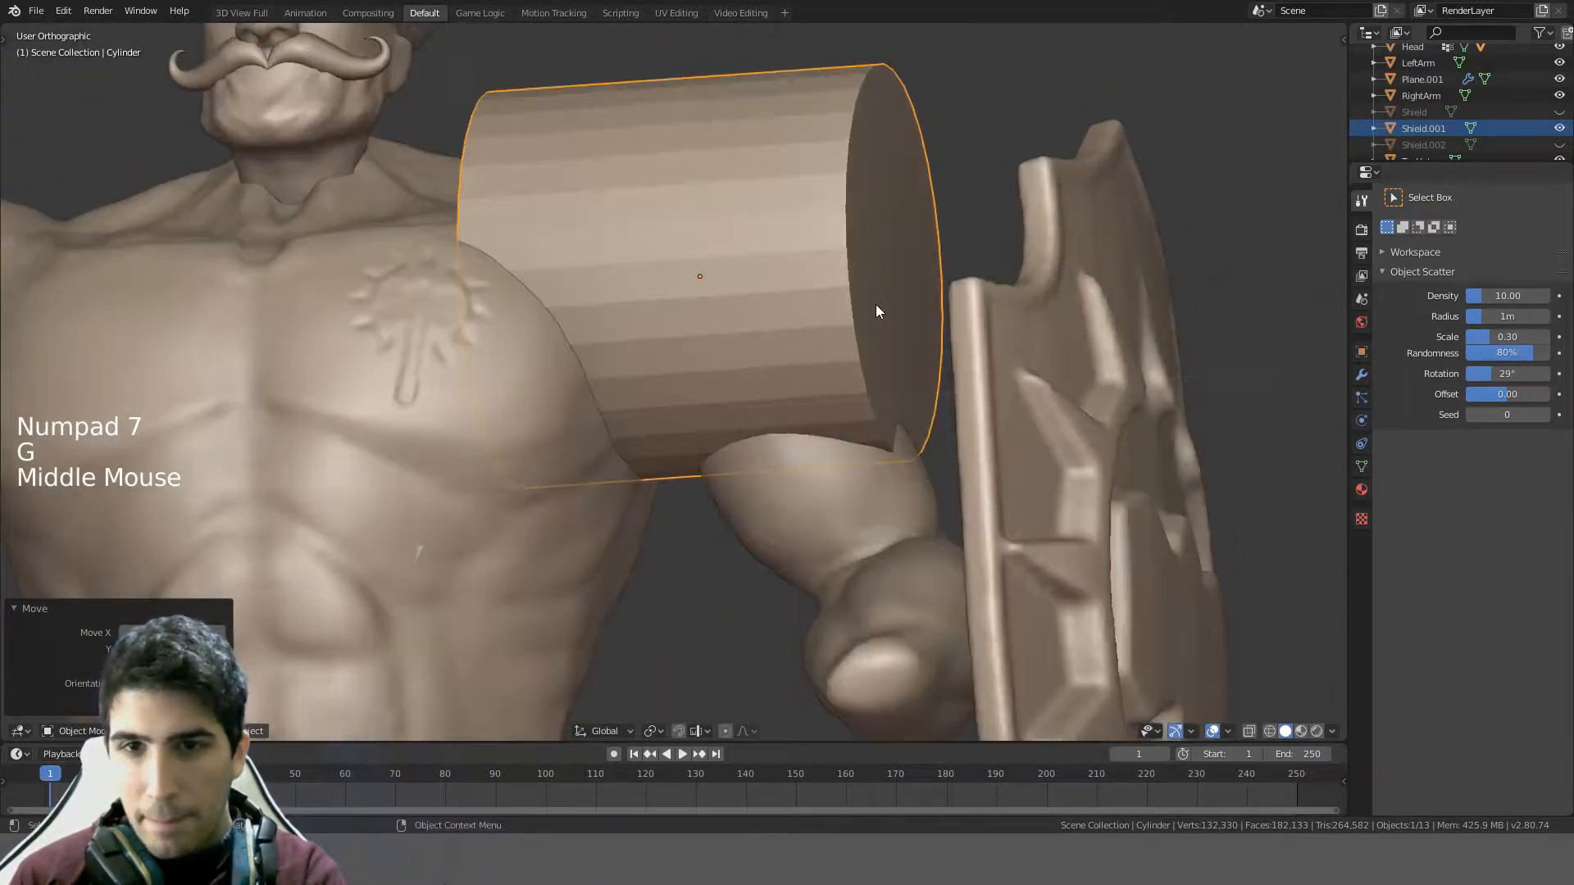
# - Edit the cylinder in wireframe front view and circle-select the lower half of its side faces
pyautogui.press('KP_1')
pyautogui.press('Tab')
pyautogui.press('z')
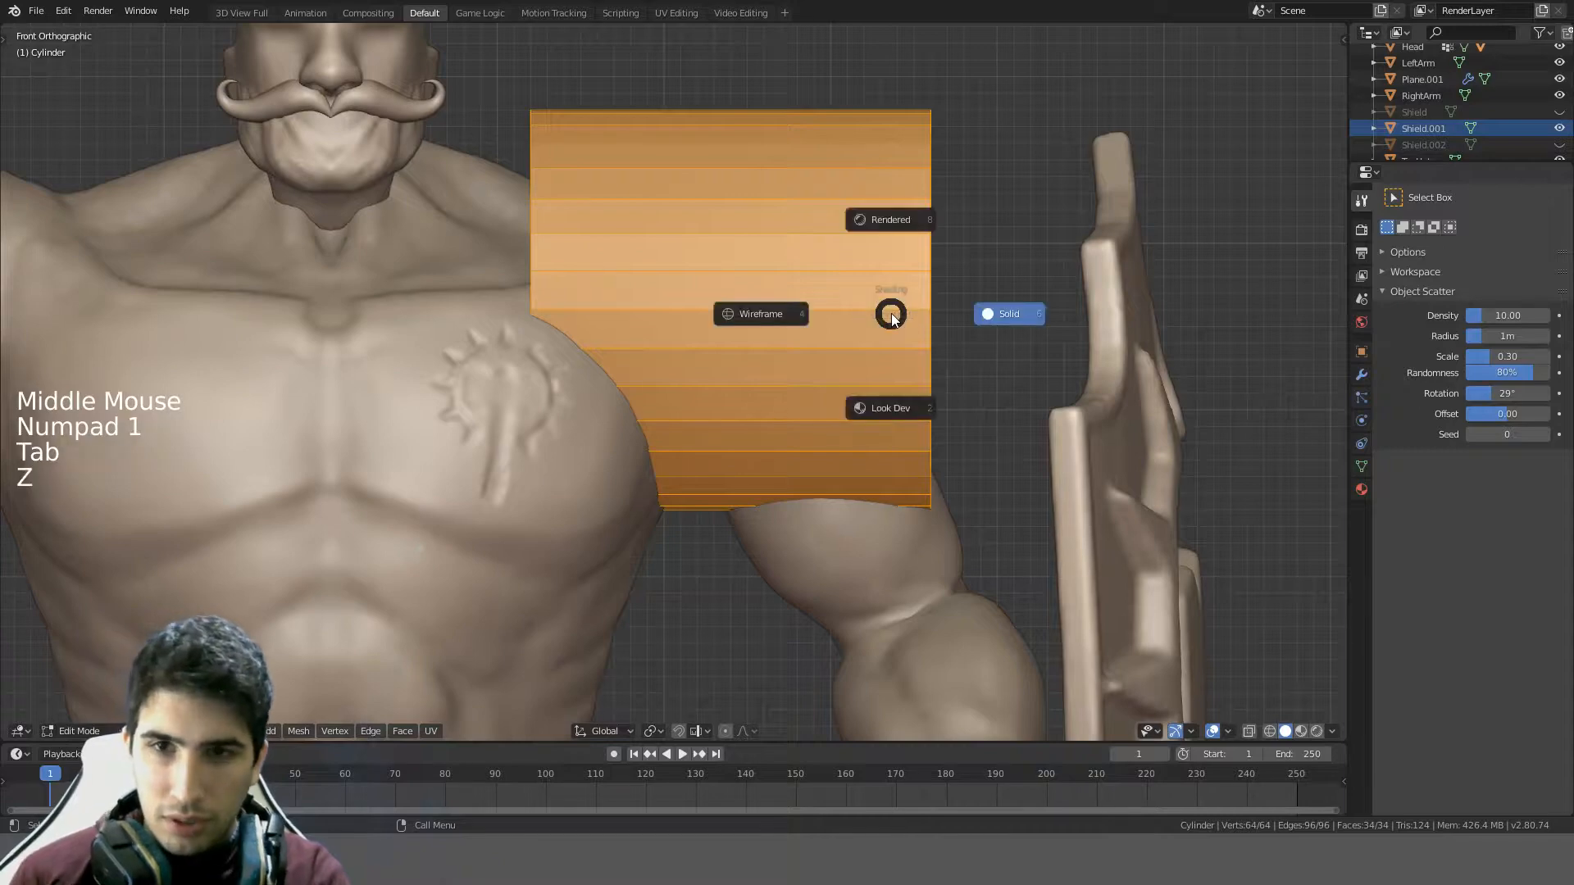
pyautogui.click(747, 340)
pyautogui.press('a')
pyautogui.press('c')
pyautogui.moveTo(741, 309); pyautogui.dragTo(730, 518)
pyautogui.press('a')
pyautogui.press('c')
pyautogui.moveTo(730, 351)
pyautogui.mouseDown()
pyautogui.moveTo(731, 427)
pyautogui.moveTo(728, 351)
pyautogui.mouseUp()
pyautogui.rightClick(728, 351)
# - Try deleting the selected lower faces of the cylinder and undo the deletion
pyautogui.press('Delete')
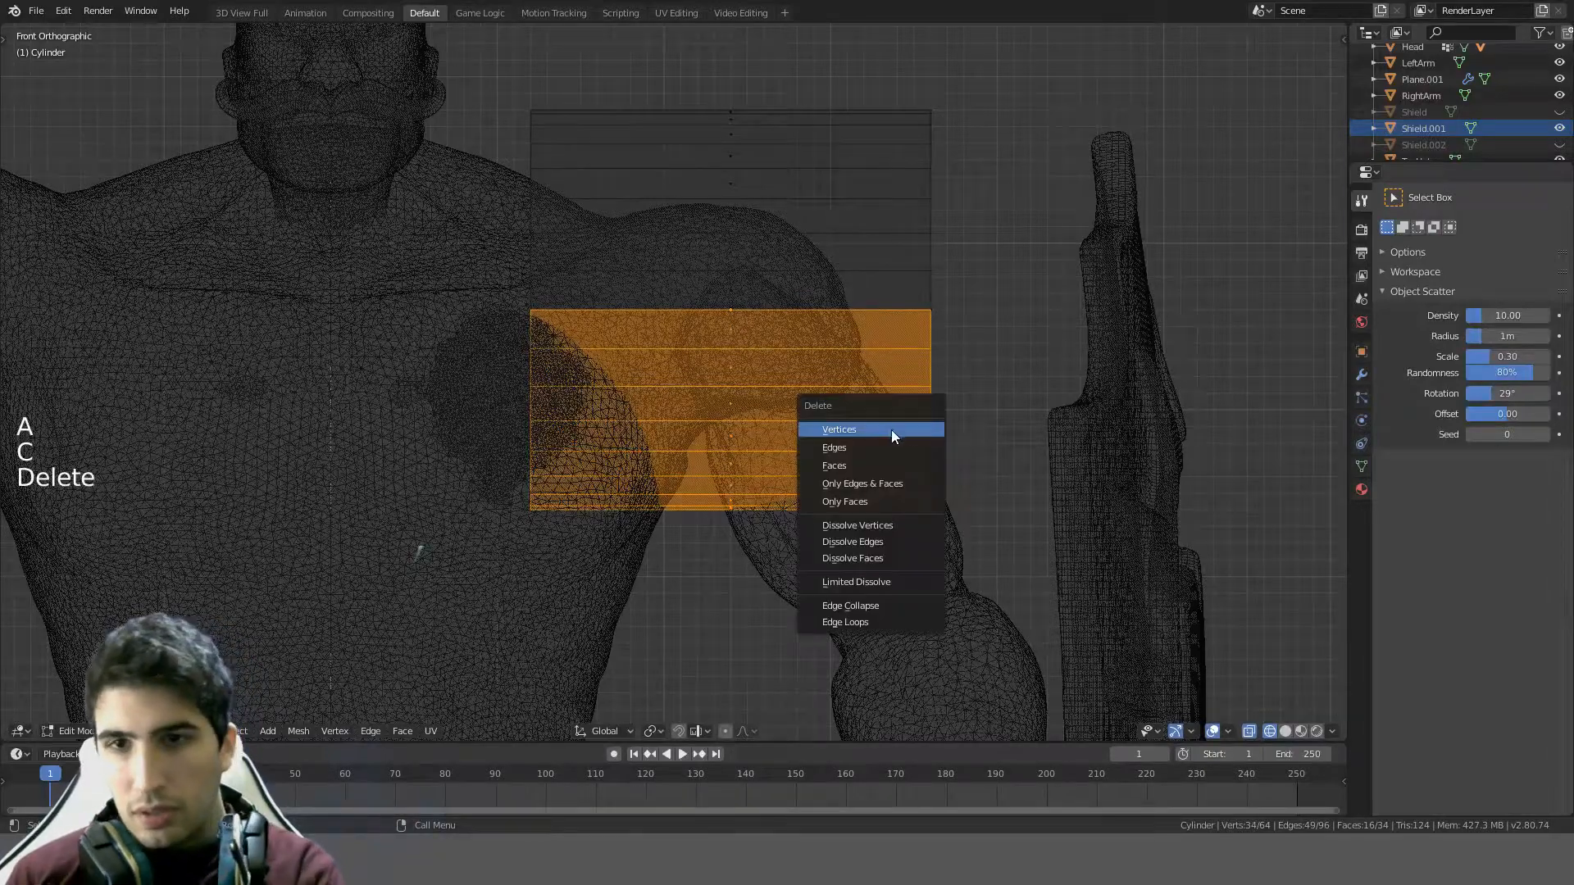
pyautogui.click(862, 467)
pyautogui.moveTo(900, 408); pyautogui.dragTo(833, 411, button='middle')
pyautogui.hotkey('ctrl', 'z')
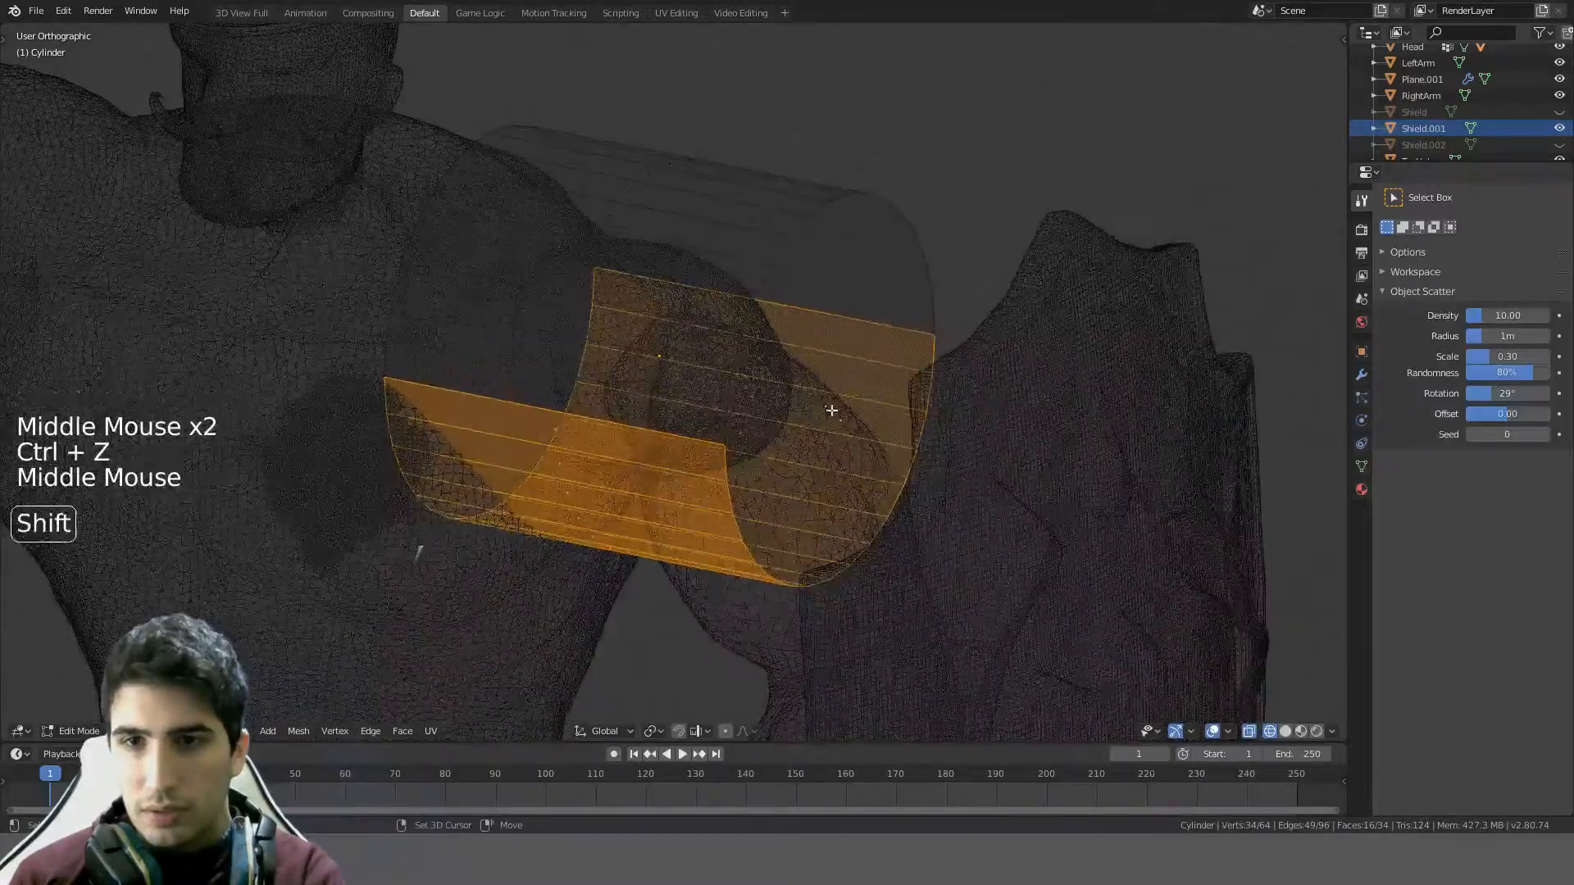
# - Exclude the two border edges from the selection, delete the rest of the cylinder's lower half, and return to solid Object Mode
pyautogui.keyDown('shift'); pyautogui.click(721, 447); pyautogui.keyUp('shift')
pyautogui.moveTo(720, 446)
pyautogui.mouseDown(button='middle')
pyautogui.moveTo(798, 401)
pyautogui.moveTo(637, 416)
pyautogui.moveTo(612, 460)
pyautogui.moveTo(784, 415)
pyautogui.moveTo(813, 326)
pyautogui.mouseUp(button='middle')
pyautogui.keyDown('shift'); pyautogui.click(797, 401); pyautogui.keyUp('shift')
pyautogui.press('Delete')
pyautogui.click(750, 418)
pyautogui.press('z')
pyautogui.press('Tab')
pyautogui.scroll(-5, 612, 461)
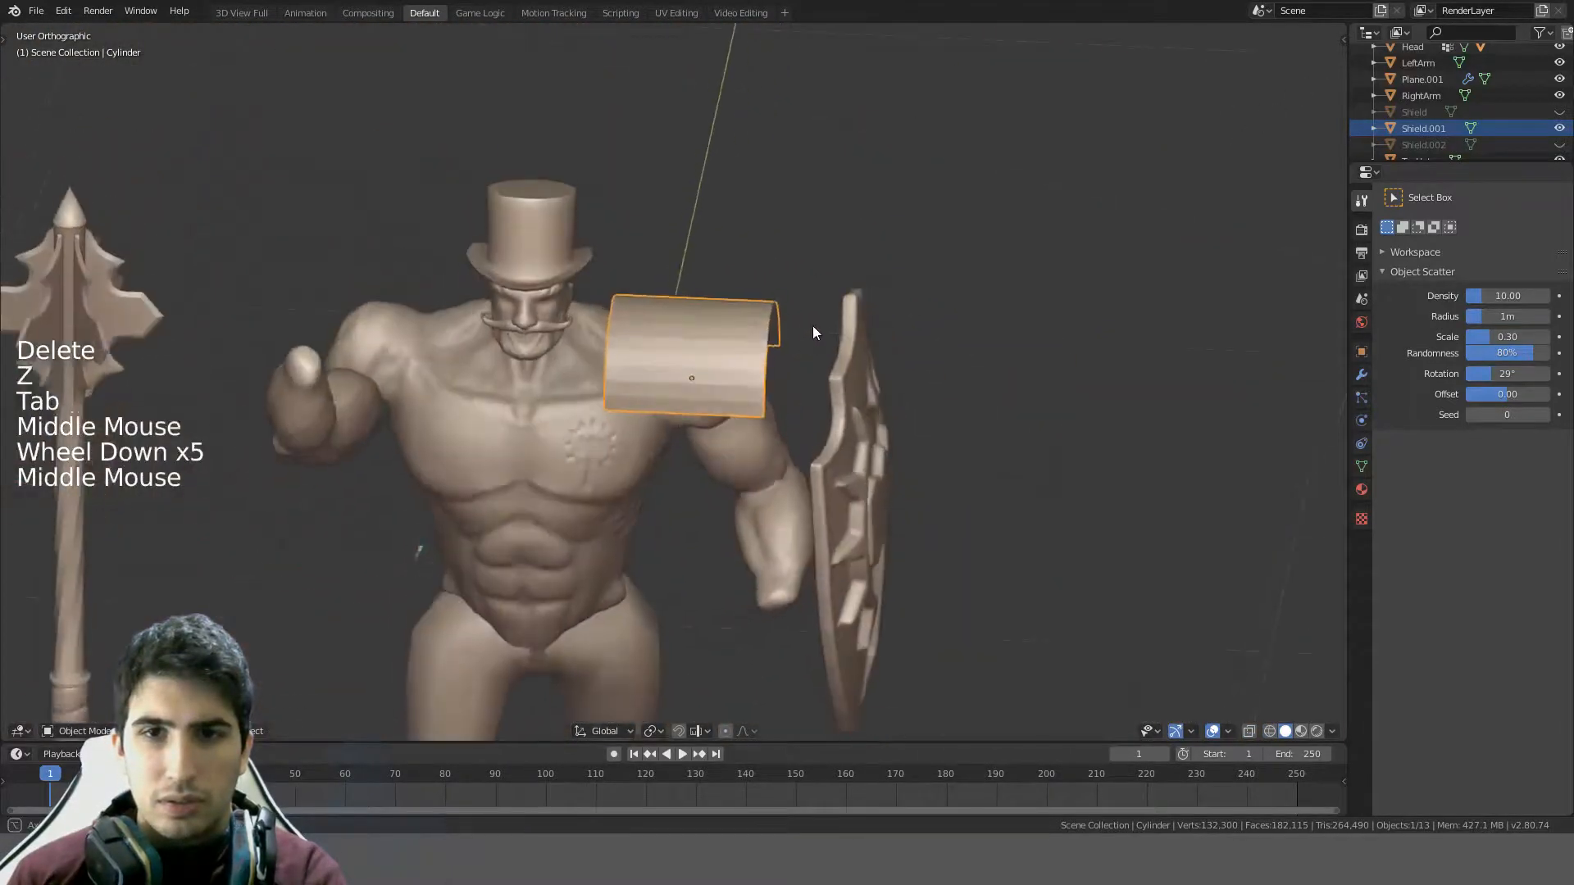
# - In front view, shorten the half cylinder along the X axis to about 0.7 of its length
pyautogui.press('KP_1')
pyautogui.scroll(3, 815, 324)
pyautogui.press('s')
pyautogui.press('x')
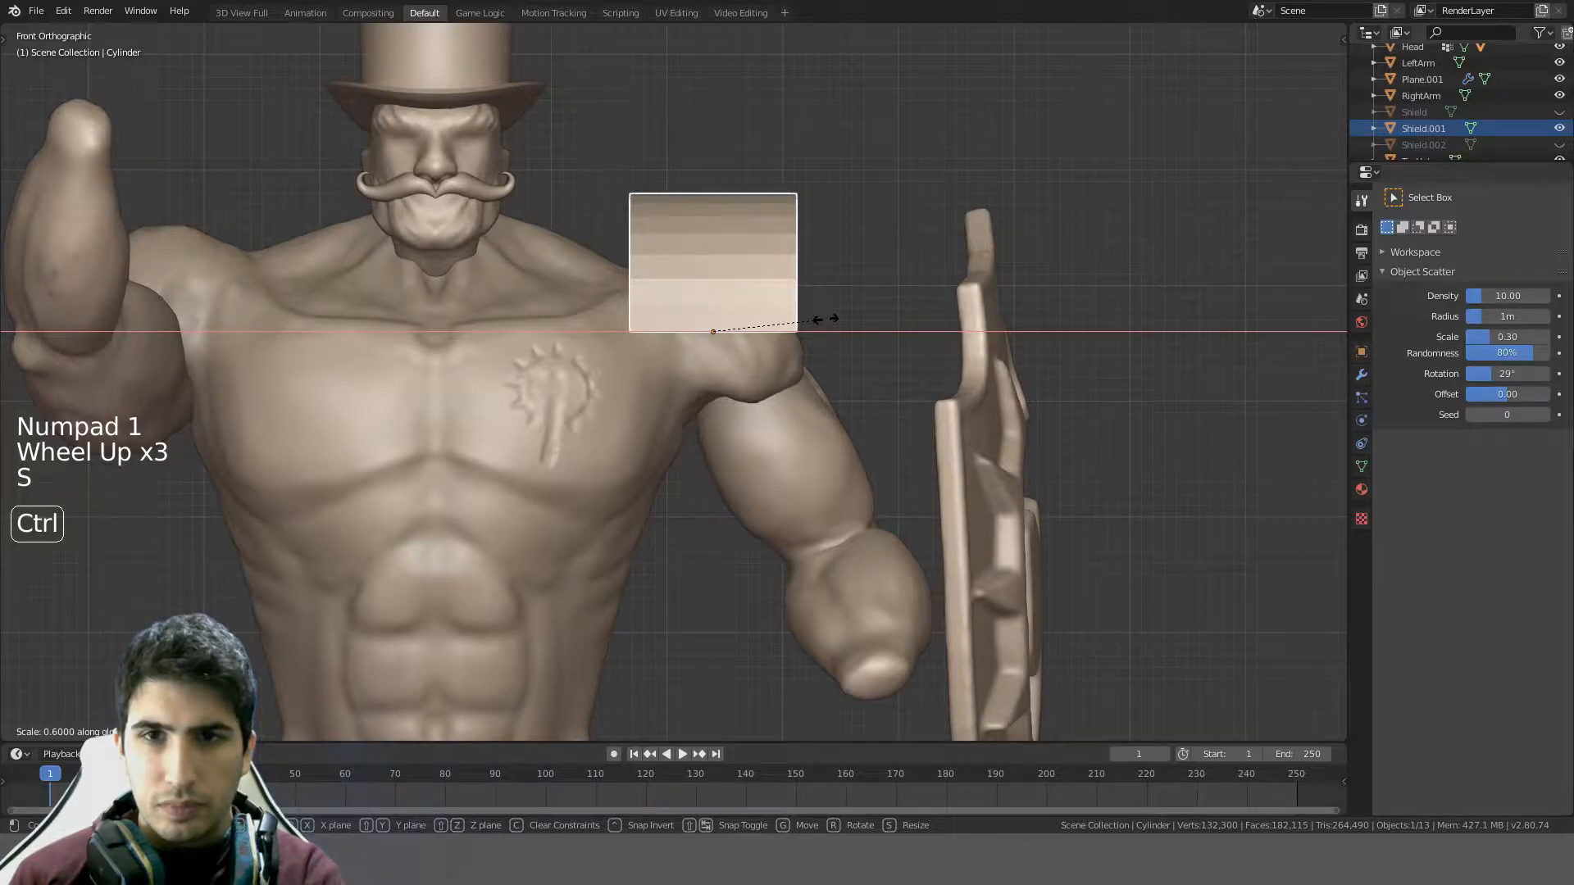
pyautogui.click(835, 318)
# - In front view, move the half cylinder into the empty space beyond the shield, at about leg height
pyautogui.scroll(-3, 838, 332)
pyautogui.moveTo(838, 331); pyautogui.dragTo(469, 366, button='middle')
pyautogui.scroll(-1, 695, 356)
pyautogui.press('KP_1')
pyautogui.press('g')
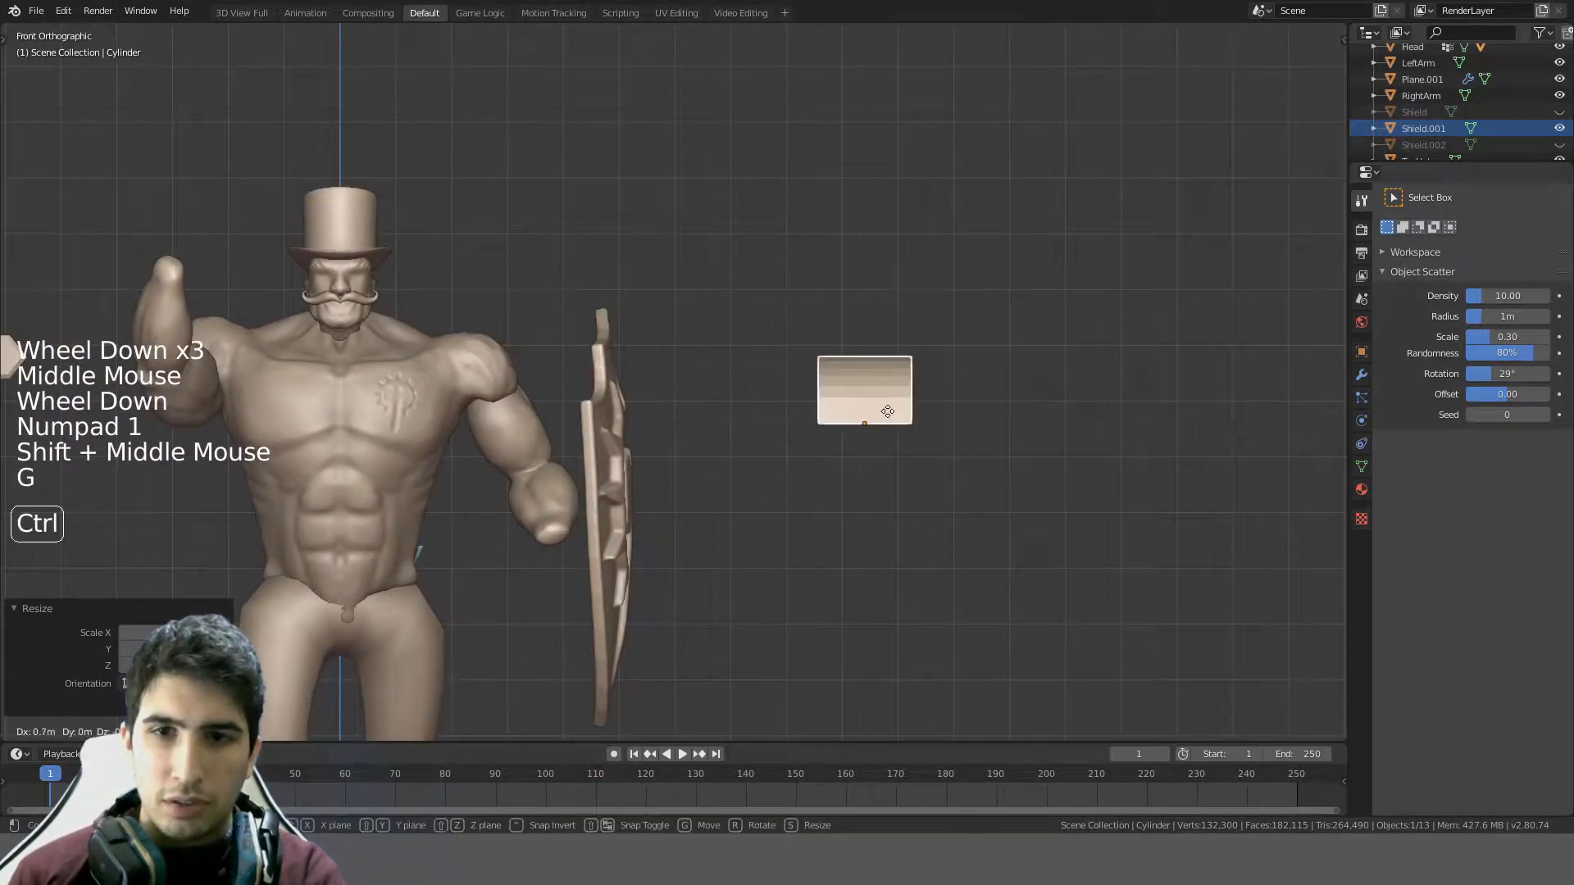
pyautogui.click(797, 693)
pyautogui.keyDown('shift'); pyautogui.scroll(1, 931, 668); pyautogui.keyUp('shift')
pyautogui.keyDown('shift'); pyautogui.moveTo(931, 668); pyautogui.dragTo(709, 340, button='middle'); pyautogui.keyUp('shift')
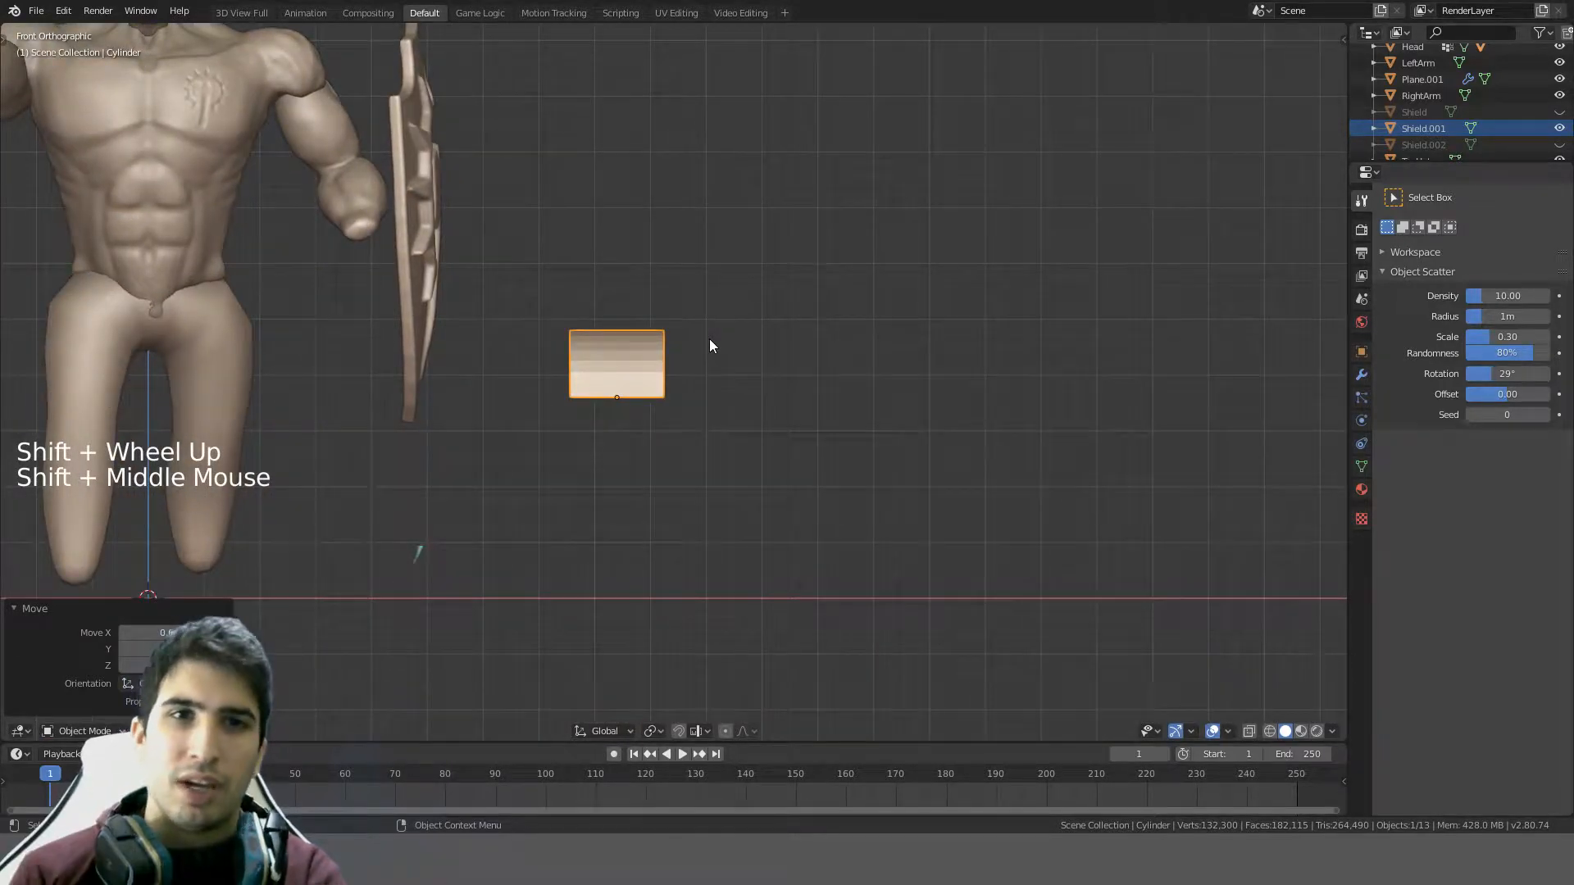
# - Move the half cylinder onto the character's shield-side shoulder in front view
pyautogui.press('KP_1')
pyautogui.keyDown('shift'); pyautogui.moveTo(710, 341); pyautogui.dragTo(943, 738, button='middle'); pyautogui.keyUp('shift')
pyautogui.press('g')
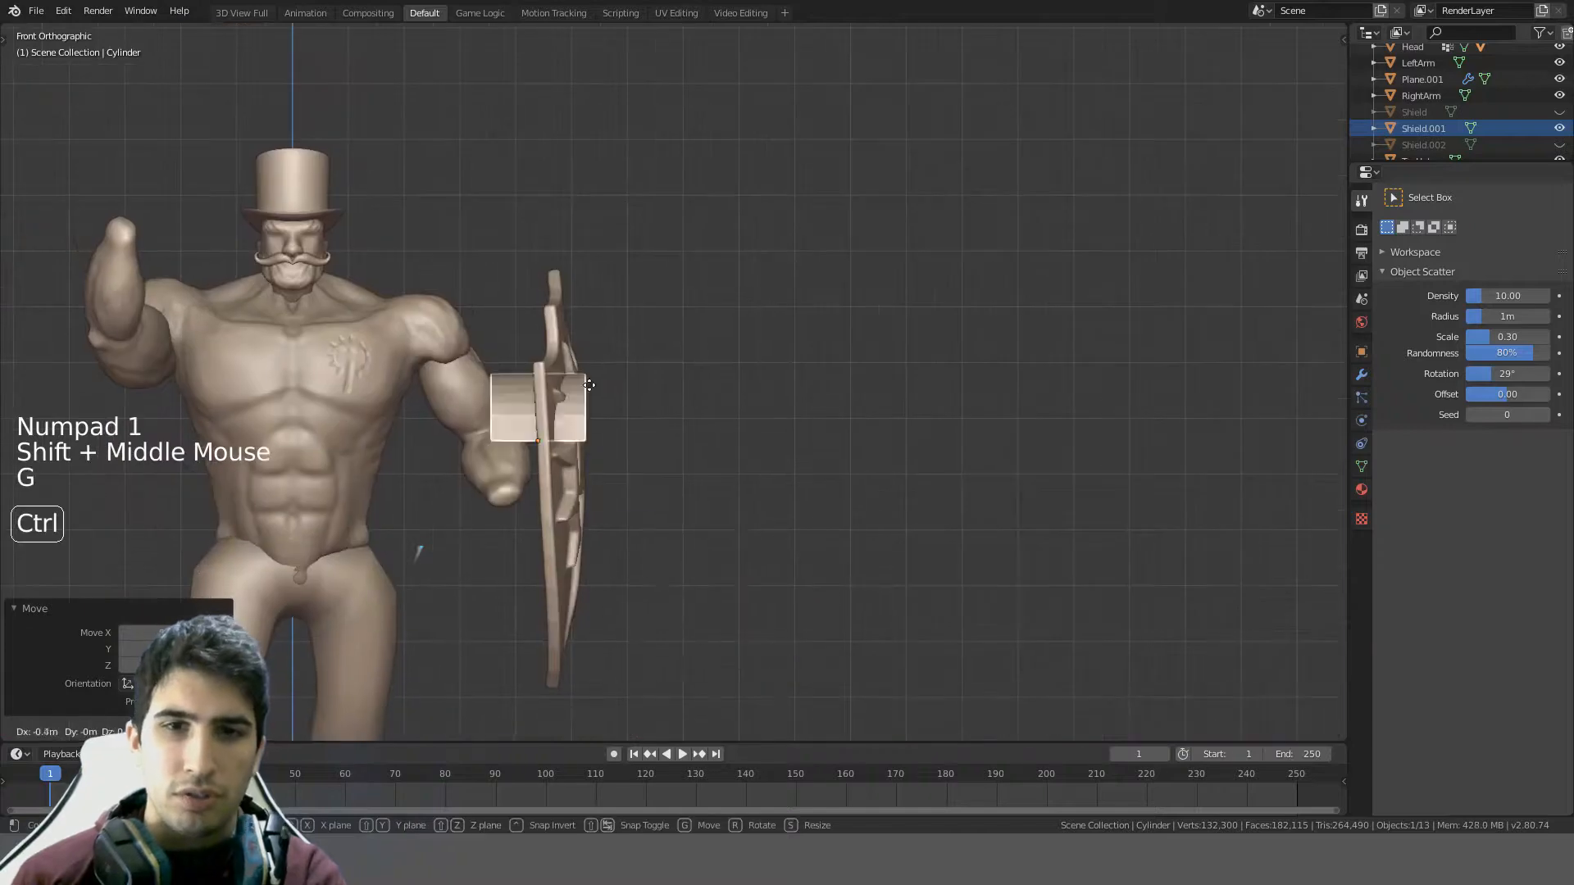
pyautogui.click(502, 283)
# - In right view, select the engraved shield Shield.001 and hide it
pyautogui.press('KP_3')
pyautogui.scroll(3, 853, 301)
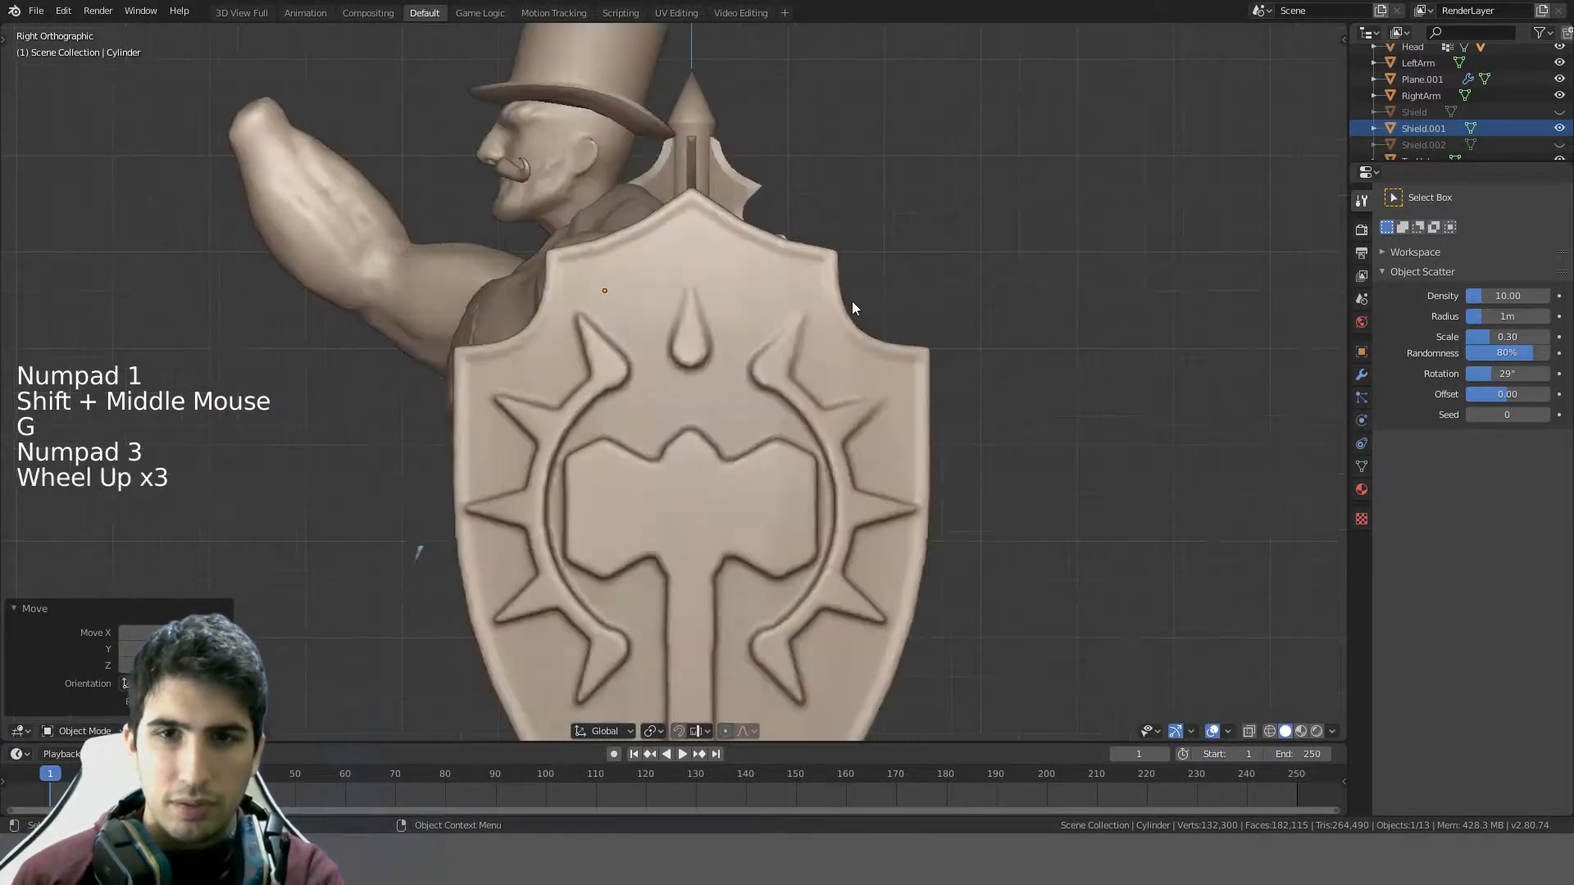
pyautogui.click(784, 306)
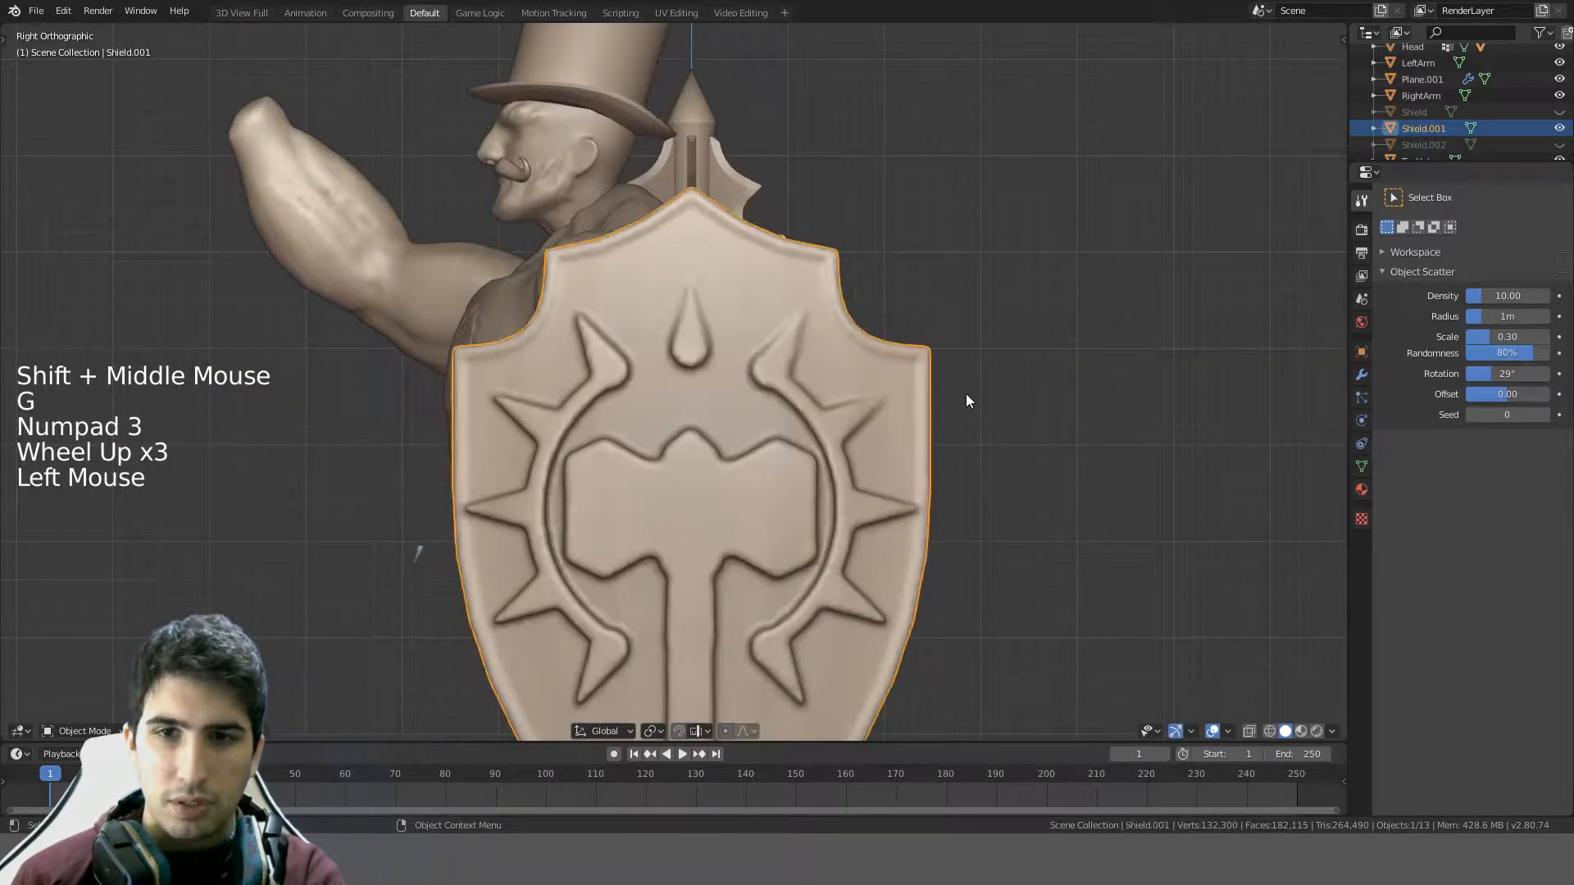
pyautogui.click(1560, 129)
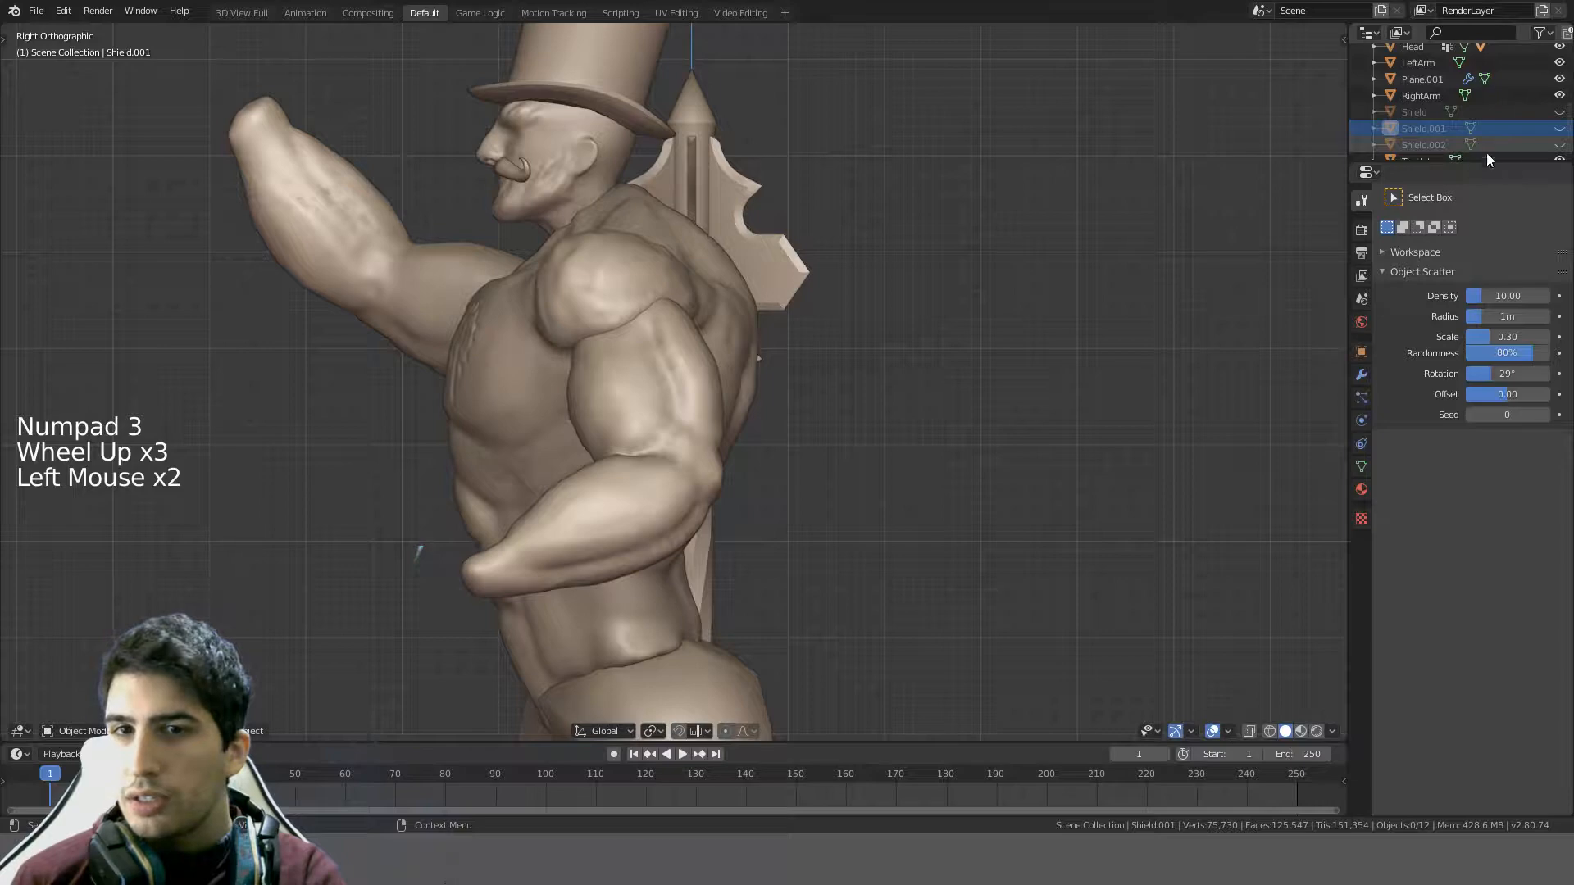
# - Unhide the plain shield body Shield.002 and the emblem object Shield
pyautogui.click(1560, 113)
pyautogui.click(1561, 113)
pyautogui.click(1560, 144)
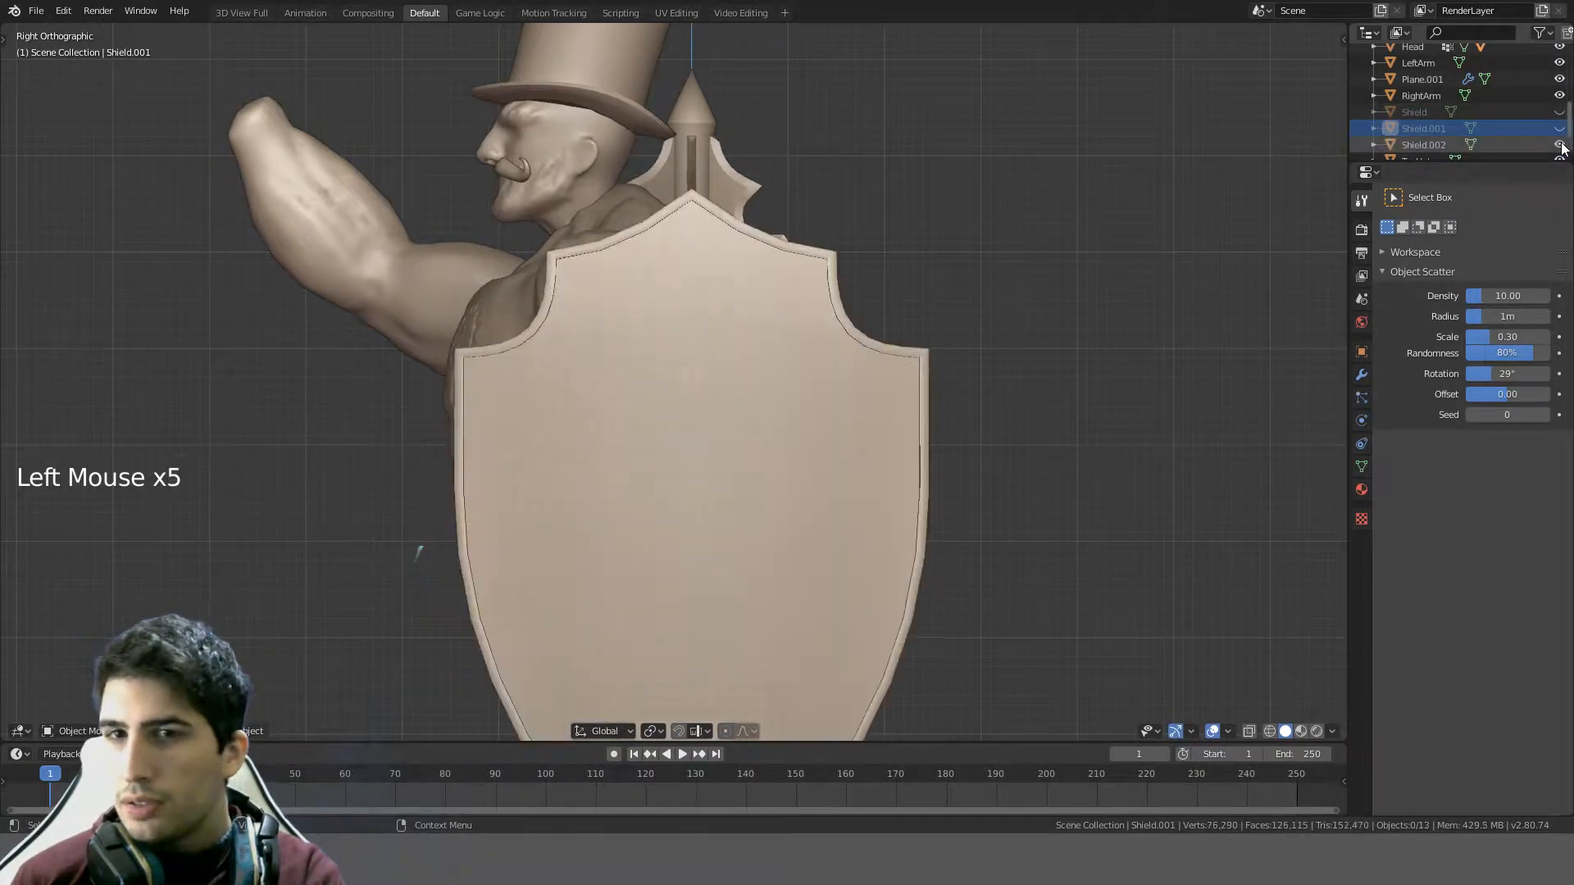
pyautogui.scroll(-3, 1231, 283)
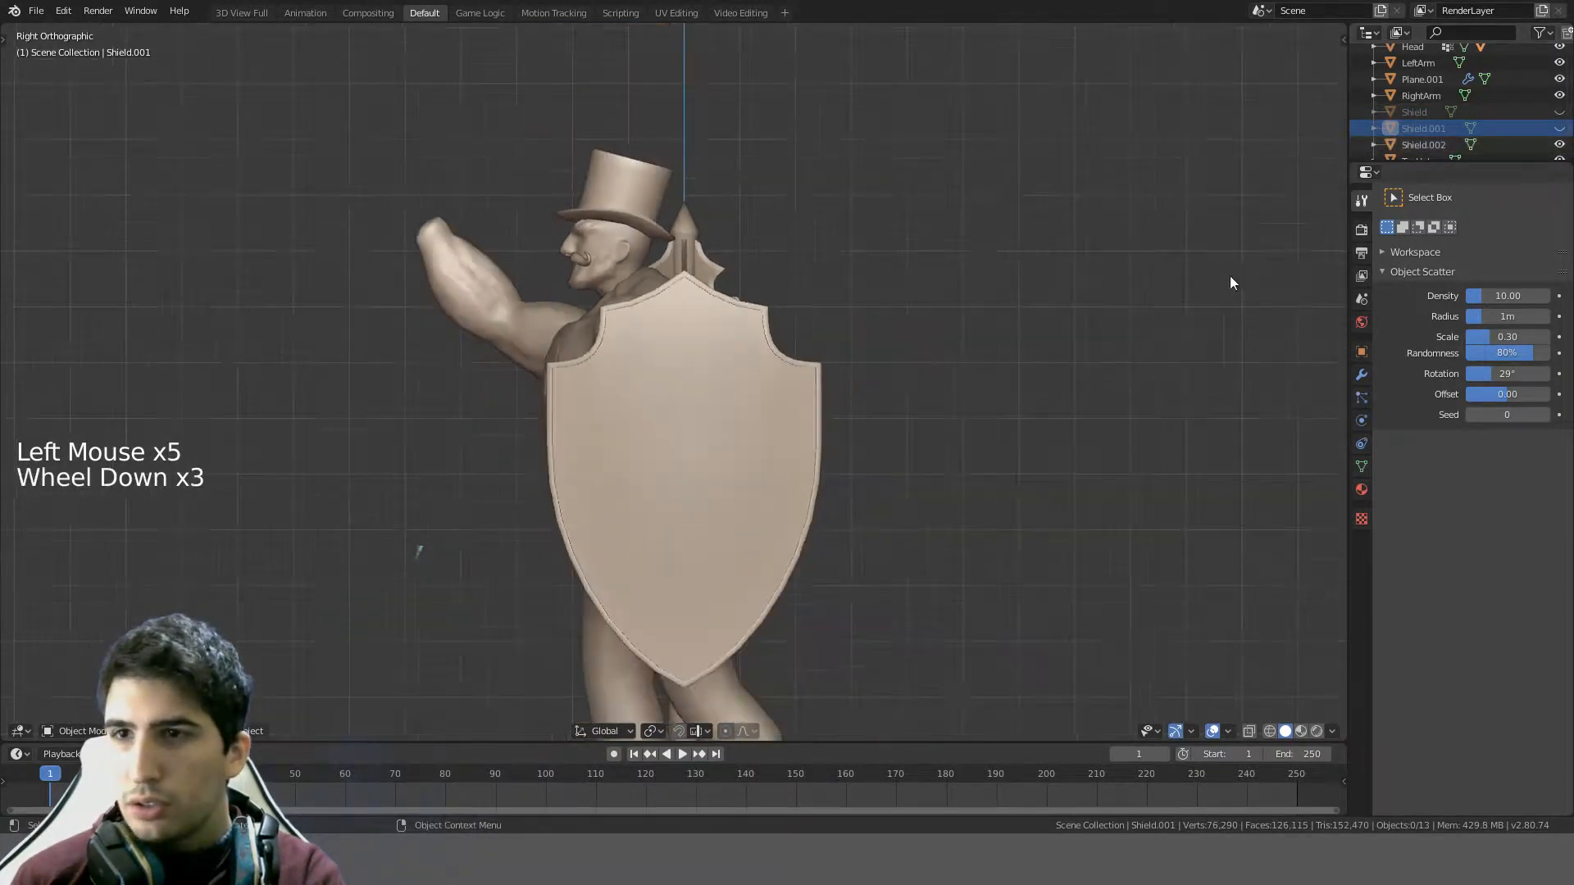
pyautogui.click(1563, 112)
# - Examine the wireframe axe-and-spikes emblem on the plain shield up close and from several angles
pyautogui.scroll(4, 773, 478)
pyautogui.scroll(4, 772, 478)
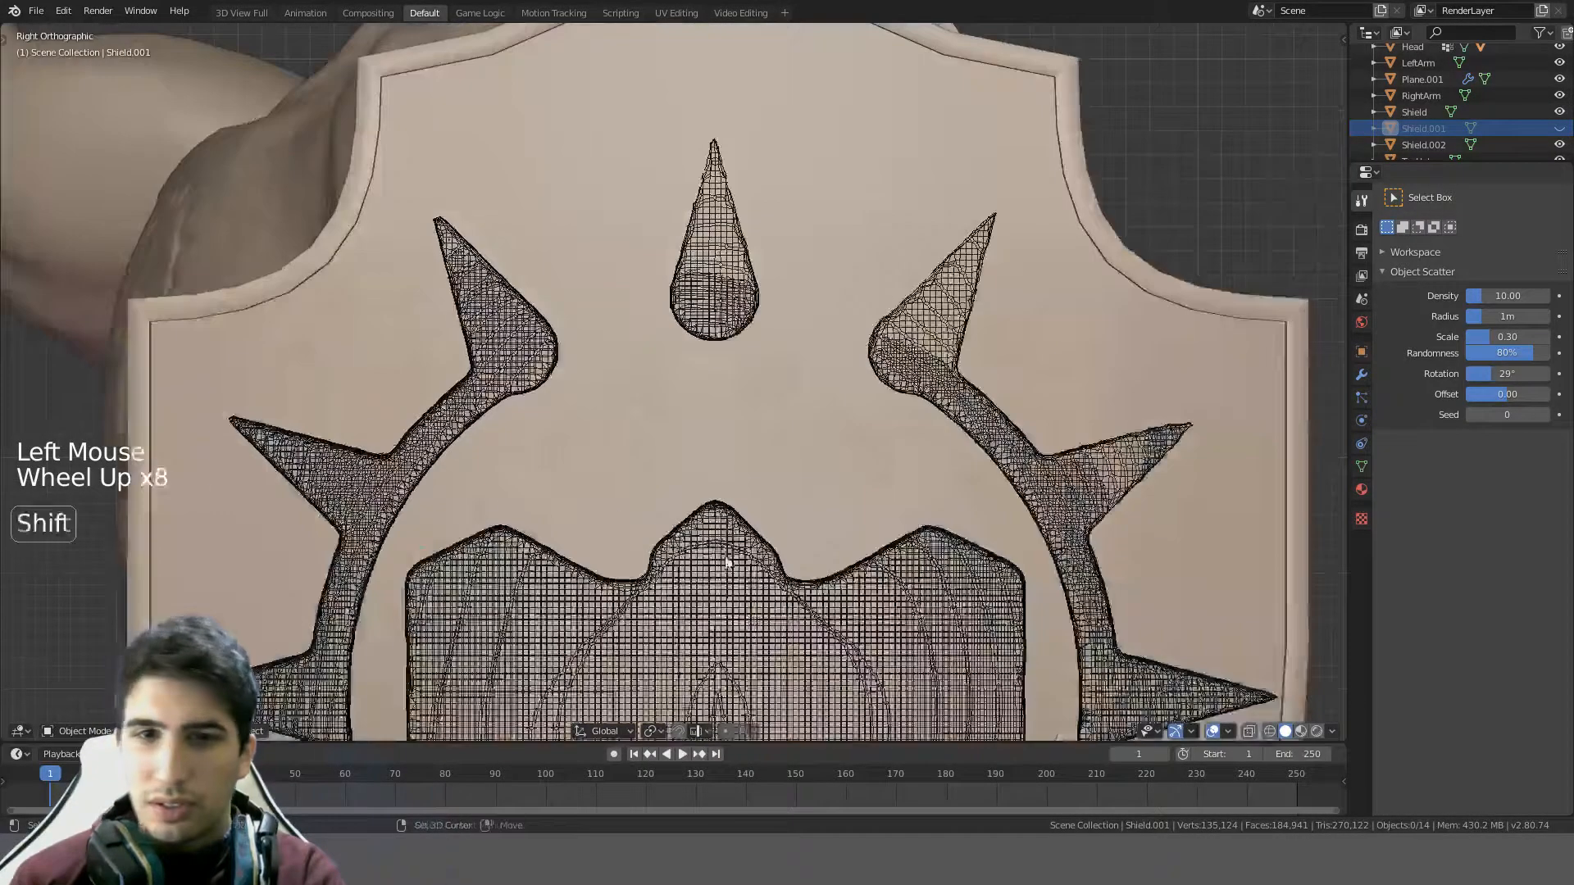
pyautogui.keyDown('shift'); pyautogui.scroll(1, 738, 460); pyautogui.keyUp('shift')
pyautogui.keyDown('shift'); pyautogui.moveTo(737, 459); pyautogui.dragTo(667, 218, button='middle'); pyautogui.keyUp('shift')
pyautogui.scroll(-4, 667, 219)
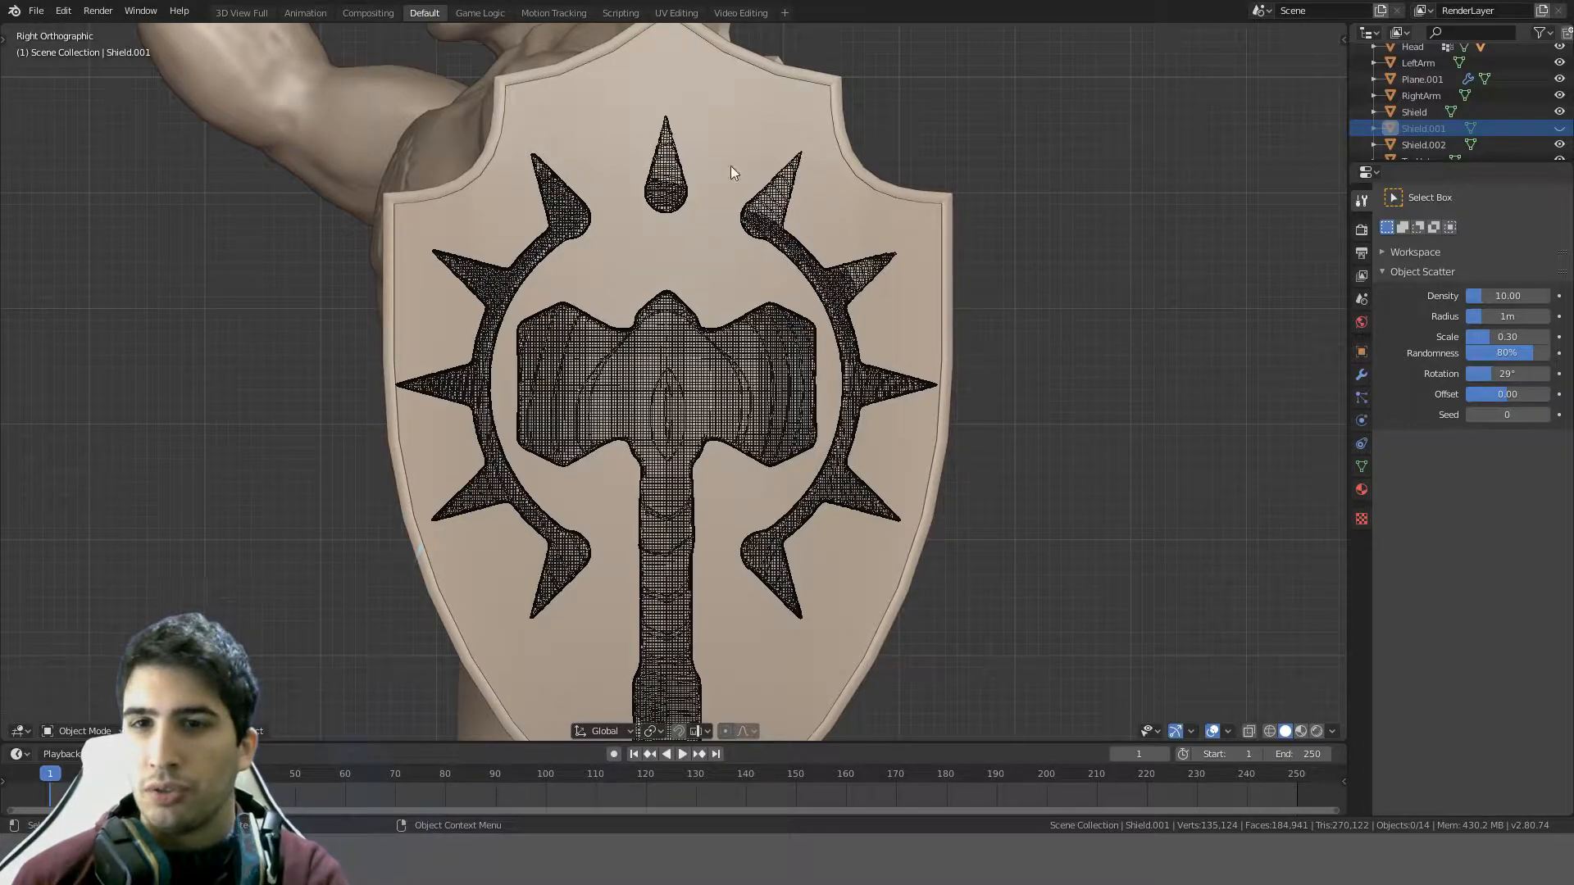
pyautogui.moveTo(708, 195)
pyautogui.mouseDown(button='middle')
pyautogui.moveTo(559, 238)
pyautogui.moveTo(519, 231)
pyautogui.moveTo(725, 211)
pyautogui.mouseUp(button='middle')
pyautogui.press('KP_1')
pyautogui.press('KP_3')
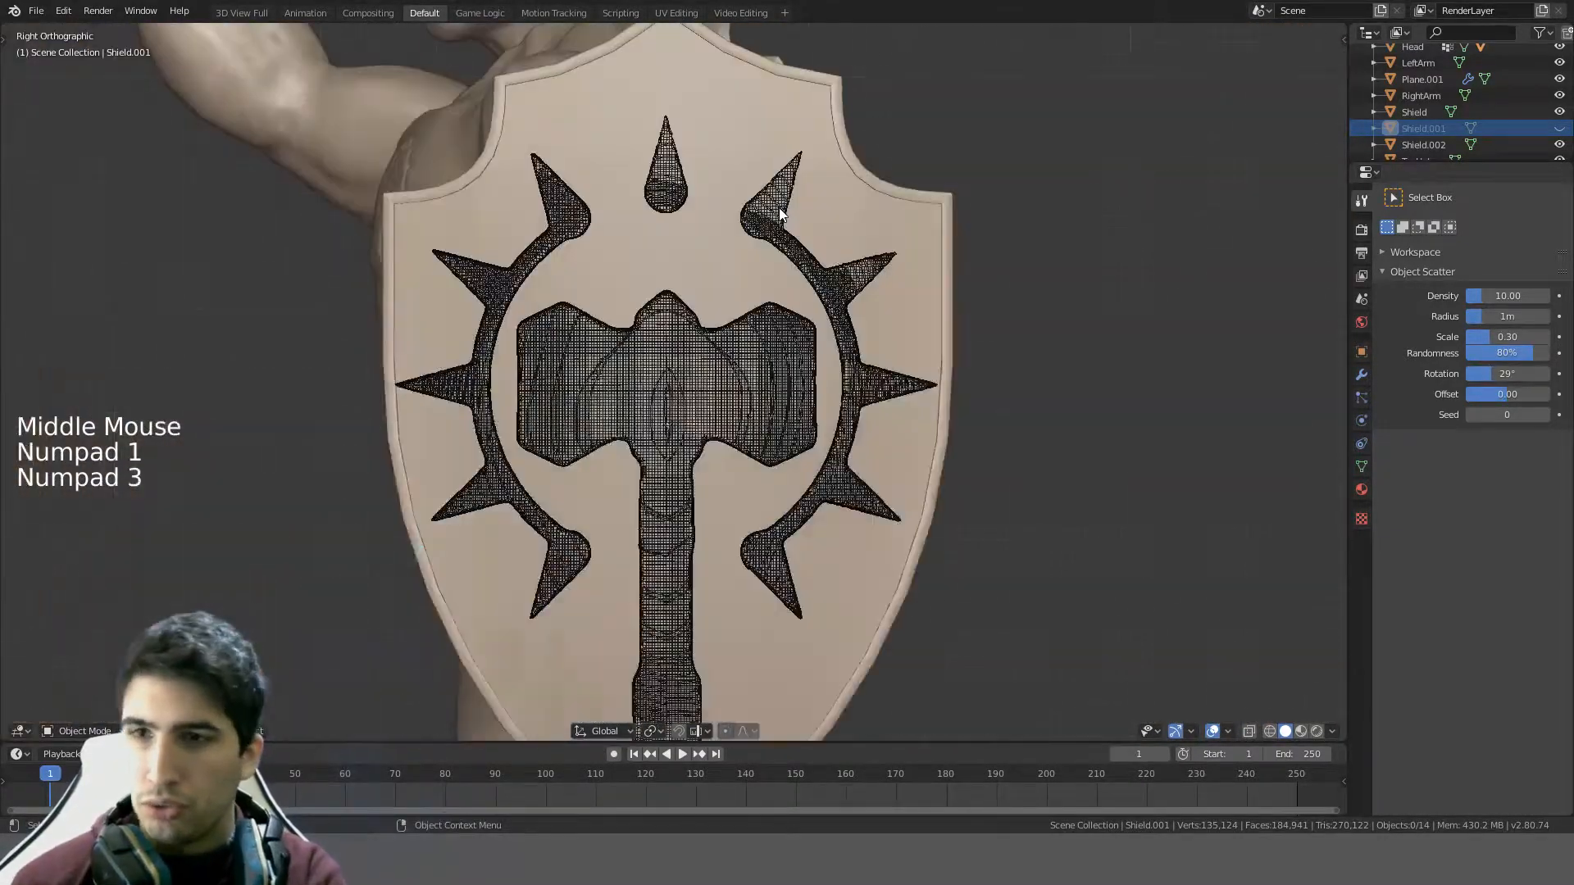
pyautogui.press('b')
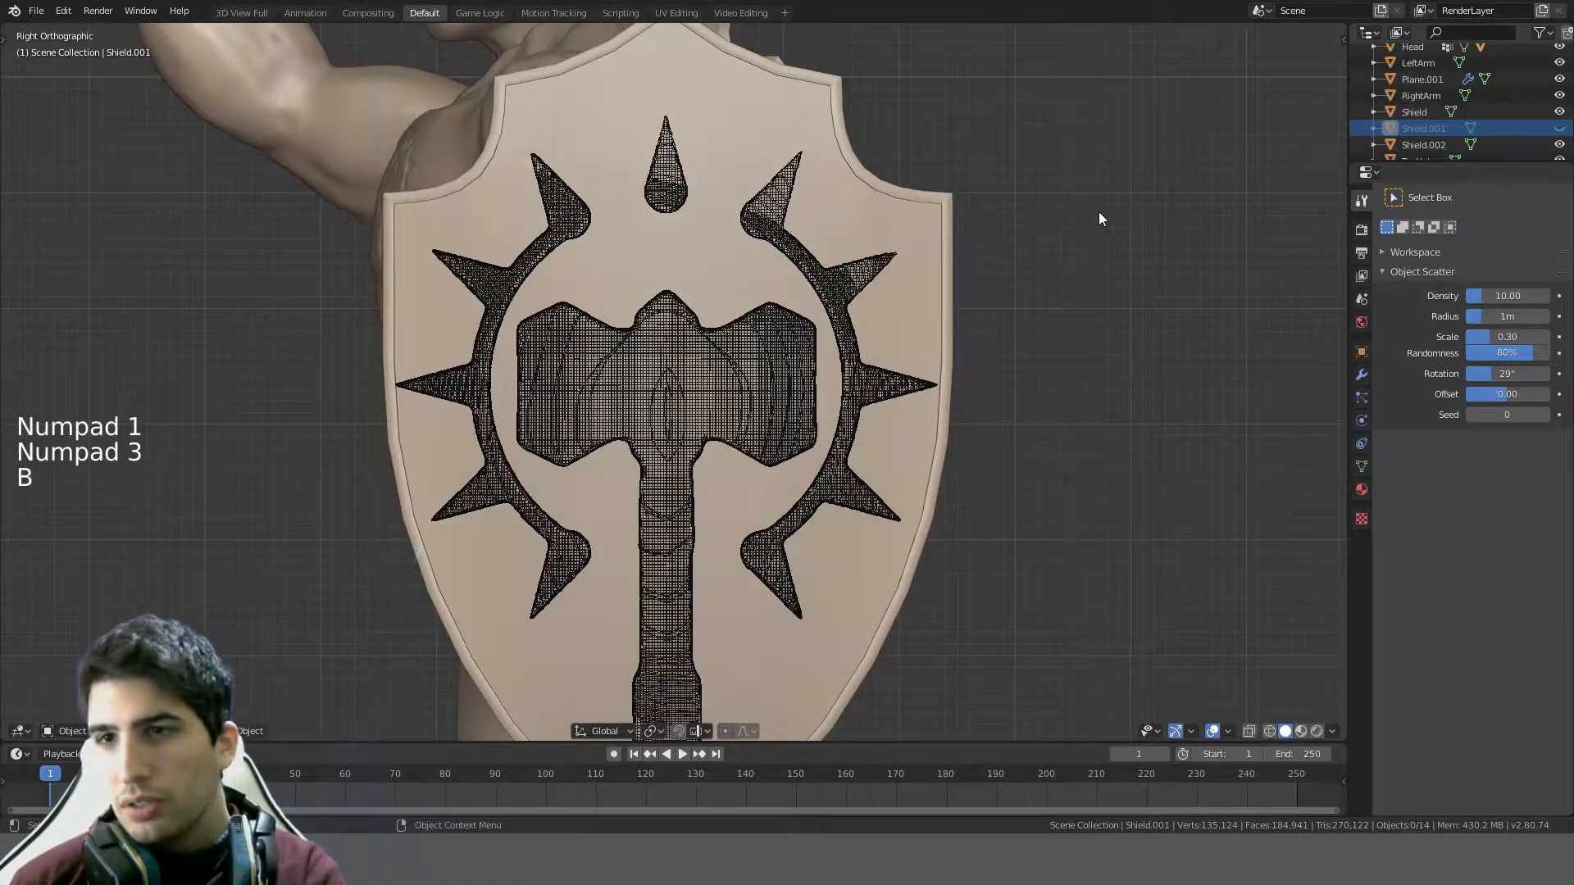
pyautogui.moveTo(989, 275); pyautogui.dragTo(912, 296, button='middle')
pyautogui.scroll(4, 910, 262)
pyautogui.scroll(-2, 913, 296)
# - Select the emblem object Shield and look through its object, mesh data, physics and particle settings
pyautogui.click(970, 268)
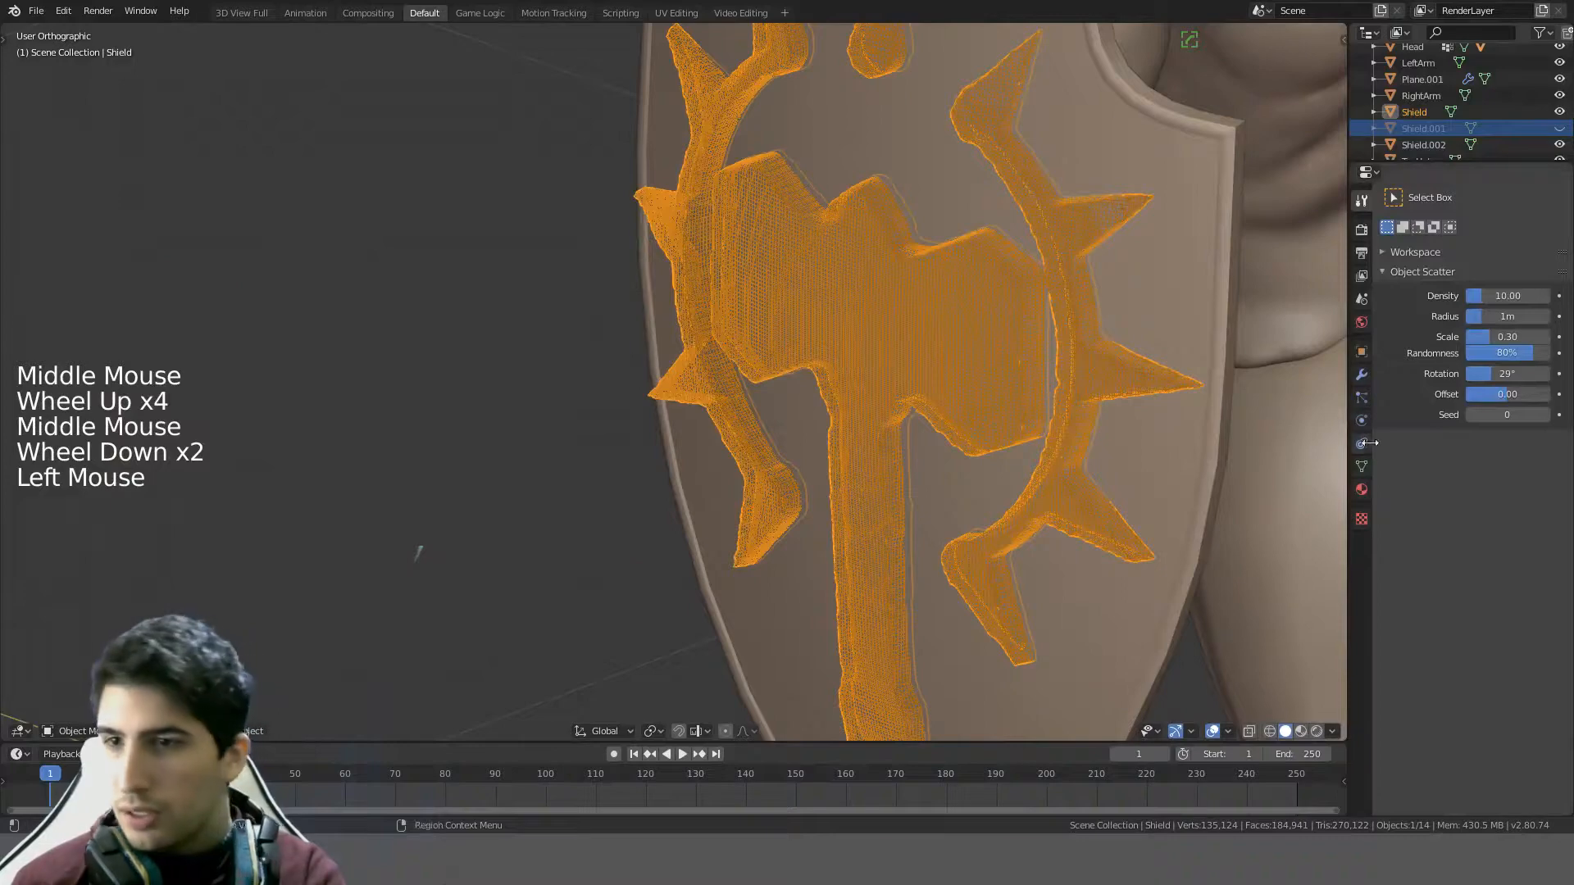
pyautogui.click(1361, 351)
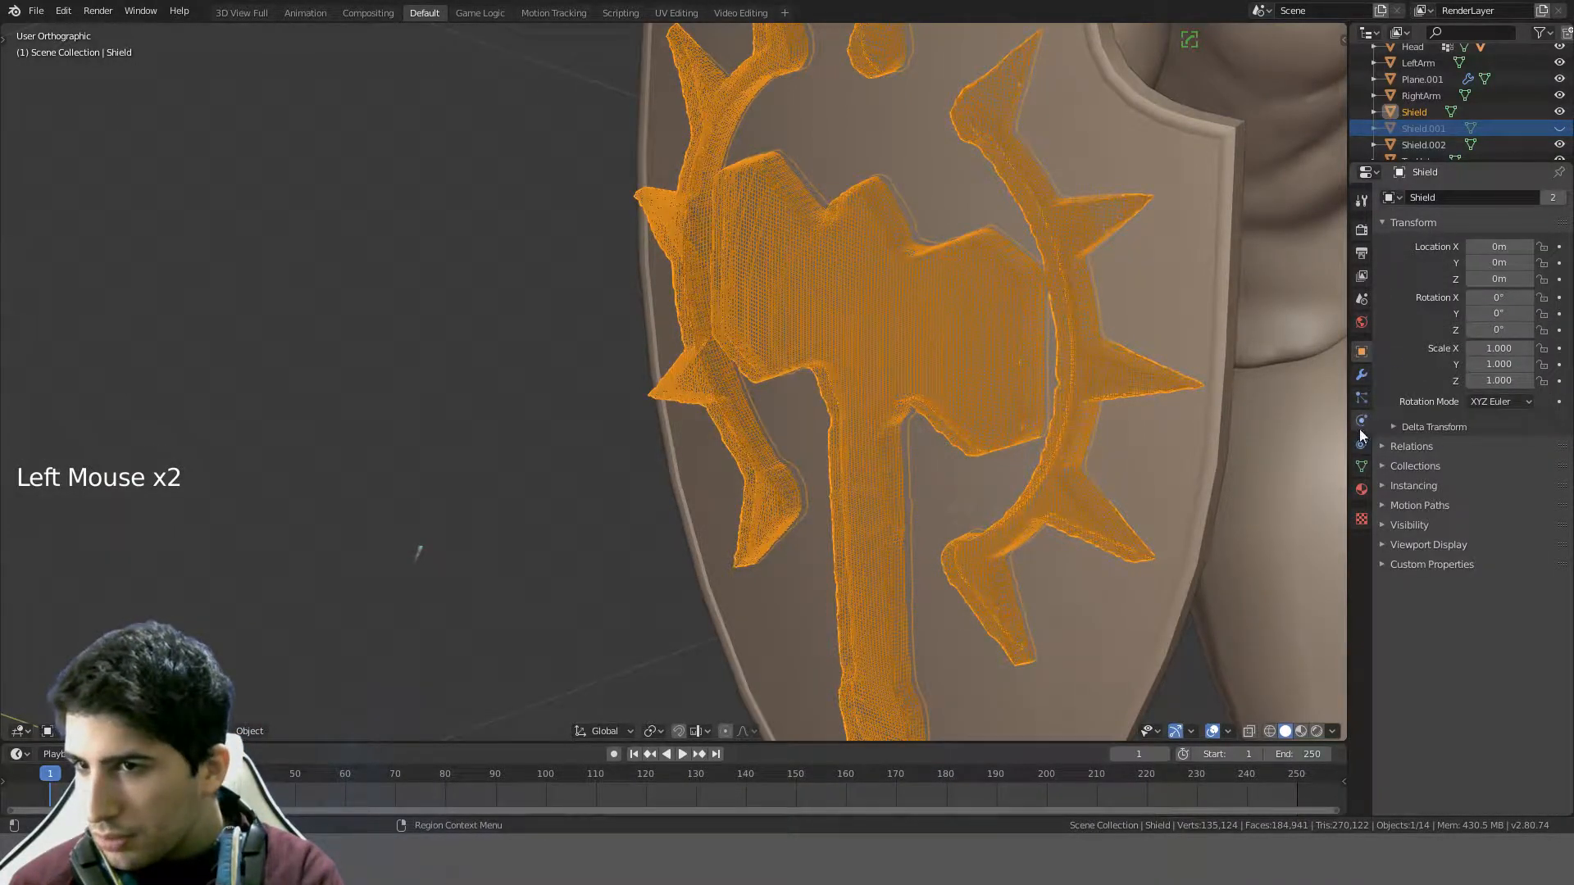
pyautogui.click(1362, 467)
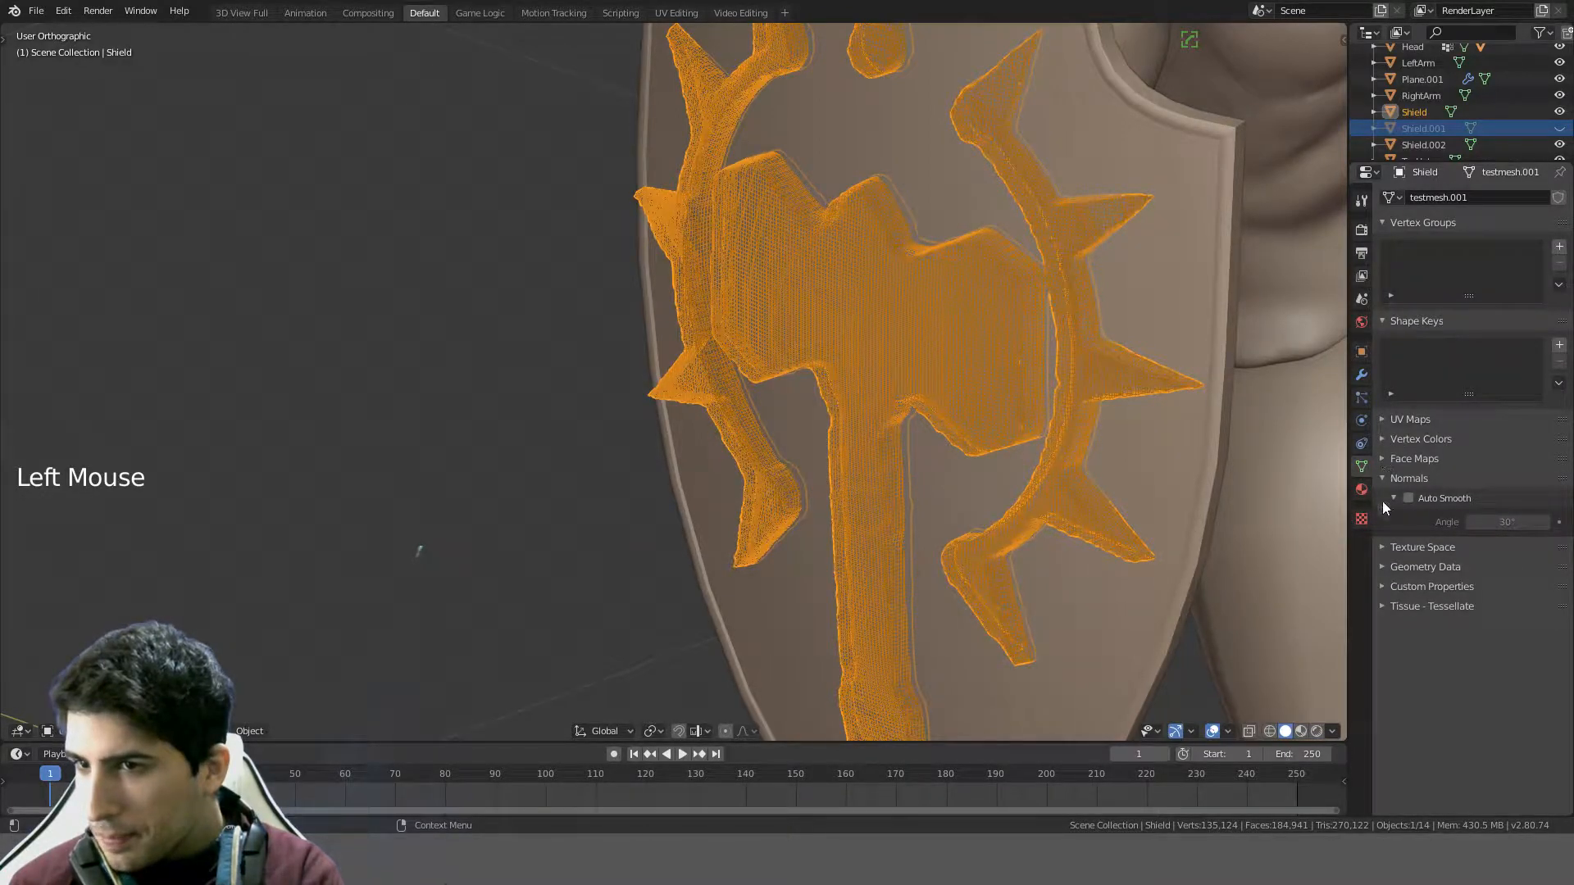
pyautogui.click(1384, 564)
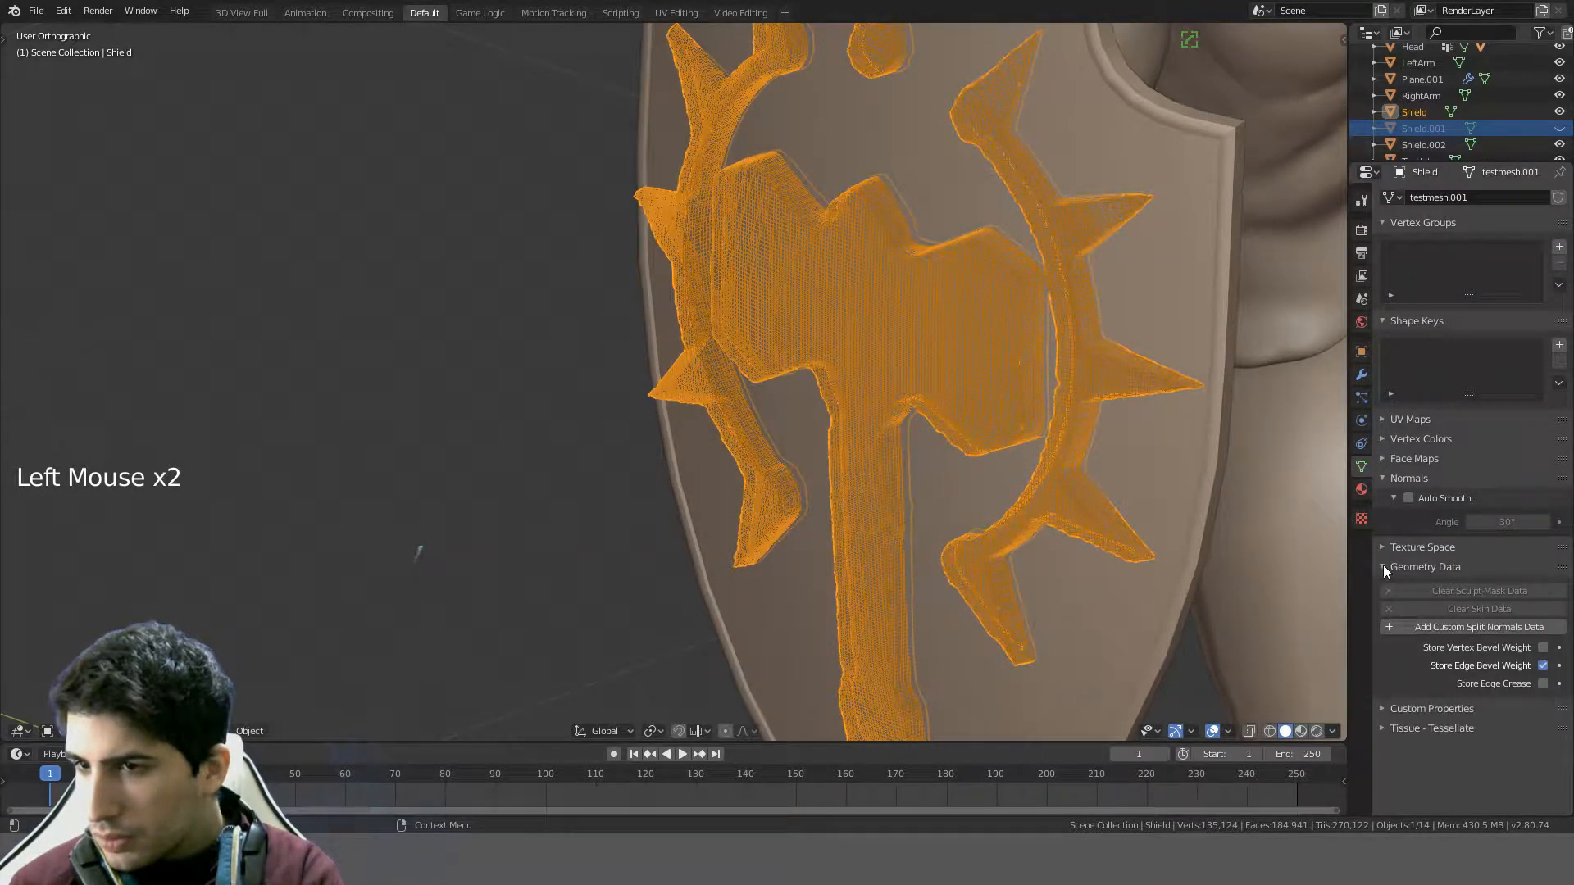
pyautogui.click(1384, 566)
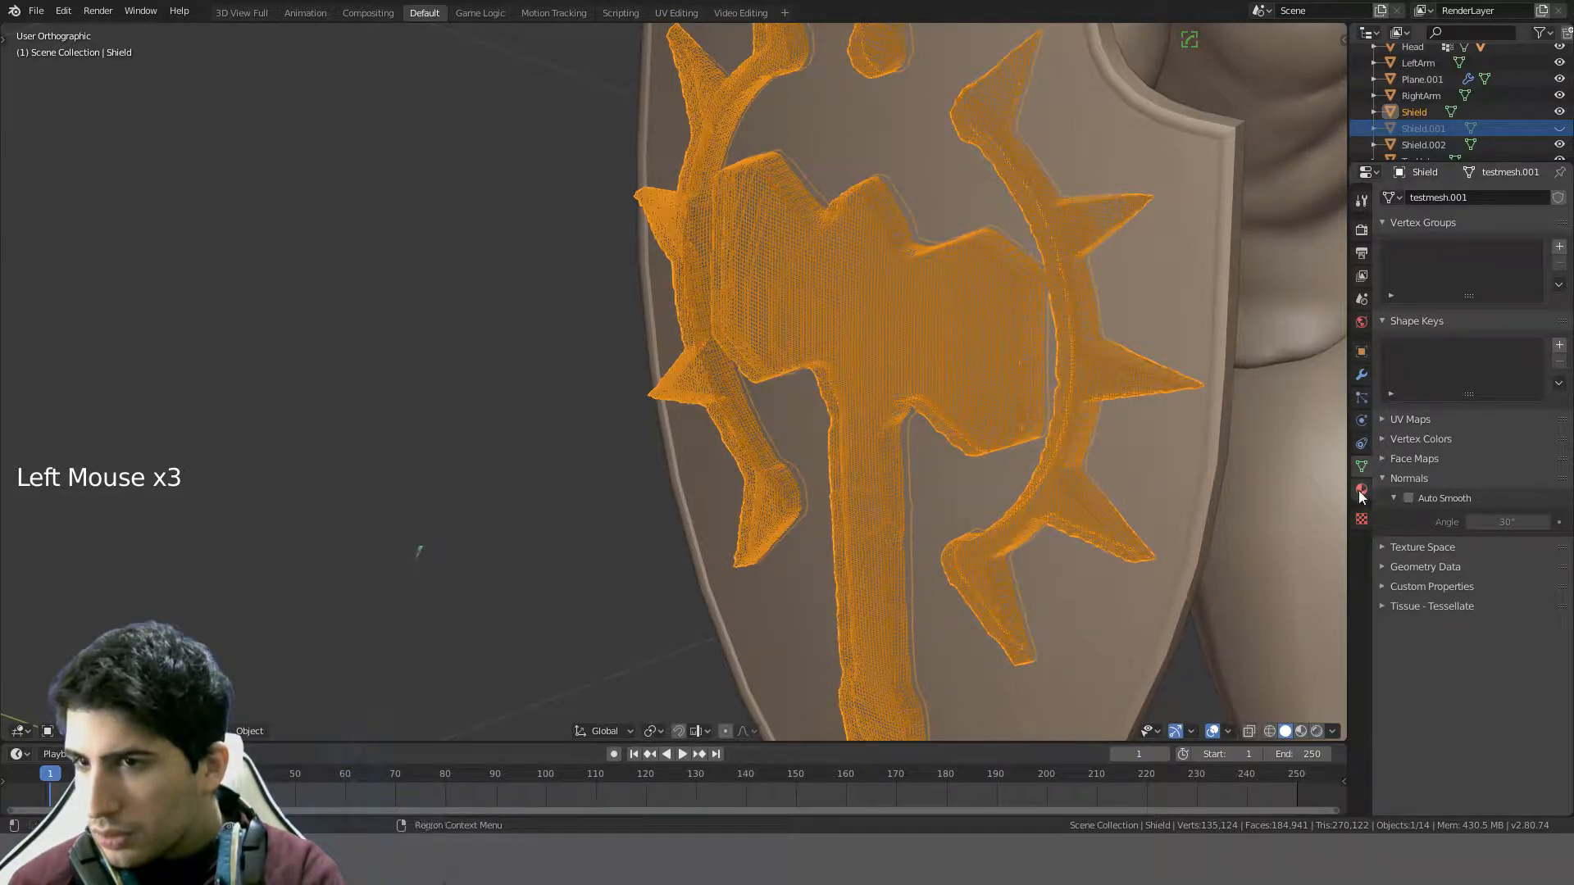
pyautogui.click(1363, 420)
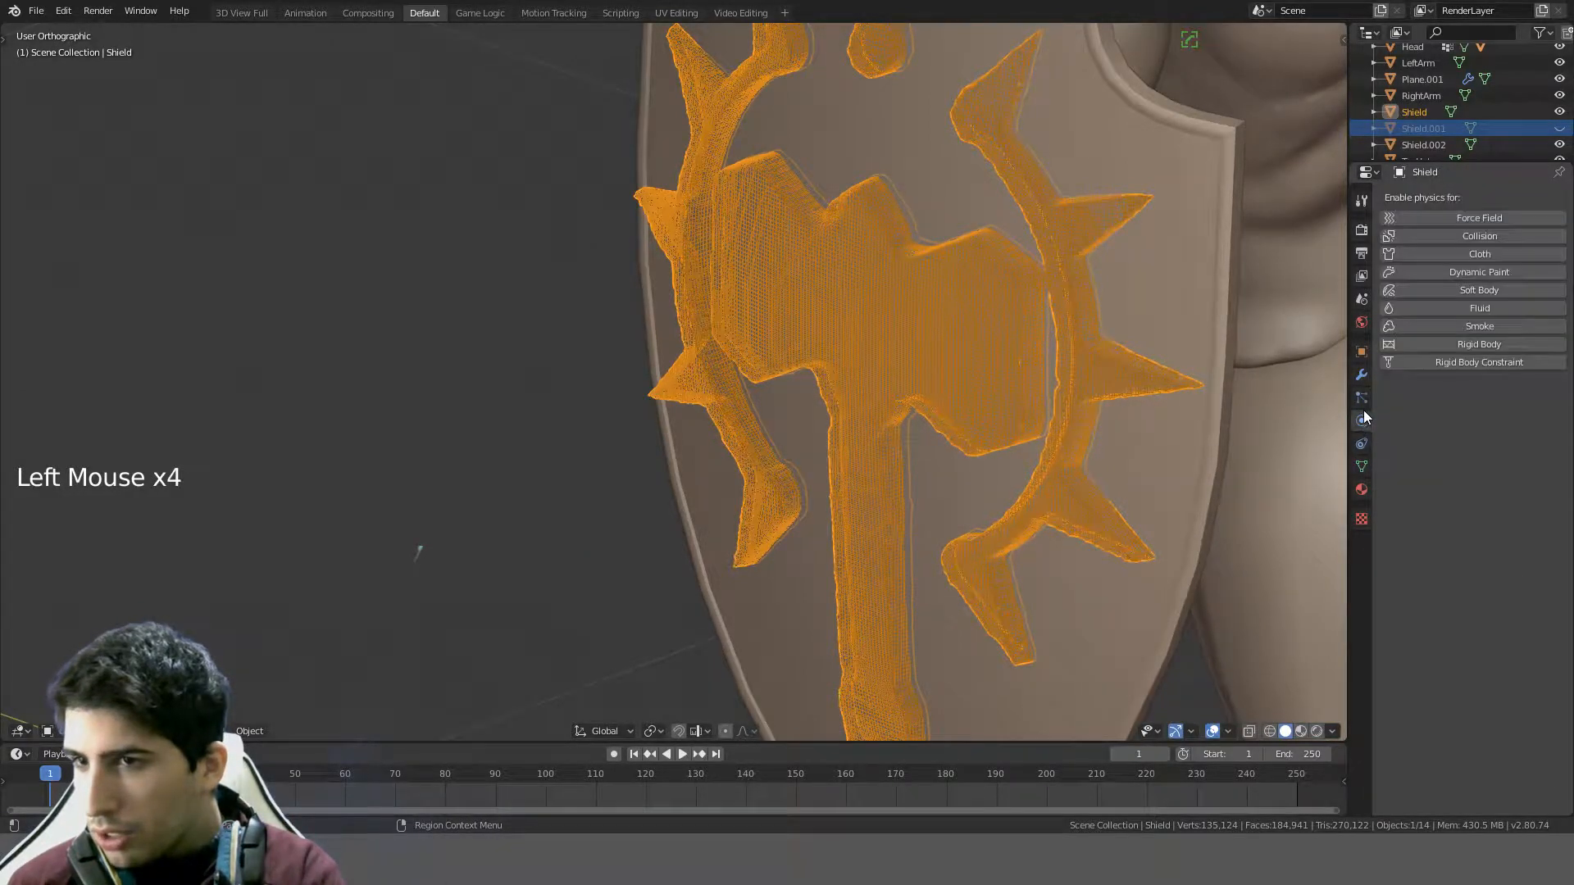
pyautogui.click(1362, 402)
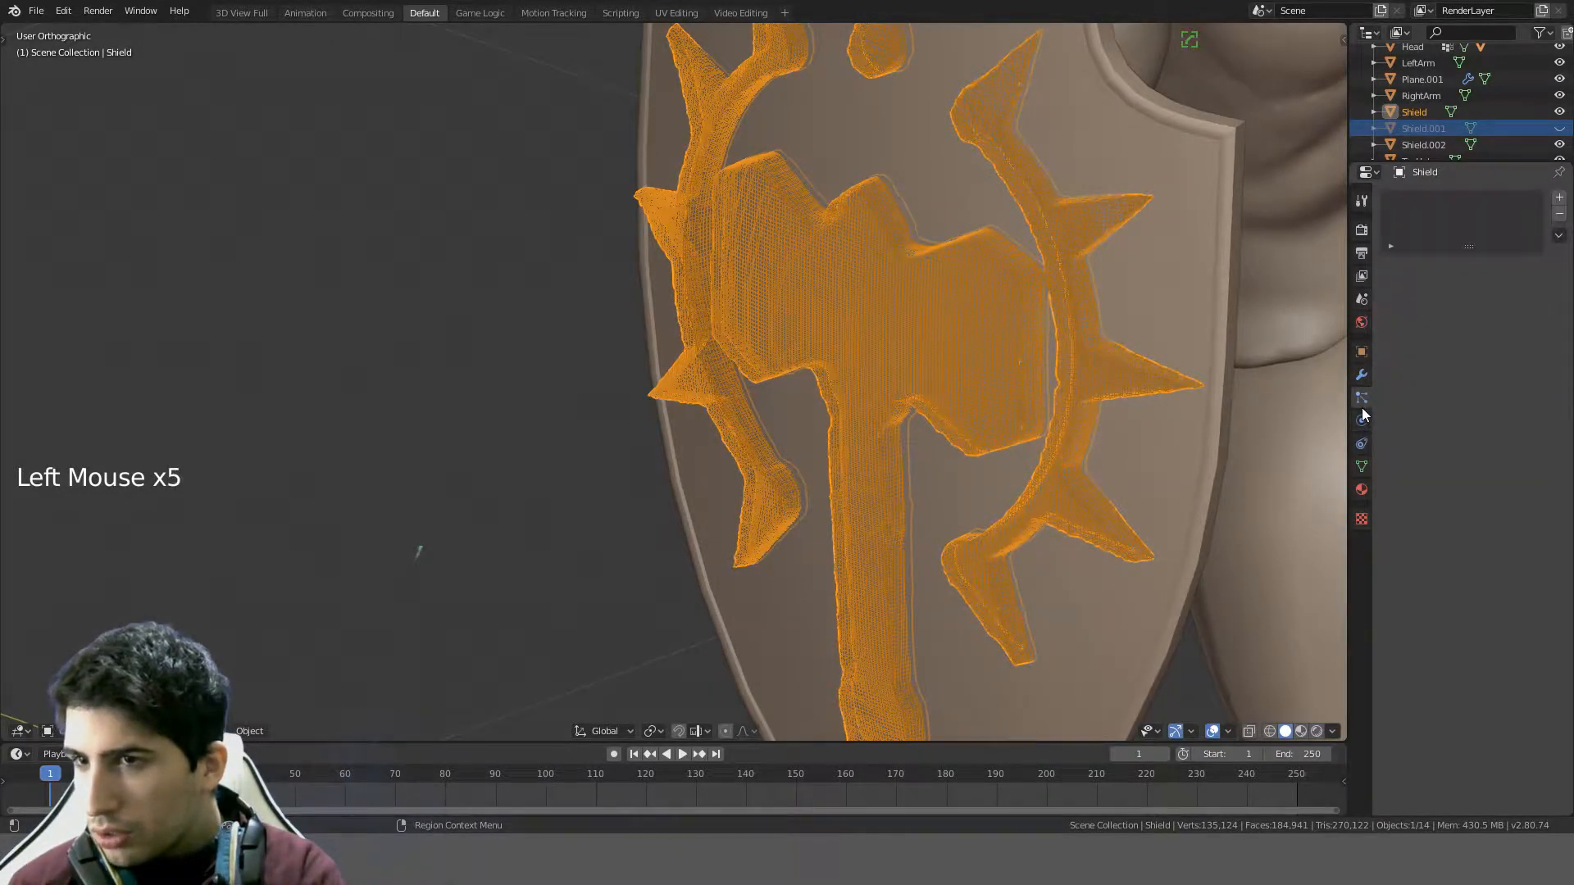
# - Look through the emblem object Shield's collection, instancing and visibility settings, toggling its viewport visibility off and on again
pyautogui.click(1364, 350)
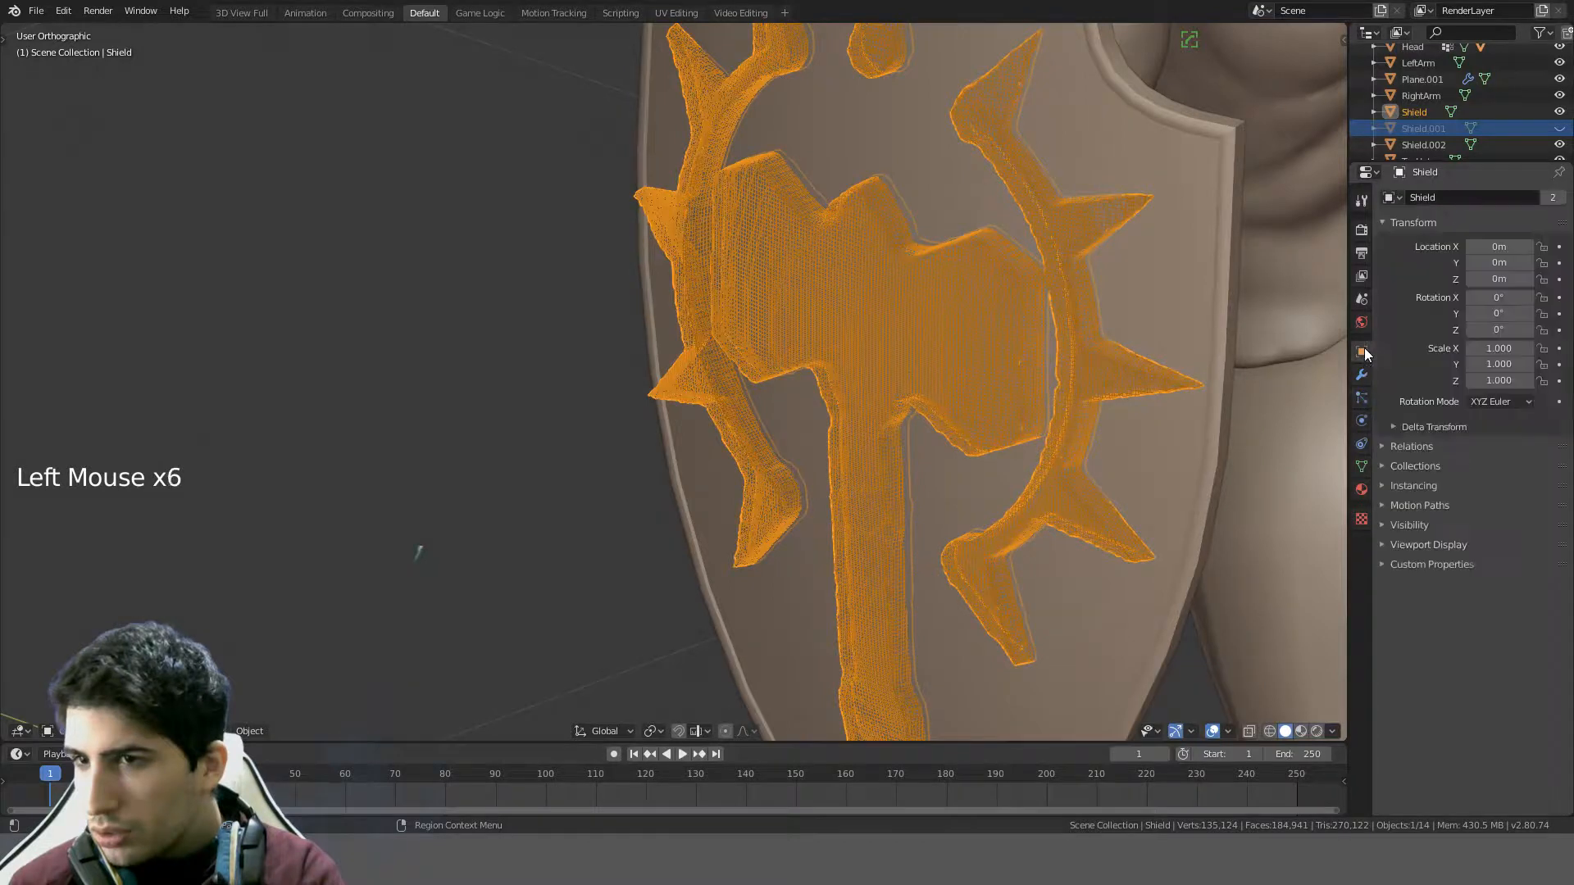
pyautogui.click(1380, 445)
pyautogui.click(1381, 444)
pyautogui.click(1384, 464)
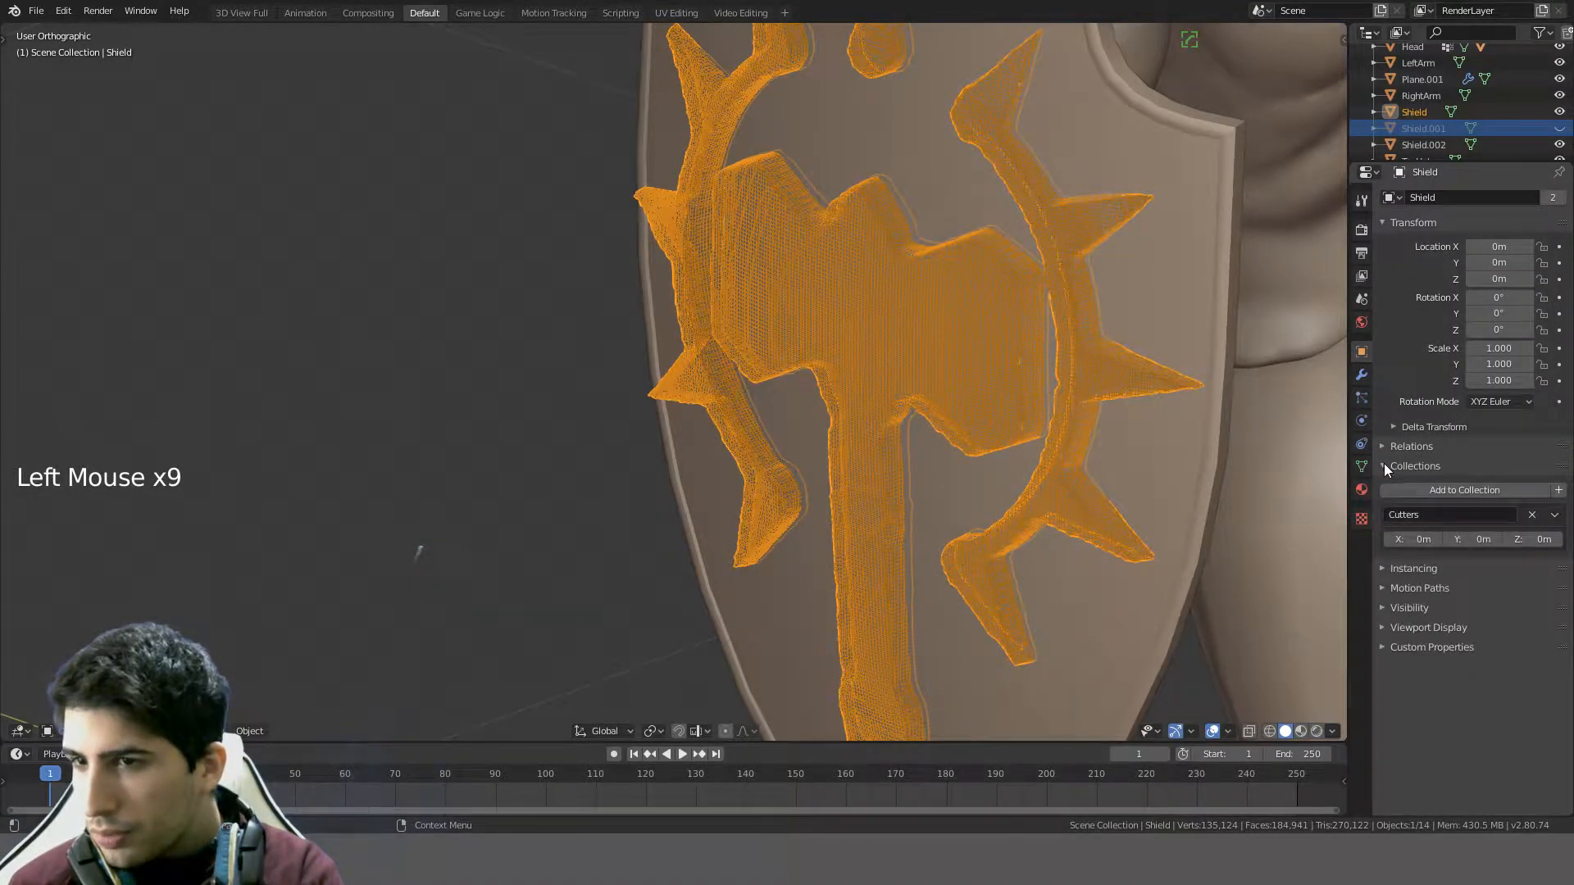
pyautogui.click(1384, 464)
pyautogui.click(1386, 484)
pyautogui.click(1385, 485)
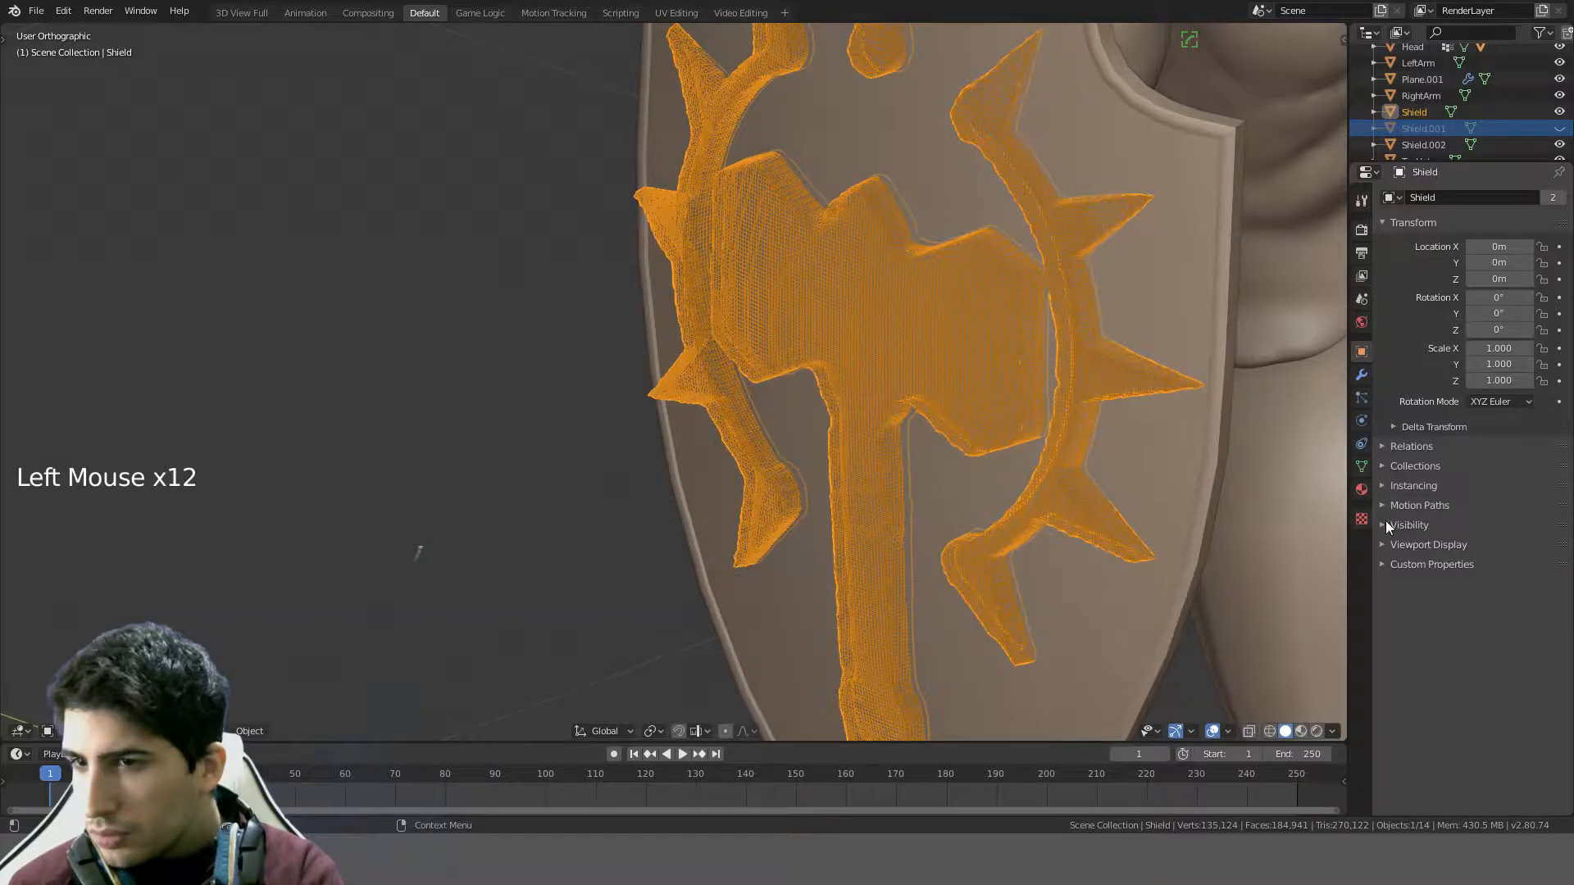
pyautogui.click(1386, 524)
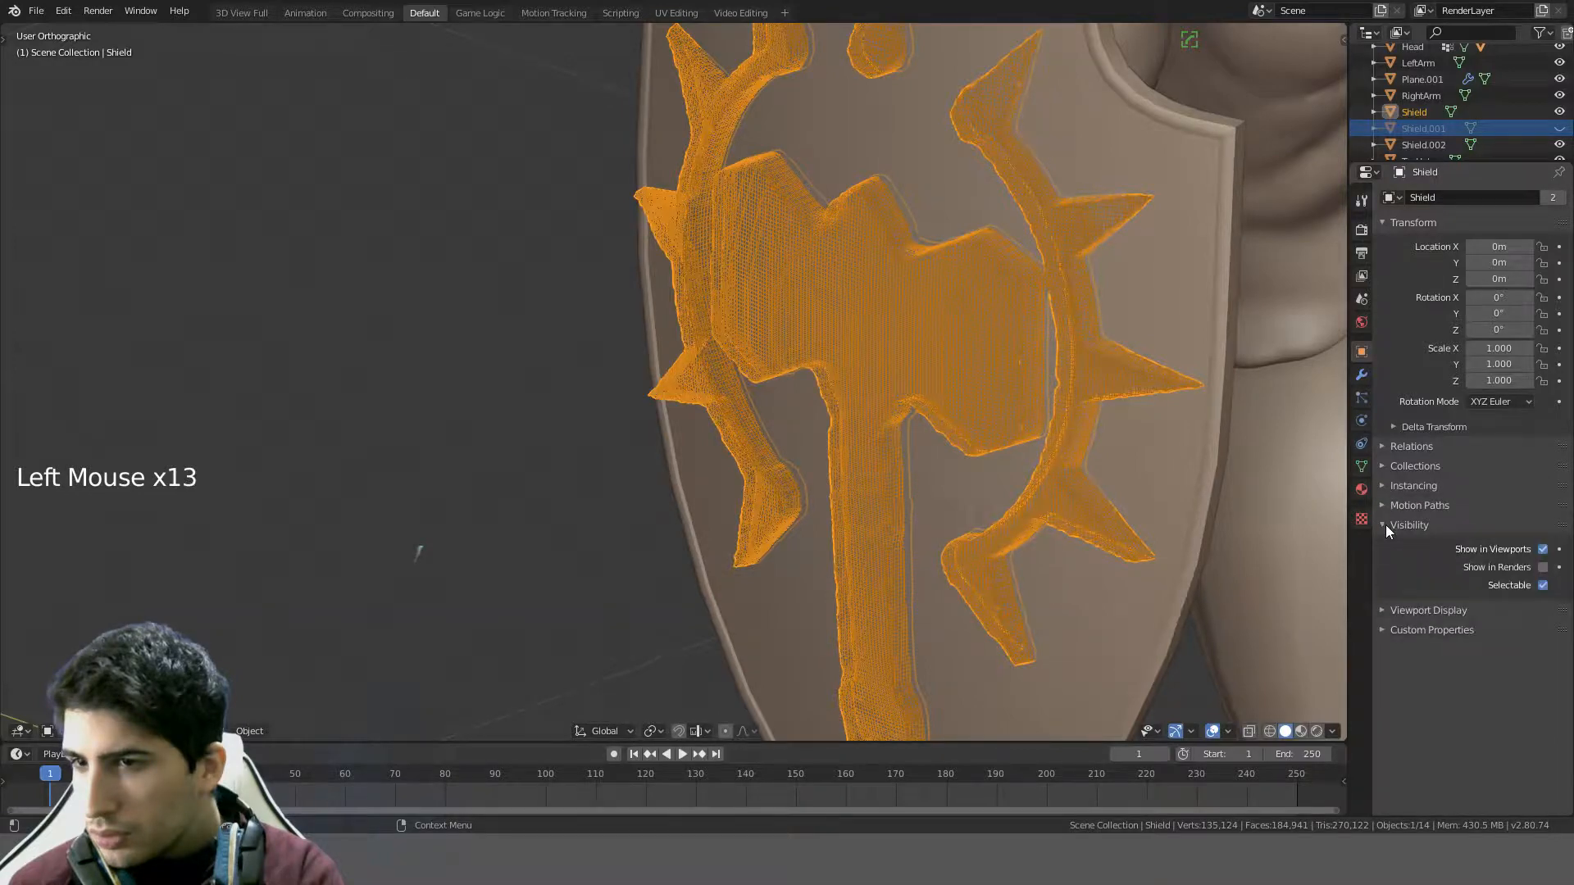
pyautogui.click(1542, 551)
pyautogui.click(1542, 551)
pyautogui.click(1541, 594)
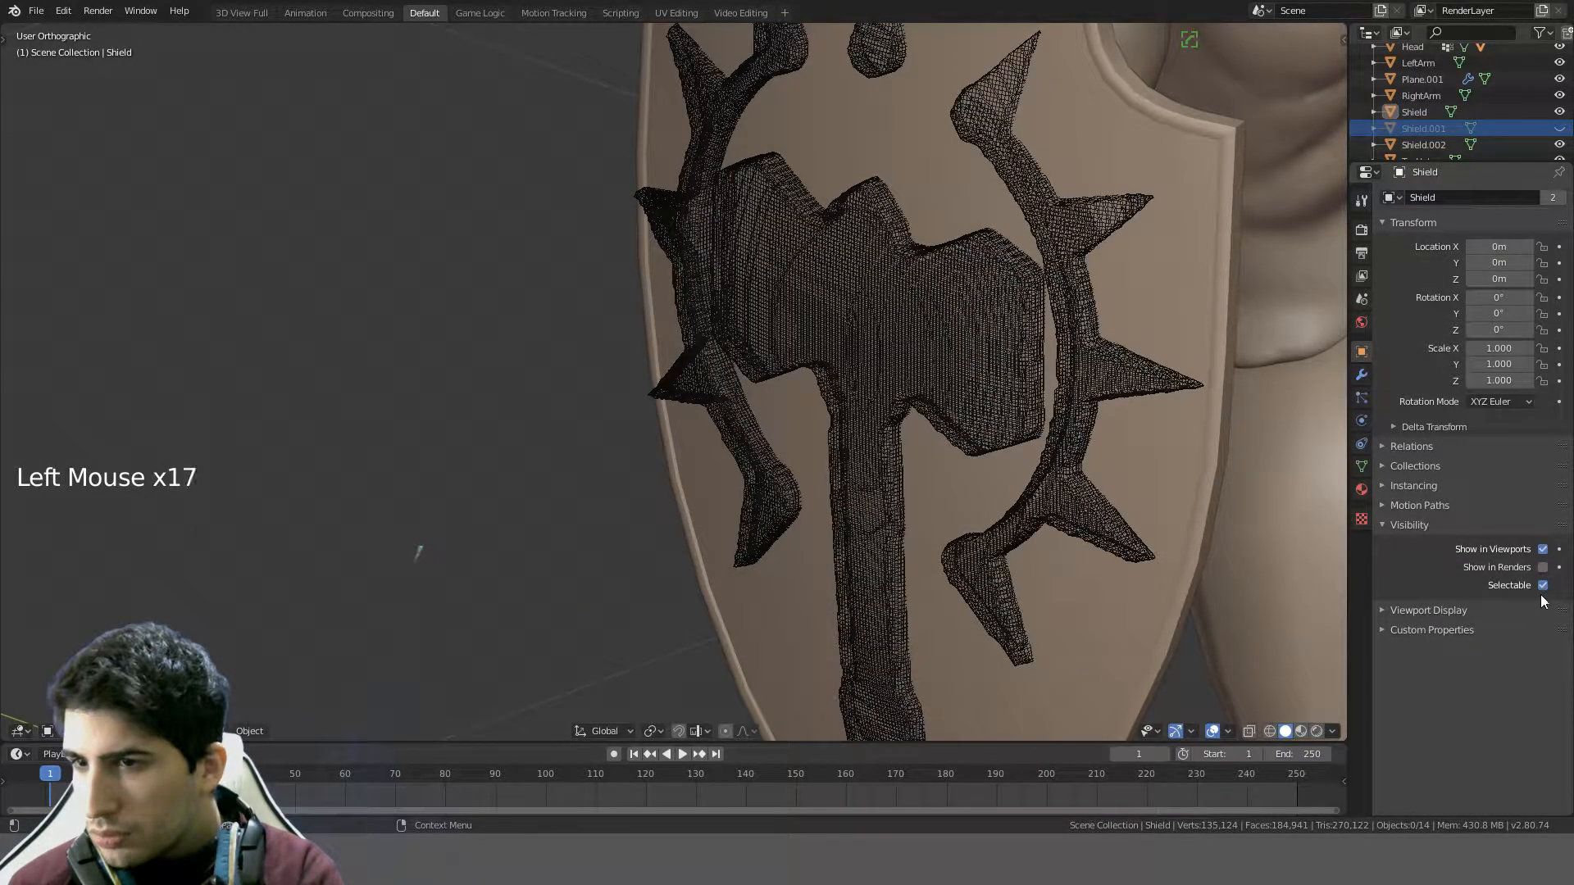
# - Change the emblem object Shield's viewport display type from Wire to Solid and finally to Textured
pyautogui.click(1390, 608)
pyautogui.click(1389, 529)
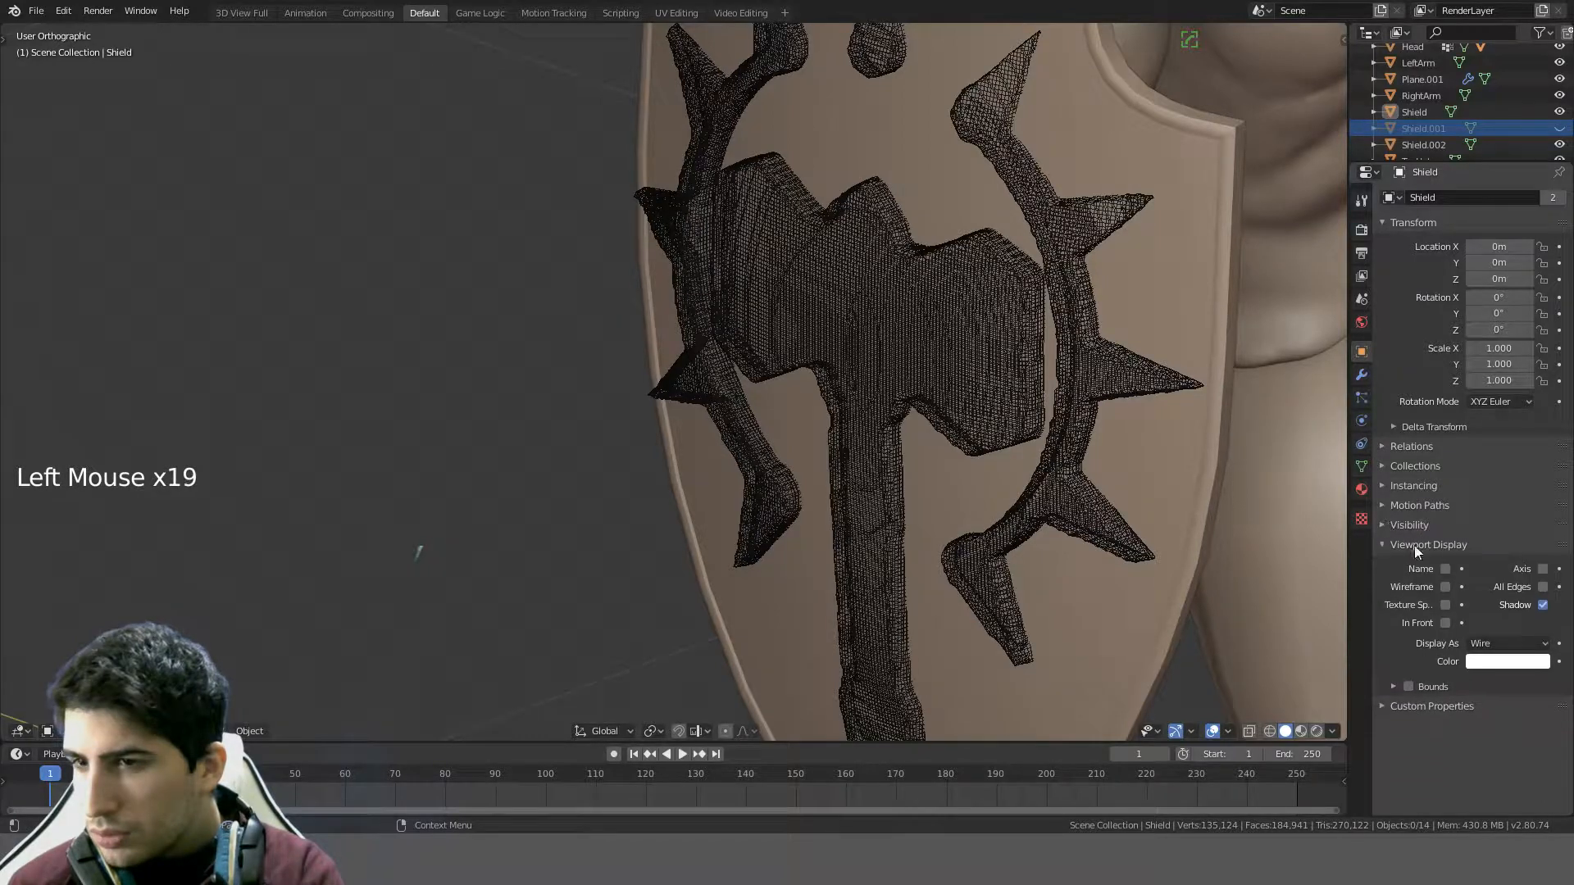
pyautogui.click(1506, 644)
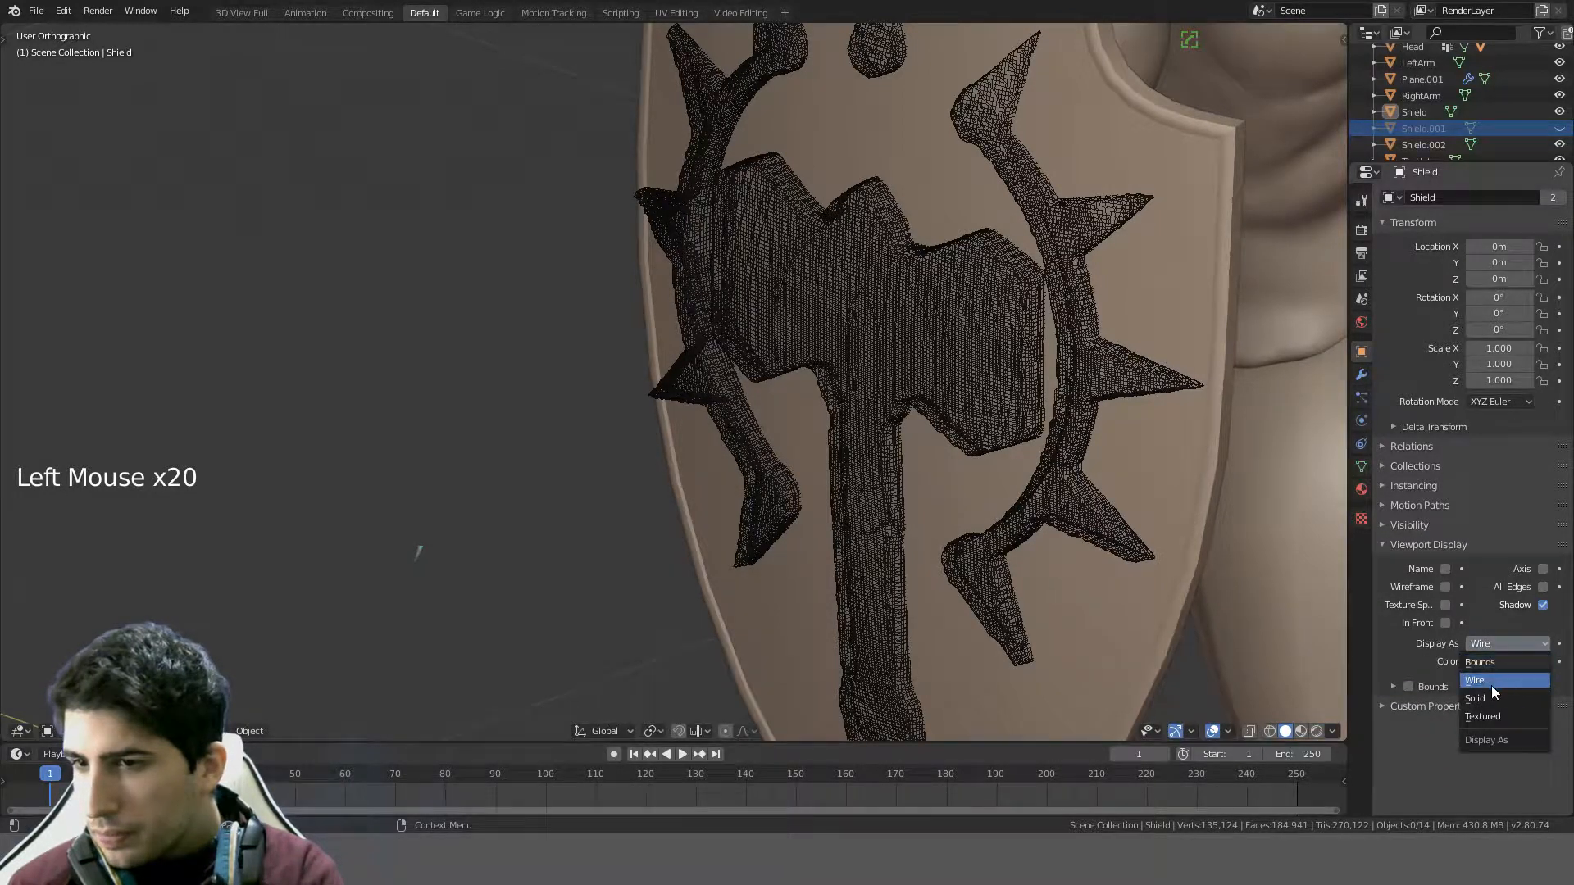
pyautogui.click(1492, 700)
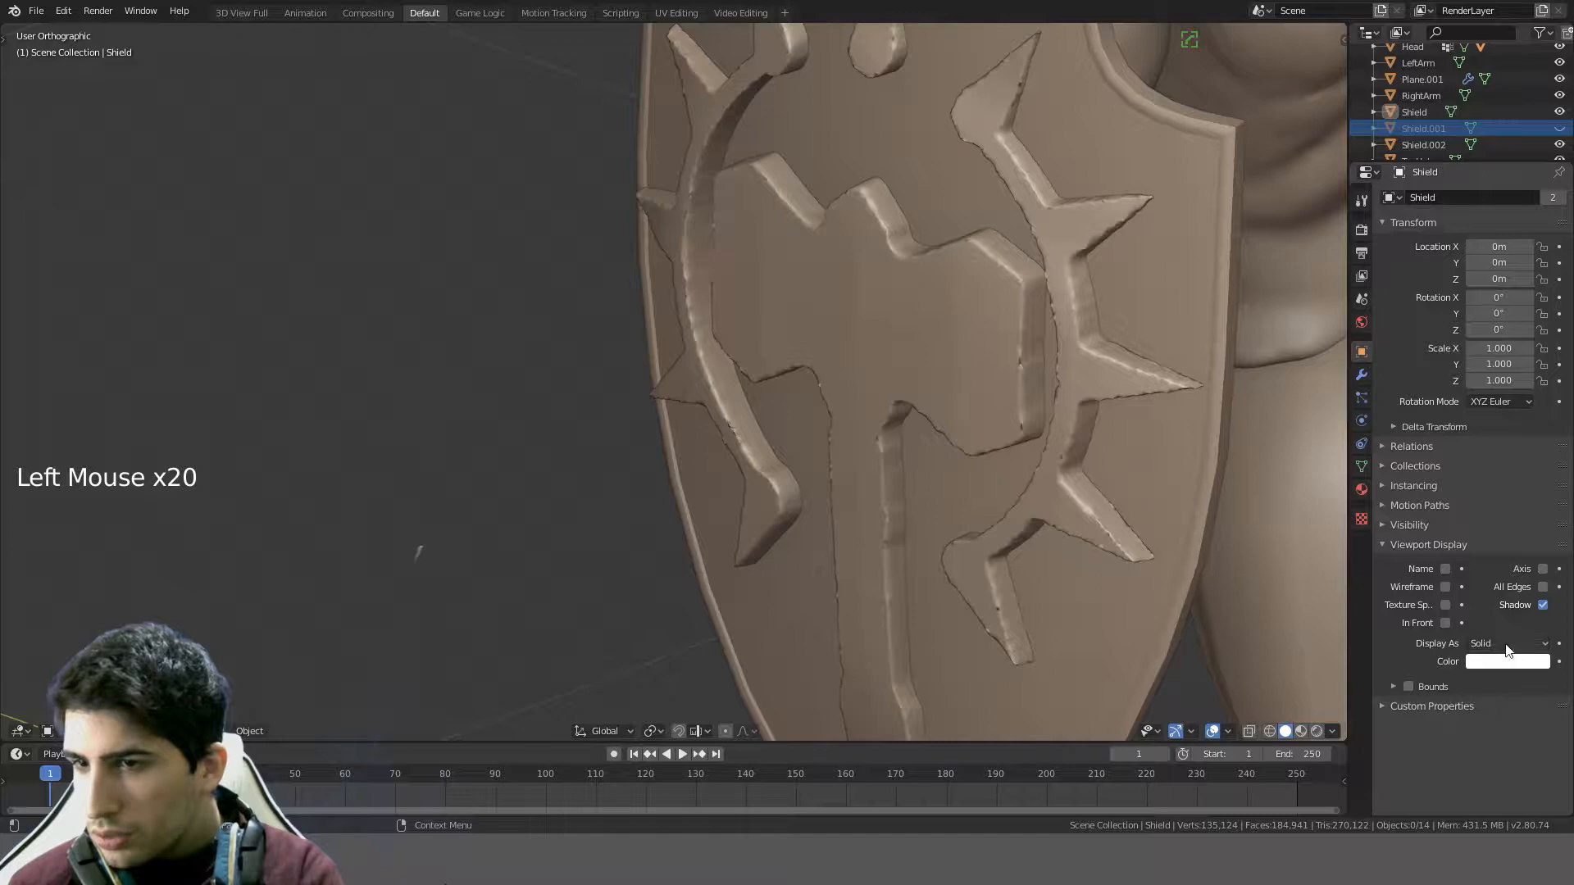
pyautogui.click(1500, 716)
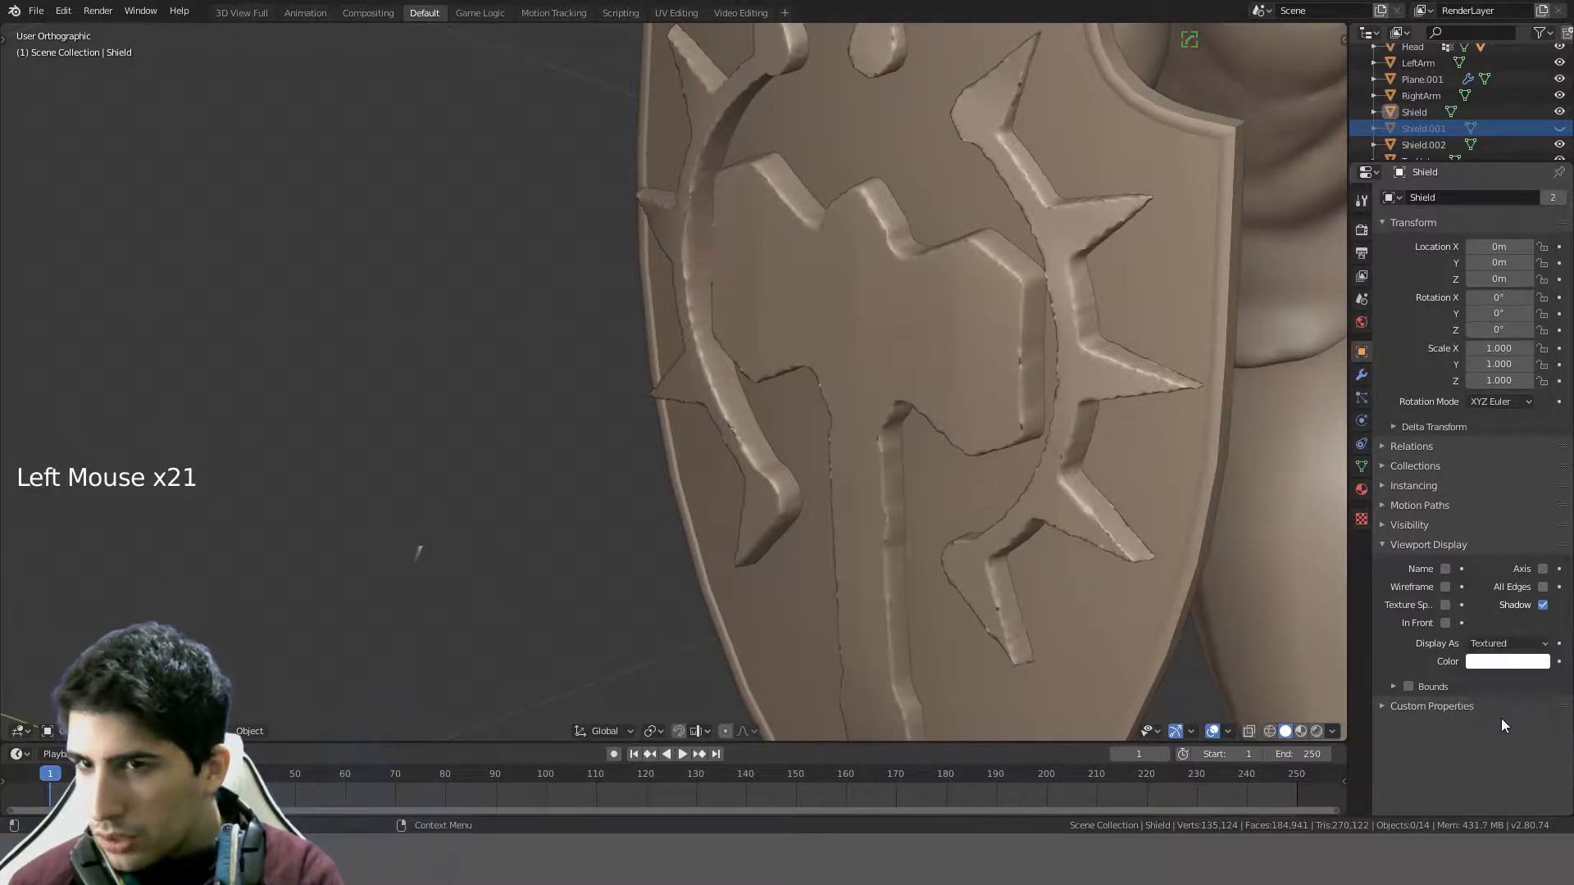
pyautogui.click(1390, 547)
# - Examine the solid raised axe-and-spikes emblem on the plain shield from the front, side and back of the character
pyautogui.moveTo(1107, 369); pyautogui.dragTo(1117, 330, button='middle')
pyautogui.scroll(-5, 1066, 324)
pyautogui.scroll(2, 930, 297)
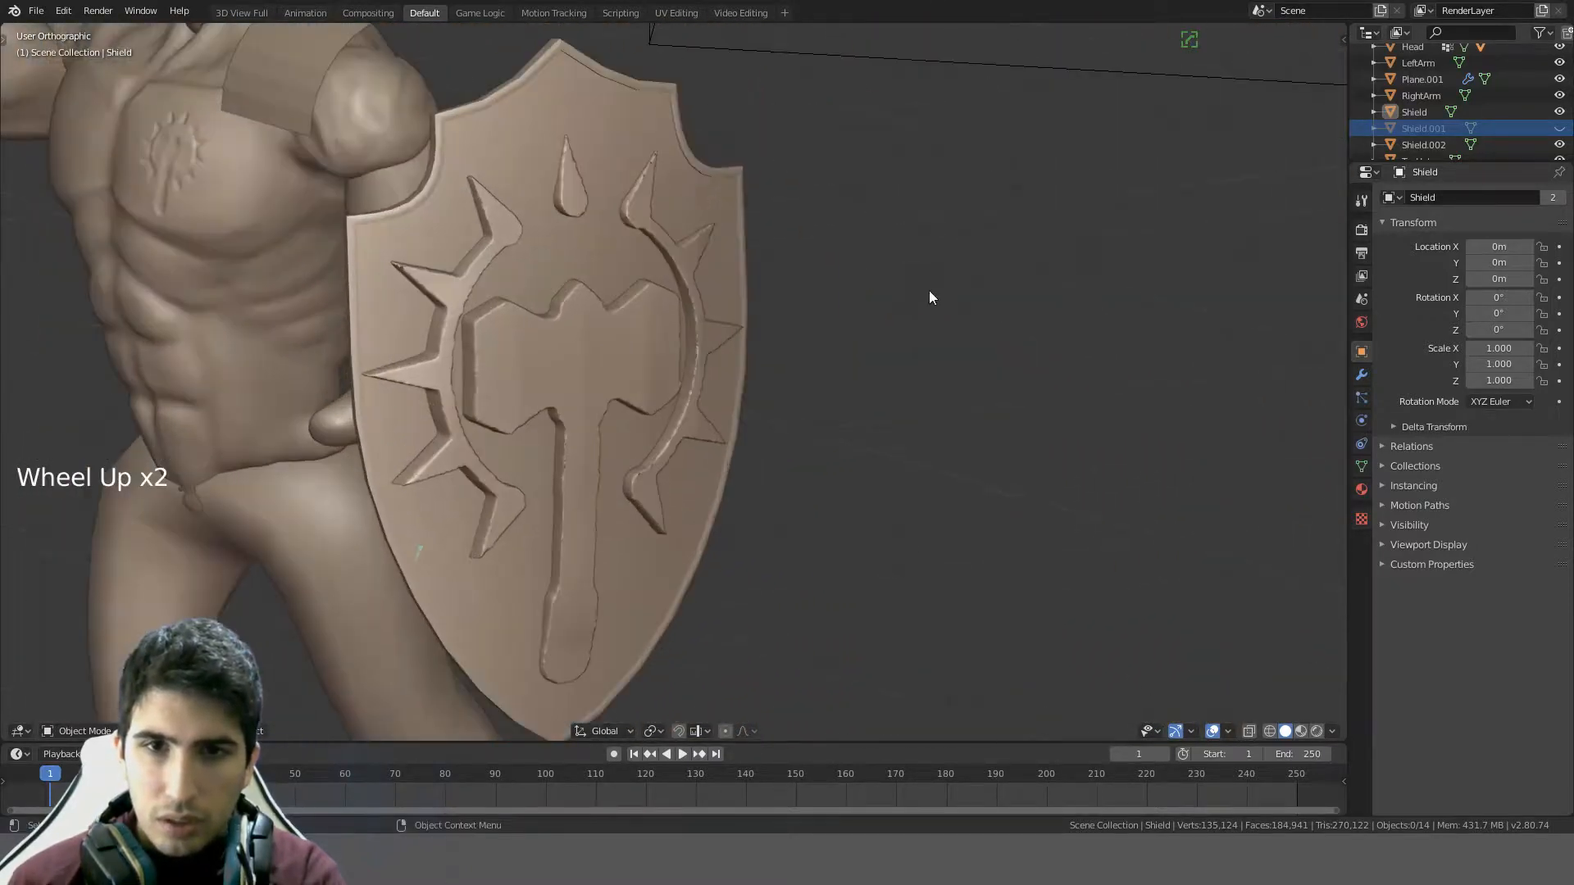
pyautogui.scroll(1, 930, 296)
pyautogui.keyDown('shift'); pyautogui.moveTo(930, 297); pyautogui.dragTo(894, 490, button='middle'); pyautogui.keyUp('shift')
pyautogui.scroll(1, 874, 489)
pyautogui.scroll(-4, 677, 358)
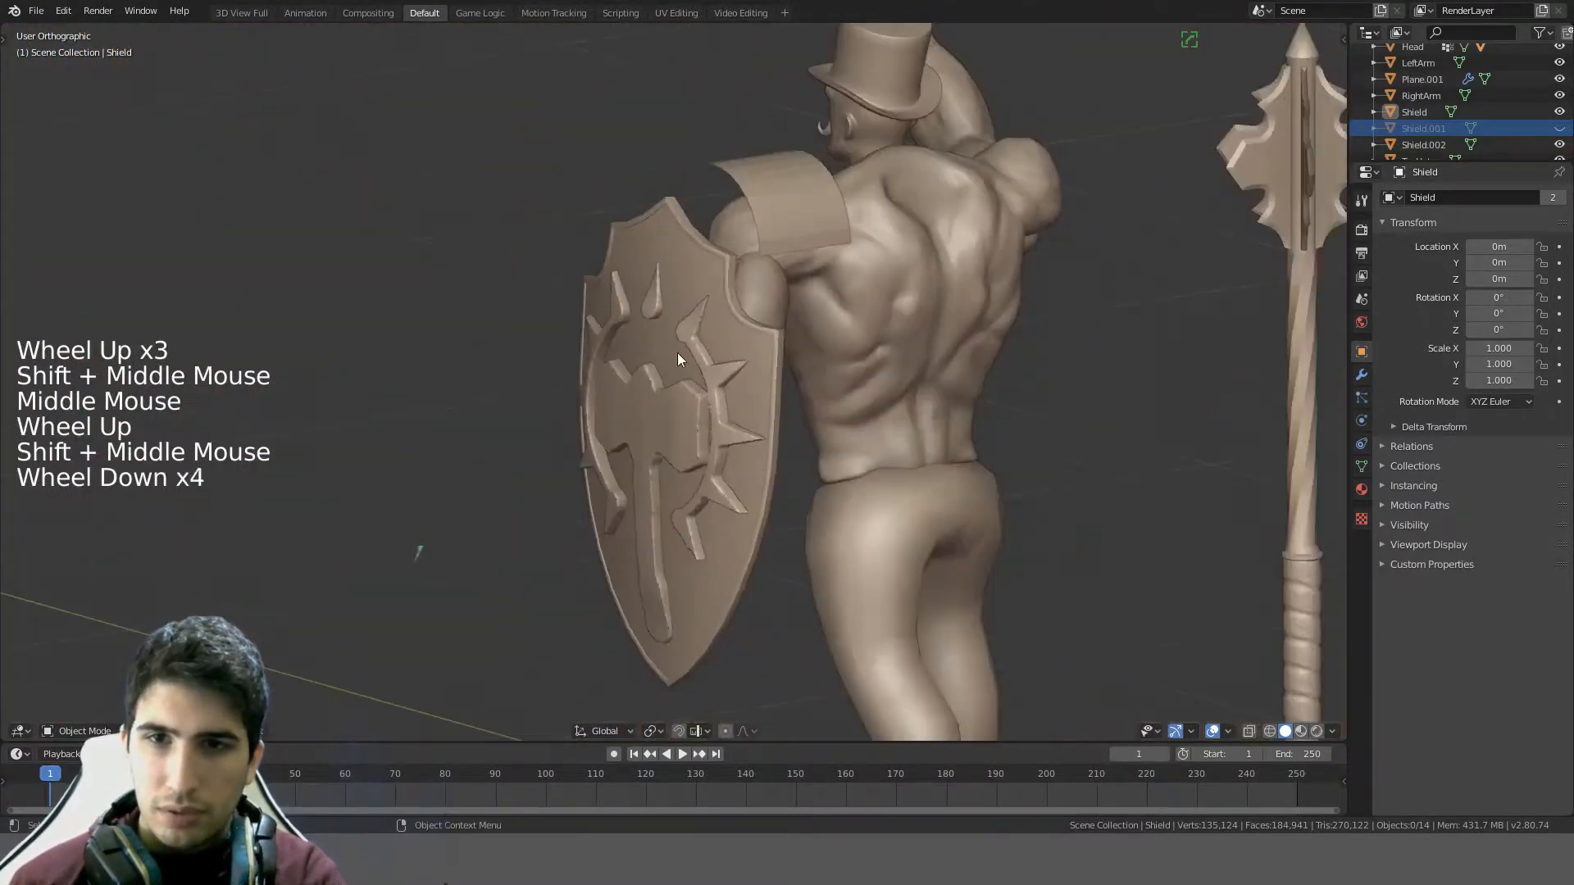
pyautogui.moveTo(678, 359); pyautogui.dragTo(723, 379, button='middle')
pyautogui.scroll(4, 669, 315)
pyautogui.moveTo(661, 320); pyautogui.dragTo(663, 274, button='middle')
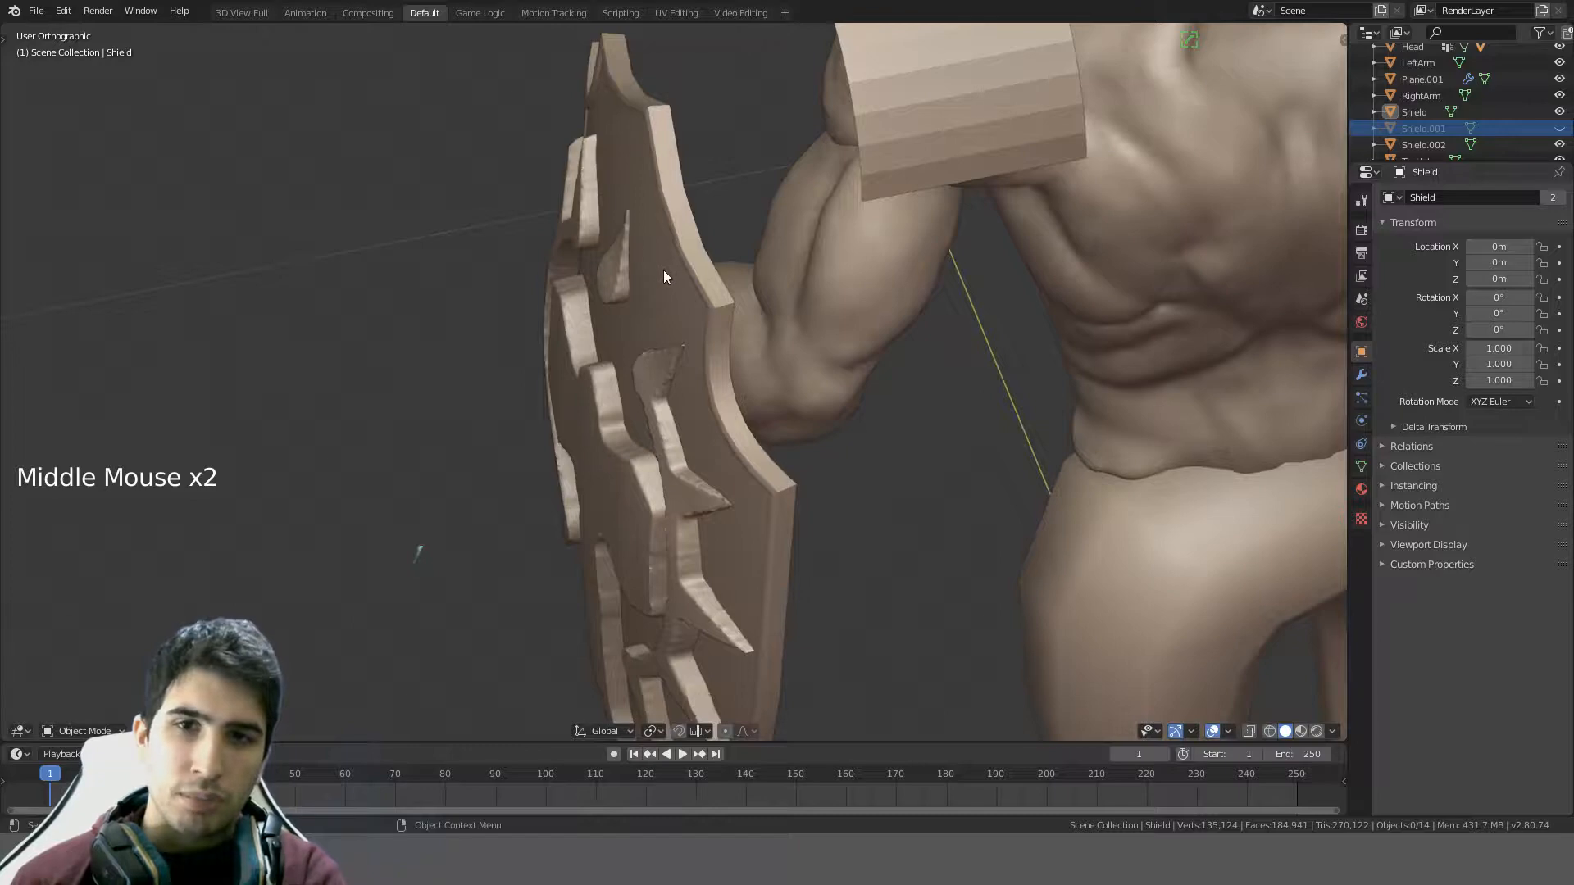
pyautogui.moveTo(718, 321); pyautogui.dragTo(849, 223, button='middle')
pyautogui.scroll(-5, 805, 297)
pyautogui.moveTo(806, 297); pyautogui.dragTo(710, 257, button='middle')
pyautogui.scroll(1, 851, 310)
# - Hide the emblem Shield and the plain shield body Shield.002, and unhide the engraved shield Shield.001
pyautogui.click(720, 229)
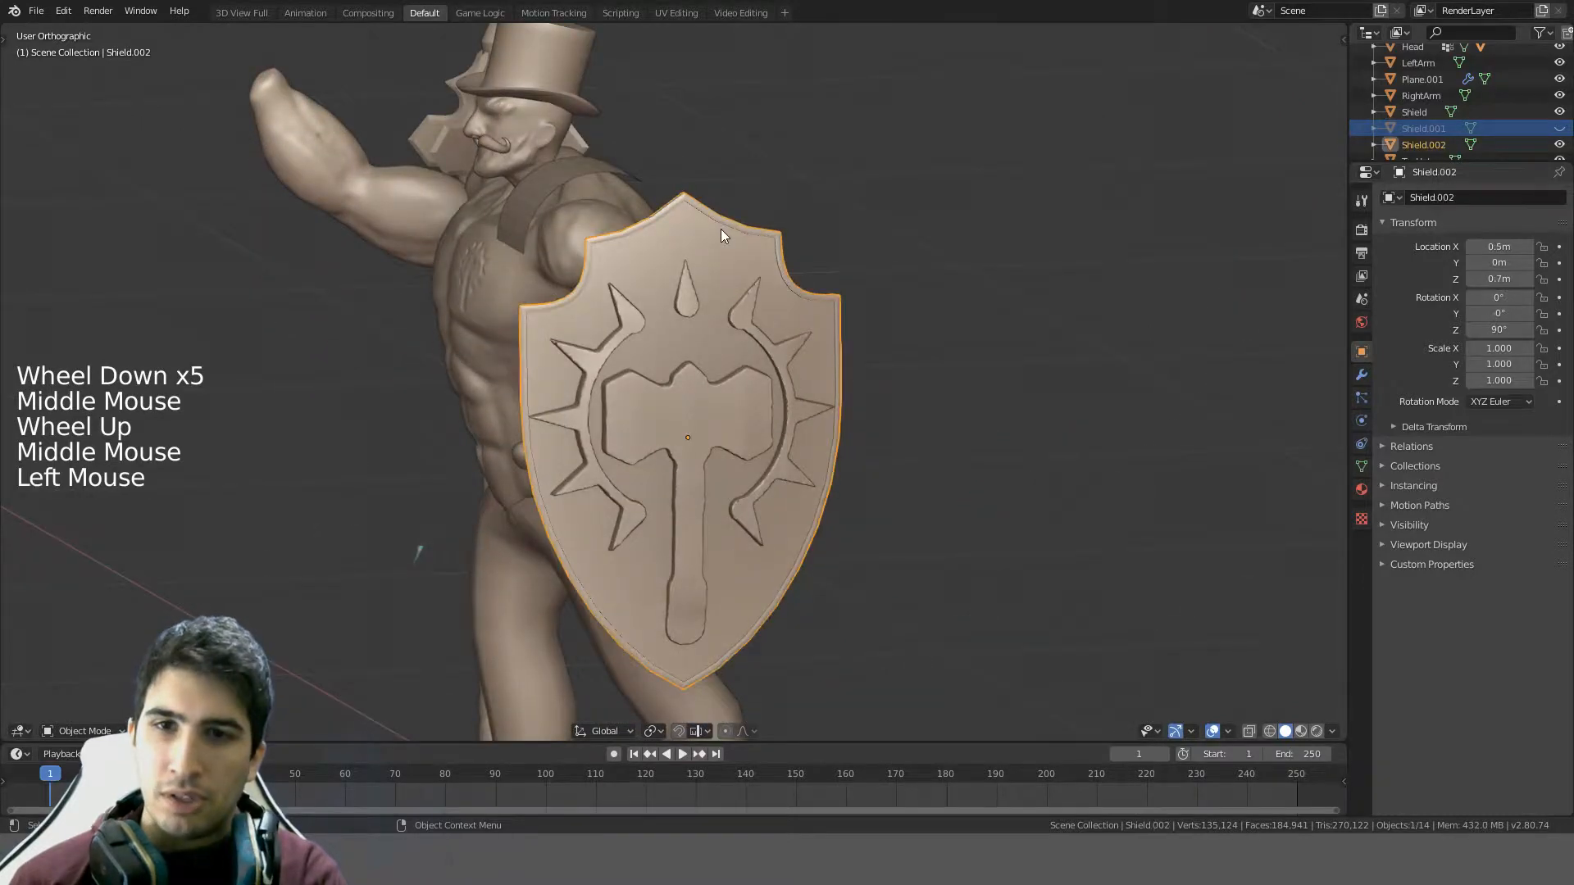
pyautogui.press('Tab')
pyautogui.press('Tab')
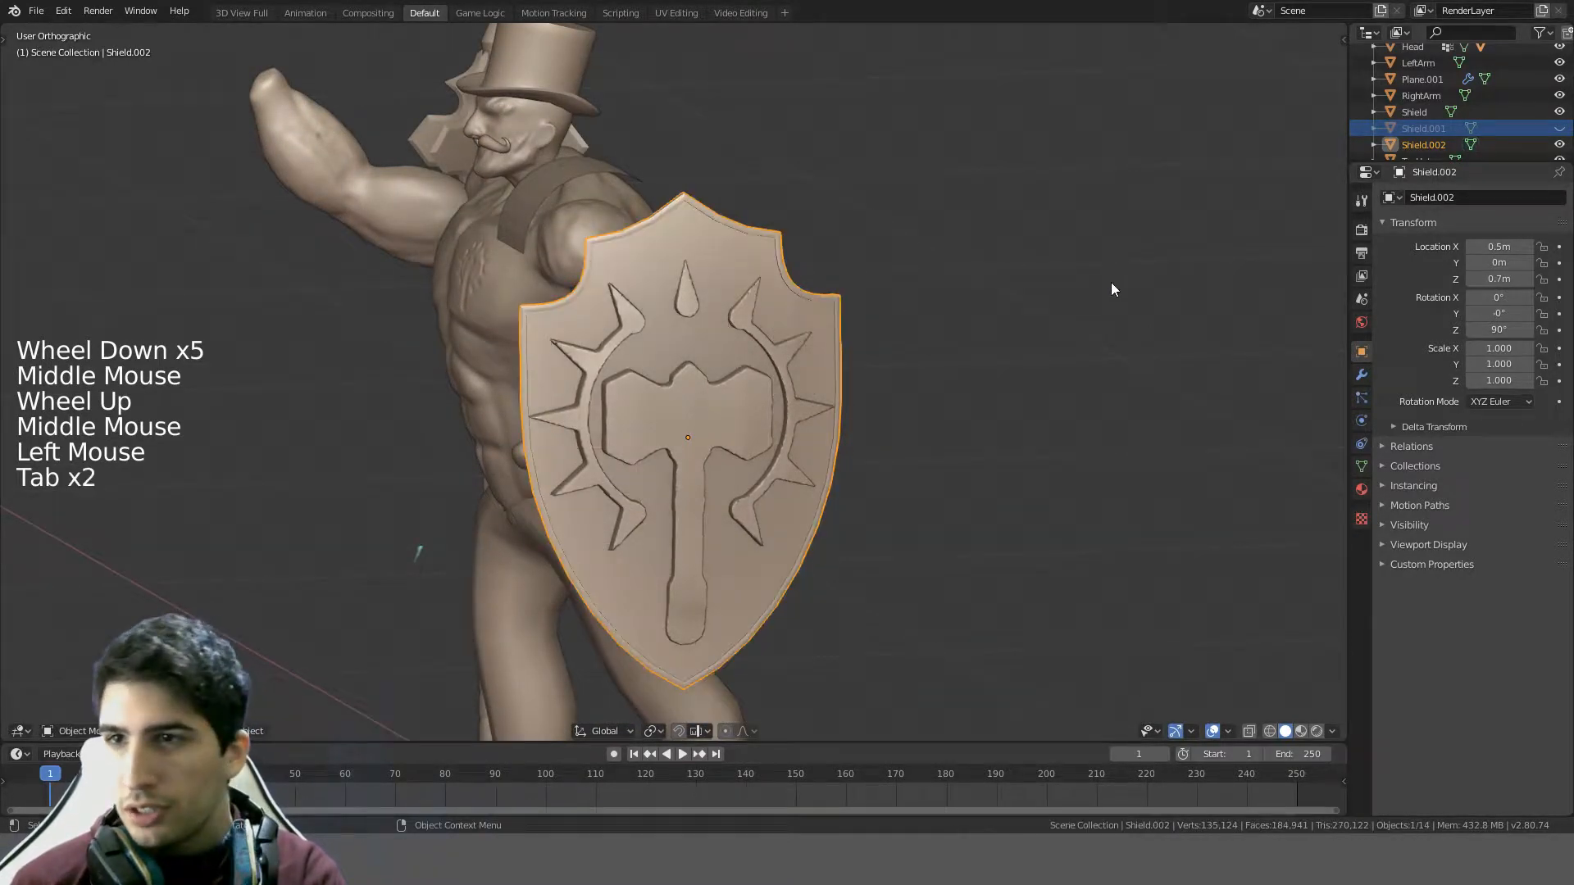
pyautogui.click(710, 364)
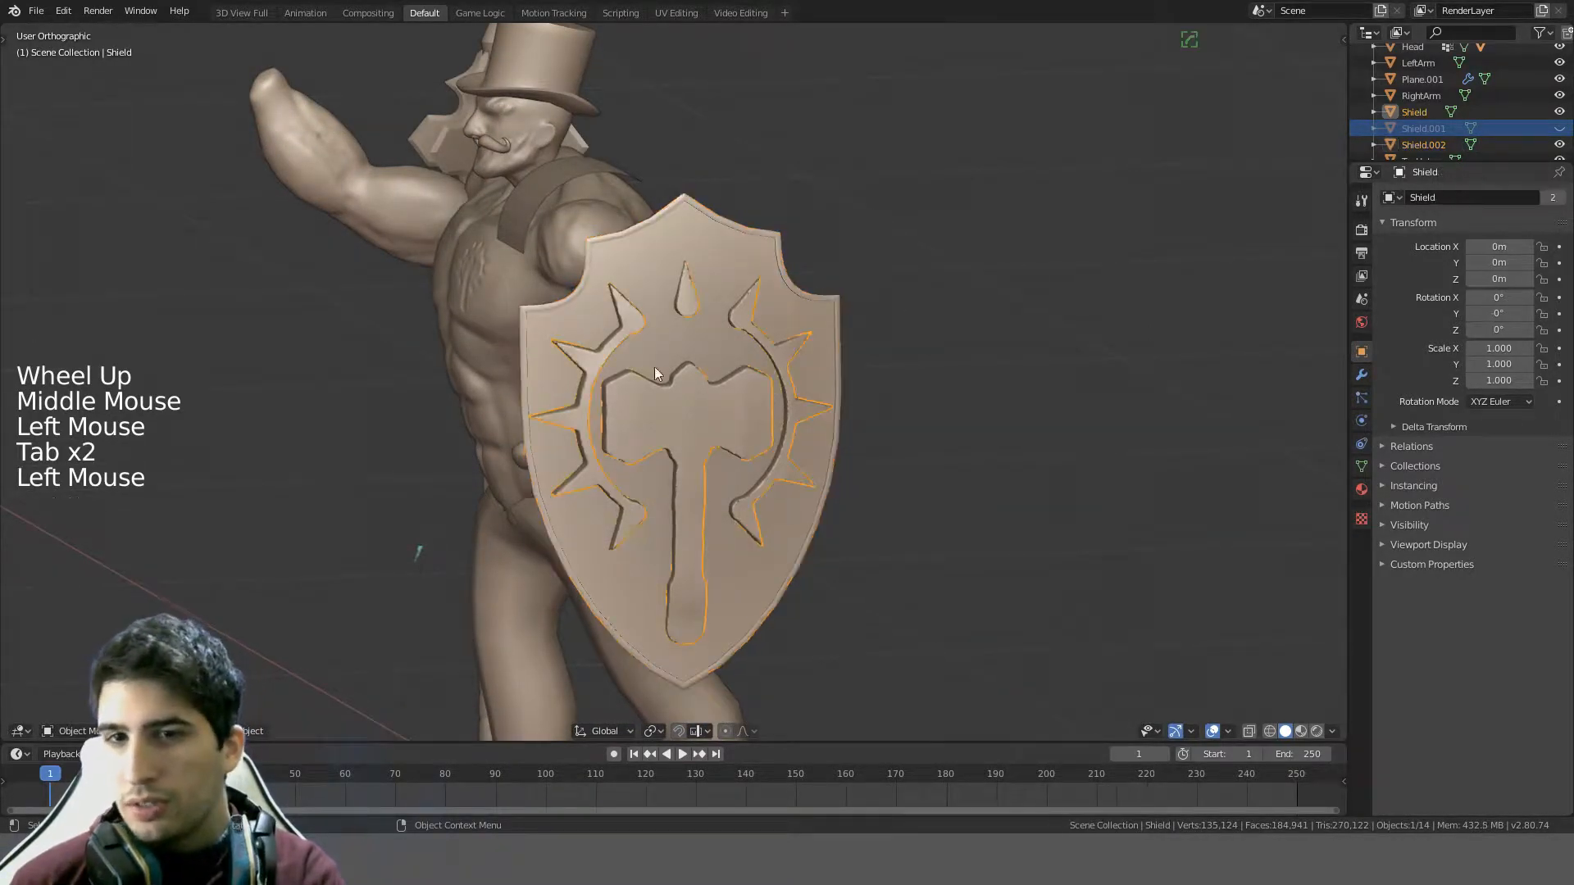
pyautogui.click(1560, 112)
pyautogui.click(1559, 145)
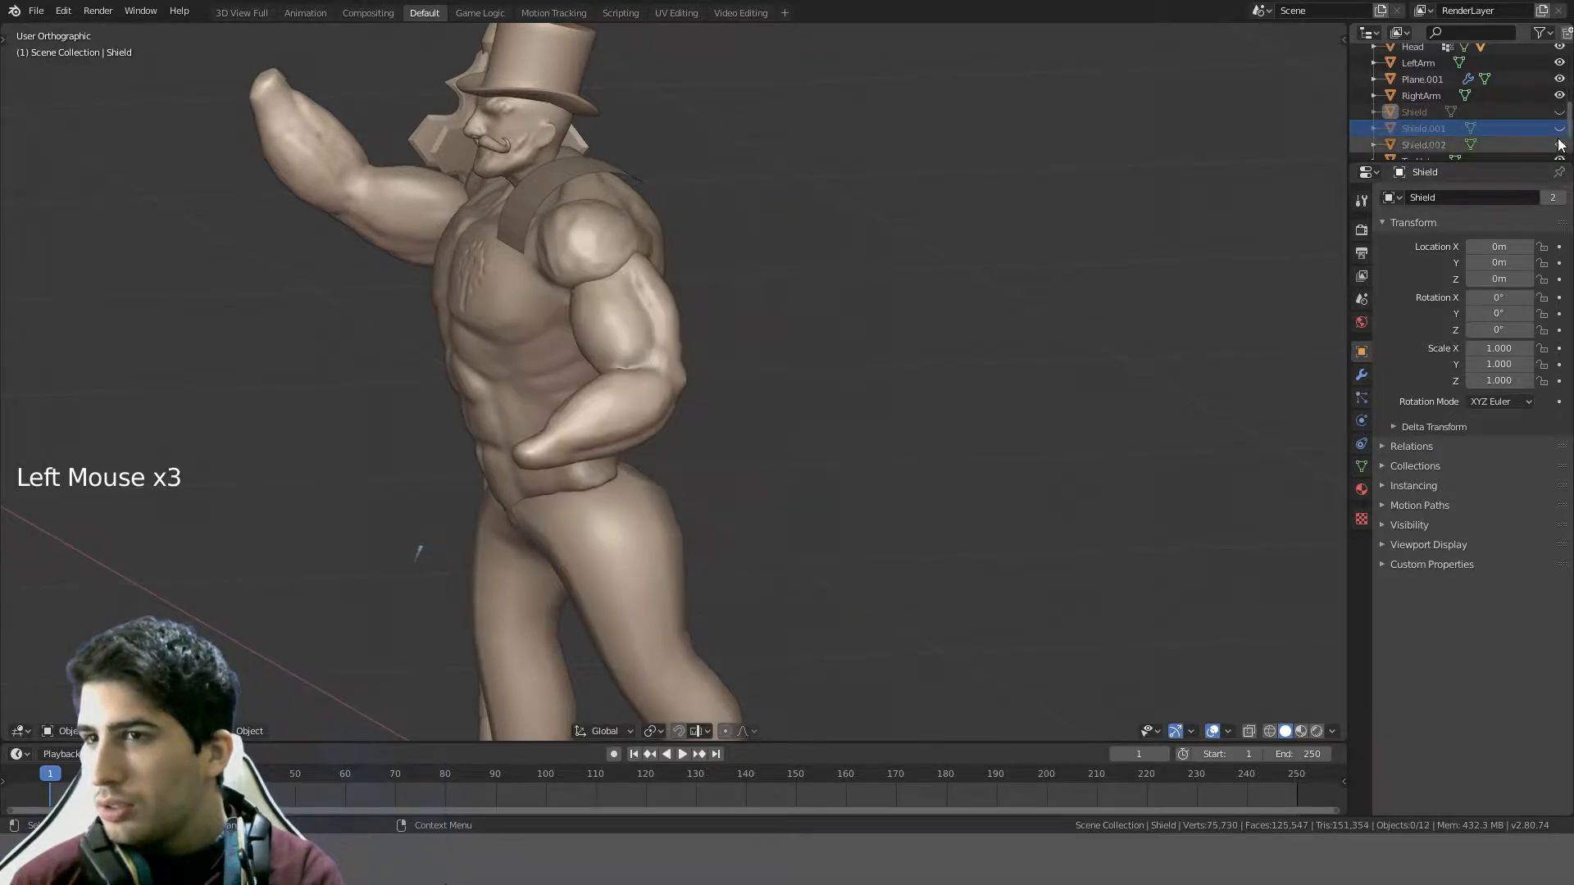
pyautogui.click(1559, 128)
# - Inspect the engraved shield Shield.001 up close and look over its whole mesh in Edit Mode
pyautogui.scroll(4, 808, 332)
pyautogui.scroll(-4, 873, 332)
pyautogui.moveTo(874, 328); pyautogui.dragTo(762, 293, button='middle')
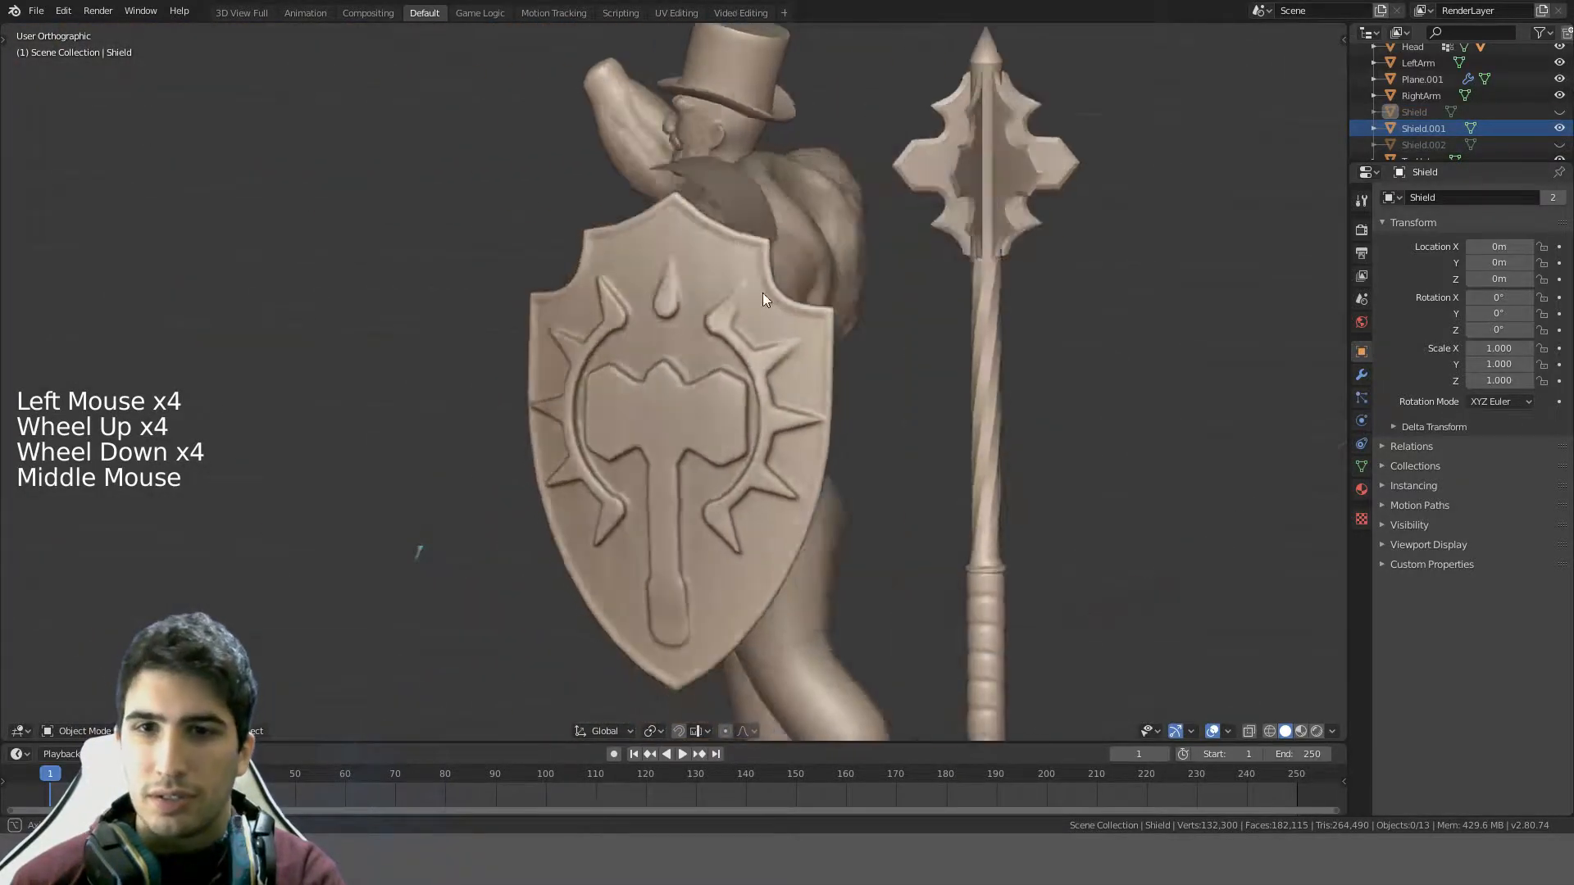
pyautogui.scroll(5, 772, 323)
pyautogui.keyDown('shift'); pyautogui.moveTo(799, 158); pyautogui.dragTo(667, 323, button='middle'); pyautogui.keyUp('shift')
pyautogui.scroll(1, 737, 252)
pyautogui.click(726, 254)
pyautogui.press('Tab')
pyautogui.scroll(3, 756, 319)
pyautogui.press('Tab')
pyautogui.scroll(-1, 598, 246)
pyautogui.press('Tab')
pyautogui.scroll(-4, 559, 248)
pyautogui.press('a')
pyautogui.scroll(4, 755, 320)
pyautogui.scroll(-7, 755, 320)
pyautogui.scroll(-2, 755, 320)
pyautogui.scroll(5, 751, 211)
# - Examine the dense mesh topology around the engraved shield's upper point and rim, and return to Object Mode
pyautogui.keyDown('shift'); pyautogui.moveTo(751, 210); pyautogui.dragTo(893, 374, button='middle'); pyautogui.keyUp('shift')
pyautogui.scroll(4, 893, 374)
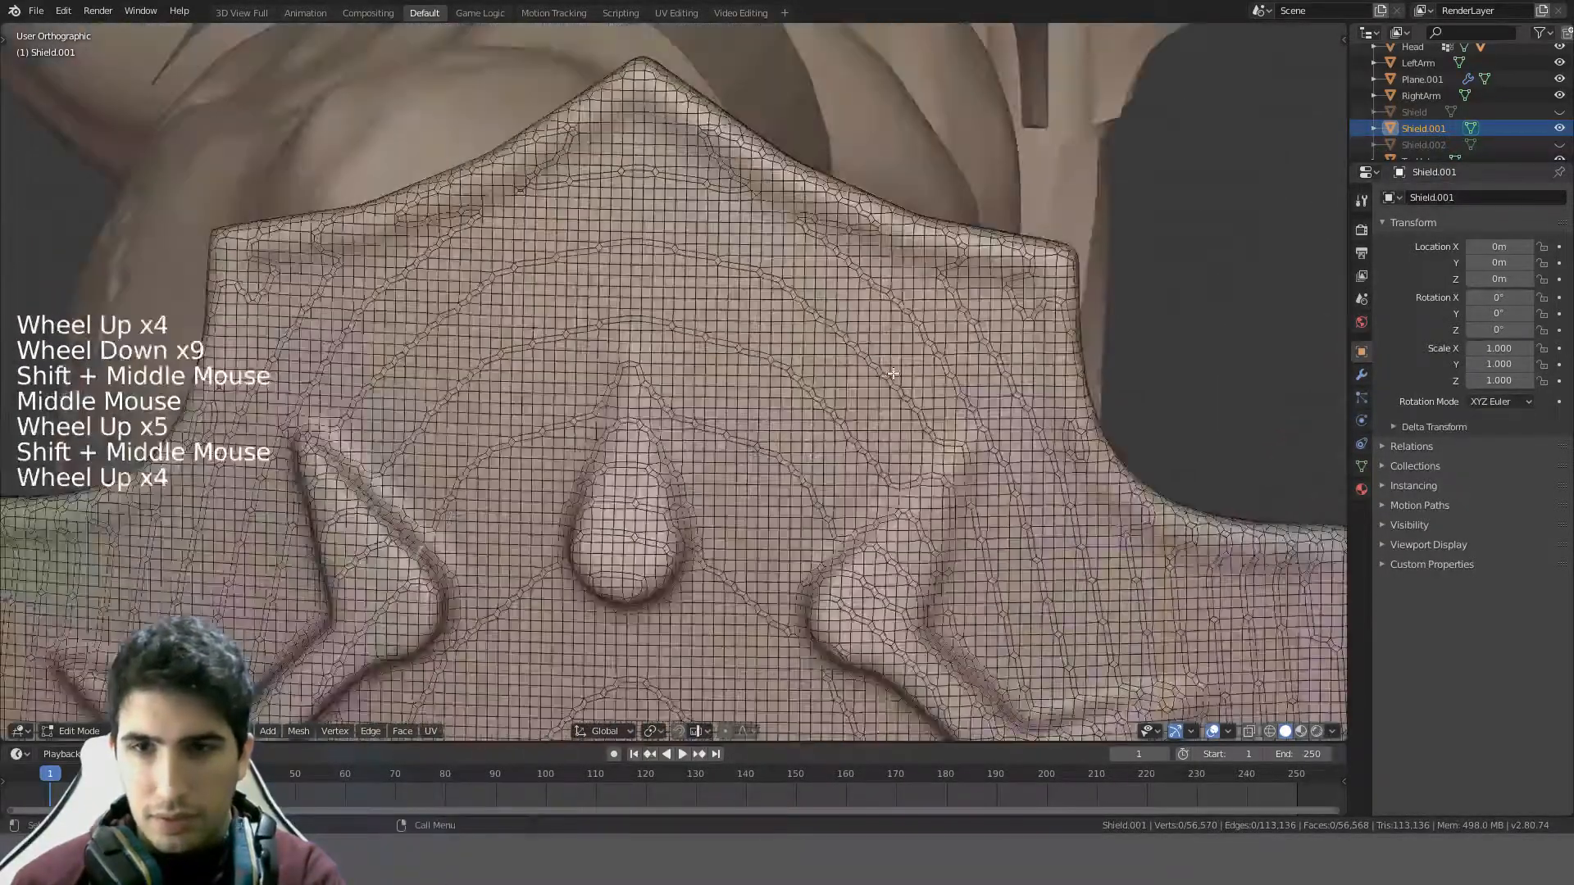
pyautogui.scroll(-4, 856, 317)
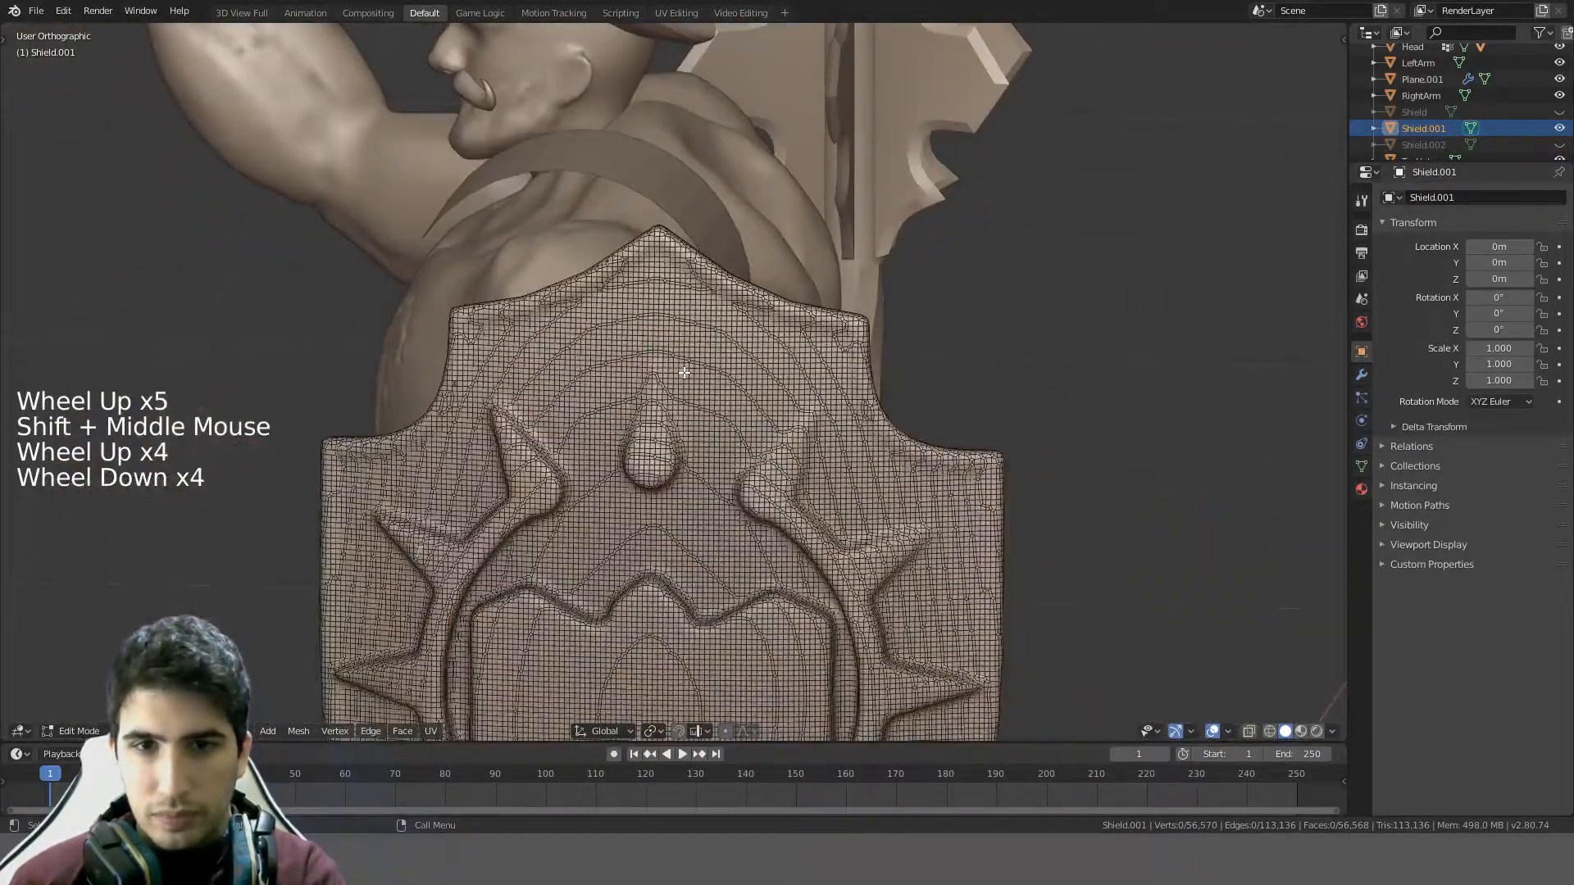
pyautogui.scroll(4, 685, 373)
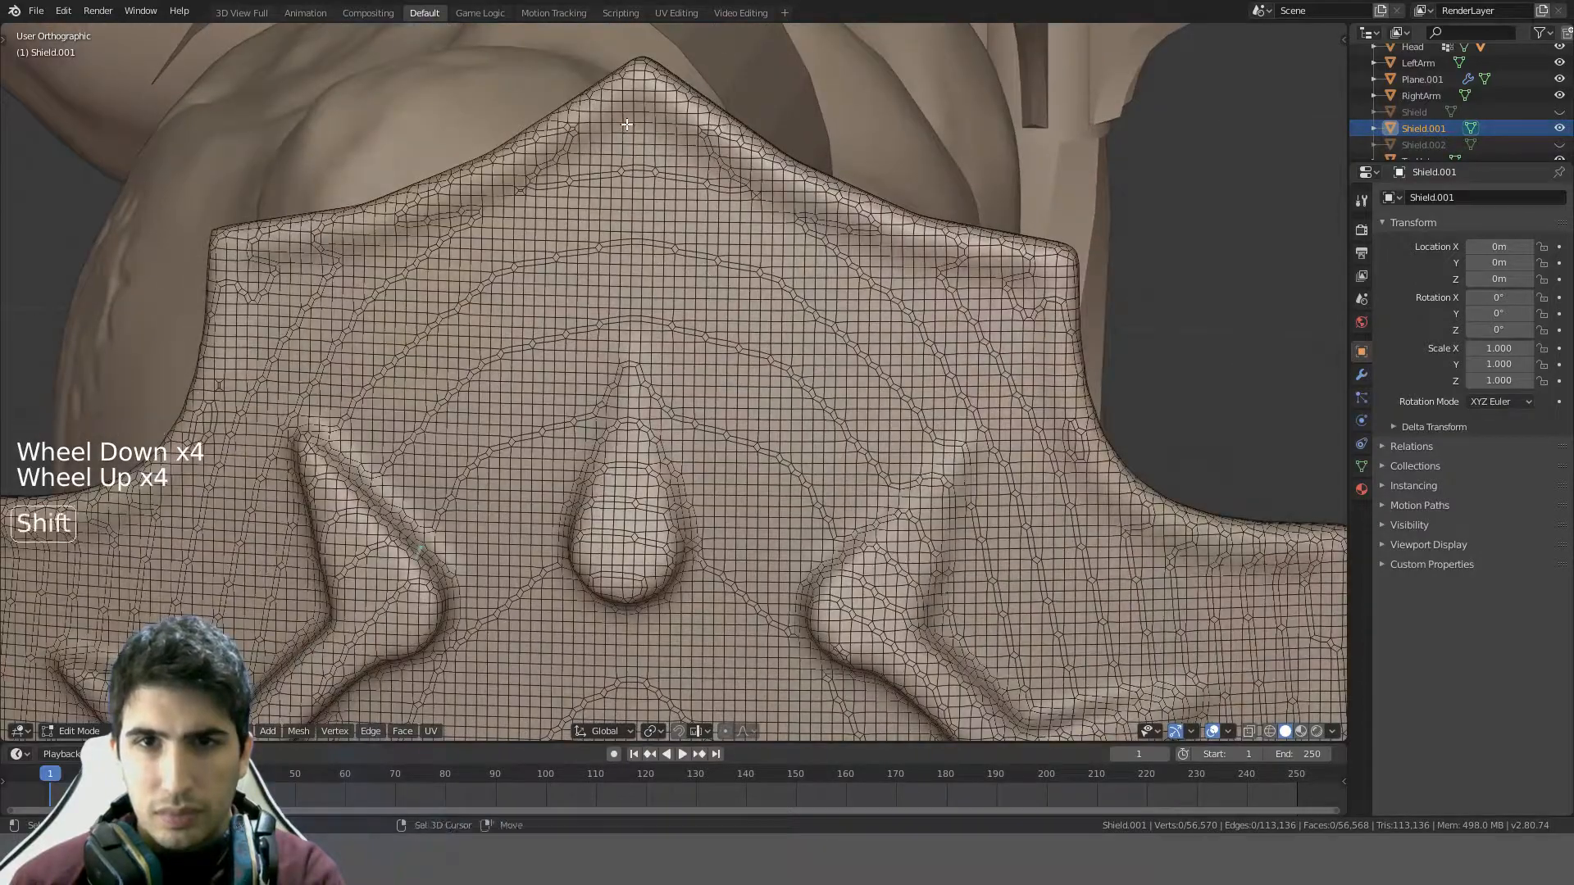
pyautogui.keyDown('shift'); pyautogui.moveTo(626, 123); pyautogui.dragTo(652, 238, button='middle'); pyautogui.keyUp('shift')
pyautogui.scroll(8, 652, 238)
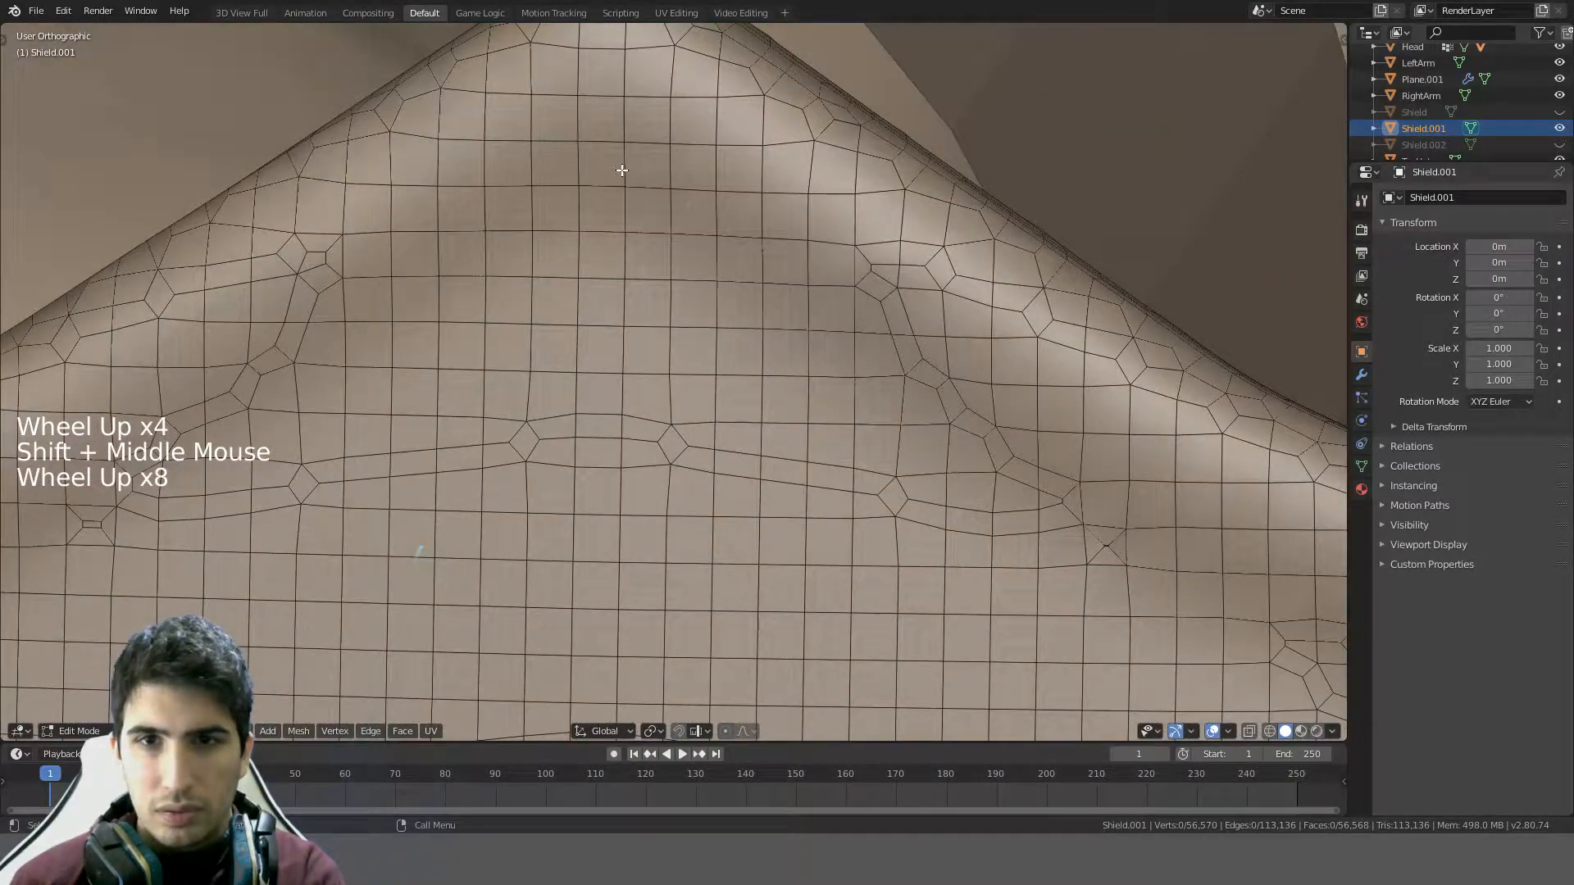
pyautogui.scroll(-2, 629, 257)
pyautogui.scroll(1, 628, 256)
pyautogui.scroll(-3, 633, 249)
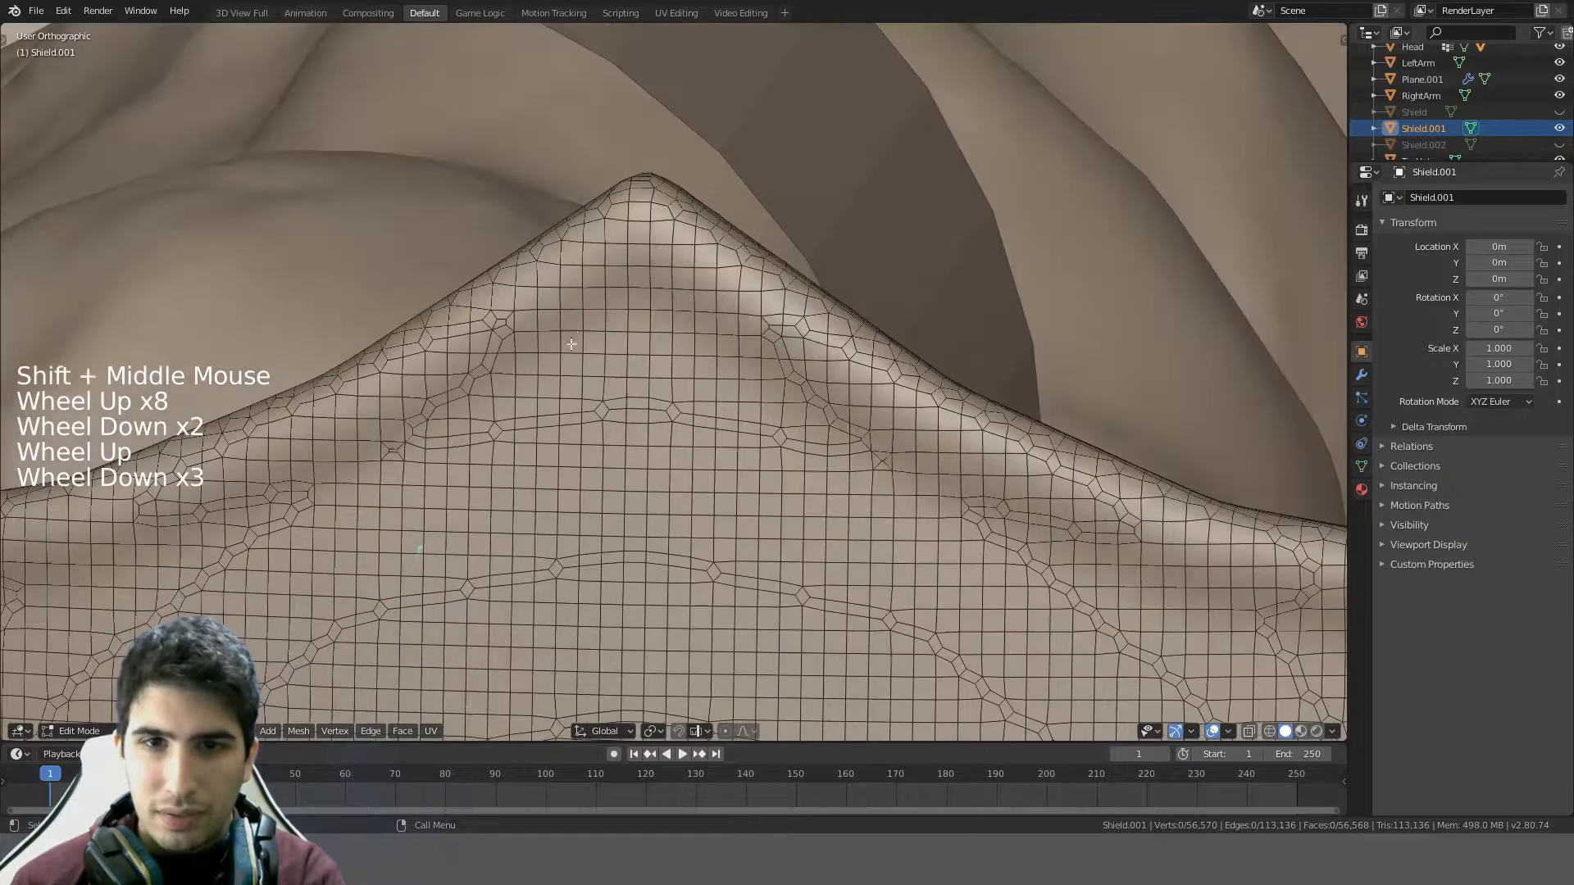
pyautogui.keyDown('shift'); pyautogui.moveTo(633, 249); pyautogui.dragTo(776, 244, button='middle'); pyautogui.keyUp('shift')
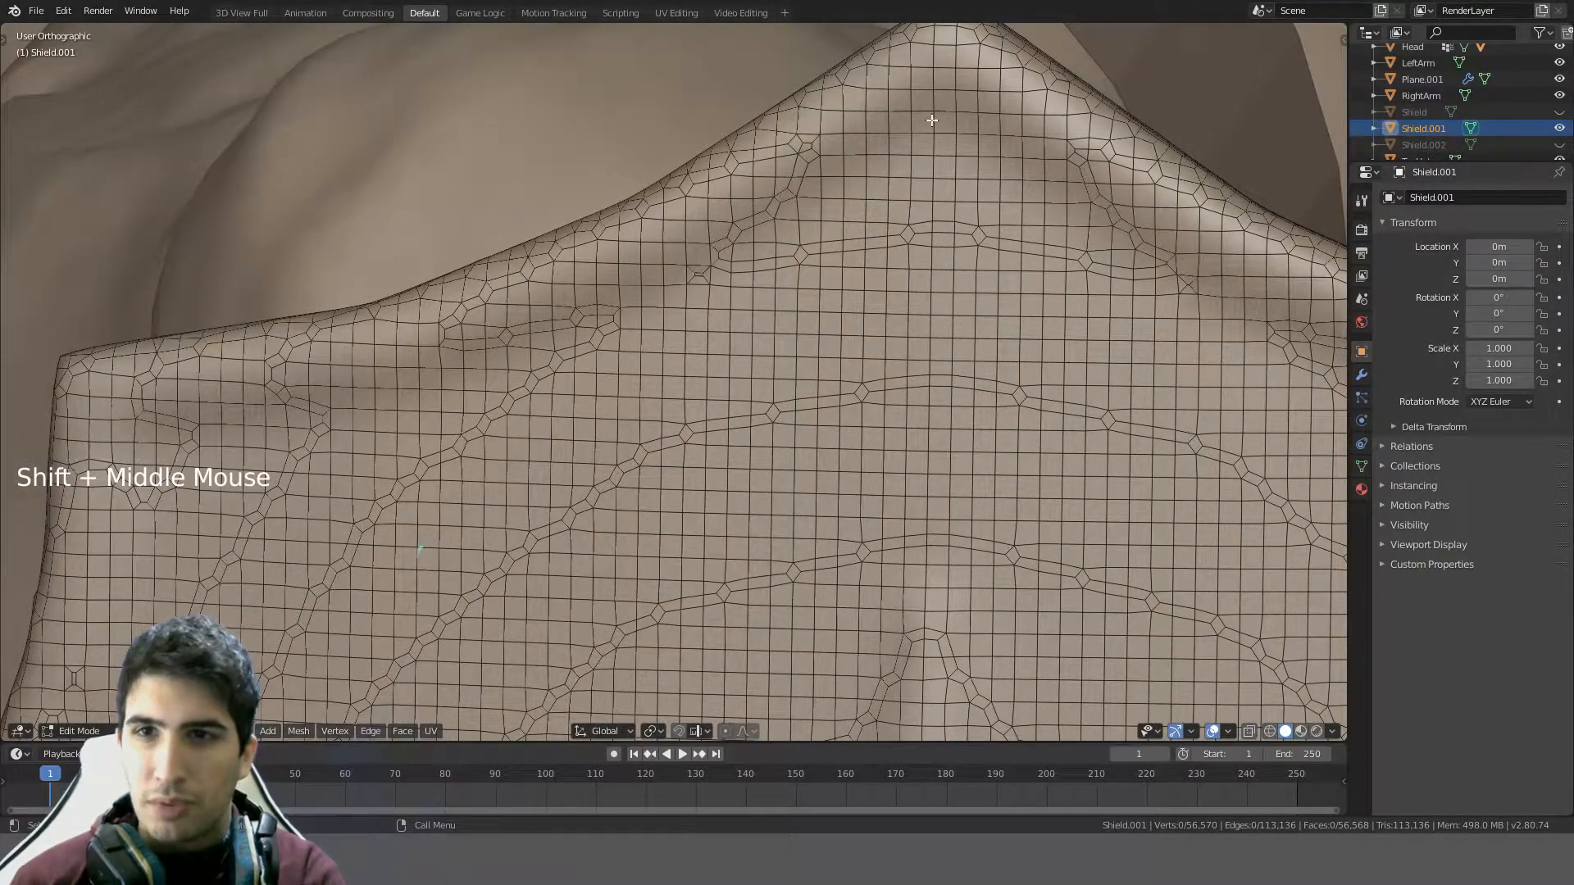
pyautogui.press('Tab')
# - Hide the engraved shield Shield.001 and view the character from the right
pyautogui.scroll(-5, 749, 302)
pyautogui.moveTo(748, 302); pyautogui.dragTo(638, 298, button='middle')
pyautogui.scroll(-3, 1047, 260)
pyautogui.scroll(-6, 921, 401)
pyautogui.scroll(1, 921, 401)
pyautogui.click(656, 300)
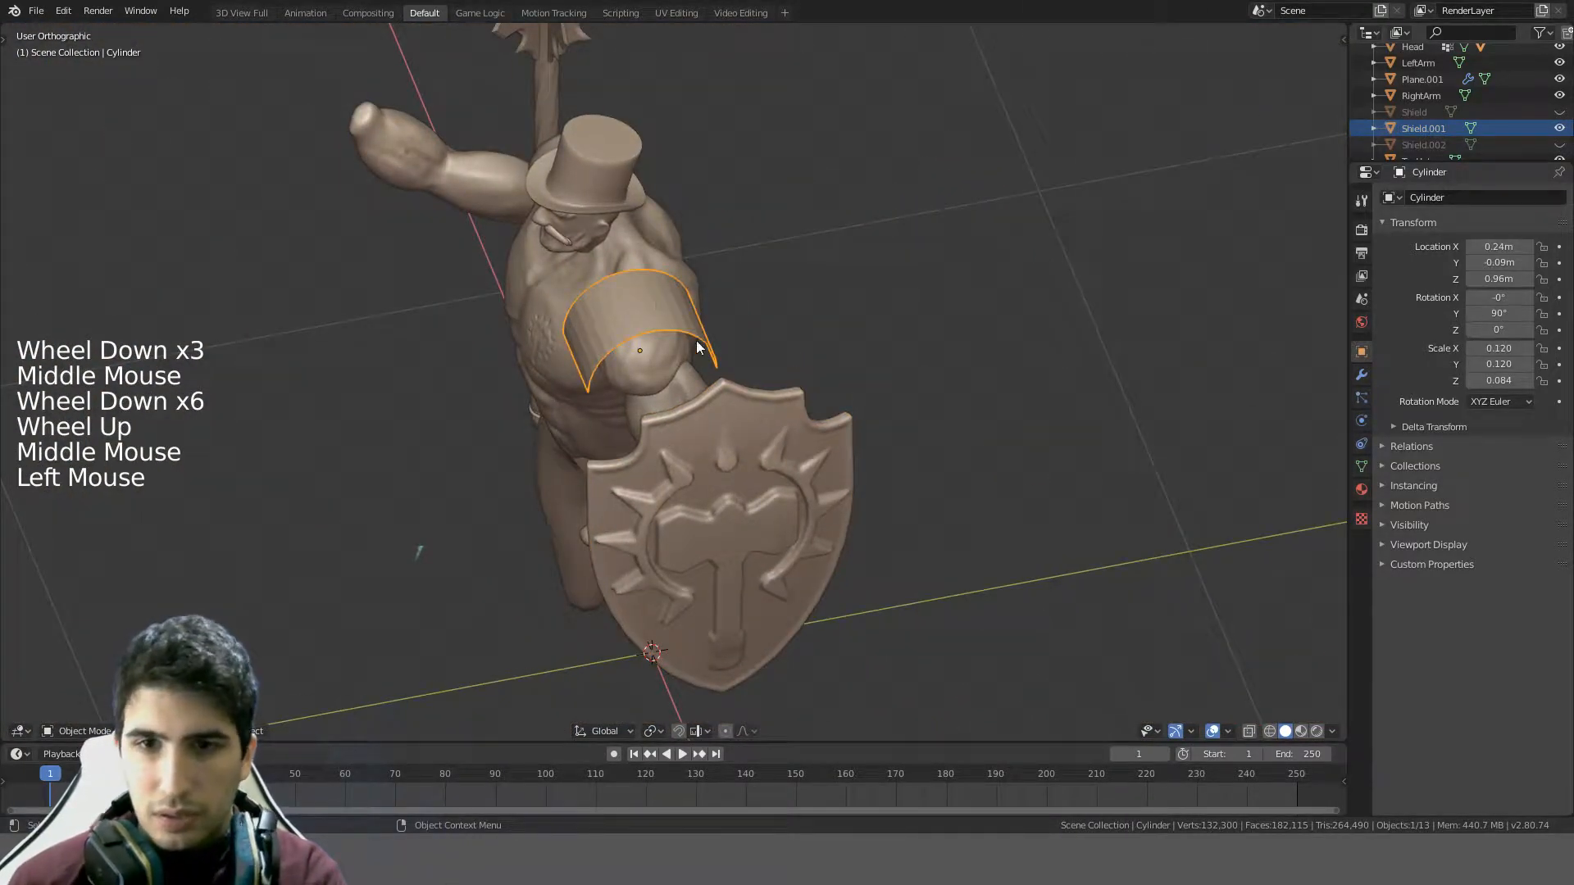
pyautogui.click(759, 415)
pyautogui.press('h')
pyautogui.press('KP_3')
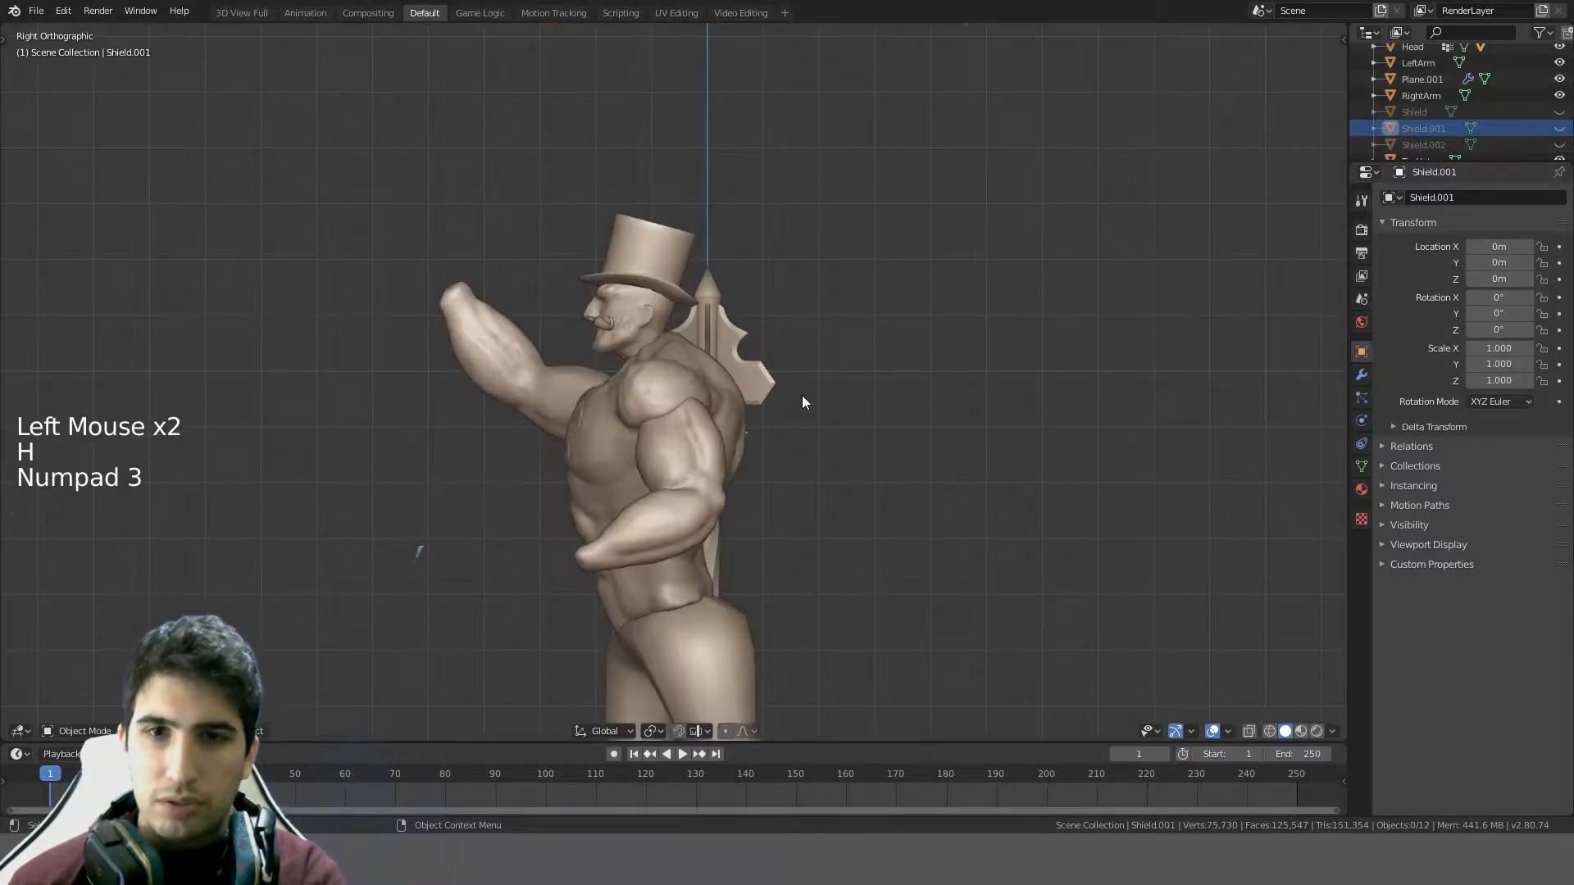
# - Select the half-cylinder shoulder piece and add a Solidify modifier to it
pyautogui.scroll(5, 733, 376)
pyautogui.moveTo(733, 376); pyautogui.dragTo(595, 242, button='middle')
pyautogui.click(594, 242)
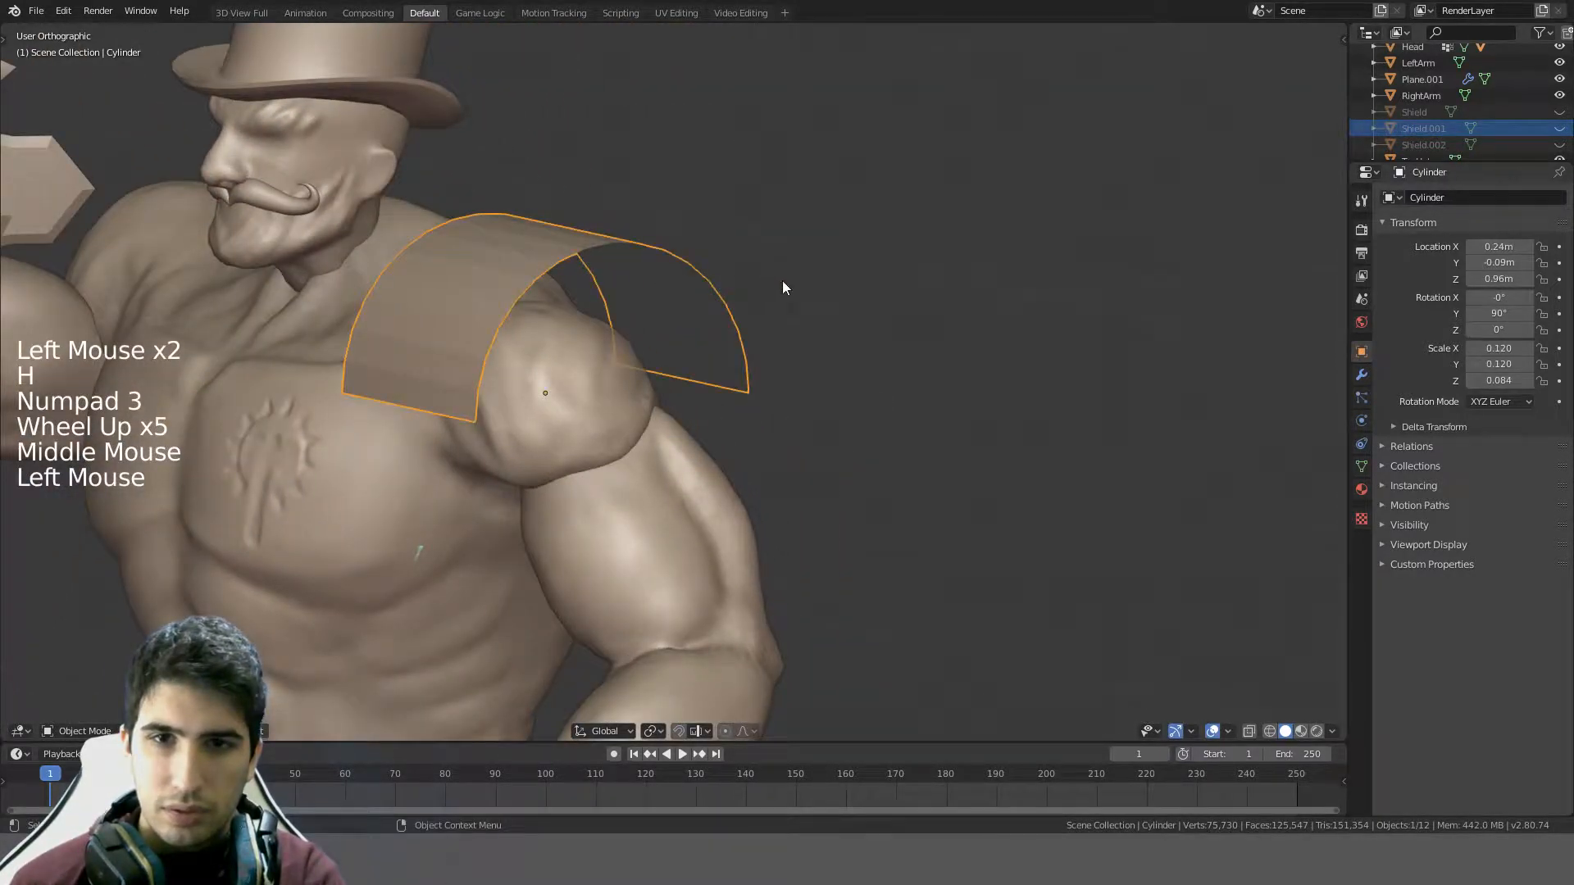
pyautogui.click(1363, 377)
pyautogui.click(1410, 198)
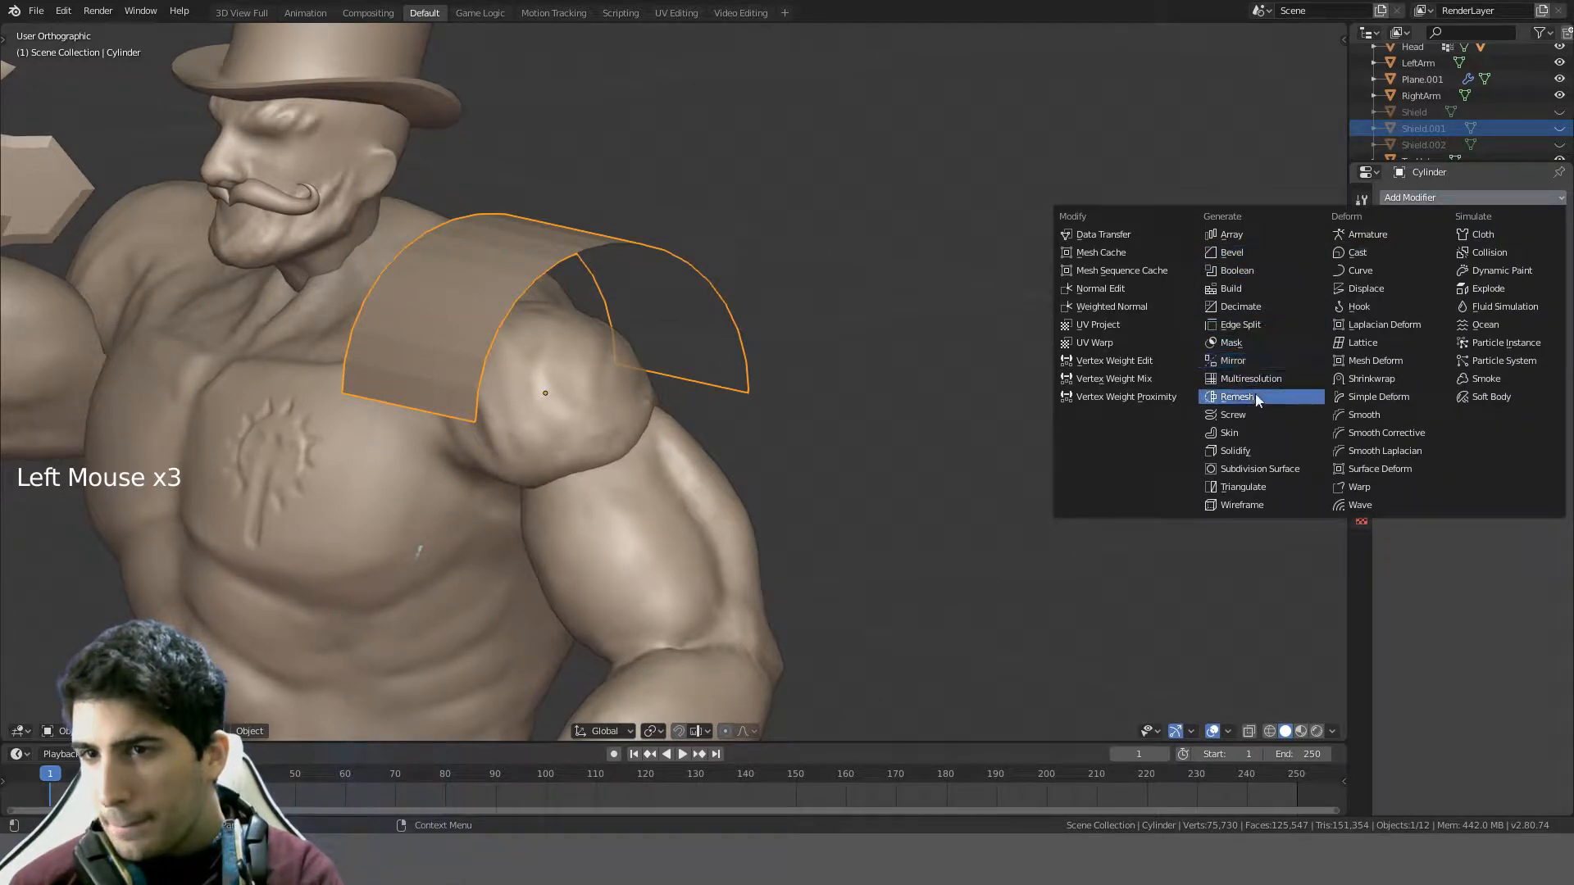
pyautogui.click(1250, 454)
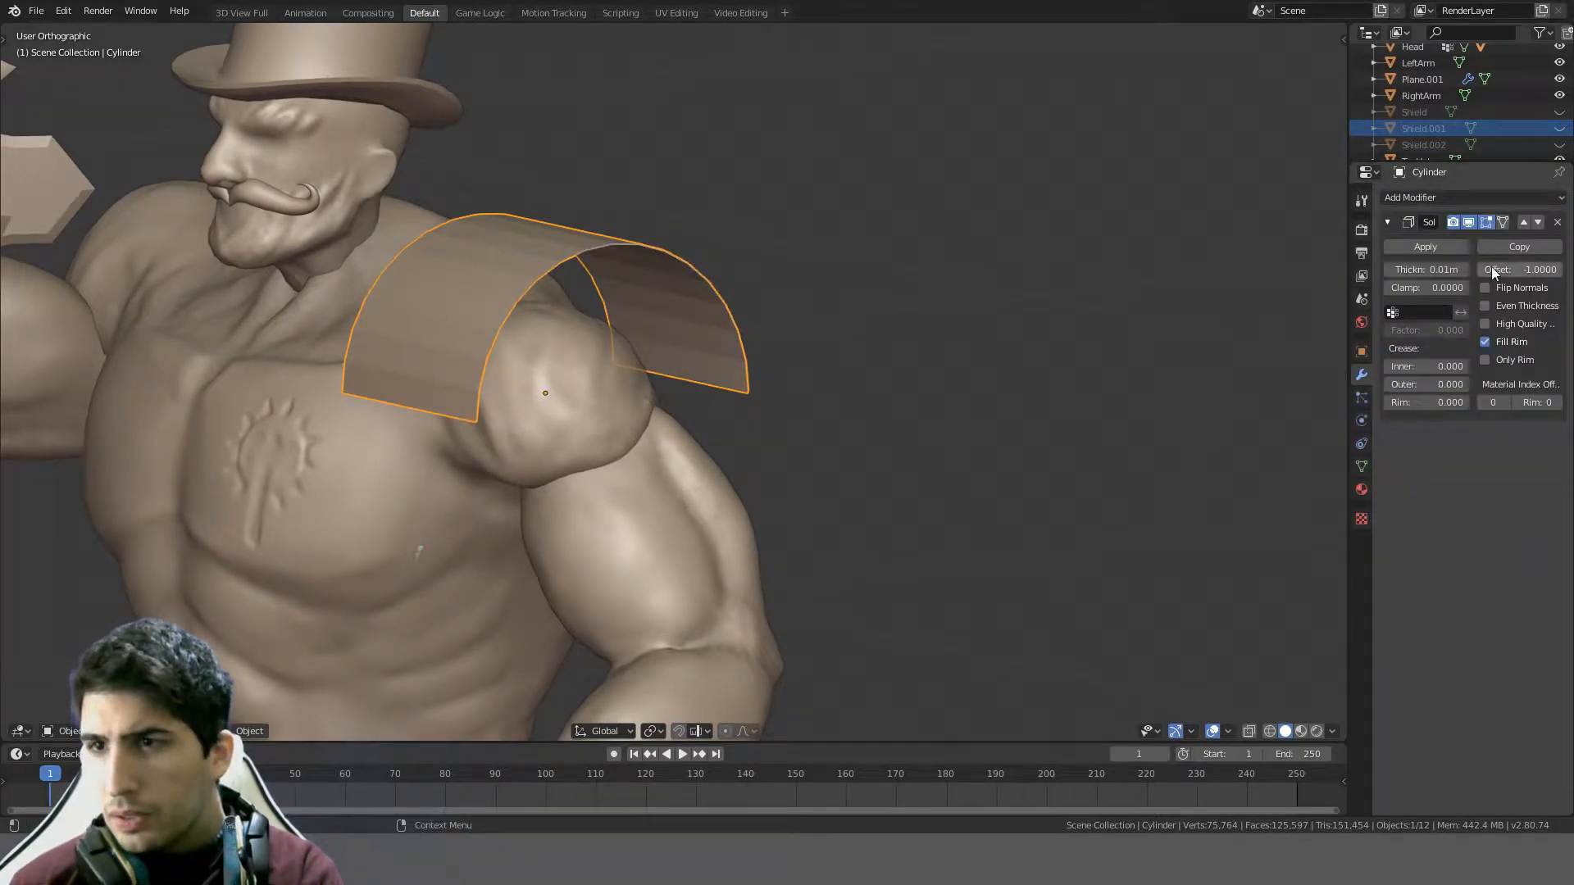
# - Set the shoulder piece's Solidify offset to 1 and its thickness to 0.1 m
pyautogui.moveTo(1517, 269); pyautogui.dragTo(1550, 269)
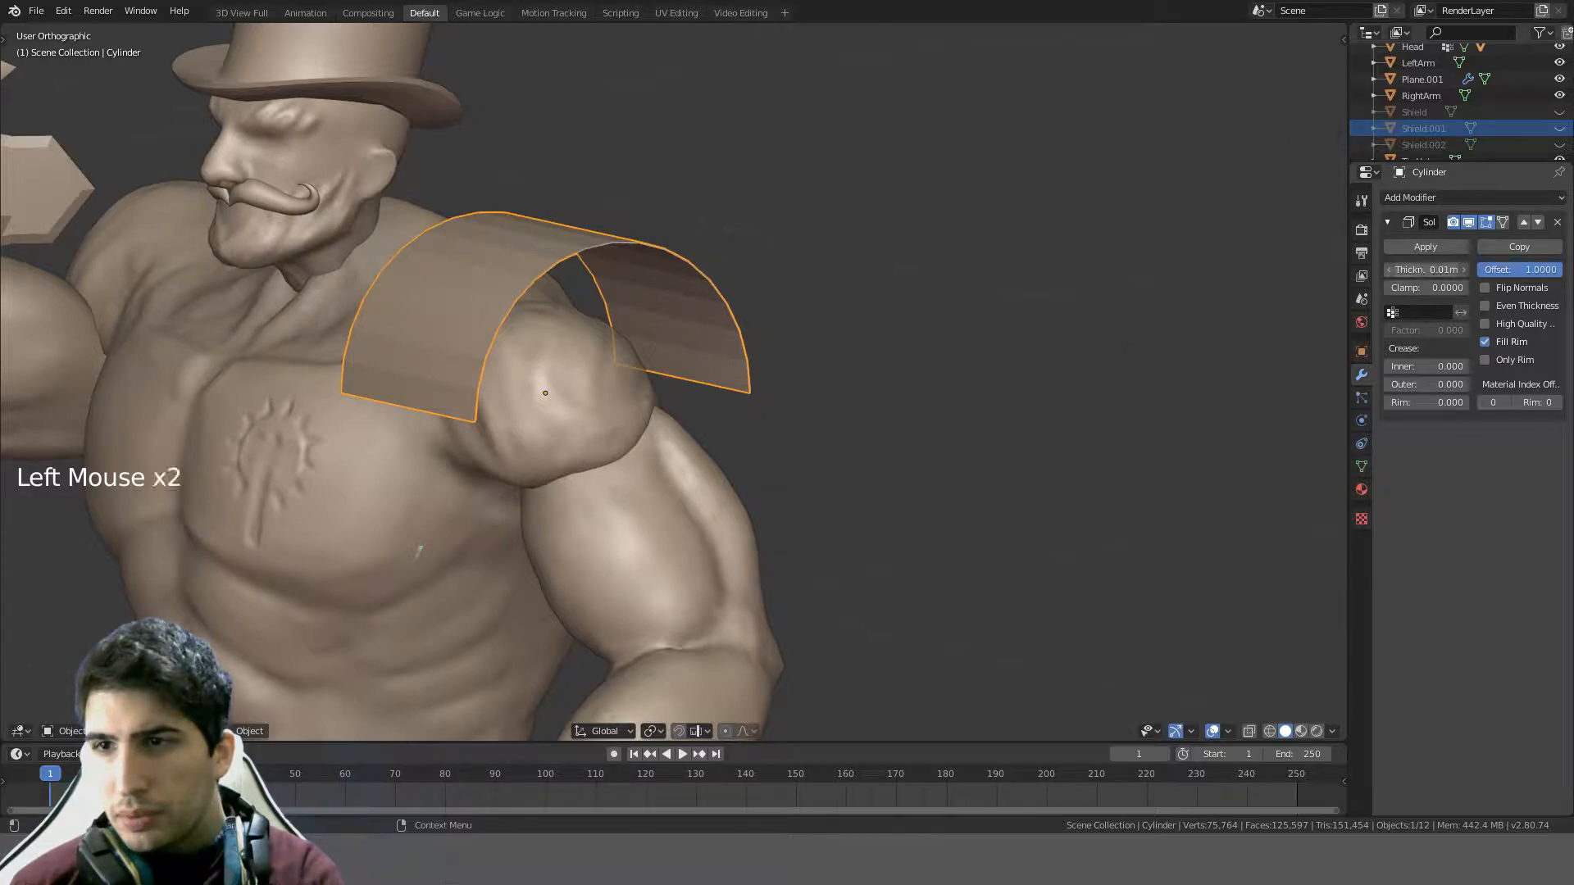
pyautogui.click(1432, 270)
pyautogui.write('0.1')
pyautogui.press('Return')
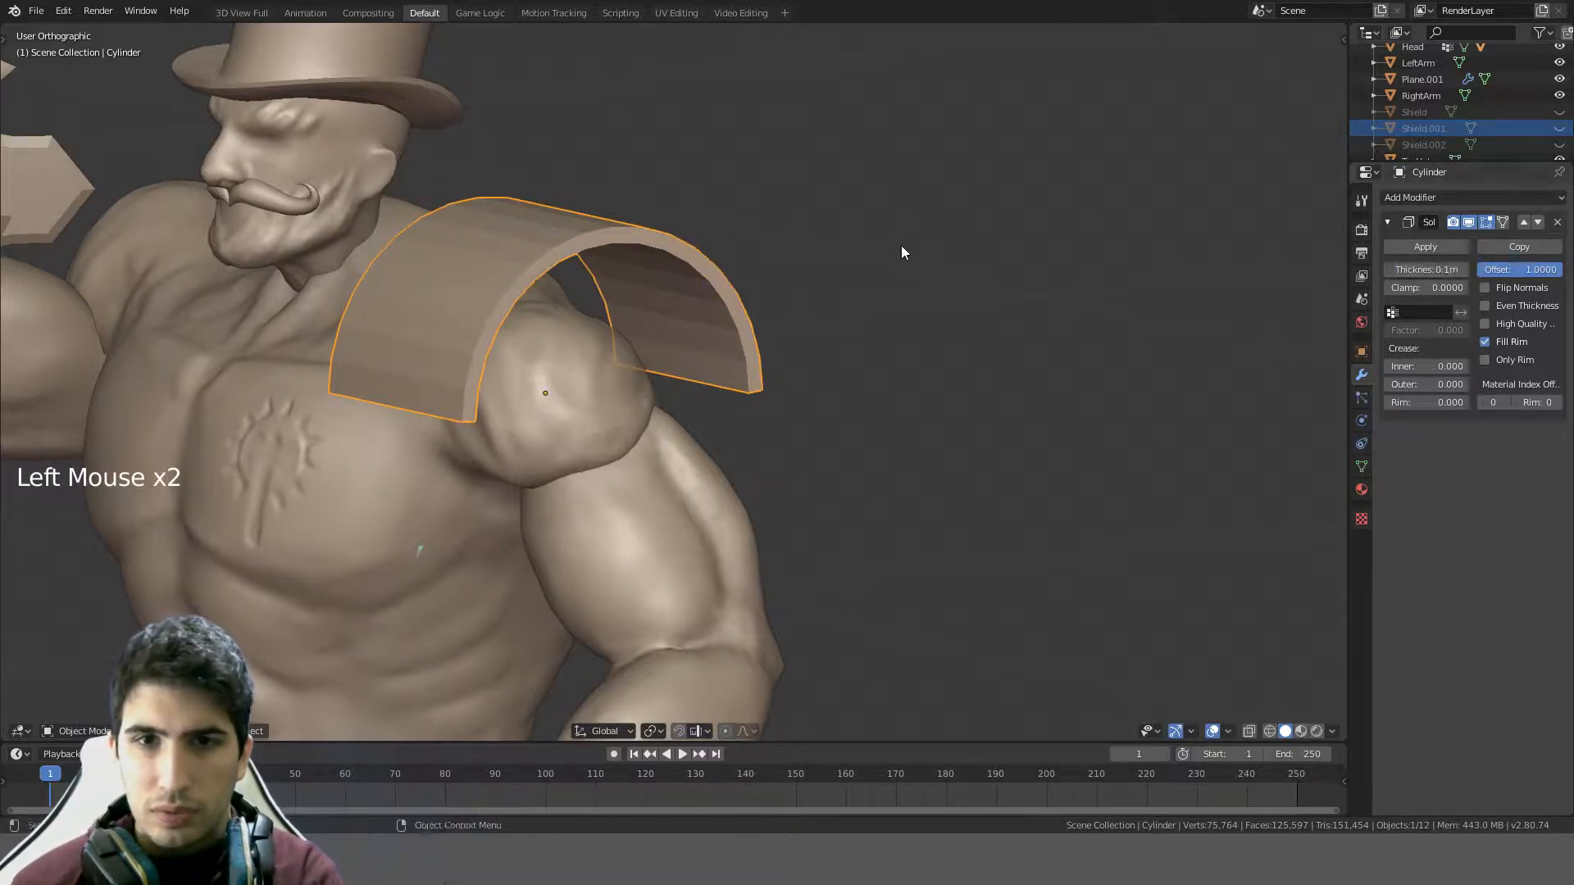
# - In right view, scale the shoulder piece down and move it so its arch fits closely around the deltoid
pyautogui.moveTo(902, 246); pyautogui.dragTo(820, 248, button='middle')
pyautogui.press('KP_3')
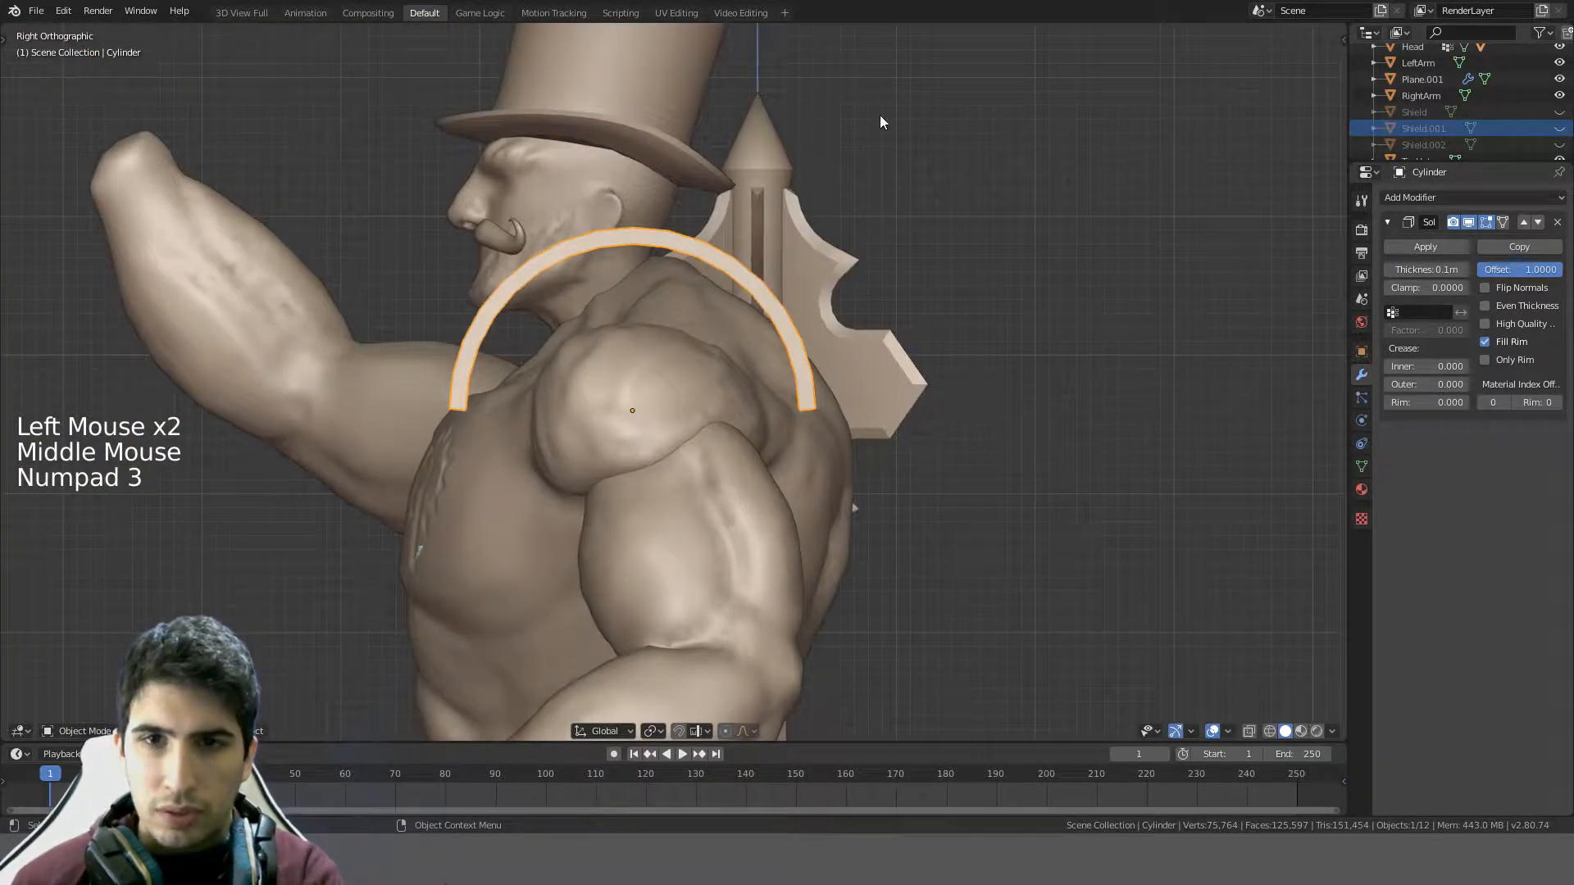
pyautogui.press('s')
pyautogui.click(799, 220)
pyautogui.press('g')
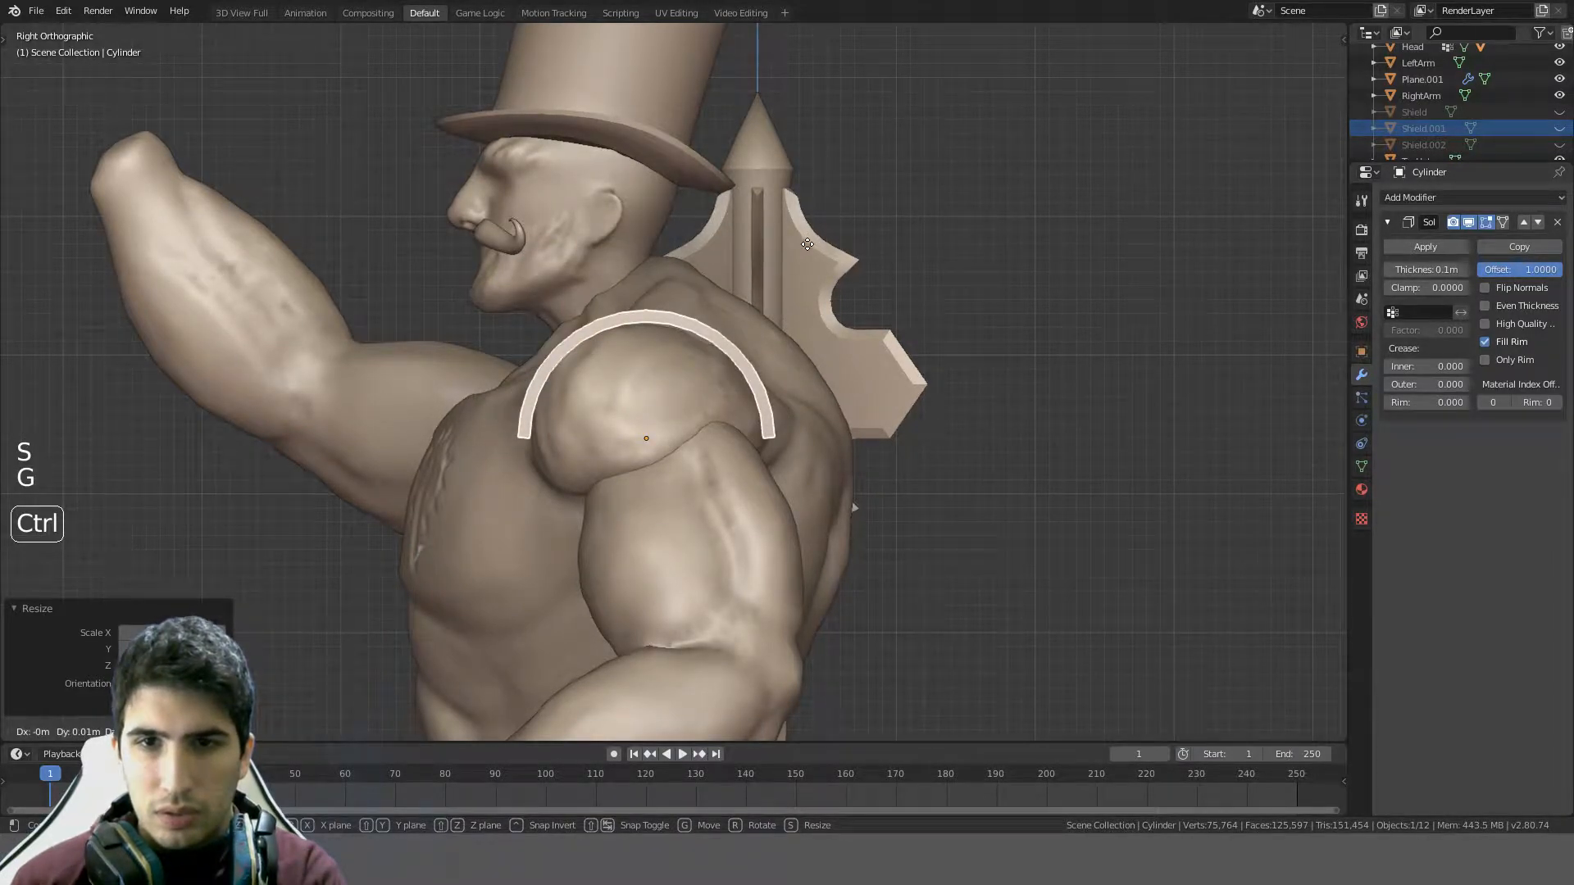
pyautogui.click(808, 244)
# - In front view, rotate the shoulder piece by about 30° so it slopes down along the shoulder
pyautogui.moveTo(808, 250); pyautogui.dragTo(748, 395, button='middle')
pyautogui.press('KP_7')
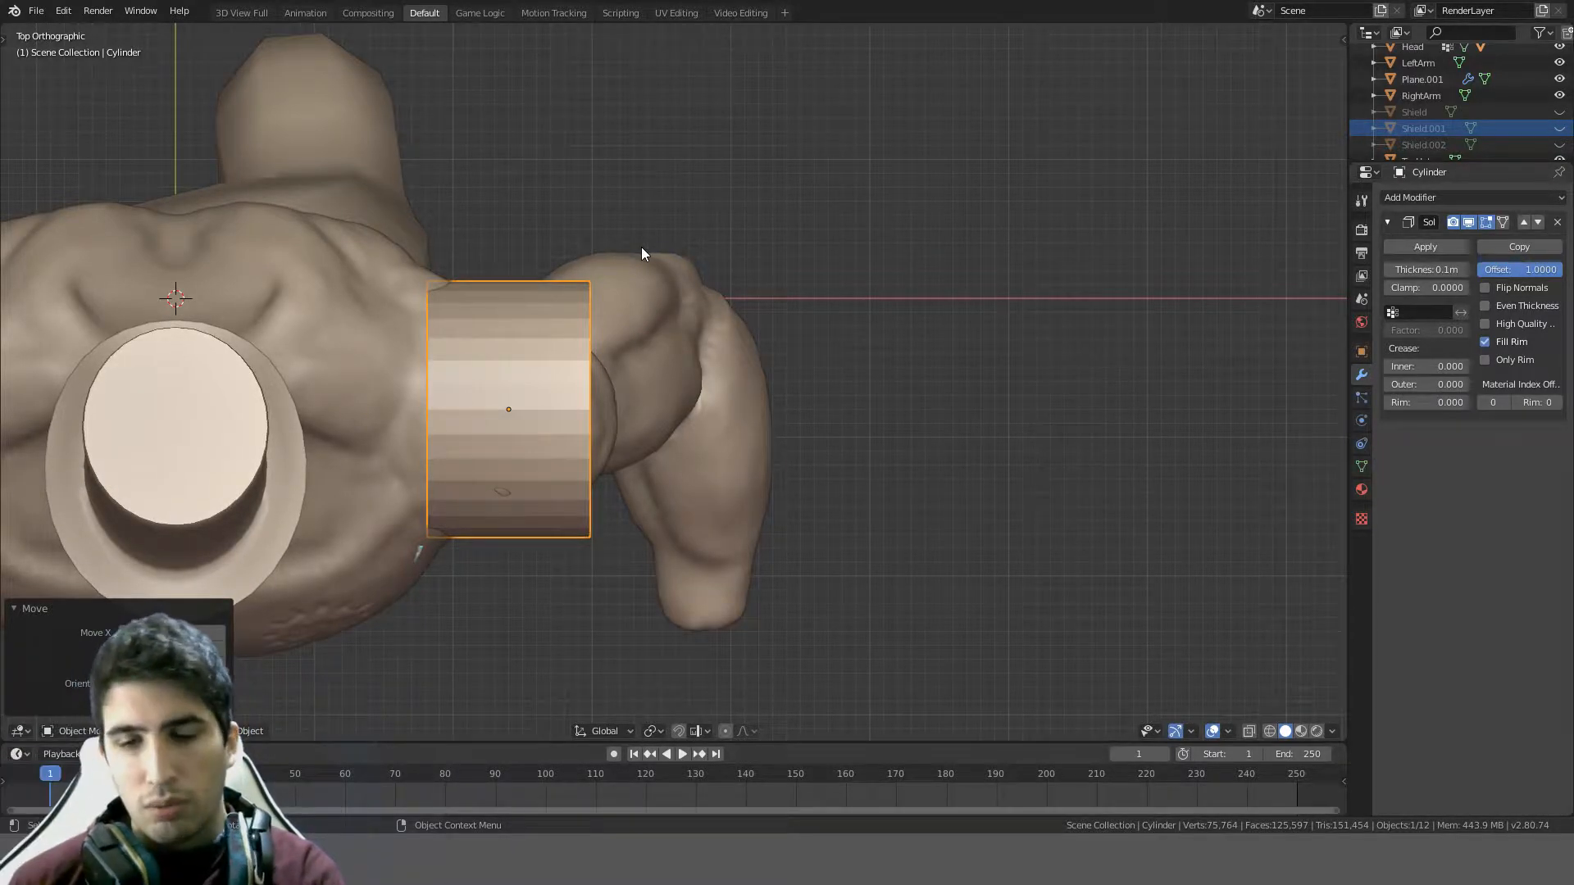
pyautogui.press('KP_1')
pyautogui.press('r')
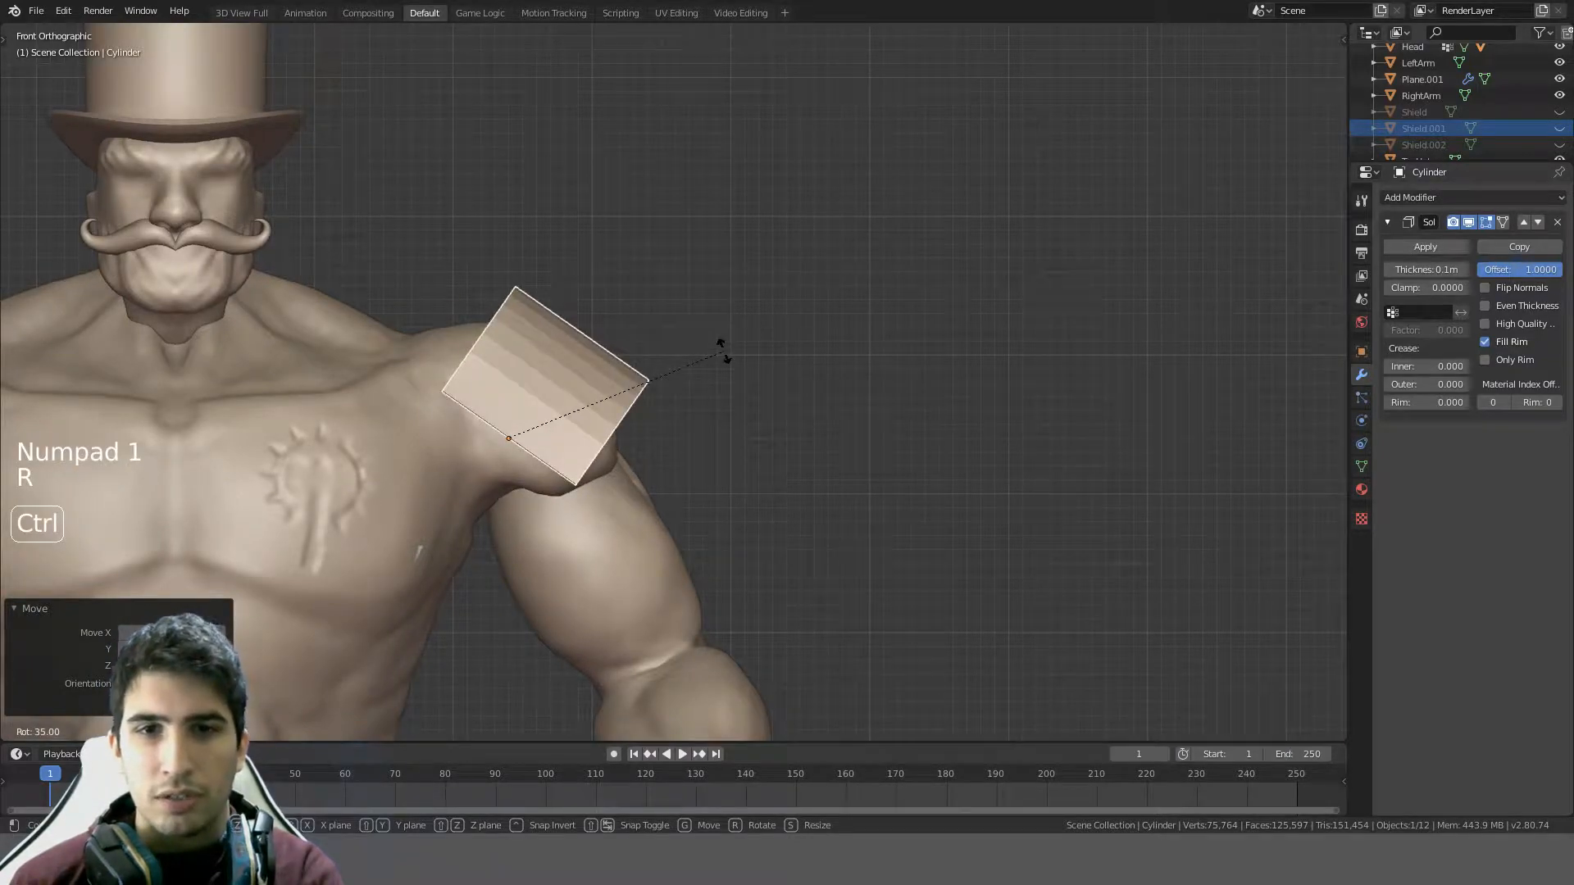
pyautogui.click(719, 343)
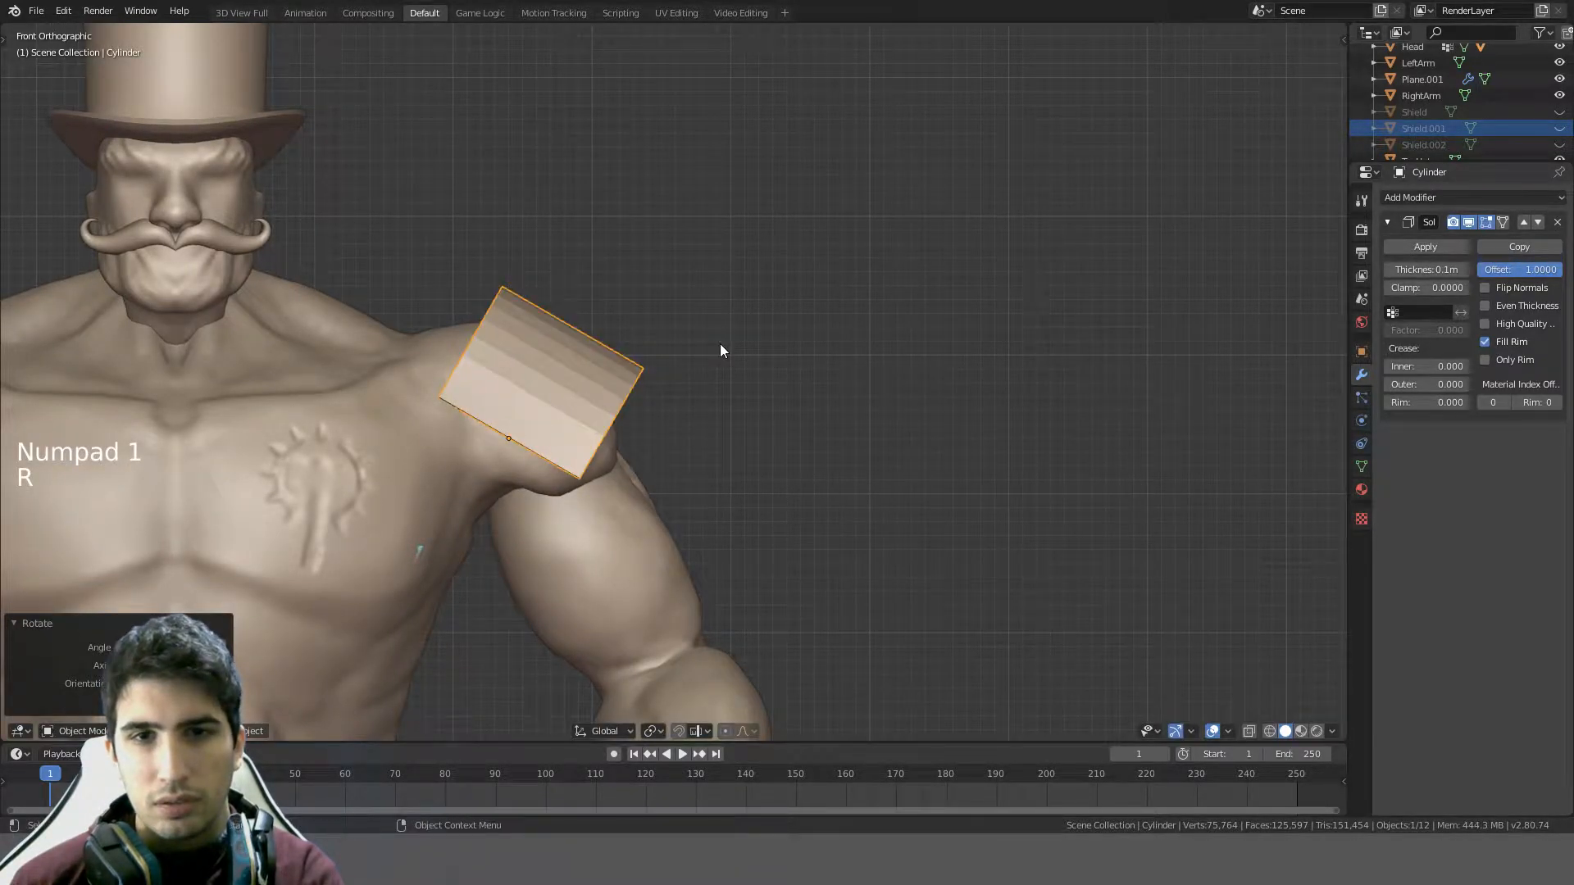
# - Undo the shoulder piece's last rotation so it sits level over the deltoid
pyautogui.press('s')
pyautogui.rightClick(756, 323)
pyautogui.press('KP_3')
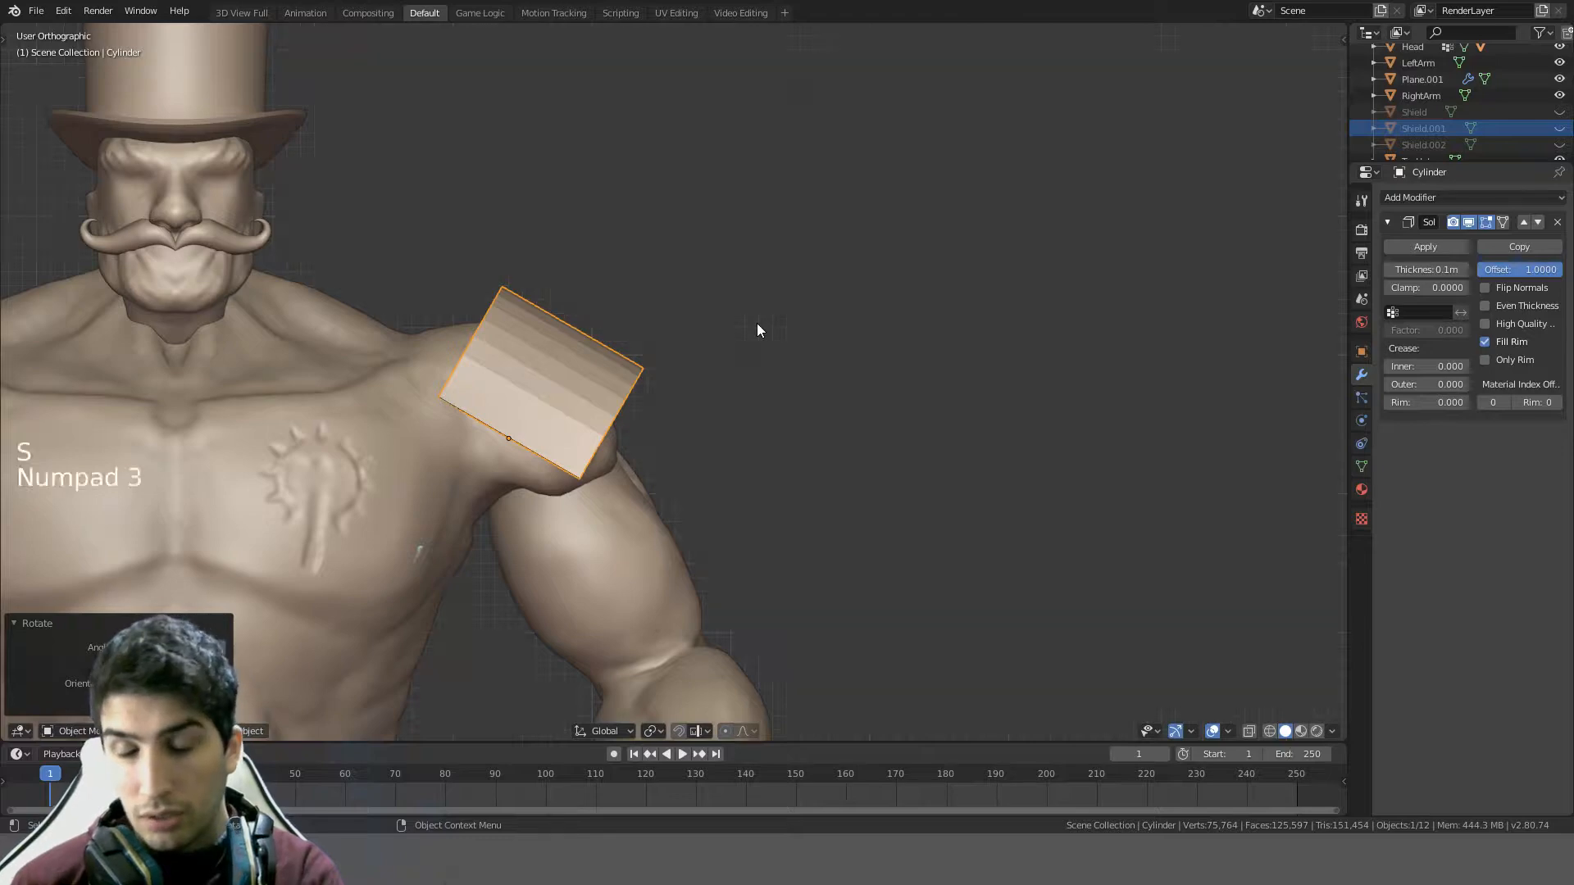
pyautogui.moveTo(756, 323); pyautogui.dragTo(862, 341, button='middle')
pyautogui.hotkey('ctrl', 'z')
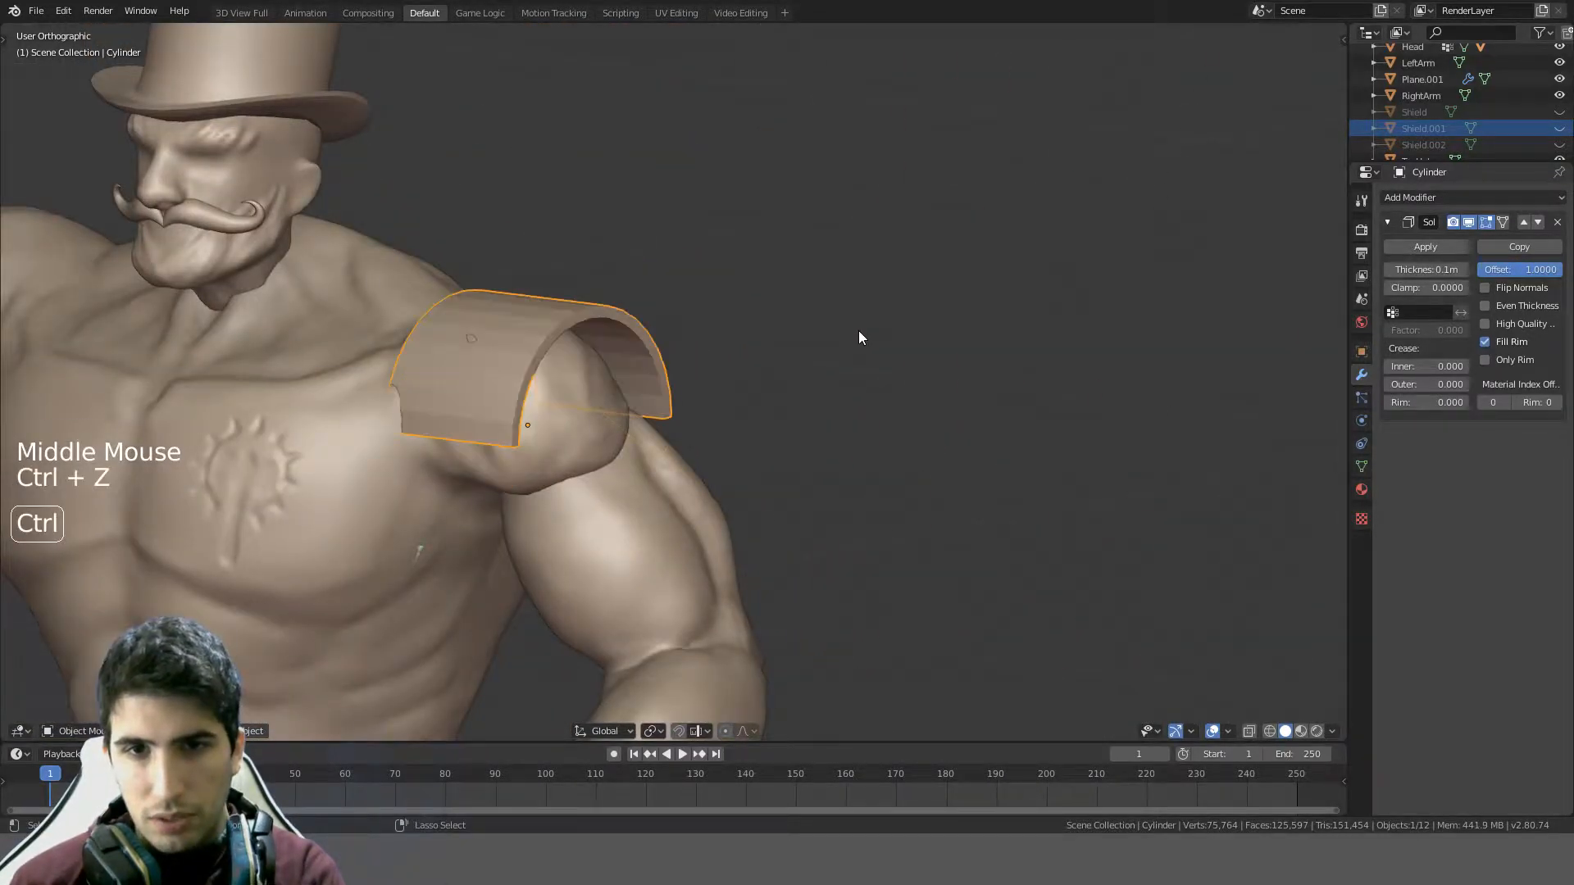
# - In front view, move the shoulder piece away from the character into empty space near the ground line
pyautogui.press('KP_1')
pyautogui.scroll(-7, 858, 335)
pyautogui.keyDown('shift'); pyautogui.moveTo(852, 421); pyautogui.dragTo(513, 219, button='middle'); pyautogui.keyUp('shift')
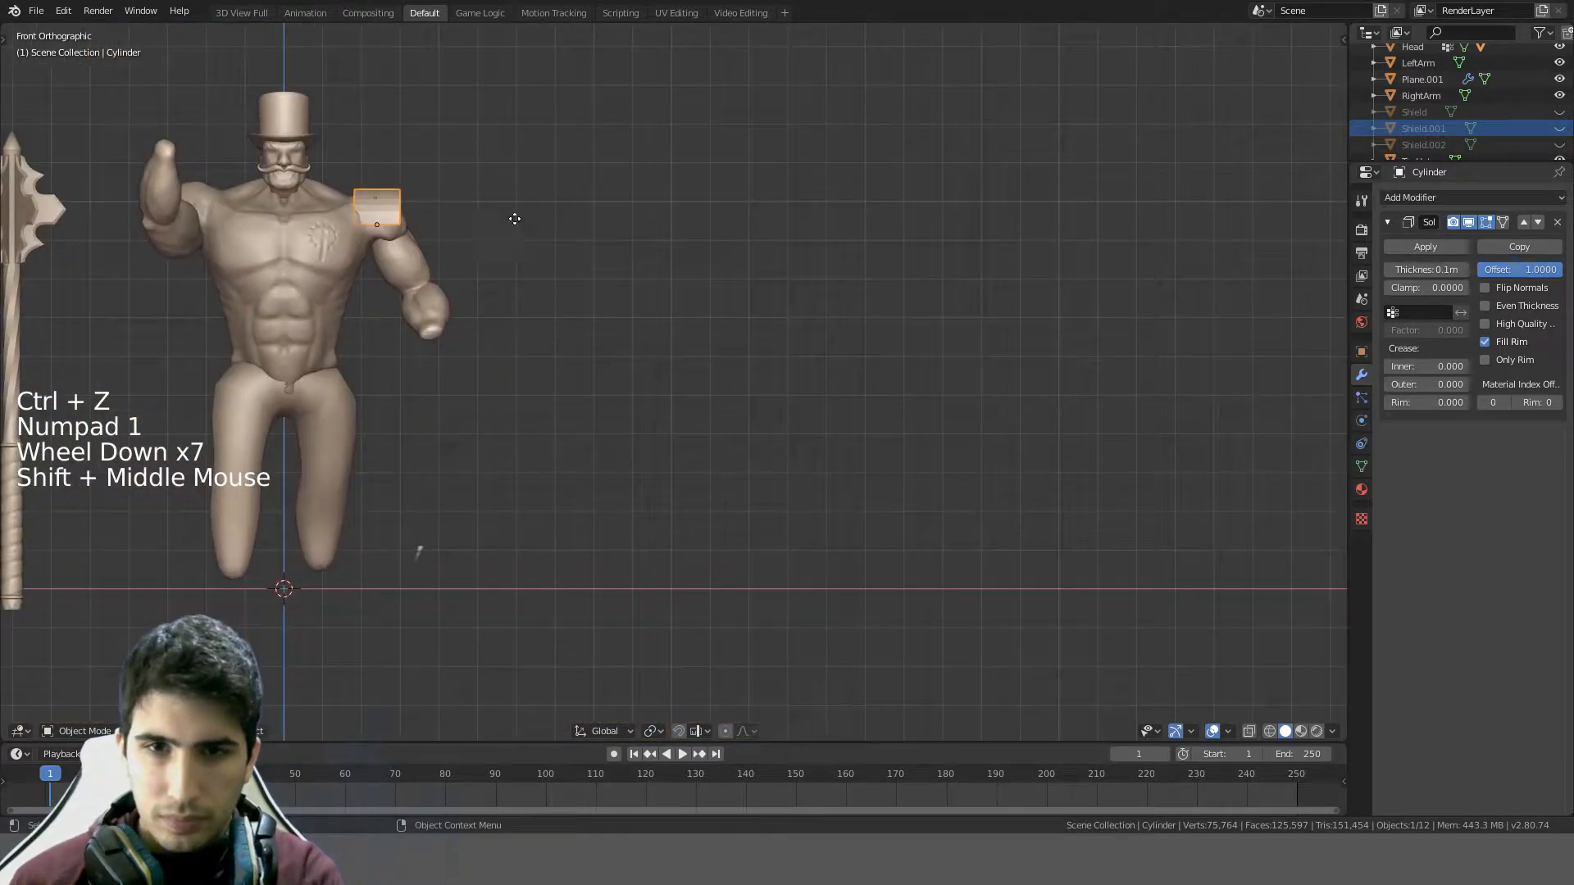
pyautogui.press('g')
pyautogui.click(786, 538)
# - Smooth-shade the shoulder piece with the HardOps Ssharpen operation
pyautogui.scroll(5, 783, 537)
pyautogui.press('q')
pyautogui.click(781, 535)
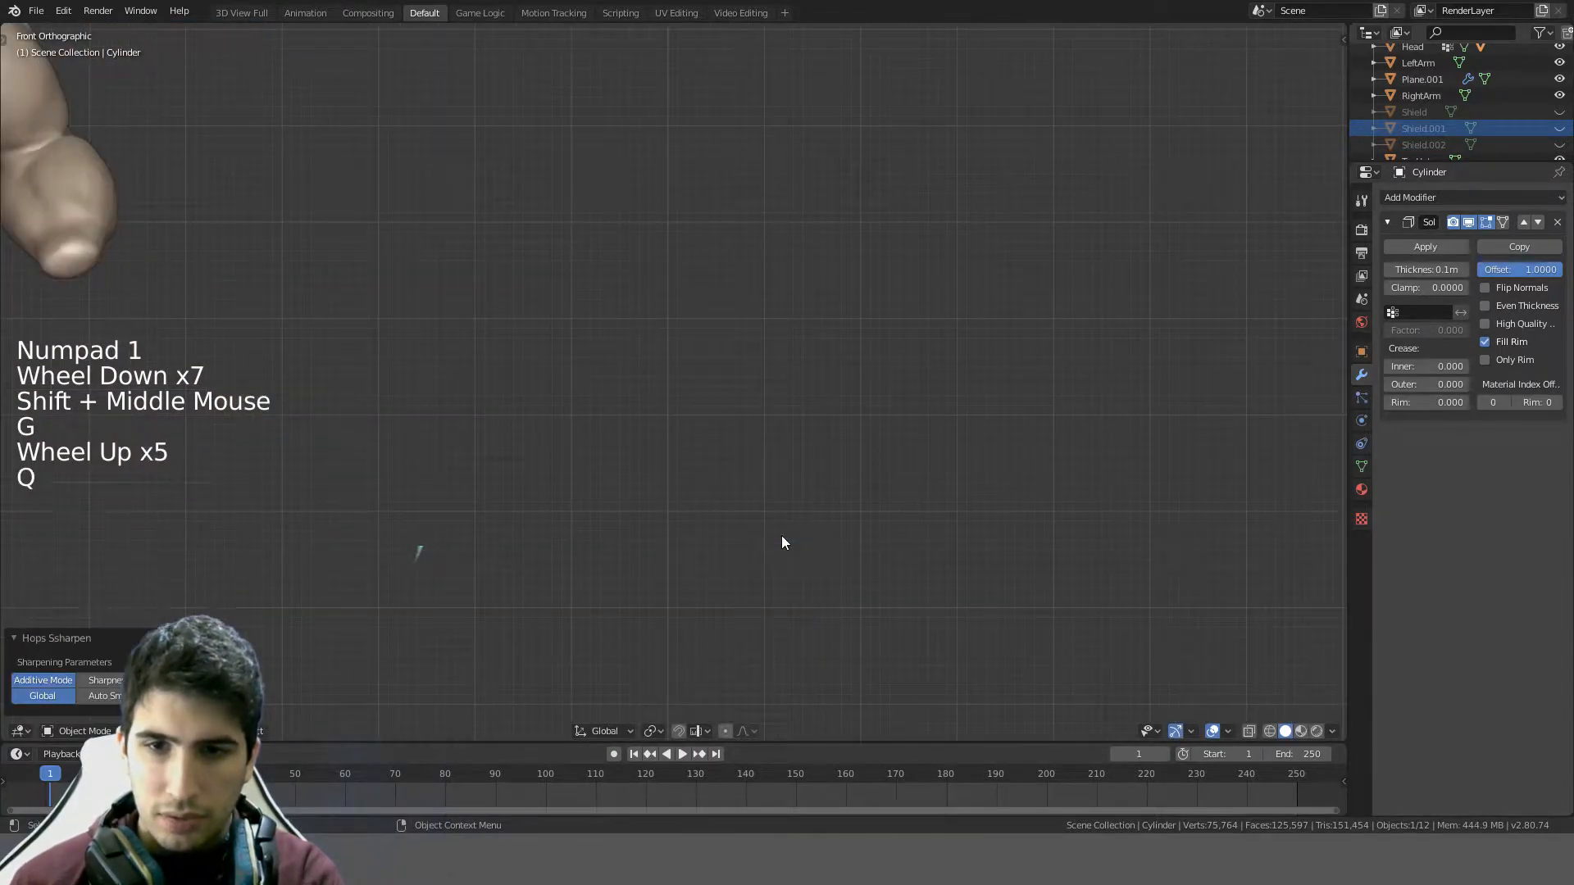
pyautogui.keyDown('shift'); pyautogui.scroll(2, 780, 534); pyautogui.keyUp('shift')
pyautogui.keyDown('shift'); pyautogui.moveTo(780, 534); pyautogui.dragTo(773, 306, button='middle'); pyautogui.keyUp('shift')
pyautogui.scroll(1, 774, 306)
pyautogui.press('KP_1')
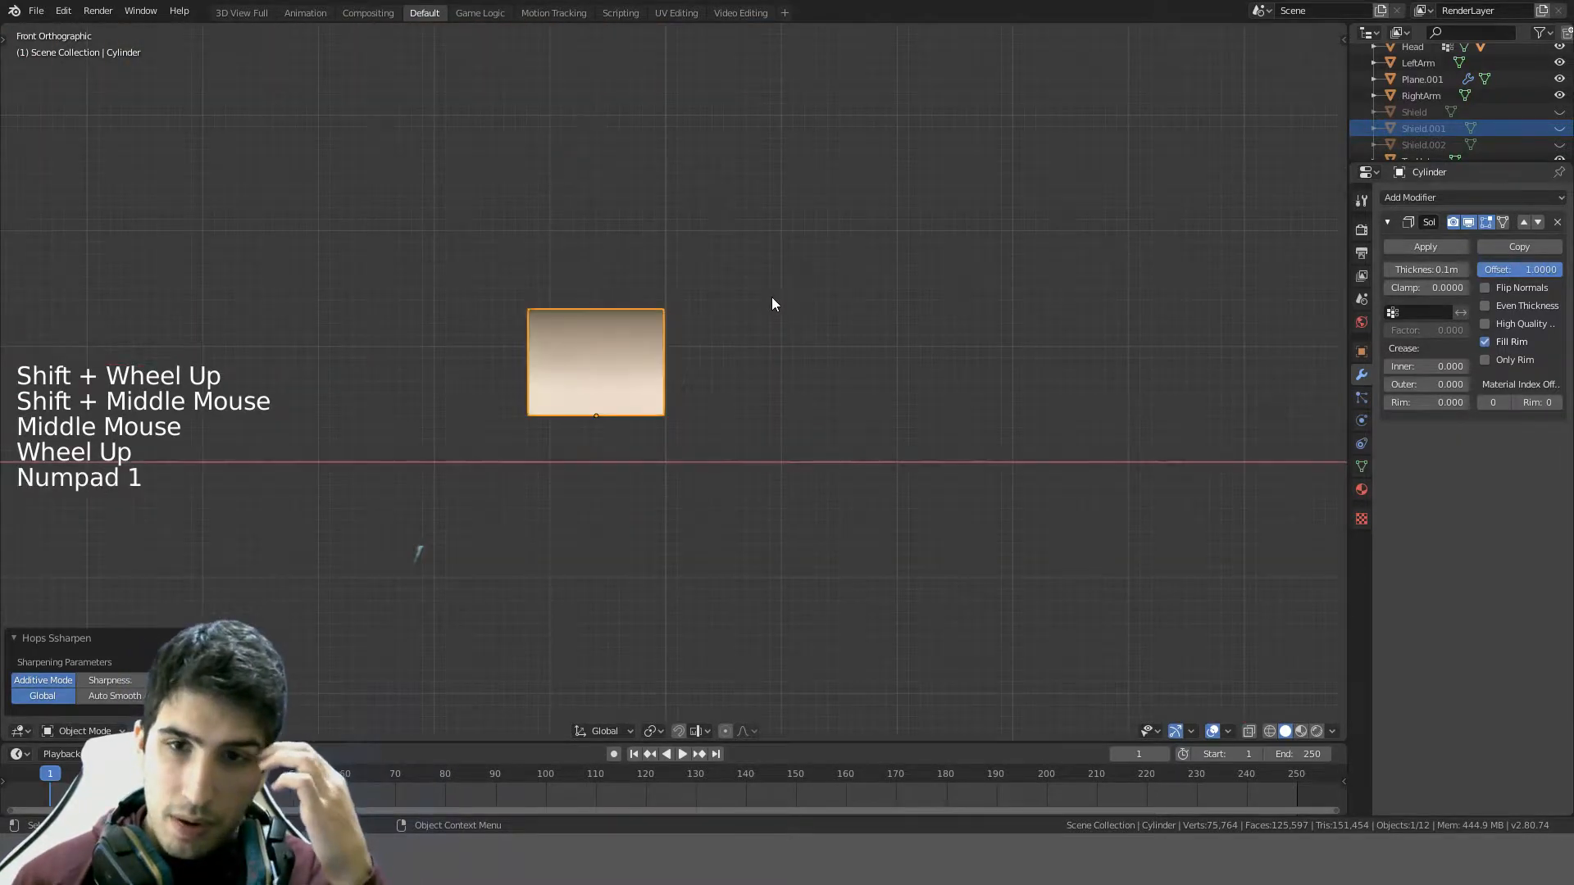
# - In Edit Mode, select the two long bottom edges on either side of the arched shoulder piece
pyautogui.scroll(3, 660, 343)
pyautogui.scroll(1, 660, 343)
pyautogui.press('Tab')
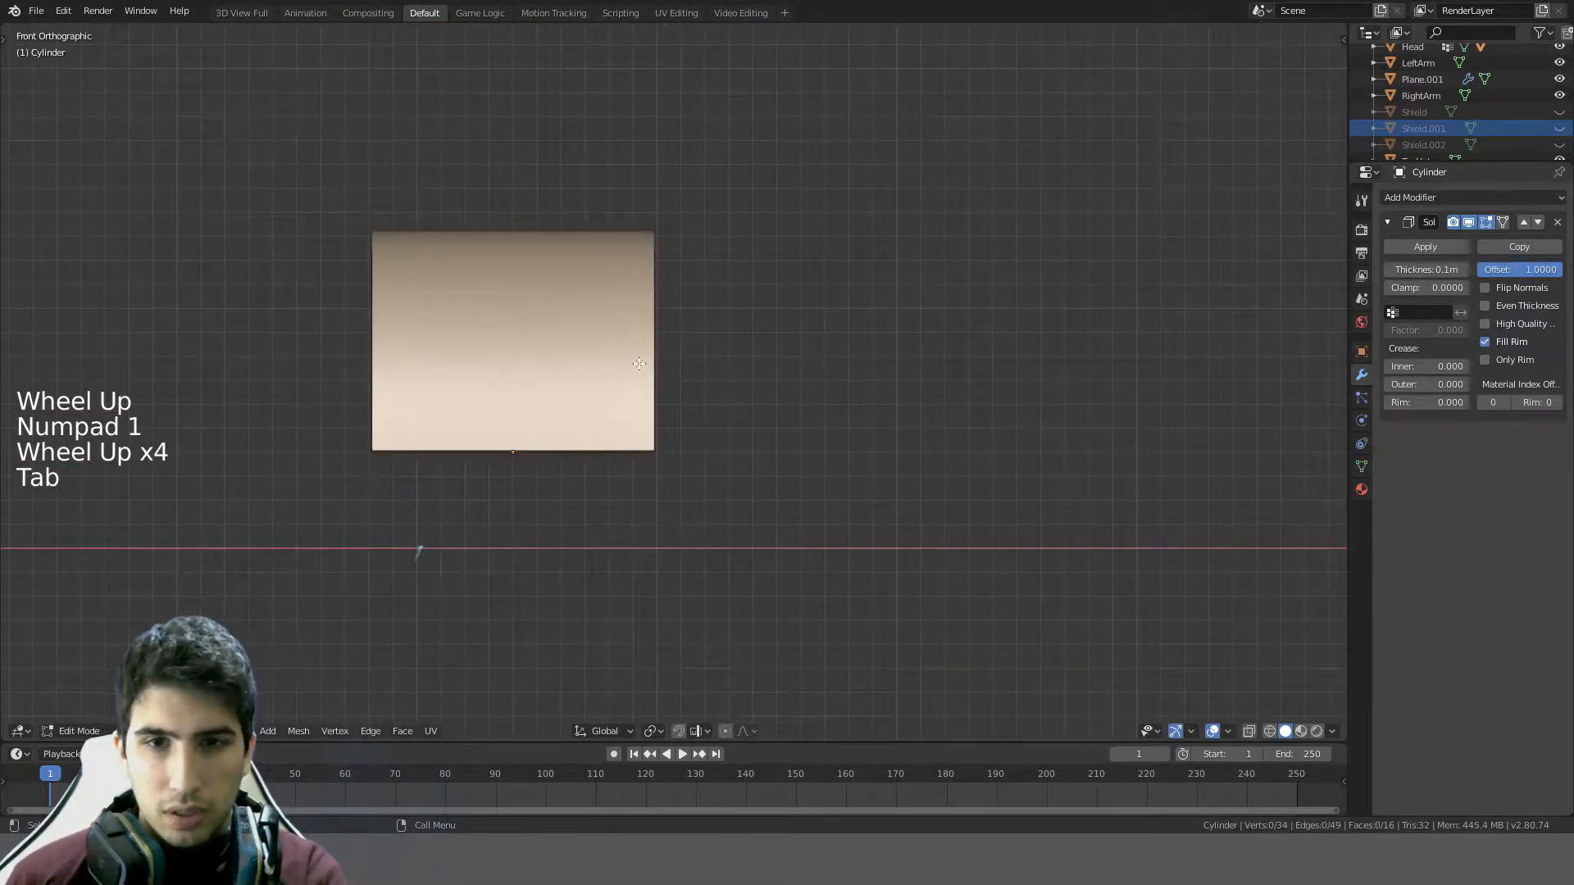
pyautogui.moveTo(693, 425); pyautogui.dragTo(243, 637, button='middle')
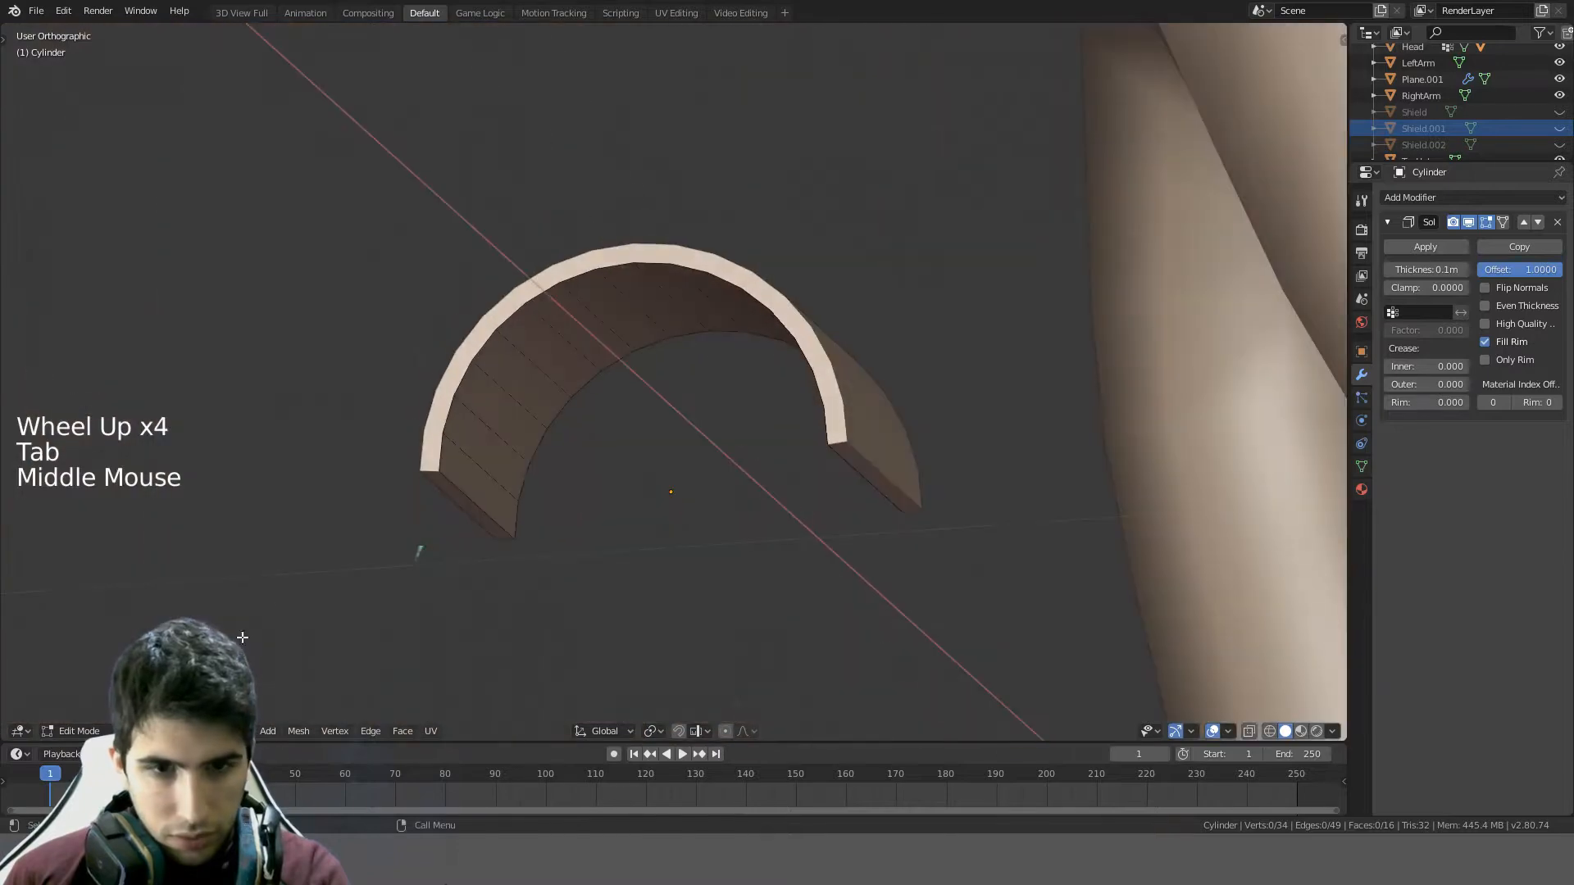
pyautogui.click(410, 603)
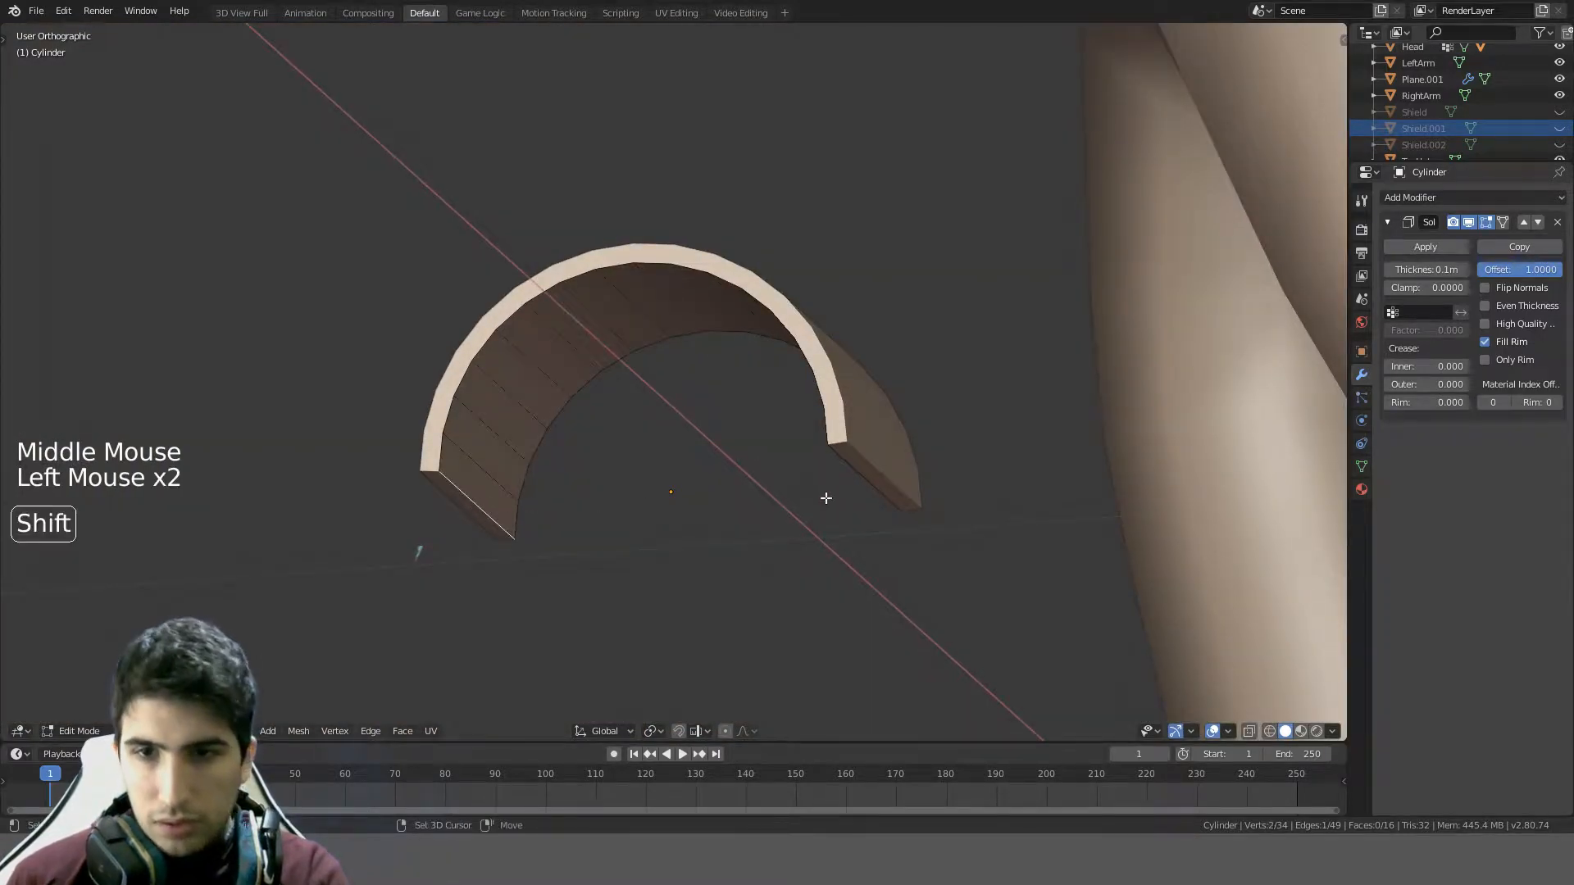
pyautogui.keyDown('shift'); pyautogui.click(878, 468); pyautogui.keyUp('shift')
pyautogui.keyDown('shift'); pyautogui.click(881, 486); pyautogui.keyUp('shift')
pyautogui.moveTo(887, 475); pyautogui.dragTo(1142, 446, button='middle')
pyautogui.moveTo(770, 459); pyautogui.dragTo(846, 488, button='middle')
pyautogui.click(688, 492)
pyautogui.keyDown('shift'); pyautogui.click(527, 485); pyautogui.keyUp('shift')
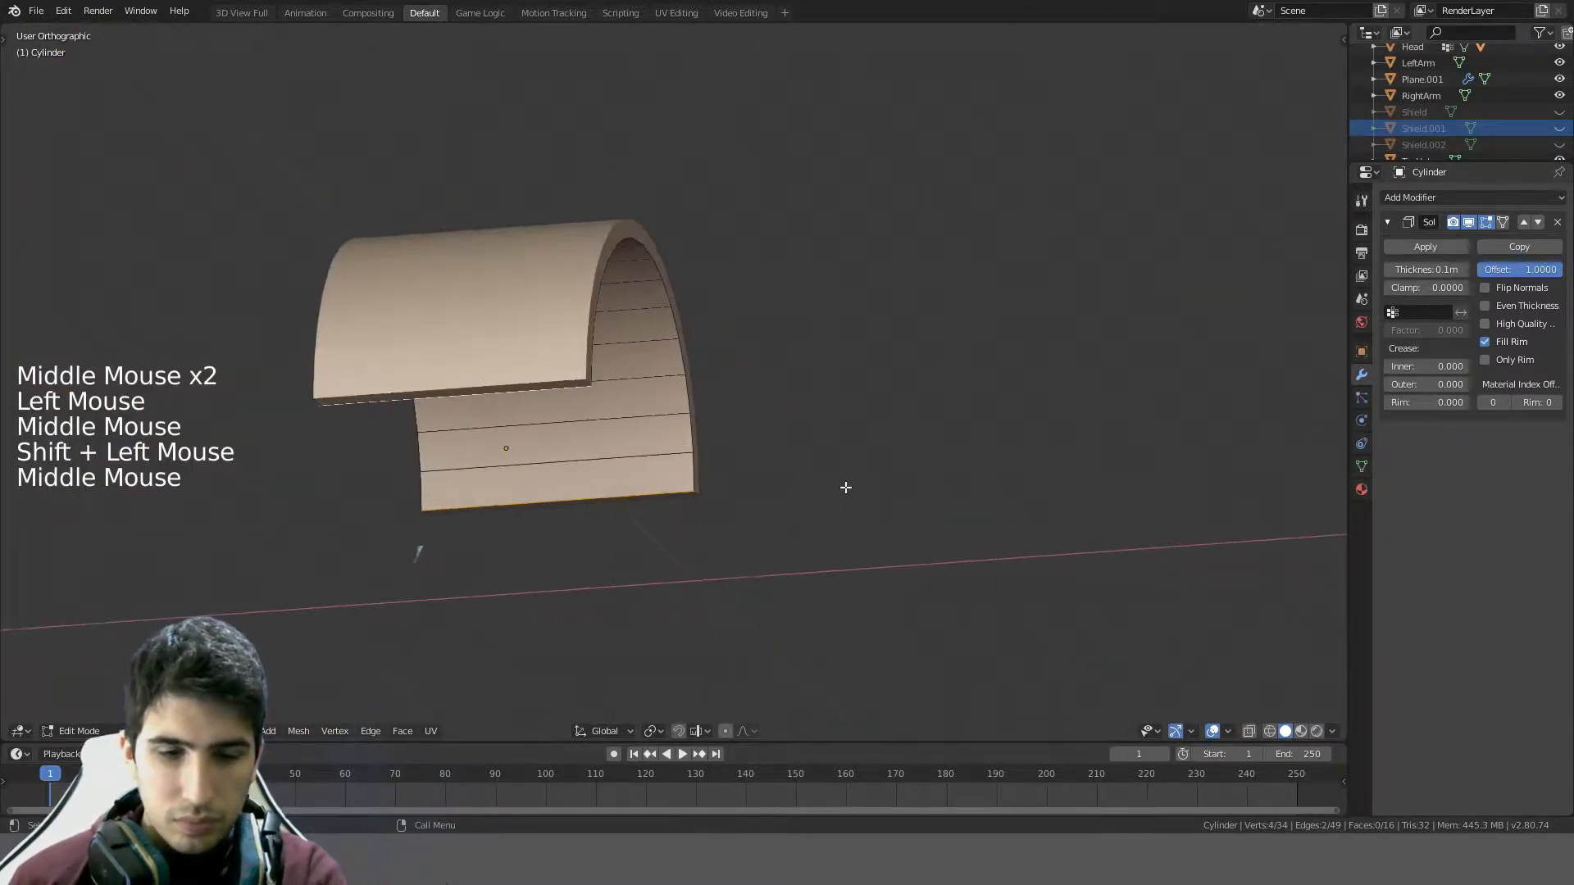
pyautogui.press('o')
pyautogui.press('KP_1')
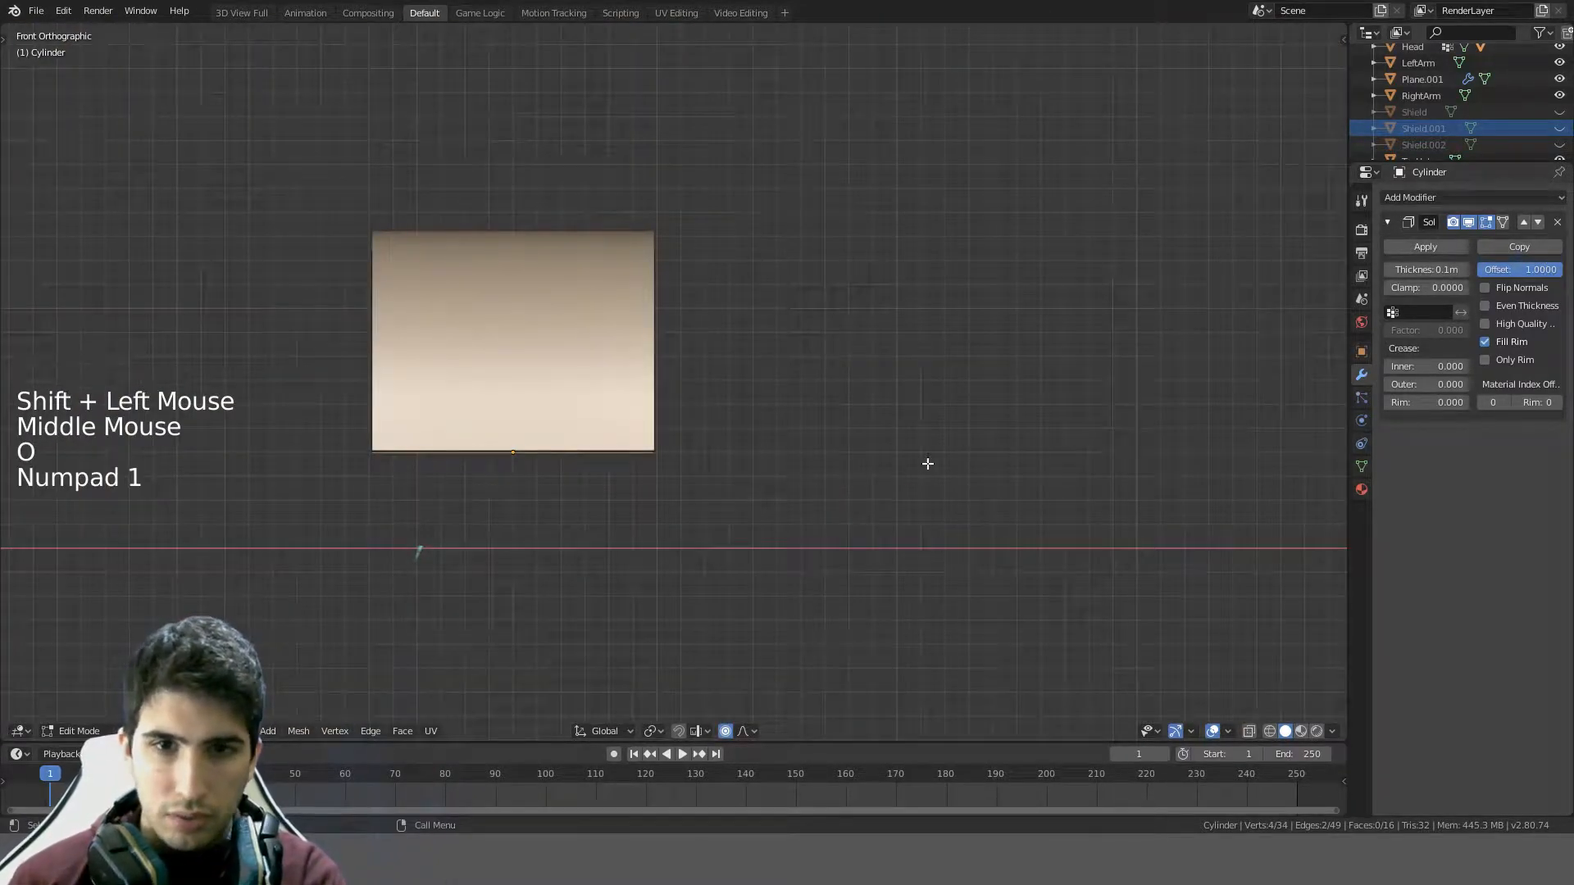
pyautogui.press('s')
pyautogui.press('x')
pyautogui.scroll(3, 861, 439)
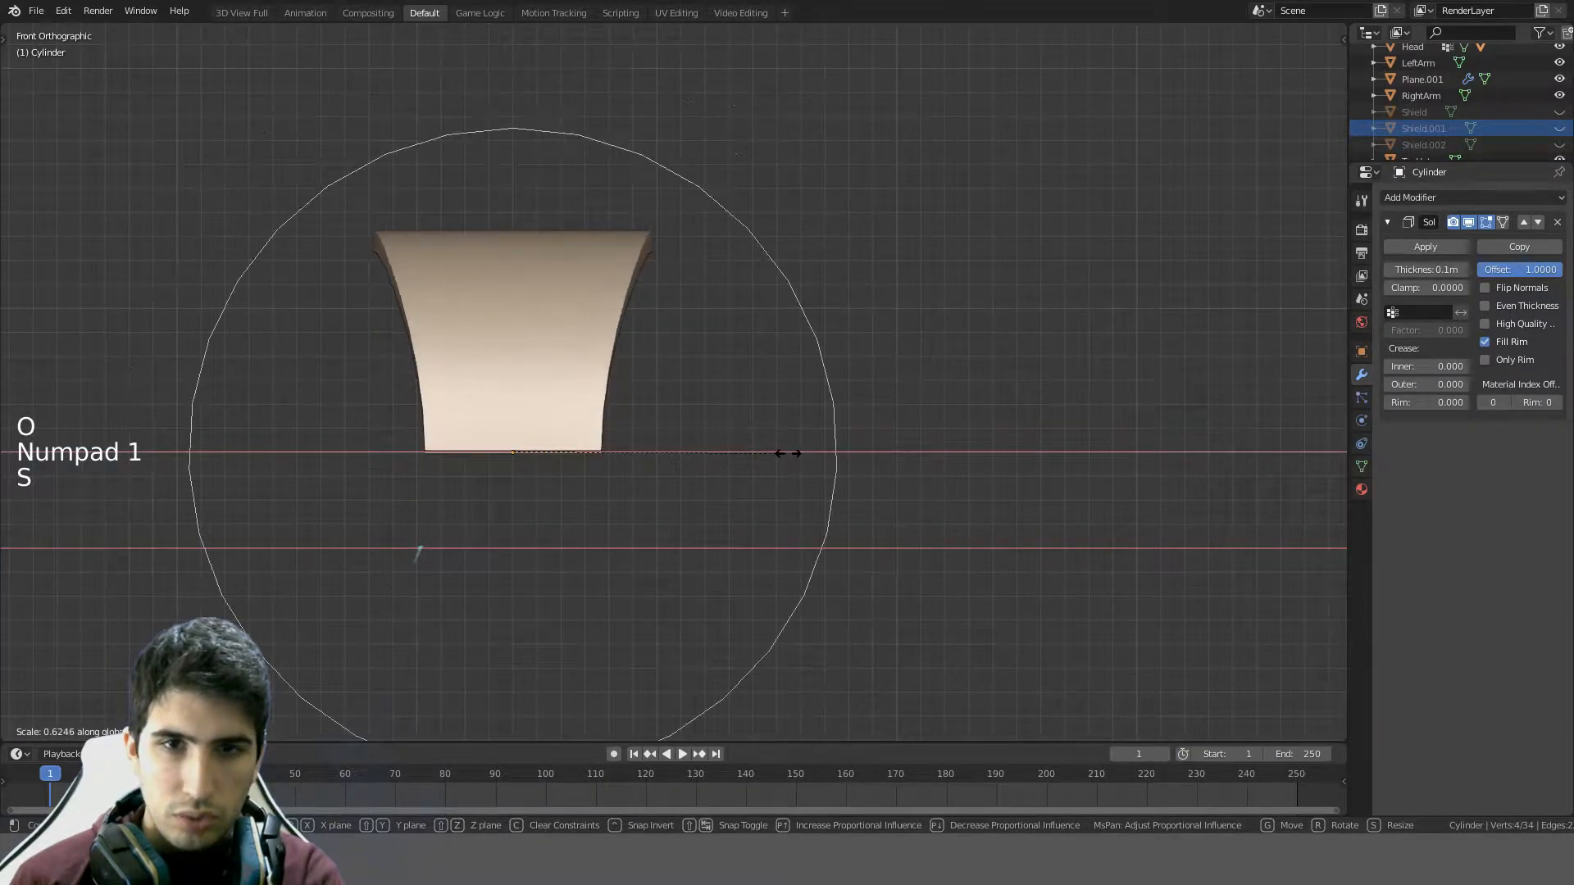
pyautogui.press('Escape')
# - Set the proportional falloff to Sharp, scale the bottom edges to 0.5 along X, and inspect the taper in Object Mode
pyautogui.click(746, 728)
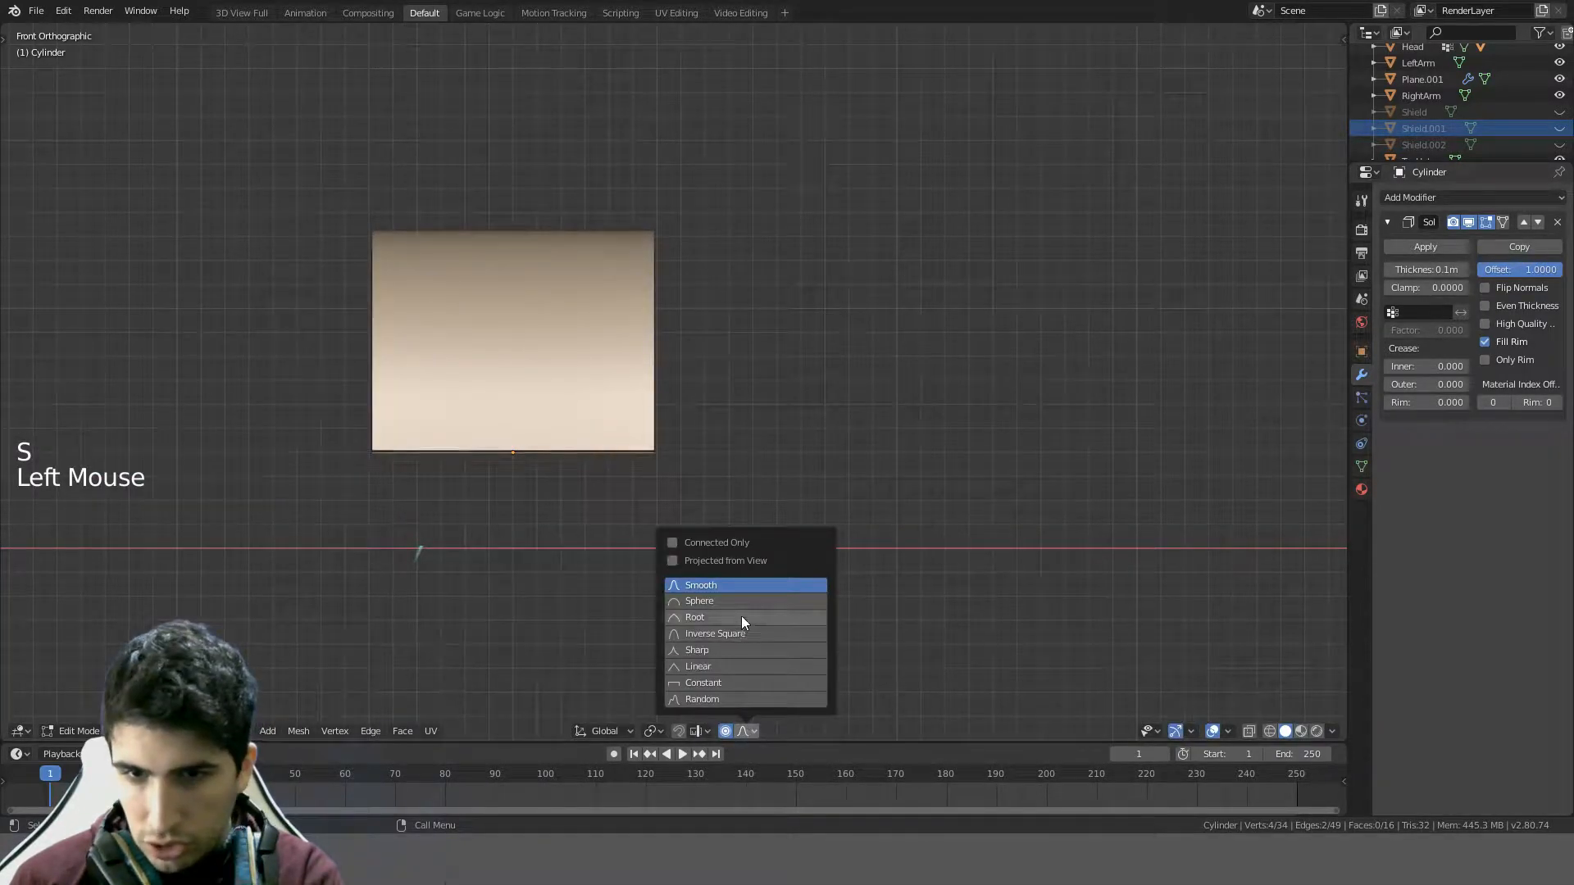
pyautogui.click(719, 651)
pyautogui.press('s')
pyautogui.press('x')
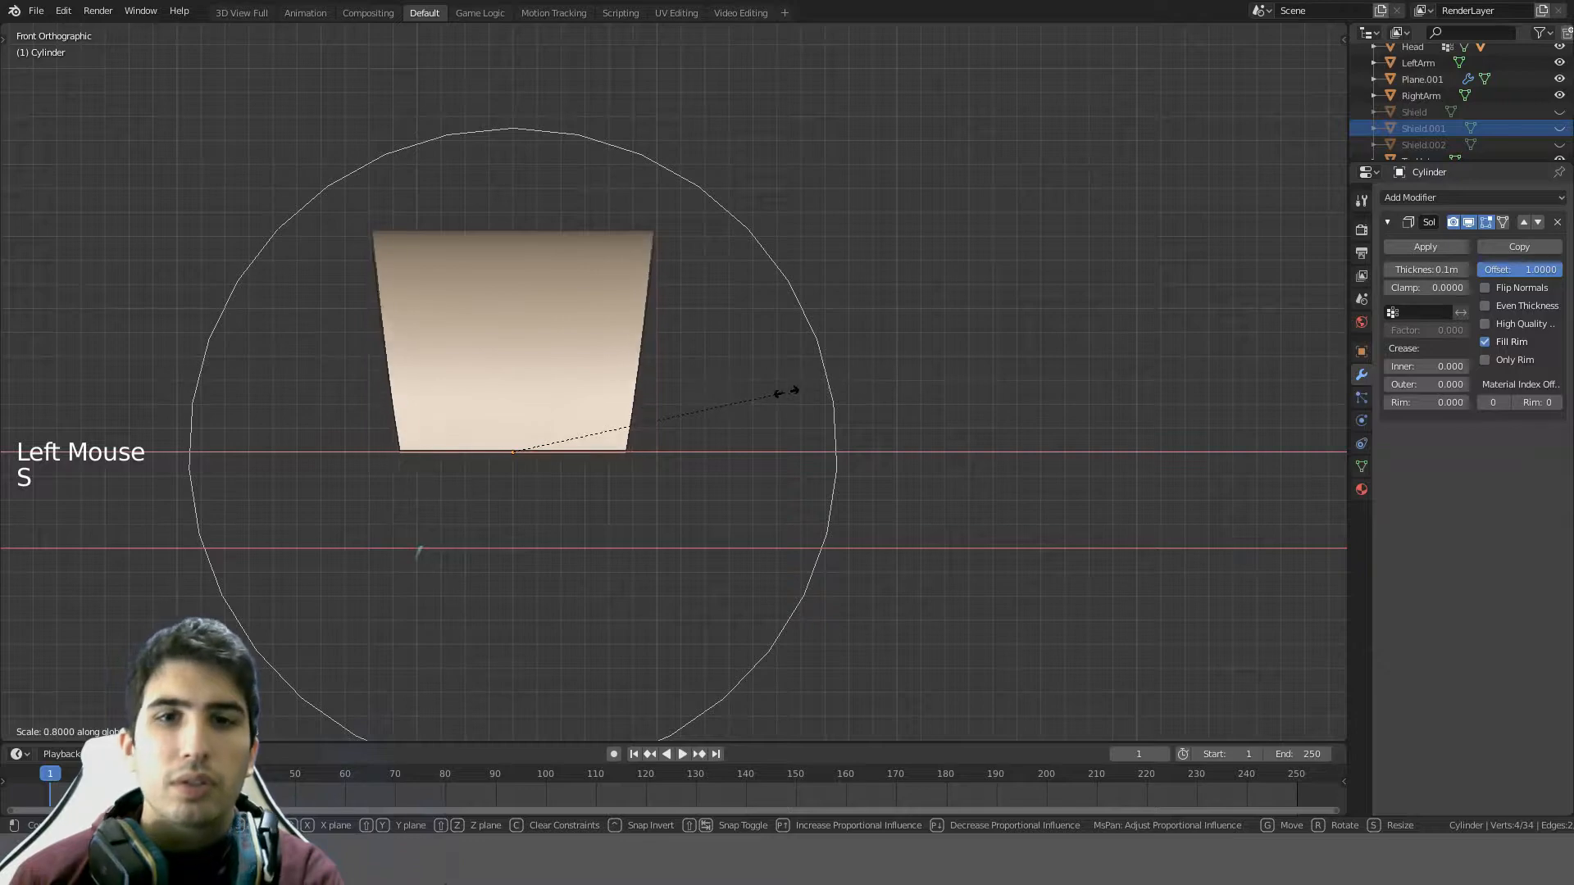
pyautogui.press('ctrl')
pyautogui.scroll(-2, 703, 409)
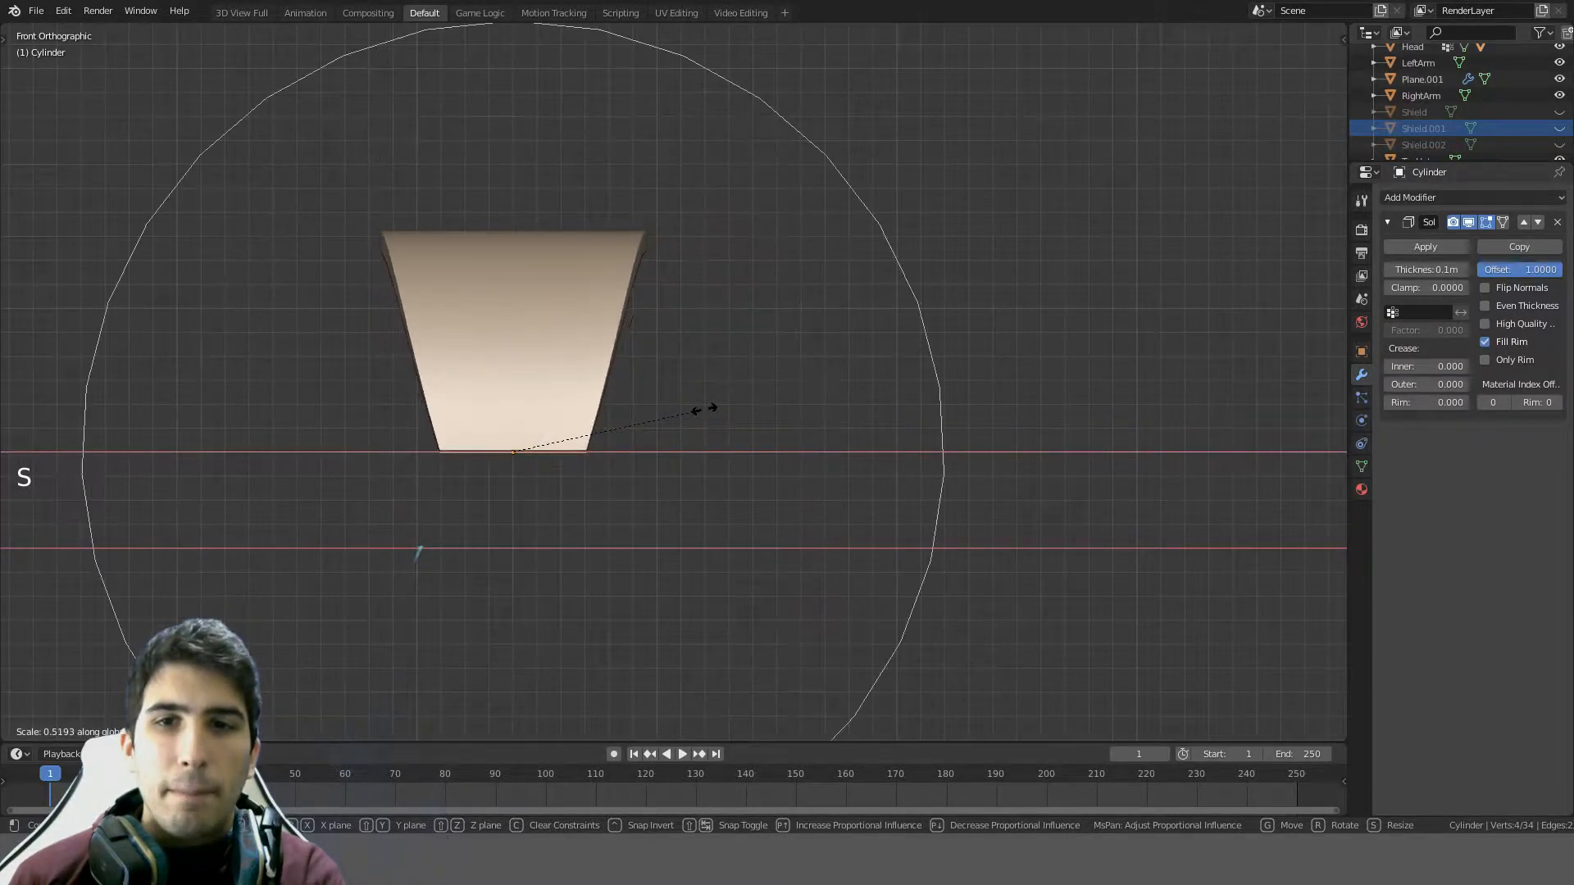
pyautogui.scroll(5, 703, 410)
pyautogui.click(704, 409)
pyautogui.scroll(1, 703, 409)
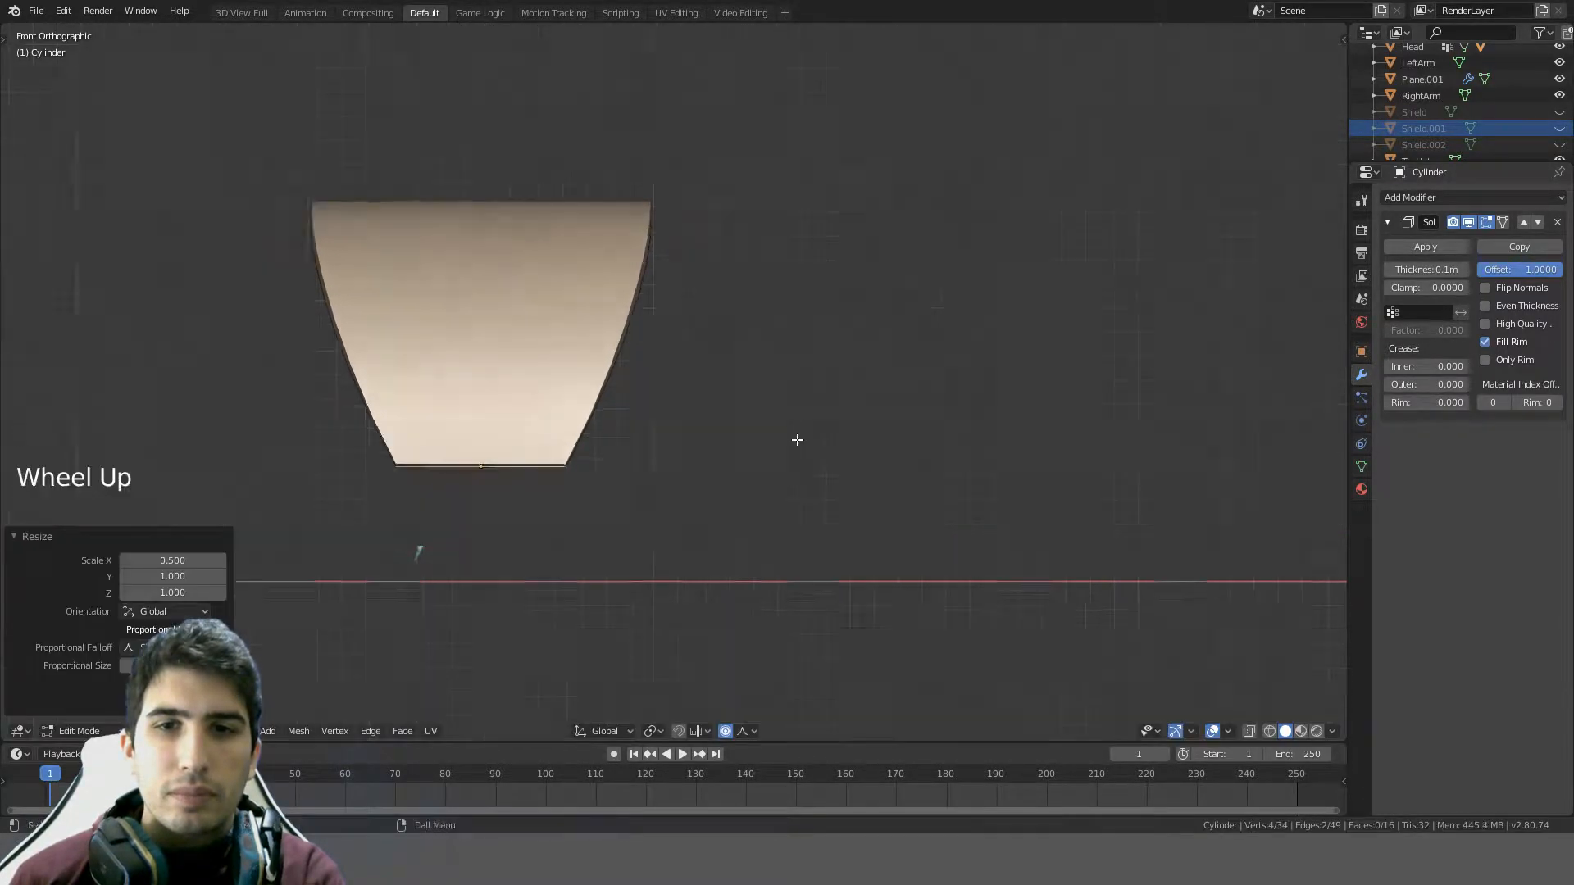
pyautogui.moveTo(703, 410); pyautogui.dragTo(1021, 617, button='middle')
pyautogui.press('Tab')
pyautogui.scroll(-4, 627, 544)
pyautogui.press('KP_7')
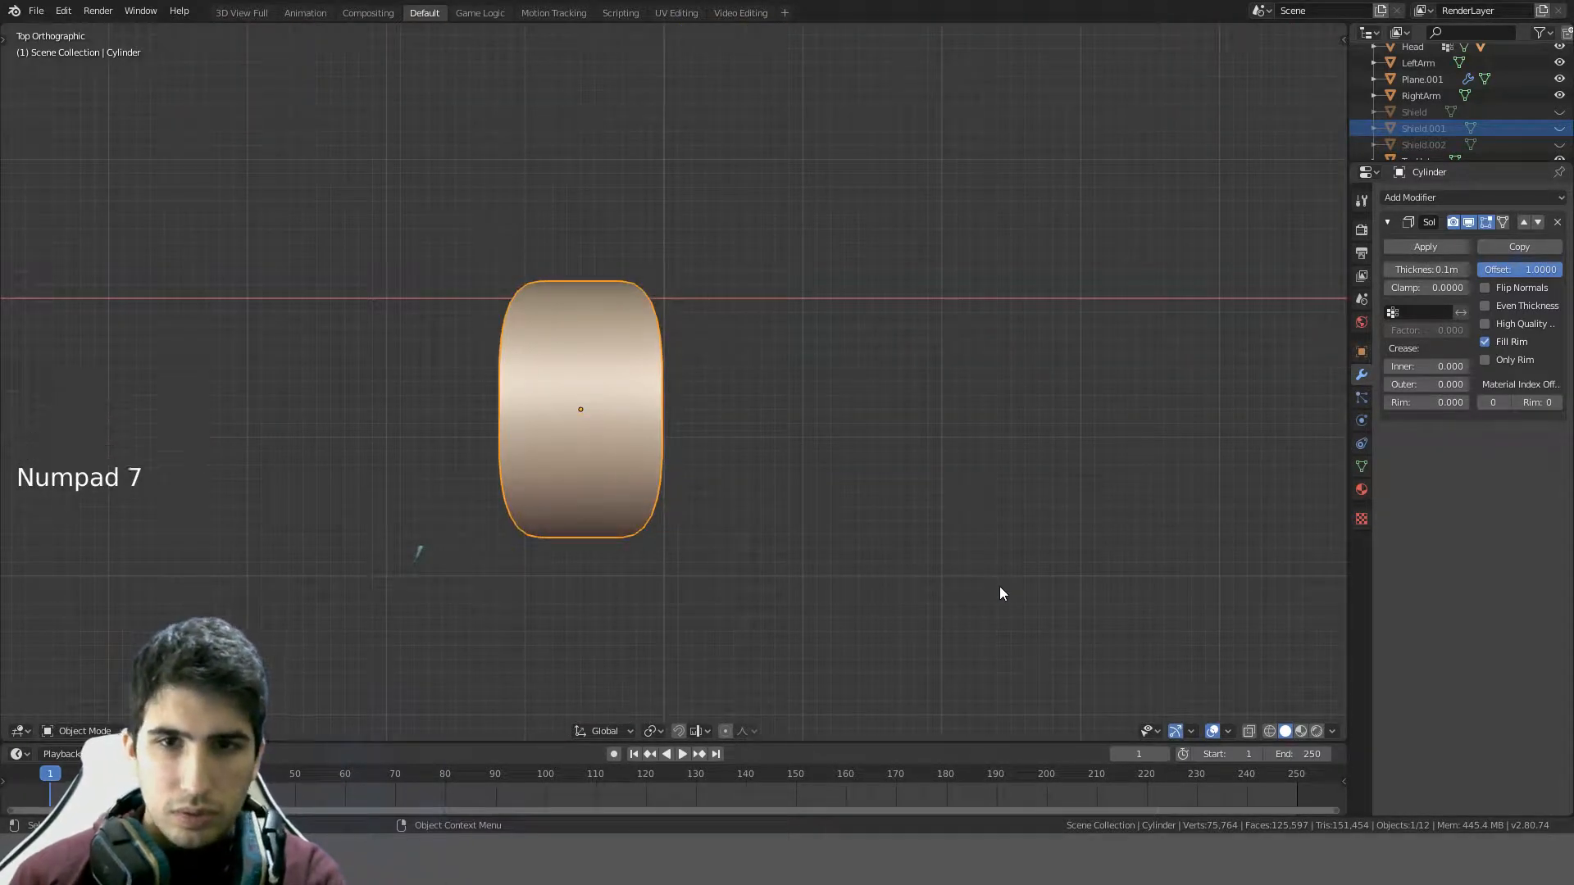
# - Undo the proportional narrowing of the shoulder piece's bottom edges
pyautogui.press('Tab')
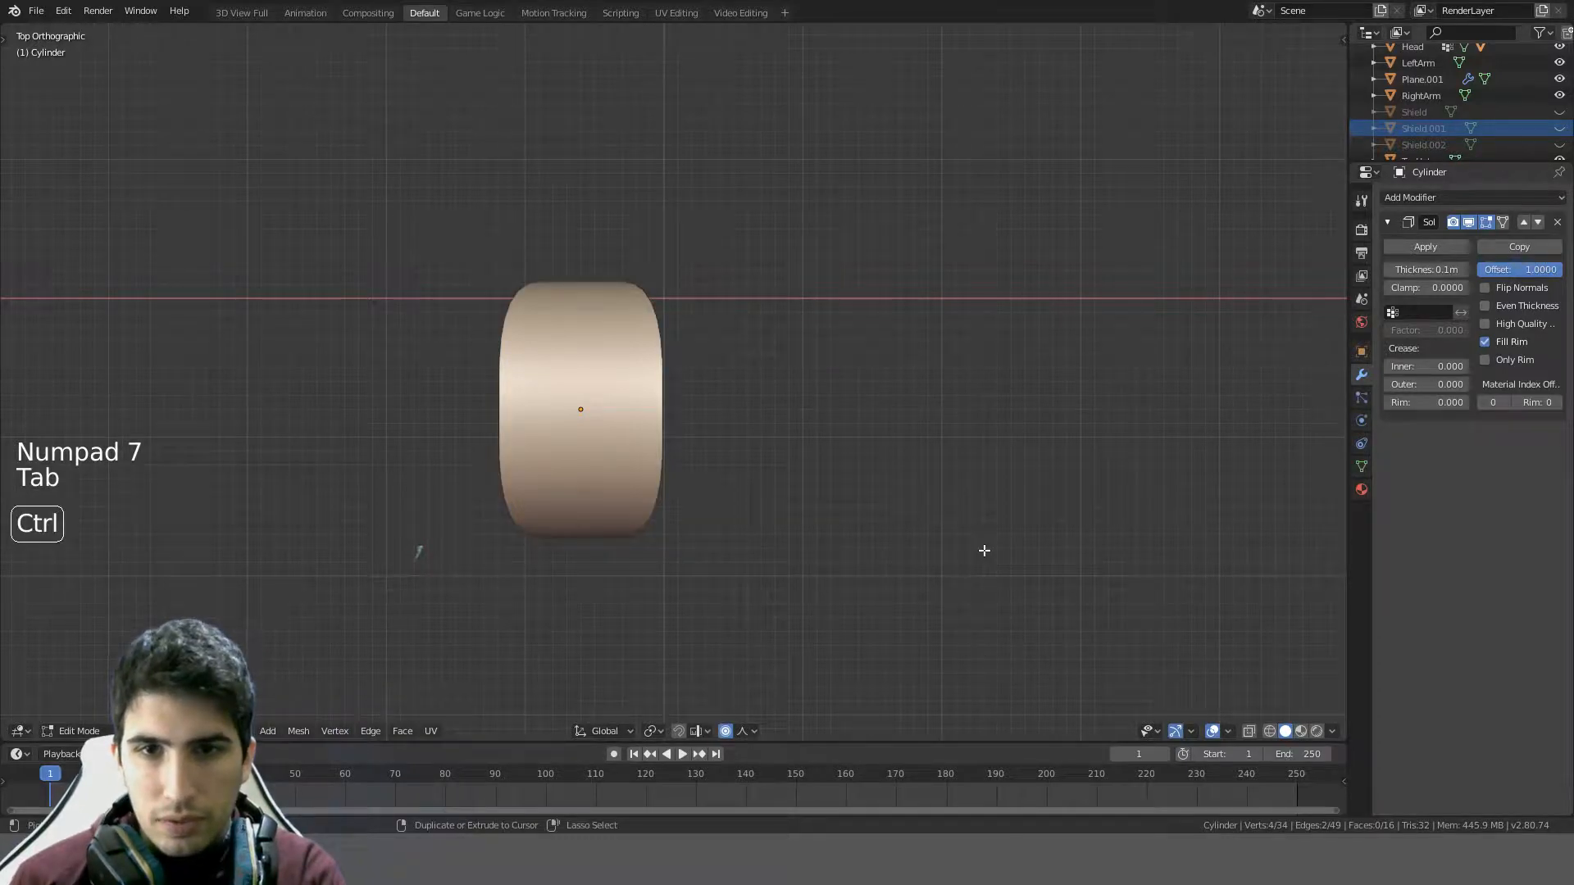
pyautogui.hotkey('ctrl', 'z')
pyautogui.hotkey('ctrl', 'z')
pyautogui.hotkey('ctrl', 'z')
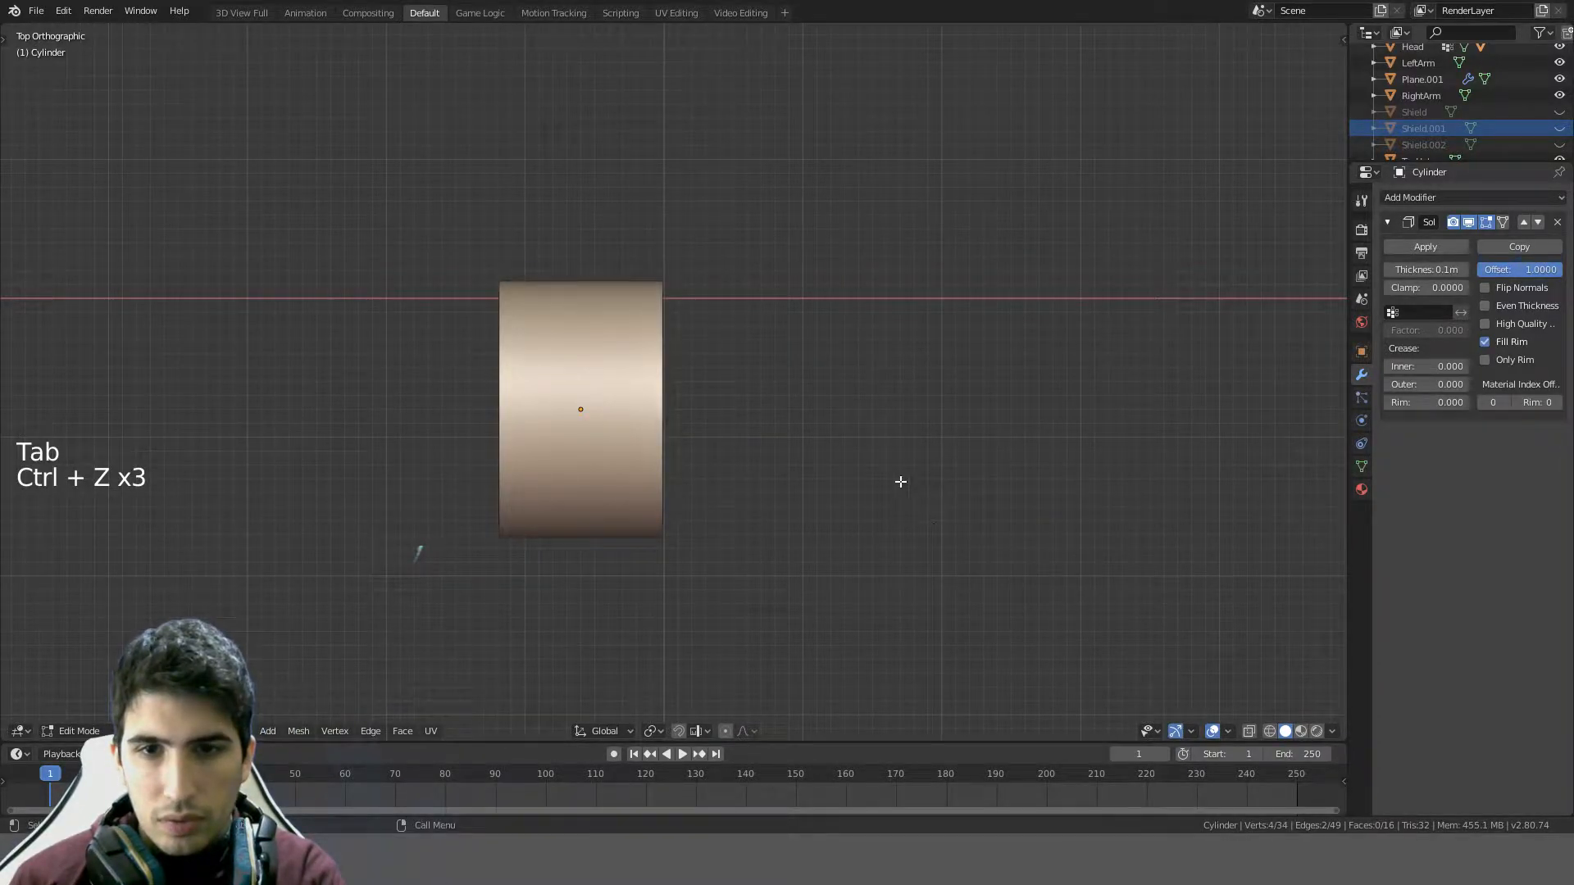
pyautogui.moveTo(901, 481); pyautogui.dragTo(789, 291, button='middle')
pyautogui.press('KP_7')
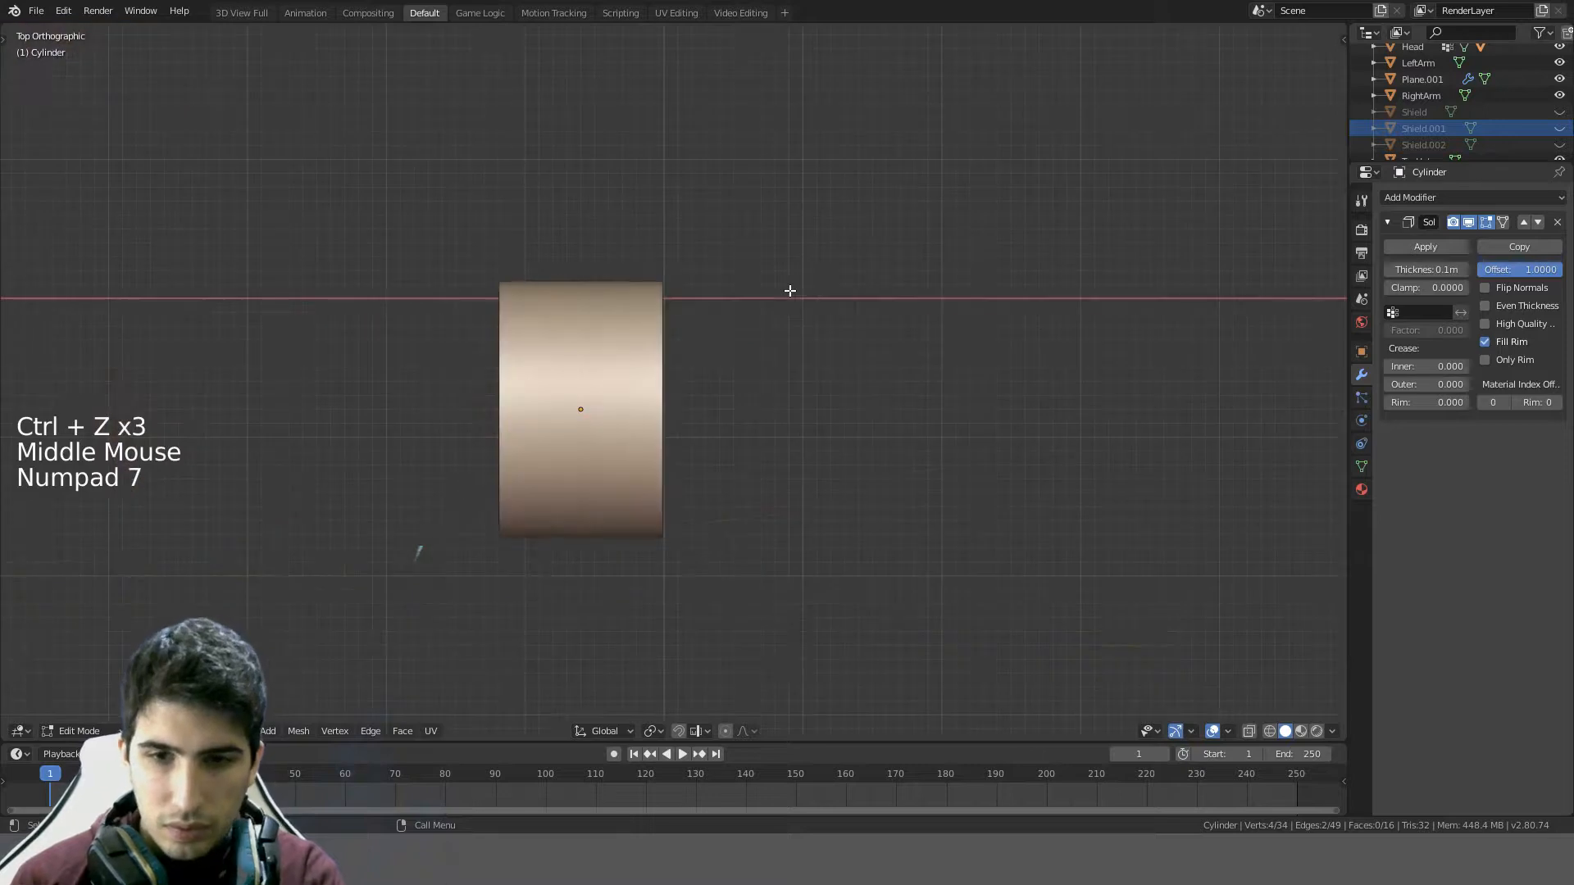
# - Turn on proportional editing with the Connected Only option for the selected edges
pyautogui.press('o')
pyautogui.click(748, 731)
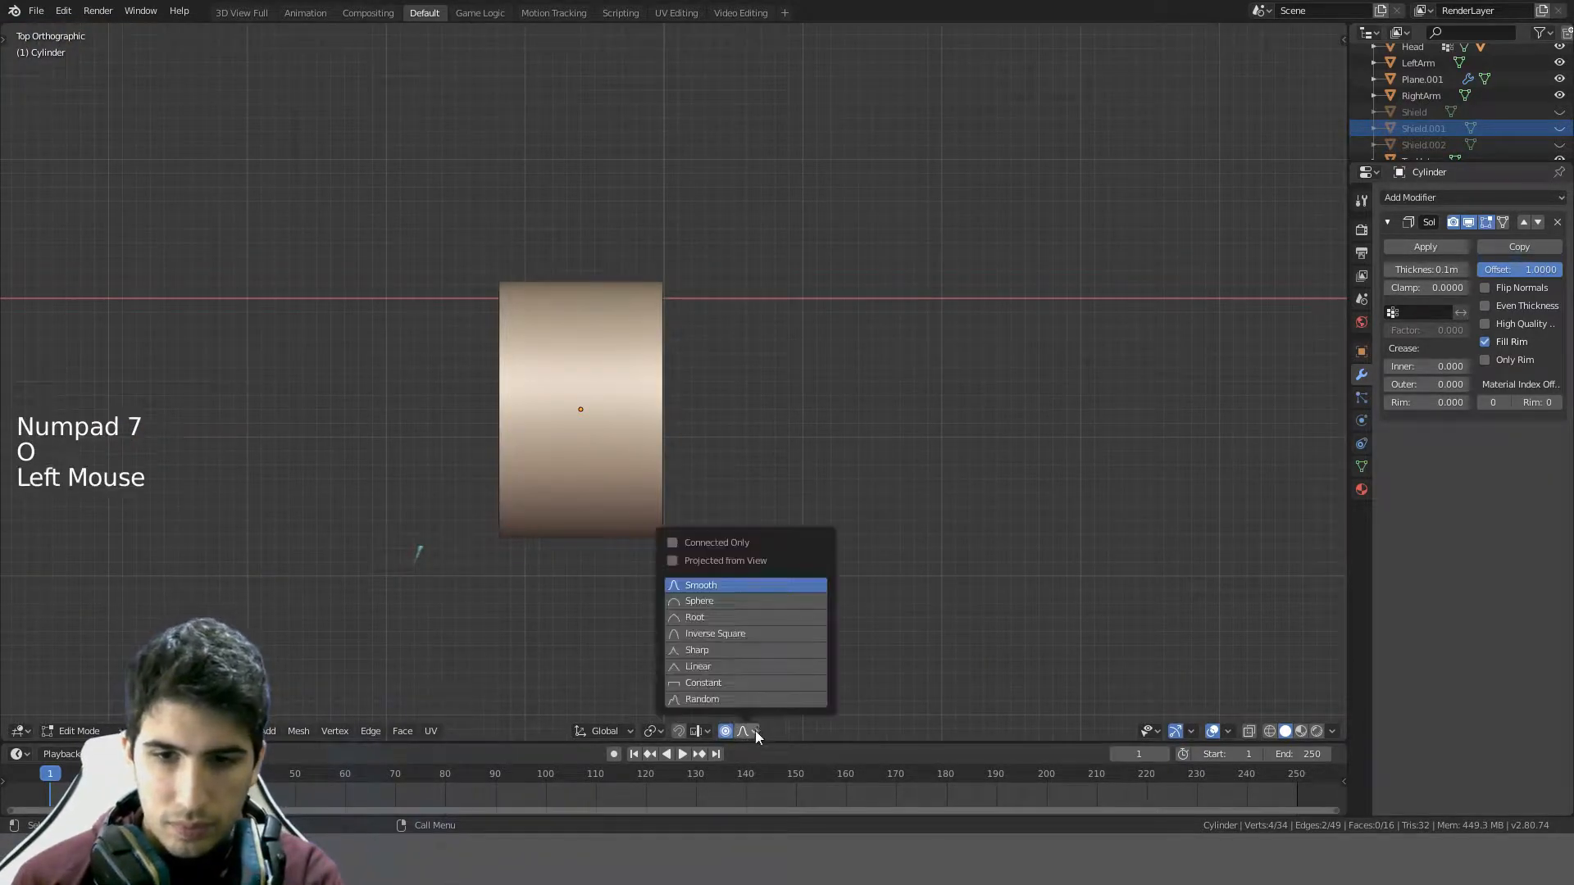
pyautogui.hotkey('alt', 'o')
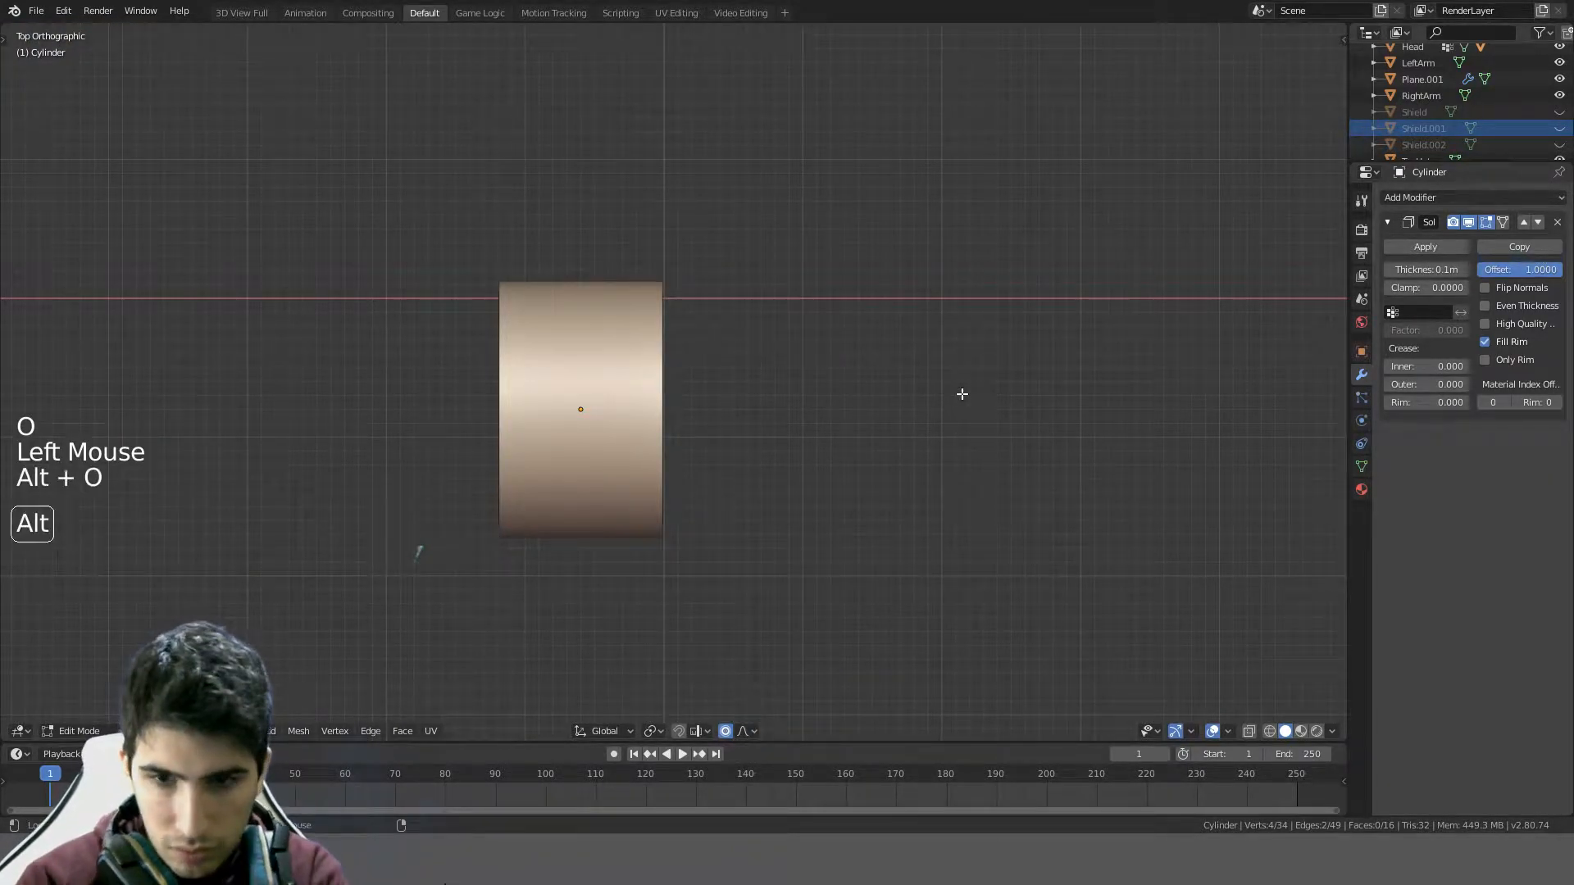
pyautogui.press('o')
pyautogui.press('o')
pyautogui.hotkey('alt', 'o')
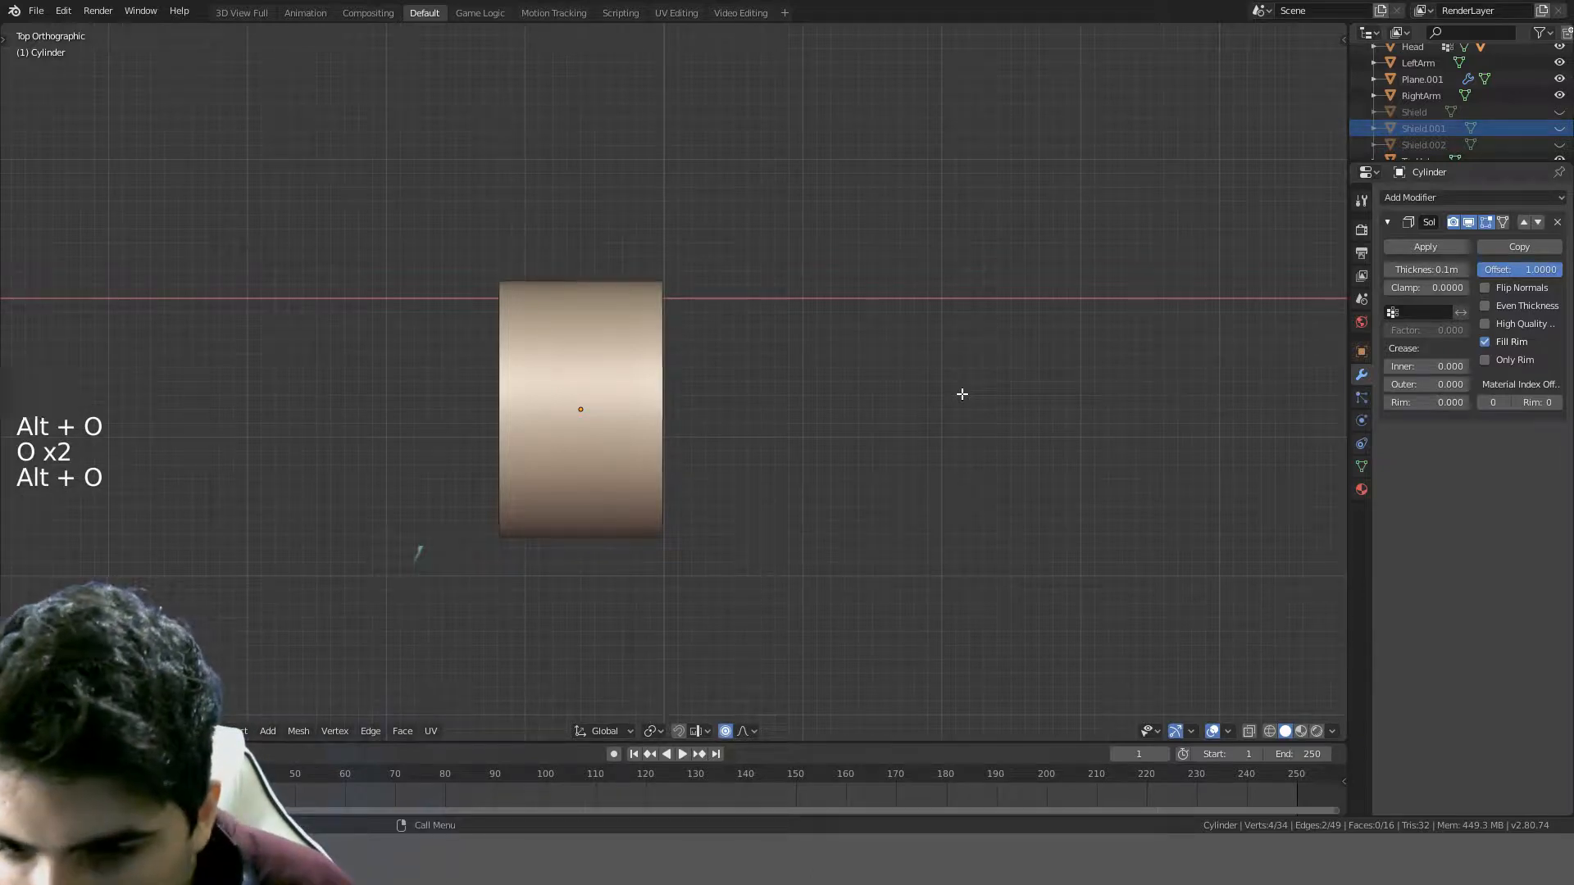
pyautogui.press('o')
pyautogui.press('o')
pyautogui.press('o')
pyautogui.hotkey('alt', 'o')
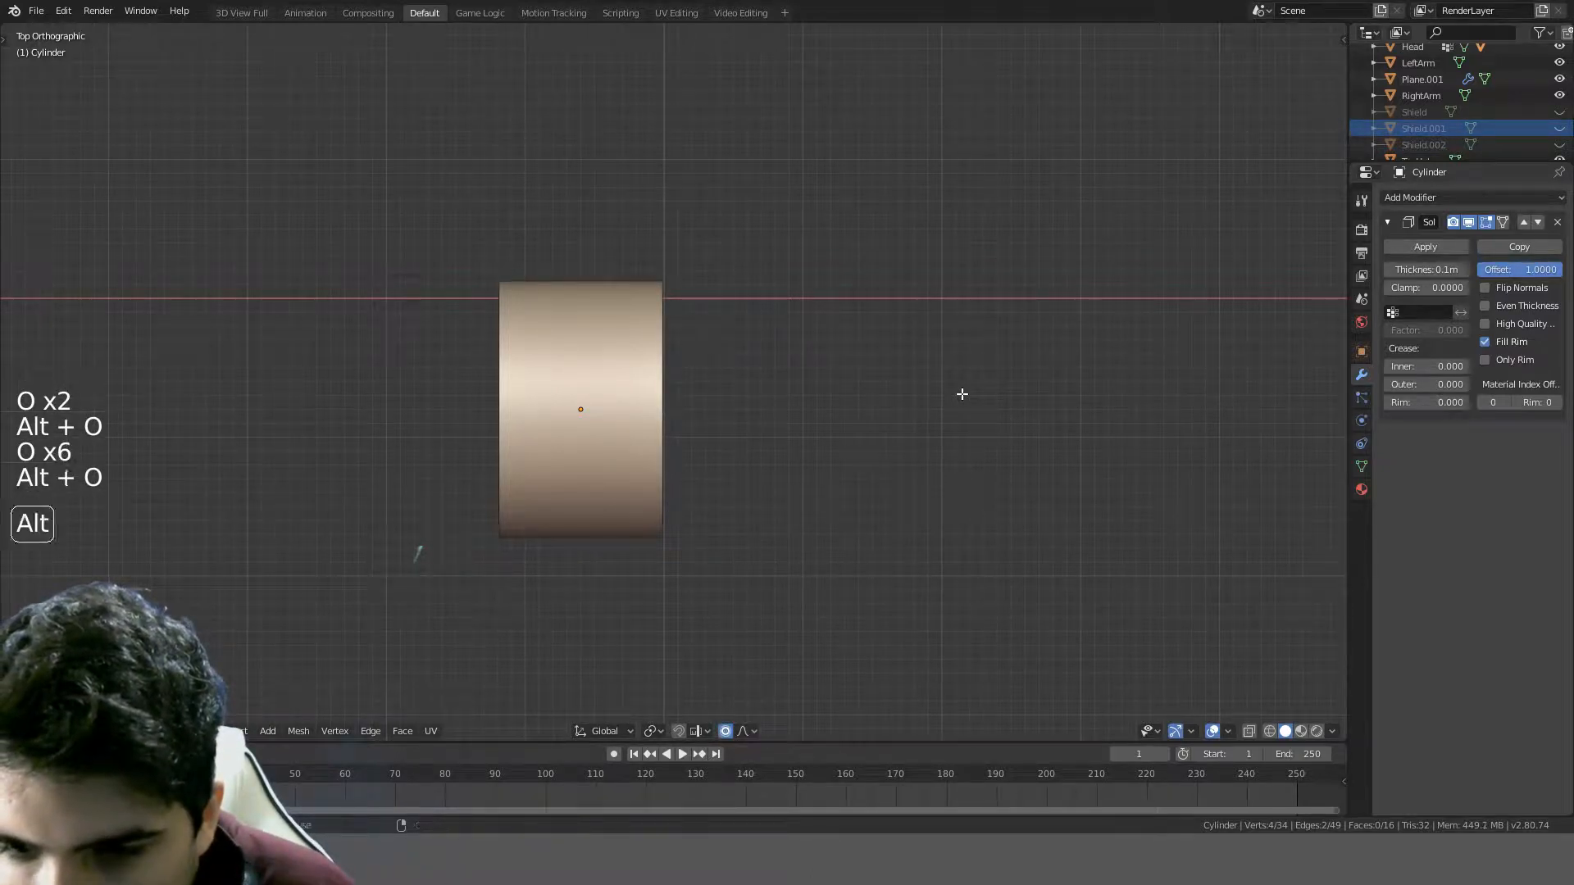
pyautogui.hotkey('alt', 'o')
pyautogui.press('o')
pyautogui.press('o')
pyautogui.press('o')
pyautogui.press('o')
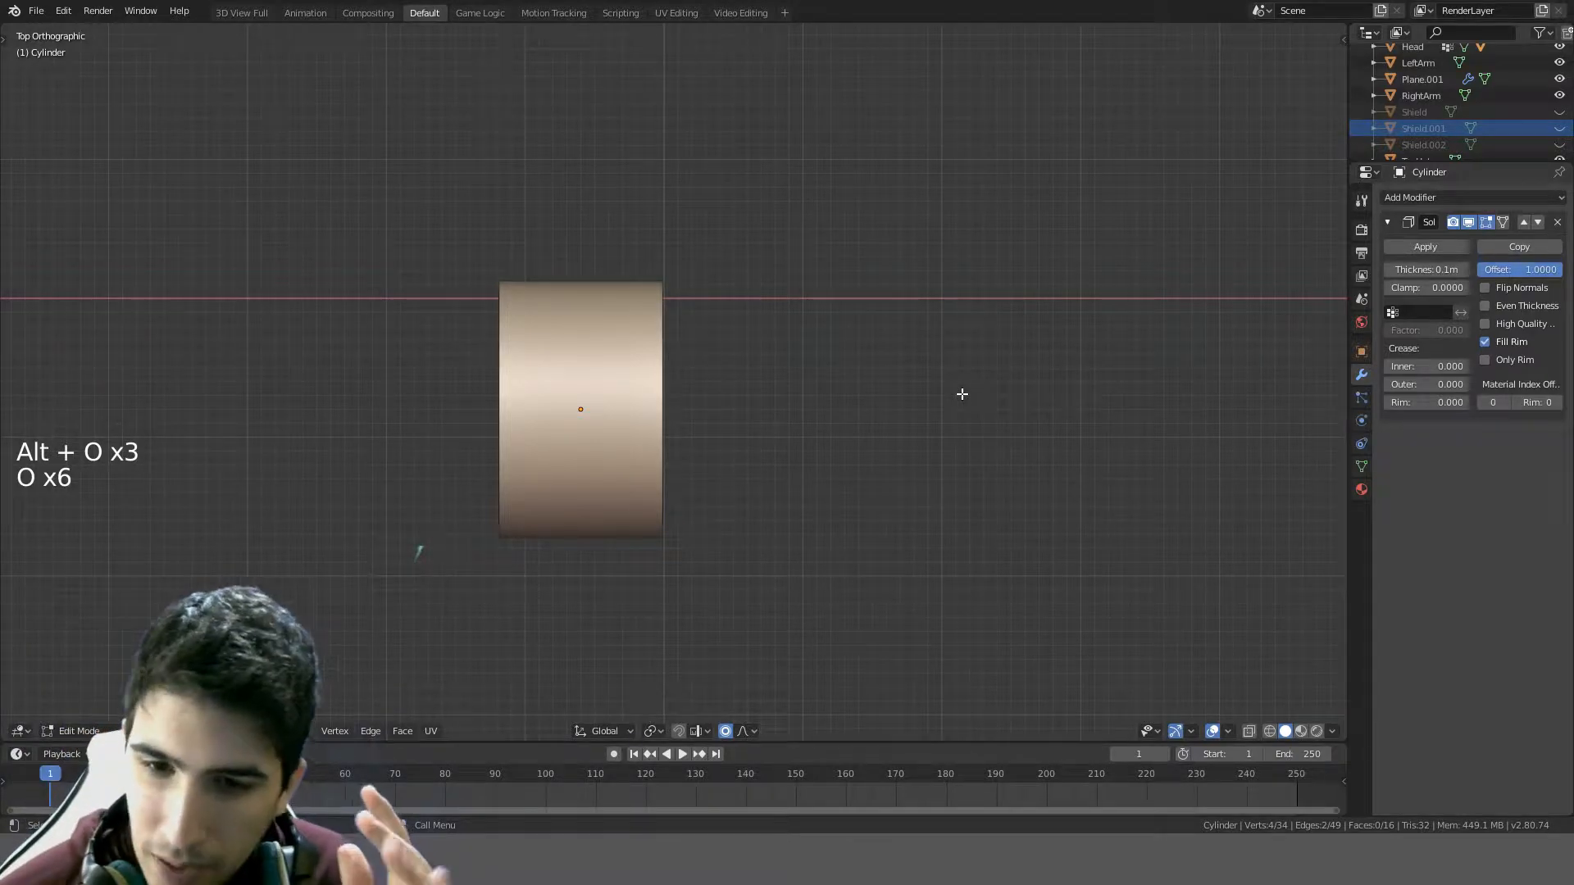
pyautogui.press('o')
pyautogui.press('o')
pyautogui.press('o')
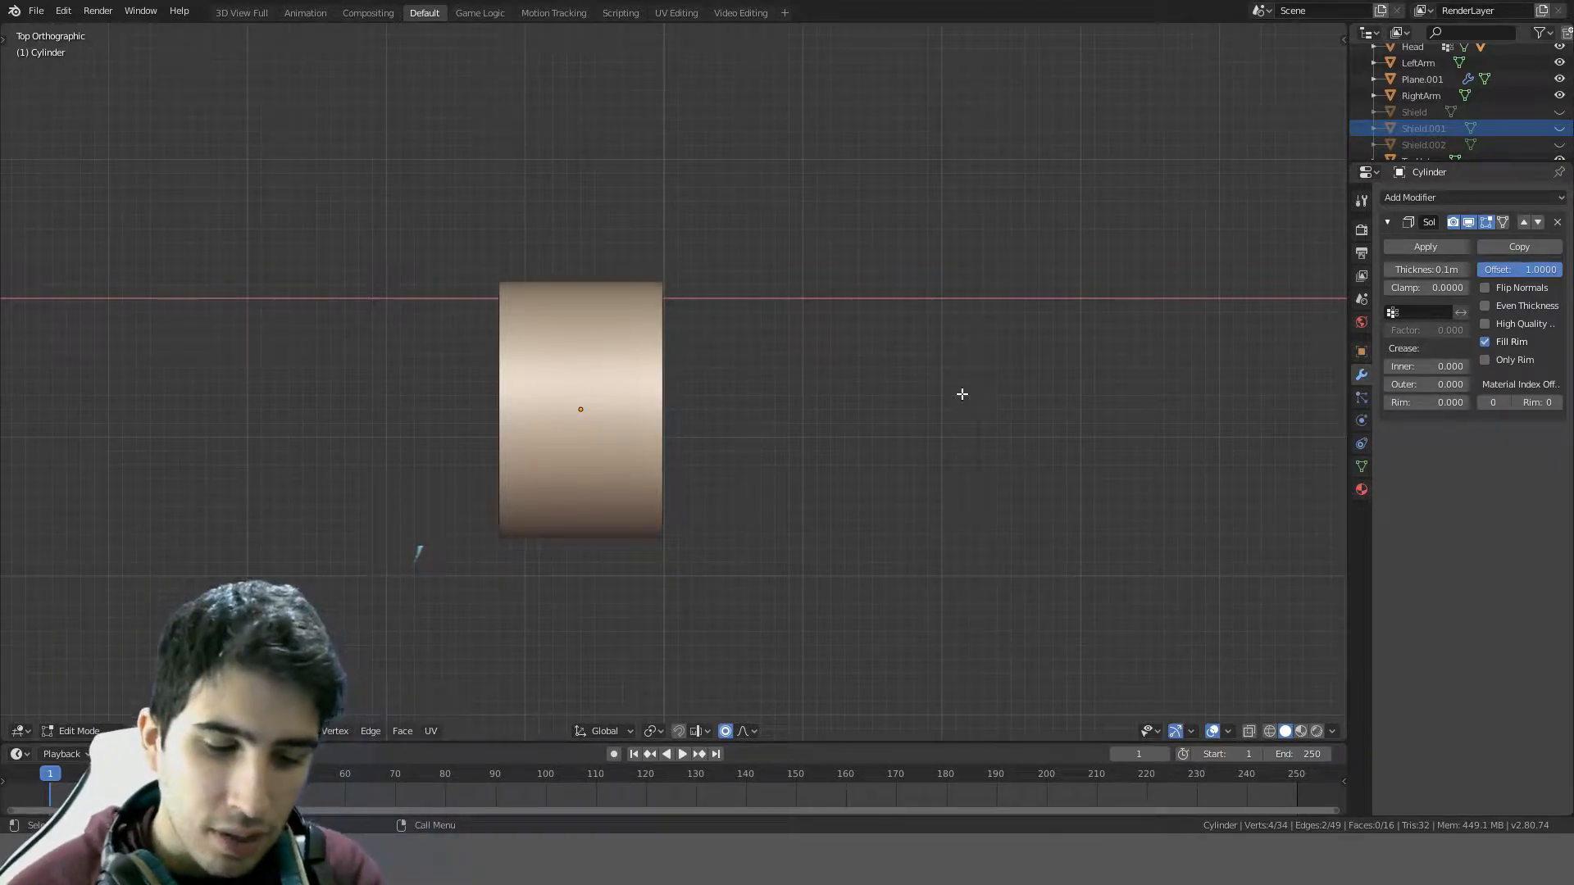
pyautogui.press('alt')
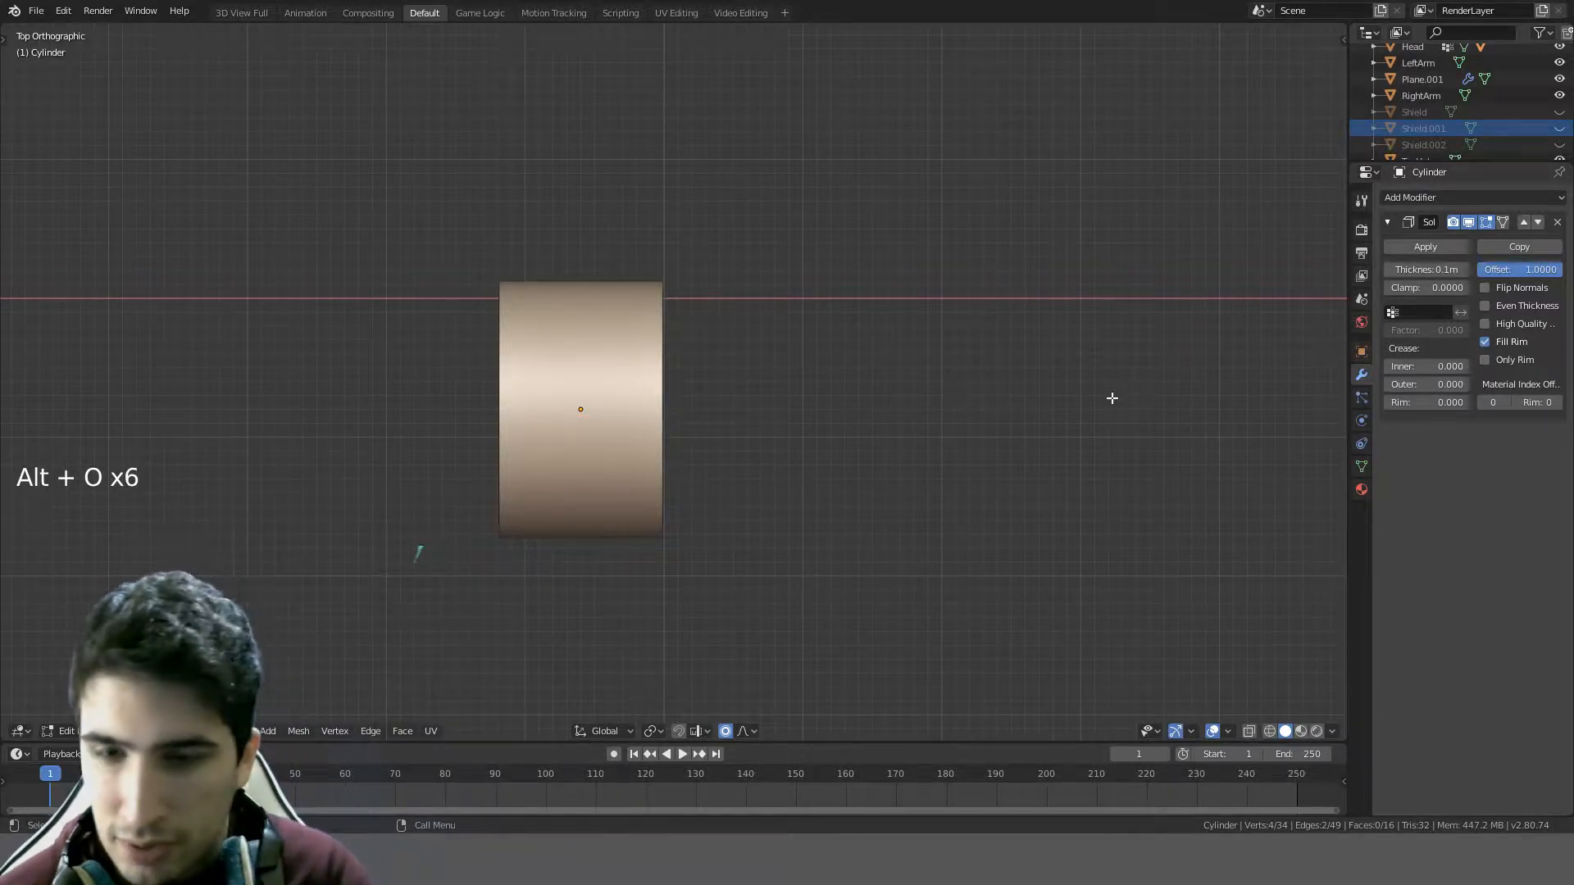
# - Cancel the trial scaling with Smooth falloff and set the proportional falloff to Sharp
pyautogui.press('s')
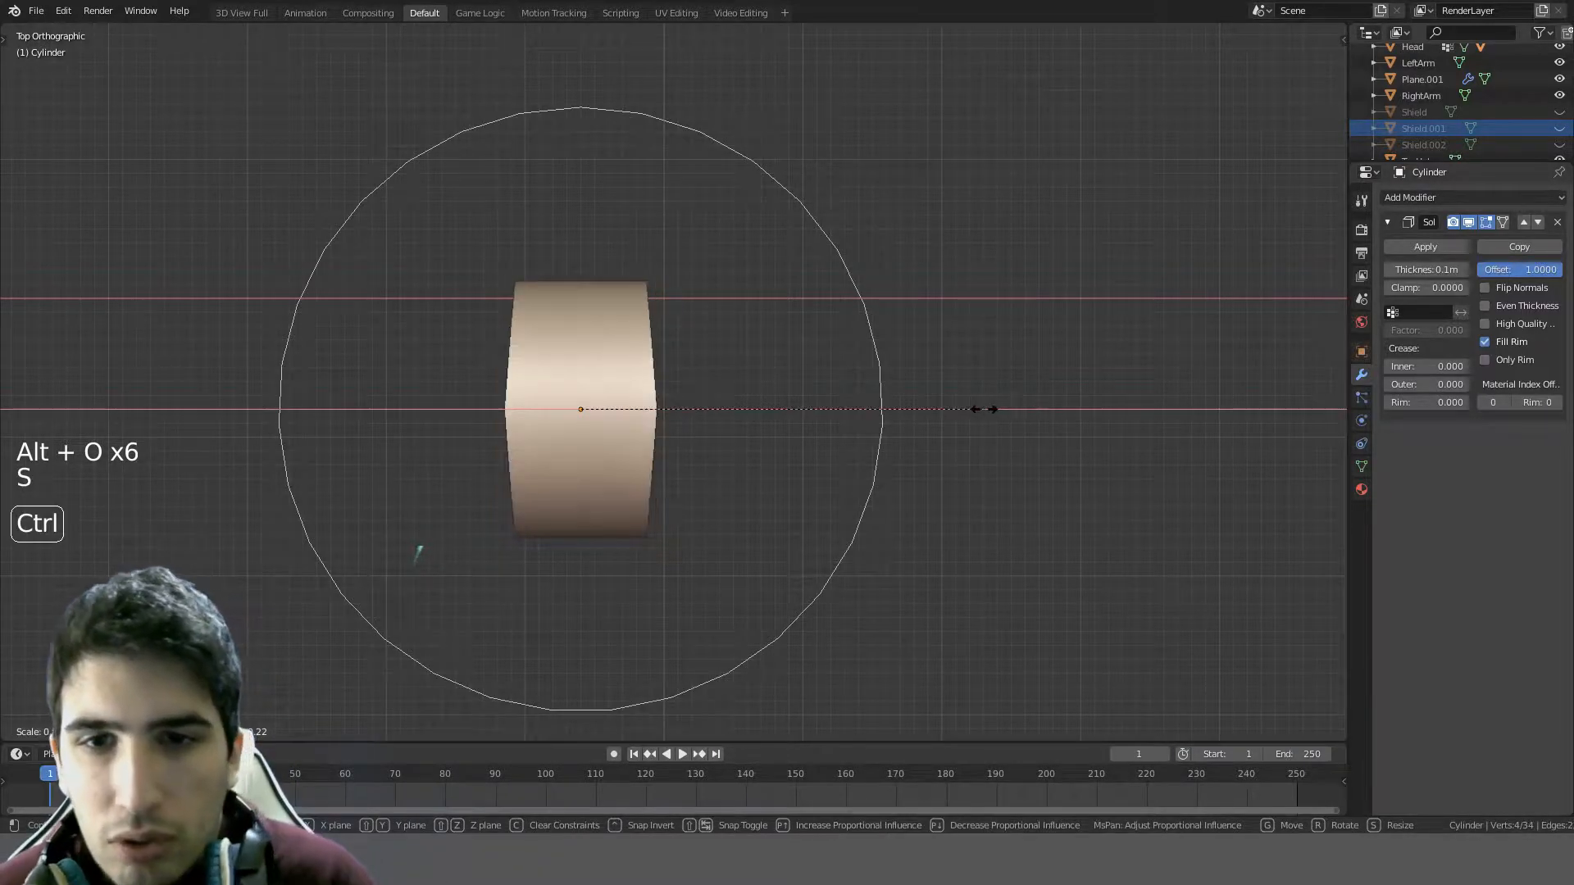
pyautogui.rightClick(756, 695)
pyautogui.click(752, 731)
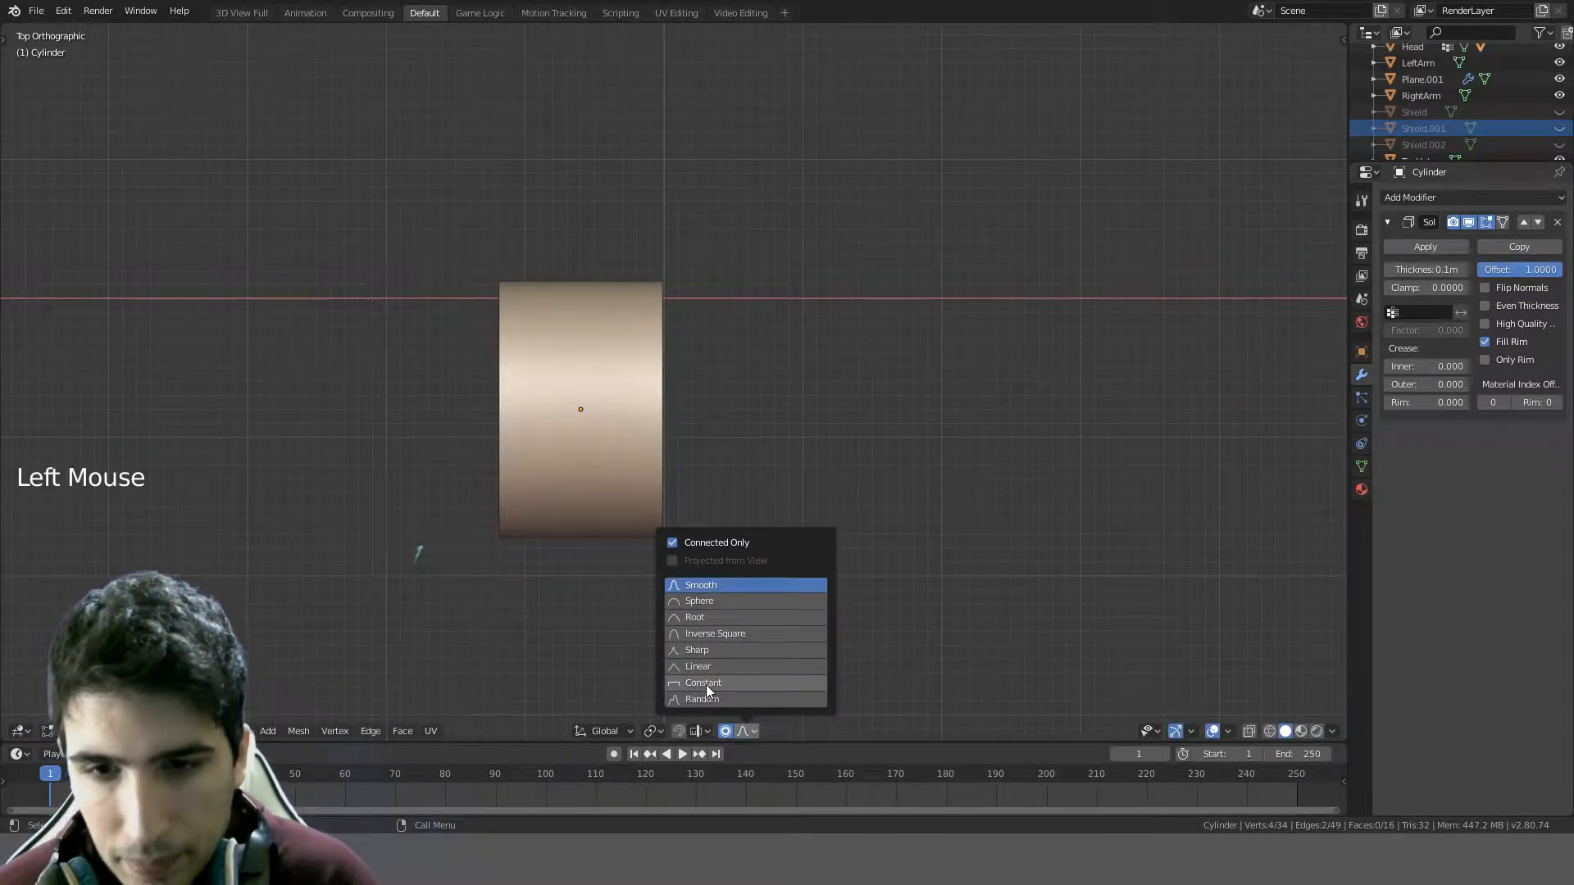
pyautogui.click(713, 649)
# - Try scaling the bottom edges to 0.4 along X with a smaller proportional influence, then undo it
pyautogui.press('ctrl')
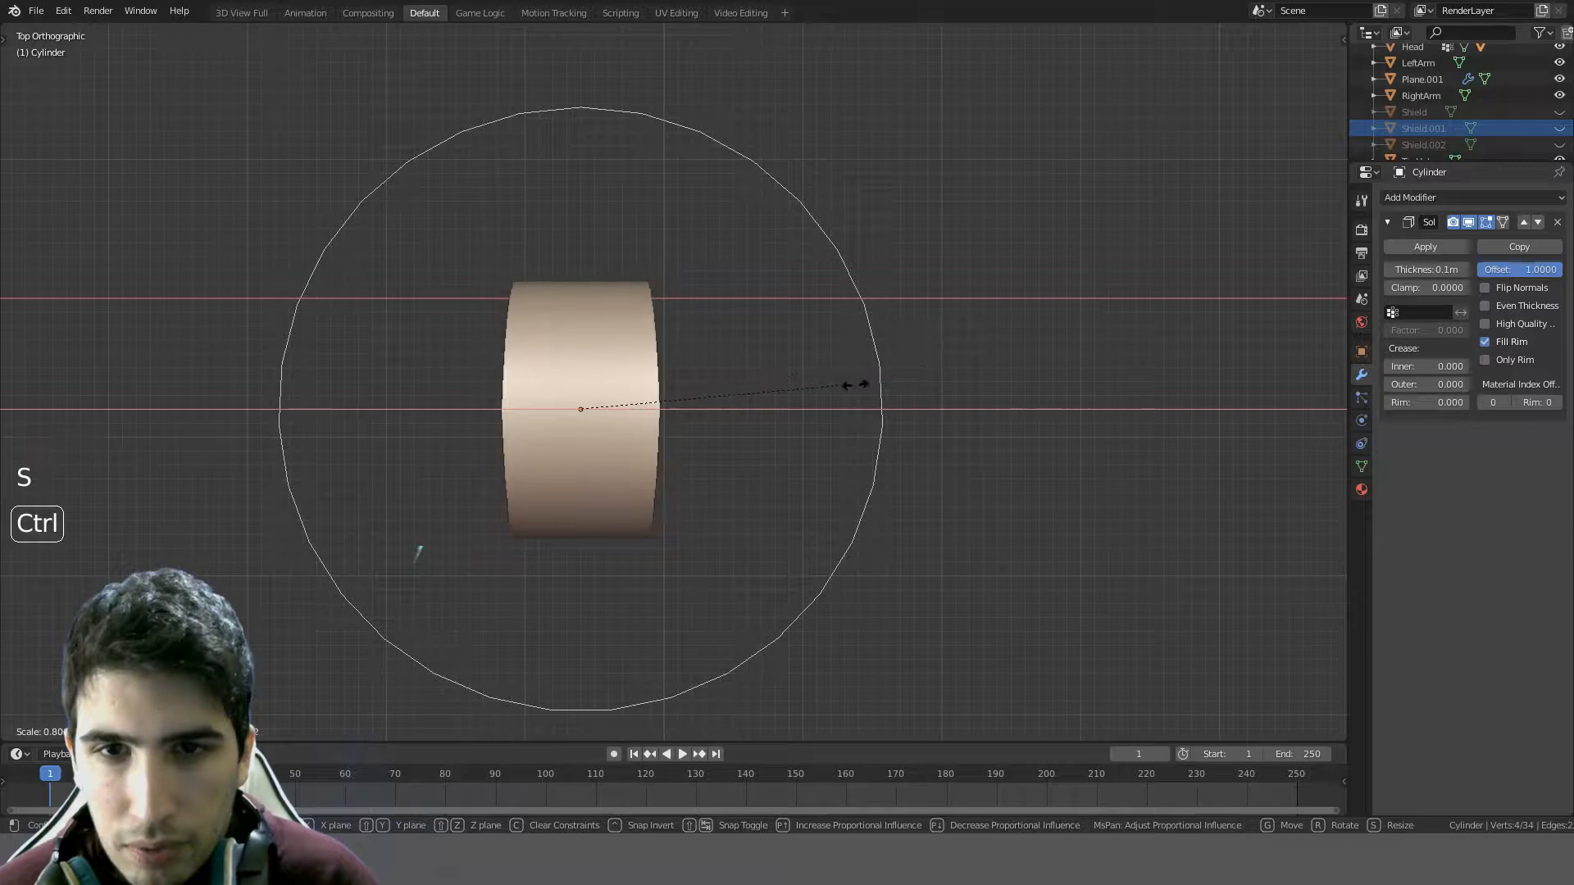
pyautogui.scroll(4, 769, 391)
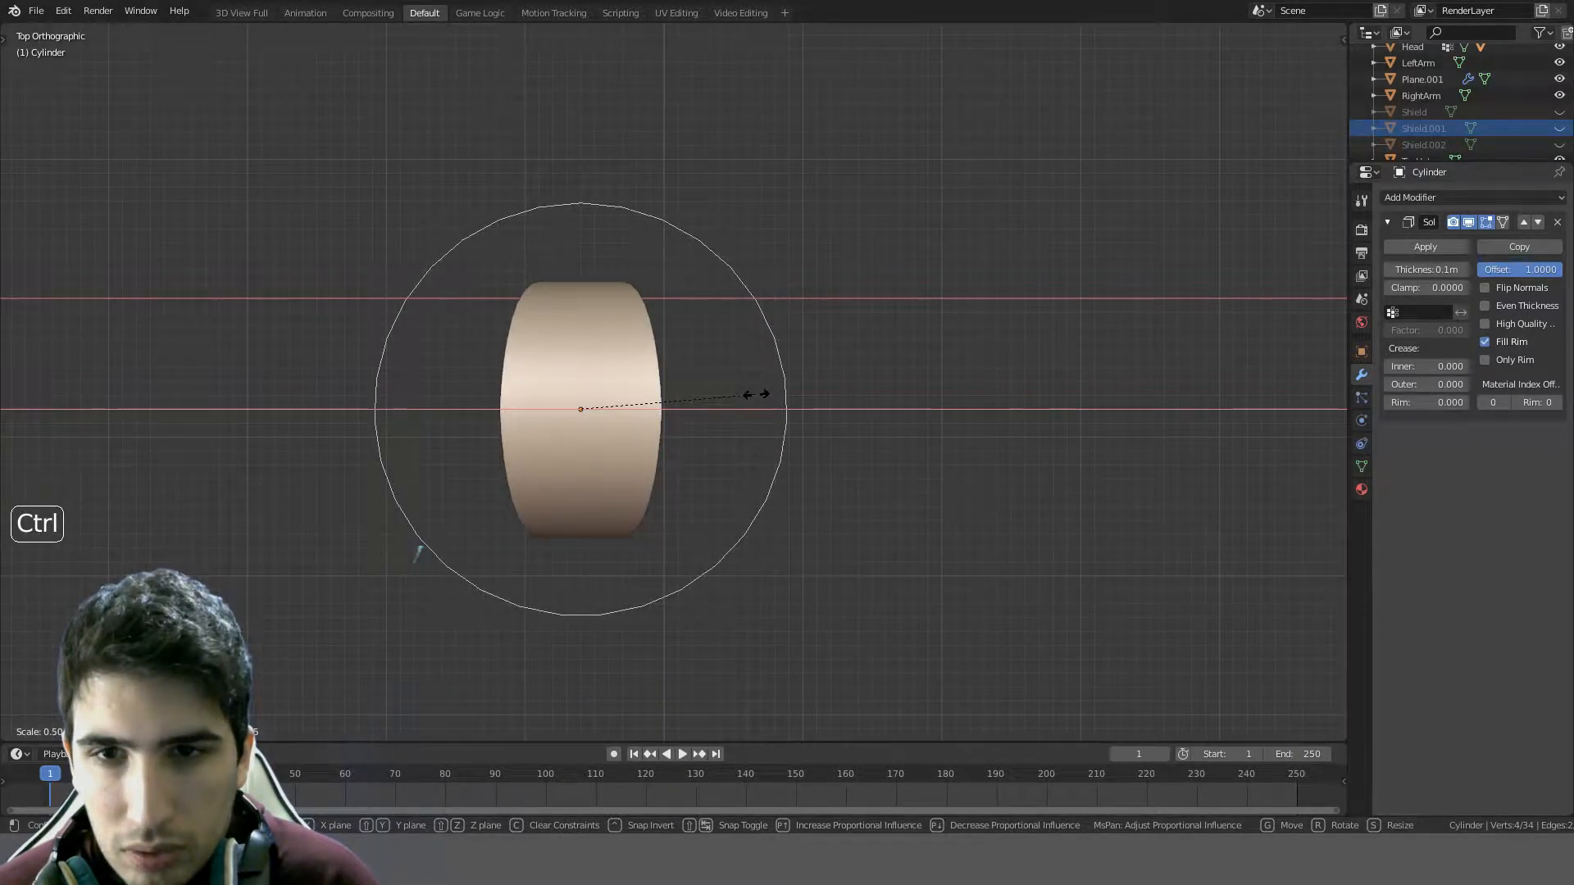
pyautogui.scroll(1, 756, 394)
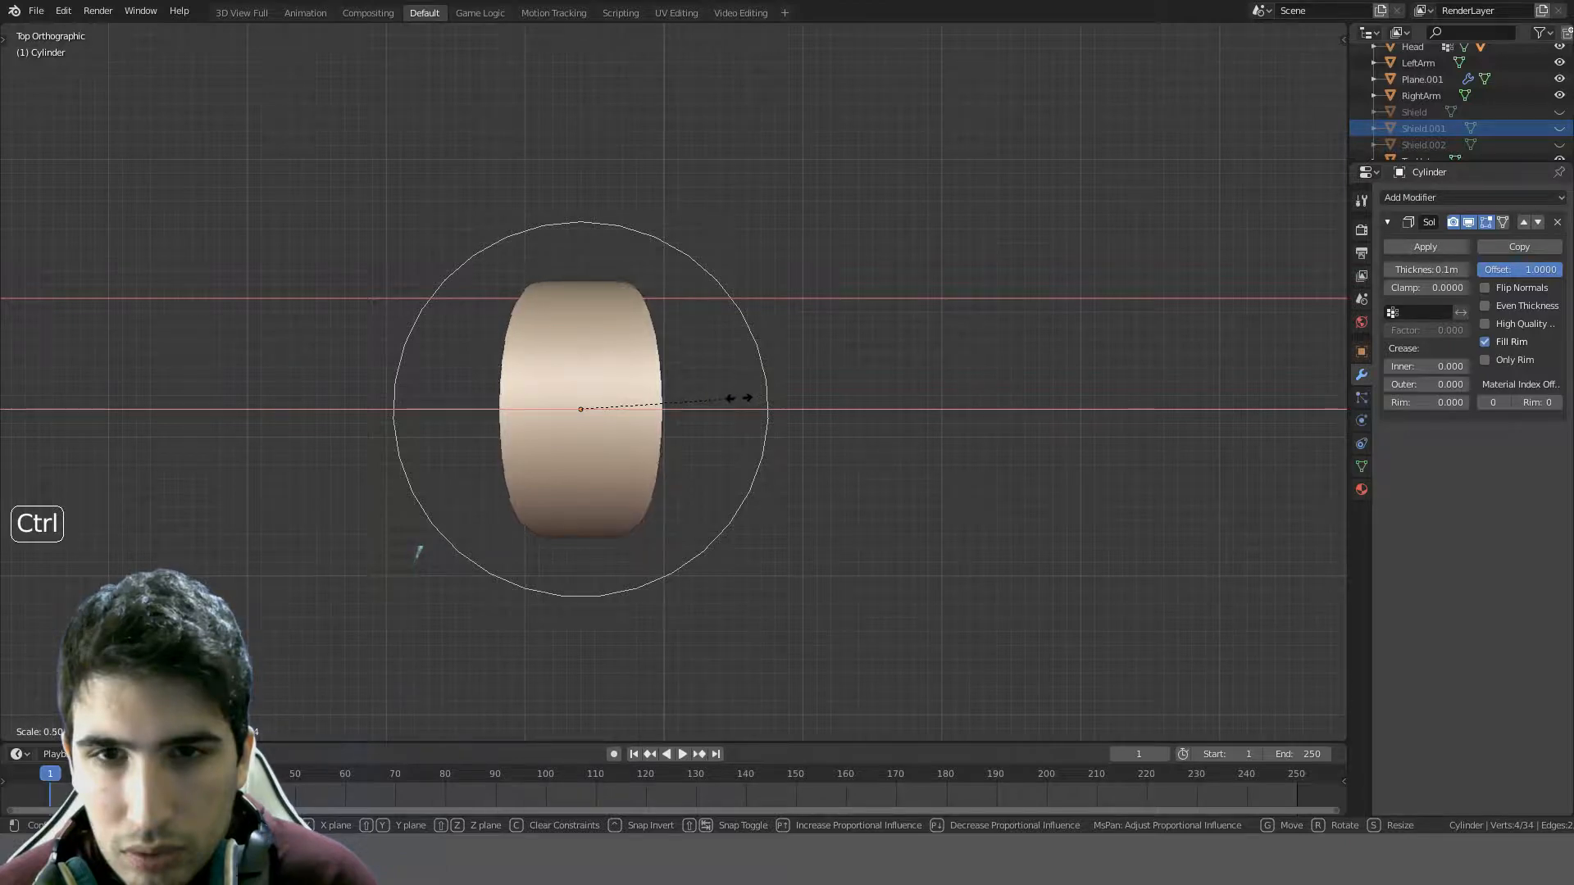
pyautogui.click(730, 396)
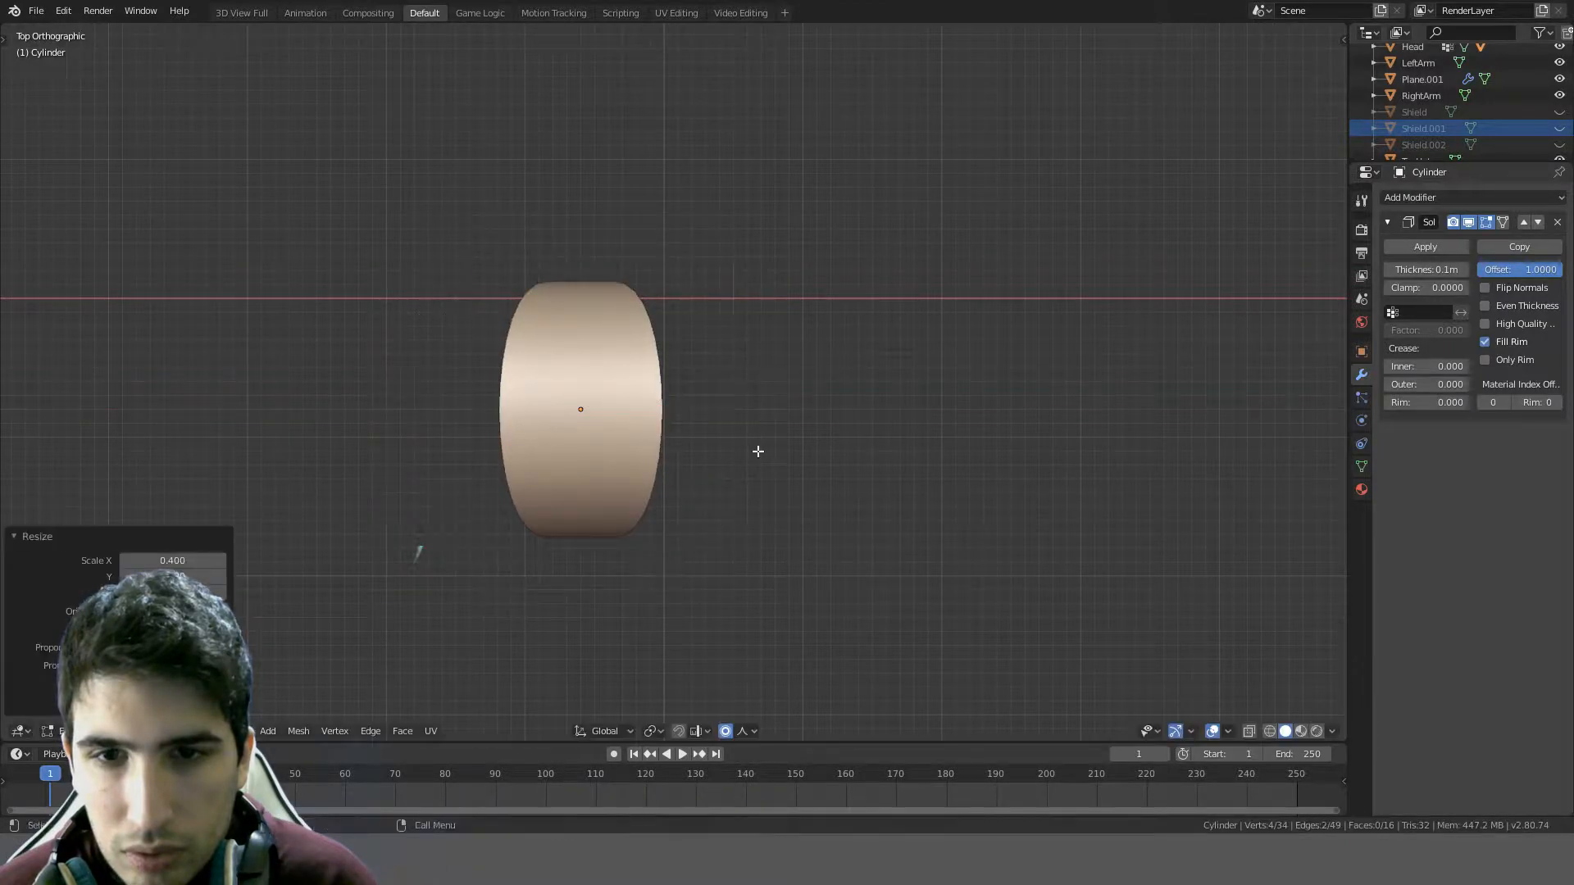
pyautogui.moveTo(755, 450); pyautogui.dragTo(793, 311, button='middle')
pyautogui.press('KP_7')
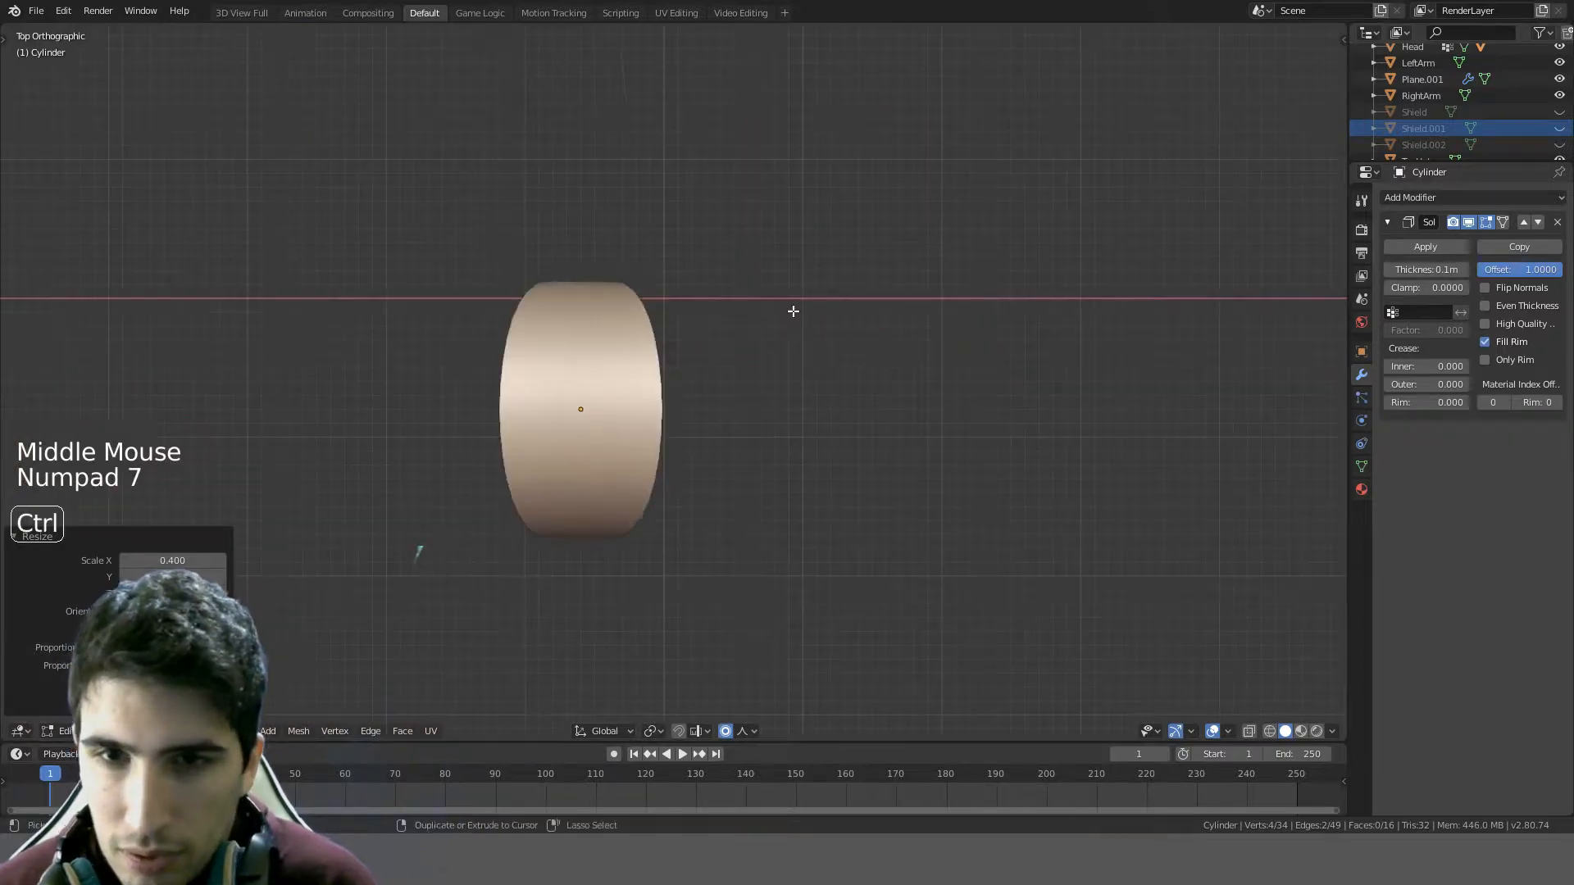
pyautogui.hotkey('ctrl', 'z')
# - Scale the two bottom edges to 0.5 along X with proportional editing and return to Object Mode
pyautogui.press('s')
pyautogui.press('ctrl')
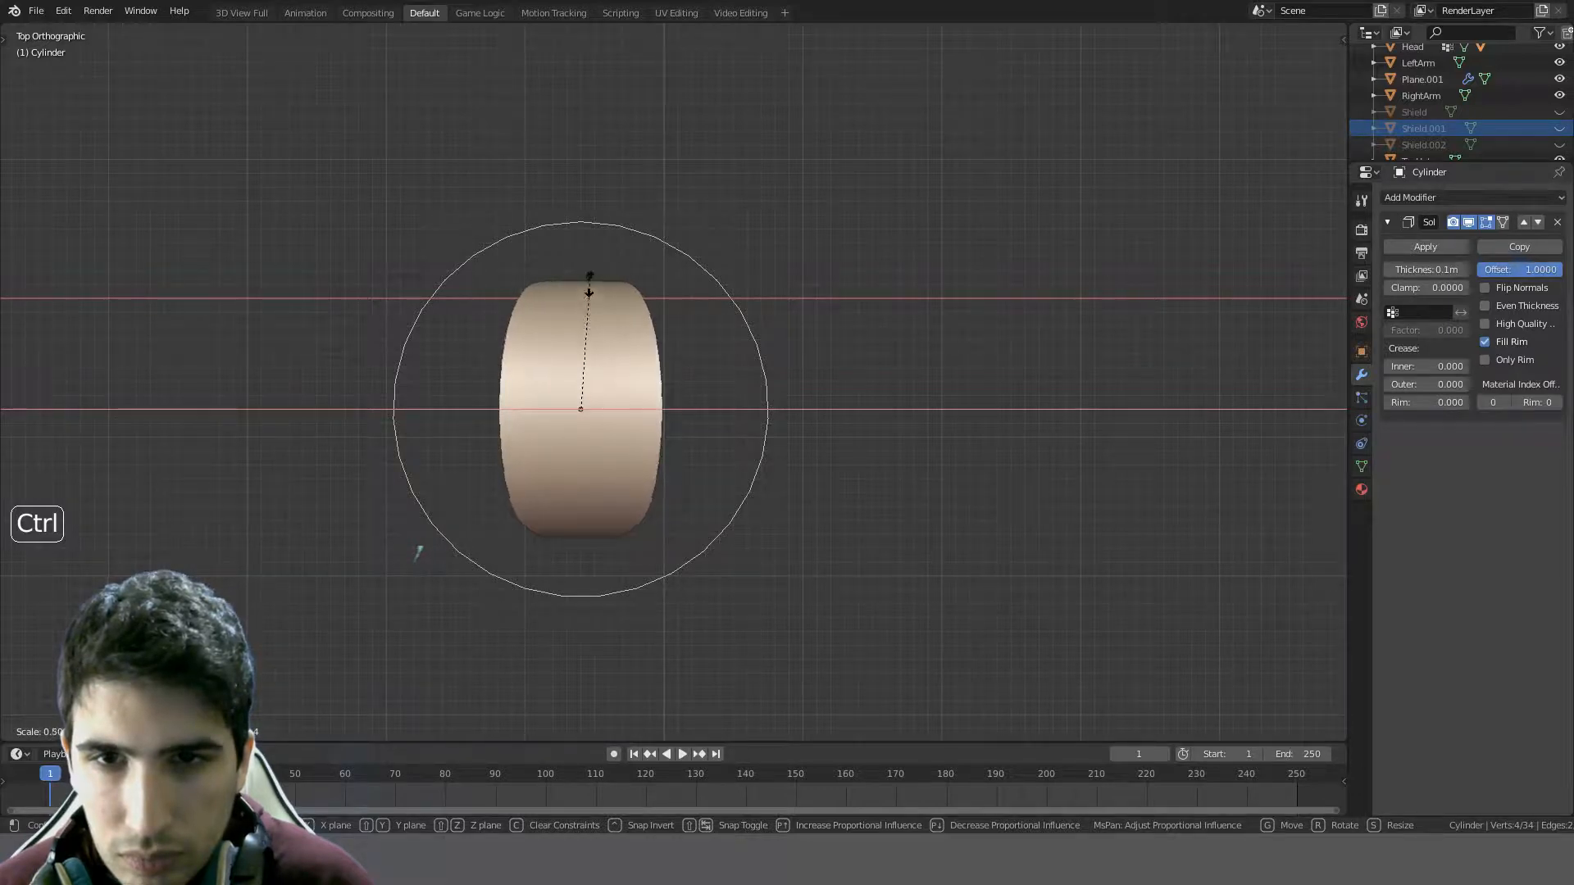
pyautogui.click(589, 283)
pyautogui.moveTo(602, 291); pyautogui.dragTo(744, 292, button='middle')
pyautogui.press('Tab')
pyautogui.press('KP_1')
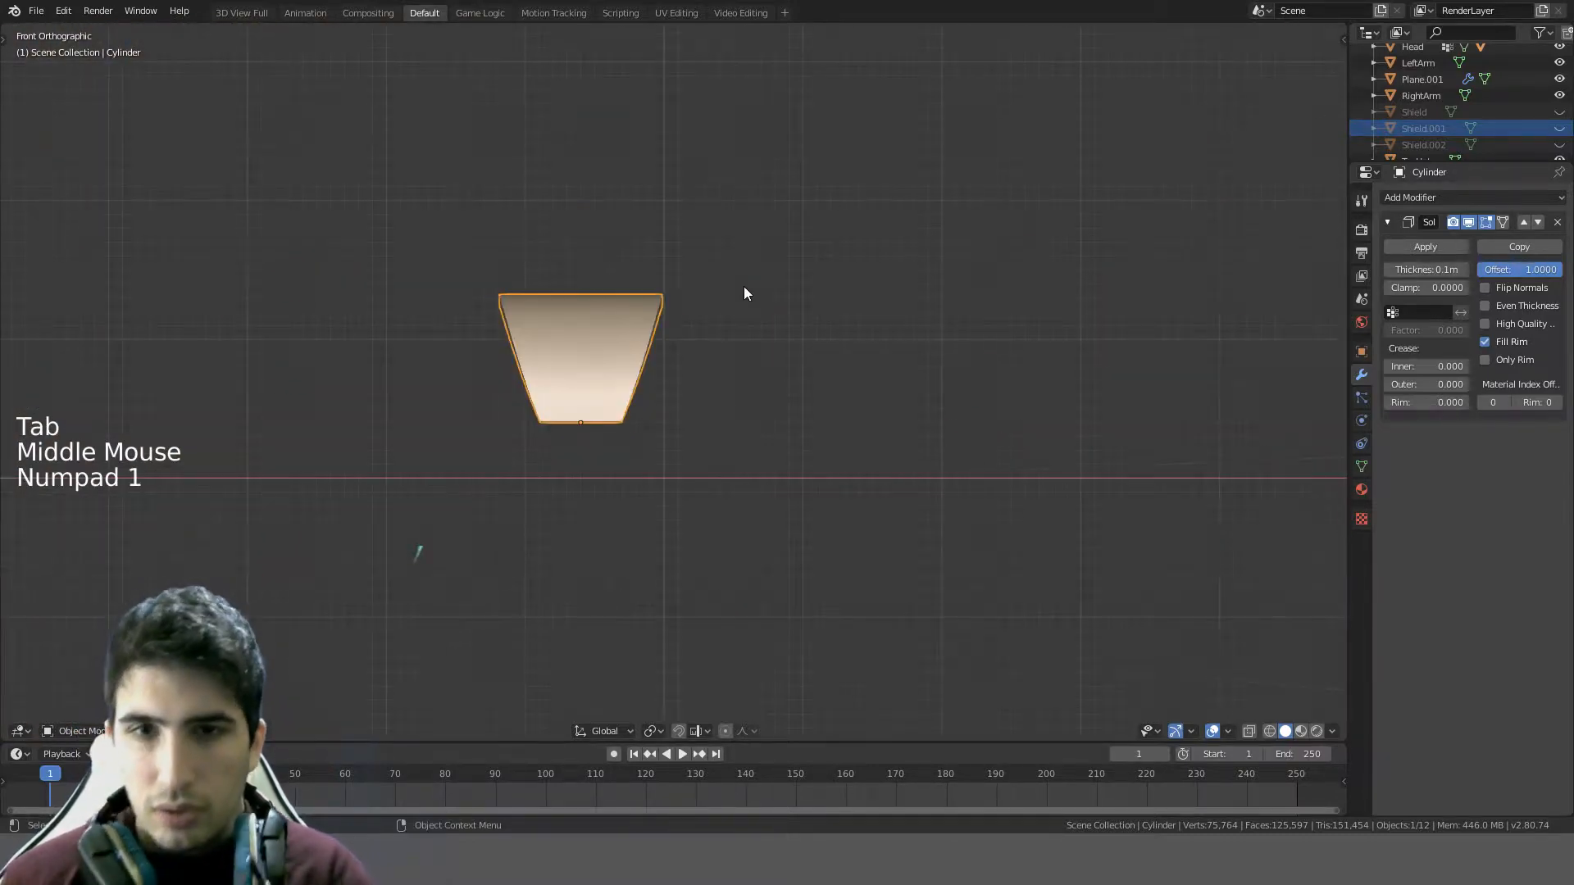
# - Enter Edit Mode on the tapered shoulder piece and select its entire mesh, viewed from the front
pyautogui.scroll(2, 745, 294)
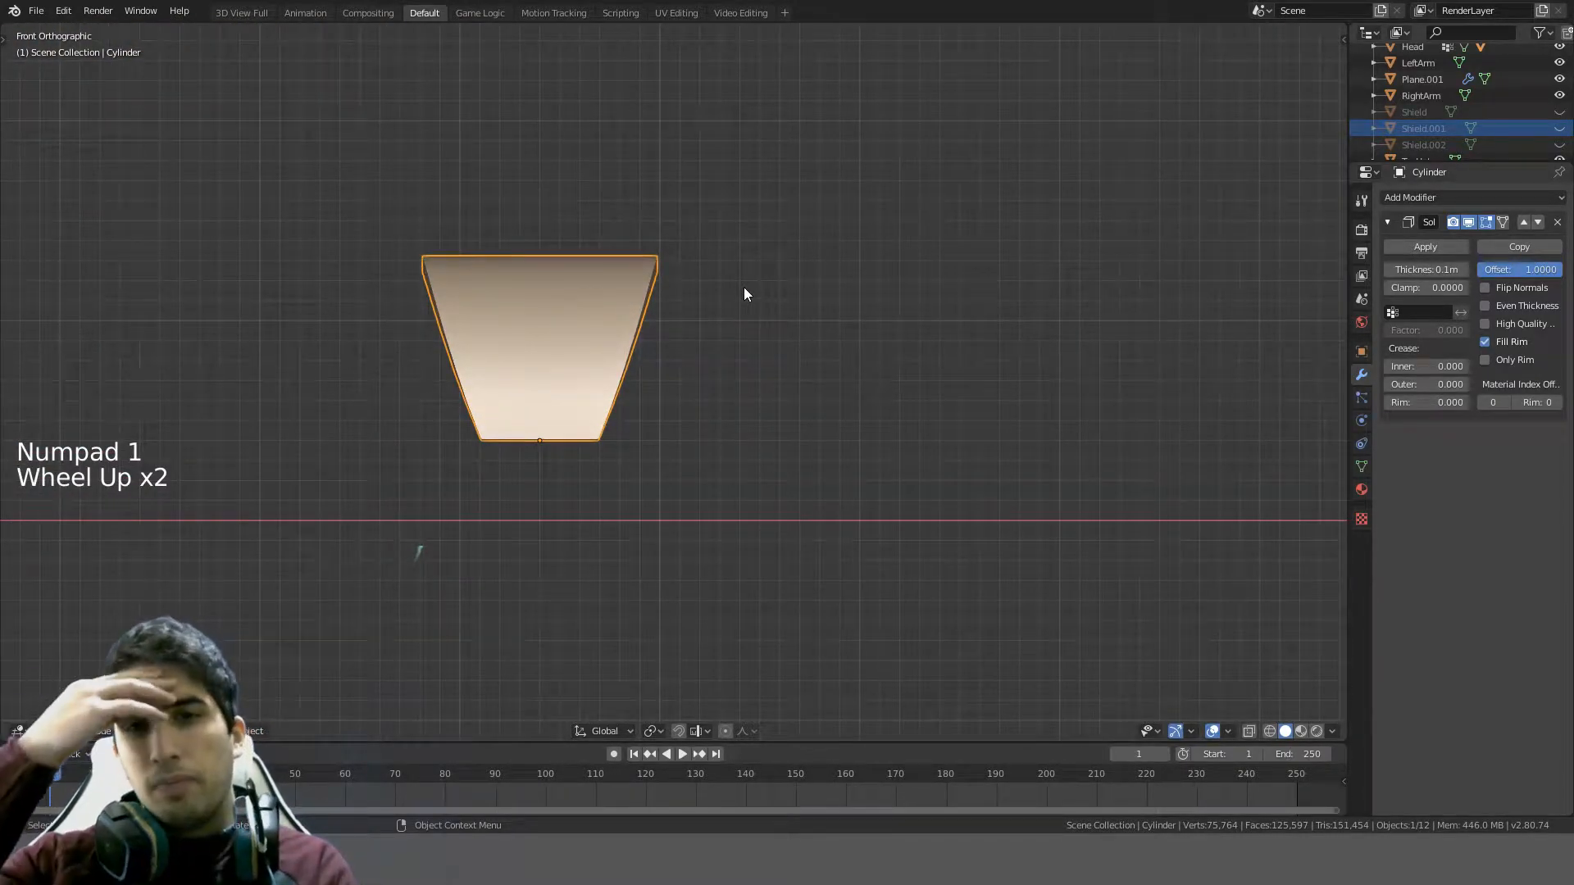
pyautogui.press('Tab')
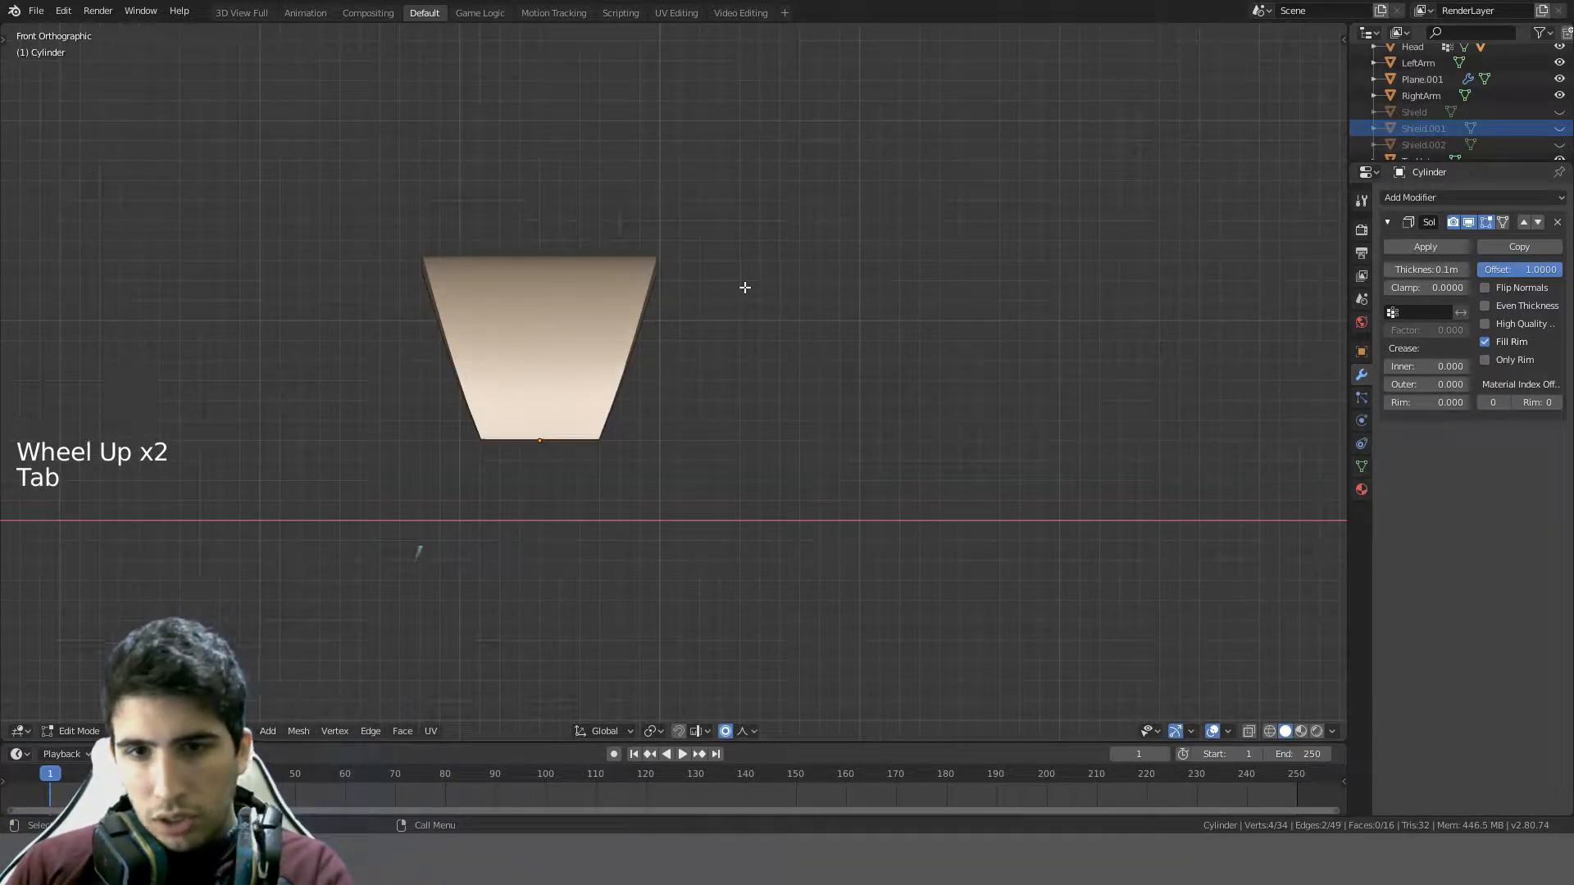
pyautogui.moveTo(744, 287); pyautogui.dragTo(857, 295, button='middle')
pyautogui.scroll(1, 858, 295)
pyautogui.press('a')
pyautogui.press('a')
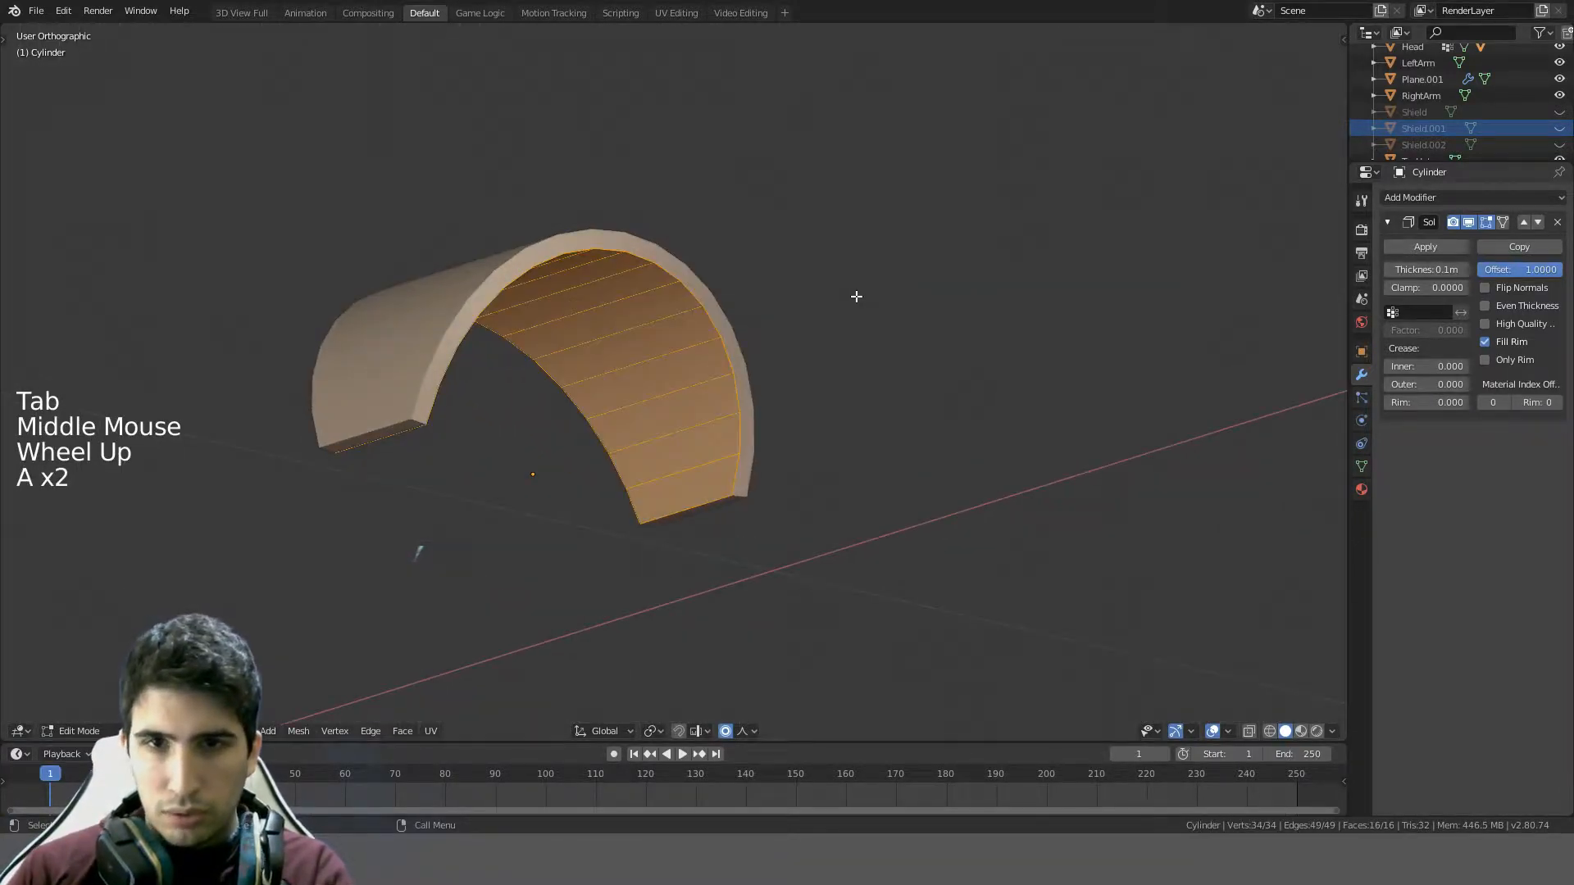
pyautogui.press('KP_1')
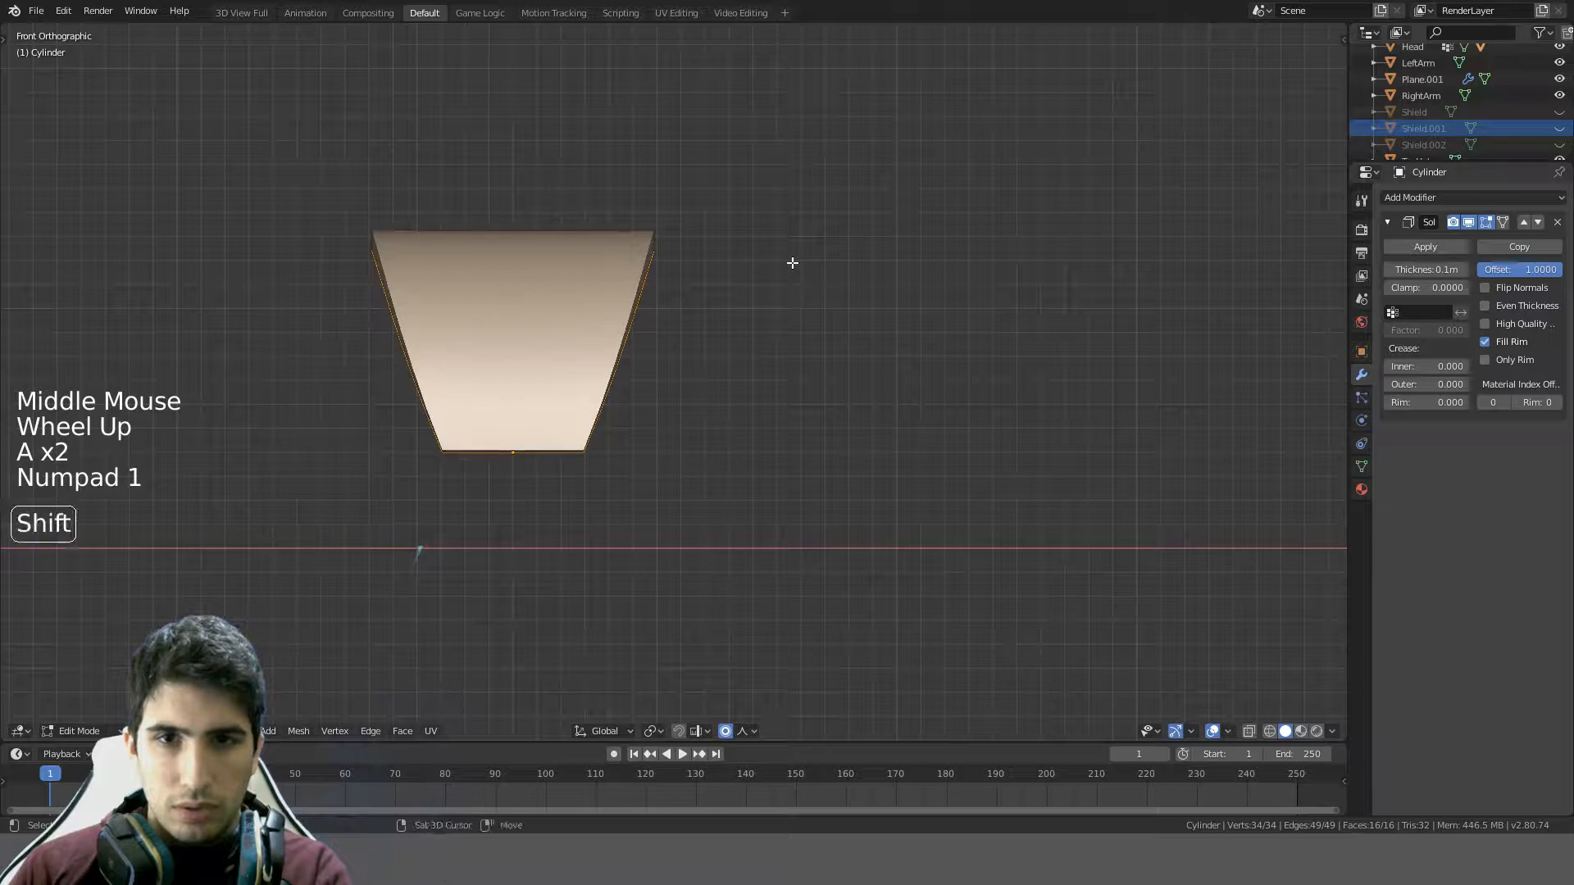
# - Duplicate the mesh slightly lower, cancel a trial rotation of the copy and turn off proportional editing
pyautogui.hotkey('shift', 'd')
pyautogui.click(785, 288)
pyautogui.press('r')
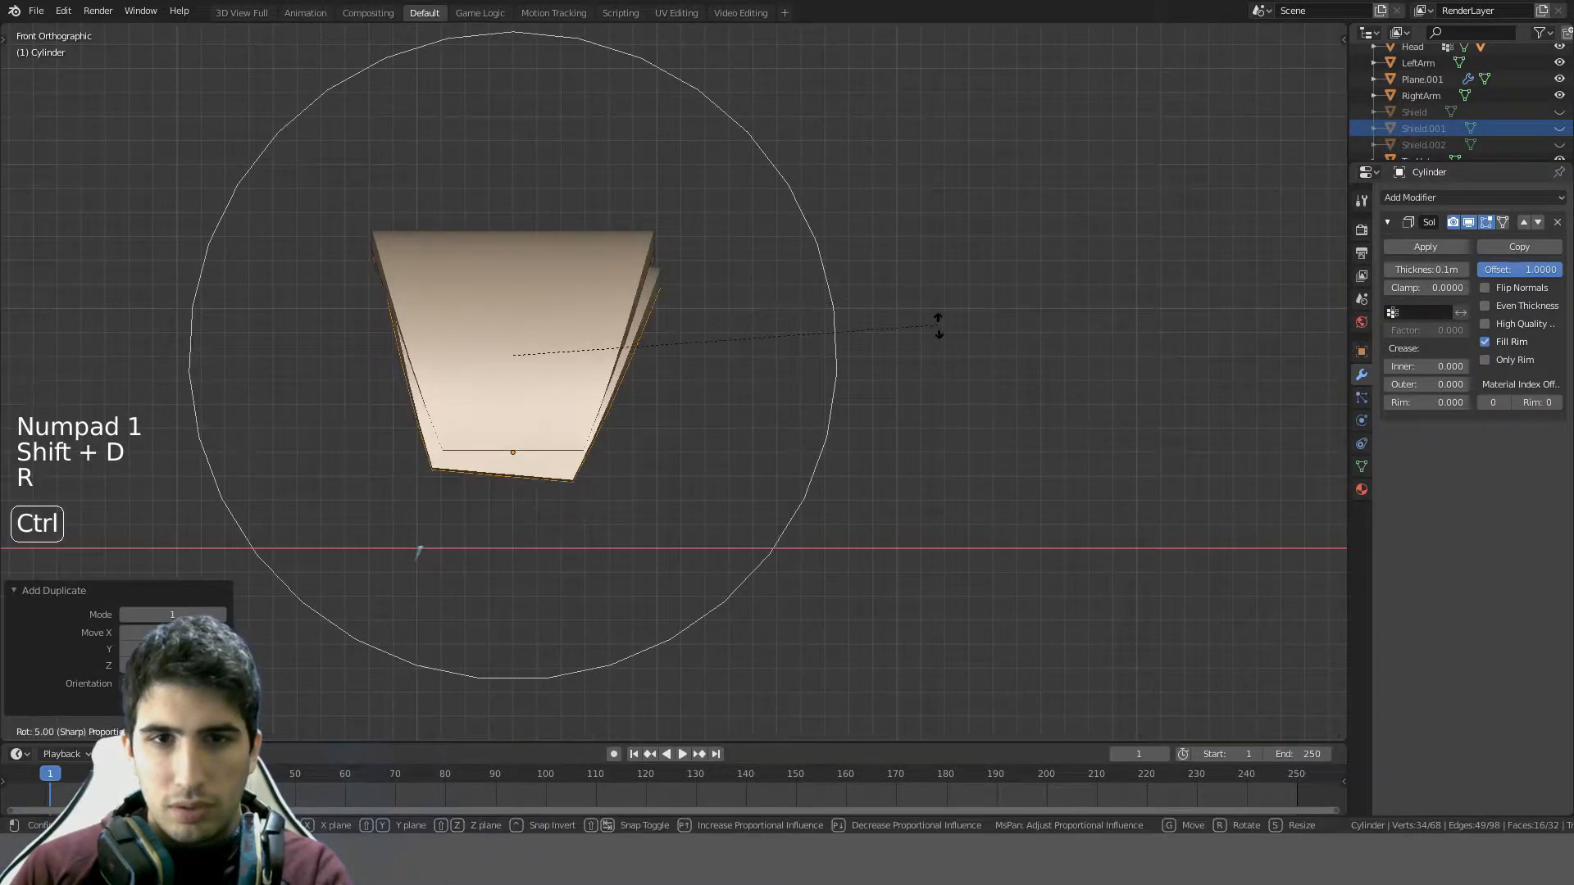
pyautogui.rightClick(948, 361)
pyautogui.press('o')
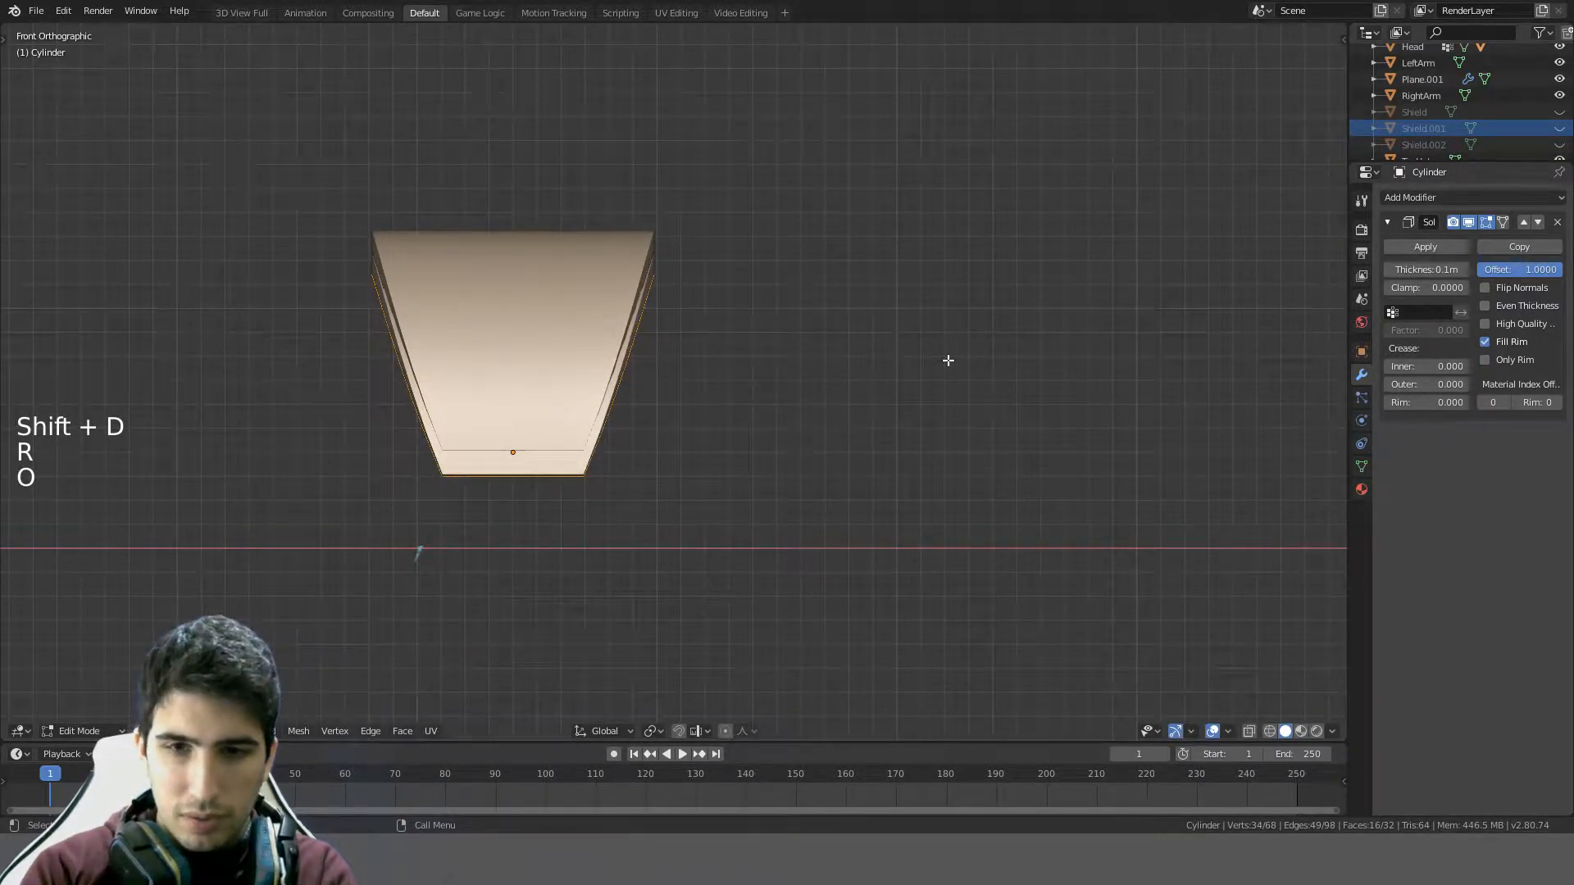
# - Try rotating the duplicate 25 degrees and moving it sideways, then undo the transforms and the duplication
pyautogui.press('r')
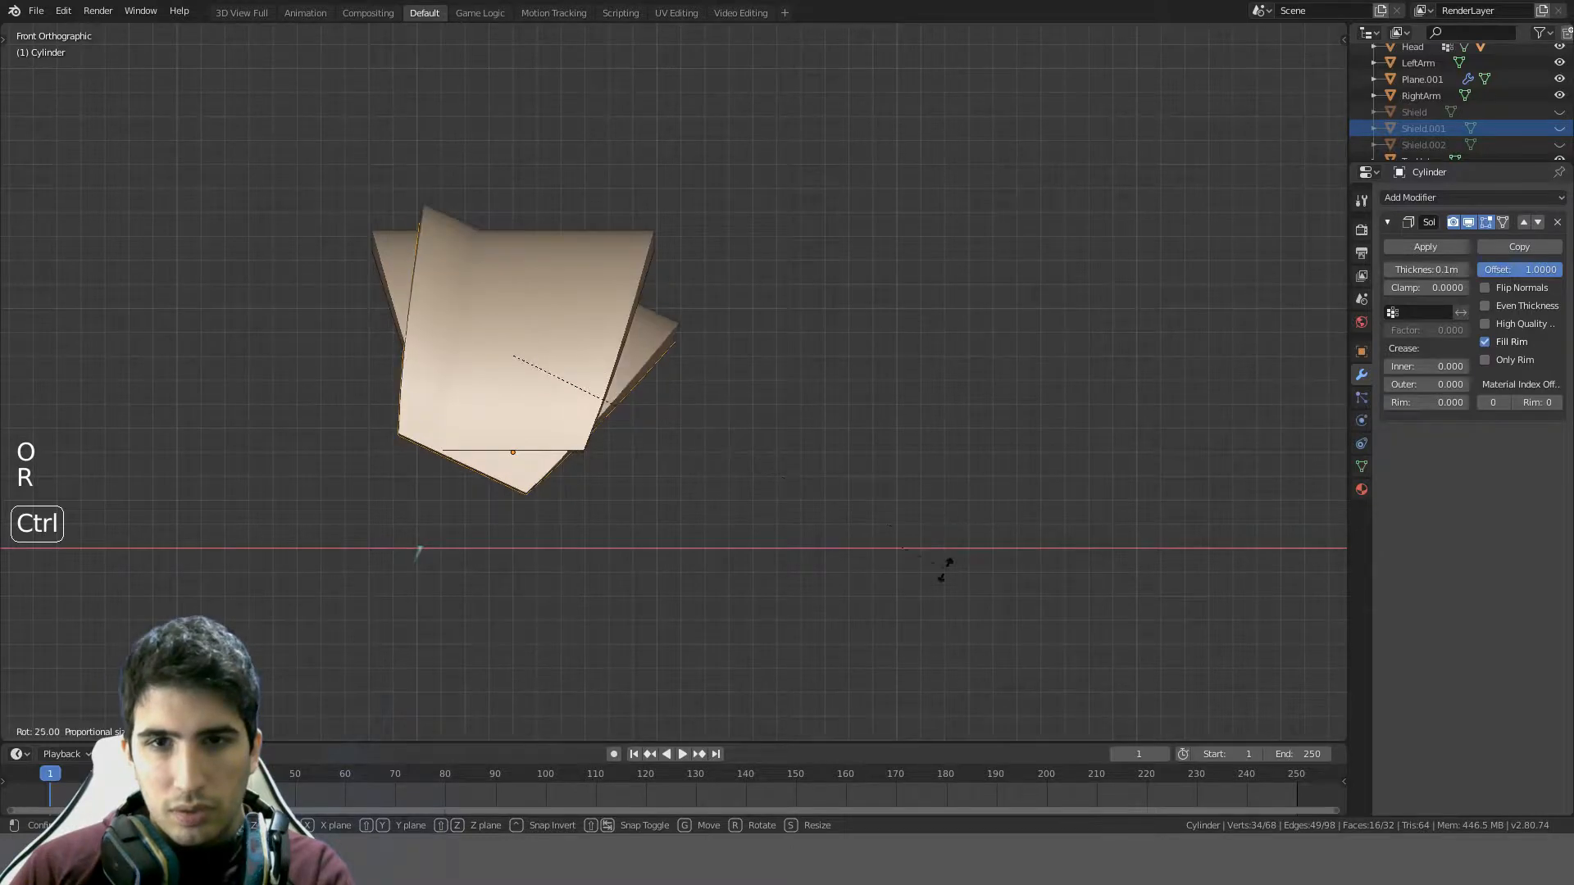
pyautogui.click(943, 561)
pyautogui.press('f')
pyautogui.hotkey('ctrl', 'z')
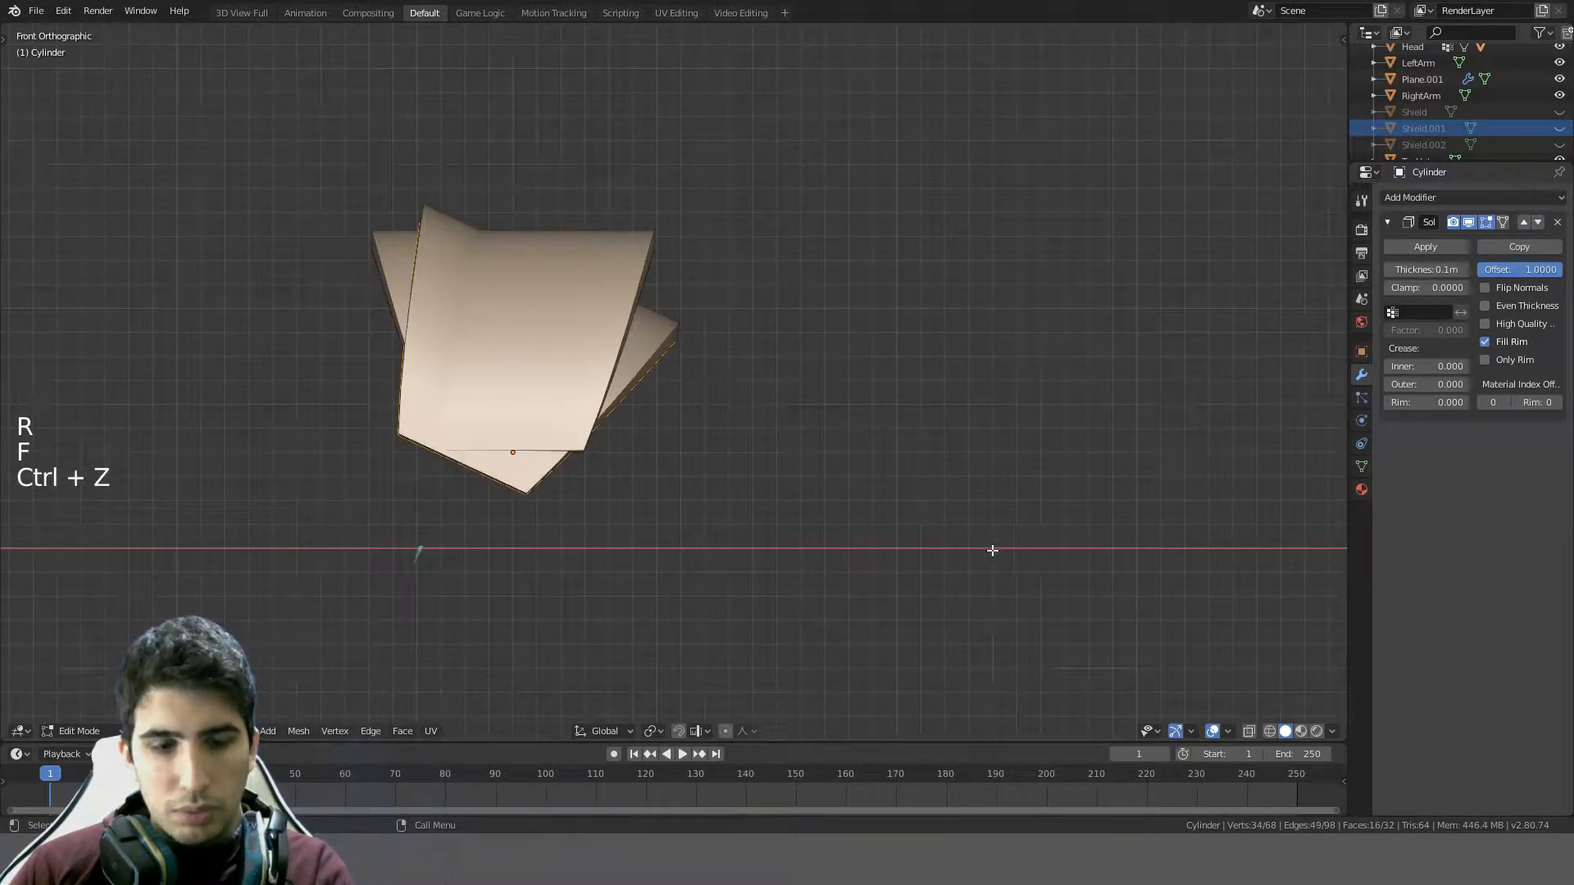
pyautogui.press('g')
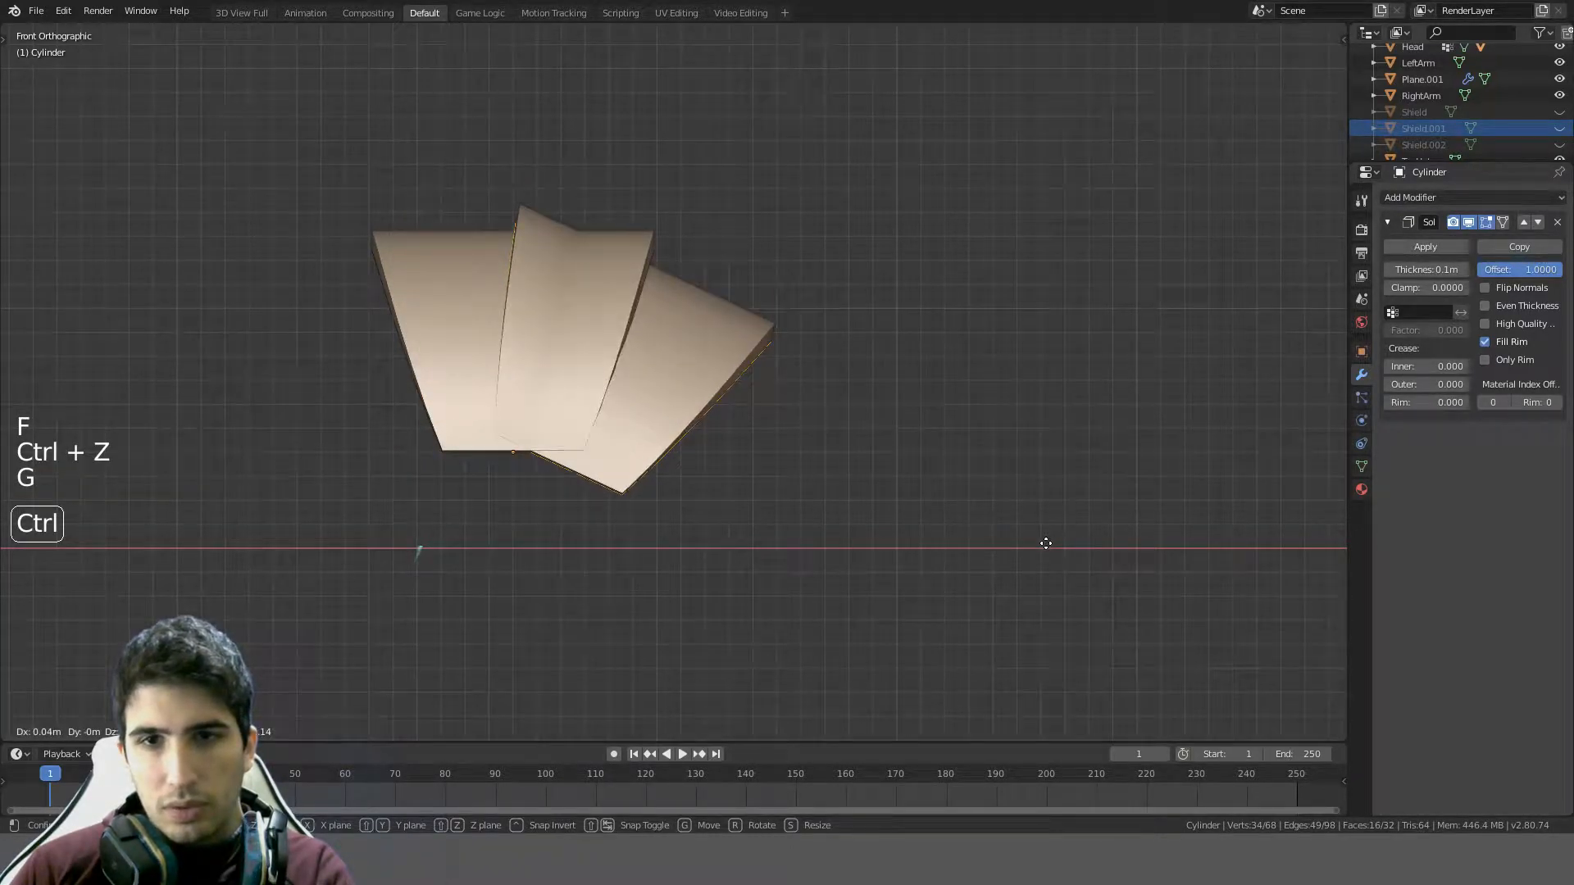
pyautogui.click(1041, 544)
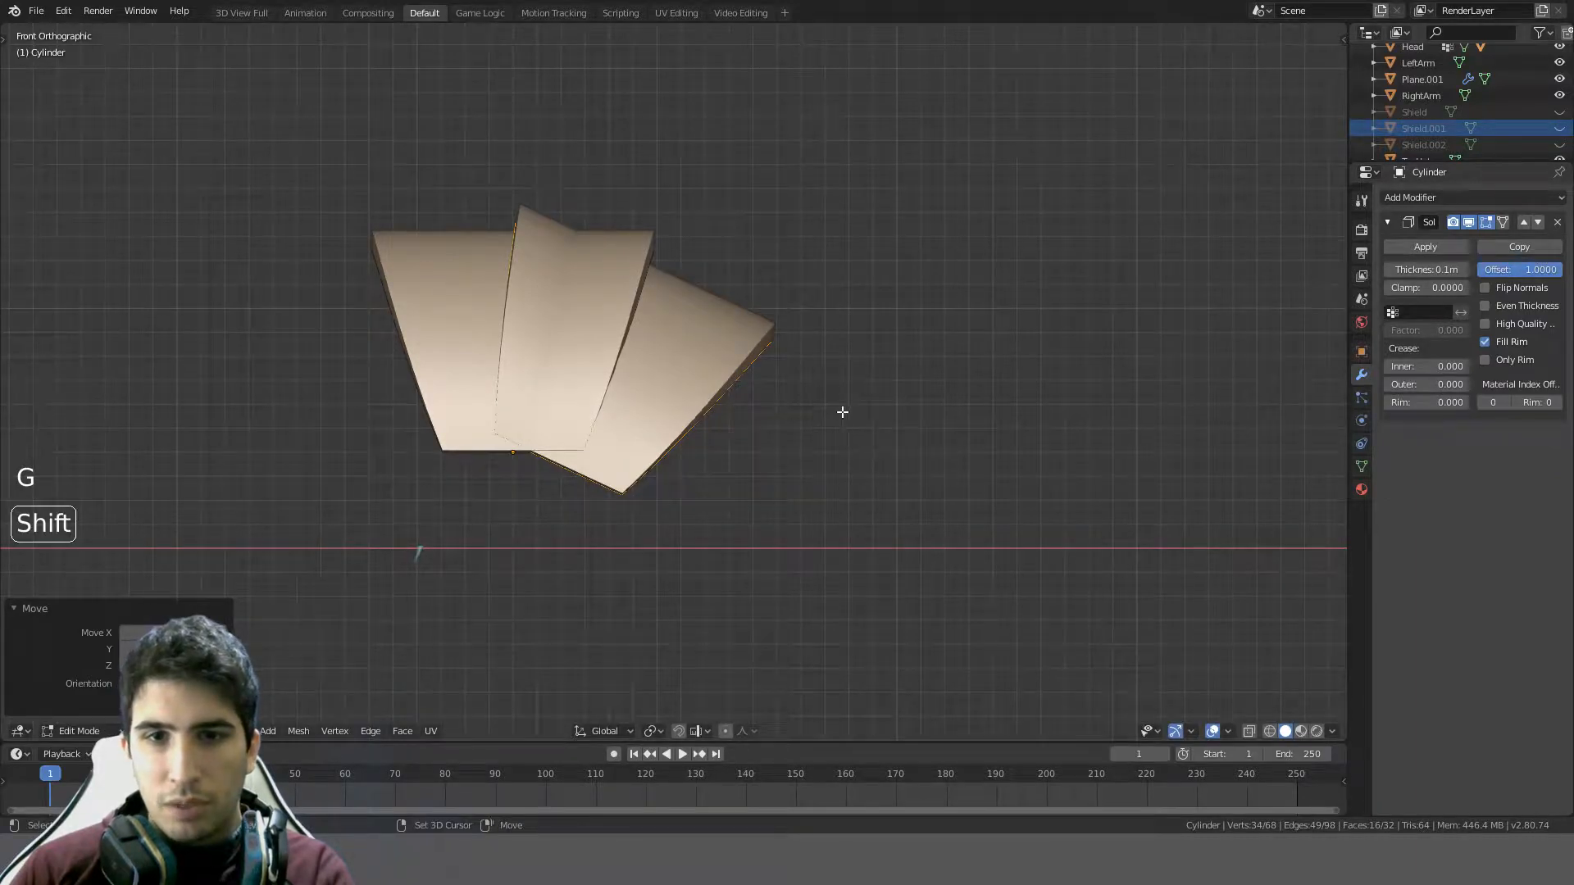
pyautogui.hotkey('ctrl', 'z')
pyautogui.hotkey('ctrl', 'z')
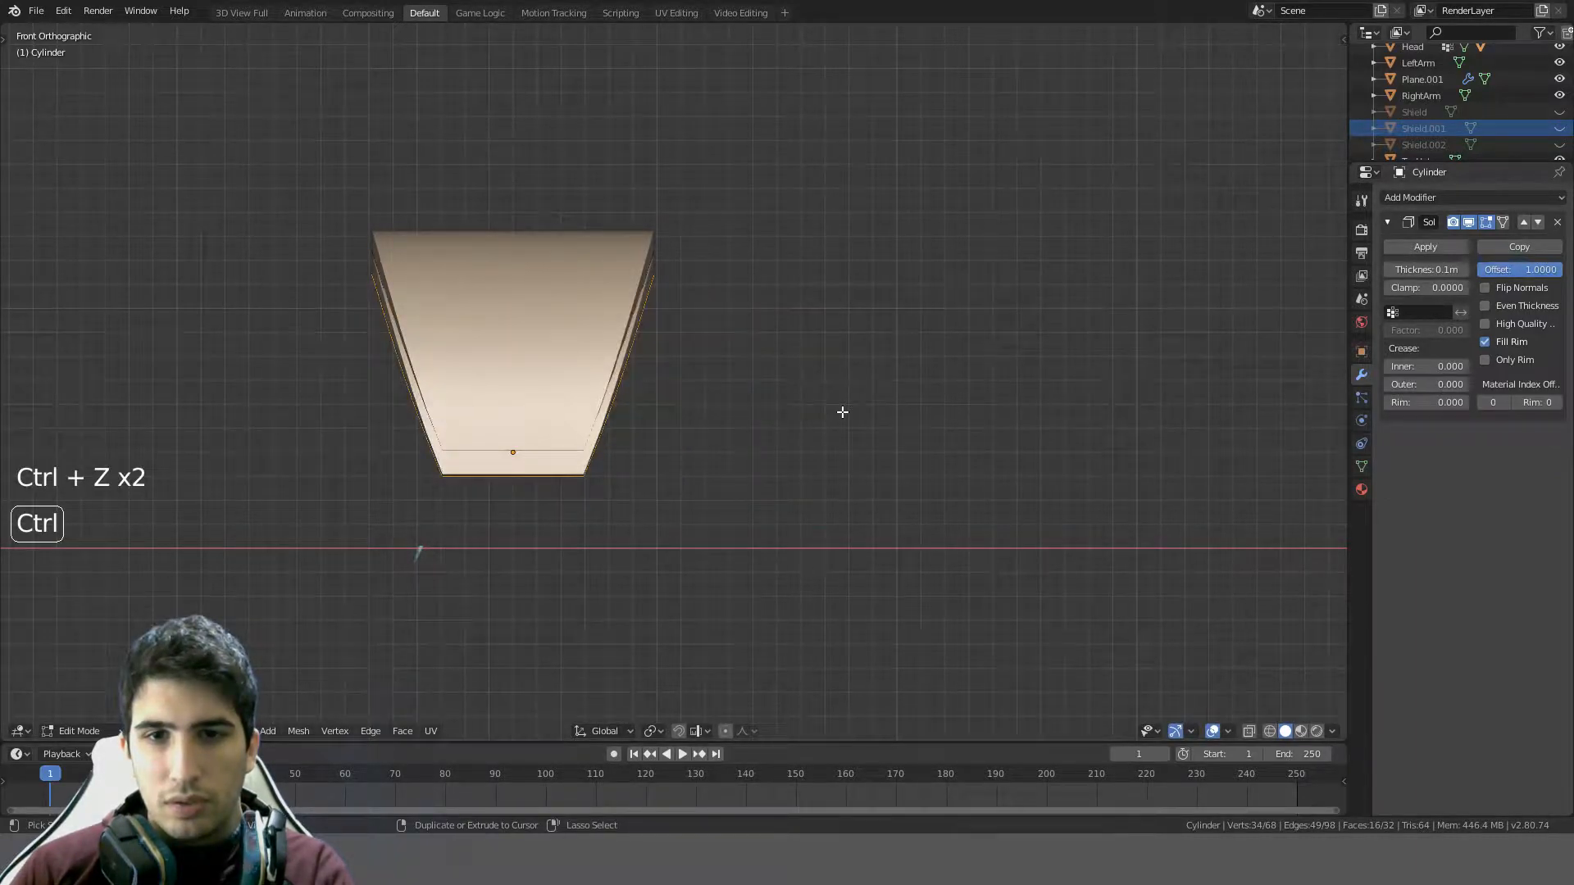
pyautogui.hotkey('ctrl', 'z')
pyautogui.press('r')
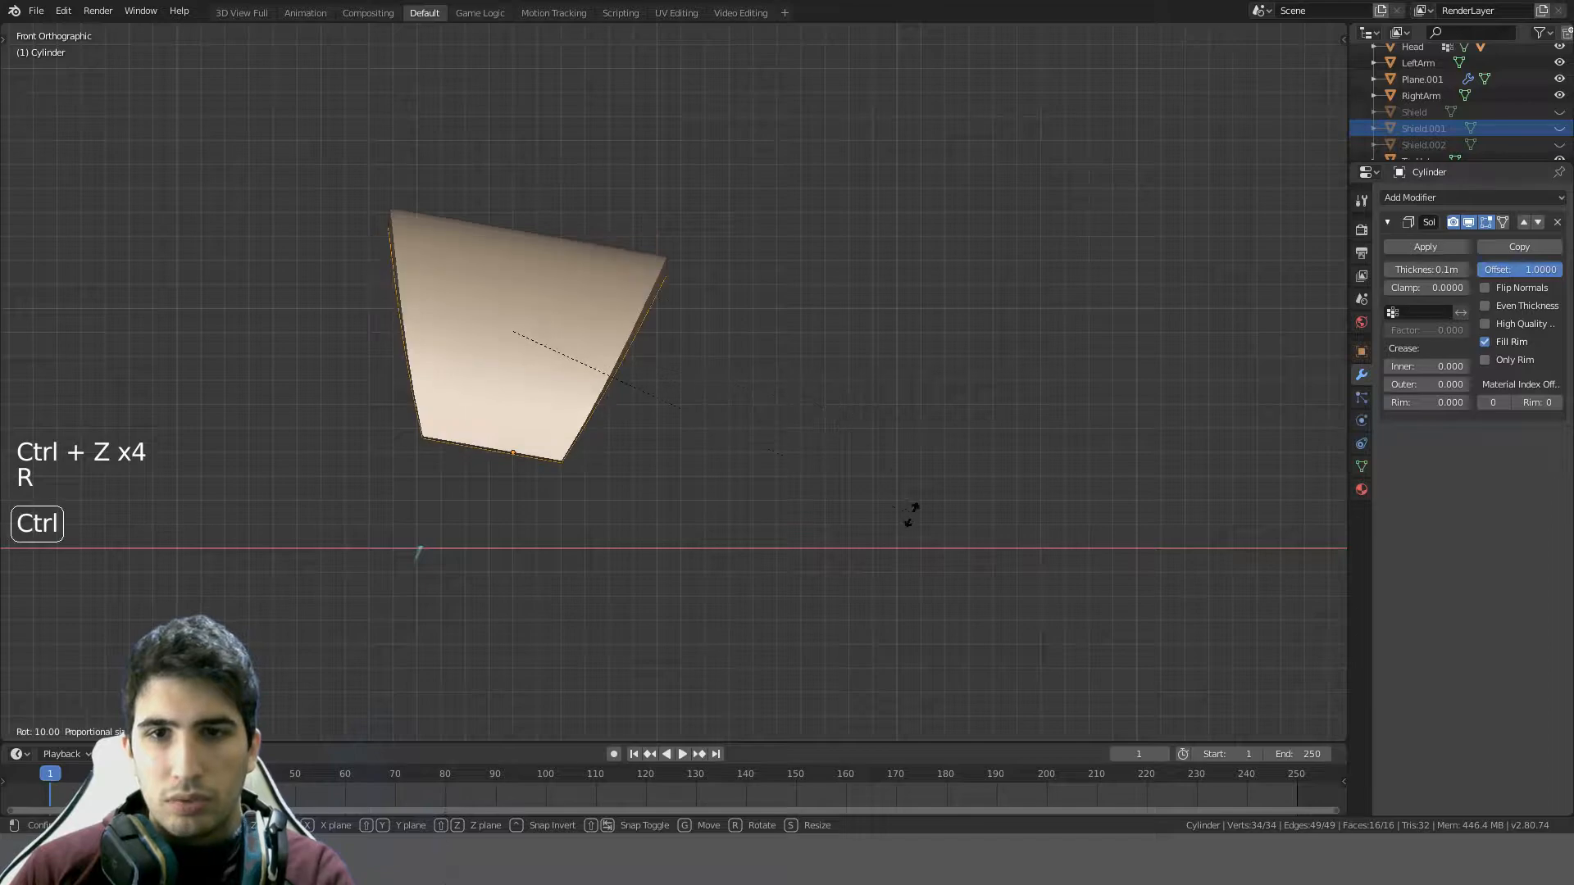
pyautogui.rightClick(887, 461)
pyautogui.press('g')
pyautogui.rightClick(893, 429)
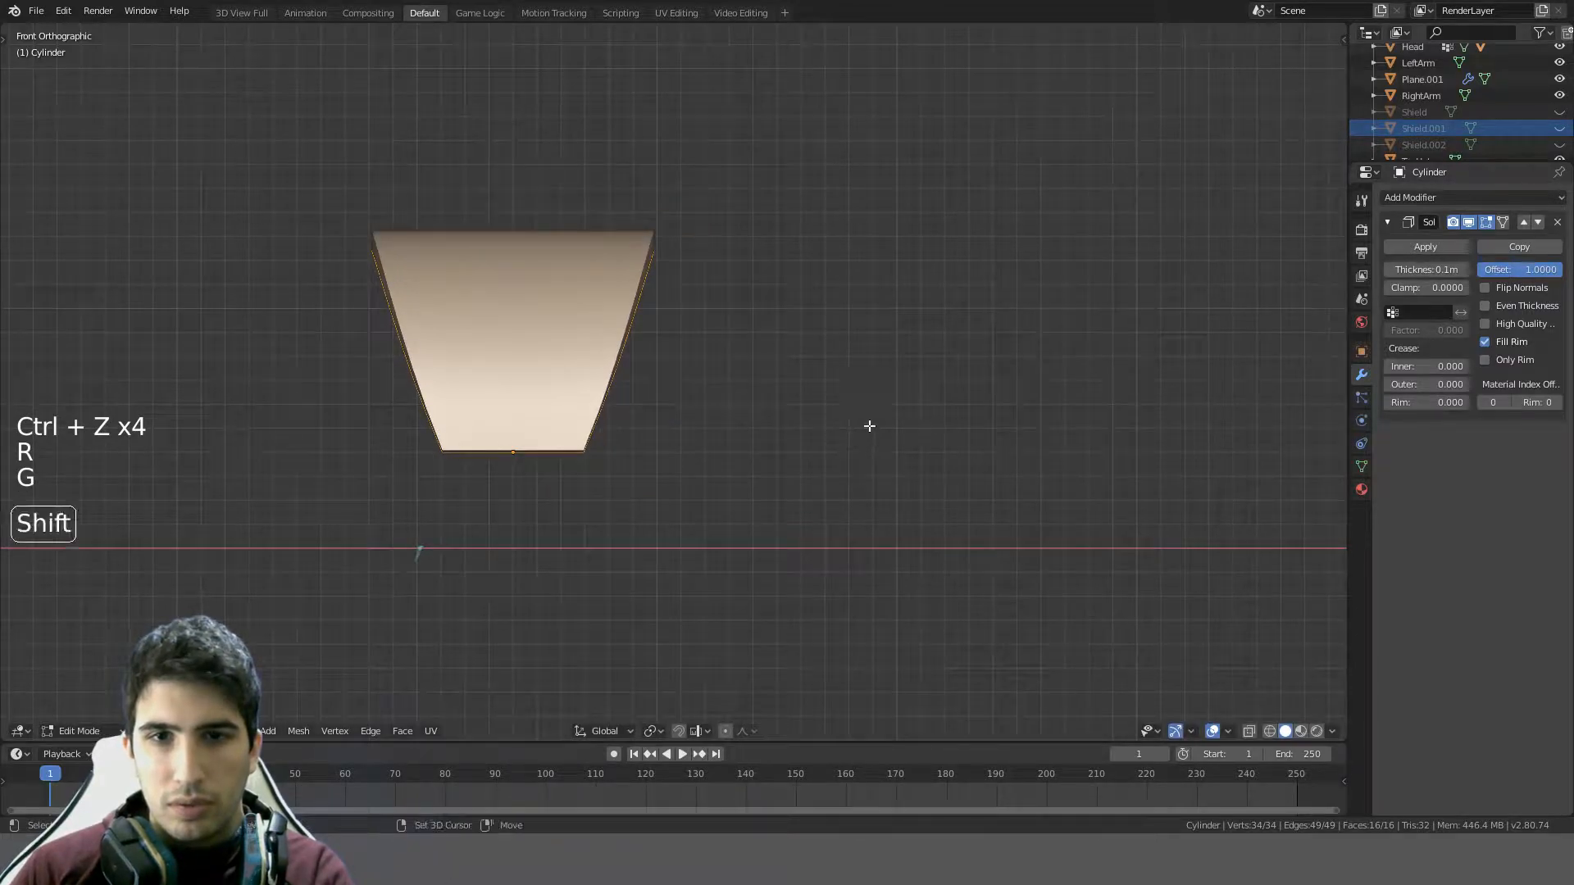
# - Duplicate the shoulder piece in place and try out rotations of the copy, cancelling each one
pyautogui.hotkey('shift', 'd')
pyautogui.rightClick(870, 427)
pyautogui.press('r')
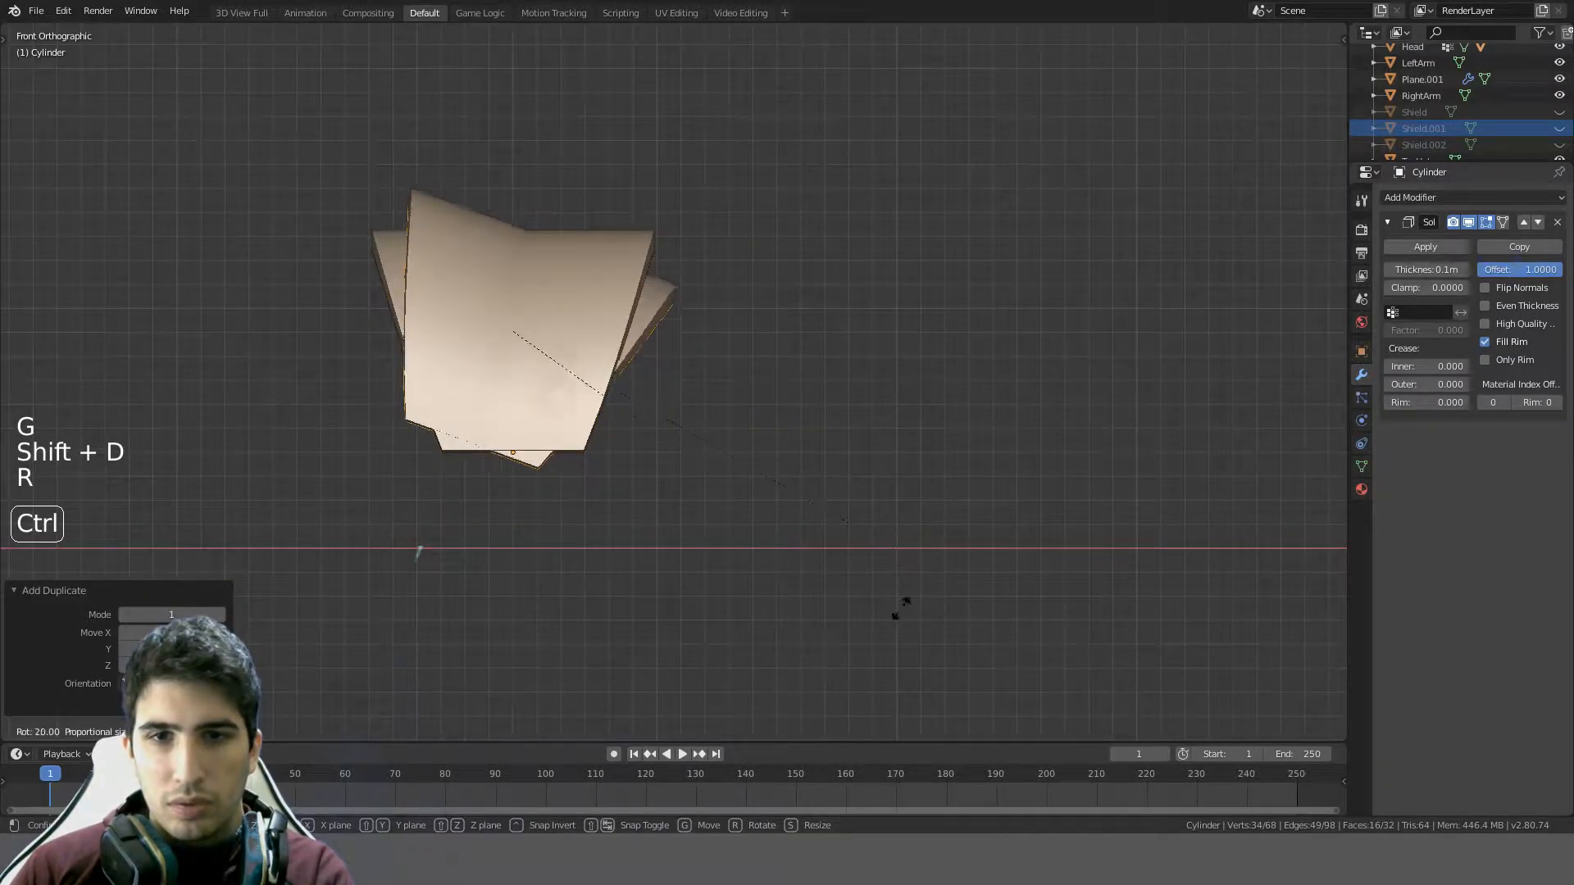
pyautogui.rightClick(856, 639)
pyautogui.moveTo(847, 597); pyautogui.dragTo(664, 492, button='middle')
pyautogui.press('r')
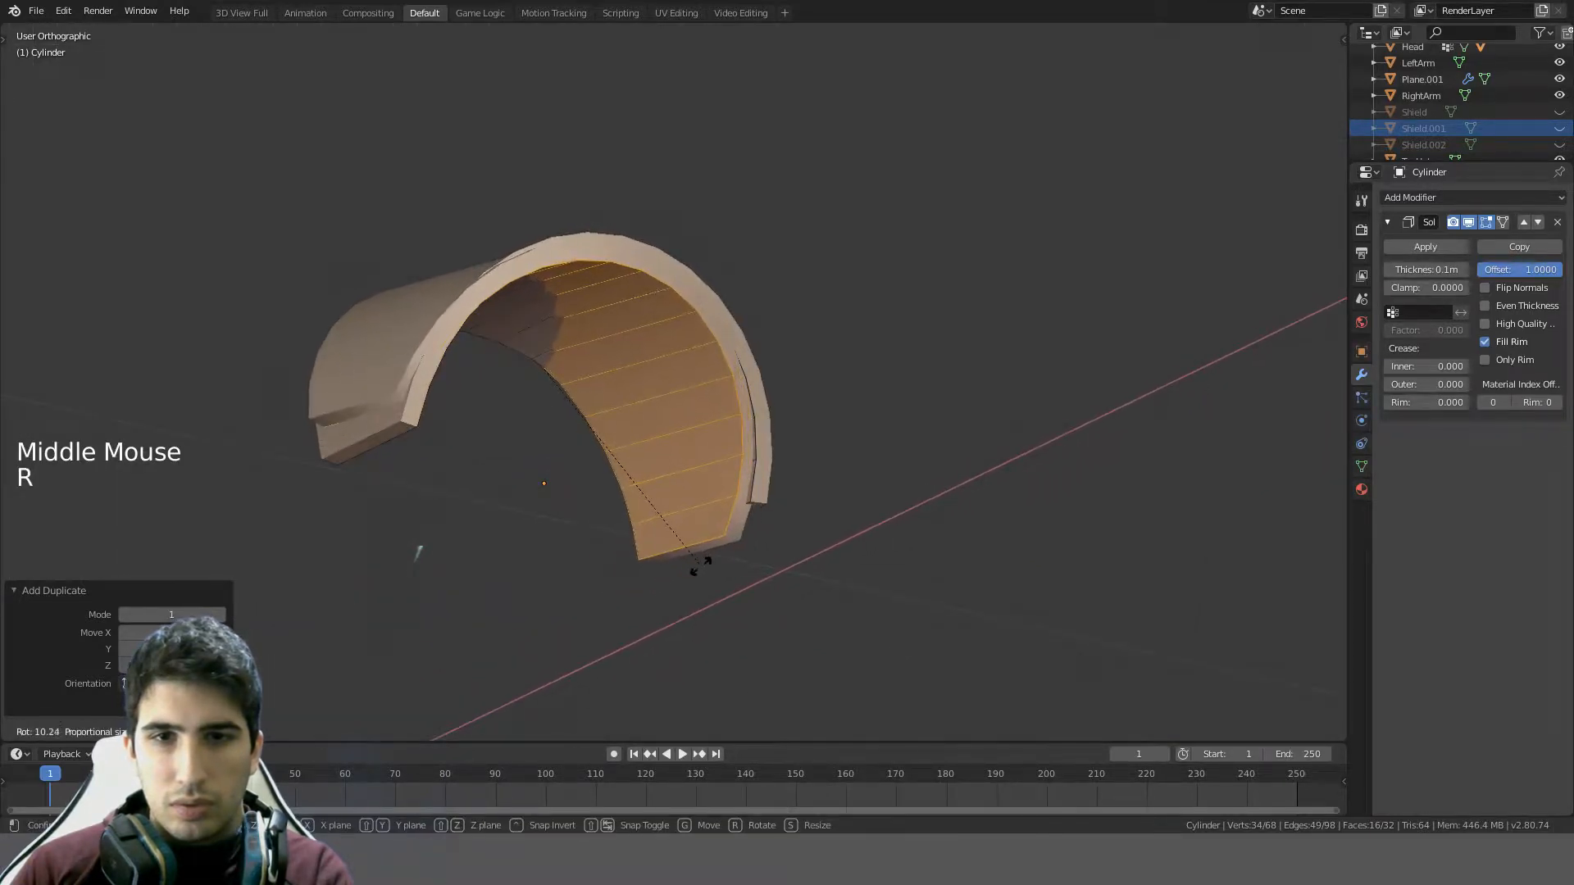
pyautogui.rightClick(701, 570)
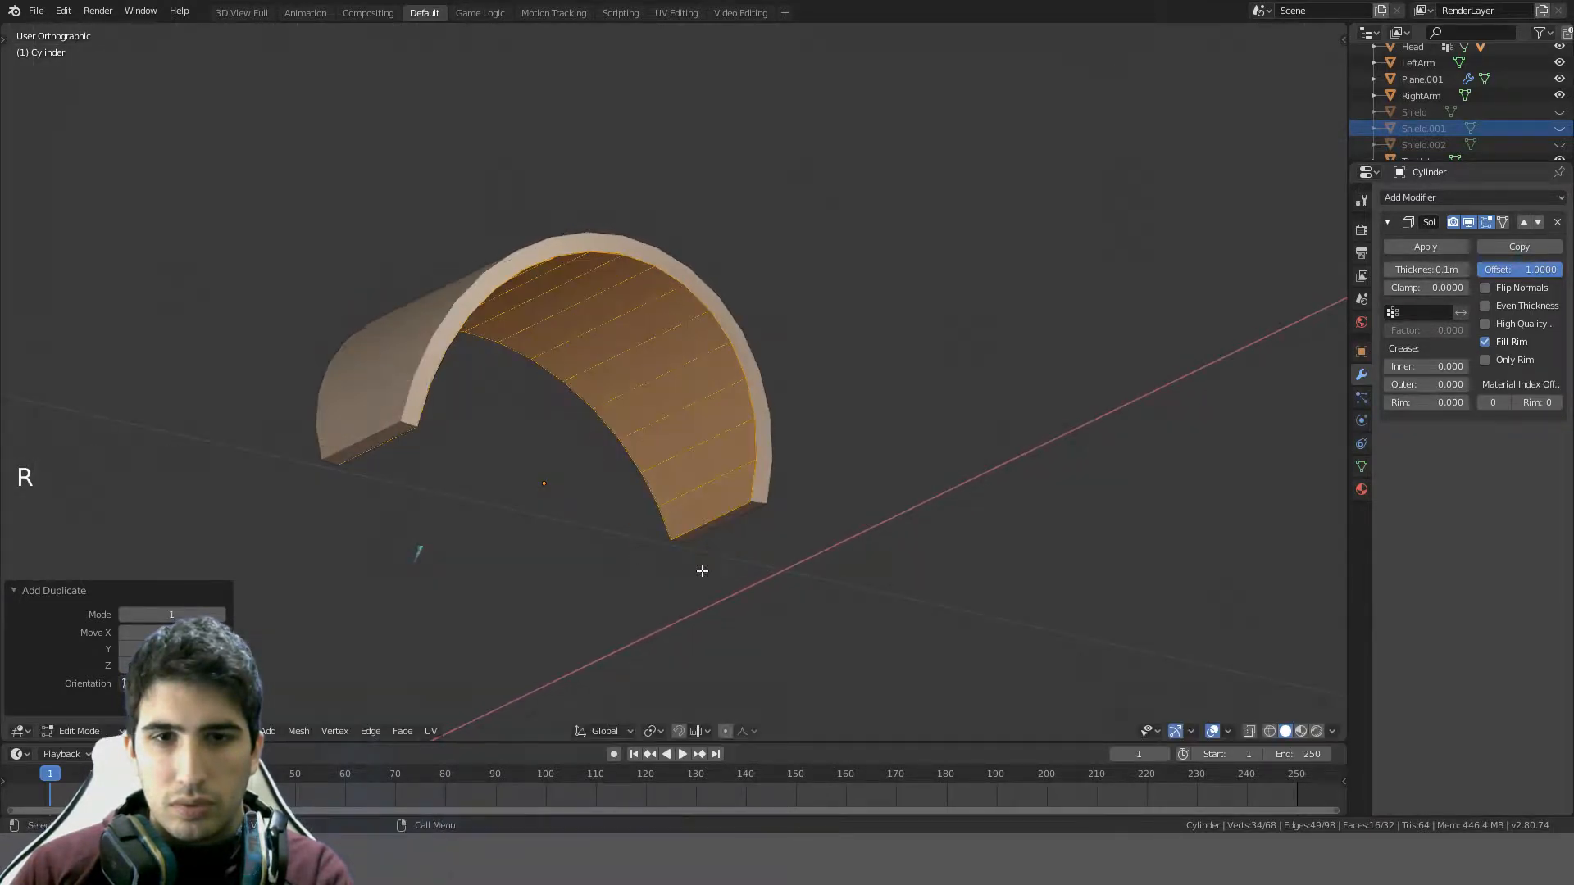
# - Rotate the duplicate clockwise in front view and move it to fan out from the right side of the original
pyautogui.press('KP_1')
pyautogui.press('r')
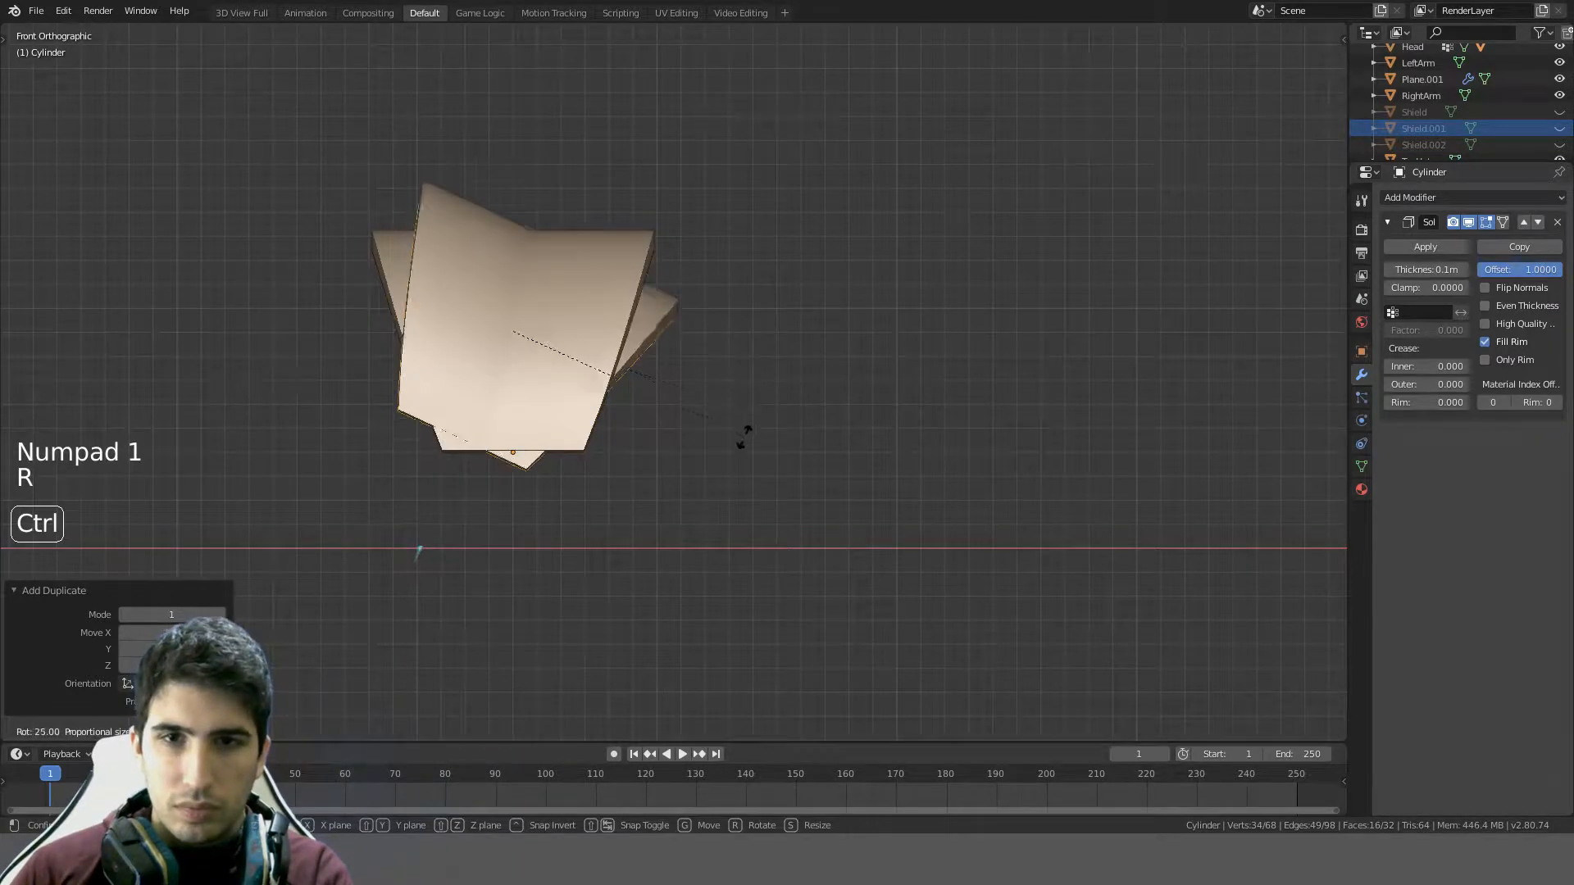
pyautogui.click(745, 465)
pyautogui.press('f')
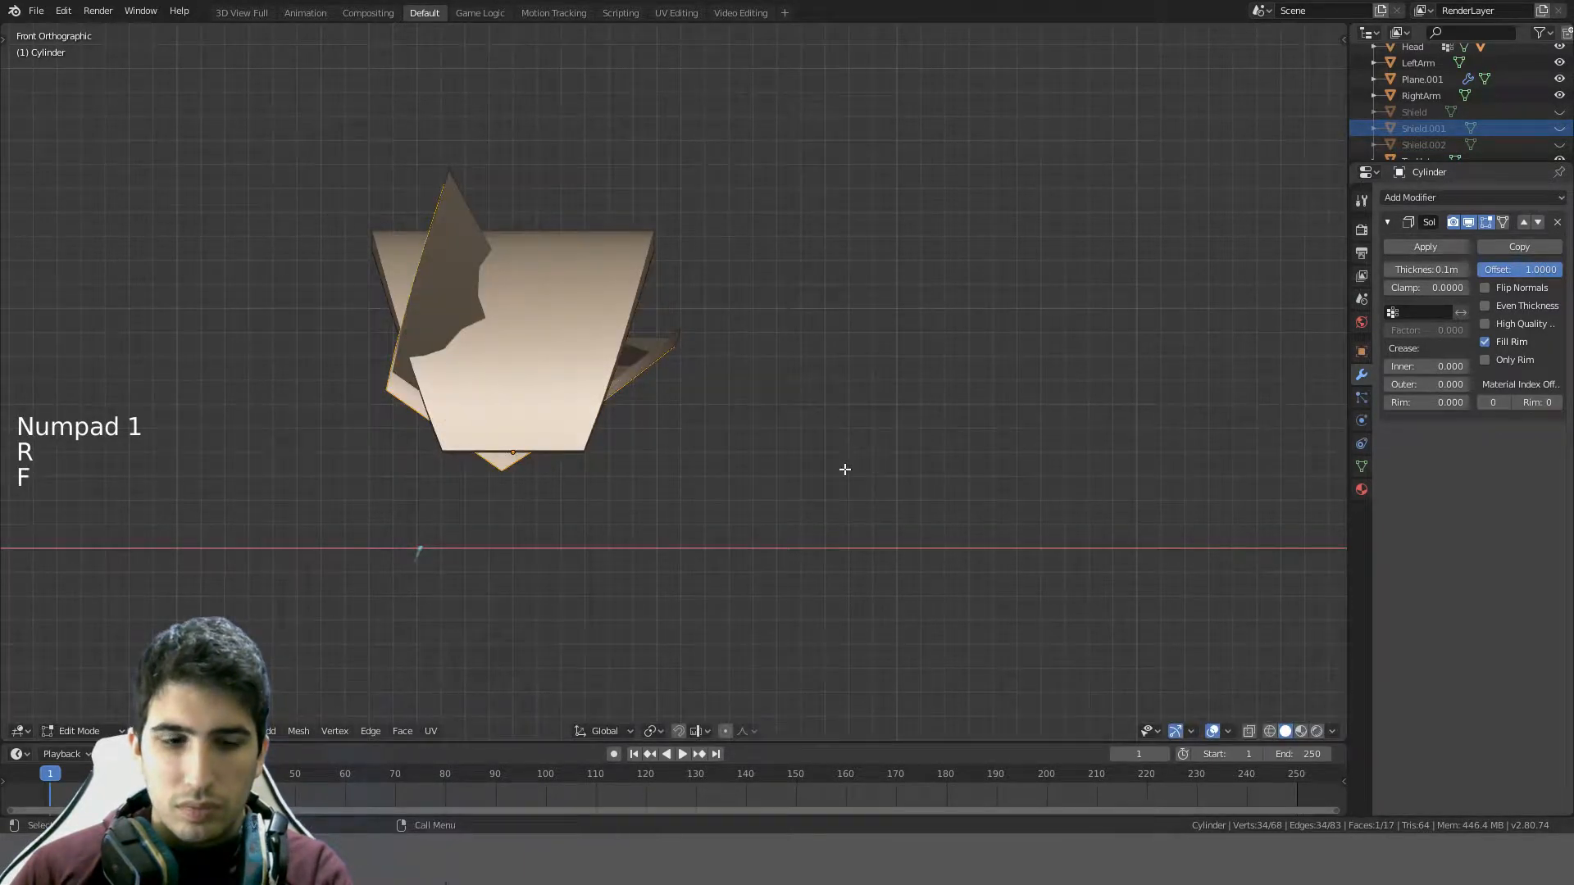
pyautogui.hotkey('ctrl', 'z')
pyautogui.press('g')
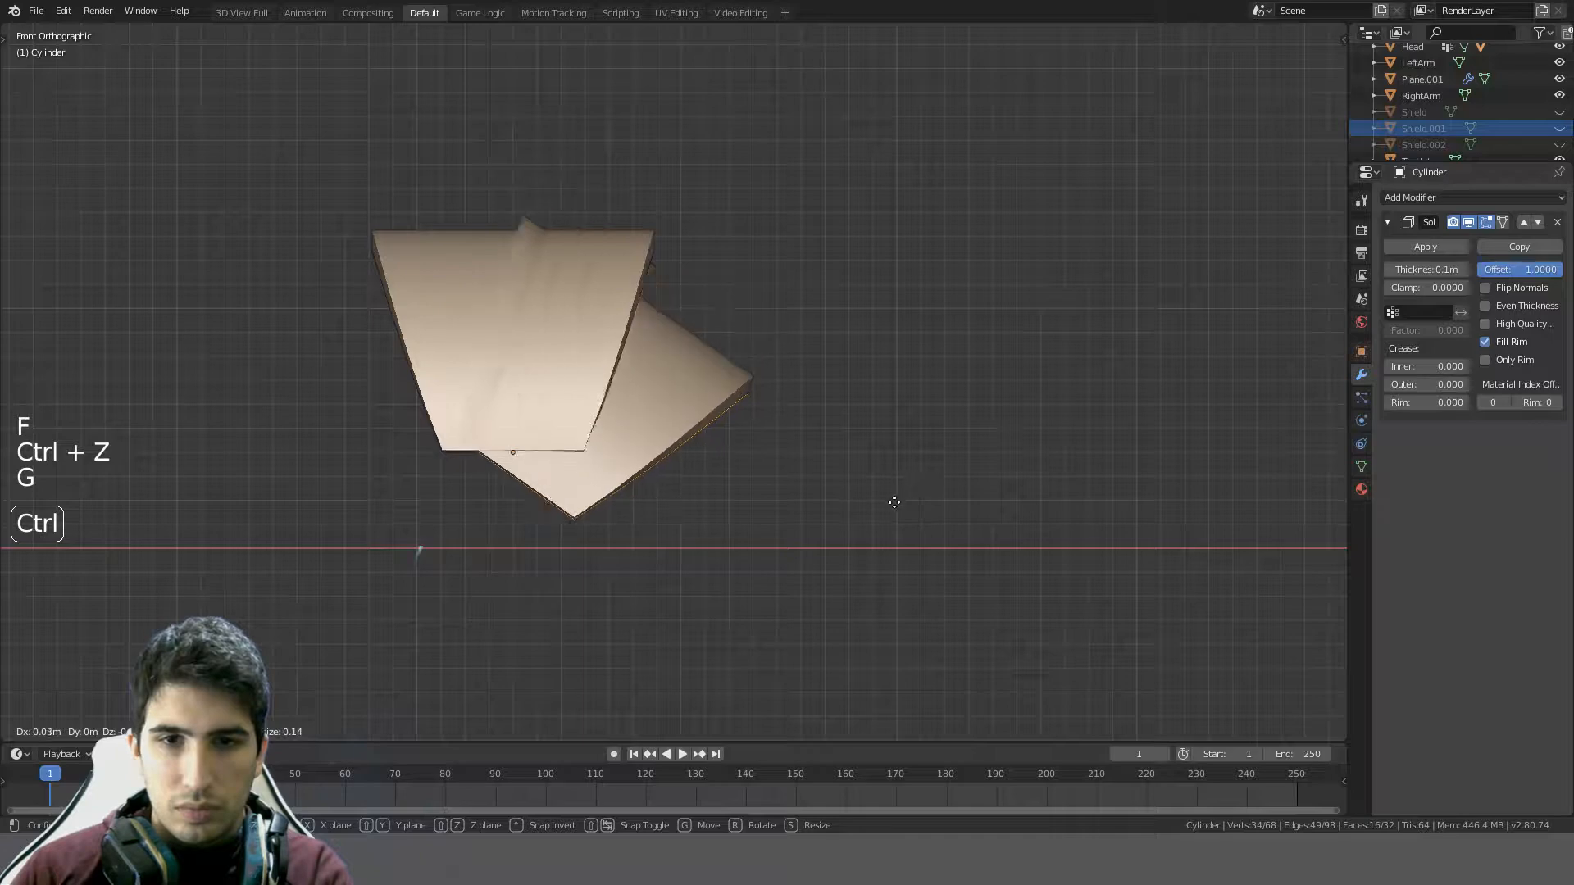
pyautogui.click(878, 435)
# - Duplicate the tilted copy, rotate it -75 degrees and move it about 0.06 m to the left of the original
pyautogui.hotkey('shift', 'd')
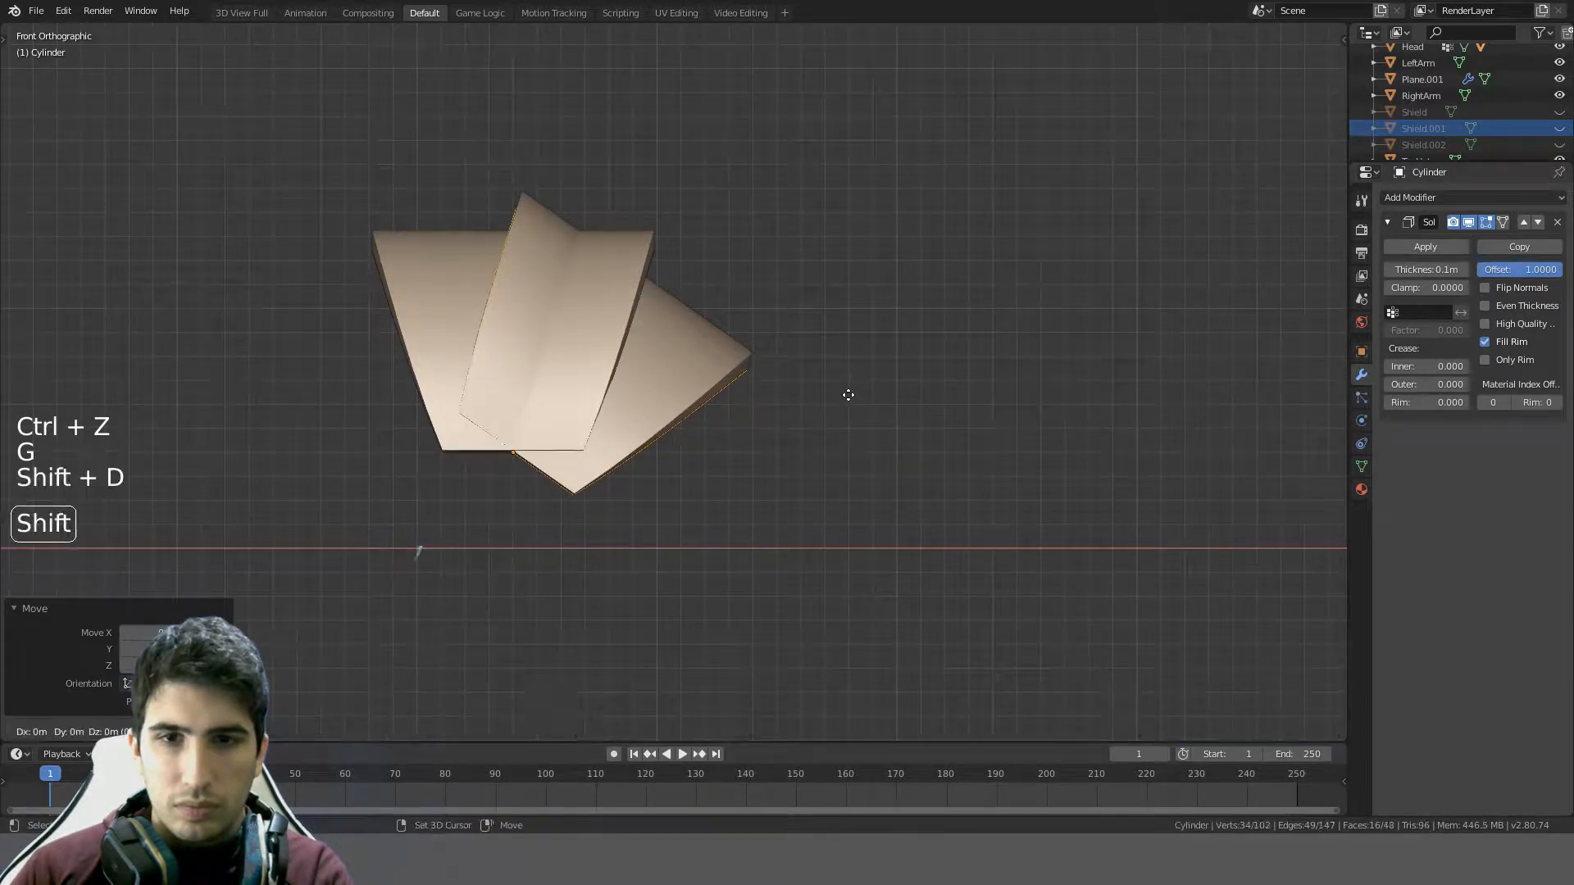
pyautogui.click(847, 394)
pyautogui.press('r')
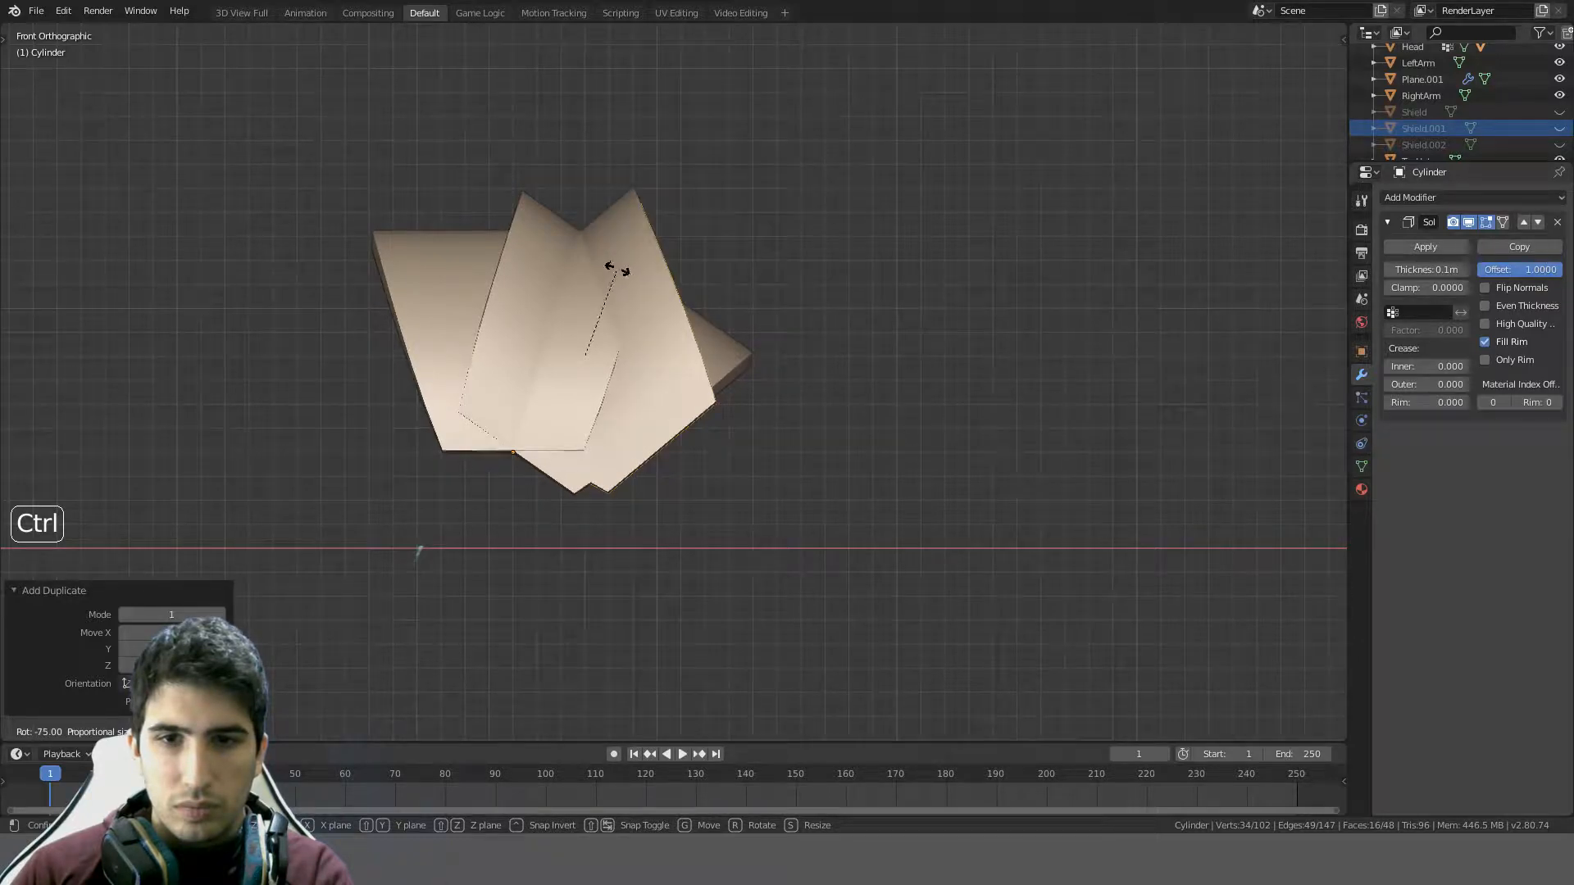
pyautogui.click(618, 269)
pyautogui.press('g')
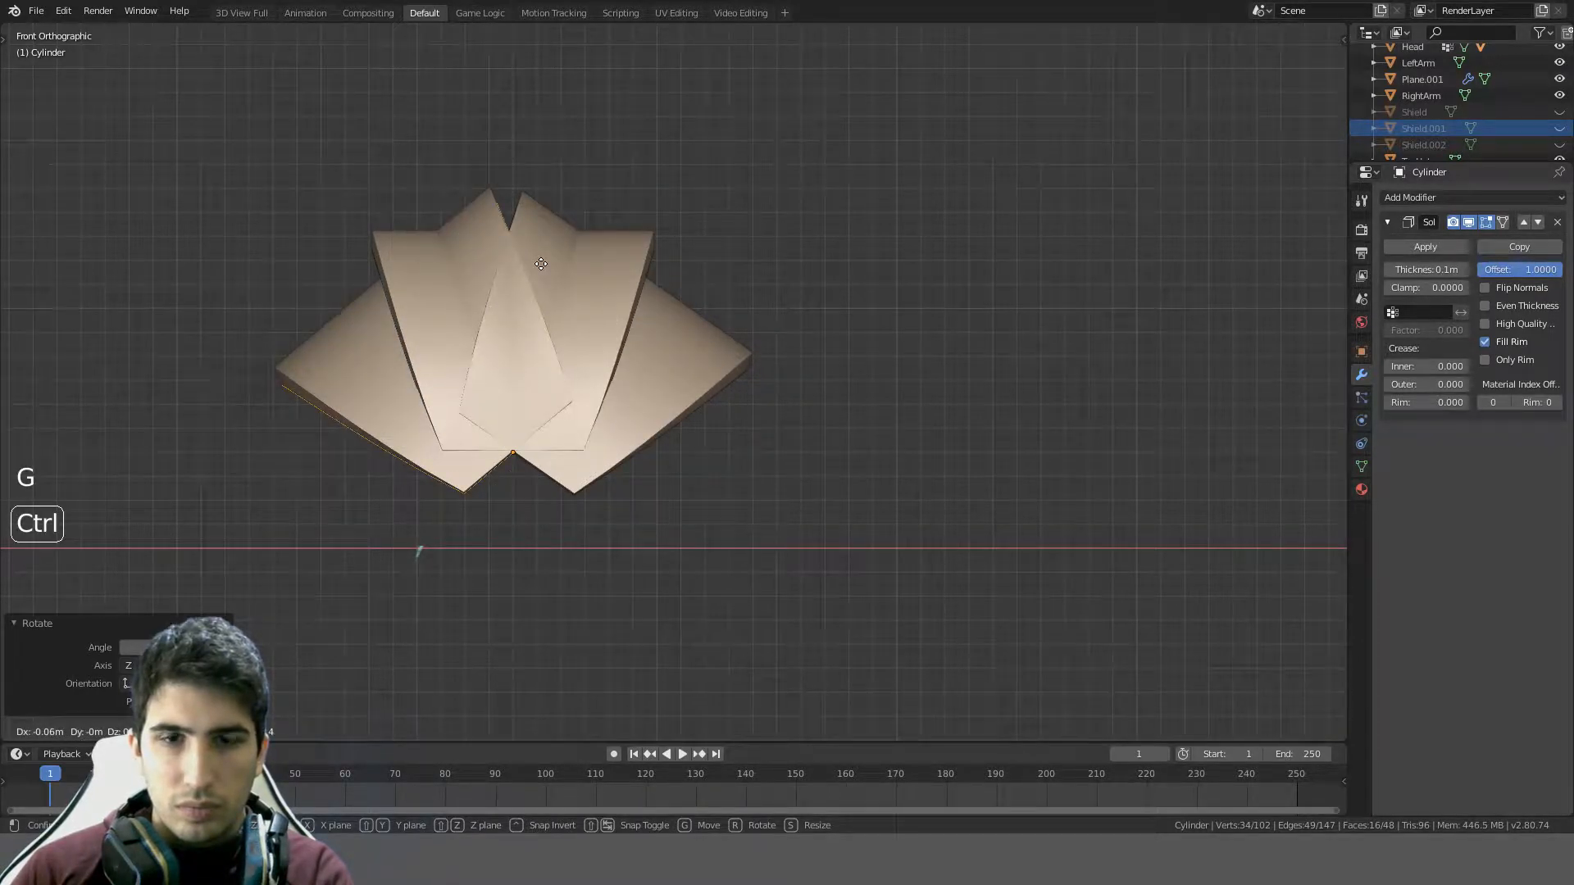
pyautogui.click(543, 263)
# - Rotate the left copy 20 degrees and raise it slightly so it fans out beside the original
pyautogui.press('r')
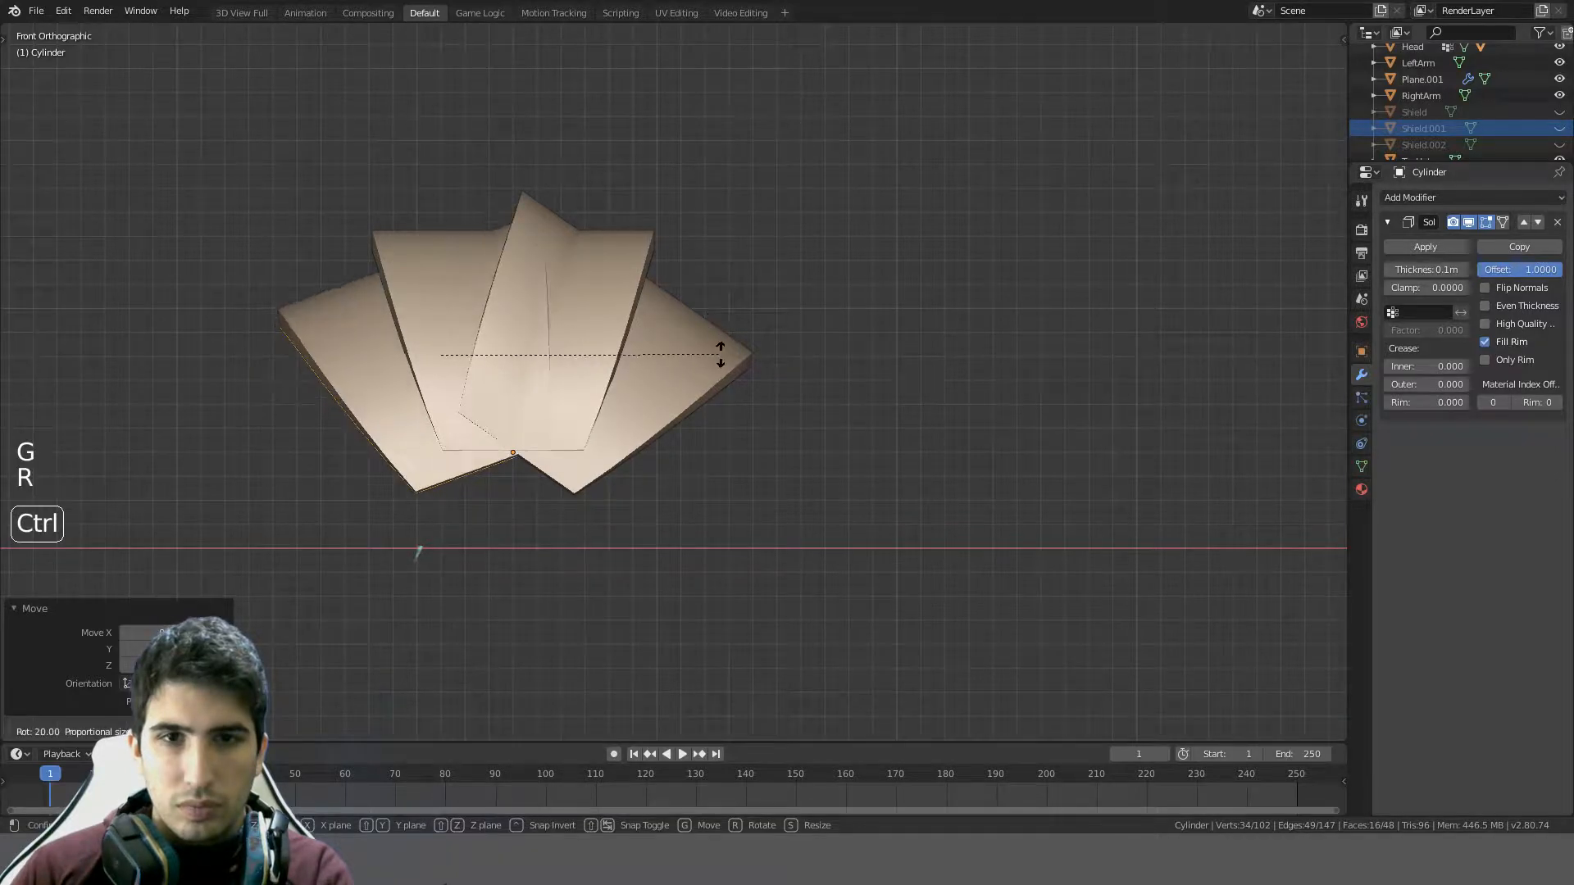
pyautogui.click(720, 355)
pyautogui.press('g')
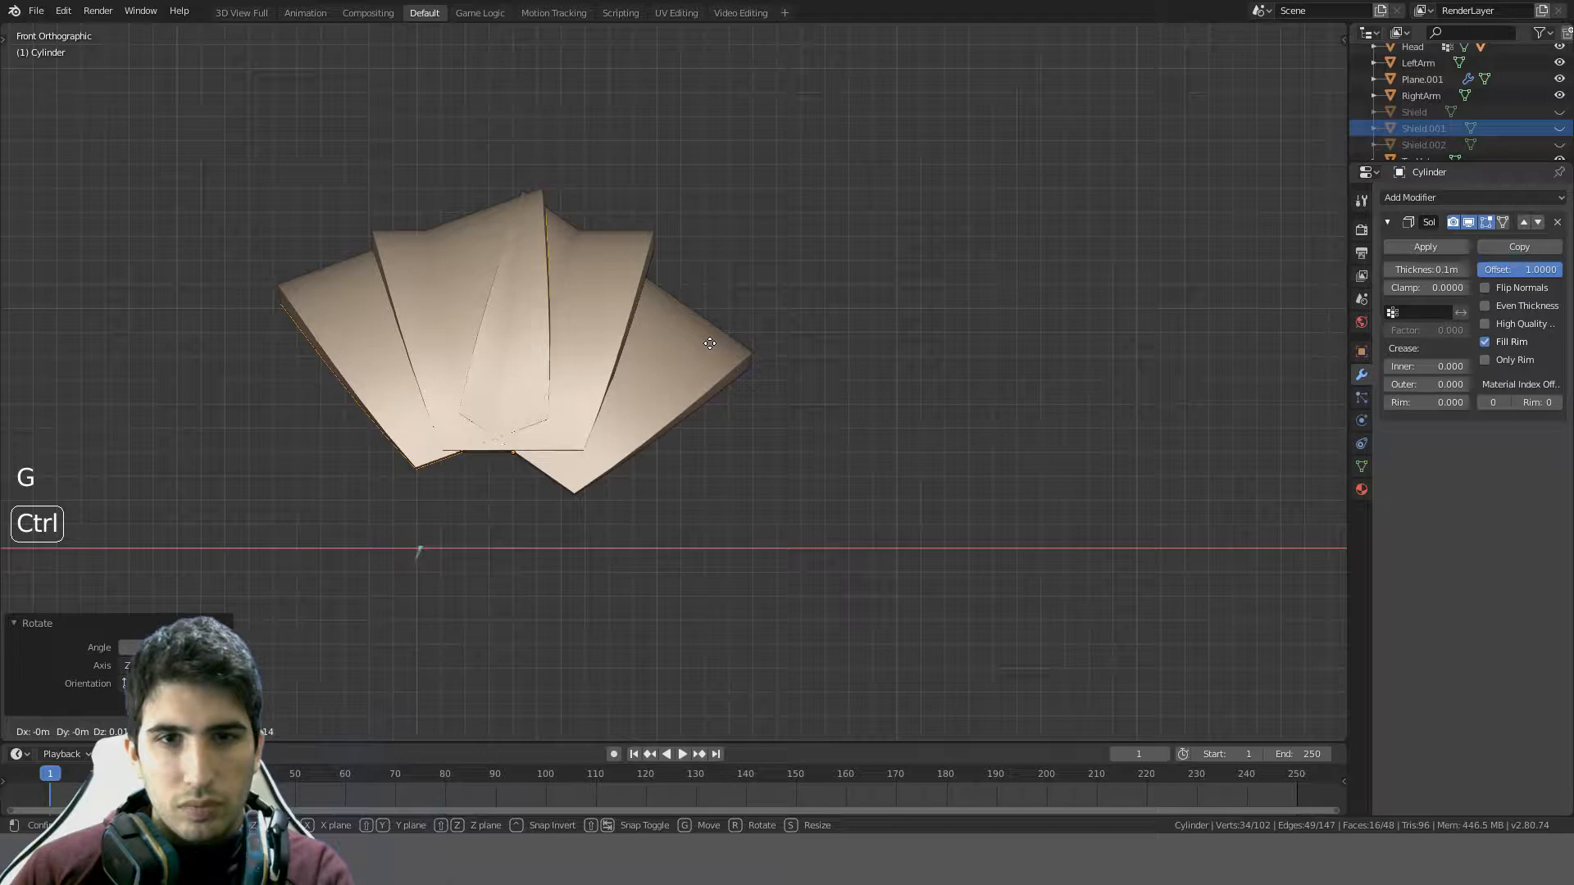
pyautogui.click(674, 356)
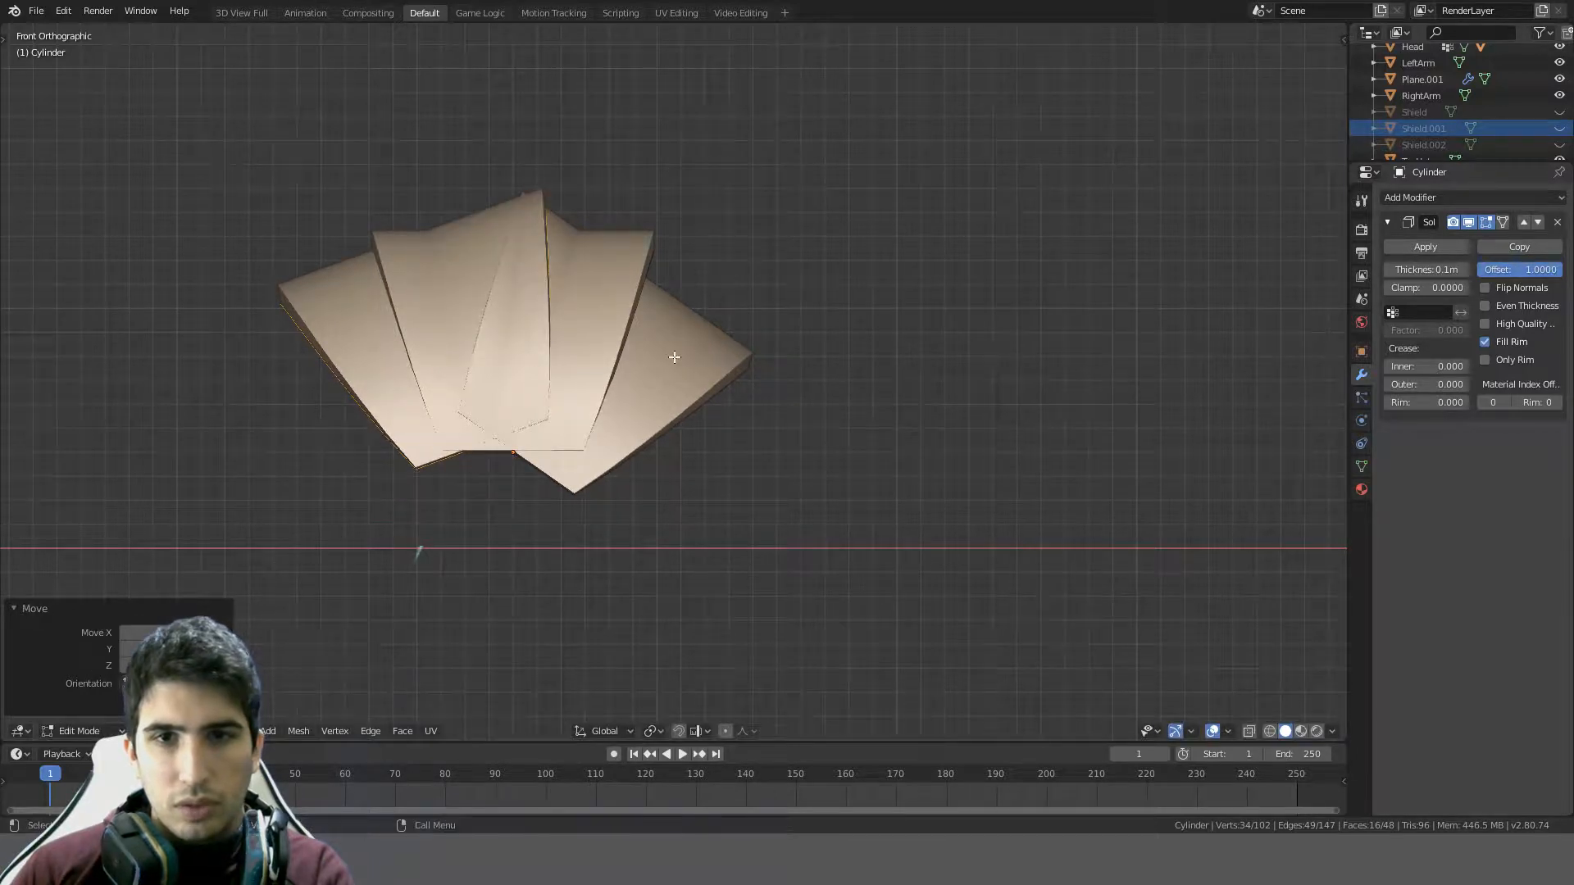
# - Select the entire right-hand copy, cancel a trial -15 degree rotation and delete its vertices
pyautogui.click(674, 356)
pyautogui.press('r')
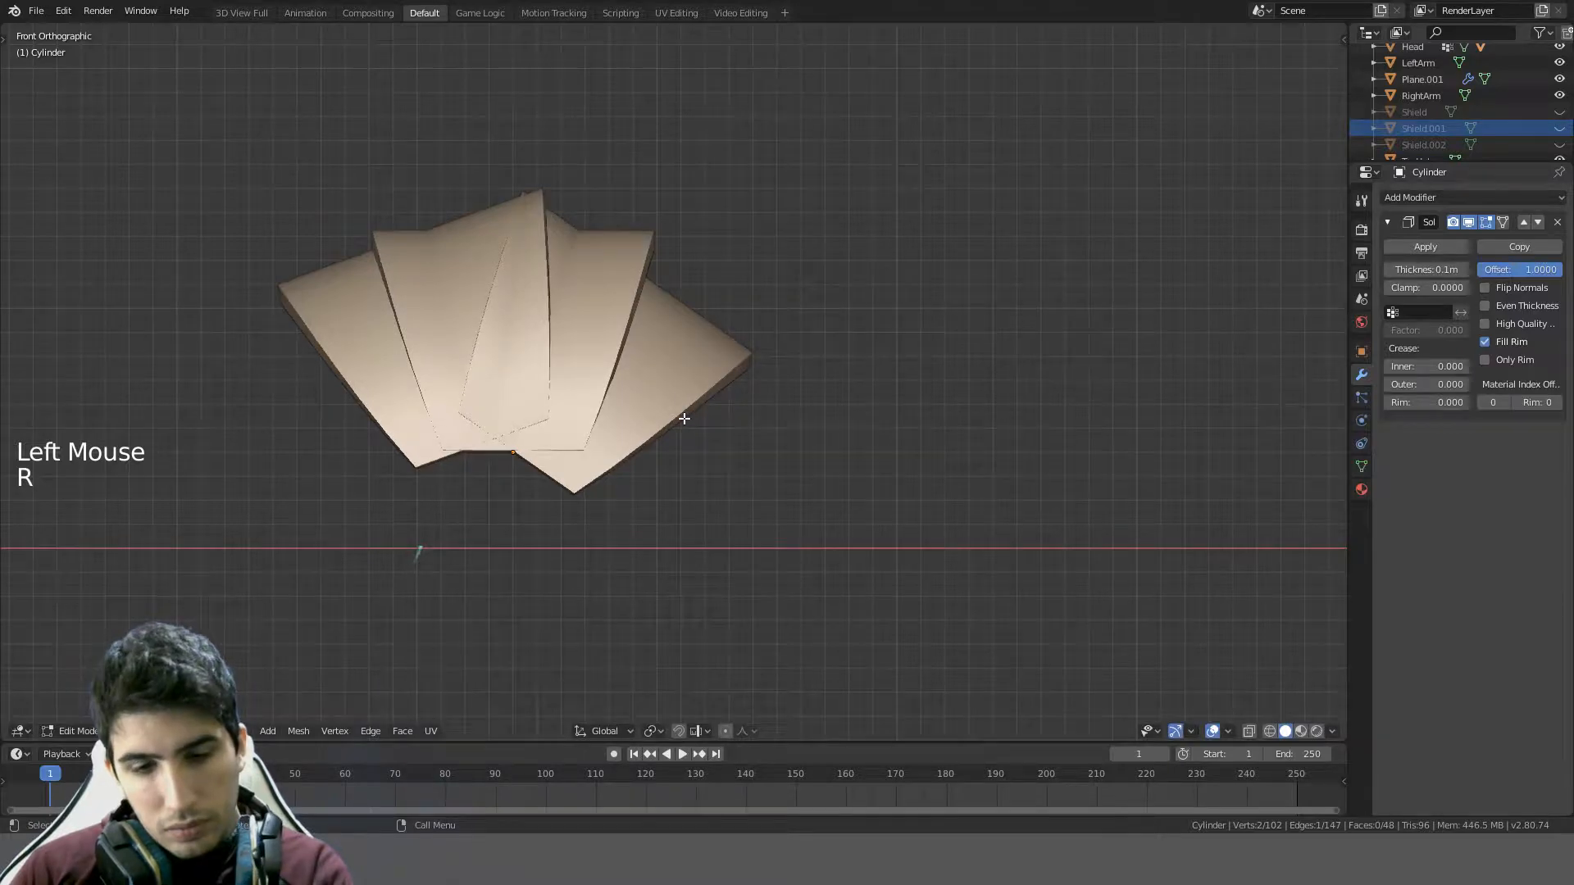
pyautogui.press('l')
pyautogui.press('t')
pyautogui.press('t')
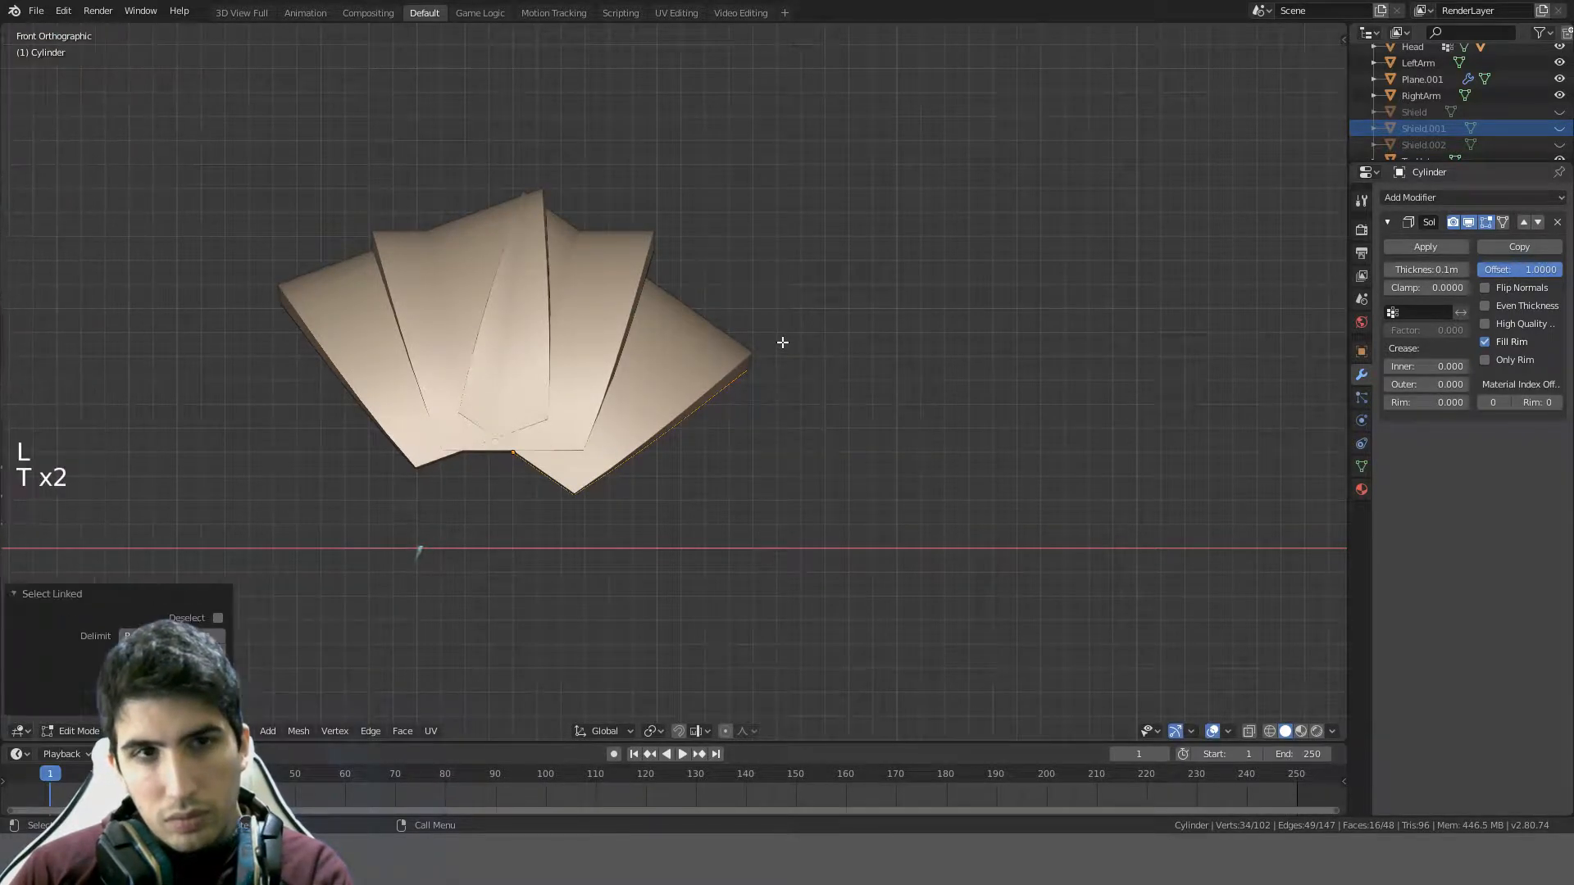
pyautogui.press('r')
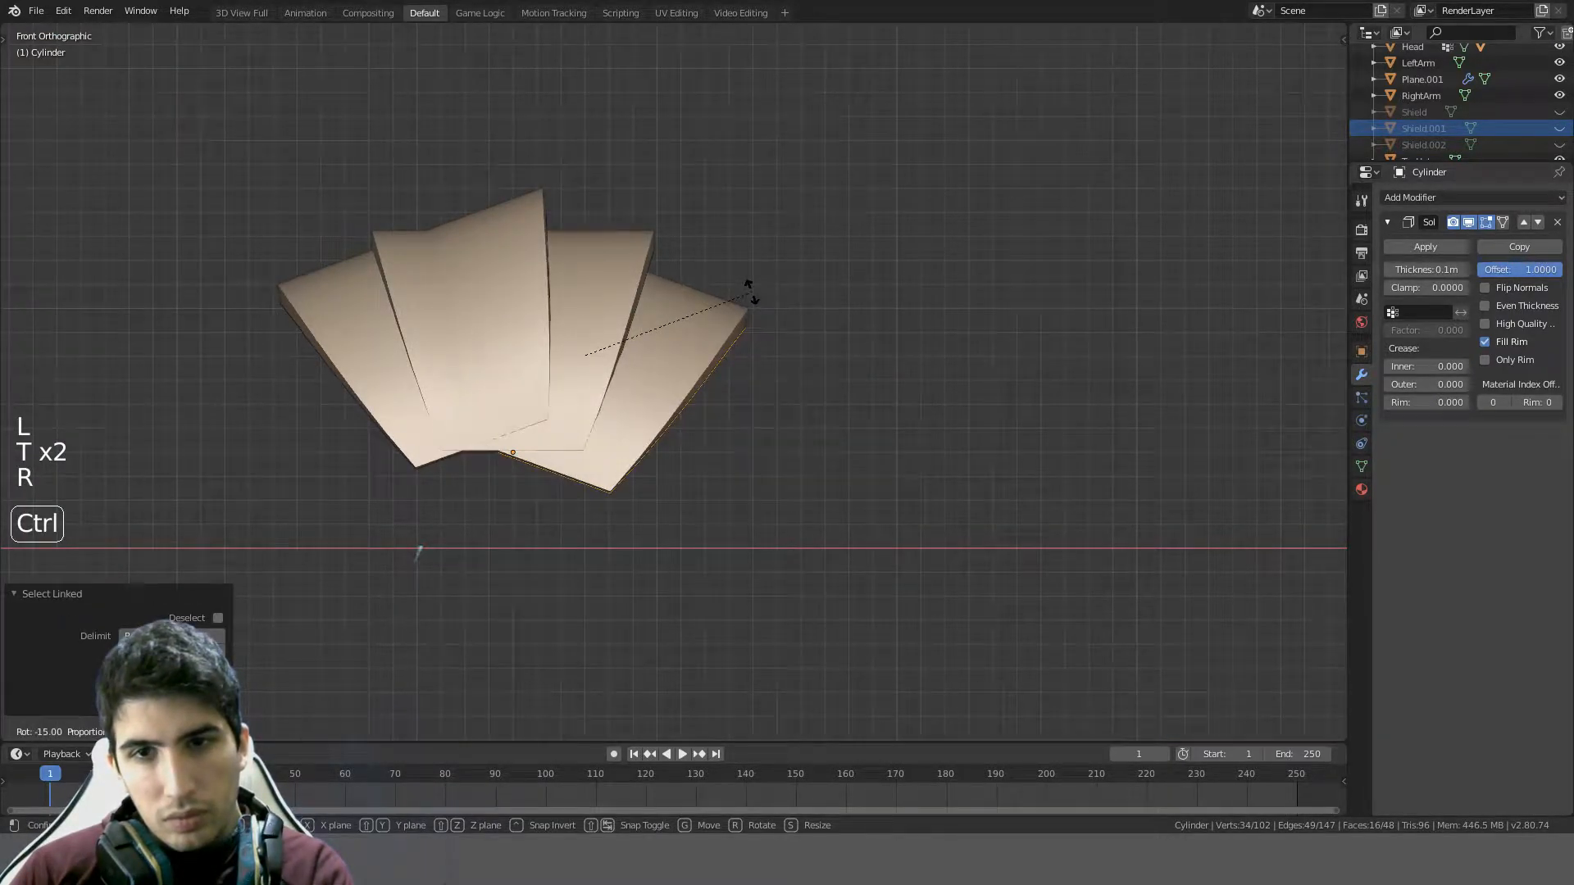
pyautogui.click(748, 292)
pyautogui.press('Delete')
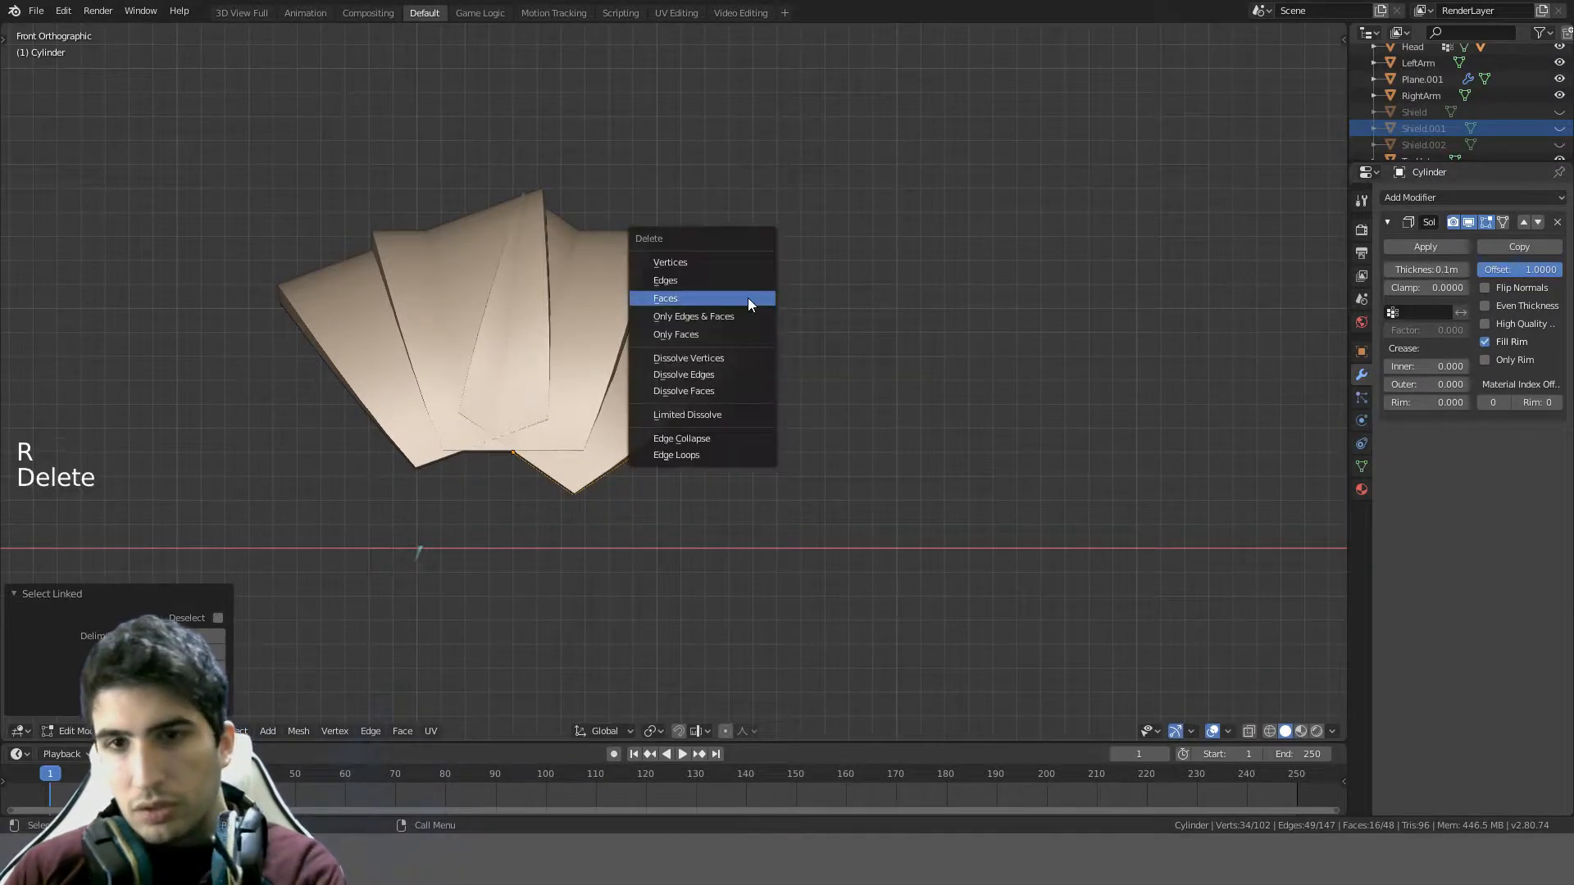
pyautogui.click(724, 263)
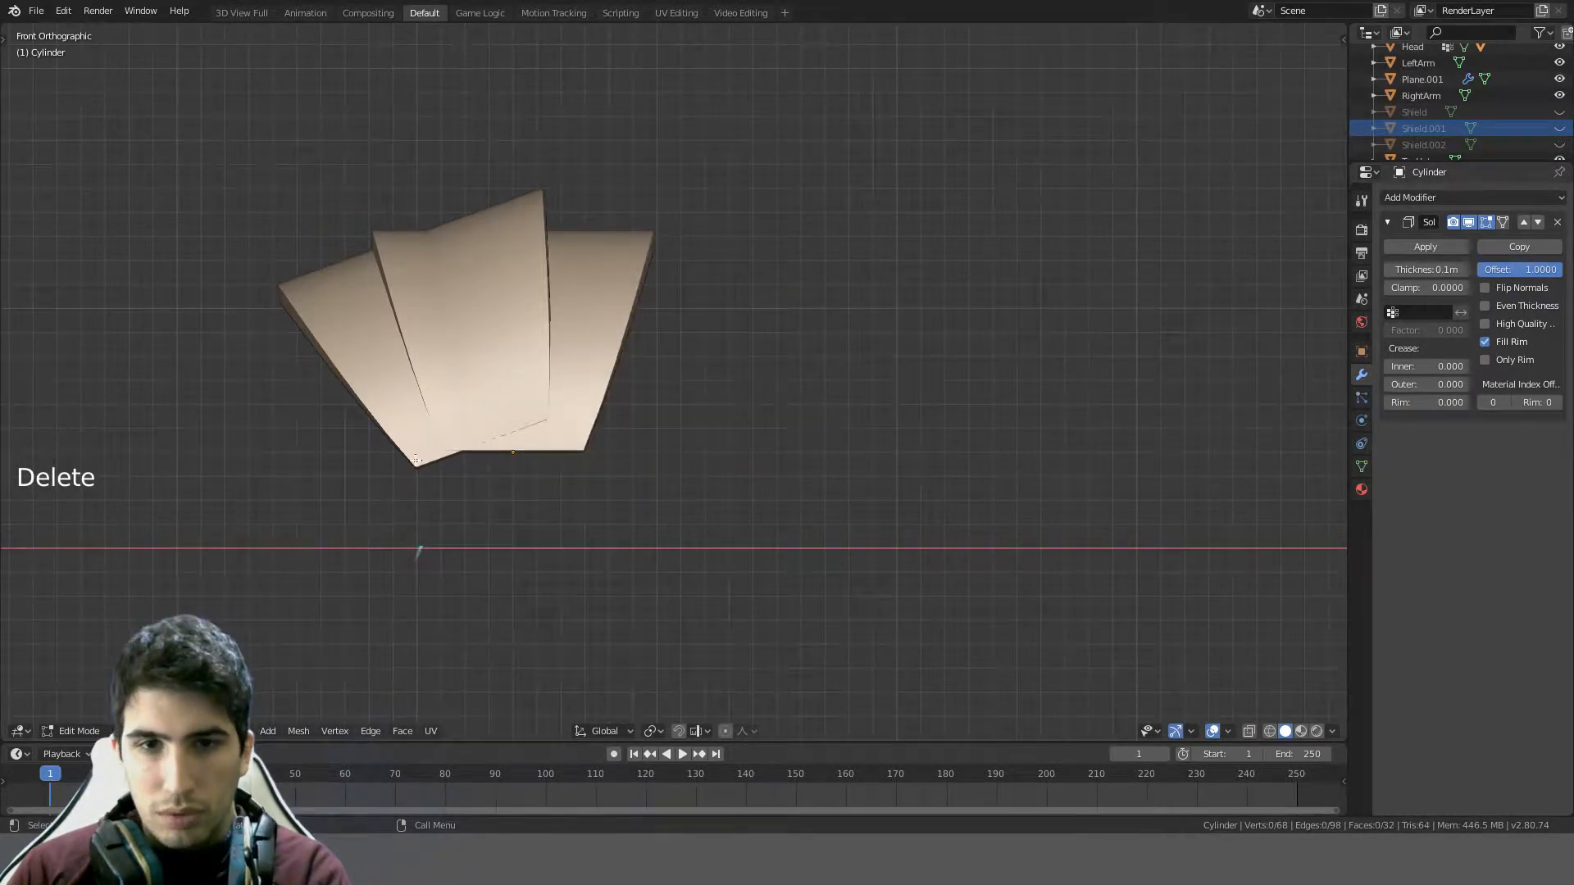
# - Duplicate the left copy, mirror it along X and move it about 0.06 m along X to the original's right side
pyautogui.press('l')
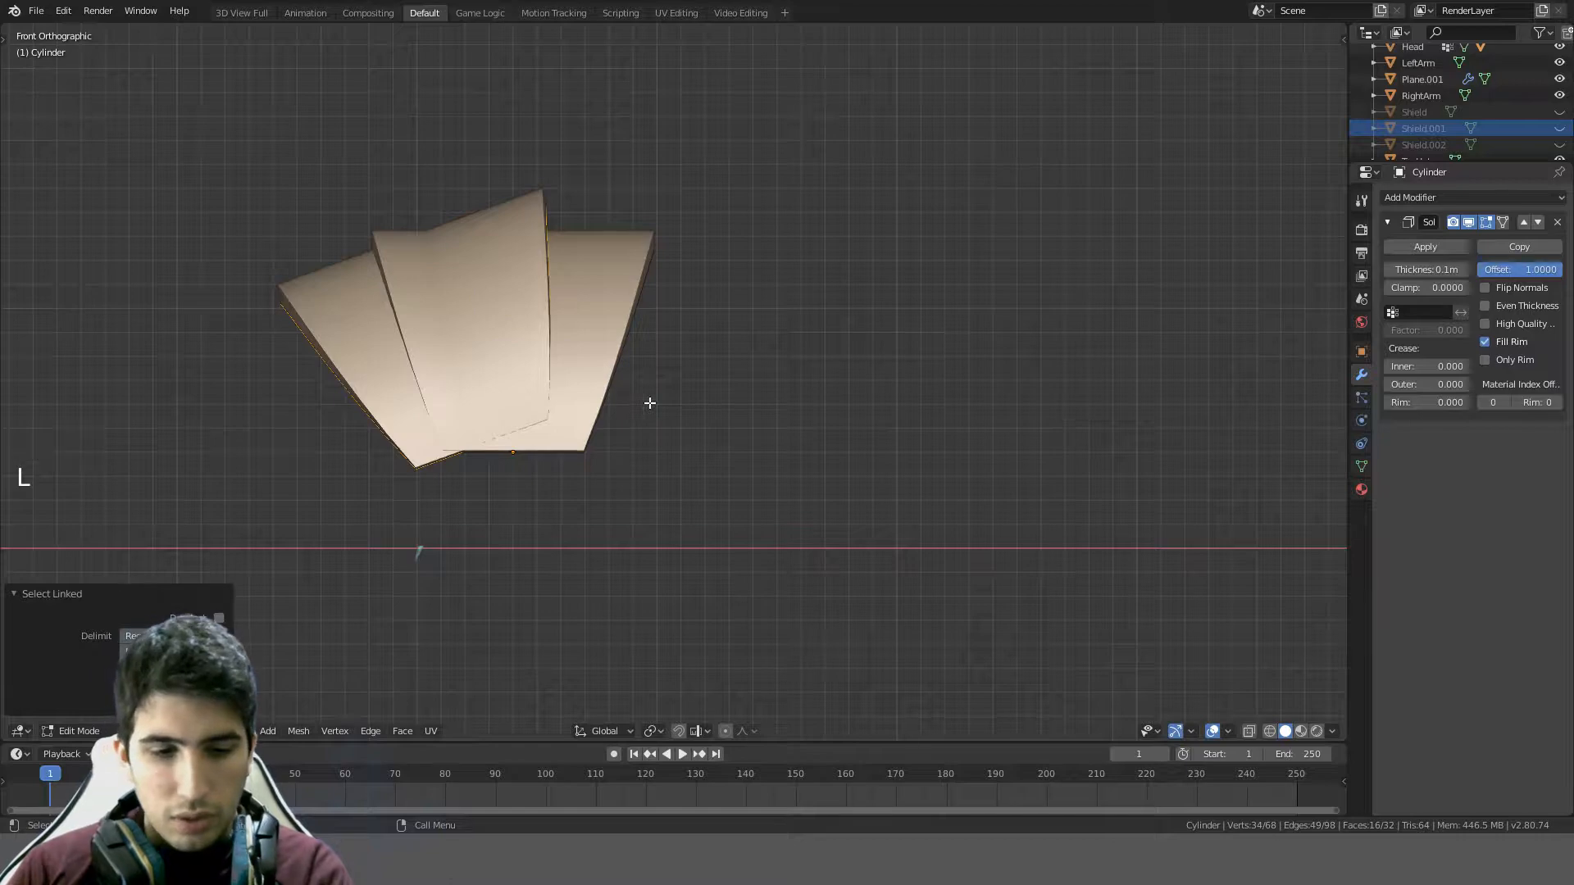
pyautogui.hotkey('shift', 'd')
pyautogui.press('s')
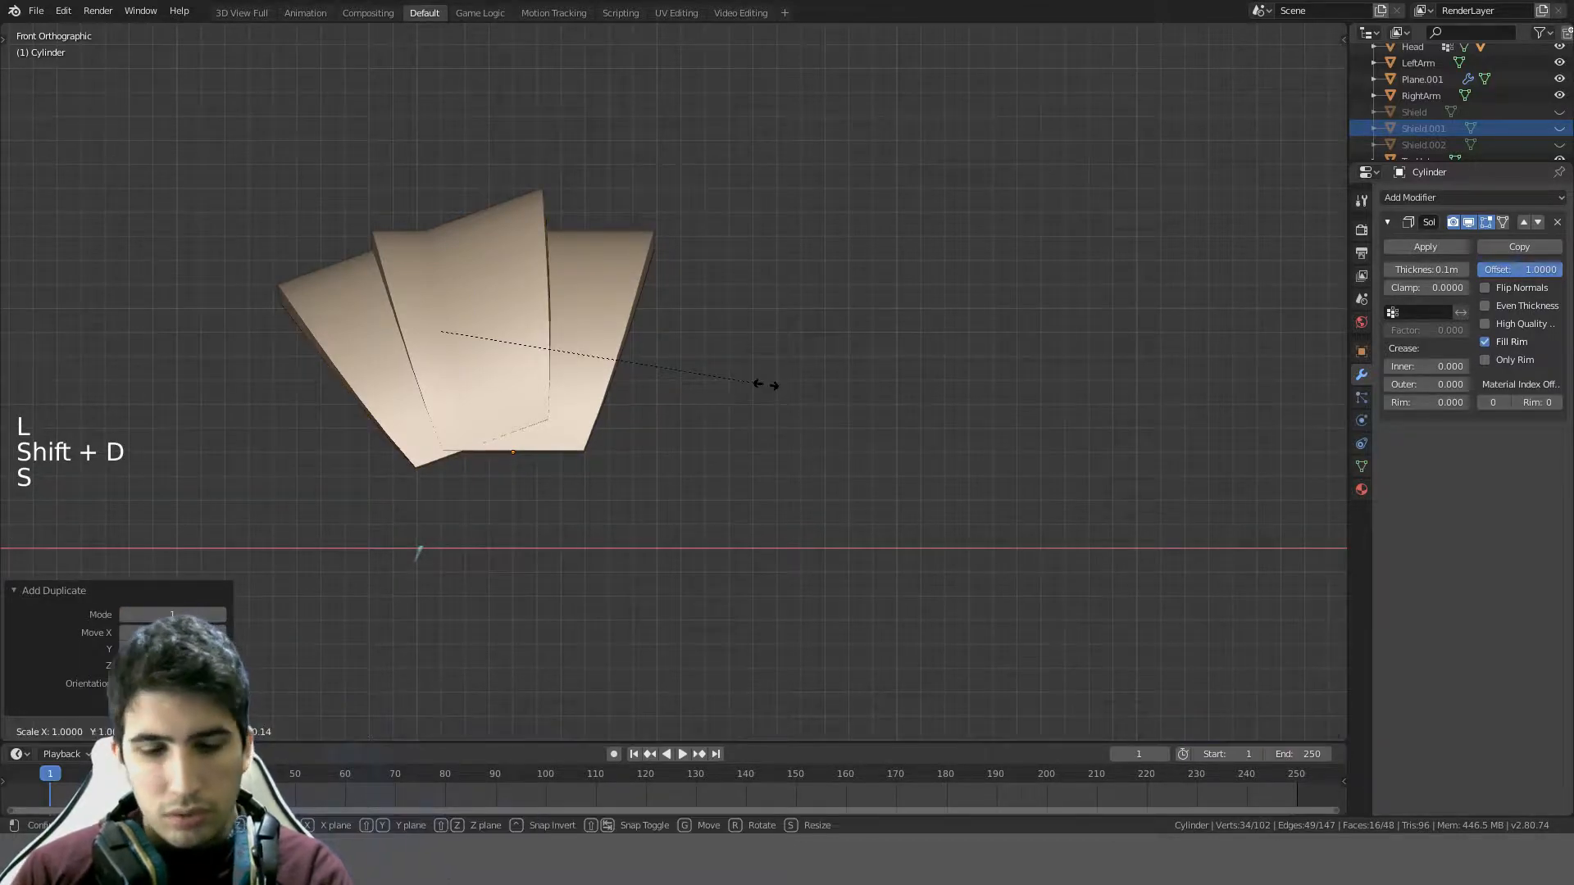
pyautogui.click(763, 382)
pyautogui.press('g')
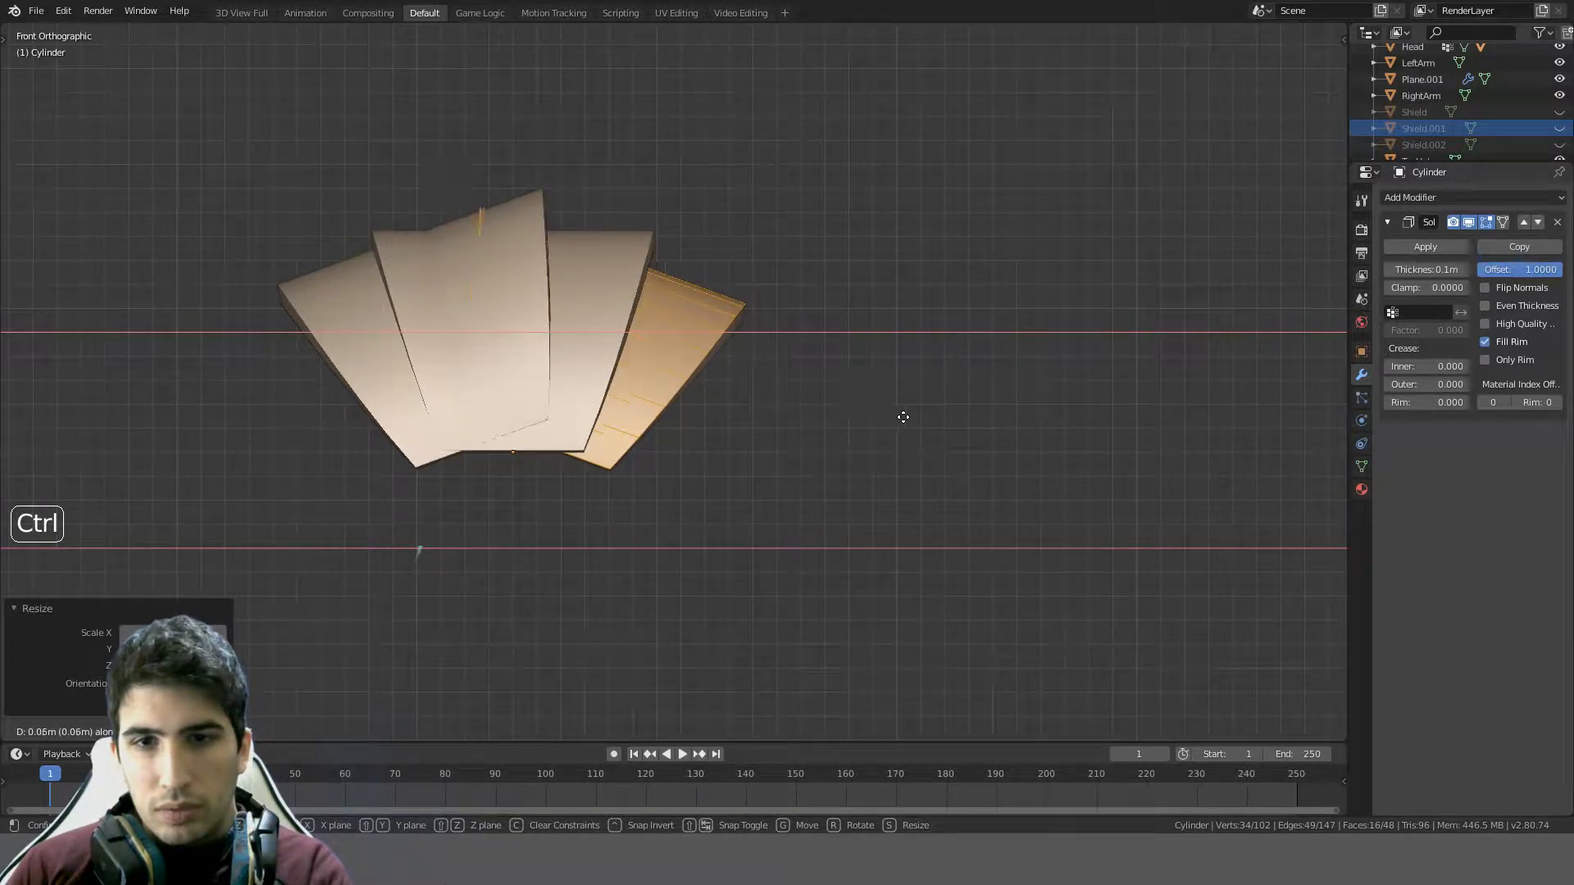
pyautogui.click(903, 417)
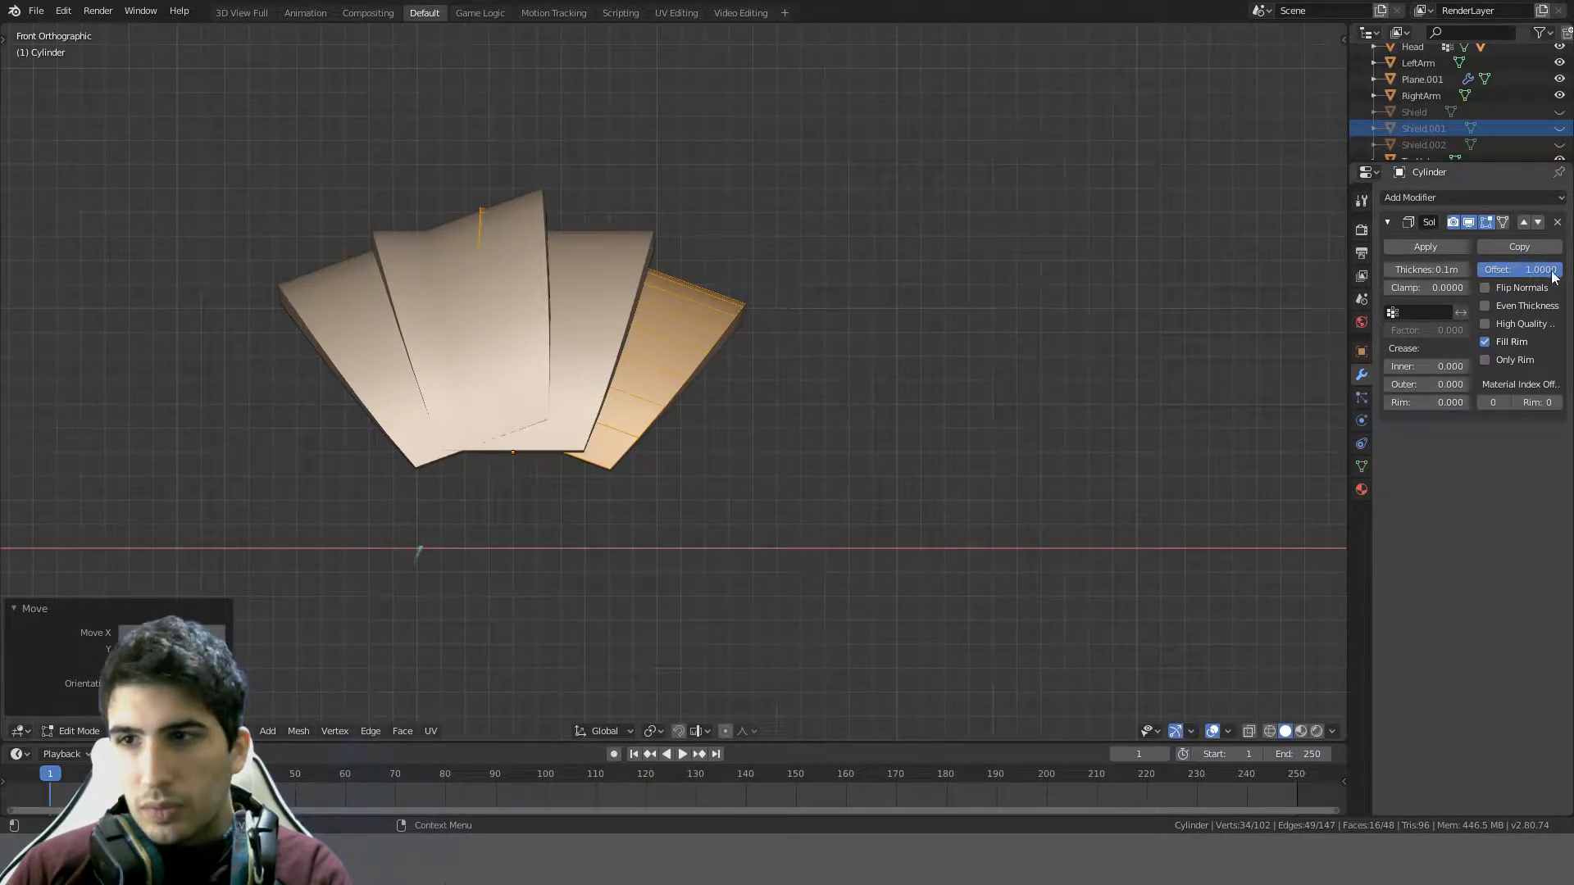
pyautogui.moveTo(1554, 277)
pyautogui.mouseDown()
pyautogui.moveTo(1484, 271)
pyautogui.moveTo(1558, 271)
pyautogui.mouseUp()
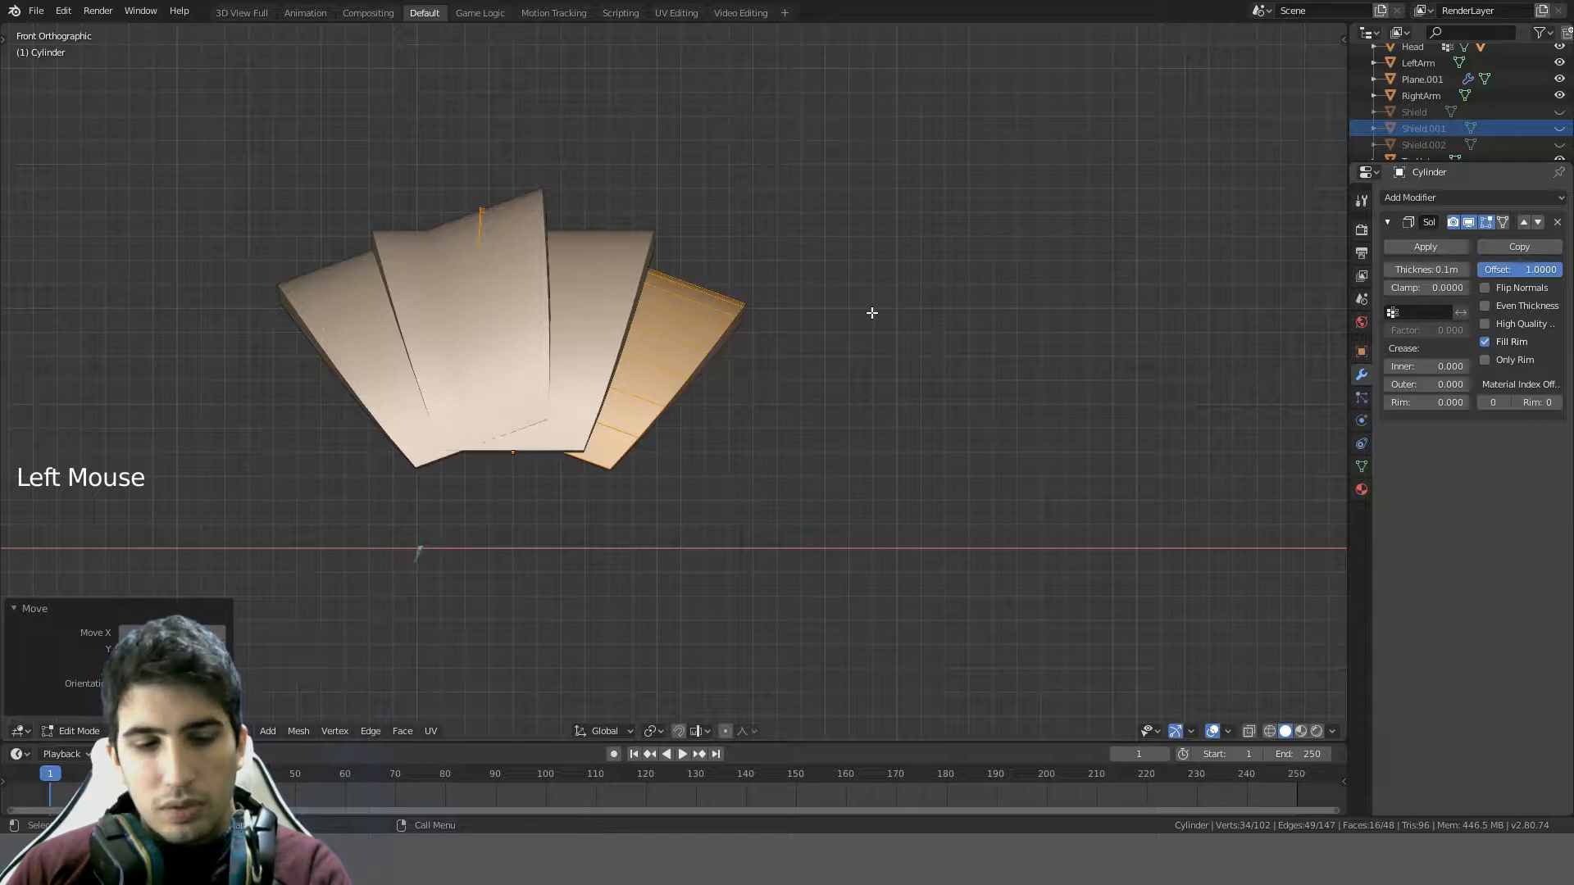
# - Recalculate the normals of the mirrored right-hand plate so its thickness faces outward
pyautogui.hotkey('shift', 'f')
pyautogui.press('Escape')
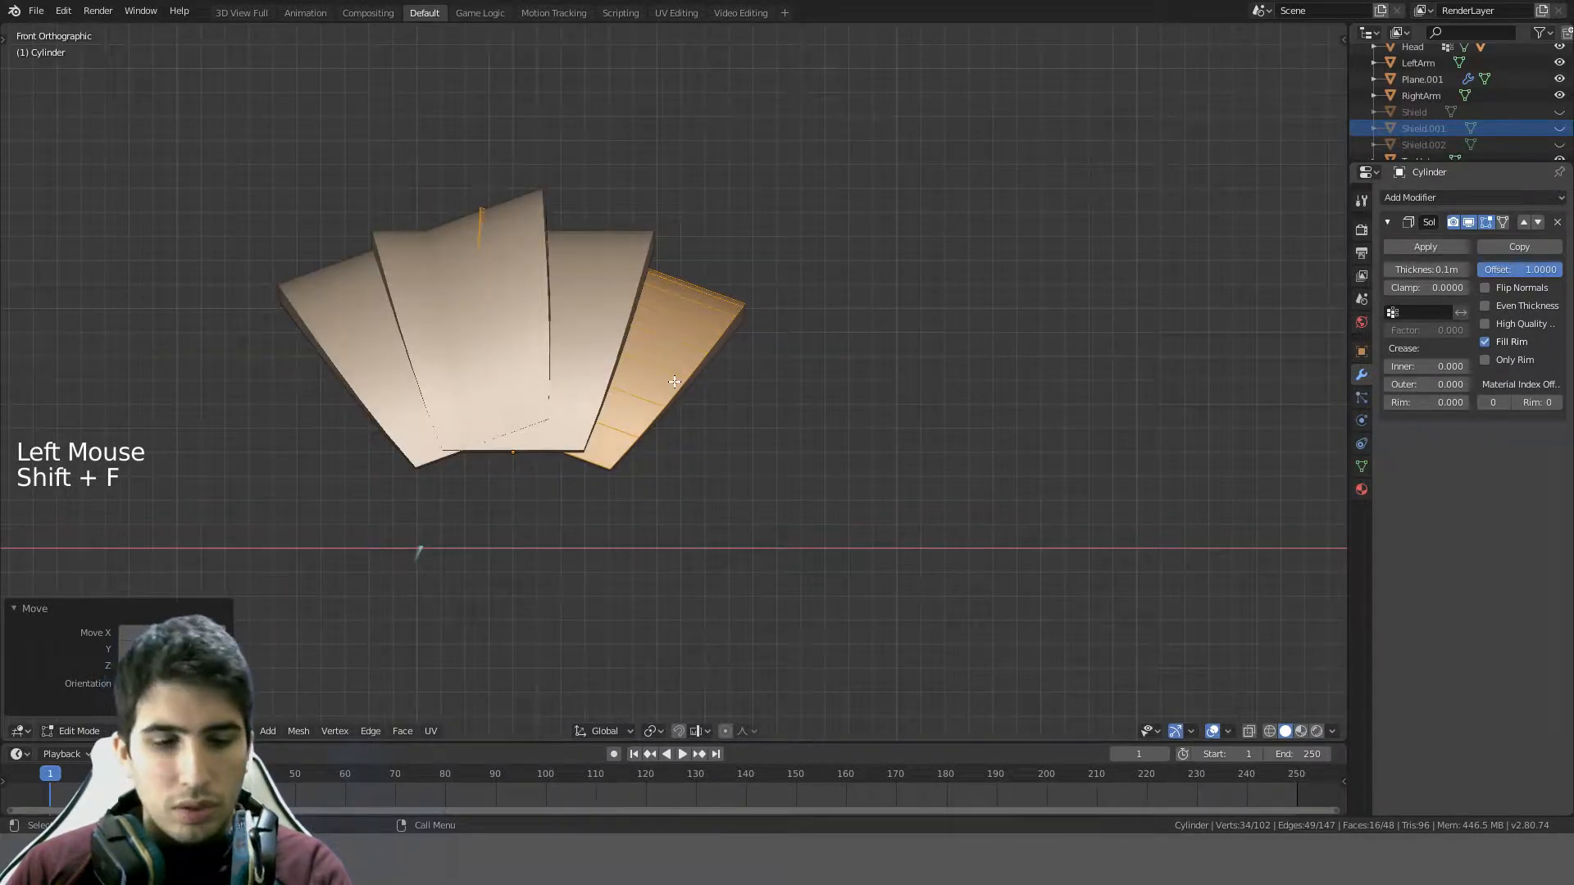
pyautogui.press('ctrl')
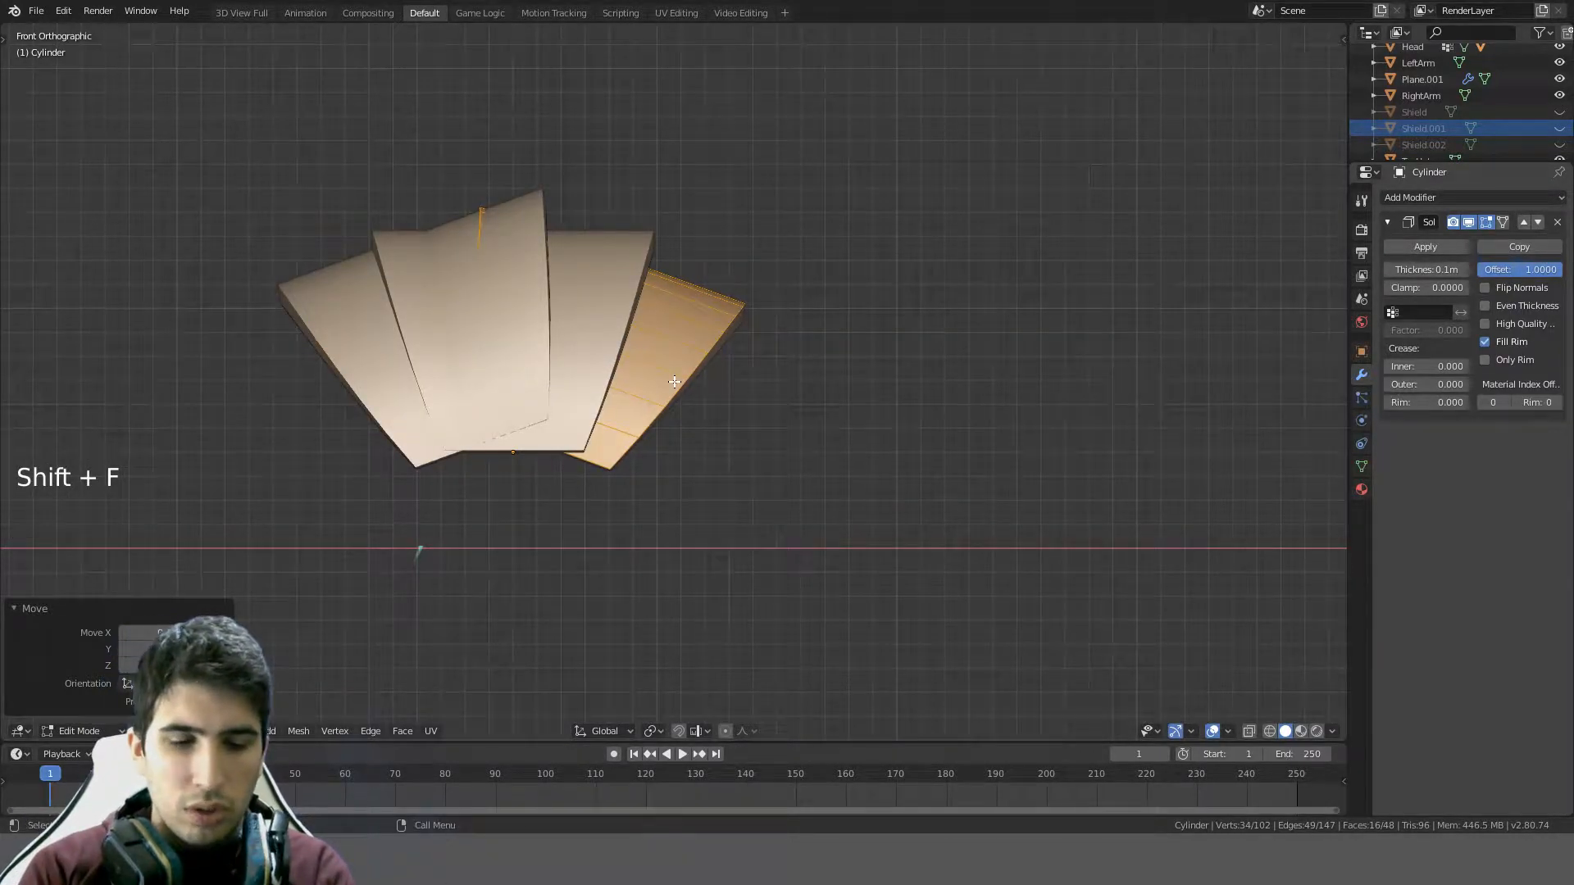
pyautogui.hotkey('shift', 'n')
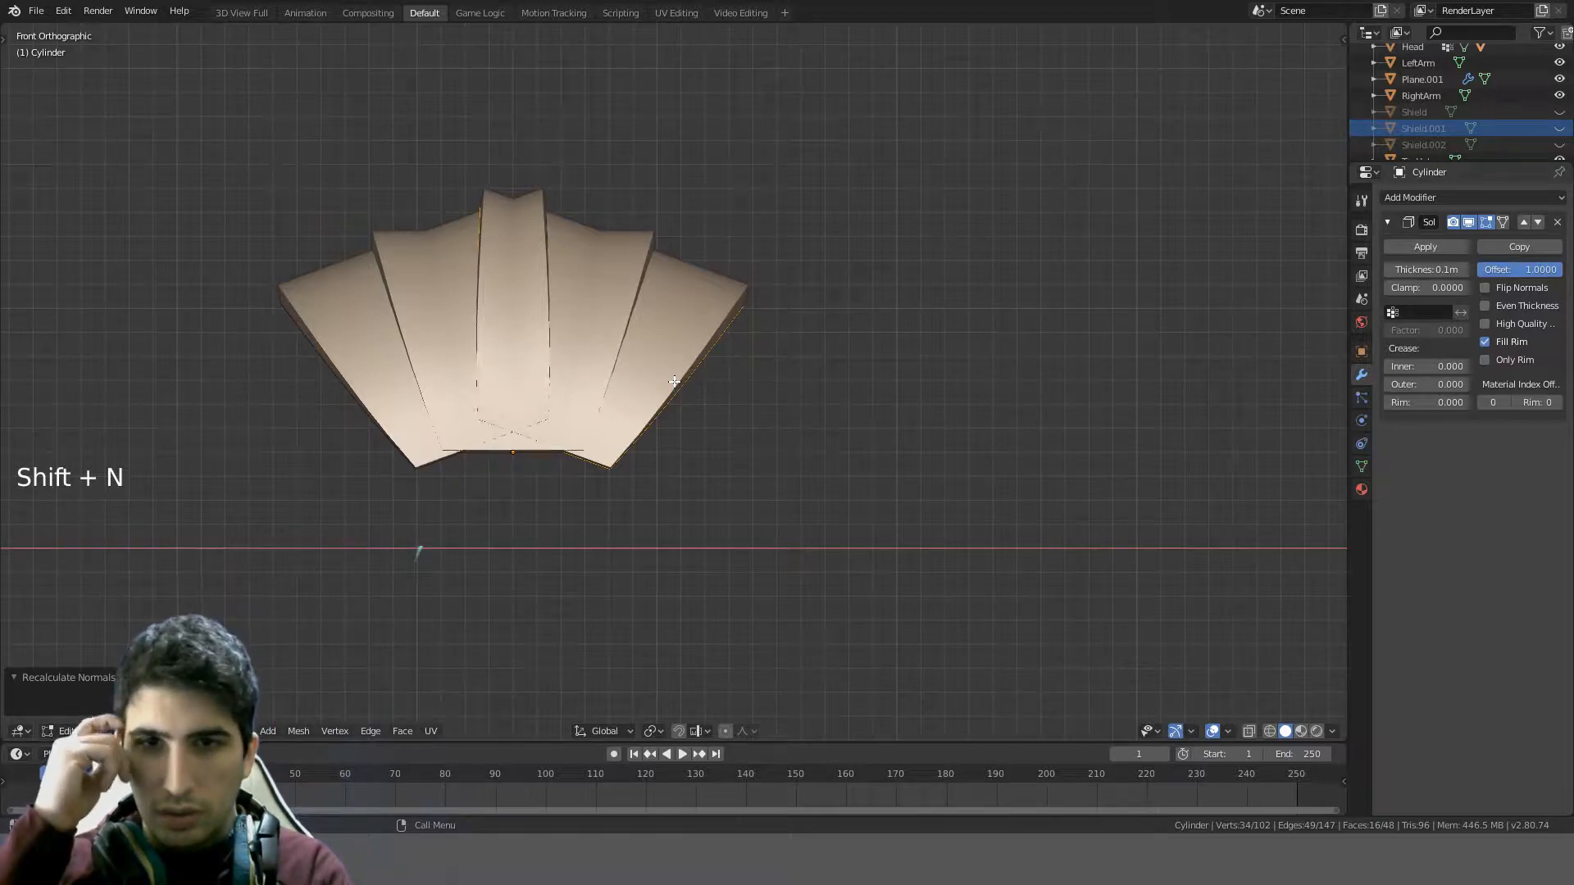
# - Select the overlapping inner edge loops of both side plates, using wireframe display to reach them
pyautogui.press('a')
pyautogui.scroll(1, 727, 344)
pyautogui.moveTo(728, 344); pyautogui.dragTo(778, 161, button='middle')
pyautogui.scroll(-2, 489, 390)
pyautogui.scroll(-2, 819, 481)
pyautogui.scroll(8, 622, 341)
pyautogui.moveTo(623, 341); pyautogui.dragTo(664, 271, button='middle')
pyautogui.scroll(-3, 422, 545)
pyautogui.press('z')
pyautogui.keyDown('shift'); pyautogui.moveTo(464, 260); pyautogui.dragTo(762, 491, button='middle'); pyautogui.keyUp('shift')
pyautogui.keyDown('alt'); pyautogui.click(582, 267); pyautogui.keyUp('alt')
pyautogui.moveTo(582, 267); pyautogui.dragTo(612, 317, button='middle')
pyautogui.keyDown('alt'); pyautogui.keyDown('shift'); pyautogui.click(621, 316); pyautogui.keyUp('shift'); pyautogui.keyUp('alt')
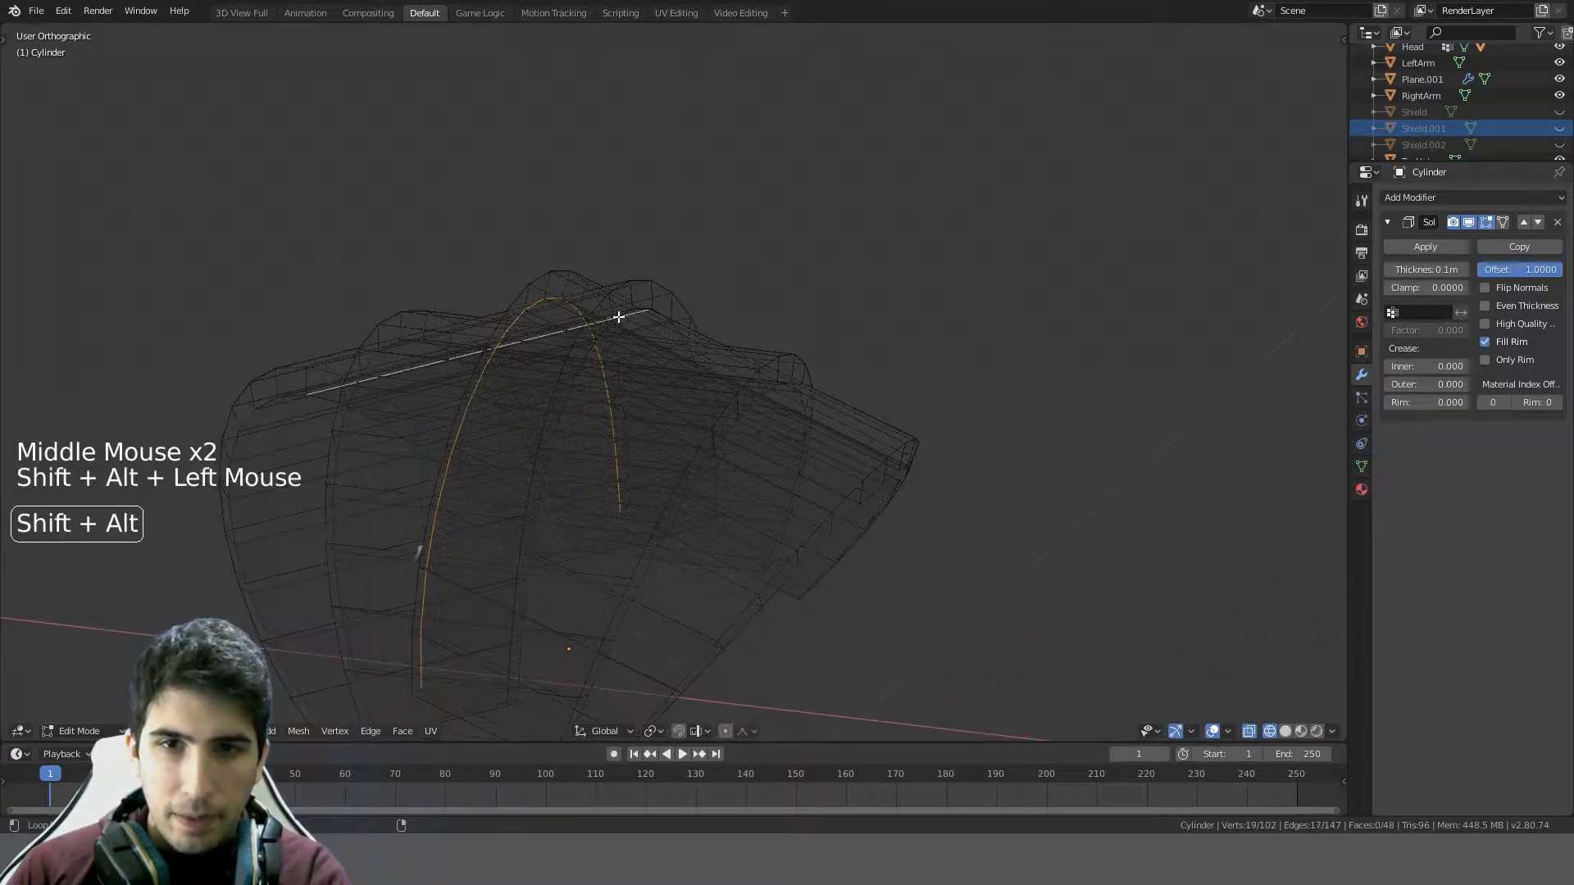
pyautogui.hotkey('ctrl', 'z')
pyautogui.keyDown('alt'); pyautogui.keyDown('shift'); pyautogui.click(621, 314); pyautogui.keyUp('shift'); pyautogui.keyUp('alt')
pyautogui.press('KP_1')
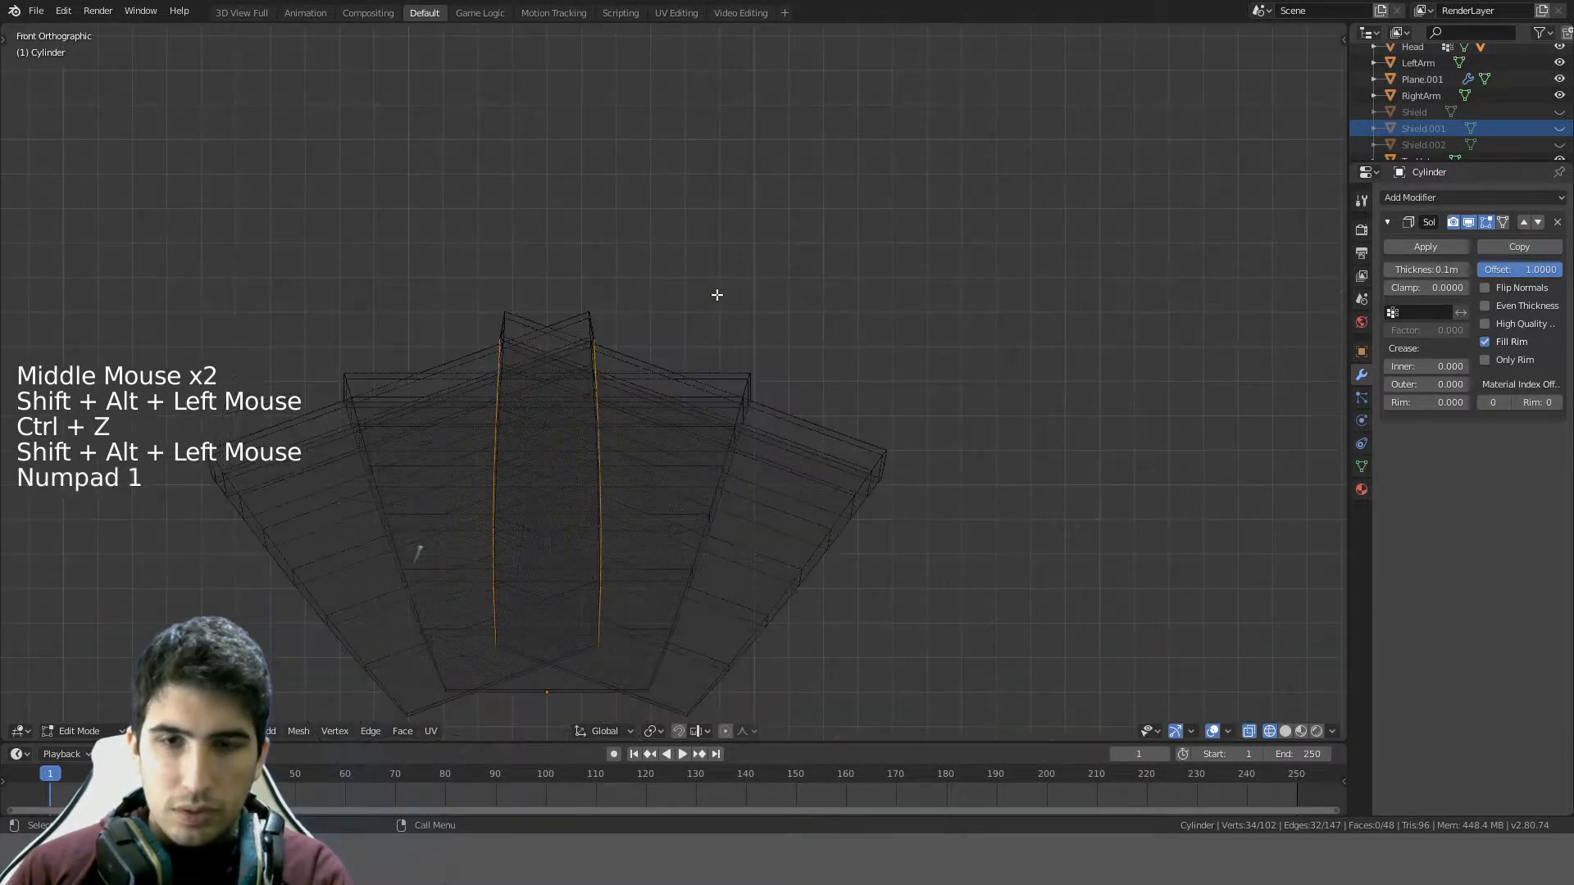
pyautogui.press('z')
pyautogui.press('g')
pyautogui.press('g')
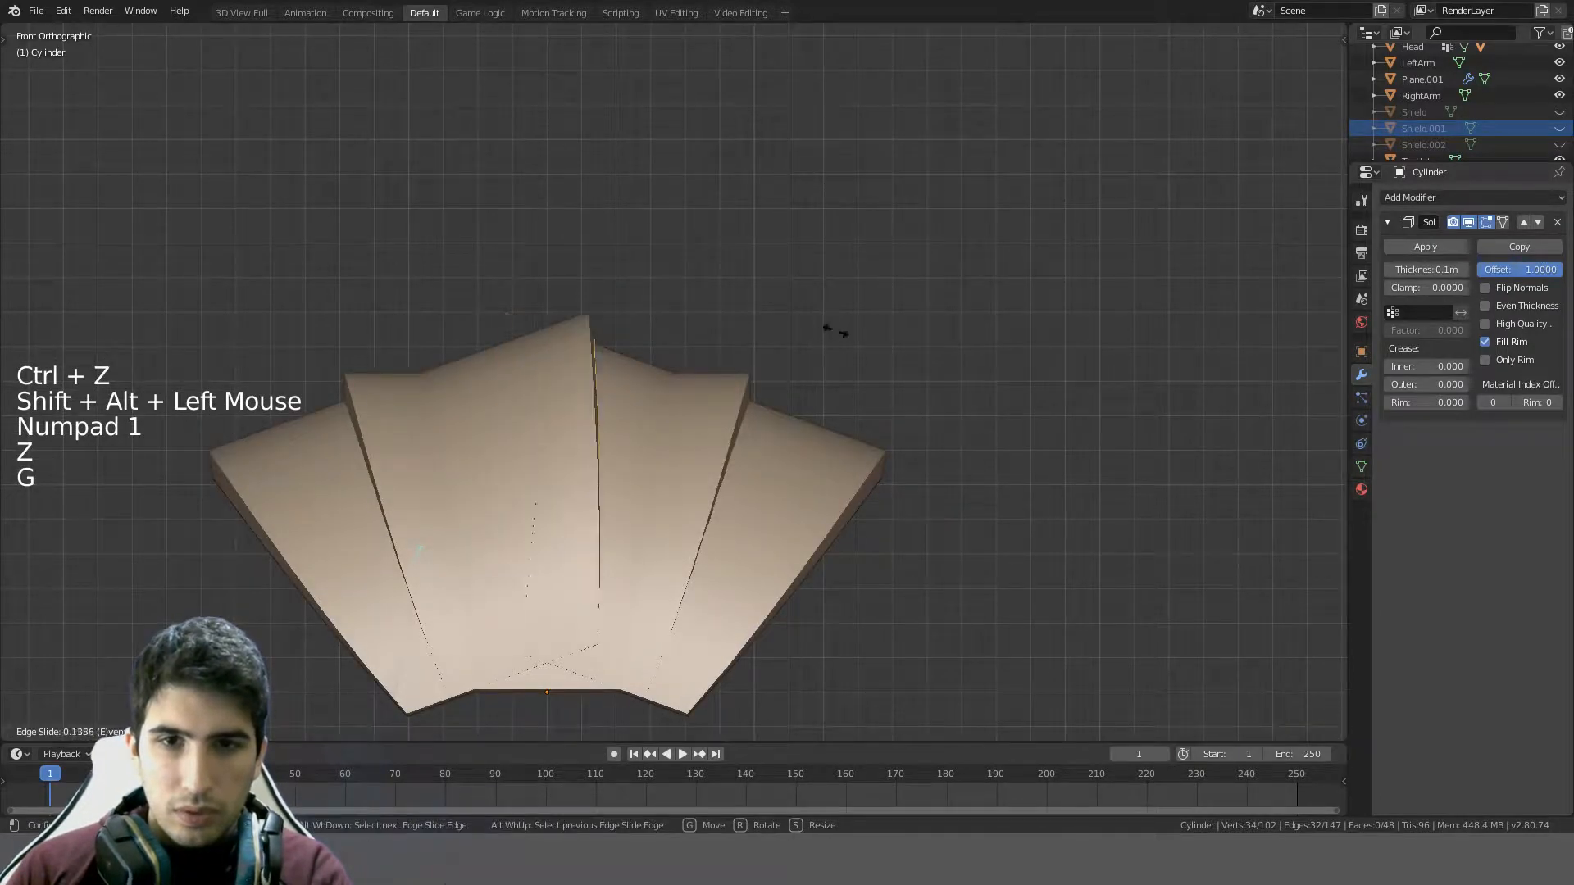
pyautogui.rightClick(711, 431)
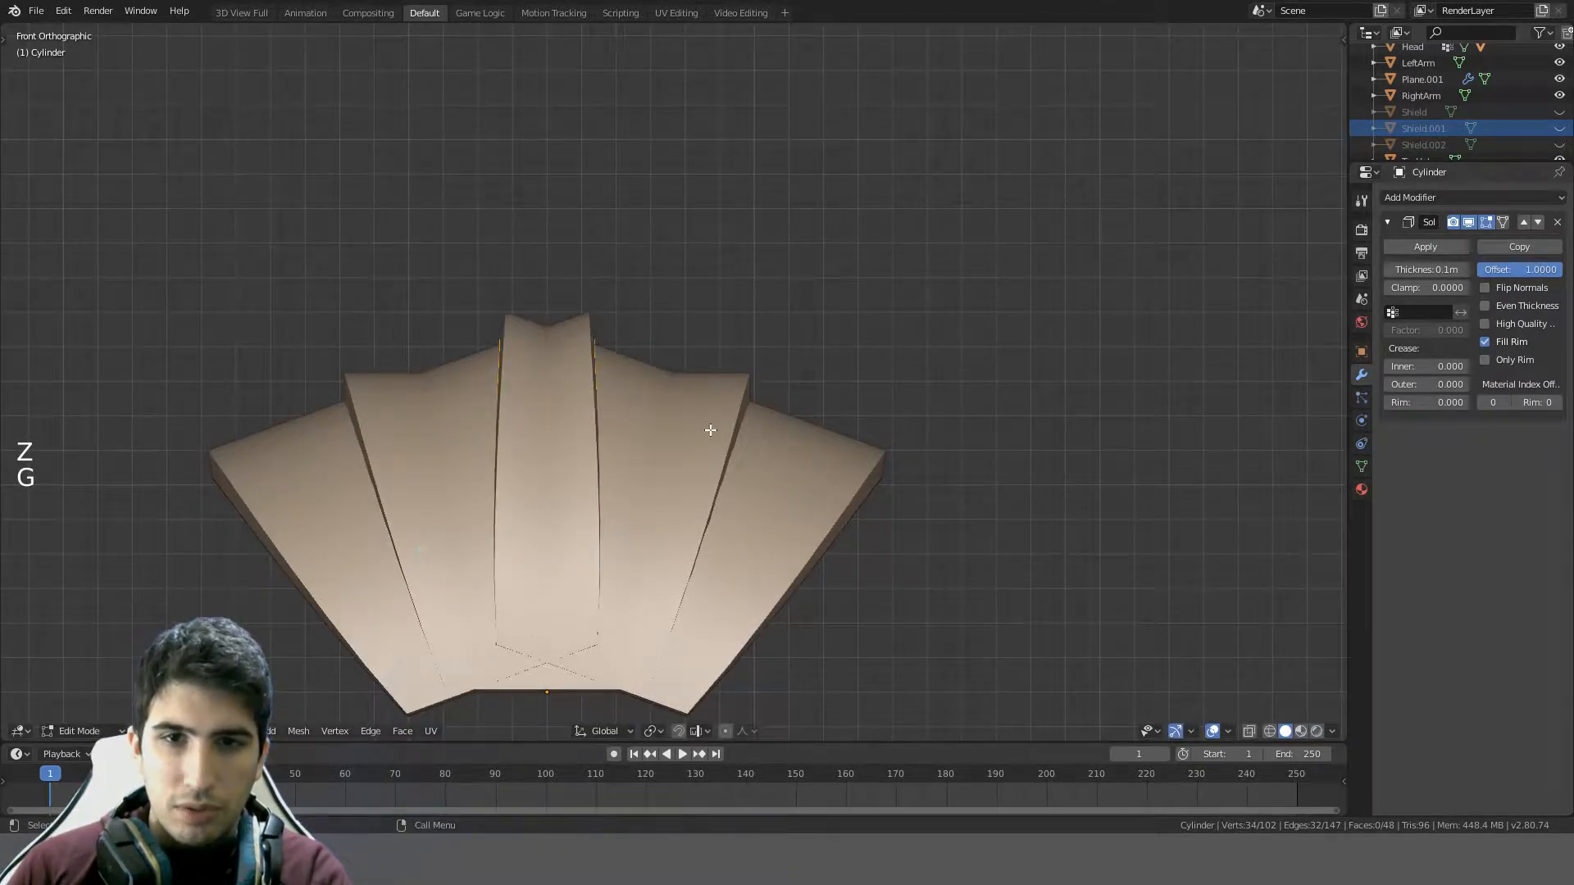
pyautogui.press('g')
pyautogui.press('g')
pyautogui.press('2')
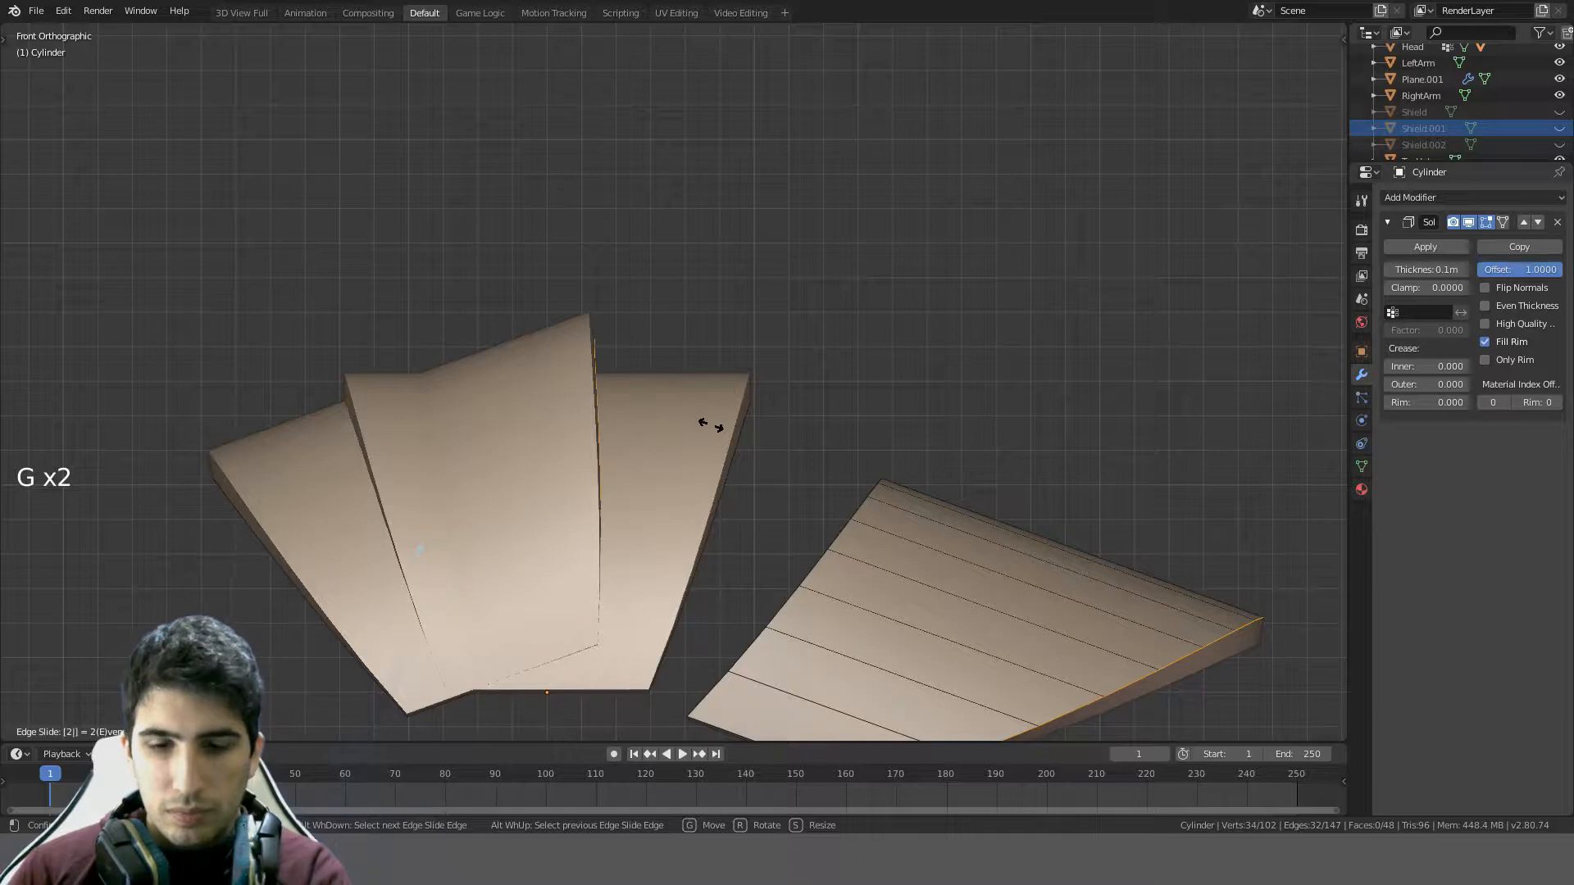
pyautogui.press('BackSpace')
pyautogui.rightClick(712, 426)
pyautogui.press('g')
pyautogui.press('g')
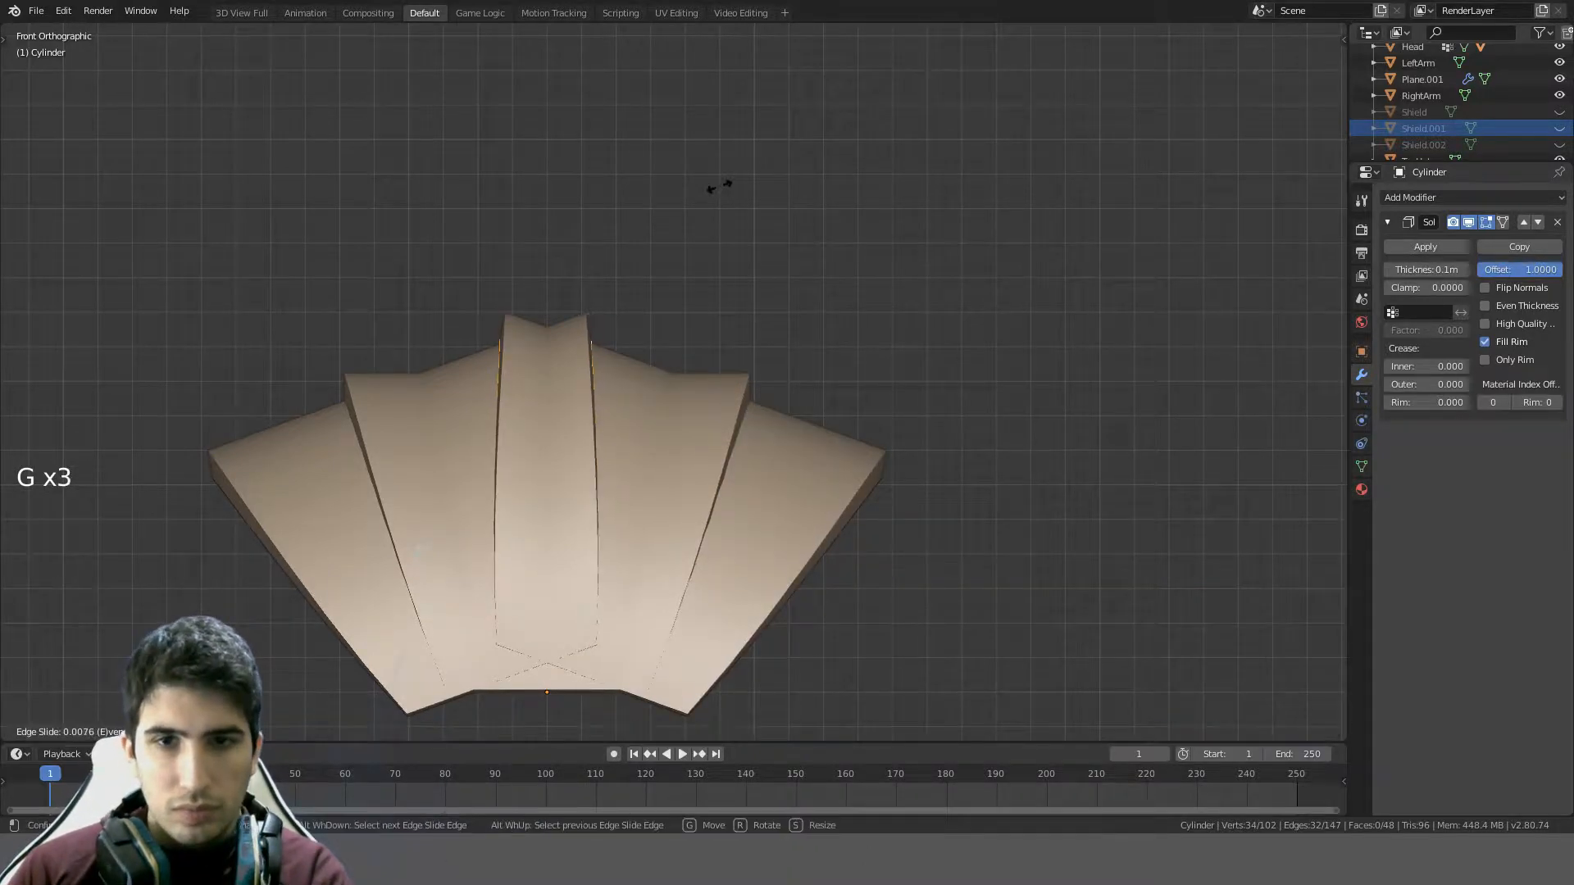
pyautogui.rightClick(718, 187)
# - Try to edge-slide both inner loops together by a factor of -0.5
pyautogui.press('g')
pyautogui.press('g')
pyautogui.press('1')
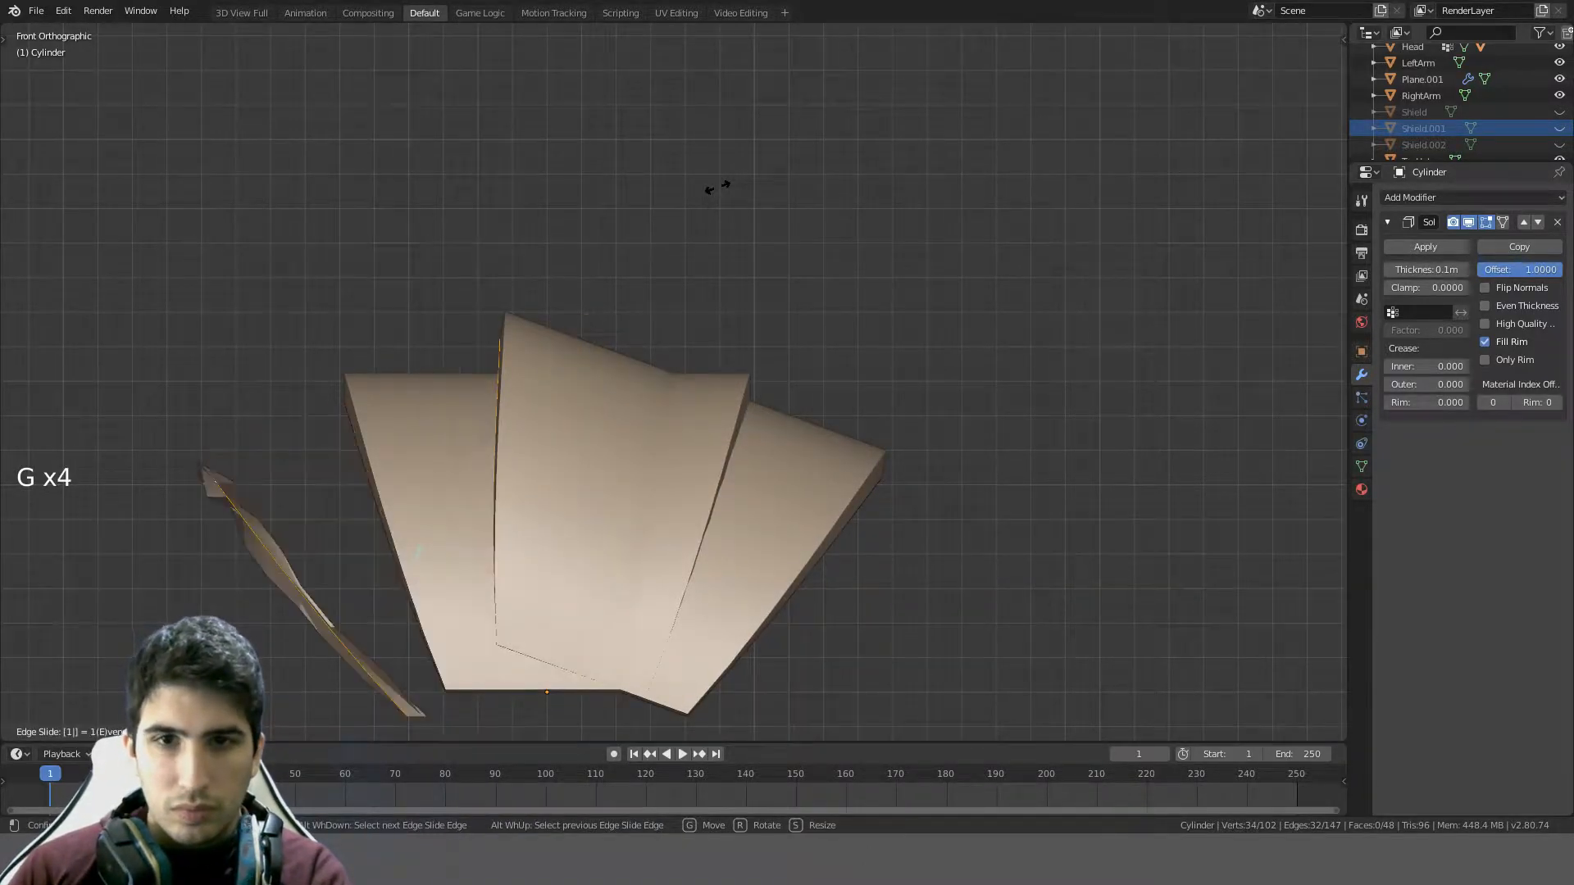
pyautogui.press('BackSpace')
pyautogui.write('0.5')
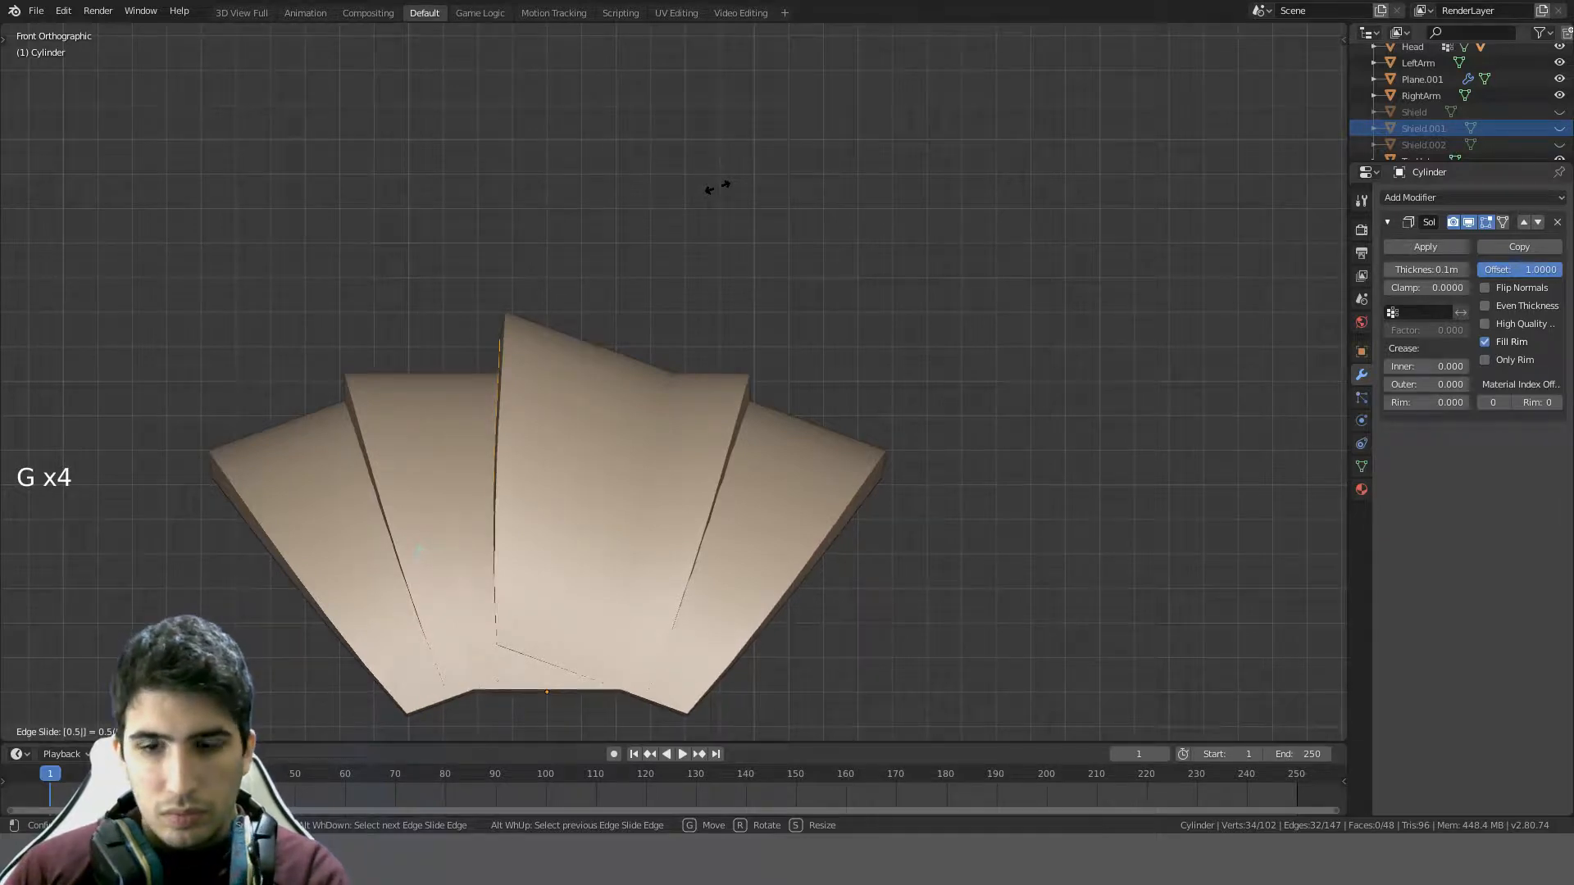
pyautogui.press('-')
pyautogui.press('Return')
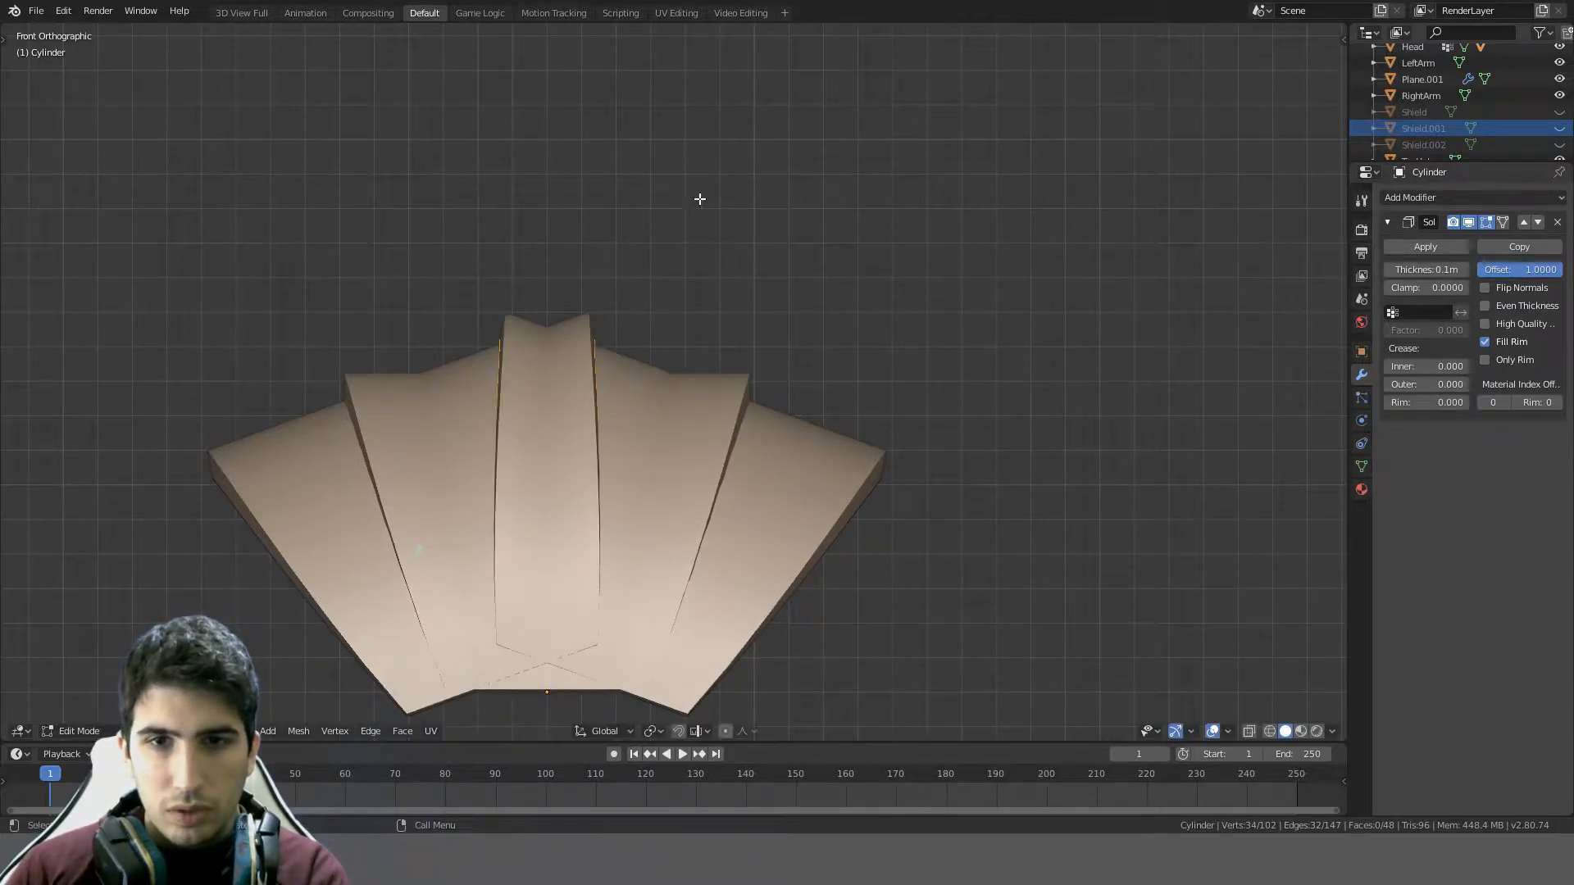
# - Edge-slide only the left side plate's inner edge loop by a factor of 0.5, tucking it under the centre plate
pyautogui.moveTo(700, 197); pyautogui.dragTo(566, 263, button='middle')
pyautogui.press('a')
pyautogui.keyDown('alt'); pyautogui.click(605, 337); pyautogui.keyUp('alt')
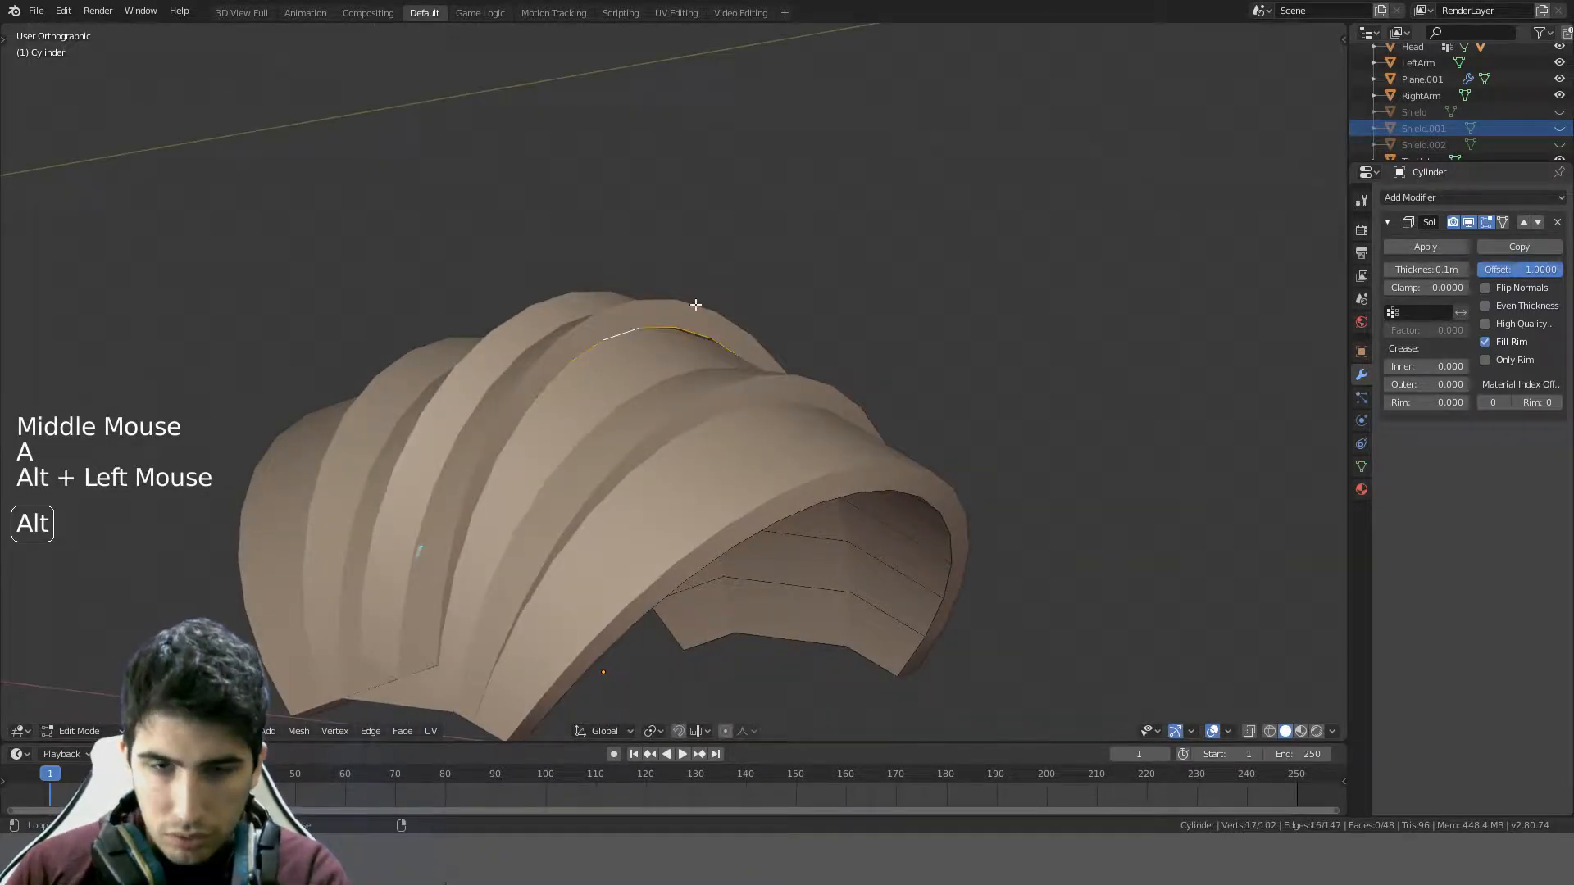
pyautogui.moveTo(696, 304); pyautogui.dragTo(780, 271, button='middle')
pyautogui.press('KP_1')
pyautogui.press('g')
pyautogui.press('g')
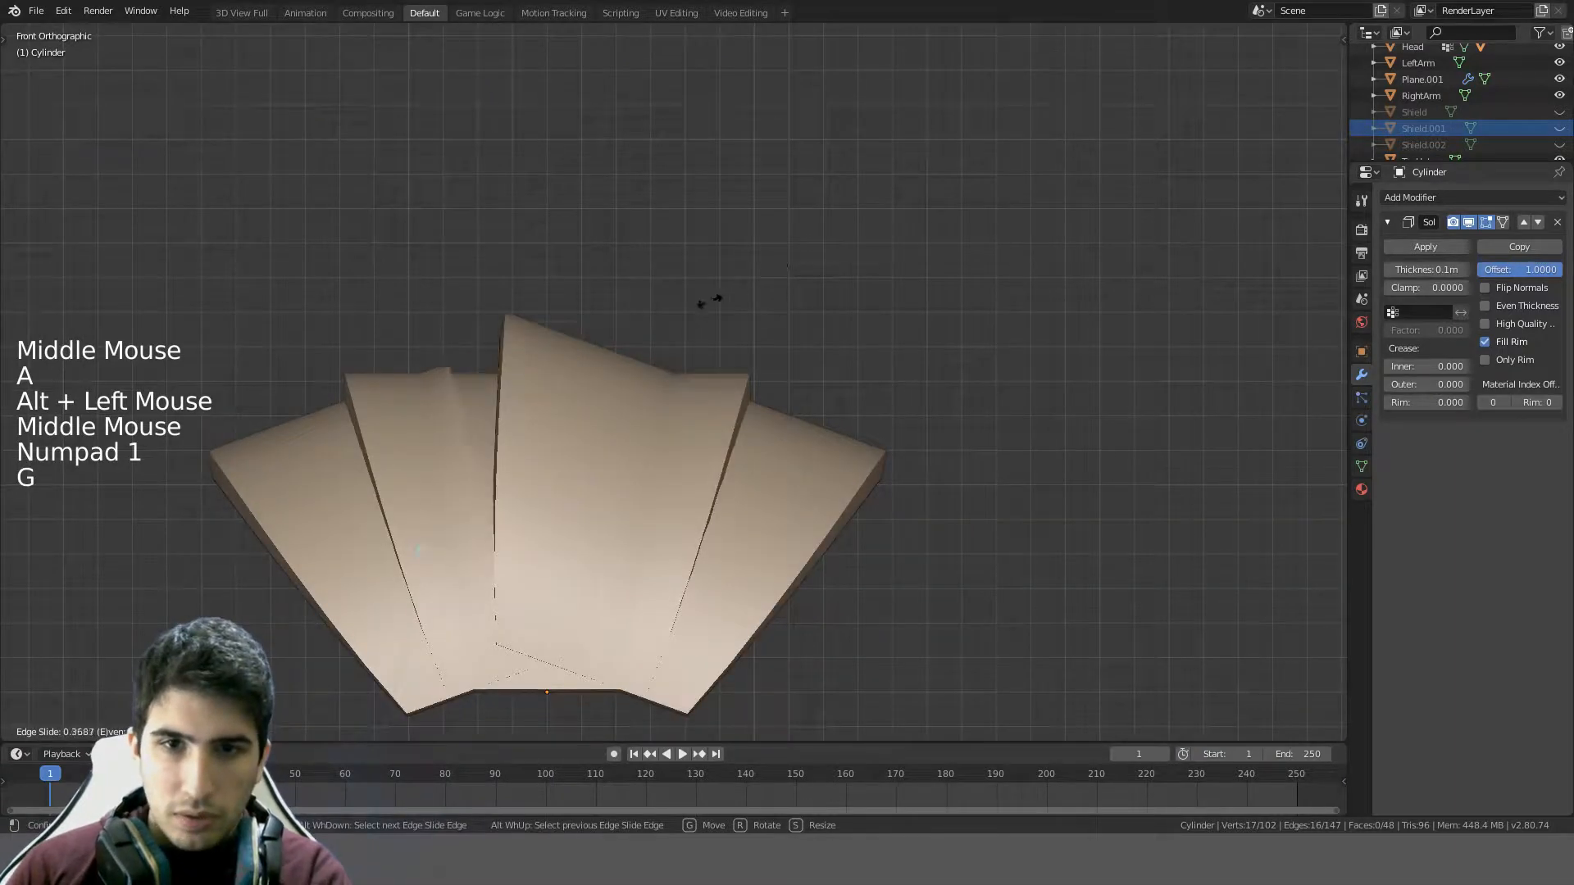
pyautogui.press('ctrl')
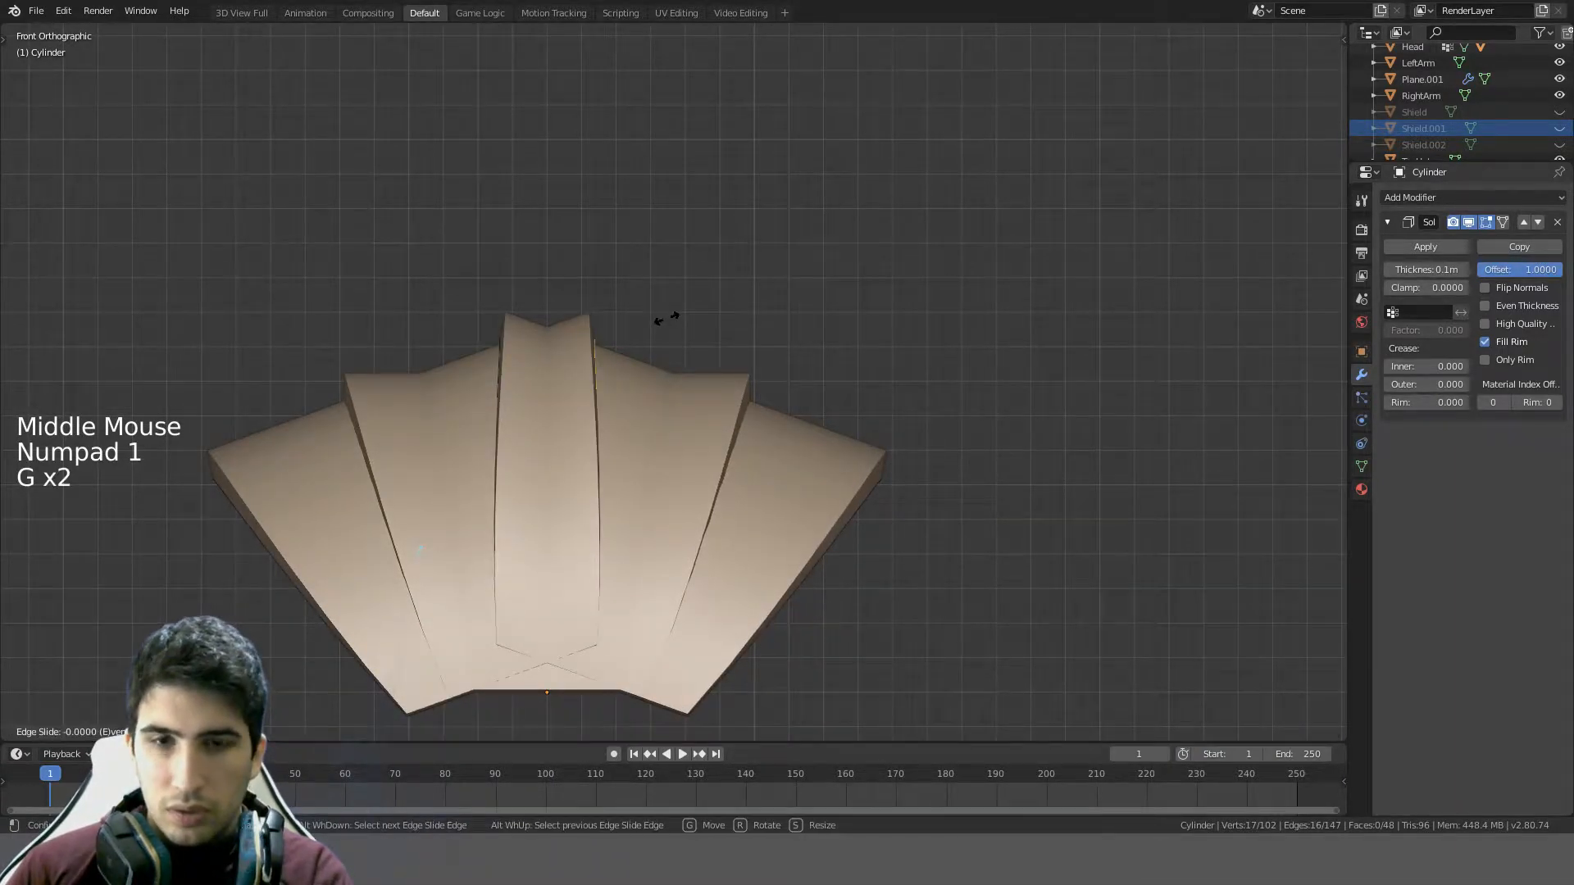
pyautogui.press('1')
pyautogui.press('BackSpace')
pyautogui.write('0.5')
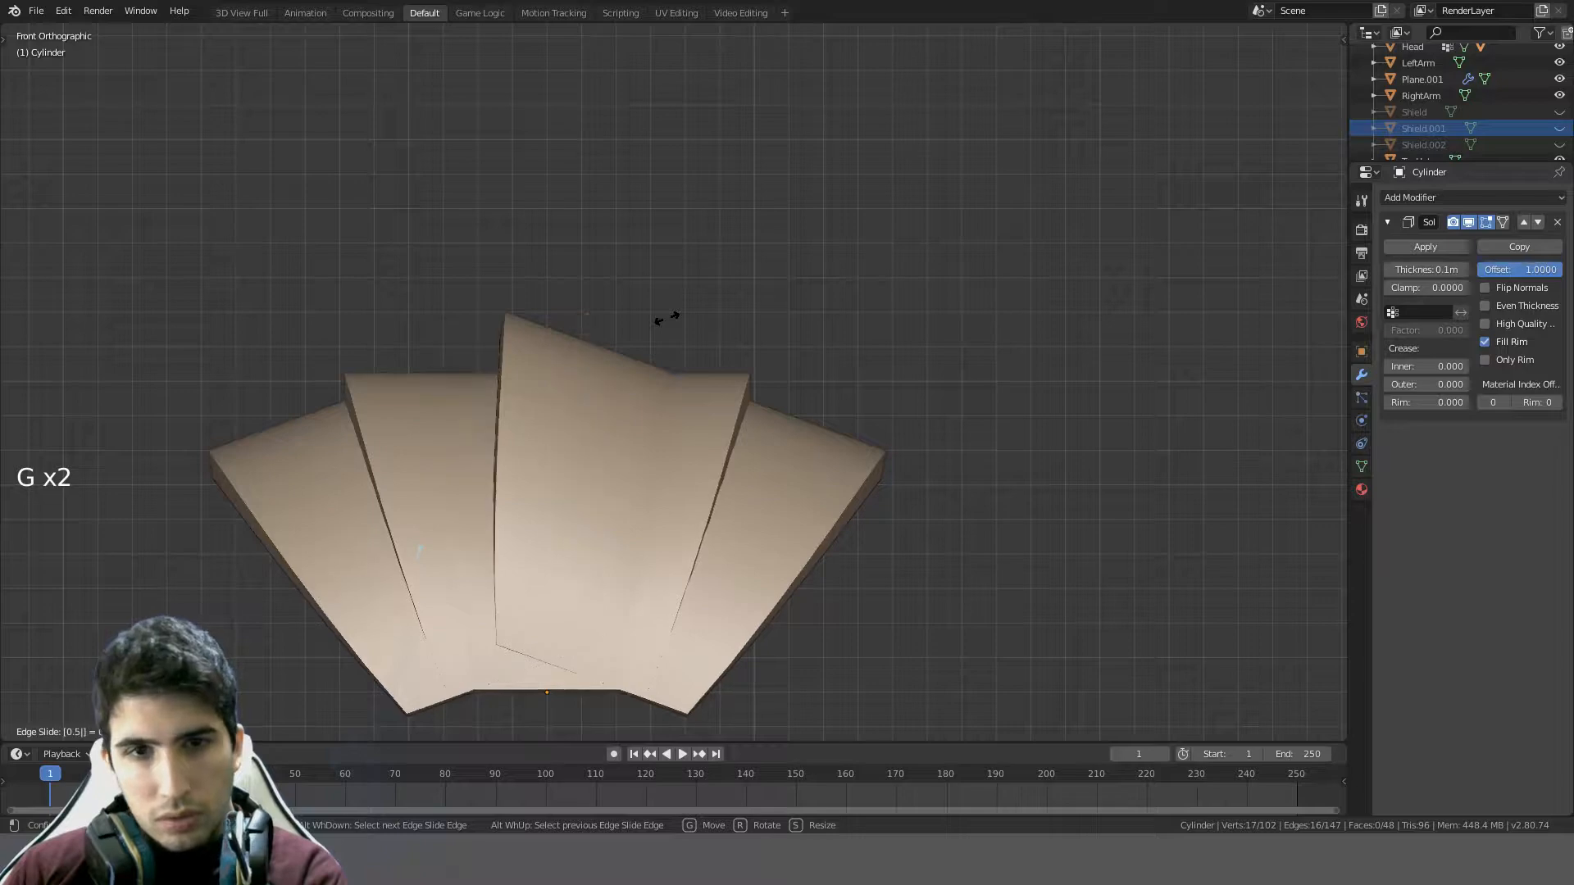
pyautogui.press('BackSpace')
pyautogui.write('3')
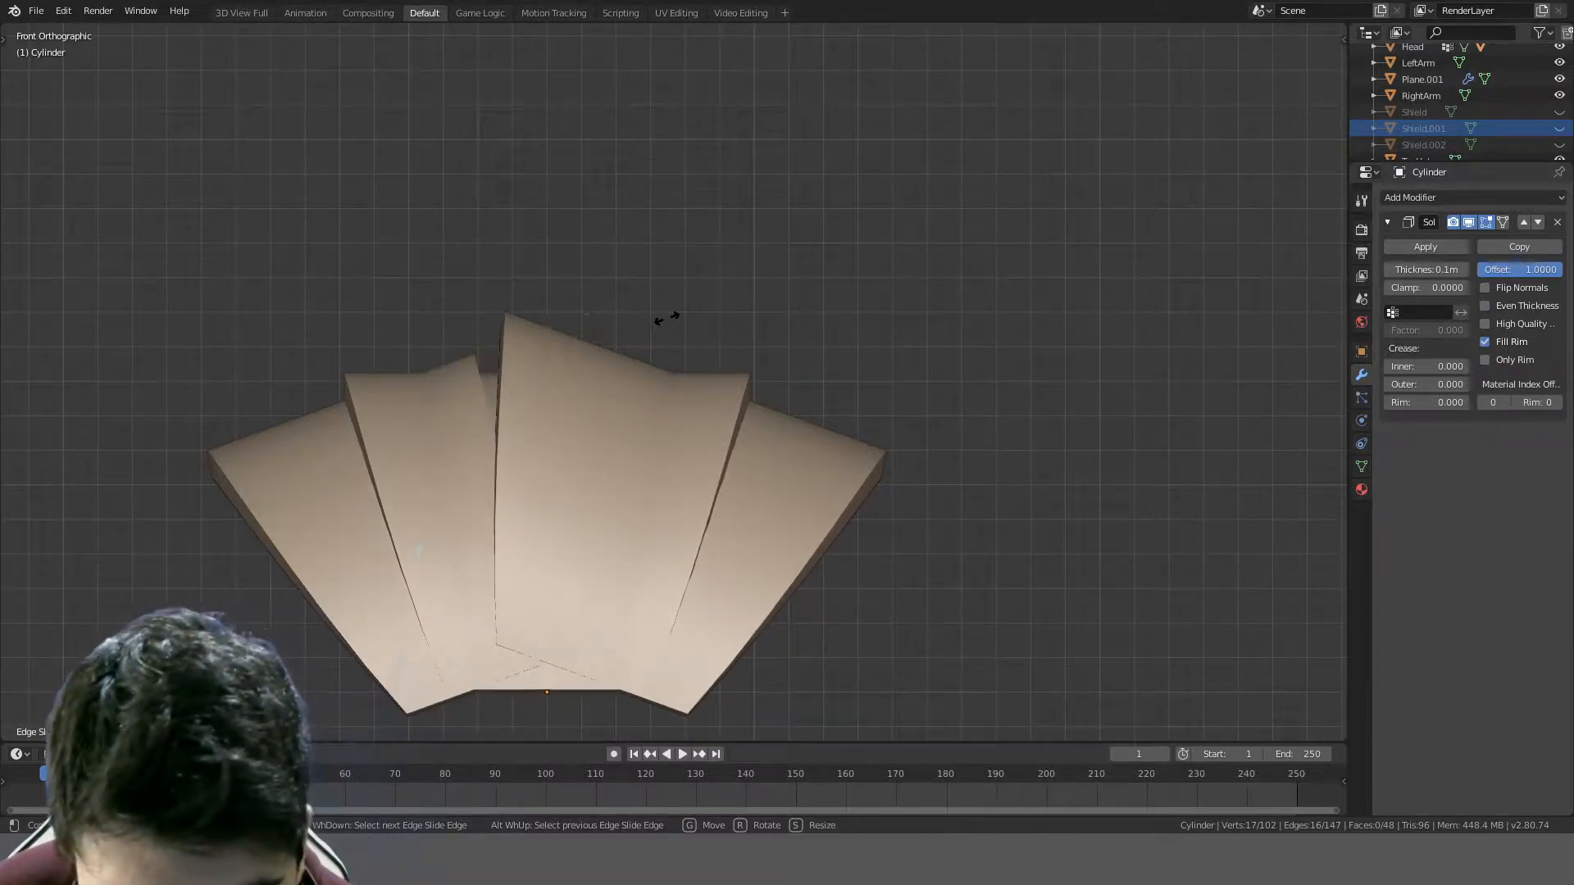
pyautogui.press('BackSpace')
pyautogui.write('5')
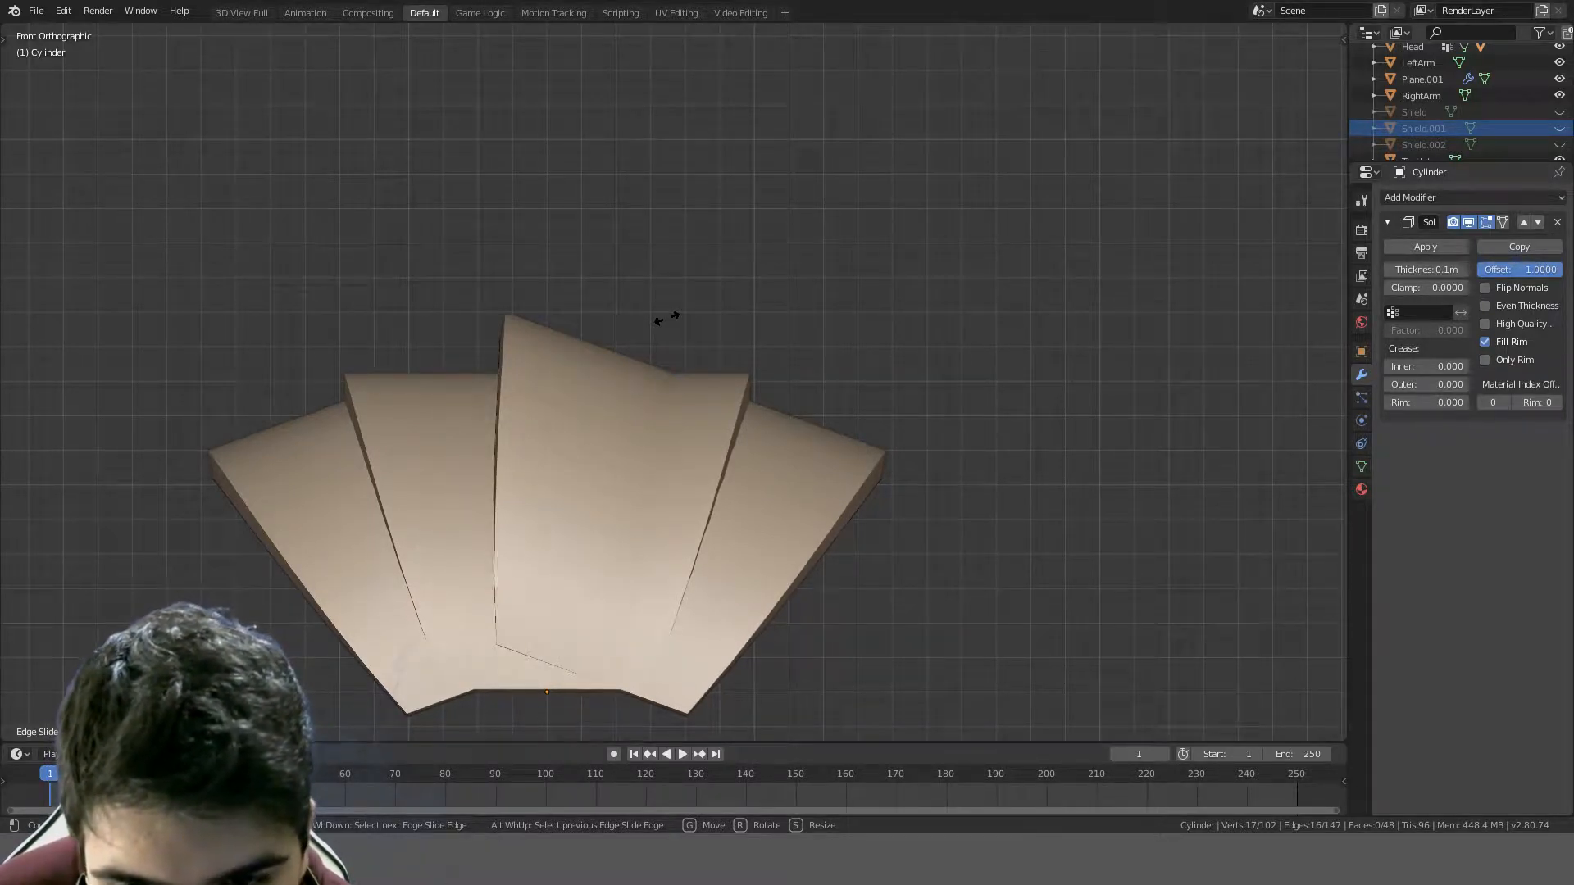
pyautogui.press('BackSpace')
pyautogui.write('6')
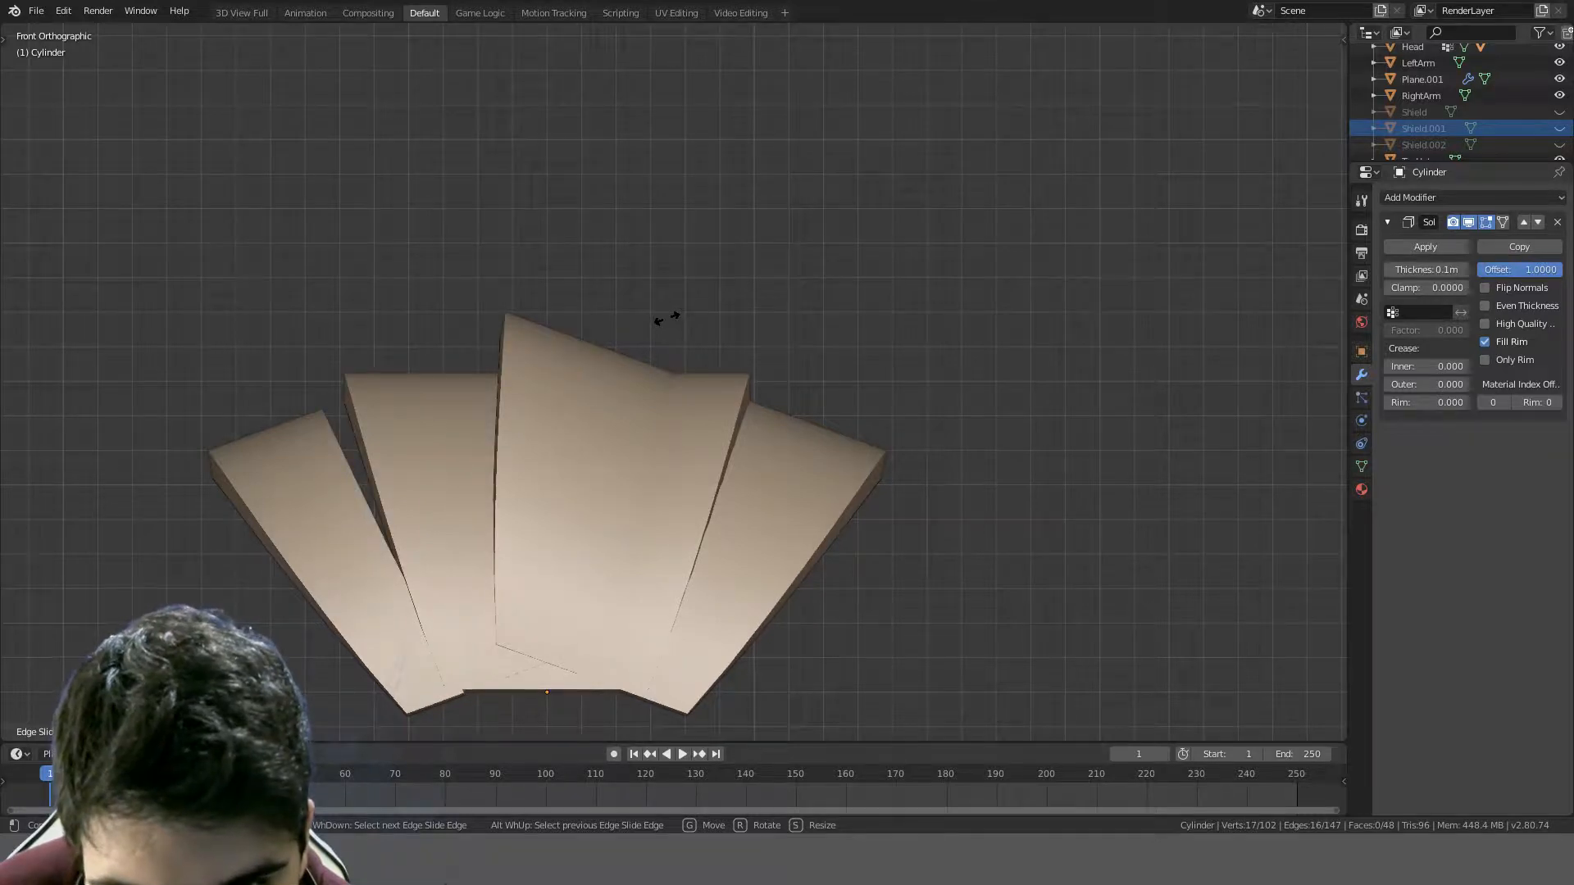
pyautogui.press('BackSpace')
pyautogui.write('5')
pyautogui.press('Return')
pyautogui.press('a')
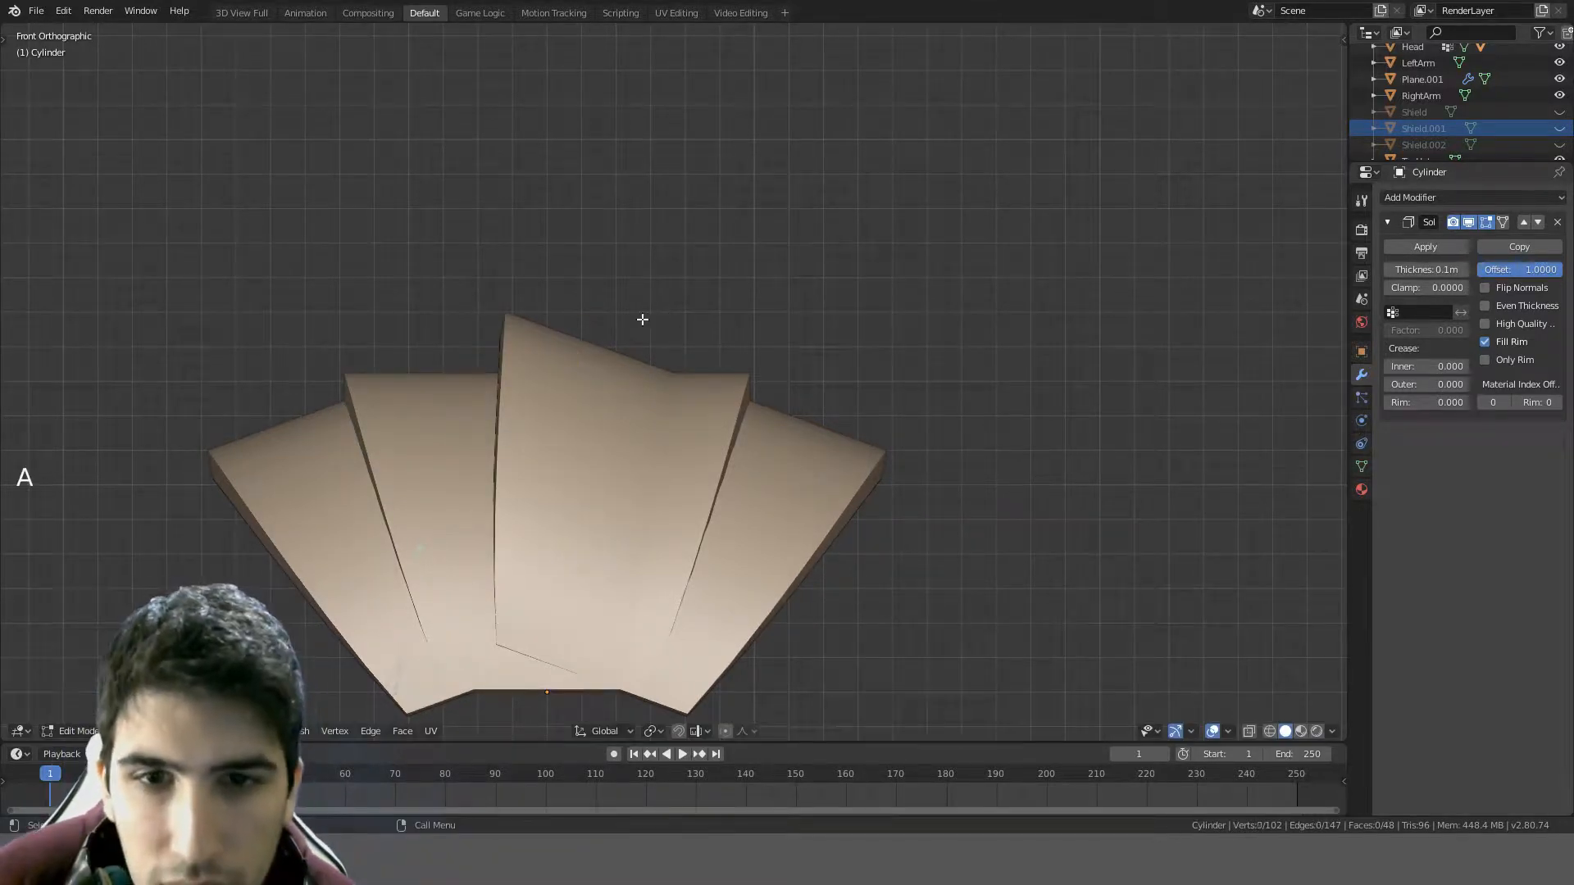
# - Edge-slide the right side plate's inner edge loop back under the centre plate, and return to Object Mode
pyautogui.moveTo(639, 320); pyautogui.dragTo(593, 337, button='middle')
pyautogui.keyDown('alt'); pyautogui.click(509, 343); pyautogui.keyUp('alt')
pyautogui.press('g')
pyautogui.press('g')
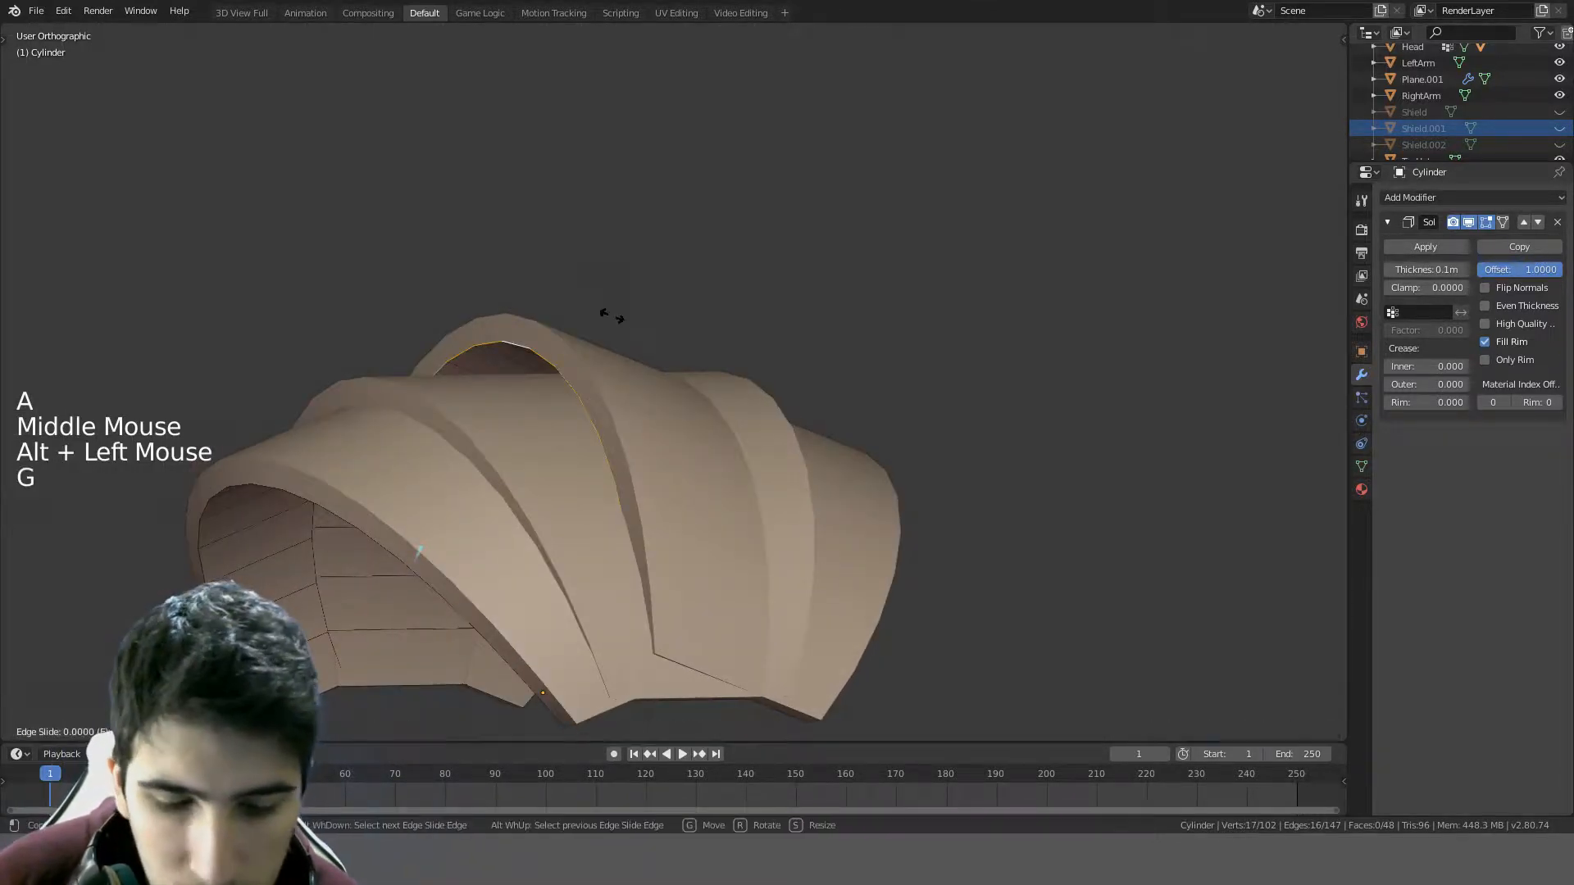
pyautogui.click(612, 317)
pyautogui.press('a')
pyautogui.scroll(-3, 598, 341)
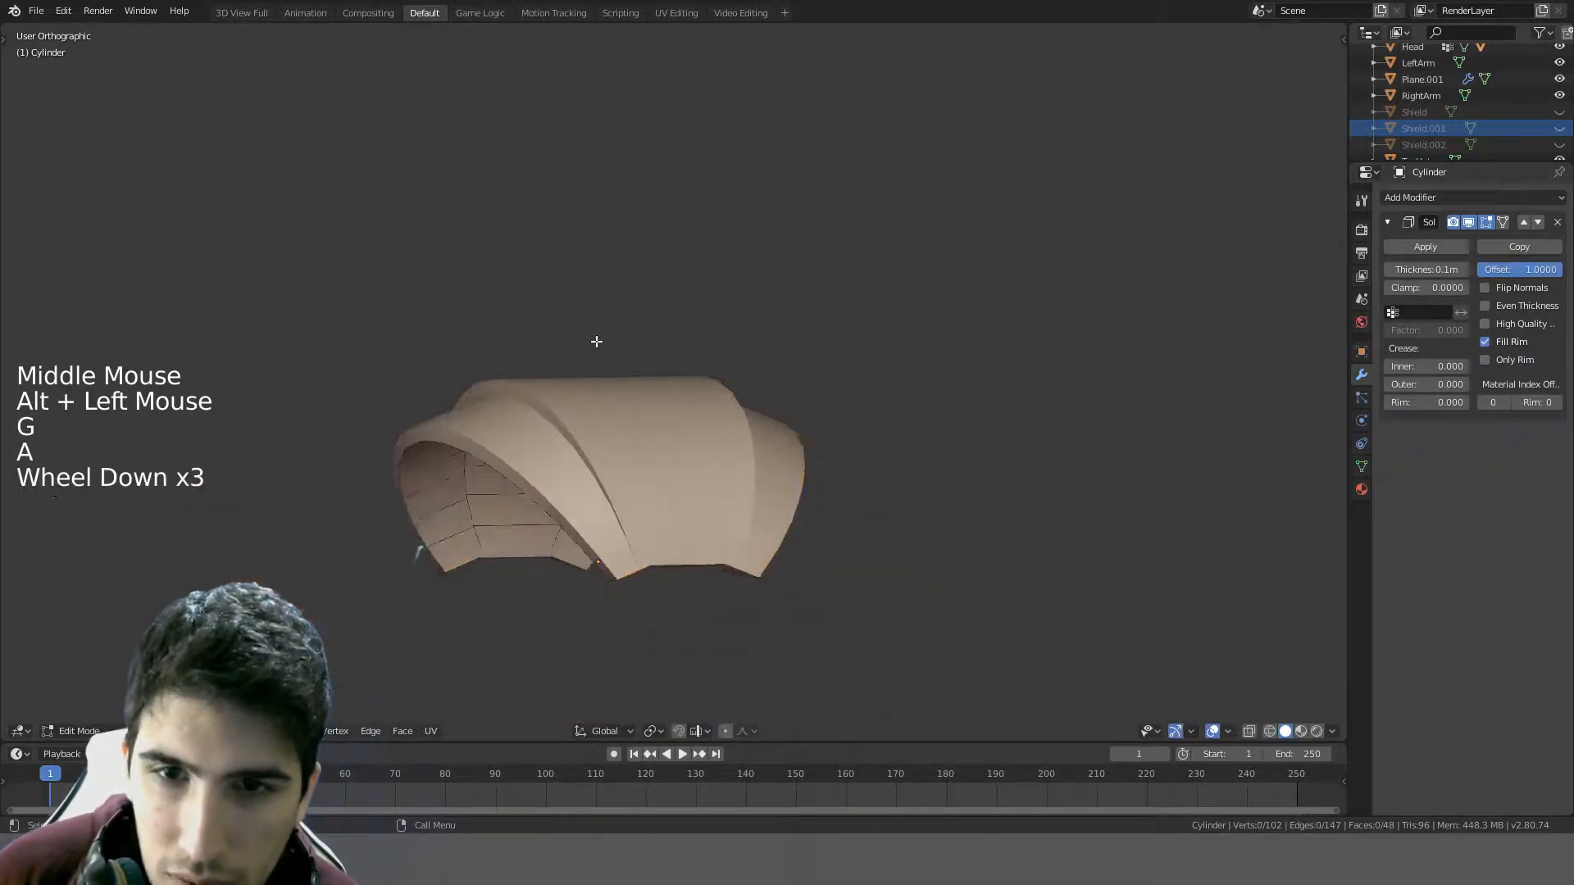
pyautogui.press('Tab')
pyautogui.moveTo(597, 341); pyautogui.dragTo(715, 306, button='middle')
pyautogui.scroll(-5, 564, 400)
pyautogui.press('a')
pyautogui.scroll(3, 806, 349)
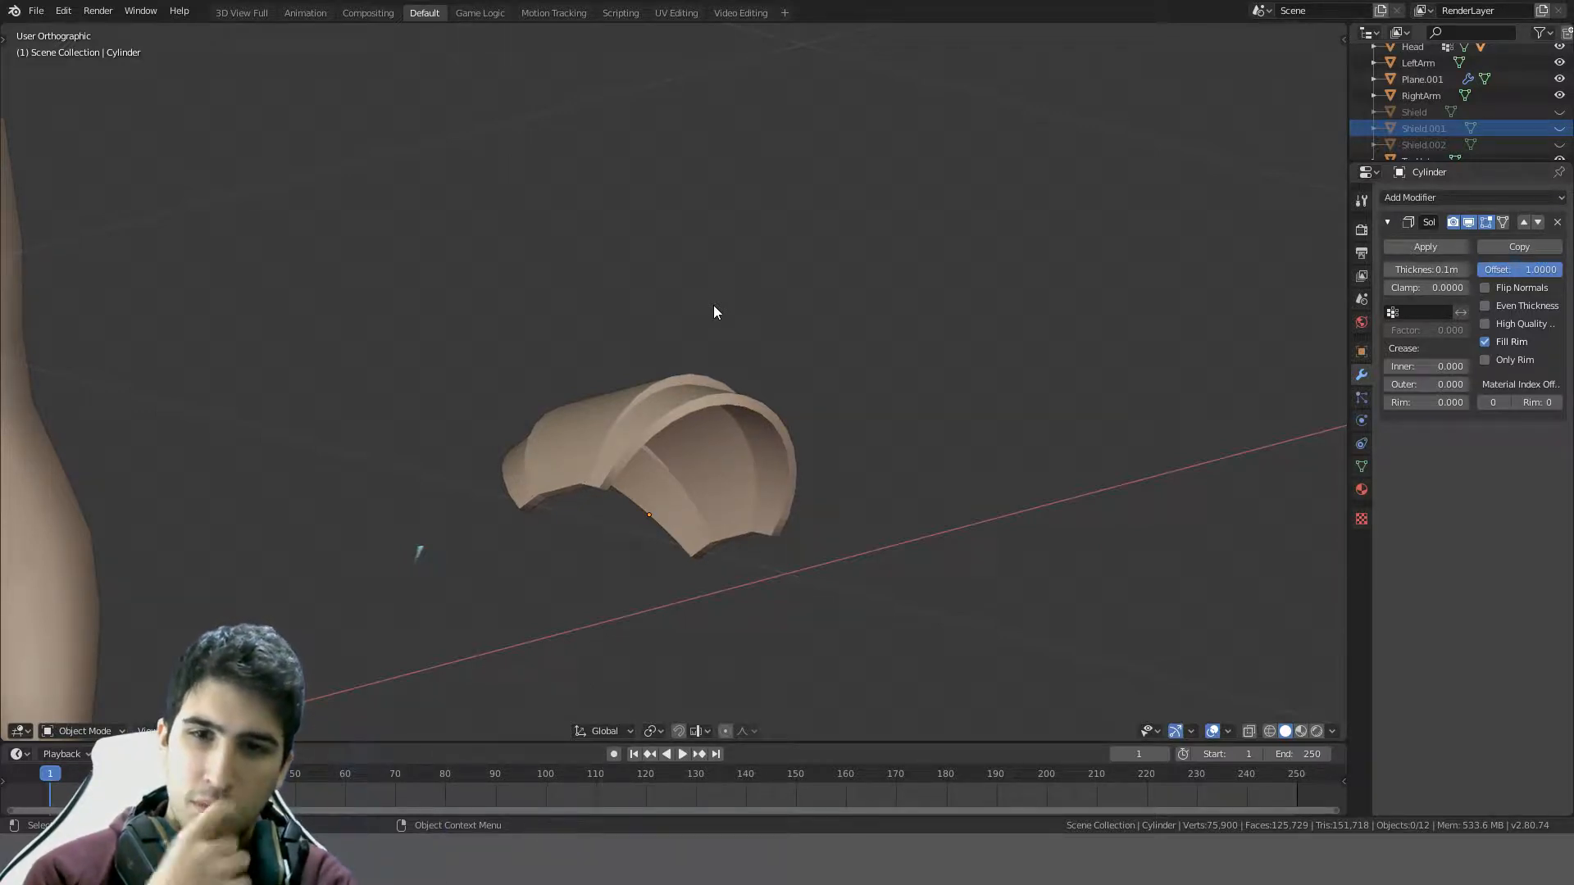
# - Select both complete side plates of the shoulder piece, scale them down slightly along Y and leave Edit Mode
pyautogui.scroll(2, 714, 311)
pyautogui.moveTo(713, 267); pyautogui.dragTo(741, 355, button='middle')
pyautogui.click(697, 417)
pyautogui.press('Tab')
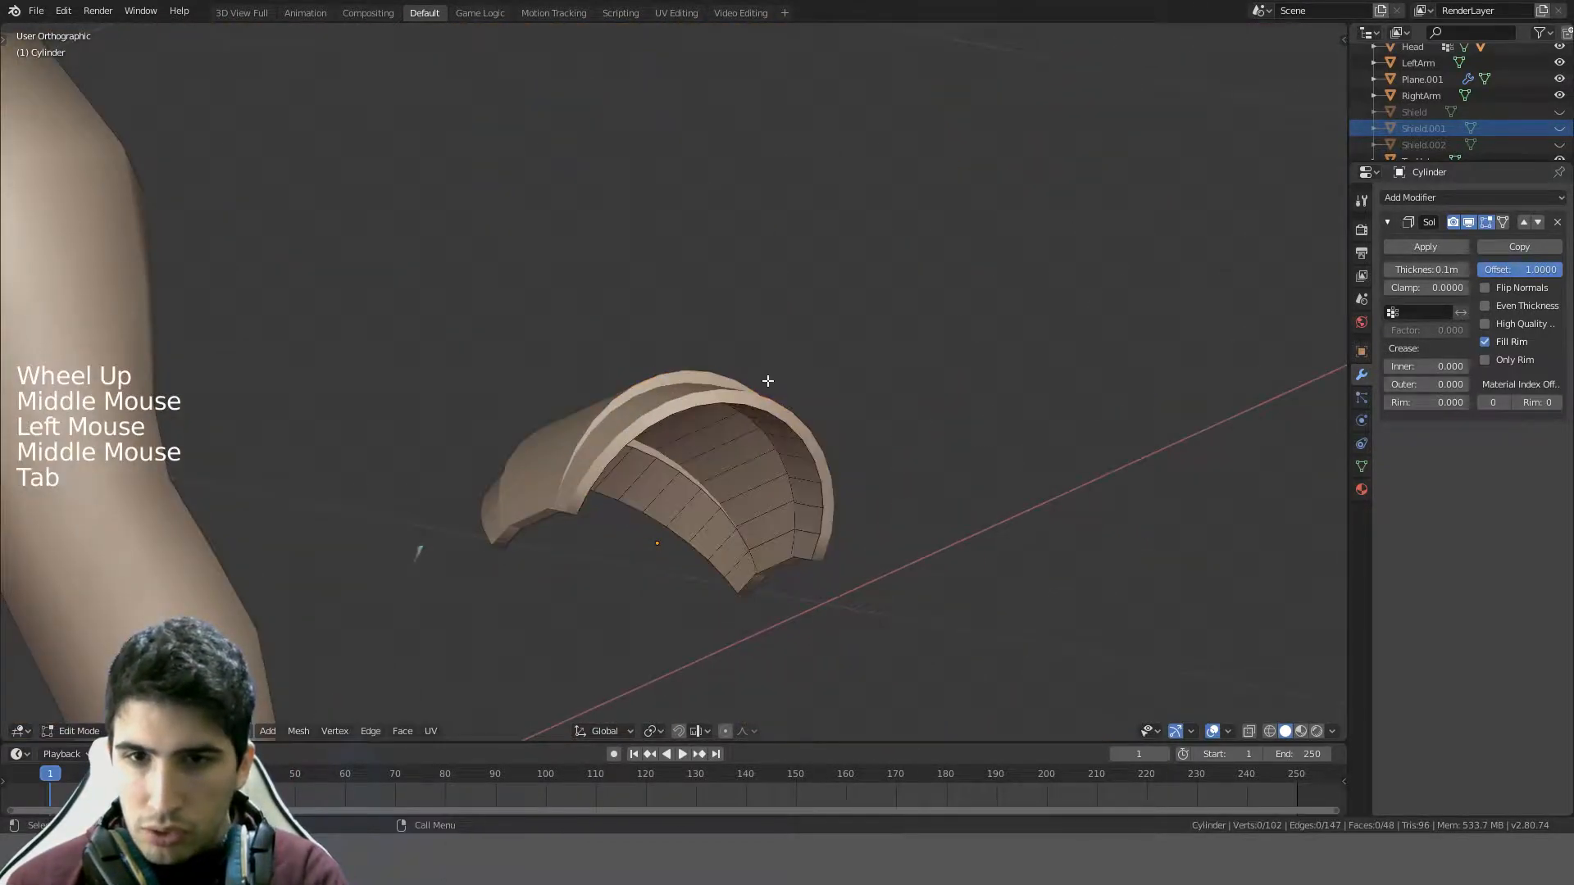
pyautogui.press('l')
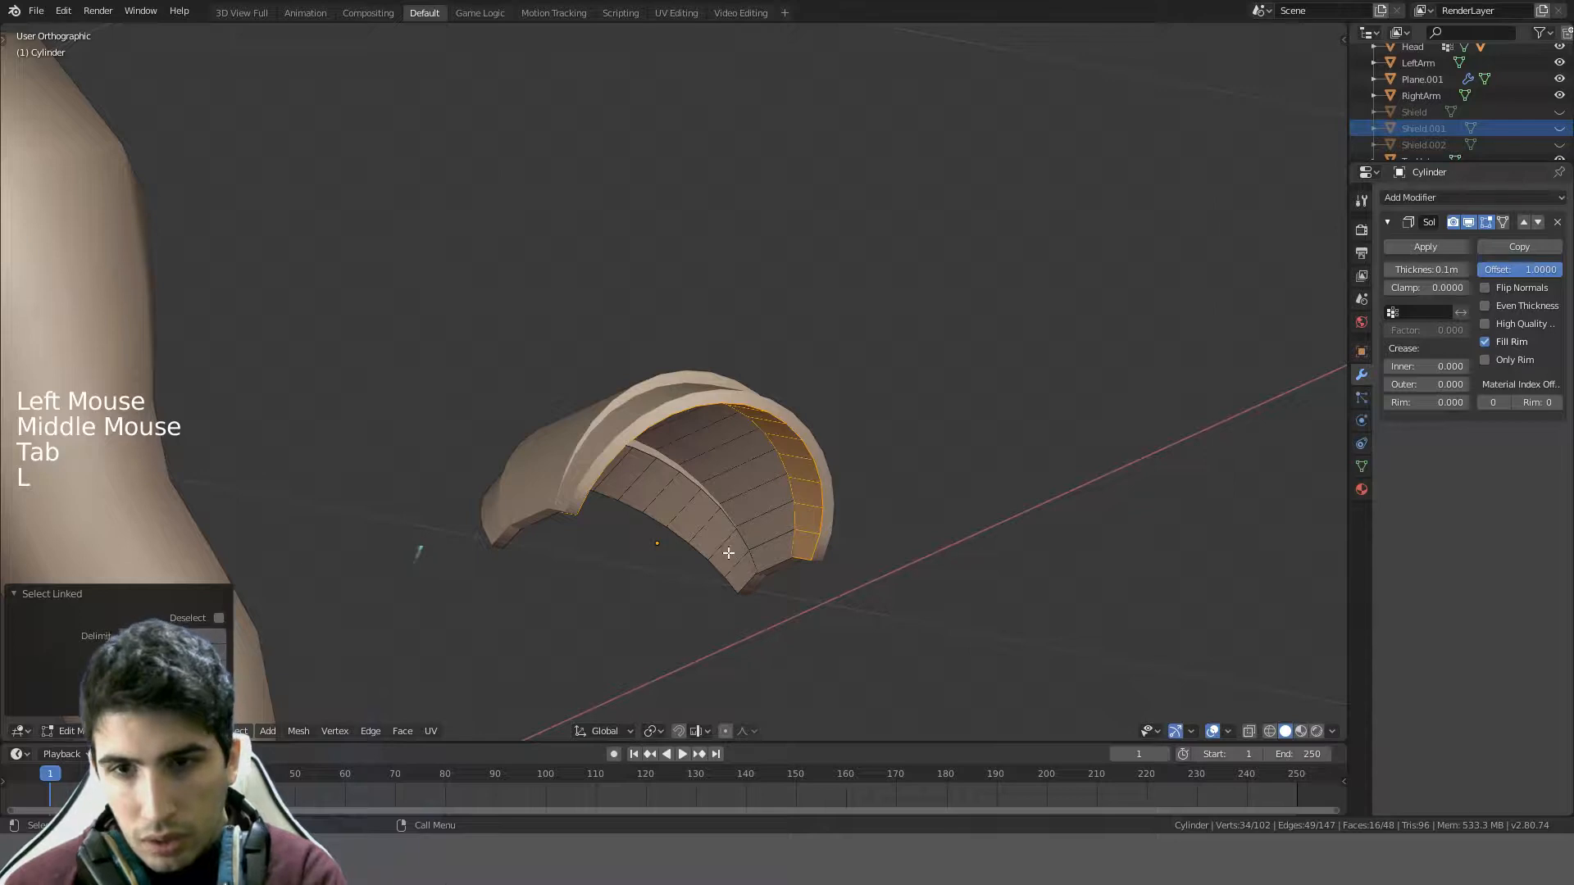
pyautogui.press('l')
pyautogui.moveTo(727, 552)
pyautogui.mouseDown(button='middle')
pyautogui.moveTo(801, 510)
pyautogui.moveTo(746, 572)
pyautogui.mouseUp(button='middle')
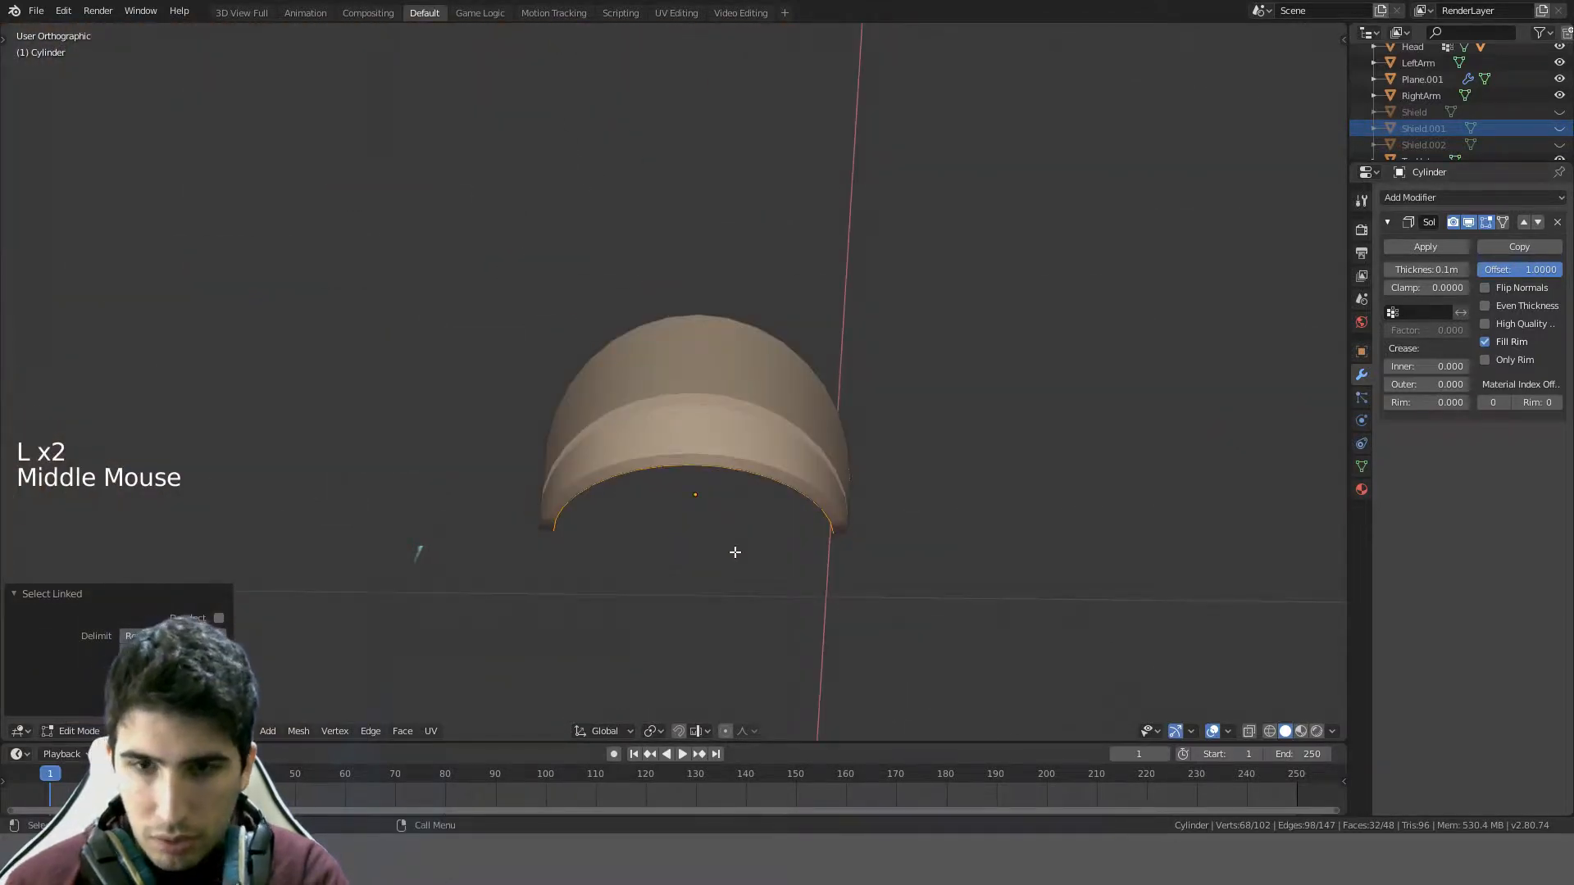
pyautogui.press('KP_7')
pyautogui.press('s')
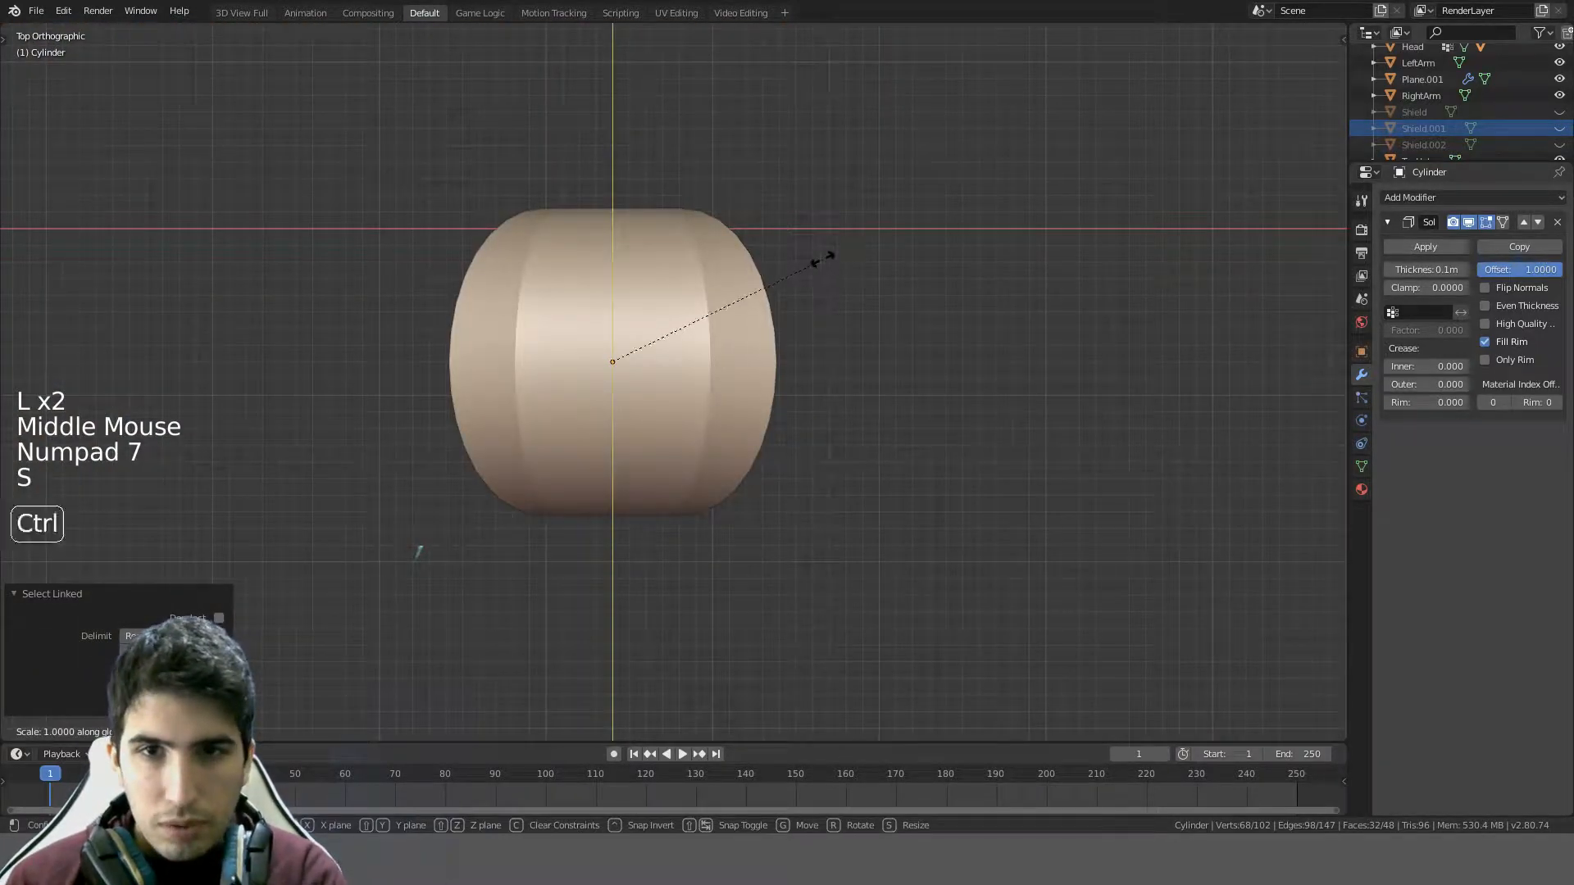
pyautogui.keyDown('ctrl'); pyautogui.click(821, 269); pyautogui.keyUp('ctrl')
pyautogui.moveTo(820, 270); pyautogui.dragTo(779, 218, button='middle')
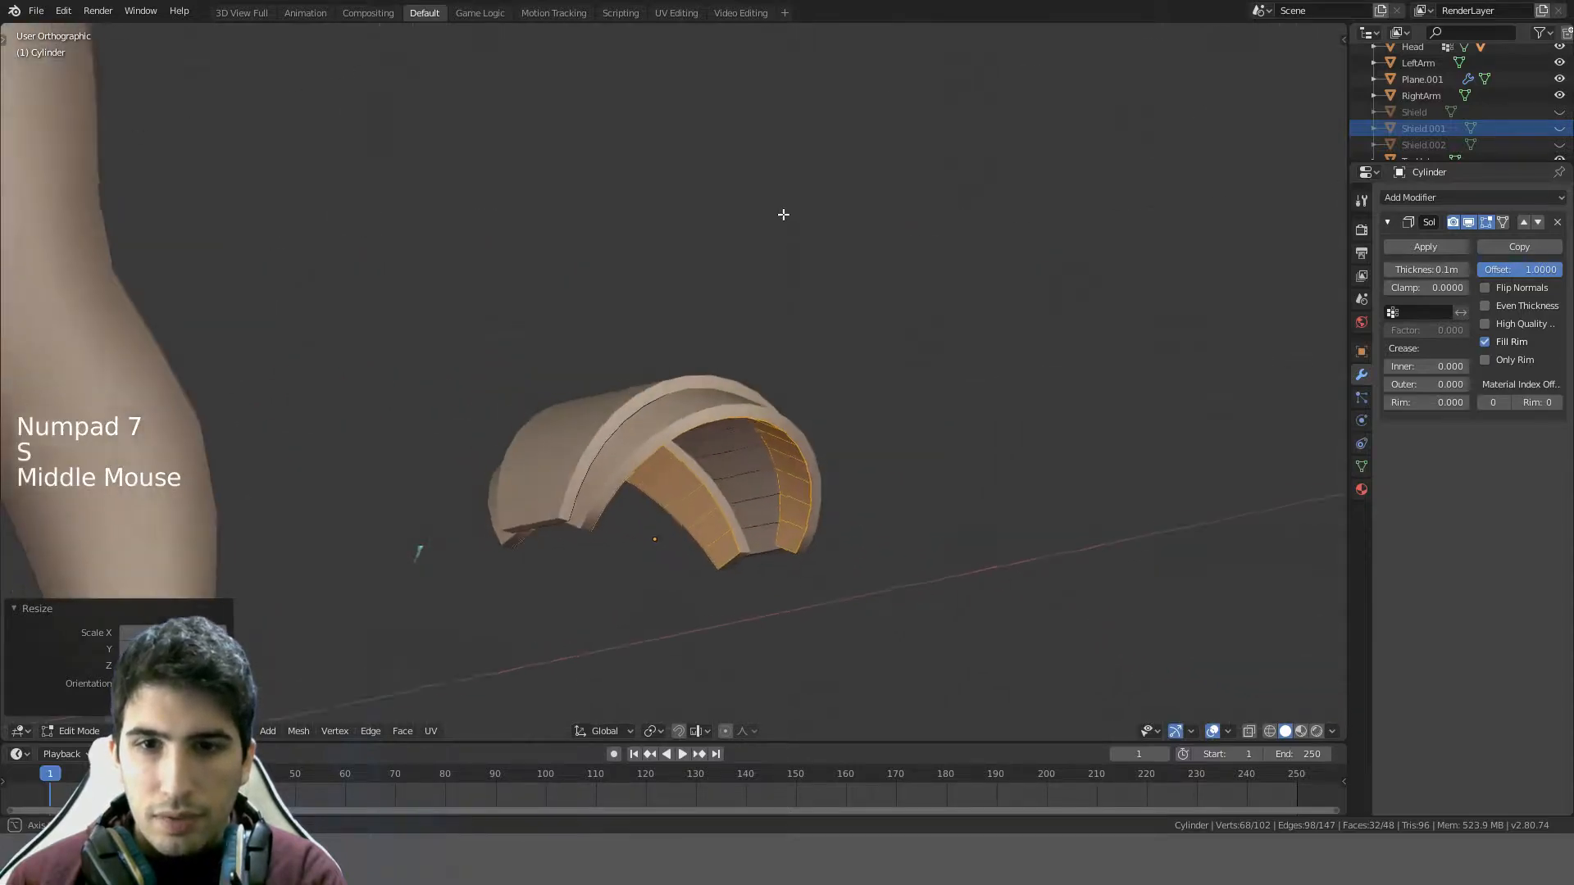
pyautogui.press('a')
pyautogui.press('Tab')
pyautogui.moveTo(766, 303); pyautogui.dragTo(677, 394, button='middle')
pyautogui.moveTo(832, 484); pyautogui.dragTo(668, 647, button='middle')
pyautogui.scroll(-2, 671, 499)
pyautogui.moveTo(671, 499); pyautogui.dragTo(676, 394, button='middle')
pyautogui.press('a')
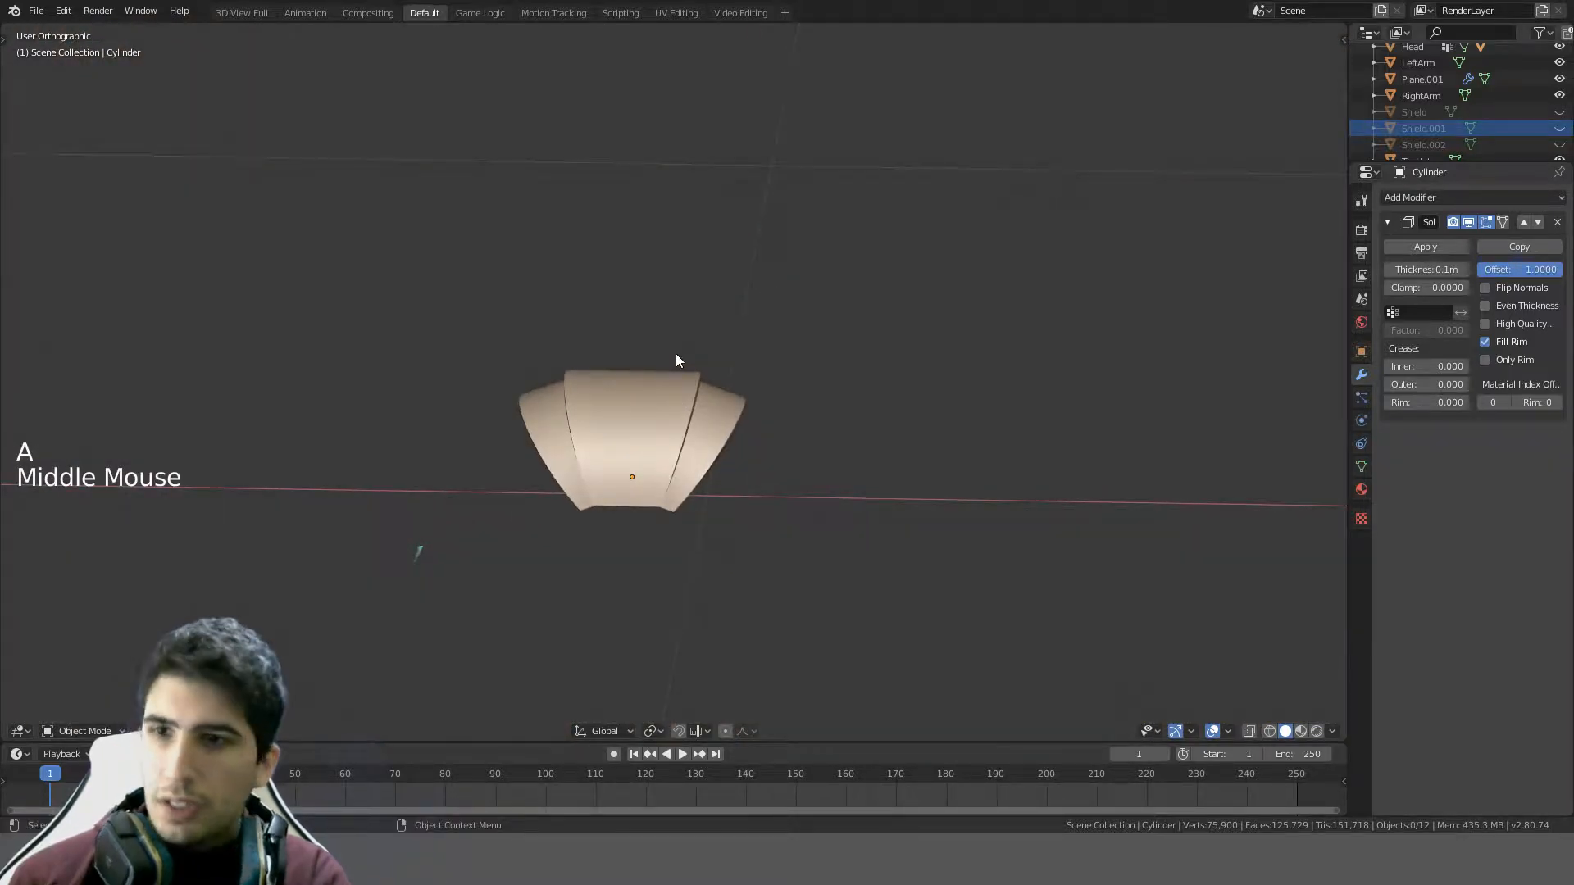
pyautogui.press('n')
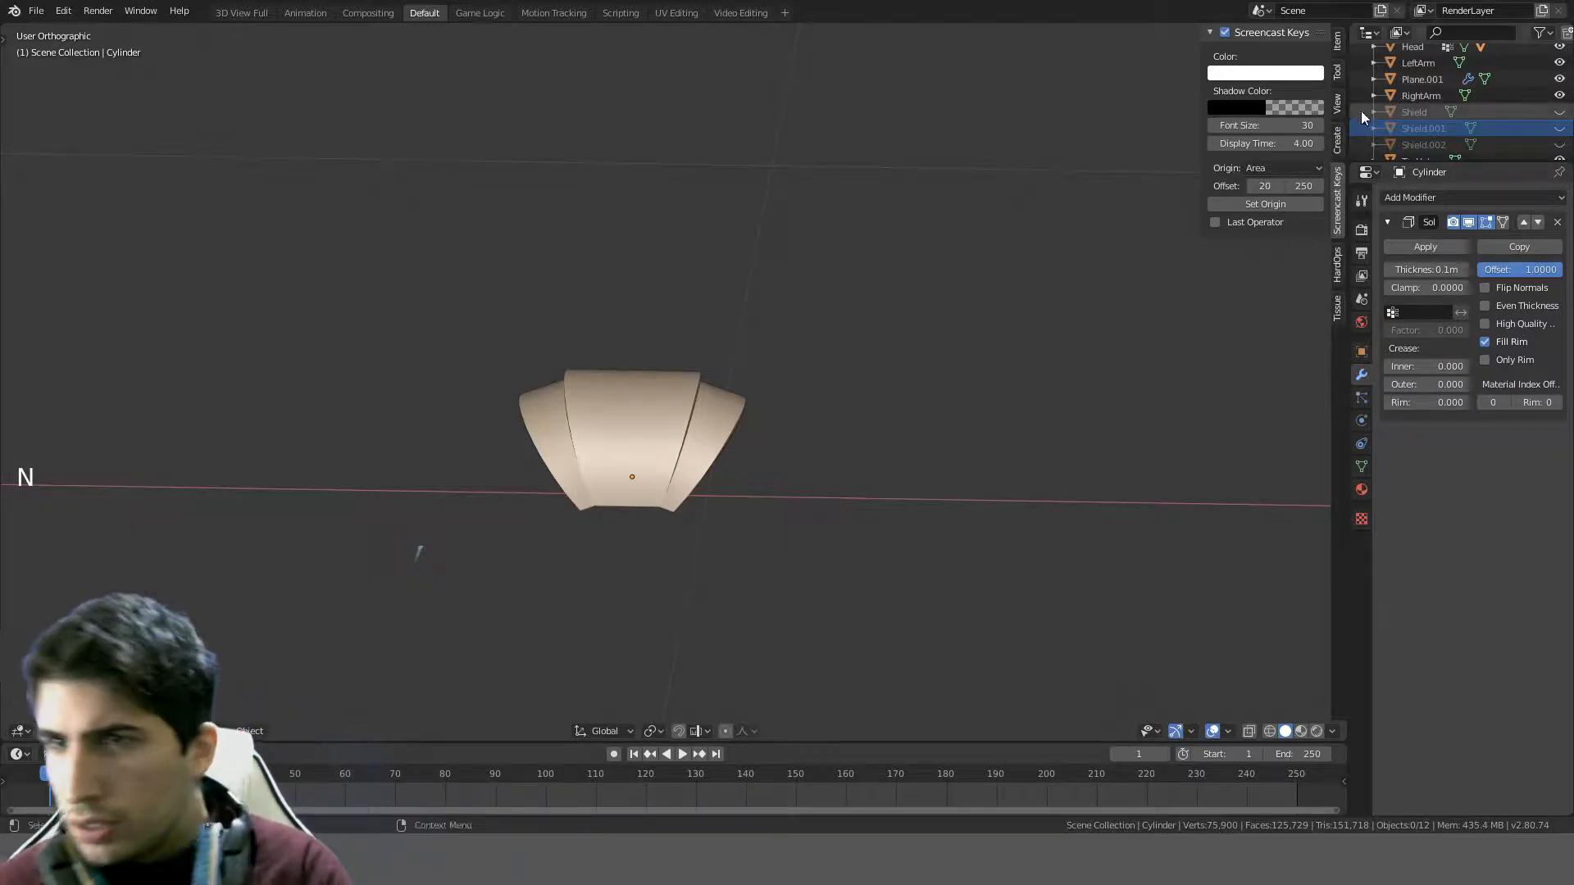
pyautogui.click(1336, 74)
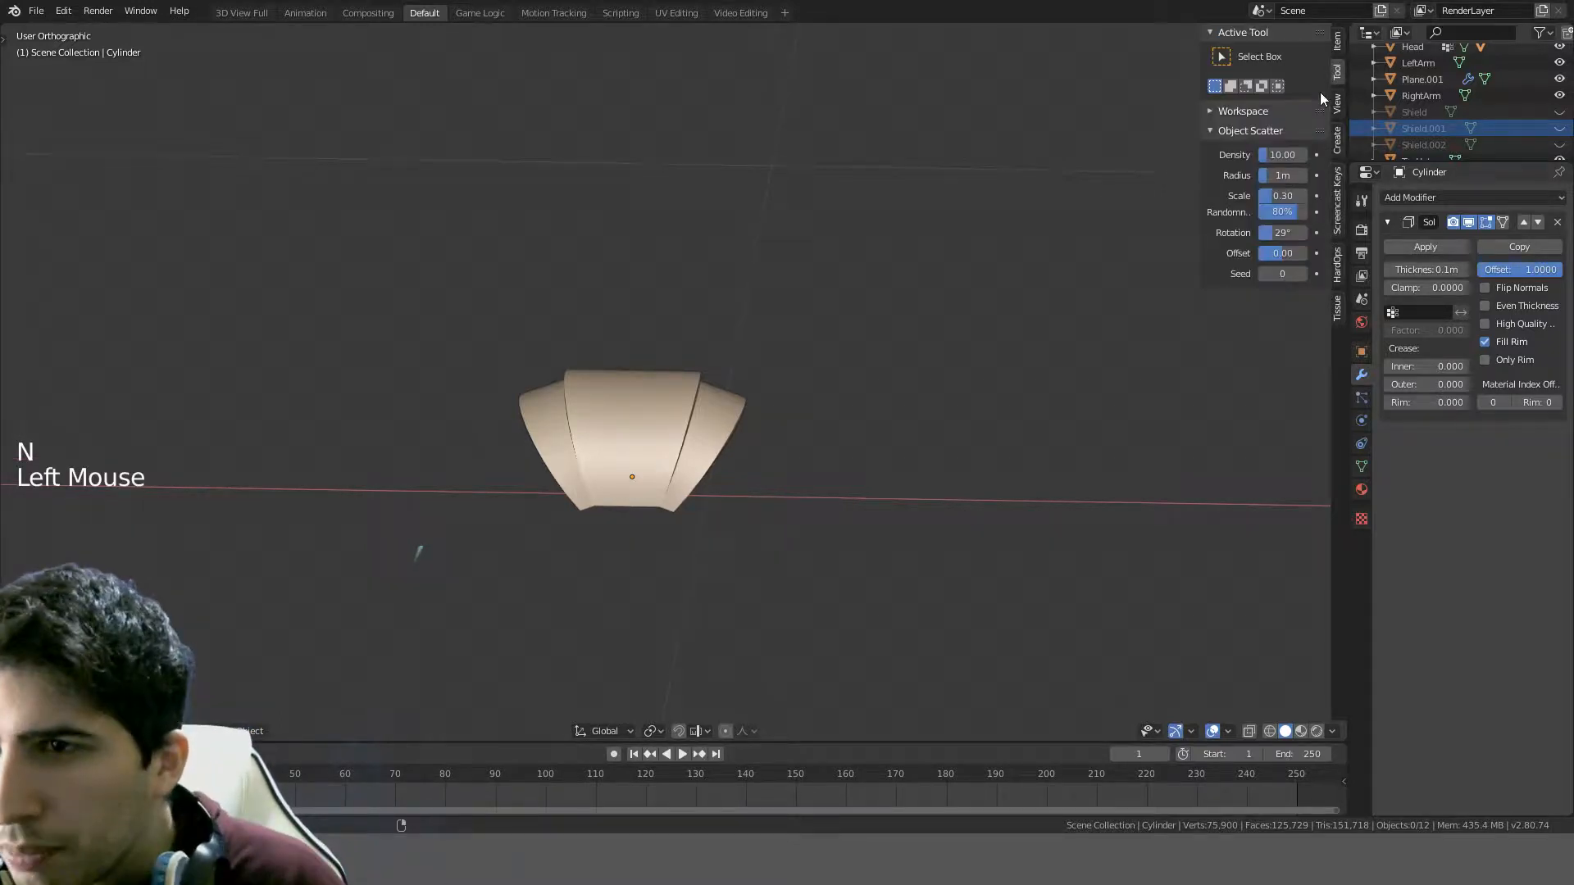
pyautogui.click(1214, 130)
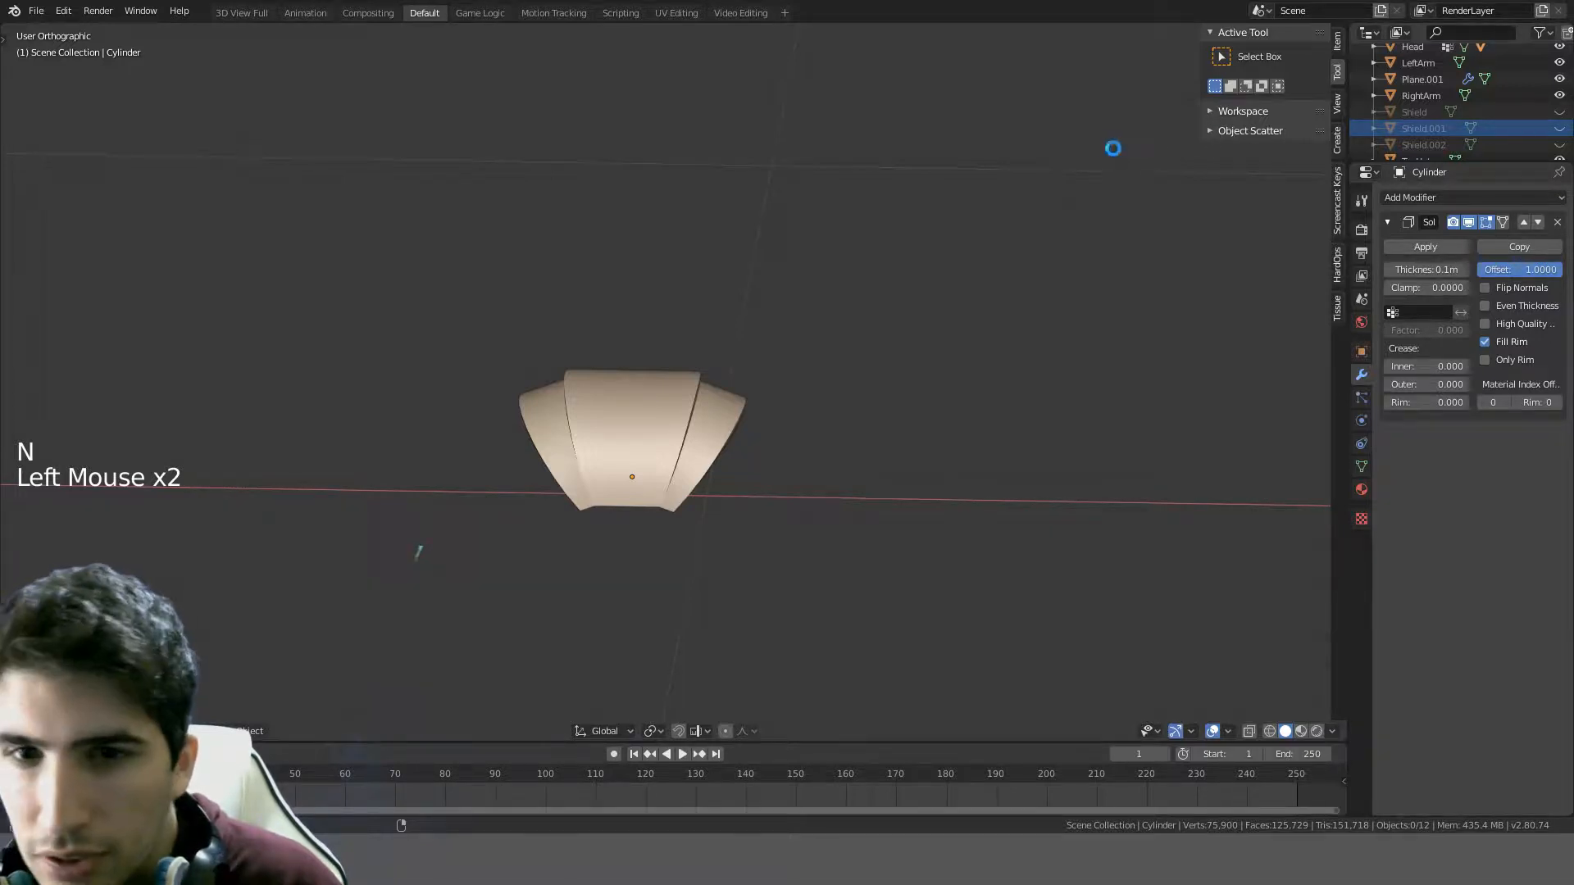
pyautogui.scroll(-4, 1118, 149)
pyautogui.press('n')
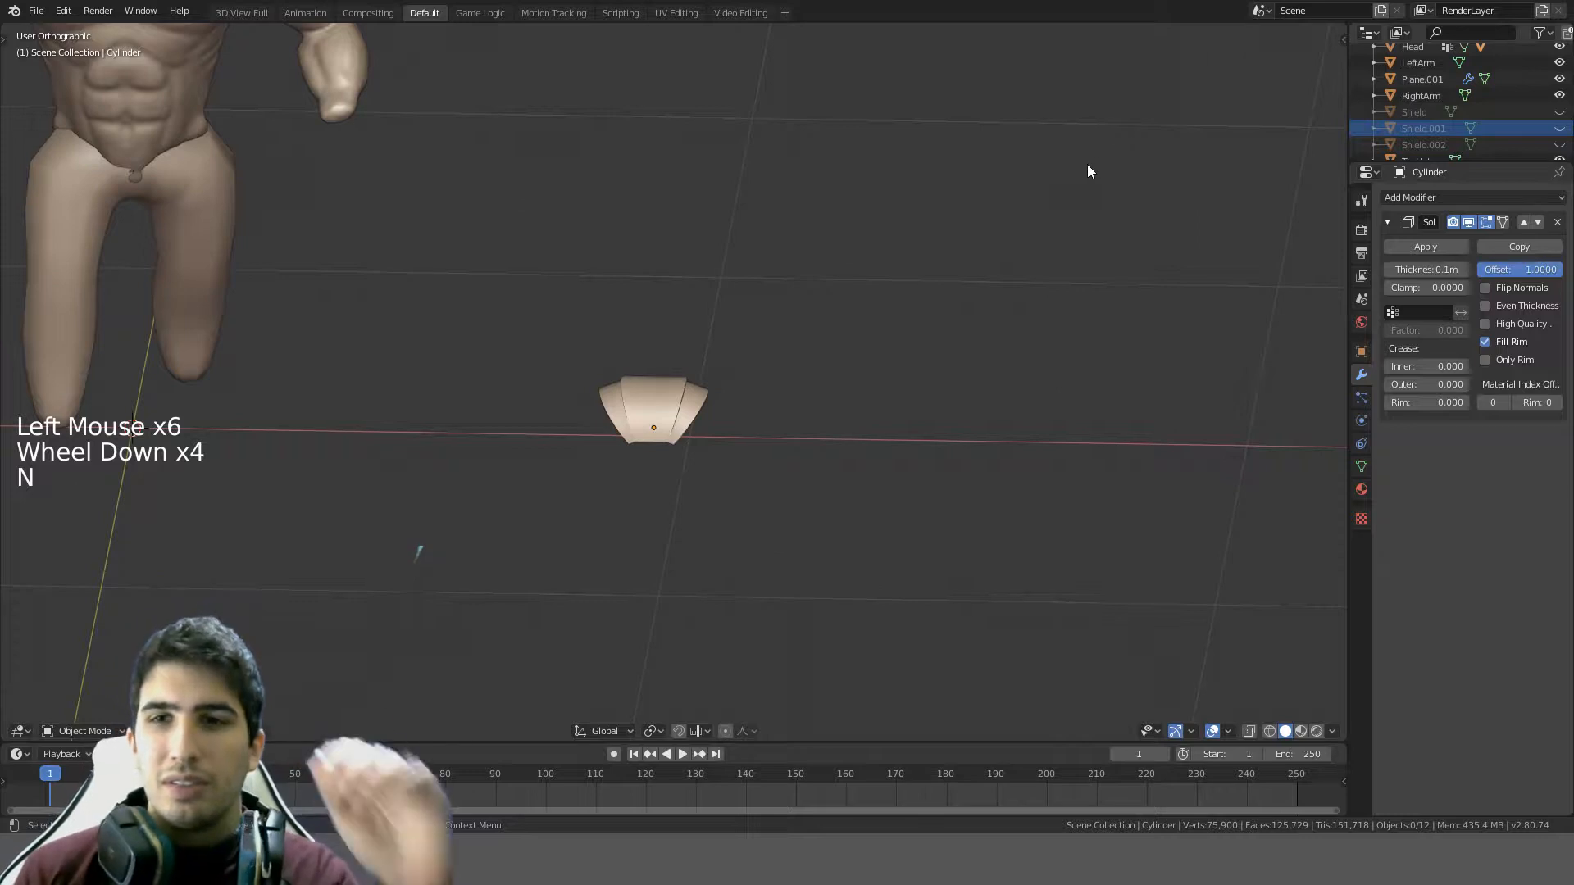
# - Save the Braum.blend file
pyautogui.scroll(4, 1087, 166)
pyautogui.press('ctrl')
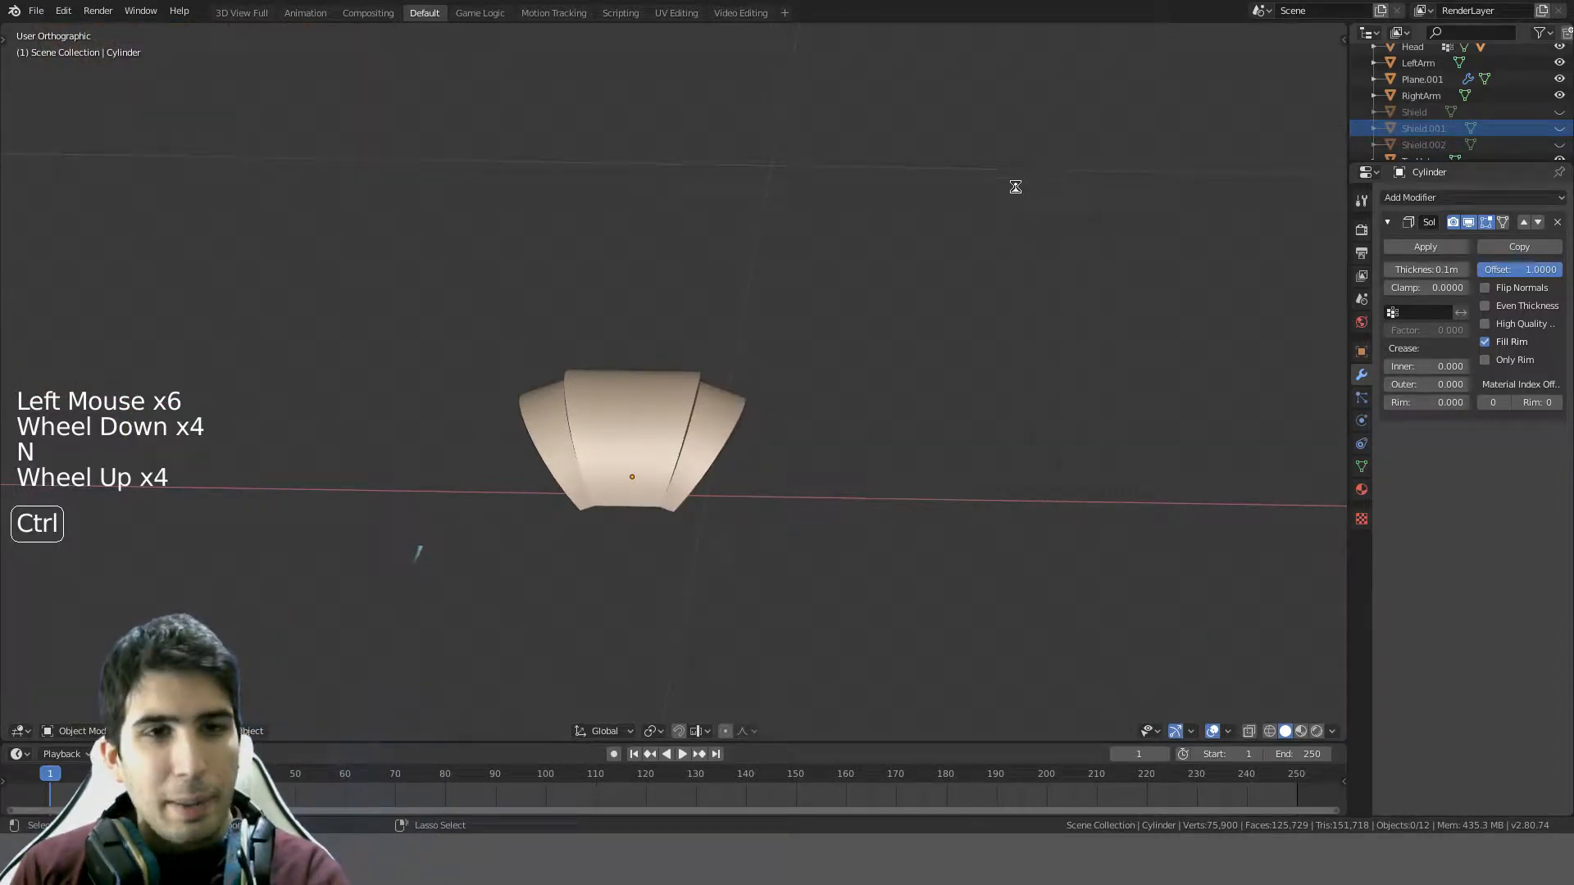
pyautogui.hotkey('ctrl', 's')
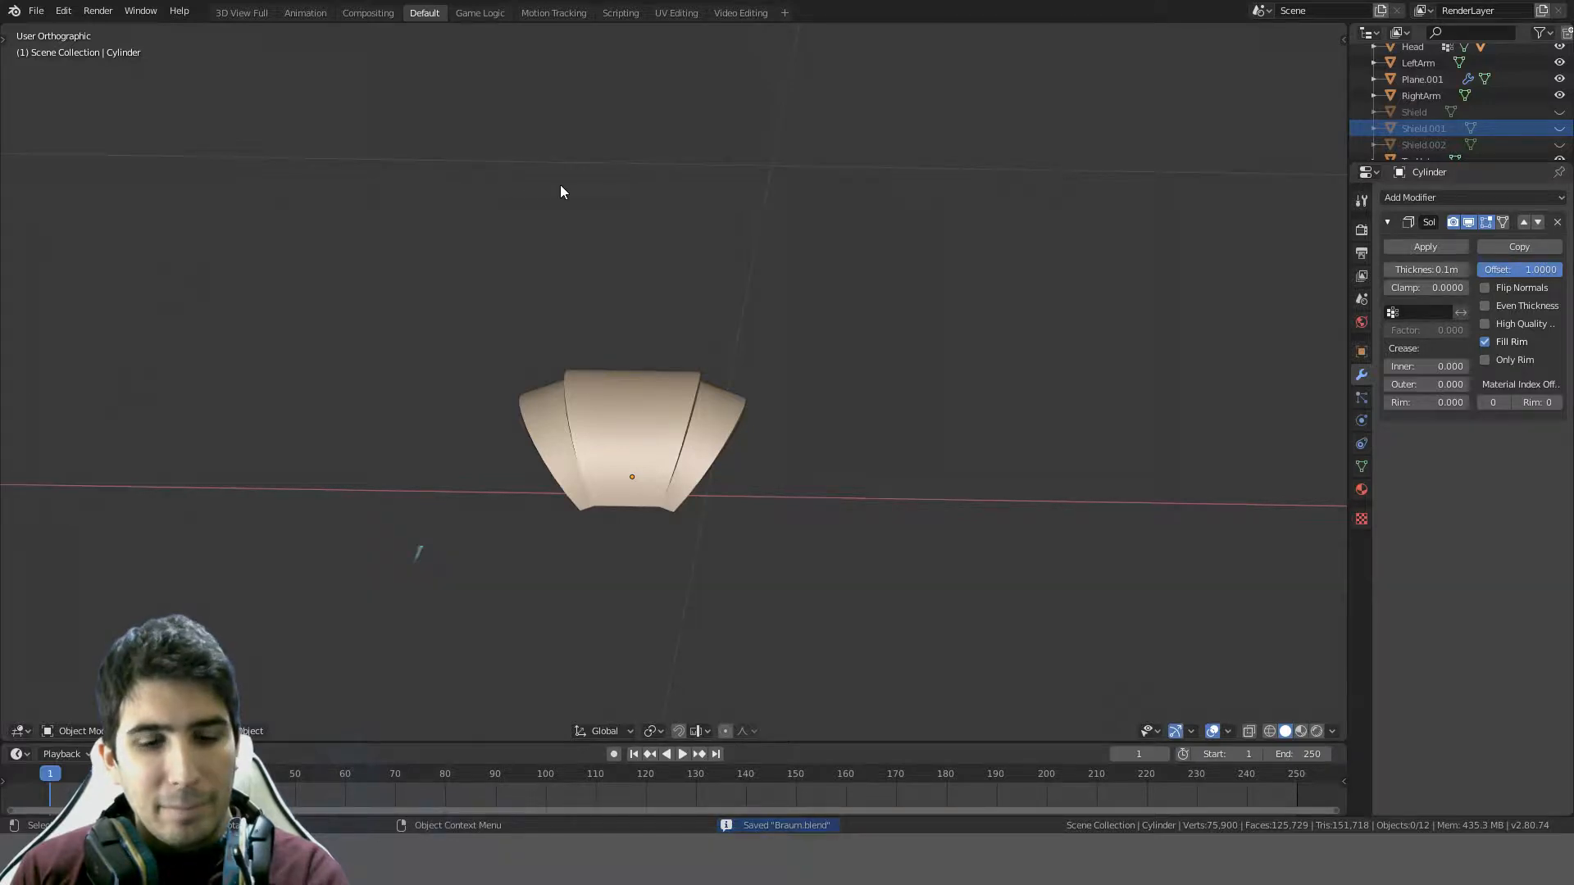
# - Look through the 3D viewport's side settings, covering the tool, workspace, view, collections, Create, Screencast Keys and HardOps options
pyautogui.press('n')
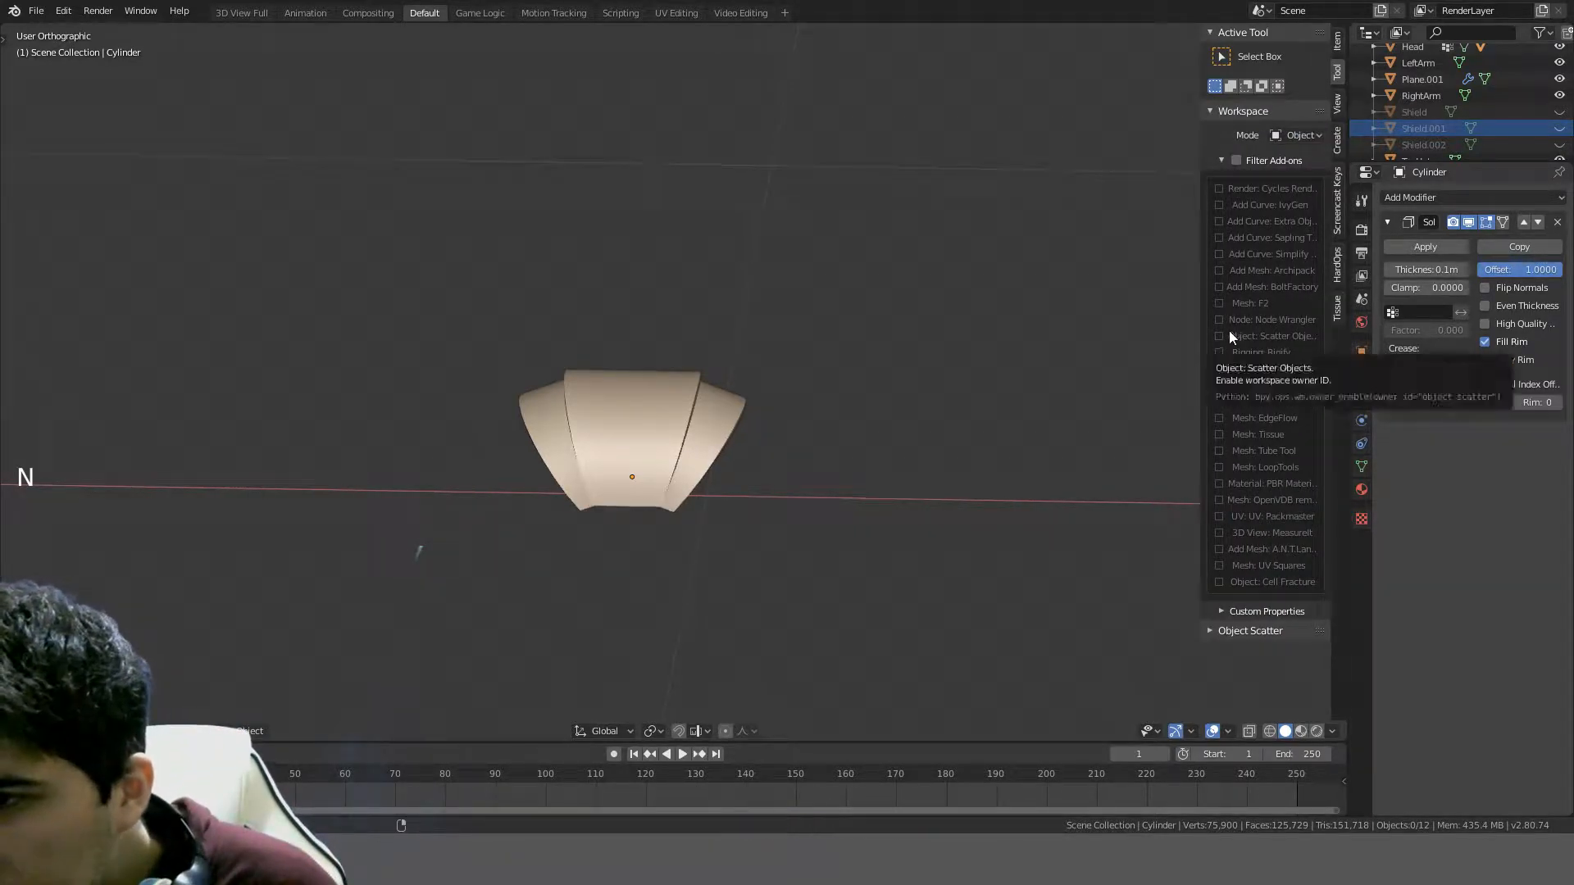
pyautogui.click(1208, 111)
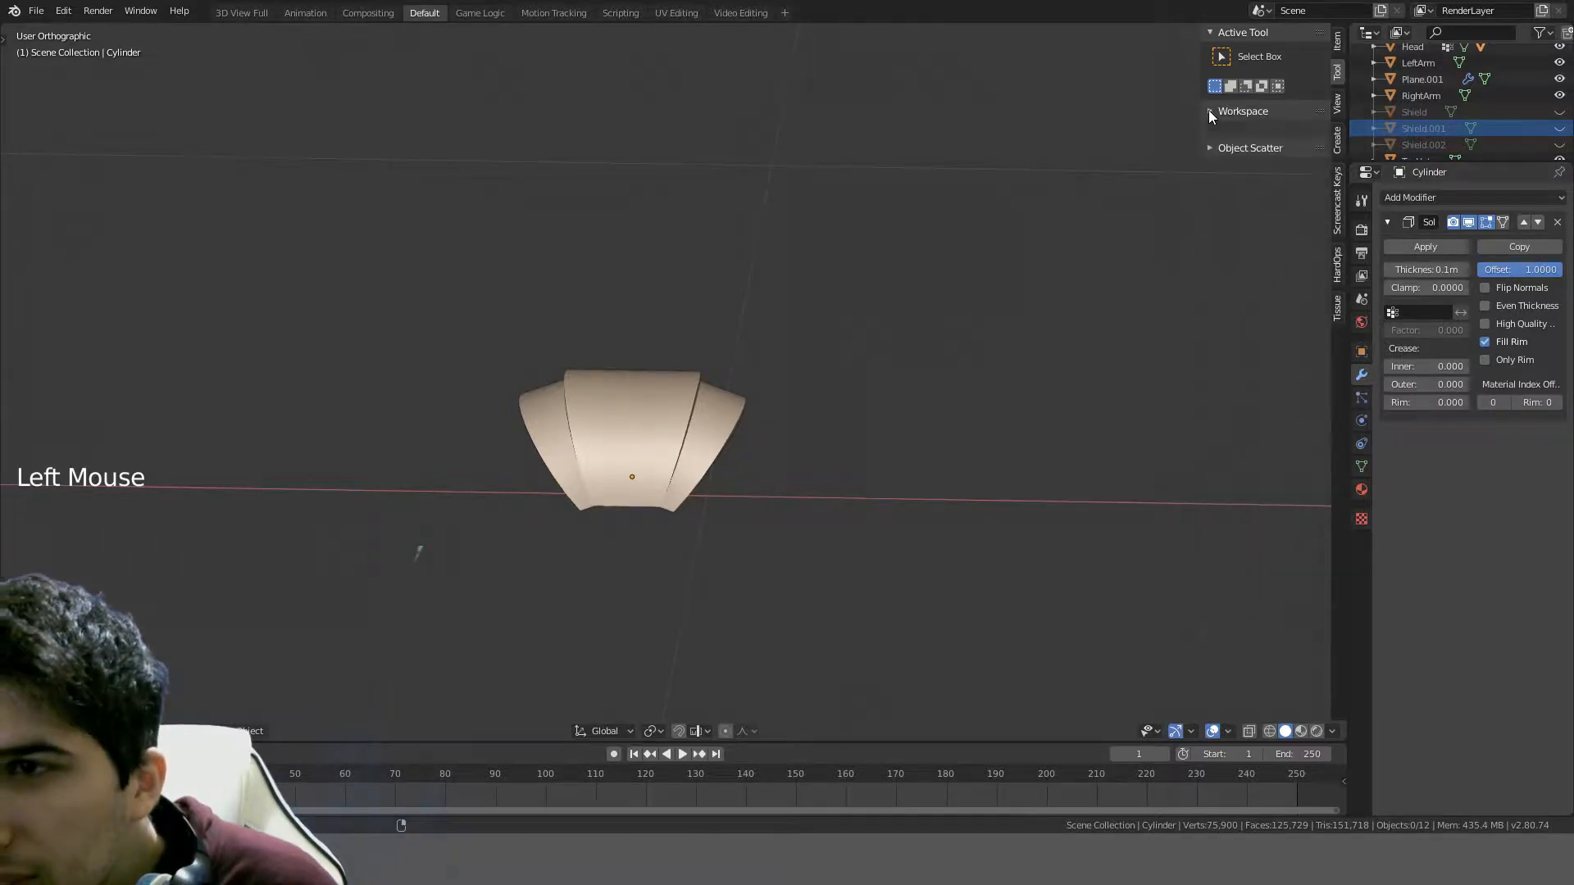
pyautogui.click(1212, 36)
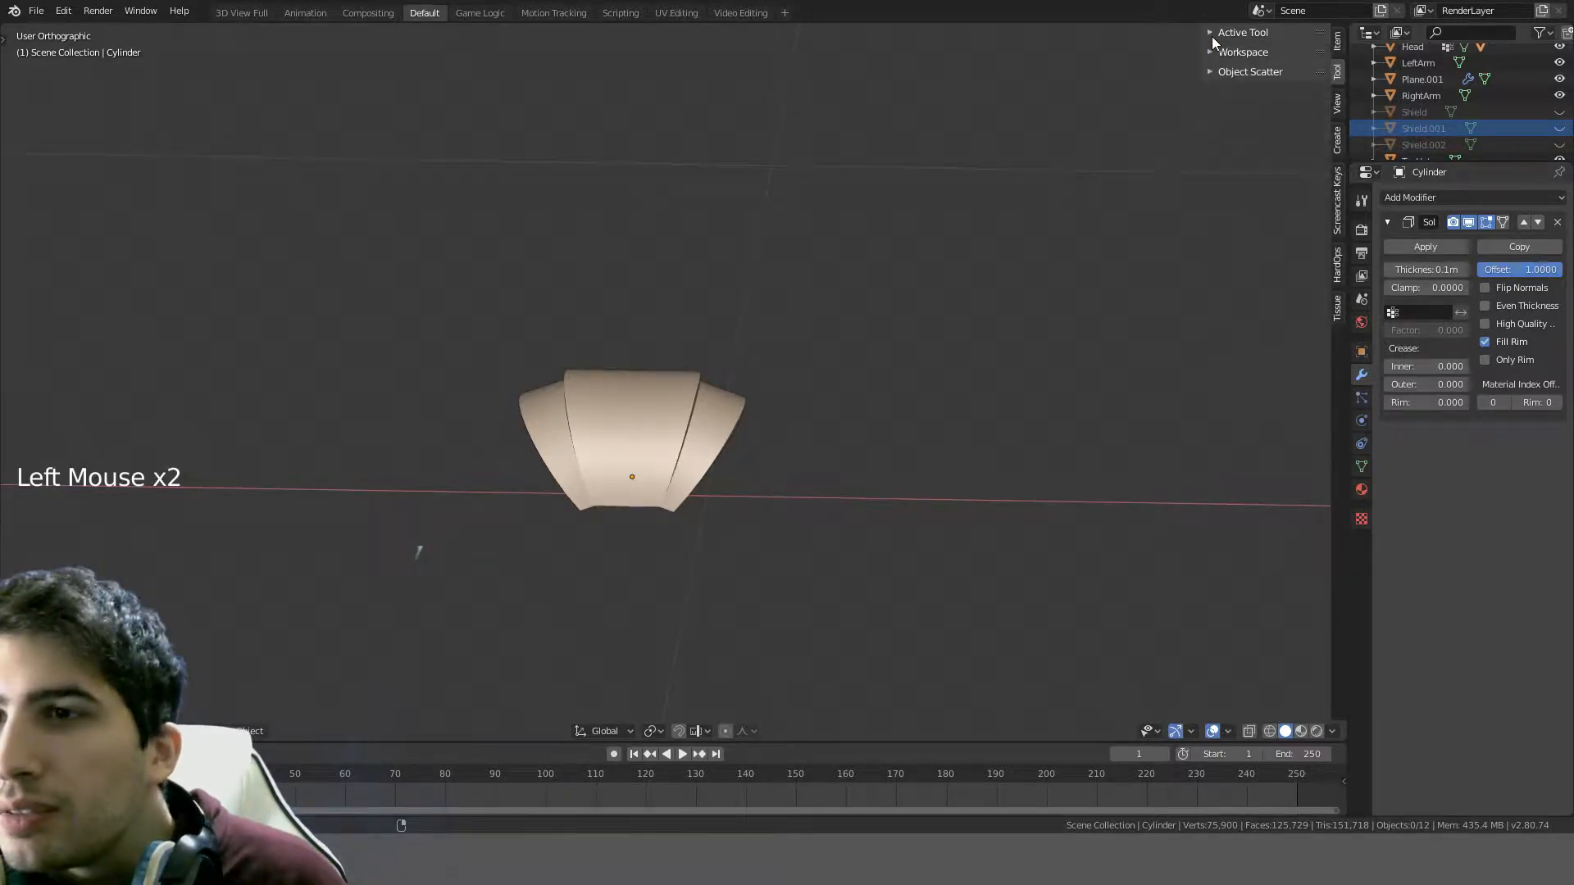
pyautogui.click(1337, 41)
pyautogui.click(1339, 105)
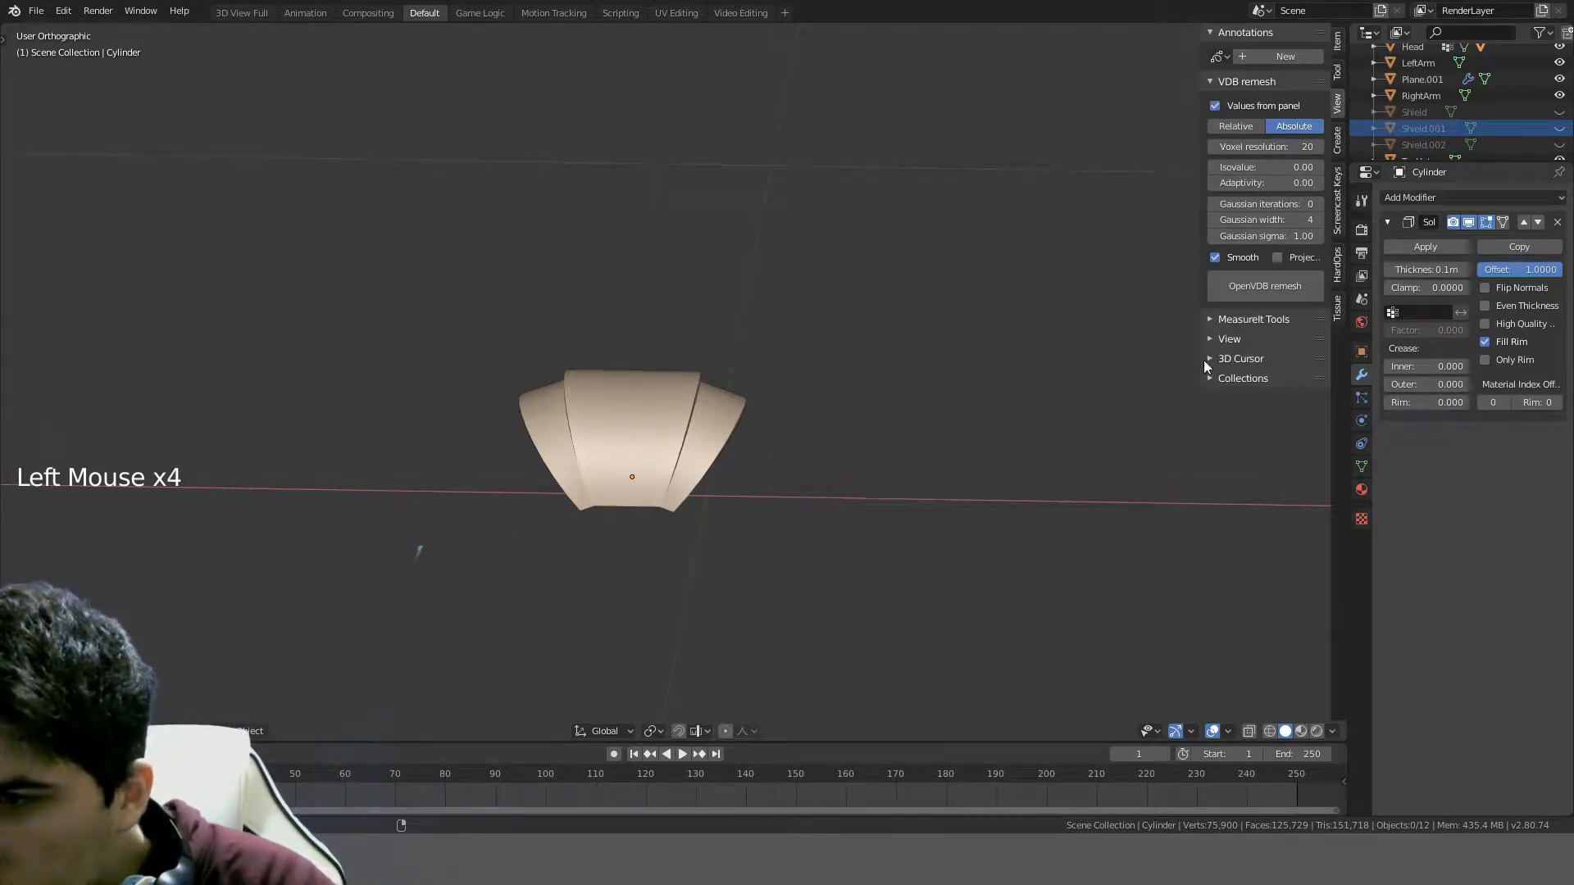
pyautogui.click(1210, 339)
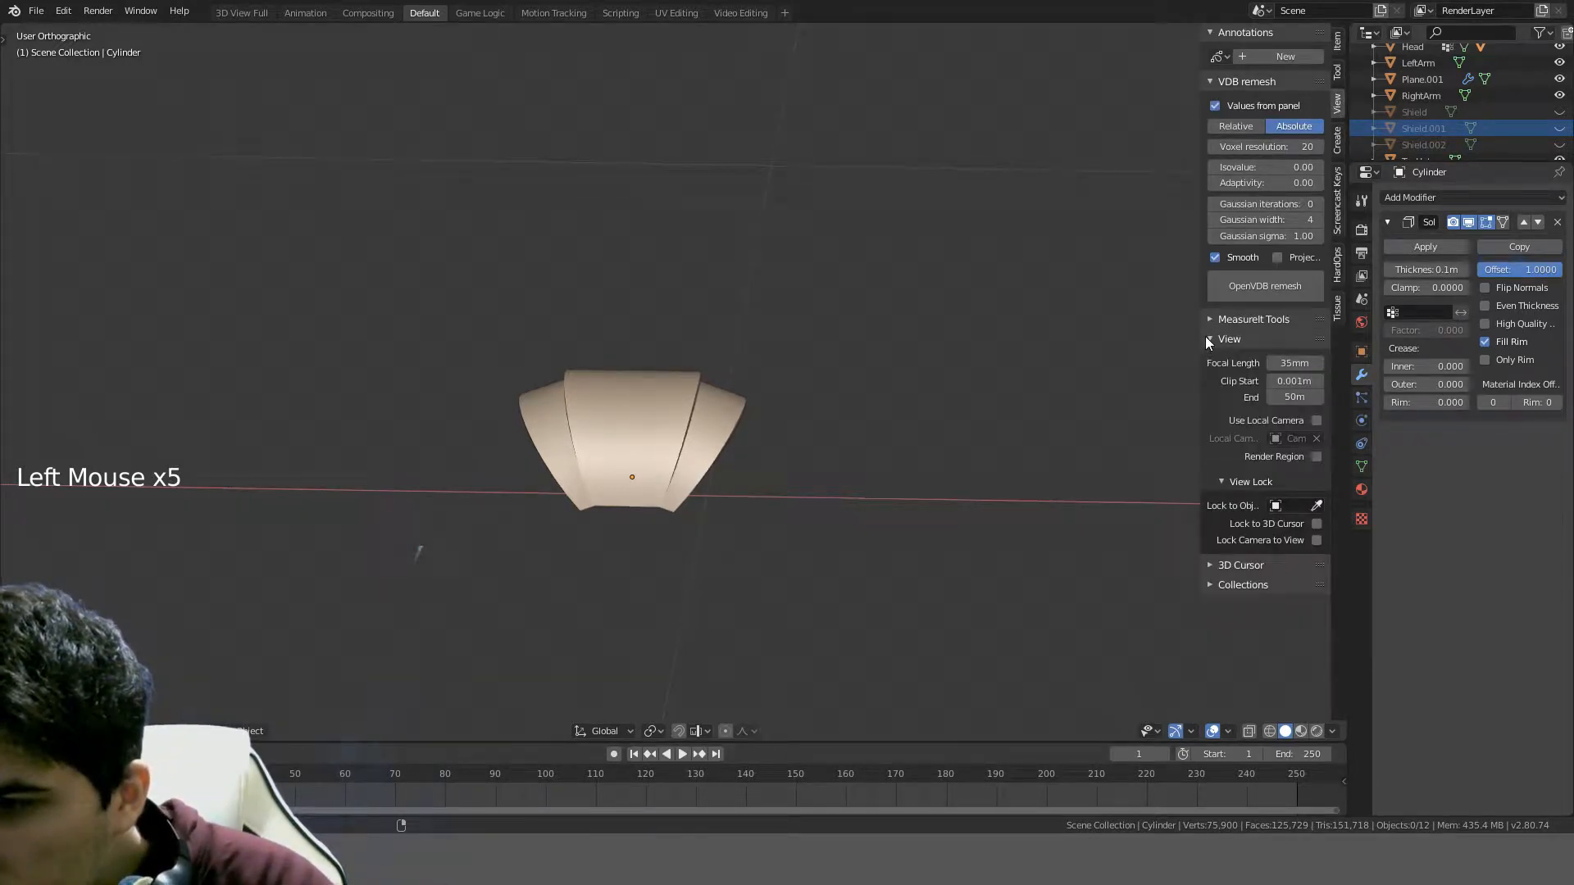
pyautogui.click(1210, 340)
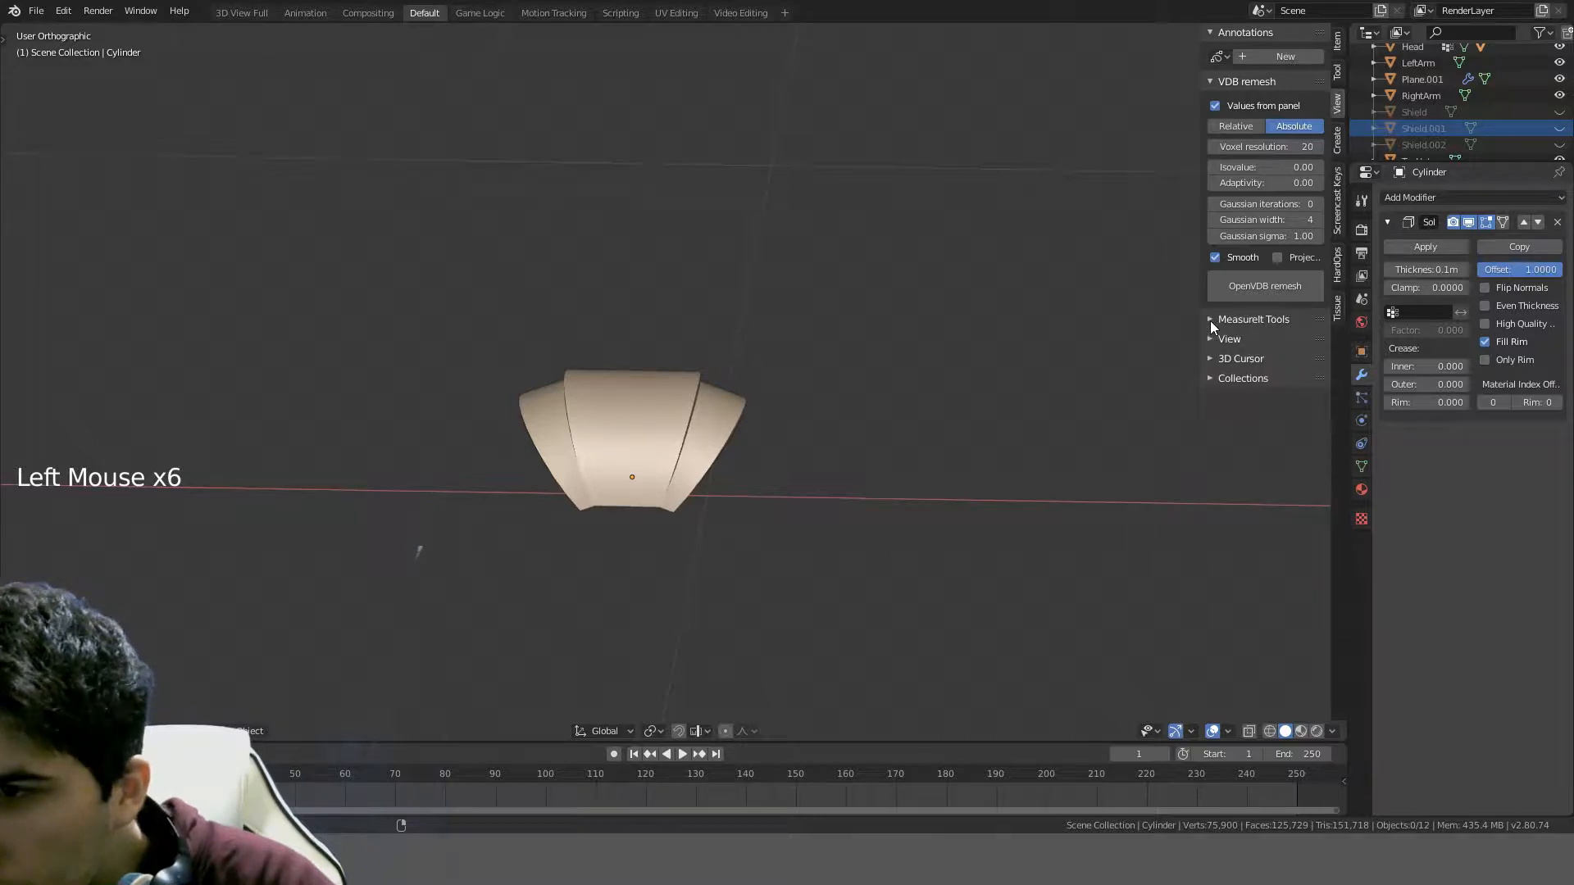
pyautogui.click(1212, 377)
pyautogui.click(1212, 377)
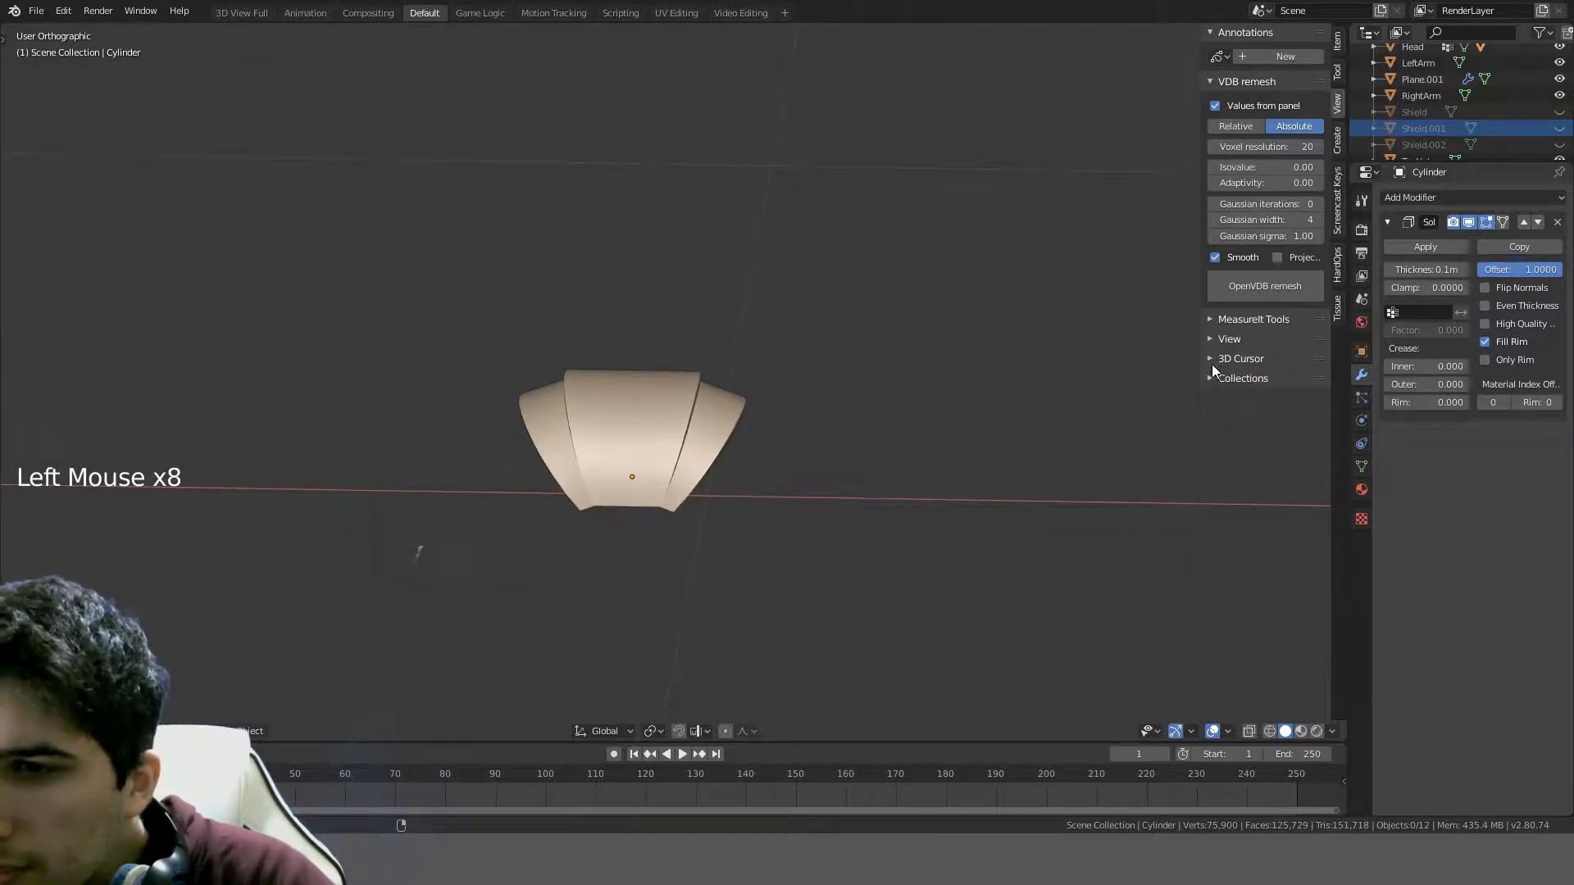
pyautogui.click(1339, 141)
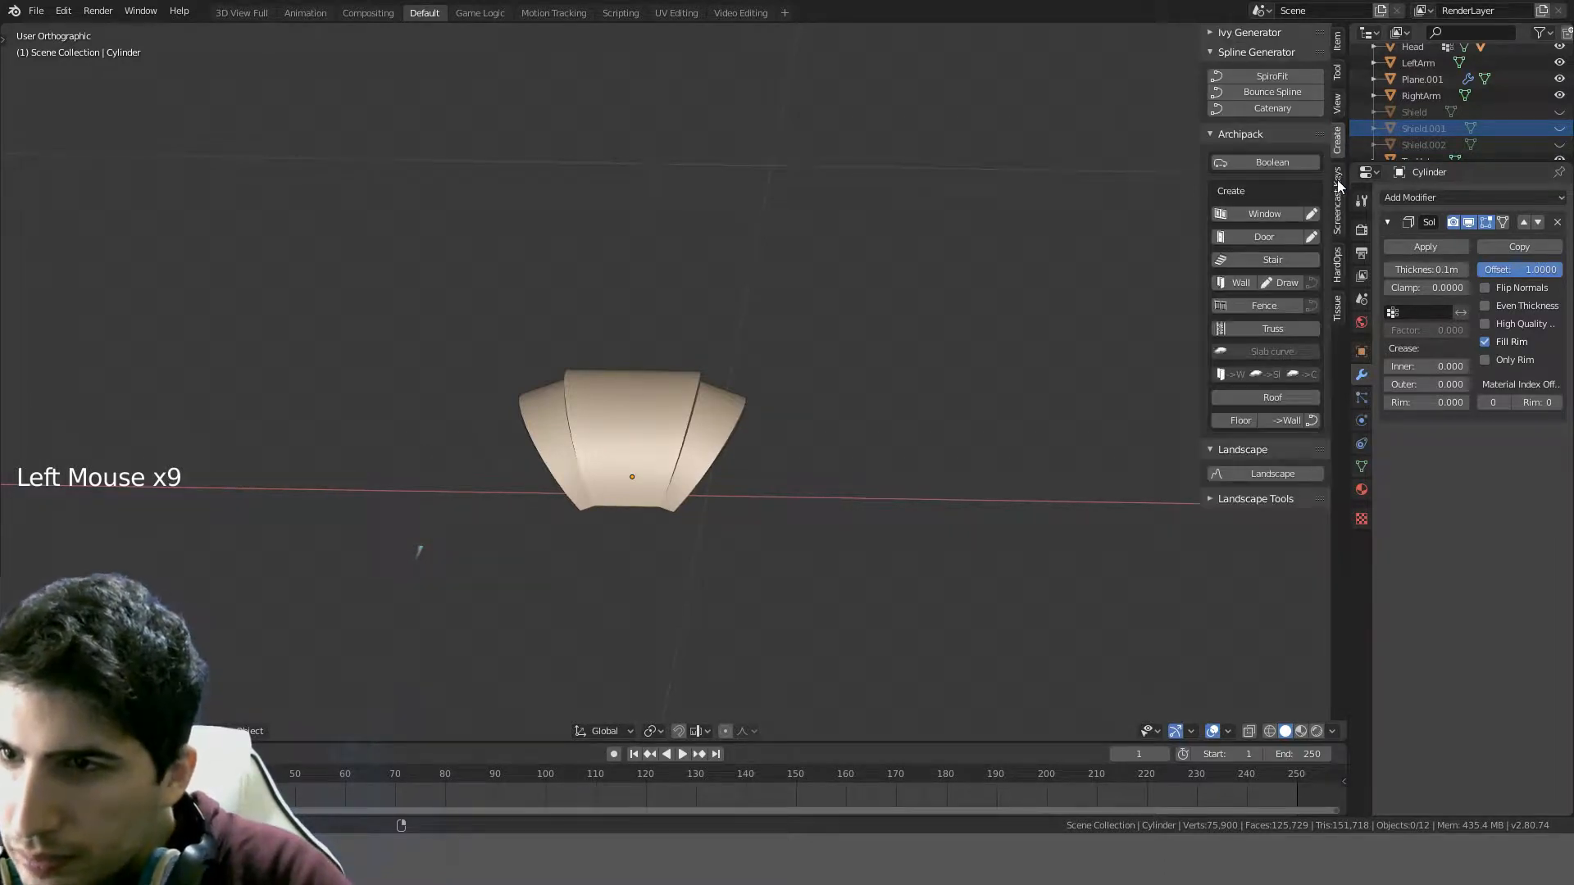
pyautogui.click(1338, 187)
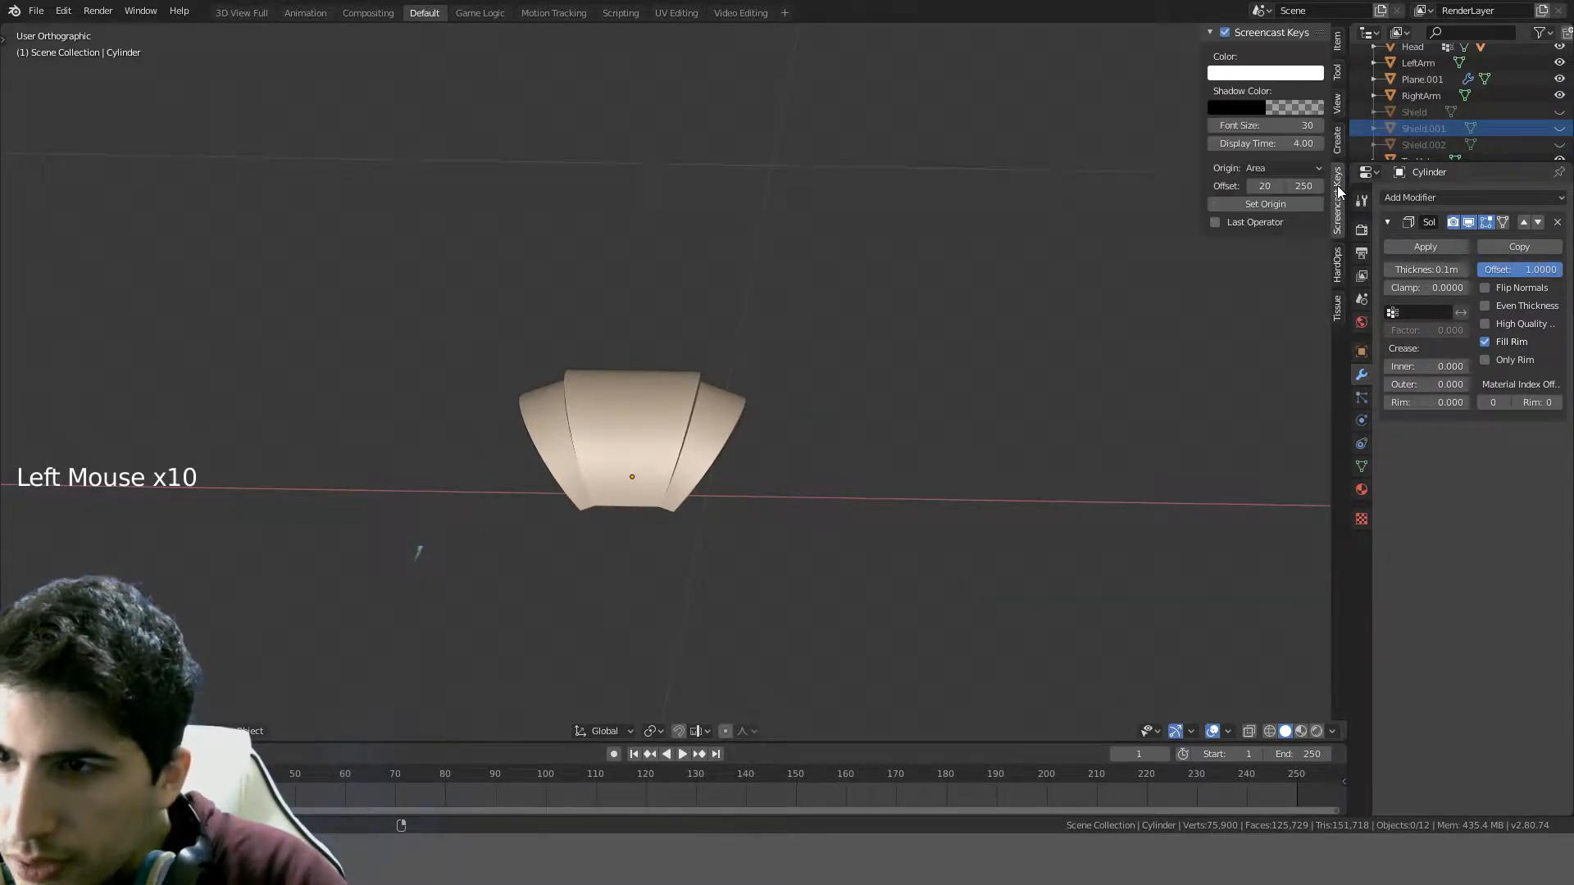
pyautogui.click(1338, 267)
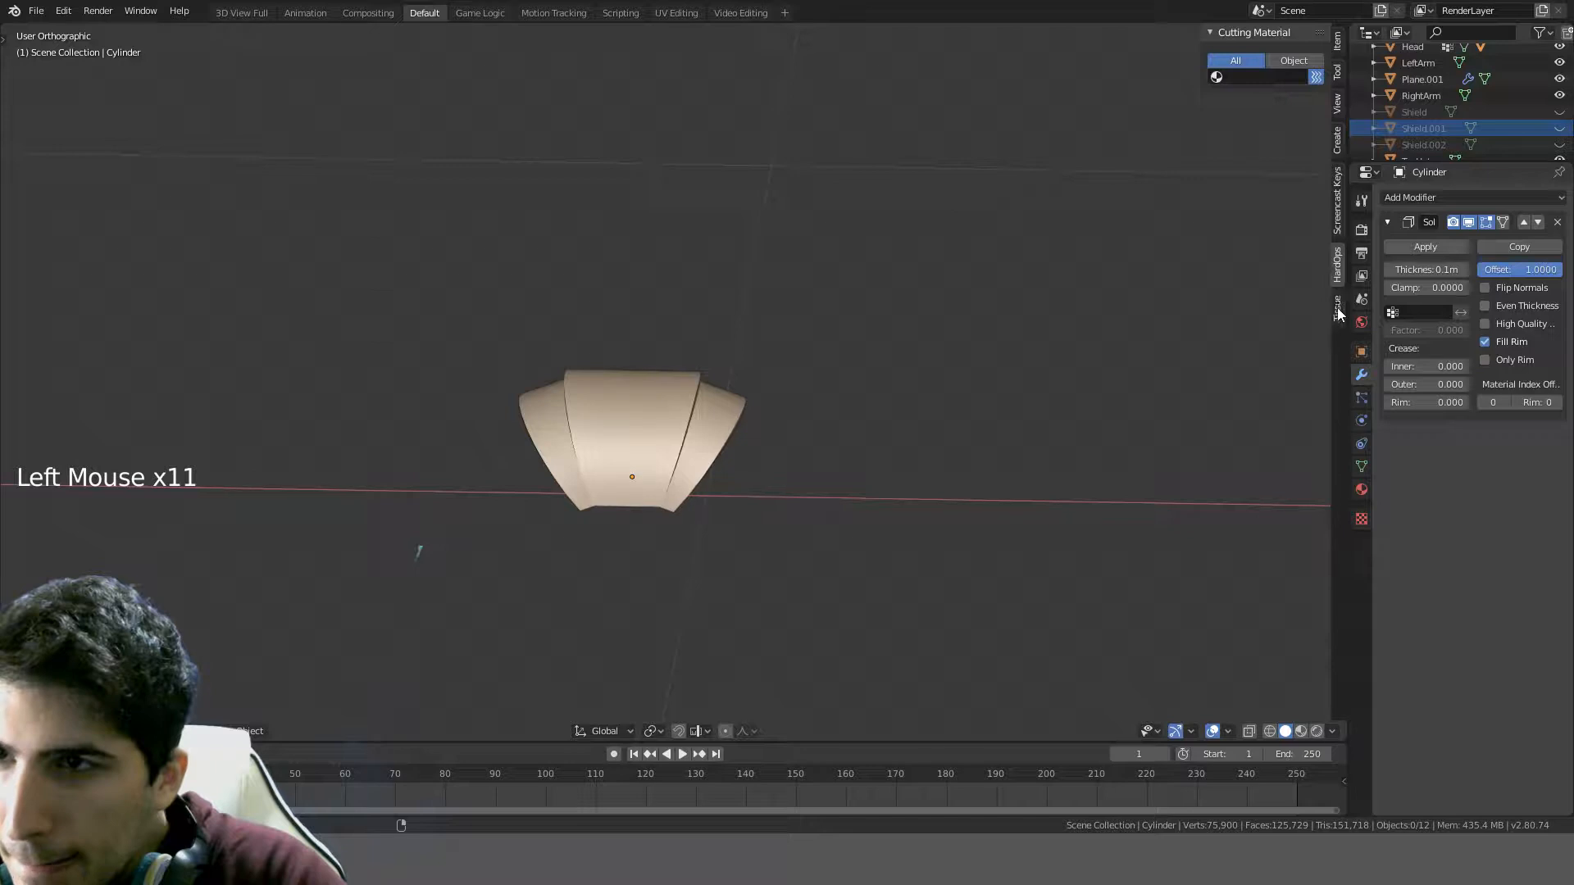
# - Look through the Tissue tools, tool settings and scene render settings, including the Color Management options, for 3D printing tools
pyautogui.click(1338, 309)
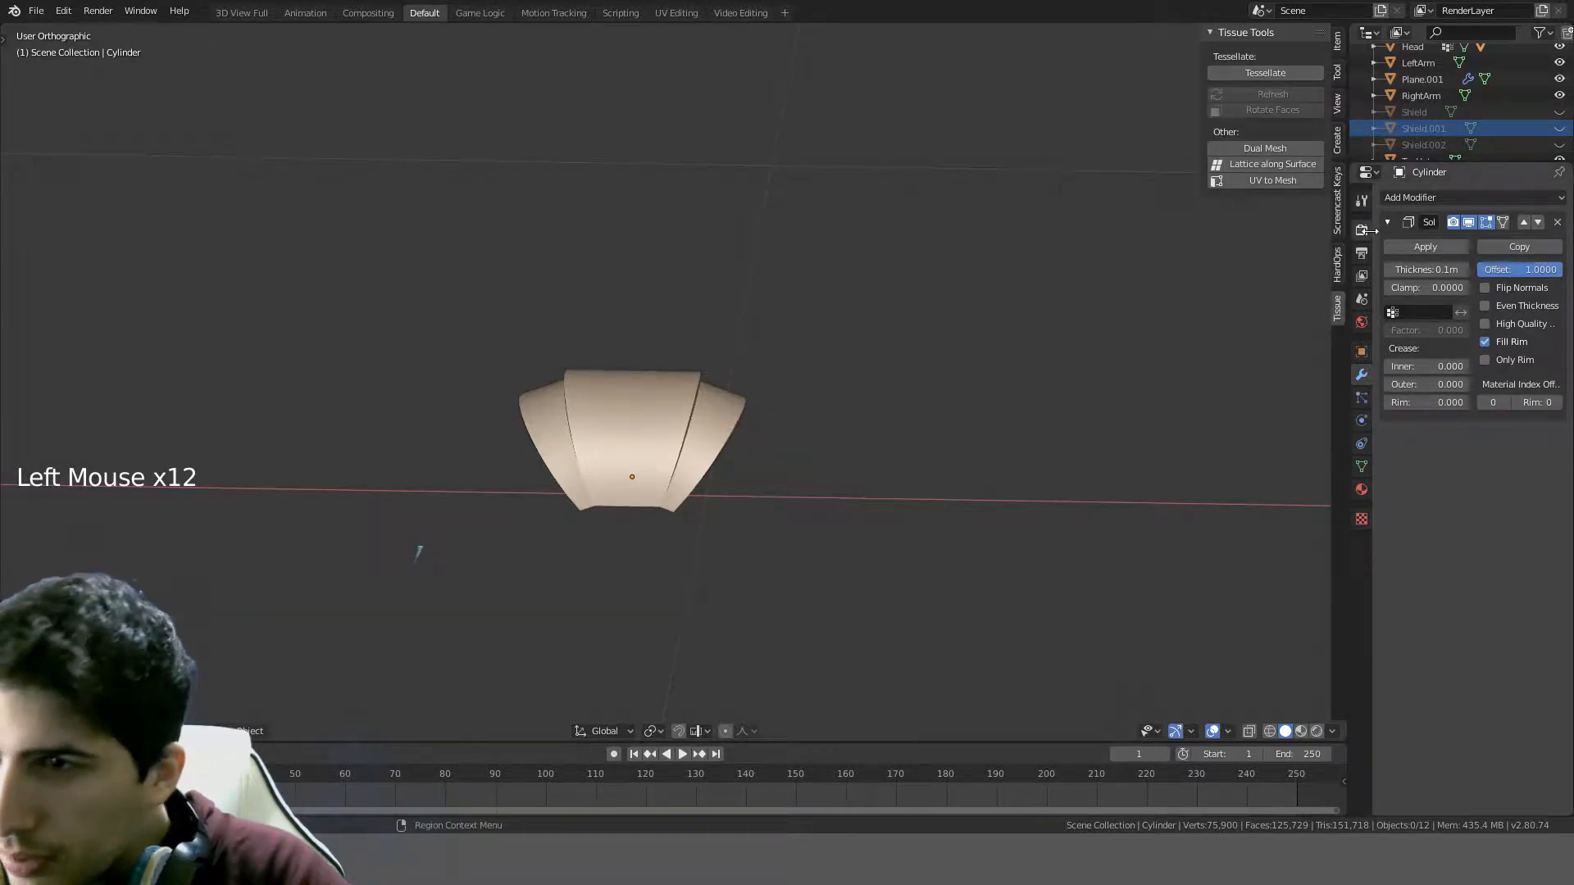
pyautogui.click(1362, 200)
pyautogui.press('n')
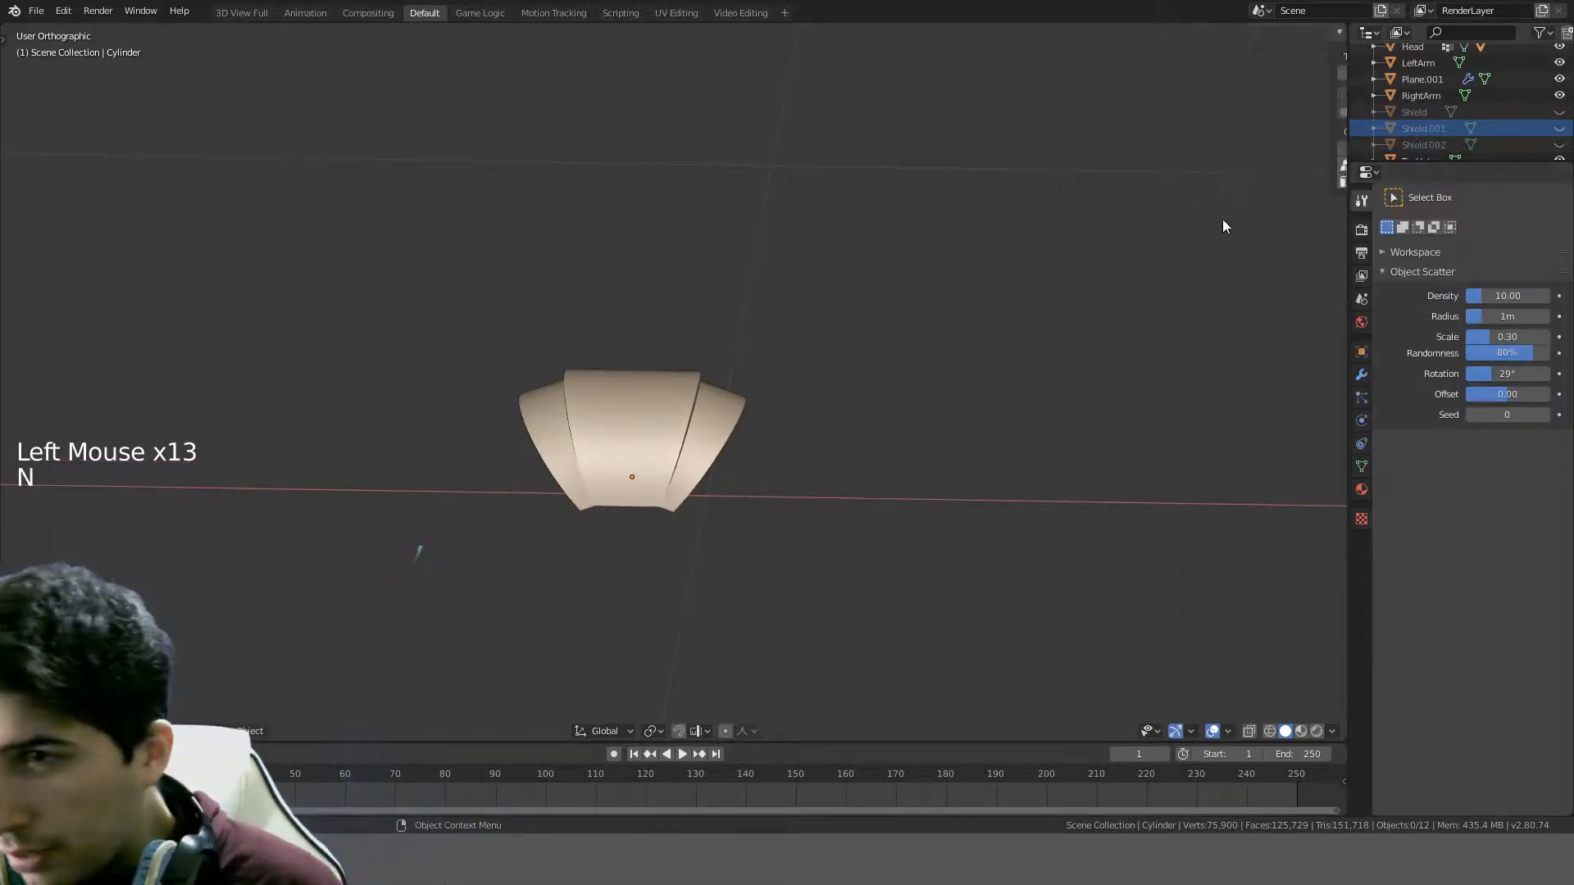
pyautogui.click(1362, 230)
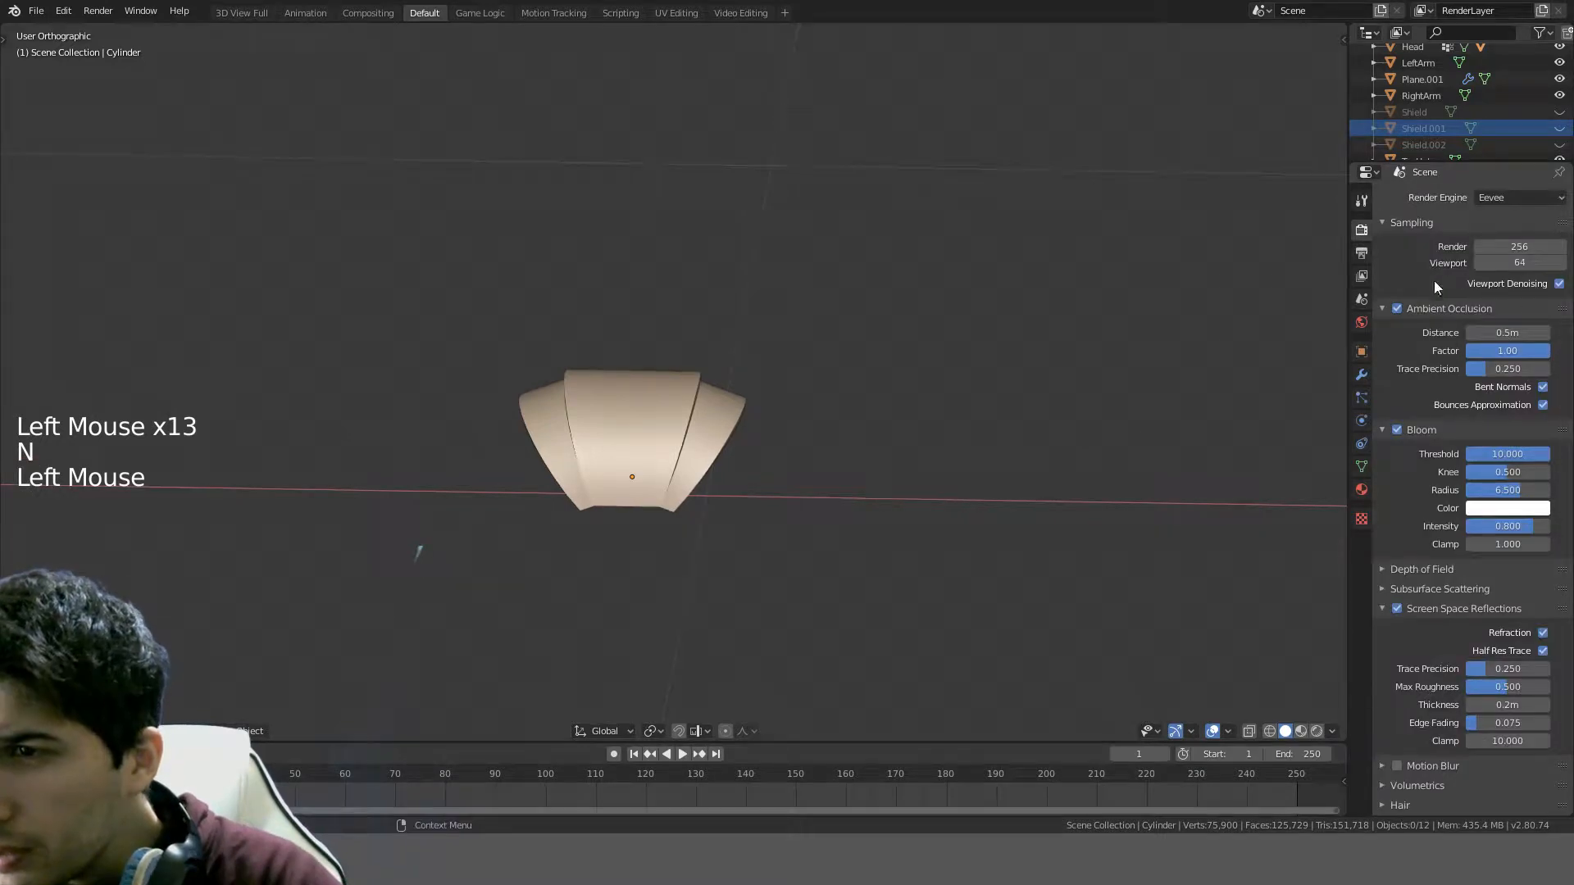
pyautogui.click(1383, 308)
pyautogui.click(1383, 328)
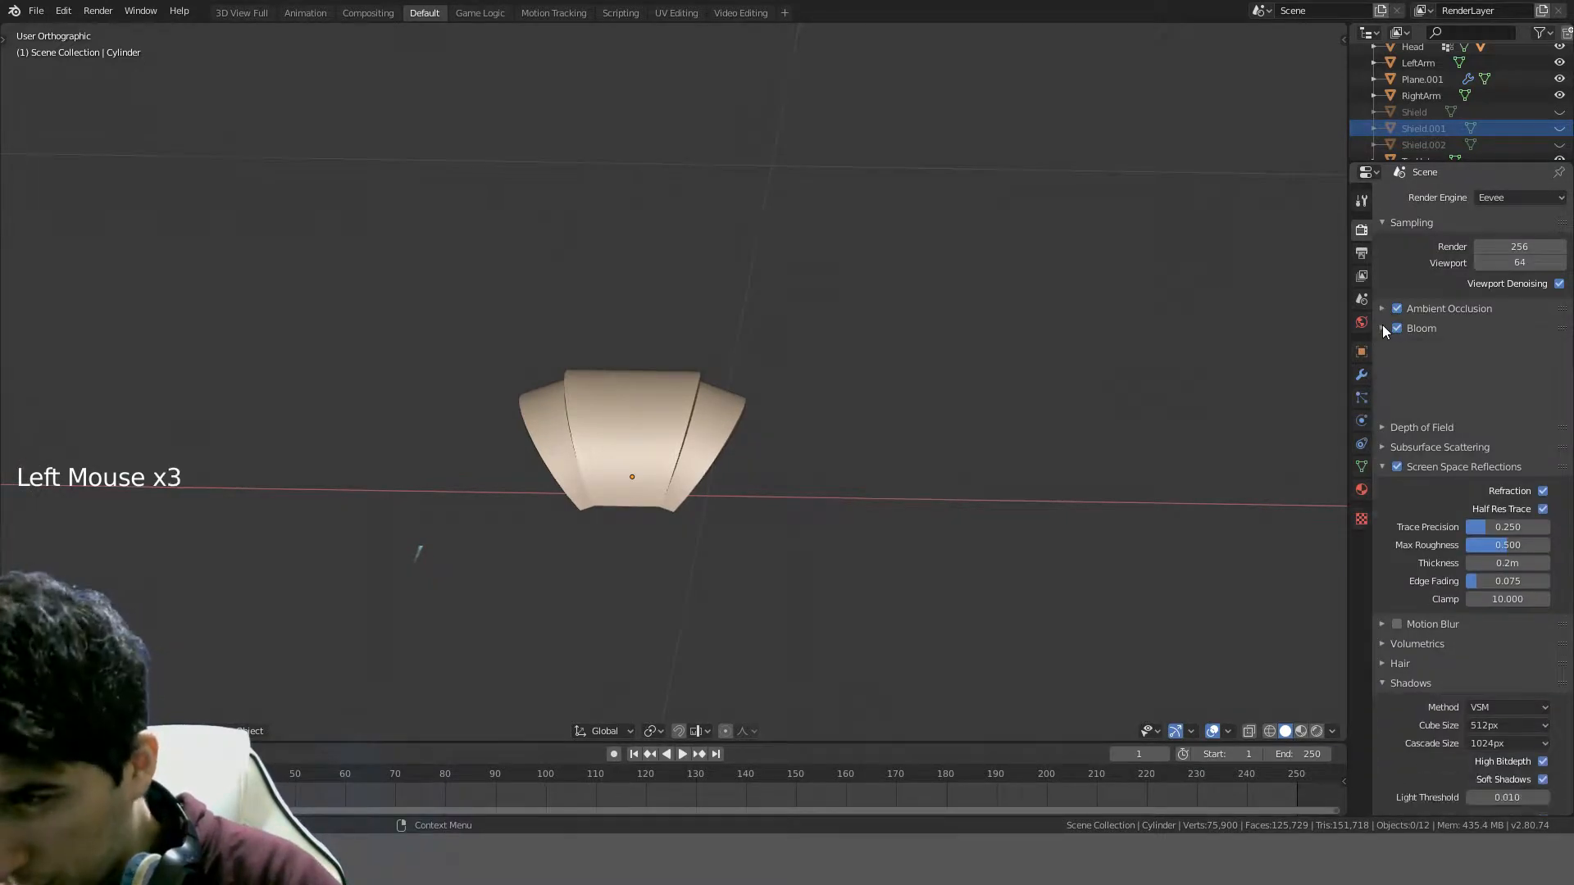
pyautogui.click(1382, 328)
pyautogui.click(1384, 310)
pyautogui.scroll(-8, 1394, 369)
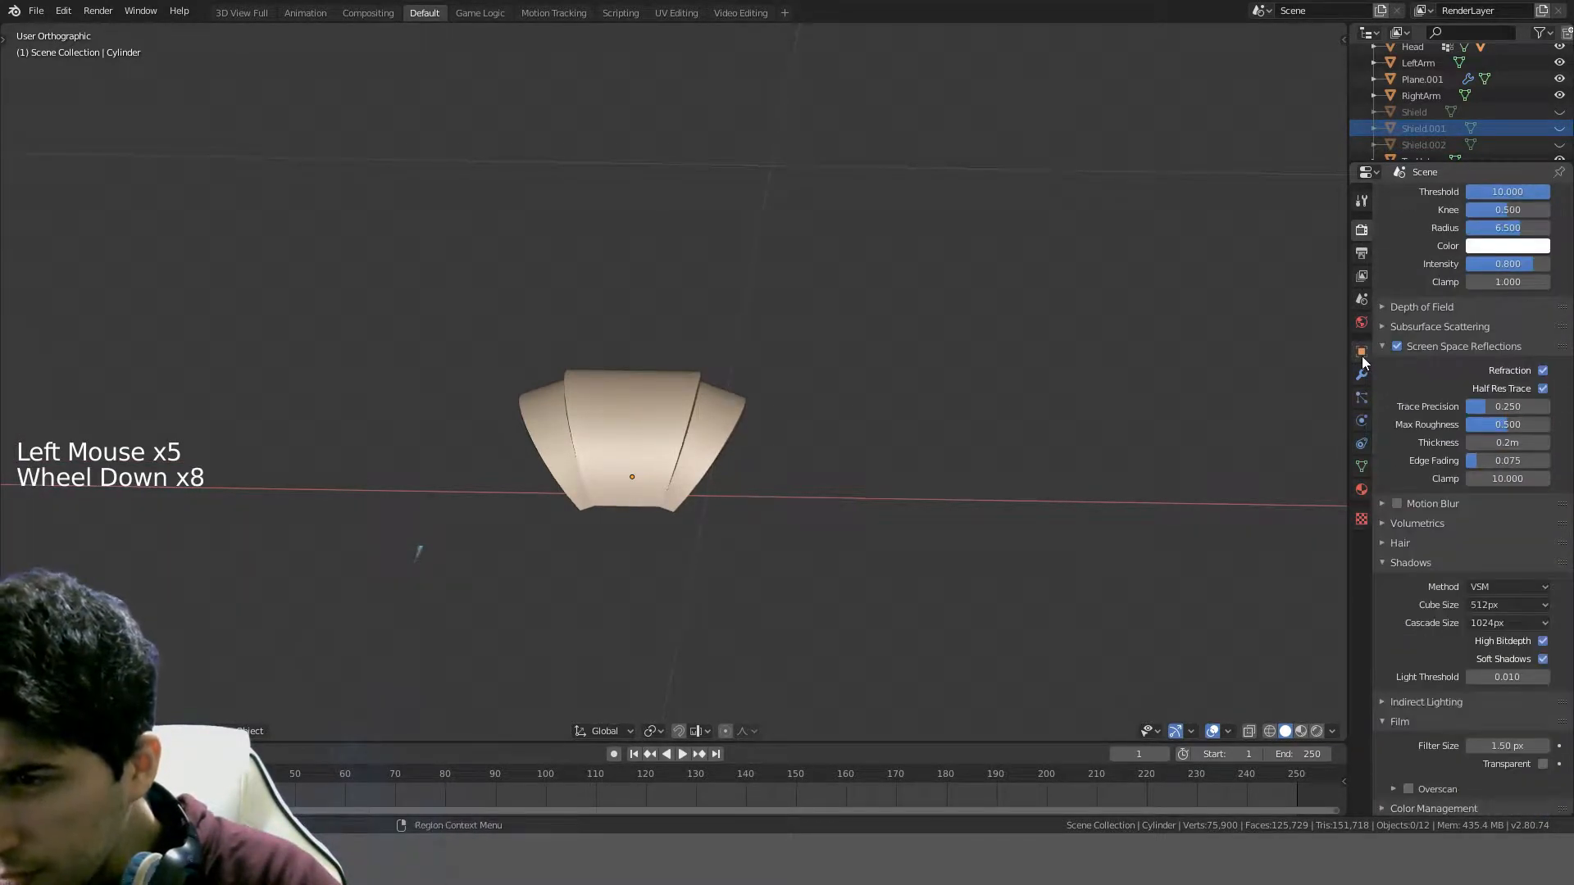
pyautogui.scroll(-3, 1409, 461)
pyautogui.scroll(-4, 1395, 465)
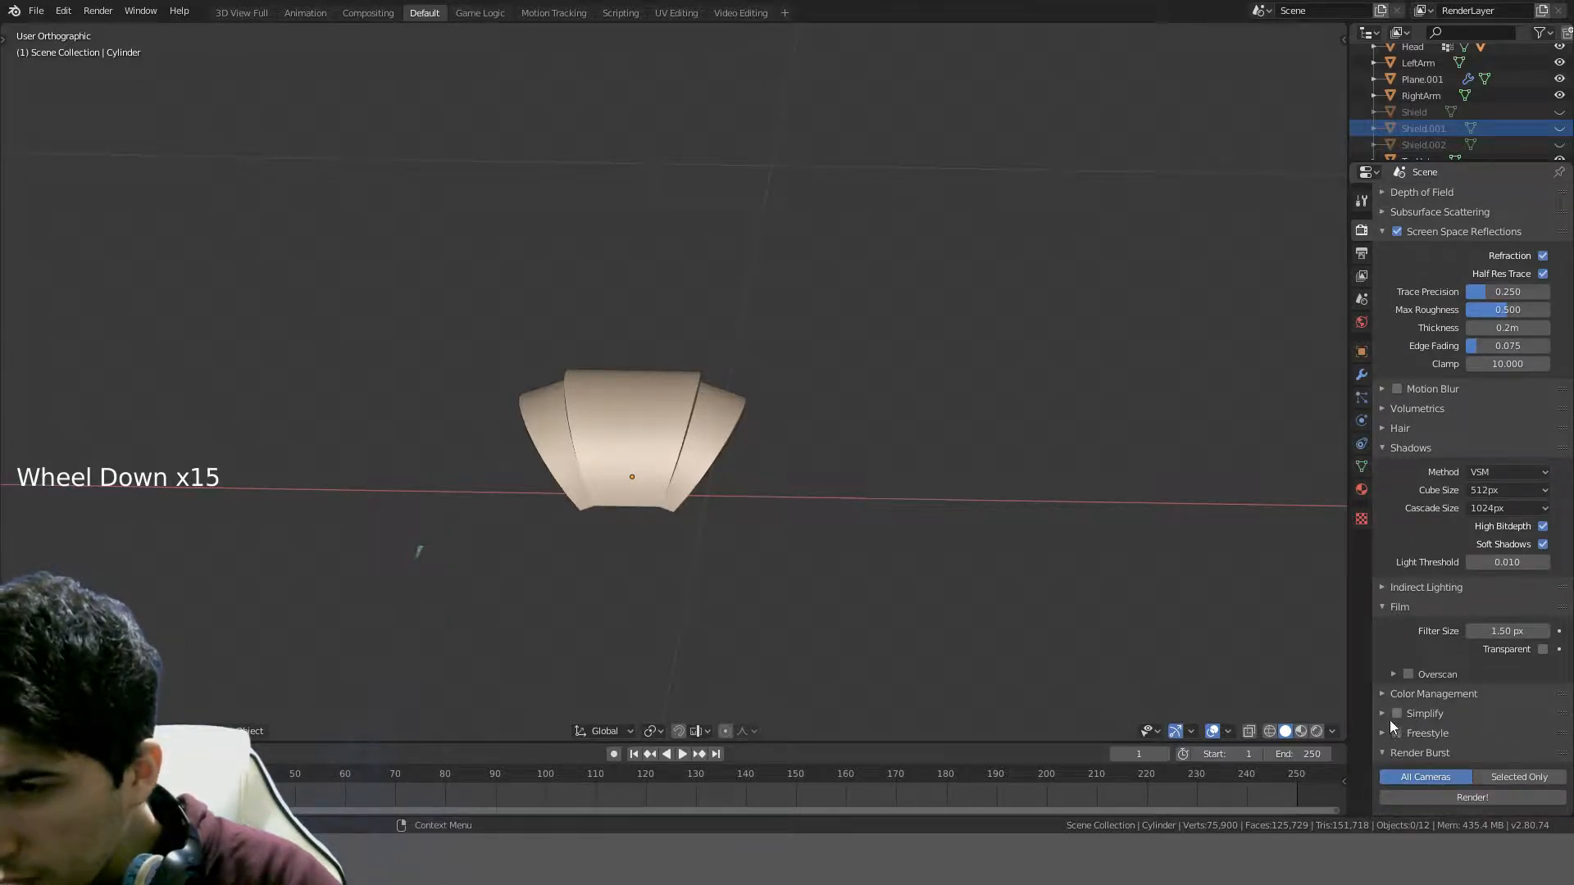
pyautogui.click(1384, 695)
pyautogui.scroll(-4, 1384, 695)
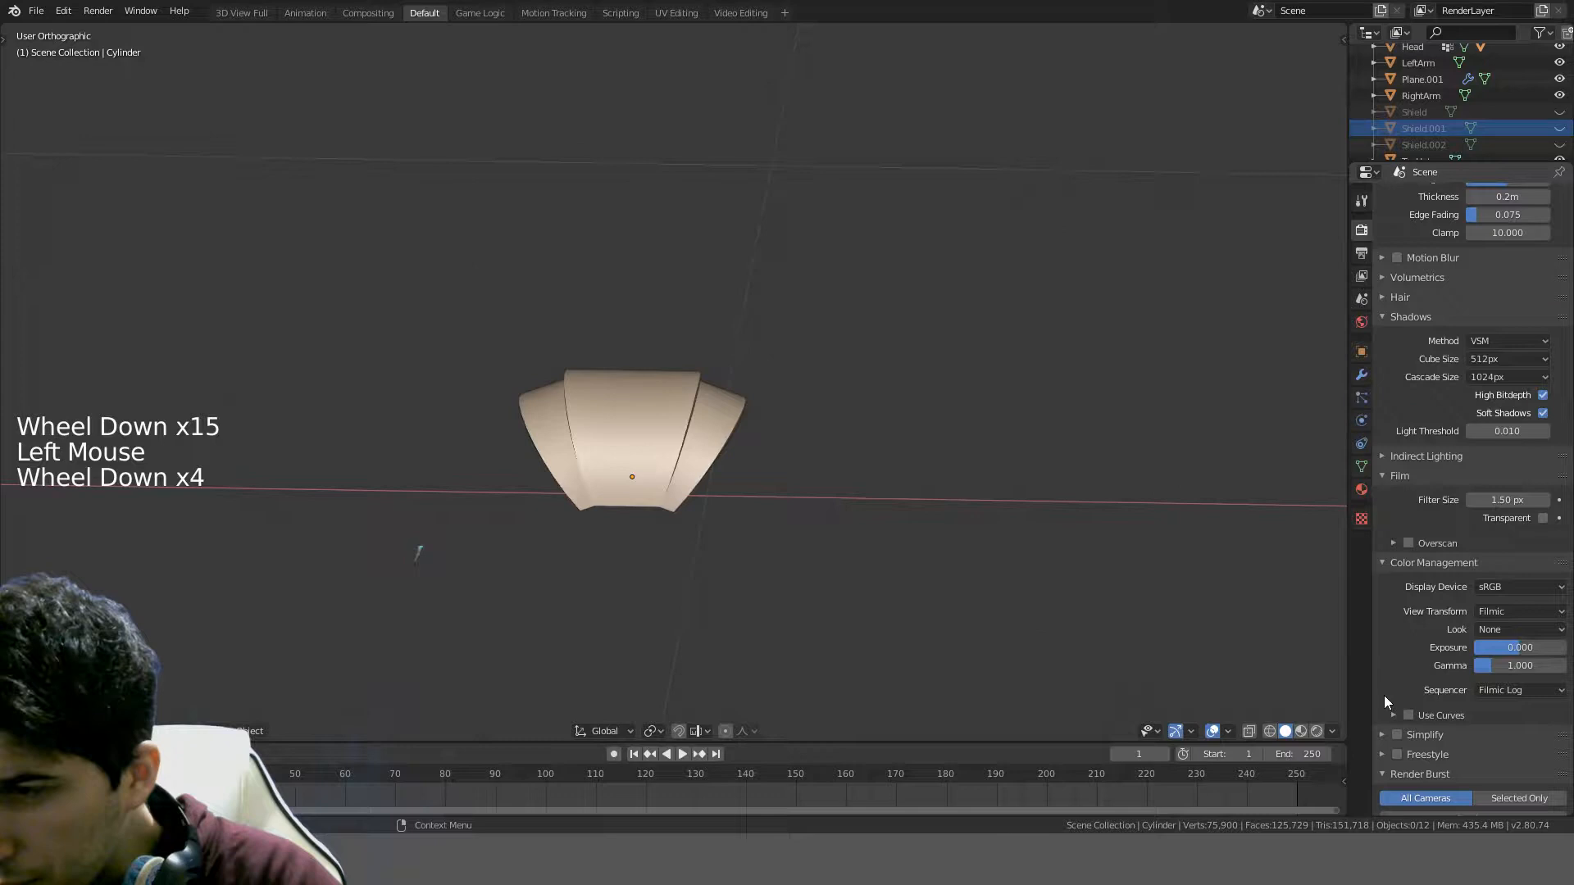
pyautogui.click(1523, 590)
pyautogui.click(1523, 612)
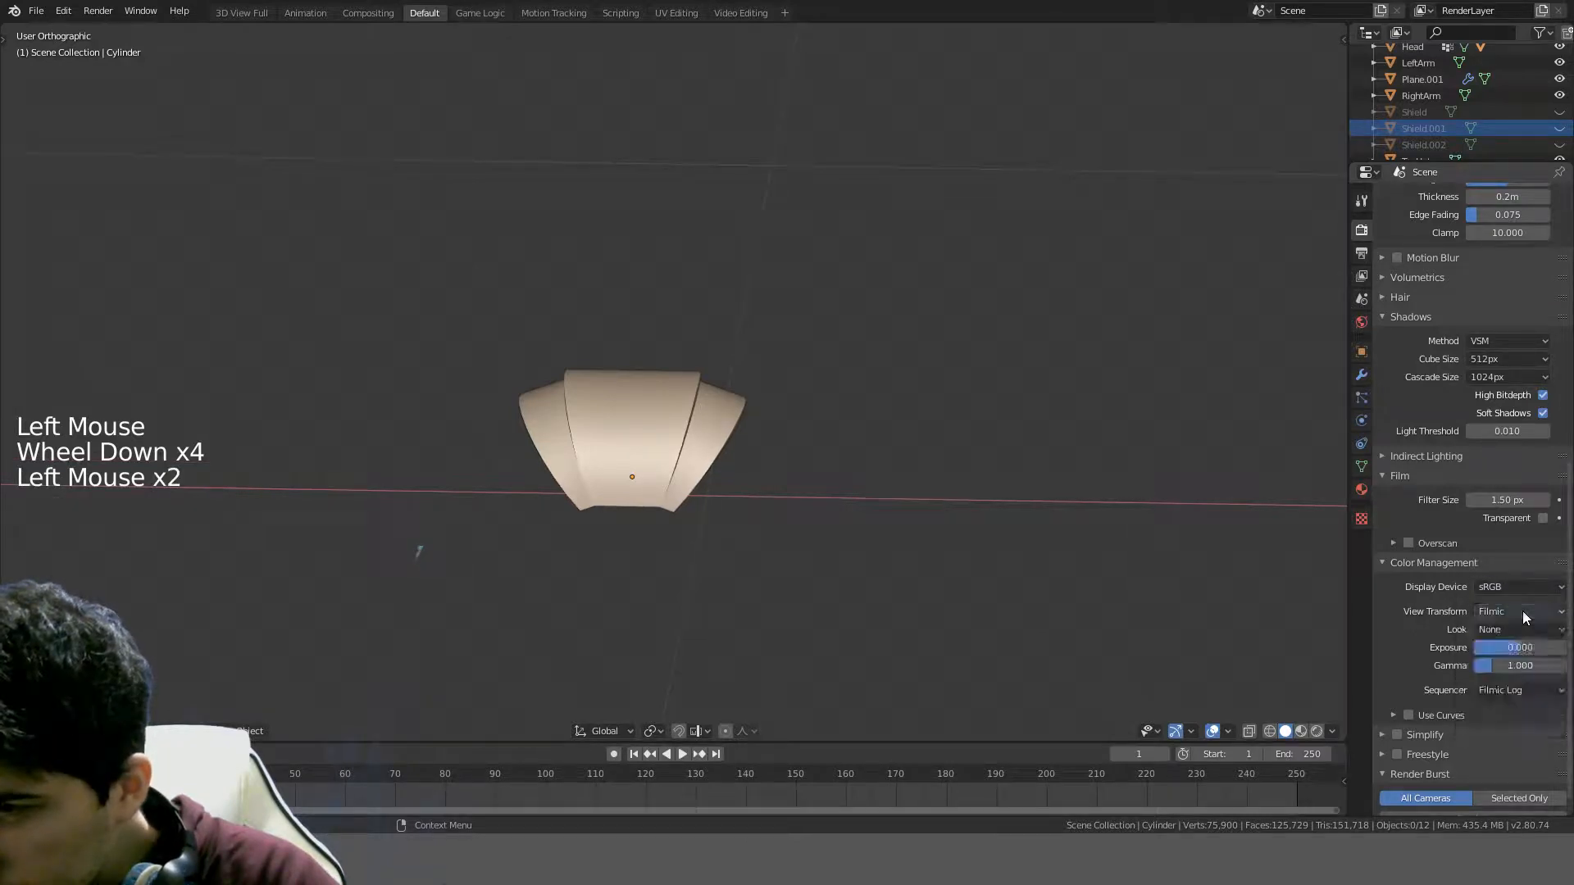
pyautogui.scroll(-2, 1404, 694)
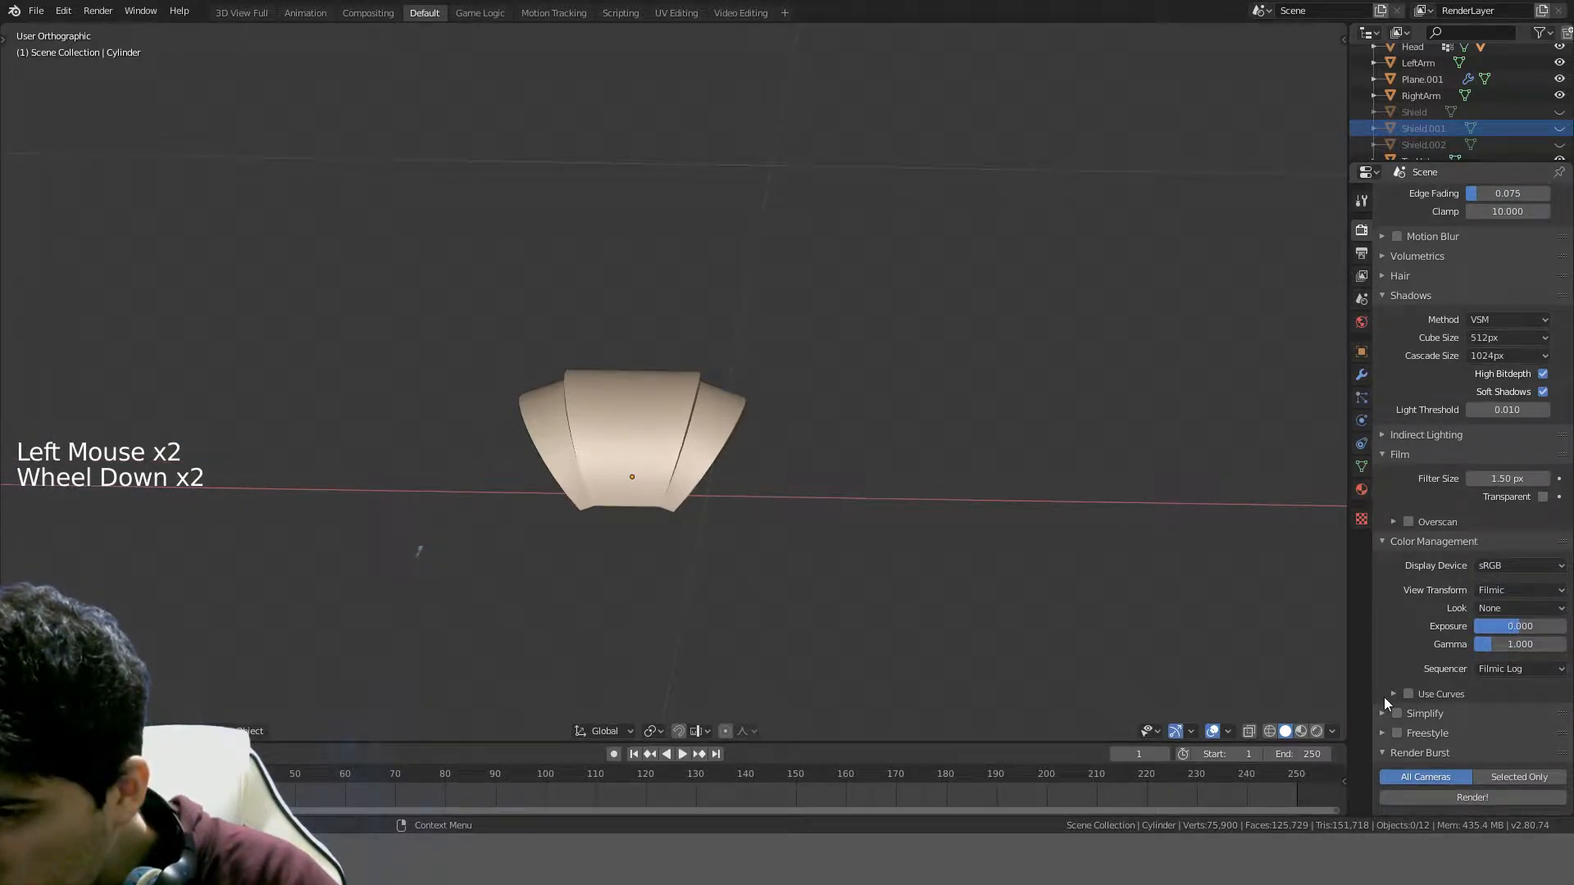
pyautogui.click(1384, 542)
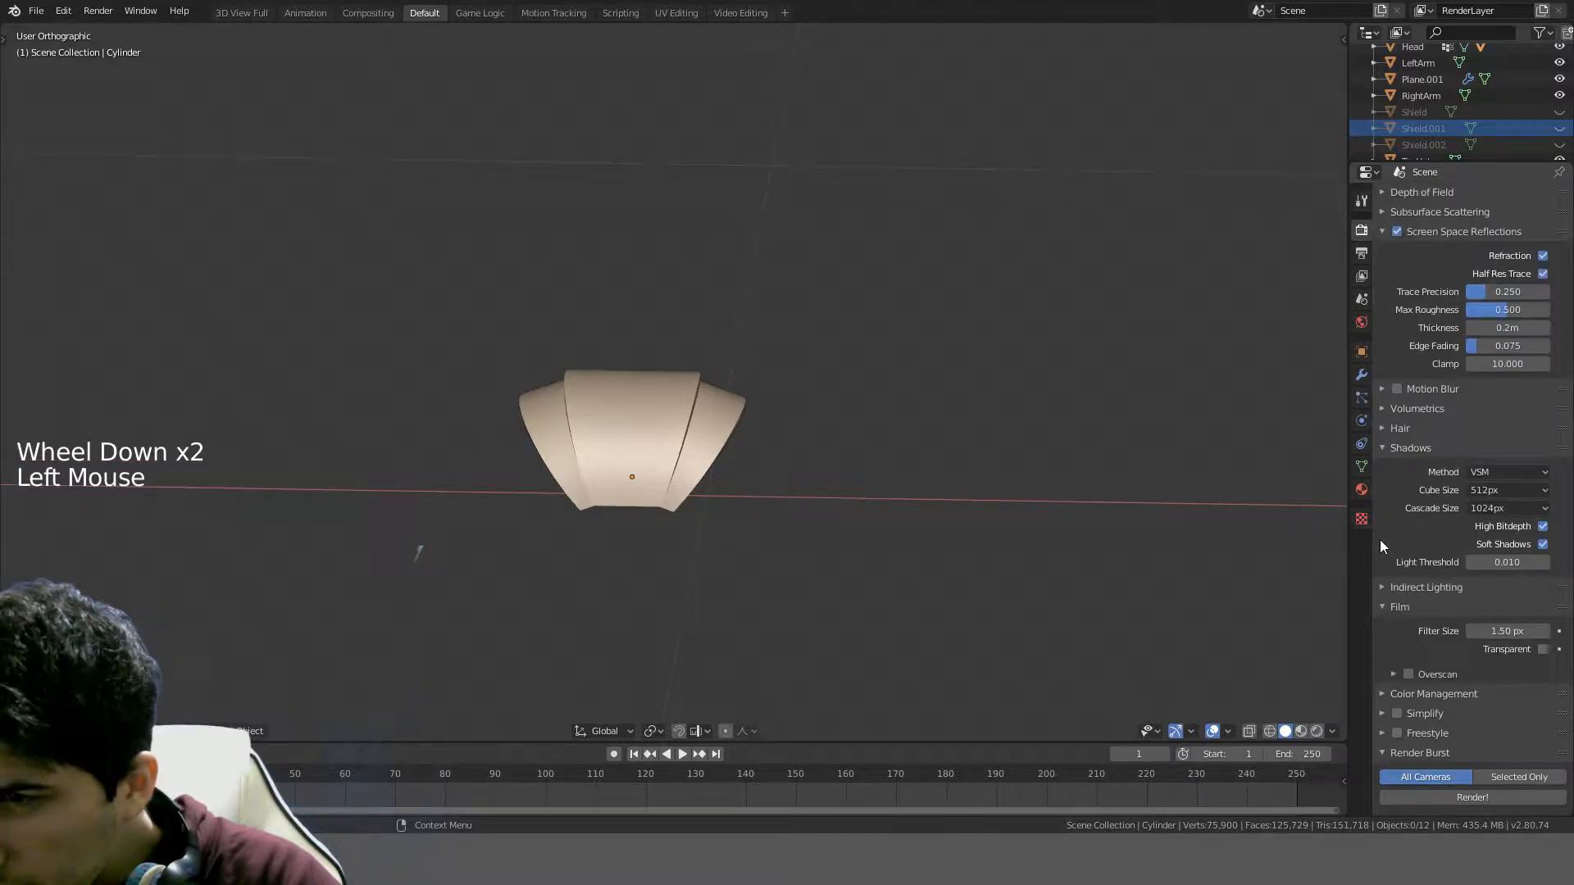
pyautogui.scroll(4, 400, 665)
pyautogui.scroll(-5, 399, 664)
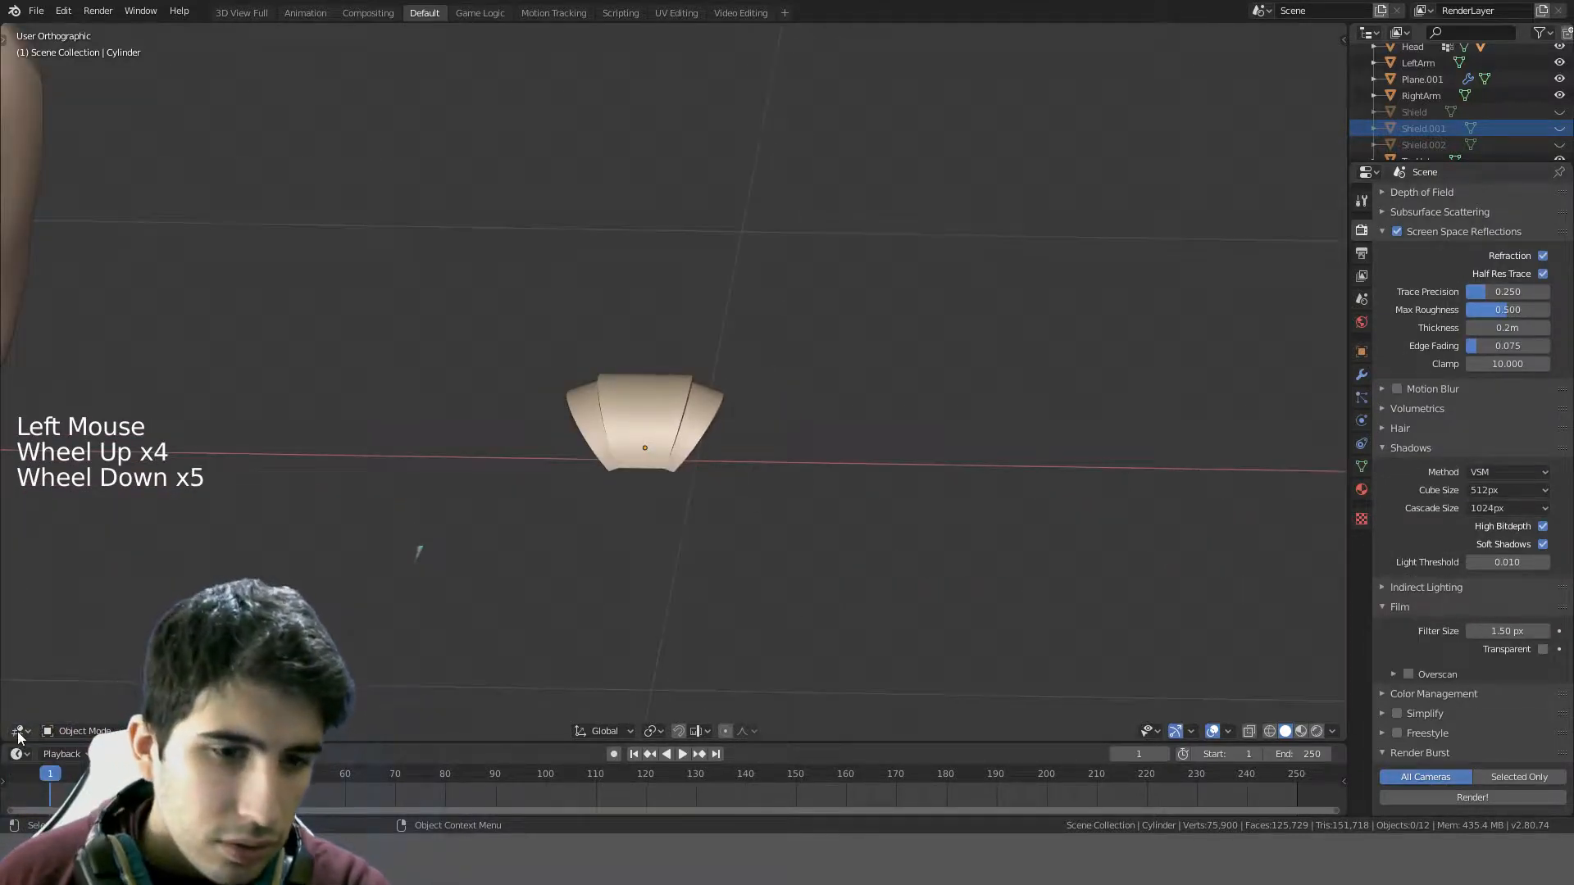
# - Open the add-on preferences, search for "3d pr", and enable the Mesh: 3D Print Toolbox add-on with its details expanded
pyautogui.click(20, 731)
pyautogui.click(523, 644)
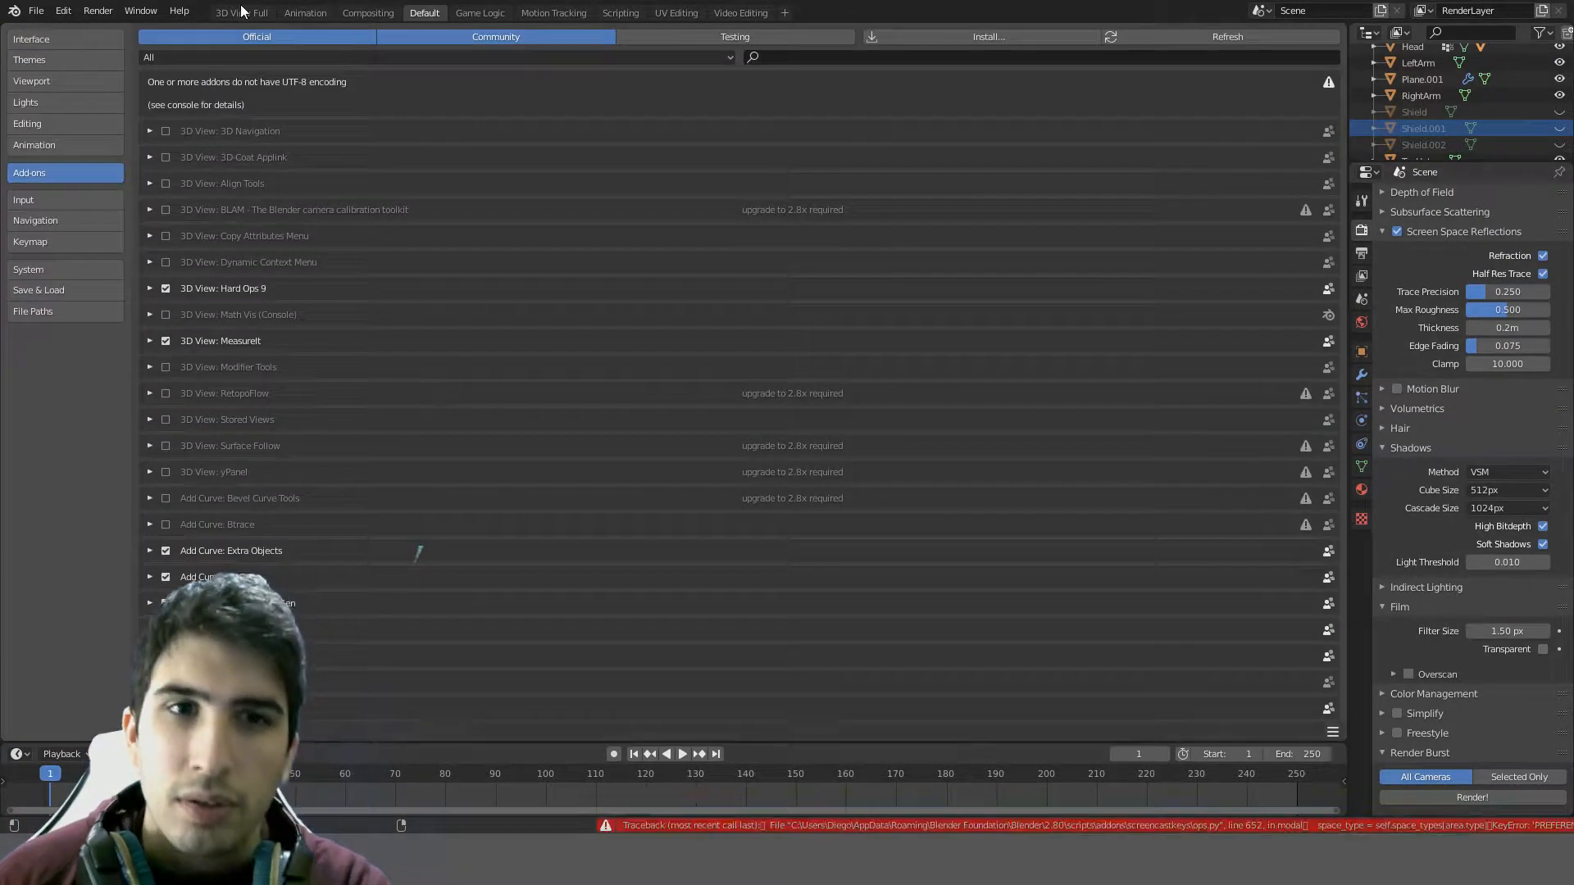
pyautogui.click(800, 55)
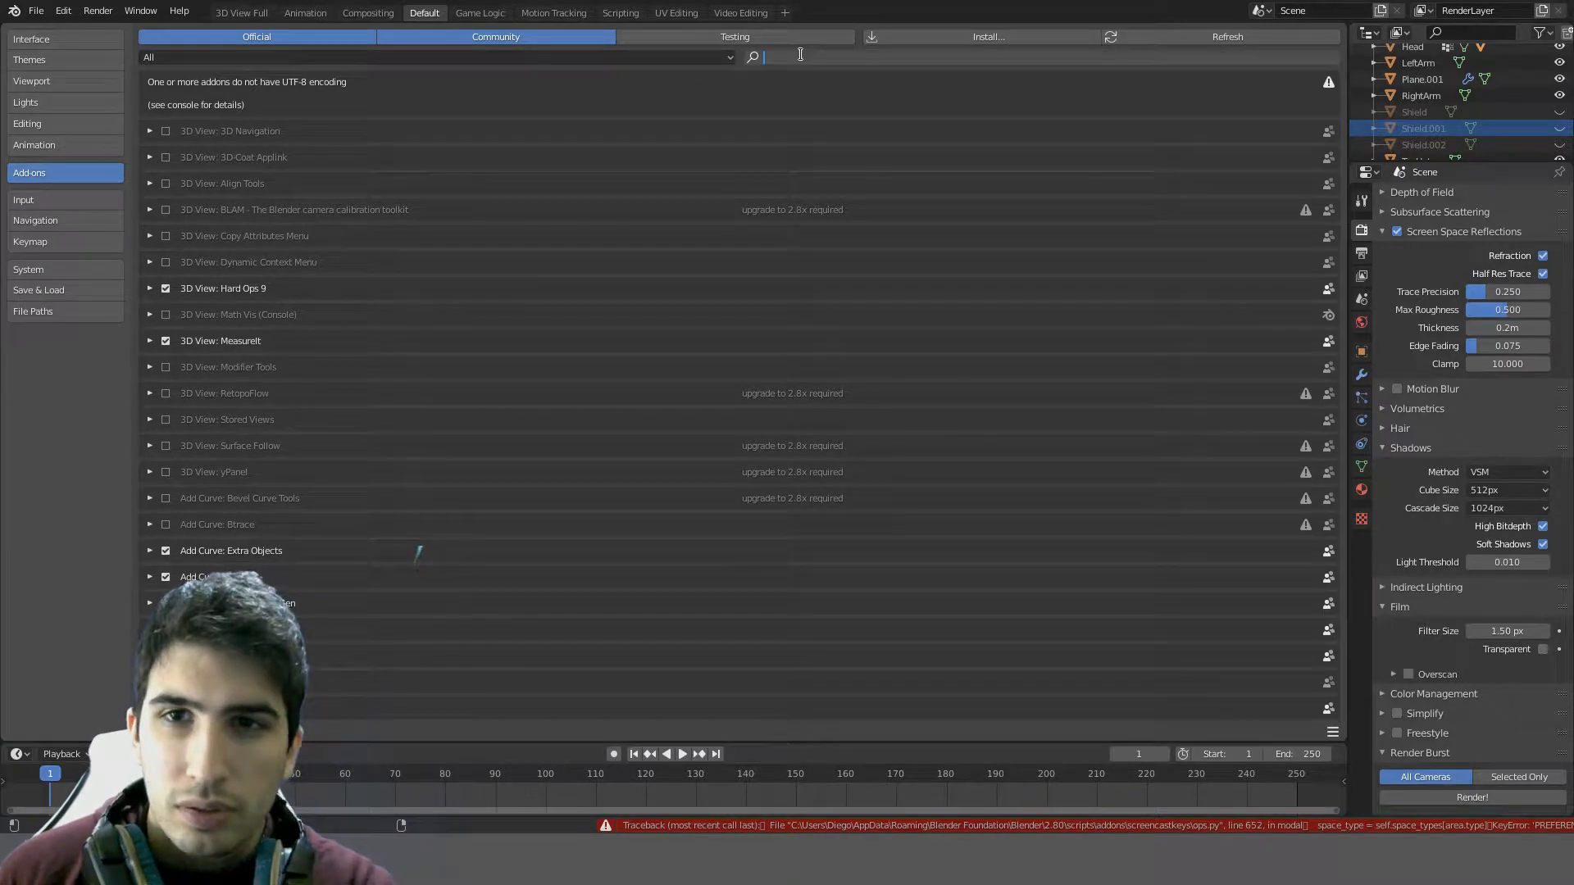
pyautogui.write('3d pr')
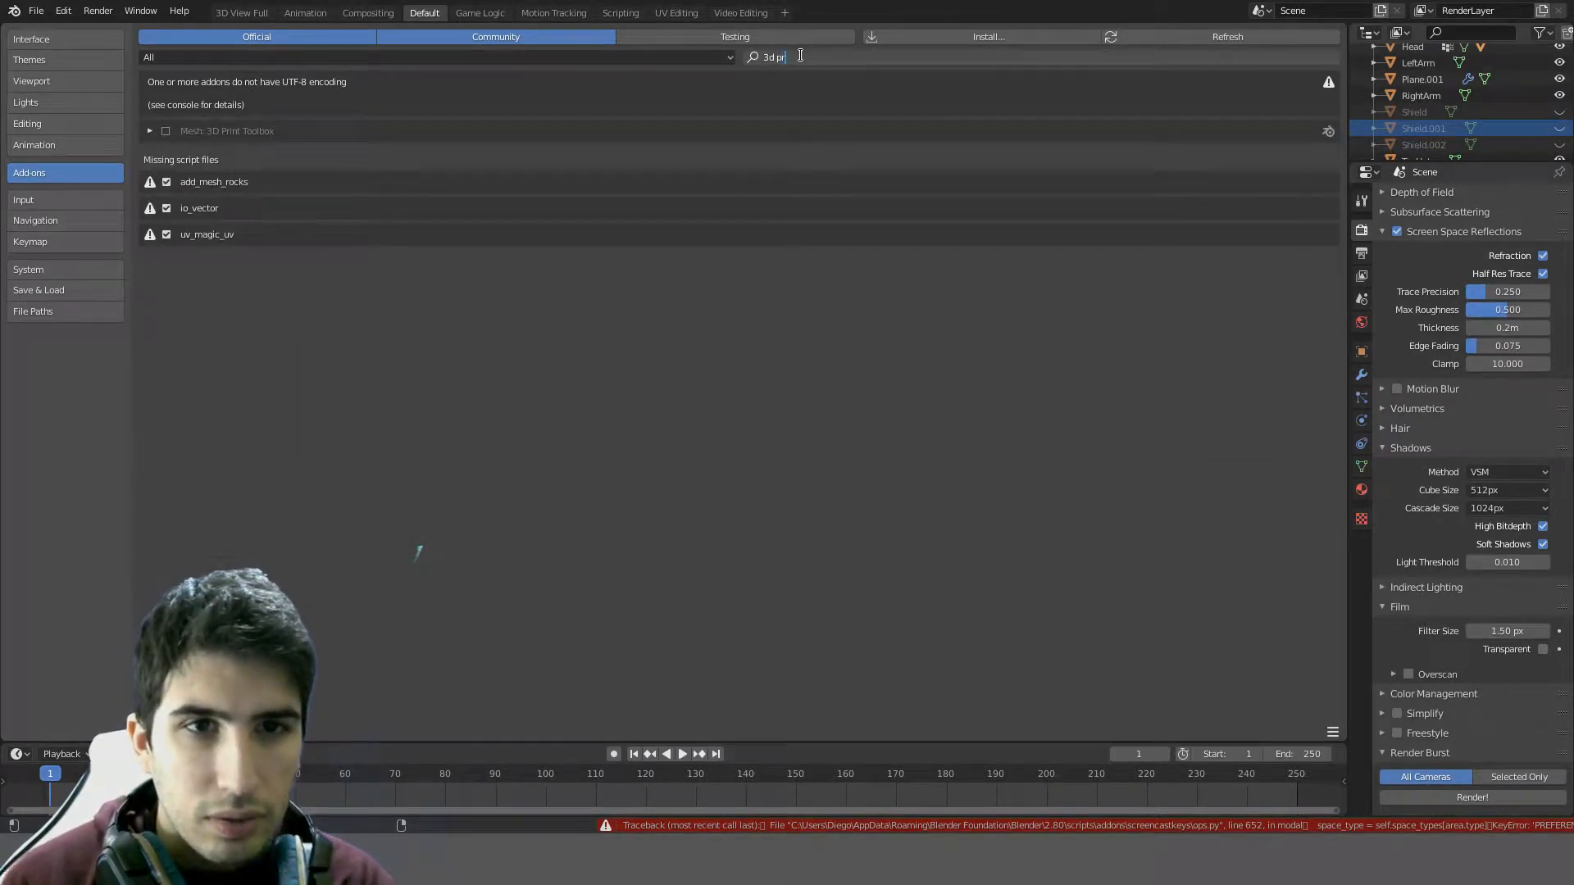
pyautogui.press('Return')
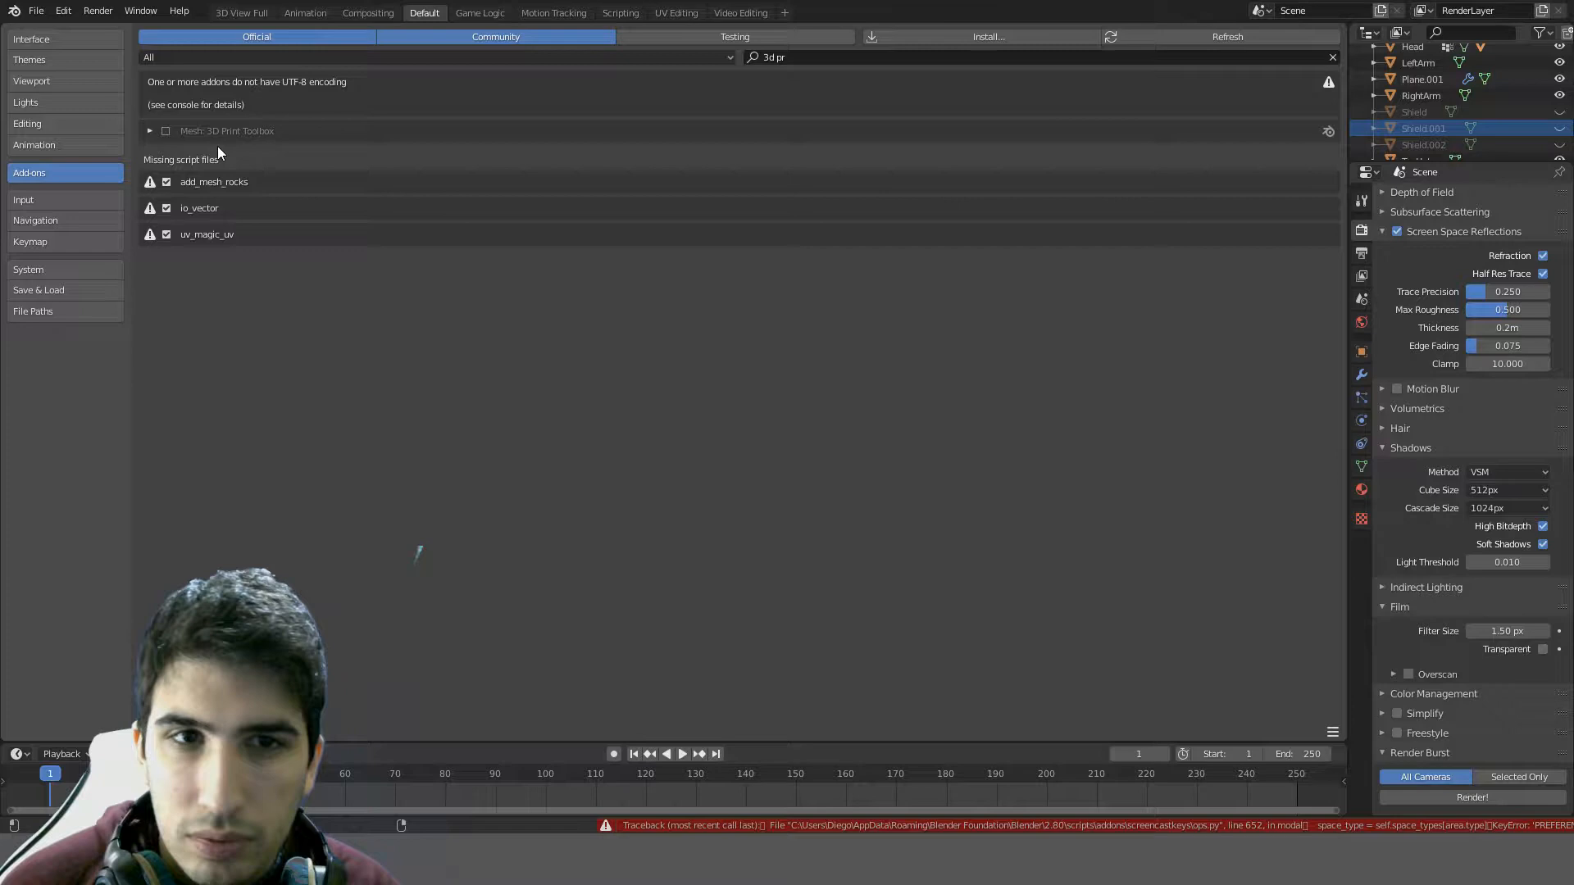
pyautogui.click(165, 132)
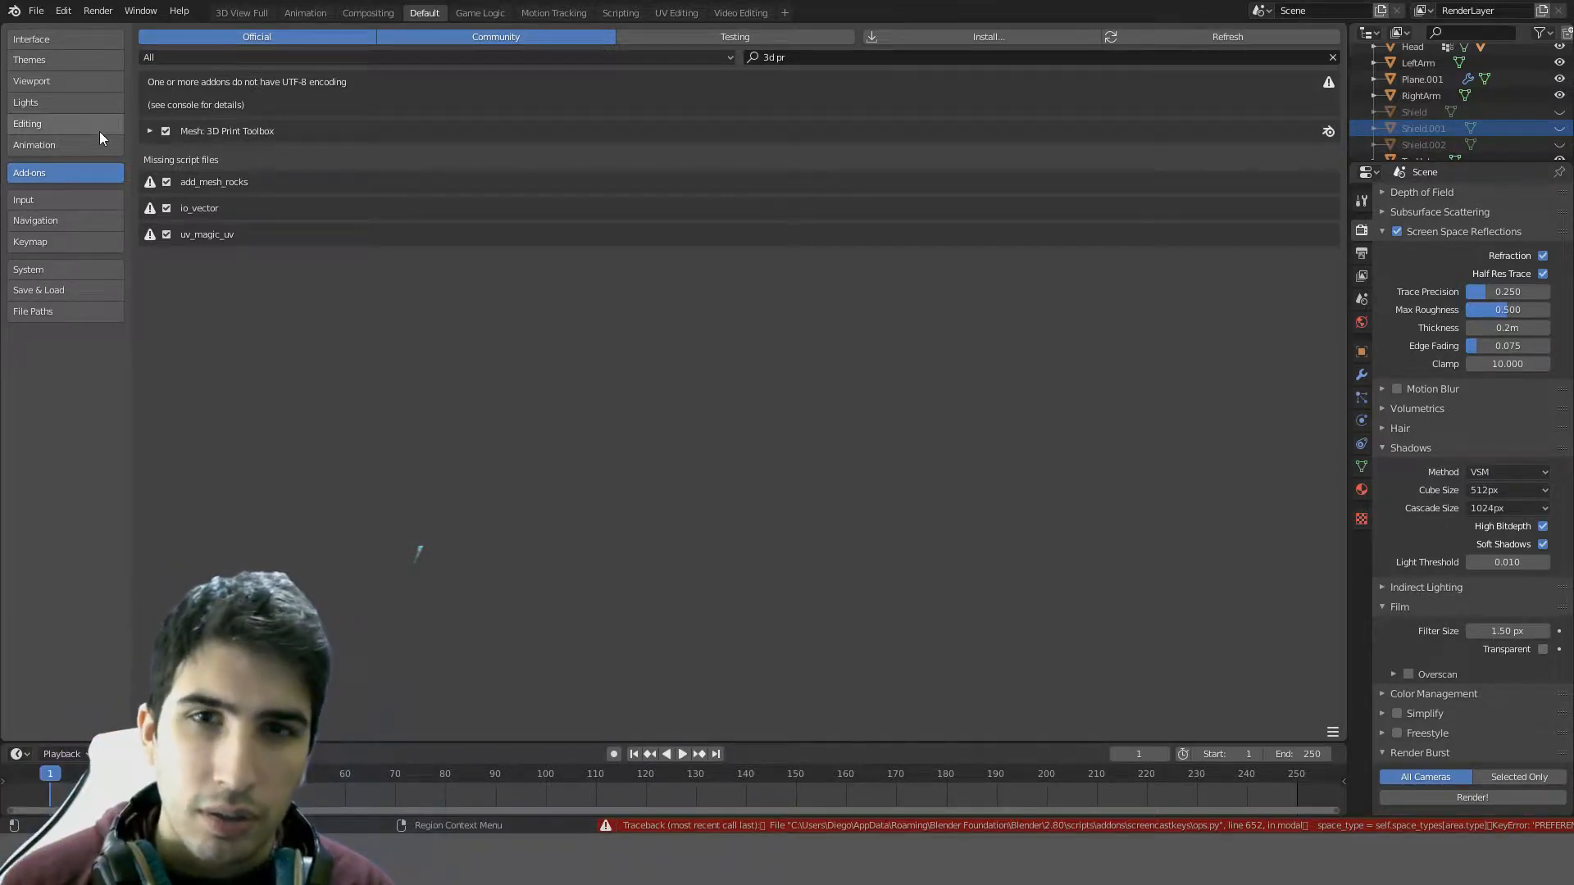
pyautogui.click(150, 131)
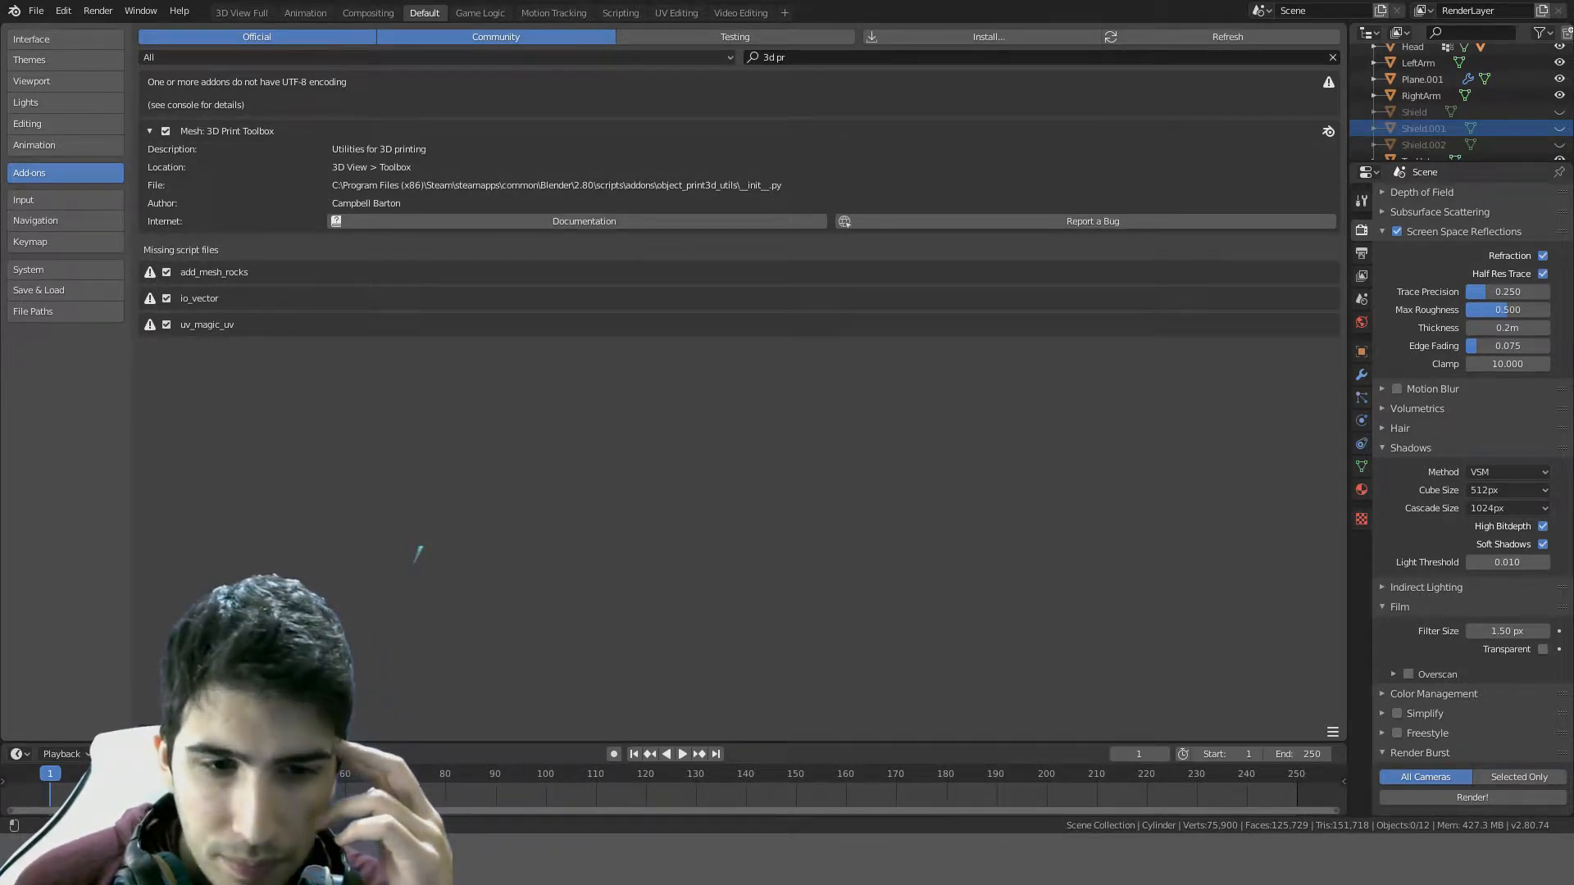
# - Restore the 3D viewport and show the 3D Printing tools in its sidebar
pyautogui.click(153, 732)
pyautogui.click(199, 588)
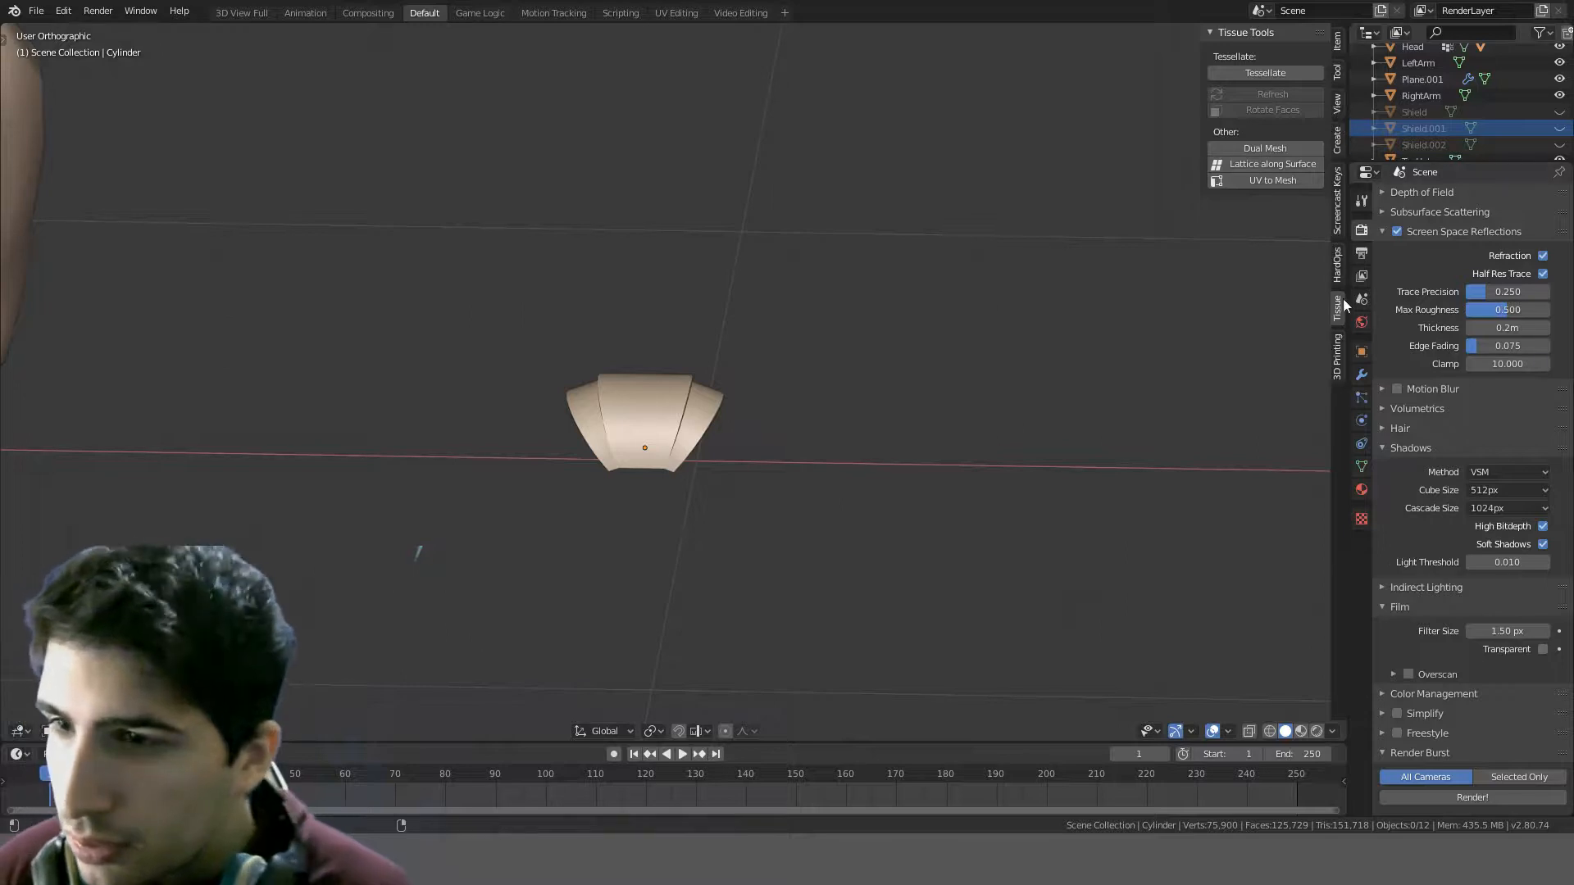
pyautogui.click(1338, 354)
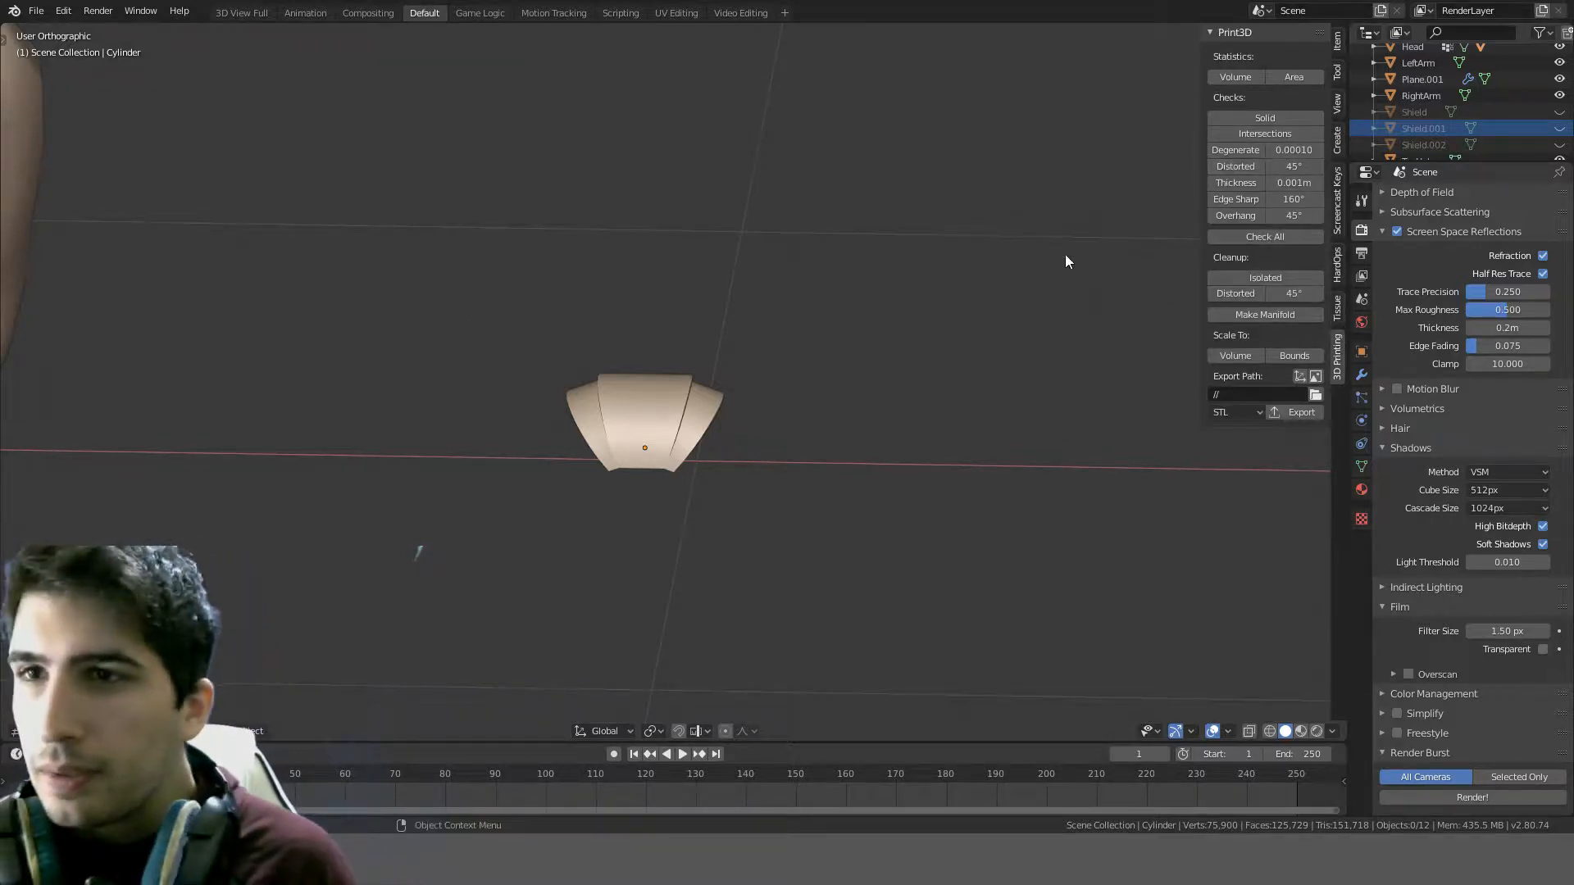
# - Select the curved armour piece beside the figure, measure its volume and area, and check it for solidity and intersections
pyautogui.moveTo(1065, 255); pyautogui.dragTo(930, 246, button='middle')
pyautogui.scroll(-9, 928, 241)
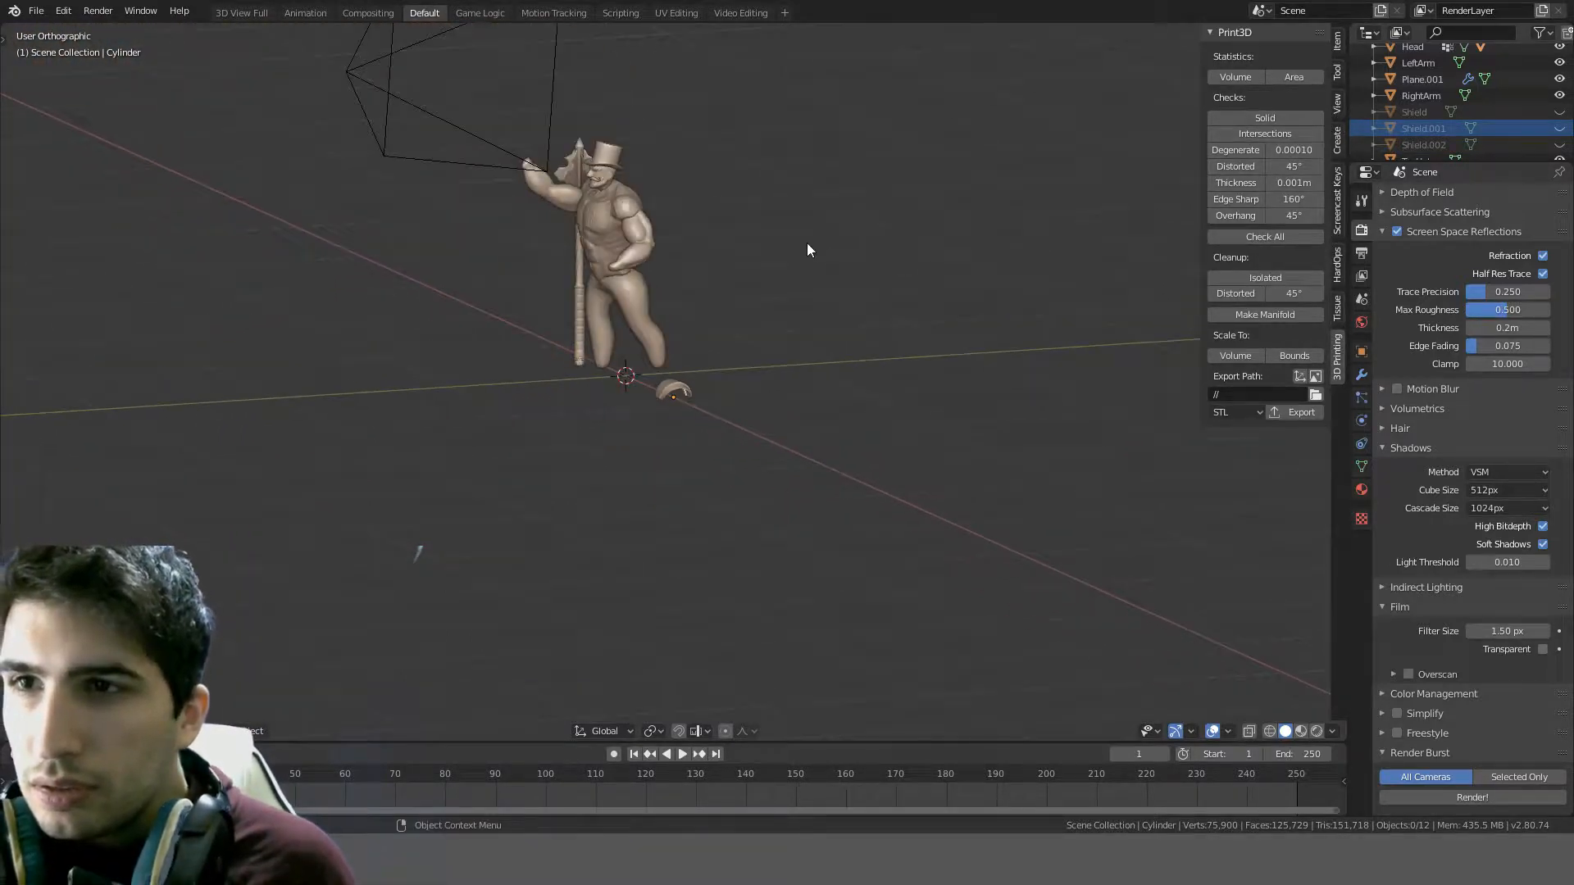
pyautogui.keyDown('shift'); pyautogui.moveTo(807, 242); pyautogui.dragTo(841, 352, button='middle'); pyautogui.keyUp('shift')
pyautogui.scroll(5, 839, 352)
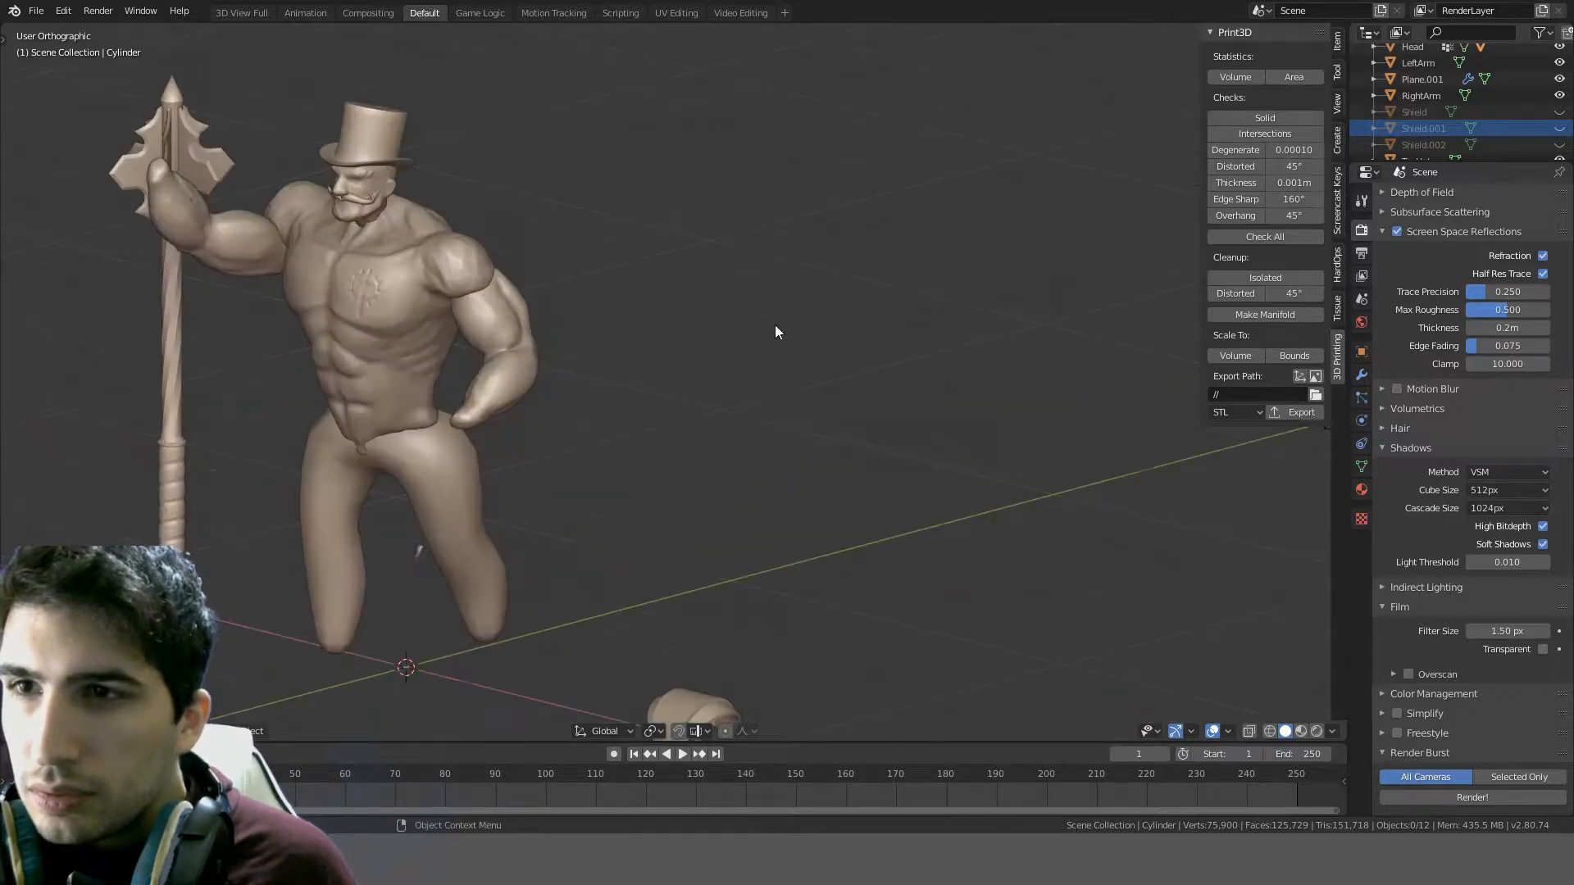
pyautogui.keyDown('shift'); pyautogui.moveTo(677, 319); pyautogui.dragTo(917, 293, button='middle'); pyautogui.keyUp('shift')
pyautogui.scroll(-3, 927, 295)
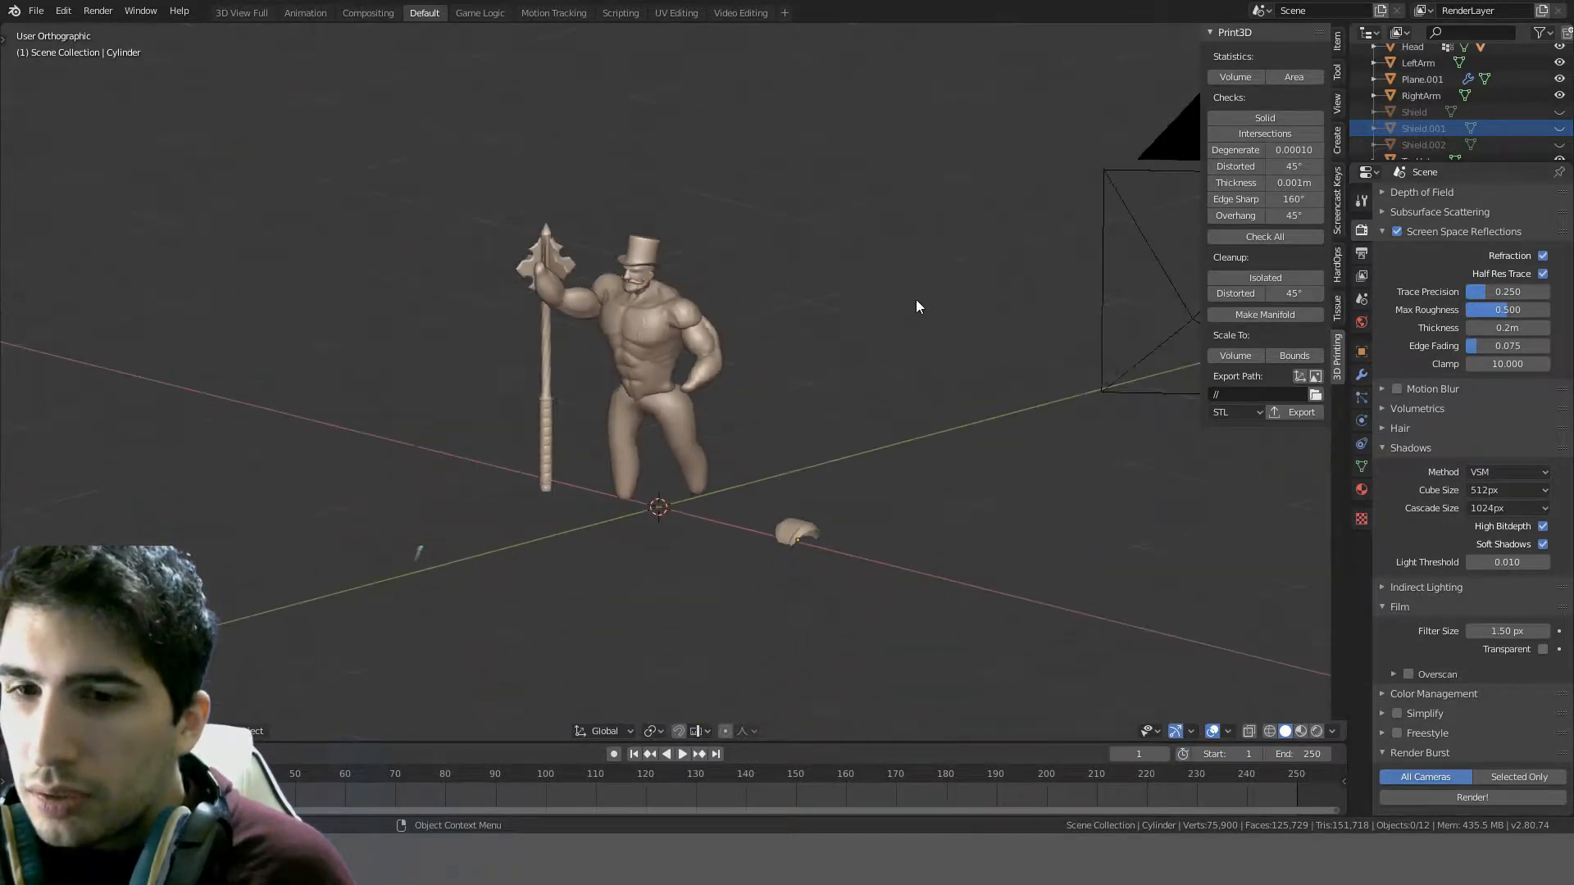
pyautogui.scroll(5, 921, 309)
pyautogui.keyDown('shift'); pyautogui.moveTo(878, 446); pyautogui.dragTo(808, 279, button='middle'); pyautogui.keyUp('shift')
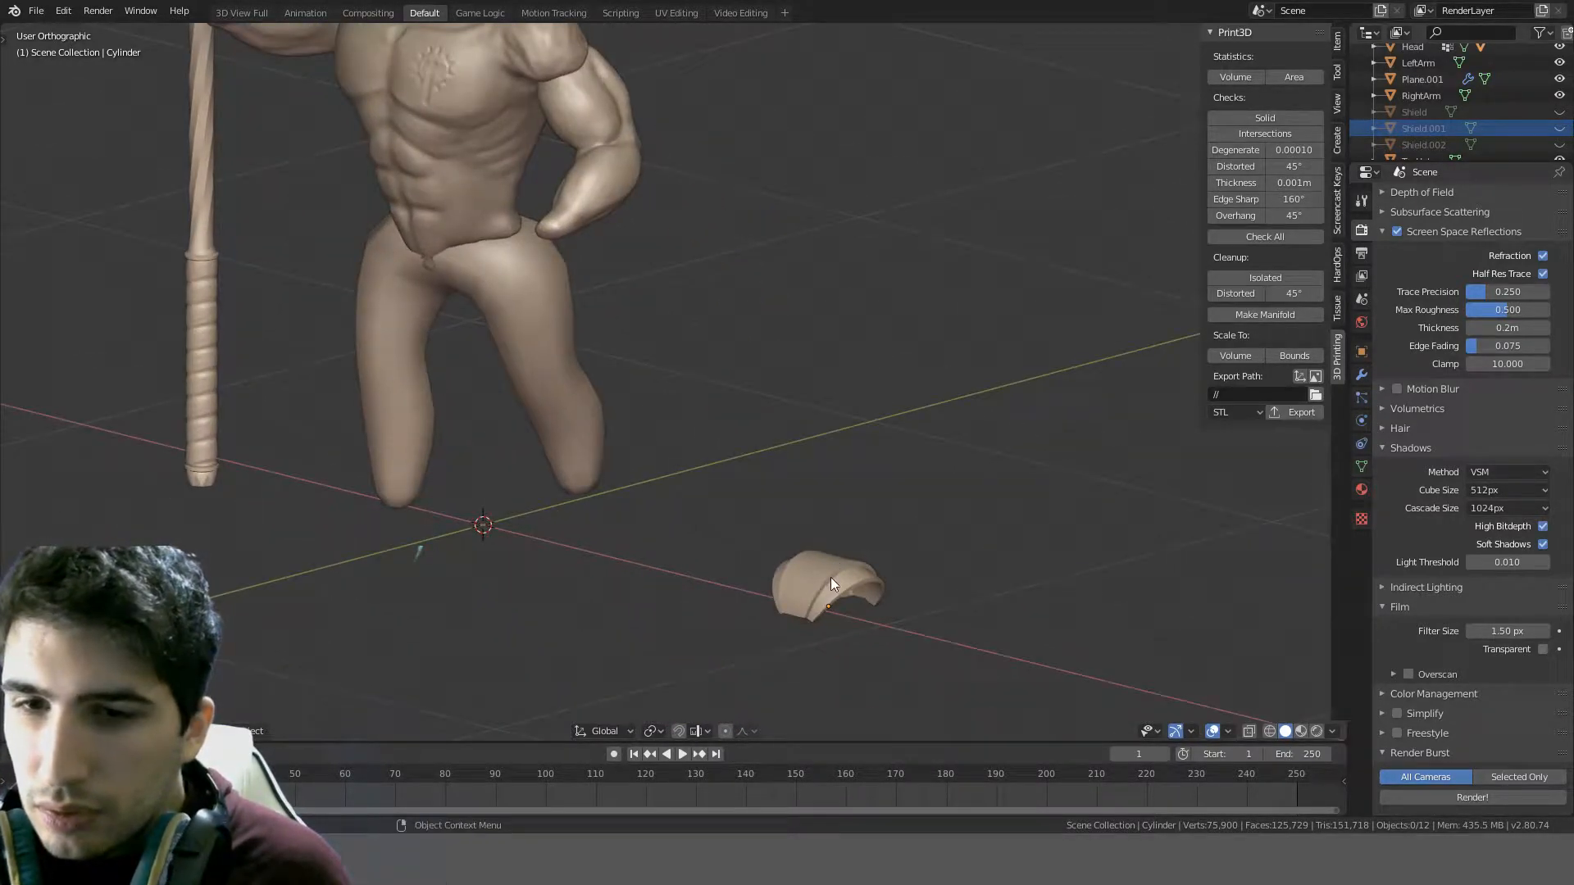
pyautogui.click(830, 584)
pyautogui.keyDown('shift'); pyautogui.moveTo(883, 563); pyautogui.dragTo(791, 404, button='middle'); pyautogui.keyUp('shift')
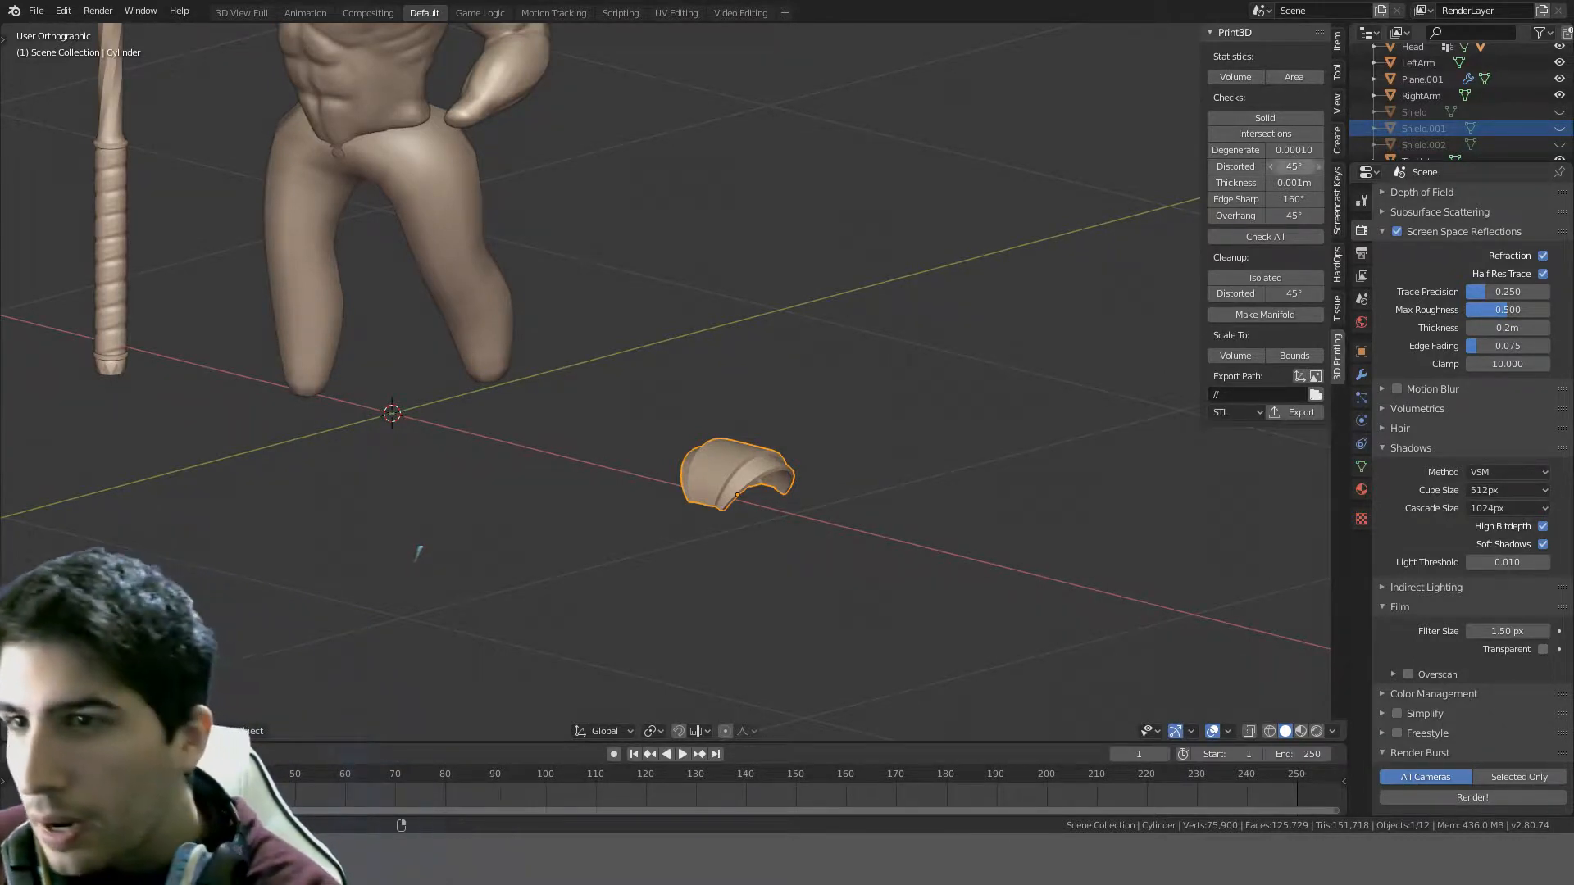
pyautogui.click(1258, 79)
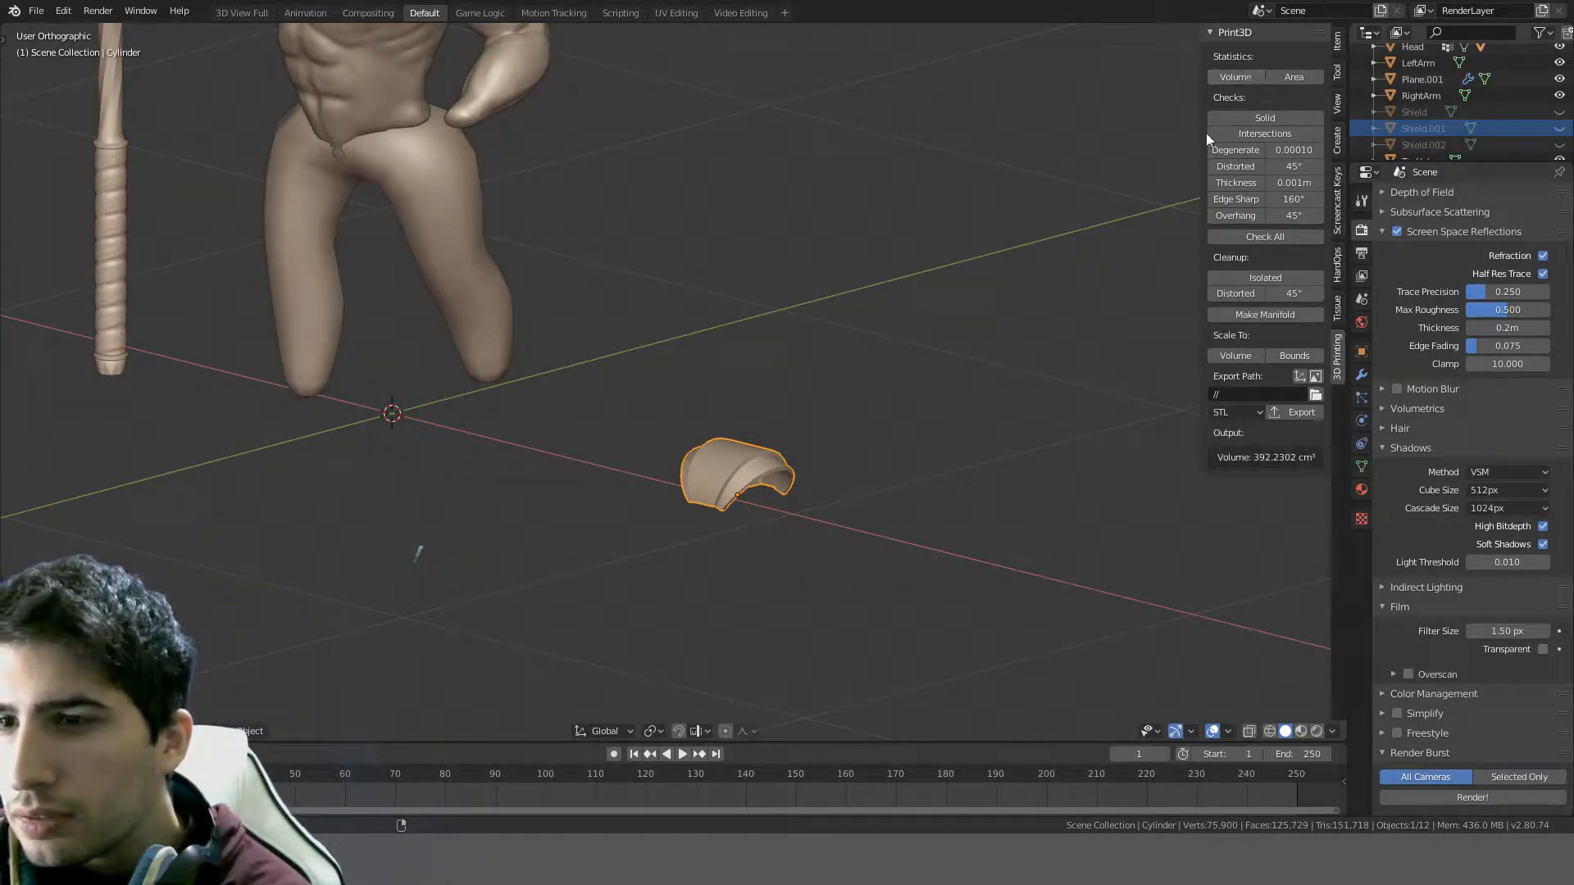
pyautogui.click(1297, 77)
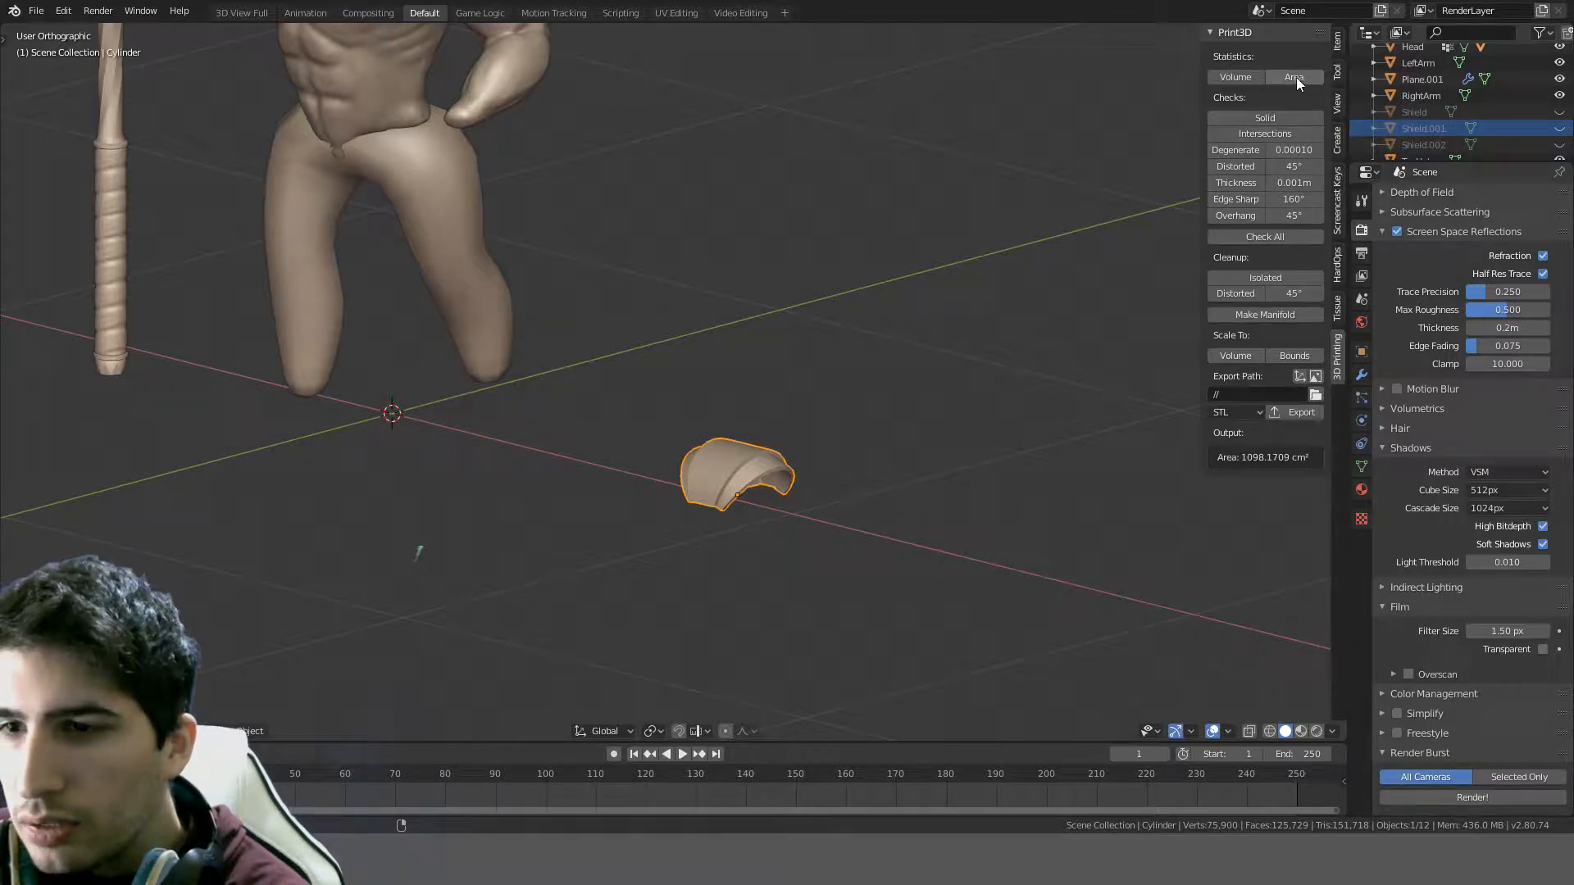
pyautogui.click(1253, 115)
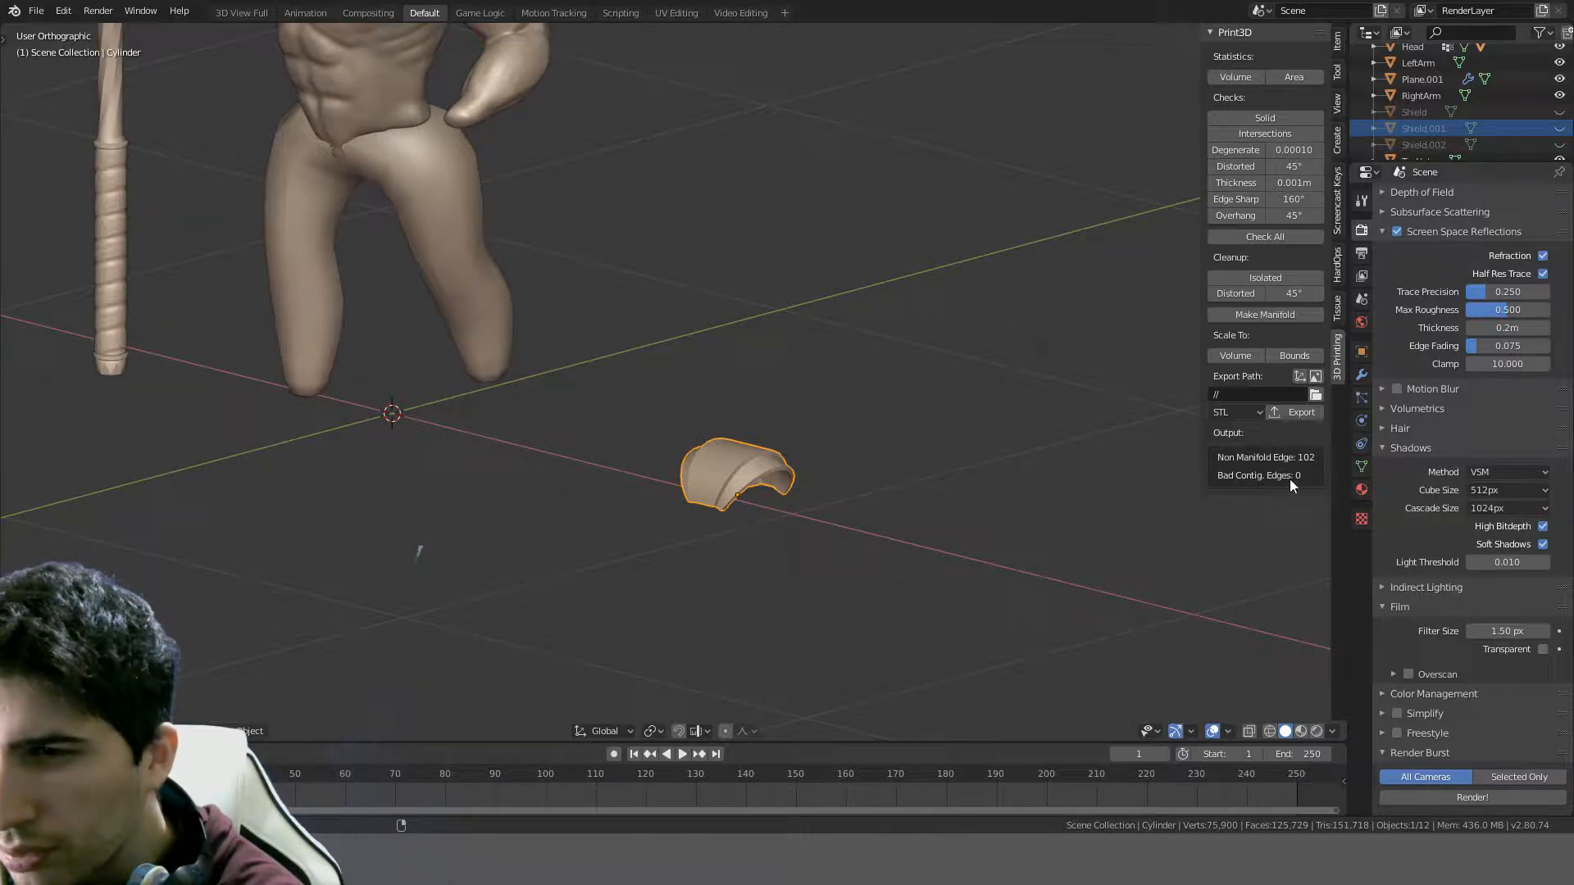
pyautogui.click(1273, 134)
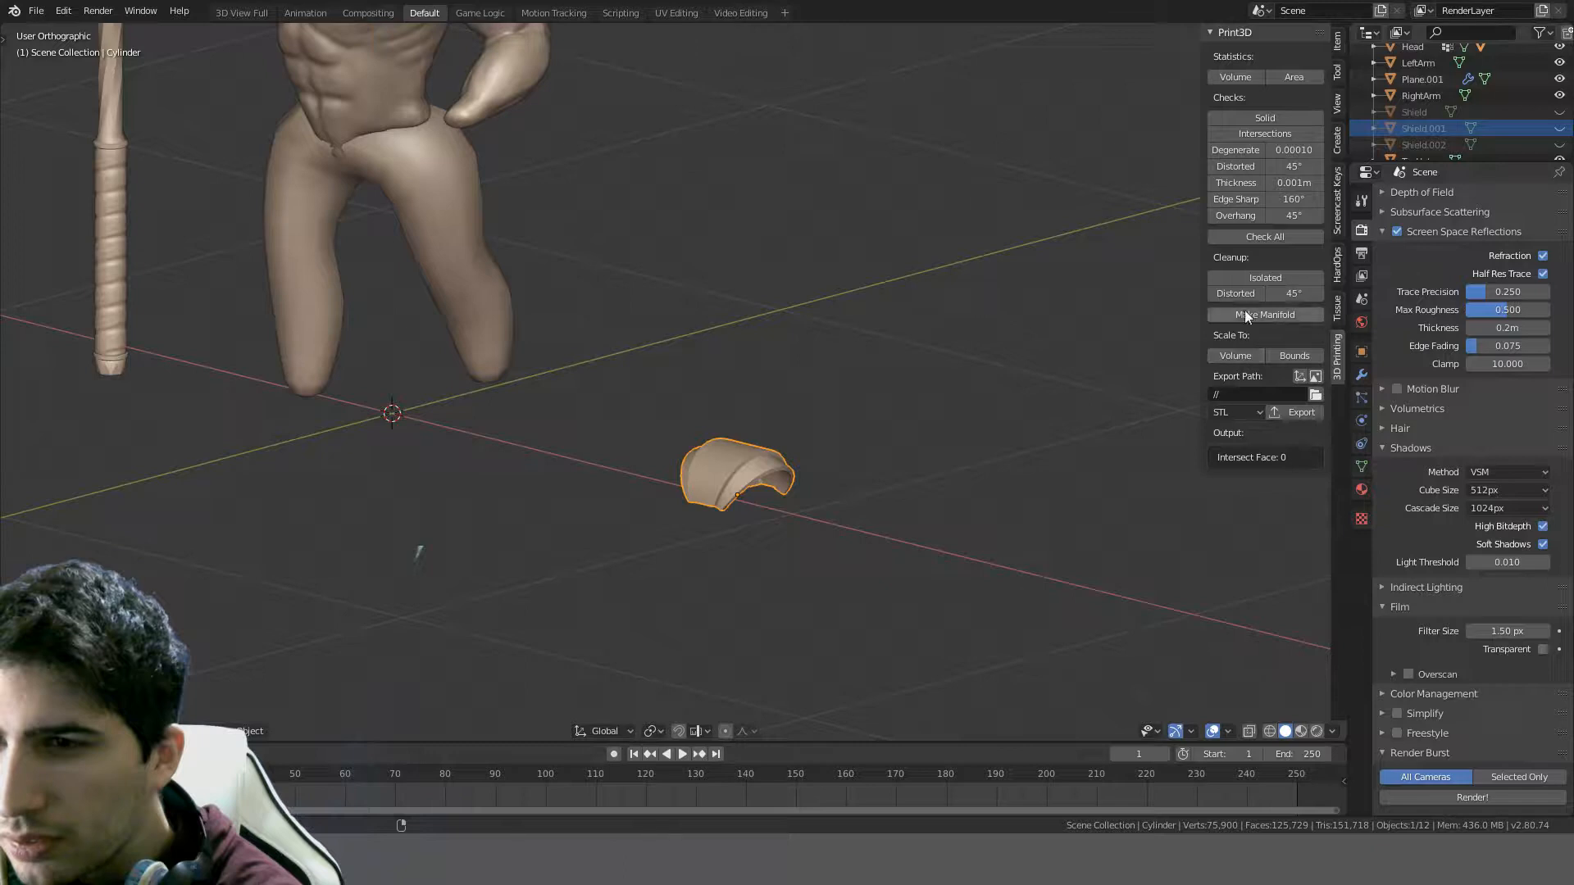
# - Try the Isolated and Make Manifold cleanups on the curved armour piece, and undo the Make Manifold change
pyautogui.click(1262, 278)
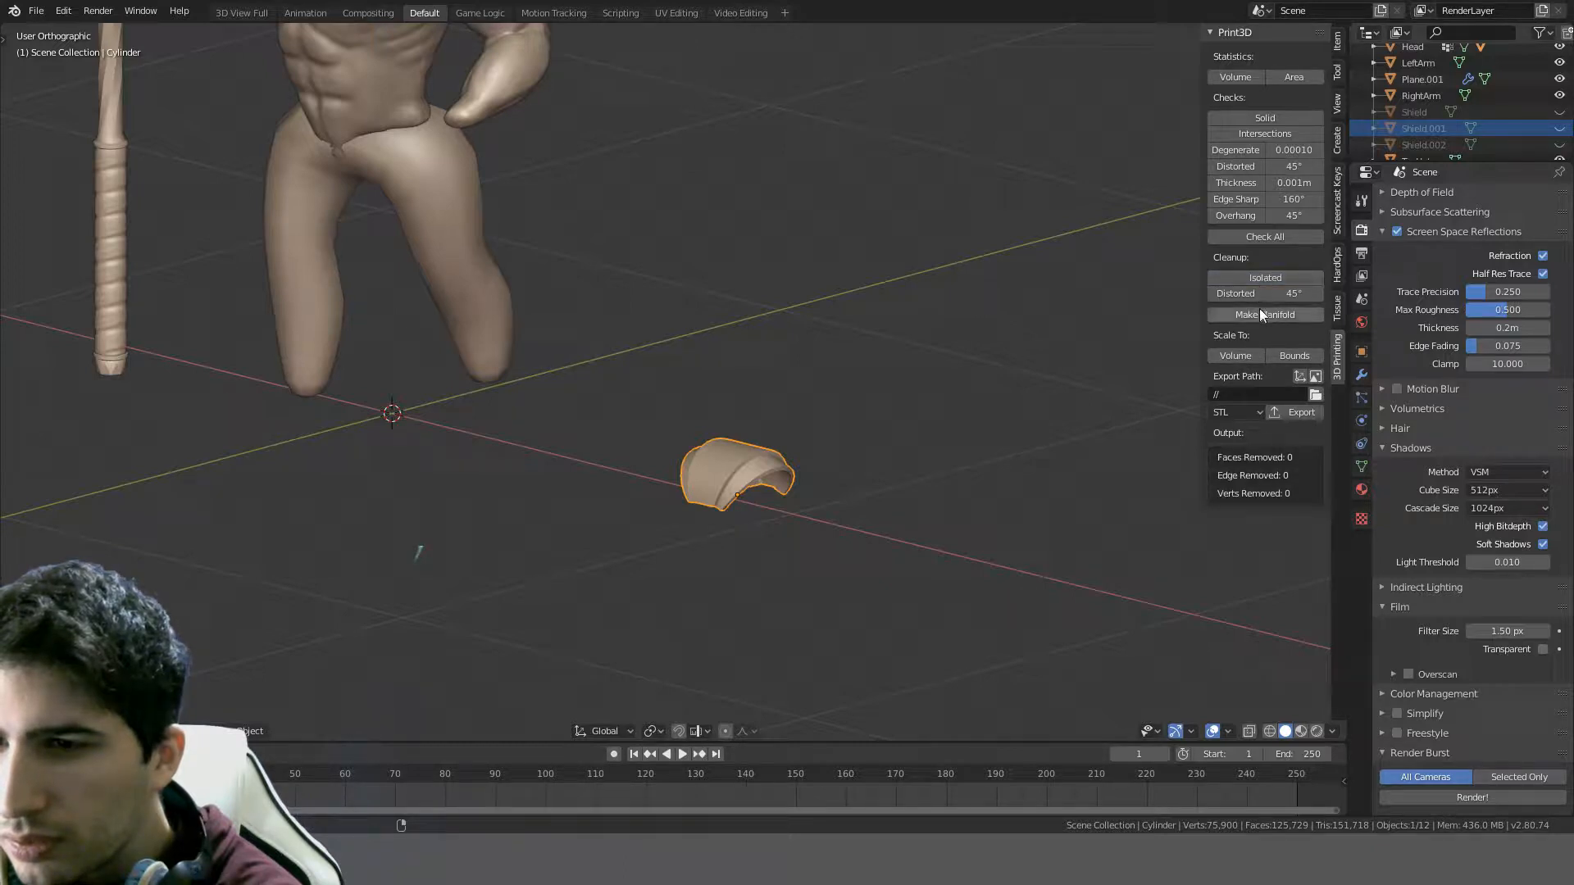
pyautogui.click(1260, 317)
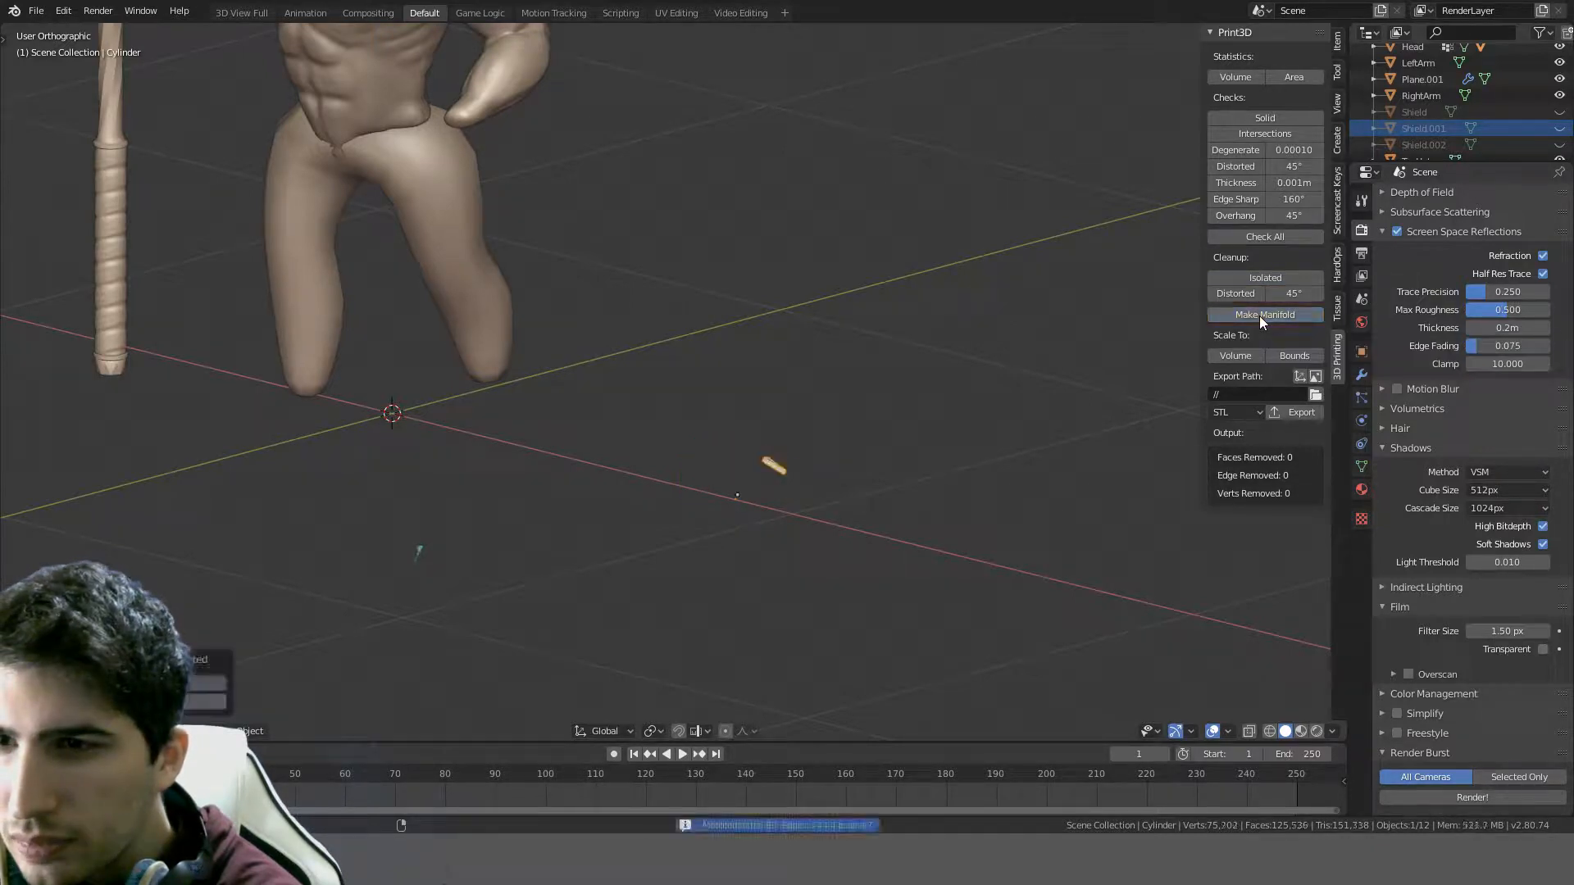
pyautogui.moveTo(910, 390); pyautogui.dragTo(923, 447, button='middle')
pyautogui.scroll(3, 797, 456)
pyautogui.hotkey('ctrl', 'z')
pyautogui.scroll(-3, 916, 432)
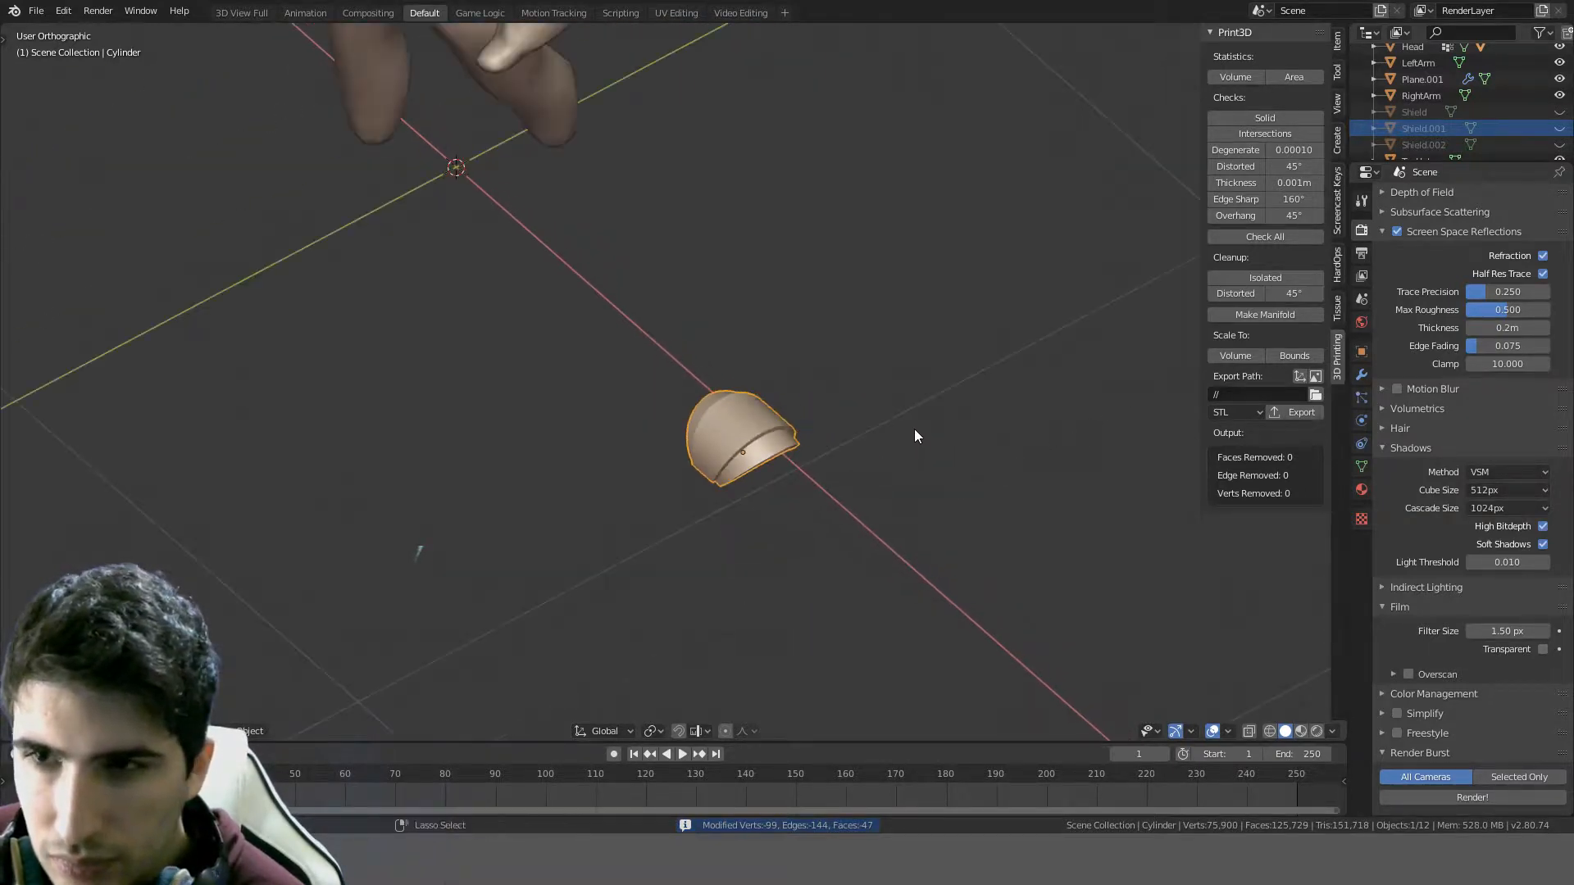
# - Deselect the curved armour piece, run all the 3D print checks on it, and hide the sidebar
pyautogui.click(1092, 376)
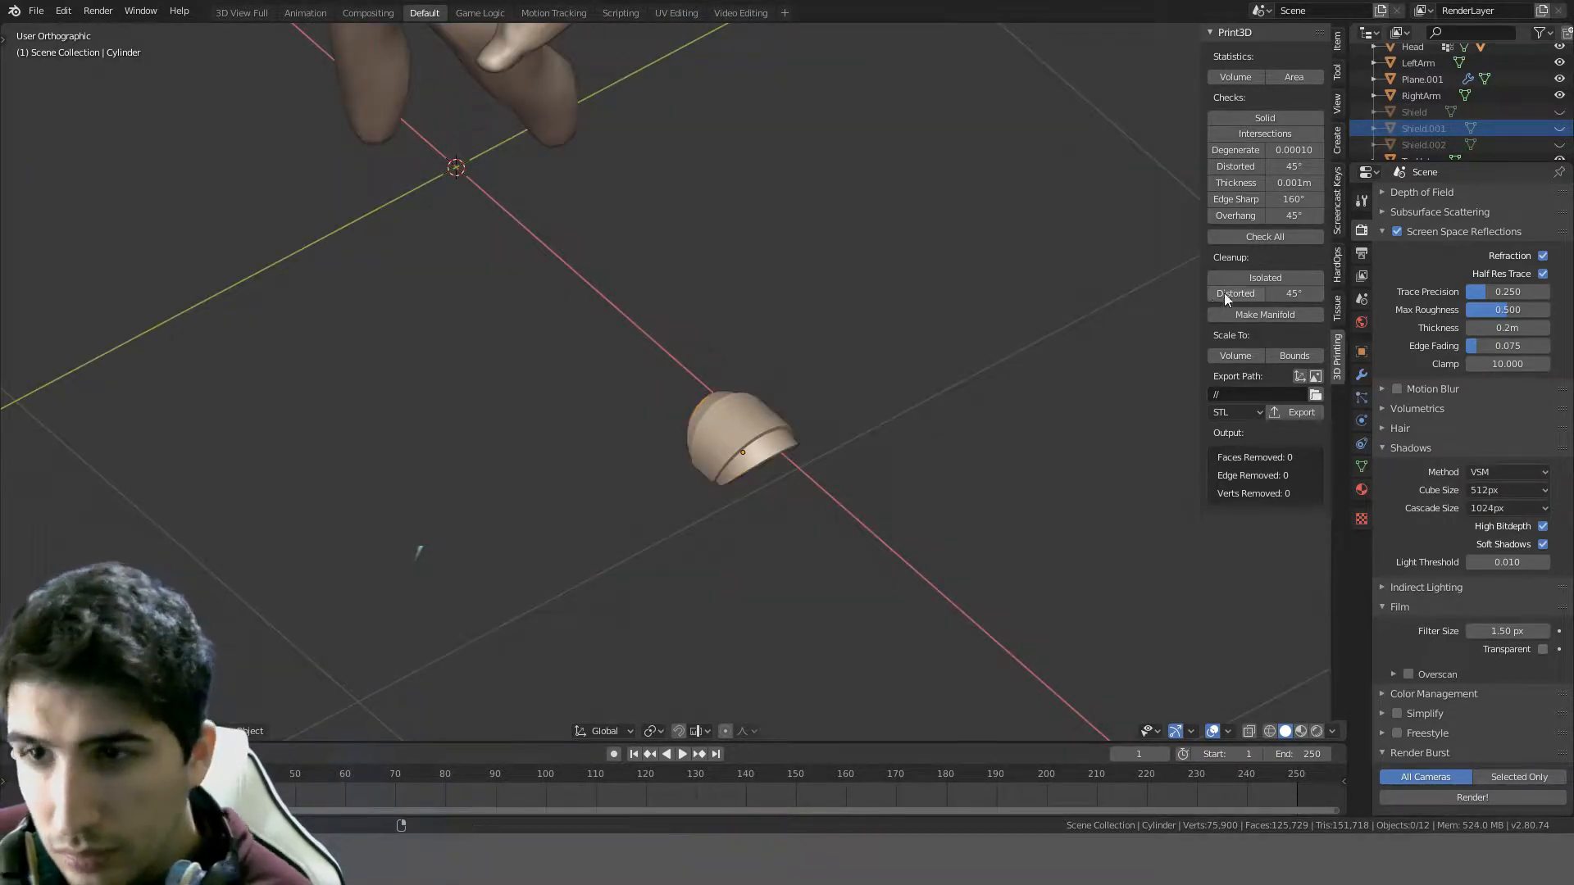
pyautogui.click(1267, 237)
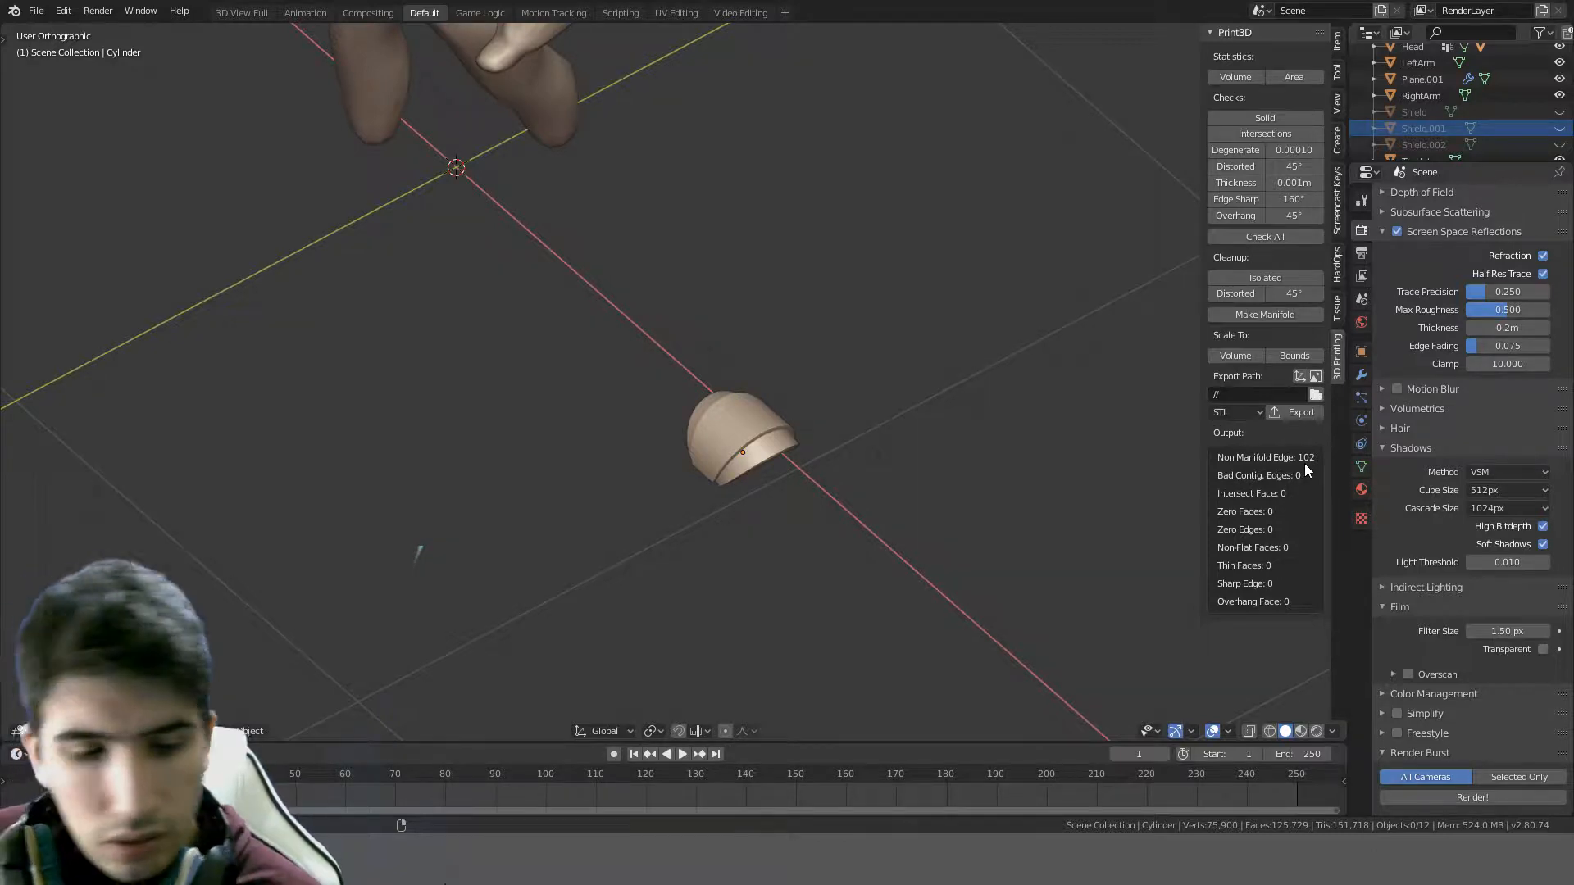
pyautogui.press('n')
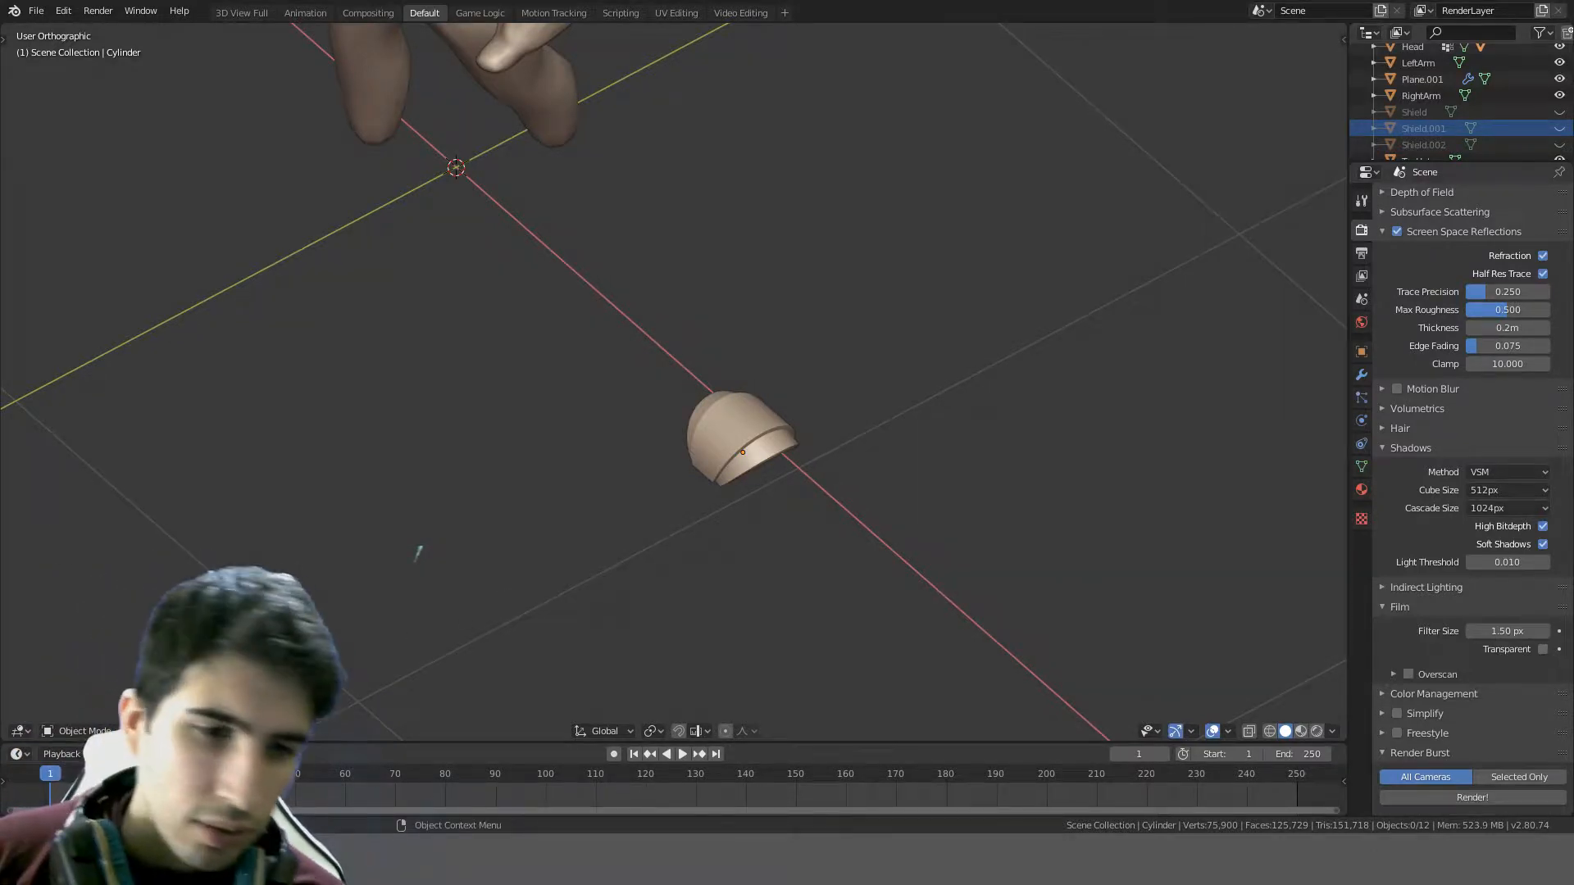
# - Switch the 3D viewport to Preferences and bring up the 3D Print Toolbox add-on's documentation page
pyautogui.click(20, 732)
pyautogui.click(20, 731)
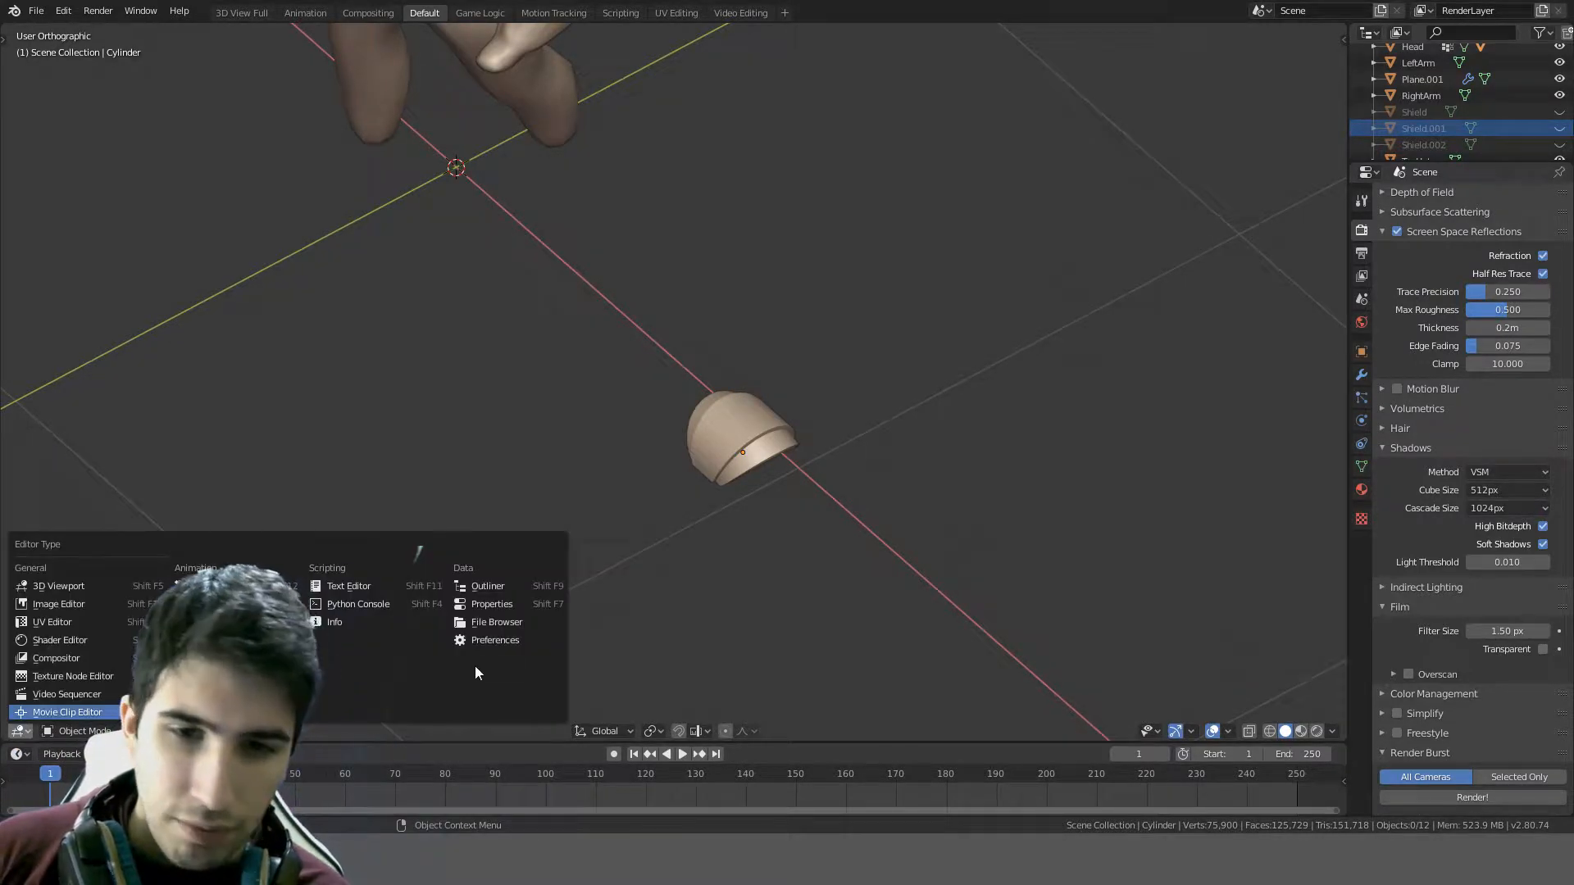
pyautogui.click(490, 640)
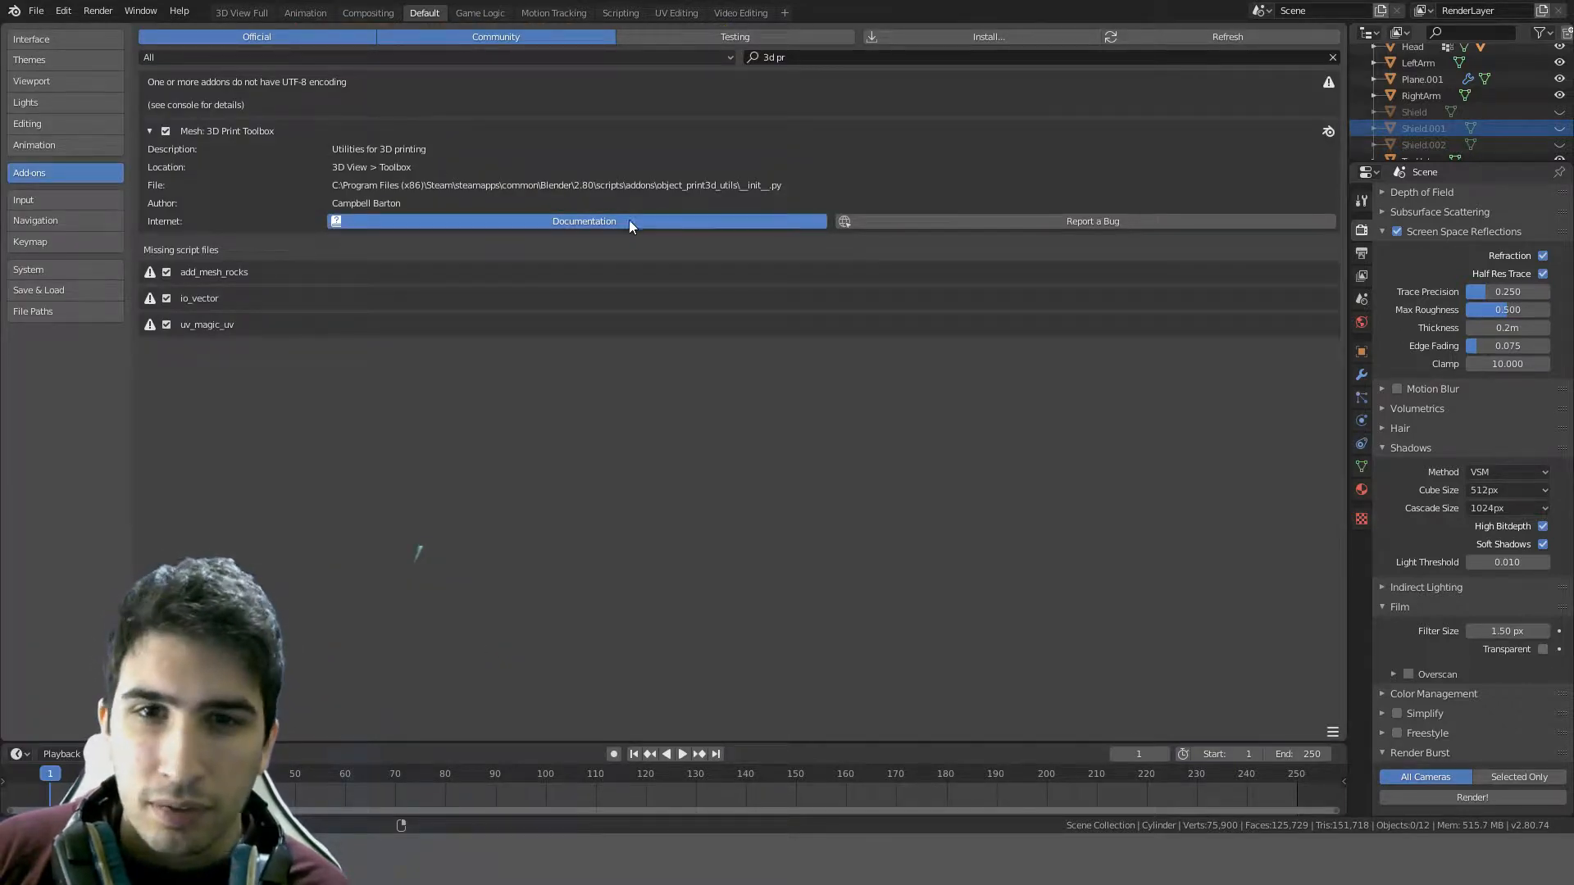
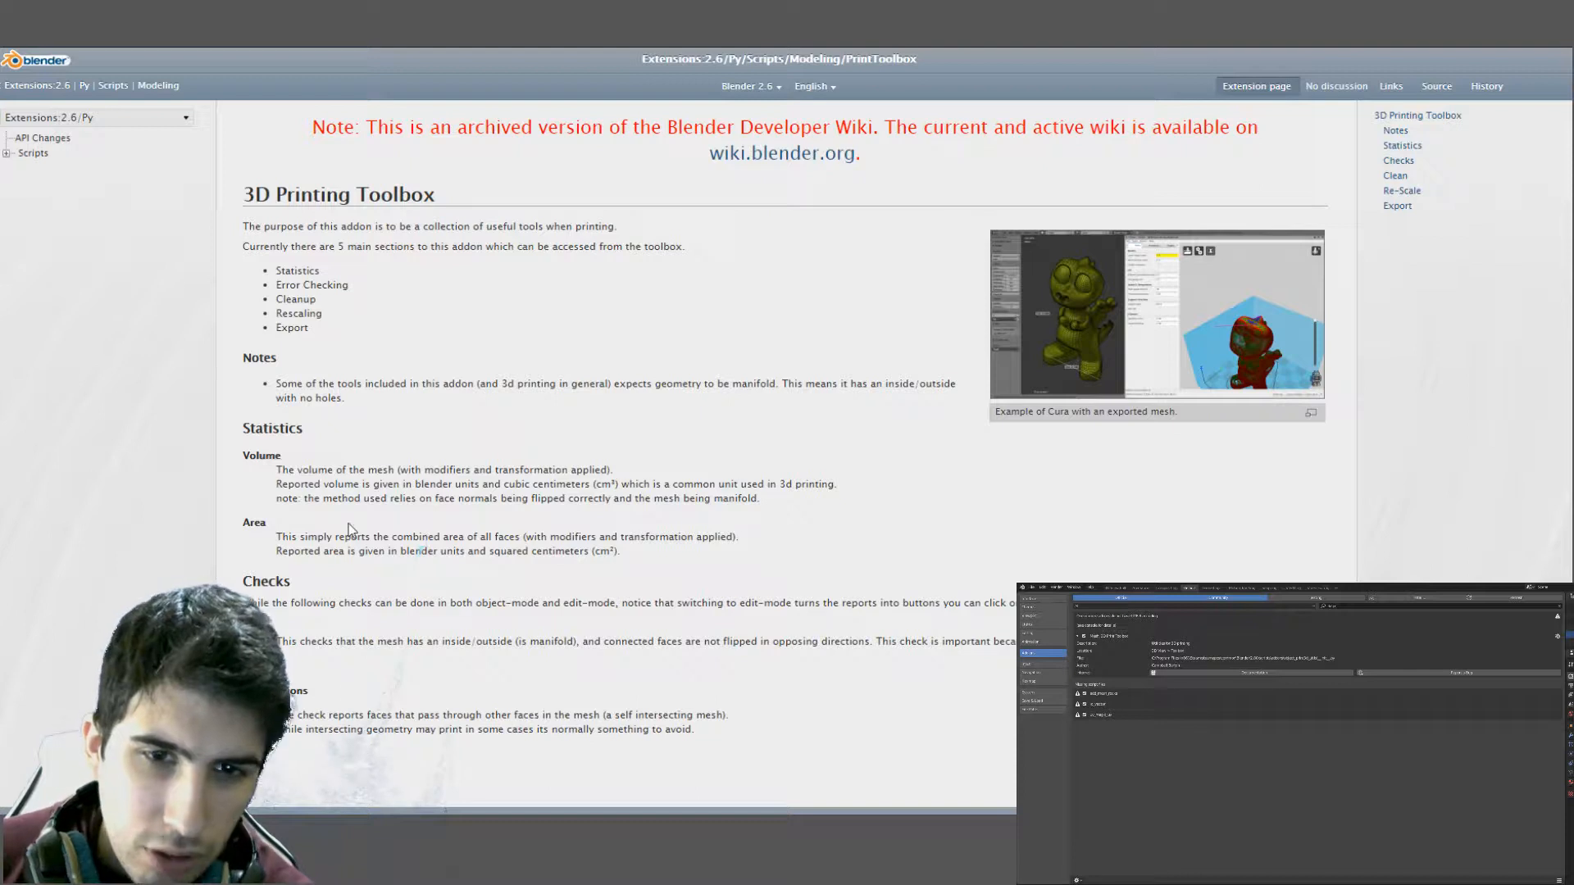
# - Skim the add-on documentation's Statistics and Checks sections to see what each measurement and check reports
pyautogui.scroll(-4, 452, 494)
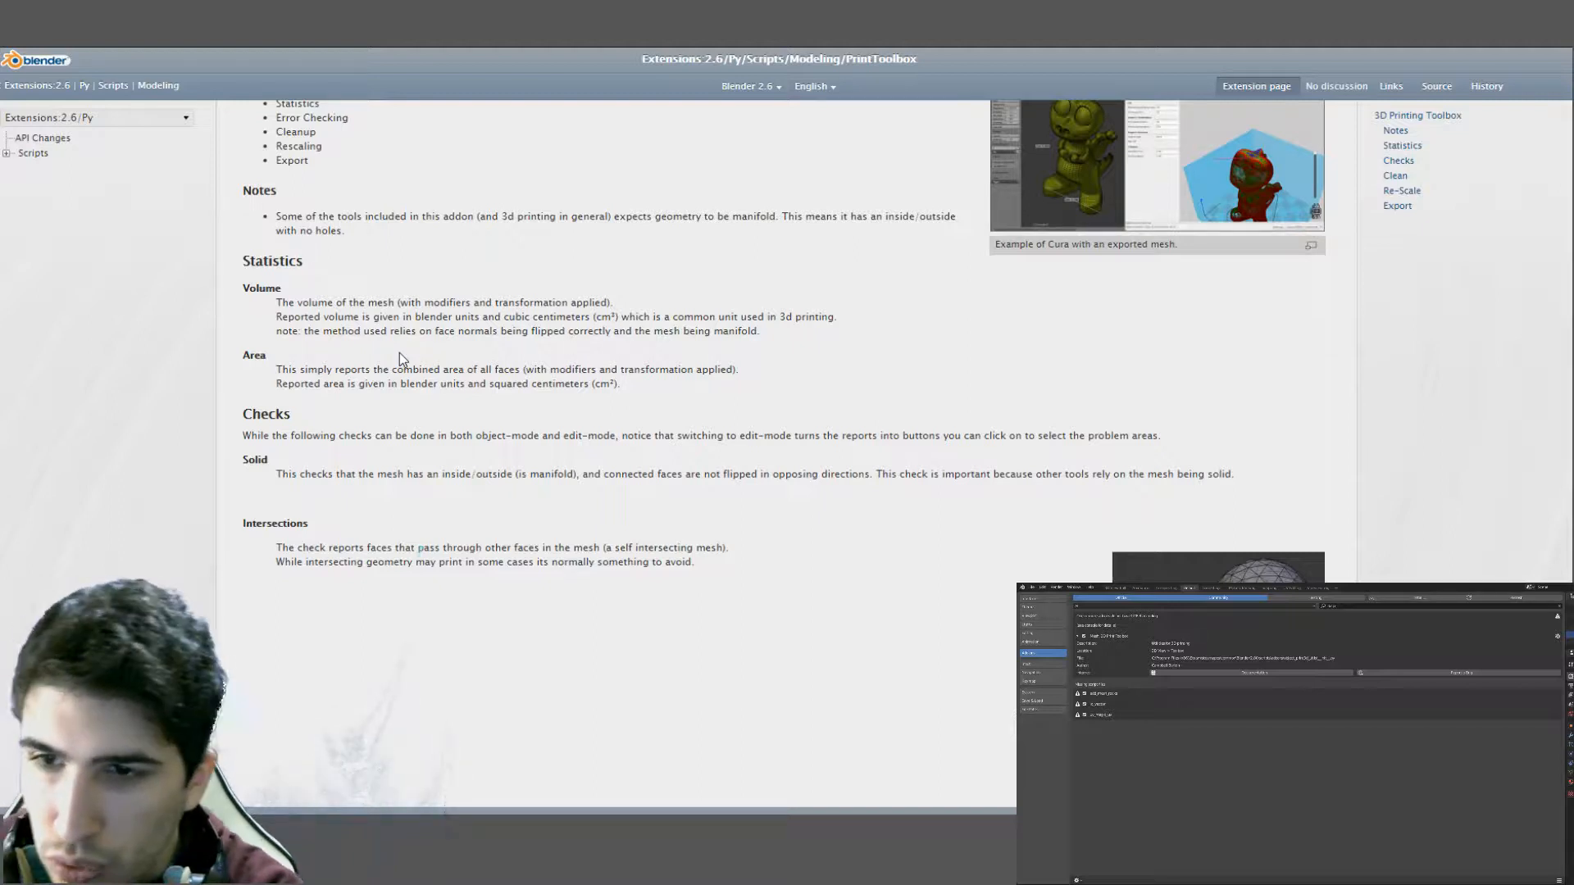
pyautogui.scroll(-2, 492, 387)
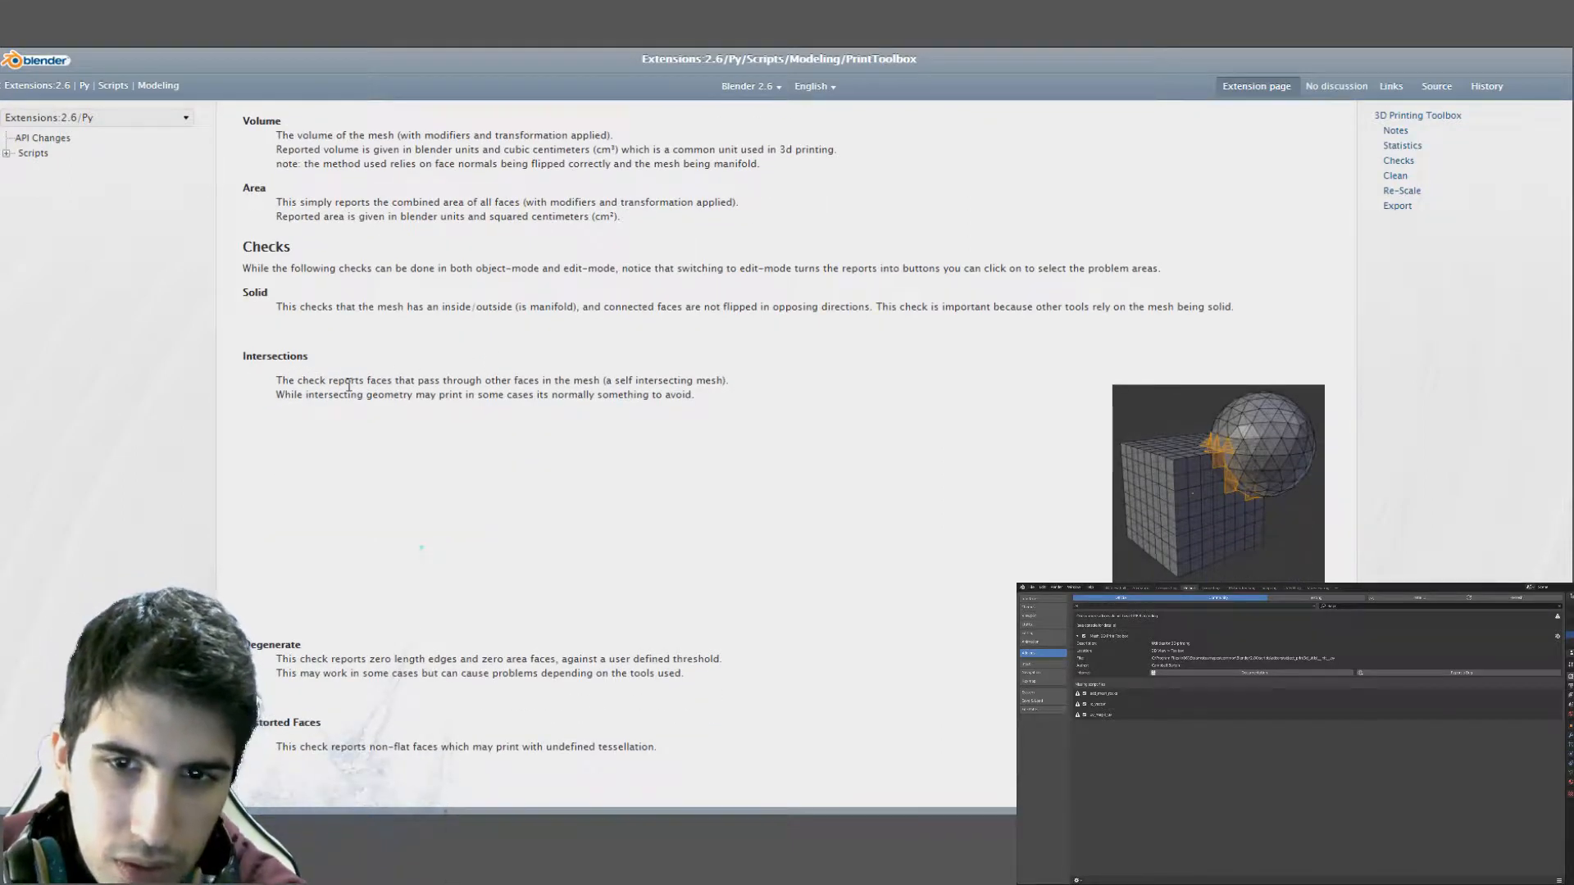
pyautogui.scroll(-5, 279, 413)
pyautogui.scroll(-2, 328, 409)
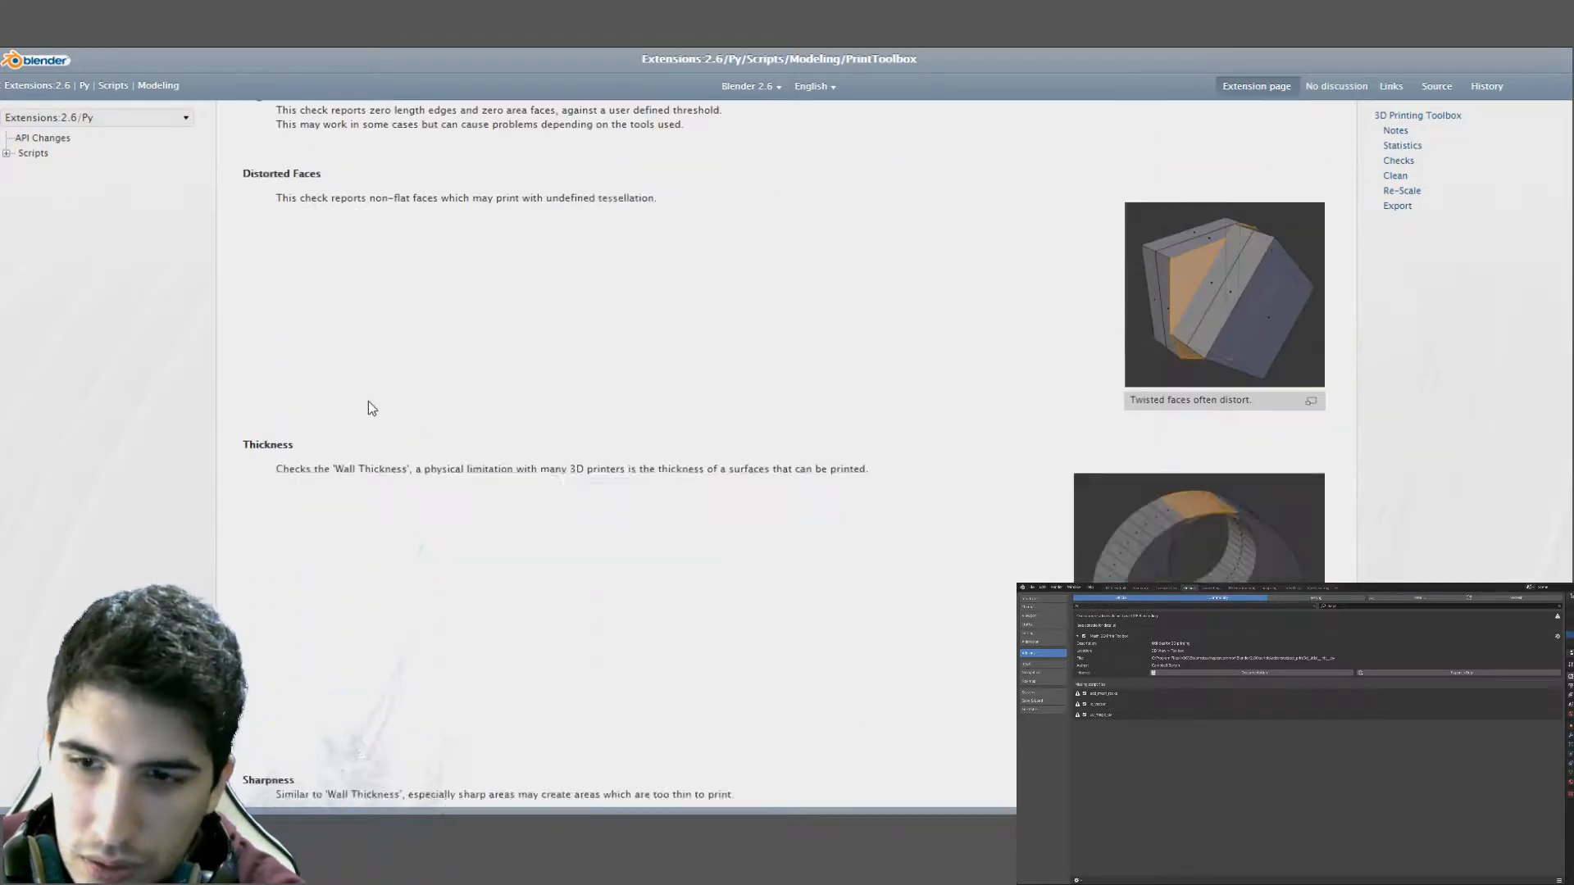
pyautogui.scroll(9, 642, 381)
pyautogui.scroll(-3, 656, 422)
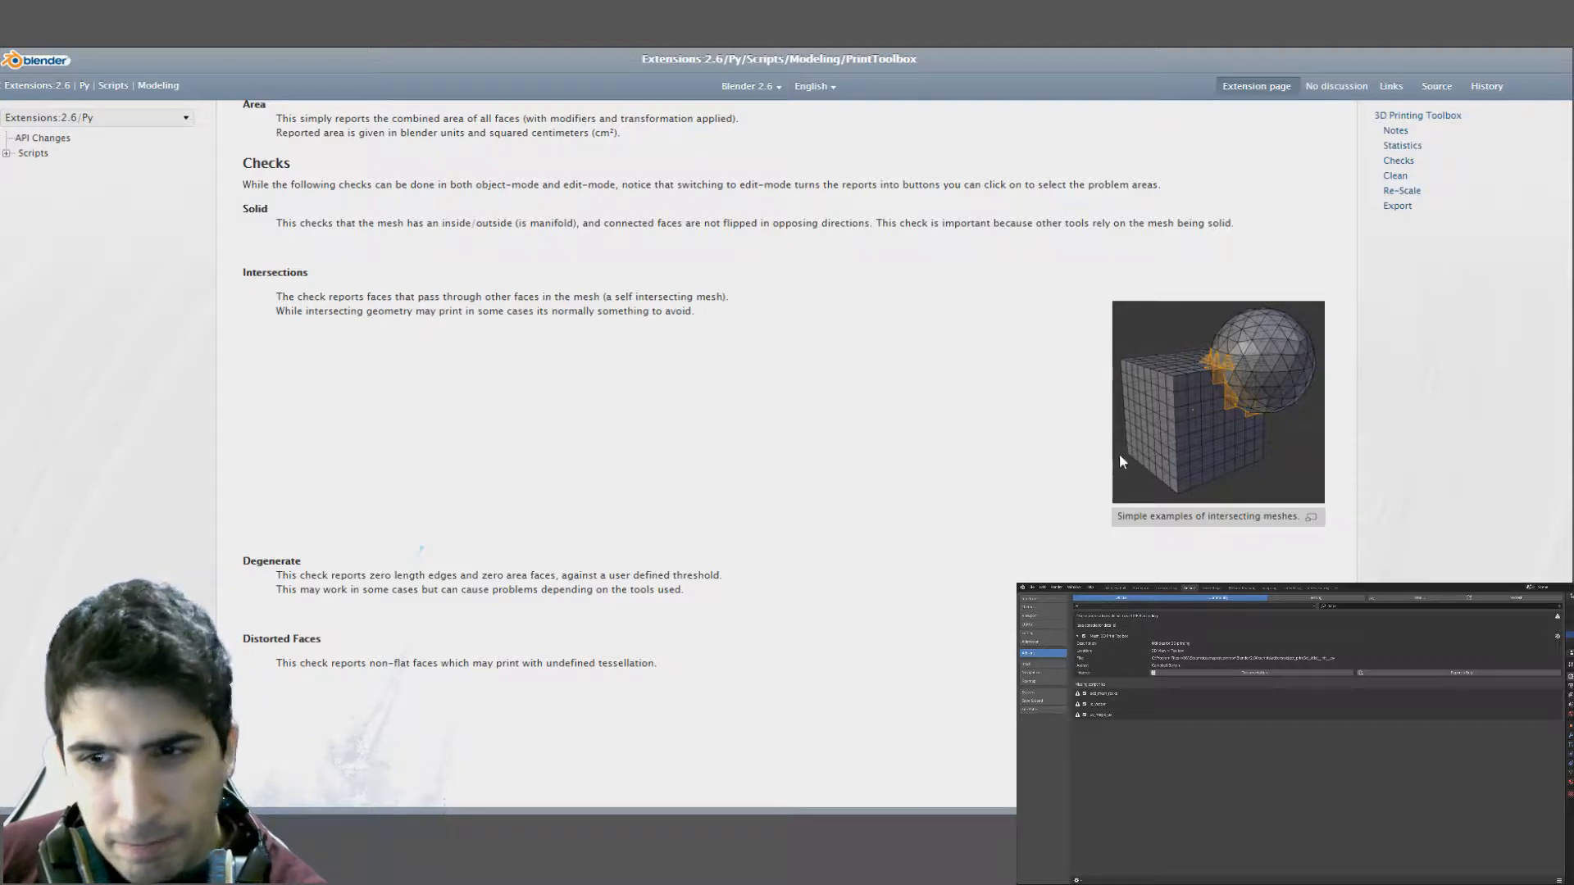
# - Read the documentation on the Degenerate, Distorted Faces, Thickness, Sharpness and Overhang checks and examine their example images
pyautogui.scroll(-1, 1136, 472)
pyautogui.scroll(-1, 301, 487)
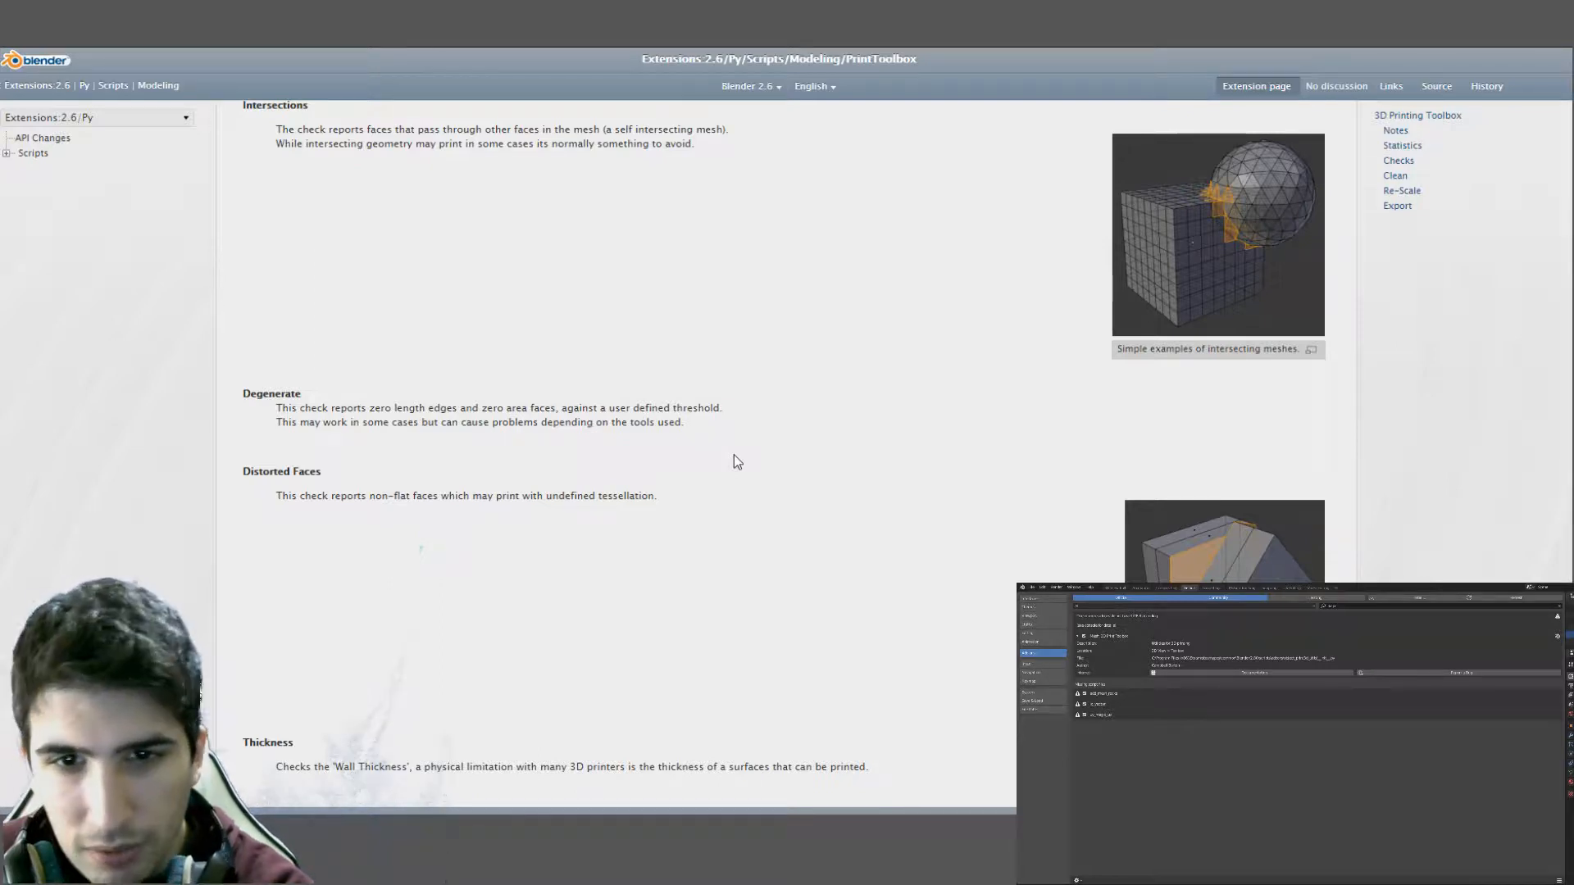
pyautogui.scroll(-2, 738, 463)
pyautogui.scroll(-1, 1148, 473)
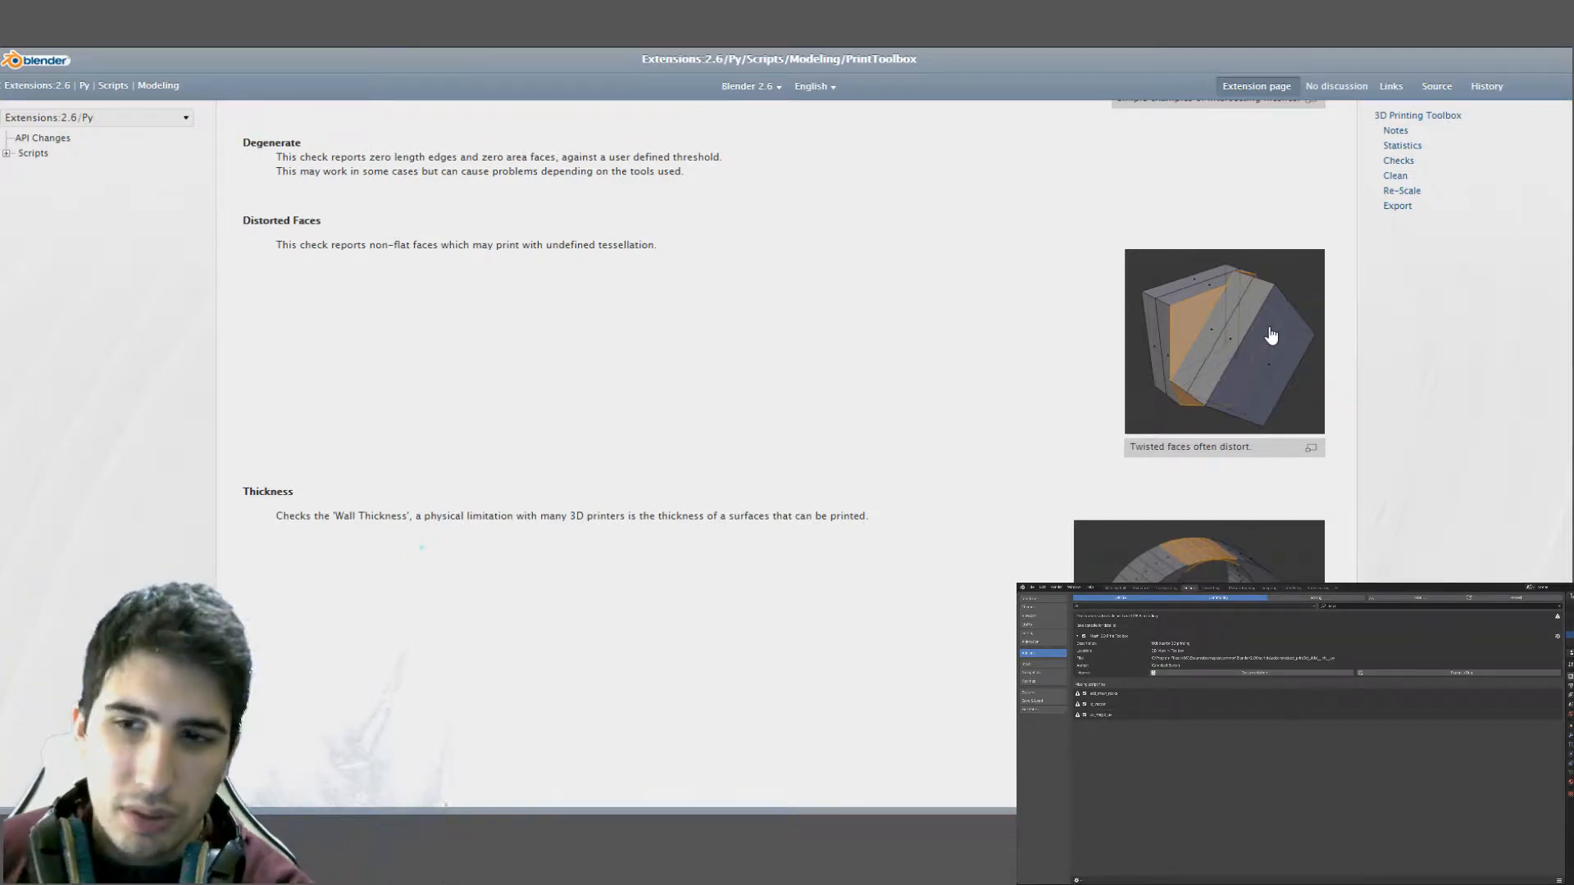
pyautogui.scroll(-3, 777, 513)
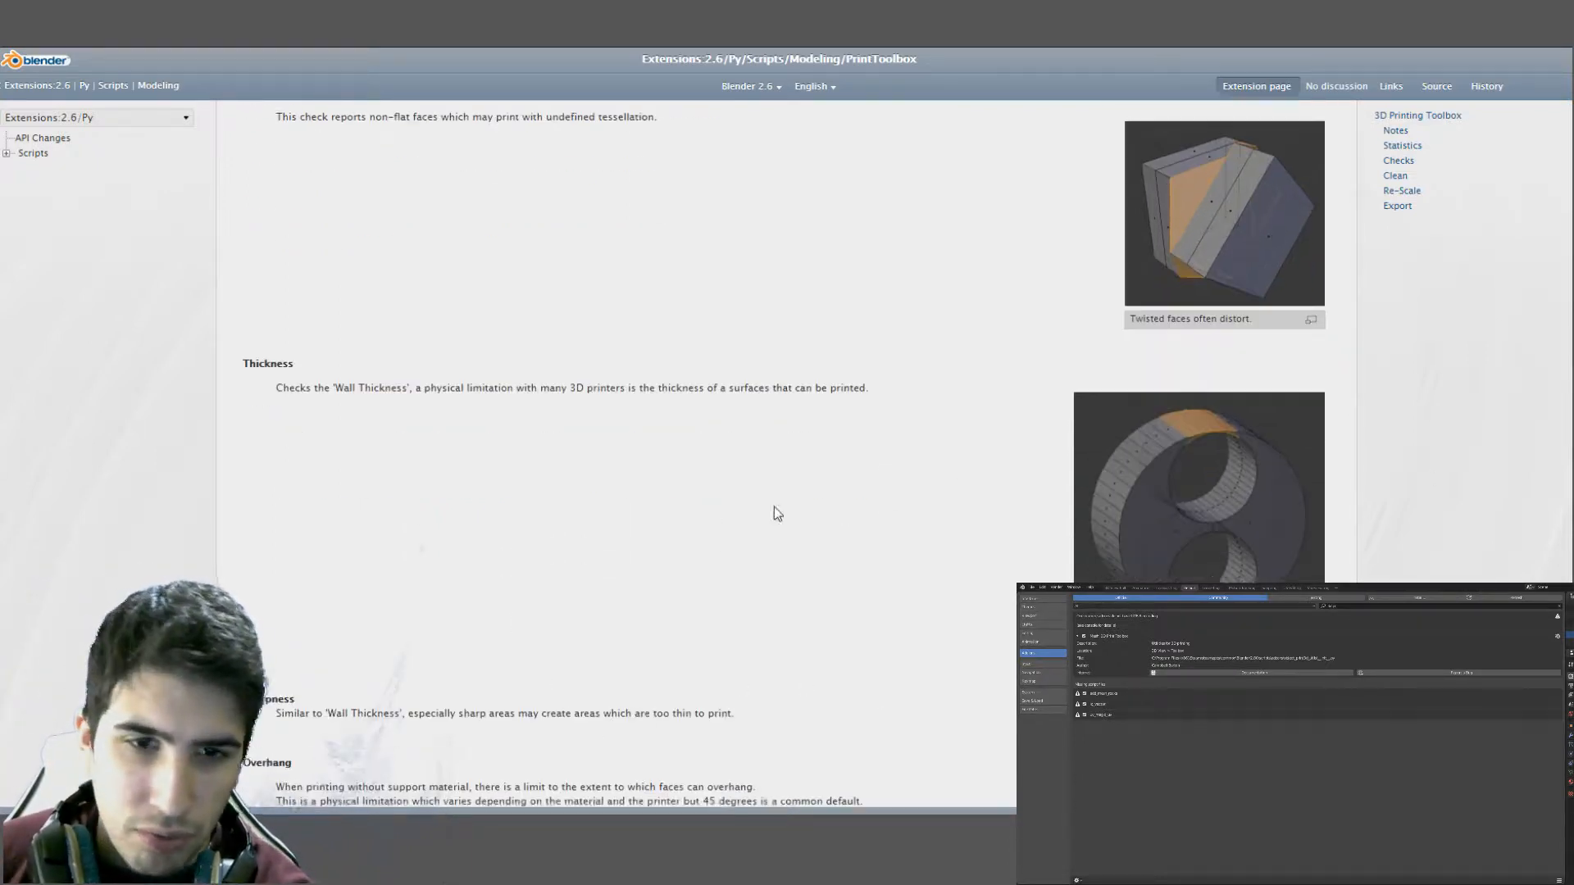
pyautogui.scroll(-1, 777, 514)
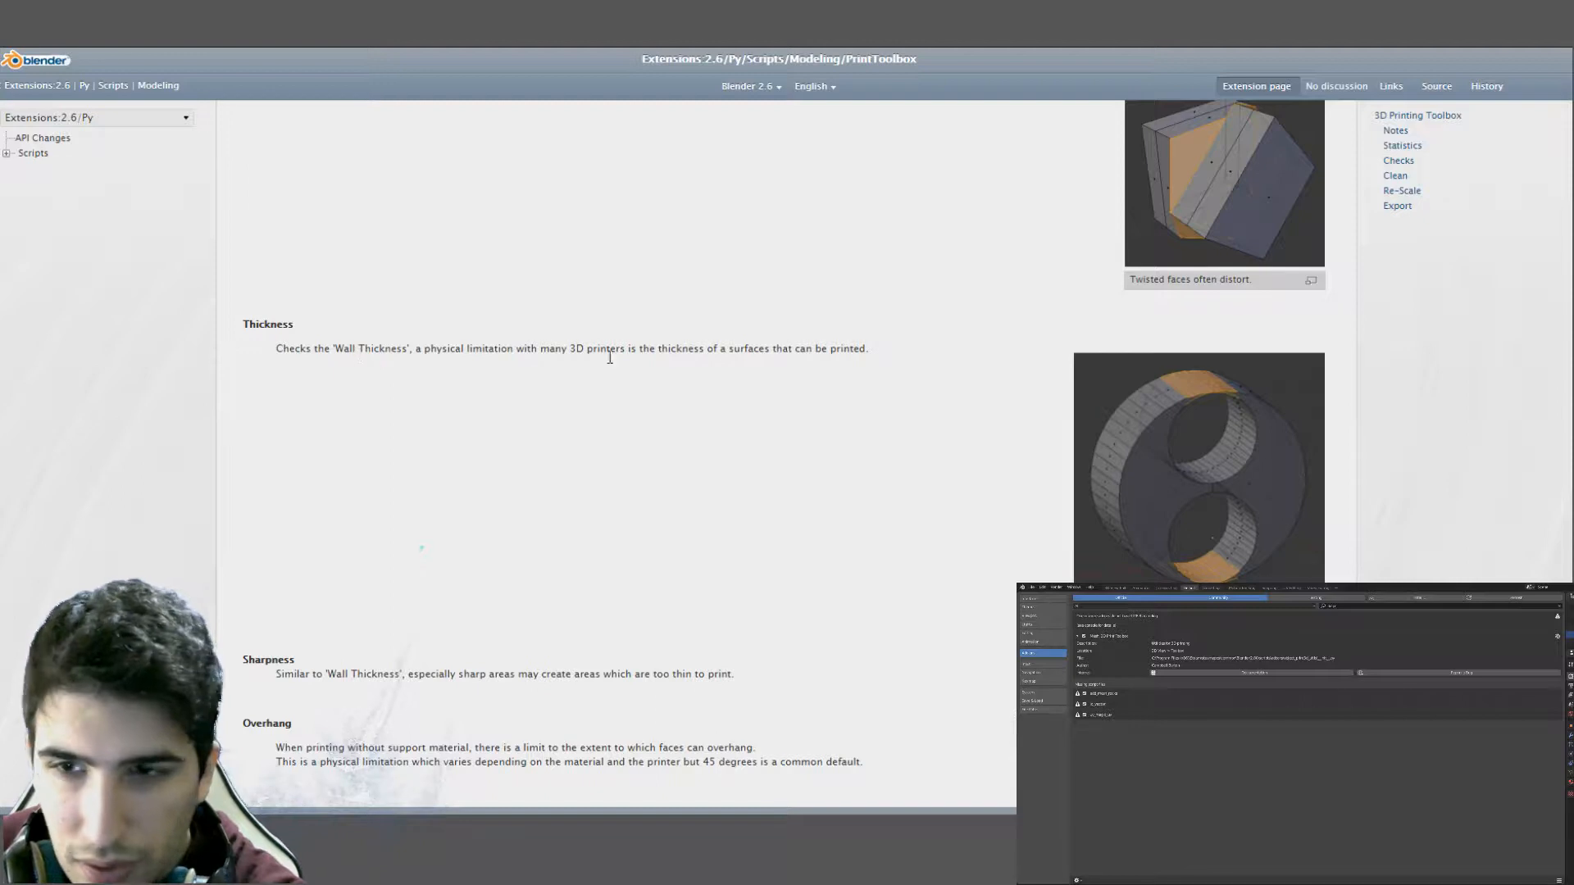
pyautogui.scroll(-2, 1066, 375)
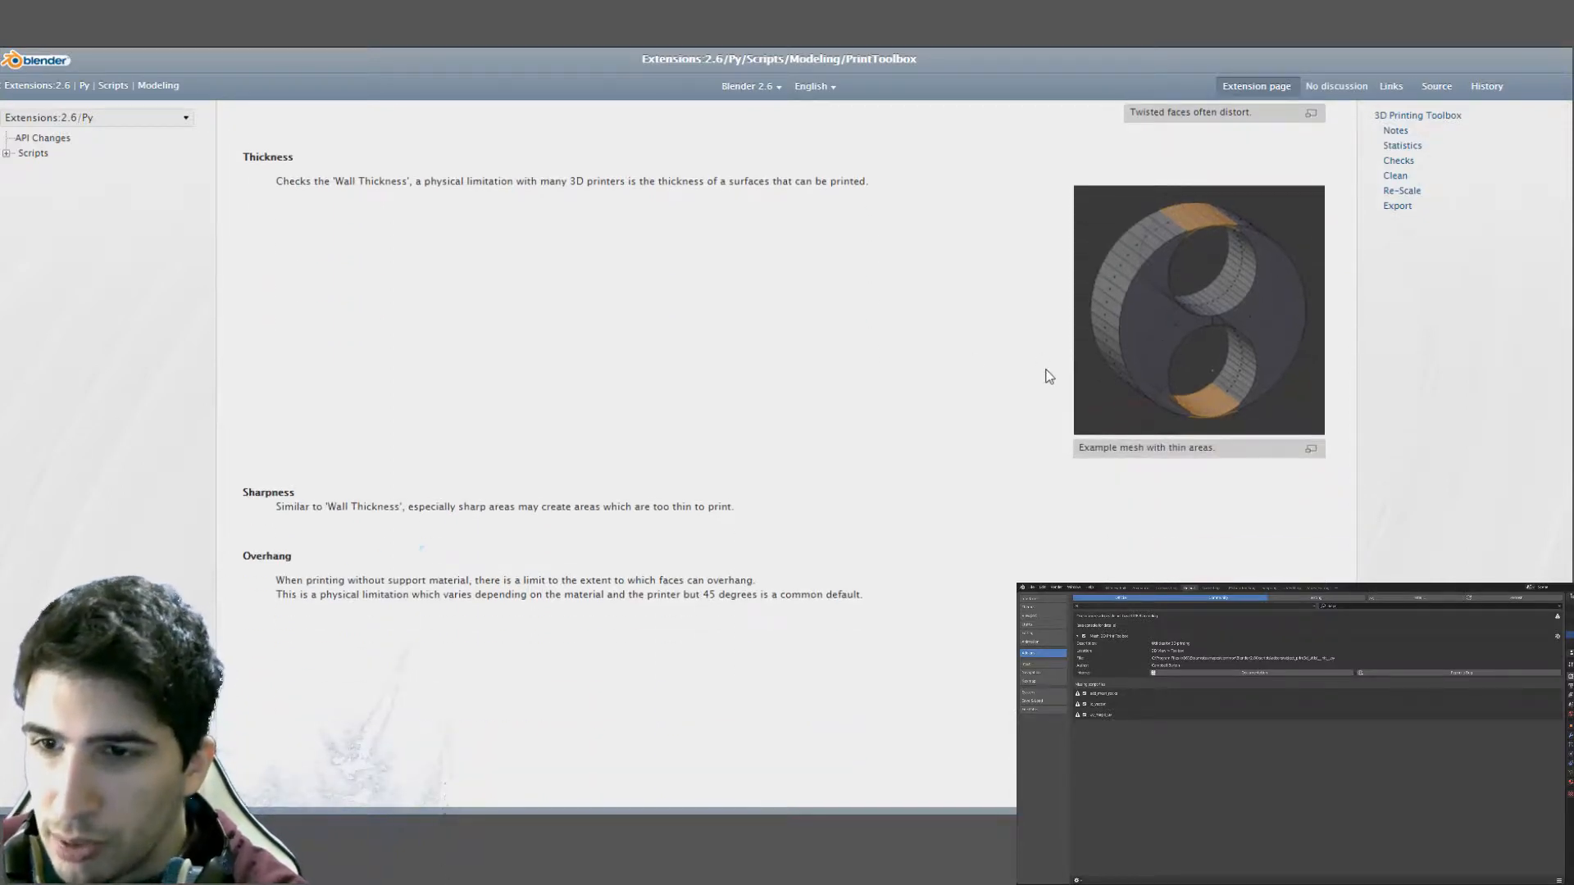
pyautogui.scroll(-3, 1046, 376)
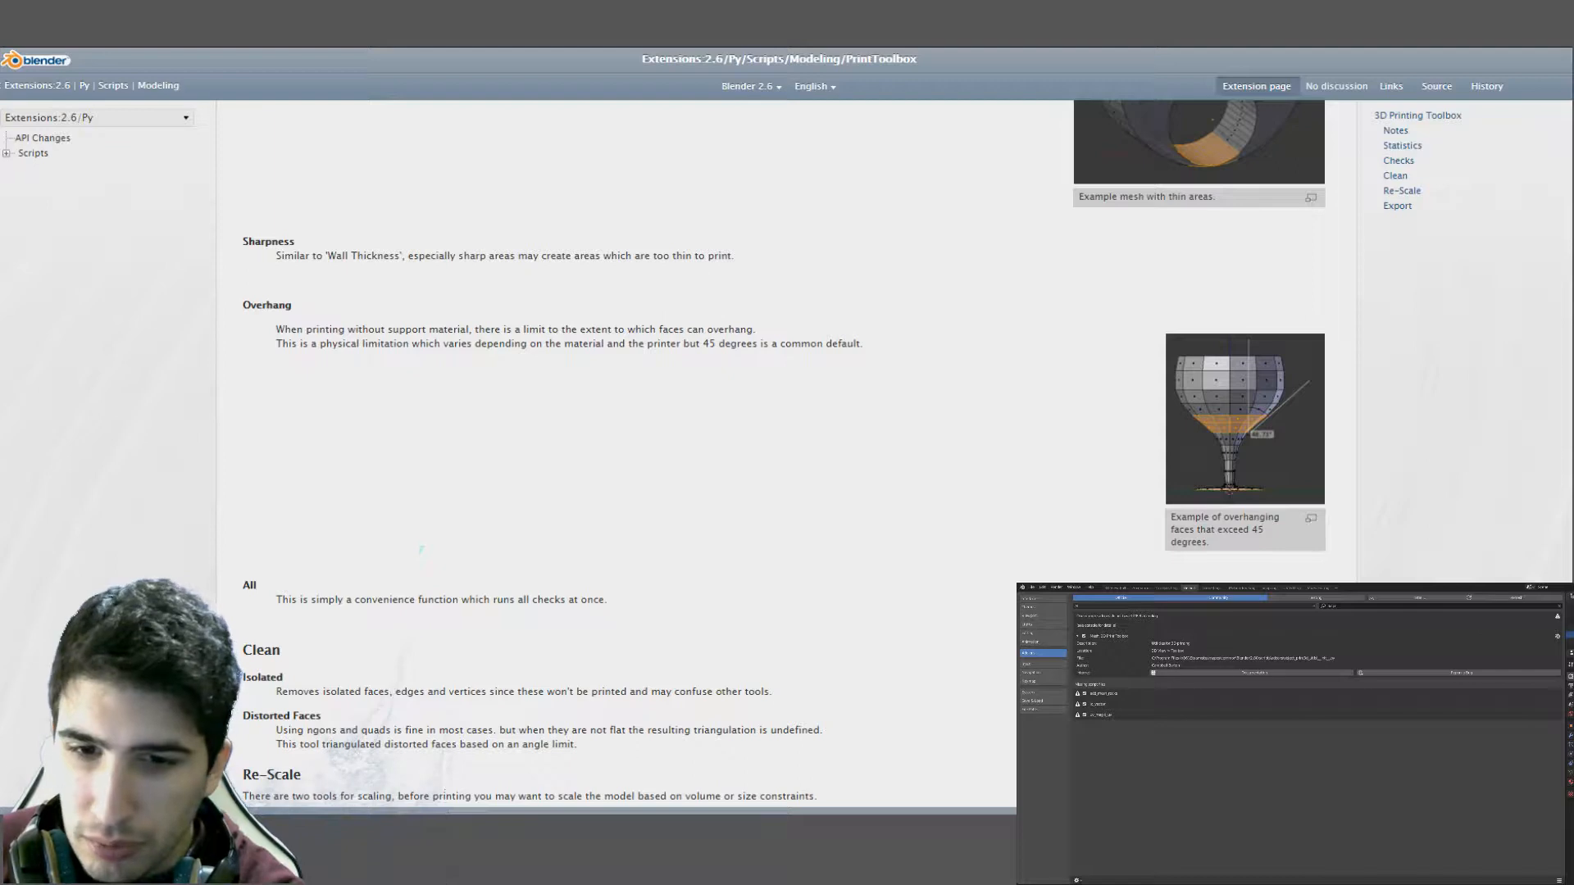
# - Return the Preferences area to a 3D viewport, select the curved armour piece, and show the 3D Printing sidebar
pyautogui.click(1077, 880)
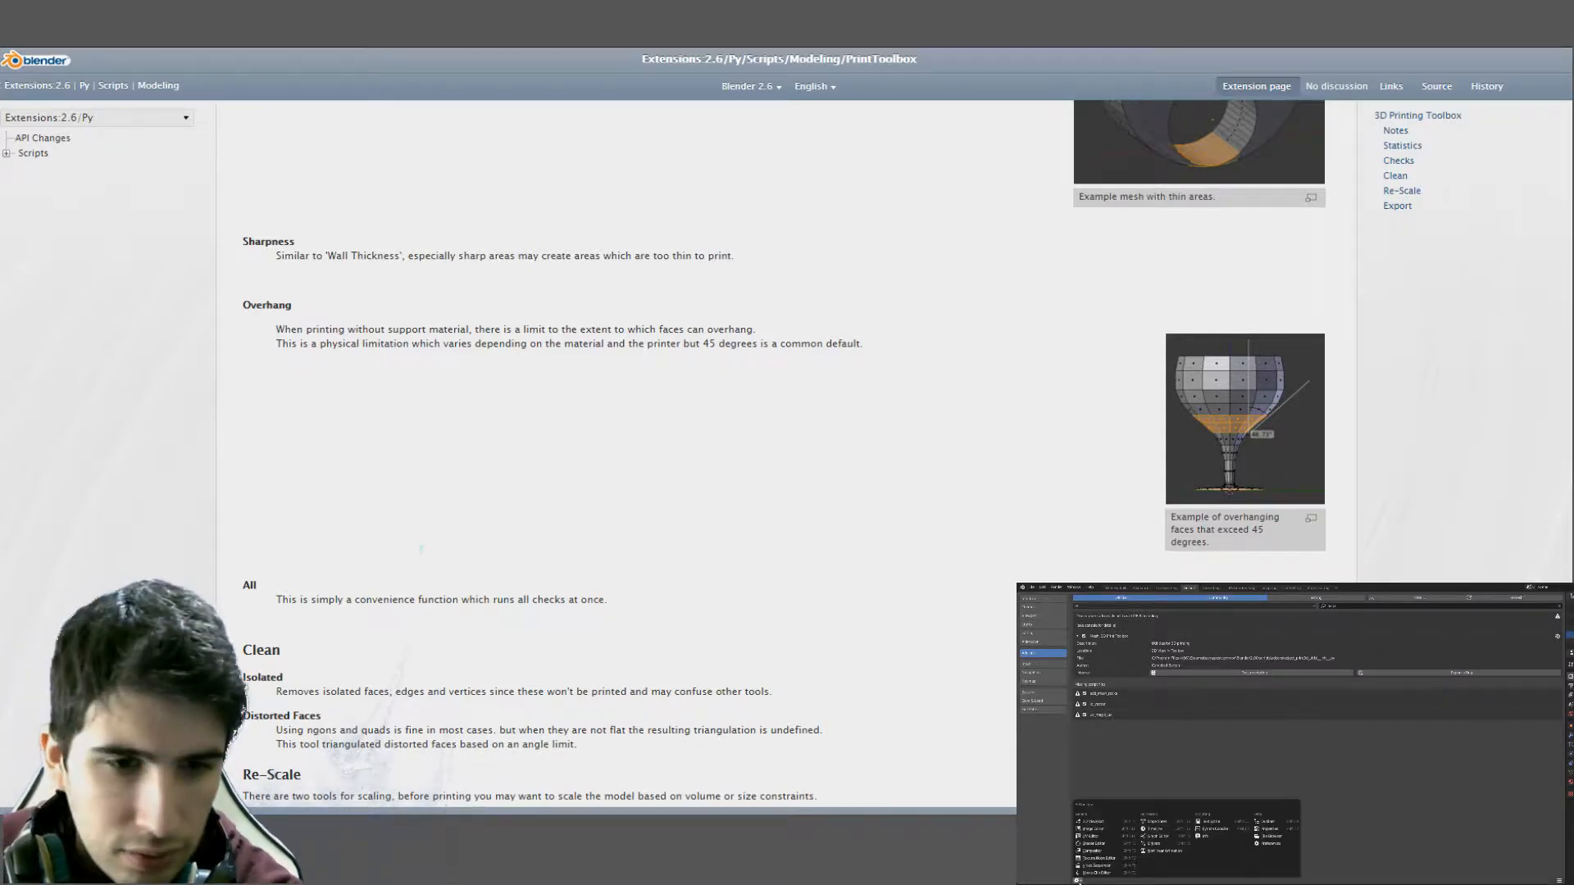
pyautogui.click(1102, 823)
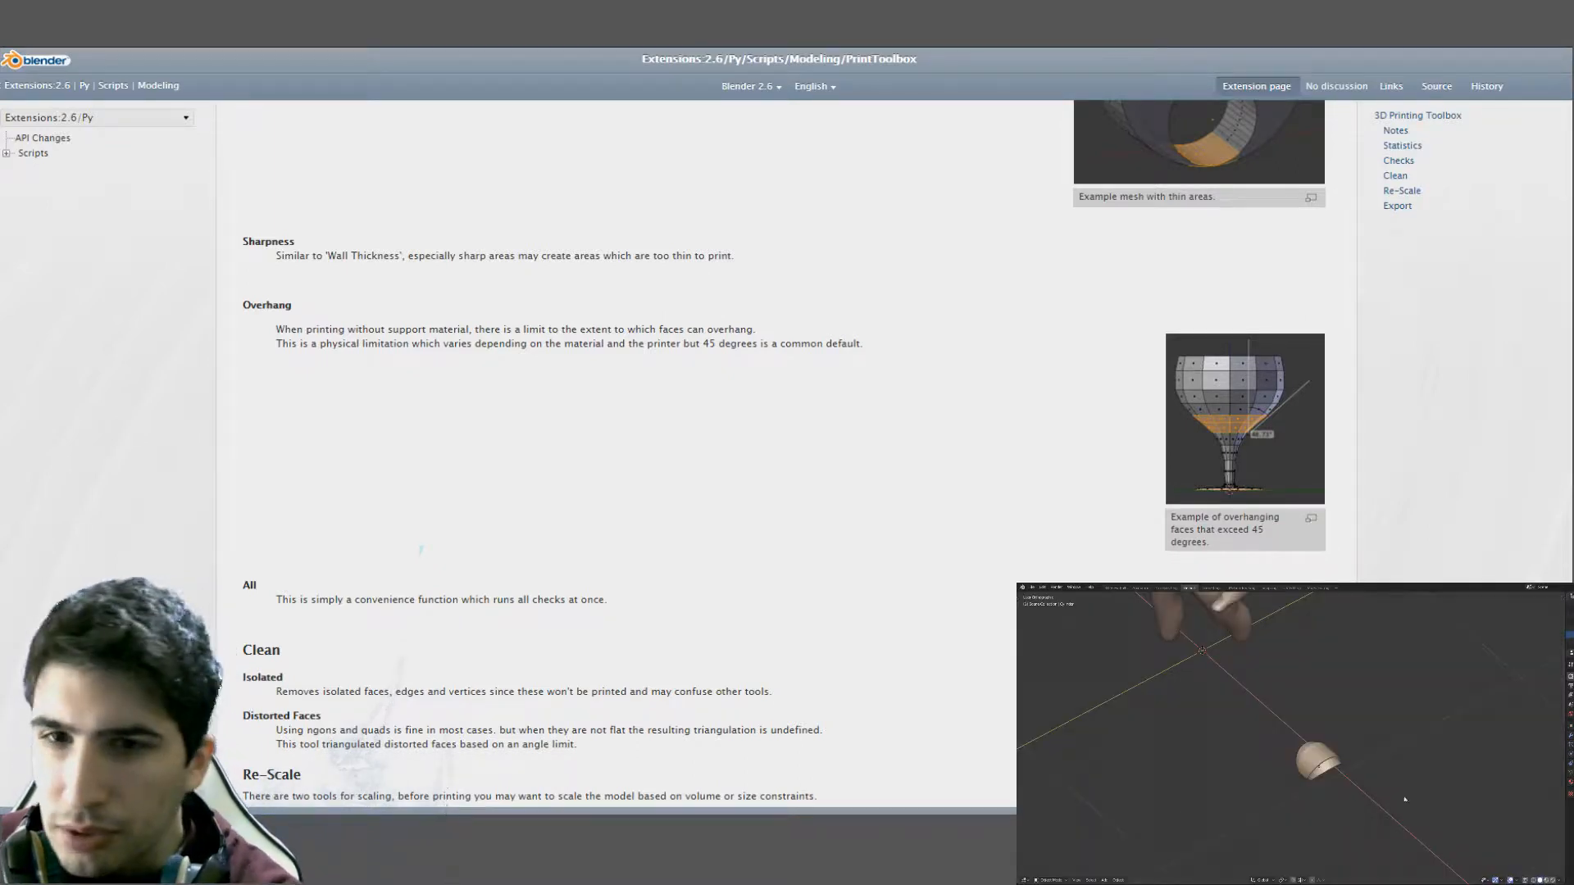
pyautogui.click(1318, 762)
pyautogui.moveTo(1355, 759); pyautogui.dragTo(1406, 745, button='middle')
pyautogui.press('n')
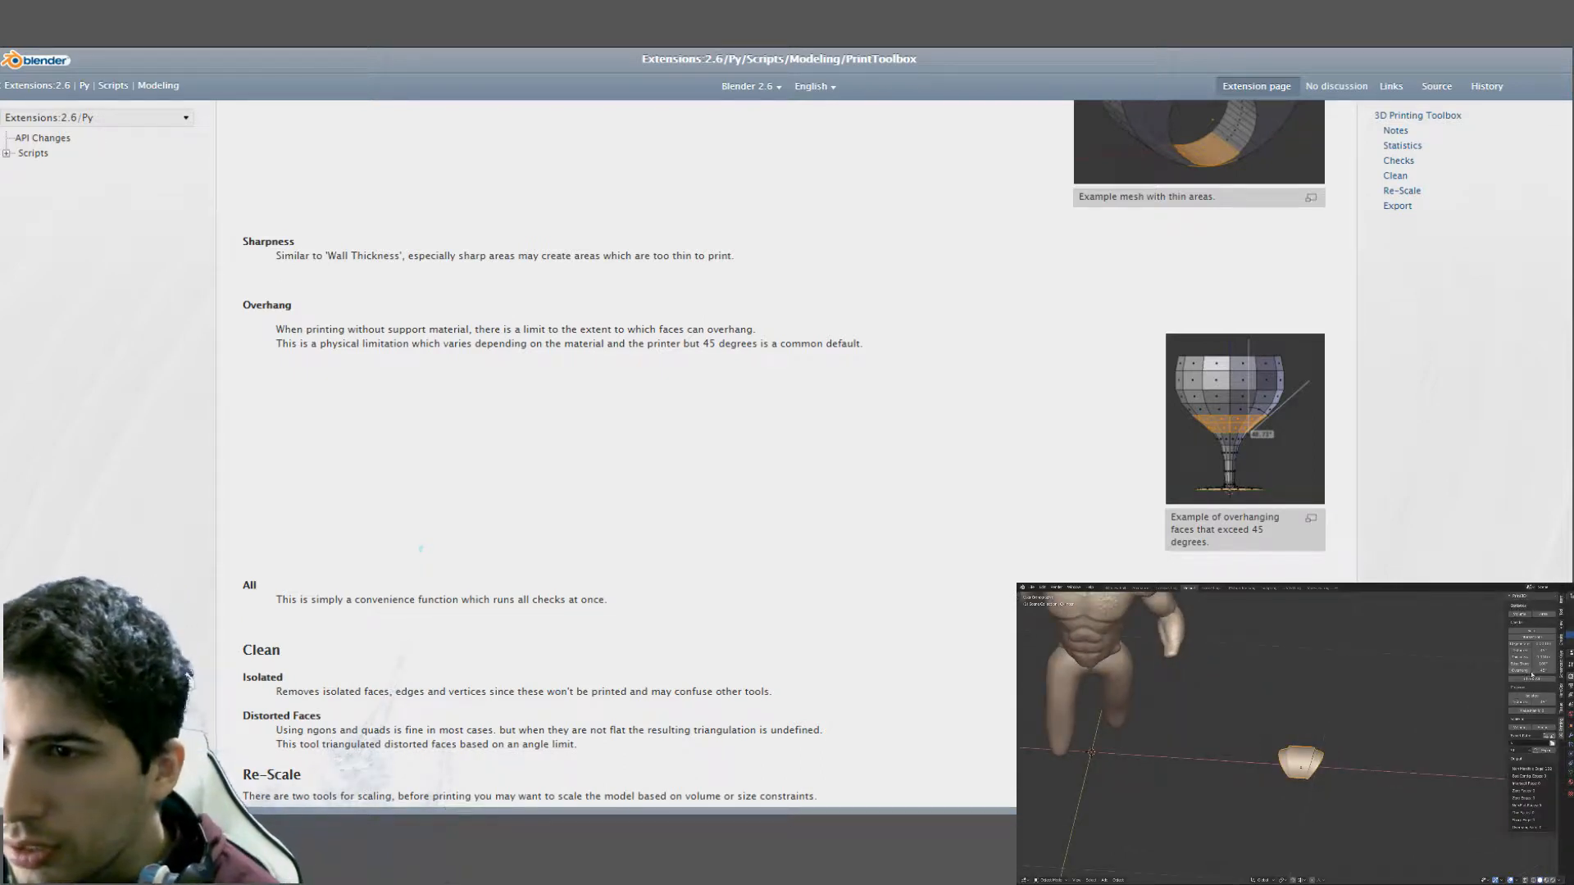
pyautogui.moveTo(1437, 695)
pyautogui.mouseDown(button='middle')
pyautogui.moveTo(1447, 675)
pyautogui.moveTo(1436, 689)
pyautogui.mouseUp(button='middle')
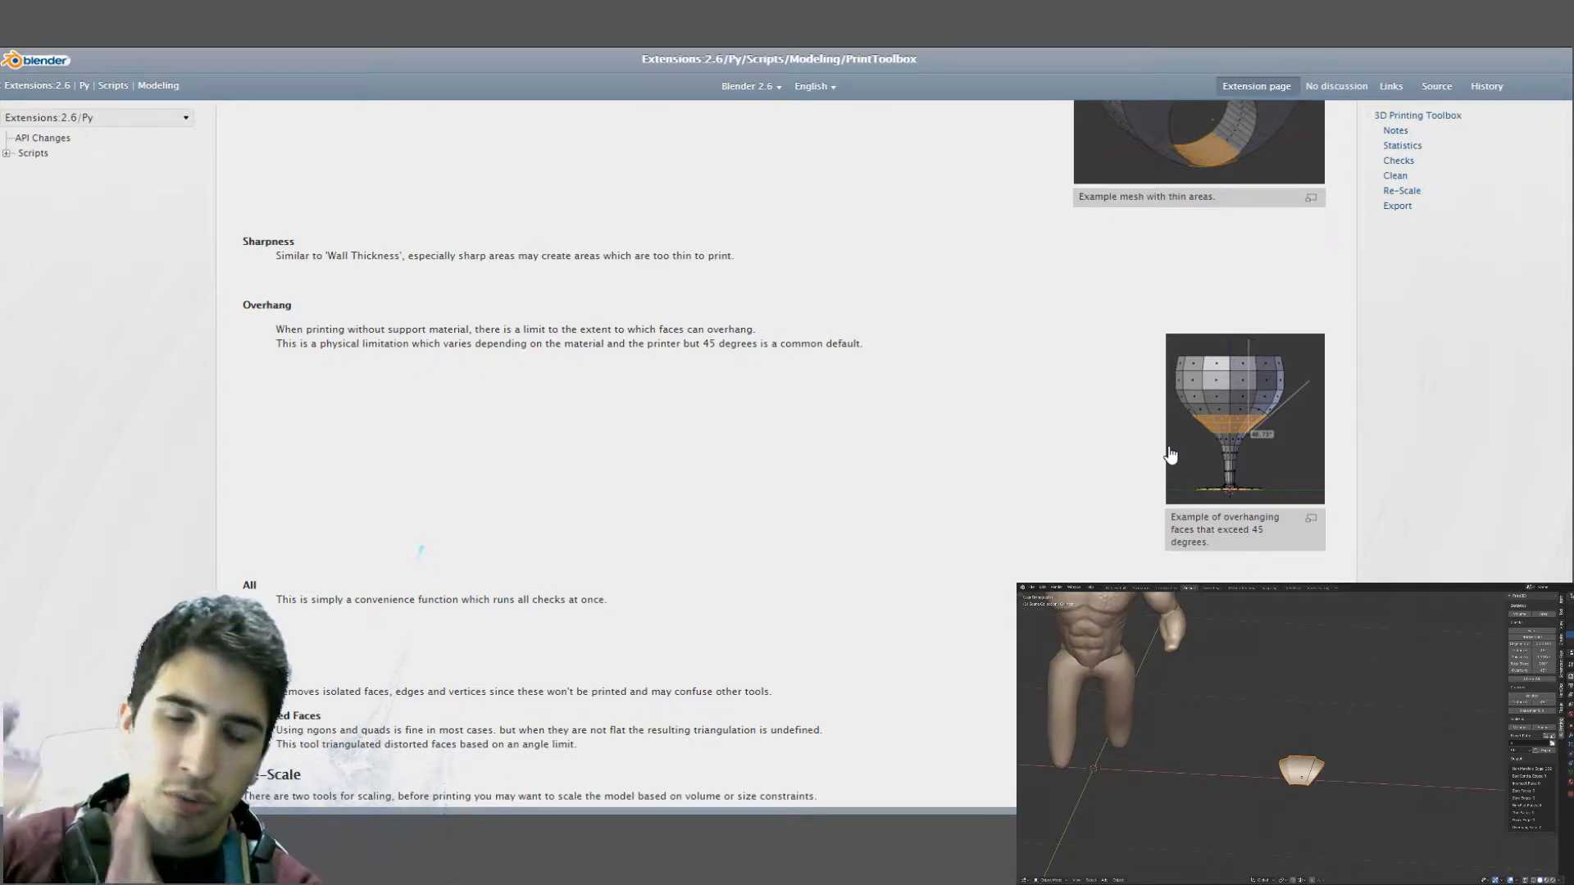
# - Look over the documentation's Clean and Re-Scale sections, and run the Overhang check on the curved armour piece
pyautogui.scroll(-2, 784, 460)
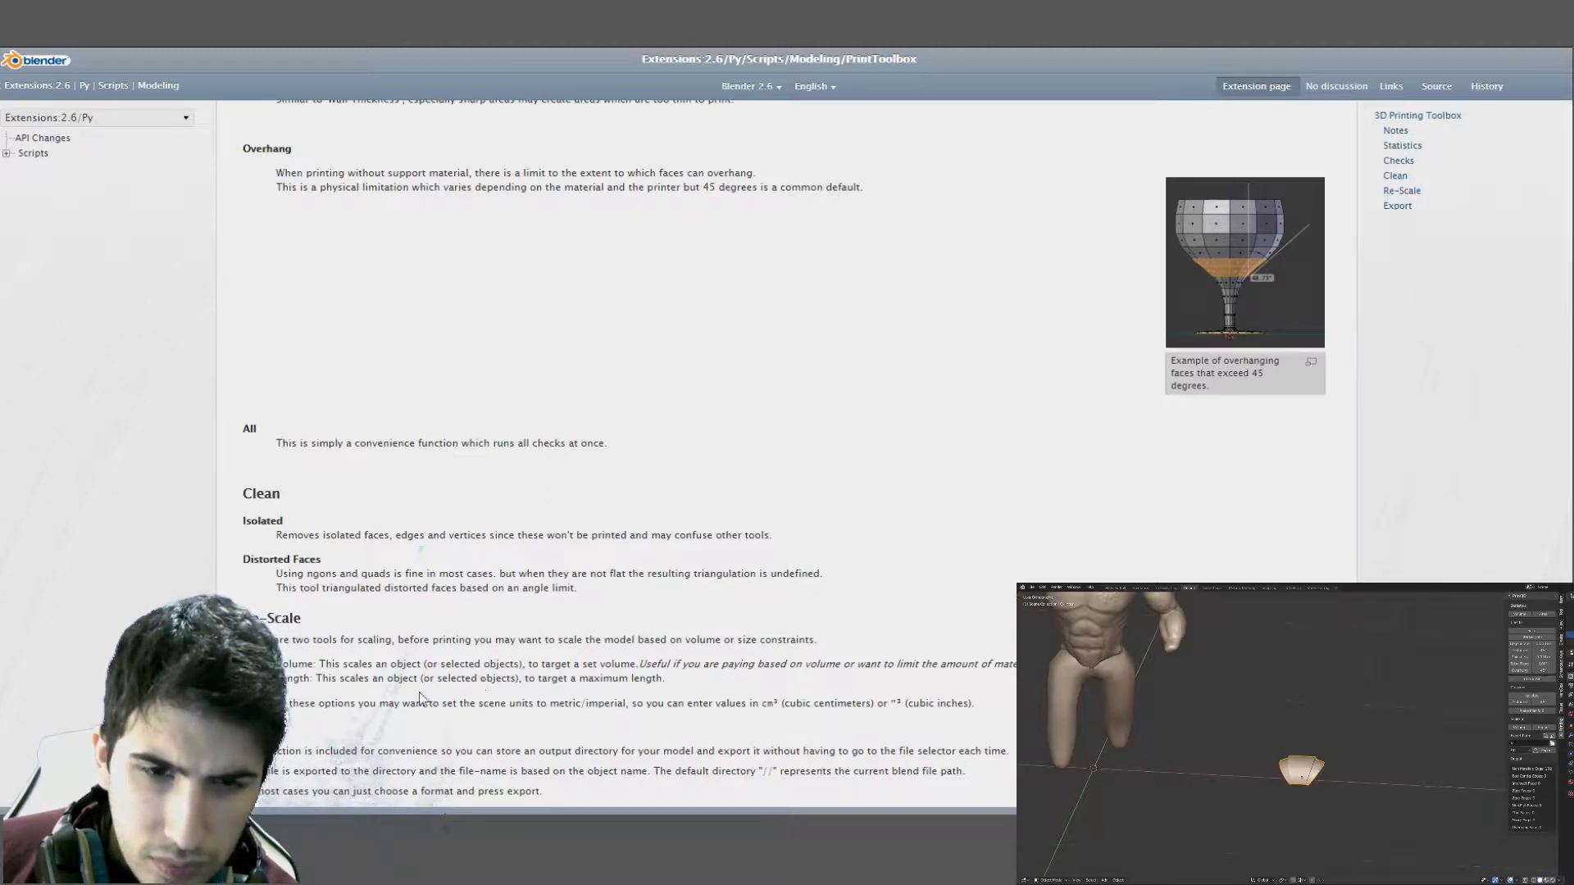
pyautogui.scroll(10, 724, 513)
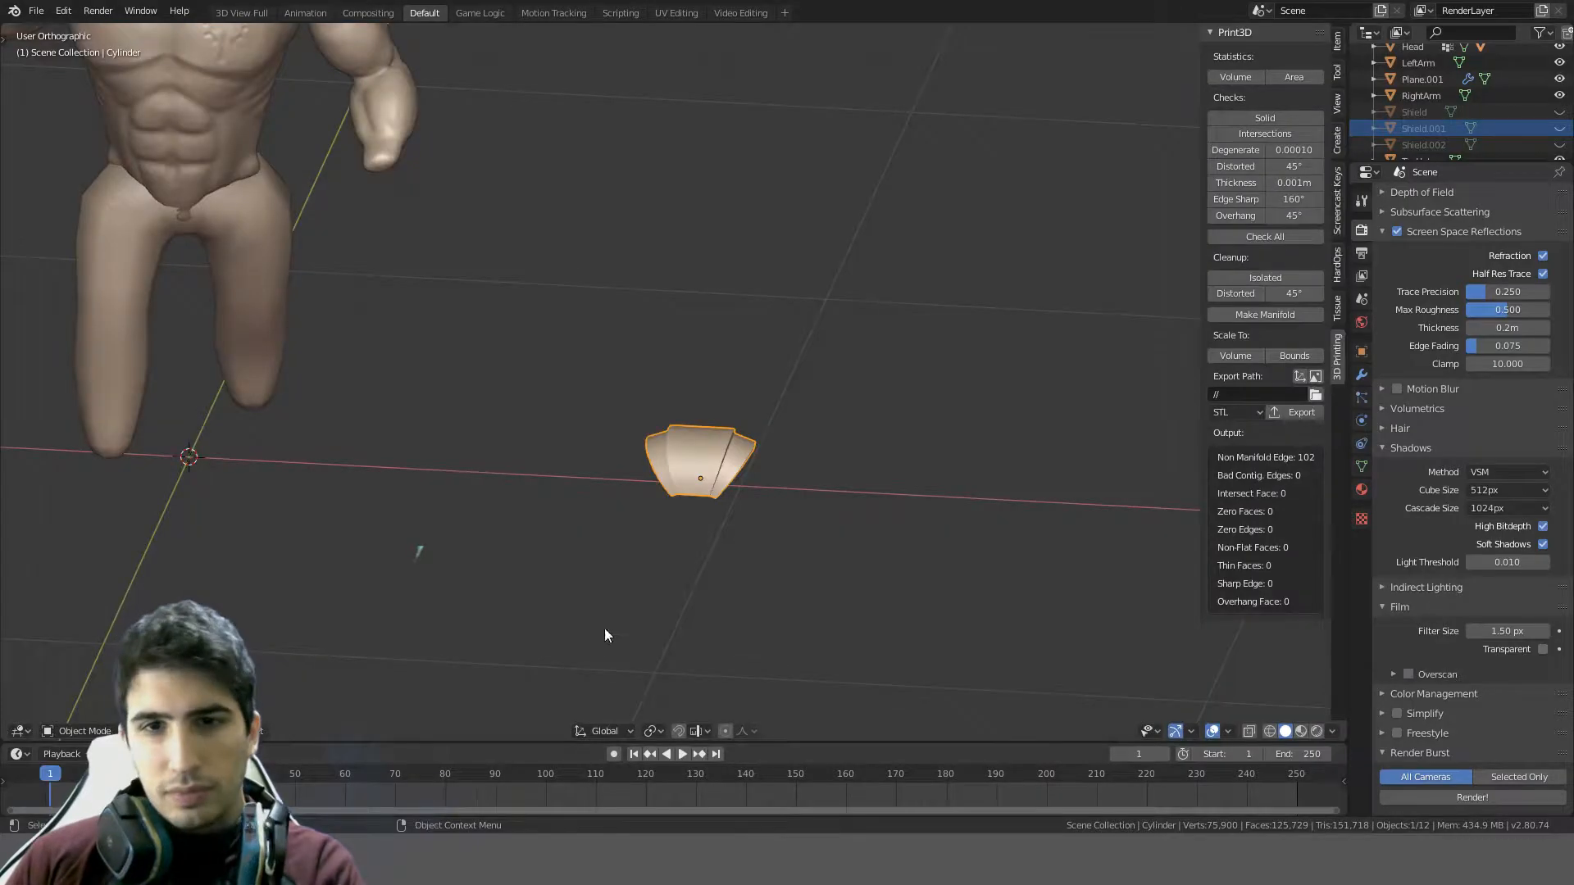
pyautogui.moveTo(603, 628); pyautogui.dragTo(677, 477, button='middle')
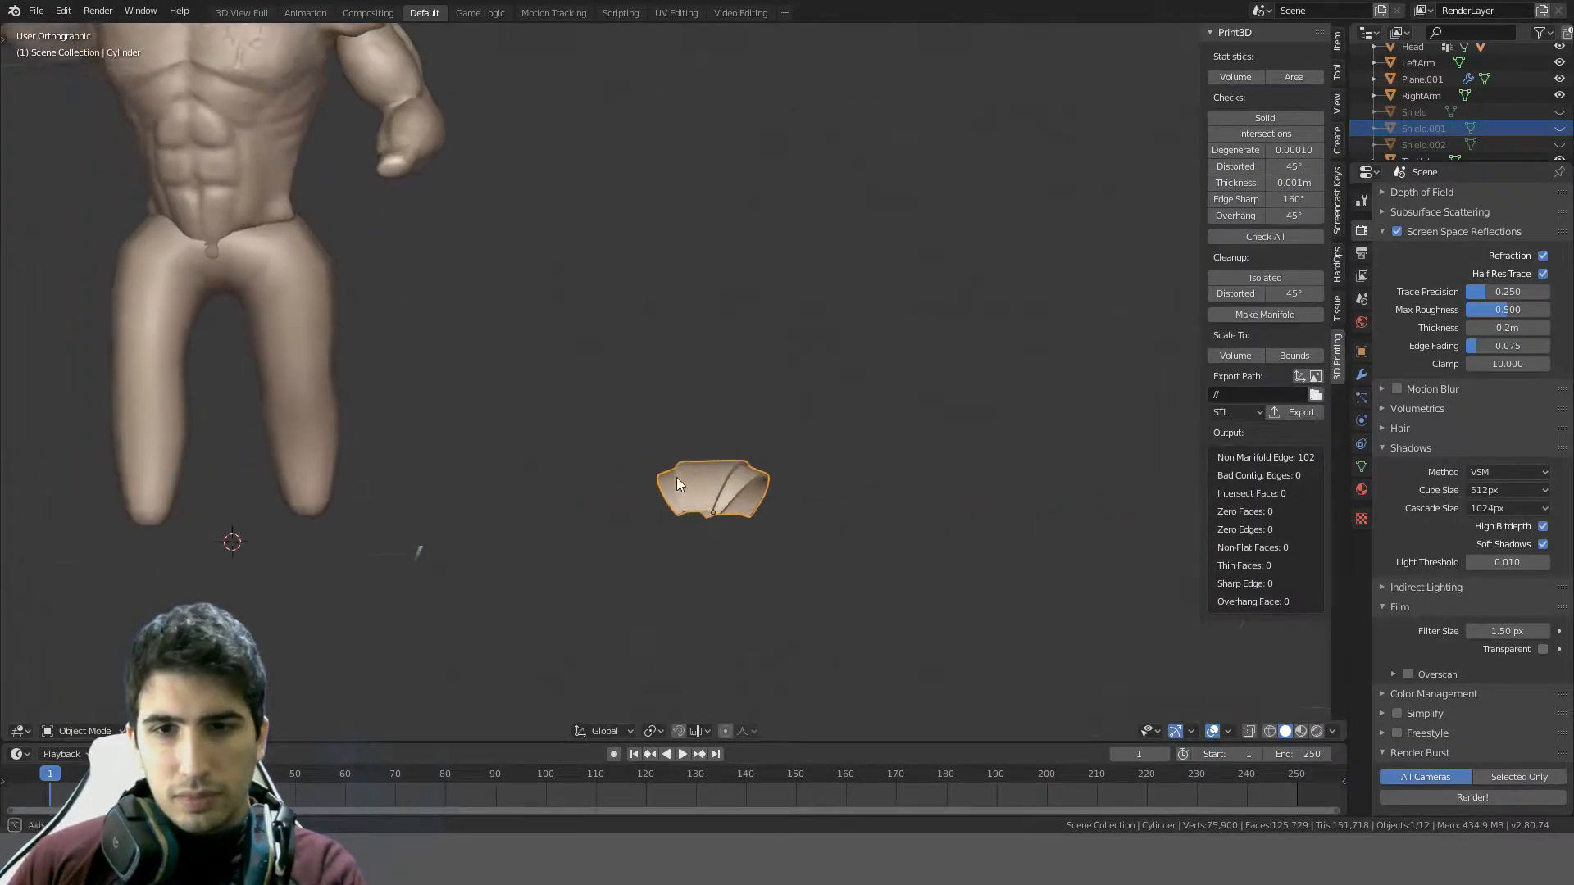
pyautogui.scroll(3, 772, 484)
pyautogui.moveTo(772, 483); pyautogui.dragTo(818, 533, button='middle')
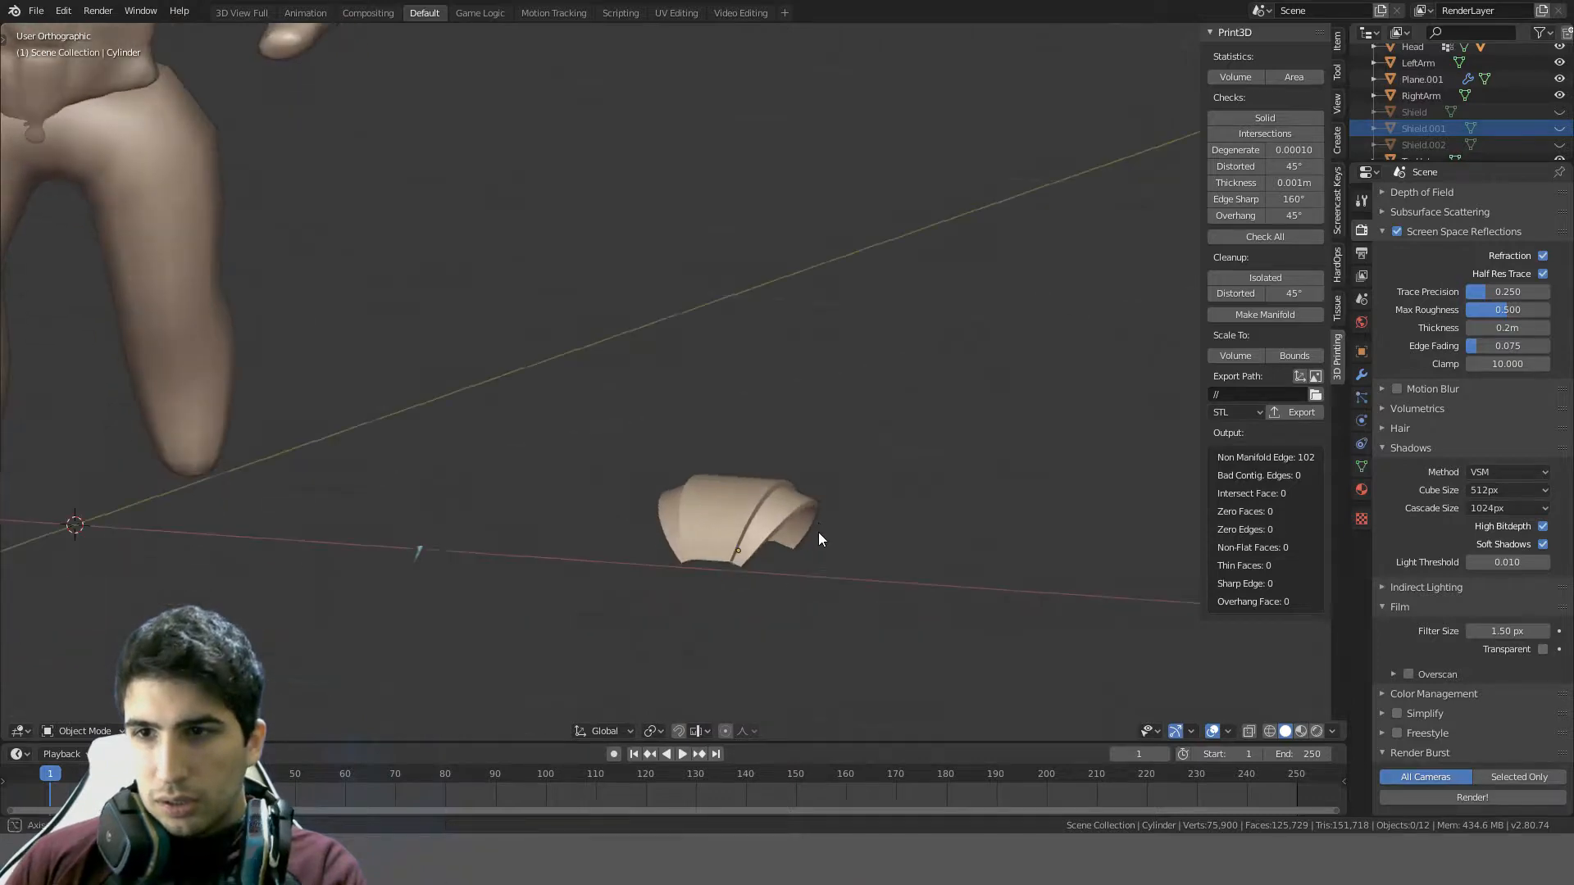
pyautogui.click(782, 509)
pyautogui.click(1257, 219)
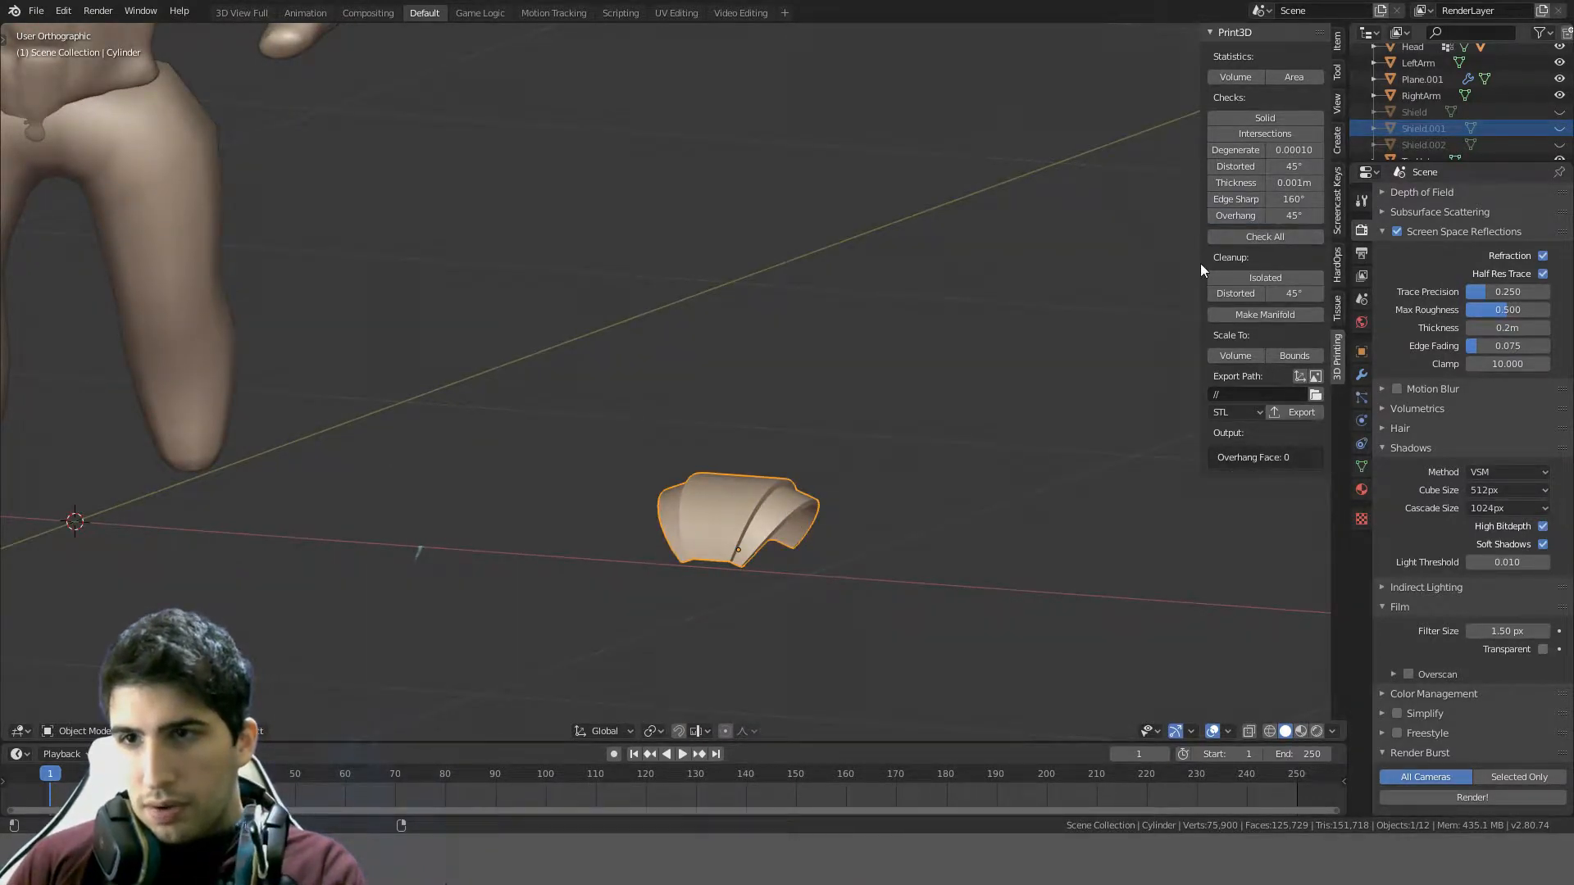
# - Select the character's torso and run all the 3D print checks on it
pyautogui.scroll(-5, 702, 303)
pyautogui.scroll(8, 587, 248)
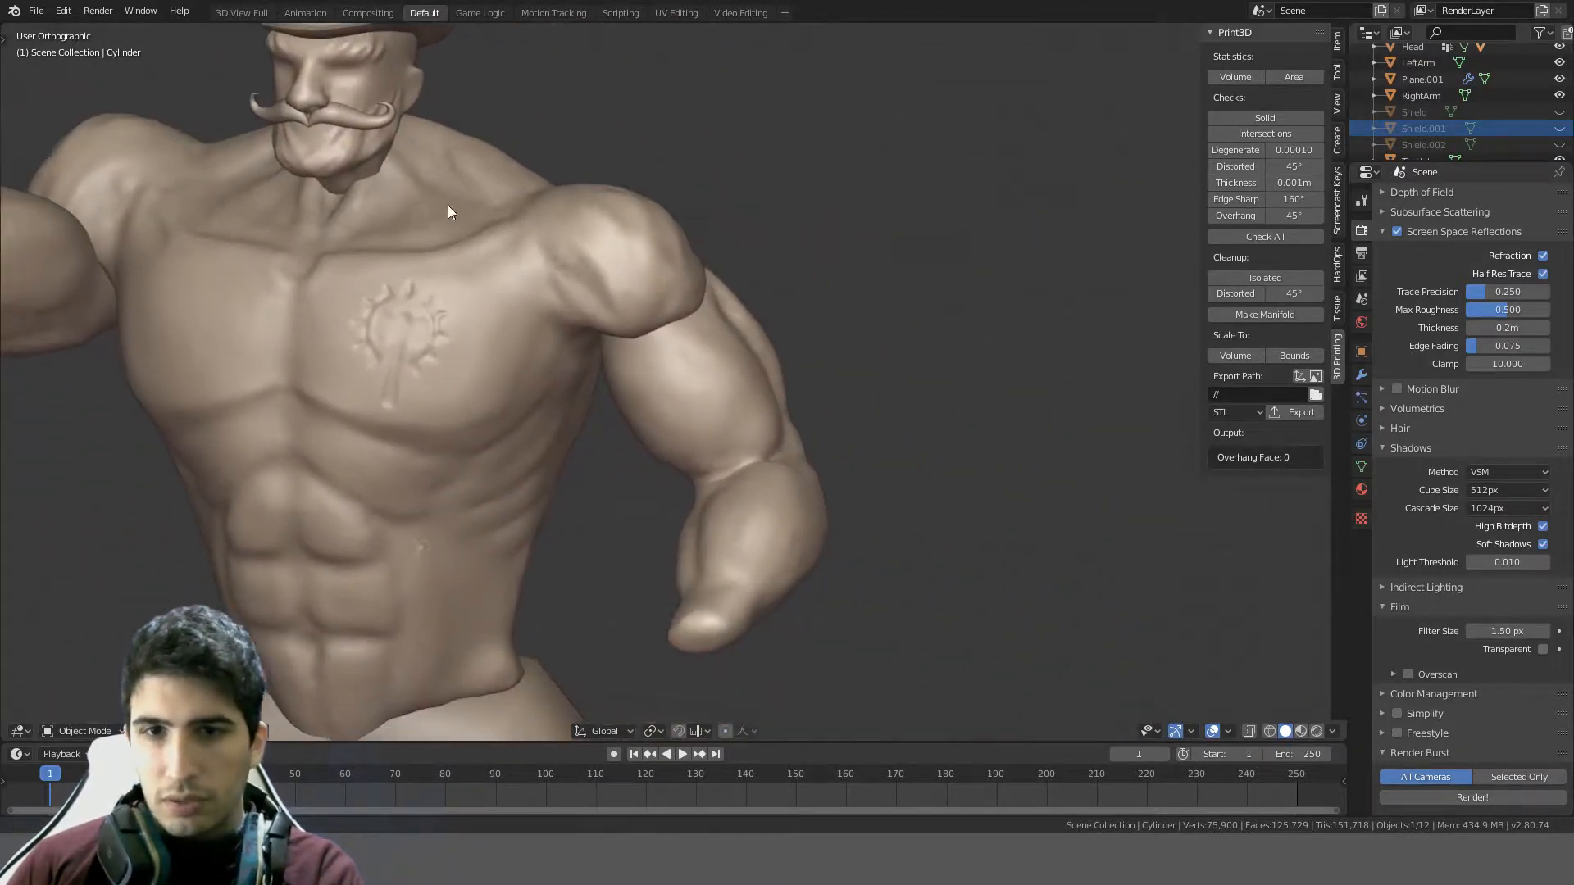
pyautogui.click(510, 293)
pyautogui.scroll(-4, 589, 395)
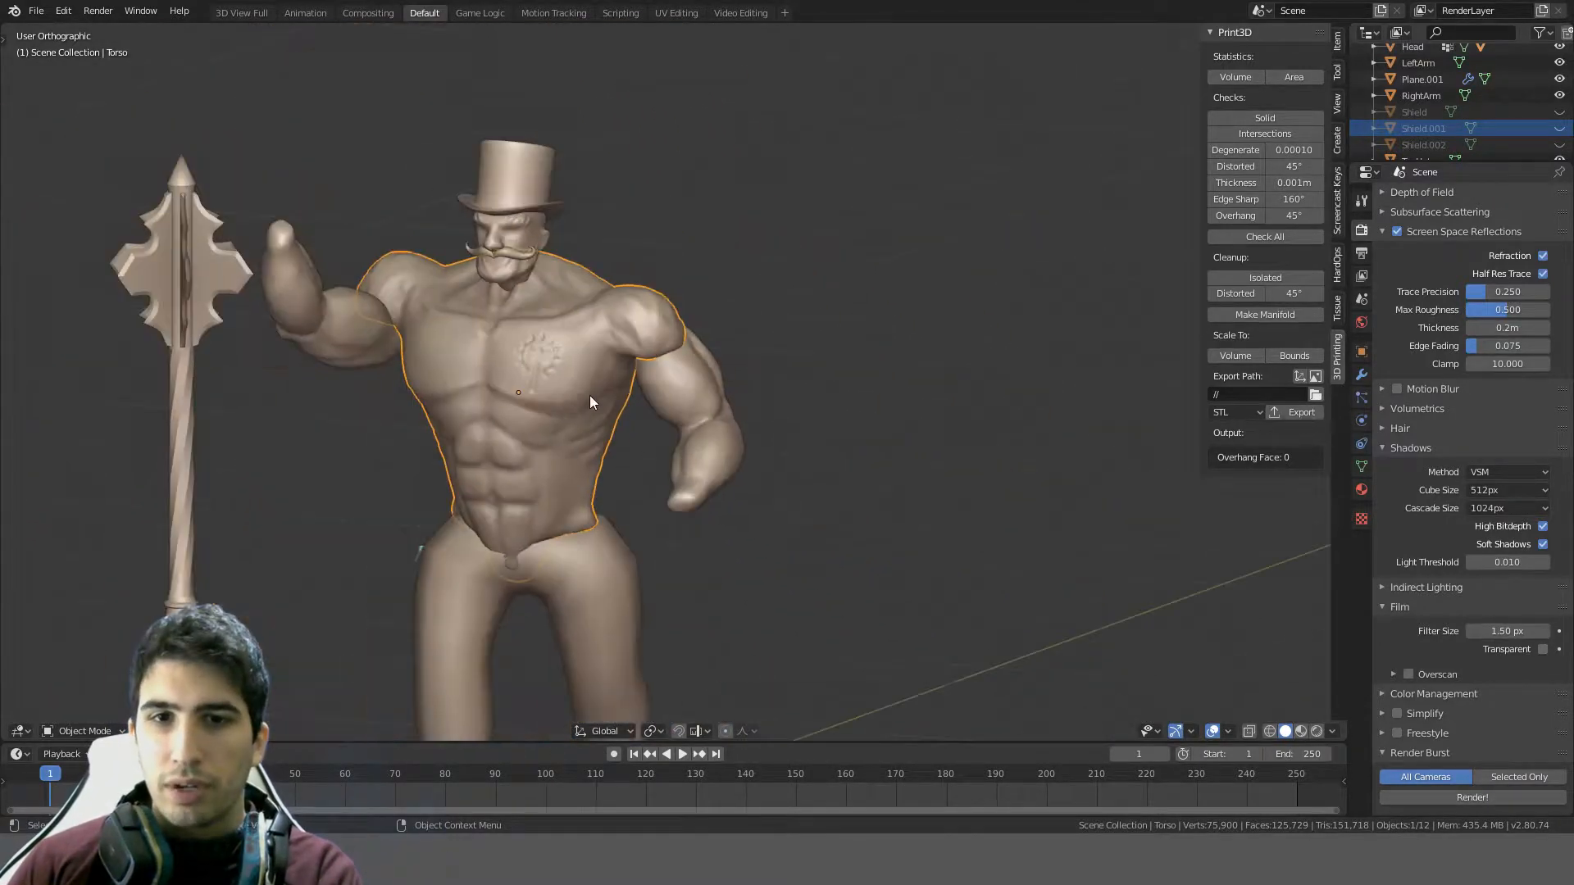
pyautogui.keyDown('shift'); pyautogui.moveTo(603, 416); pyautogui.dragTo(791, 410, button='middle'); pyautogui.keyUp('shift')
pyautogui.keyDown('shift'); pyautogui.moveTo(888, 374); pyautogui.dragTo(720, 405, button='middle'); pyautogui.keyUp('shift')
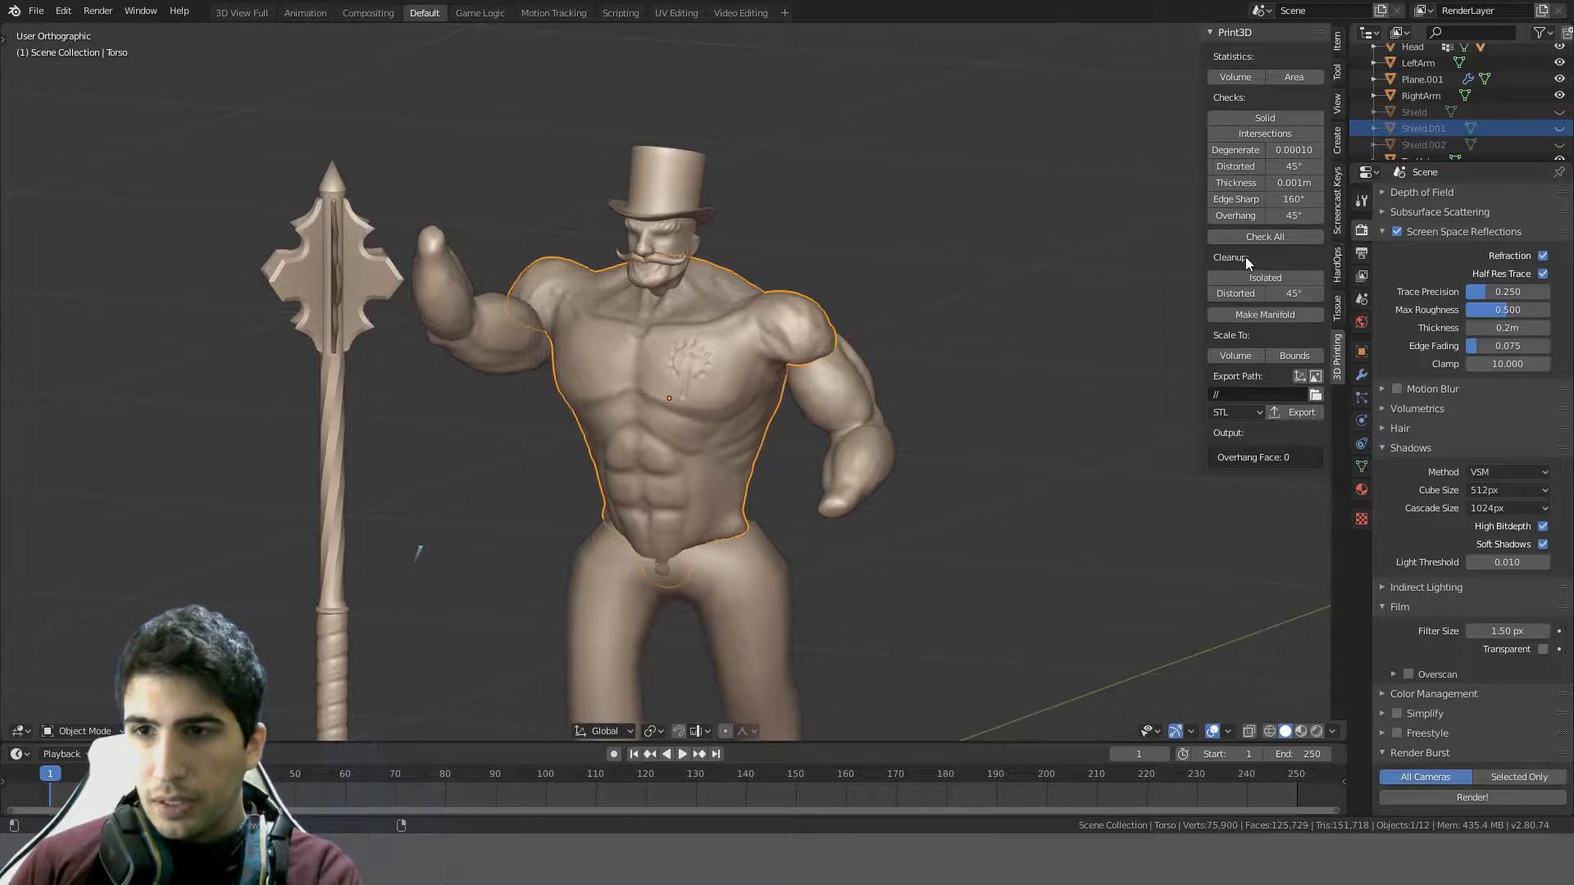
pyautogui.click(1262, 238)
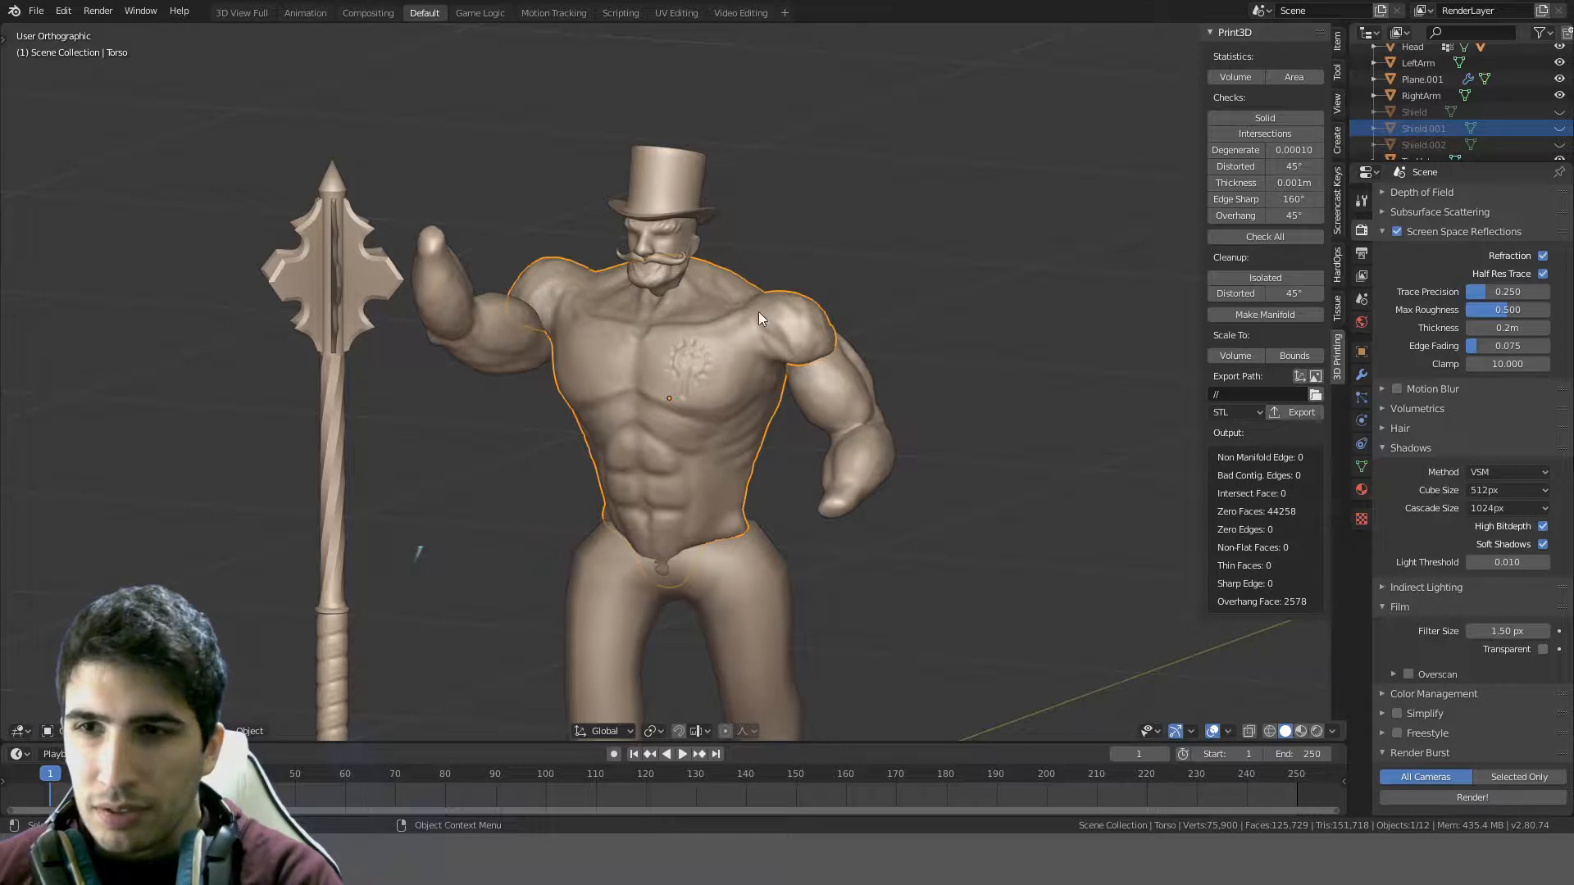
# - Enter Edit Mode on the torso and examine the chest's mesh up close
pyautogui.moveTo(790, 343); pyautogui.dragTo(821, 415, button='middle')
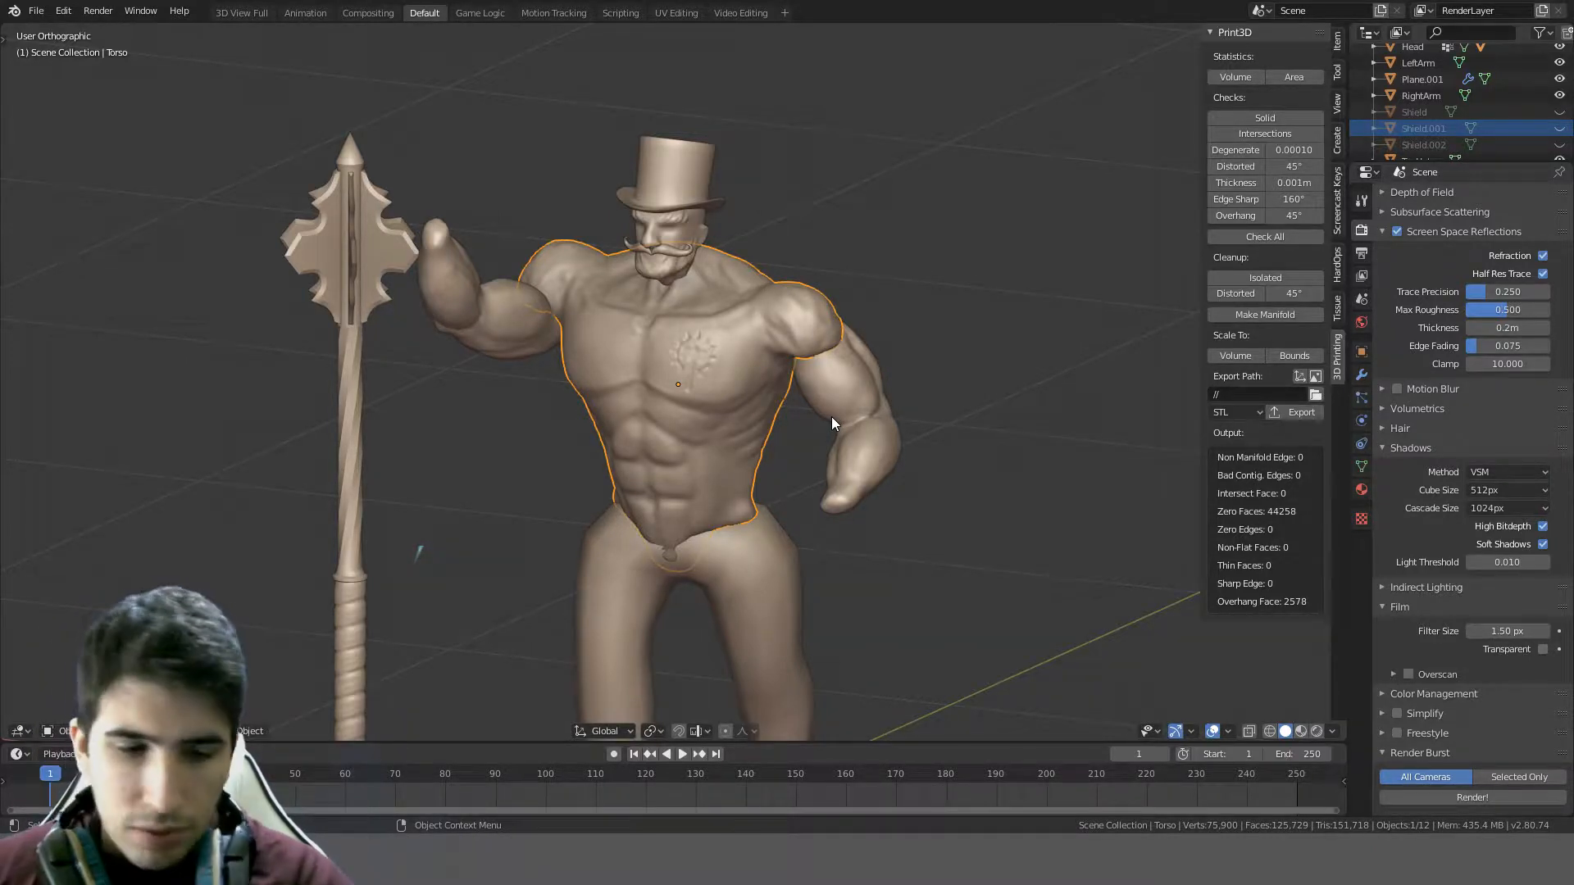
pyautogui.press('Tab')
pyautogui.moveTo(914, 408); pyautogui.dragTo(807, 381, button='middle')
pyautogui.scroll(5, 807, 380)
pyautogui.scroll(6, 807, 379)
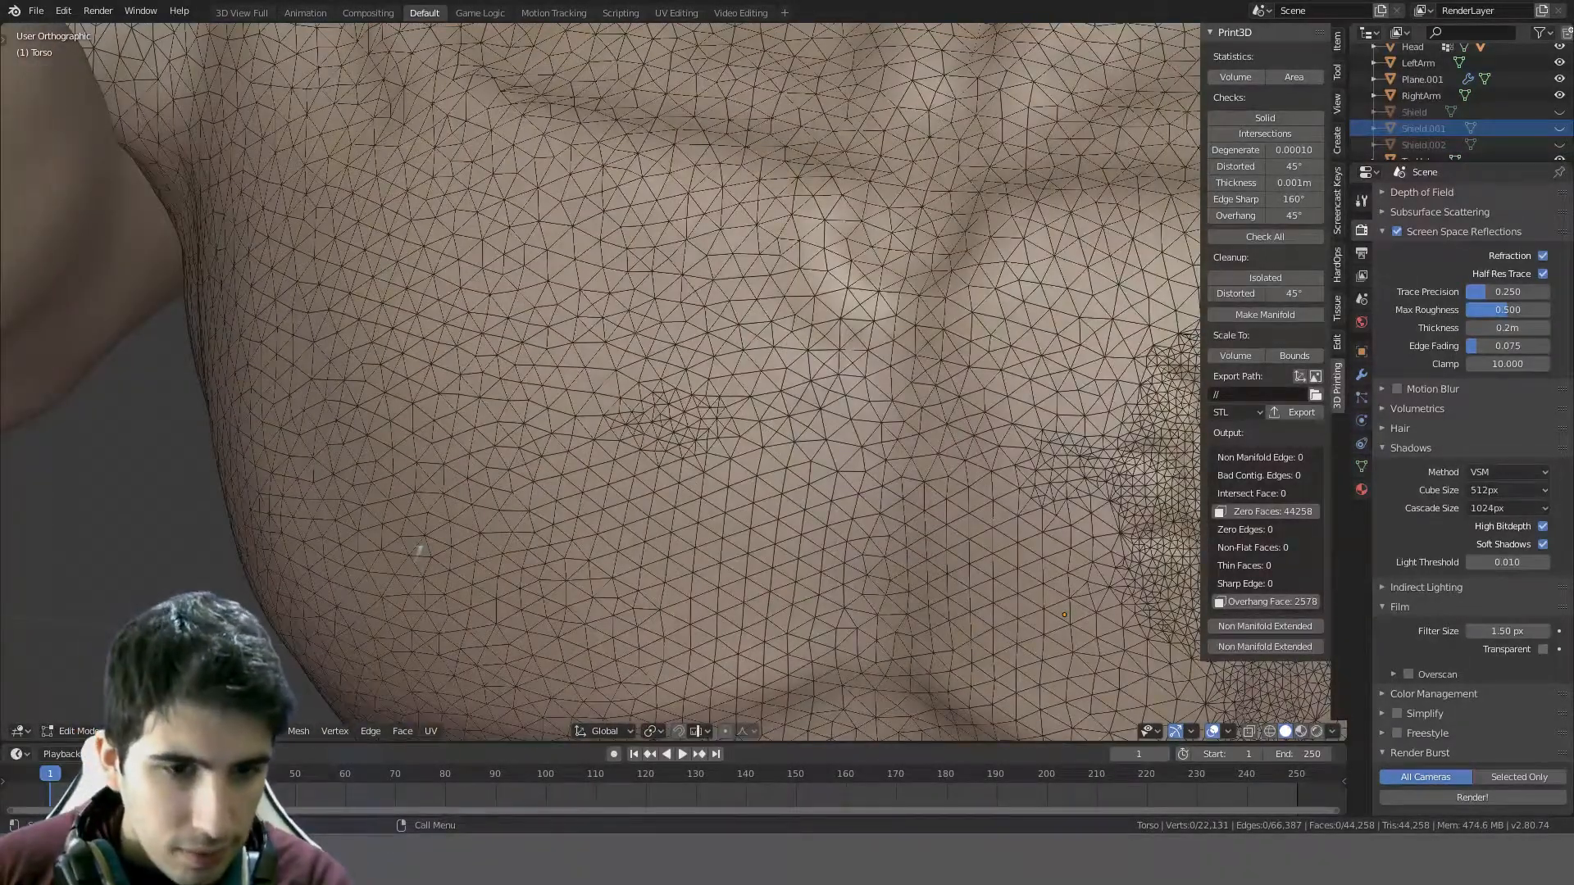
# - Switch the torso to Sculpt Mode, and display its wireframe overlay and the sculpting brushes
pyautogui.click(82, 676)
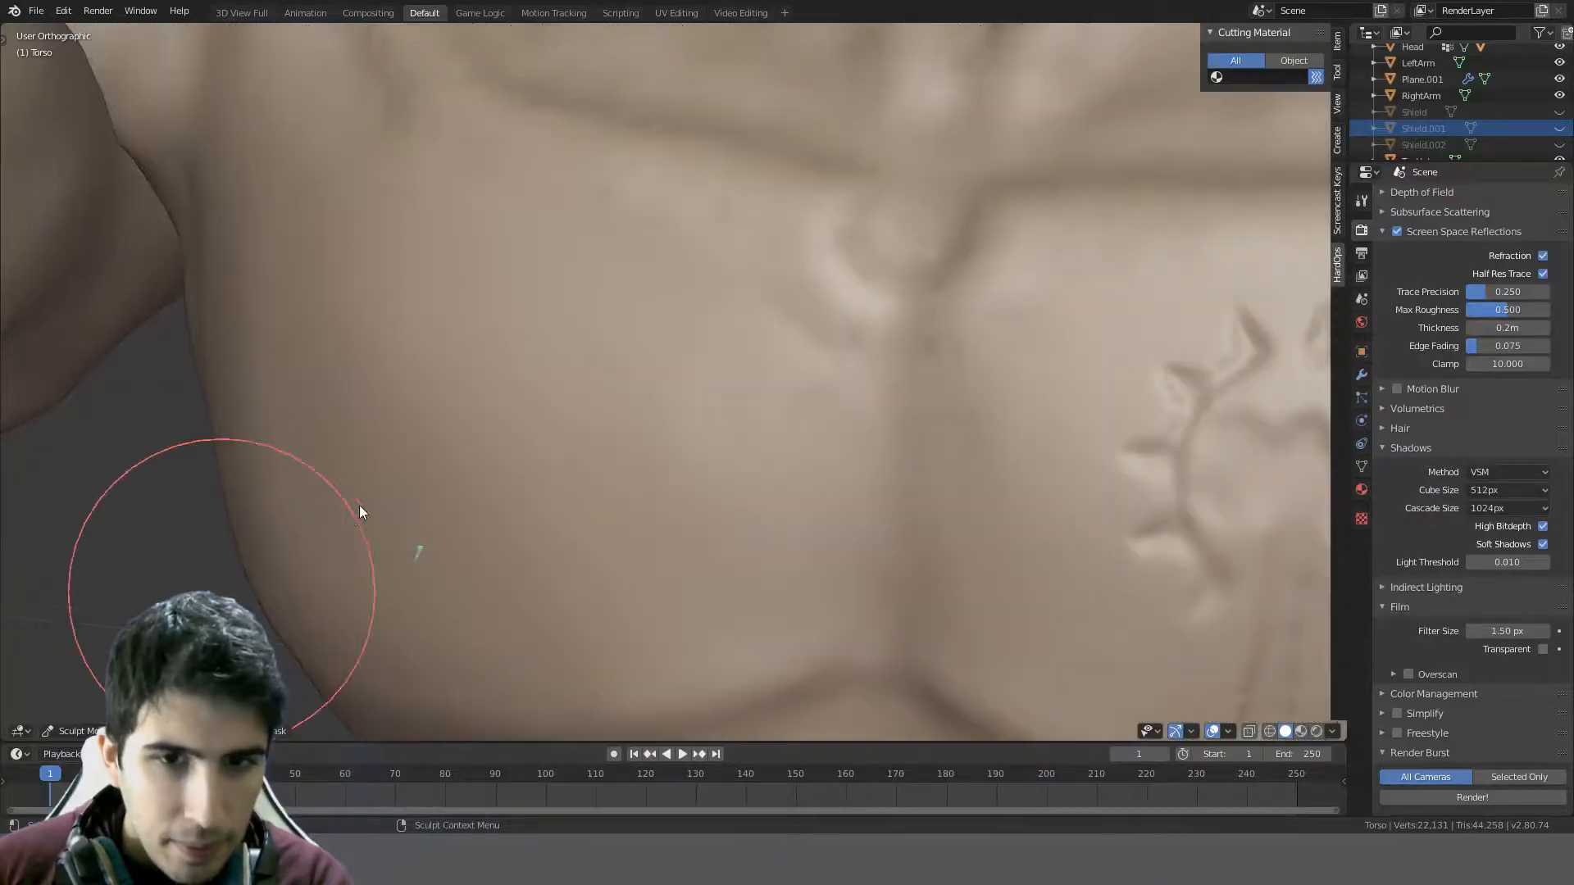
pyautogui.click(1230, 734)
pyautogui.click(1133, 587)
pyautogui.press('t')
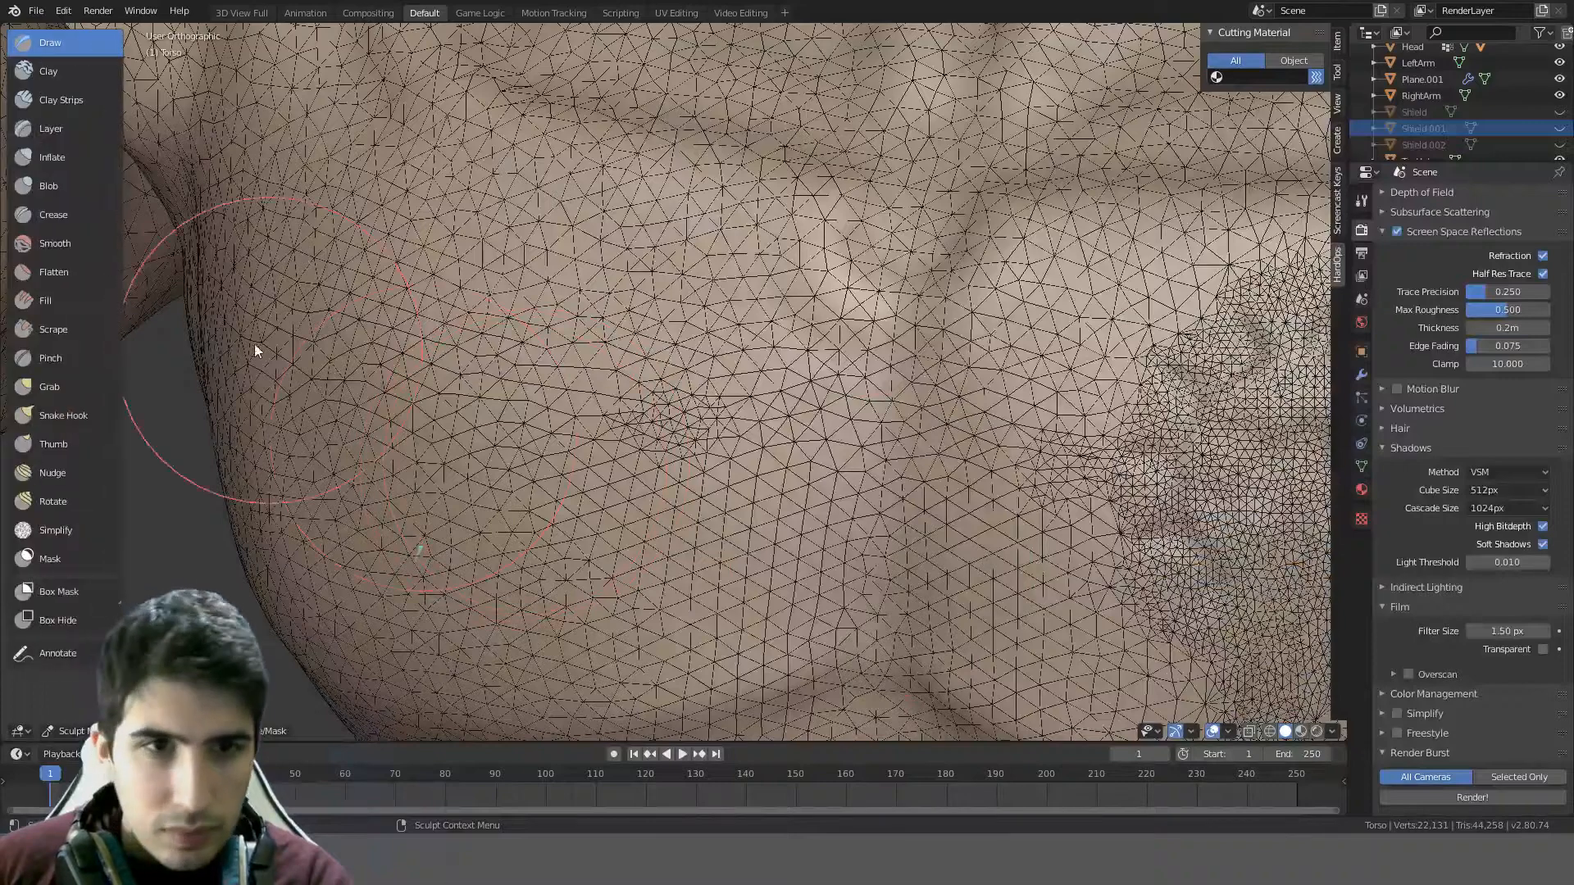
# - Choose the Simplify brush, try a stroke over the small dense mesh patch on the chest, and undo it
pyautogui.click(56, 530)
pyautogui.moveTo(664, 490); pyautogui.dragTo(661, 439)
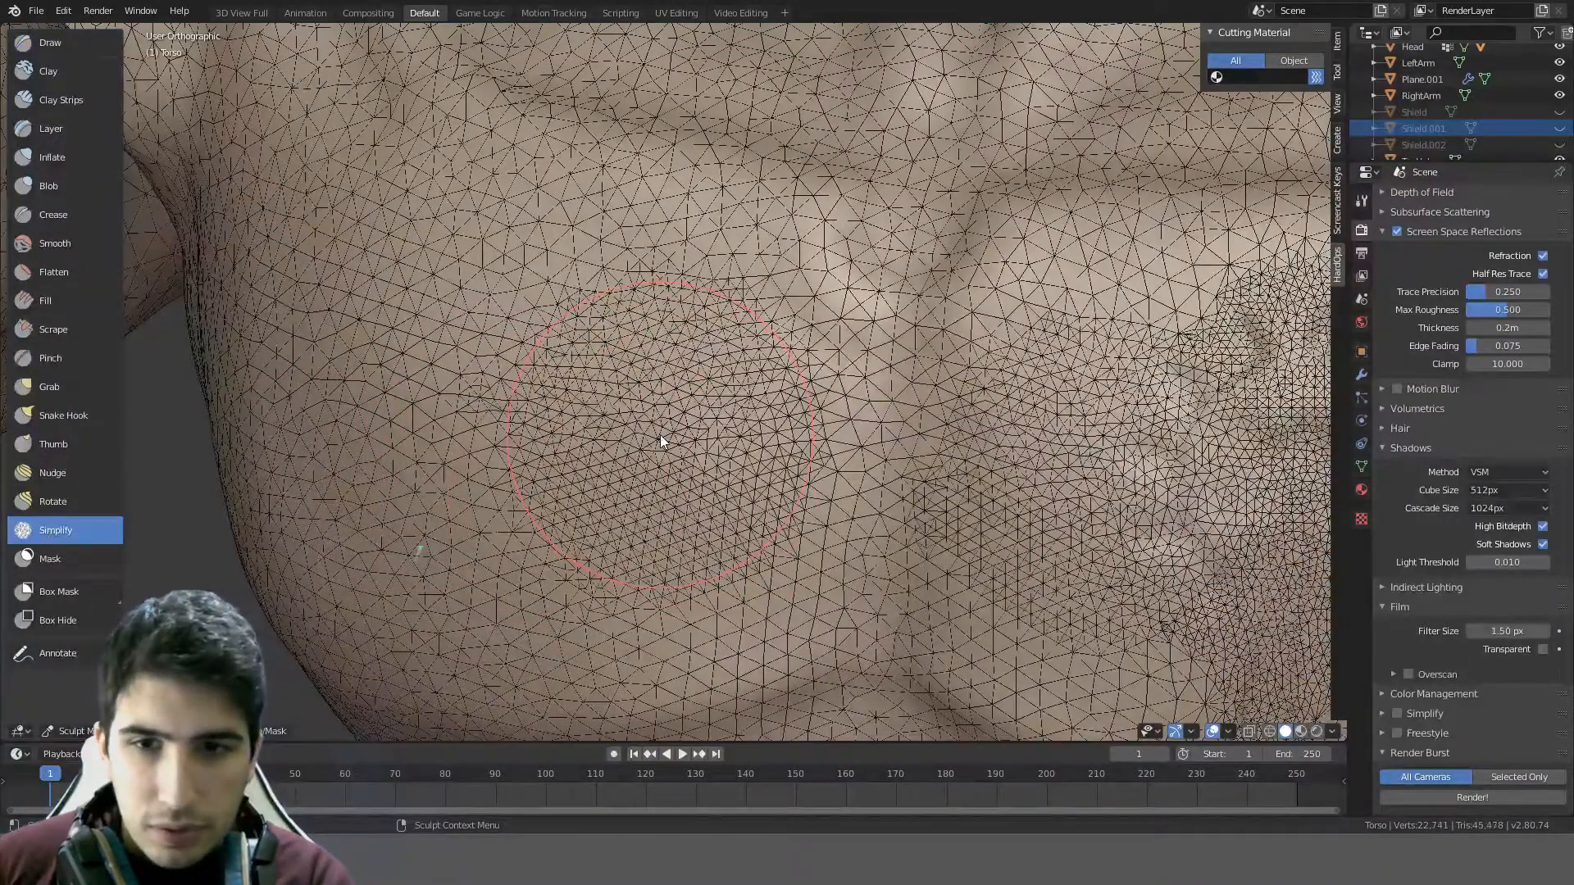
pyautogui.hotkey('ctrl', 'z')
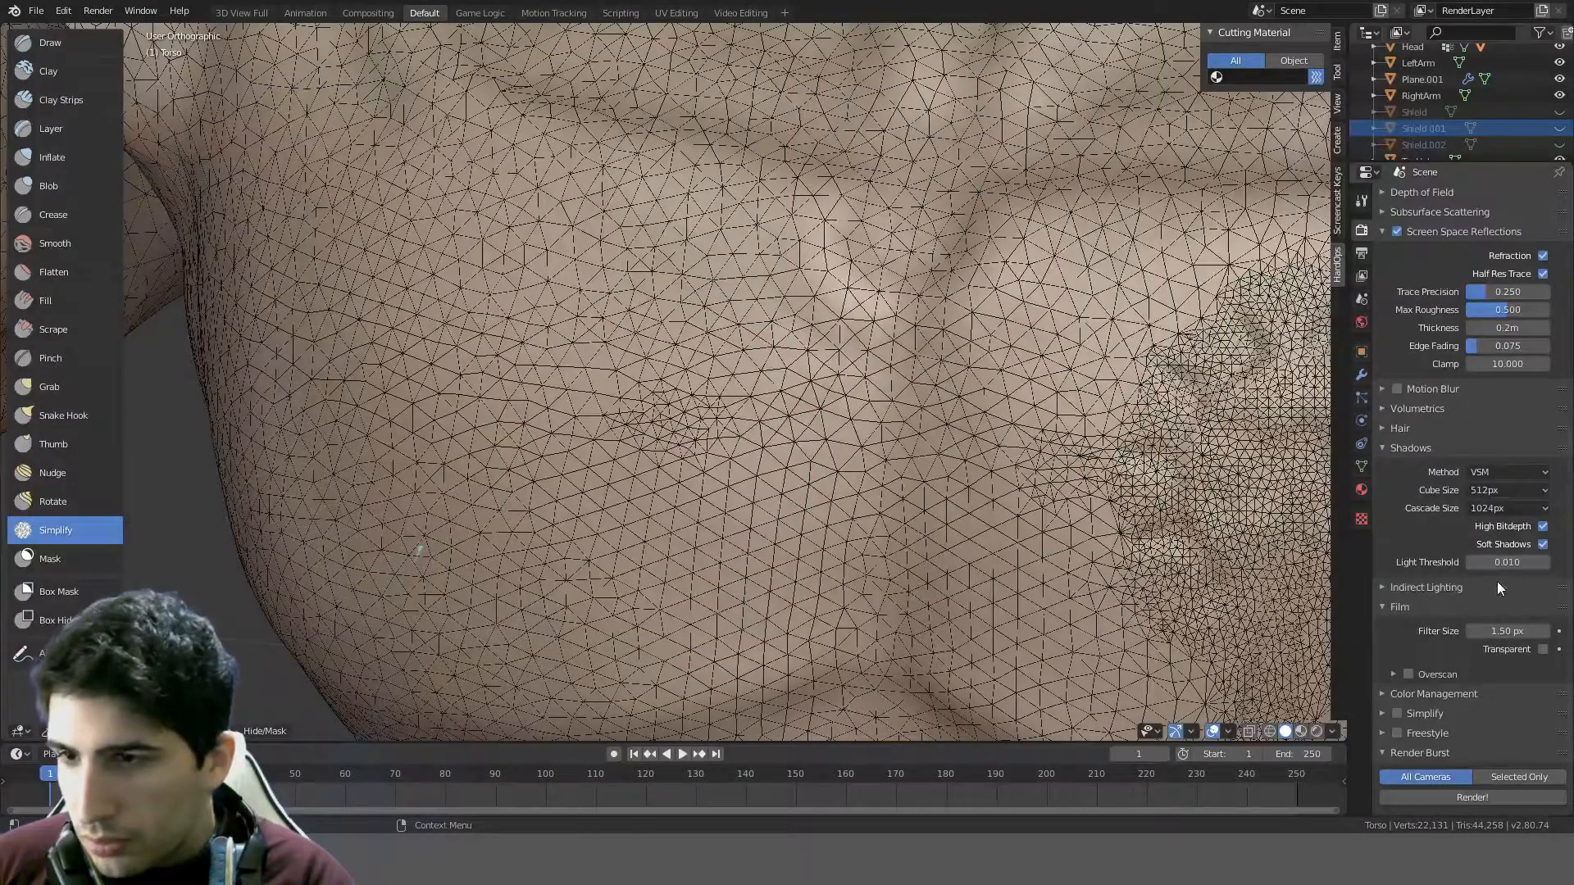
# - Set the Dyntopo constant detail resolution to 100 for the Simplify brush
pyautogui.scroll(12, 1396, 443)
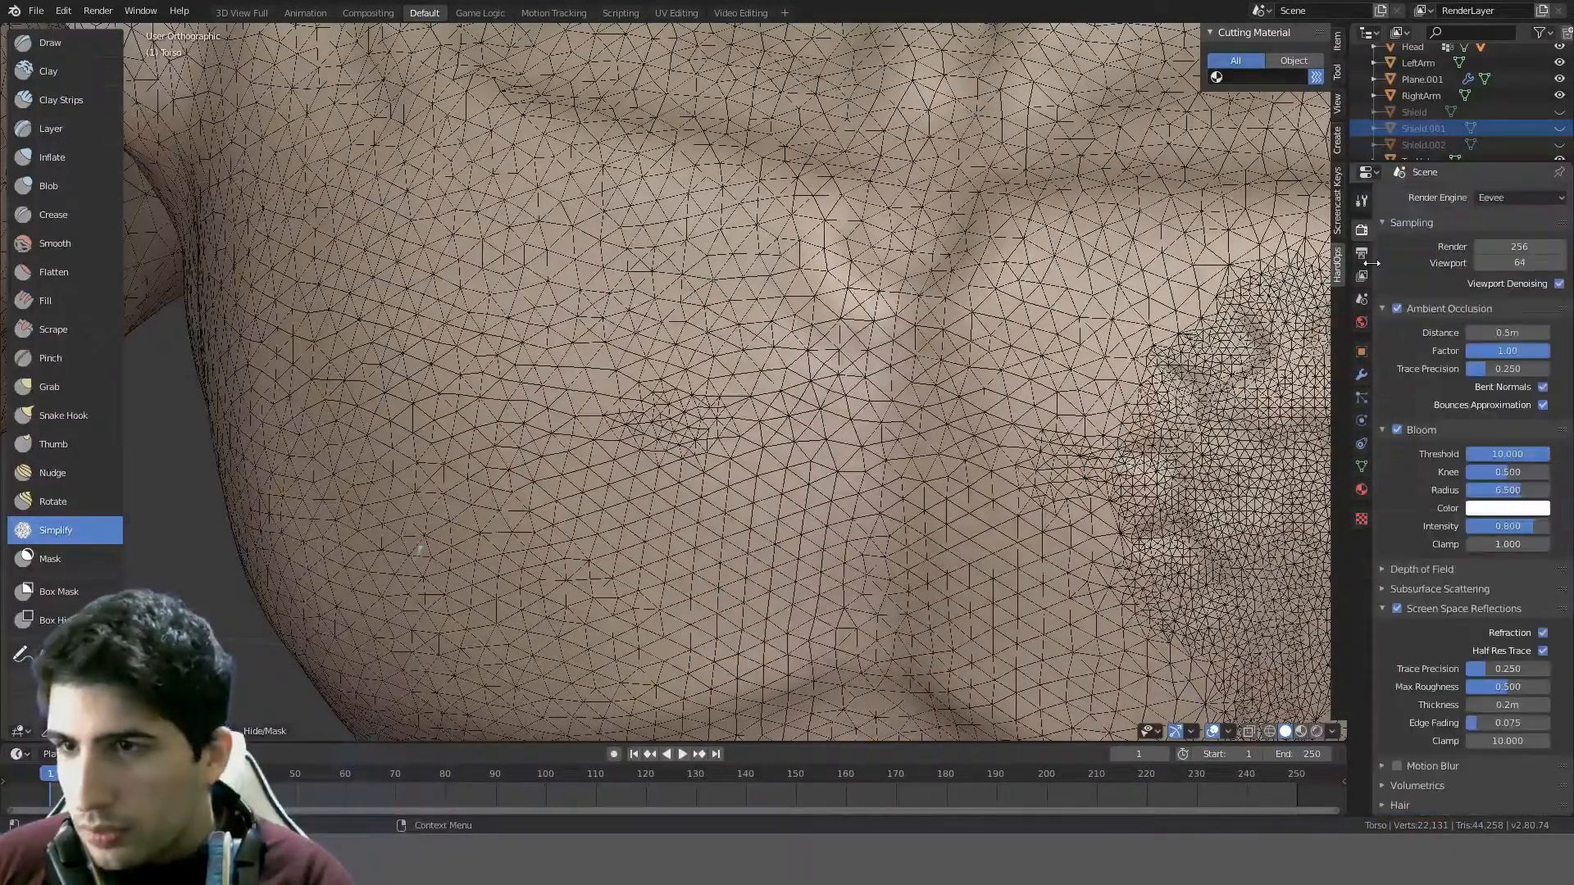
pyautogui.click(1360, 199)
pyautogui.scroll(-10, 1512, 583)
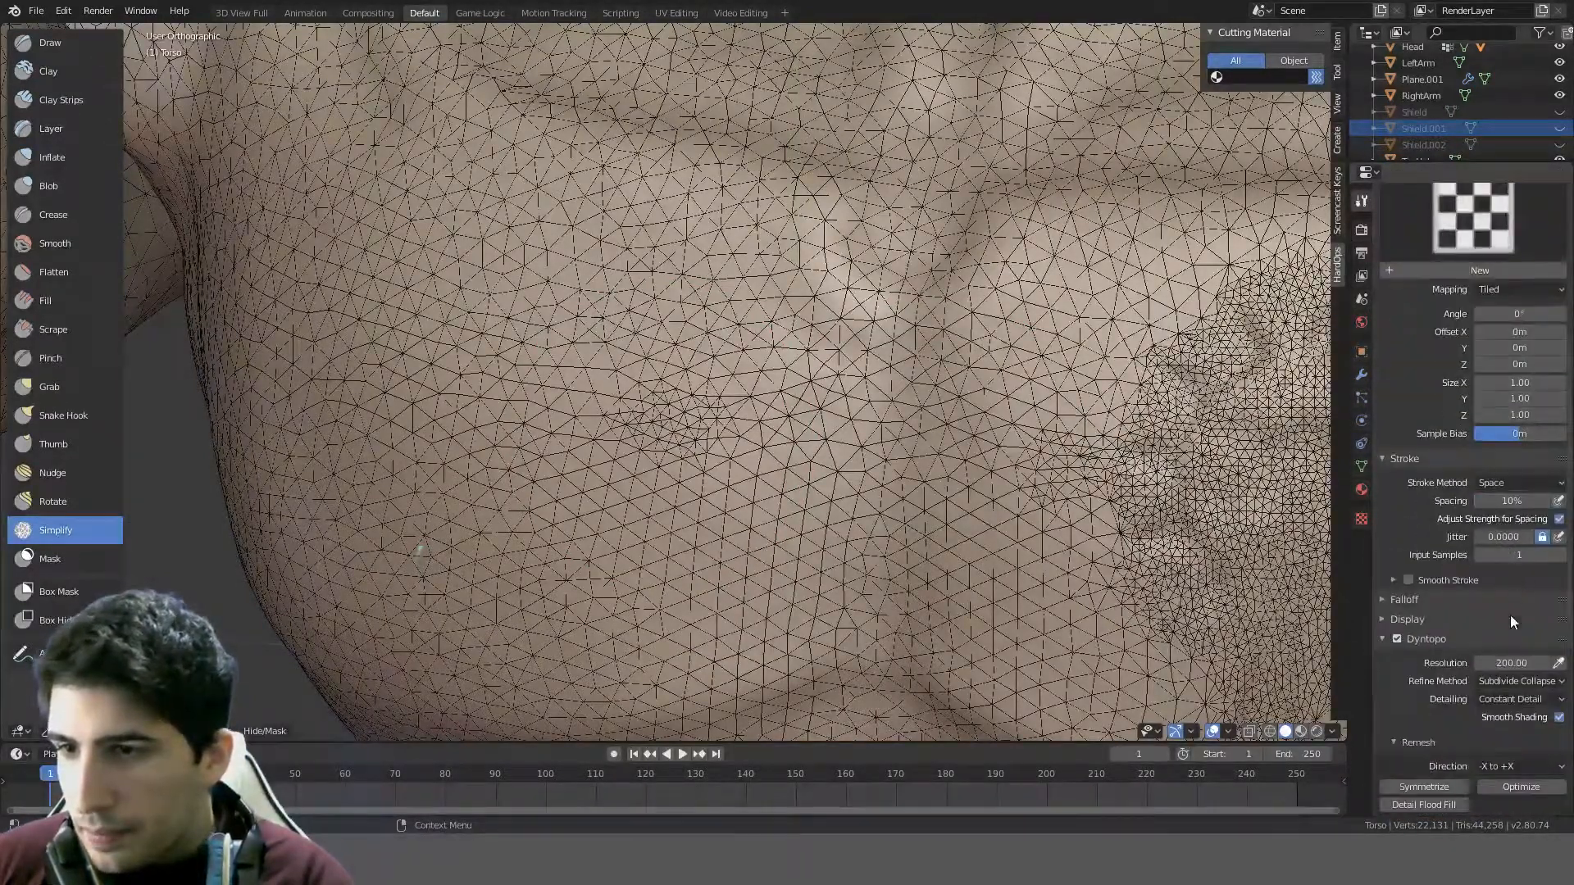
pyautogui.click(1501, 661)
pyautogui.write('1')
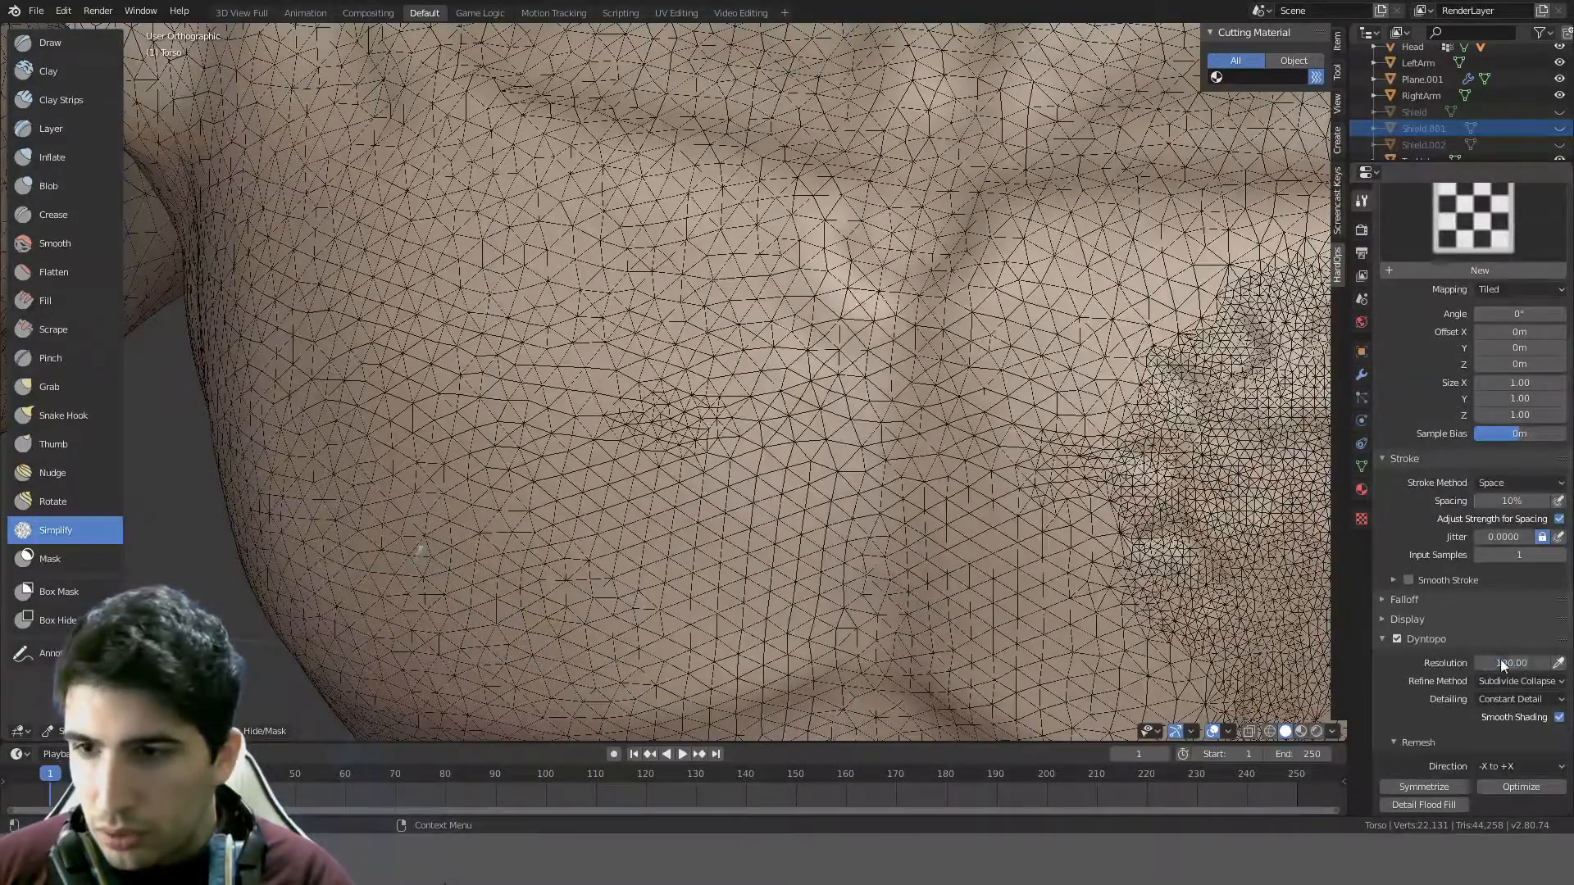
# - Enlarge the Simplify brush and stroke over the small dense mesh patches near the middle of the chest
pyautogui.scroll(-6, 1505, 669)
pyautogui.click(1492, 677)
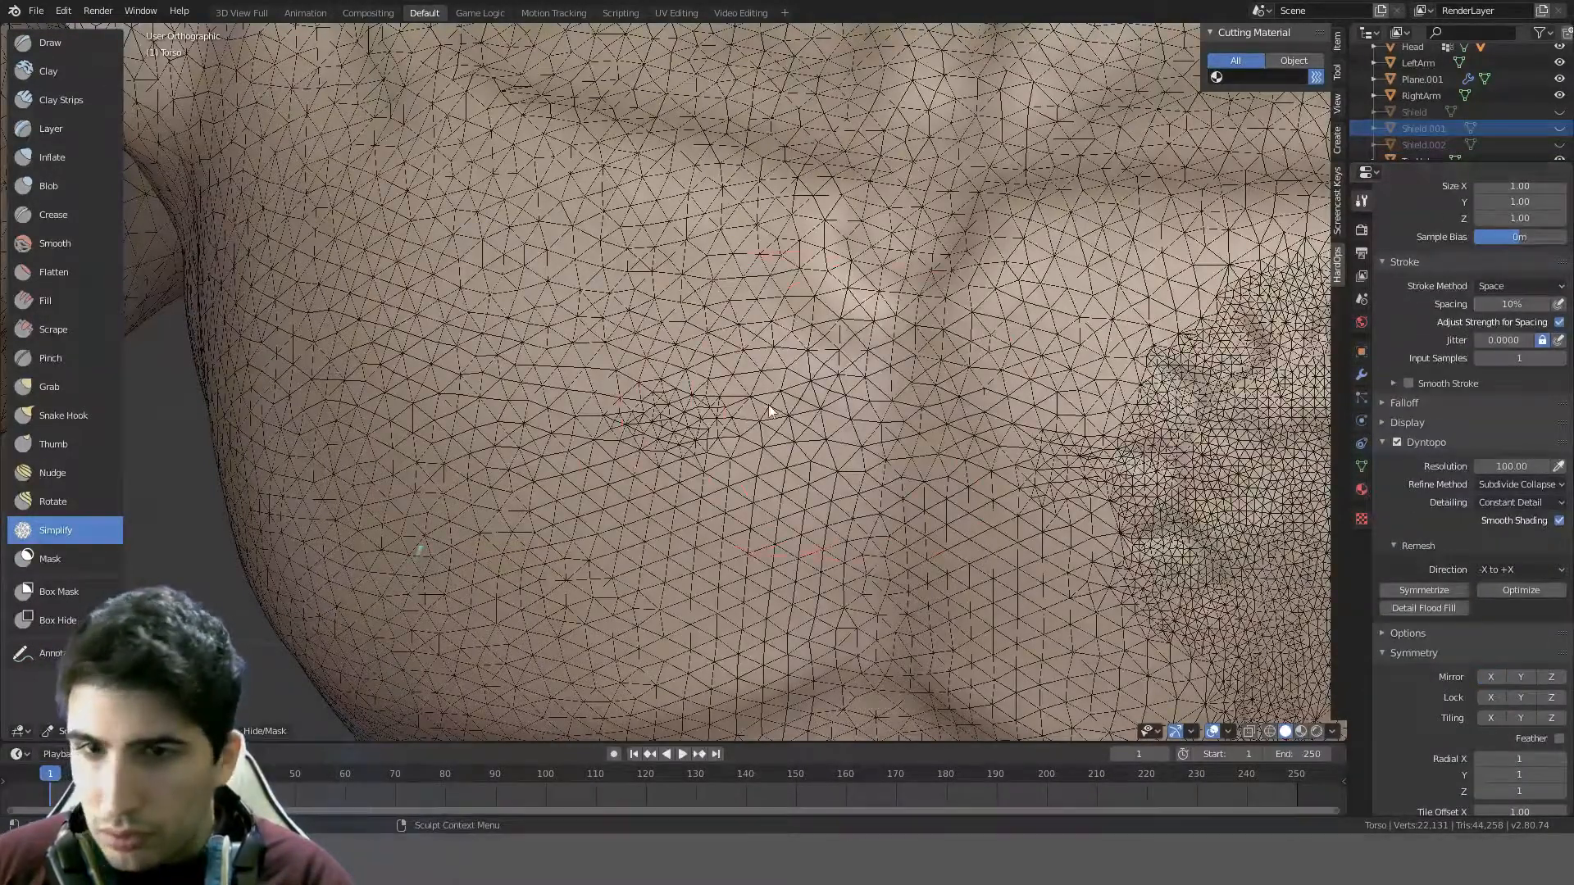
pyautogui.press('f')
pyautogui.click(710, 403)
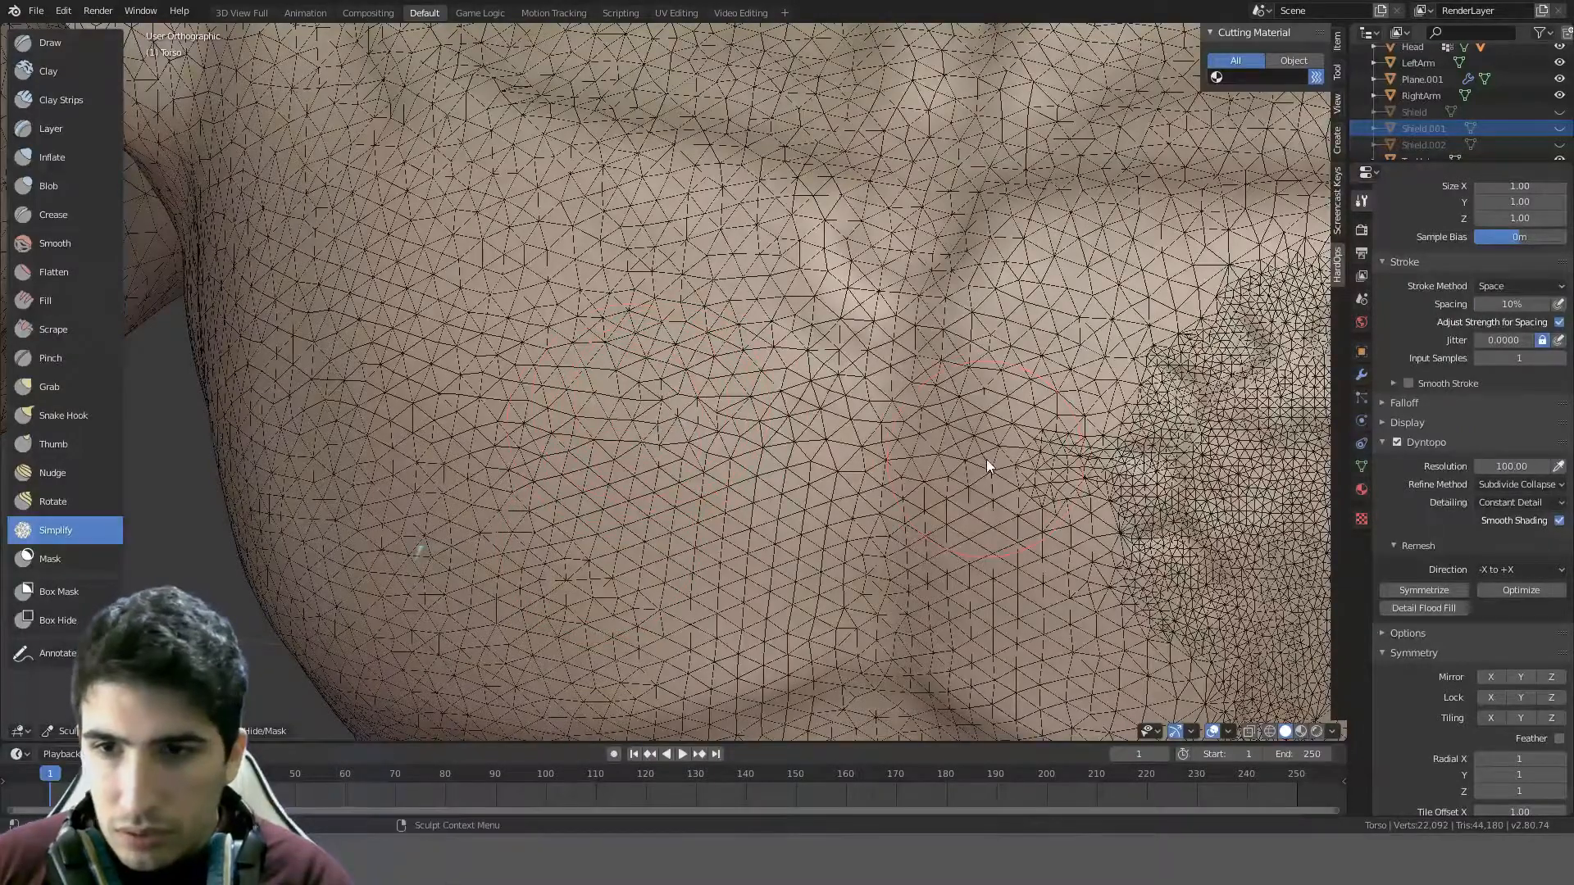
pyautogui.moveTo(1001, 465); pyautogui.dragTo(1011, 470)
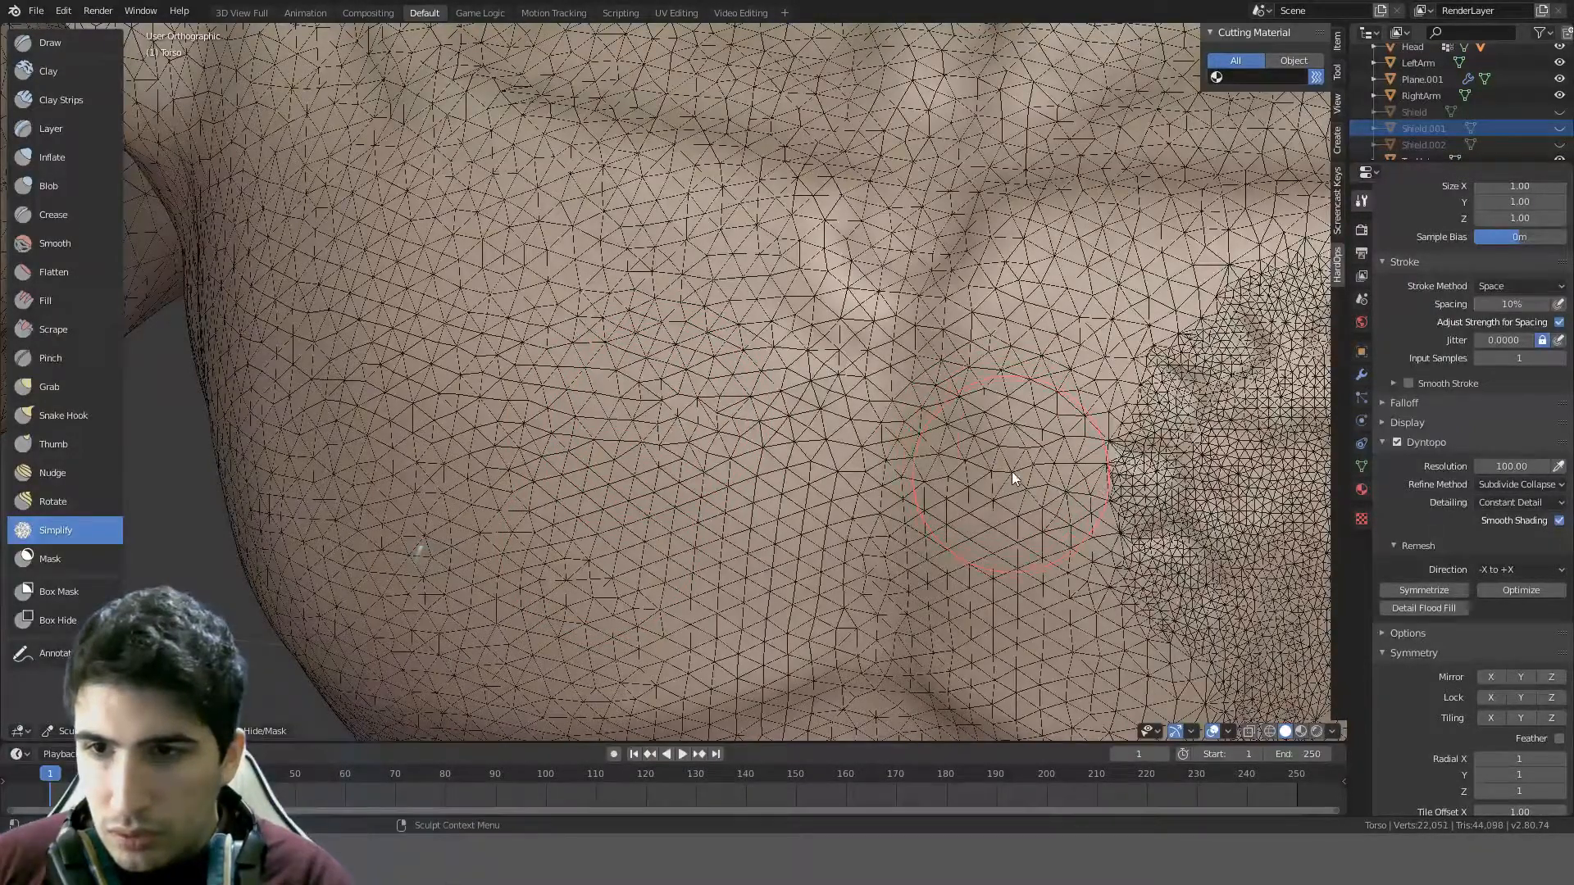
# - Return the torso to Object Mode and turn off the wireframe overlay
pyautogui.scroll(-4, 1014, 471)
pyautogui.keyDown('shift'); pyautogui.moveTo(1081, 422); pyautogui.dragTo(891, 401, button='middle'); pyautogui.keyUp('shift')
pyautogui.scroll(4, 948, 344)
pyautogui.moveTo(949, 344)
pyautogui.mouseDown(button='middle')
pyautogui.moveTo(1023, 428)
pyautogui.moveTo(870, 390)
pyautogui.moveTo(819, 421)
pyautogui.moveTo(689, 410)
pyautogui.moveTo(678, 447)
pyautogui.mouseUp(button='middle')
pyautogui.scroll(-3, 958, 373)
pyautogui.scroll(2, 961, 377)
pyautogui.scroll(-5, 1023, 428)
pyautogui.scroll(-2, 765, 407)
pyautogui.click(82, 731)
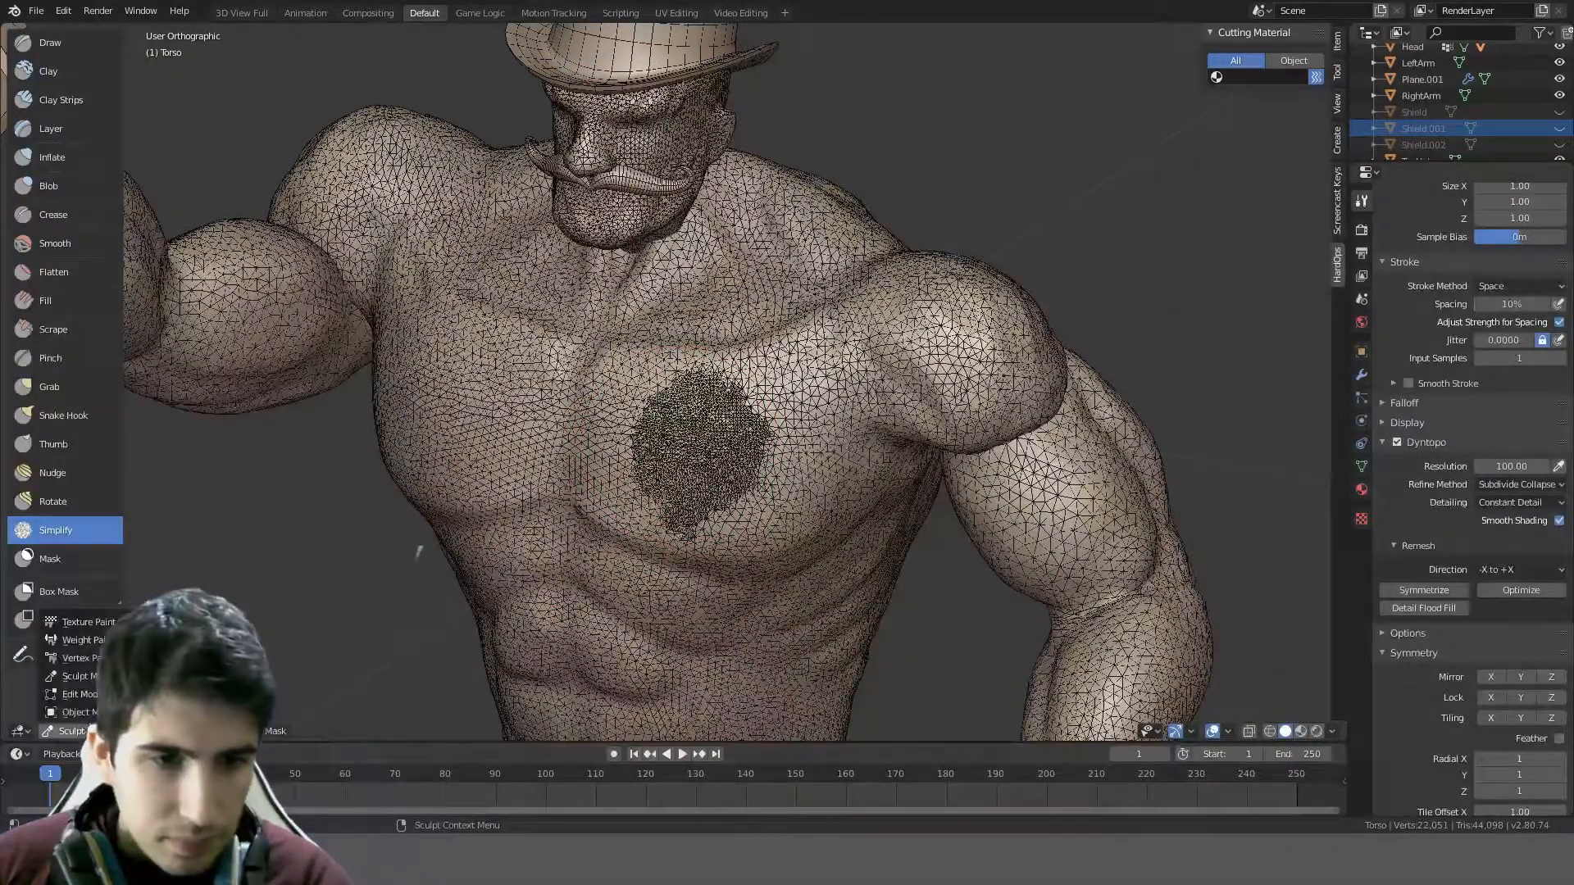
pyautogui.click(86, 713)
pyautogui.press('Tab')
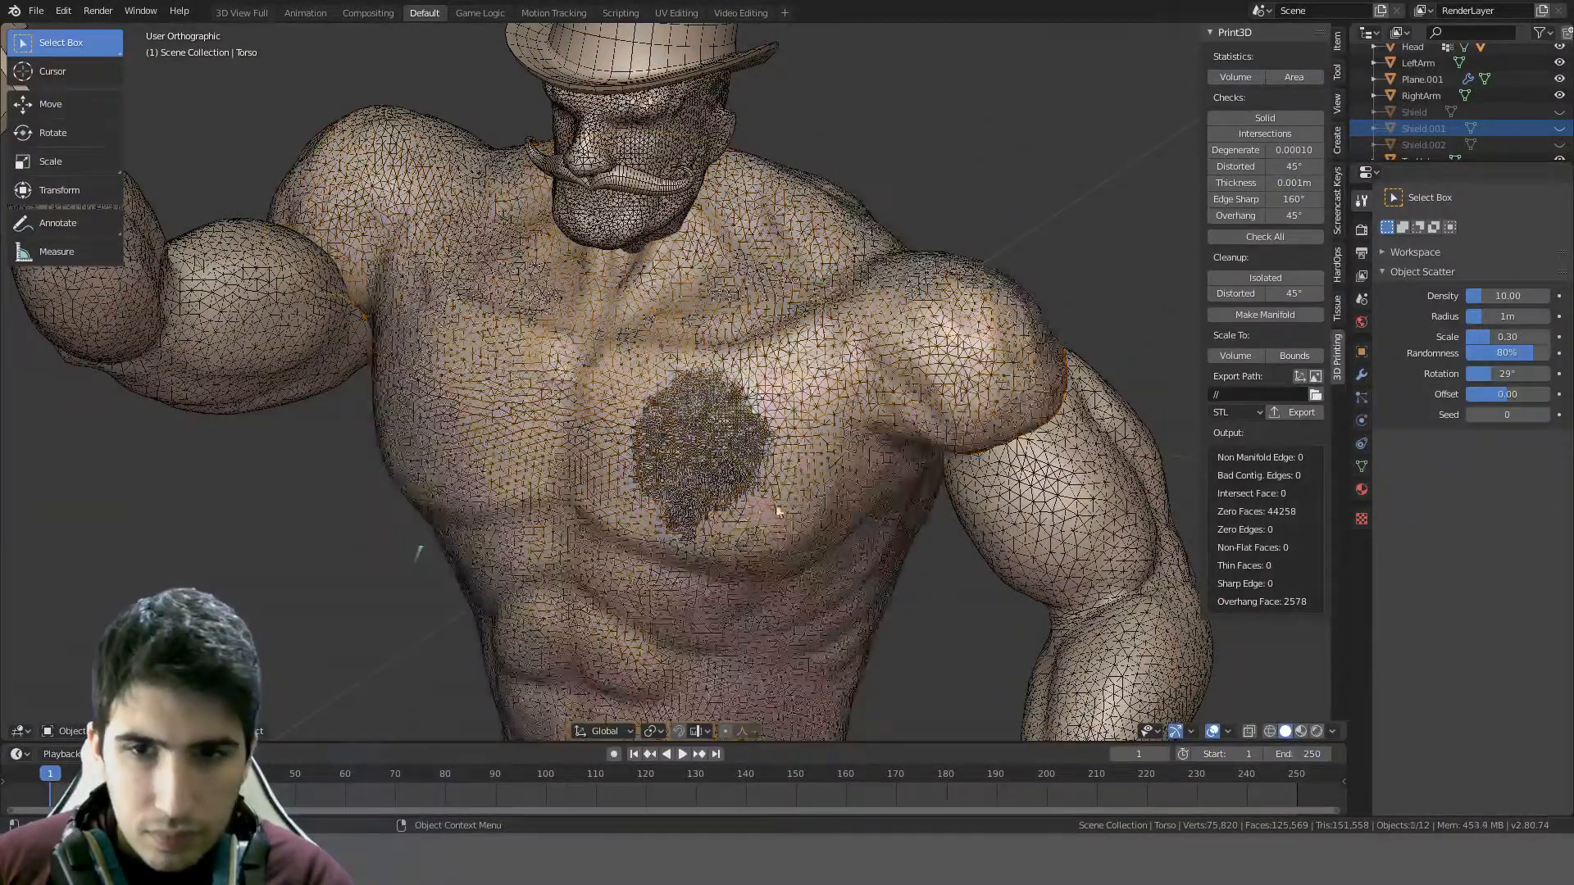
pyautogui.press('Tab')
pyautogui.moveTo(767, 510); pyautogui.dragTo(903, 545, button='middle')
pyautogui.click(1227, 731)
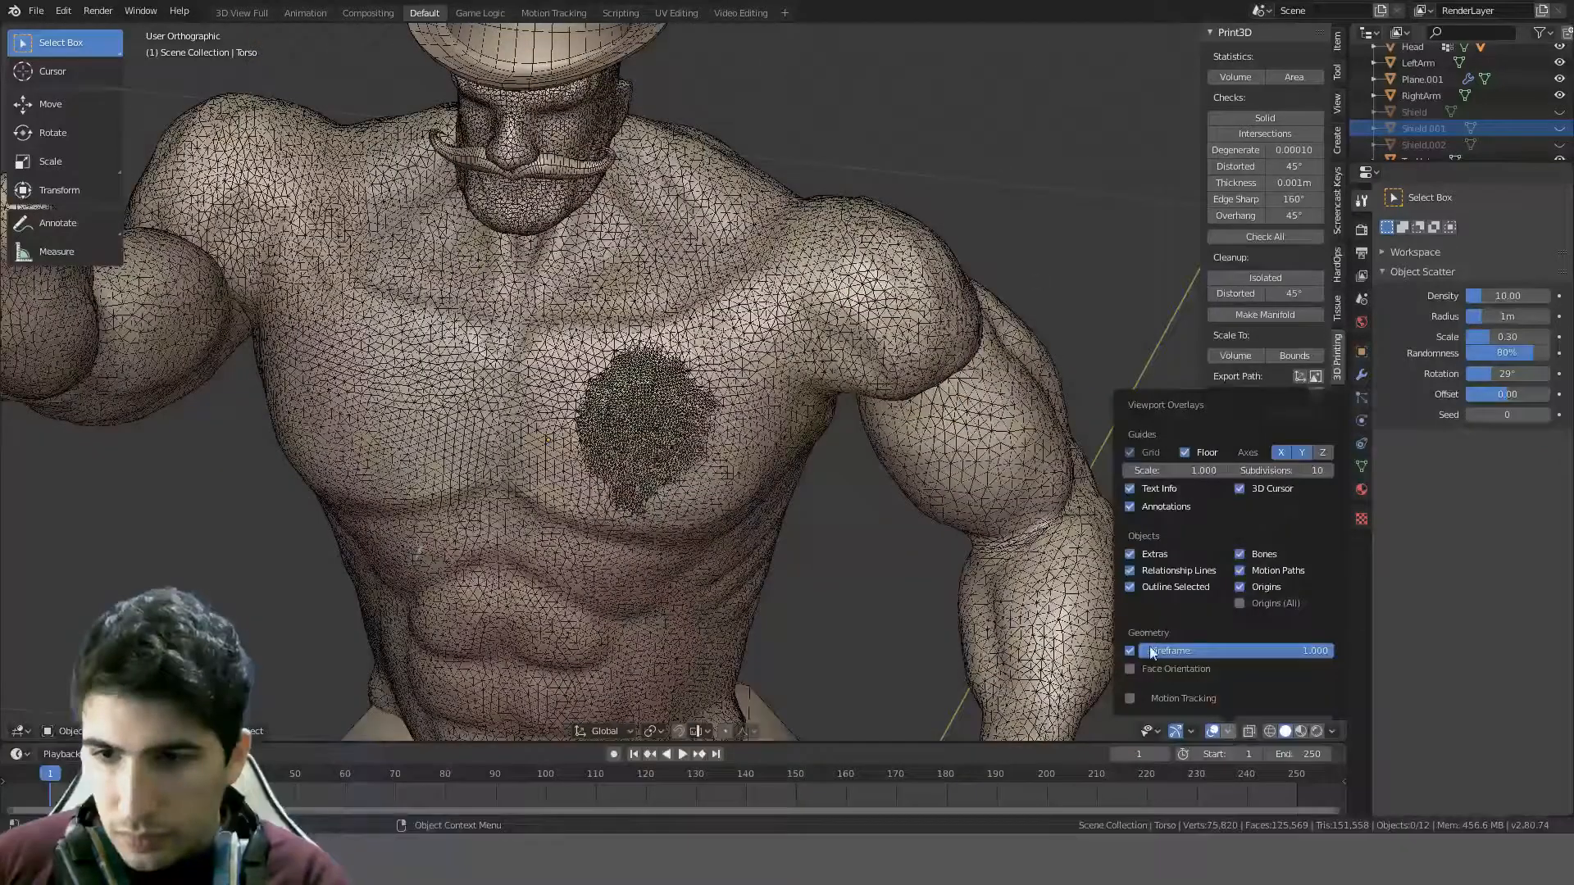
pyautogui.click(1128, 652)
# - Select the torso and run the Make Manifold cleanup on it
pyautogui.scroll(-5, 774, 515)
pyautogui.moveTo(750, 484); pyautogui.dragTo(759, 386, button='middle')
pyautogui.click(760, 387)
pyautogui.keyDown('shift'); pyautogui.moveTo(915, 414); pyautogui.dragTo(789, 416, button='middle'); pyautogui.keyUp('shift')
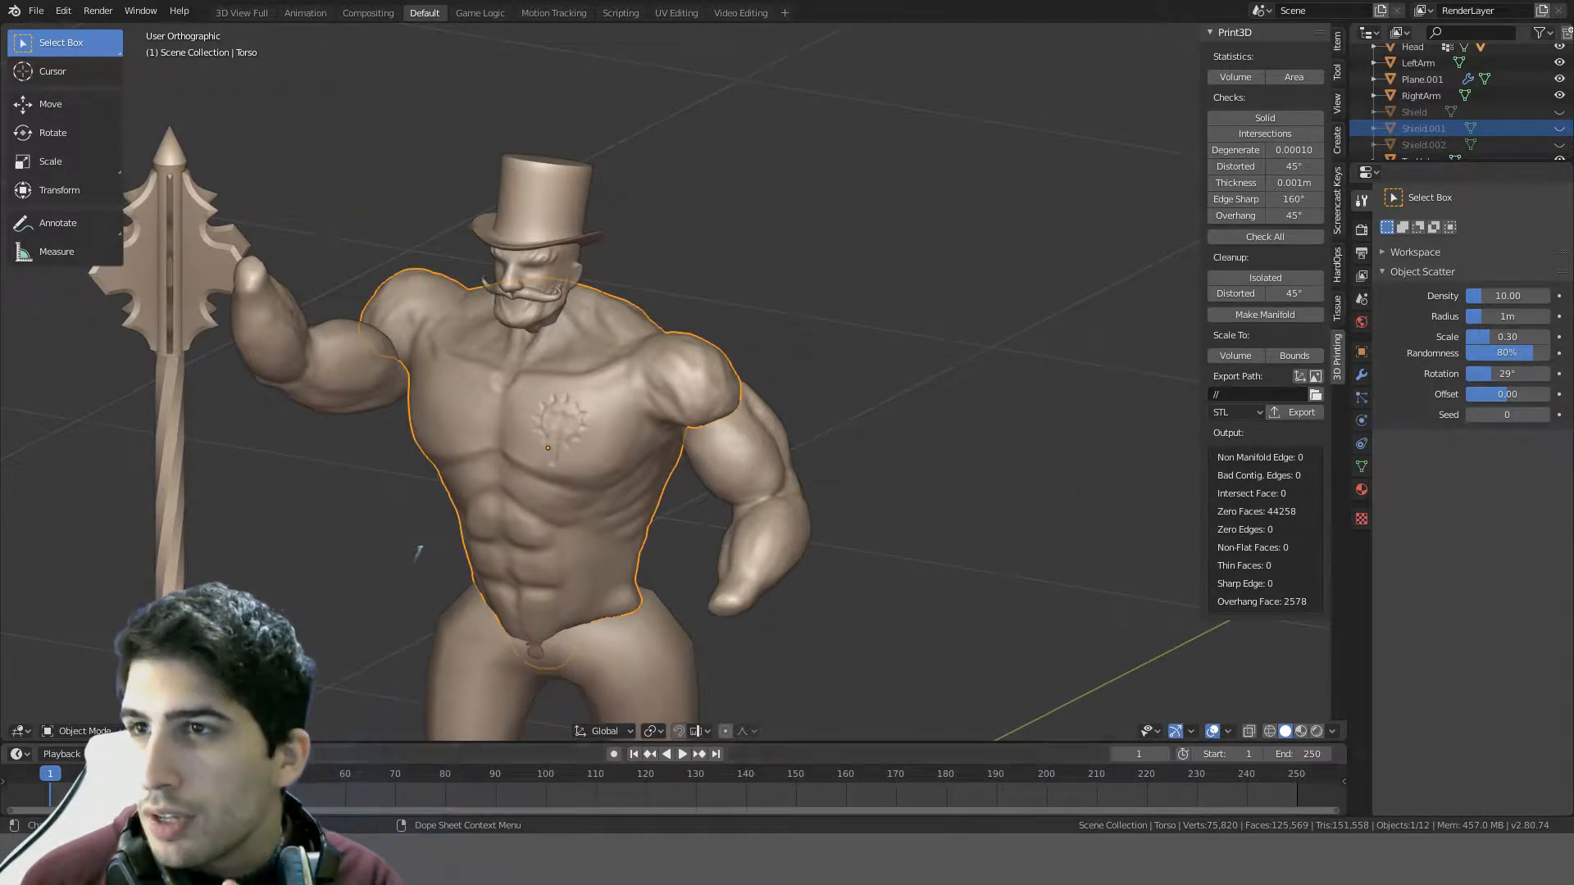
pyautogui.moveTo(927, 471); pyautogui.dragTo(735, 425, button='middle')
pyautogui.scroll(4, 735, 424)
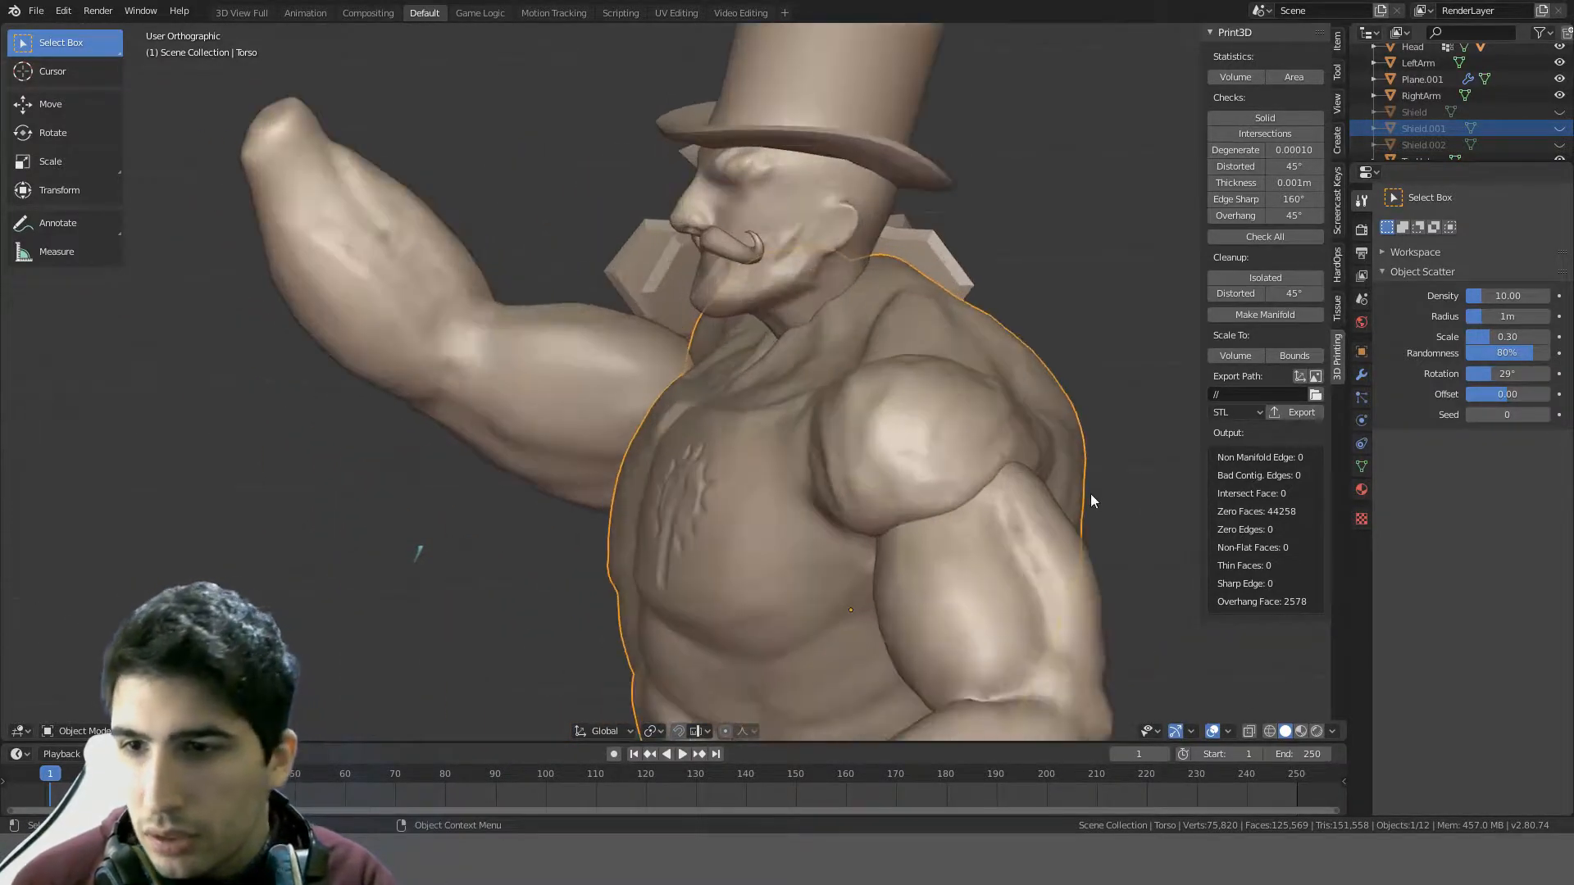
pyautogui.keyDown('shift'); pyautogui.moveTo(892, 472); pyautogui.dragTo(647, 342, button='middle'); pyautogui.keyUp('shift')
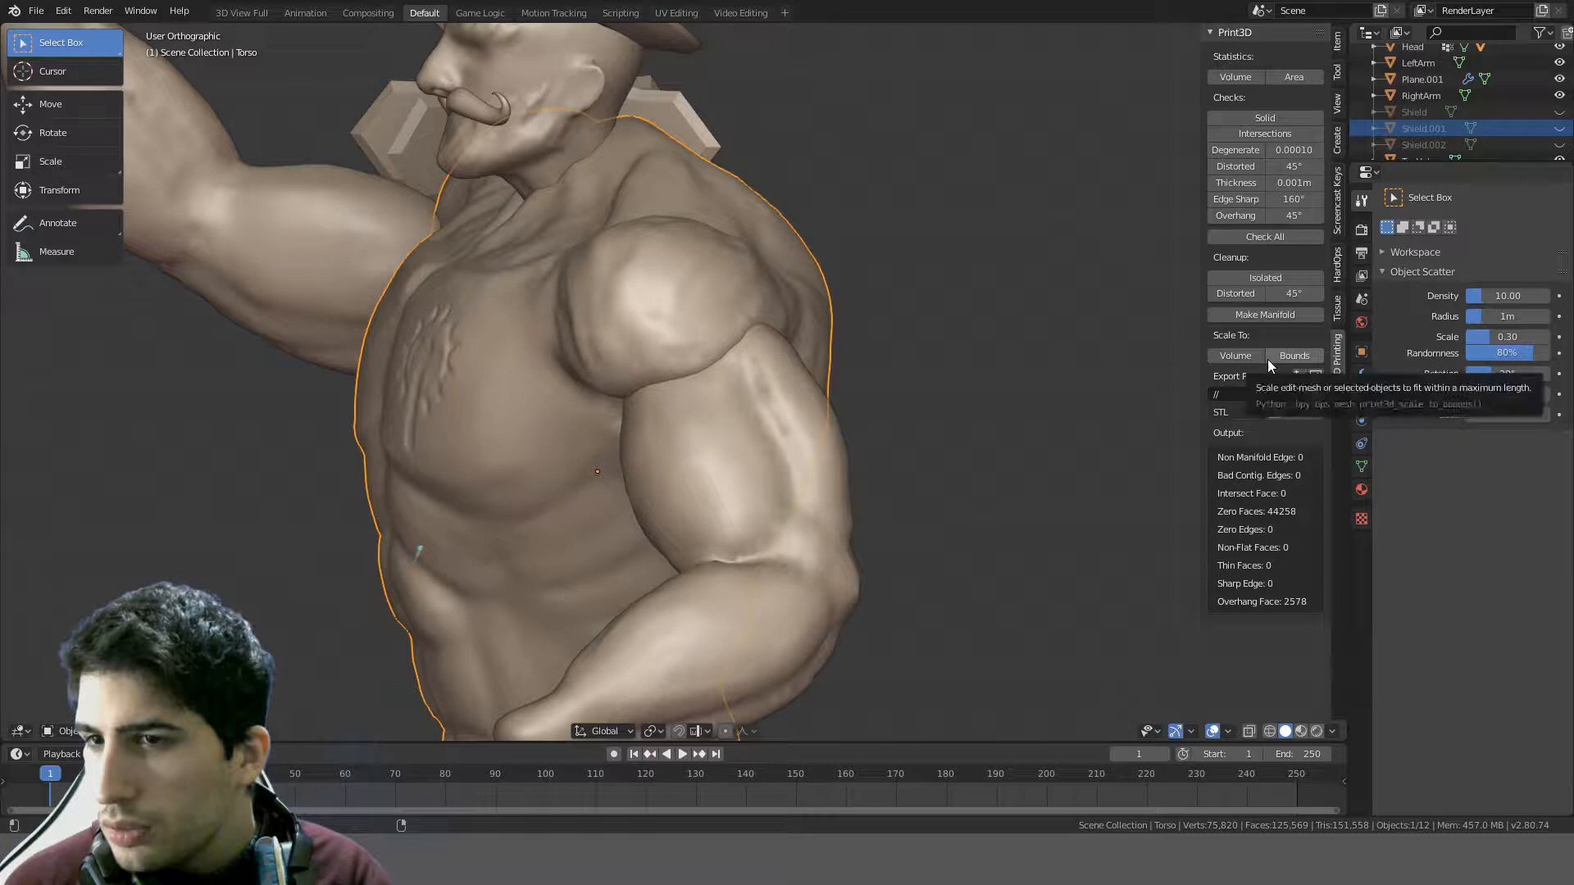
pyautogui.click(1261, 313)
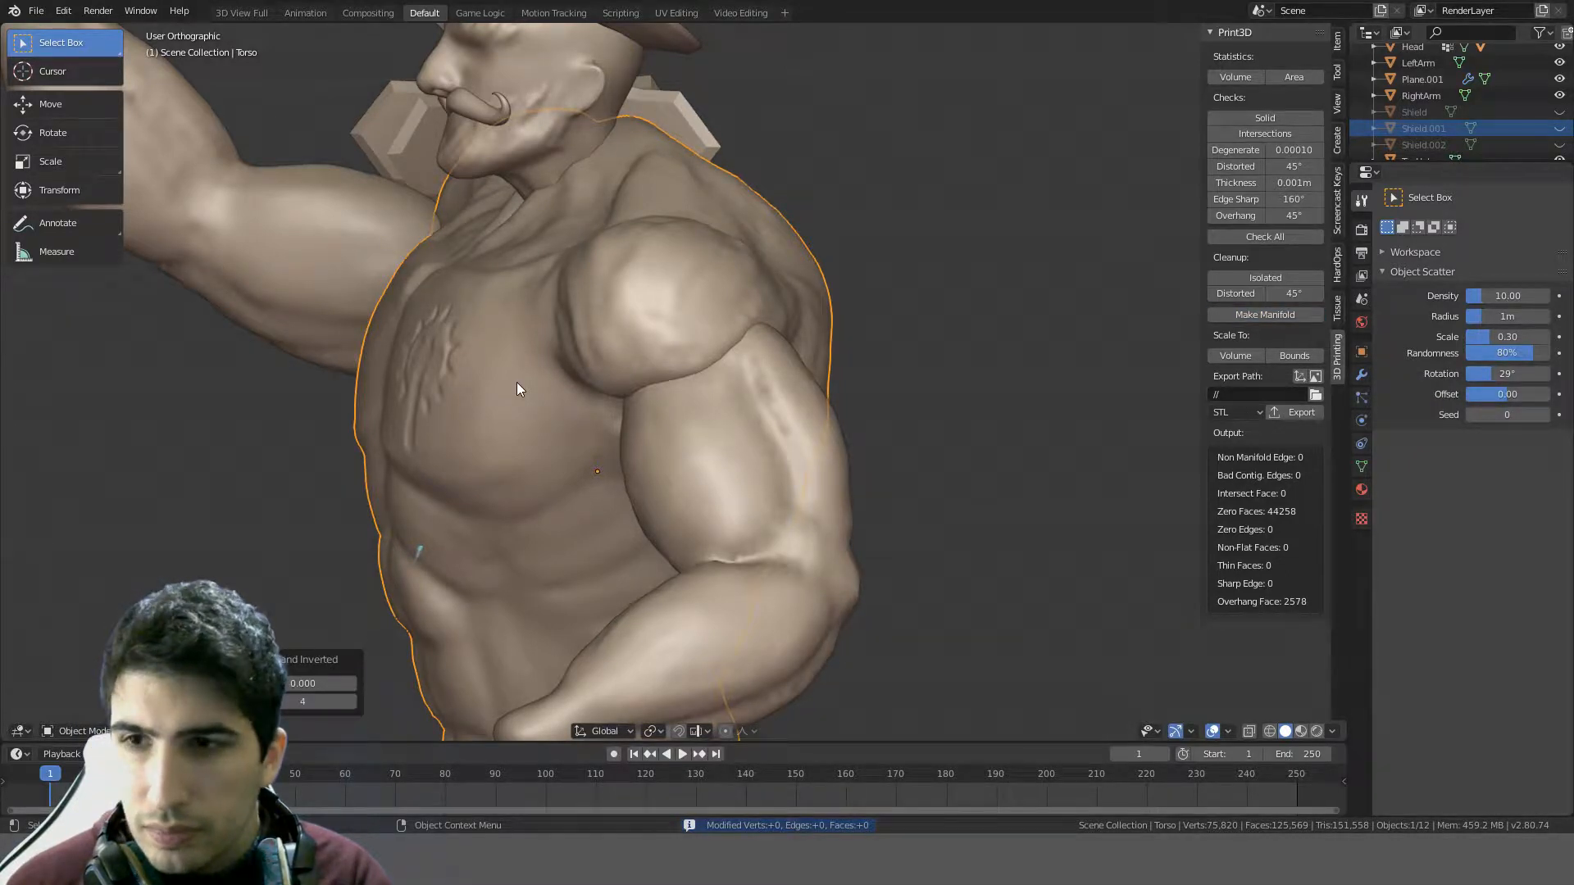
# - Run the Isolated cleanup on the torso and repeat all the 3D print checks
pyautogui.moveTo(522, 390); pyautogui.dragTo(583, 498, button='middle')
pyautogui.scroll(-3, 921, 356)
pyautogui.moveTo(692, 391); pyautogui.dragTo(717, 420, button='middle')
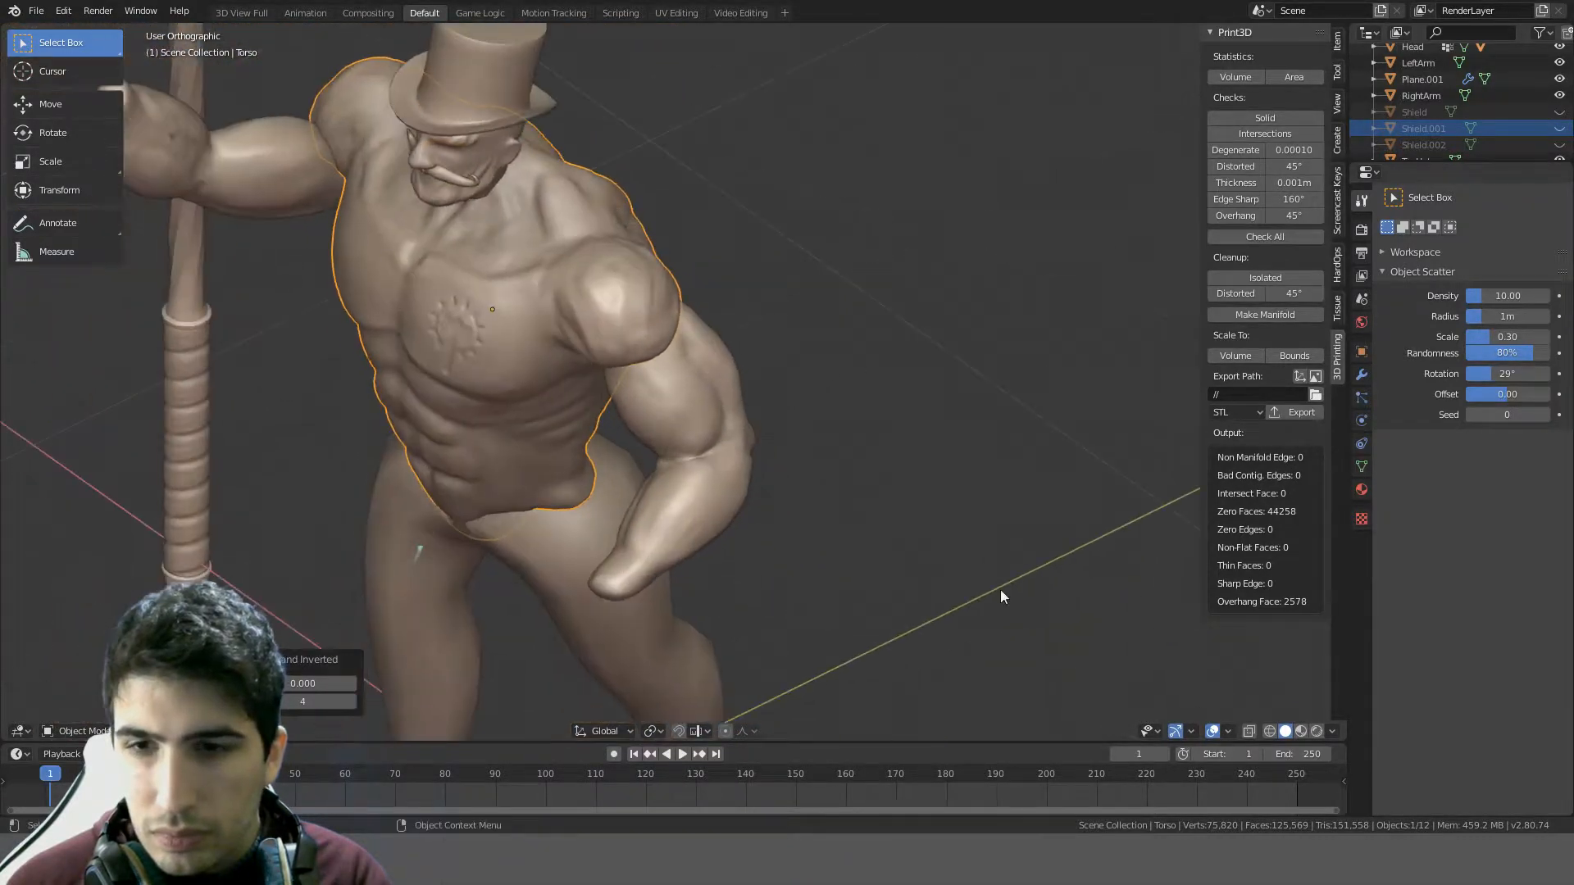
pyautogui.click(1276, 279)
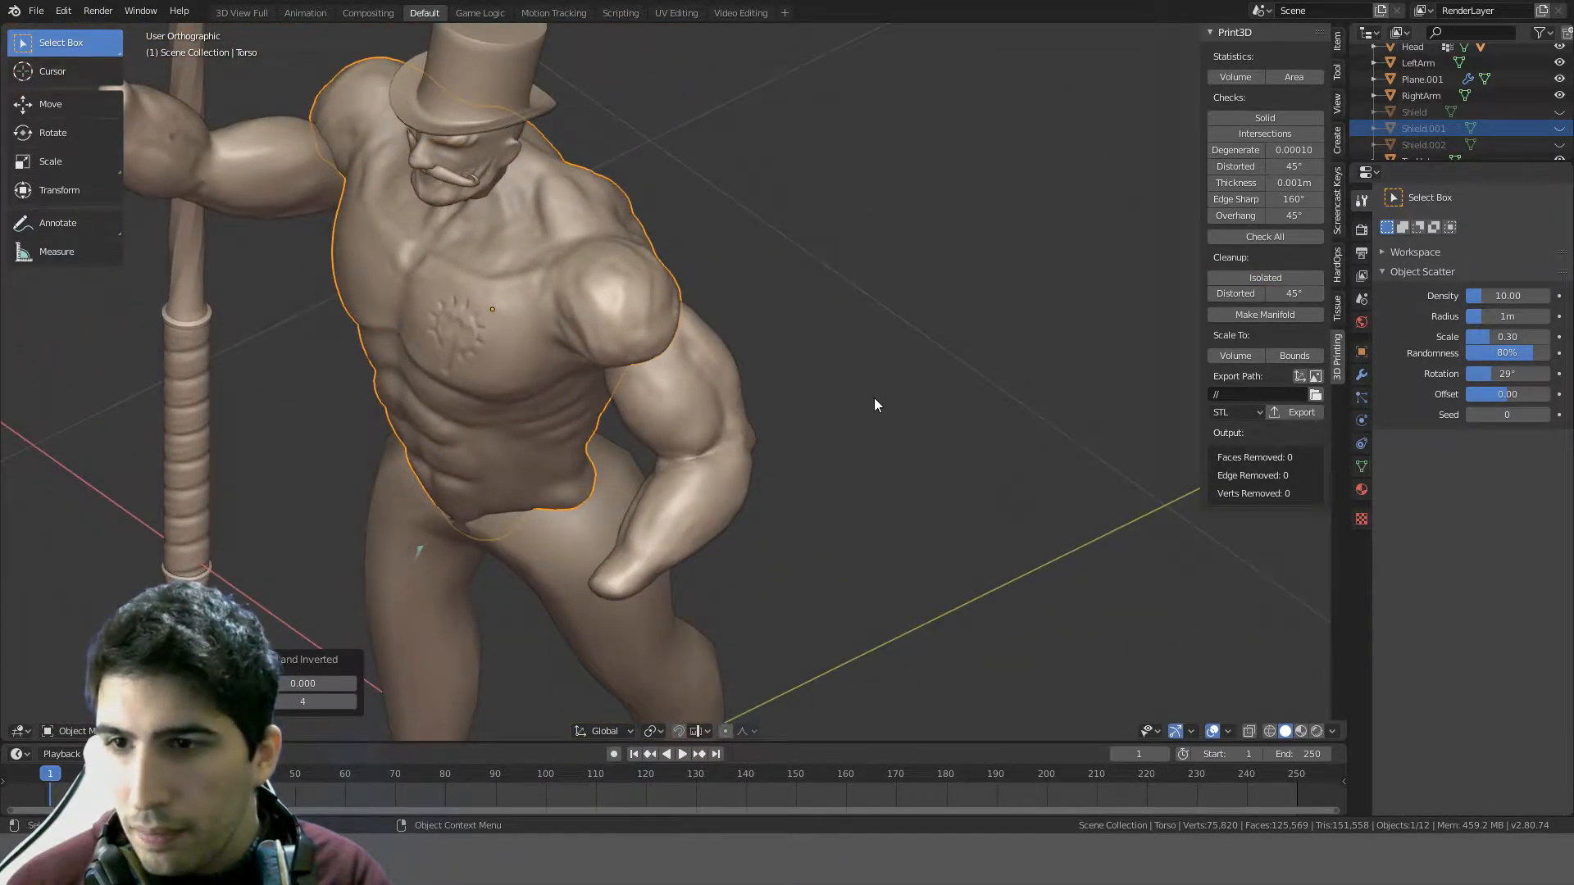
pyautogui.scroll(2, 874, 396)
pyautogui.scroll(-3, 875, 400)
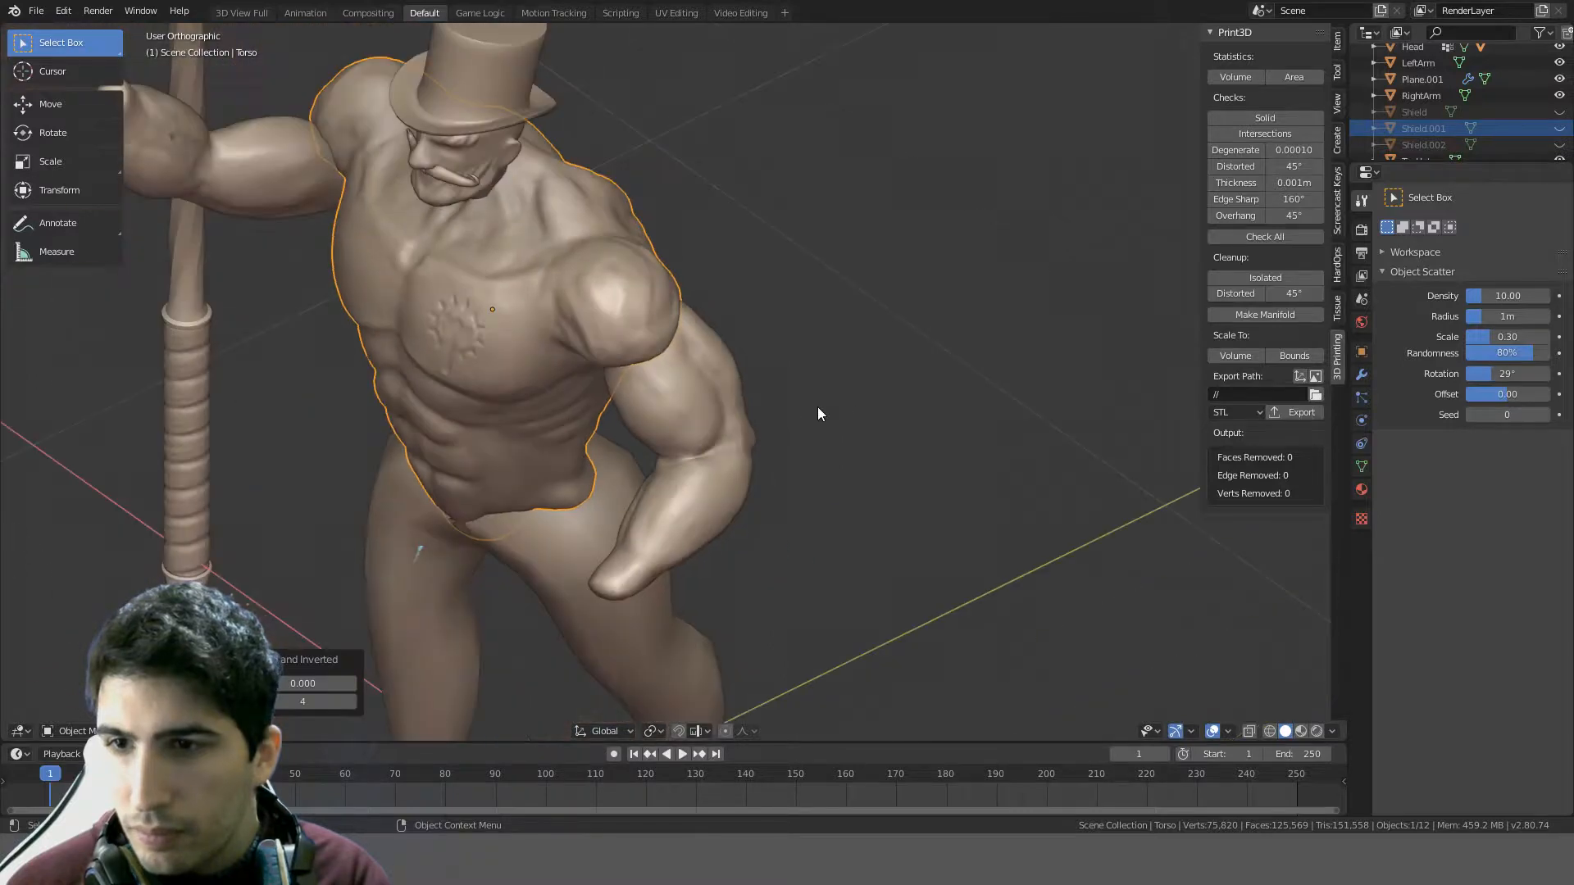
pyautogui.click(1270, 239)
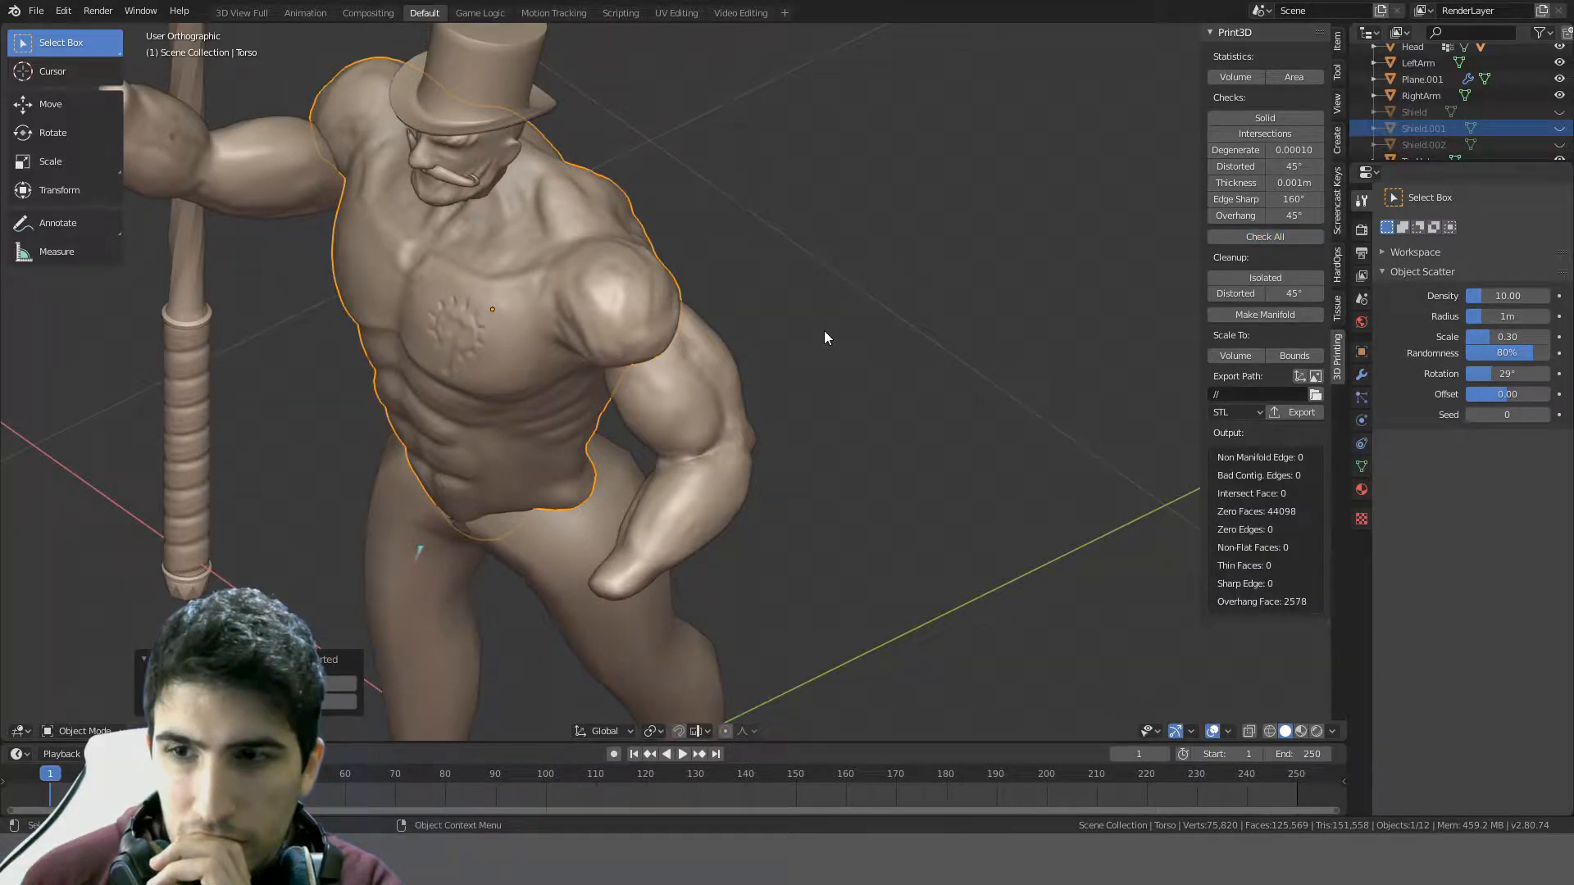
# - Enter Edit Mode on the torso
pyautogui.moveTo(984, 492); pyautogui.dragTo(704, 402, button='middle')
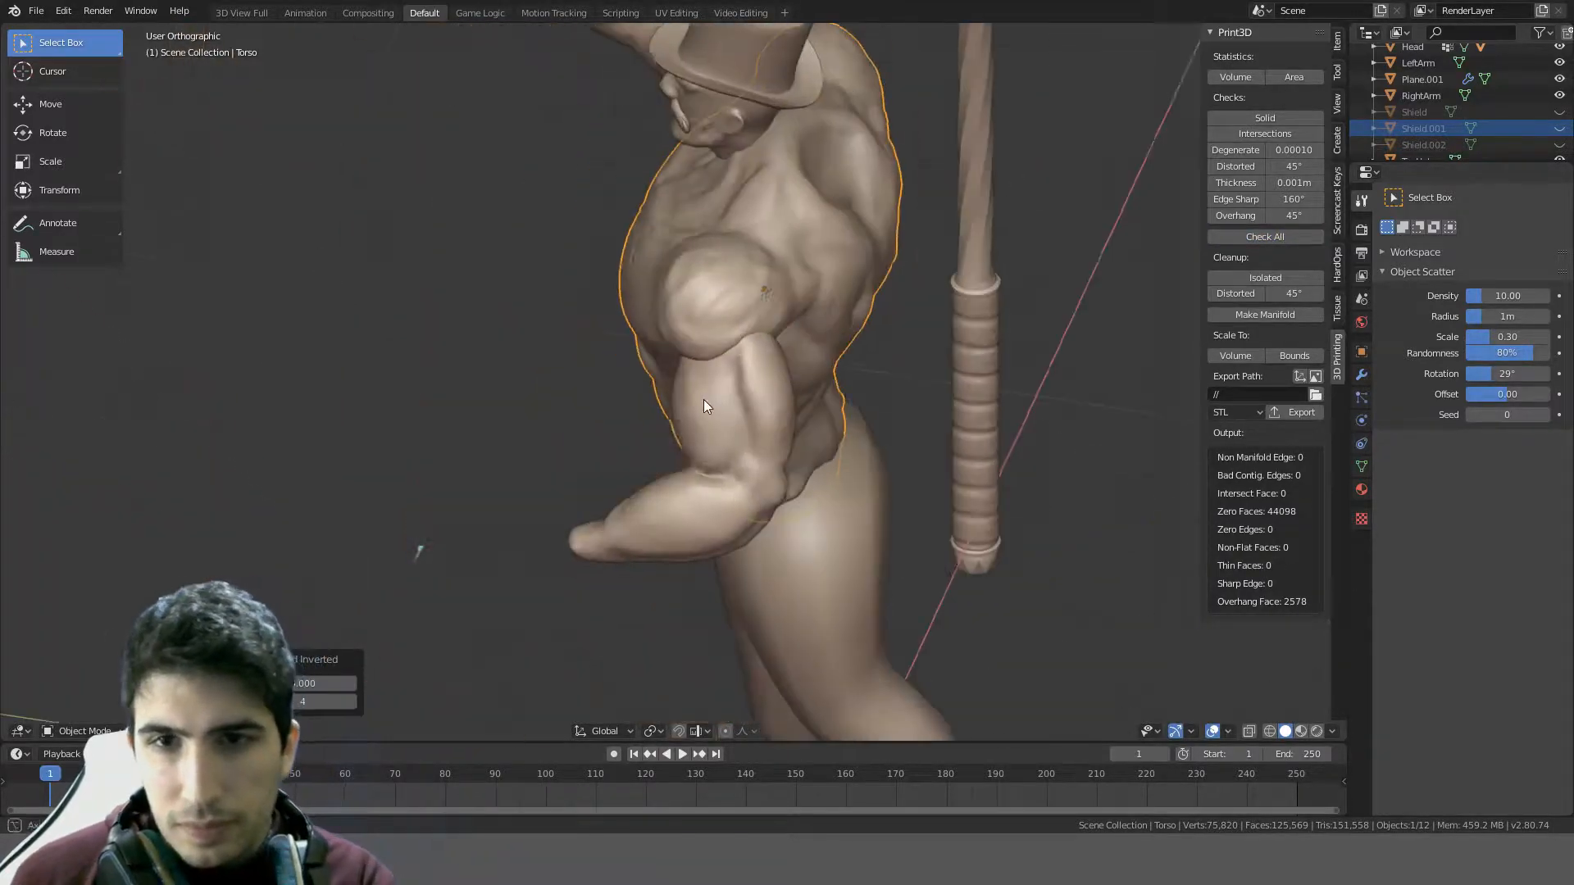
pyautogui.press('Tab')
pyautogui.moveTo(941, 382); pyautogui.dragTo(811, 380, button='middle')
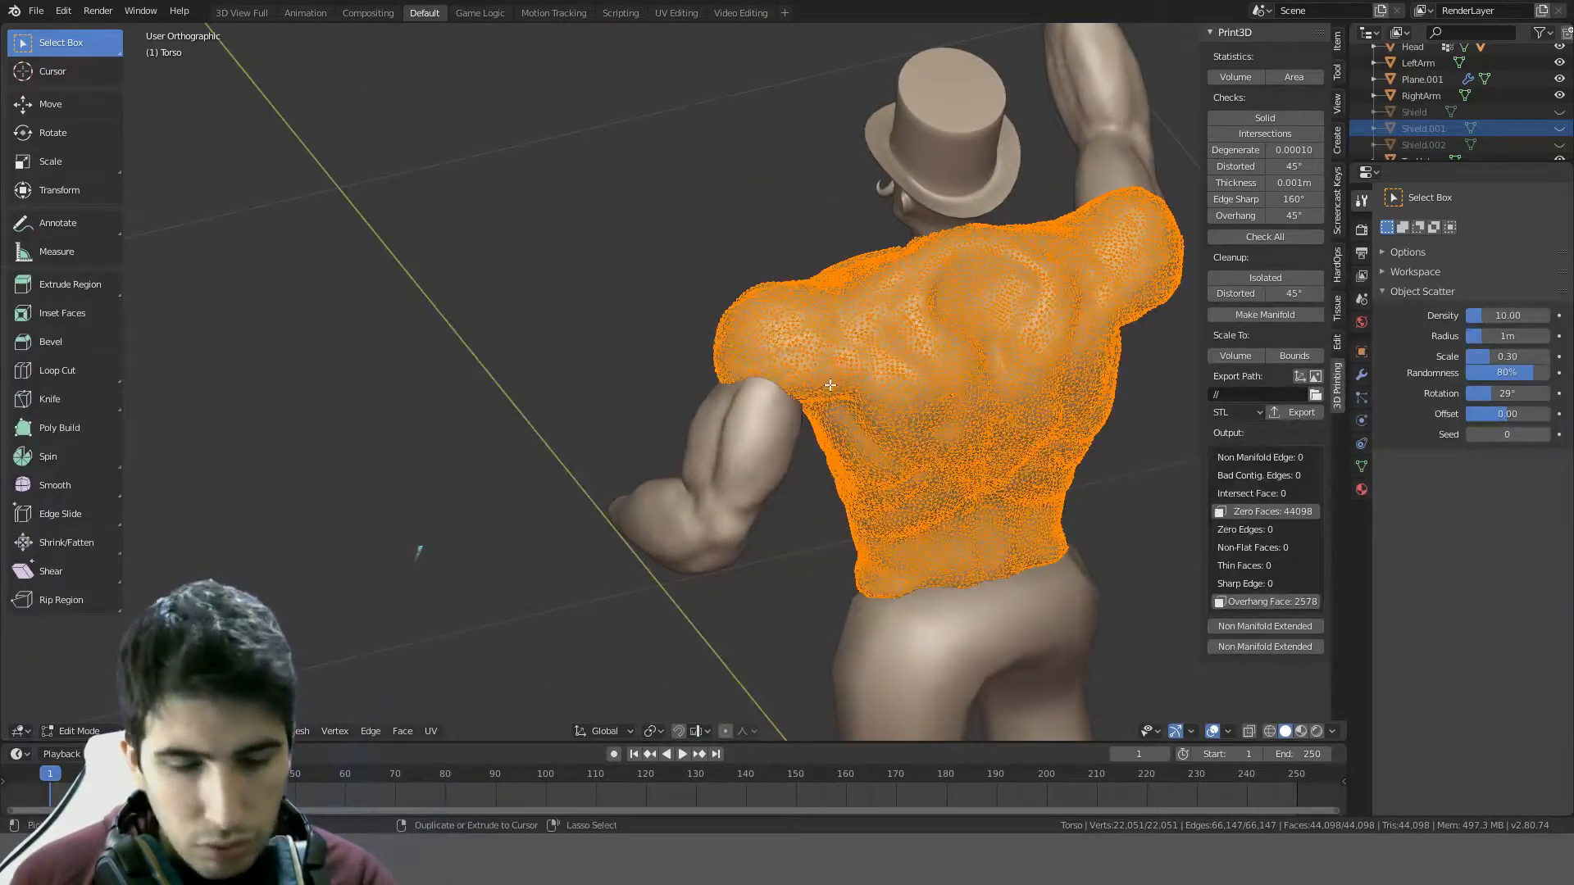
# - Look through the vertex, edge, mesh and face commands for a way to remove duplicate vertices
pyautogui.hotkey('ctrl', 'v')
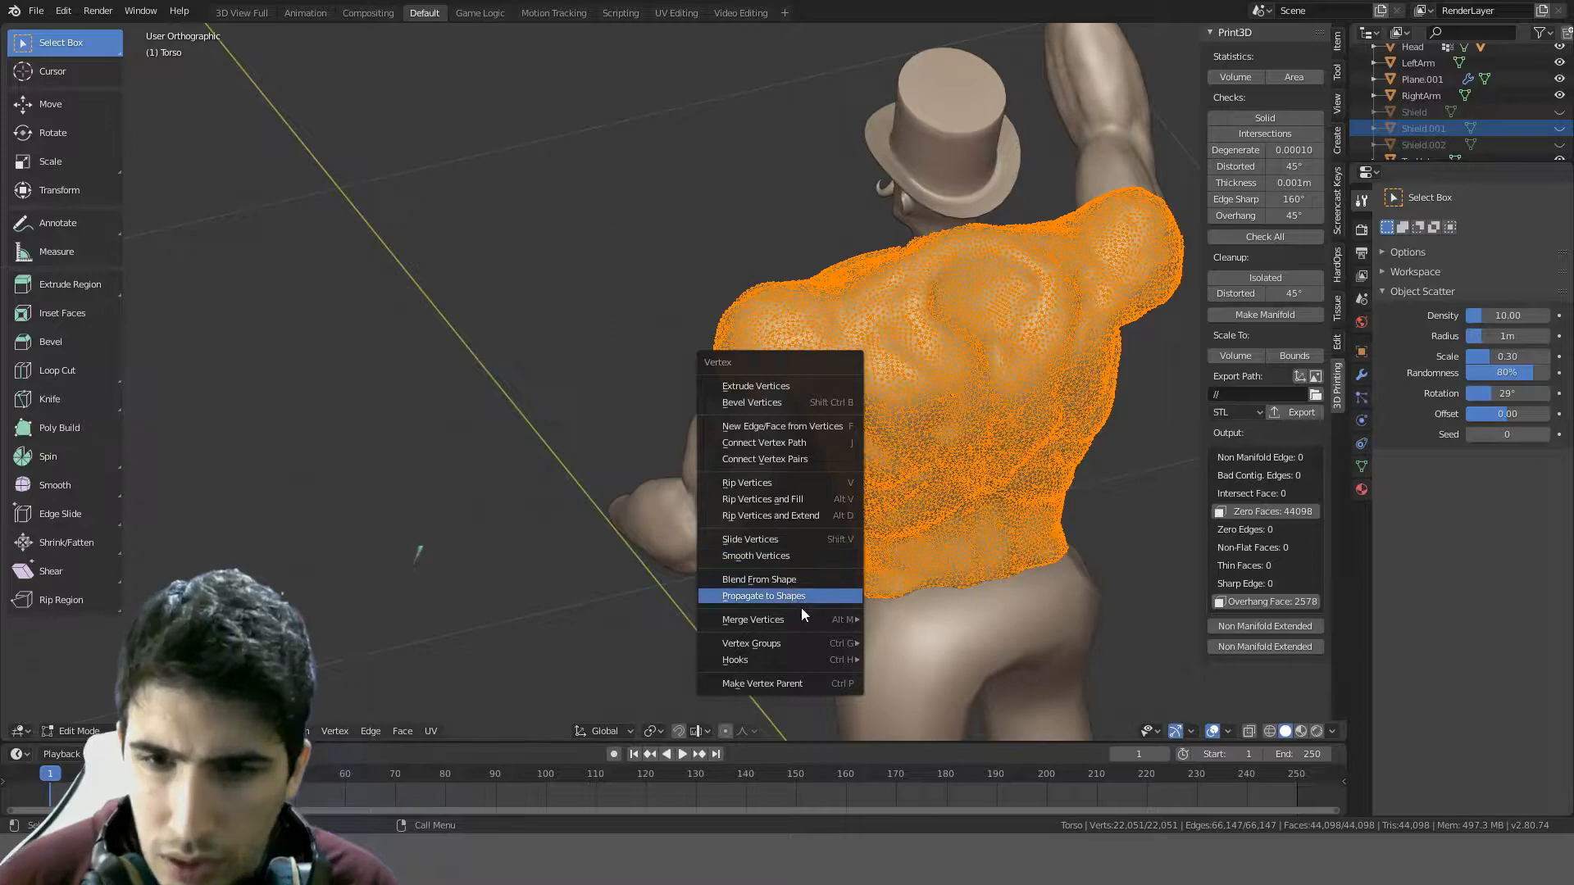
pyautogui.moveTo(803, 664)
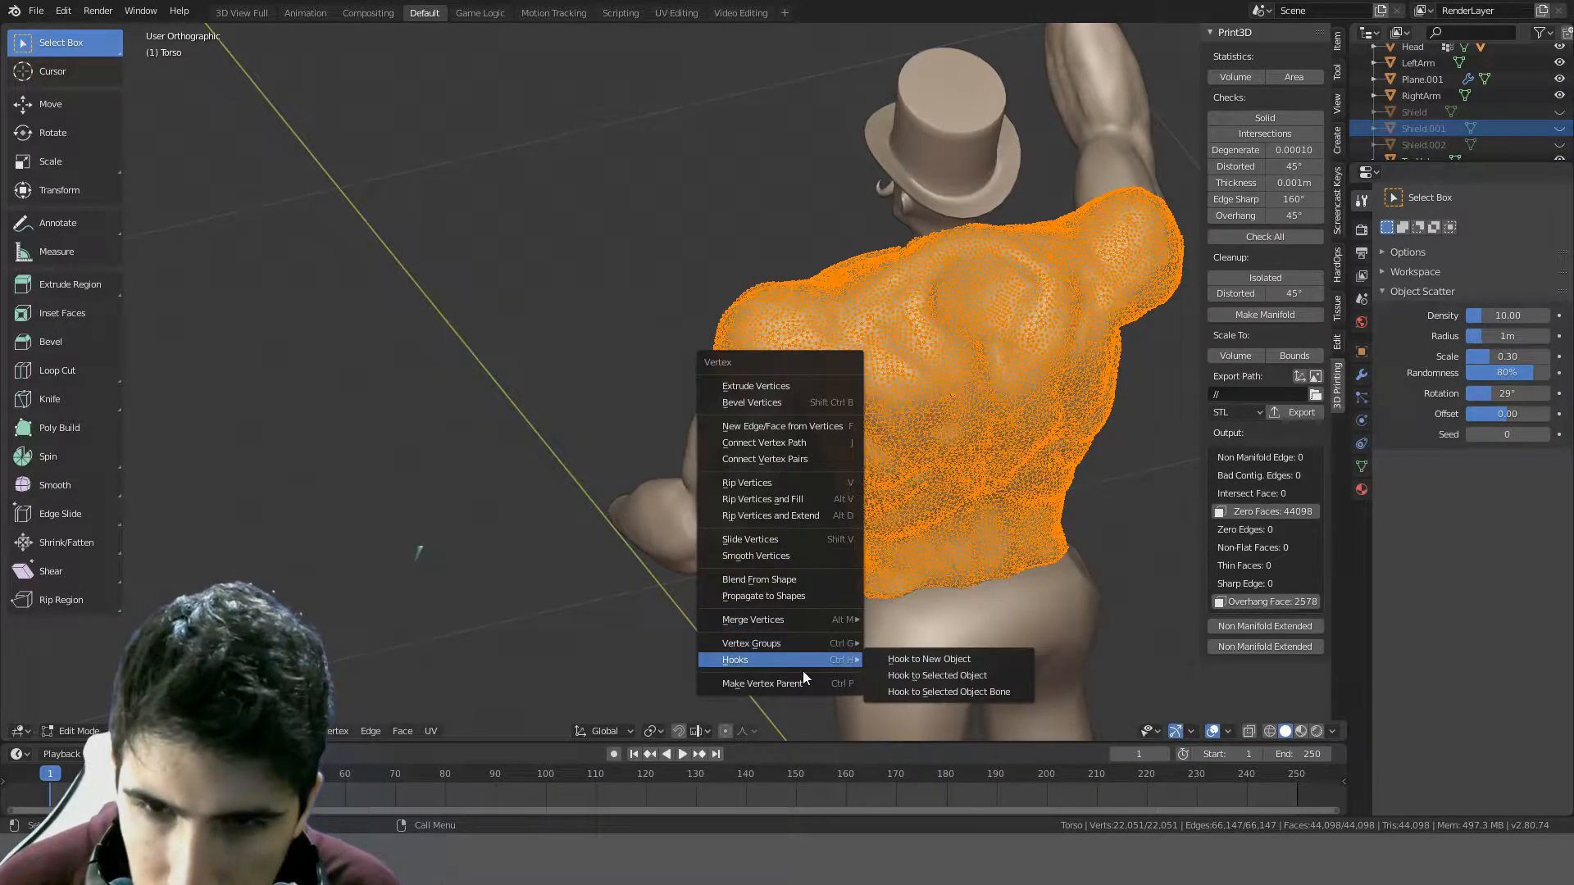
pyautogui.hotkey('ctrl', 'e')
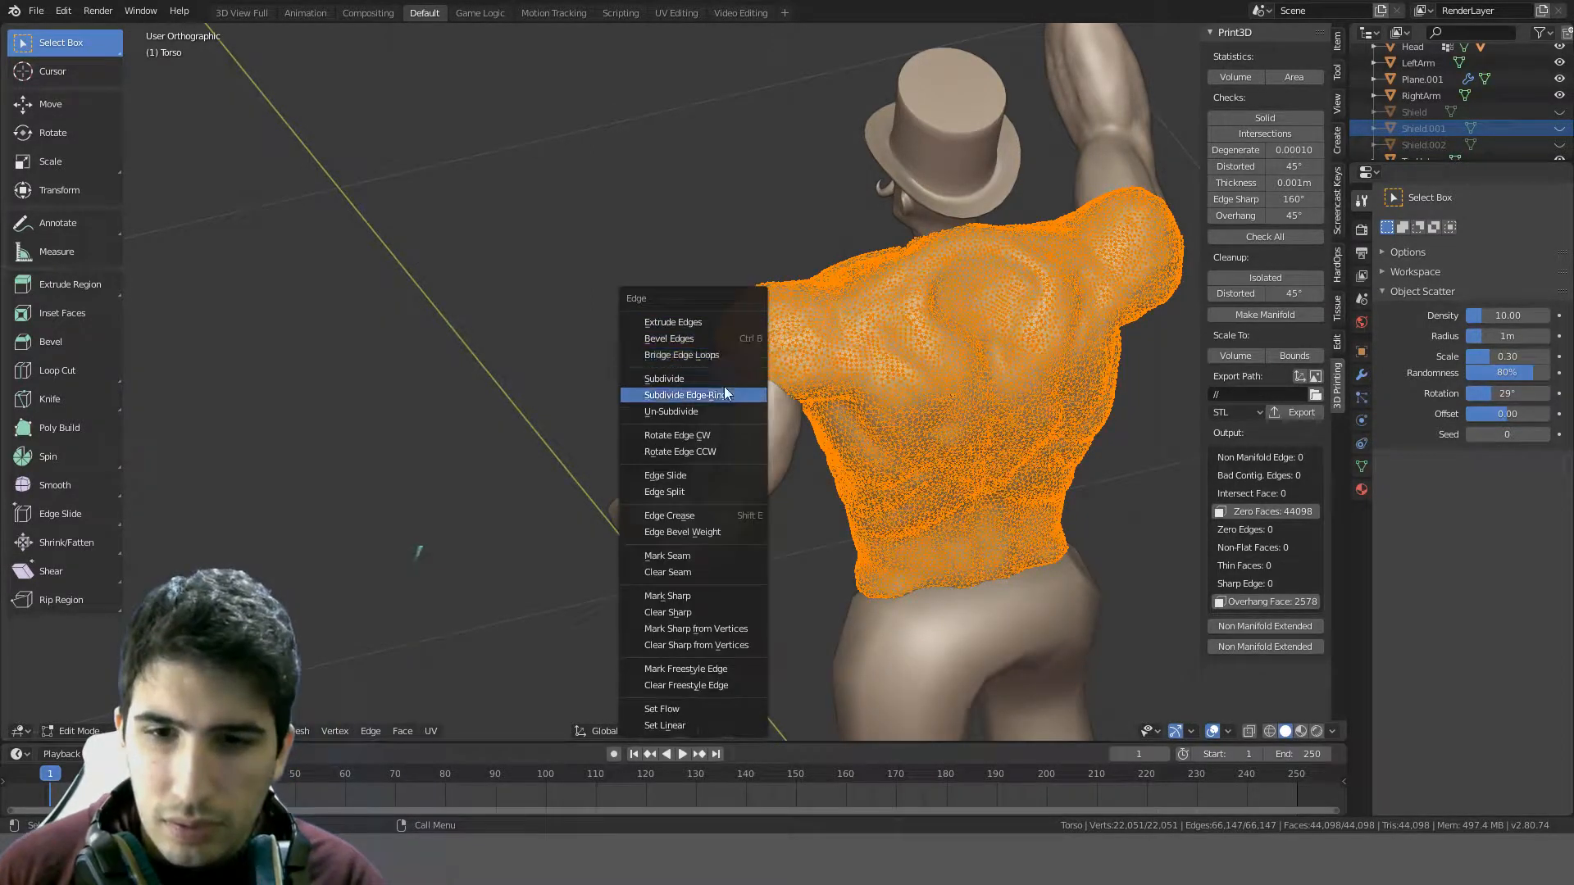
pyautogui.press('x')
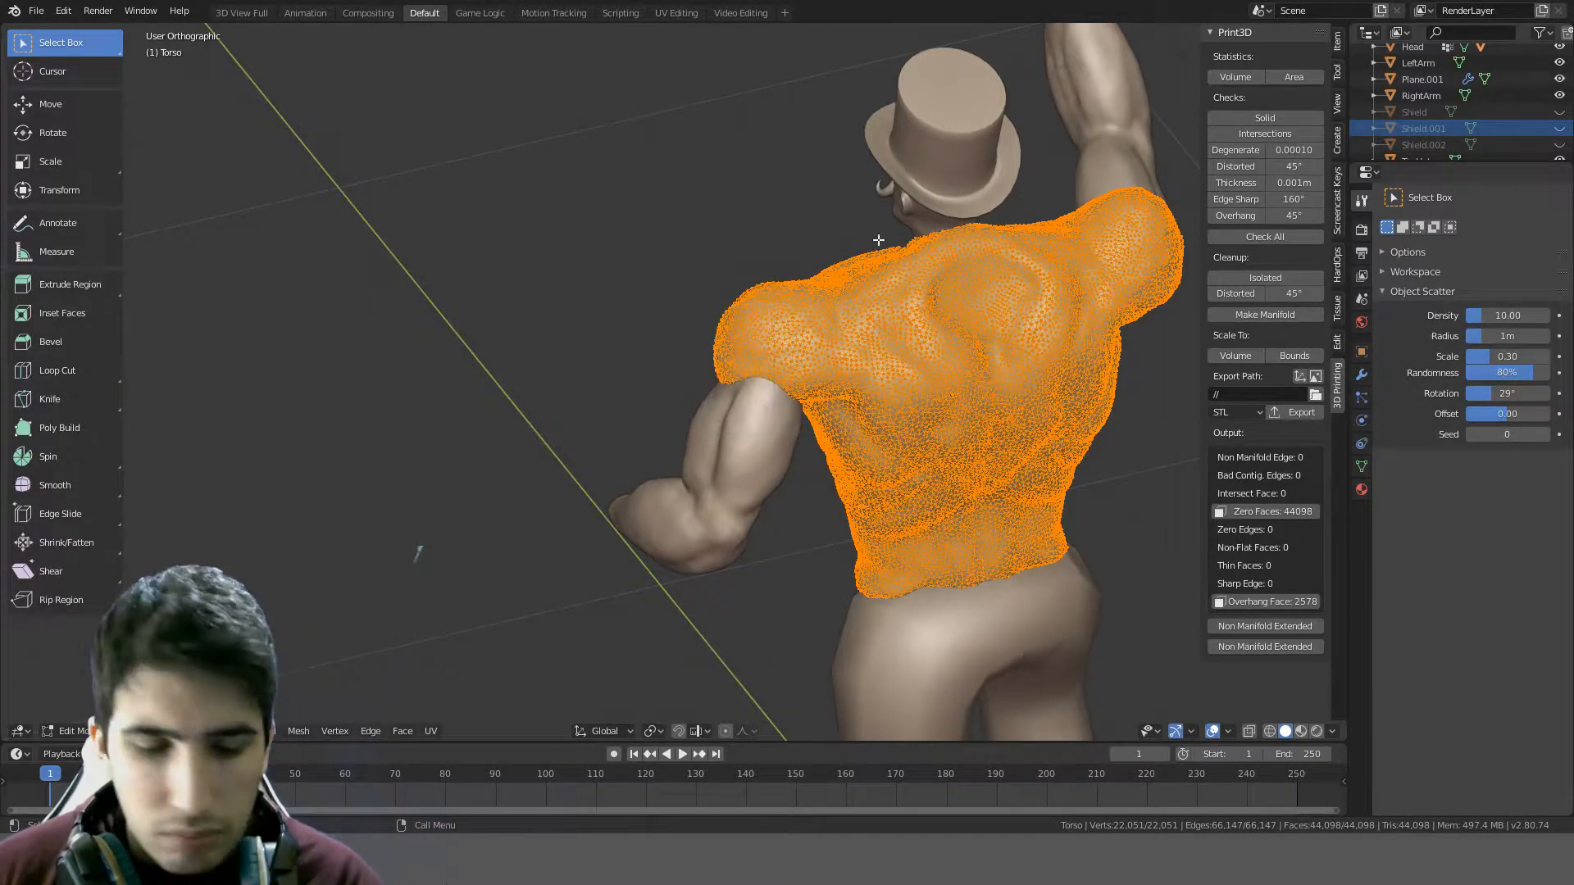
pyautogui.hotkey('ctrl', 'v')
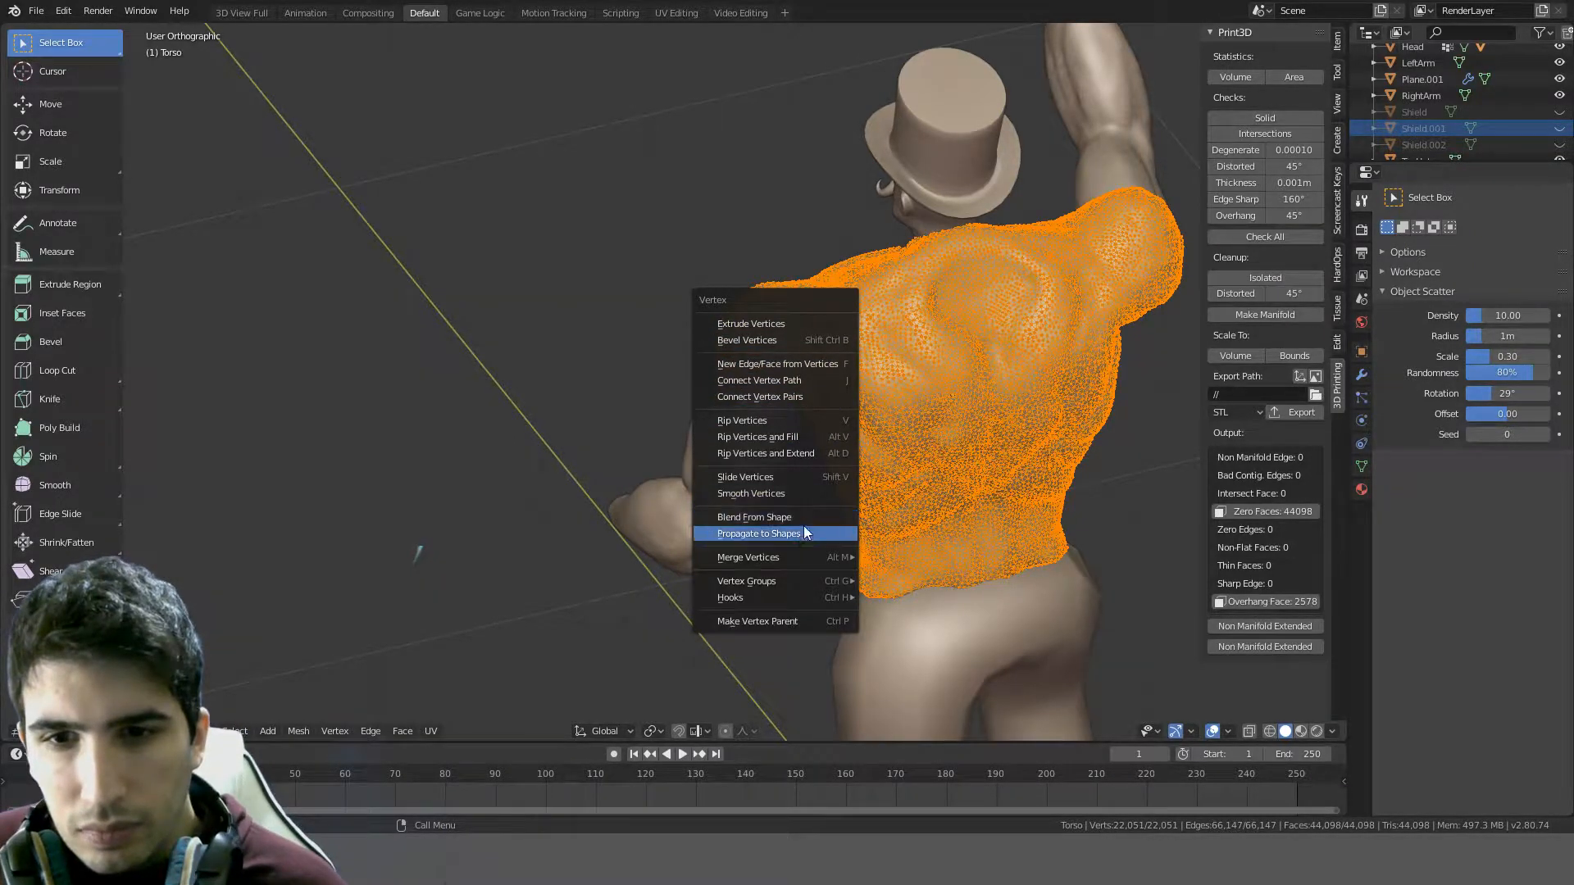
pyautogui.moveTo(789, 560)
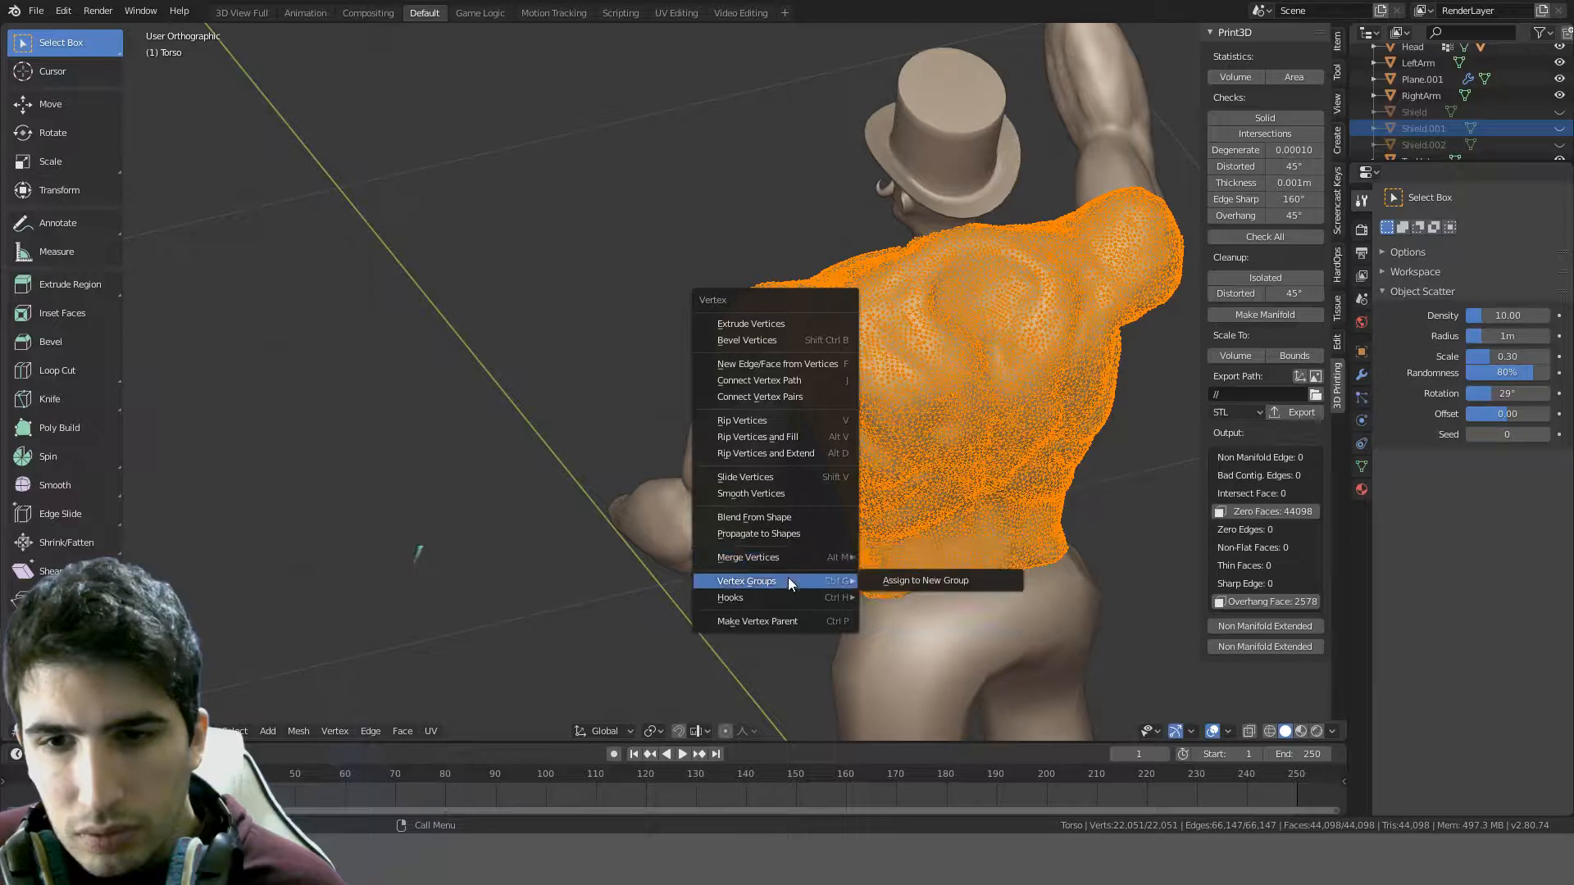
pyautogui.moveTo(784, 599)
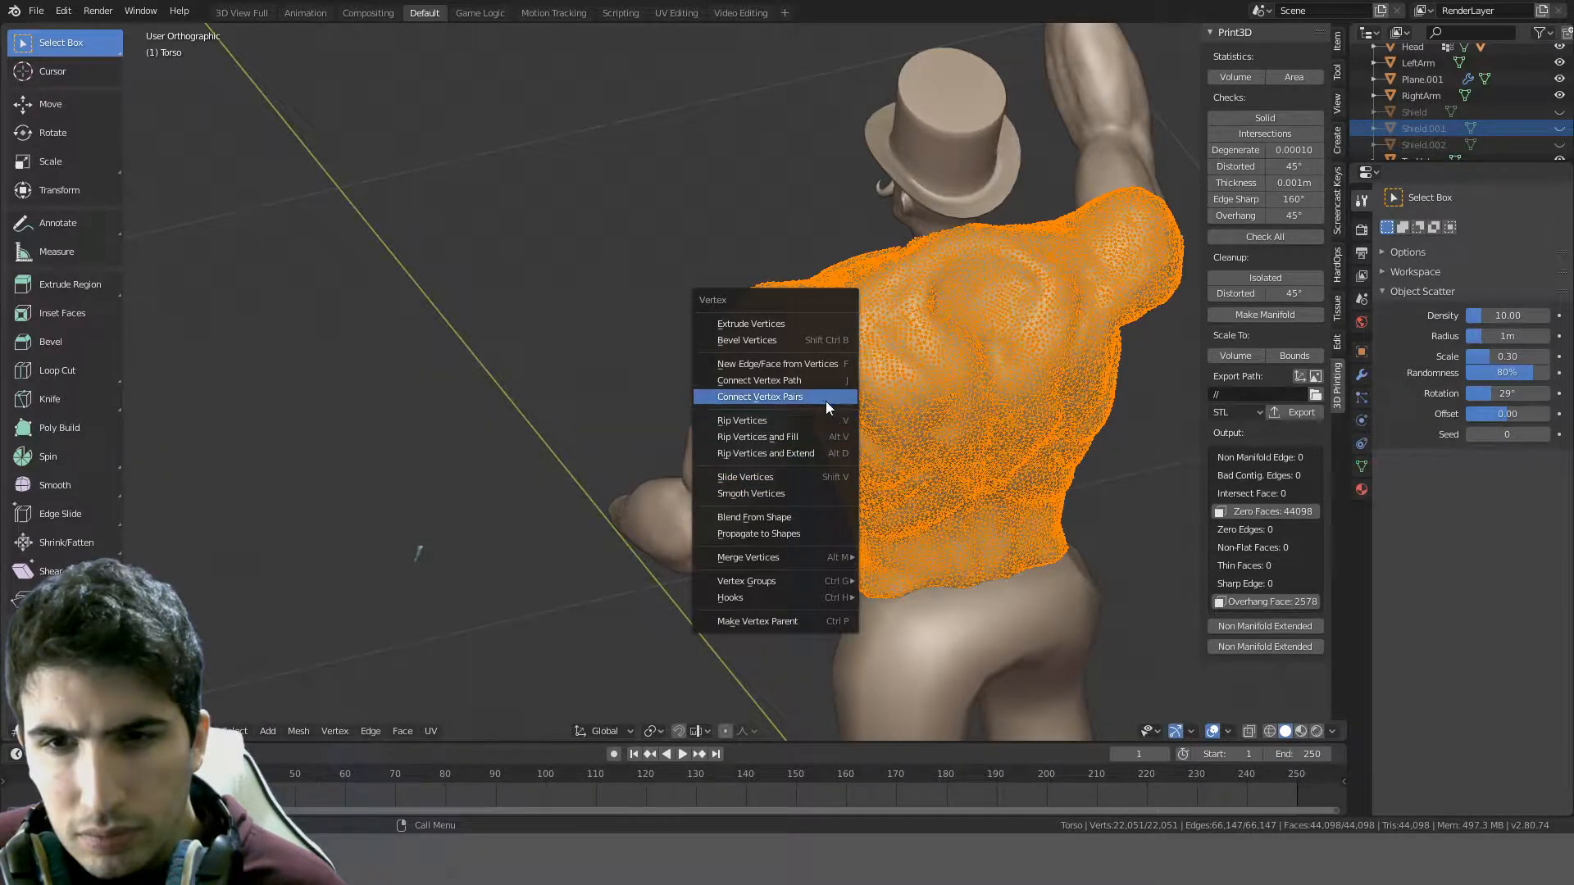
pyautogui.click(325, 731)
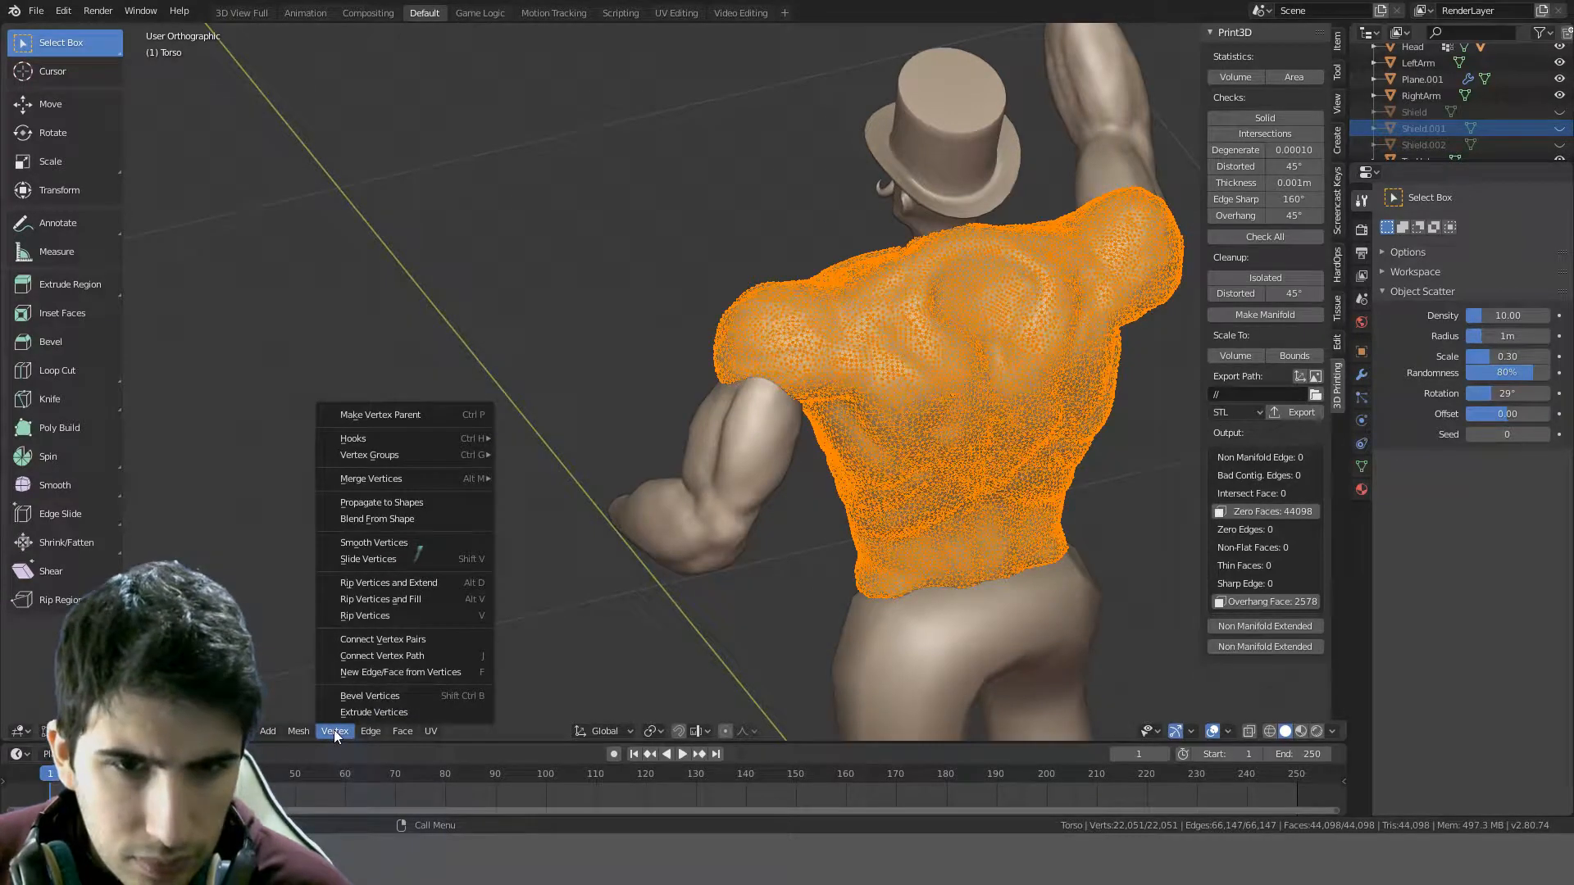
pyautogui.moveTo(367, 733)
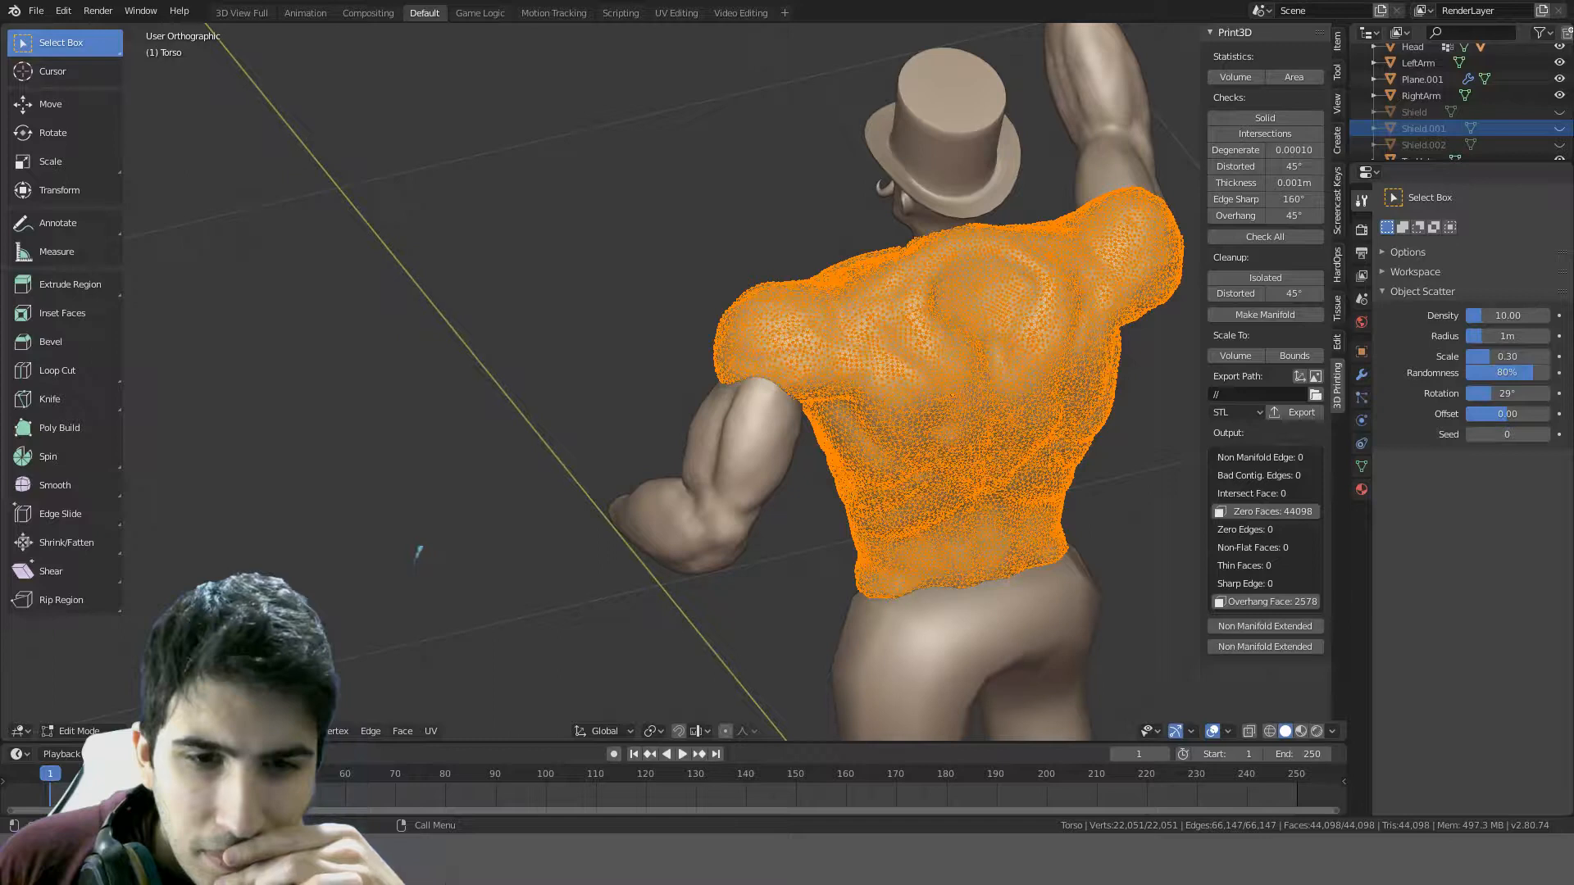
pyautogui.click(299, 731)
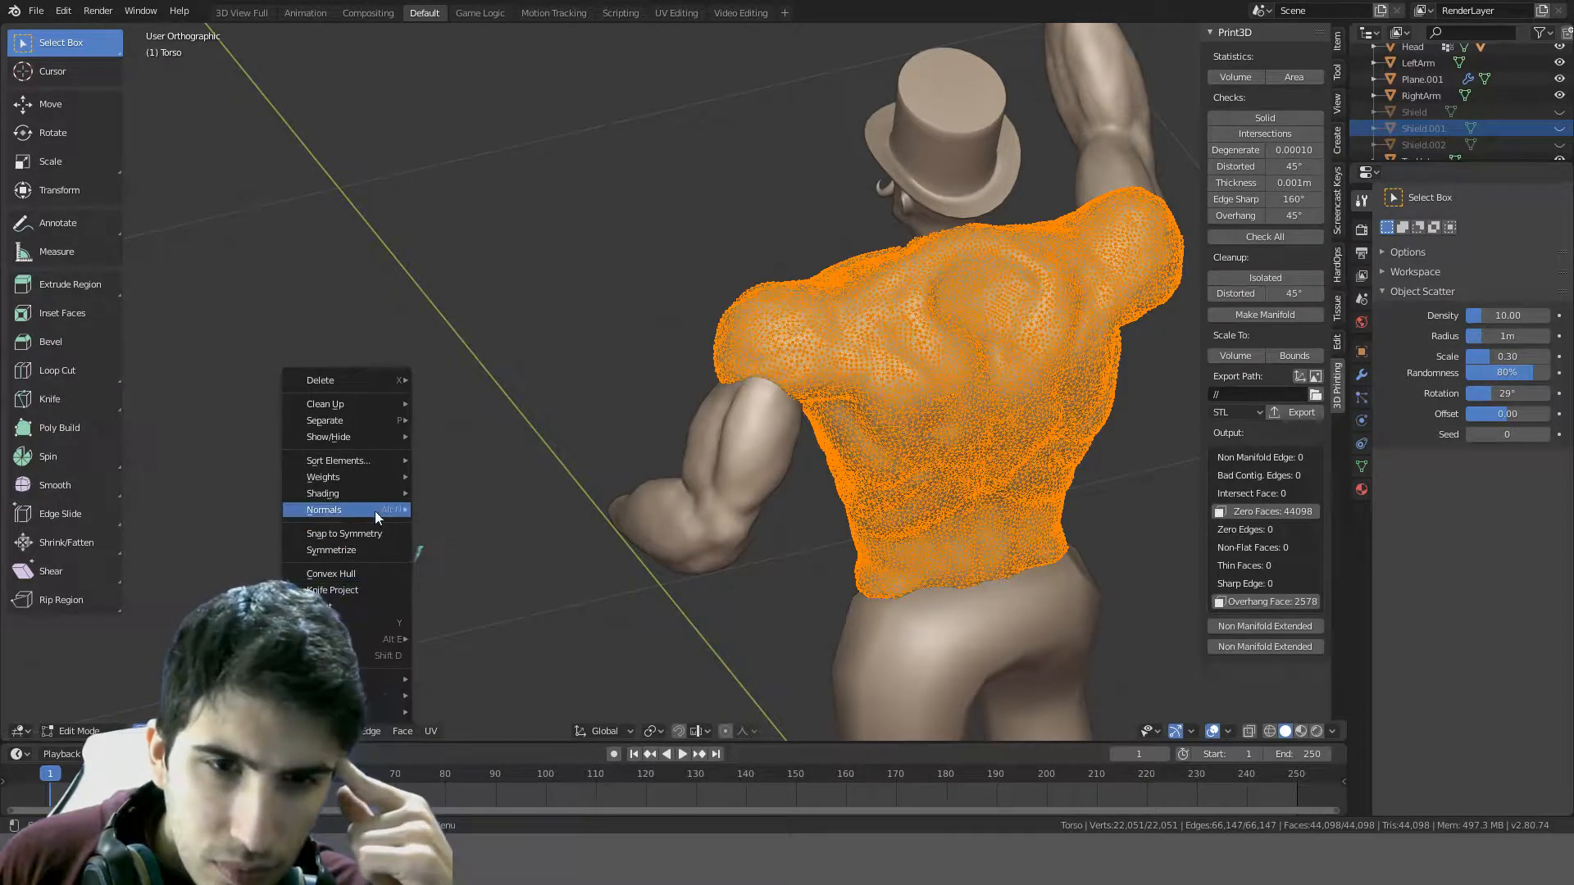
pyautogui.moveTo(358, 510)
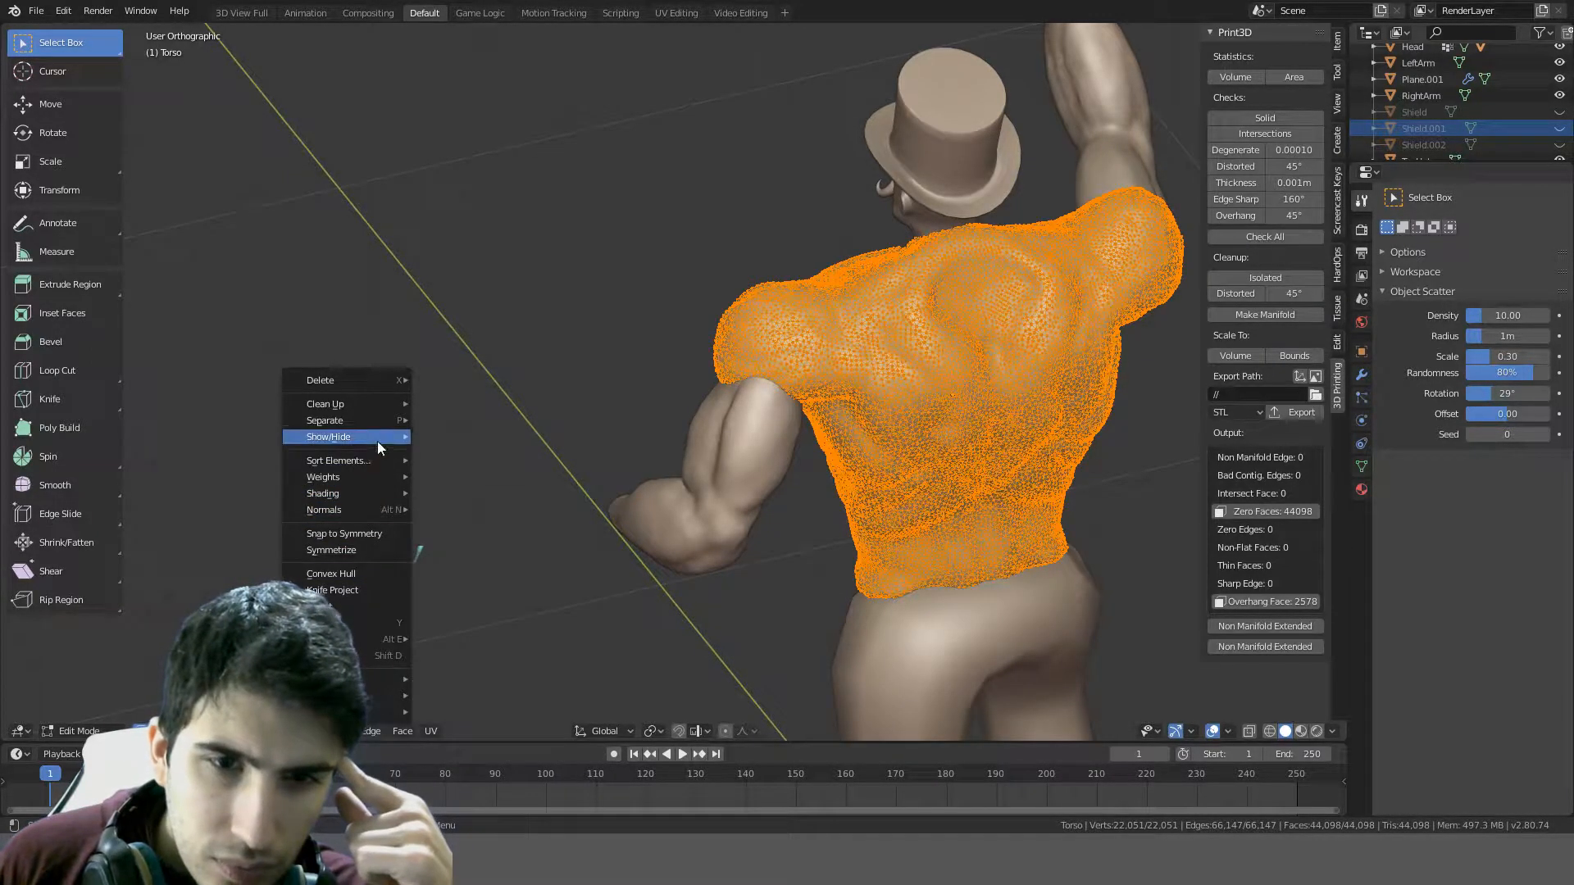
pyautogui.moveTo(387, 404)
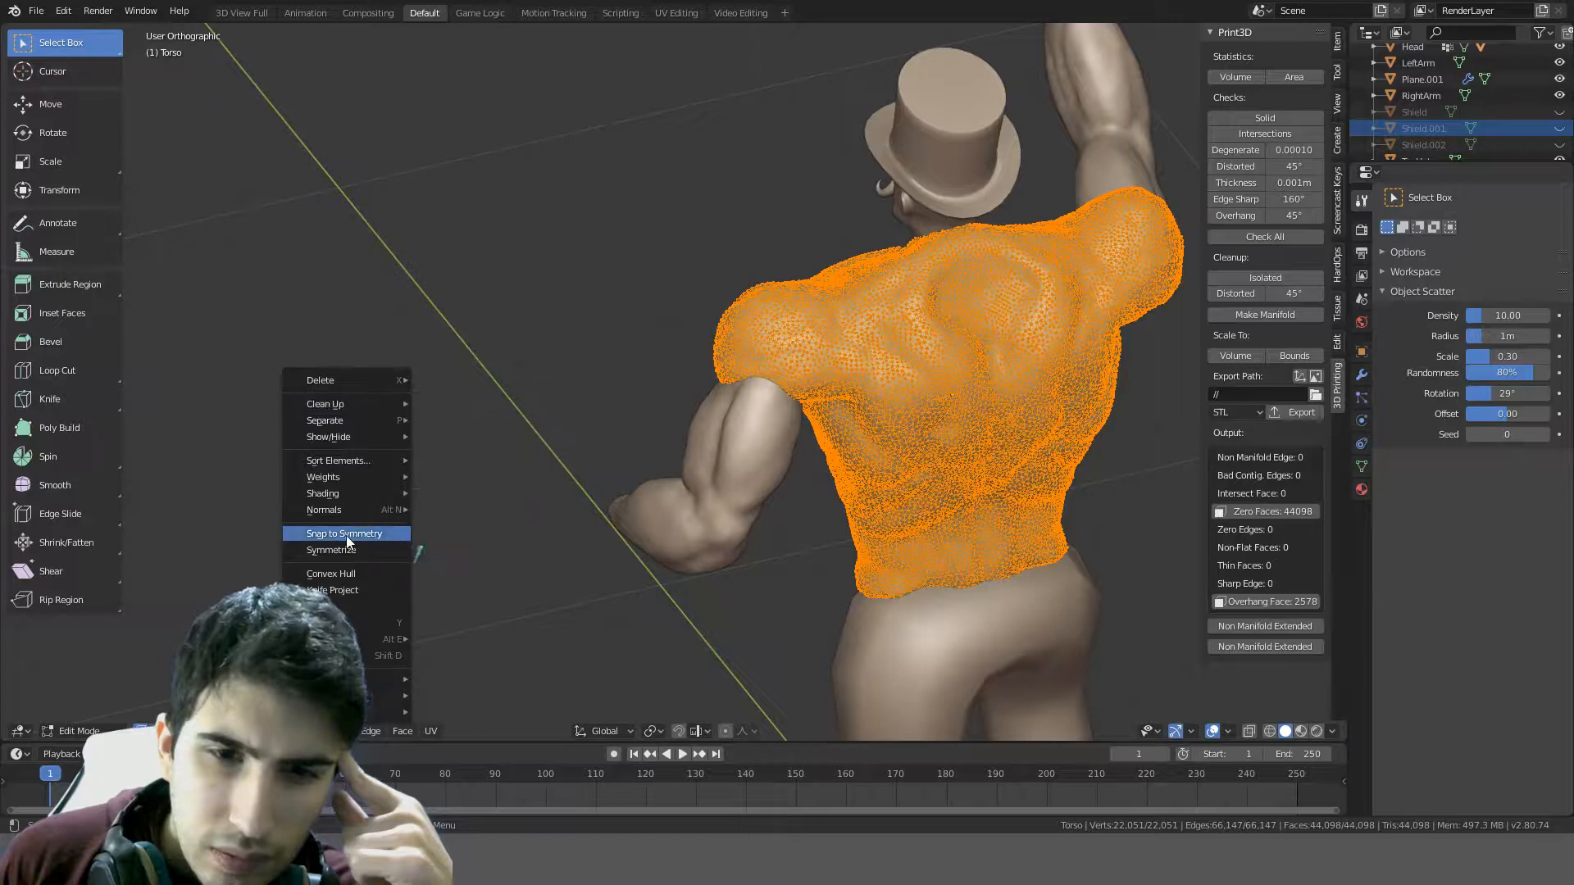
pyautogui.moveTo(377, 377)
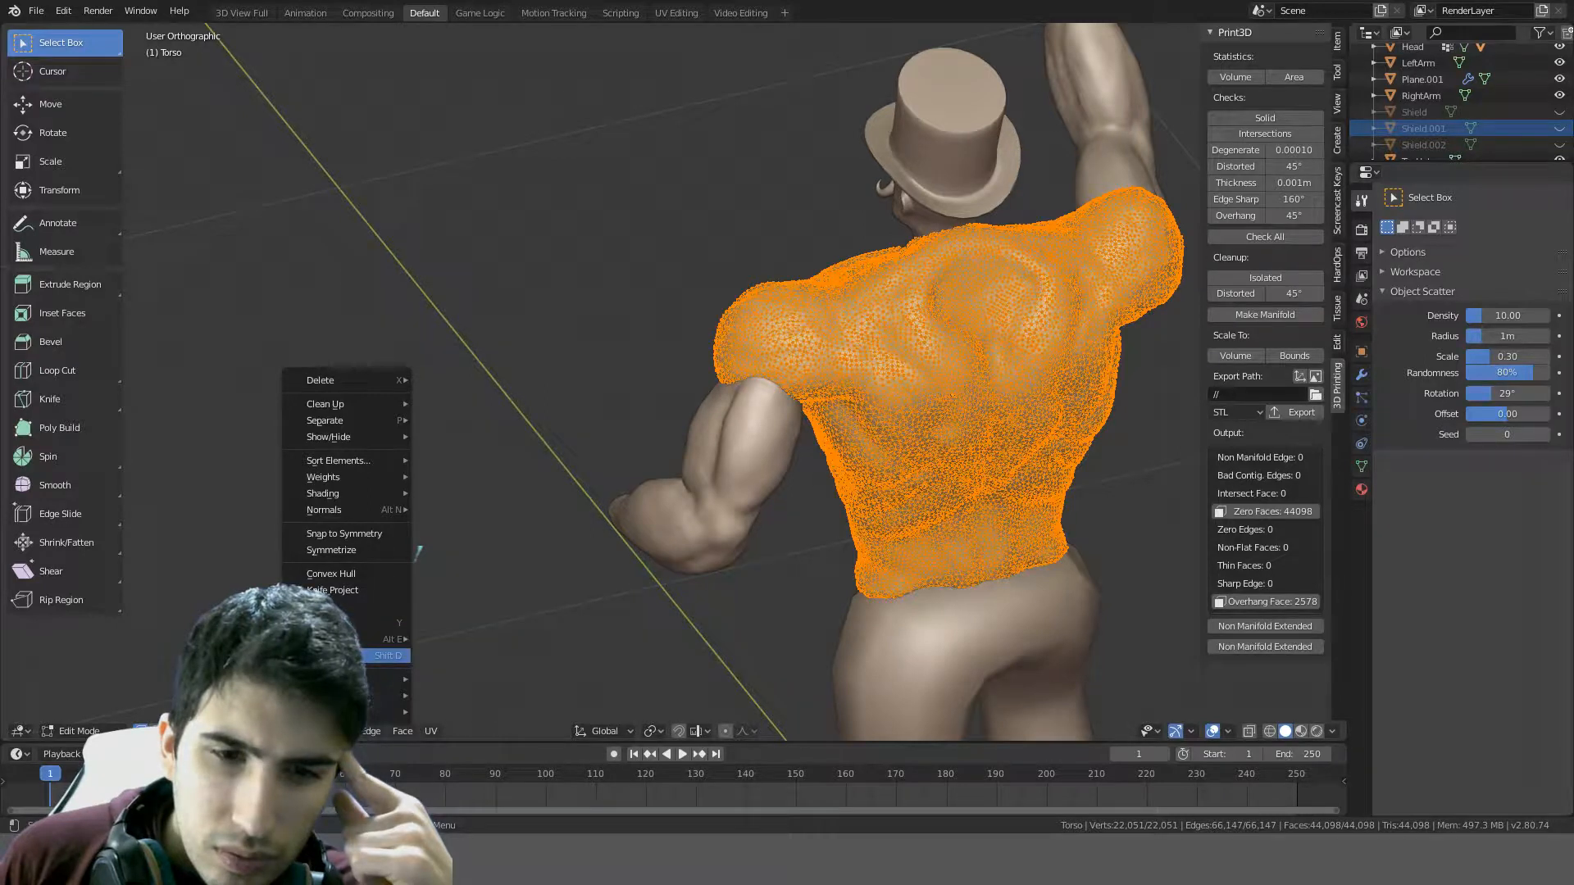
pyautogui.moveTo(385, 711)
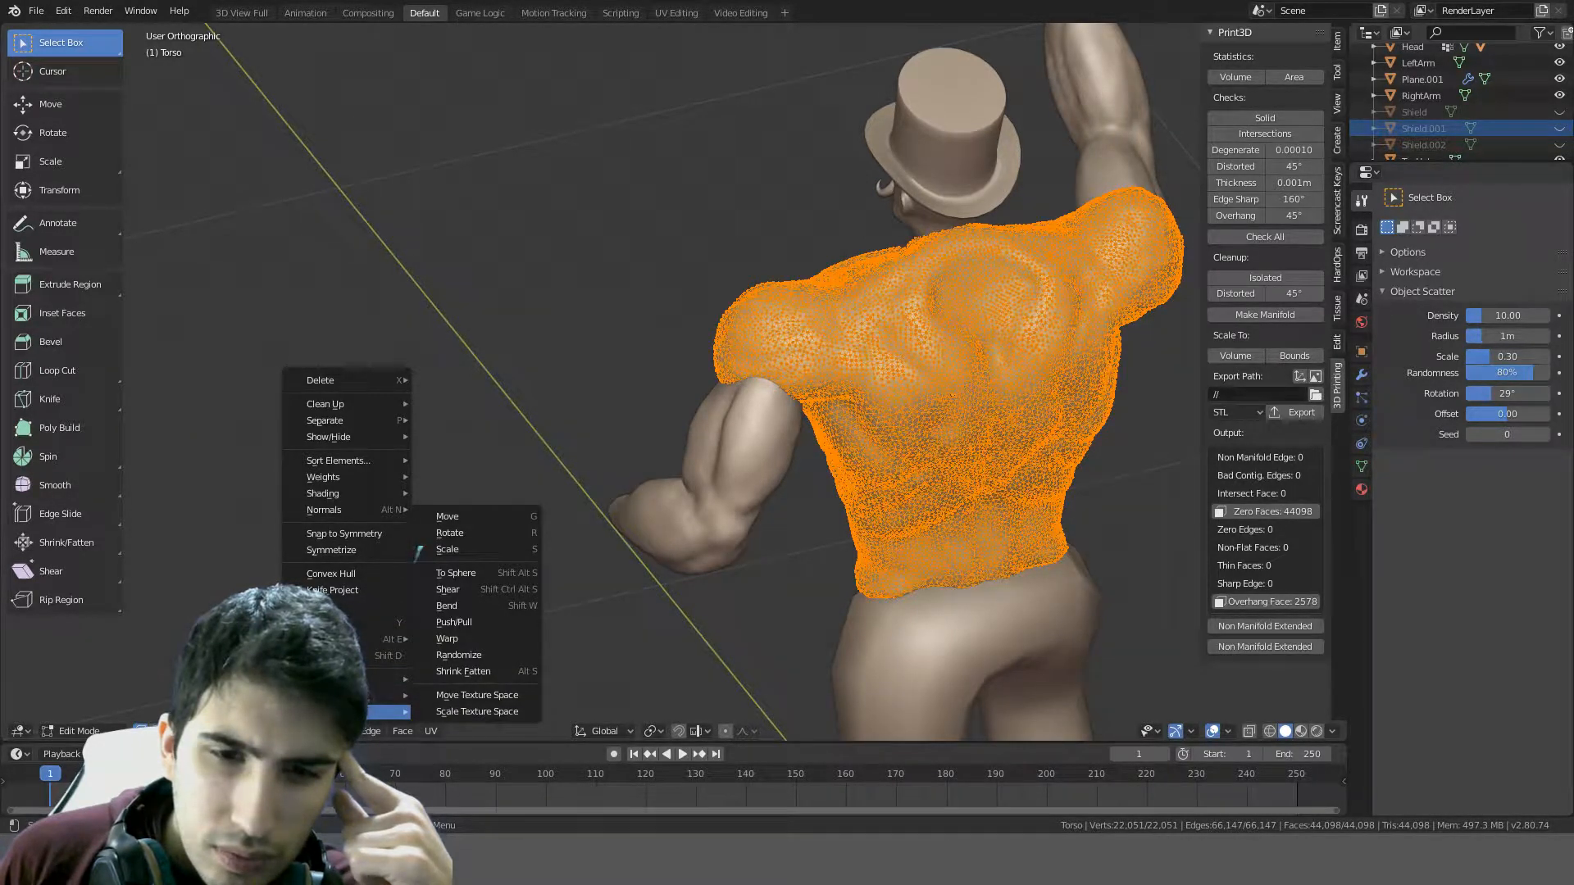
pyautogui.moveTo(429, 736)
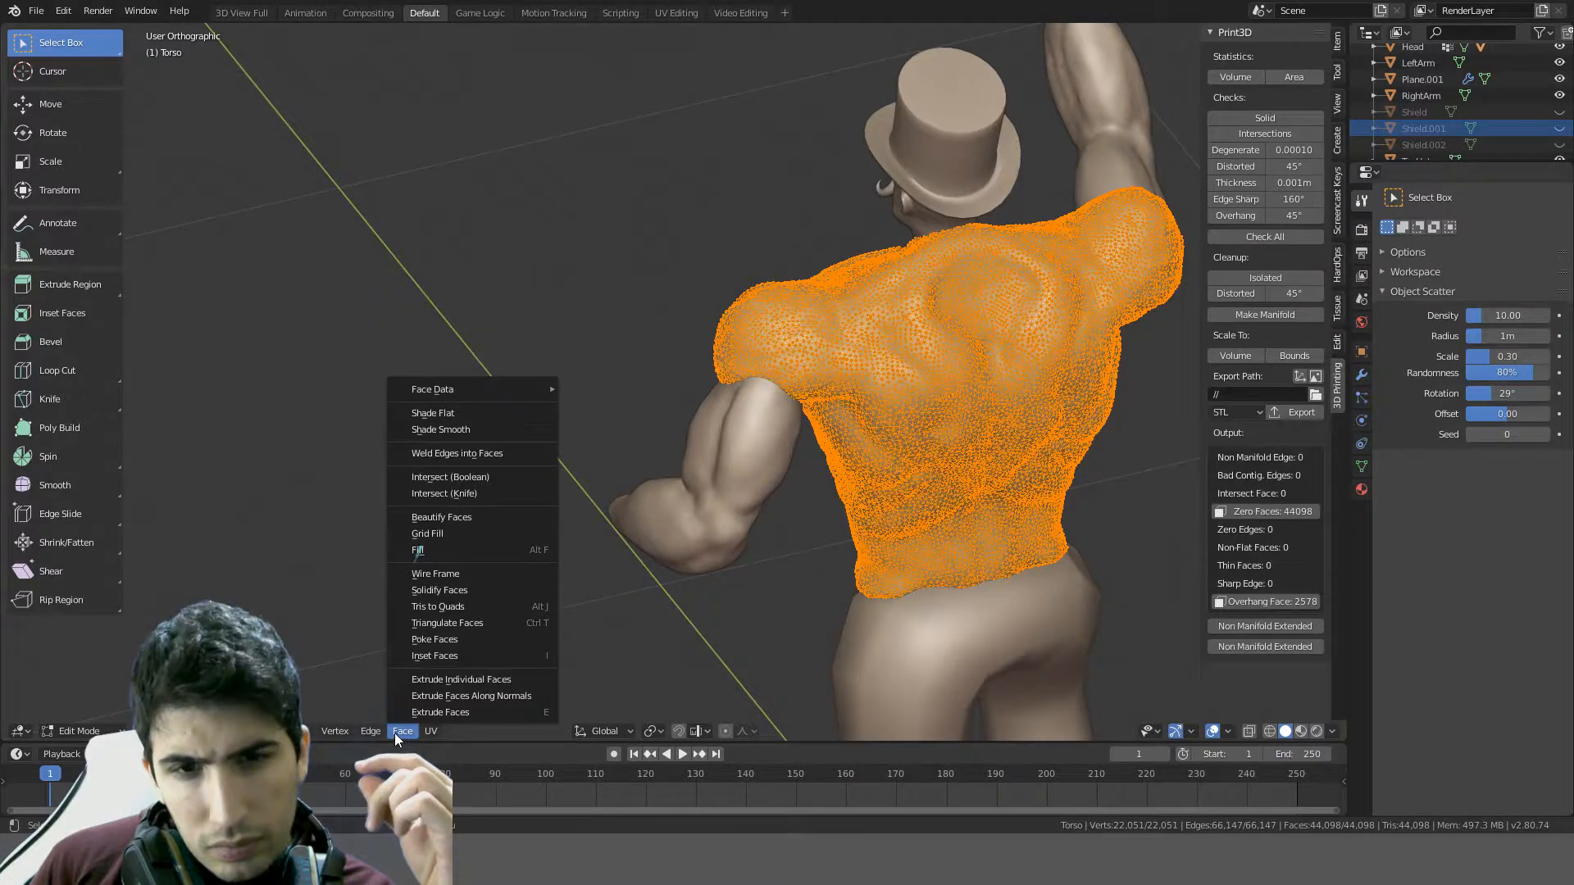
# - Search the available commands for a way to remove duplicate vertices
pyautogui.press('F3')
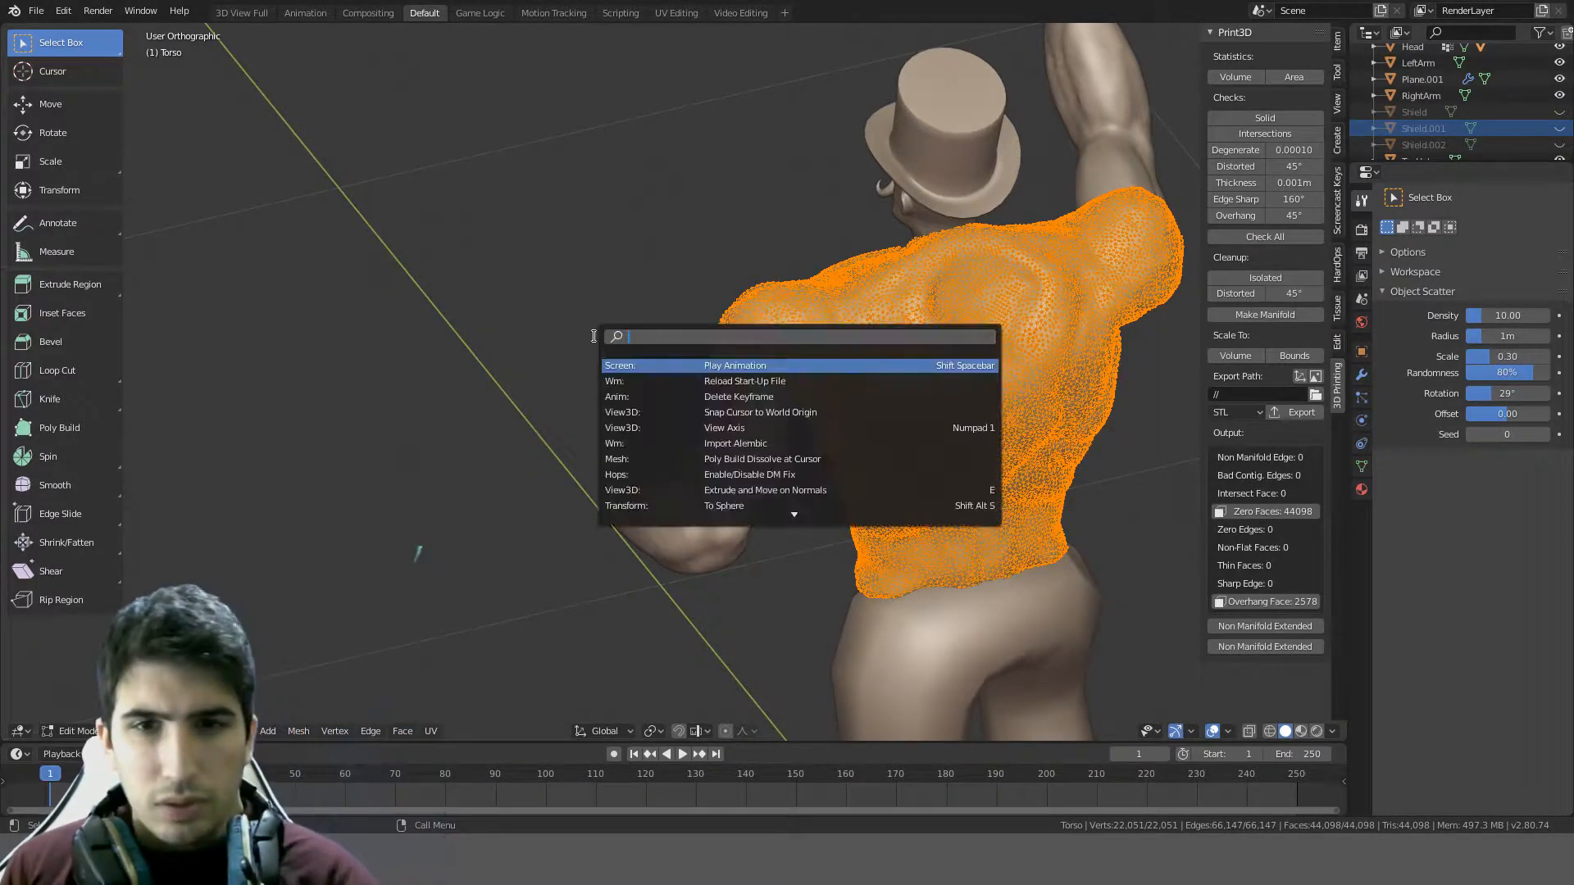
pyautogui.write('remov')
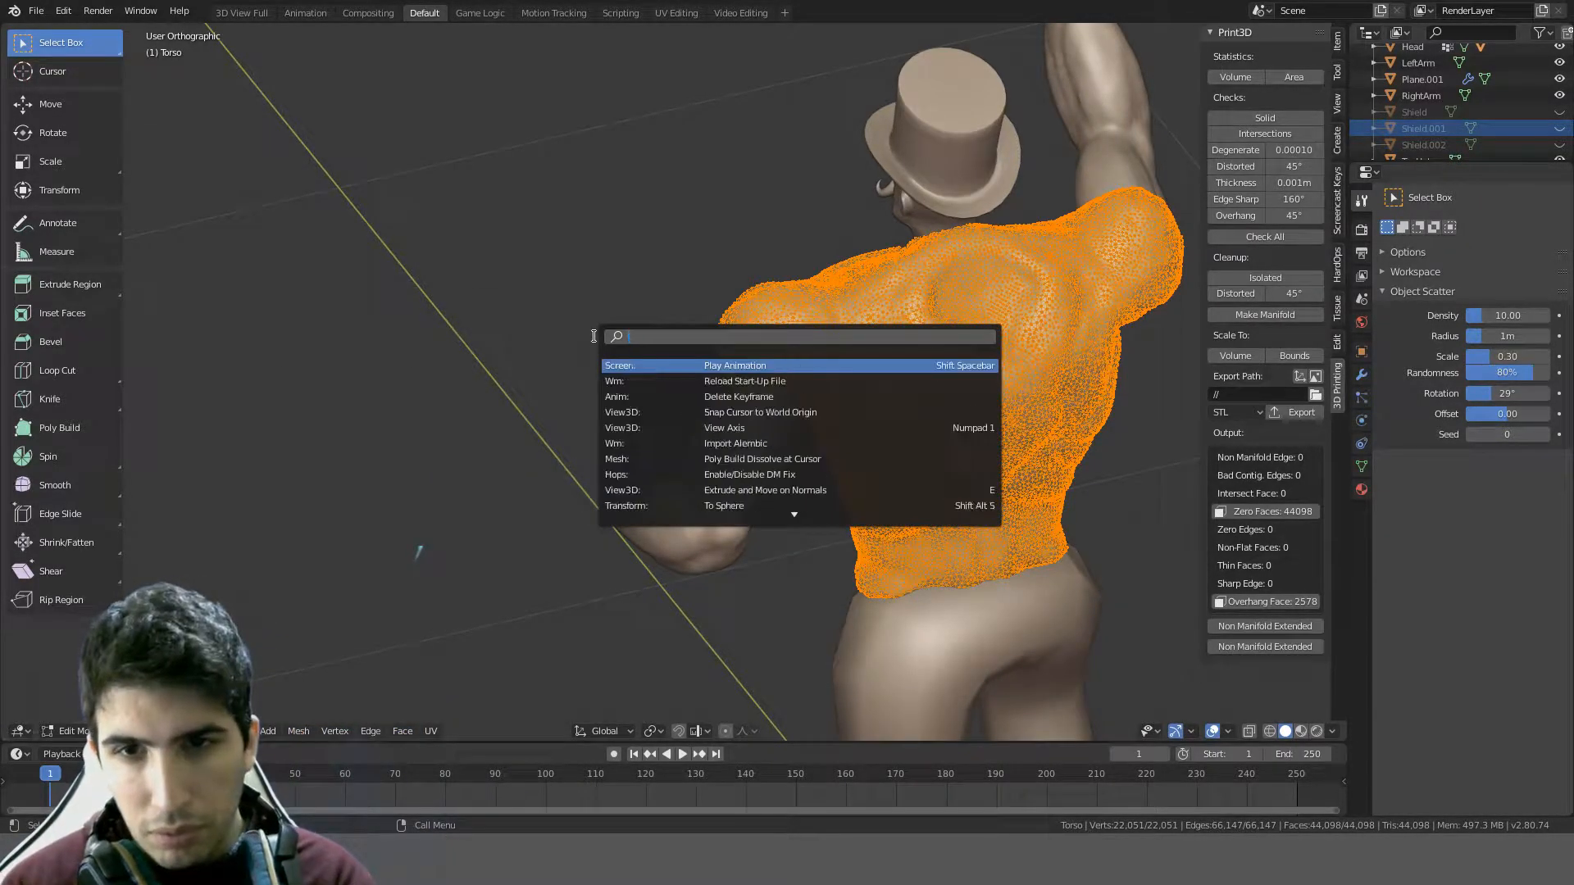
pyautogui.write('e d')
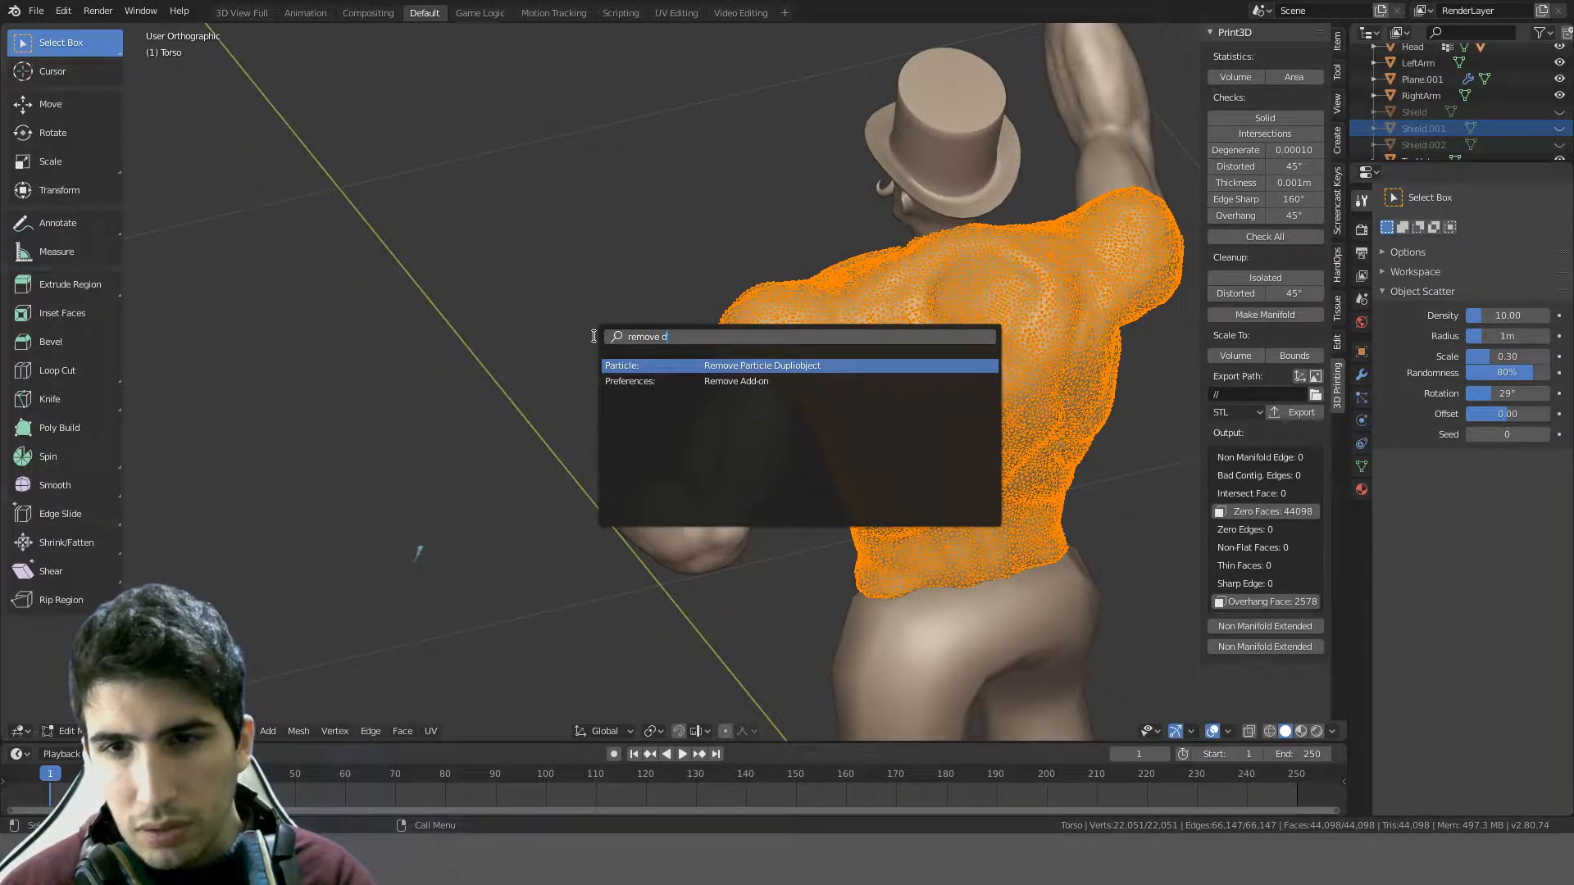
pyautogui.press('BackSpace')
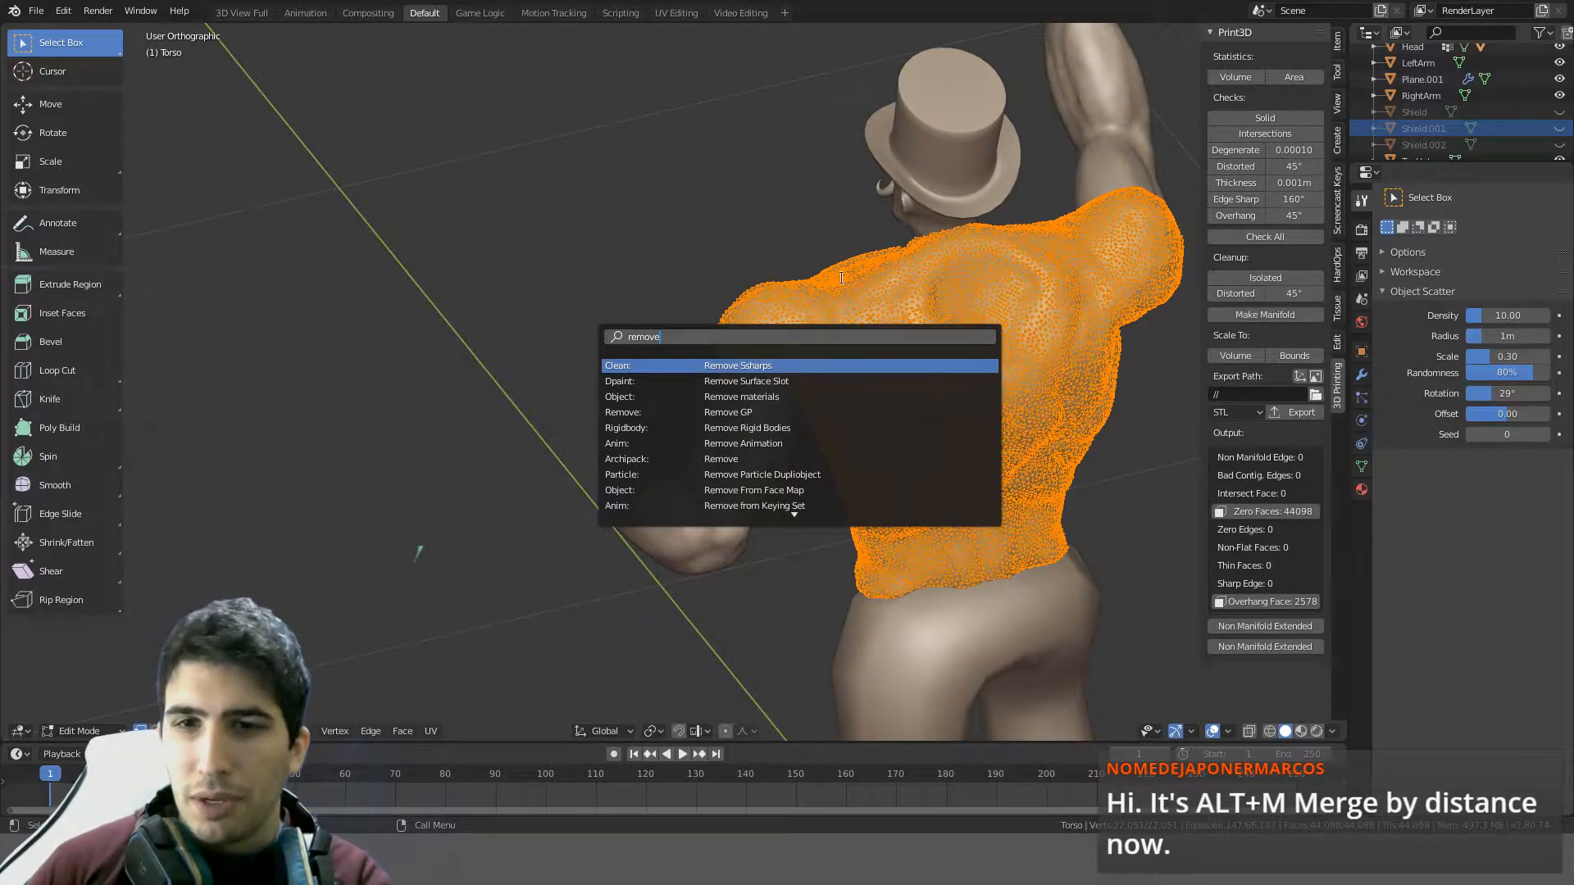
pyautogui.press('Escape')
# - Merge the torso's selected vertices by distance
pyautogui.hotkey('ctrl', 'v')
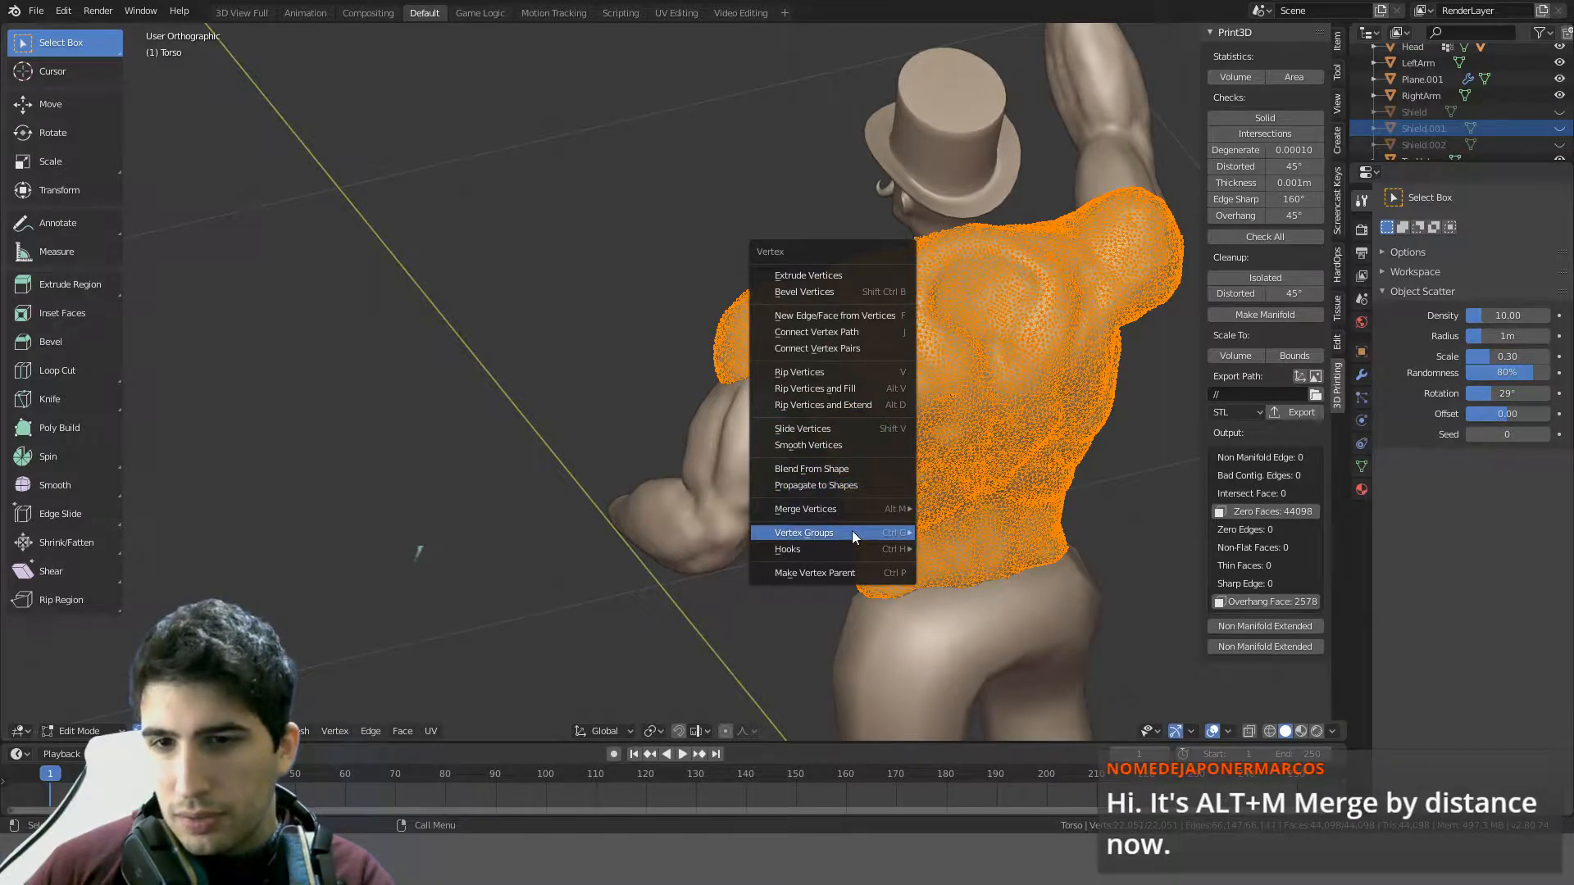
pyautogui.moveTo(872, 507)
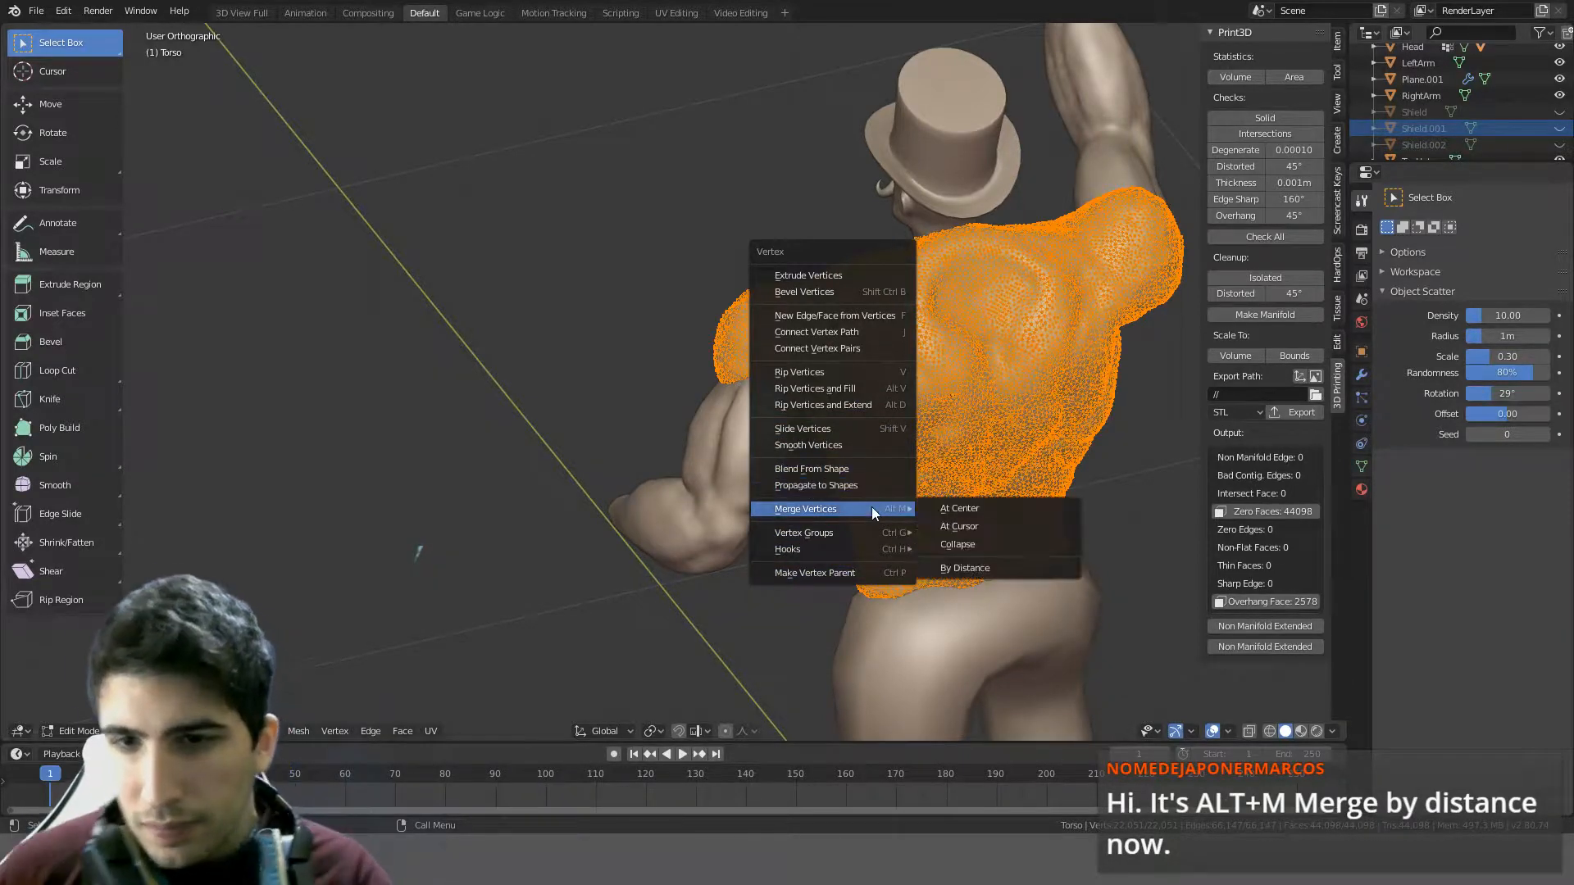
pyautogui.click(962, 565)
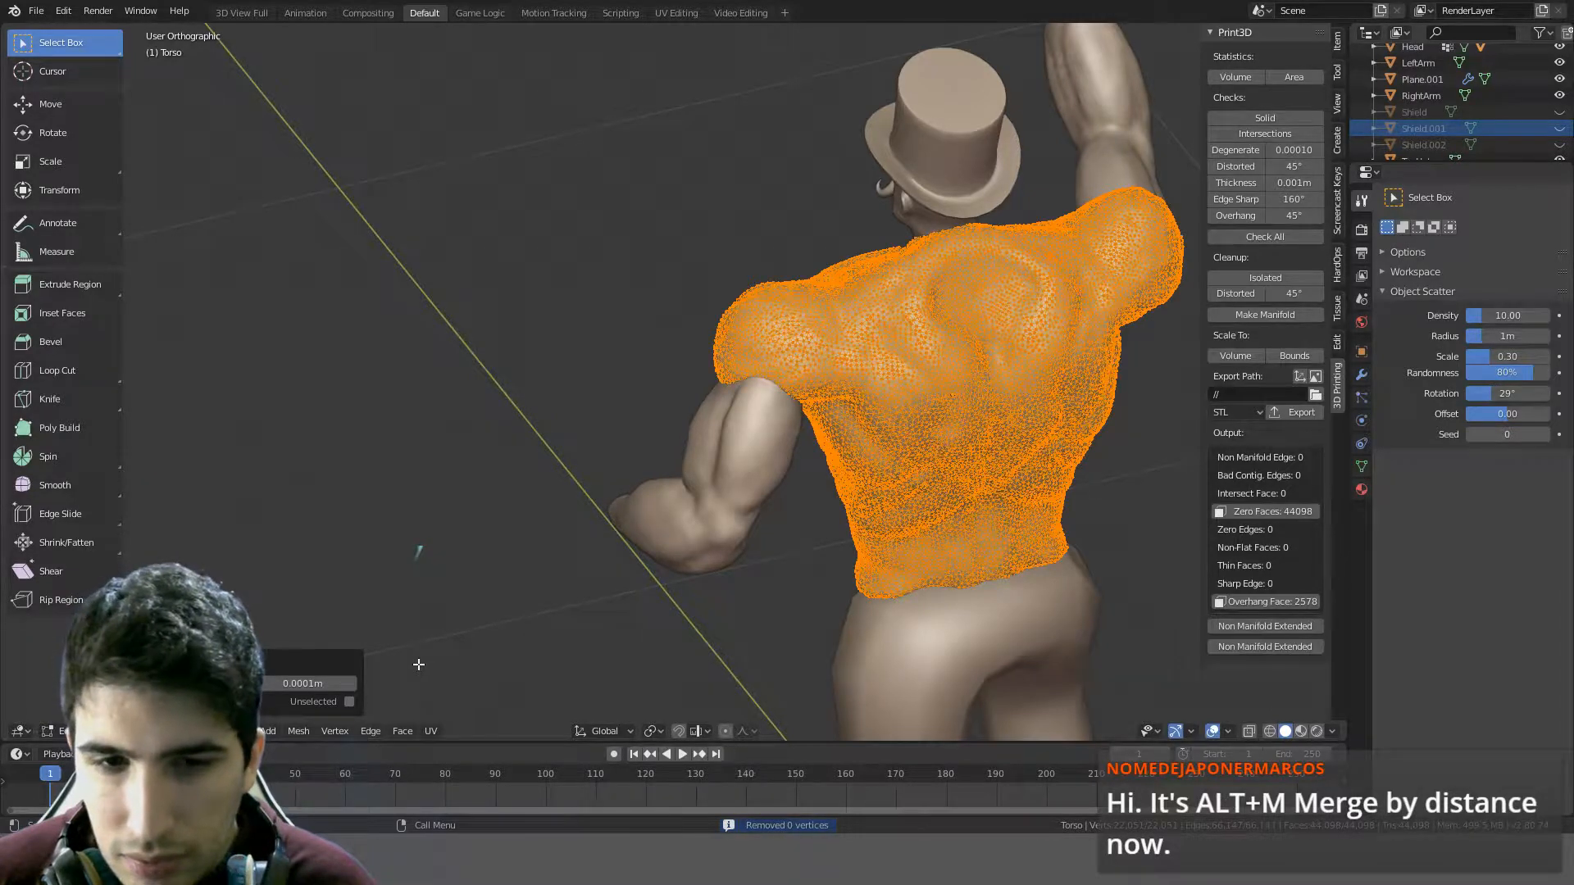
# - Inspect the torso mesh from the front while switching the viewport shading, and clear the vertex selection
pyautogui.moveTo(688, 495)
pyautogui.mouseDown(button='middle')
pyautogui.moveTo(854, 397)
pyautogui.moveTo(805, 366)
pyautogui.mouseUp(button='middle')
pyautogui.keyDown('shift'); pyautogui.moveTo(939, 522); pyautogui.dragTo(477, 307, button='middle'); pyautogui.keyUp('shift')
pyautogui.press('z')
pyautogui.click(372, 306)
pyautogui.moveTo(371, 306)
pyautogui.mouseDown(button='middle')
pyautogui.moveTo(415, 351)
pyautogui.moveTo(499, 352)
pyautogui.moveTo(703, 287)
pyautogui.moveTo(598, 415)
pyautogui.mouseUp(button='middle')
pyautogui.press('z')
pyautogui.click(775, 404)
pyautogui.click(859, 351)
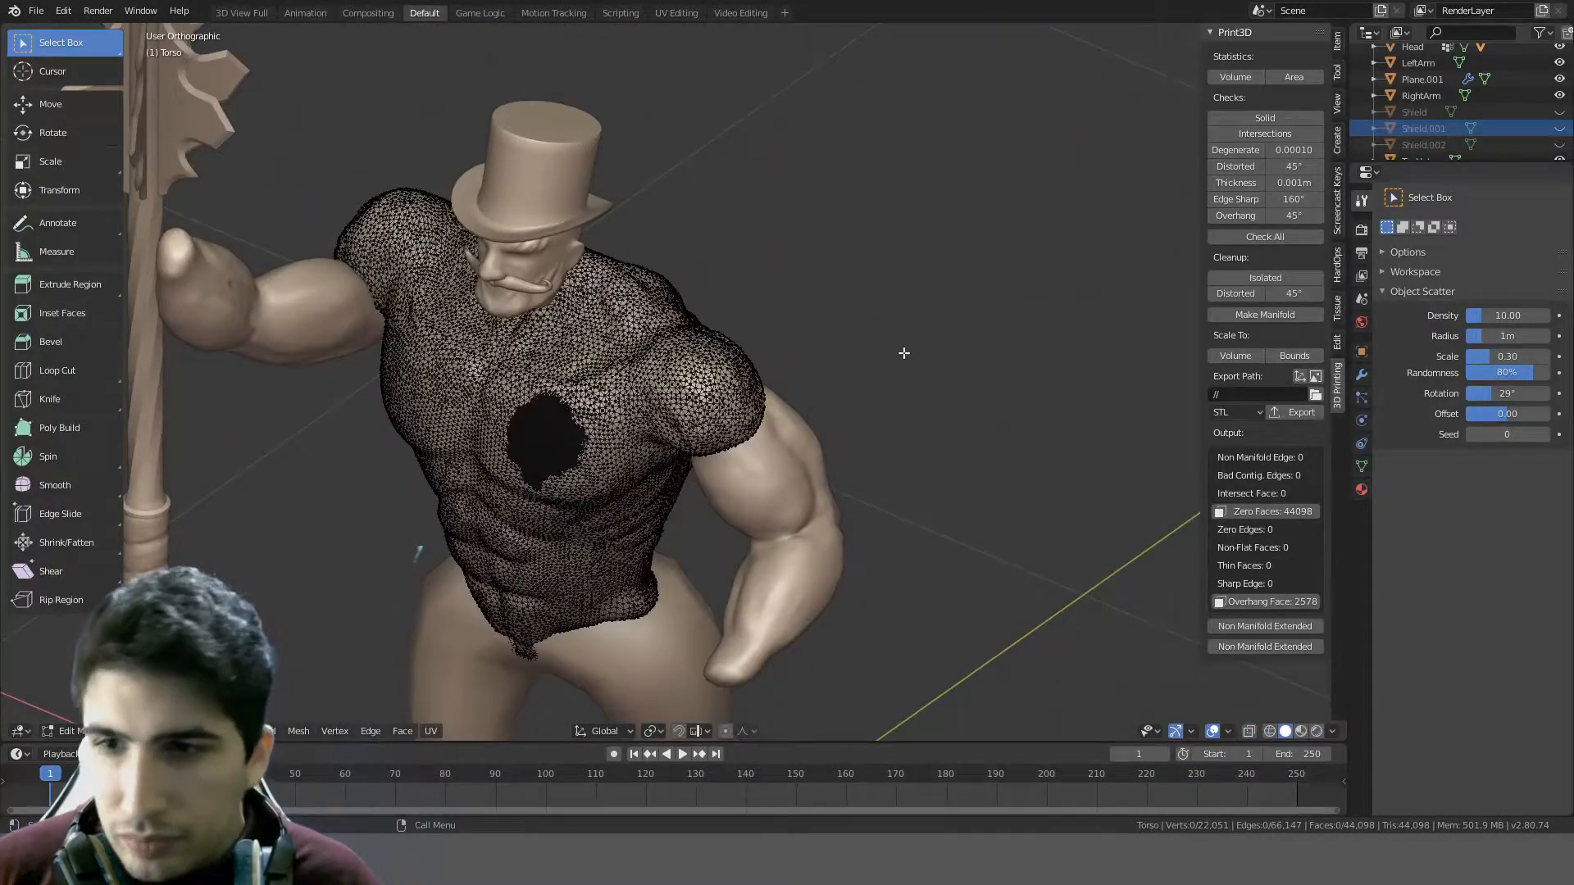
pyautogui.press('Tab')
pyautogui.press('Tab')
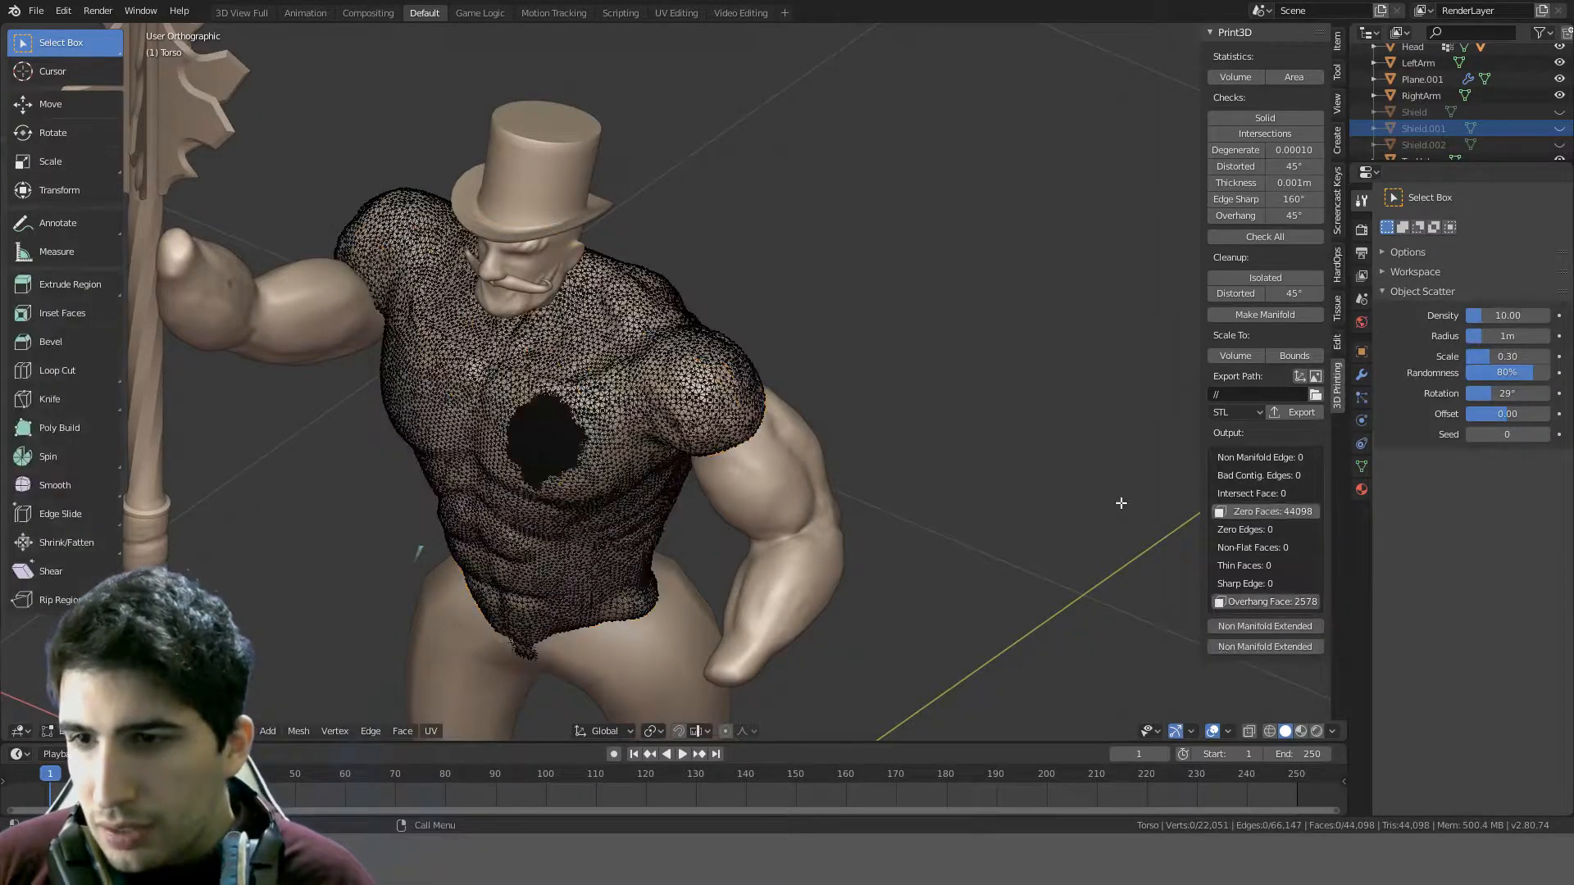
# - Select the torso faces flagged as zero faces by the print checks
pyautogui.click(1230, 513)
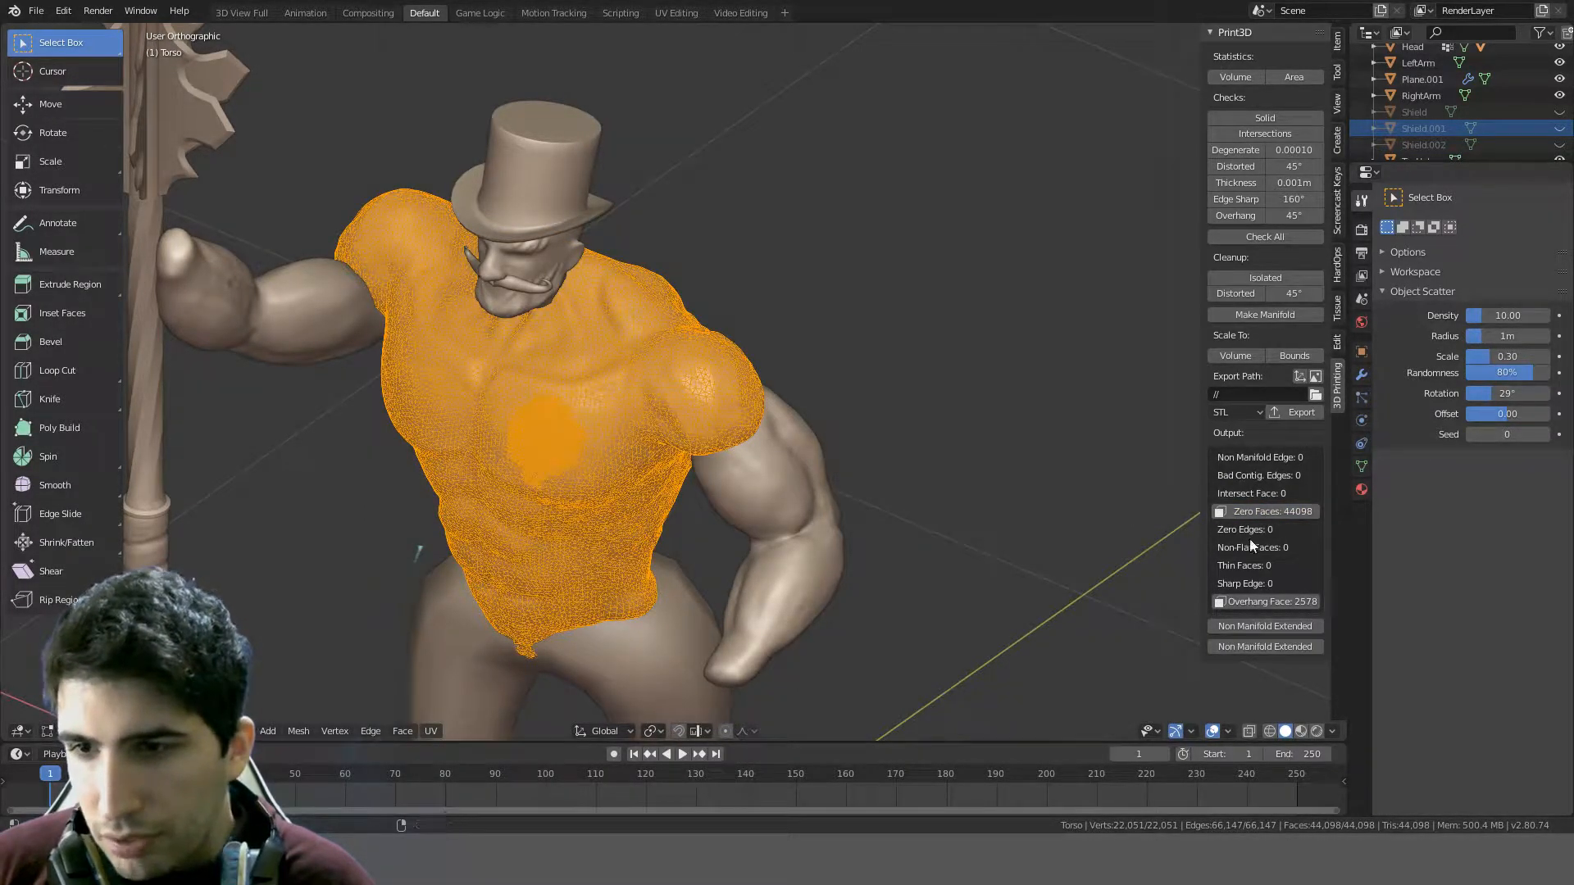
pyautogui.moveTo(943, 496); pyautogui.dragTo(940, 410, button='middle')
pyautogui.scroll(3, 798, 409)
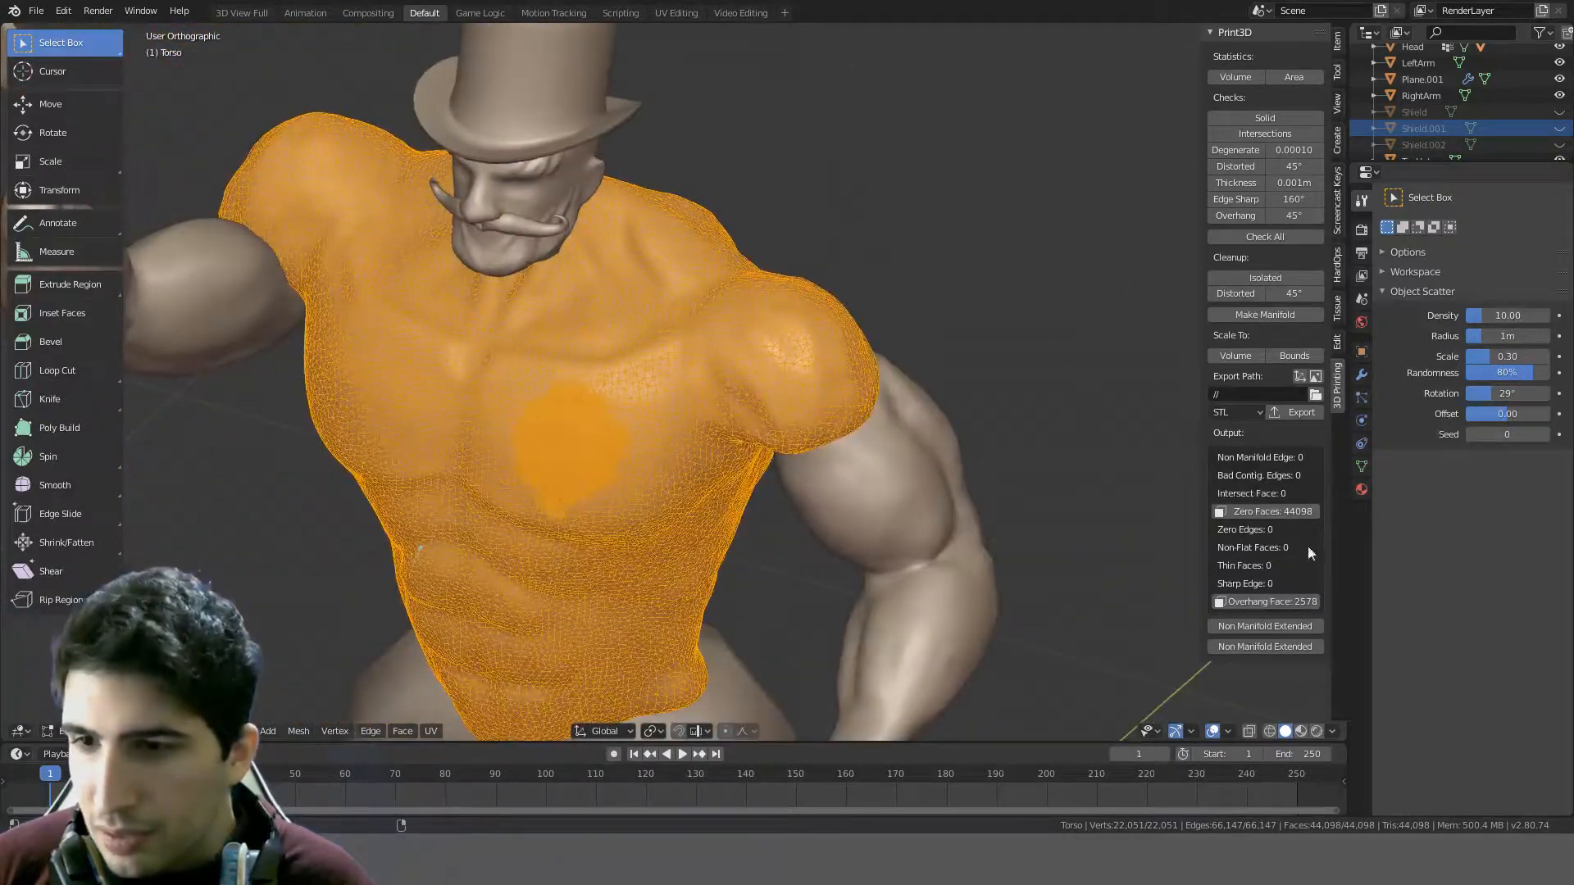
# - Select the torso's flagged overhang faces and examine them across the abdomen and under the arm
pyautogui.click(1281, 606)
pyautogui.moveTo(943, 565); pyautogui.dragTo(780, 355, button='middle')
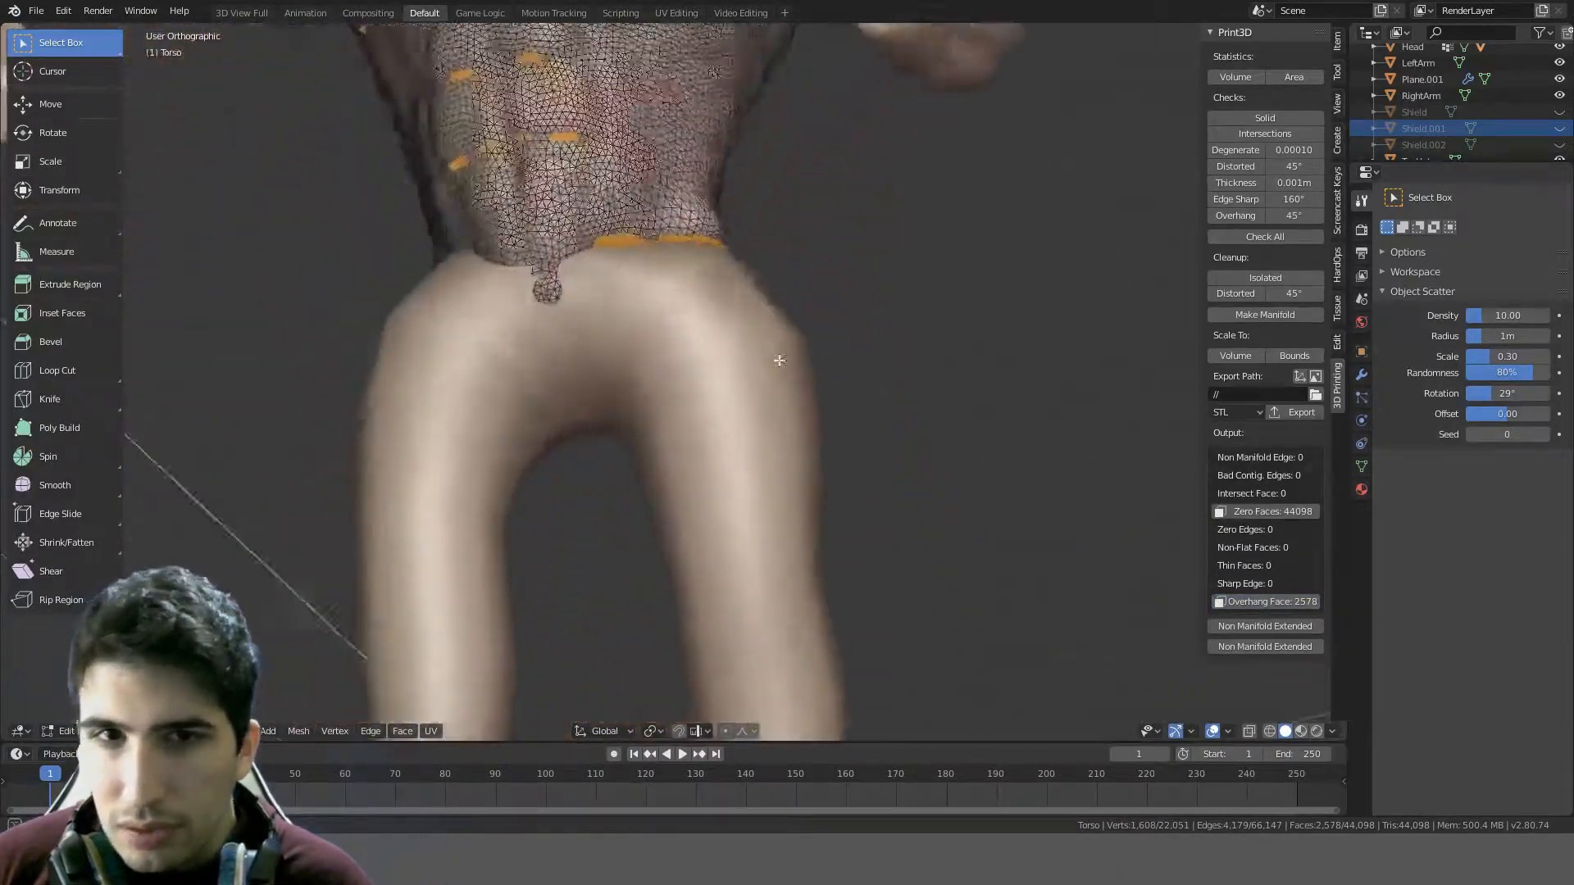
pyautogui.scroll(-1, 783, 348)
pyautogui.scroll(2, 848, 443)
pyautogui.keyDown('shift'); pyautogui.moveTo(822, 246); pyautogui.dragTo(768, 333, button='middle'); pyautogui.keyUp('shift')
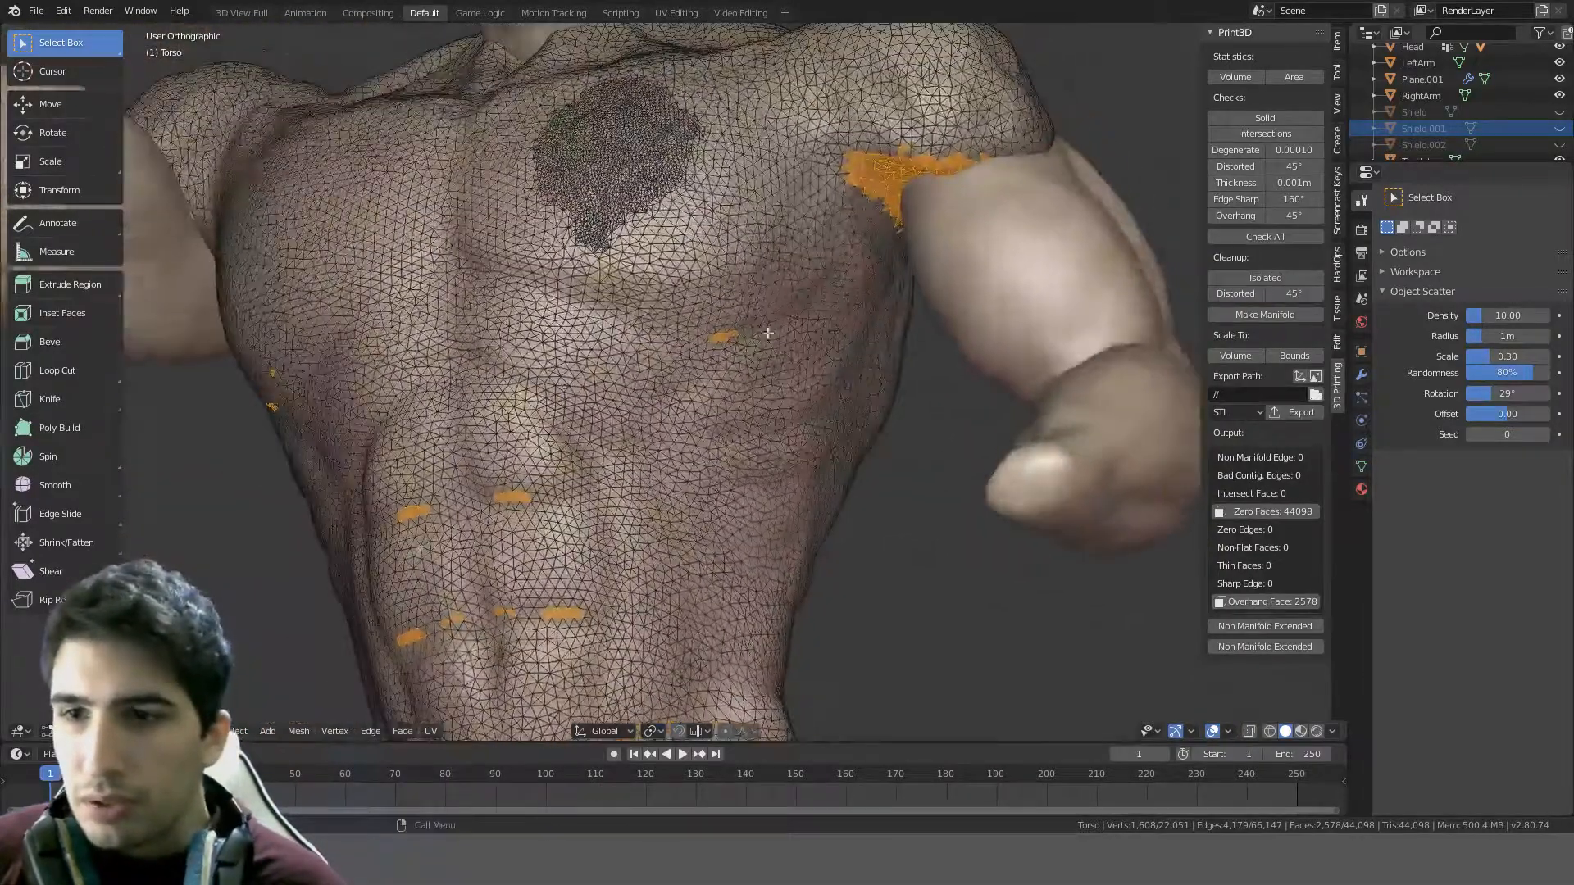
# - Examine the torso's flagged zero faces up close, clear the selection and return to Object Mode
pyautogui.click(1238, 511)
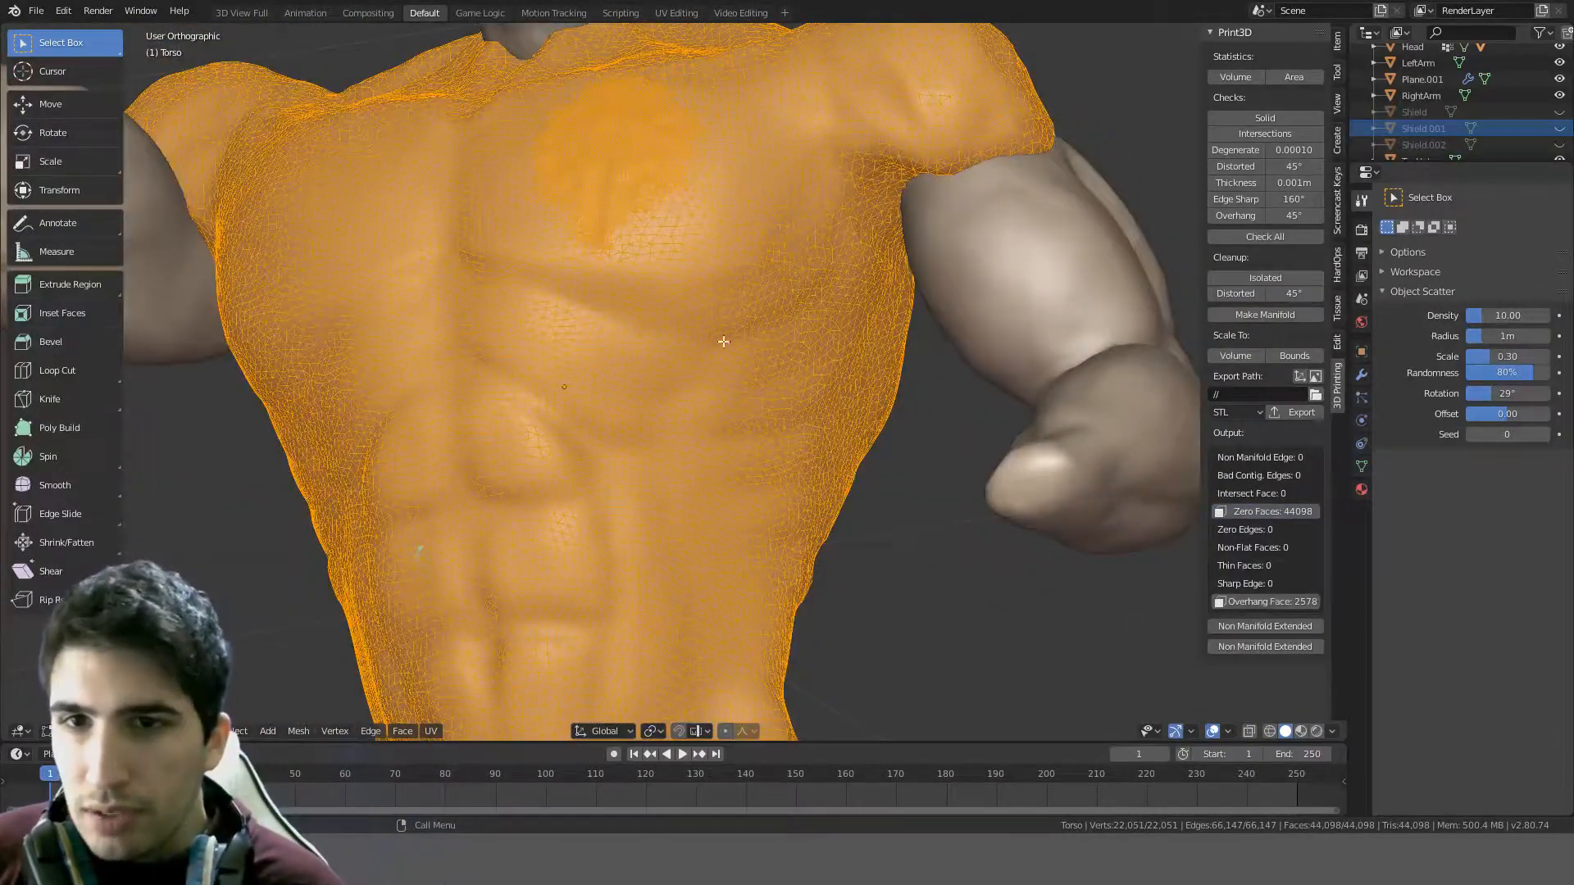
pyautogui.scroll(8, 723, 341)
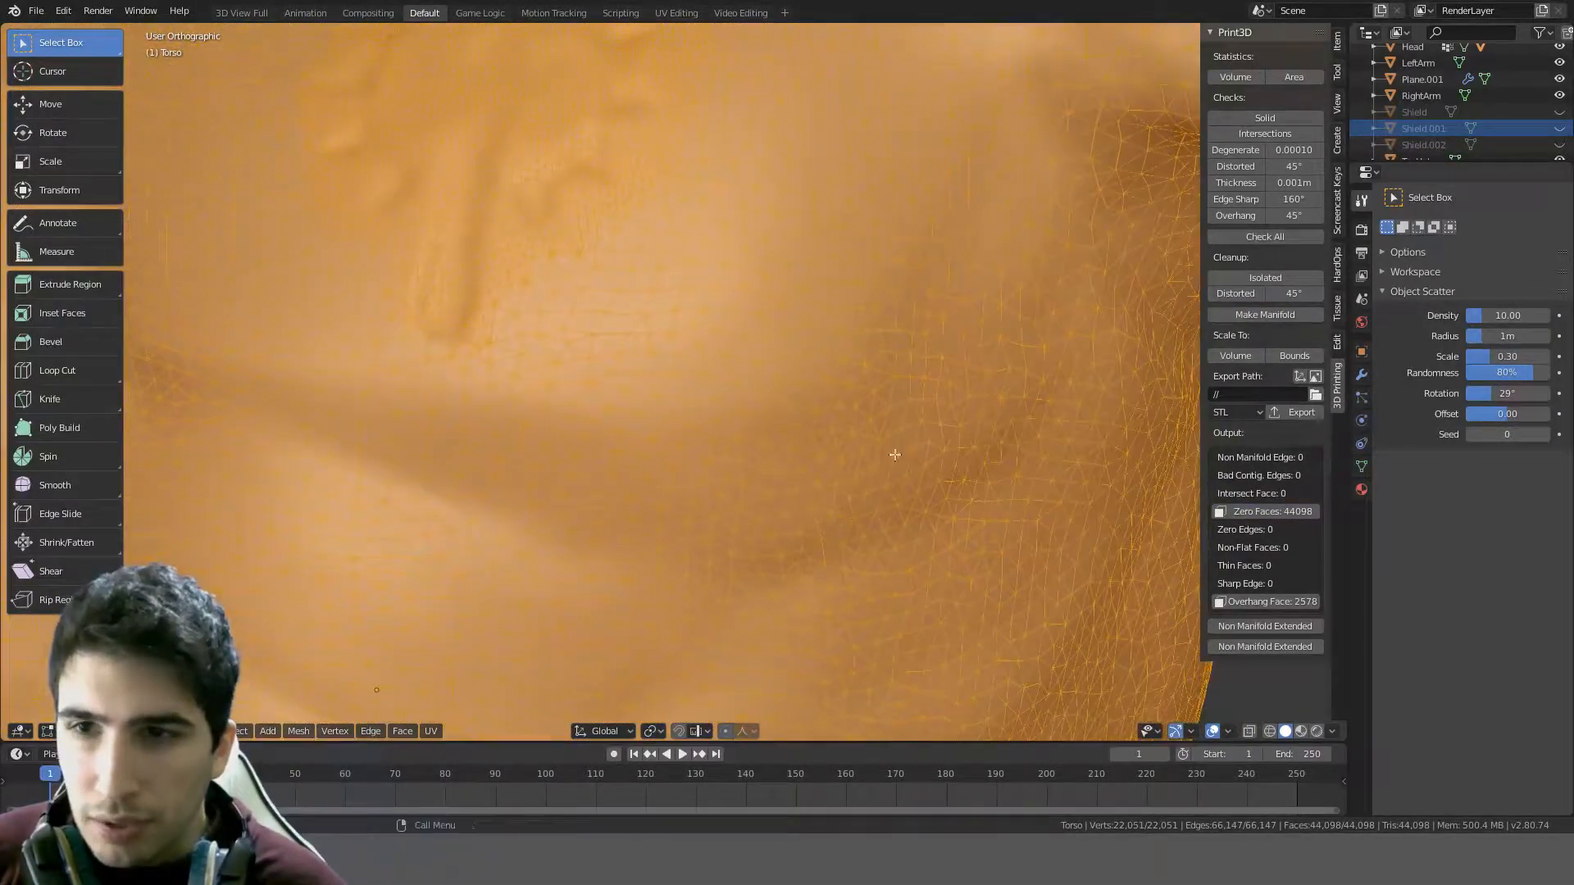
pyautogui.scroll(-3, 854, 355)
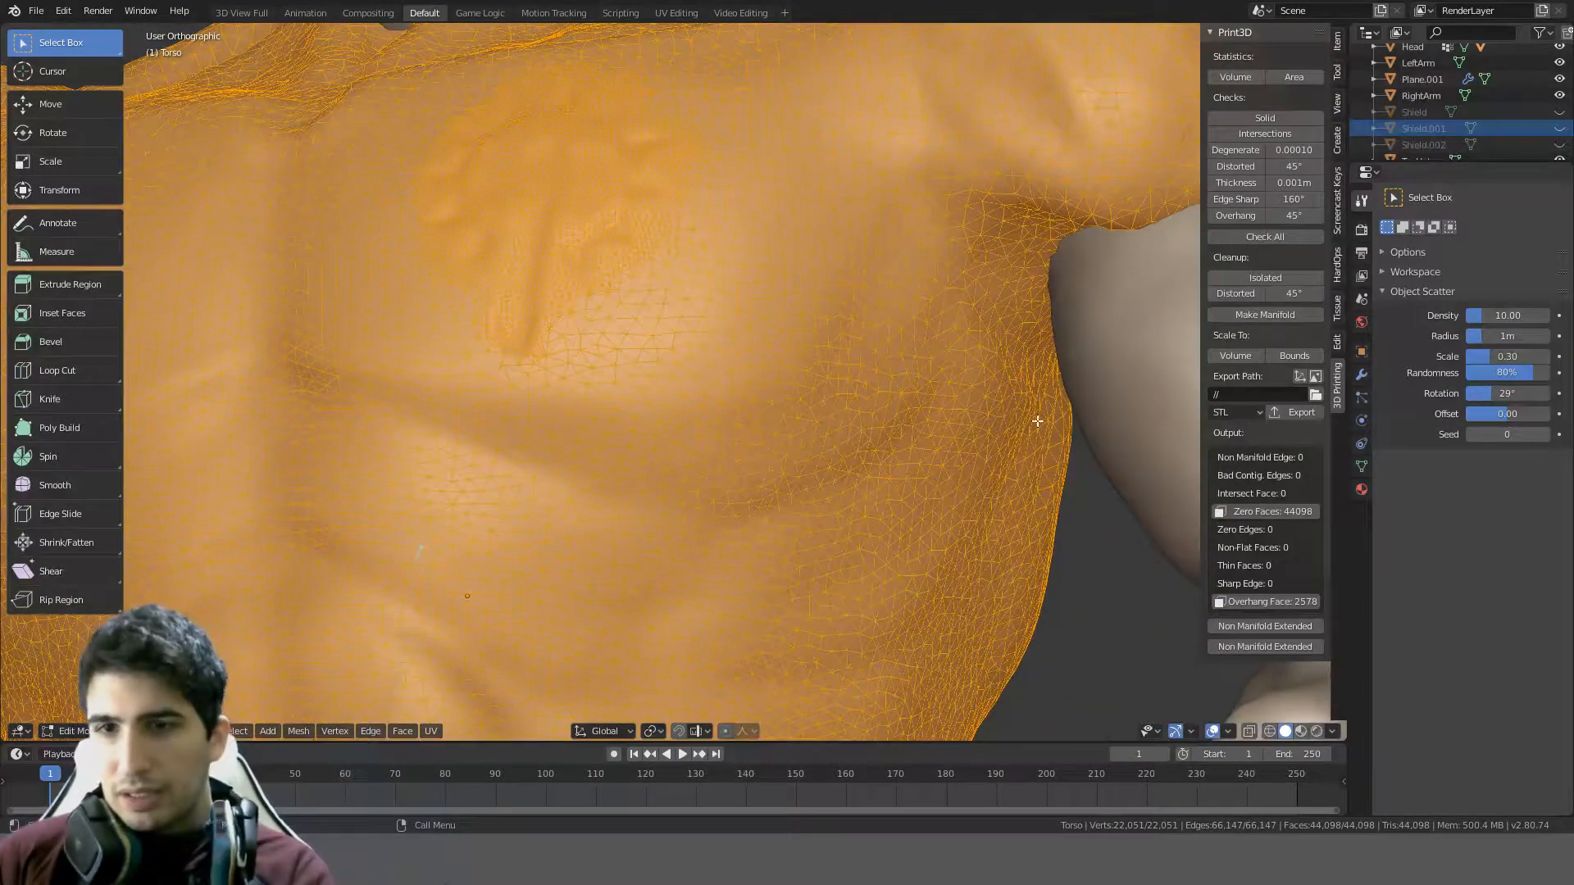
pyautogui.scroll(-4, 1050, 425)
pyautogui.scroll(2, 932, 427)
pyautogui.moveTo(886, 429); pyautogui.dragTo(740, 521, button='middle')
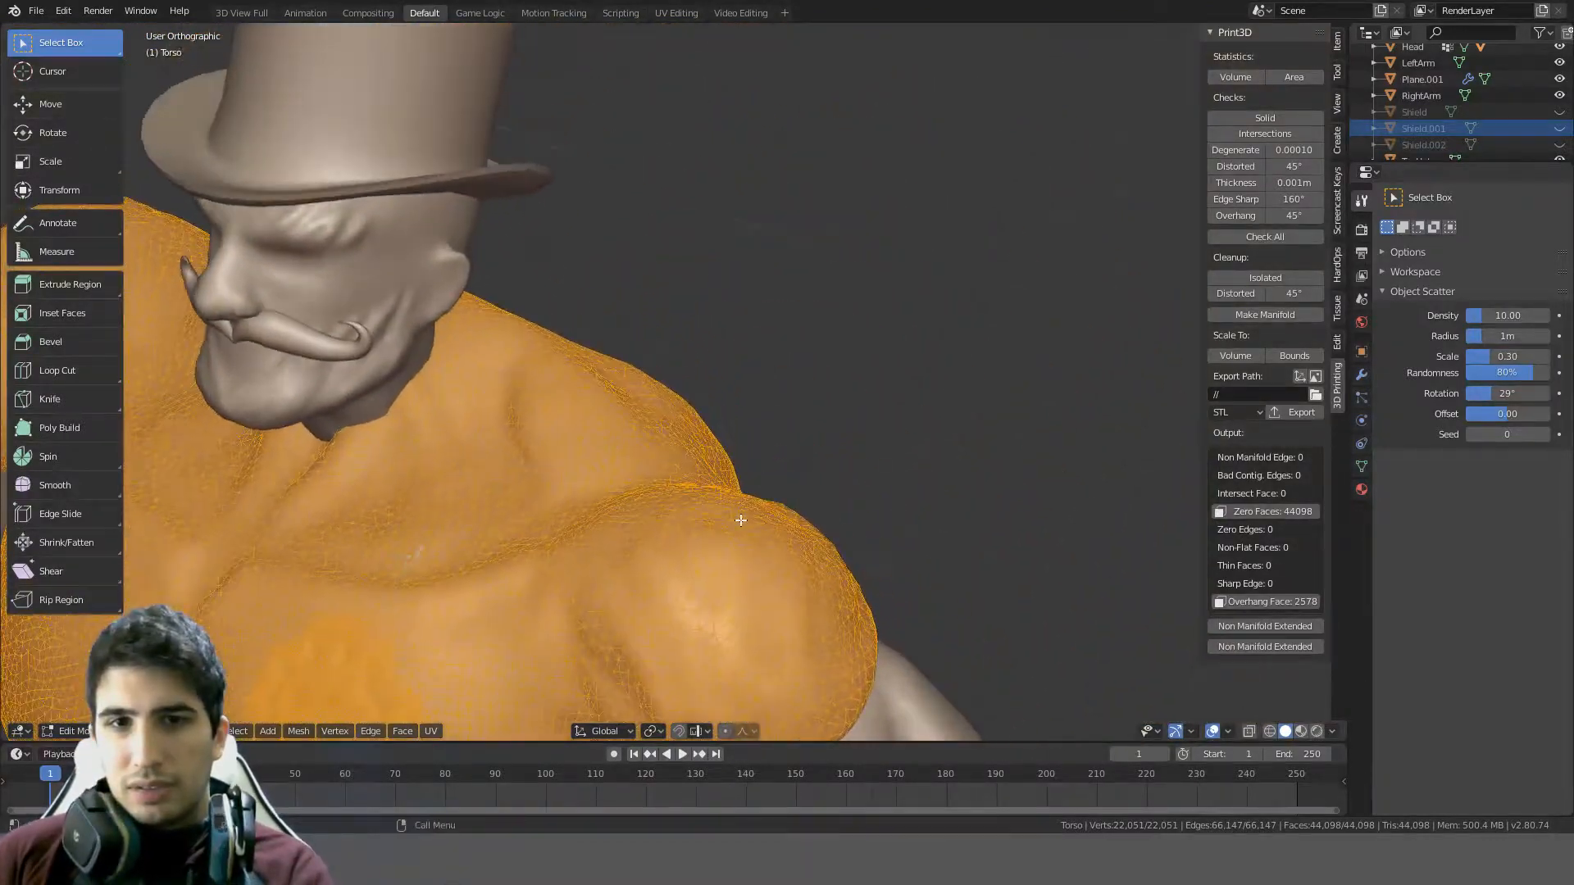
pyautogui.hotkey('alt', 'a')
pyautogui.scroll(-5, 741, 520)
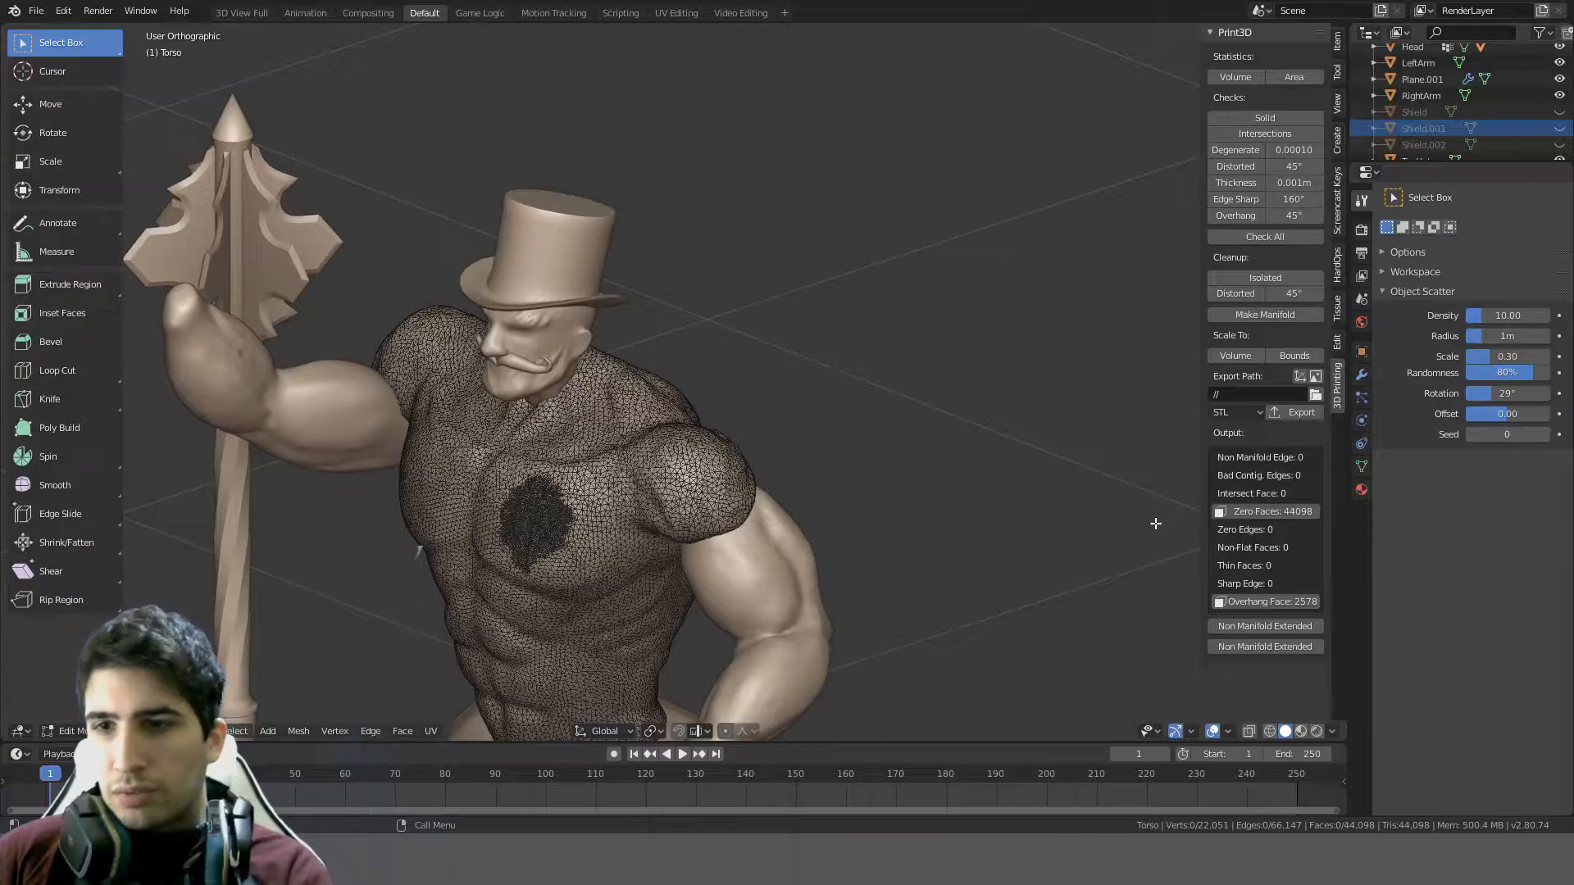
pyautogui.press('Tab')
# - Select the top hat and run all the 3D print checks and the Make Manifold cleanup on it
pyautogui.scroll(-5, 974, 484)
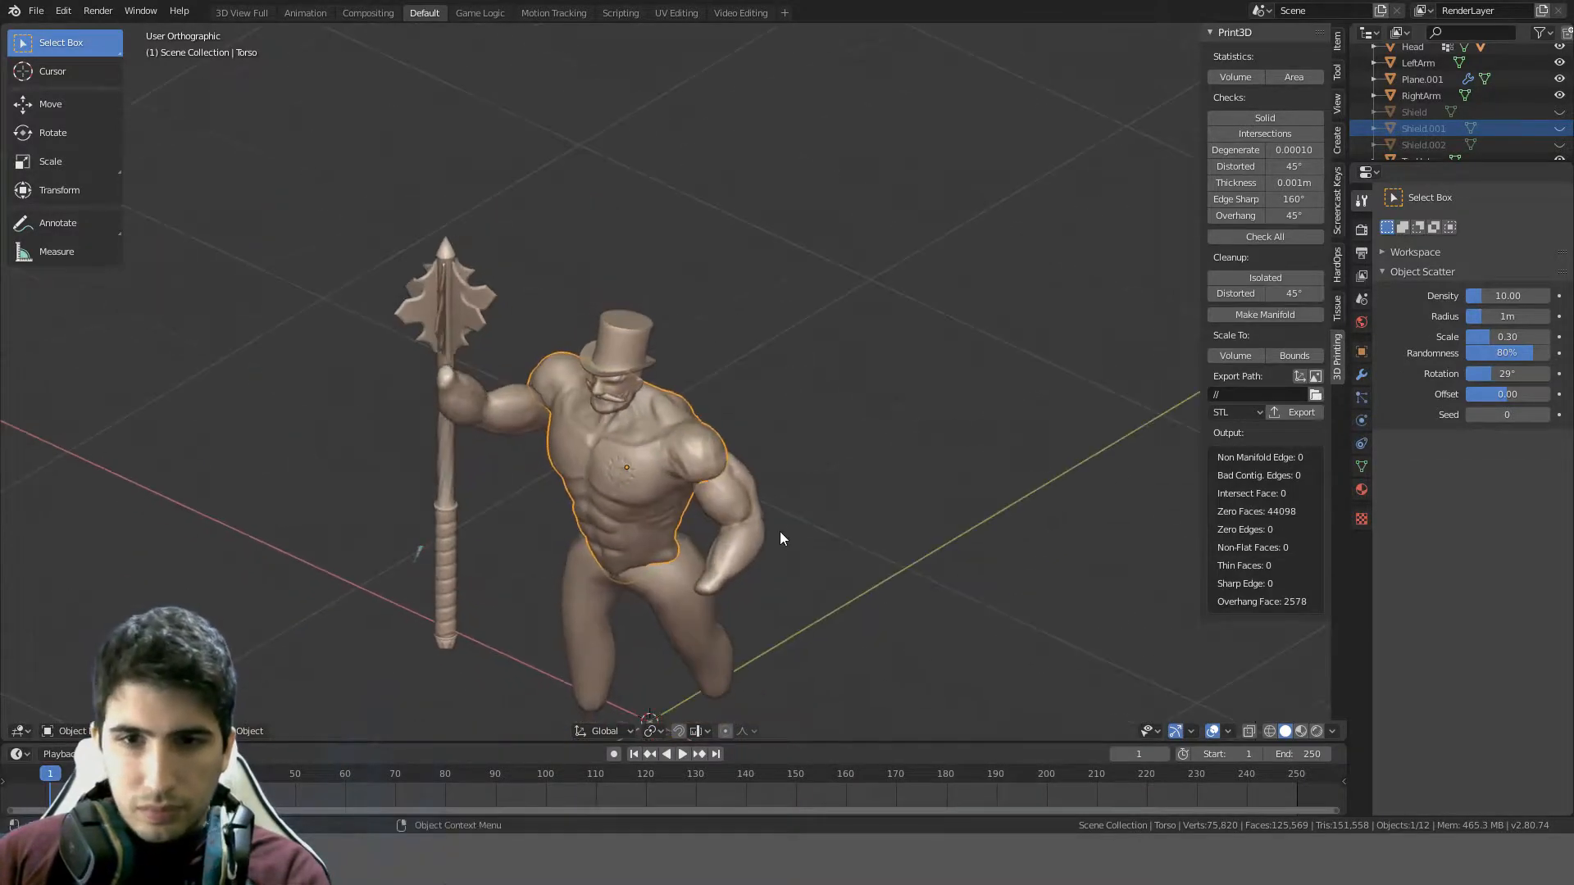
pyautogui.scroll(5, 622, 357)
pyautogui.keyDown('shift'); pyautogui.moveTo(656, 329); pyautogui.dragTo(723, 321, button='middle'); pyautogui.keyUp('shift')
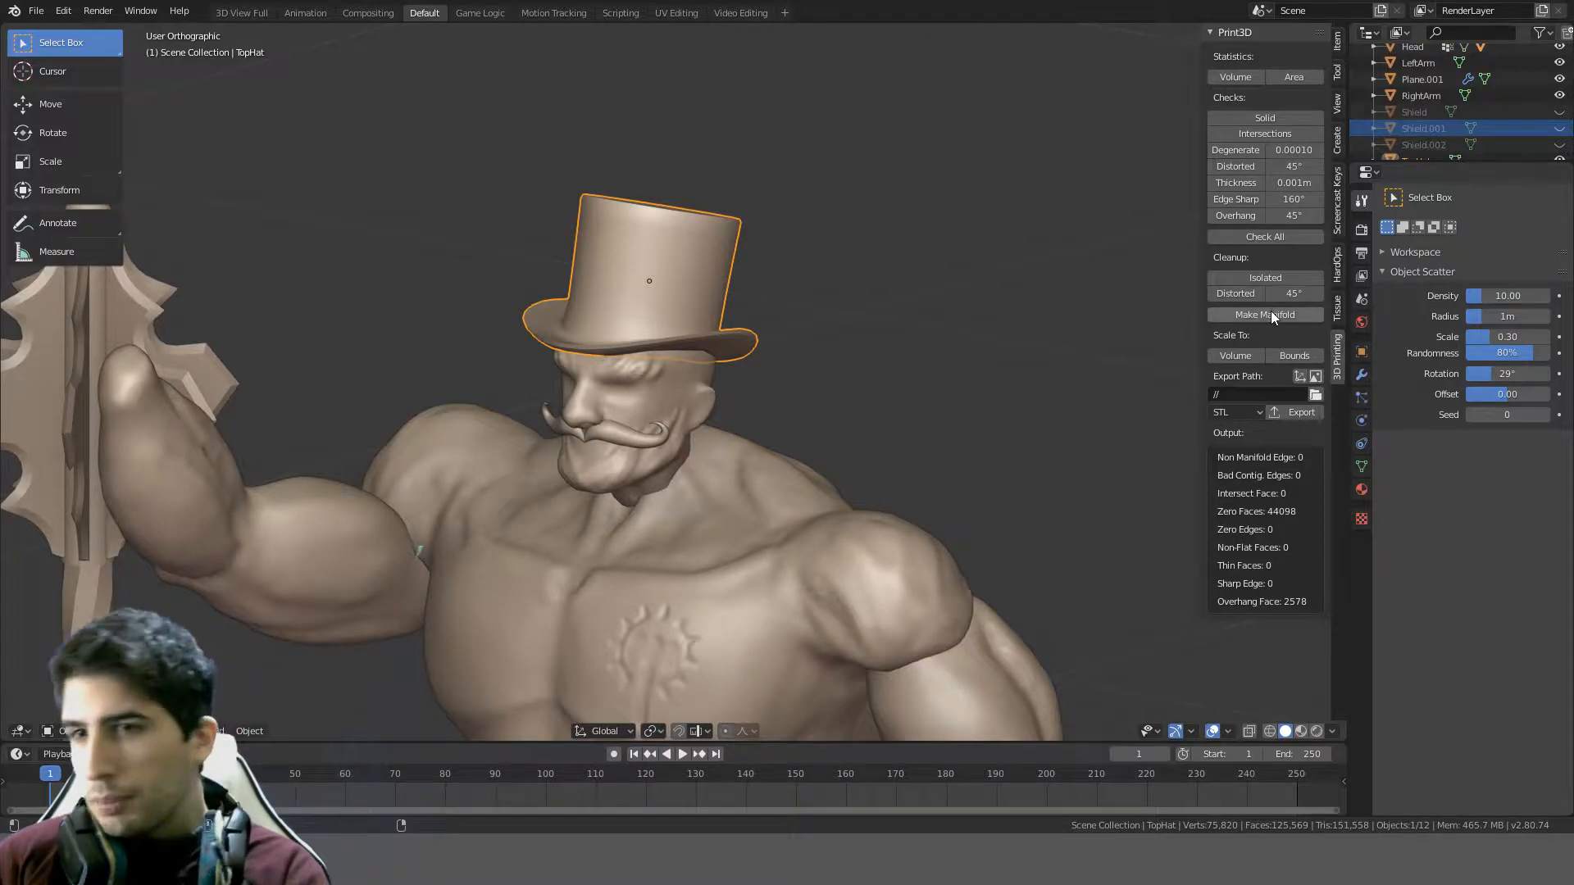
pyautogui.click(1258, 236)
pyautogui.click(1247, 316)
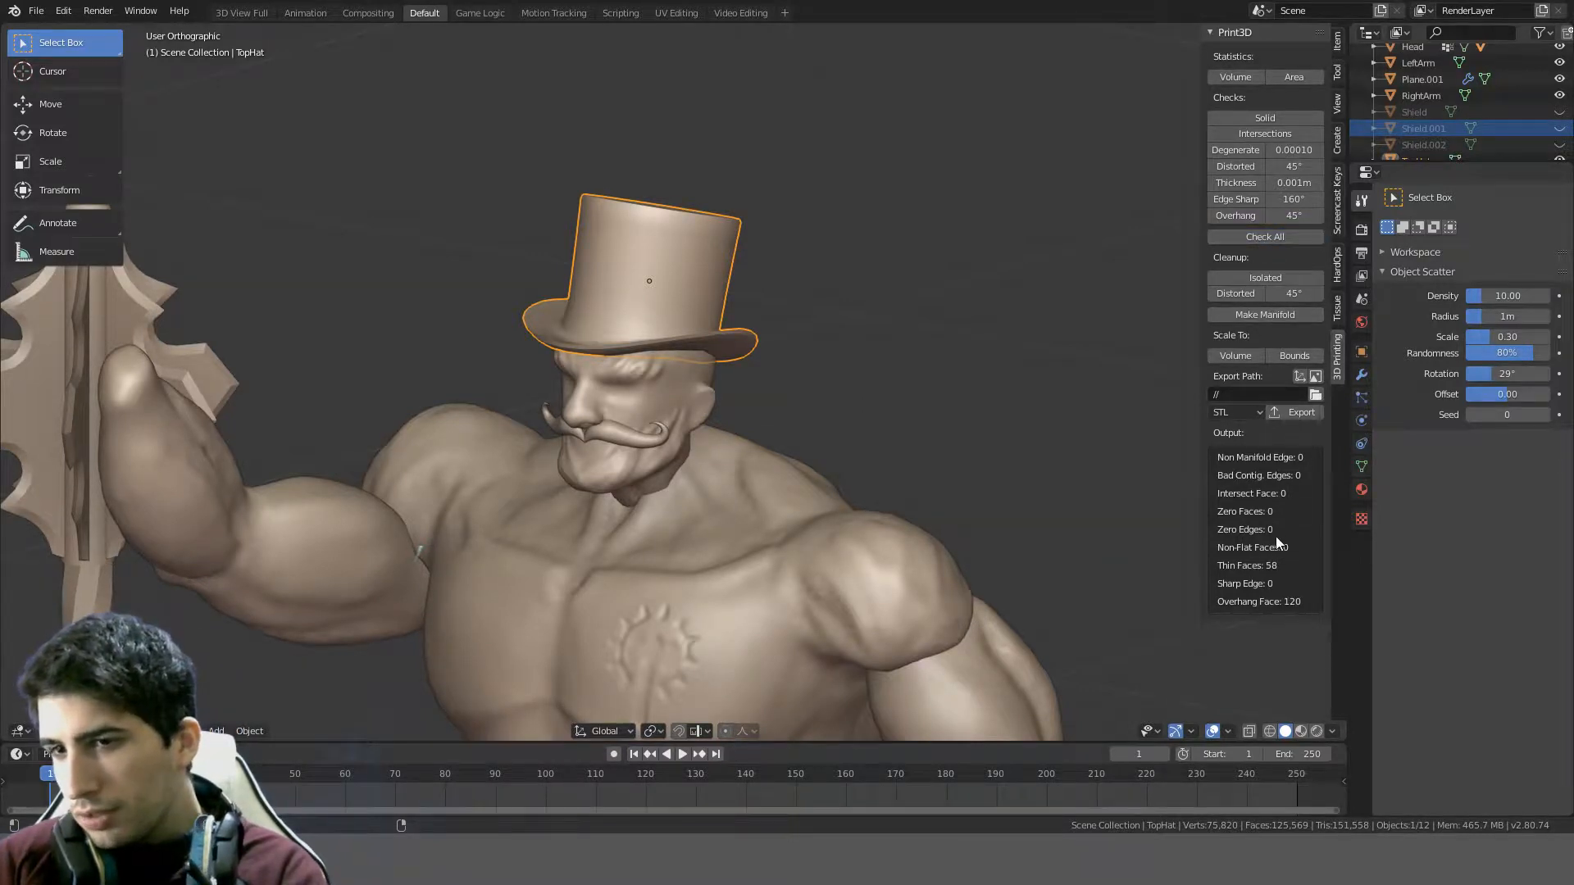
# - Select the top hat's flagged thin faces in Edit Mode and examine them around the brim
pyautogui.click(1270, 565)
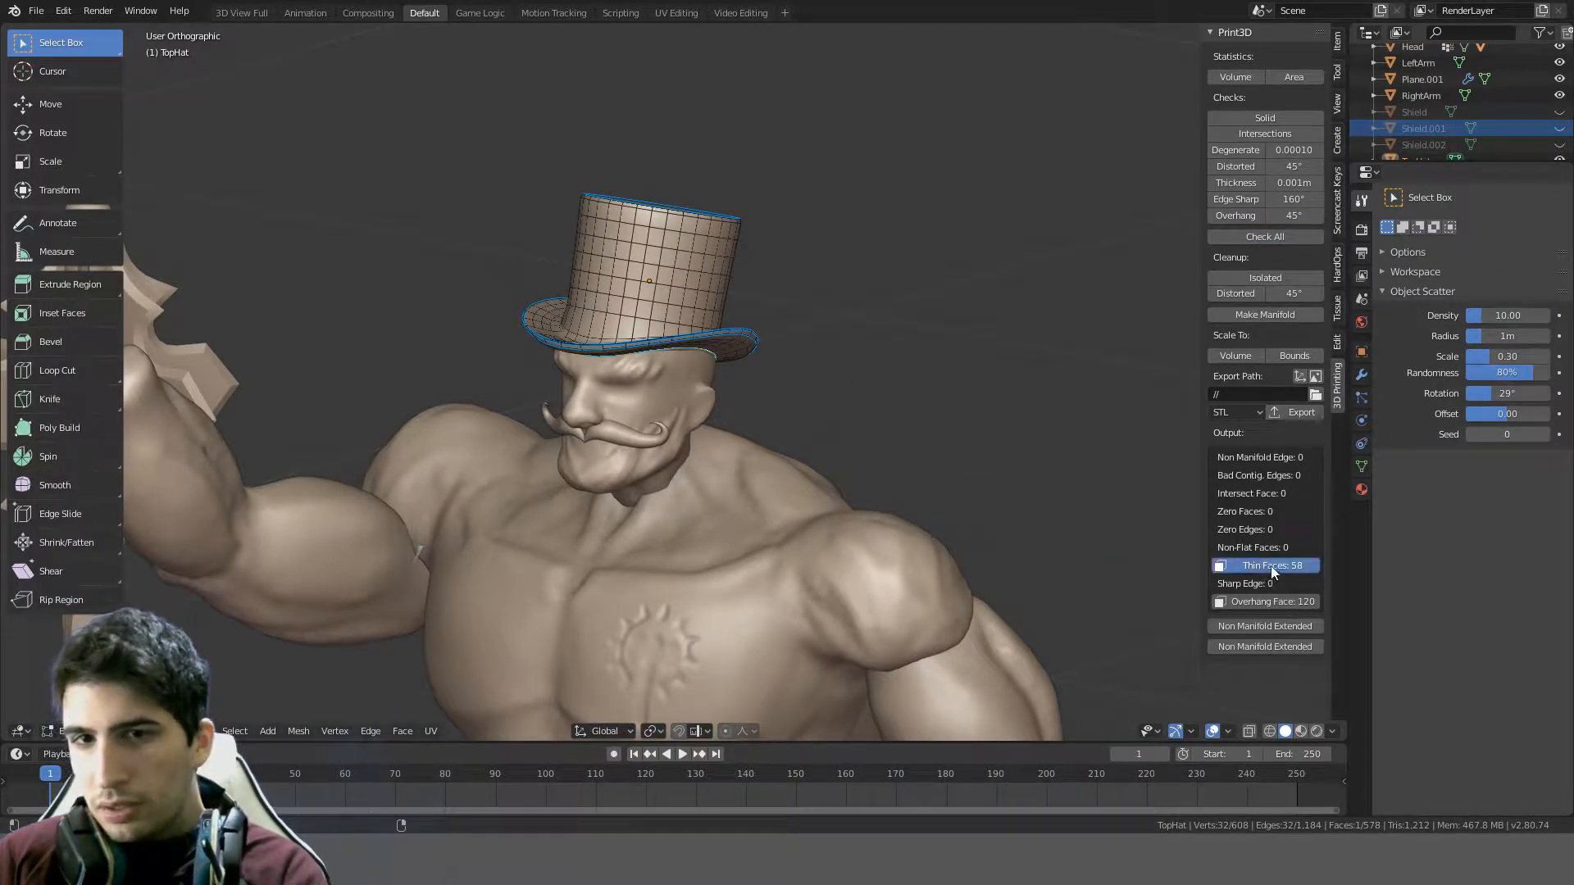
pyautogui.moveTo(973, 391); pyautogui.dragTo(801, 432, button='middle')
pyautogui.scroll(3, 495, 402)
pyautogui.keyDown('shift'); pyautogui.moveTo(494, 402); pyautogui.dragTo(980, 438, button='middle'); pyautogui.keyUp('shift')
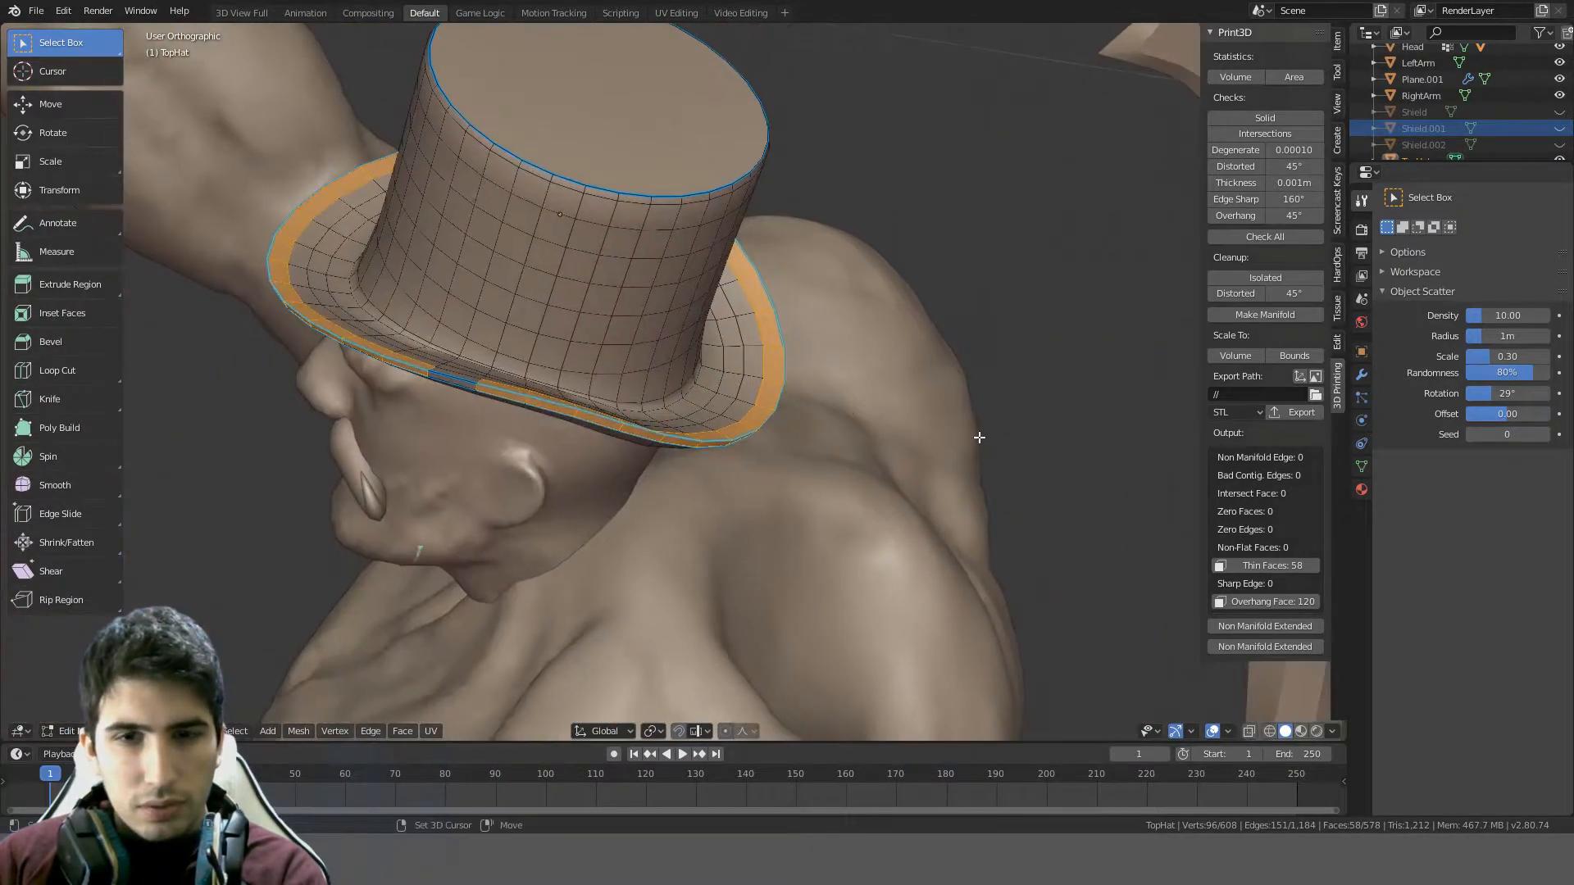
pyautogui.keyDown('shift'); pyautogui.moveTo(805, 411); pyautogui.dragTo(1010, 492, button='middle'); pyautogui.keyUp('shift')
pyautogui.moveTo(715, 443)
pyautogui.mouseDown(button='middle')
pyautogui.moveTo(844, 434)
pyautogui.moveTo(1132, 370)
pyautogui.moveTo(1297, 392)
pyautogui.mouseUp(button='middle')
pyautogui.moveTo(858, 323); pyautogui.dragTo(421, 607, button='middle')
pyautogui.scroll(4, 845, 359)
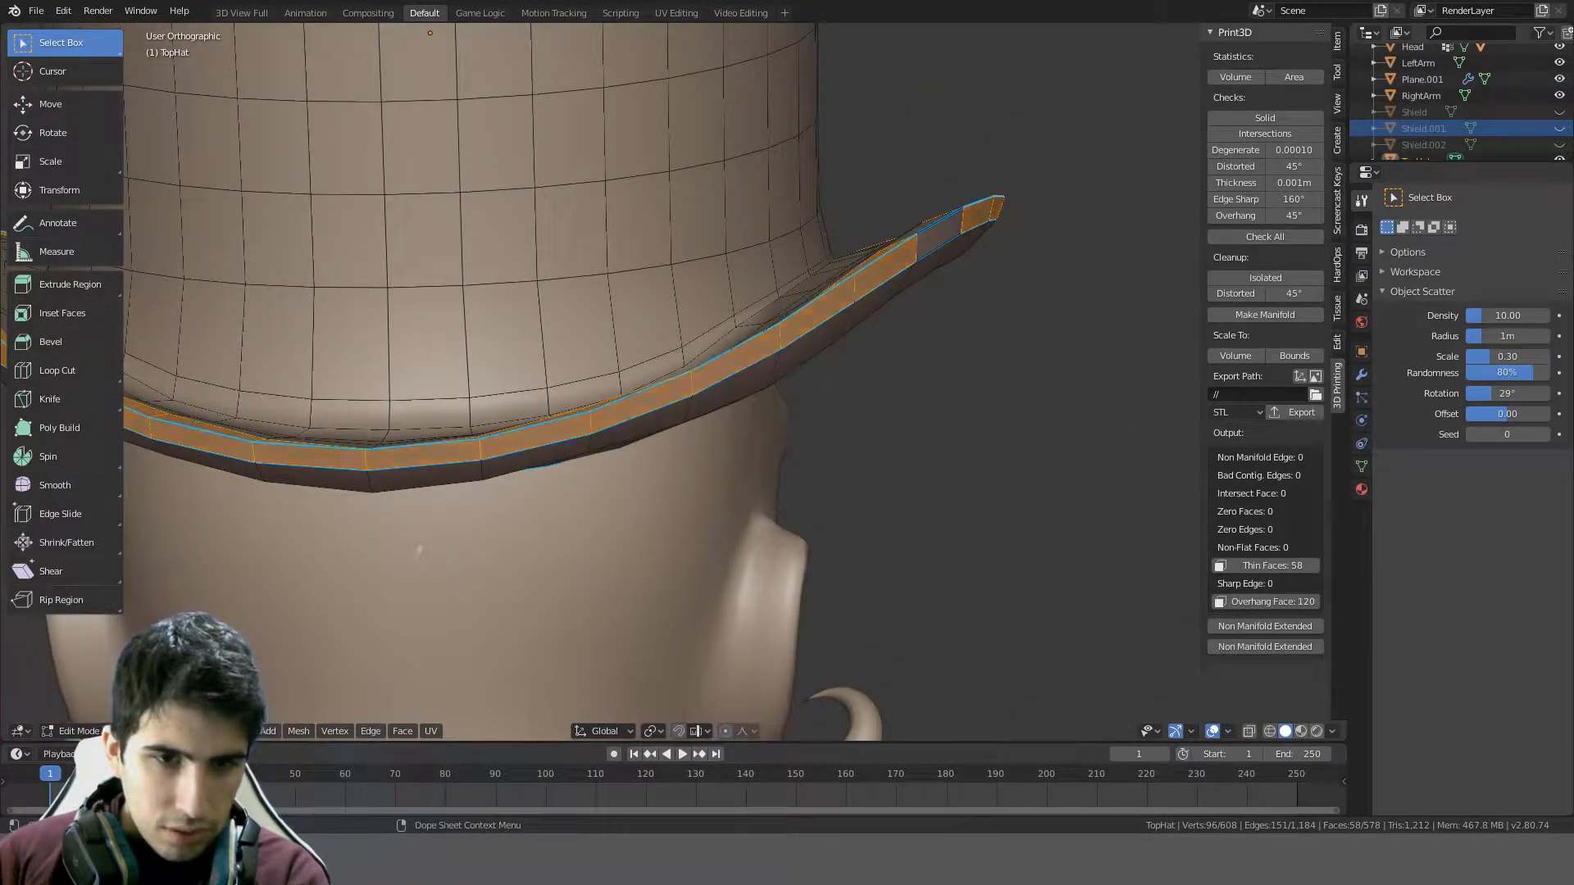
# - Select only the lower edge loop of the hat's brim and fatten it in two passes with Shrink/Fatten to thicken the brim
pyautogui.hotkey('alt', 'a')
pyautogui.scroll(-5, 888, 281)
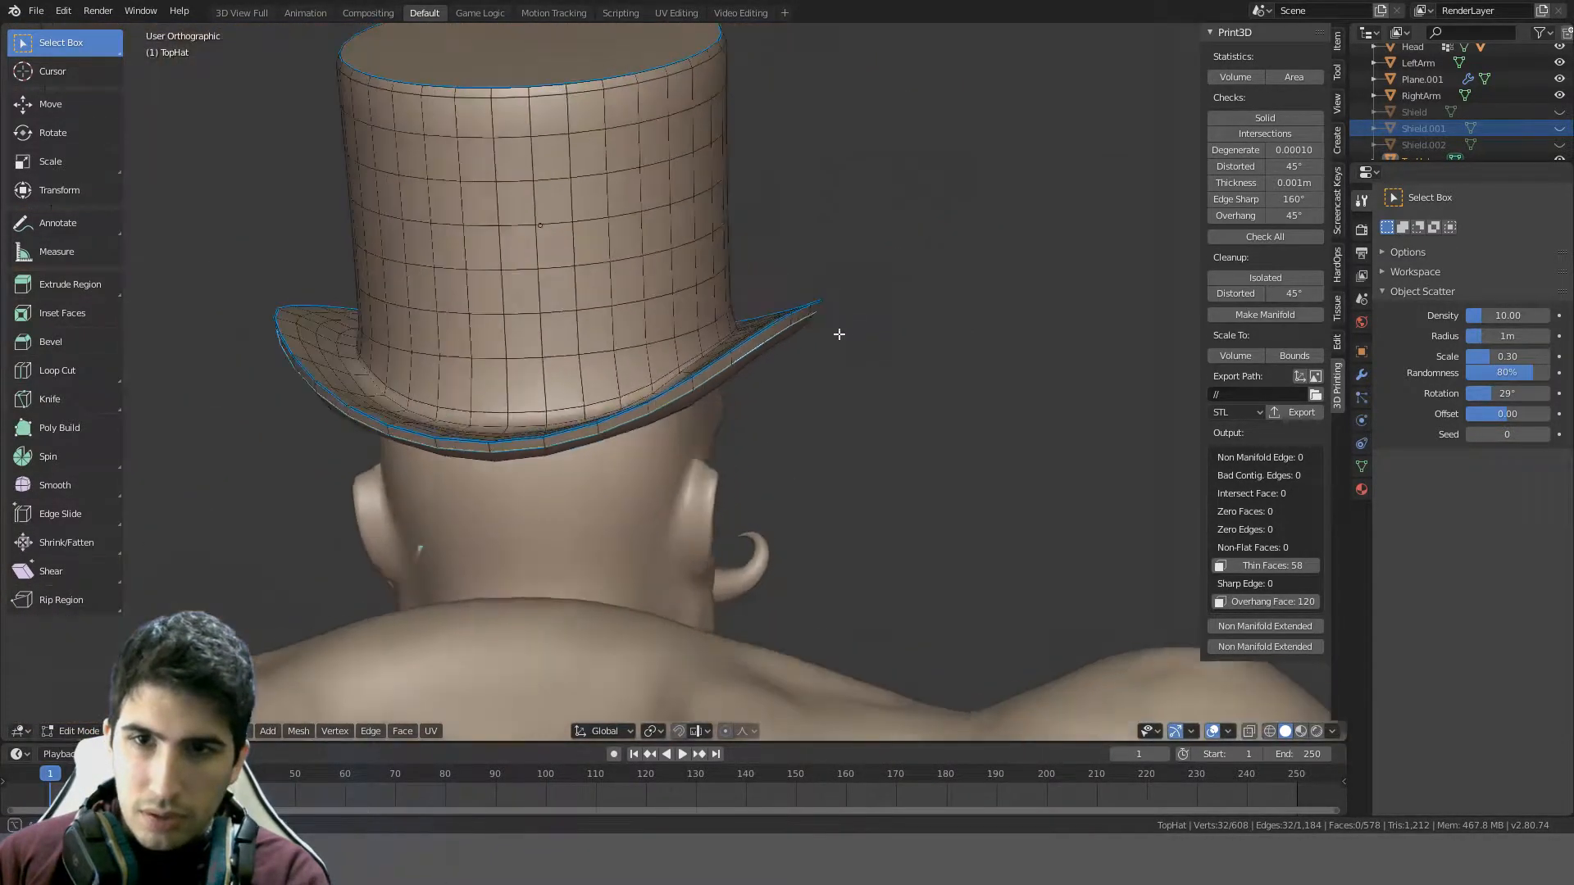
pyautogui.moveTo(836, 334); pyautogui.dragTo(810, 424, button='middle')
pyautogui.hotkey('alt', 's')
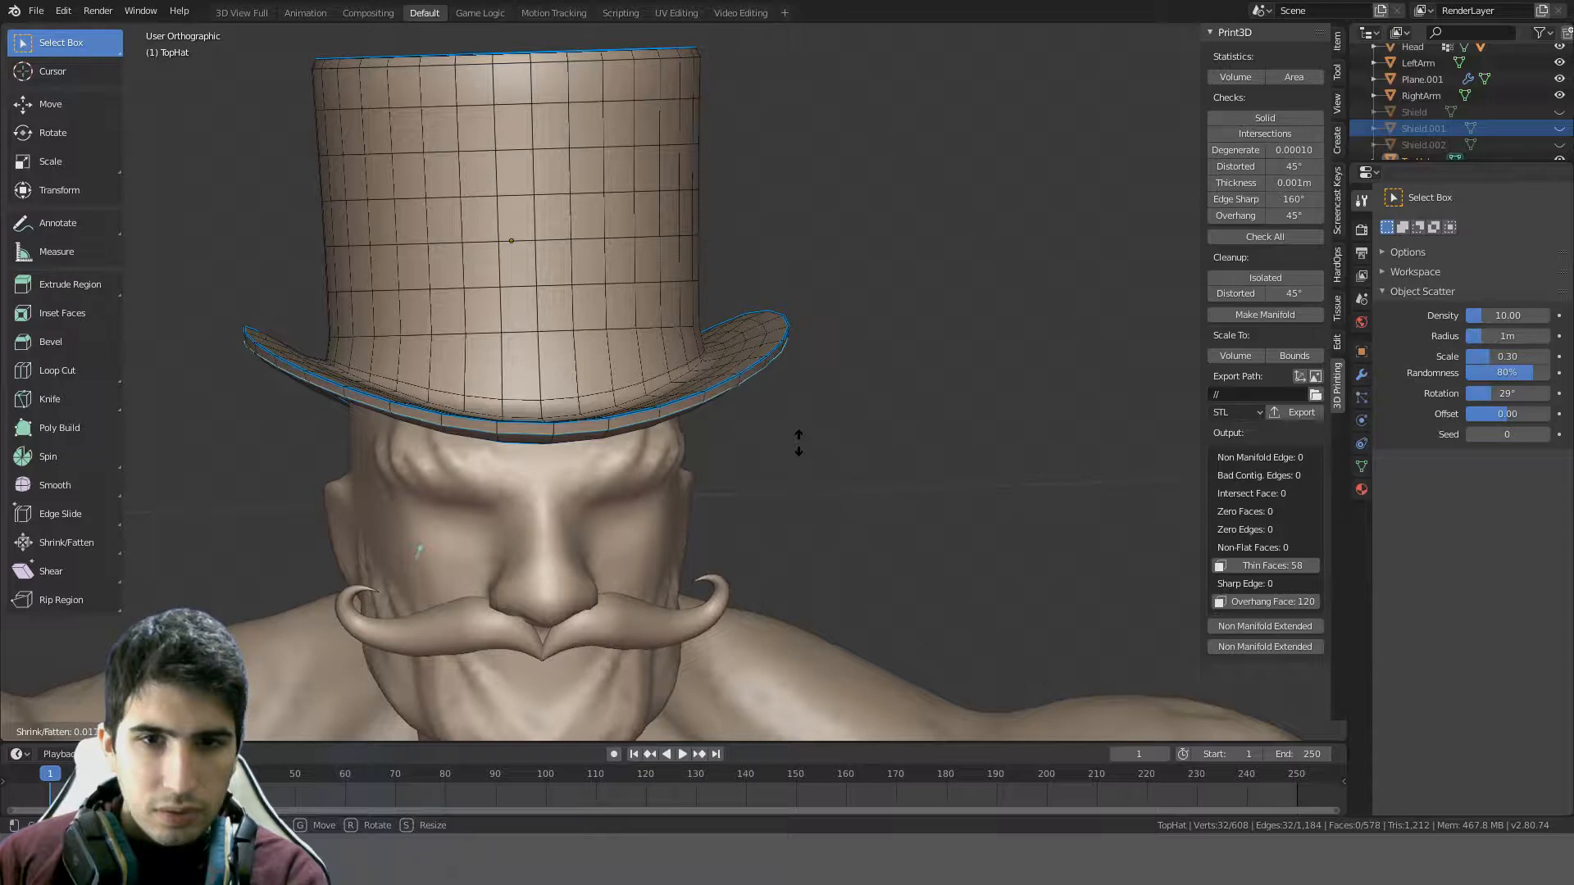
pyautogui.click(810, 470)
pyautogui.moveTo(810, 470)
pyautogui.mouseDown(button='middle')
pyautogui.moveTo(790, 439)
pyautogui.moveTo(790, 316)
pyautogui.moveTo(680, 478)
pyautogui.moveTo(793, 455)
pyautogui.mouseUp(button='middle')
pyautogui.hotkey('alt', 's')
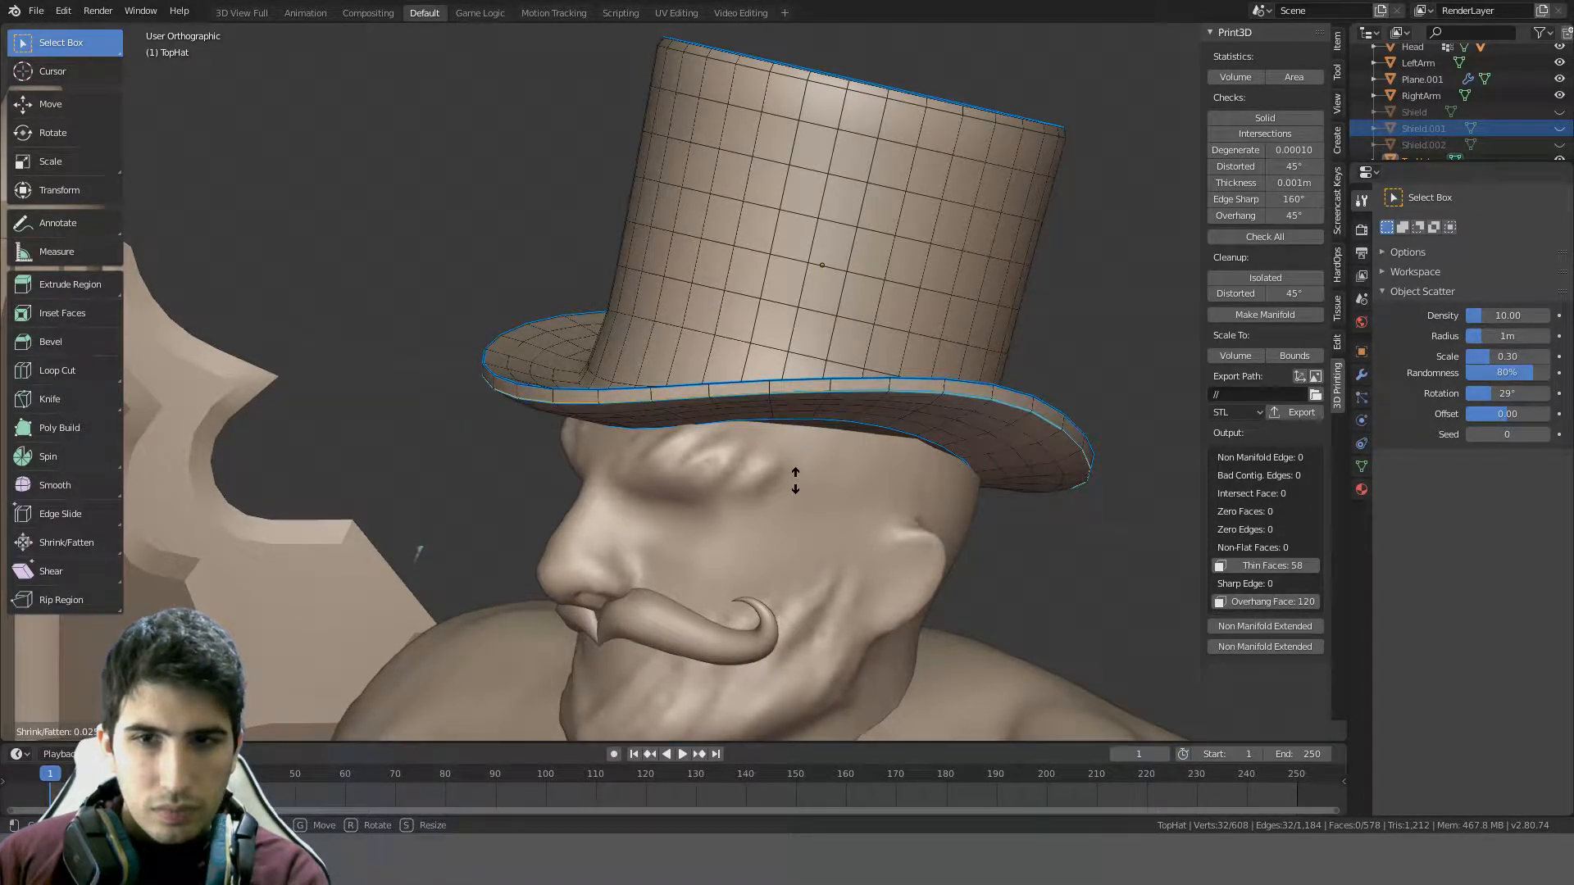
pyautogui.click(796, 480)
# - Return to Object Mode and rerun all the 3D print checks on the top hat
pyautogui.press('Tab')
pyautogui.moveTo(794, 487); pyautogui.dragTo(940, 512, button='middle')
pyautogui.scroll(-2, 1113, 497)
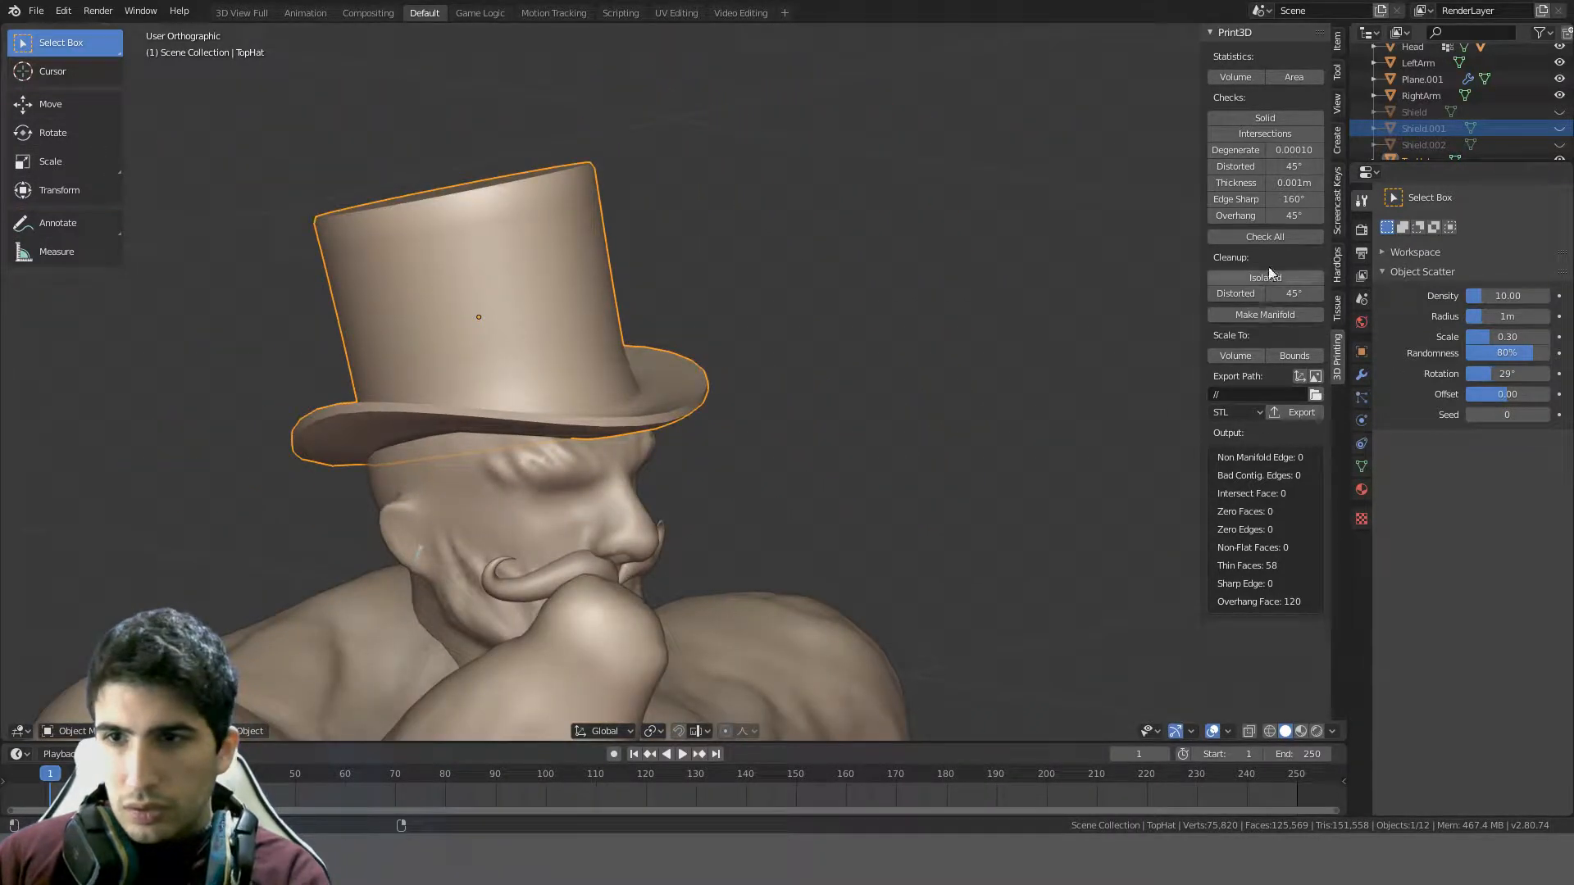
pyautogui.click(1272, 238)
# - Select the hat's remaining thin faces to examine the brim, clear the selection and leave Edit Mode
pyautogui.press('Tab')
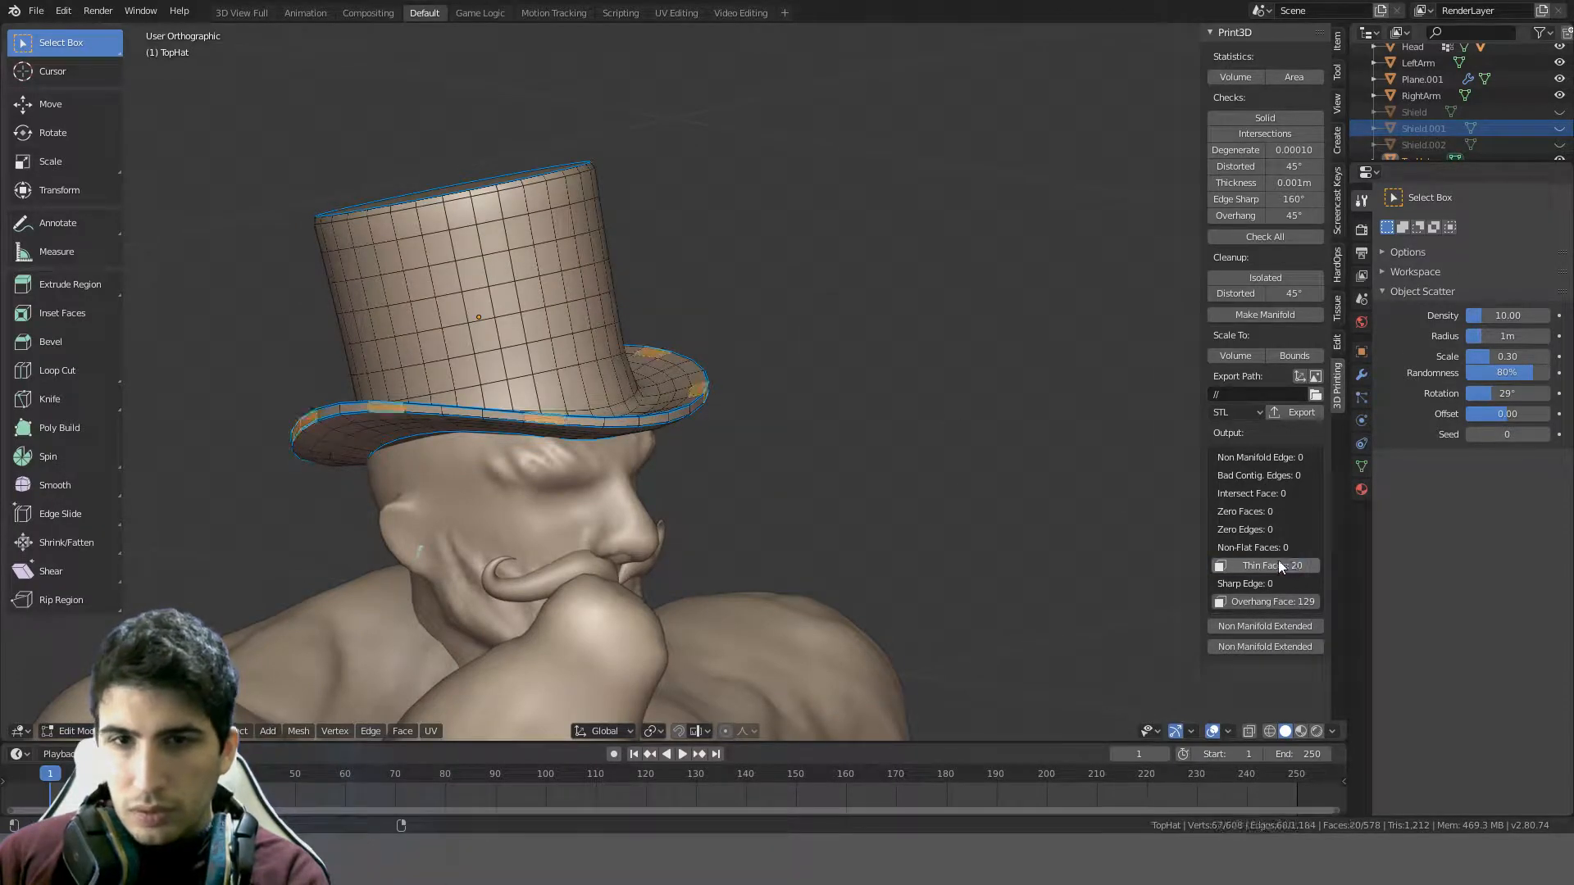
pyautogui.moveTo(923, 443); pyautogui.dragTo(819, 530, button='middle')
pyautogui.hotkey('alt', 'a')
pyautogui.moveTo(564, 484); pyautogui.dragTo(705, 360, button='middle')
pyautogui.press('Tab')
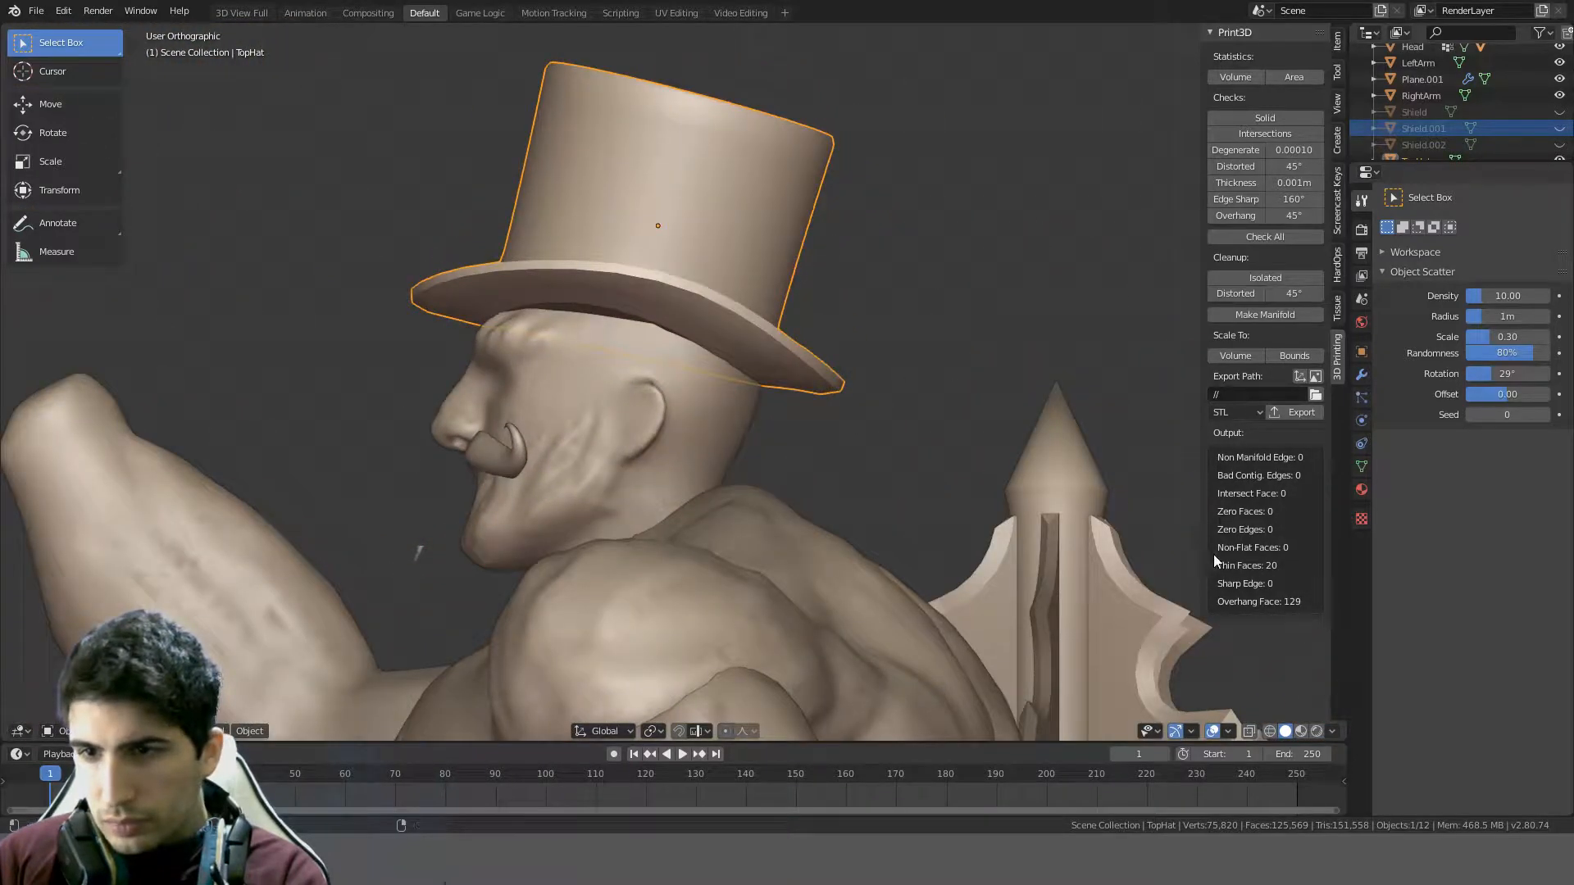
# - Select the top hat's flagged overhang faces in Edit Mode, examine the underside of the brim and clear the selection
pyautogui.press('Tab')
pyautogui.click(1251, 601)
pyautogui.moveTo(820, 410); pyautogui.dragTo(529, 408, button='middle')
pyautogui.moveTo(625, 376); pyautogui.dragTo(856, 438, button='middle')
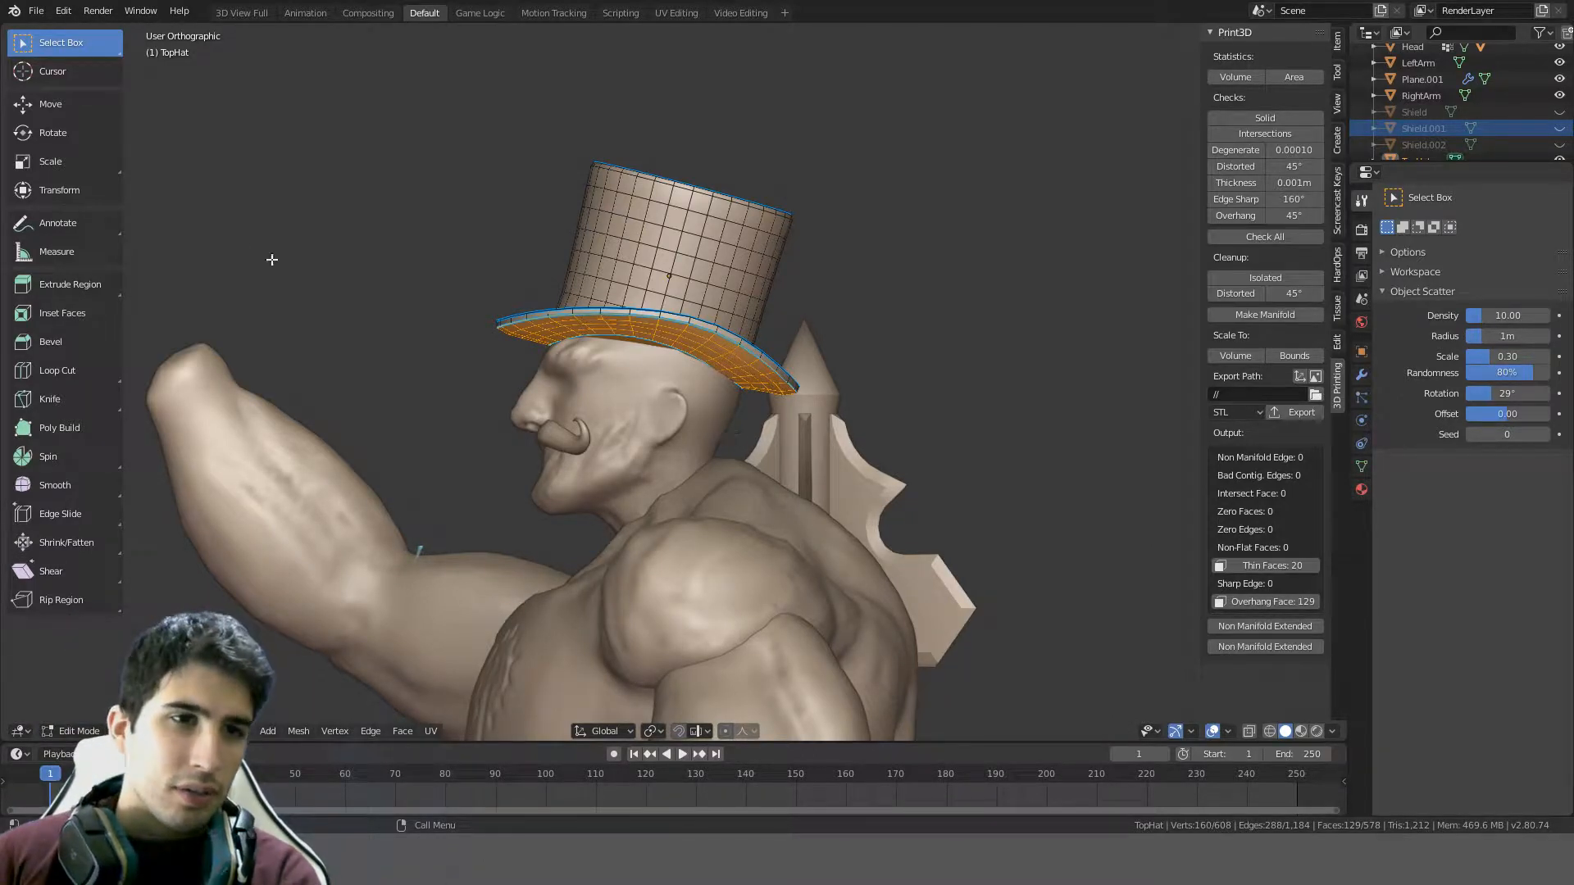
pyautogui.scroll(-3, 389, 253)
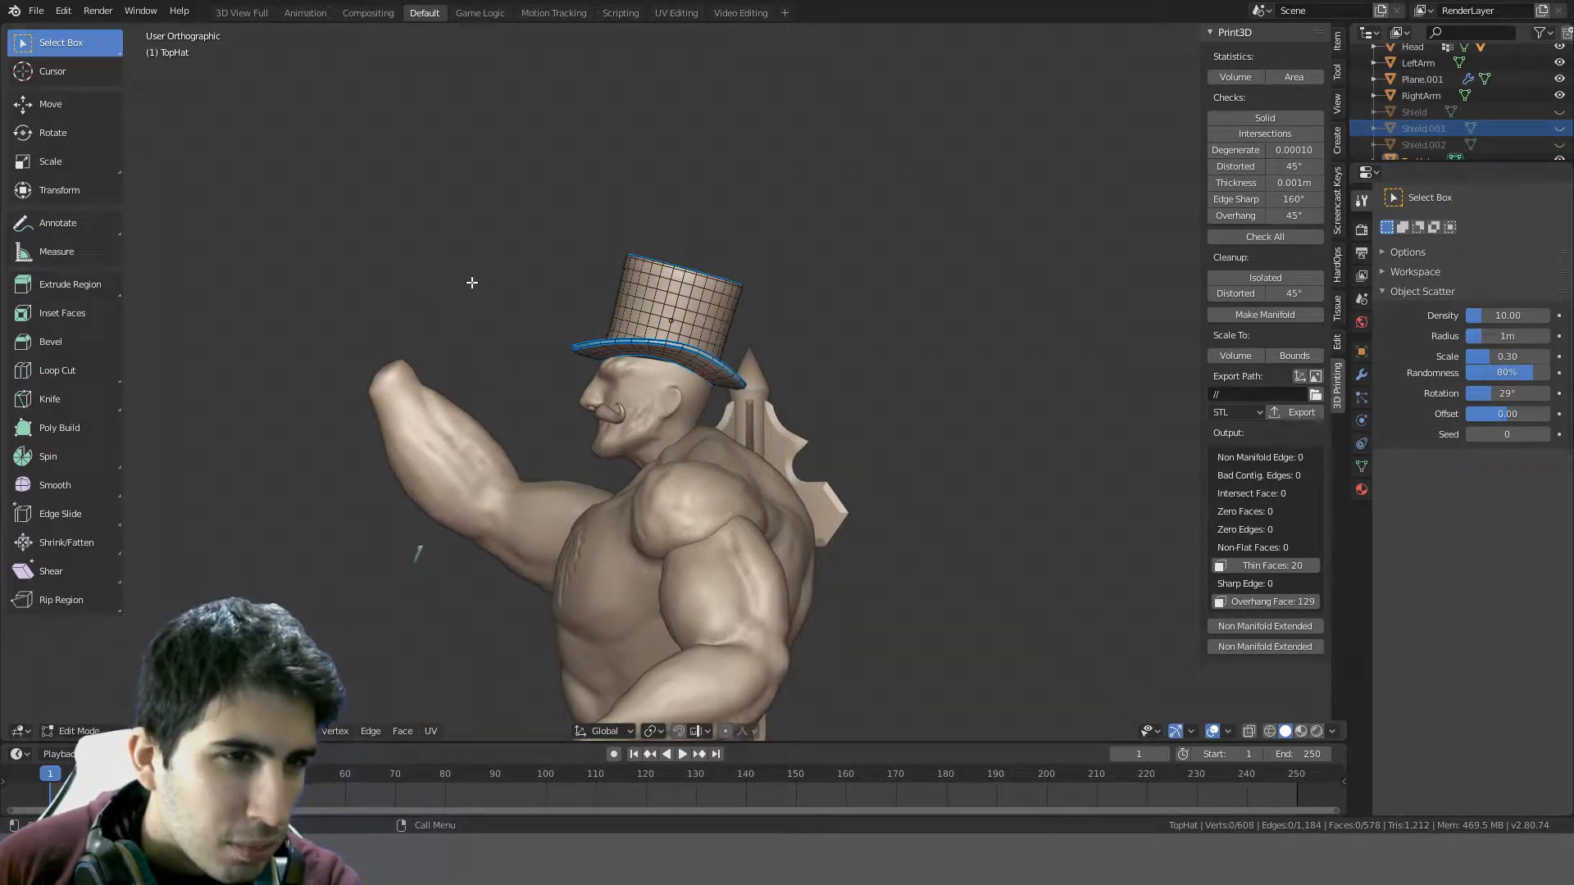
pyautogui.scroll(-2, 679, 227)
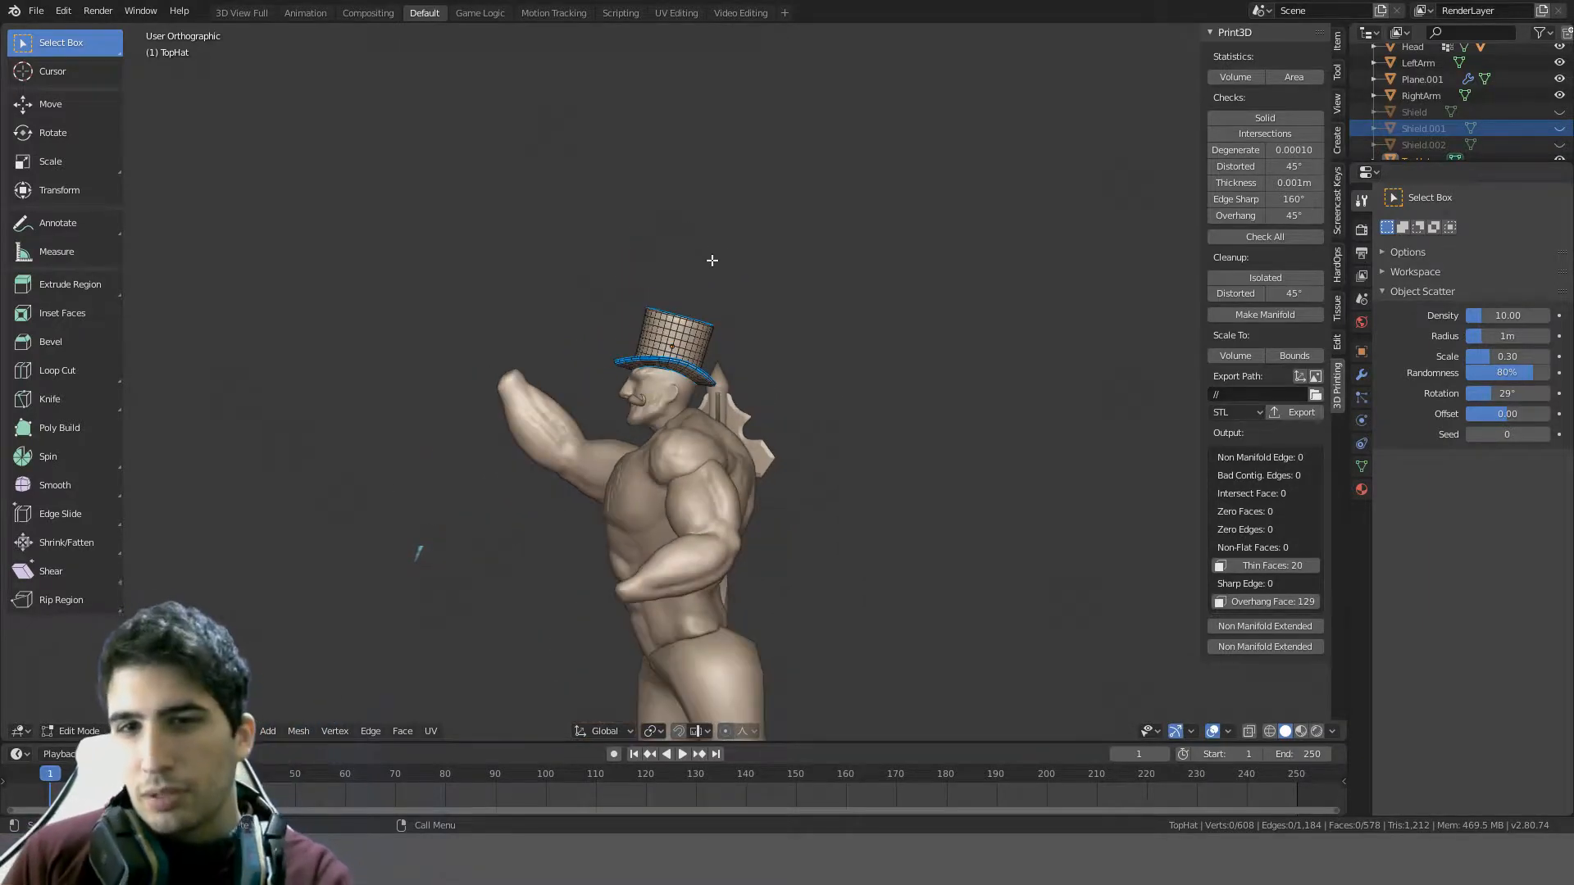
# - Look over the top hat, return to Object Mode and view the character's upper body from the front
pyautogui.scroll(8, 717, 238)
pyautogui.moveTo(718, 238); pyautogui.dragTo(890, 385, button='middle')
pyautogui.scroll(1, 847, 267)
pyautogui.scroll(-5, 853, 271)
pyautogui.press('a')
pyautogui.press('Tab')
pyautogui.scroll(-3, 854, 272)
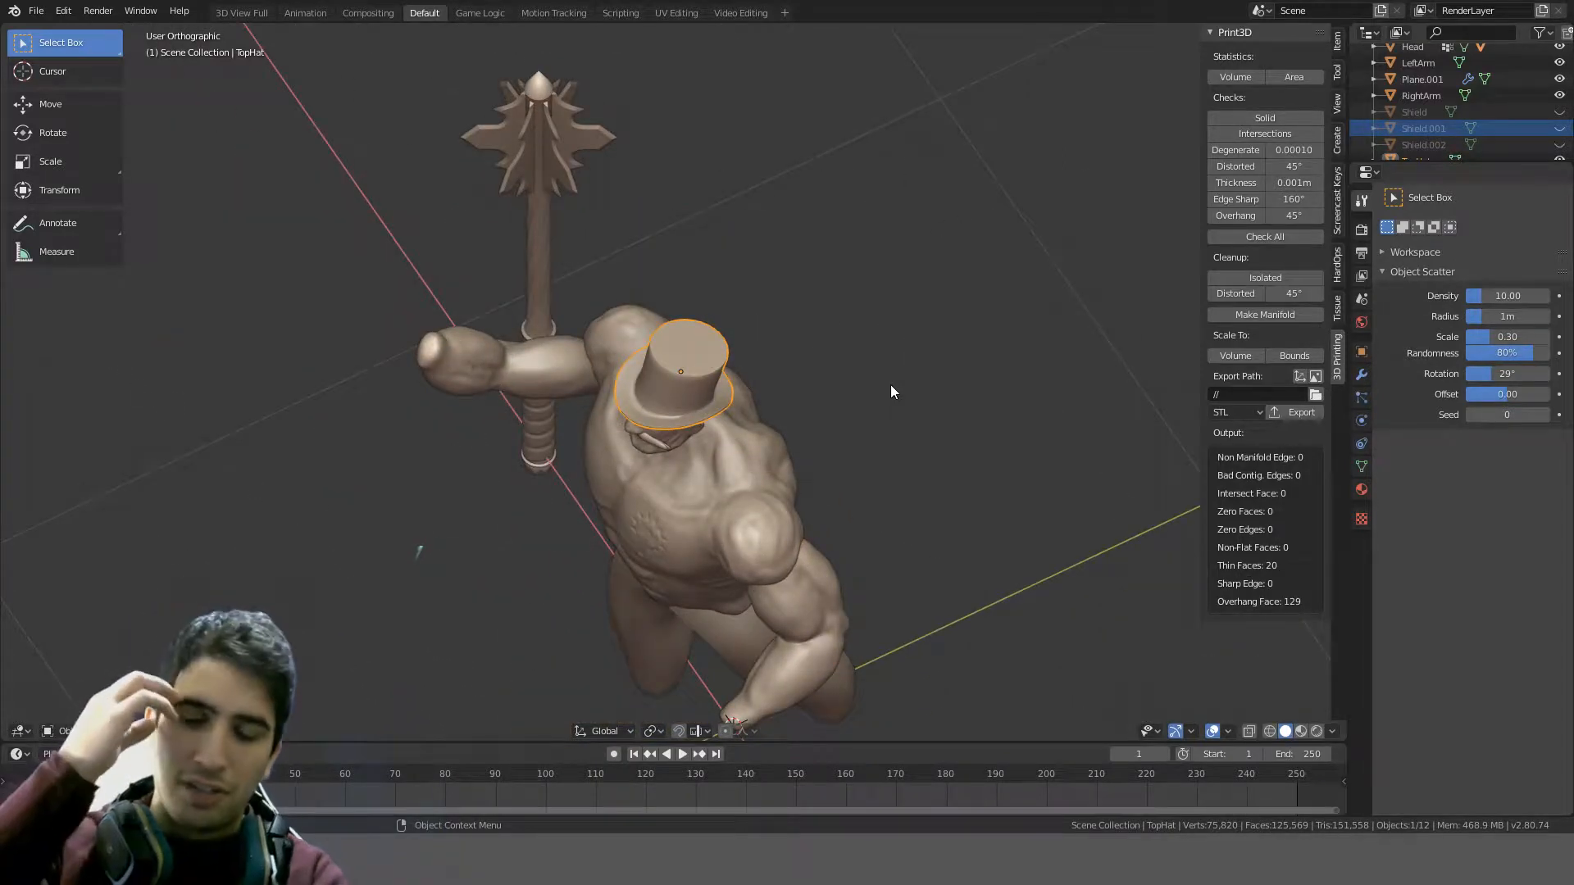
pyautogui.press('KP_1')
pyautogui.scroll(4, 891, 385)
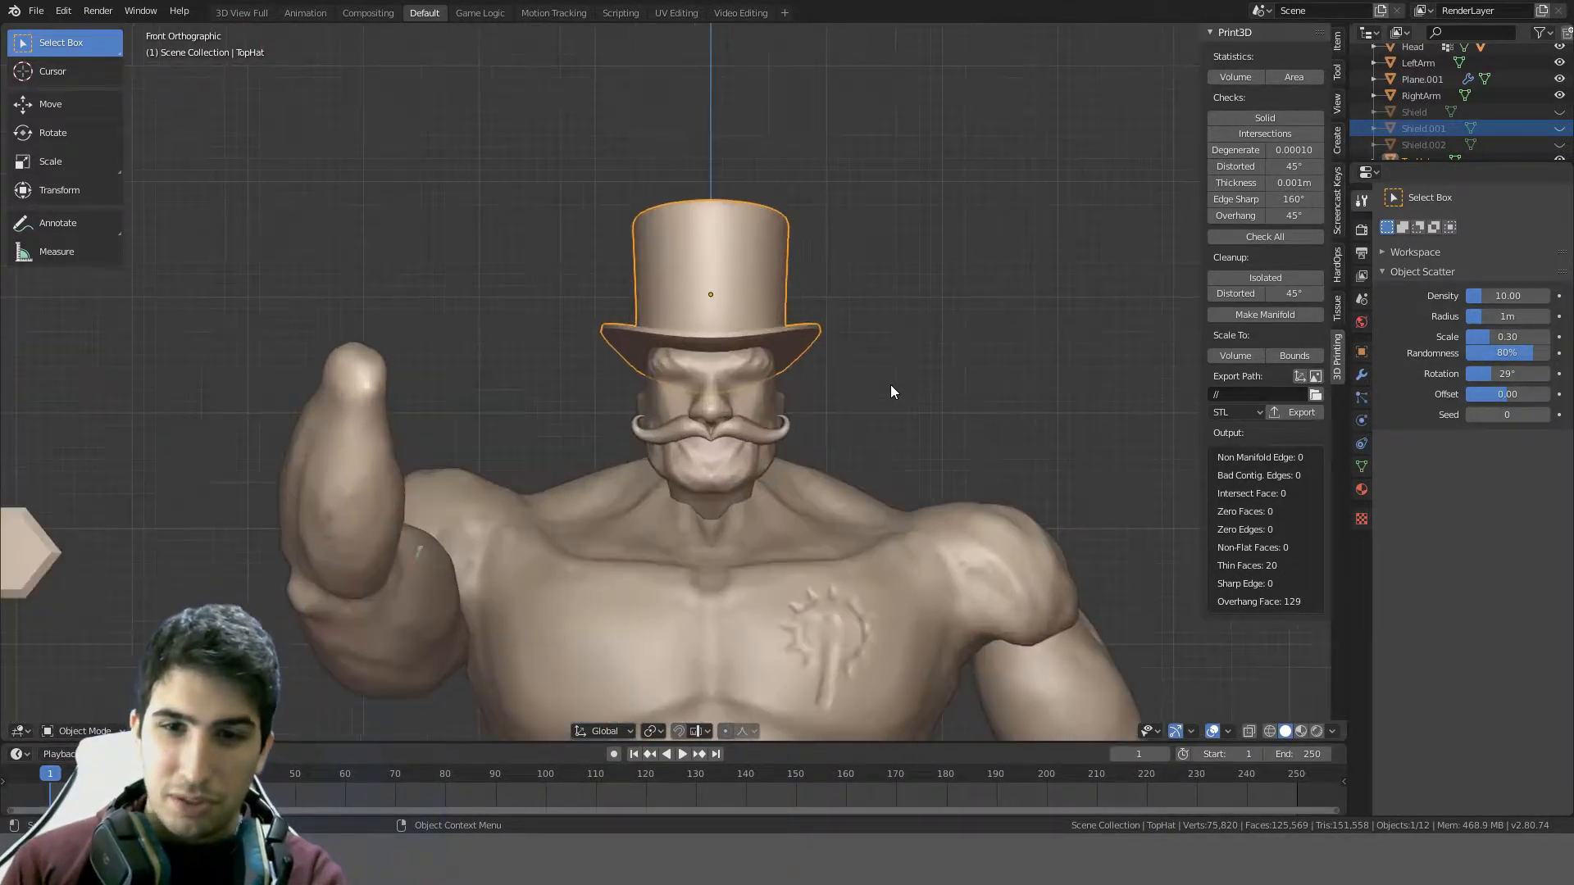
# - Look closely at the character's face beneath the hat brim, then view the whole character and the detached shoulder armor
pyautogui.keyDown('shift'); pyautogui.moveTo(844, 374); pyautogui.dragTo(772, 365, button='middle'); pyautogui.keyUp('shift')
pyautogui.scroll(5, 764, 318)
pyautogui.scroll(3, 764, 320)
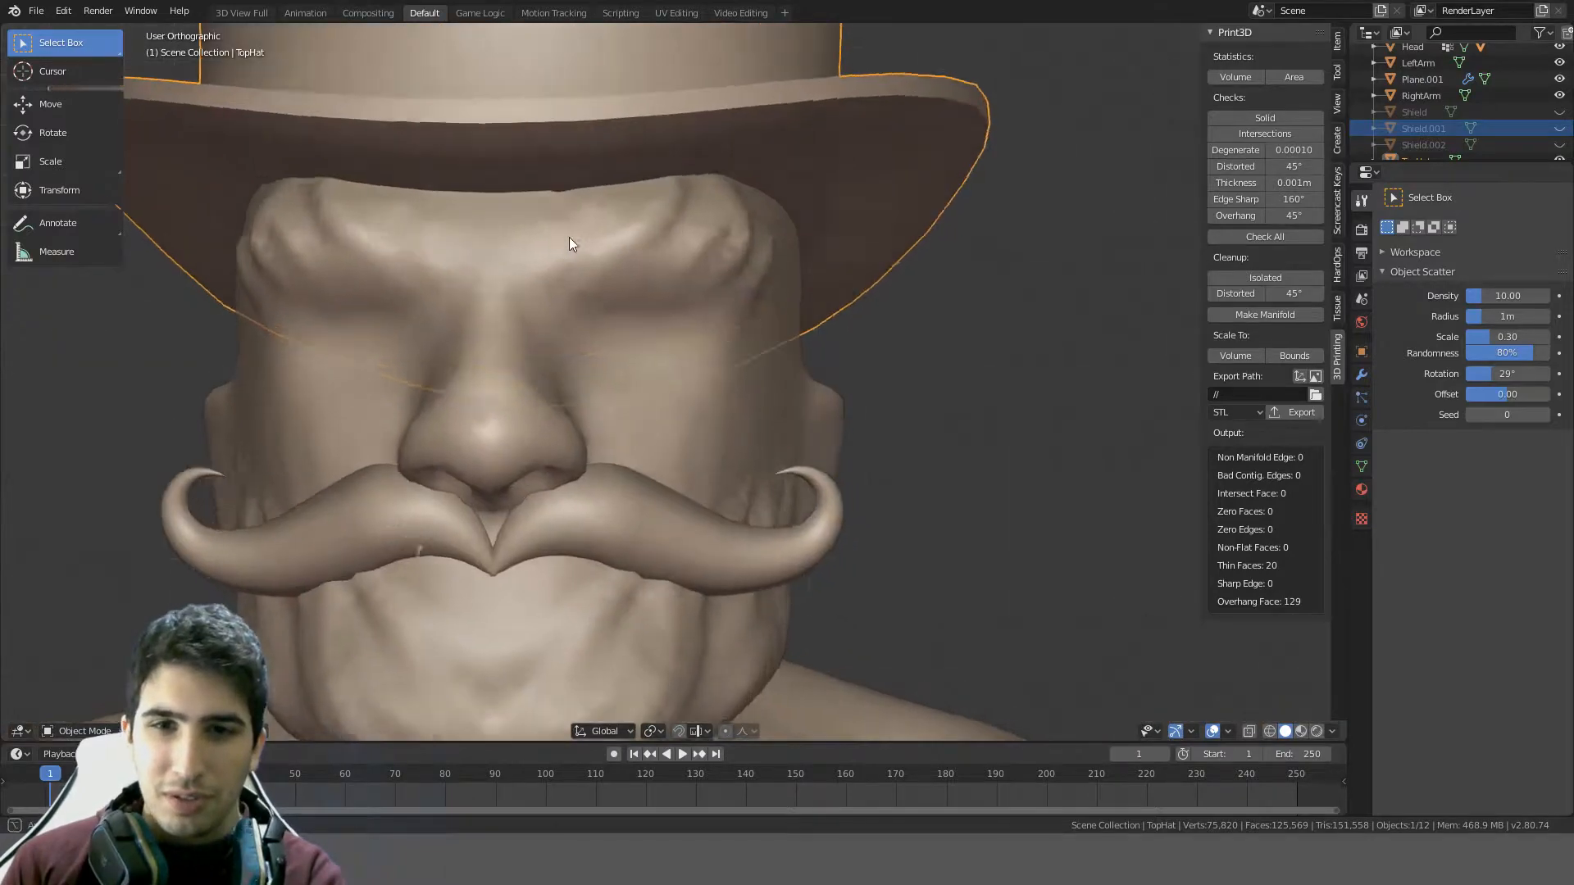
pyautogui.moveTo(569, 238)
pyautogui.mouseDown(button='middle')
pyautogui.moveTo(504, 210)
pyautogui.moveTo(678, 239)
pyautogui.moveTo(562, 239)
pyautogui.mouseUp(button='middle')
pyautogui.scroll(-6, 561, 242)
pyautogui.scroll(-6, 618, 331)
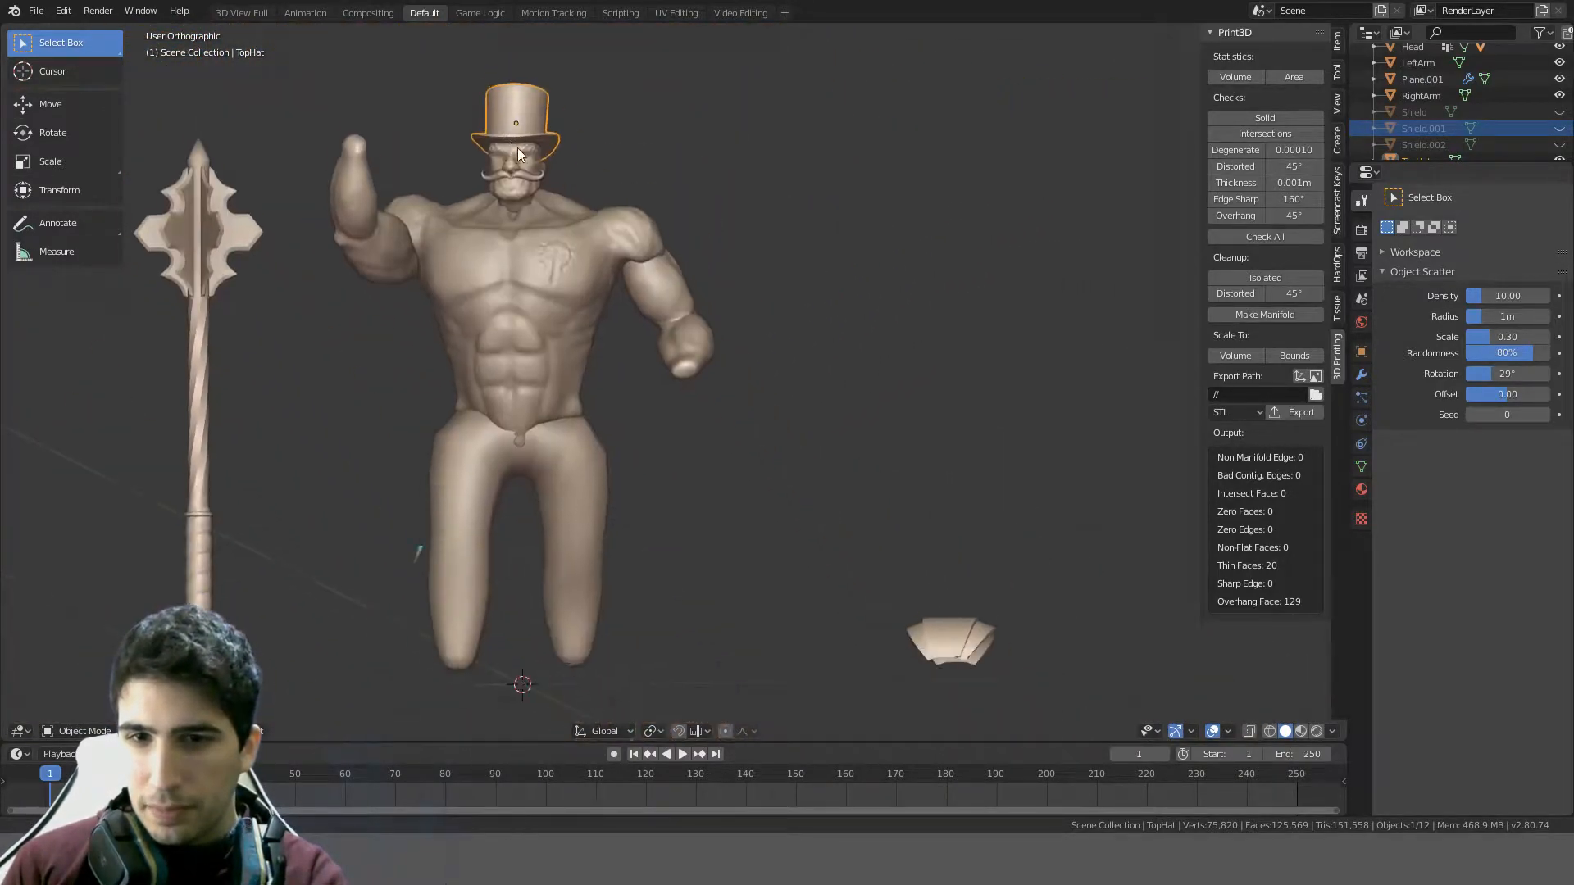
pyautogui.moveTo(790, 344); pyautogui.dragTo(690, 406, button='middle')
pyautogui.scroll(3, 691, 406)
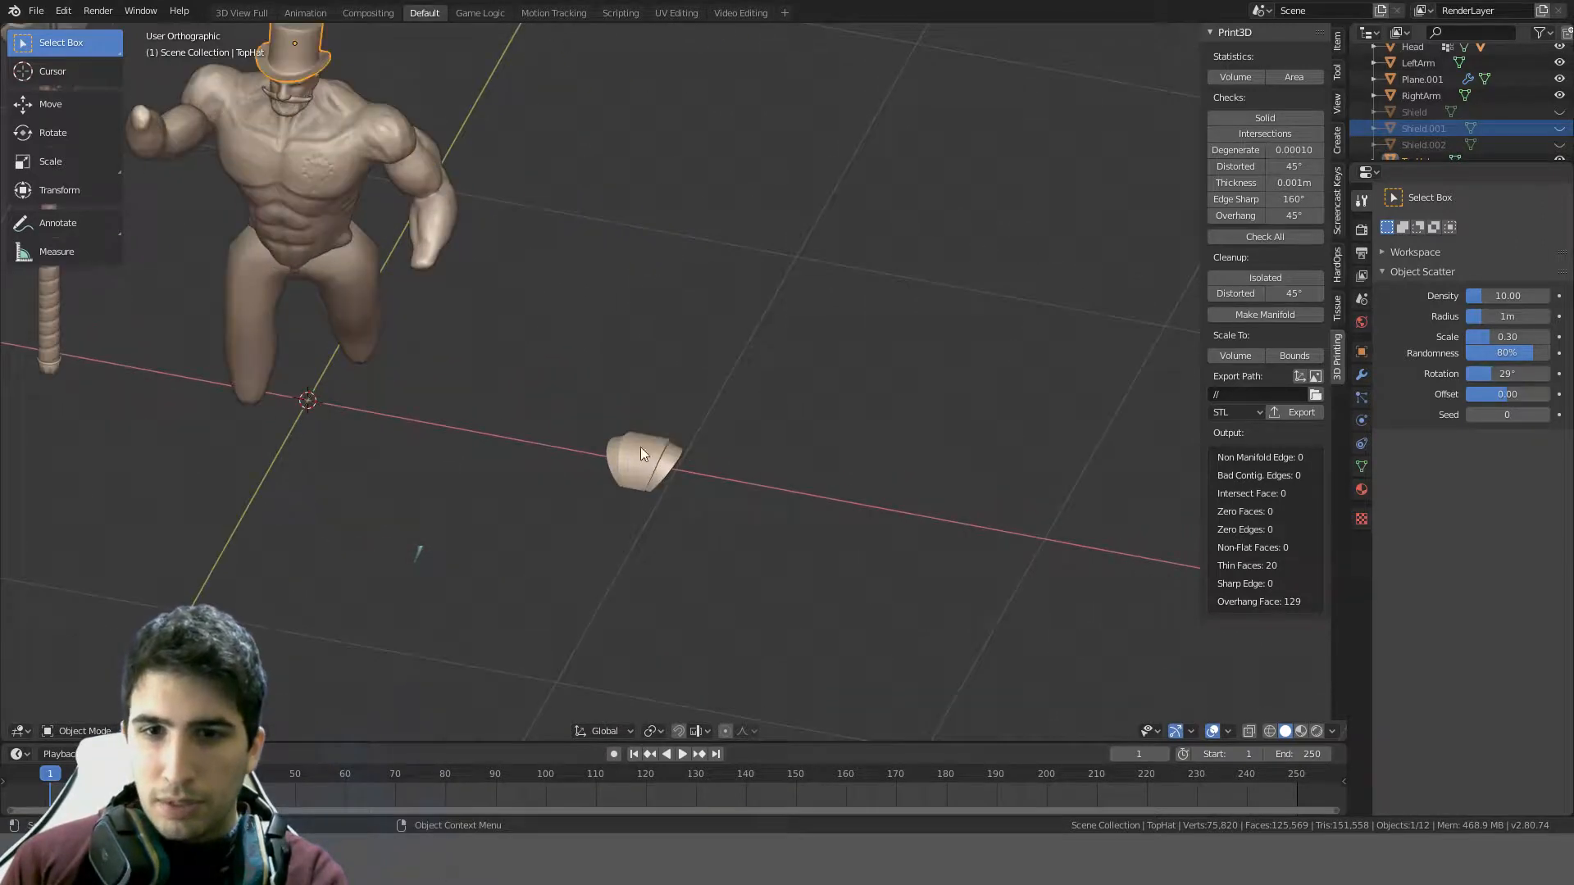
# - Move the detached shoulder armor by about -0.69 m in X and 0.92 m in Z, onto the character's left shoulder
pyautogui.press('KP_1')
pyautogui.keyDown('shift'); pyautogui.moveTo(635, 352); pyautogui.dragTo(858, 607, button='middle'); pyautogui.keyUp('shift')
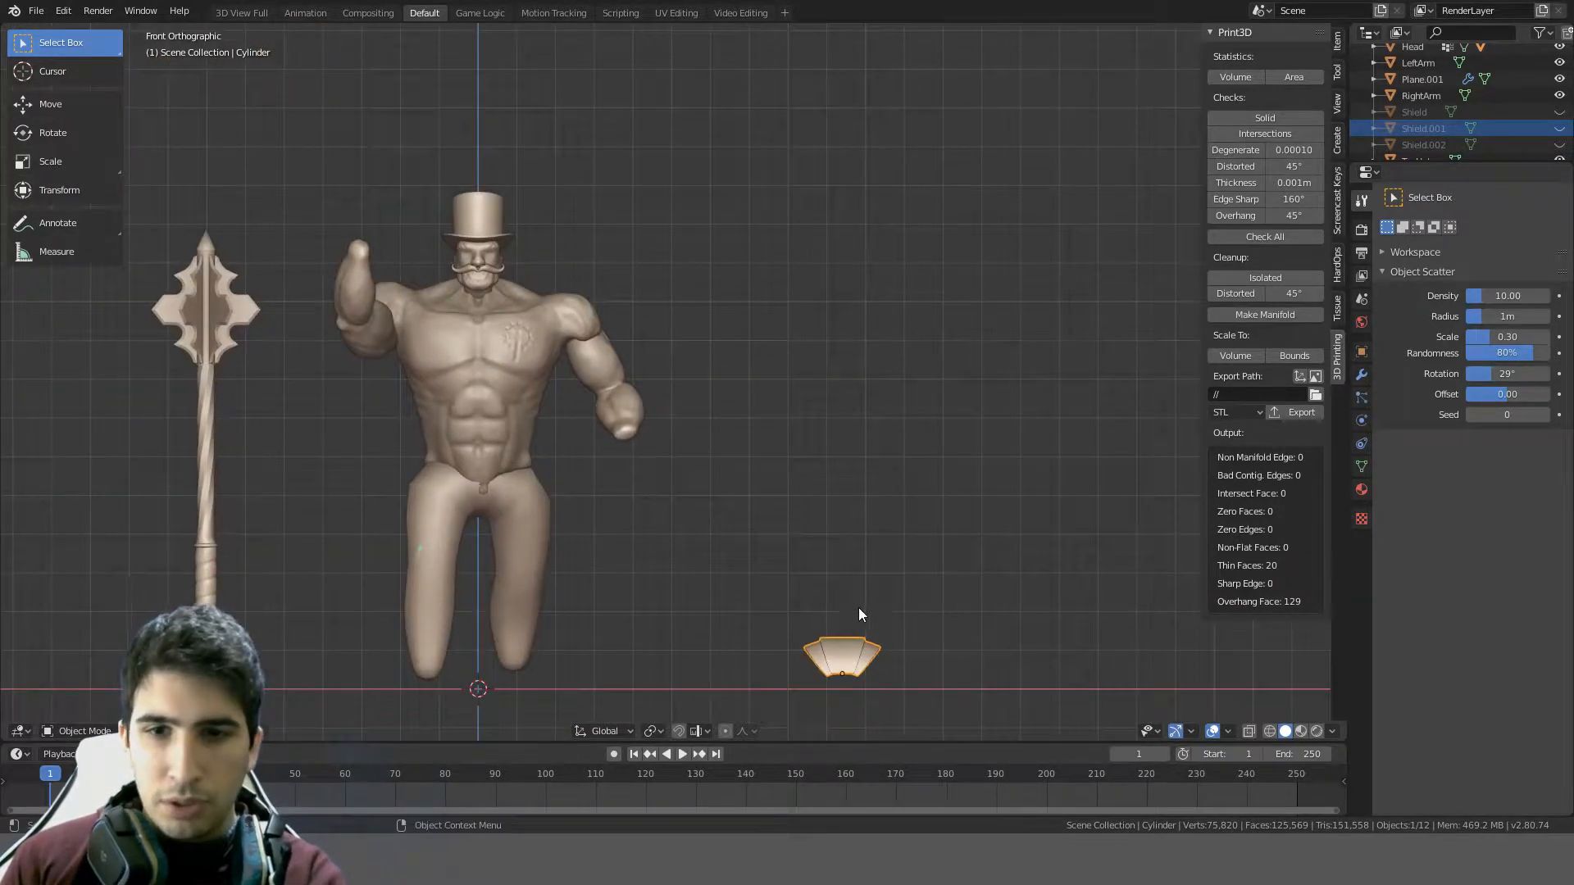
pyautogui.press('g')
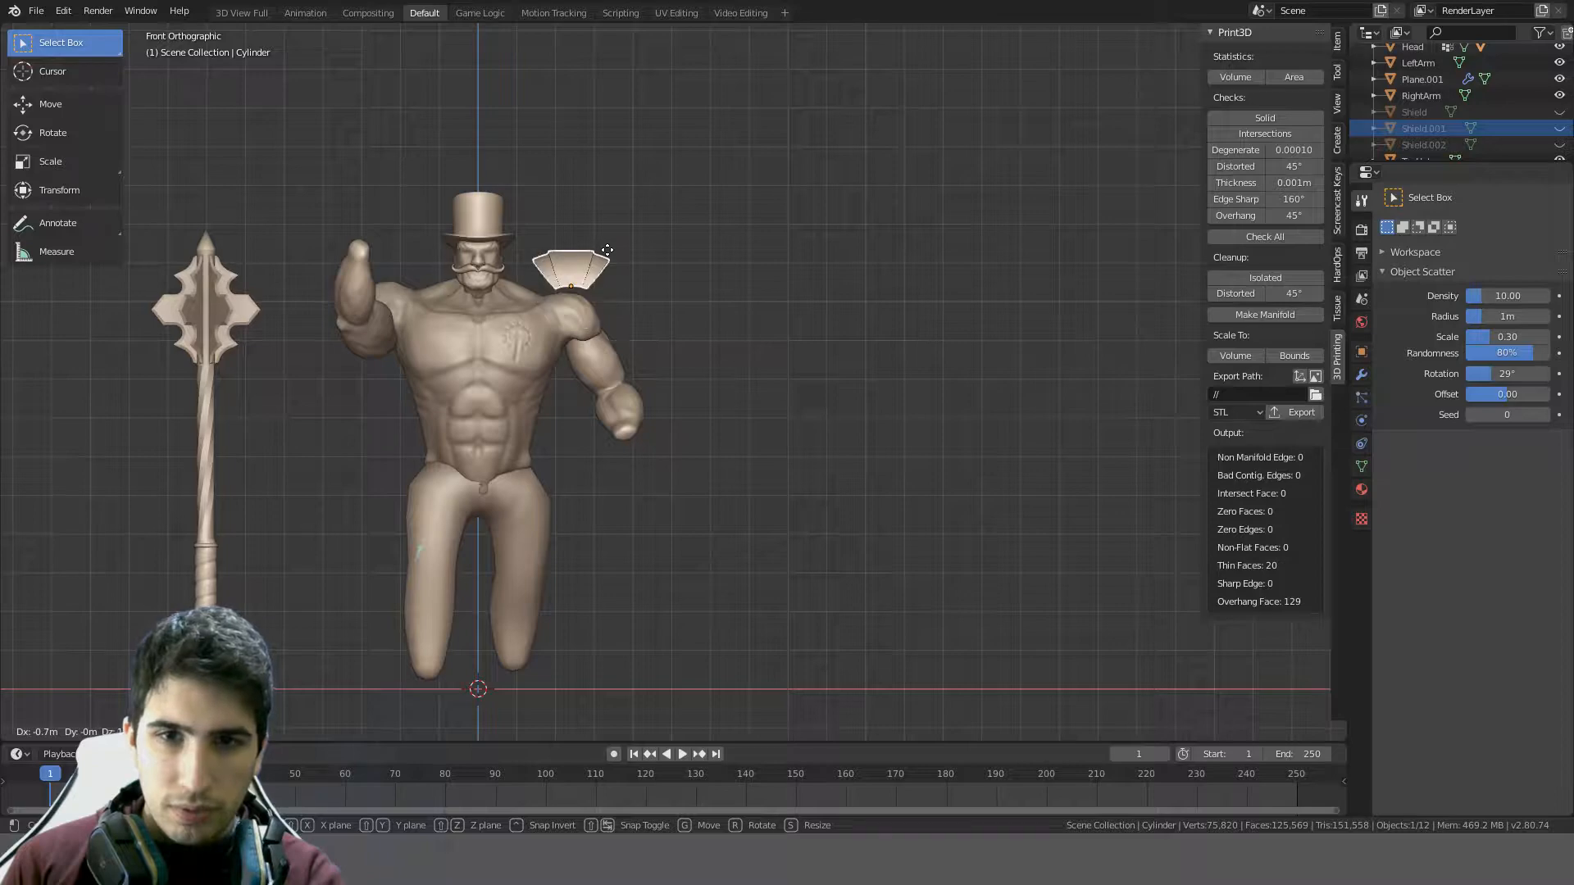
pyautogui.click(590, 364)
# - Rotate the shoulder armor about 45° in the front view and fine-tune its tilt to follow the shoulder's slope
pyautogui.scroll(4, 611, 344)
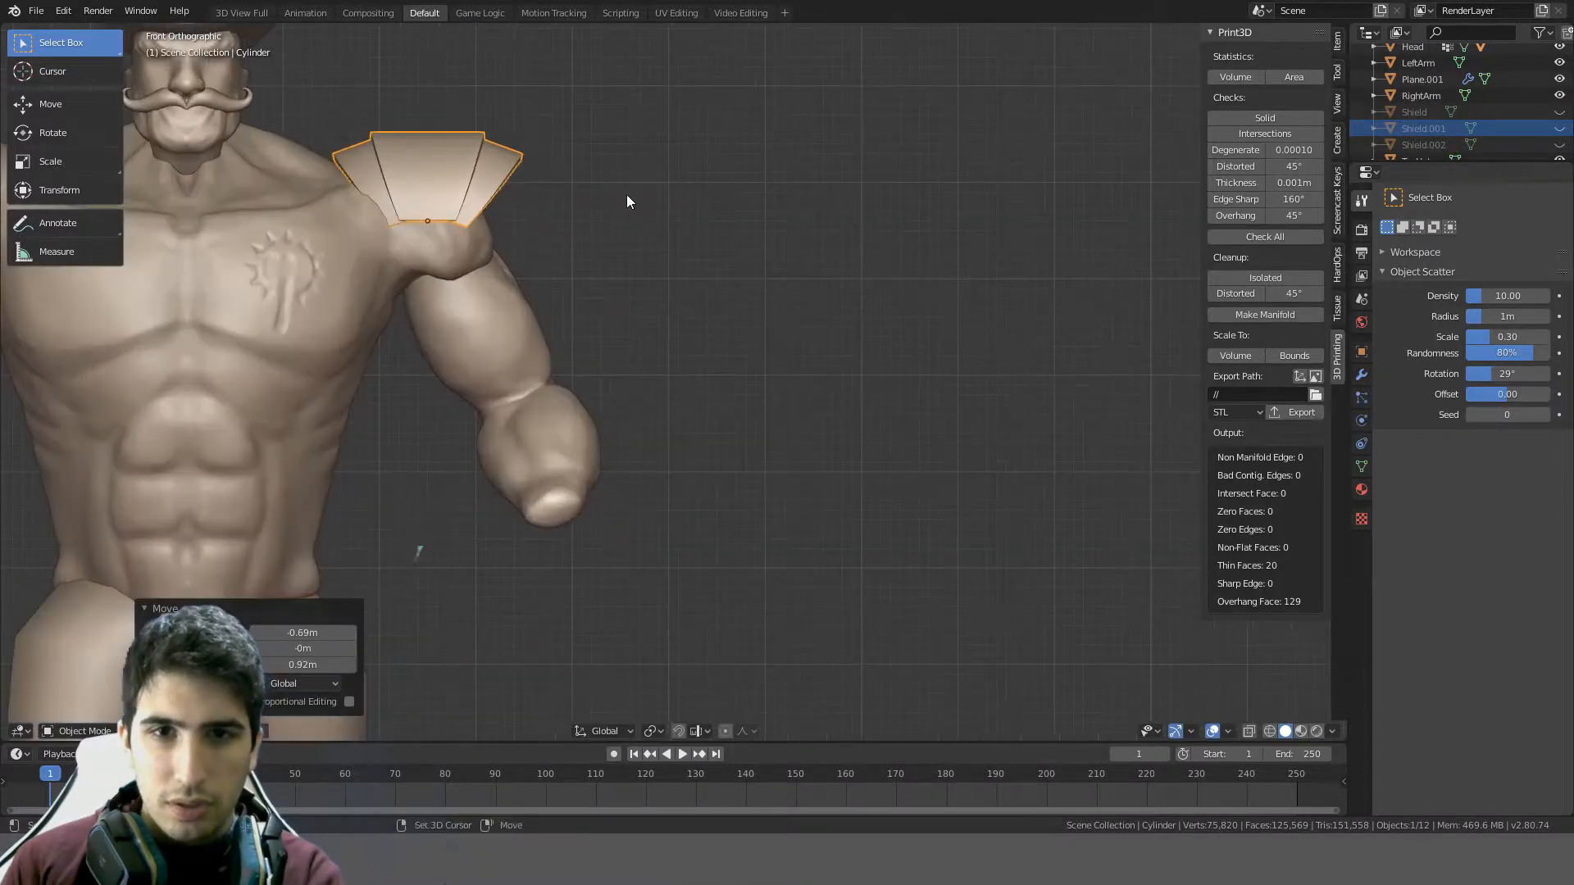
pyautogui.scroll(-1, 742, 306)
pyautogui.press('r')
pyautogui.click(800, 496)
pyautogui.press('t')
pyautogui.press('r')
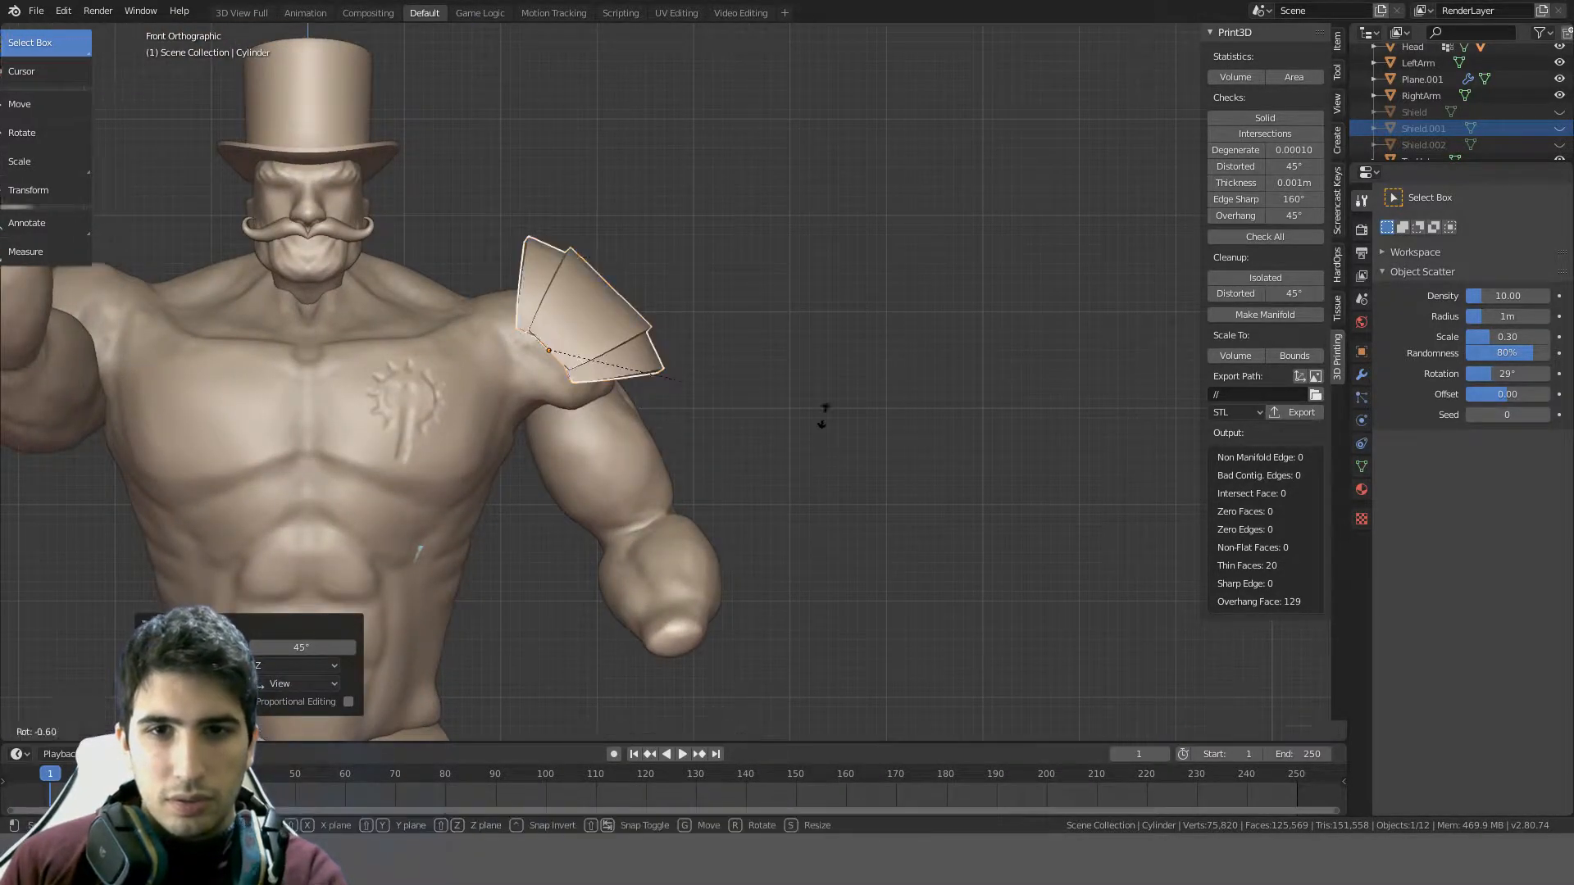
pyautogui.click(801, 350)
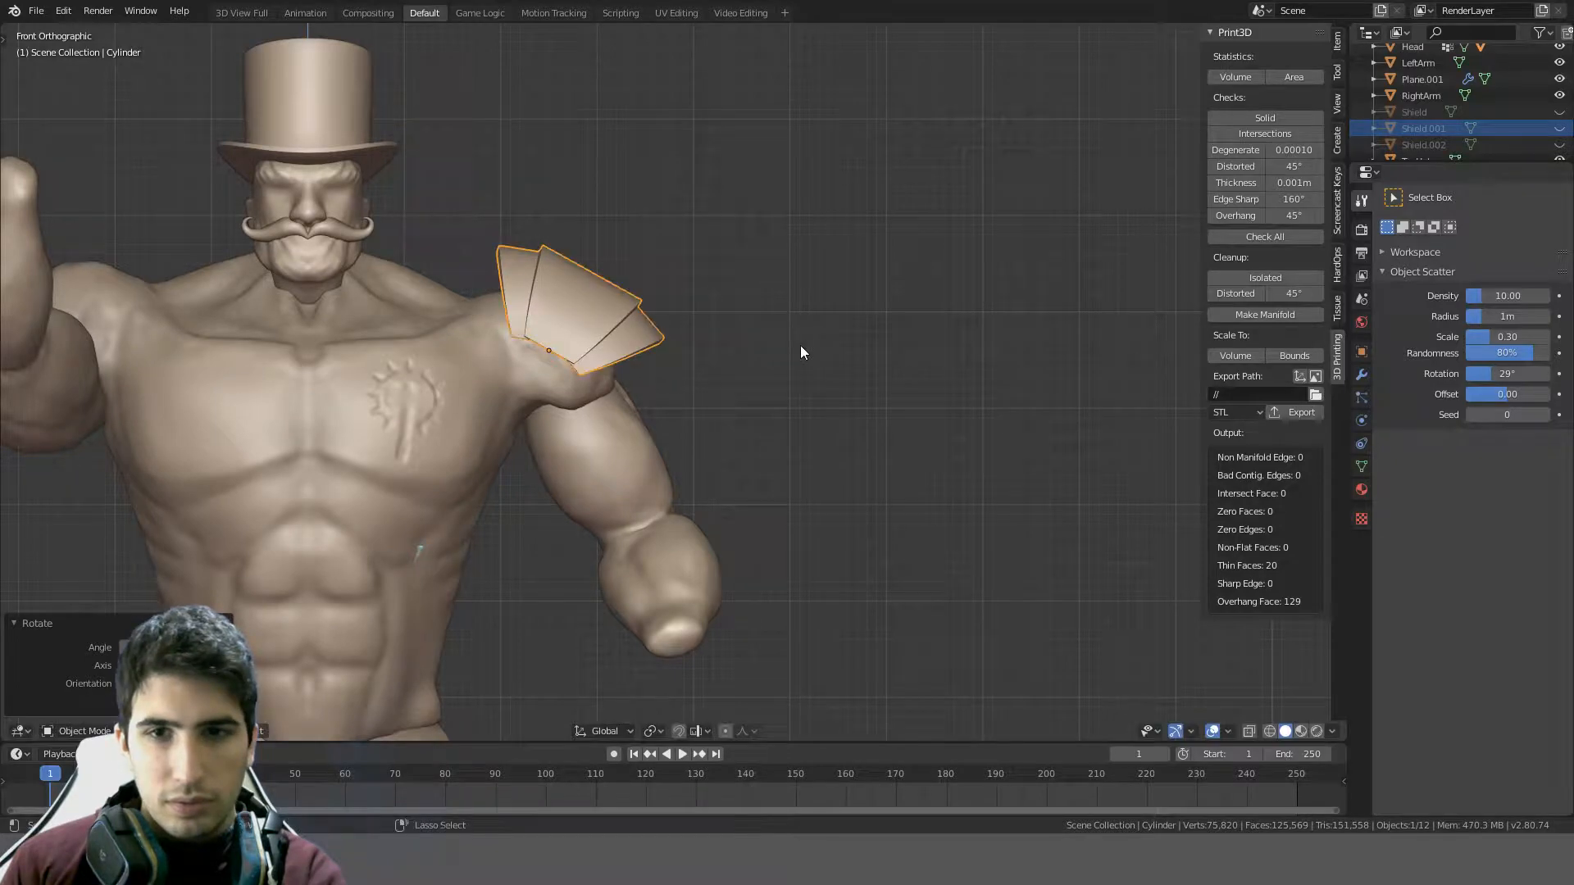
# - Shift the armor inward against the shoulder in the front view, and raise it slightly in the right side view
pyautogui.press('n')
pyautogui.press('g')
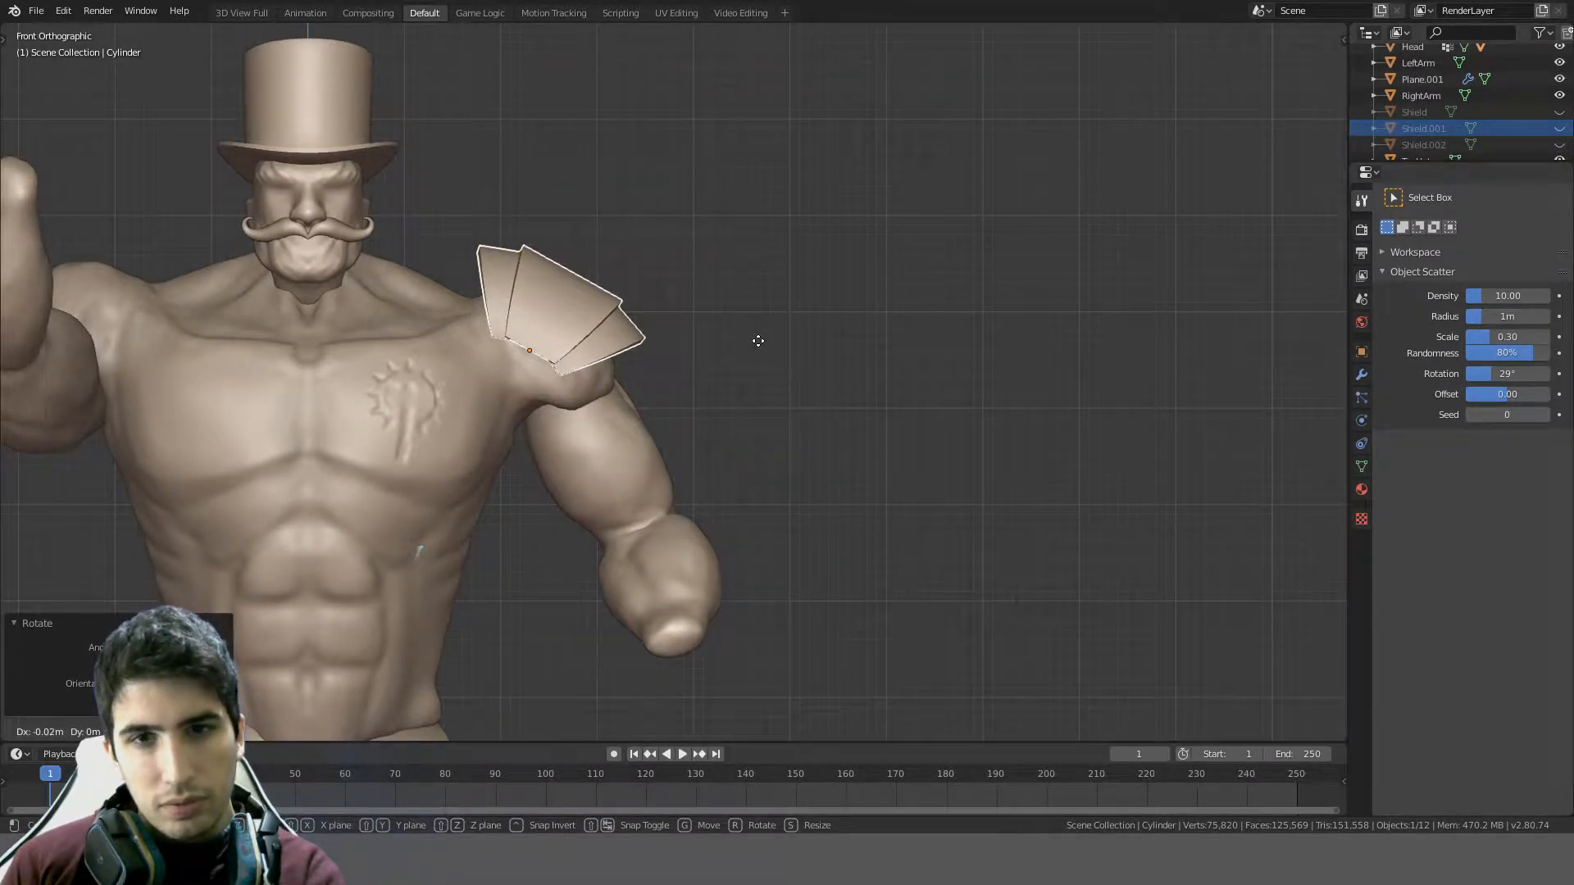
pyautogui.click(763, 342)
pyautogui.moveTo(803, 326); pyautogui.dragTo(667, 269, button='middle')
pyautogui.press('KP_1')
pyautogui.press('KP_3')
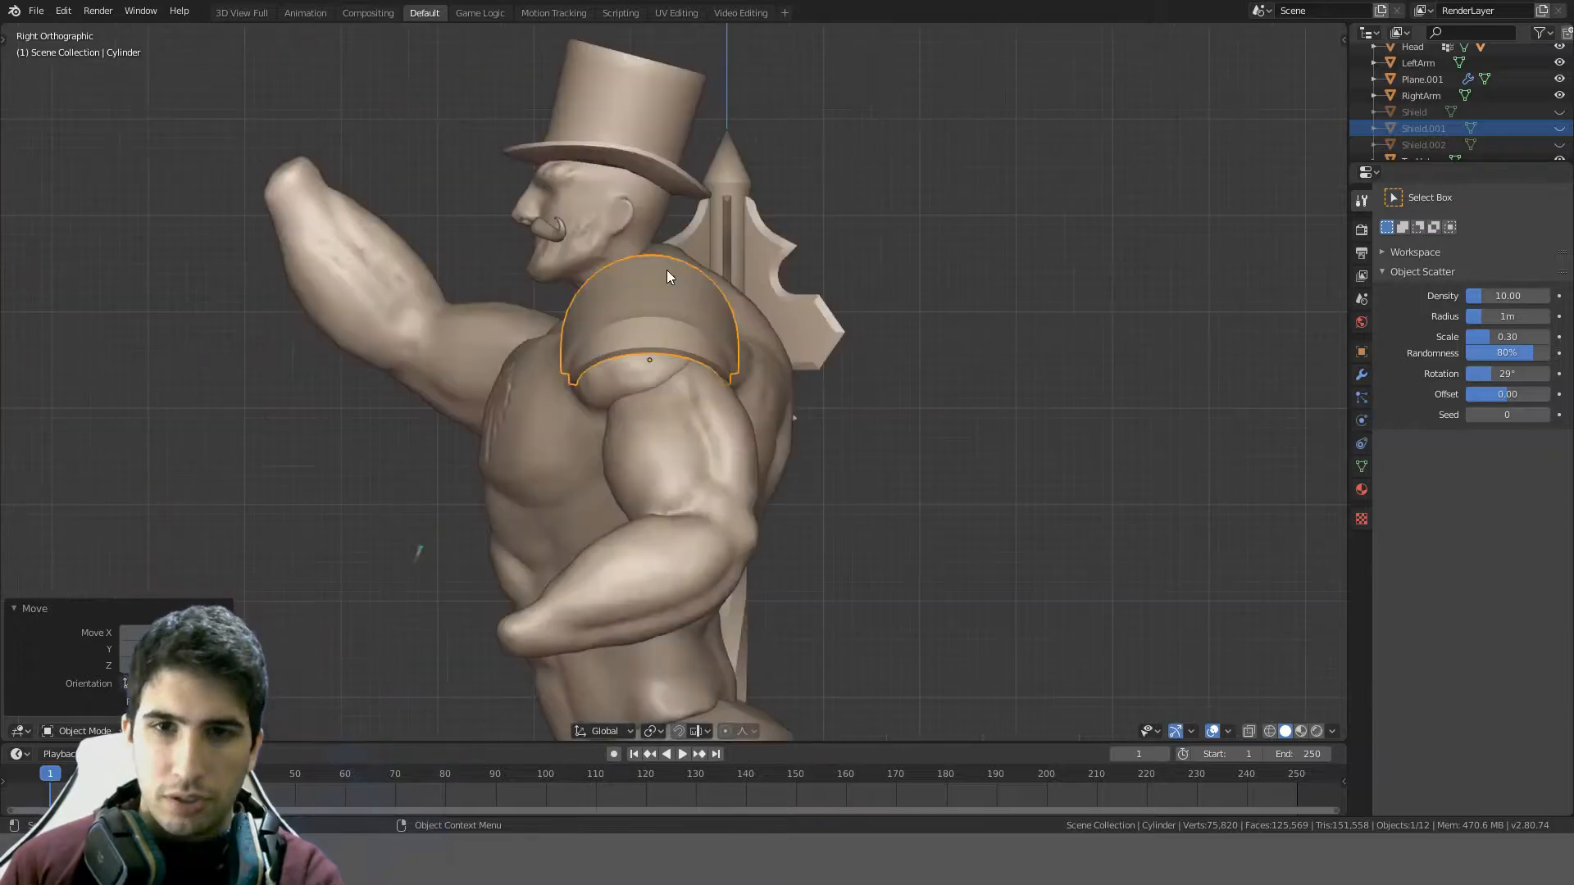
pyautogui.press('g')
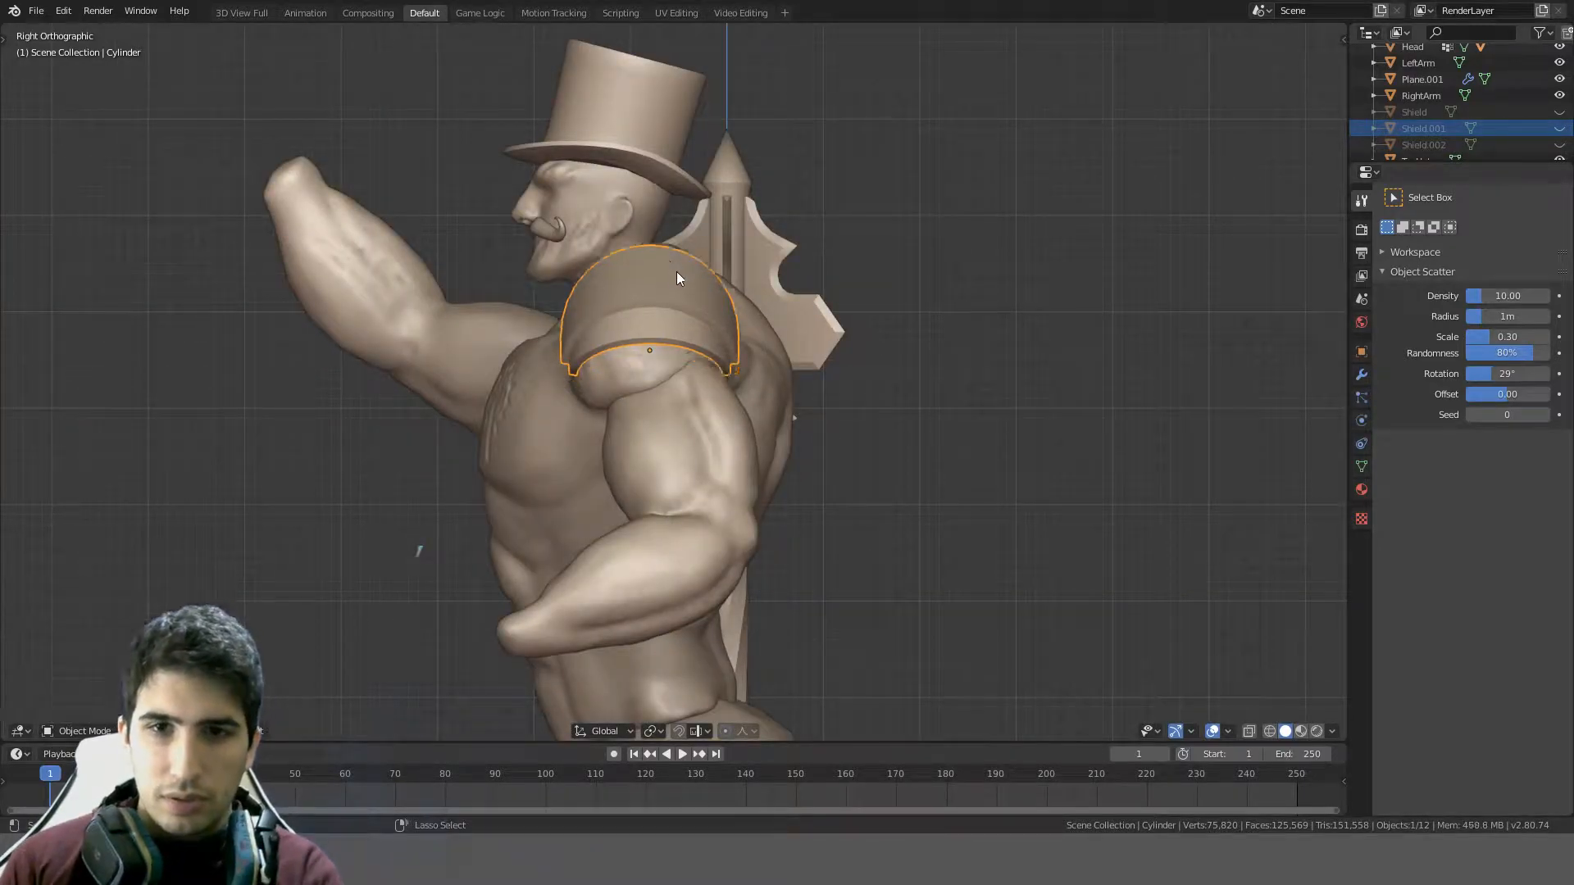
pyautogui.moveTo(755, 283); pyautogui.dragTo(905, 300, button='middle')
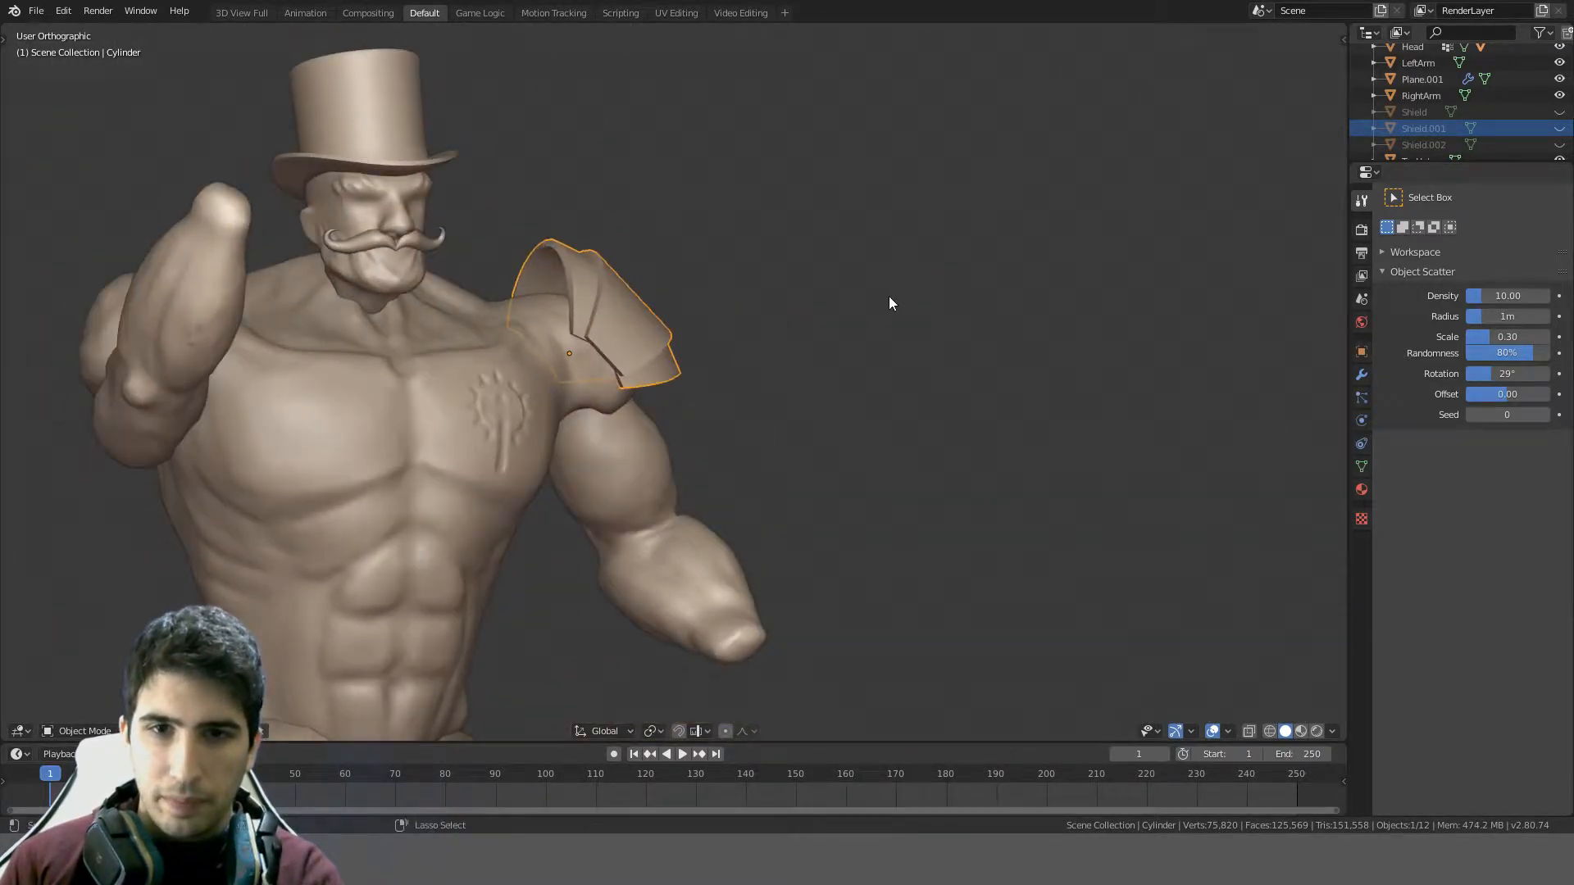
# - Clear the shoulder armor's rotation and try stretching it along the Z axis
pyautogui.press('s')
pyautogui.press('z')
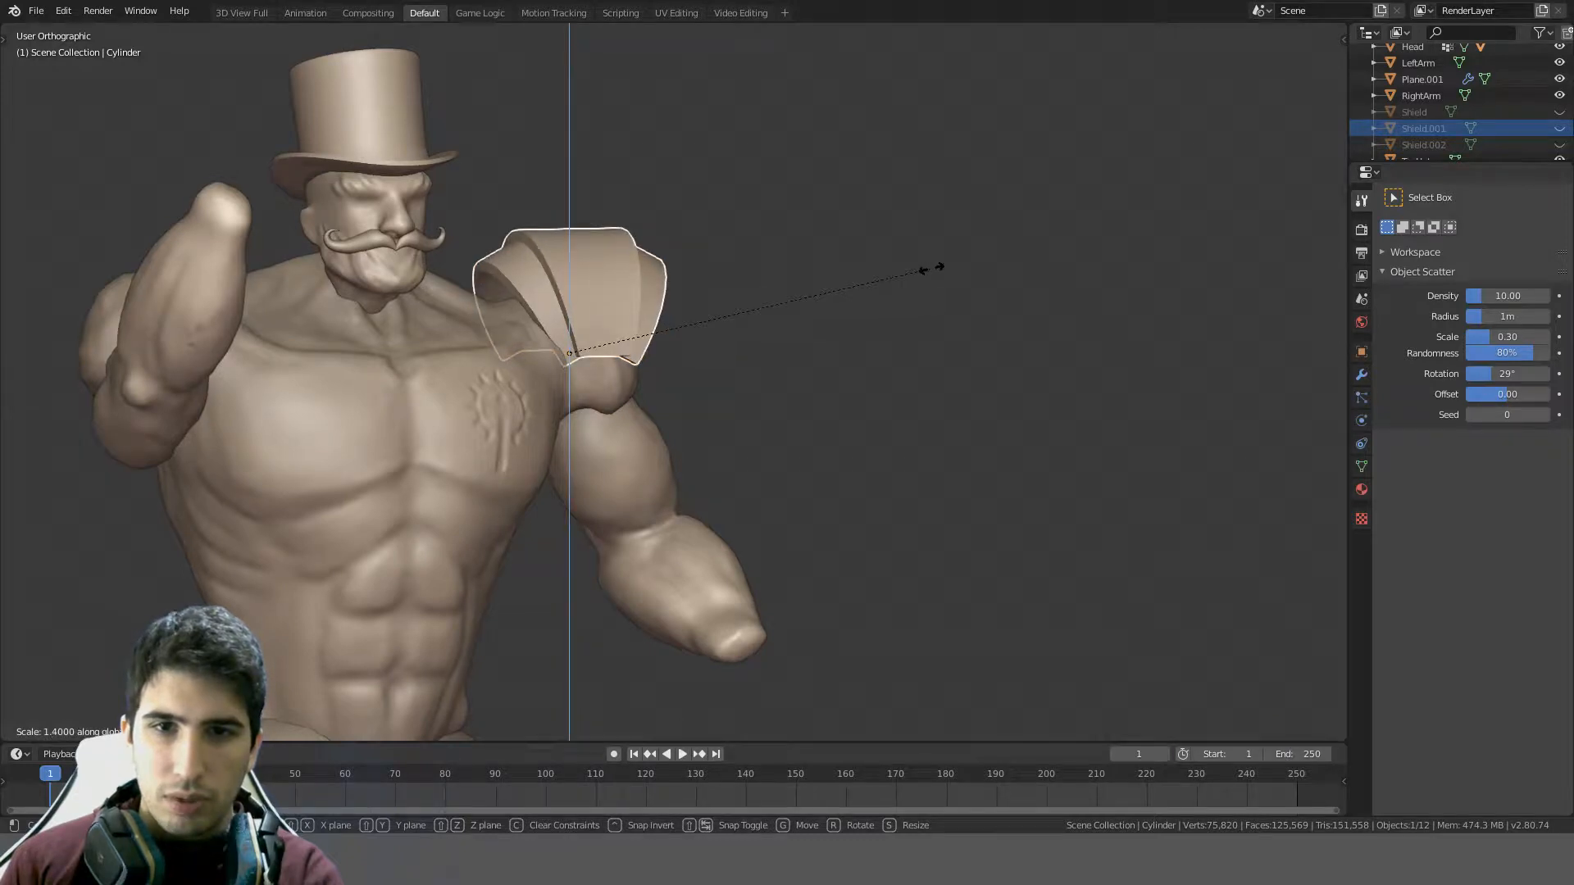
pyautogui.rightClick(931, 268)
pyautogui.moveTo(932, 268); pyautogui.dragTo(674, 283, button='middle')
pyautogui.press('s')
pyautogui.rightClick(819, 257)
# - Enlarge the shoulder armor uniformly and check its width from the front
pyautogui.press('s')
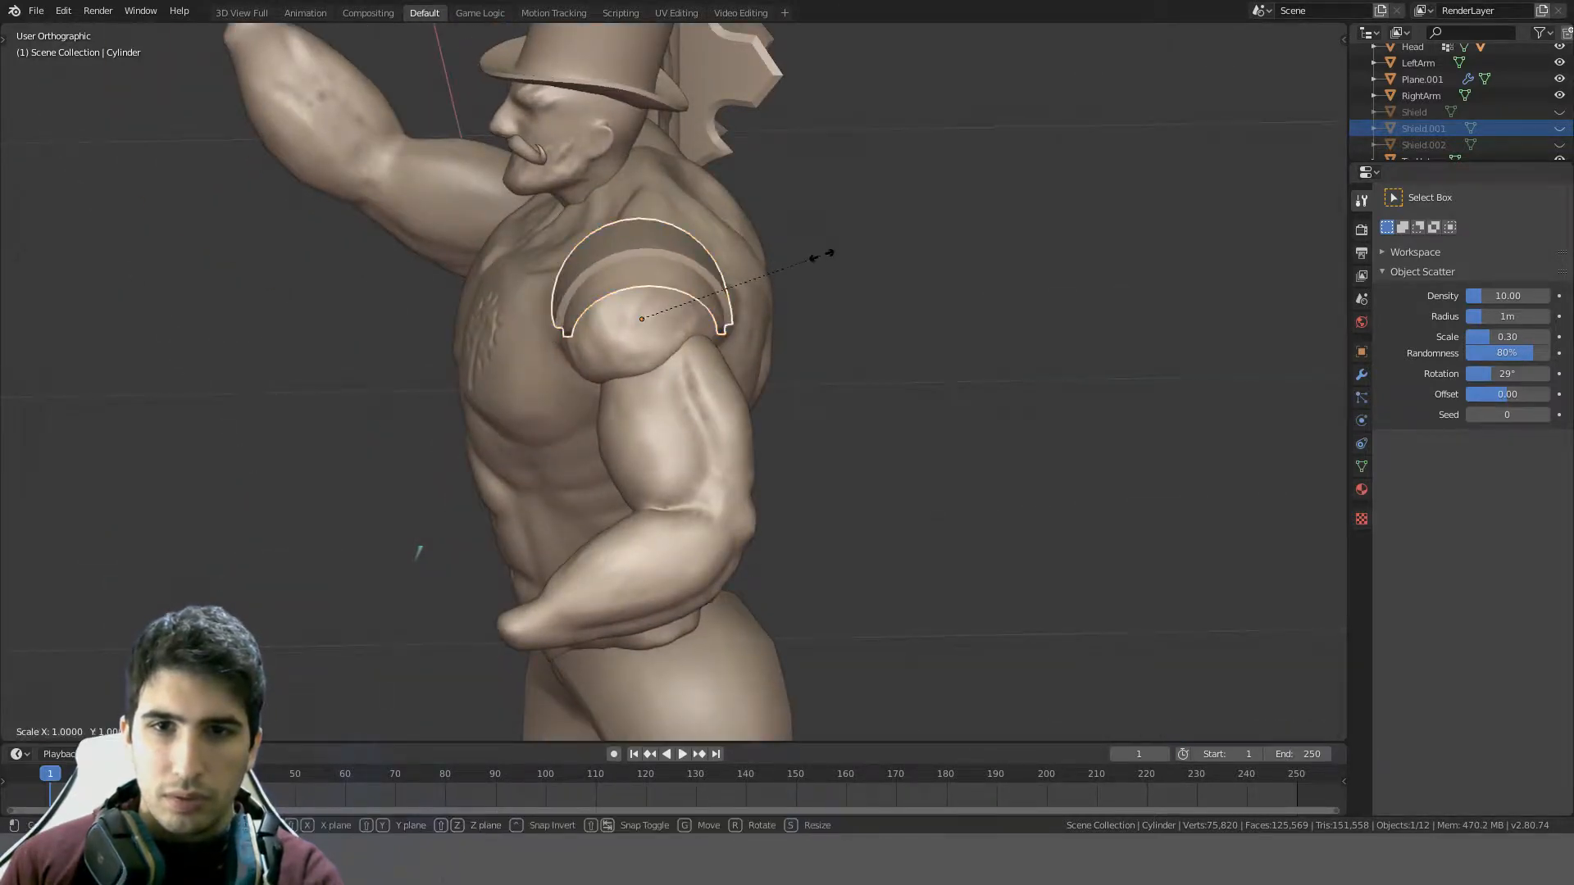
pyautogui.click(849, 249)
pyautogui.press('KP_1')
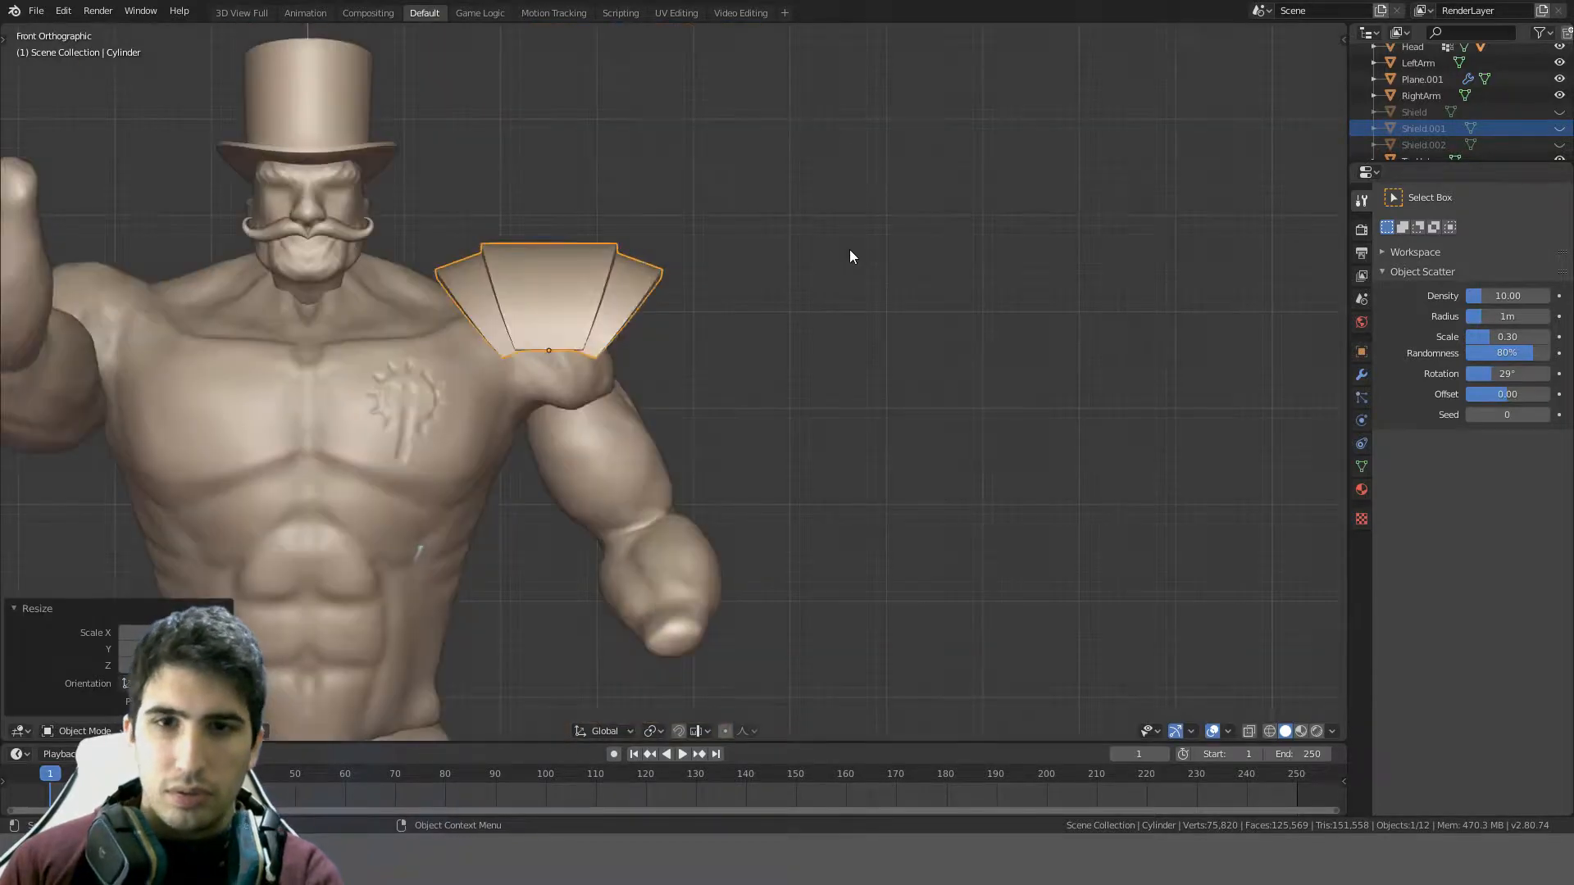
# - Rotate and move the enlarged armor in the front view until it covers the character's left shoulder
pyautogui.press('r')
pyautogui.click(820, 371)
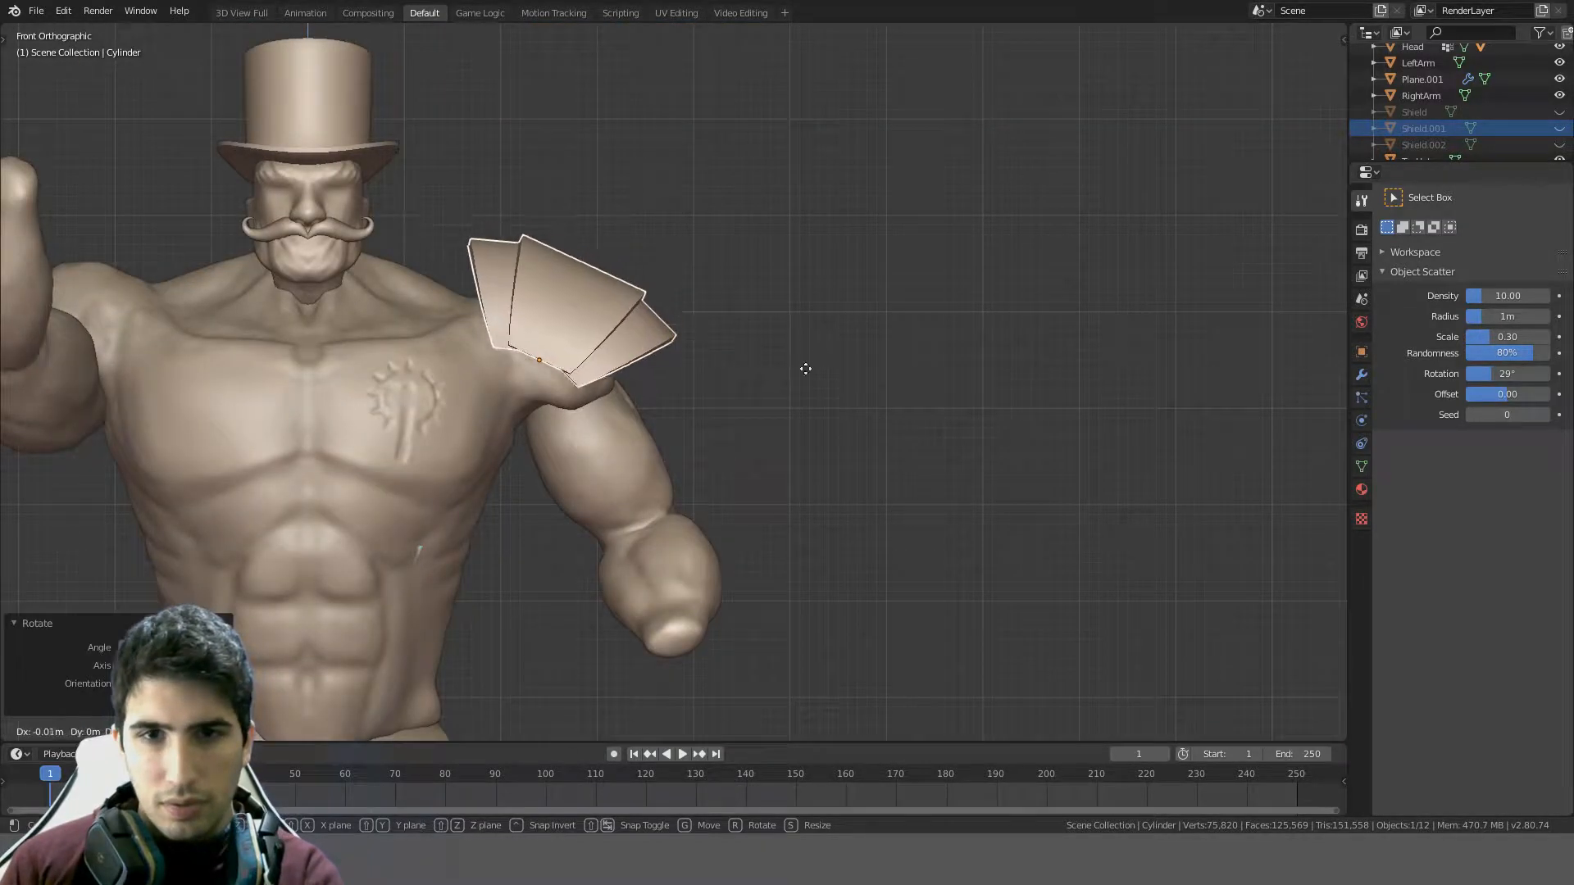
pyautogui.press('g')
pyautogui.click(801, 396)
pyautogui.press('r')
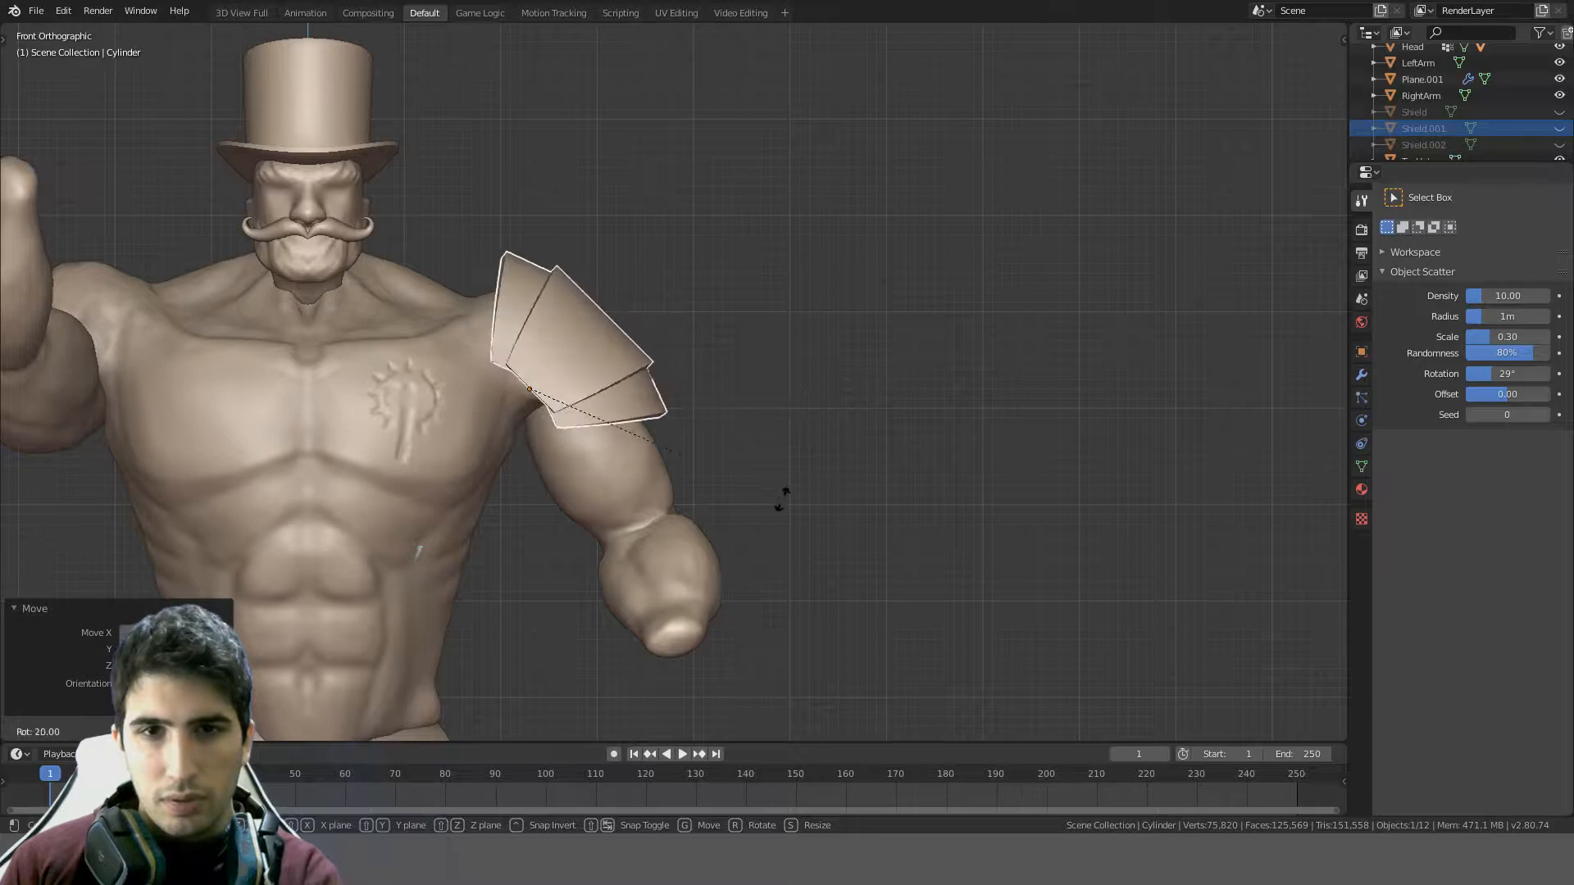
pyautogui.click(781, 491)
pyautogui.press('g')
pyautogui.click(755, 465)
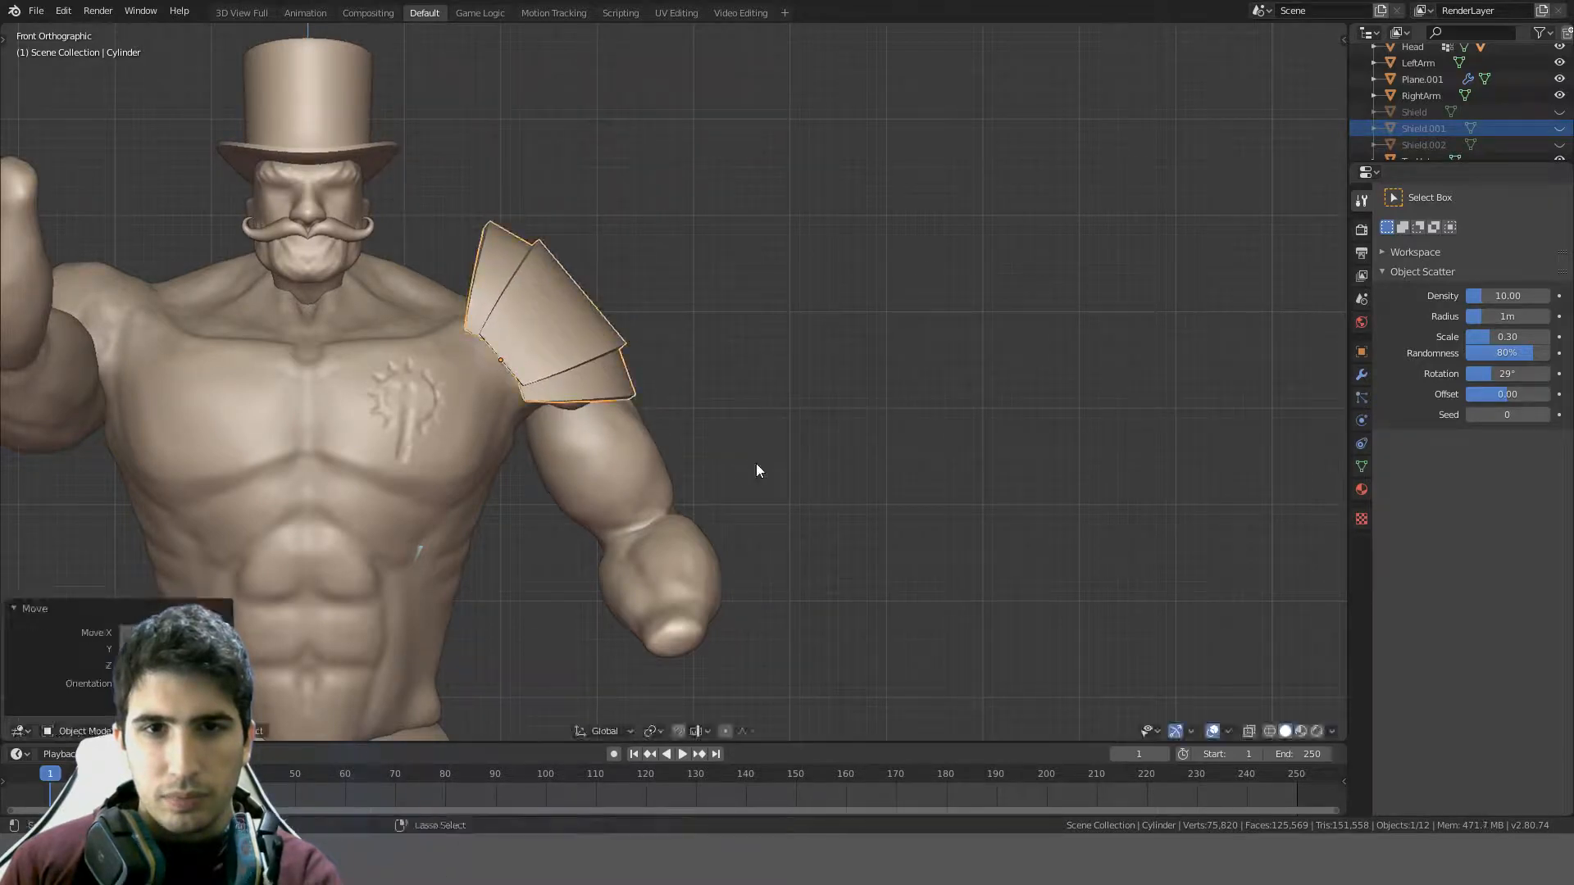
# - Adjust the armor's tilt once more and examine its fit on the shoulder from an angle
pyautogui.press('r')
pyautogui.click(787, 335)
pyautogui.moveTo(710, 354); pyautogui.dragTo(679, 391, button='middle')
pyautogui.scroll(4, 606, 252)
pyautogui.scroll(-5, 726, 347)
pyautogui.scroll(5, 680, 377)
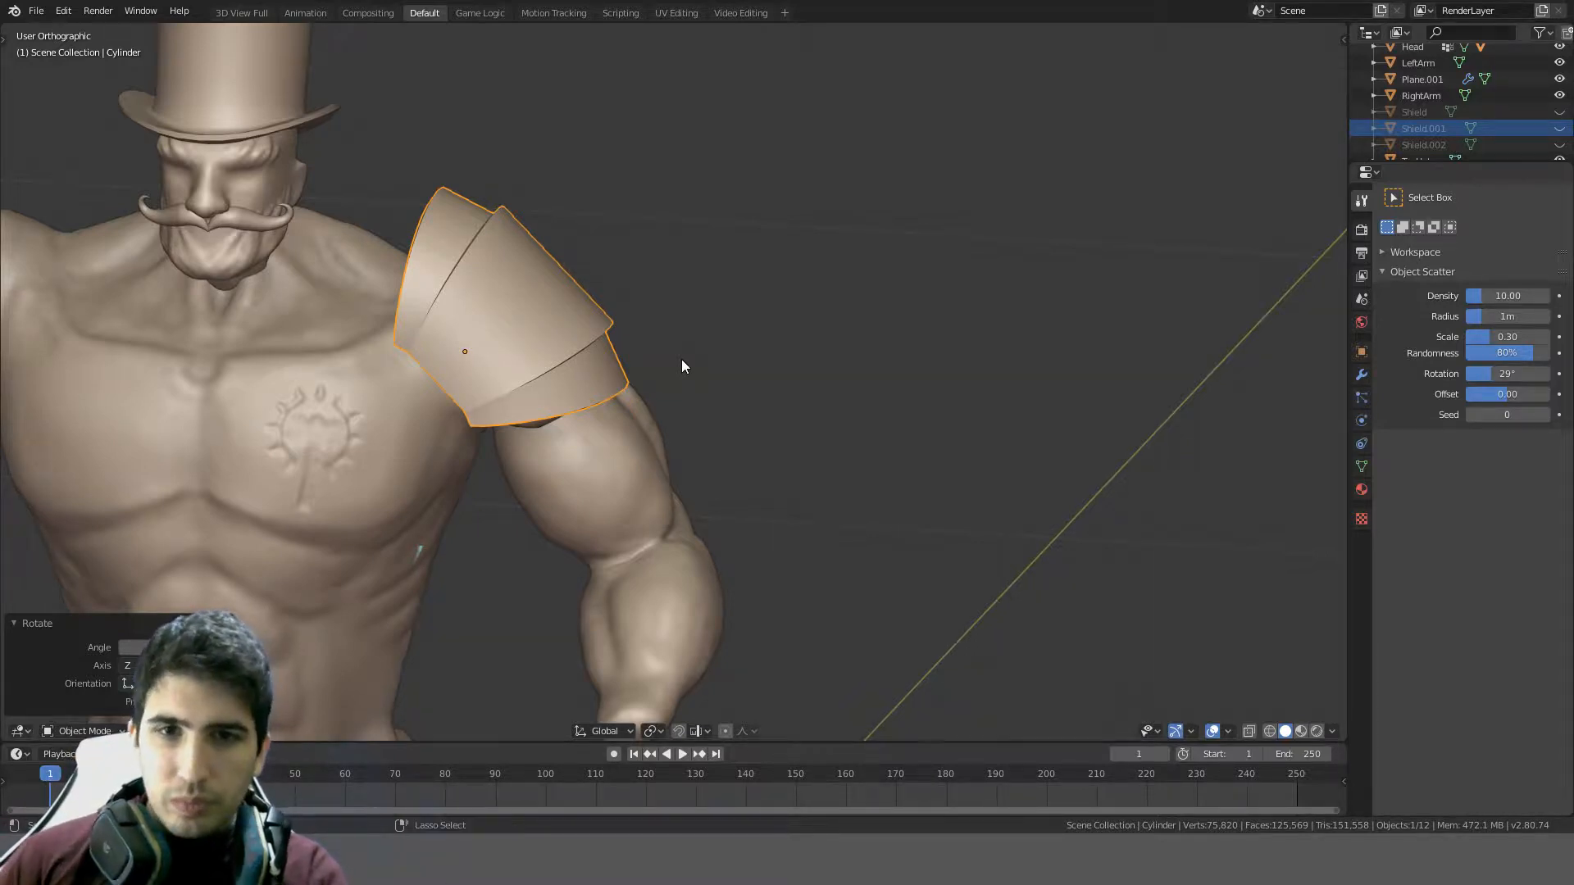
# - Undo the armor's test rotations, moves and enlargement on the shoulder
pyautogui.hotkey('ctrl', 'z')
pyautogui.hotkey('ctrl', 'z')
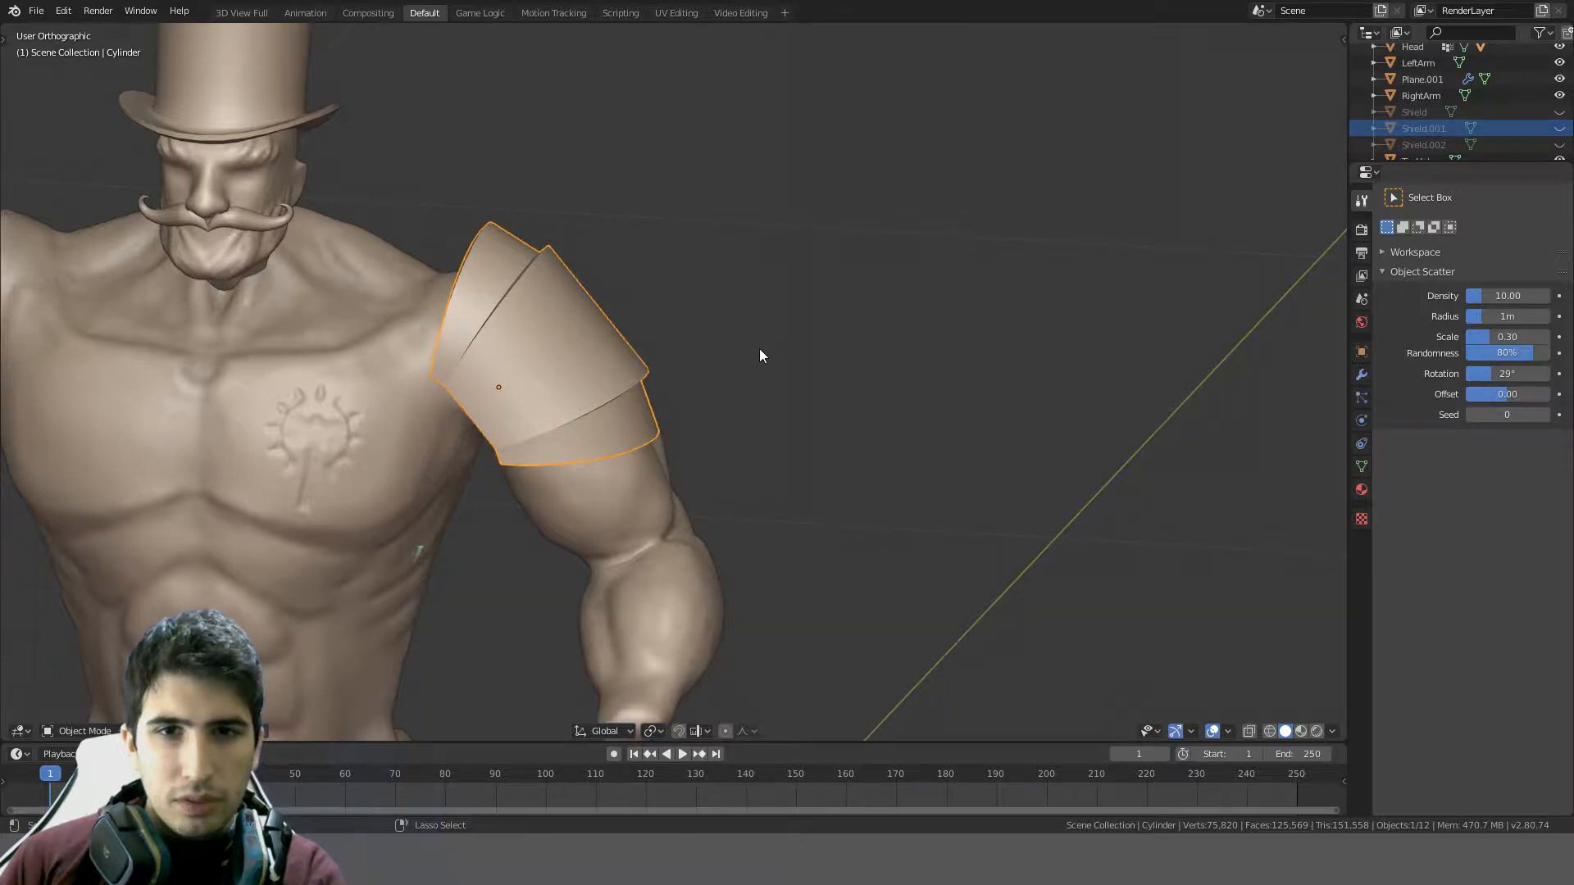
pyautogui.hotkey('ctrl', 'z')
pyautogui.hotkey('ctrl', 'z')
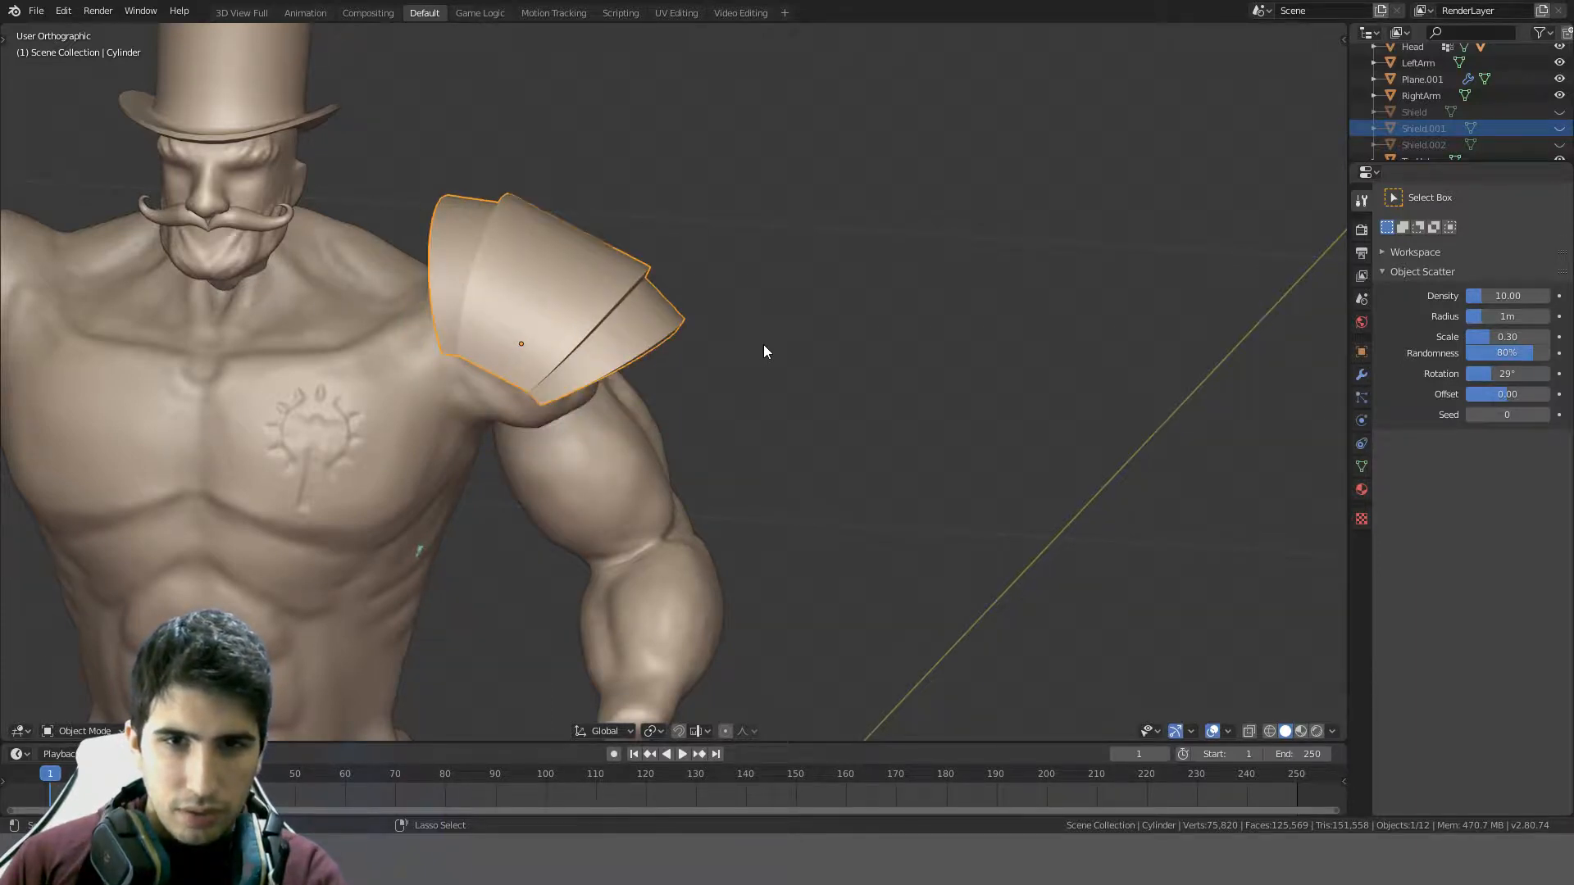
pyautogui.hotkey('ctrl', 'z')
pyautogui.hotkey('ctrl', 'z')
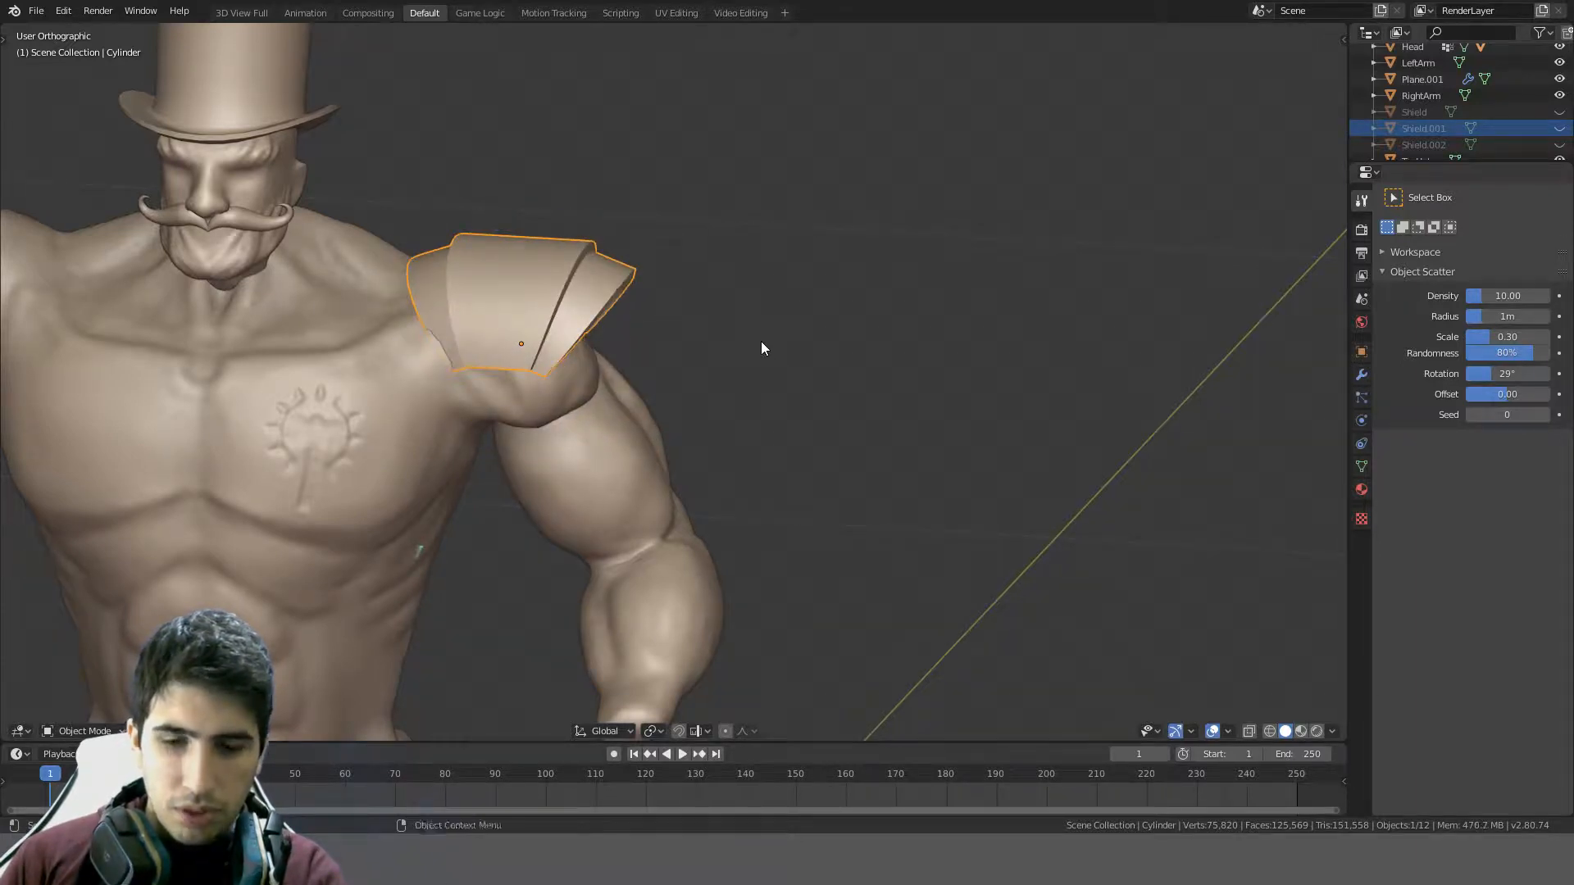
# - Scale the shoulder armor by 1.2 and move it off the body to just above the ground beside the legs
pyautogui.press('KP_1')
pyautogui.press('s')
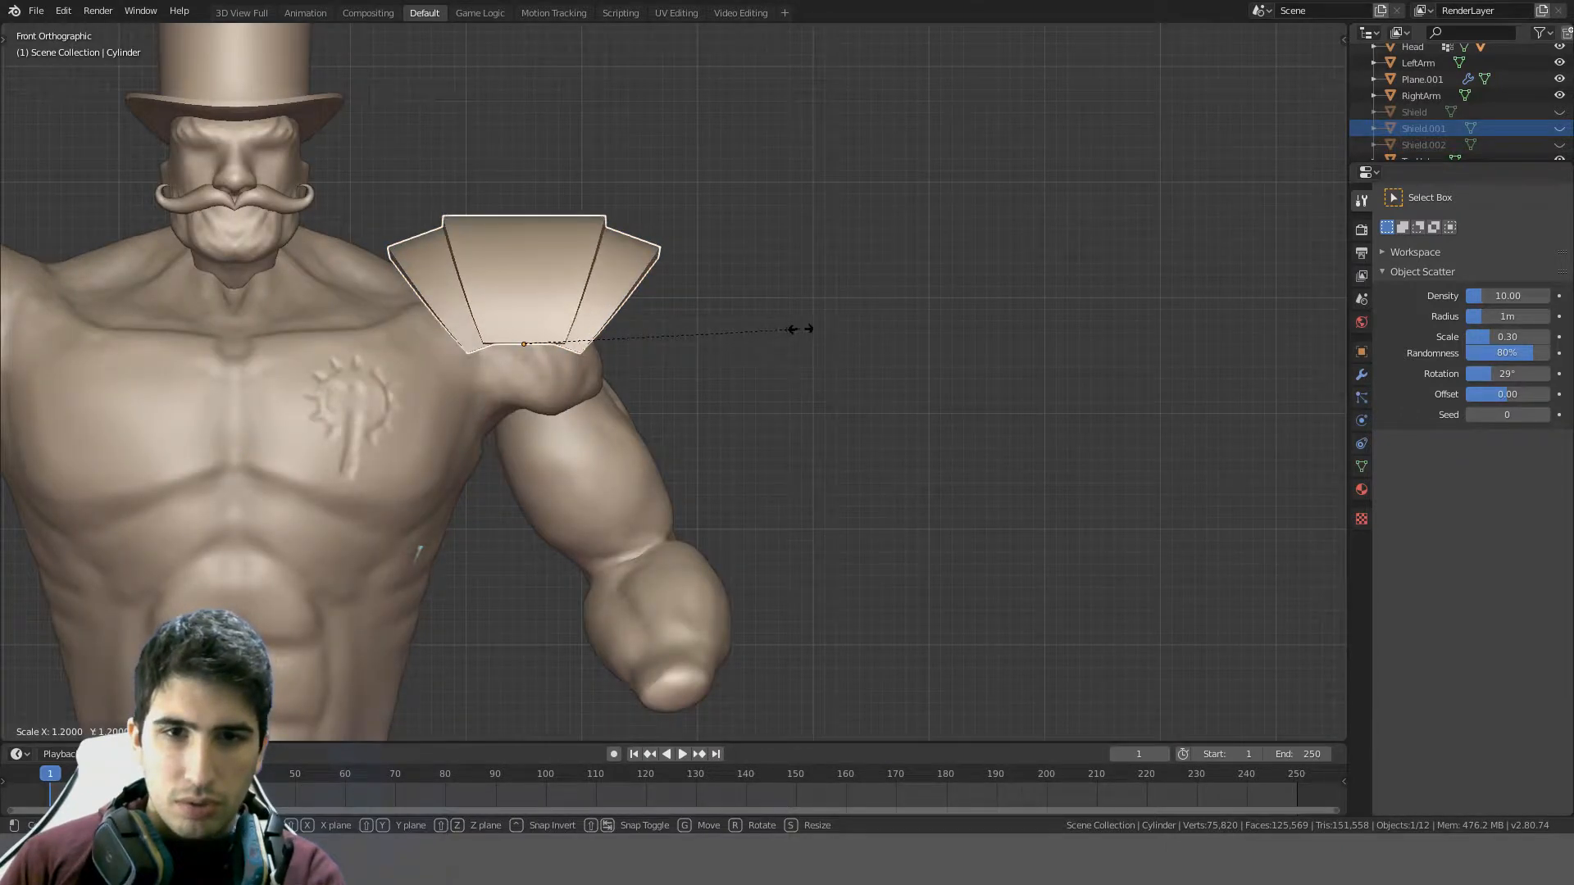
pyautogui.click(800, 329)
pyautogui.scroll(-5, 800, 329)
pyautogui.keyDown('shift'); pyautogui.moveTo(747, 355); pyautogui.dragTo(598, 180, button='middle'); pyautogui.keyUp('shift')
pyautogui.press('g')
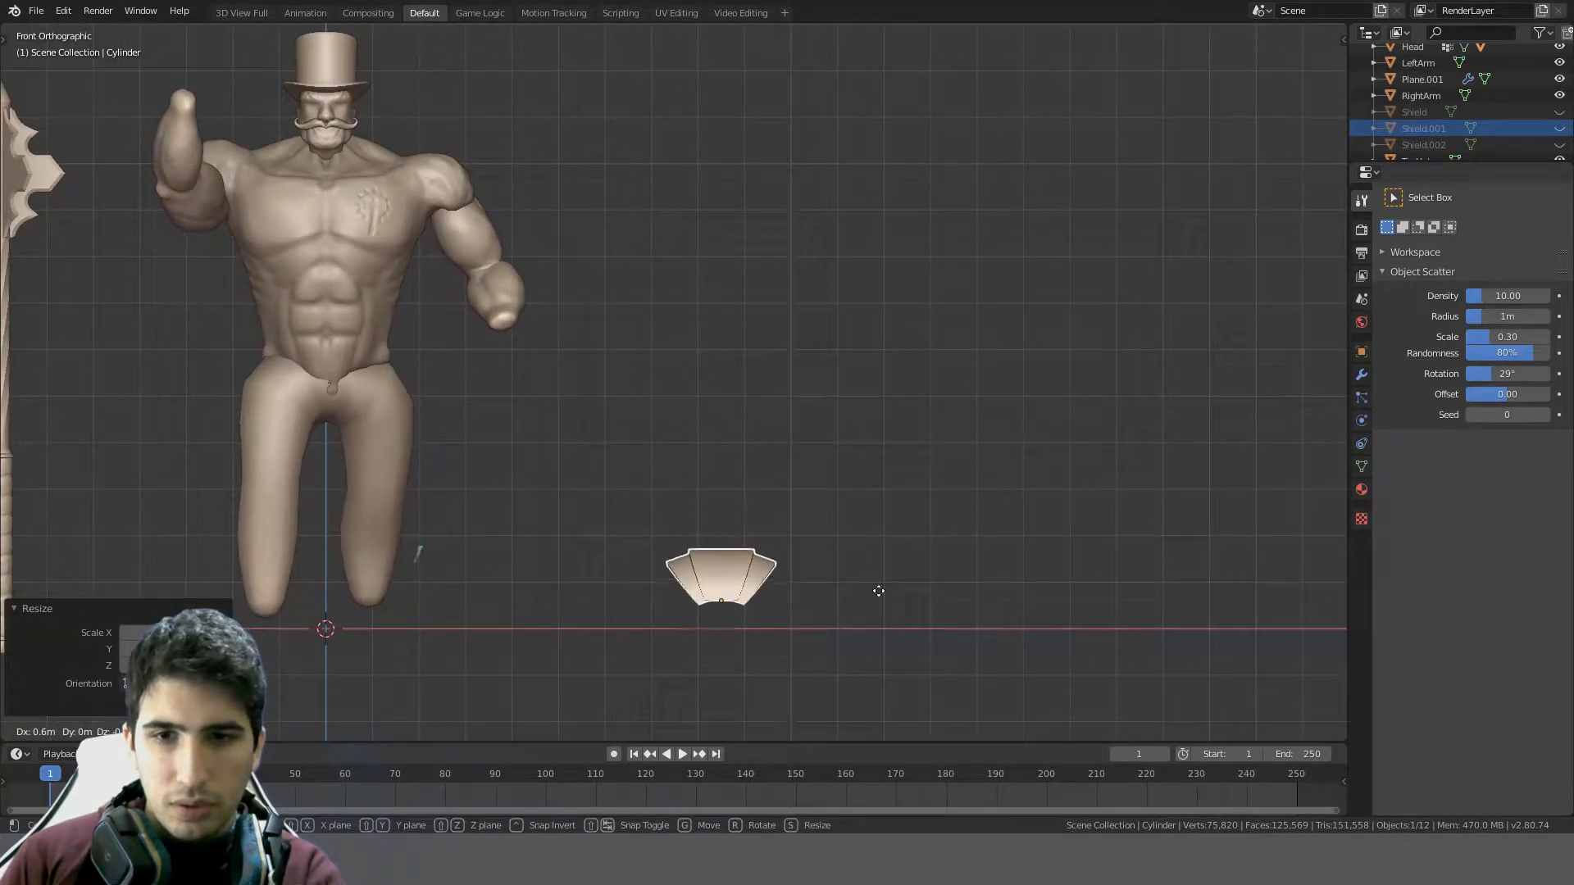
pyautogui.click(987, 590)
# - Enter Edit Mode on the shoulder armor and inspect its overlapping plates from outside and underneath
pyautogui.keyDown('shift'); pyautogui.moveTo(987, 590); pyautogui.dragTo(707, 218, button='middle'); pyautogui.keyUp('shift')
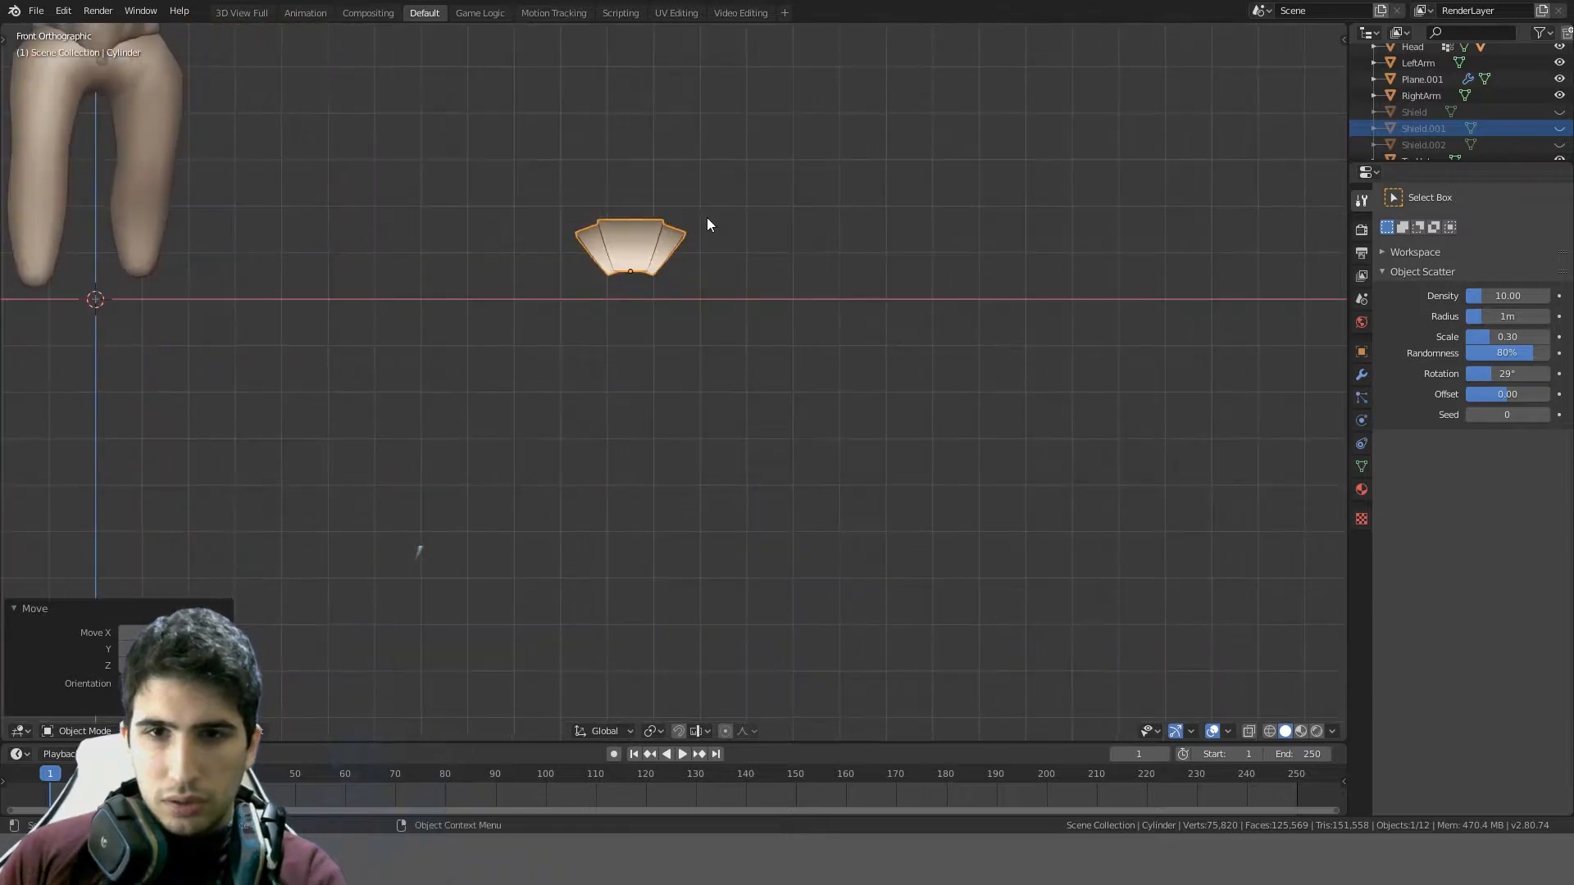
pyautogui.scroll(4, 722, 189)
pyautogui.keyDown('shift'); pyautogui.moveTo(735, 165); pyautogui.dragTo(746, 476, button='middle'); pyautogui.keyUp('shift')
pyautogui.scroll(6, 728, 414)
pyautogui.press('Tab')
pyautogui.moveTo(720, 373); pyautogui.dragTo(644, 389, button='middle')
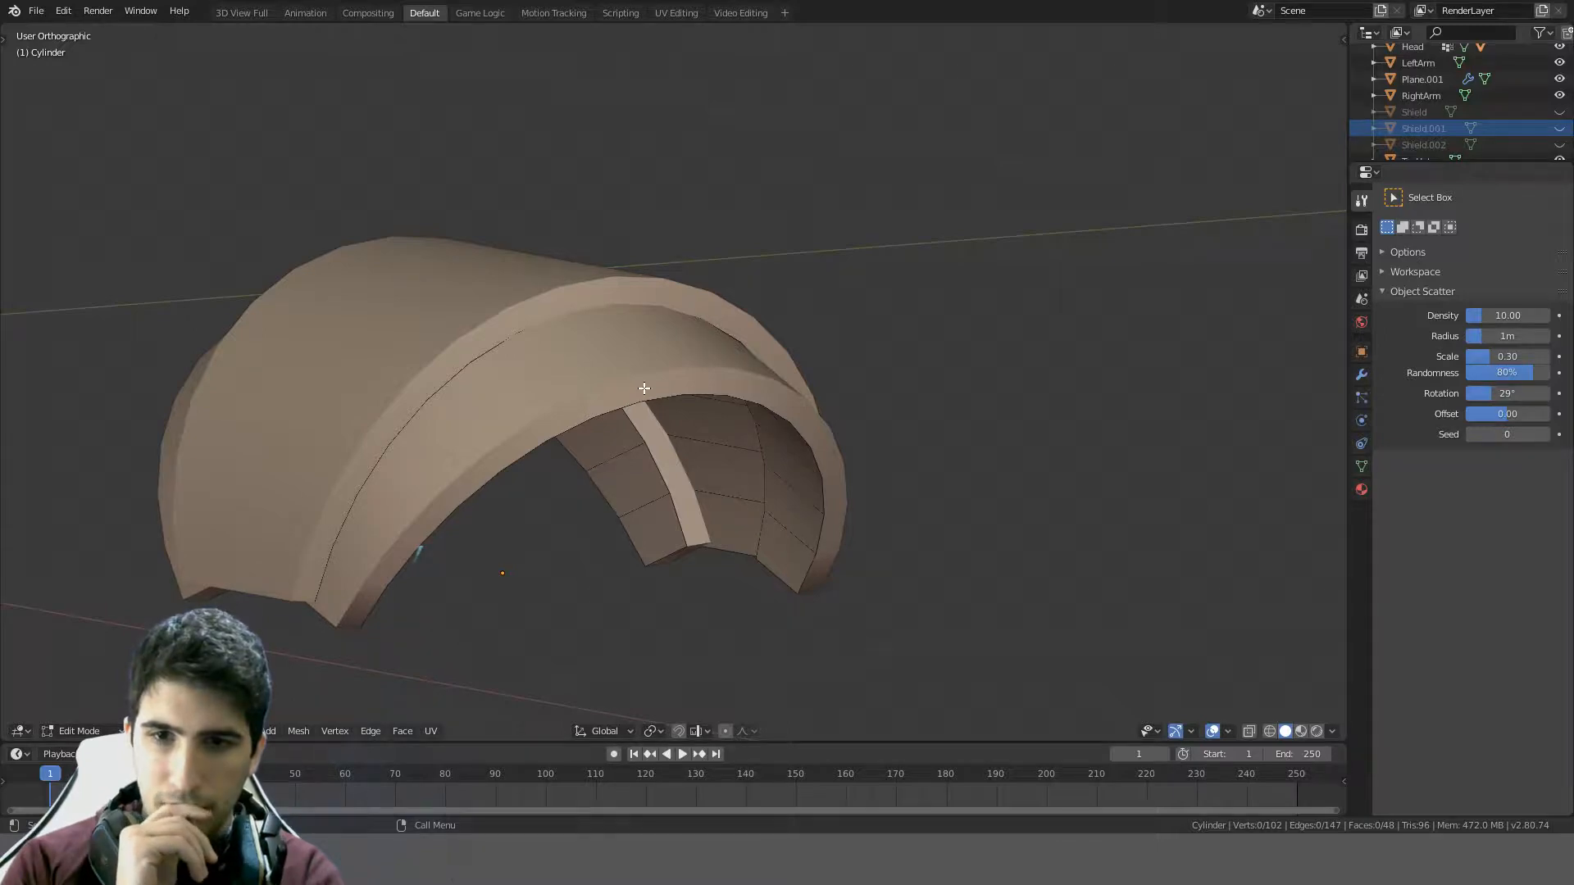
pyautogui.moveTo(718, 386); pyautogui.dragTo(474, 495, button='middle')
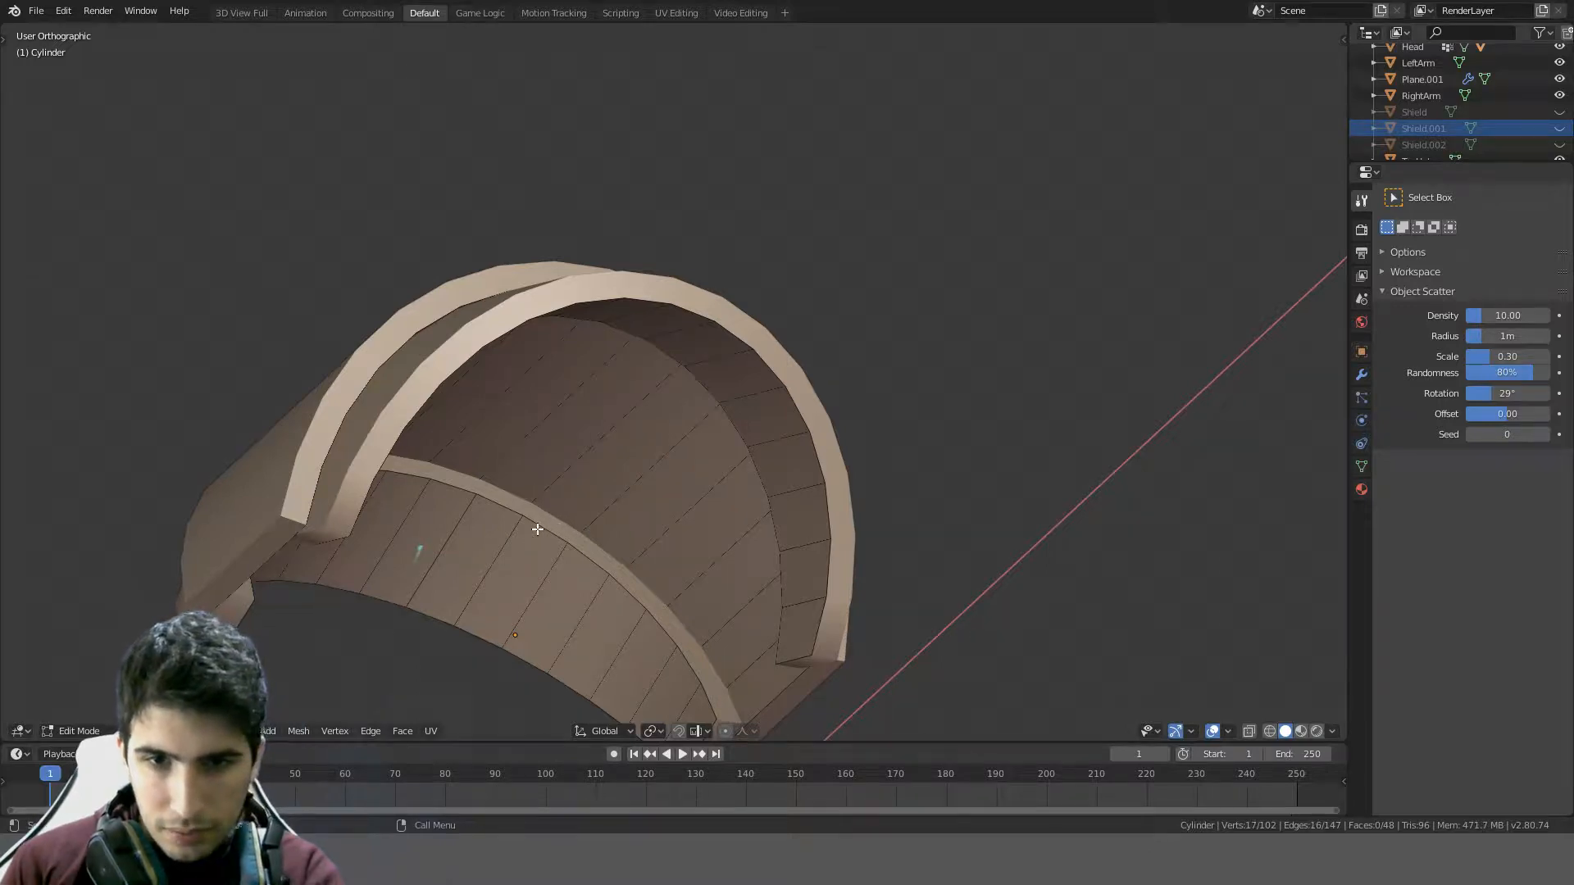
# - Select two neighboring edge loops inside the armor in wireframe view and bridge them
pyautogui.moveTo(558, 531); pyautogui.dragTo(571, 623, button='middle')
pyautogui.keyDown('alt'); pyautogui.click(519, 564); pyautogui.keyUp('alt')
pyautogui.hotkey('shift', 'z')
pyautogui.keyDown('alt'); pyautogui.keyDown('shift'); pyautogui.click(560, 581); pyautogui.keyUp('shift'); pyautogui.keyUp('alt')
pyautogui.hotkey('ctrl', 'e')
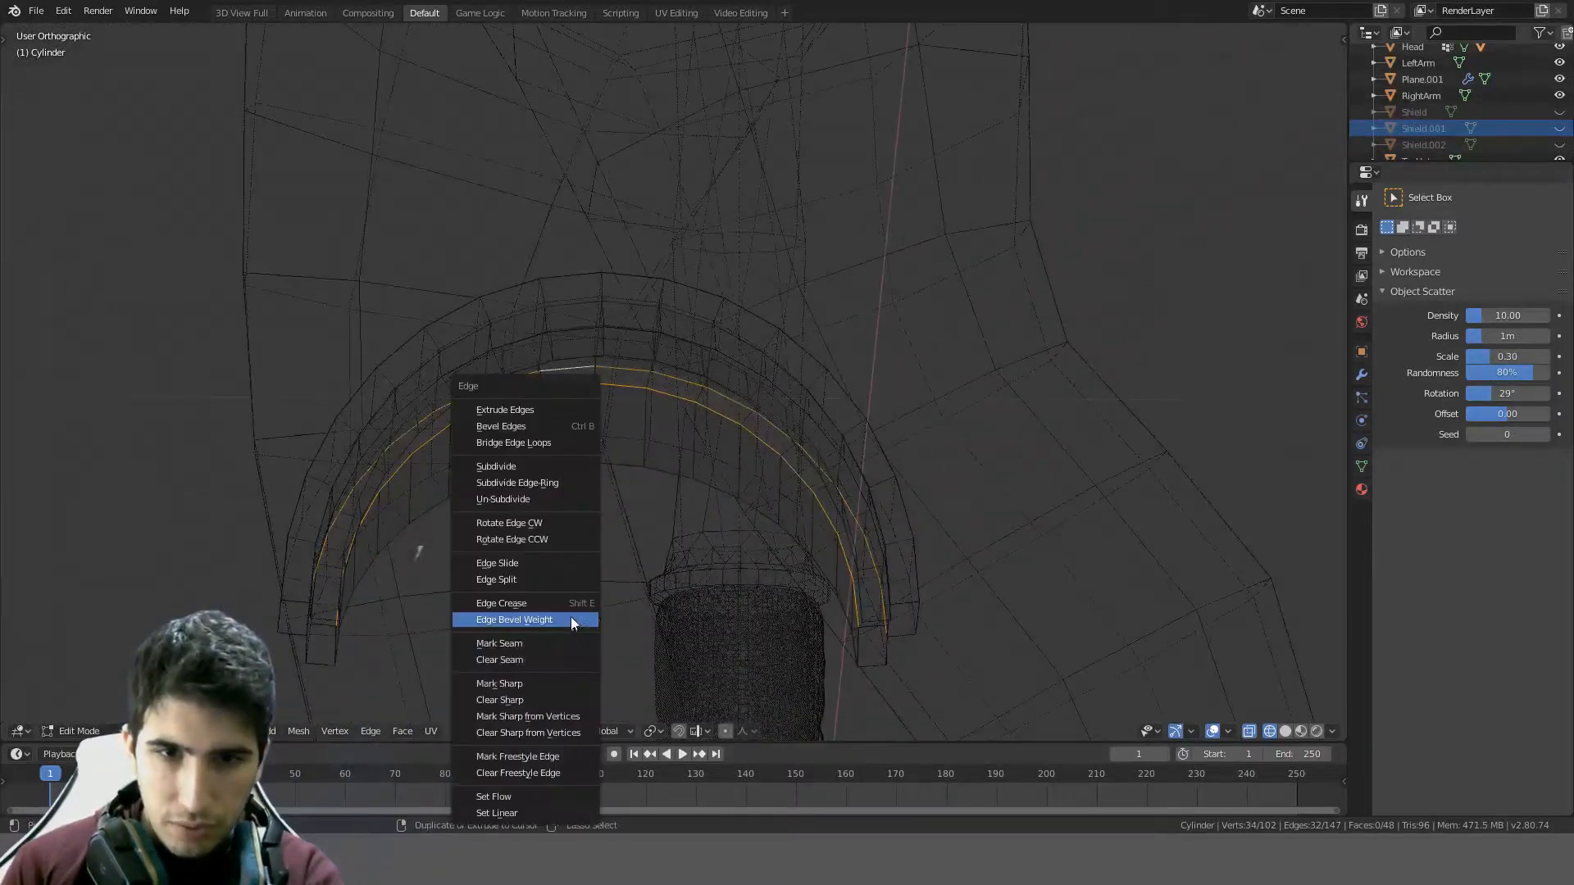
pyautogui.click(528, 440)
# - Dissolve one of the bridged edge loops and inspect the armor's plates in solid view
pyautogui.click(558, 383)
pyautogui.keyDown('alt'); pyautogui.click(563, 386); pyautogui.keyUp('alt')
pyautogui.hotkey('ctrl', 'x')
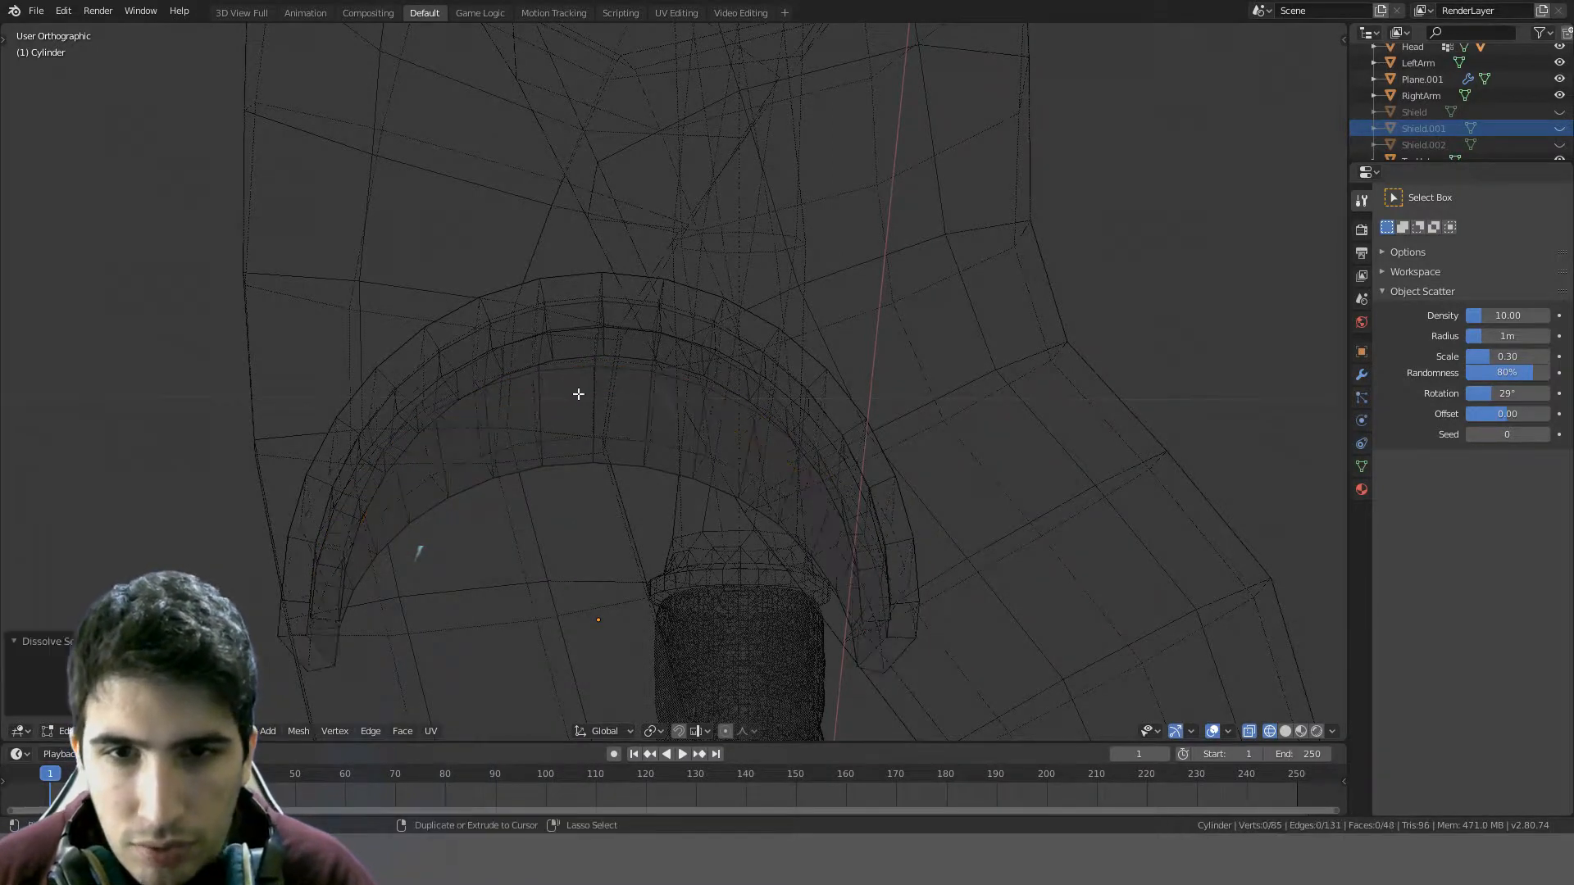
pyautogui.hotkey('shift', 'z')
pyautogui.moveTo(603, 468)
pyautogui.mouseDown(button='middle')
pyautogui.moveTo(678, 355)
pyautogui.moveTo(760, 344)
pyautogui.moveTo(822, 439)
pyautogui.moveTo(829, 520)
pyautogui.mouseUp(button='middle')
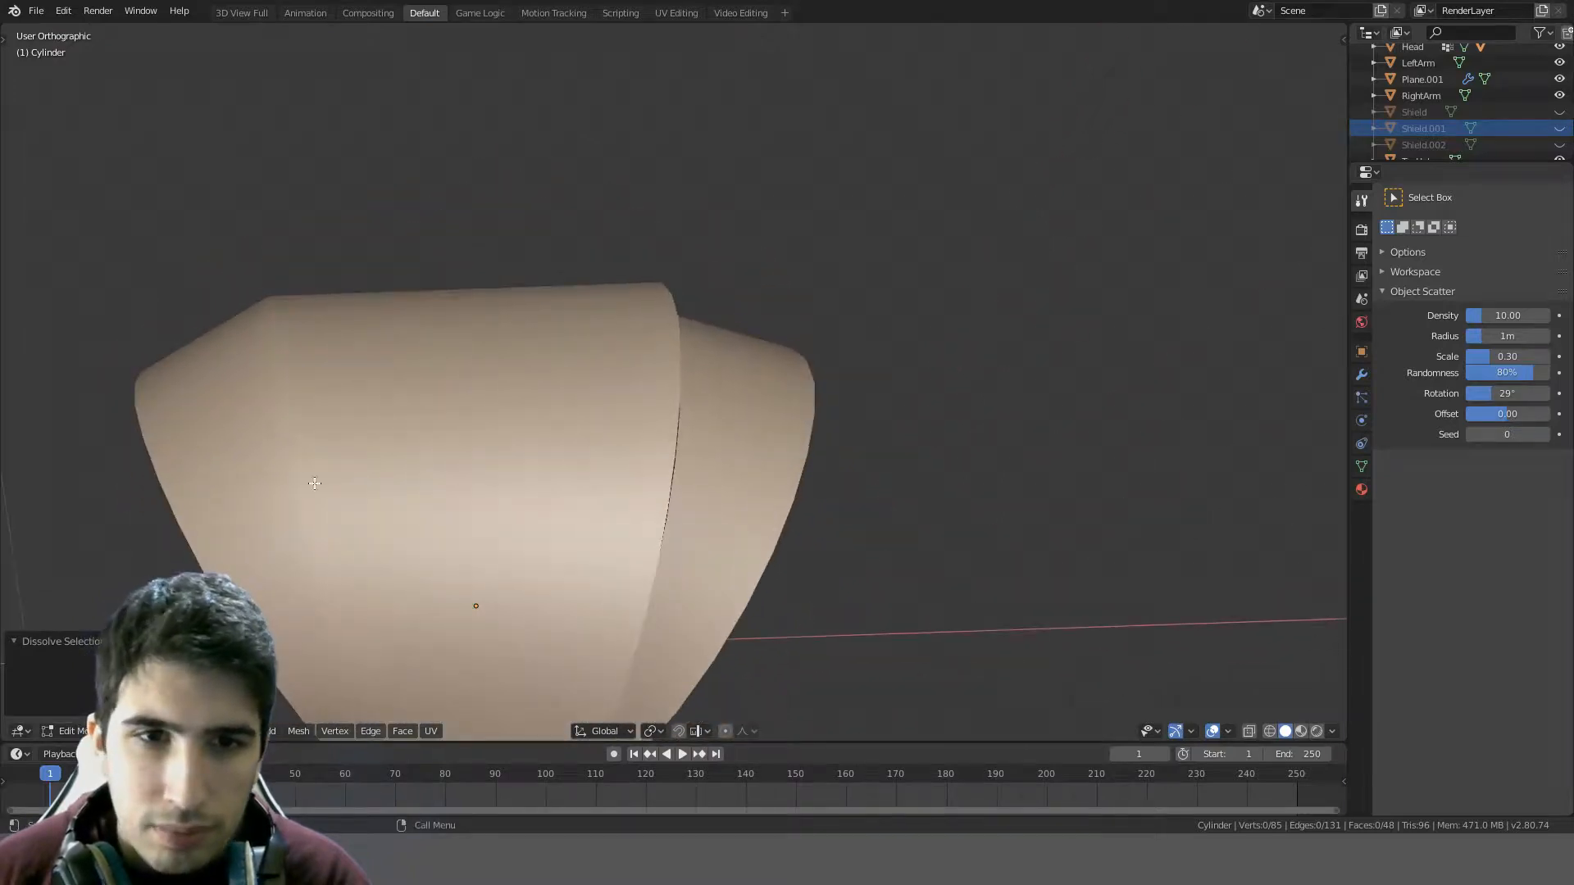
# - Undo the edge loop dissolve and the bridge, and clear the selection
pyautogui.hotkey('ctrl', 'z')
pyautogui.moveTo(323, 470); pyautogui.dragTo(238, 334, button='middle')
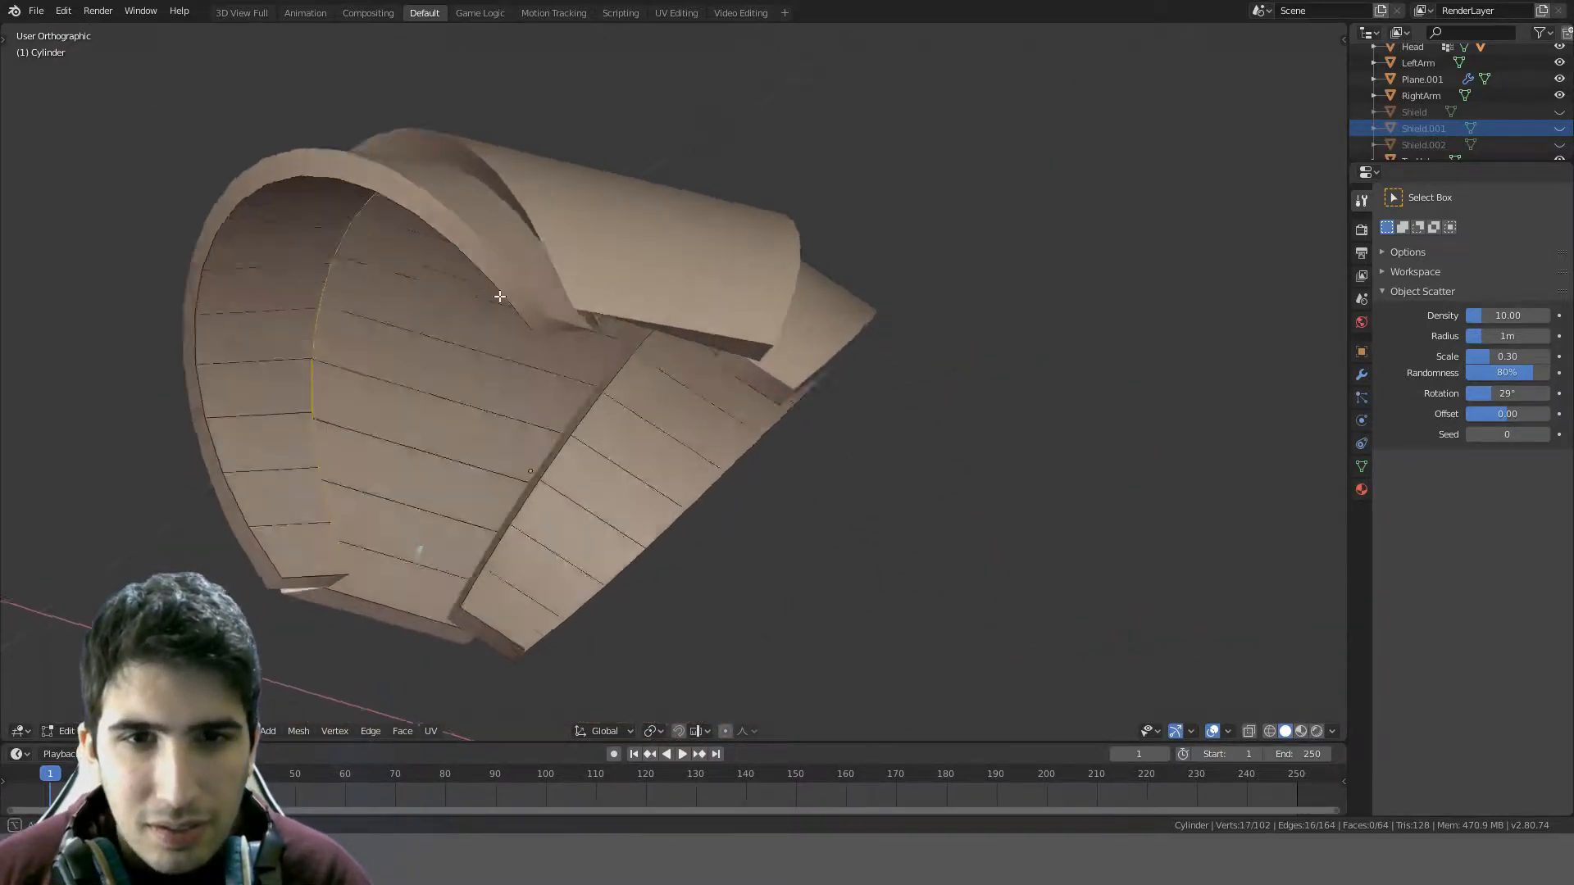
pyautogui.press('ctrl+KP_Add')
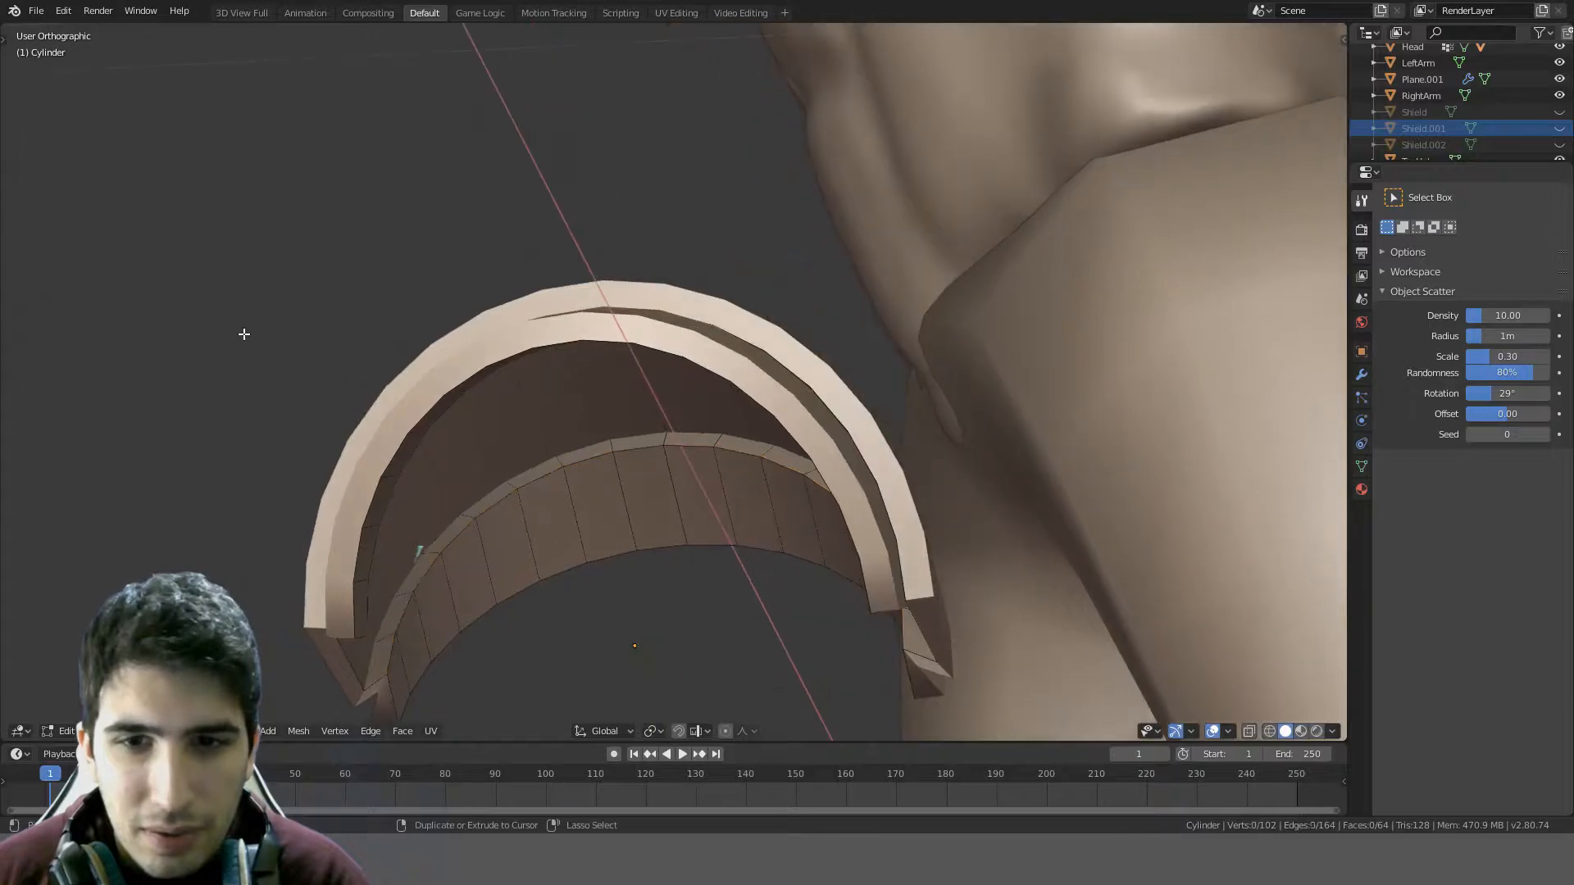
pyautogui.hotkey('ctrl', 'z')
pyautogui.hotkey('alt', 'a')
# - Examine the shoulder armor's overlapping plates and inner surfaces from several angles
pyautogui.moveTo(331, 396); pyautogui.dragTo(561, 383, button='middle')
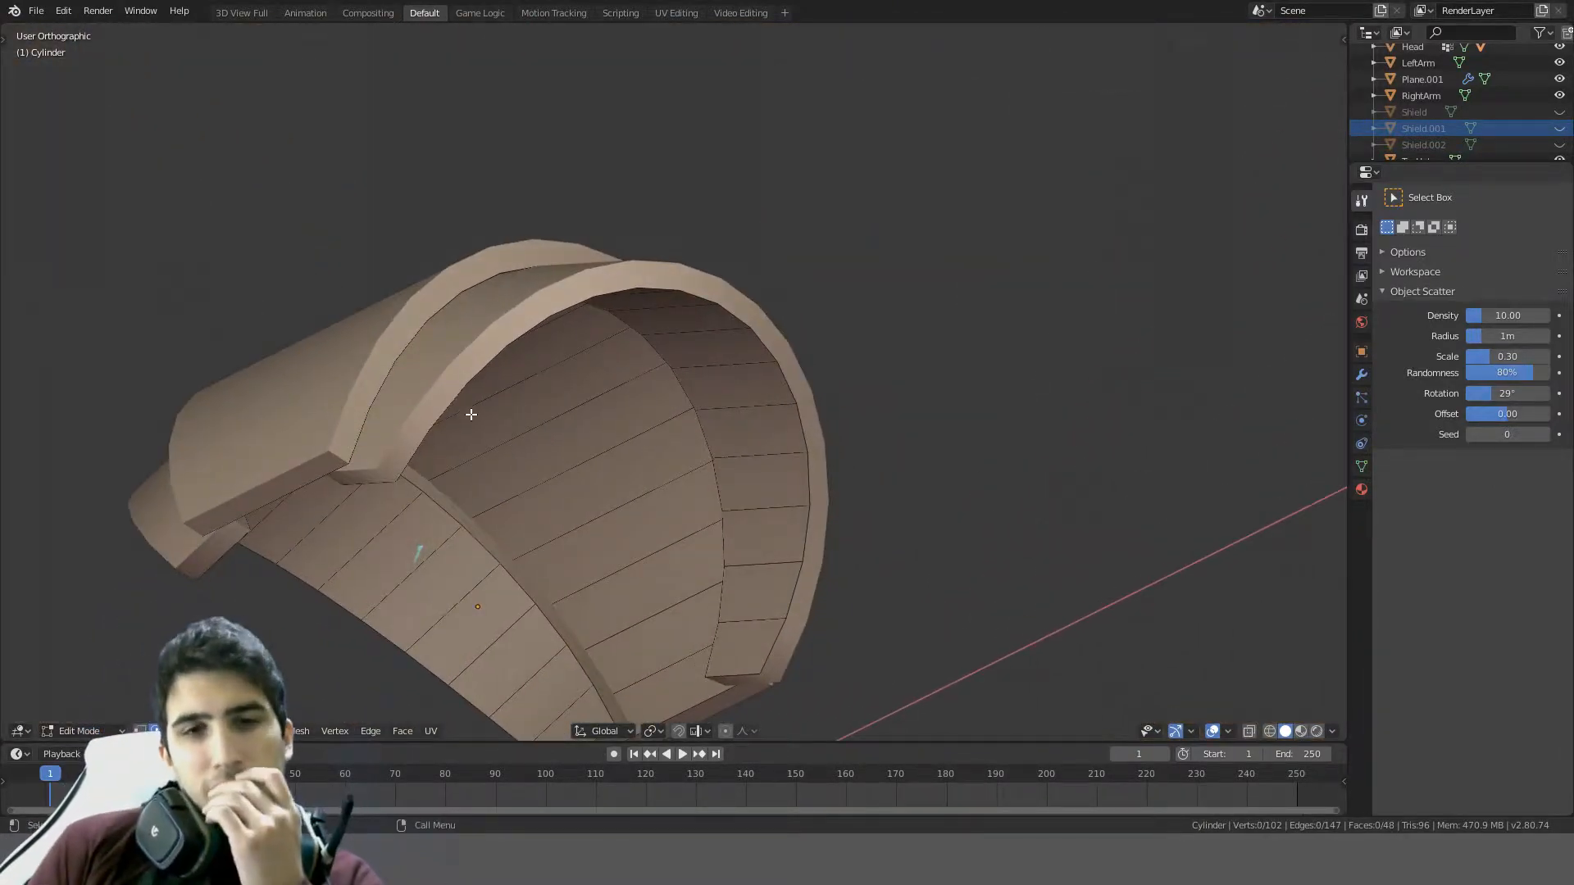
pyautogui.moveTo(472, 415); pyautogui.dragTo(718, 474, button='middle')
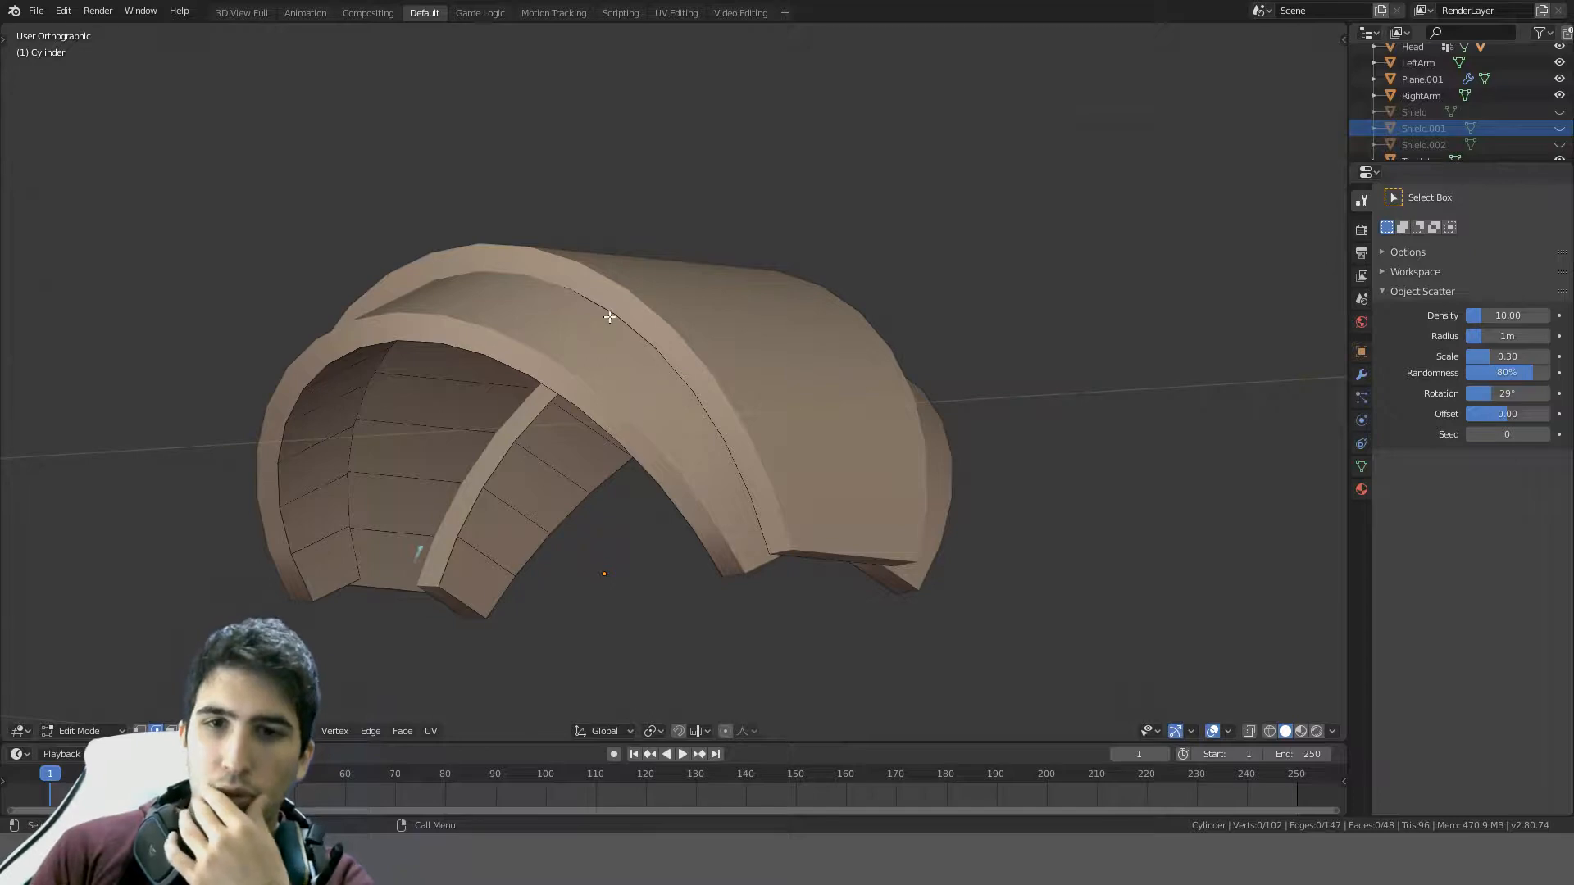
pyautogui.moveTo(728, 423); pyautogui.dragTo(789, 373, button='middle')
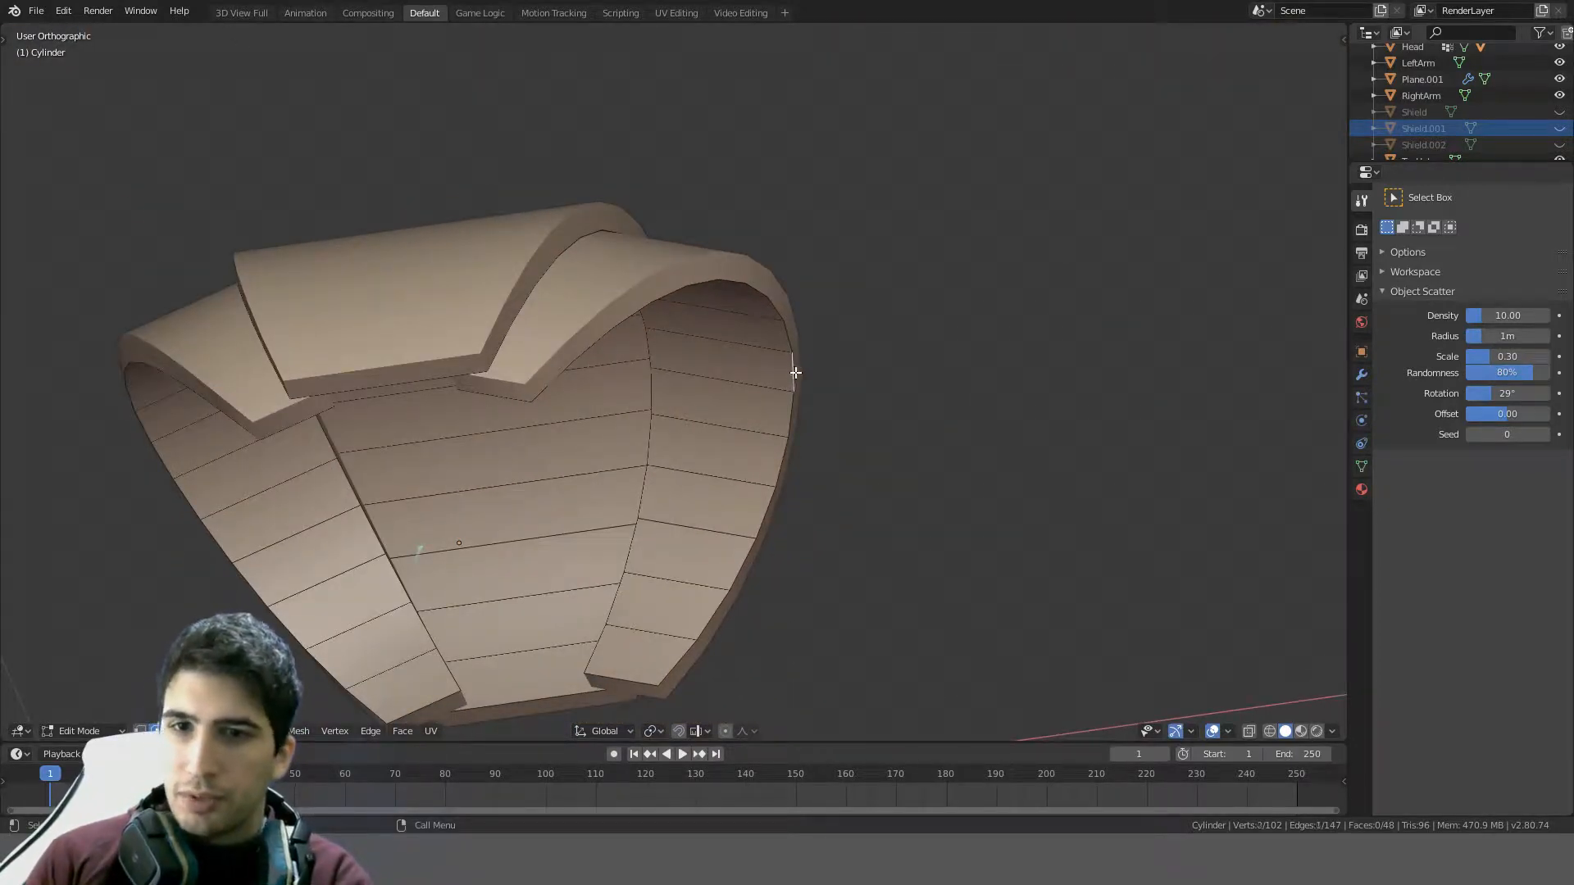
# - Extrude the edge loops at both open ends of the armor in place and flare them outward with Shrink/Fatten
pyautogui.keyDown('alt'); pyautogui.click(796, 381); pyautogui.keyUp('alt')
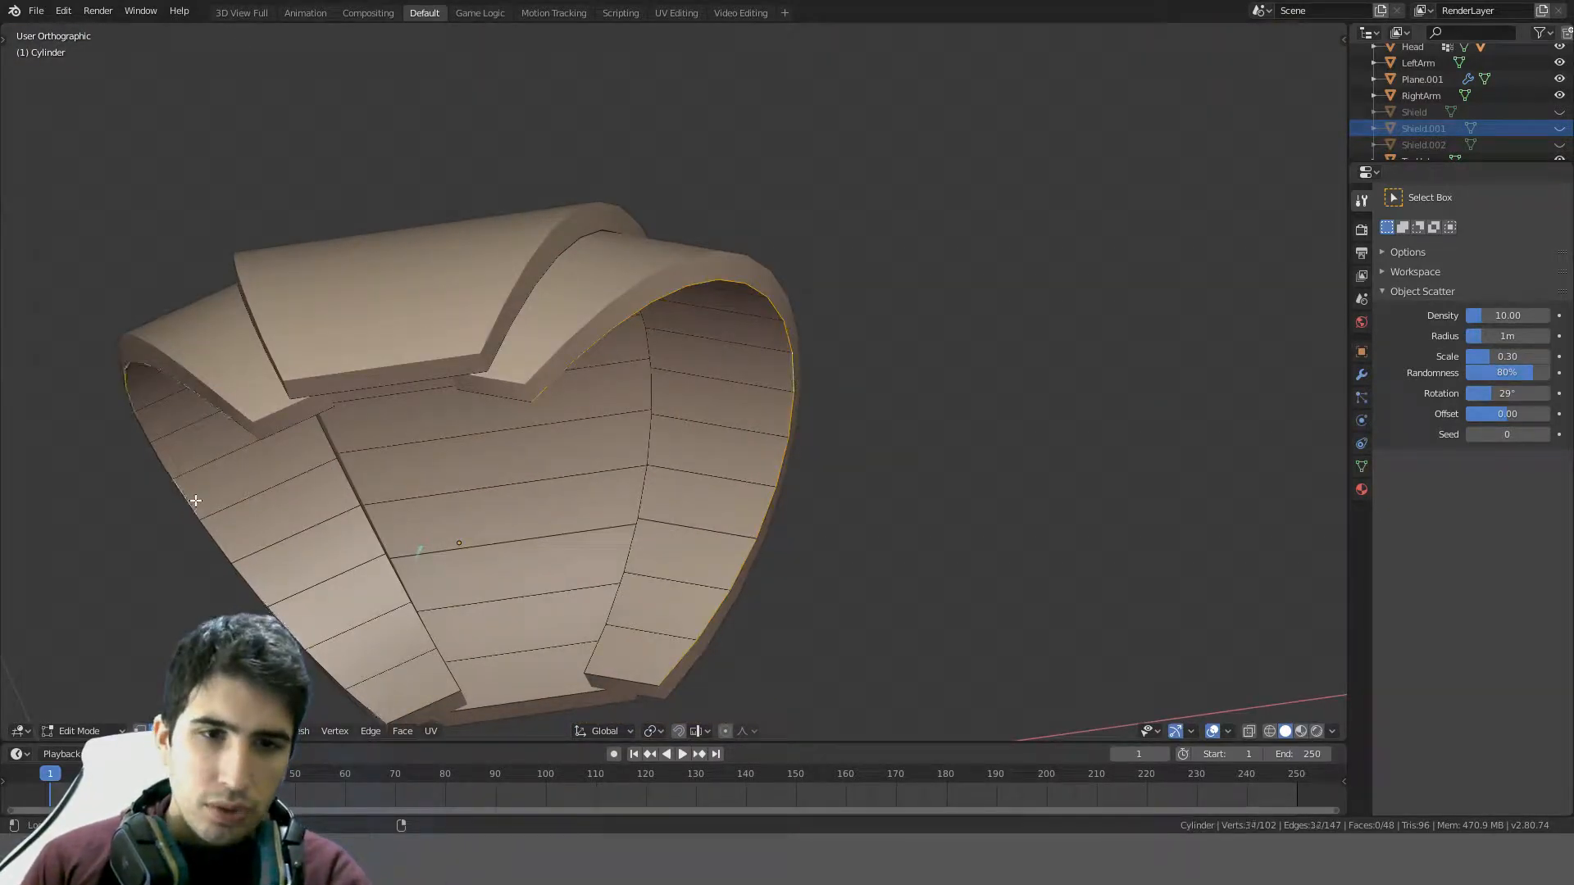
pyautogui.press('e')
pyautogui.rightClick(442, 482)
pyautogui.hotkey('alt', 's')
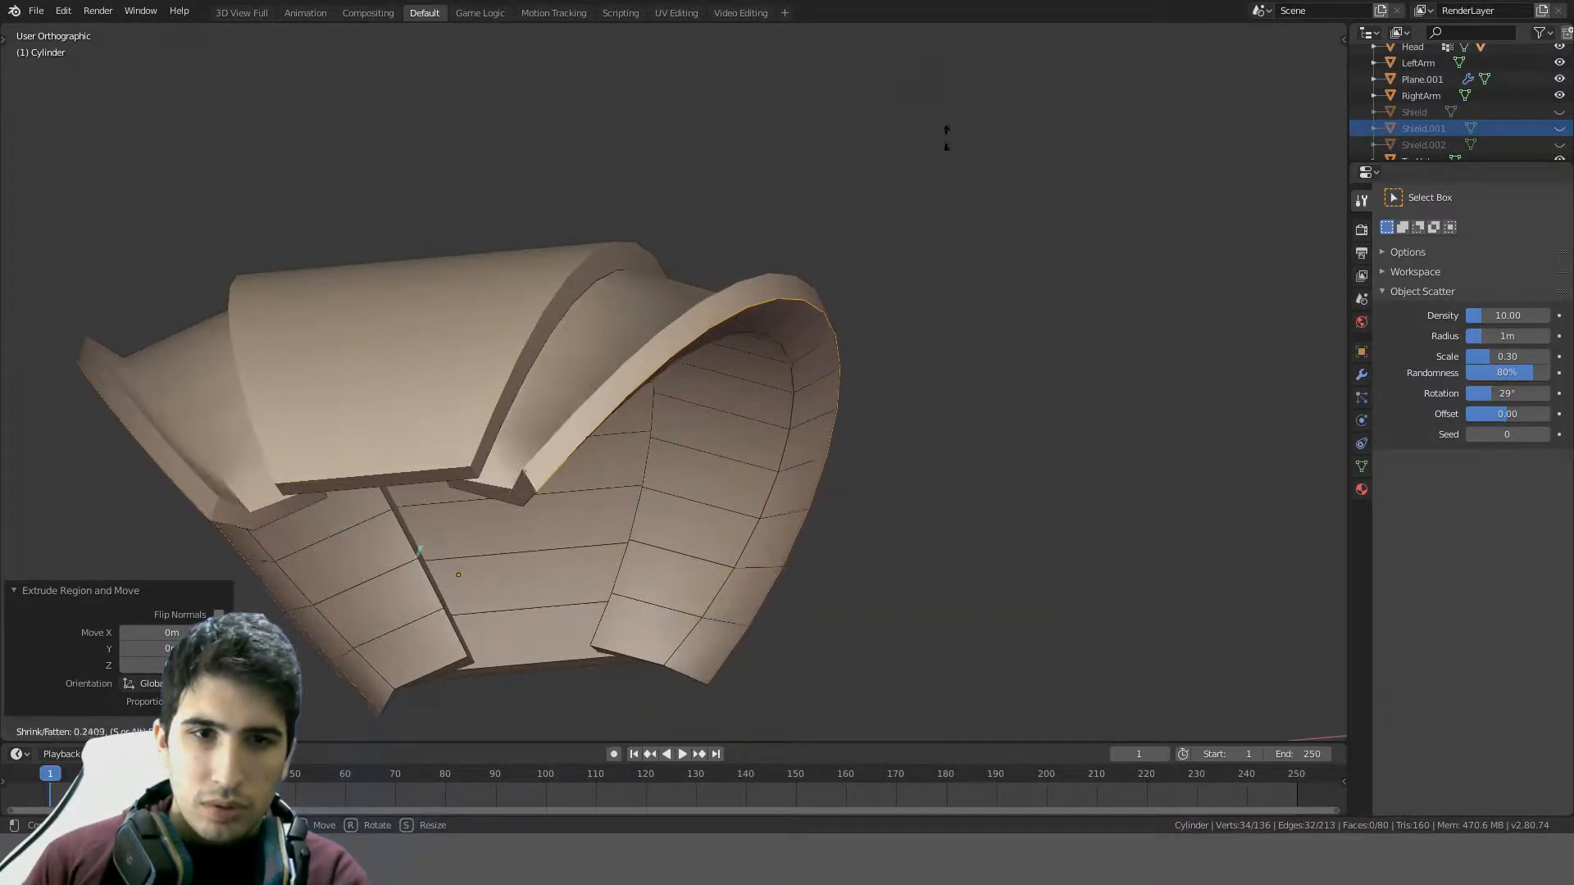
pyautogui.click(943, 201)
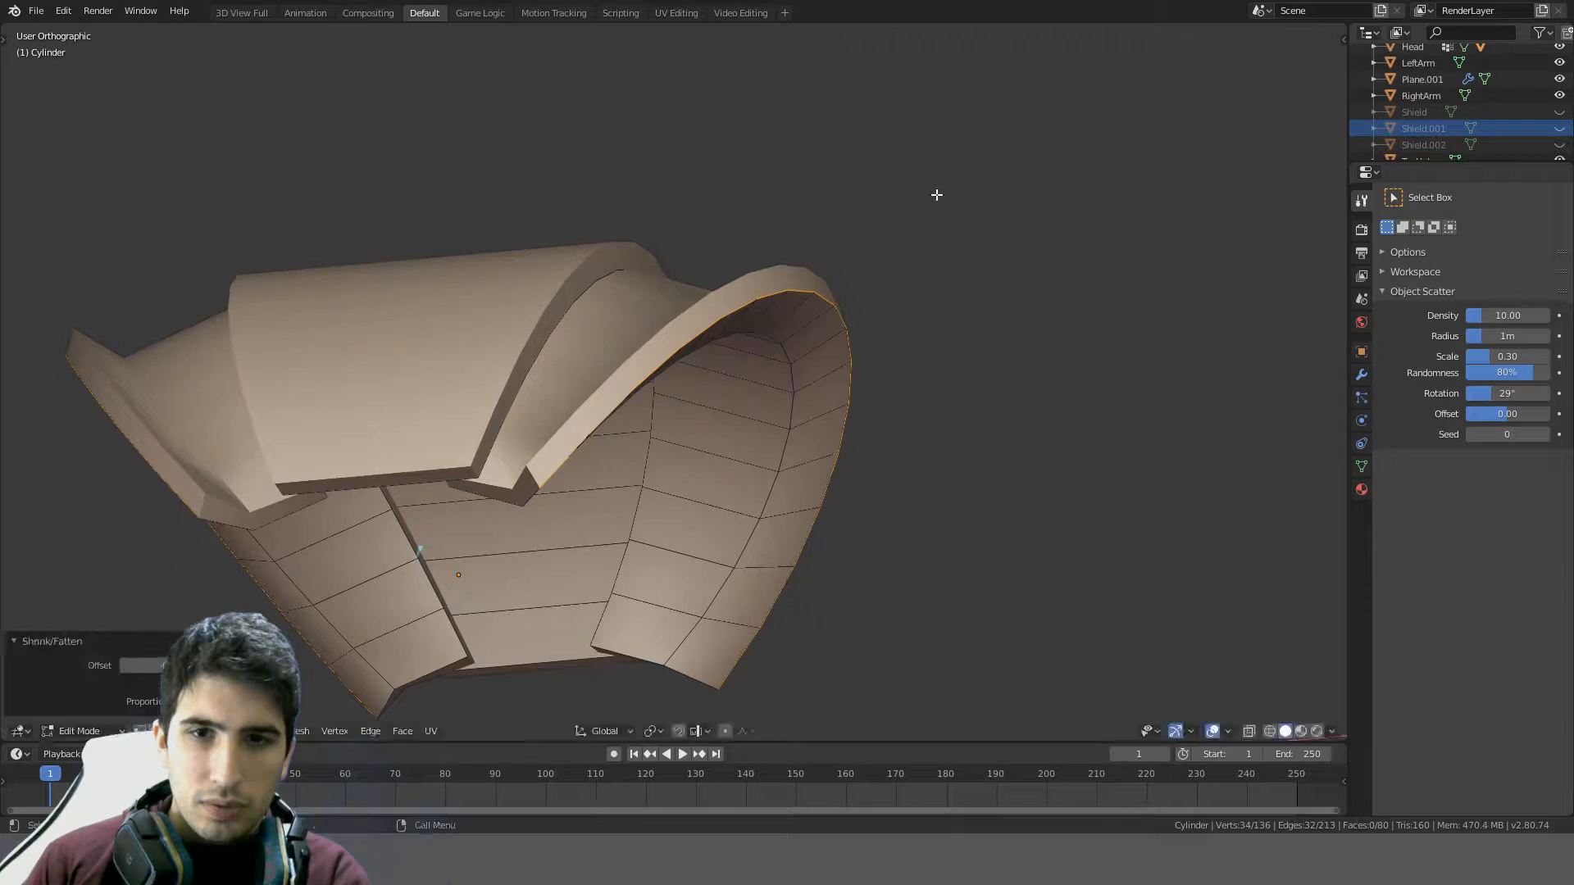
# - Select the crease loop inside one flared end, return to Object Mode and run Hops Ssharpen on the armor
pyautogui.moveTo(935, 194); pyautogui.dragTo(872, 116, button='middle')
pyautogui.keyDown('alt'); pyautogui.click(741, 316); pyautogui.keyUp('alt')
pyautogui.moveTo(657, 347); pyautogui.dragTo(487, 314, button='middle')
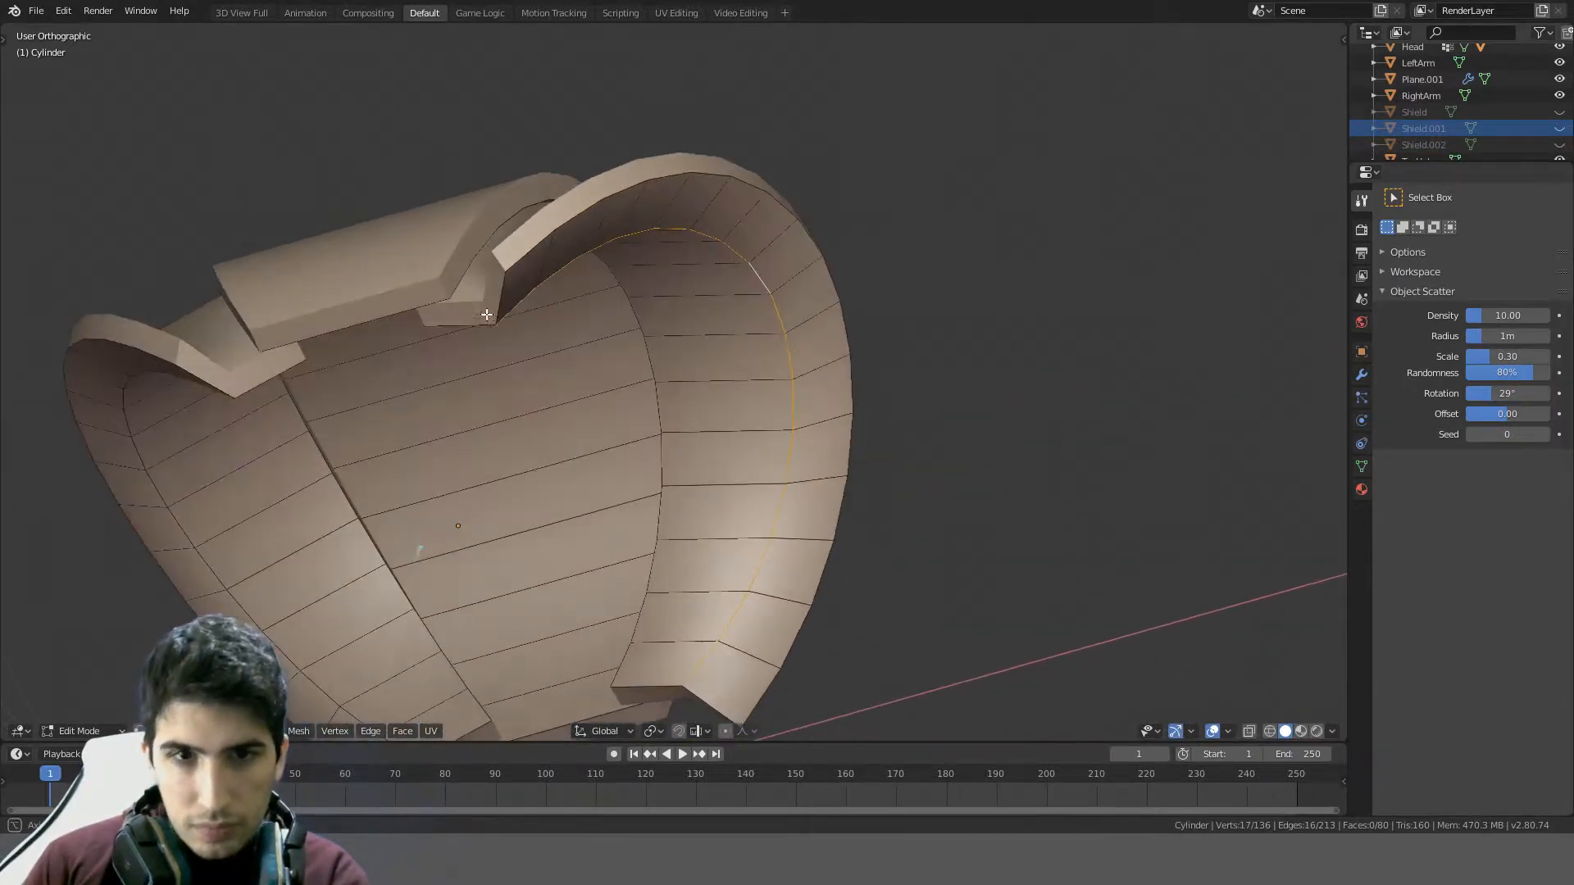
pyautogui.press('Tab')
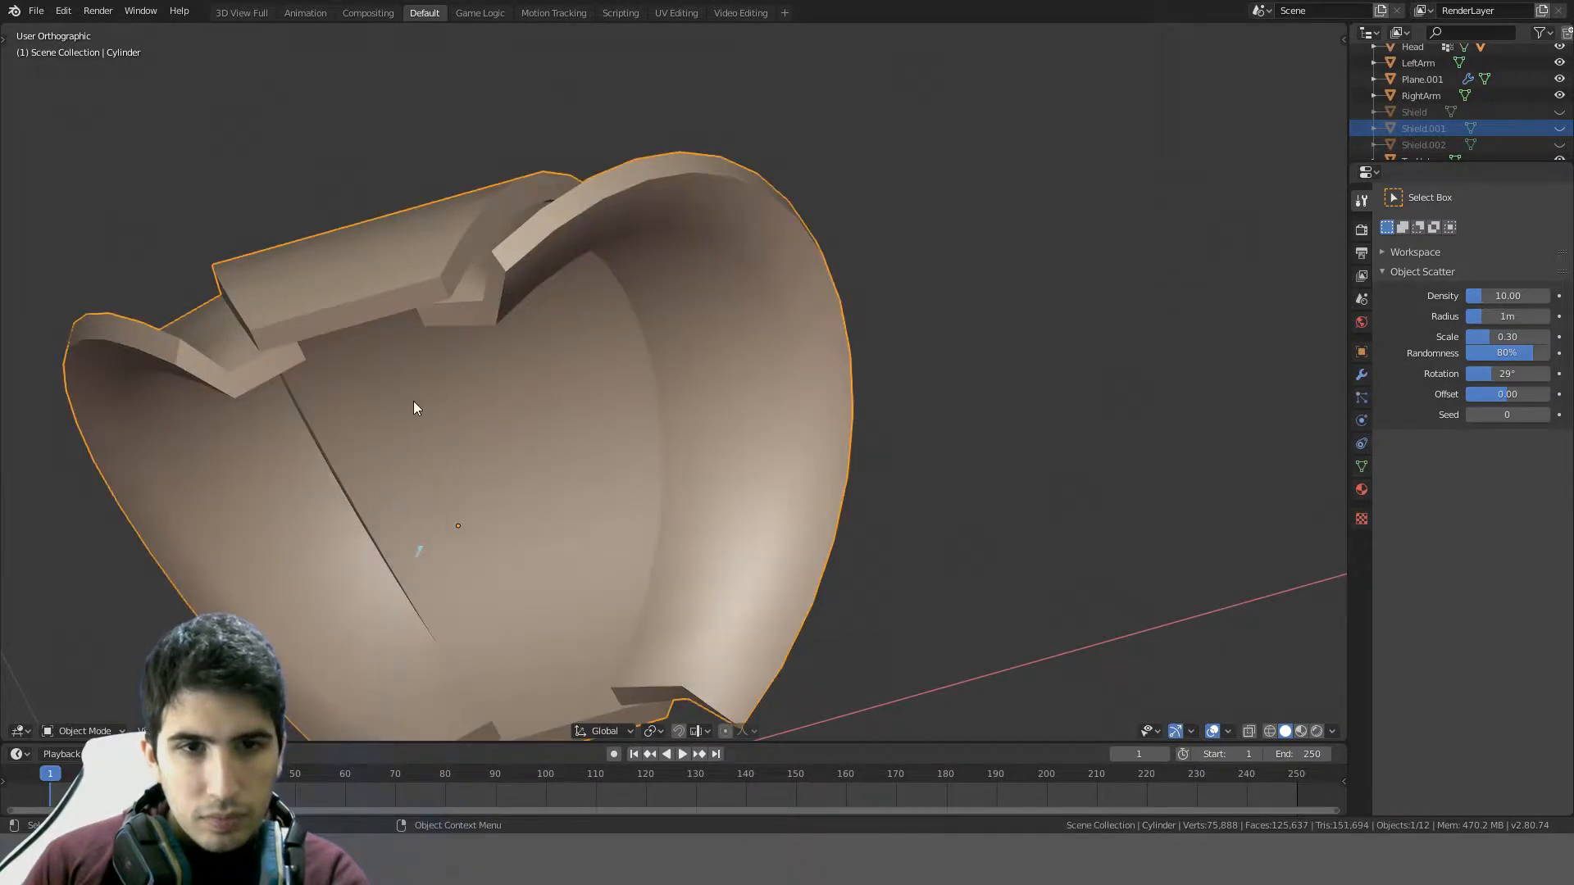
pyautogui.press('q')
pyautogui.click(414, 401)
# - Leave the isolated view and apply the armor's Solidify modifier
pyautogui.moveTo(489, 377); pyautogui.dragTo(746, 385, button='middle')
pyautogui.press('/')
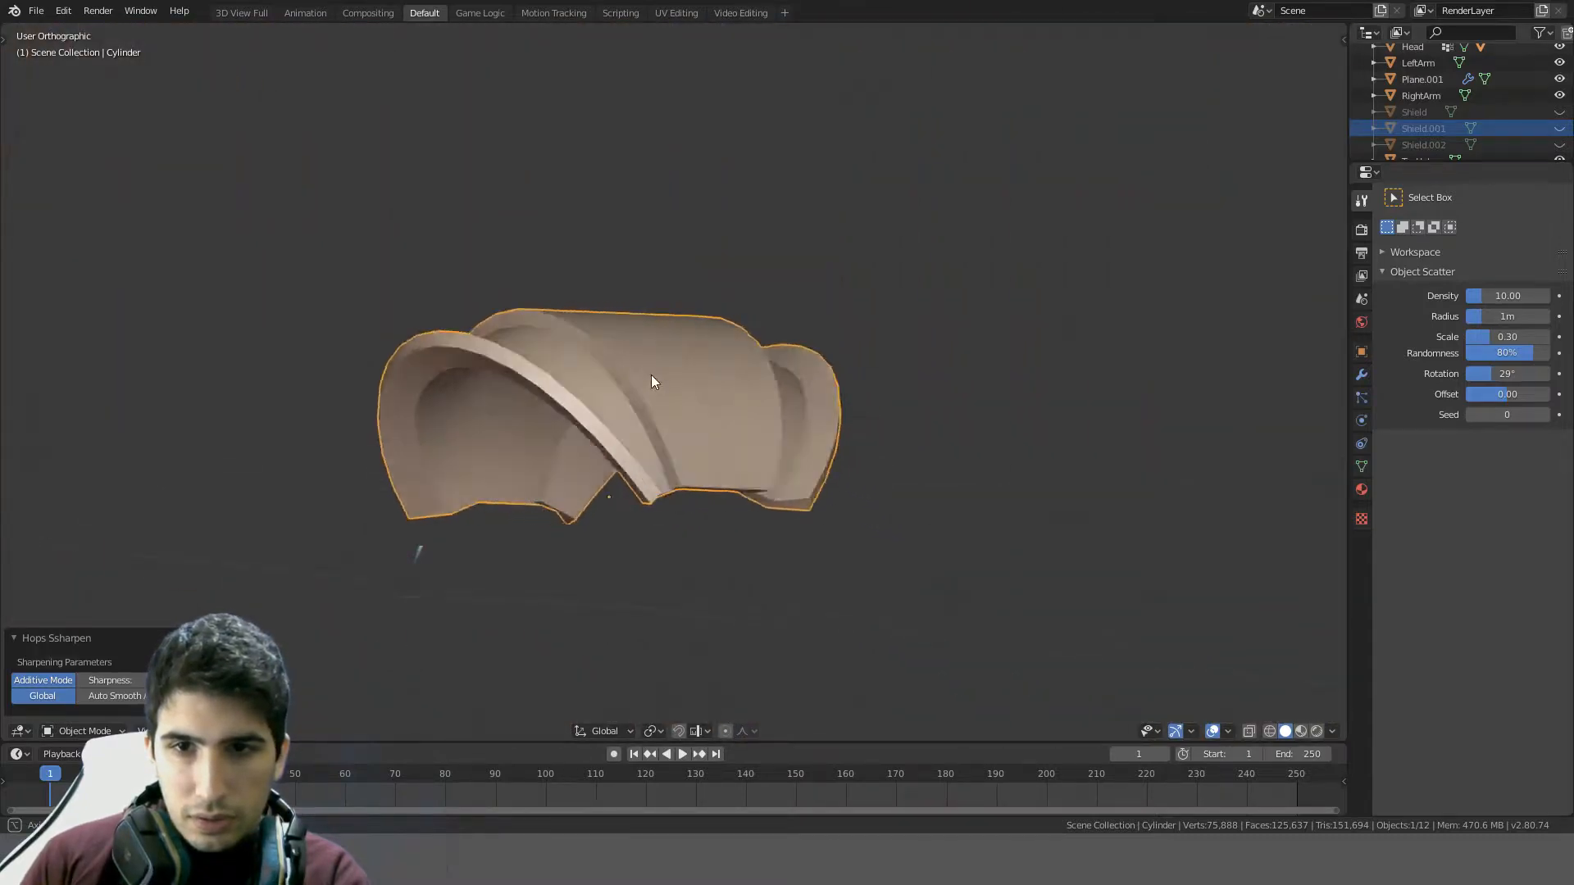
pyautogui.moveTo(650, 376); pyautogui.dragTo(659, 432, button='middle')
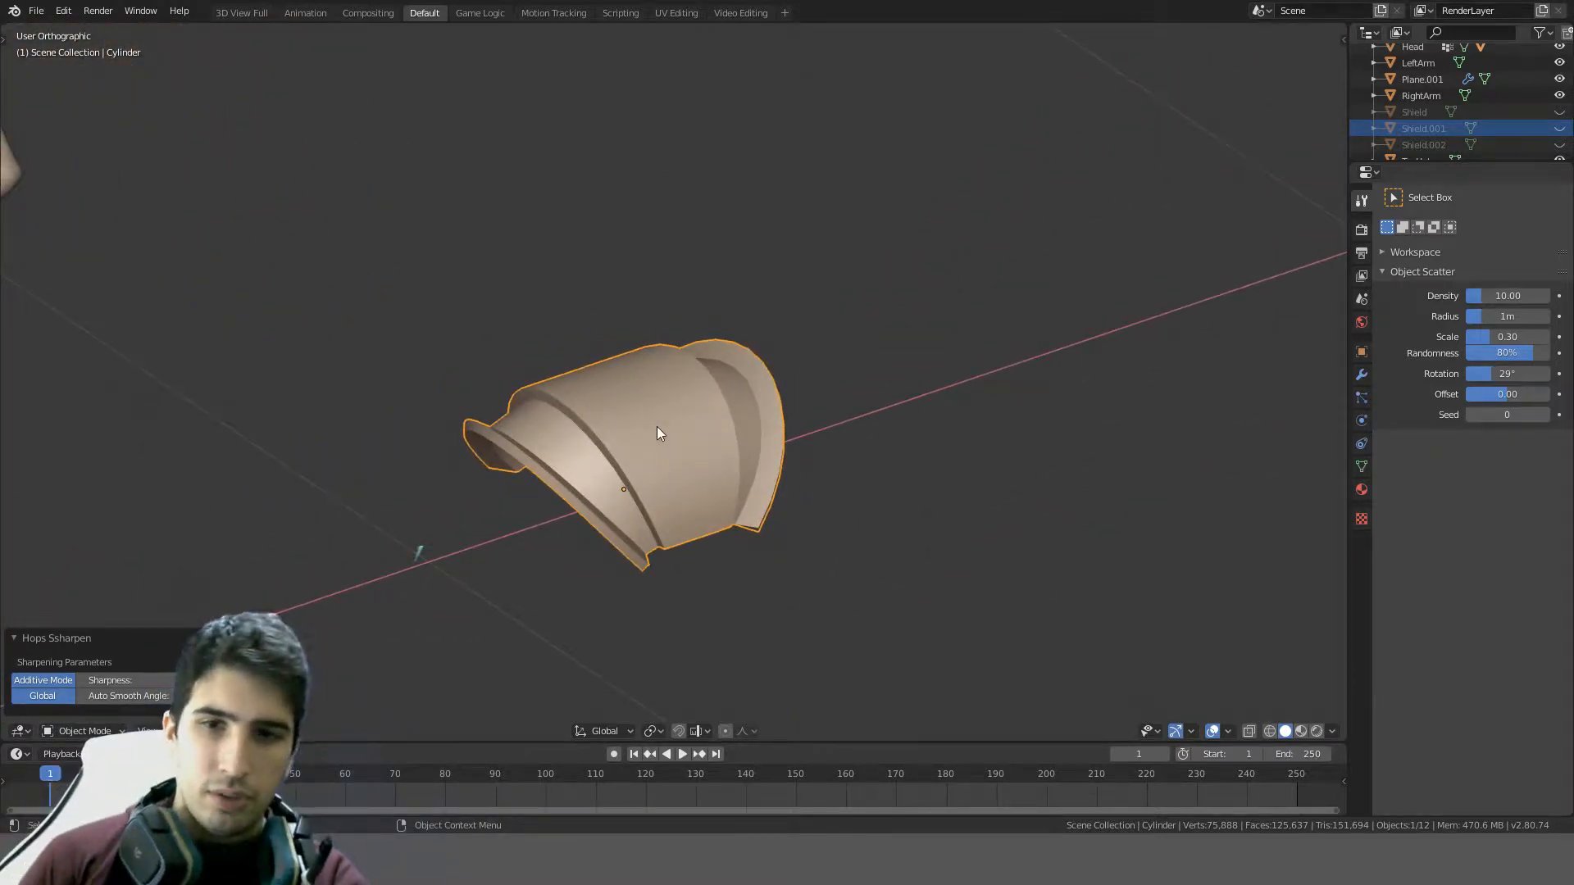
pyautogui.moveTo(726, 402); pyautogui.dragTo(711, 331, button='middle')
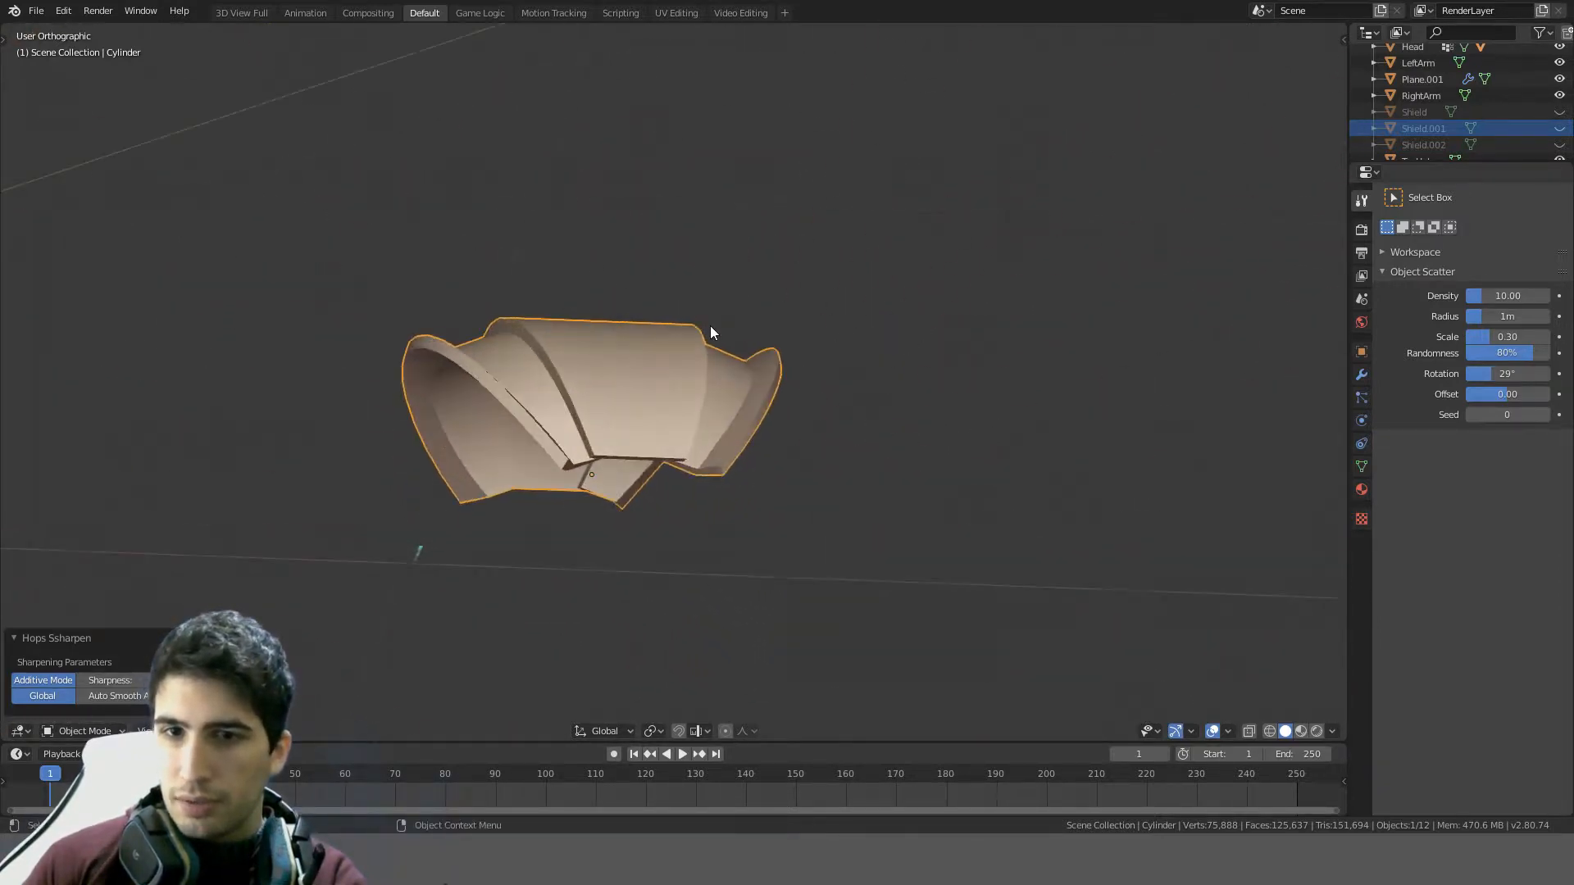
pyautogui.scroll(3, 710, 326)
pyautogui.click(1365, 376)
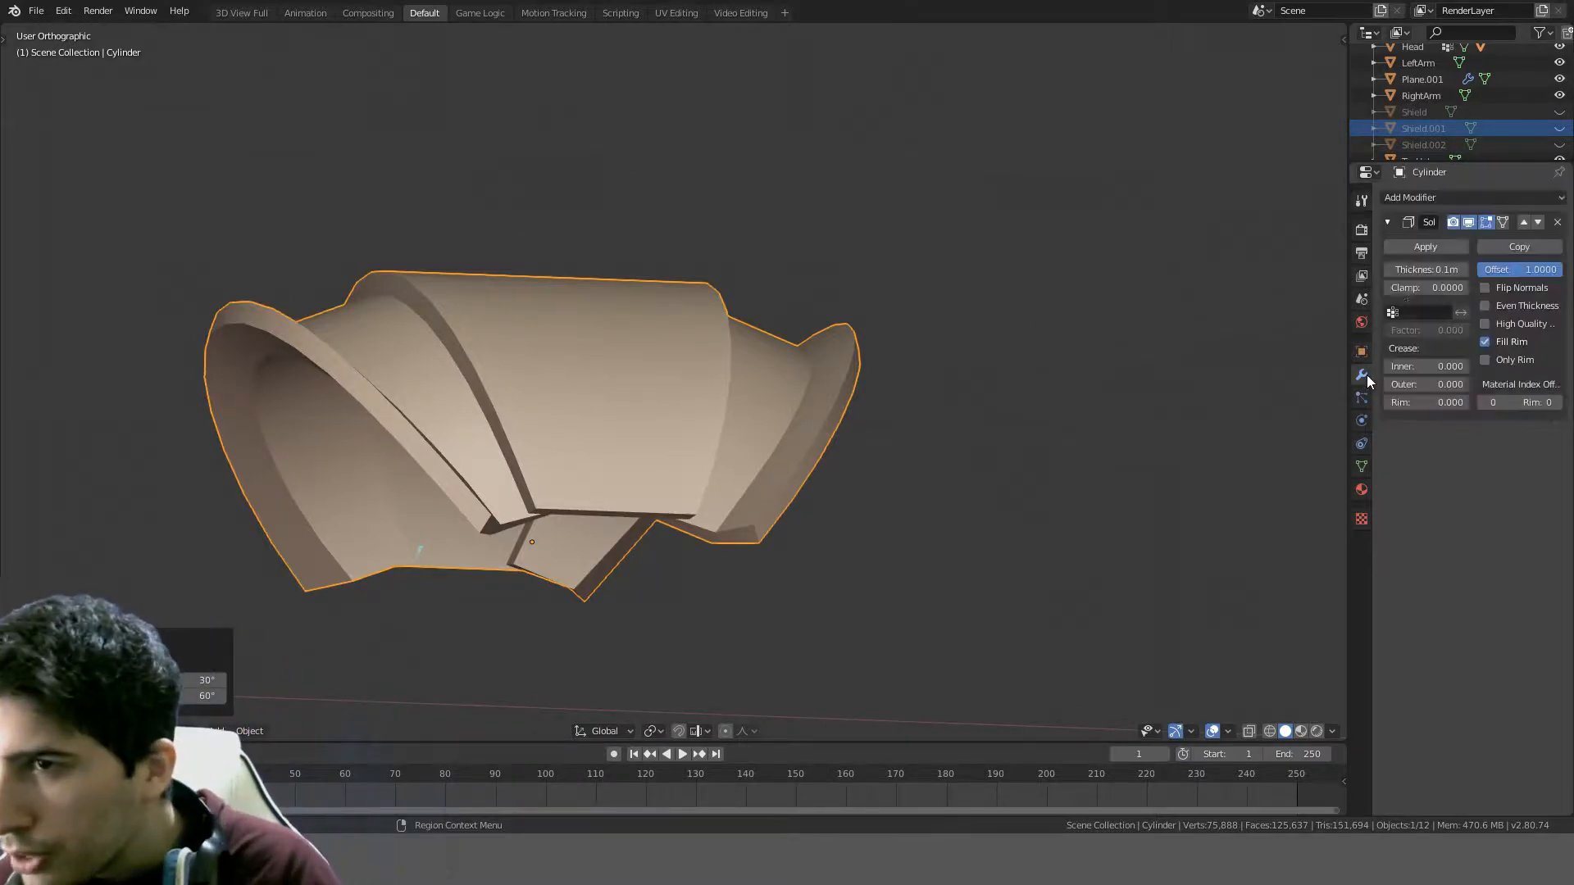
pyautogui.click(1431, 244)
# - Display the armor as wireframe and open its mesh in Edit Mode around the inner edge loops
pyautogui.moveTo(902, 373)
pyautogui.mouseDown(button='middle')
pyautogui.moveTo(741, 268)
pyautogui.moveTo(608, 346)
pyautogui.moveTo(598, 377)
pyautogui.mouseUp(button='middle')
pyautogui.press('z')
pyautogui.click(459, 376)
pyautogui.moveTo(721, 397); pyautogui.dragTo(650, 401, button='middle')
pyautogui.press('Tab')
pyautogui.scroll(3, 710, 312)
pyautogui.scroll(-3, 534, 450)
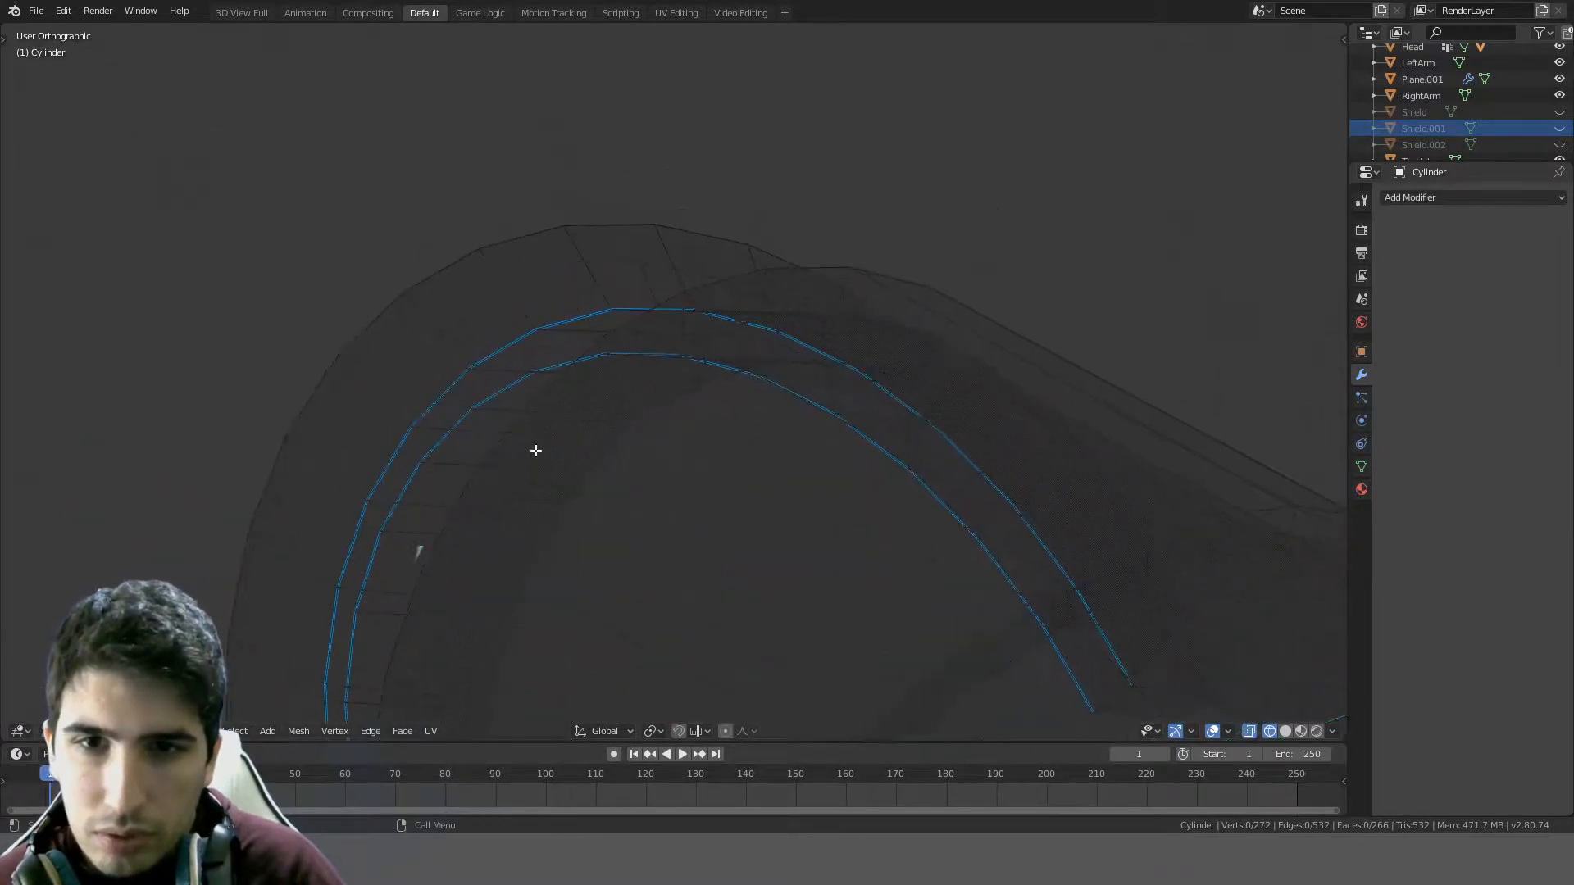
pyautogui.moveTo(533, 450)
pyautogui.mouseDown(button='middle')
pyautogui.moveTo(721, 404)
pyautogui.moveTo(717, 358)
pyautogui.mouseUp(button='middle')
# - Select the two neighboring edge loops where the middle plate overlaps the flared plate in wireframe display
pyautogui.press('z')
pyautogui.click(597, 353)
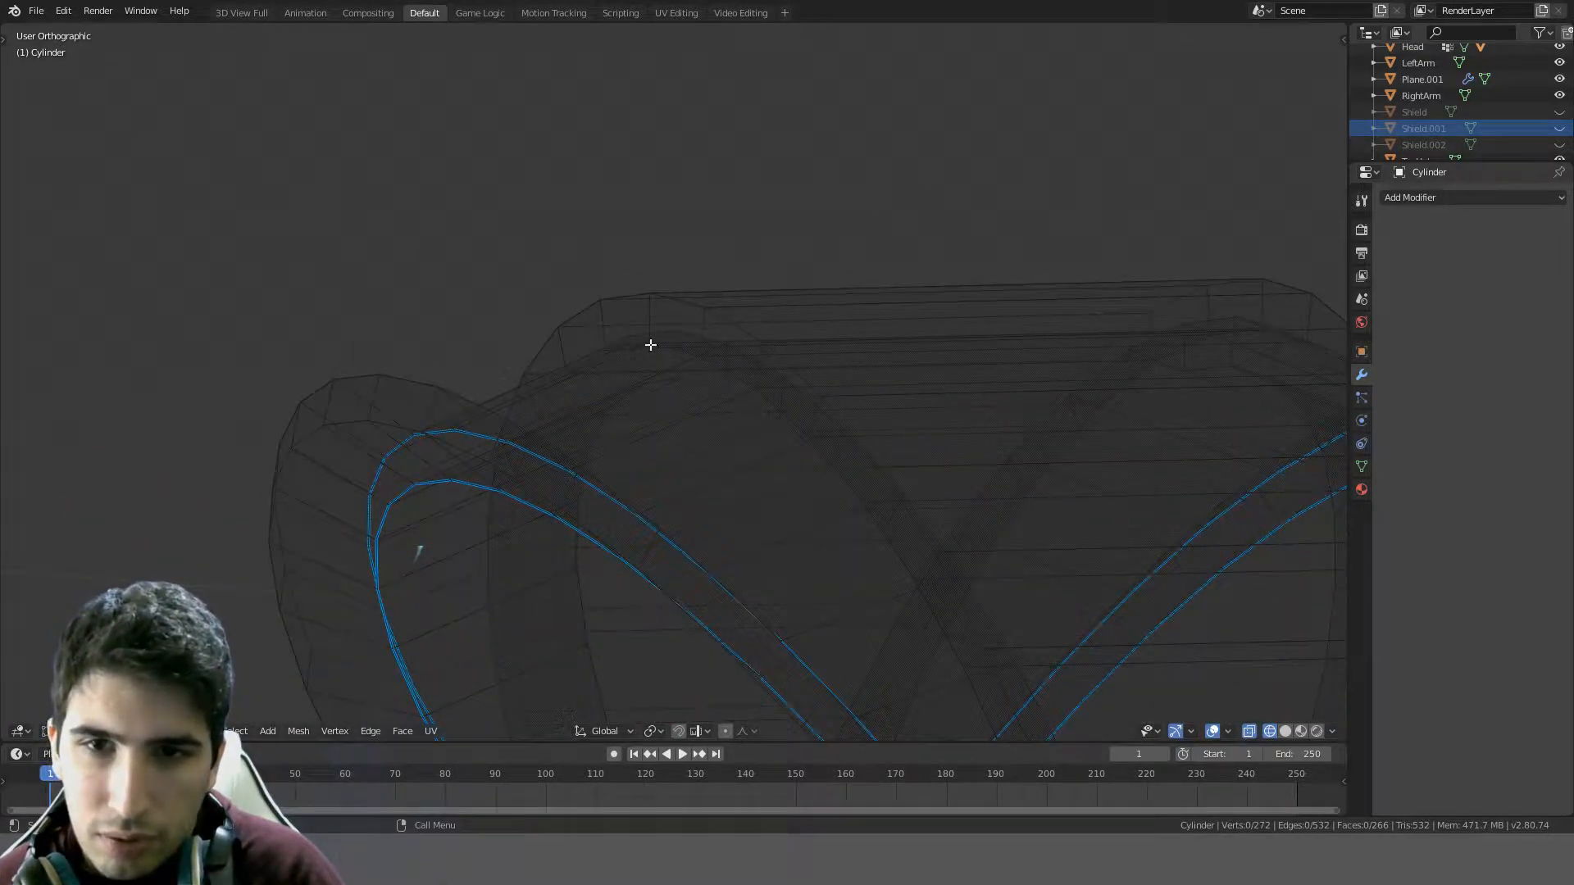
pyautogui.press('z')
pyautogui.click(902, 347)
pyautogui.press('a')
pyautogui.press('z')
pyautogui.click(647, 364)
pyautogui.hotkey('alt', 'a')
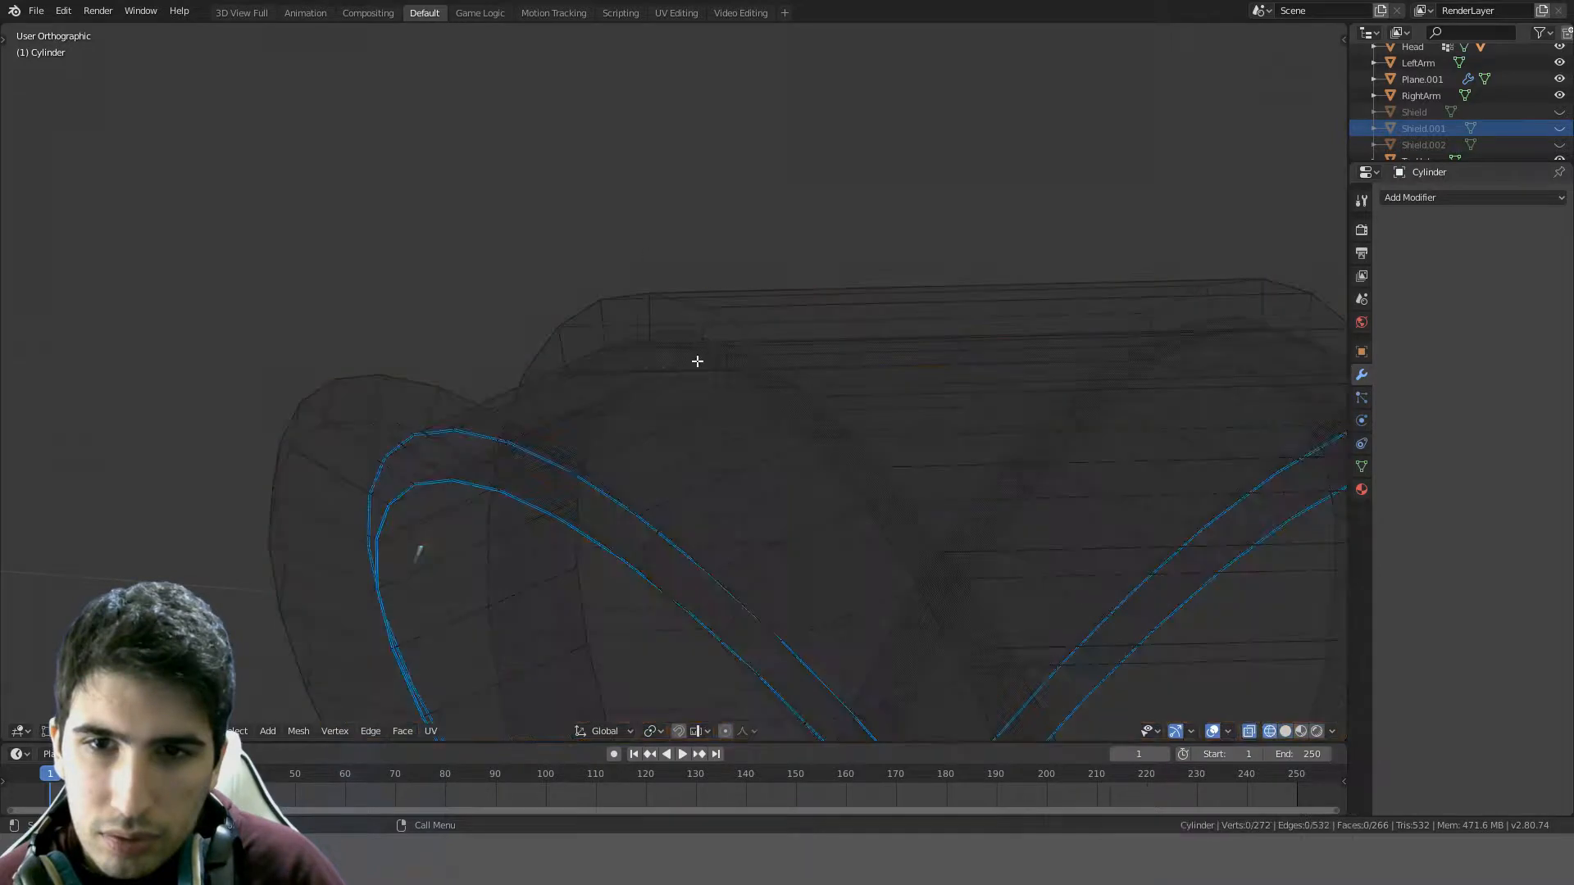
pyautogui.keyDown('alt'); pyautogui.click(696, 341); pyautogui.keyUp('alt')
pyautogui.keyDown('alt'); pyautogui.keyDown('shift'); pyautogui.click(678, 350); pyautogui.keyUp('shift'); pyautogui.keyUp('alt')
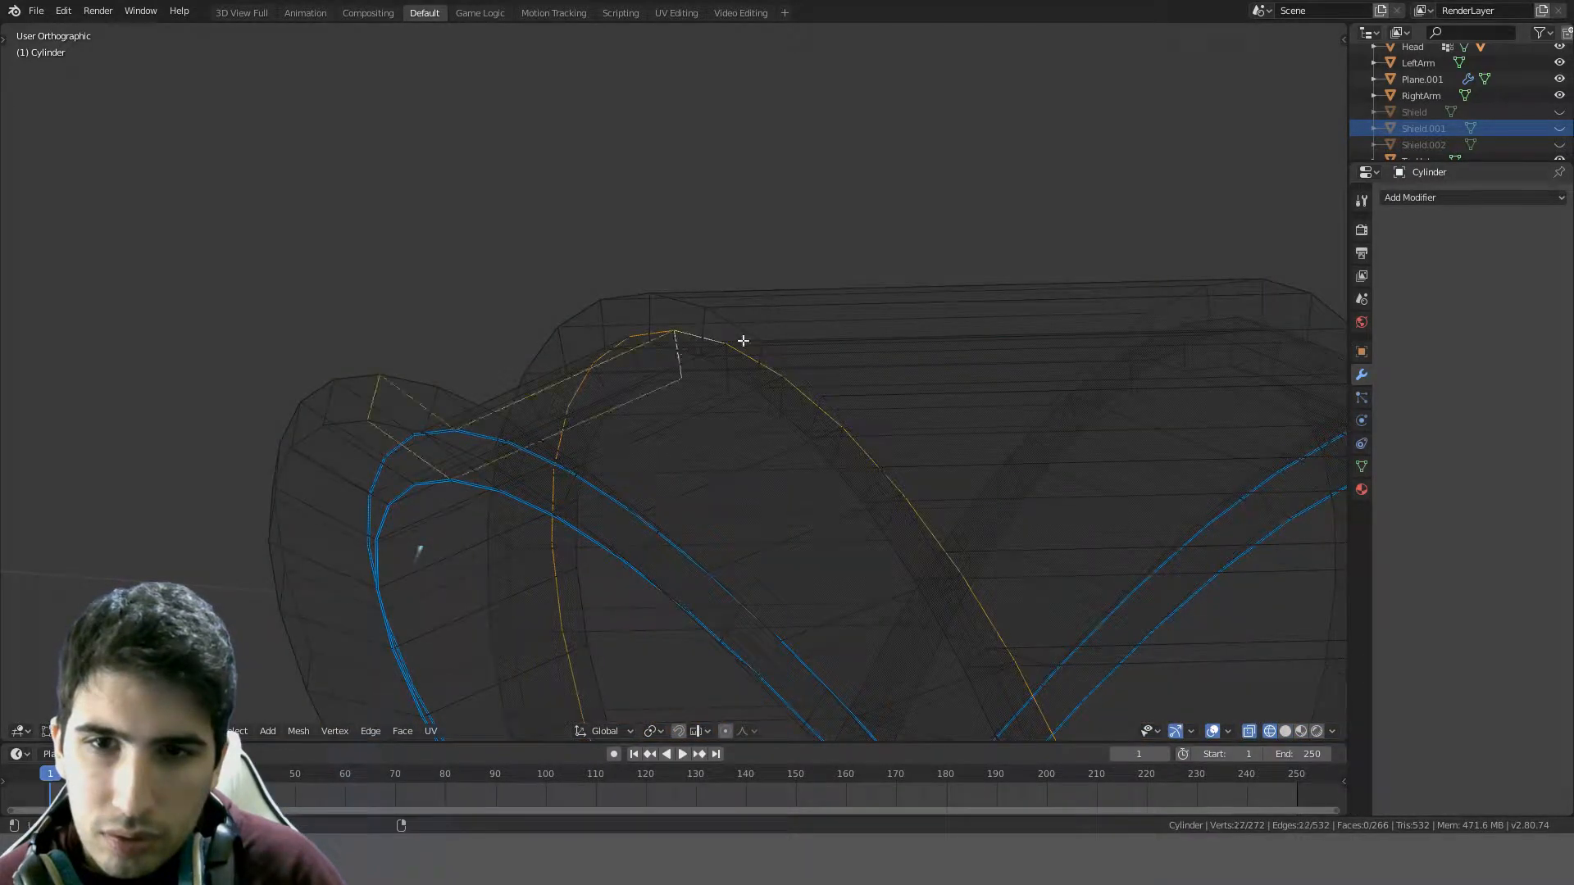
pyautogui.hotkey('ctrl', 'z')
pyautogui.keyDown('alt'); pyautogui.keyDown('shift'); pyautogui.click(681, 350); pyautogui.keyUp('shift'); pyautogui.keyUp('alt')
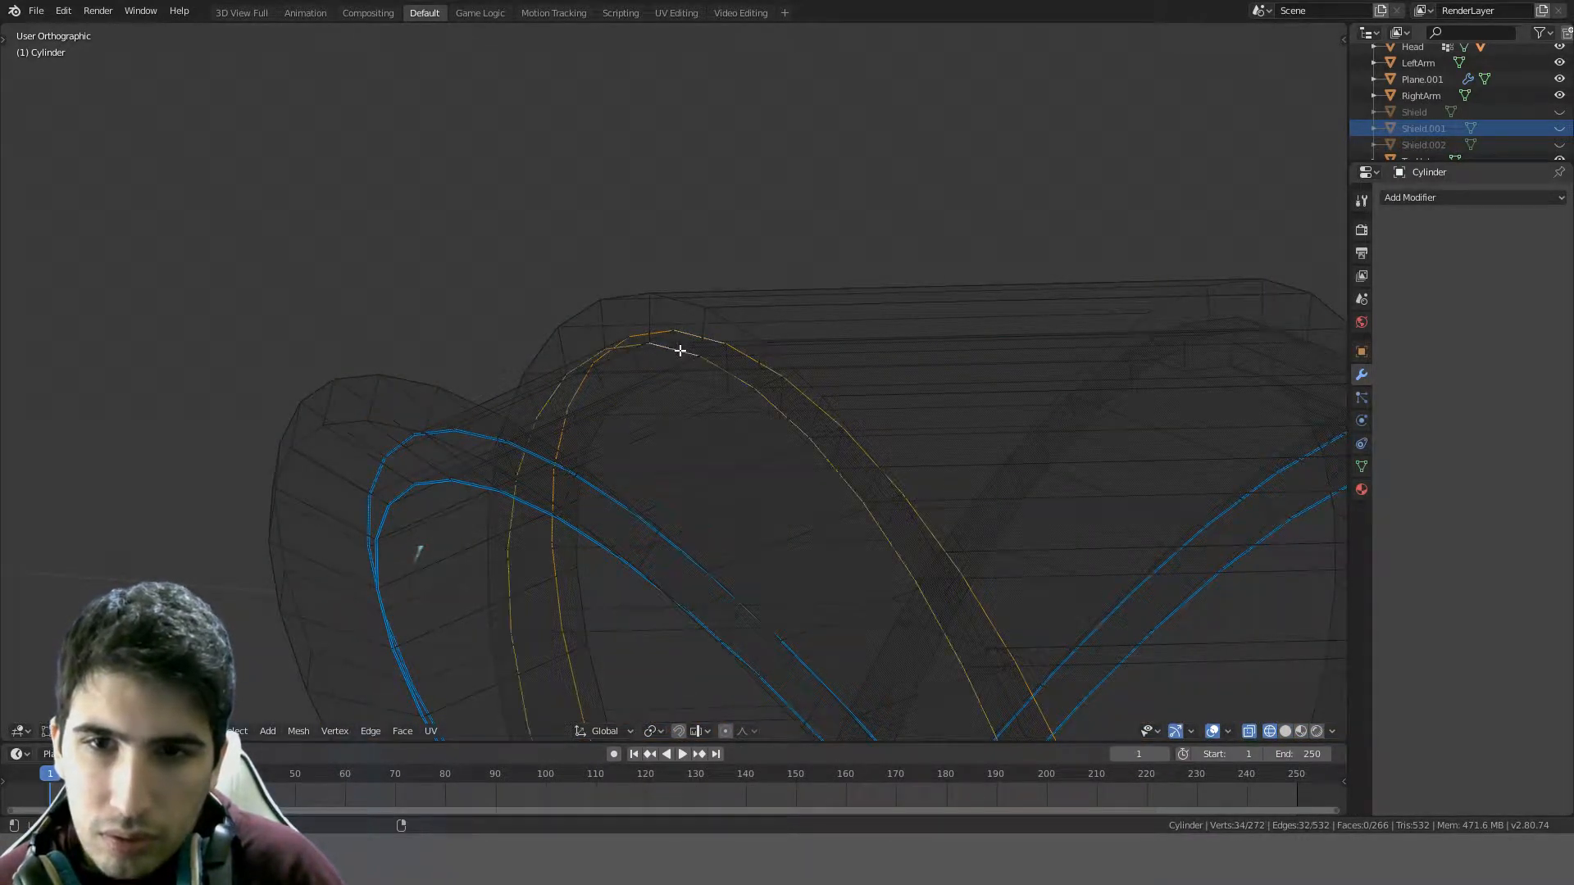
# - Bridge the two selected edge loops with Bridge Edge Loops and clear the selection
pyautogui.moveTo(678, 347); pyautogui.dragTo(754, 358, button='middle')
pyautogui.hotkey('ctrl', 'e')
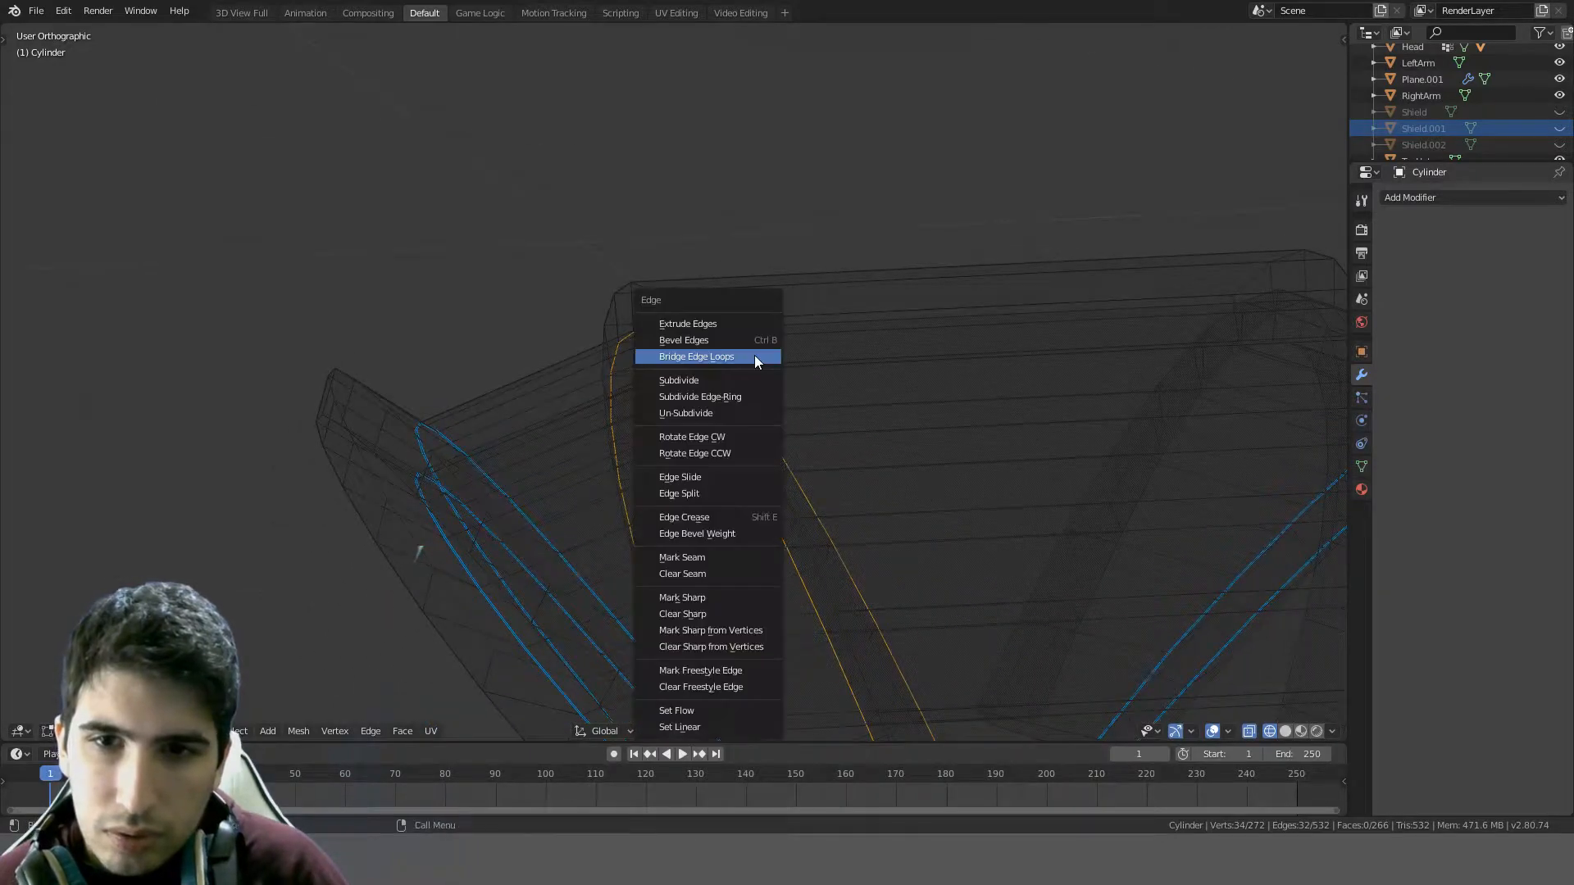
pyautogui.click(755, 355)
pyautogui.hotkey('alt', 'a')
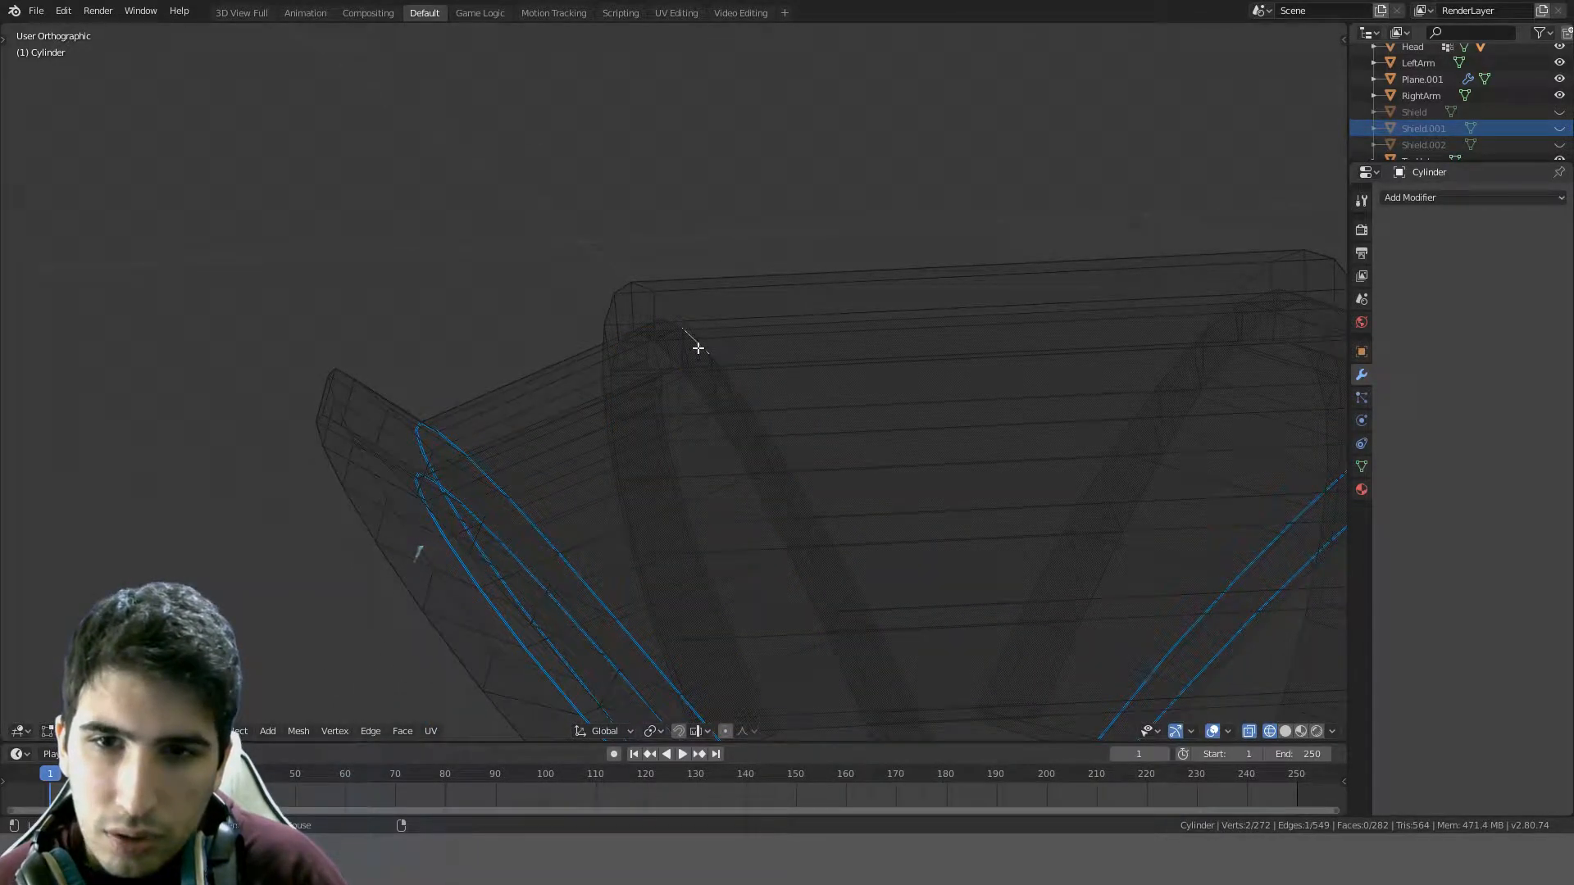
# - Inspect the bridged strip and its inner edge loop from several angles in wireframe and solid display
pyautogui.hotkey('ctrl', 'l')
pyautogui.moveTo(771, 382)
pyautogui.mouseDown(button='middle')
pyautogui.moveTo(723, 440)
pyautogui.moveTo(773, 457)
pyautogui.moveTo(766, 468)
pyautogui.moveTo(835, 501)
pyautogui.moveTo(948, 478)
pyautogui.moveTo(359, 324)
pyautogui.mouseUp(button='middle')
pyautogui.scroll(-3, 975, 499)
pyautogui.press('c')
pyautogui.press('Escape')
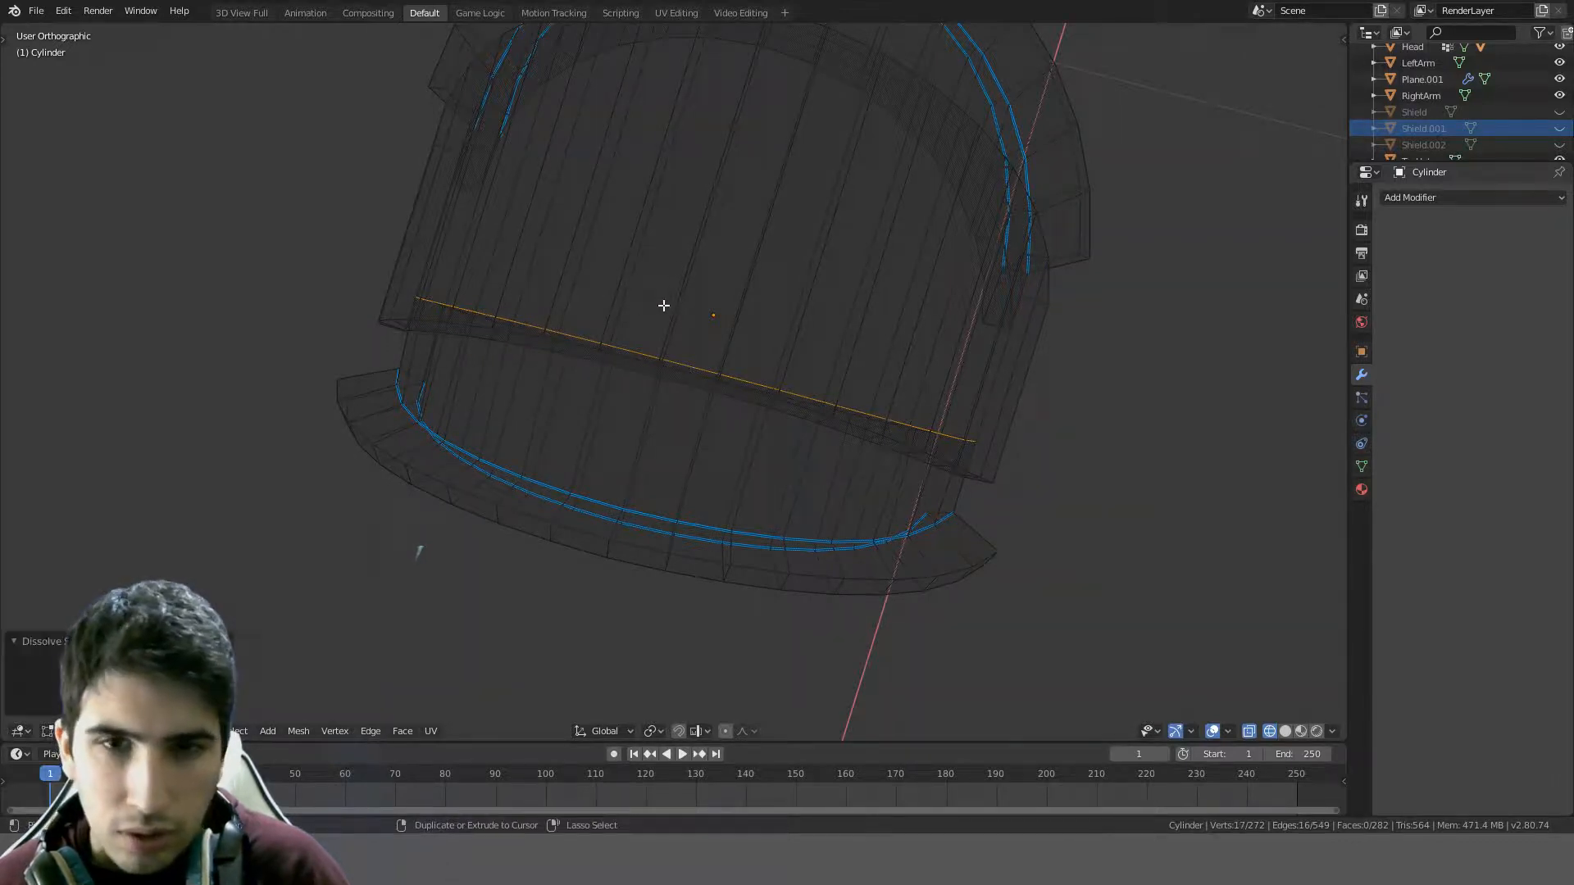
pyautogui.moveTo(720, 346); pyautogui.dragTo(640, 267, button='middle')
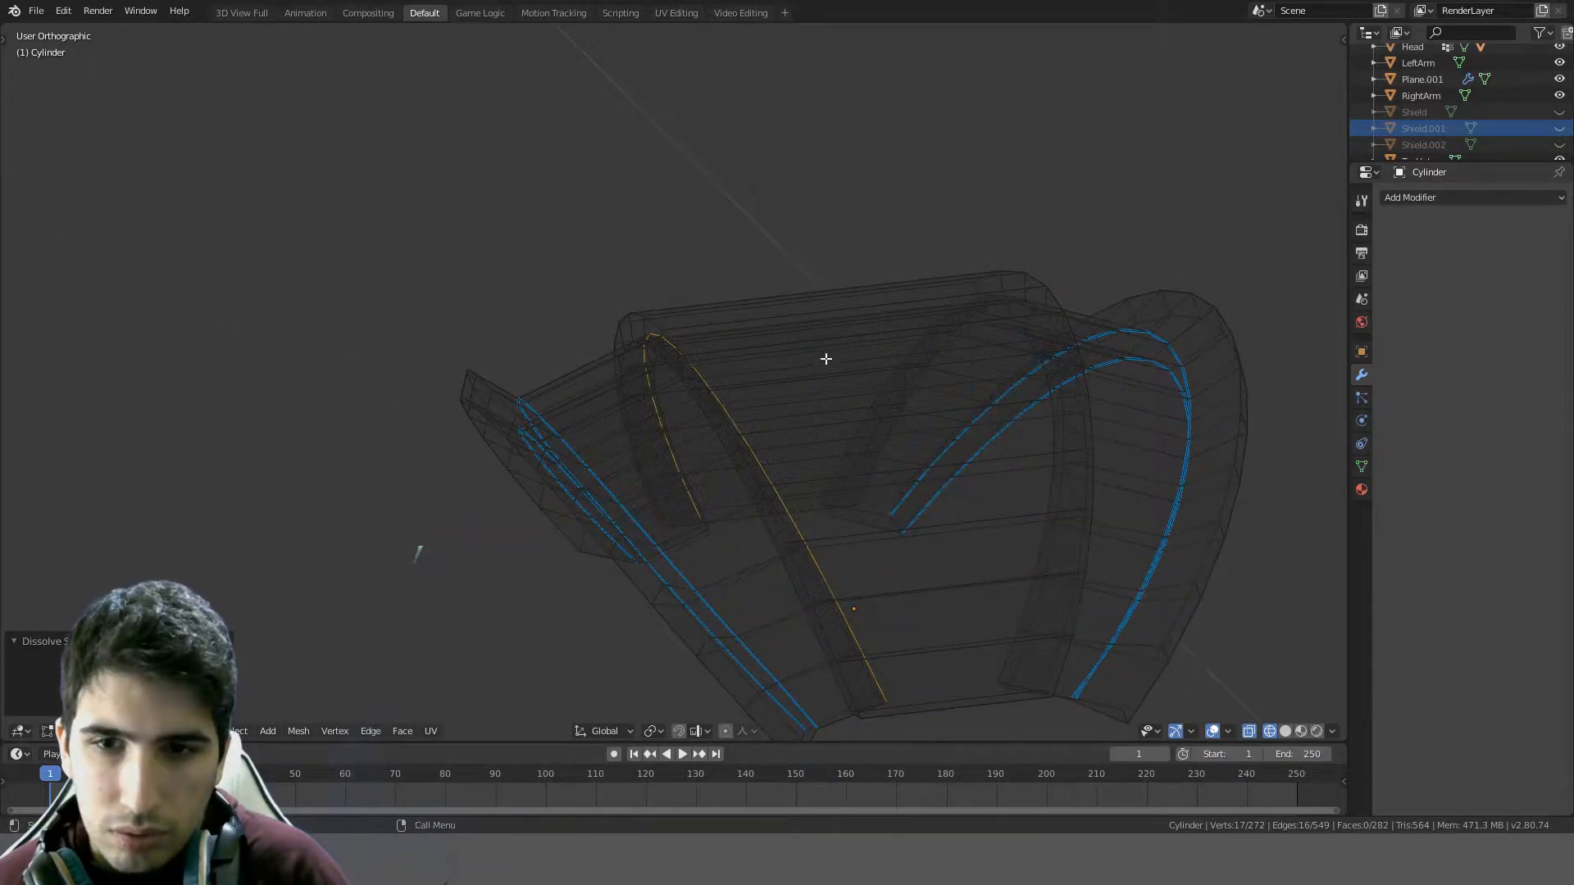
pyautogui.moveTo(827, 359)
pyautogui.mouseDown(button='middle')
pyautogui.moveTo(696, 281)
pyautogui.moveTo(808, 235)
pyautogui.moveTo(746, 210)
pyautogui.moveTo(703, 250)
pyautogui.mouseUp(button='middle')
pyautogui.press('z')
pyautogui.click(726, 283)
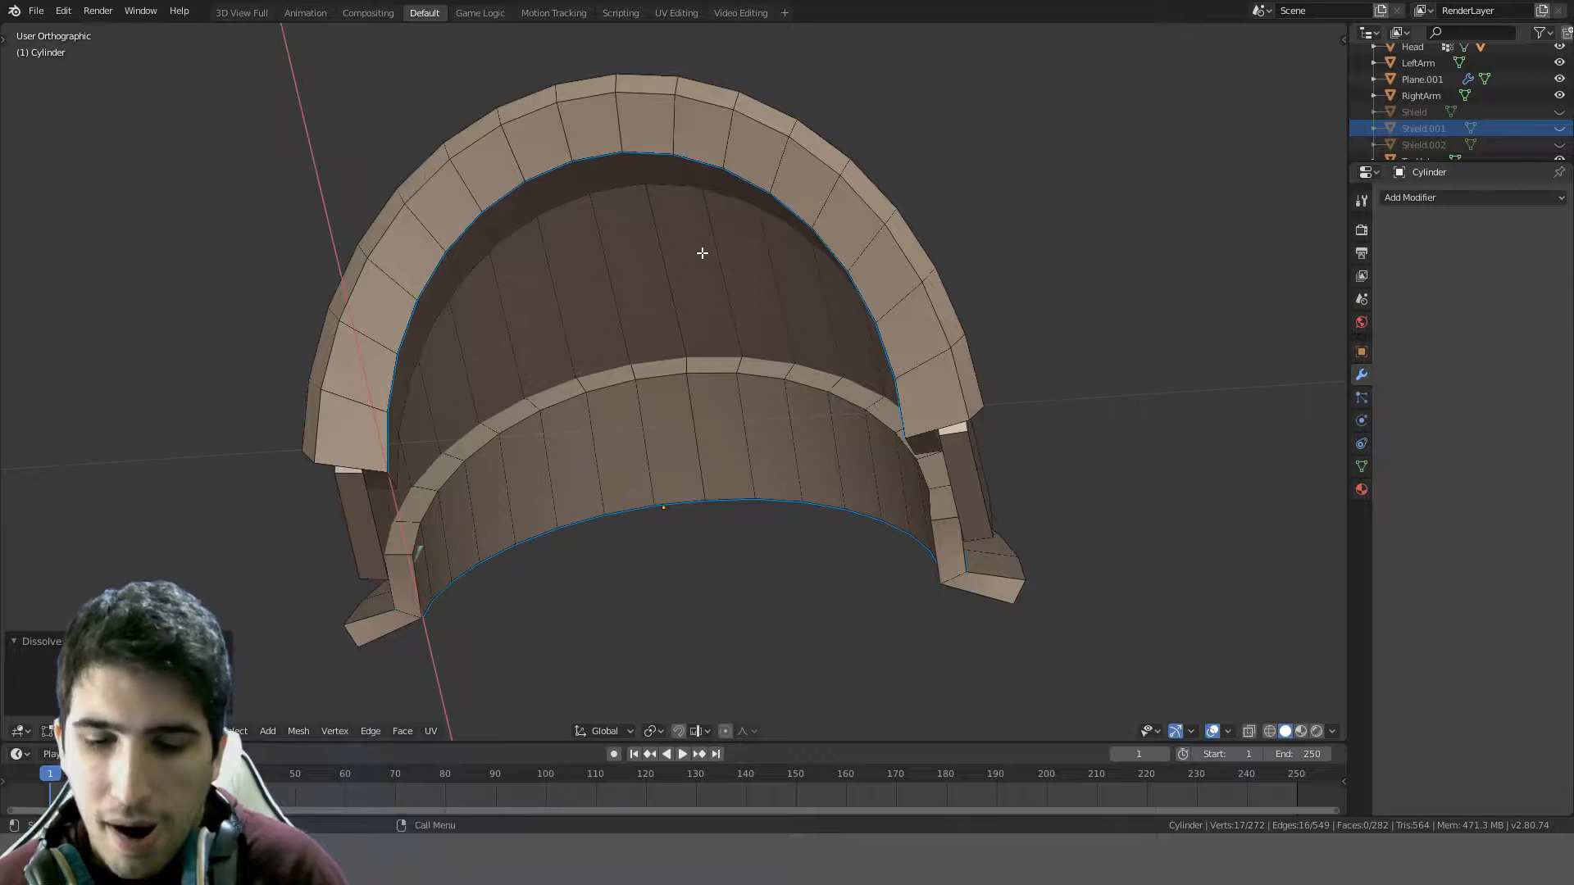
# - Try two removal operations on the inner edge loop beside the bridged strip, undoing each one
pyautogui.press('x')
pyautogui.click(684, 270)
pyautogui.moveTo(684, 273); pyautogui.dragTo(893, 407, button='middle')
pyautogui.hotkey('ctrl', 'z')
pyautogui.press('x')
pyautogui.click(628, 327)
pyautogui.hotkey('ctrl', 'z')
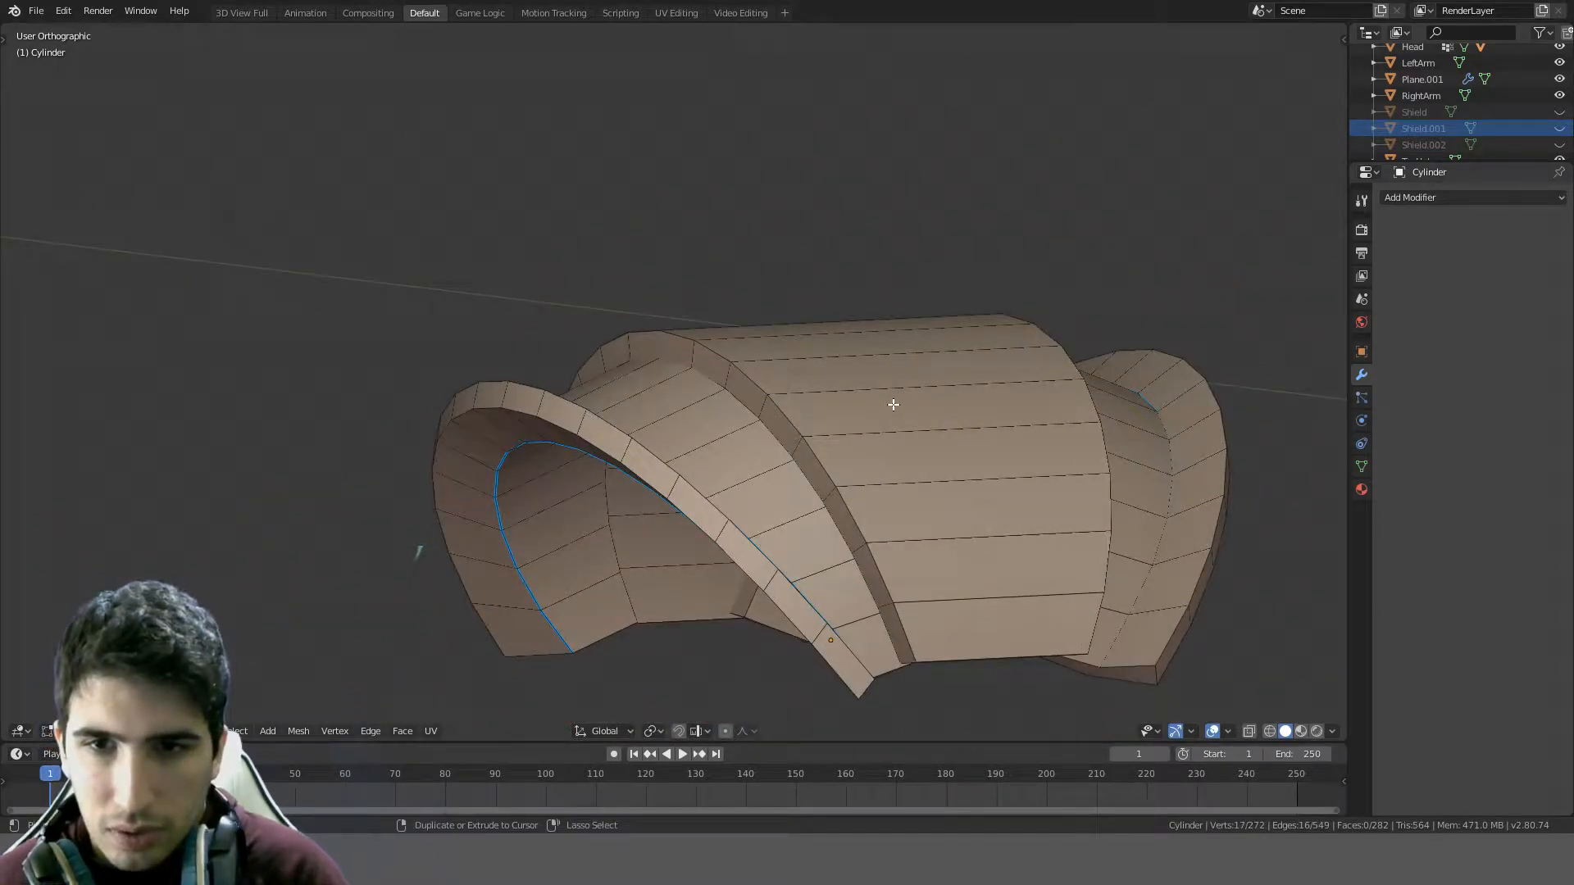
# - Undo the loop bridge, clear the selection and return to wireframe display
pyautogui.hotkey('ctrl', 'z')
pyautogui.press('a')
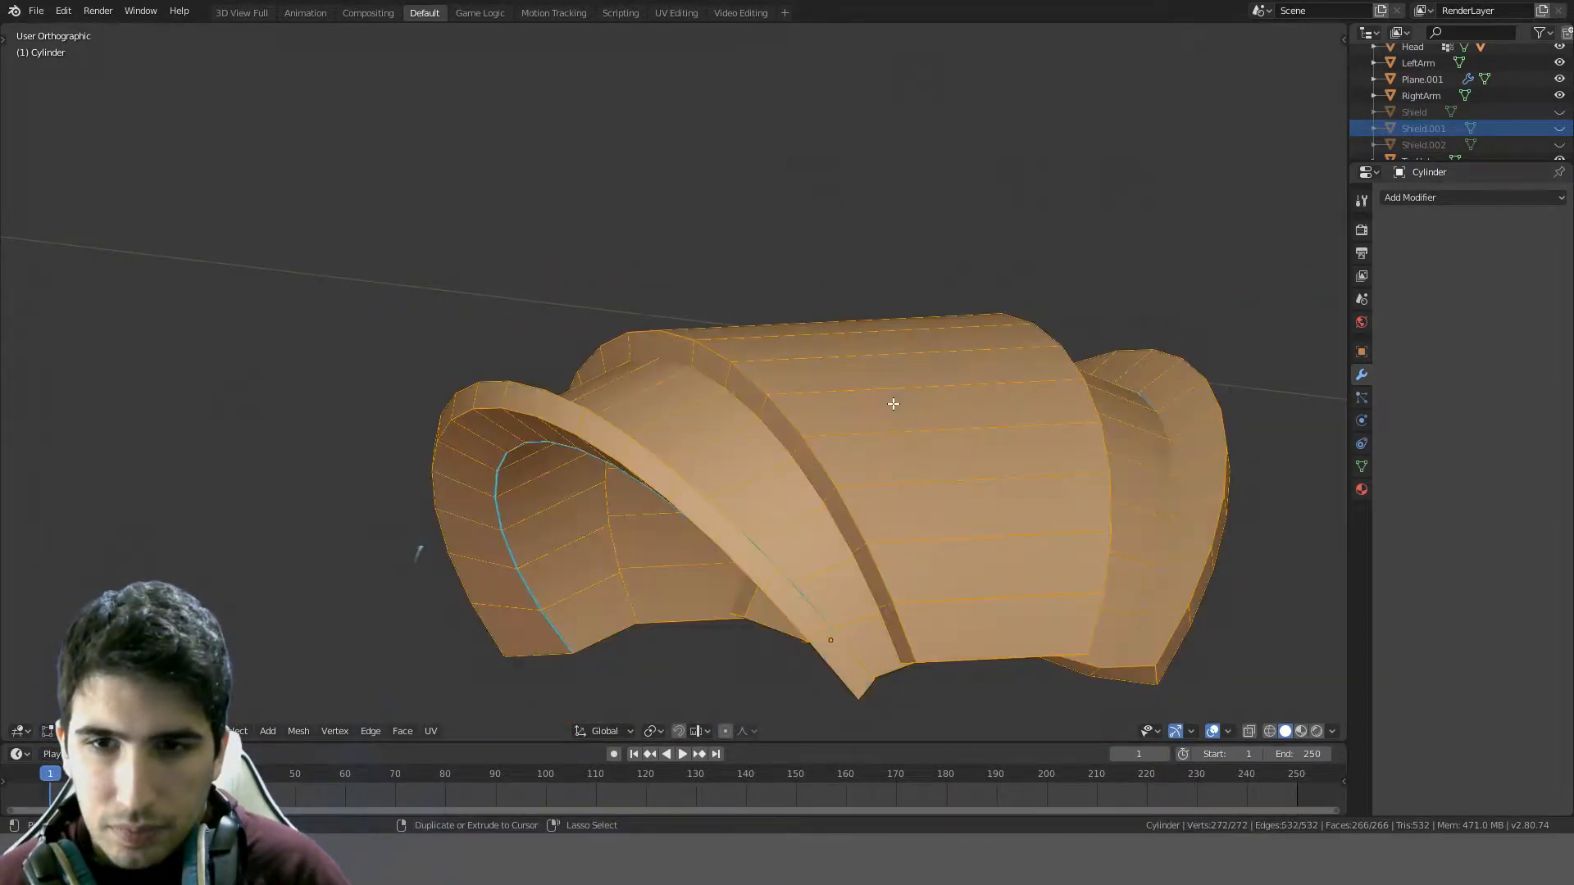
pyautogui.hotkey('alt', 'a')
pyautogui.press('z')
pyautogui.press('z')
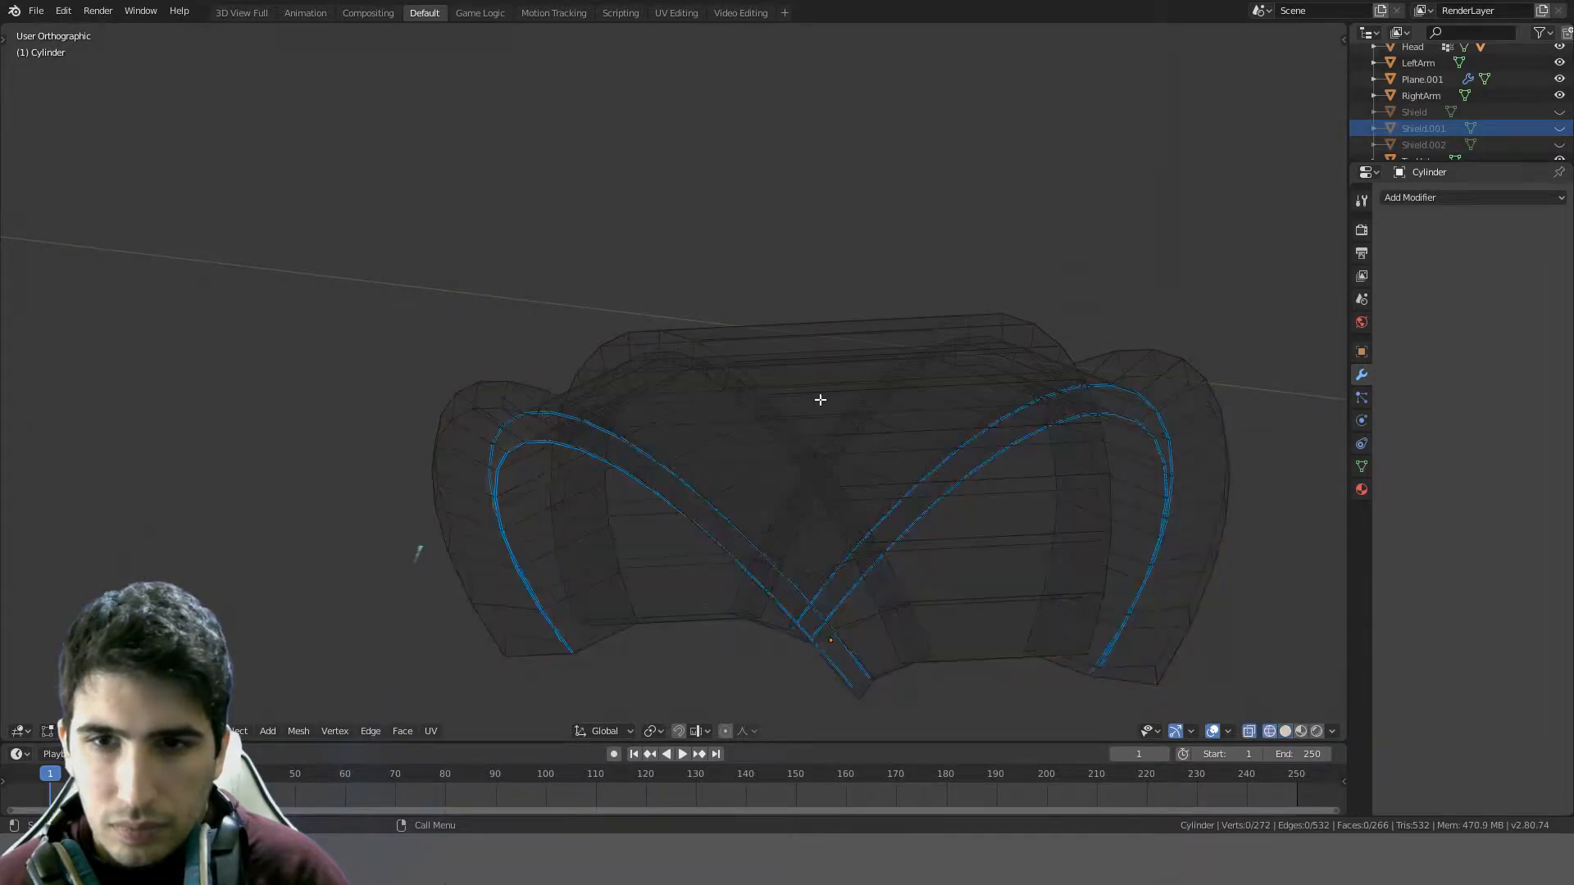
pyautogui.press('a')
pyautogui.moveTo(819, 401)
pyautogui.mouseDown(button='middle')
pyautogui.moveTo(801, 450)
pyautogui.moveTo(826, 432)
pyautogui.mouseUp(button='middle')
pyautogui.hotkey('alt', 'a')
# - Select the hidden inner edge loop under the middle plate, delete its vertices and return to solid display
pyautogui.scroll(3, 733, 342)
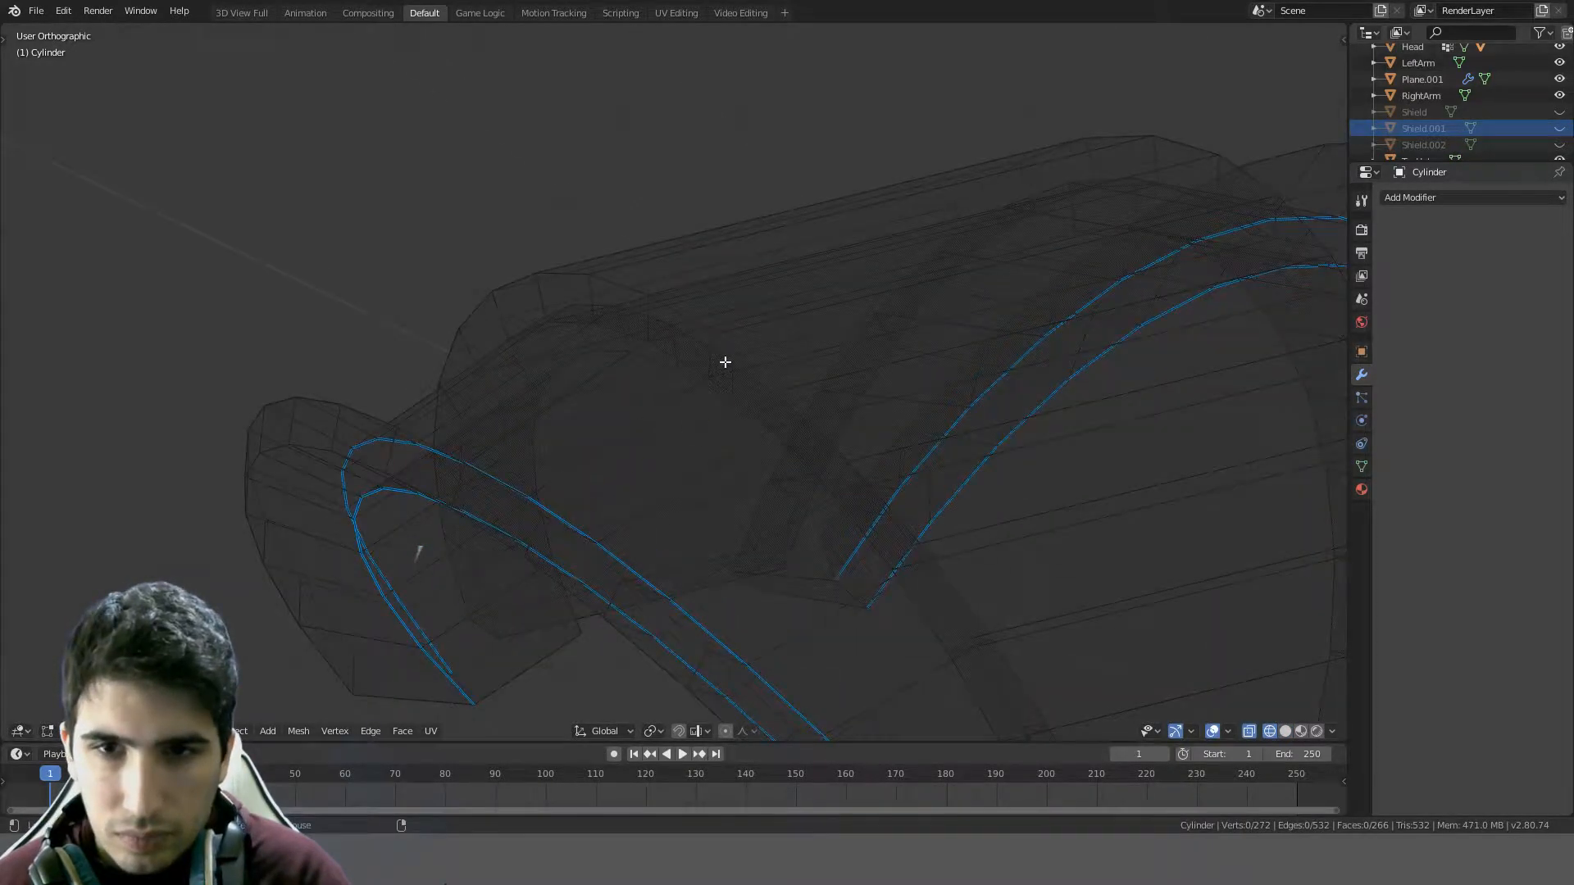
pyautogui.keyDown('alt'); pyautogui.click(706, 351); pyautogui.keyUp('alt')
pyautogui.keyDown('alt'); pyautogui.click(692, 341); pyautogui.keyUp('alt')
pyautogui.keyDown('alt'); pyautogui.click(692, 341); pyautogui.keyUp('alt')
pyautogui.moveTo(692, 341); pyautogui.dragTo(795, 386, button='middle')
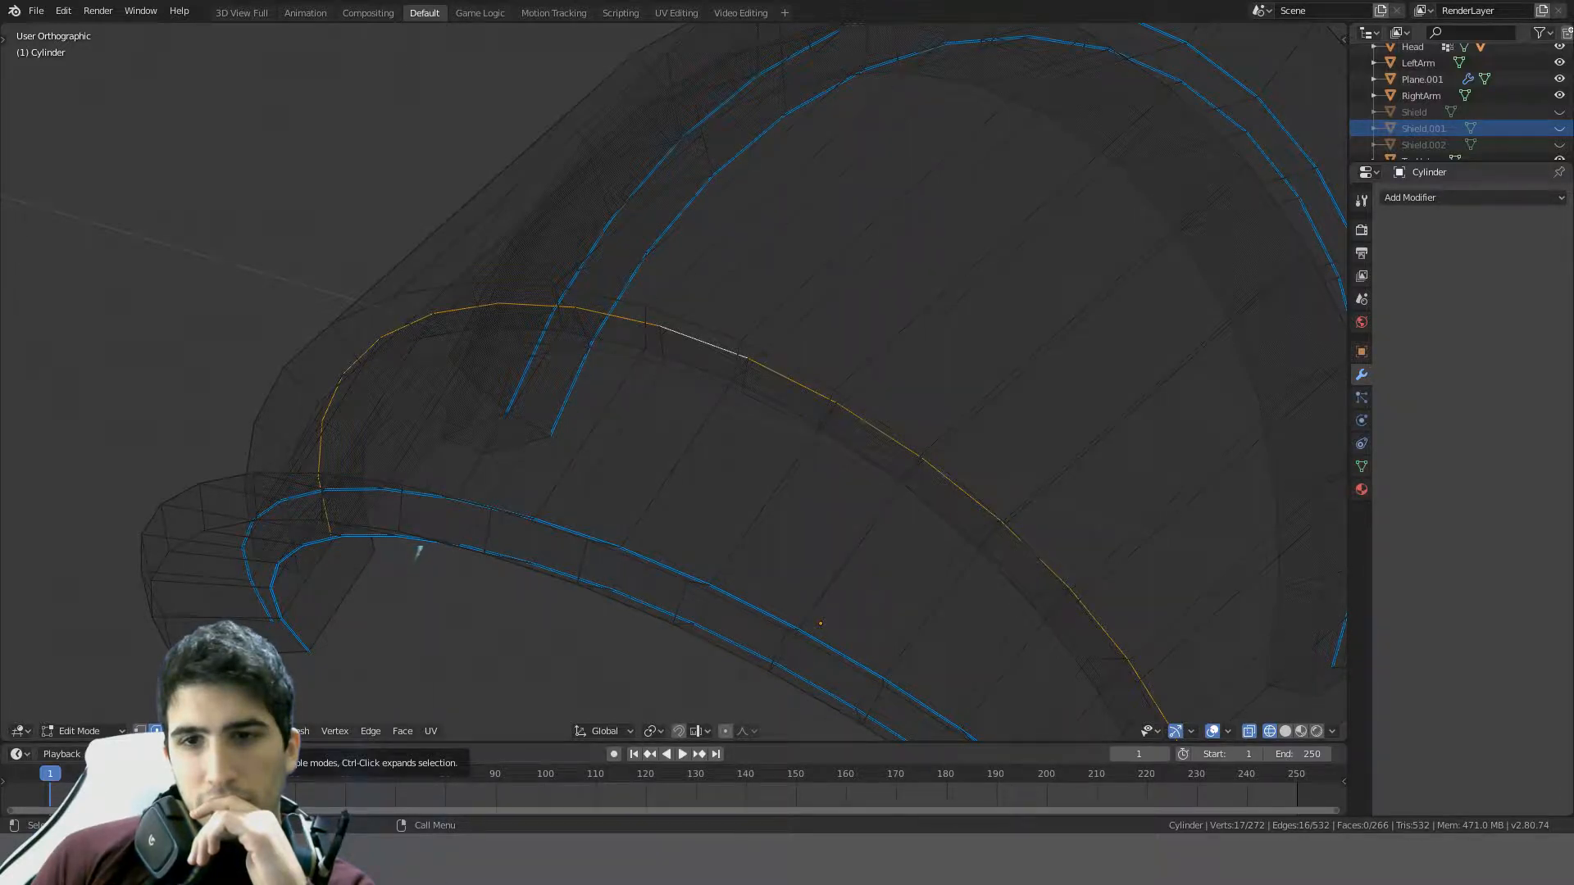
pyautogui.press('x')
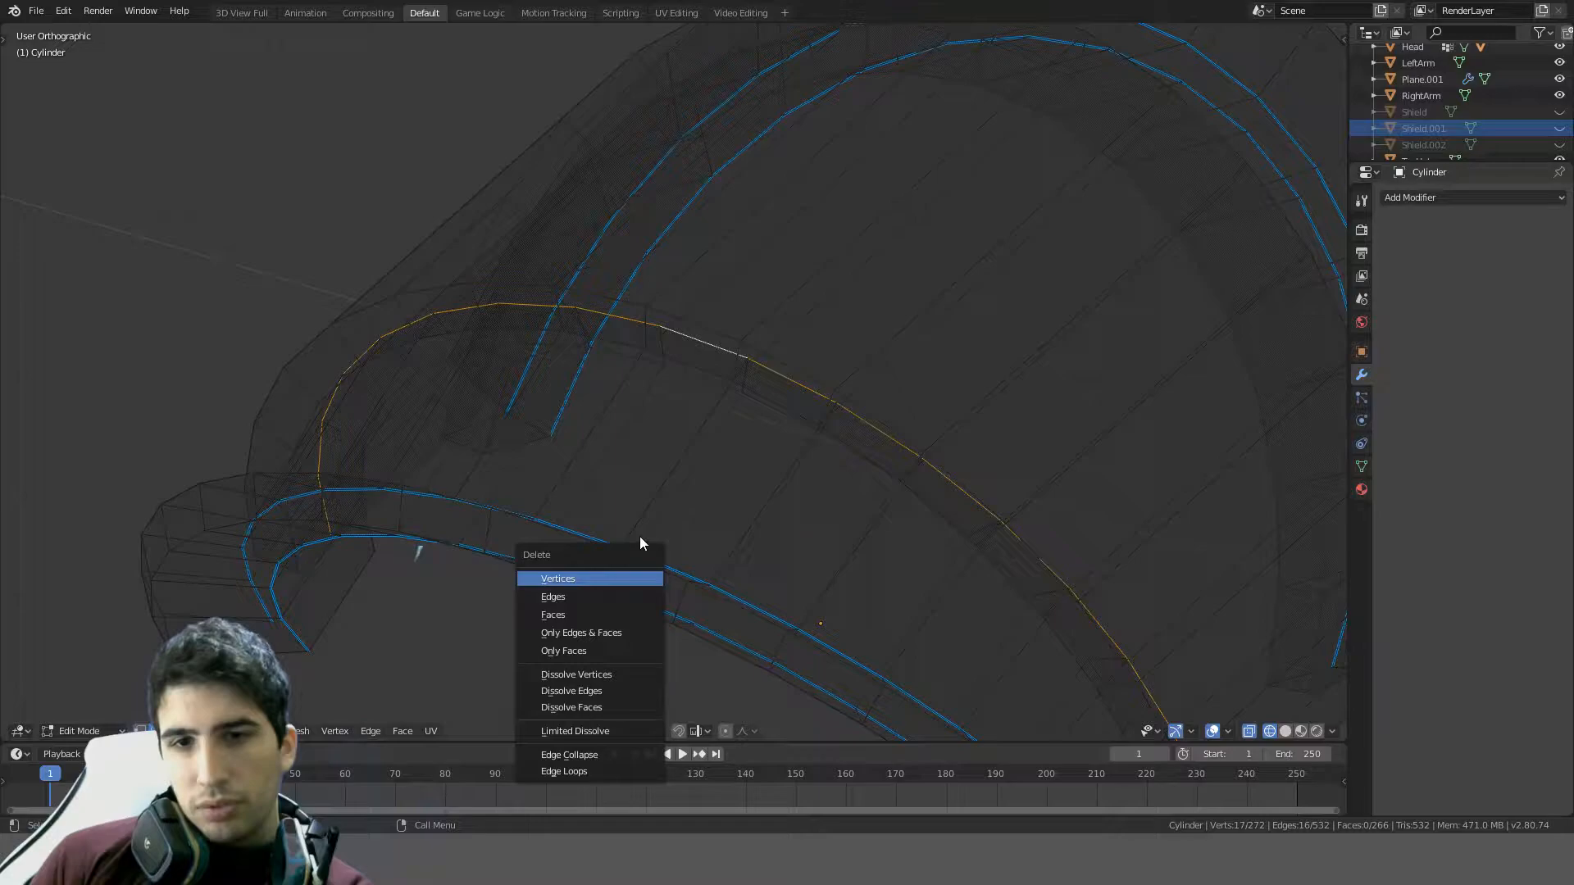
pyautogui.click(562, 580)
pyautogui.hotkey('shift', 'z')
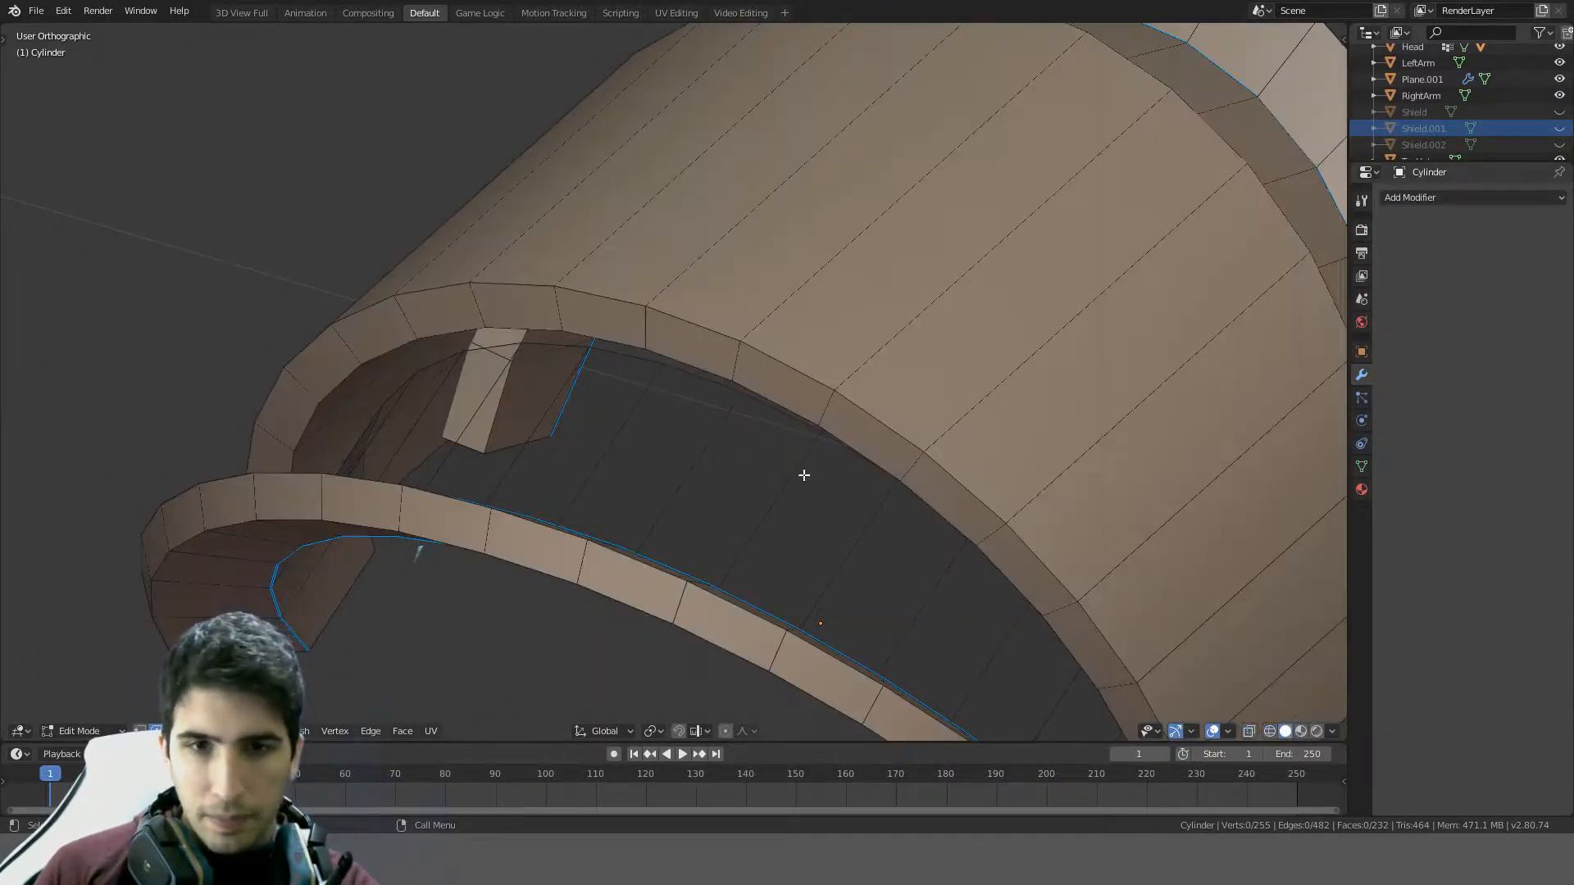
# - Connect the end corner vertices of the middle plate and the flared plate with a new edge
pyautogui.moveTo(804, 467)
pyautogui.mouseDown(button='middle')
pyautogui.moveTo(741, 457)
pyautogui.moveTo(692, 288)
pyautogui.moveTo(730, 280)
pyautogui.moveTo(819, 183)
pyautogui.moveTo(686, 327)
pyautogui.mouseUp(button='middle')
pyautogui.scroll(2, 686, 327)
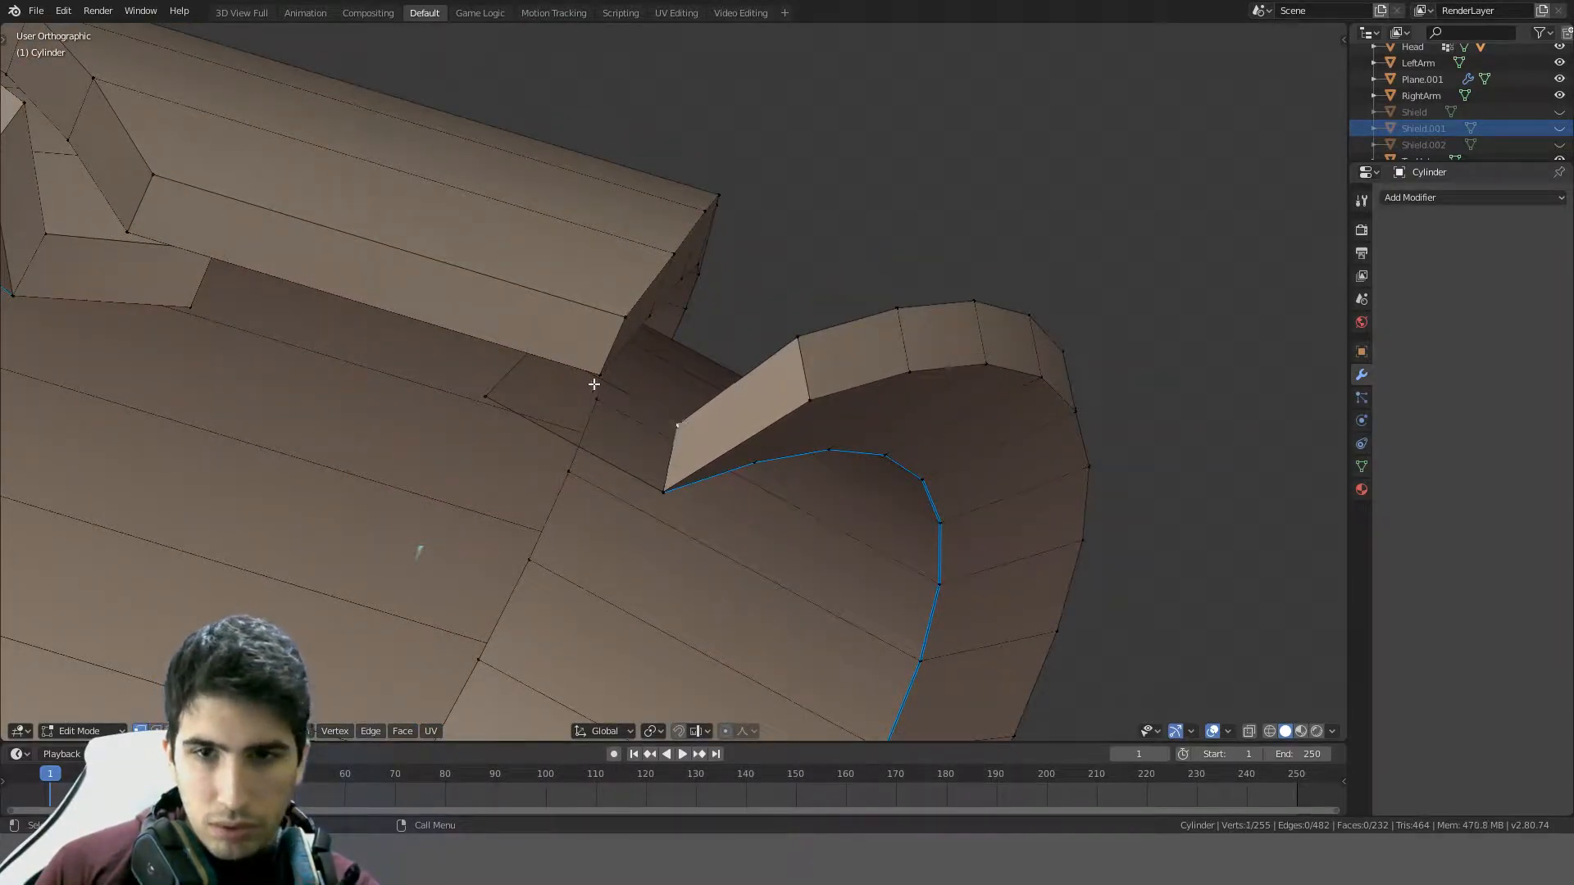
pyautogui.keyDown('shift'); pyautogui.click(599, 374); pyautogui.keyUp('shift')
pyautogui.press('f')
pyautogui.moveTo(600, 375); pyautogui.dragTo(667, 407, button='middle')
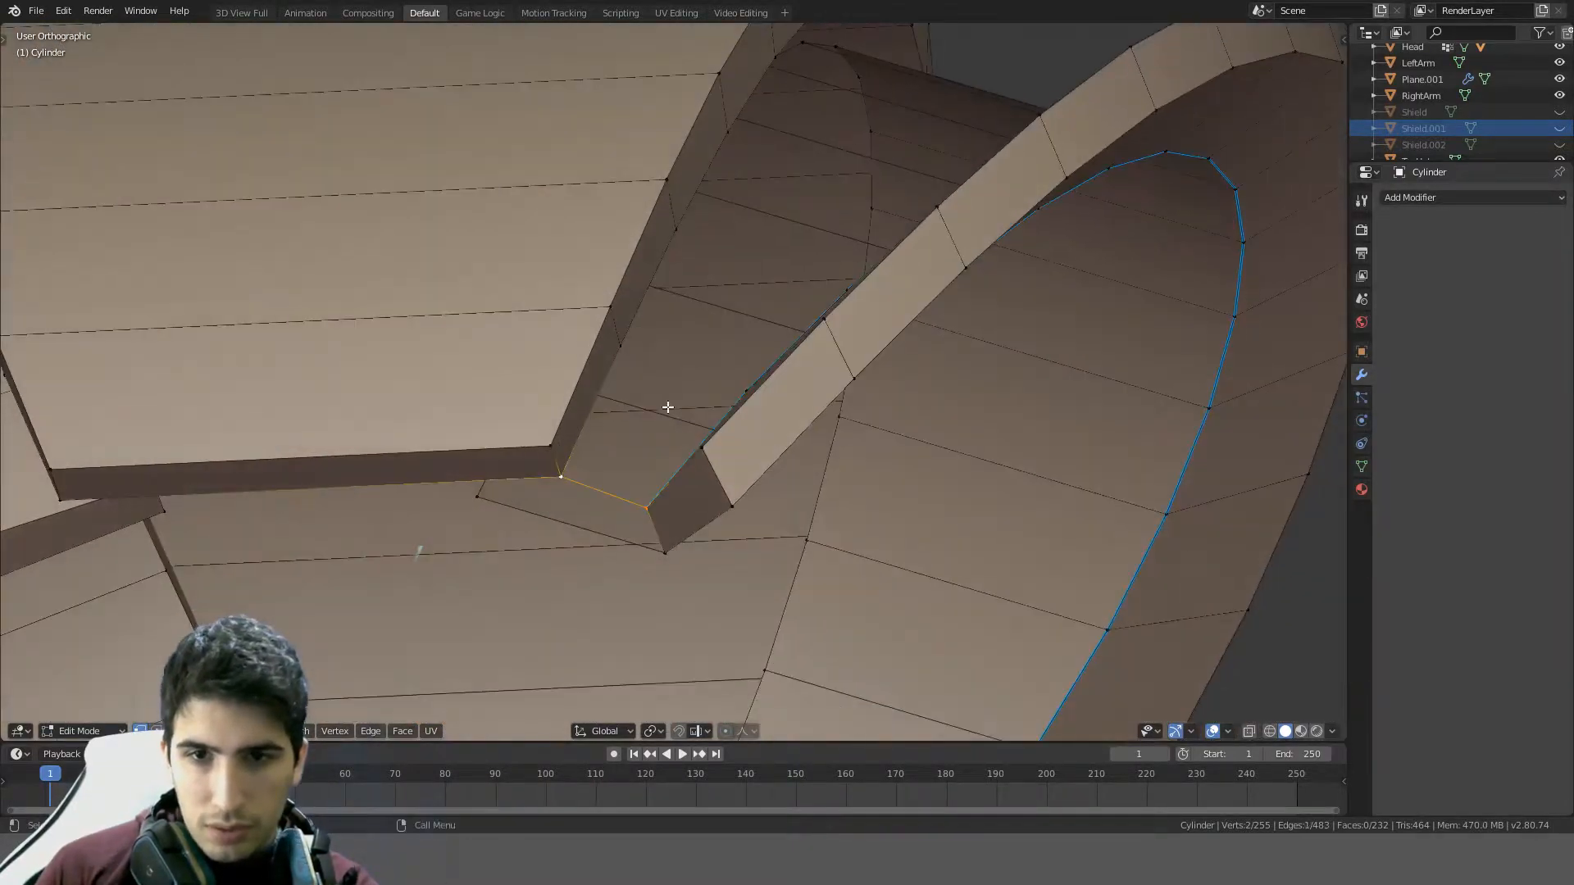
# - Fill a face between the middle plate and the flared rim from the new connecting edge
pyautogui.moveTo(753, 384); pyautogui.dragTo(876, 278, button='middle')
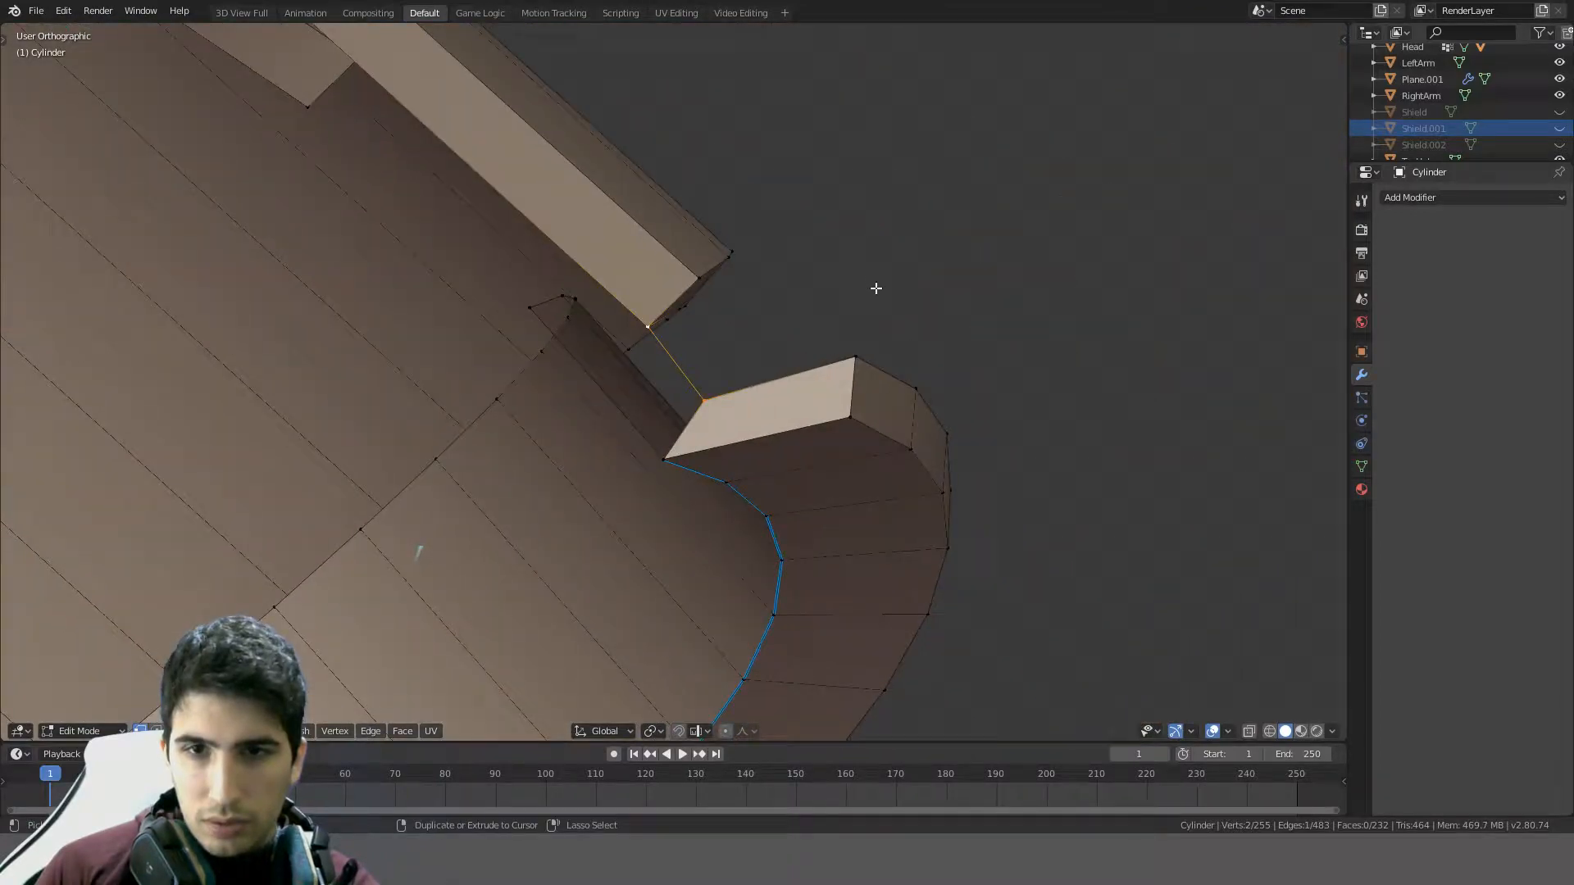
pyautogui.moveTo(814, 345); pyautogui.dragTo(719, 496, button='middle')
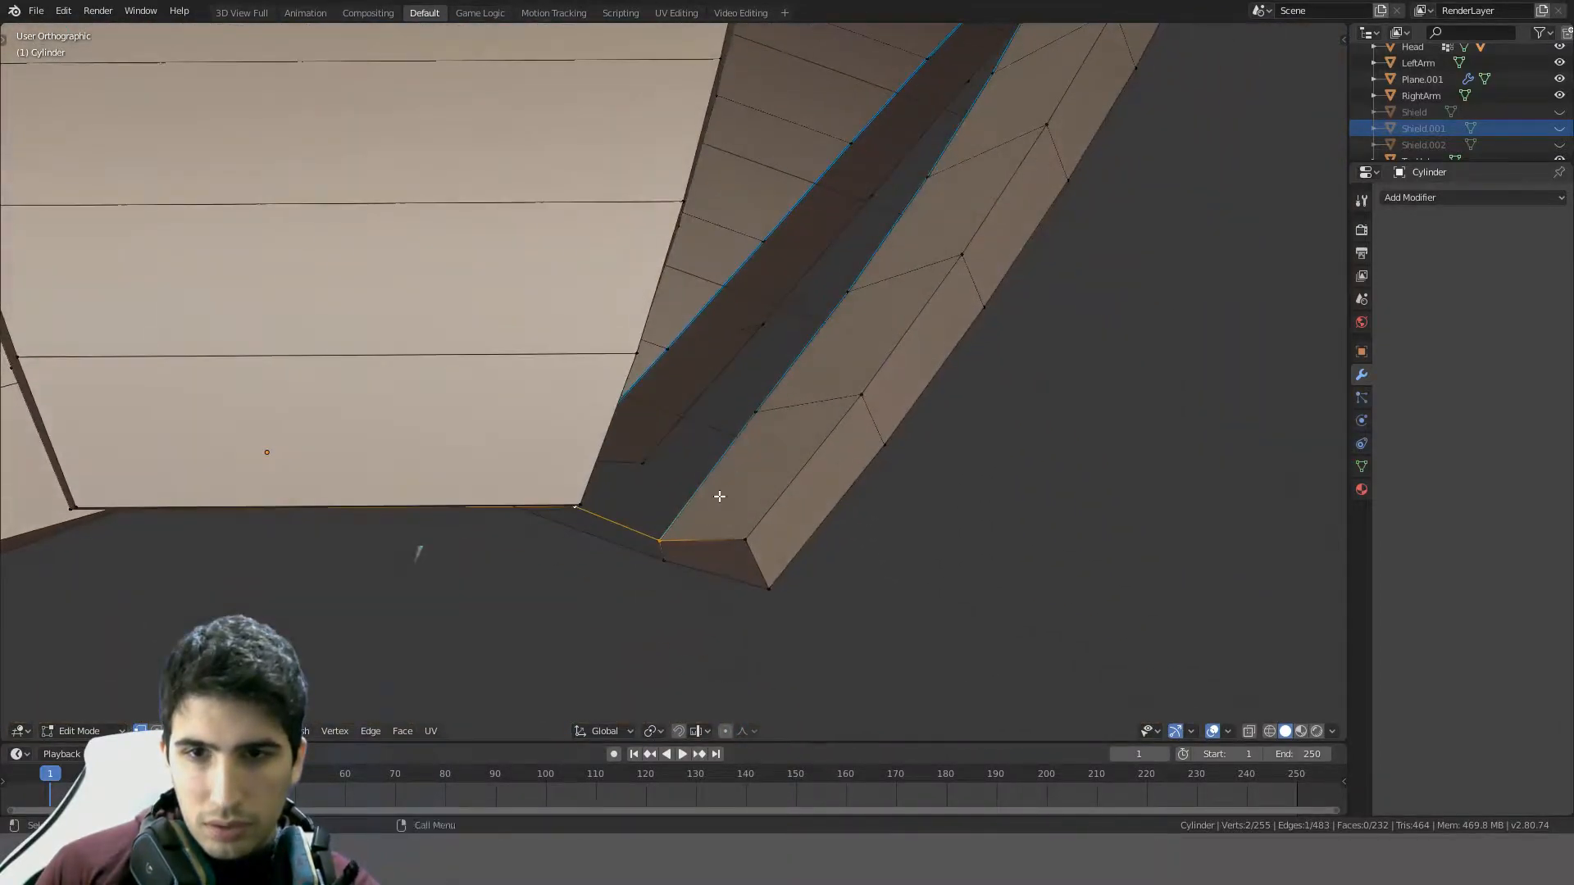
pyautogui.keyDown('shift'); pyautogui.click(755, 406); pyautogui.keyUp('shift')
pyautogui.moveTo(755, 407); pyautogui.dragTo(621, 387, button='middle')
pyautogui.press('f')
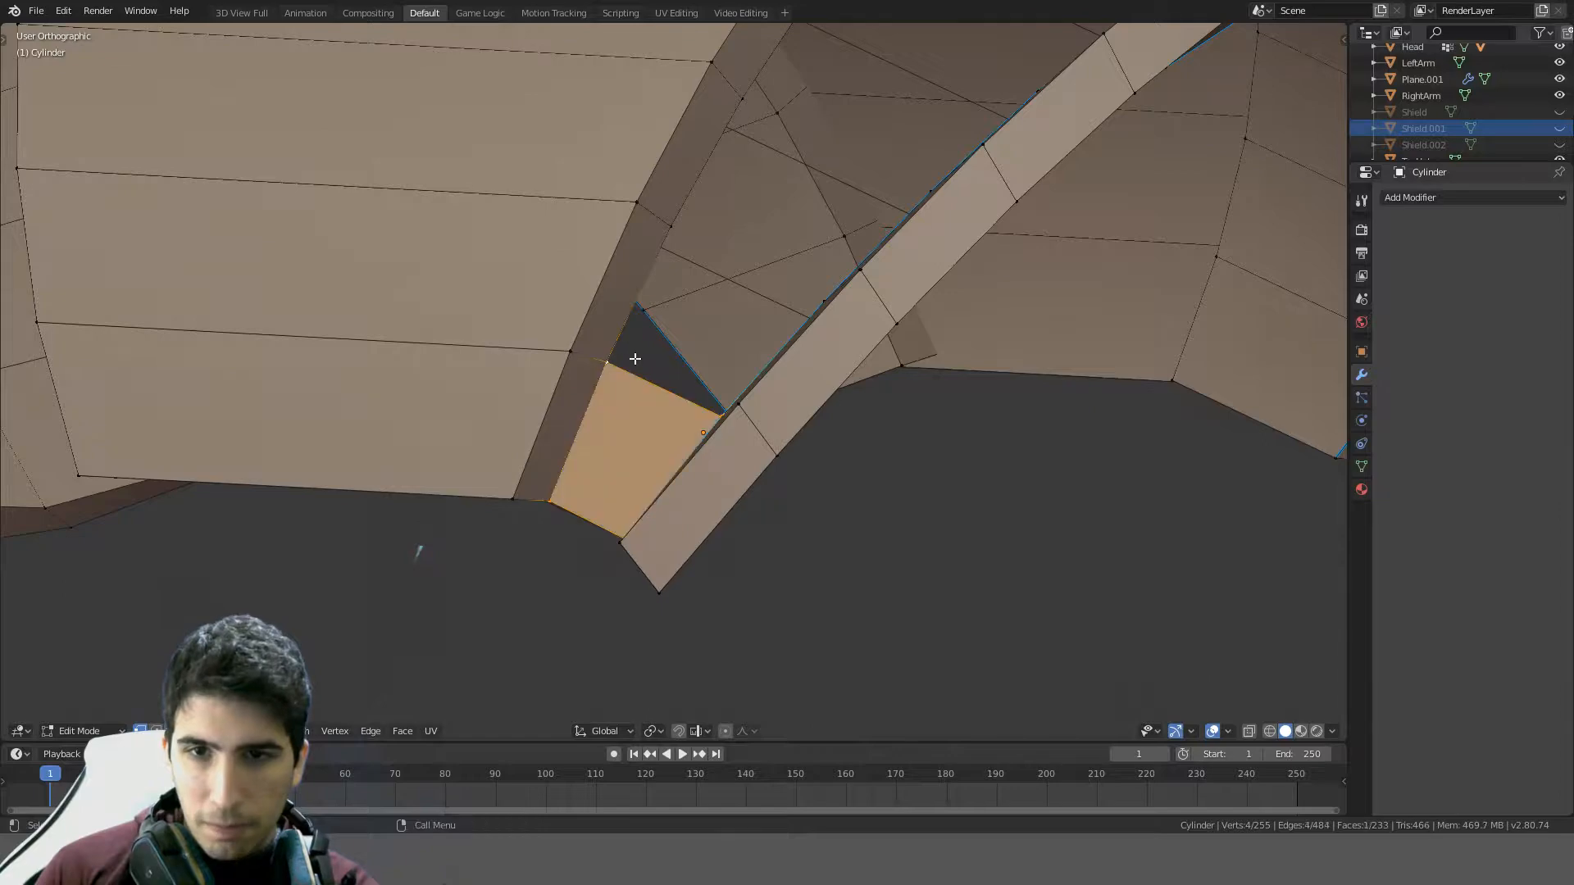
# - Fill another face along the gap between the plates and close the gap's open end with a face
pyautogui.click(657, 371)
pyautogui.scroll(-6, 942, 327)
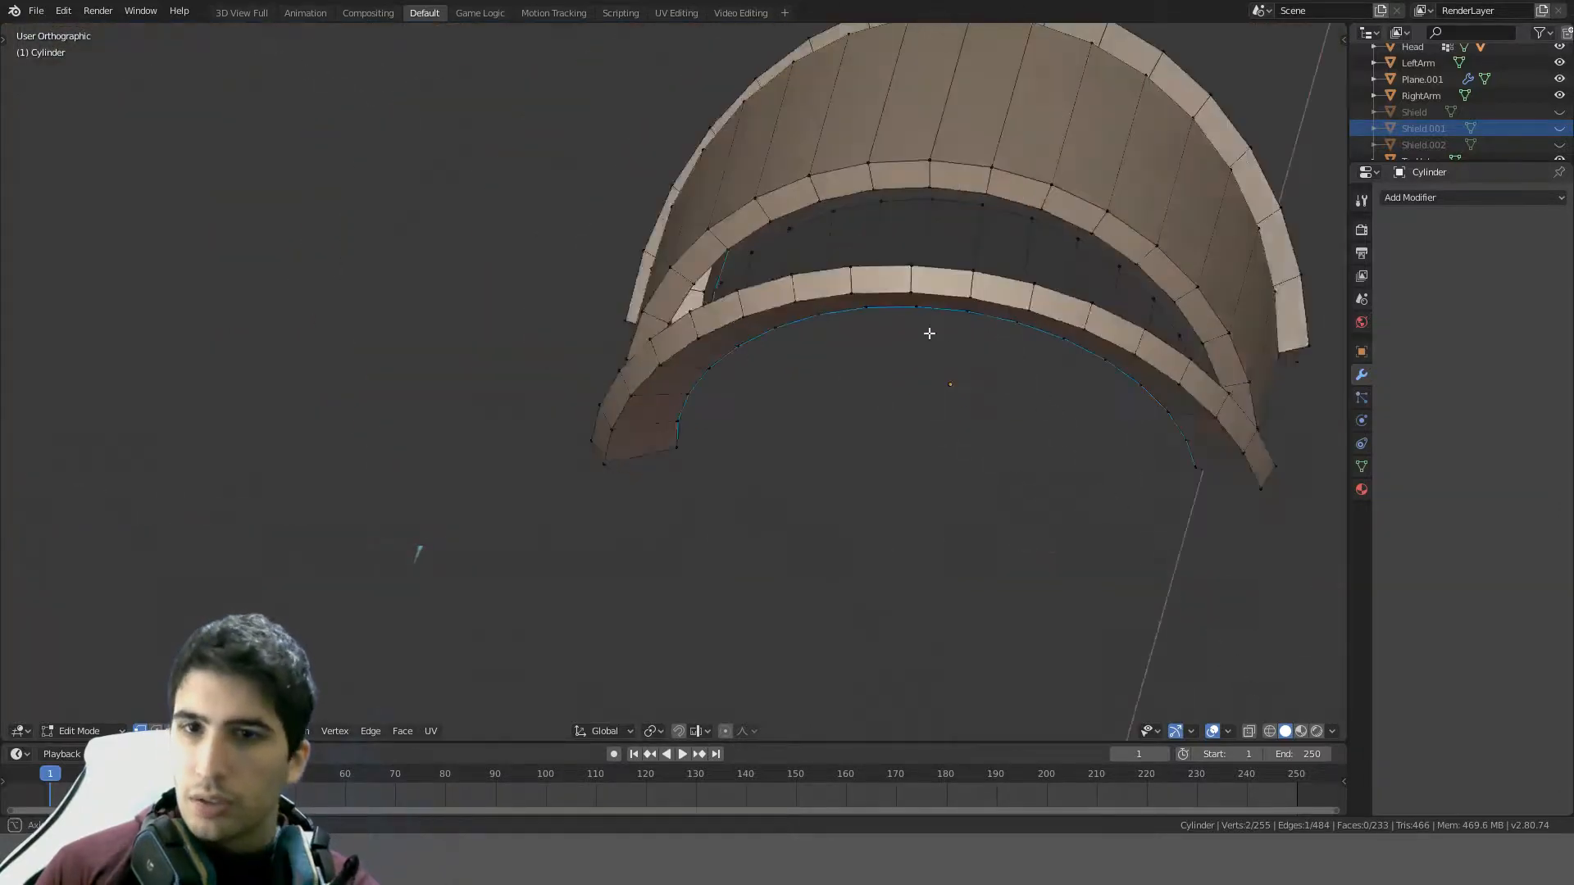
pyautogui.moveTo(927, 334); pyautogui.dragTo(802, 274, button='middle')
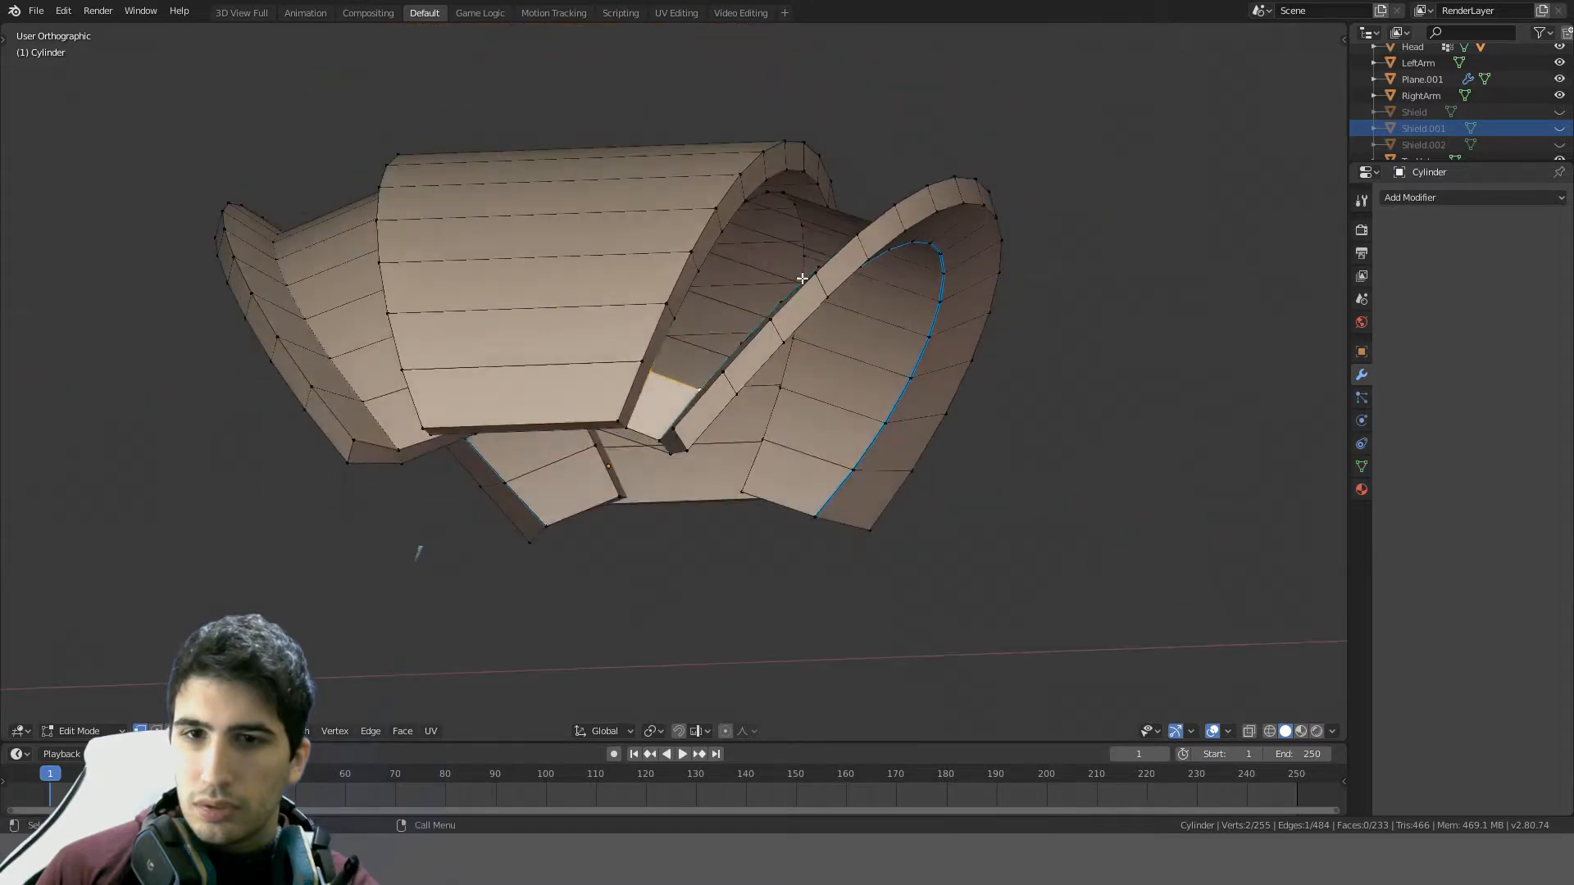
pyautogui.scroll(3, 802, 274)
pyautogui.moveTo(761, 312); pyautogui.dragTo(680, 278, button='middle')
pyautogui.moveTo(852, 290); pyautogui.dragTo(699, 421, button='middle')
pyautogui.keyDown('shift'); pyautogui.click(834, 360); pyautogui.keyUp('shift')
pyautogui.press('f')
pyautogui.click(681, 442)
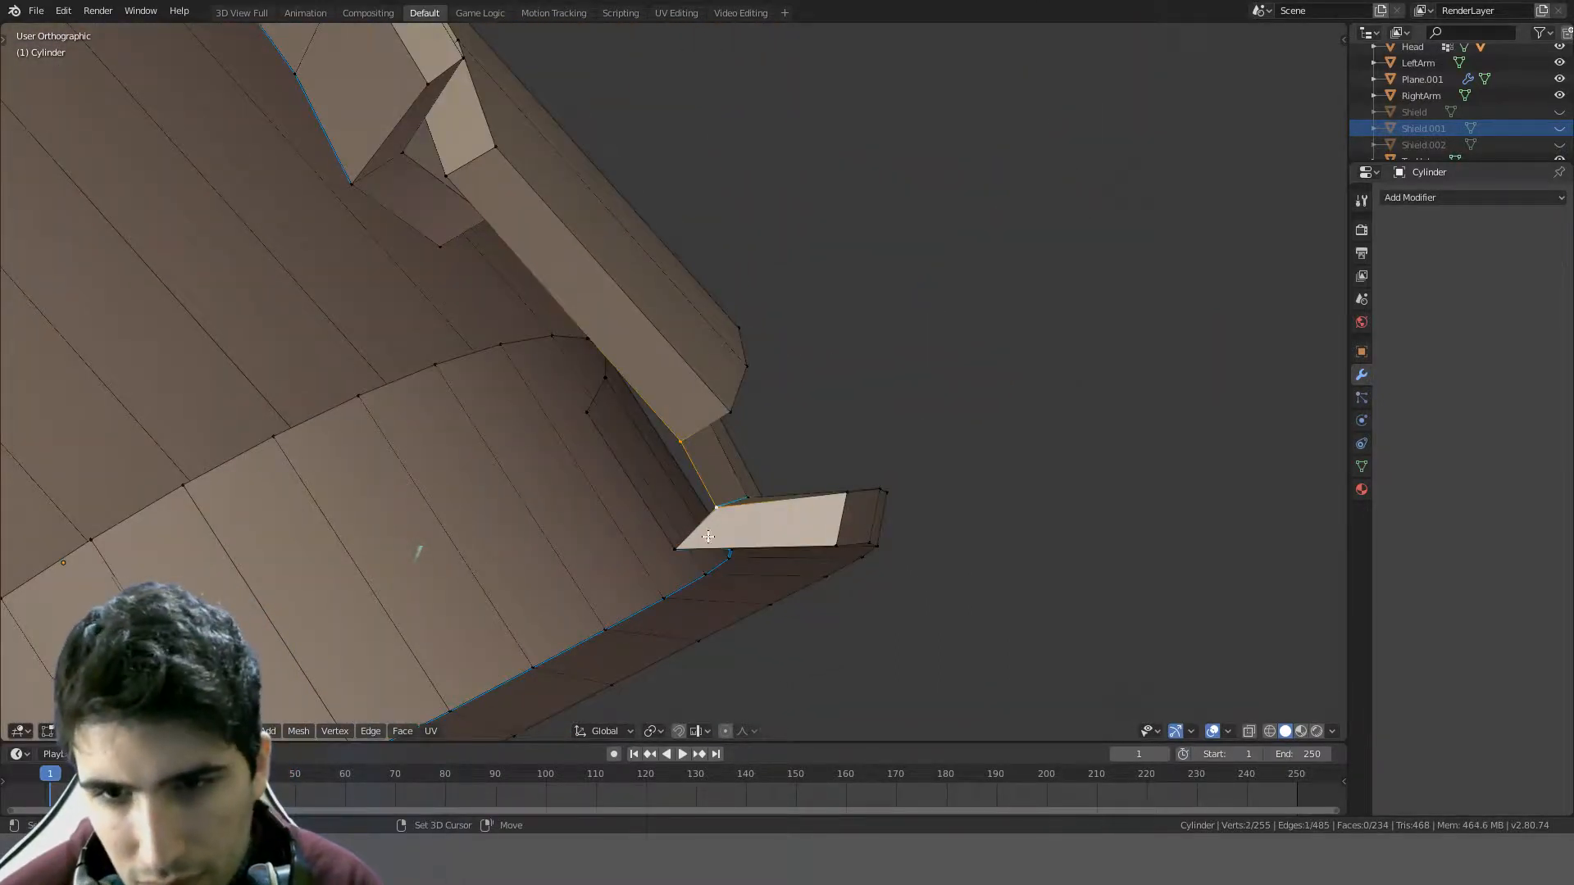
pyautogui.press('f')
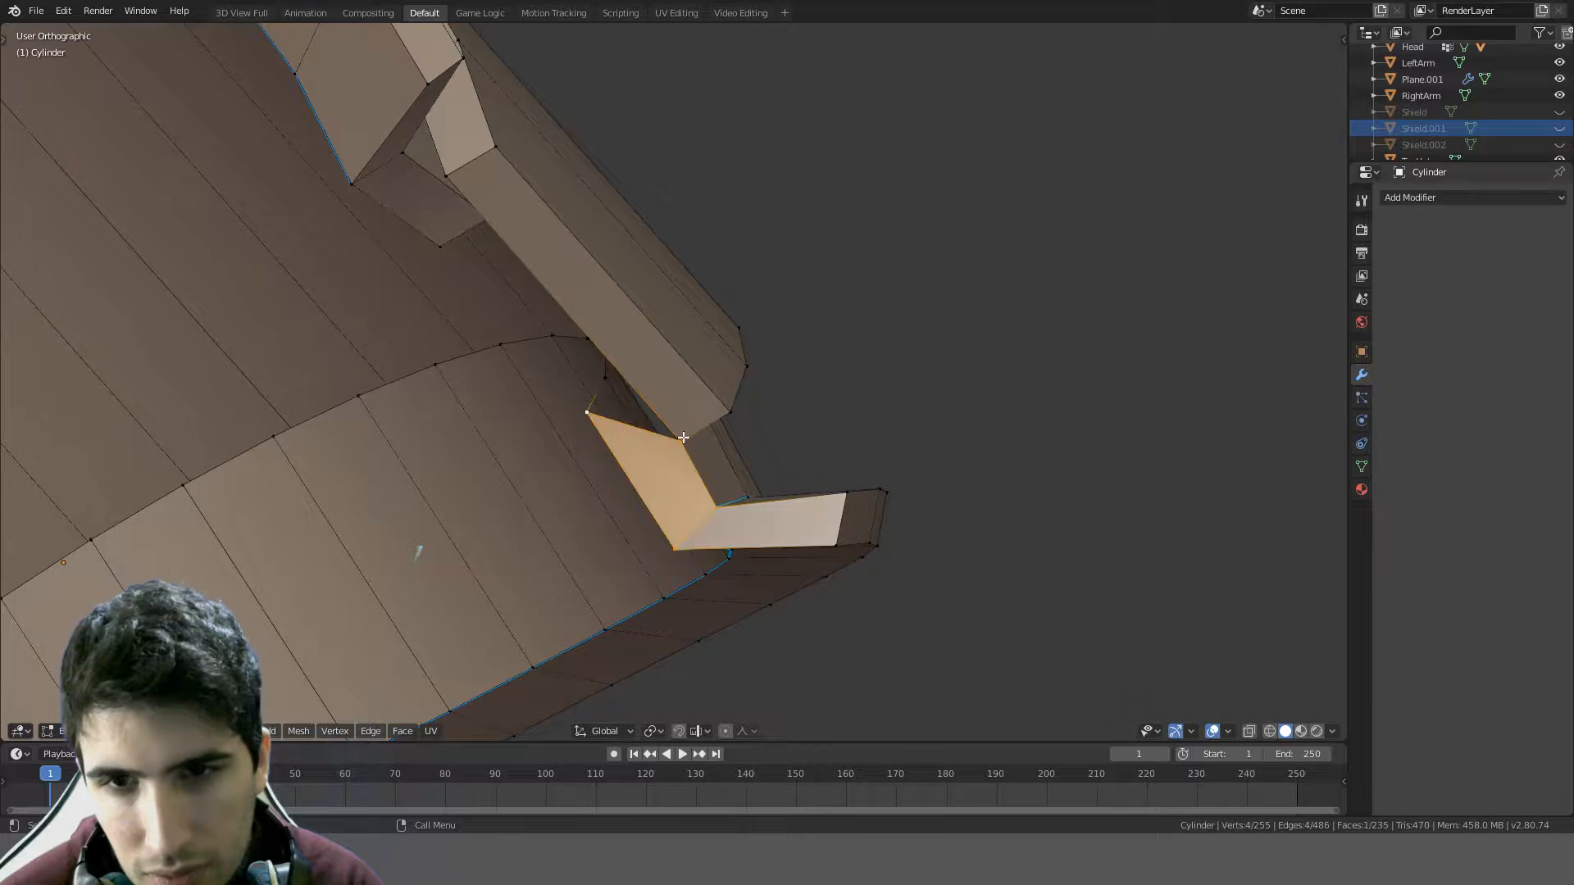
# - Fill the next face in the narrow gap between the middle plate's inner strips, starting from the connecting edge at its end
pyautogui.click(681, 441)
pyautogui.moveTo(674, 384); pyautogui.dragTo(780, 475, button='middle')
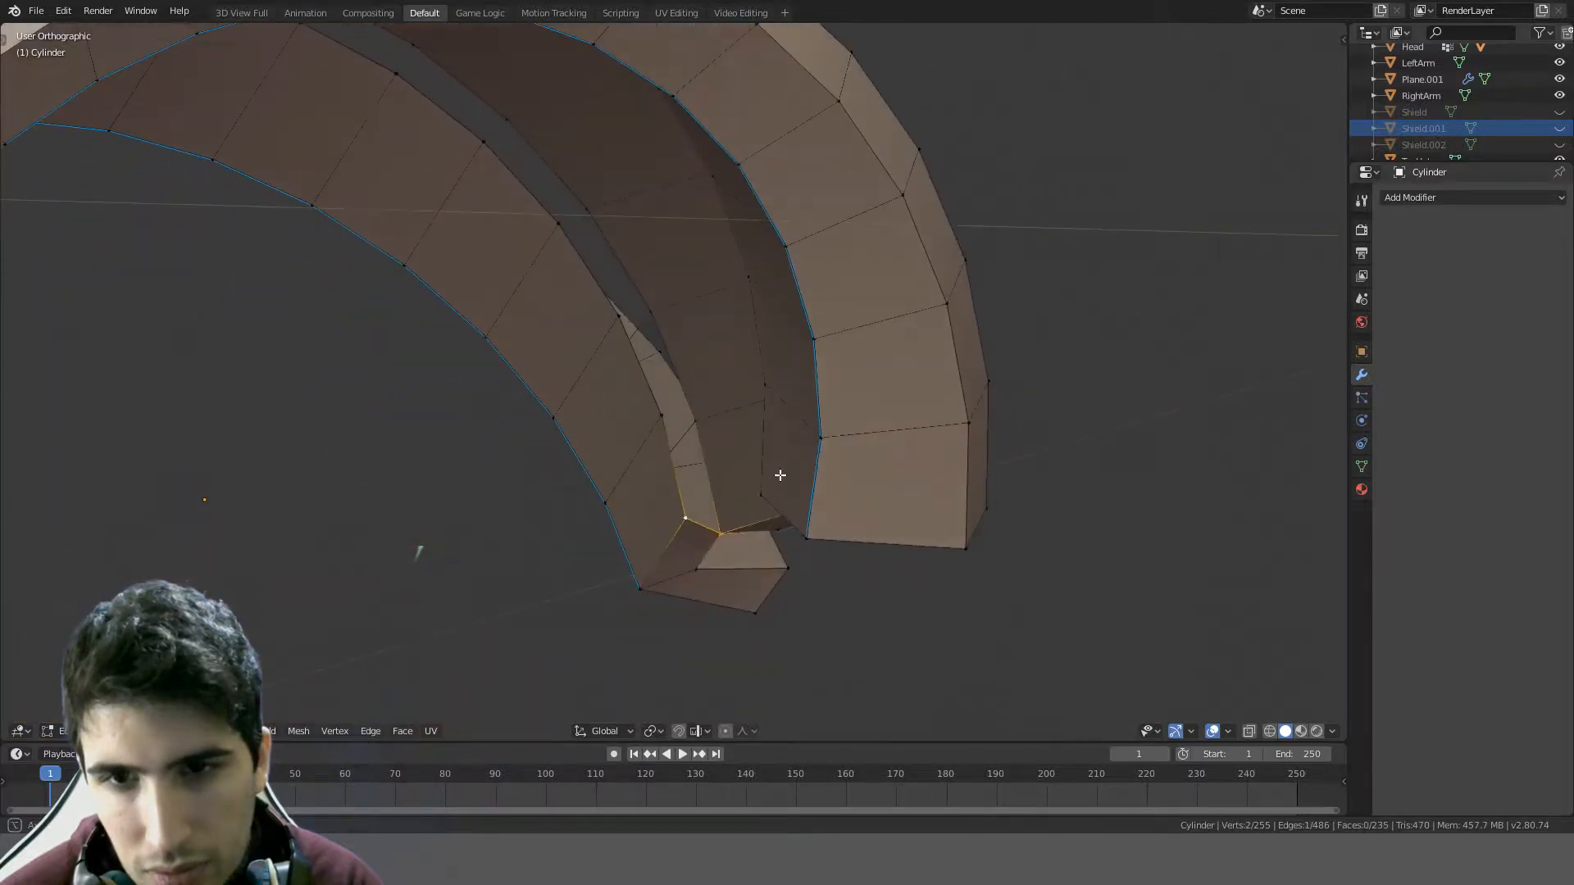
pyautogui.click(694, 412)
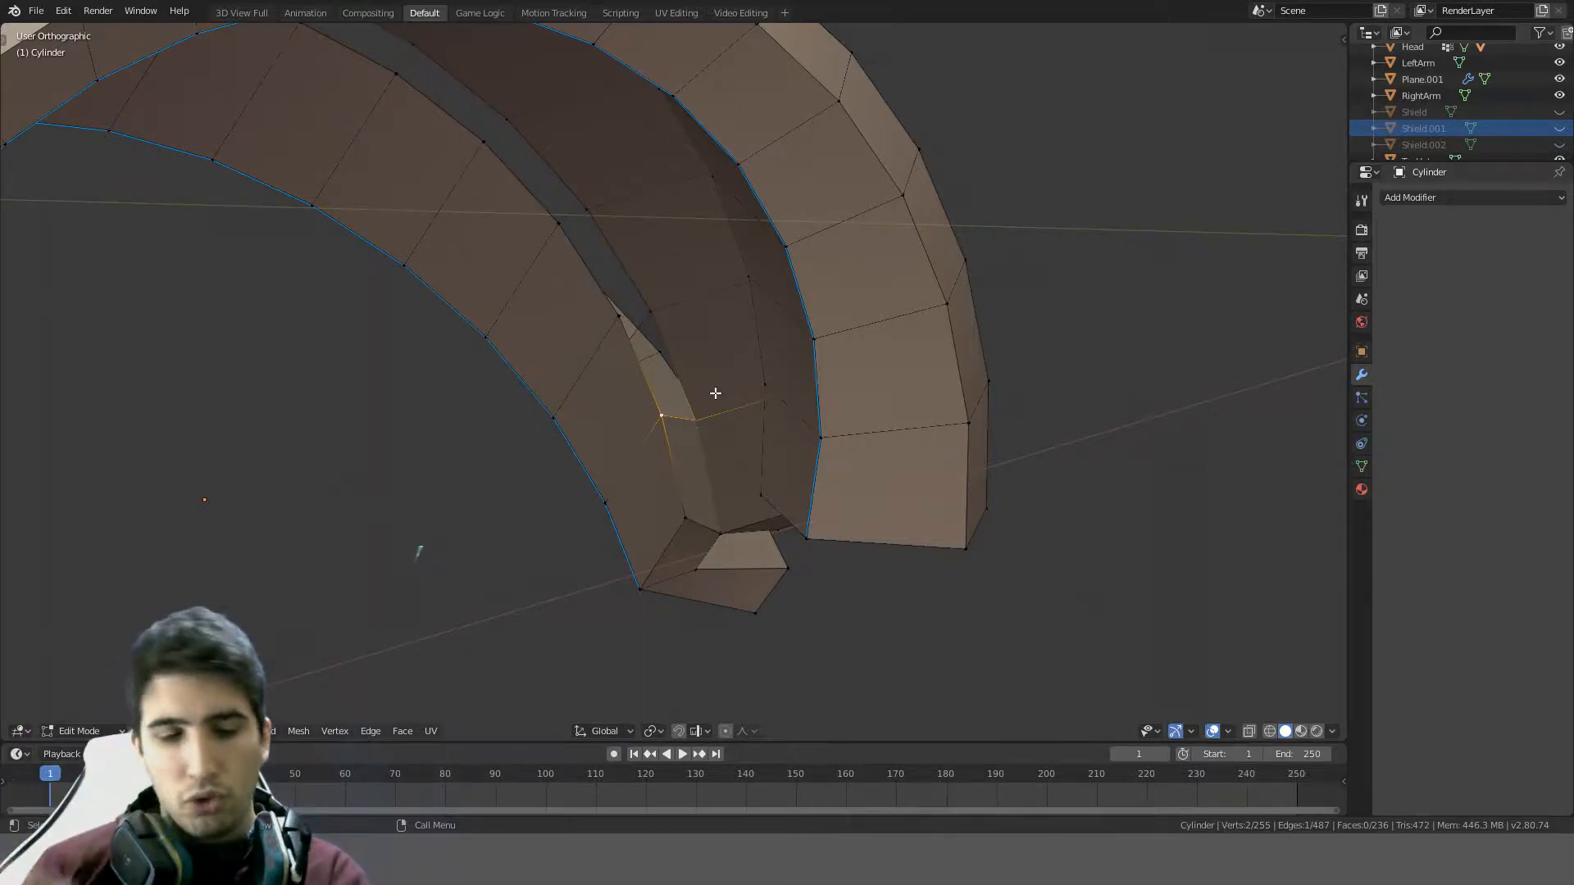
pyautogui.moveTo(729, 358); pyautogui.dragTo(776, 441, button='middle')
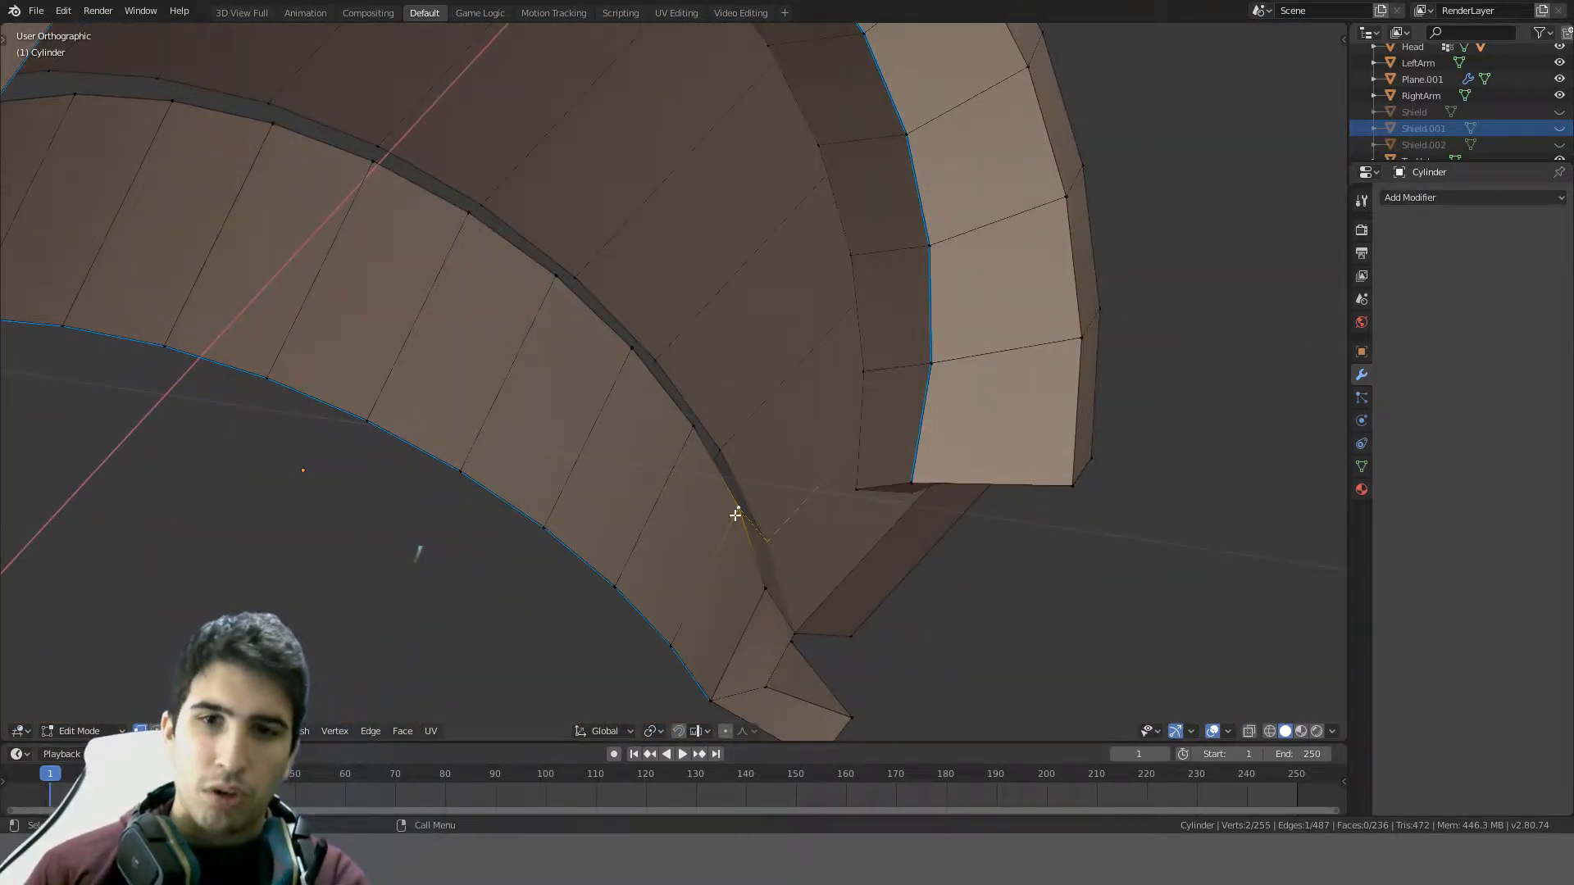
# - Try to fill the next face between the middle plate's edge and the flared rim from a single rim vertex
pyautogui.moveTo(358, 228); pyautogui.dragTo(910, 387, button='middle')
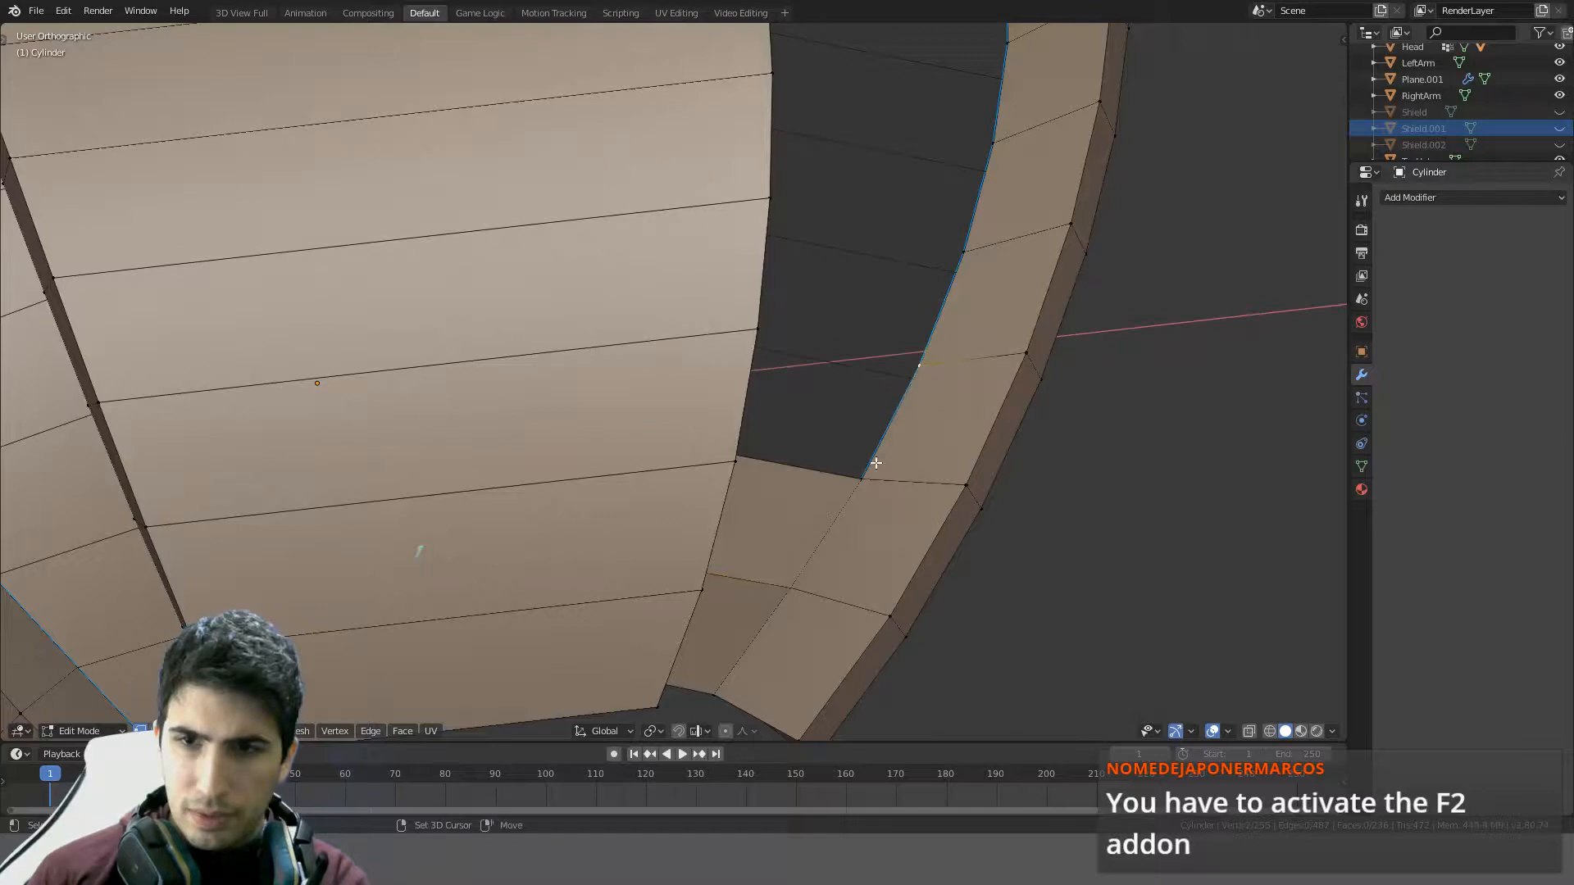
pyautogui.press('f')
pyautogui.moveTo(896, 453); pyautogui.dragTo(778, 411, button='middle')
pyautogui.hotkey('ctrl', 'z')
pyautogui.click(848, 516)
pyautogui.press('f')
pyautogui.click(890, 434)
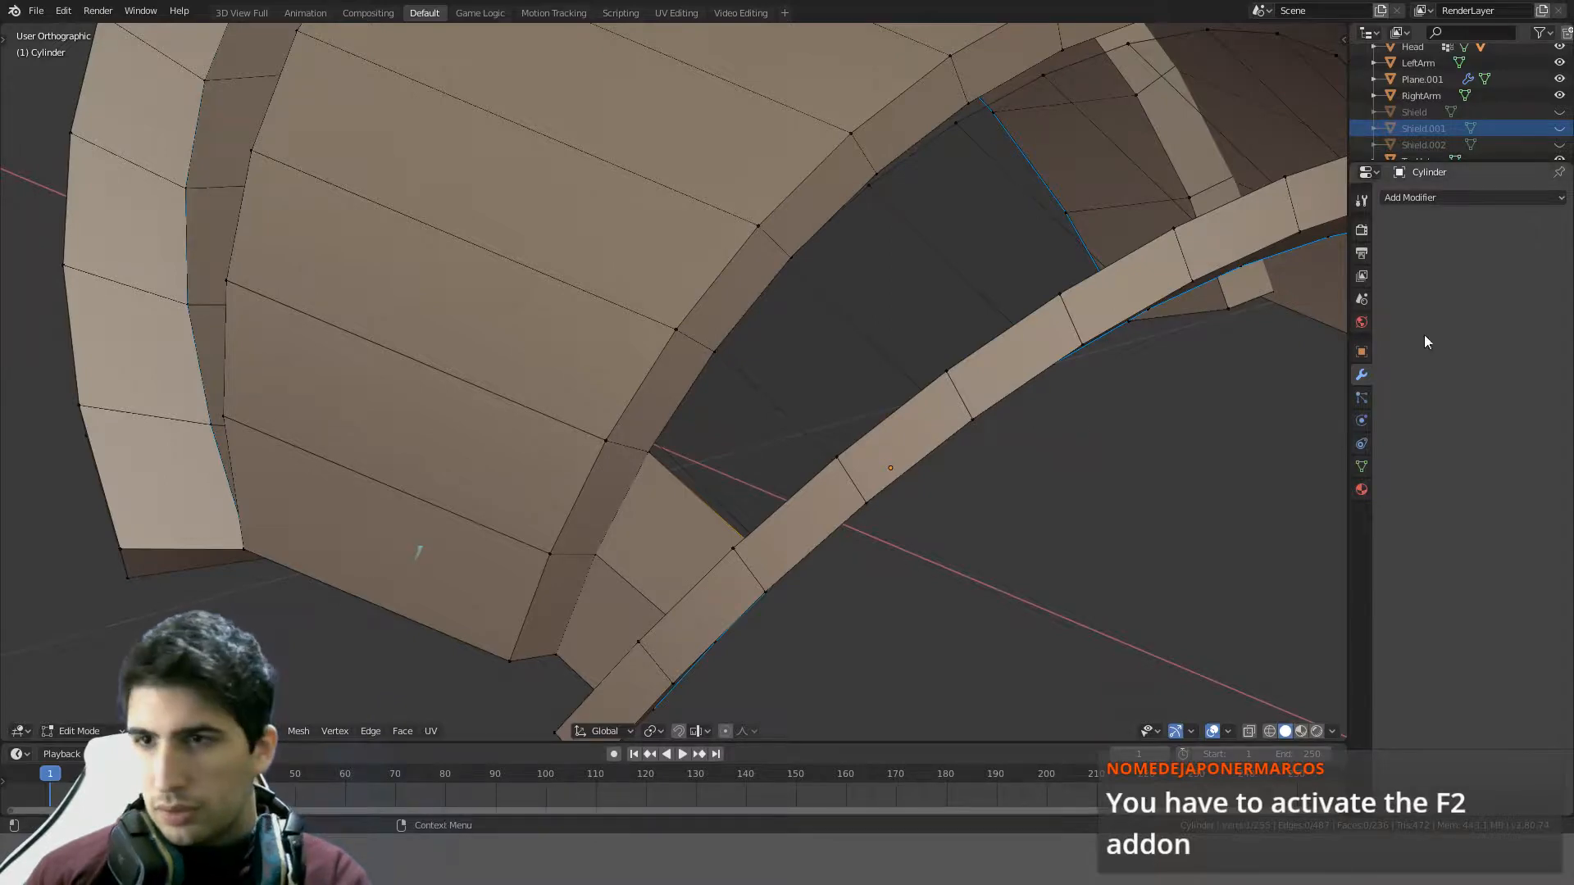
# - Display the active tool settings and fill another face across the narrow inner gap between its four corner vertices
pyautogui.click(1361, 201)
pyautogui.moveTo(1025, 345); pyautogui.dragTo(1194, 443, button='middle')
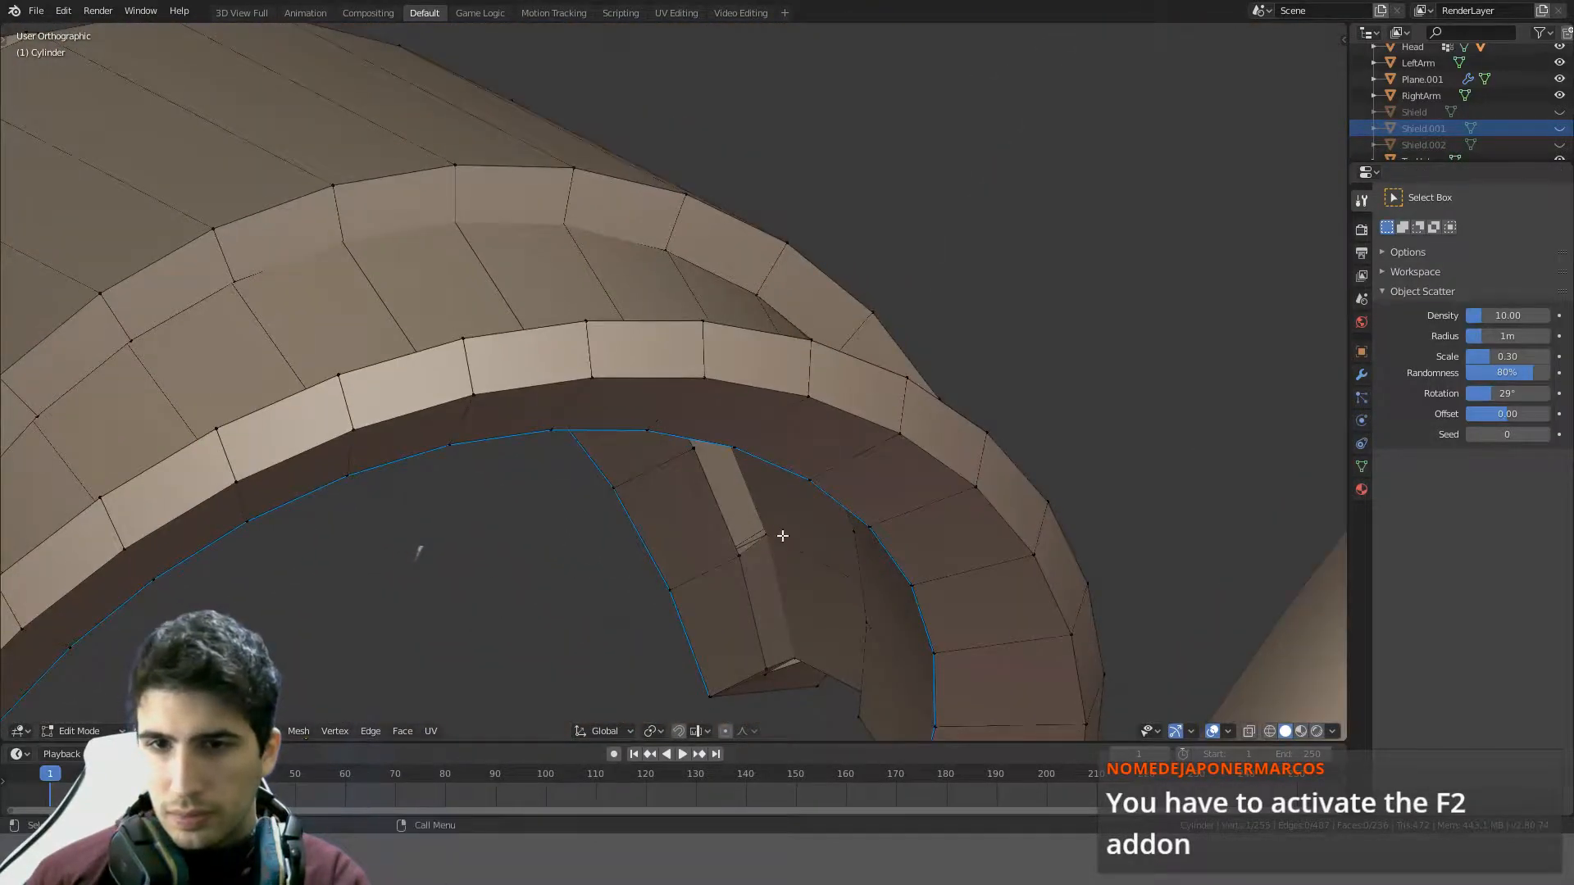
pyautogui.scroll(2, 770, 517)
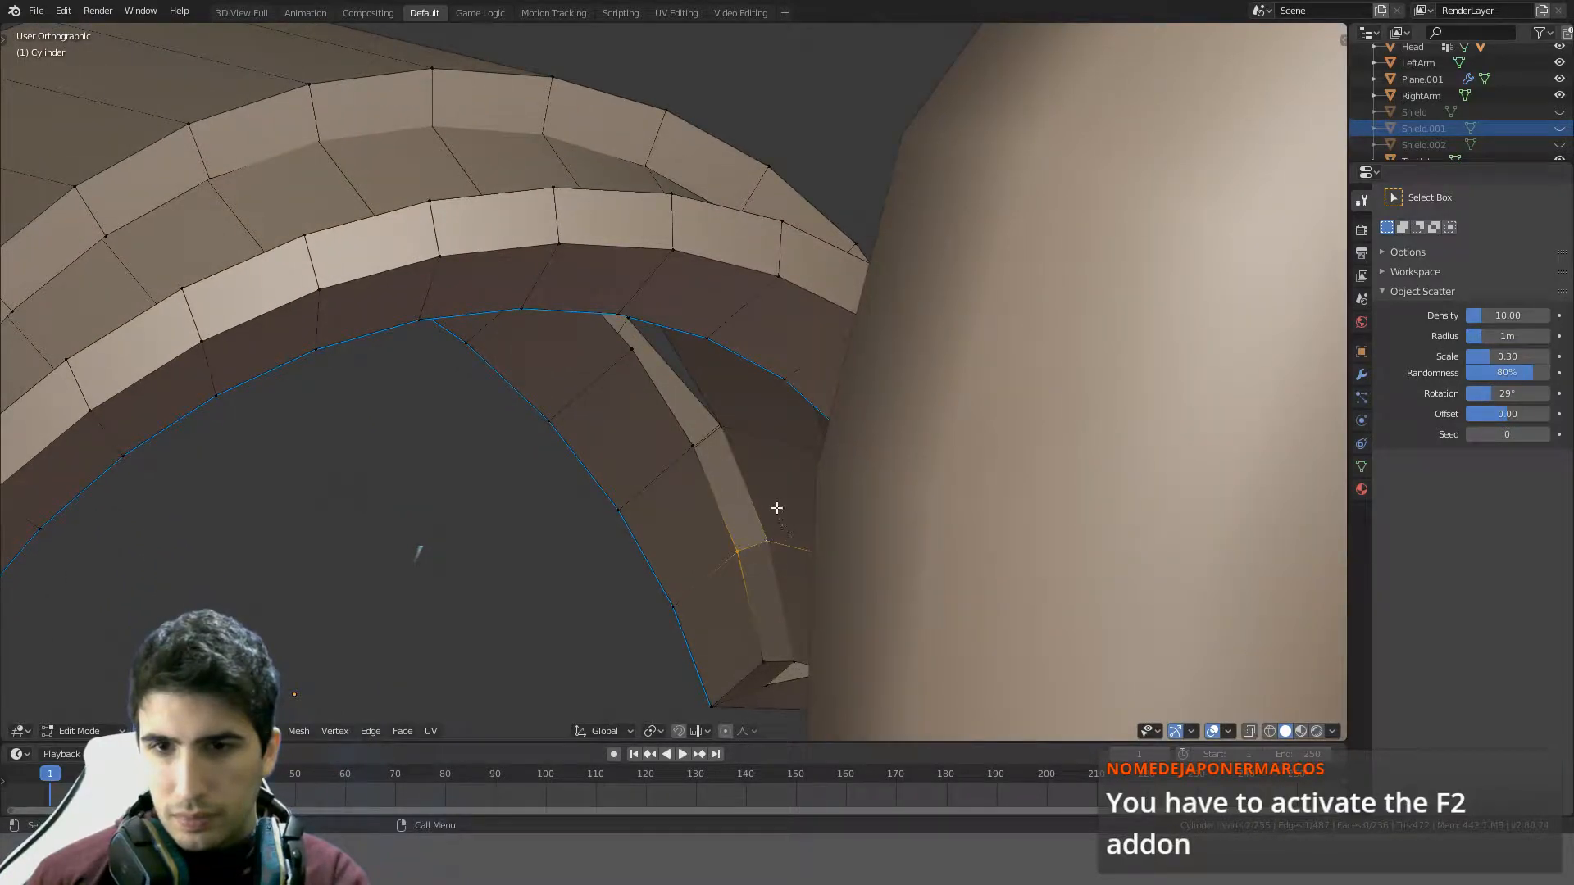
pyautogui.moveTo(777, 508); pyautogui.dragTo(731, 442, button='middle')
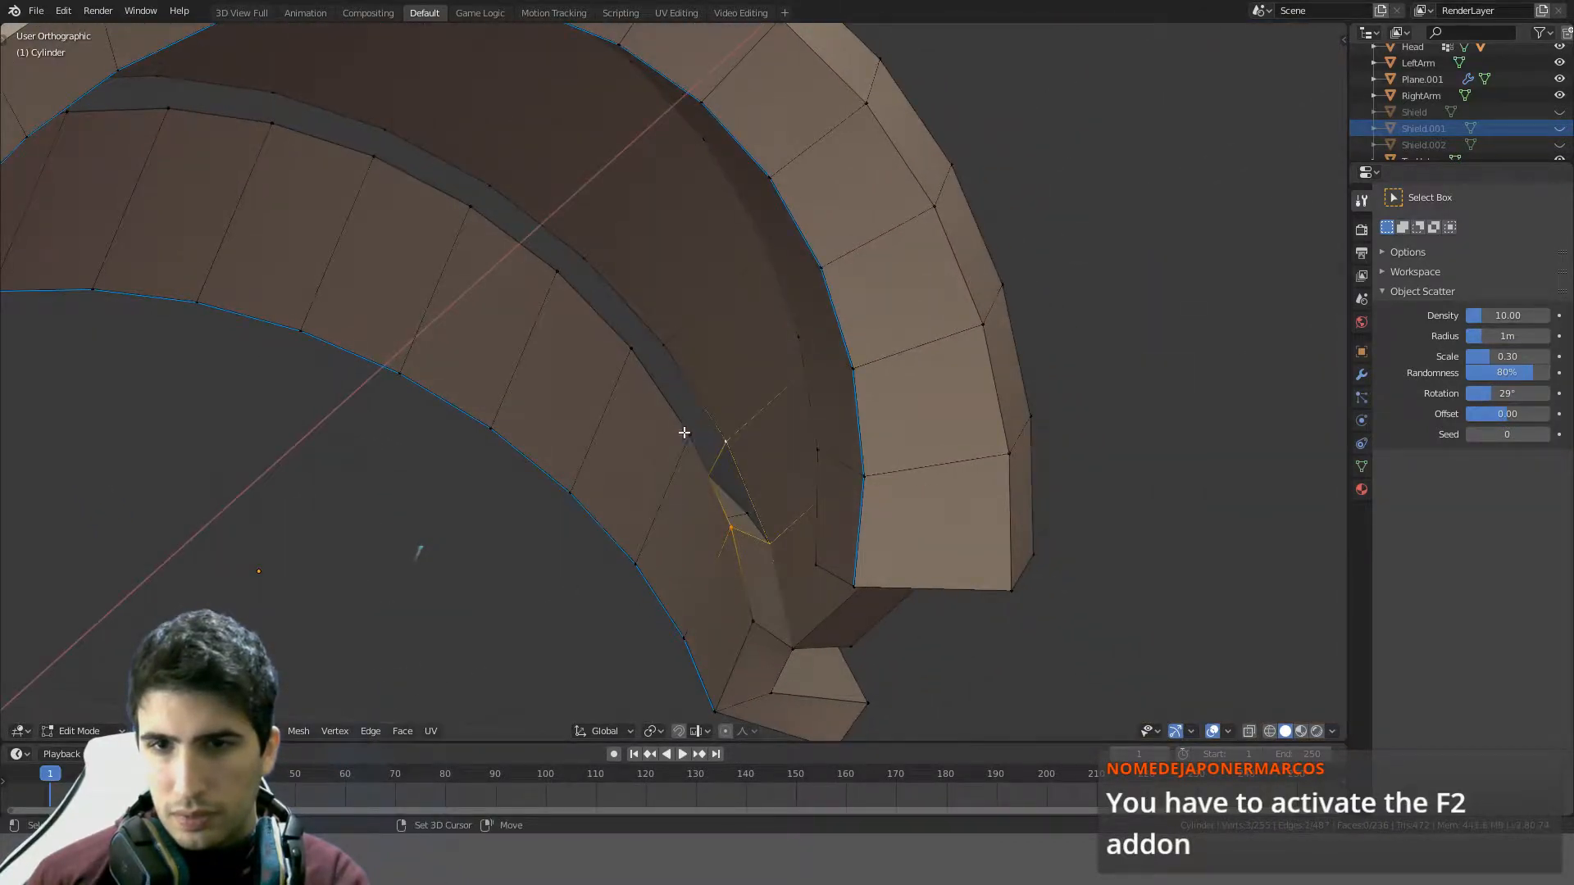
pyautogui.press('f')
pyautogui.press('f')
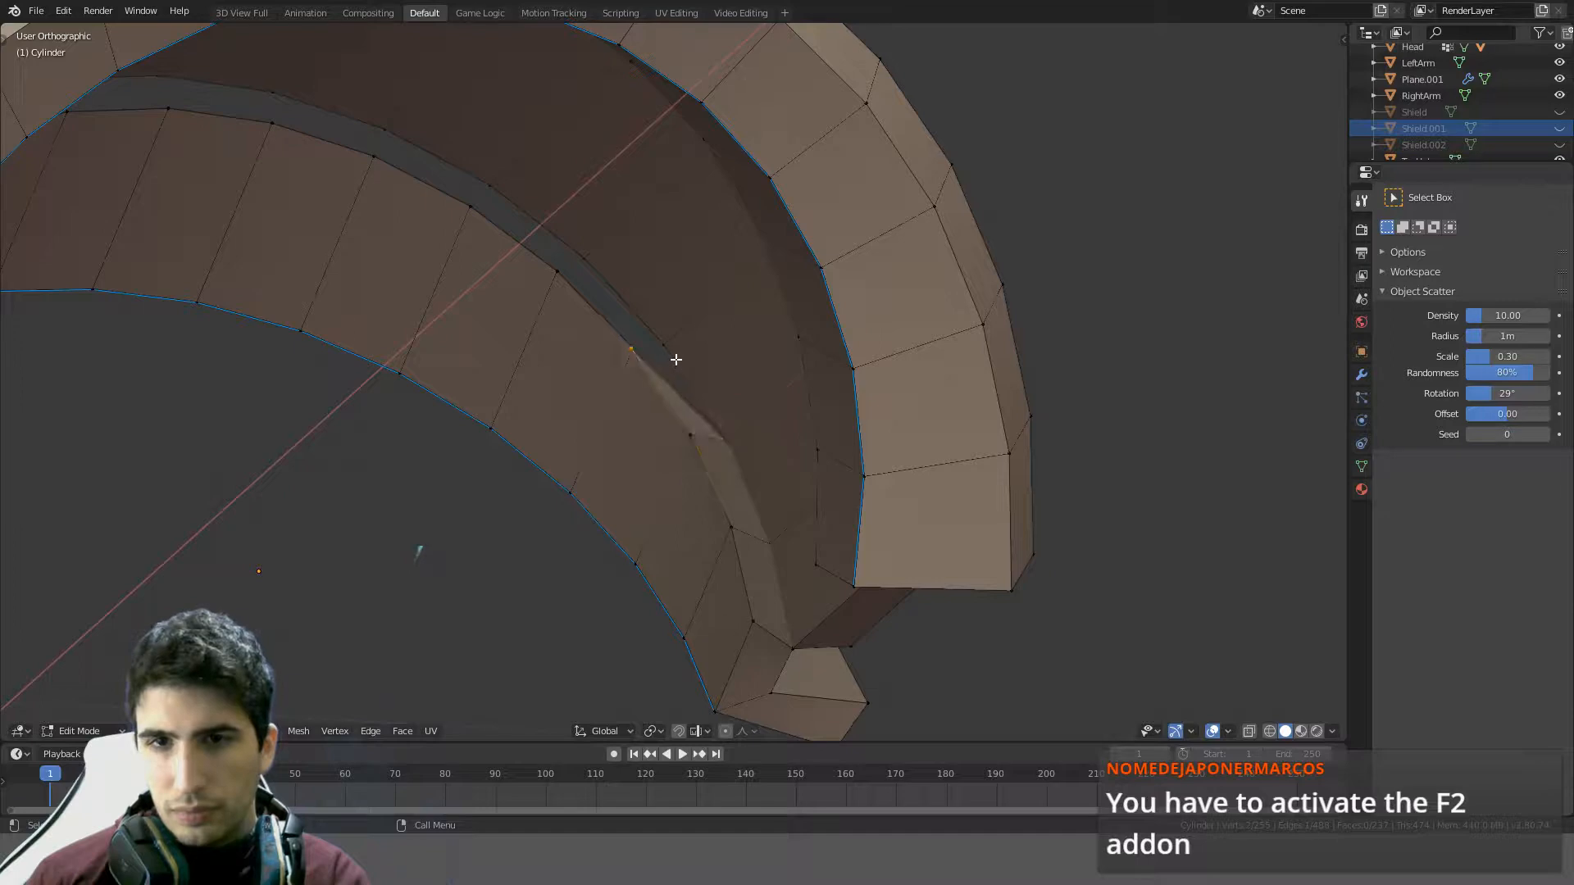
# - Try filling the next faces between the middle plate and the flared rim from partial vertex selections, undoing each attempt
pyautogui.moveTo(675, 355); pyautogui.dragTo(295, 506, button='middle')
pyautogui.press('f')
pyautogui.hotkey('ctrl', 'z')
pyautogui.moveTo(541, 516); pyautogui.dragTo(738, 484, button='middle')
pyautogui.click(608, 447)
pyautogui.keyDown('shift'); pyautogui.click(607, 587); pyautogui.keyUp('shift')
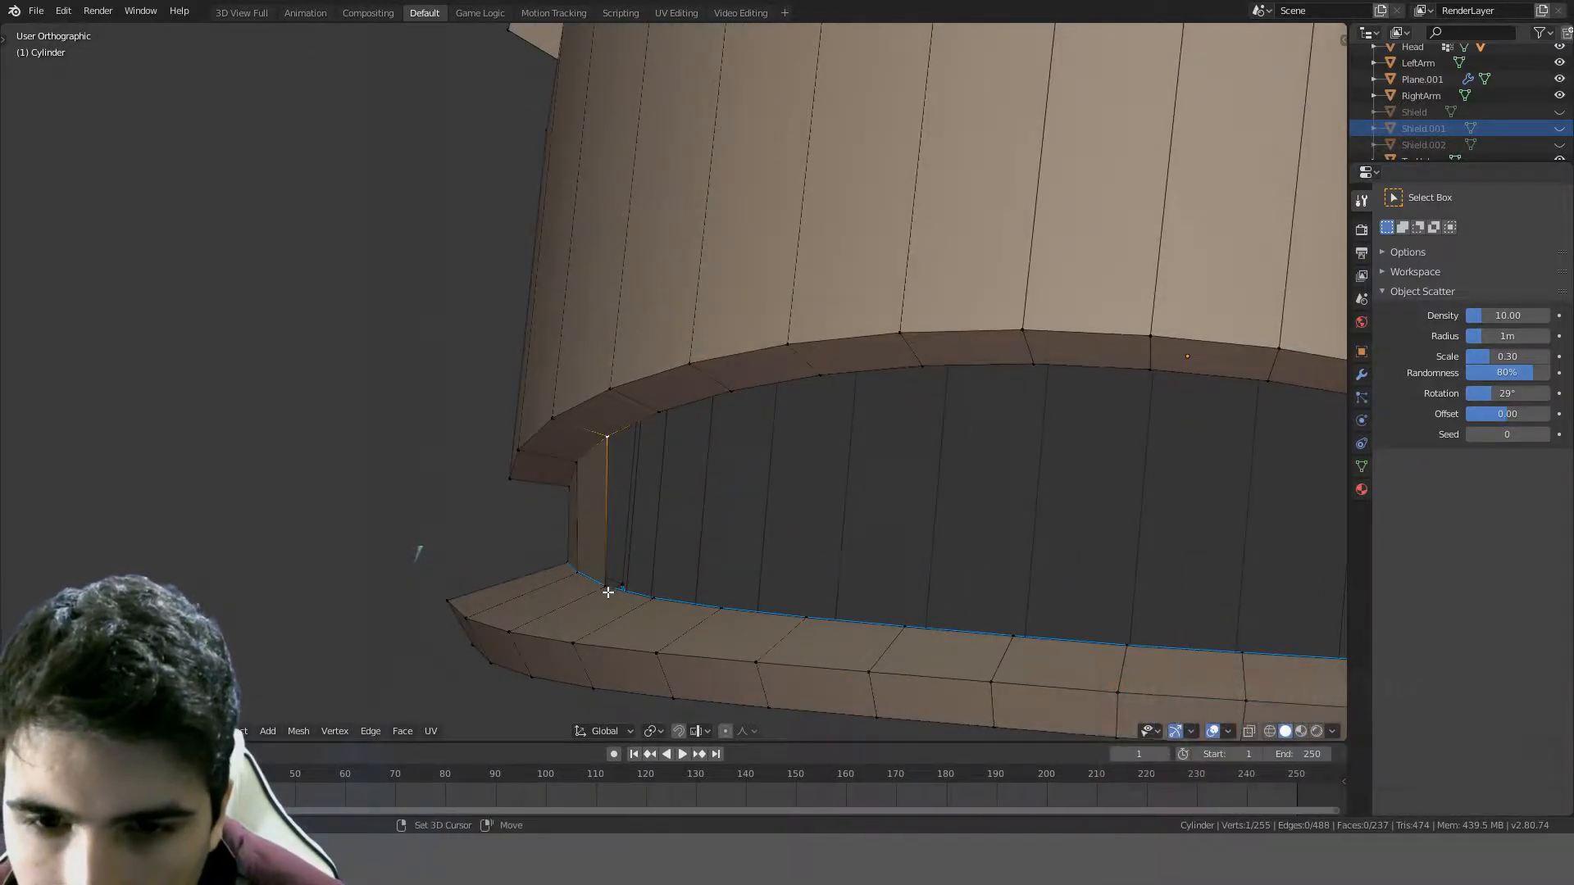
pyautogui.press('f')
pyautogui.moveTo(633, 578); pyautogui.dragTo(731, 464, button='middle')
pyautogui.hotkey('ctrl', 'z')
pyautogui.press('f')
pyautogui.hotkey('ctrl', 'z')
pyautogui.press('f')
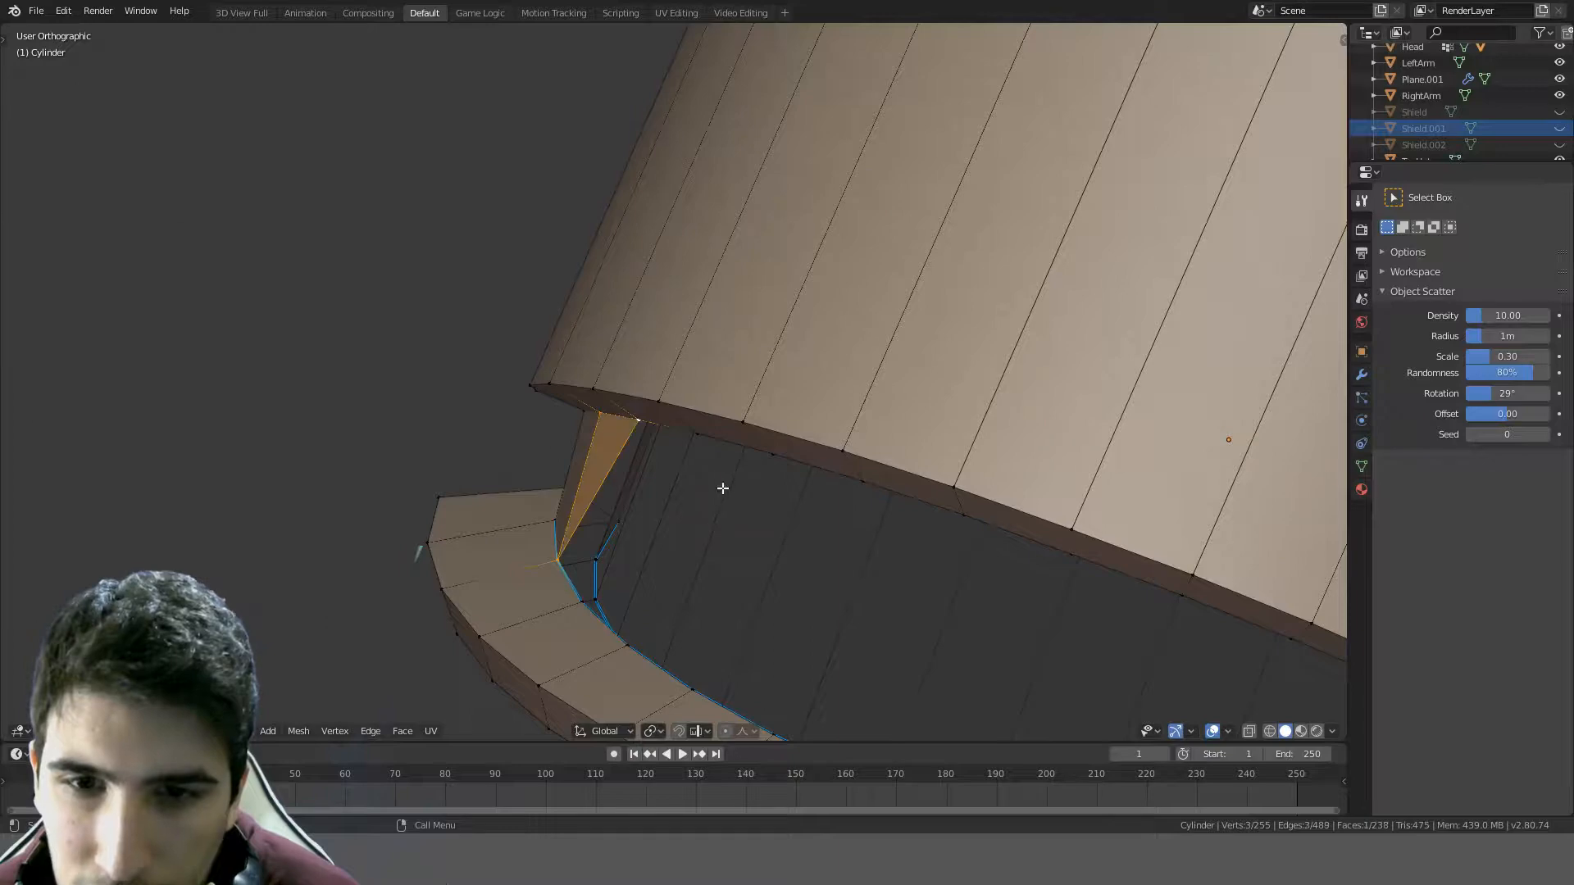
pyautogui.hotkey('ctrl', 'z')
pyautogui.hotkey('ctrl', 'z')
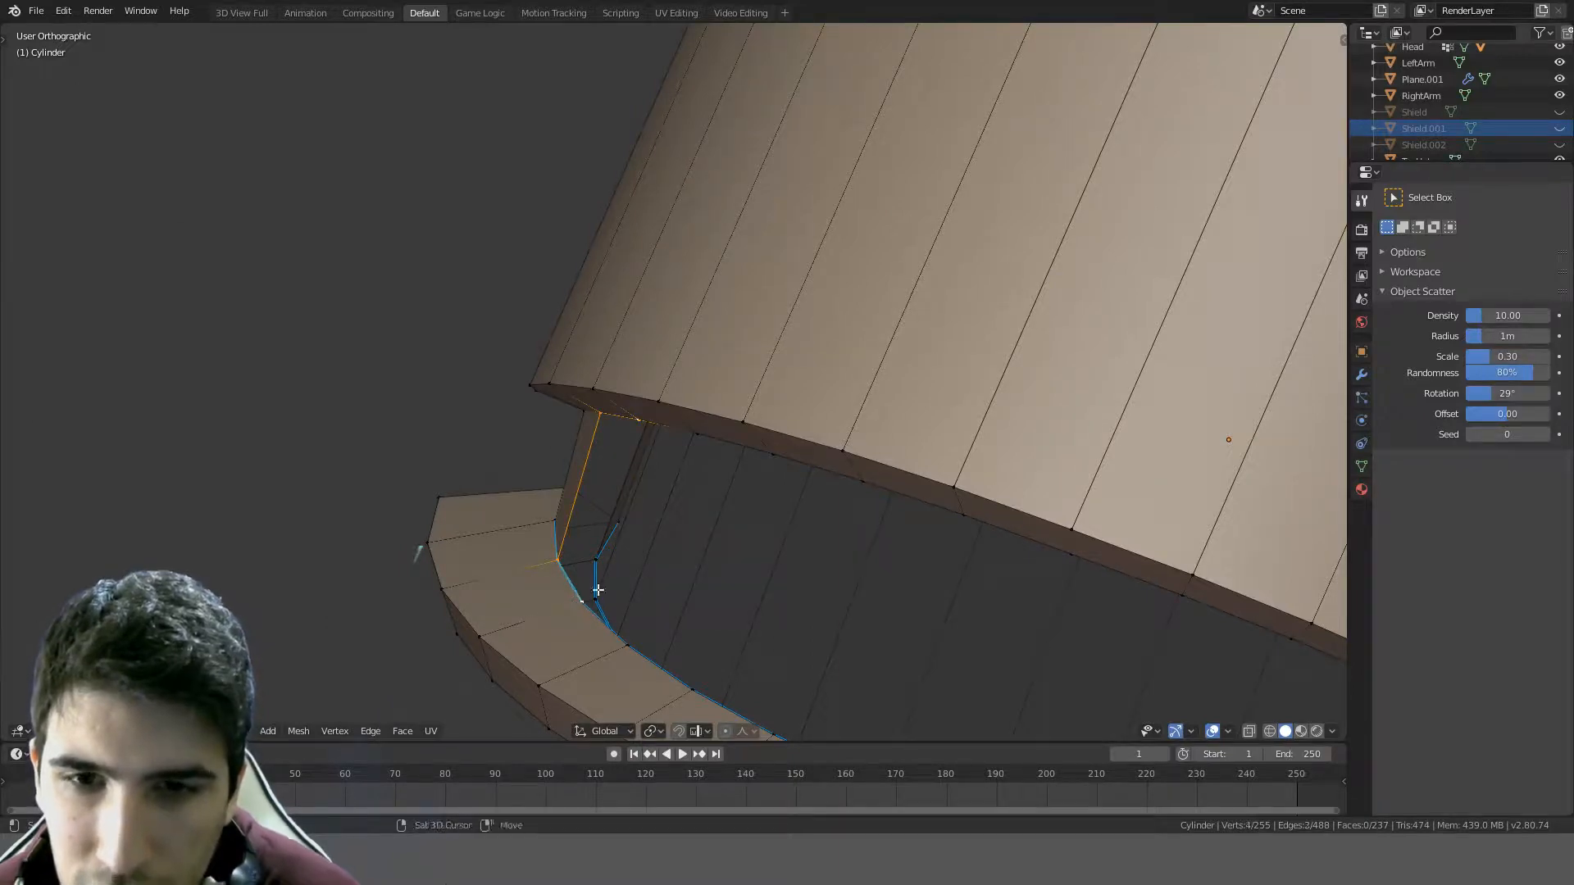
# - Fill three more faces bridging the middle plate and the flared rim, starting from the four selected corner vertices
pyautogui.press('f')
pyautogui.moveTo(598, 591); pyautogui.dragTo(764, 266, button='middle')
pyautogui.click(661, 381)
pyautogui.moveTo(880, 261); pyautogui.dragTo(918, 544, button='middle')
pyautogui.press('f')
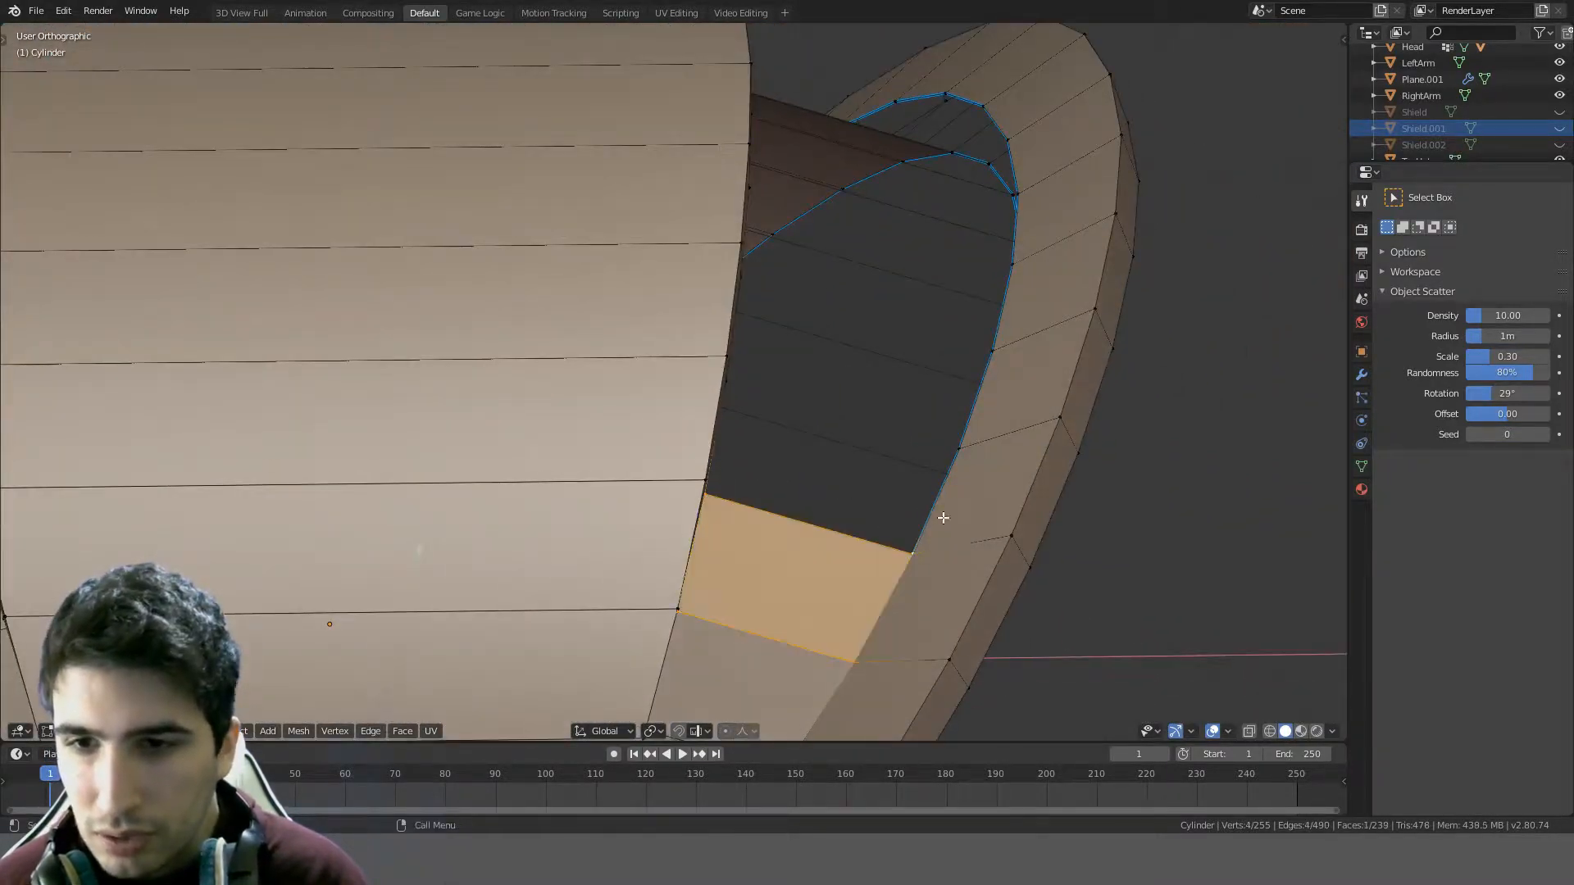
pyautogui.click(962, 440)
pyautogui.moveTo(963, 441); pyautogui.dragTo(821, 435, button='middle')
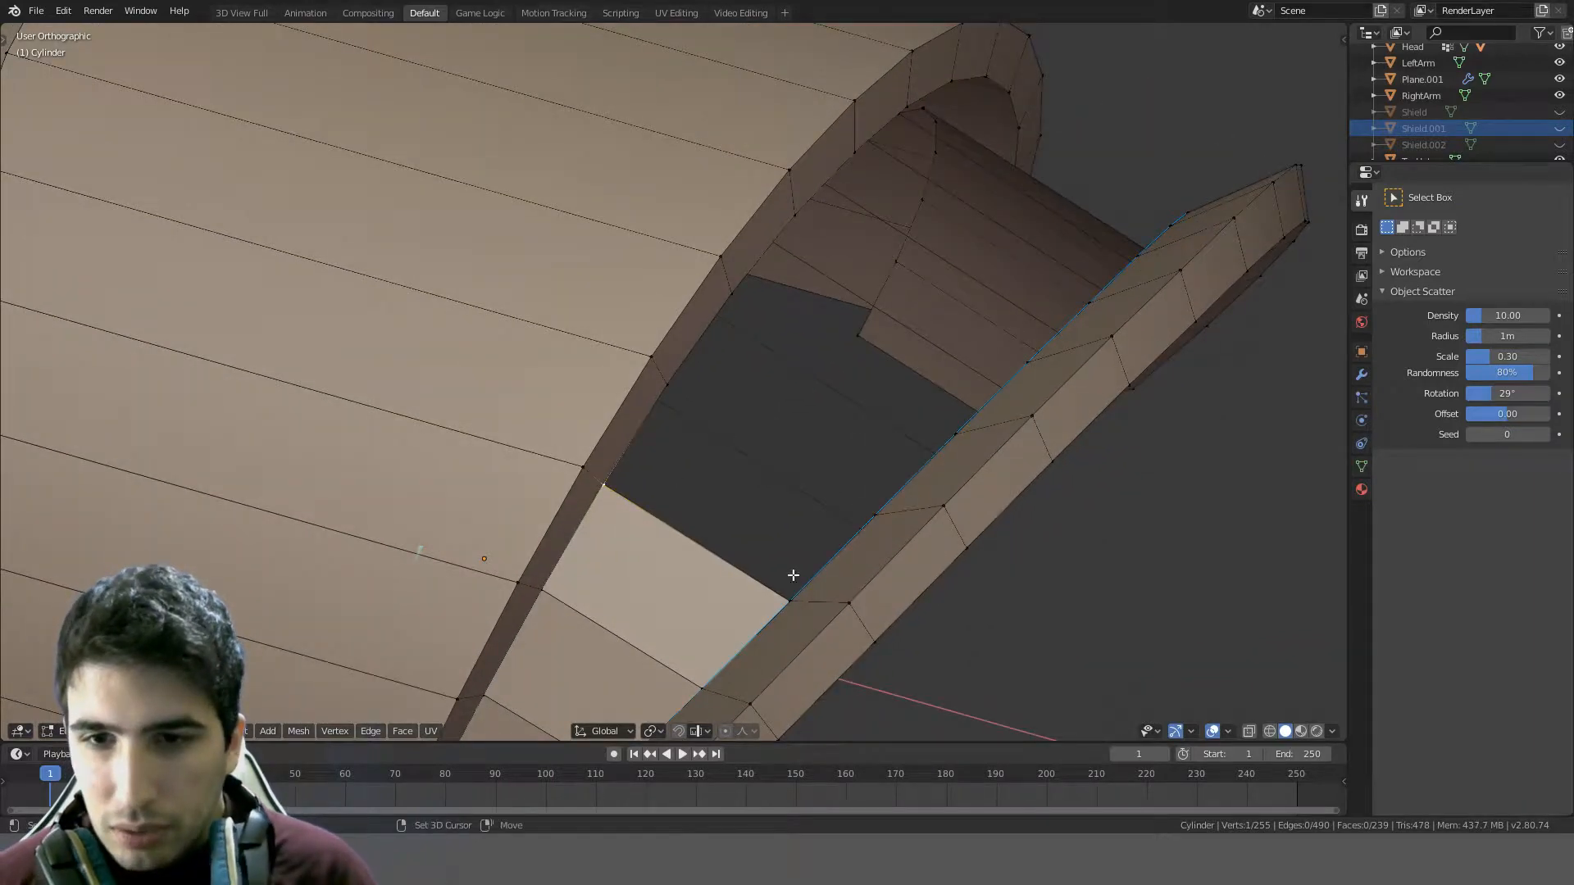
pyautogui.moveTo(787, 612); pyautogui.dragTo(923, 503, button='middle')
pyautogui.press('f')
# - Fill three consecutive faces along the narrow inner gap by bridging its facing vertices, continuing from the last filled face
pyautogui.click(907, 492)
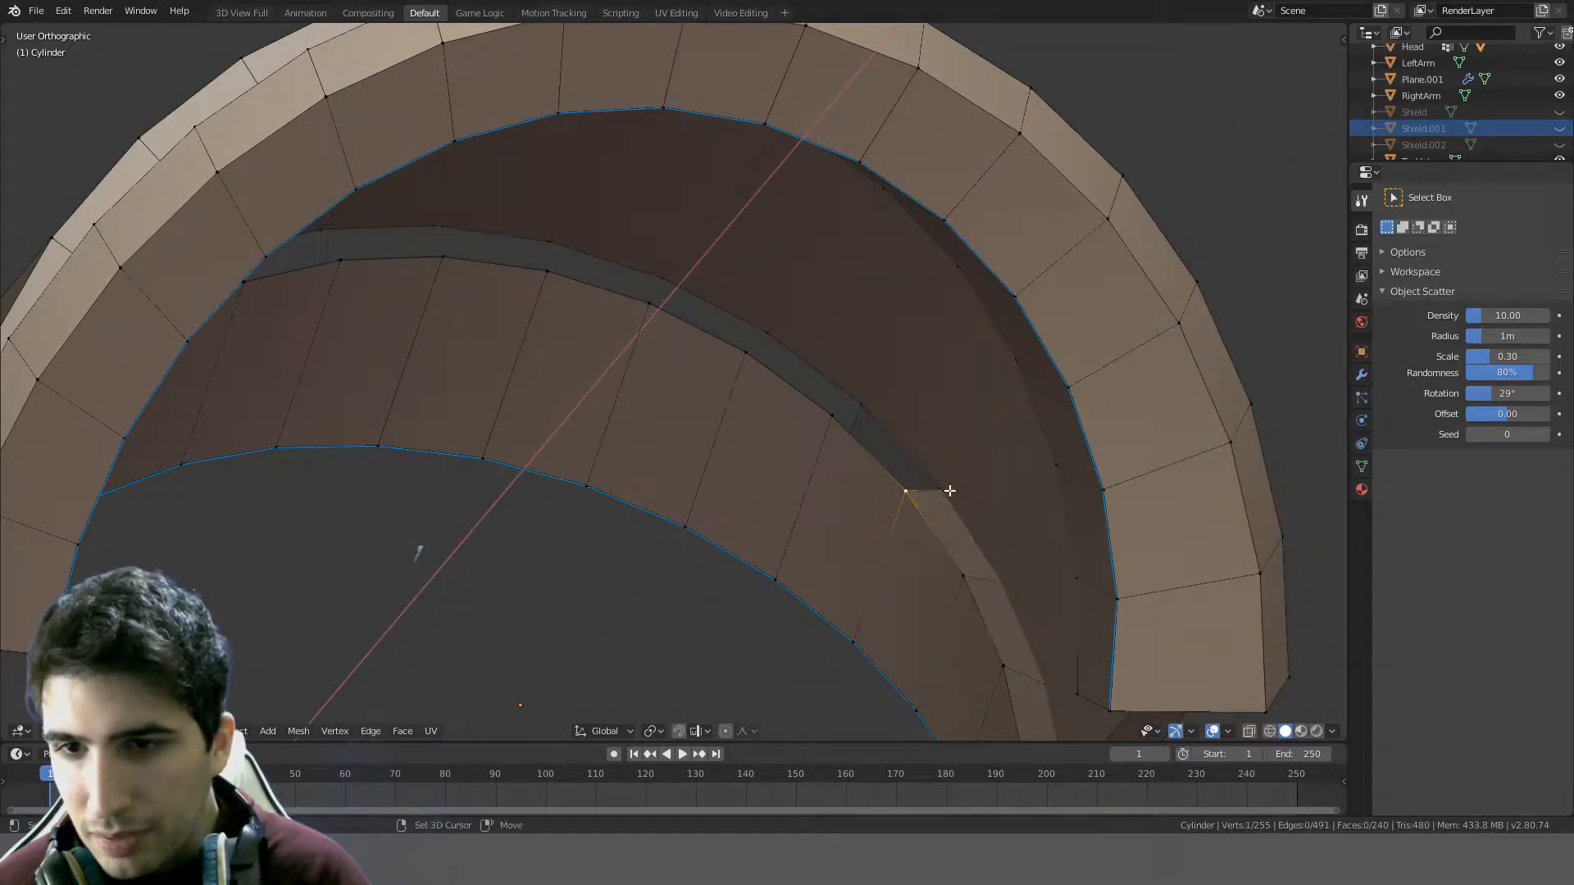
pyautogui.keyDown('shift'); pyautogui.click(858, 406); pyautogui.keyUp('shift')
pyautogui.moveTo(858, 405); pyautogui.dragTo(689, 381, button='middle')
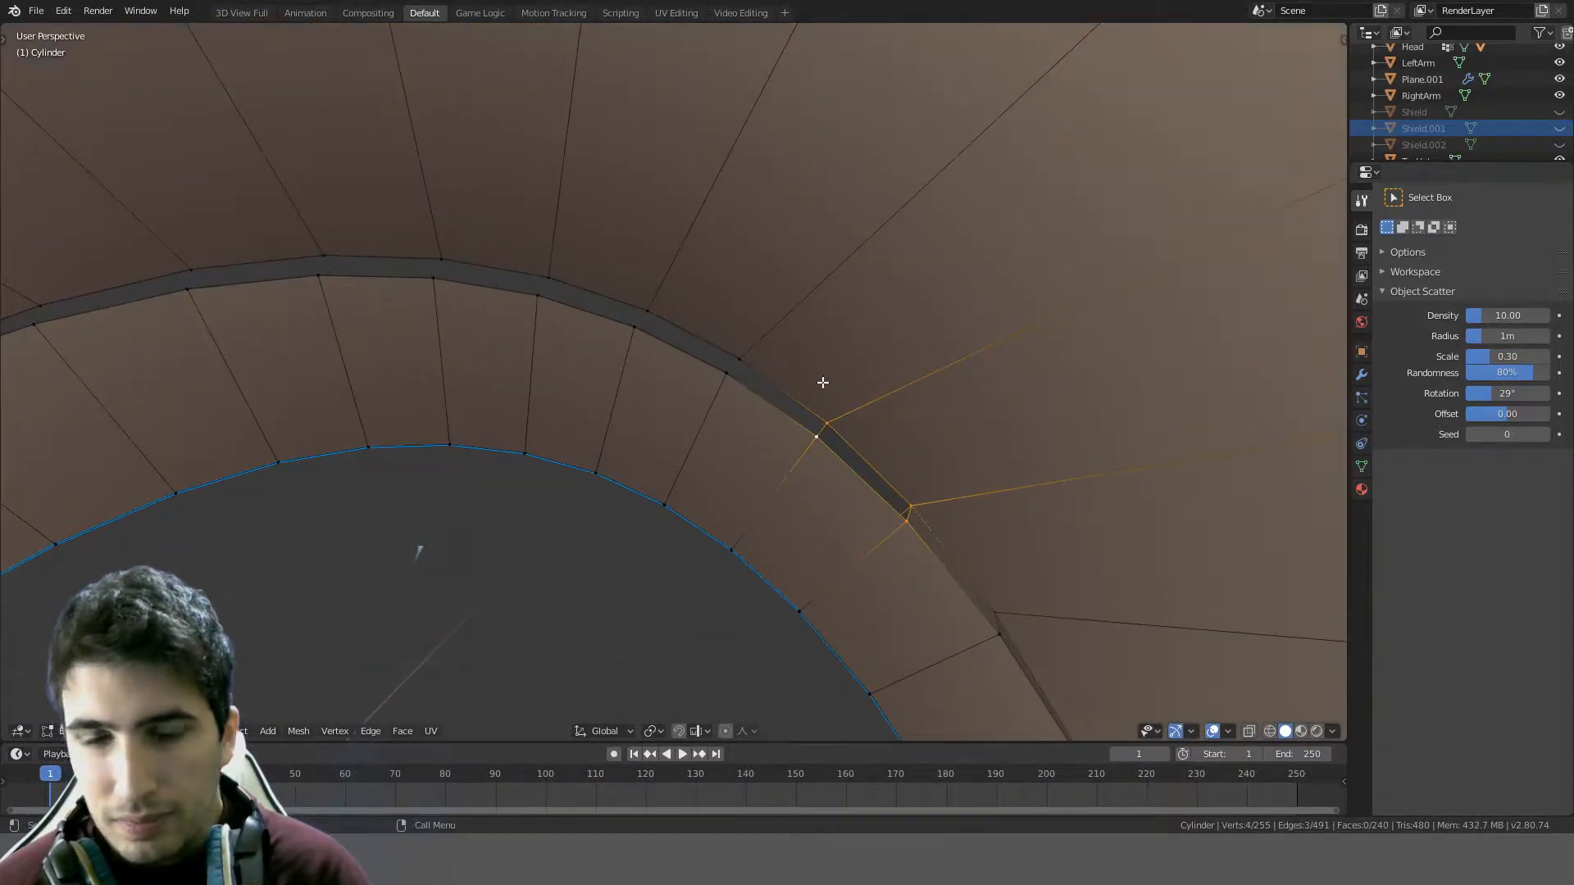
pyautogui.press('f')
pyautogui.click(815, 450)
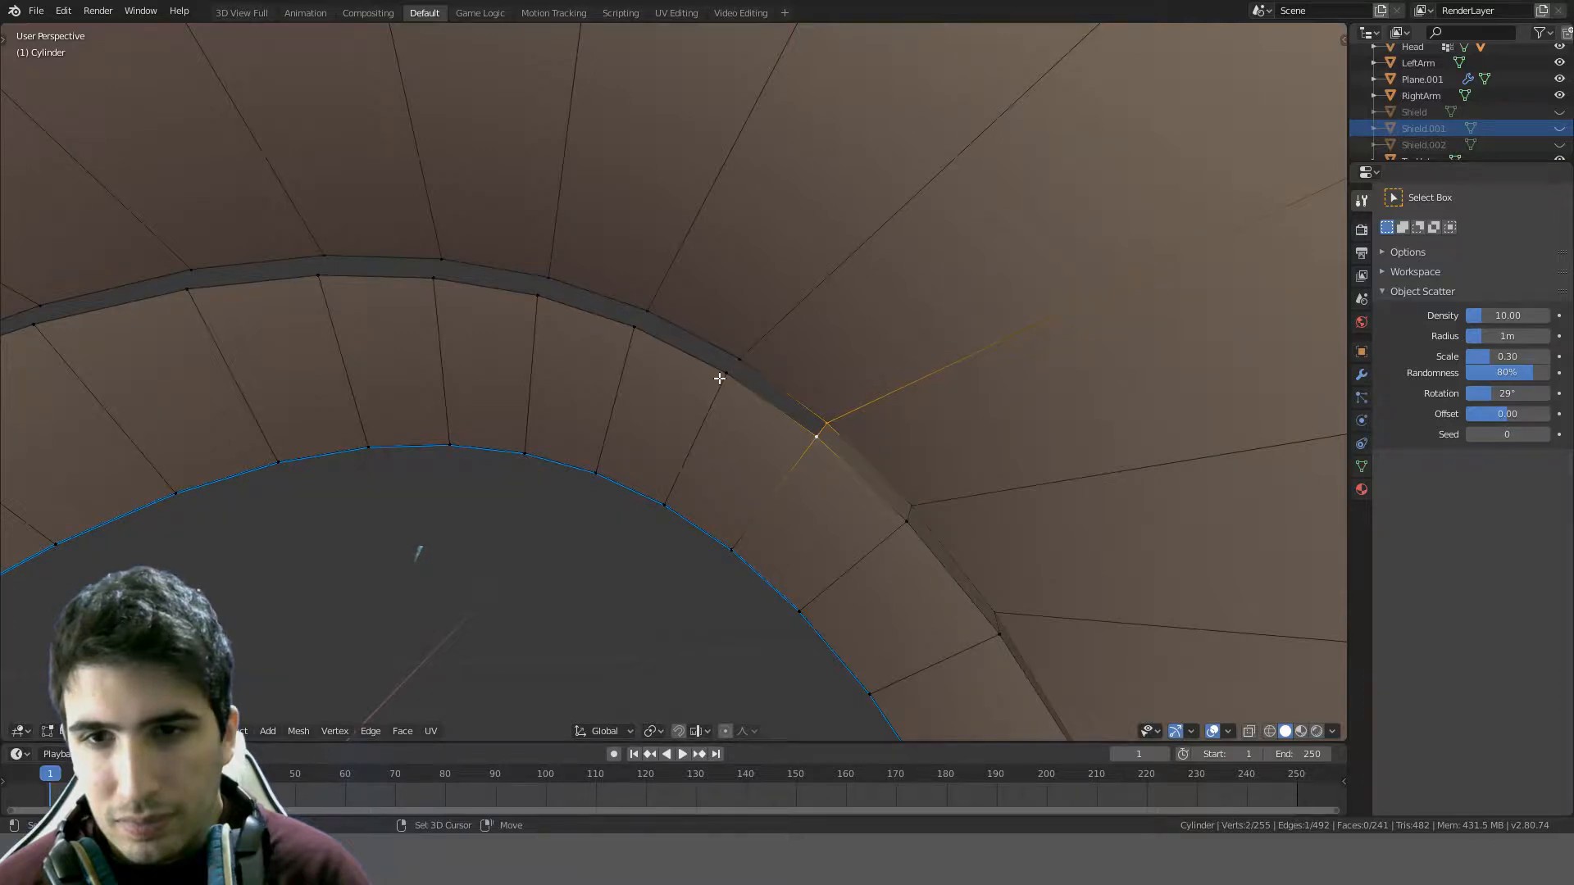
pyautogui.press('f')
pyautogui.click(644, 314)
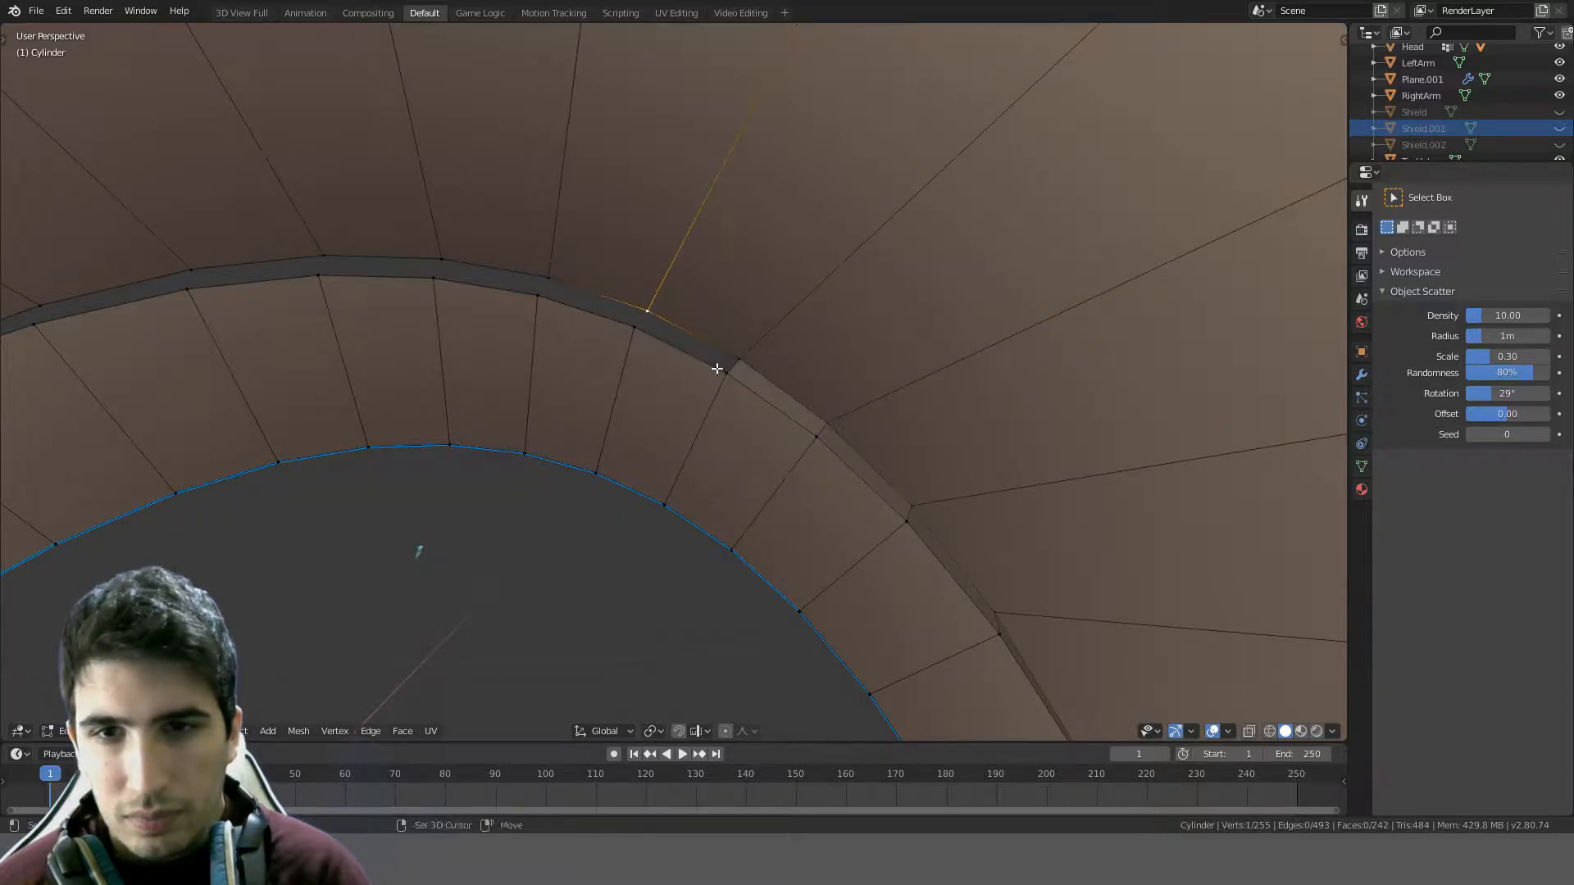
pyautogui.keyDown('shift'); pyautogui.click(748, 359); pyautogui.keyUp('shift')
pyautogui.keyDown('shift'); pyautogui.click(727, 373); pyautogui.keyUp('shift')
pyautogui.press('f')
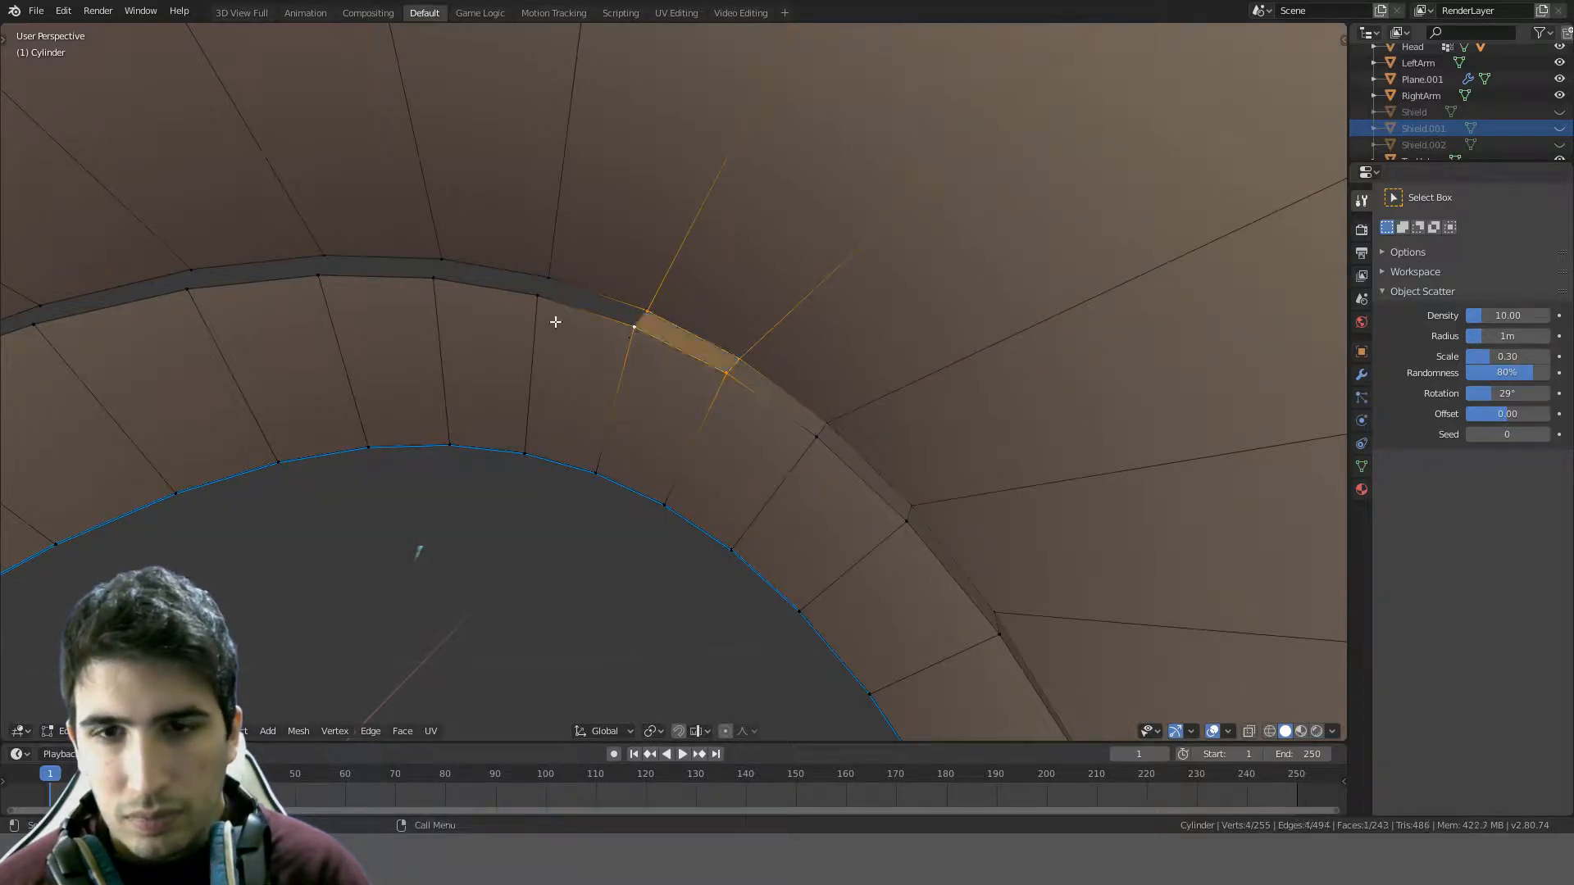
# - Select the open end edge of the filled strip and extend it with three more faces along the arch's gap
pyautogui.click(146, 731)
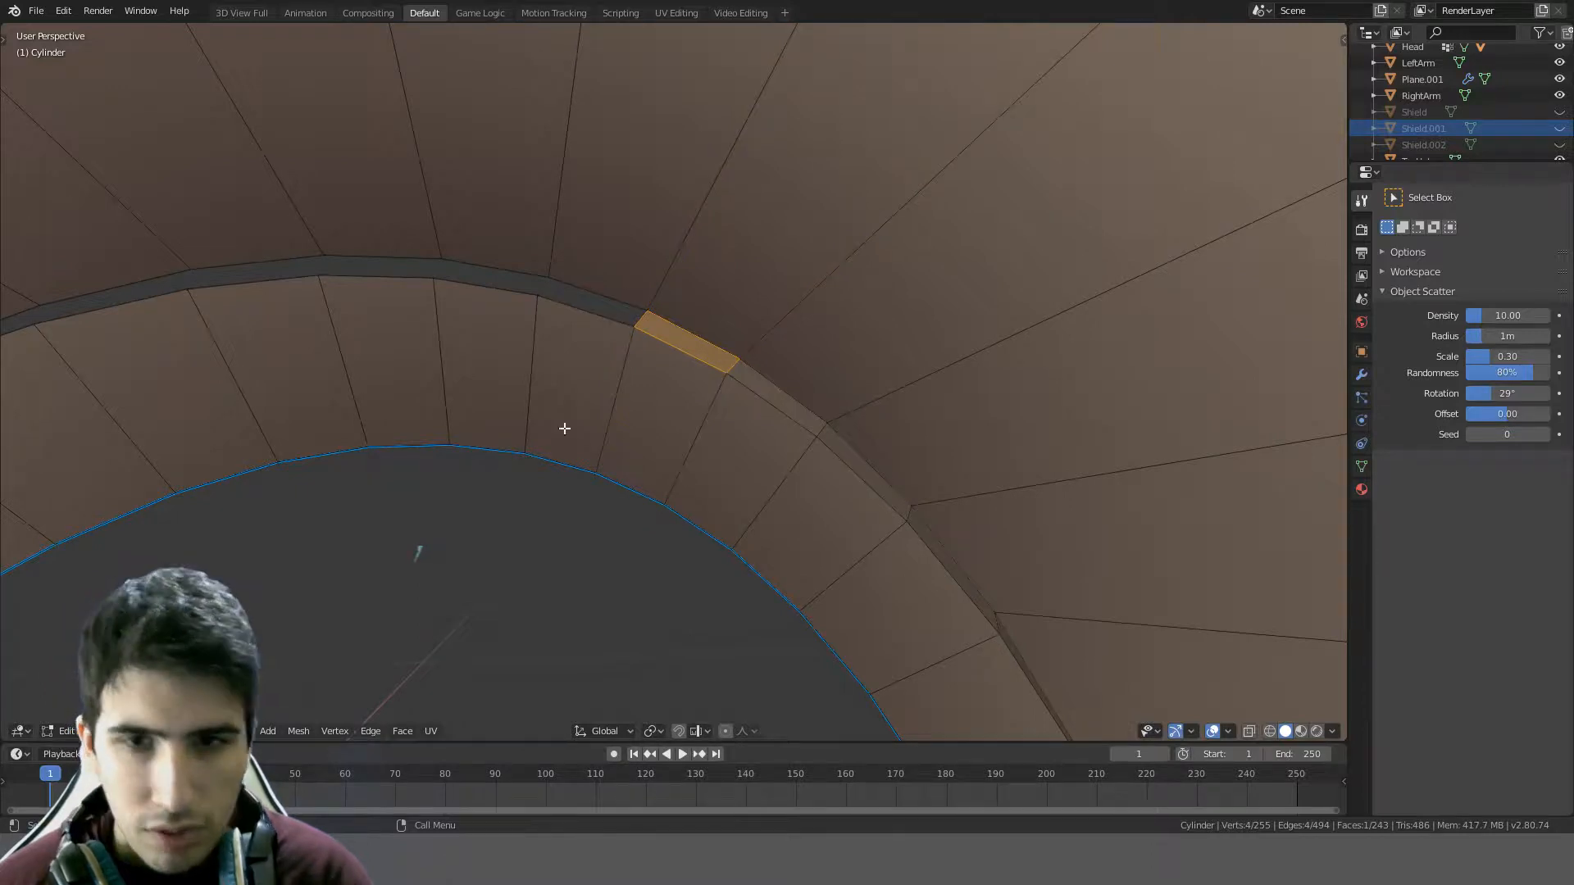
pyautogui.click(641, 318)
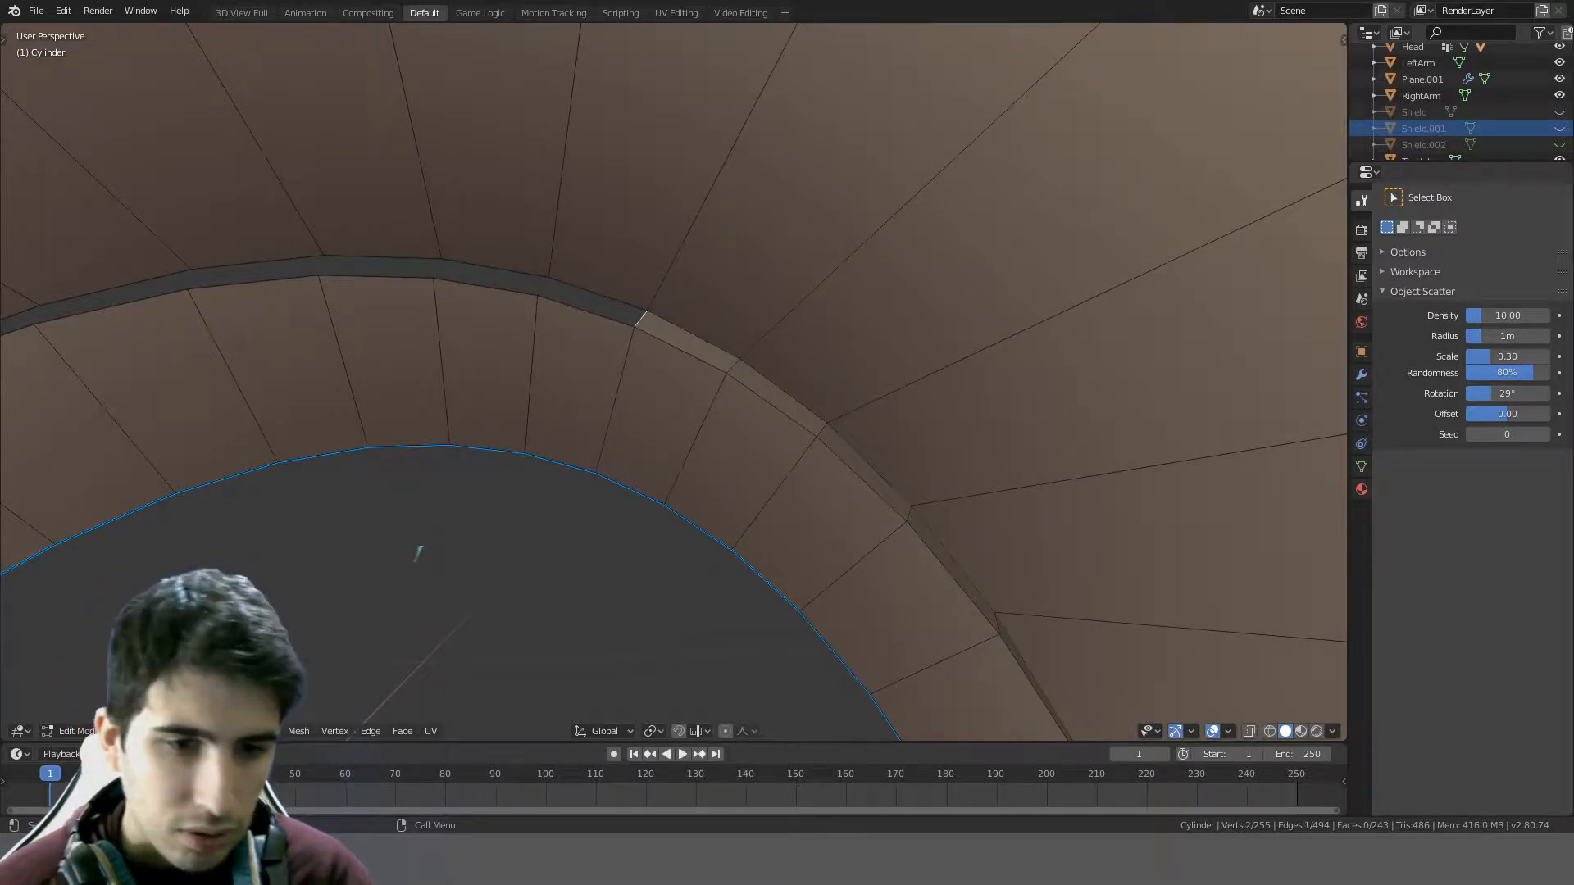
pyautogui.press('1')
pyautogui.press('f')
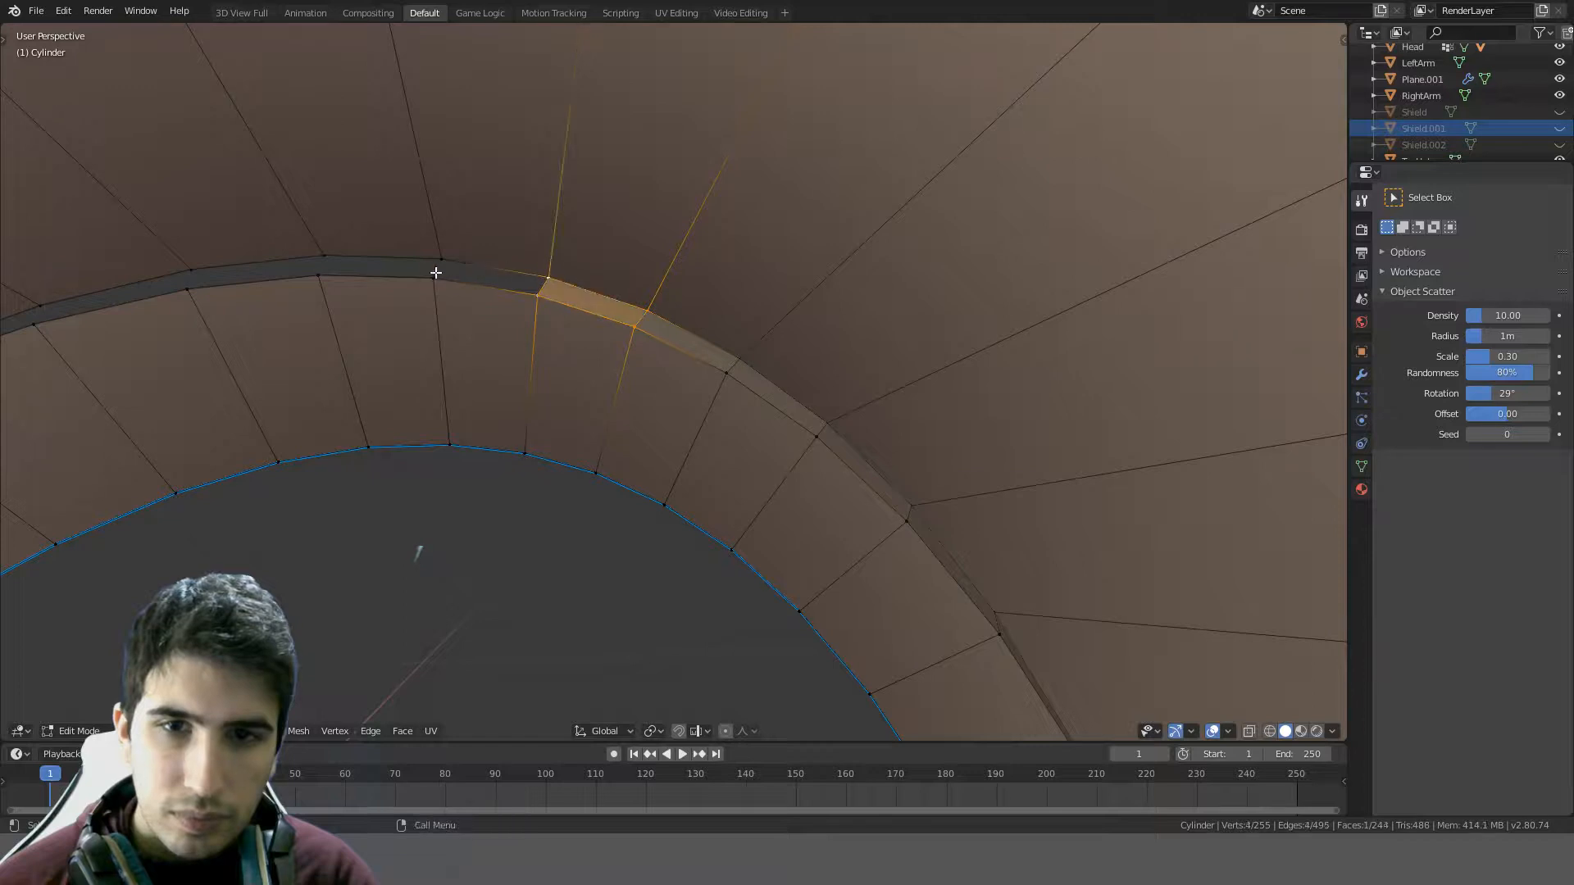
pyautogui.press('f')
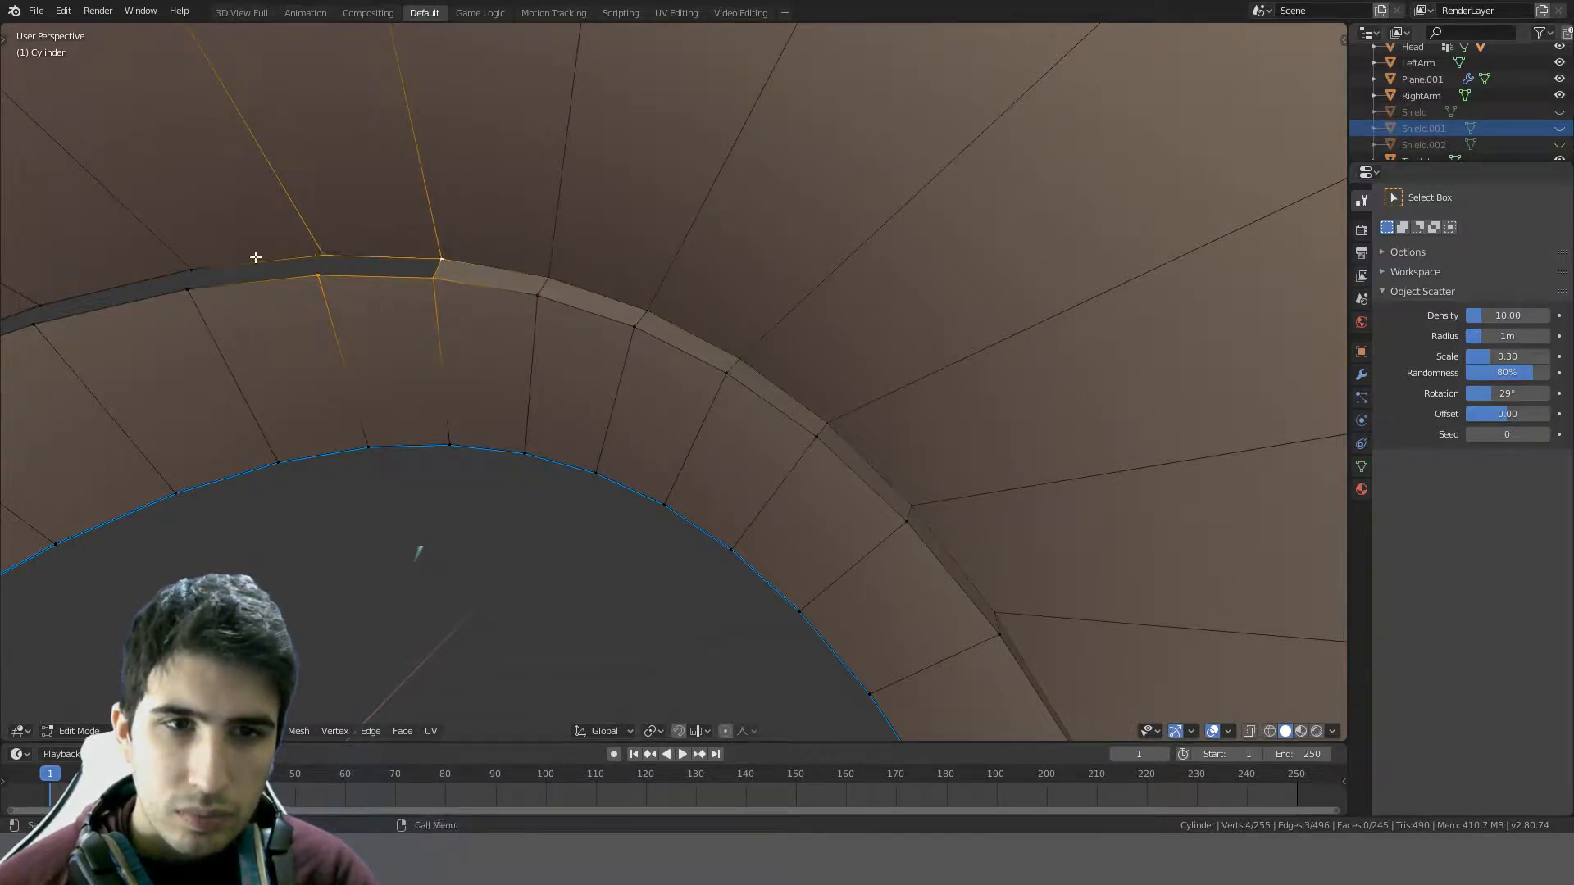
pyautogui.press('f')
pyautogui.moveTo(255, 256); pyautogui.dragTo(536, 235, button='middle')
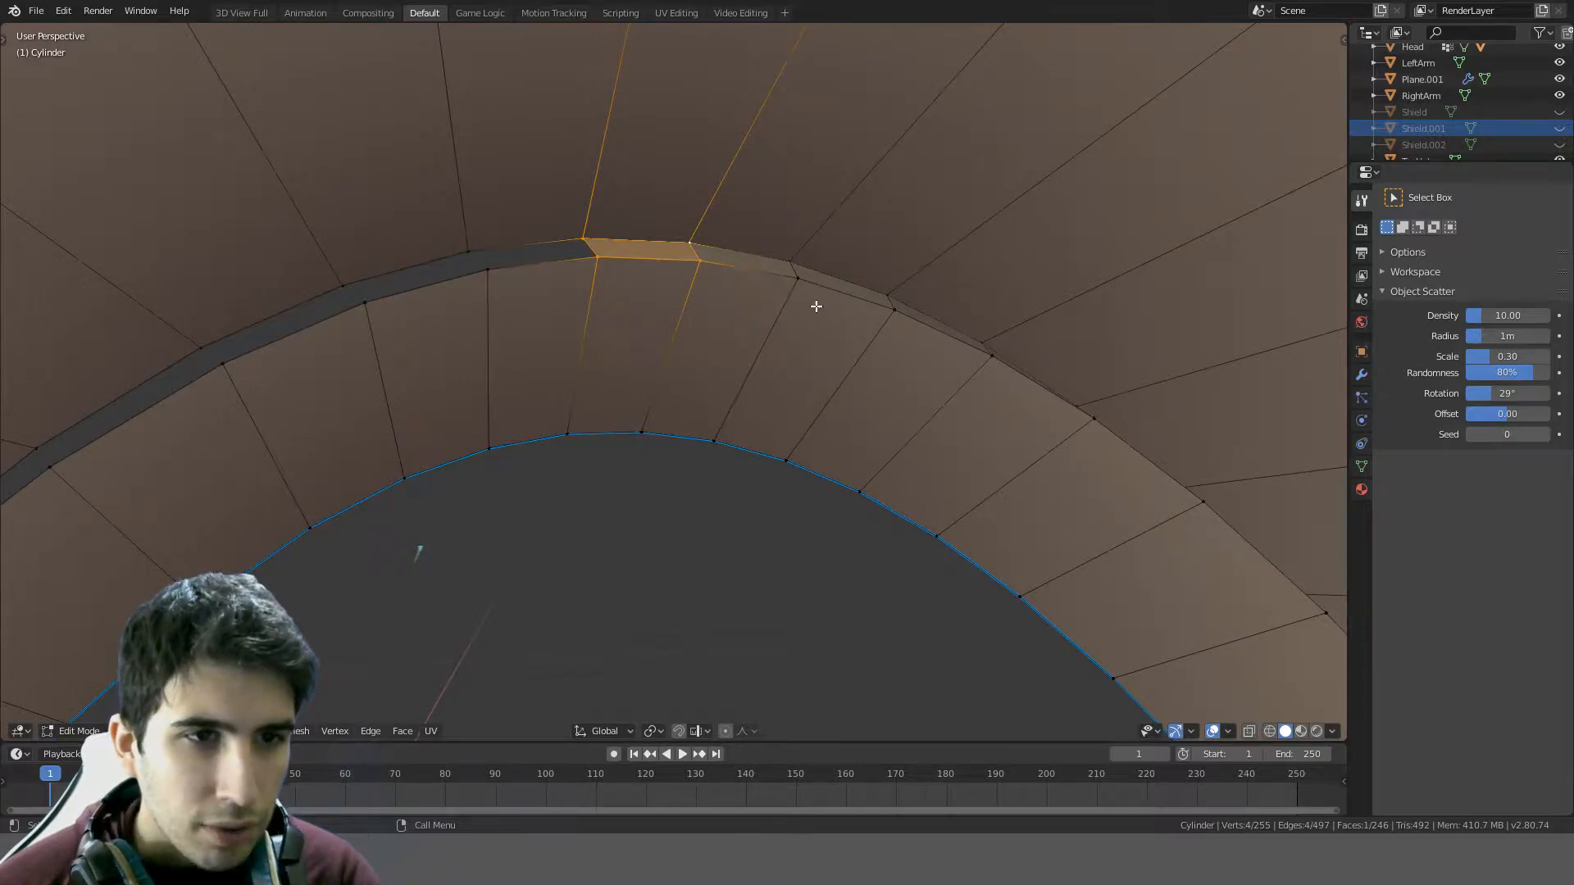
pyautogui.press('n')
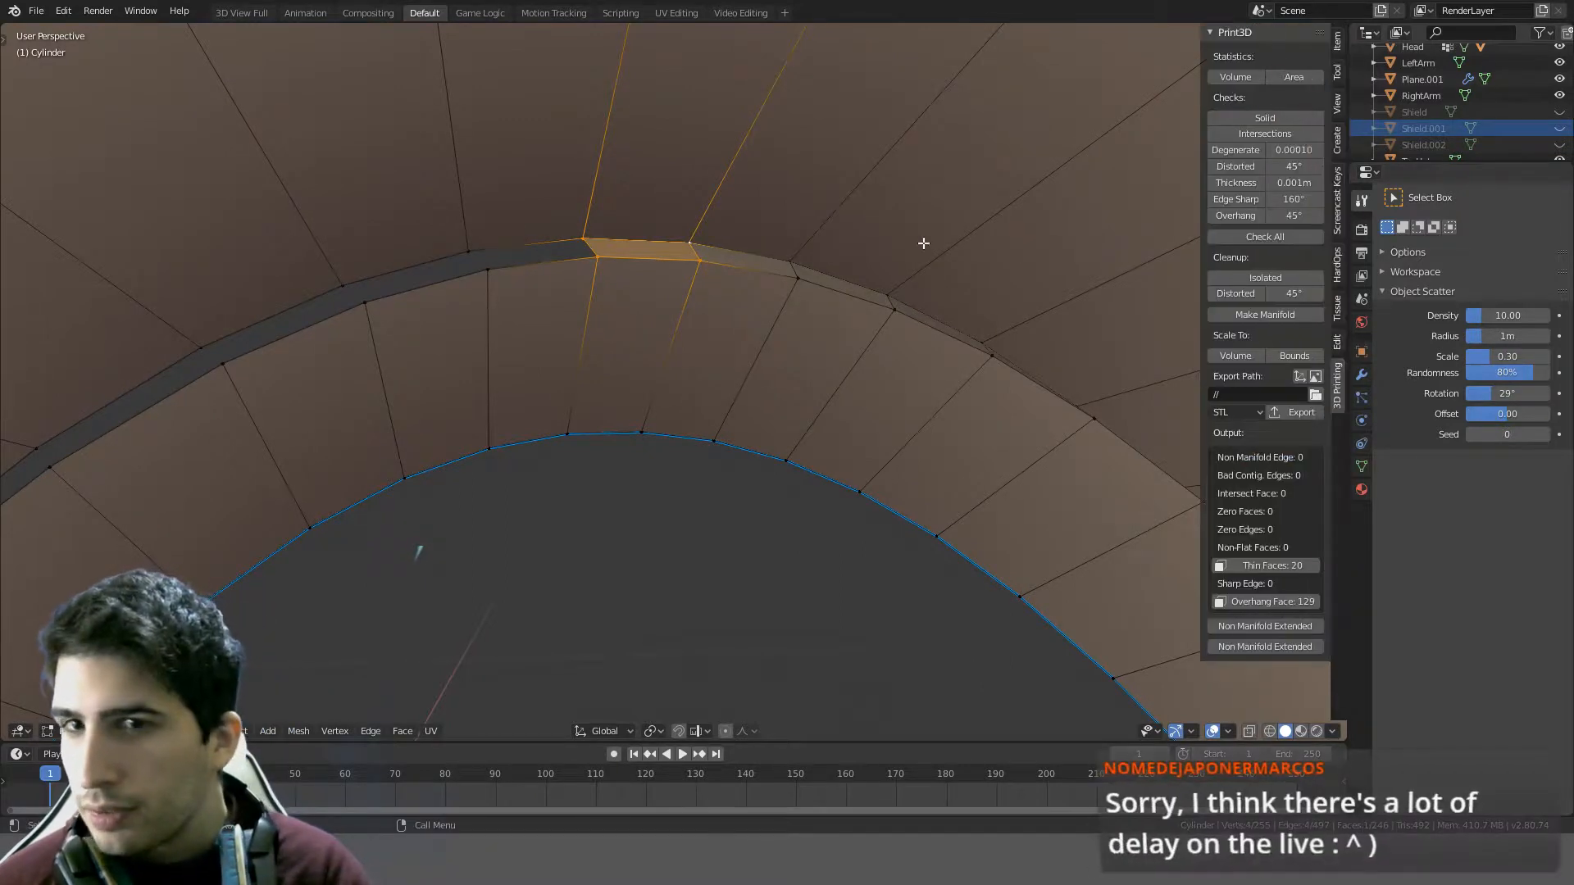
pyautogui.click(584, 239)
pyautogui.moveTo(584, 239); pyautogui.dragTo(625, 292, button='middle')
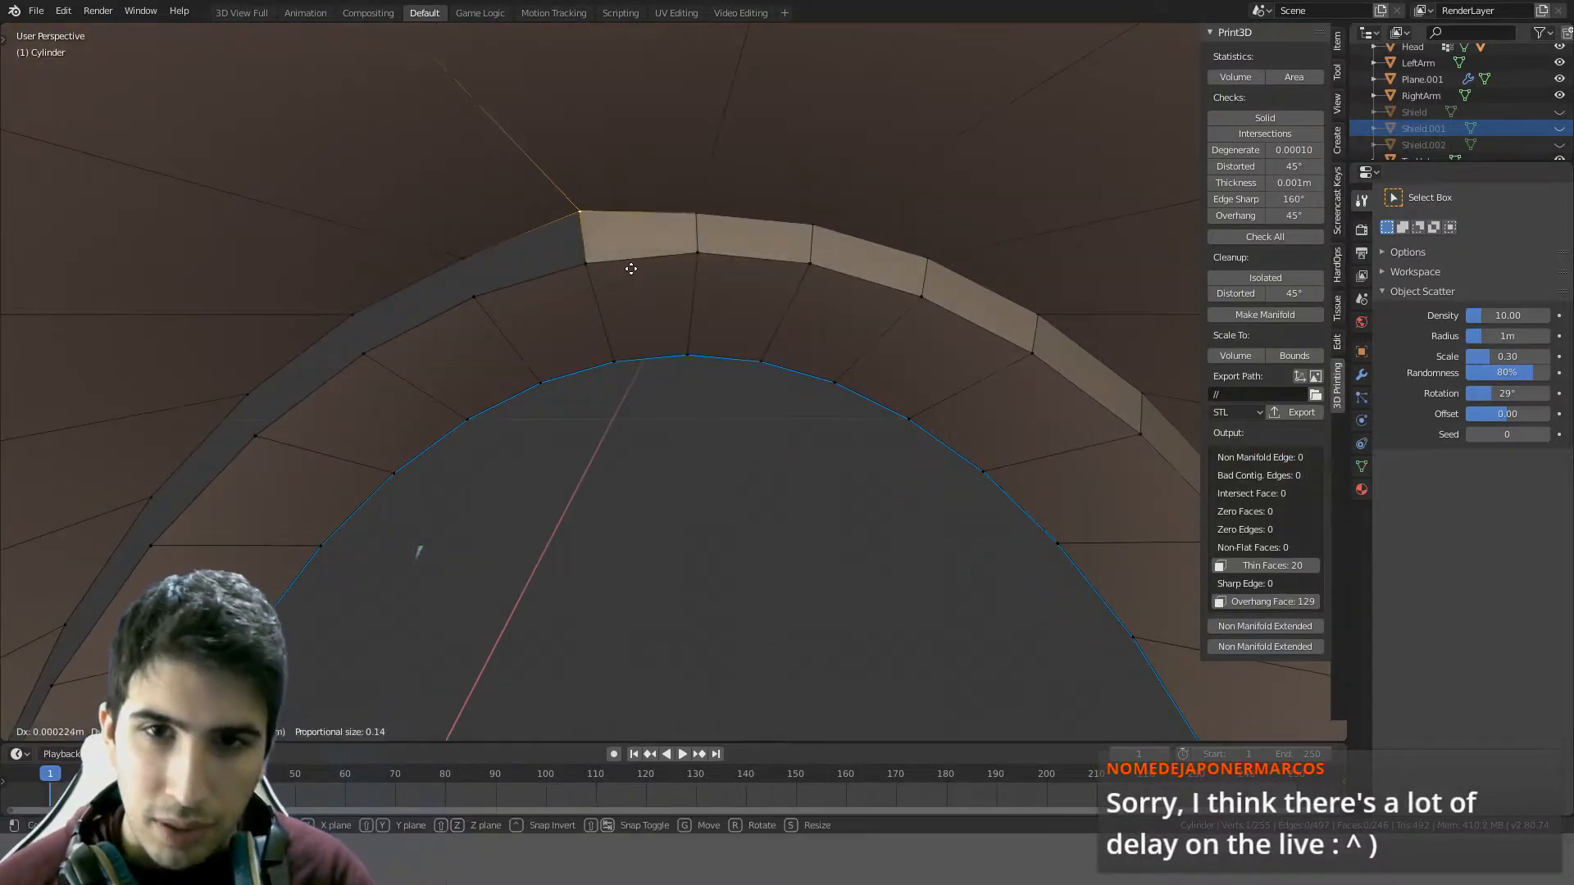
pyautogui.press('g')
pyautogui.rightClick(755, 257)
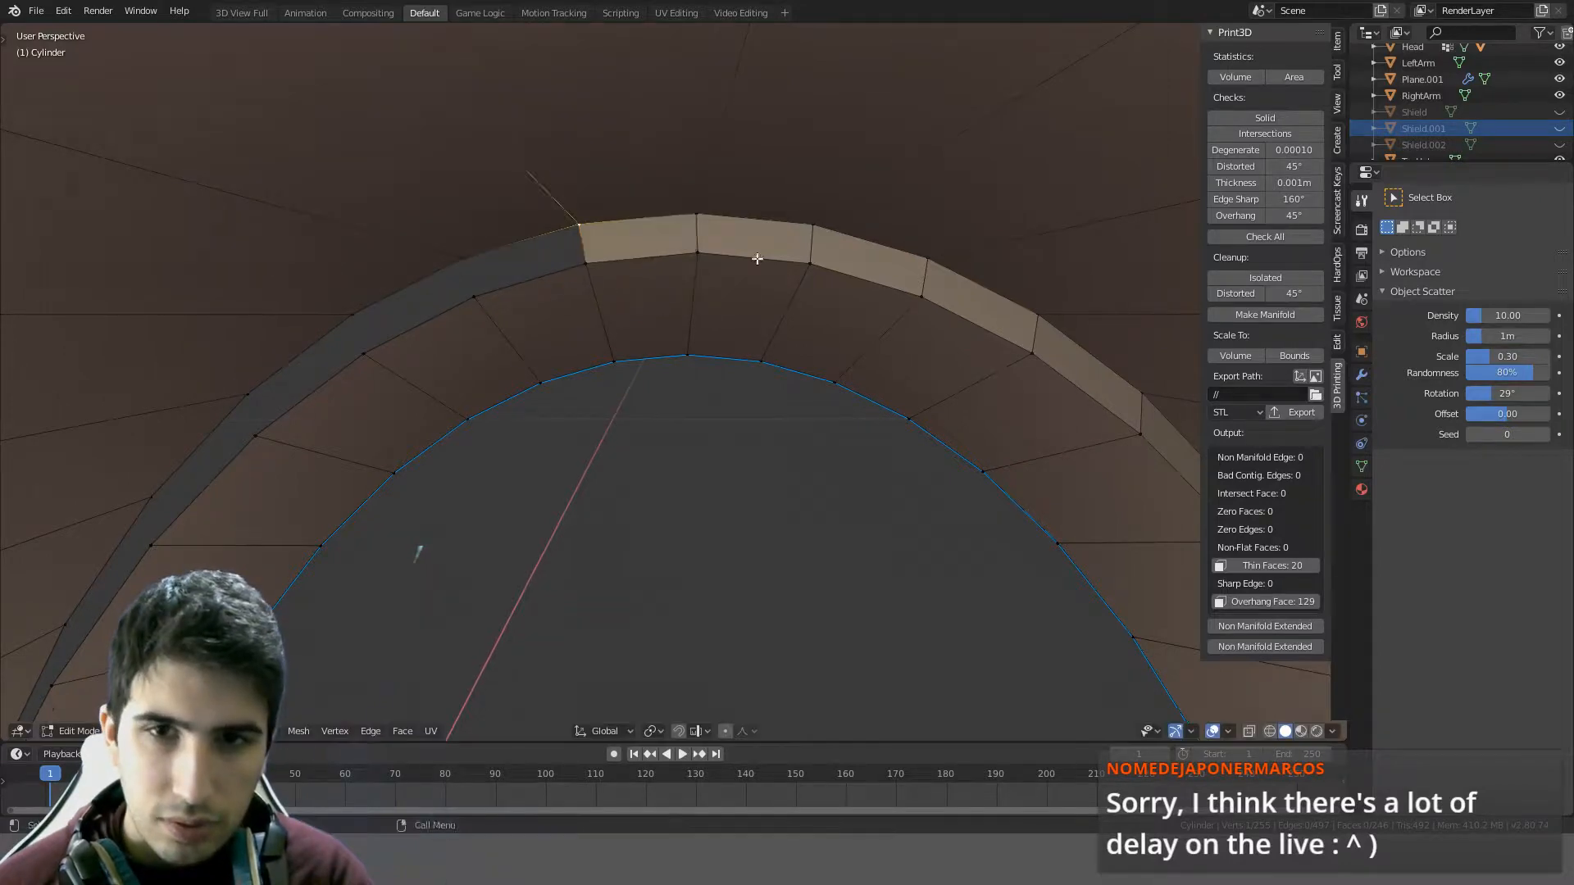
pyautogui.moveTo(755, 258); pyautogui.dragTo(742, 273, button='middle')
pyautogui.scroll(-5, 742, 273)
pyautogui.press('g')
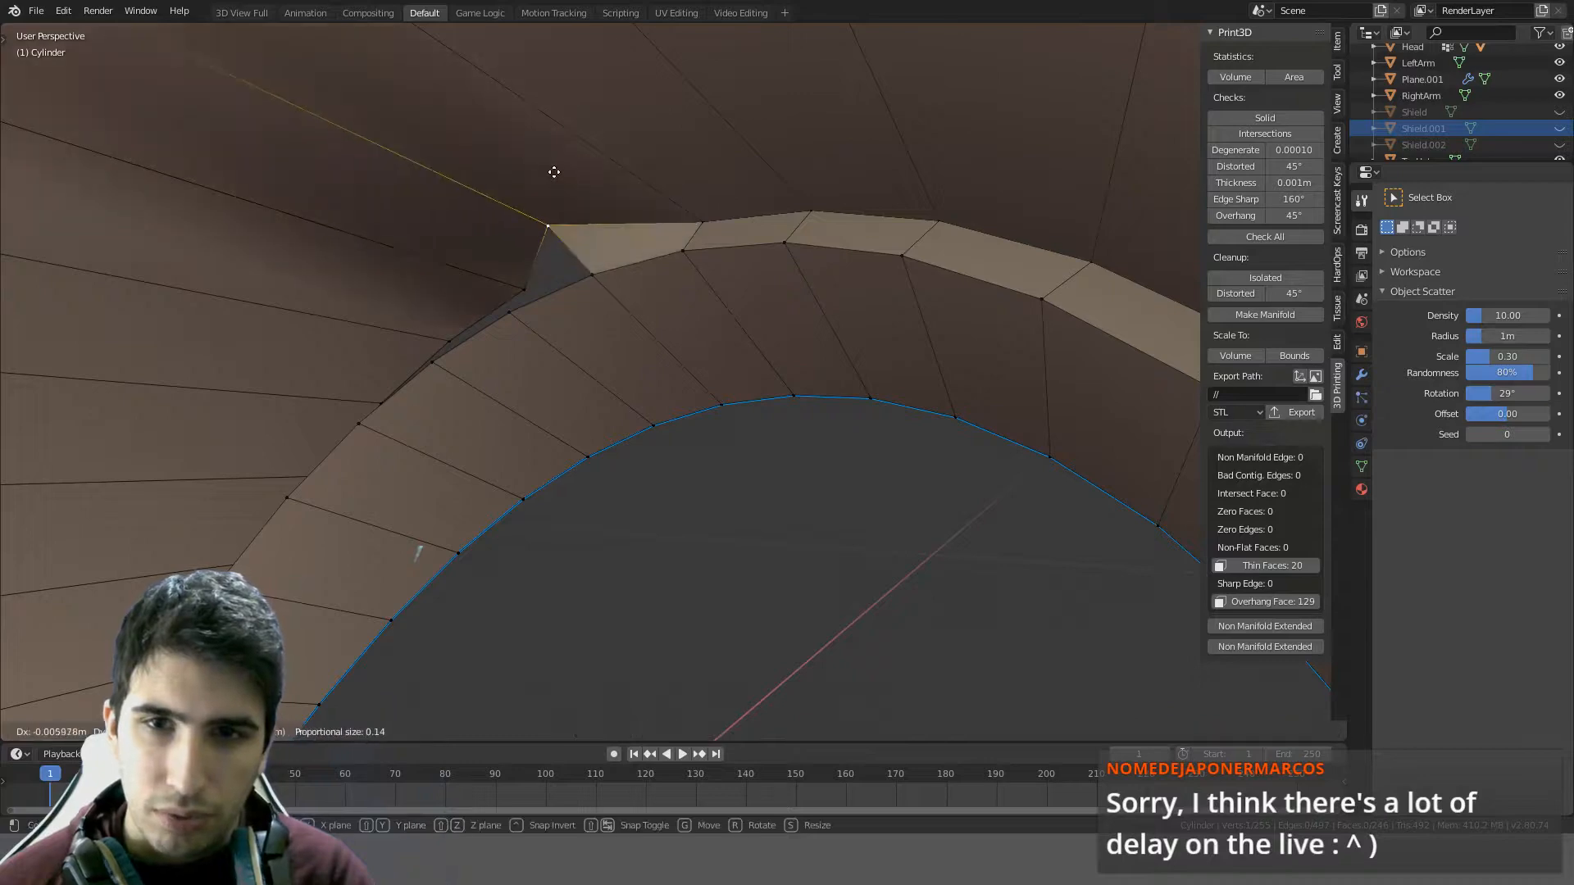
pyautogui.rightClick(593, 162)
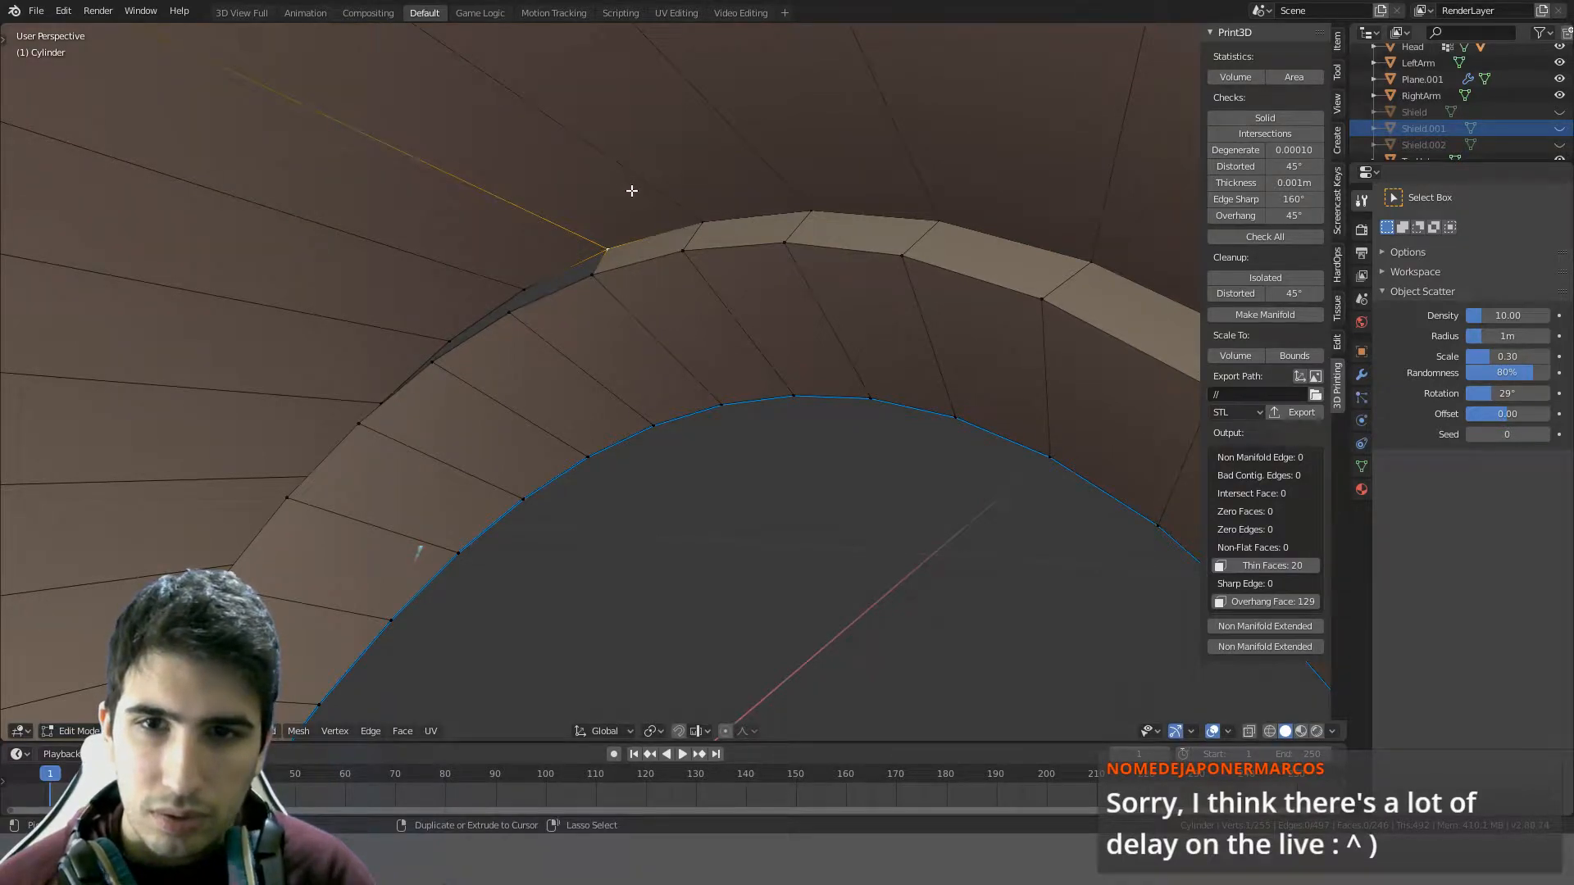
pyautogui.hotkey('ctrl', 'z')
pyautogui.moveTo(633, 193); pyautogui.dragTo(788, 351, button='middle')
pyautogui.hotkey('alt', 'a')
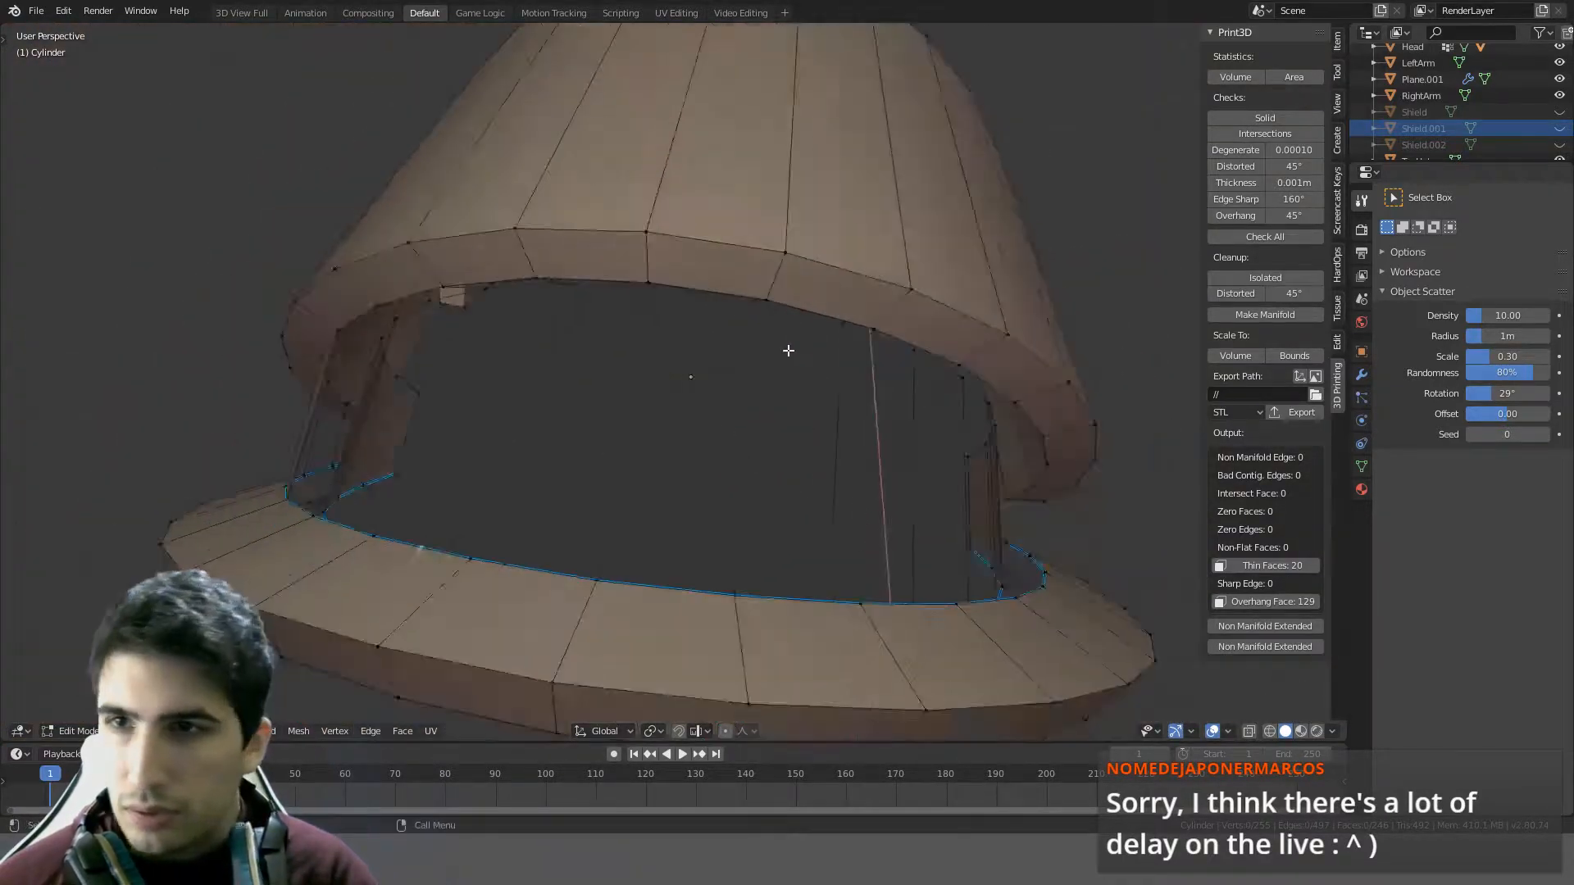
pyautogui.scroll(-2, 788, 351)
pyautogui.press('n')
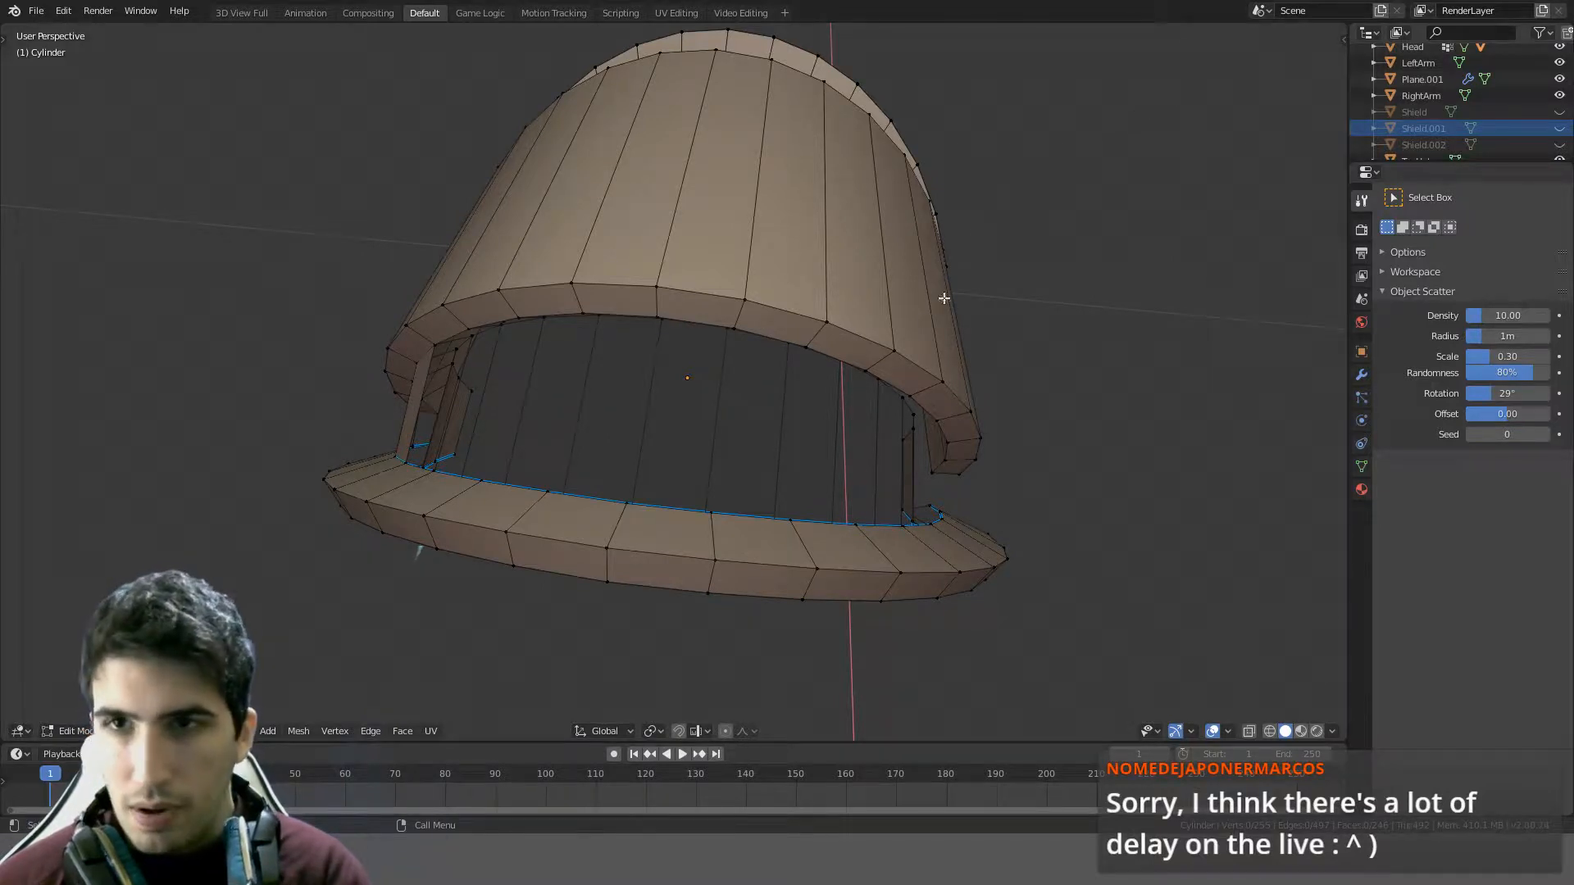
# - Switch the viewport area to Preferences, search the add-ons for "f2" and expand the enabled Mesh: F2 entry
pyautogui.click(19, 730)
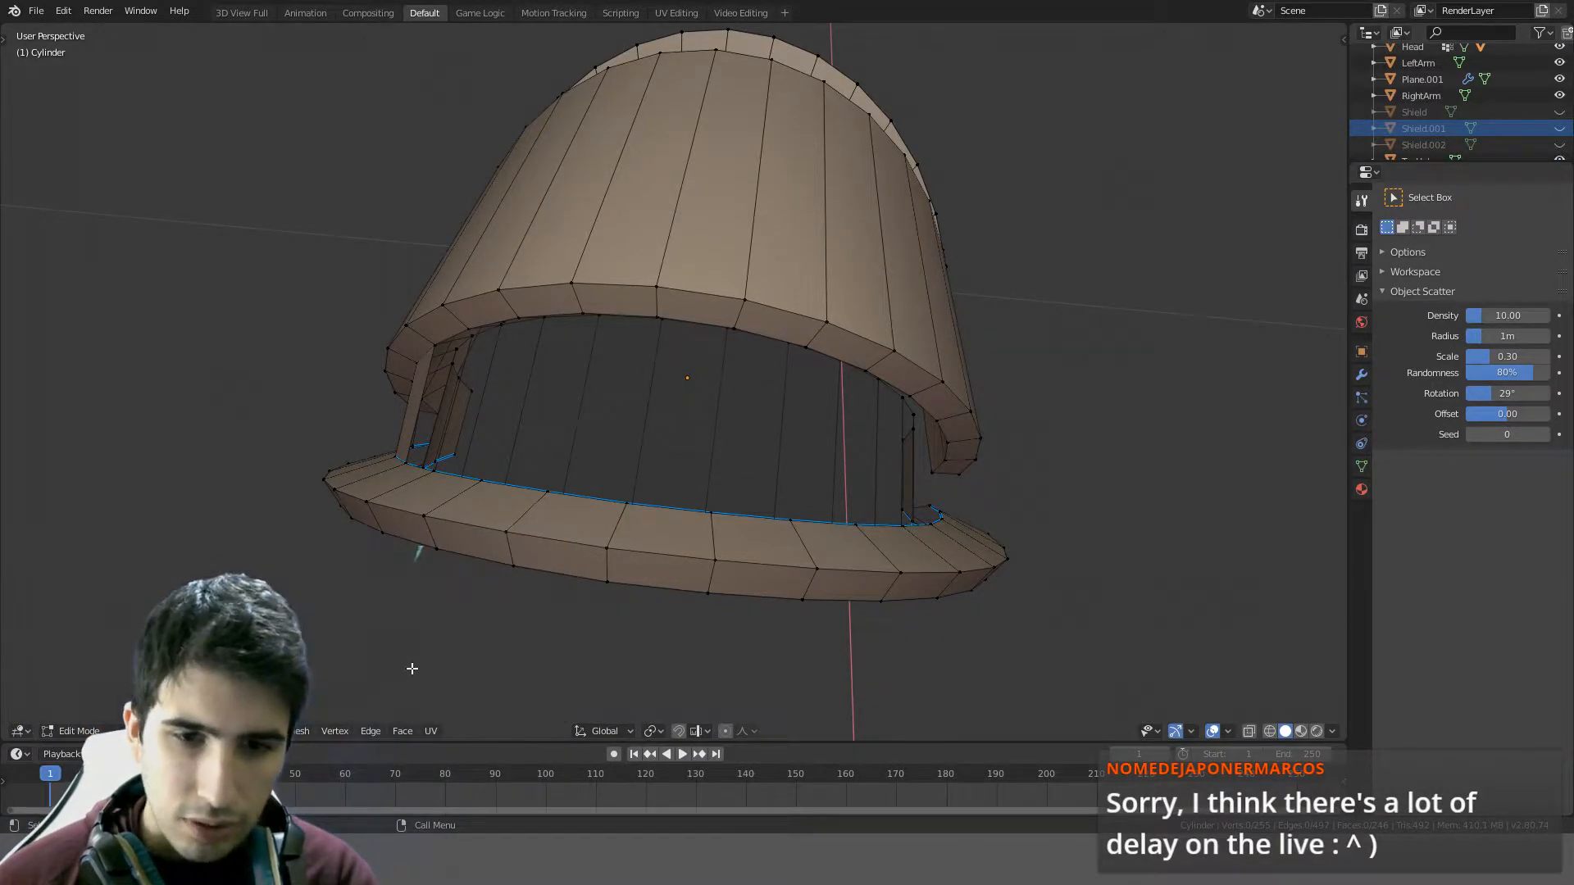
pyautogui.click(20, 730)
pyautogui.click(484, 640)
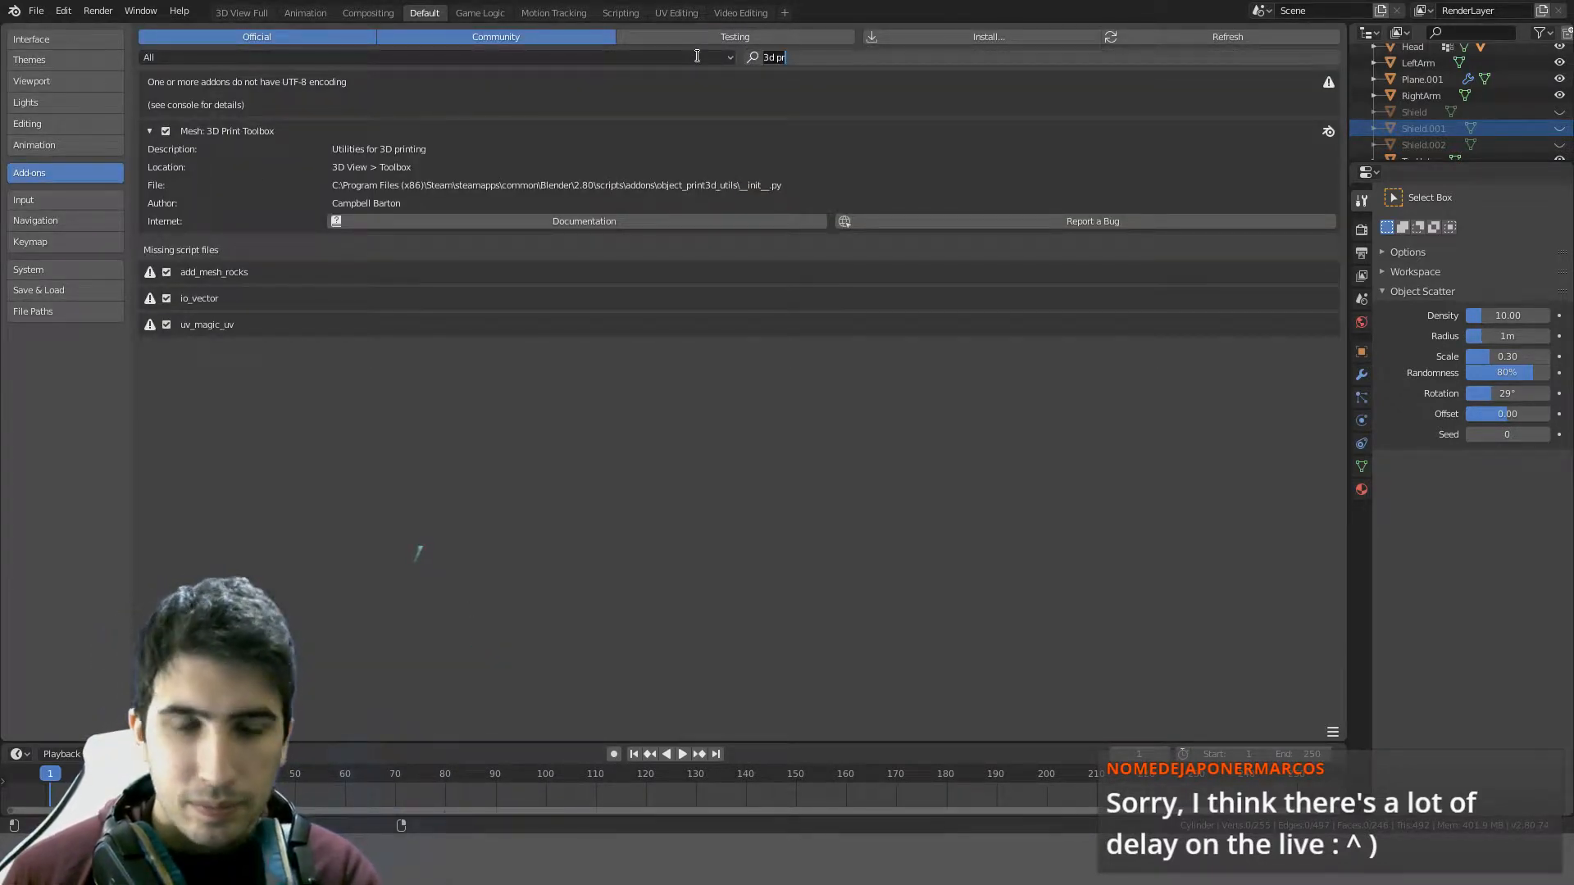
pyautogui.press('BackSpace')
pyautogui.press('BackSpace')
pyautogui.press('BackSpace')
pyautogui.press('BackSpace')
pyautogui.press('BackSpace')
pyautogui.write('f2')
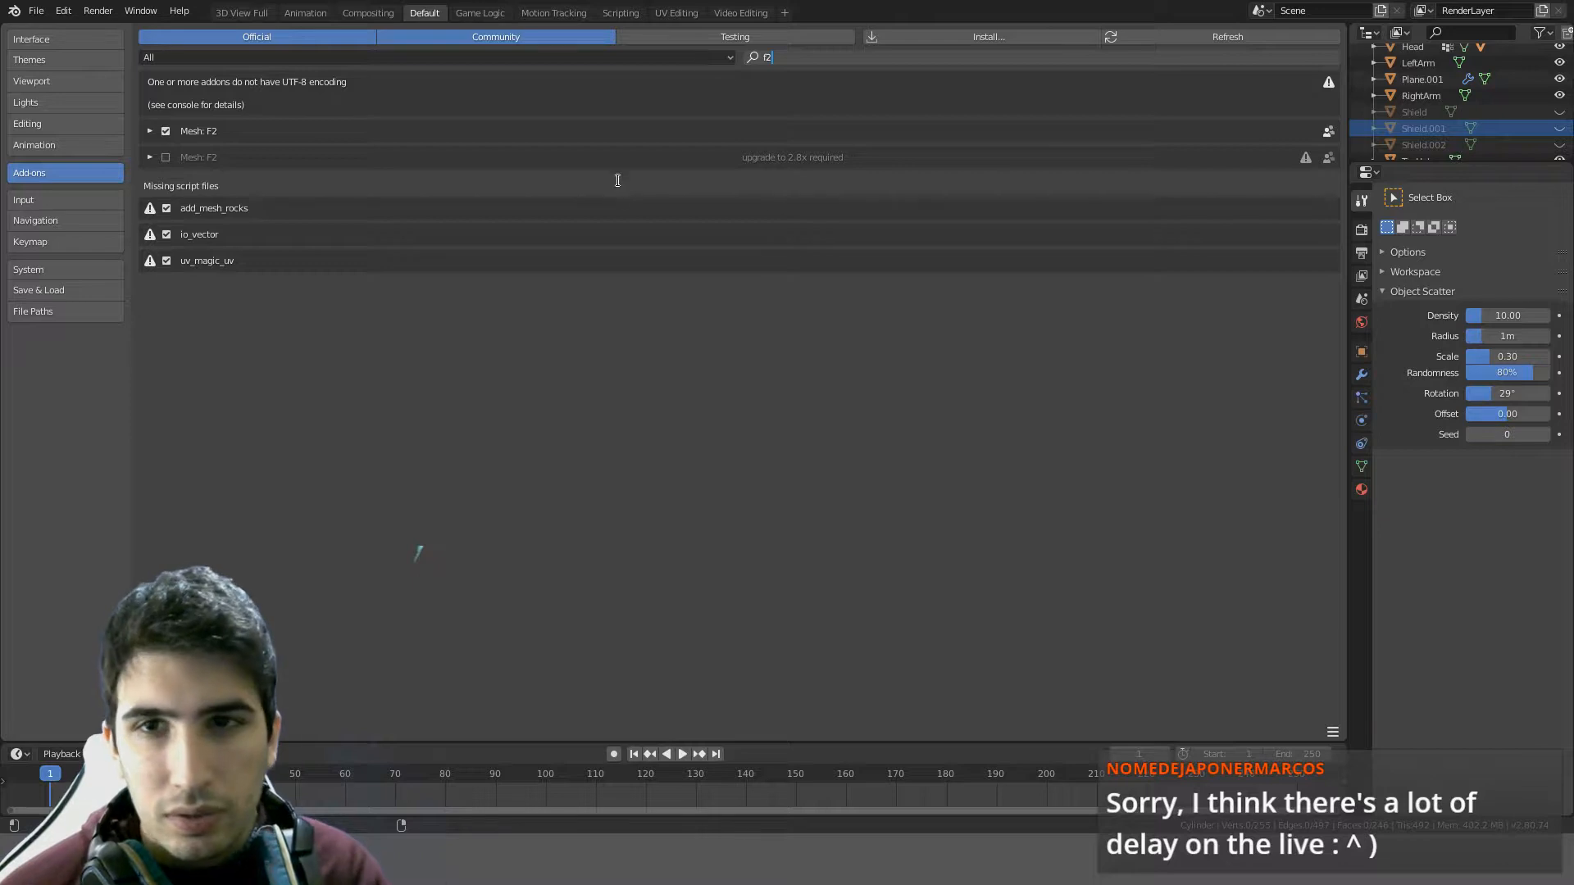
pyautogui.click(148, 132)
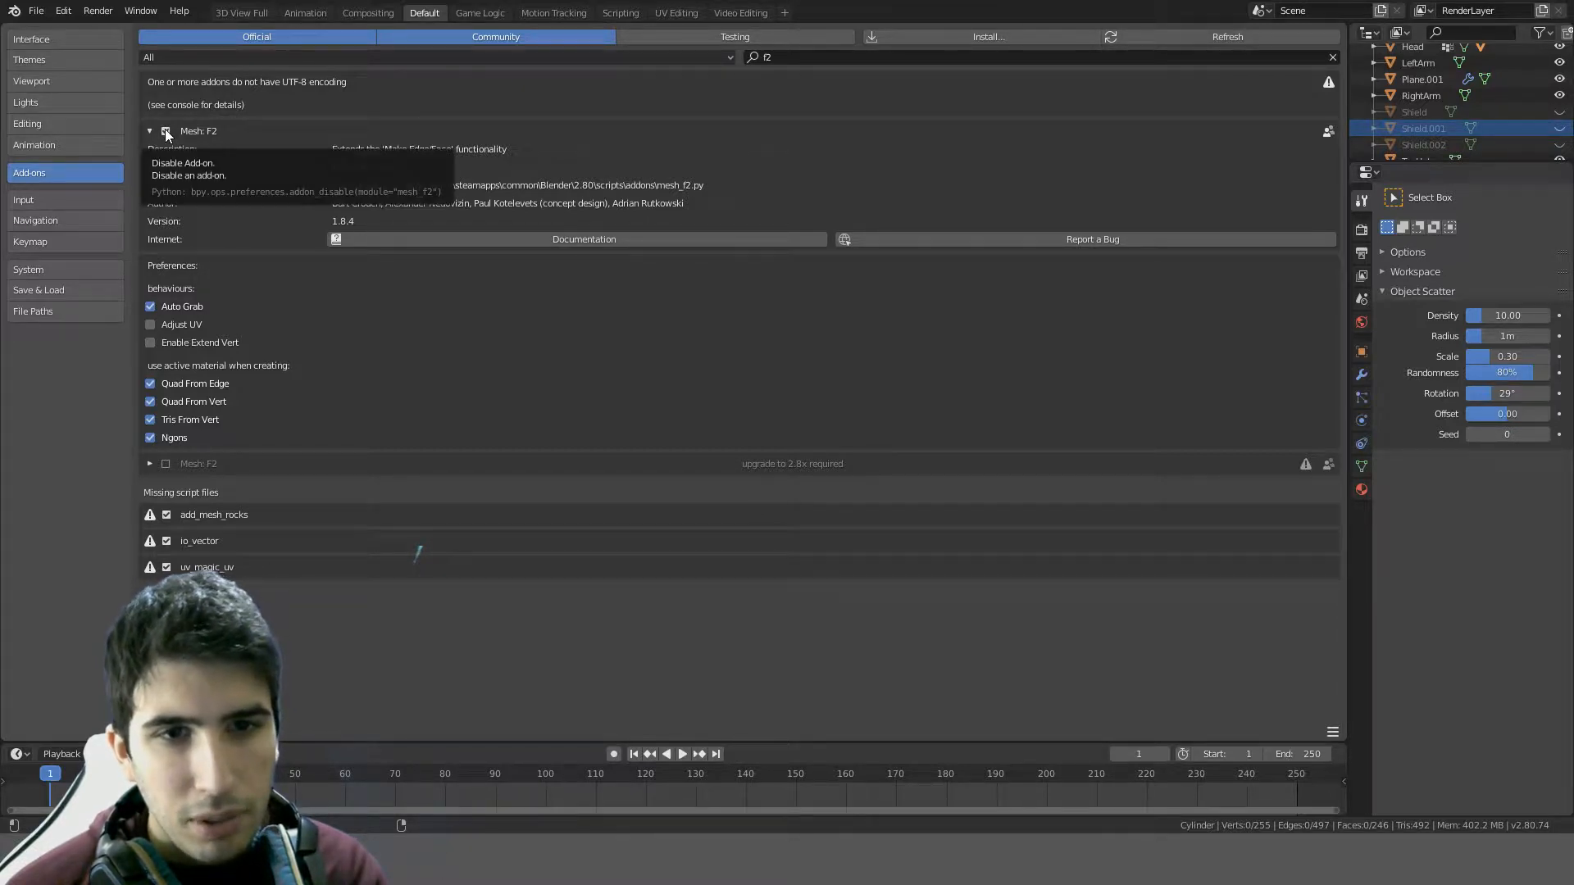
# - Disable the Mesh: F2 add-on and return the area to the 3D viewport
pyautogui.click(167, 131)
pyautogui.click(150, 131)
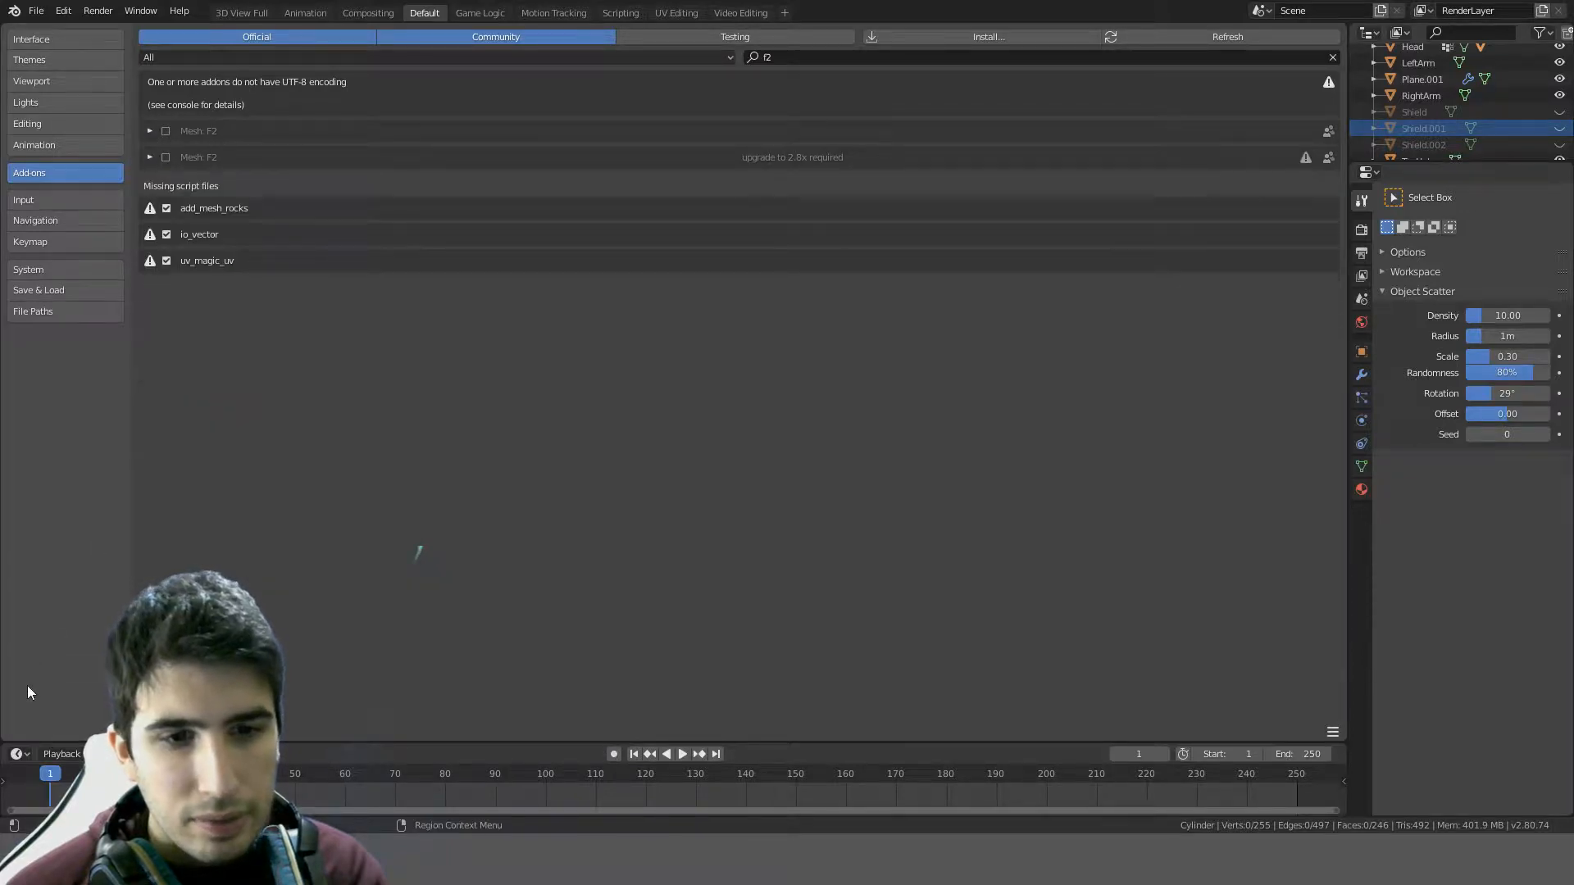
pyautogui.click(153, 731)
pyautogui.click(176, 588)
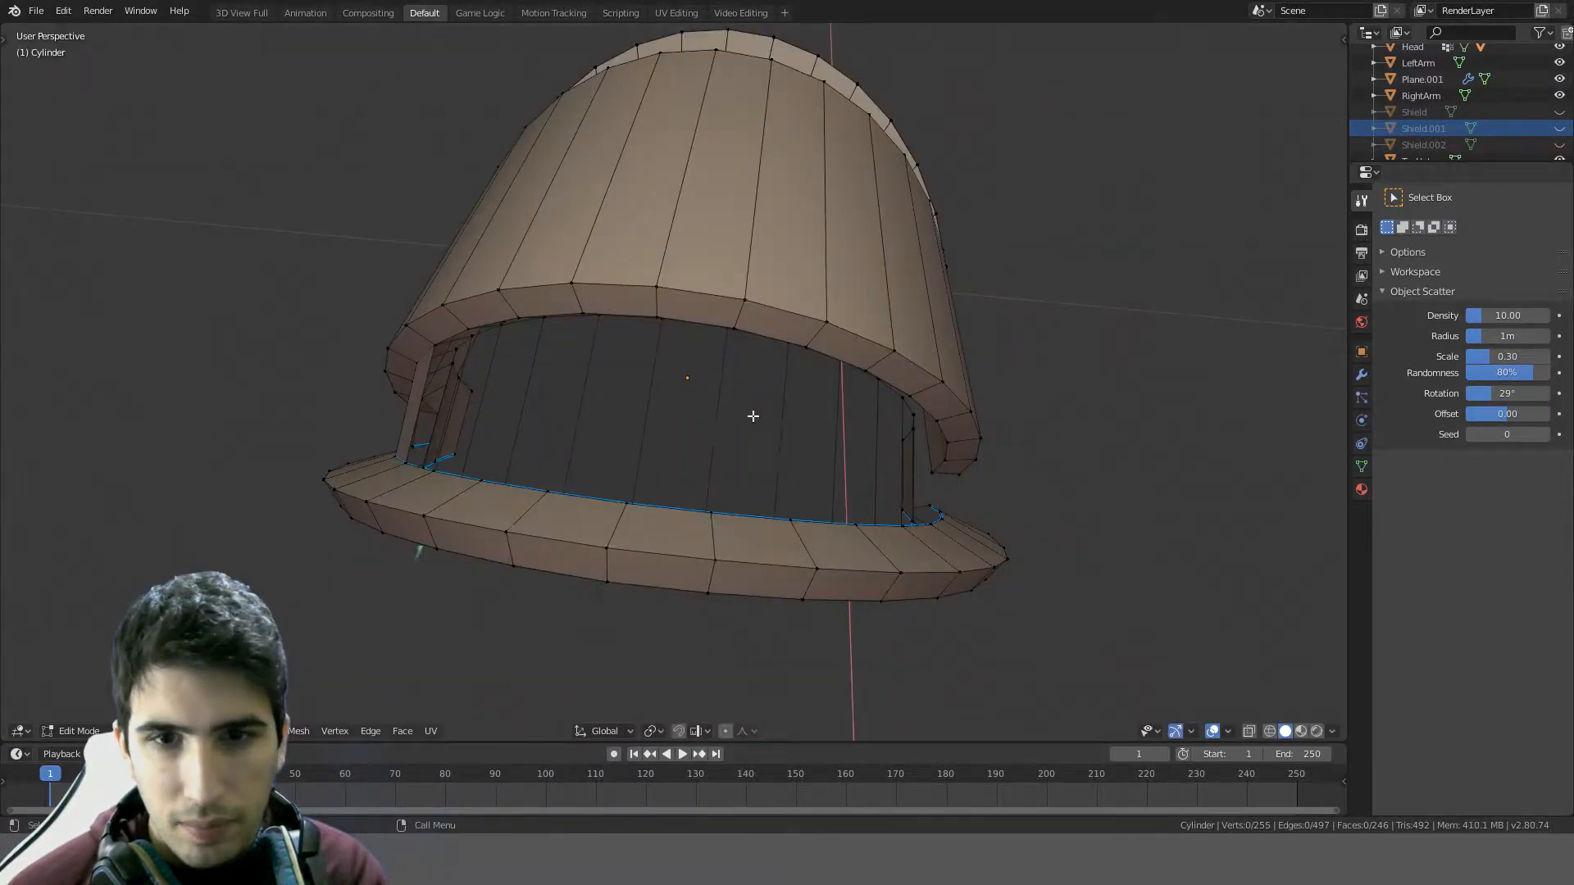
# - Fill the next face bridging the middle plate and the flared rim from its four corner vertices
pyautogui.moveTo(752, 415); pyautogui.dragTo(351, 513, button='middle')
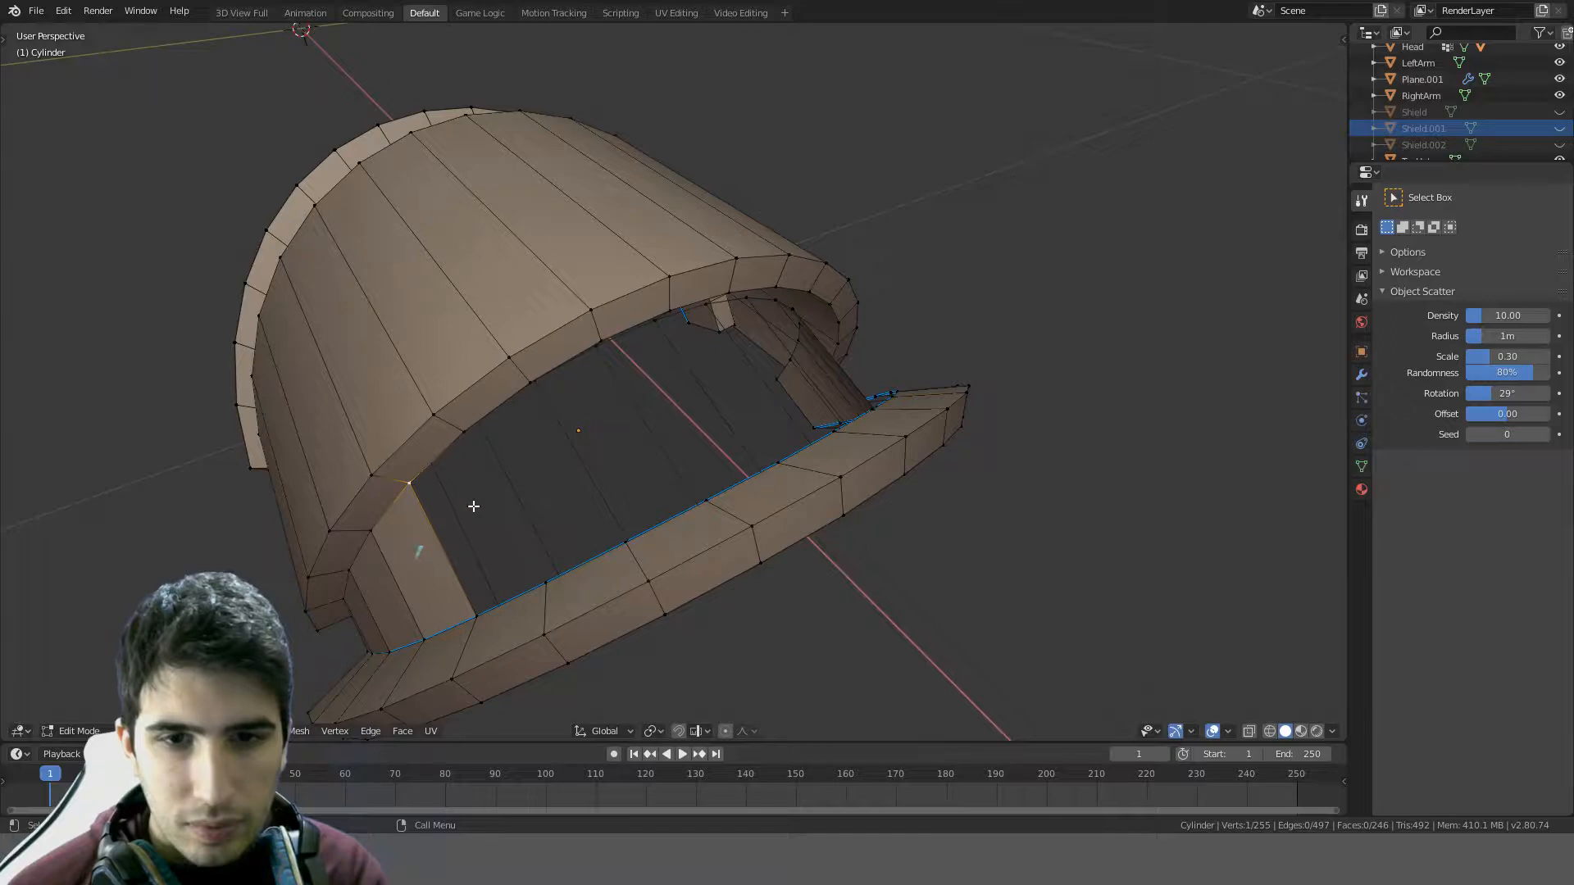
pyautogui.keyDown('shift'); pyautogui.click(479, 621); pyautogui.keyUp('shift')
pyautogui.moveTo(572, 565); pyautogui.dragTo(798, 551, button='middle')
pyautogui.keyDown('shift'); pyautogui.click(799, 547); pyautogui.keyUp('shift')
pyautogui.moveTo(692, 481); pyautogui.dragTo(552, 482, button='middle')
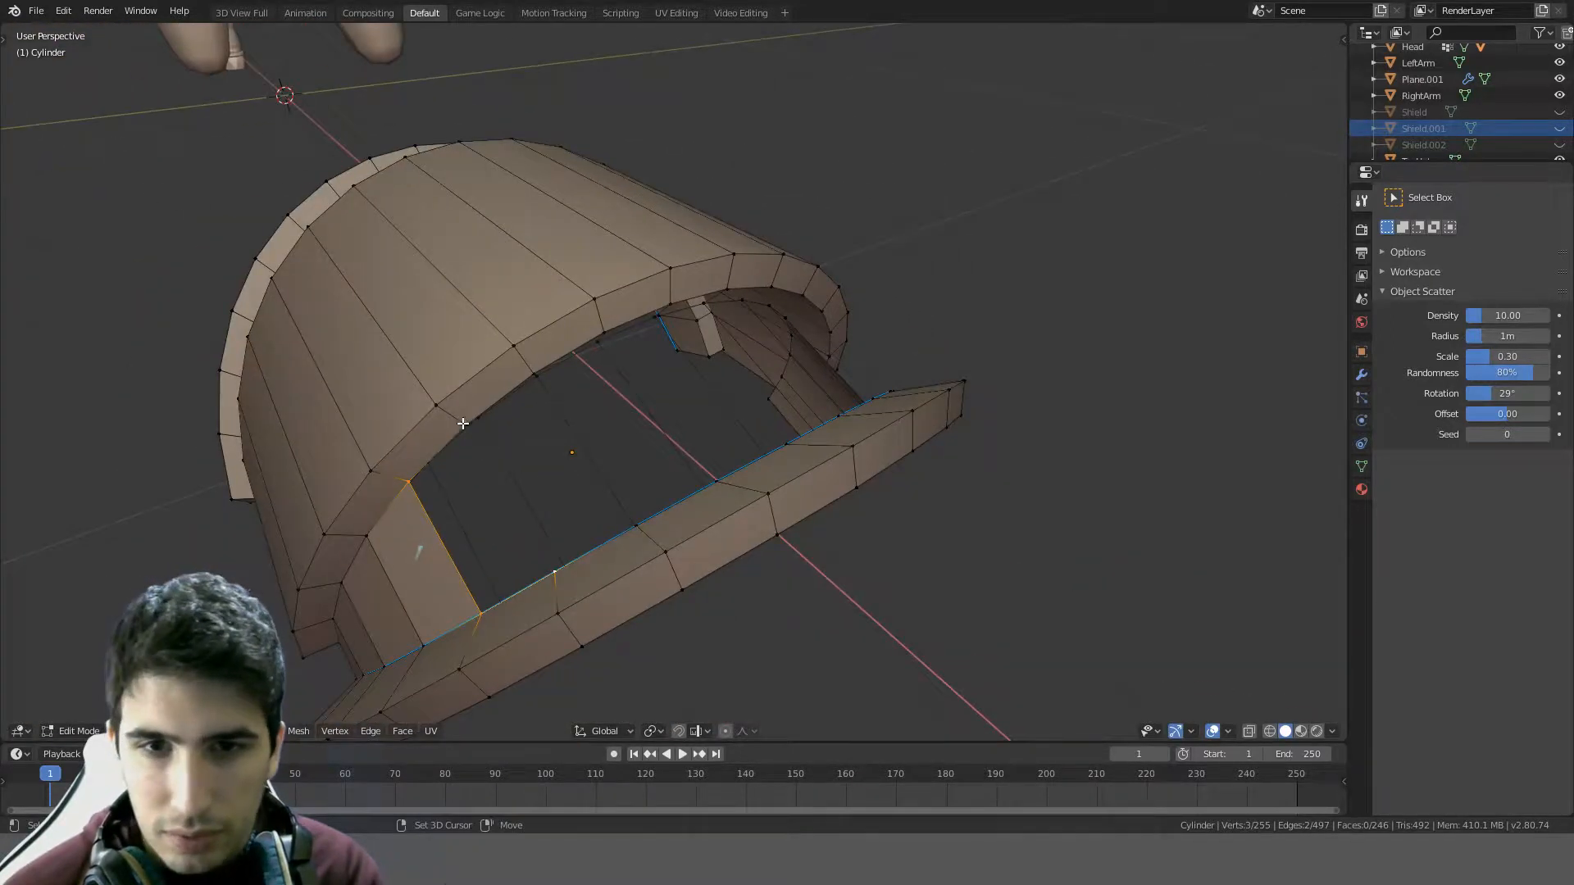
pyautogui.keyDown('shift'); pyautogui.click(462, 424); pyautogui.keyUp('shift')
pyautogui.press('f')
# - Fill the next face of the narrow inner arch gap from the four vertices beside the filled strip
pyautogui.moveTo(548, 422); pyautogui.dragTo(776, 347, button='middle')
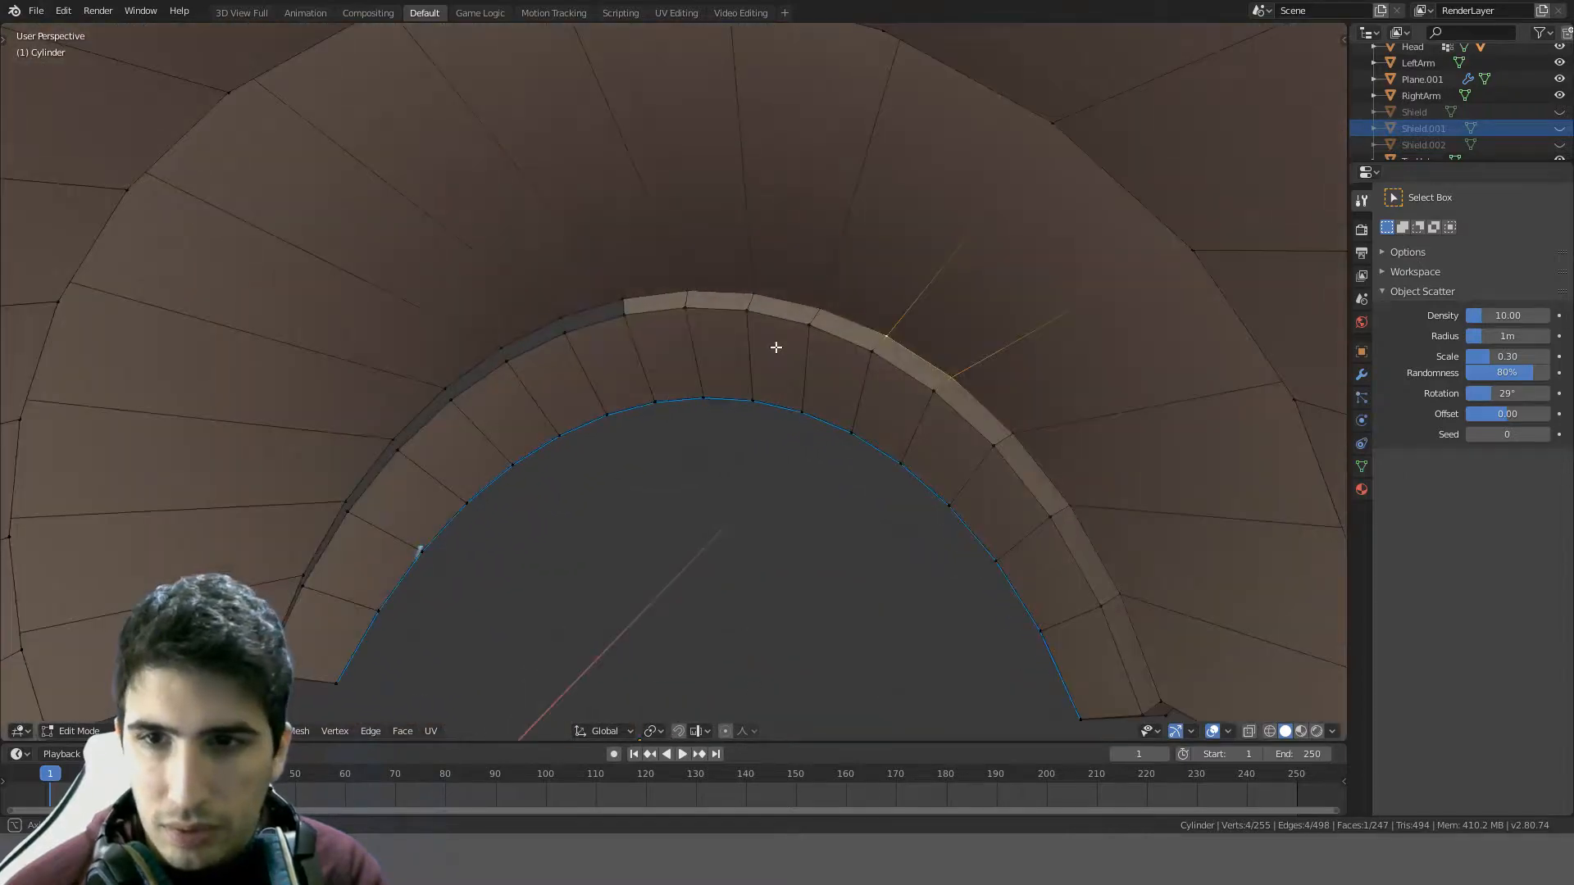
pyautogui.click(631, 319)
pyautogui.keyDown('shift'); pyautogui.click(629, 304); pyautogui.keyUp('shift')
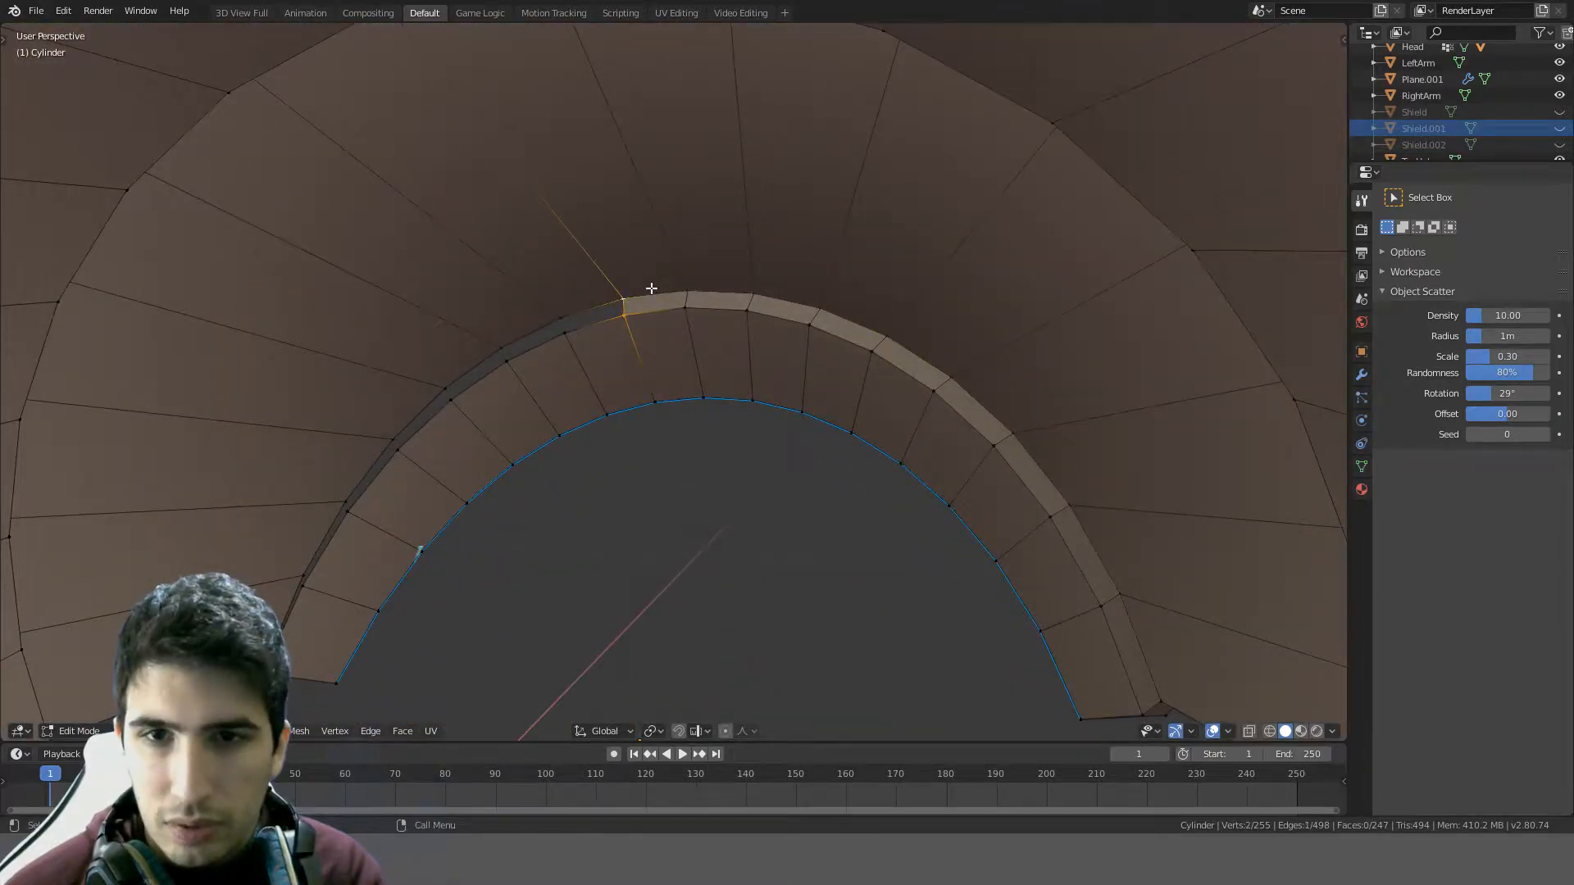
pyautogui.keyDown('shift'); pyautogui.click(559, 316); pyautogui.keyUp('shift')
pyautogui.keyDown('shift'); pyautogui.click(565, 332); pyautogui.keyUp('shift')
pyautogui.press('f')
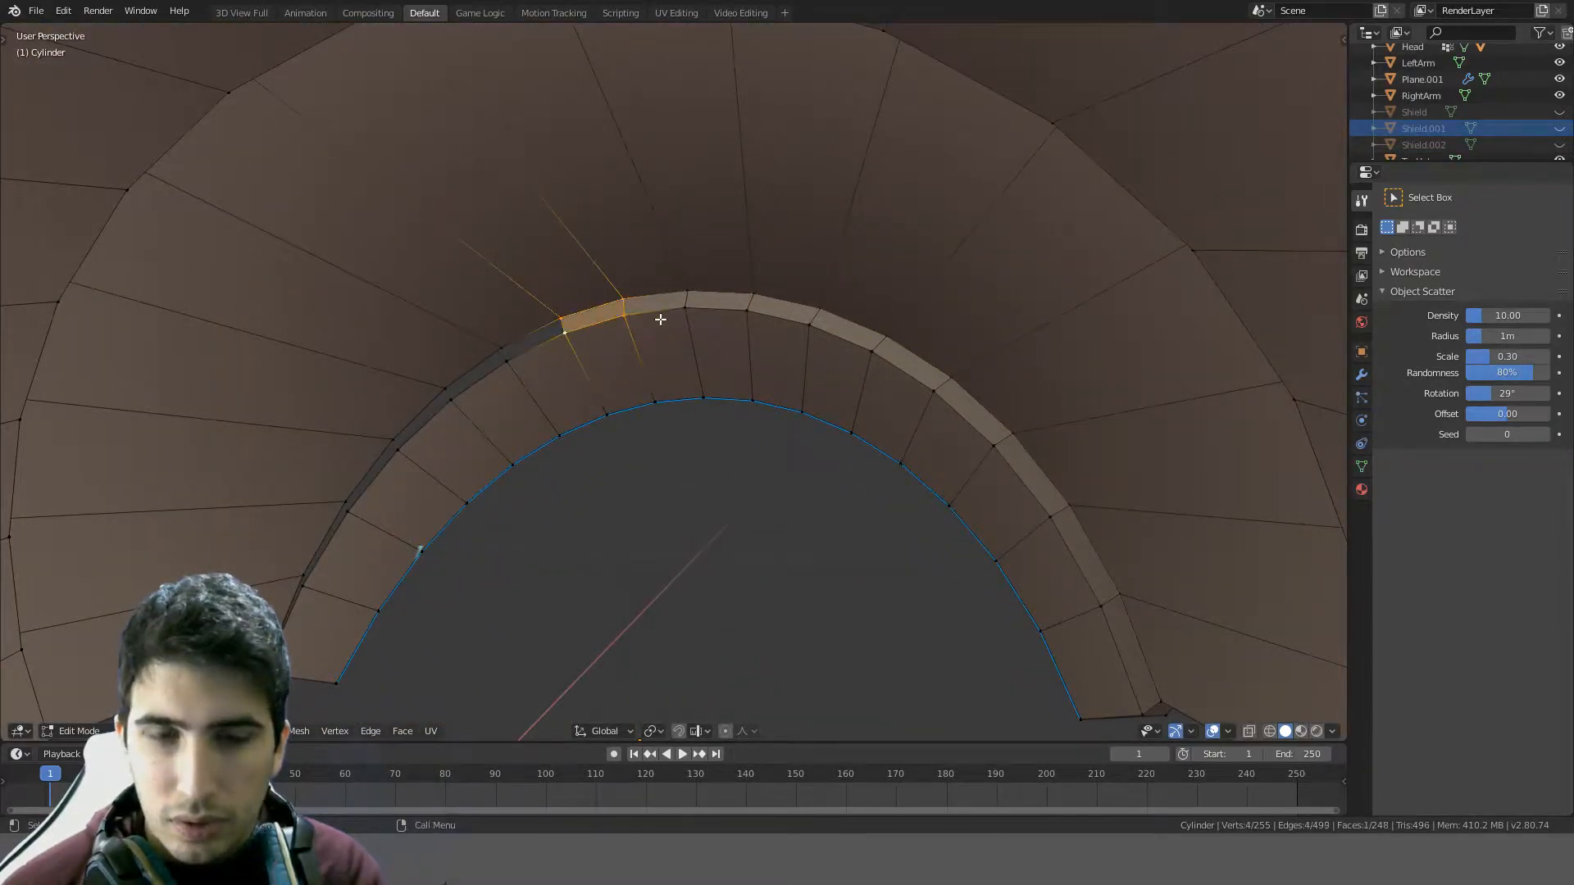
# - Reopen Preferences in this area, re-enable the Mesh: F2 add-on, clear the add-on search and return to the 3D viewport
pyautogui.click(20, 731)
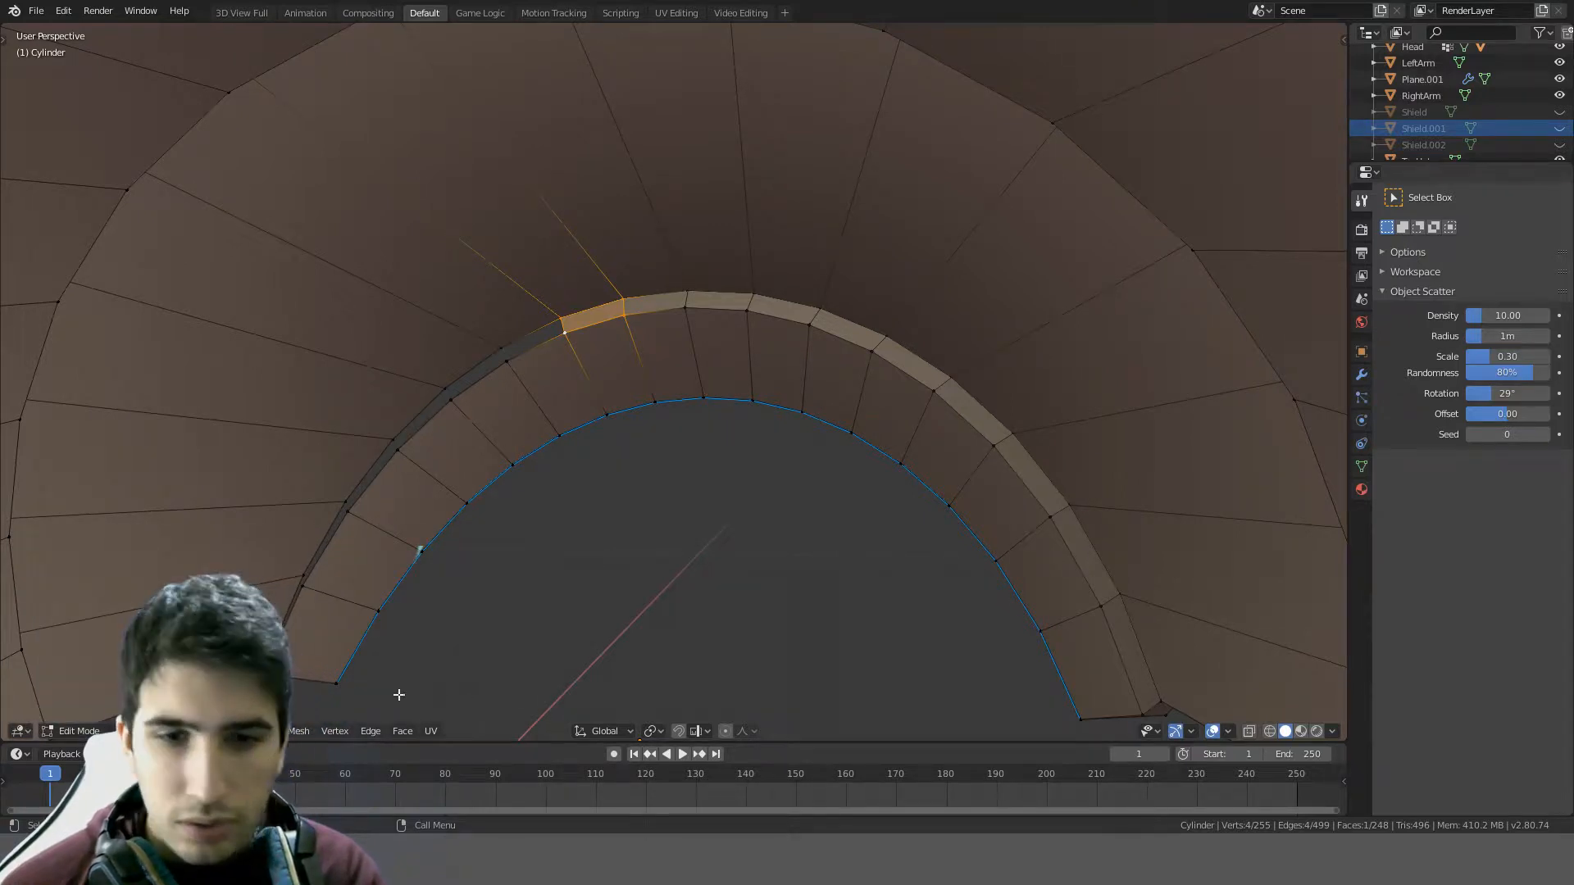
pyautogui.click(20, 732)
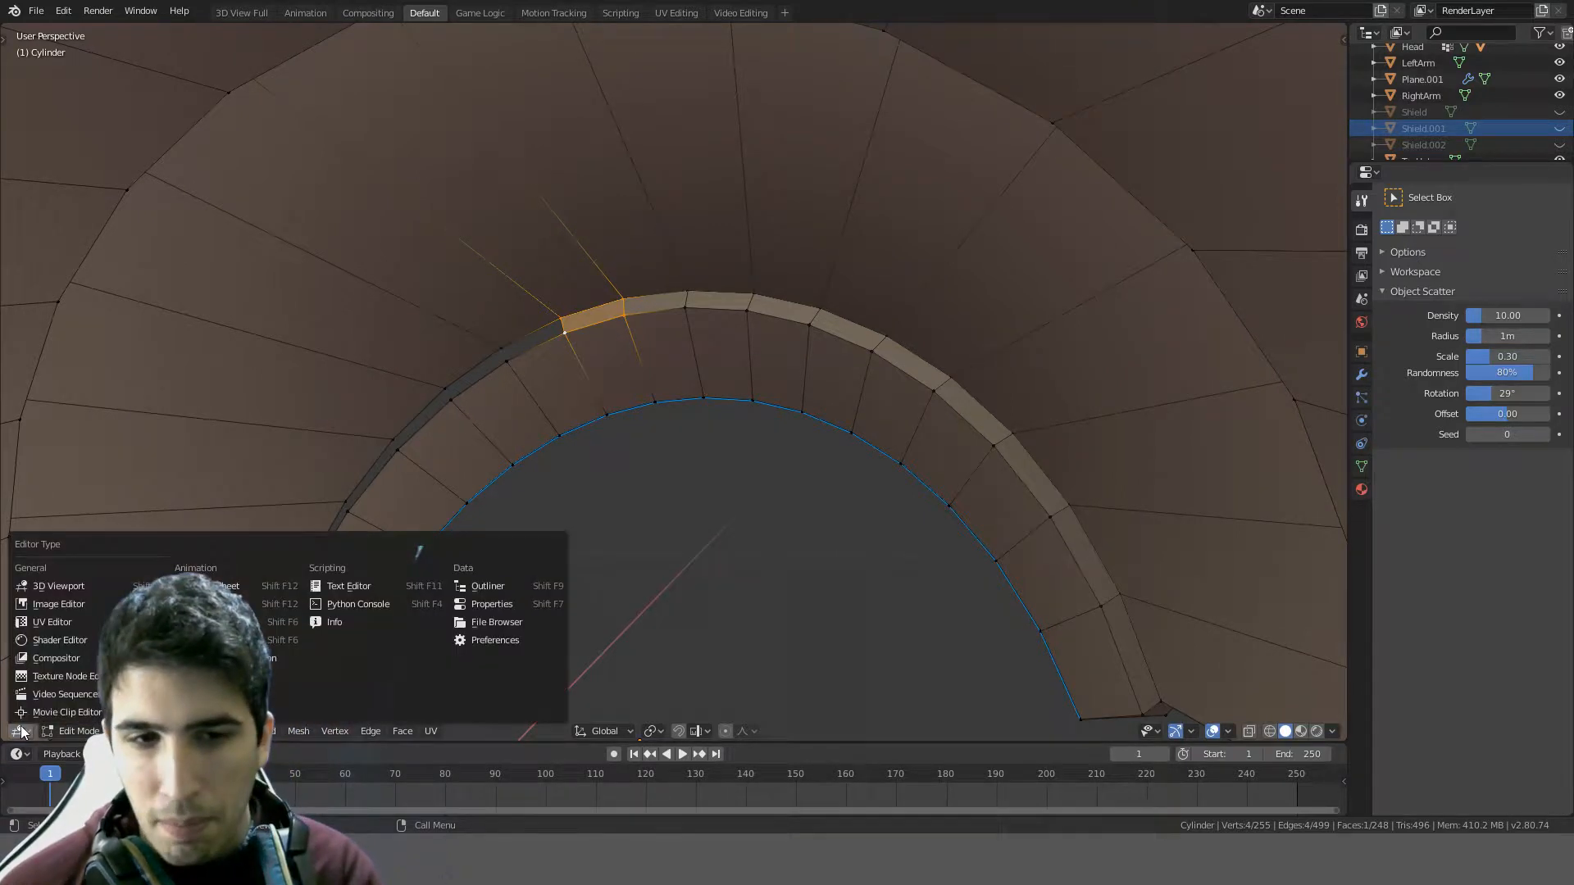
pyautogui.click(495, 640)
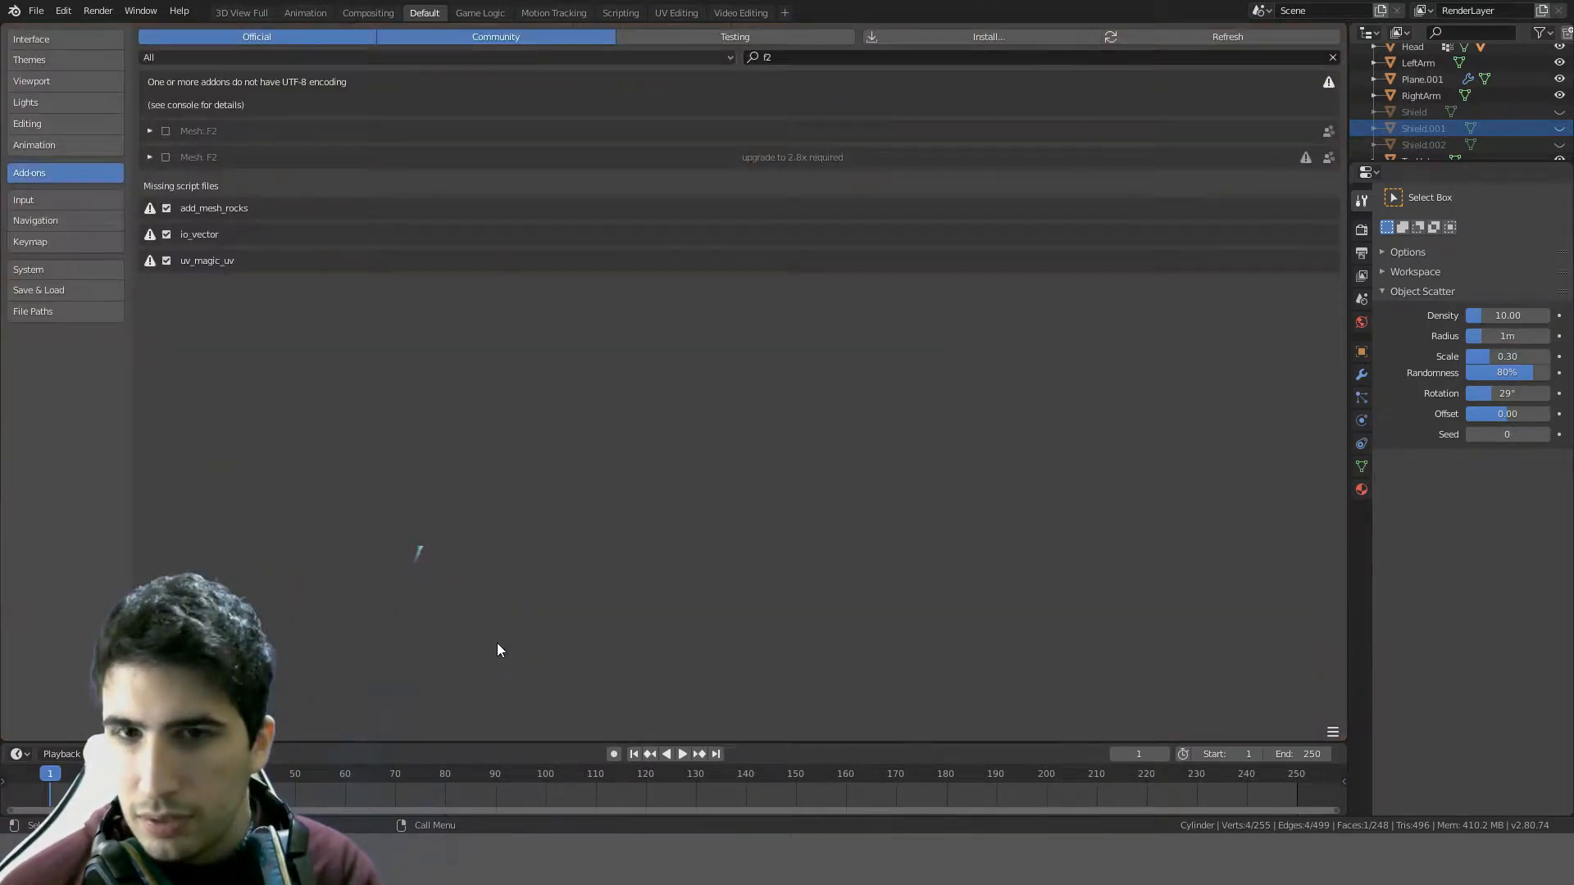
pyautogui.click(168, 132)
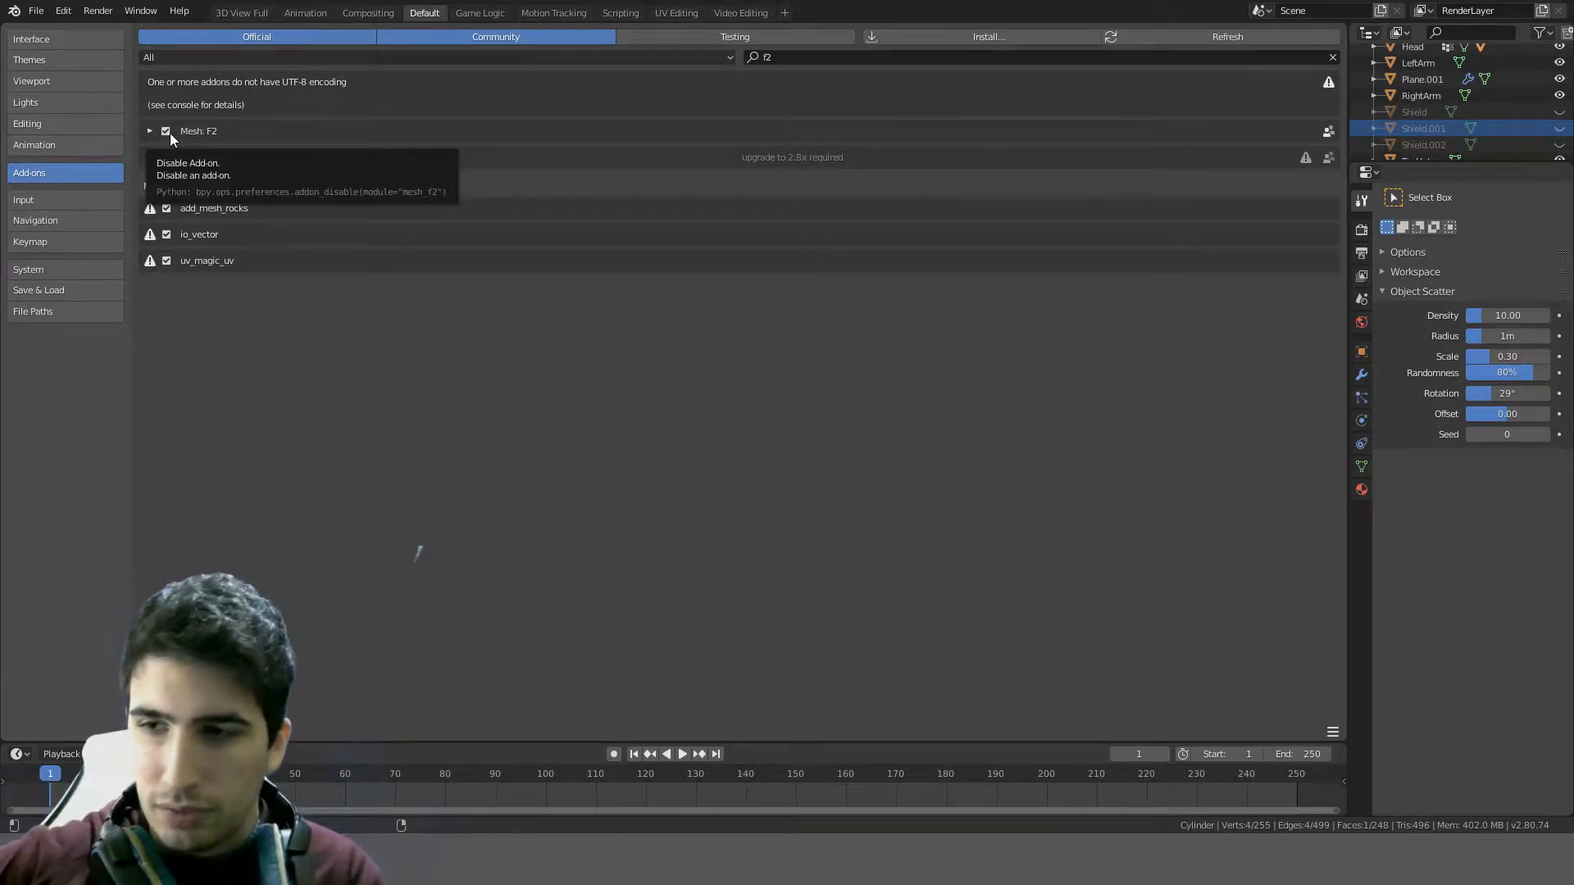
pyautogui.click(148, 131)
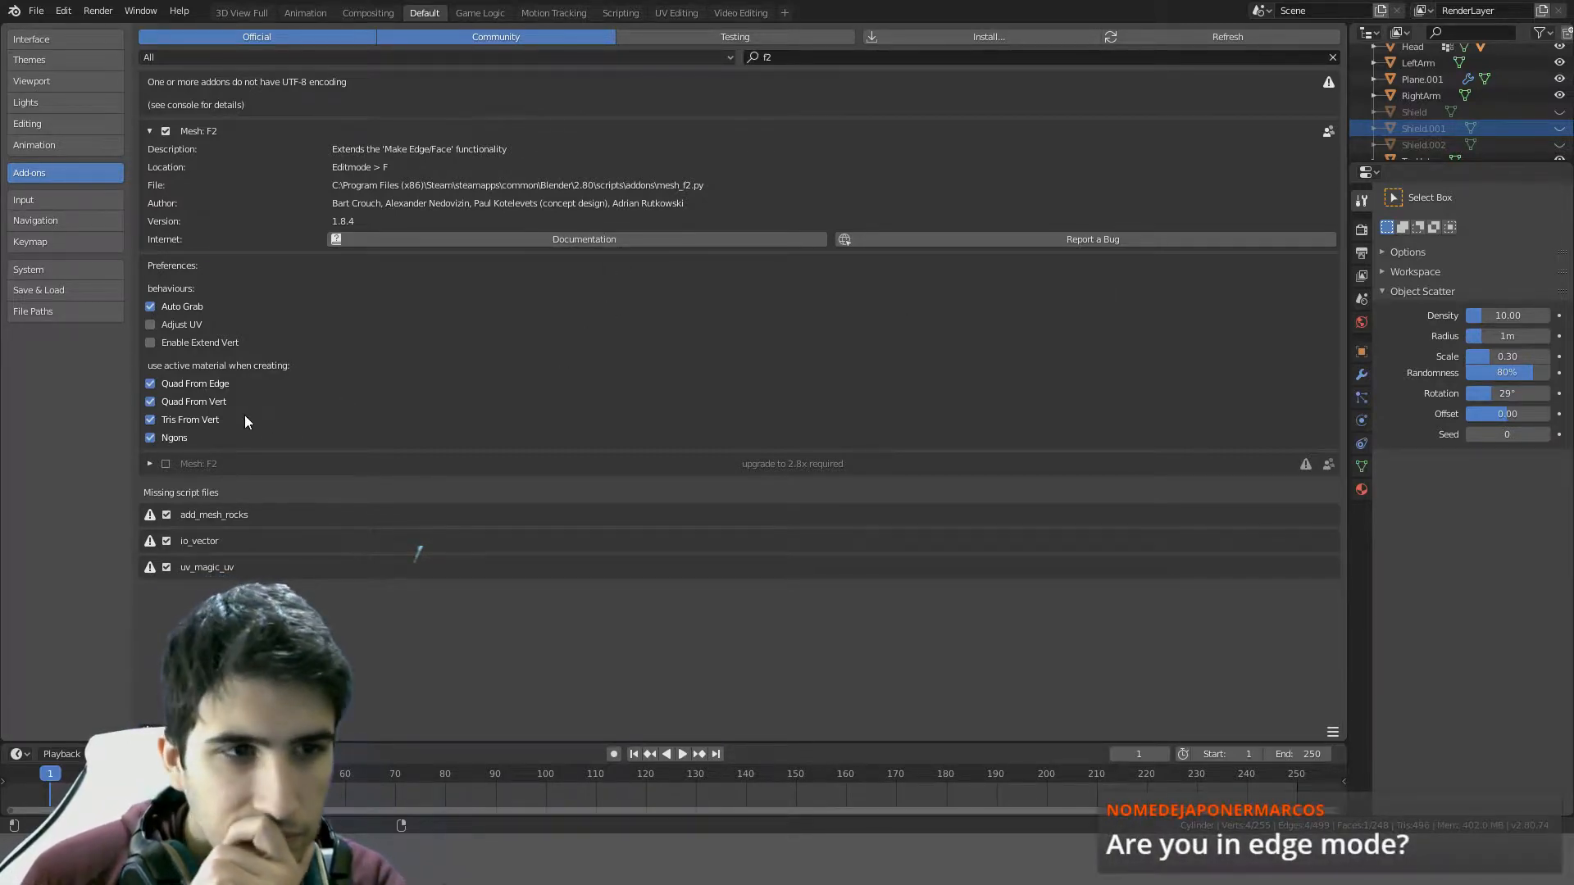
pyautogui.click(1332, 58)
pyautogui.click(154, 732)
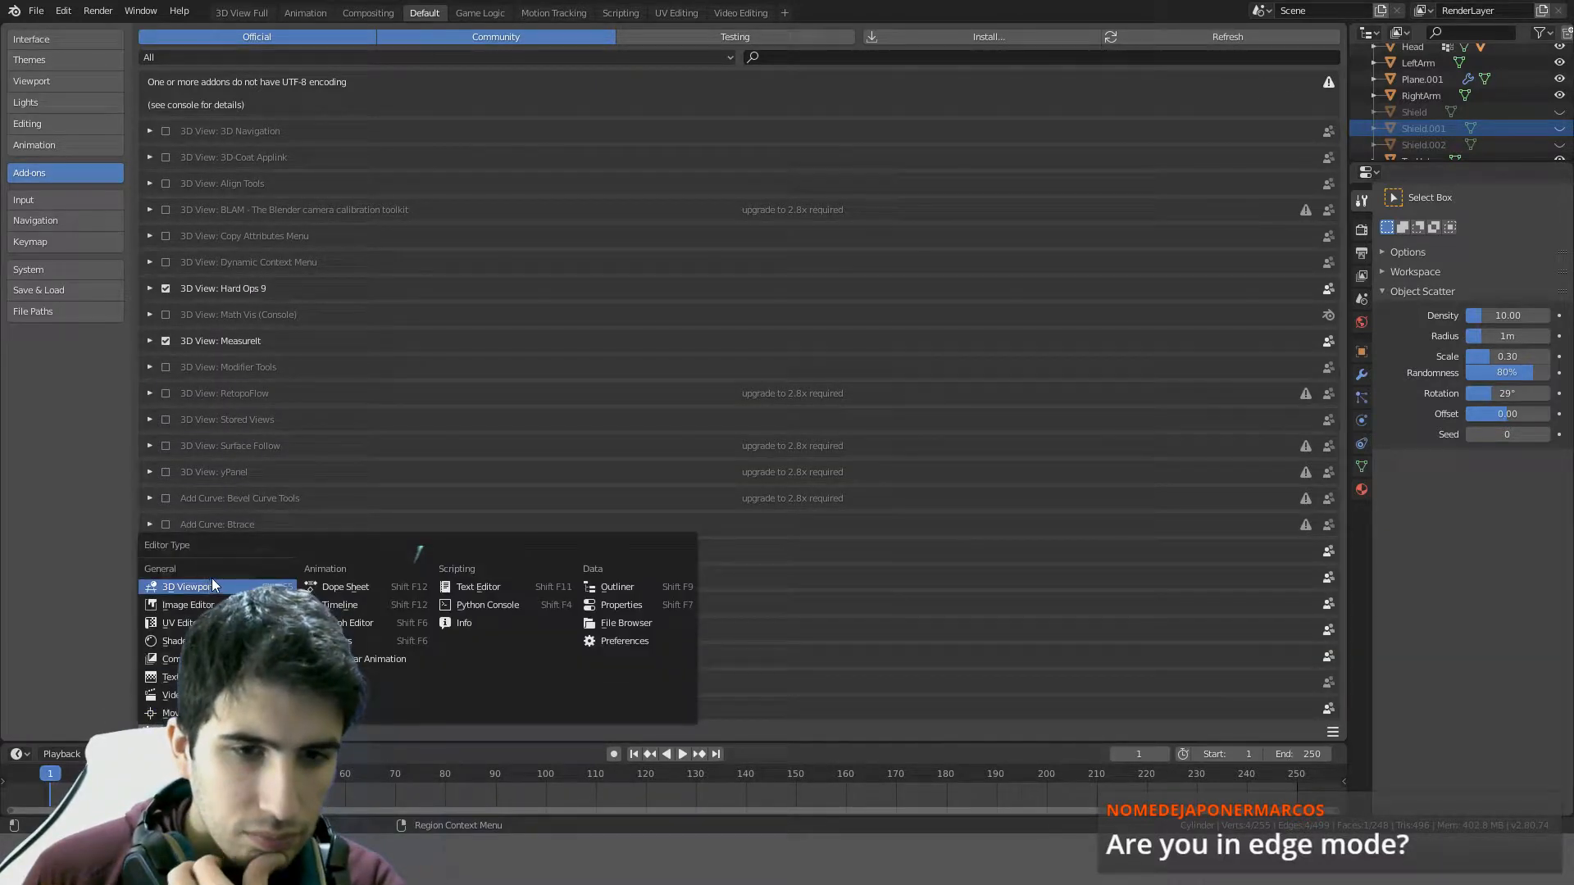
pyautogui.click(189, 587)
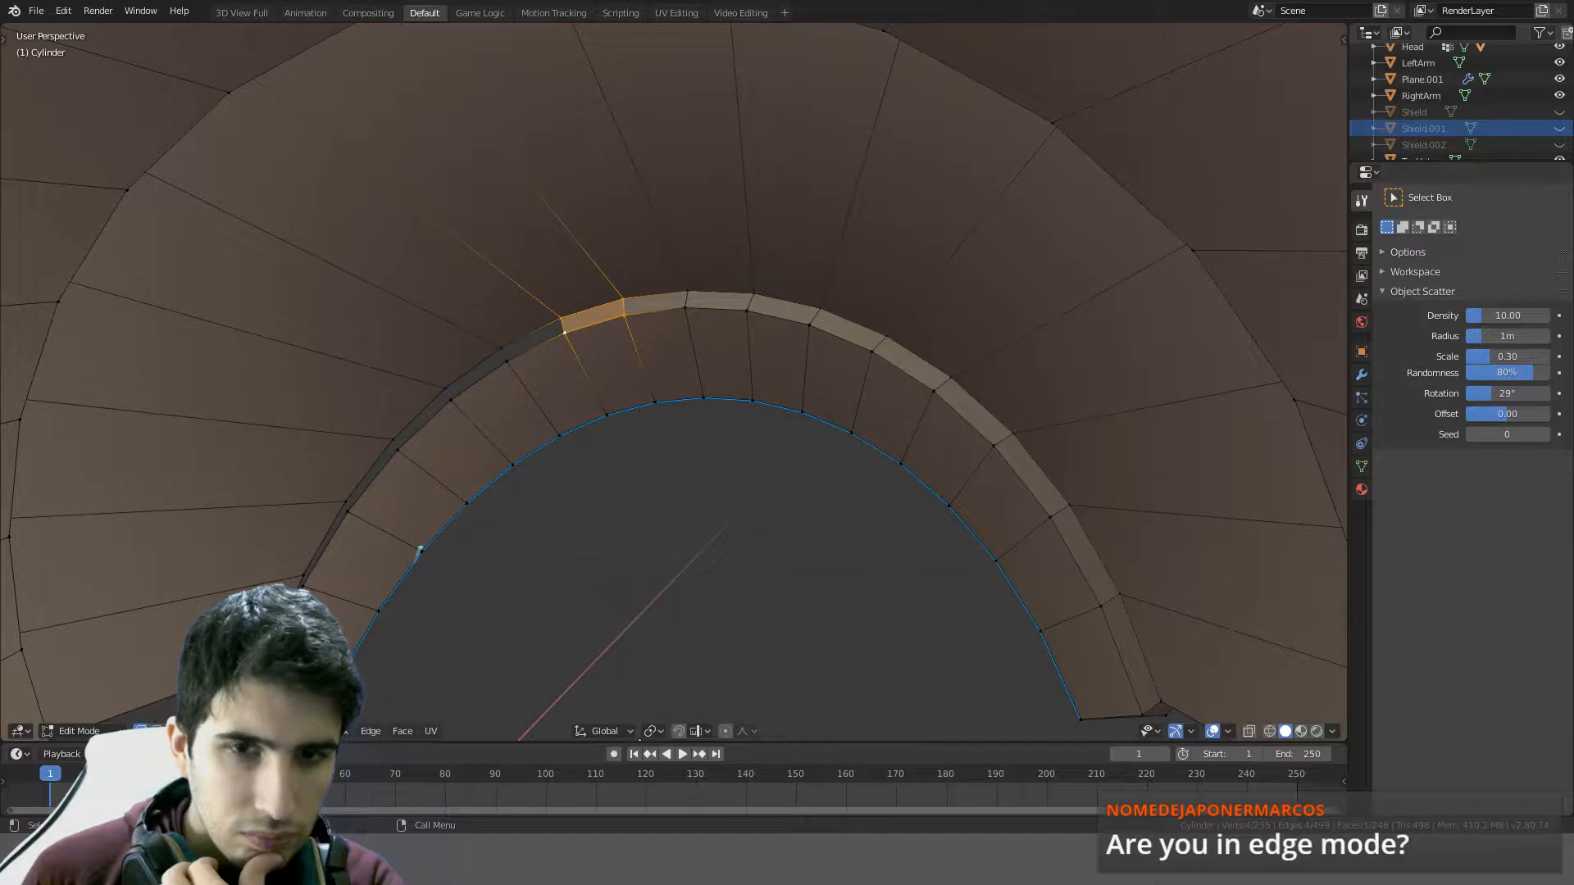
# - Try to fill the next face of the inner arch gap from a selected edge, and undo it
pyautogui.click(559, 335)
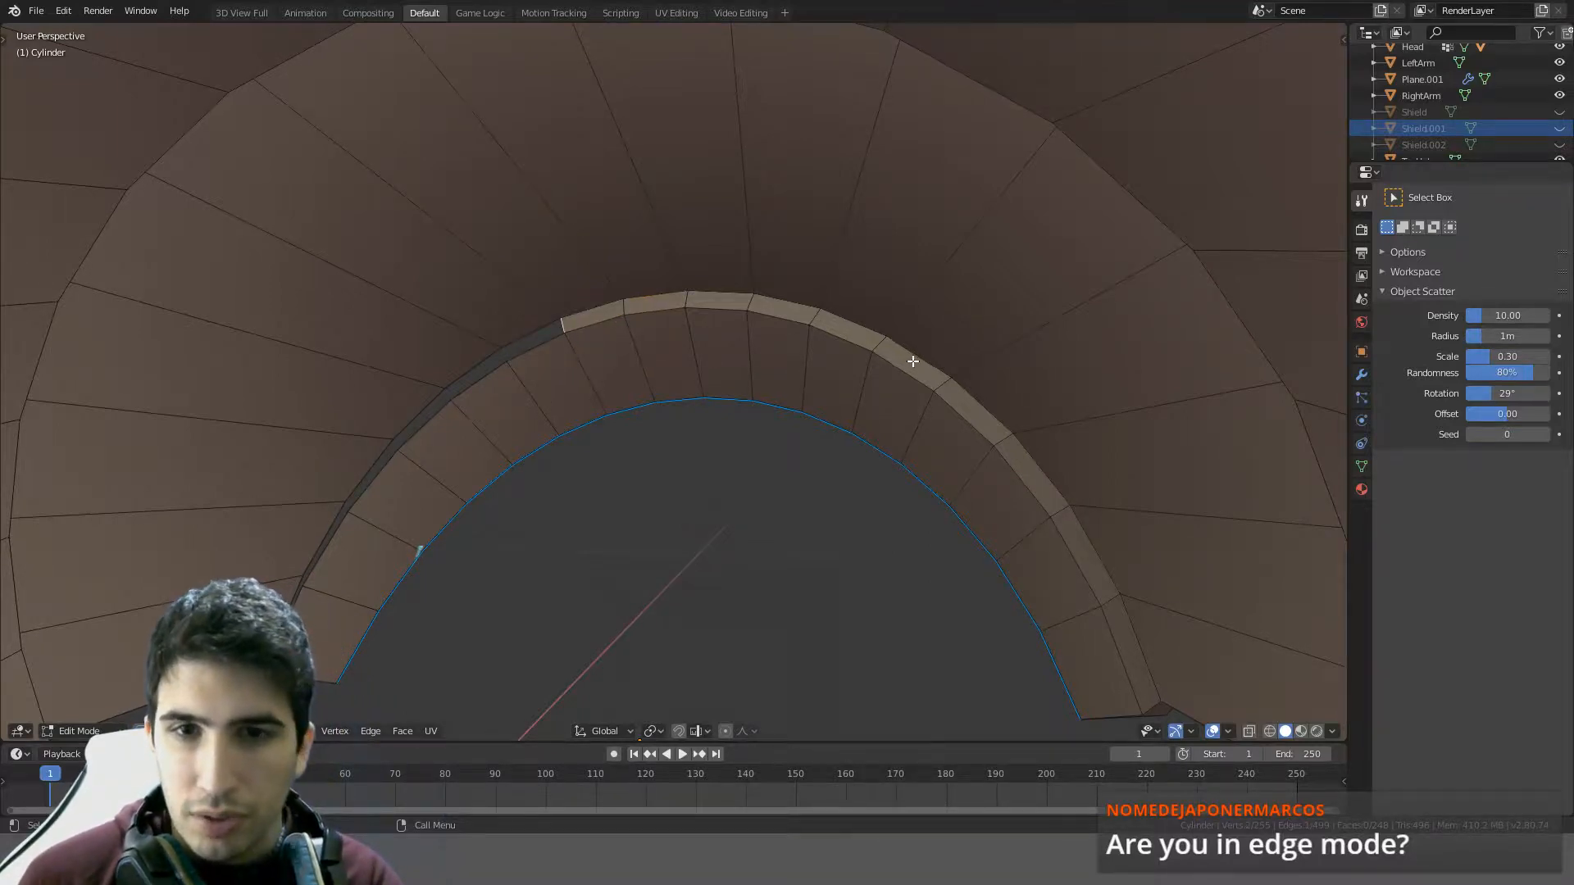
pyautogui.moveTo(913, 361); pyautogui.dragTo(573, 330, button='middle')
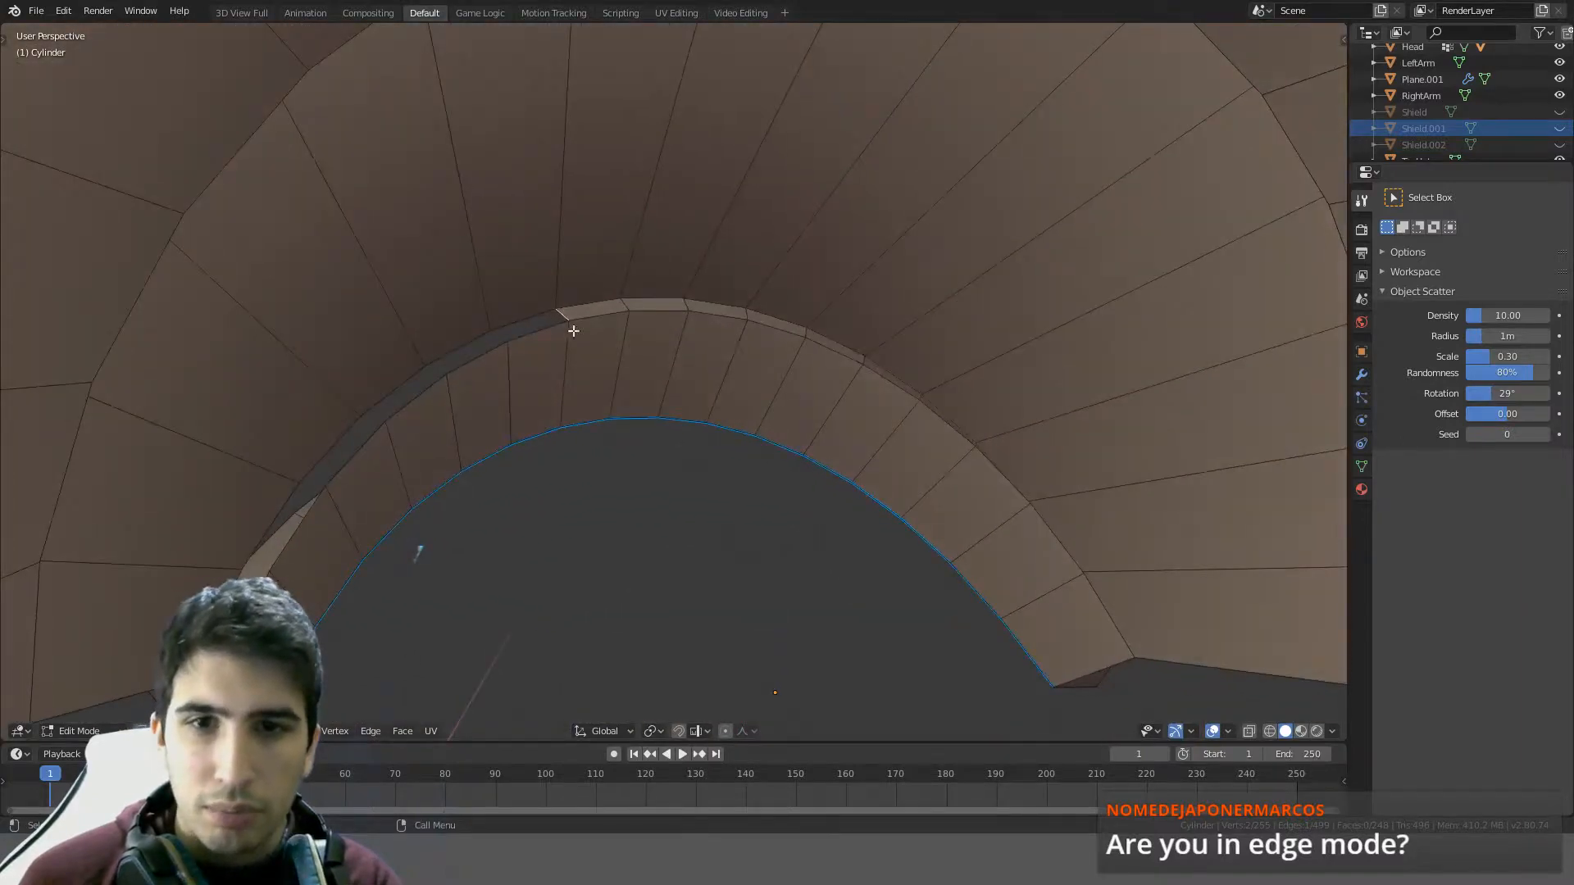
pyautogui.scroll(2, 573, 331)
pyautogui.moveTo(450, 271); pyautogui.dragTo(528, 337, button='middle')
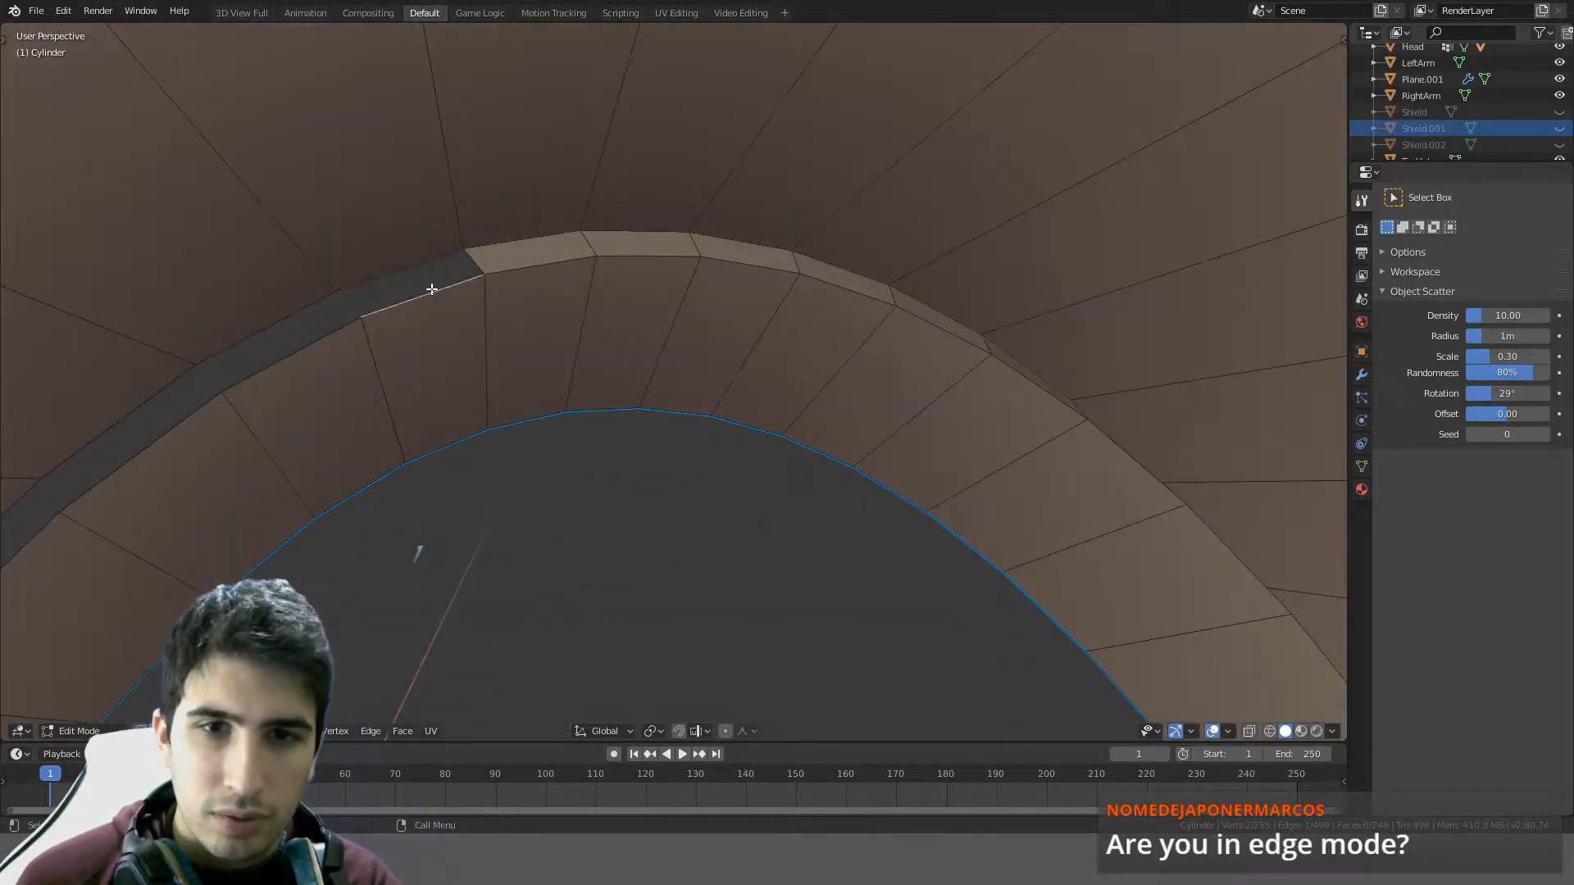
pyautogui.moveTo(407, 352); pyautogui.dragTo(461, 306, button='middle')
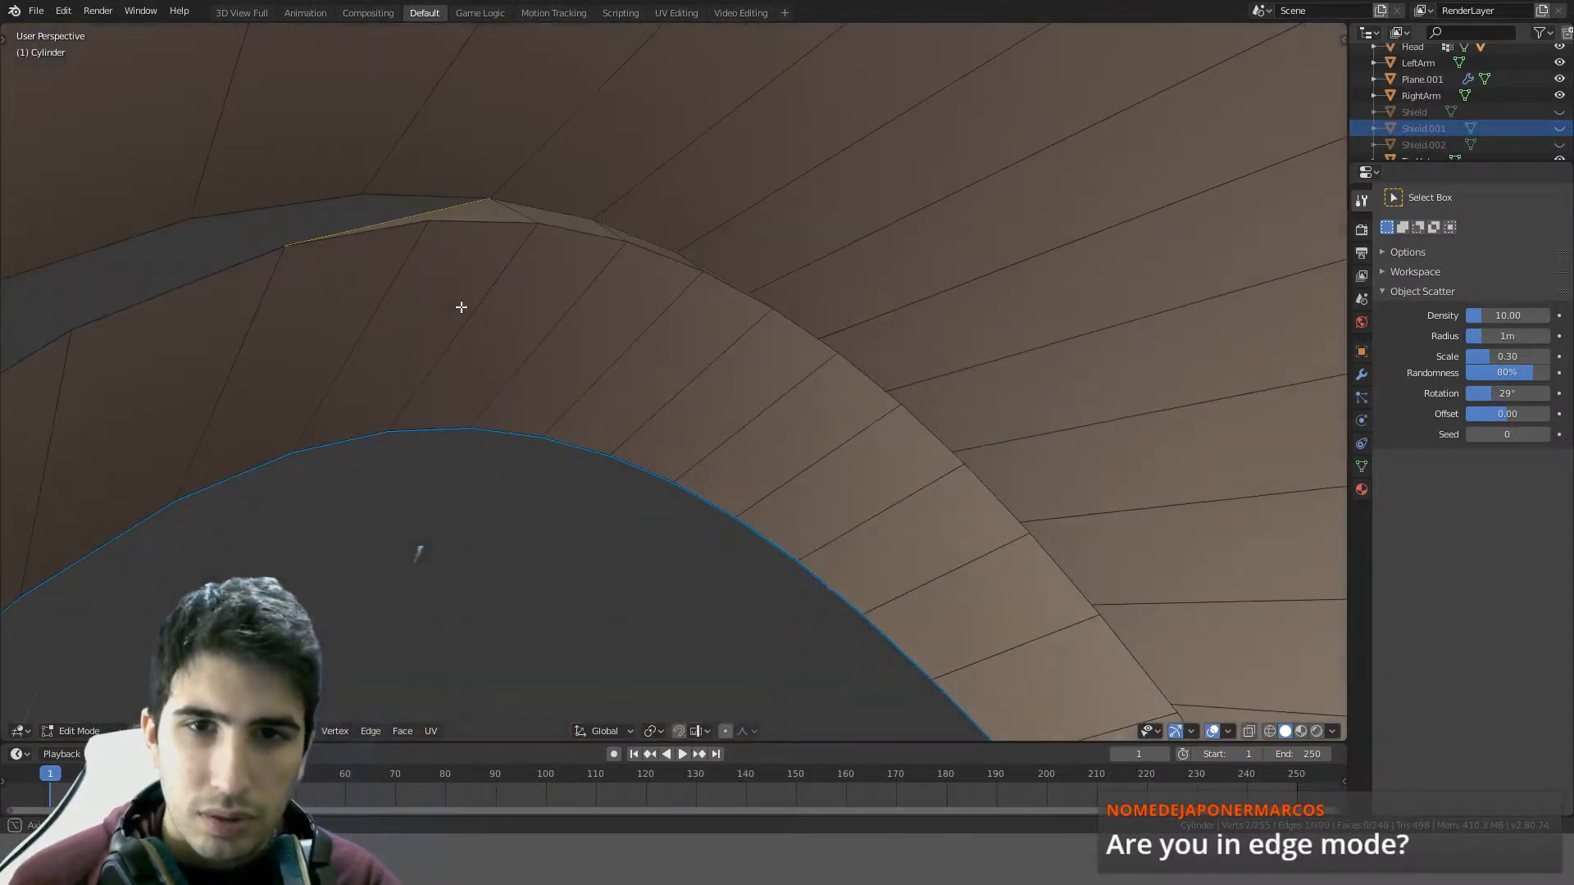
pyautogui.hotkey('ctrl', 'z')
# - Switch to vertex selection and fill two more consecutive faces along the inner arch gap from their corner vertices
pyautogui.press('1')
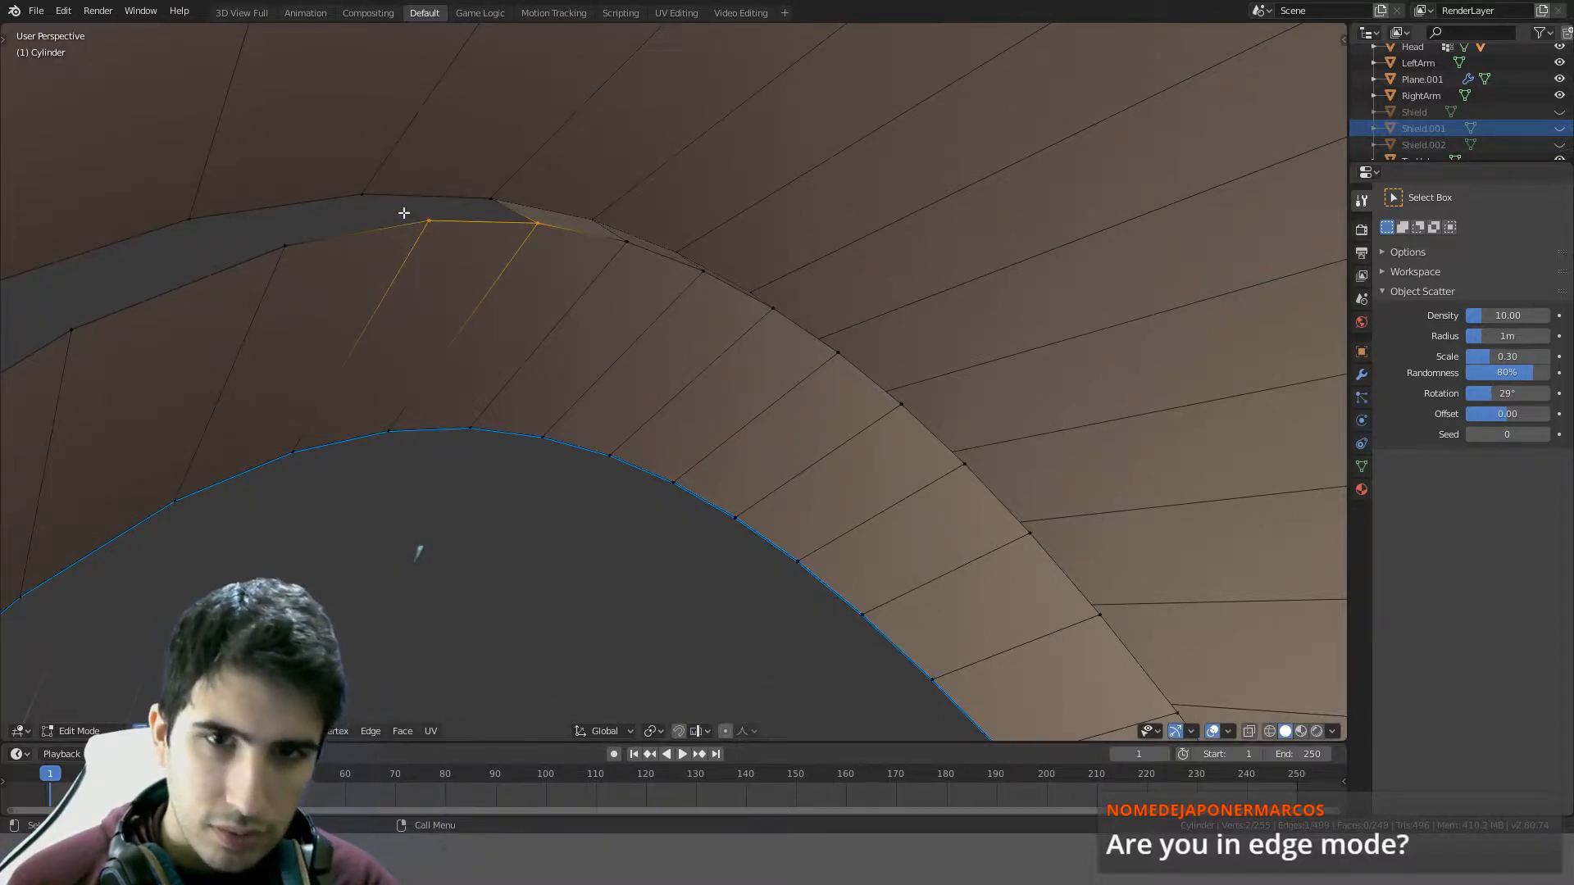
pyautogui.moveTo(404, 210); pyautogui.dragTo(385, 276, button='middle')
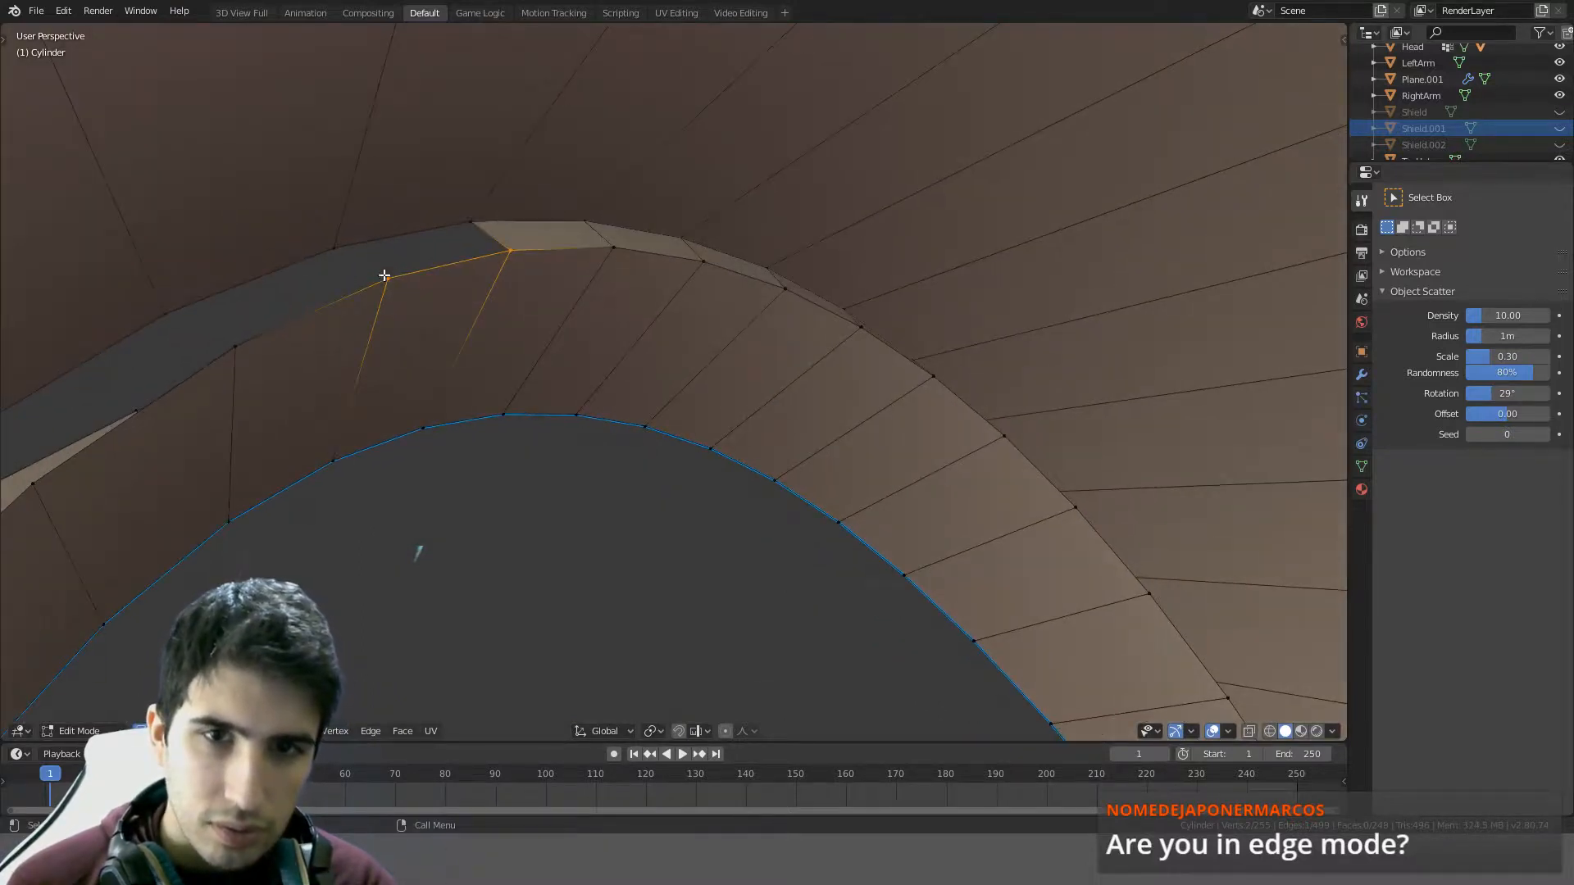
pyautogui.keyDown('shift'); pyautogui.click(489, 220); pyautogui.keyUp('shift')
pyautogui.keyDown('shift'); pyautogui.click(349, 253); pyautogui.keyUp('shift')
pyautogui.press('f')
pyautogui.keyDown('shift'); pyautogui.click(337, 246); pyautogui.keyUp('shift')
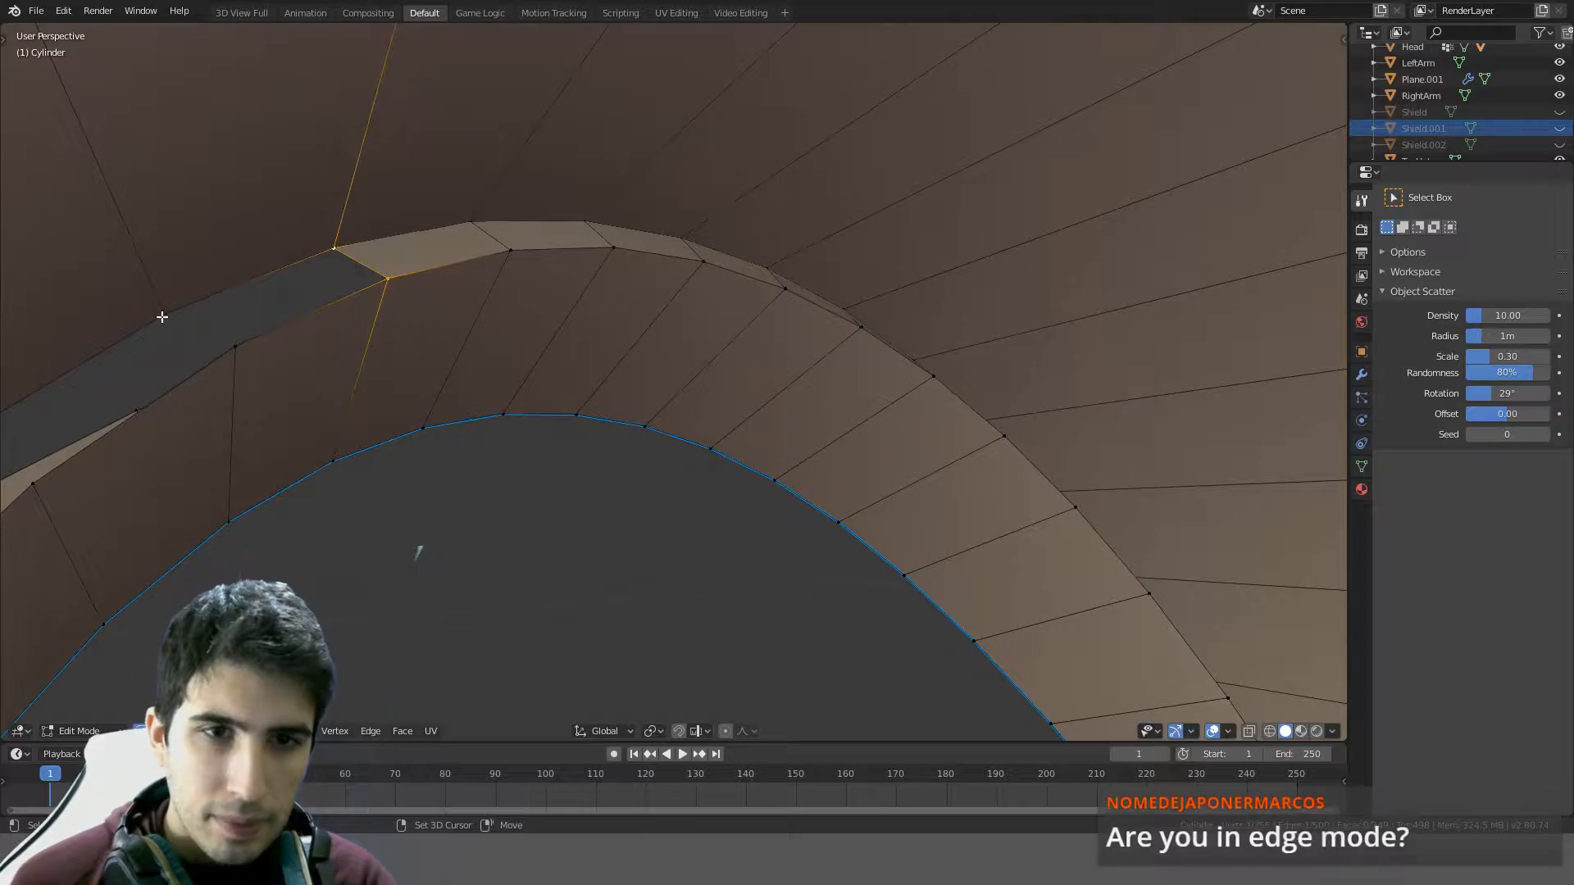
pyautogui.keyDown('shift'); pyautogui.click(248, 358); pyautogui.keyUp('shift')
pyautogui.keyDown('shift'); pyautogui.click(164, 323); pyautogui.keyUp('shift')
pyautogui.press('f')
# - Continue filling faces along the inner arch gap toward the already filled section at its far end
pyautogui.moveTo(169, 450); pyautogui.dragTo(552, 273, button='middle')
pyautogui.click(490, 354)
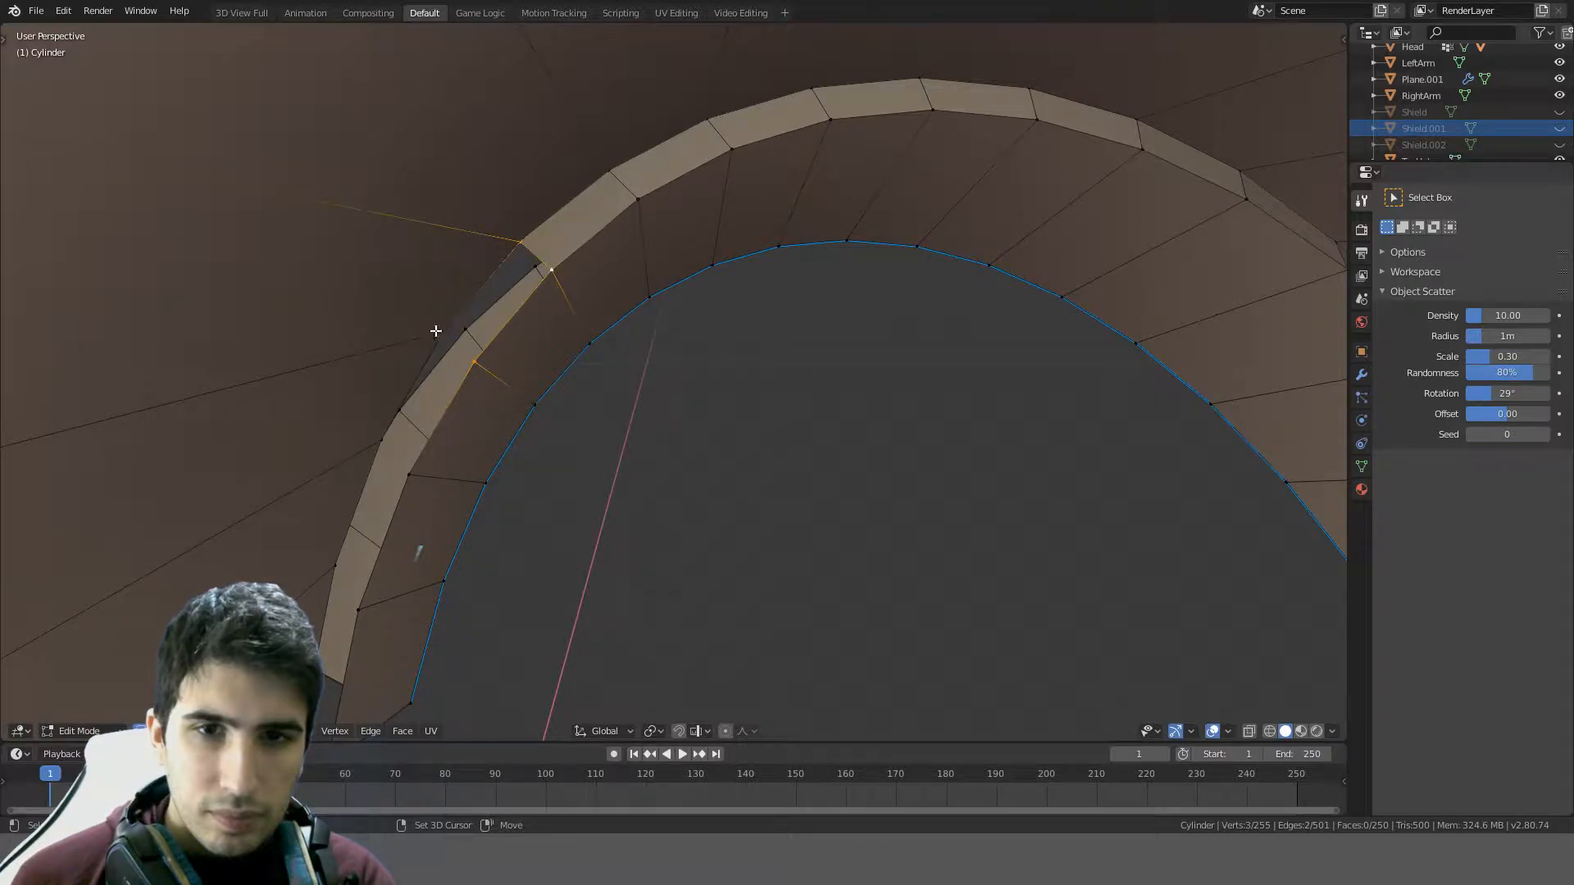
pyautogui.press('f')
pyautogui.click(479, 364)
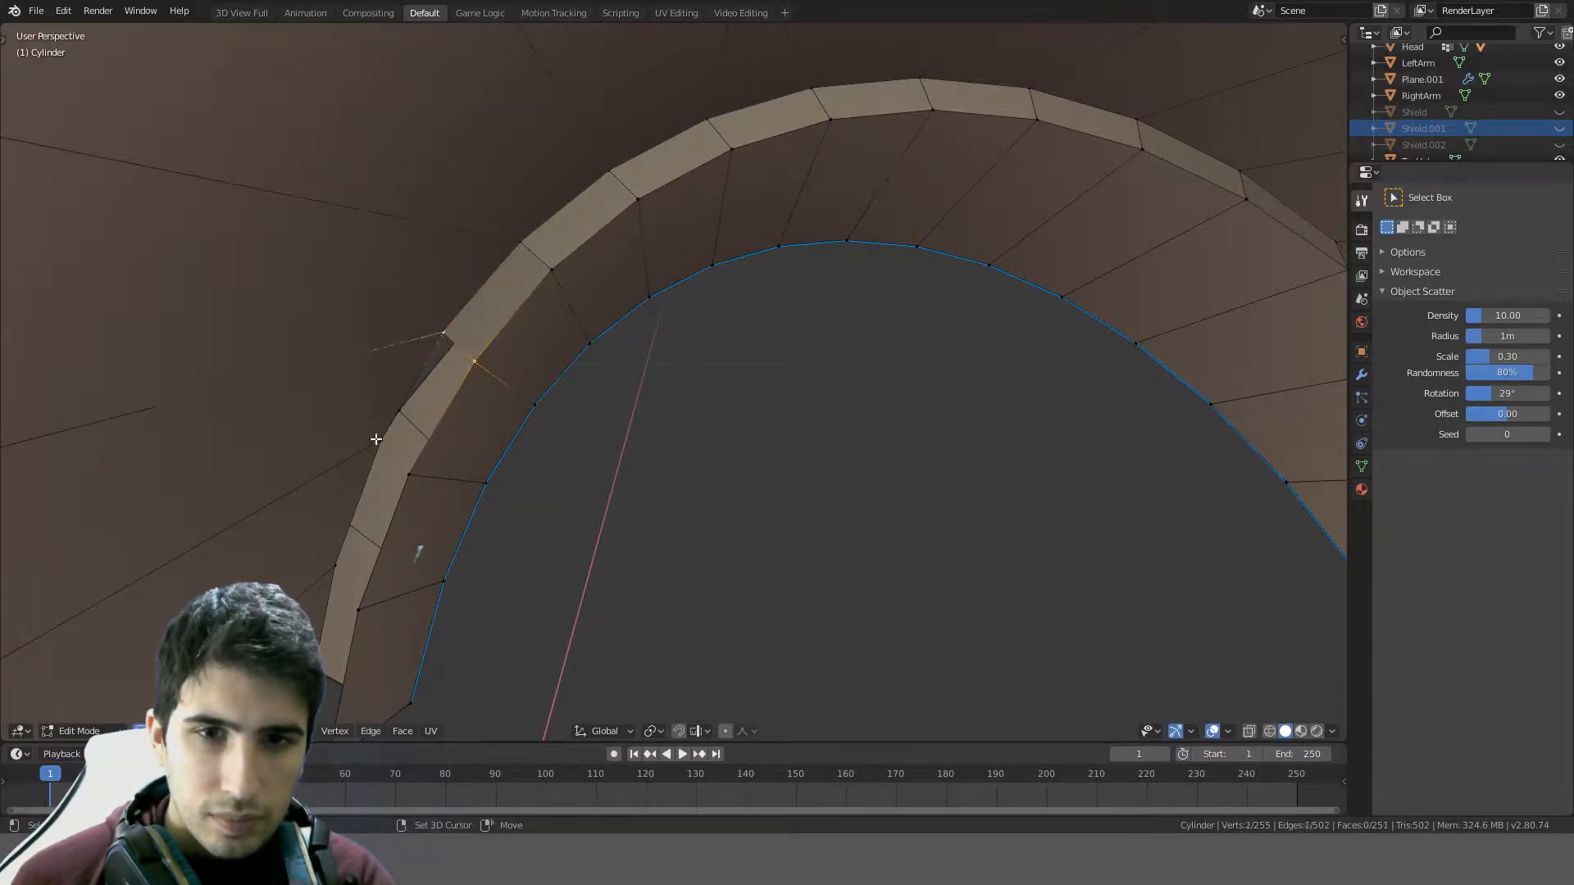
pyautogui.hotkey('alt', 'a')
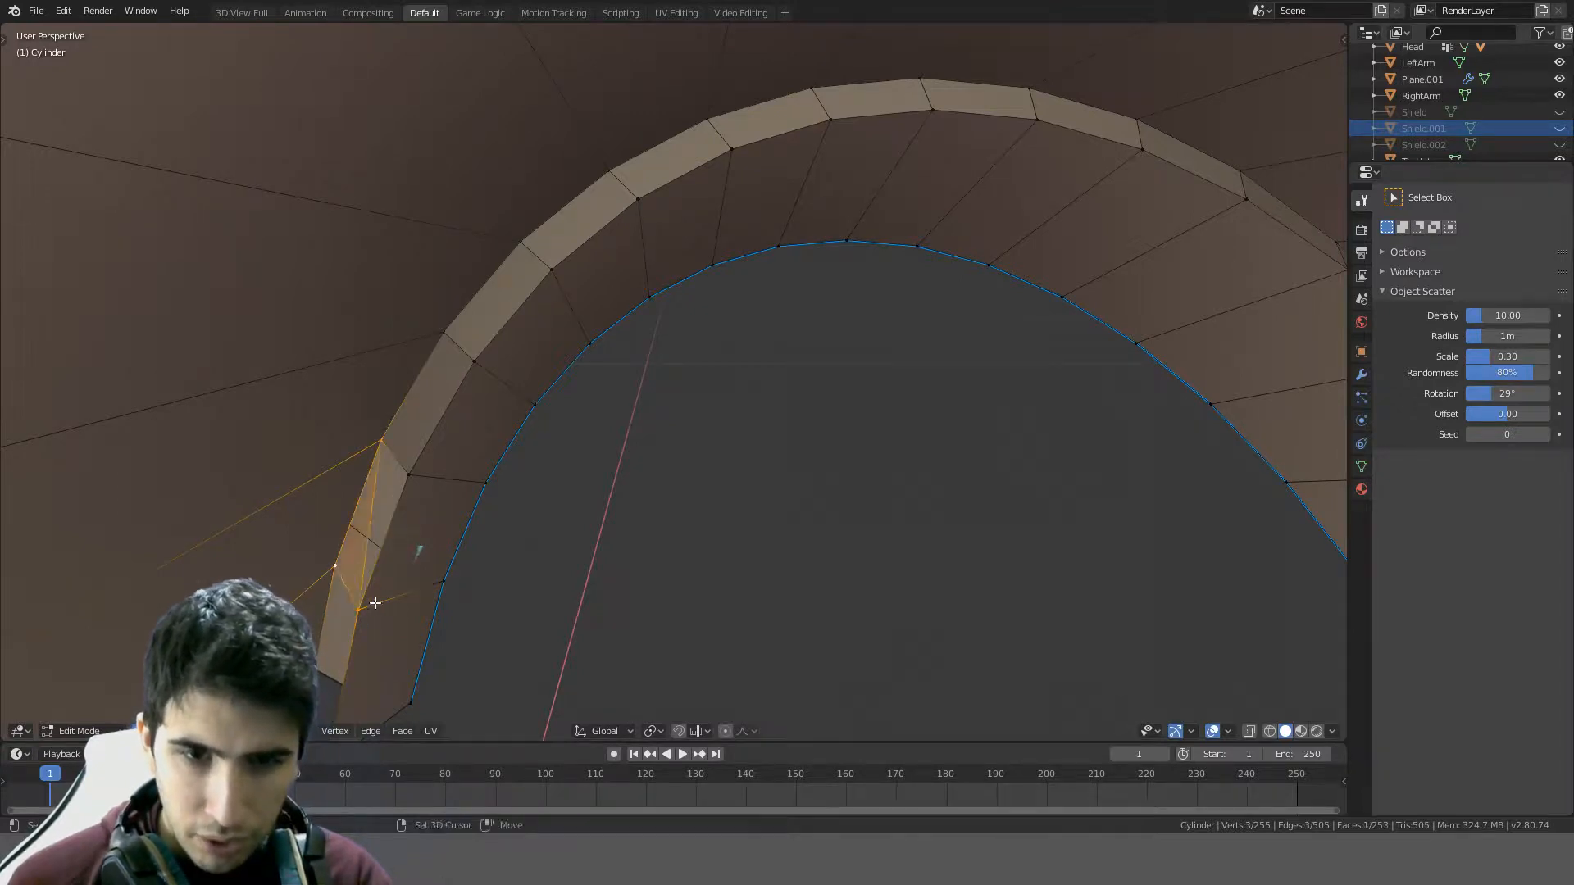
# - Undo the wrongly connected face and fill the last inner arch gap opening from its correct corner vertices
pyautogui.moveTo(375, 603); pyautogui.dragTo(552, 312, button='middle')
pyautogui.scroll(-1, 686, 140)
pyautogui.hotkey('ctrl', 'z')
pyautogui.moveTo(686, 140); pyautogui.dragTo(594, 258, button='middle')
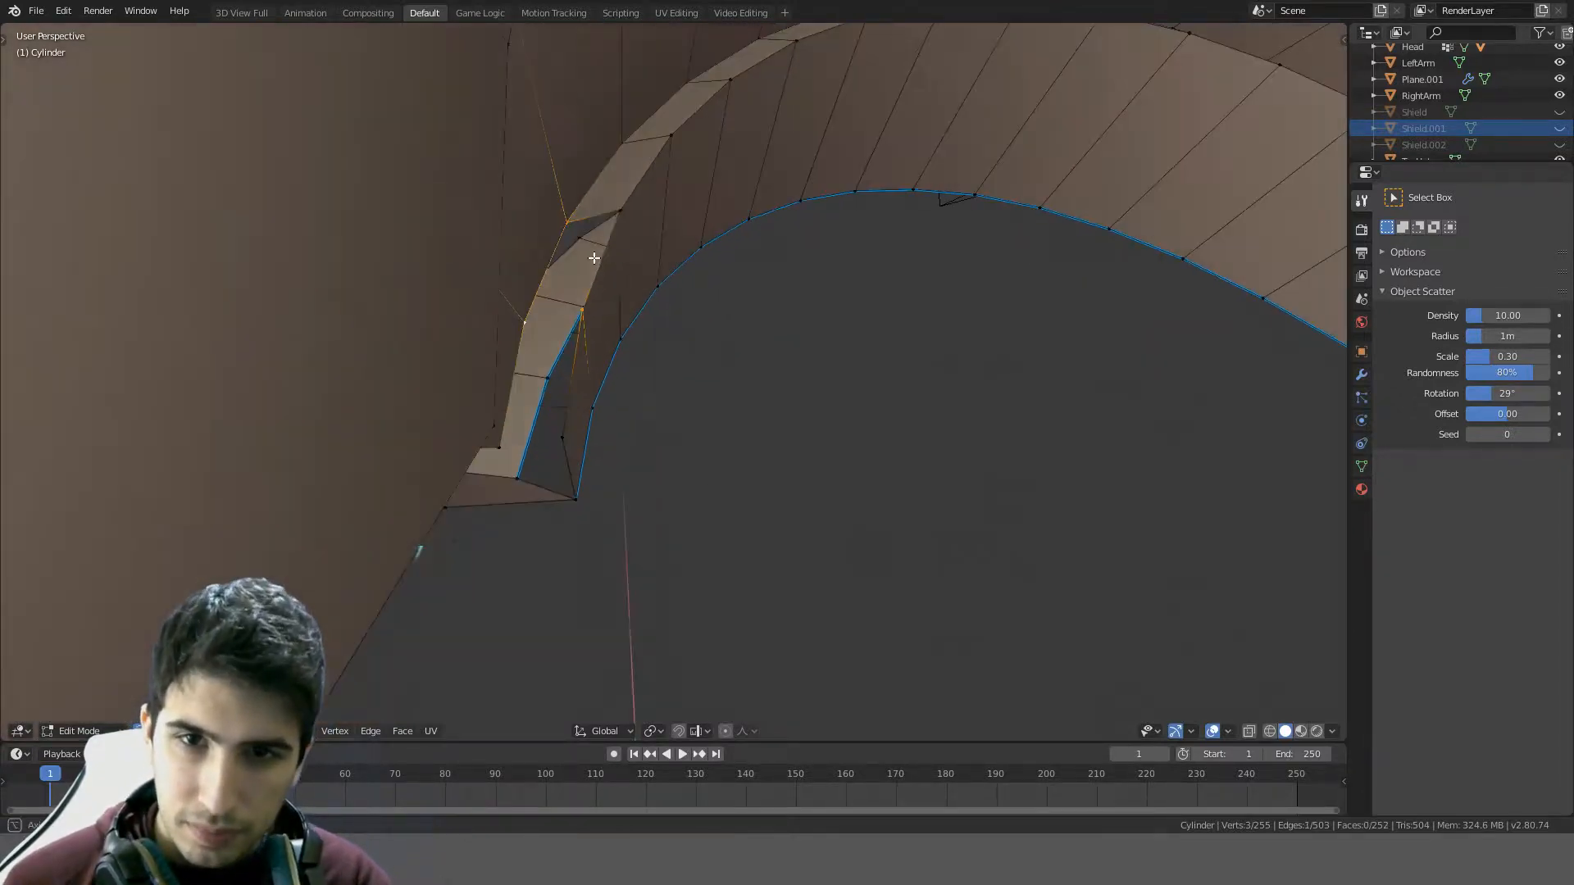
pyautogui.keyDown('shift'); pyautogui.click(622, 211); pyautogui.keyUp('shift')
pyautogui.press('f')
# - Fill two faces closing the lower end of the arch, connecting the plate's corner to the flared rim's corner
pyautogui.click(579, 310)
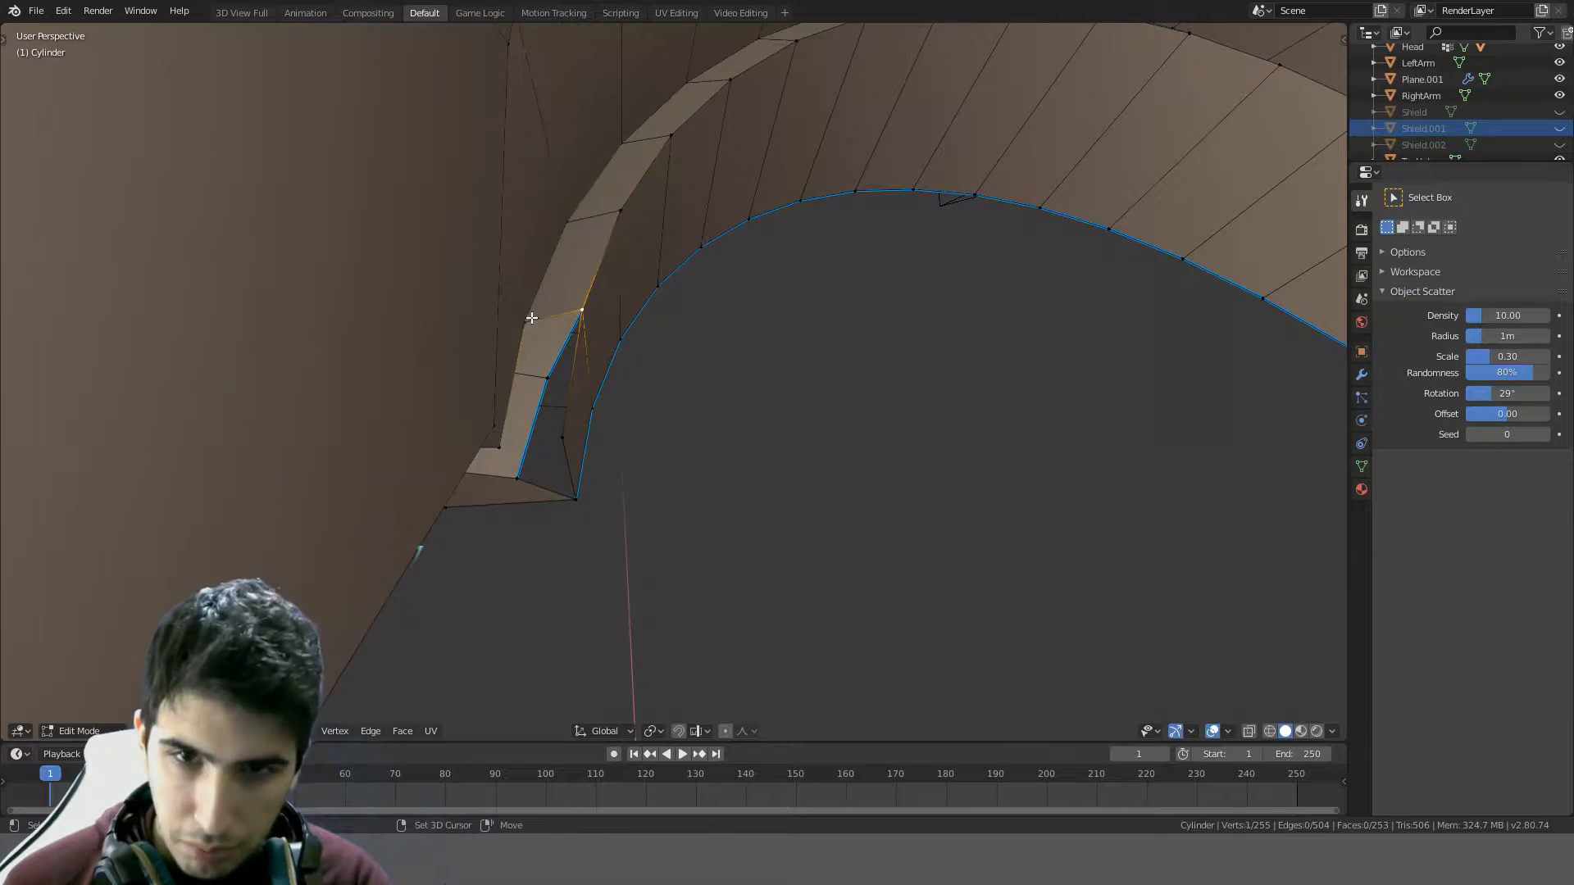
pyautogui.keyDown('shift'); pyautogui.click(565, 430); pyautogui.keyUp('shift')
pyautogui.press('f')
pyautogui.moveTo(583, 426); pyautogui.dragTo(747, 181, button='middle')
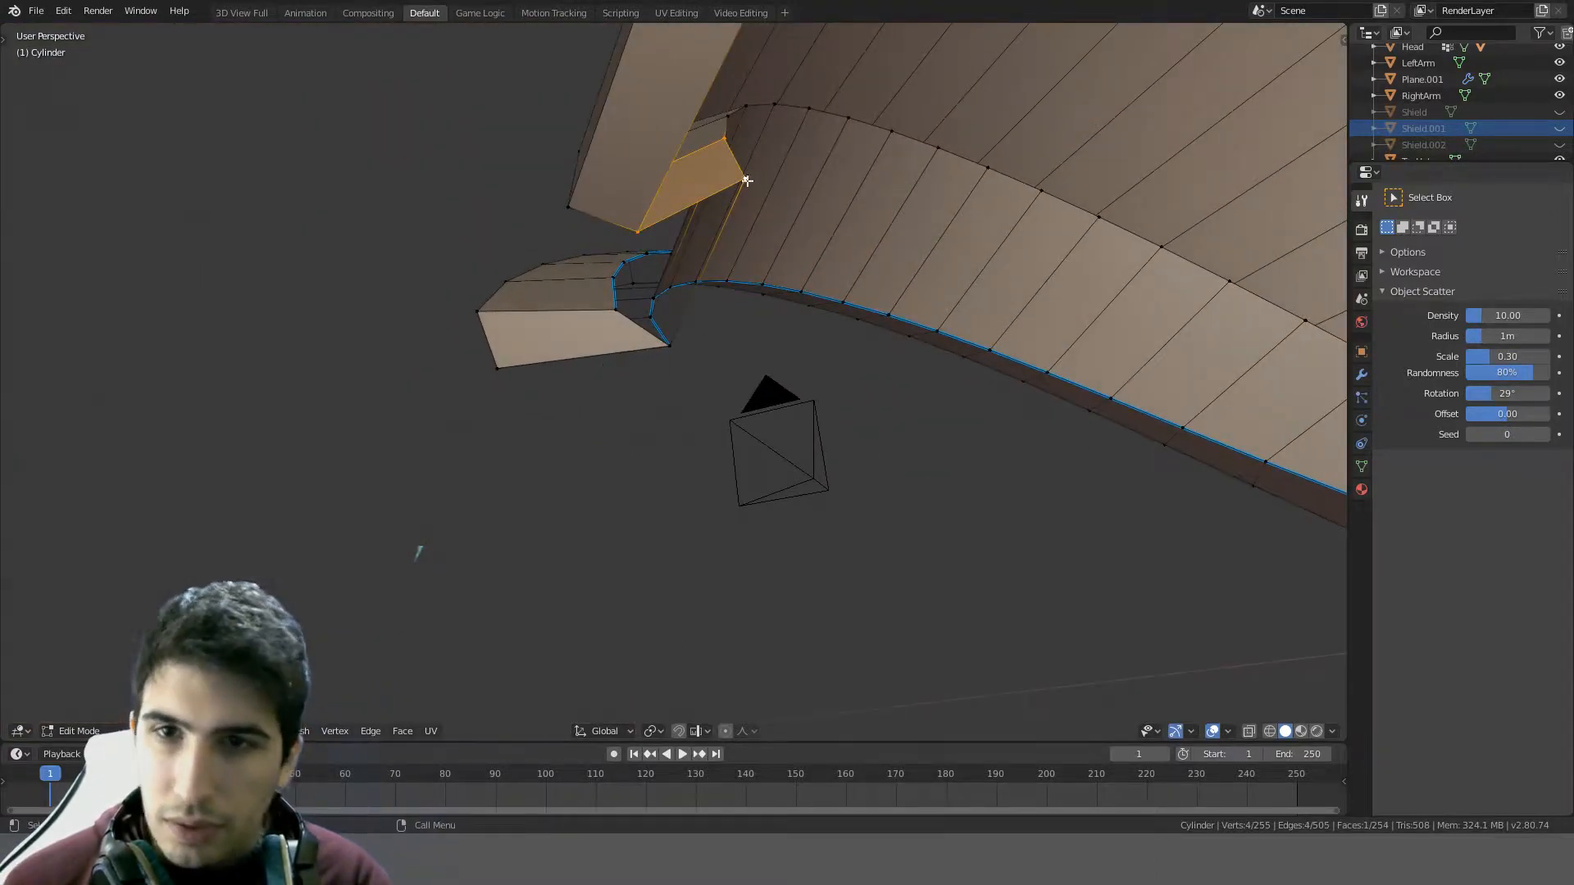
pyautogui.click(746, 180)
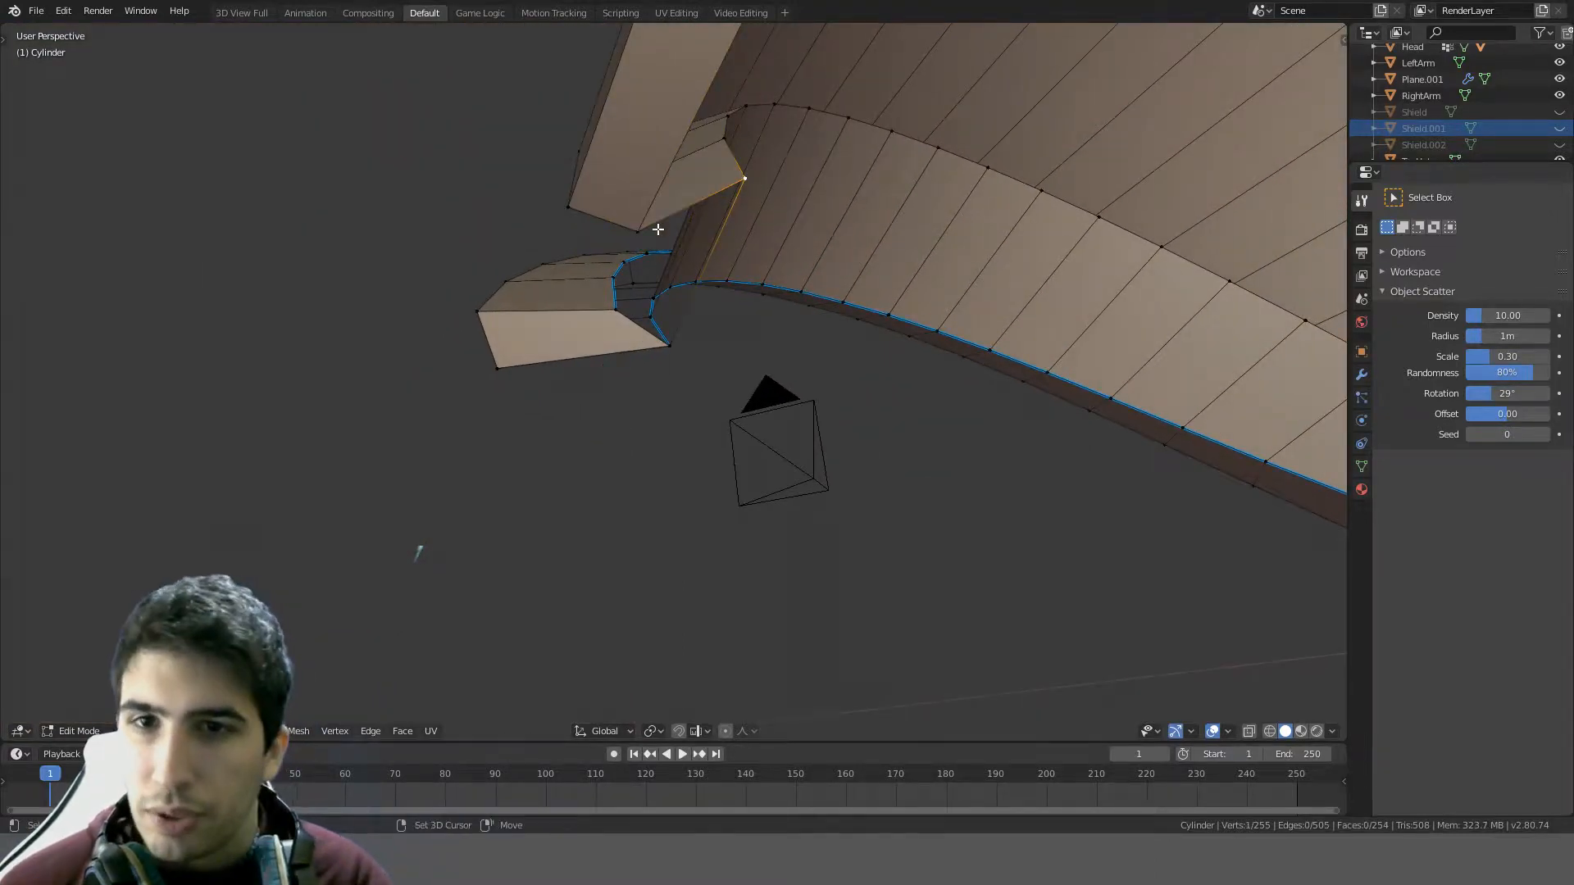
pyautogui.keyDown('shift'); pyautogui.click(664, 343); pyautogui.keyUp('shift')
pyautogui.press('f')
# - Fill the side face between the plate and the flared rim, starting from the newly bridged end edge
pyautogui.moveTo(664, 343); pyautogui.dragTo(851, 379, button='middle')
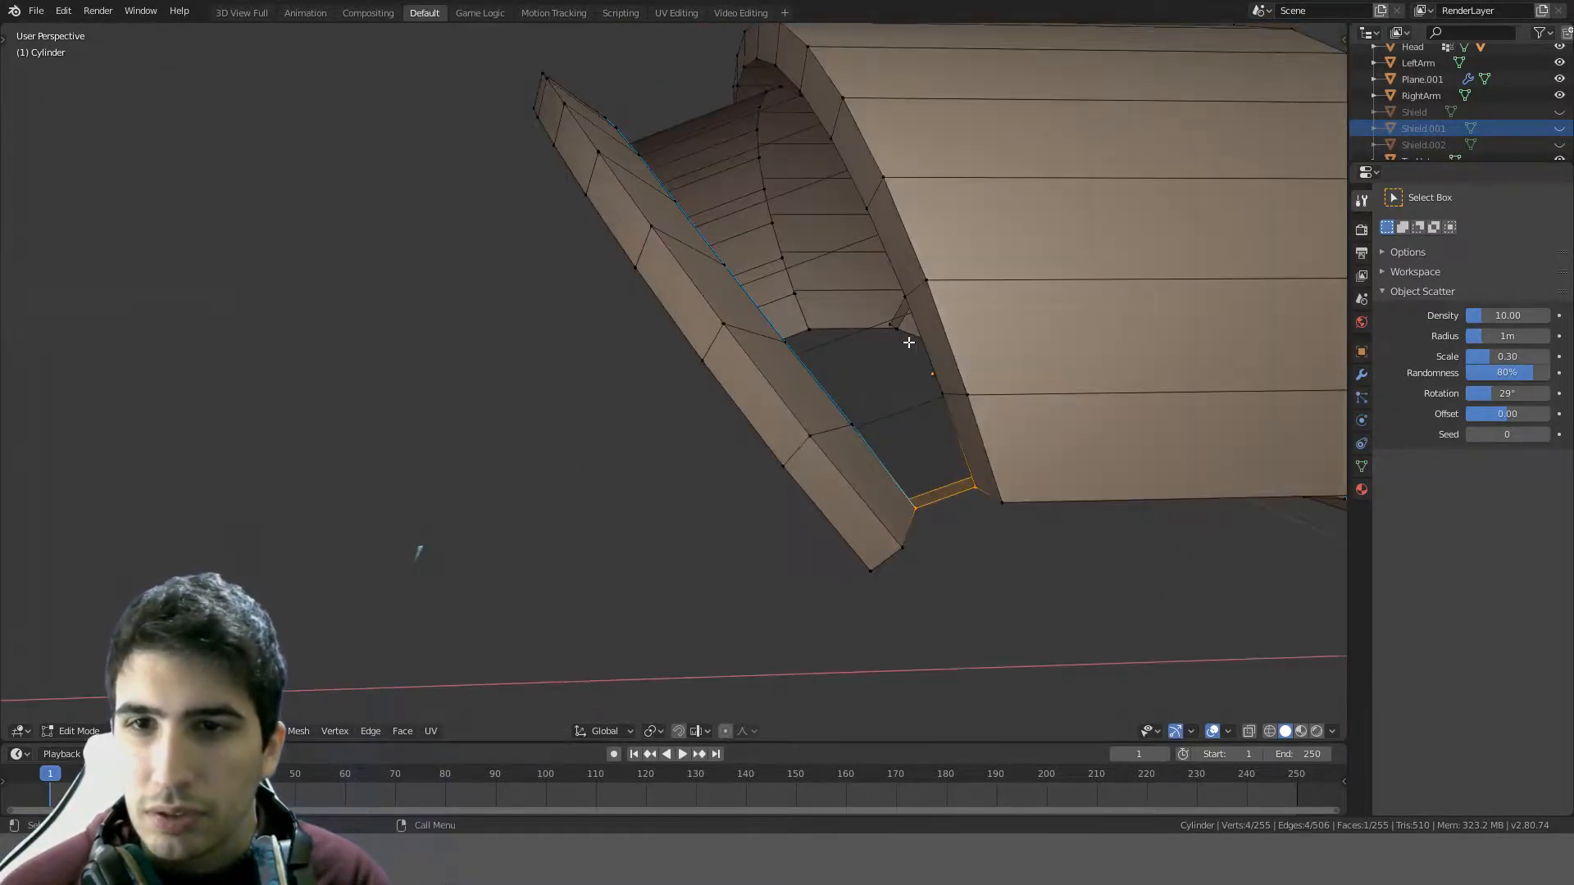
pyautogui.click(975, 489)
pyautogui.moveTo(975, 489); pyautogui.dragTo(901, 424, button='middle')
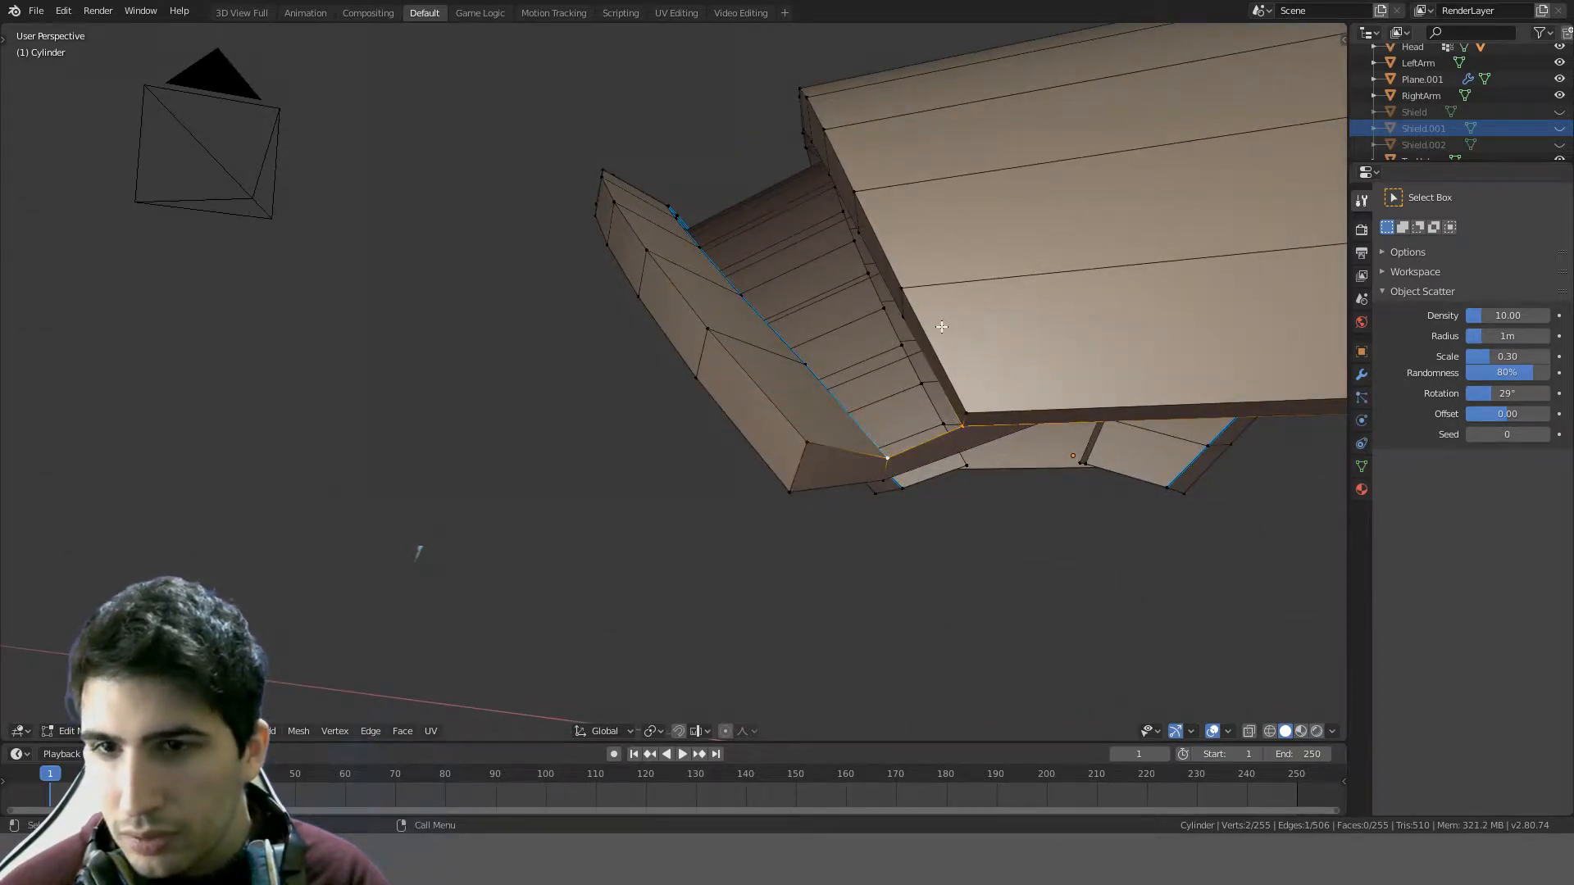
pyautogui.moveTo(942, 326); pyautogui.dragTo(934, 318, button='middle')
pyautogui.press('f')
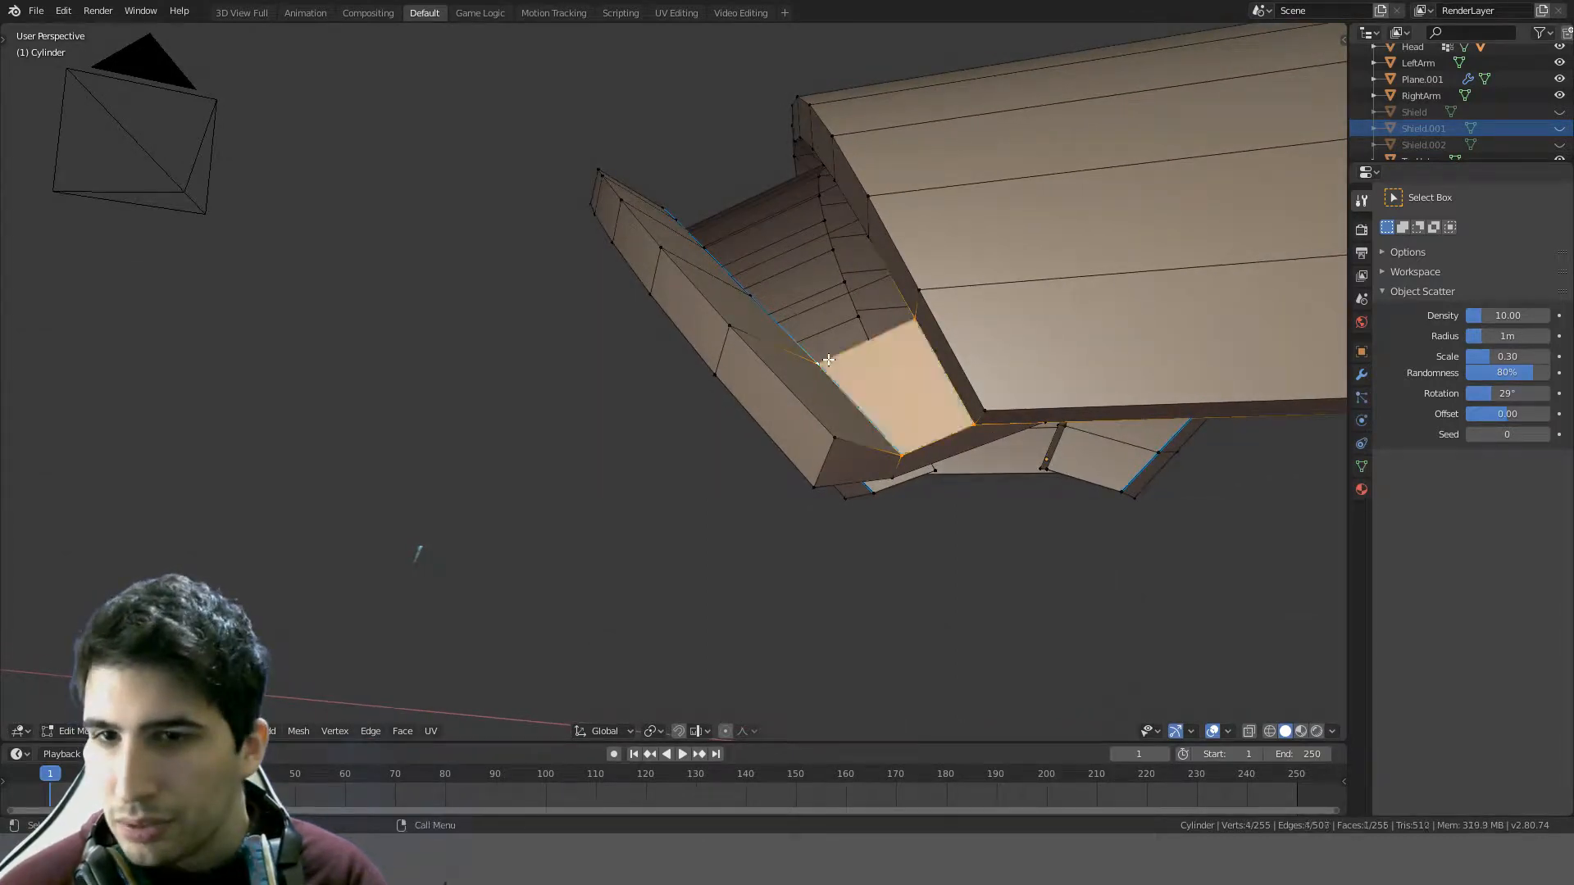
pyautogui.click(820, 362)
pyautogui.moveTo(930, 306); pyautogui.dragTo(740, 320, button='middle')
# - Leave Edit Mode and apply the Hard Ops (S) Sharpen operation to the shoulder armor
pyautogui.press('Tab')
pyautogui.scroll(-4, 667, 268)
pyautogui.moveTo(669, 269); pyautogui.dragTo(853, 282, button='middle')
pyautogui.rightClick(861, 287)
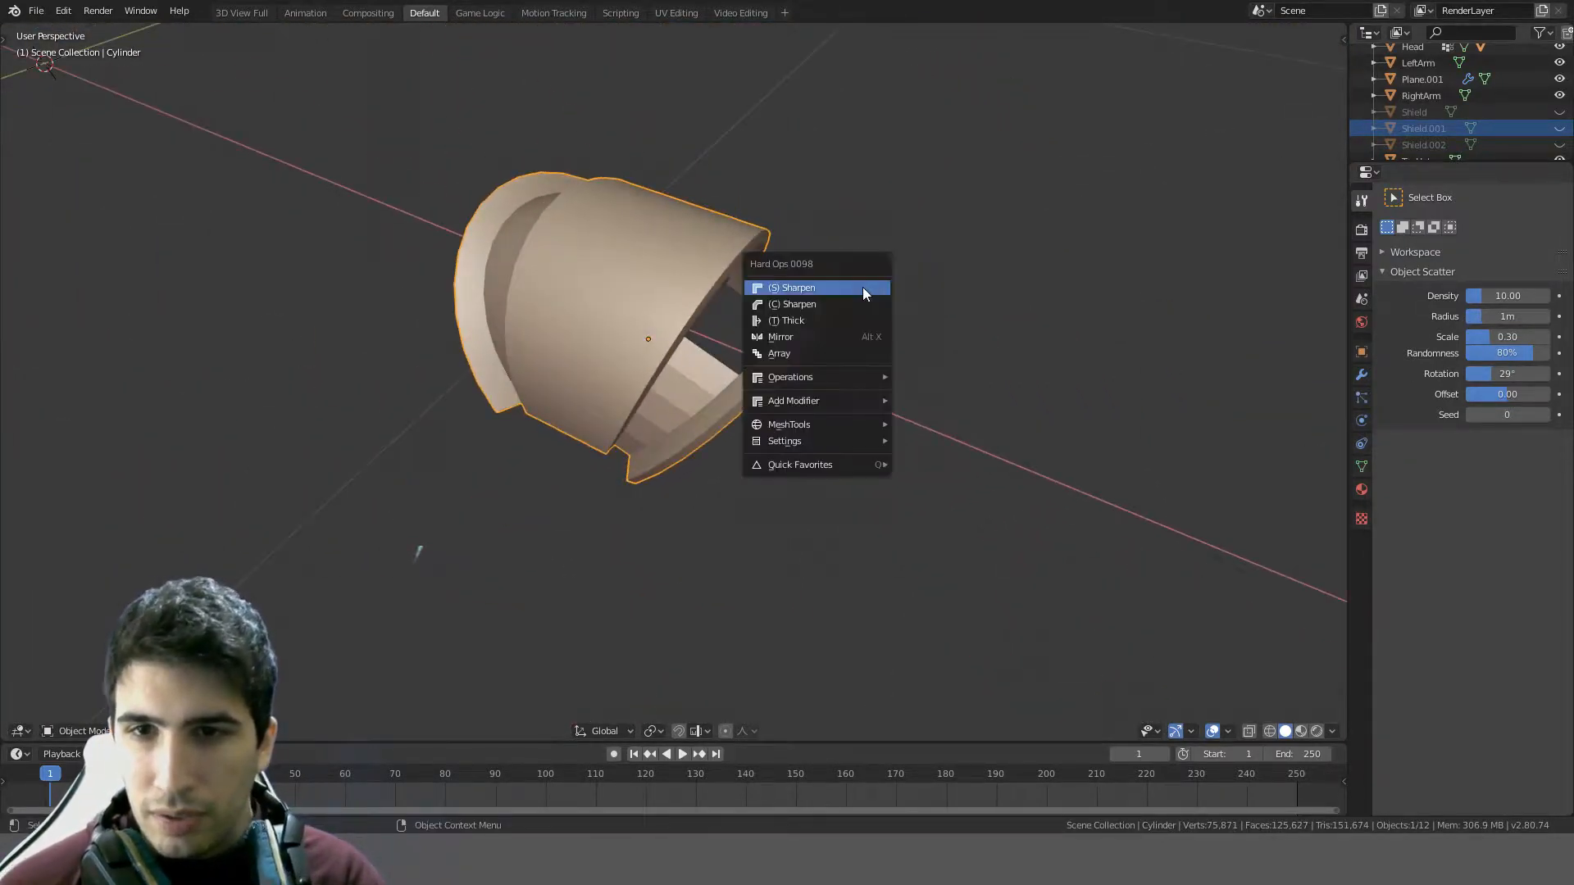
pyautogui.click(863, 287)
# - Return to Edit Mode on the shoulder armor and select the open end edge of the bridging side face
pyautogui.press('Tab')
pyautogui.scroll(3, 705, 299)
pyautogui.scroll(5, 705, 300)
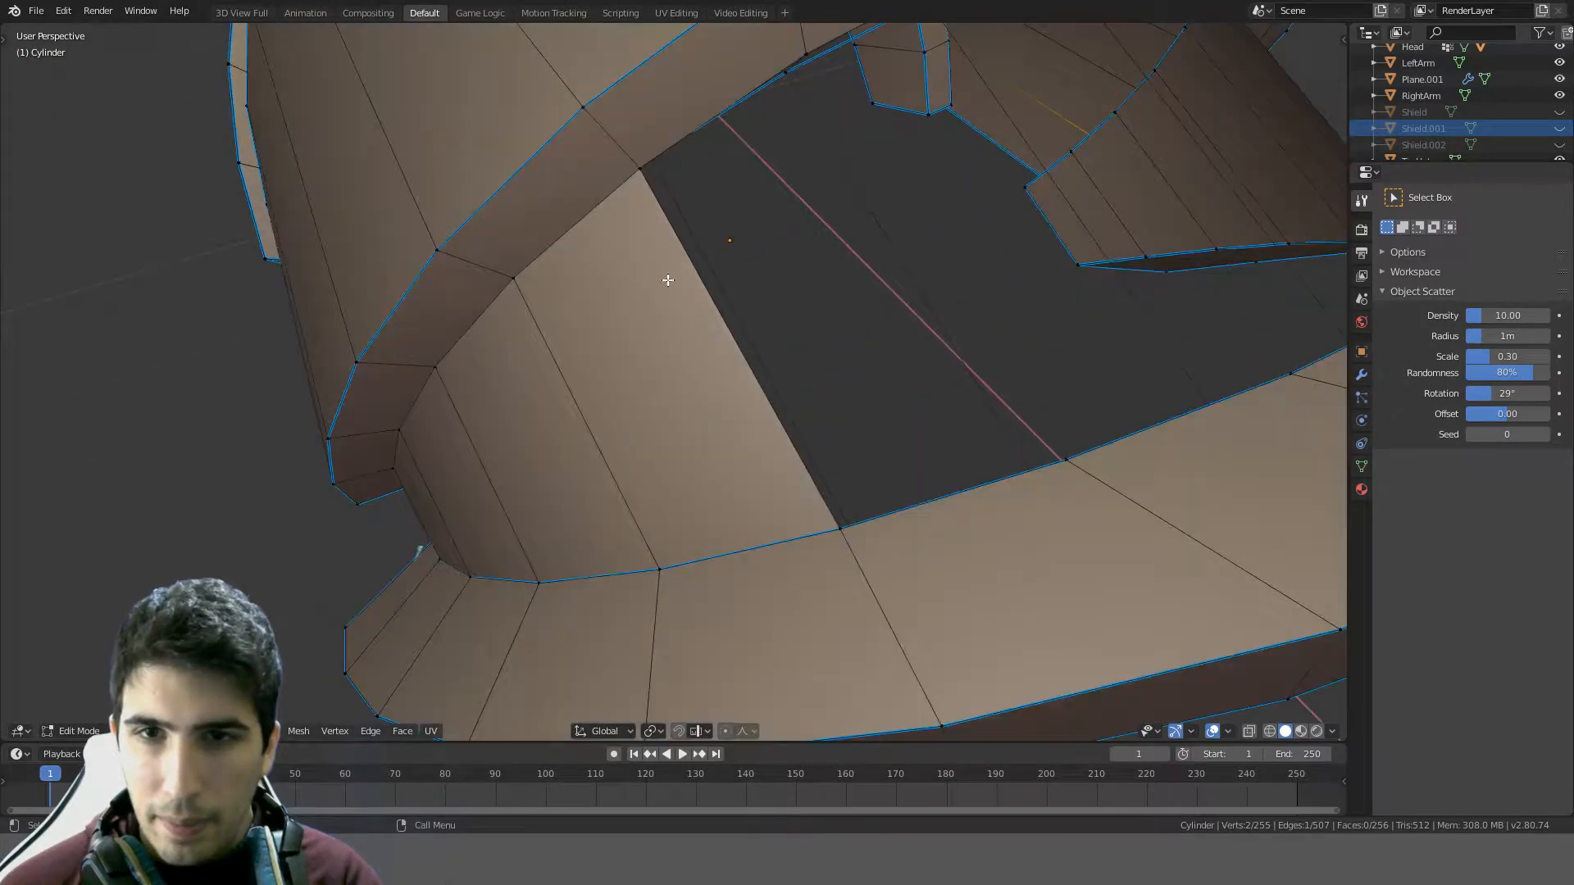
pyautogui.keyDown('ctrl'); pyautogui.click(841, 531); pyautogui.keyUp('ctrl')
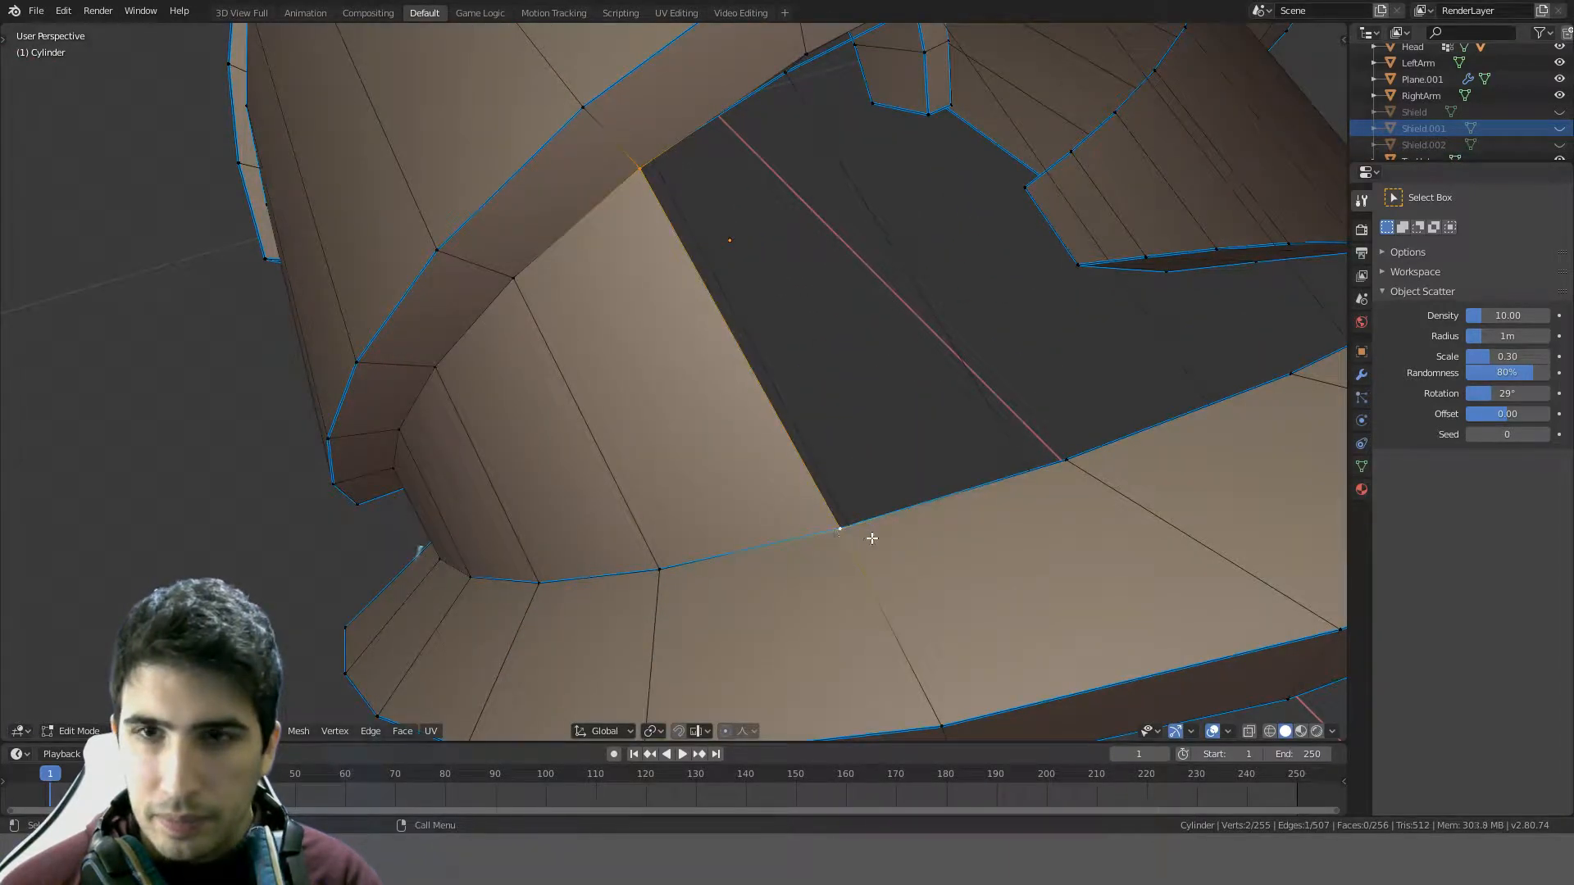
pyautogui.scroll(-8, 876, 495)
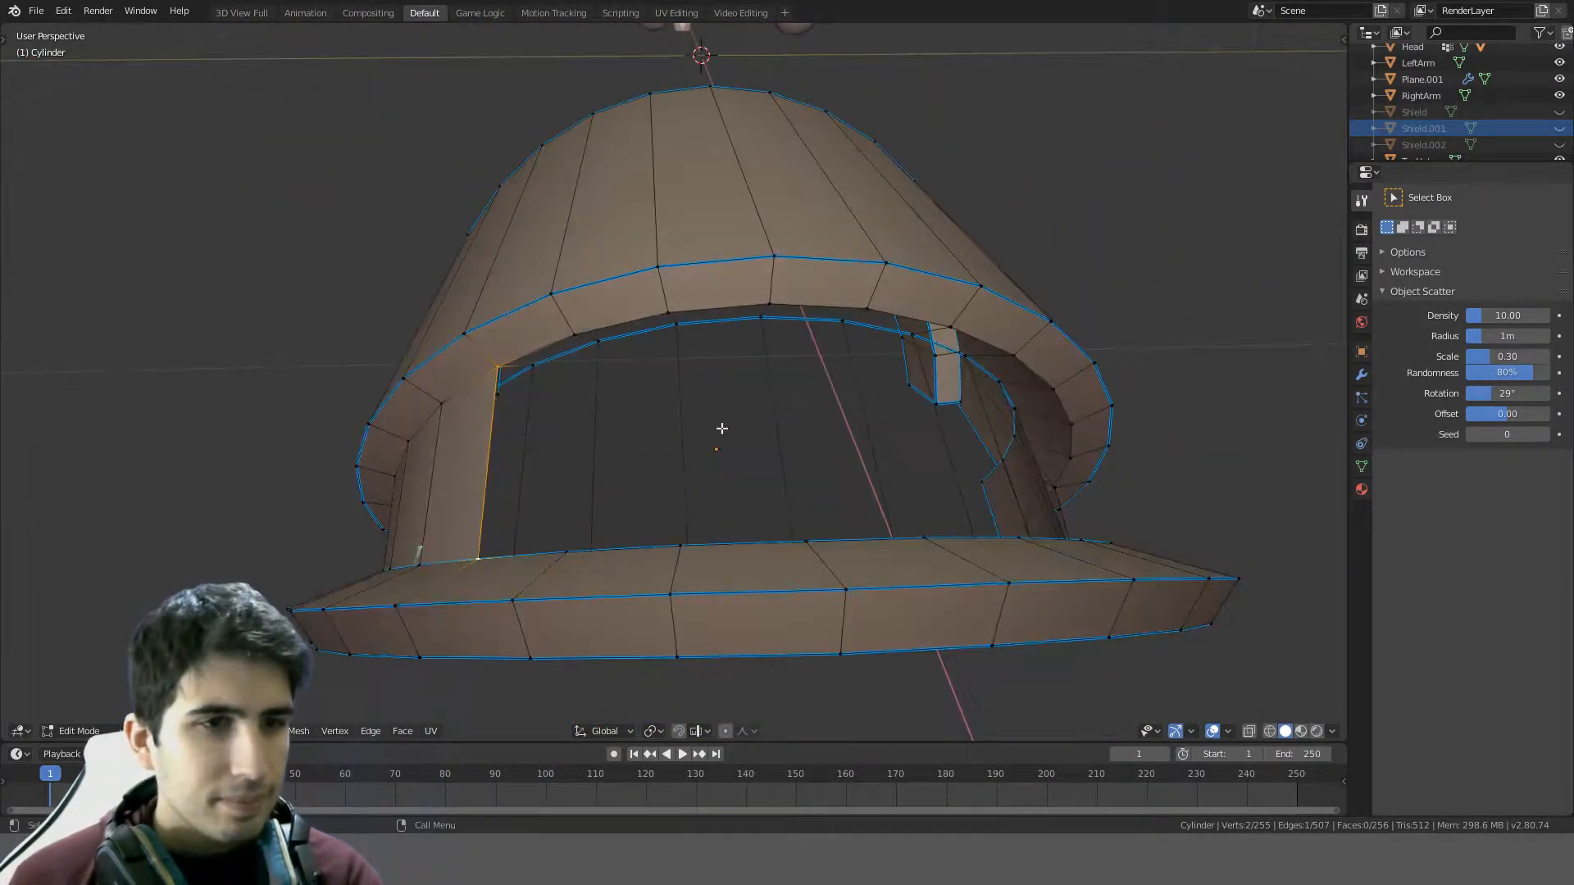
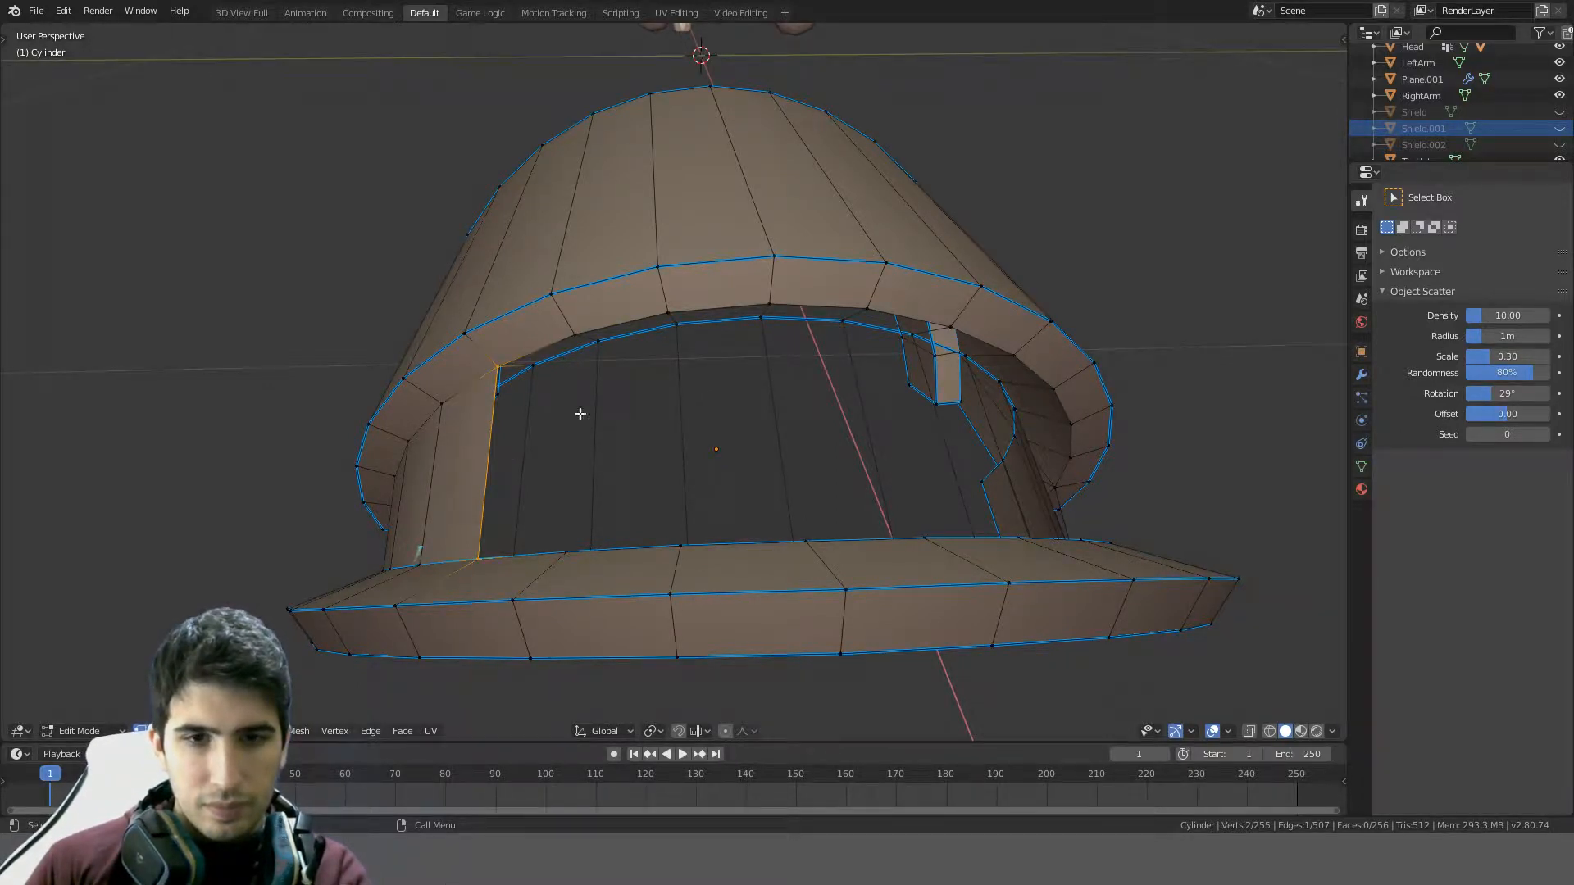
# - Enable the Screencast Keys overlay in the 3D viewport
pyautogui.press('n')
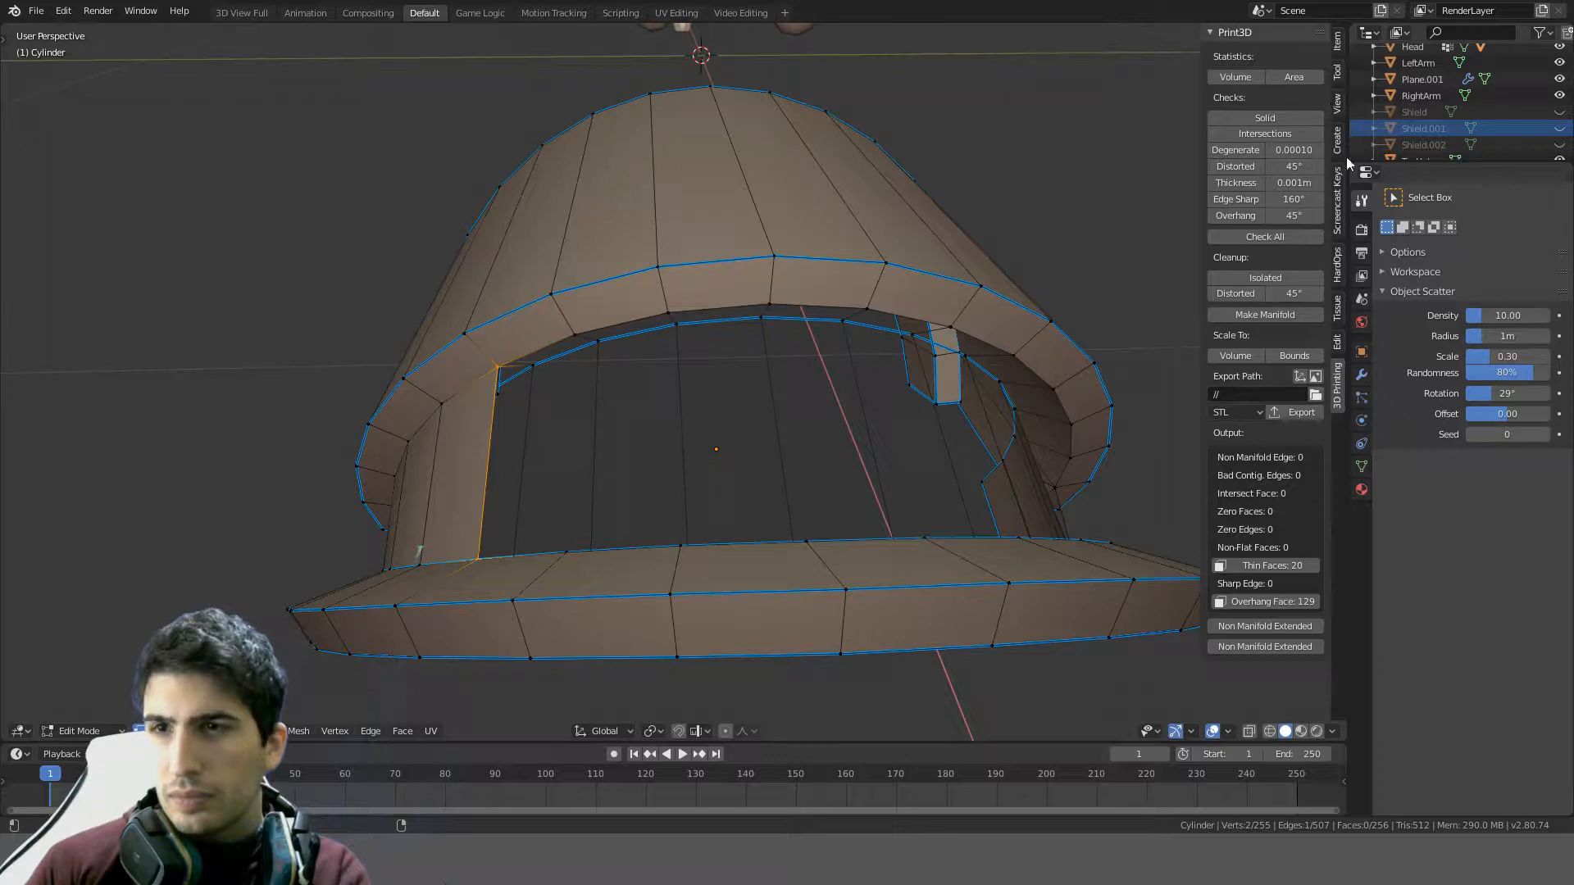
pyautogui.click(1338, 201)
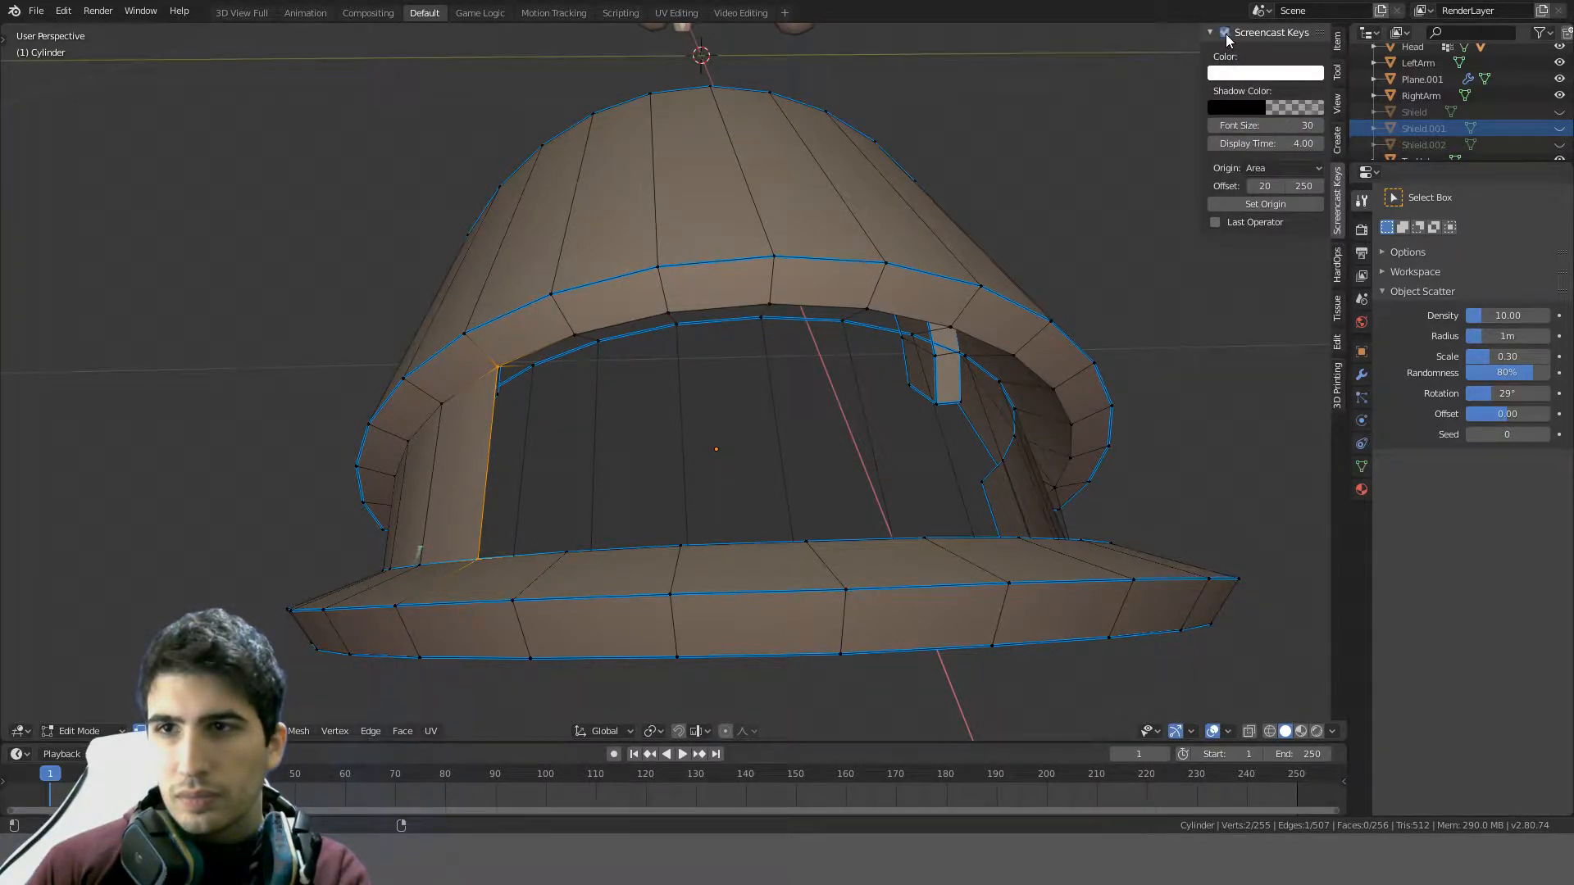
pyautogui.press('n')
pyautogui.press('n')
pyautogui.press('n')
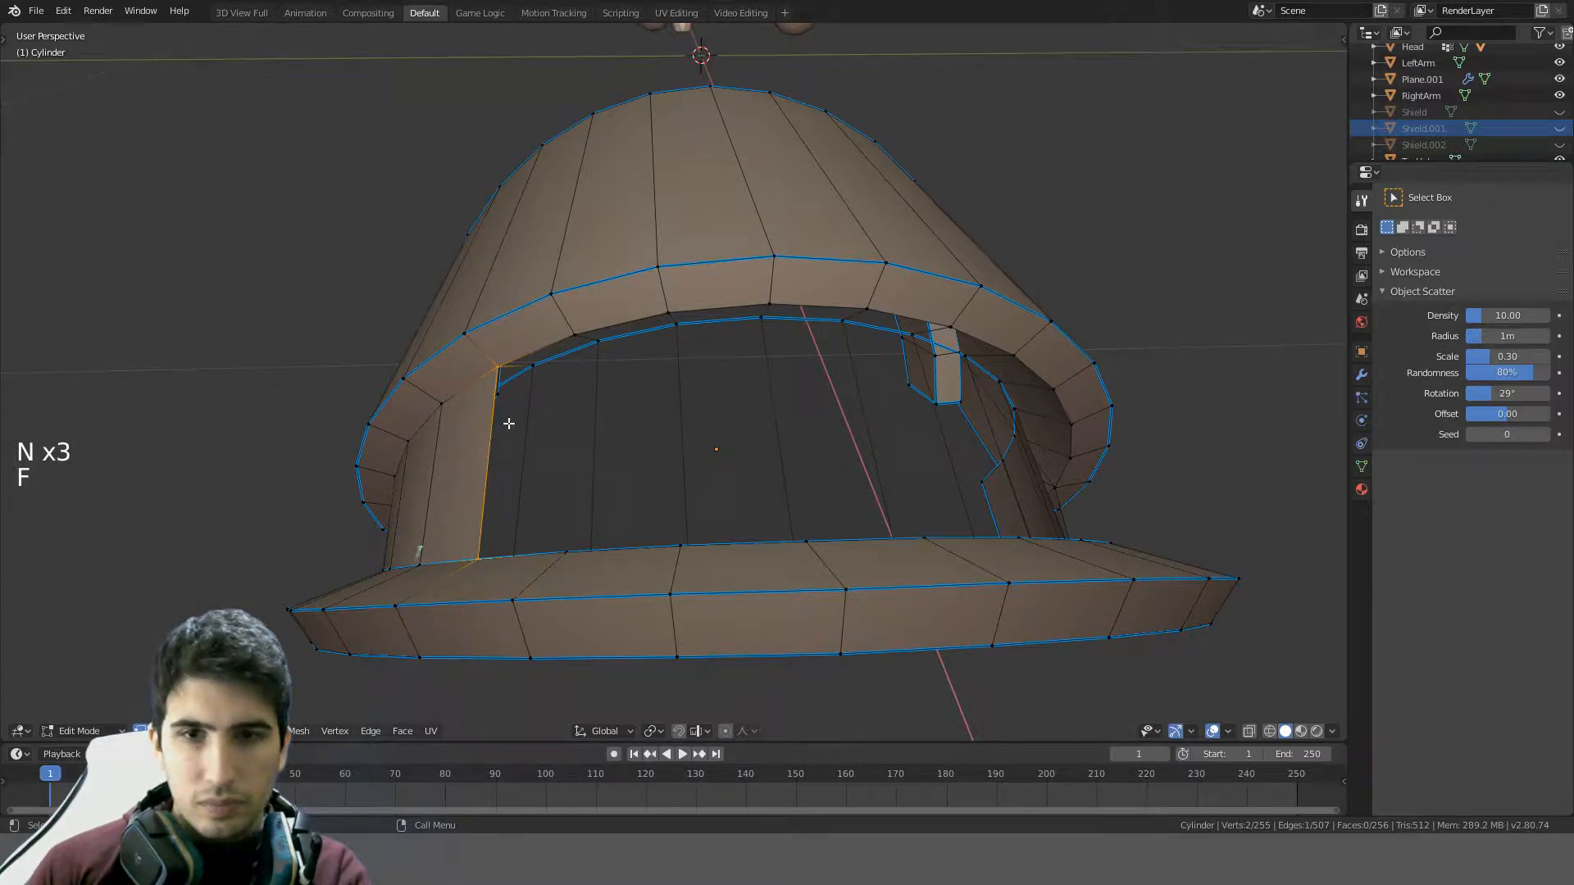
# - Turn on add-on filtering for the workspace and enable only the Mesh: F2 add-on
pyautogui.press('n')
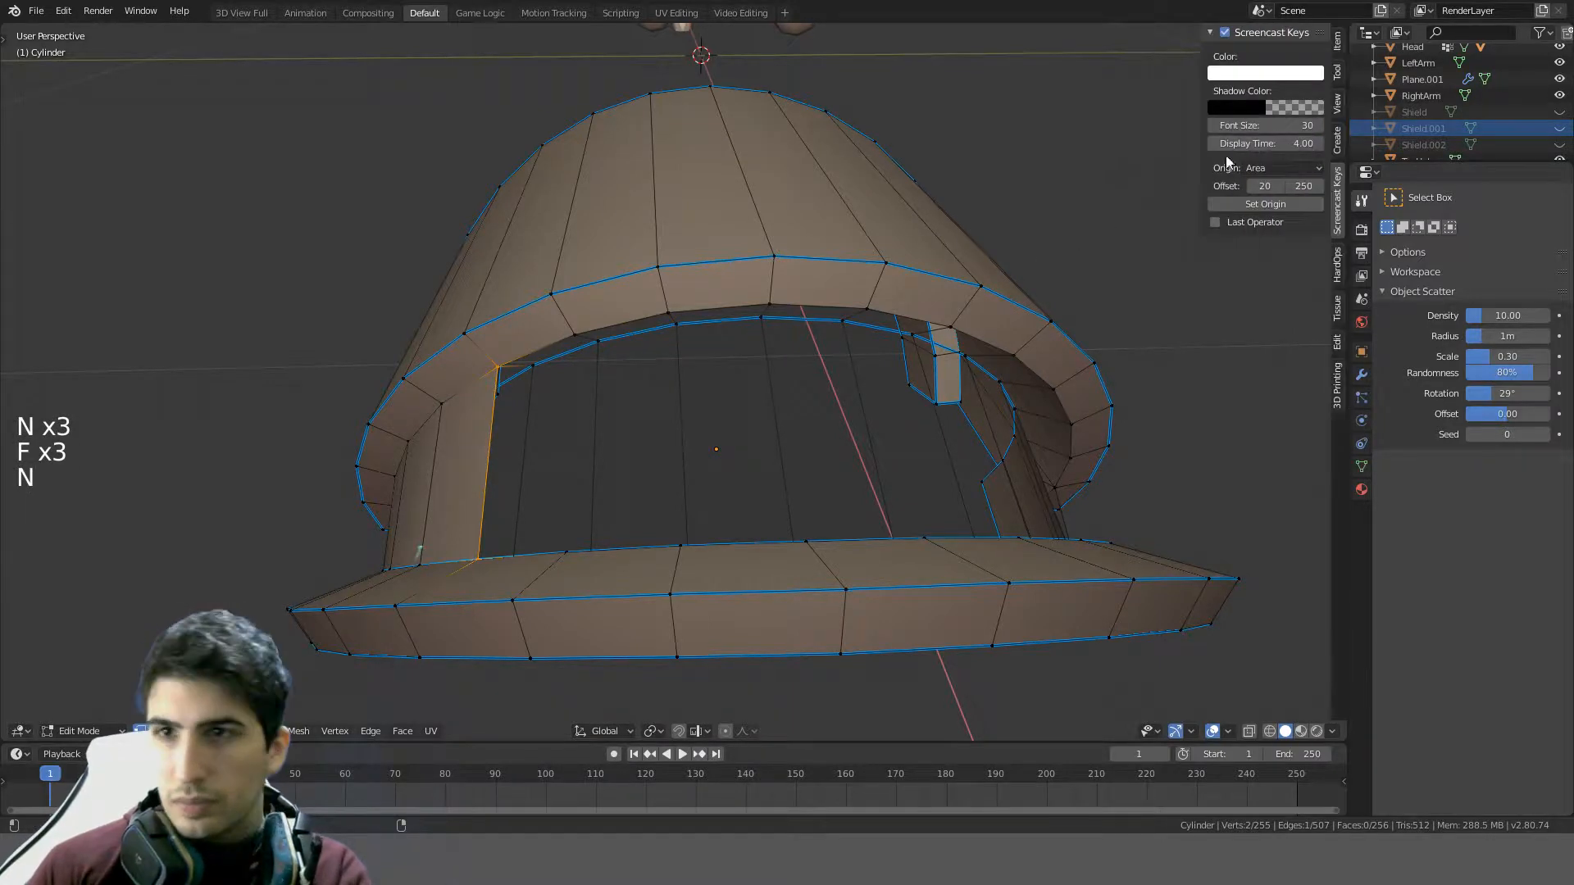
pyautogui.click(1338, 38)
pyautogui.click(1336, 103)
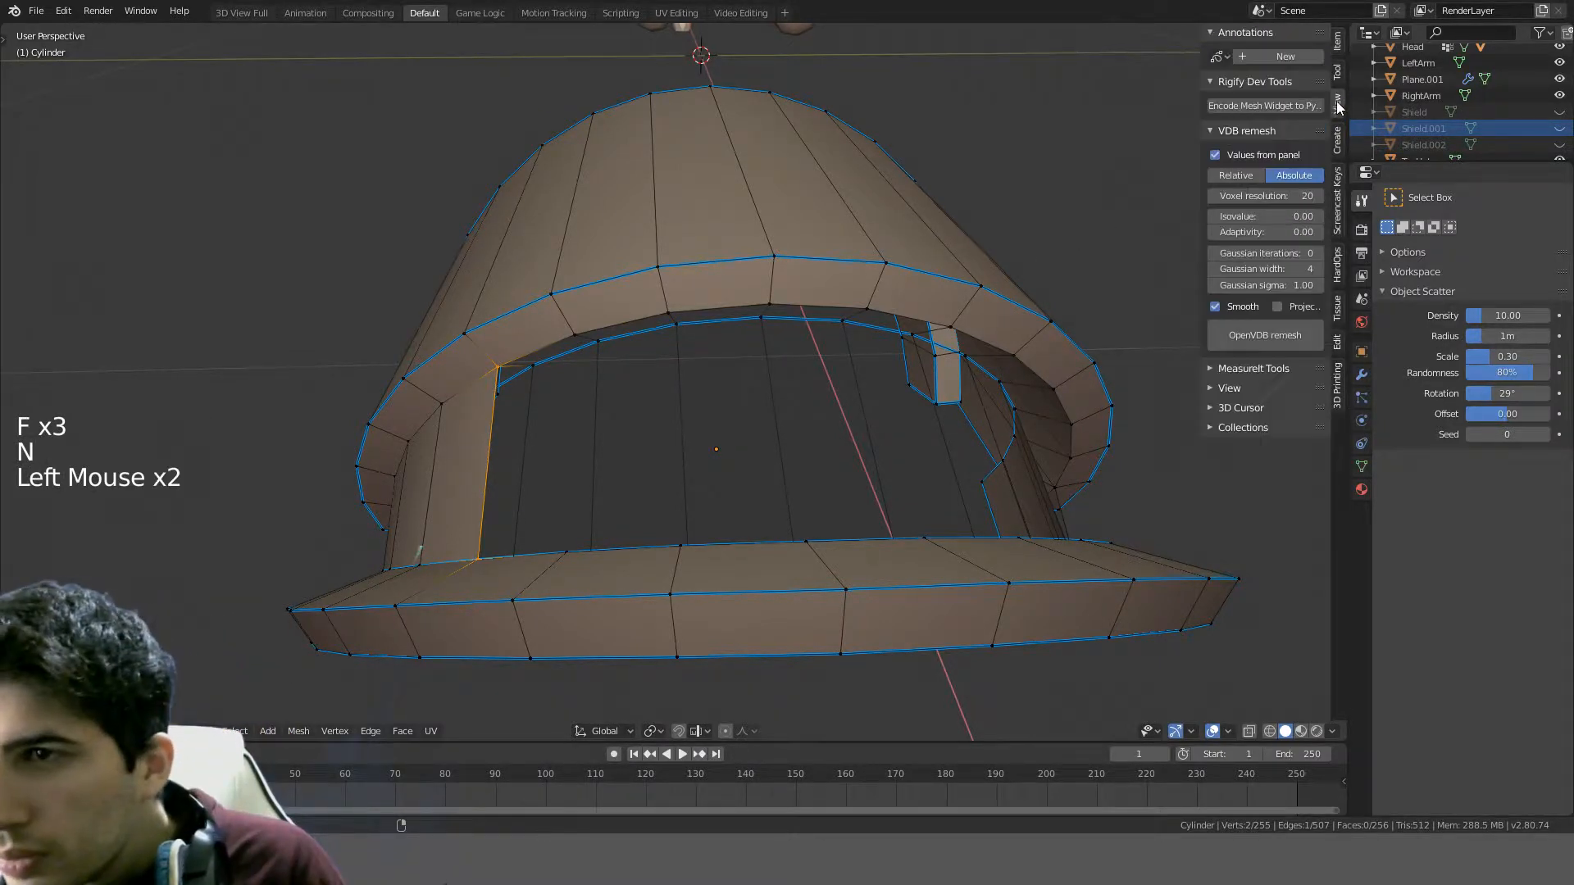
pyautogui.click(1336, 49)
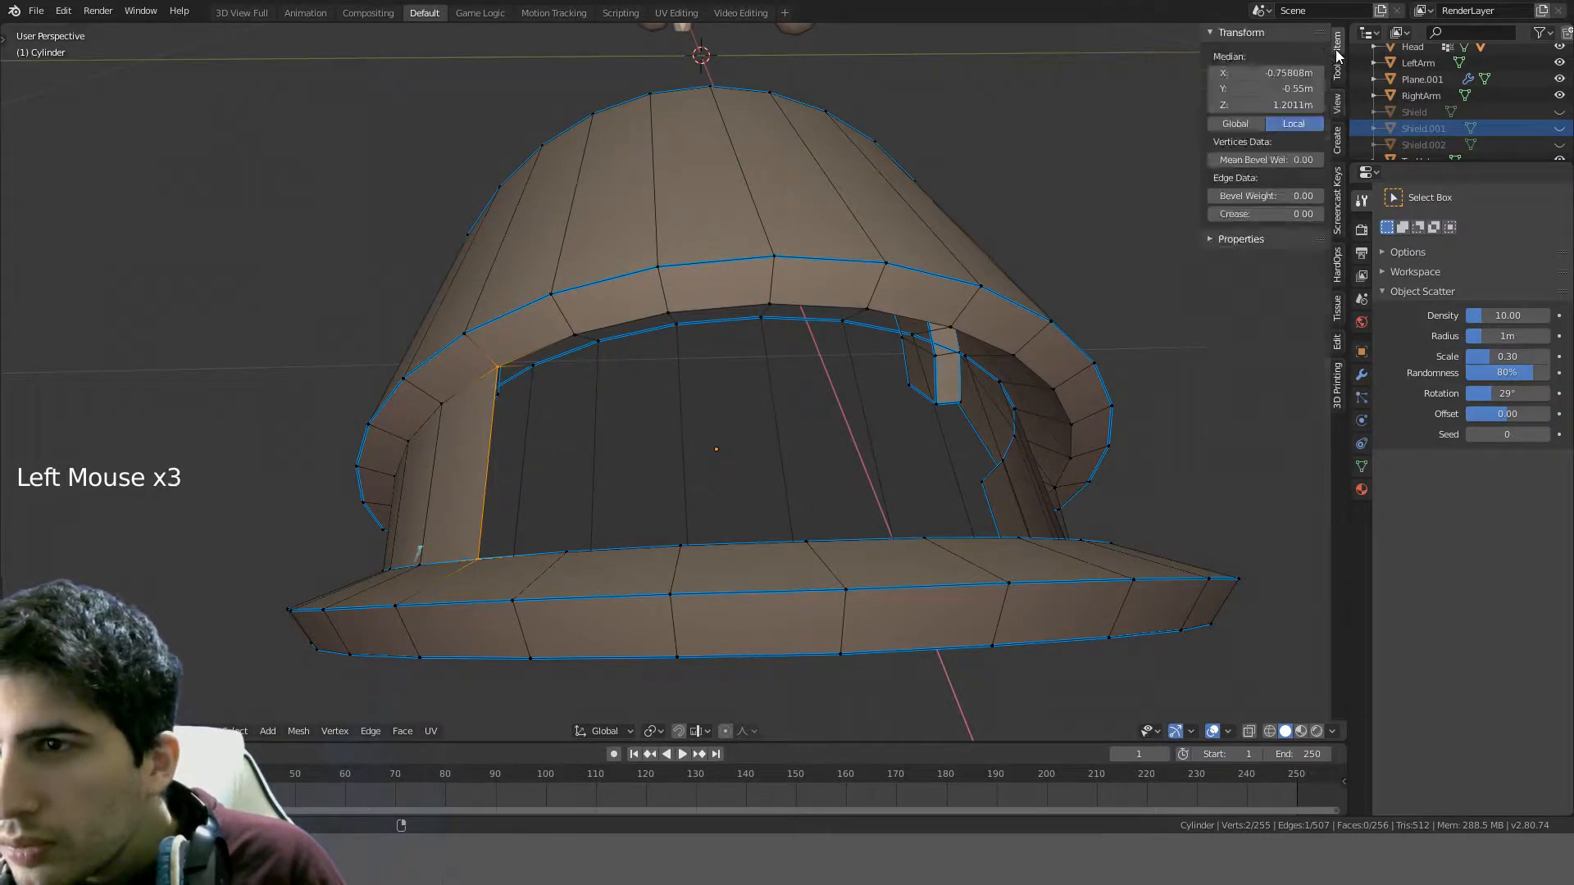
pyautogui.click(1337, 74)
pyautogui.click(1212, 71)
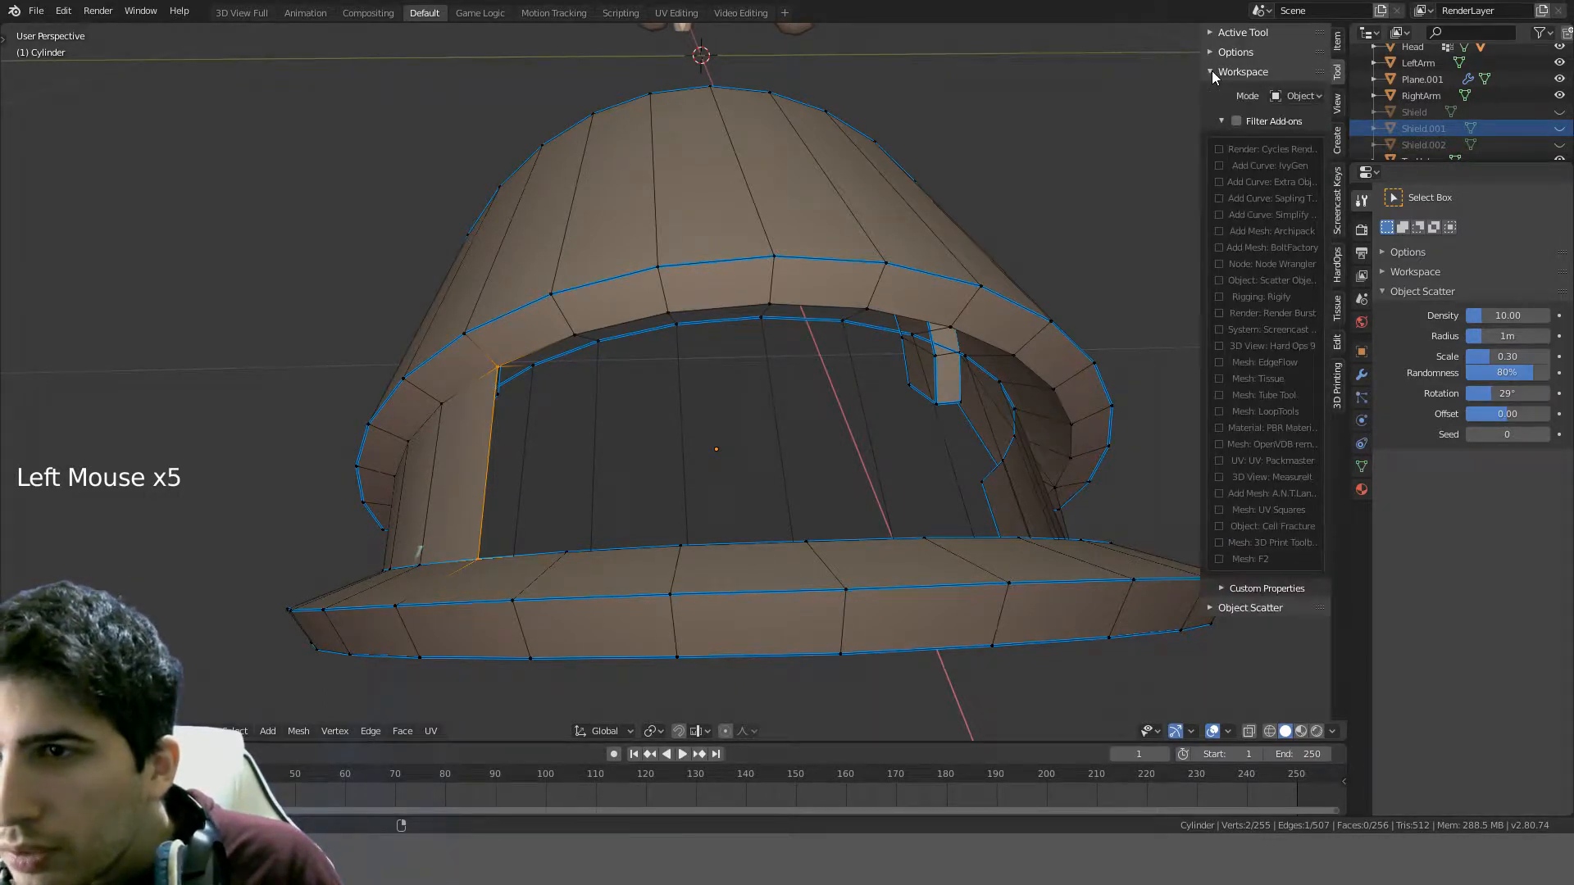
pyautogui.click(1241, 117)
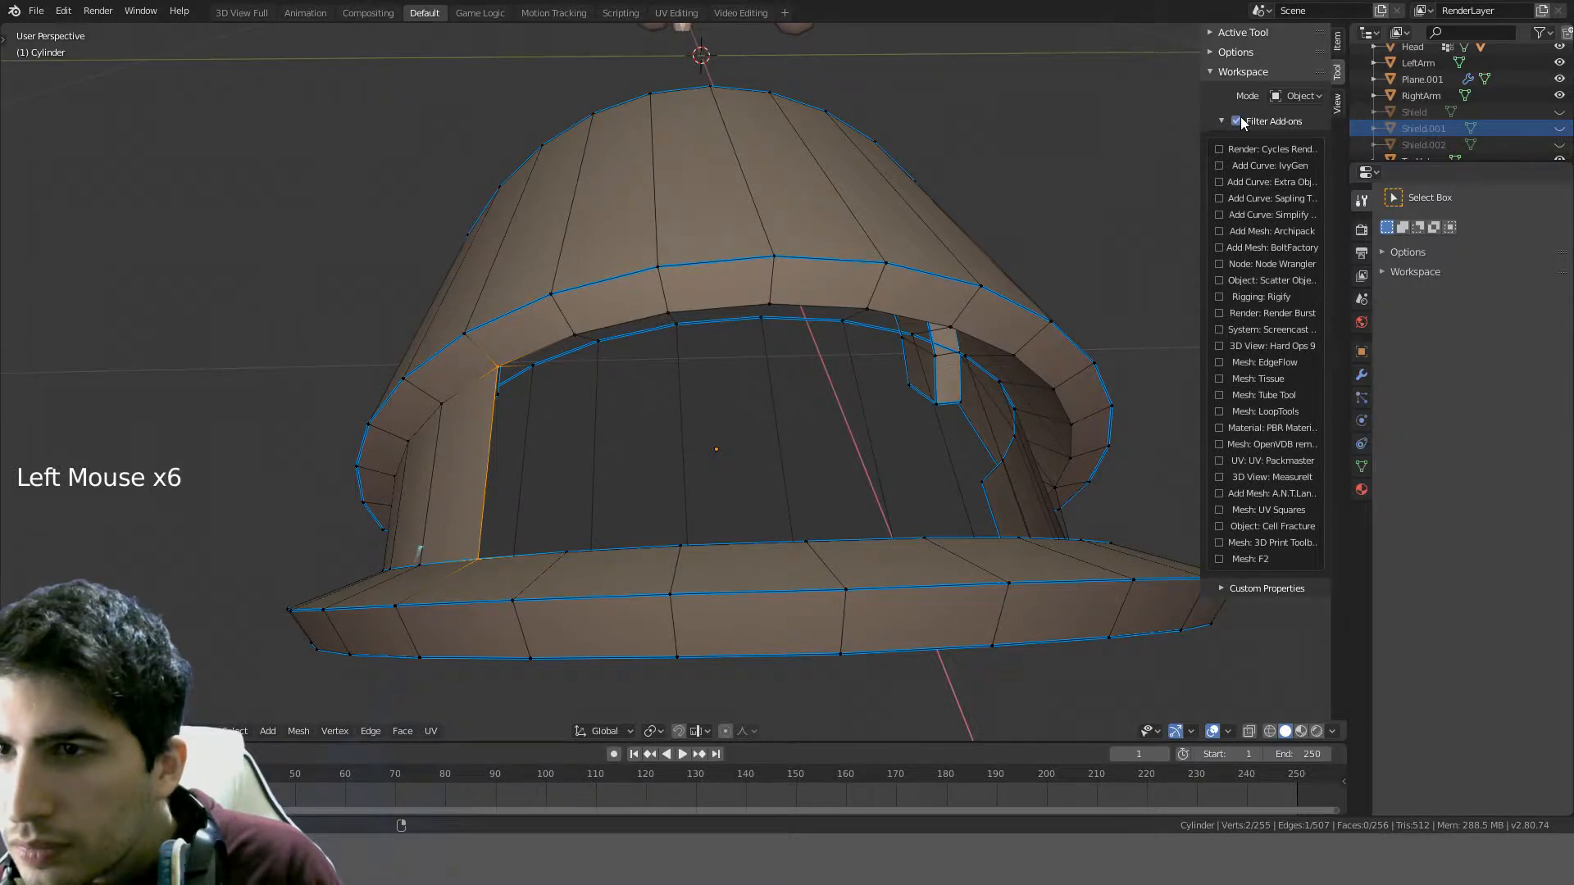
pyautogui.click(1220, 559)
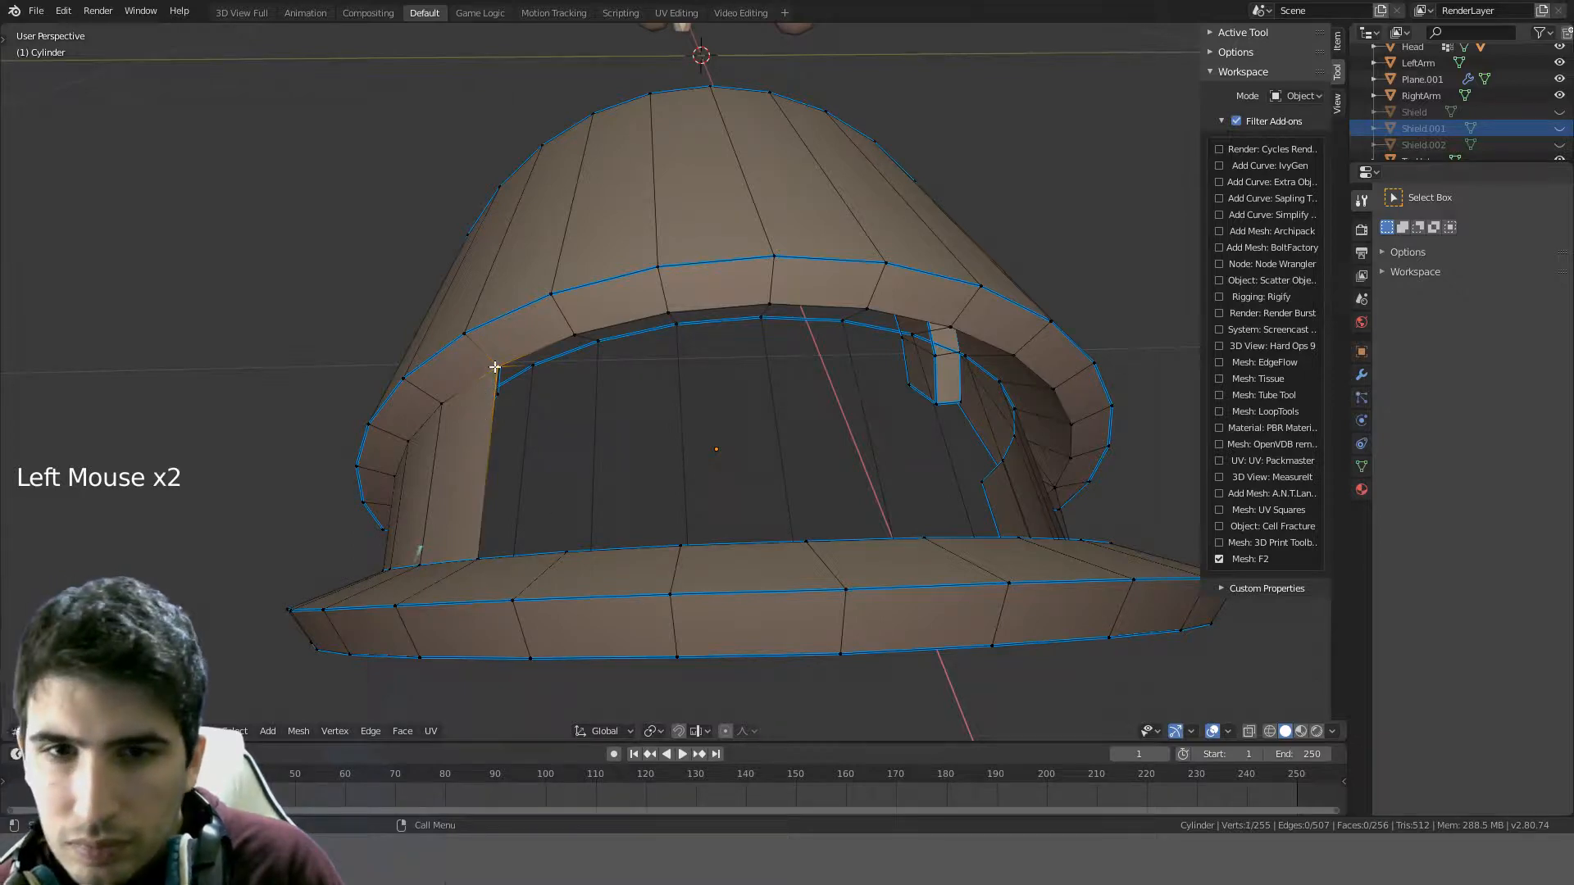
# - Fill a new face in the gap with F2, starting from the bridging face's lower corner vertex
pyautogui.moveTo(495, 367); pyautogui.dragTo(656, 639, button='middle')
pyautogui.keyDown('shift'); pyautogui.click(652, 645); pyautogui.keyUp('shift')
pyautogui.press('f')
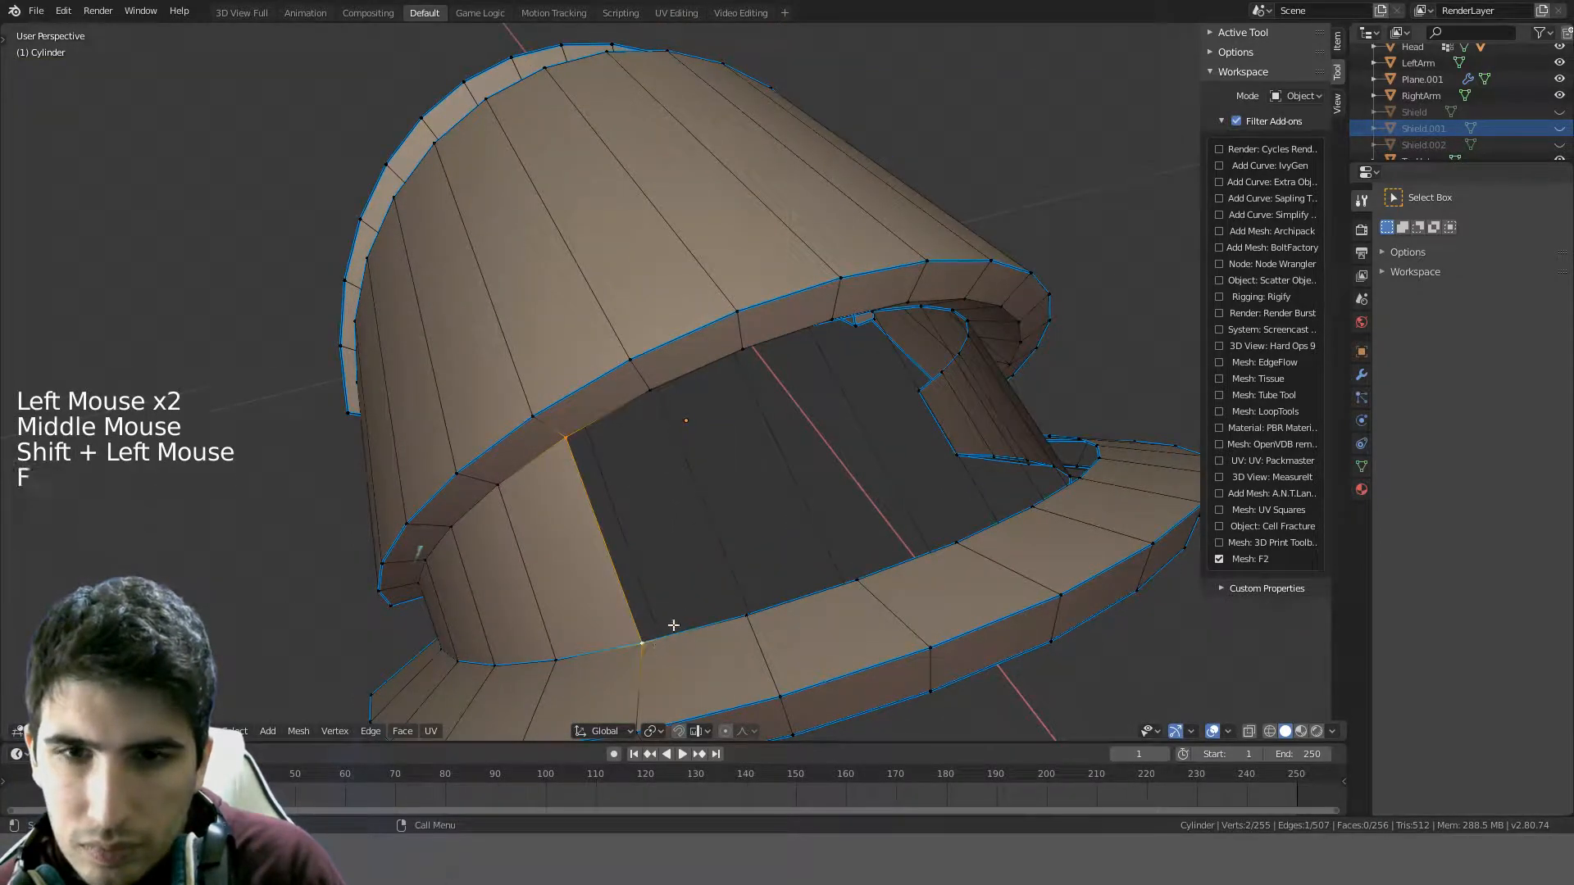
pyautogui.click(643, 643)
pyautogui.press('f')
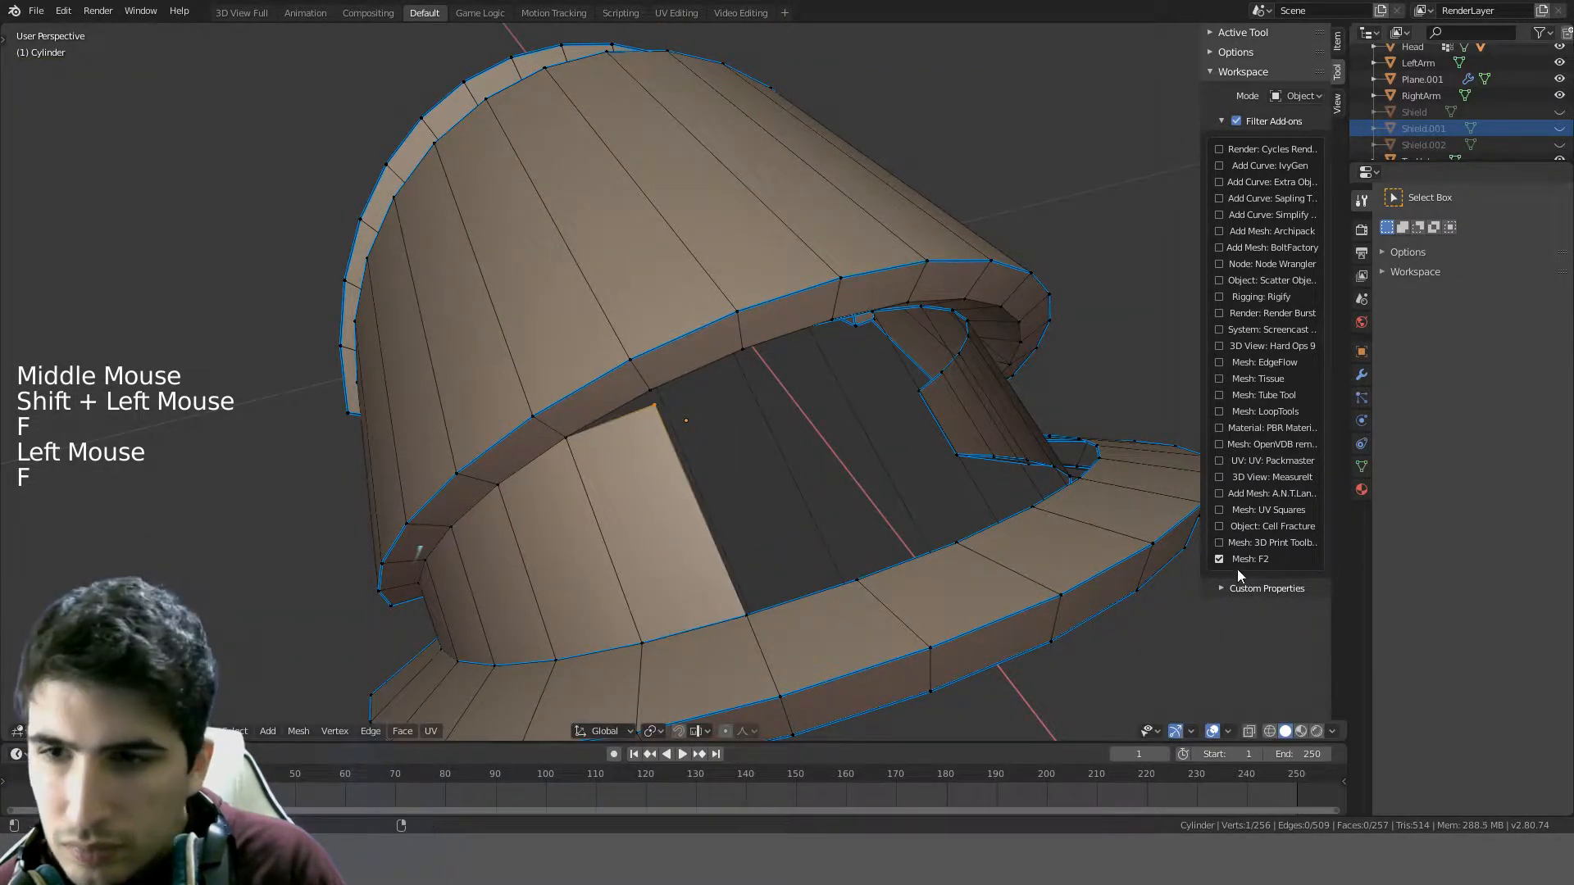
# - Disable Mesh: F2, undo the filled face, then try filling from the same corner vertex again and undo it
pyautogui.click(1218, 566)
pyautogui.hotkey('ctrl', 'z')
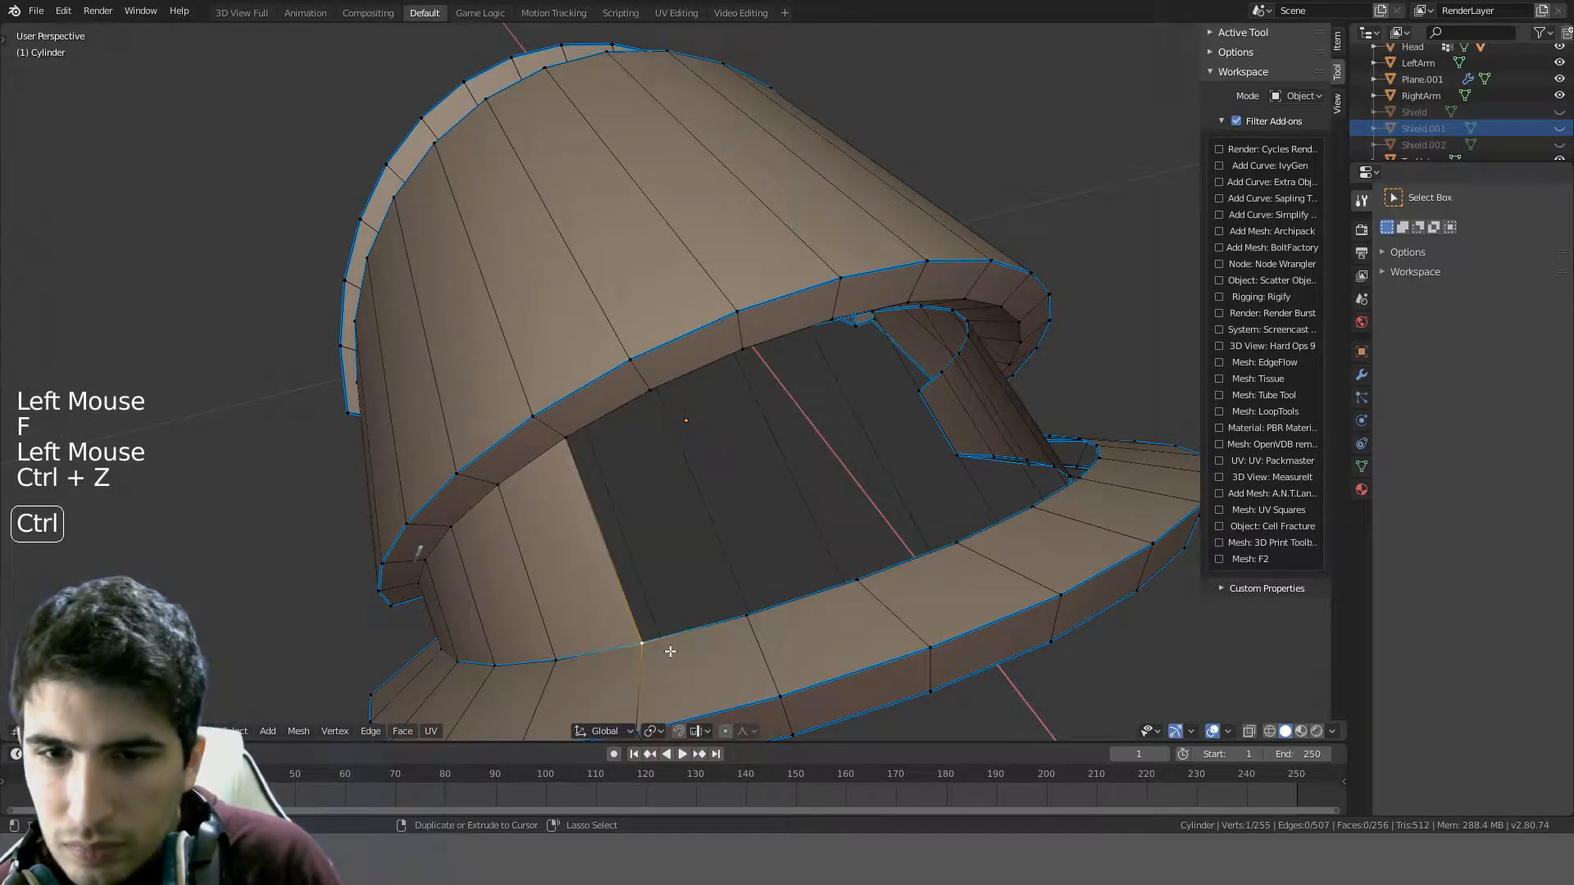
pyautogui.click(641, 650)
pyautogui.press('f')
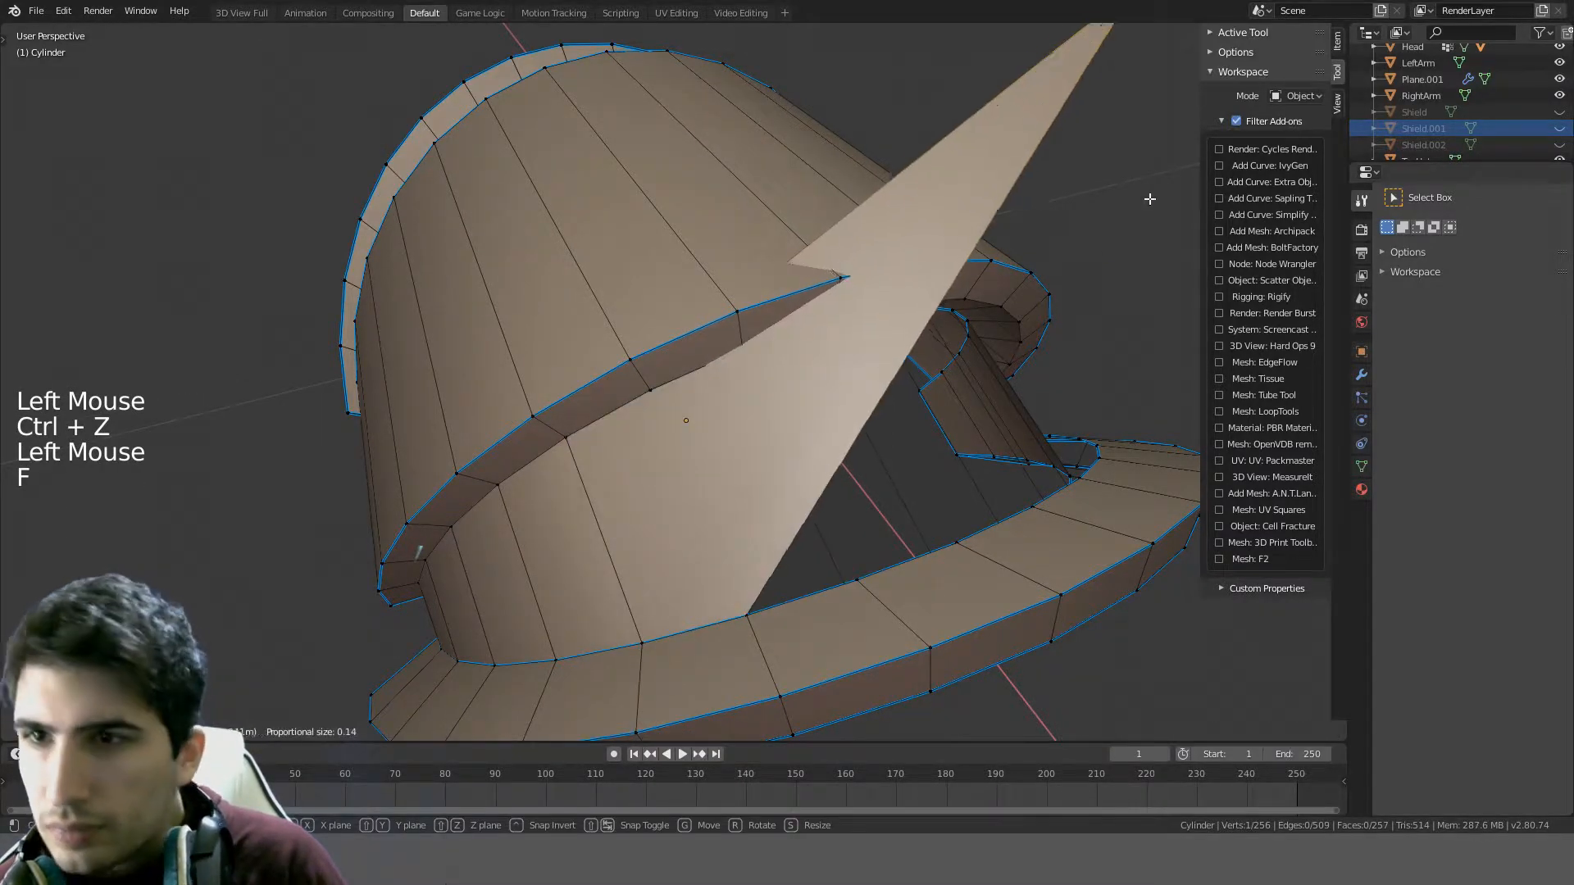
pyautogui.hotkey('ctrl', 'z')
# - Turn off add-on filtering for the workspace and collapse its settings
pyautogui.click(1236, 120)
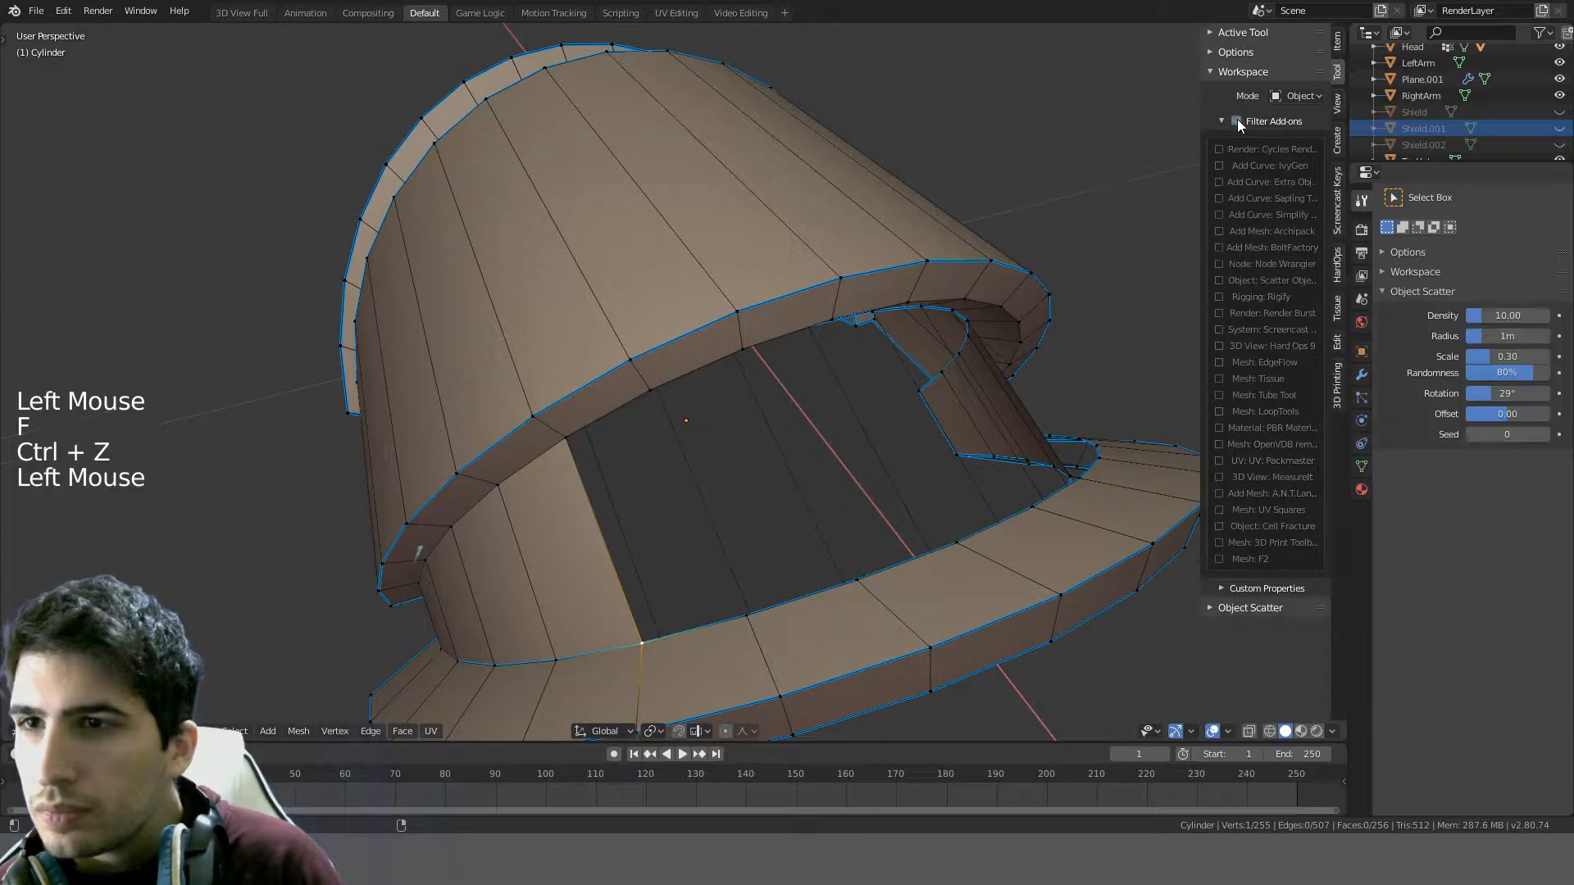
pyautogui.click(1221, 120)
pyautogui.click(1207, 81)
pyautogui.click(1207, 81)
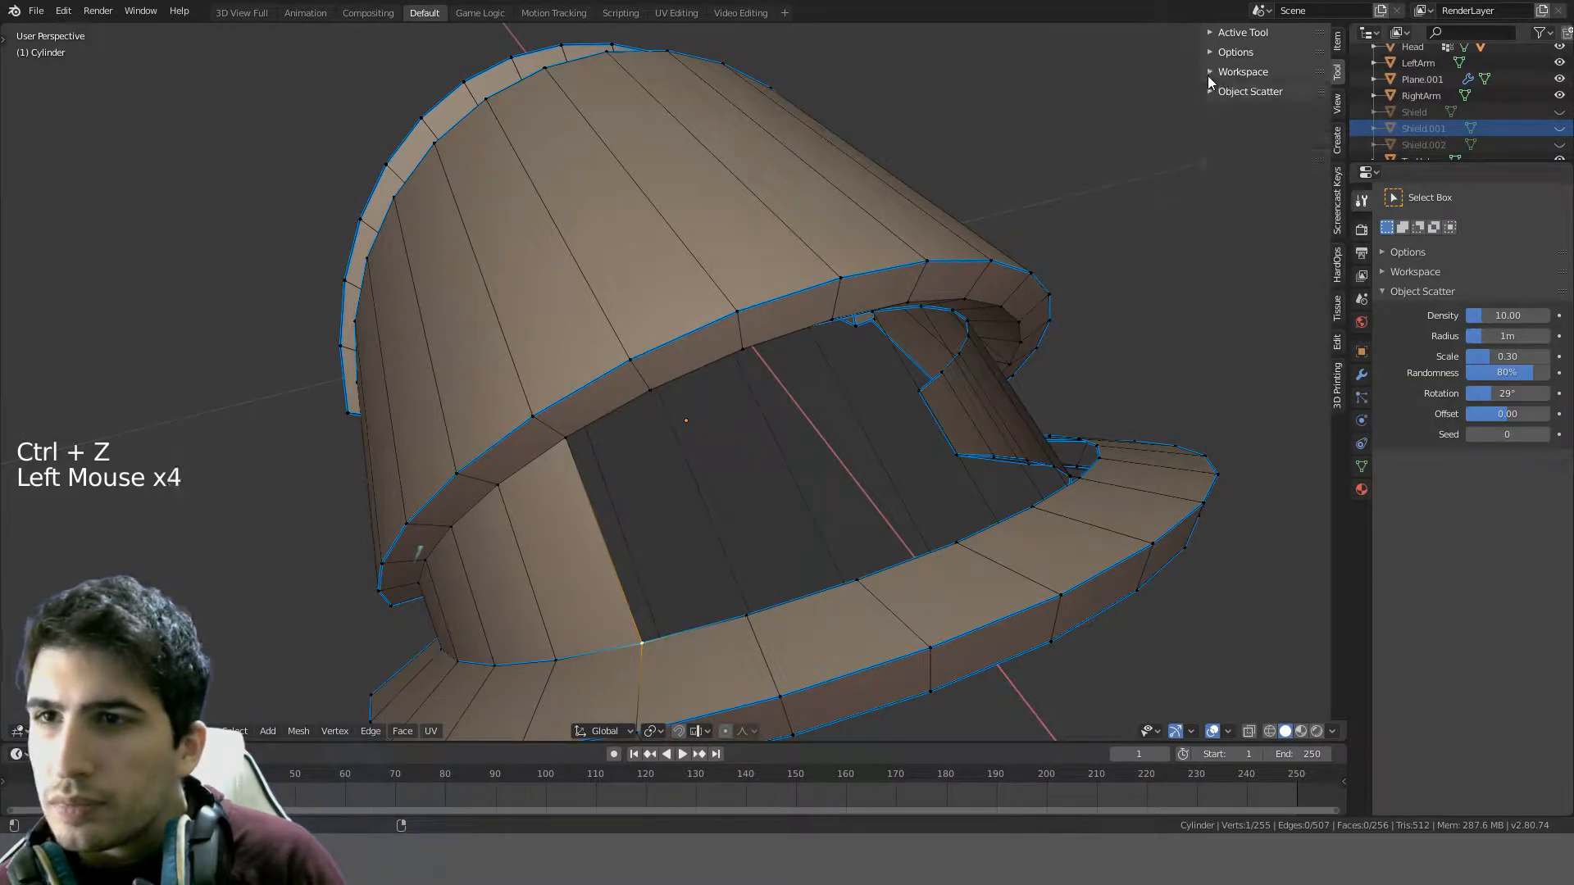
pyautogui.press('n')
# - Examine the open gap between the arched plate and the flared rim from several angles, checking its boundary edges
pyautogui.moveTo(661, 418); pyautogui.dragTo(587, 350, button='middle')
pyautogui.scroll(-2, 573, 397)
pyautogui.scroll(4, 586, 350)
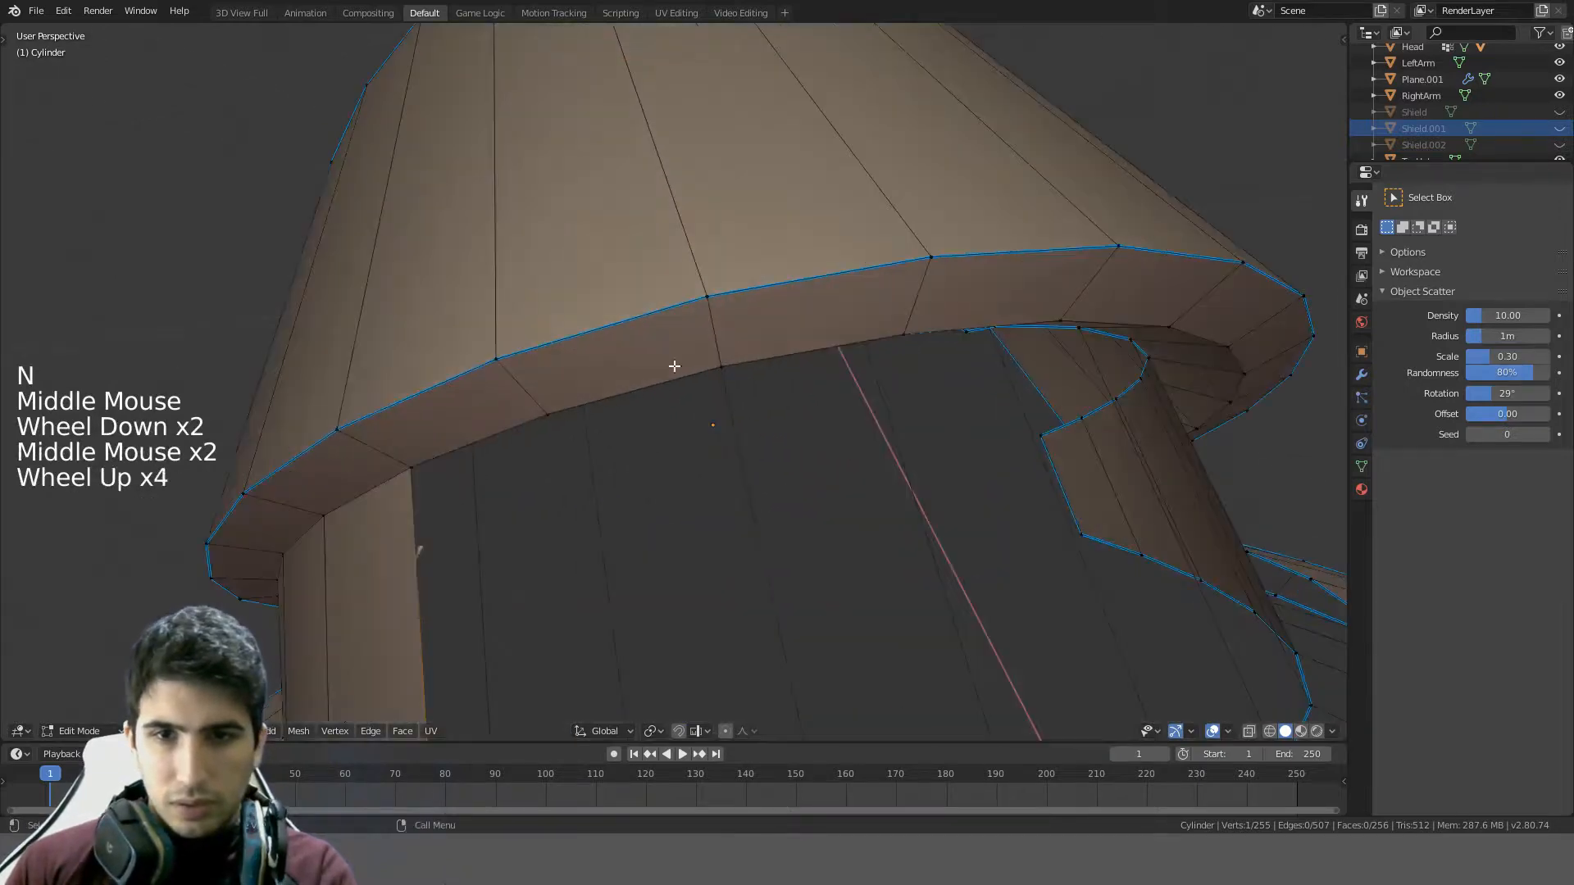
pyautogui.scroll(-4, 584, 417)
pyautogui.click(585, 417)
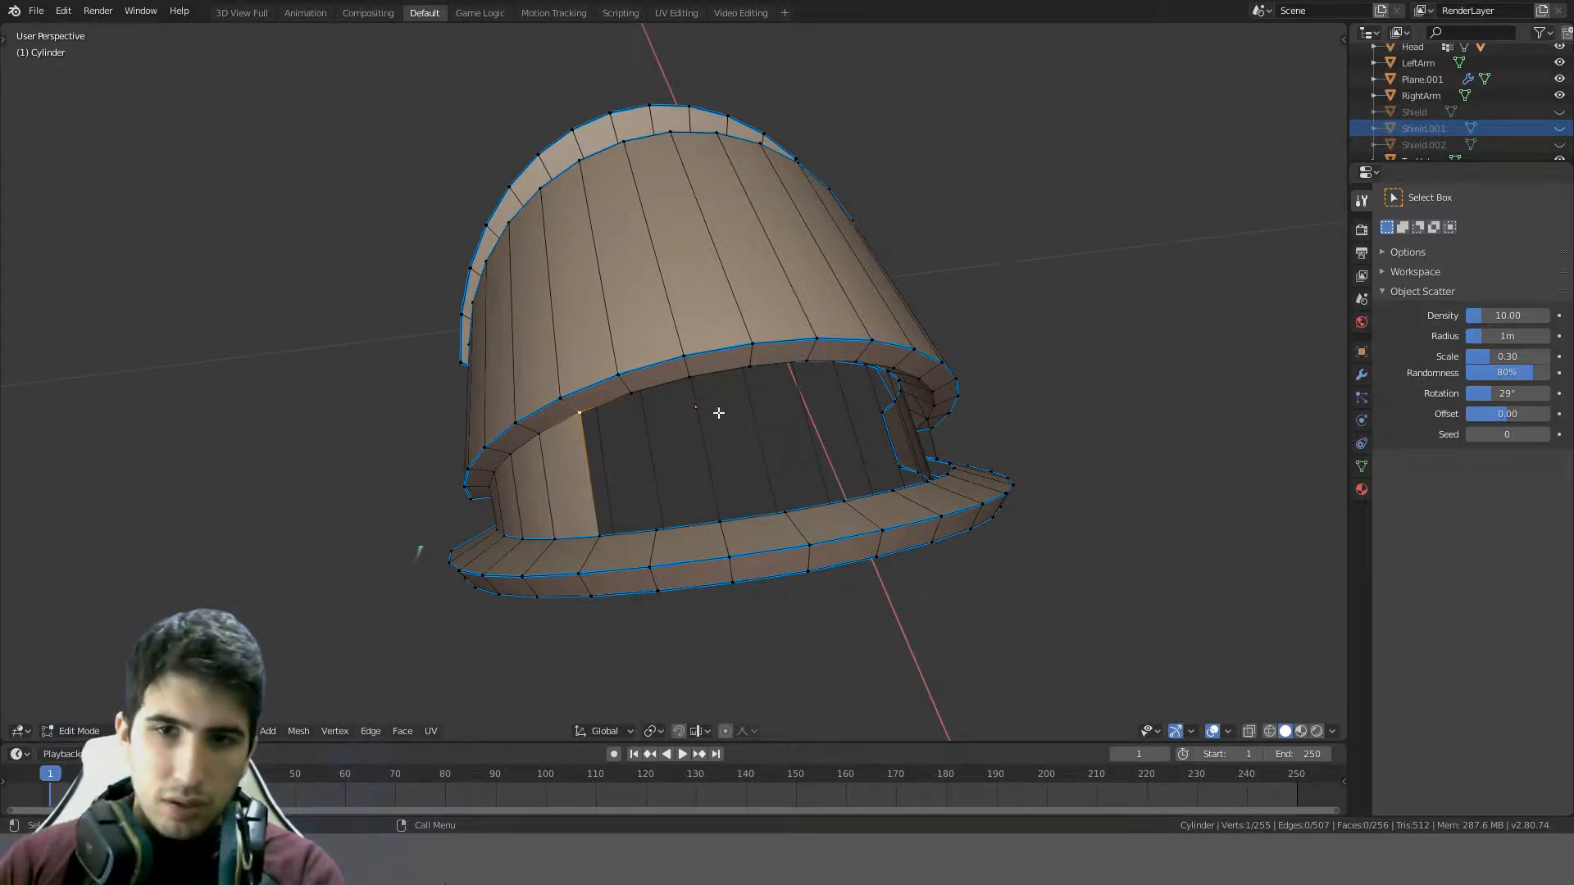
pyautogui.moveTo(719, 412)
pyautogui.mouseDown(button='middle')
pyautogui.moveTo(712, 338)
pyautogui.moveTo(677, 369)
pyautogui.moveTo(693, 410)
pyautogui.mouseUp(button='middle')
pyautogui.keyDown('alt'); pyautogui.click(712, 337); pyautogui.keyUp('alt')
pyautogui.scroll(3, 689, 393)
pyautogui.moveTo(692, 410); pyautogui.dragTo(517, 450, button='middle')
pyautogui.scroll(-2, 417, 498)
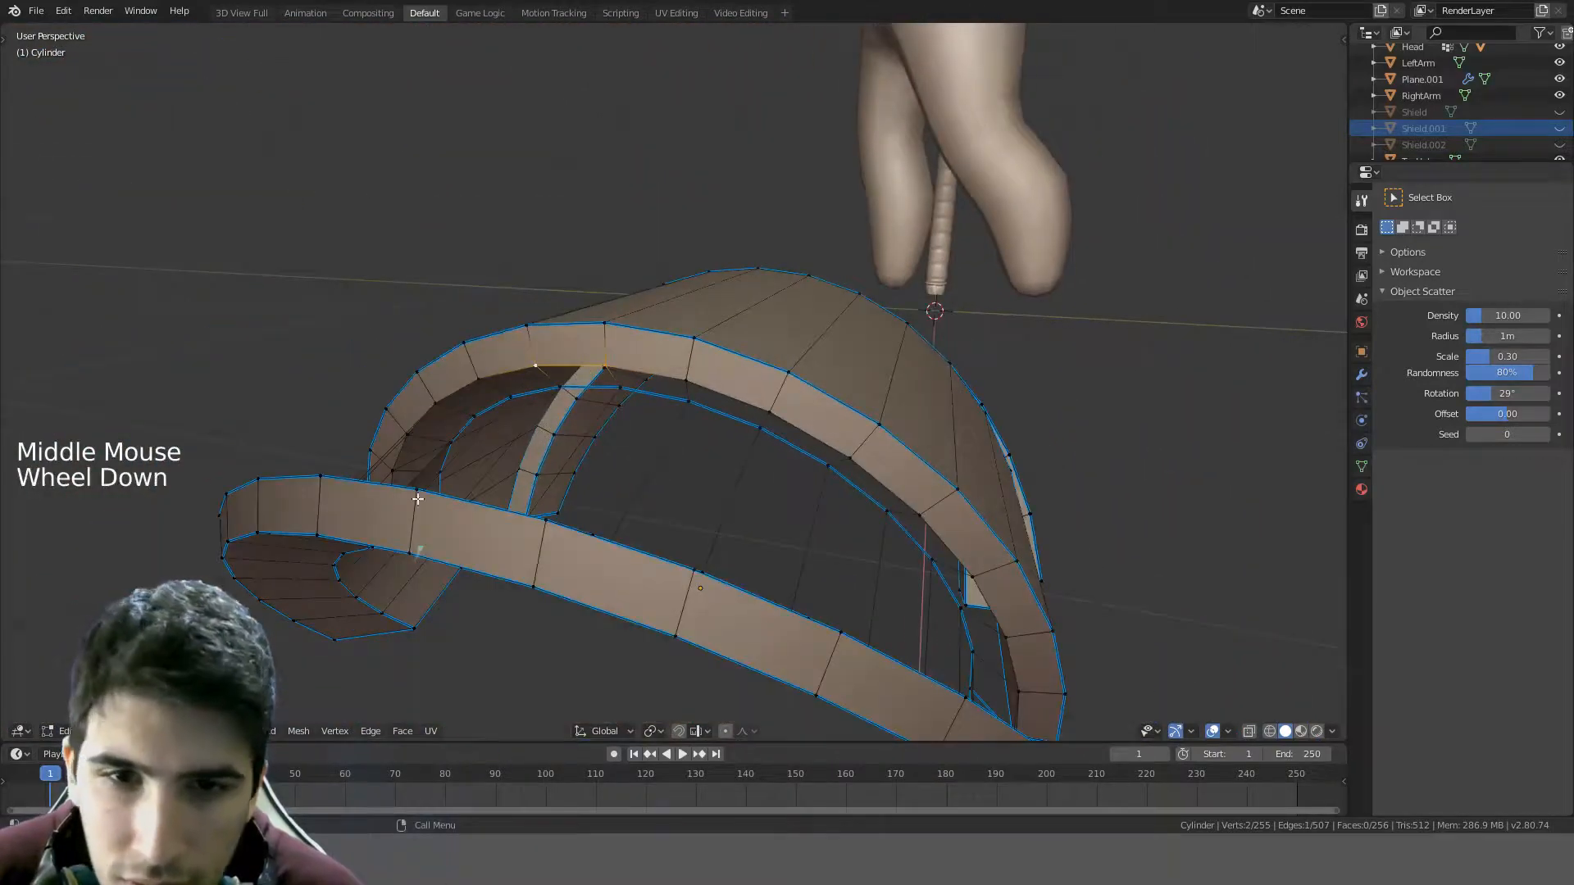
pyautogui.click(418, 498)
pyautogui.moveTo(417, 499); pyautogui.dragTo(815, 456, button='middle')
pyautogui.click(653, 499)
pyautogui.click(727, 366)
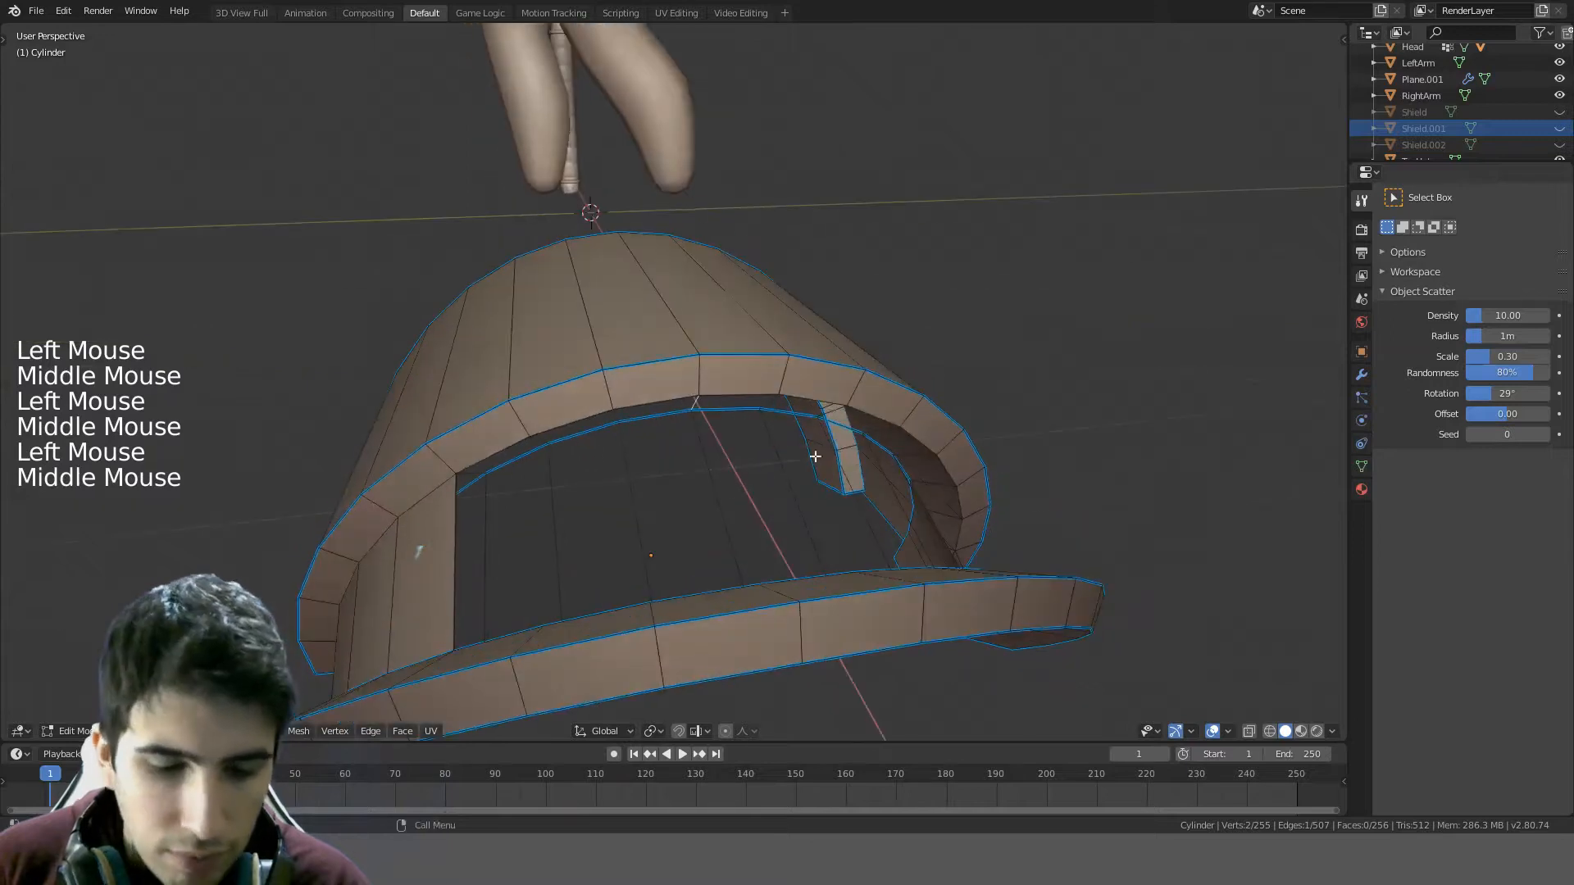
# - Turn Backface Culling off in the viewport shading options and back on to compare the inner faces
pyautogui.press('n')
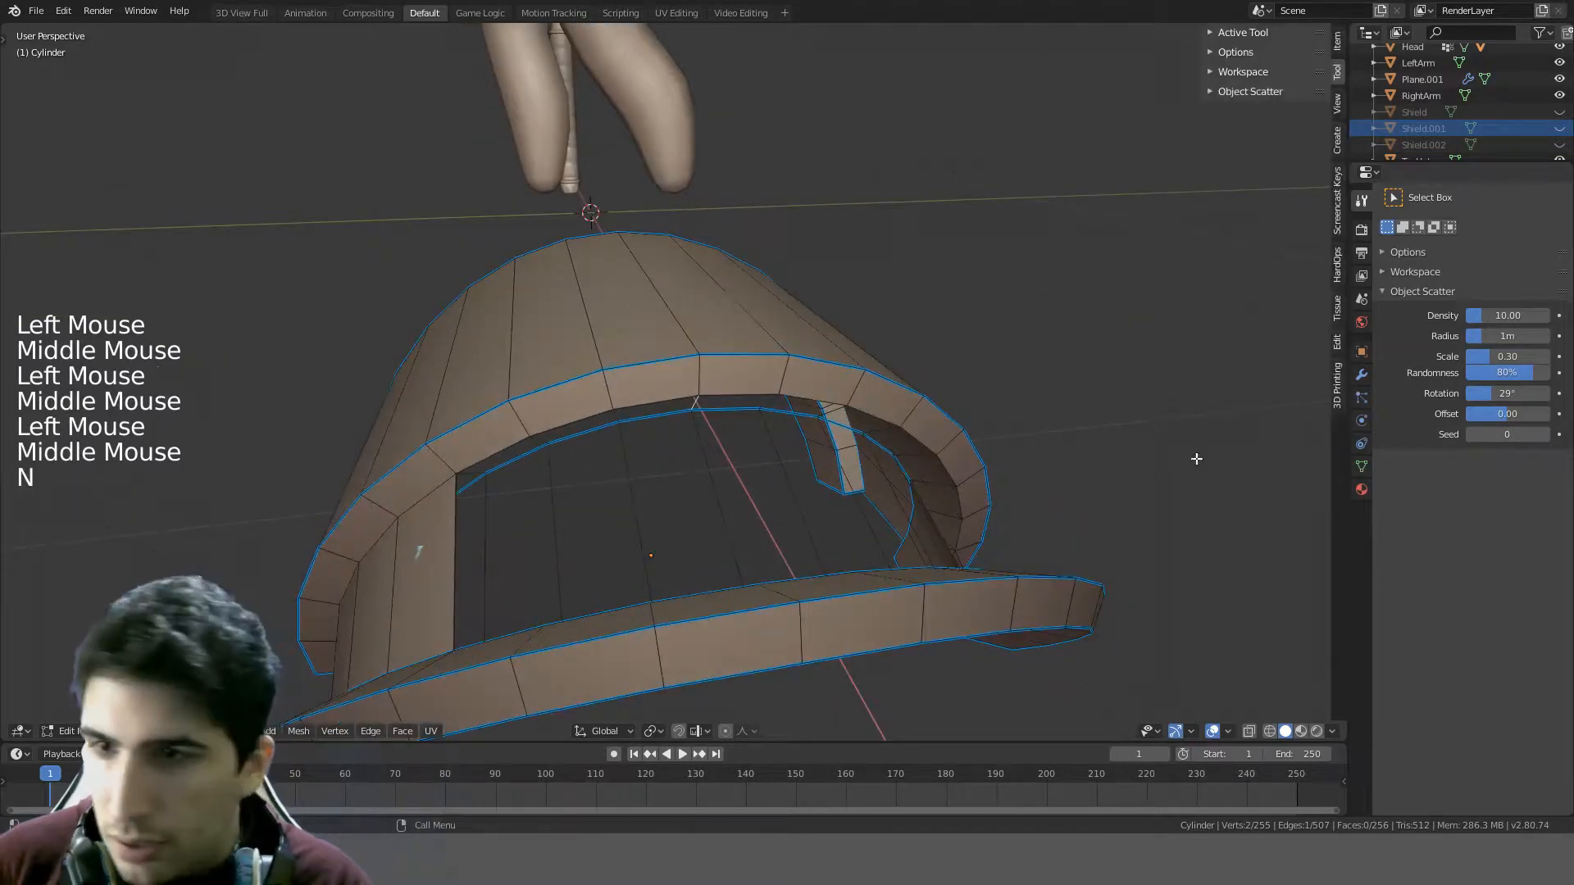
pyautogui.click(1324, 733)
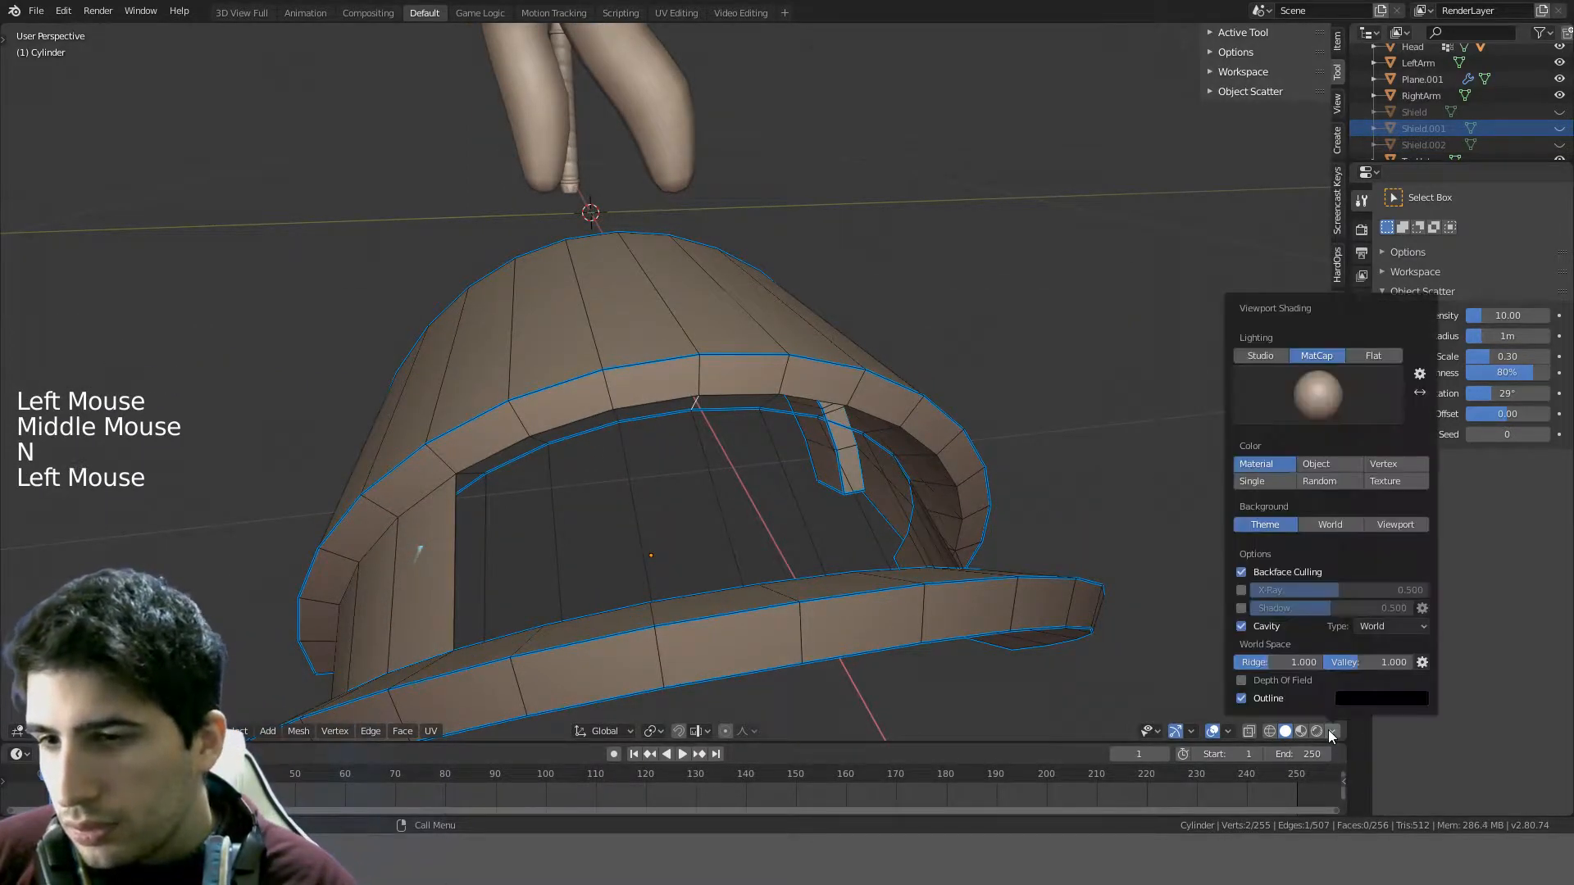
pyautogui.click(1241, 573)
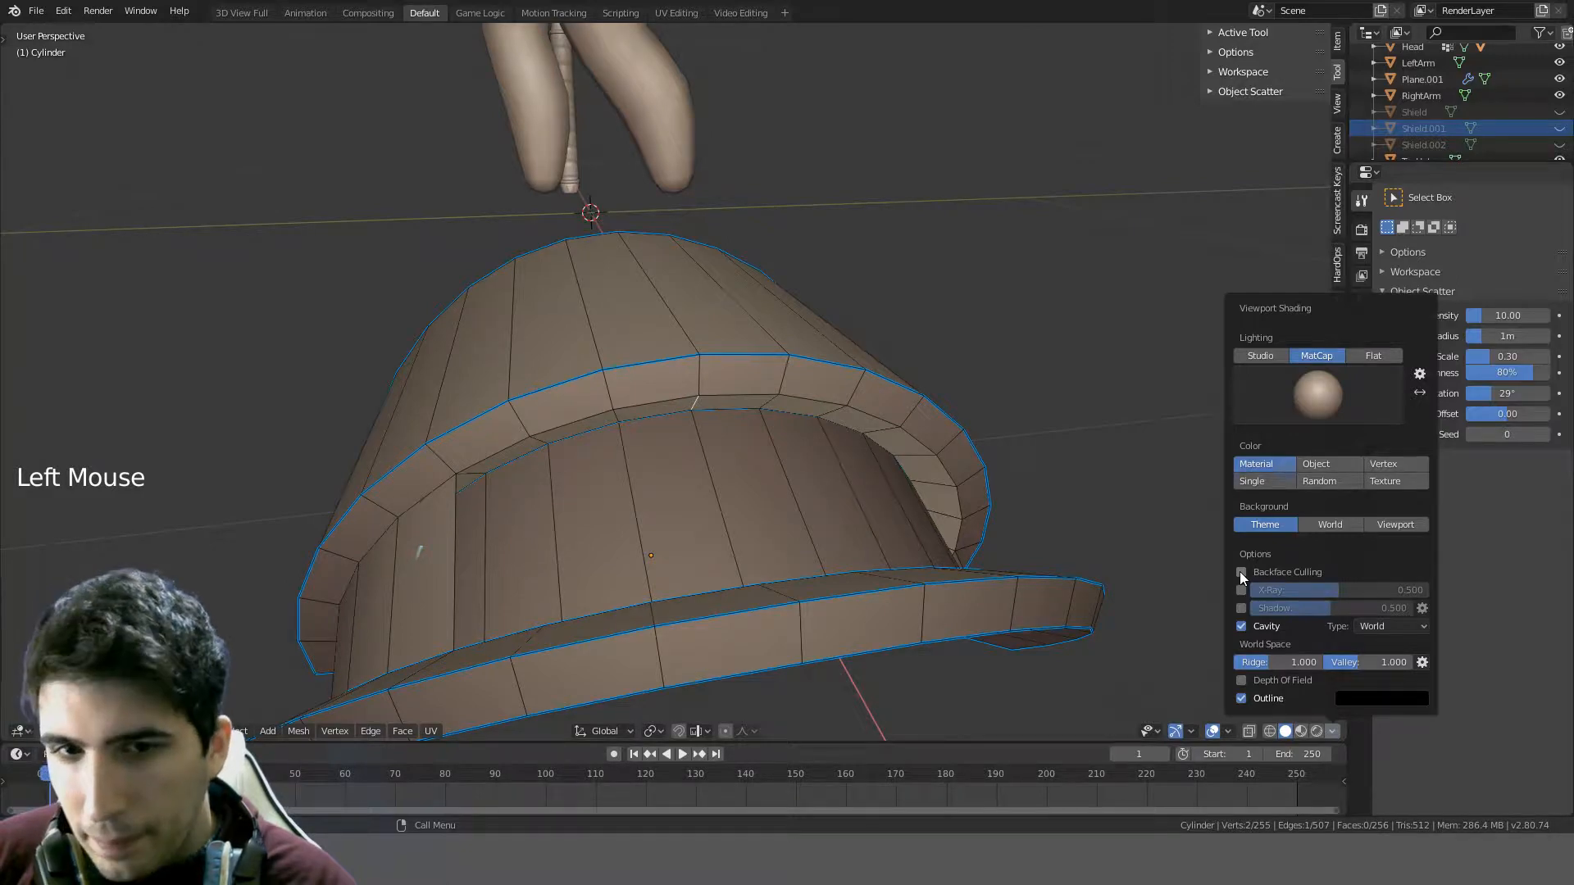
pyautogui.click(1241, 572)
pyautogui.moveTo(976, 574); pyautogui.dragTo(859, 517, button='middle')
pyautogui.moveTo(697, 428); pyautogui.dragTo(574, 512, button='middle')
# - Select a chain of five inner edges along the arched plate bordering the open gap
pyautogui.click(421, 537)
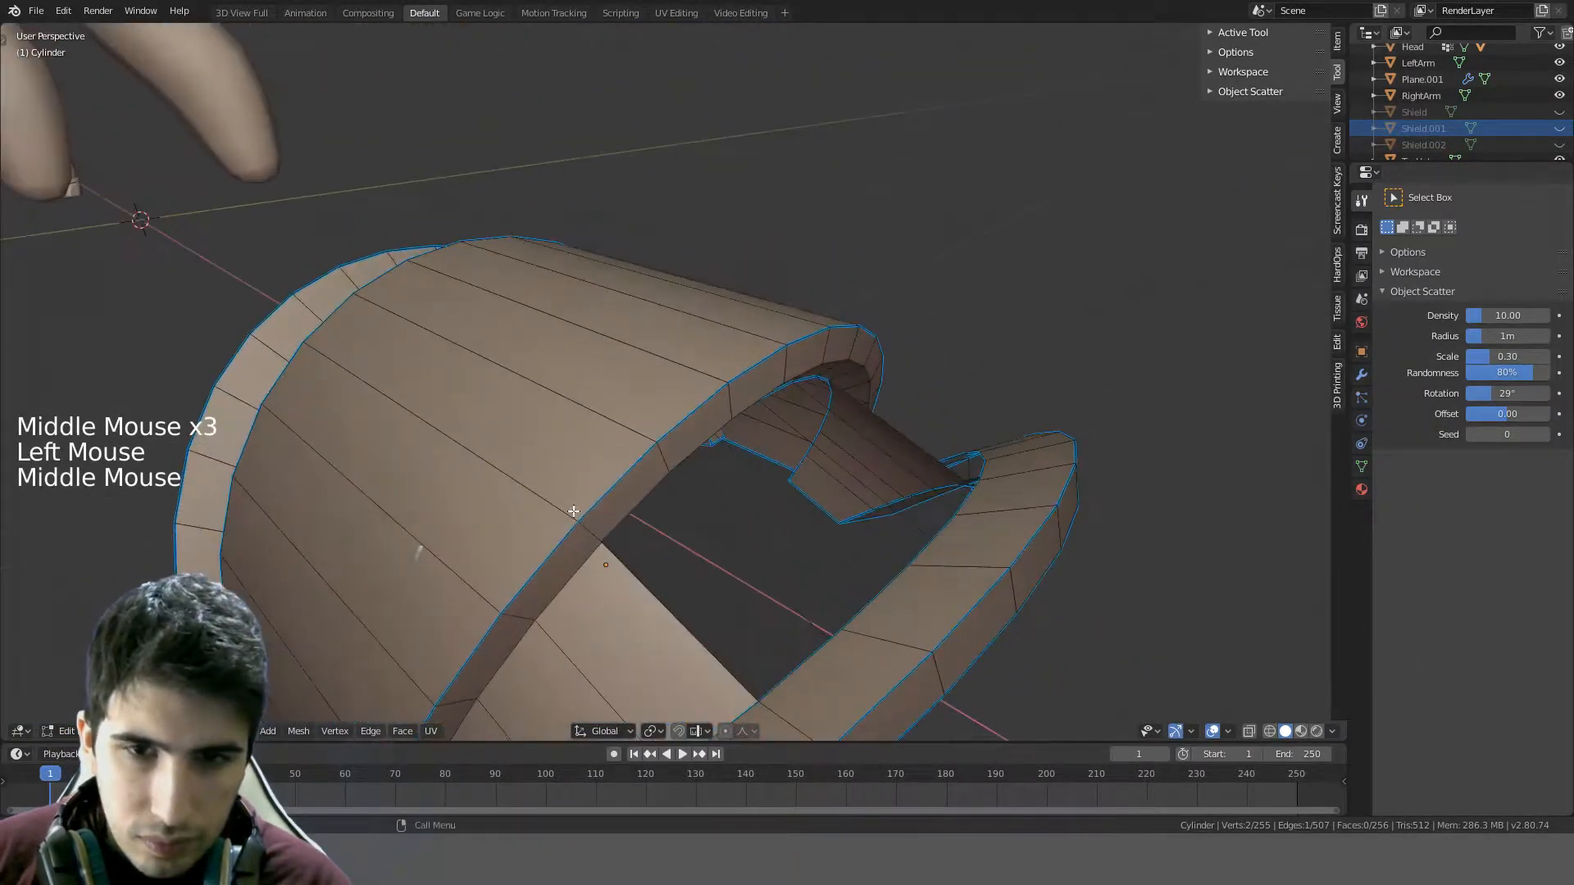
pyautogui.keyDown('alt'); pyautogui.click(711, 465); pyautogui.keyUp('alt')
pyautogui.moveTo(711, 465); pyautogui.dragTo(581, 416, button='middle')
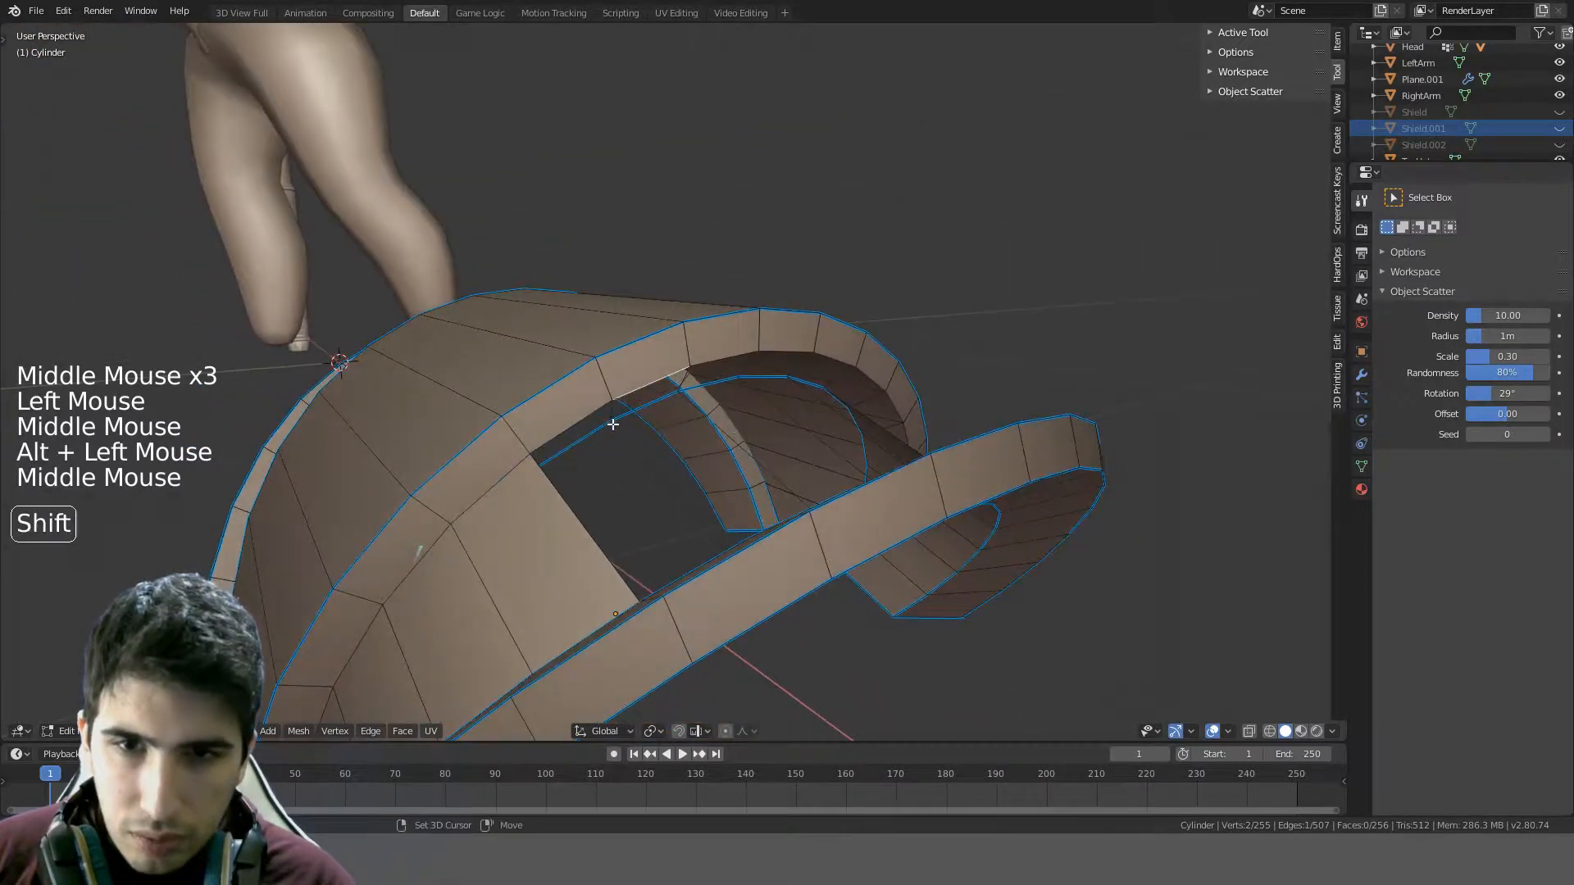
pyautogui.keyDown('shift'); pyautogui.click(578, 418); pyautogui.keyUp('shift')
pyautogui.keyDown('shift'); pyautogui.click(725, 358); pyautogui.keyUp('shift')
pyautogui.keyDown('shift'); pyautogui.click(789, 351); pyautogui.keyUp('shift')
pyautogui.keyDown('shift'); pyautogui.click(846, 360); pyautogui.keyUp('shift')
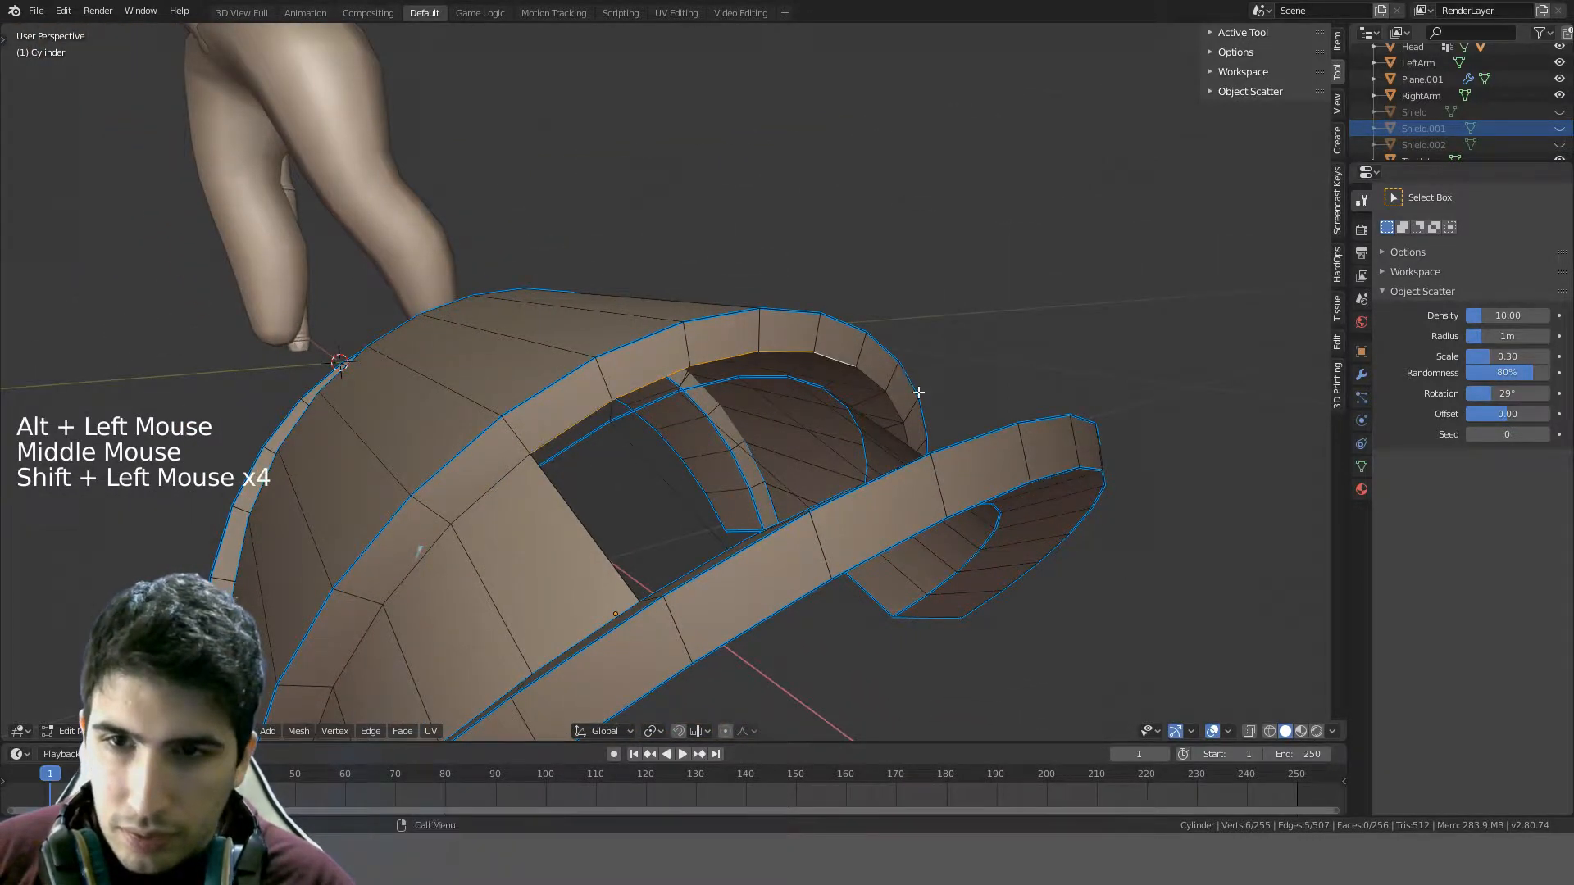
# - Extend the edge selection toward the arch's opposite end, undoing the last selection change
pyautogui.moveTo(846, 359); pyautogui.dragTo(801, 423, button='middle')
pyautogui.keyDown('shift'); pyautogui.click(844, 460); pyautogui.keyUp('shift')
pyautogui.keyDown('shift'); pyautogui.click(912, 503); pyautogui.keyUp('shift')
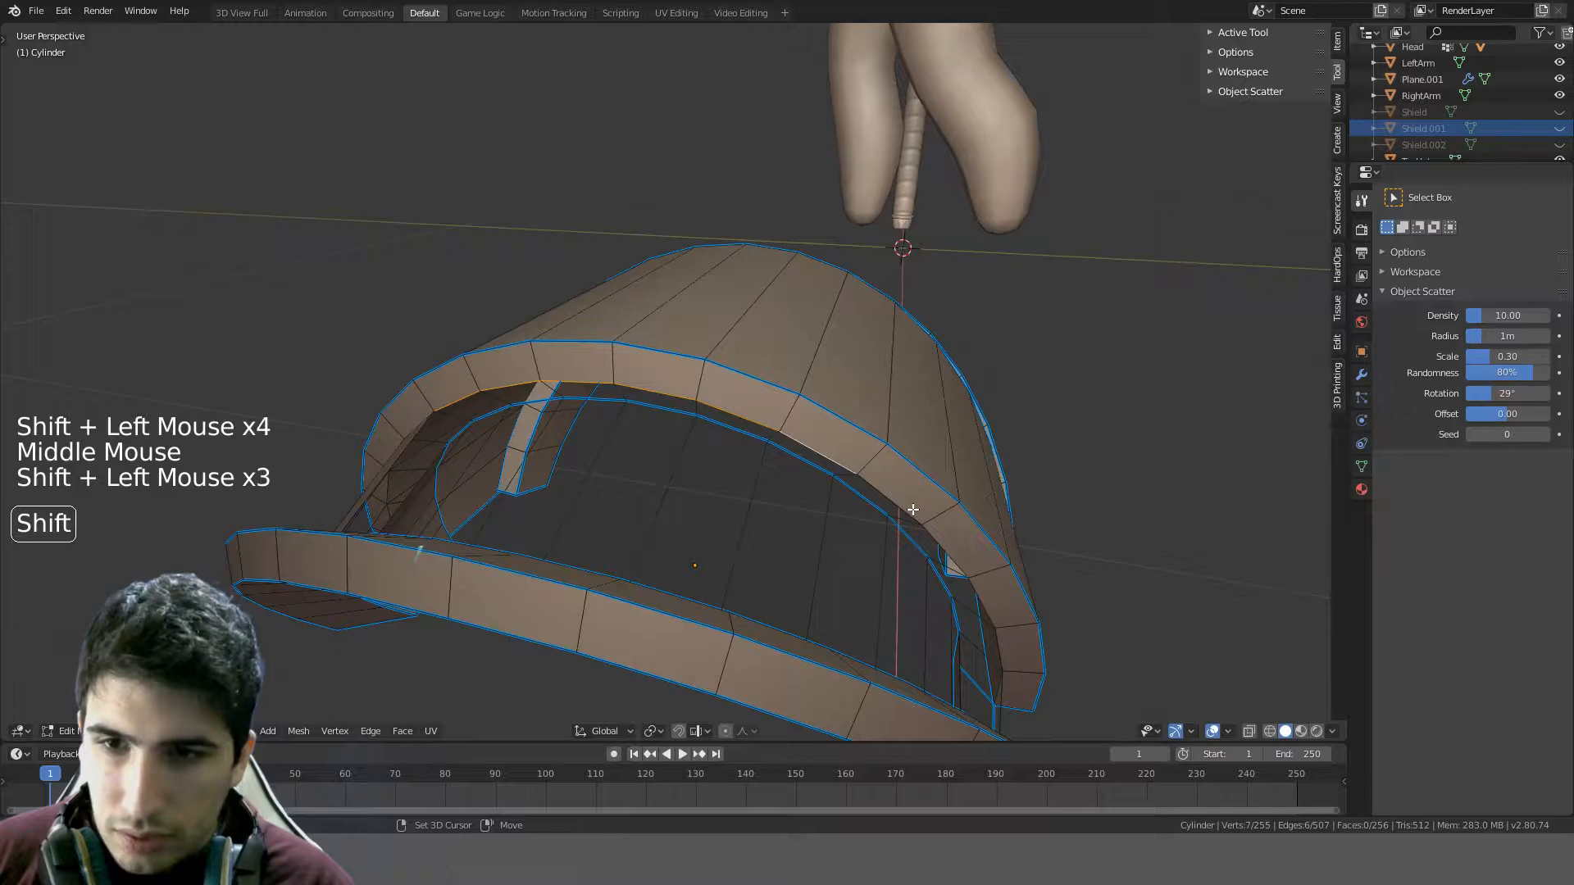
pyautogui.moveTo(1005, 588); pyautogui.dragTo(956, 583, button='middle')
pyautogui.keyDown('shift'); pyautogui.click(984, 578); pyautogui.keyUp('shift')
pyautogui.scroll(-2, 902, 492)
pyautogui.hotkey('ctrl', 'z')
# - Add the remaining boundary edges to the selection until the gap's whole edge loop is selected
pyautogui.moveTo(845, 386); pyautogui.dragTo(464, 450, button='middle')
pyautogui.keyDown('shift'); pyautogui.click(796, 302); pyautogui.keyUp('shift')
pyautogui.keyDown('shift'); pyautogui.click(464, 450); pyautogui.keyUp('shift')
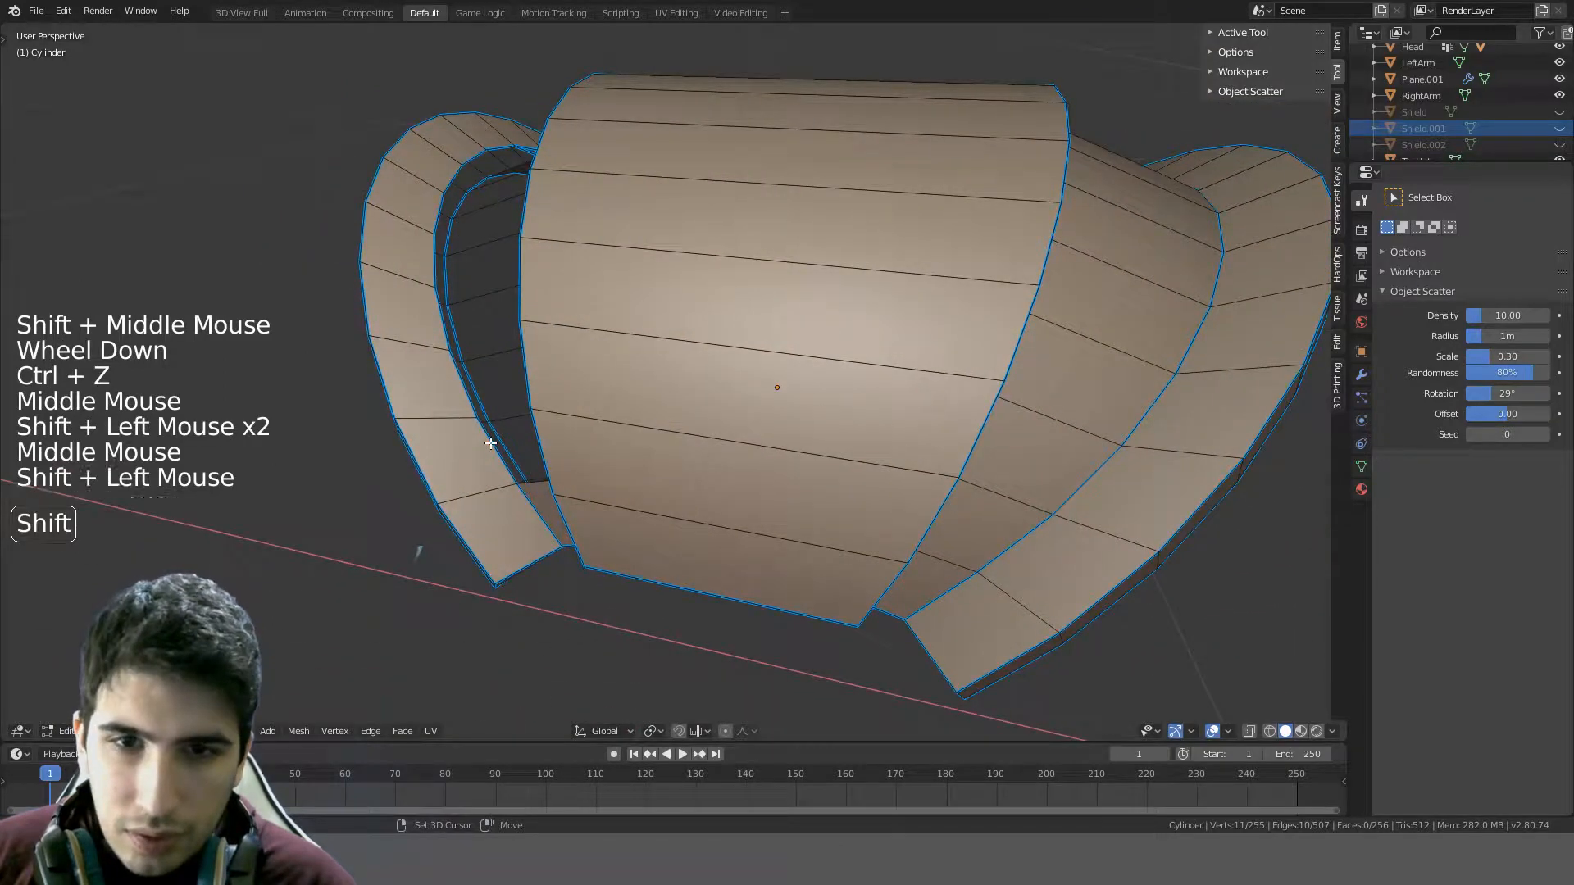
pyautogui.keyDown('shift'); pyautogui.click(465, 395); pyautogui.keyUp('shift')
pyautogui.keyDown('shift'); pyautogui.click(436, 308); pyautogui.keyUp('shift')
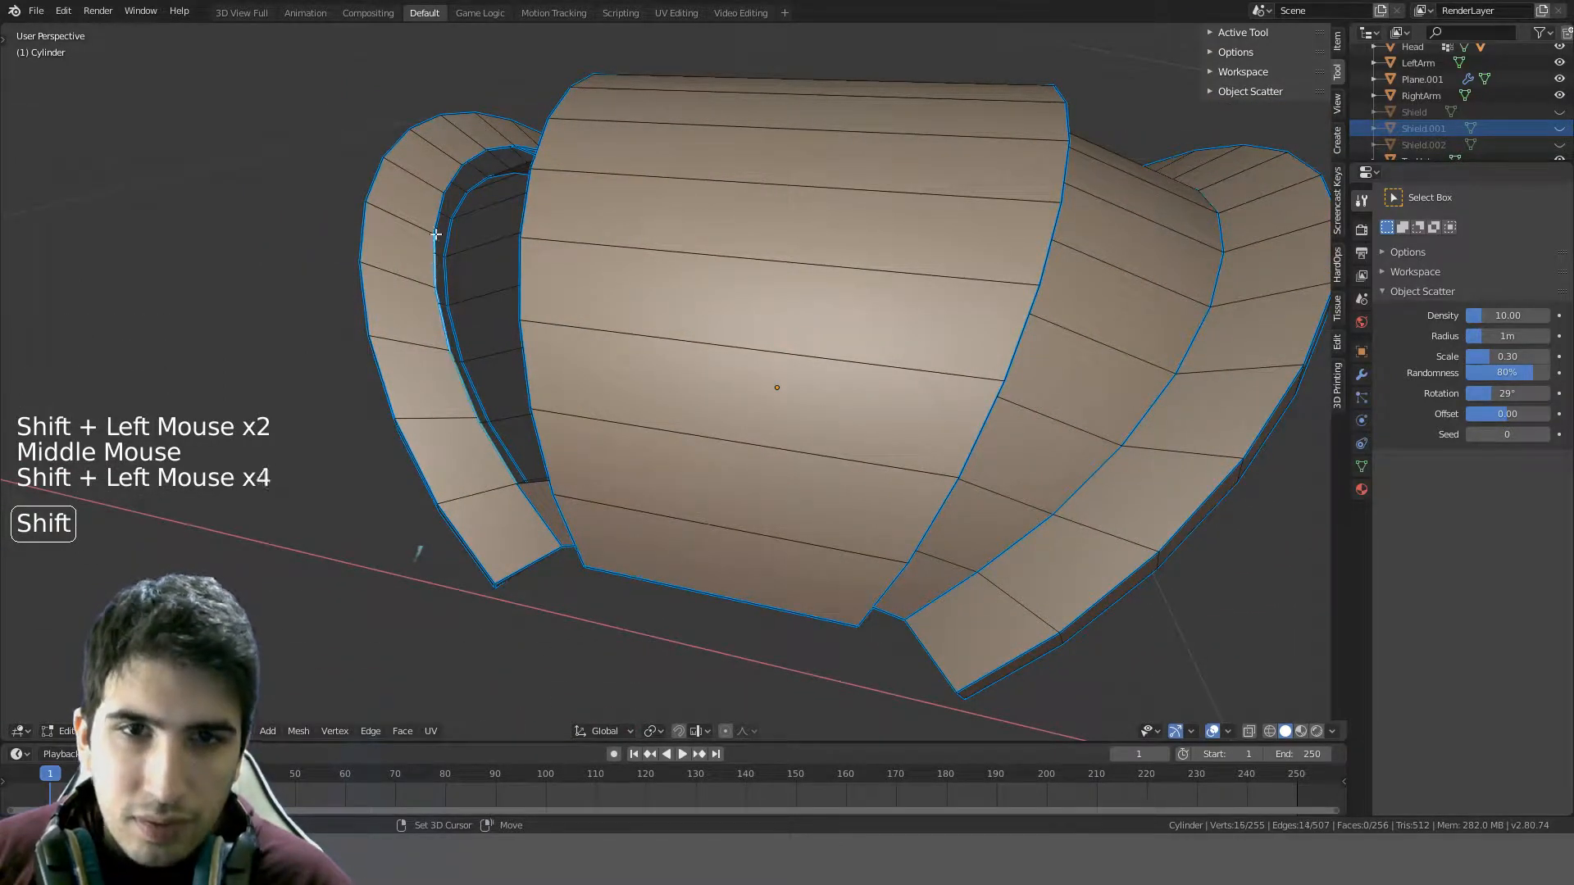
pyautogui.keyDown('shift'); pyautogui.click(441, 208); pyautogui.keyUp('shift')
pyautogui.keyDown('alt'); pyautogui.keyDown('shift'); pyautogui.click(450, 175); pyautogui.keyUp('shift'); pyautogui.keyUp('alt')
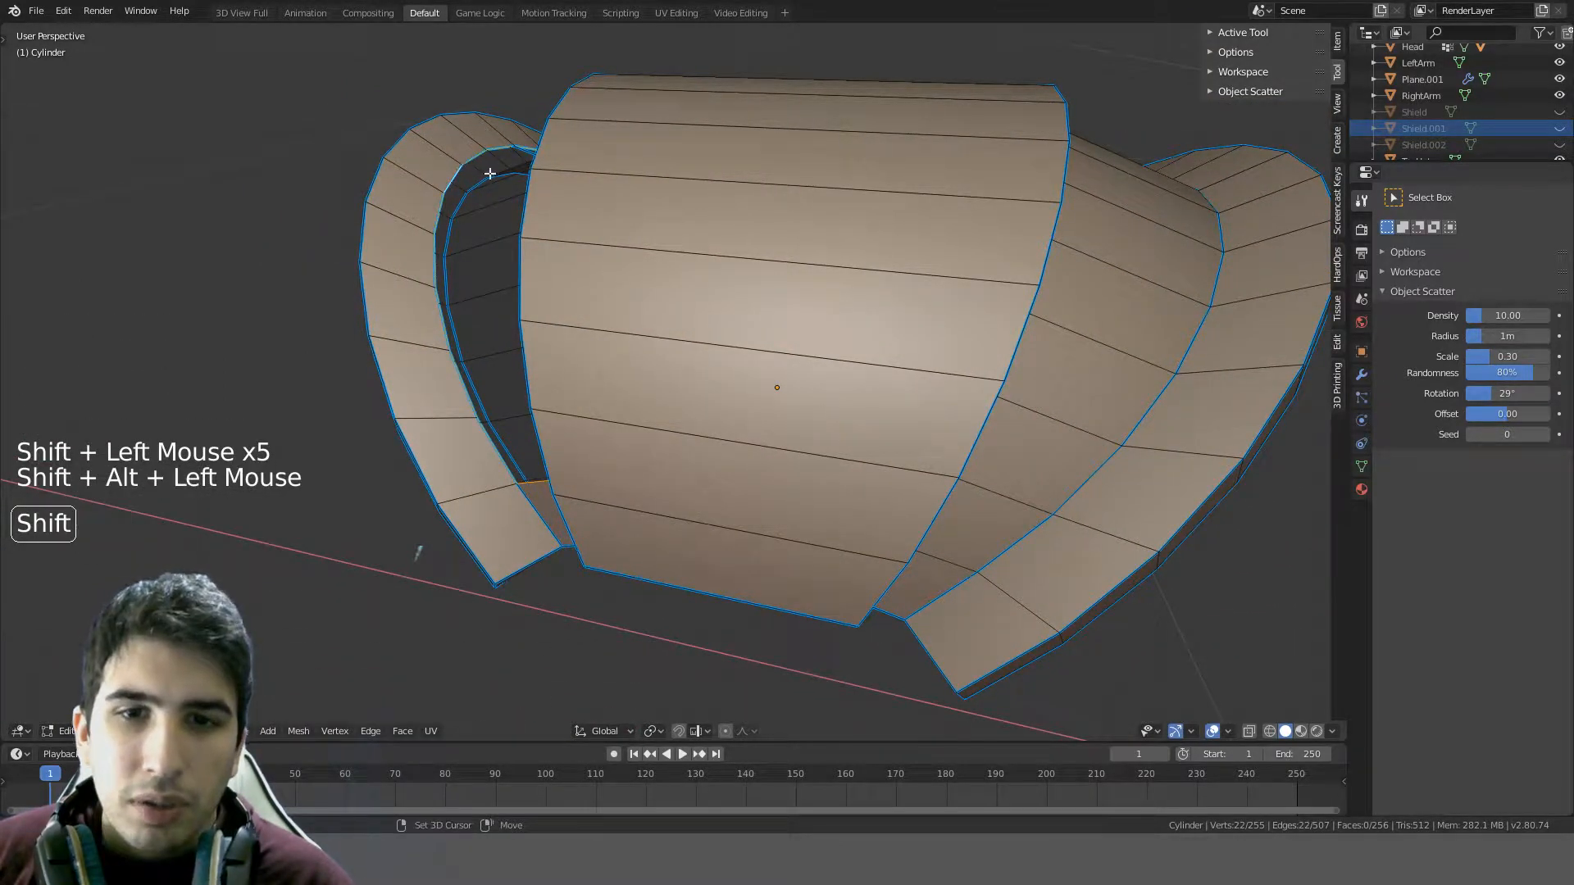
# - Deselect the two end edges of the gap's boundary, keeping only the two long facing edge chains selected
pyautogui.moveTo(491, 173); pyautogui.dragTo(522, 465, button='middle')
pyautogui.scroll(3, 979, 625)
pyautogui.keyDown('shift'); pyautogui.click(967, 591); pyautogui.keyUp('shift')
pyautogui.scroll(-4, 967, 591)
pyautogui.keyDown('shift'); pyautogui.click(618, 462); pyautogui.keyUp('shift')
pyautogui.moveTo(619, 463); pyautogui.dragTo(399, 348, button='middle')
pyautogui.keyDown('shift'); pyautogui.click(393, 353); pyautogui.keyUp('shift')
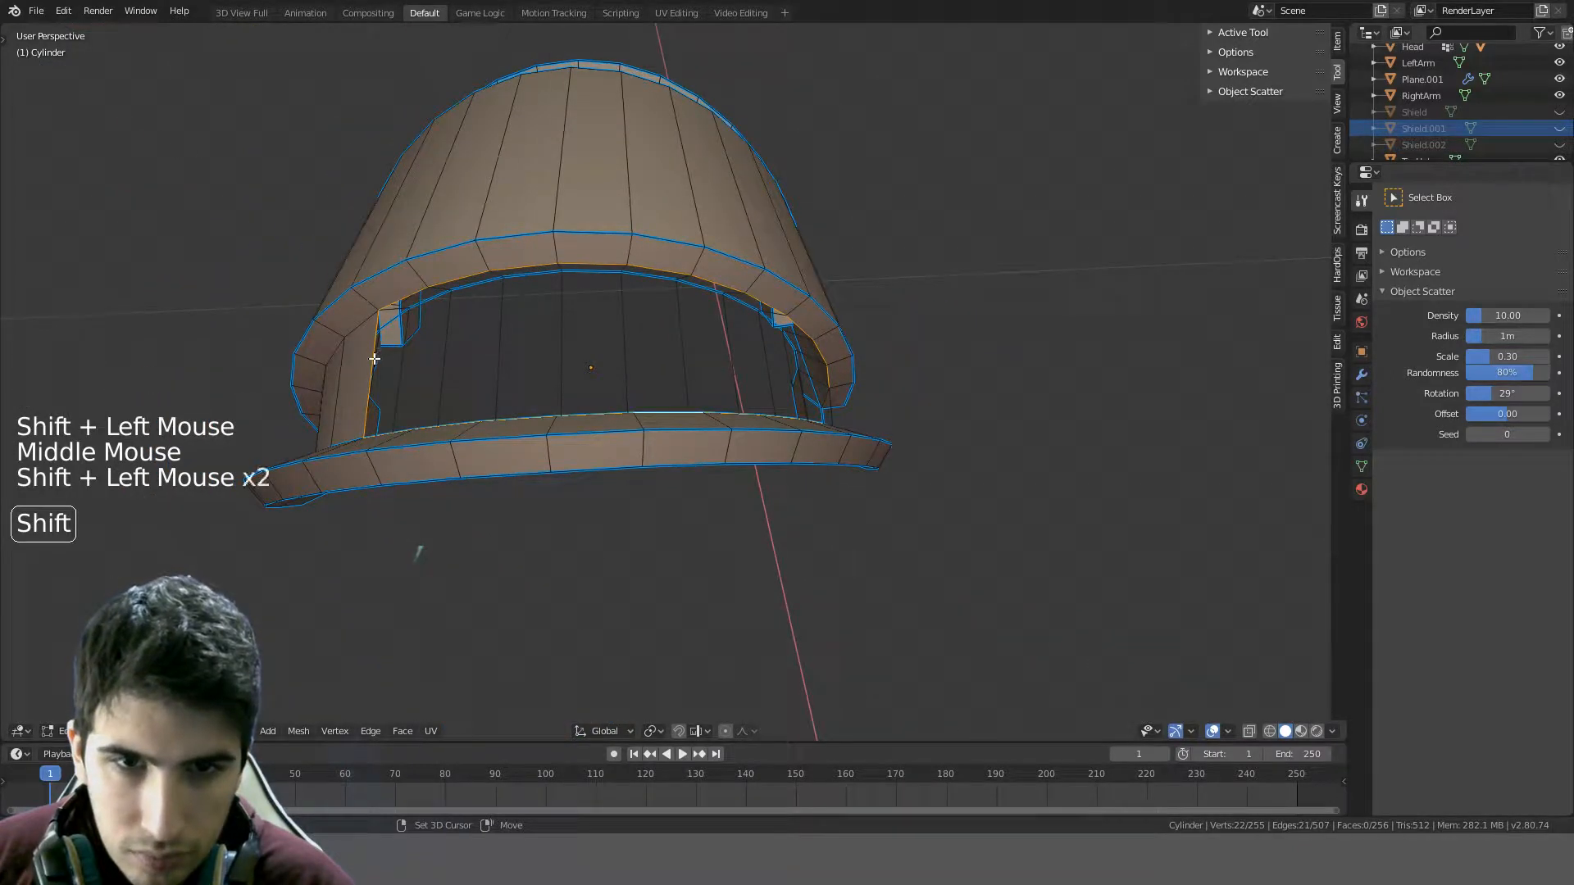
pyautogui.press('c')
pyautogui.keyDown('shift'); pyautogui.click(378, 362); pyautogui.keyUp('shift')
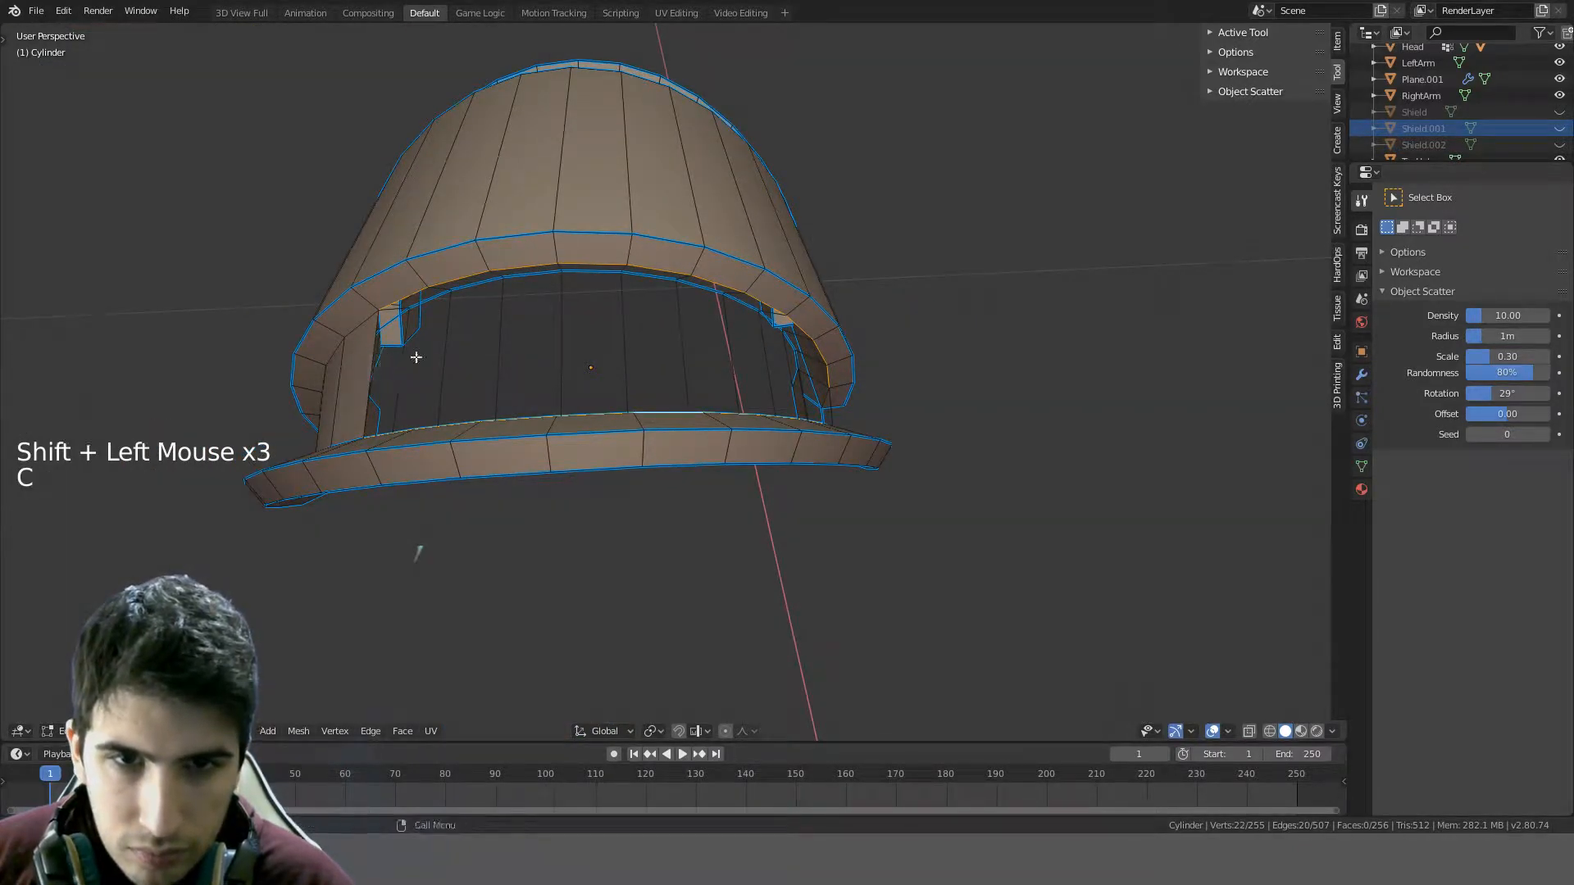
# - Bridge the two selected edge chains to close the gap between the arched plate and flared rim
pyautogui.hotkey('ctrl', 'e')
pyautogui.click(504, 338)
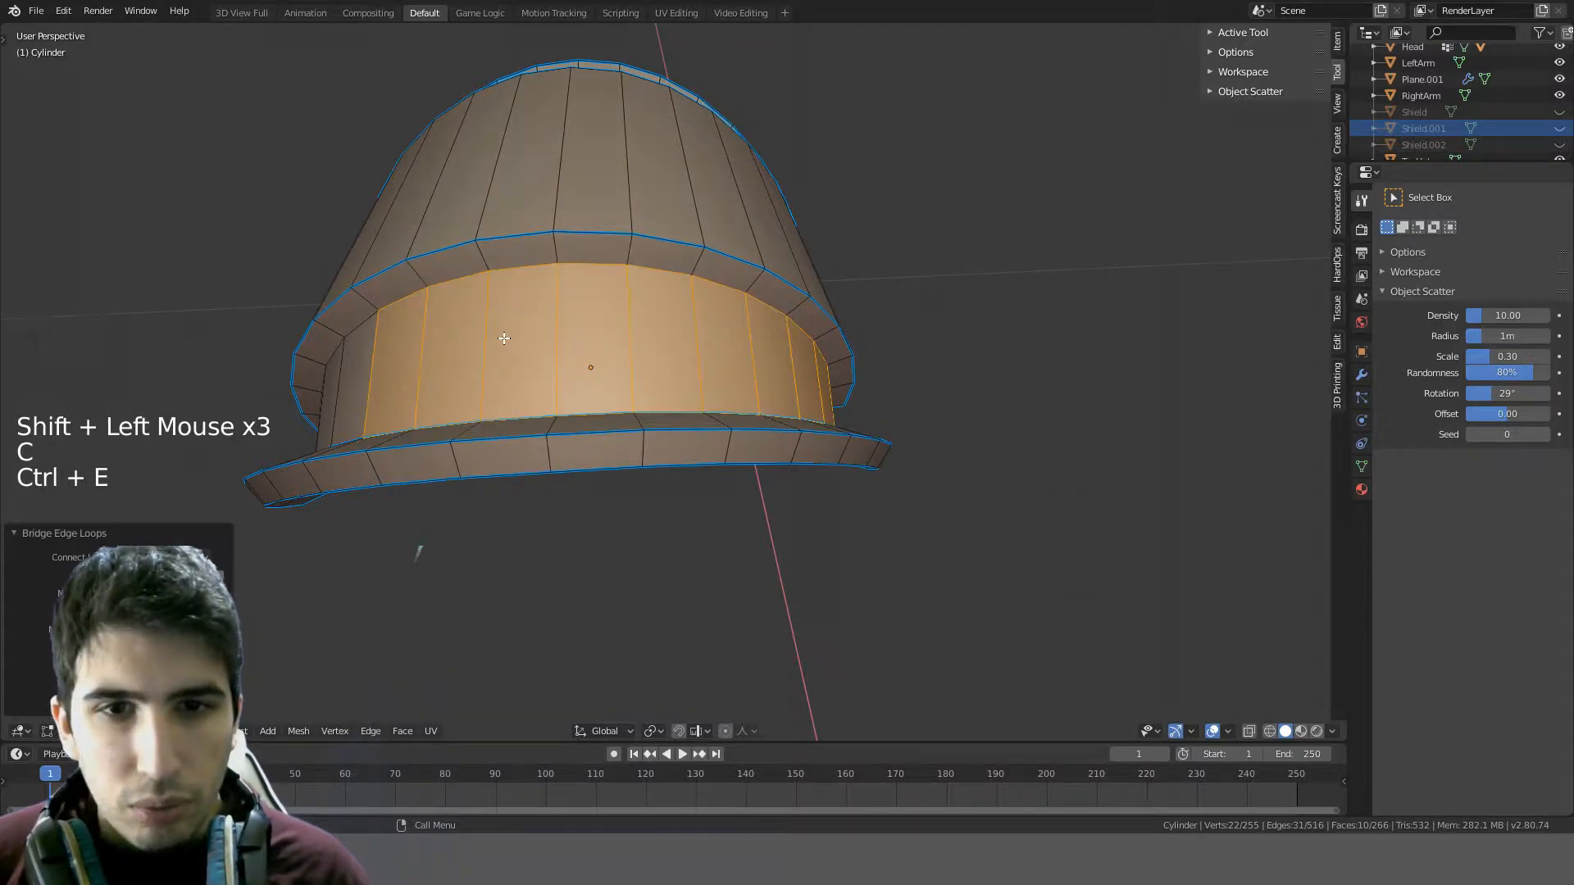
pyautogui.moveTo(503, 340); pyautogui.dragTo(511, 425, button='middle')
# - Test the new bridge faces by trial-moving several of their cross edges, cancelling each move
pyautogui.press('a')
pyautogui.click(511, 425)
pyautogui.press('g')
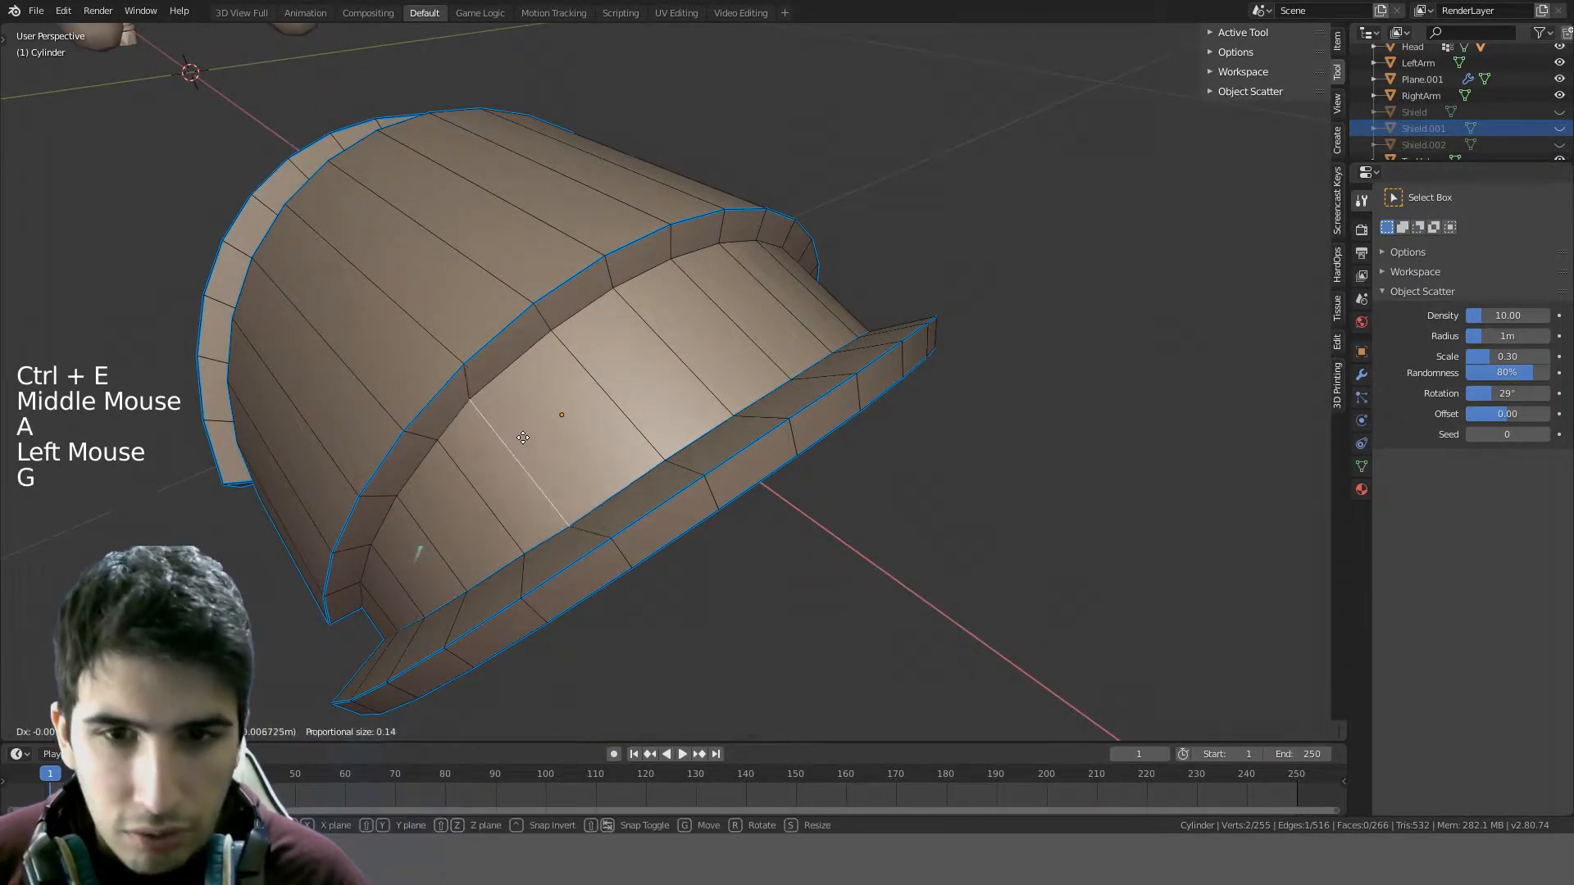
pyautogui.rightClick(561, 412)
pyautogui.moveTo(907, 348); pyautogui.dragTo(607, 348, button='middle')
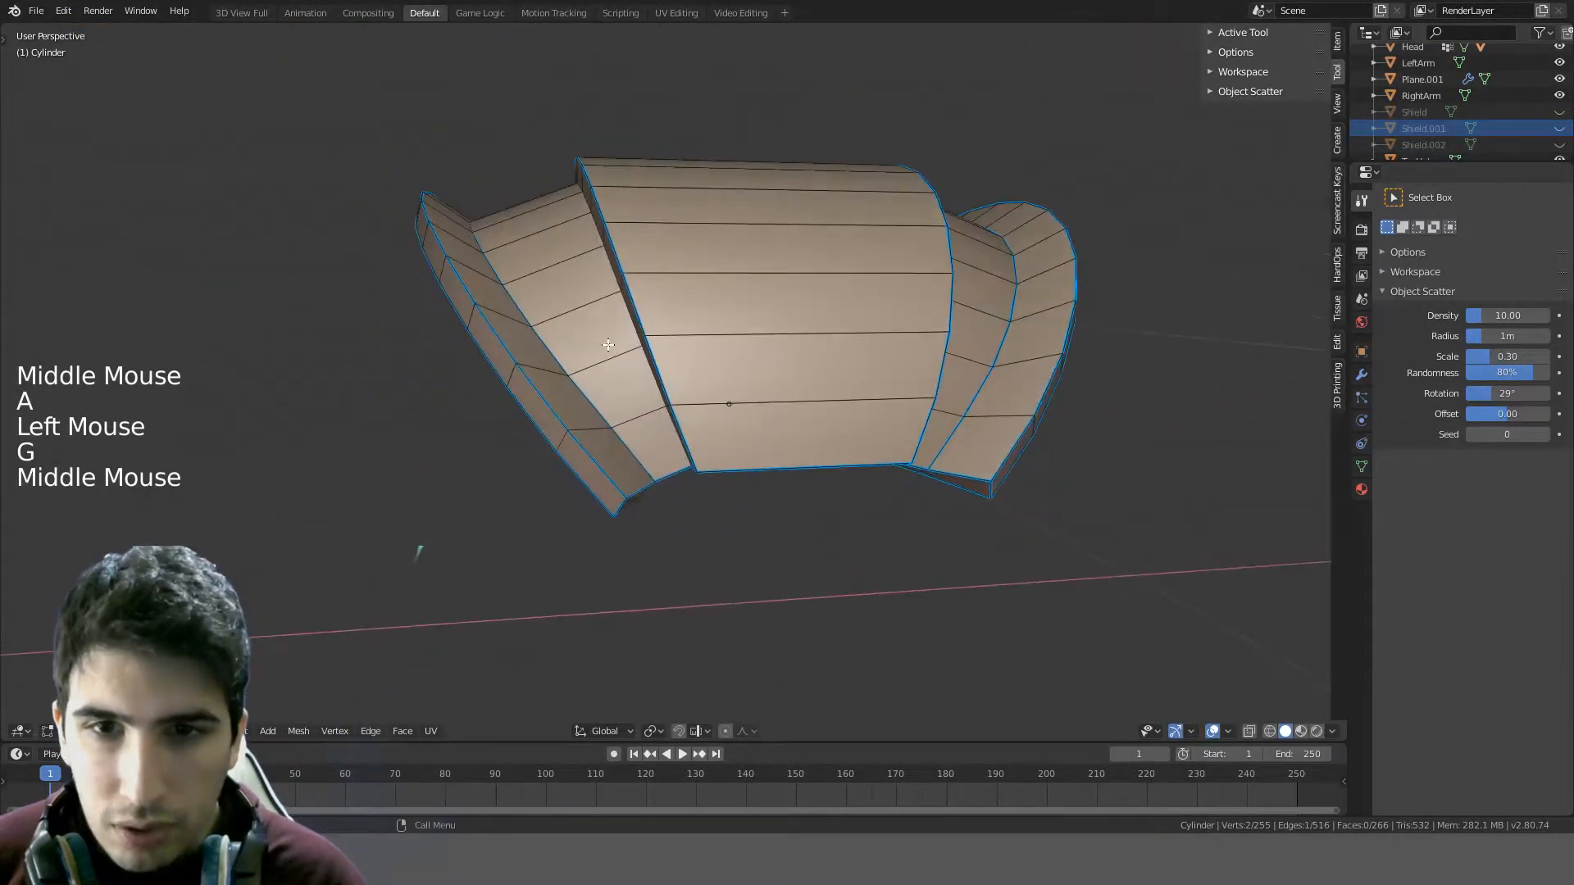
pyautogui.click(607, 362)
pyautogui.press('g')
pyautogui.rightClick(590, 356)
pyautogui.click(625, 424)
pyautogui.press('g')
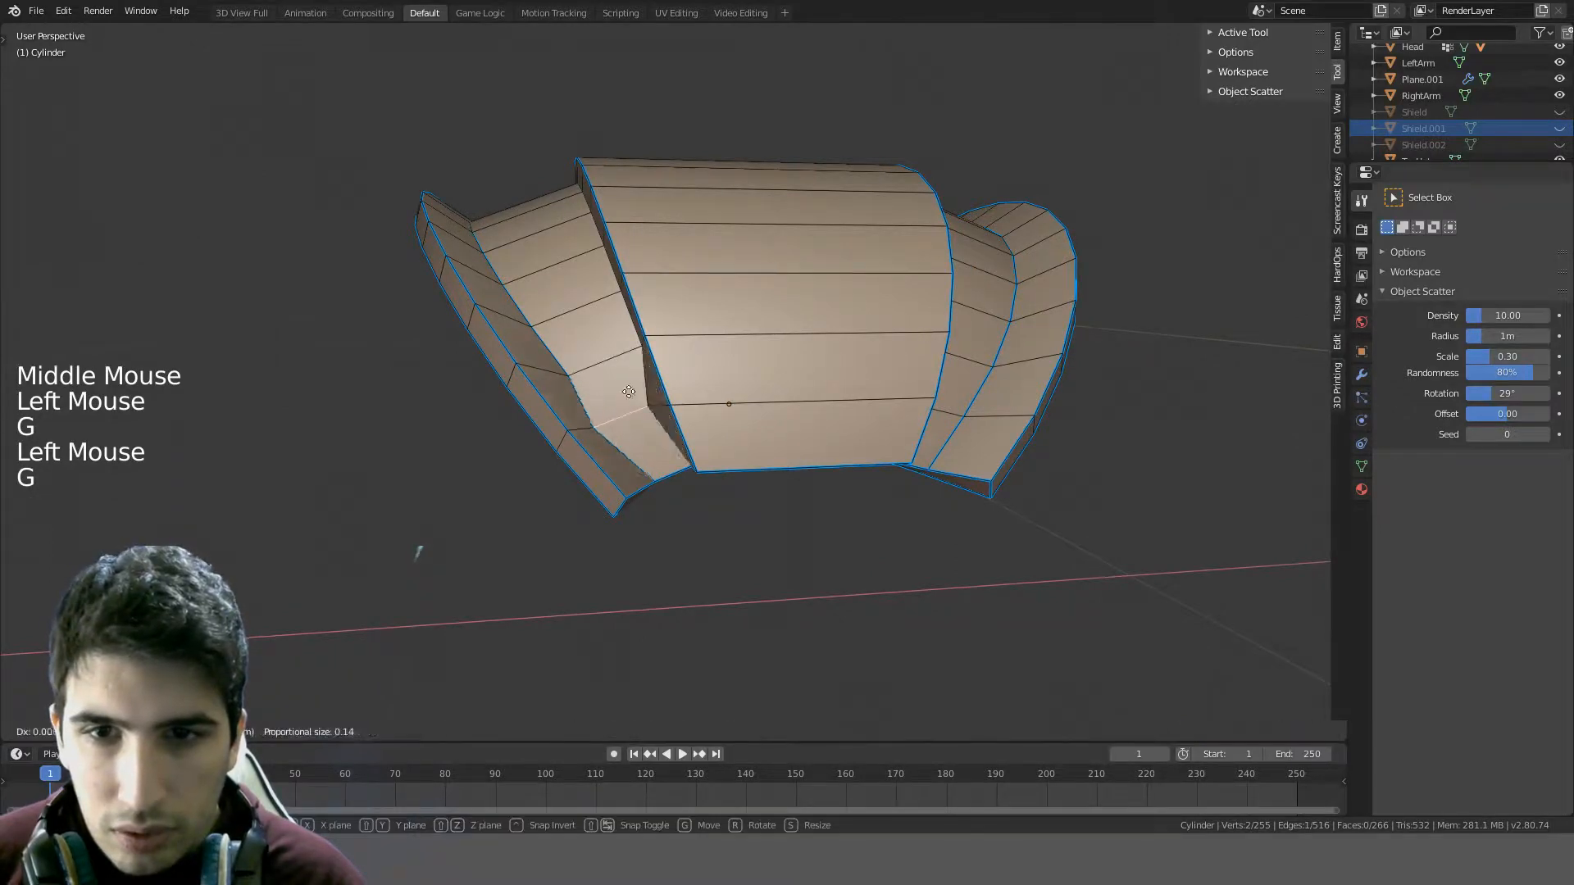
pyautogui.rightClick(626, 376)
# - Examine the shoulder armor in wireframe for leftover geometry inside the arched plate and rim
pyautogui.moveTo(631, 360); pyautogui.dragTo(618, 415, button='middle')
pyautogui.press('a')
pyautogui.scroll(3, 820, 246)
pyautogui.scroll(-4, 763, 378)
pyautogui.moveTo(868, 218)
pyautogui.keyDown('shift'); pyautogui.mouseDown(button='middle')
pyautogui.moveTo(763, 379)
pyautogui.moveTo(457, 333)
pyautogui.mouseUp(button='middle'); pyautogui.keyUp('shift')
pyautogui.press('z')
pyautogui.moveTo(580, 373); pyautogui.dragTo(517, 407, button='middle')
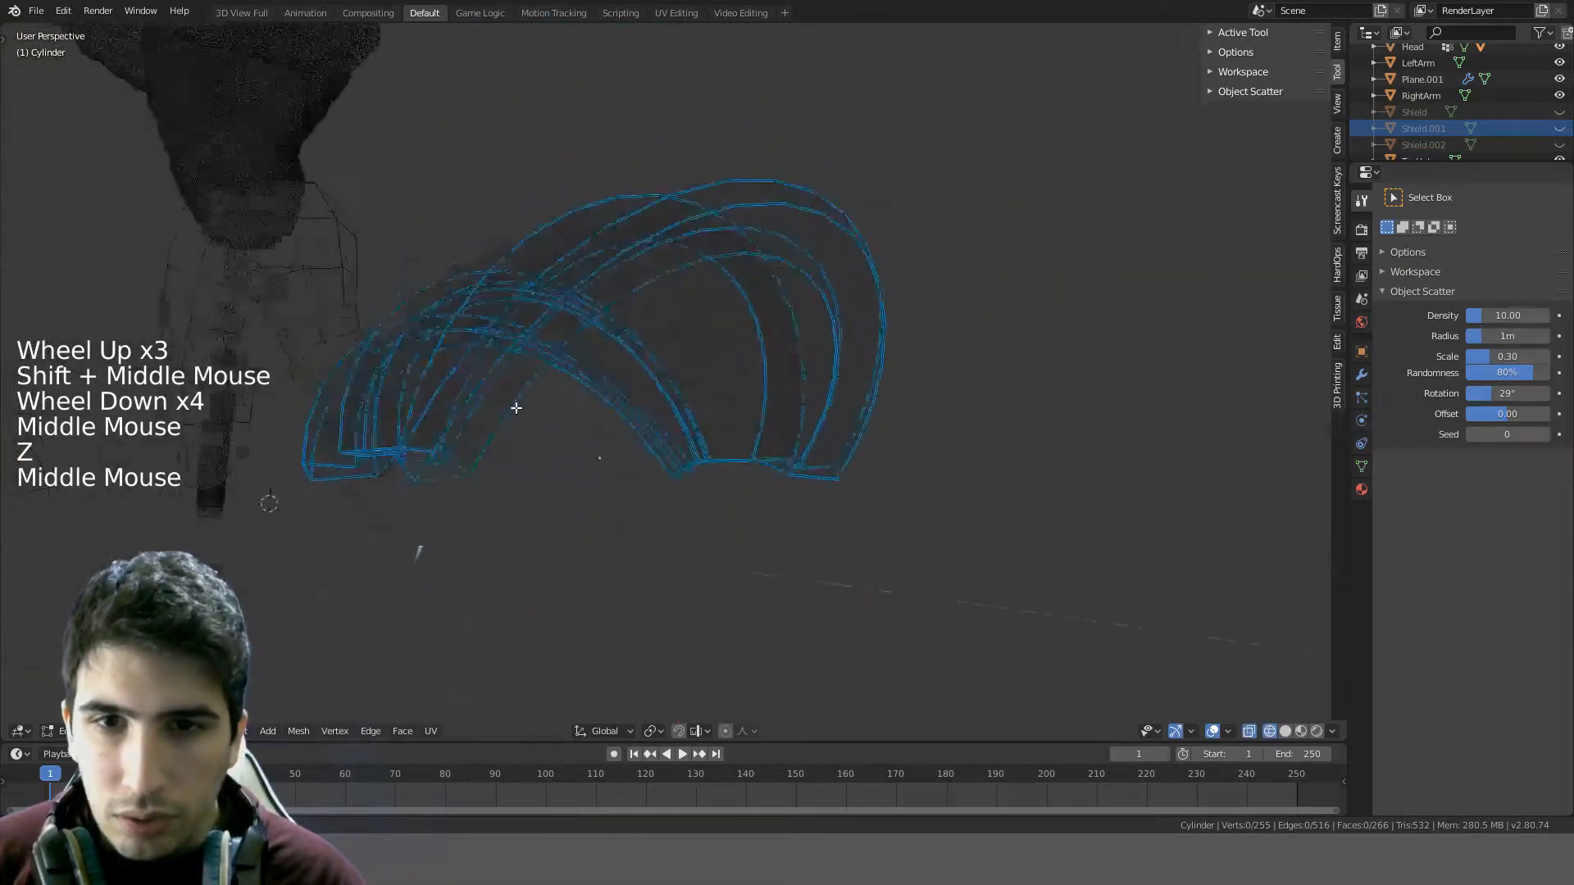
pyautogui.press('z')
# - Try moving the edges where the bridged strip meets the arched plate, cancelling the moves
pyautogui.moveTo(690, 435)
pyautogui.mouseDown(button='middle')
pyautogui.moveTo(689, 316)
pyautogui.moveTo(656, 298)
pyautogui.moveTo(797, 271)
pyautogui.mouseUp(button='middle')
pyautogui.keyDown('alt'); pyautogui.click(678, 280); pyautogui.keyUp('alt')
pyautogui.press('g')
pyautogui.click(577, 312)
pyautogui.press('g')
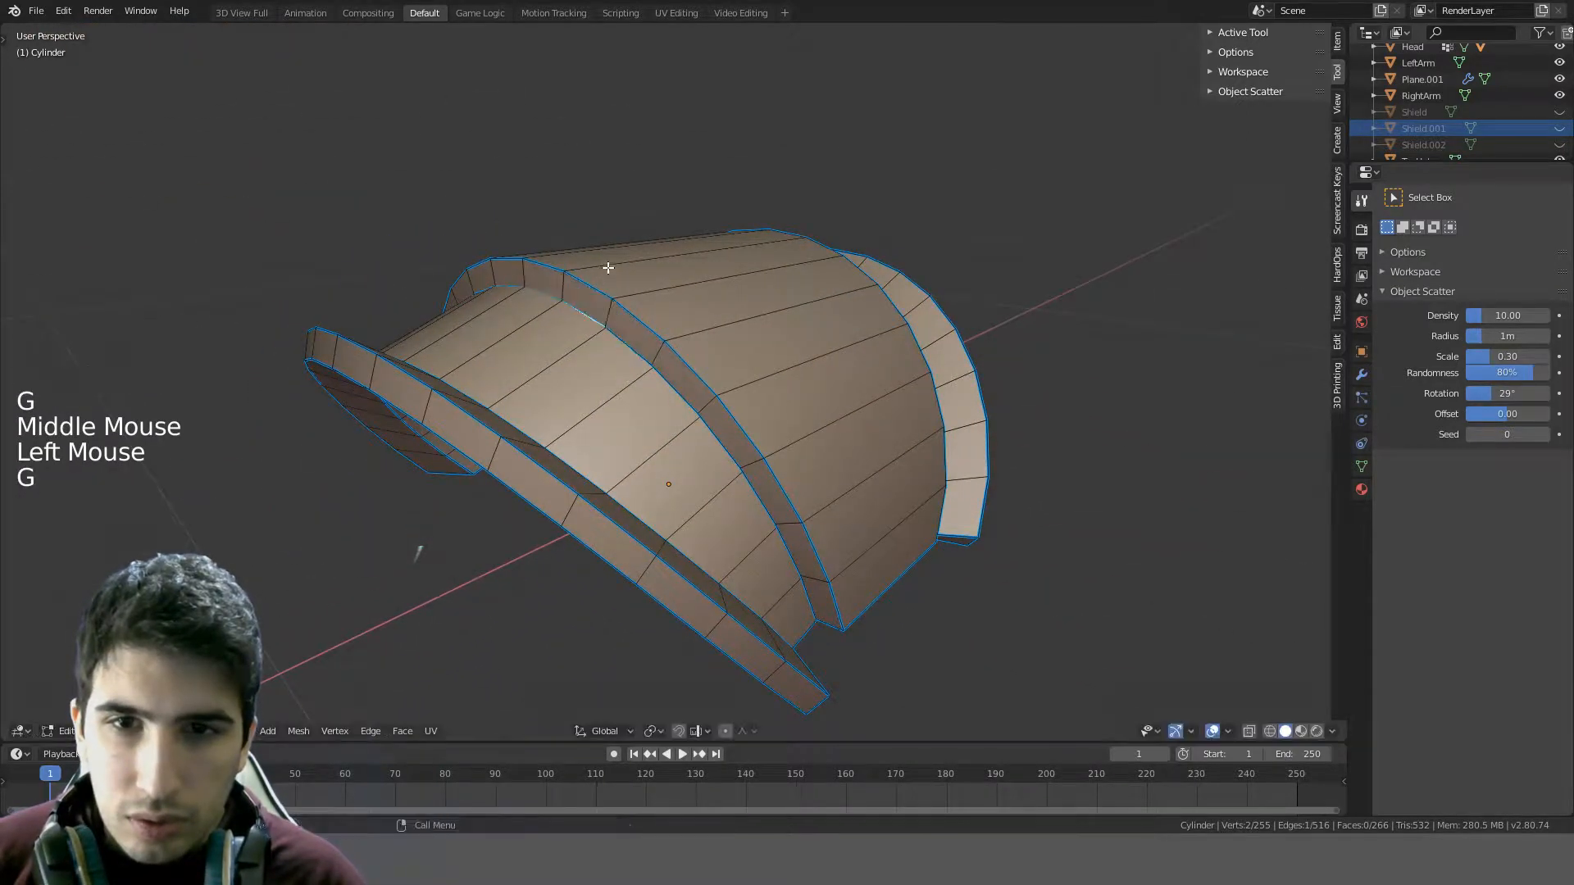
# - Select the hidden interior edge loop beneath the arched plate's rim in wireframe and delete it
pyautogui.press('z')
pyautogui.keyDown('alt'); pyautogui.click(593, 303); pyautogui.keyUp('alt')
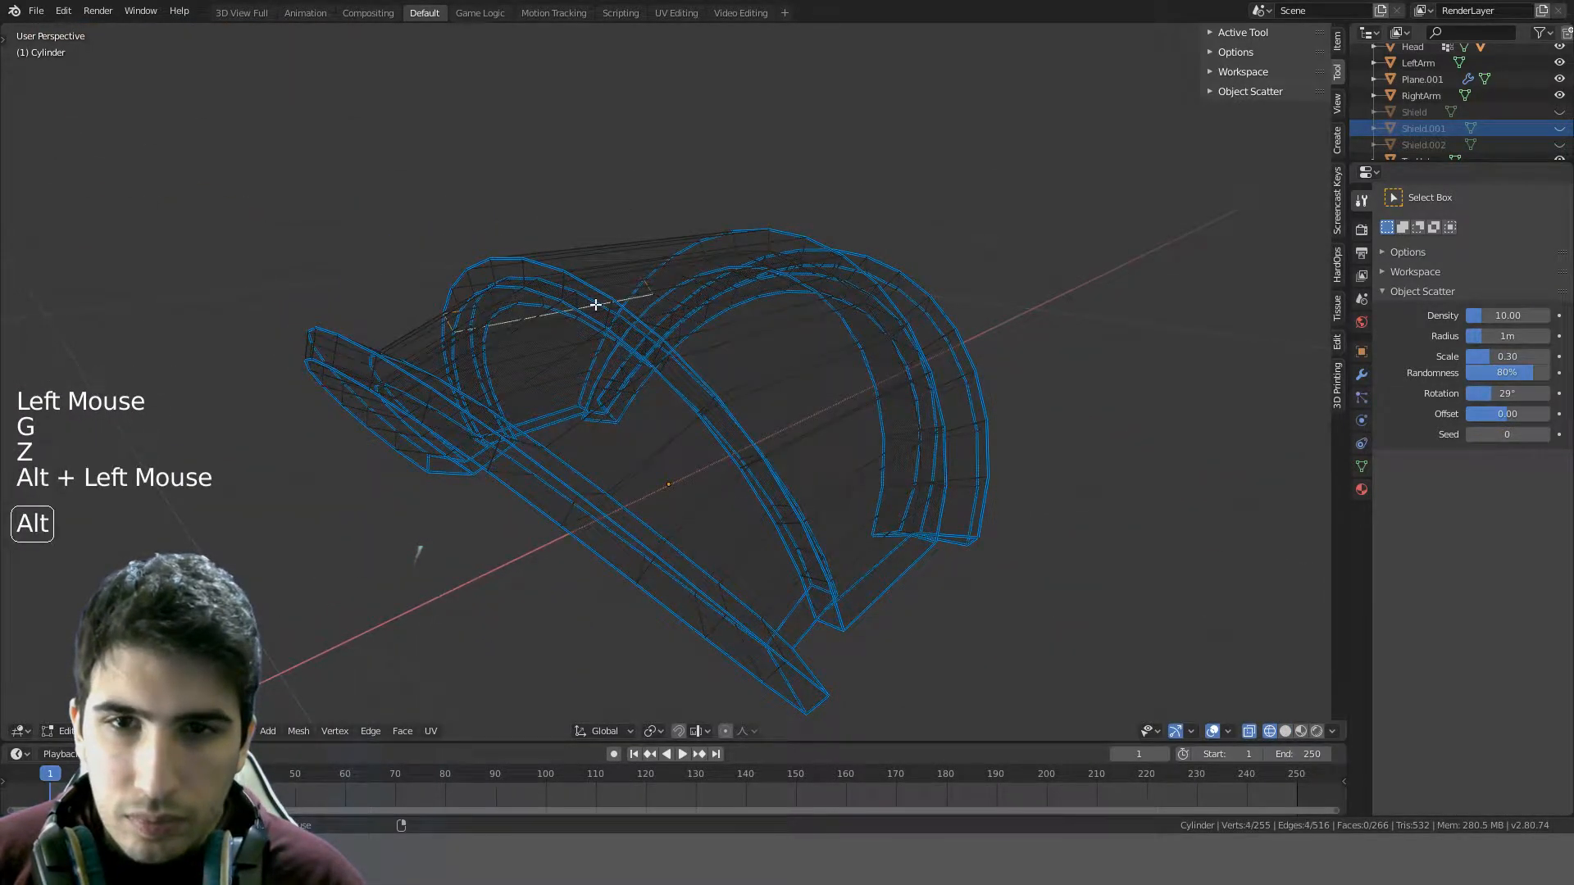
pyautogui.keyDown('alt'); pyautogui.click(592, 299); pyautogui.keyUp('alt')
pyautogui.press('Delete')
pyautogui.click(592, 300)
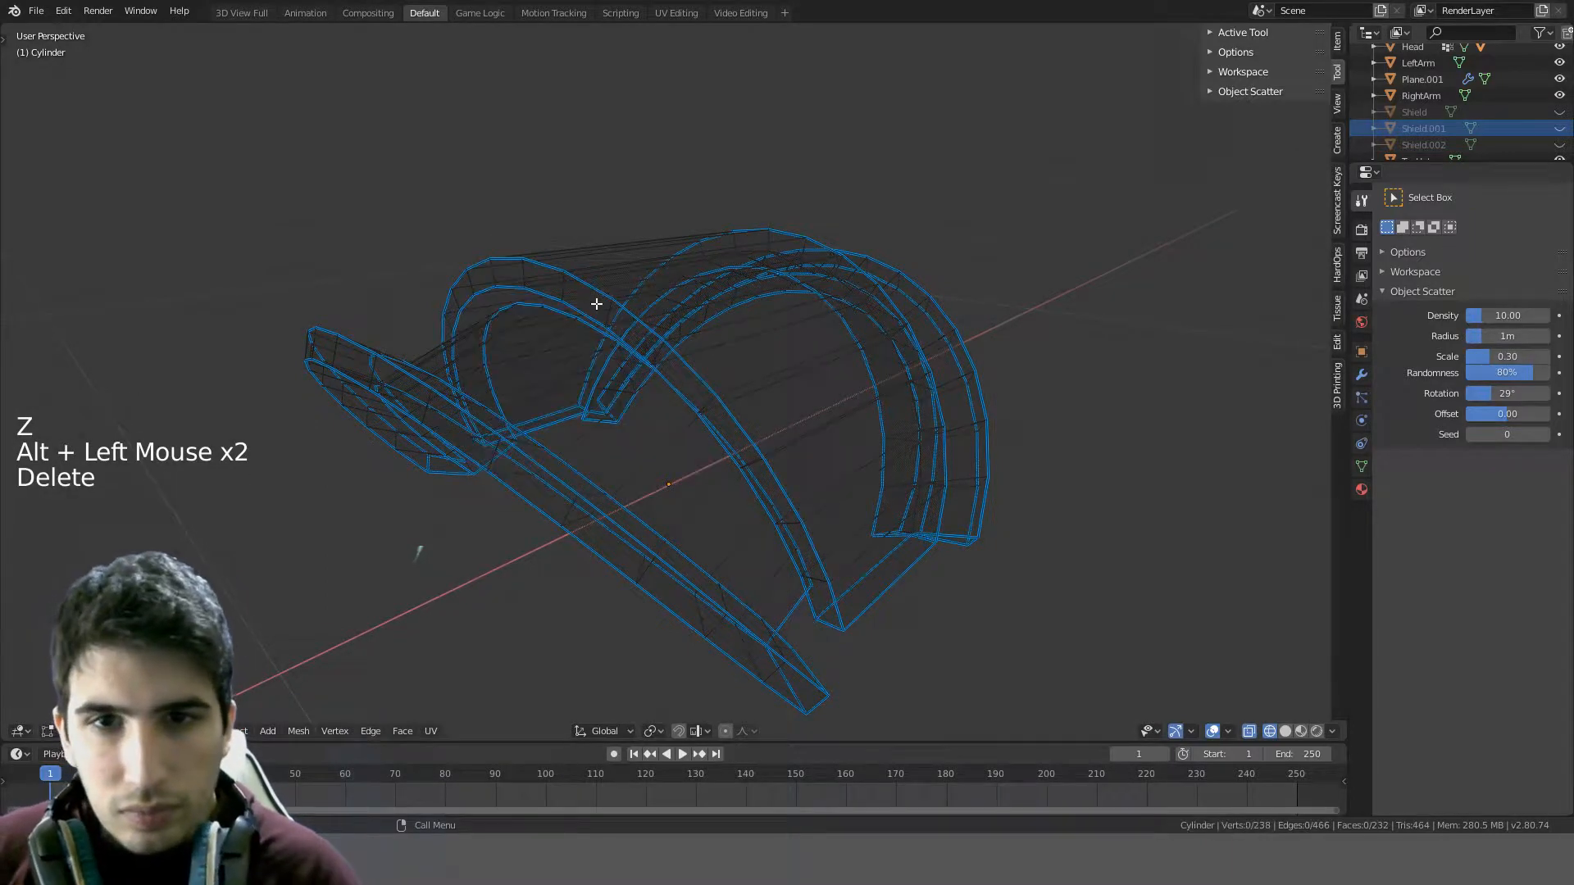
# - Select the open boundary loop around the flared rim in solid view and deselect the extra edges at one end
pyautogui.press('z')
pyautogui.moveTo(554, 348); pyautogui.dragTo(603, 335, button='middle')
pyautogui.keyDown('alt'); pyautogui.click(328, 364); pyautogui.keyUp('alt')
pyautogui.scroll(3, 458, 233)
pyautogui.scroll(-2, 743, 436)
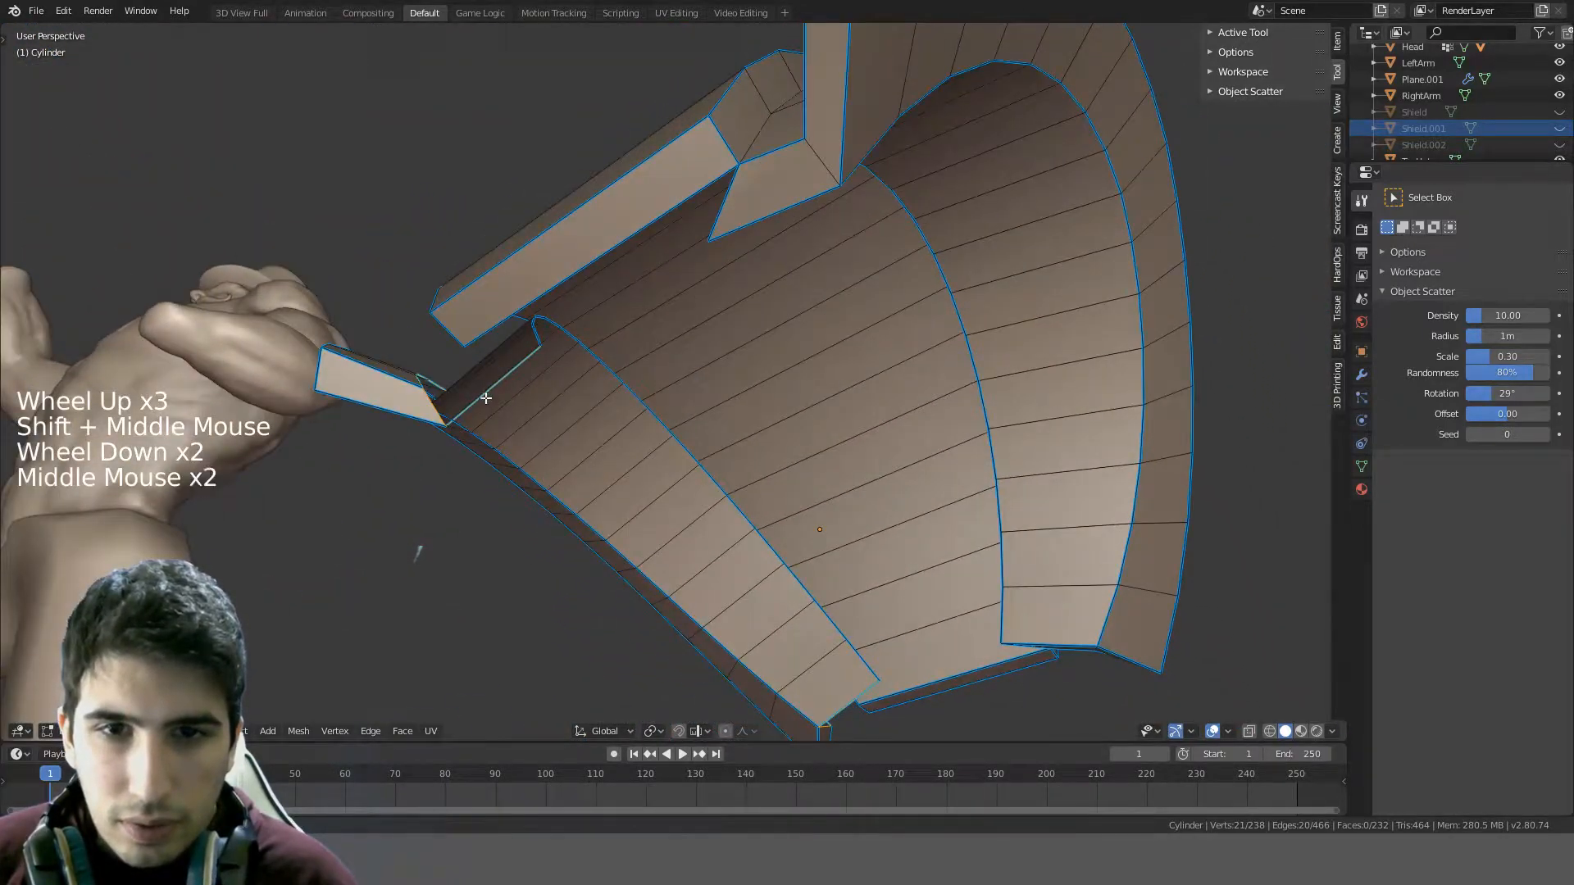
pyautogui.moveTo(487, 398); pyautogui.dragTo(492, 404, button='middle')
pyautogui.press('c')
pyautogui.middleClick(464, 415)
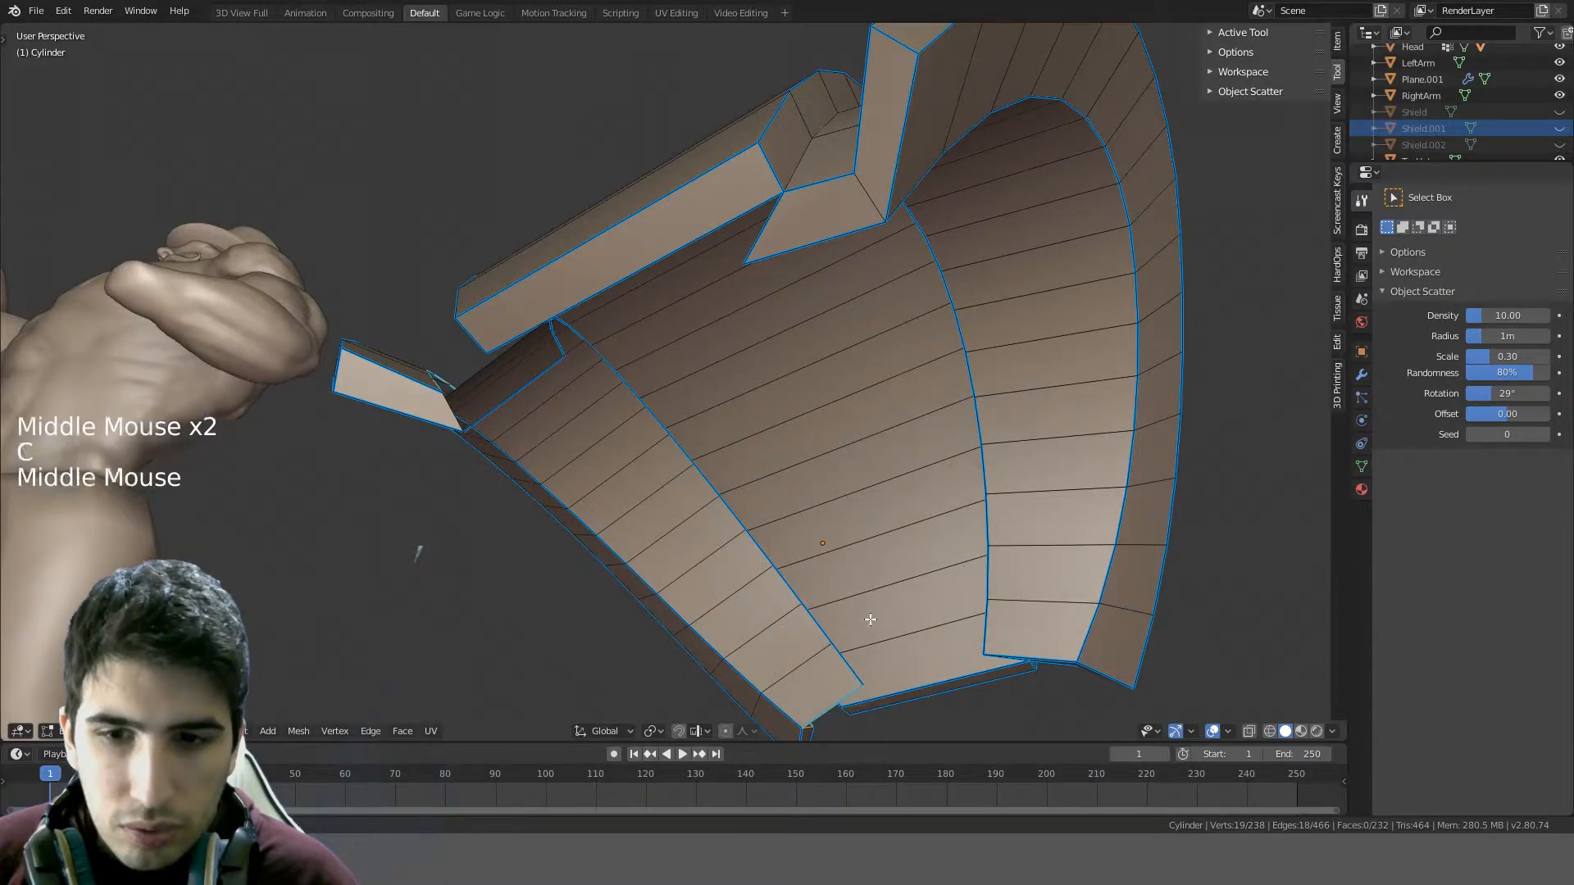
# - Deselect the extra boundary edges at the opposite end of the flared rim's open loop
pyautogui.moveTo(871, 620); pyautogui.dragTo(918, 477, button='middle')
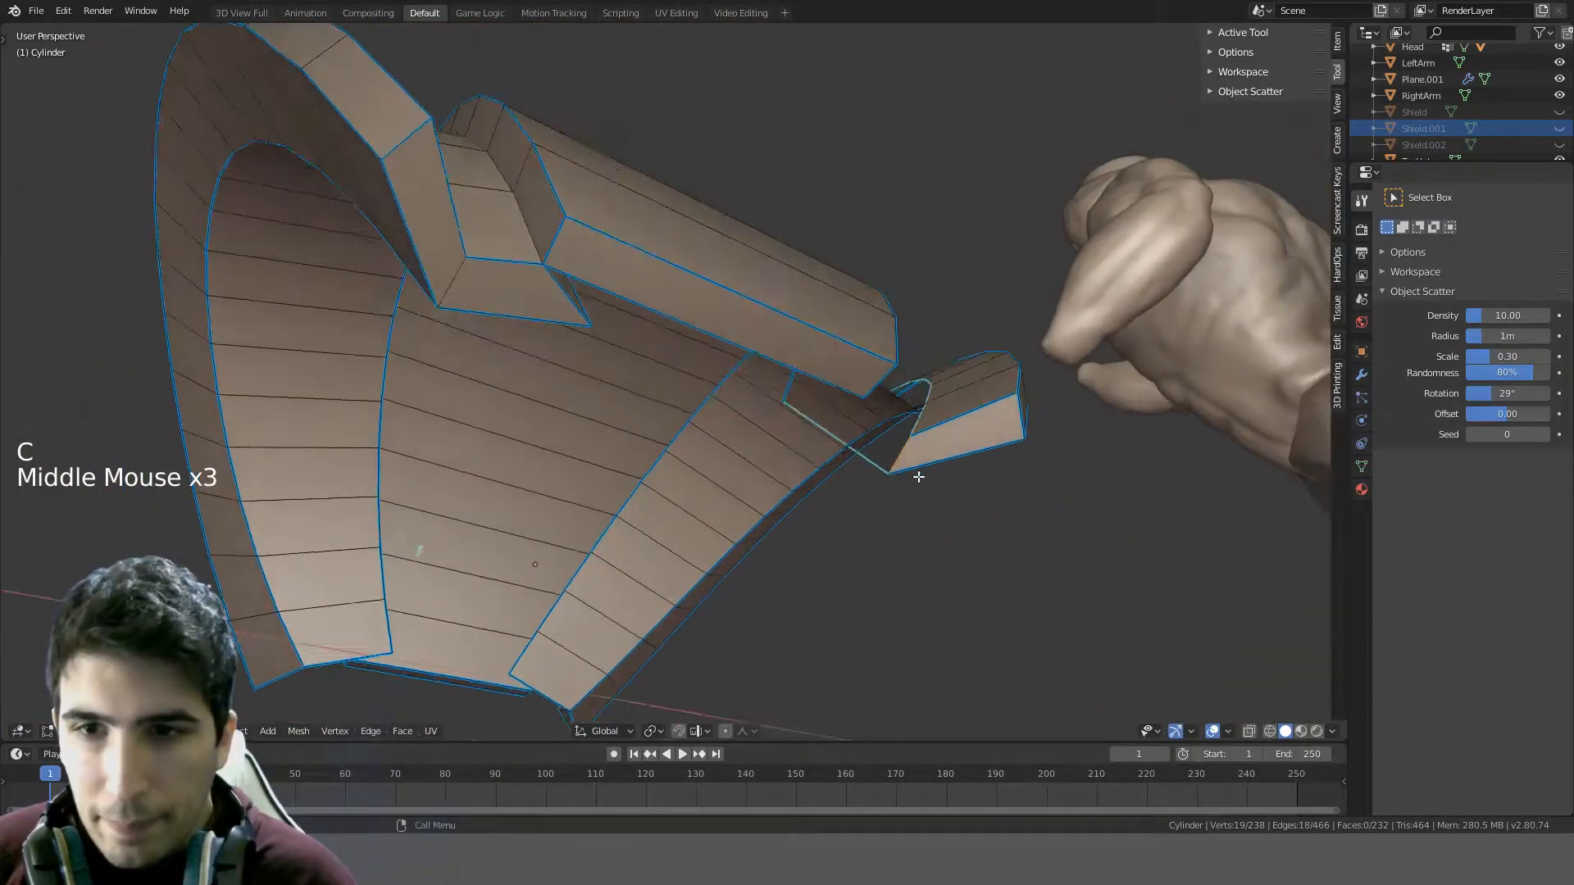
pyautogui.press('c')
pyautogui.middleClick(900, 463)
pyautogui.rightClick(853, 455)
pyautogui.moveTo(828, 431)
pyautogui.mouseDown(button='middle')
pyautogui.moveTo(762, 446)
pyautogui.moveTo(644, 336)
pyautogui.moveTo(618, 385)
pyautogui.moveTo(720, 341)
pyautogui.moveTo(780, 352)
pyautogui.moveTo(870, 328)
pyautogui.moveTo(885, 333)
pyautogui.moveTo(820, 340)
pyautogui.moveTo(890, 450)
pyautogui.mouseUp(button='middle')
# - Bridge the selected rim edges to the facing inner edge loop and fill the end opening with a face
pyautogui.keyDown('alt'); pyautogui.keyDown('shift'); pyautogui.click(683, 331); pyautogui.keyUp('shift'); pyautogui.keyUp('alt')
pyautogui.hotkey('ctrl', 'e')
pyautogui.click(618, 387)
pyautogui.press('a')
pyautogui.press('f')
pyautogui.press('f')
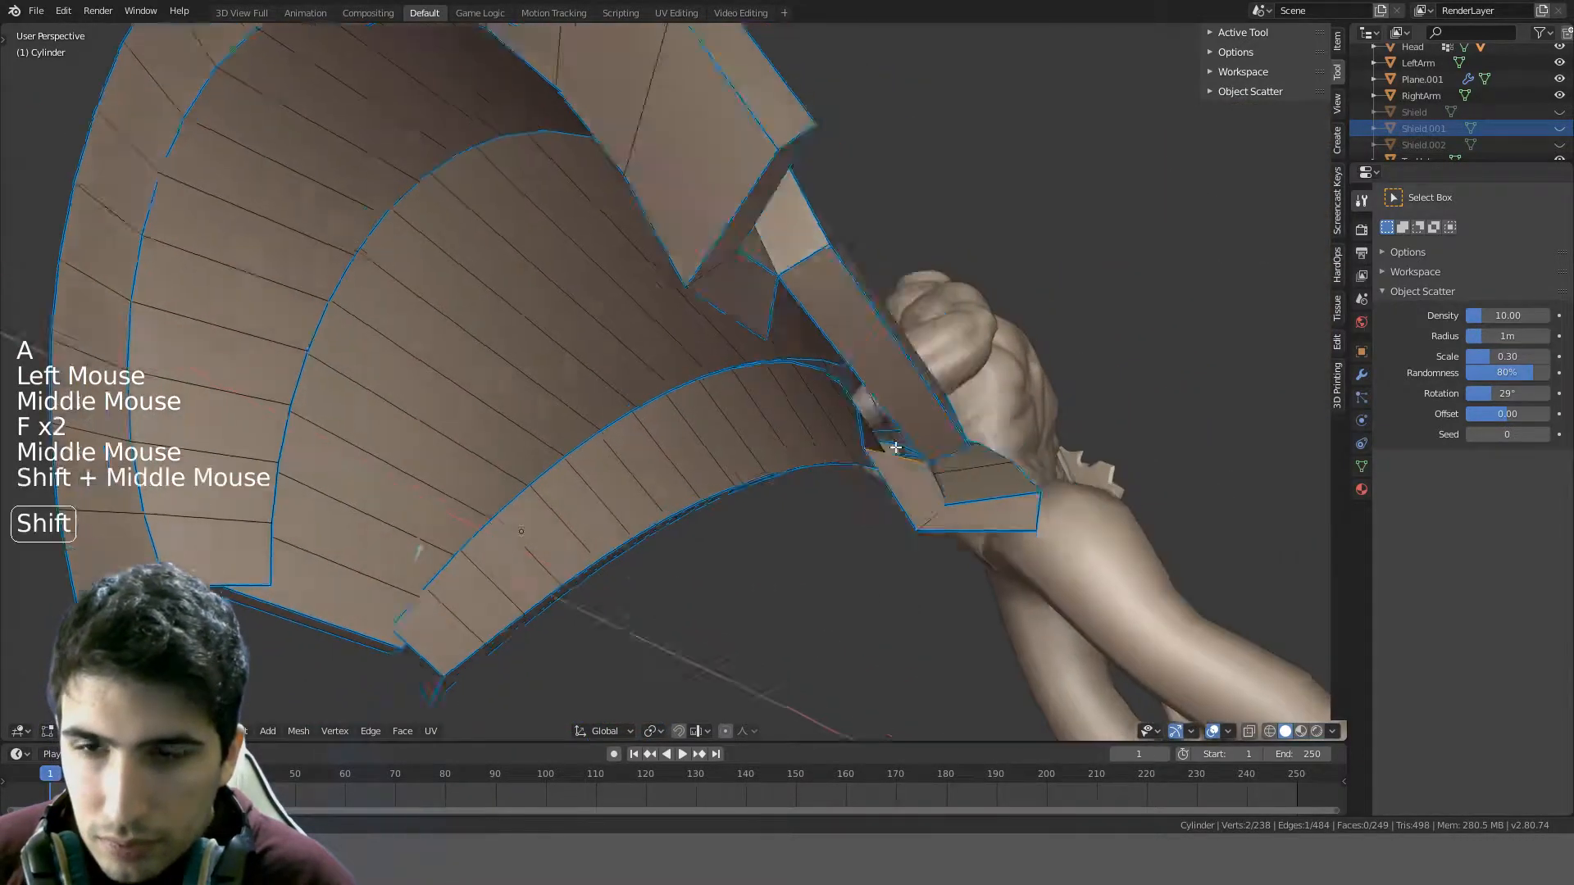
# - Try to create geometry between the two corner vertices at the end of the remaining narrow gap
pyautogui.scroll(4, 744, 402)
pyautogui.moveTo(744, 401); pyautogui.dragTo(762, 394, button='middle')
pyautogui.scroll(-2, 715, 398)
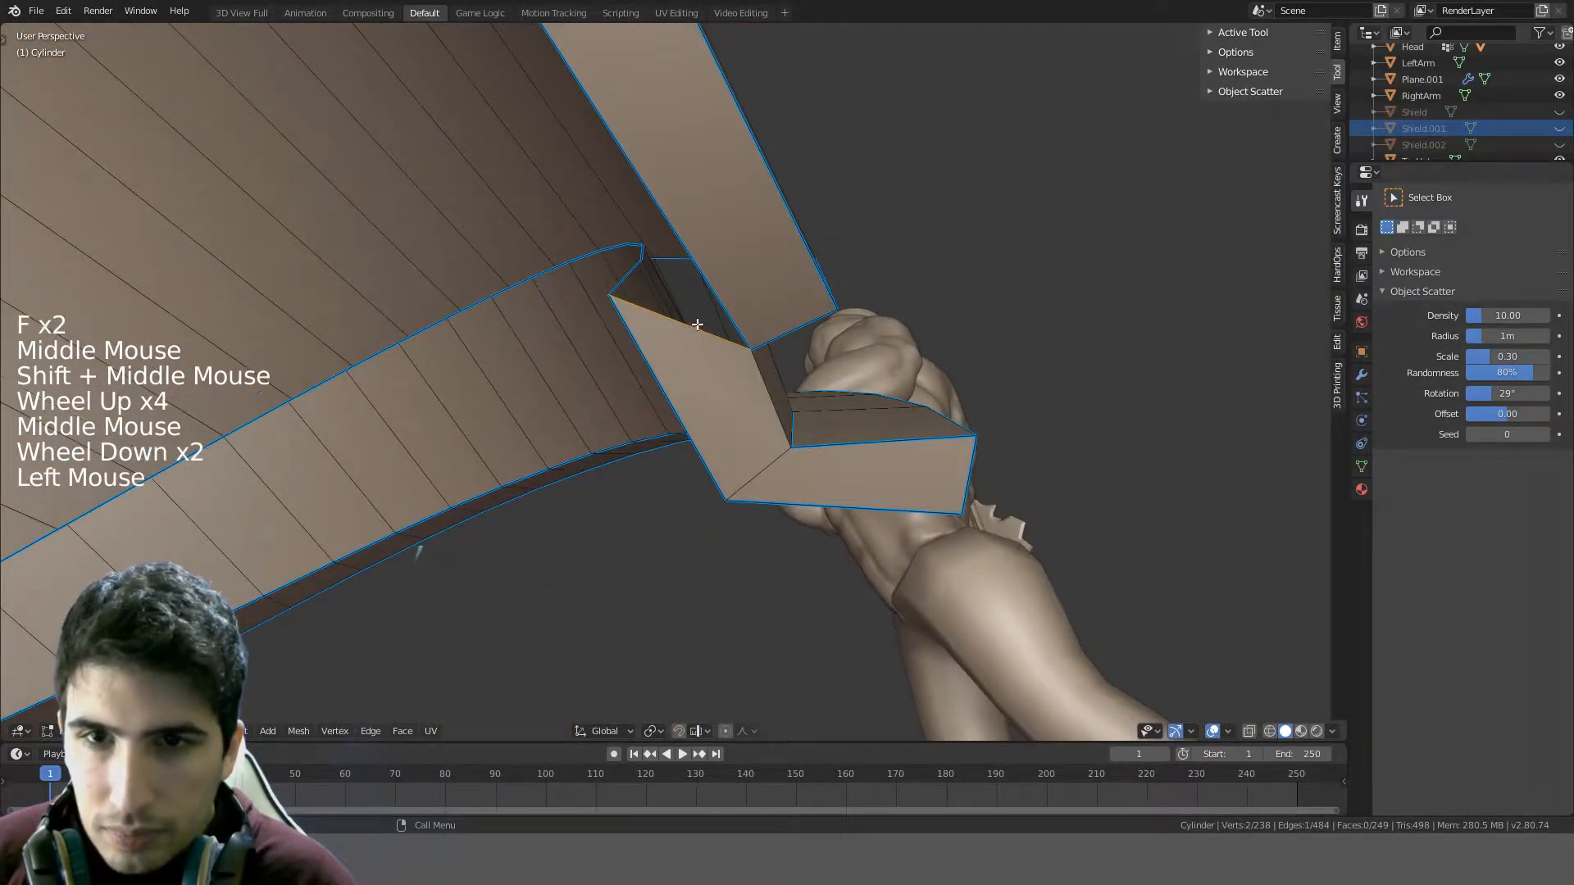
pyautogui.moveTo(697, 324); pyautogui.dragTo(869, 492, button='middle')
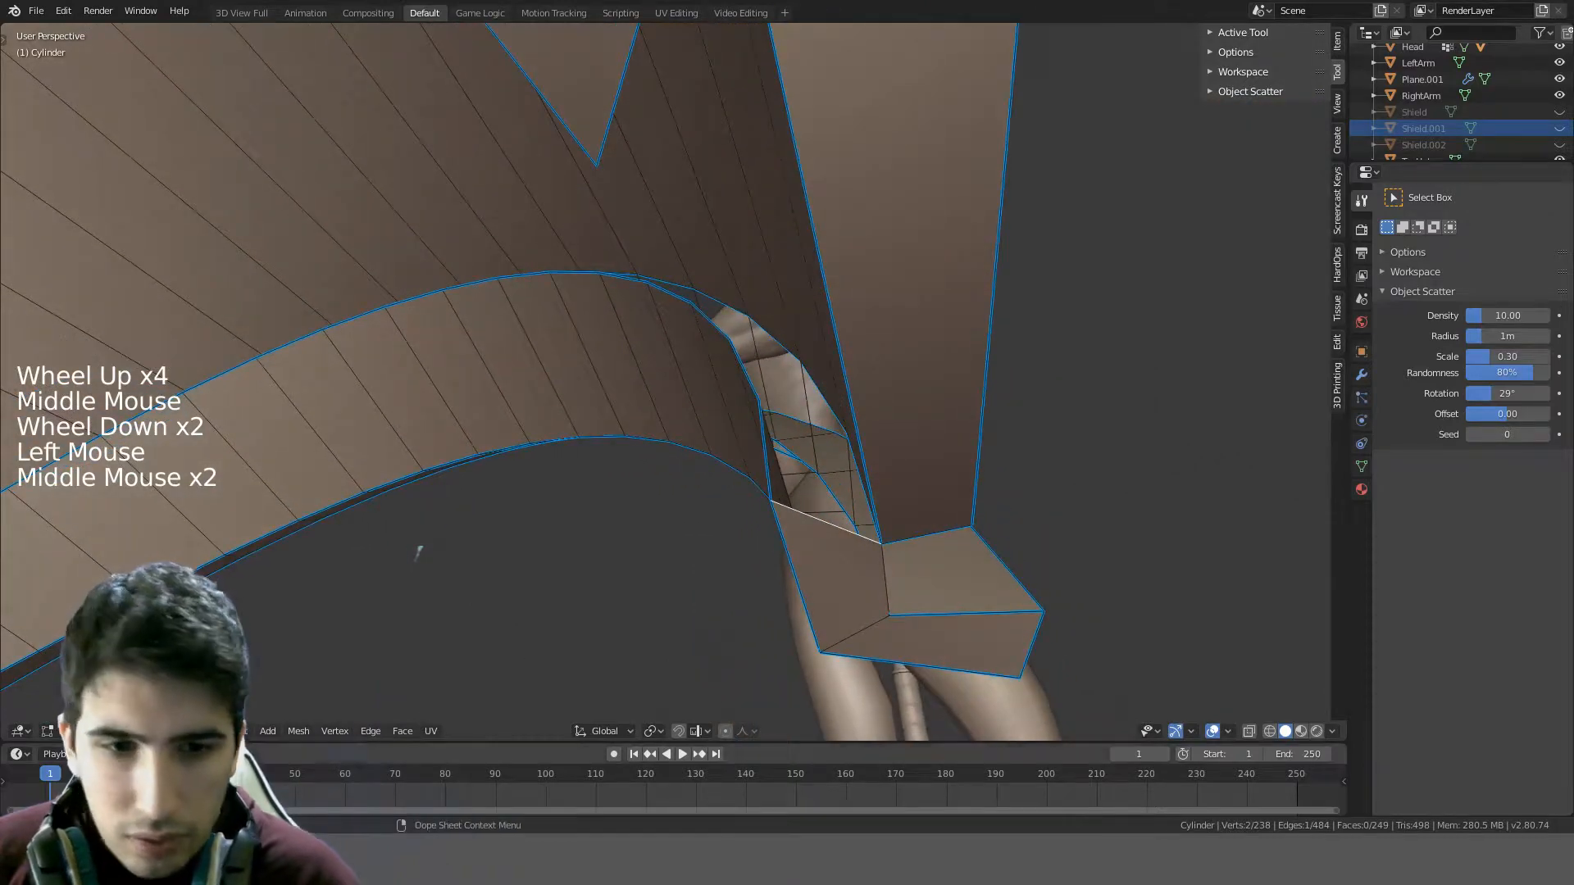
pyautogui.click(769, 500)
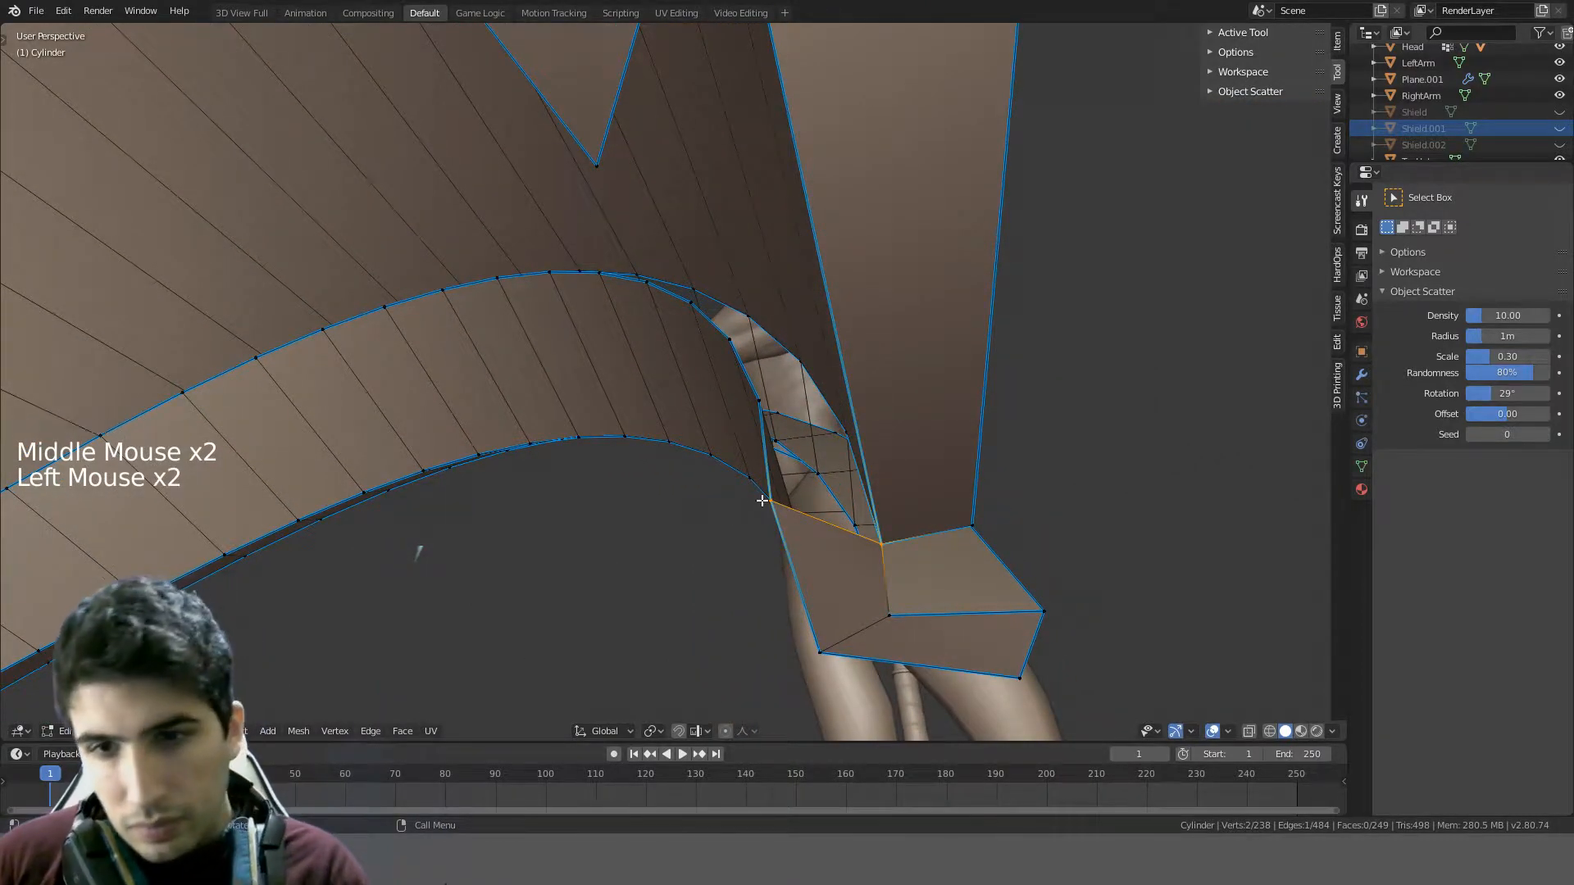
pyautogui.keyDown('shift'); pyautogui.click(882, 542); pyautogui.keyUp('shift')
pyautogui.press('f')
pyautogui.moveTo(925, 515); pyautogui.dragTo(948, 525, button='middle')
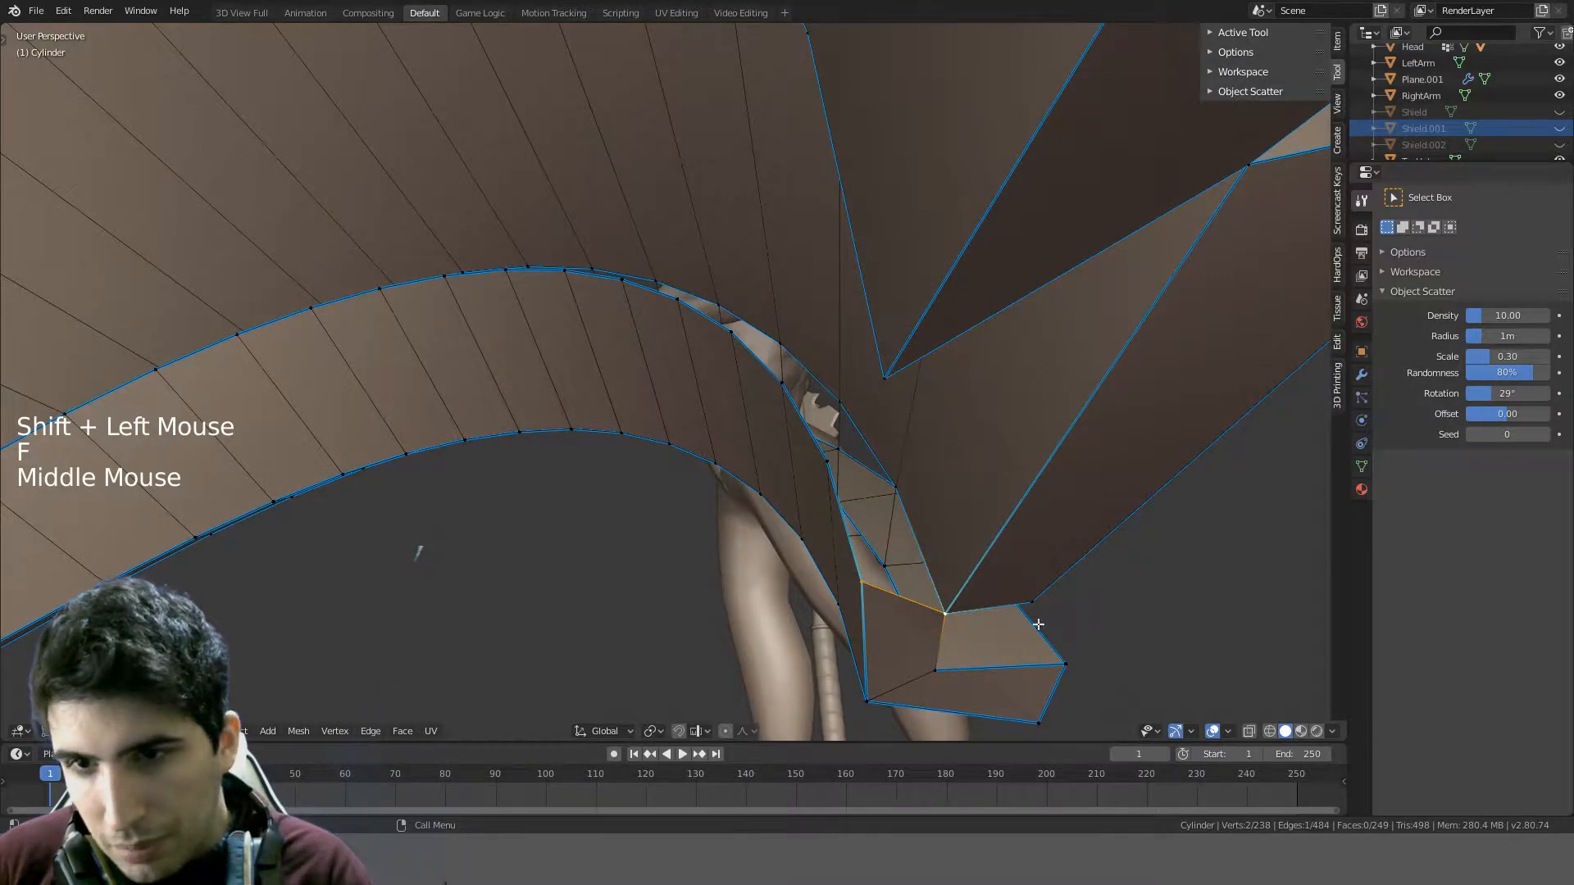
# - Select the inner strip's edge loop bordering the remaining narrow gap, leaving out the stray end edges
pyautogui.click(845, 525)
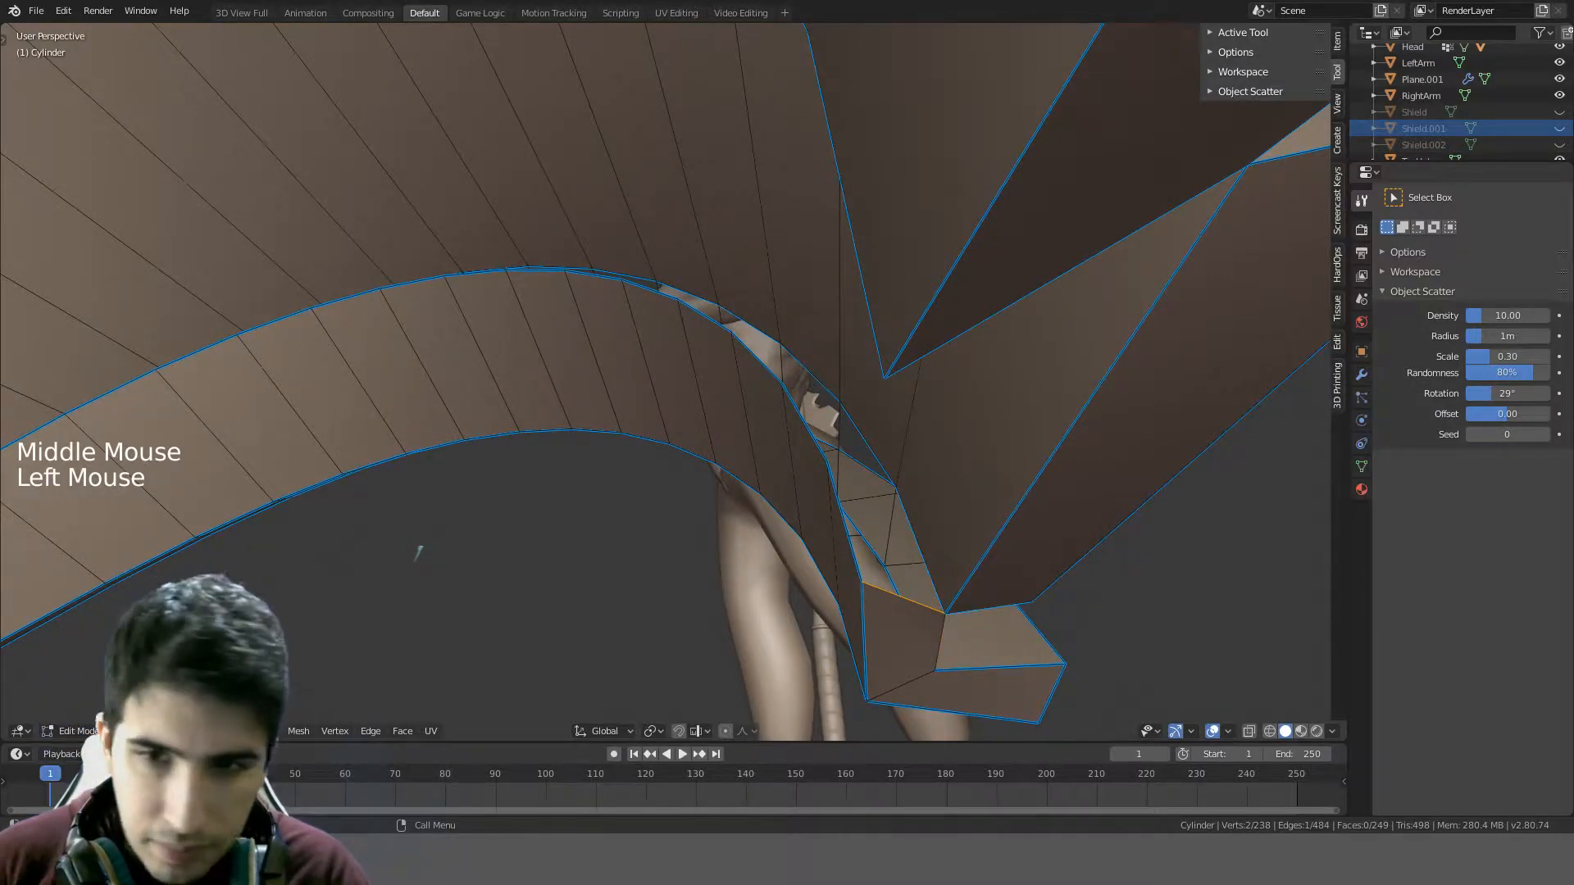
pyautogui.keyDown('alt'); pyautogui.click(843, 507); pyautogui.keyUp('alt')
pyautogui.press('a')
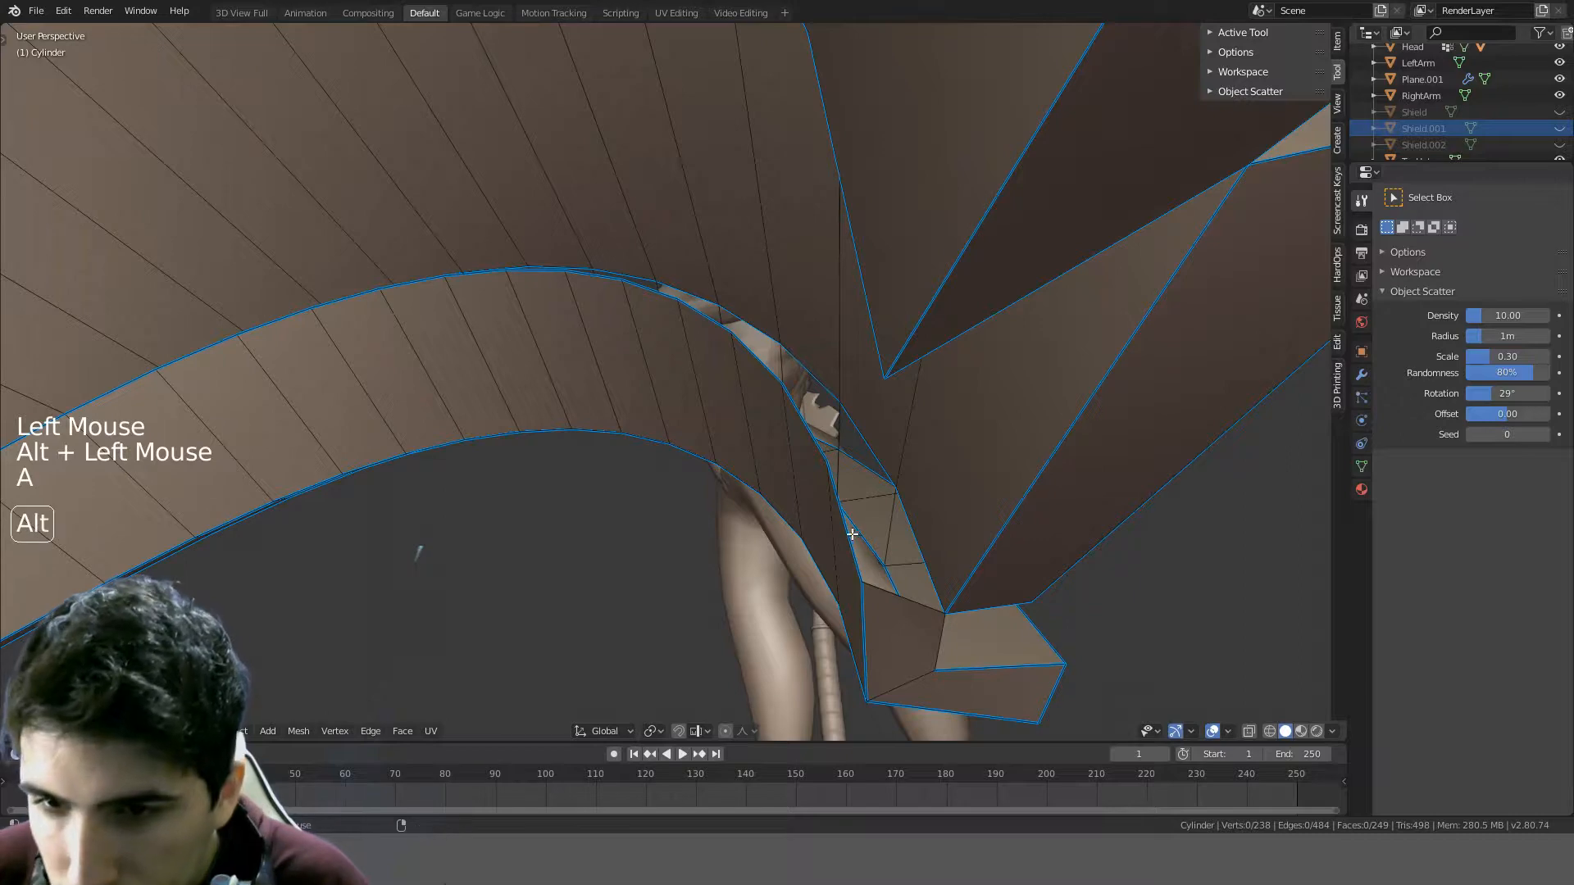
pyautogui.keyDown('alt'); pyautogui.click(869, 527); pyautogui.keyUp('alt')
pyautogui.keyDown('alt'); pyautogui.keyDown('shift'); pyautogui.click(906, 513); pyautogui.keyUp('shift'); pyautogui.keyUp('alt')
pyautogui.moveTo(906, 502); pyautogui.dragTo(958, 591, button='middle')
pyautogui.press('c')
pyautogui.middleClick(967, 706)
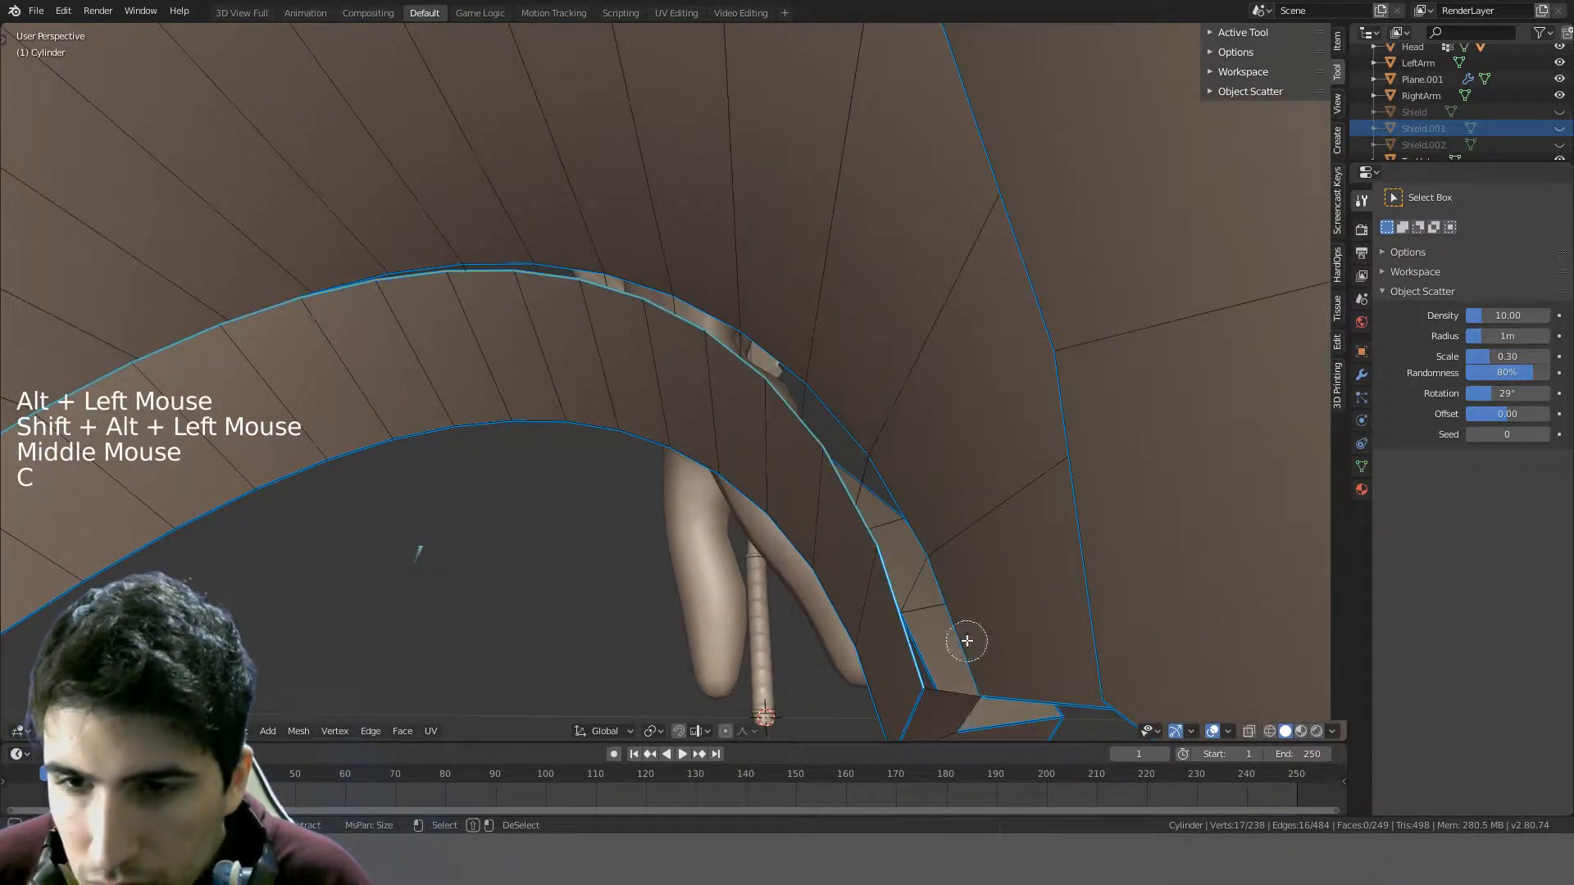
pyautogui.rightClick(967, 642)
# - Add the arched plate's facing edges to the selection one by one along the whole length of the narrow gap
pyautogui.keyDown('shift'); pyautogui.click(956, 632); pyautogui.keyUp('shift')
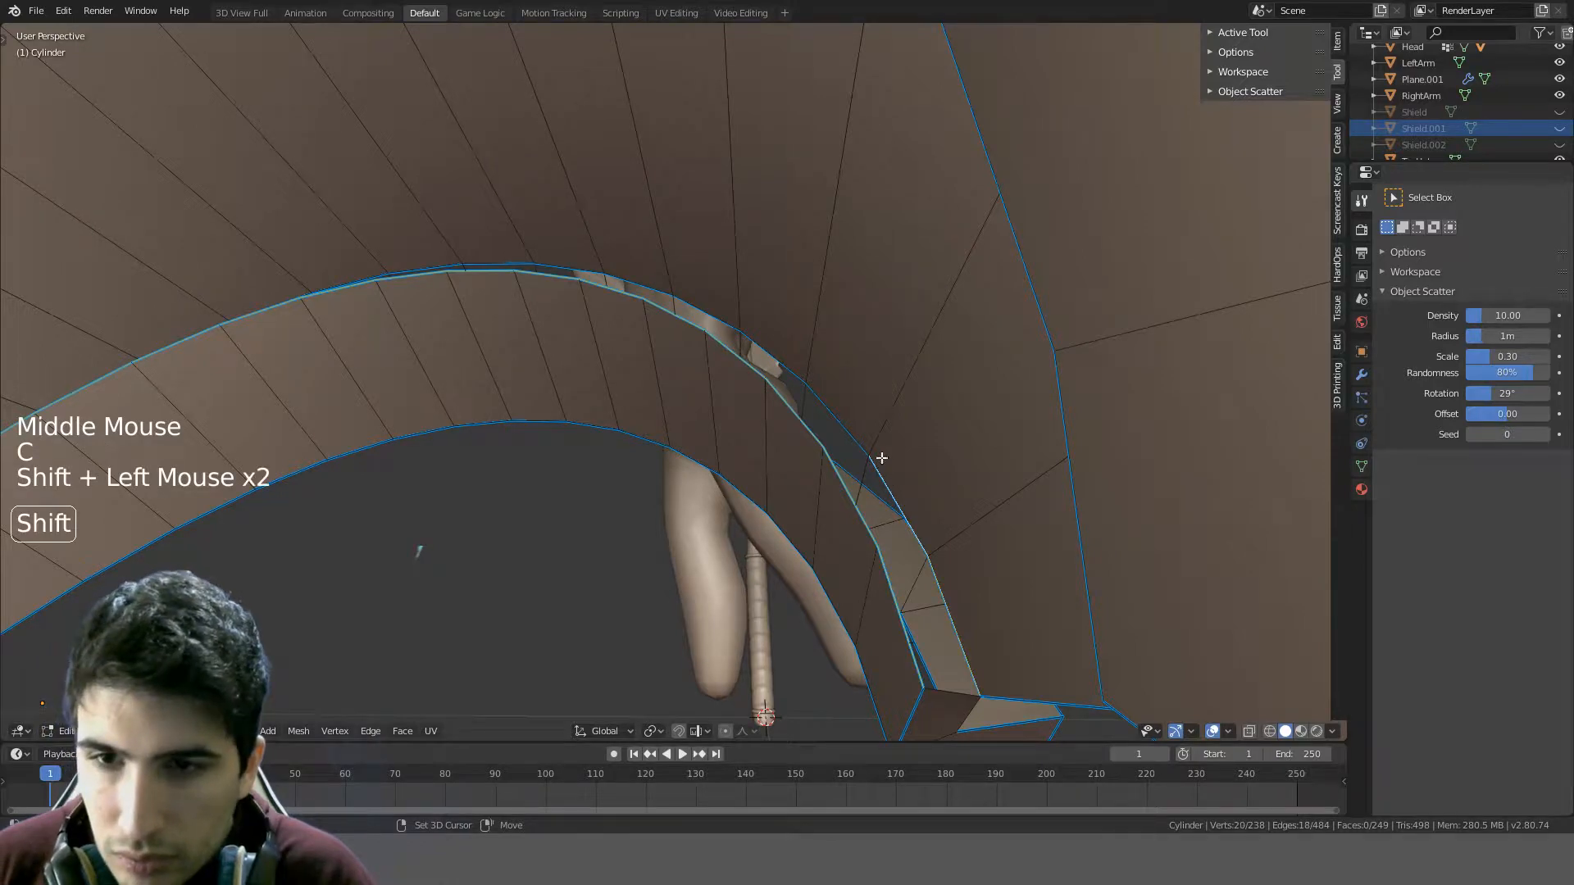
pyautogui.keyDown('shift'); pyautogui.click(802, 373); pyautogui.keyUp('shift')
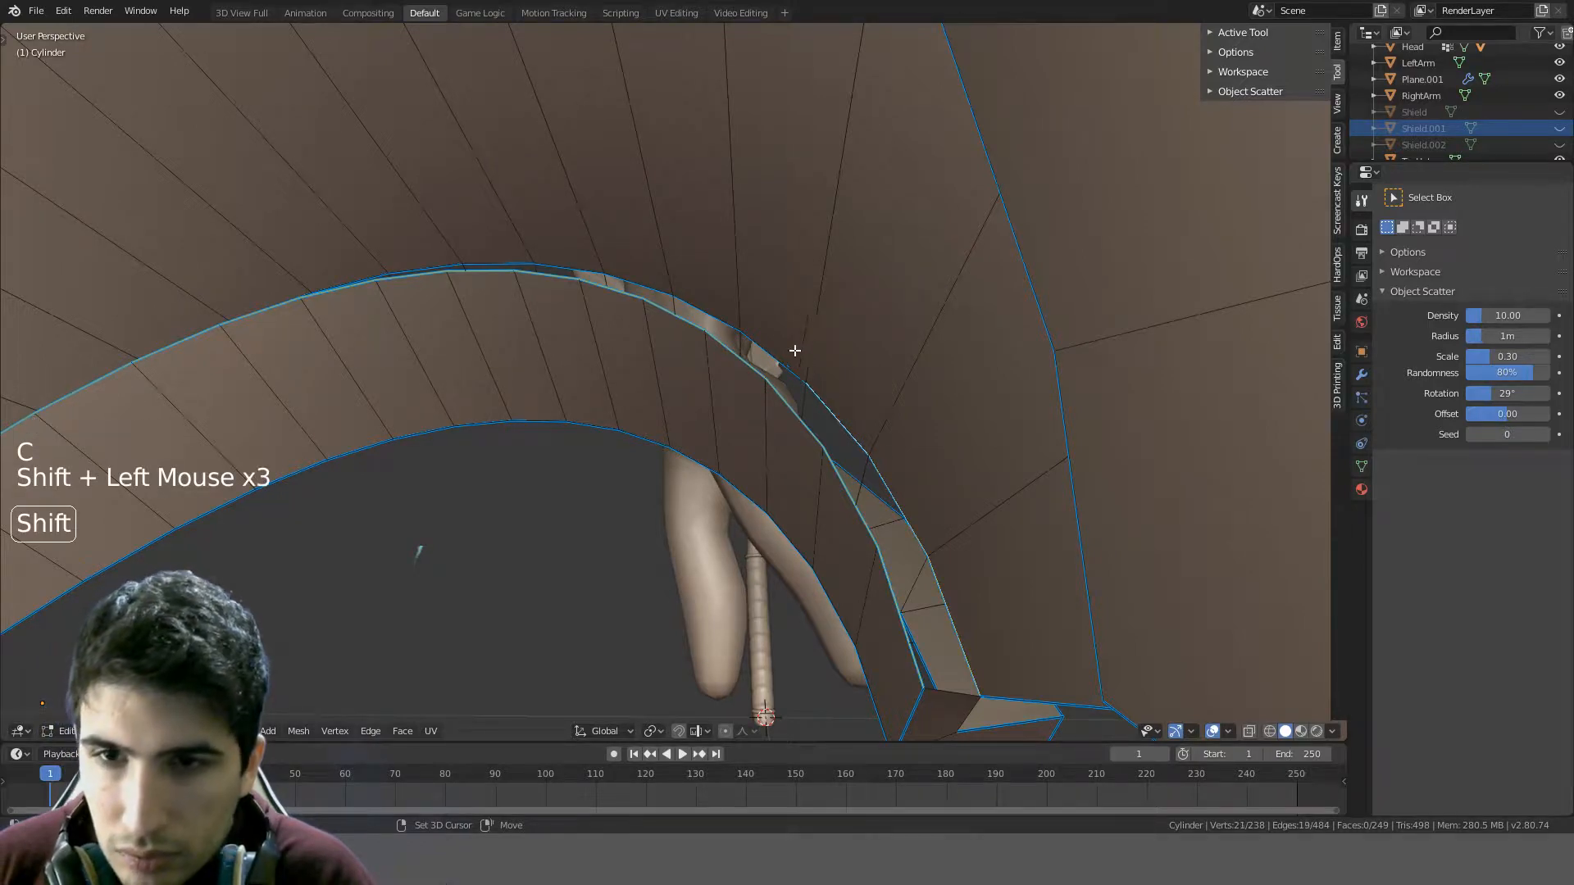
pyautogui.moveTo(549, 268)
pyautogui.mouseDown(button='middle')
pyautogui.moveTo(481, 309)
pyautogui.moveTo(523, 341)
pyautogui.moveTo(544, 261)
pyautogui.mouseUp(button='middle')
pyautogui.keyDown('shift'); pyautogui.click(543, 261); pyautogui.keyUp('shift')
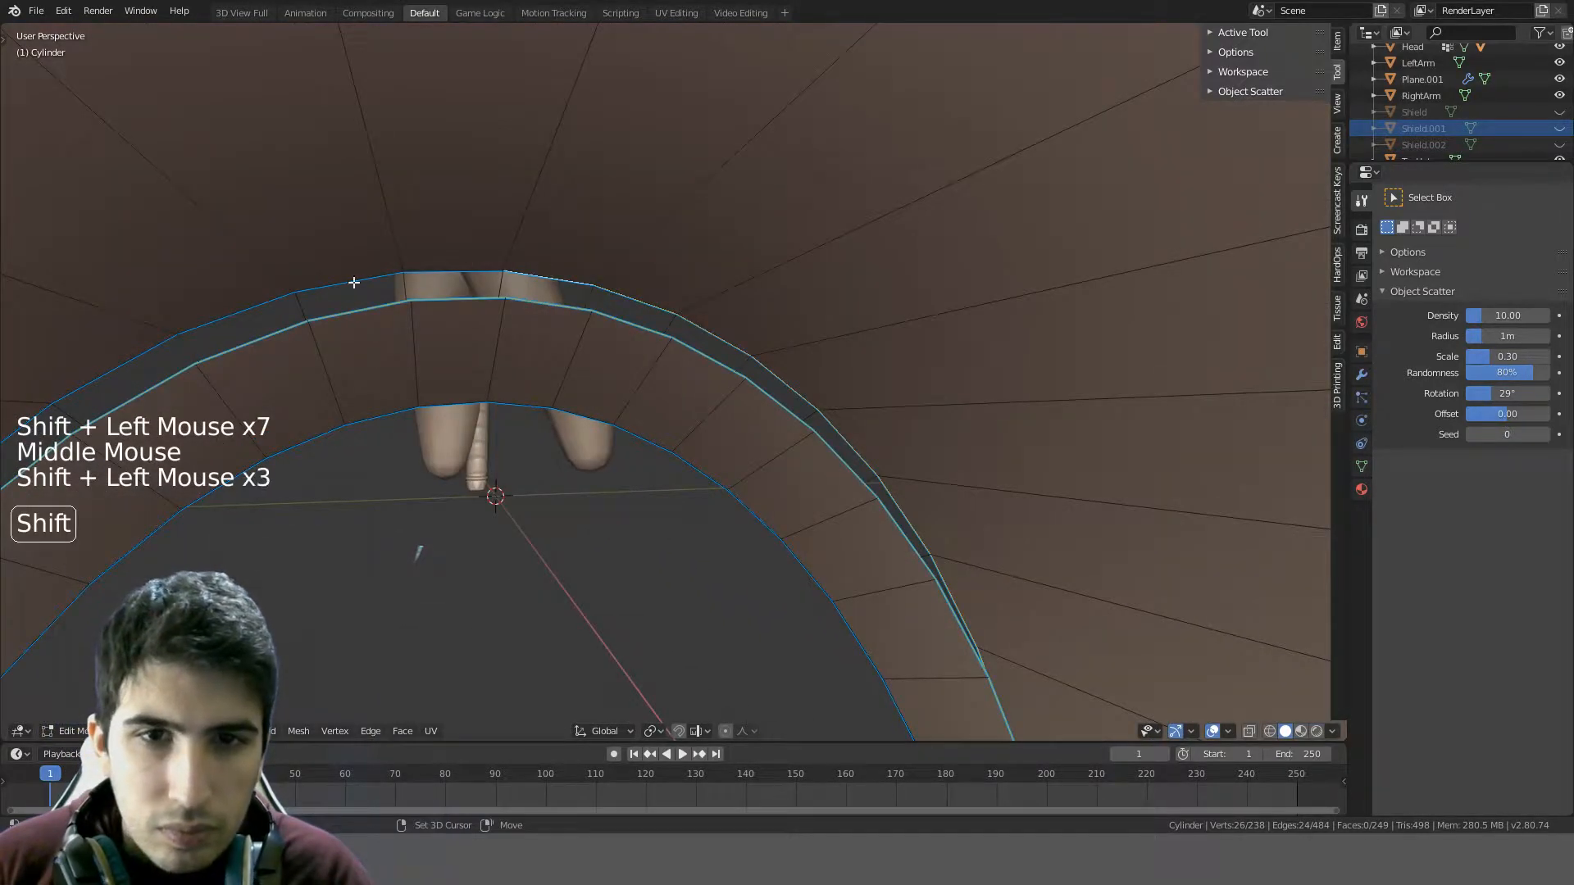
pyautogui.keyDown('shift'); pyautogui.moveTo(226, 304); pyautogui.dragTo(546, 99, button='middle'); pyautogui.keyUp('shift')
pyautogui.keyDown('shift'); pyautogui.click(507, 96); pyautogui.keyUp('shift')
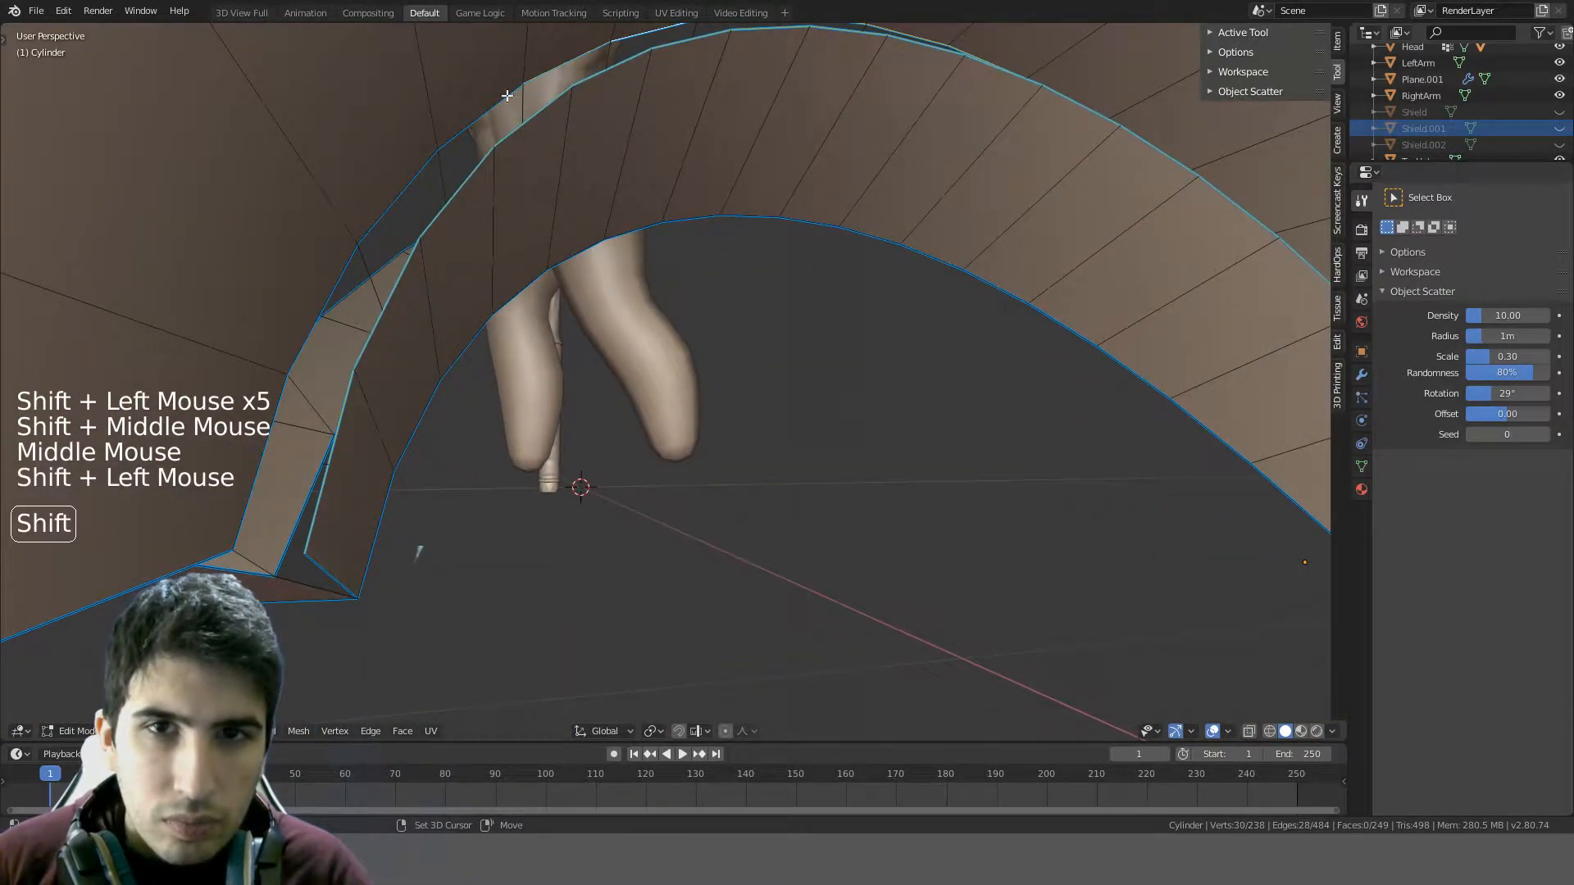
pyautogui.keyDown('shift'); pyautogui.click(476, 119); pyautogui.keyUp('shift')
pyautogui.keyDown('shift'); pyautogui.click(360, 245); pyautogui.keyUp('shift')
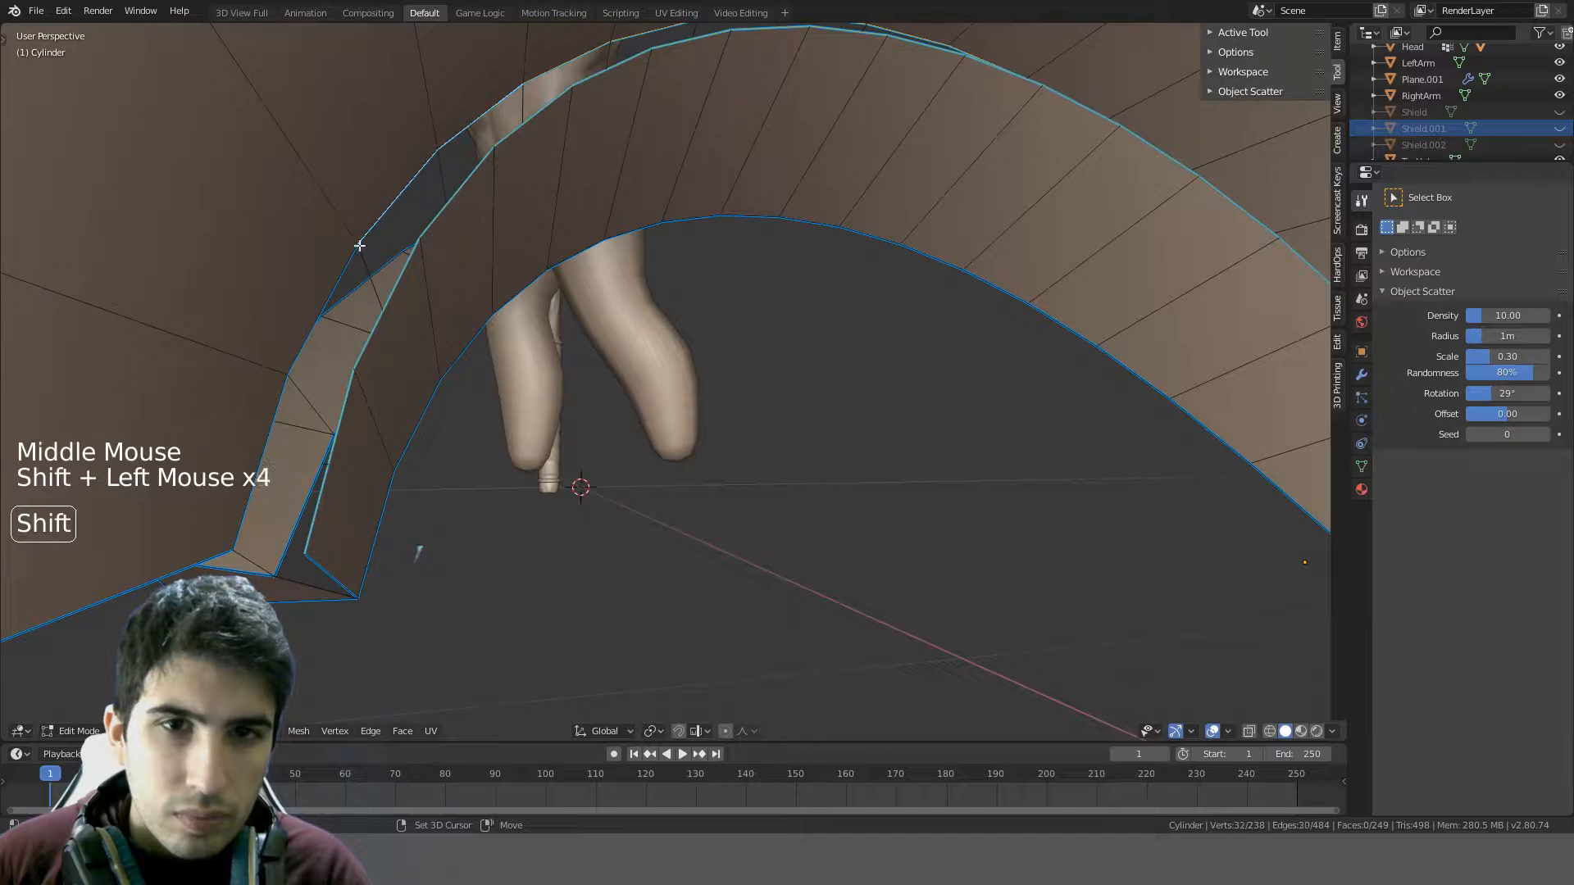
pyautogui.keyDown('shift'); pyautogui.moveTo(311, 432); pyautogui.dragTo(556, 391, button='middle'); pyautogui.keyUp('shift')
# - Bridge the two selected edge chains across the narrow gap and fill the leftover end opening with a face
pyautogui.hotkey('ctrl', 'e')
pyautogui.click(619, 356)
pyautogui.click(500, 412)
pyautogui.press('f')
pyautogui.scroll(-3, 734, 376)
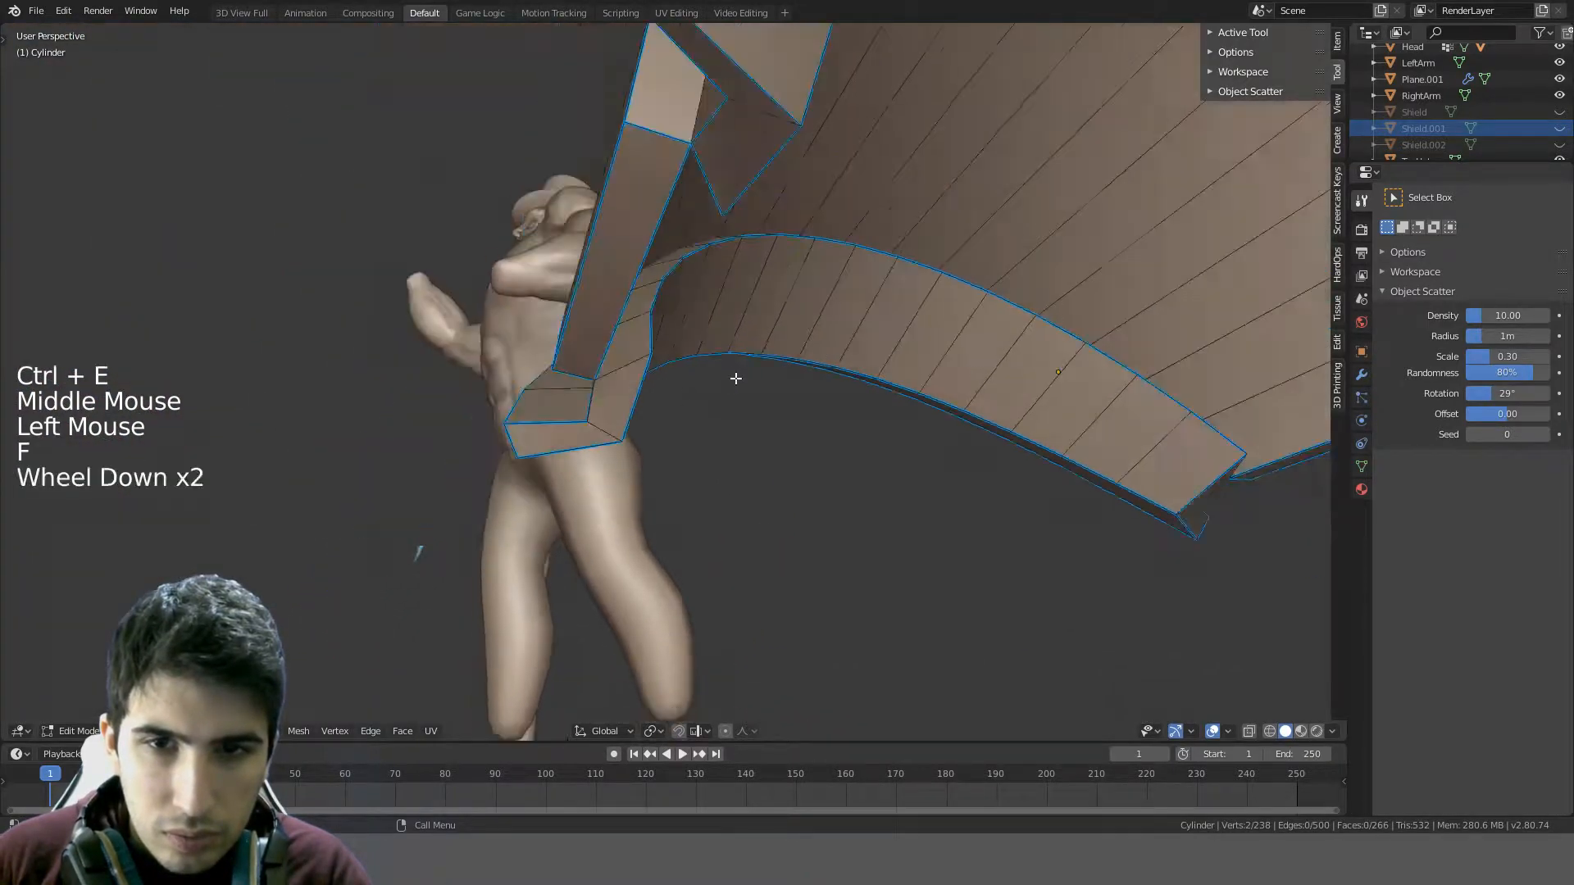
# - Select the entire shoulder armor mesh and merge its vertices by distance
pyautogui.moveTo(734, 376); pyautogui.dragTo(692, 390, button='middle')
pyautogui.scroll(-1, 742, 381)
pyautogui.press('a')
pyautogui.press('a')
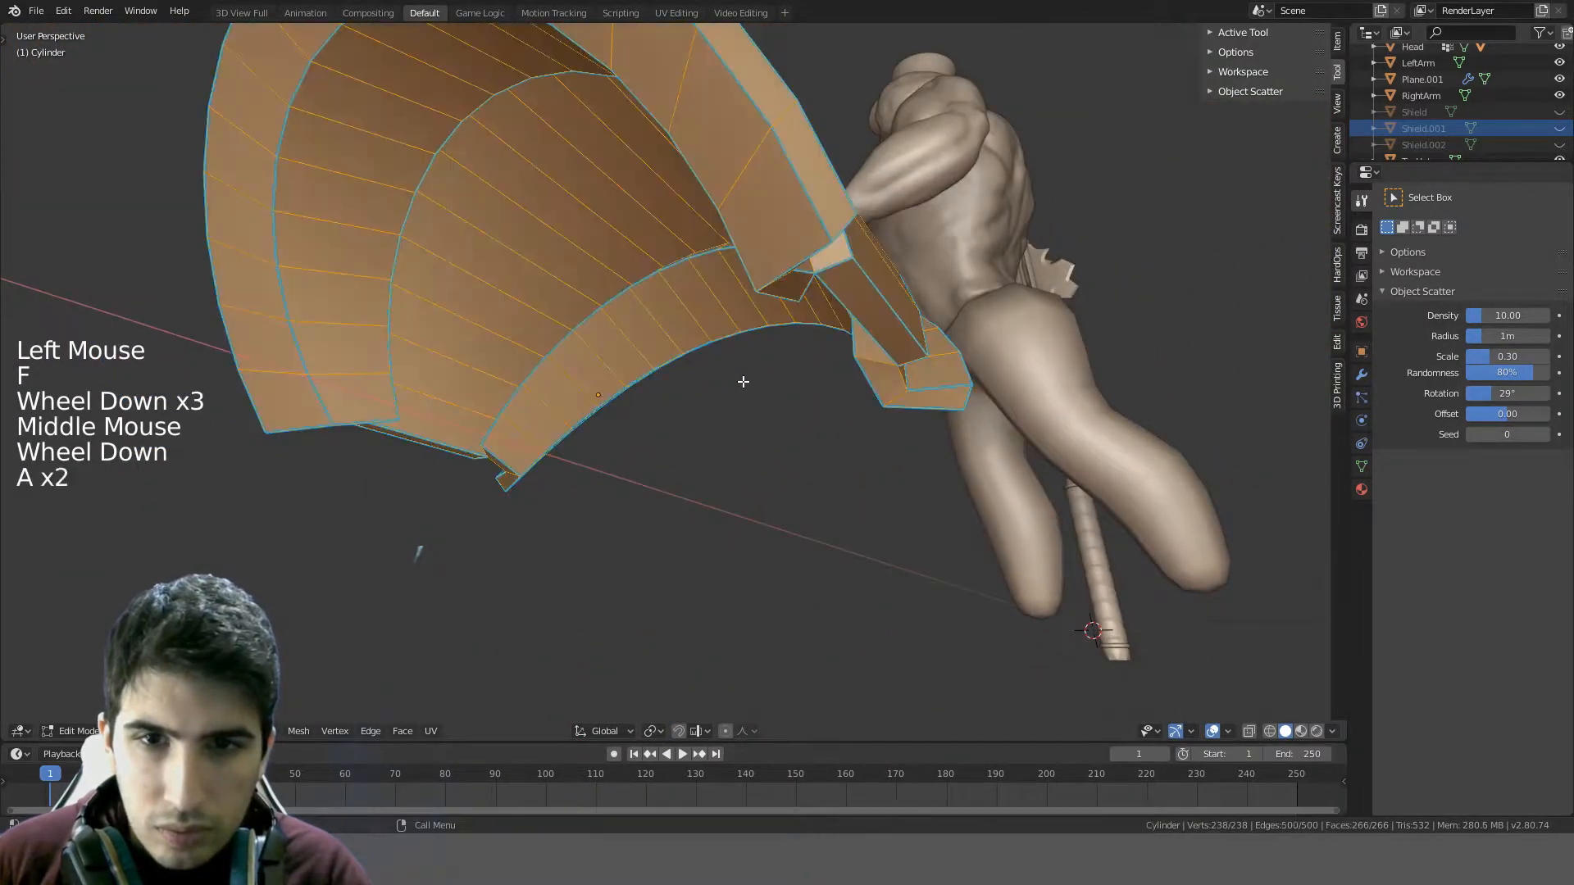
pyautogui.press('Delete')
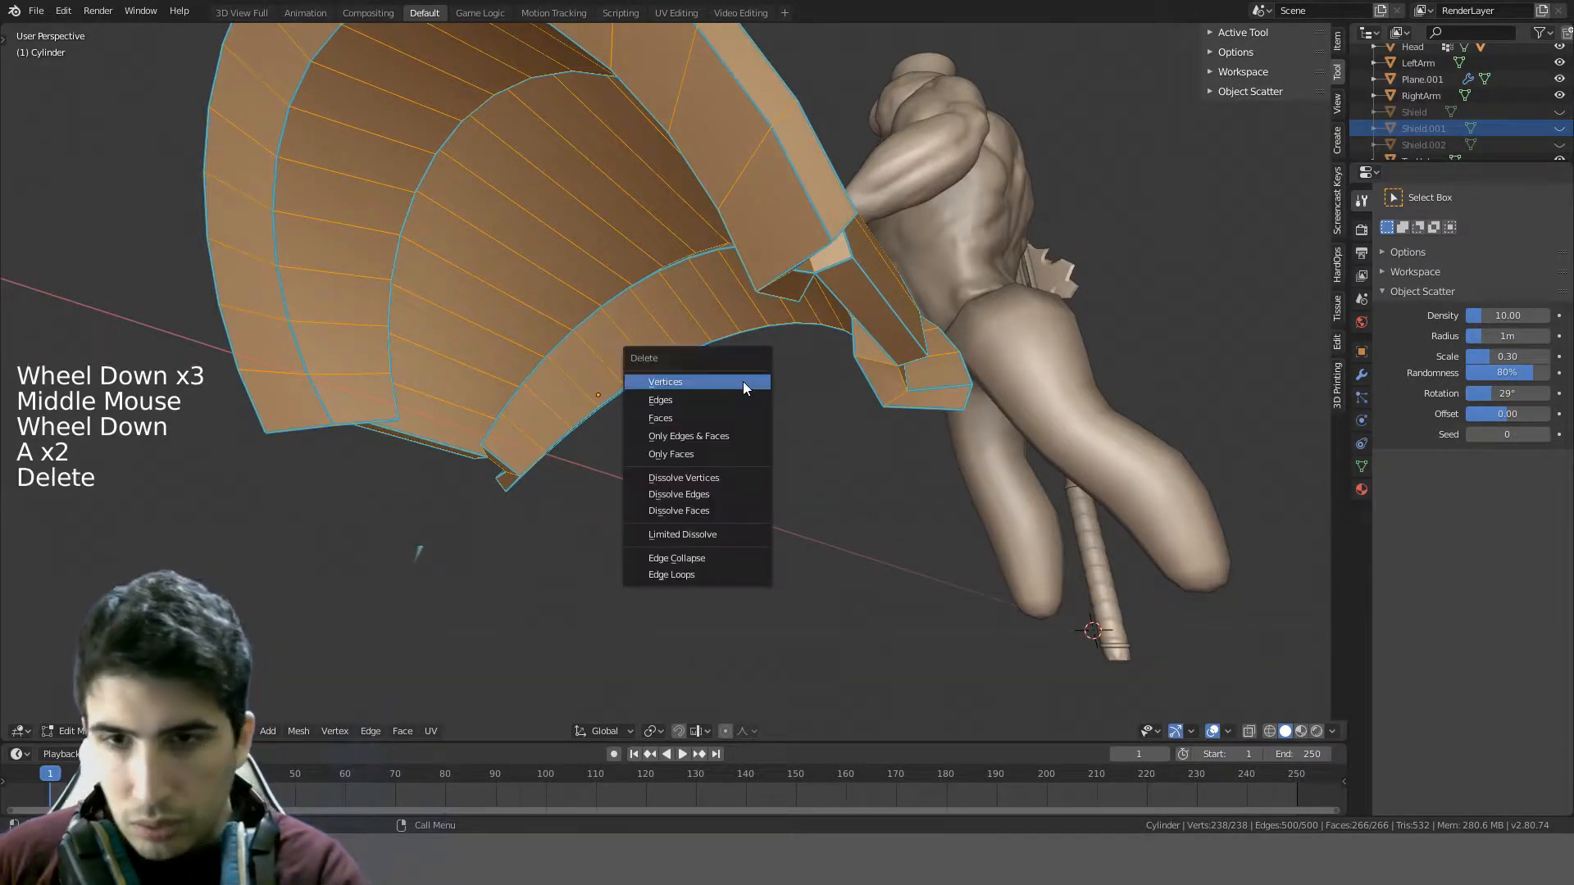
pyautogui.hotkey('ctrl', 'v')
pyautogui.moveTo(736, 469)
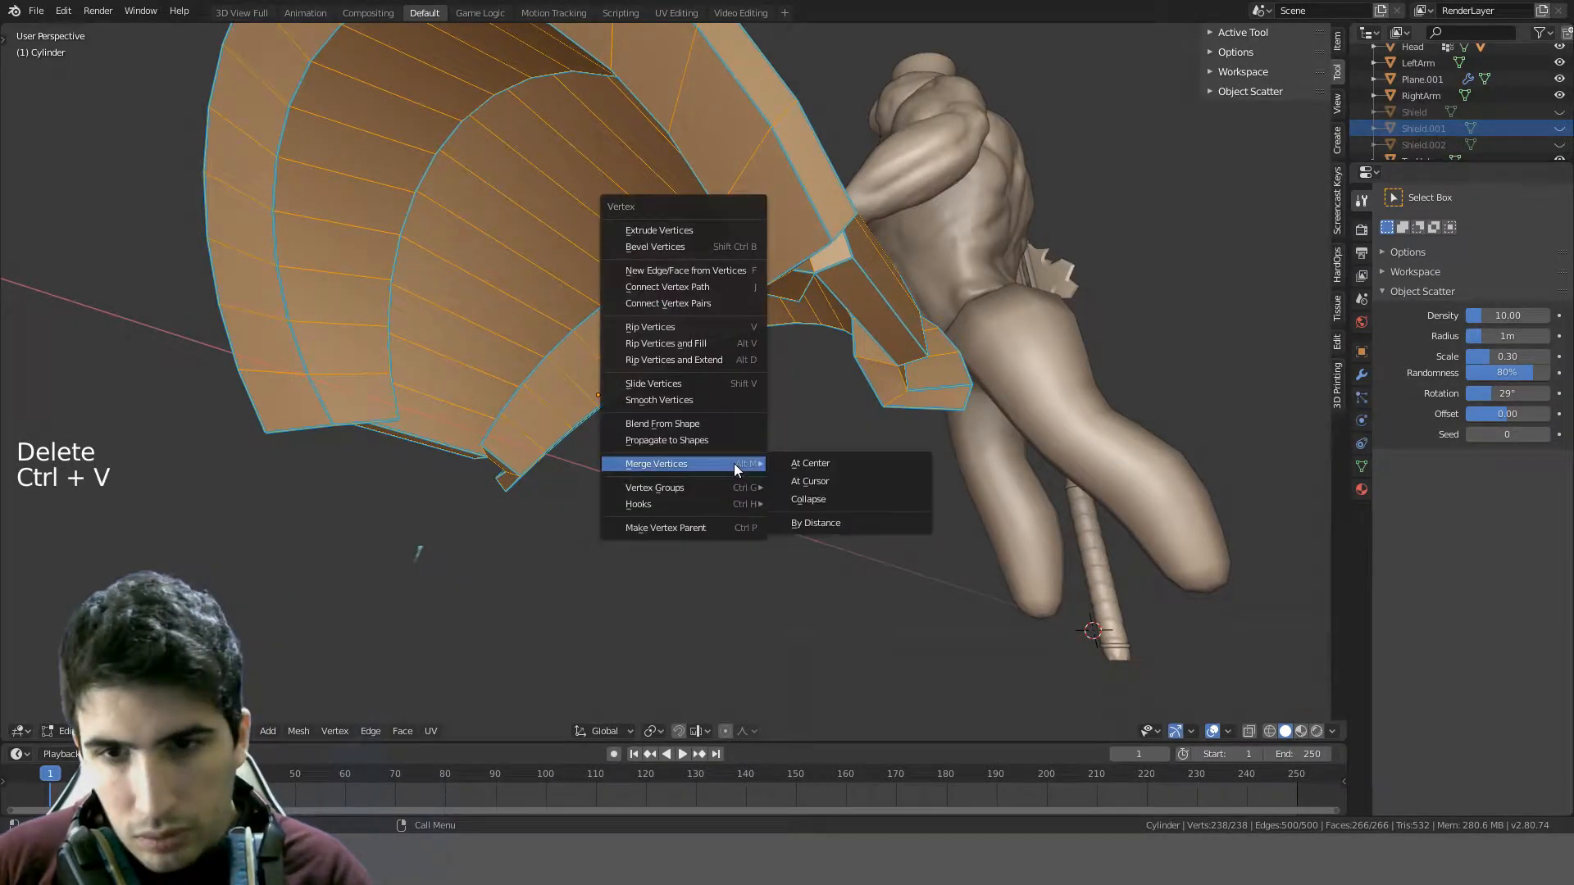
pyautogui.click(802, 522)
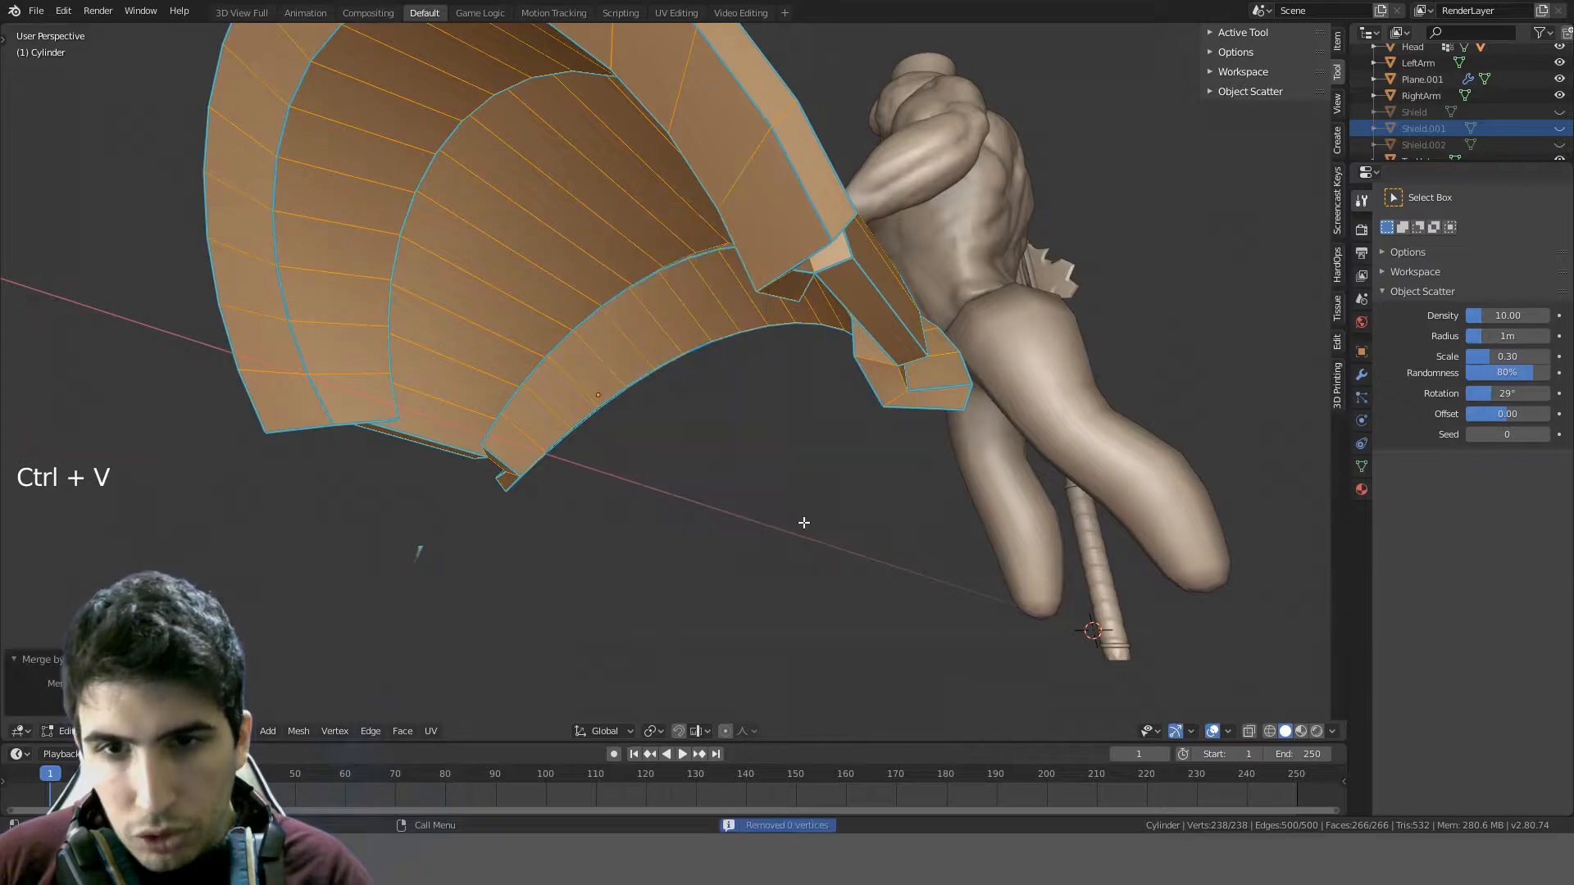
pyautogui.press('a')
# - Leave Edit Mode and examine the shoulder armor's inner surface and the closed gap at the rim's corner
pyautogui.moveTo(769, 529); pyautogui.dragTo(931, 297, button='middle')
pyautogui.press('Tab')
pyautogui.scroll(-3, 860, 343)
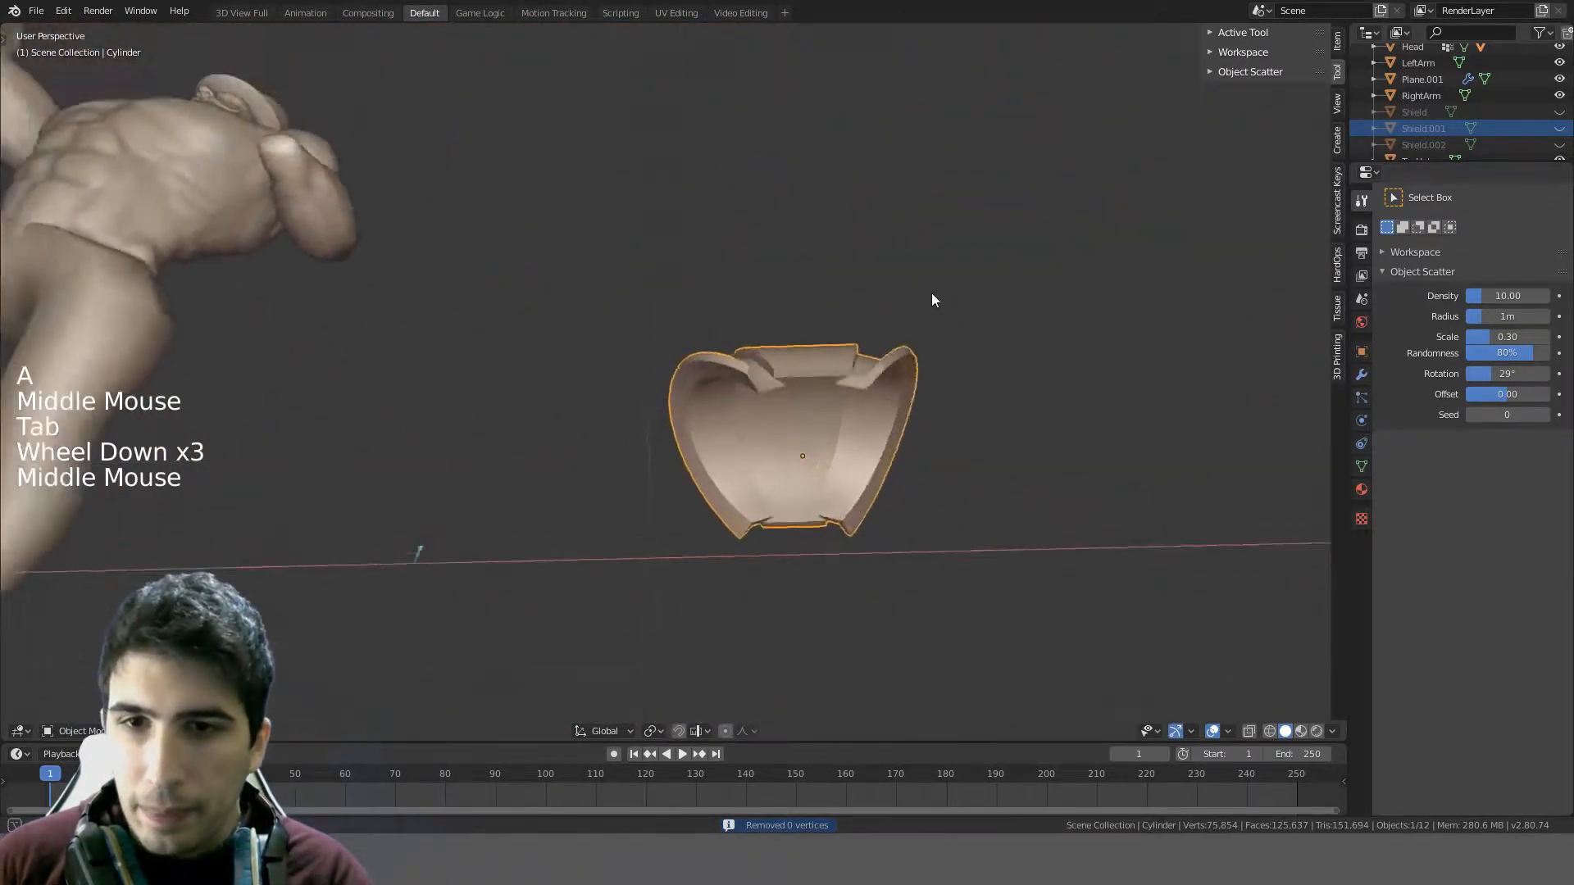
pyautogui.scroll(4, 902, 270)
pyautogui.moveTo(886, 249); pyautogui.dragTo(692, 415, button='middle')
pyautogui.scroll(-2, 678, 358)
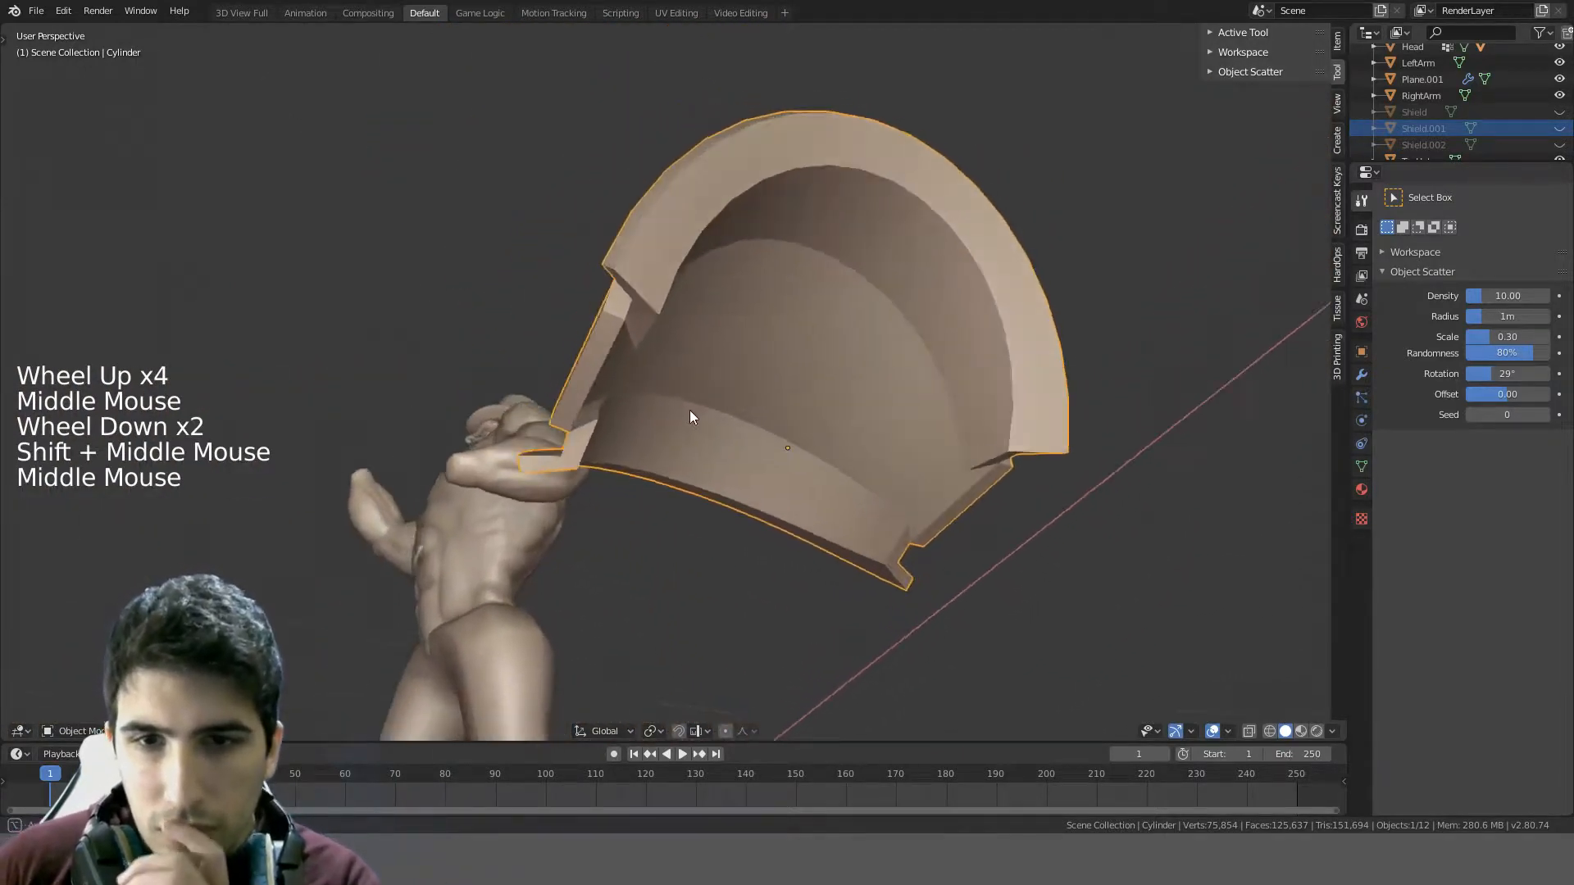
pyautogui.scroll(3, 692, 415)
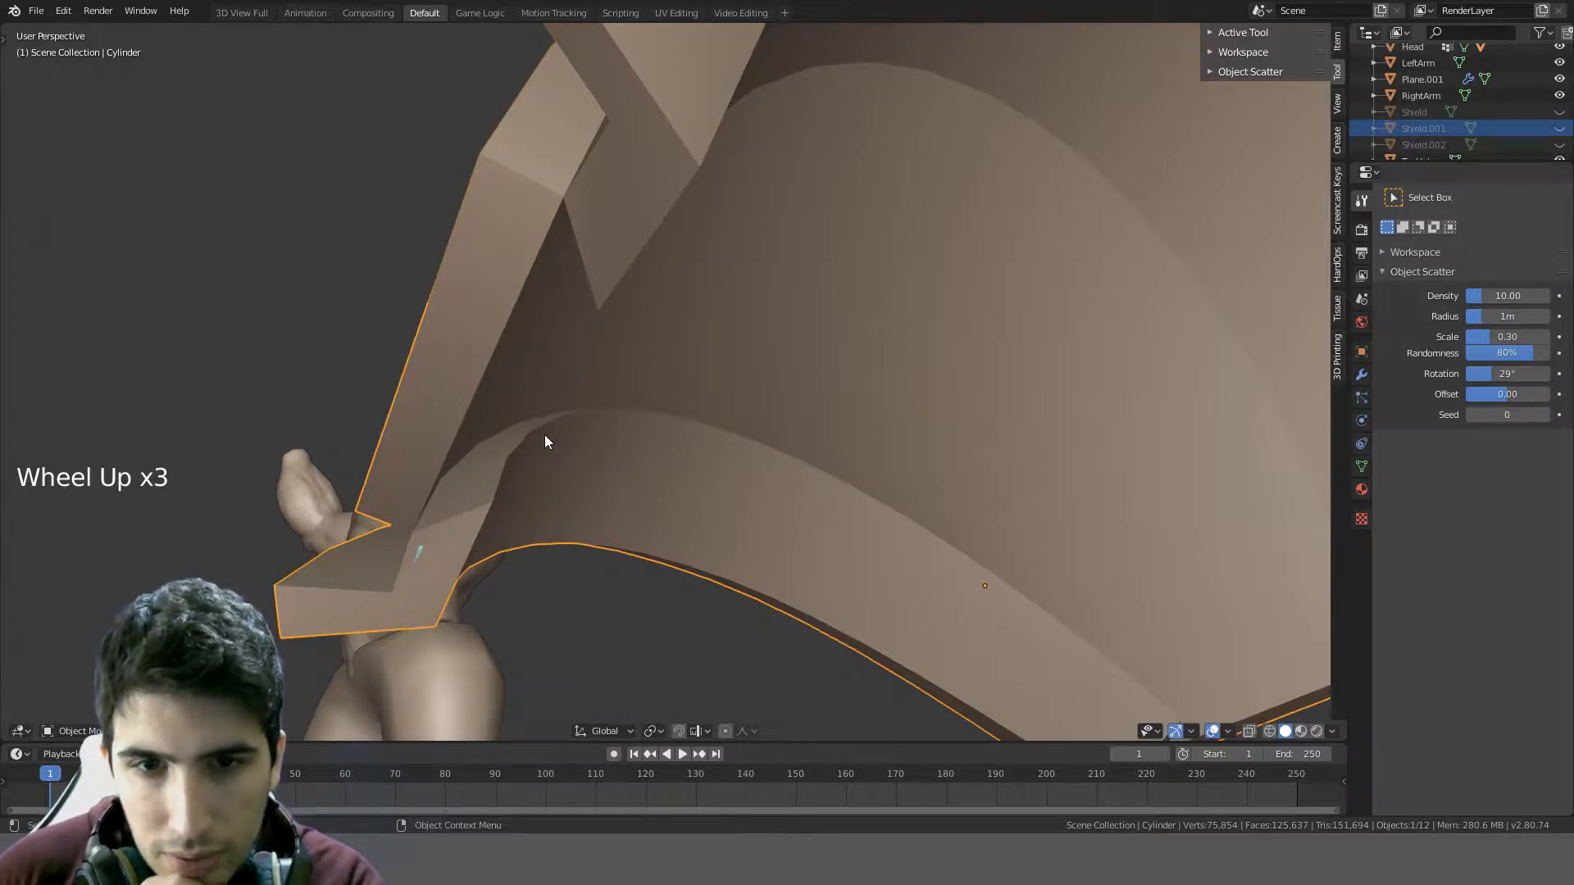
pyautogui.scroll(-3, 531, 446)
pyautogui.moveTo(751, 428)
pyautogui.mouseDown(button='middle')
pyautogui.moveTo(845, 423)
pyautogui.moveTo(896, 469)
pyautogui.moveTo(787, 389)
pyautogui.moveTo(722, 421)
pyautogui.mouseUp(button='middle')
# - Enter Edit Mode on the shoulder armor to work on the inner edges near the rim's corner
pyautogui.press('Tab')
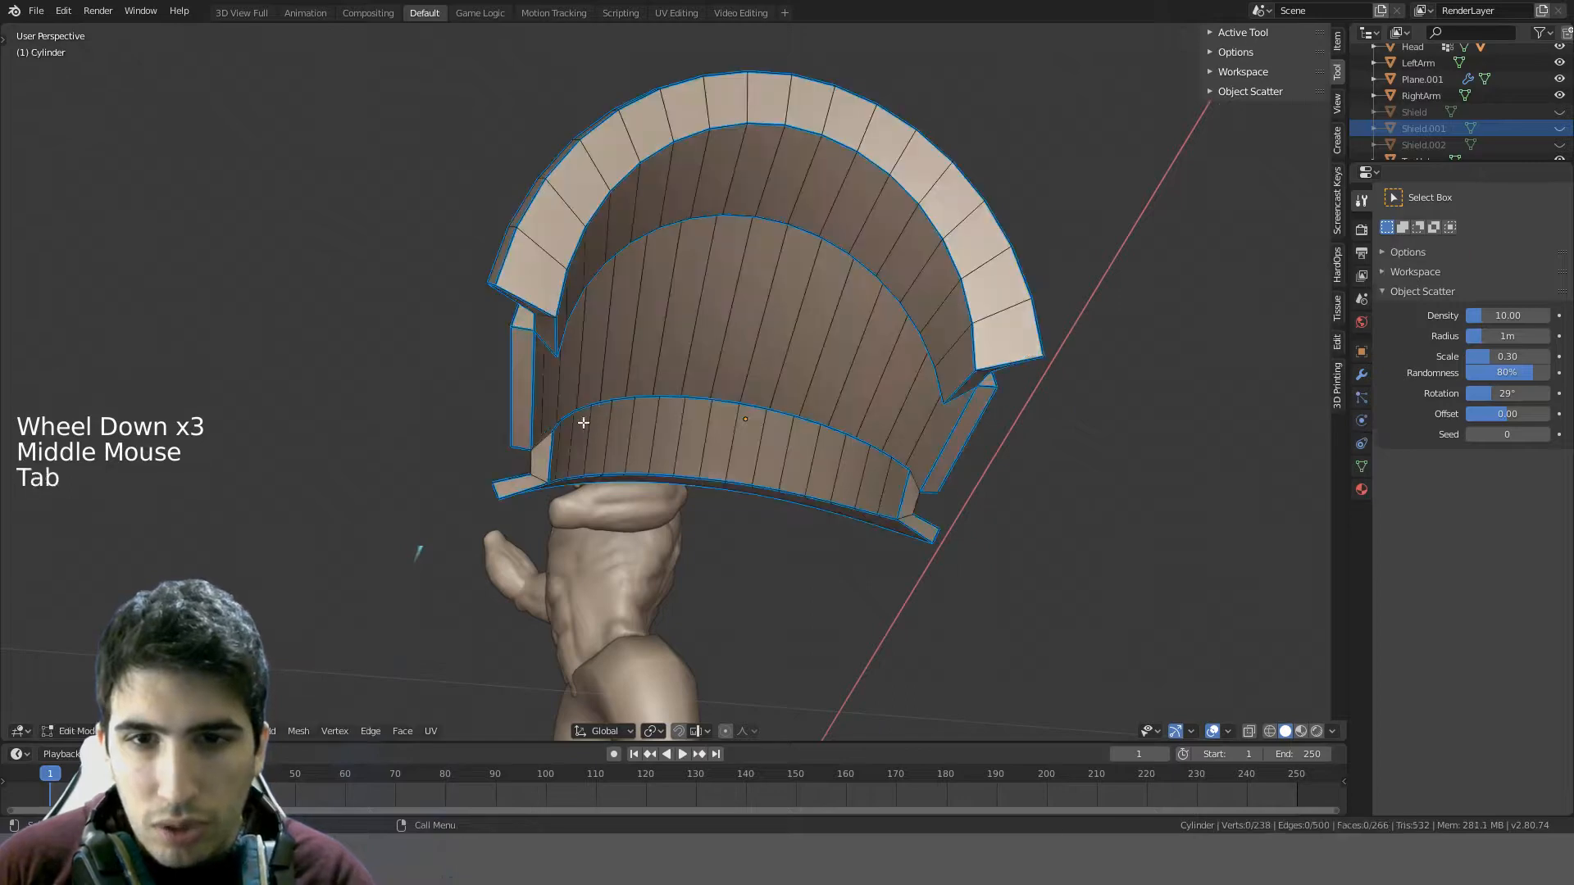
pyautogui.scroll(1, 583, 422)
pyautogui.moveTo(583, 422); pyautogui.dragTo(572, 467, button='middle')
pyautogui.scroll(2, 517, 467)
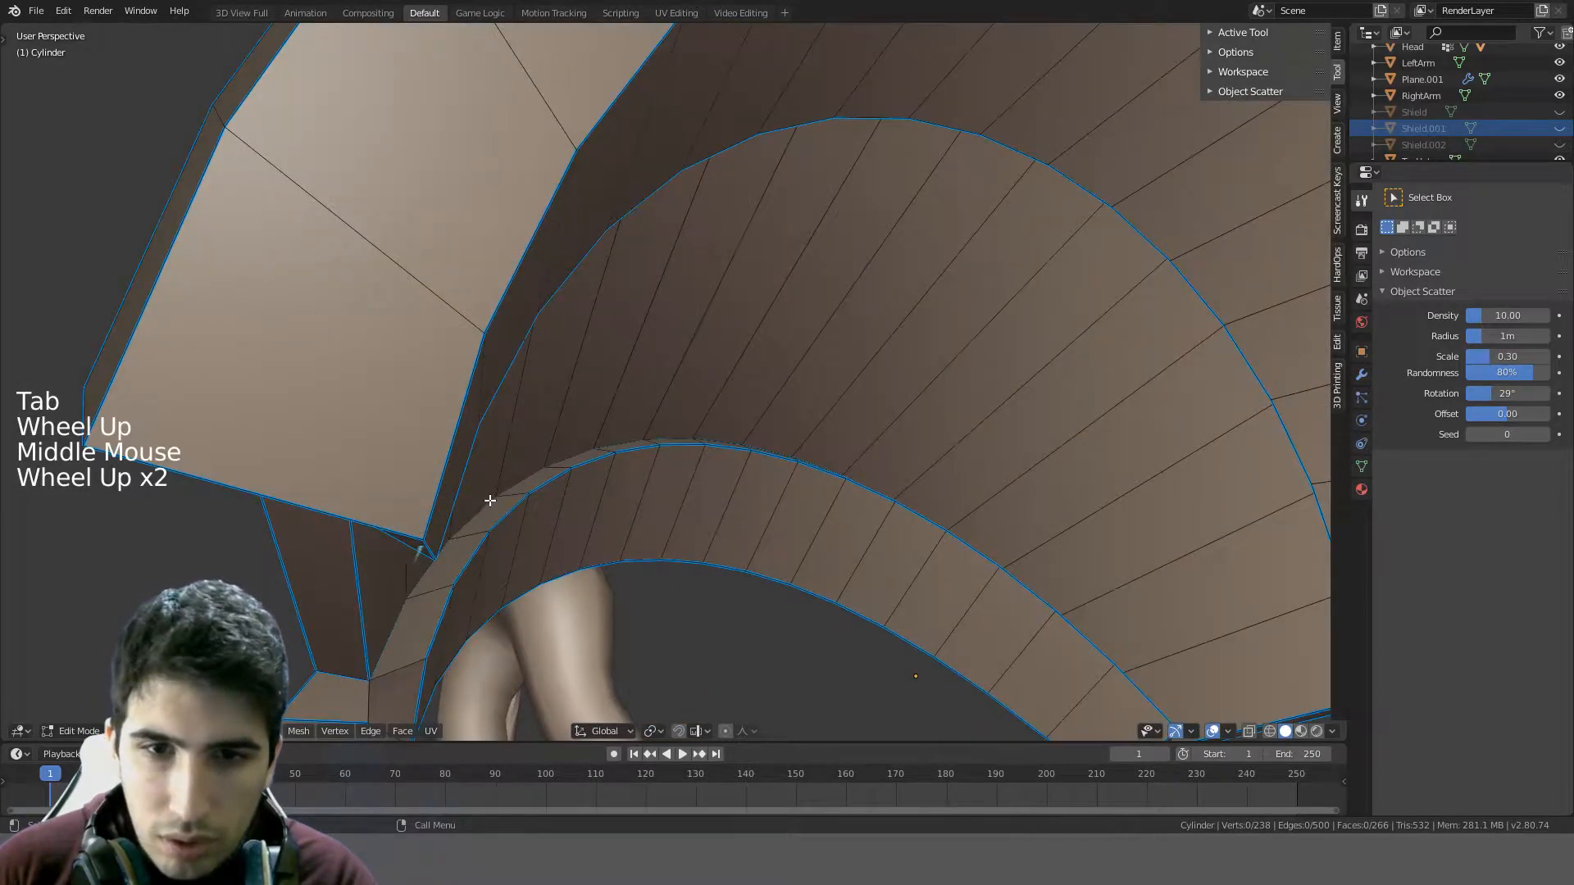
# - Try to dissolve the edges at one end of the narrow strip along the inner arch
pyautogui.keyDown('alt'); pyautogui.click(469, 524); pyautogui.keyUp('alt')
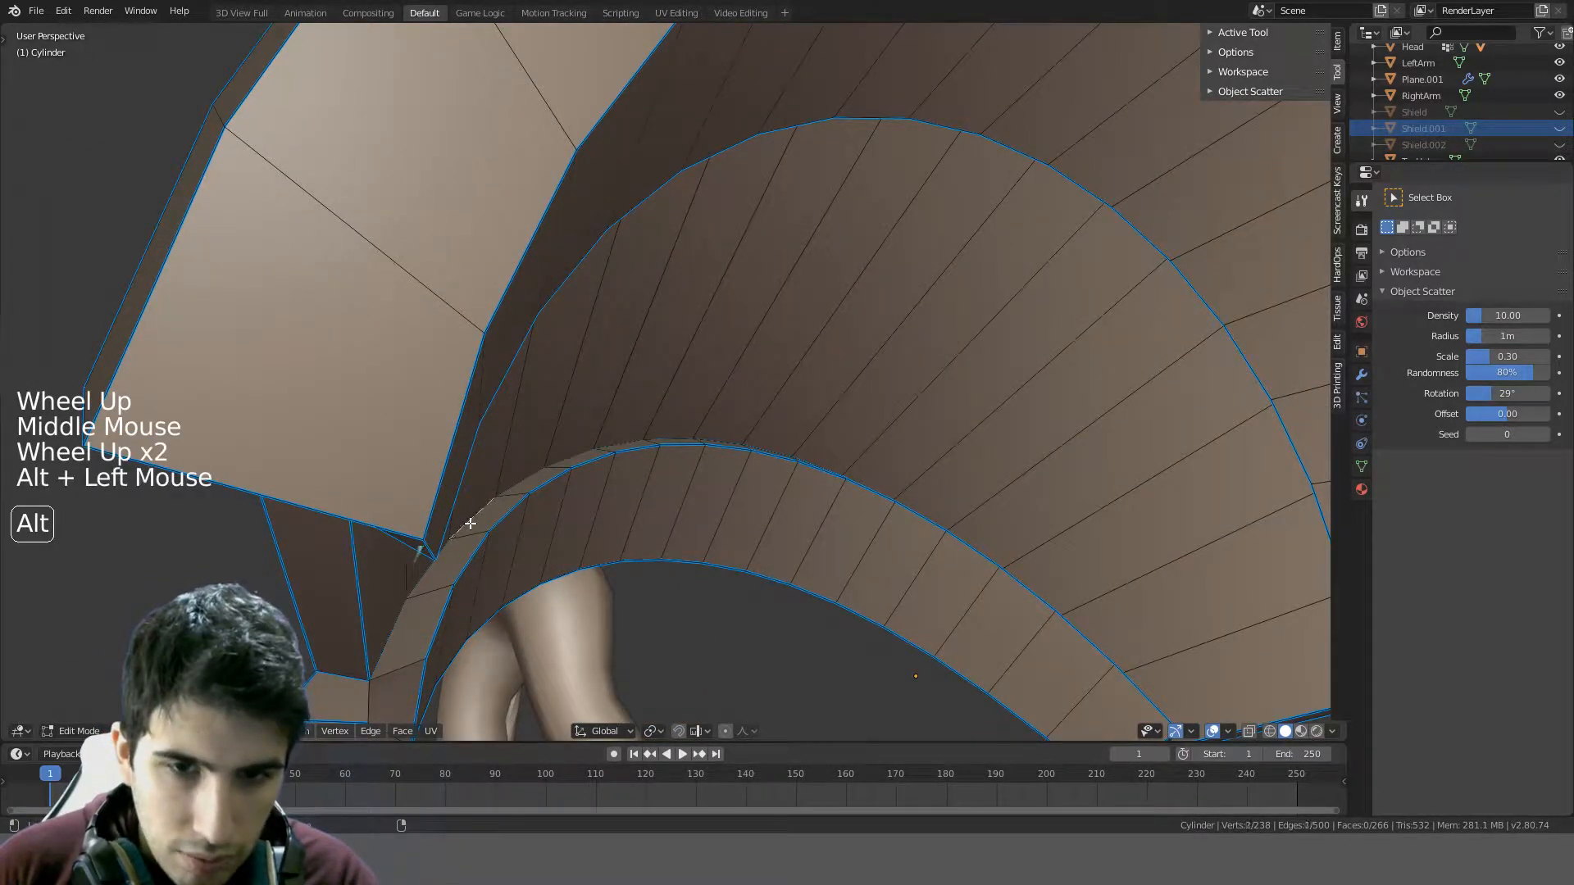
pyautogui.click(421, 604)
pyautogui.hotkey('ctrl', 'x')
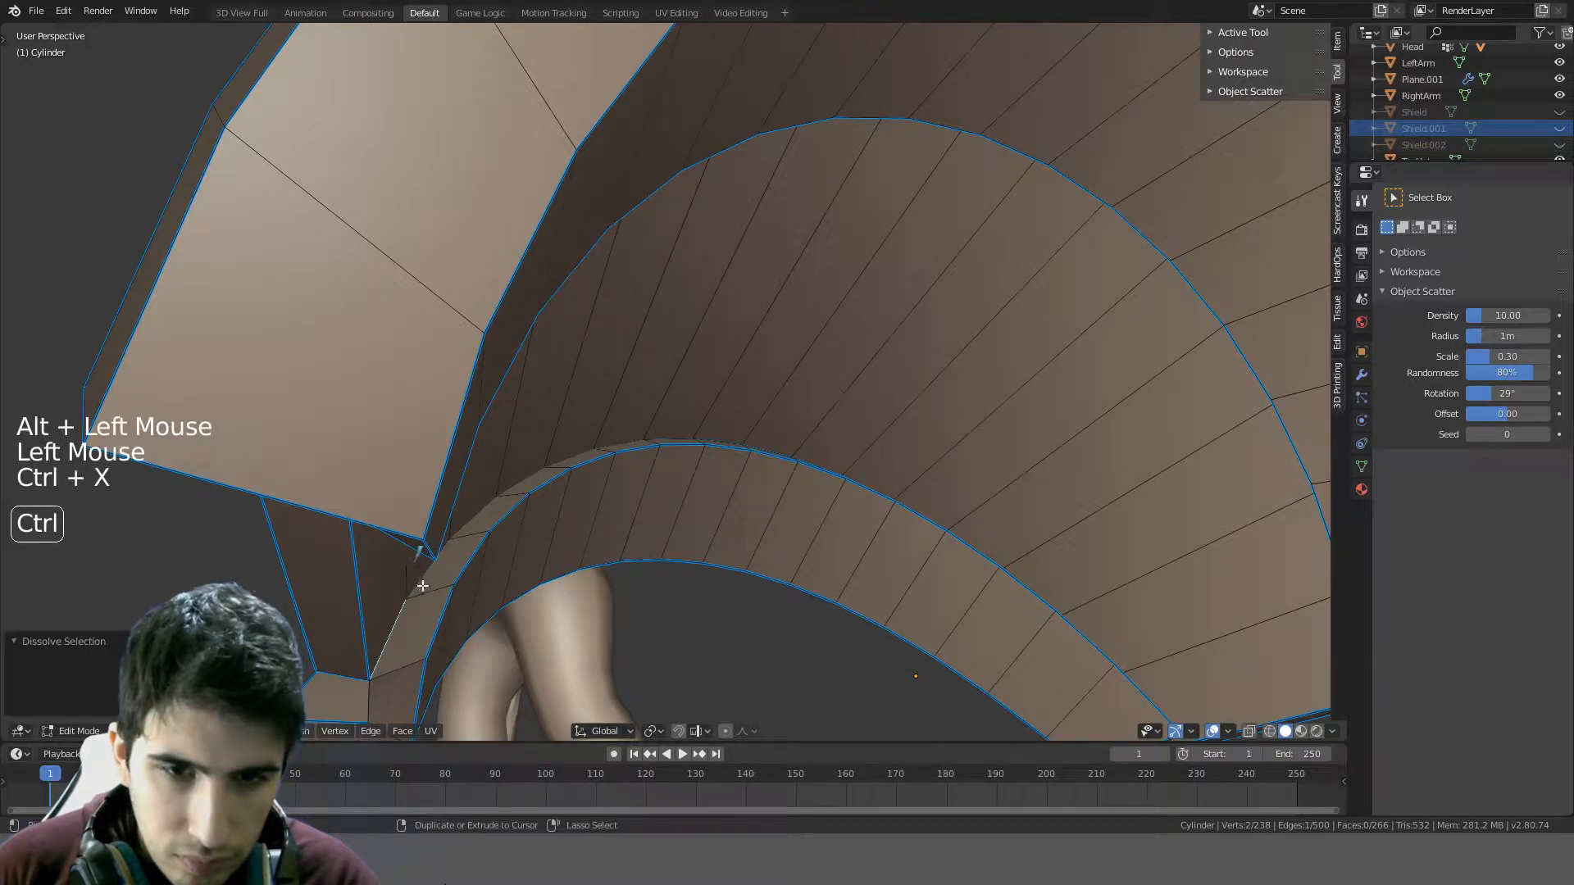
pyautogui.keyDown('shift'); pyautogui.click(470, 534); pyautogui.keyUp('shift')
pyautogui.hotkey('ctrl', 'x')
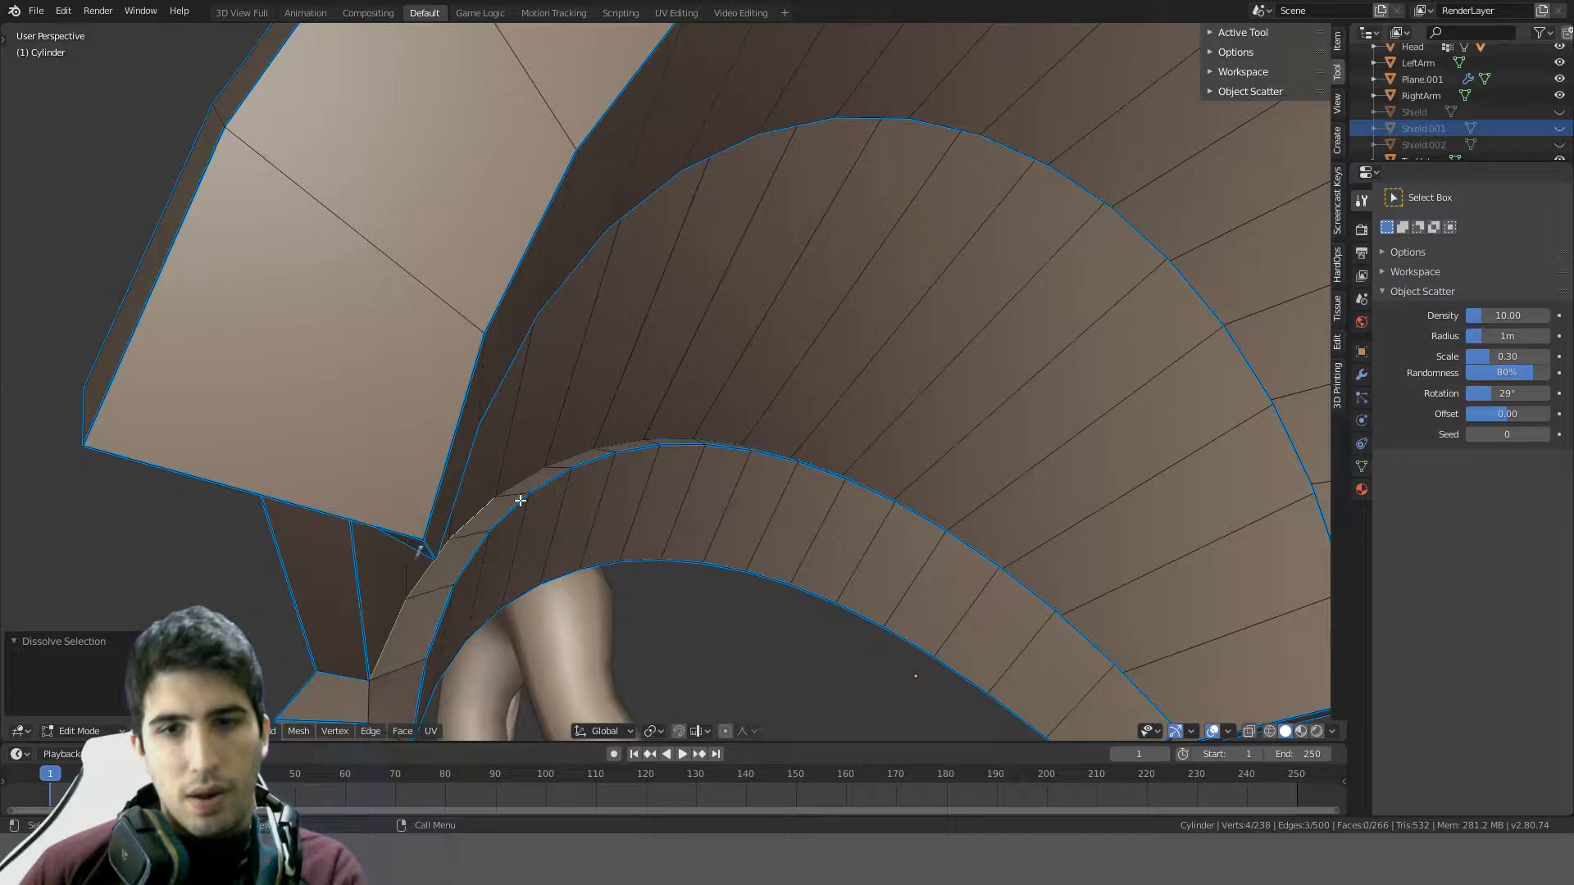
# - Add more edges along the inner arch's narrow strip to the selection and clear the selection
pyautogui.keyDown('shift'); pyautogui.click(558, 466); pyautogui.keyUp('shift')
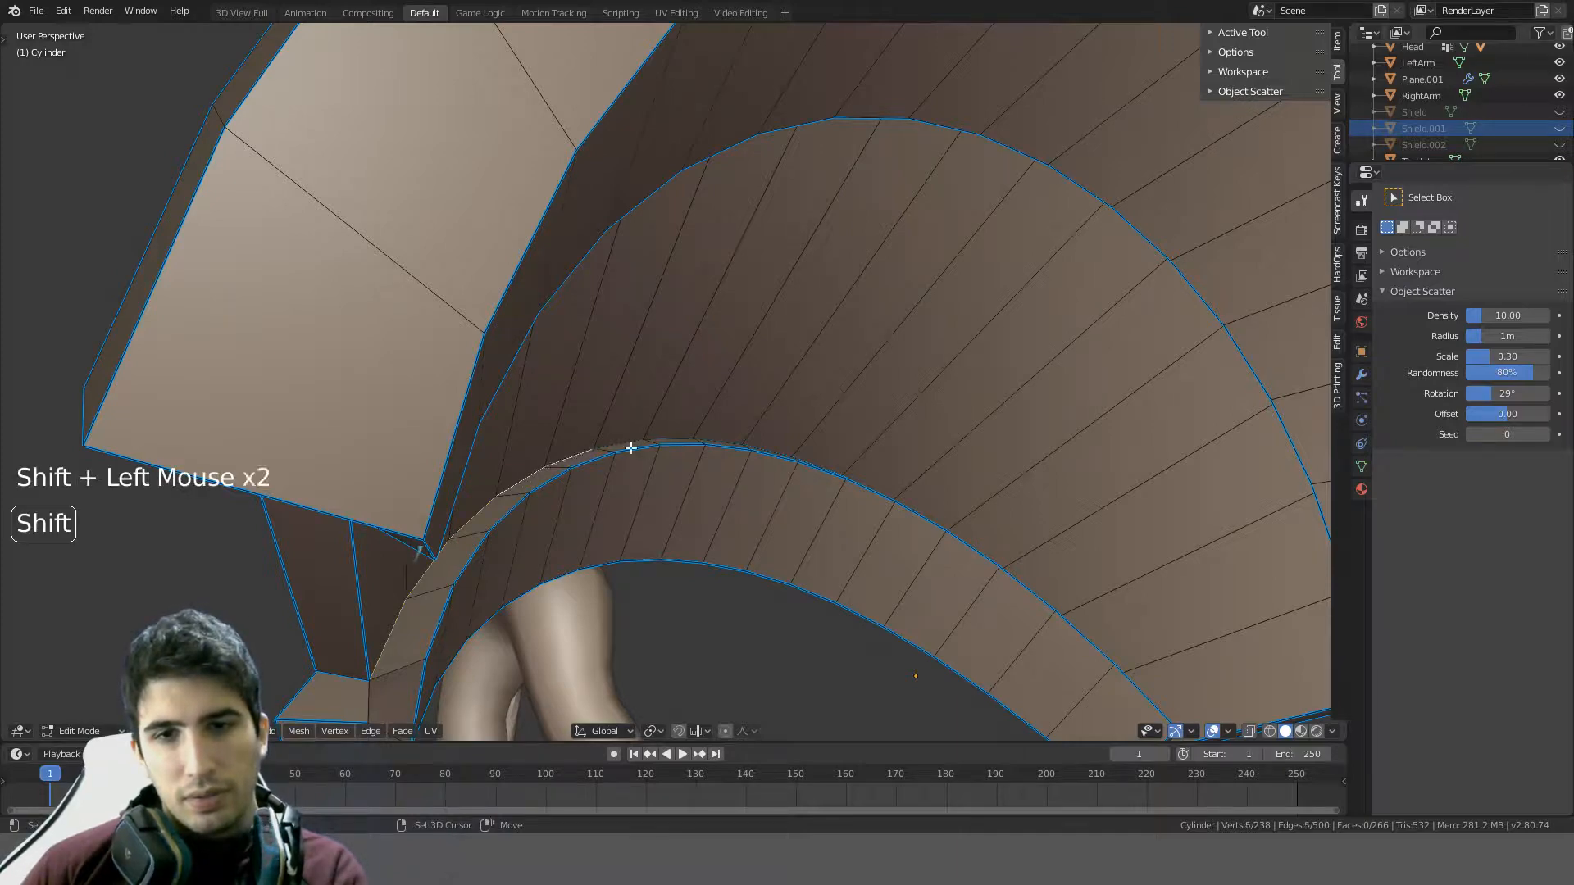
pyautogui.moveTo(630, 447); pyautogui.dragTo(654, 460, button='middle')
pyautogui.keyDown('shift'); pyautogui.click(618, 460); pyautogui.keyUp('shift')
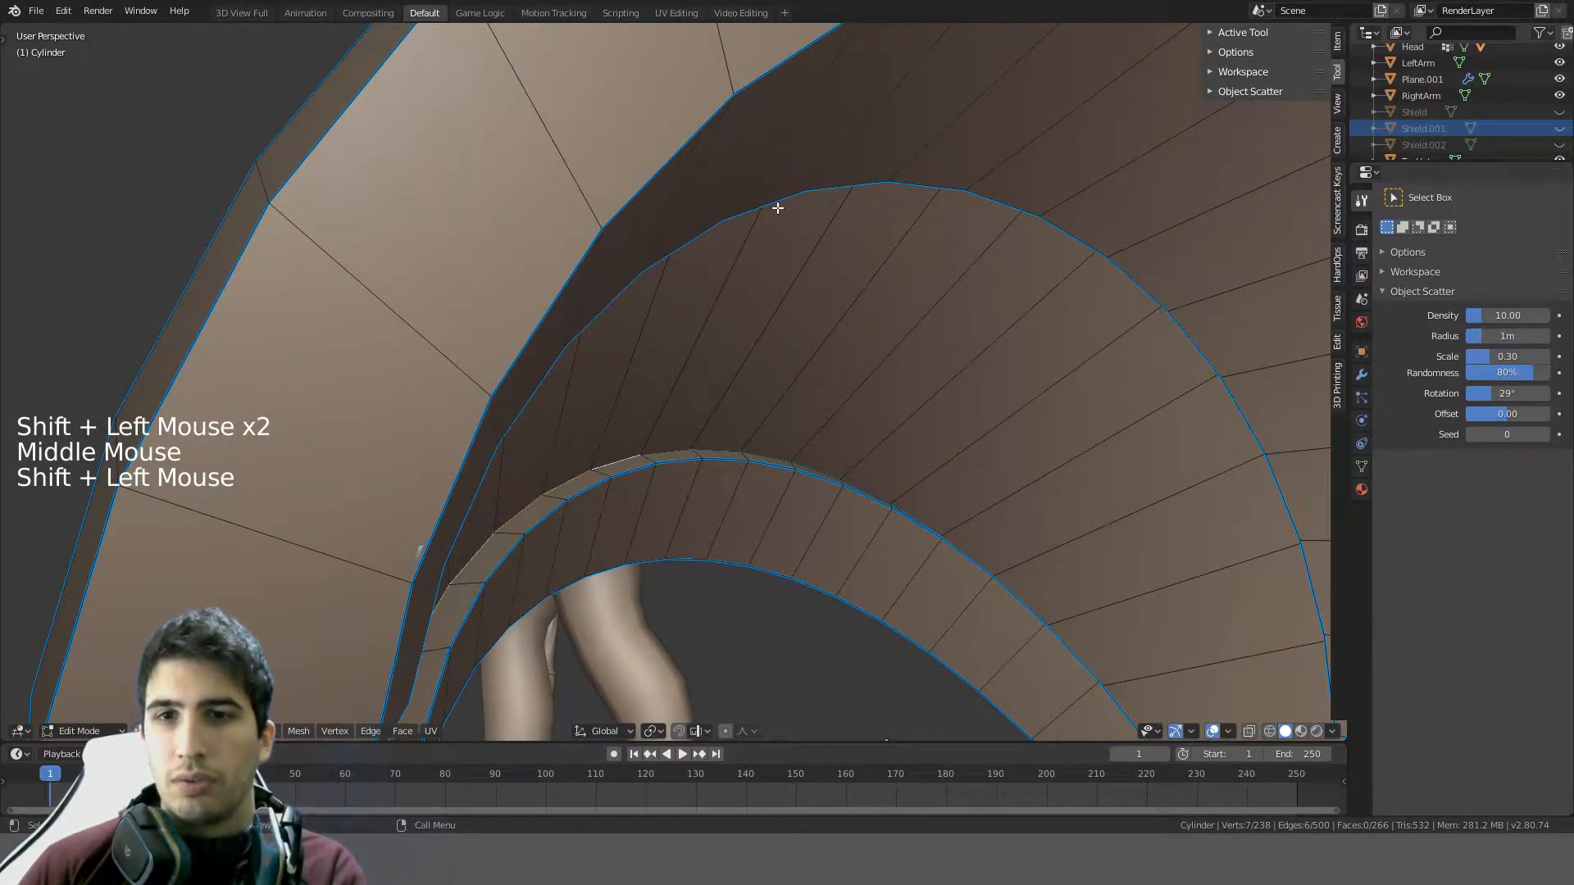
pyautogui.keyDown('shift'); pyautogui.moveTo(804, 361); pyautogui.dragTo(878, 377, button='middle'); pyautogui.keyUp('shift')
pyautogui.click(450, 421)
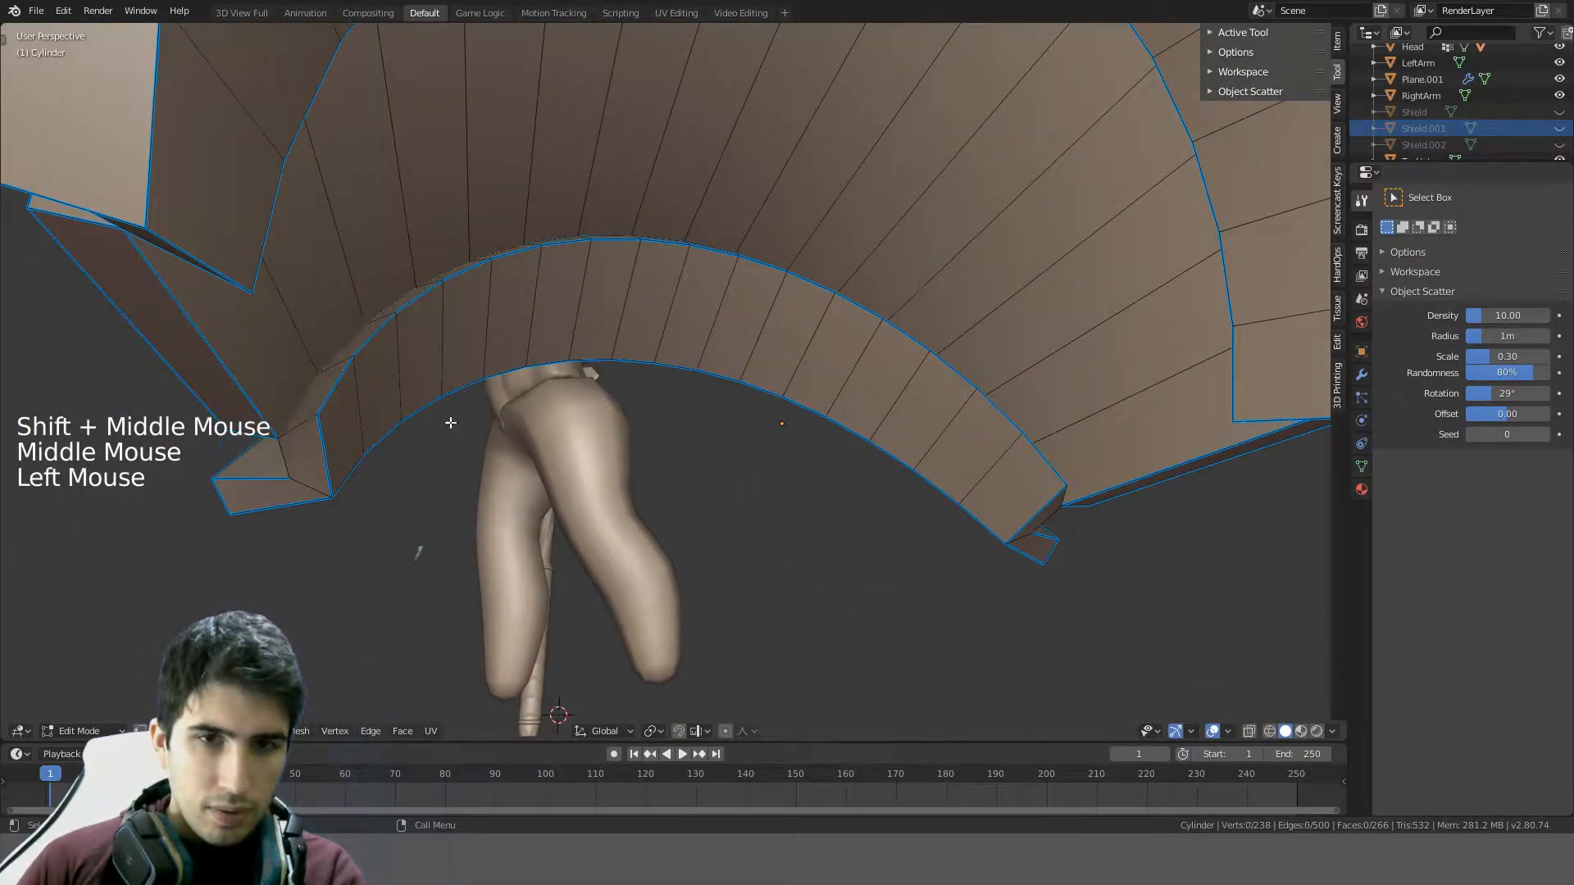
# - Select the loop running across the middle of the armor's inner surface and start deselecting its unwanted parts with Circle Select
pyautogui.press('a')
pyautogui.press('a')
pyautogui.keyDown('alt'); pyautogui.click(625, 155); pyautogui.keyUp('alt')
pyautogui.scroll(-3, 613, 182)
pyautogui.moveTo(613, 182); pyautogui.dragTo(520, 348, button='middle')
pyautogui.press('c')
pyautogui.moveTo(738, 340)
pyautogui.mouseDown(button='middle')
pyautogui.moveTo(847, 186)
pyautogui.moveTo(766, 333)
pyautogui.moveTo(426, 376)
pyautogui.moveTo(779, 508)
pyautogui.moveTo(868, 484)
pyautogui.moveTo(918, 439)
pyautogui.mouseUp(button='middle')
pyautogui.rightClick(847, 186)
pyautogui.press('c')
pyautogui.rightClick(443, 381)
pyautogui.scroll(1, 459, 390)
pyautogui.press('c')
pyautogui.rightClick(918, 438)
# - Remove the remaining unwanted parts from the selection and delete the middle band of the armor's inner surface
pyautogui.moveTo(918, 437)
pyautogui.mouseDown(button='middle')
pyautogui.moveTo(525, 377)
pyautogui.moveTo(495, 379)
pyautogui.moveTo(466, 454)
pyautogui.moveTo(473, 301)
pyautogui.moveTo(593, 248)
pyautogui.moveTo(461, 306)
pyautogui.moveTo(410, 367)
pyautogui.mouseUp(button='middle')
pyautogui.scroll(-1, 518, 378)
pyautogui.press('c')
pyautogui.scroll(1, 466, 454)
pyautogui.scroll(-1, 473, 301)
pyautogui.press('c')
pyautogui.middleClick(473, 300)
pyautogui.rightClick(473, 301)
pyautogui.press('Delete')
pyautogui.click(551, 302)
# - Delete the inner edge of the arched plate's end face at one end of the armor
pyautogui.scroll(4, 555, 492)
pyautogui.keyDown('shift'); pyautogui.moveTo(555, 492); pyautogui.dragTo(1044, 377, button='middle'); pyautogui.keyUp('shift')
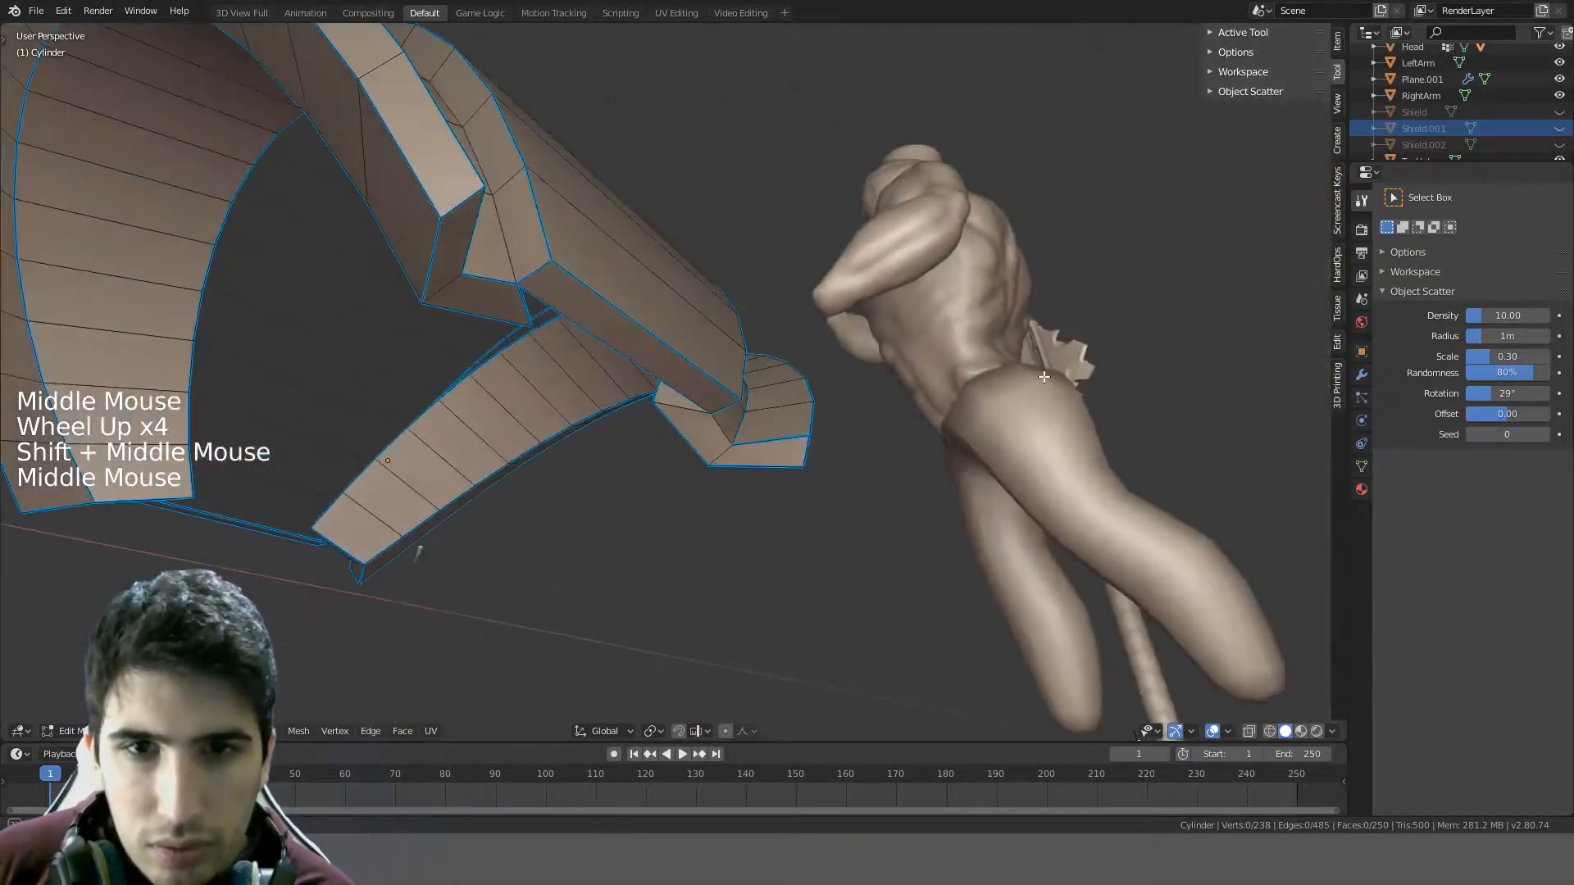
pyautogui.keyDown('shift'); pyautogui.moveTo(791, 409); pyautogui.dragTo(670, 403, button='middle'); pyautogui.keyUp('shift')
pyautogui.scroll(3, 671, 404)
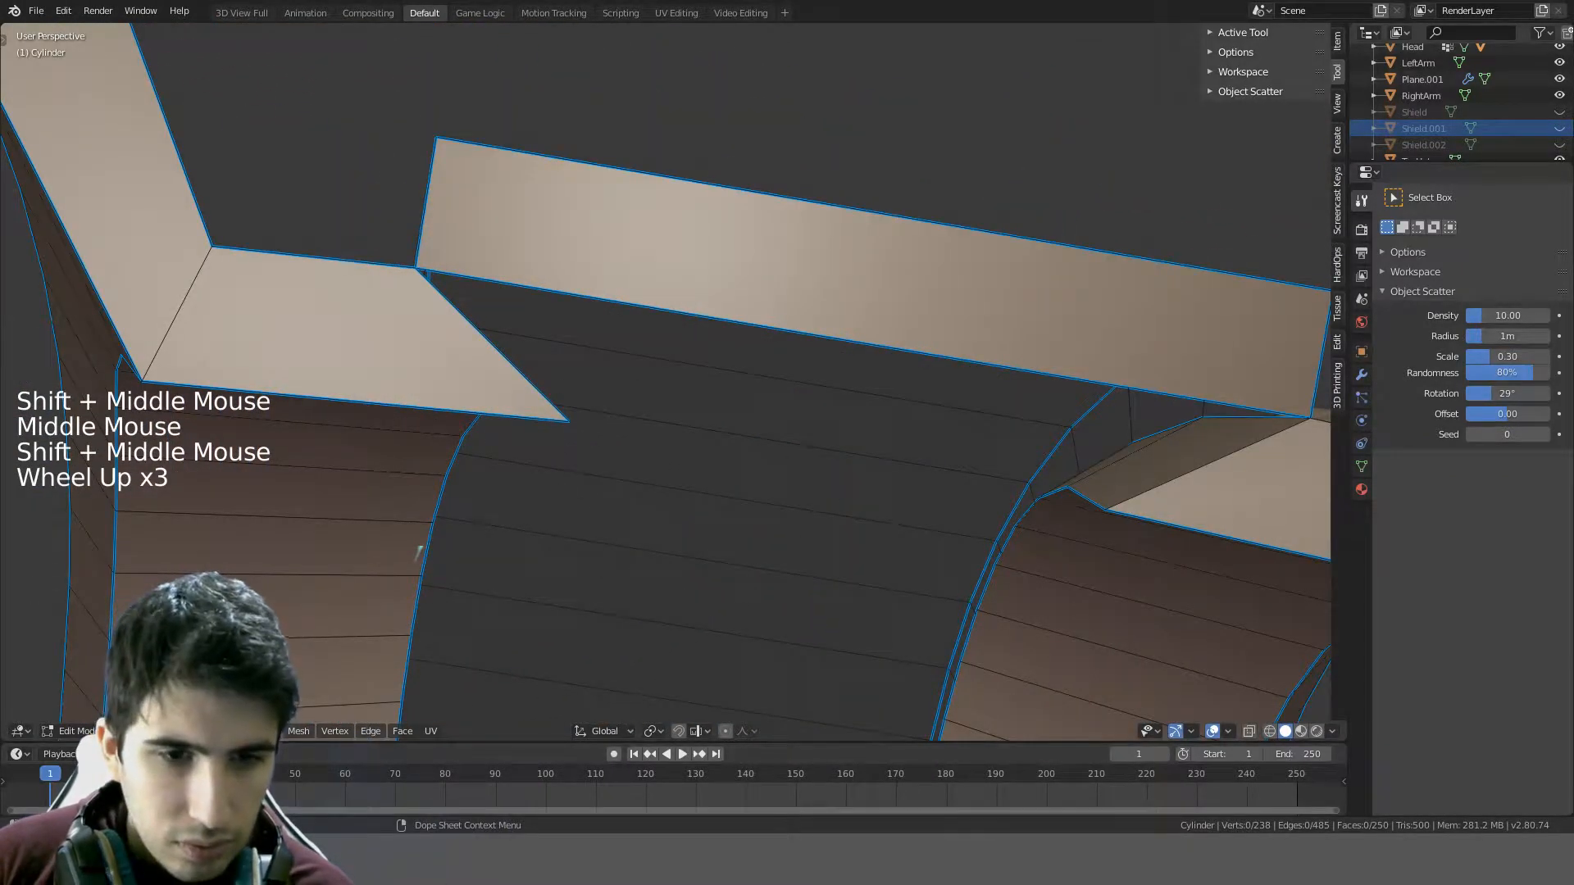
pyautogui.click(632, 257)
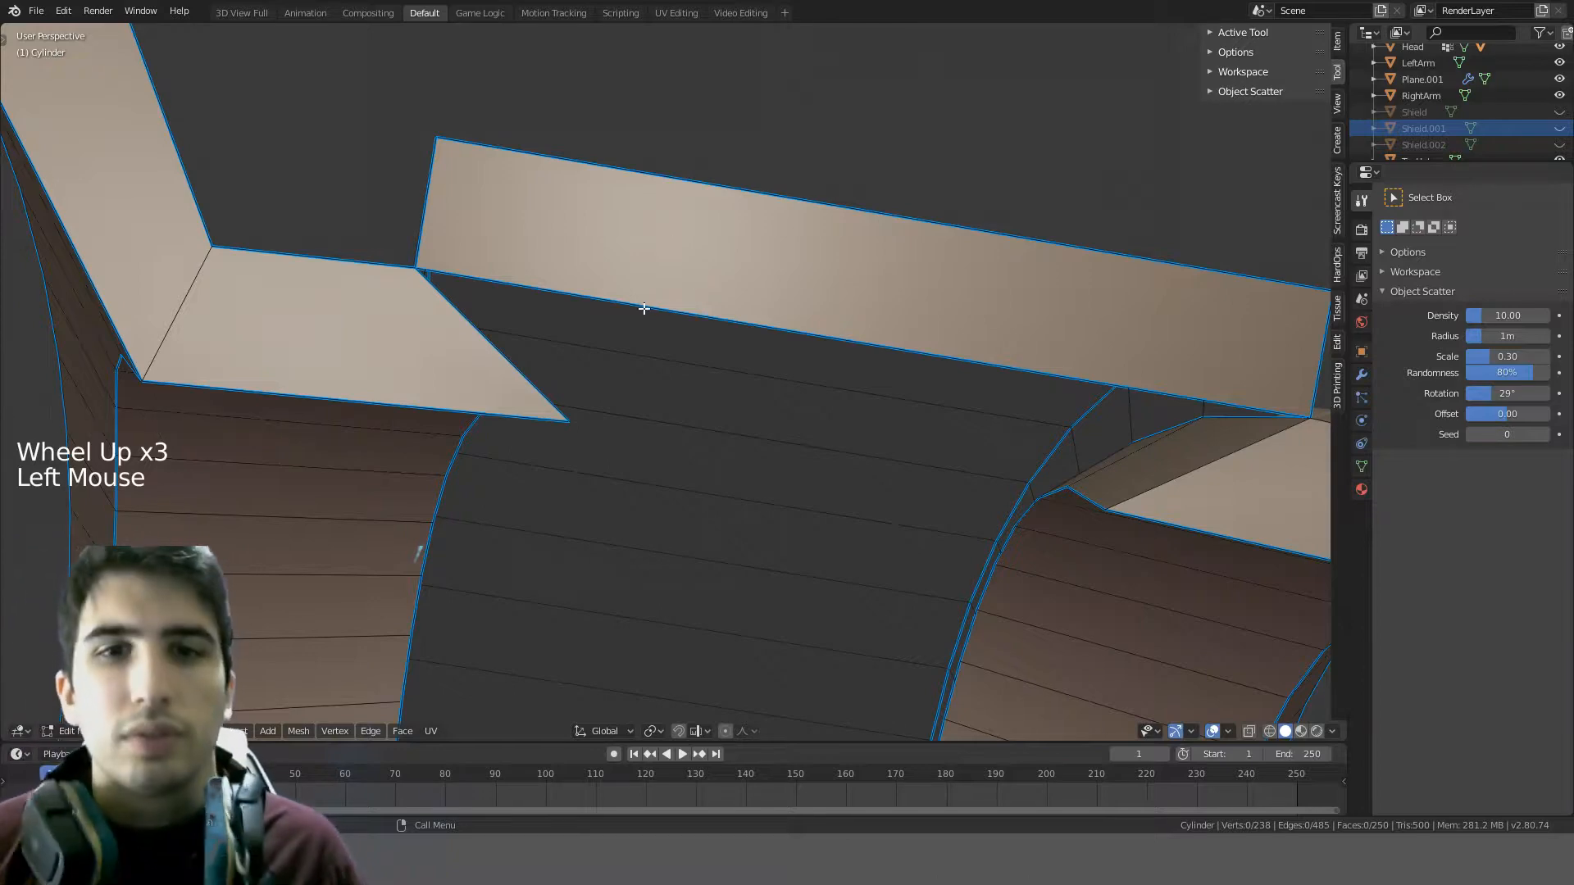
pyautogui.scroll(-3, 603, 319)
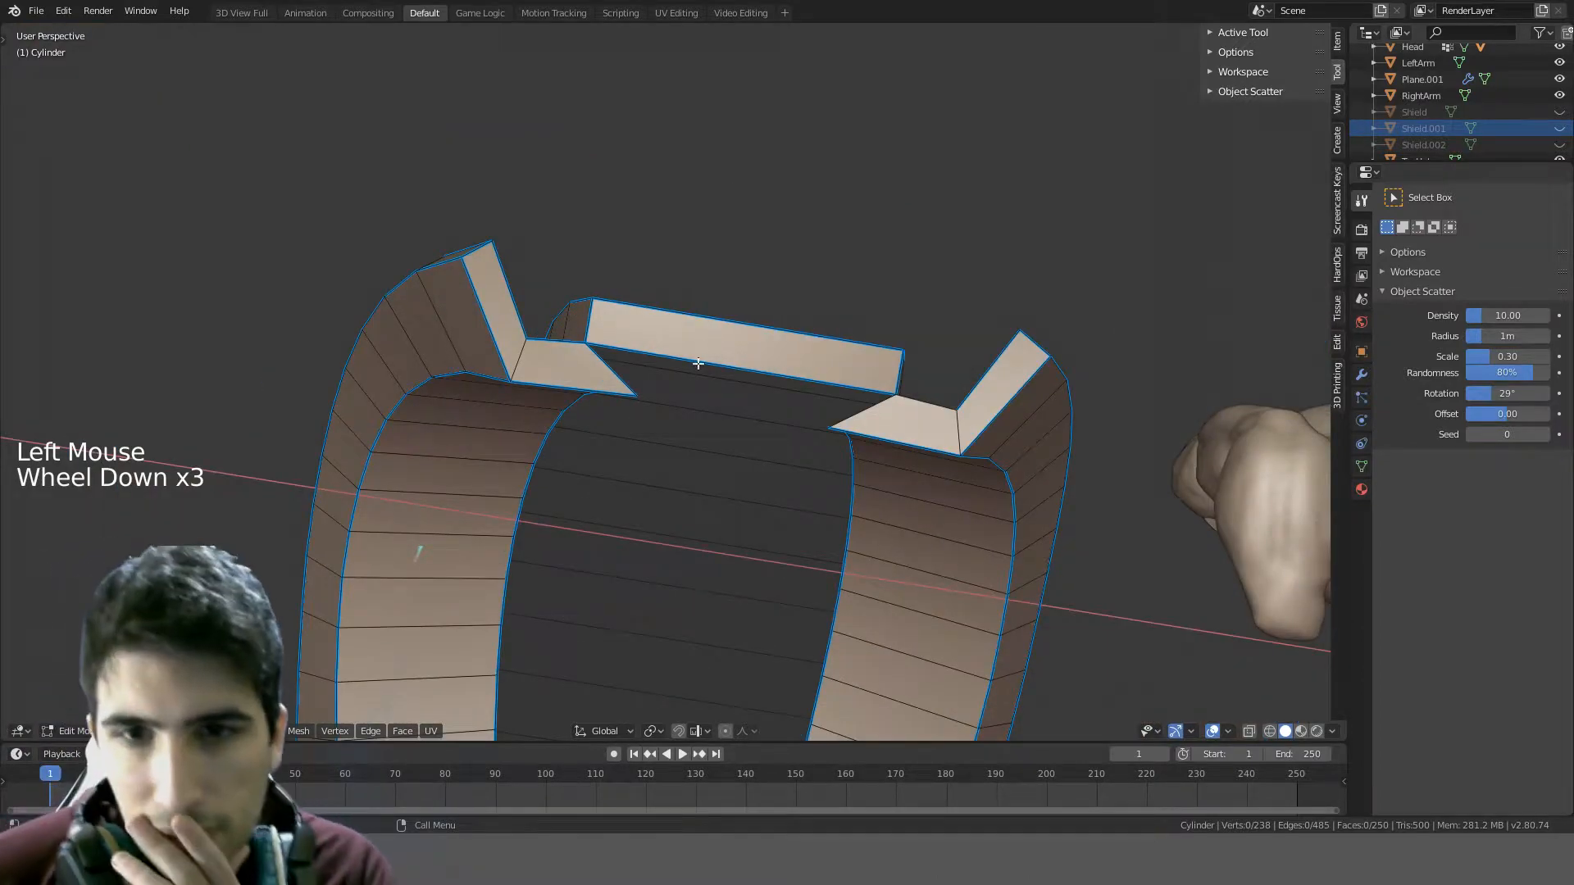
pyautogui.moveTo(713, 345); pyautogui.dragTo(616, 416, button='middle')
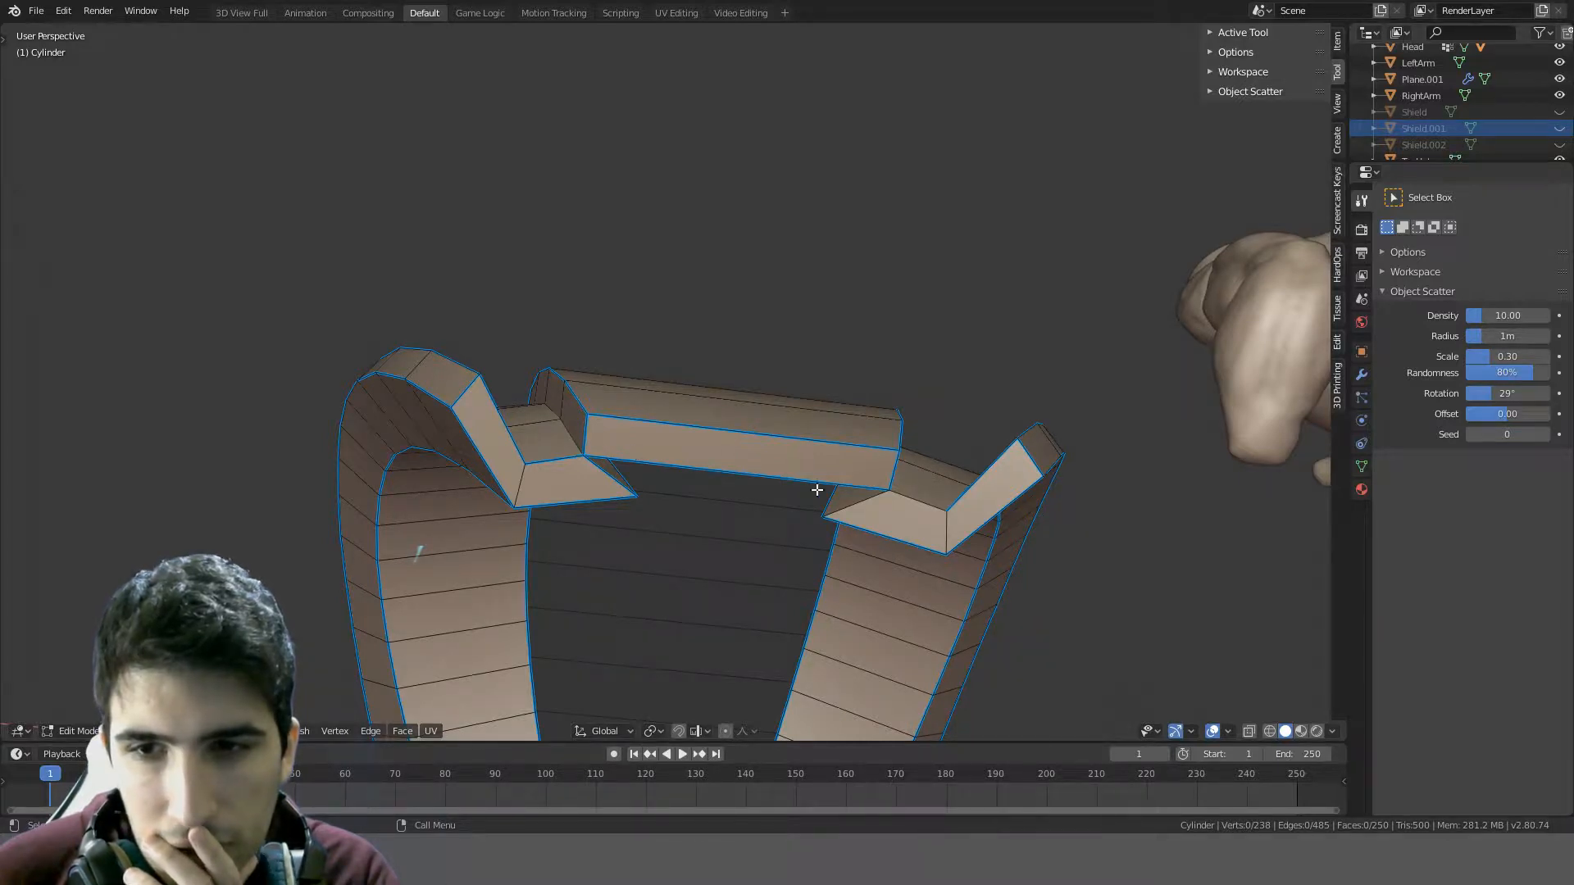
pyautogui.click(753, 473)
pyautogui.press('Delete')
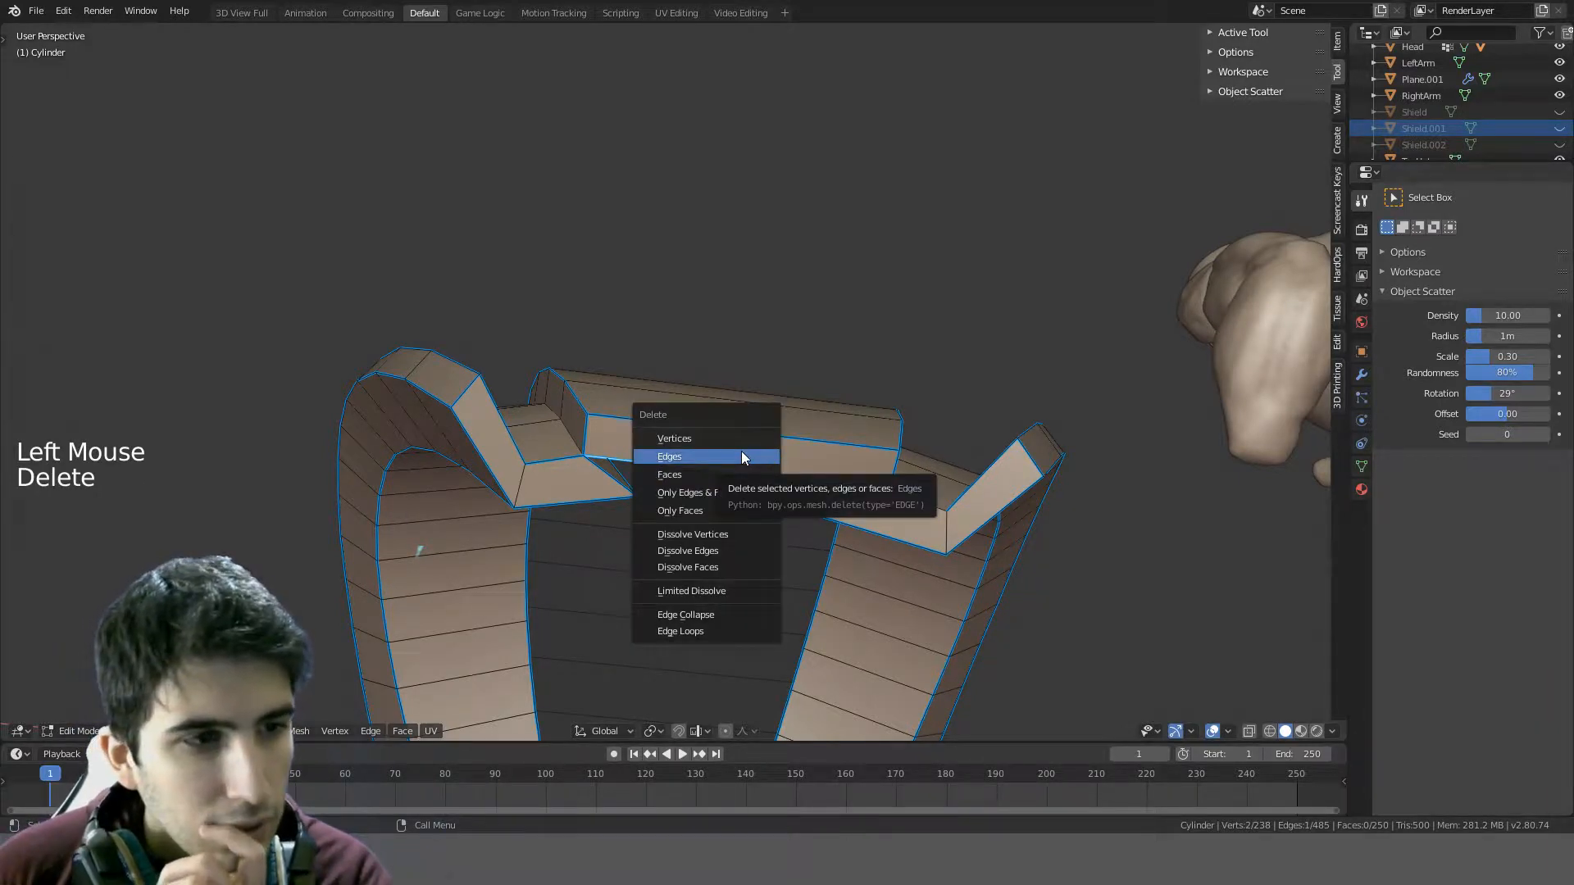
pyautogui.click(741, 457)
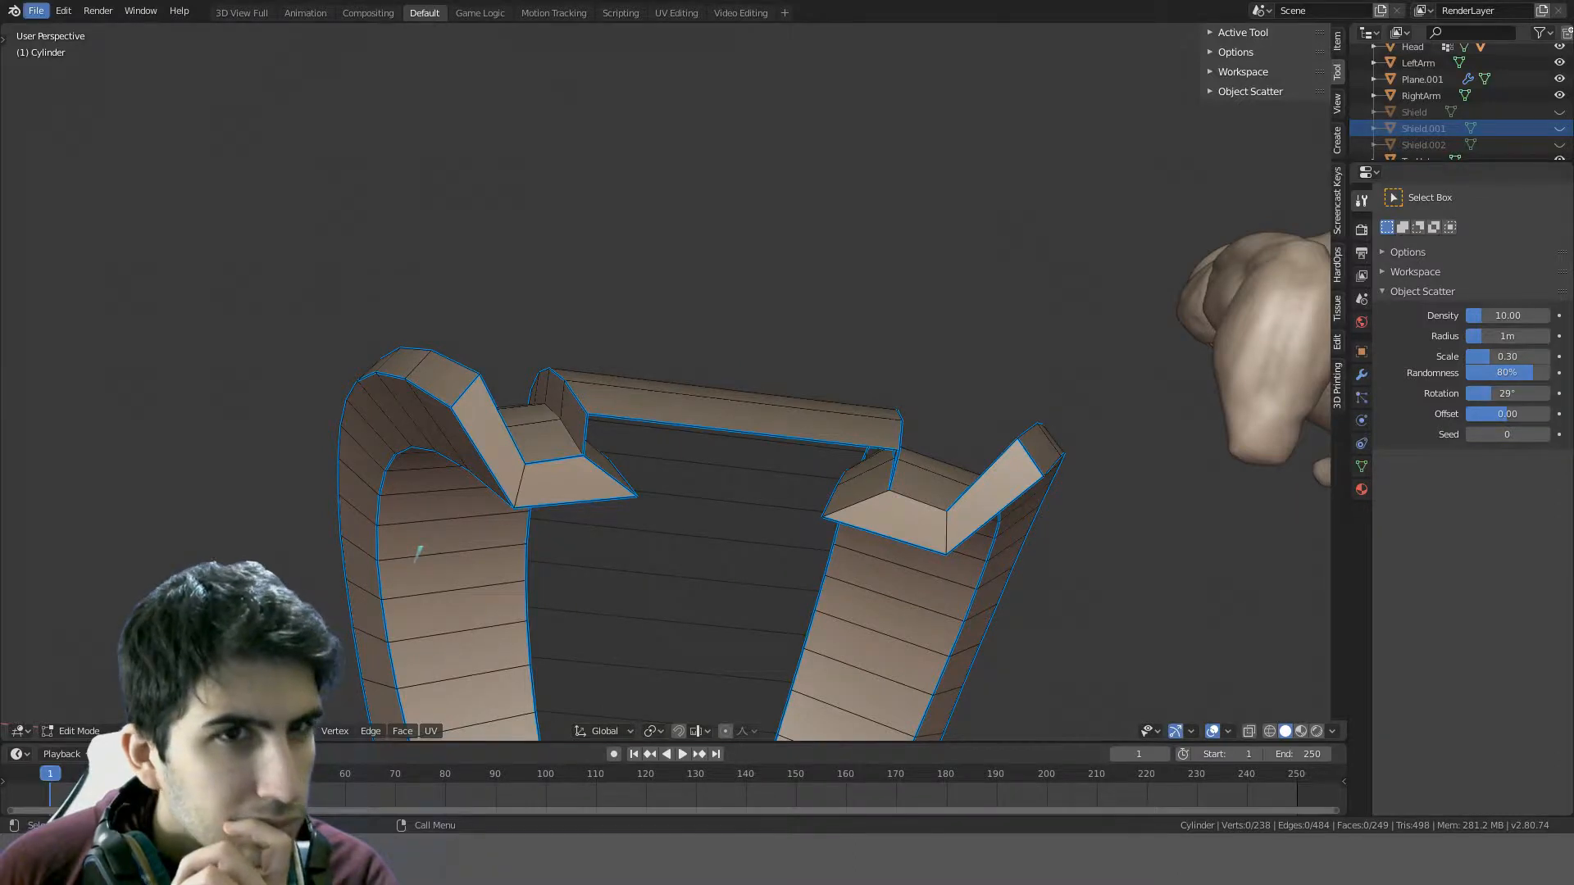
pyautogui.click(37, 11)
pyautogui.moveTo(89, 240)
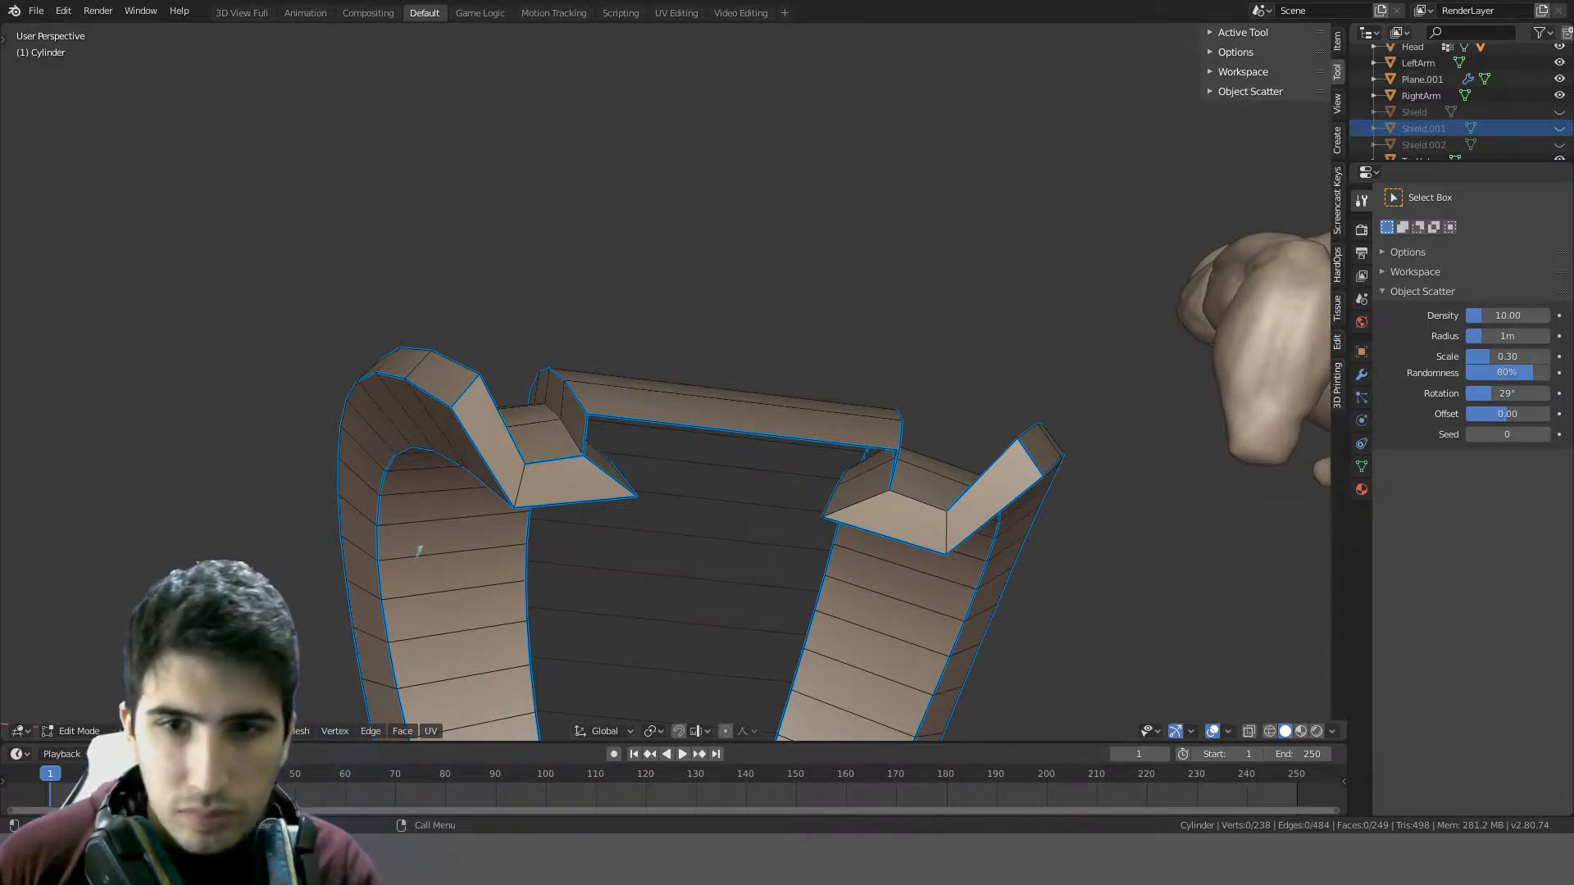
# - Delete the matching inner edge of the arched plate's end face at the opposite end of the armor
pyautogui.moveTo(639, 427); pyautogui.dragTo(801, 468, button='middle')
pyautogui.scroll(-3, 456, 404)
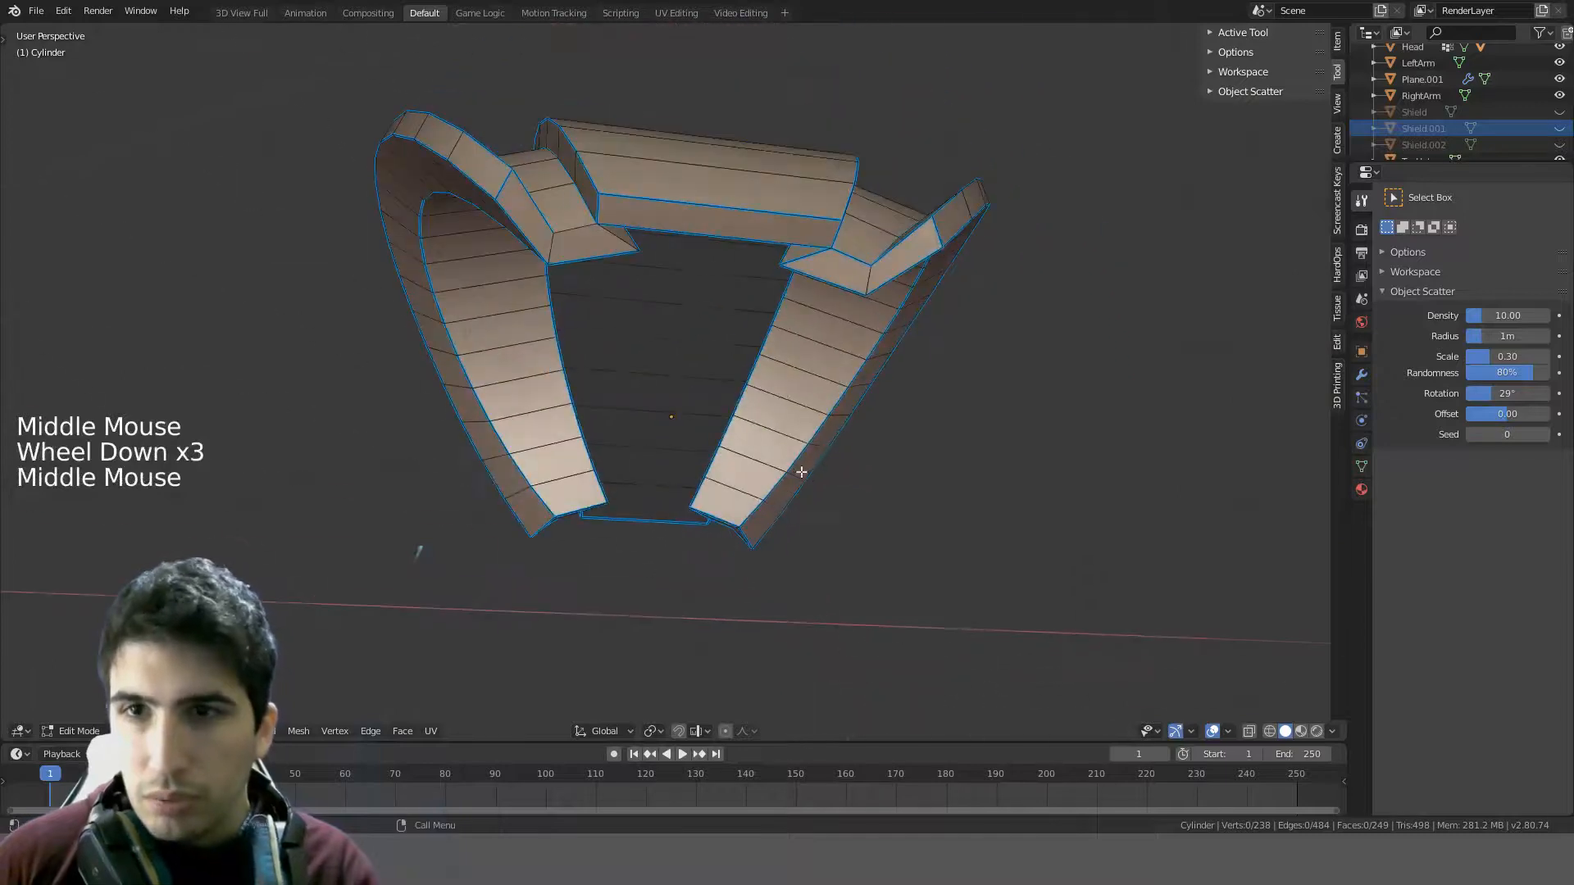
pyautogui.click(732, 236)
pyautogui.press('Delete')
pyautogui.click(732, 235)
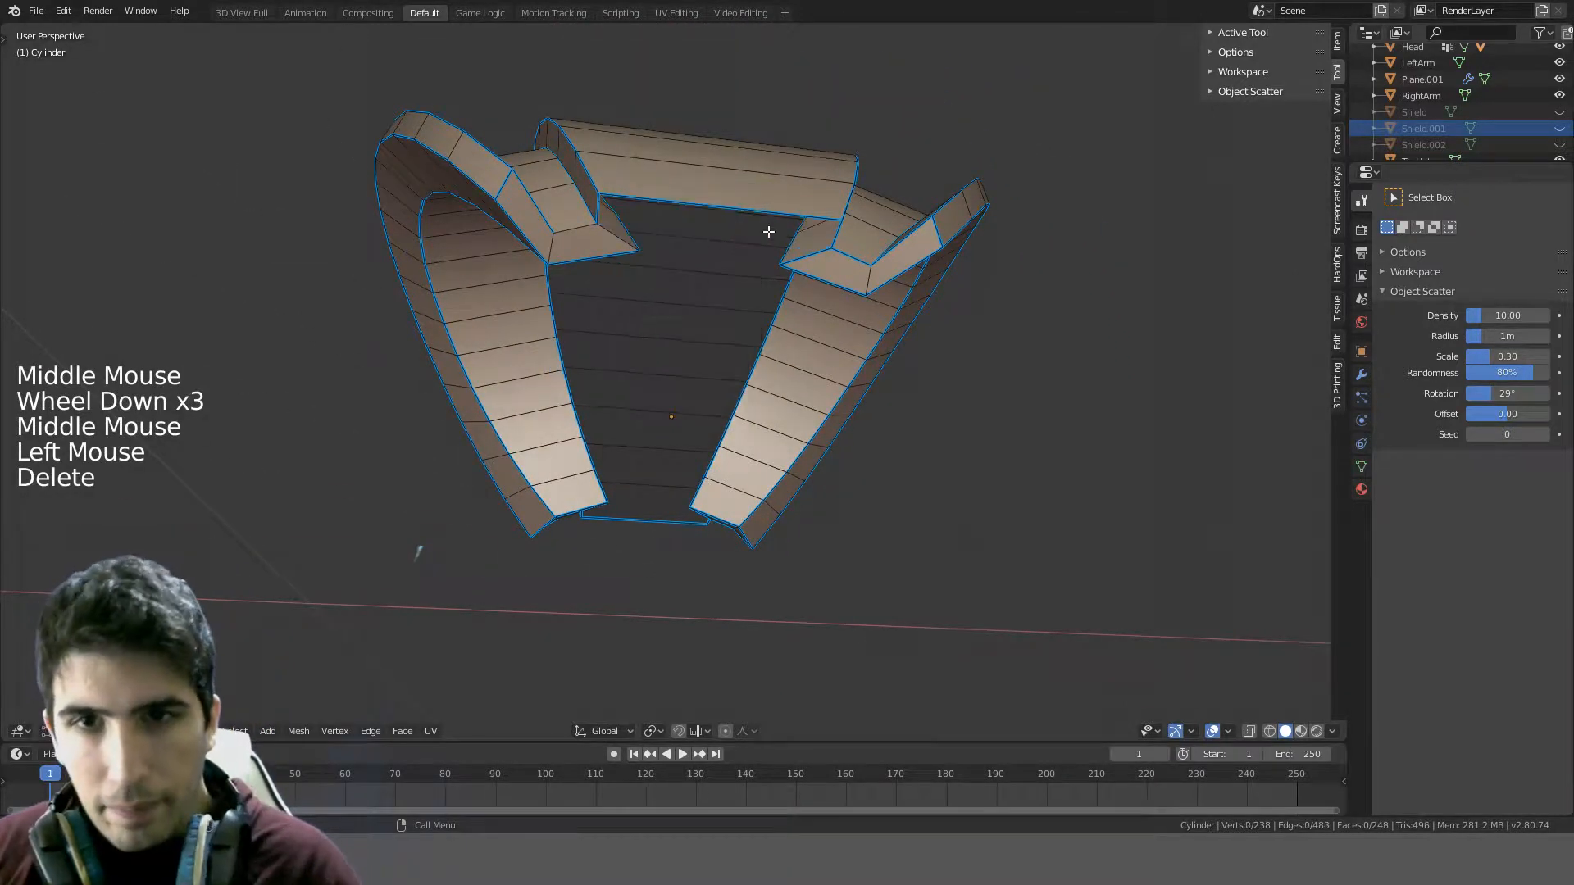
# - Select the two facing open edge loops of the inner side bands and bridge them across the opening
pyautogui.keyDown('shift'); pyautogui.moveTo(766, 235); pyautogui.dragTo(604, 323, button='middle'); pyautogui.keyUp('shift')
pyautogui.keyDown('alt'); pyautogui.click(725, 261); pyautogui.keyUp('alt')
pyautogui.keyDown('alt'); pyautogui.keyDown('shift'); pyautogui.click(505, 388); pyautogui.keyUp('shift'); pyautogui.keyUp('alt')
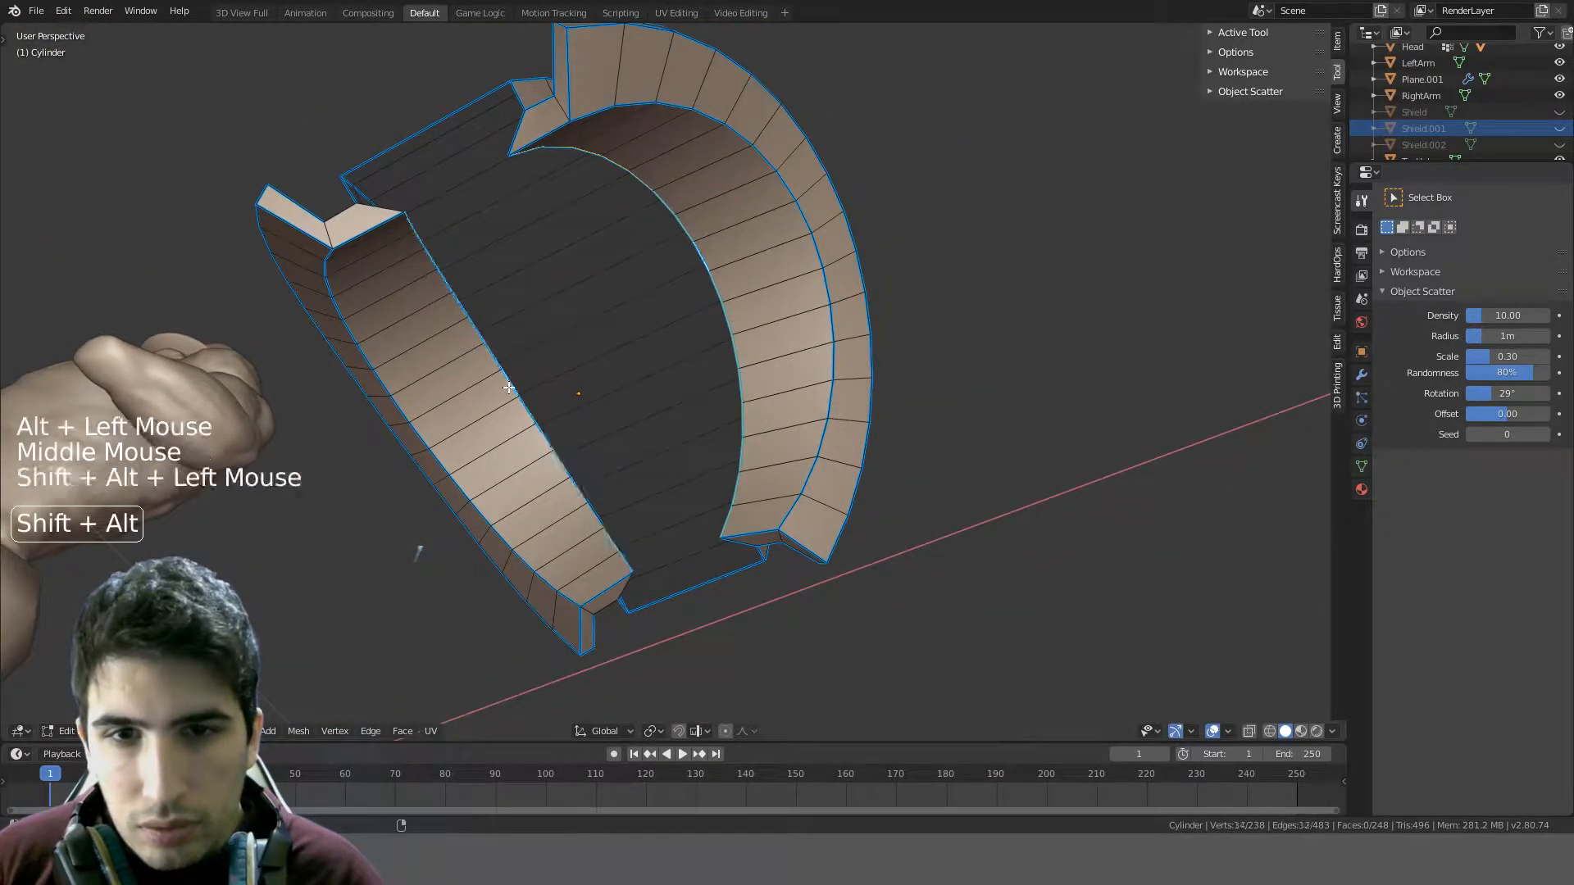
pyautogui.hotkey('ctrl', 'e')
pyautogui.click(586, 375)
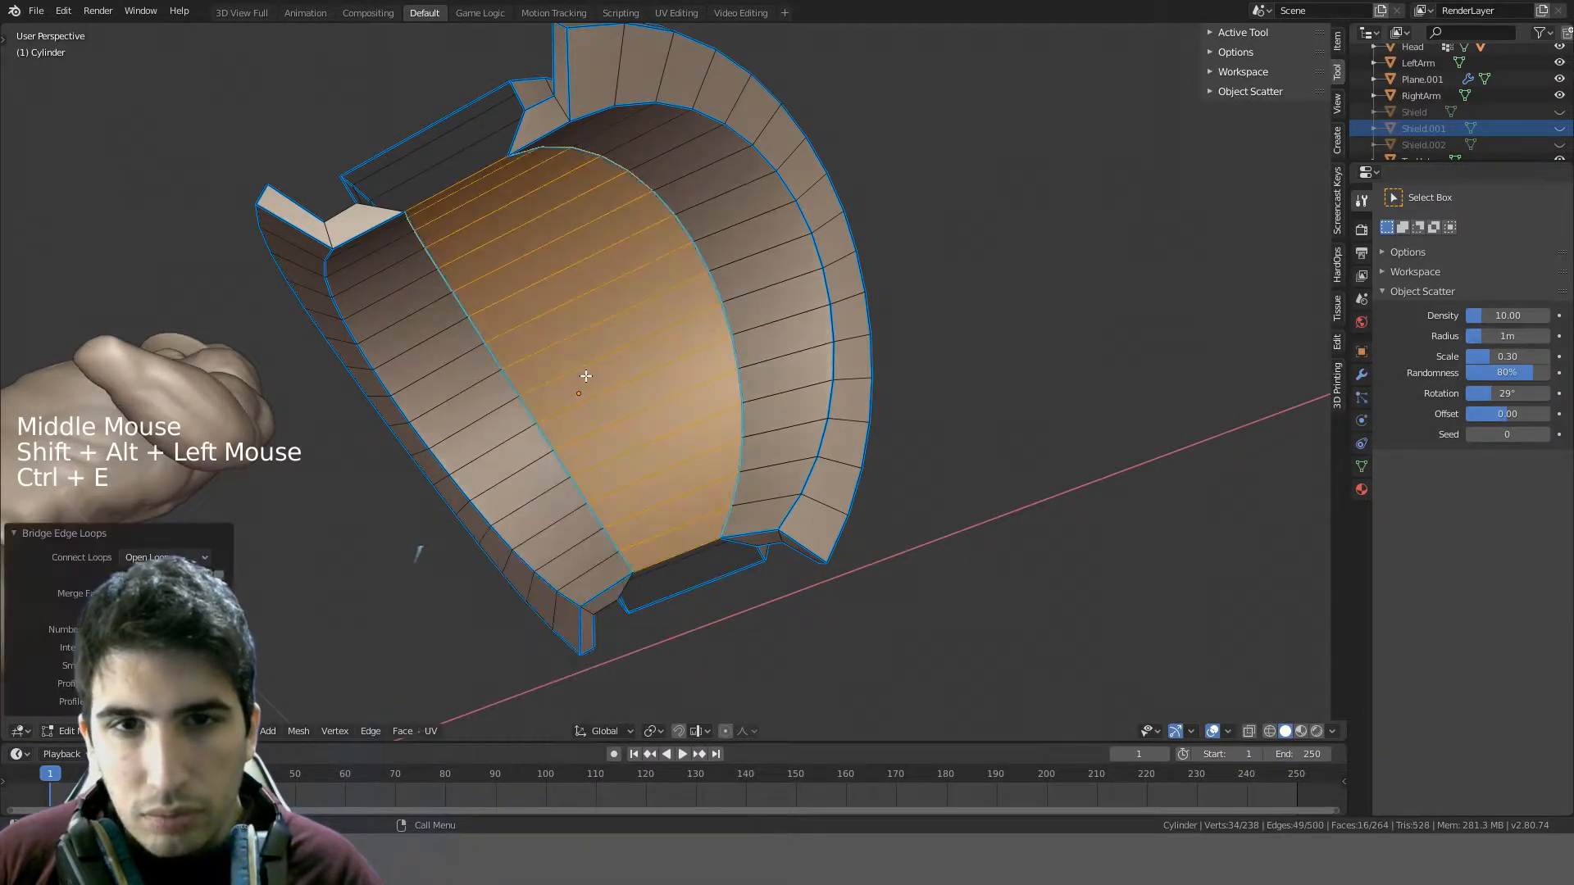
# - Try to dissolve the seam between the bridged faces and a side band, and undo the last dissolve
pyautogui.keyDown('alt'); pyautogui.click(501, 387); pyautogui.keyUp('alt')
pyautogui.keyDown('alt'); pyautogui.click(507, 387); pyautogui.keyUp('alt')
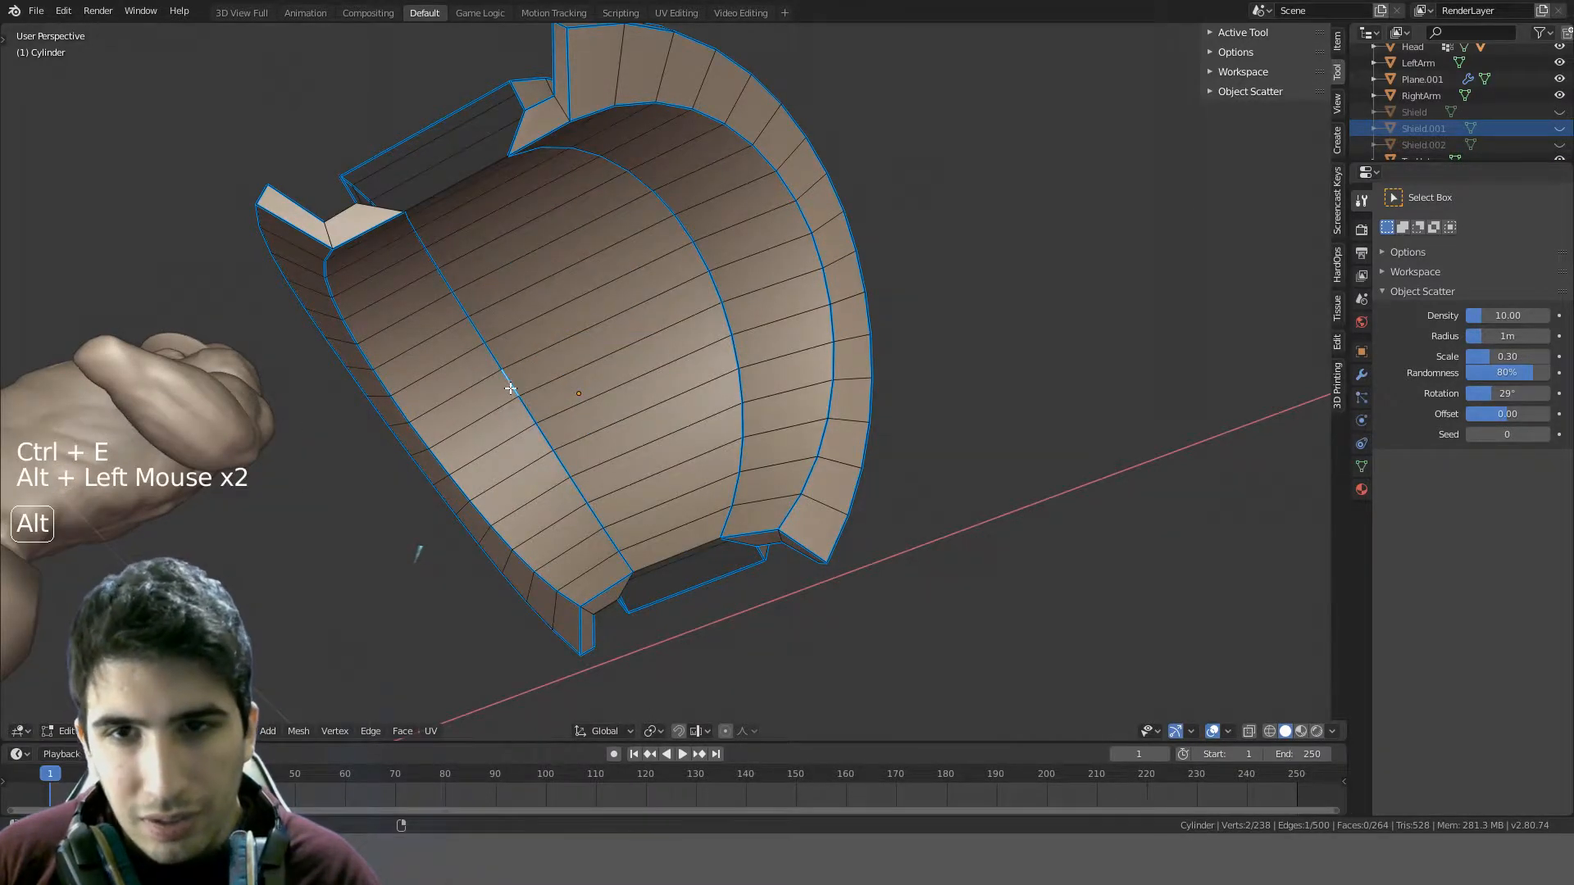
pyautogui.moveTo(509, 386); pyautogui.dragTo(757, 302, button='middle')
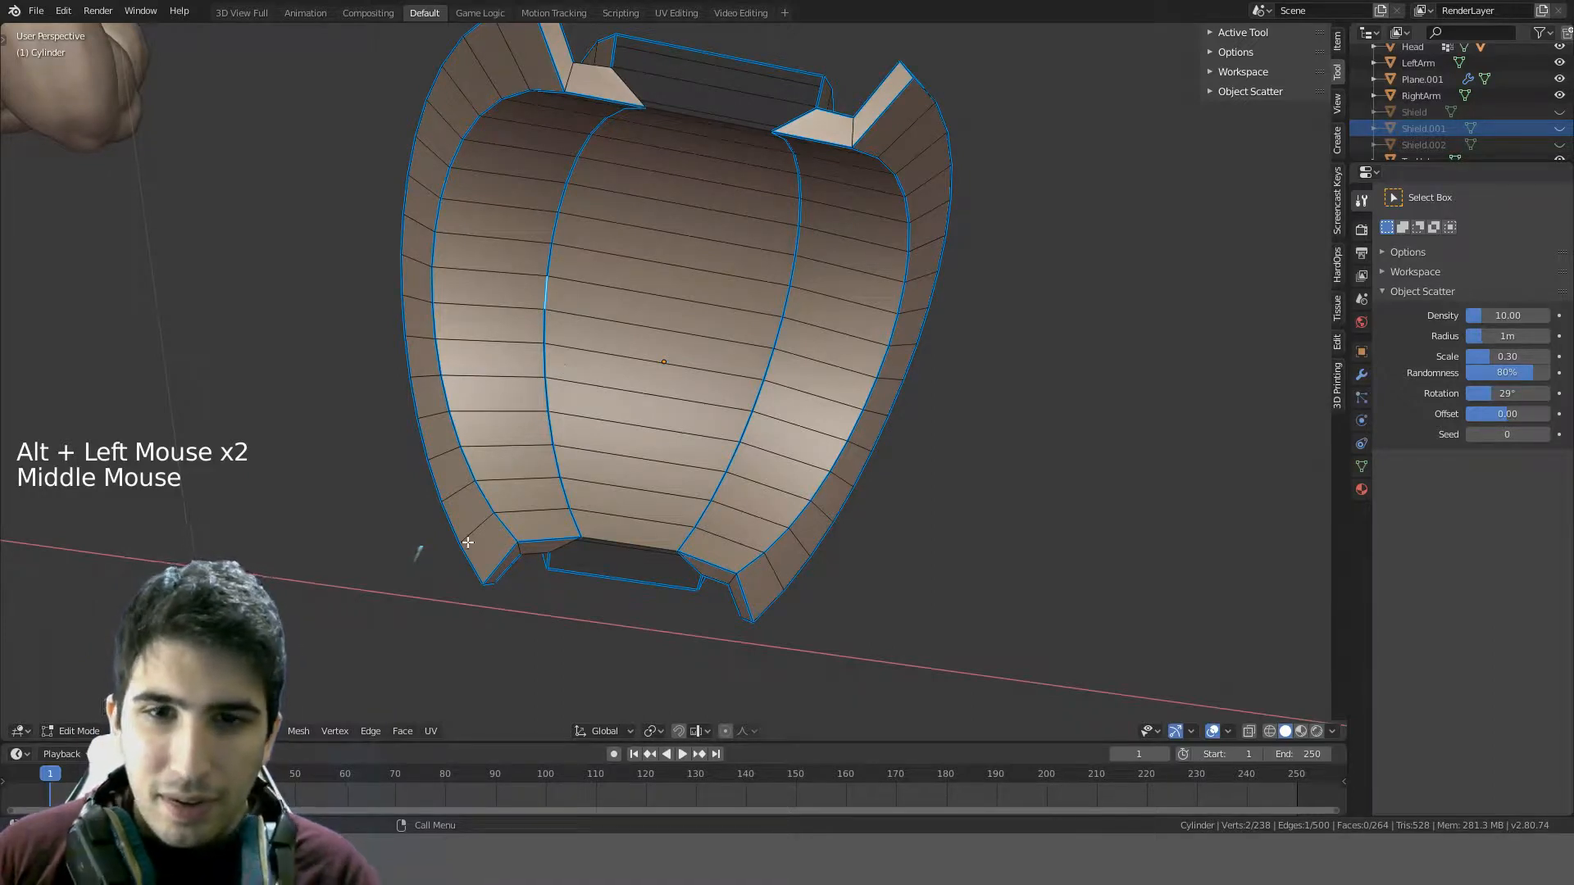
pyautogui.hotkey('ctrl', 'x')
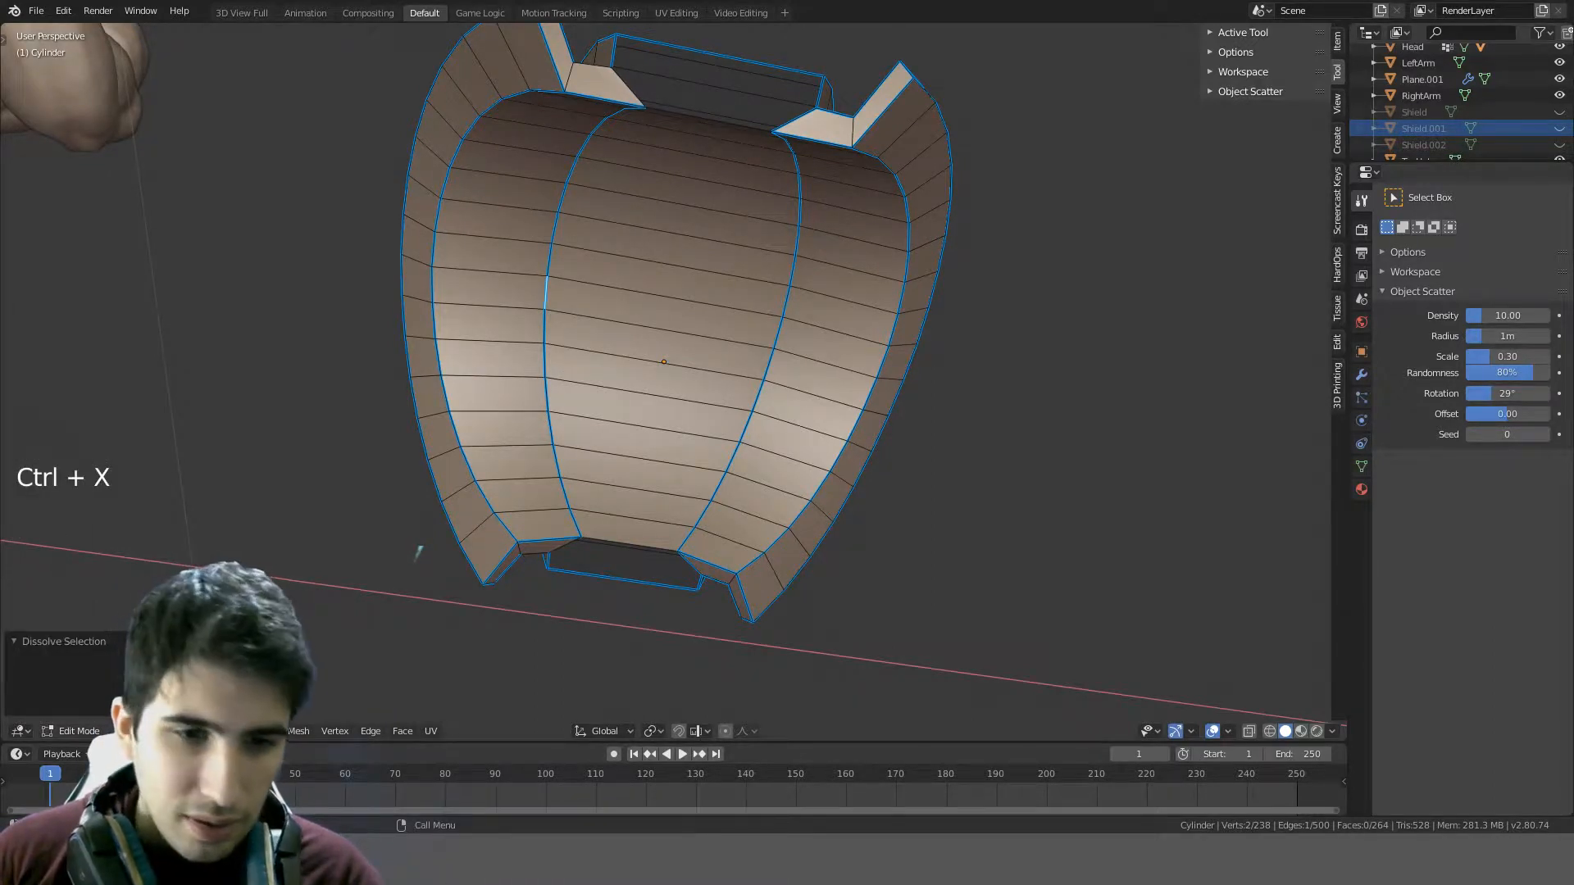
pyautogui.click(545, 344)
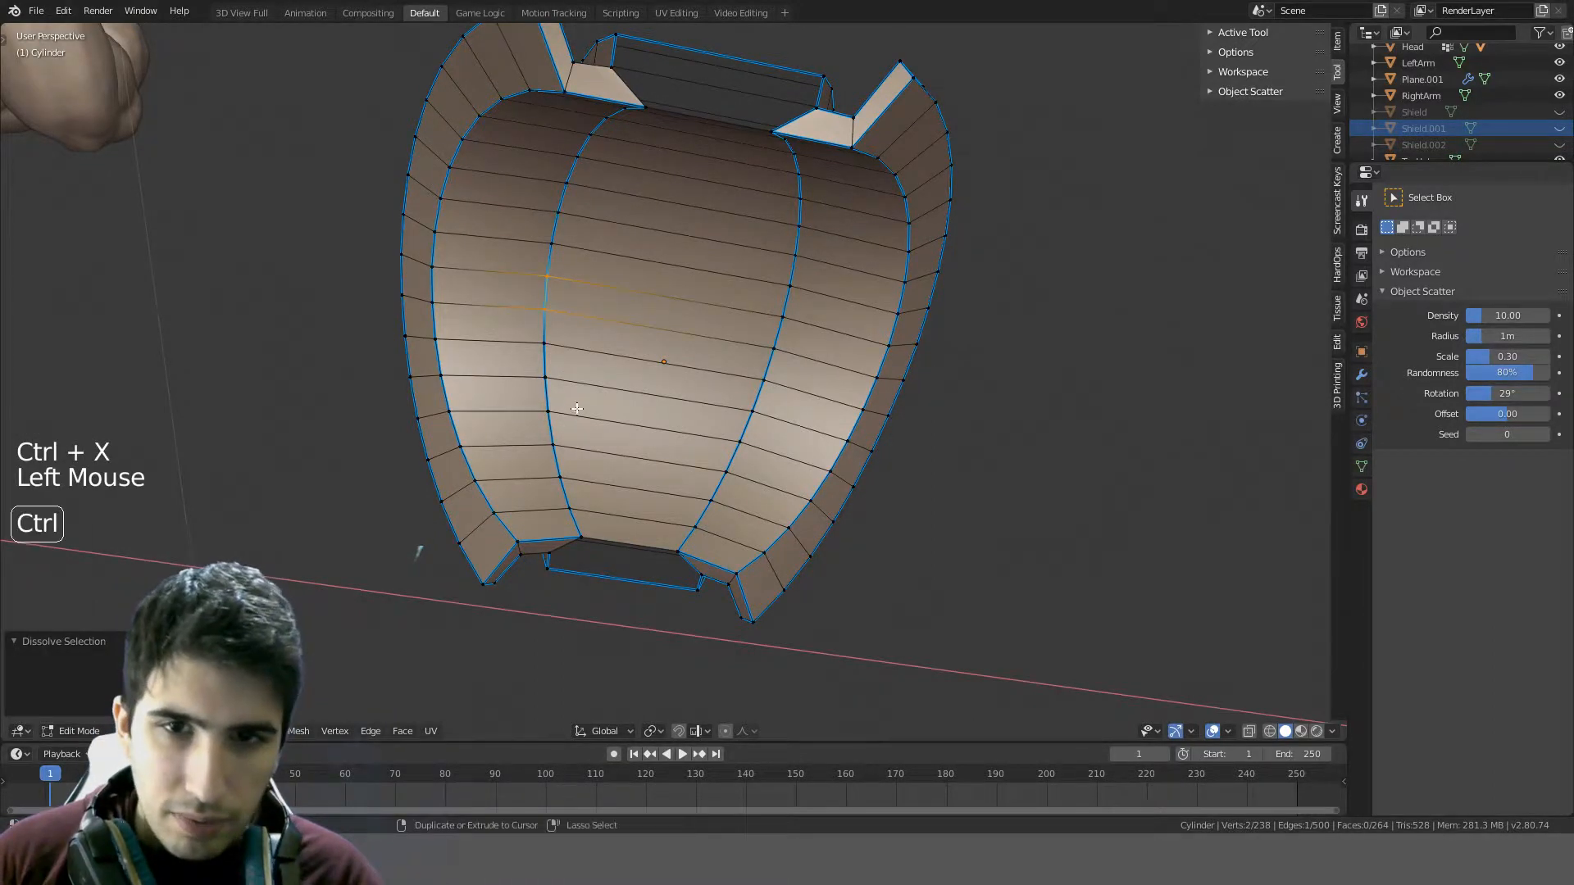
pyautogui.hotkey('ctrl', 'x')
pyautogui.hotkey('ctrl', 'z')
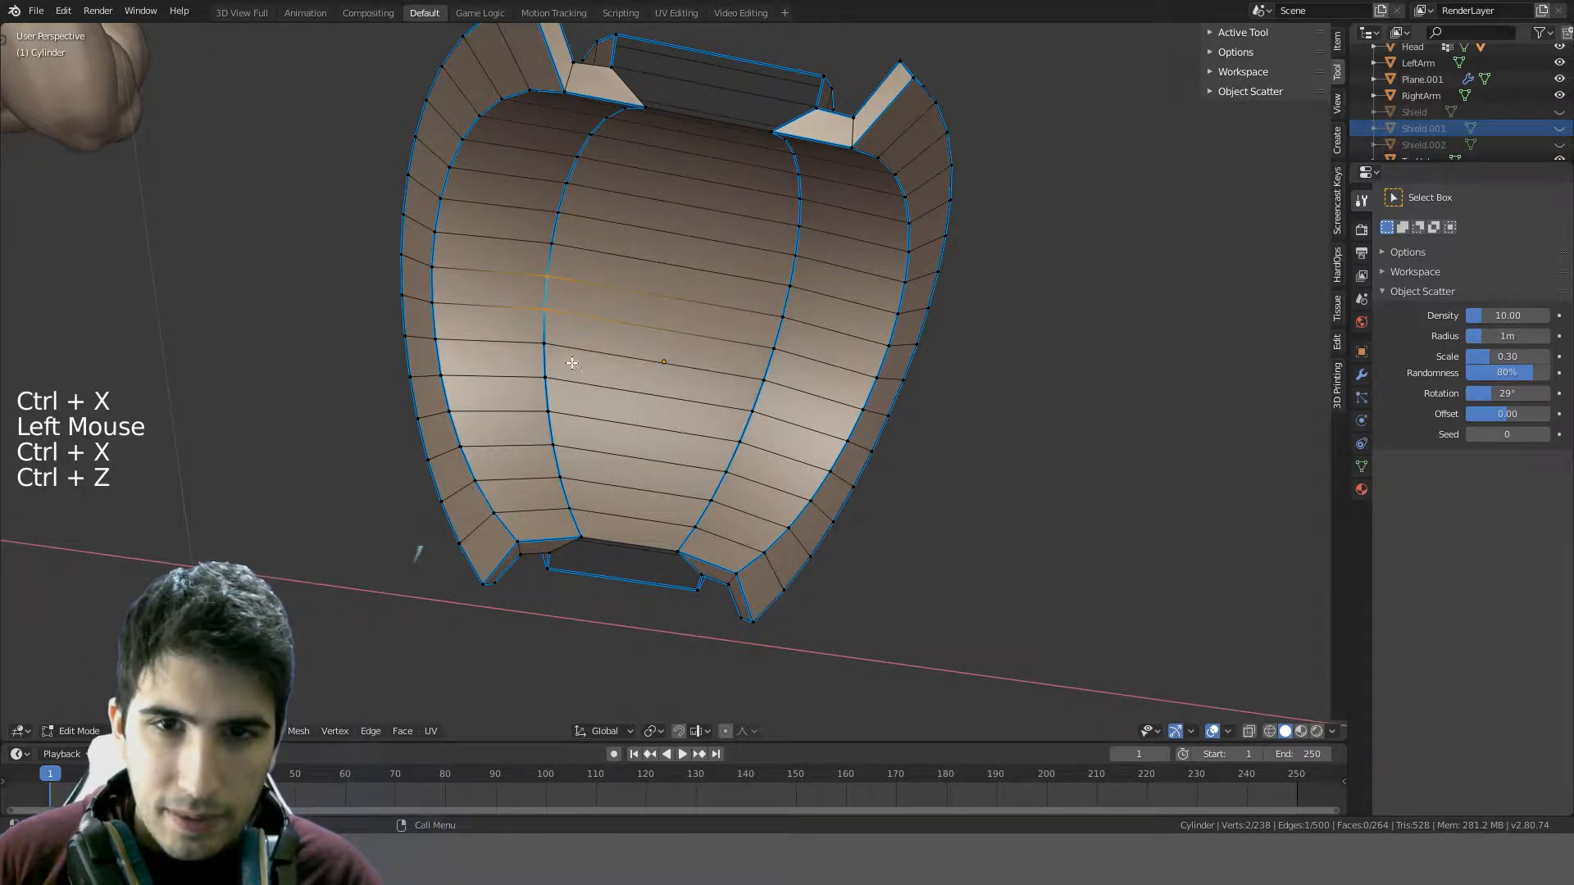
# - Clear the selection, switch to edge selection and try to select the bridged surface's long side loop
pyautogui.press('a')
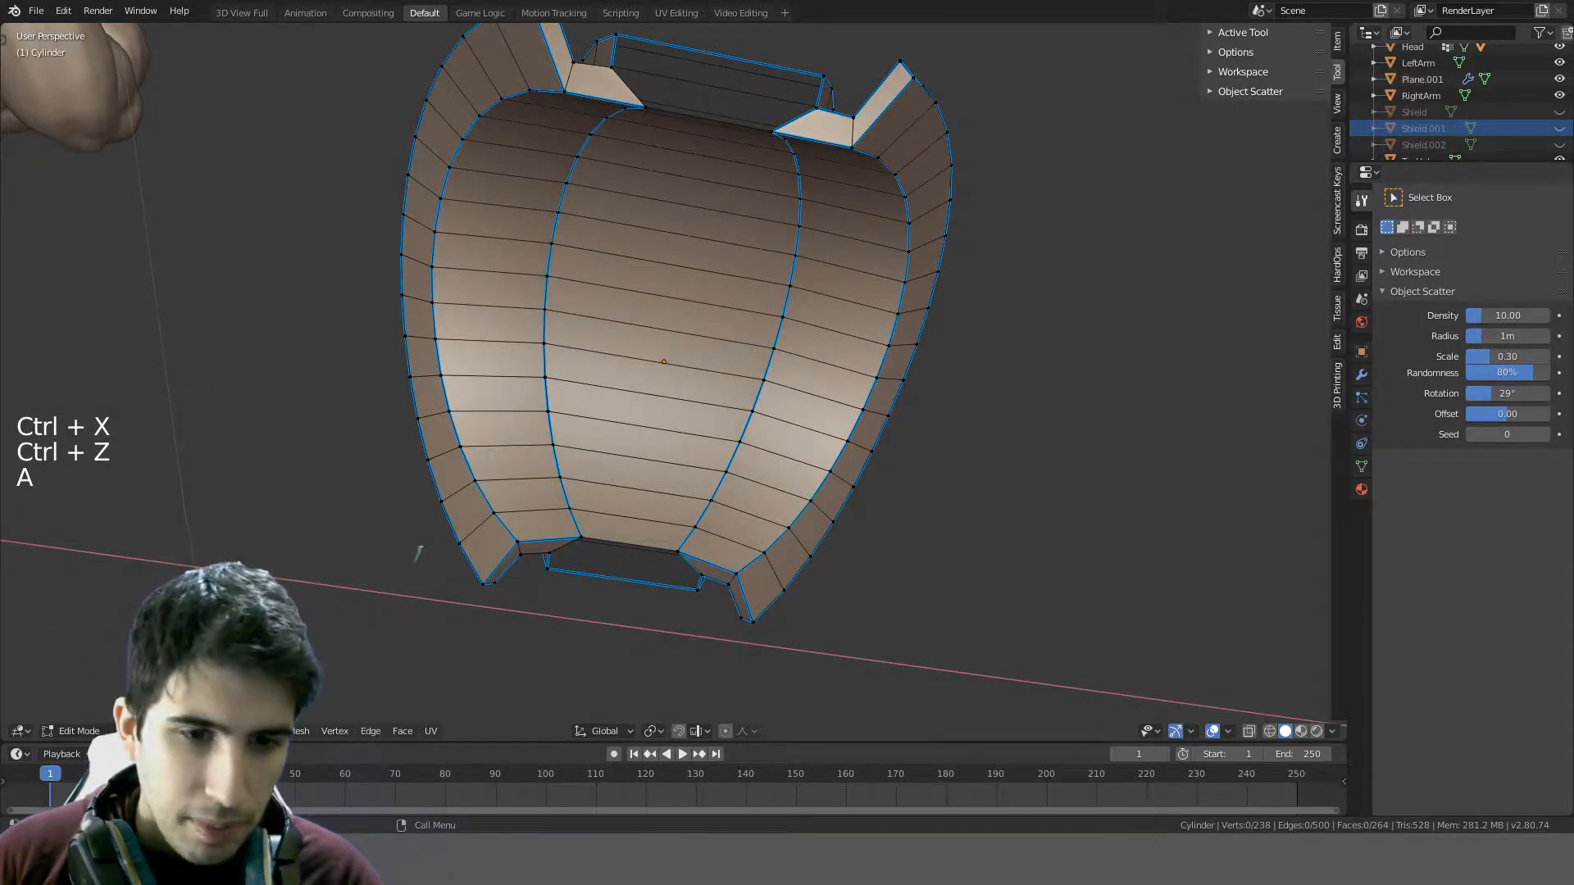
pyautogui.click(154, 731)
pyautogui.keyDown('alt'); pyautogui.click(546, 325); pyautogui.keyUp('alt')
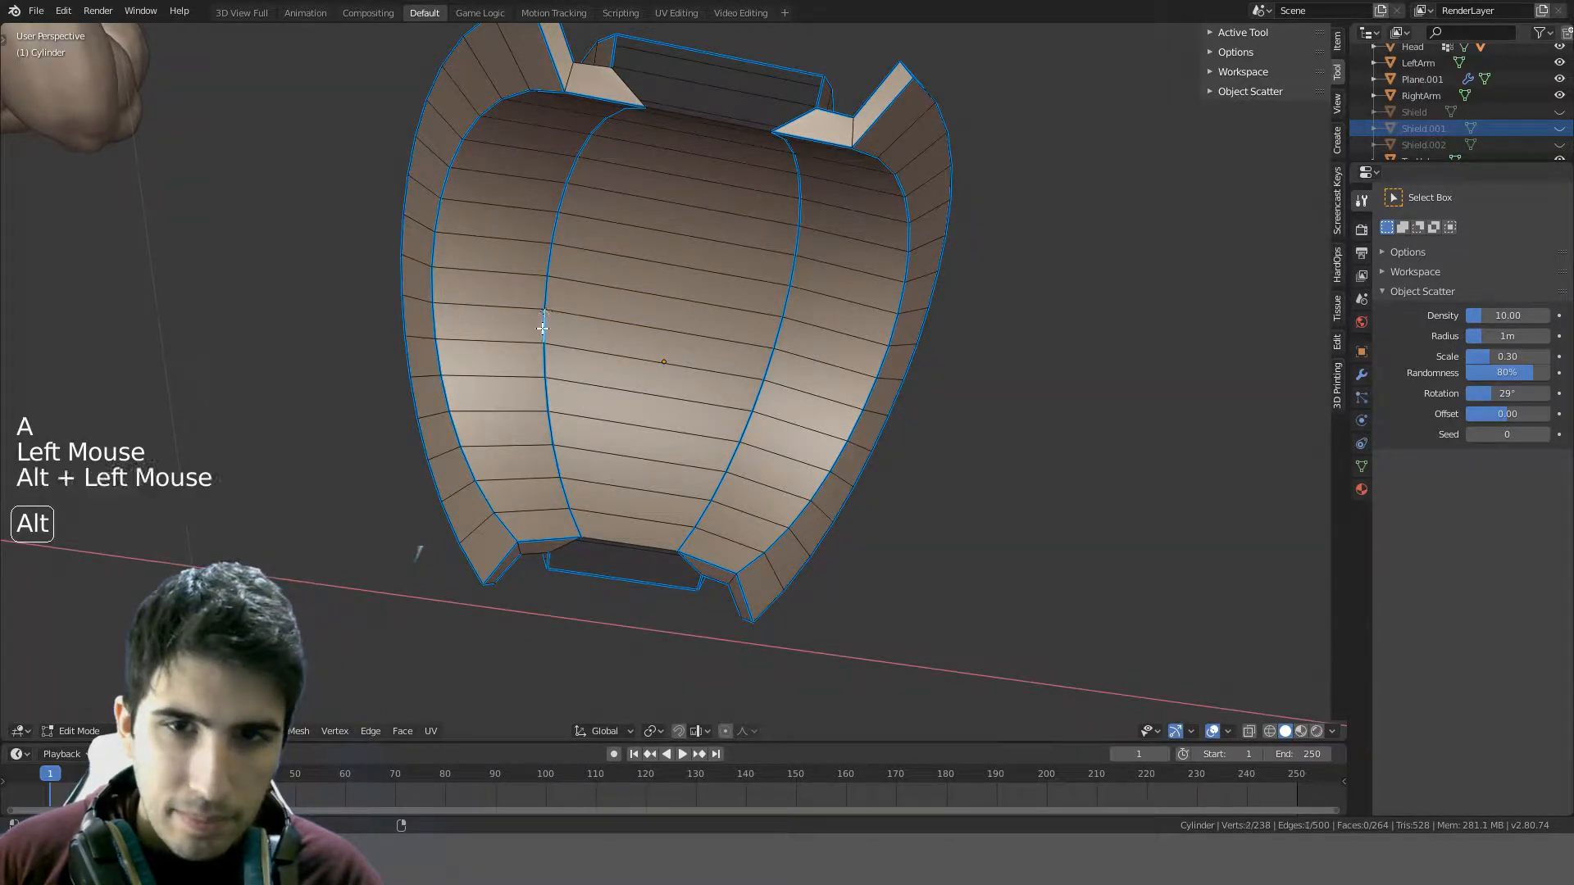
pyautogui.keyDown('alt'); pyautogui.click(542, 327); pyautogui.keyUp('alt')
pyautogui.keyDown('shift'); pyautogui.moveTo(625, 198); pyautogui.dragTo(625, 279, button='middle'); pyautogui.keyUp('shift')
pyautogui.moveTo(625, 279); pyautogui.dragTo(586, 325, button='middle')
# - Undo the selection attempts and the bridge across the armor's inner opening
pyautogui.hotkey('ctrl', 'z')
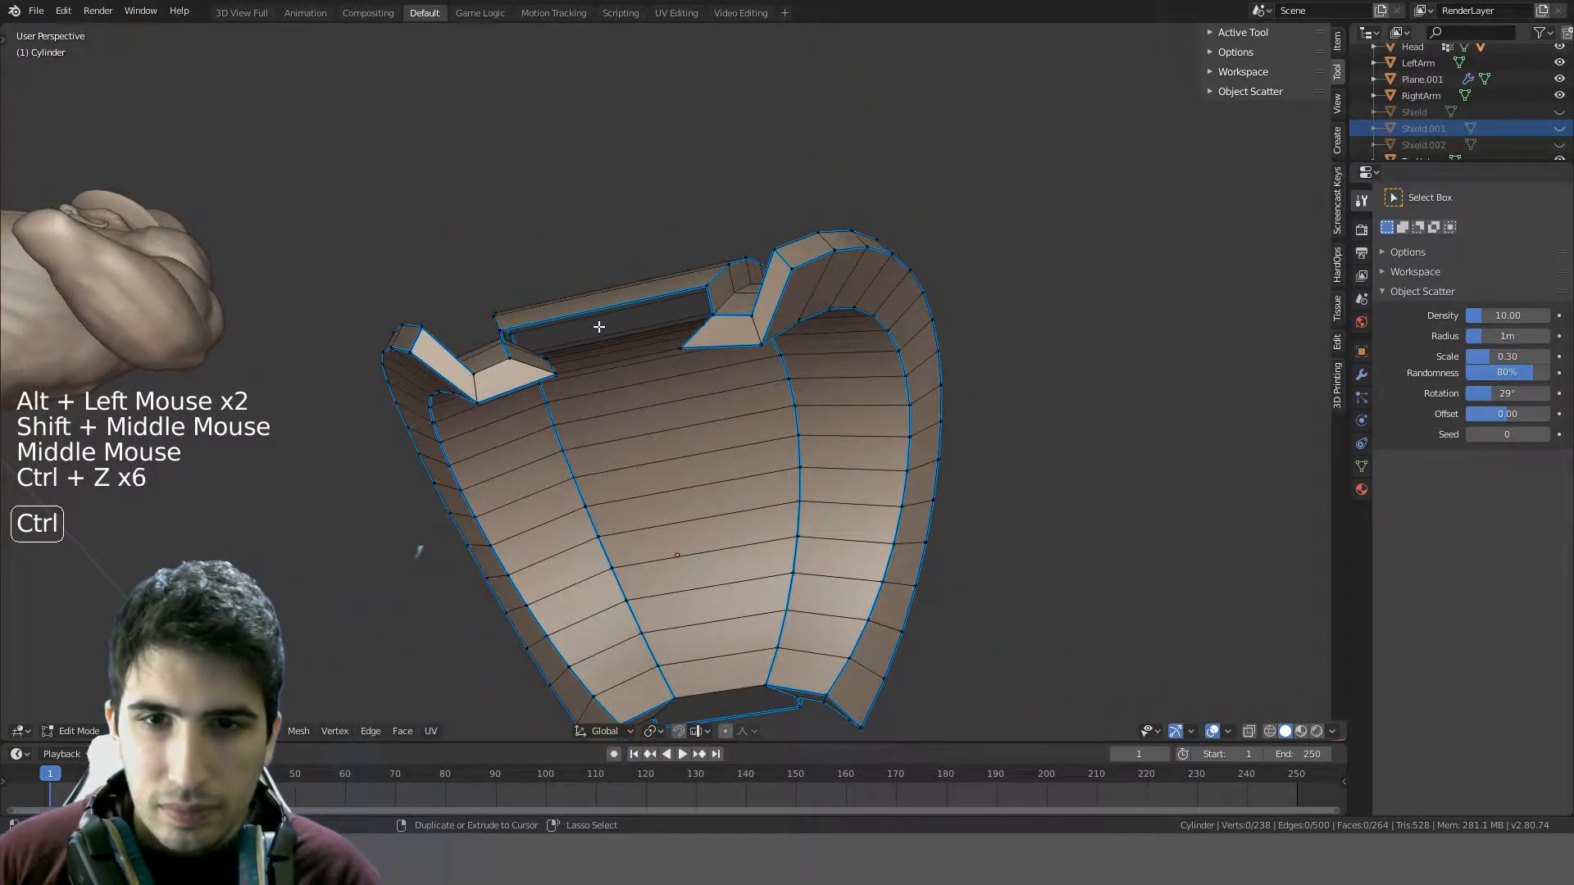
pyautogui.hotkey('ctrl', 'z')
pyautogui.hotkey('ctrl', 'z')
pyautogui.hotkey('ctrl', 'z')
pyautogui.hotkey('ctrl', 'z')
pyautogui.hotkey('ctrl', 'z')
pyautogui.hotkey('ctrl', 'z')
pyautogui.hotkey('ctrl', 'z')
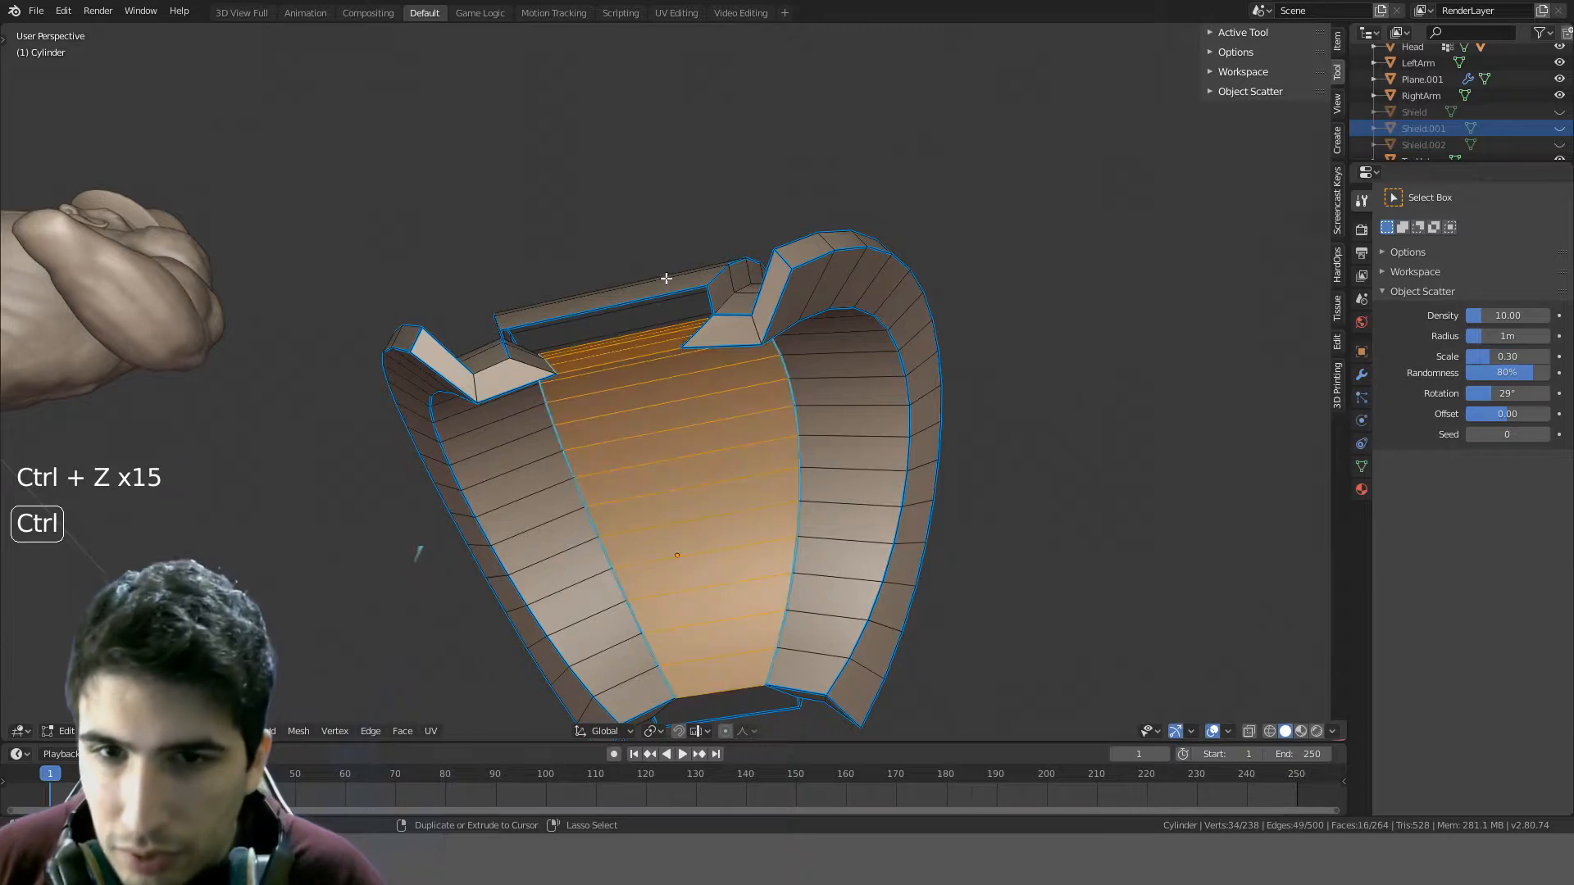
# - Try Edge Collapse on the two selected inner edge loops and undo it
pyautogui.press('Delete')
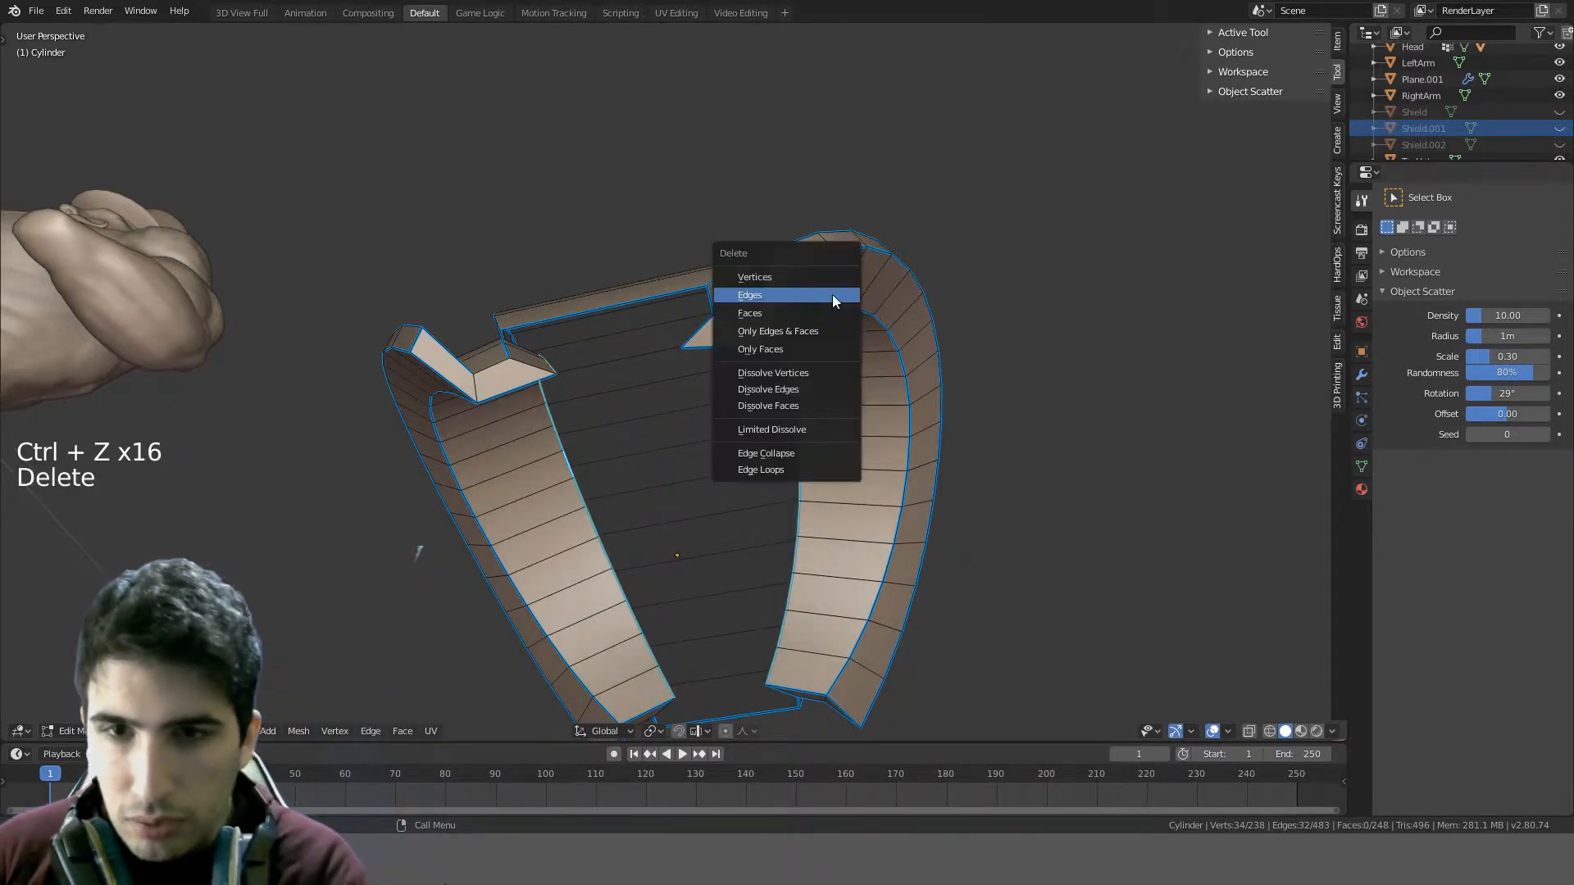
pyautogui.click(803, 454)
pyautogui.hotkey('ctrl', 'z')
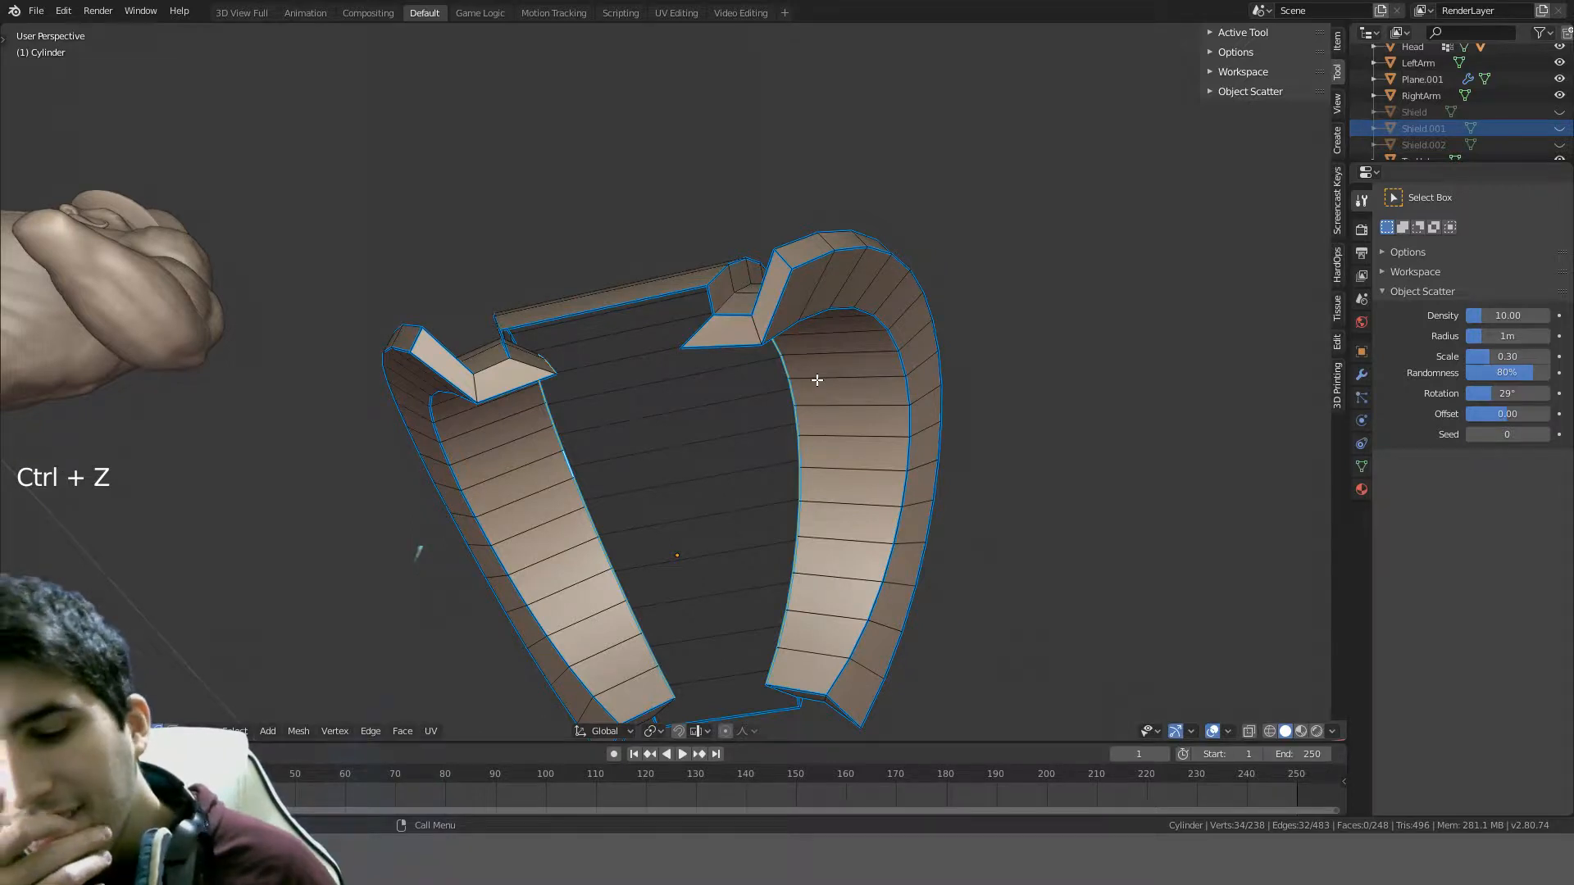
# - Try merging the two selected inner edge loops at center and undo the merge
pyautogui.hotkey('alt', 'm')
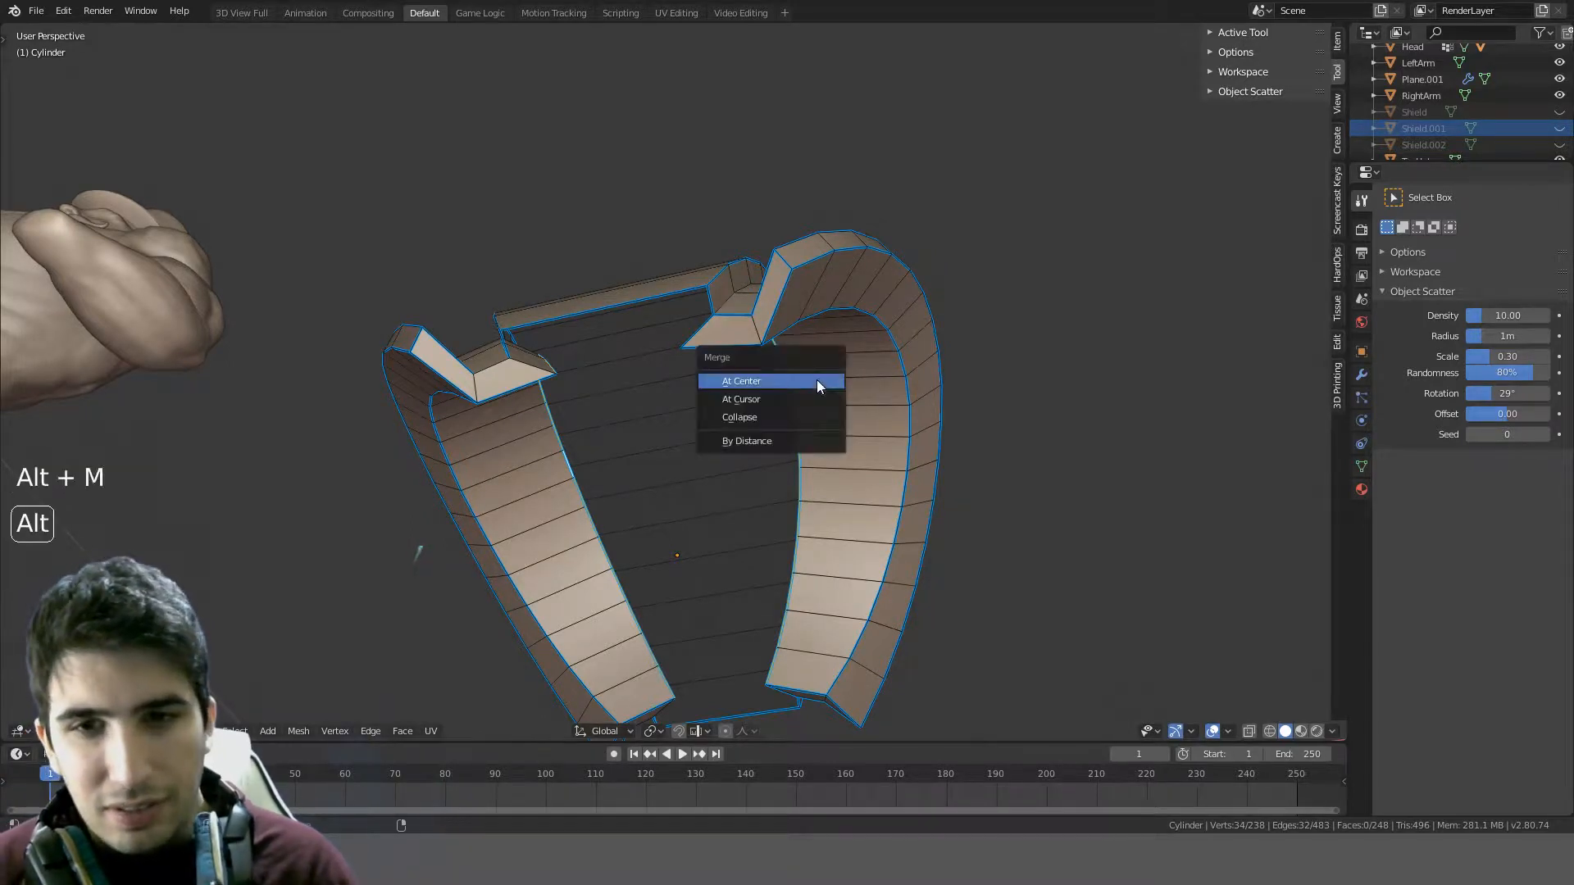
pyautogui.click(817, 380)
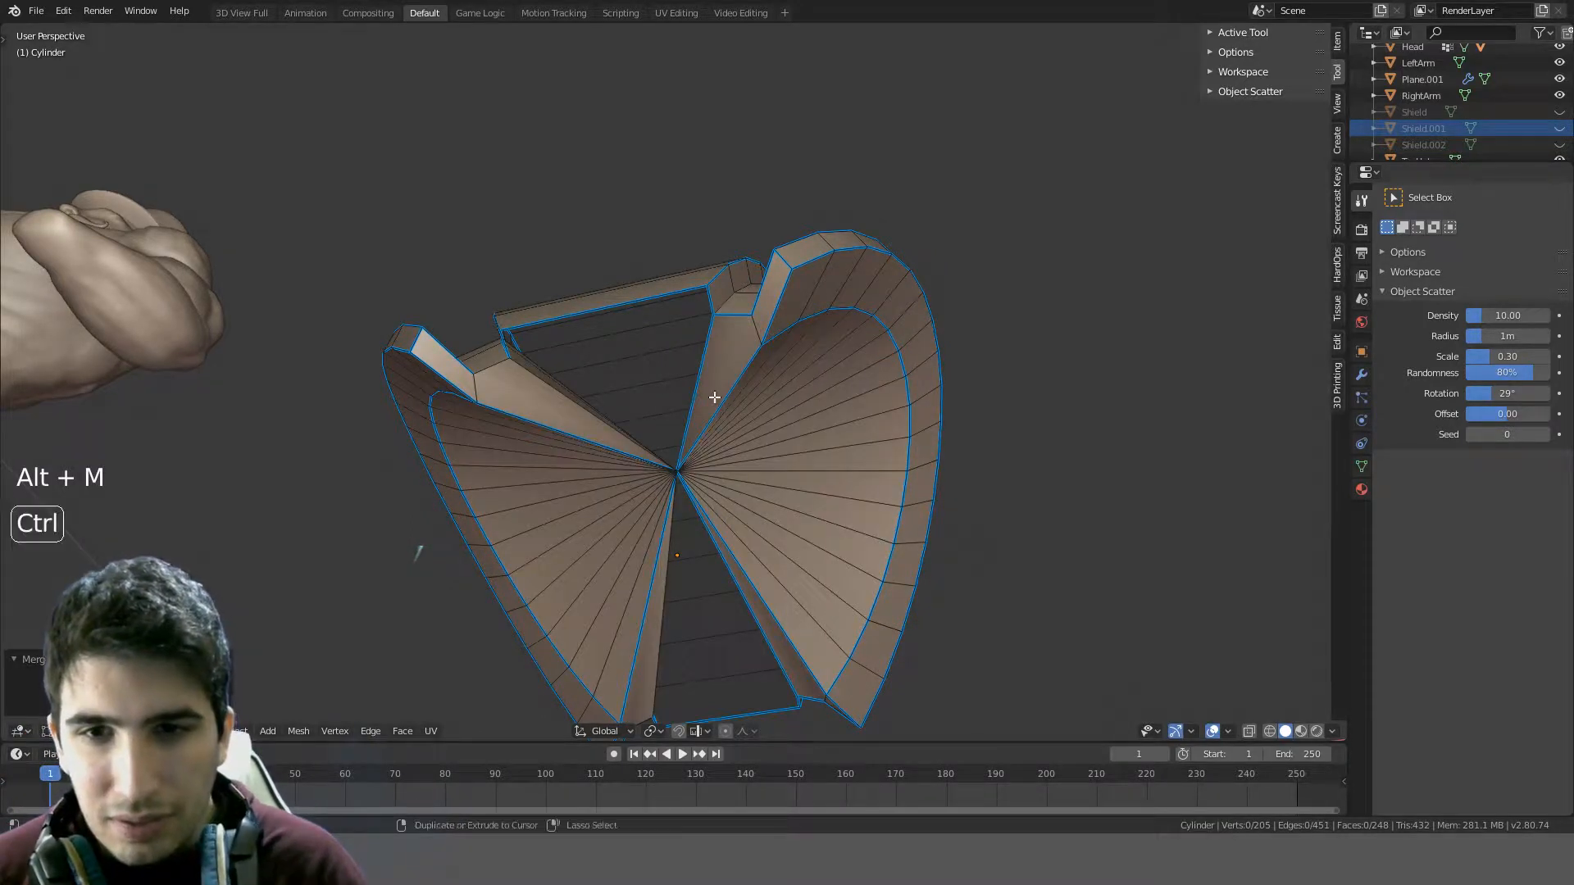
pyautogui.hotkey('ctrl', 'z')
# - Try merging the facing end vertices of the two inner edge loops at center, at one end of the armor opening
pyautogui.moveTo(773, 362); pyautogui.dragTo(481, 498, button='middle')
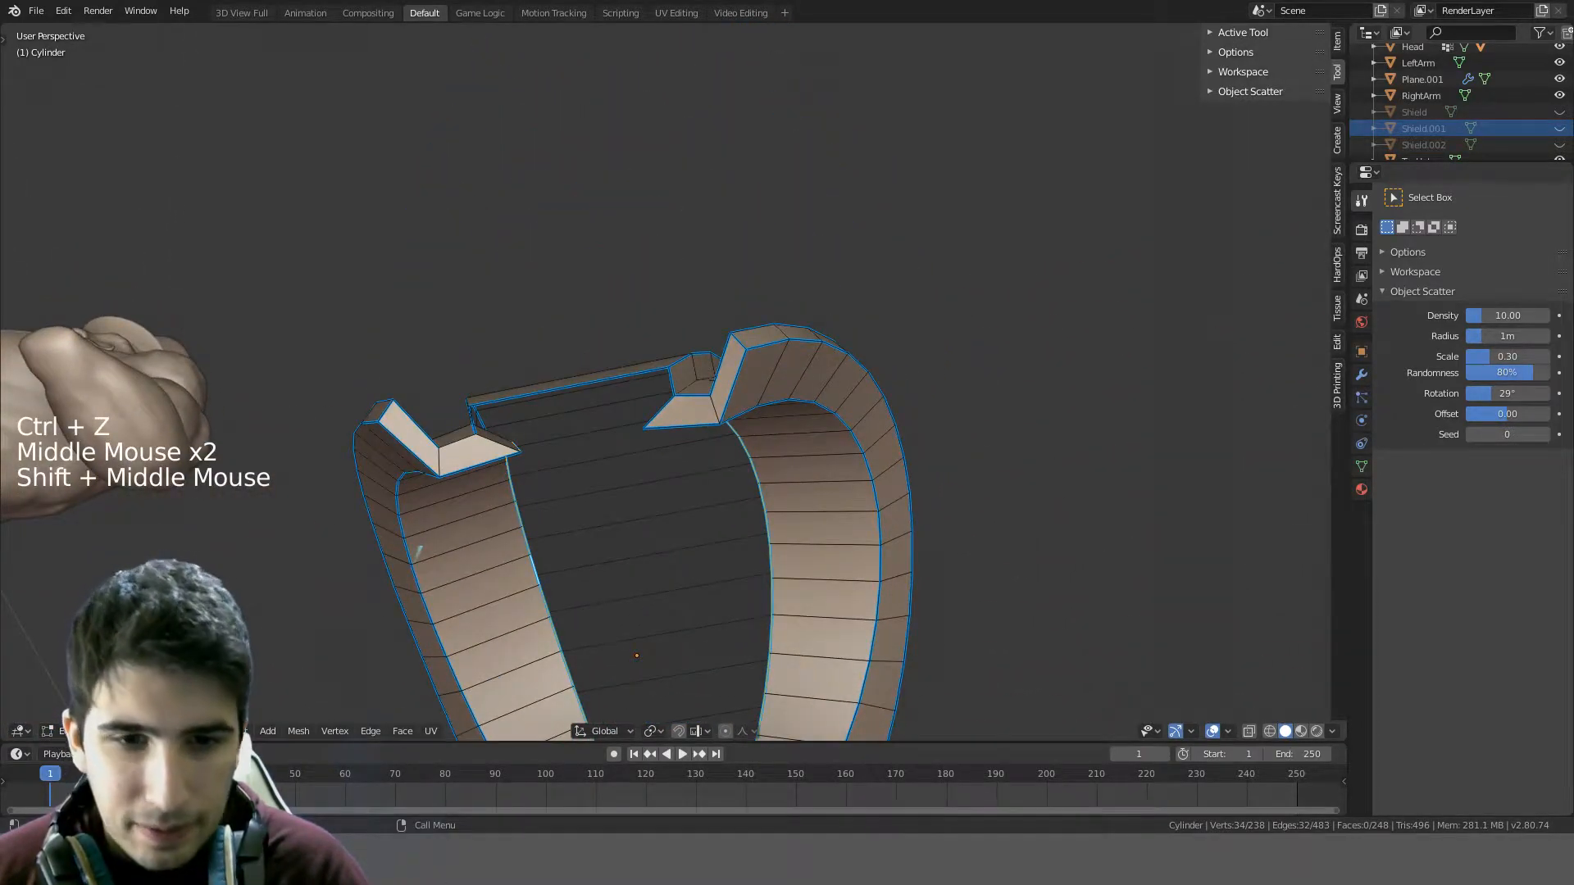
pyautogui.click(520, 541)
pyautogui.click(520, 449)
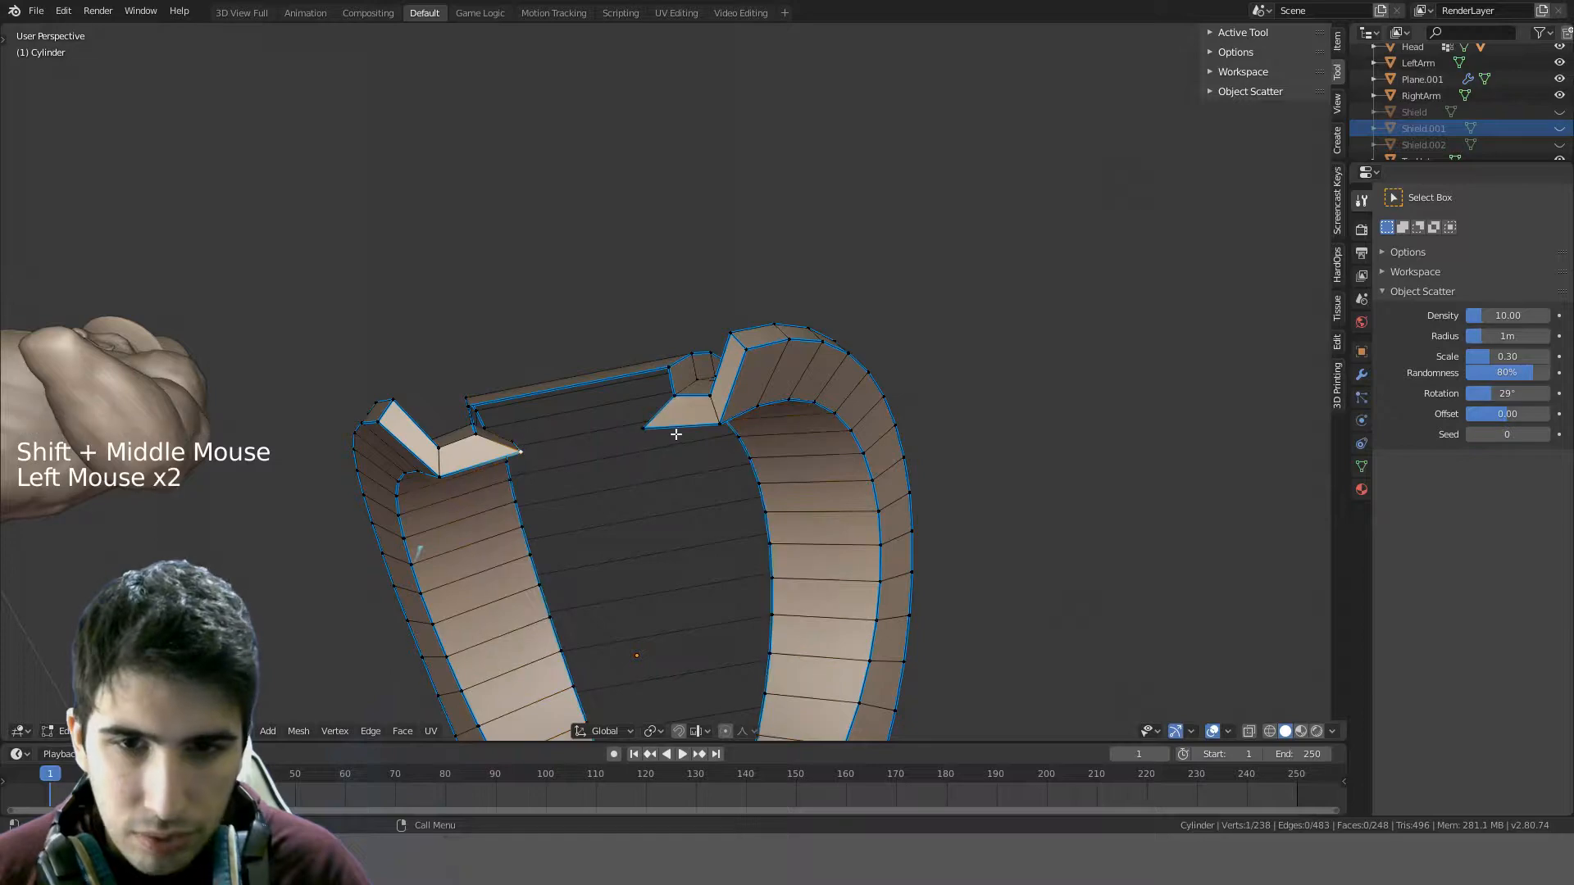
pyautogui.keyDown('shift'); pyautogui.click(721, 421); pyautogui.keyUp('shift')
pyautogui.hotkey('alt', 'm')
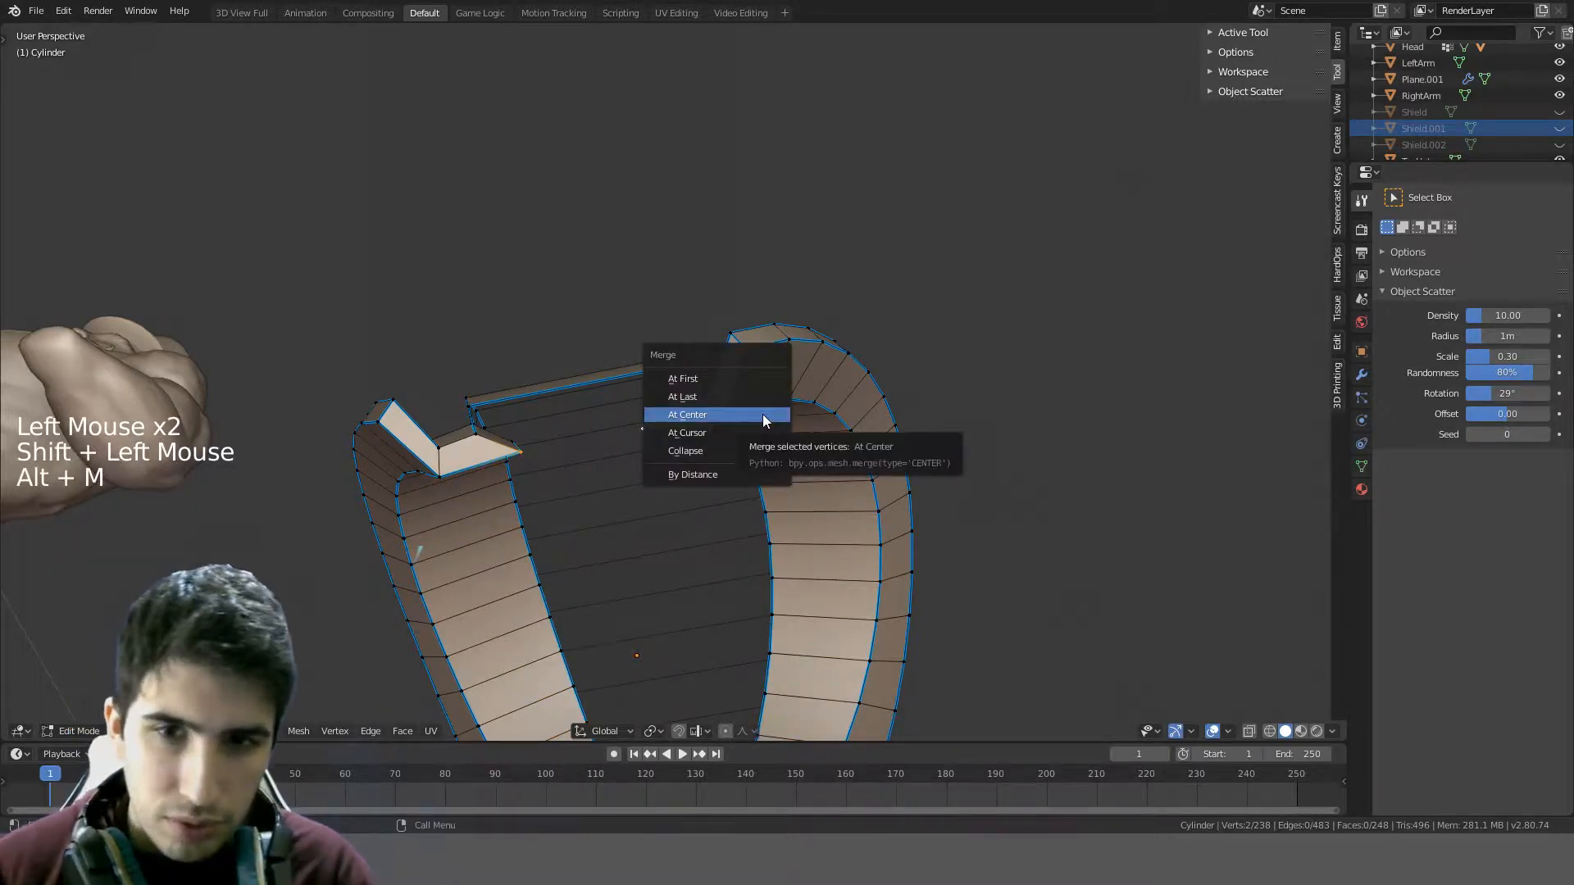
pyautogui.click(687, 415)
# - Try merging the second and third pairs of facing vertices along the armor's inner opening at center
pyautogui.moveTo(762, 415); pyautogui.dragTo(646, 249, button='middle')
pyautogui.click(629, 210)
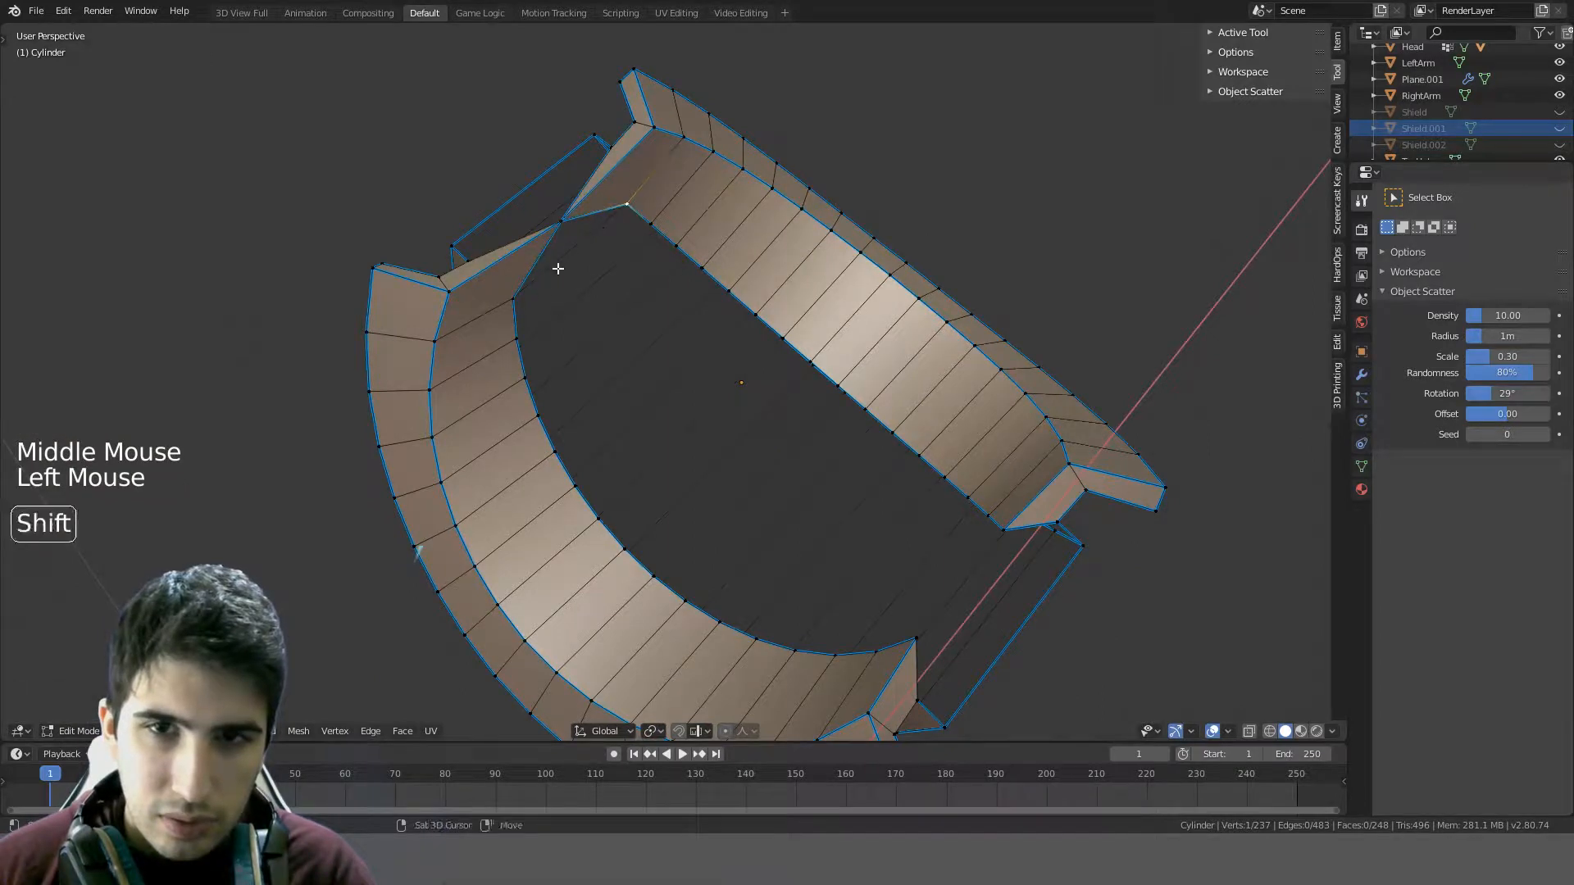
pyautogui.keyDown('shift'); pyautogui.click(561, 222); pyautogui.keyUp('shift')
pyautogui.hotkey('alt', 'm')
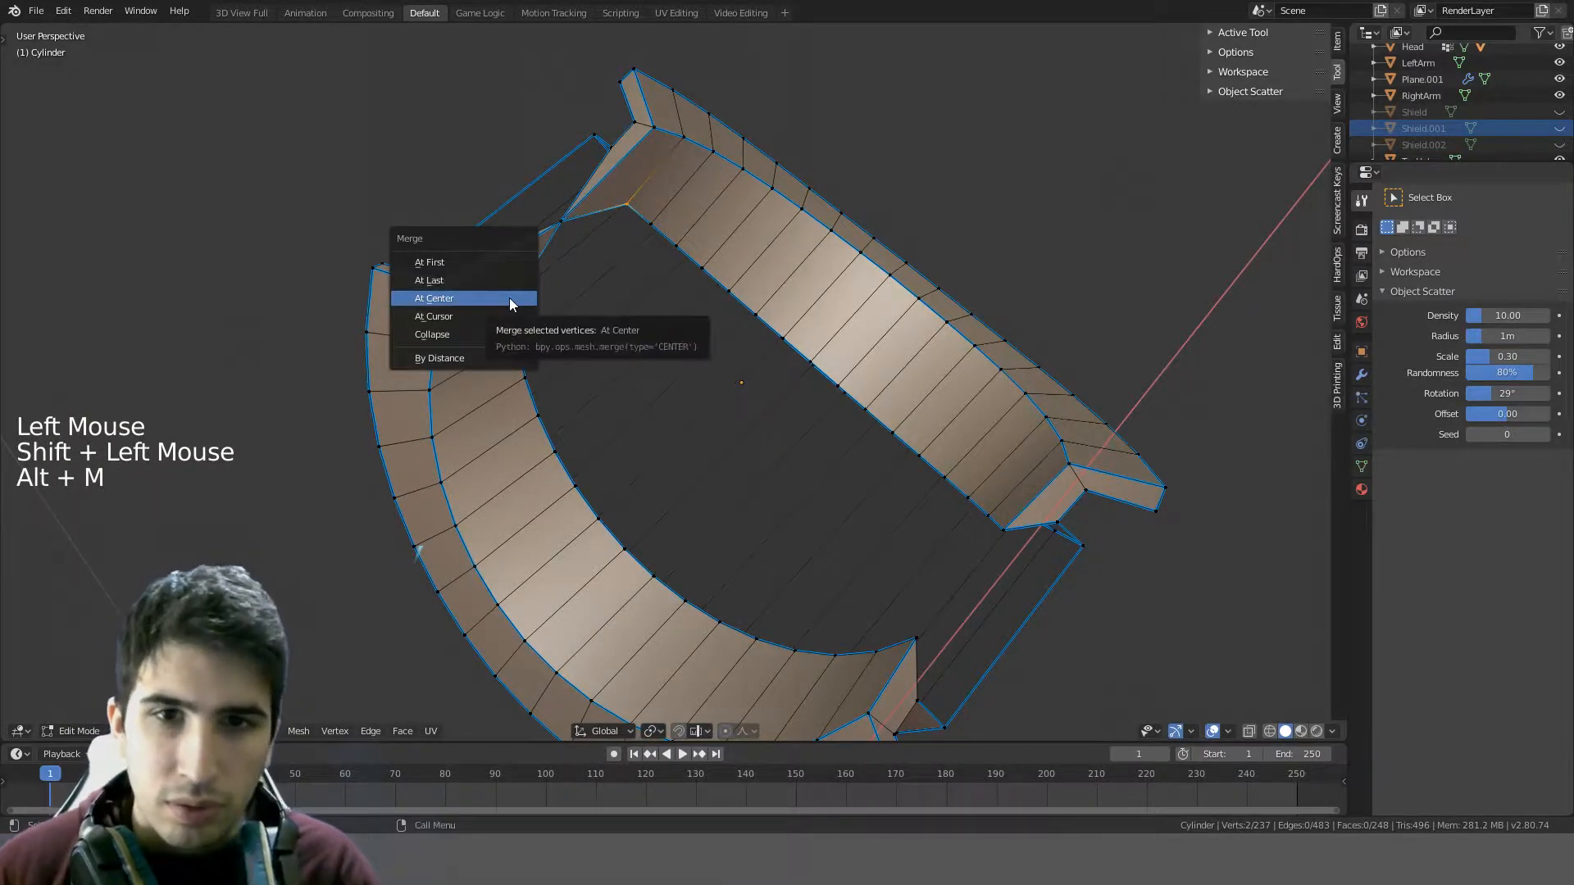
pyautogui.click(509, 299)
pyautogui.keyDown('shift'); pyautogui.click(510, 338); pyautogui.keyUp('shift')
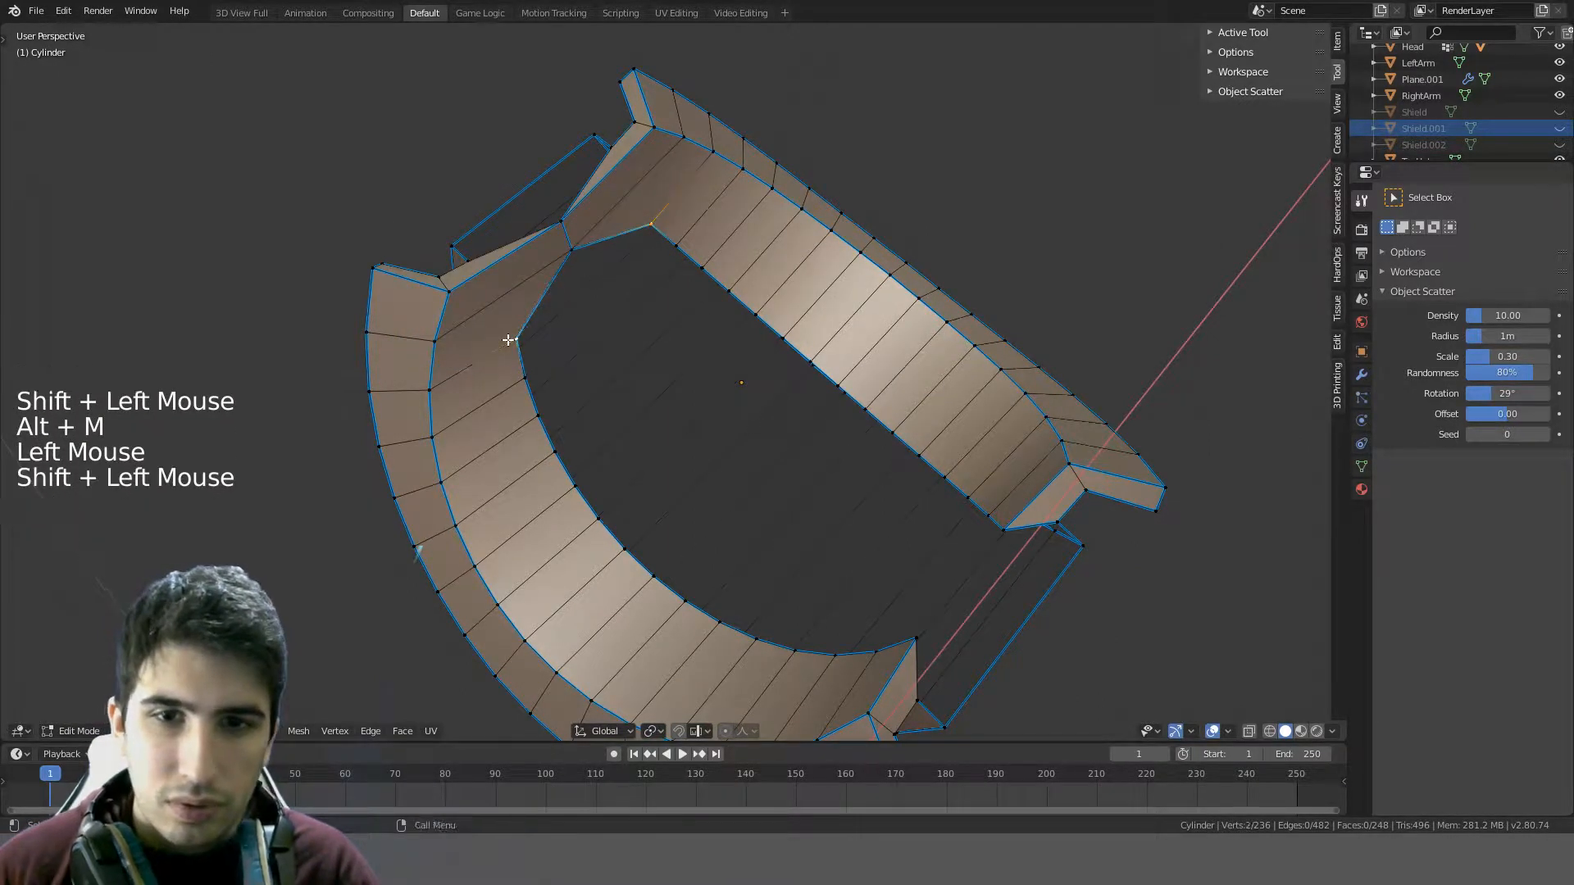
pyautogui.hotkey('alt', 'm')
pyautogui.click(508, 340)
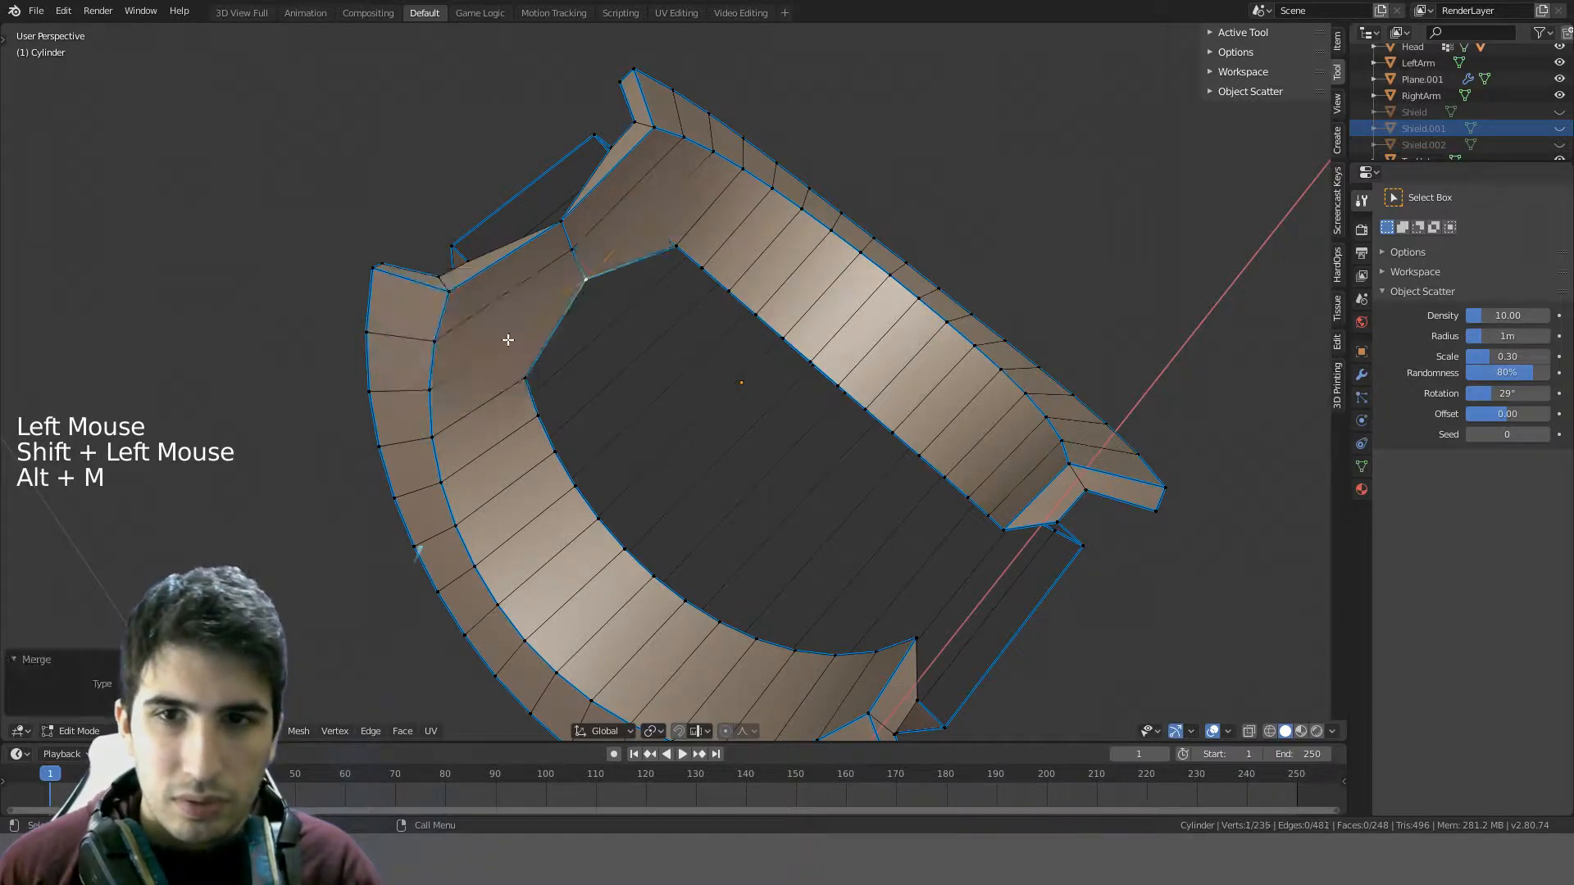
# - Try merging the fourth and fifth pairs of facing inner-loop vertices at center
pyautogui.click(683, 240)
pyautogui.keyDown('shift'); pyautogui.click(527, 379); pyautogui.keyUp('shift')
pyautogui.hotkey('alt', 'm')
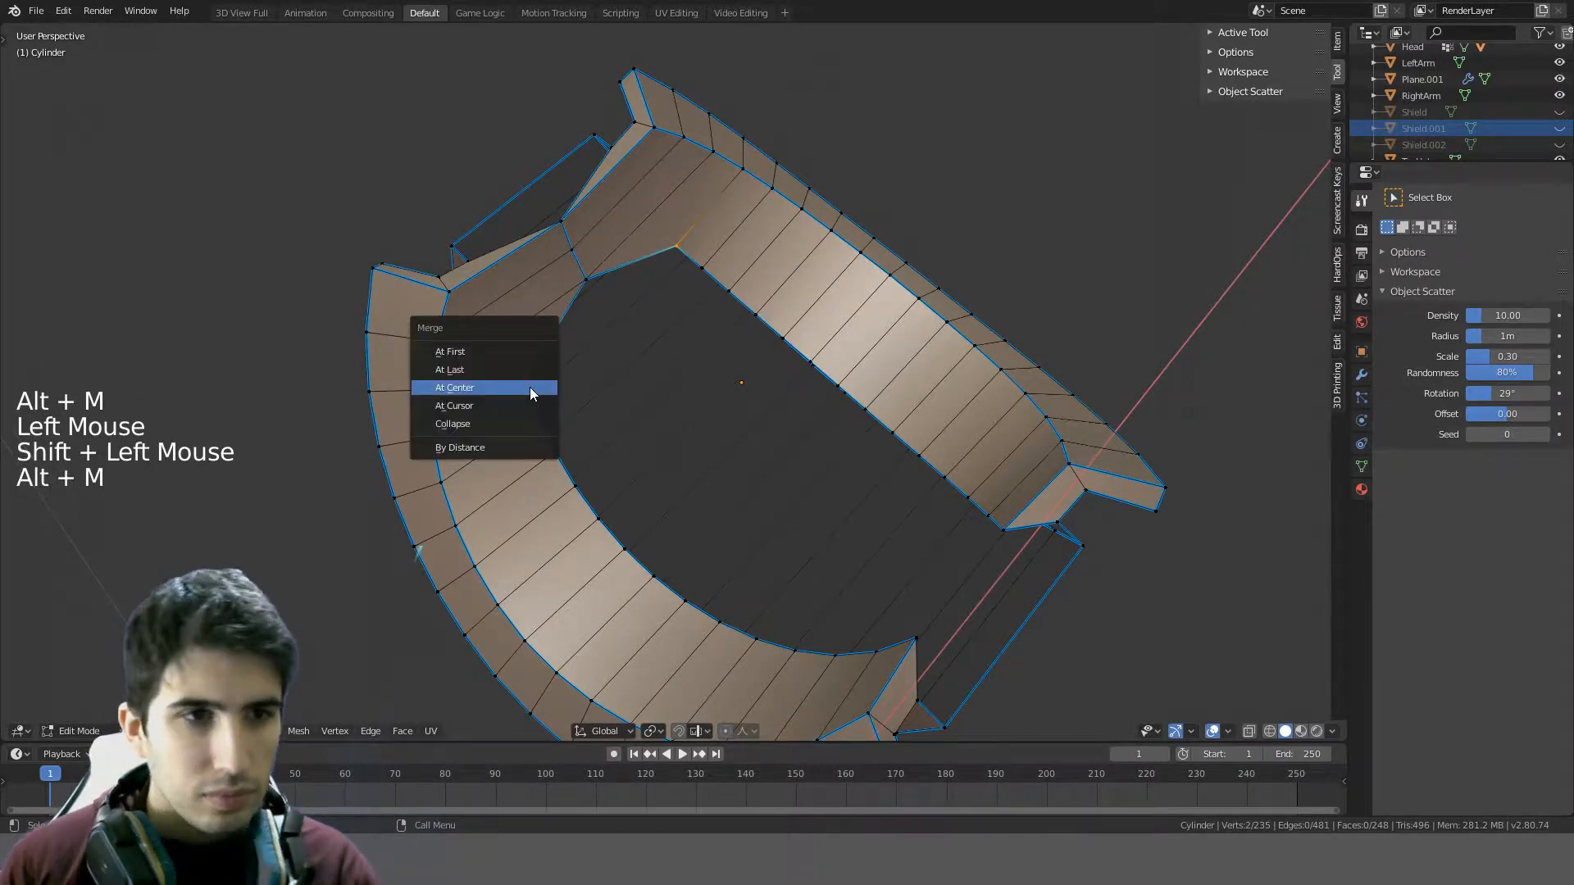
pyautogui.click(530, 387)
pyautogui.keyDown('shift'); pyautogui.click(707, 265); pyautogui.keyUp('shift')
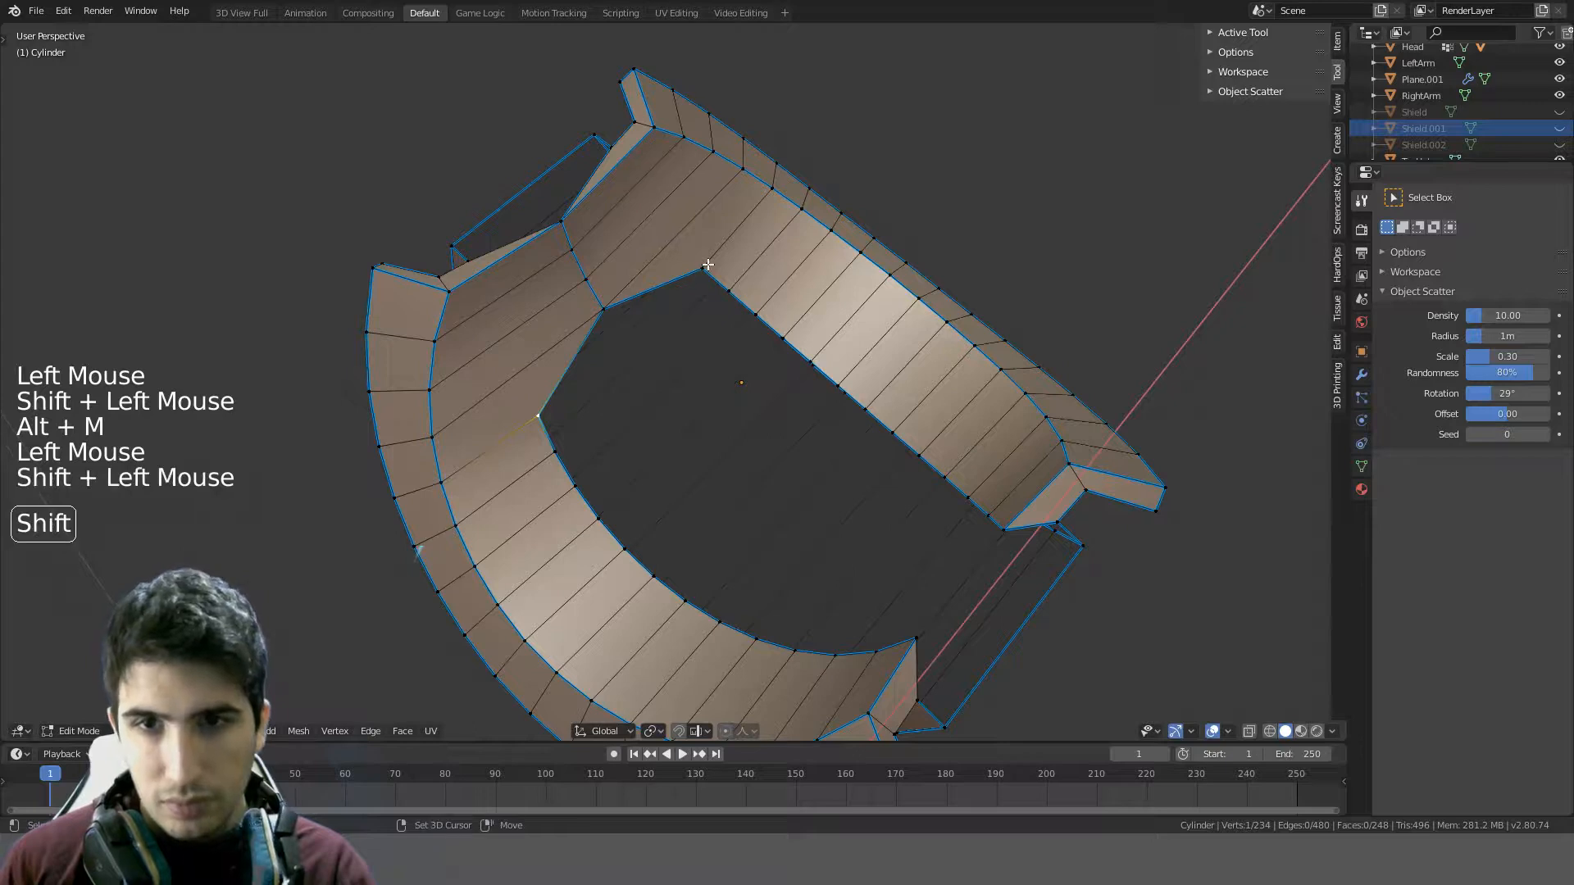
pyautogui.hotkey('alt', 'm')
pyautogui.click(707, 265)
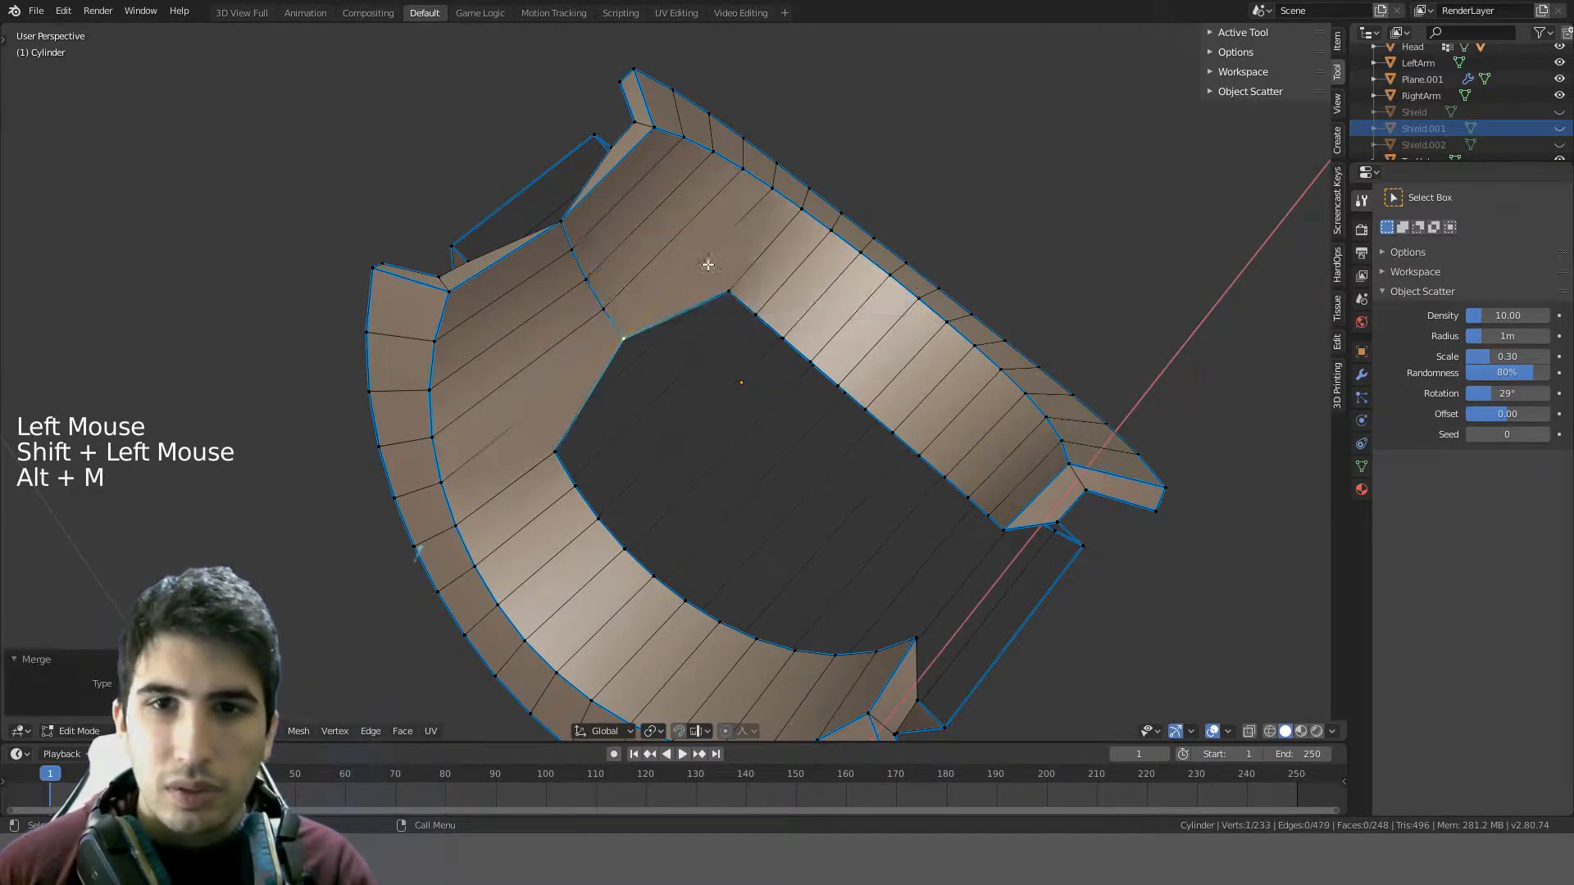
# - Try merging the sixth pair of facing inner-loop vertices at center and select the following pair
pyautogui.click(547, 481)
pyautogui.keyDown('shift'); pyautogui.click(743, 291); pyautogui.keyUp('shift')
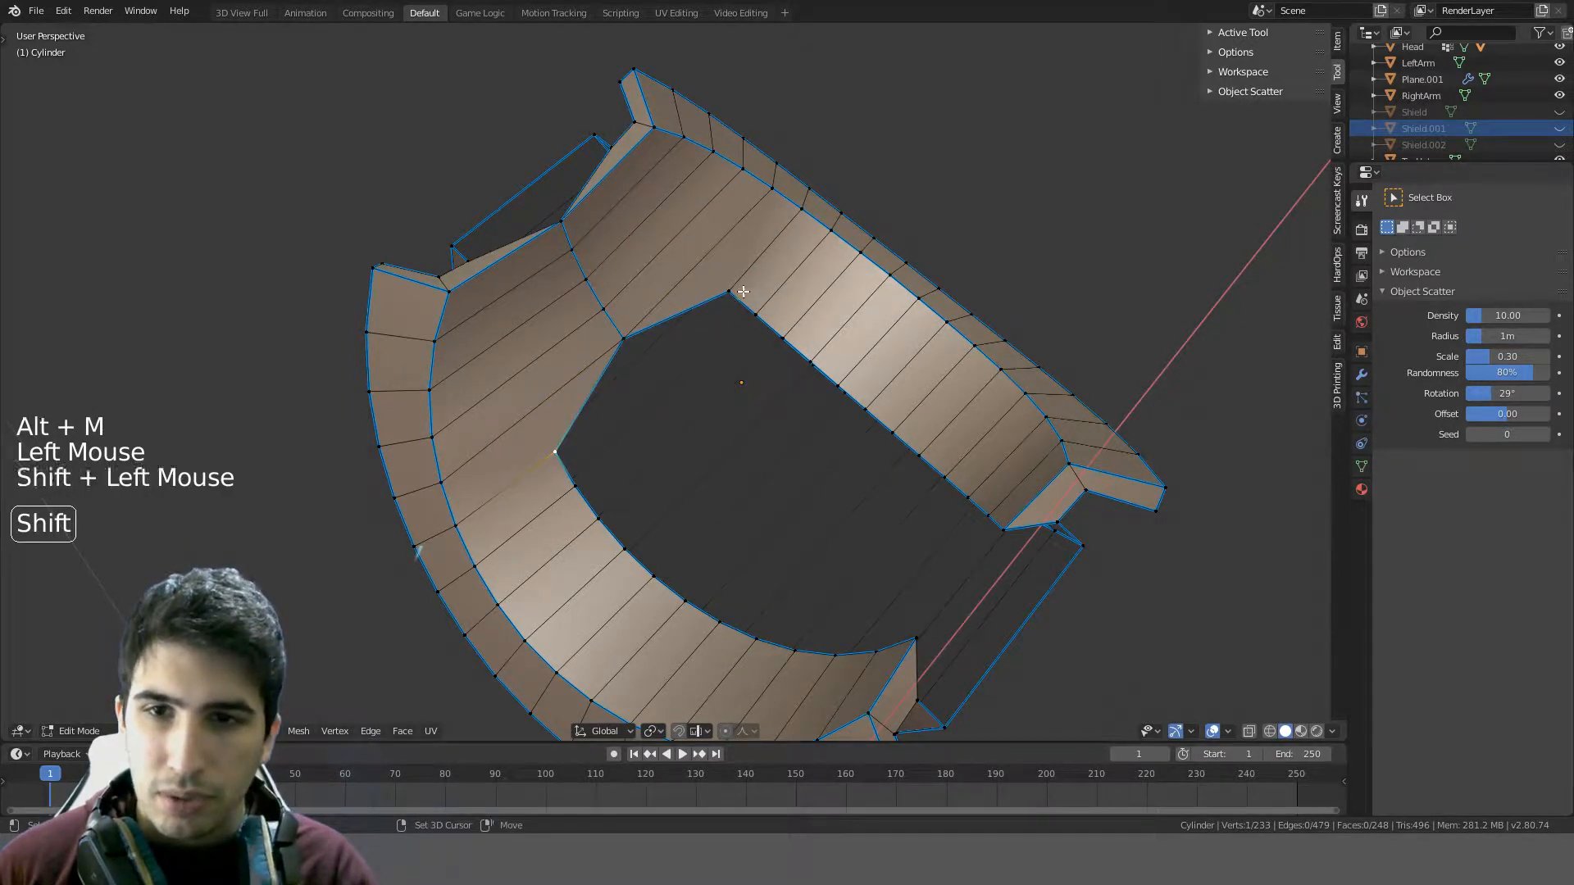
pyautogui.hotkey('alt', 'm')
pyautogui.click(743, 290)
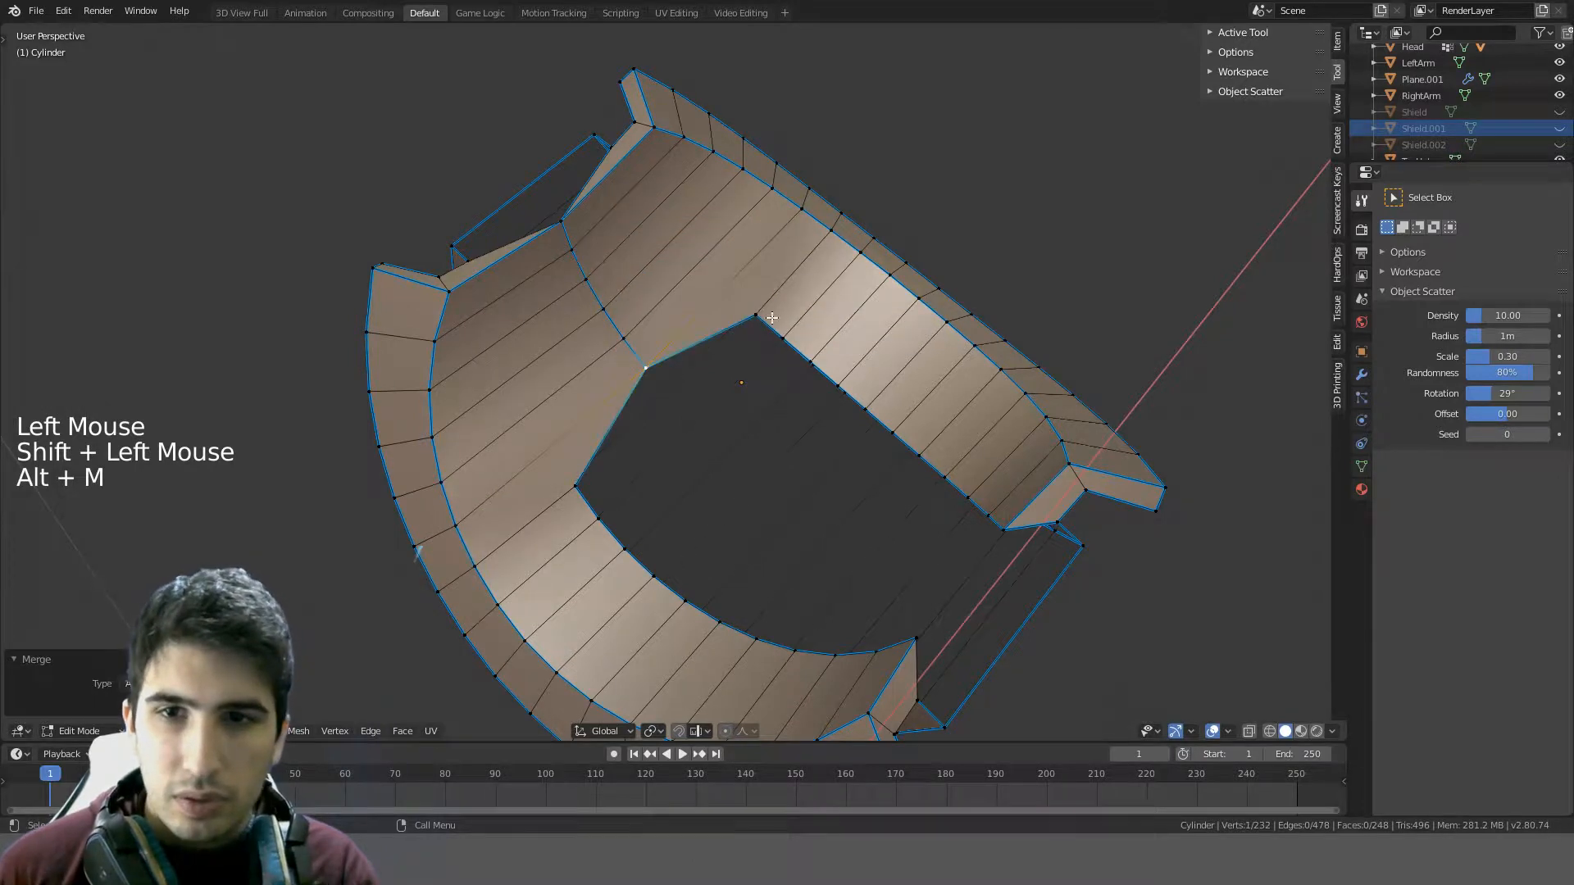
pyautogui.keyDown('shift'); pyautogui.click(570, 497); pyautogui.keyUp('shift')
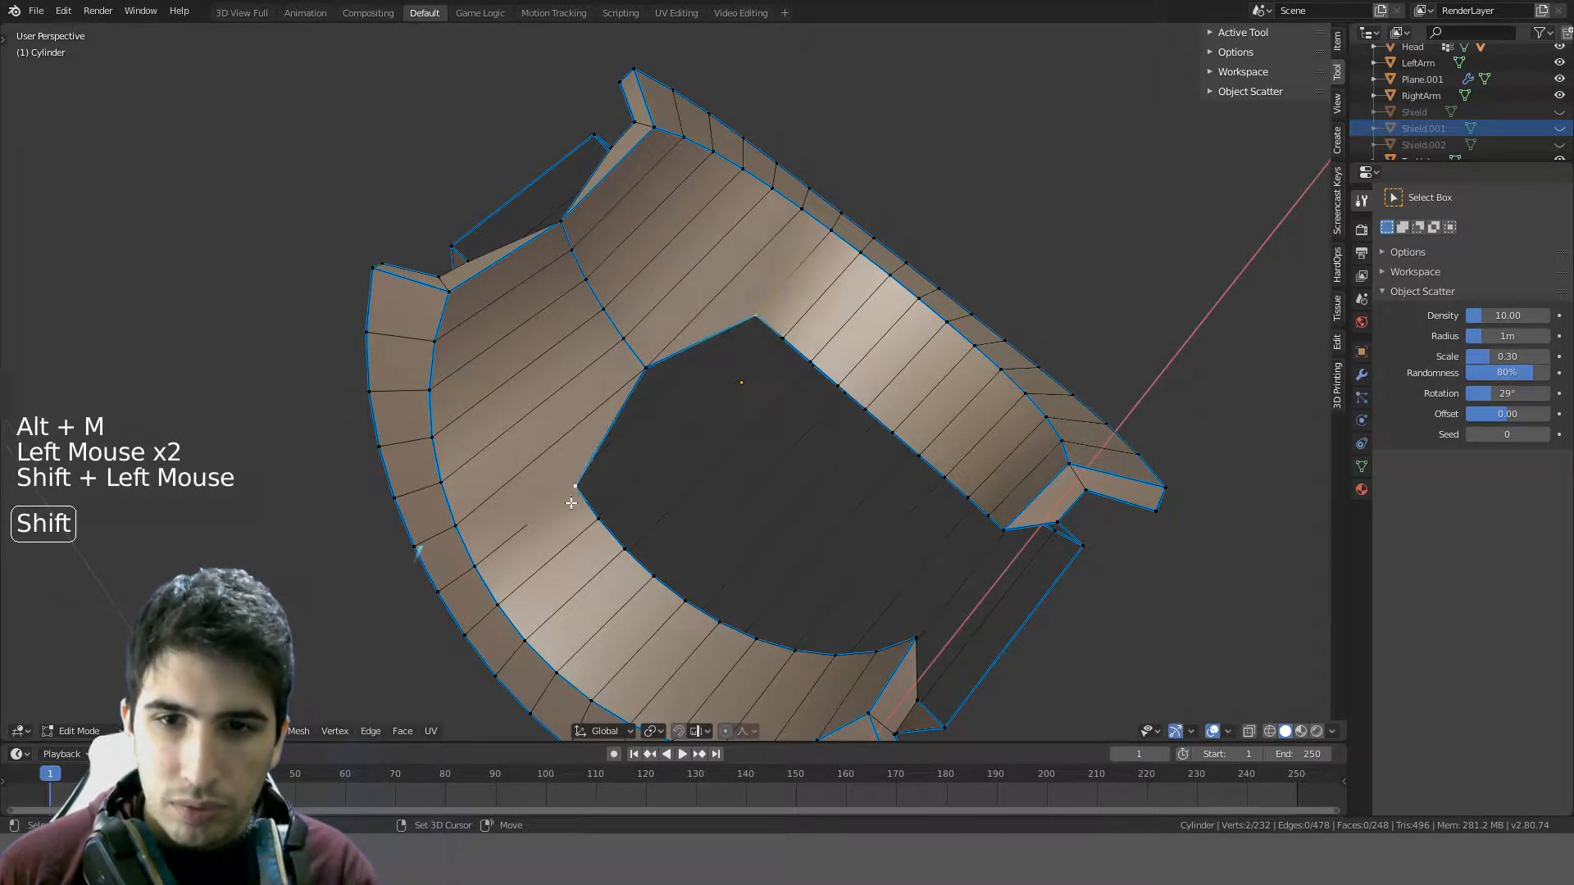
# - Undo all the pairwise vertex merges so both inner edge loops of the armor are separate again
pyautogui.hotkey('ctrl', 'z')
pyautogui.hotkey('ctrl', 'z')
pyautogui.hotkey('ctrl', 'z')
pyautogui.hotkey('ctrl', 'z')
pyautogui.hotkey('ctrl', 'z')
pyautogui.hotkey('ctrl', 'z')
pyautogui.hotkey('ctrl', 'z')
pyautogui.hotkey('ctrl', 'z')
pyautogui.hotkey('ctrl', 'z')
pyautogui.hotkey('ctrl', 'z')
pyautogui.hotkey('ctrl', 'z')
pyautogui.hotkey('ctrl', 'z')
pyautogui.hotkey('ctrl', 'z')
pyautogui.hotkey('ctrl', 'z')
pyautogui.hotkey('ctrl', 'z')
pyautogui.hotkey('ctrl', 'z')
pyautogui.hotkey('ctrl', 'z')
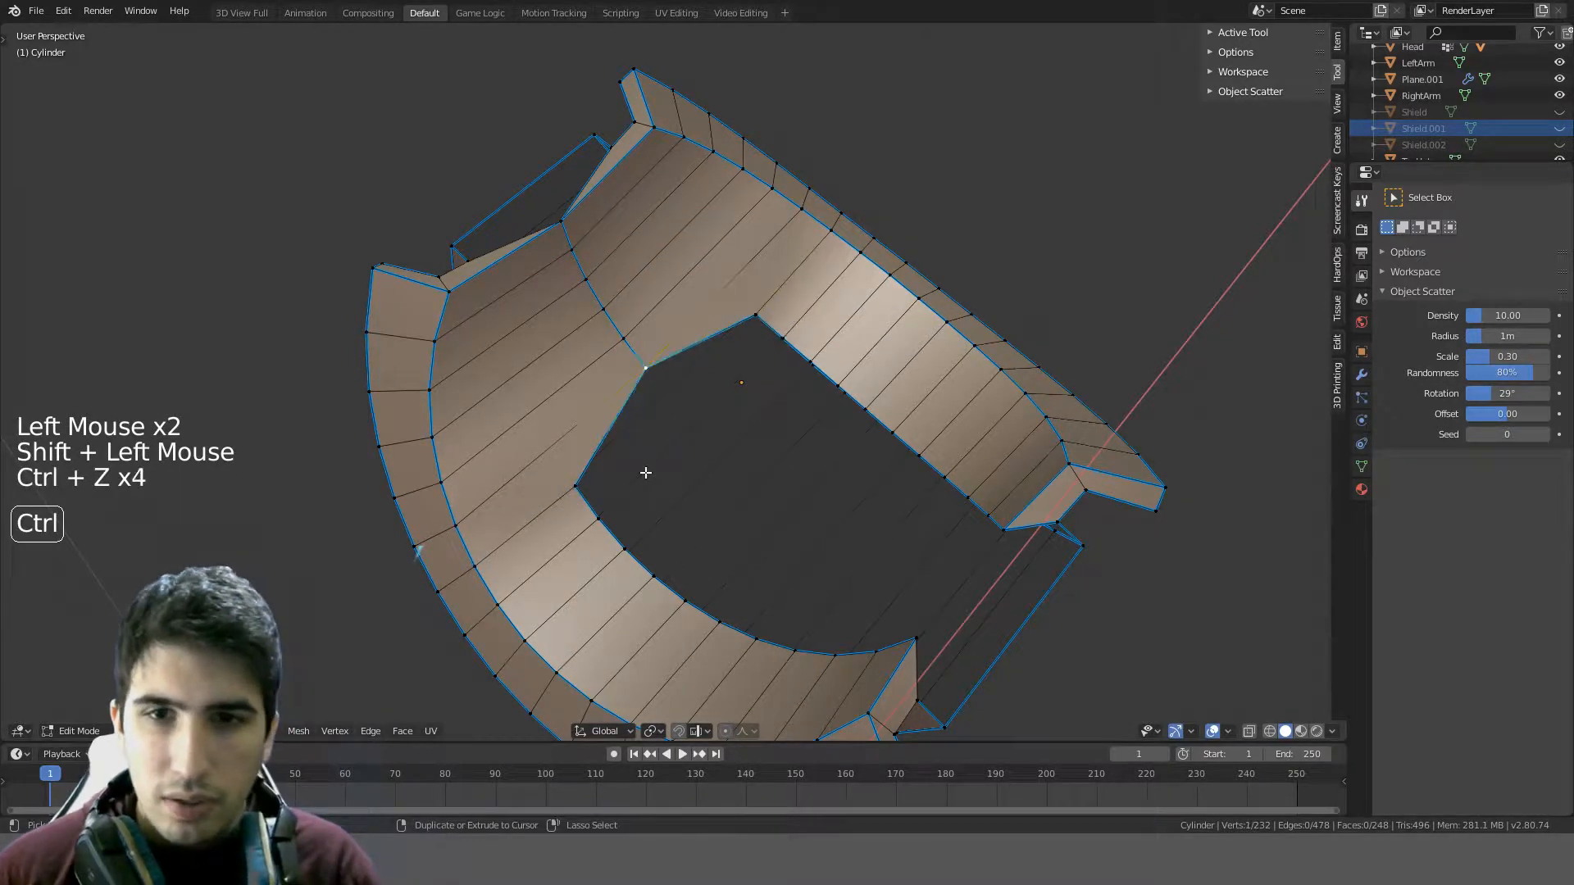
pyautogui.hotkey('ctrl', 'z')
pyautogui.hotkey('ctrl', 'z')
pyautogui.hotkey('ctrl', 'z')
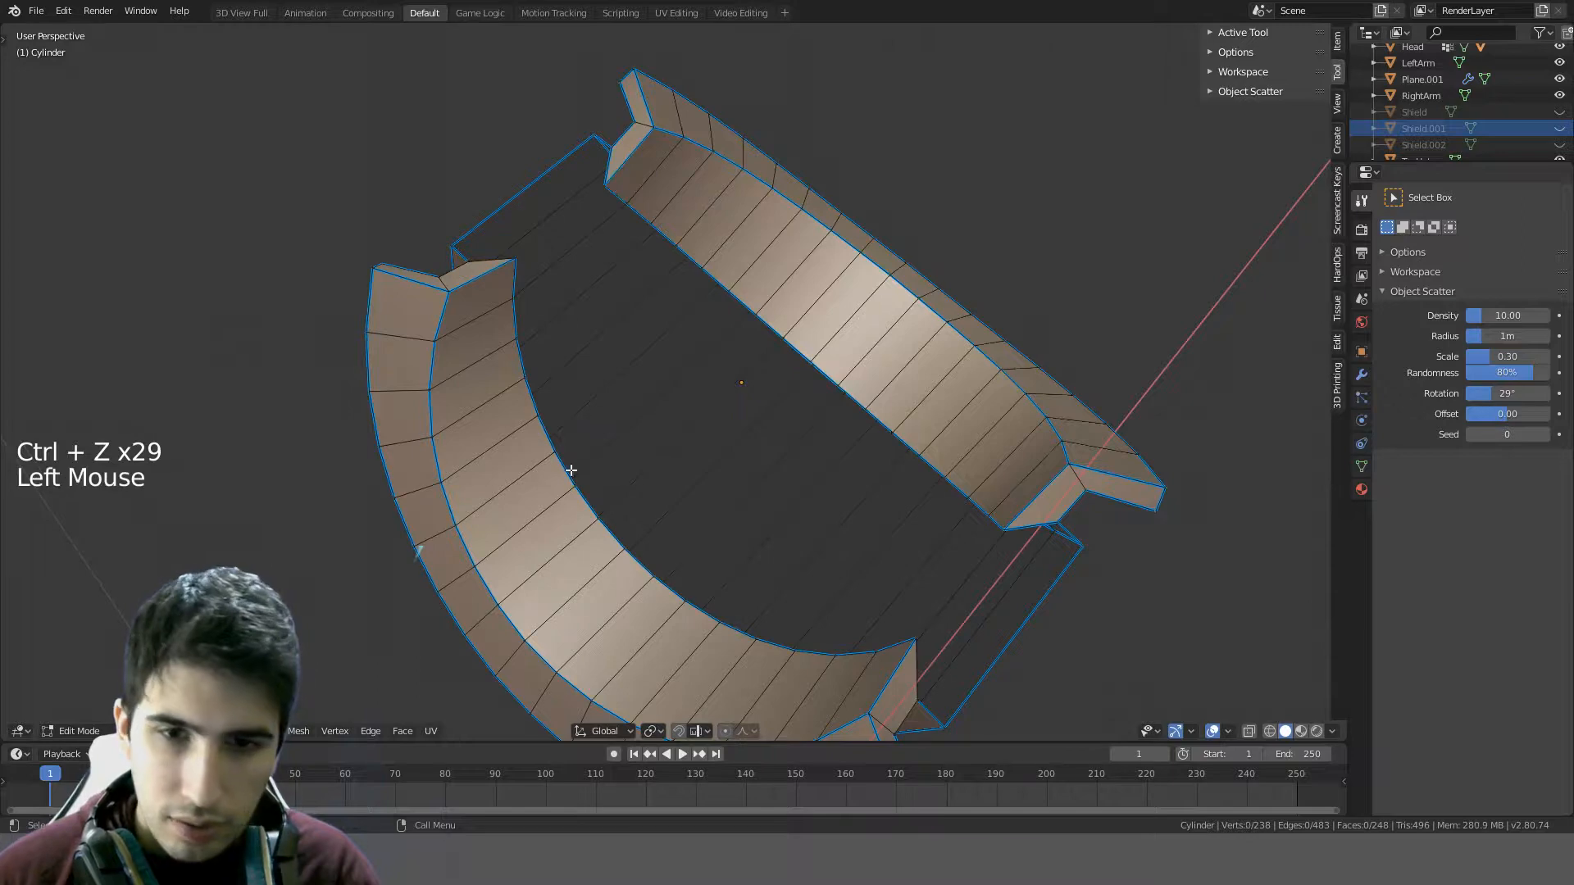
# - Select both long inner edge loops, bridge them across the armor's inner opening and clear the selection
pyautogui.keyDown('alt'); pyautogui.keyDown('shift'); pyautogui.click(740, 300); pyautogui.keyUp('shift'); pyautogui.keyUp('alt')
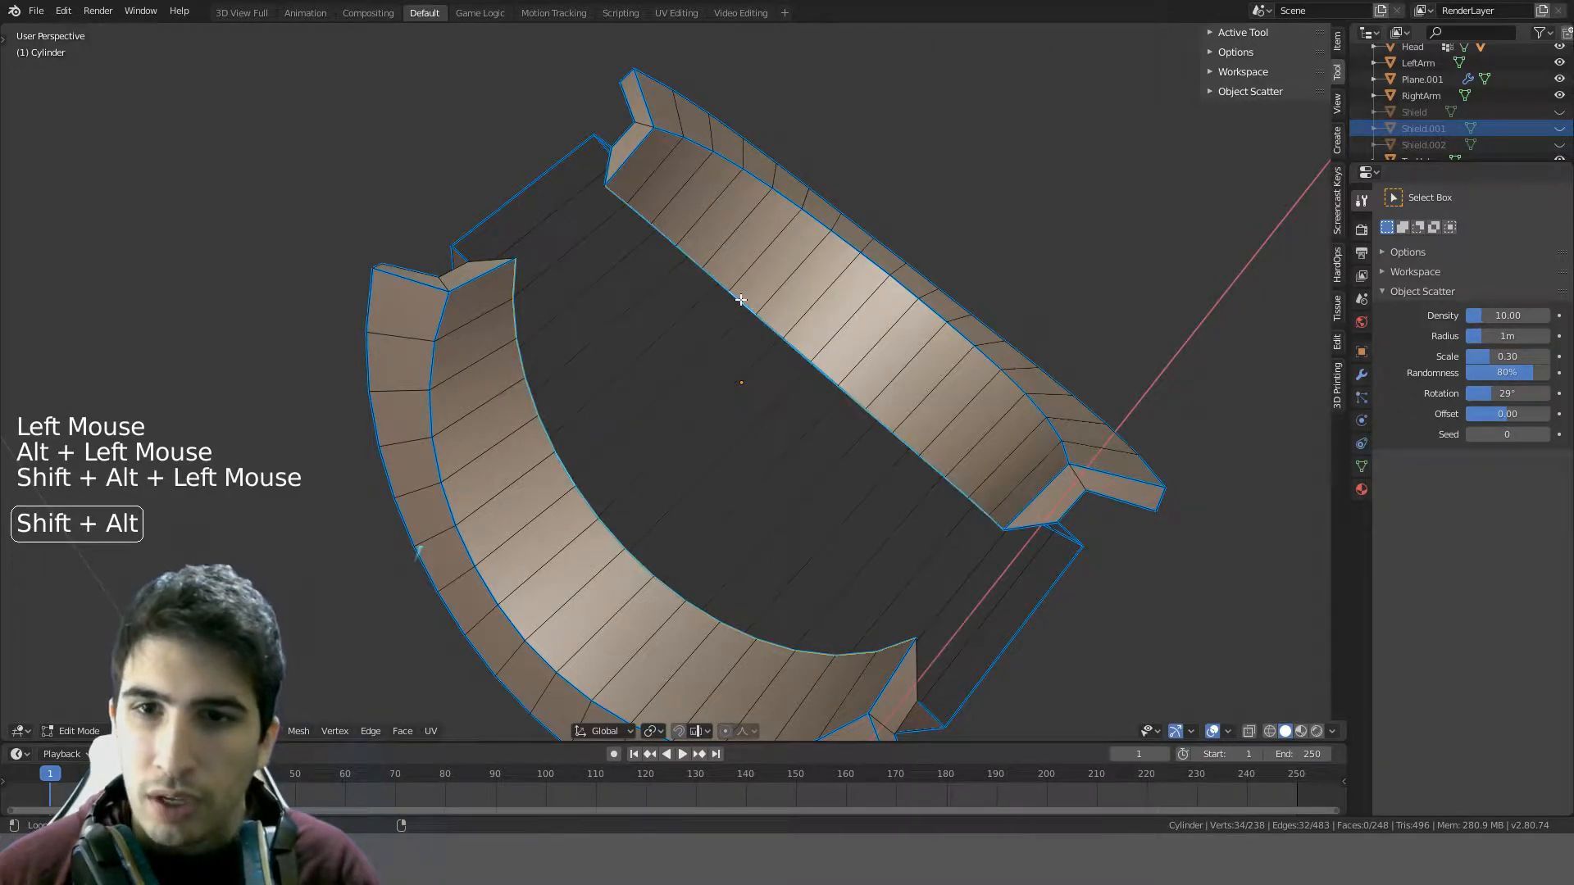
pyautogui.hotkey('ctrl', 'e')
pyautogui.click(741, 300)
pyautogui.press('a')
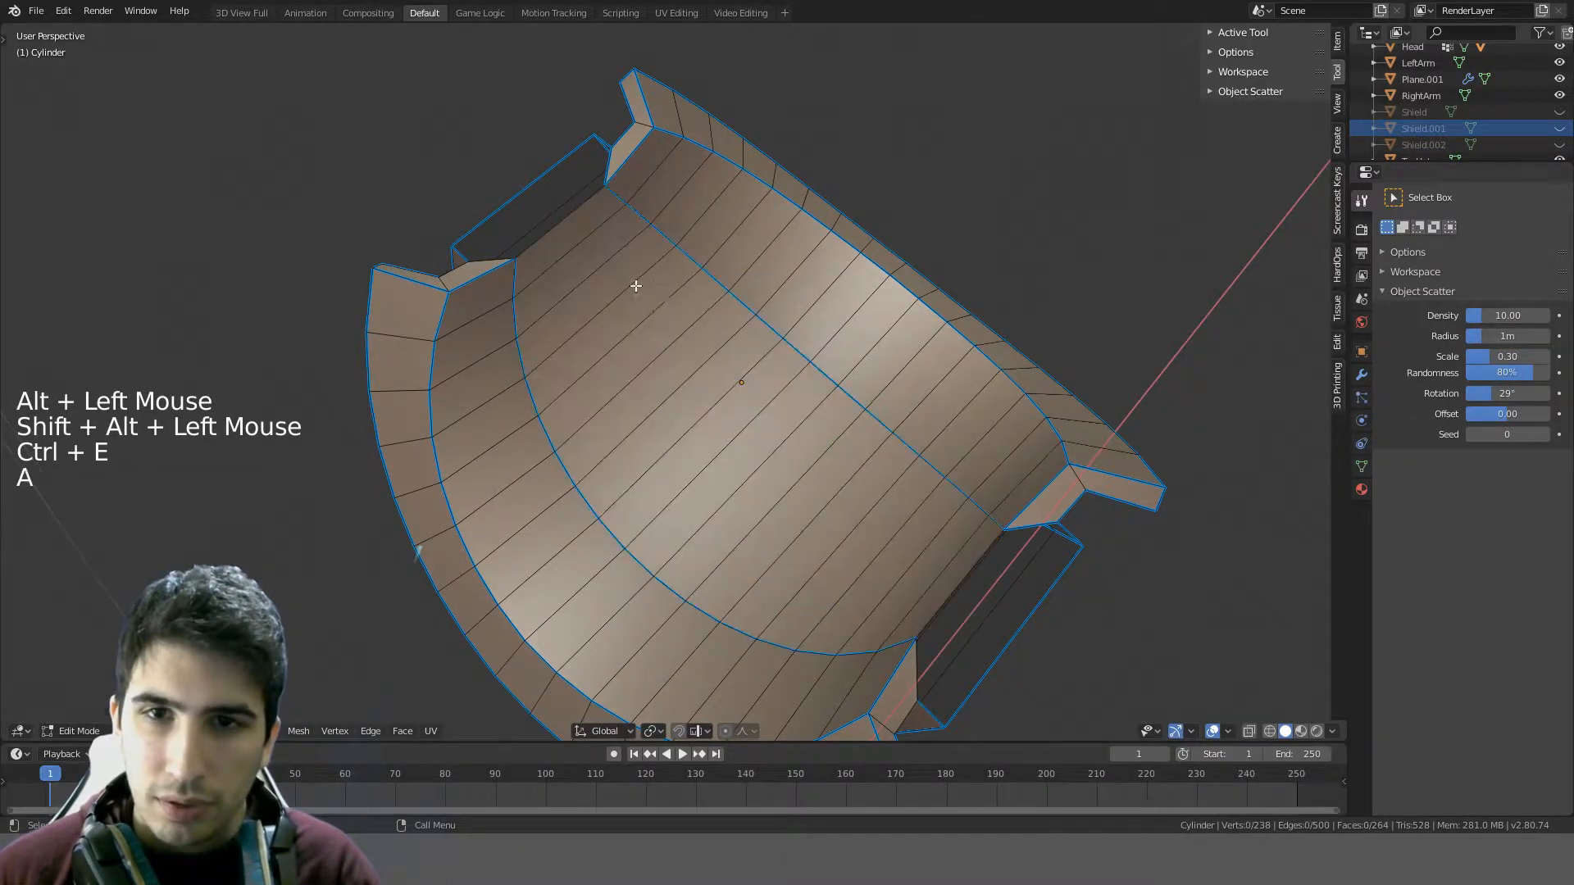
# - Select the cylinder's central inner face strip and clear the sharp marks from its two bounding edge loops
pyautogui.moveTo(730, 287); pyautogui.dragTo(766, 327, button='middle')
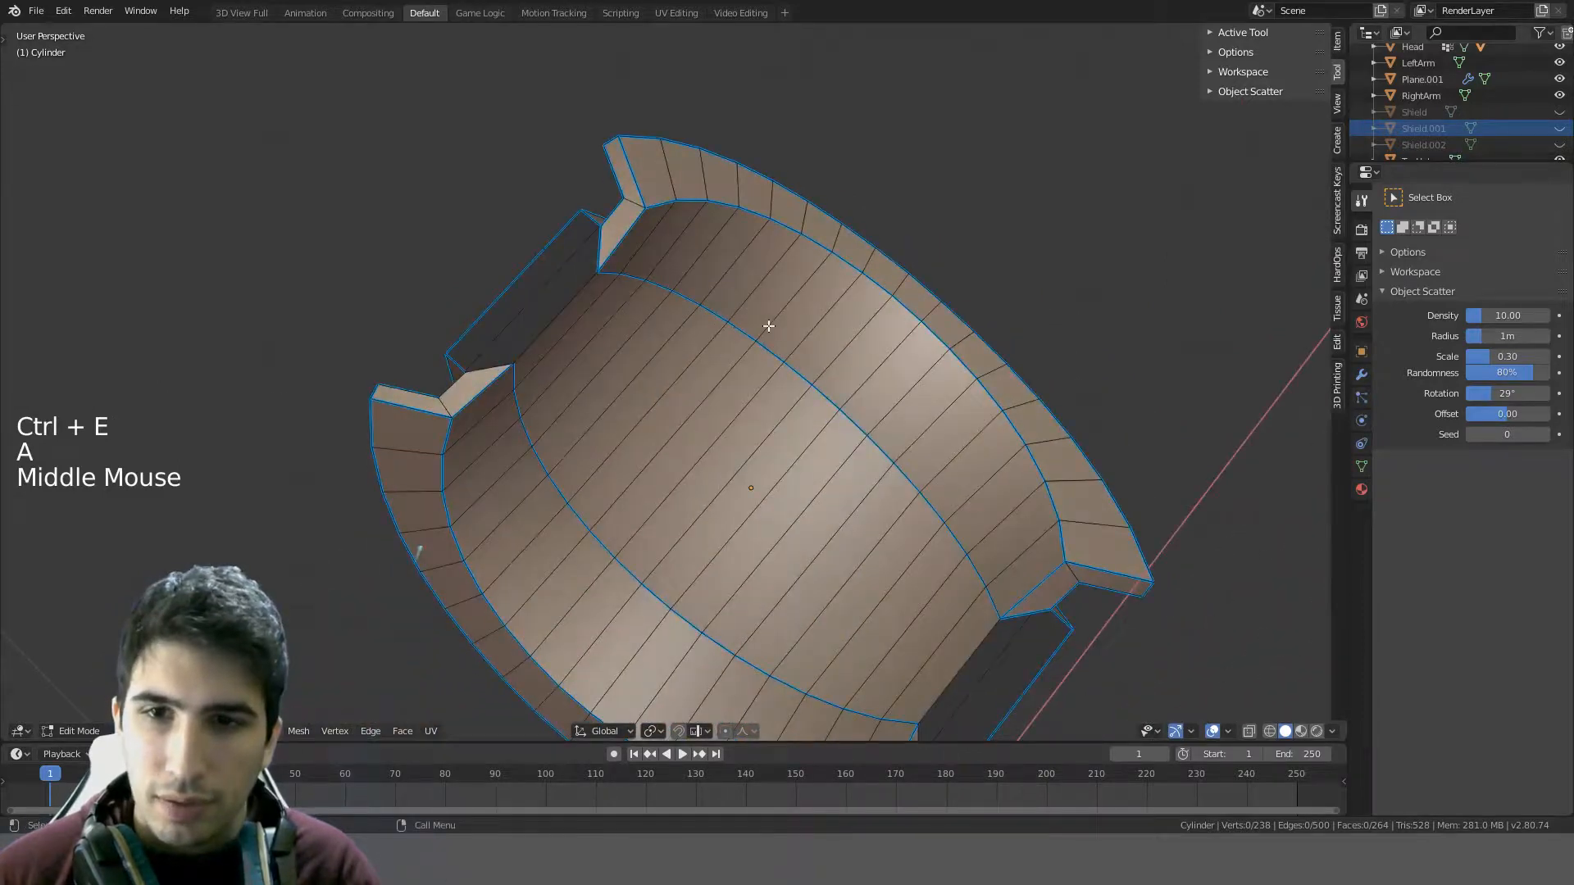
pyautogui.keyDown('alt'); pyautogui.click(743, 332); pyautogui.keyUp('alt')
pyautogui.scroll(-1, 764, 353)
pyautogui.press('a')
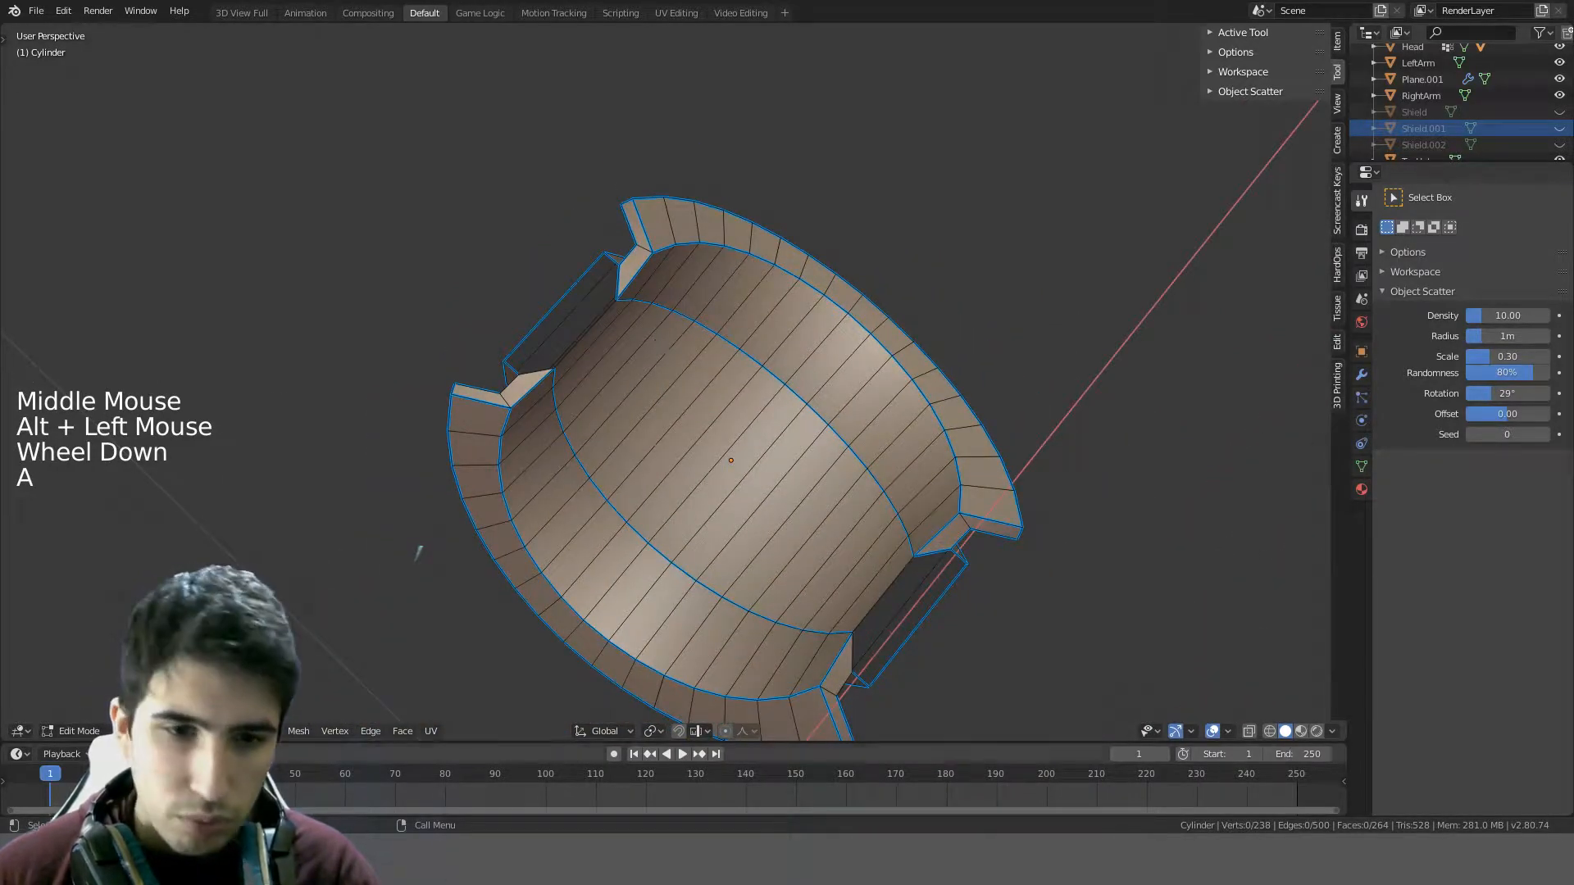
pyautogui.press('c')
pyautogui.moveTo(688, 348); pyautogui.dragTo(678, 264, button='middle')
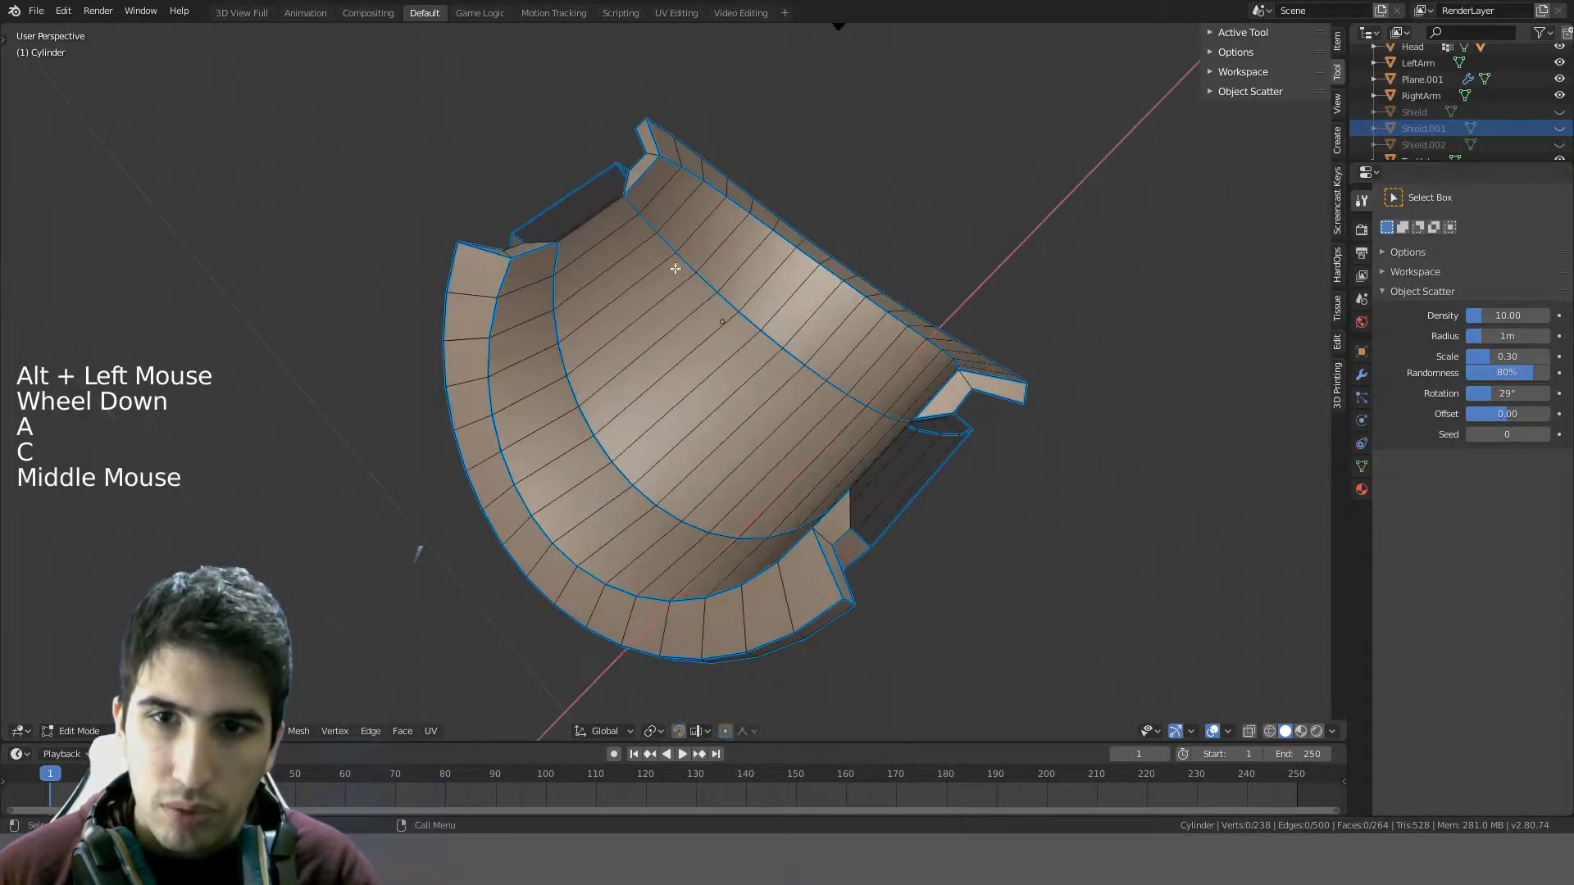
pyautogui.press('c')
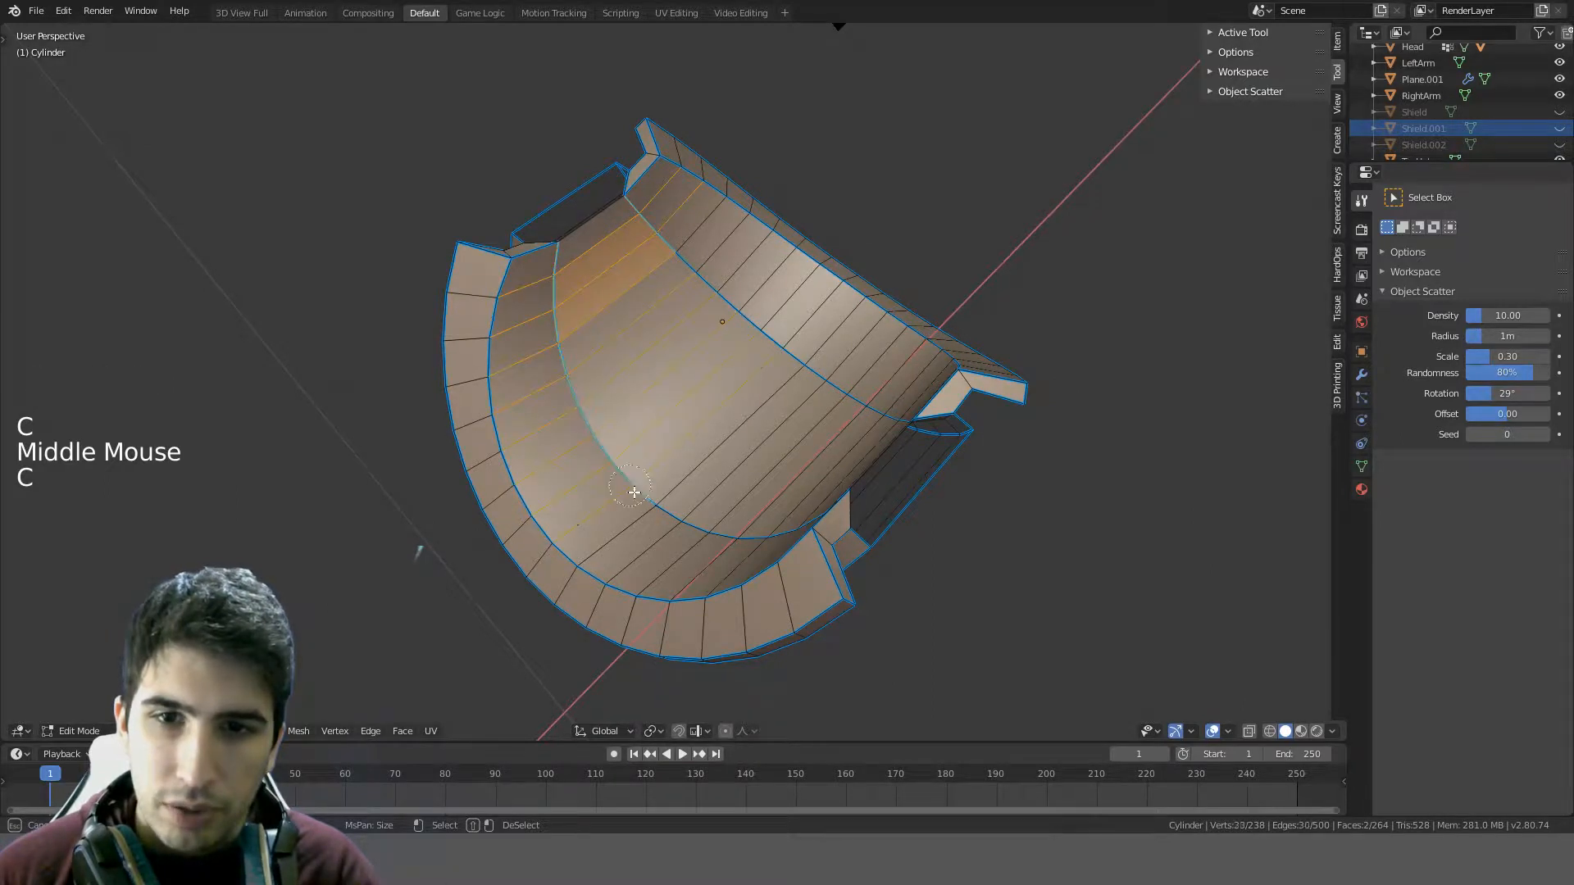
pyautogui.moveTo(634, 492); pyautogui.dragTo(749, 520)
pyautogui.moveTo(748, 520)
pyautogui.mouseDown(button='middle')
pyautogui.moveTo(844, 534)
pyautogui.moveTo(937, 472)
pyautogui.mouseUp(button='middle')
pyautogui.press('c')
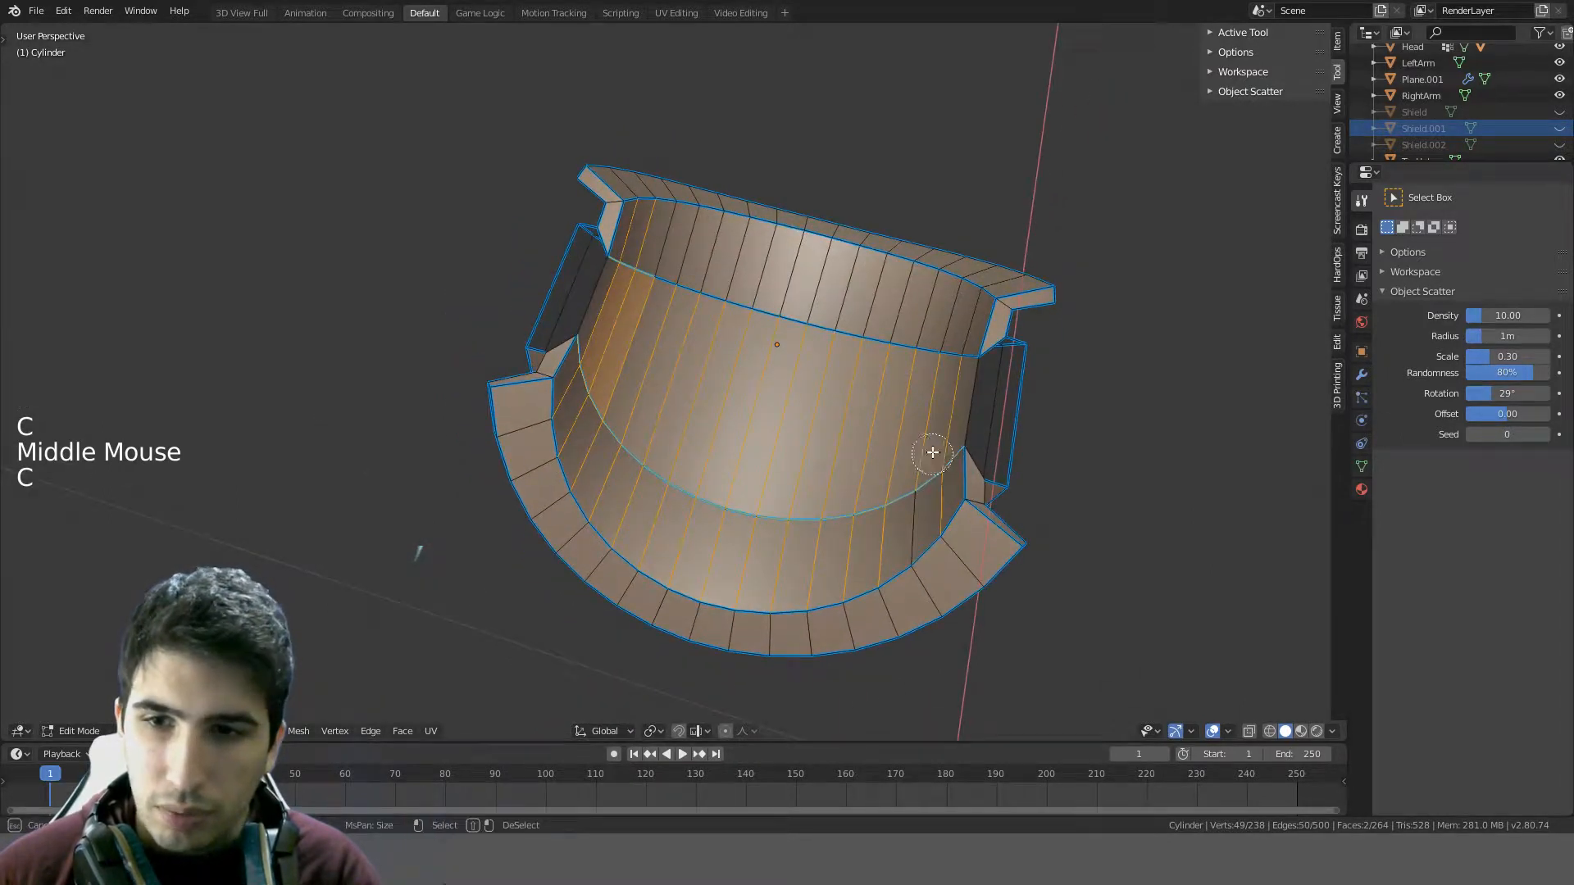
pyautogui.moveTo(932, 453)
pyautogui.mouseDown()
pyautogui.moveTo(929, 351)
pyautogui.moveTo(730, 324)
pyautogui.moveTo(668, 294)
pyautogui.mouseUp()
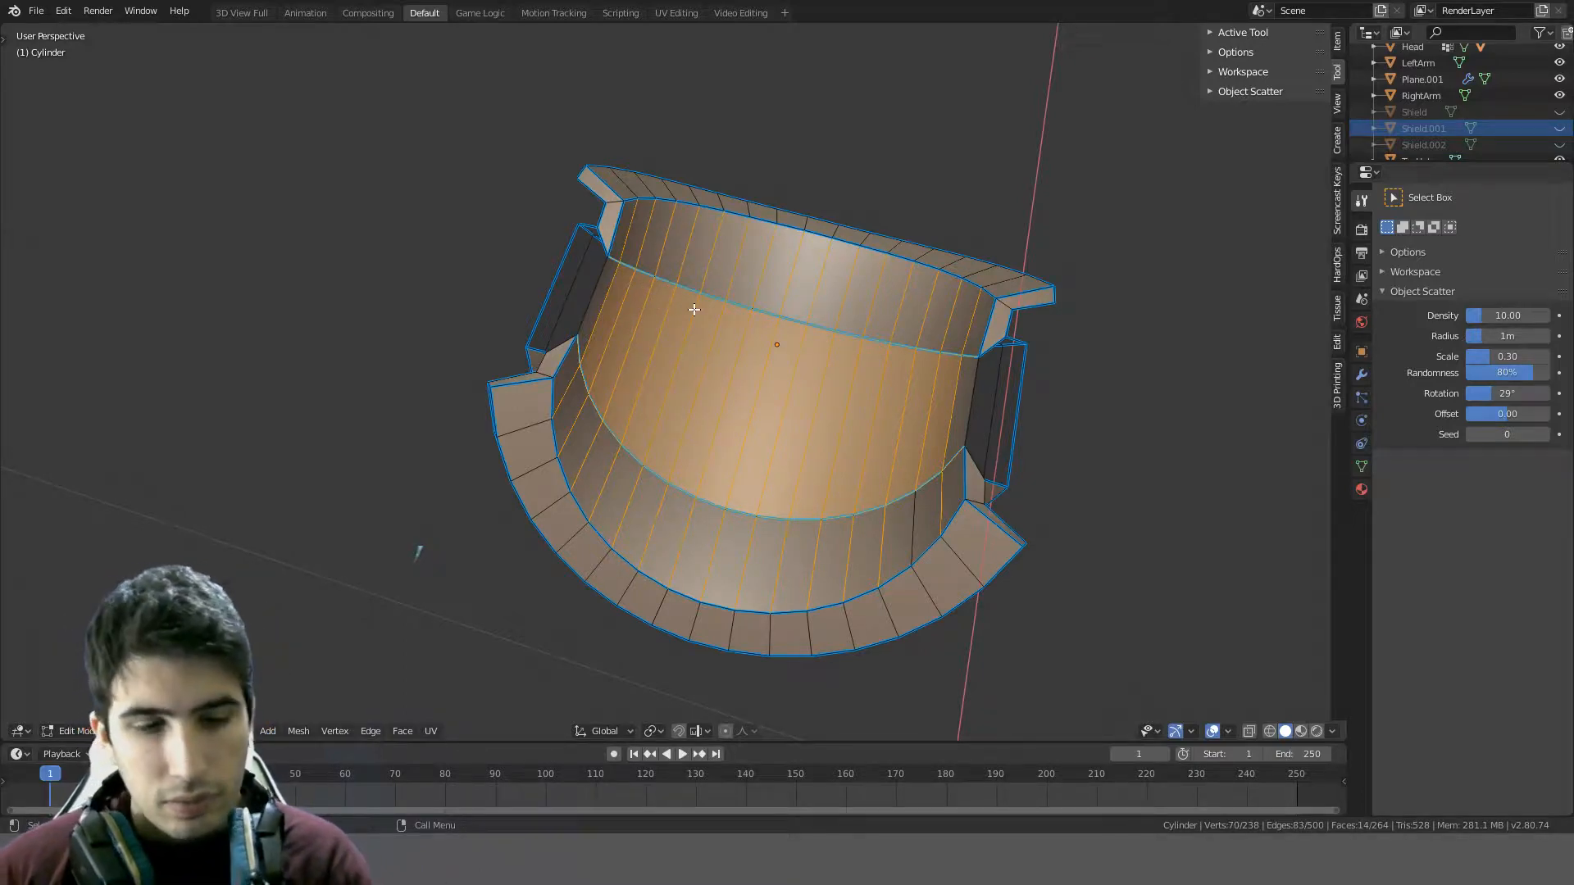
pyautogui.press('q')
pyautogui.press('Tab')
# - Examine the shading of the hollow interior and the notched rim in Object Mode
pyautogui.moveTo(715, 342); pyautogui.dragTo(922, 435, button='middle')
pyautogui.press('Tab')
pyautogui.press('Tab')
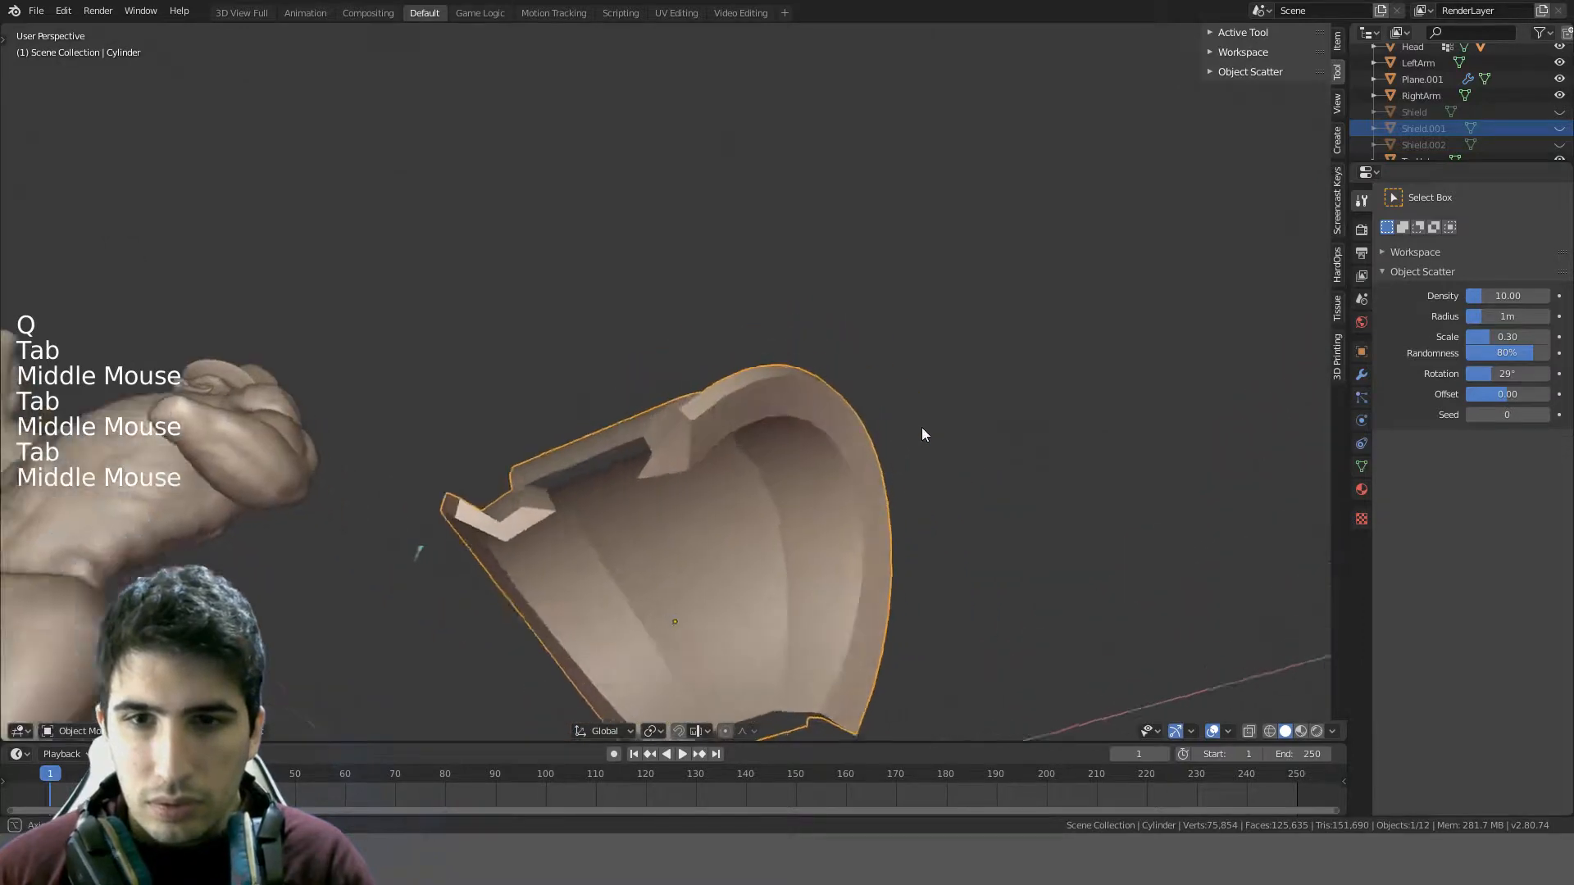
pyautogui.scroll(4, 756, 422)
pyautogui.moveTo(756, 423); pyautogui.dragTo(796, 399, button='middle')
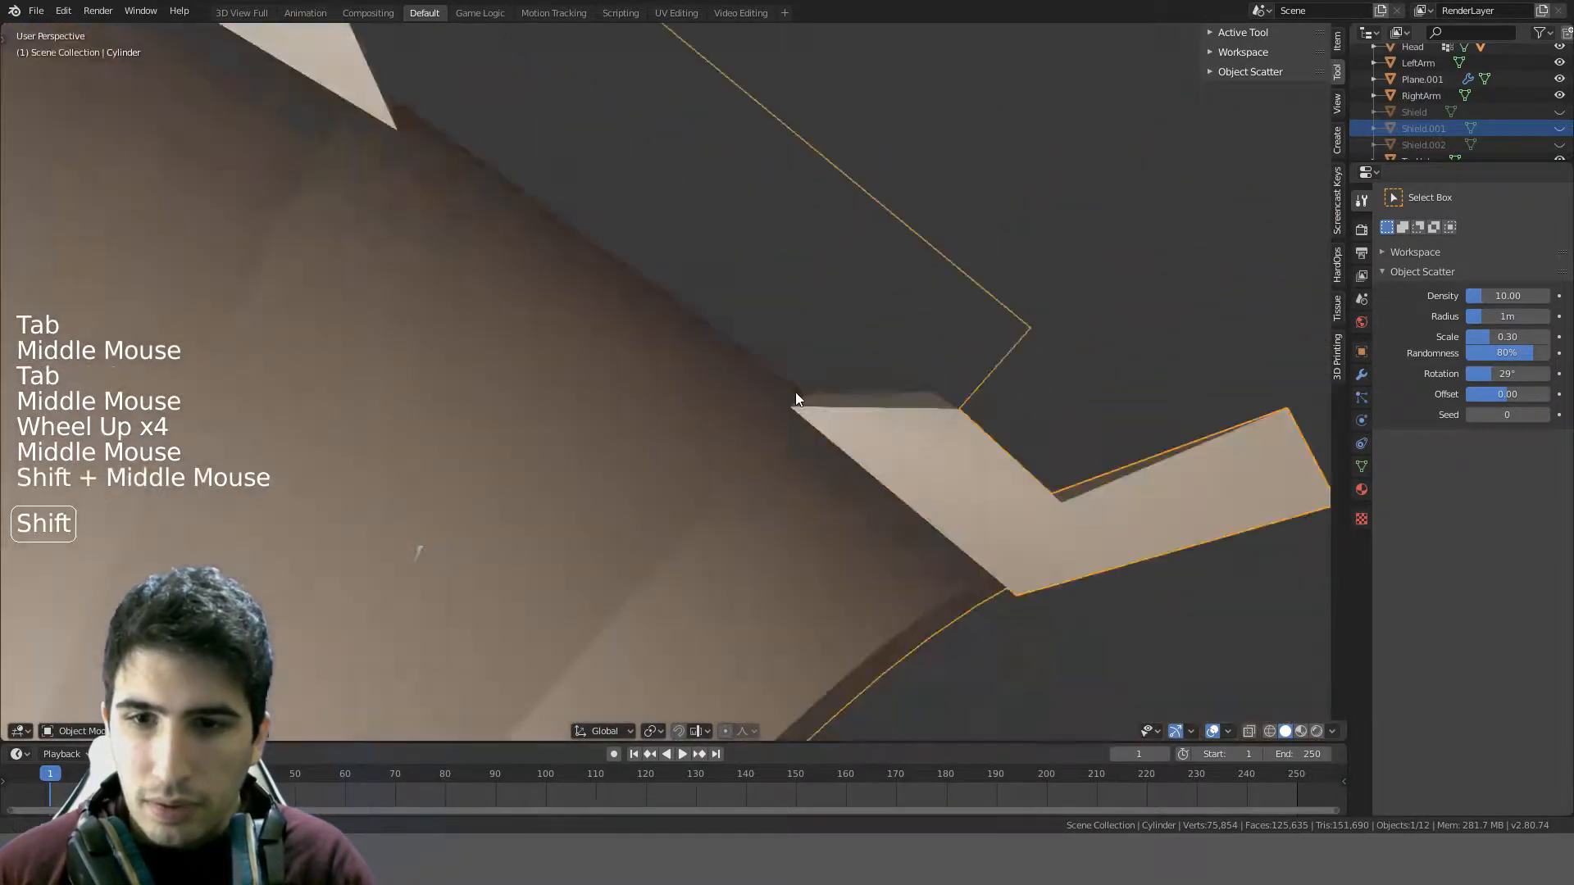
pyautogui.scroll(-3, 824, 322)
pyautogui.moveTo(824, 322); pyautogui.dragTo(628, 340, button='middle')
pyautogui.scroll(4, 432, 303)
pyautogui.scroll(-2, 432, 304)
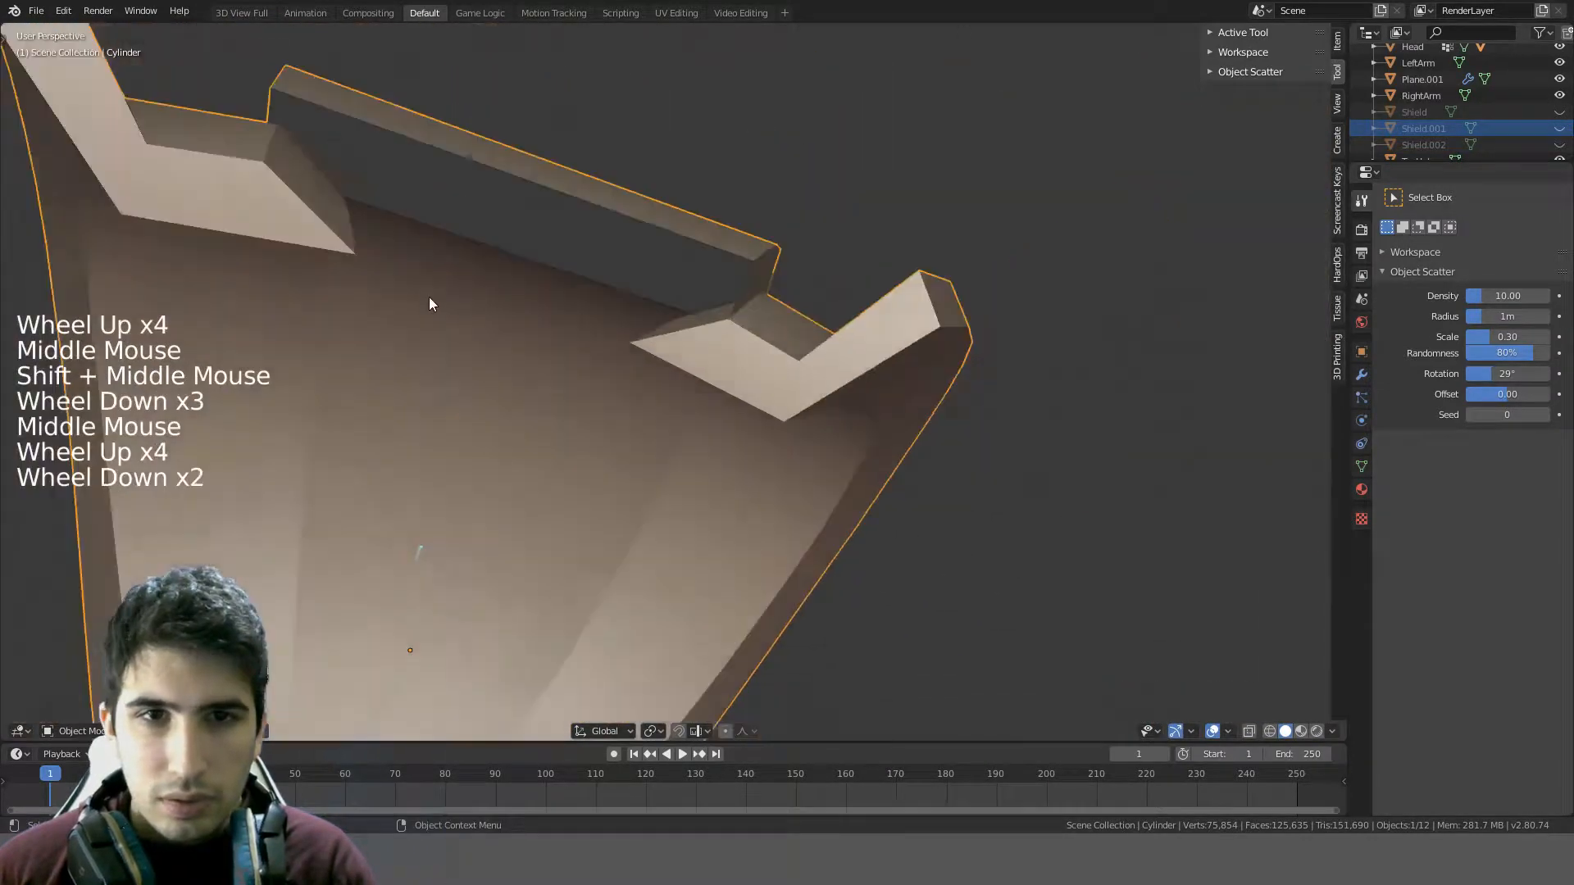
pyautogui.scroll(-2, 429, 303)
# - Isolate the hidden interior face strip along one side of the central band and delete its faces
pyautogui.press('Tab')
pyautogui.moveTo(429, 304); pyautogui.dragTo(459, 279, button='middle')
pyautogui.press('a')
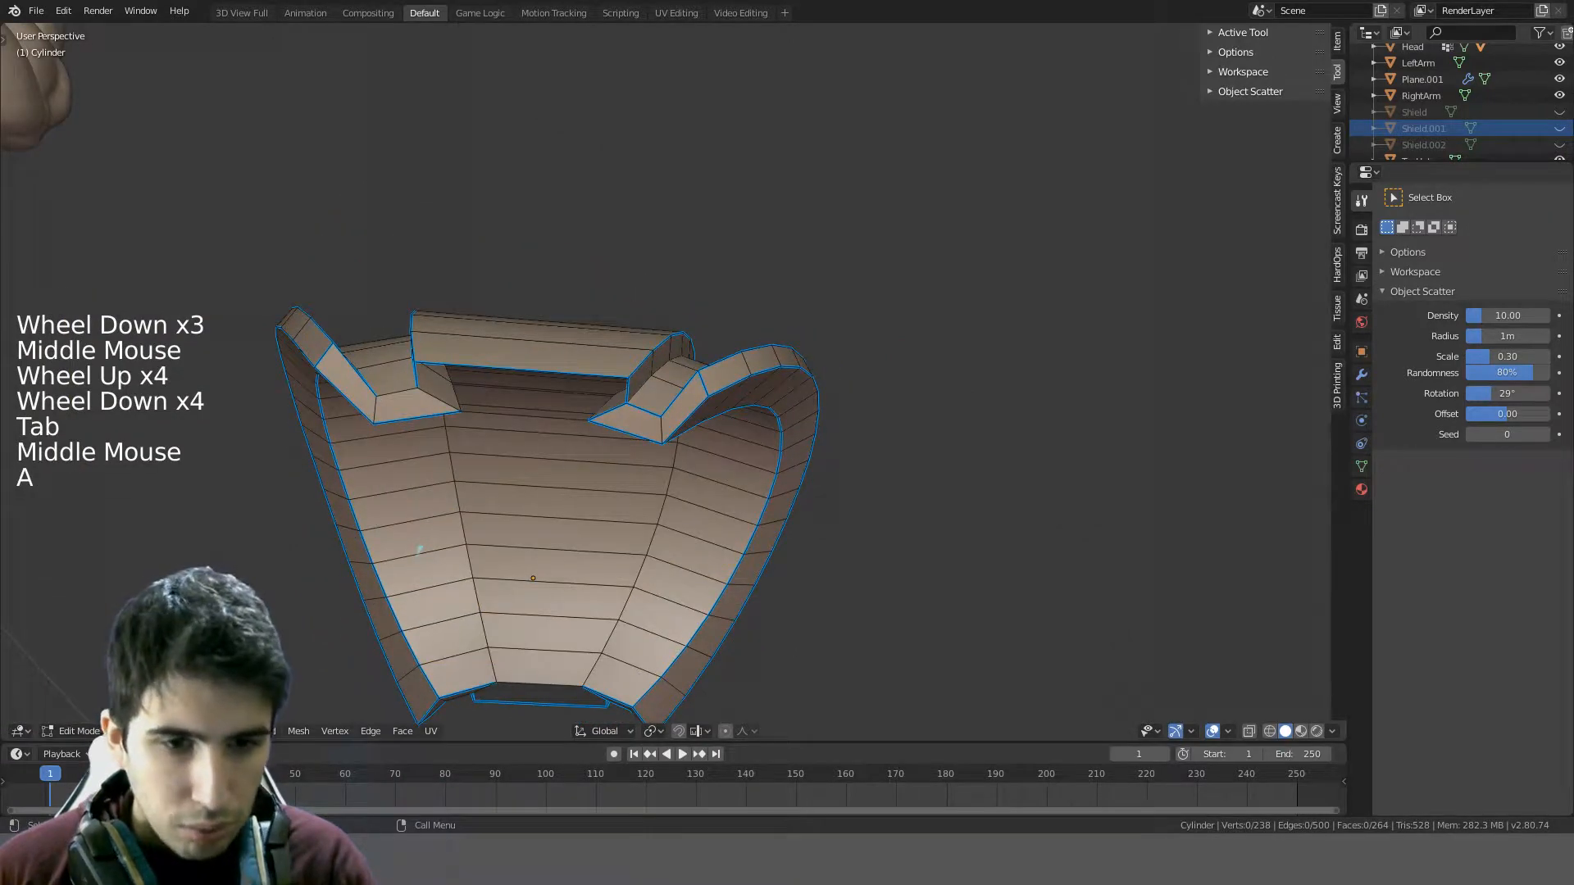
pyautogui.click(359, 518)
pyautogui.keyDown('alt'); pyautogui.click(439, 375); pyautogui.keyUp('alt')
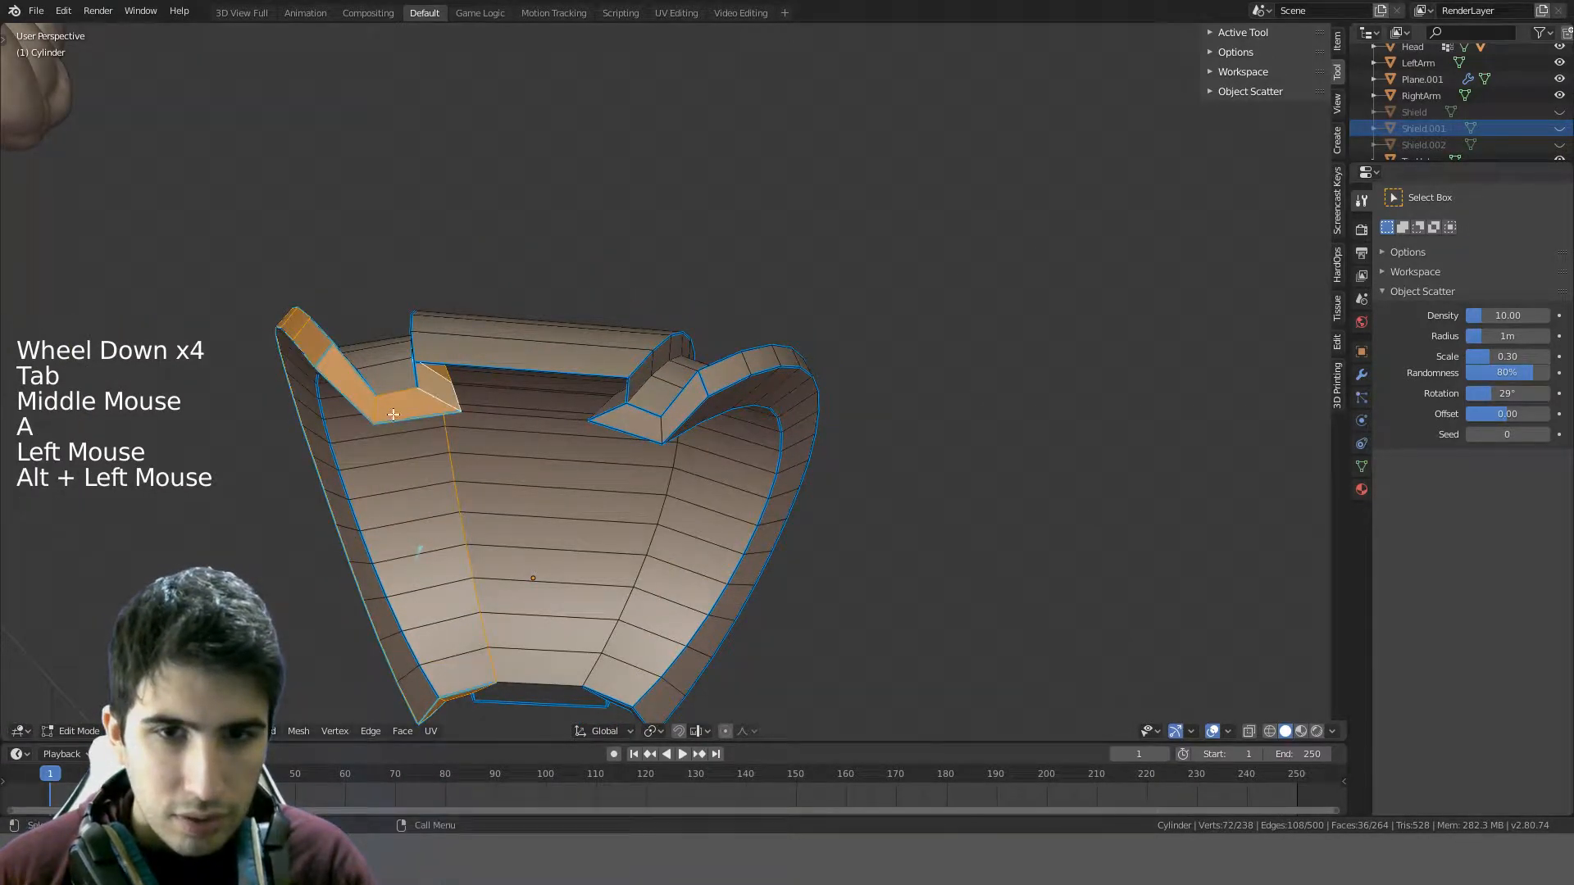
pyautogui.press('c')
pyautogui.moveTo(393, 415); pyautogui.dragTo(373, 415, button='middle')
pyautogui.moveTo(268, 325)
pyautogui.mouseDown(button='middle')
pyautogui.moveTo(376, 380)
pyautogui.moveTo(450, 451)
pyautogui.moveTo(818, 328)
pyautogui.mouseUp(button='middle')
pyautogui.scroll(-2, 633, 429)
pyautogui.press('c')
pyautogui.press('c')
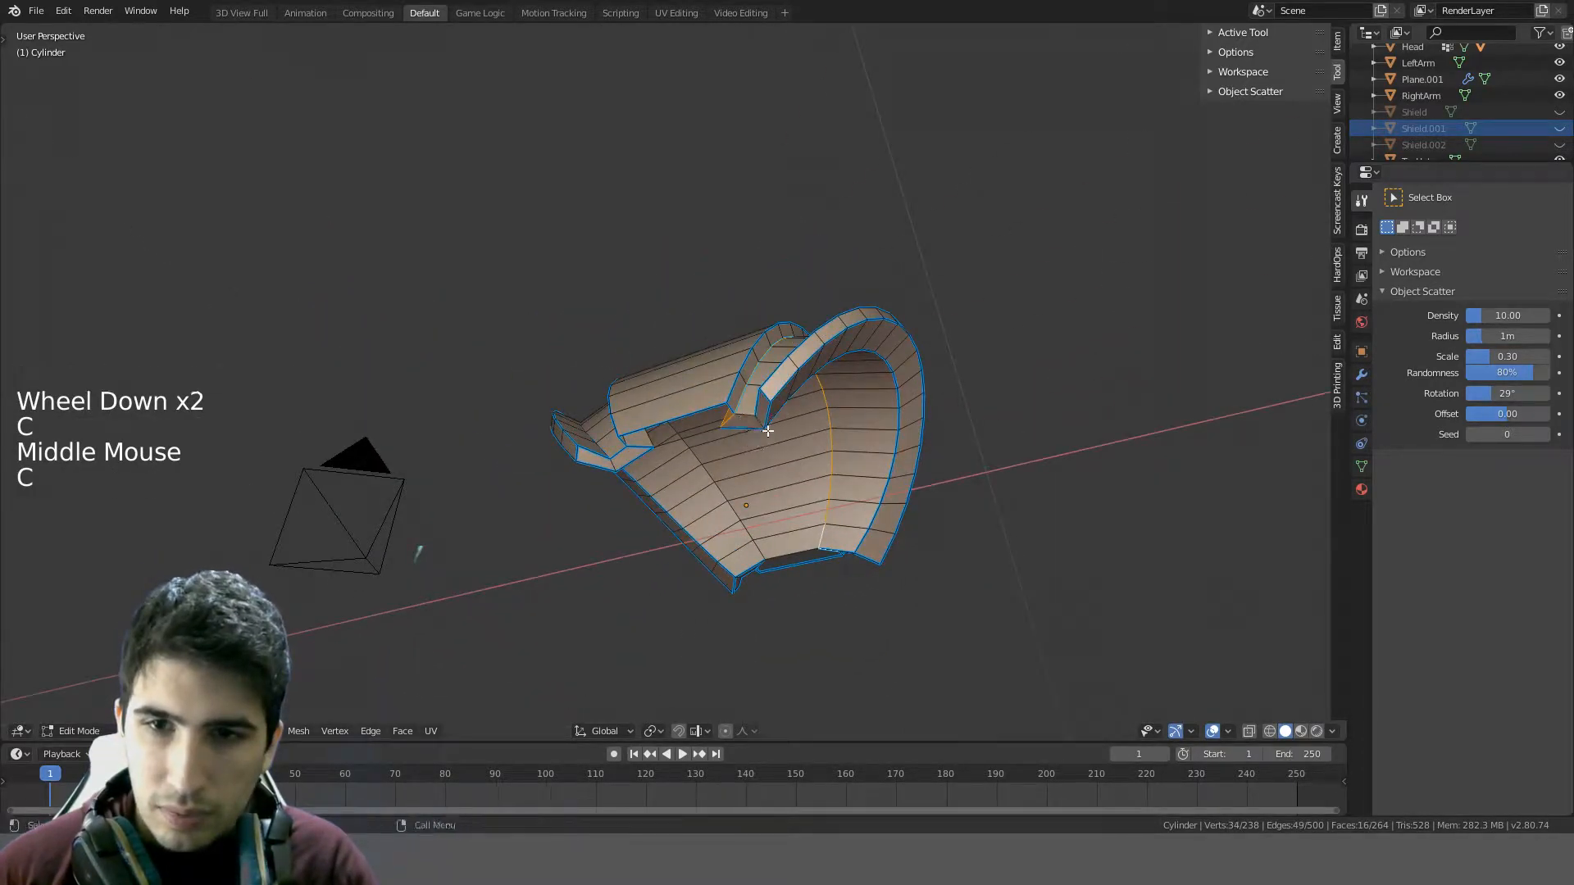
pyautogui.moveTo(768, 431); pyautogui.dragTo(875, 376, button='middle')
pyautogui.press('Delete')
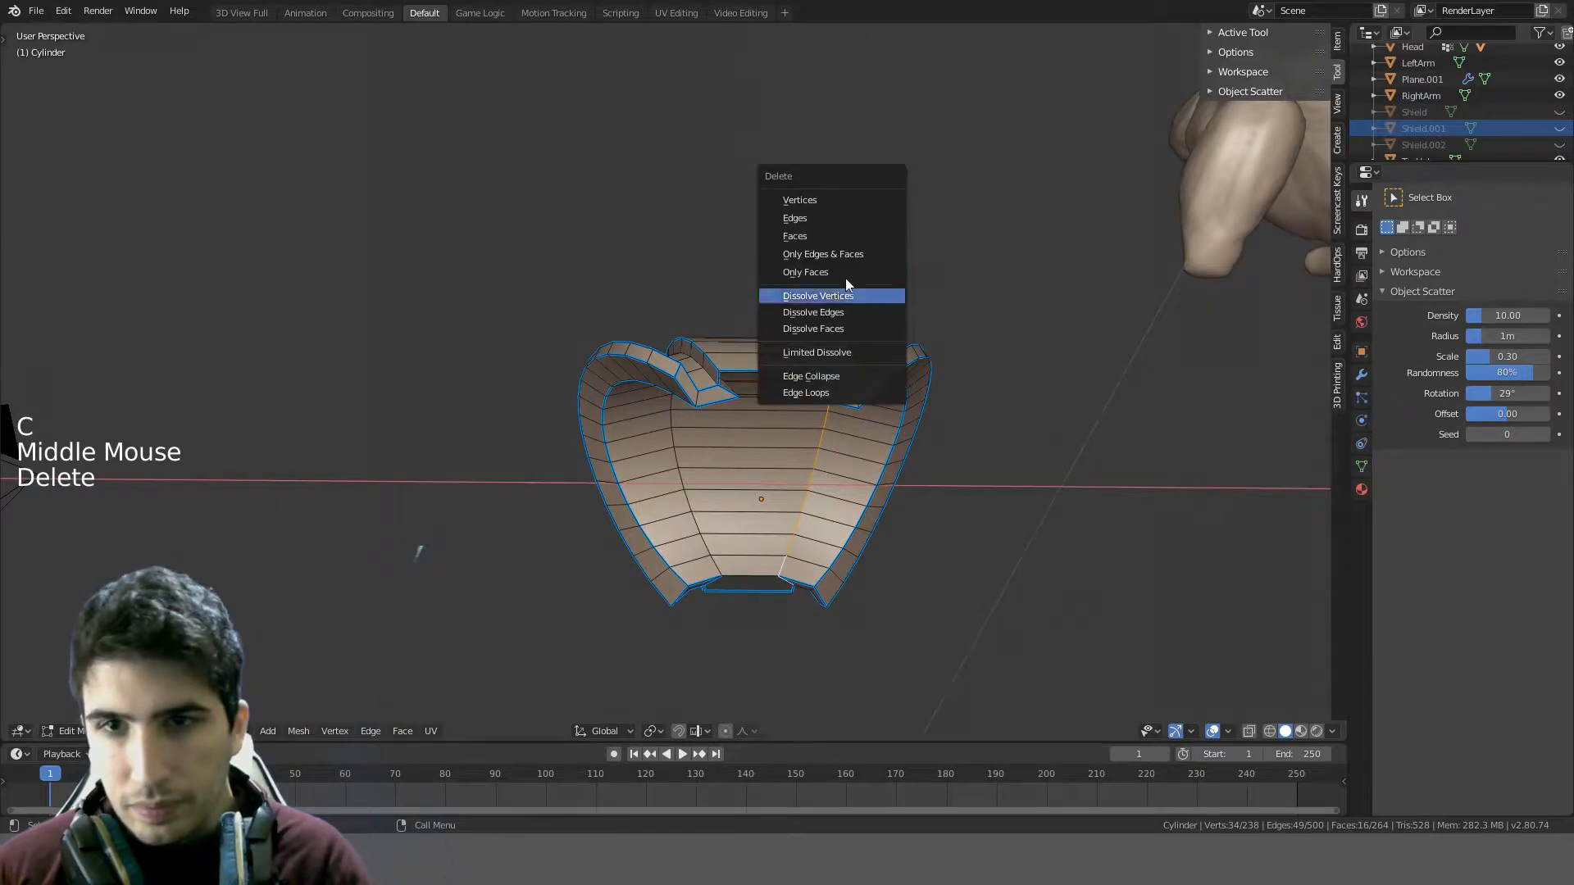
pyautogui.click(825, 236)
# - Isolate the matching interior face strip on the other side of the central band and delete its faces
pyautogui.moveTo(825, 239)
pyautogui.mouseDown(button='middle')
pyautogui.moveTo(665, 413)
pyautogui.moveTo(648, 373)
pyautogui.moveTo(548, 382)
pyautogui.moveTo(784, 430)
pyautogui.moveTo(781, 456)
pyautogui.mouseUp(button='middle')
pyautogui.keyDown('alt'); pyautogui.click(665, 413); pyautogui.keyUp('alt')
pyautogui.press('c')
pyautogui.rightClick(548, 382)
pyautogui.press('c')
pyautogui.moveTo(776, 456); pyautogui.dragTo(767, 457, button='middle')
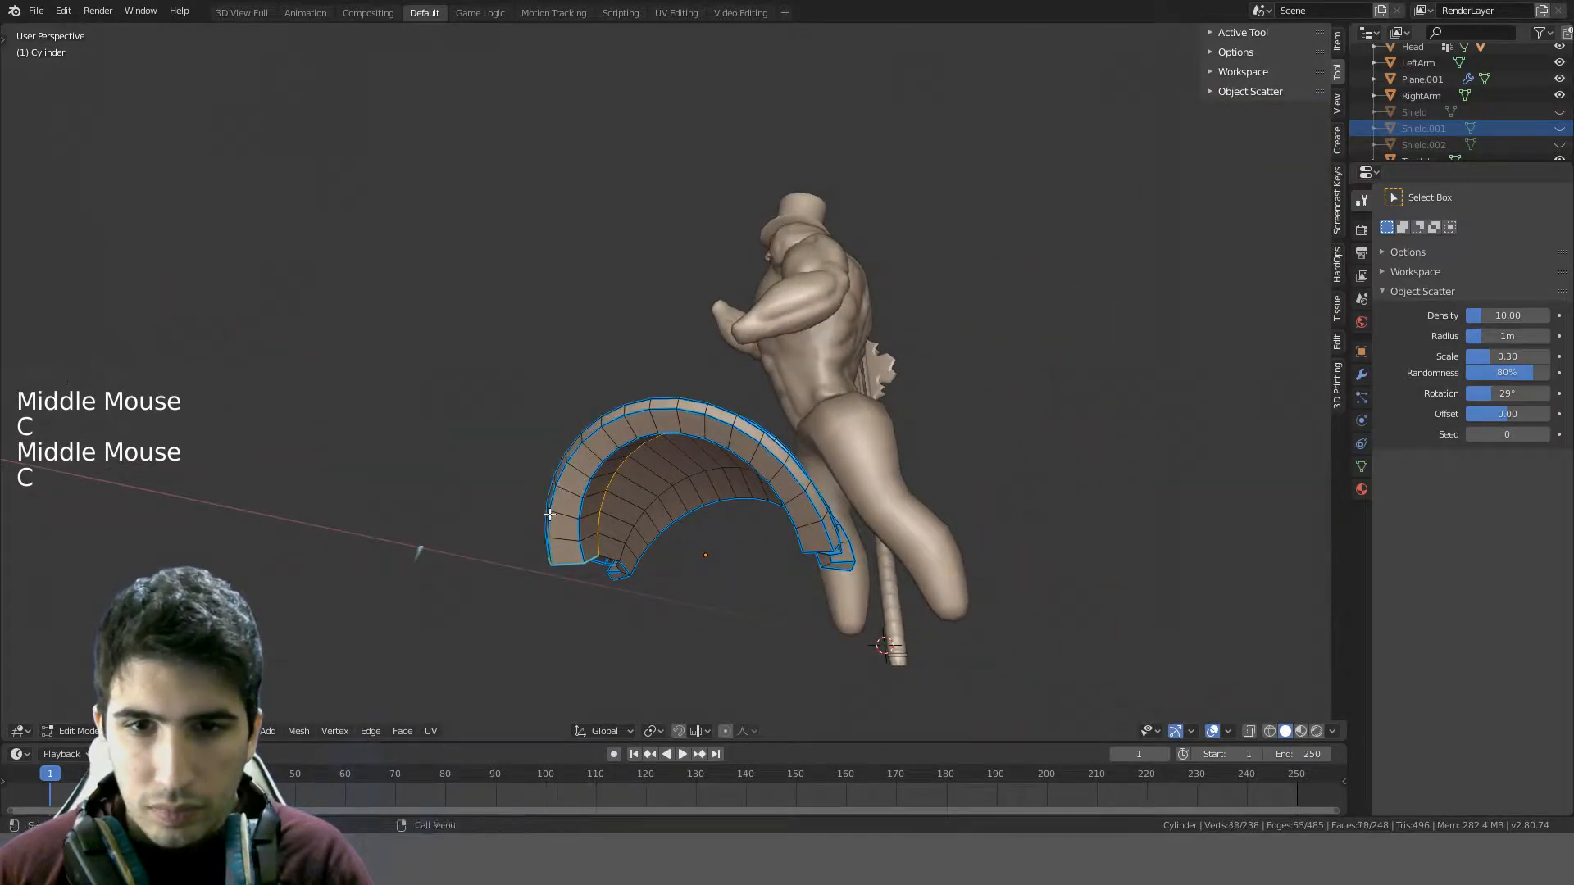
pyautogui.moveTo(549, 515)
pyautogui.mouseDown(button='middle')
pyautogui.moveTo(685, 407)
pyautogui.moveTo(824, 369)
pyautogui.mouseUp(button='middle')
pyautogui.press('c')
pyautogui.middleClick(728, 343)
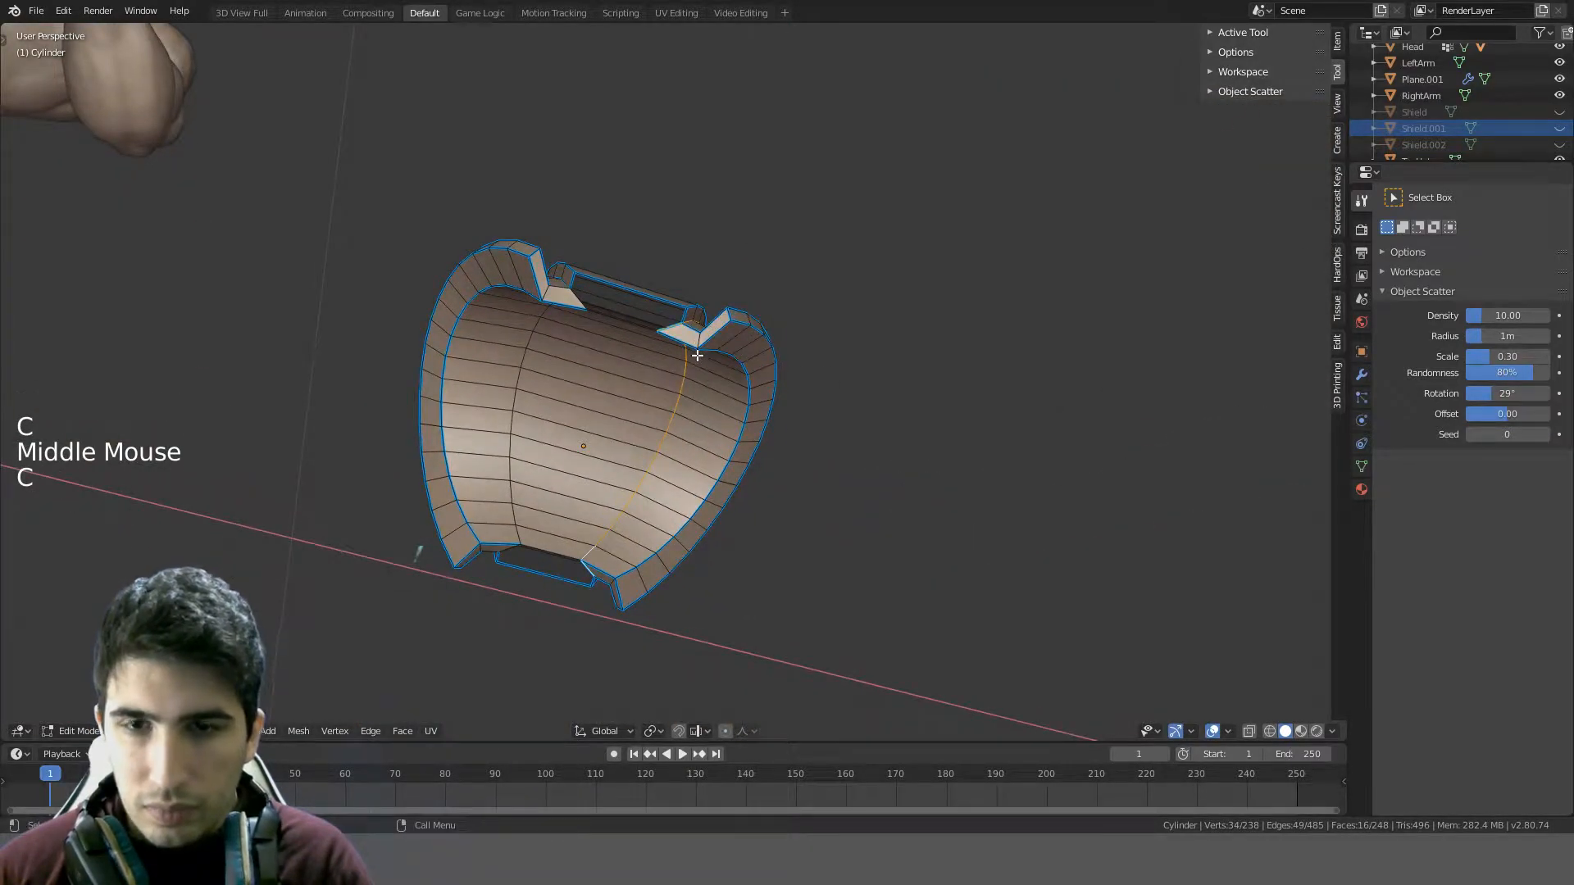
pyautogui.press('Delete')
pyautogui.click(697, 354)
# - Fill a face from the raised band's end edge down to the inner corners of the two side profiles
pyautogui.scroll(3, 636, 320)
pyautogui.keyDown('shift'); pyautogui.scroll(1, 637, 319); pyautogui.keyUp('shift')
pyautogui.keyDown('shift'); pyautogui.moveTo(636, 320); pyautogui.dragTo(657, 327, button='middle'); pyautogui.keyUp('shift')
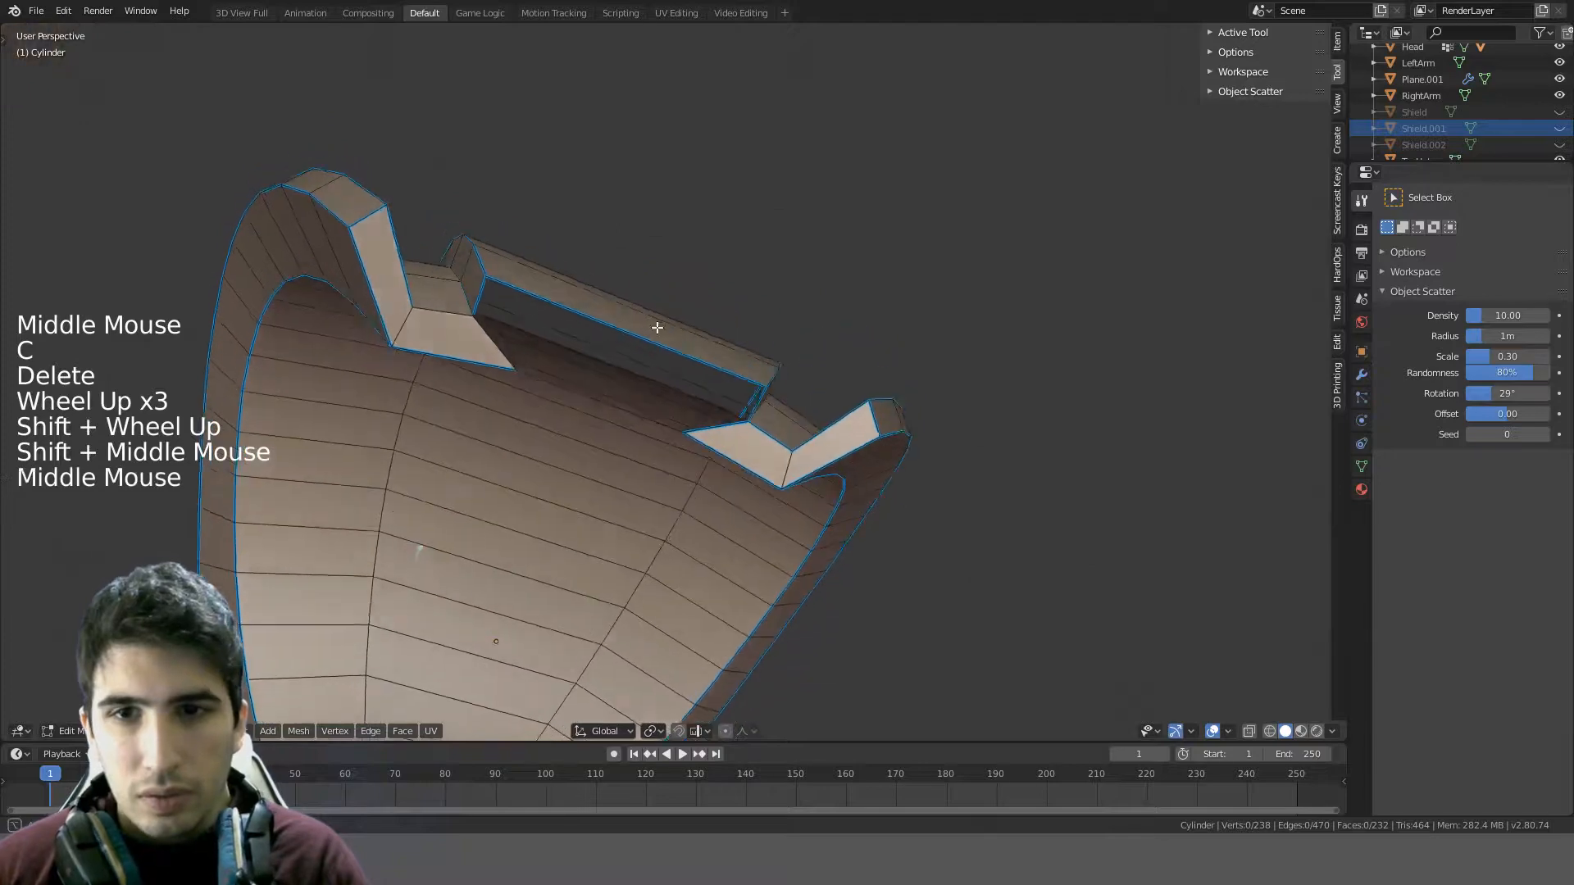
pyautogui.scroll(2, 657, 327)
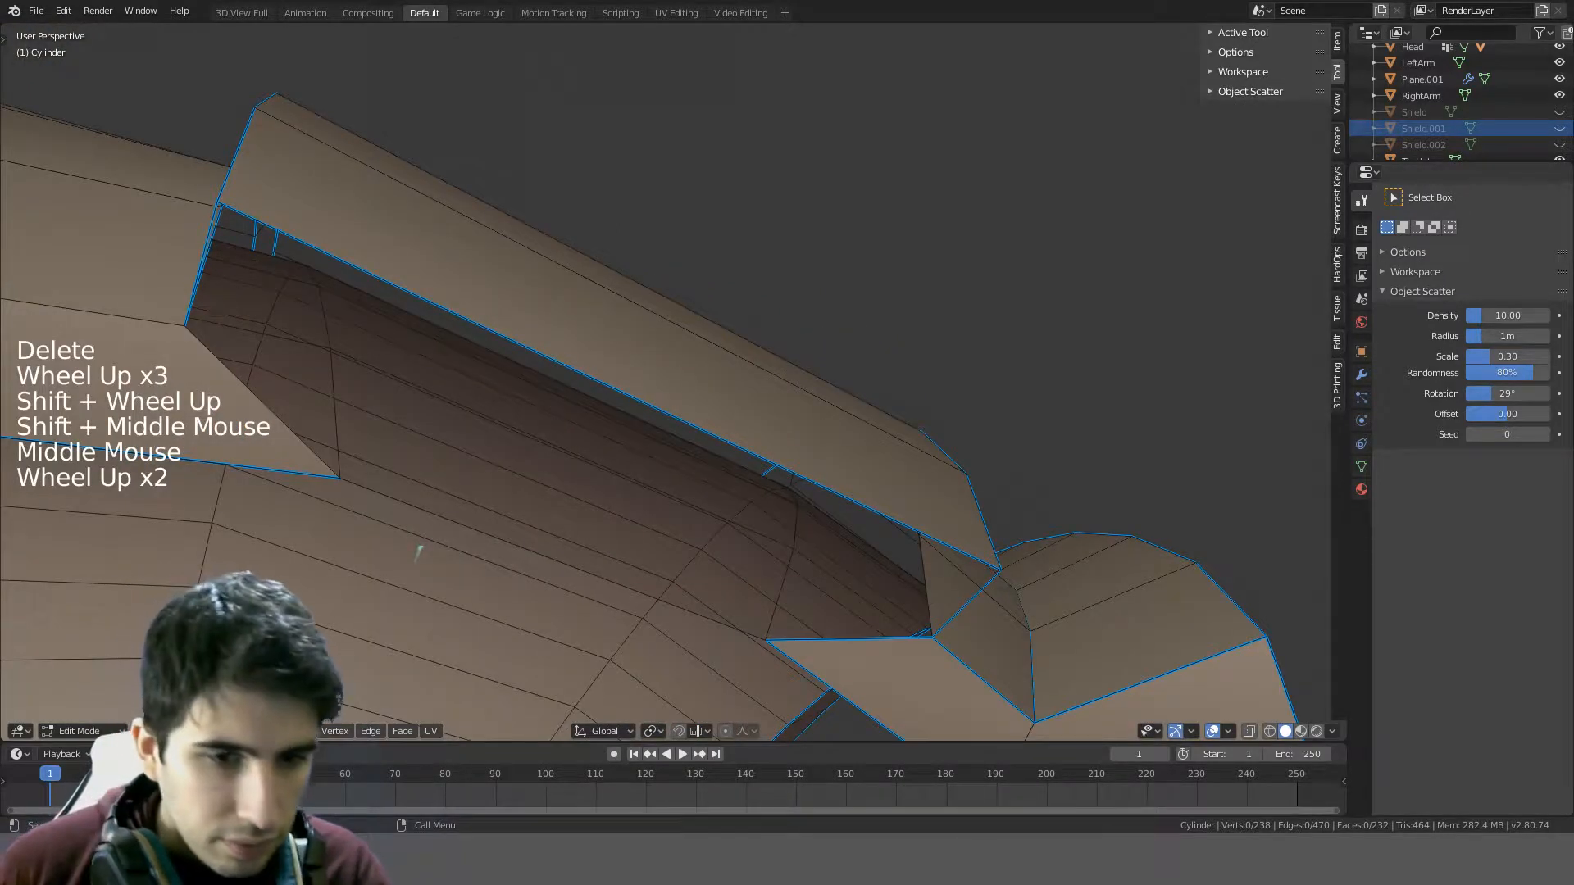
pyautogui.click(638, 320)
pyautogui.scroll(-3, 638, 319)
pyautogui.scroll(2, 638, 319)
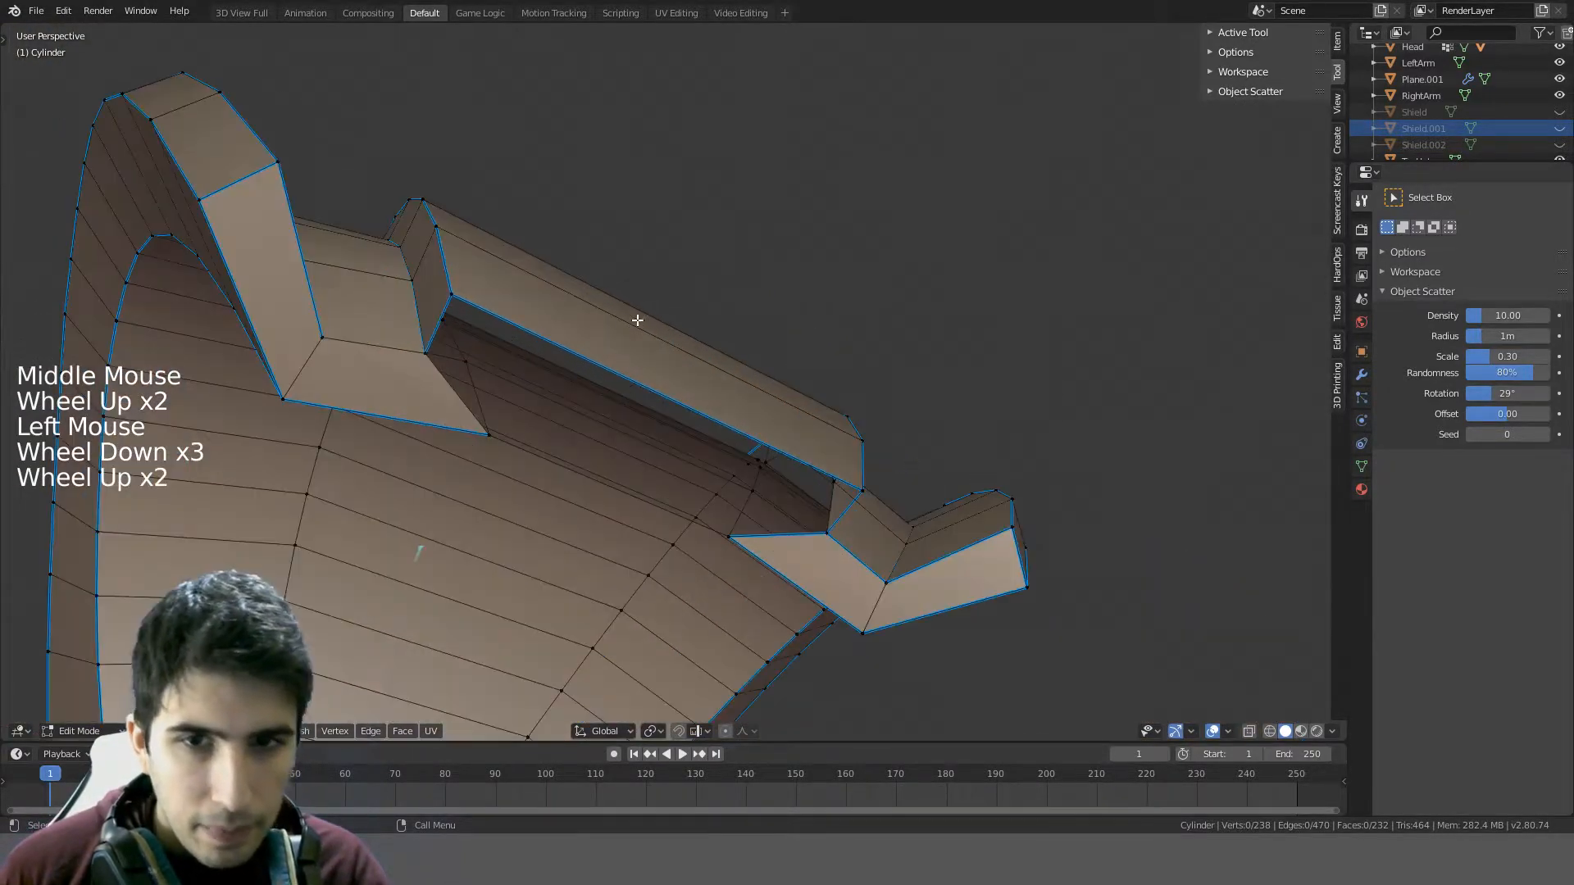
pyautogui.click(468, 312)
pyautogui.keyDown('shift'); pyautogui.click(424, 356); pyautogui.keyUp('shift')
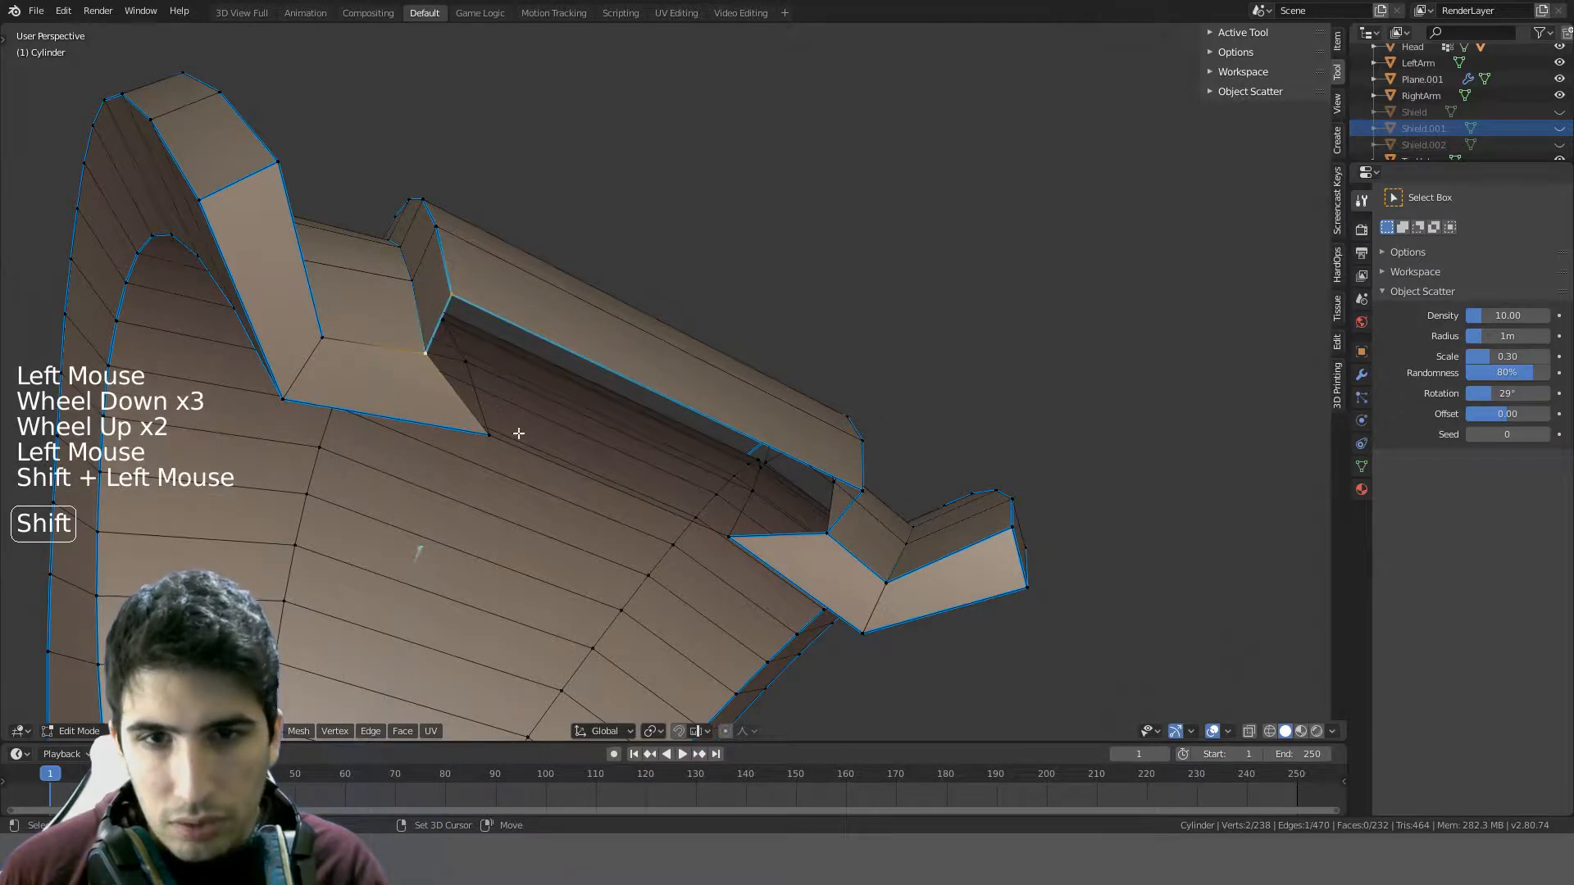
pyautogui.press('f')
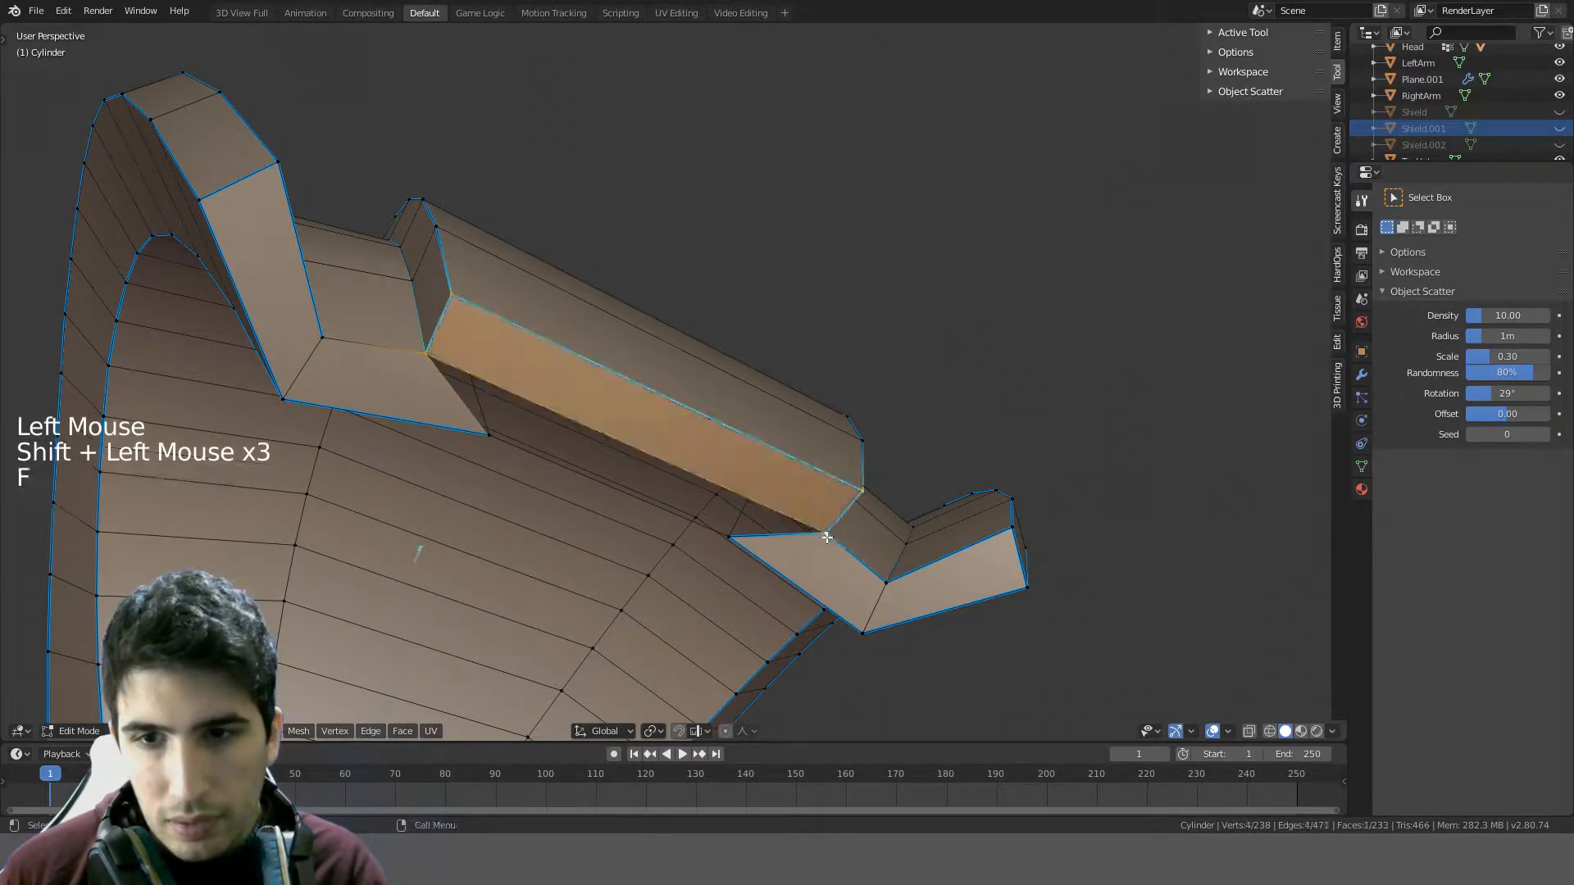
# - Fill the remaining gap between the new end face and the inner surface edge
pyautogui.click(828, 533)
pyautogui.keyDown('shift'); pyautogui.click(728, 537); pyautogui.keyUp('shift')
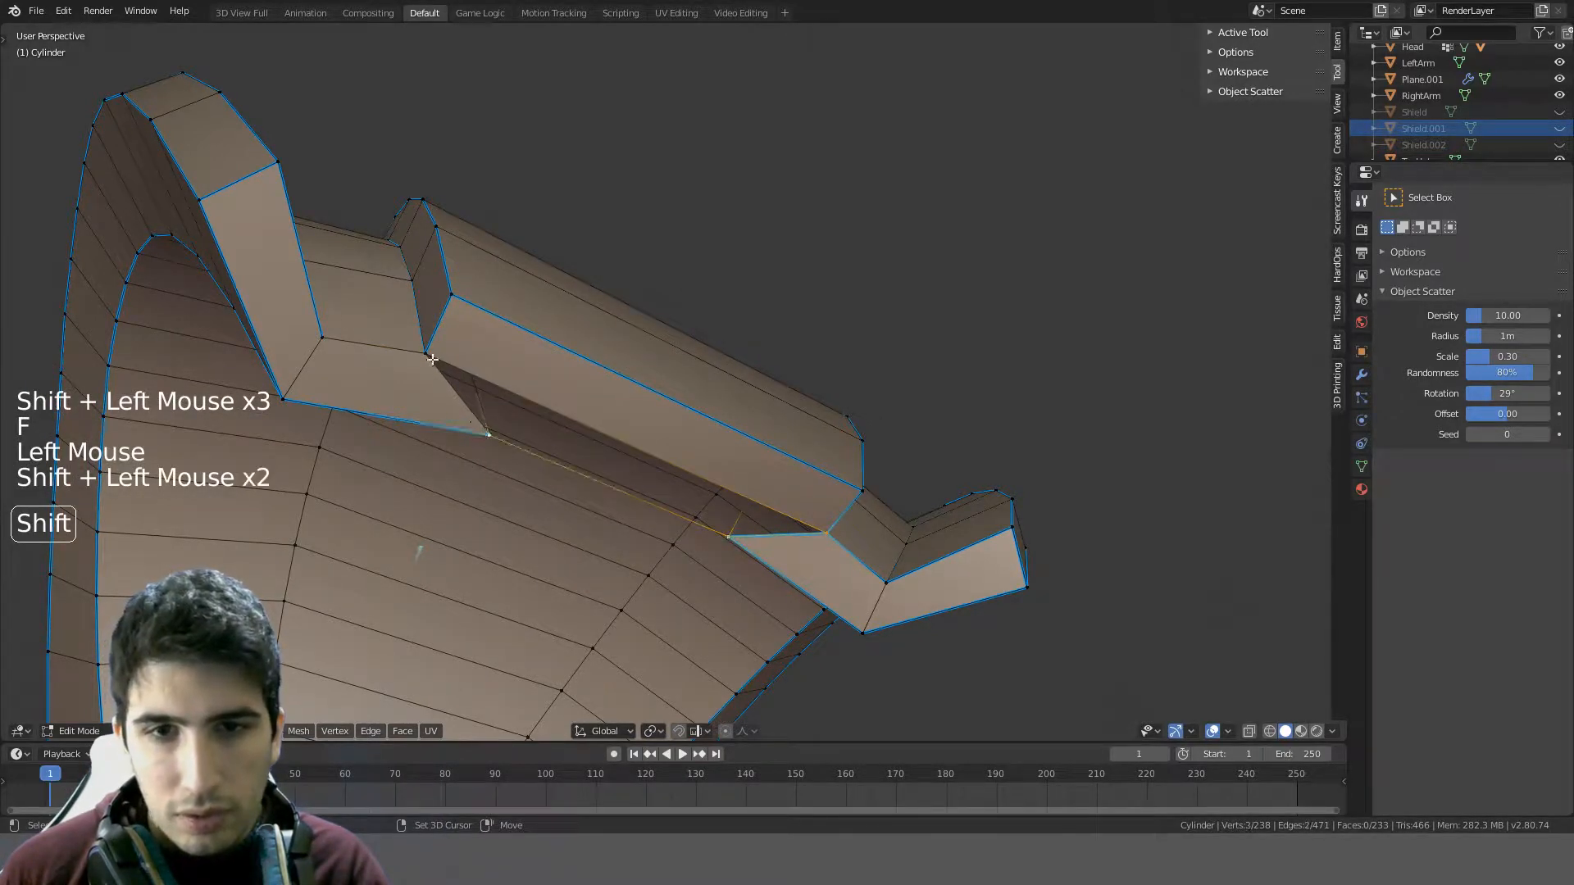
pyautogui.press('f')
pyautogui.scroll(-4, 519, 351)
pyautogui.press('a')
pyautogui.scroll(1, 520, 350)
pyautogui.moveTo(520, 350); pyautogui.dragTo(552, 562, button='middle')
pyautogui.scroll(3, 623, 379)
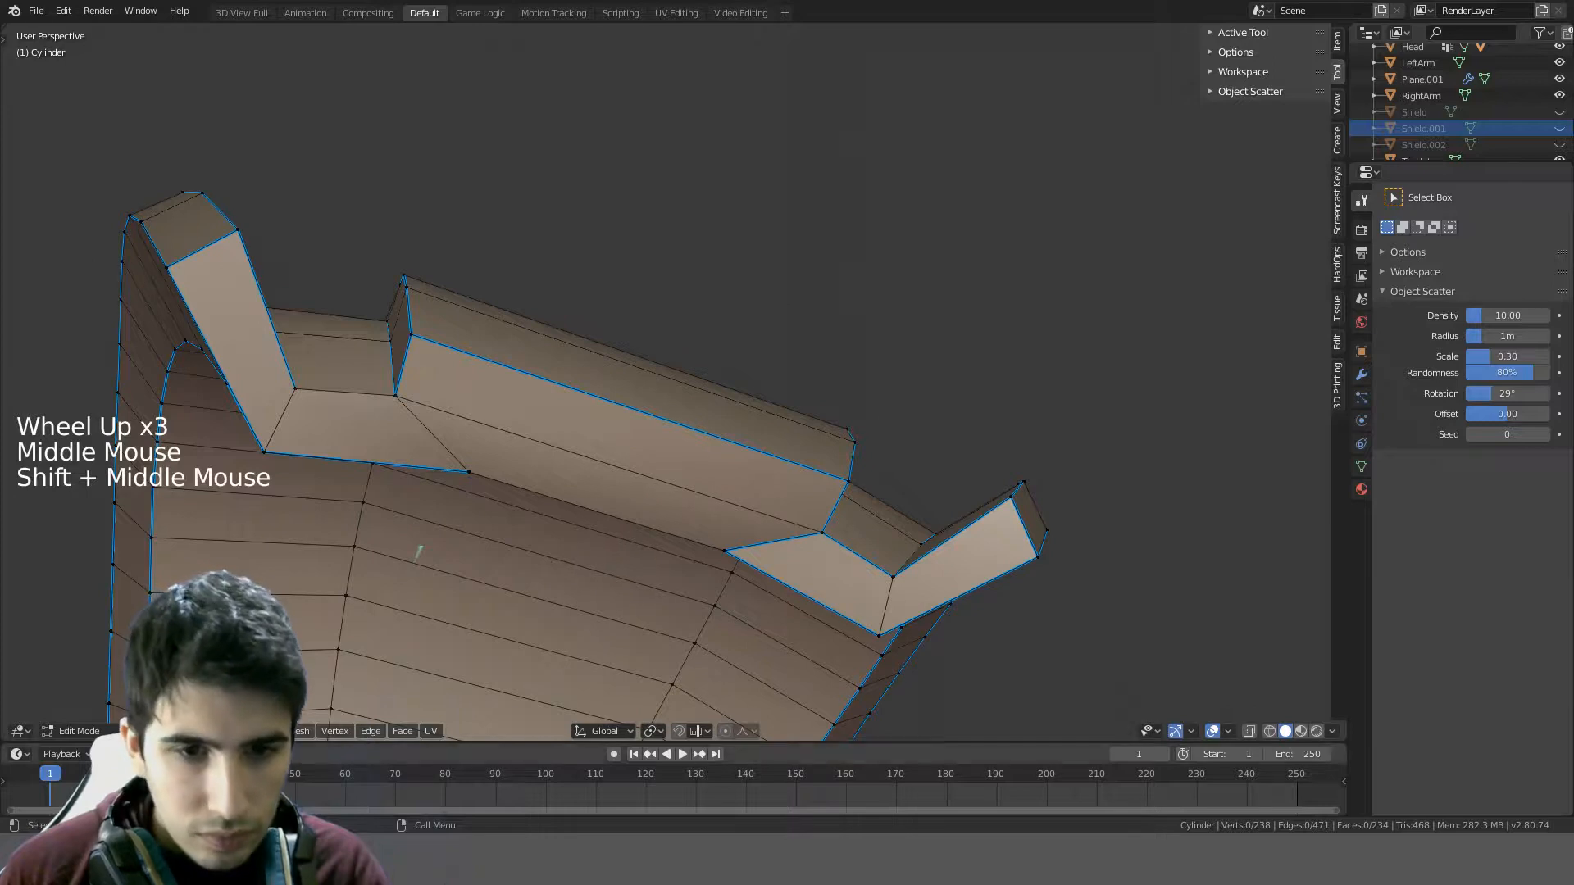
# - Apply HardOps sharpening to the filled end's long inner edge and the short edges beside the raised band
pyautogui.click(159, 731)
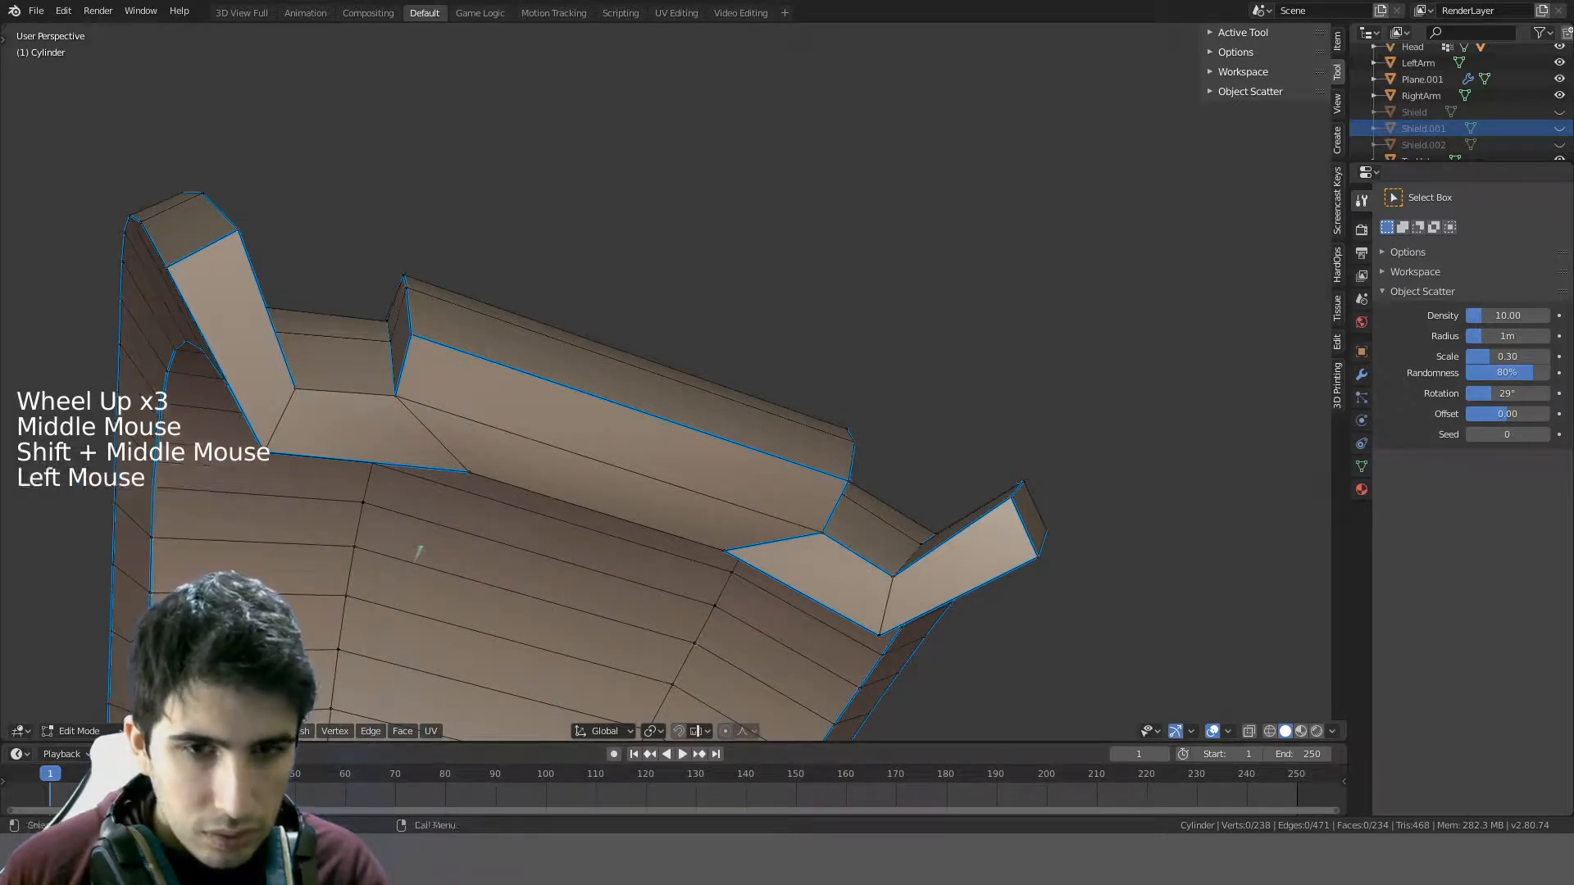
pyautogui.press('q')
pyautogui.click(541, 495)
pyautogui.click(361, 397)
pyautogui.press('q')
pyautogui.click(360, 402)
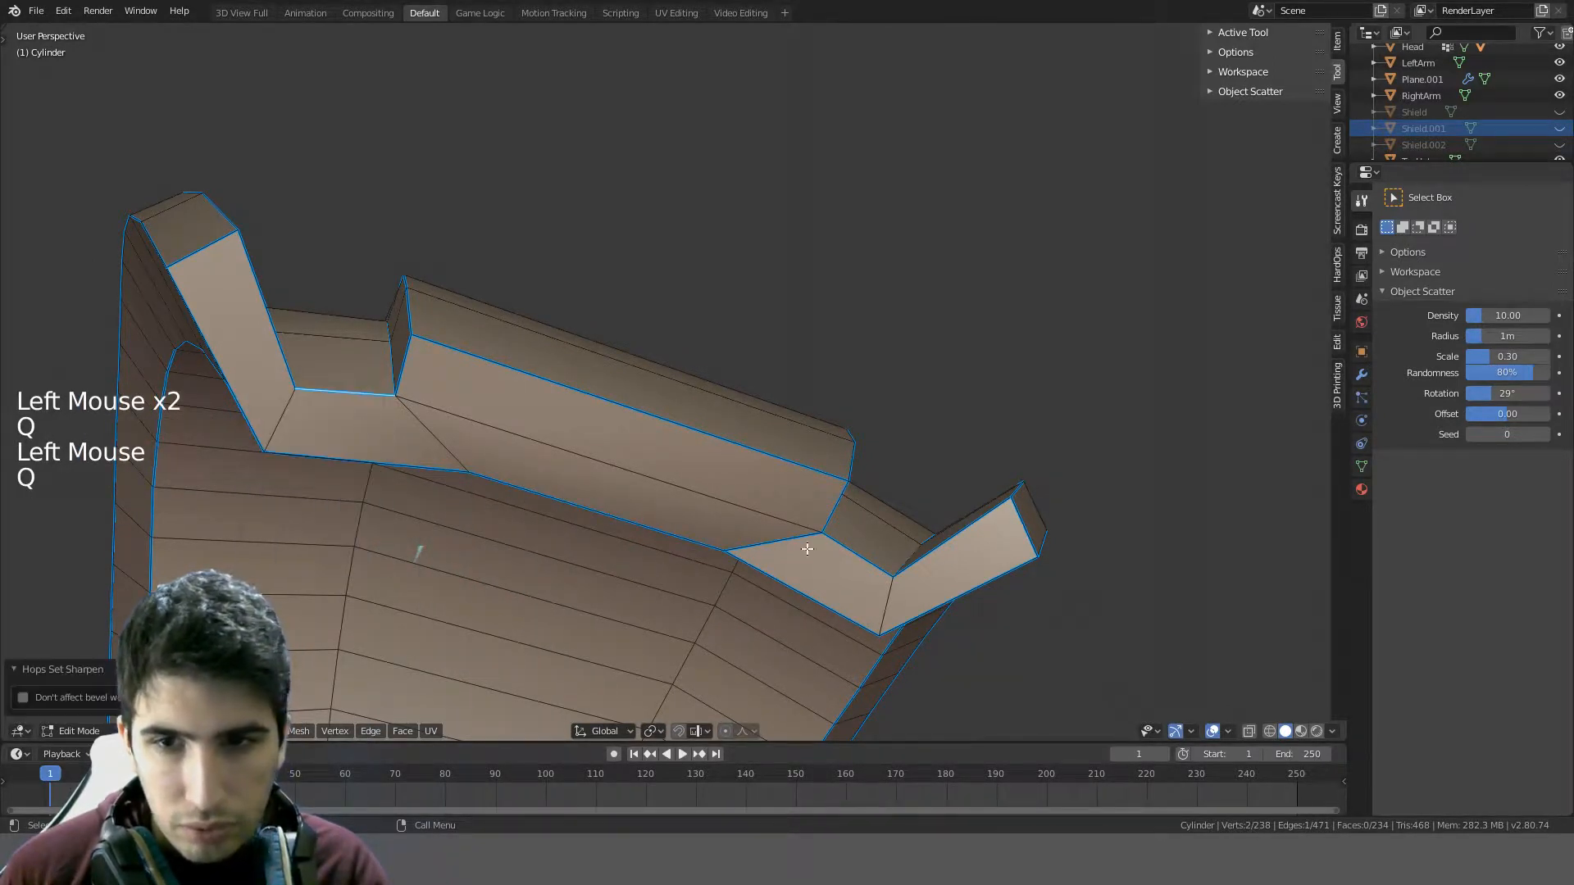
pyautogui.click(808, 549)
pyautogui.press('q')
# - Mark the long outer edge loop beside the raised central band as sharp
pyautogui.moveTo(808, 546); pyautogui.dragTo(644, 177, button='middle')
pyautogui.keyDown('alt'); pyautogui.click(644, 178); pyautogui.keyUp('alt')
pyautogui.press('q')
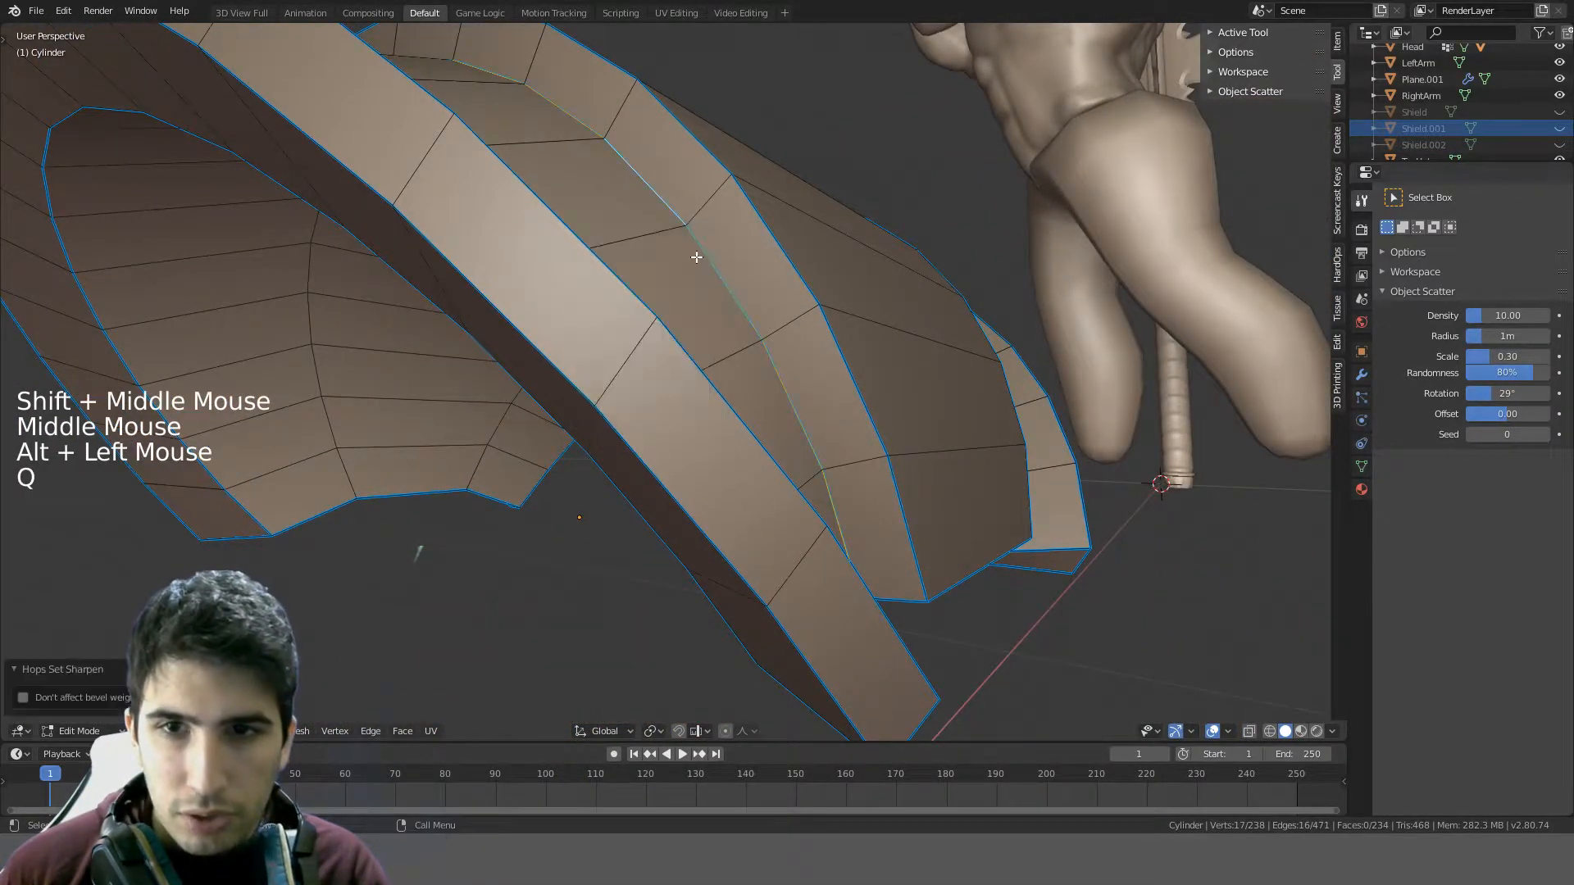
# - Apply HardOps sharpening to the short profile edges on both sides of the opposite, still open end
pyautogui.moveTo(693, 255); pyautogui.dragTo(621, 282, button='middle')
pyautogui.moveTo(446, 409); pyautogui.dragTo(614, 319, button='middle')
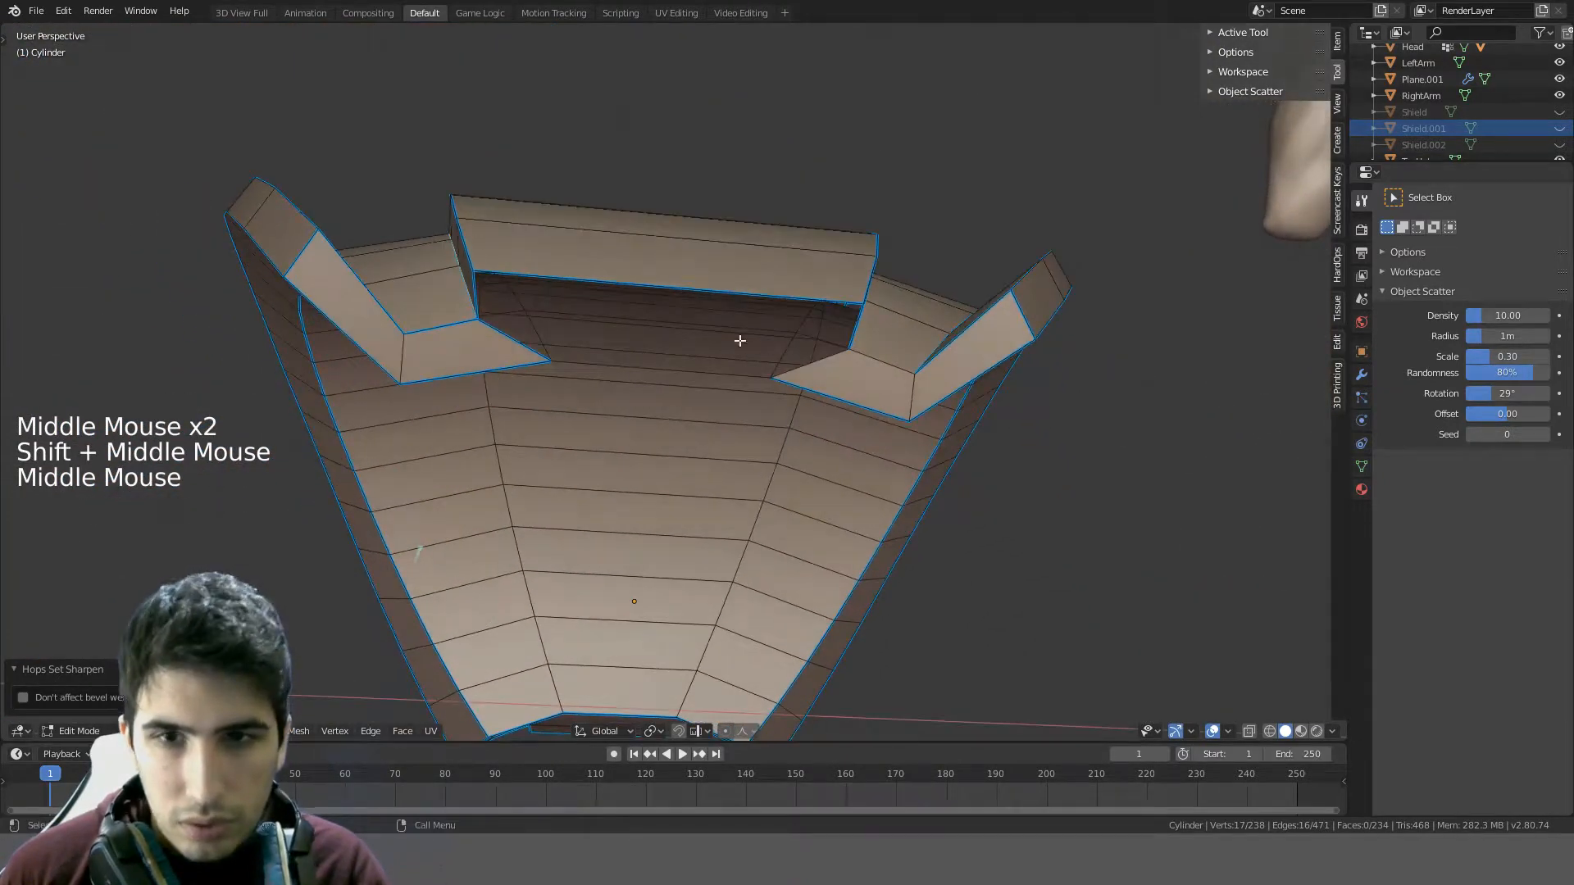
pyautogui.click(502, 336)
pyautogui.press('q')
pyautogui.click(881, 354)
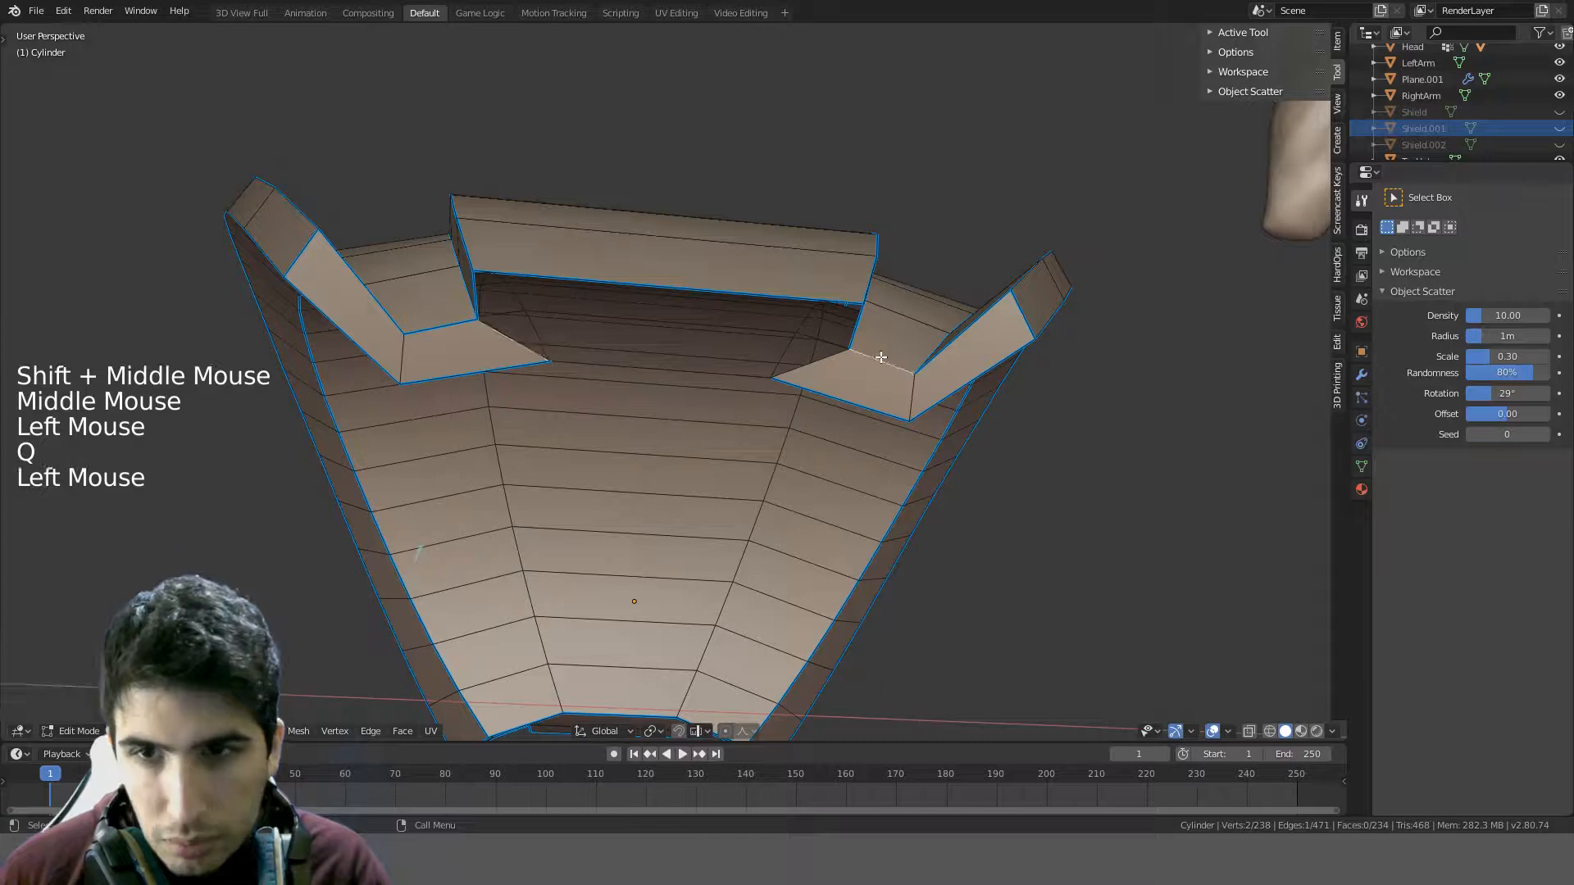
pyautogui.press('q')
# - Close the opposite end with two faces between the inner surface, the side profiles and the raised band
pyautogui.click(790, 369)
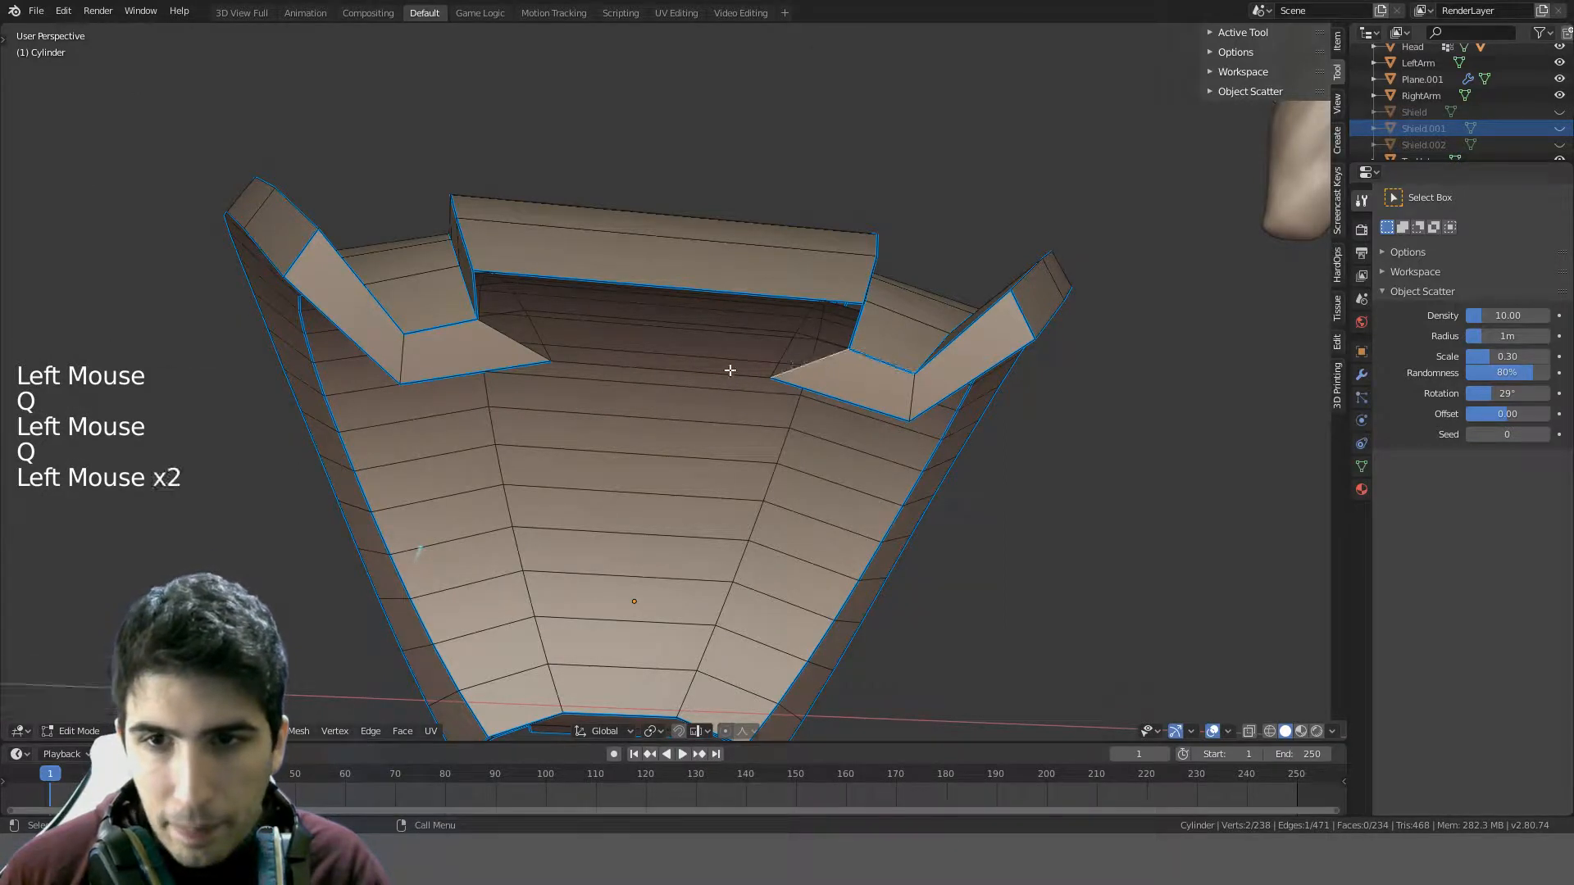
pyautogui.keyDown('shift'); pyautogui.click(563, 363); pyautogui.keyUp('shift')
pyautogui.press('f')
pyautogui.click(574, 282)
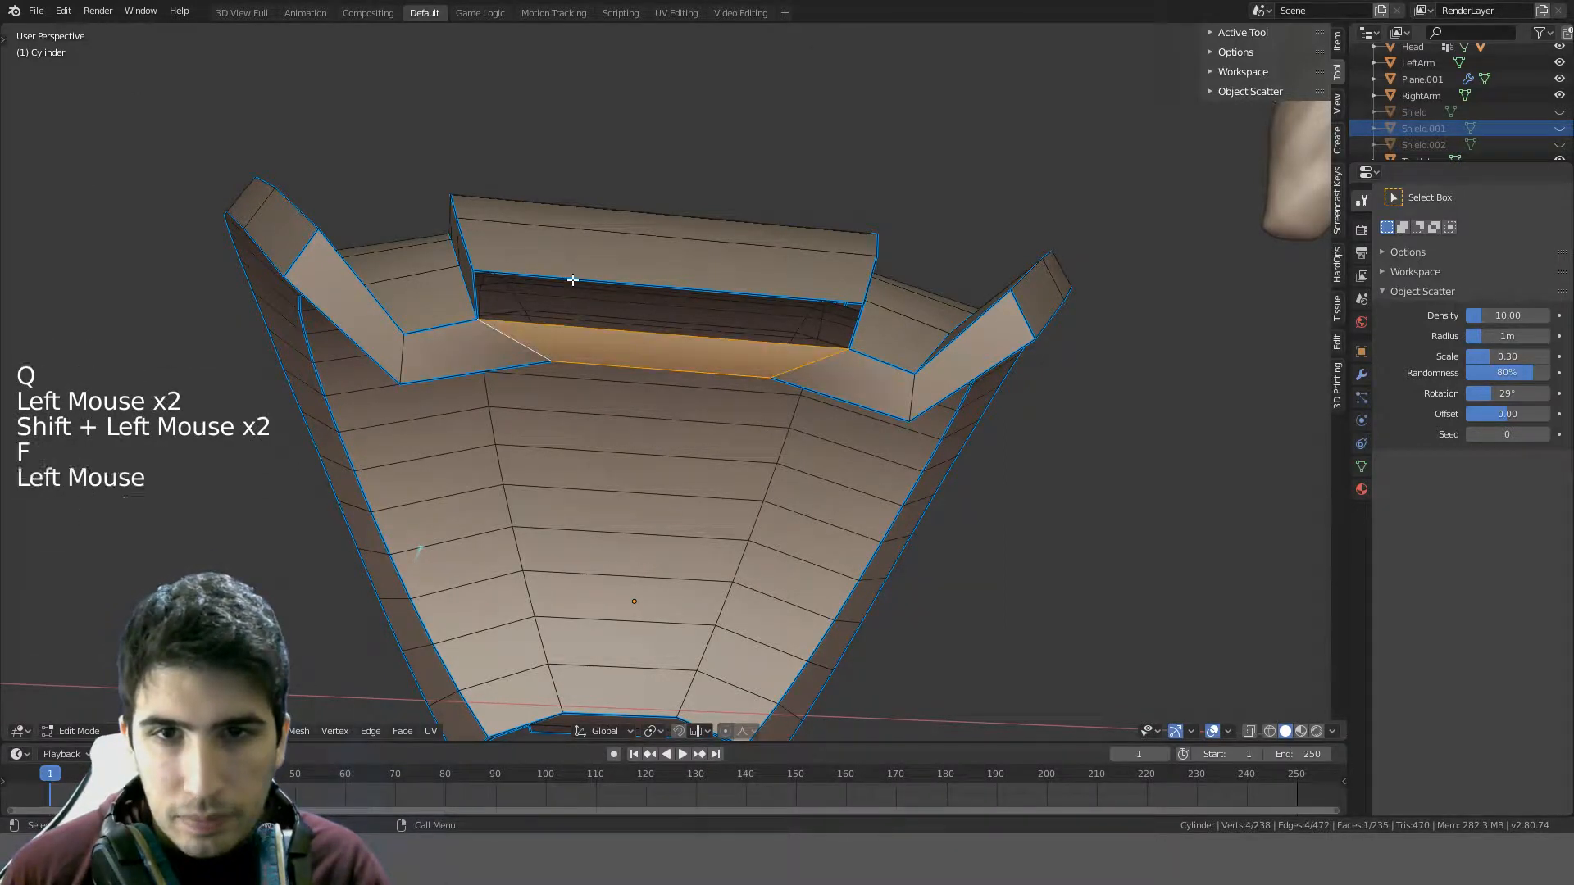
pyautogui.press('f')
pyautogui.scroll(-3, 534, 305)
pyautogui.press('a')
pyautogui.moveTo(534, 312); pyautogui.dragTo(632, 297, button='middle')
# - Apply HardOps sharpening to individual edges around the newly filled end and check the shading in Object Mode
pyautogui.scroll(3, 533, 328)
pyautogui.click(468, 325)
pyautogui.press('q')
pyautogui.press('Tab')
pyautogui.scroll(-4, 492, 336)
pyautogui.scroll(4, 693, 308)
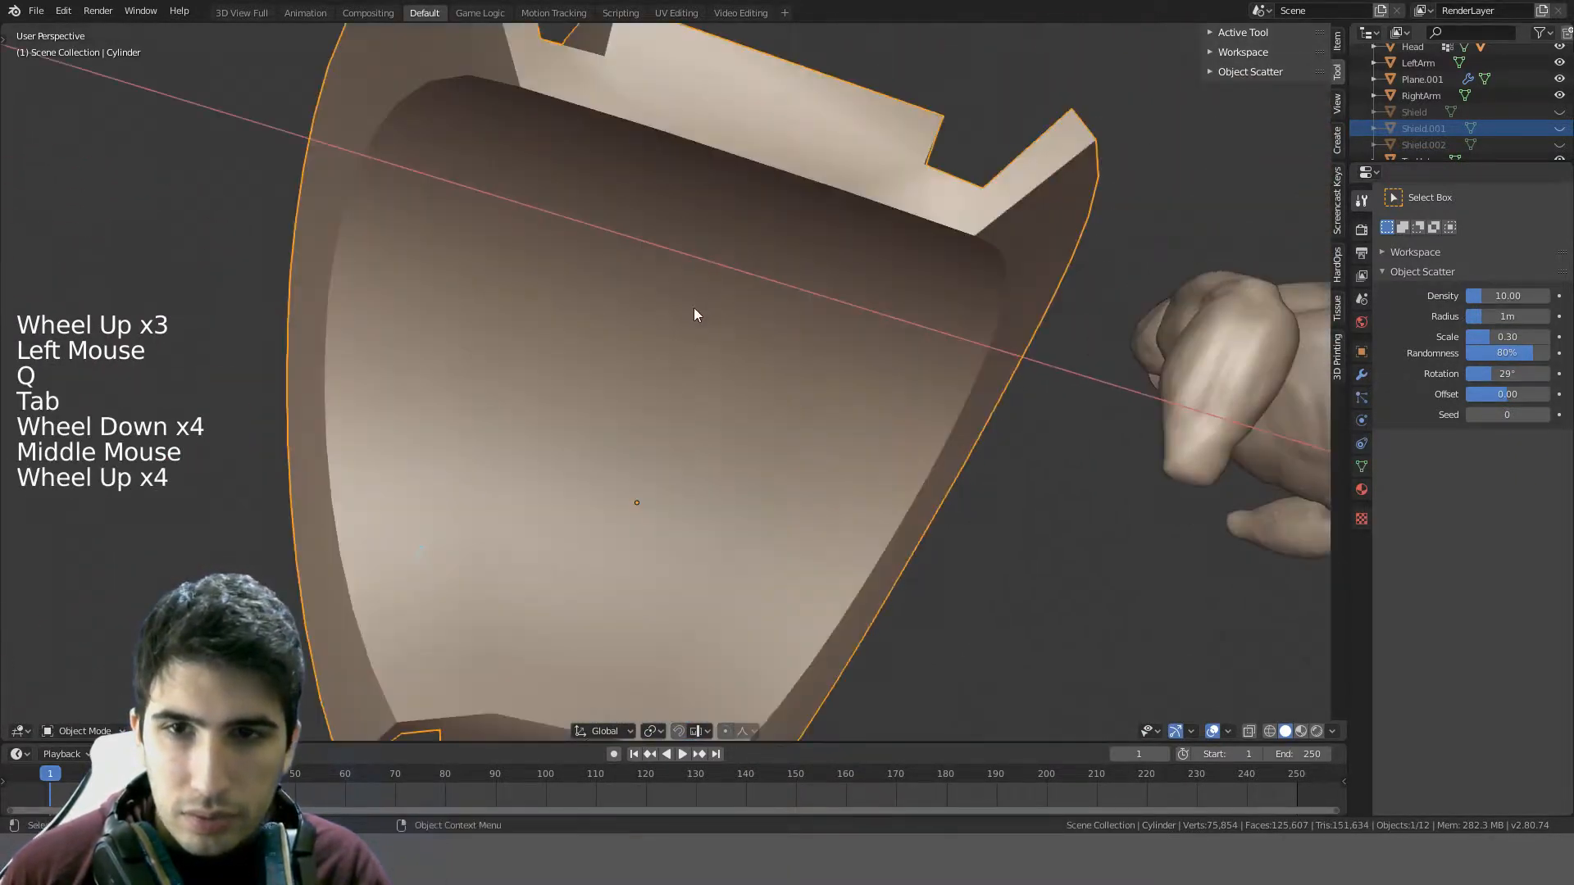
pyautogui.press('Tab')
pyautogui.click(741, 98)
pyautogui.press('q')
pyautogui.click(740, 97)
pyautogui.press('Tab')
pyautogui.scroll(-3, 814, 225)
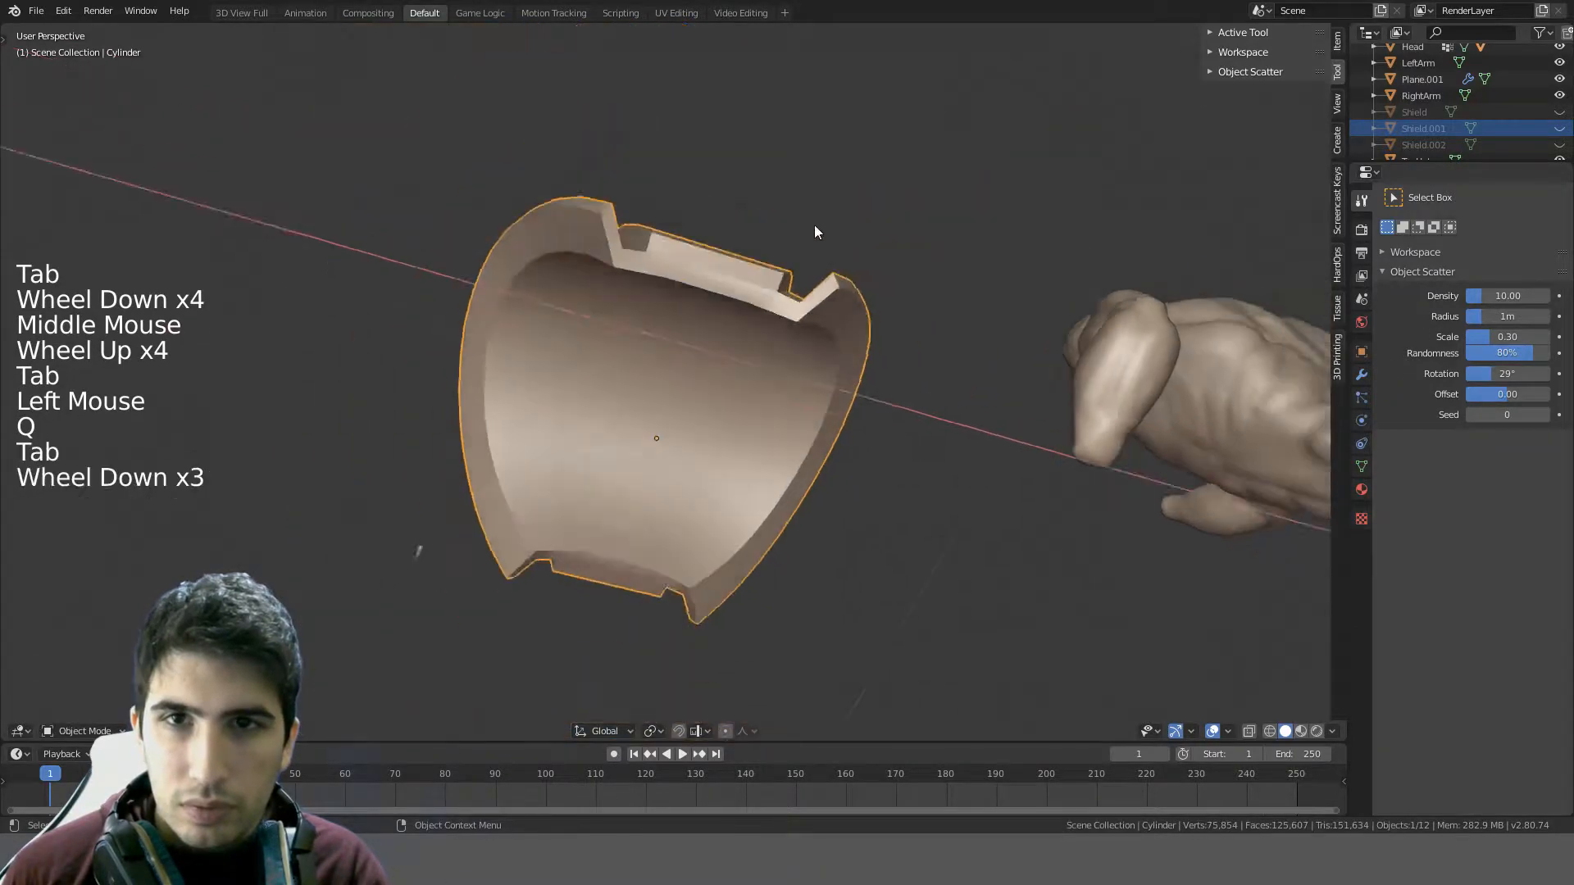
# - Apply Set SSharp to two edges bordering the infill faces below the raised band
pyautogui.moveTo(814, 225); pyautogui.dragTo(759, 239, button='middle')
pyautogui.scroll(1, 759, 239)
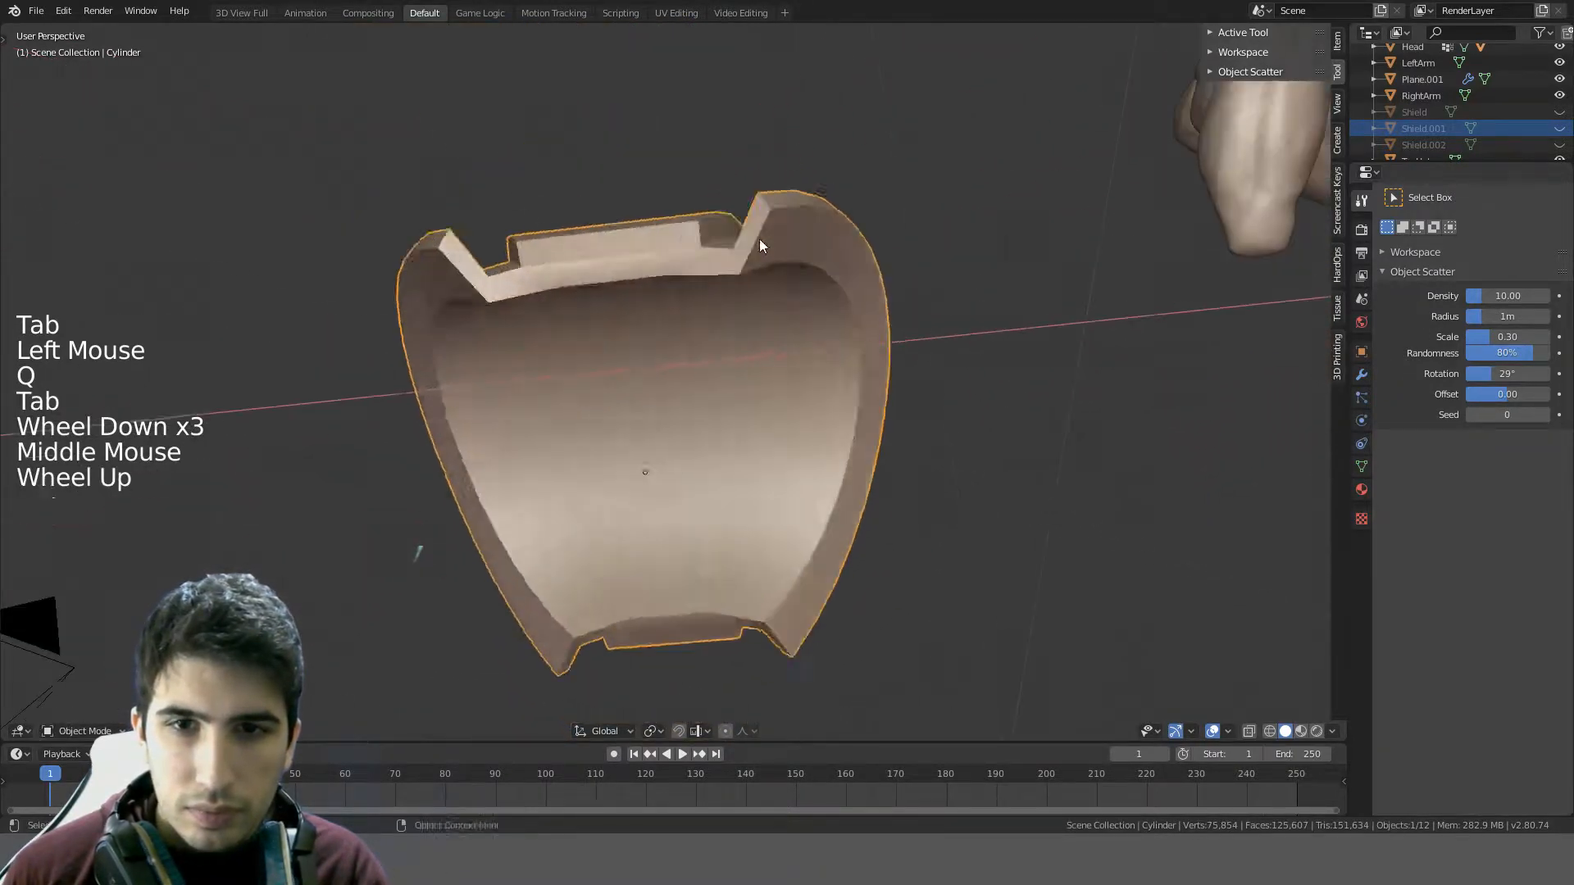
pyautogui.press('Tab')
pyautogui.click(647, 267)
pyautogui.keyDown('shift'); pyautogui.click(541, 275); pyautogui.keyUp('shift')
pyautogui.press('q')
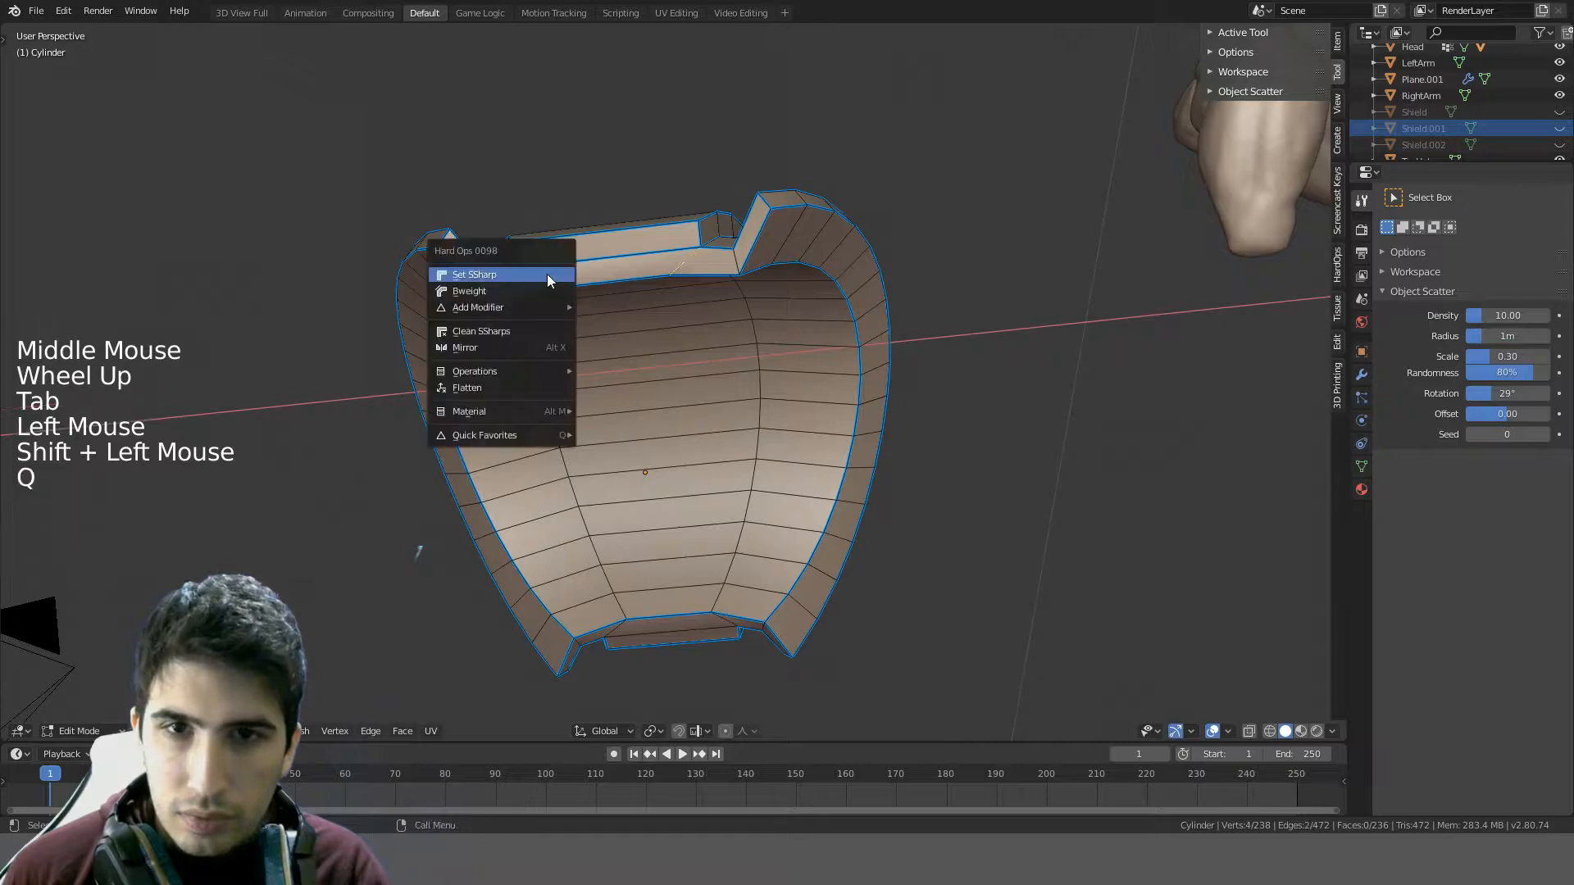
pyautogui.click(548, 274)
pyautogui.press('Tab')
# - From the other side, apply Set SSharp to the two connected edges across the filled end section
pyautogui.moveTo(778, 288); pyautogui.dragTo(1146, 341, button='middle')
pyautogui.press('Tab')
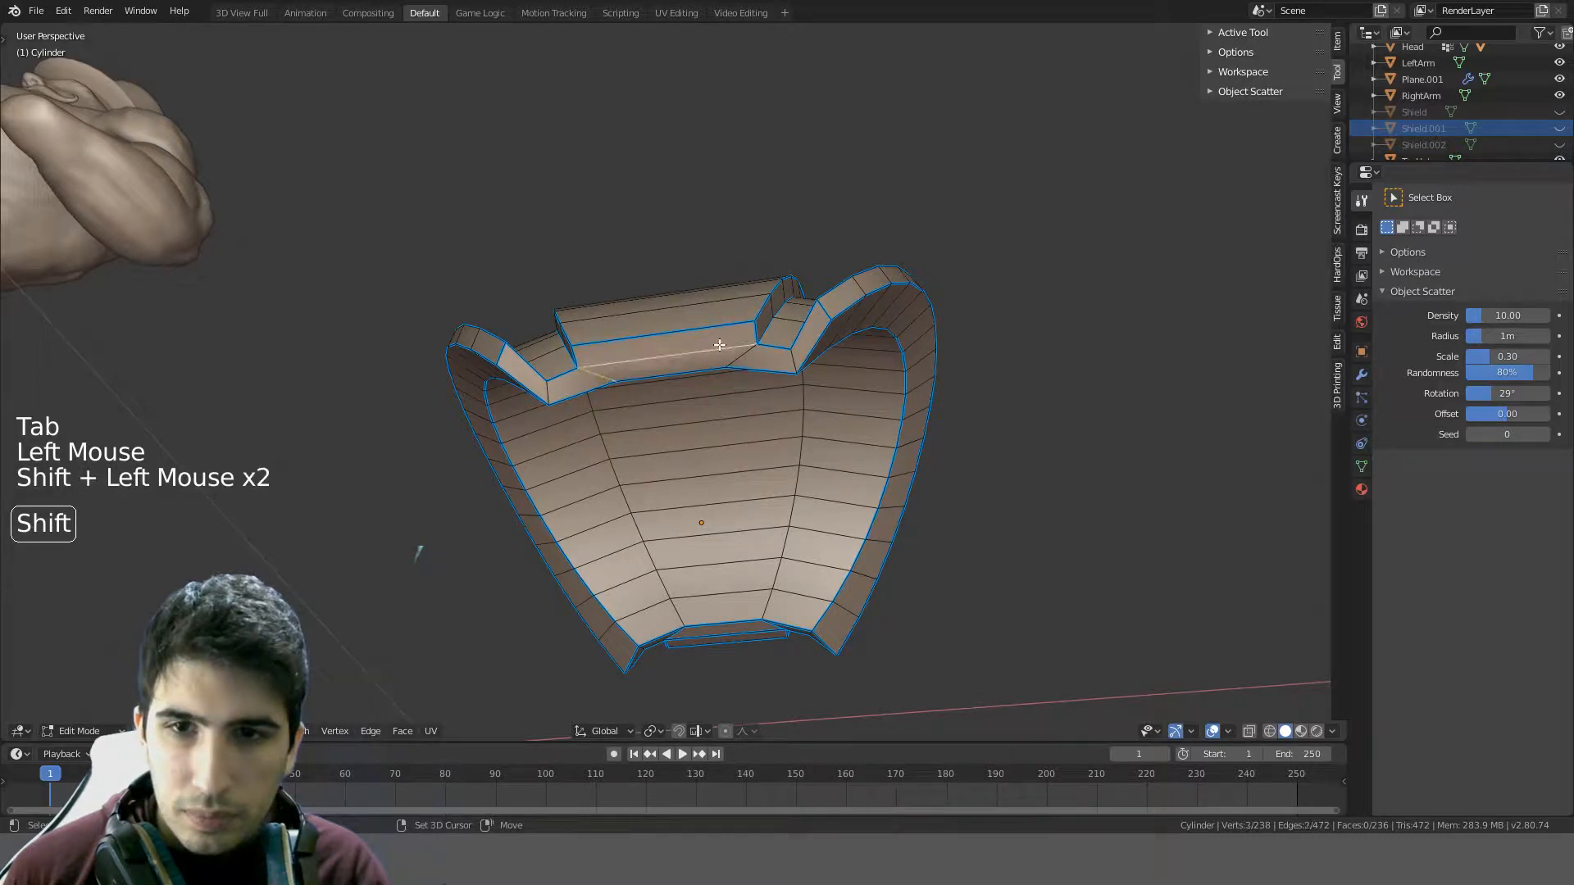
pyautogui.press('q')
pyautogui.click(749, 354)
pyautogui.press('Tab')
# - View the curved piece beside the figure in front orthographic view
pyautogui.moveTo(751, 371); pyautogui.dragTo(1004, 442, button='middle')
pyautogui.scroll(-3, 1115, 327)
pyautogui.scroll(-1, 853, 400)
pyautogui.scroll(1, 852, 400)
pyautogui.scroll(-4, 1003, 442)
pyautogui.press('KP_1')
pyautogui.press('KP_5')
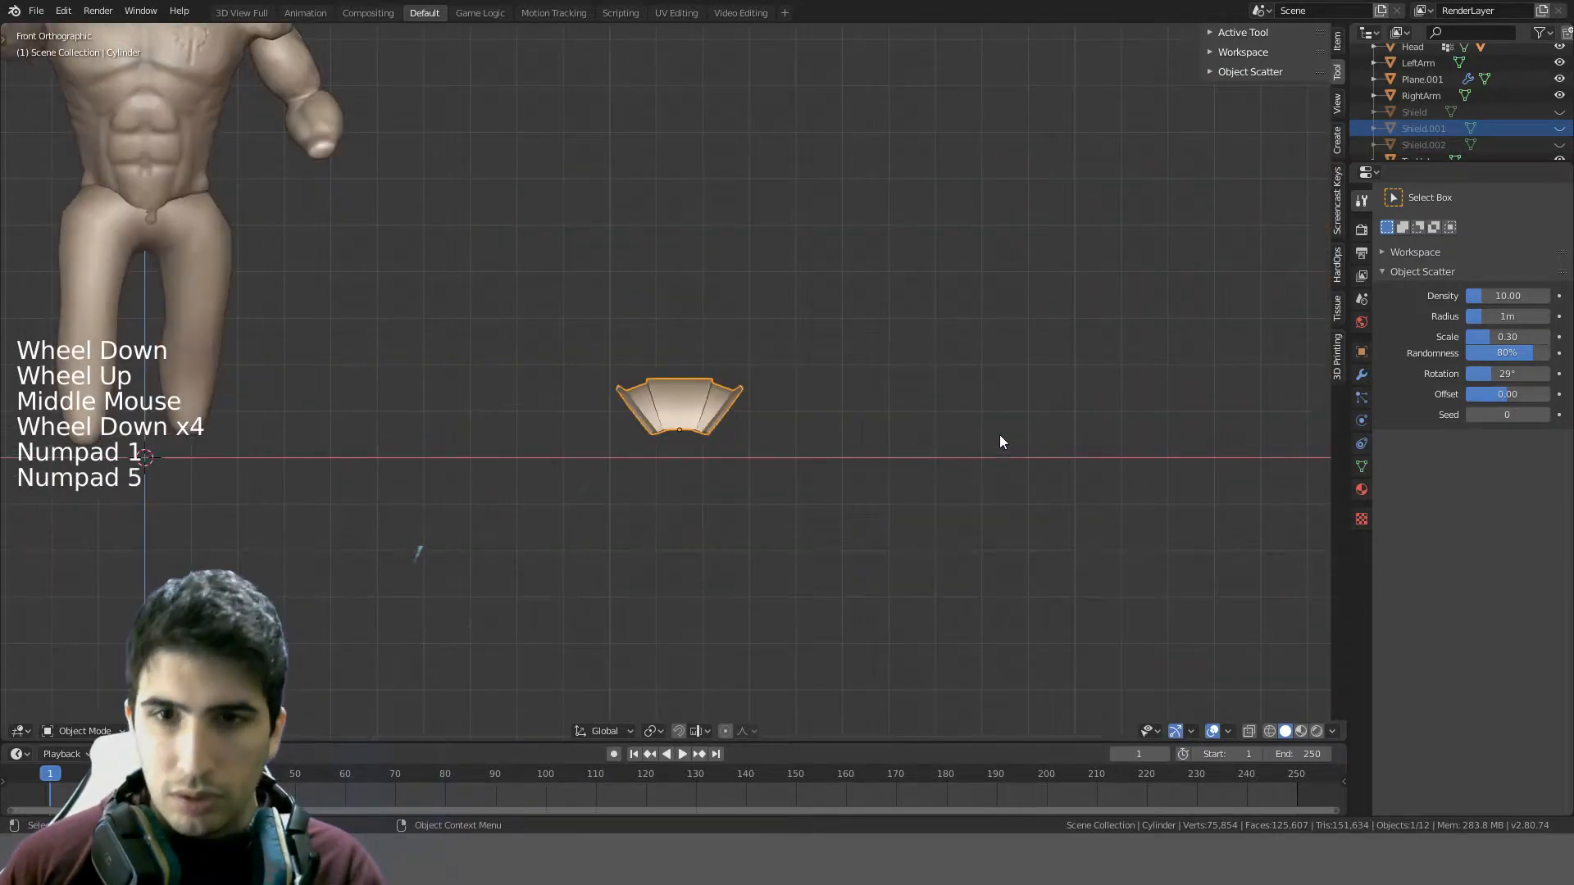
# - Move the curved armour piece from beside the figure to just above the shoulder of the lowered arm
pyautogui.scroll(-3, 904, 400)
pyautogui.keyDown('shift'); pyautogui.moveTo(904, 401); pyautogui.dragTo(991, 626, button='middle'); pyautogui.keyUp('shift')
pyautogui.press('g')
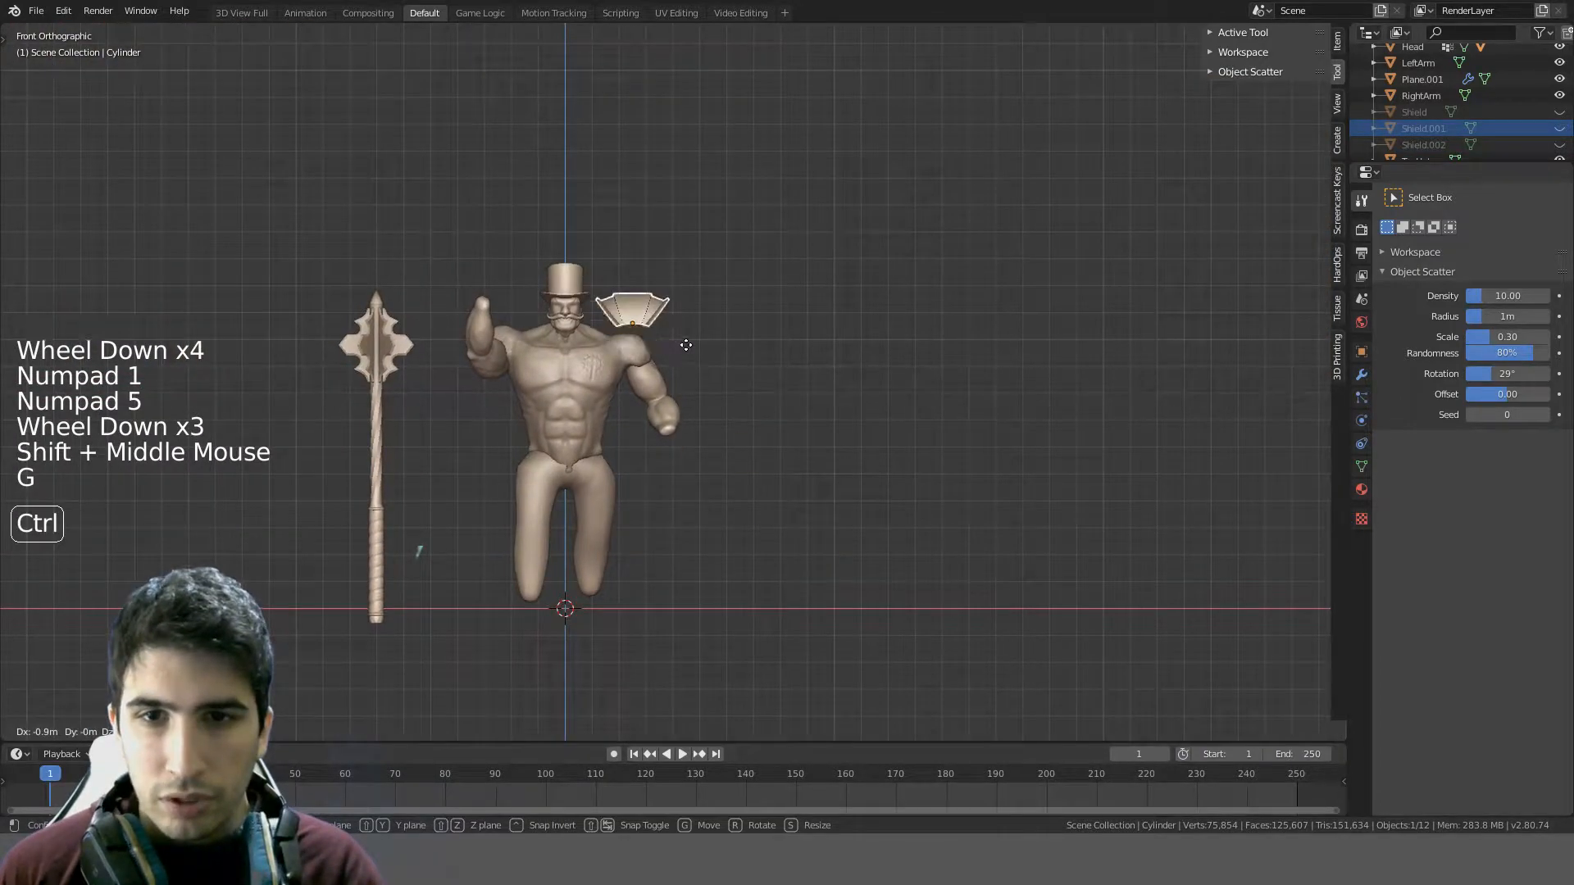
pyautogui.click(656, 263)
pyautogui.scroll(3, 656, 262)
pyautogui.keyDown('shift'); pyautogui.moveTo(656, 256); pyautogui.dragTo(773, 306, button='middle'); pyautogui.keyUp('shift')
pyautogui.scroll(4, 816, 204)
# - Rotate the armour piece 35° and move it down onto the shoulder so it follows the upper arm's slope
pyautogui.press('r')
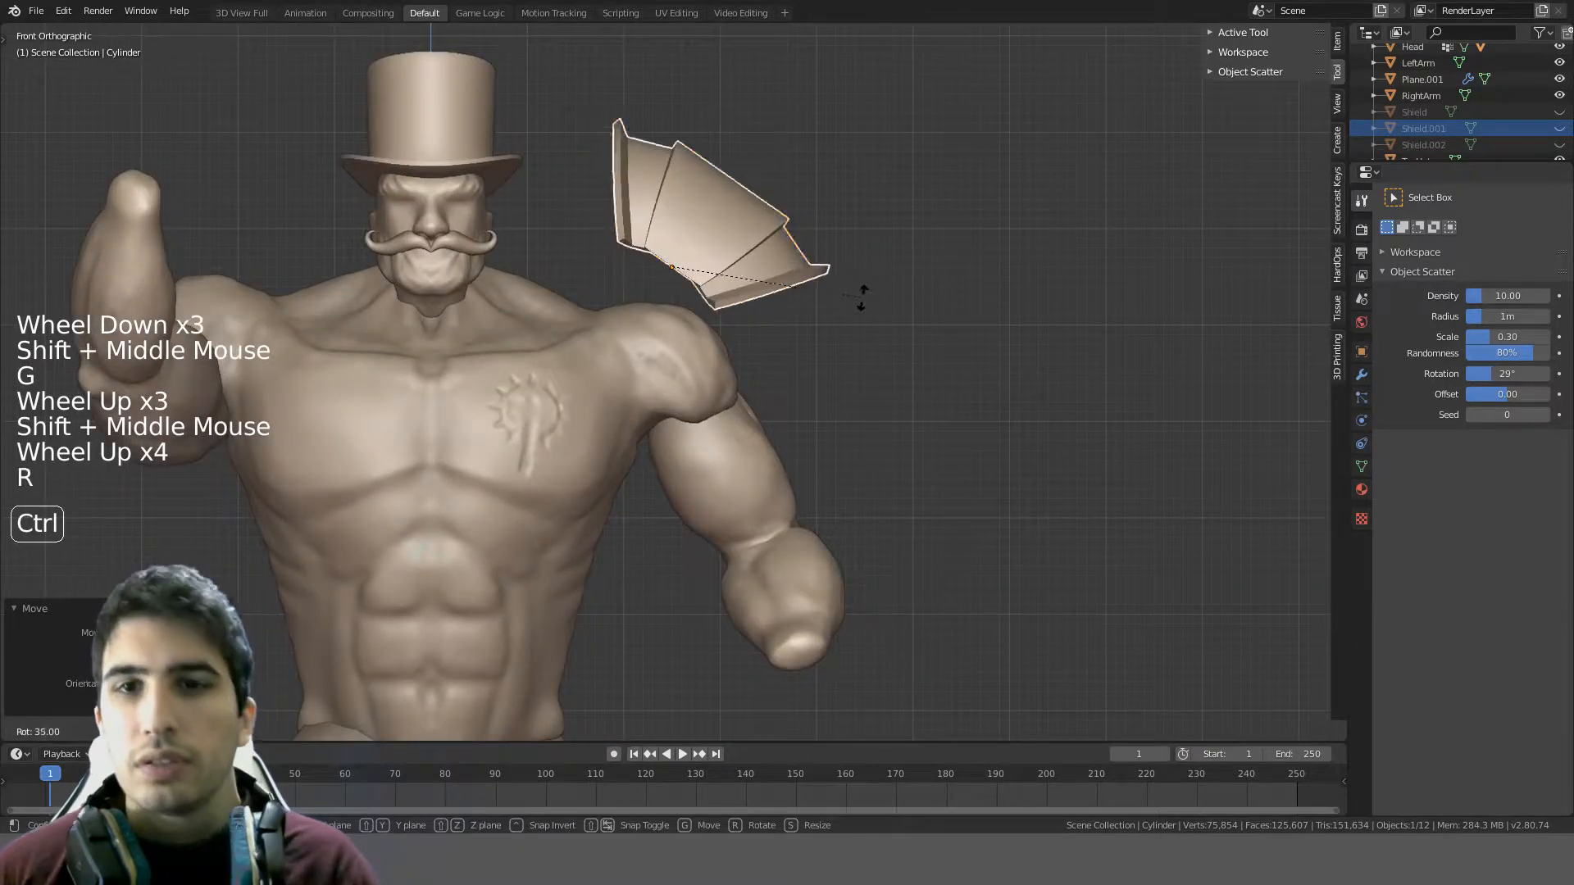
pyautogui.click(849, 318)
pyautogui.press('g')
pyautogui.press('ctrl')
pyautogui.click(824, 416)
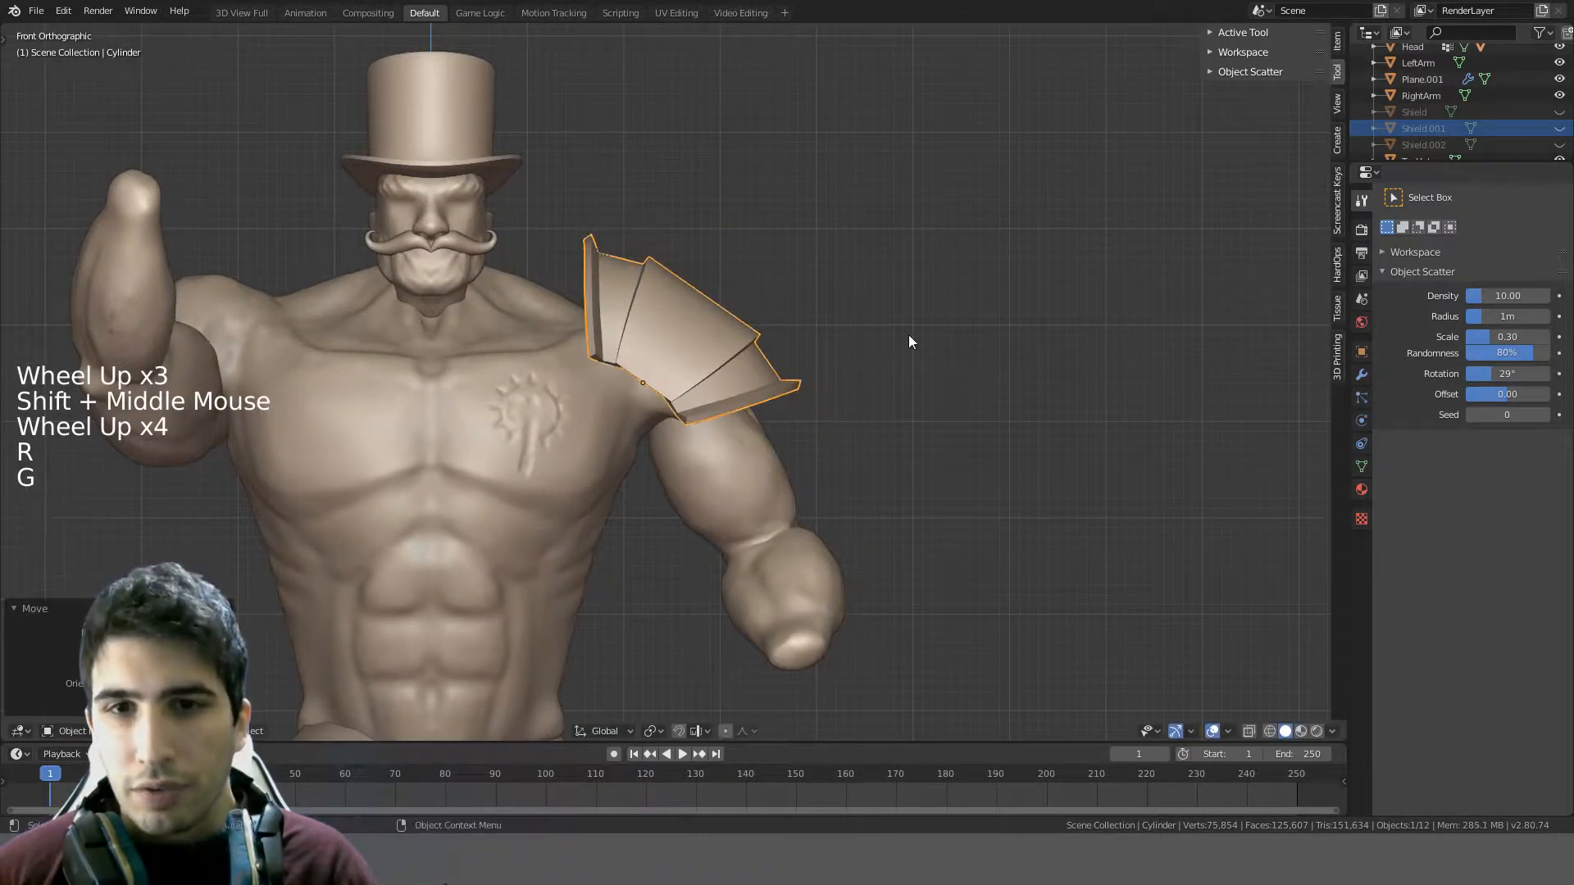
pyautogui.press('g')
pyautogui.press('ctrl')
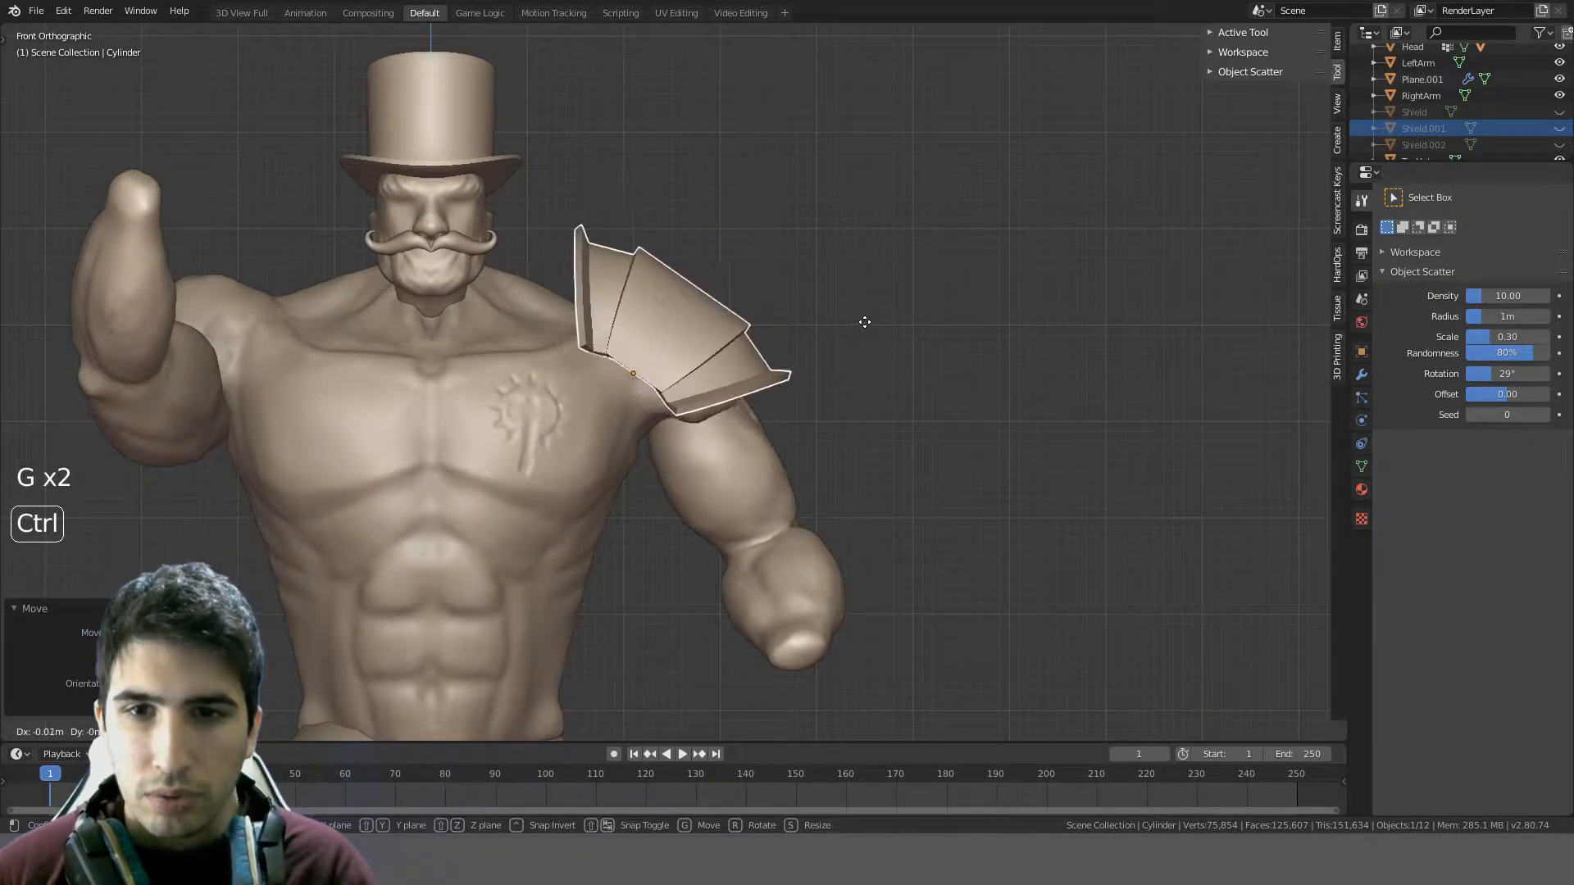
pyautogui.keyDown('ctrl'); pyautogui.click(868, 324); pyautogui.keyUp('ctrl')
pyautogui.press('r')
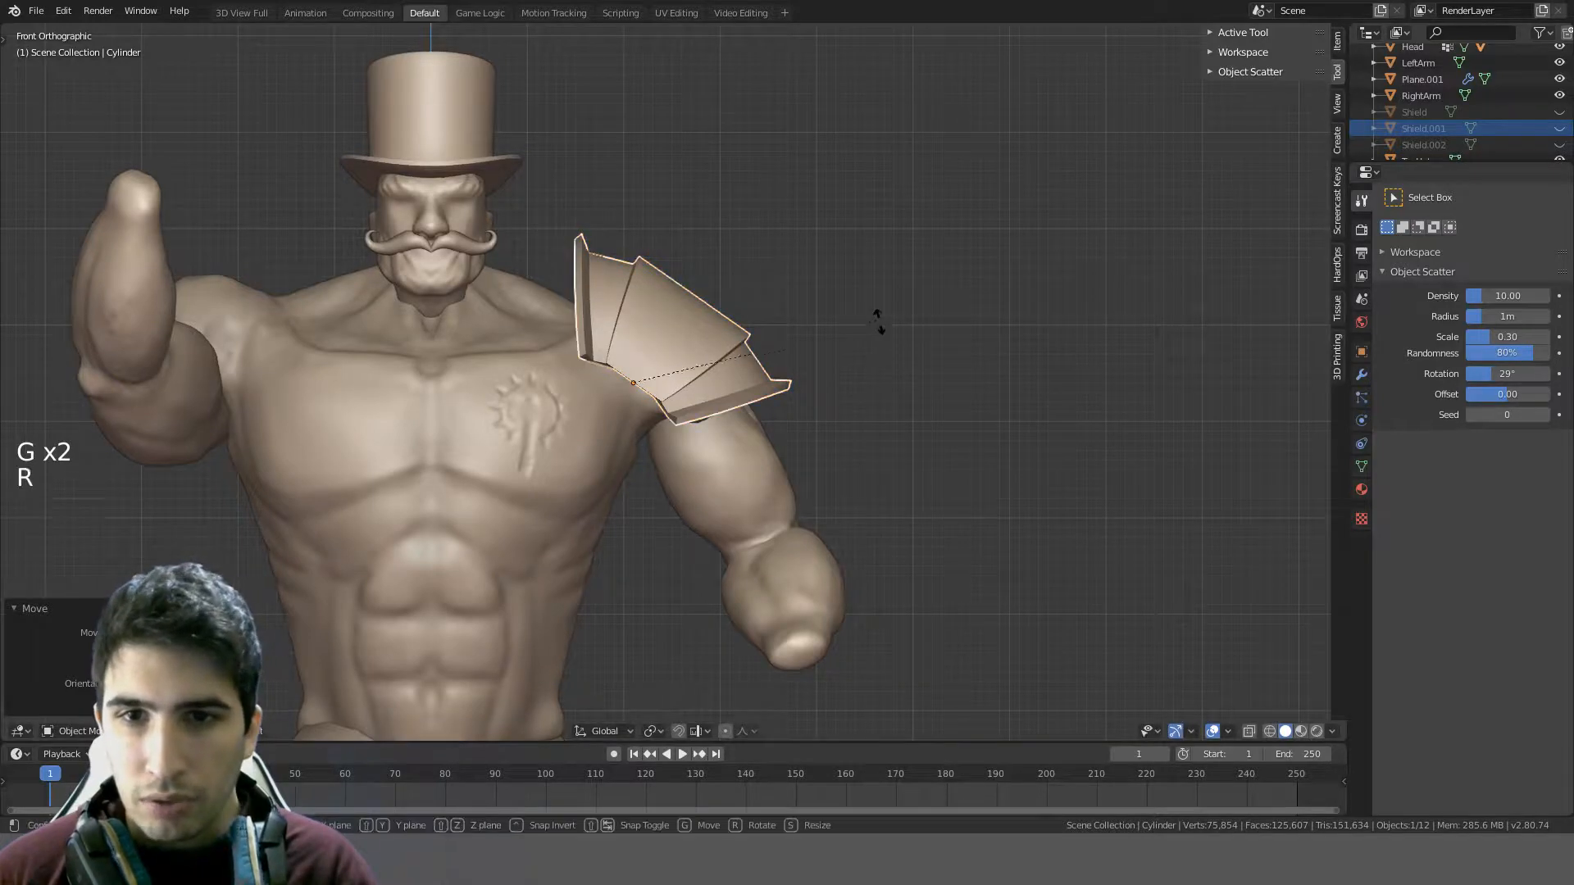
pyautogui.keyDown('ctrl'); pyautogui.rightClick(883, 371); pyautogui.keyUp('ctrl')
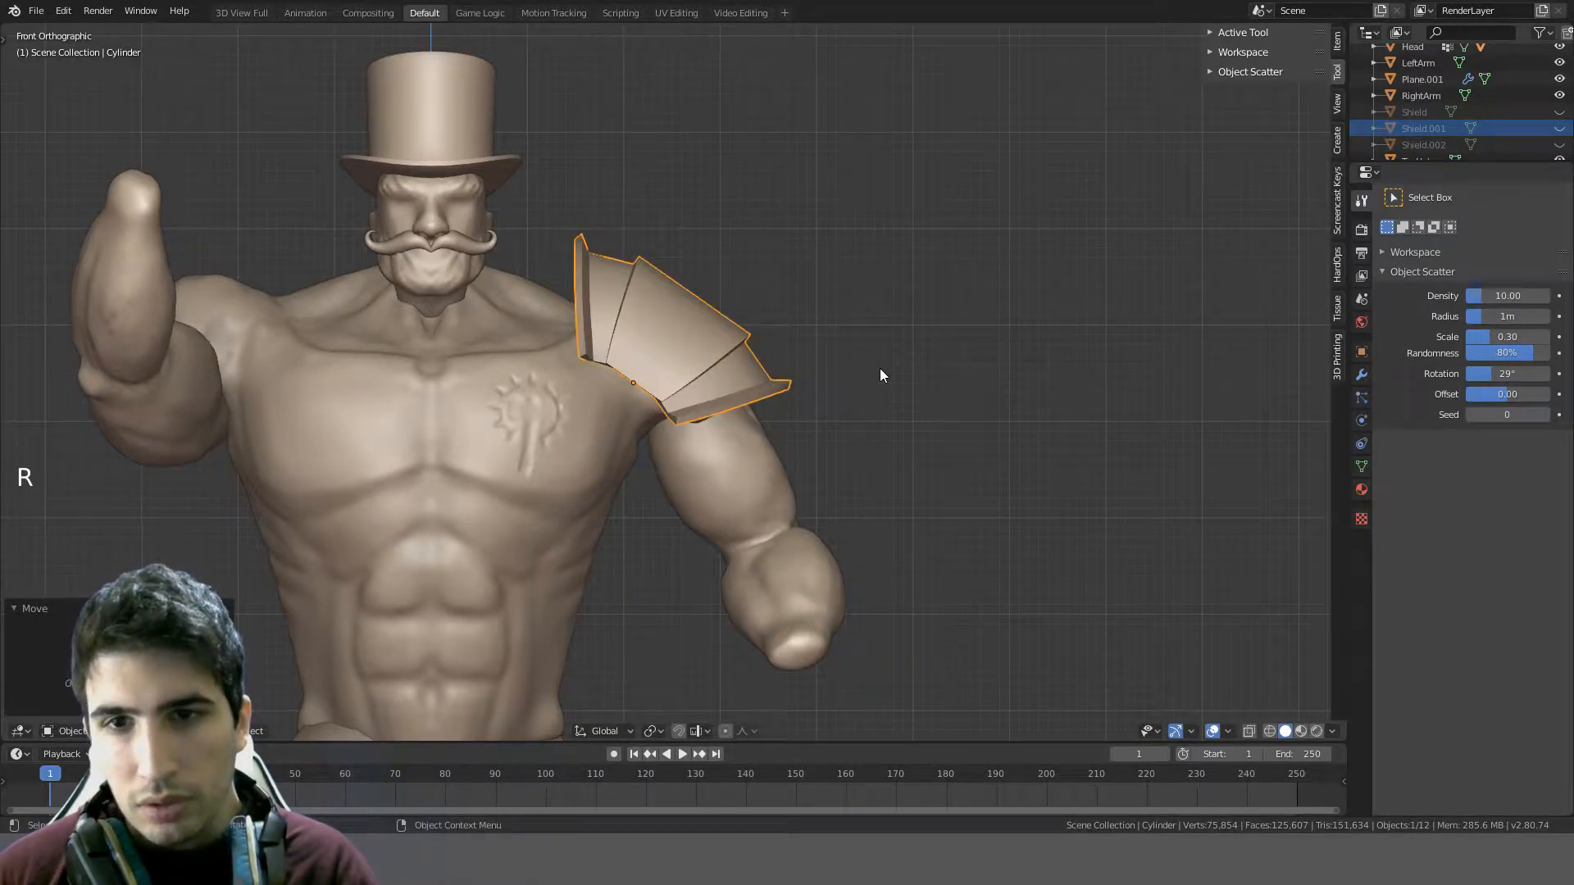
# - Deselect everything and examine how the shoulder piece fits the figure from an angled view
pyautogui.moveTo(875, 372); pyautogui.dragTo(932, 341, button='middle')
pyautogui.scroll(-2, 580, 492)
pyautogui.press('a')
pyautogui.scroll(-1, 680, 387)
pyautogui.moveTo(681, 387)
pyautogui.mouseDown(button='middle')
pyautogui.moveTo(775, 341)
pyautogui.moveTo(674, 407)
pyautogui.moveTo(699, 346)
pyautogui.moveTo(679, 401)
pyautogui.mouseUp(button='middle')
pyautogui.scroll(1, 679, 403)
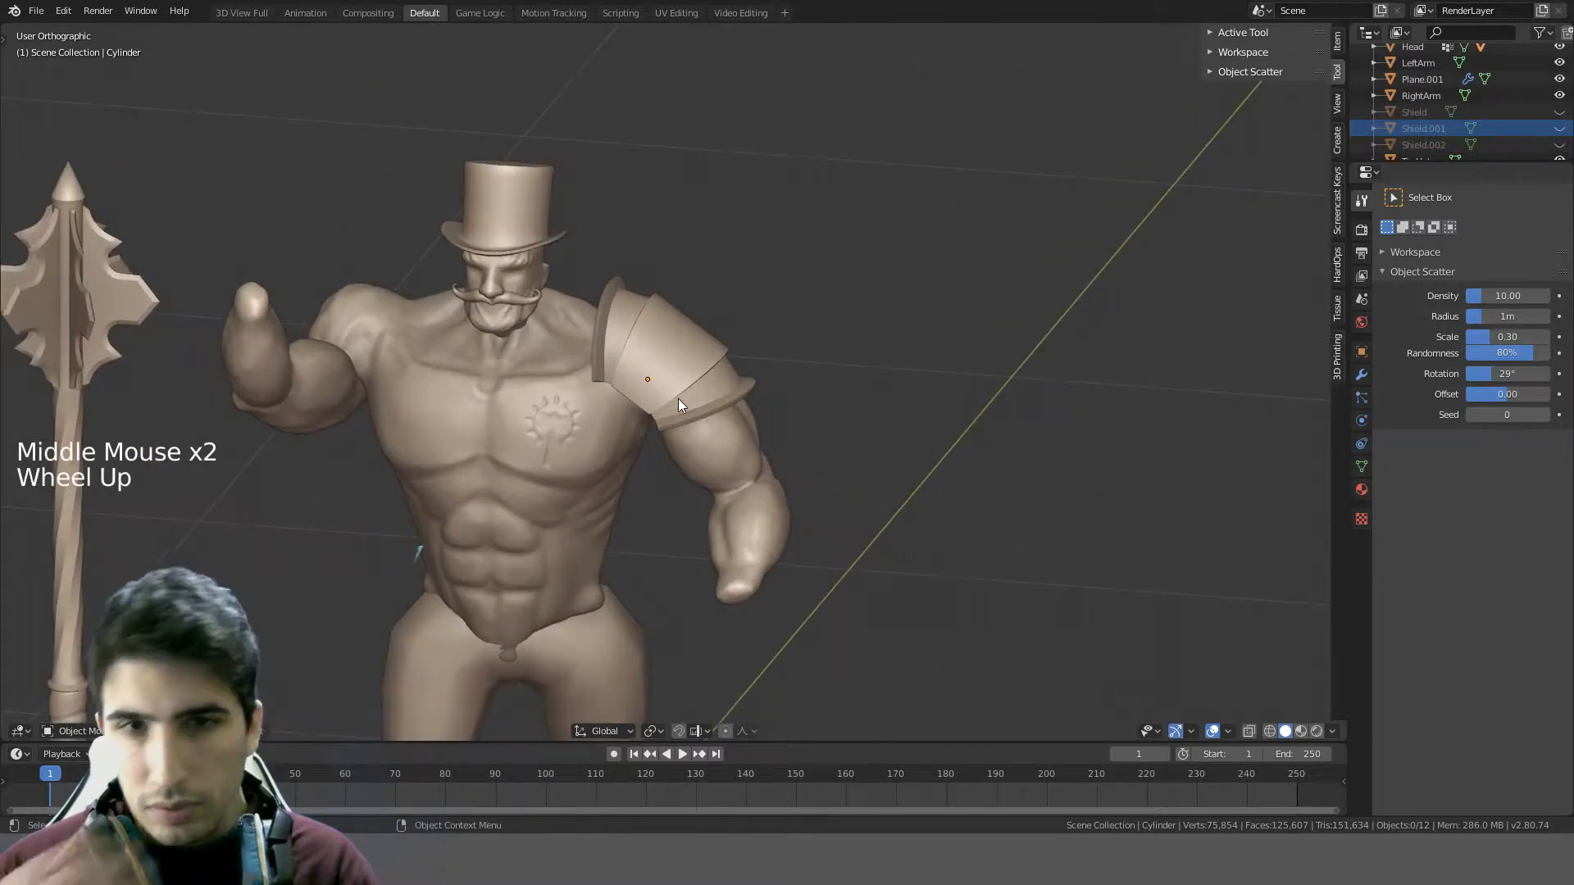
# - Try to place the shoulder piece on the raised arm's shoulder by moving and rotating it in front view
pyautogui.press('KP_1')
pyautogui.click(672, 343)
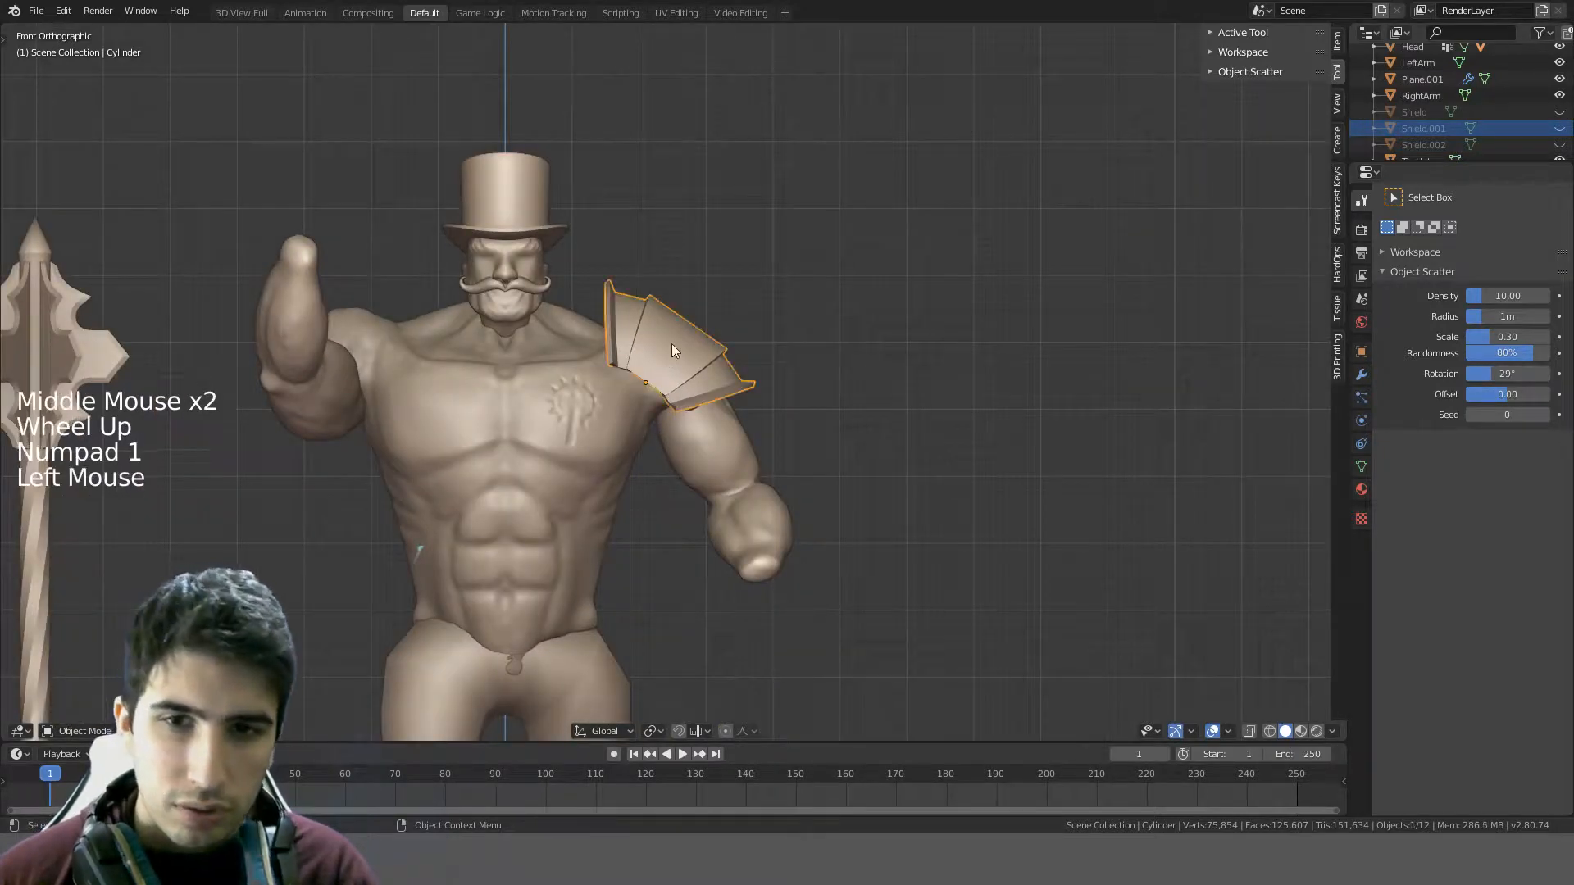
pyautogui.press('g')
pyautogui.rightClick(331, 299)
pyautogui.press('g')
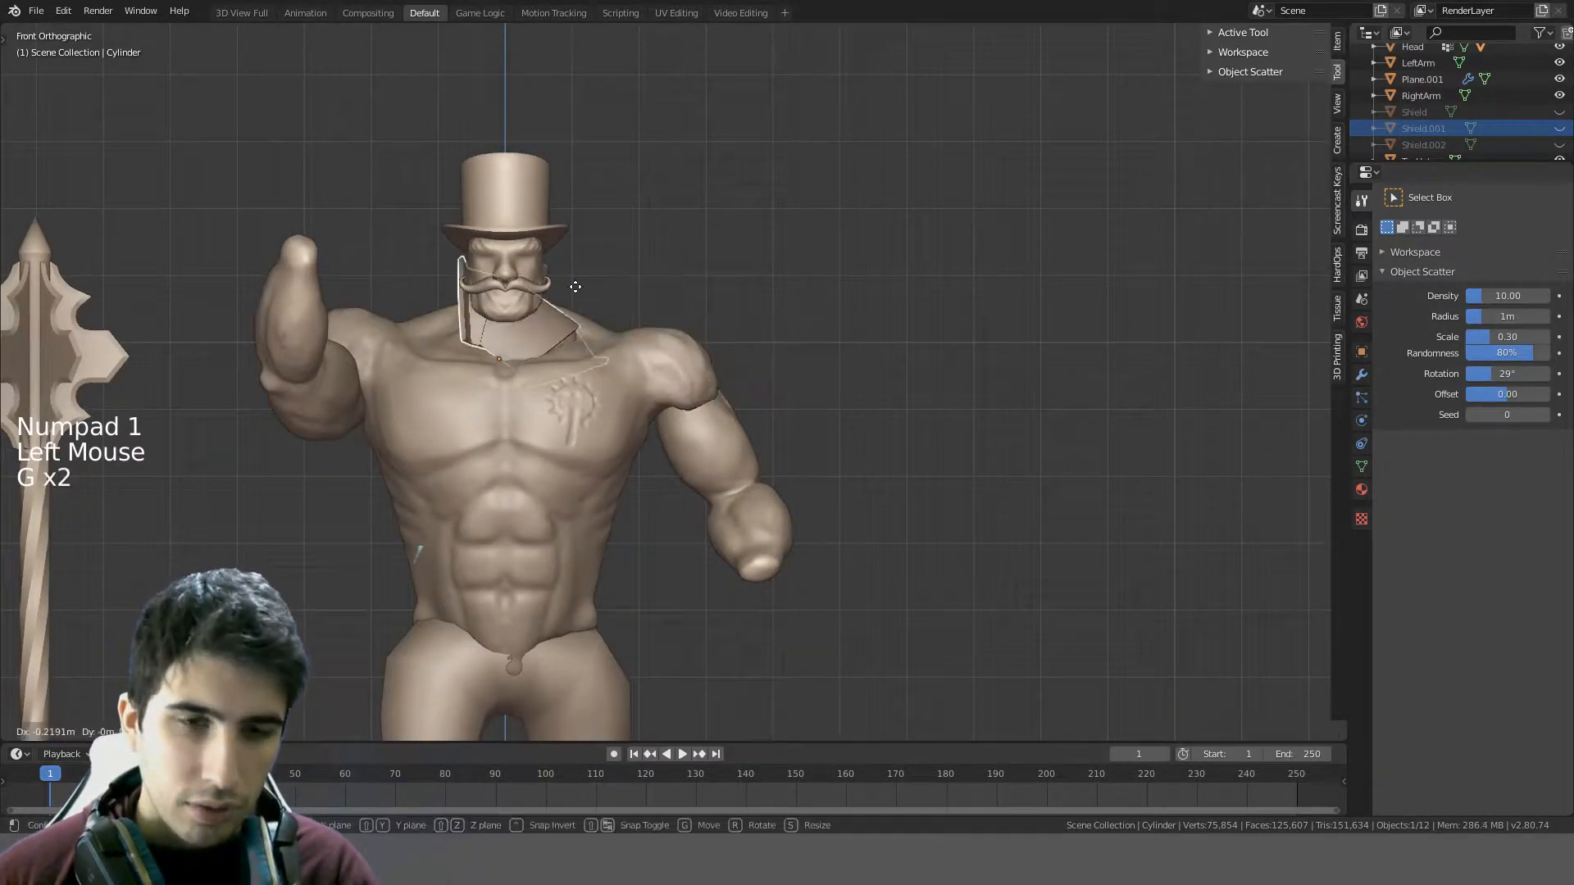
pyautogui.keyDown('ctrl'); pyautogui.click(445, 274); pyautogui.keyUp('ctrl')
pyautogui.press('r')
pyautogui.keyDown('ctrl'); pyautogui.click(277, 117); pyautogui.keyUp('ctrl')
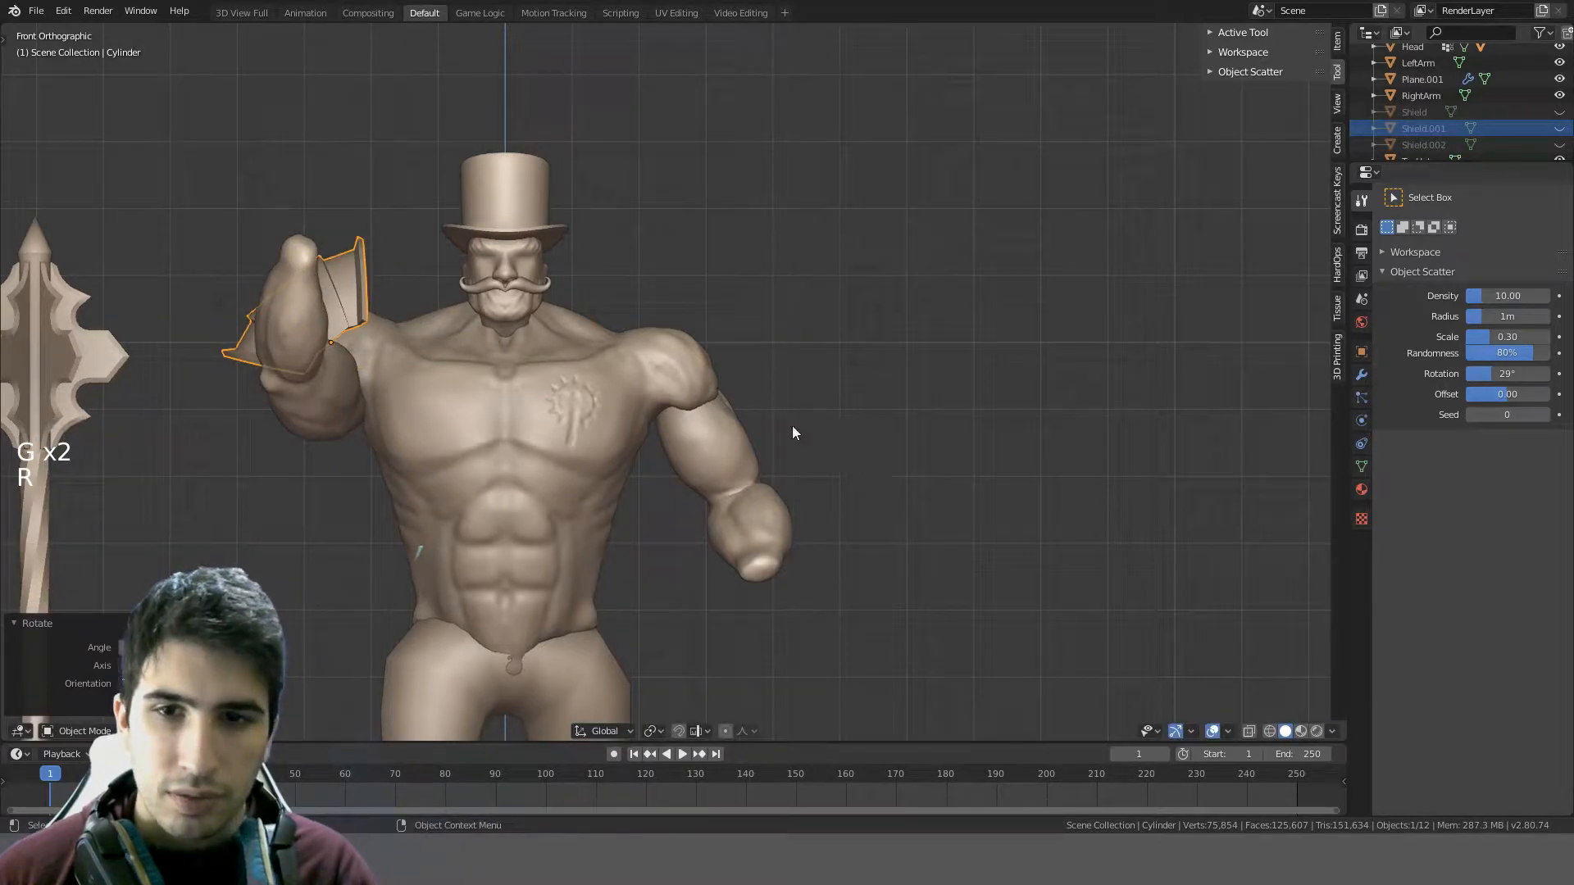
pyautogui.press('g')
pyautogui.keyDown('ctrl'); pyautogui.click(487, 309); pyautogui.keyUp('ctrl')
pyautogui.moveTo(487, 308); pyautogui.dragTo(649, 458, button='middle')
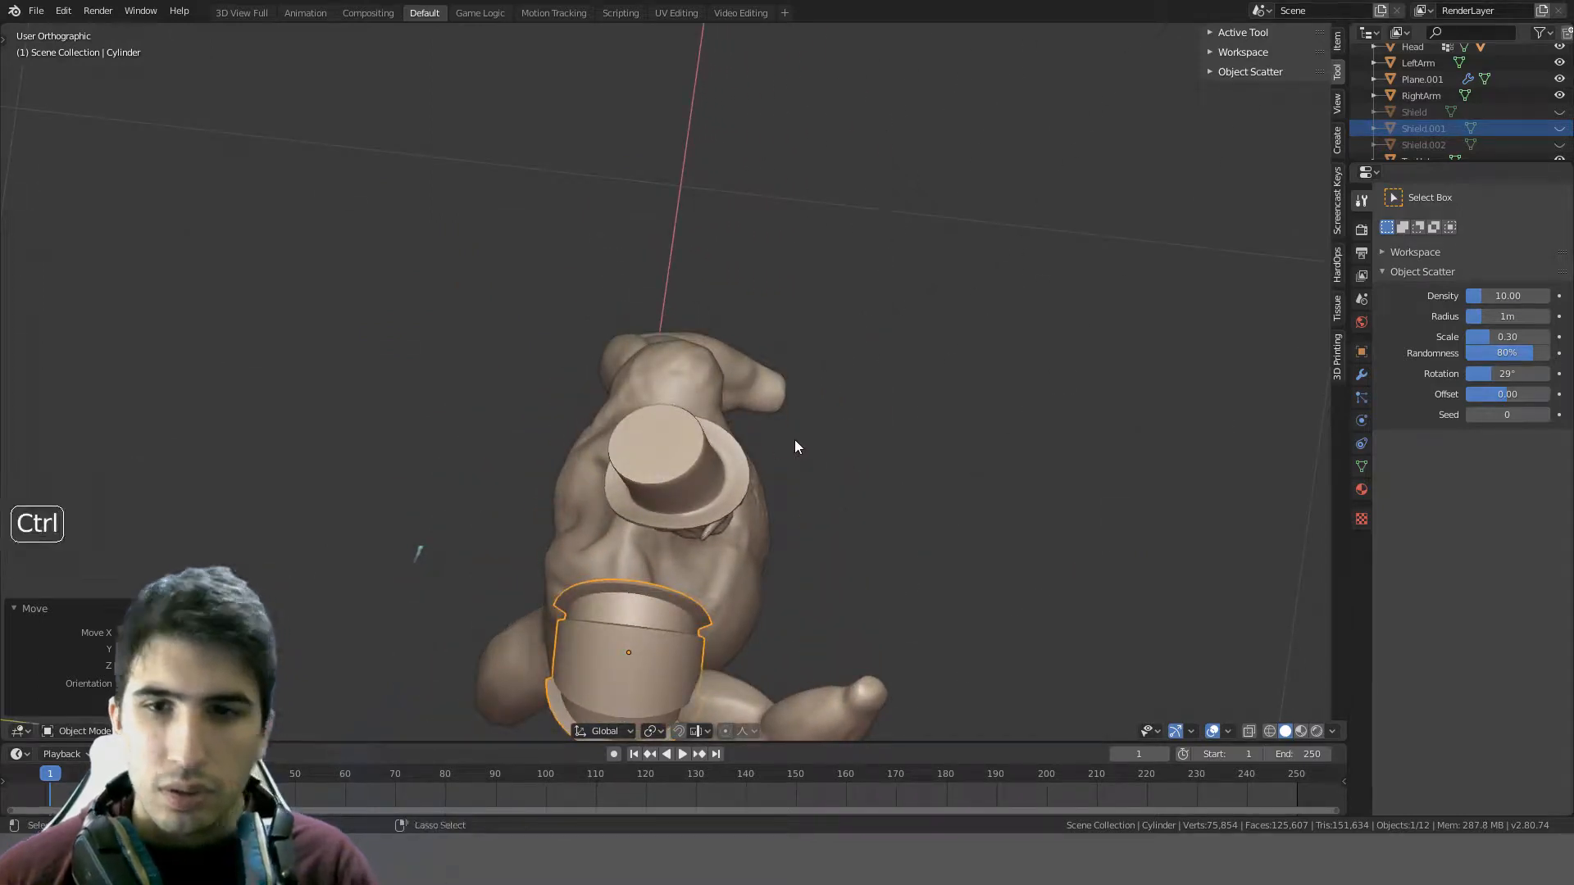
# - Undo the moves and rotation that placed the piece on the raised arm's shoulder
pyautogui.hotkey('ctrl', 'z')
pyautogui.hotkey('ctrl', 'z')
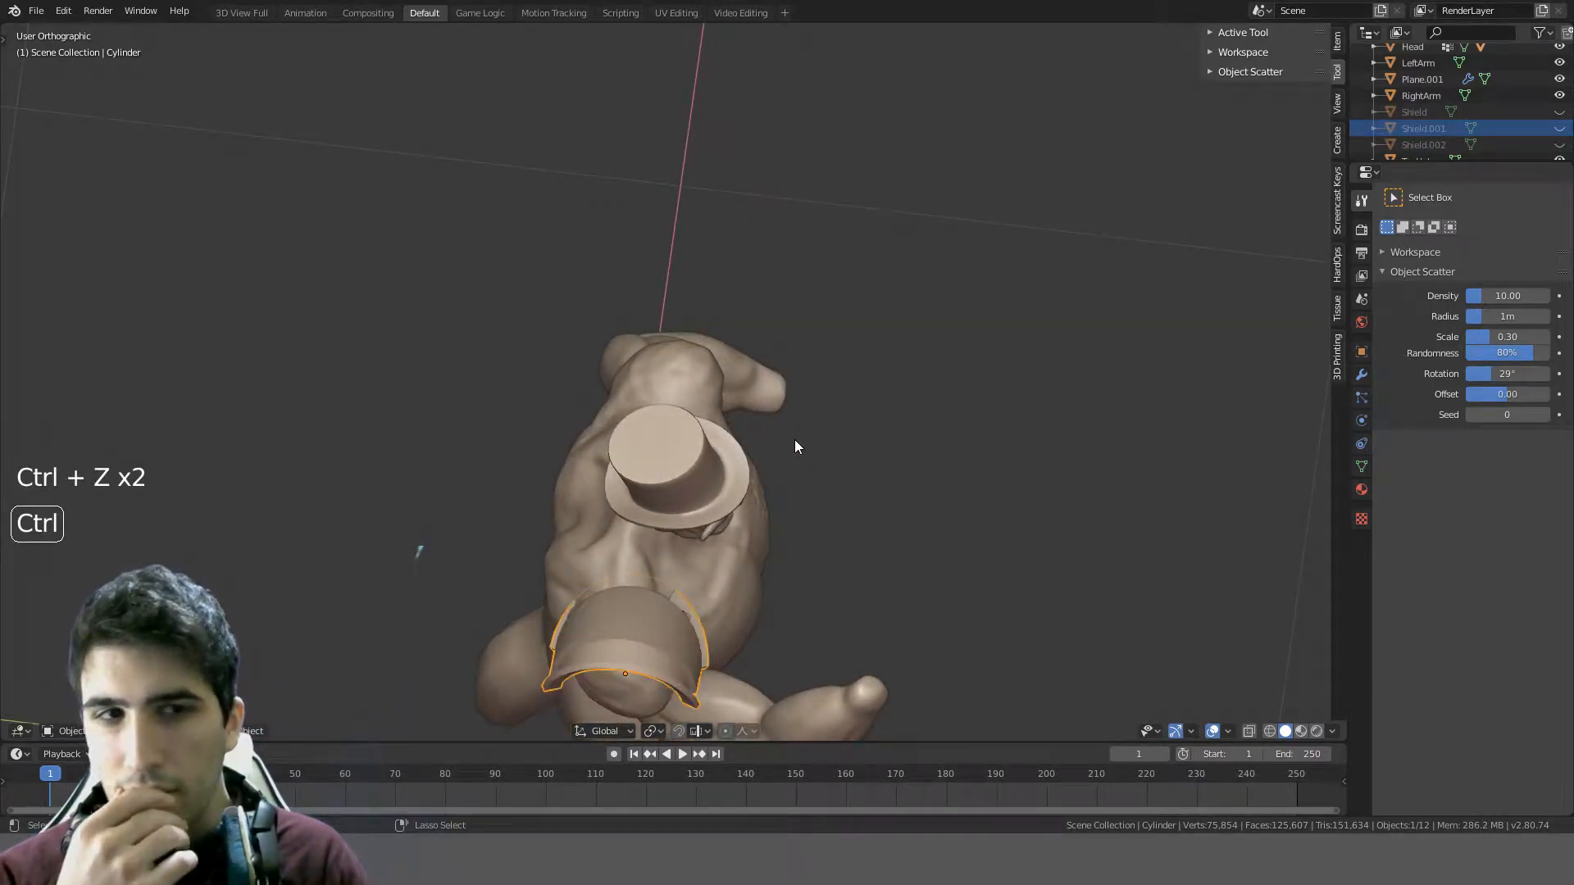
pyautogui.hotkey('ctrl', 'z')
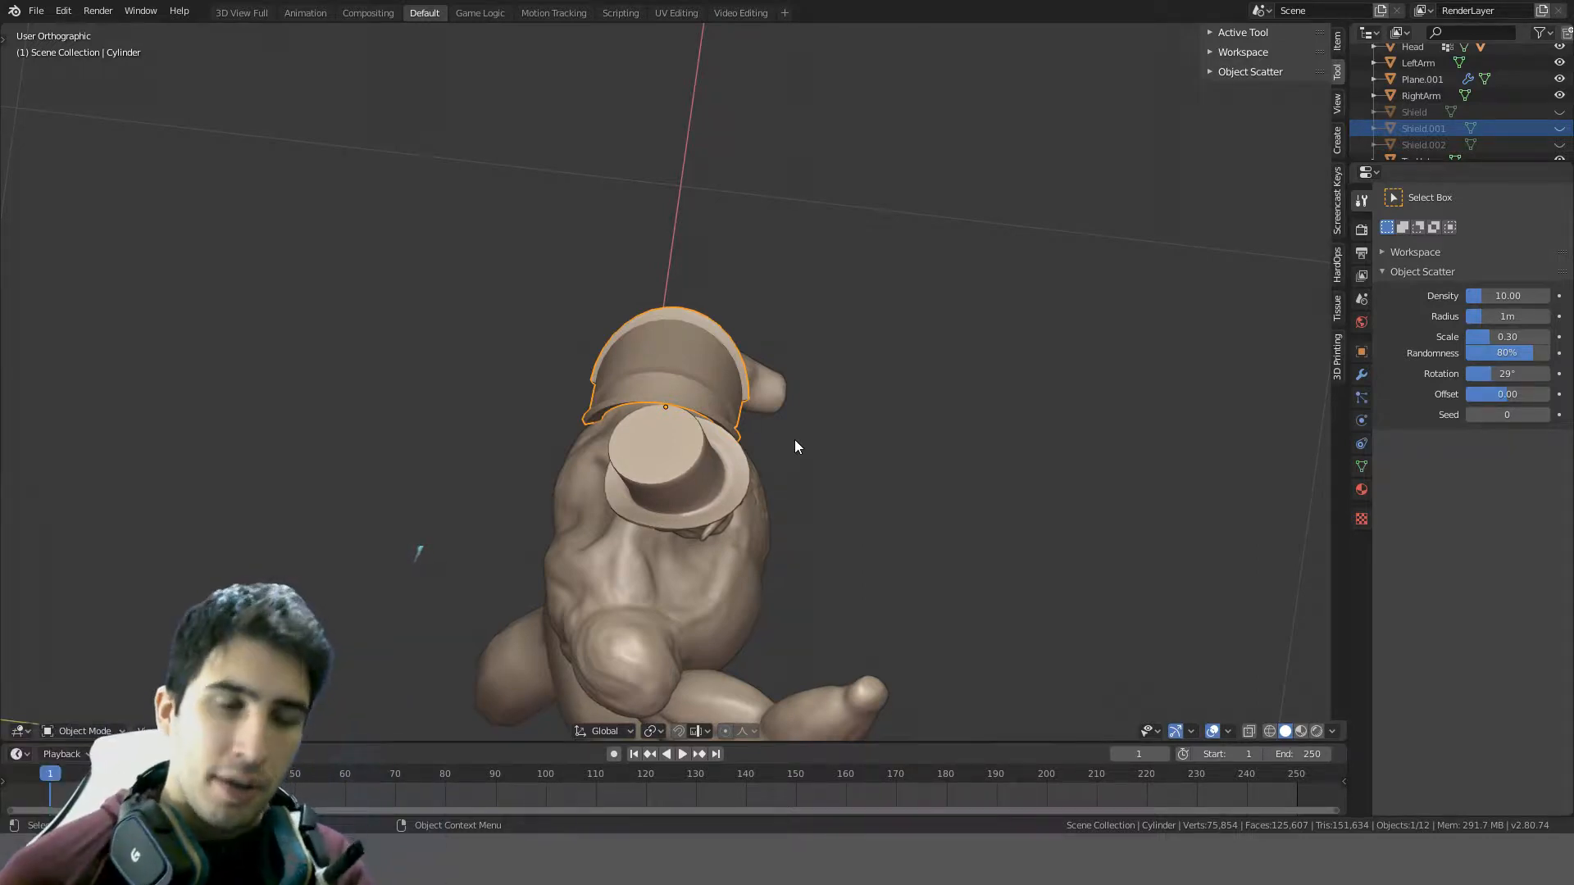
pyautogui.moveTo(814, 418); pyautogui.dragTo(671, 297, button='middle')
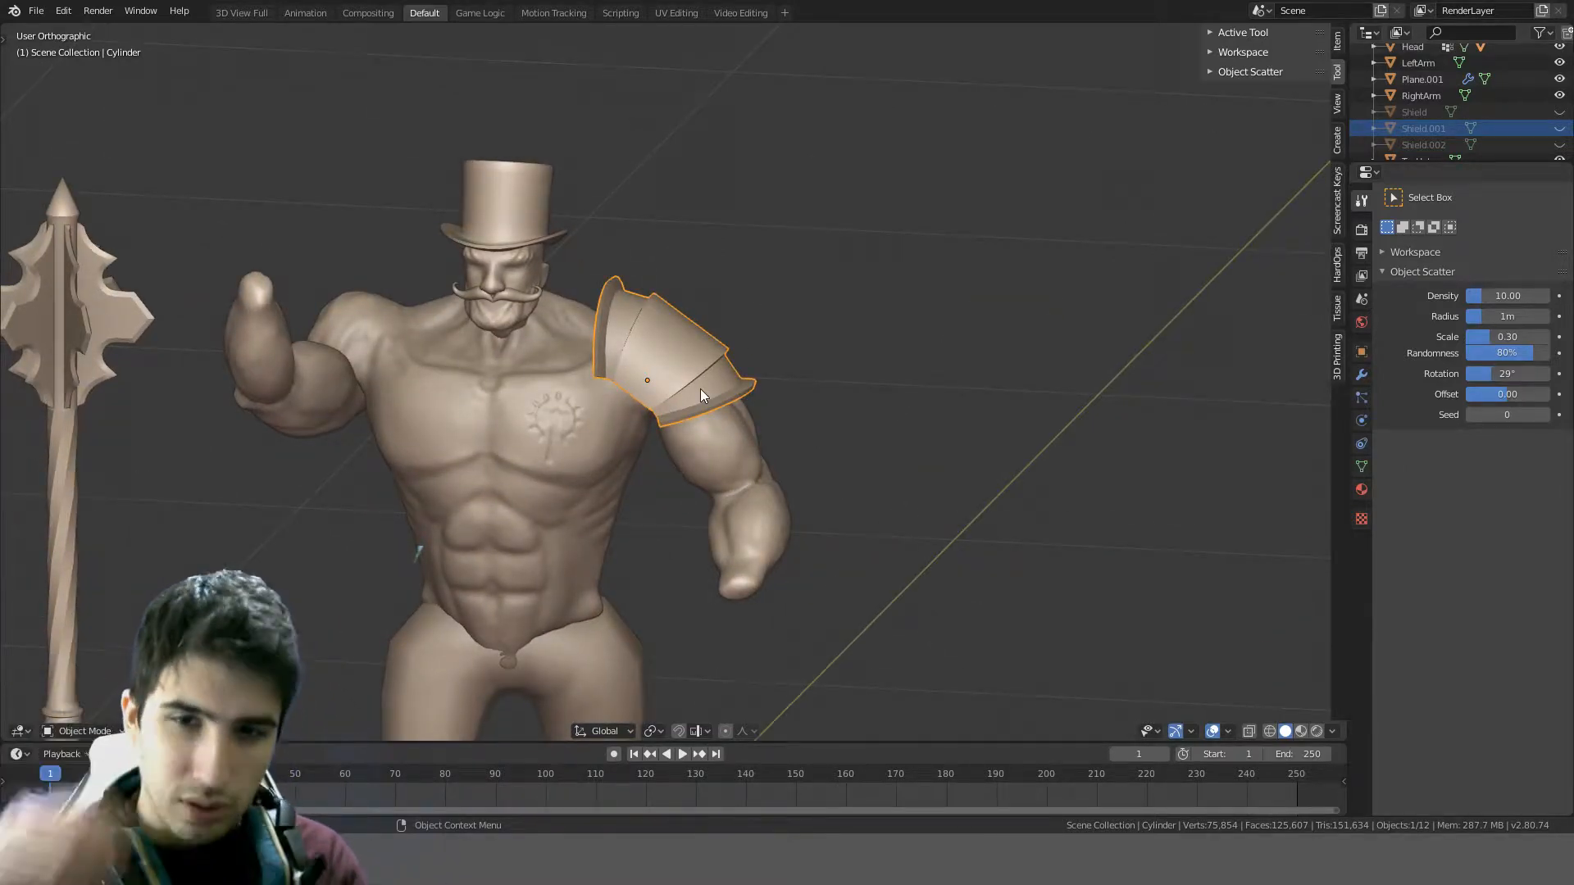
# - Add two loop cuts across the wide middle section of the shoulder piece in Edit Mode
pyautogui.moveTo(700, 387); pyautogui.dragTo(785, 321, button='middle')
pyautogui.scroll(4, 613, 342)
pyautogui.scroll(2, 817, 362)
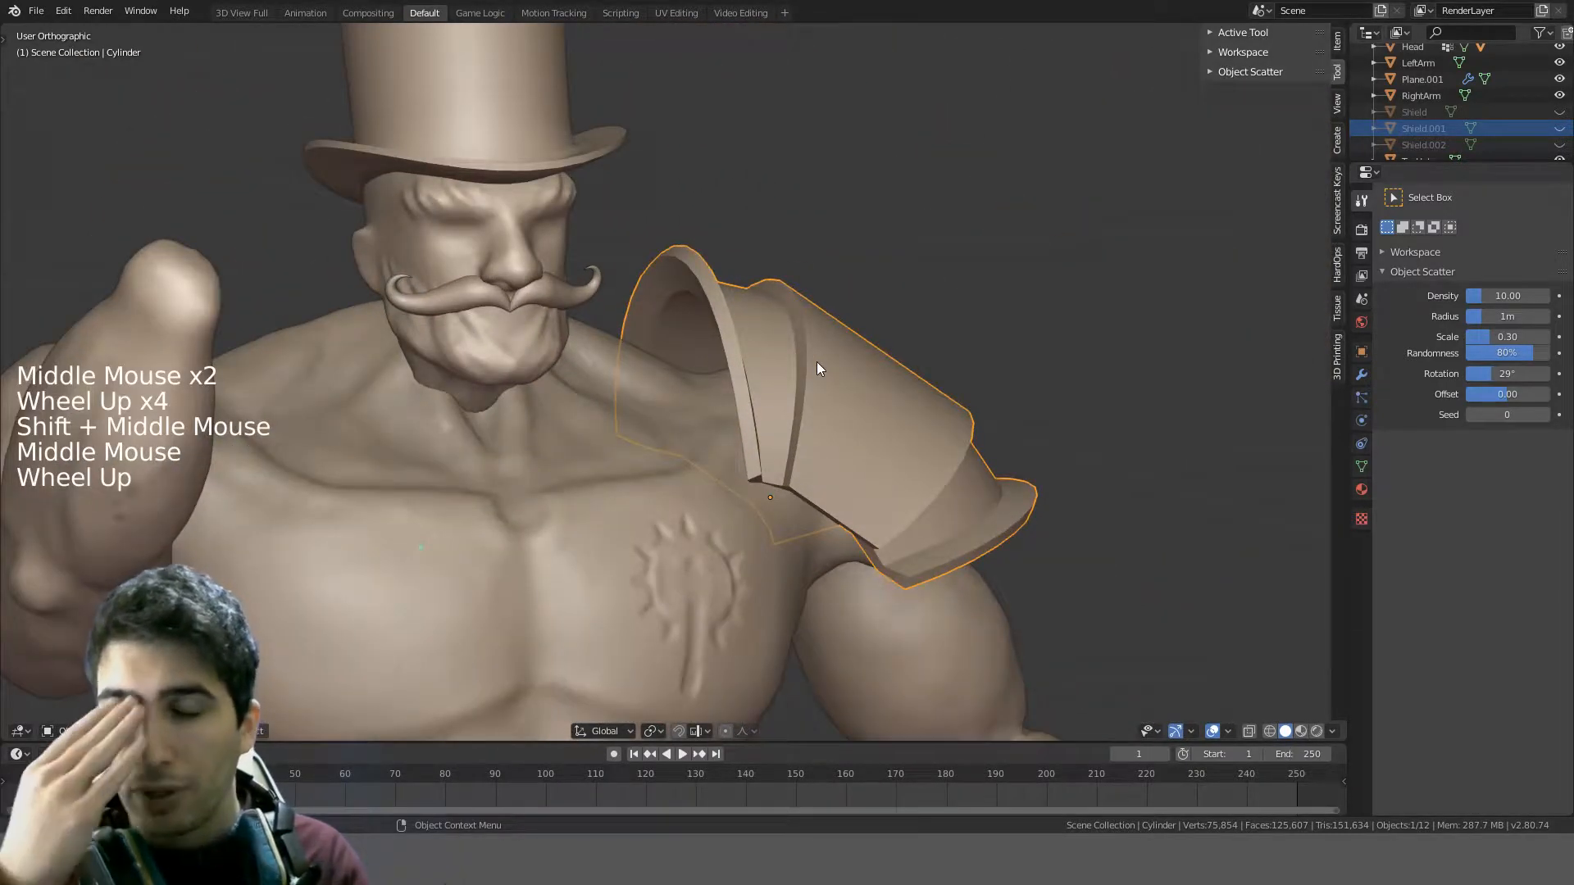
pyautogui.moveTo(818, 362); pyautogui.dragTo(857, 407, button='middle')
pyautogui.click(858, 406)
pyautogui.press('Tab')
pyautogui.press('a')
pyautogui.press('a')
pyautogui.press('a')
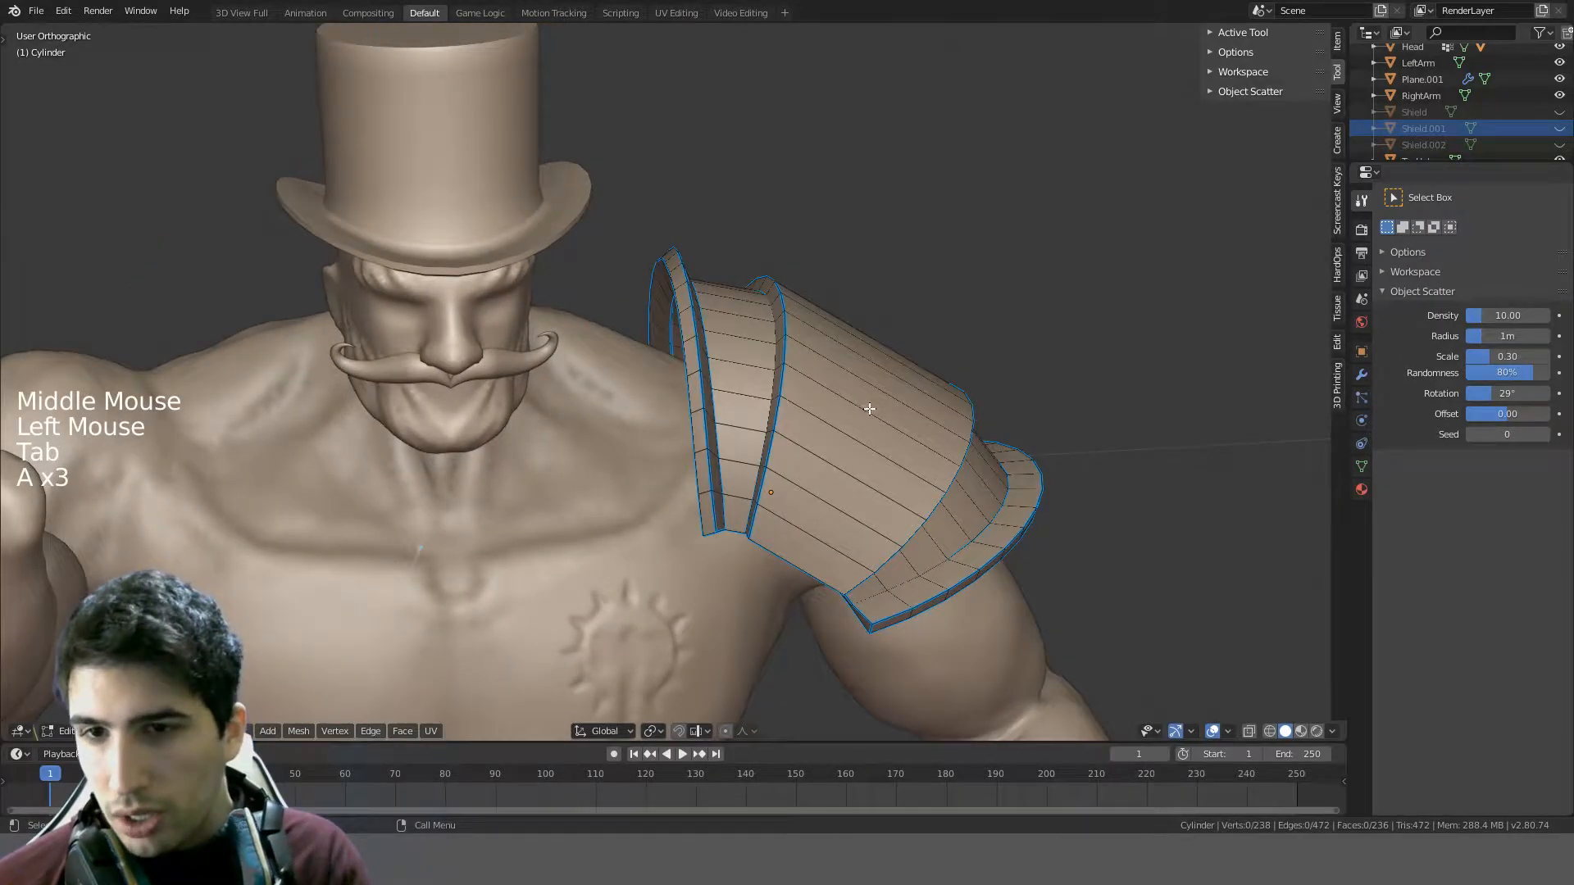
pyautogui.hotkey('ctrl', 'r')
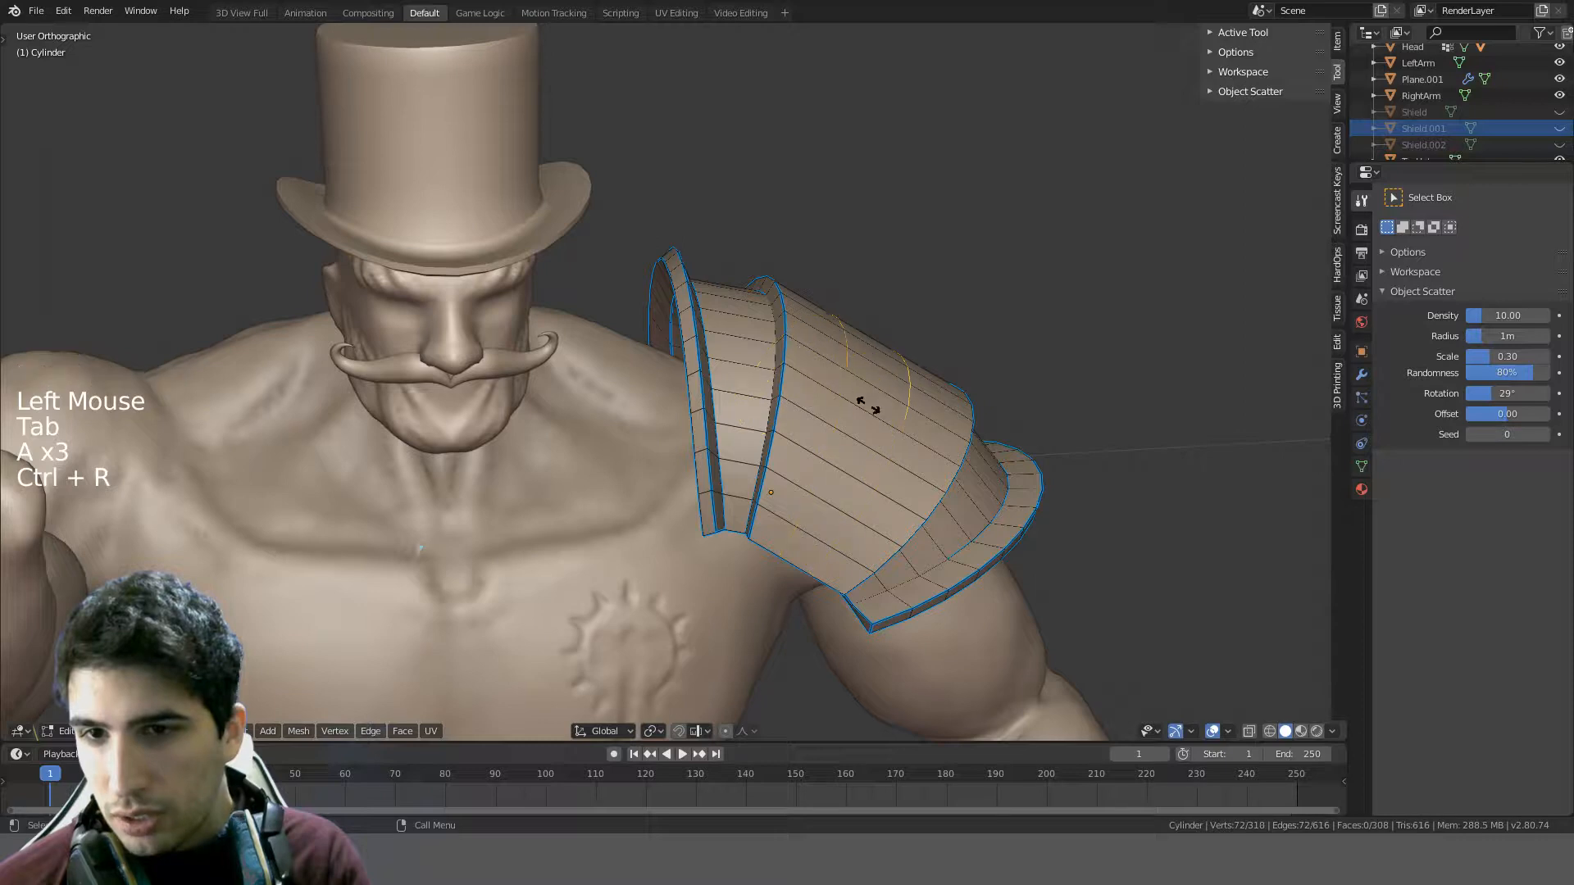
pyautogui.moveTo(878, 407); pyautogui.dragTo(826, 400, button='middle')
pyautogui.press('a')
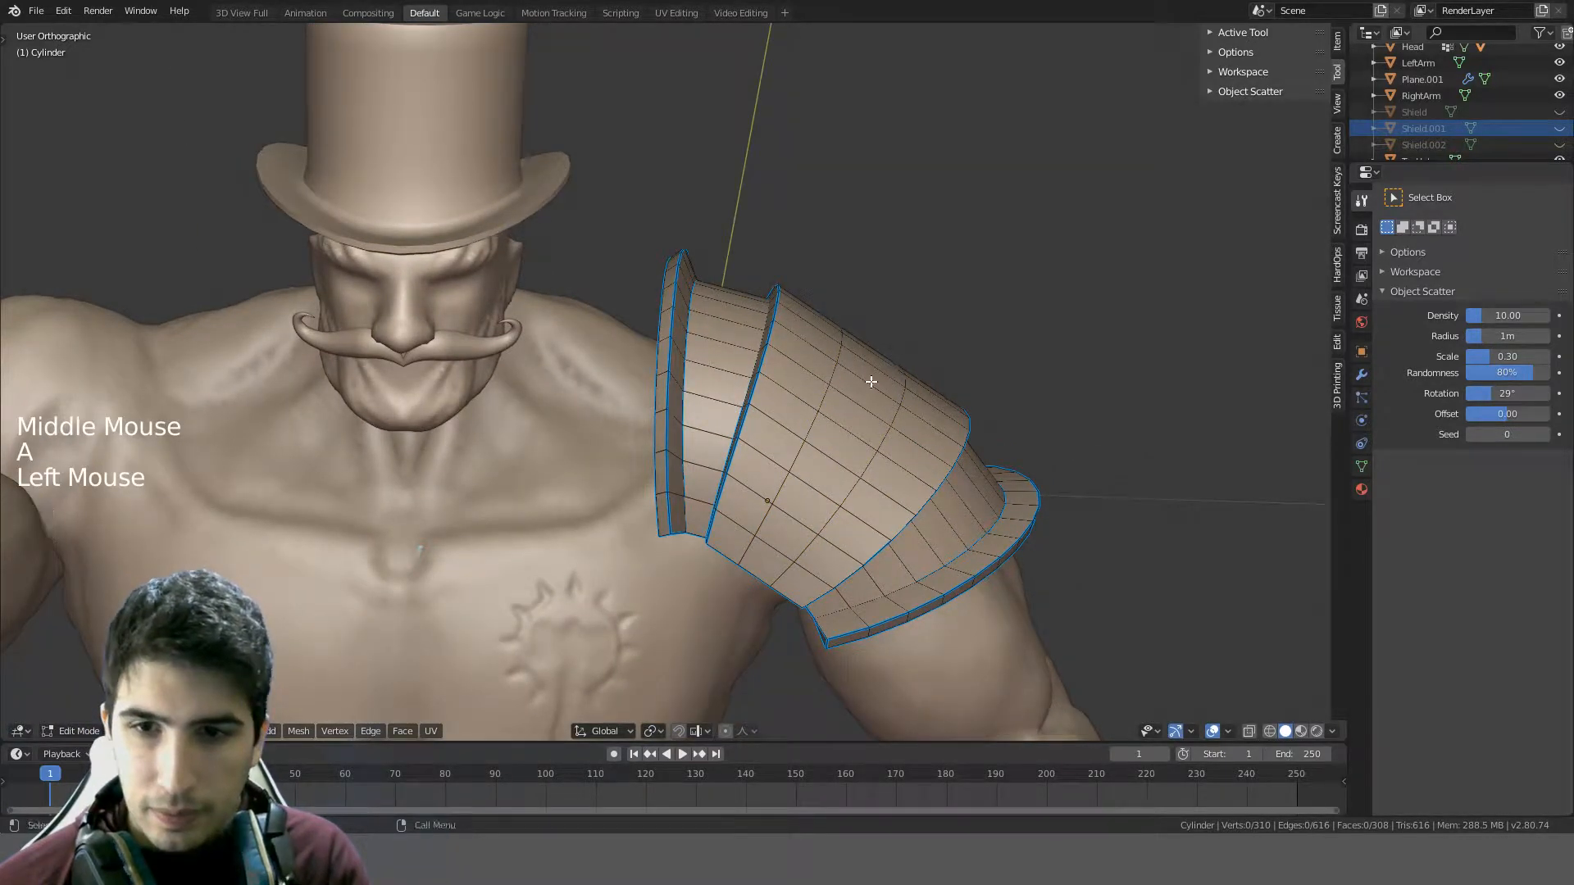
# - Extrude the face loop between the two new cuts and fatten it outward along its normals into a raised band
pyautogui.keyDown('alt'); pyautogui.click(849, 394); pyautogui.keyUp('alt')
pyautogui.moveTo(849, 393); pyautogui.dragTo(916, 210, button='middle')
pyautogui.moveTo(773, 249)
pyautogui.mouseDown(button='middle')
pyautogui.moveTo(801, 263)
pyautogui.moveTo(868, 473)
pyautogui.moveTo(907, 460)
pyautogui.moveTo(899, 470)
pyautogui.mouseUp(button='middle')
pyautogui.press('c')
pyautogui.moveTo(851, 412)
pyautogui.mouseDown(button='middle')
pyautogui.moveTo(840, 355)
pyautogui.moveTo(798, 299)
pyautogui.moveTo(721, 267)
pyautogui.moveTo(630, 285)
pyautogui.moveTo(556, 362)
pyautogui.moveTo(544, 418)
pyautogui.moveTo(527, 418)
pyautogui.moveTo(746, 404)
pyautogui.moveTo(643, 355)
pyautogui.moveTo(688, 246)
pyautogui.moveTo(604, 226)
pyautogui.moveTo(517, 282)
pyautogui.moveTo(853, 298)
pyautogui.moveTo(932, 328)
pyautogui.mouseUp(button='middle')
pyautogui.press('Escape')
pyautogui.press('z')
pyautogui.press('e')
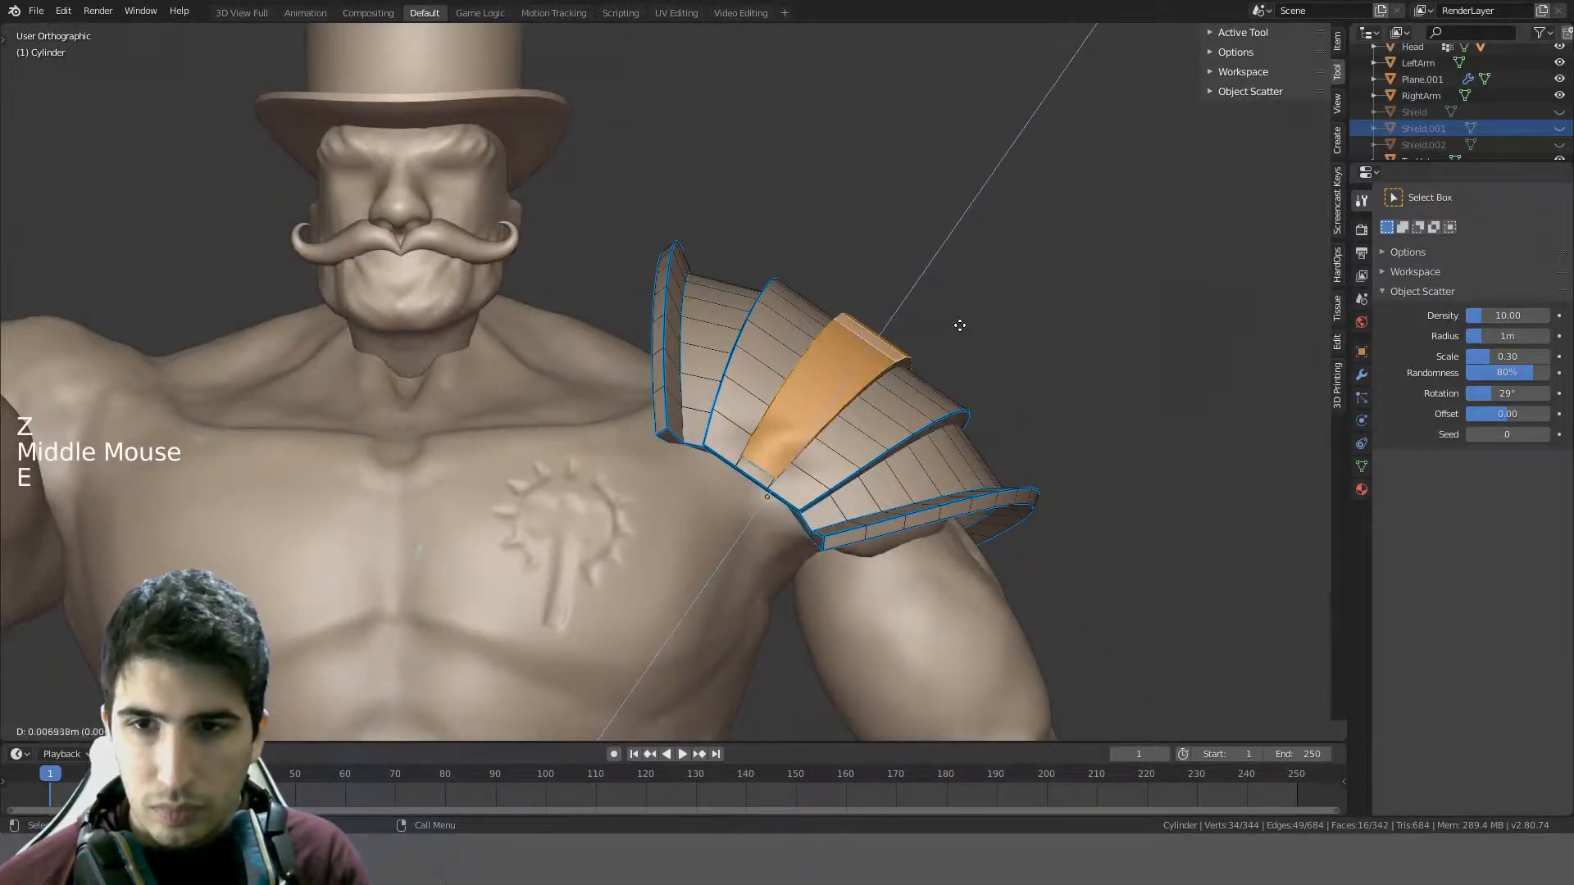
pyautogui.rightClick(960, 325)
pyautogui.hotkey('alt', 's')
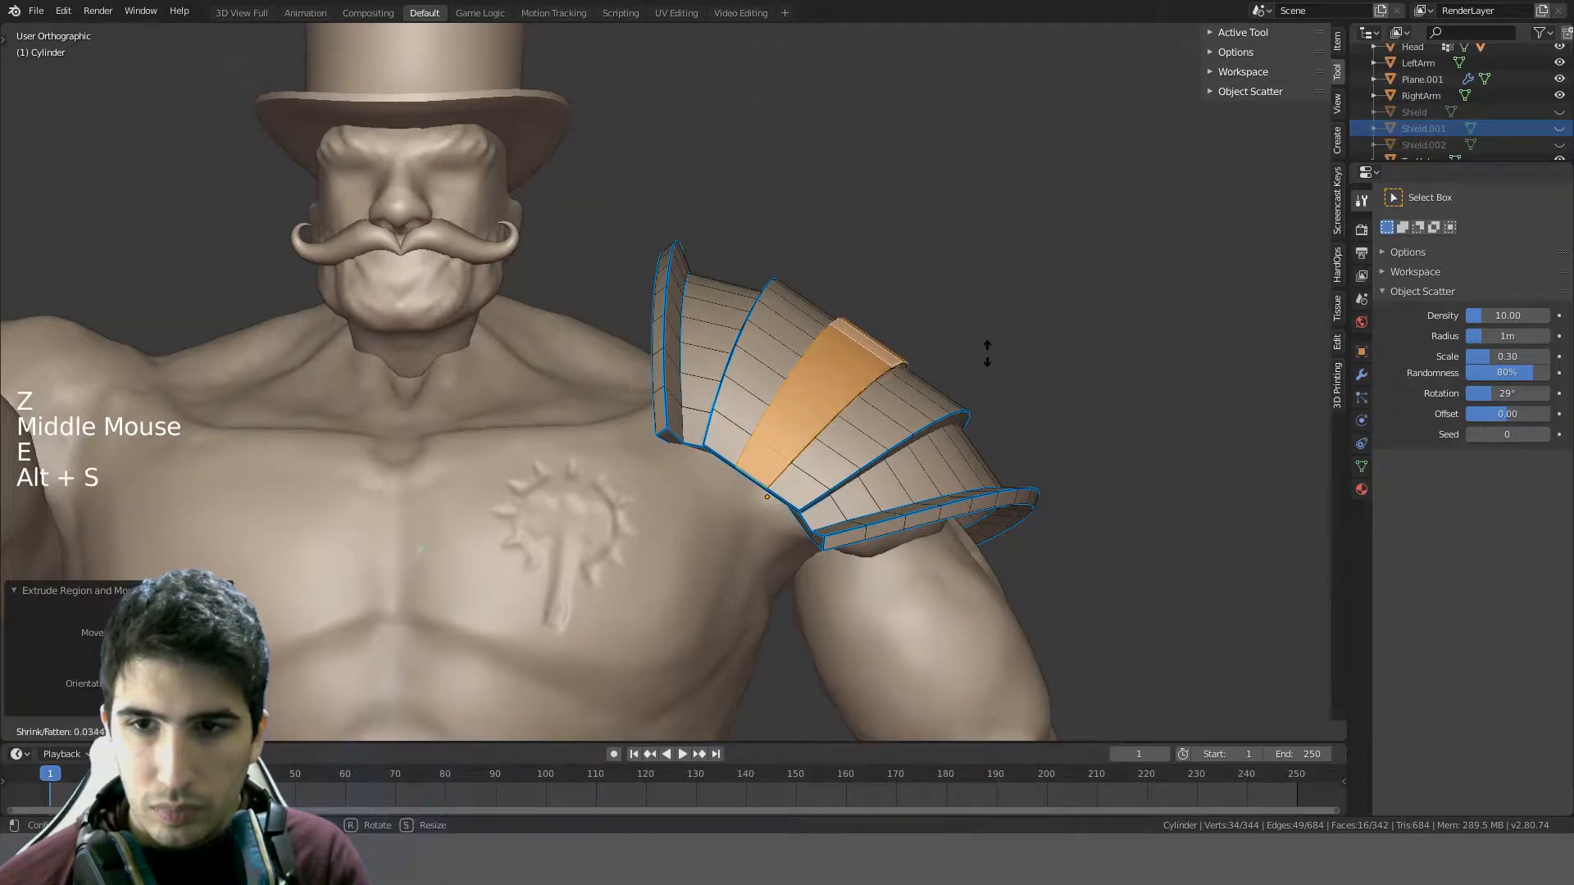
pyautogui.click(1096, 457)
# - Return to Object Mode and examine the raised band on the shoulder piece in front view
pyautogui.press('Tab')
pyautogui.moveTo(1049, 440); pyautogui.dragTo(826, 384, button='middle')
pyautogui.scroll(-4, 601, 468)
pyautogui.scroll(-4, 1028, 488)
pyautogui.press('KP_1')
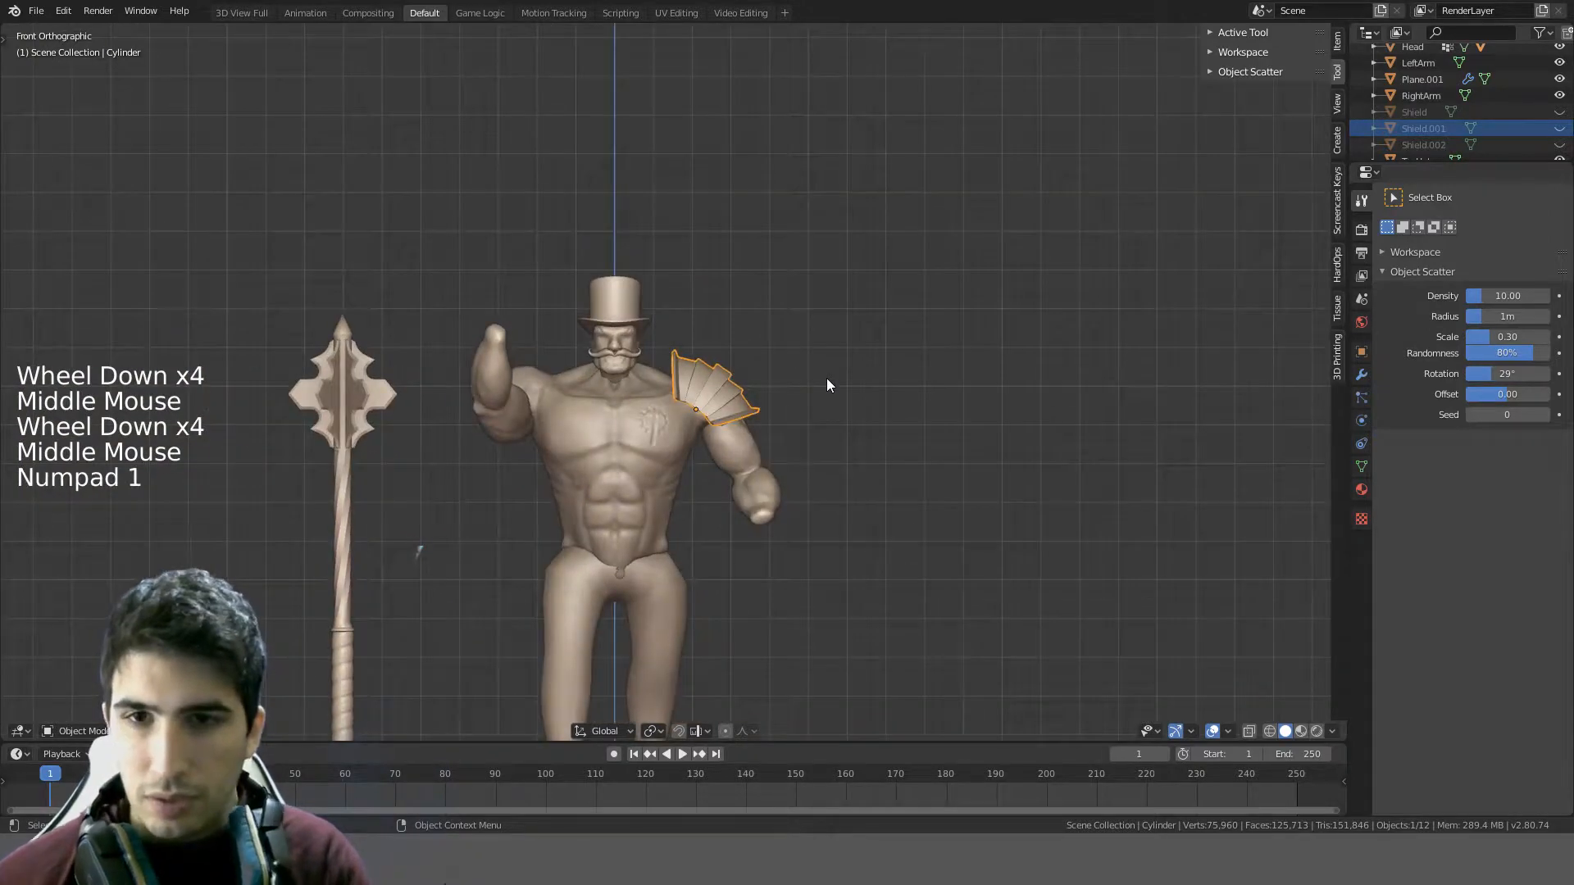
pyautogui.scroll(3, 827, 379)
# - Undo the raised band and the loop cuts on the shoulder piece and return to Object Mode
pyautogui.hotkey('ctrl', 'z')
pyautogui.hotkey('ctrl', 'z')
pyautogui.hotkey('ctrl', 'z')
pyautogui.hotkey('ctrl', 'z')
pyautogui.hotkey('ctrl', 'z')
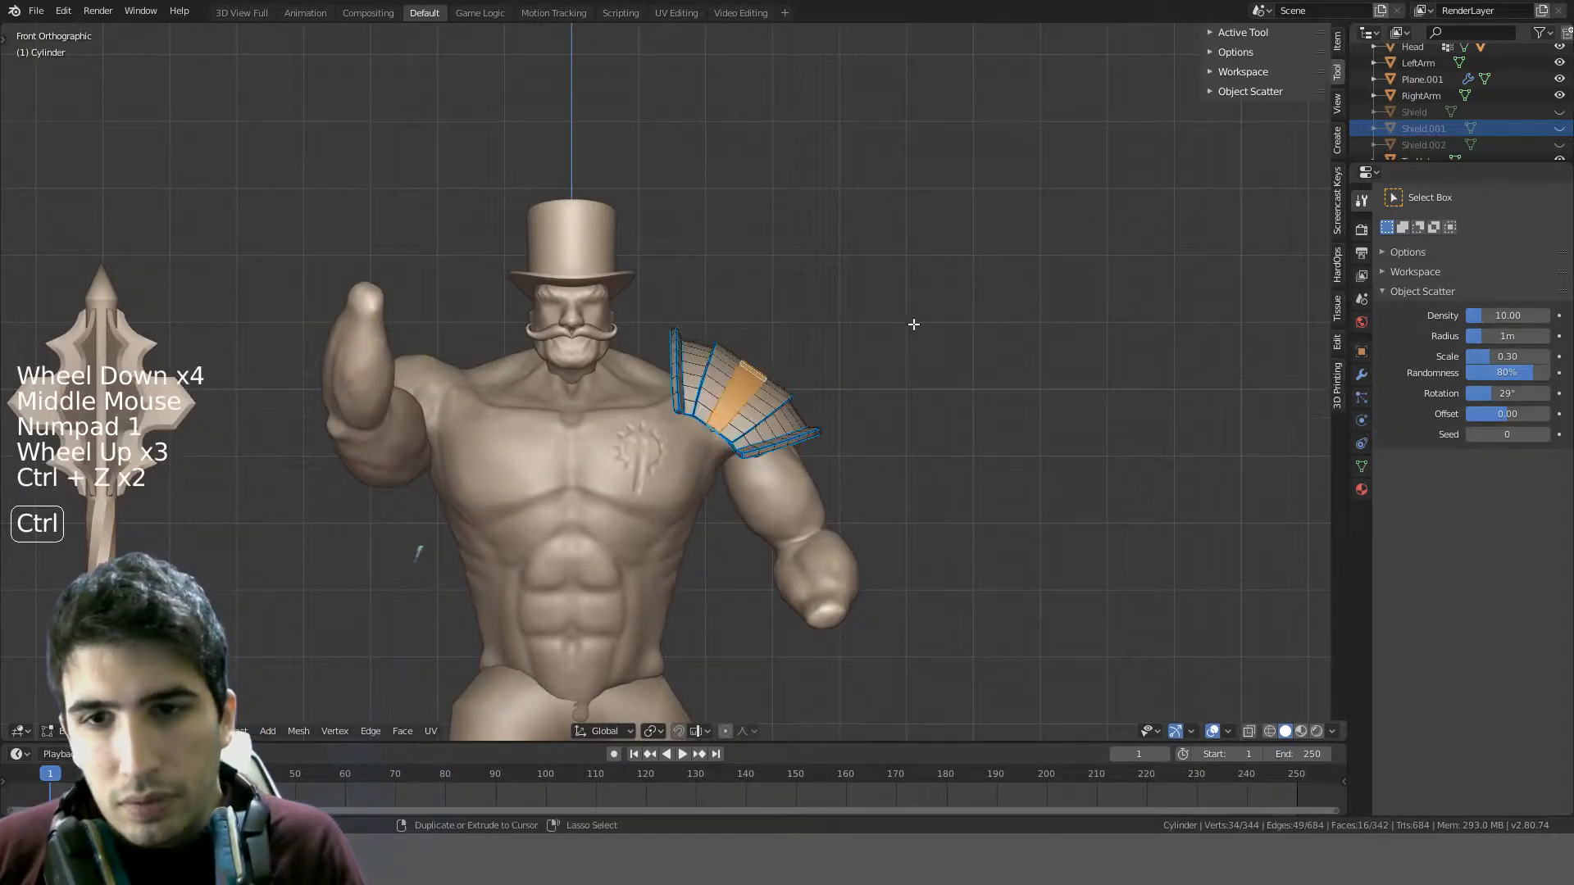
pyautogui.hotkey('ctrl', 'z')
pyautogui.hotkey('ctrl', 'z')
pyautogui.hotkey('ctrl', 'z')
pyautogui.hotkey('ctrl', 'z')
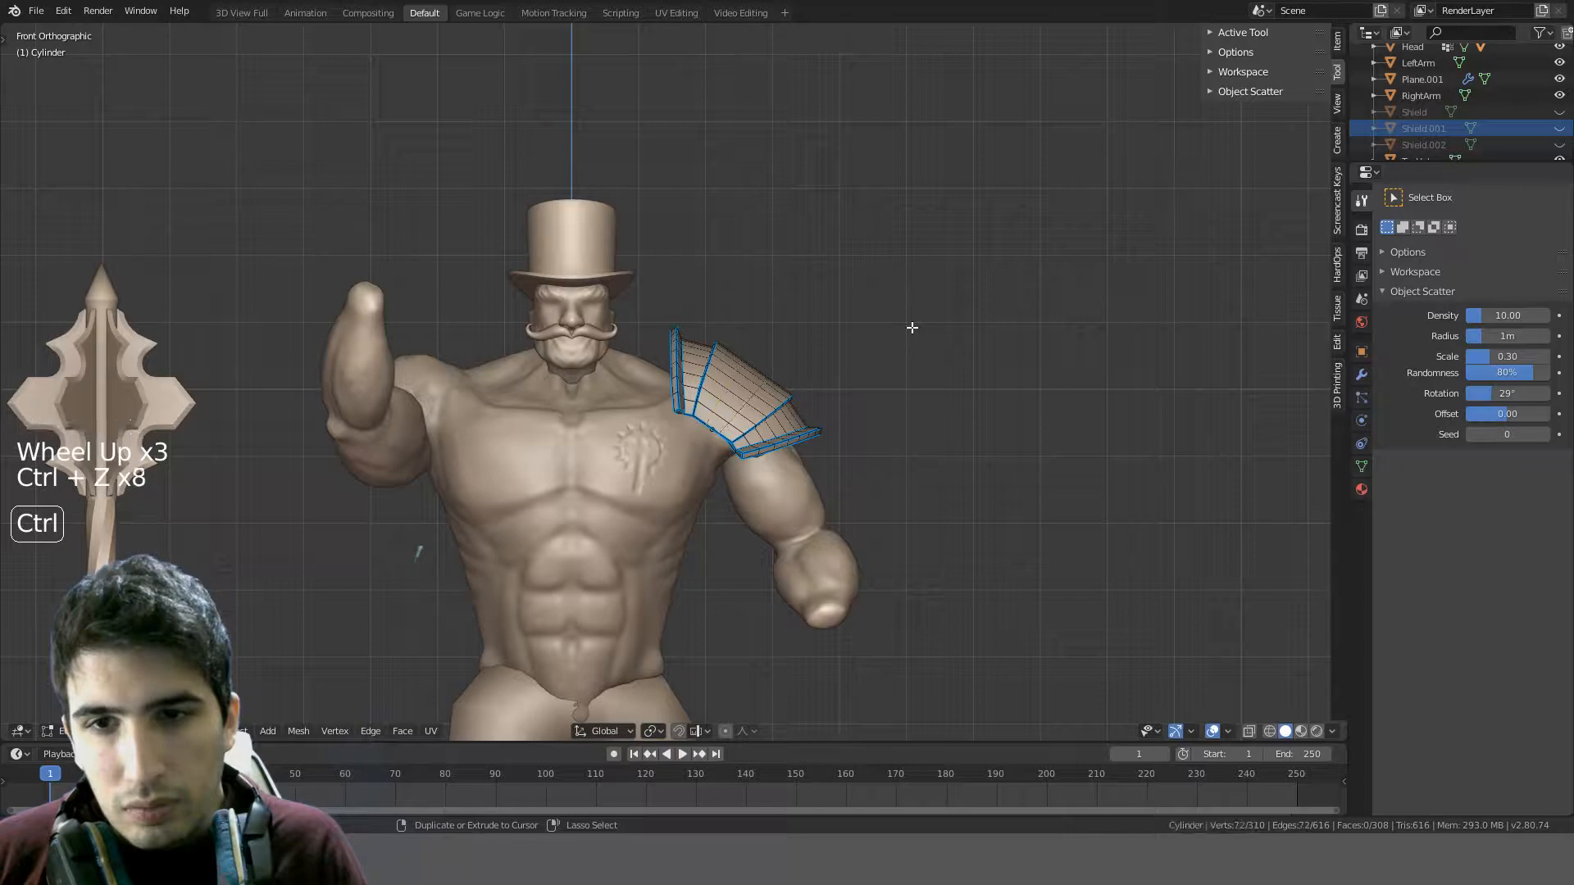
pyautogui.press('Tab')
# - Deselect the shoulder piece and examine its fit on the figure from above, behind and the front
pyautogui.scroll(-3, 933, 333)
pyautogui.moveTo(934, 348); pyautogui.dragTo(695, 421, button='middle')
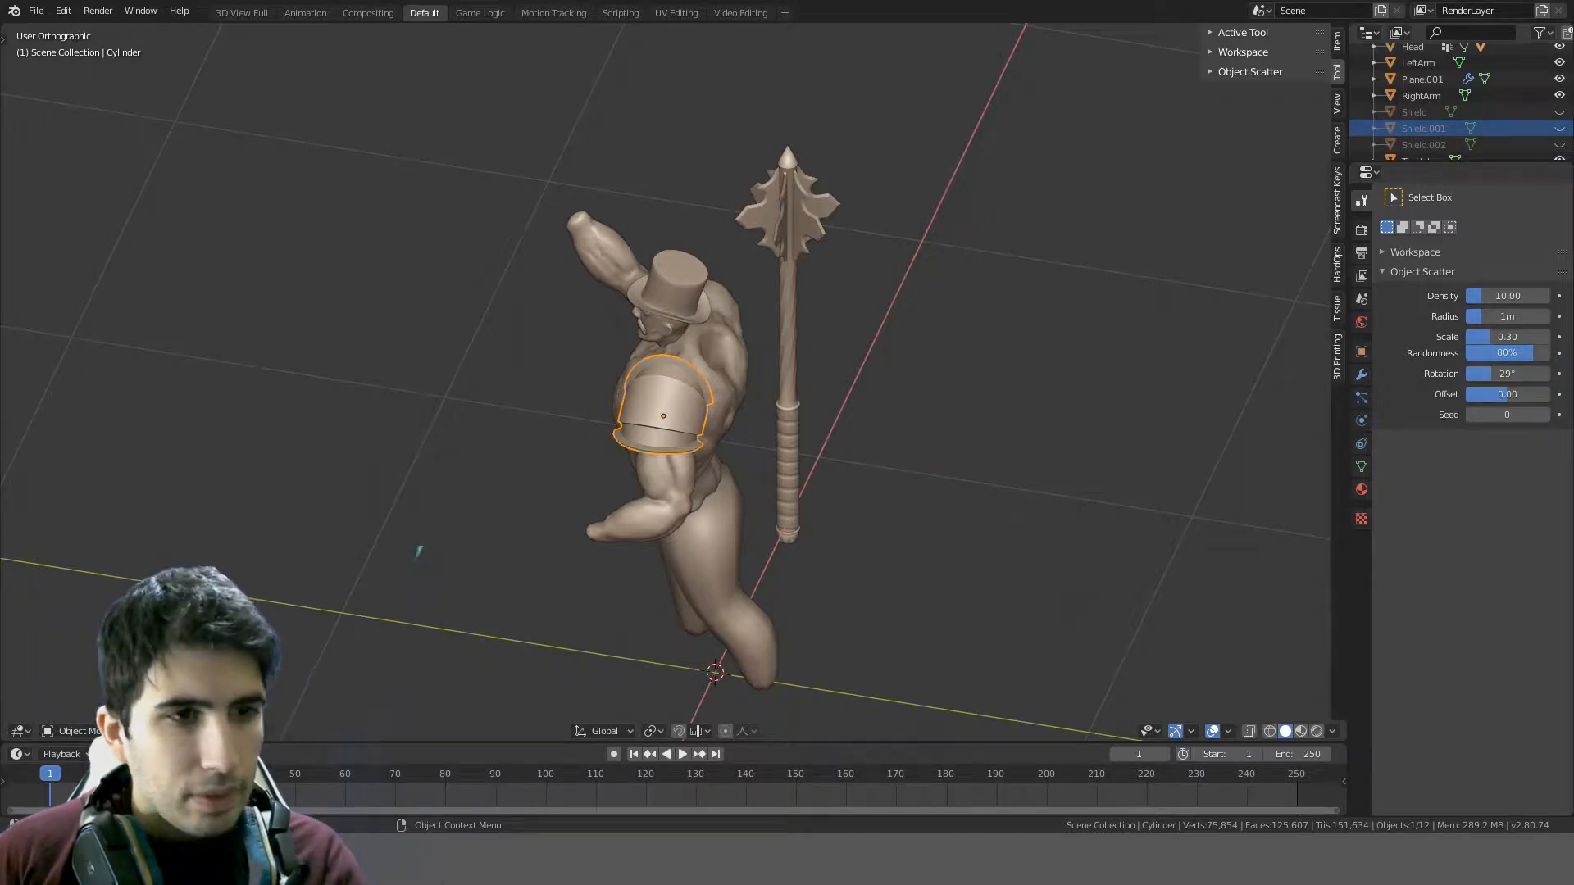
pyautogui.moveTo(702, 343); pyautogui.dragTo(1317, 284, button='middle')
pyautogui.scroll(2, 894, 343)
pyautogui.press('a')
pyautogui.scroll(1, 894, 343)
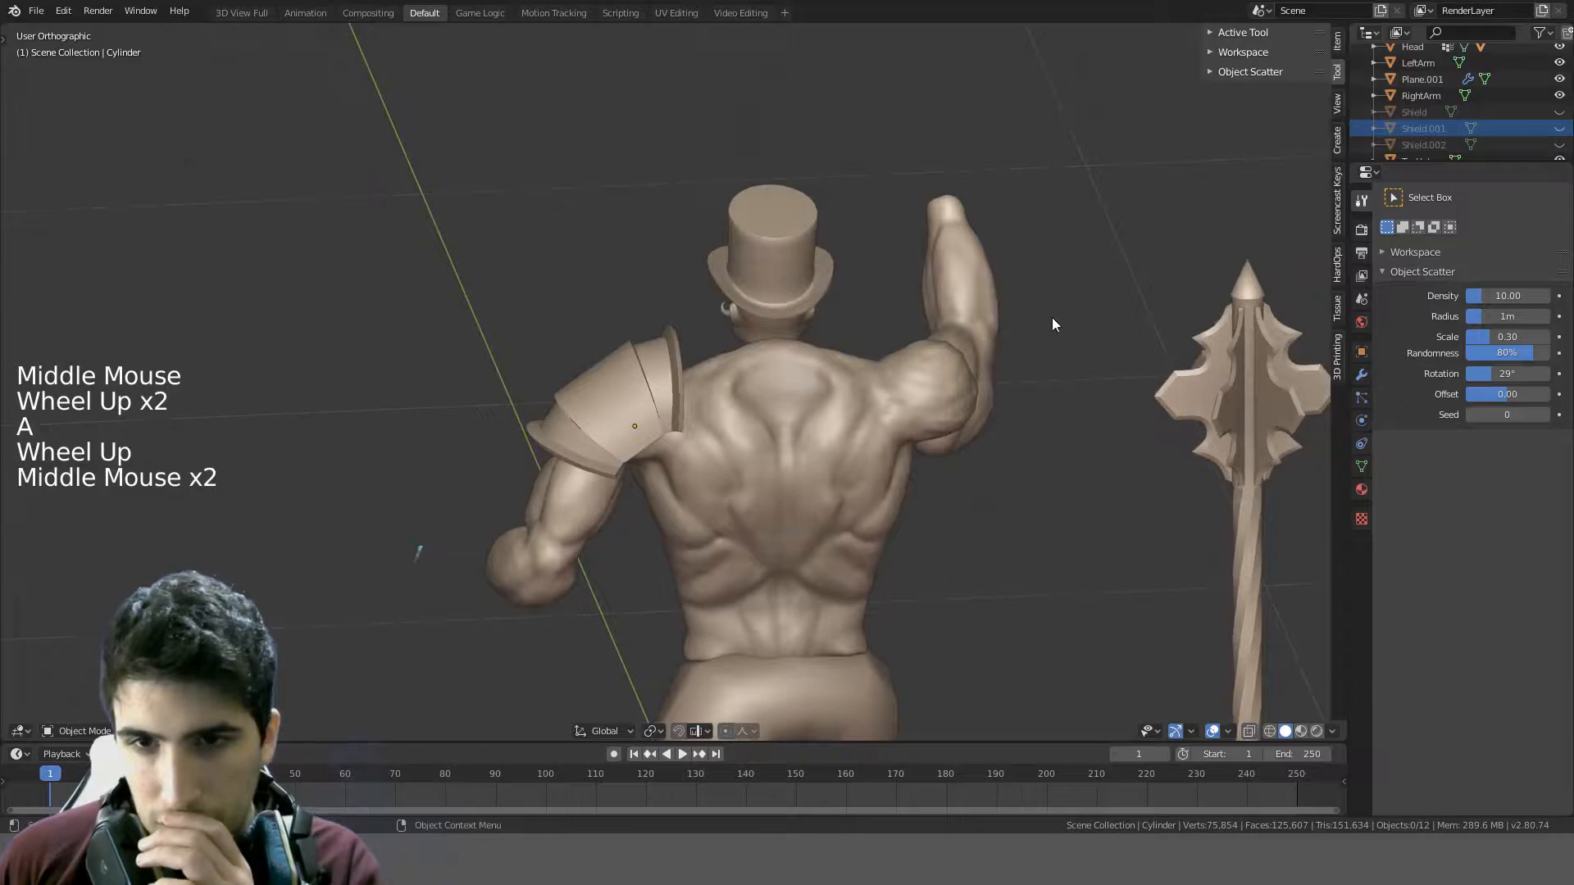
pyautogui.moveTo(1051, 318); pyautogui.dragTo(616, 287, button='middle')
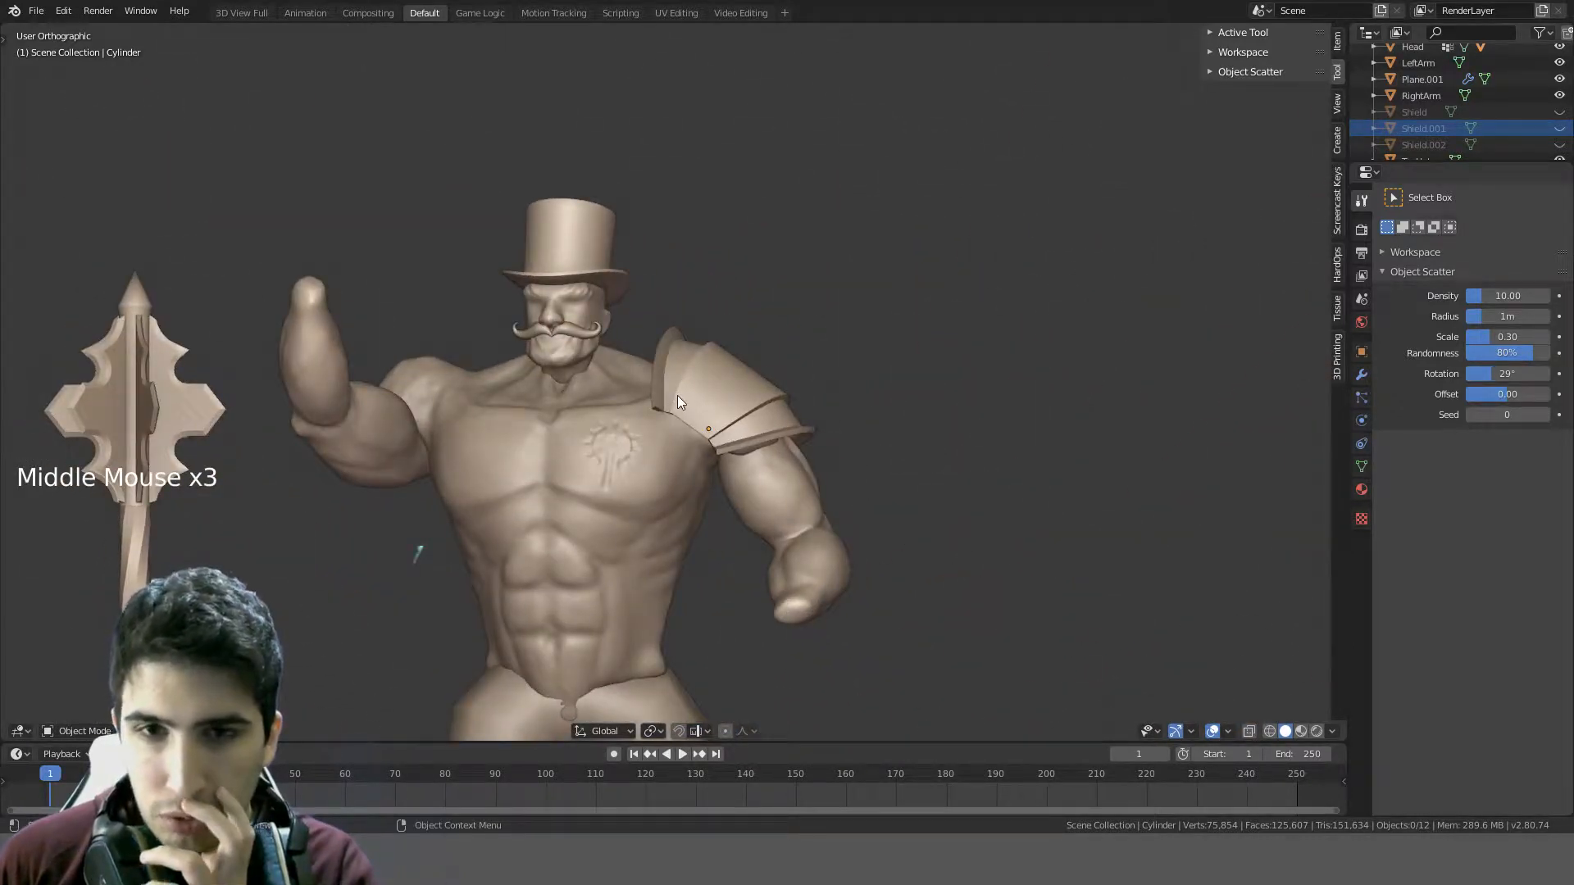
pyautogui.moveTo(675, 407); pyautogui.dragTo(730, 503, button='middle')
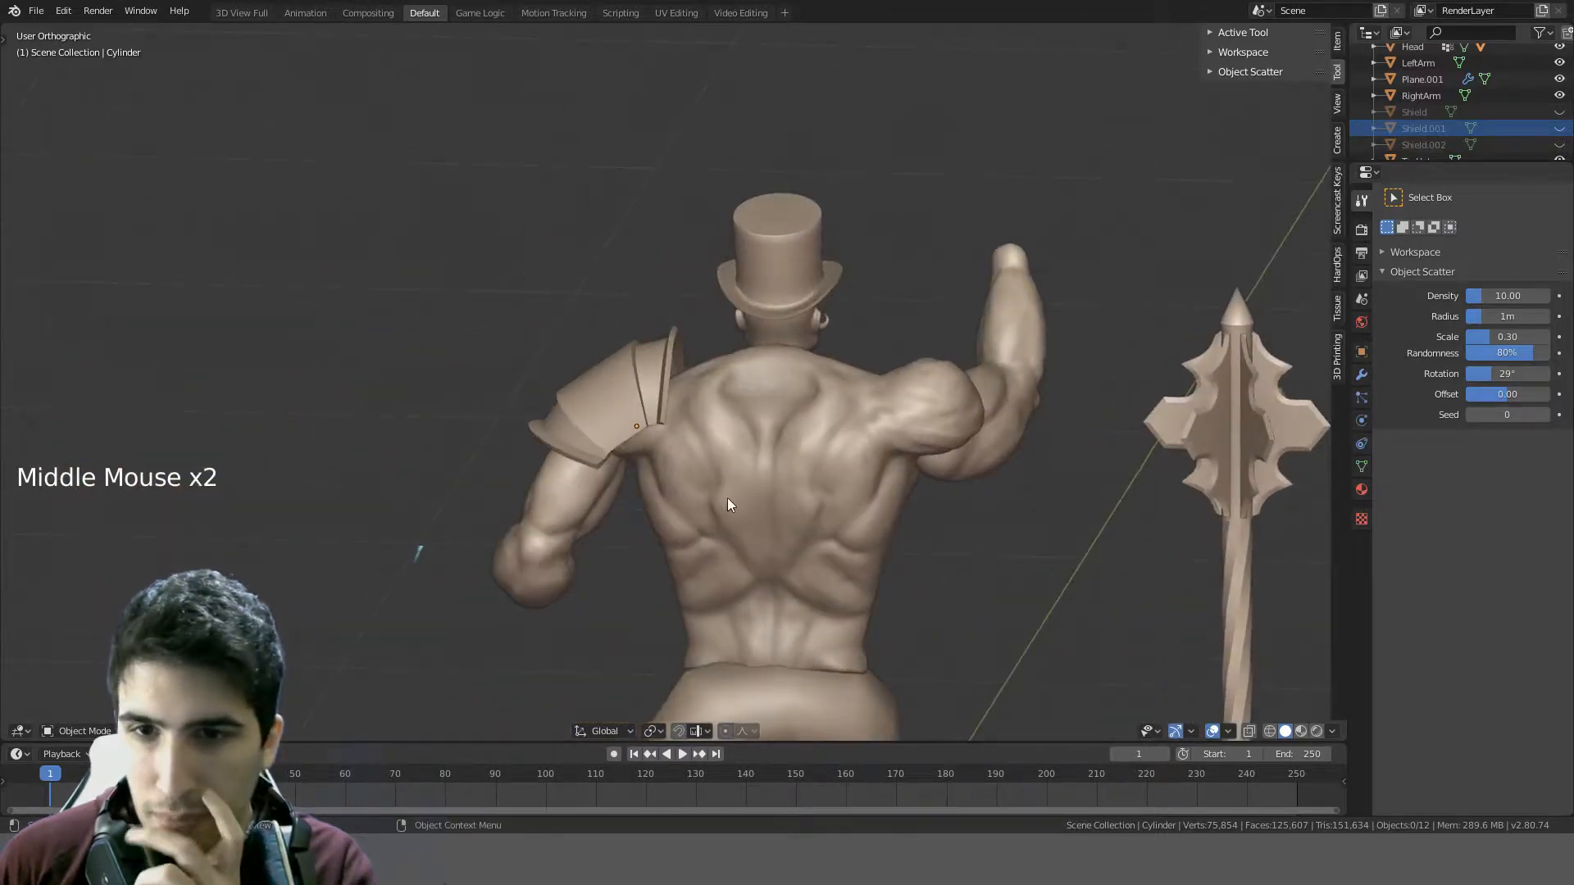
pyautogui.moveTo(916, 584); pyautogui.dragTo(557, 545, button='middle')
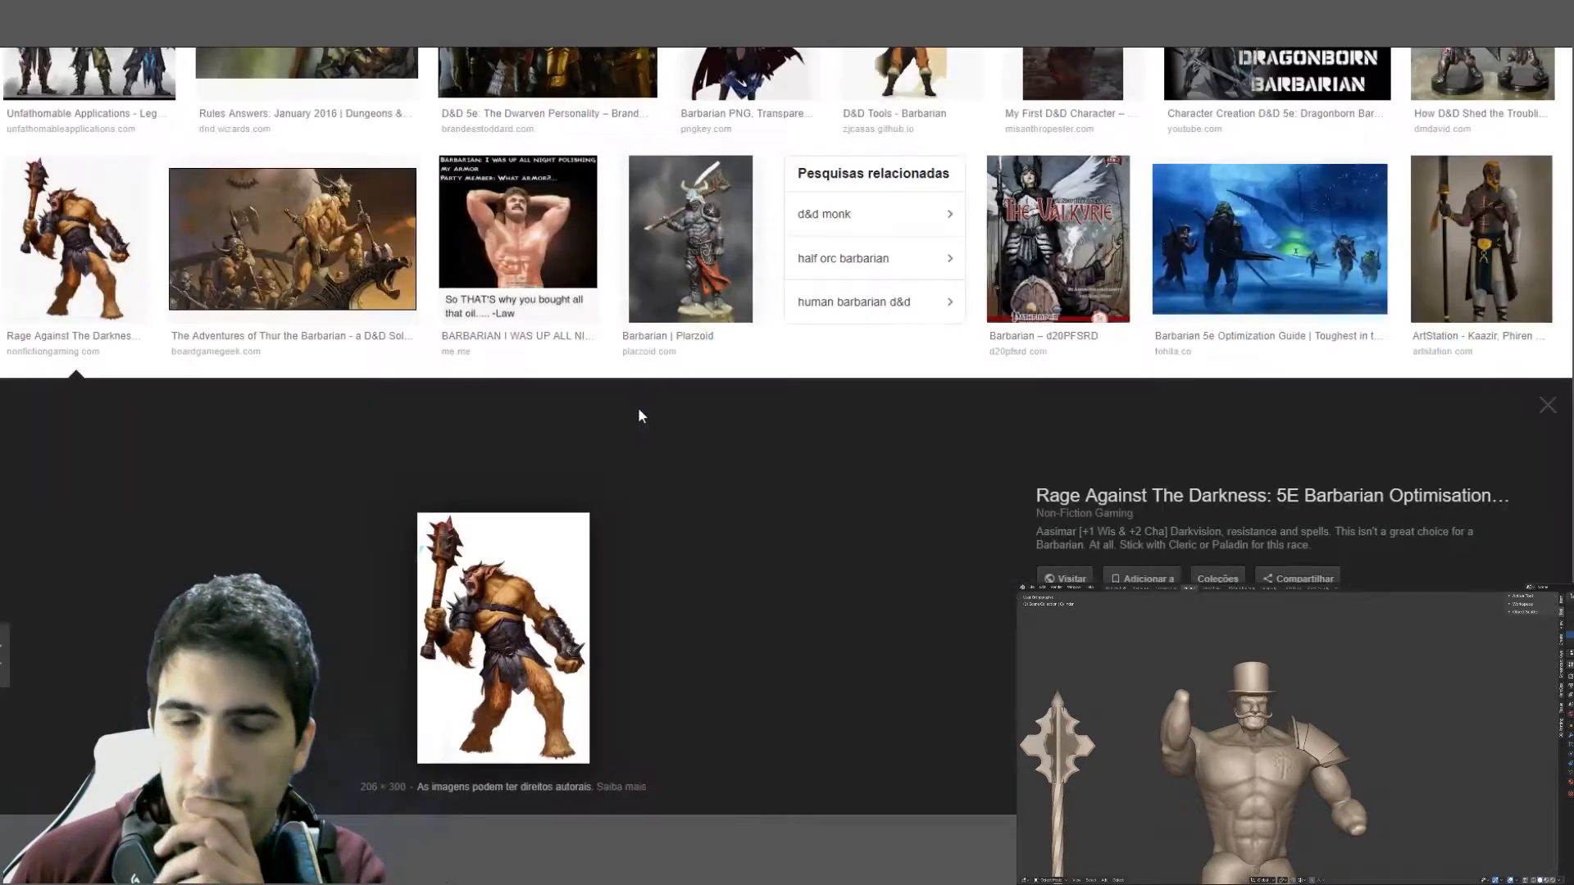
# - Switch to the browser, look through the D&D barbarian image results for armour references, and open the "Orc - Monsters - D&D Beyond" image
pyautogui.scroll(-1, 644, 464)
pyautogui.scroll(2, 682, 437)
pyautogui.scroll(-1, 648, 449)
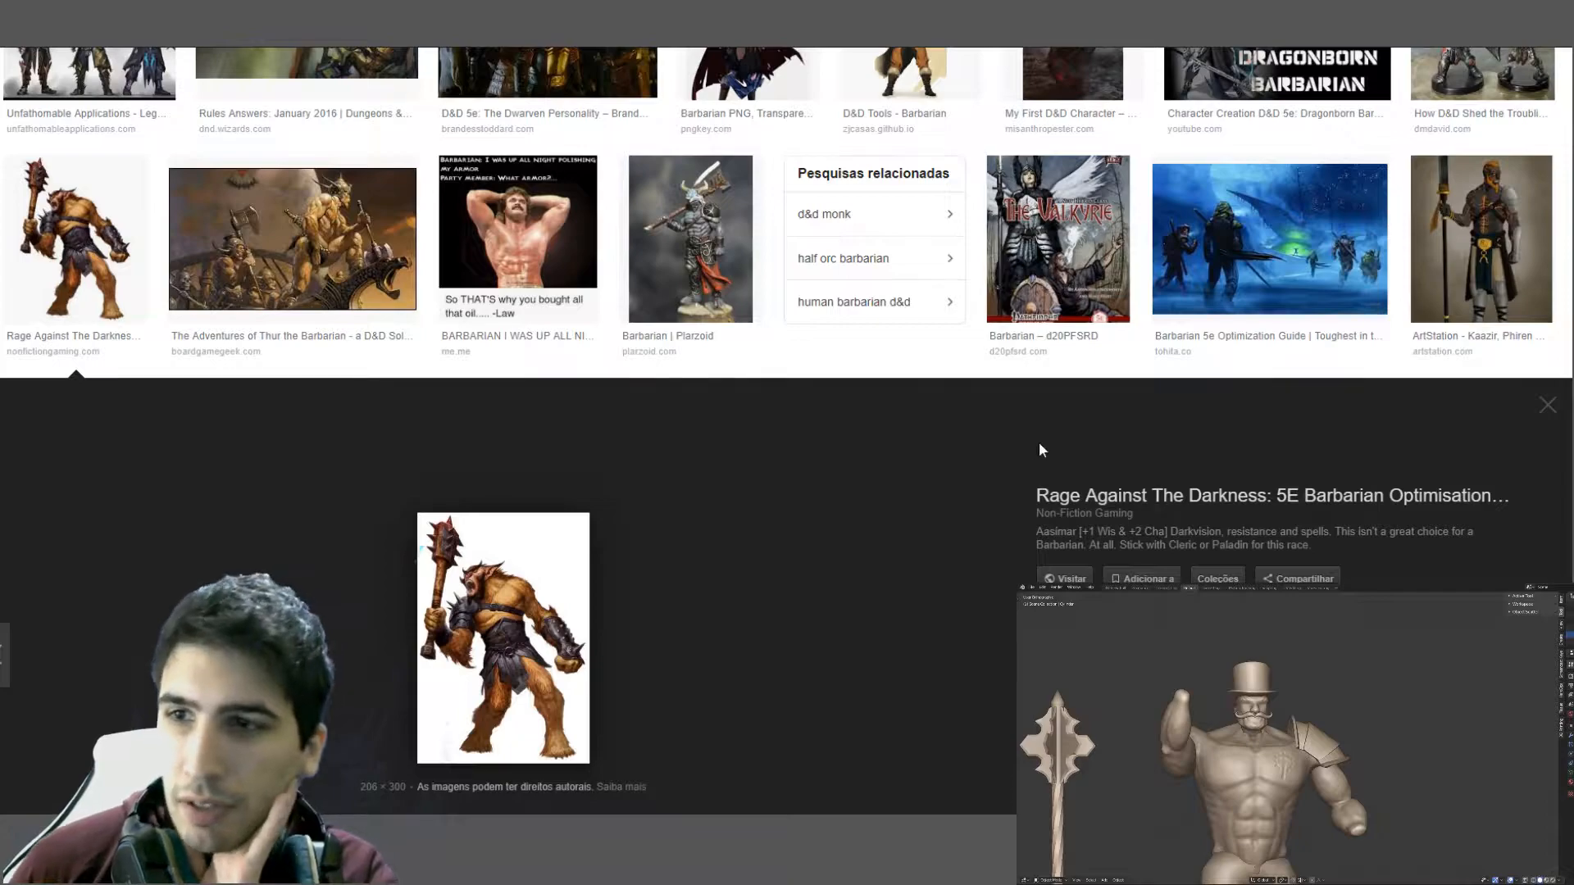
pyautogui.scroll(8, 1041, 450)
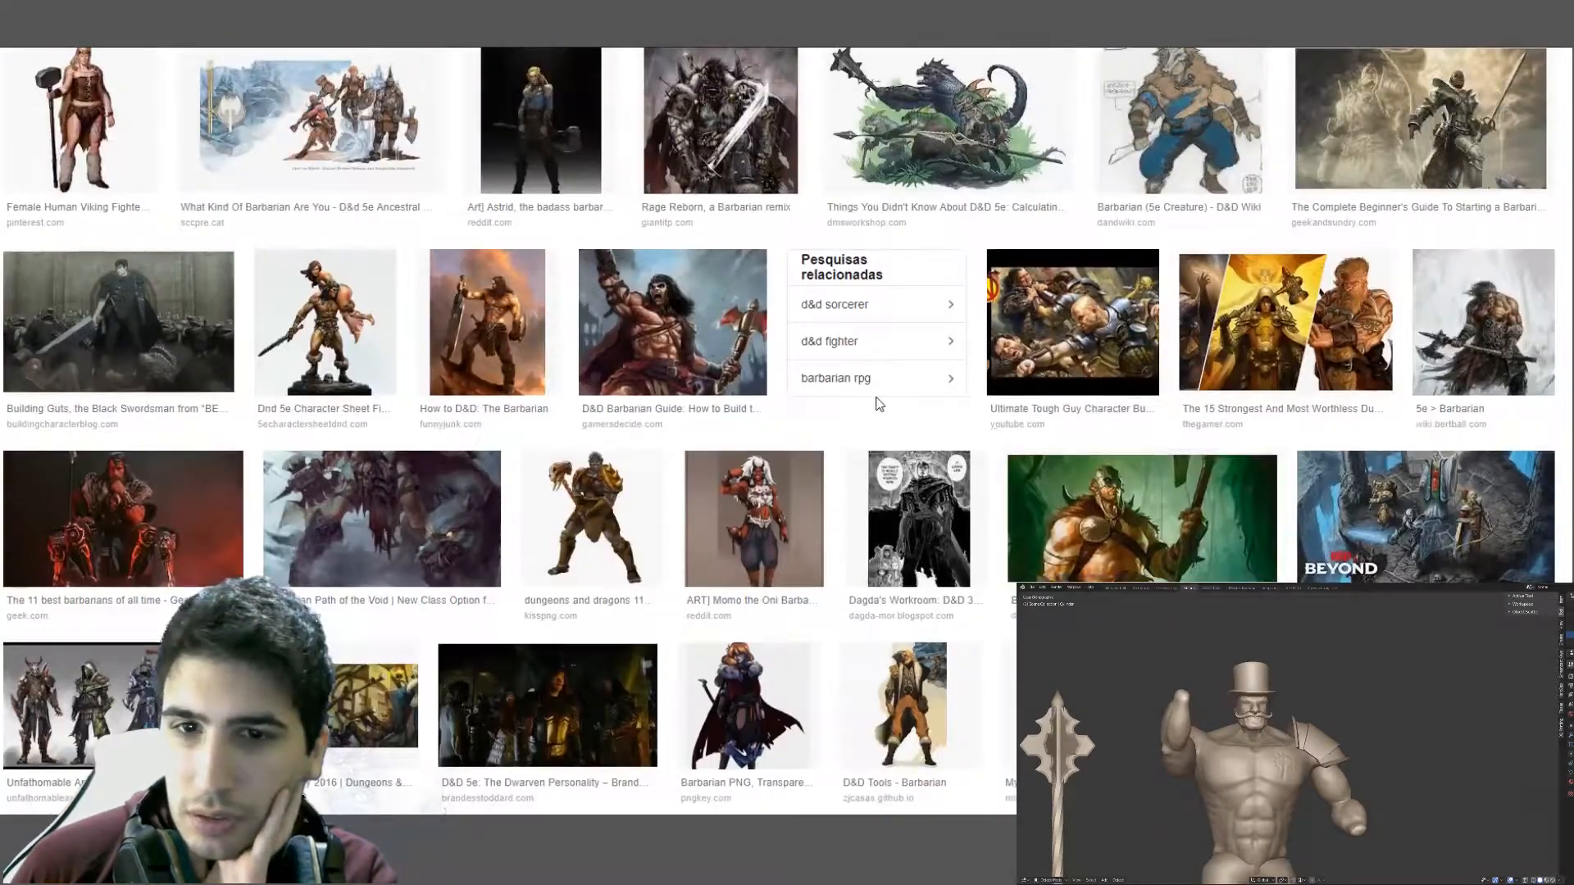
pyautogui.scroll(-8, 878, 404)
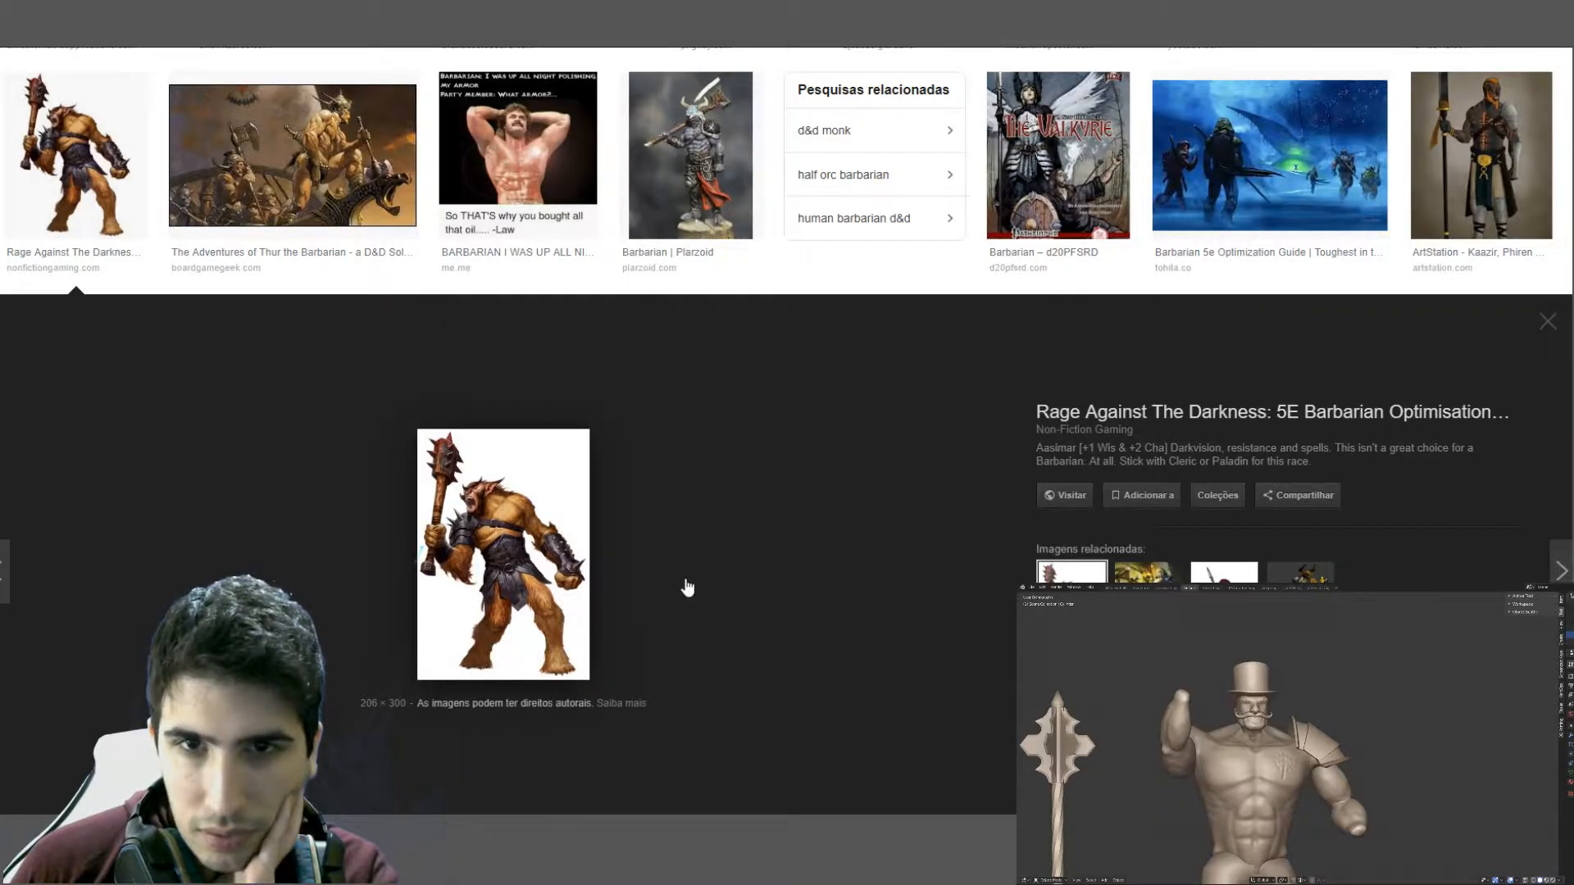
pyautogui.scroll(10, 687, 587)
pyautogui.scroll(2, 608, 455)
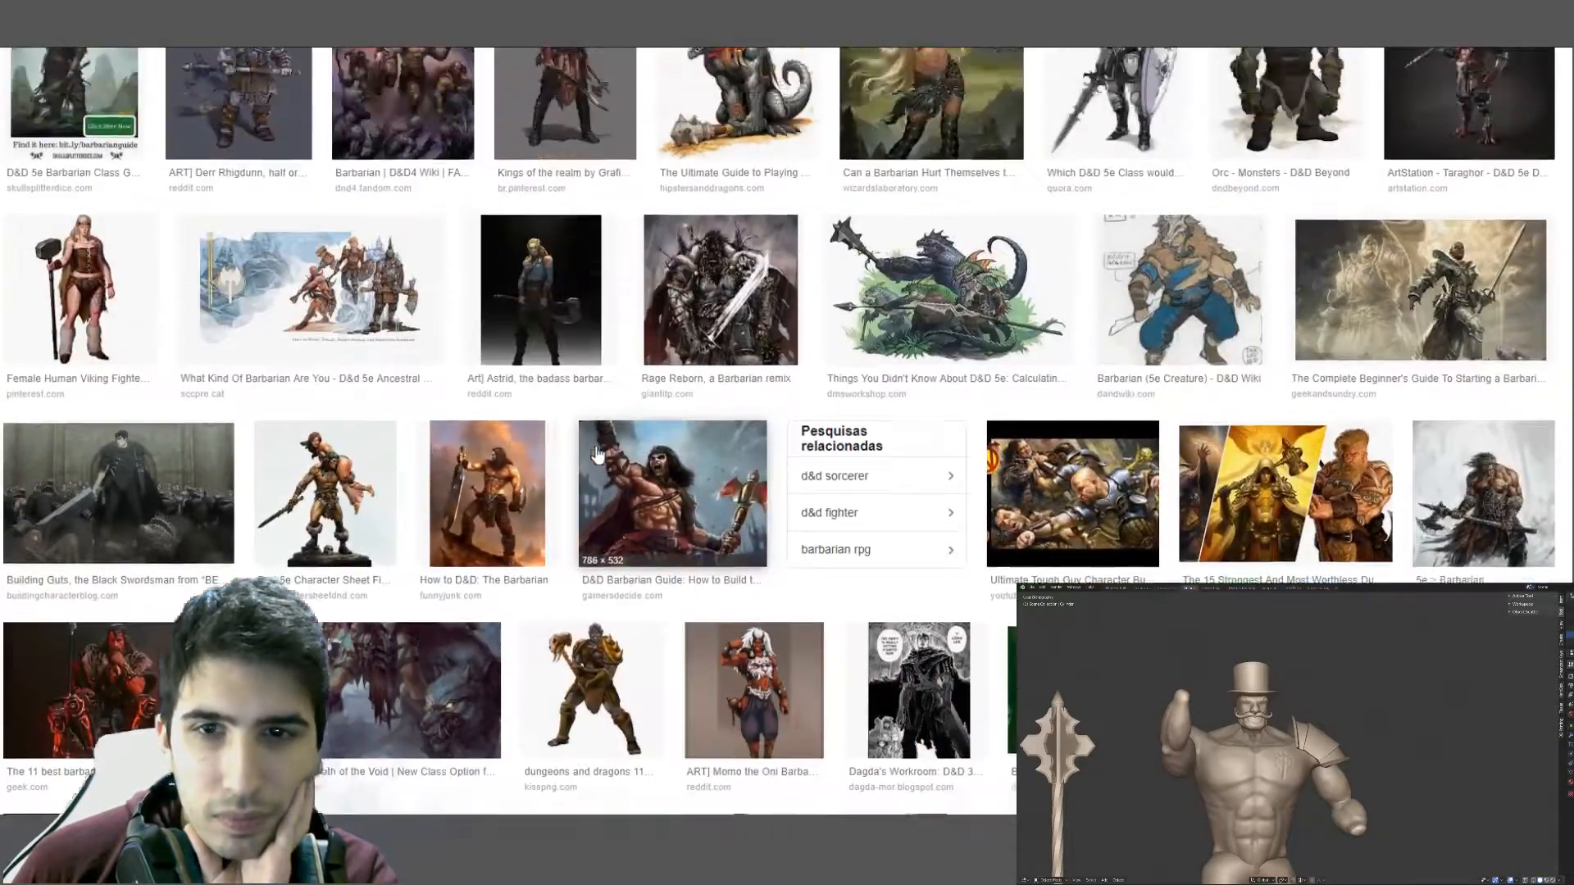
pyautogui.scroll(2, 929, 531)
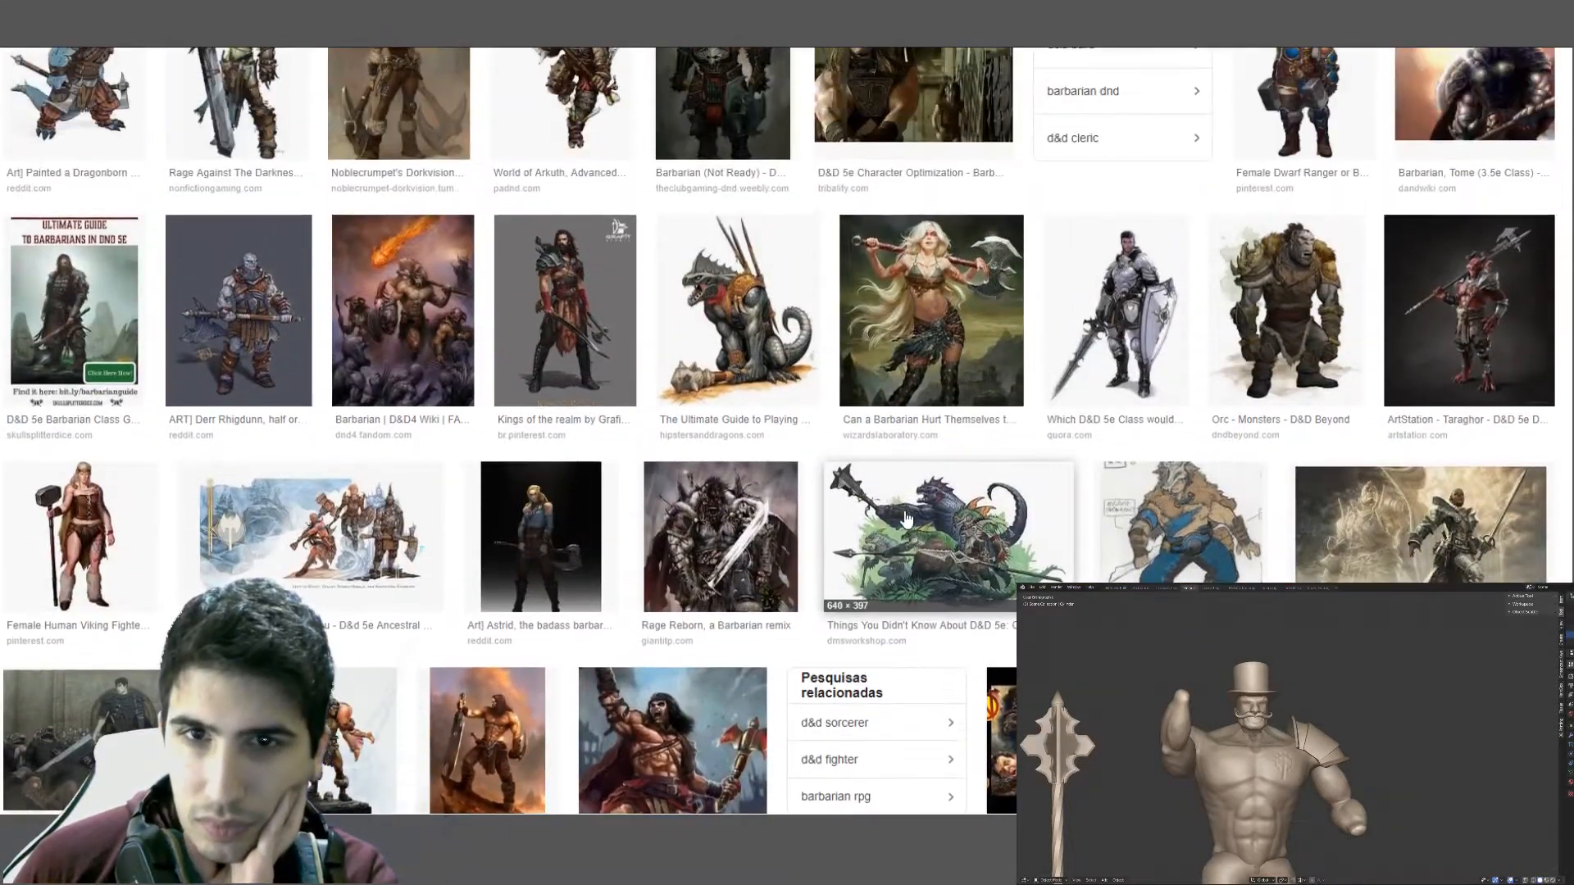
pyautogui.scroll(2, 849, 426)
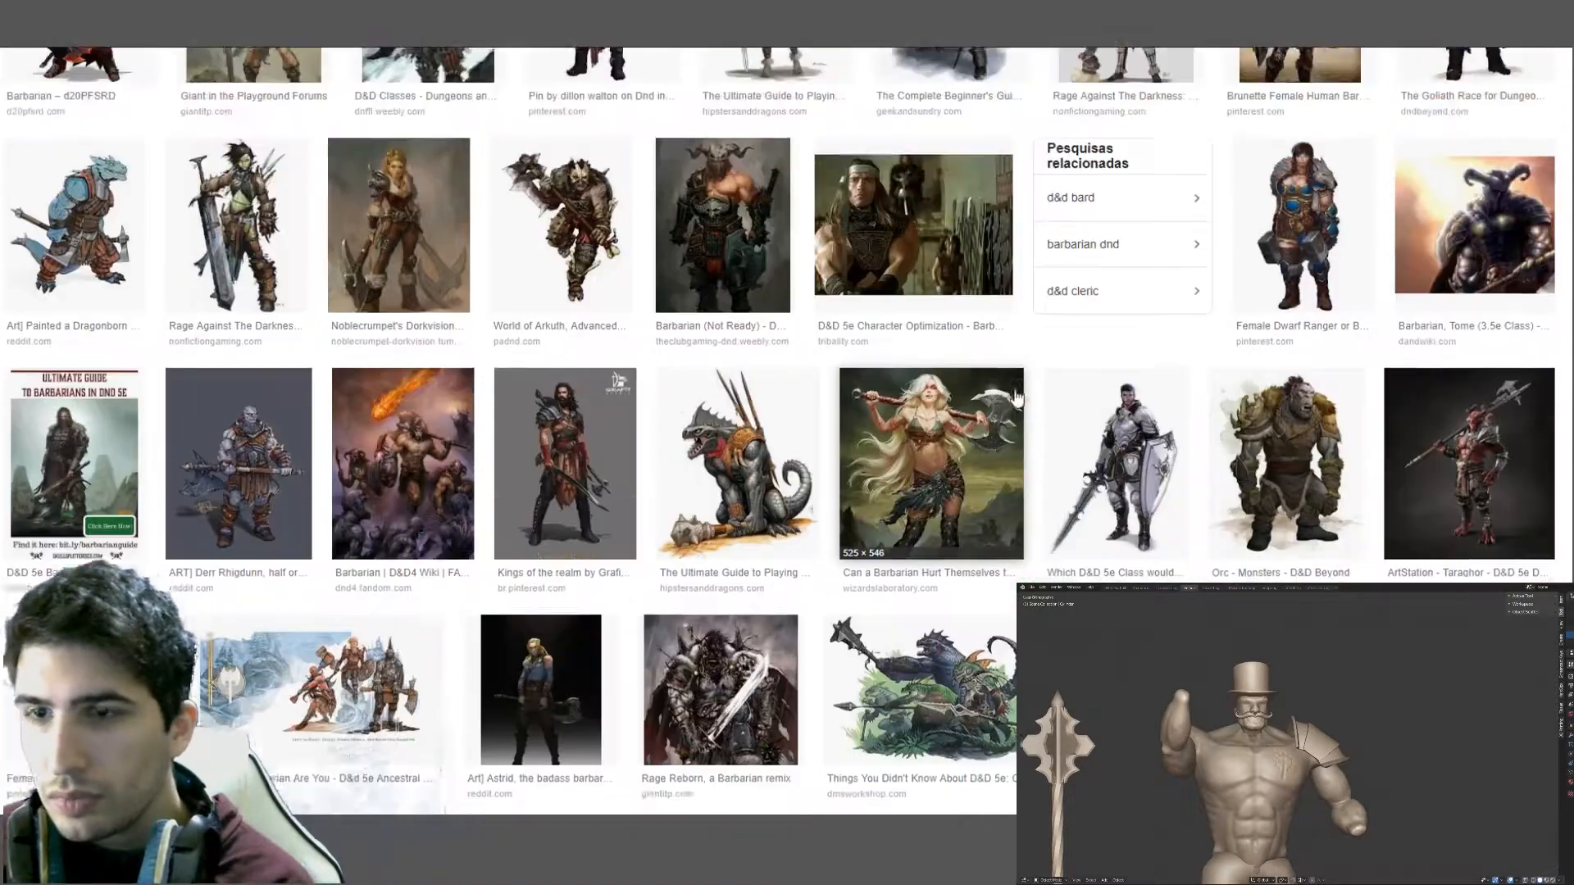
pyautogui.click(1302, 421)
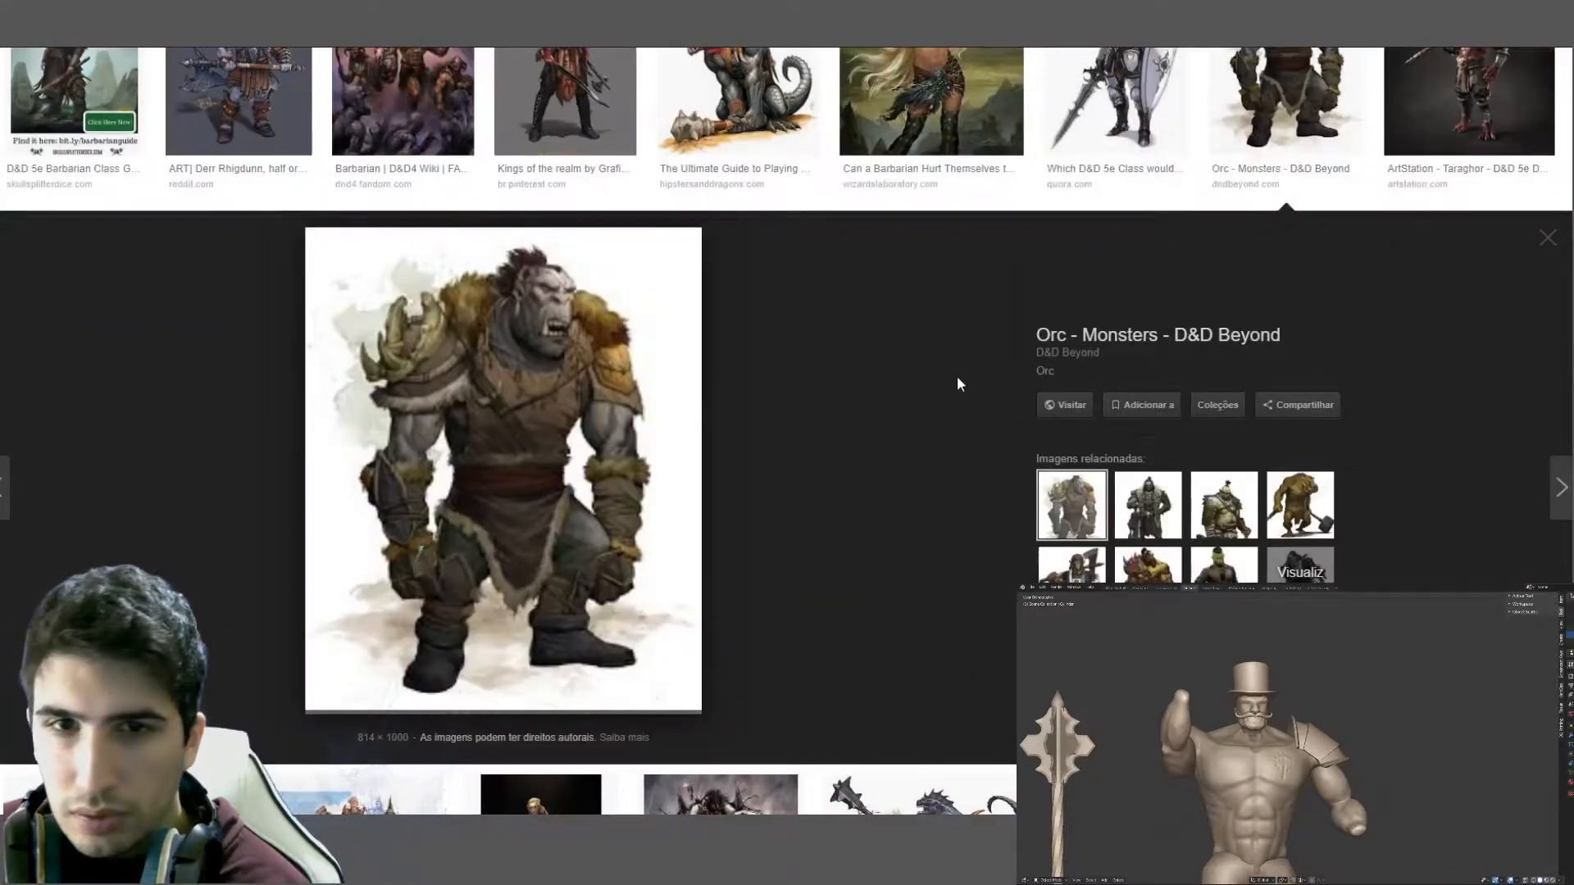
# - Open the "Barbarian (Not Ready) - D&D - RPG" image and examine its related horned-barbarian images for armour ideas
pyautogui.scroll(2, 943, 384)
pyautogui.scroll(5, 945, 386)
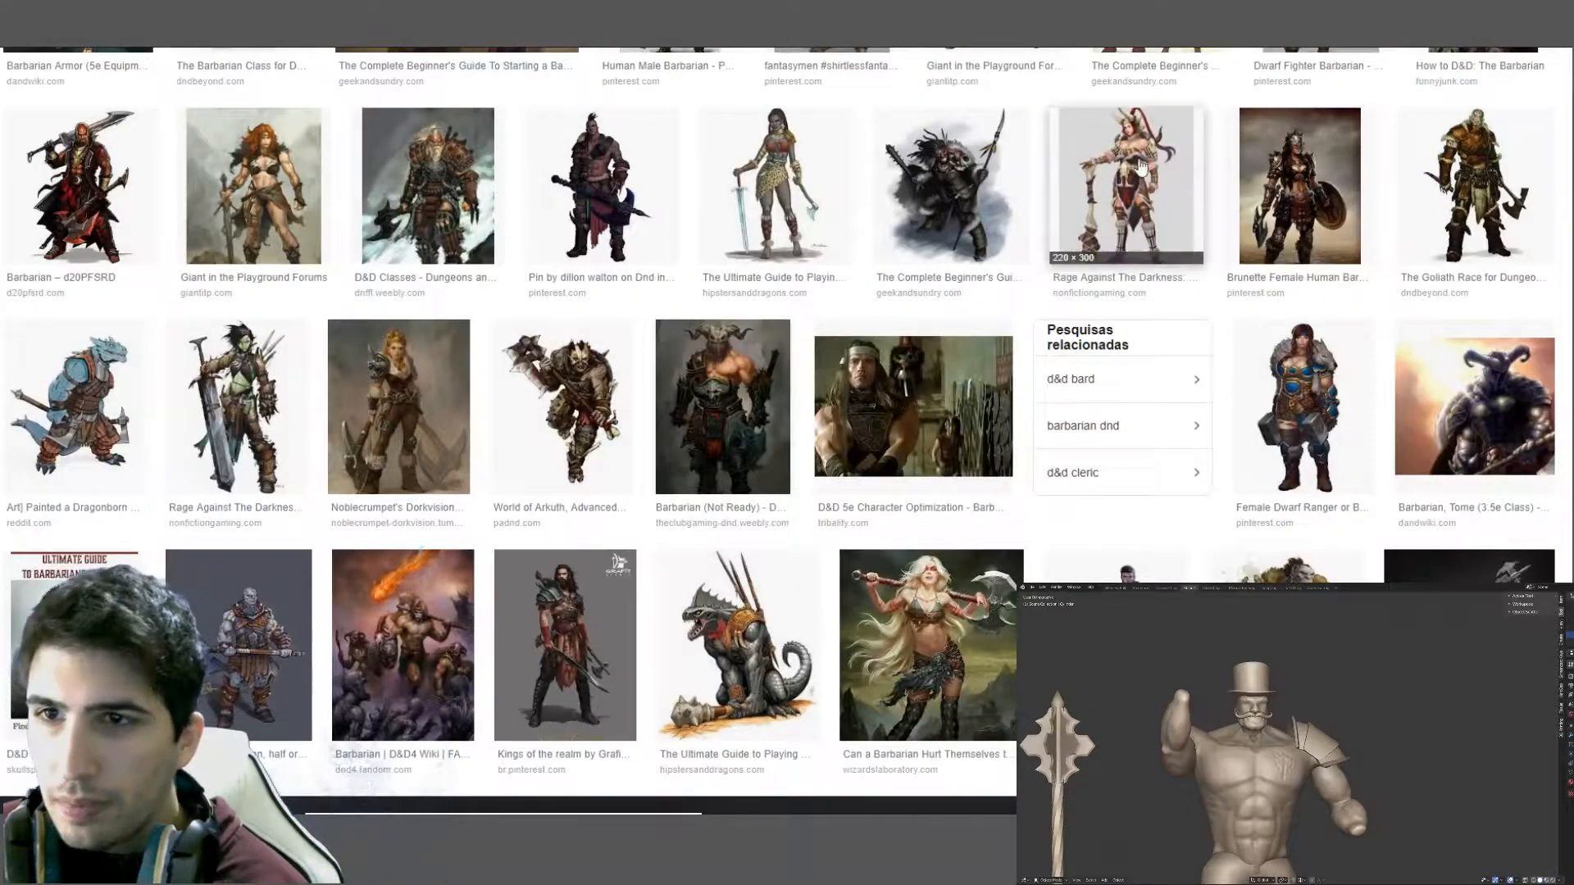
pyautogui.click(715, 436)
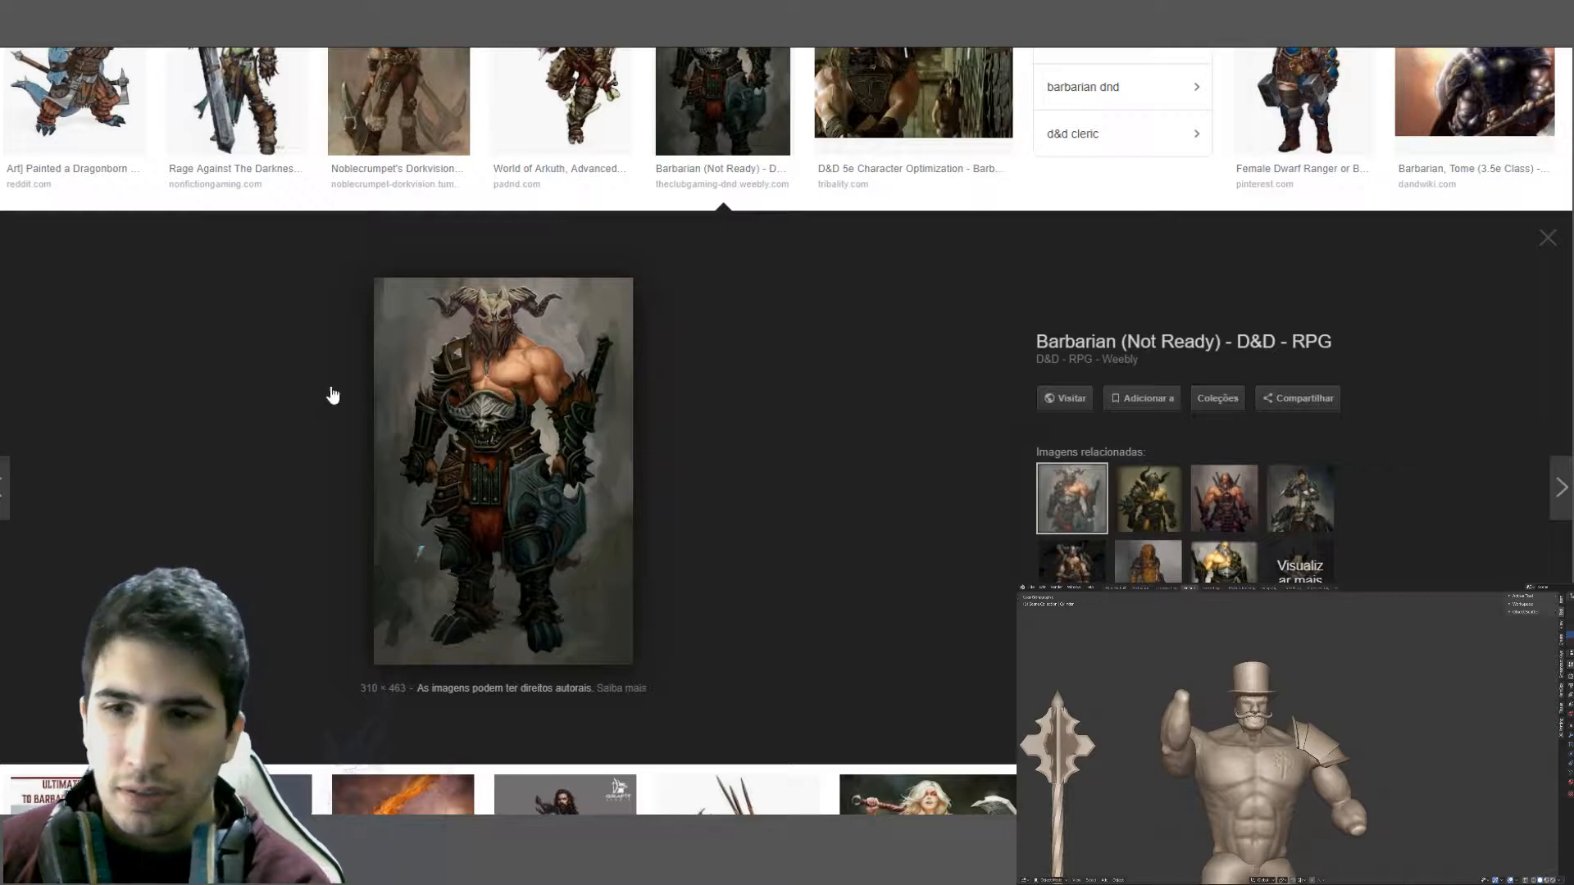
pyautogui.click(1157, 506)
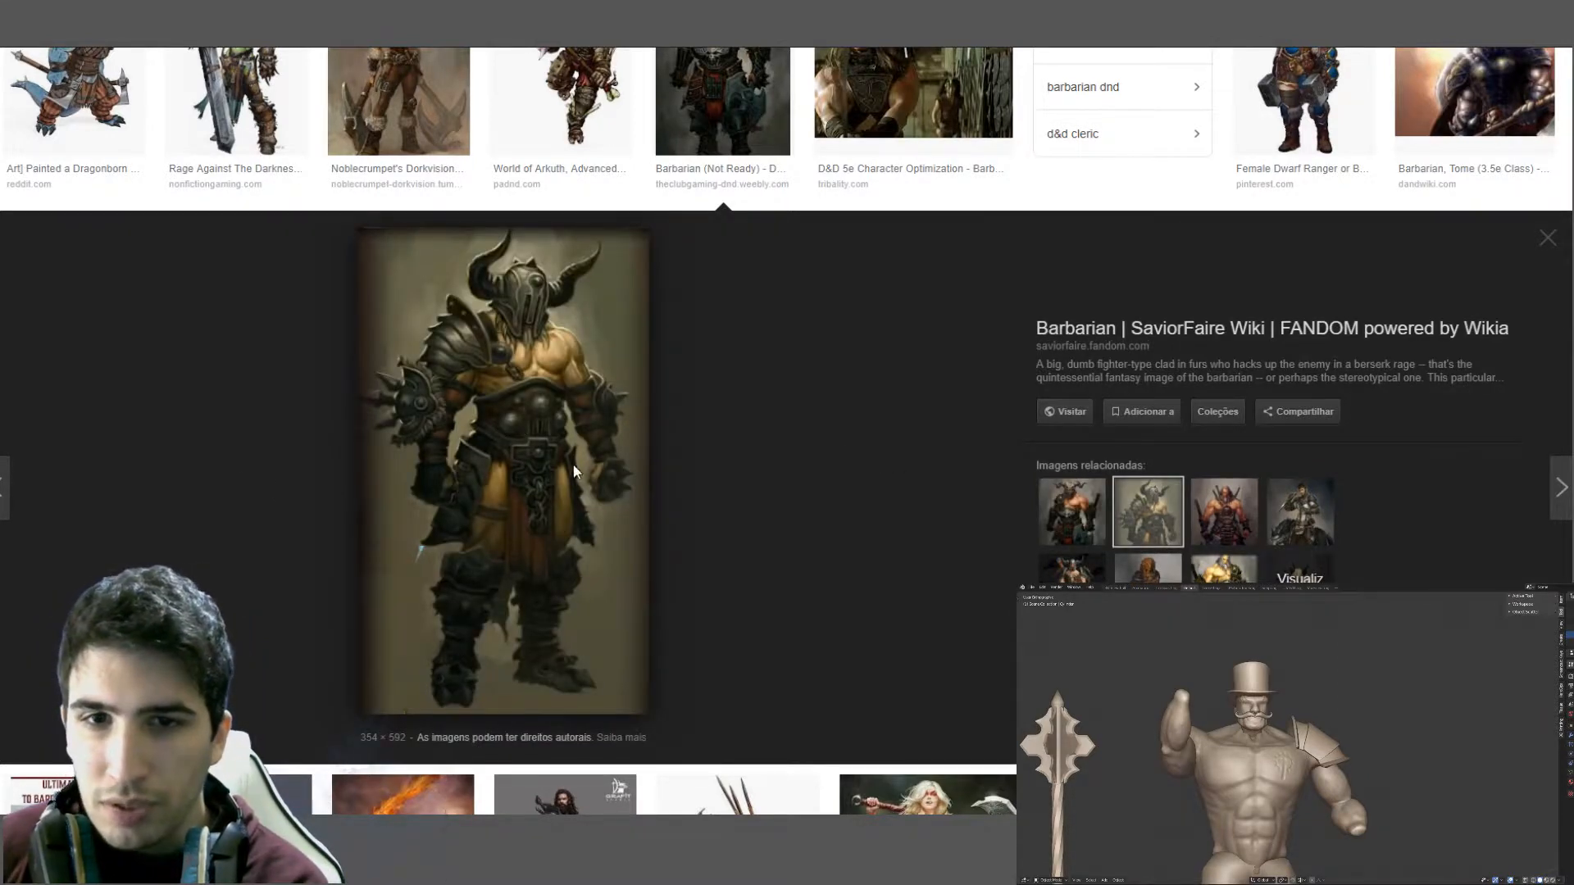
pyautogui.click(1230, 529)
pyautogui.click(1070, 568)
pyautogui.scroll(5, 446, 456)
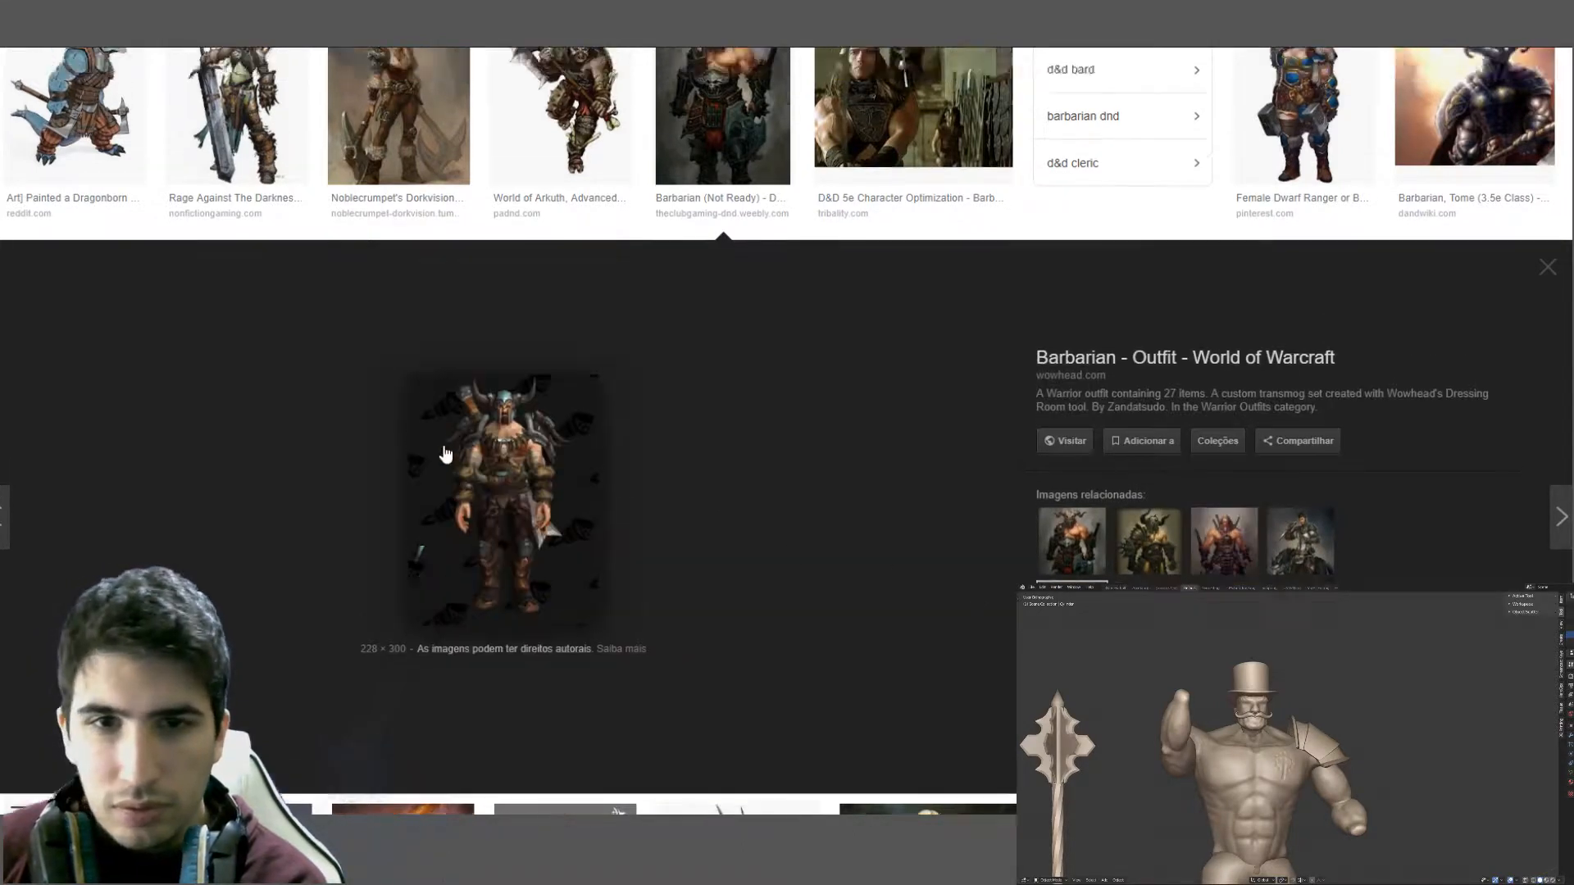
pyautogui.scroll(3, 242, 443)
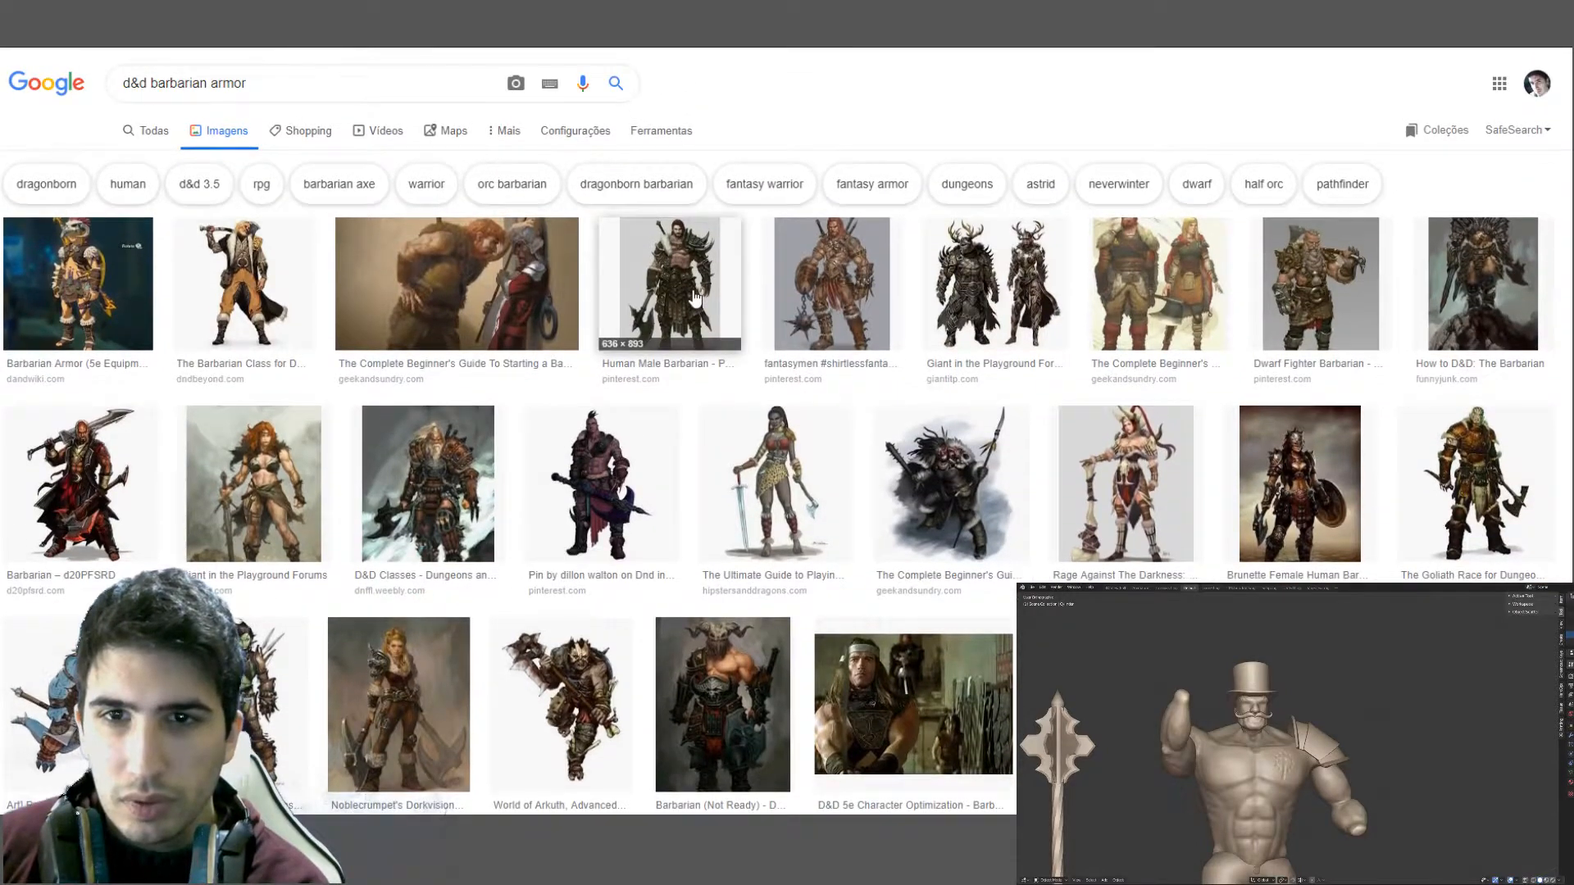
# - Examine the armour in the "Human Male Barbarian", "fantasymen" and "D&D Classes" image results
pyautogui.click(696, 301)
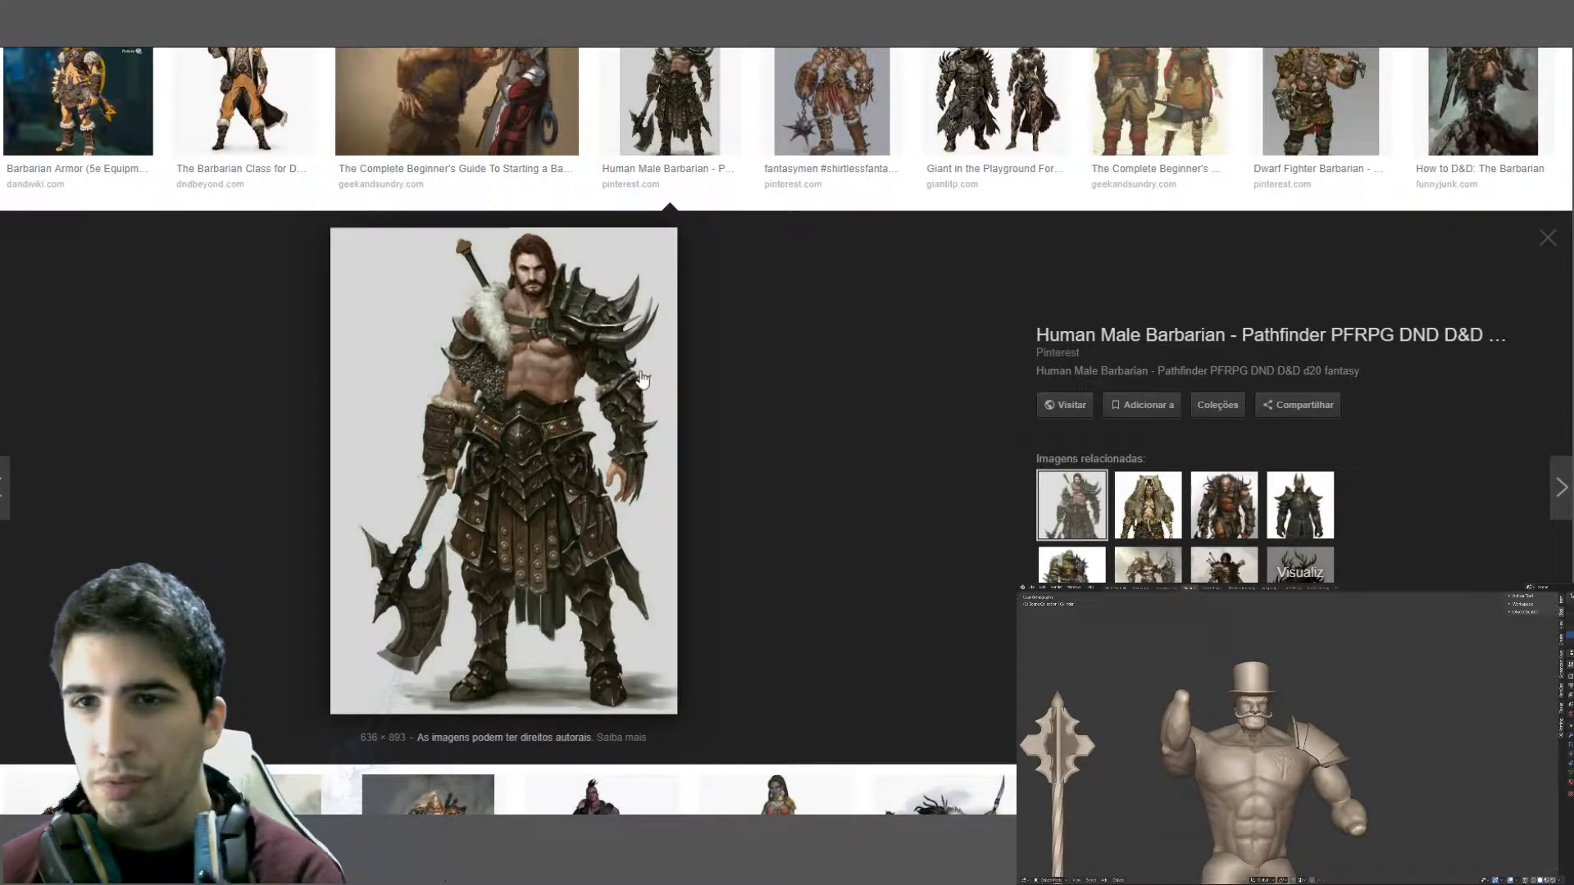
pyautogui.scroll(2, 605, 361)
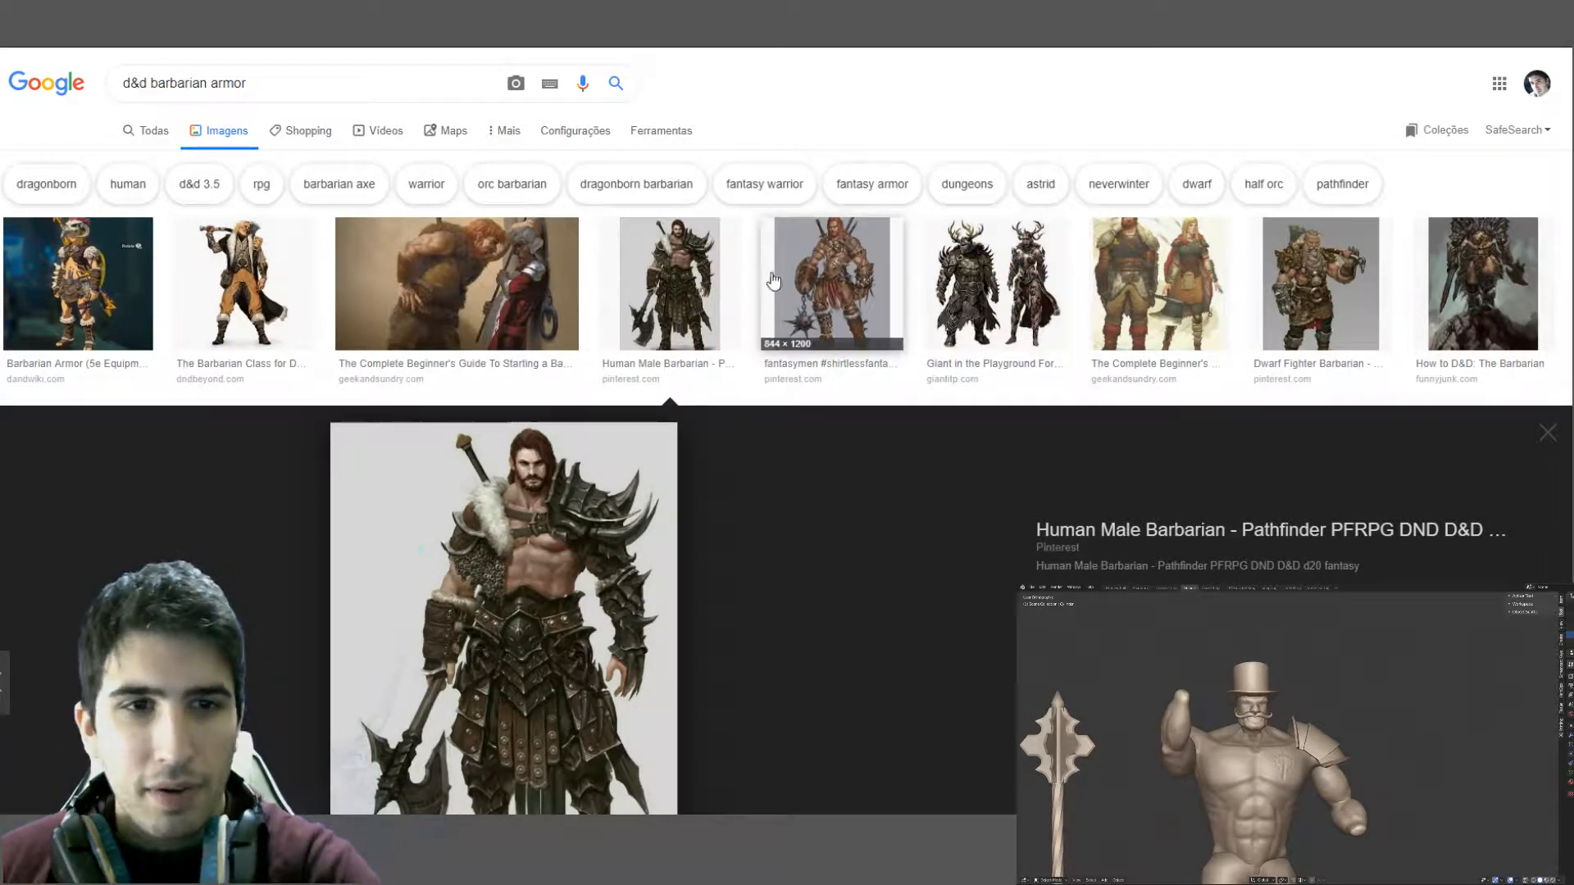
pyautogui.click(840, 278)
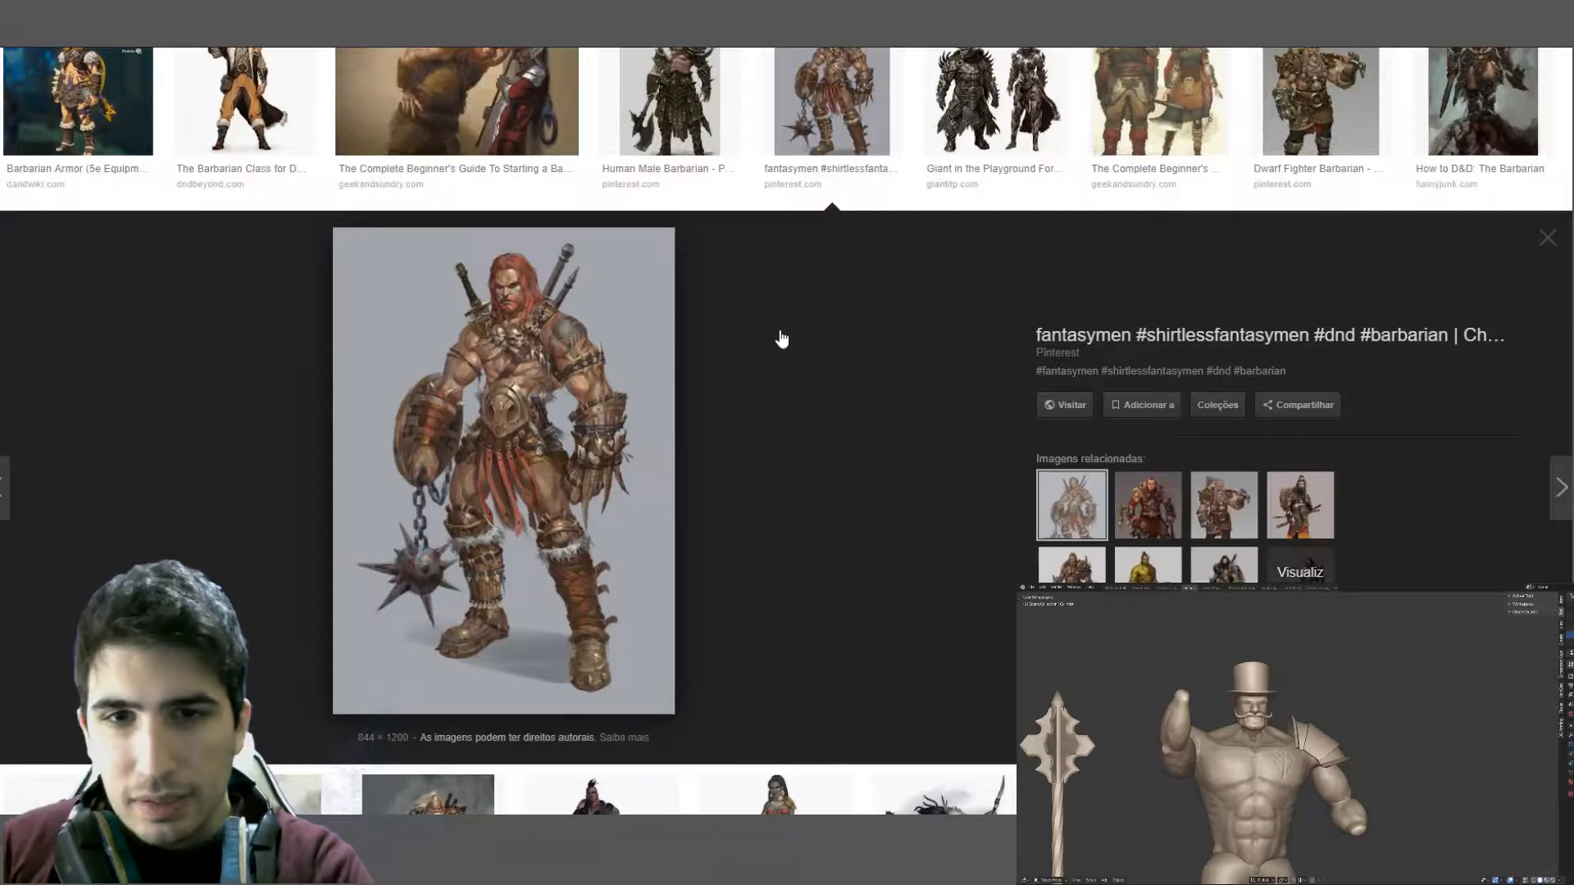
pyautogui.scroll(1, 1058, 110)
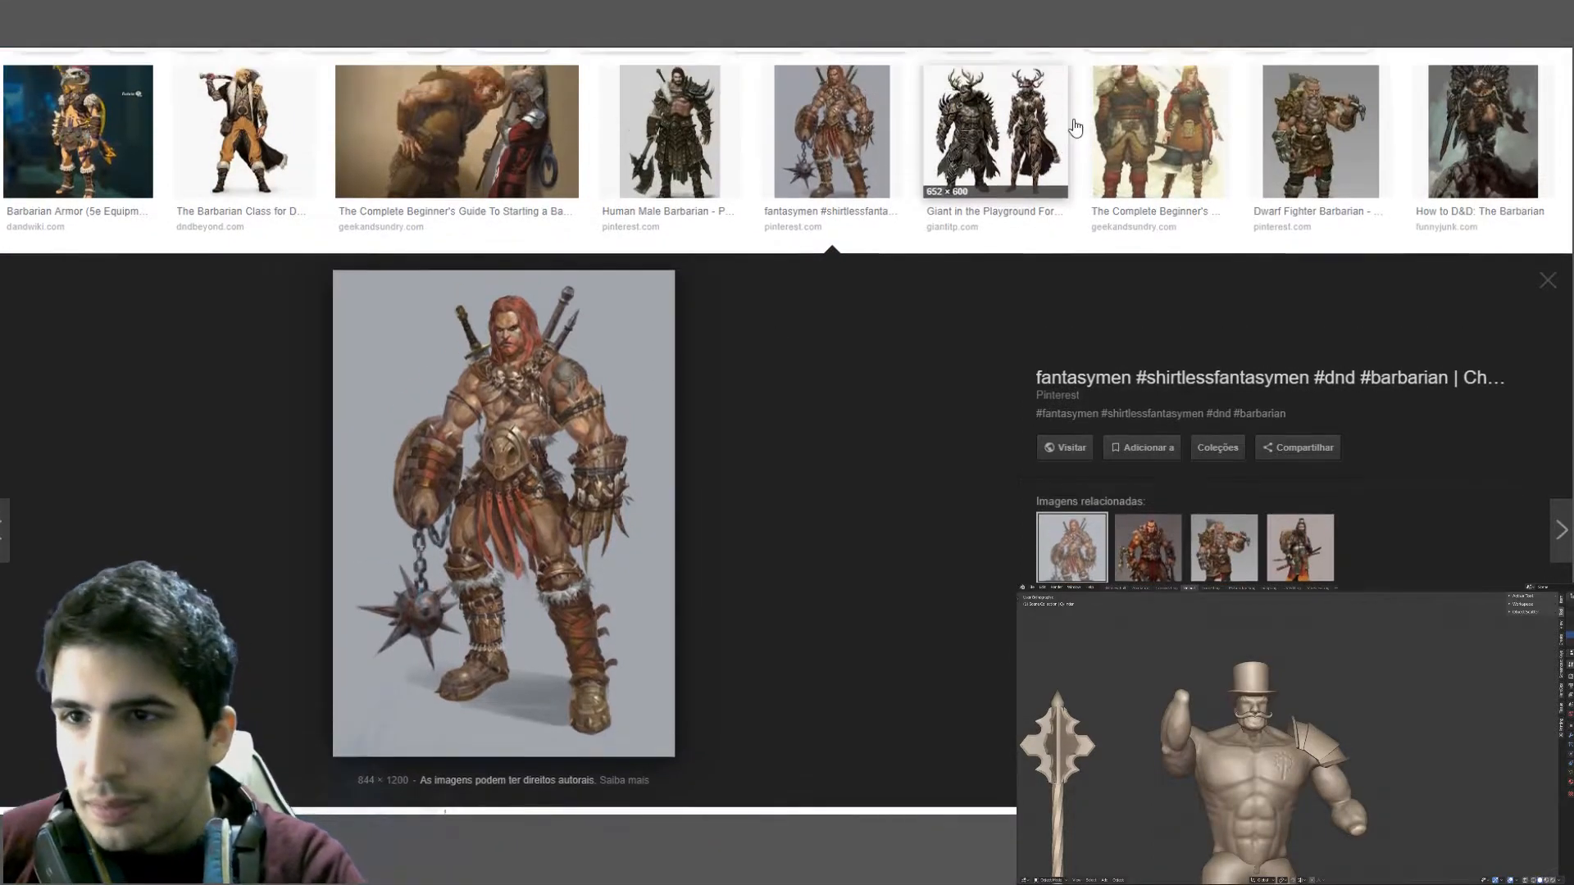
pyautogui.scroll(-5, 1200, 315)
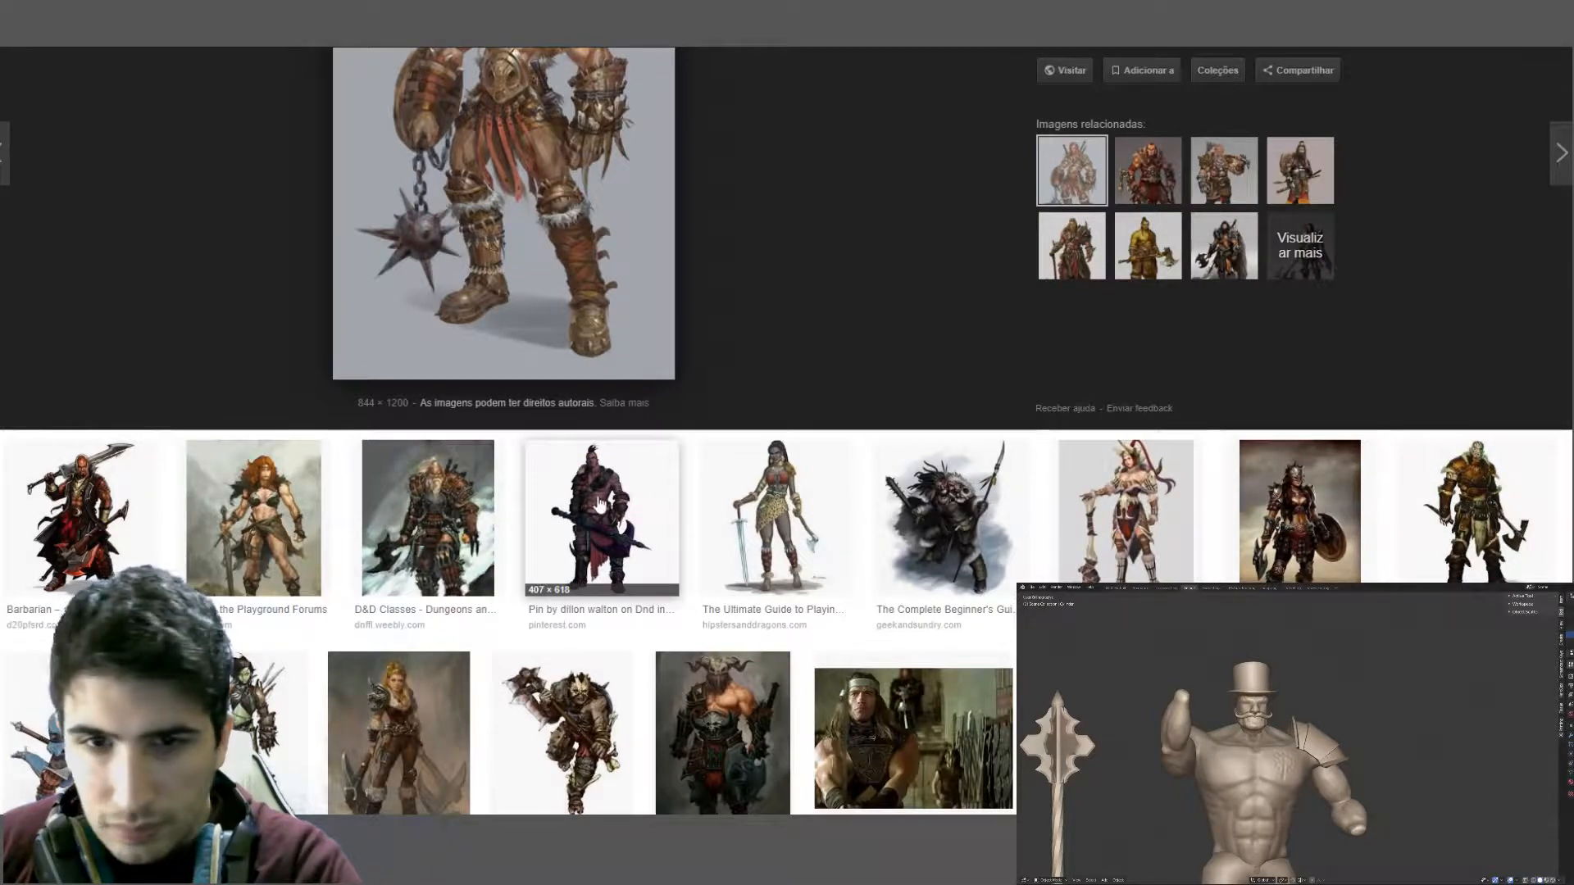
pyautogui.click(459, 507)
pyautogui.scroll(-4, 656, 479)
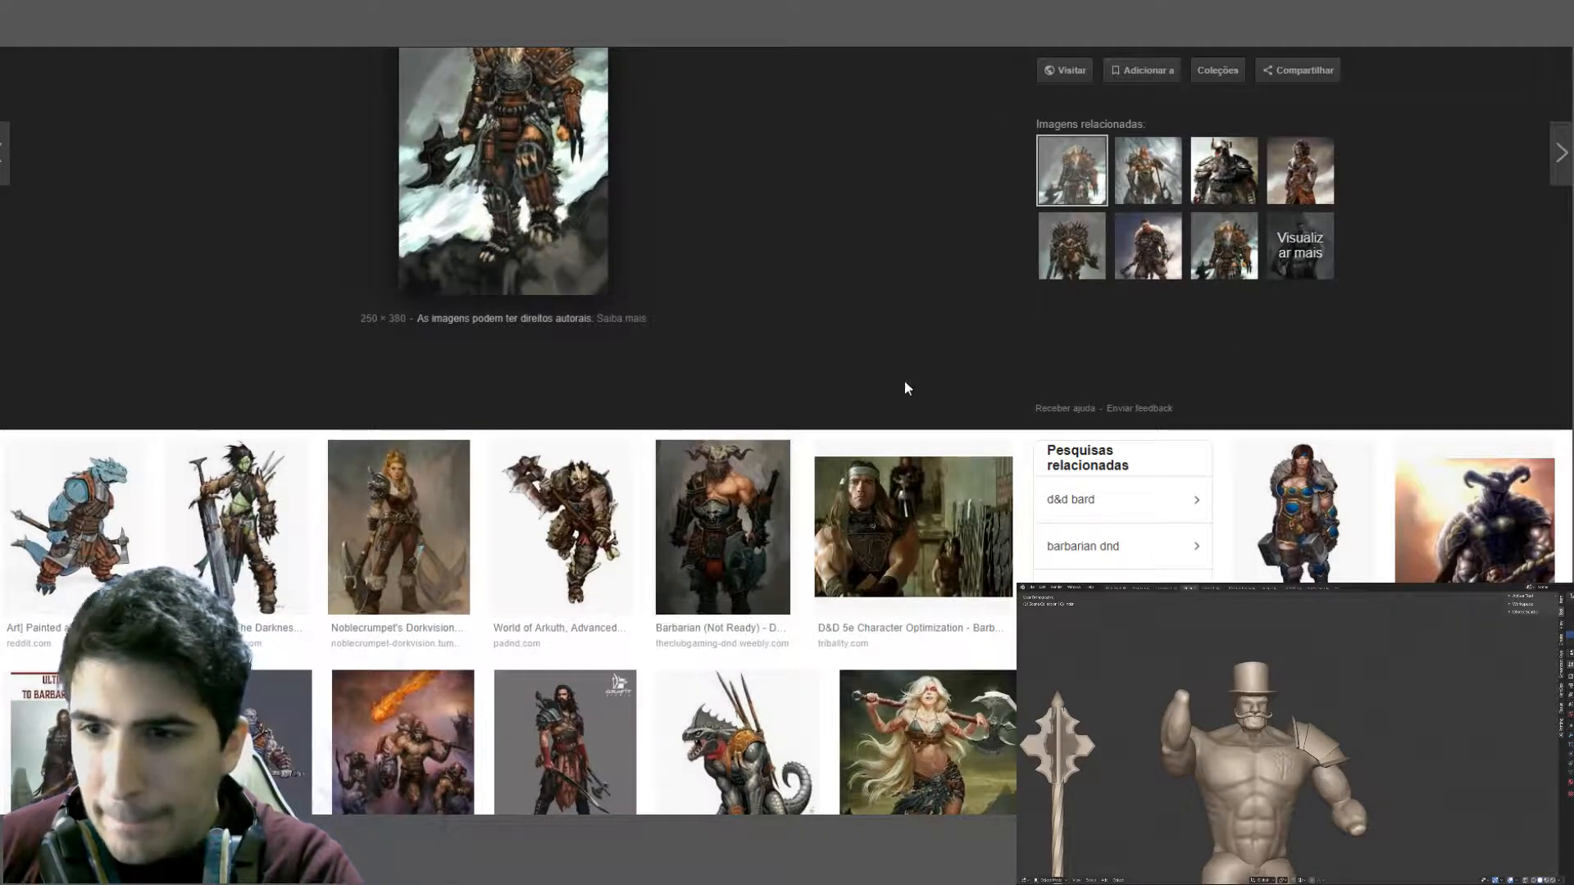
# - Review the two horned-barbarian references already opened in separate browser tabs
pyautogui.hotkey('ctrl', 'Tab')
pyautogui.hotkey('ctrl', 'Tab')
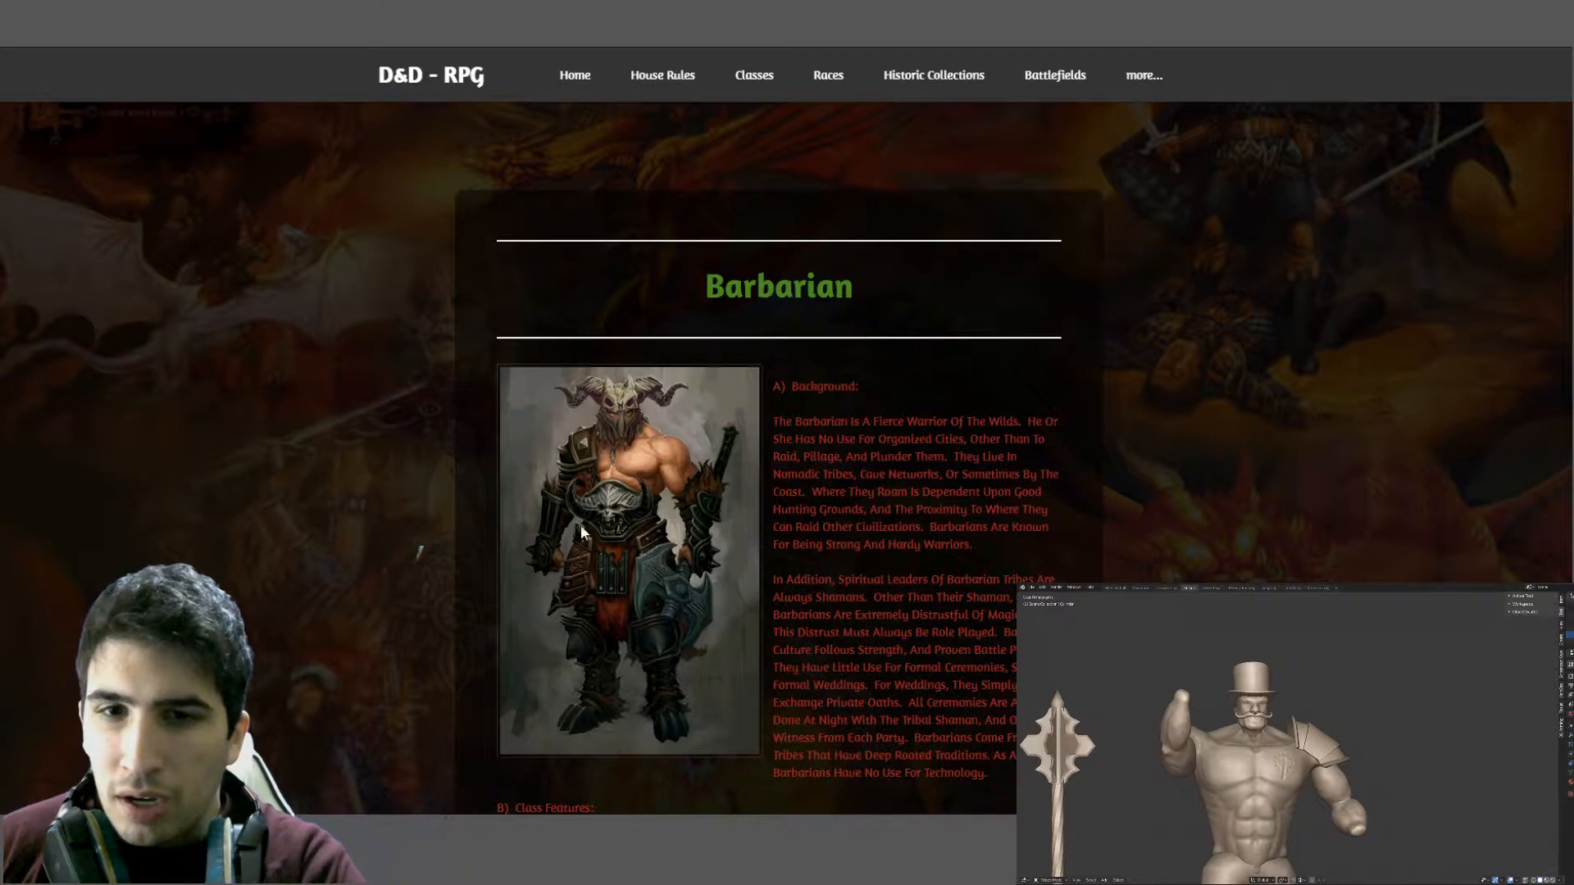
pyautogui.hotkey('ctrl', 'Tab')
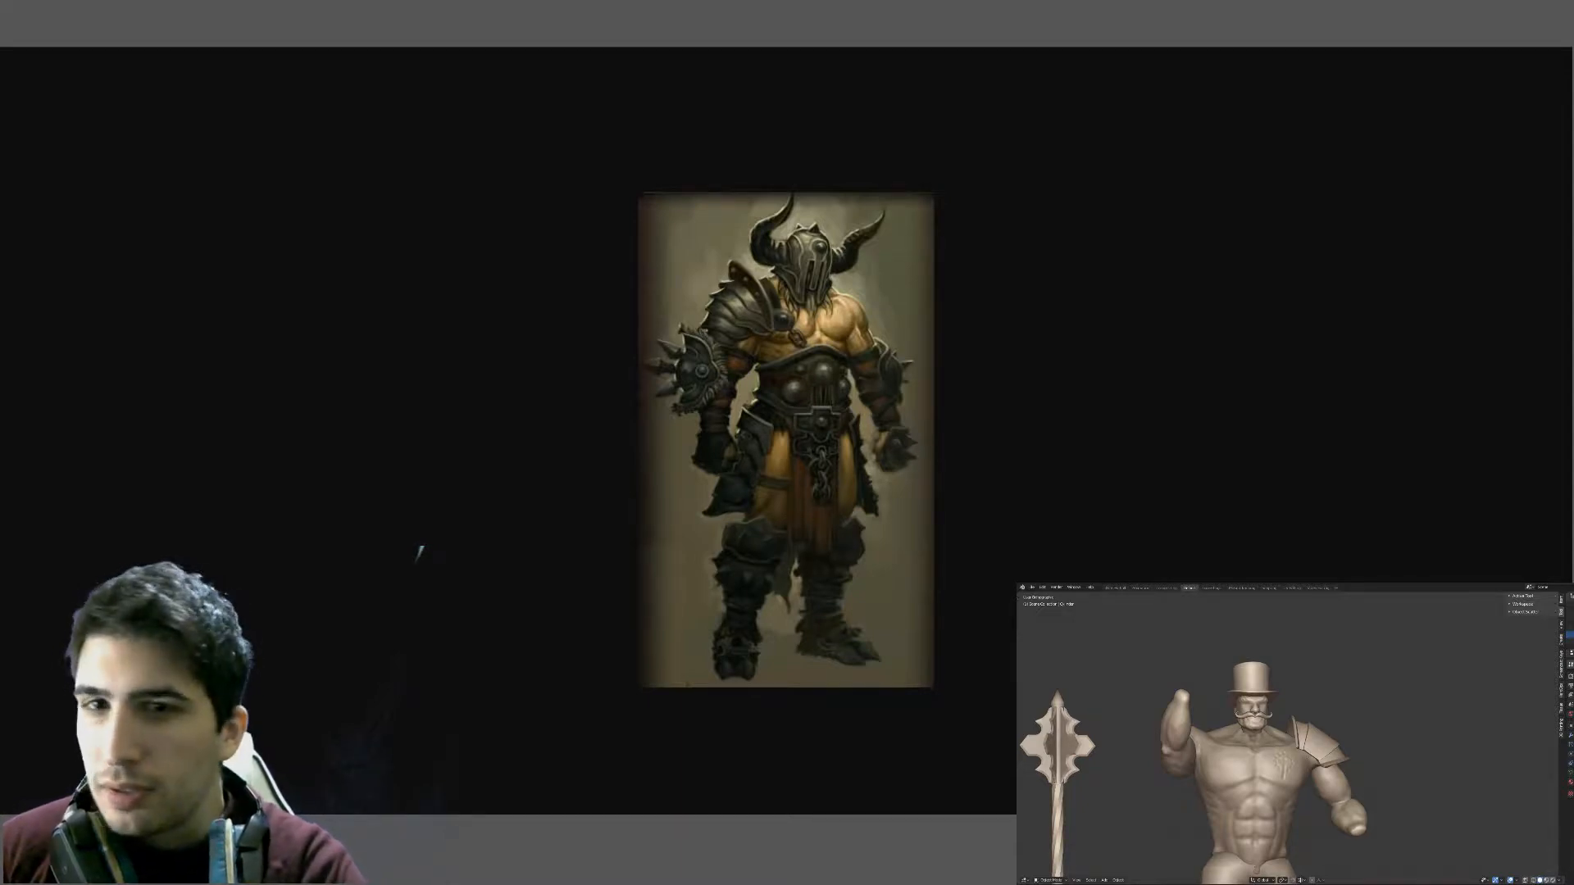
# - Switch to Blender and examine the figure's waist, legs and overall proportions from the front and at an angle
pyautogui.hotkey('alt', 'Tab')
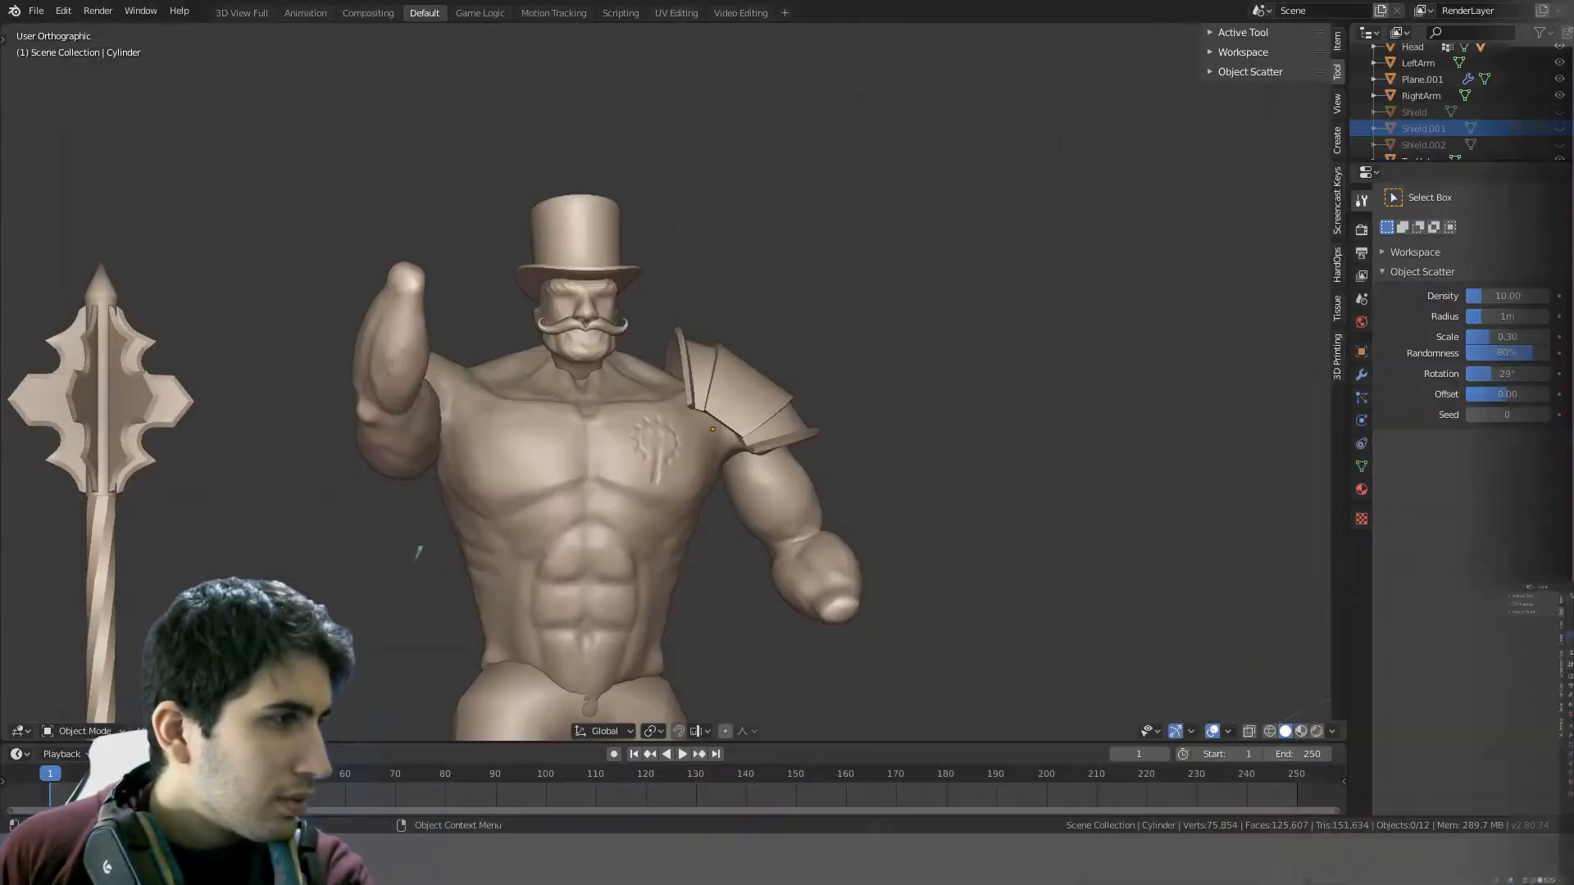
pyautogui.moveTo(992, 500); pyautogui.dragTo(1043, 455, button='middle')
pyautogui.press('KP_1')
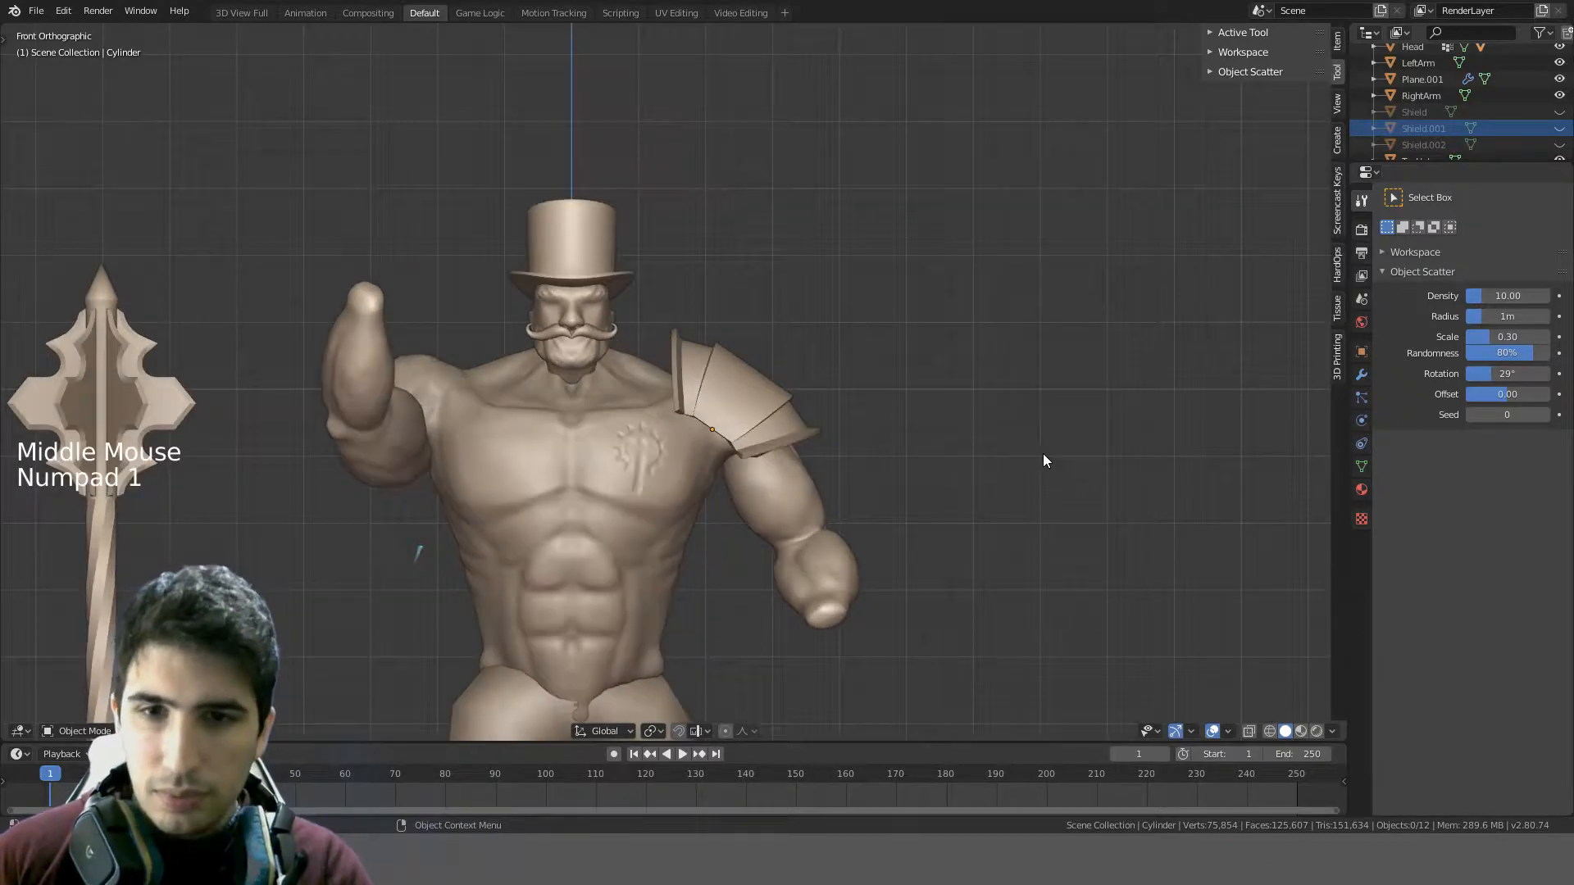
pyautogui.scroll(2, 1013, 515)
pyautogui.keyDown('shift'); pyautogui.moveTo(1013, 515); pyautogui.dragTo(968, 141, button='middle'); pyautogui.keyUp('shift')
pyautogui.keyDown('shift'); pyautogui.scroll(-1, 843, 310); pyautogui.keyUp('shift')
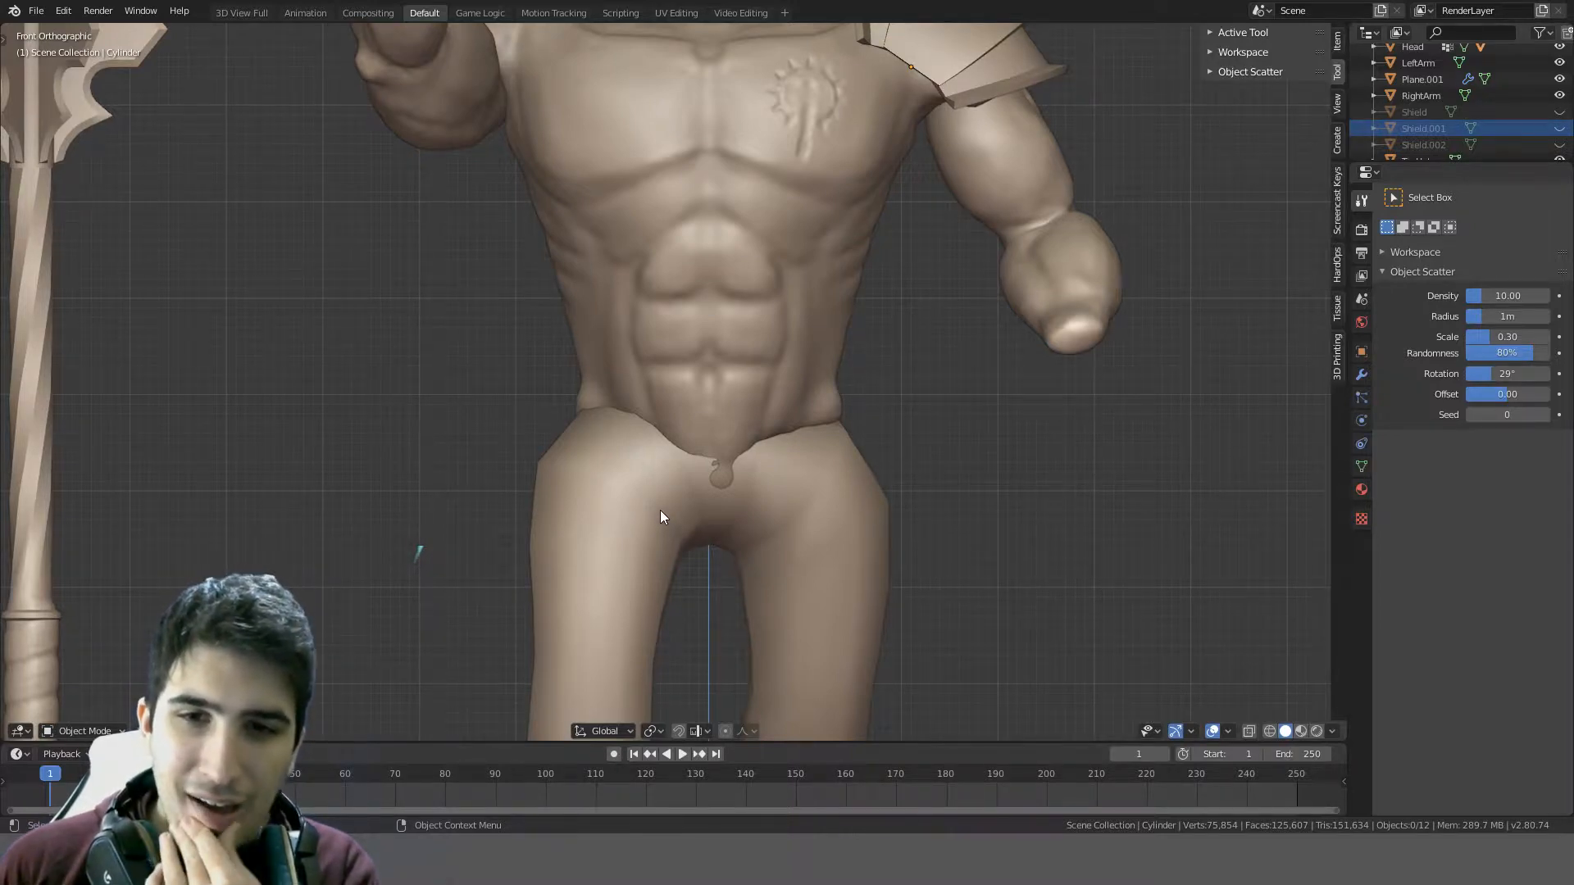
pyautogui.moveTo(641, 520)
pyautogui.mouseDown(button='middle')
pyautogui.moveTo(824, 499)
pyautogui.moveTo(930, 525)
pyautogui.moveTo(795, 563)
pyautogui.moveTo(717, 555)
pyautogui.moveTo(657, 519)
pyautogui.mouseUp(button='middle')
pyautogui.scroll(-2, 657, 520)
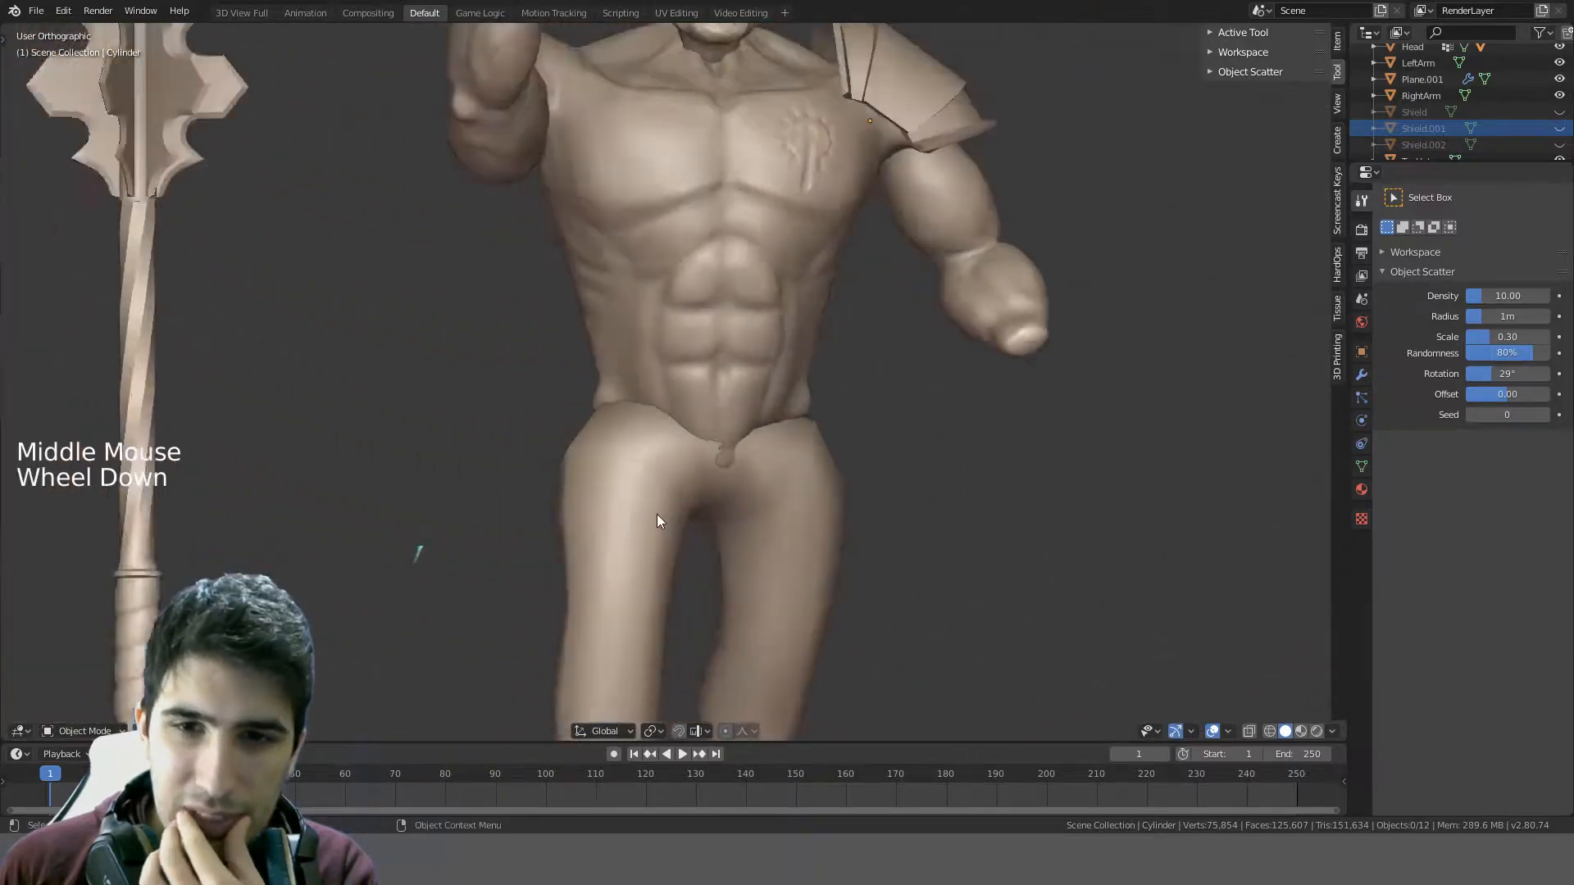
pyautogui.scroll(-3, 742, 515)
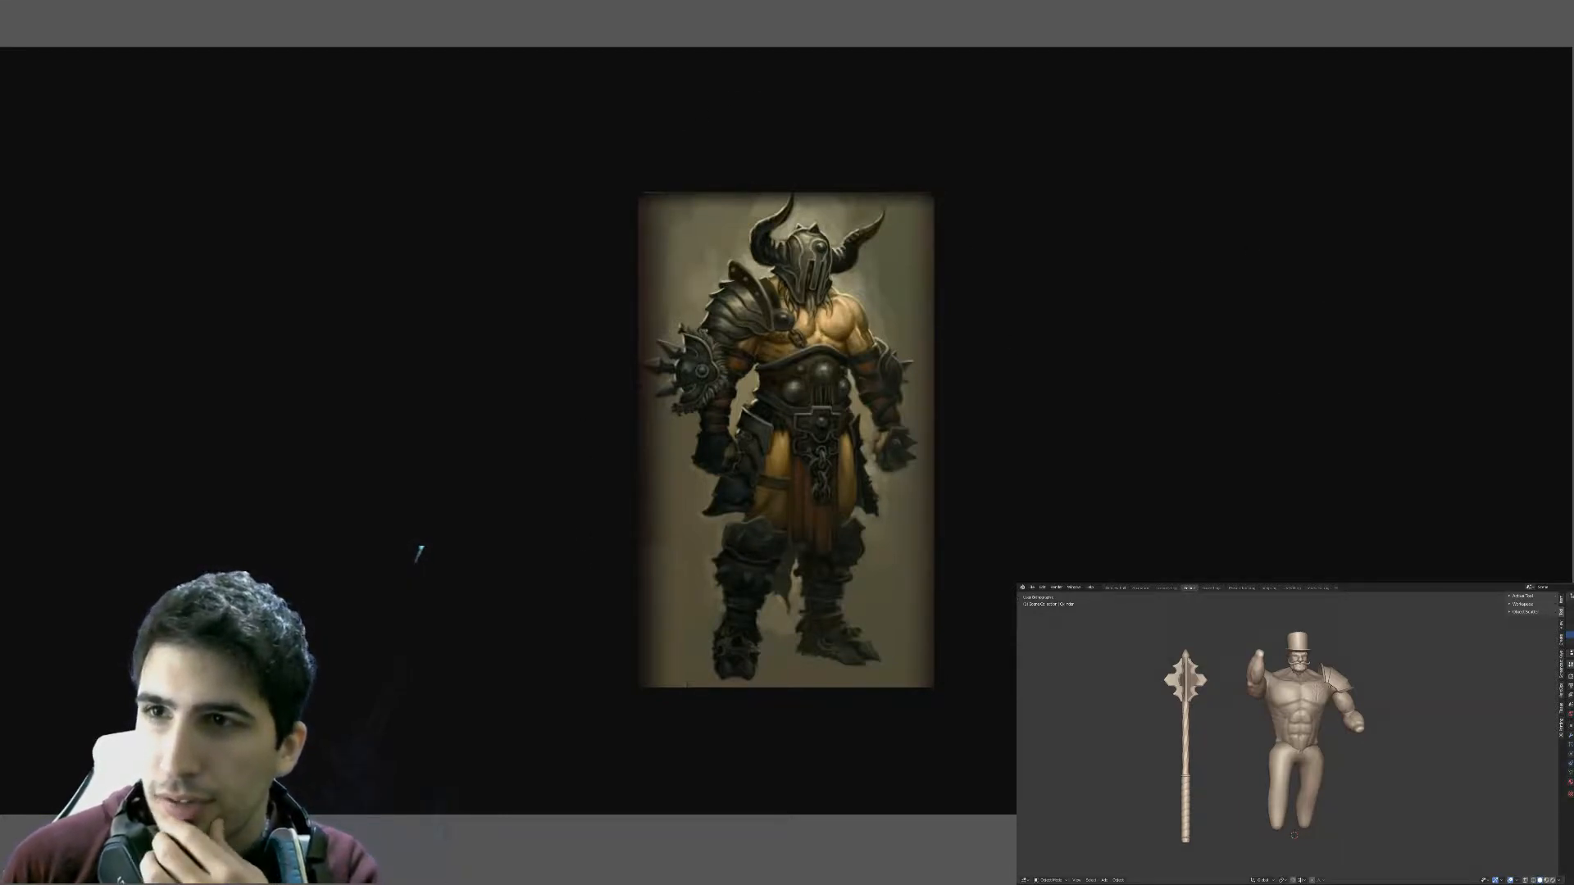
# - Switch to the browser, compare the open armour reference tabs, and reopen the "Human Male Barbarian" image from the search results
pyautogui.hotkey('ctrl', 'Tab')
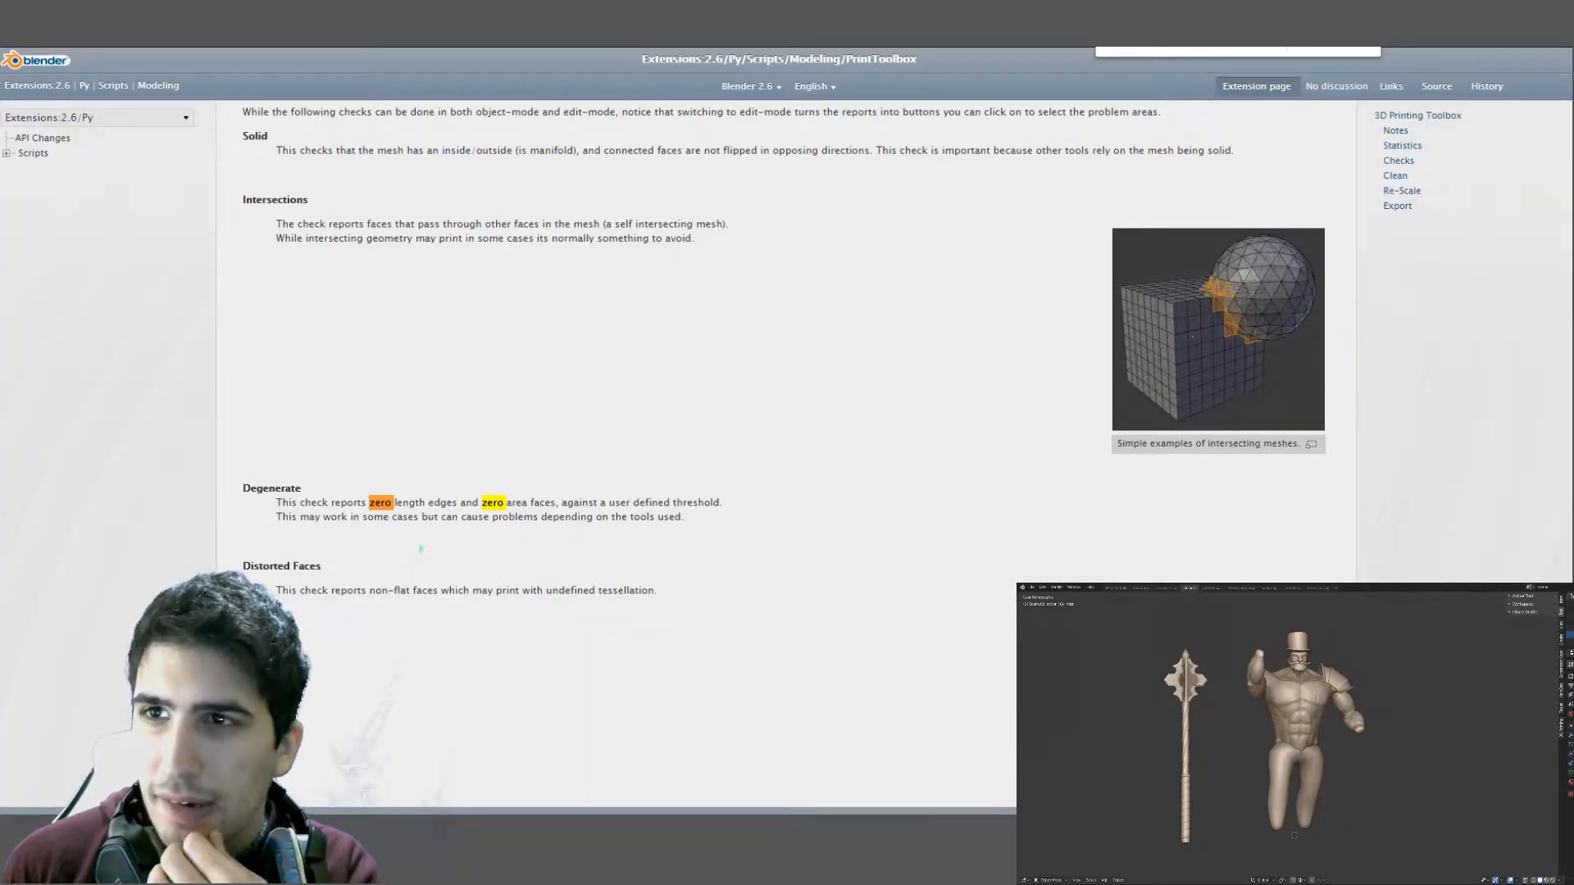
pyautogui.hotkey('ctrl', 'Tab')
pyautogui.scroll(-3, 414, 548)
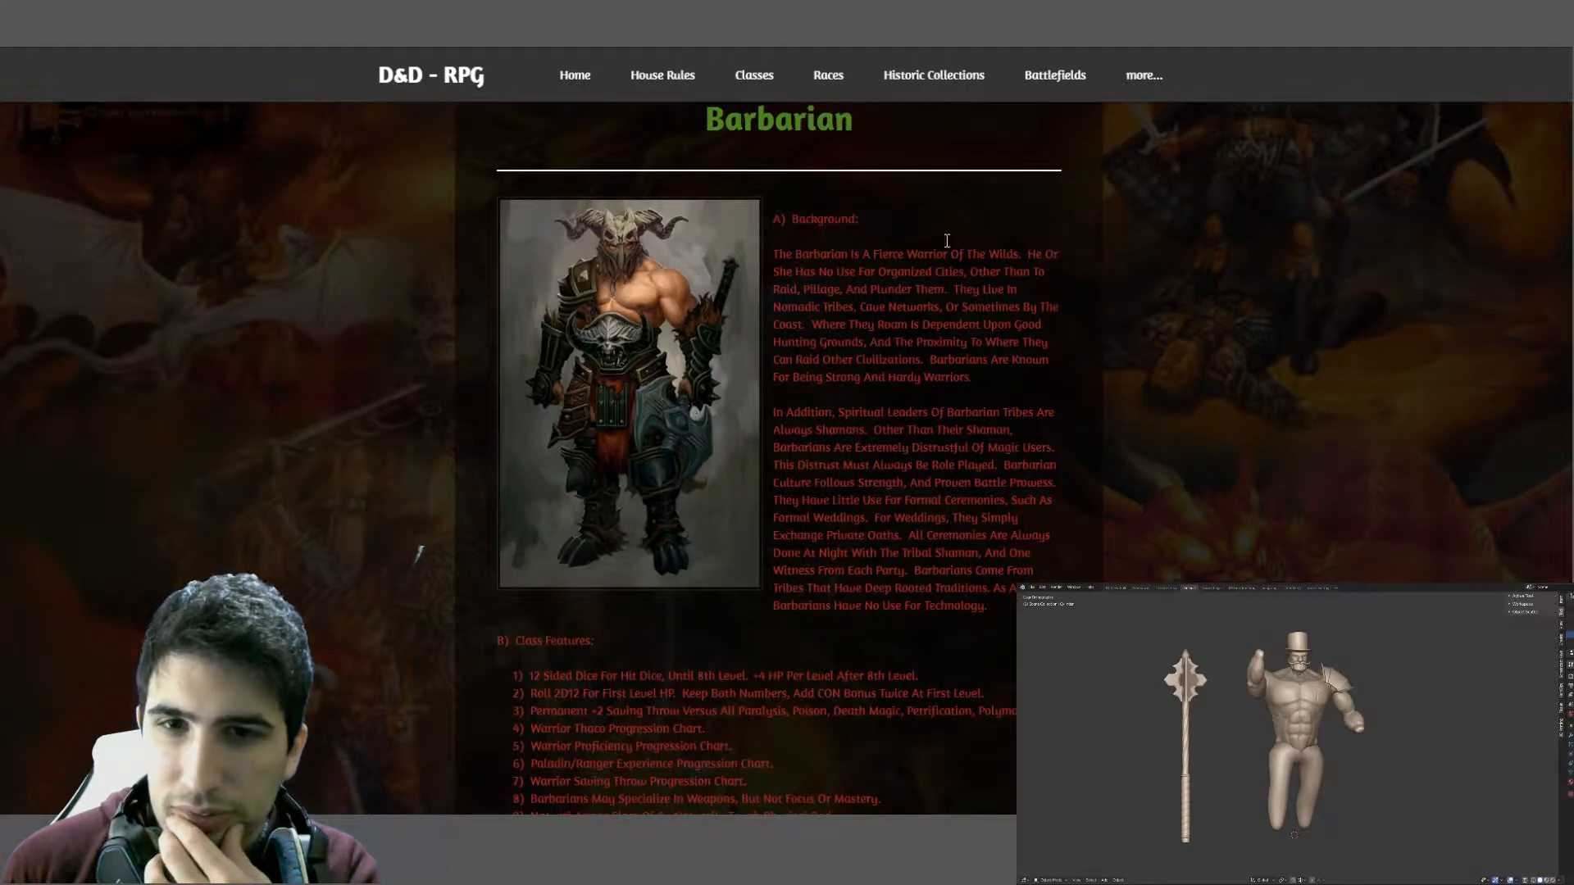
pyautogui.hotkey('ctrl', 'Tab')
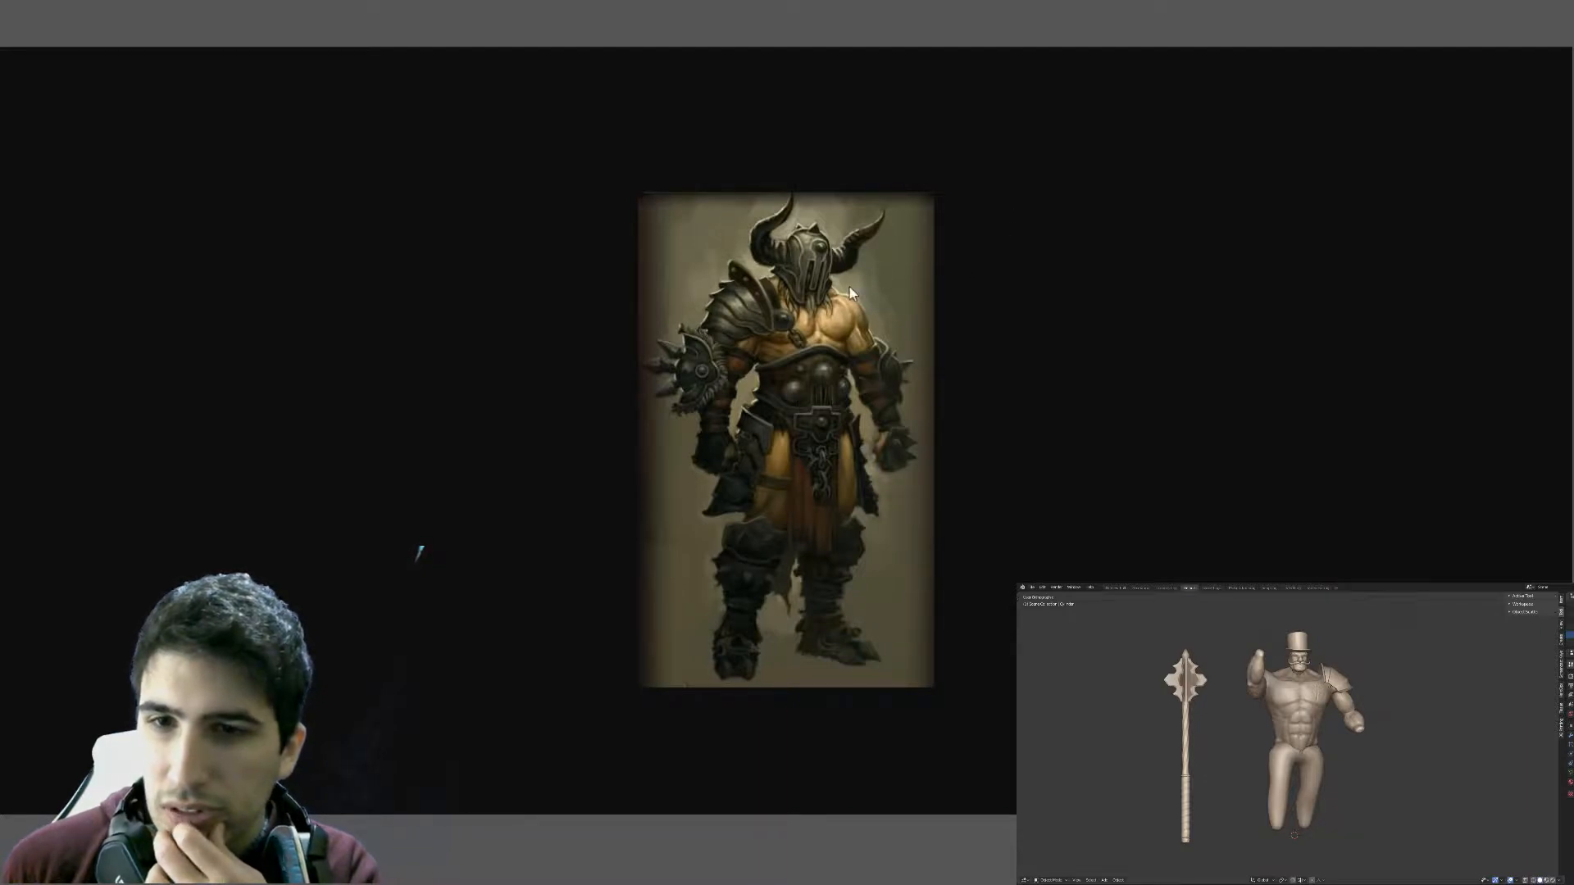
pyautogui.hotkey('ctrl', 'Tab')
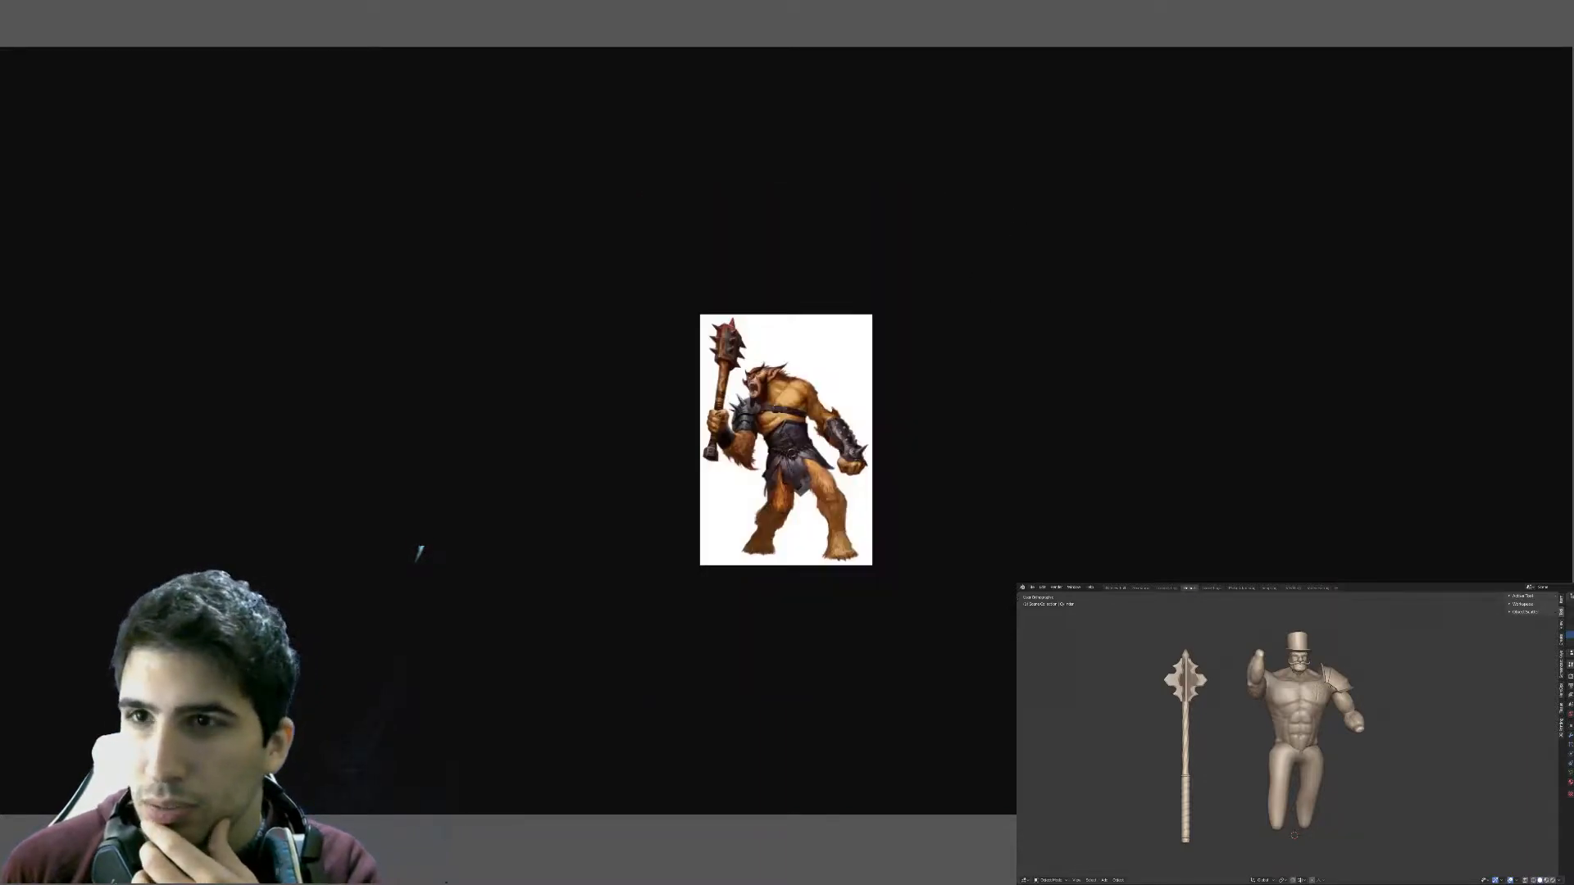
pyautogui.hotkey('ctrl', 'Tab')
pyautogui.hotkey('ctrl', 'Tab')
pyautogui.hotkey('ctrl', 'Tab')
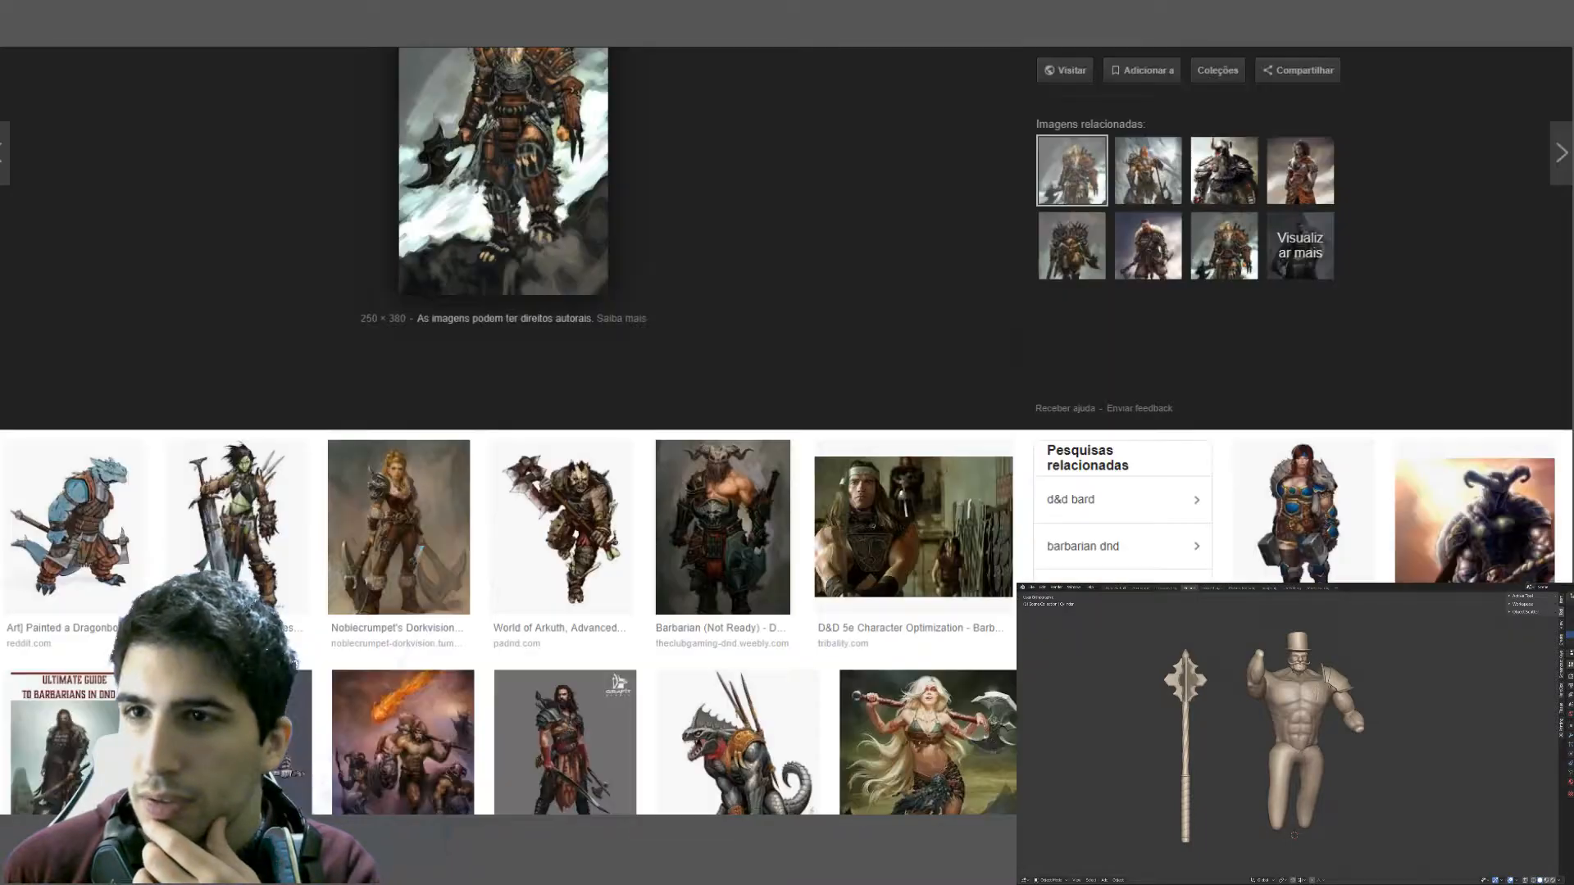
pyautogui.scroll(8, 751, 293)
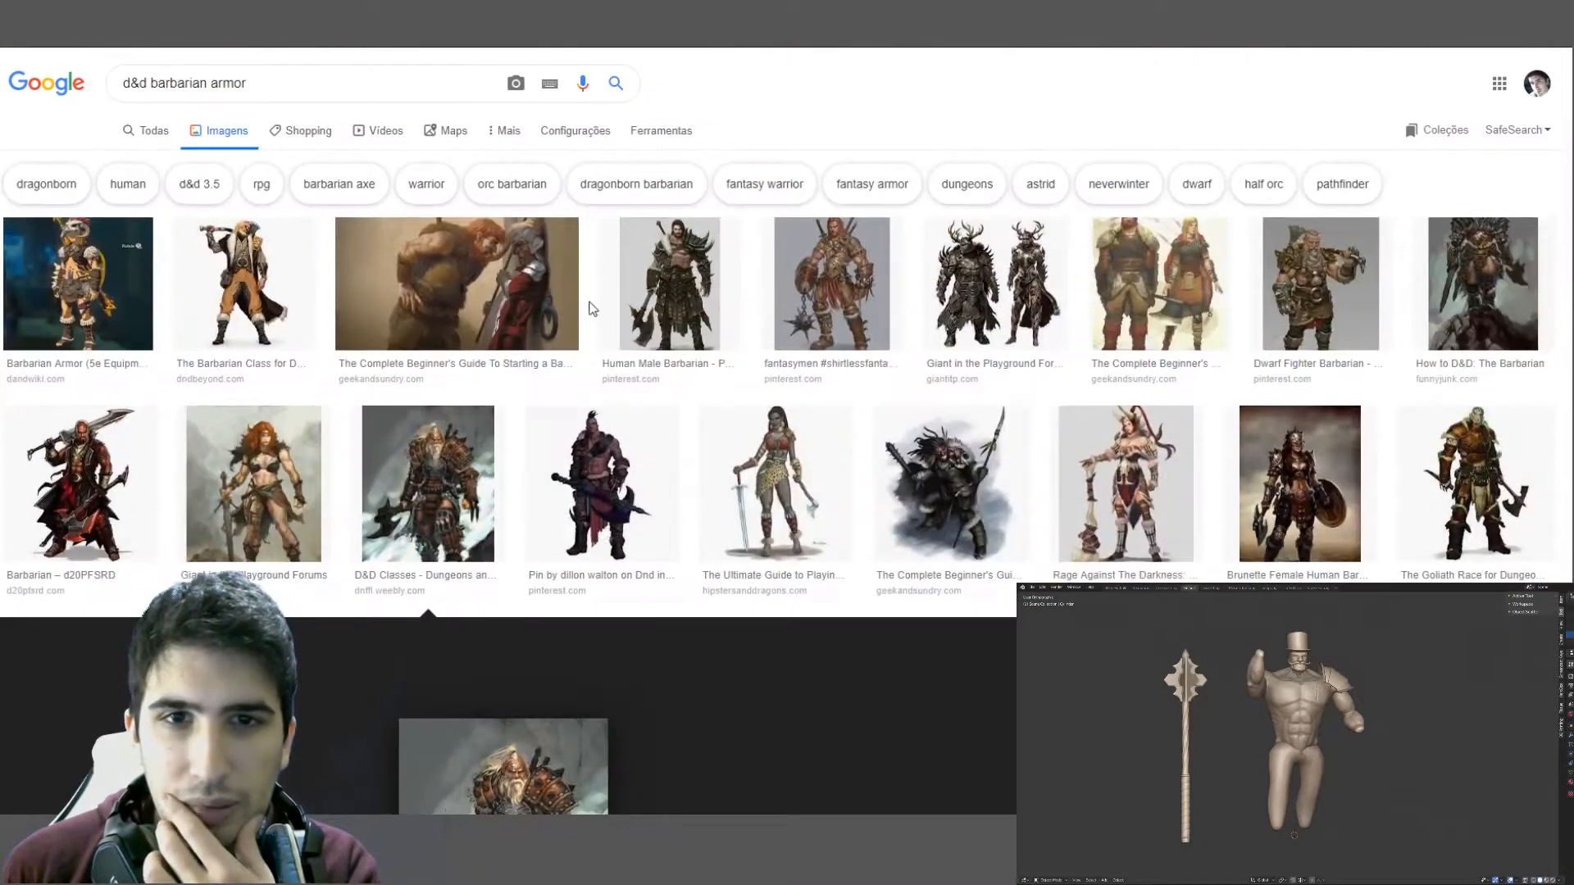
pyautogui.click(668, 287)
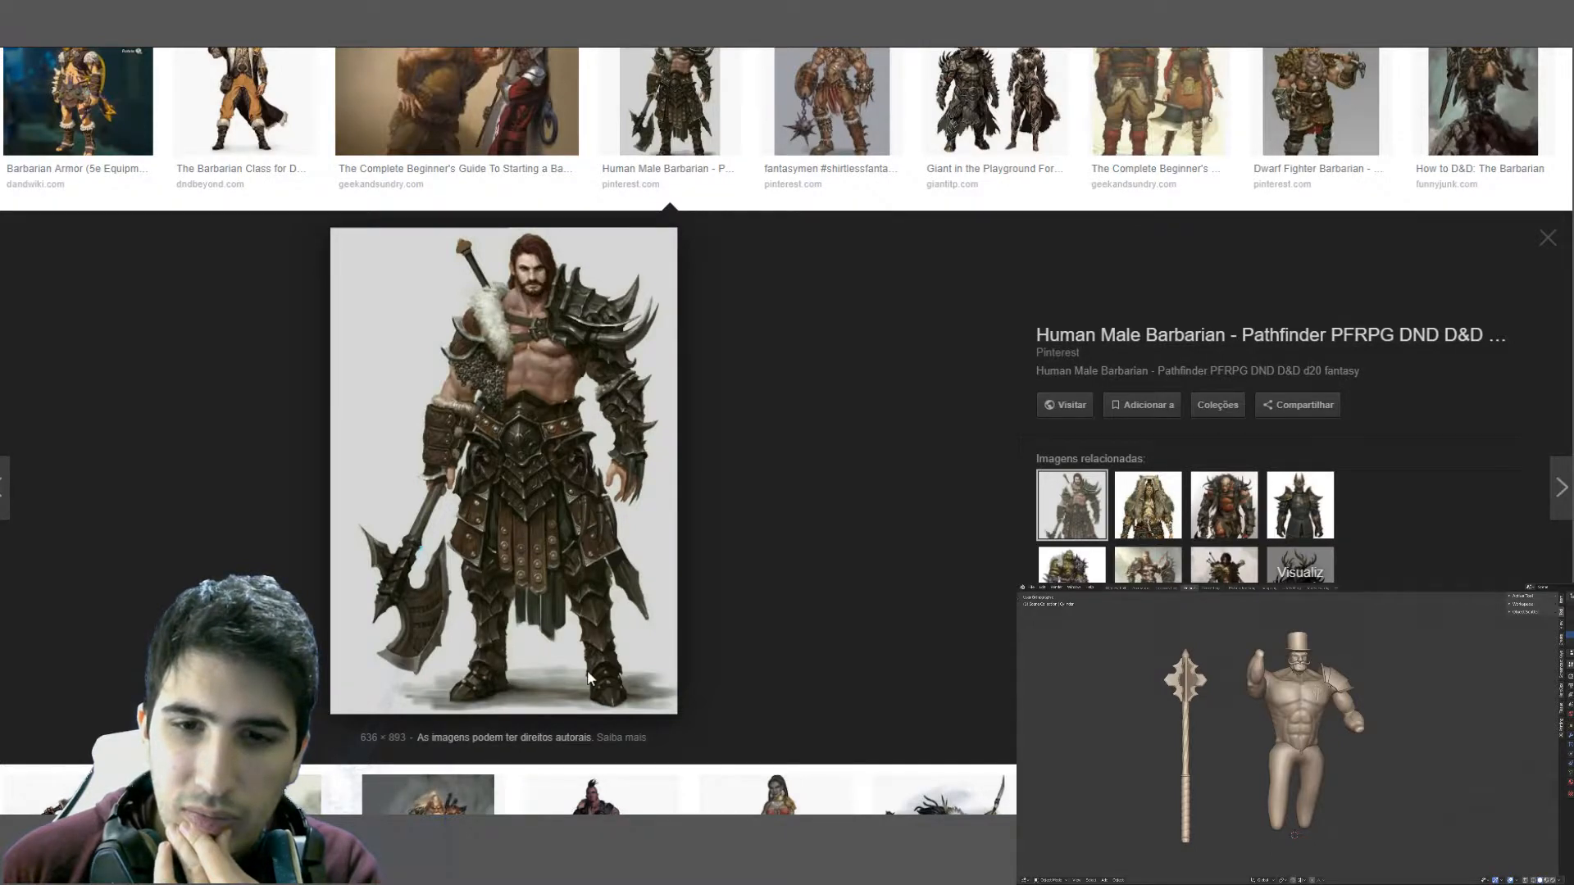
# - Switch back to Blender, select the torso, and examine the whole figure from the front and the side
pyautogui.click(1189, 21)
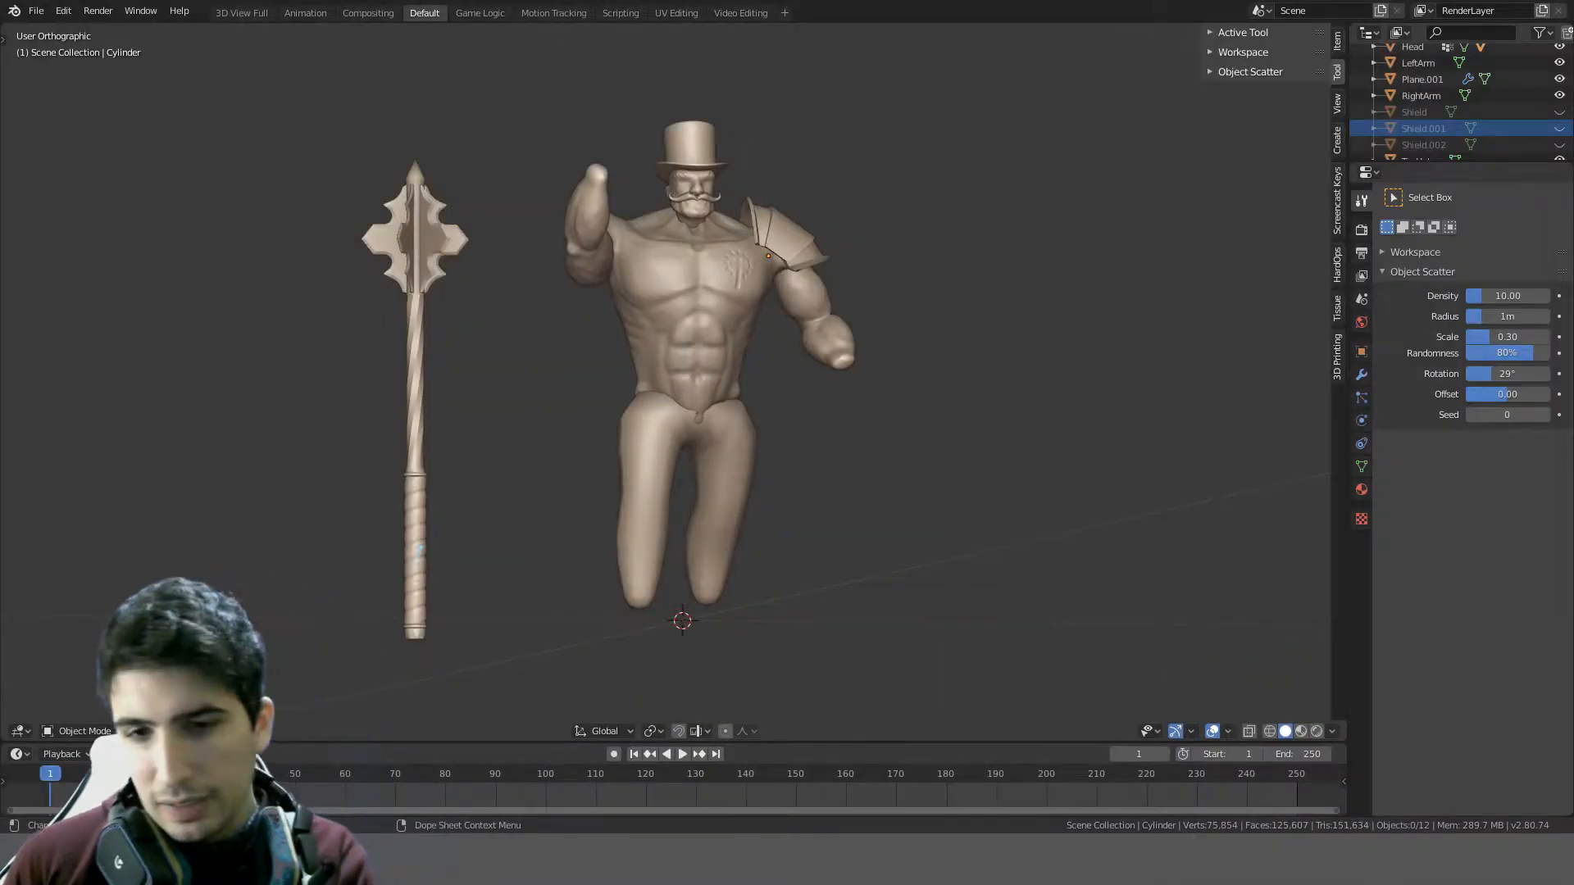
pyautogui.moveTo(746, 701); pyautogui.dragTo(818, 396, button='middle')
pyautogui.scroll(3, 757, 408)
pyautogui.click(759, 408)
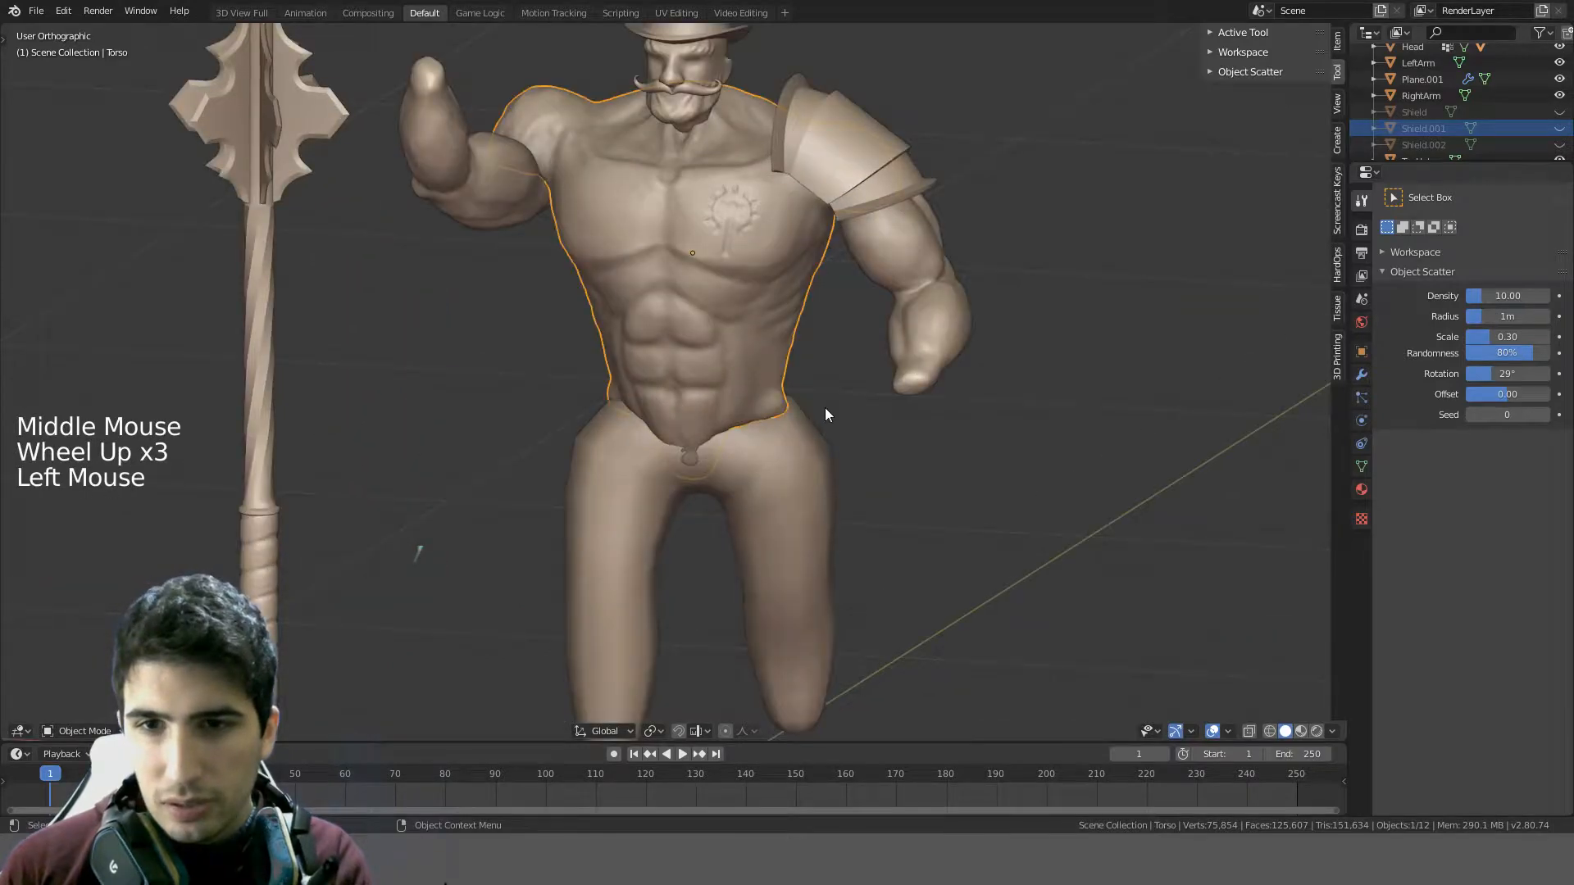
pyautogui.press('KP_1')
pyautogui.scroll(1, 828, 410)
pyautogui.moveTo(828, 410); pyautogui.dragTo(578, 394, button='middle')
pyautogui.scroll(-7, 578, 392)
pyautogui.moveTo(660, 438); pyautogui.dragTo(1056, 465, button='middle')
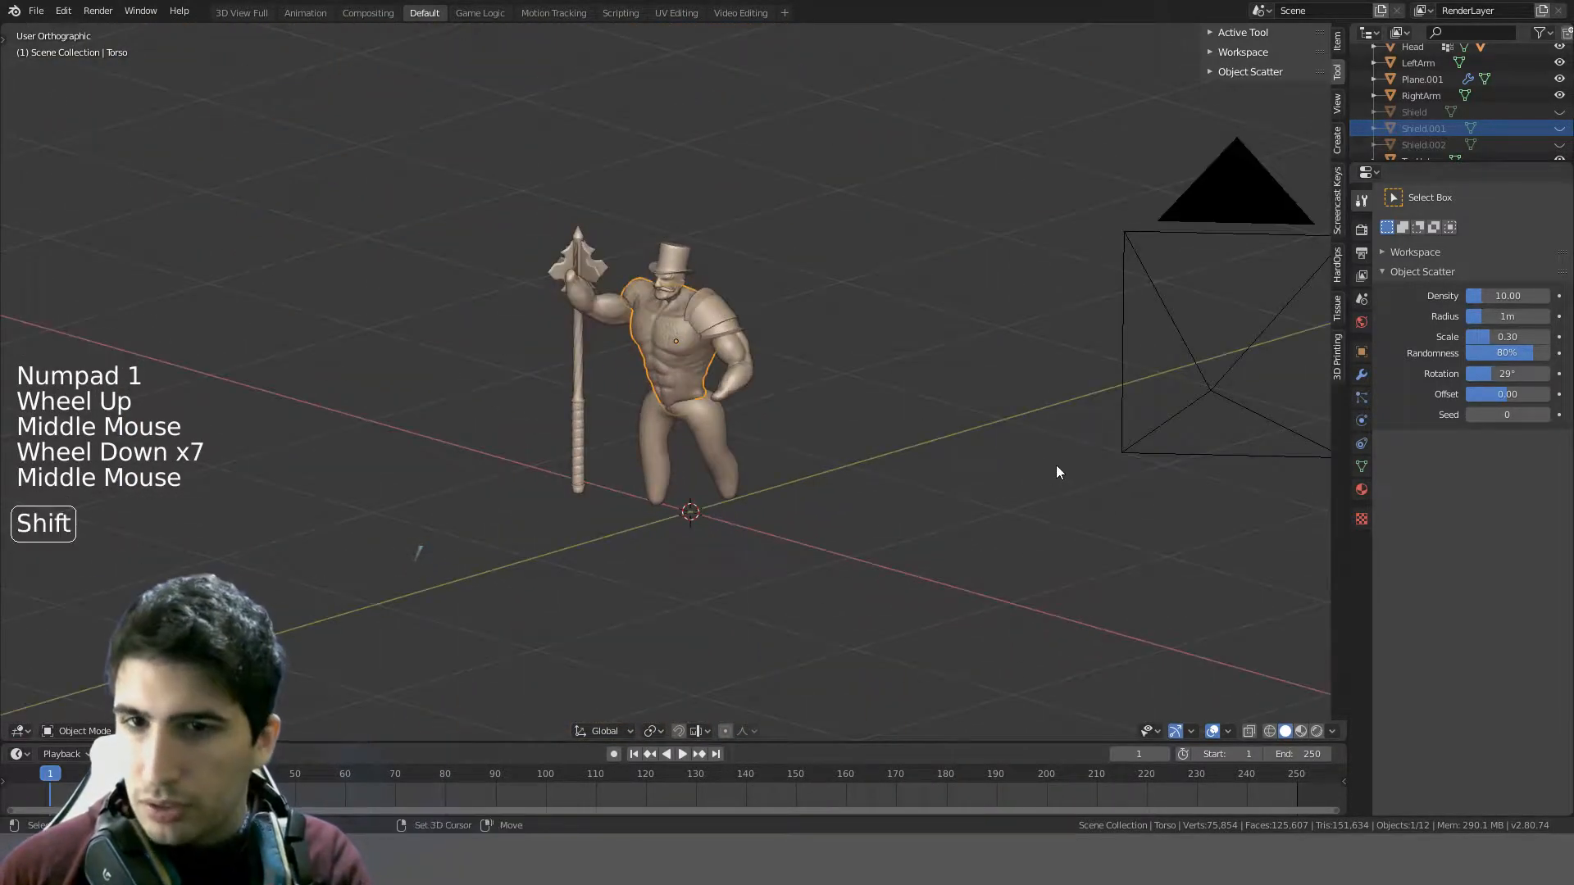
# - Delete the camera from the scene and save the file
pyautogui.hotkey('shift', 'c')
pyautogui.hotkey('shift', 'a')
pyautogui.click(760, 344)
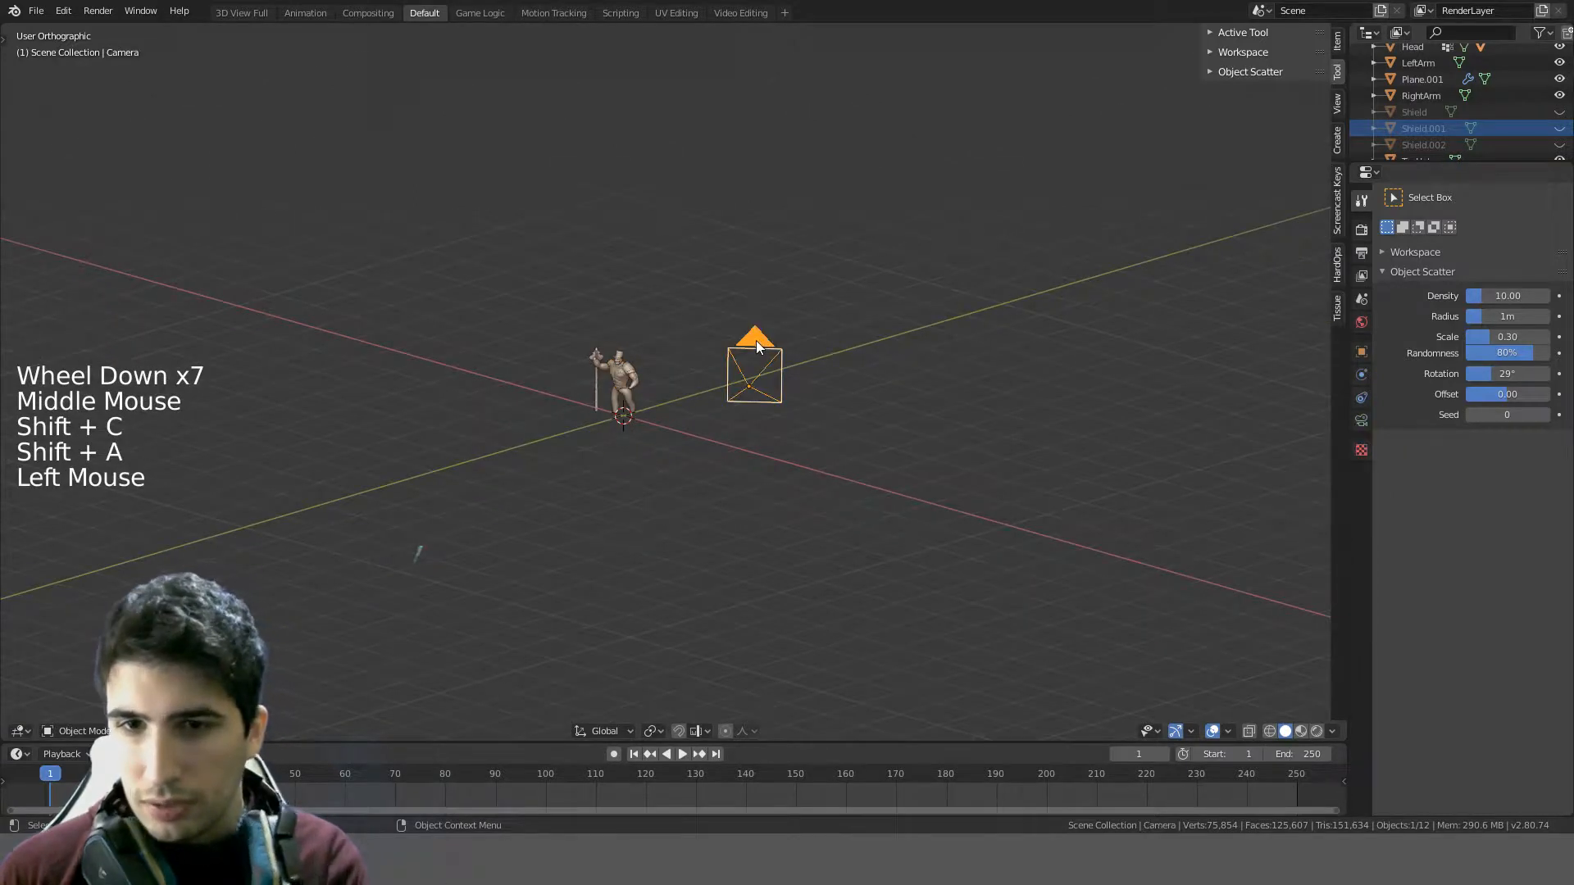
pyautogui.press('Delete')
pyautogui.scroll(11, 714, 365)
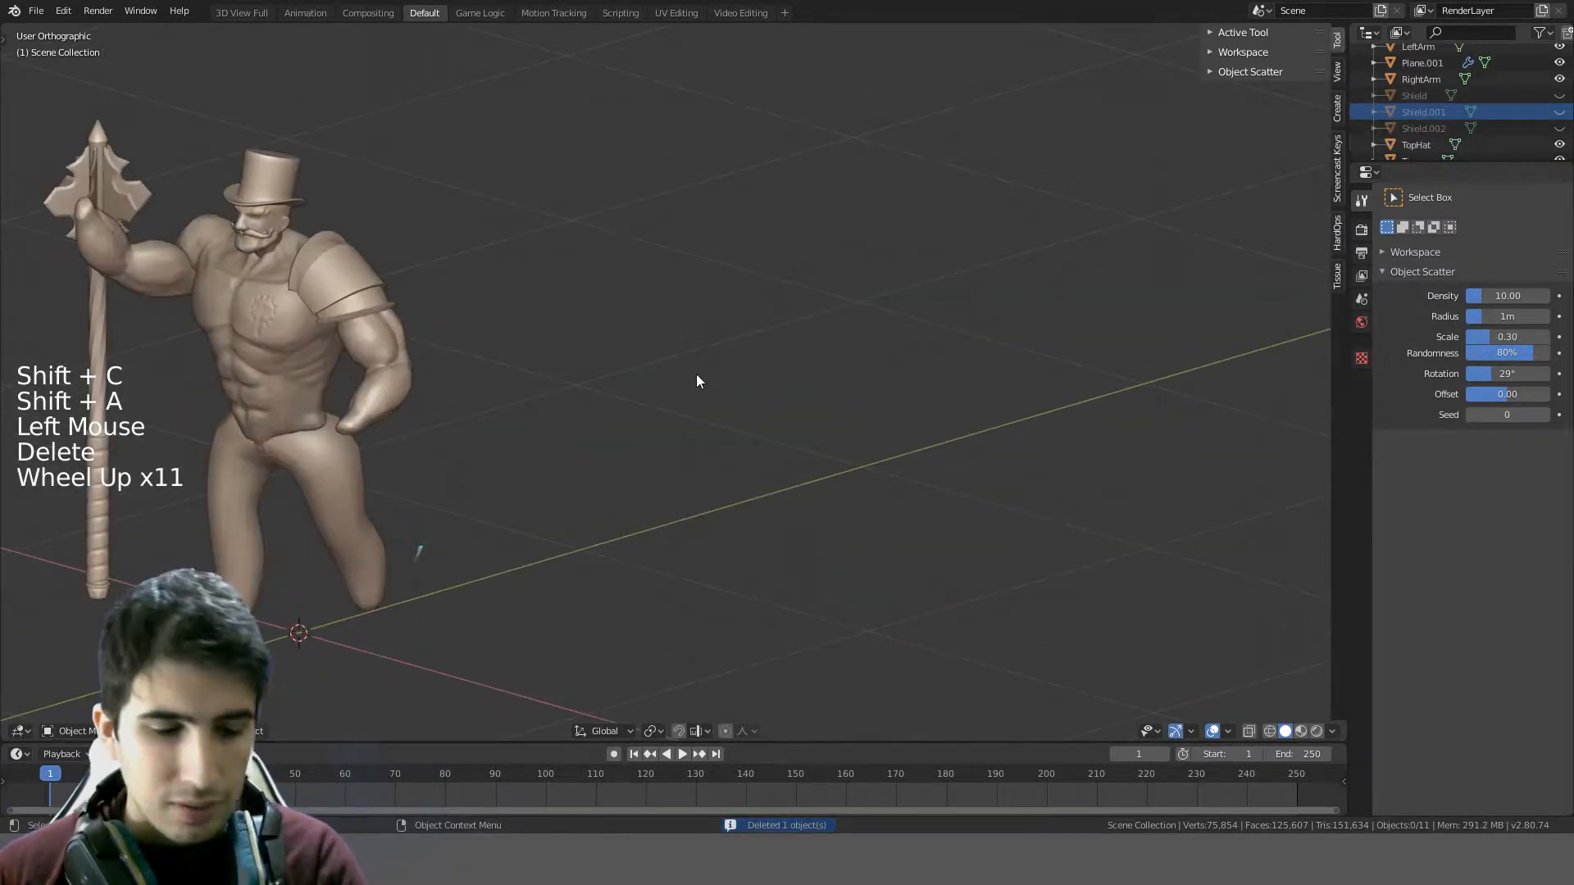
pyautogui.press('ctrl')
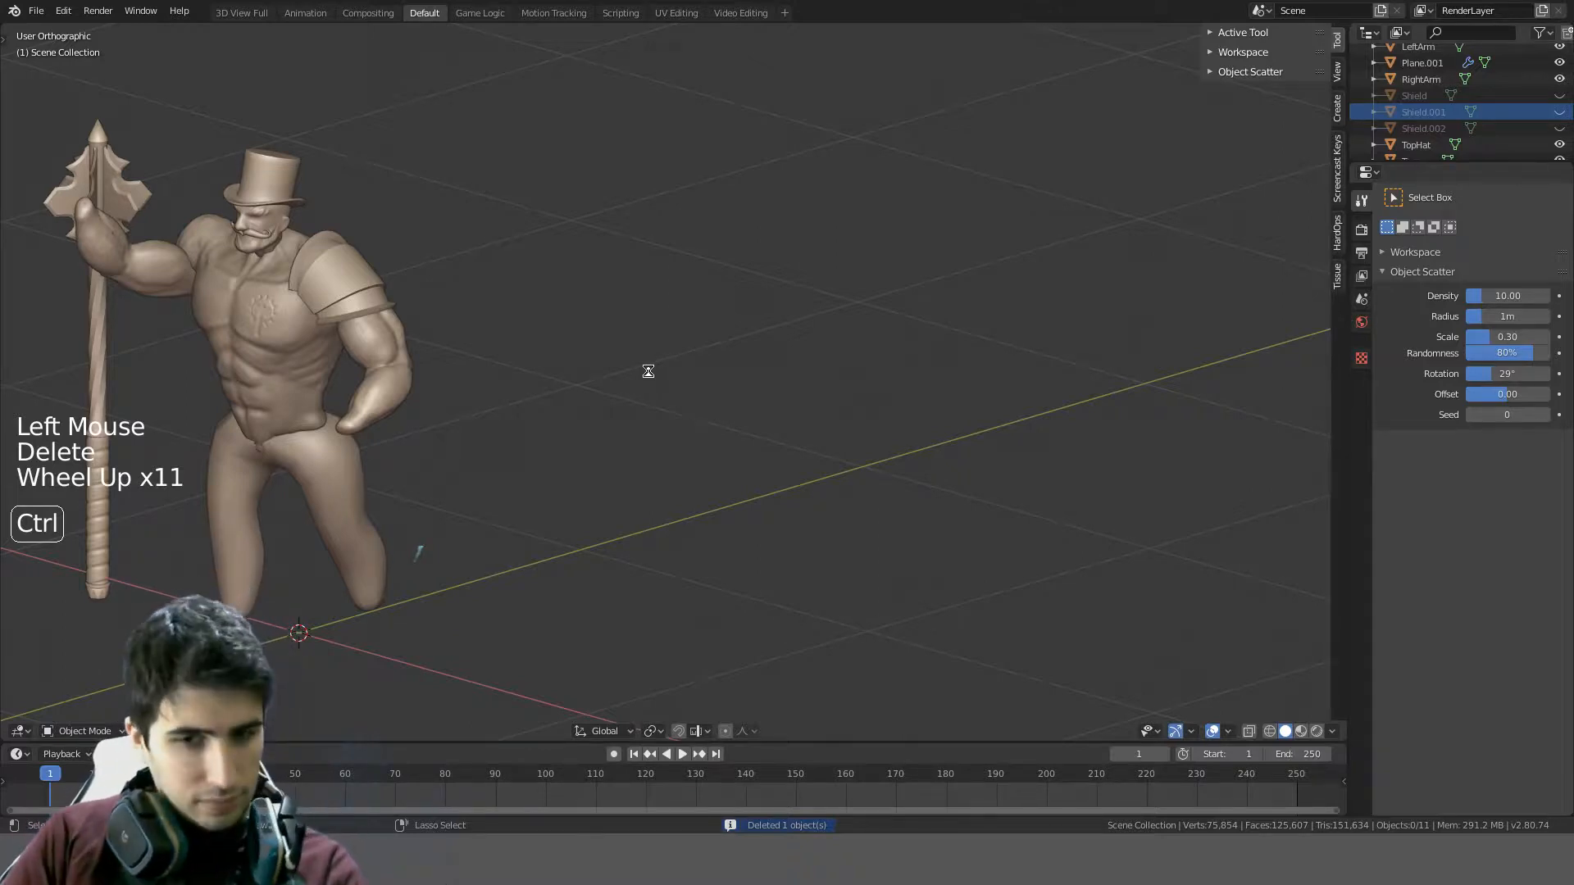
pyautogui.hotkey('ctrl', 's')
# - Add a mesh cylinder at the scene centre and scale it down to roughly the width of the figure's waist
pyautogui.hotkey('shift', 'c')
pyautogui.scroll(2, 775, 385)
pyautogui.moveTo(775, 385); pyautogui.dragTo(931, 387, button='middle')
pyautogui.scroll(-3, 932, 386)
pyautogui.hotkey('shift', 'a')
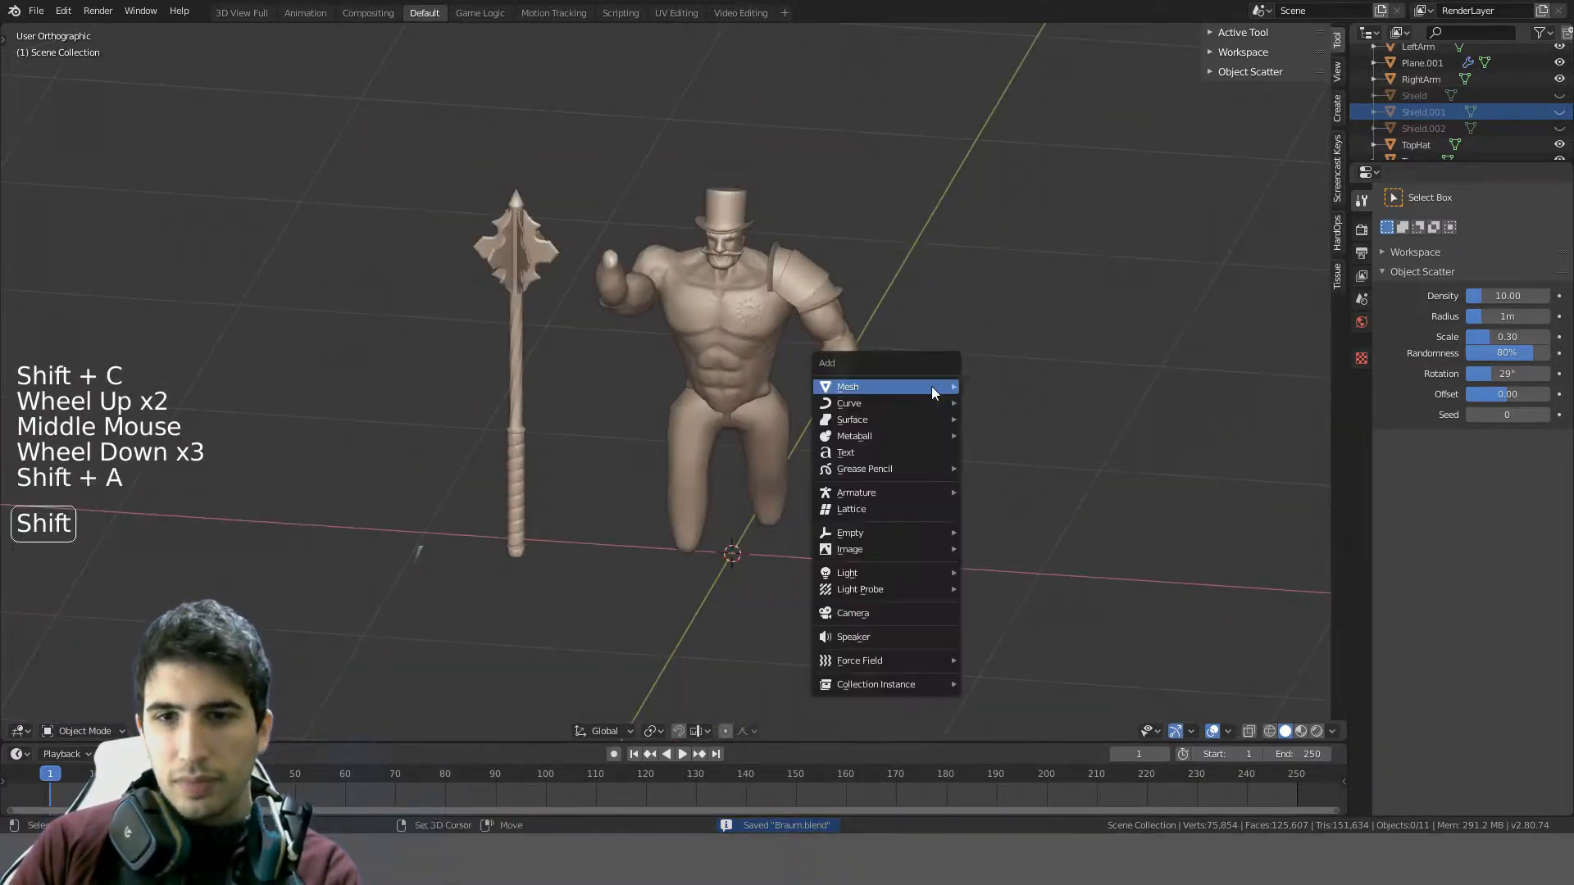
pyautogui.moveTo(932, 386)
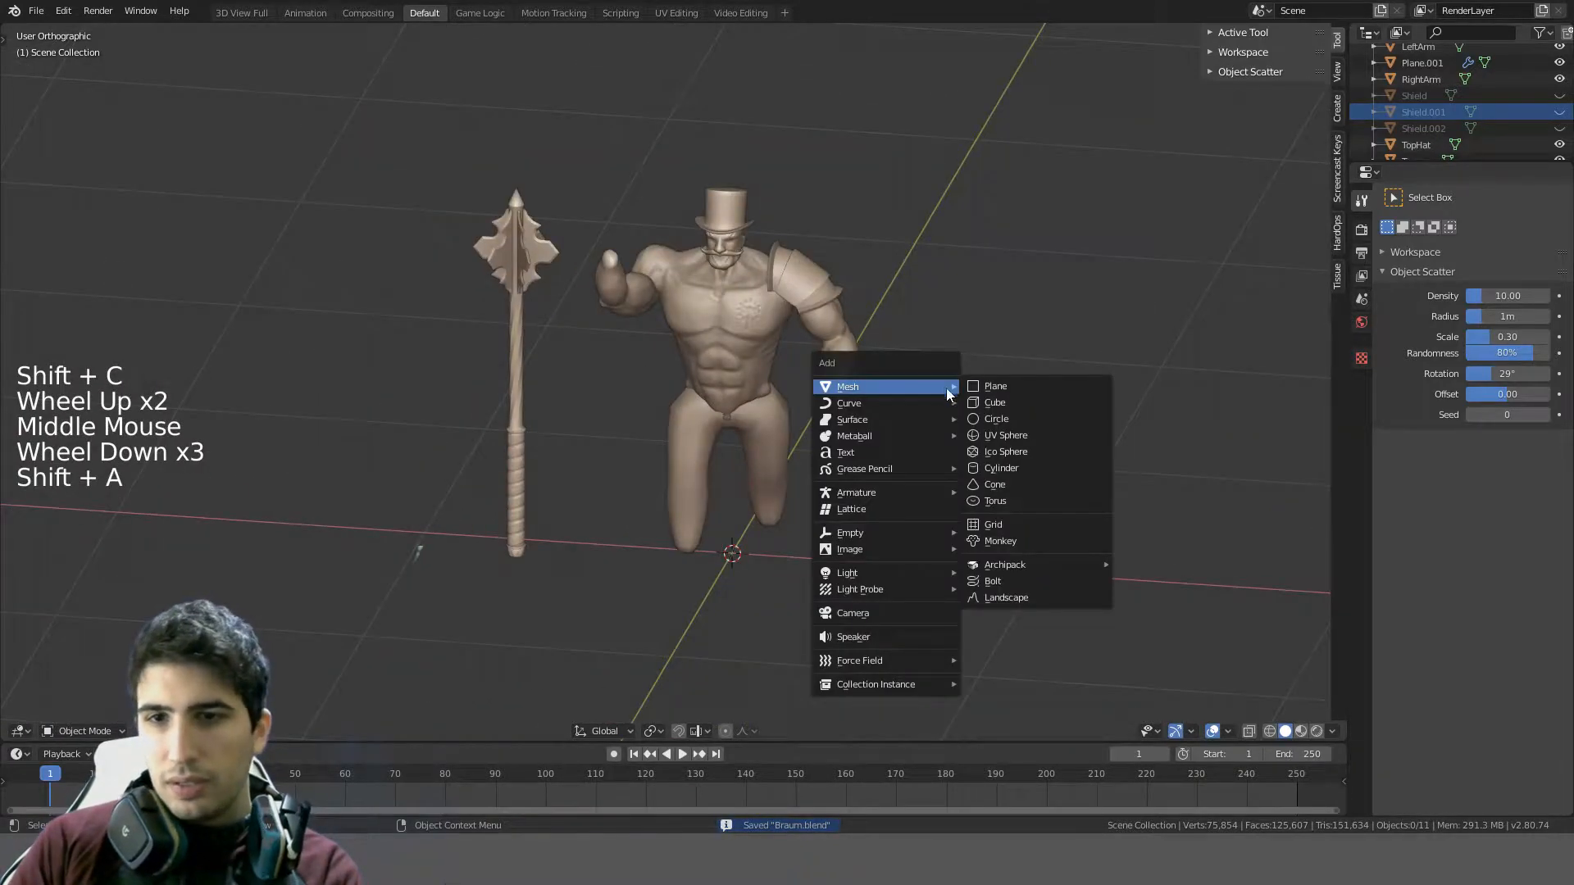
pyautogui.click(1015, 471)
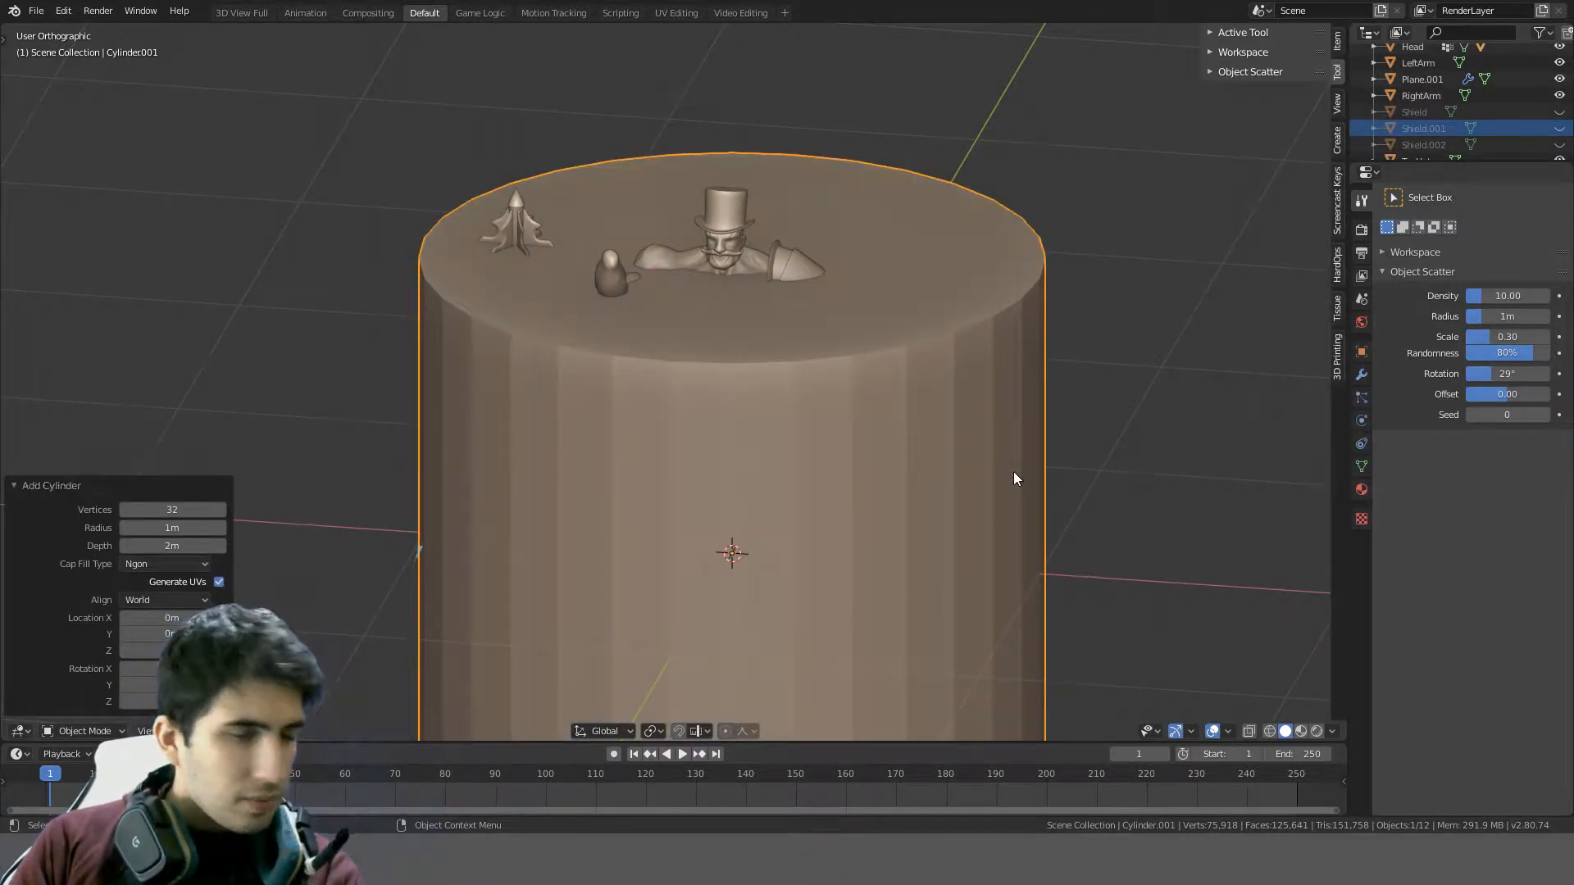
pyautogui.scroll(1, 1014, 470)
pyautogui.press('s')
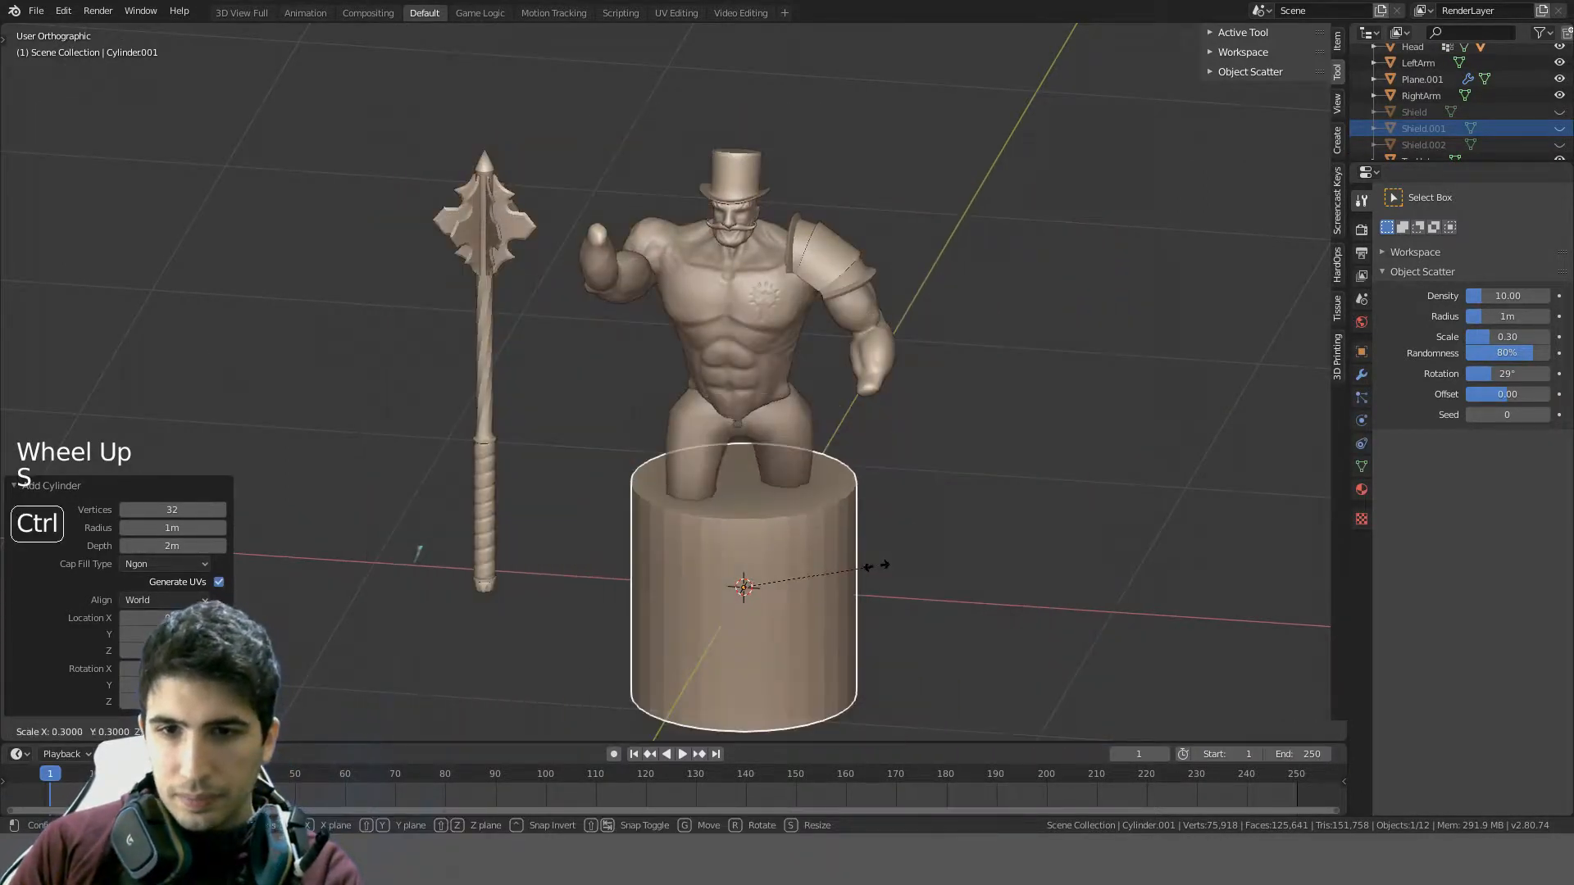
pyautogui.click(817, 590)
# - Raise the cylinder vertically to the figure's waist and flatten its height along Z into a wide belt band
pyautogui.press('KP_1')
pyautogui.scroll(2, 817, 590)
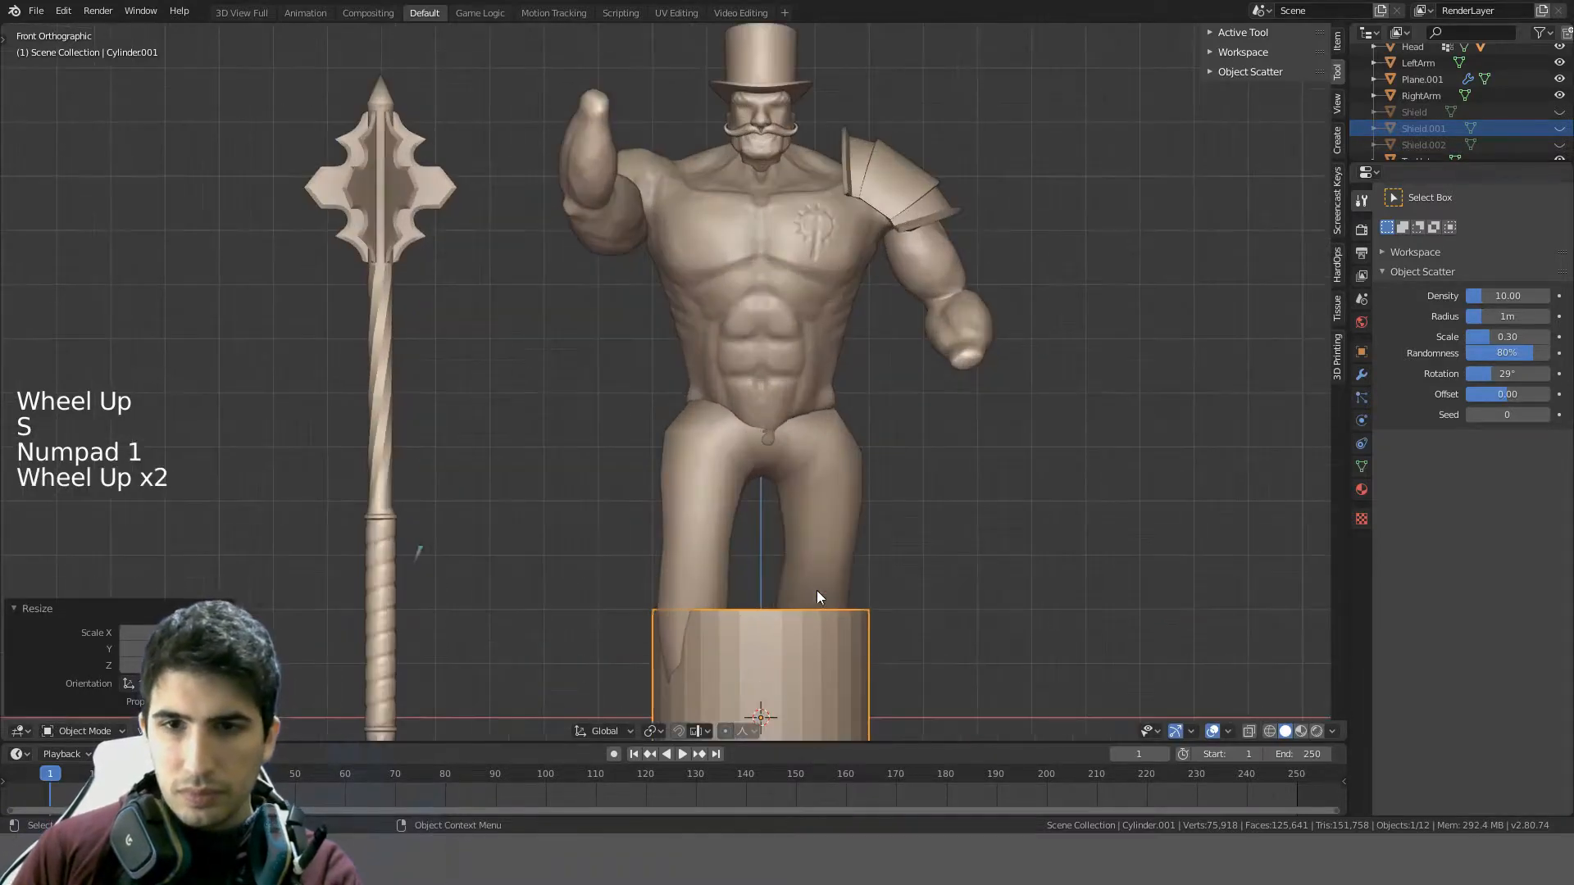
pyautogui.press('g')
pyautogui.press('z')
pyautogui.click(840, 284)
pyautogui.press('s')
pyautogui.press('z')
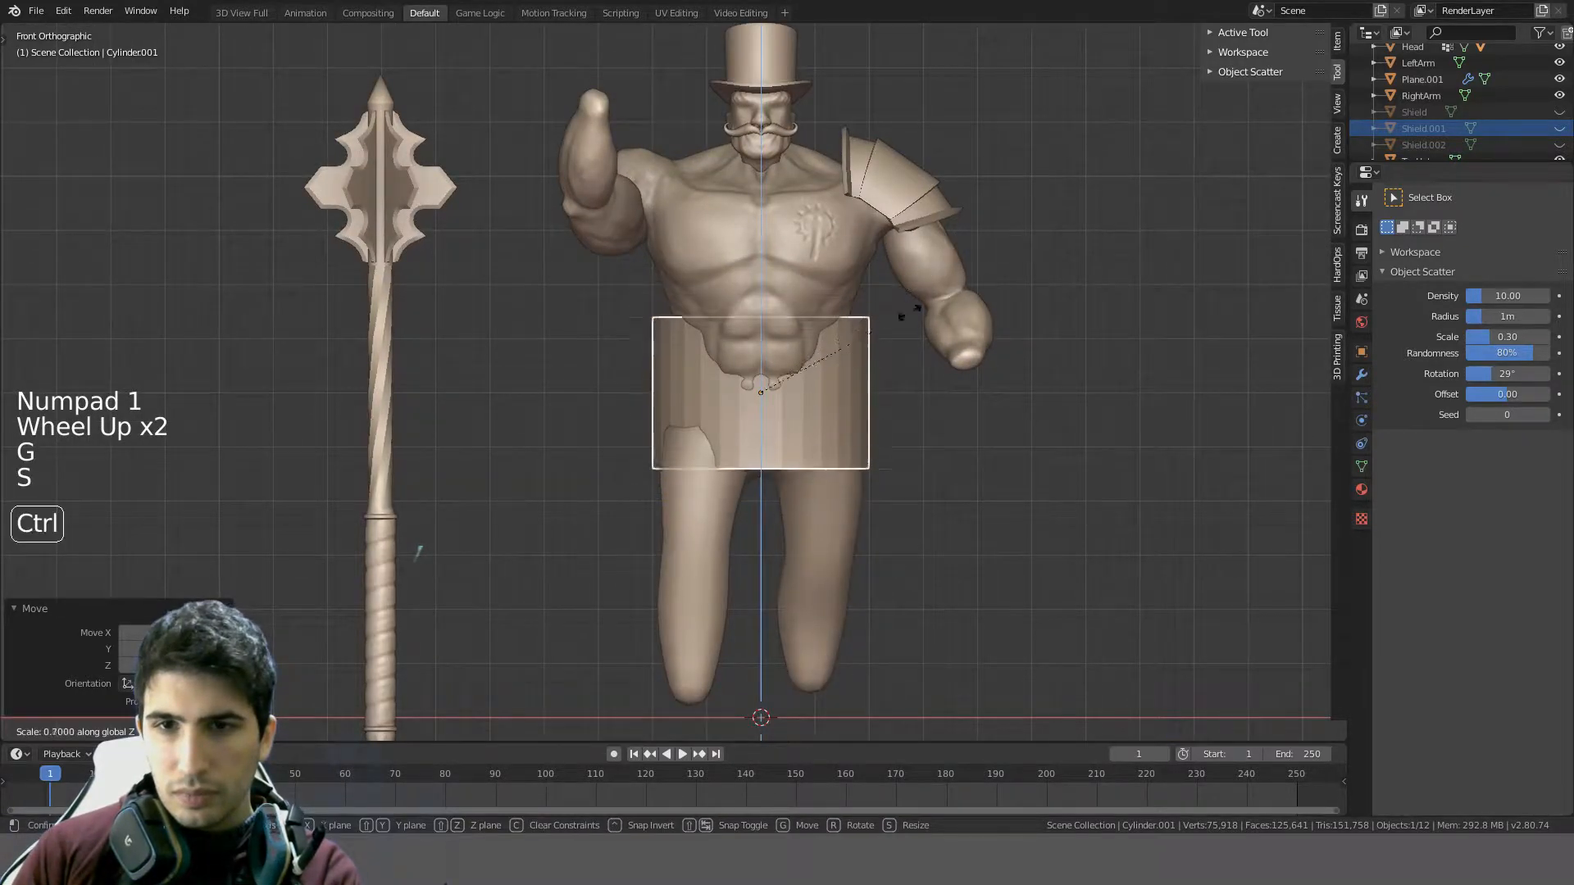
pyautogui.click(830, 407)
pyautogui.moveTo(830, 408); pyautogui.dragTo(839, 446, button='middle')
# - Move the band forward in the side view to centre it on the waist and reduce its front-to-back depth
pyautogui.press('KP_3')
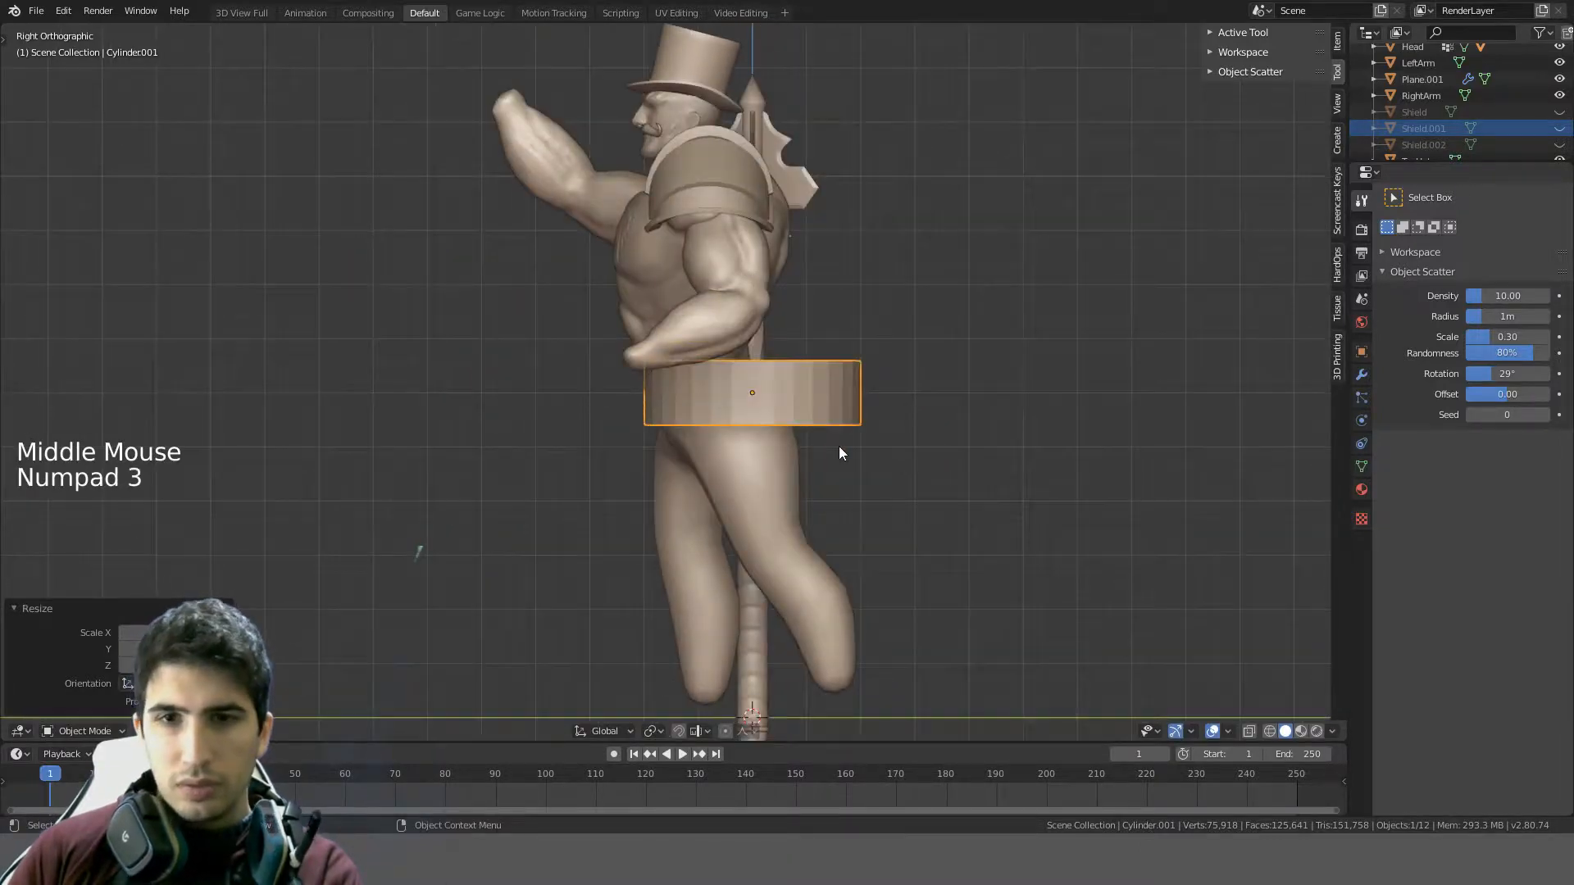
pyautogui.scroll(1, 839, 453)
pyautogui.press('g')
pyautogui.keyDown('ctrl'); pyautogui.click(941, 359); pyautogui.keyUp('ctrl')
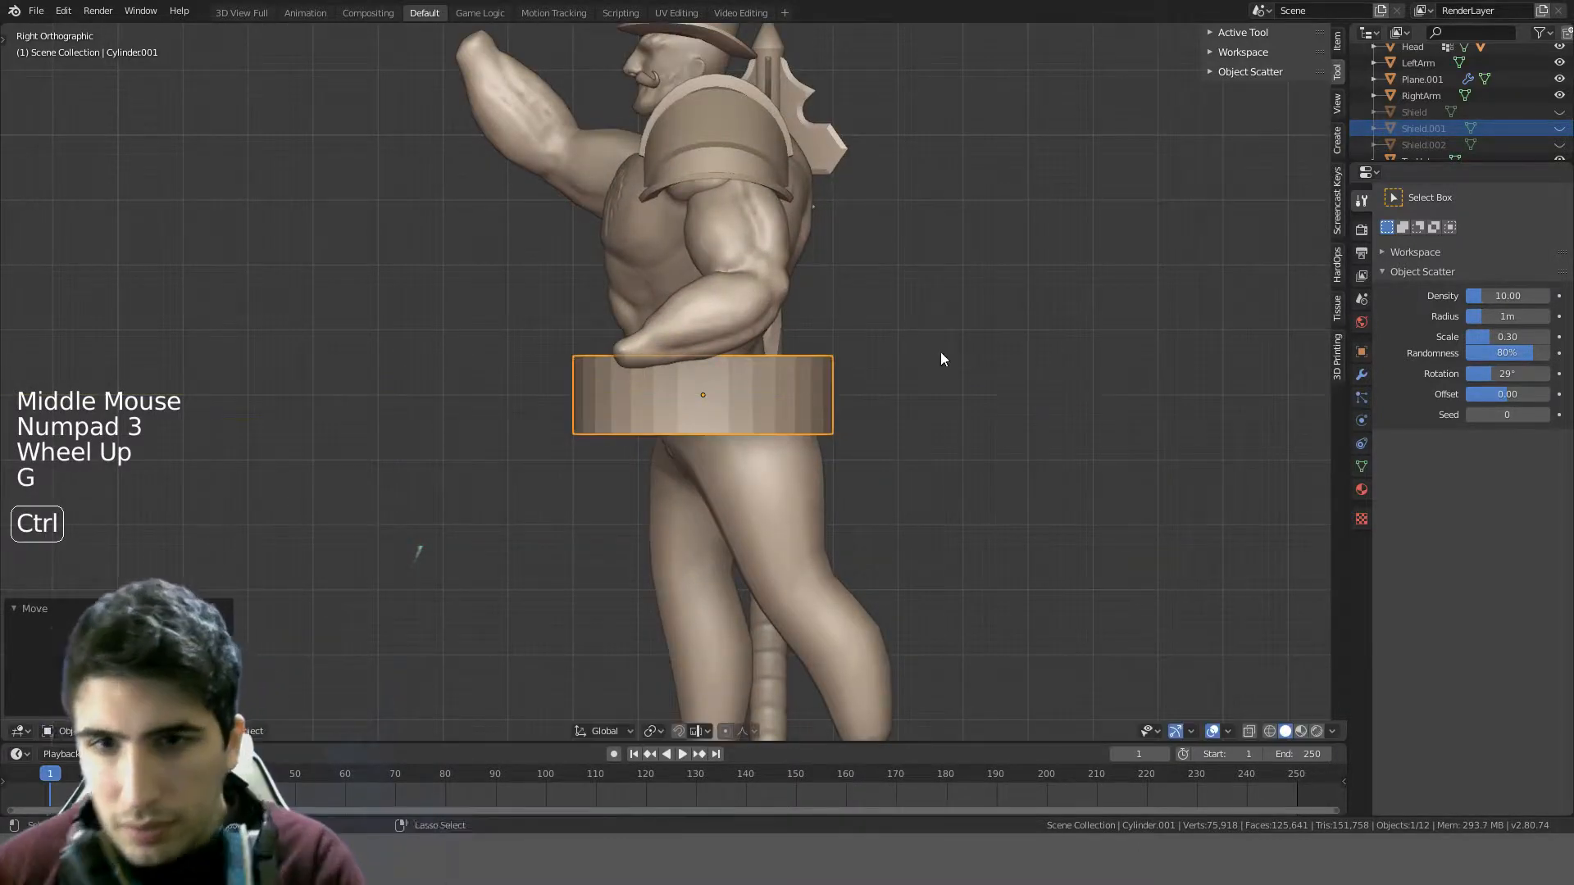
pyautogui.press('s')
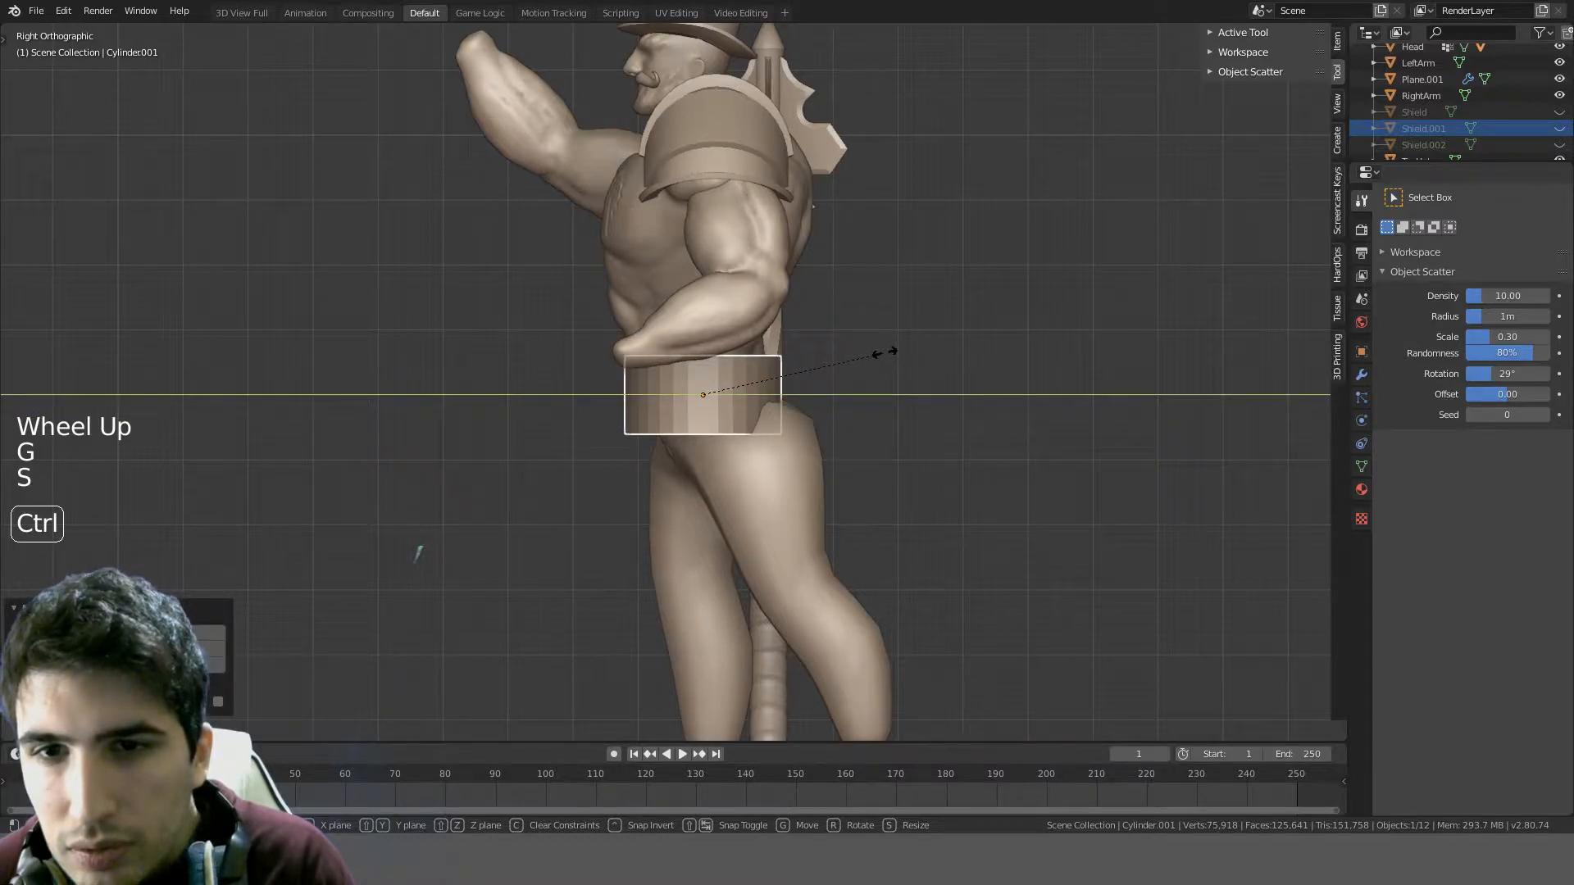
pyautogui.click(885, 352)
# - Narrow the band from side to side so it fits closely around the hips
pyautogui.moveTo(885, 353); pyautogui.dragTo(50, 426, button='middle')
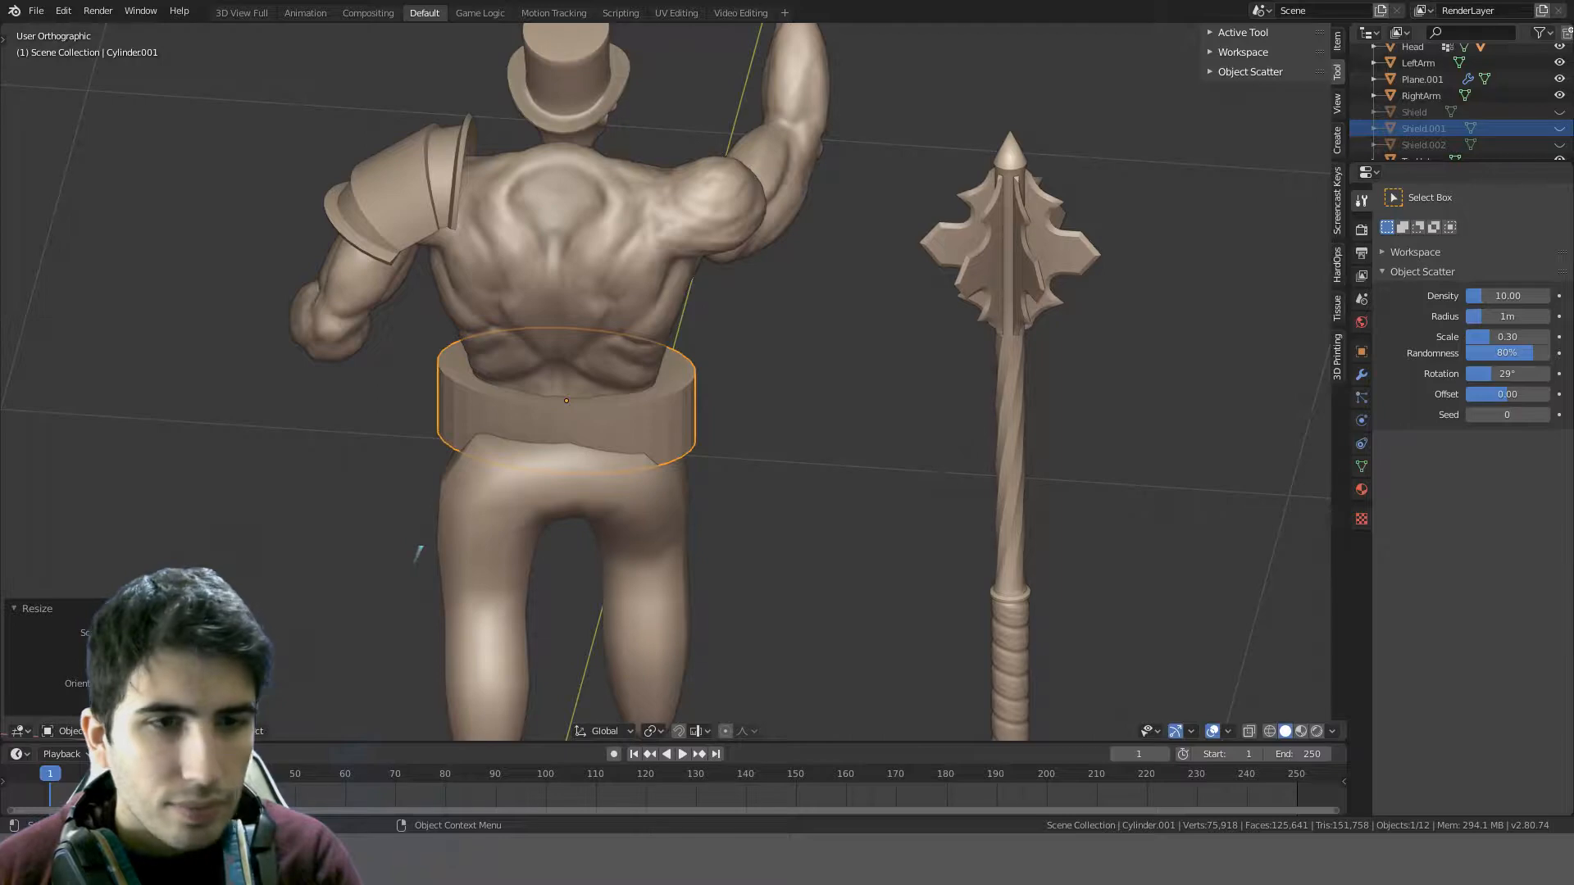
pyautogui.moveTo(820, 410); pyautogui.dragTo(1182, 338, button='middle')
pyautogui.press('s')
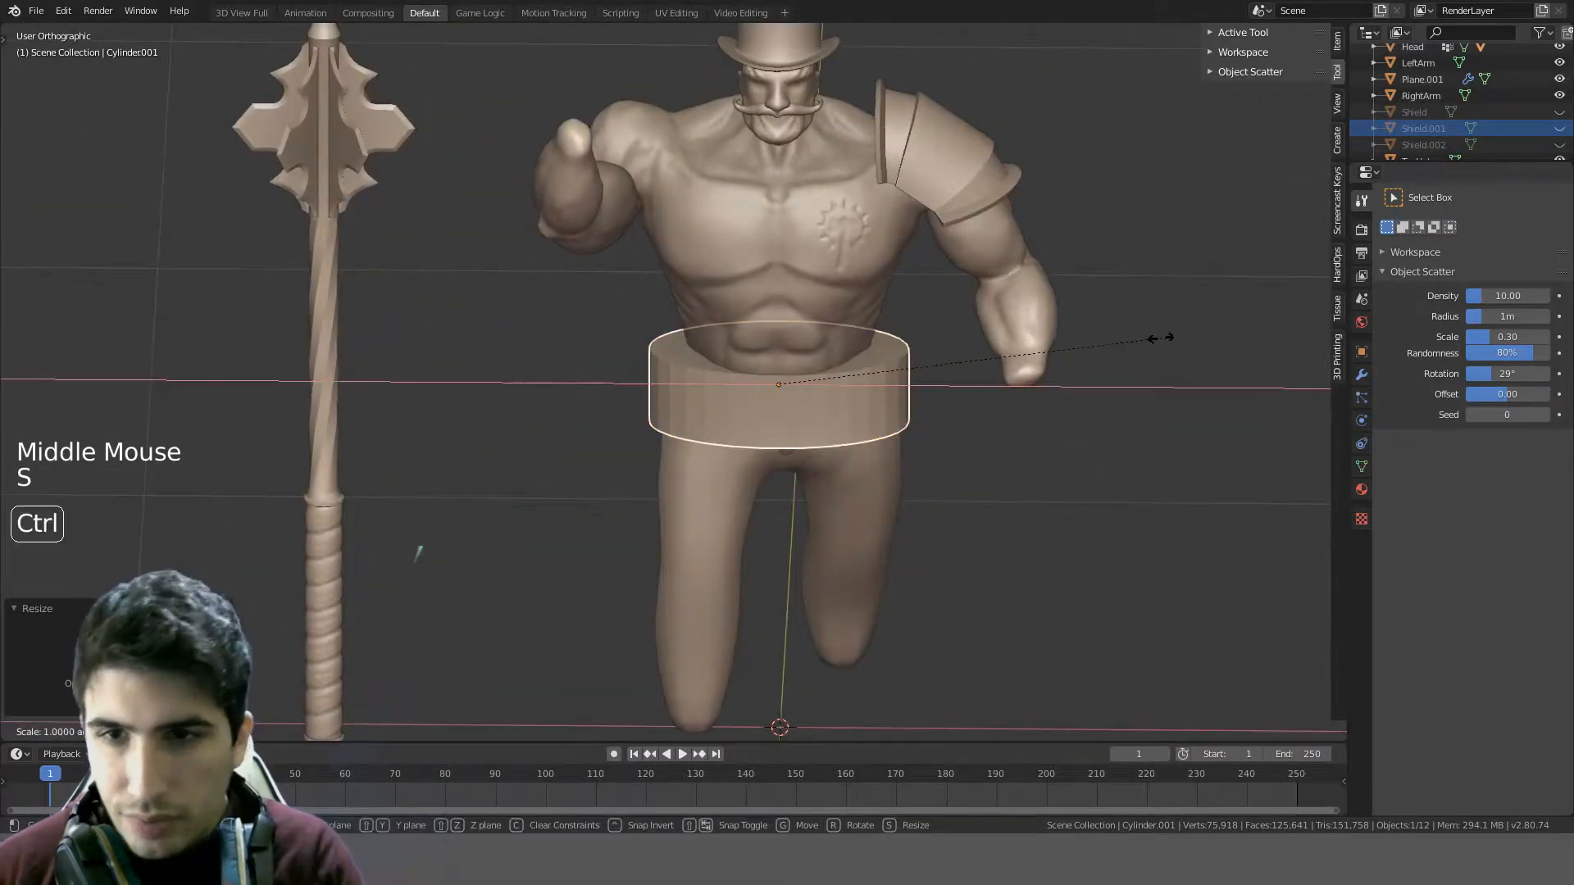
pyautogui.click(1080, 344)
# - Apply smooth shading to the band and delete its top and bottom cap faces to leave an open ring
pyautogui.moveTo(1079, 343); pyautogui.dragTo(868, 448, button='middle')
pyautogui.press('q')
pyautogui.press('Tab')
pyautogui.click(169, 732)
pyautogui.click(713, 367)
pyautogui.keyDown('shift'); pyautogui.click(784, 362); pyautogui.keyUp('shift')
pyautogui.press('Delete')
pyautogui.click(784, 362)
pyautogui.press('Tab')
# - Examine how the waist band sits against the torso and hips from the front and at an angle
pyautogui.press('KP_1')
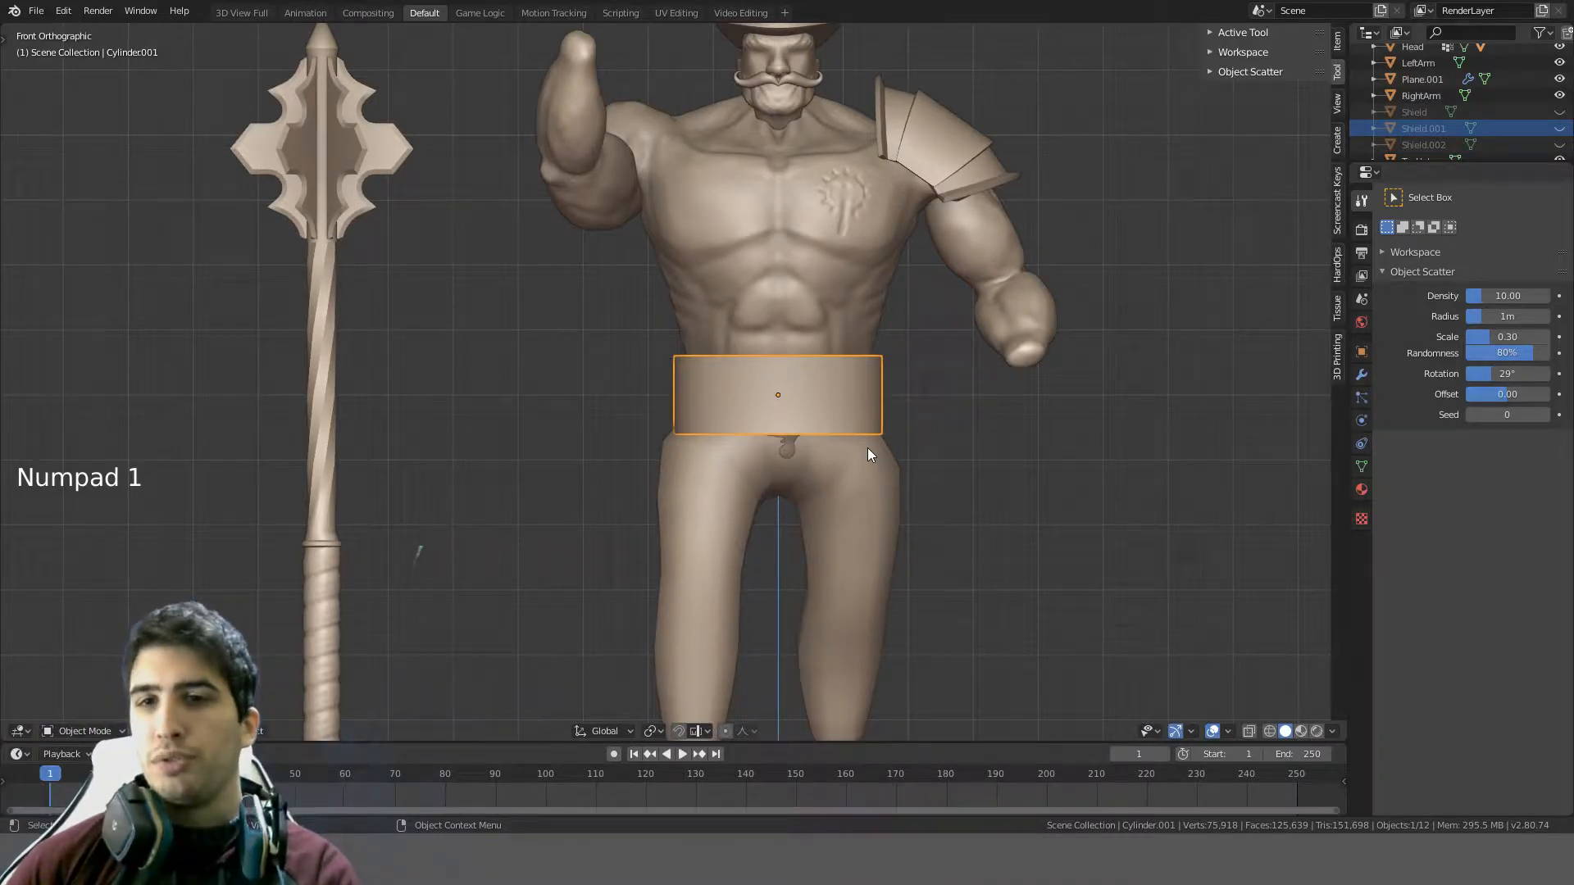
pyautogui.scroll(6, 867, 447)
pyautogui.keyDown('shift'); pyautogui.moveTo(938, 331); pyautogui.dragTo(544, 362, button='middle'); pyautogui.keyUp('shift')
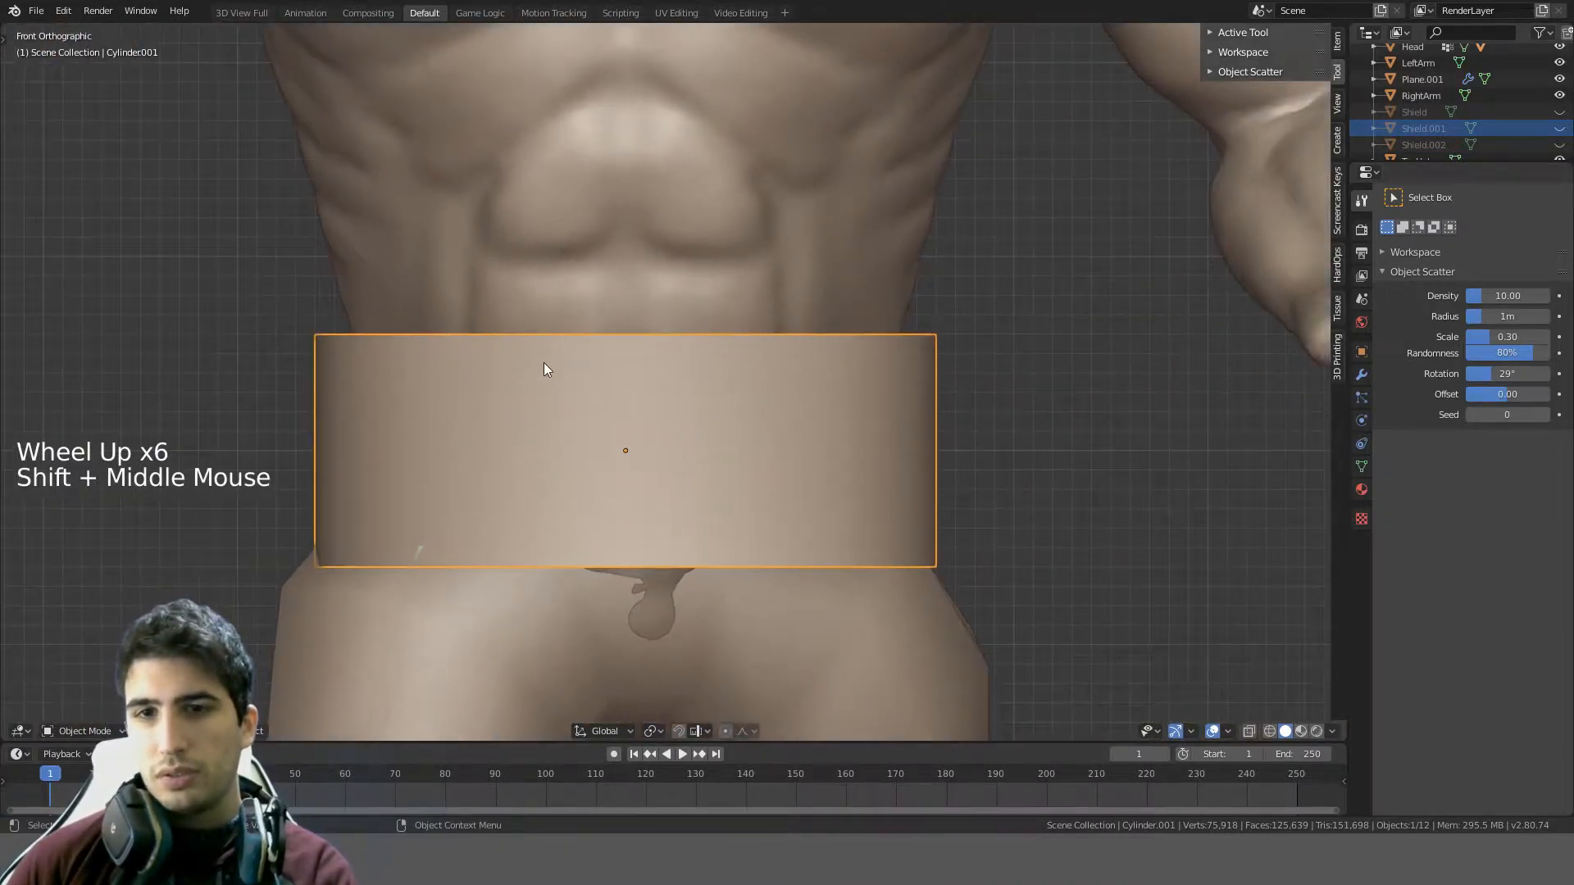
pyautogui.scroll(-4, 540, 408)
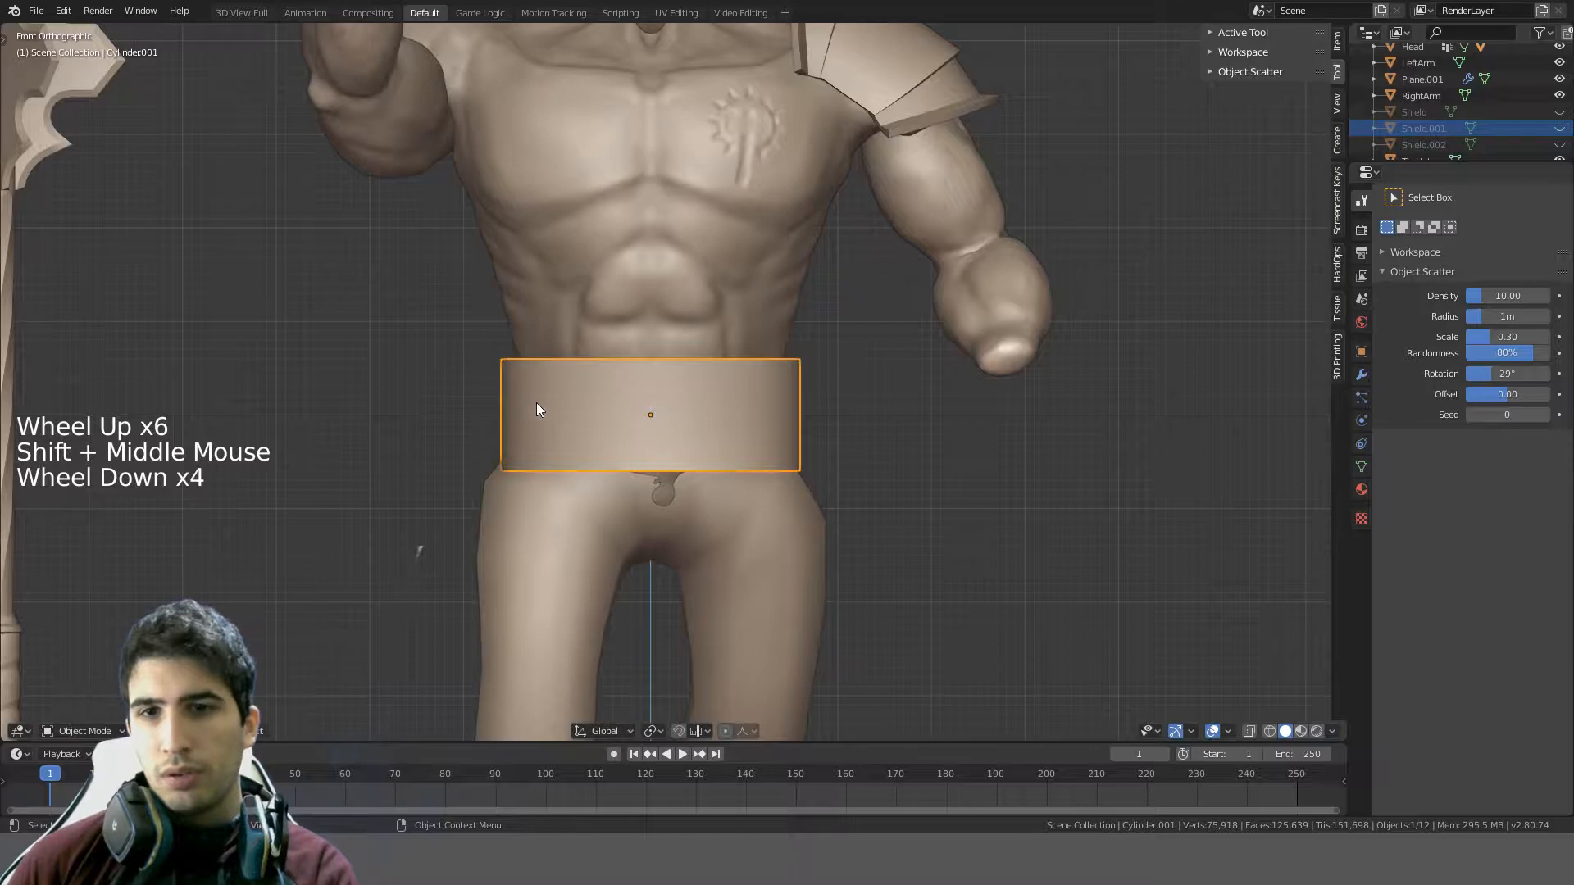
pyautogui.scroll(-4, 535, 407)
pyautogui.scroll(2, 527, 404)
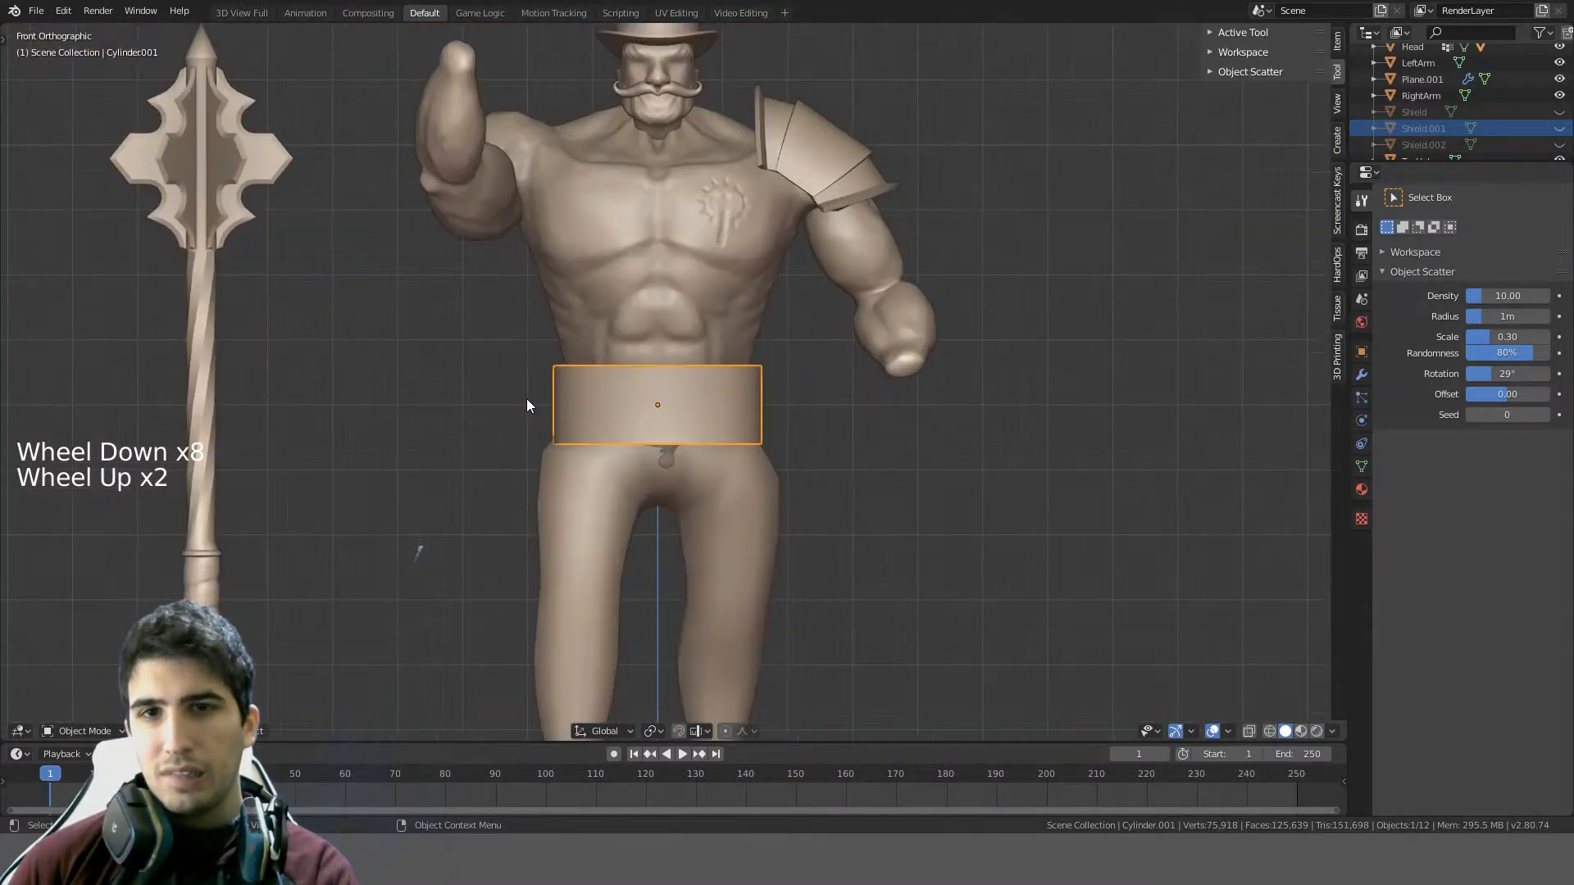
pyautogui.scroll(1, 526, 405)
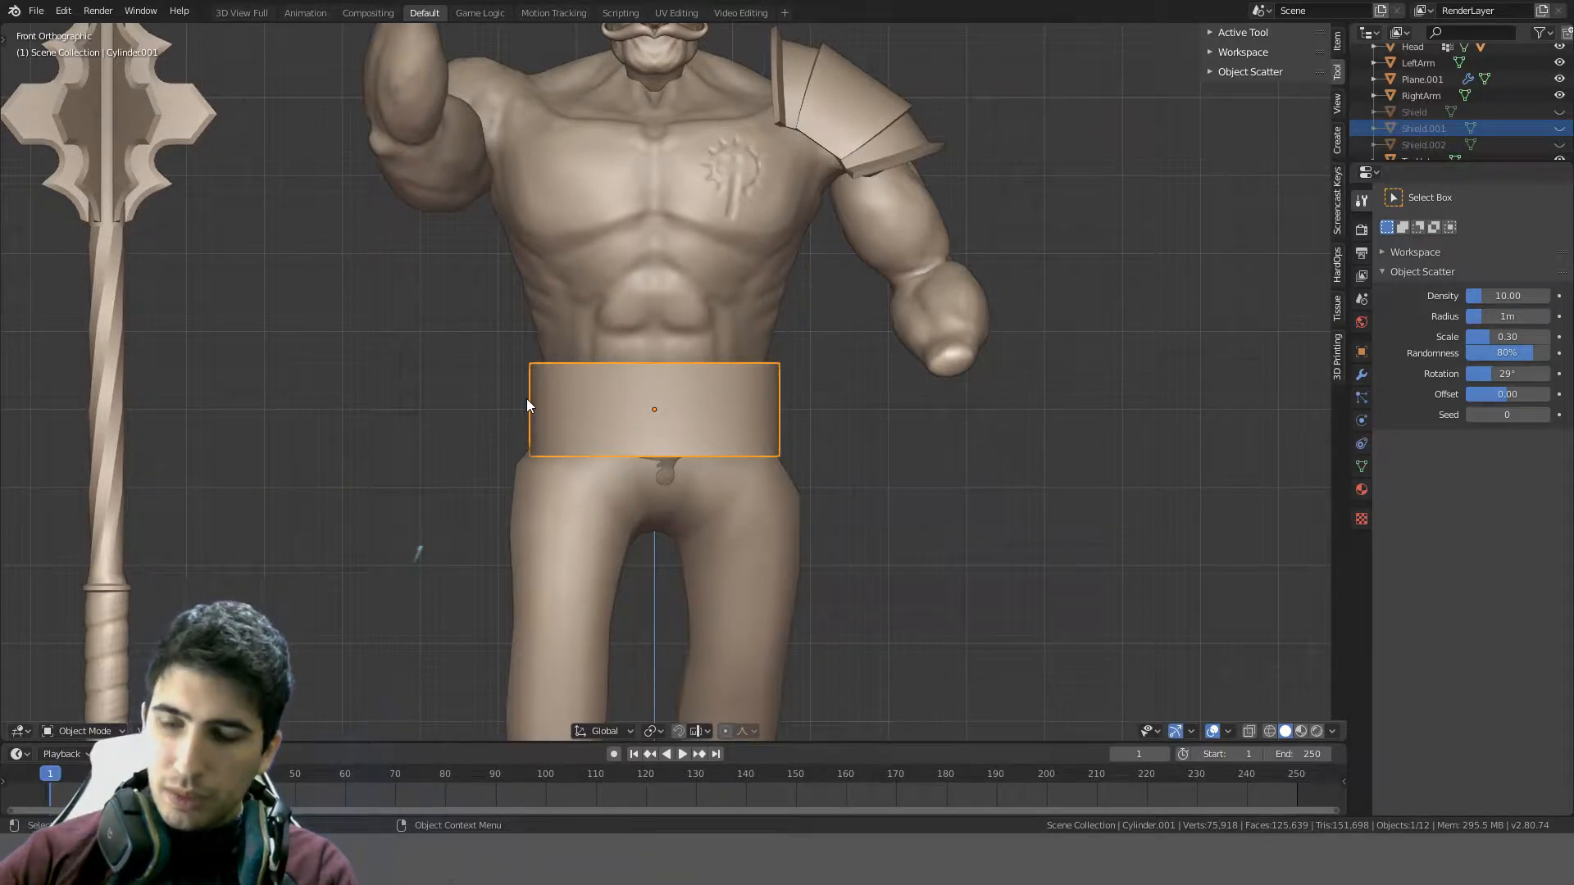
pyautogui.moveTo(677, 385); pyautogui.dragTo(836, 408, button='middle')
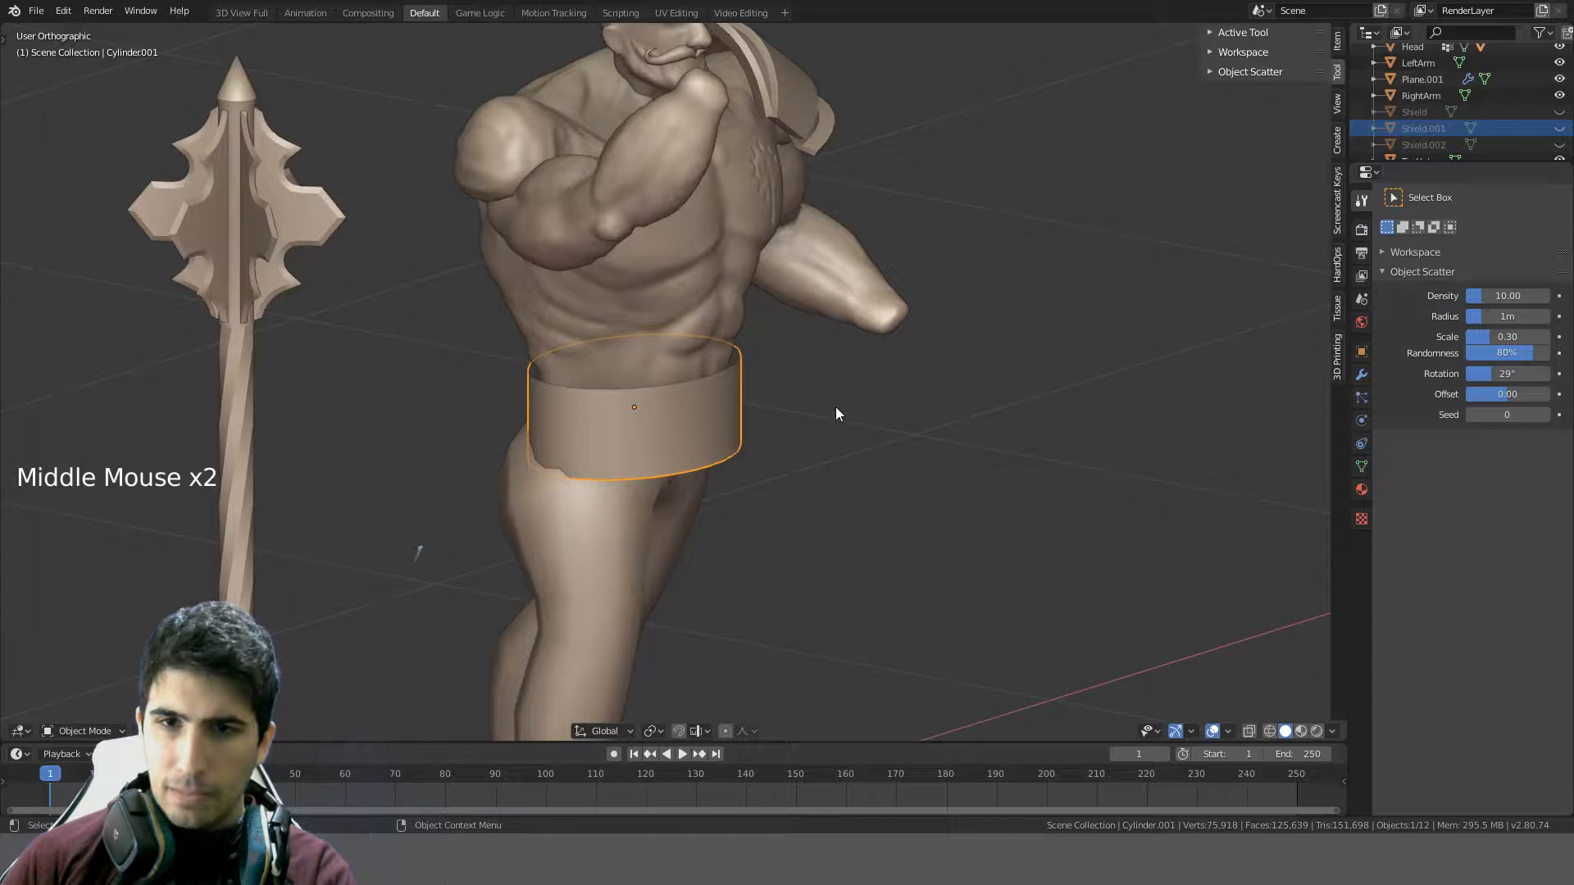
pyautogui.press('KP_1')
pyautogui.scroll(3, 840, 413)
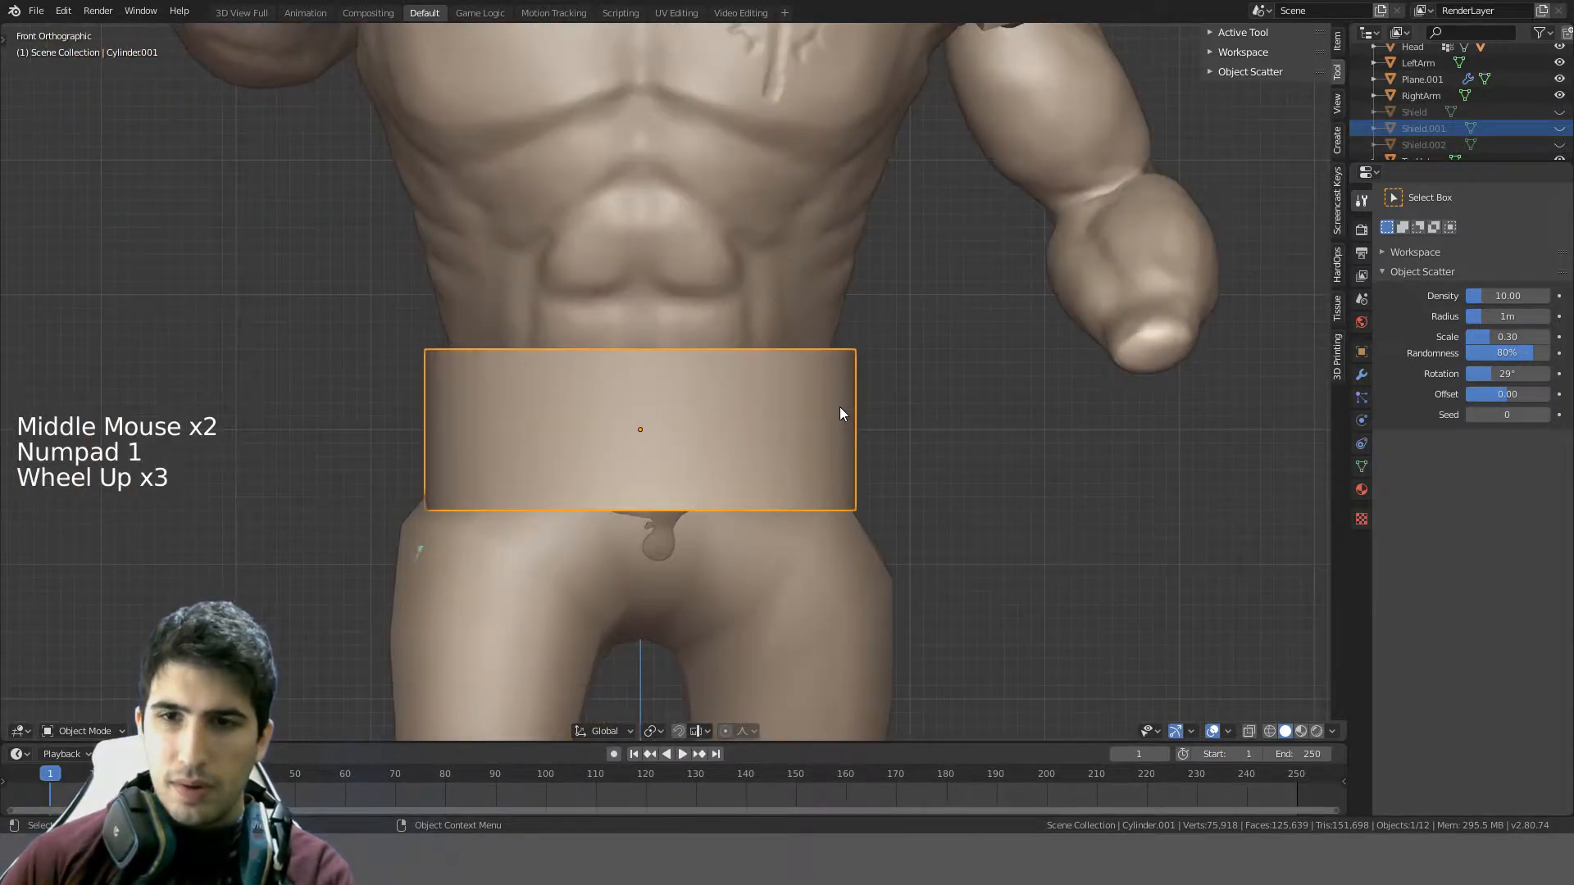
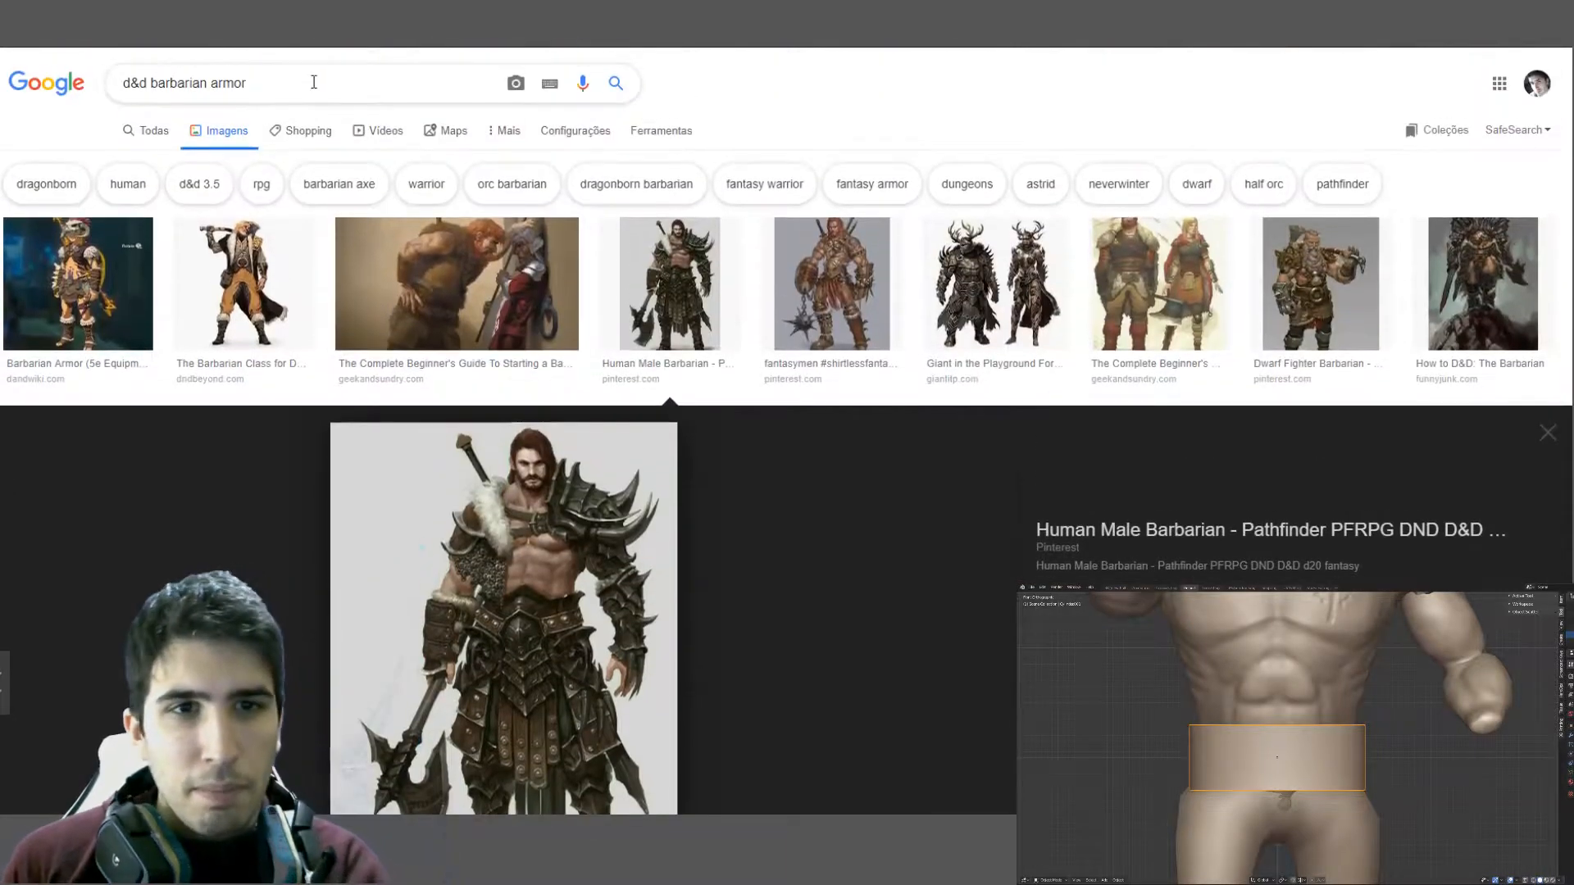
# - Switch to the browser and change the image search to "d&d battle belt"
pyautogui.moveTo(250, 83); pyautogui.dragTo(159, 80)
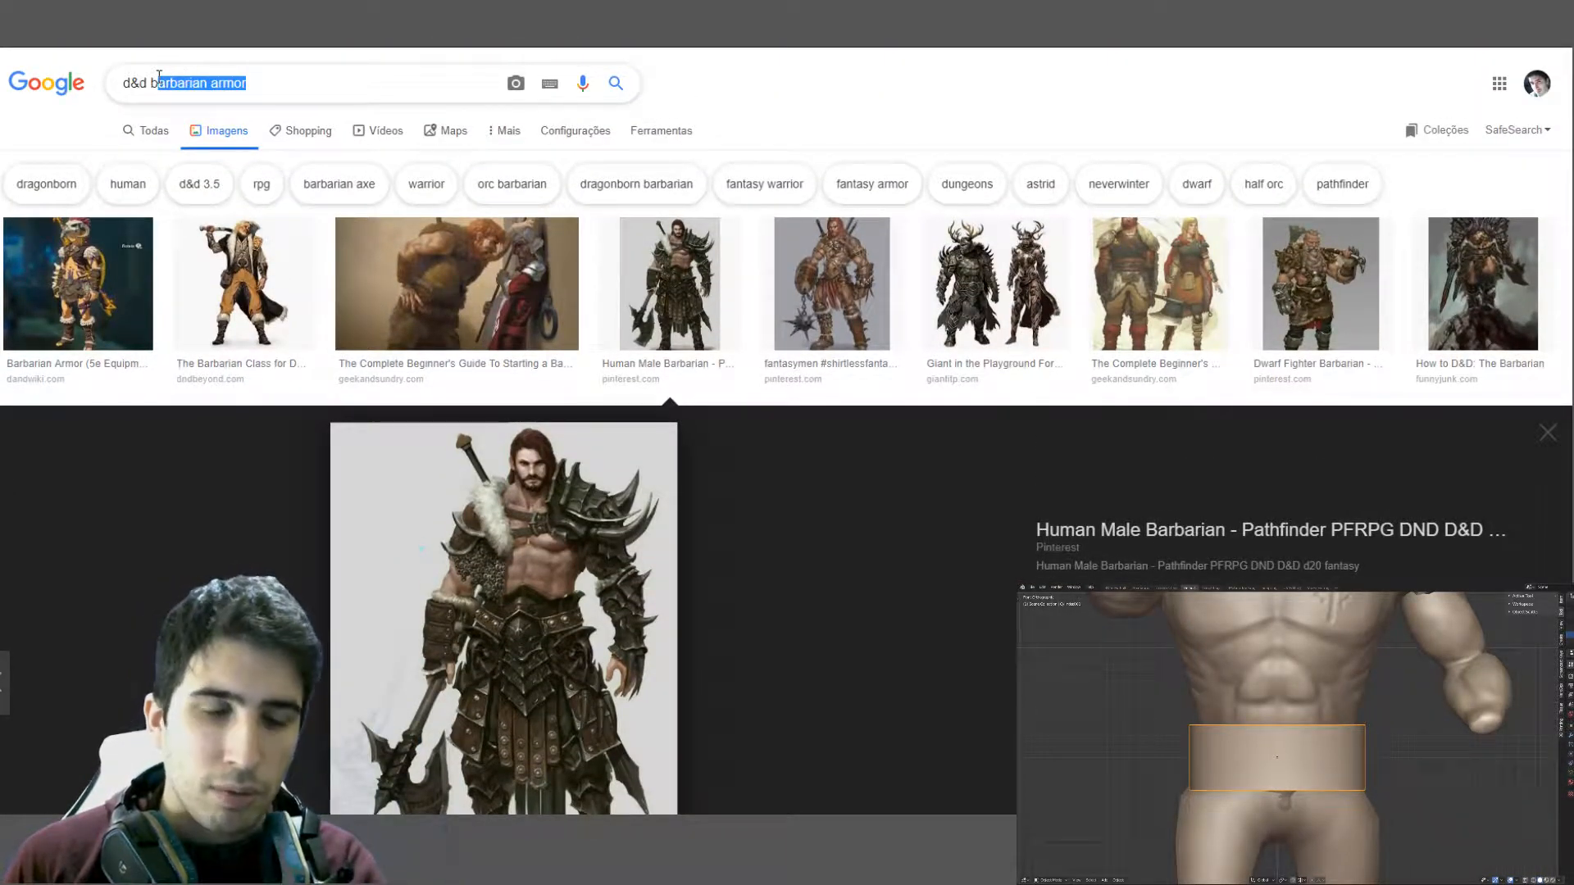
pyautogui.write('attle ')
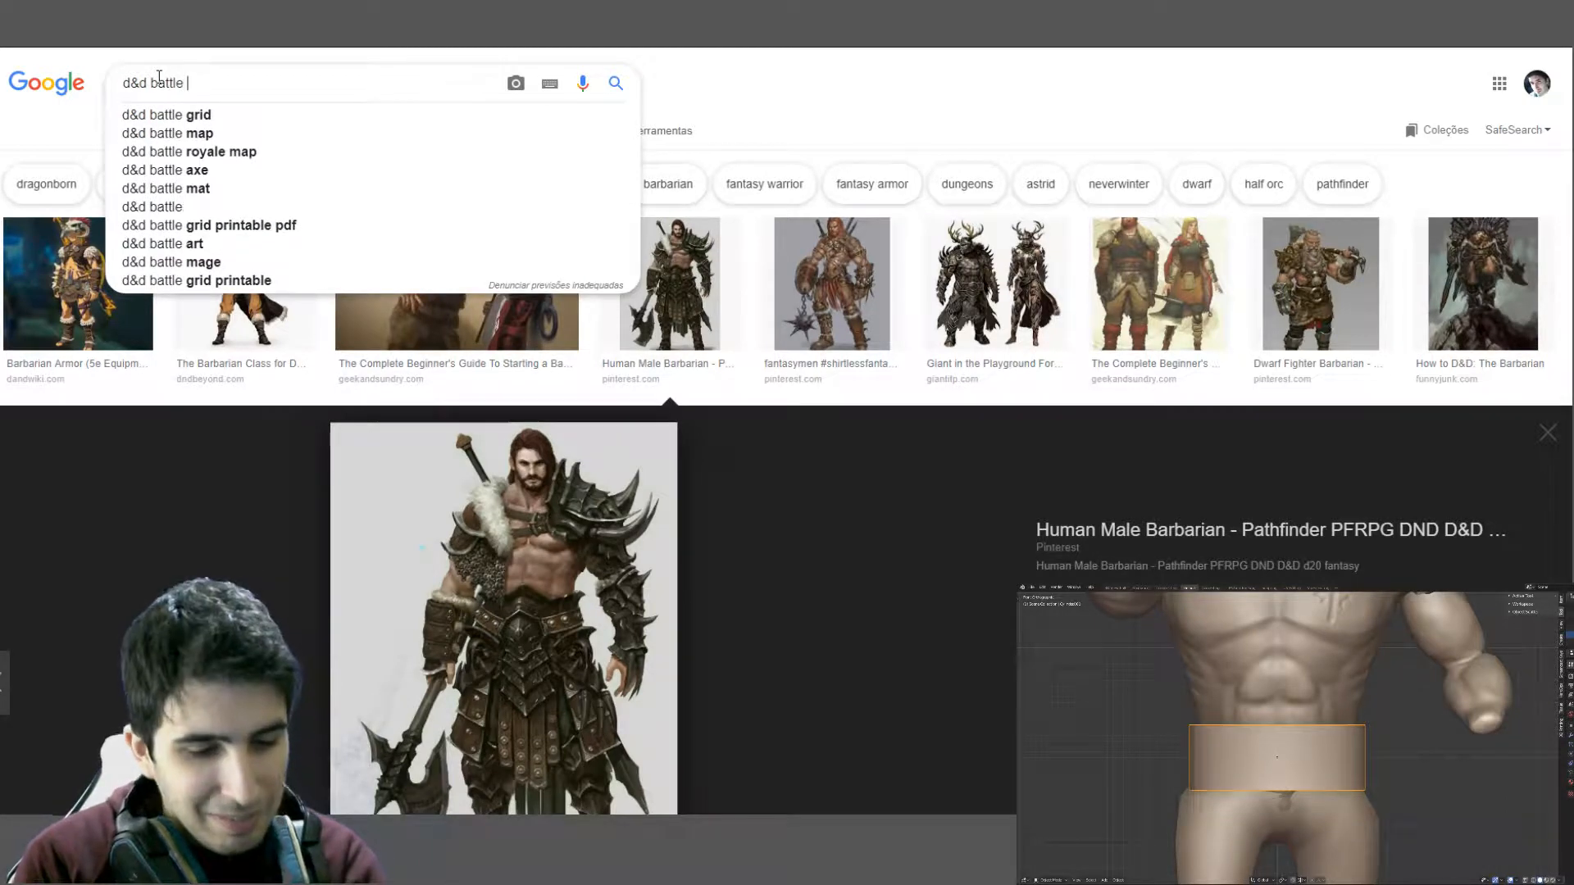
pyautogui.write('bel')
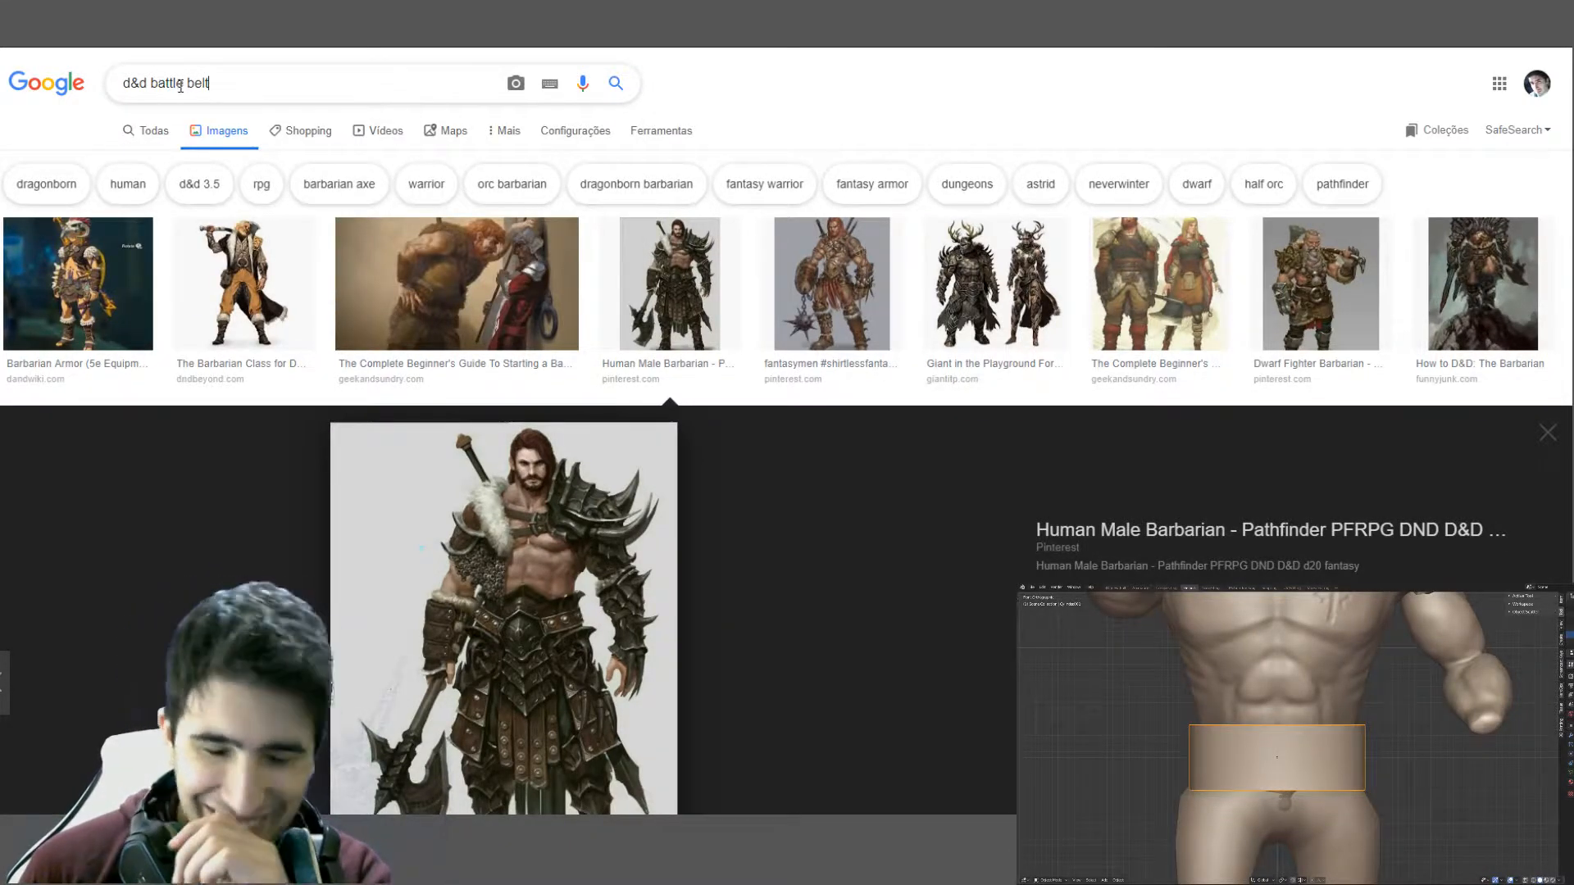
pyautogui.write('t')
pyautogui.press('Return')
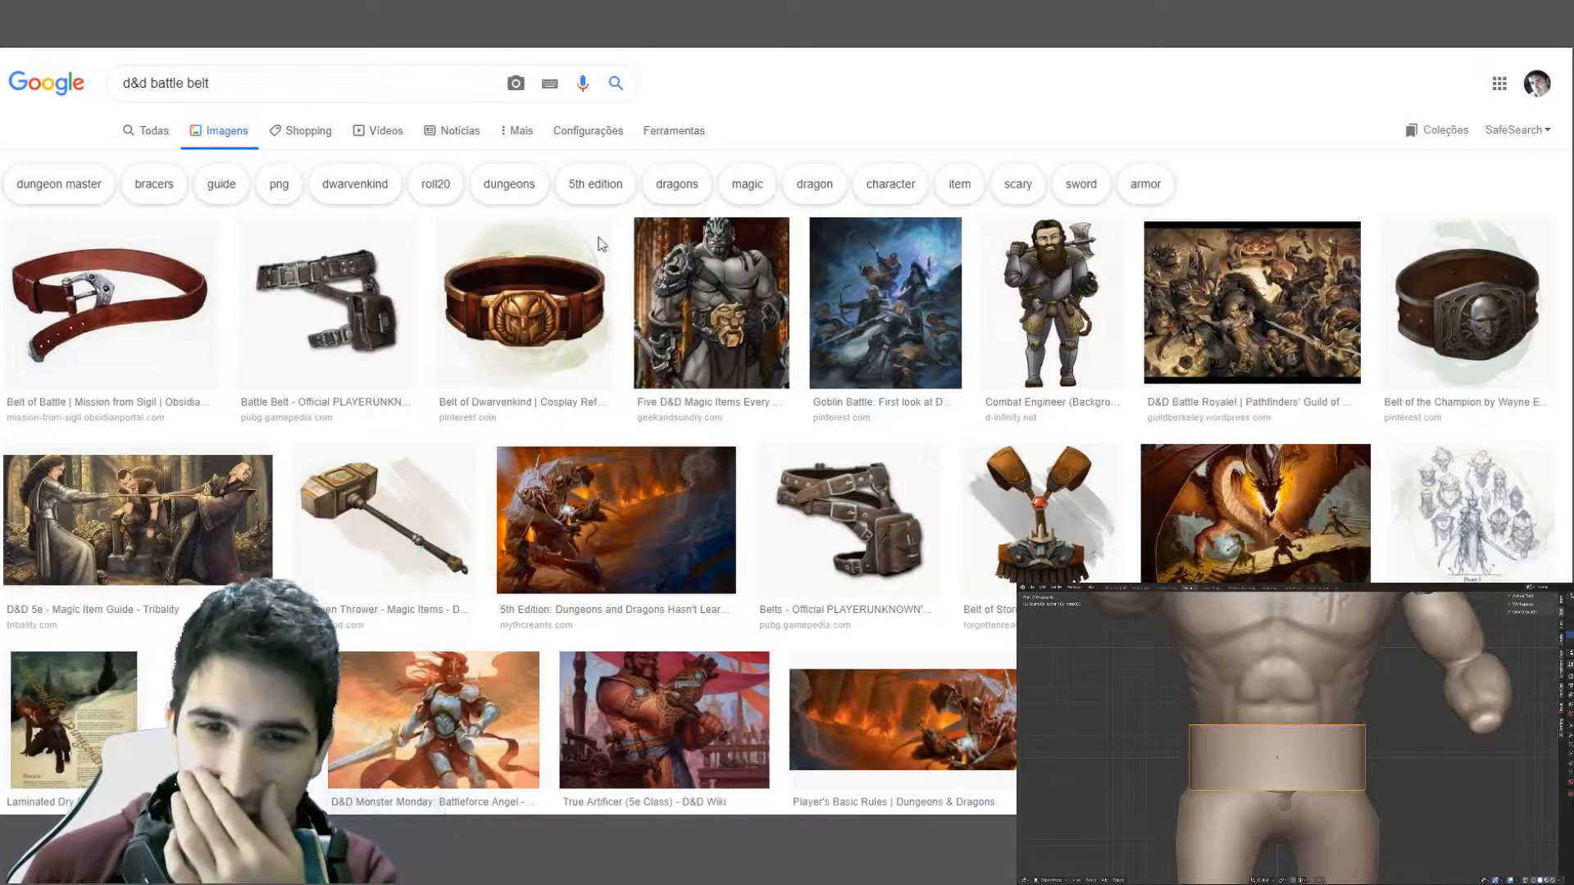
# - Open the "Belt of Dwarvenkind" image and browse the remaining results for other belt references
pyautogui.click(577, 281)
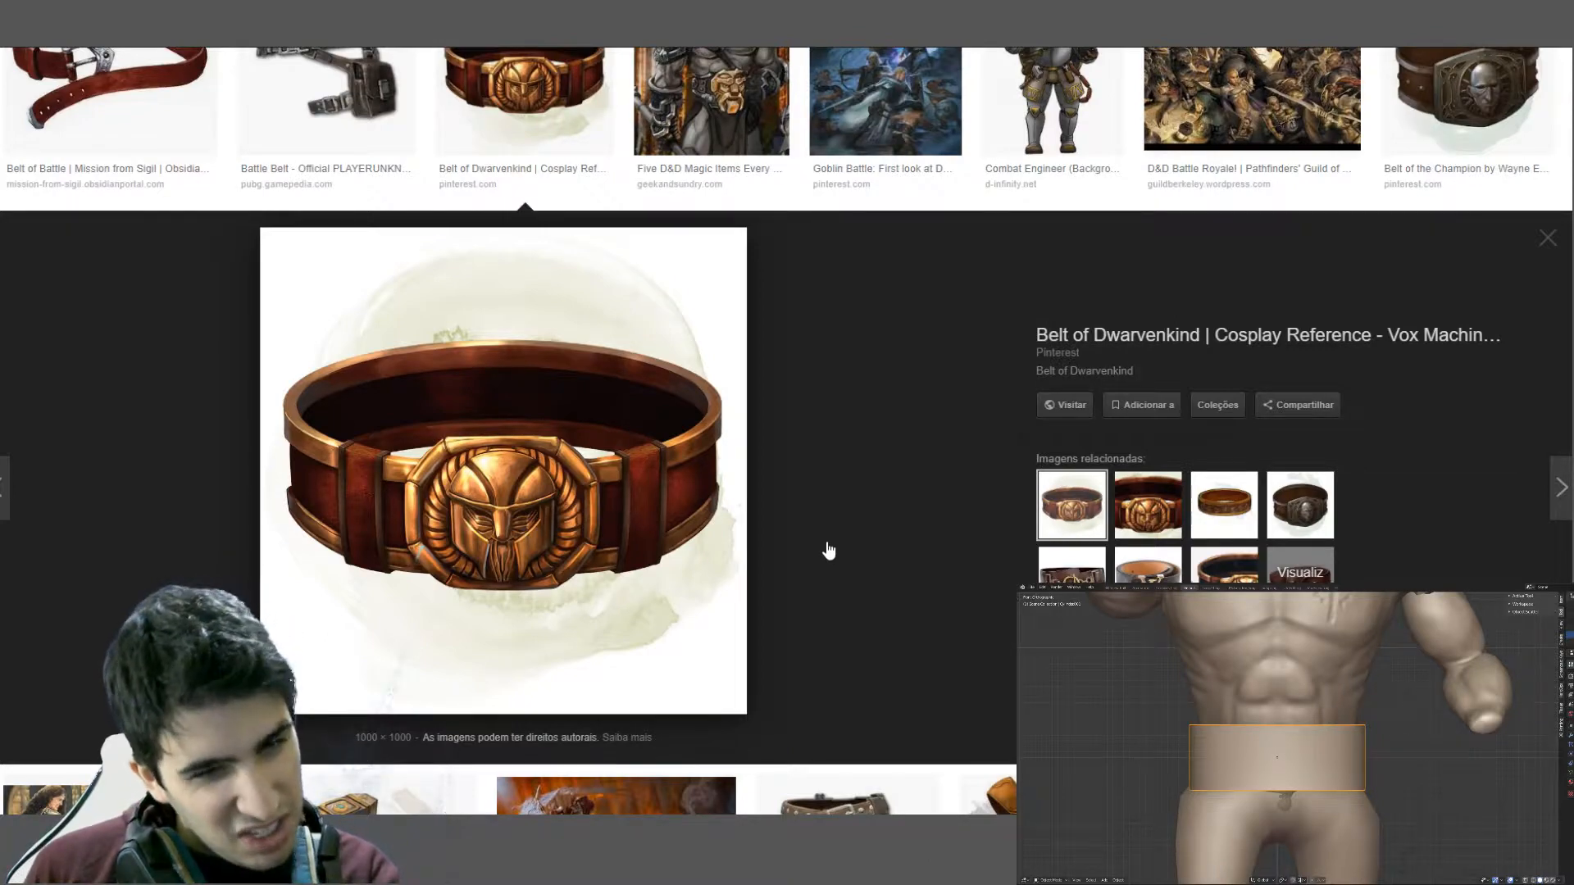
pyautogui.scroll(3, 828, 551)
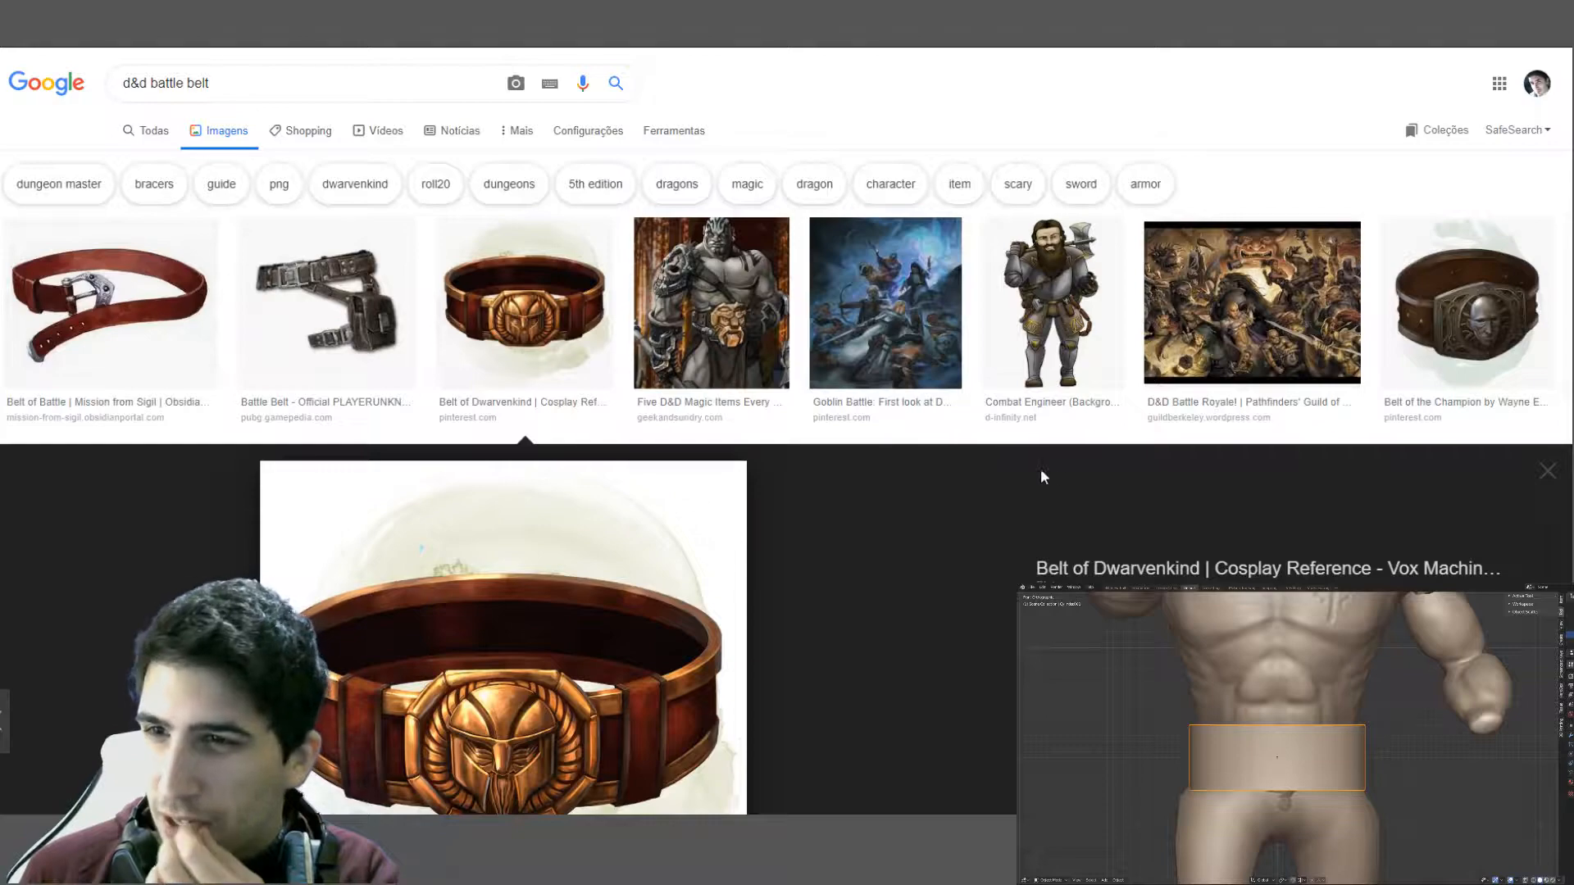
pyautogui.scroll(-5, 843, 533)
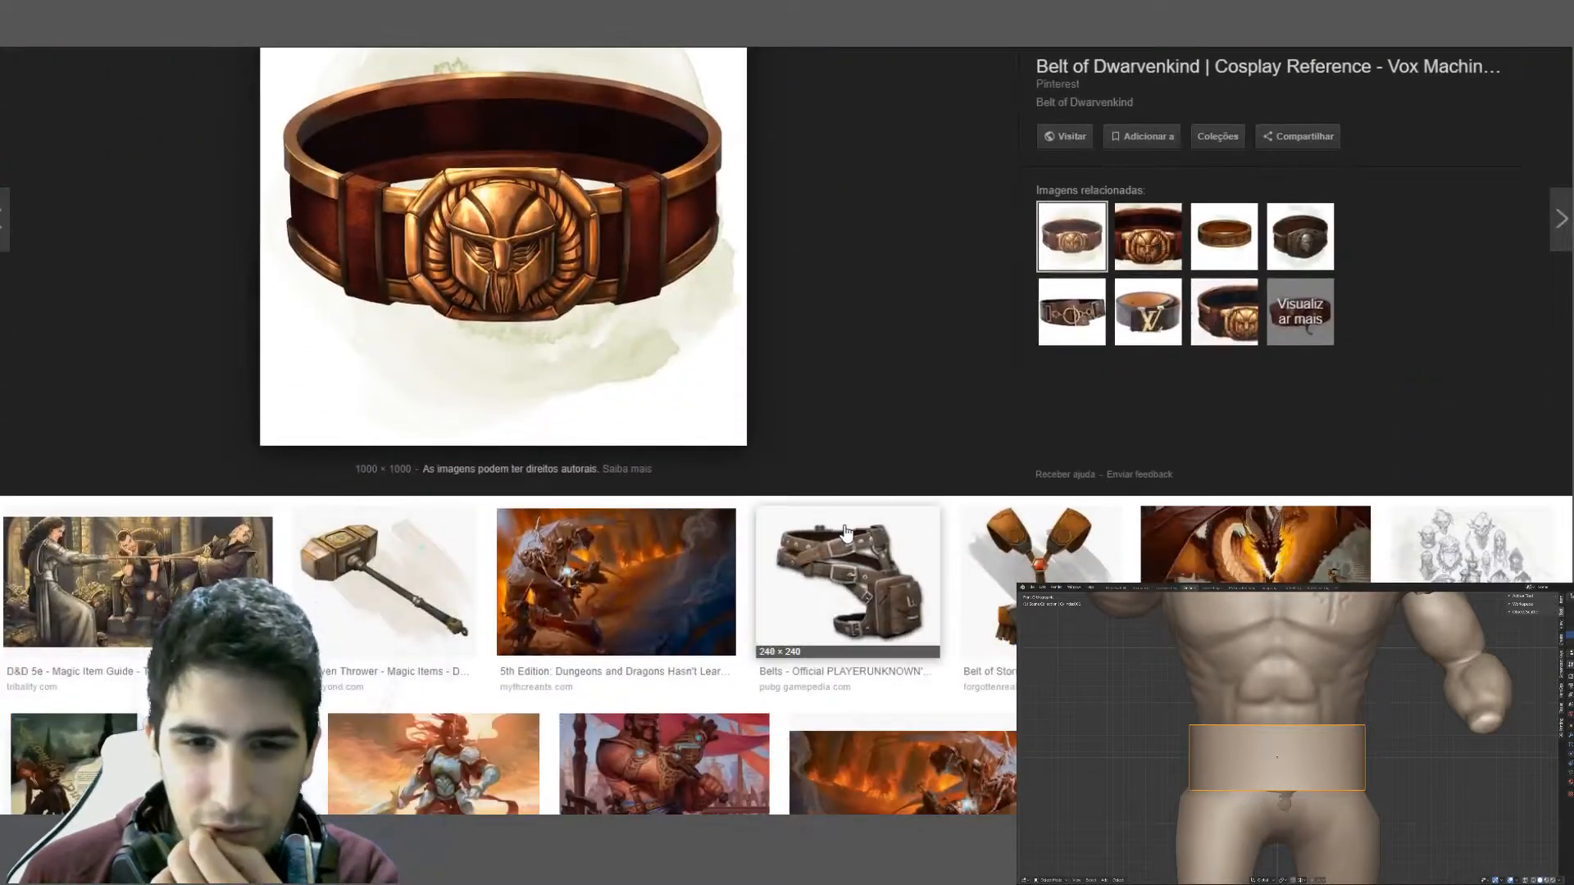
pyautogui.scroll(-2, 931, 492)
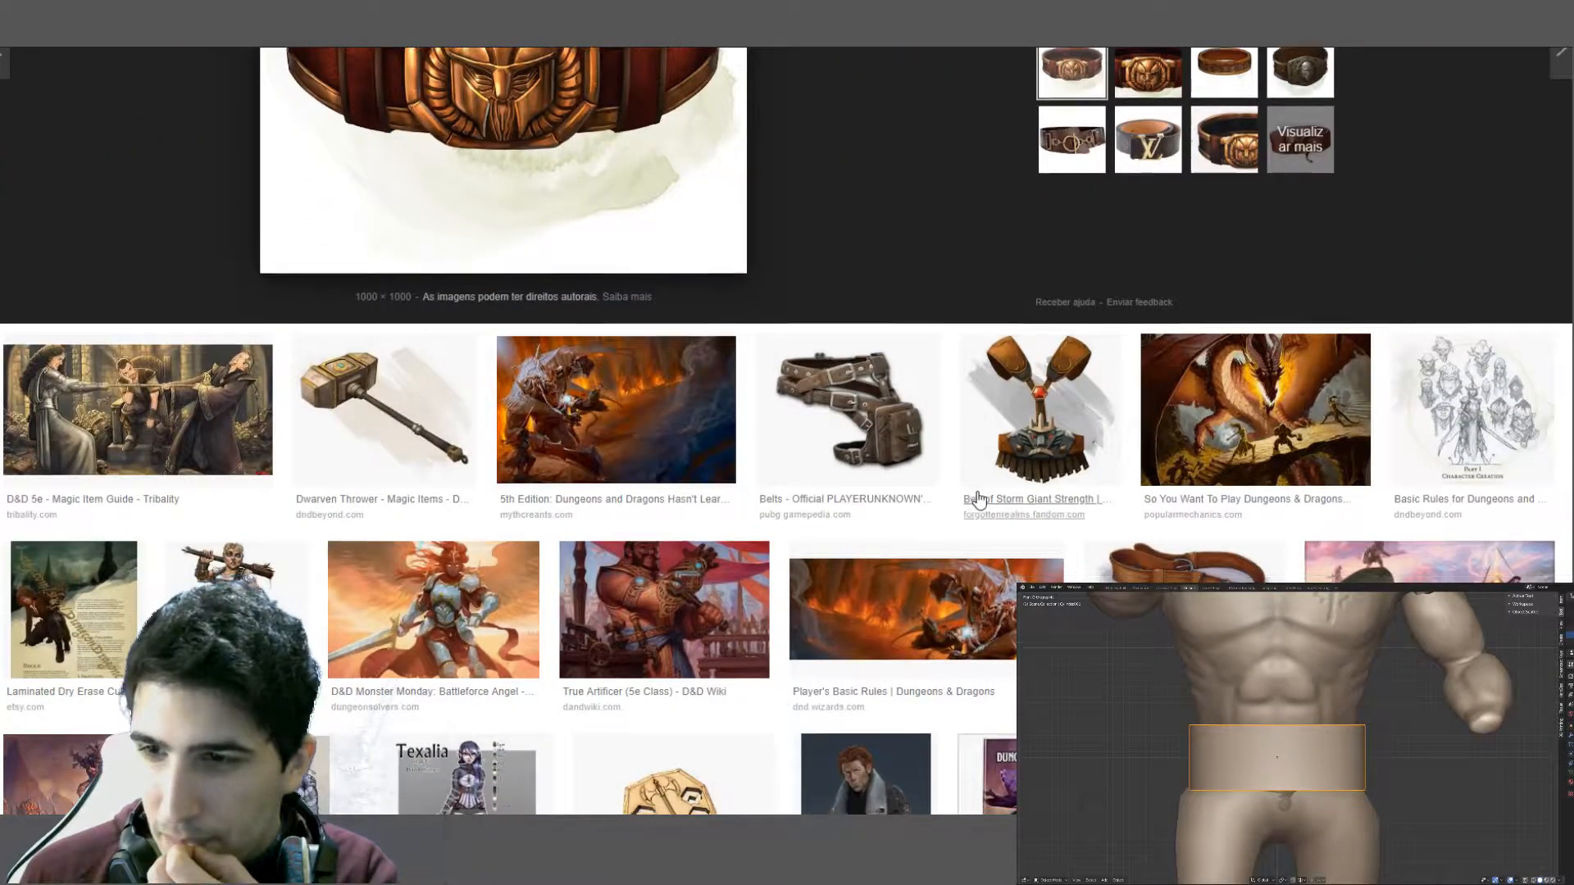
pyautogui.scroll(-2, 978, 497)
pyautogui.scroll(-2, 964, 502)
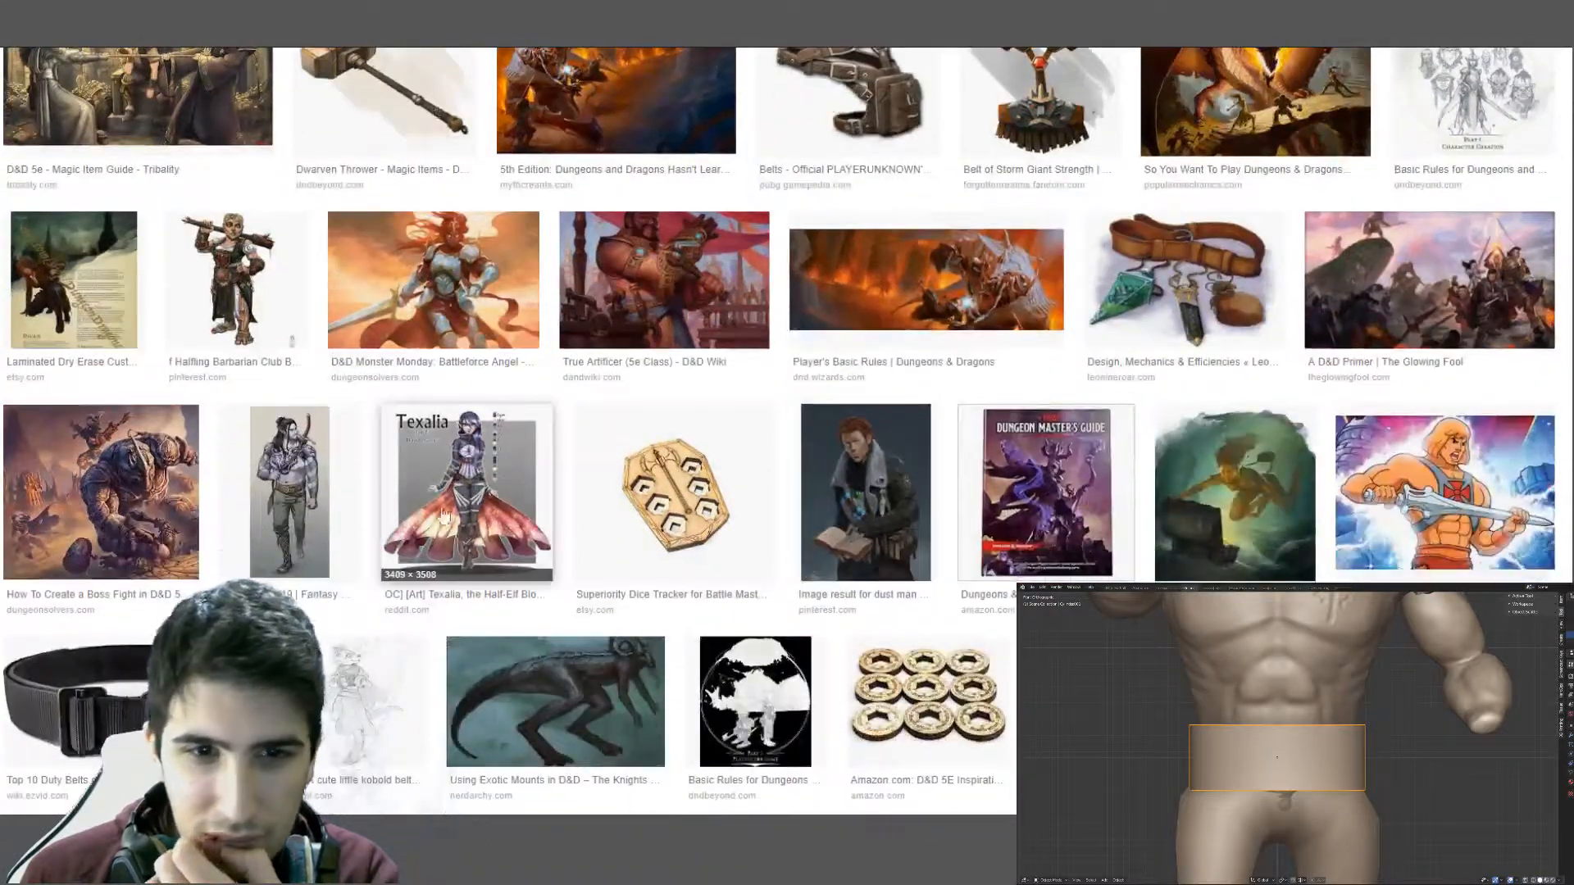
pyautogui.scroll(-3, 485, 513)
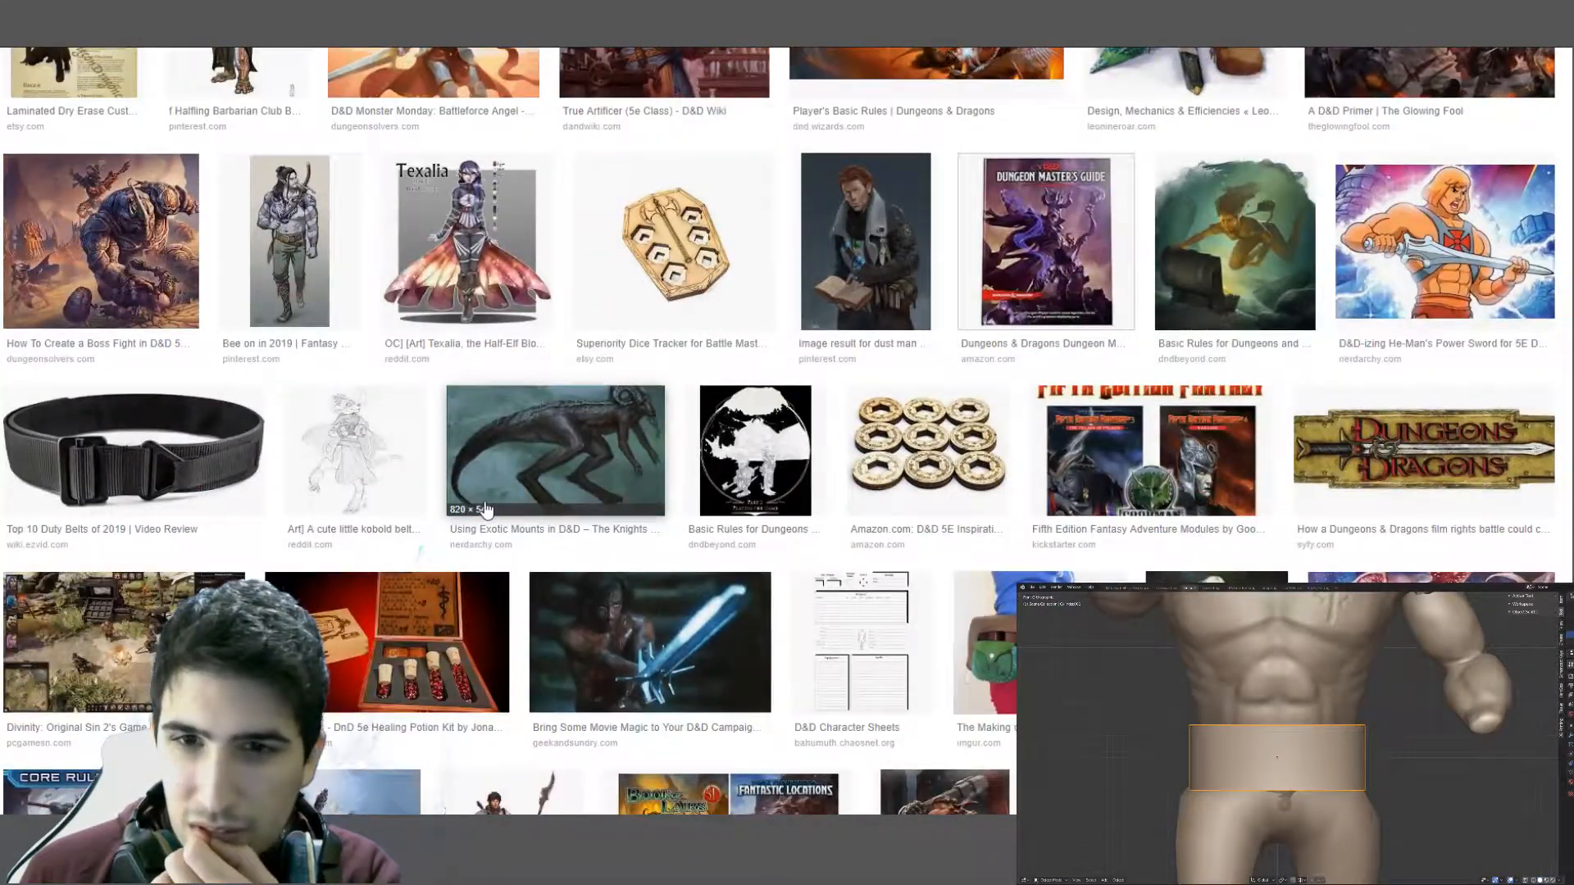
pyautogui.scroll(1, 486, 510)
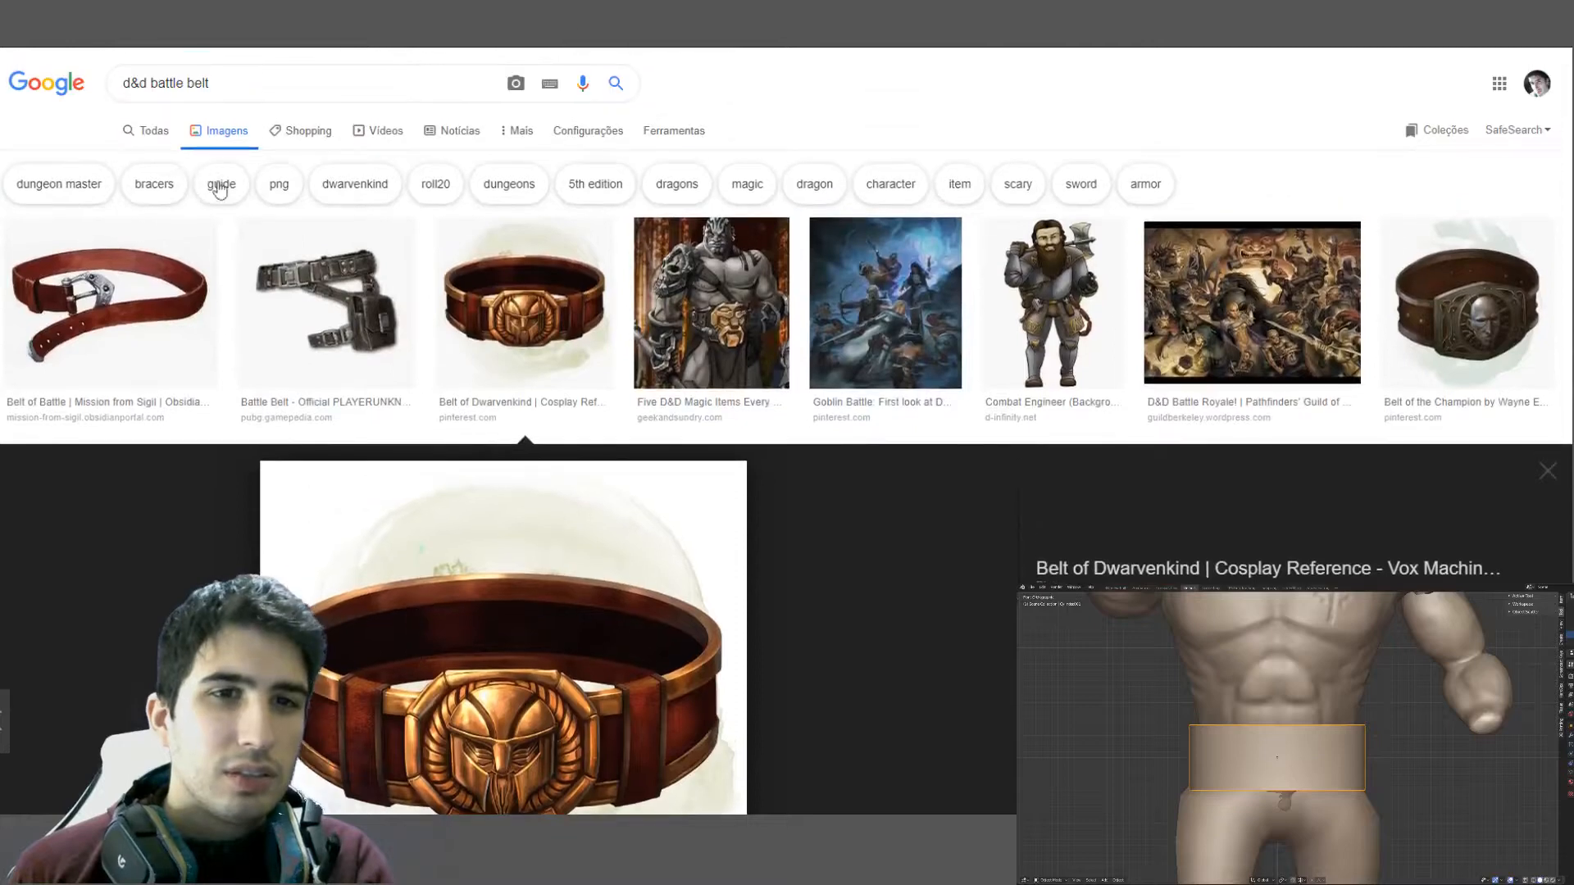
# - Search images for "battle belt", and refine the search to "medieval battle belt"
pyautogui.moveTo(152, 83); pyautogui.dragTo(10, 88)
pyautogui.press('BackSpace')
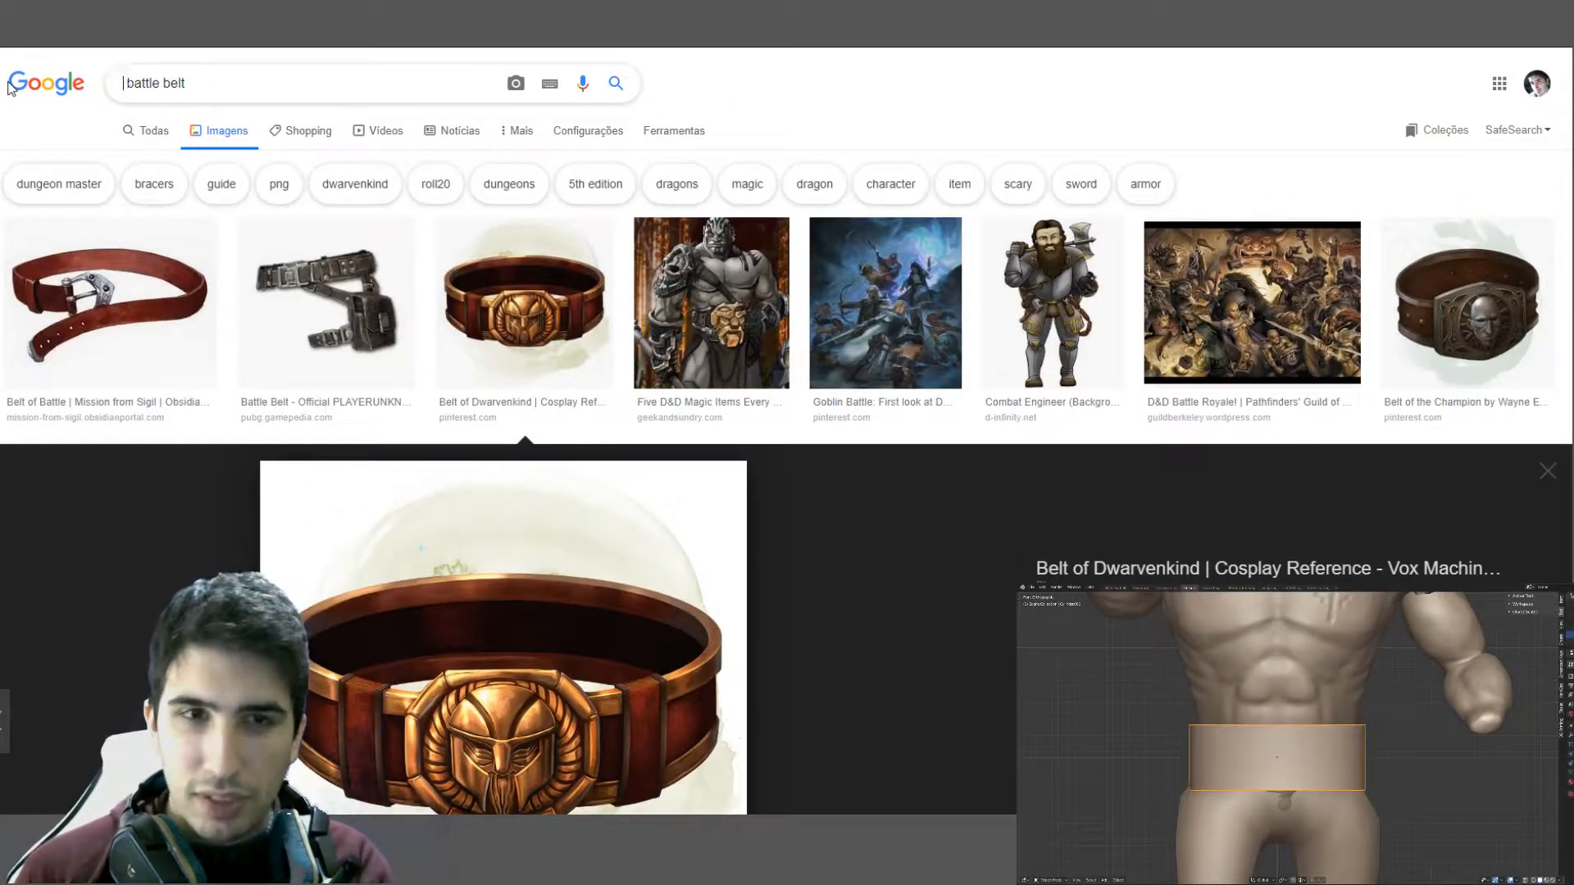
pyautogui.press('Return')
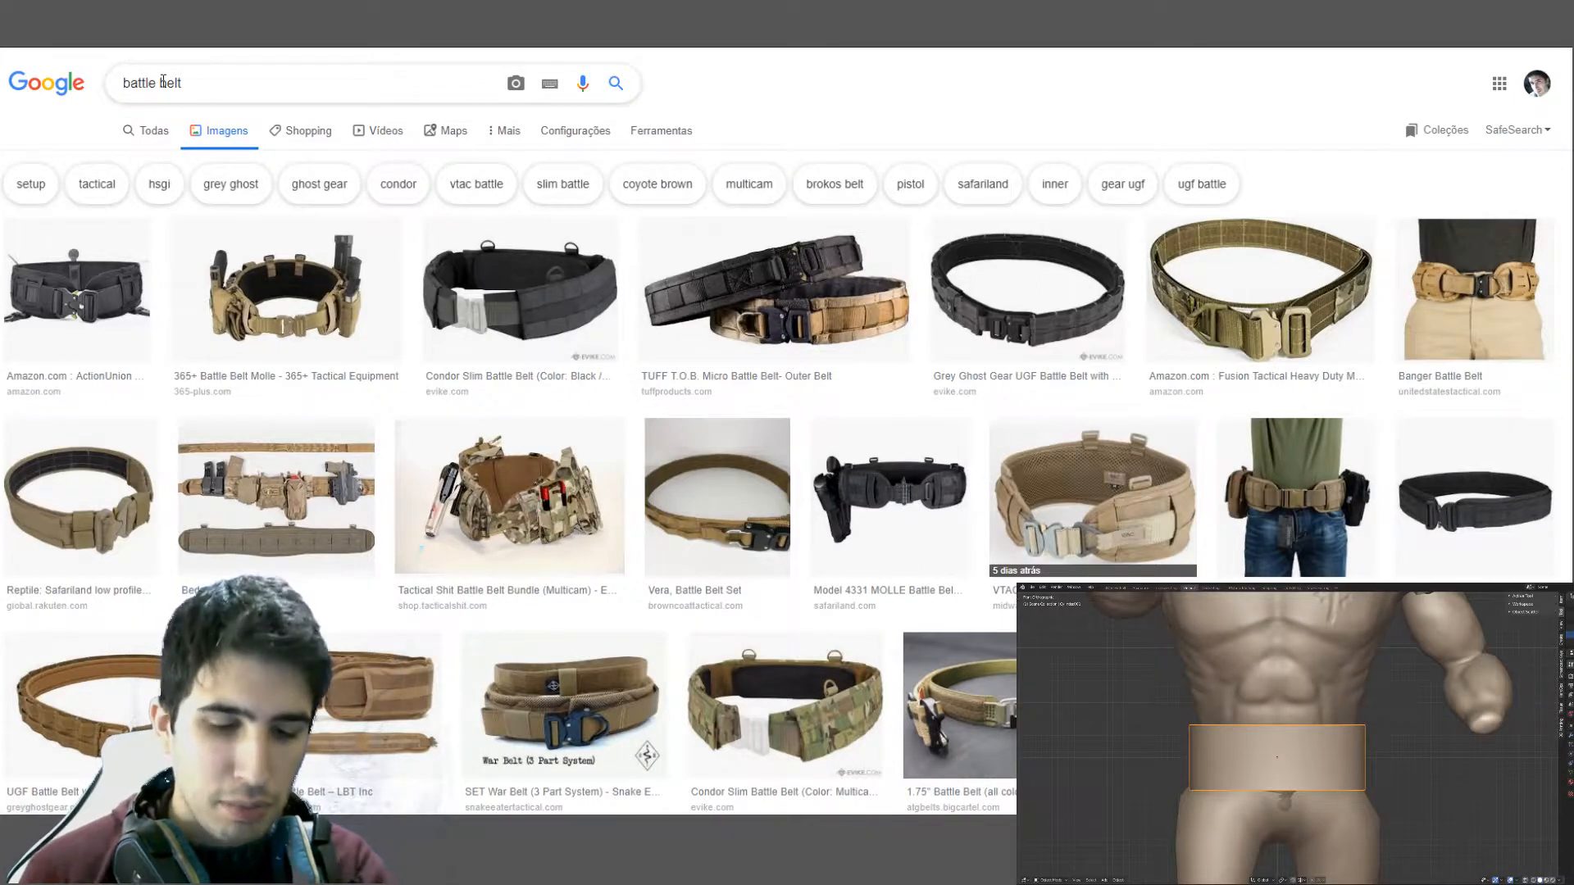
pyautogui.write('medieval')
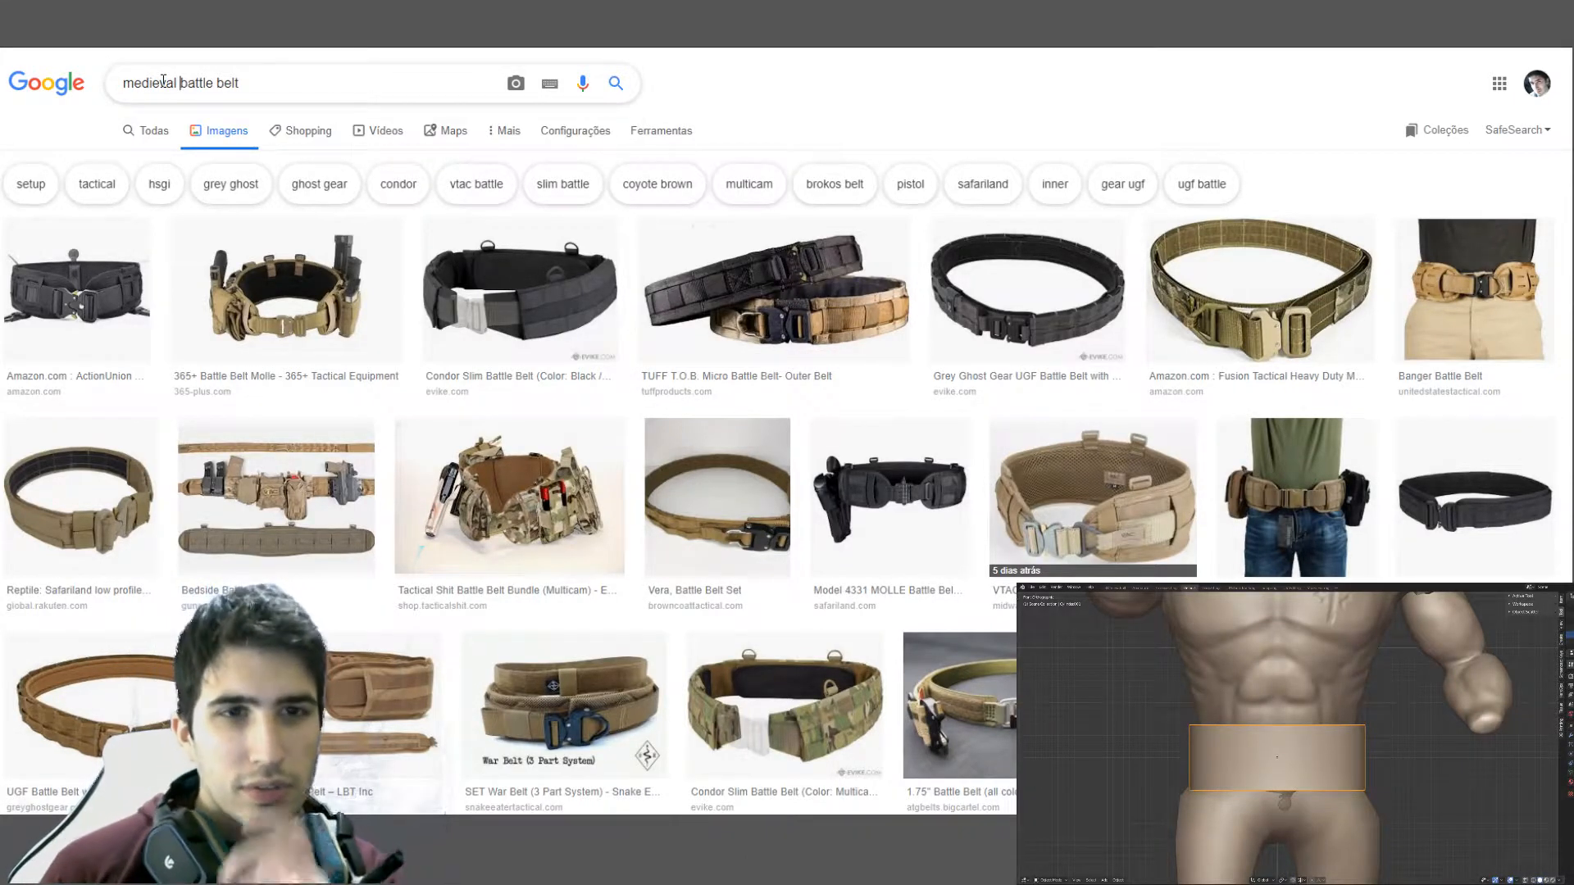
pyautogui.press('Return')
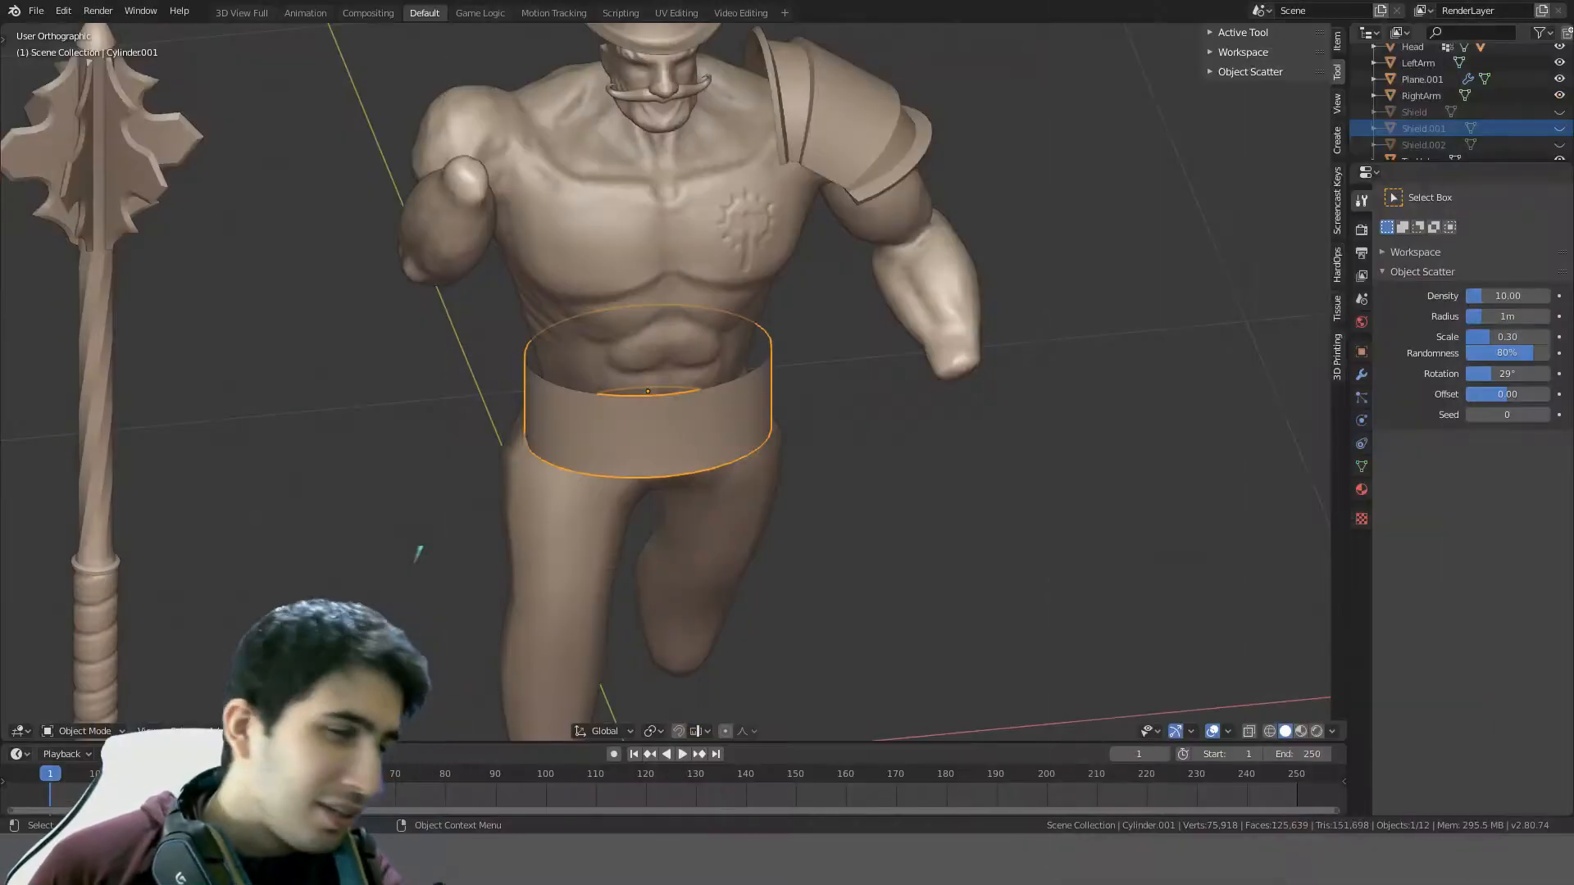
# - Switch back to Blender and examine the waist band around the figure's back
pyautogui.moveTo(984, 352); pyautogui.dragTo(711, 231, button='middle')
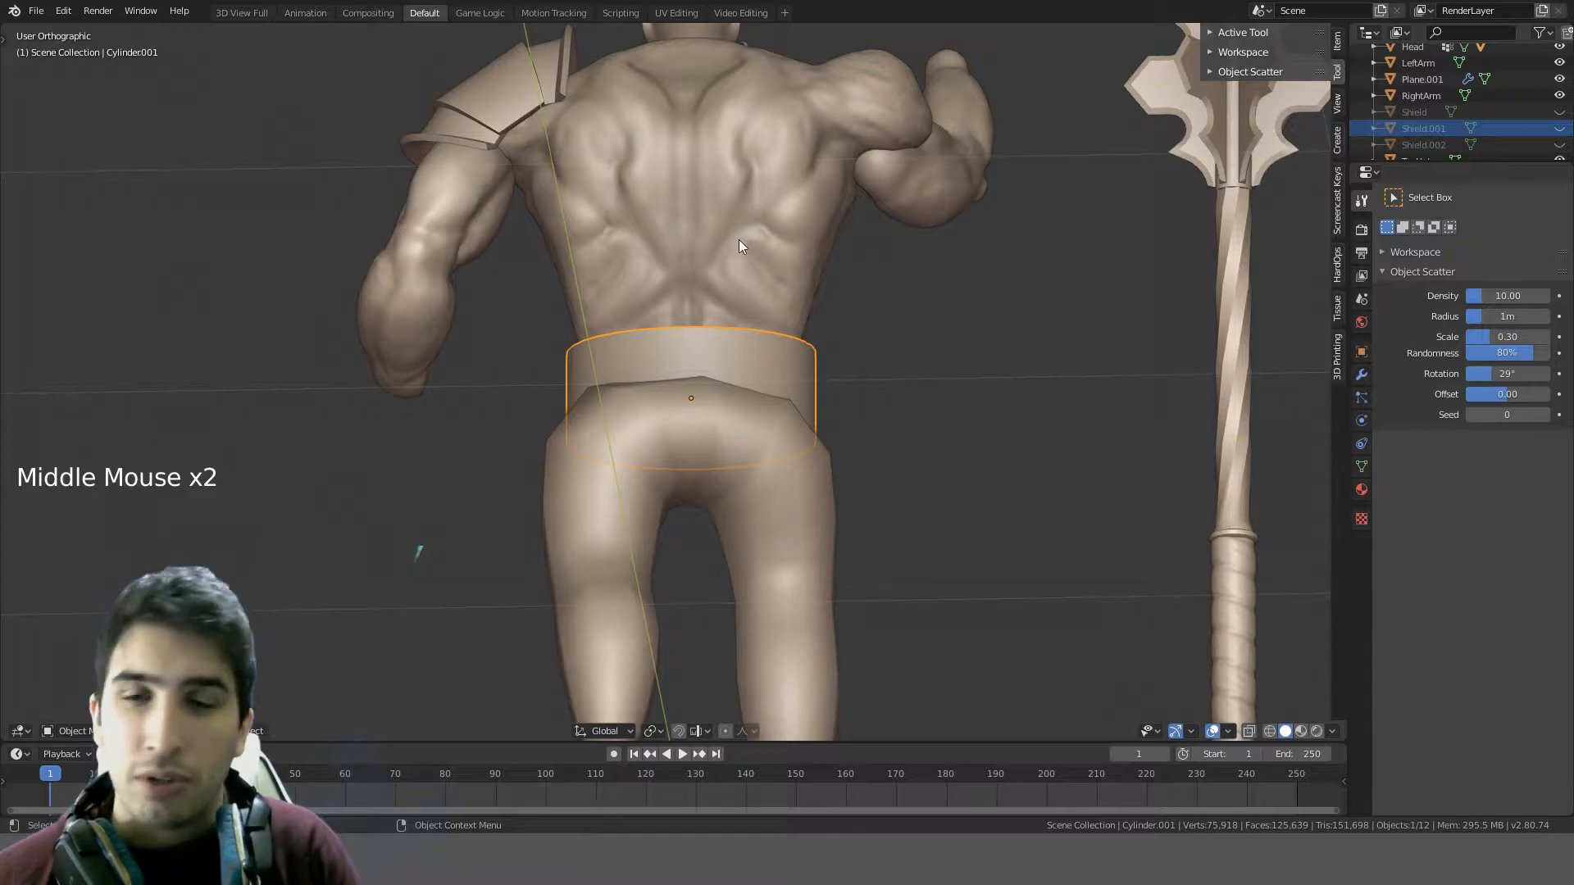
# - From the front, scale the waist band up slightly and reduce its height to form a lower belt around the waist
pyautogui.moveTo(730, 219); pyautogui.dragTo(846, 344, button='middle')
pyautogui.press('KP_1')
pyautogui.scroll(4, 1060, 304)
pyautogui.scroll(-3, 848, 343)
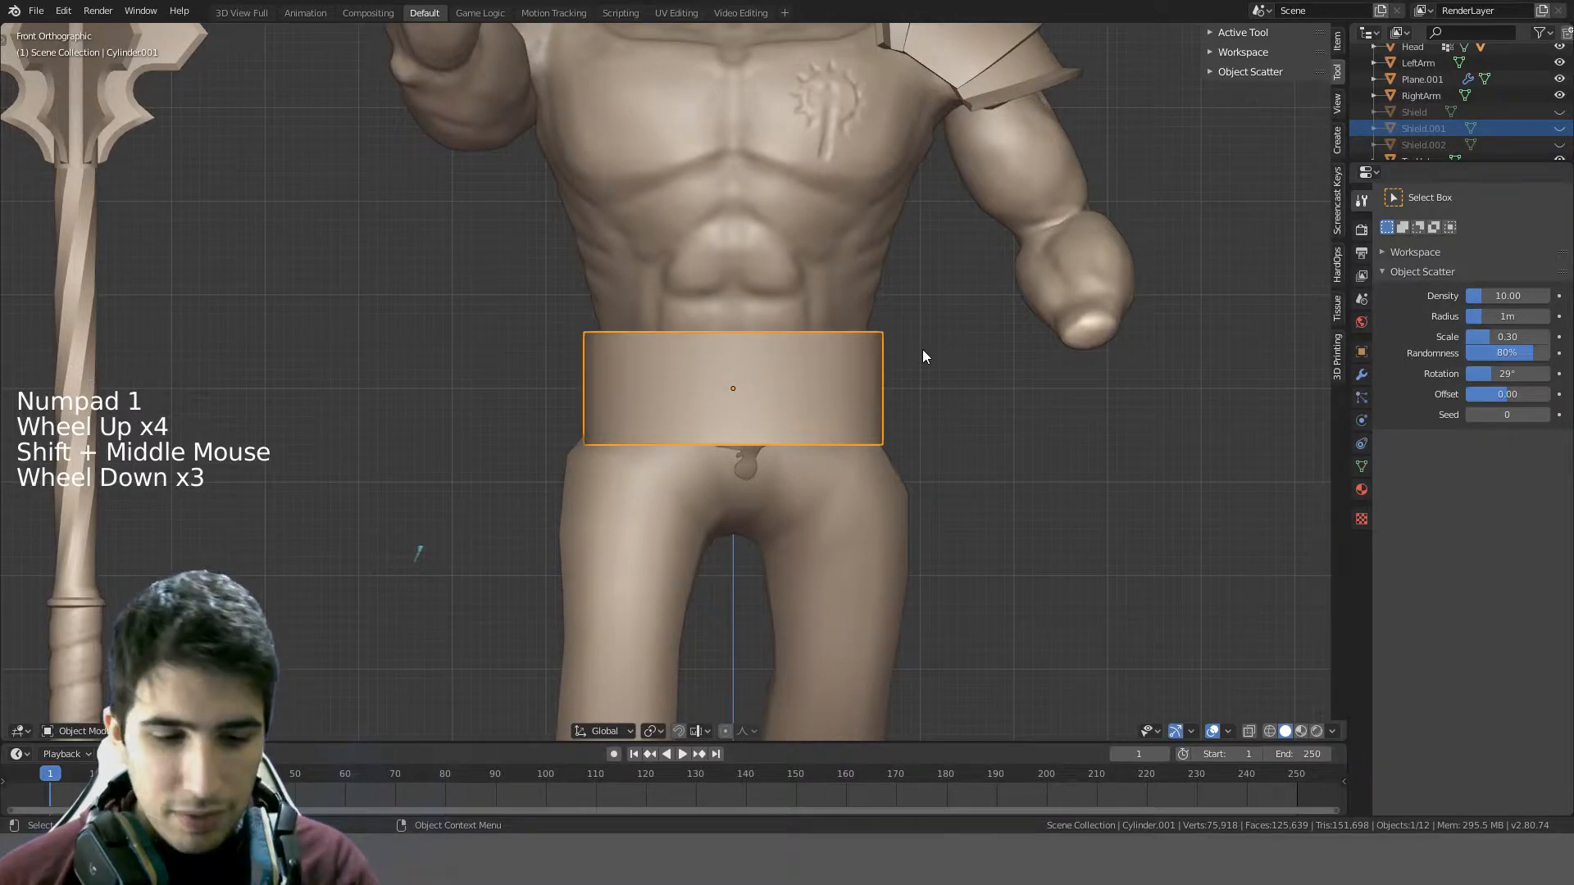
pyautogui.scroll(1, 923, 349)
pyautogui.press('s')
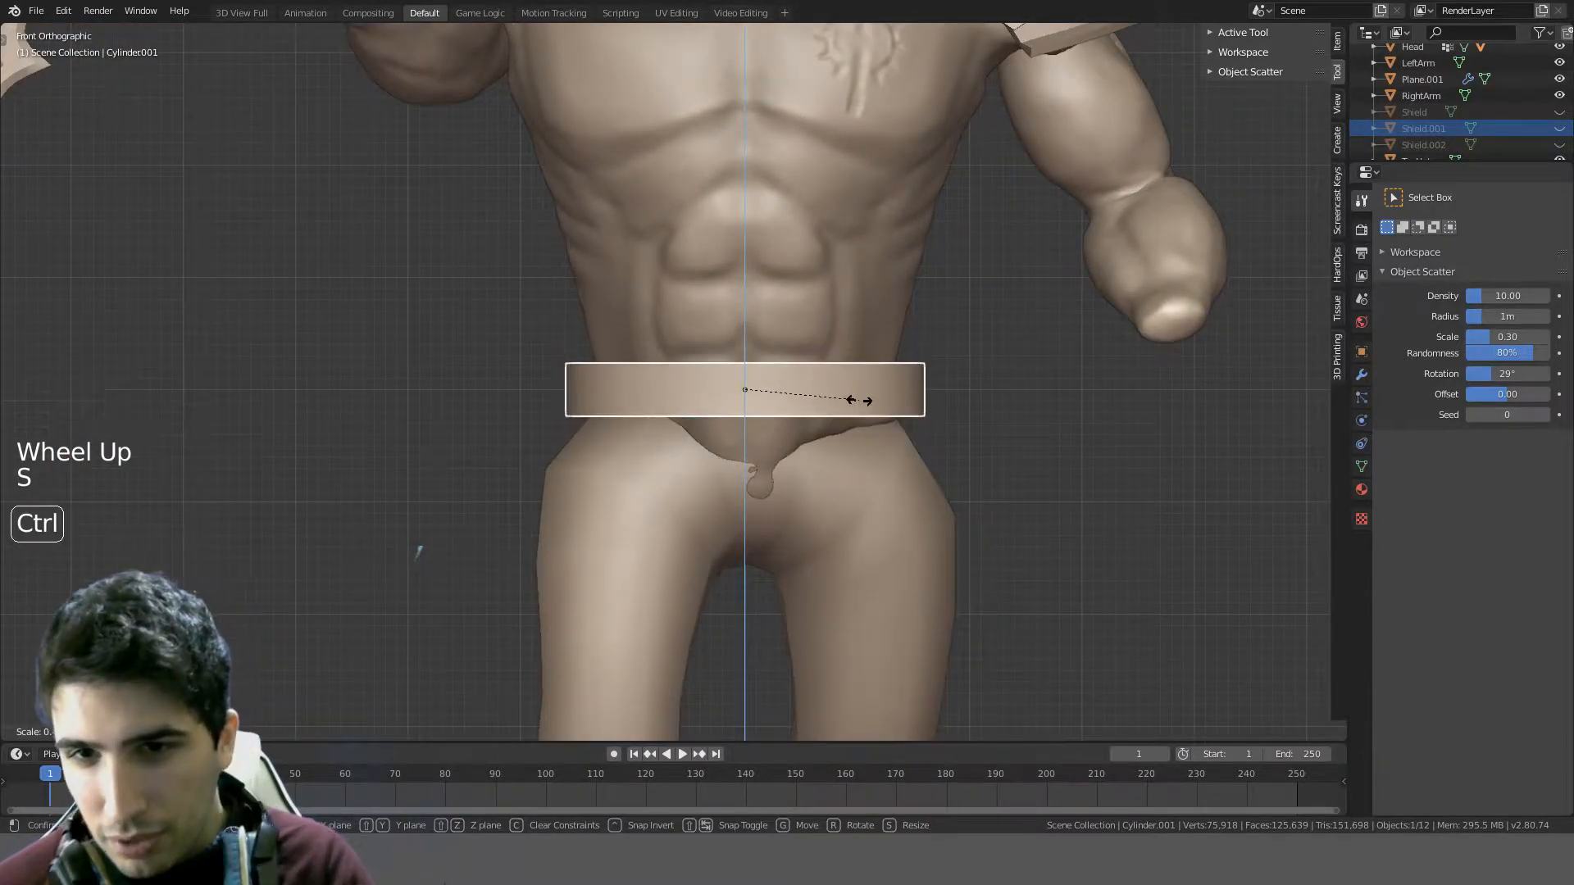
pyautogui.click(828, 397)
pyautogui.press('s')
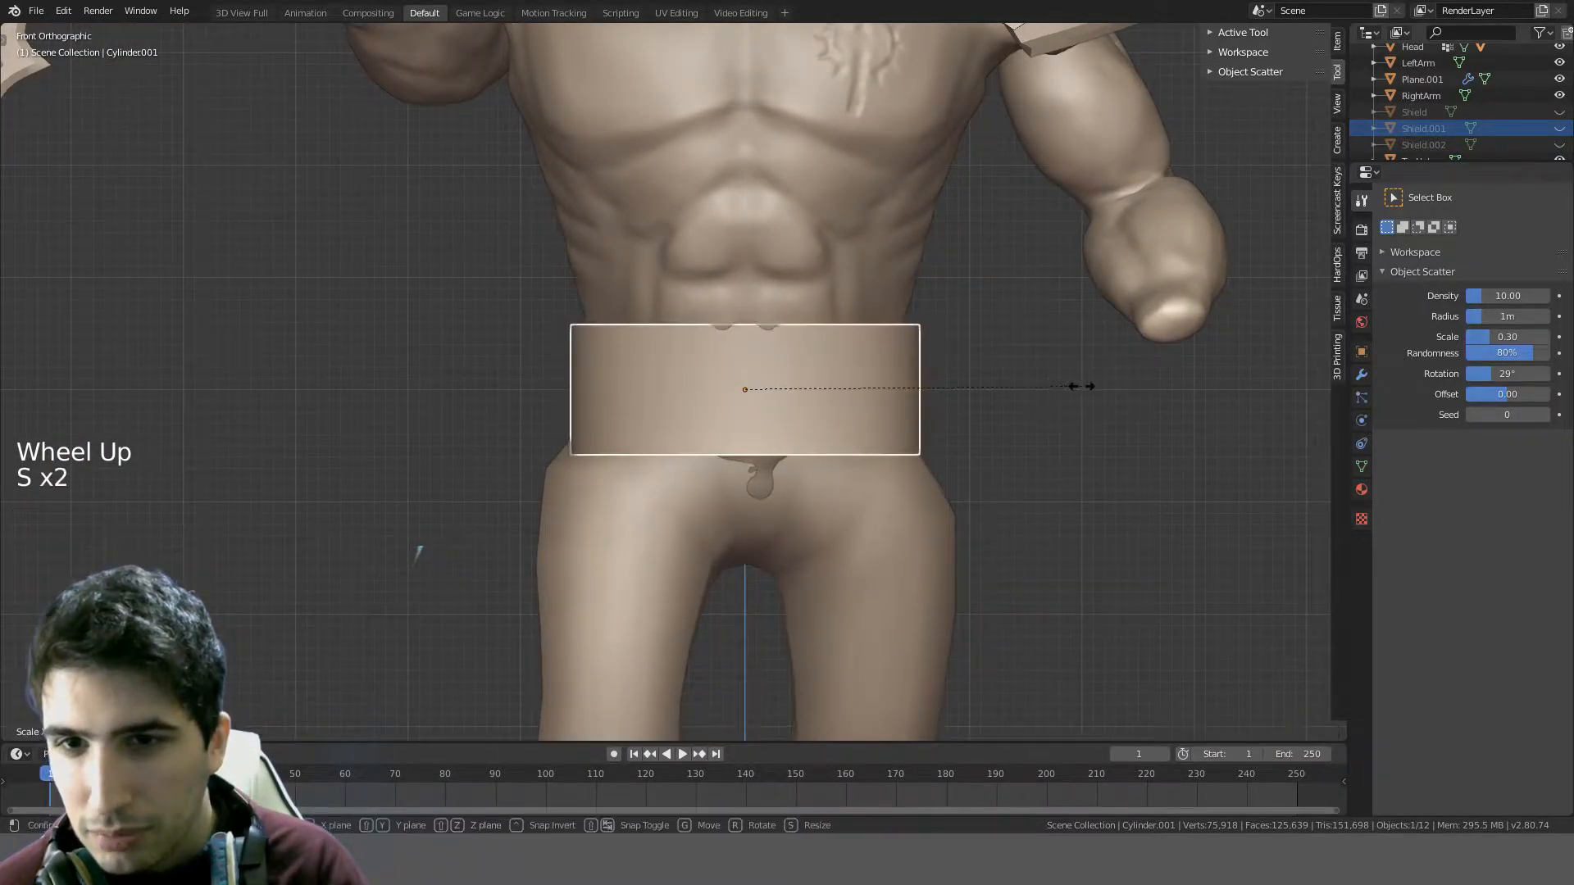
pyautogui.press('s')
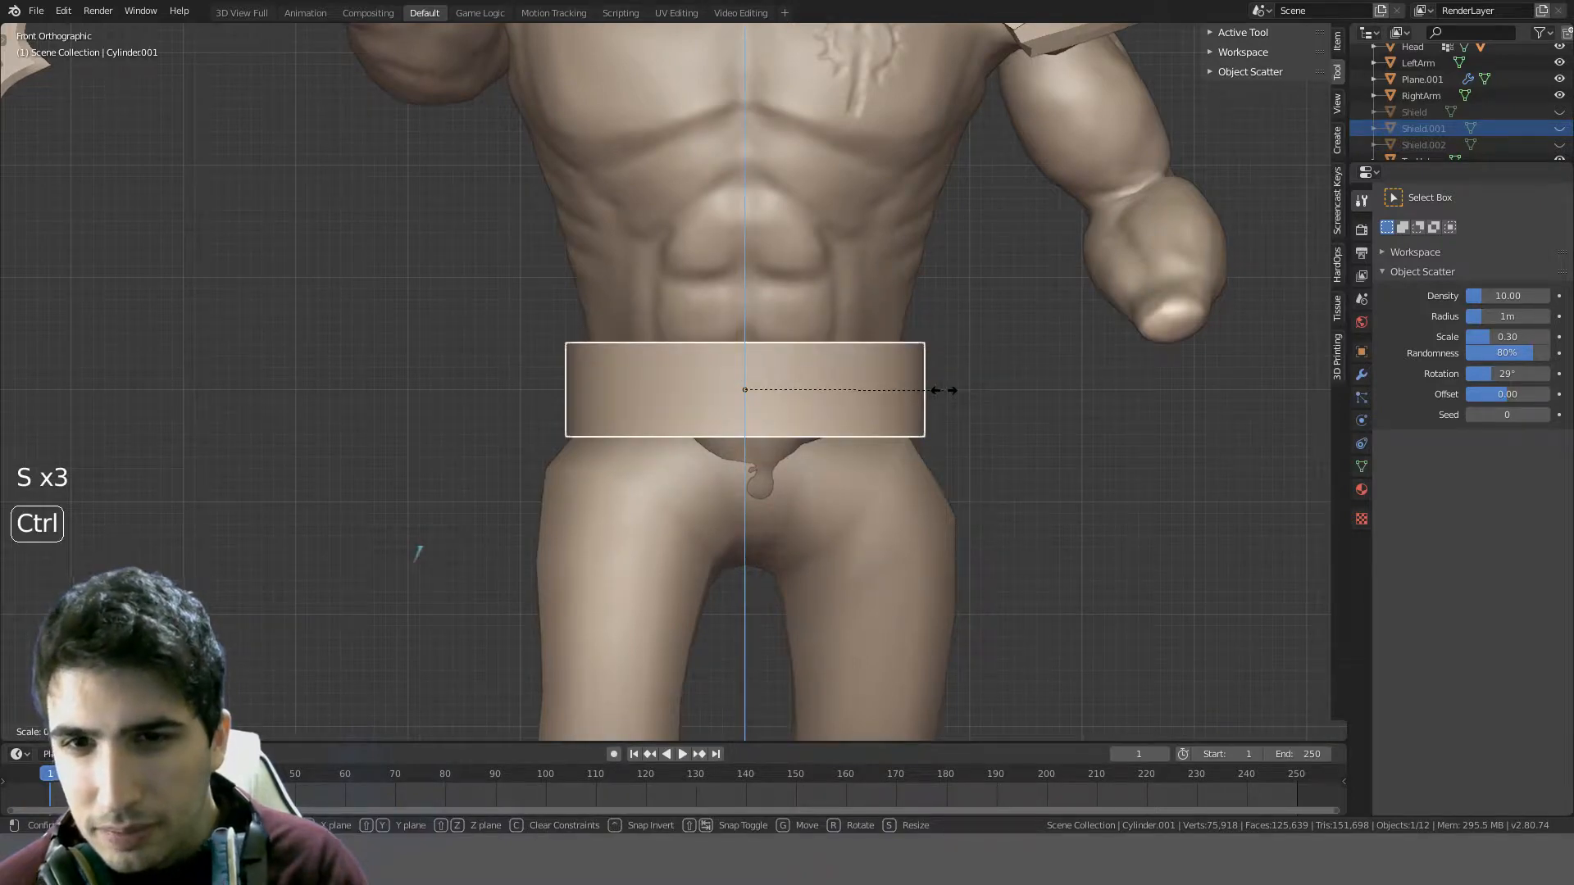
pyautogui.click(945, 392)
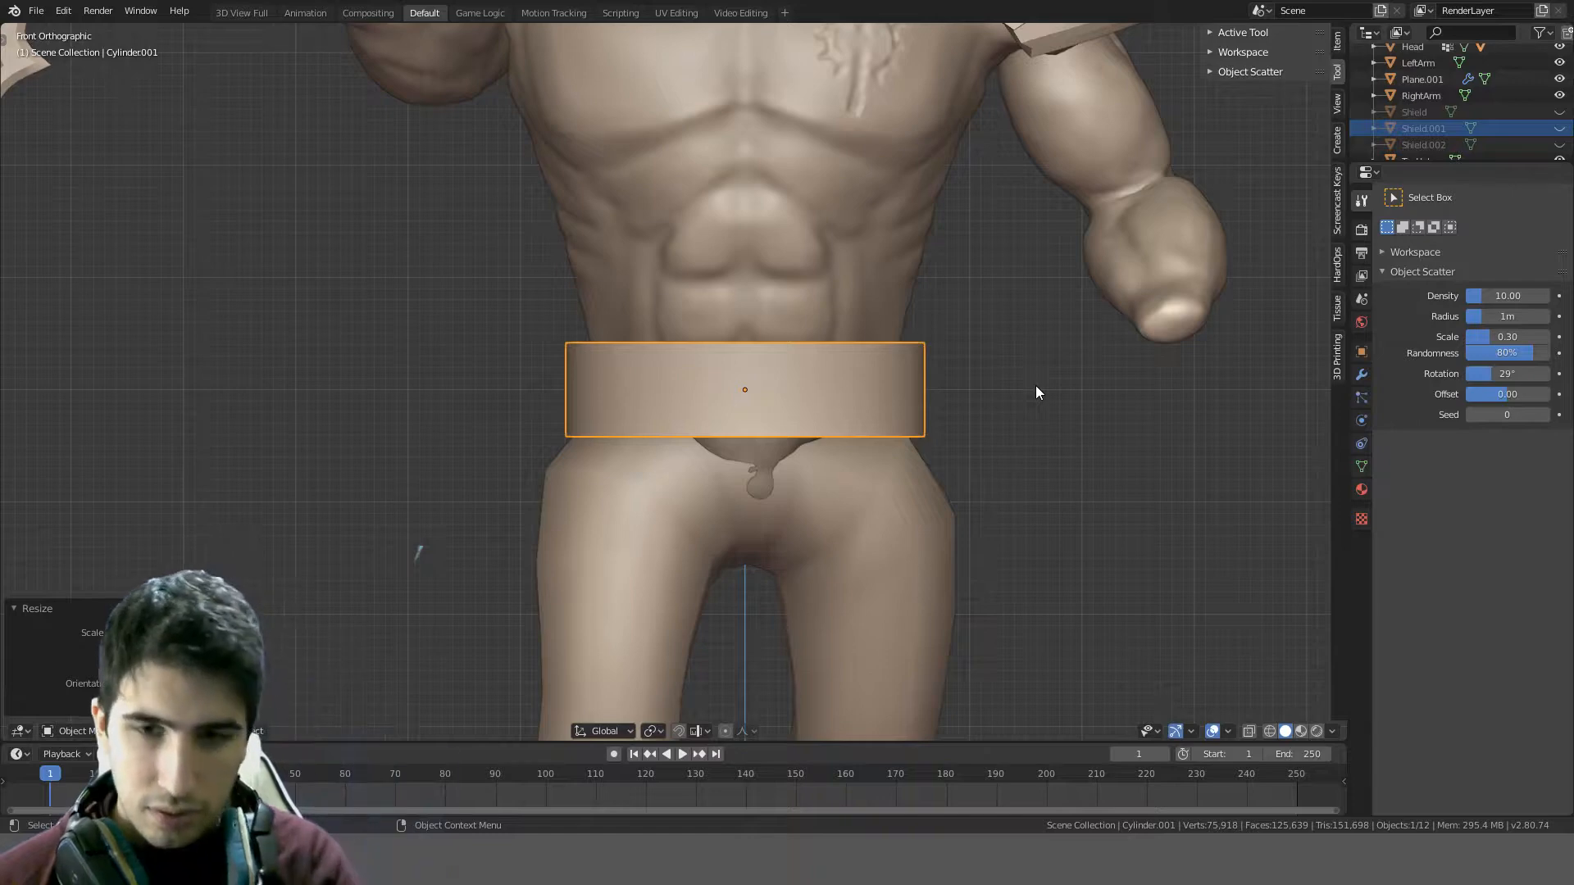
# - Add two evenly spaced horizontal loop cuts around the waist band
pyautogui.press('Tab')
pyautogui.press('a')
pyautogui.press('a')
pyautogui.hotkey('ctrl', 'r')
pyautogui.scroll(1, 906, 397)
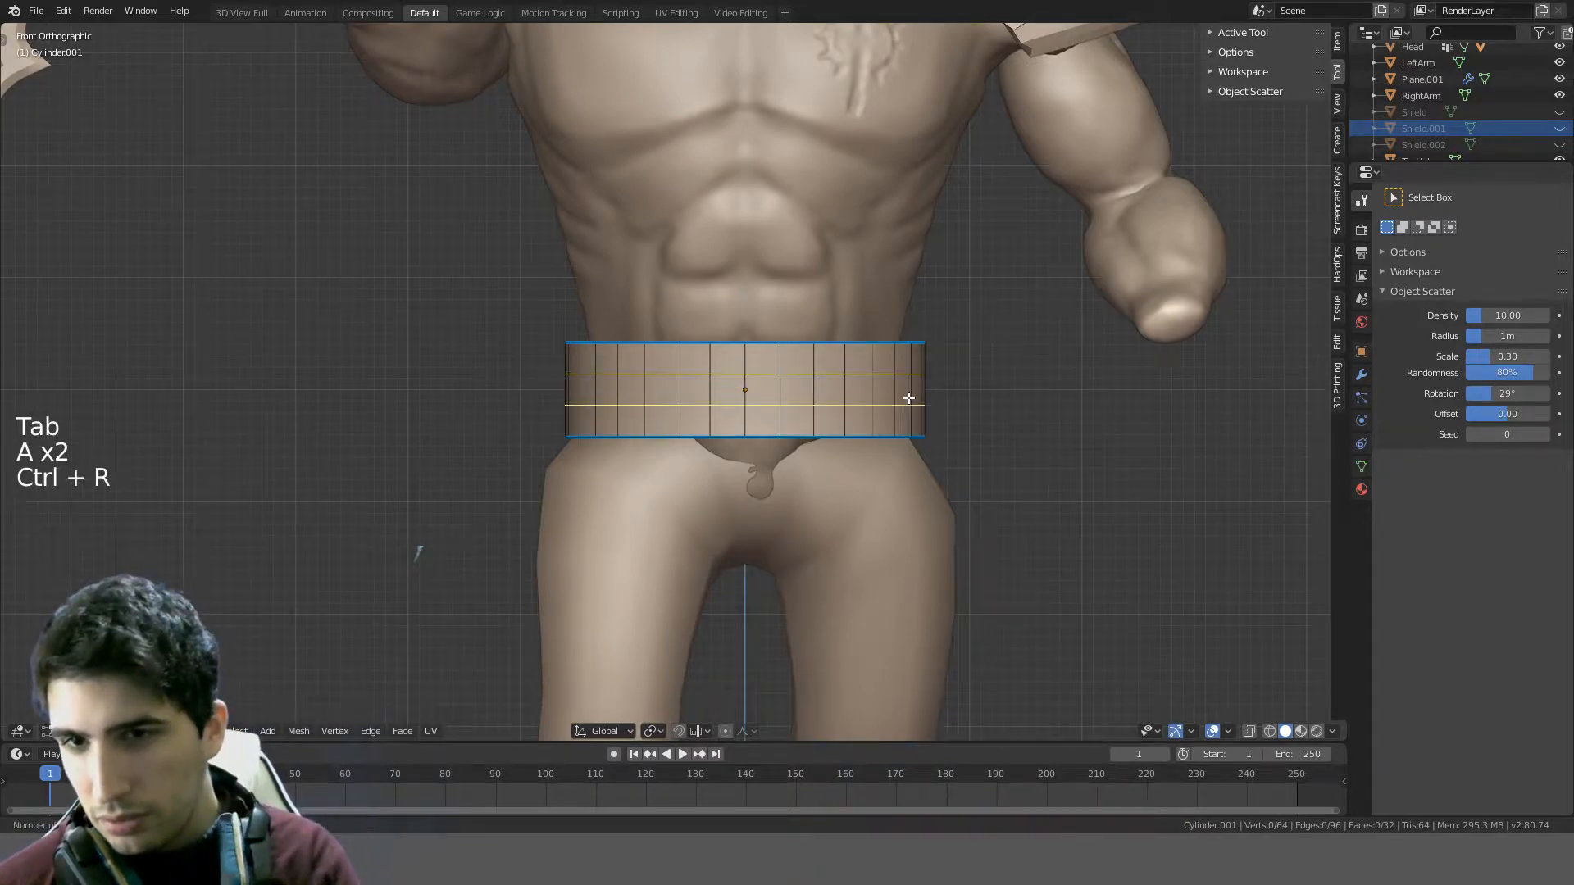
pyautogui.click(909, 399)
pyautogui.rightClick(909, 399)
# - Try to pinch the two new loops inward without scaling their height, and check the fit from the side
pyautogui.press('s')
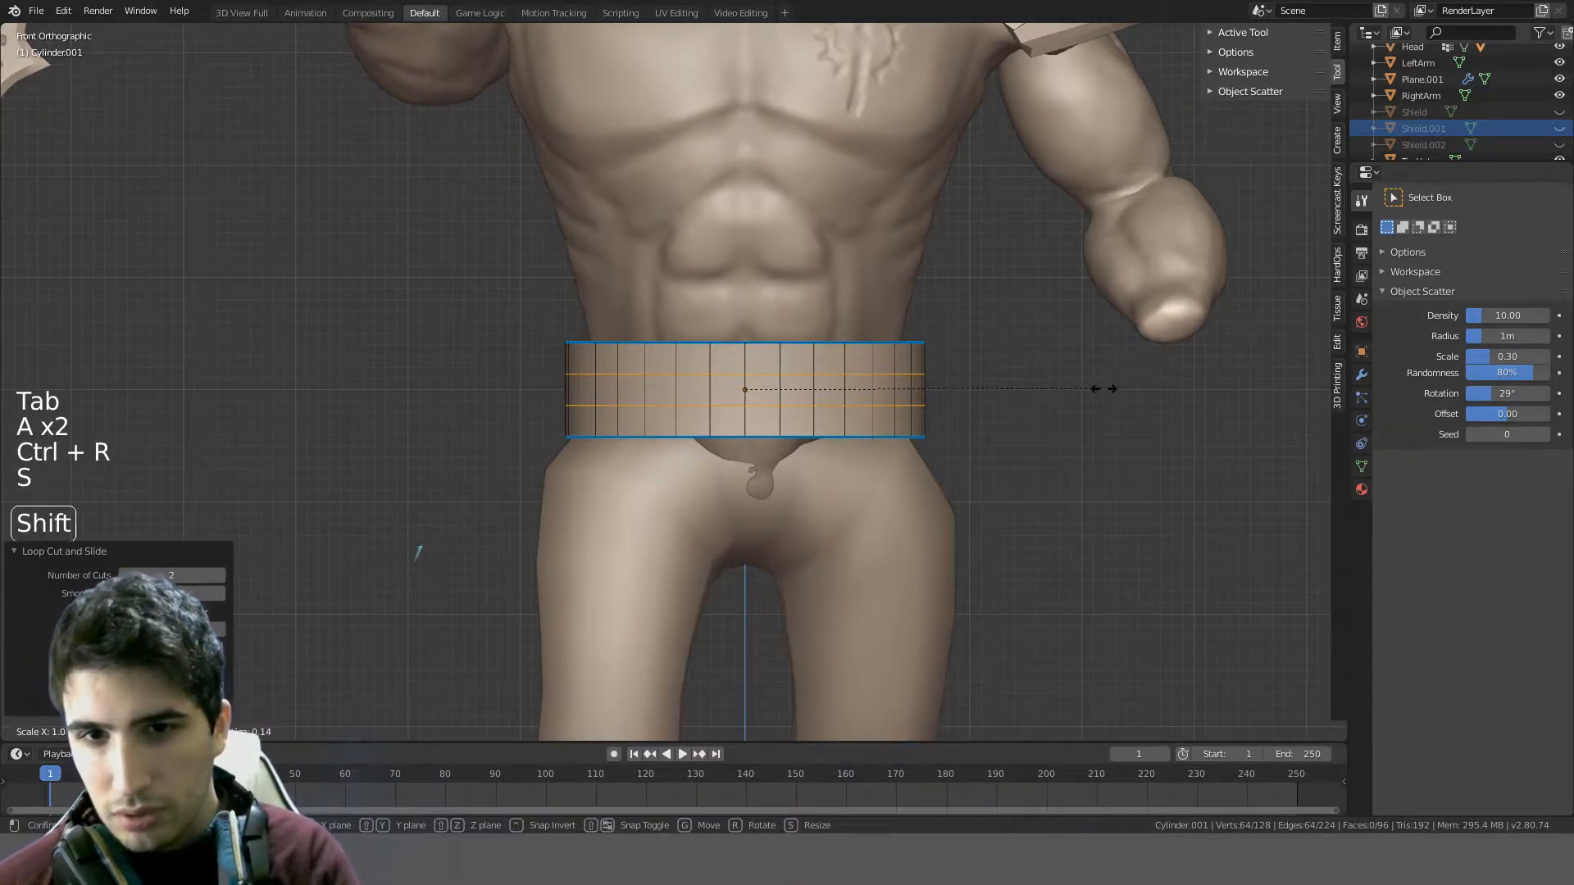
pyautogui.hotkey('shift', 'z')
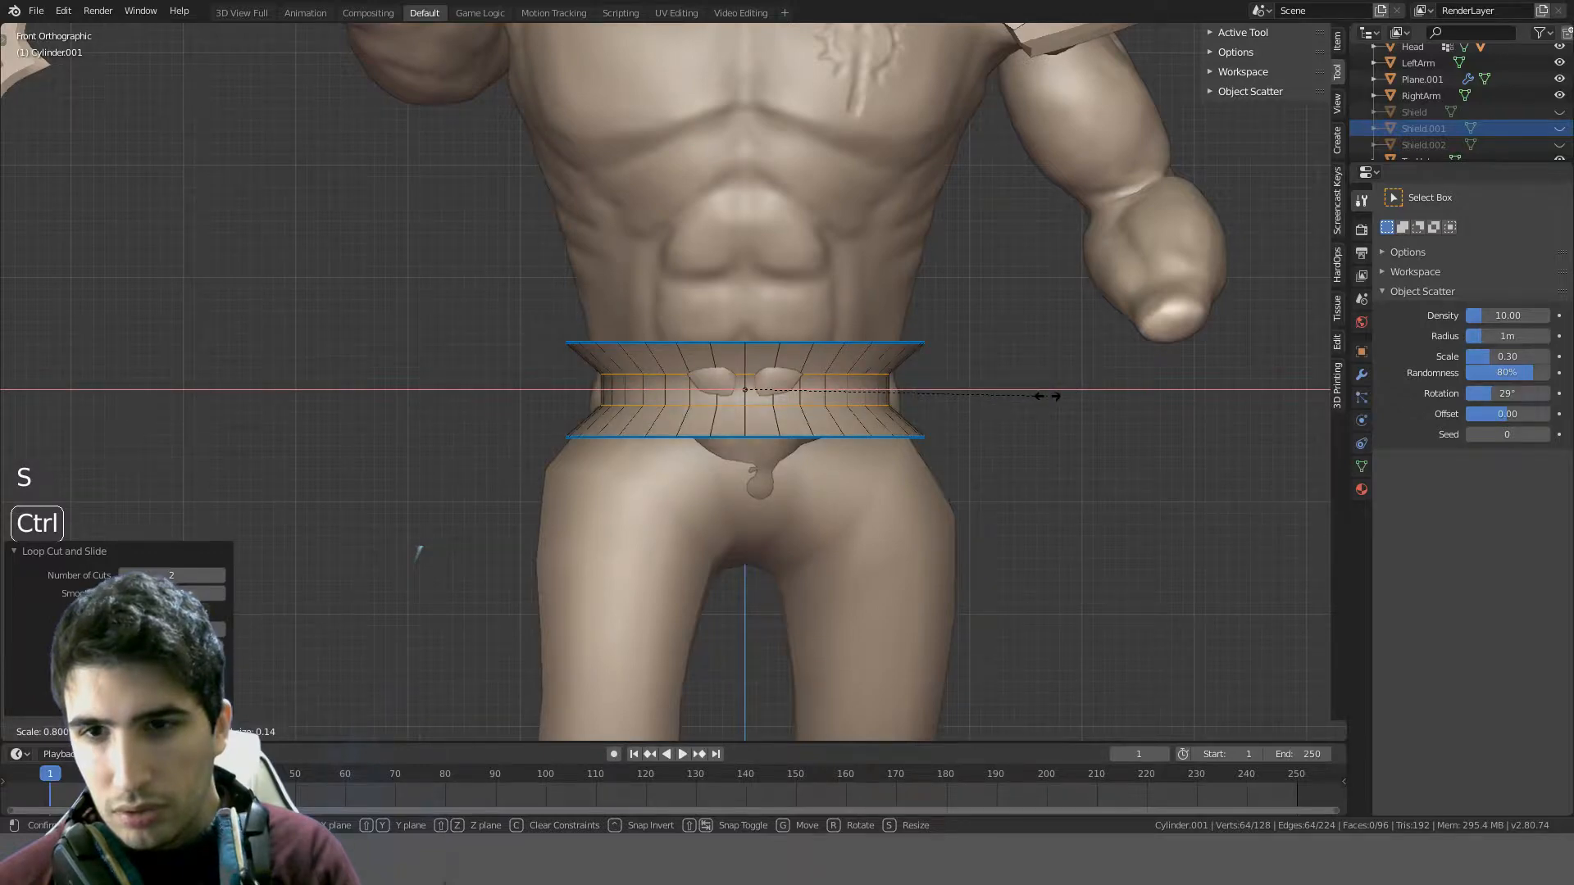
pyautogui.click(1051, 396)
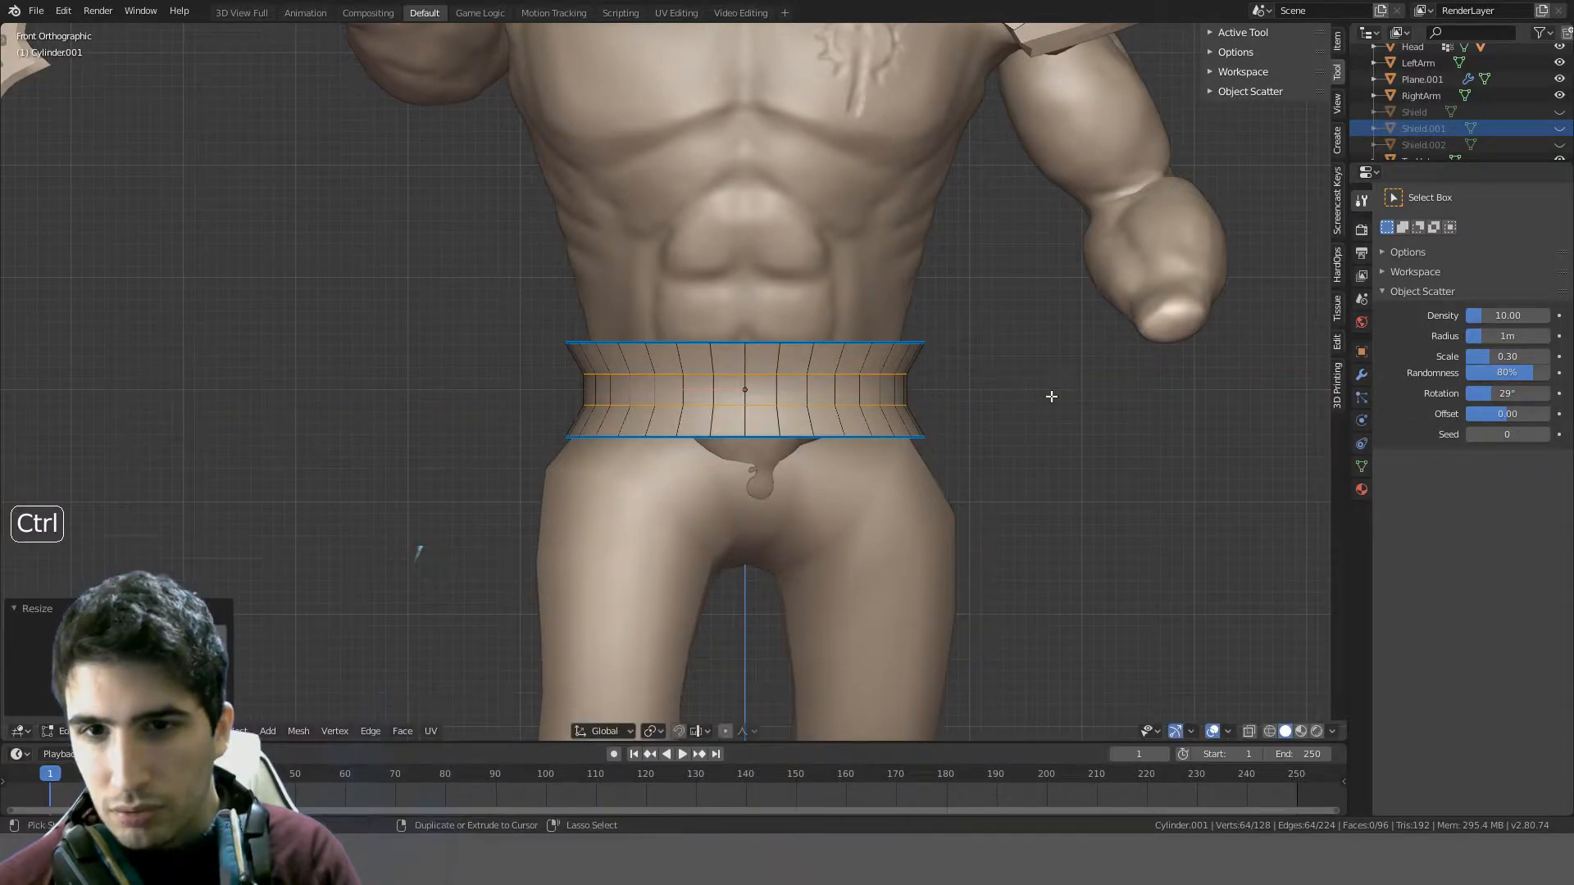
pyautogui.press('Tab')
pyautogui.moveTo(922, 429); pyautogui.dragTo(1138, 467, button='middle')
pyautogui.press('KP_3')
pyautogui.press('KP_1')
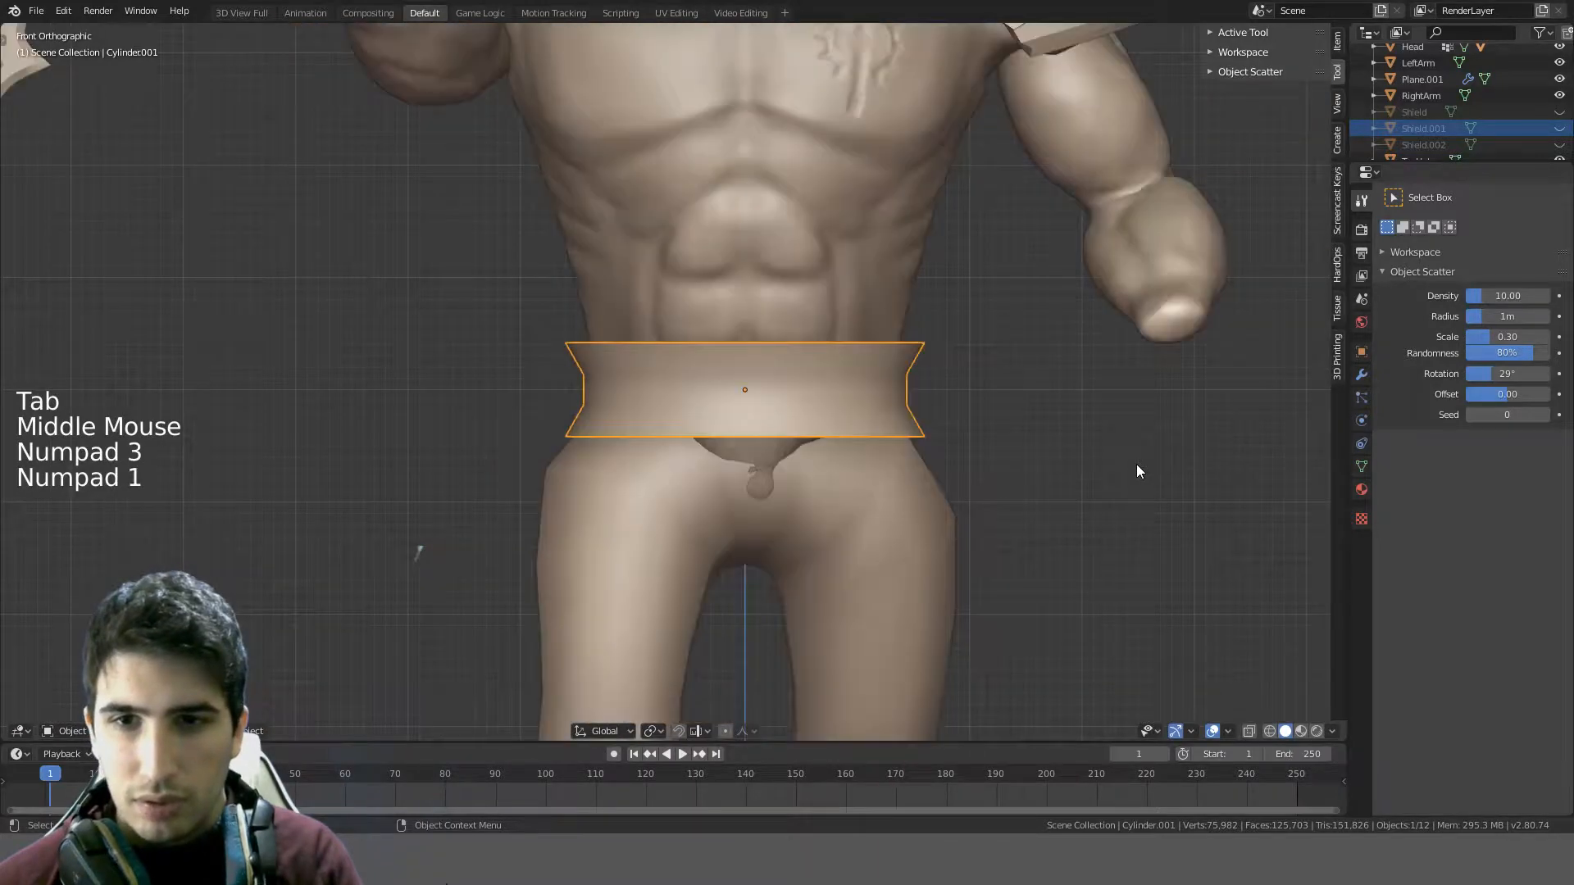
pyautogui.press('KP_3')
pyautogui.press('g')
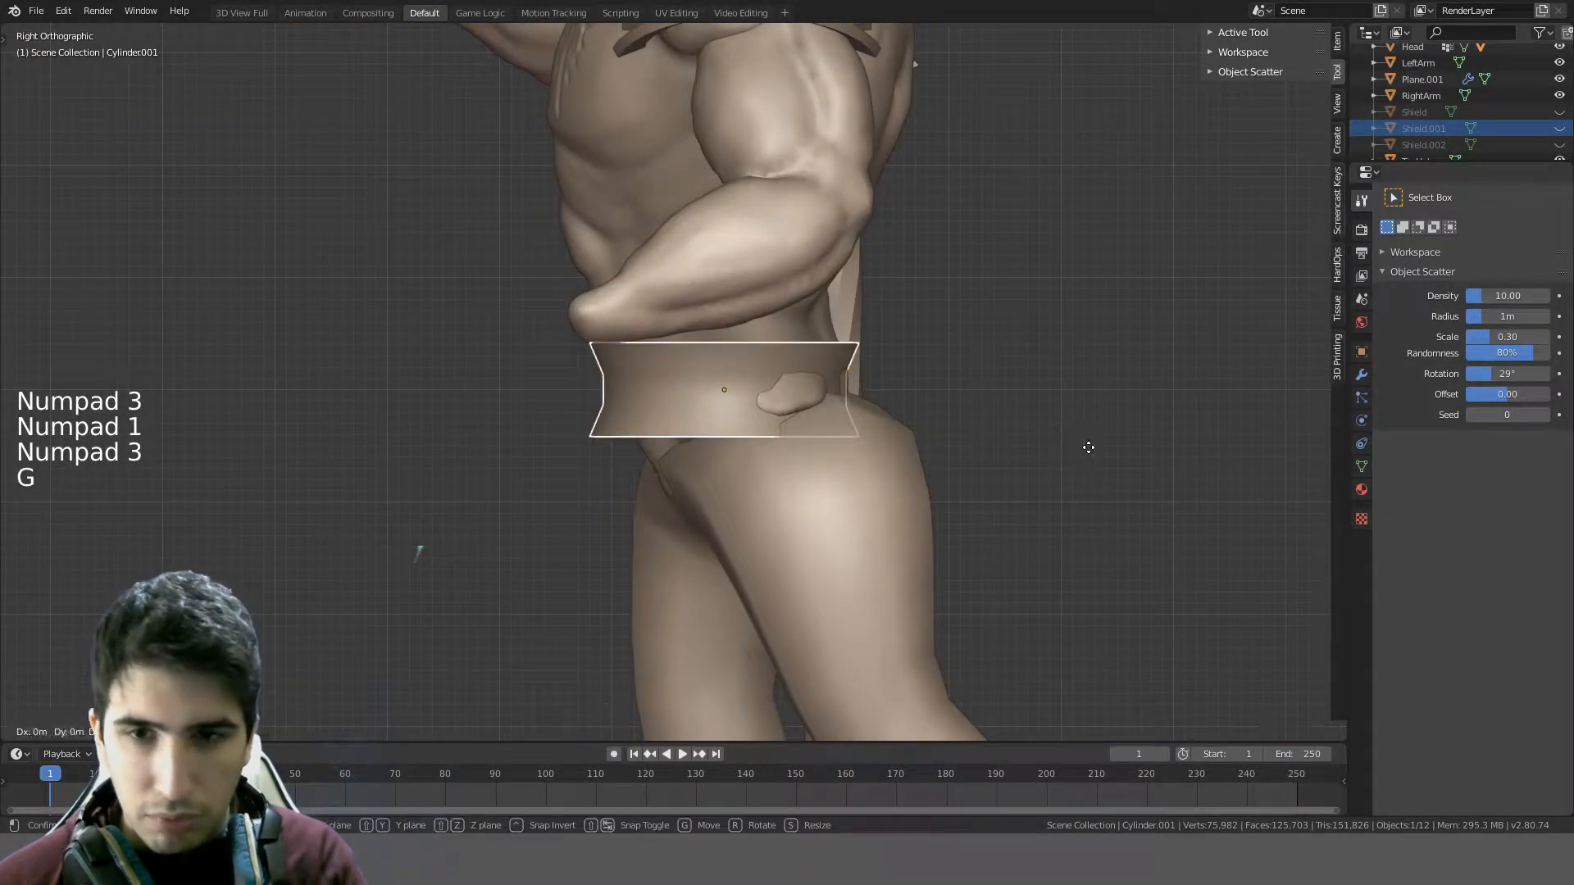
pyautogui.rightClick(1101, 446)
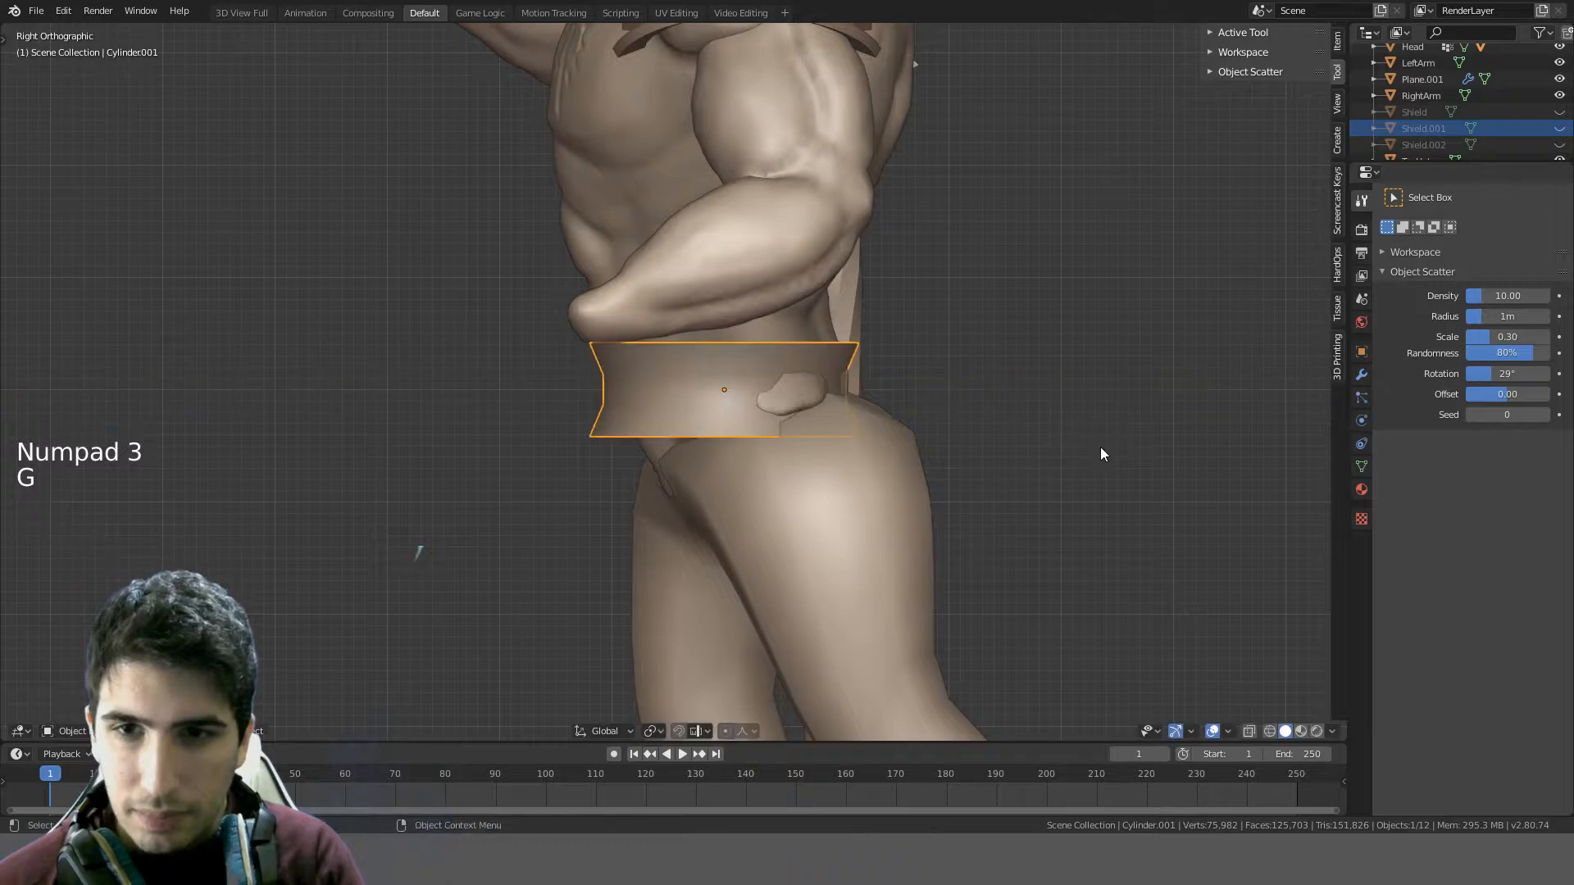
# - Undo the inward scaling of the waist band's two middle loops
pyautogui.press('Tab')
pyautogui.hotkey('ctrl', 'z')
pyautogui.hotkey('ctrl', 'z')
pyautogui.hotkey('ctrl', 'z')
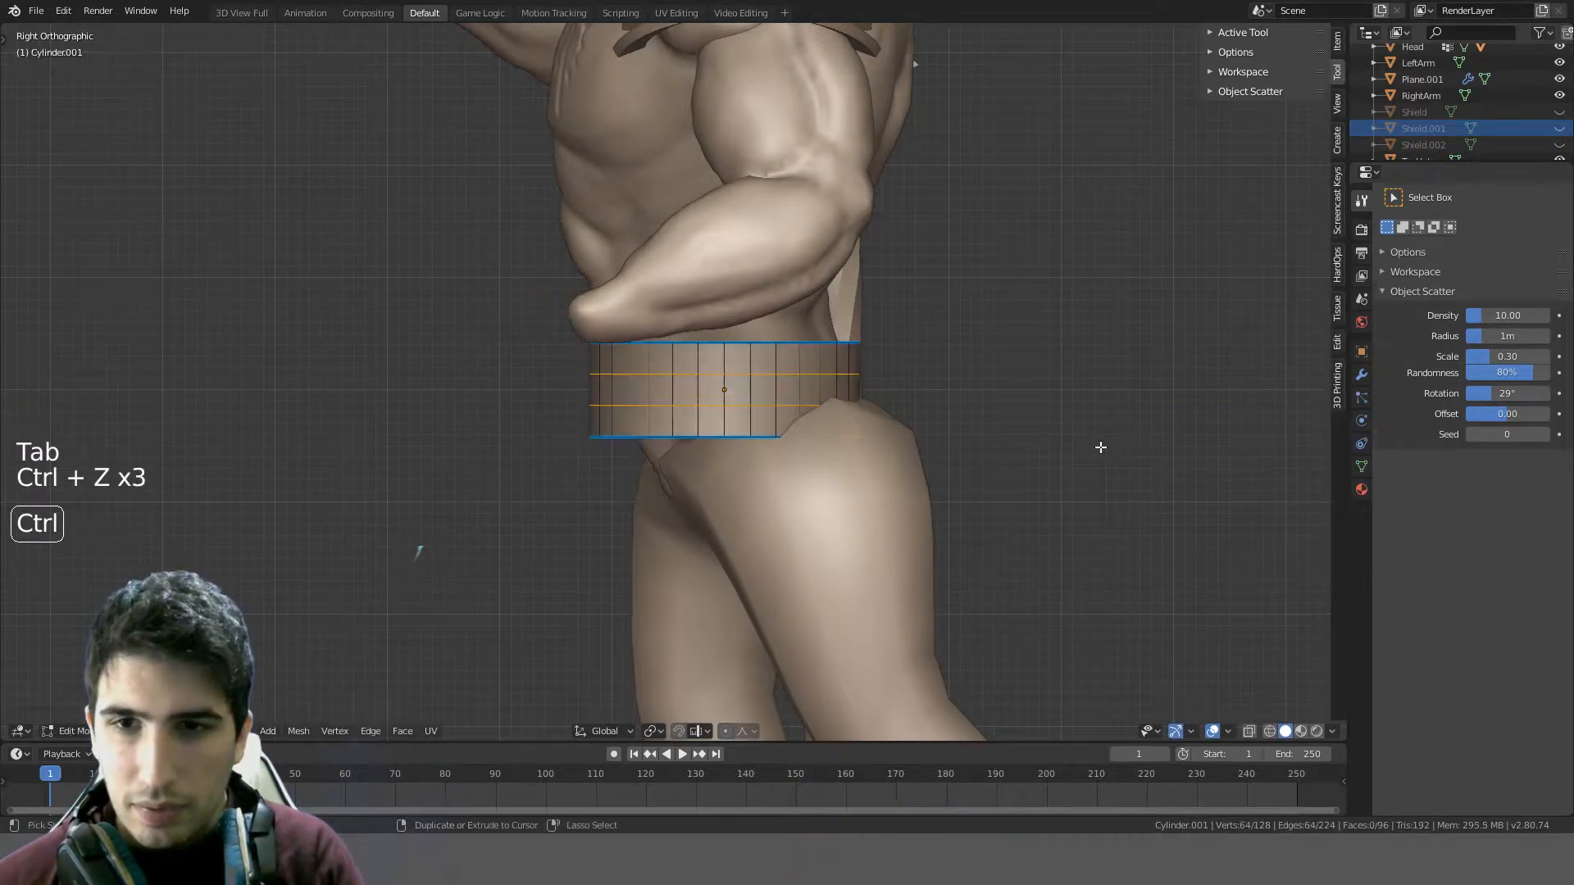
# - Add a Shrinkwrap modifier to the waist band
pyautogui.press('Tab')
pyautogui.moveTo(1100, 447); pyautogui.dragTo(843, 446, button='middle')
pyautogui.press('Tab')
pyautogui.press('Tab')
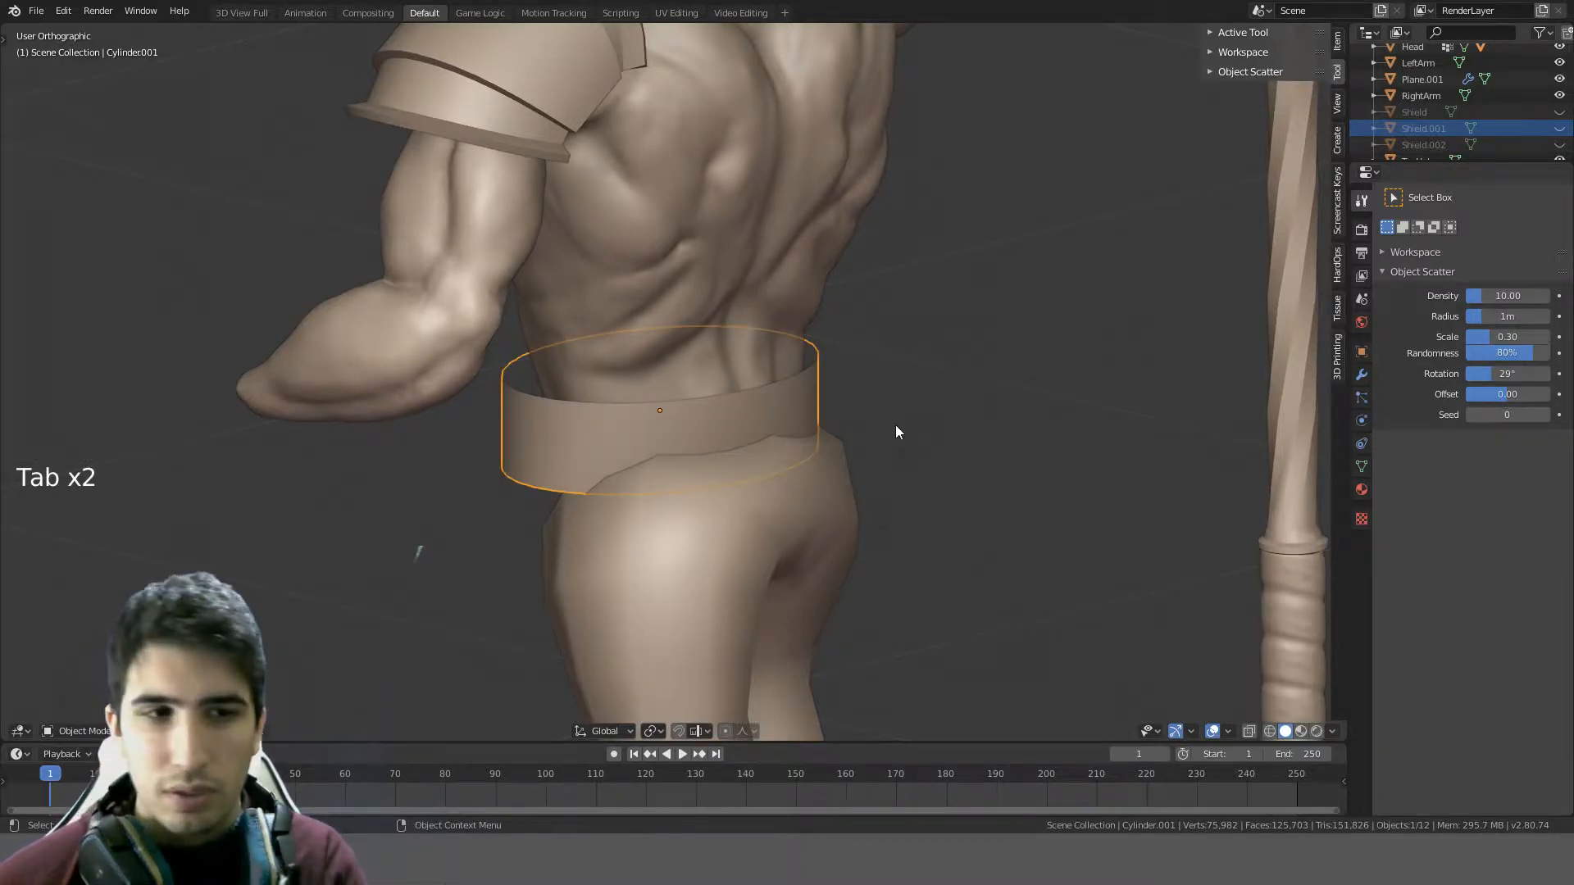
pyautogui.click(1362, 374)
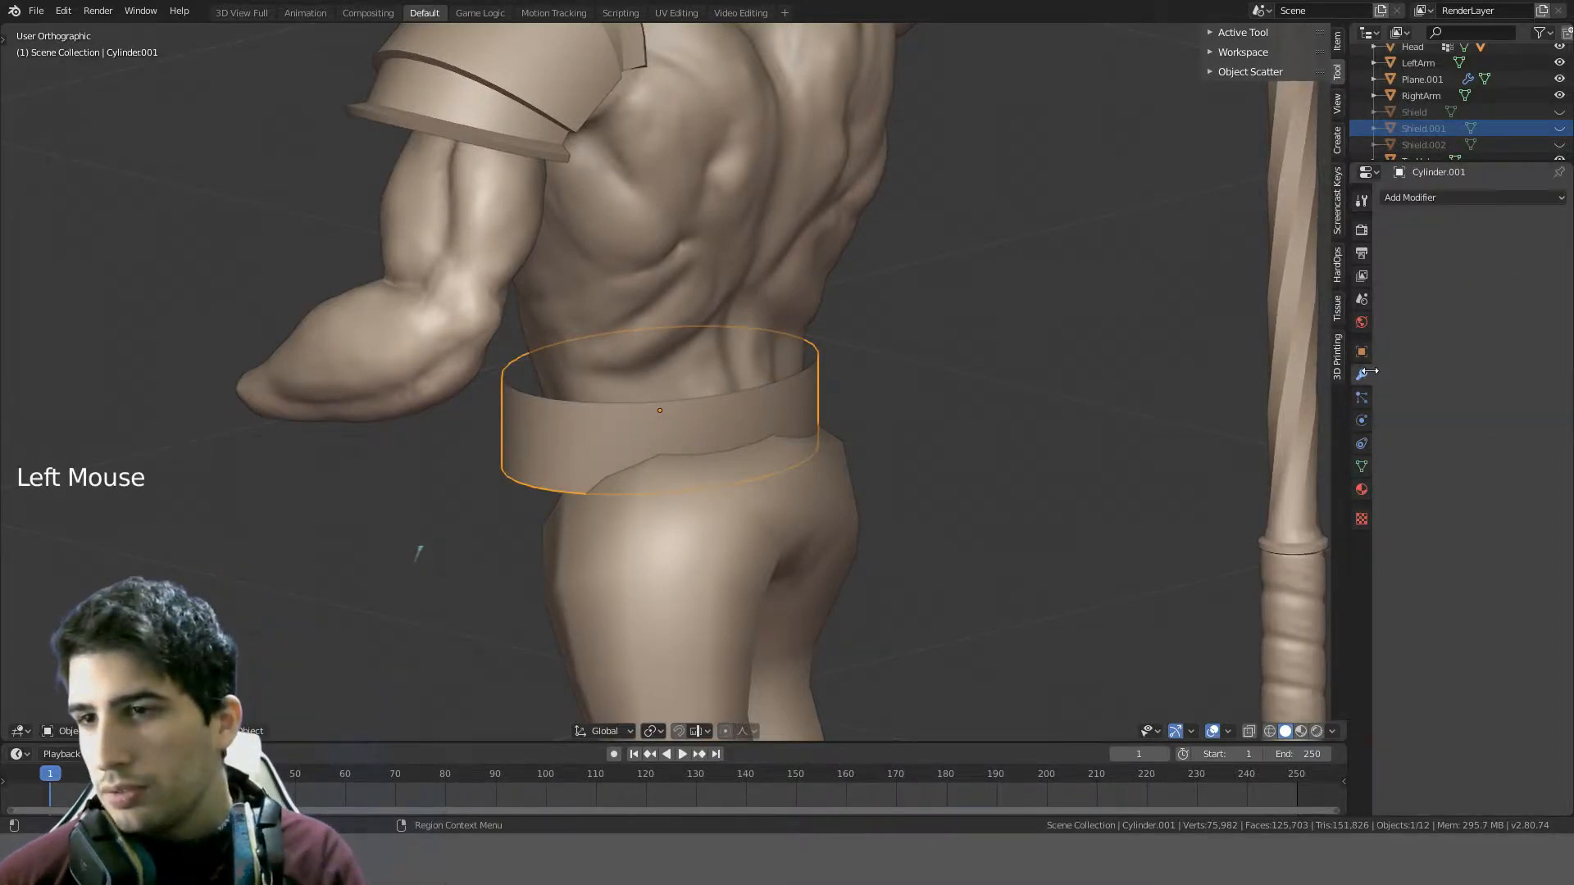
pyautogui.click(1467, 197)
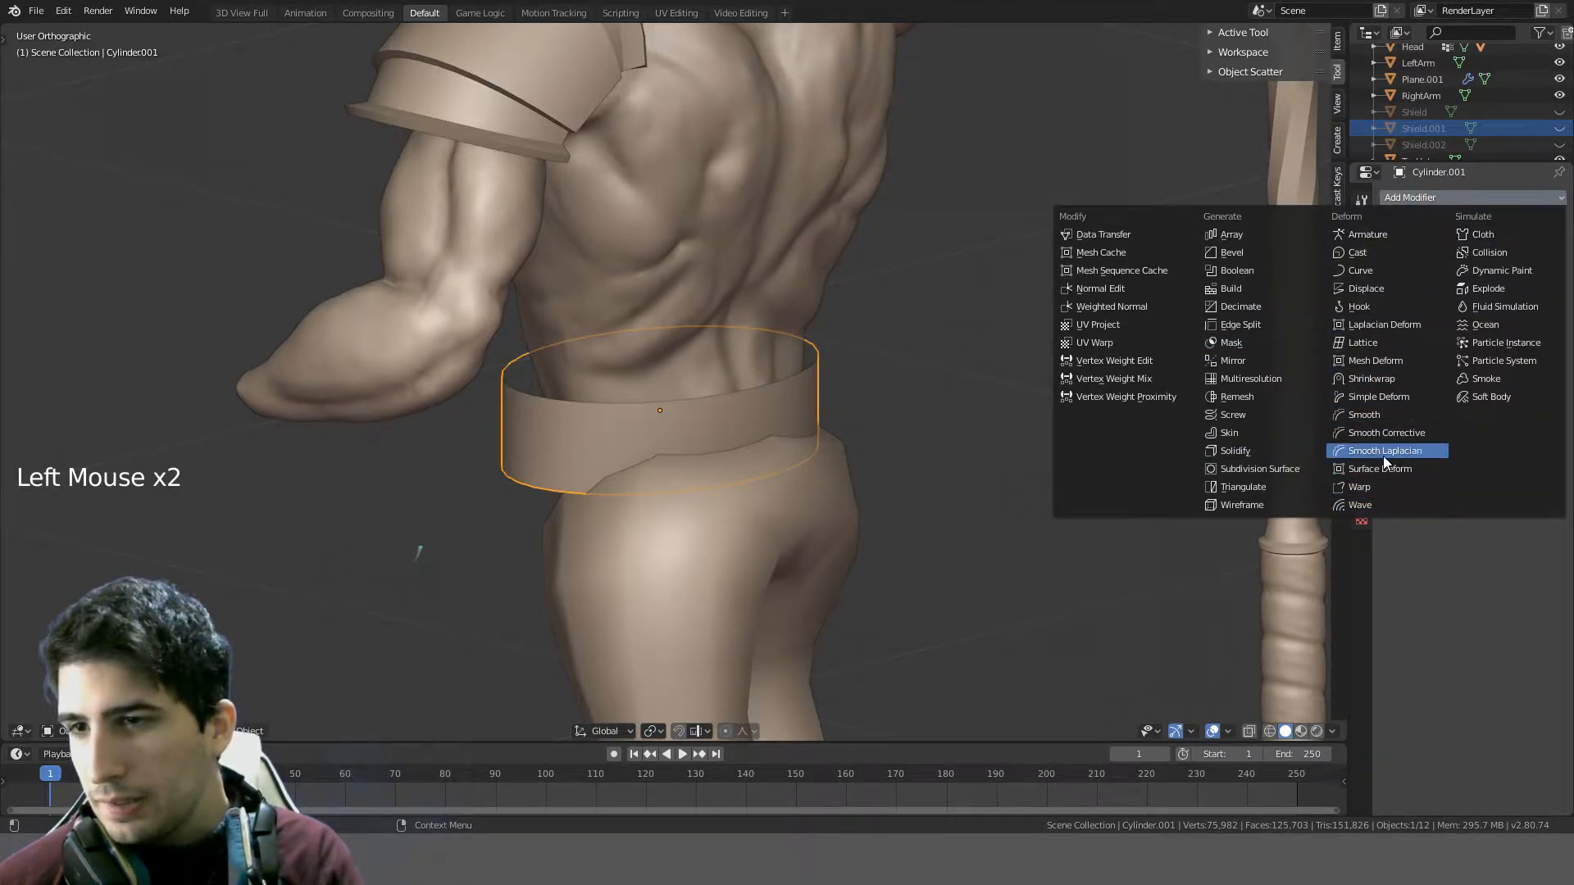
pyautogui.click(1365, 377)
pyautogui.click(1442, 290)
pyautogui.click(1458, 272)
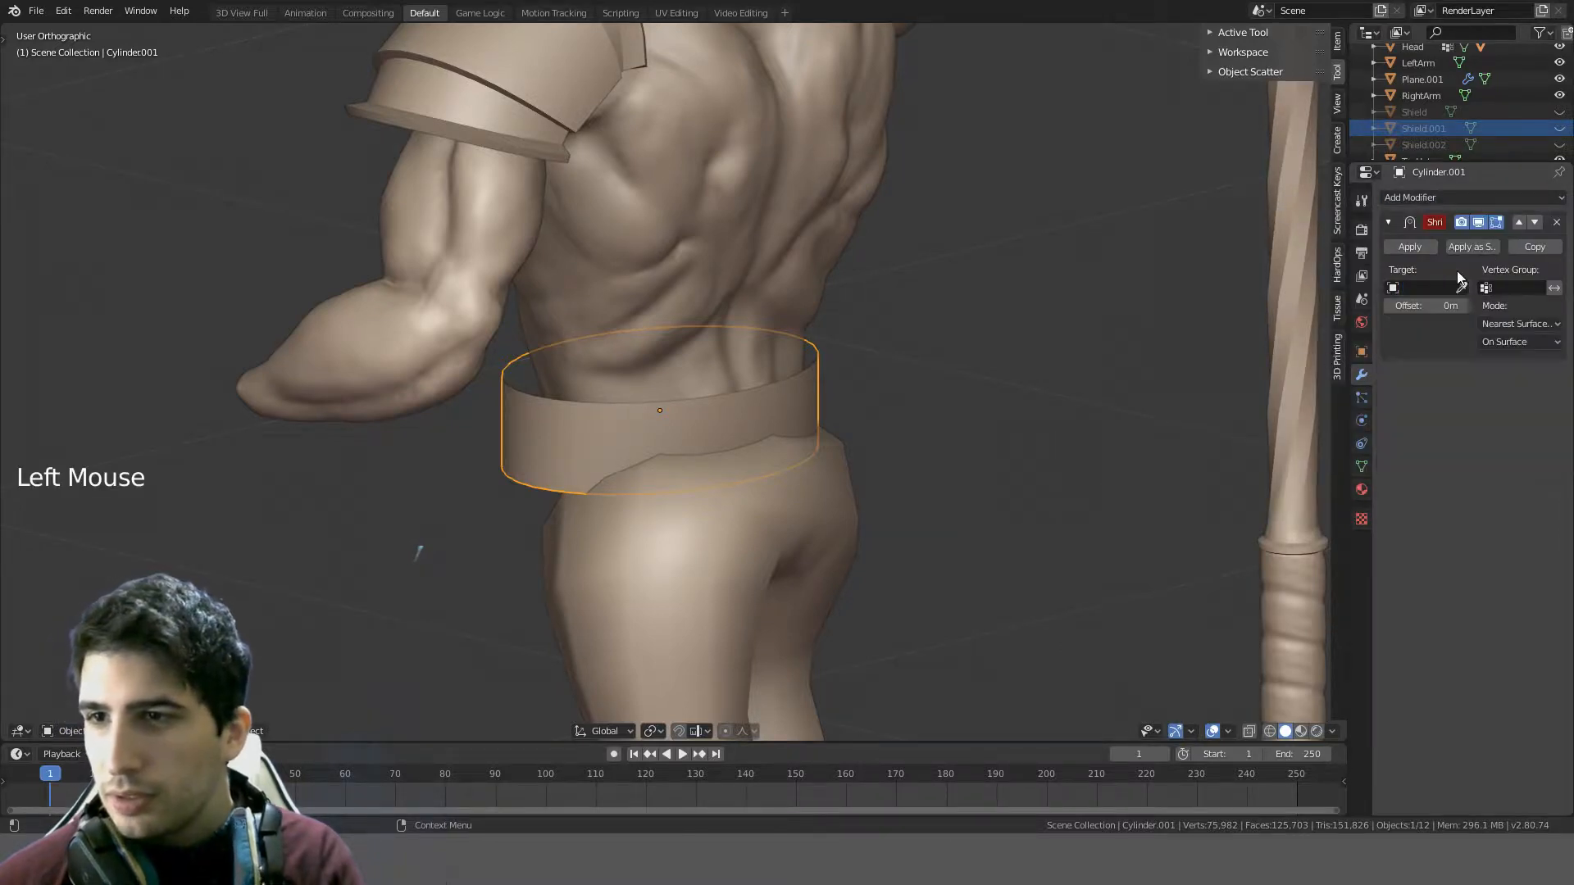
# - Target the Shrinkwrap at the Torso with an offset of 0.01 m and apply the modifier
pyautogui.click(1463, 287)
pyautogui.click(788, 272)
pyautogui.moveTo(788, 272); pyautogui.dragTo(759, 403, button='middle')
pyautogui.click(1468, 306)
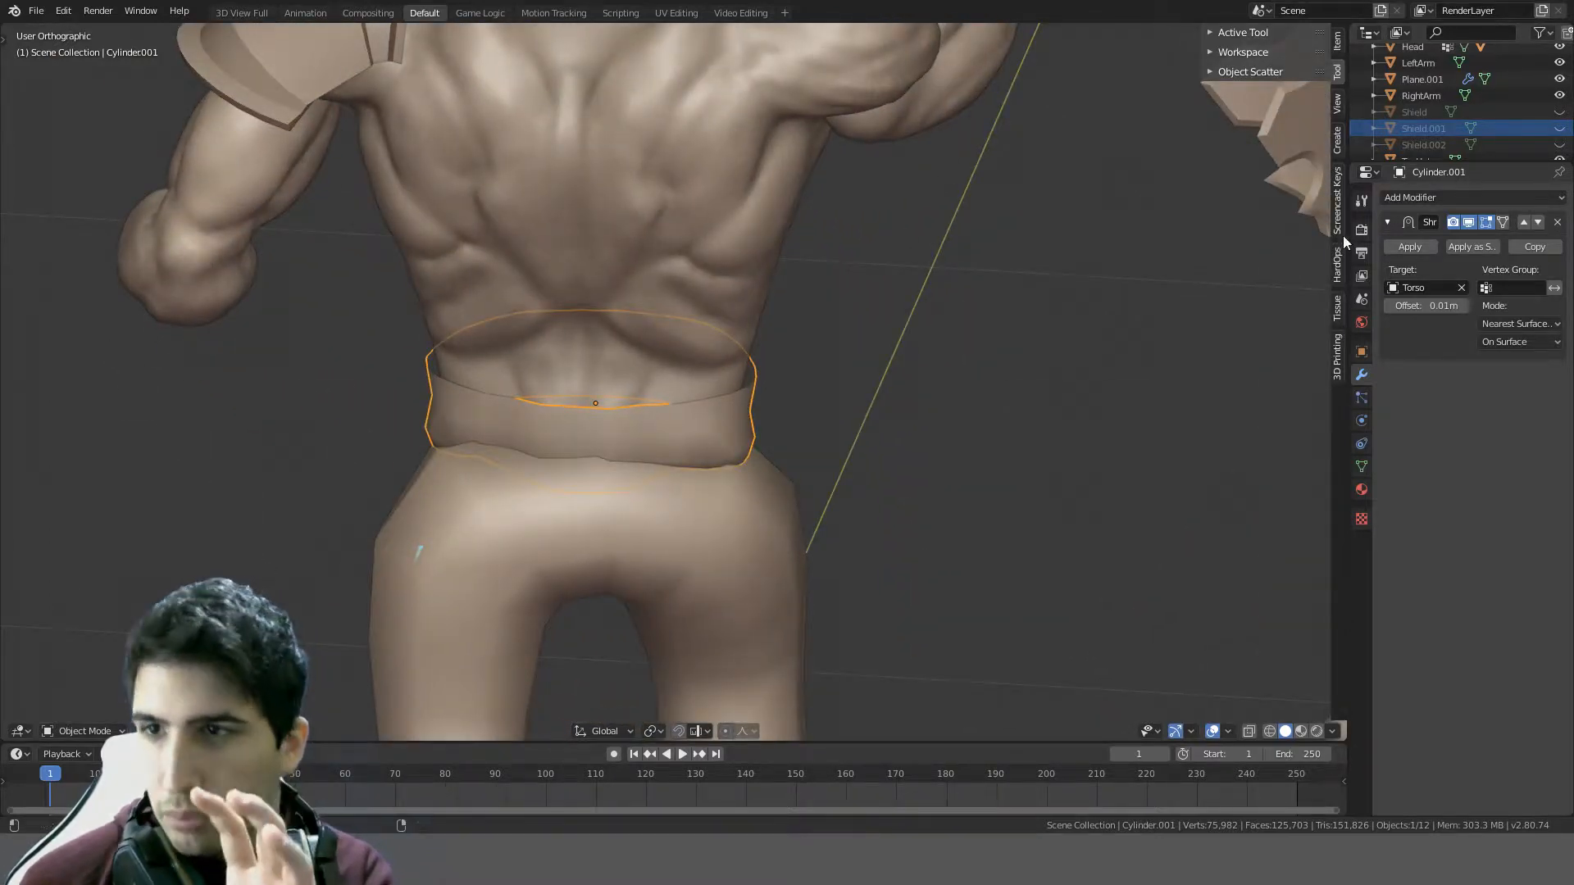
pyautogui.click(1410, 247)
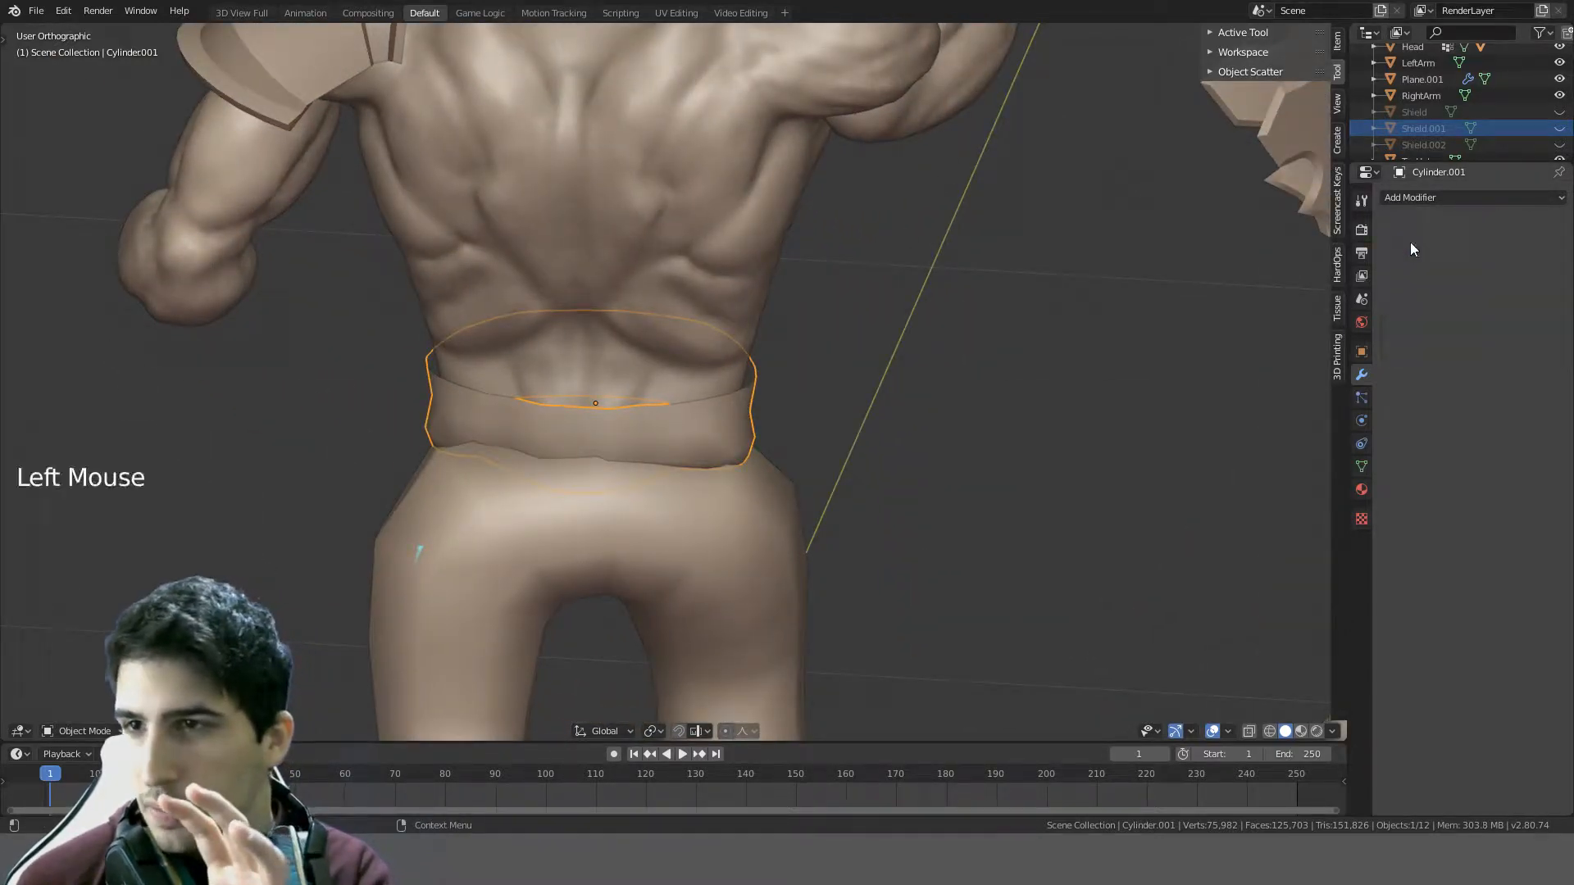
# - Flatten the belt's upper rim edge loop so all its vertices share one height
pyautogui.moveTo(943, 319); pyautogui.dragTo(878, 296, button='middle')
pyautogui.press('Tab')
pyautogui.moveTo(755, 356); pyautogui.dragTo(802, 353, button='middle')
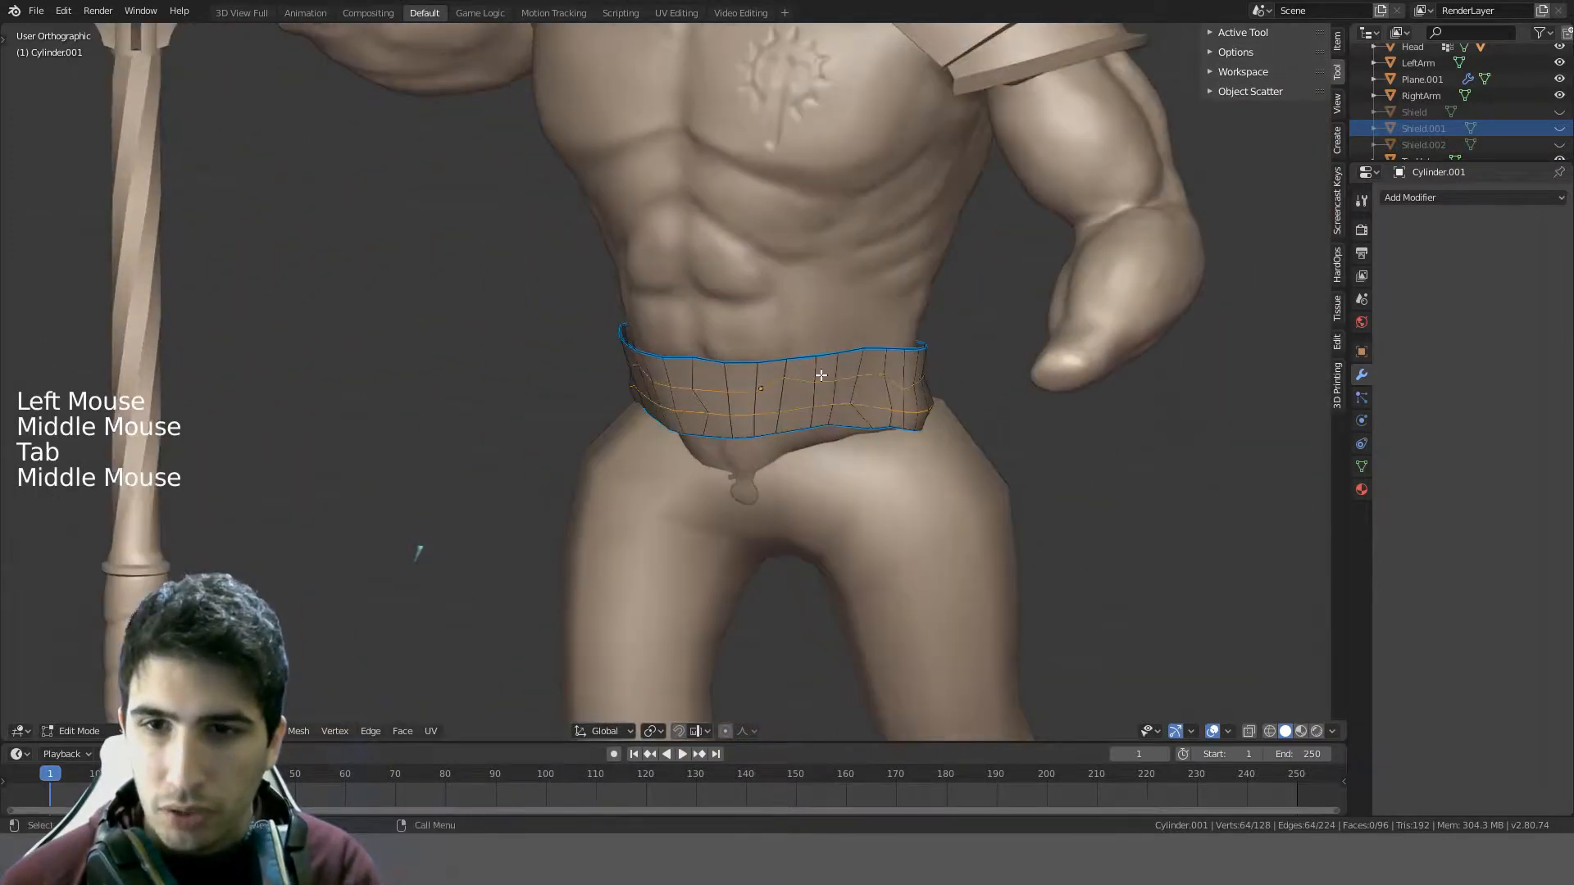
pyautogui.press('a')
pyautogui.keyDown('alt'); pyautogui.click(802, 351); pyautogui.keyUp('alt')
pyautogui.press('s')
pyautogui.click(1017, 366)
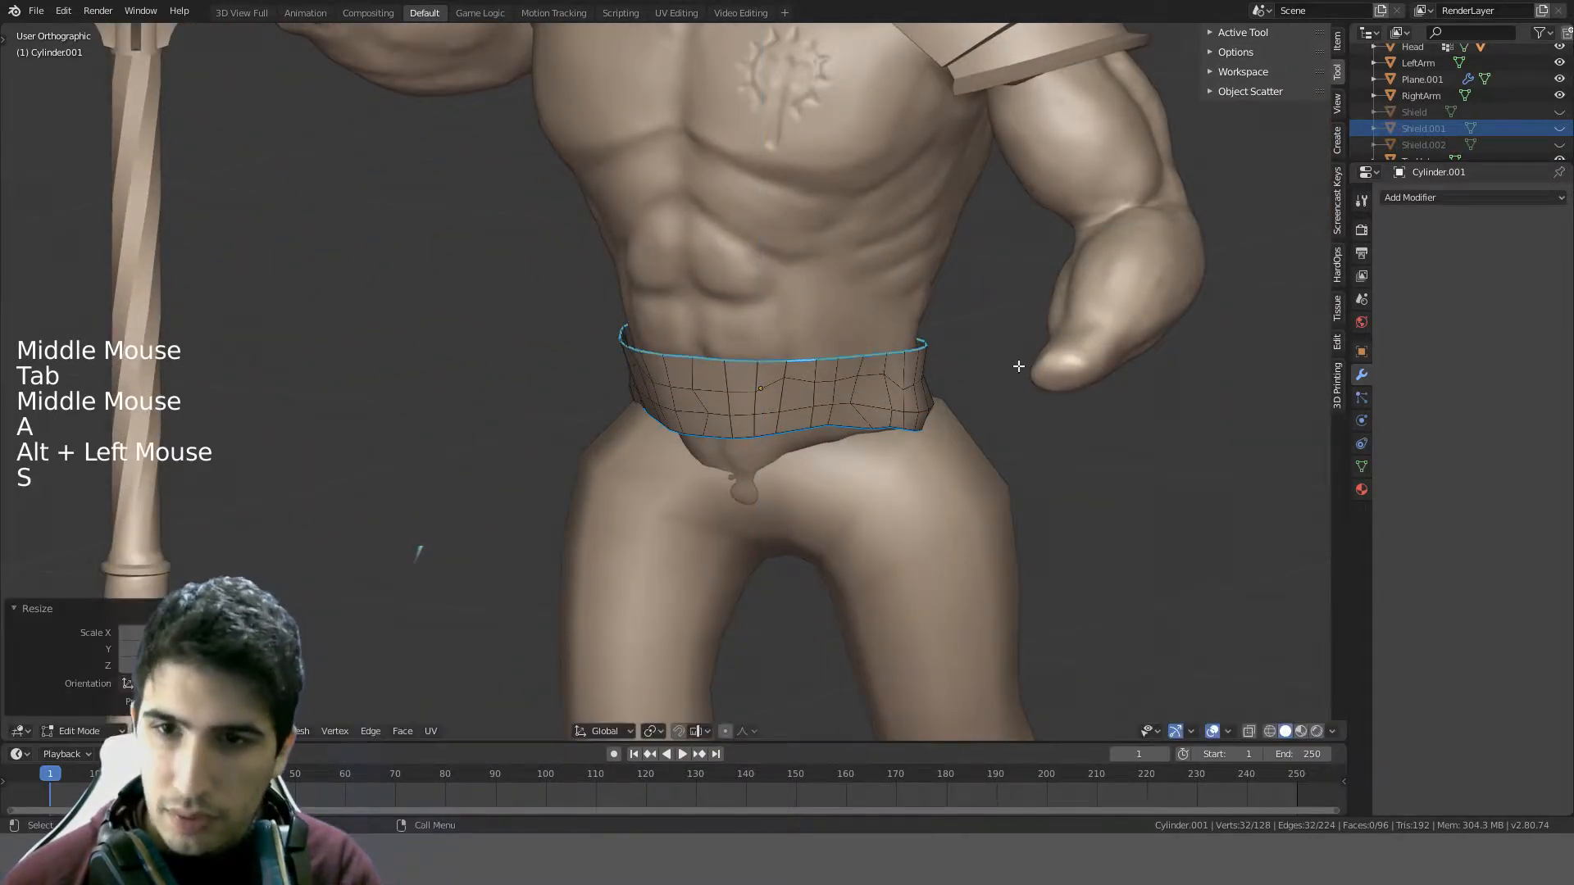
# - Flatten each of the belt's two middle edge loops by scaling them to 0 along Z
pyautogui.keyDown('alt'); pyautogui.click(841, 381); pyautogui.keyUp('alt')
pyautogui.press('s')
pyautogui.press('z')
pyautogui.press('0')
pyautogui.click(838, 382)
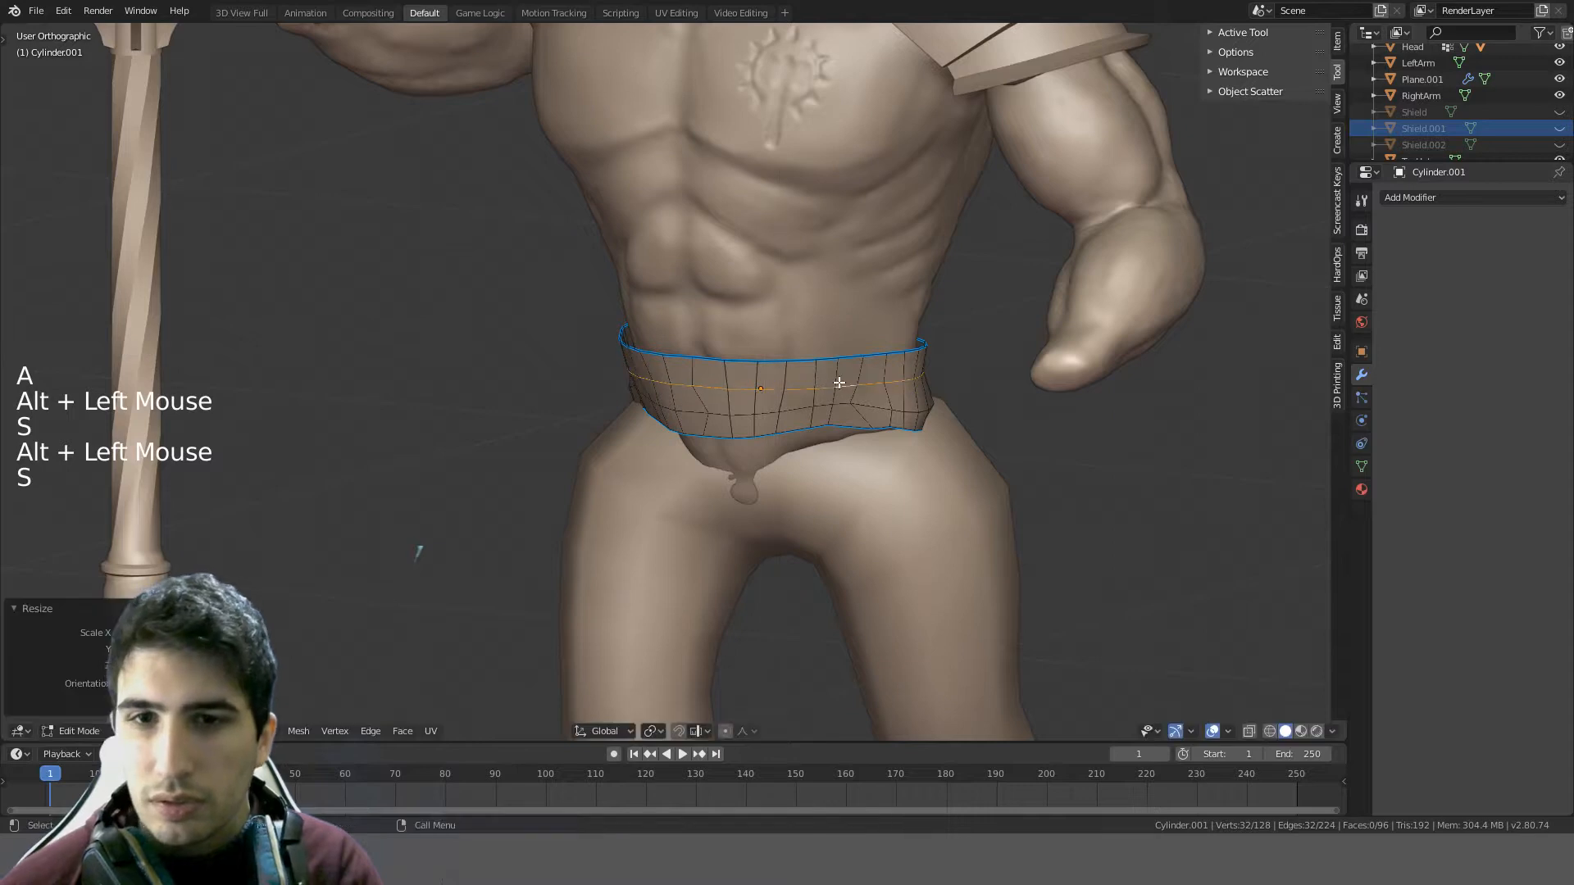
pyautogui.keyDown('alt'); pyautogui.click(846, 404); pyautogui.keyUp('alt')
pyautogui.press('s')
pyautogui.press('z')
pyautogui.press('0')
pyautogui.click(845, 405)
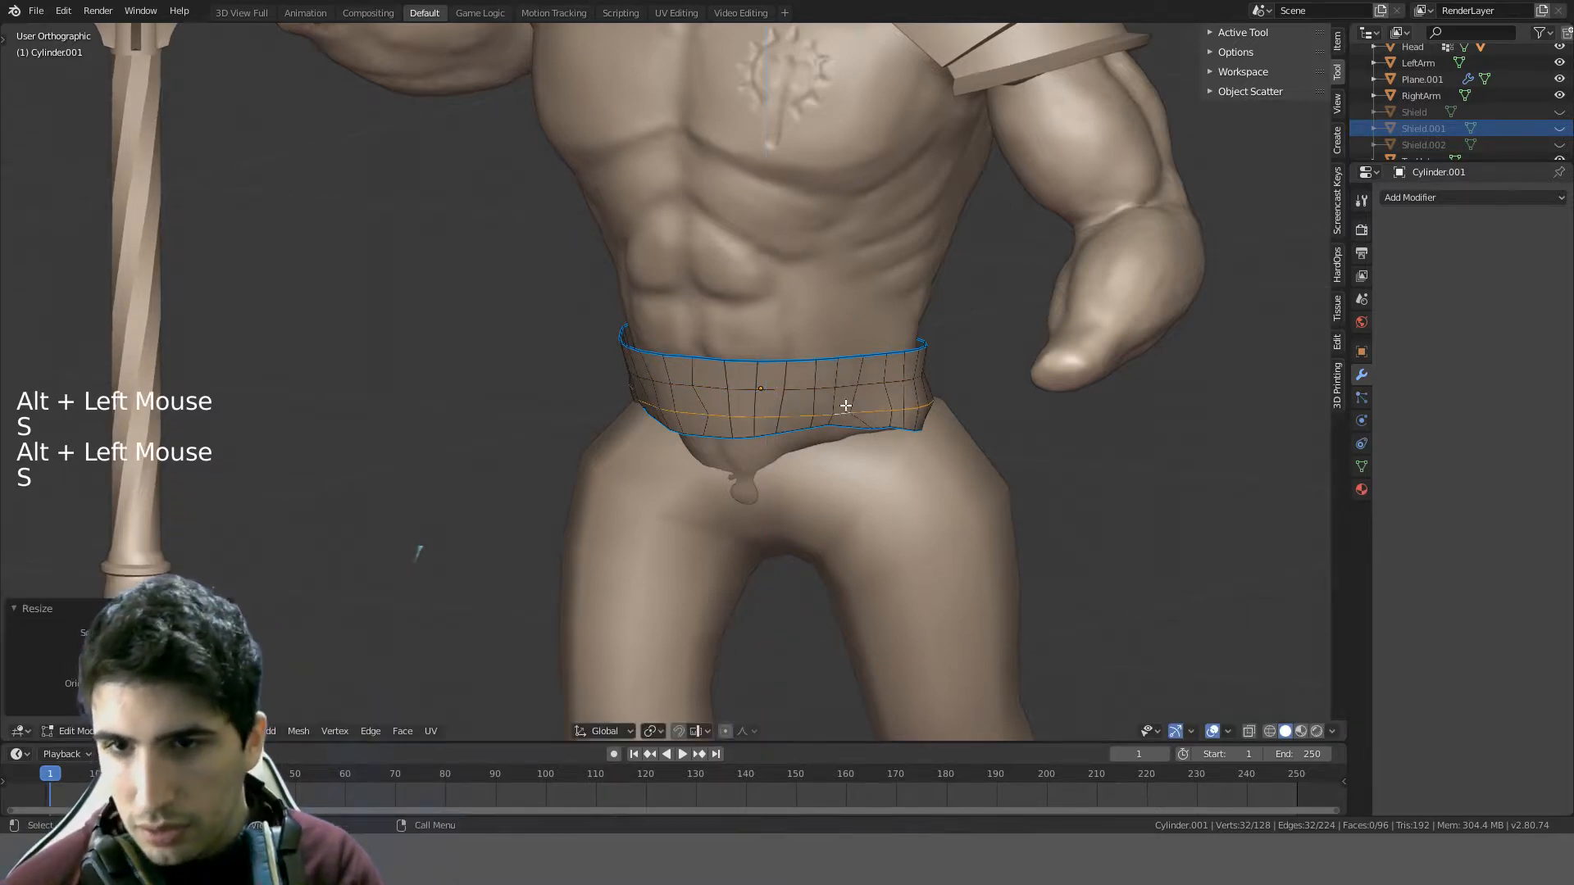
# - Flatten the belt's lower rim edge loop by scaling it to 0 along Z
pyautogui.keyDown('alt'); pyautogui.click(841, 427); pyautogui.keyUp('alt')
pyautogui.press('s')
pyautogui.press('z')
pyautogui.press('0')
pyautogui.click(869, 421)
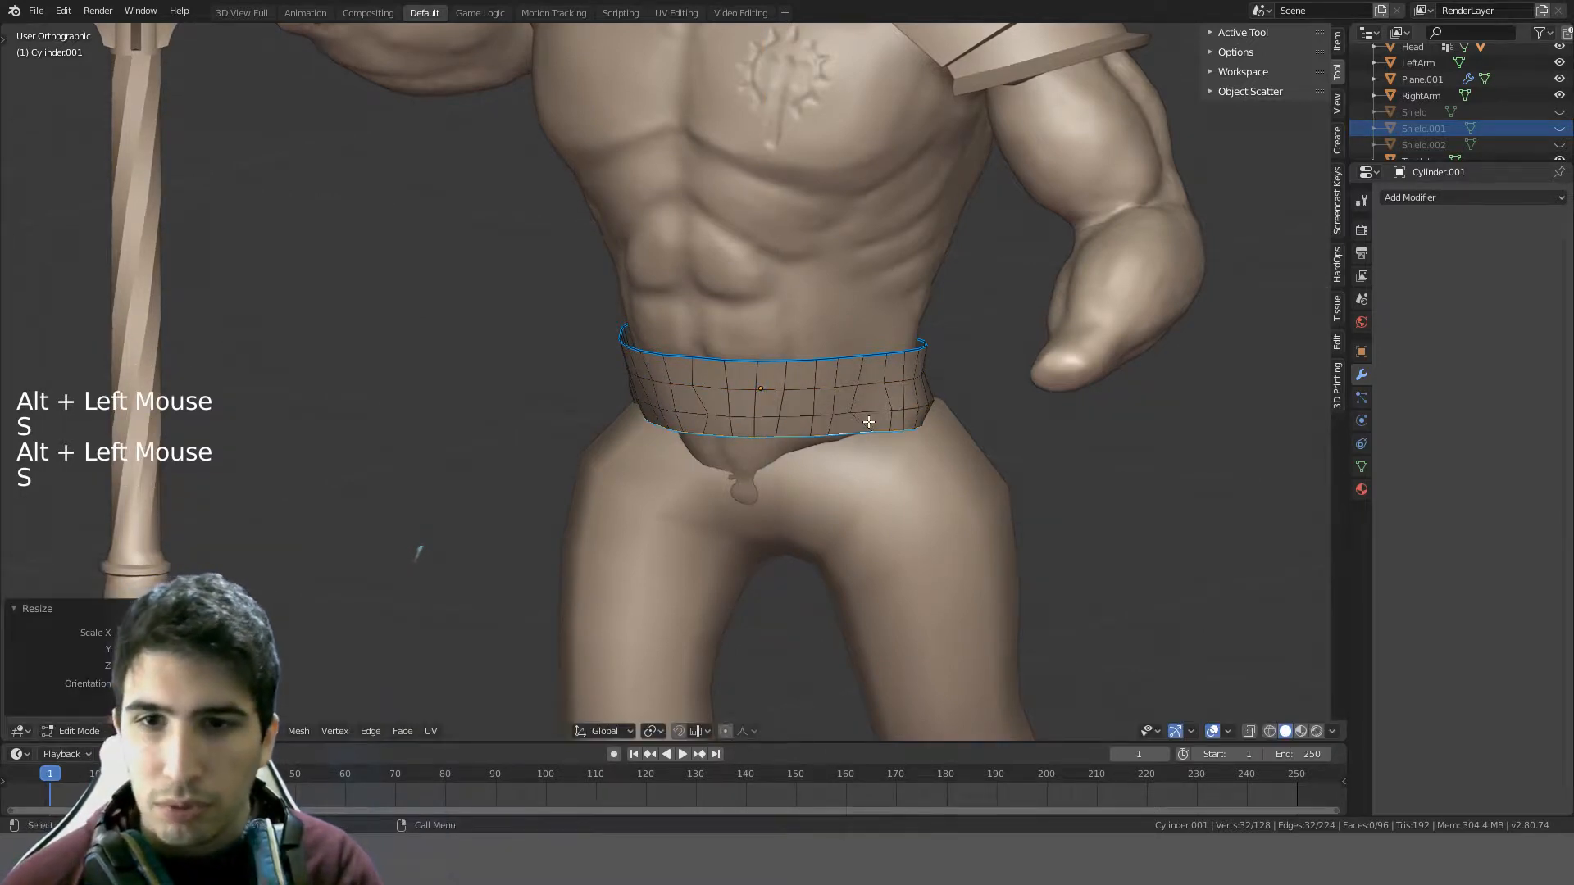
# - Select the ring of vertical edges in the belt's upper row and even it out with Set Flow
pyautogui.keyDown('ctrl'); pyautogui.keyDown('alt'); pyautogui.click(837, 395); pyautogui.keyUp('alt'); pyautogui.keyUp('ctrl')
pyautogui.press('a')
pyautogui.keyDown('ctrl'); pyautogui.keyDown('alt'); pyautogui.click(836, 367); pyautogui.keyUp('alt'); pyautogui.keyUp('ctrl')
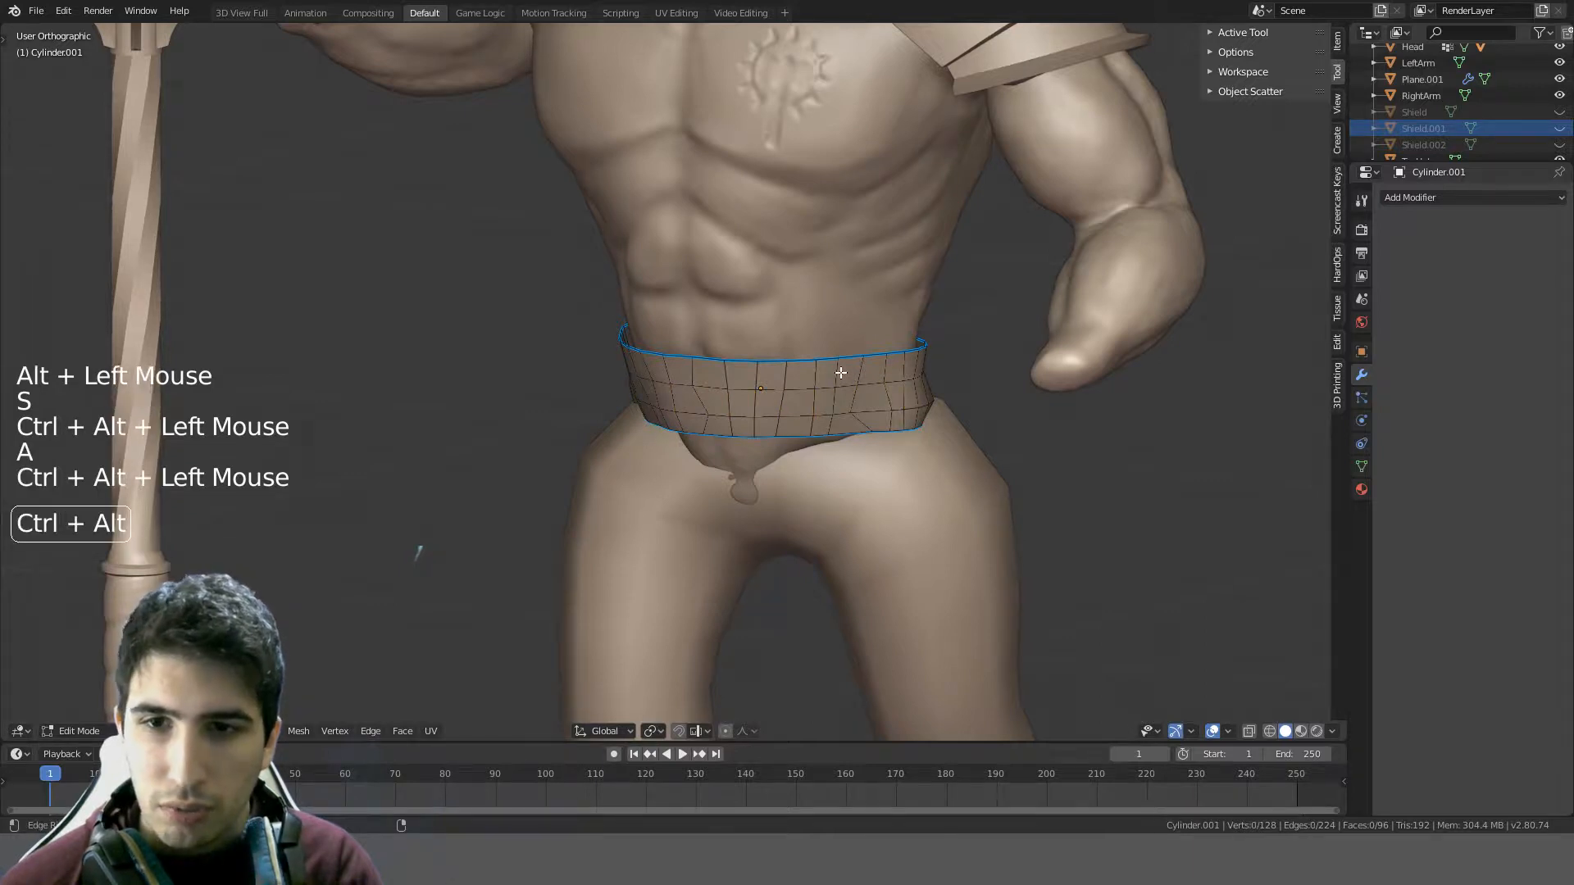
pyautogui.hotkey('ctrl', 'e')
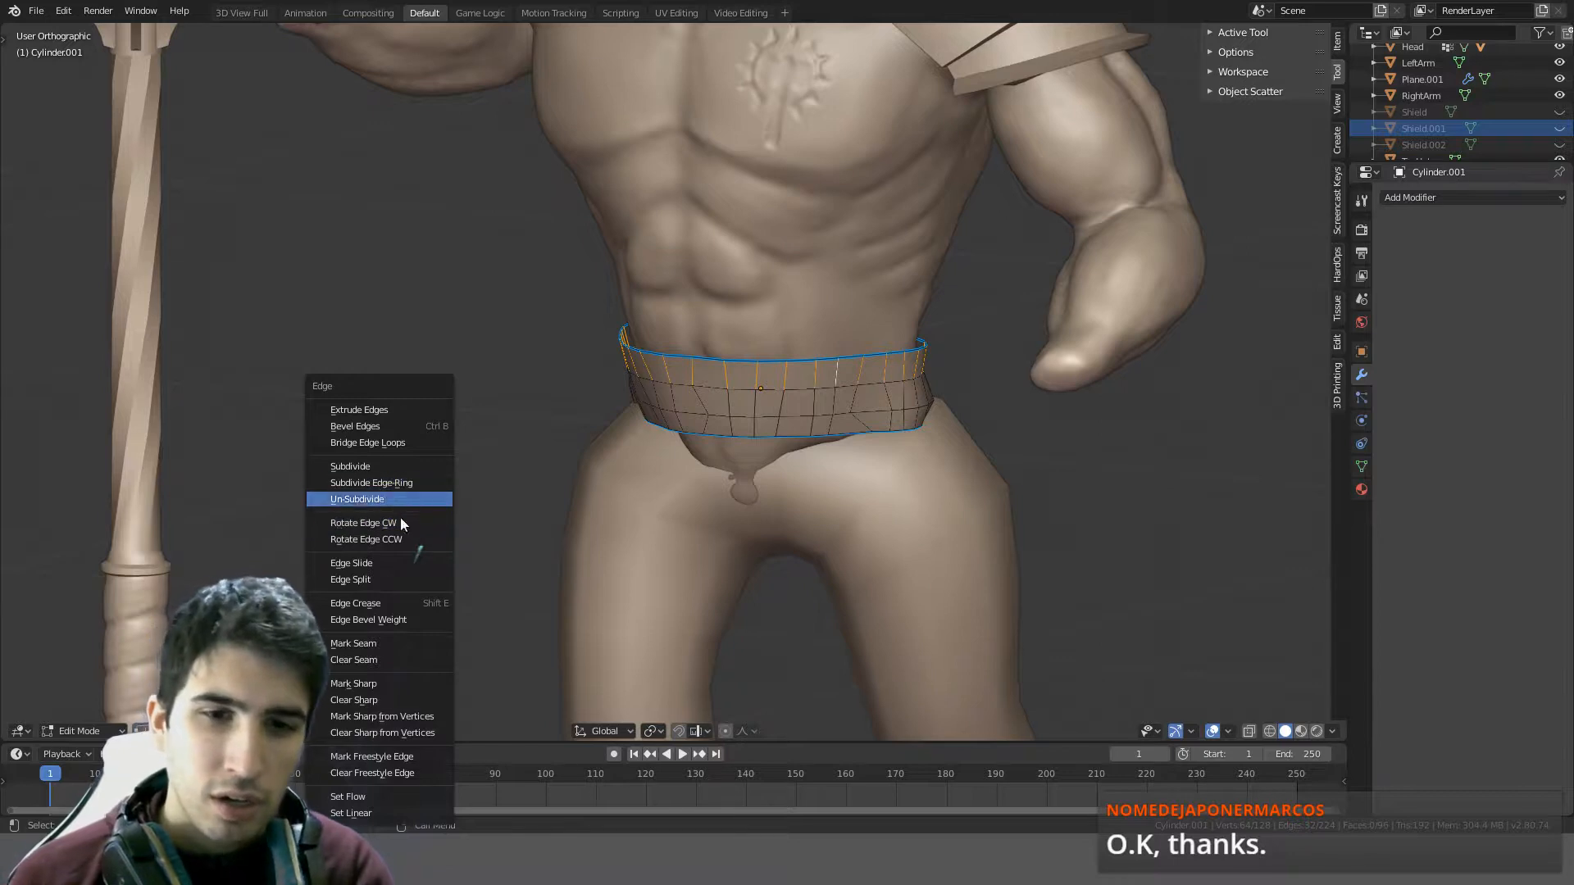
pyautogui.click(347, 796)
pyautogui.moveTo(800, 414); pyautogui.dragTo(824, 418, button='middle')
# - Apply Set Flow to the vertical edge rings of the belt's middle row and lower row in turn
pyautogui.press('a')
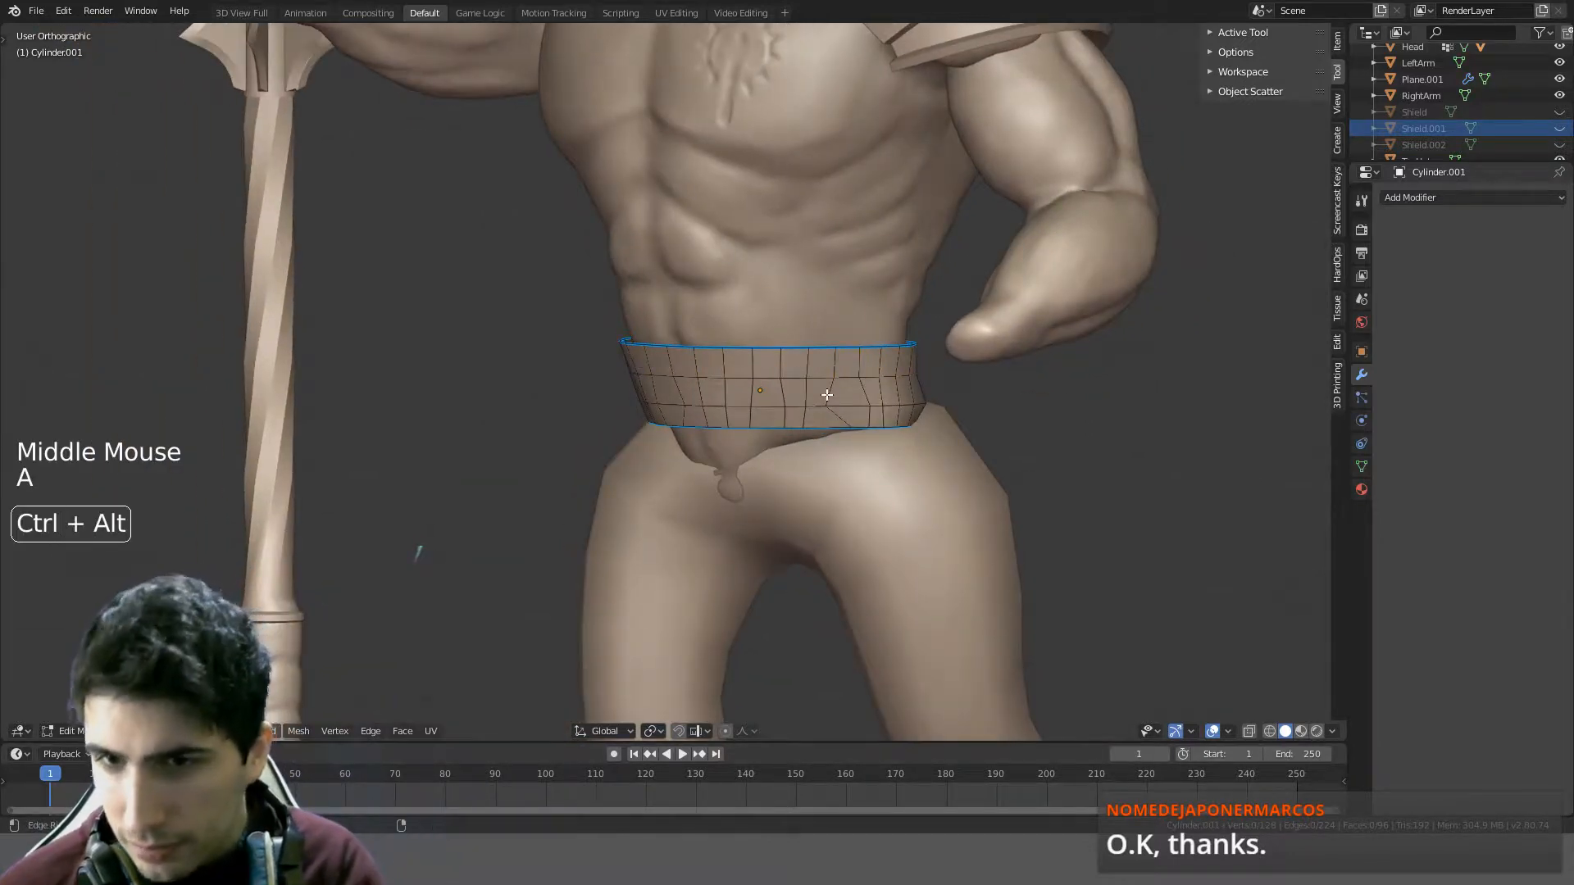
pyautogui.keyDown('ctrl'); pyautogui.keyDown('alt'); pyautogui.click(826, 395); pyautogui.keyUp('alt'); pyautogui.keyUp('ctrl')
pyautogui.hotkey('ctrl', 'e')
pyautogui.click(793, 429)
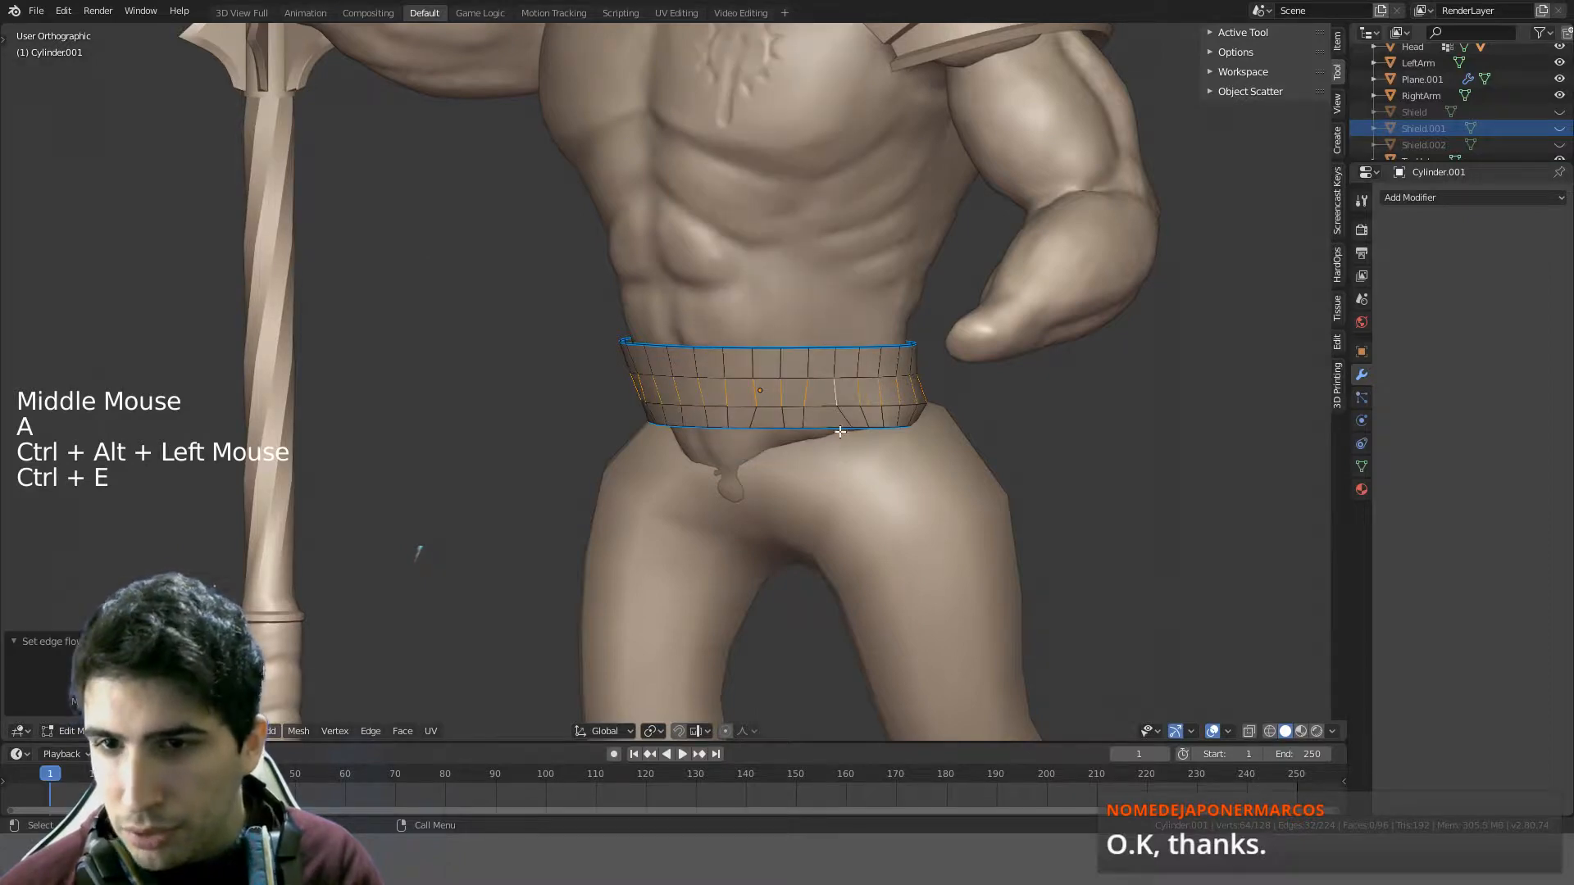
pyautogui.press('a')
pyautogui.keyDown('ctrl'); pyautogui.keyDown('alt'); pyautogui.click(844, 418); pyautogui.keyUp('alt'); pyautogui.keyUp('ctrl')
pyautogui.hotkey('ctrl', 'e')
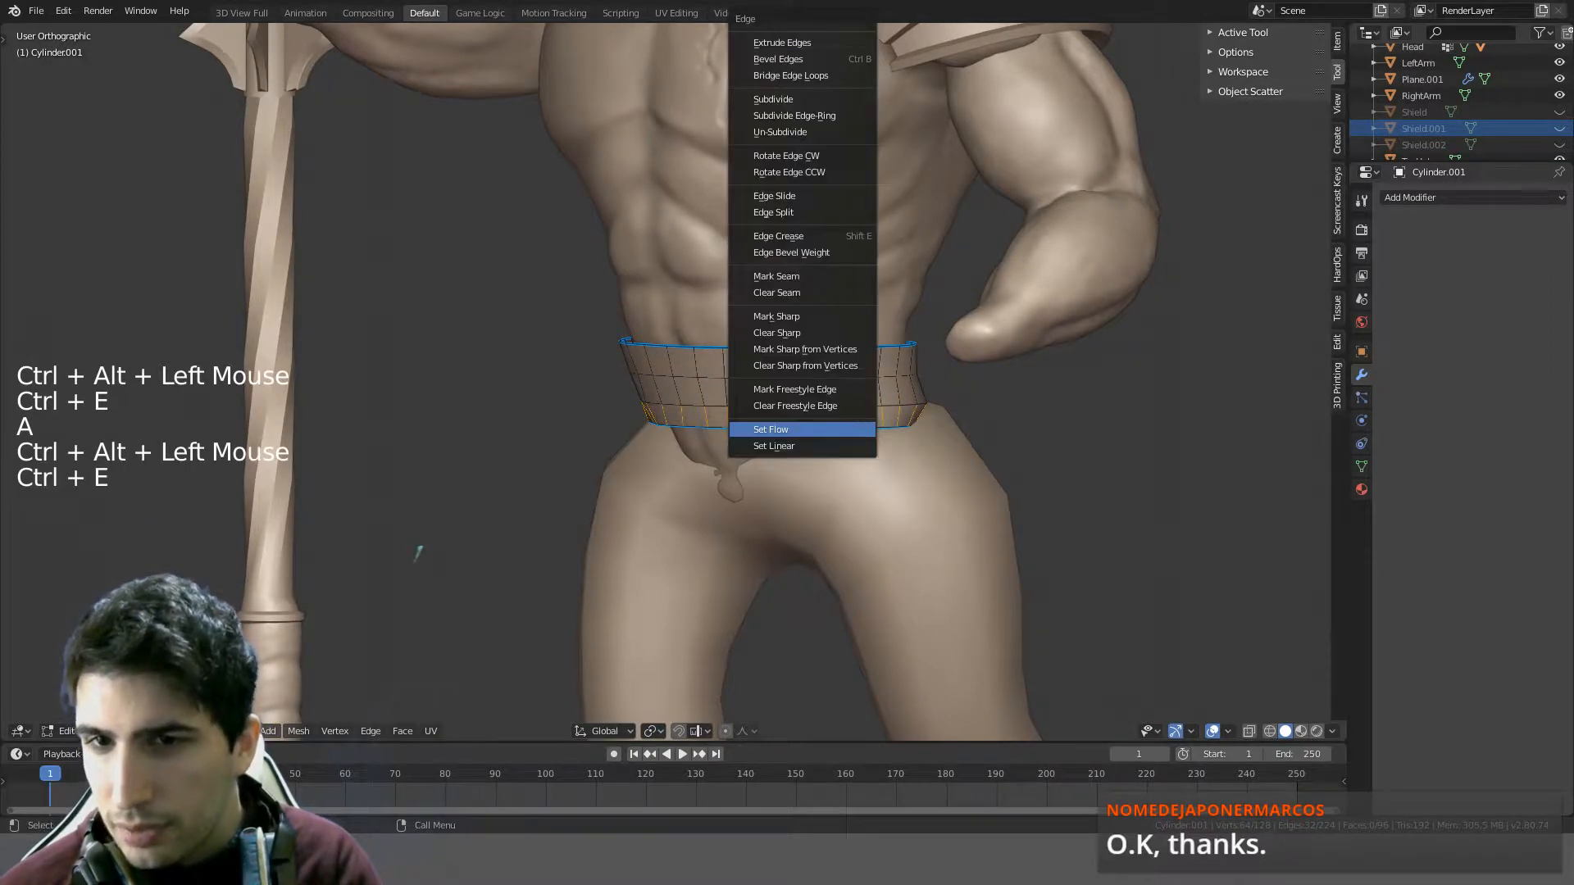
pyautogui.click(848, 428)
# - Check the belt from several sides and scale its lower rim edge loop horizontally to fit the hips
pyautogui.scroll(1, 848, 426)
pyautogui.moveTo(848, 426); pyautogui.dragTo(396, 426, button='middle')
pyautogui.scroll(-1, 748, 418)
pyautogui.press('Tab')
pyautogui.scroll(2, 396, 426)
pyautogui.moveTo(574, 380); pyautogui.dragTo(678, 391, button='middle')
pyautogui.press('Tab')
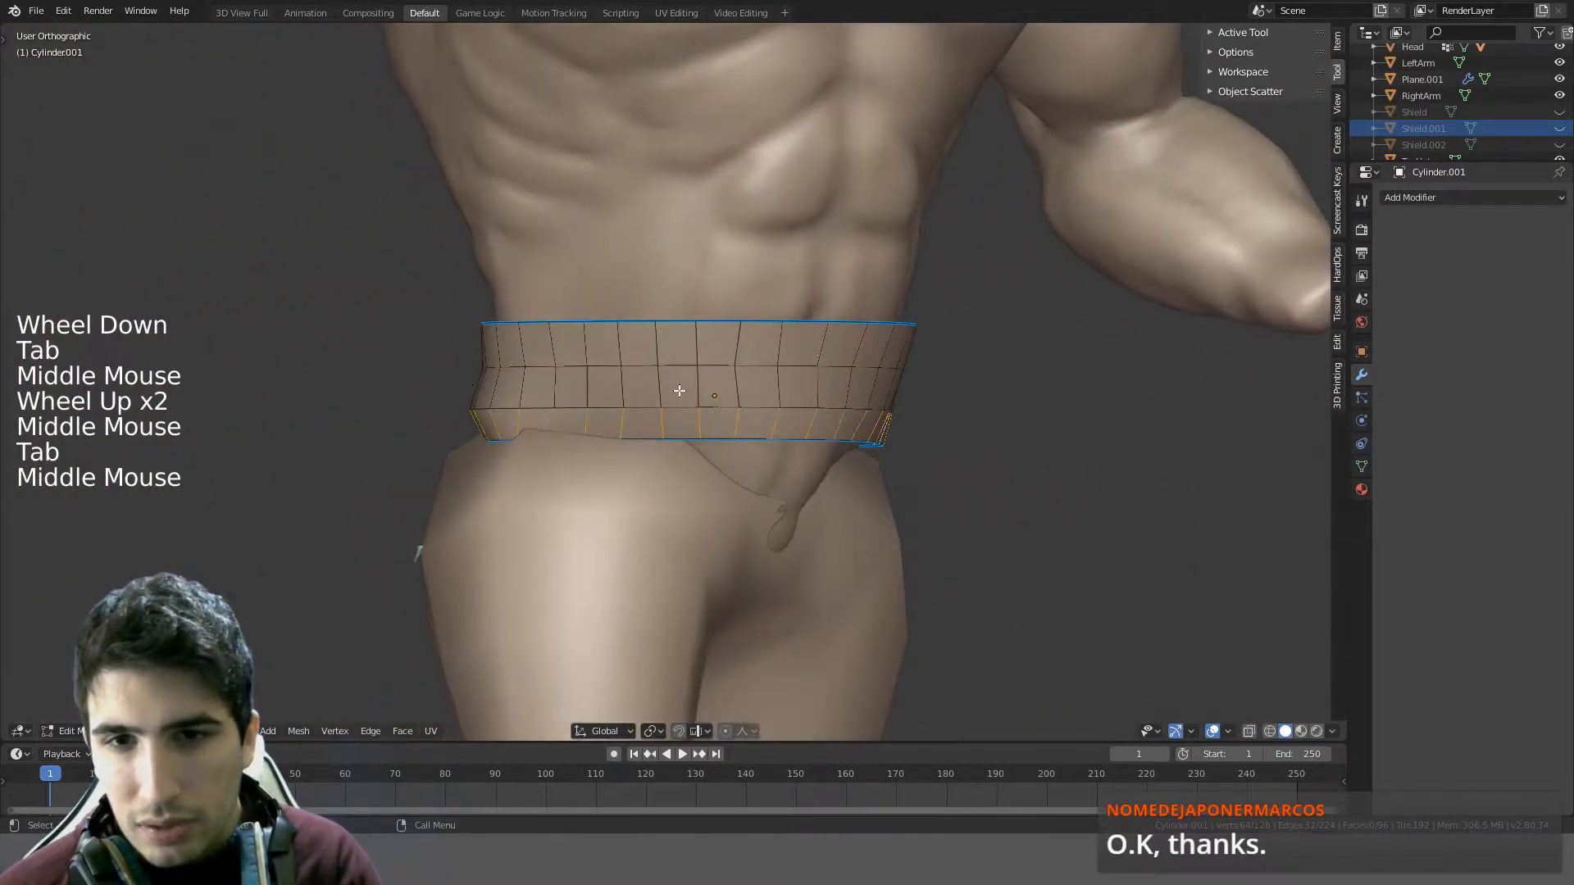
pyautogui.keyDown('alt'); pyautogui.click(637, 439); pyautogui.keyUp('alt')
pyautogui.press('s')
pyautogui.moveTo(977, 418); pyautogui.dragTo(943, 429, button='middle')
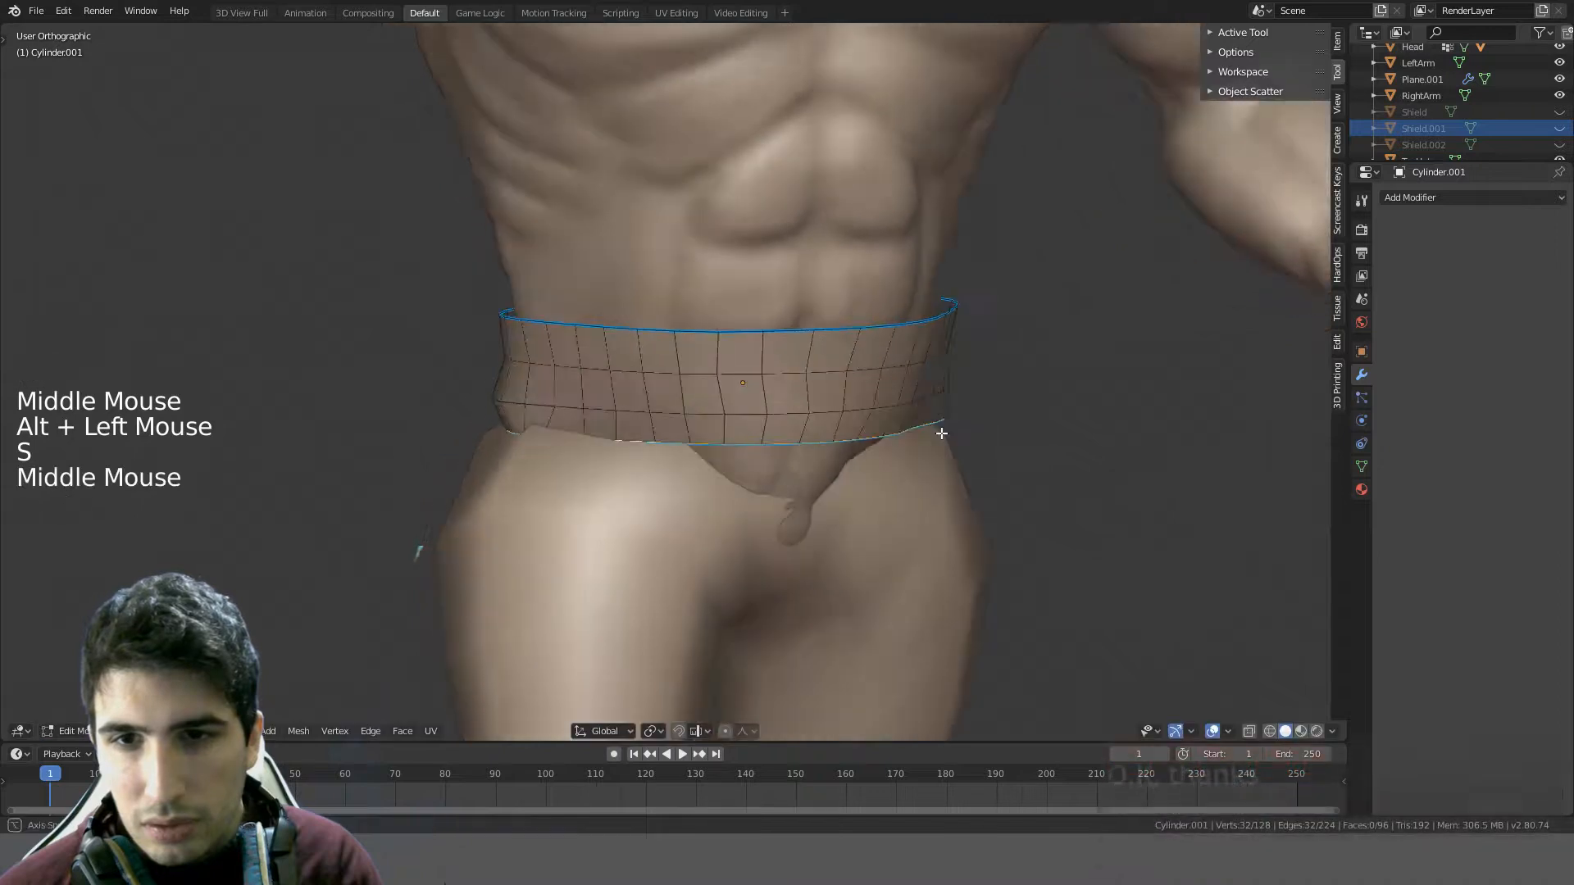
pyautogui.press('KP_1')
pyautogui.press('s')
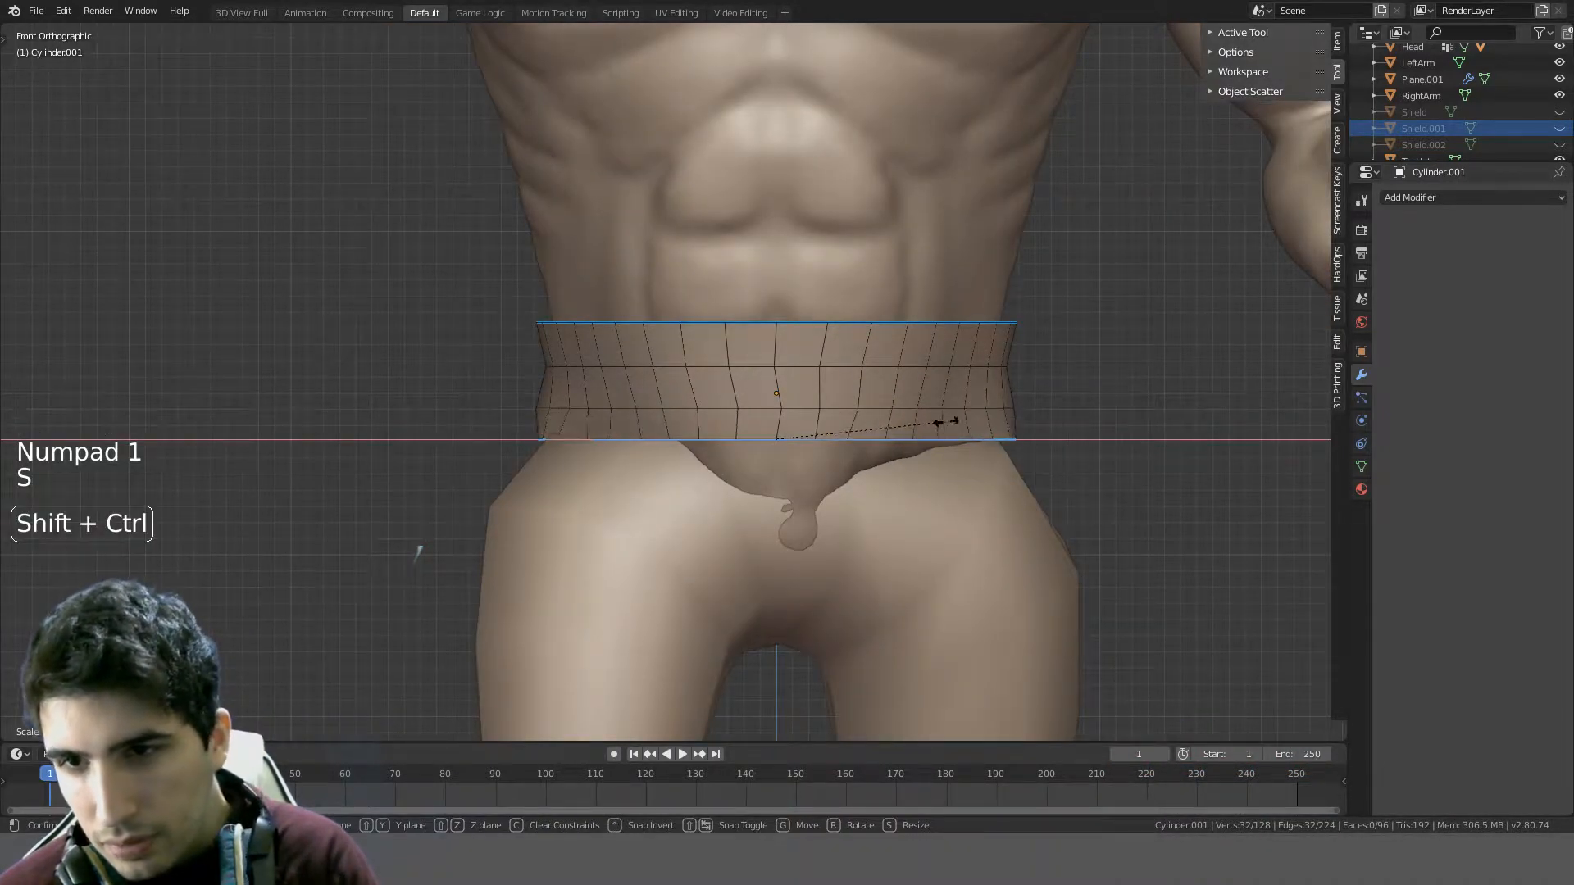
pyautogui.click(907, 427)
pyautogui.moveTo(957, 412); pyautogui.dragTo(582, 410, button='middle')
pyautogui.press('KP_1')
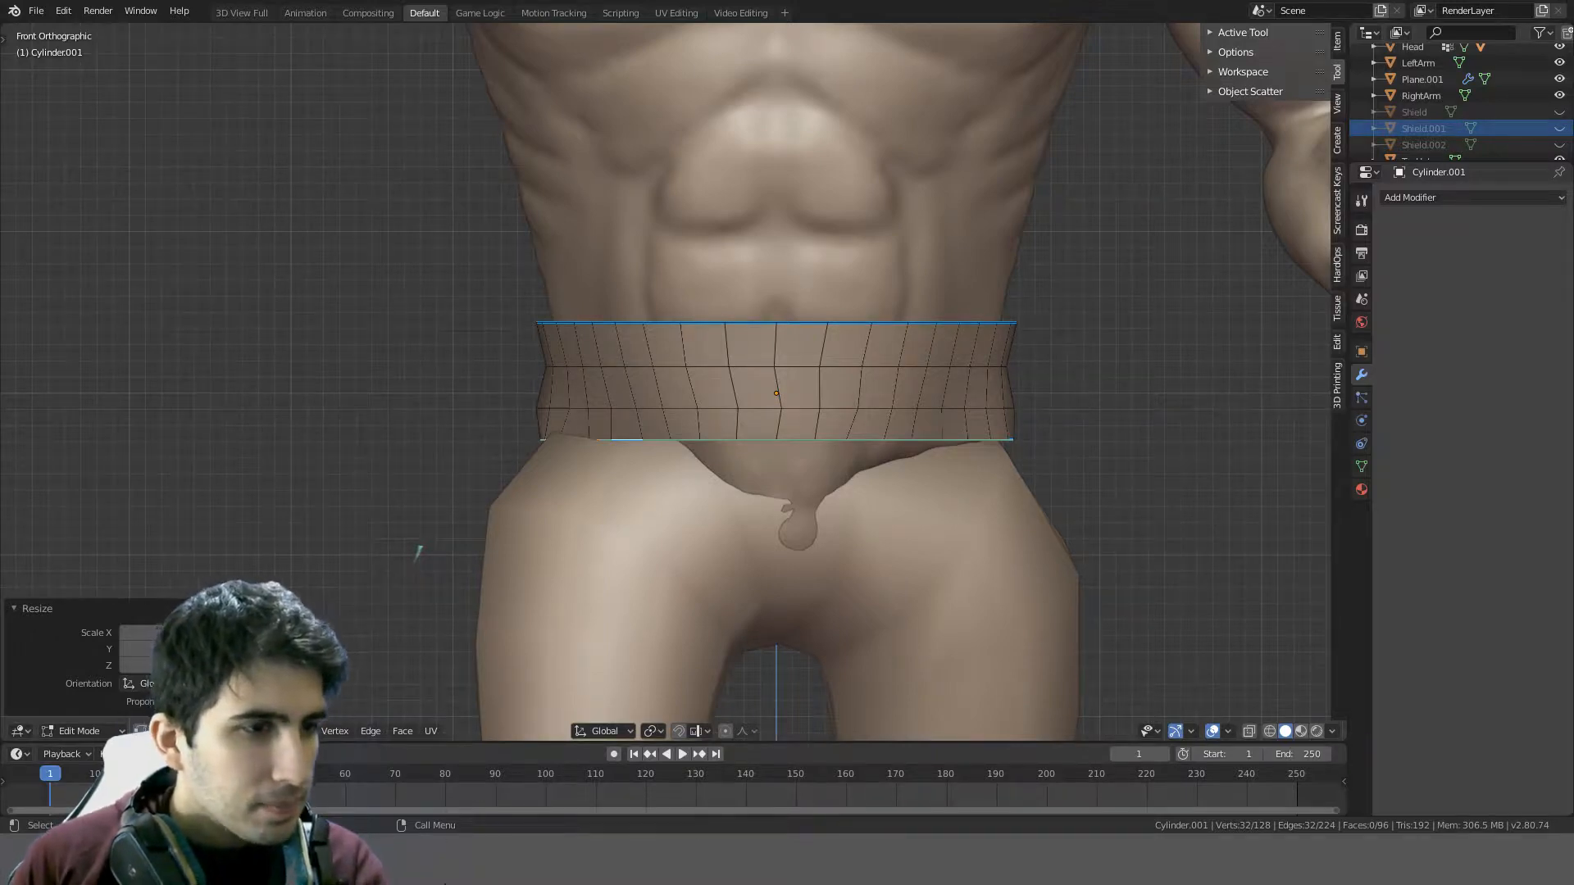
# - Select the half of the belt on one side of the centre line in wireframe front view and delete its geometry
pyautogui.scroll(-4, 419, 552)
pyautogui.scroll(3, 419, 551)
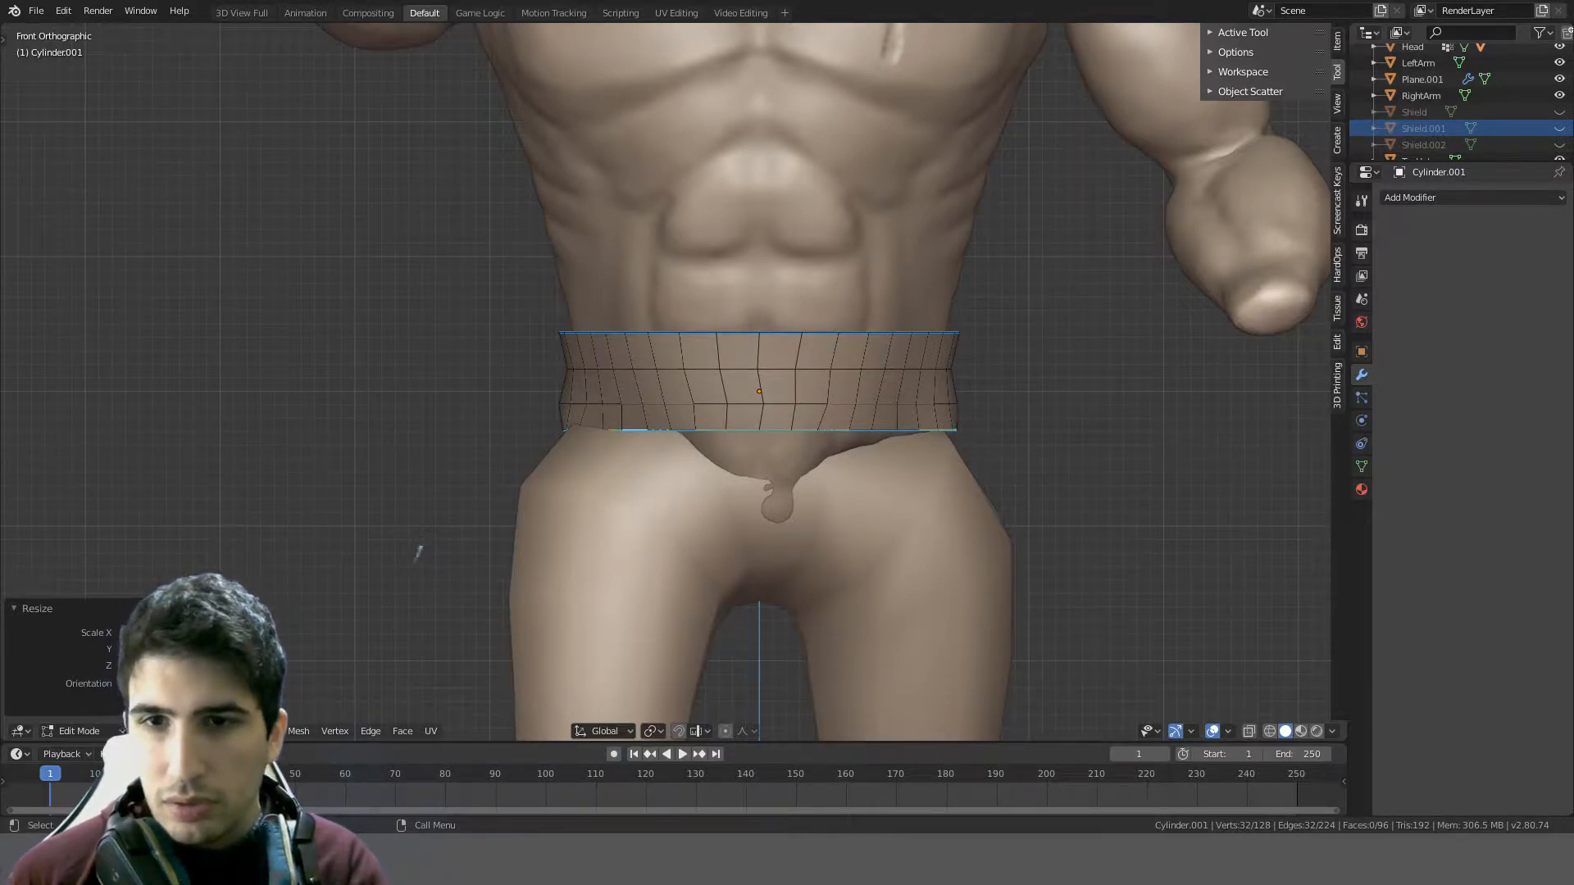
pyautogui.press('z')
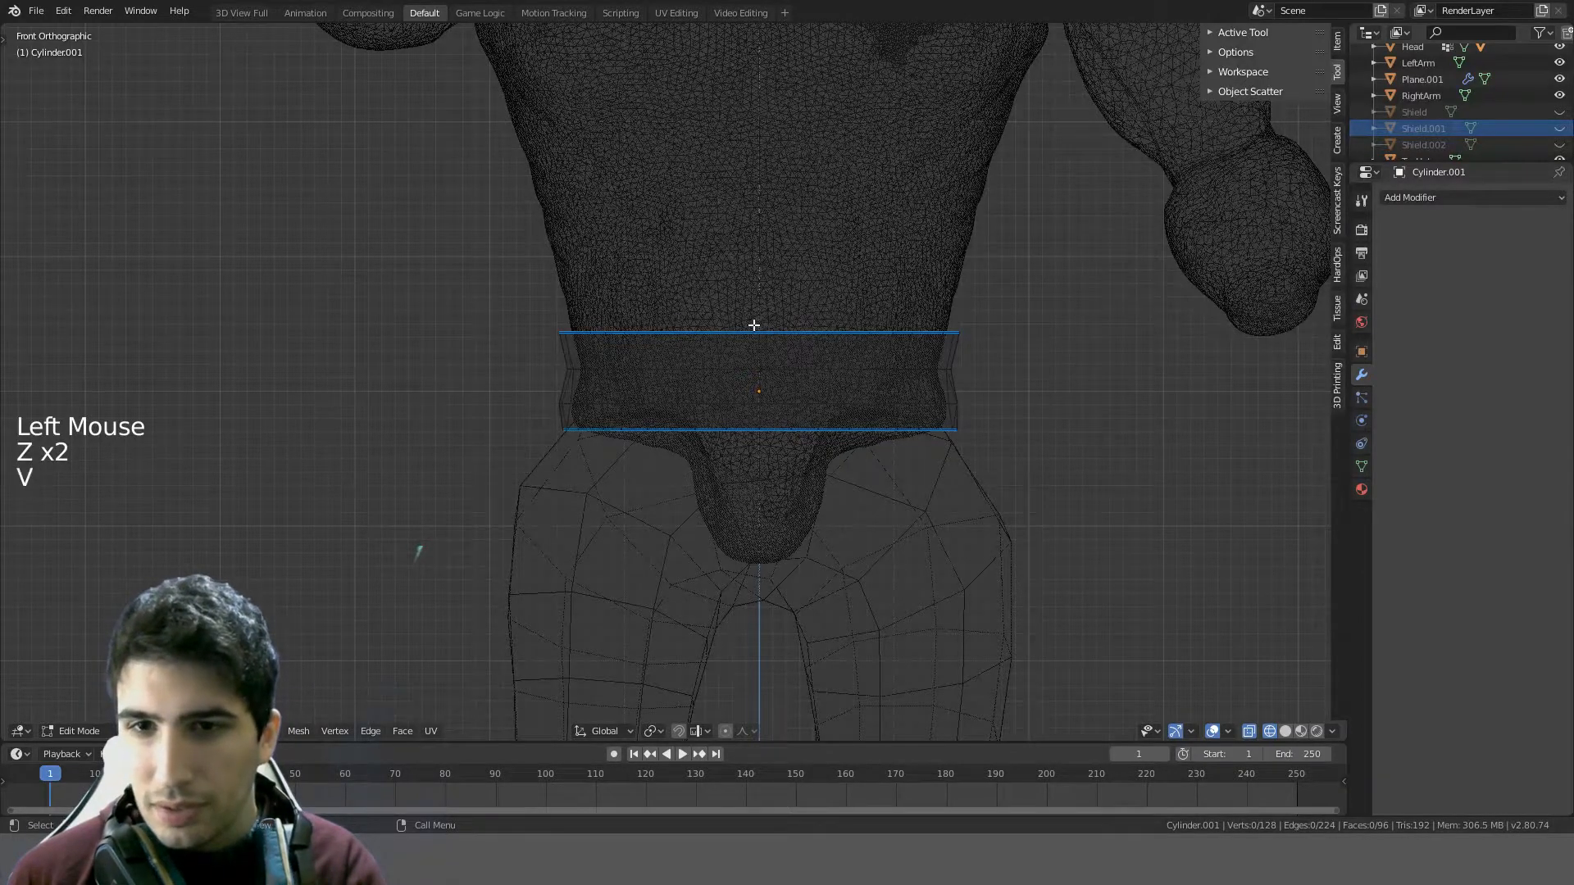
pyautogui.scroll(-2, 755, 325)
pyautogui.press('c')
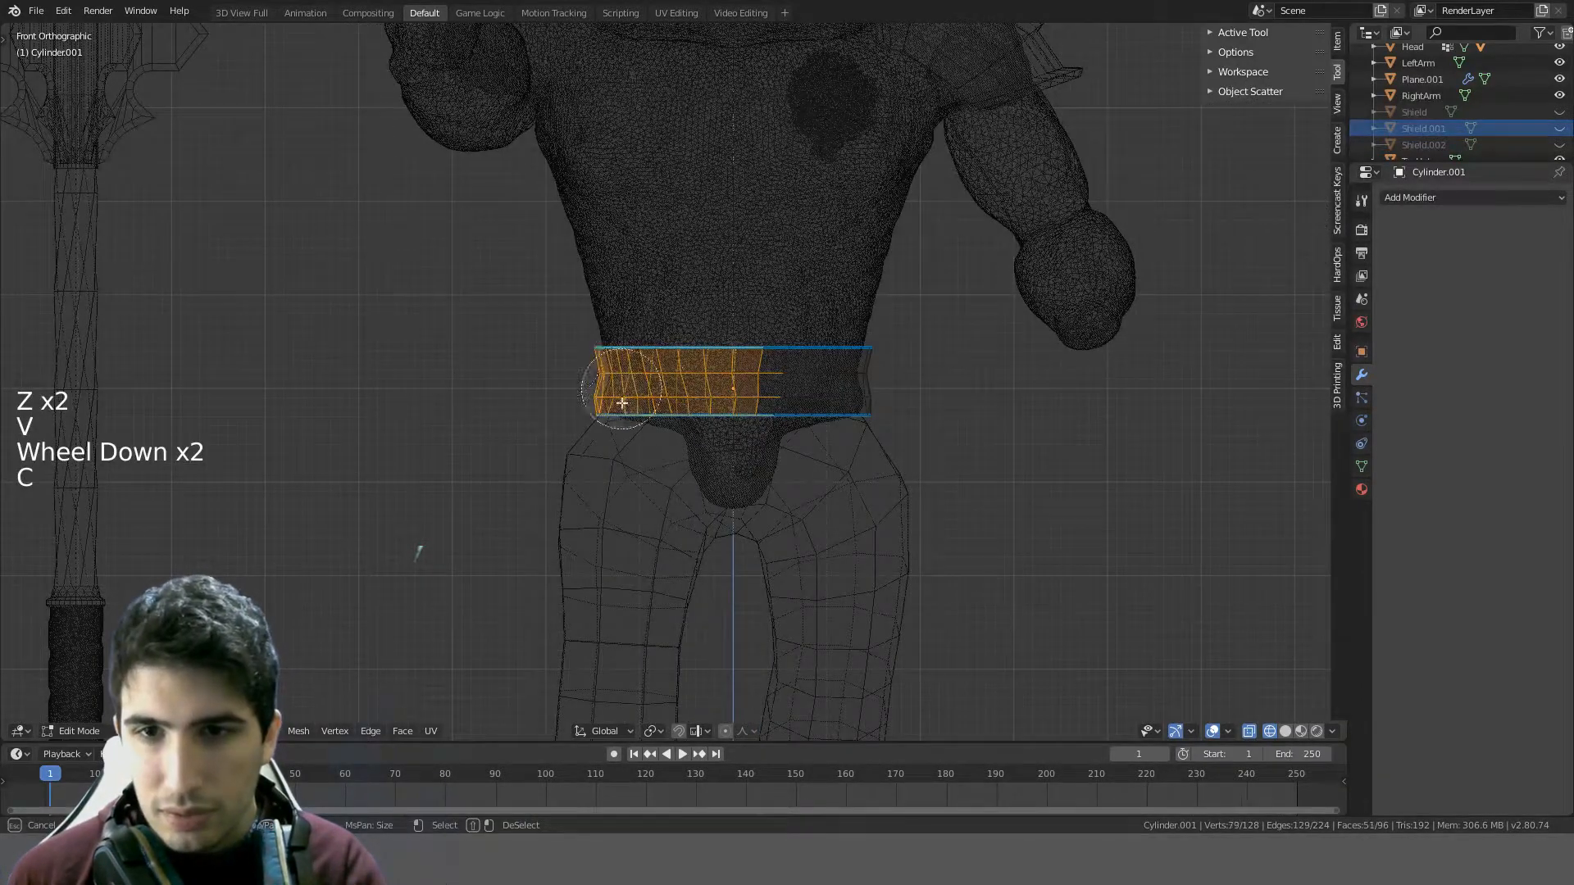
pyautogui.press('Delete')
pyautogui.click(843, 496)
pyautogui.press('z')
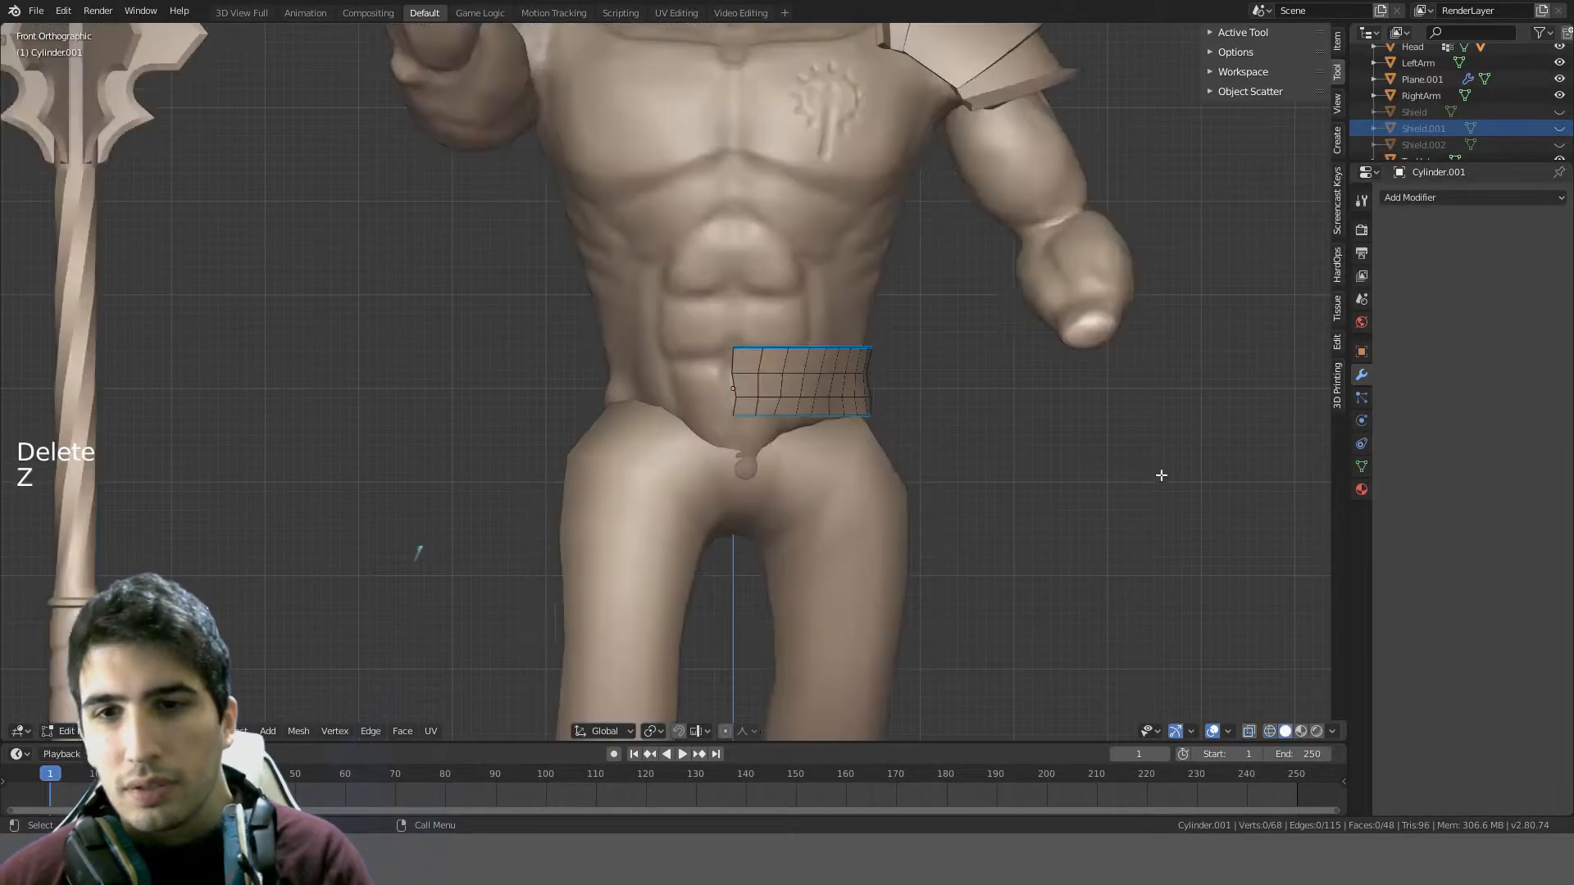
# - Add a Mirror modifier on the X axis to the remaining belt half and enable Clipping
pyautogui.click(1542, 201)
pyautogui.click(1251, 359)
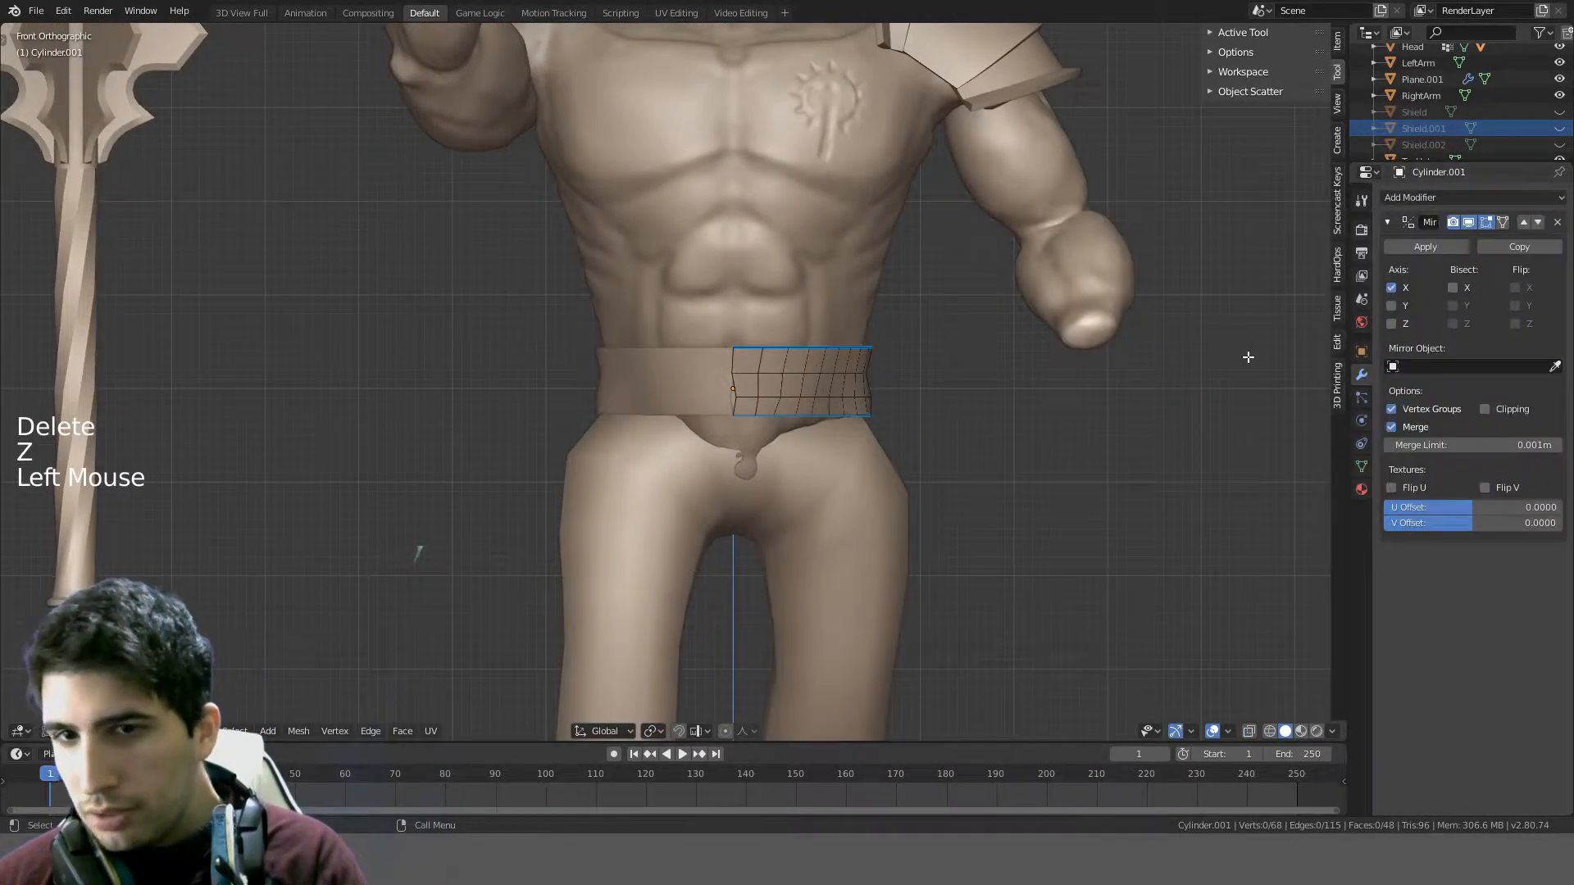
pyautogui.scroll(7, 882, 392)
pyautogui.click(1484, 410)
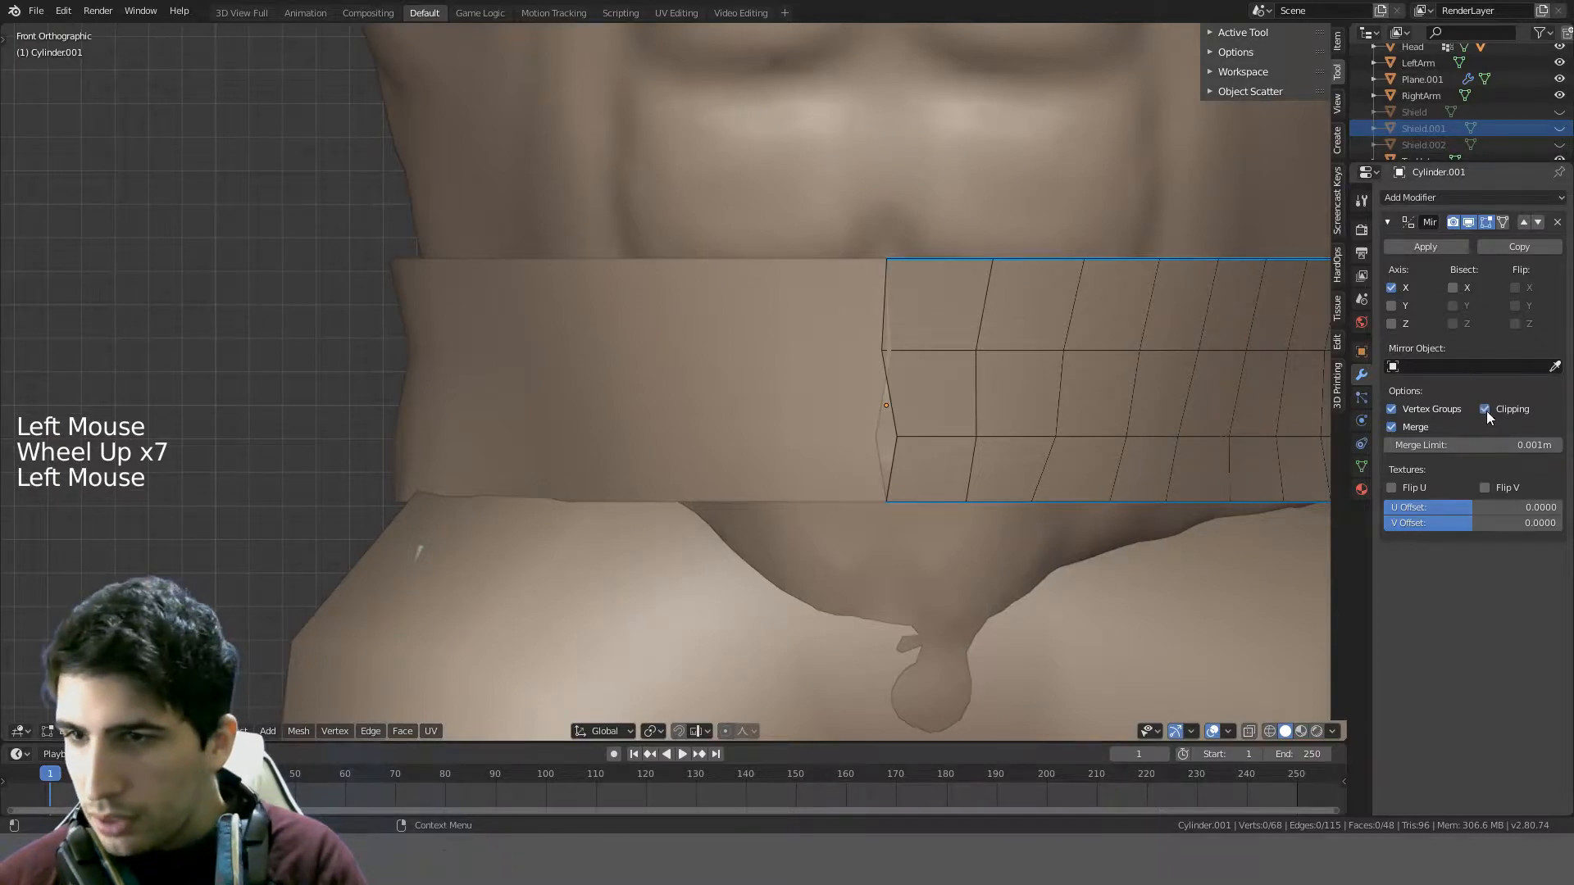
# - Move the belt's front centre edge loop along X until it clips straight onto the mirror plane
pyautogui.press('g')
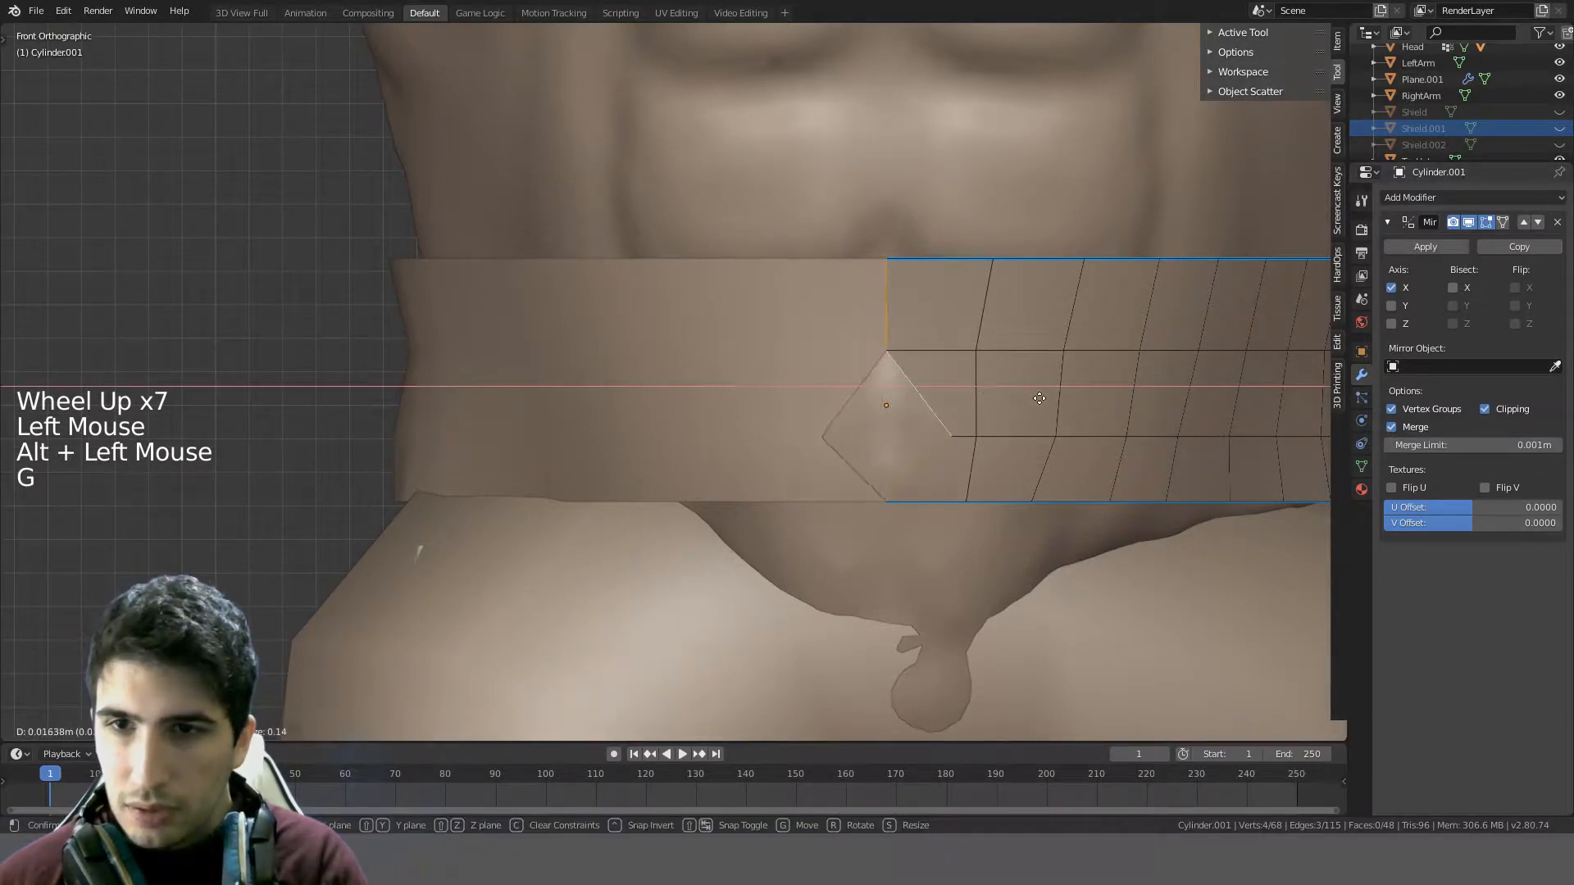
pyautogui.click(1031, 398)
pyautogui.press('g')
pyautogui.click(964, 388)
# - Clip the belt's back centre edge loop onto the mirror plane along X and check the mirrored belt in Object Mode
pyautogui.scroll(-4, 1025, 389)
pyautogui.moveTo(1082, 394); pyautogui.dragTo(731, 411, button='middle')
pyautogui.keyDown('alt'); pyautogui.click(549, 397); pyautogui.keyUp('alt')
pyautogui.press('g')
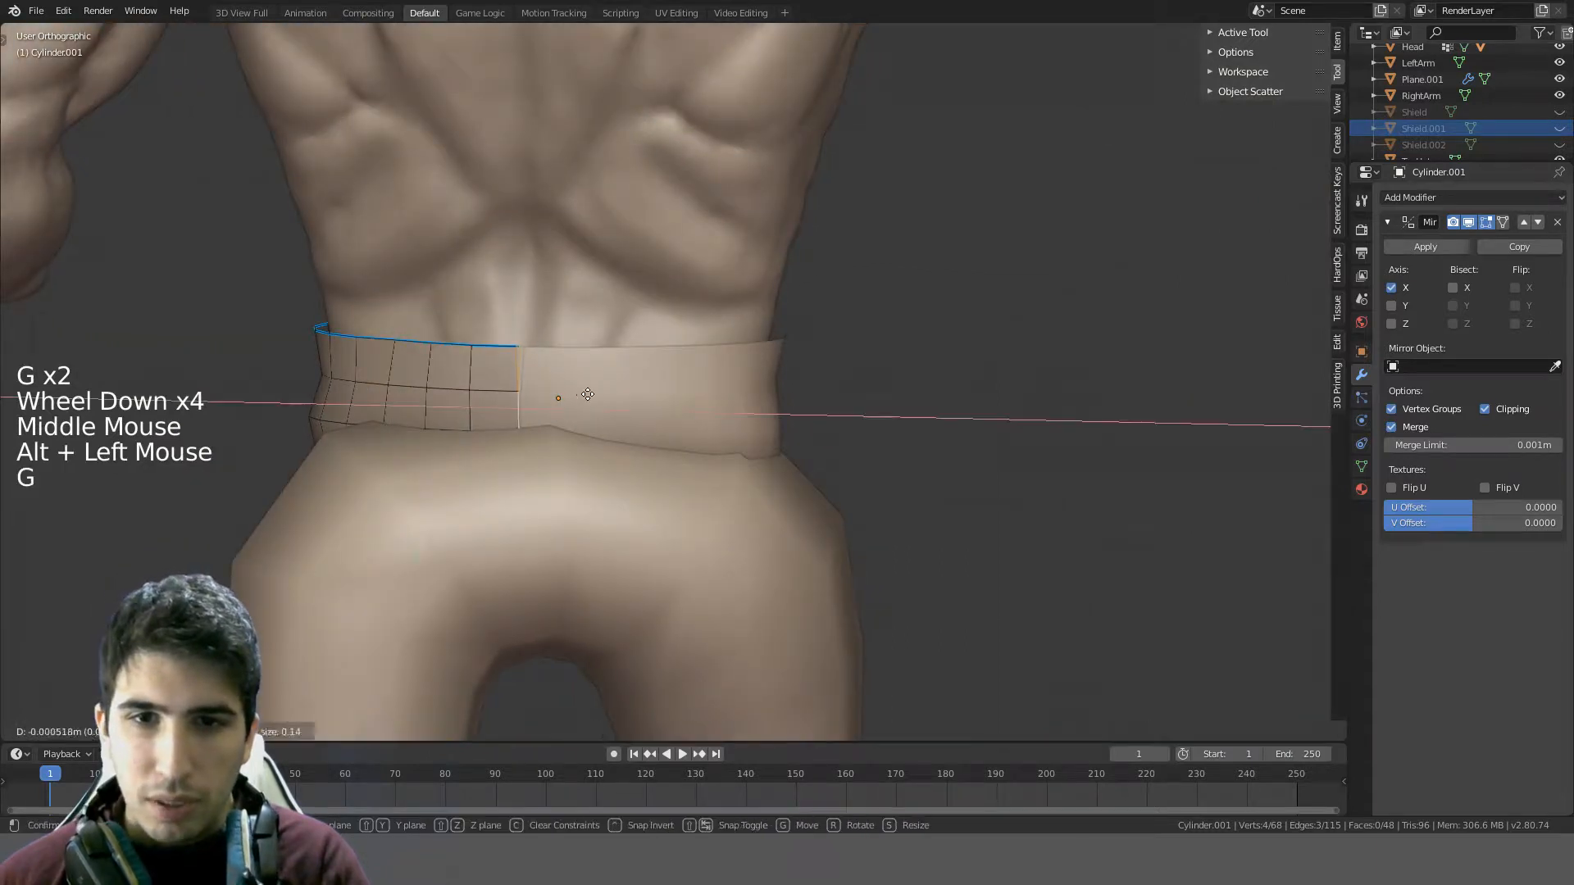
pyautogui.click(812, 392)
pyautogui.press('g')
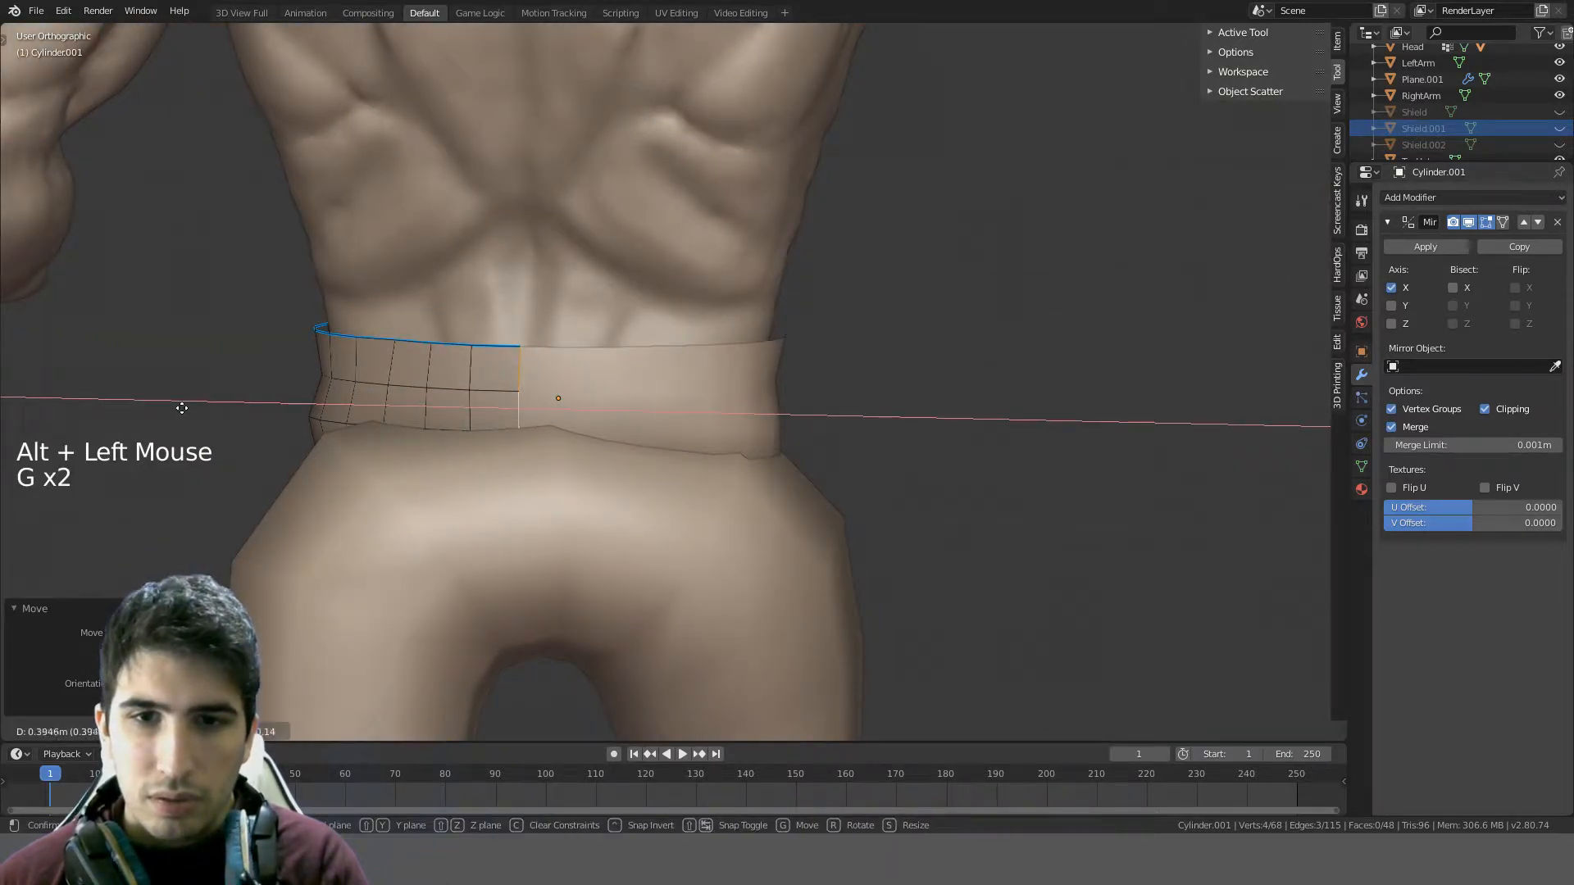
pyautogui.press('g')
pyautogui.click(1310, 390)
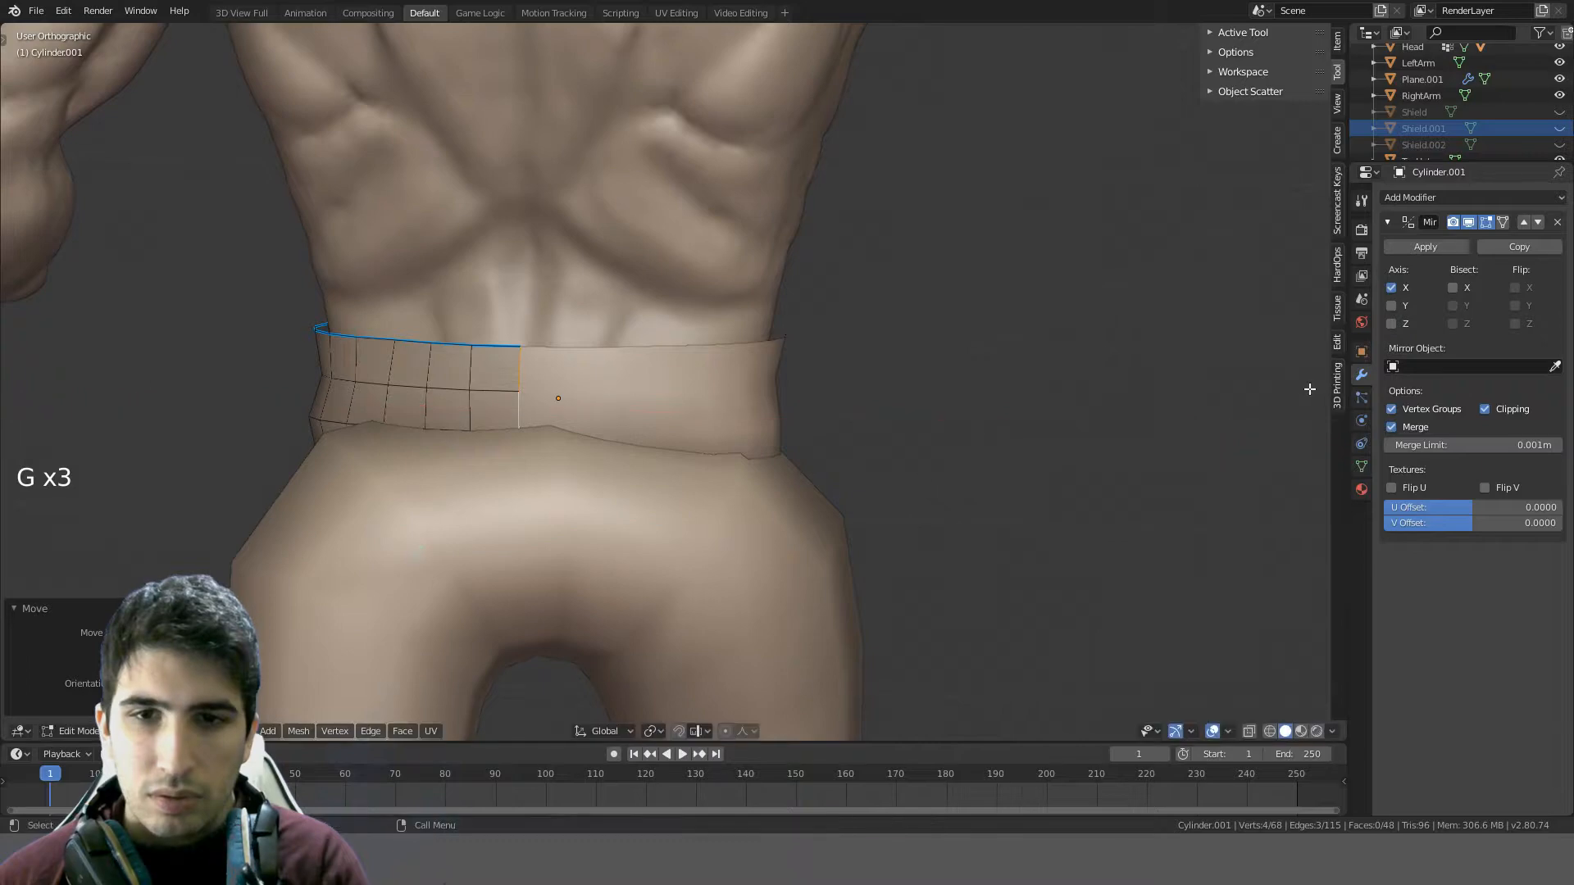
pyautogui.moveTo(610, 389); pyautogui.dragTo(775, 378, button='middle')
pyautogui.press('Tab')
pyautogui.moveTo(644, 336); pyautogui.dragTo(912, 390, button='middle')
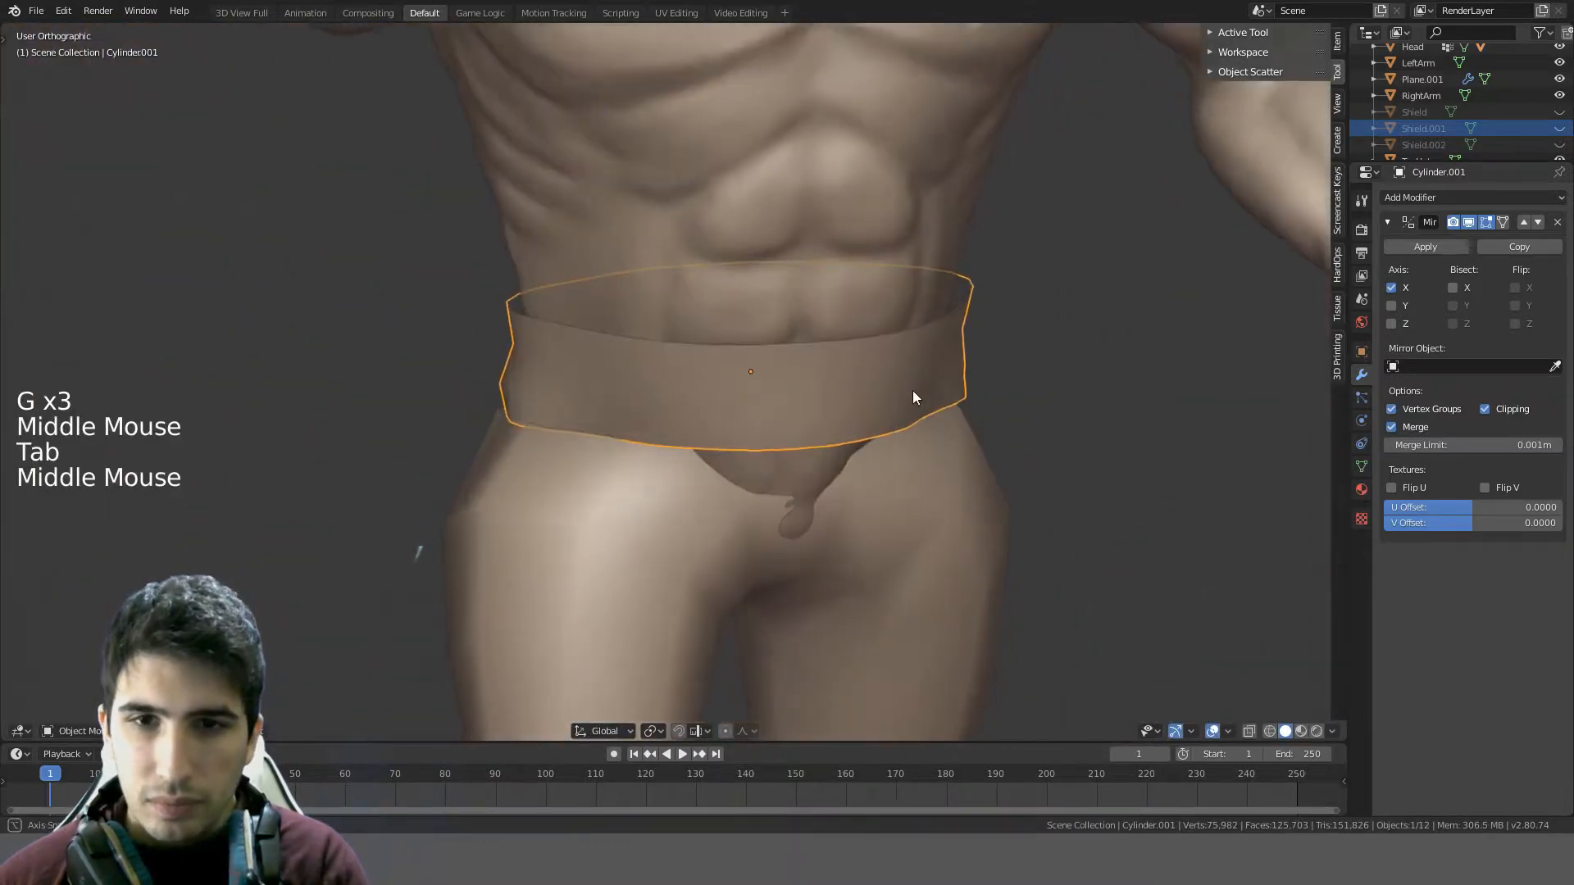
# - Return to Edit Mode and apply Set Flow twice to the ring of vertical edges in the belt's lower row
pyautogui.press('KP_1')
pyautogui.scroll(1, 913, 390)
pyautogui.press('Tab')
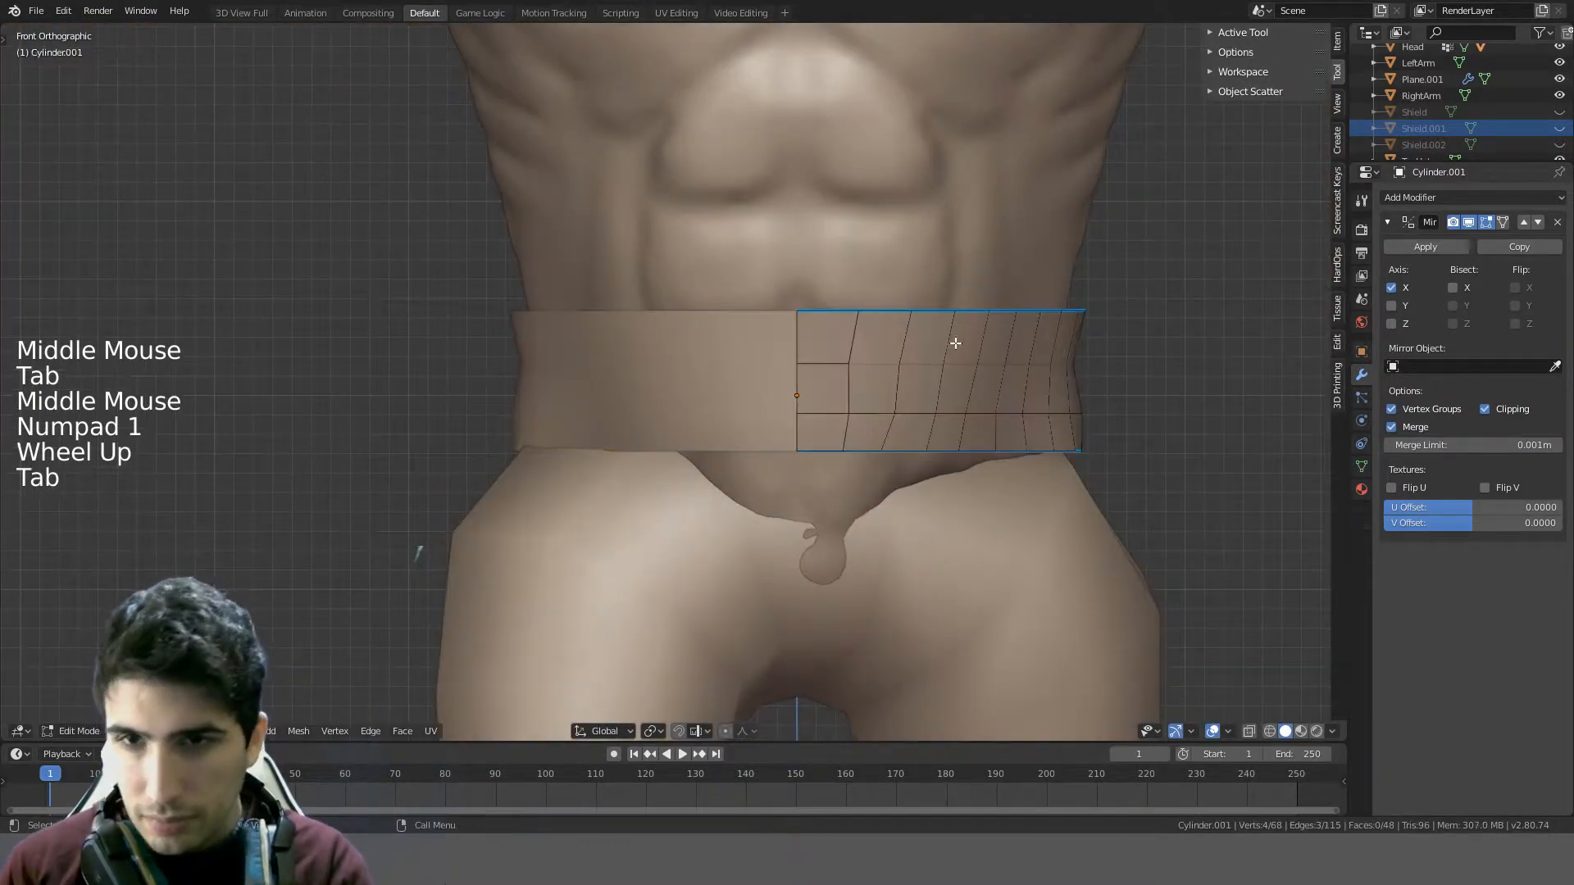
pyautogui.scroll(2, 943, 345)
pyautogui.scroll(-2, 1008, 359)
pyautogui.keyDown('shift'); pyautogui.moveTo(1009, 358); pyautogui.dragTo(823, 377, button='middle'); pyautogui.keyUp('shift')
pyautogui.press('a')
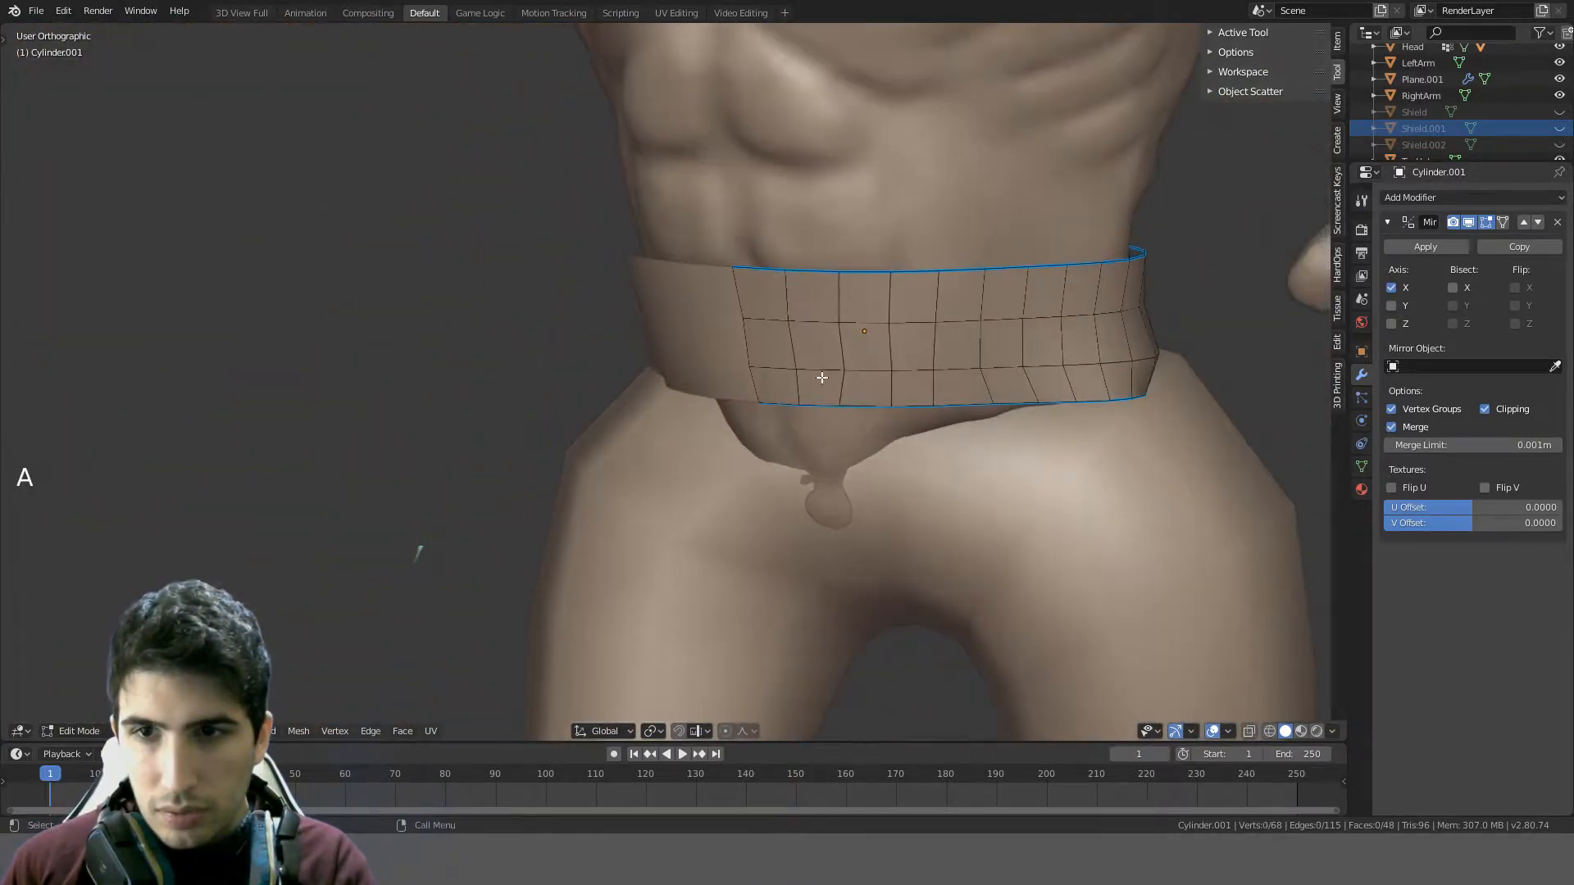
pyautogui.press('q')
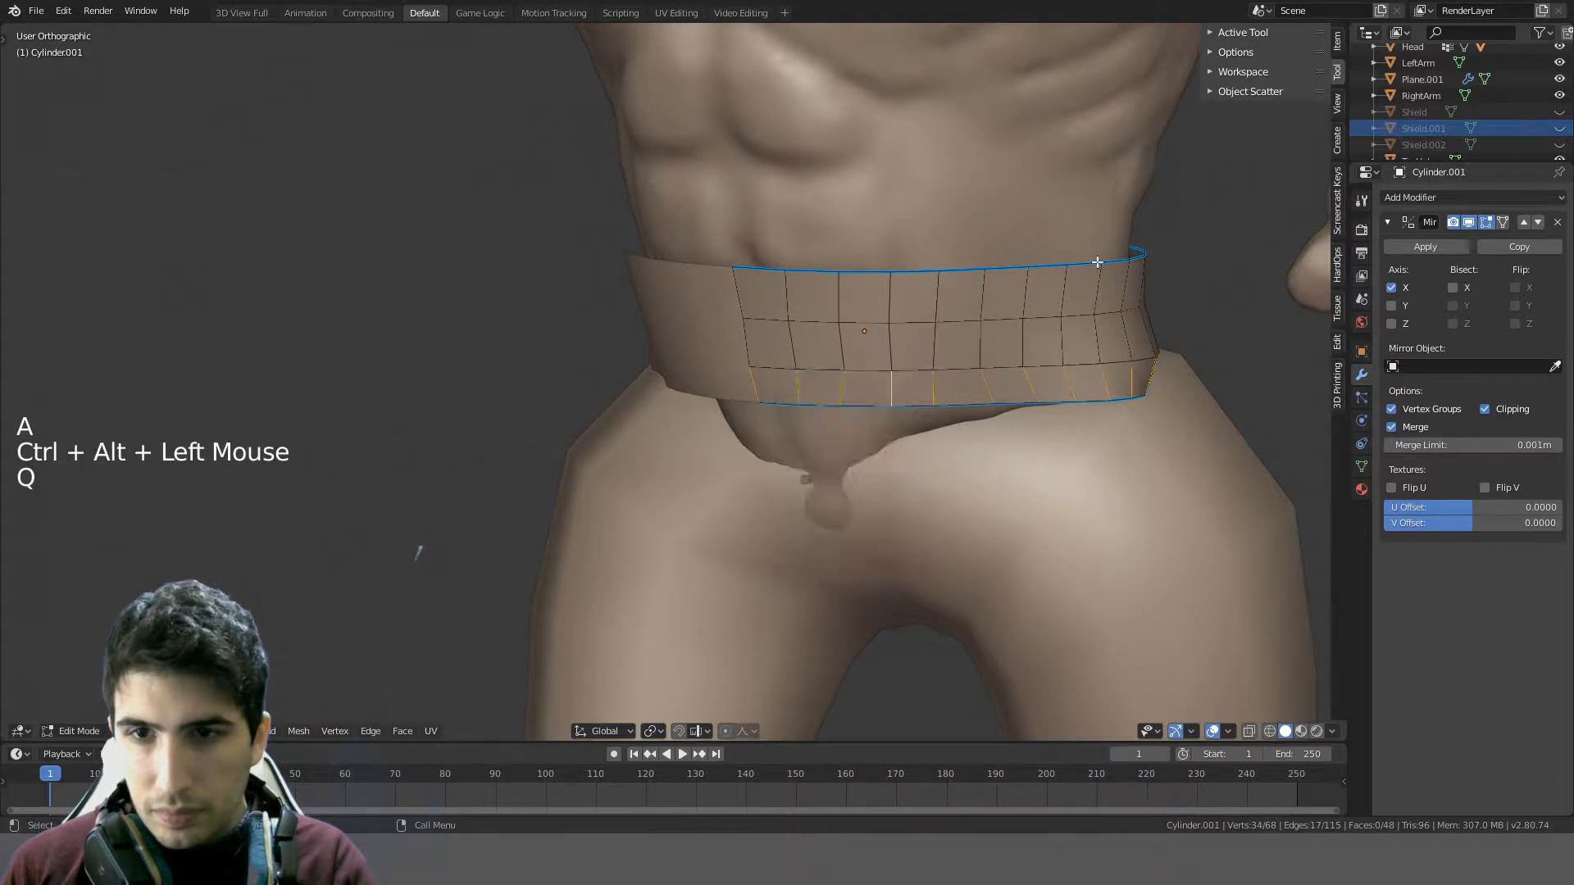
pyautogui.hotkey('ctrl', 'e')
pyautogui.click(925, 432)
pyautogui.hotkey('ctrl', 'e')
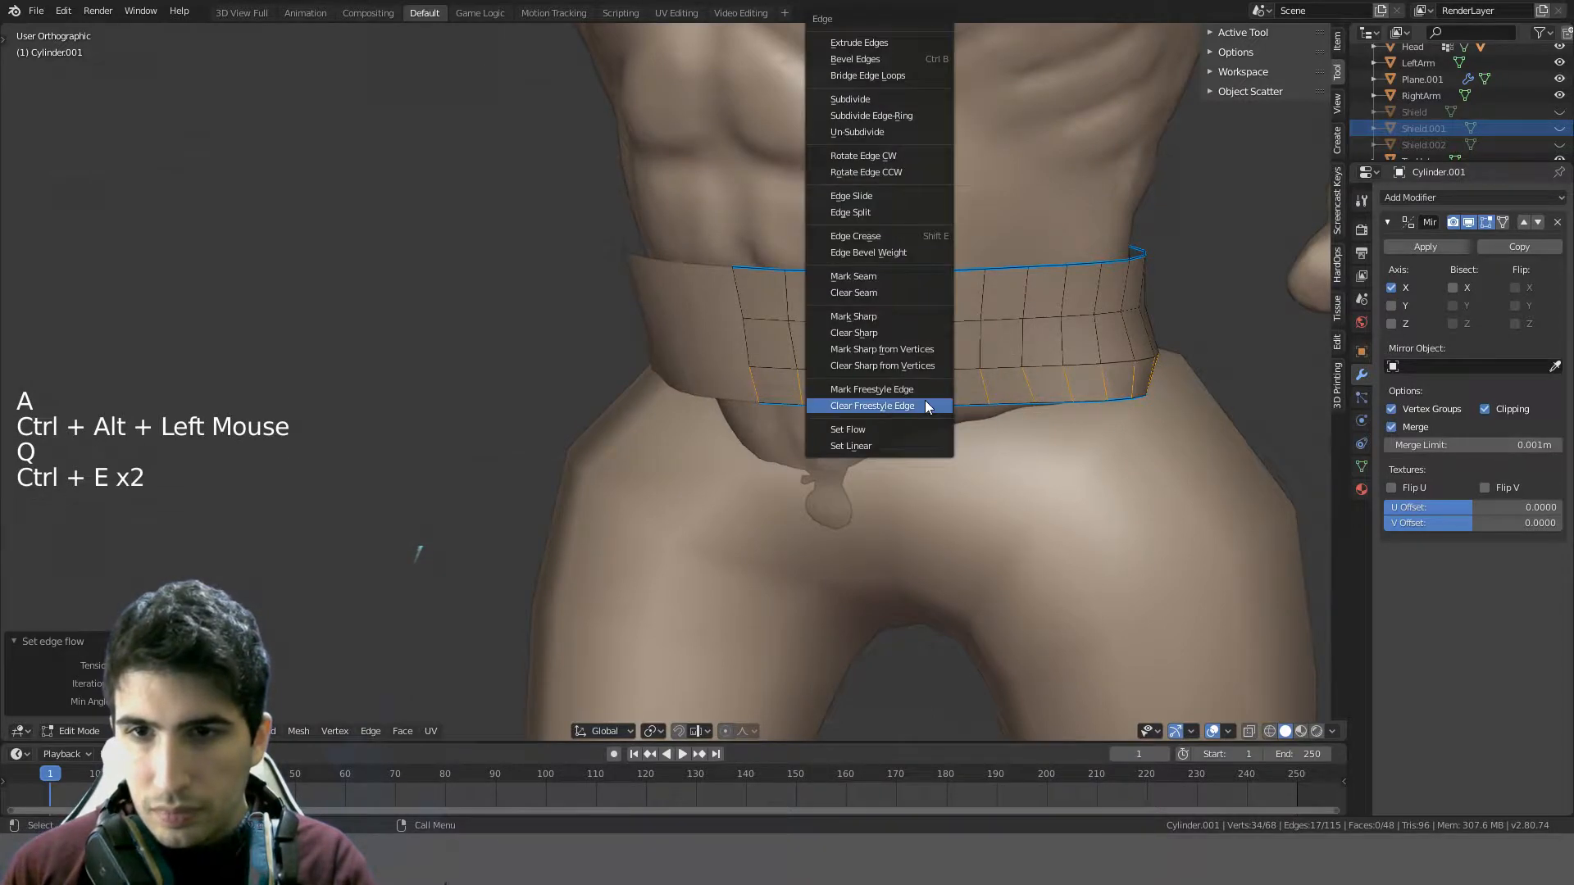
pyautogui.click(885, 430)
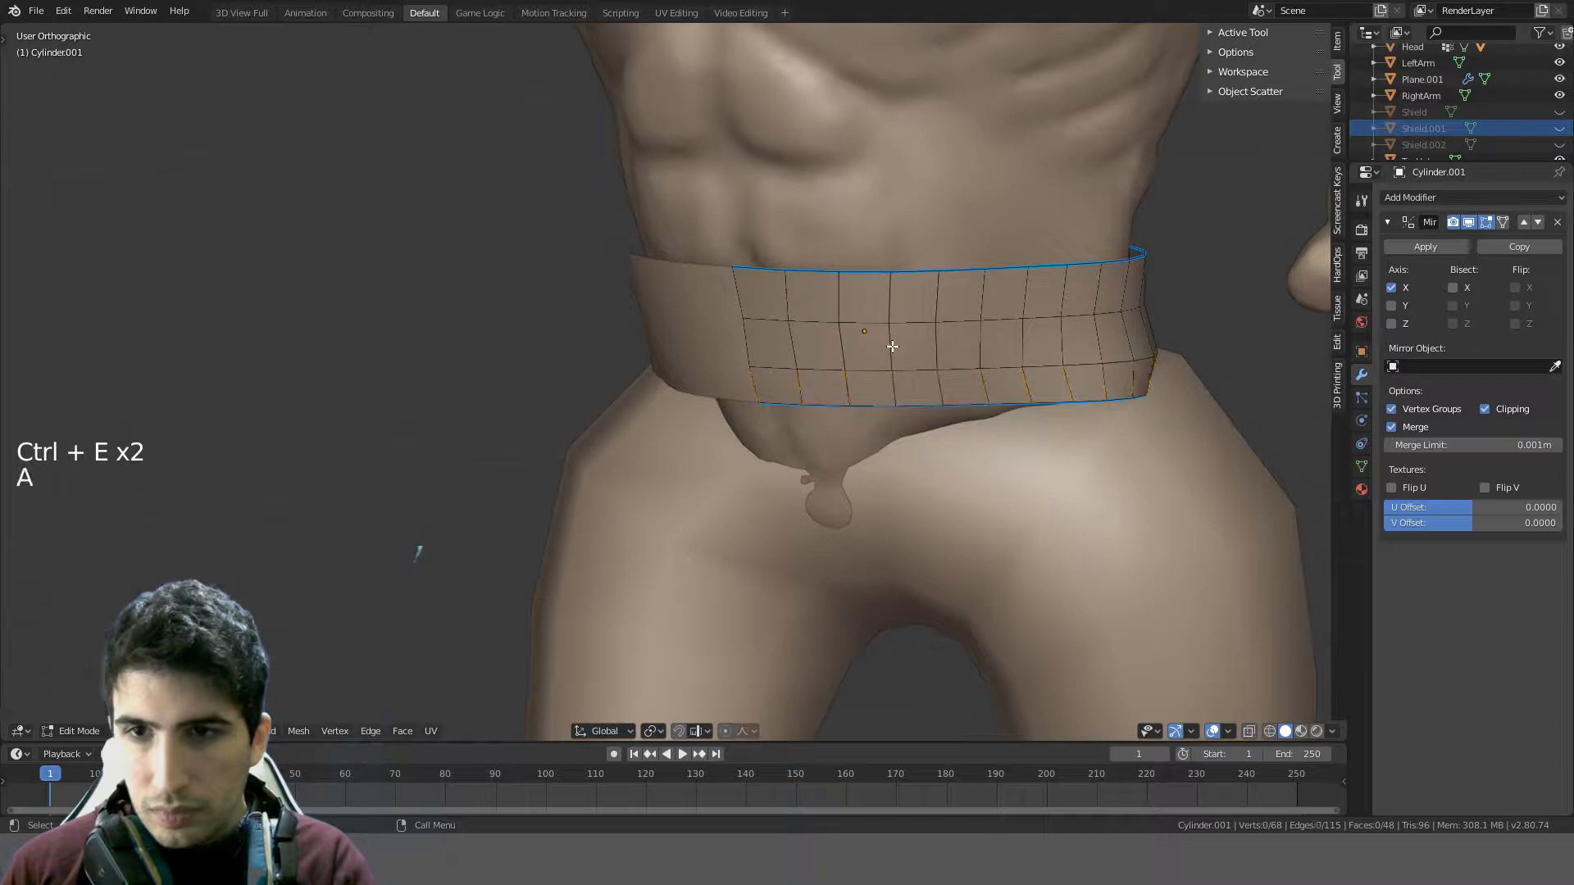
# - Apply Set Flow twice to the ring of vertical edges in the belt's middle row
pyautogui.hotkey('ctrl', 'e')
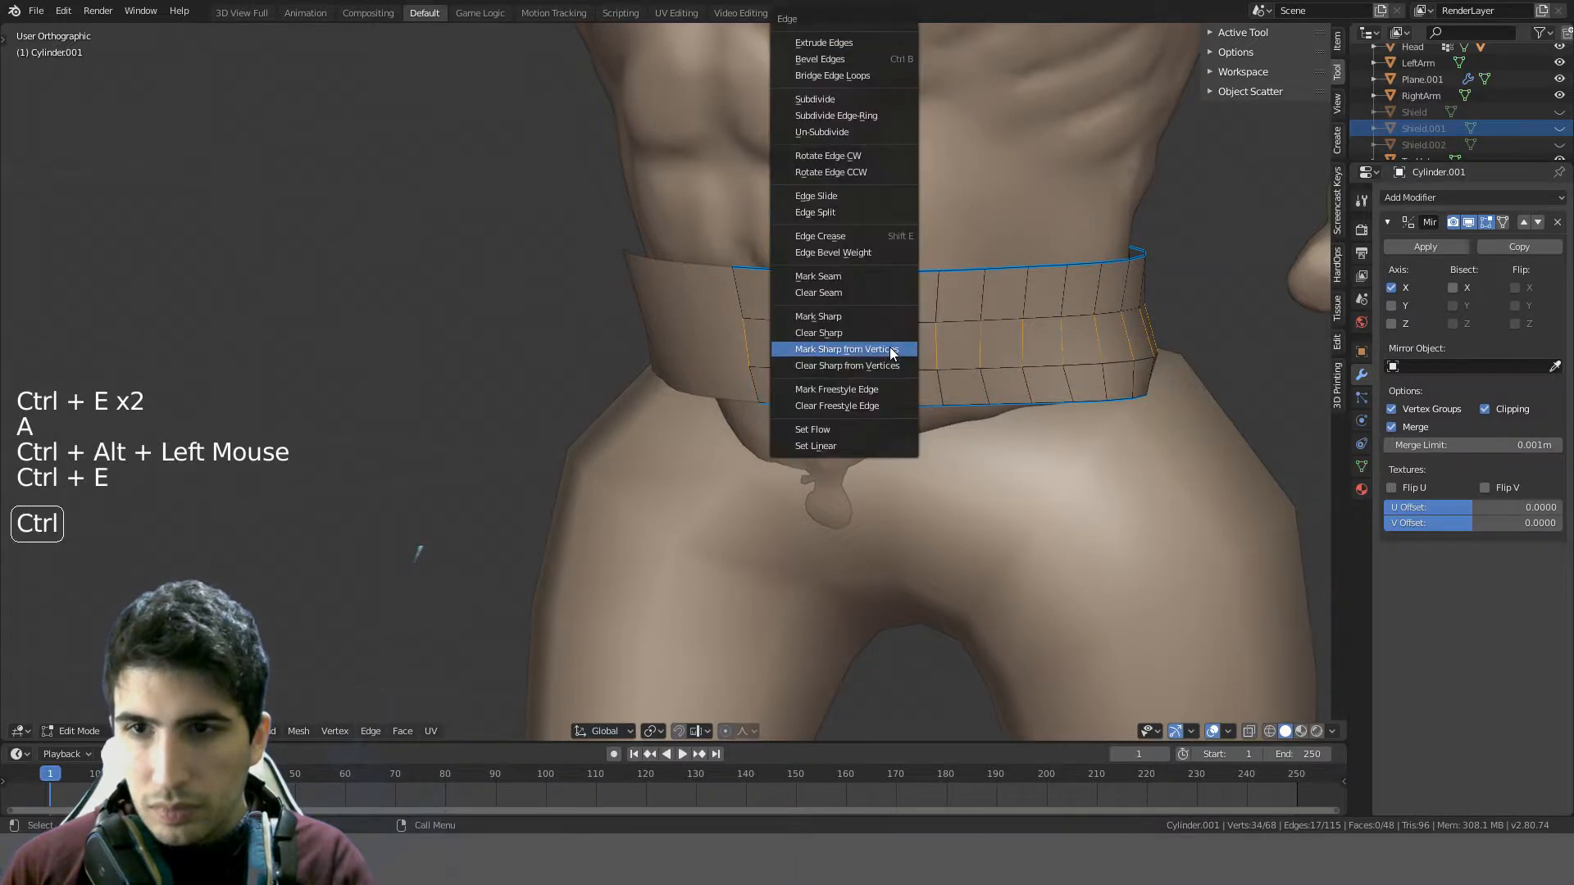
pyautogui.click(835, 430)
pyautogui.hotkey('ctrl', 'e')
pyautogui.click(800, 429)
pyautogui.press('a')
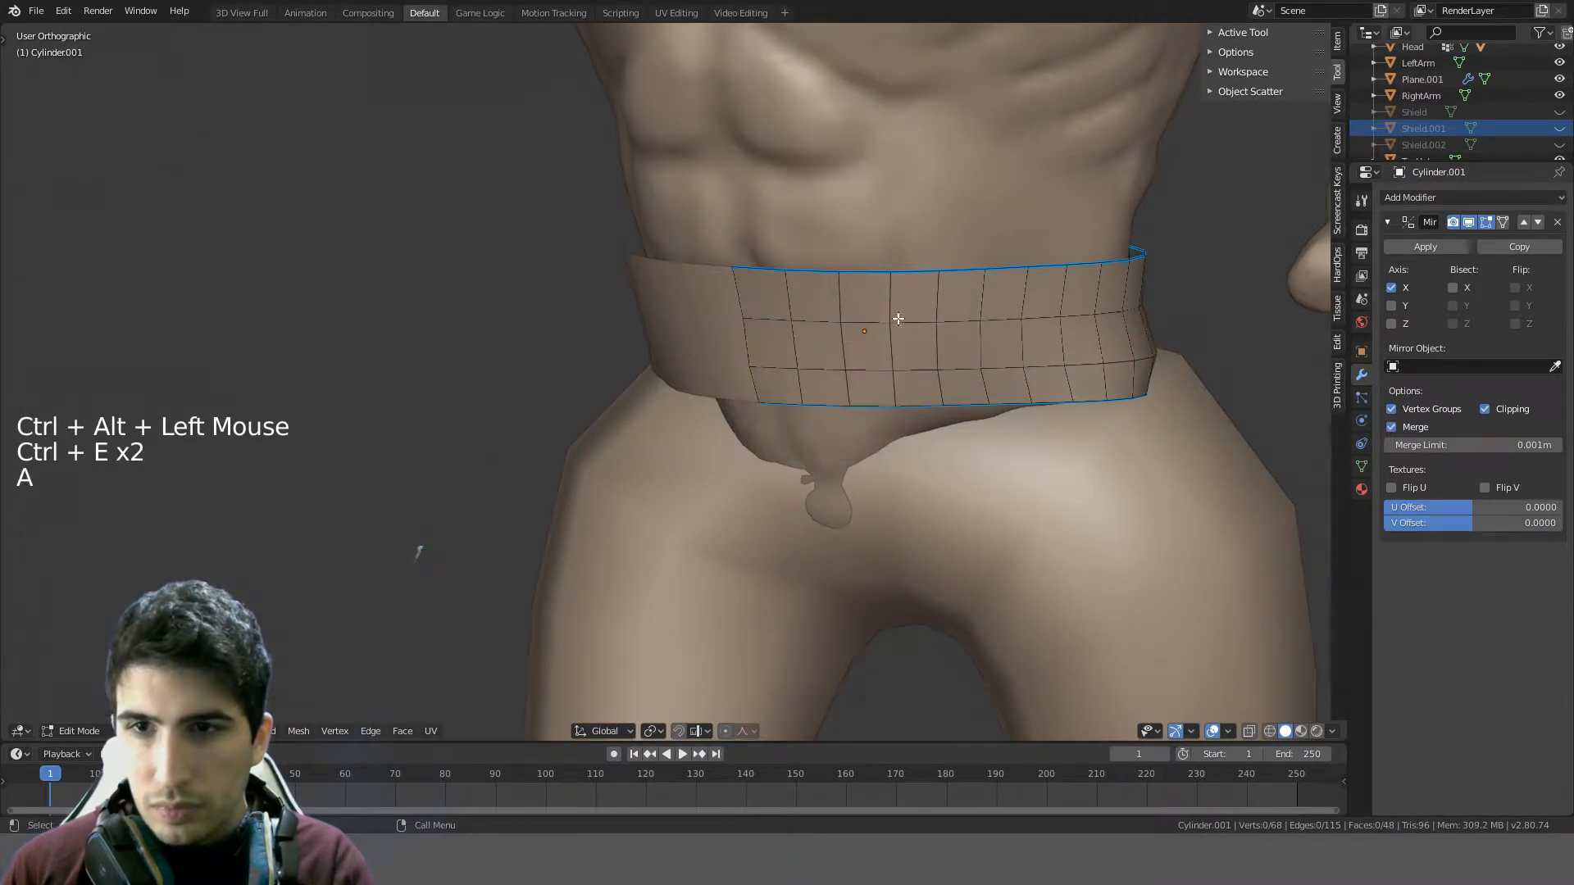
# - Apply Set Flow twice to the vertical edge ring of the belt's upper row, then inspect the belt in Object Mode
pyautogui.keyDown('ctrl'); pyautogui.keyDown('alt'); pyautogui.click(889, 303); pyautogui.keyUp('alt'); pyautogui.keyUp('ctrl')
pyautogui.press('e')
pyautogui.rightClick(893, 302)
pyautogui.hotkey('ctrl', 'z')
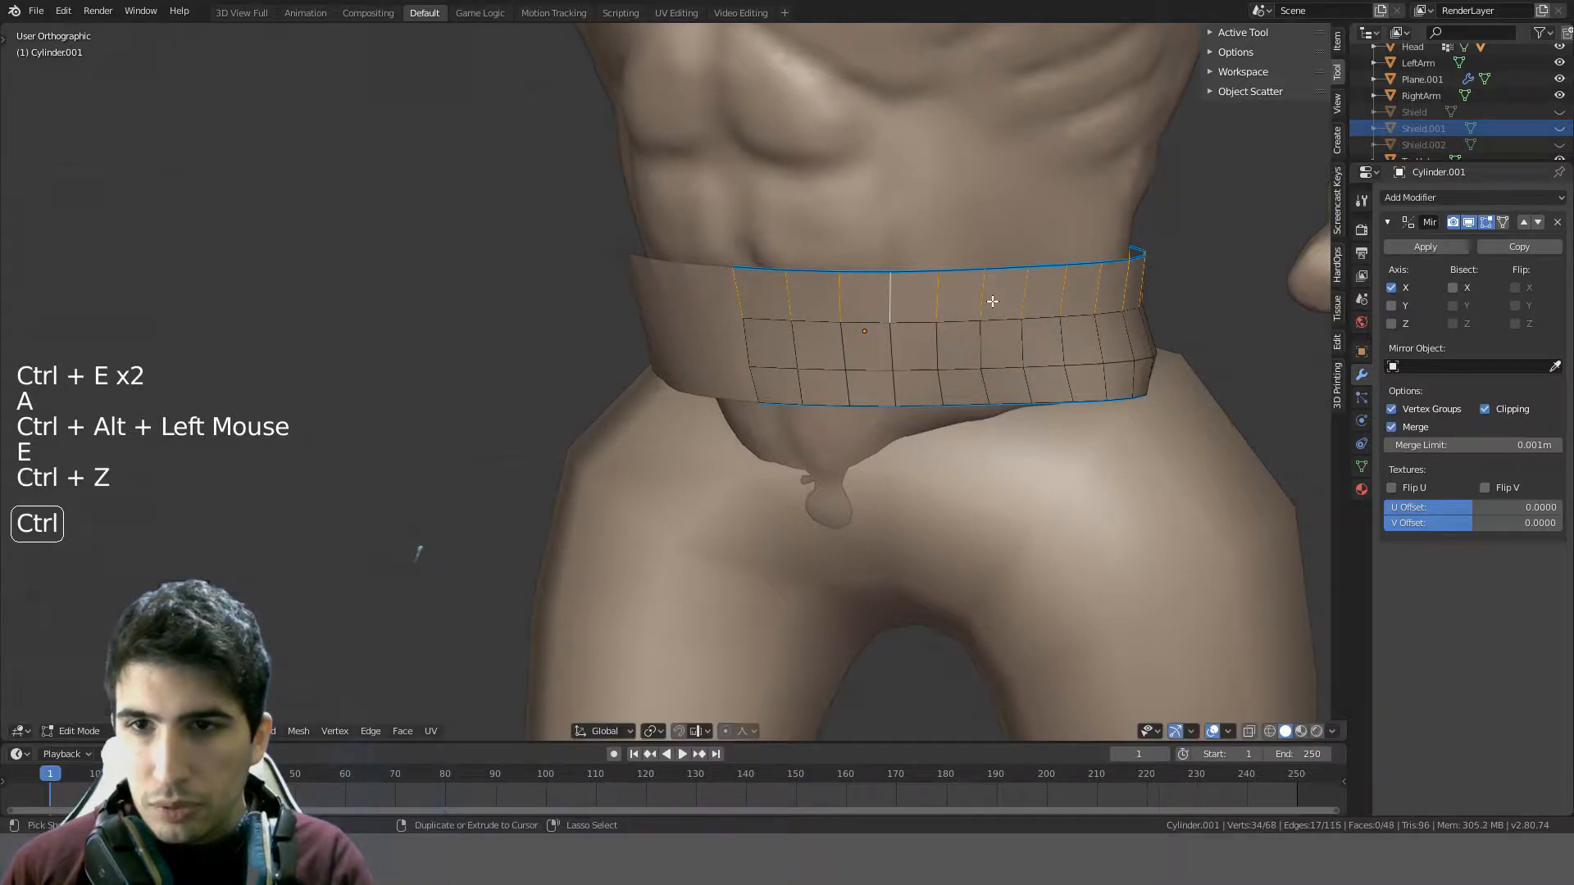
pyautogui.hotkey('ctrl', 'e')
pyautogui.click(898, 427)
pyautogui.hotkey('ctrl', 'e')
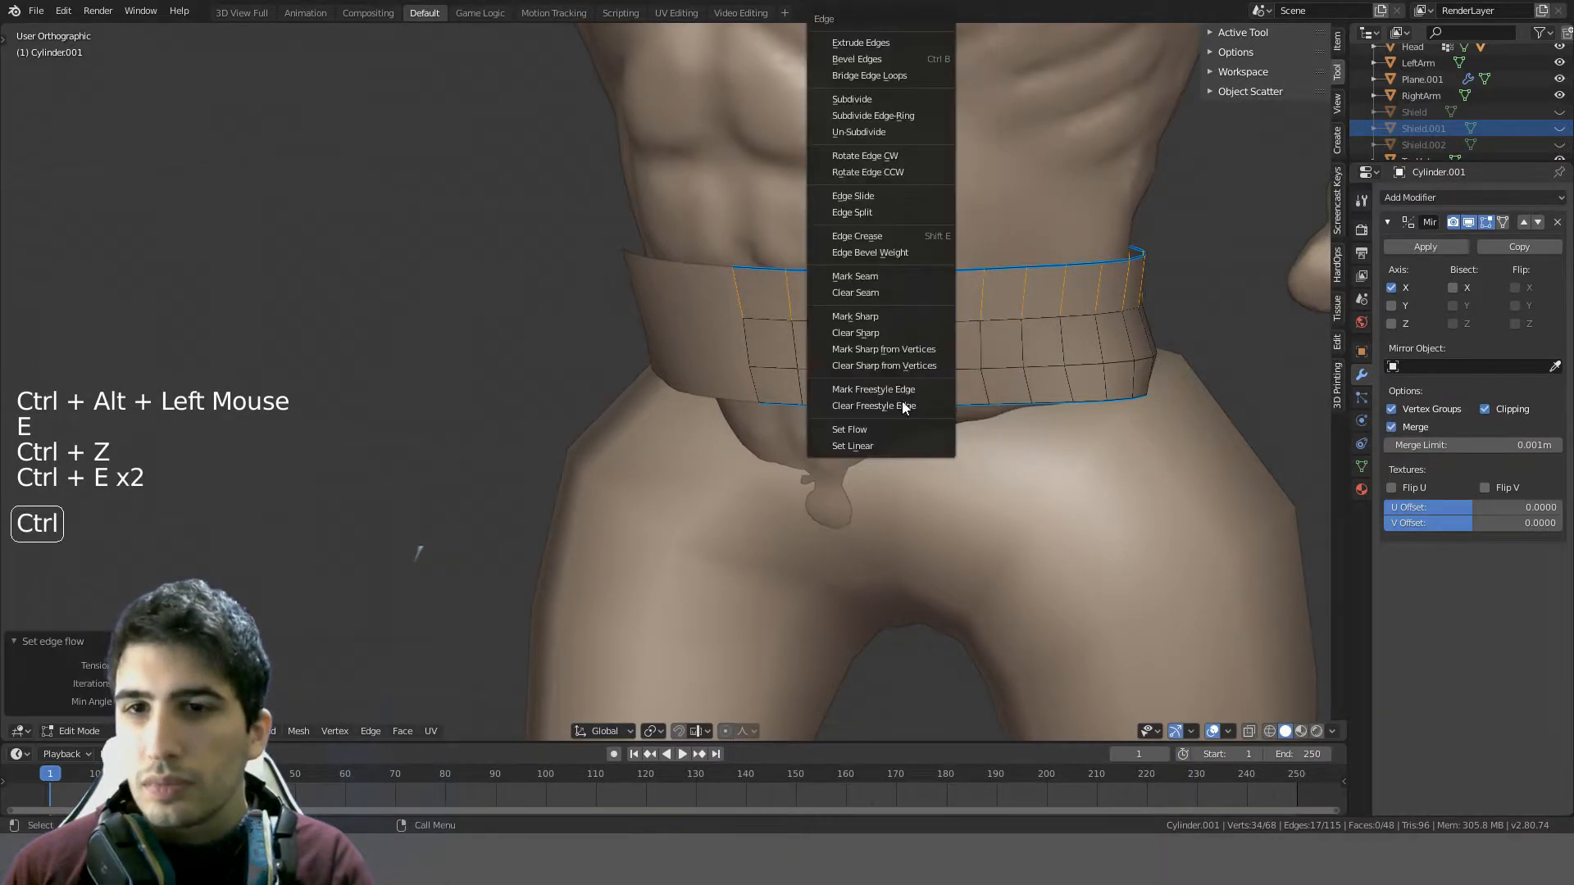
pyautogui.click(872, 429)
pyautogui.press('a')
pyautogui.press('Tab')
pyautogui.moveTo(900, 383); pyautogui.dragTo(1070, 346, button='middle')
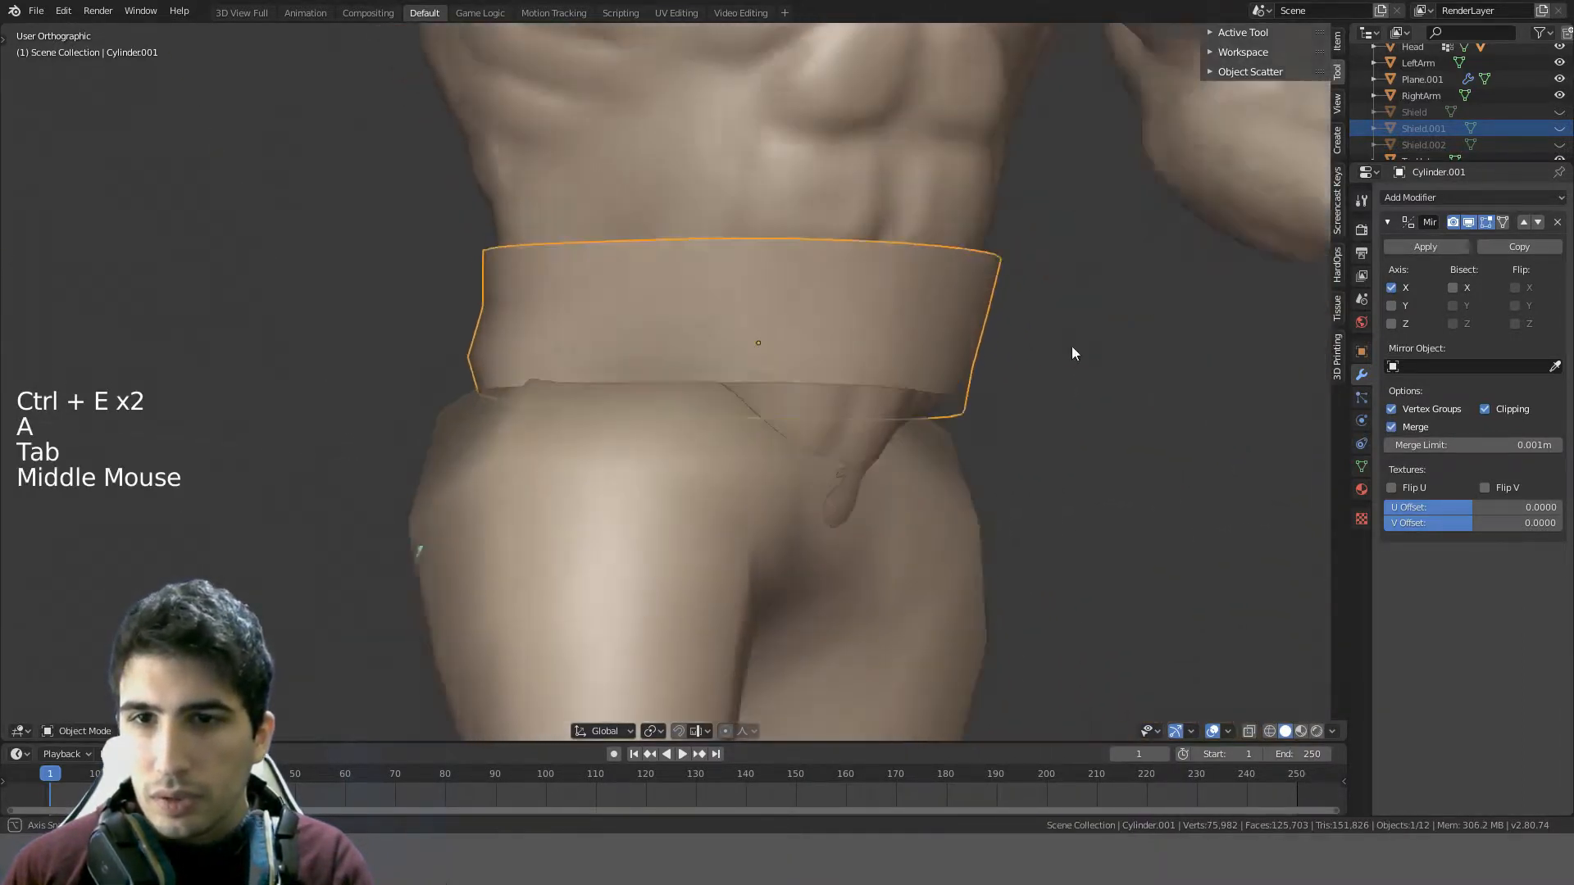
pyautogui.scroll(-2, 1011, 356)
pyautogui.press('KP_1')
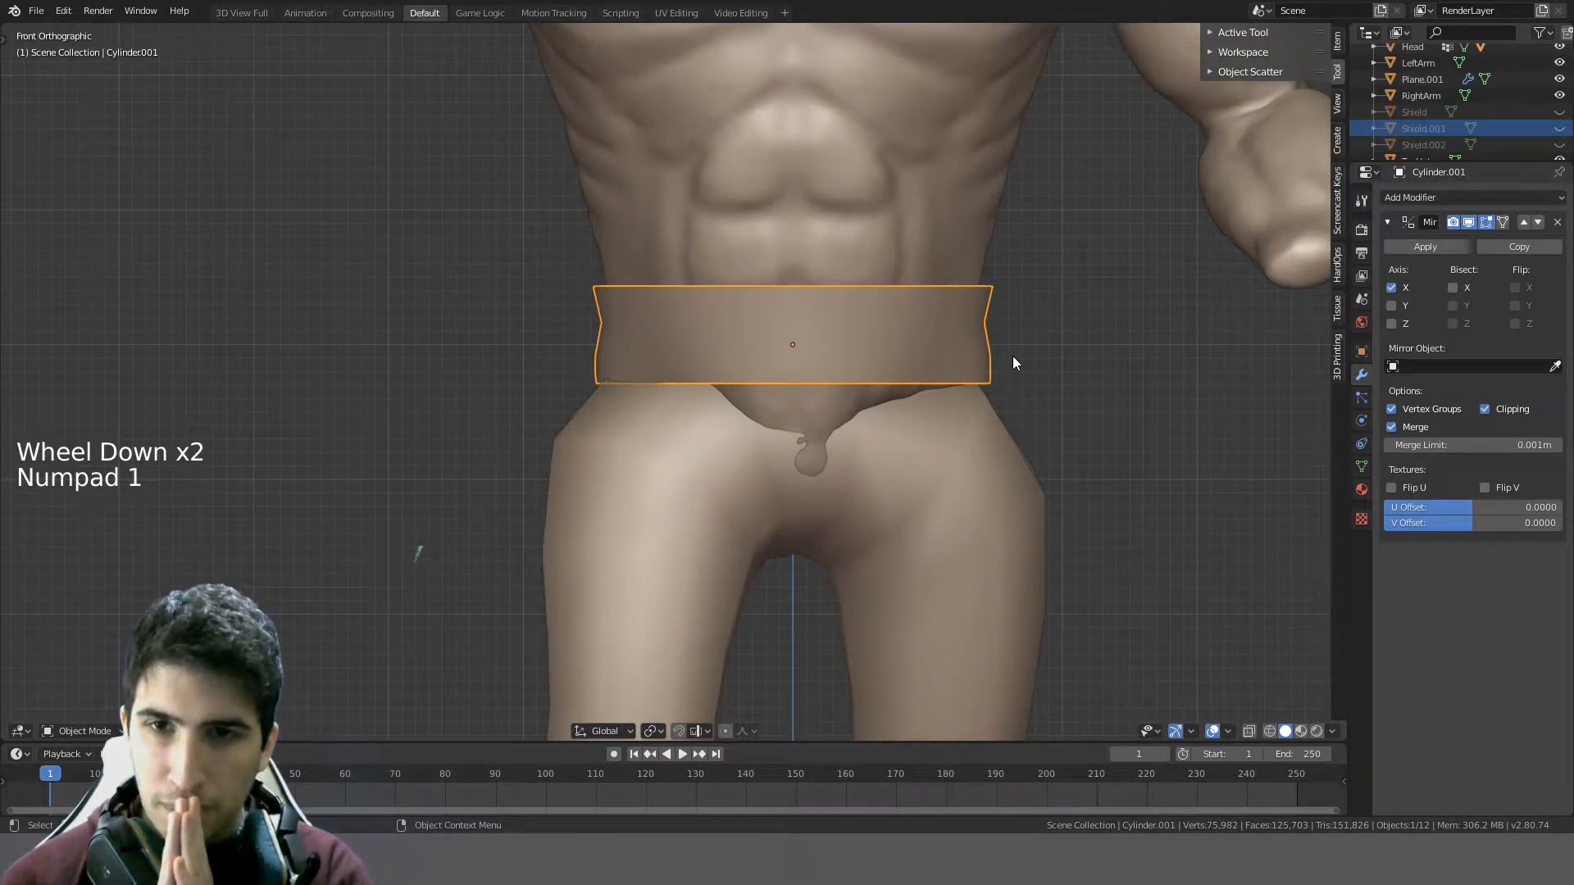
# - Select the torso at the emblem on the chest and switch it to Sculpt Mode
pyautogui.scroll(-2, 1013, 363)
pyautogui.keyDown('shift'); pyautogui.moveTo(1014, 365); pyautogui.dragTo(670, 394, button='middle'); pyautogui.keyUp('shift')
pyautogui.scroll(4, 681, 369)
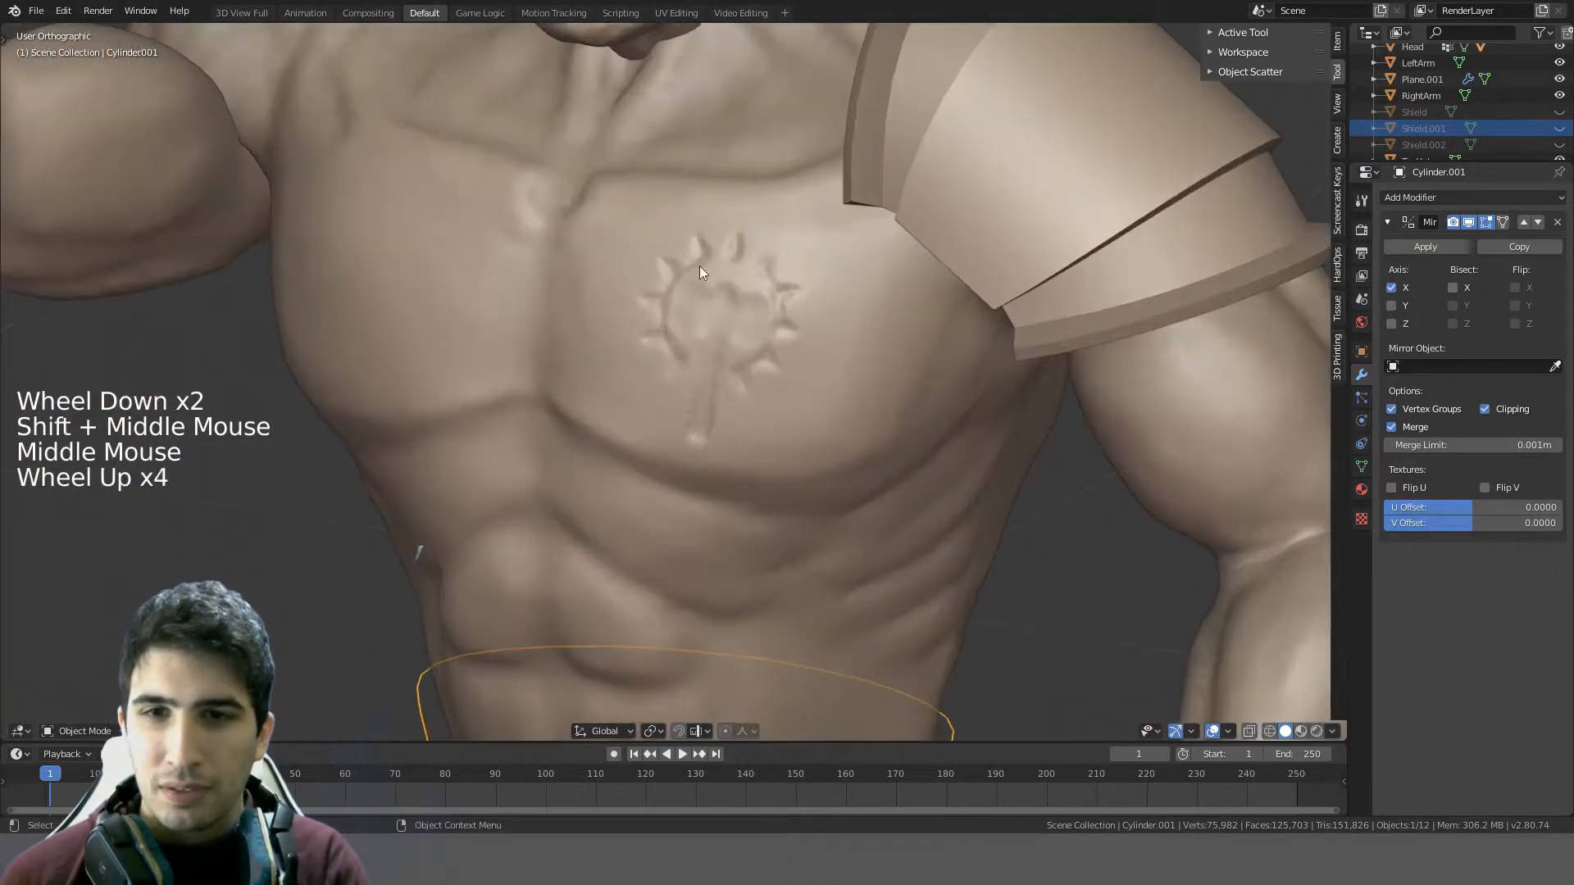
pyautogui.scroll(2, 699, 361)
pyautogui.keyDown('shift'); pyautogui.scroll(1, 843, 172); pyautogui.keyUp('shift')
pyautogui.keyDown('shift'); pyautogui.moveTo(843, 173); pyautogui.dragTo(781, 310, button='middle'); pyautogui.keyUp('shift')
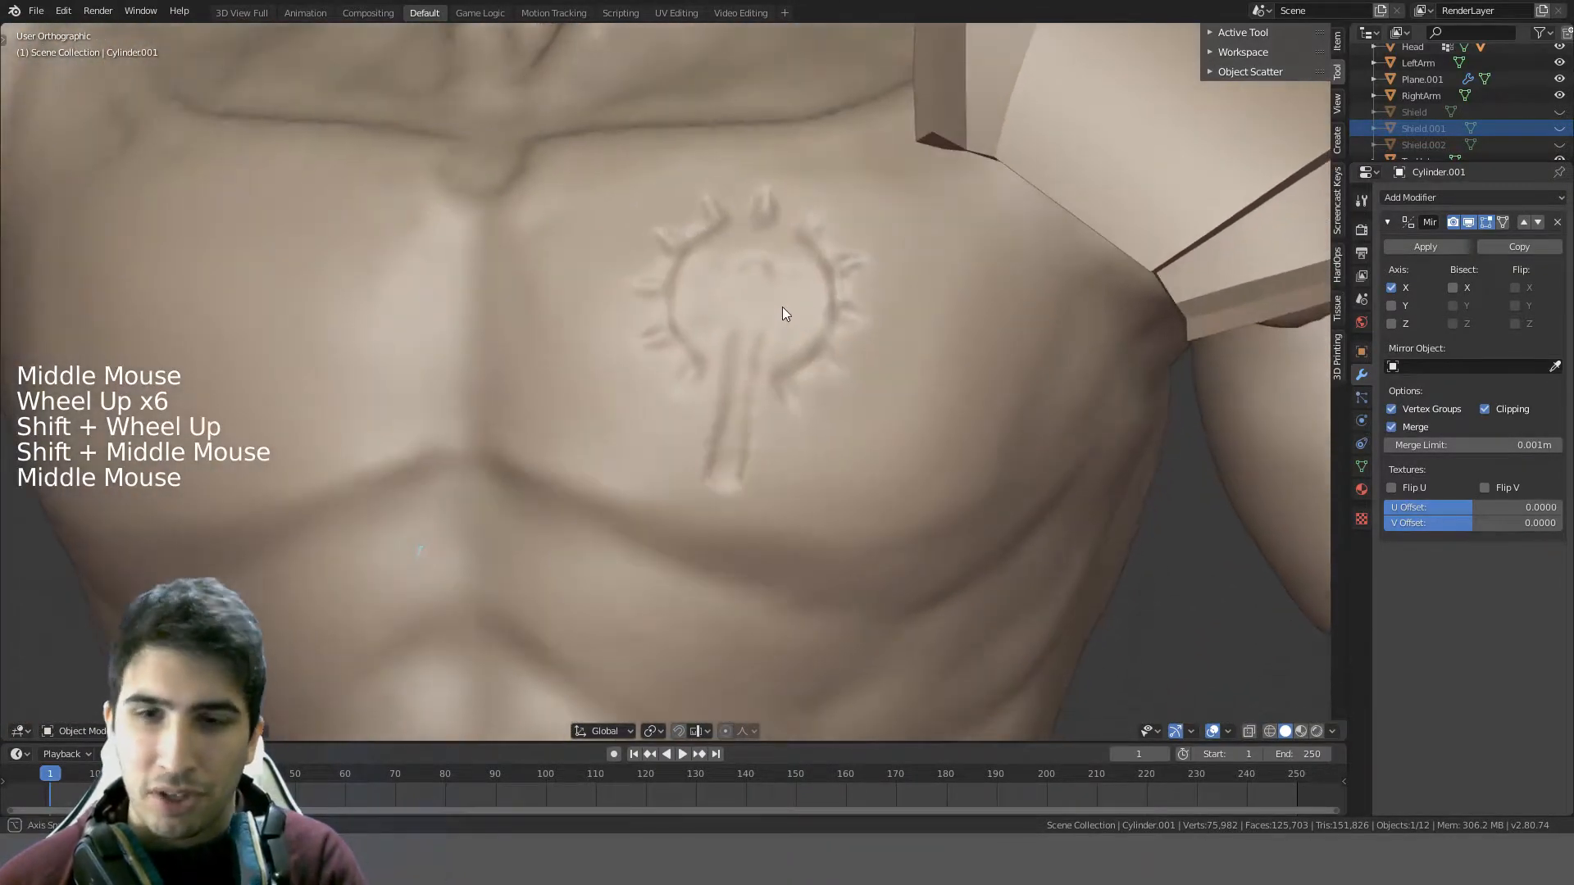
pyautogui.click(776, 270)
pyautogui.click(61, 730)
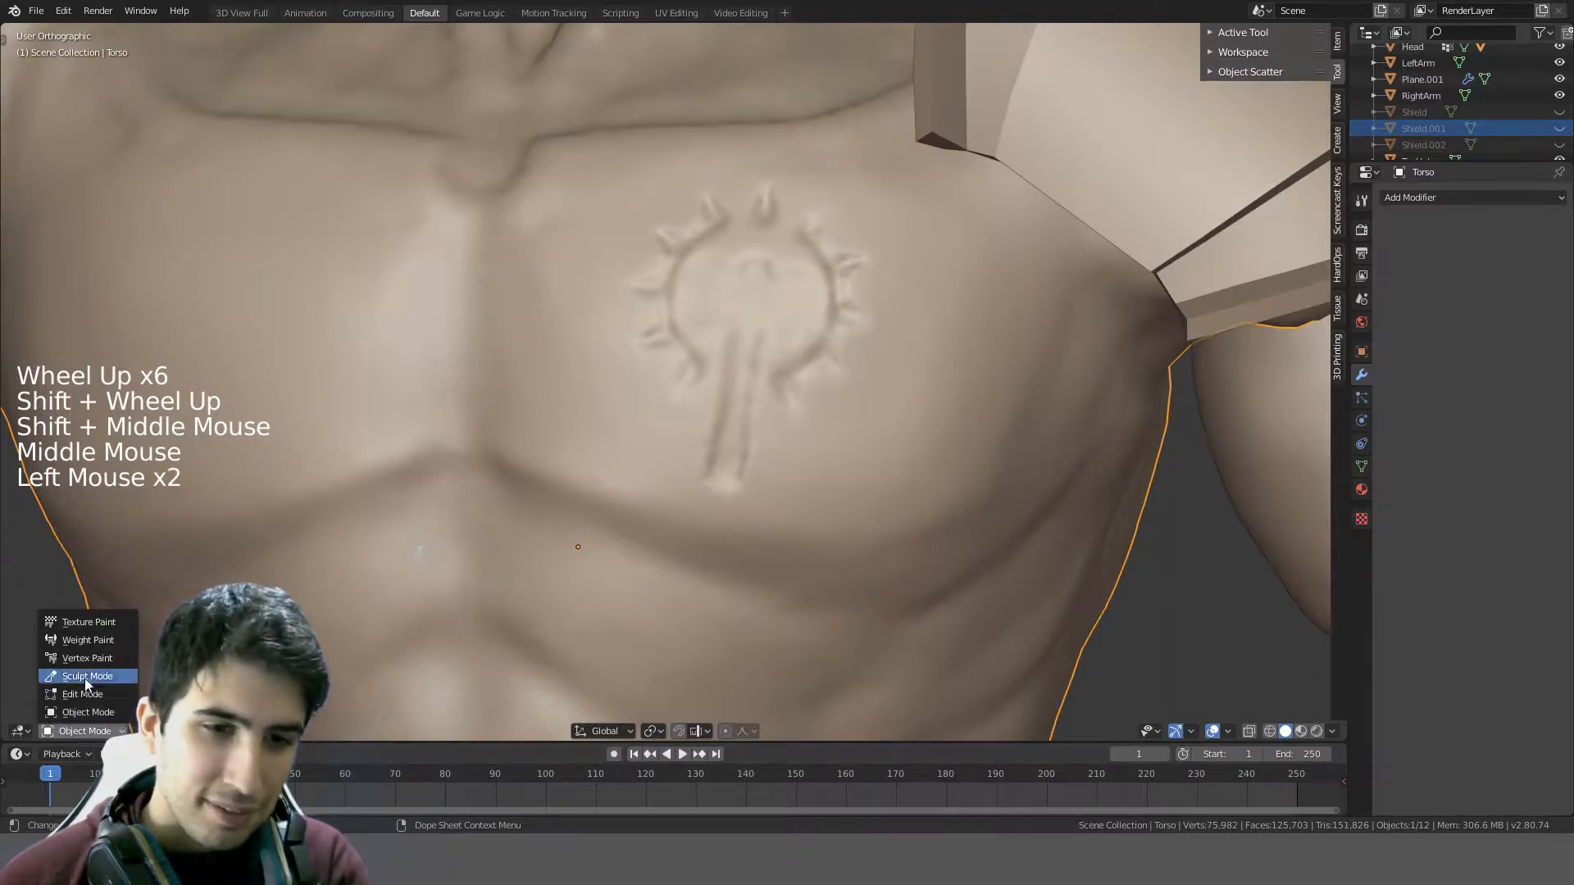
pyautogui.click(76, 676)
# - Examine the spiked circular emblem sculpted on the chest from up close and at an angle
pyautogui.scroll(4, 789, 283)
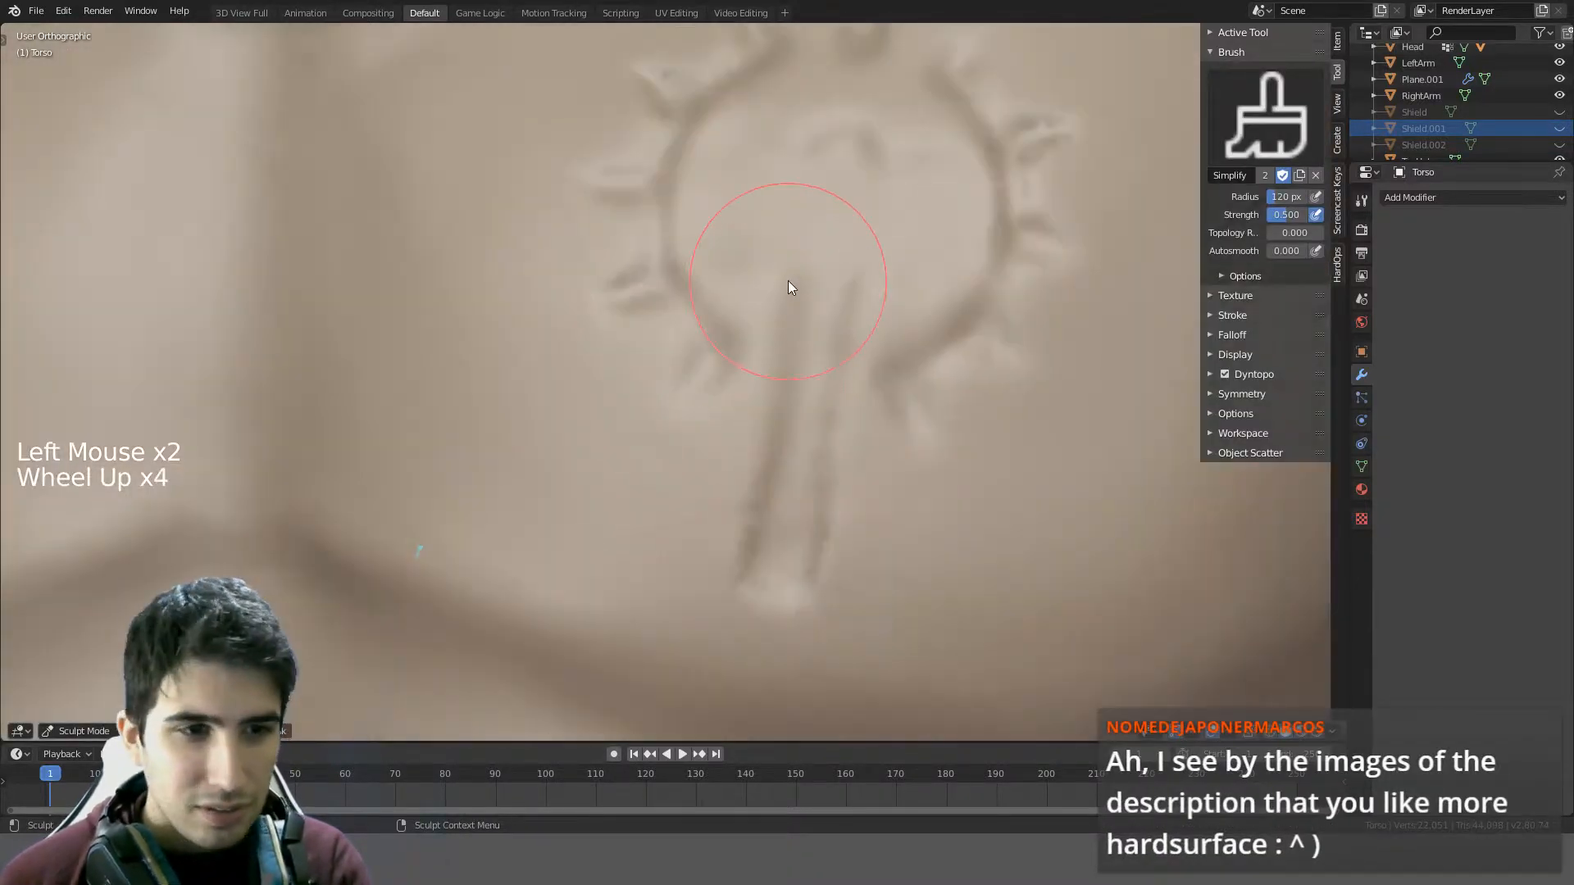
pyautogui.moveTo(791, 285)
pyautogui.keyDown('shift'); pyautogui.mouseDown(button='middle')
pyautogui.moveTo(668, 460)
pyautogui.moveTo(639, 471)
pyautogui.moveTo(732, 525)
pyautogui.moveTo(730, 436)
pyautogui.mouseUp(button='middle'); pyautogui.keyUp('shift')
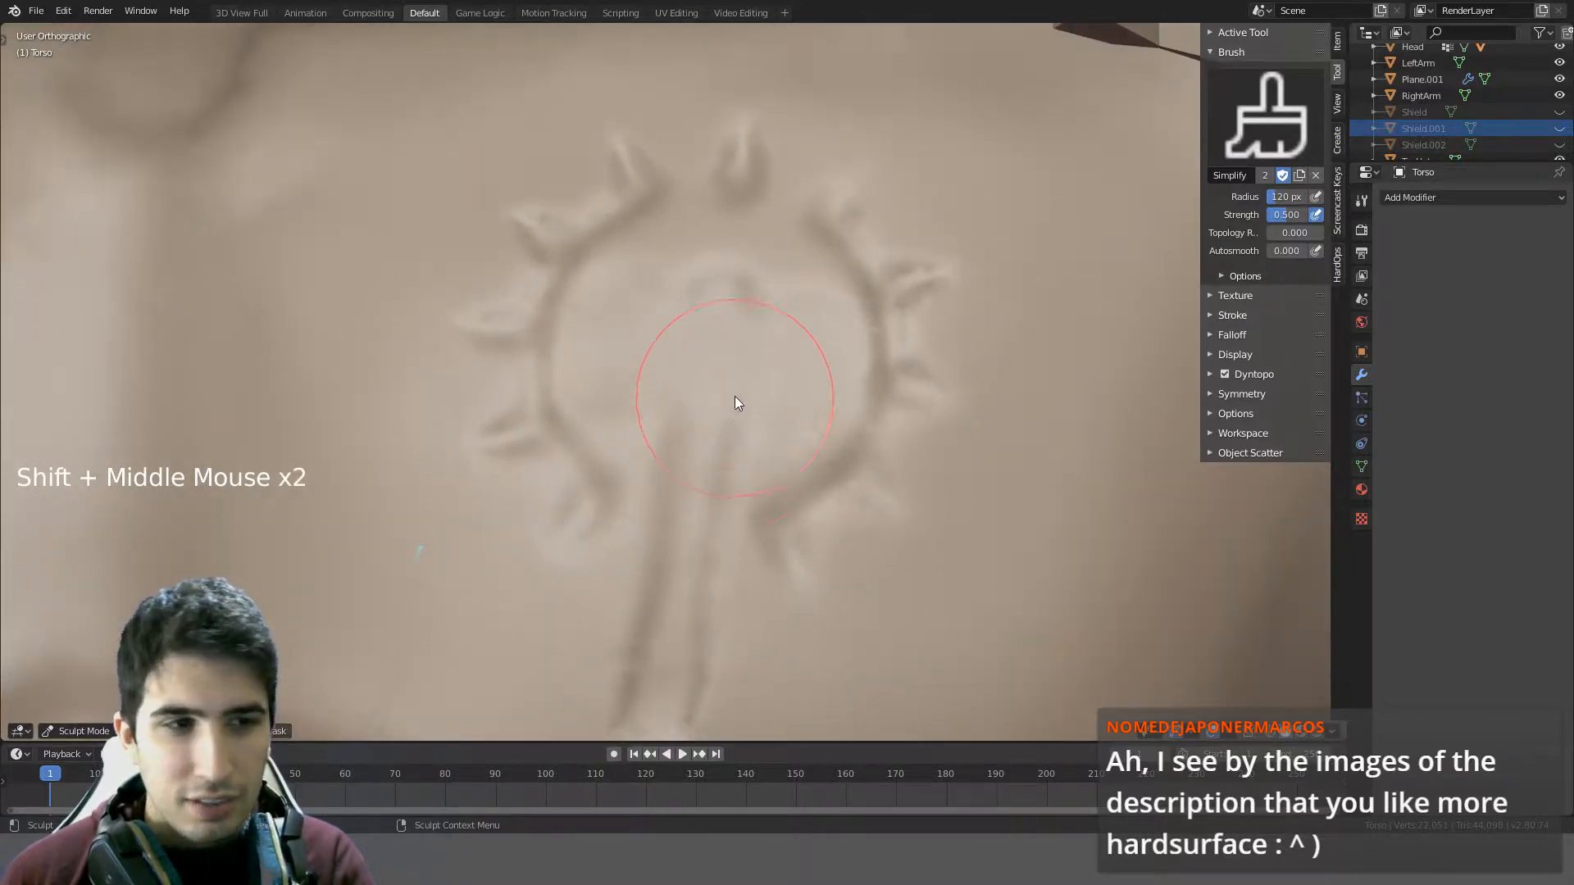
pyautogui.scroll(2, 744, 394)
pyautogui.scroll(1, 746, 397)
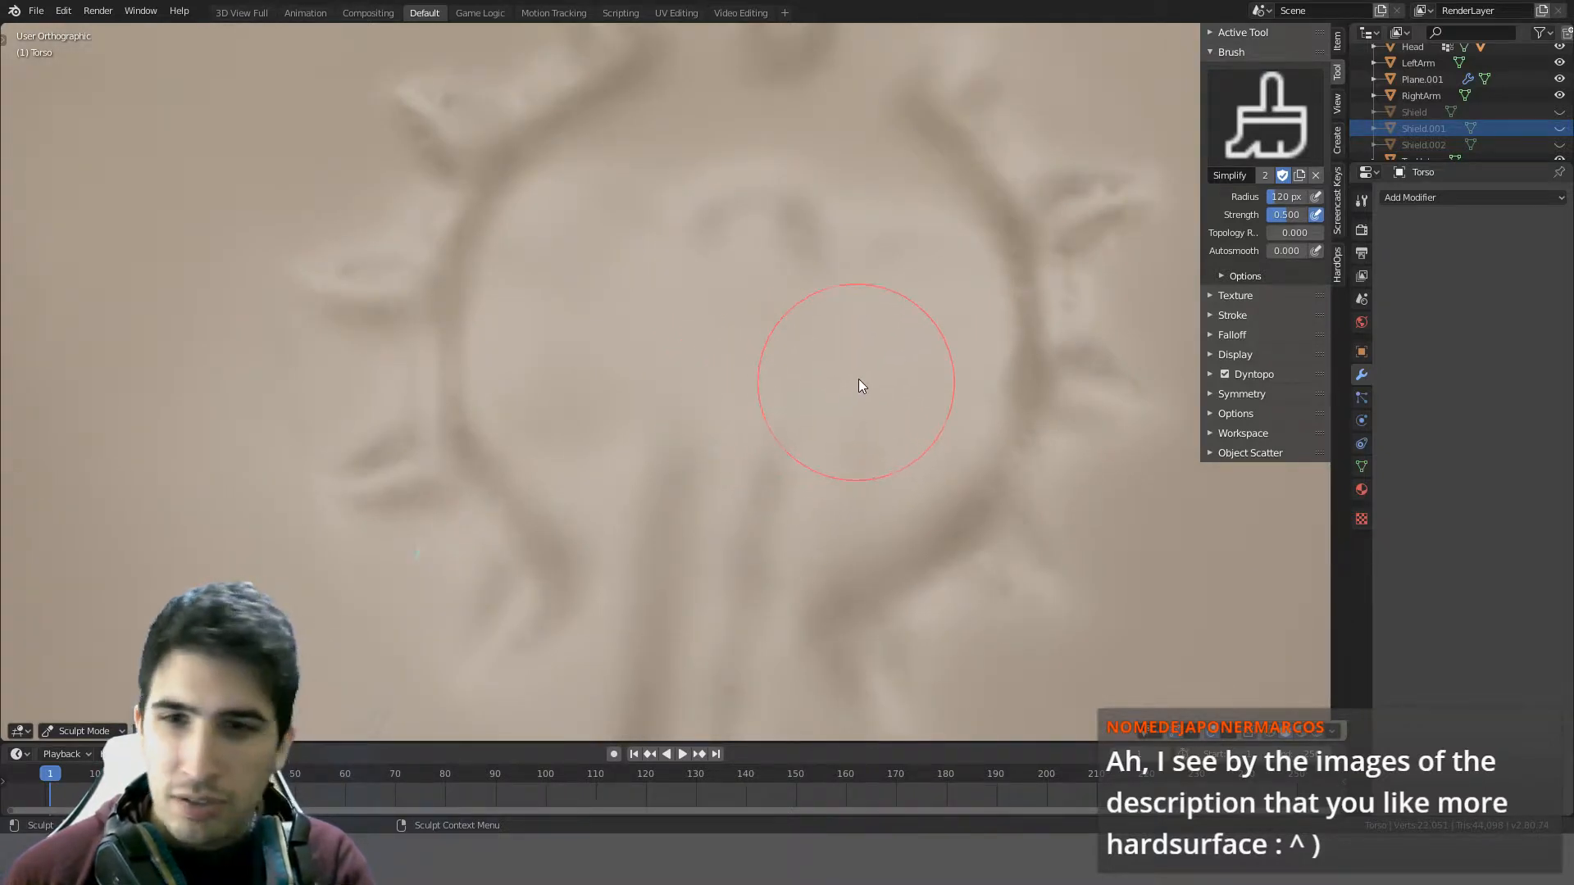
pyautogui.scroll(-5, 861, 377)
pyautogui.scroll(3, 749, 428)
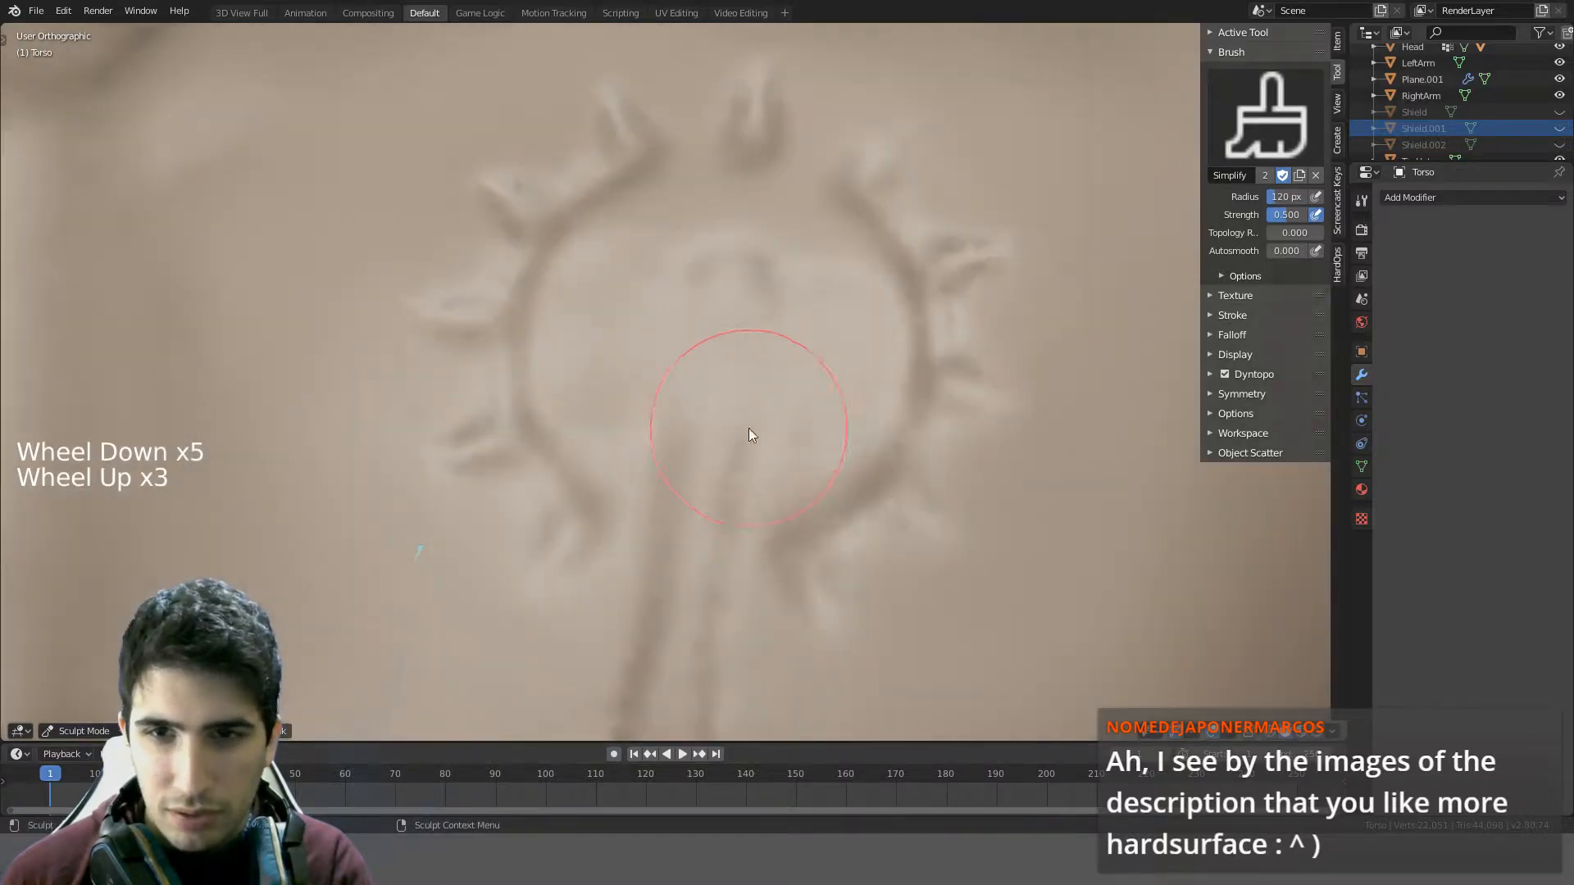
pyautogui.press('n')
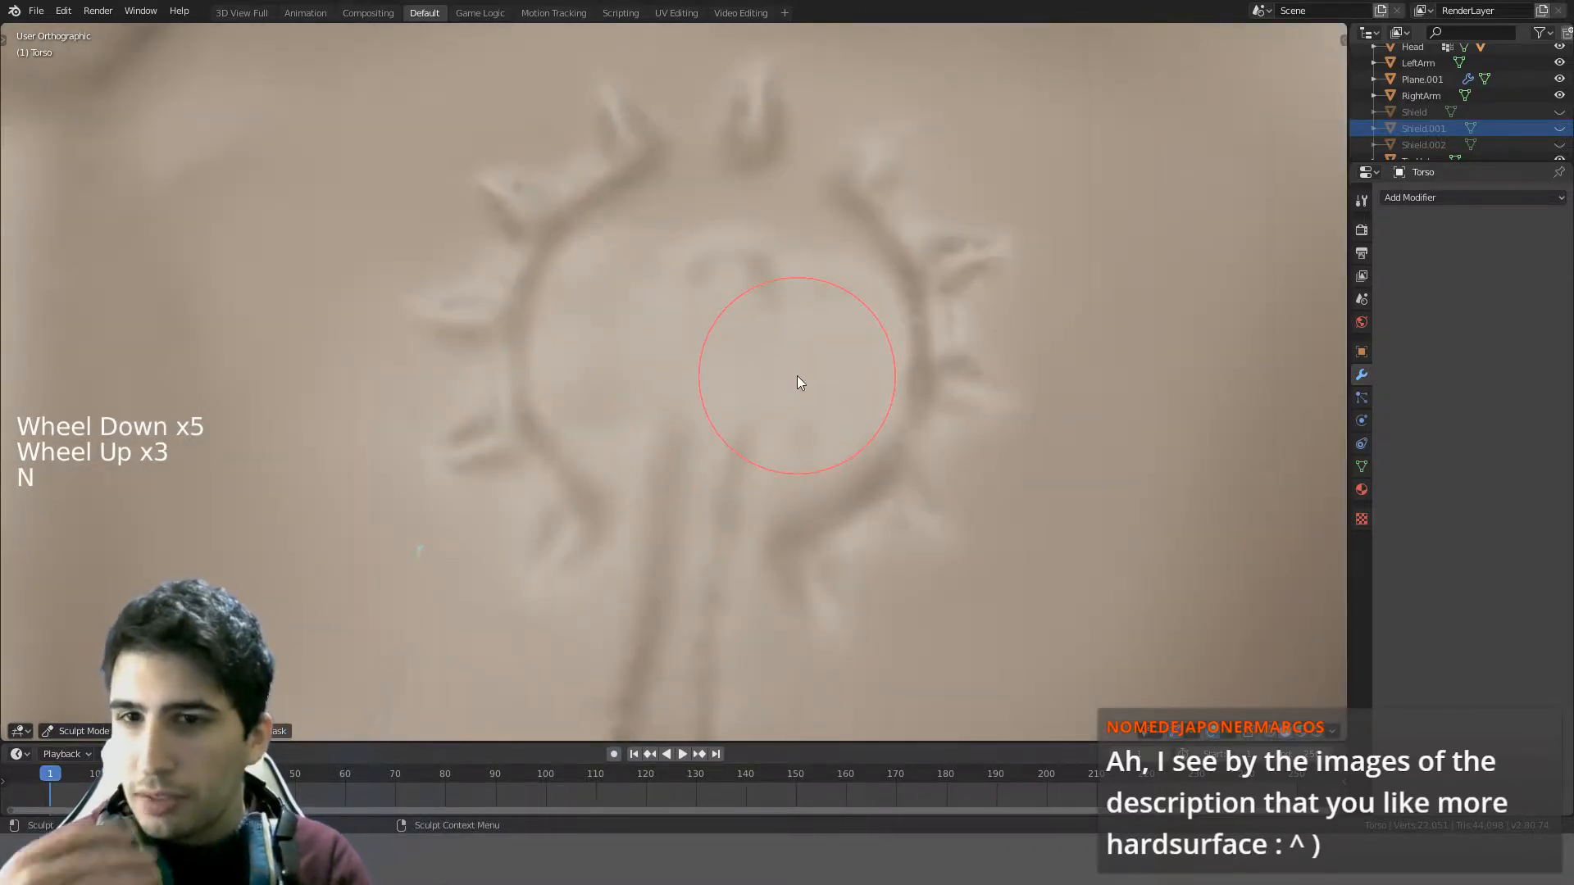
pyautogui.moveTo(796, 375)
pyautogui.mouseDown(button='middle')
pyautogui.moveTo(794, 457)
pyautogui.moveTo(864, 355)
pyautogui.moveTo(812, 381)
pyautogui.mouseUp(button='middle')
pyautogui.scroll(-5, 794, 458)
pyautogui.press('z')
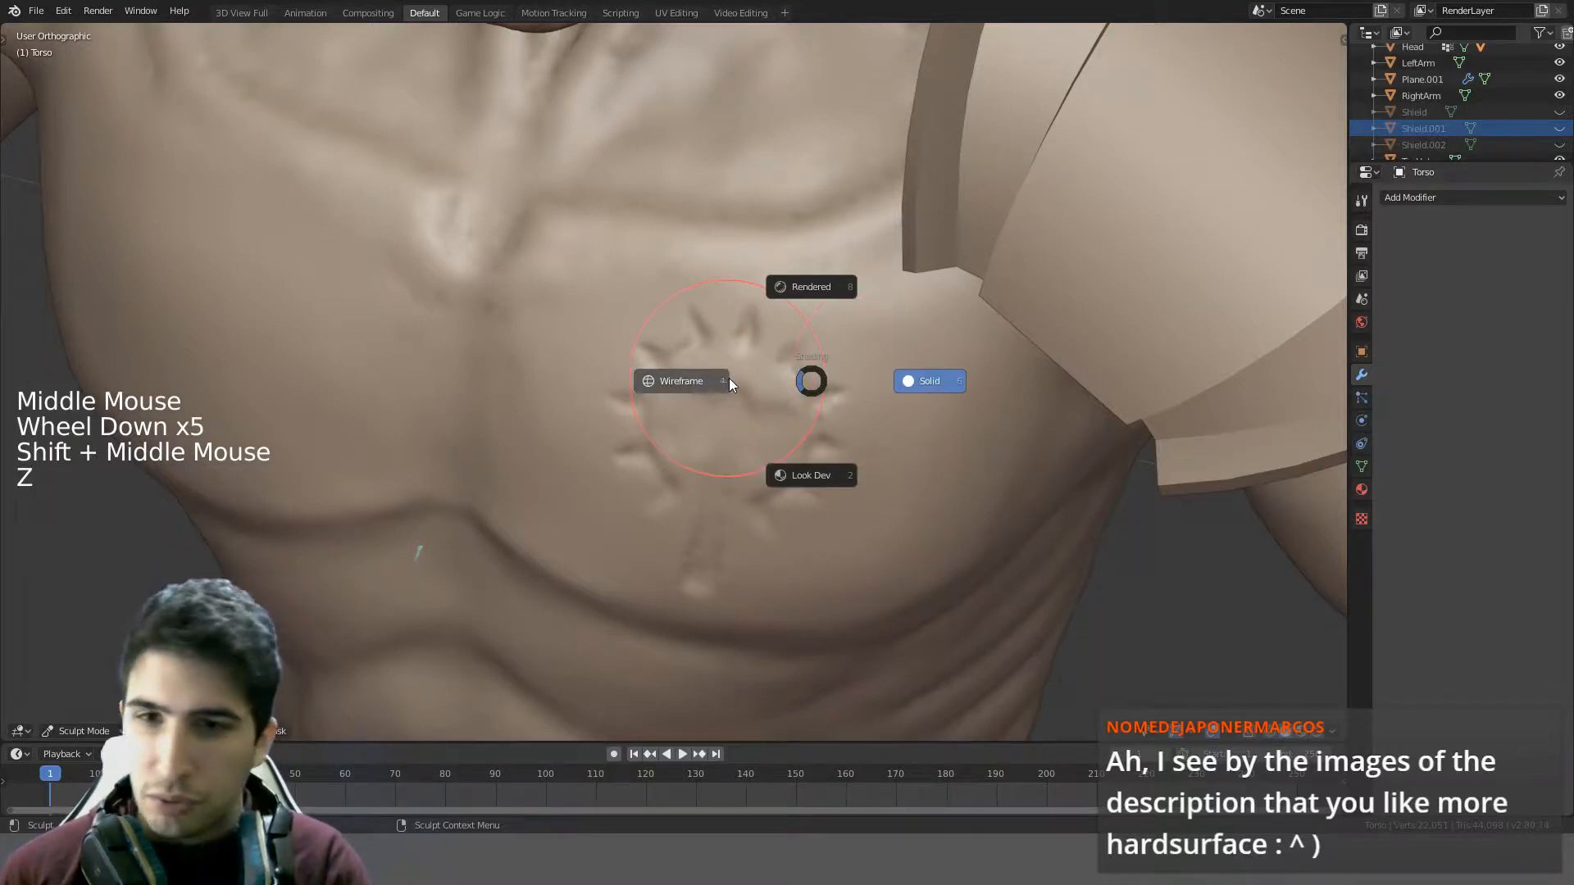
pyautogui.click(82, 731)
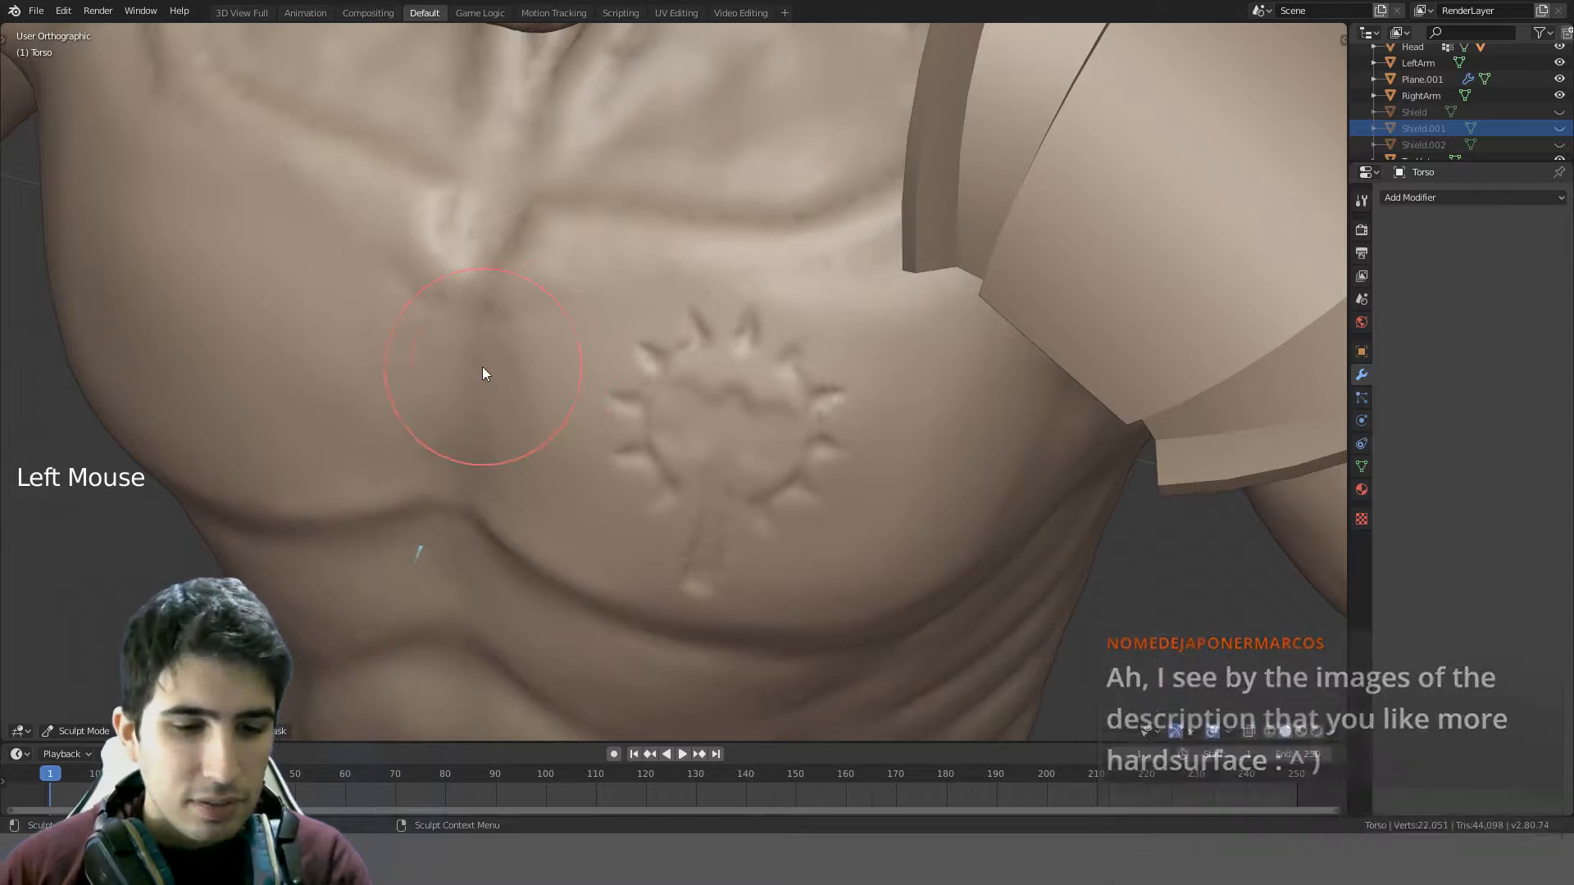
# - Pick the Pinch brush and reduce its radius for fine work on the chest emblem
pyautogui.press('t')
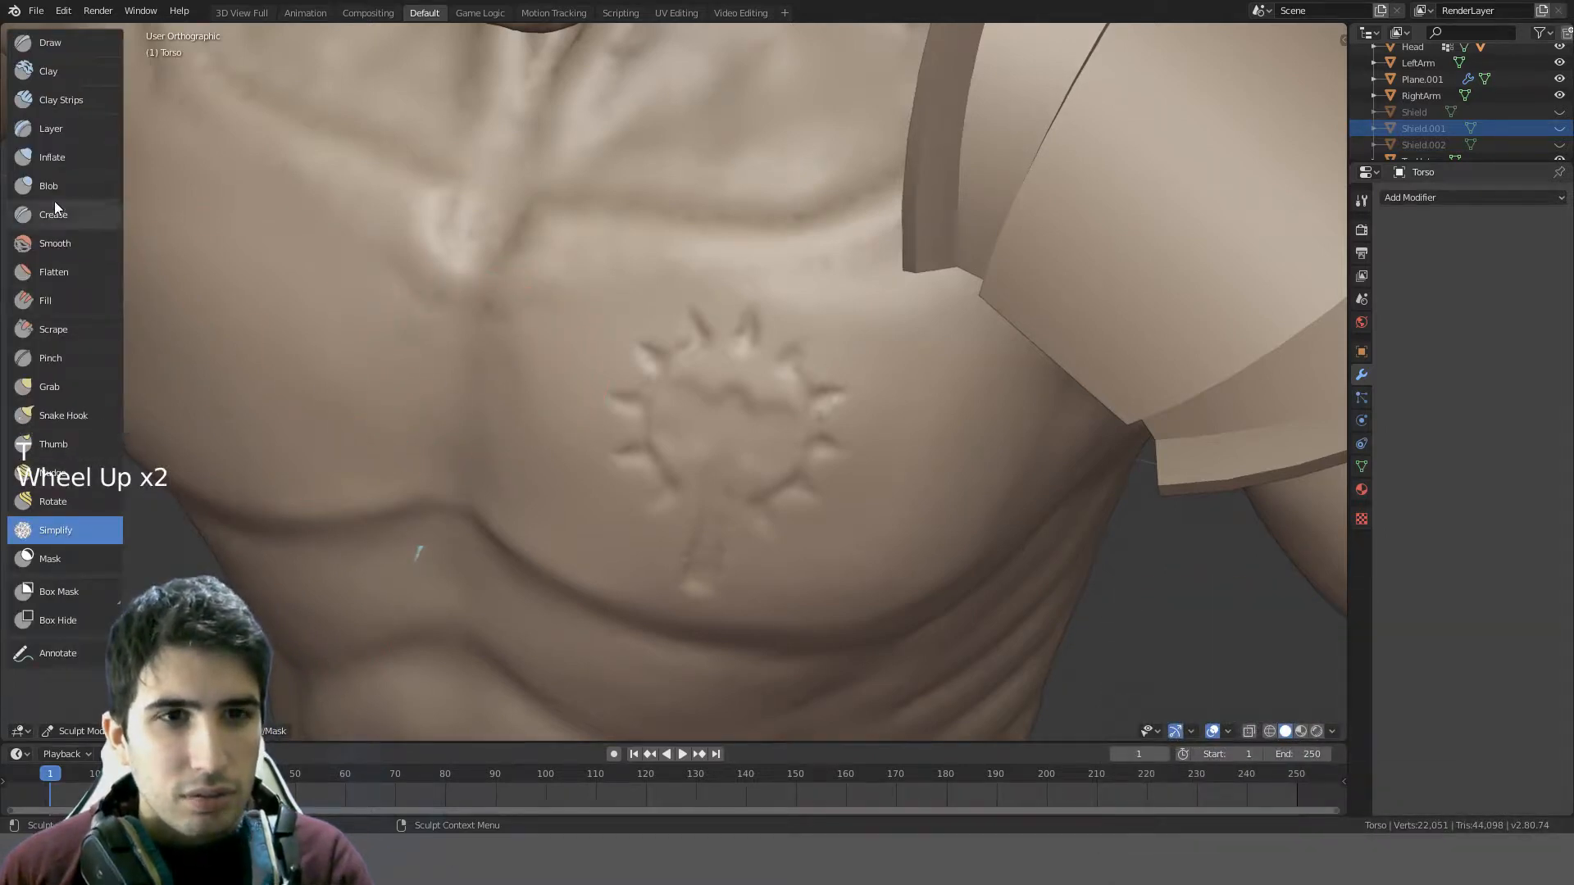
pyautogui.click(47, 367)
pyautogui.press('t')
pyautogui.scroll(4, 778, 407)
pyautogui.press('f')
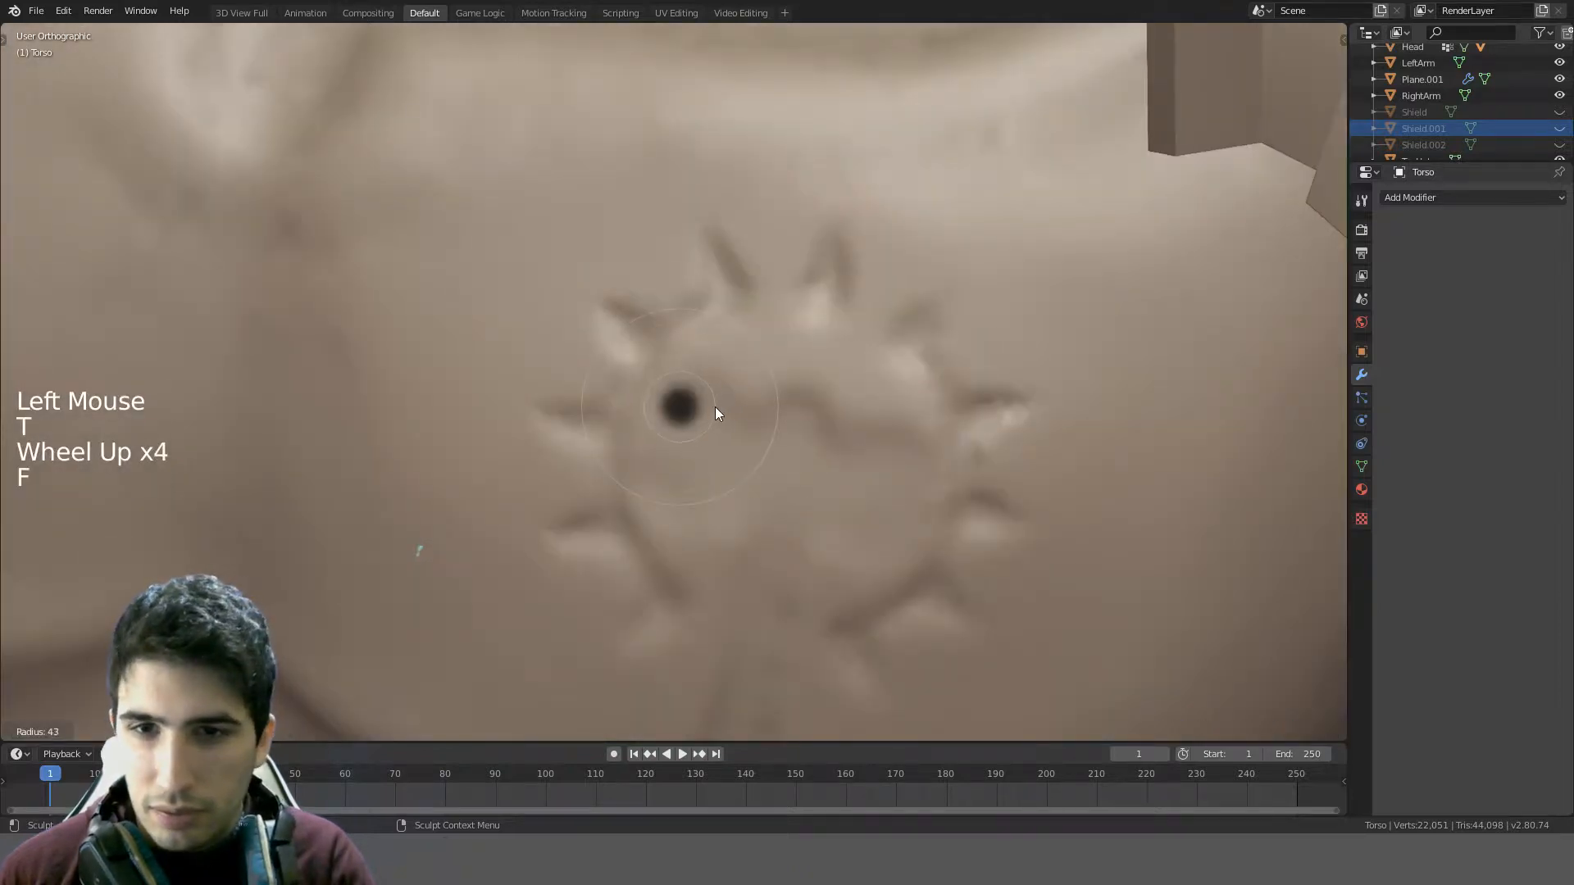
pyautogui.press('z')
# - Try a Pinch stroke across the upper inner part of the emblem, and undo it
pyautogui.moveTo(766, 407)
pyautogui.keyDown('shift'); pyautogui.mouseDown(button='middle')
pyautogui.moveTo(794, 379)
pyautogui.moveTo(717, 288)
pyautogui.moveTo(743, 304)
pyautogui.mouseUp(button='middle'); pyautogui.keyUp('shift')
pyautogui.click(718, 249)
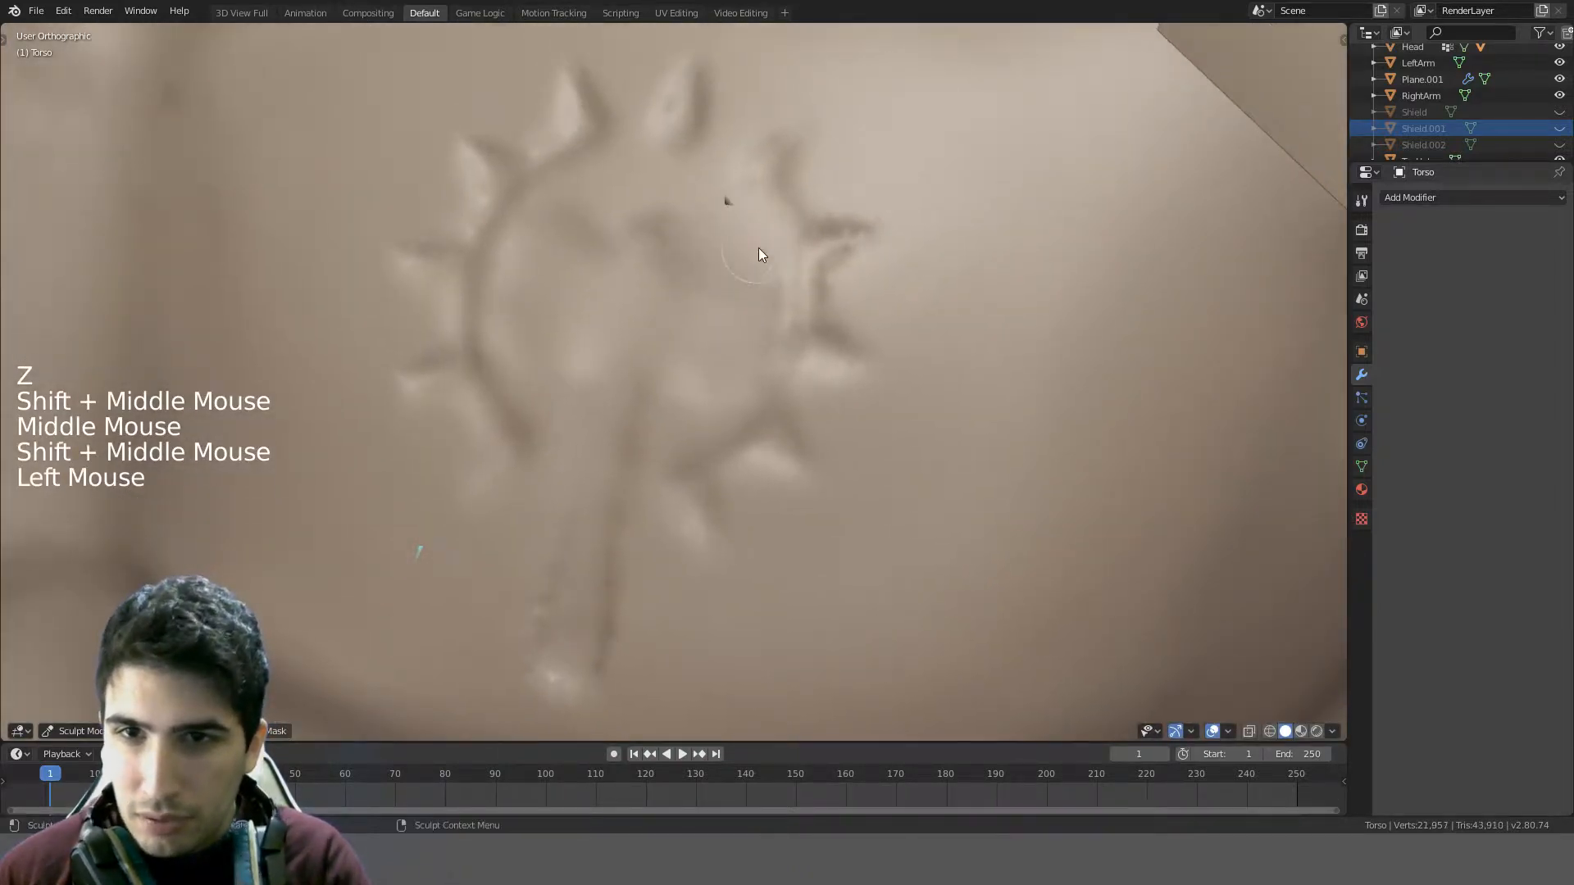
pyautogui.hotkey('ctrl', 'z')
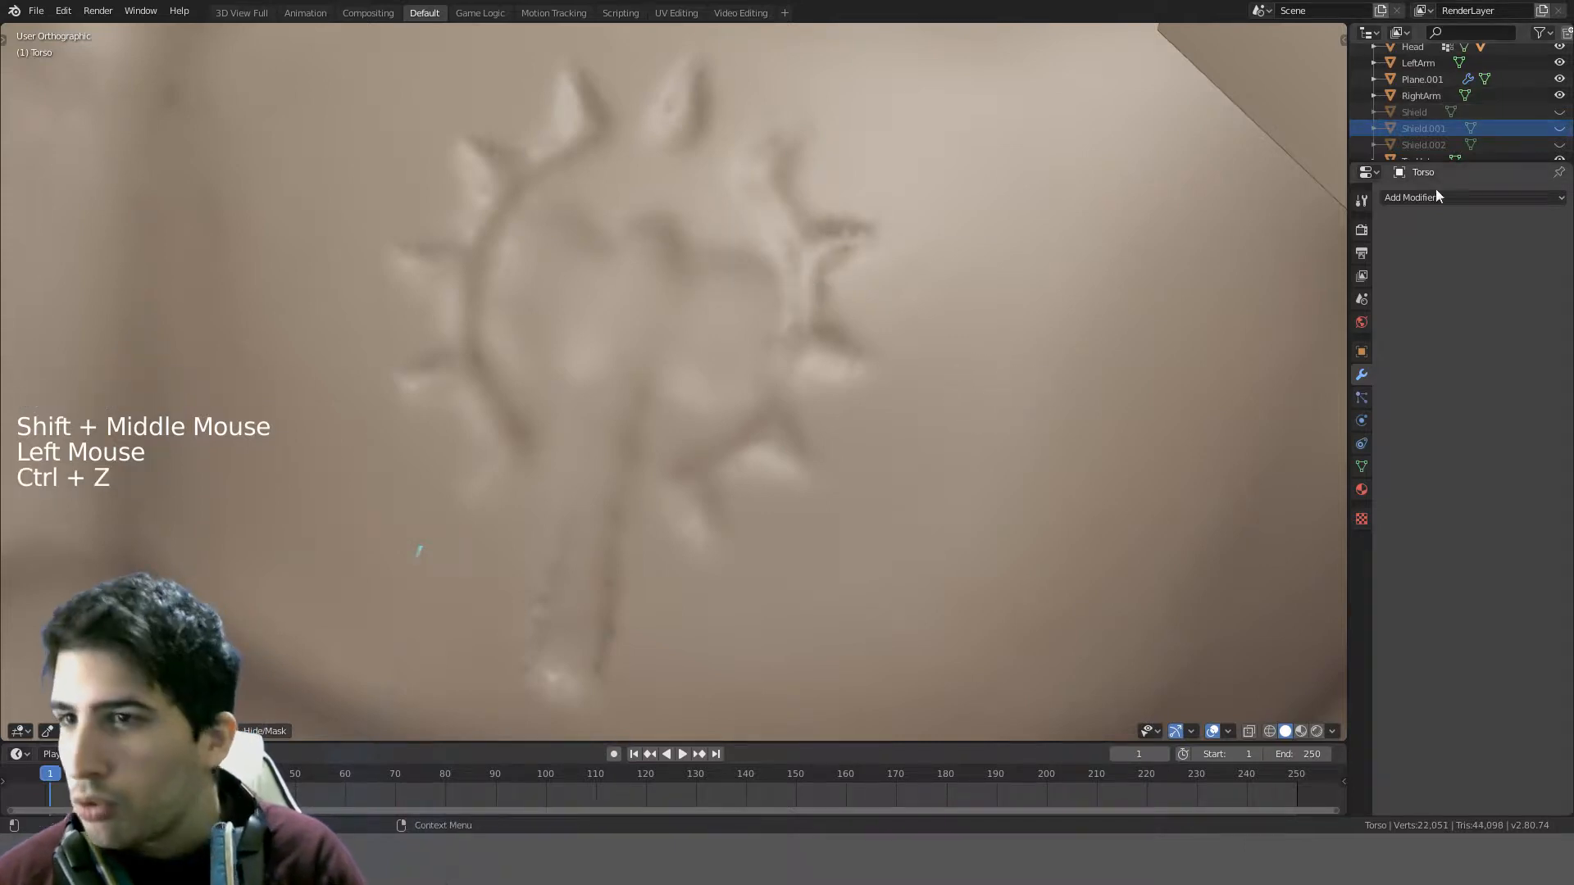
# - Set the Dyntopo detail resolution to 200
pyautogui.click(1361, 202)
pyautogui.scroll(-11, 1487, 695)
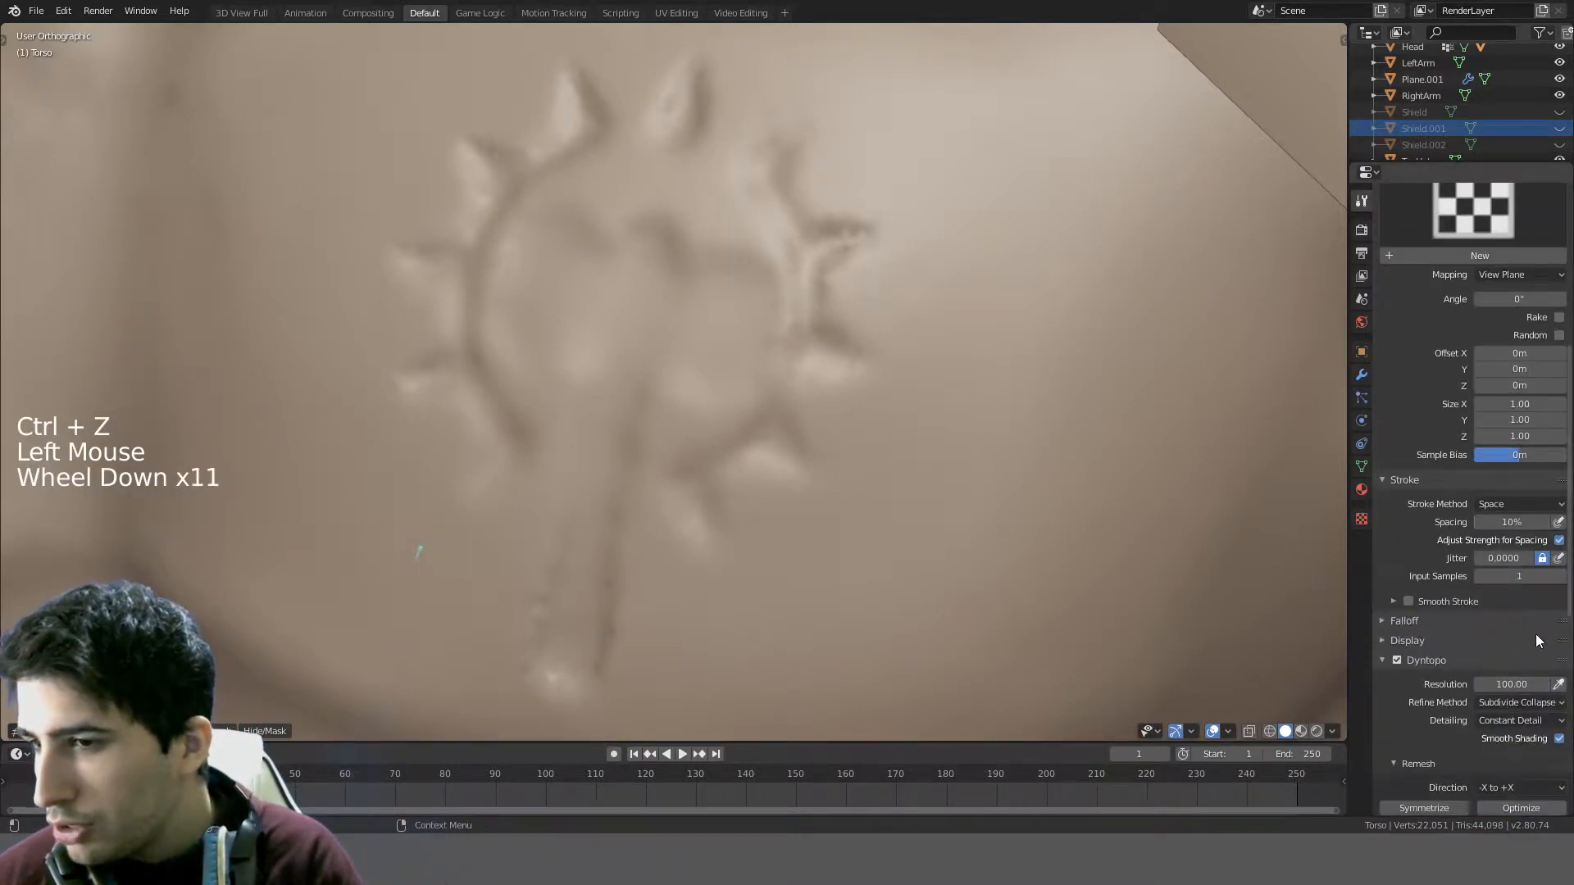
pyautogui.click(1513, 684)
pyautogui.write('20')
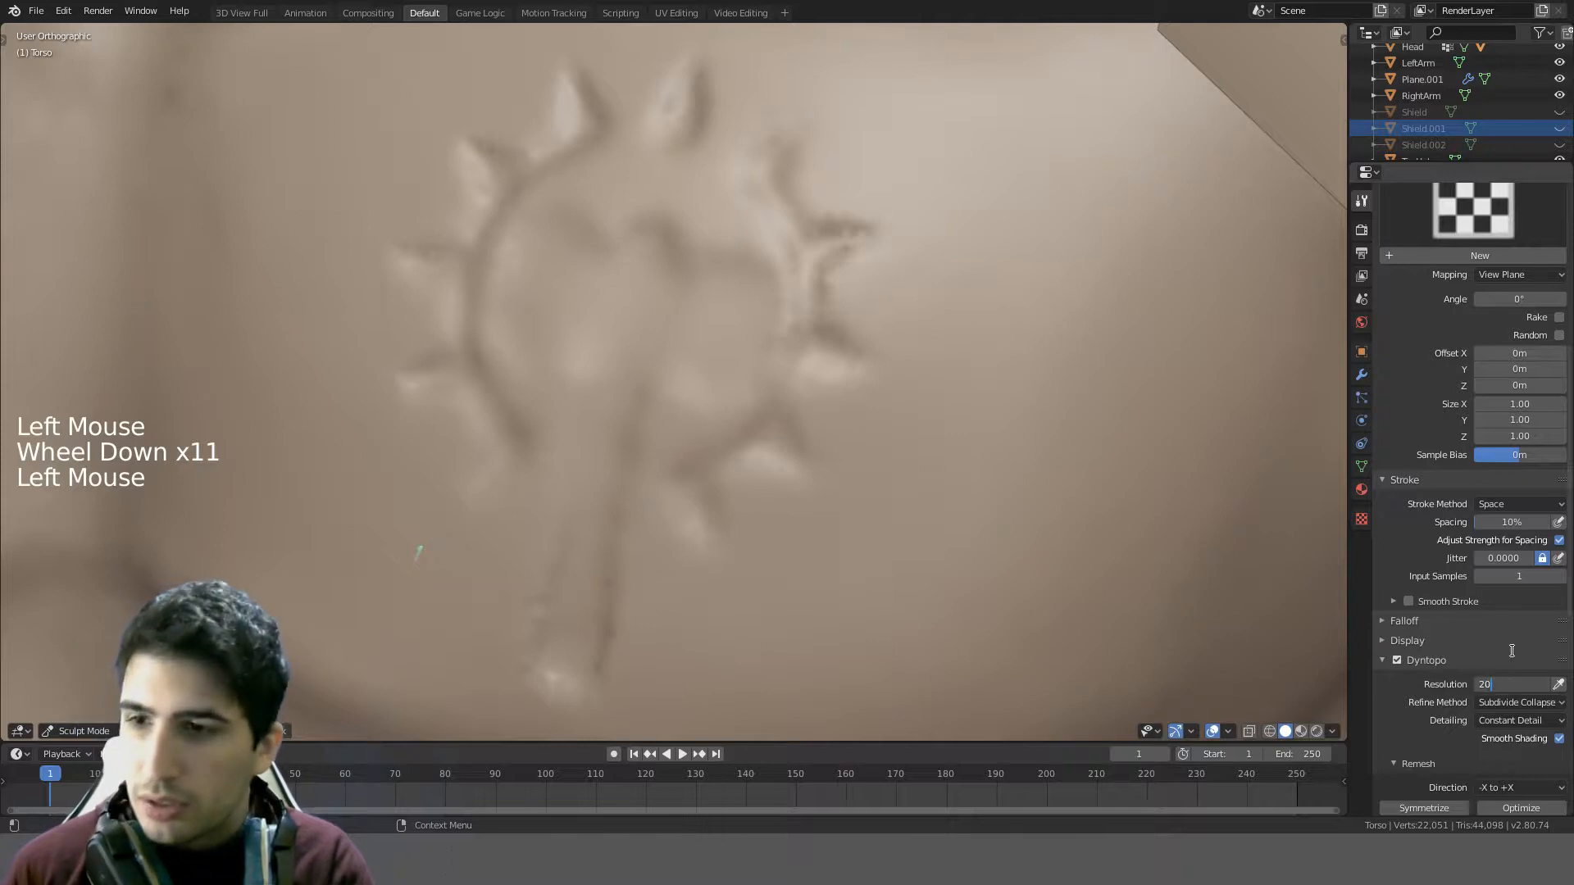
pyautogui.write('0')
# - Try the Pinch brush again on the emblem's inner upper edge, check it from another angle, and undo it
pyautogui.scroll(4, 764, 178)
pyautogui.scroll(-3, 734, 183)
pyautogui.keyDown('shift'); pyautogui.moveTo(734, 183); pyautogui.dragTo(723, 302, button='middle'); pyautogui.keyUp('shift')
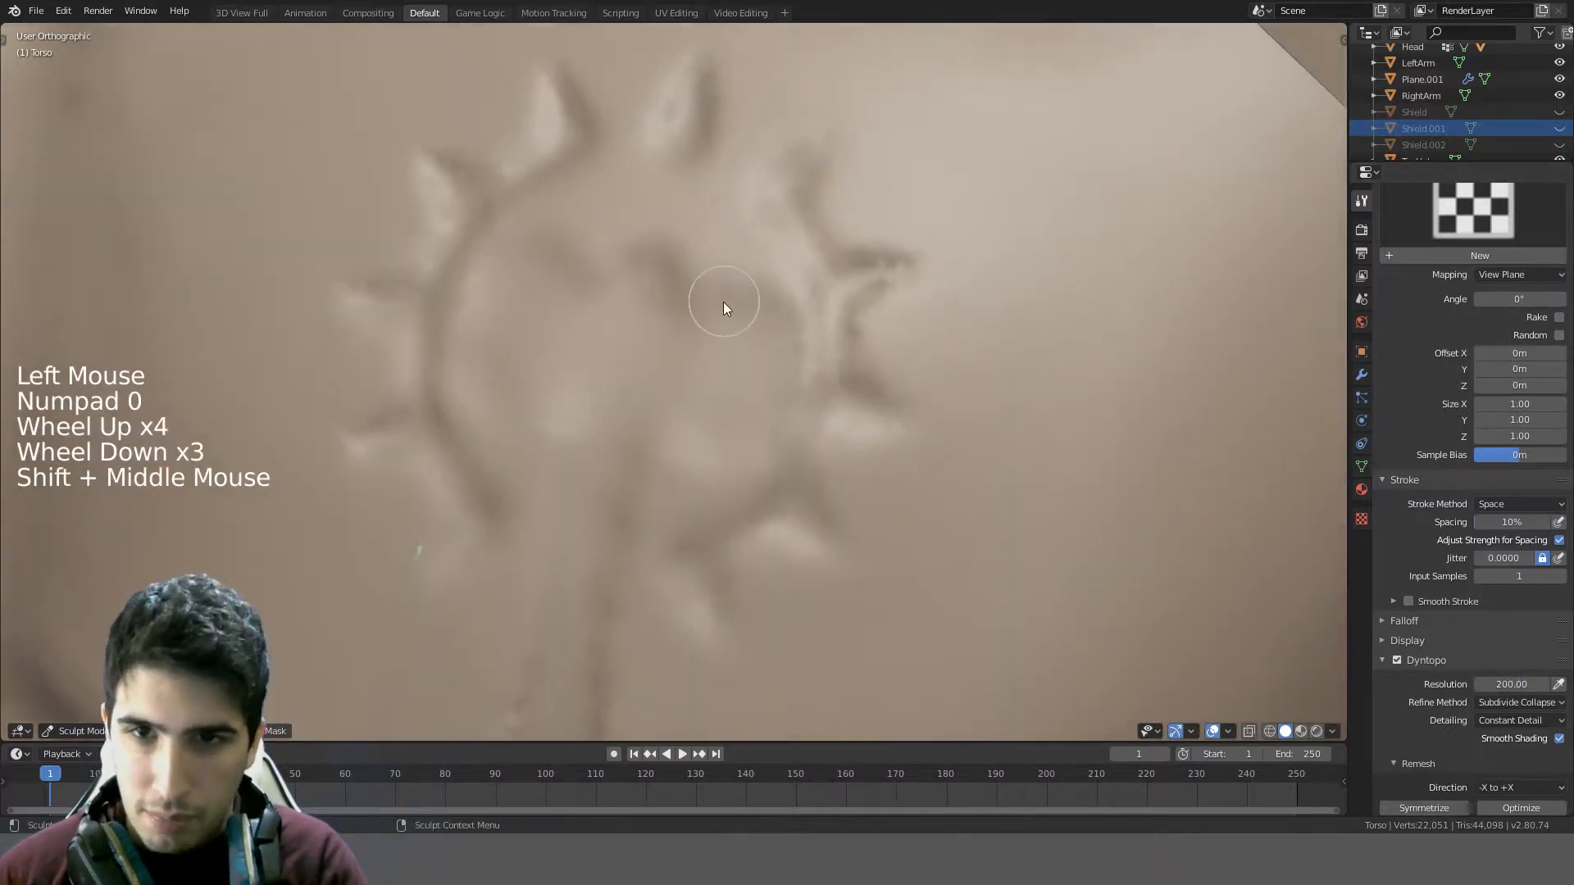
pyautogui.moveTo(723, 301); pyautogui.dragTo(724, 298)
pyautogui.moveTo(725, 290); pyautogui.dragTo(878, 237, button='middle')
pyautogui.scroll(-2, 883, 234)
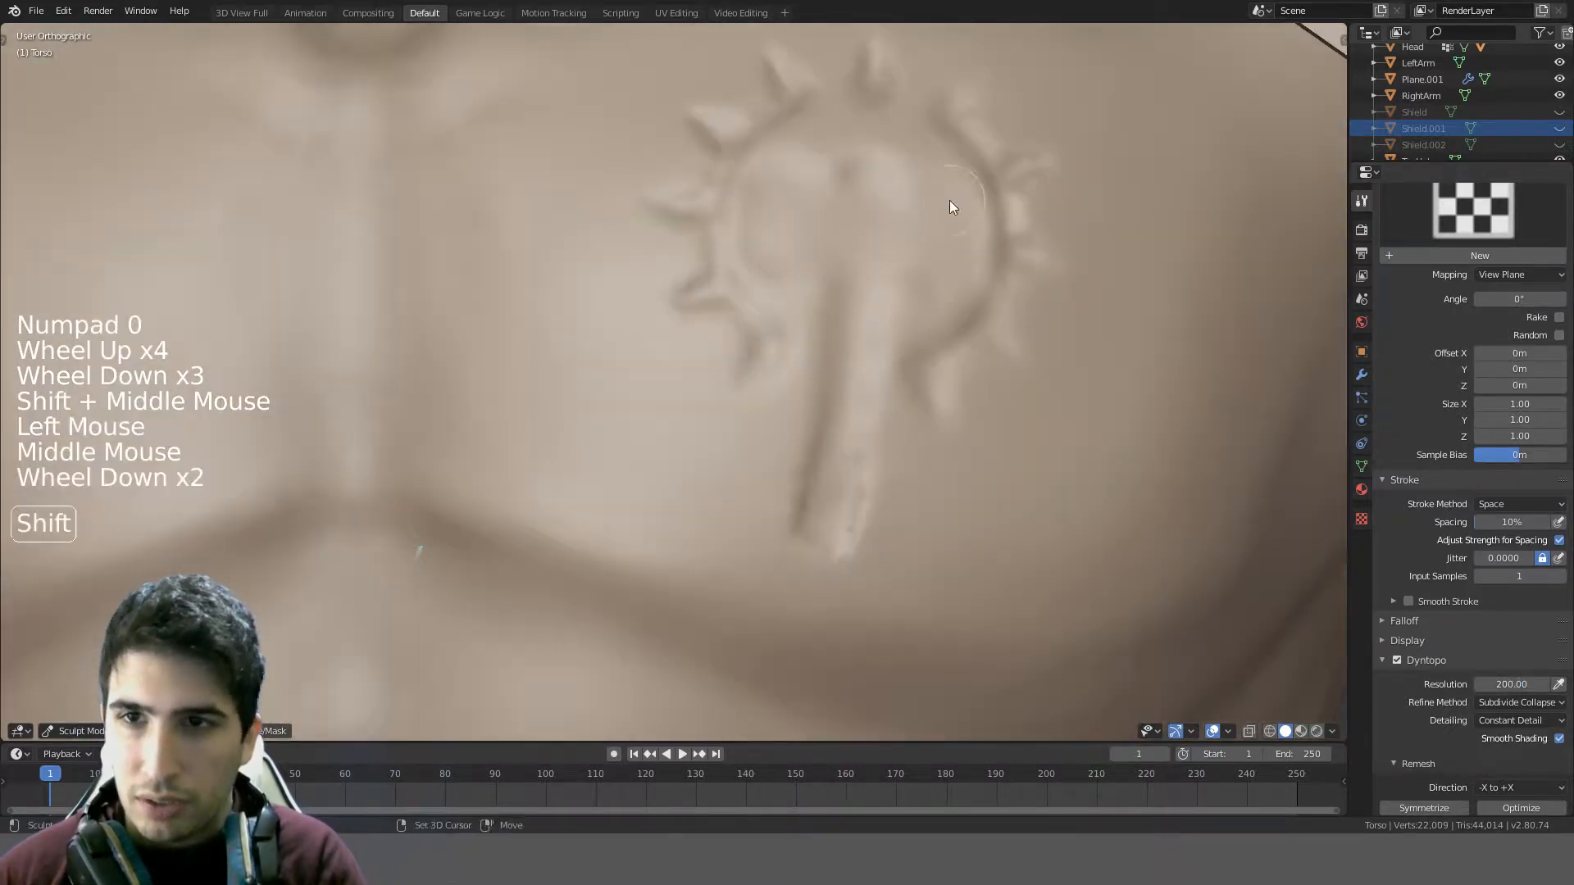
pyautogui.keyDown('shift'); pyautogui.moveTo(950, 200); pyautogui.dragTo(784, 297, button='middle'); pyautogui.keyUp('shift')
pyautogui.hotkey('ctrl', 'z')
# - Try inverted Pinch strokes along the handle below the emblem's circle, and undo them
pyautogui.moveTo(862, 219)
pyautogui.mouseDown(button='middle')
pyautogui.moveTo(626, 200)
pyautogui.moveTo(786, 215)
pyautogui.moveTo(764, 200)
pyautogui.moveTo(731, 233)
pyautogui.mouseUp(button='middle')
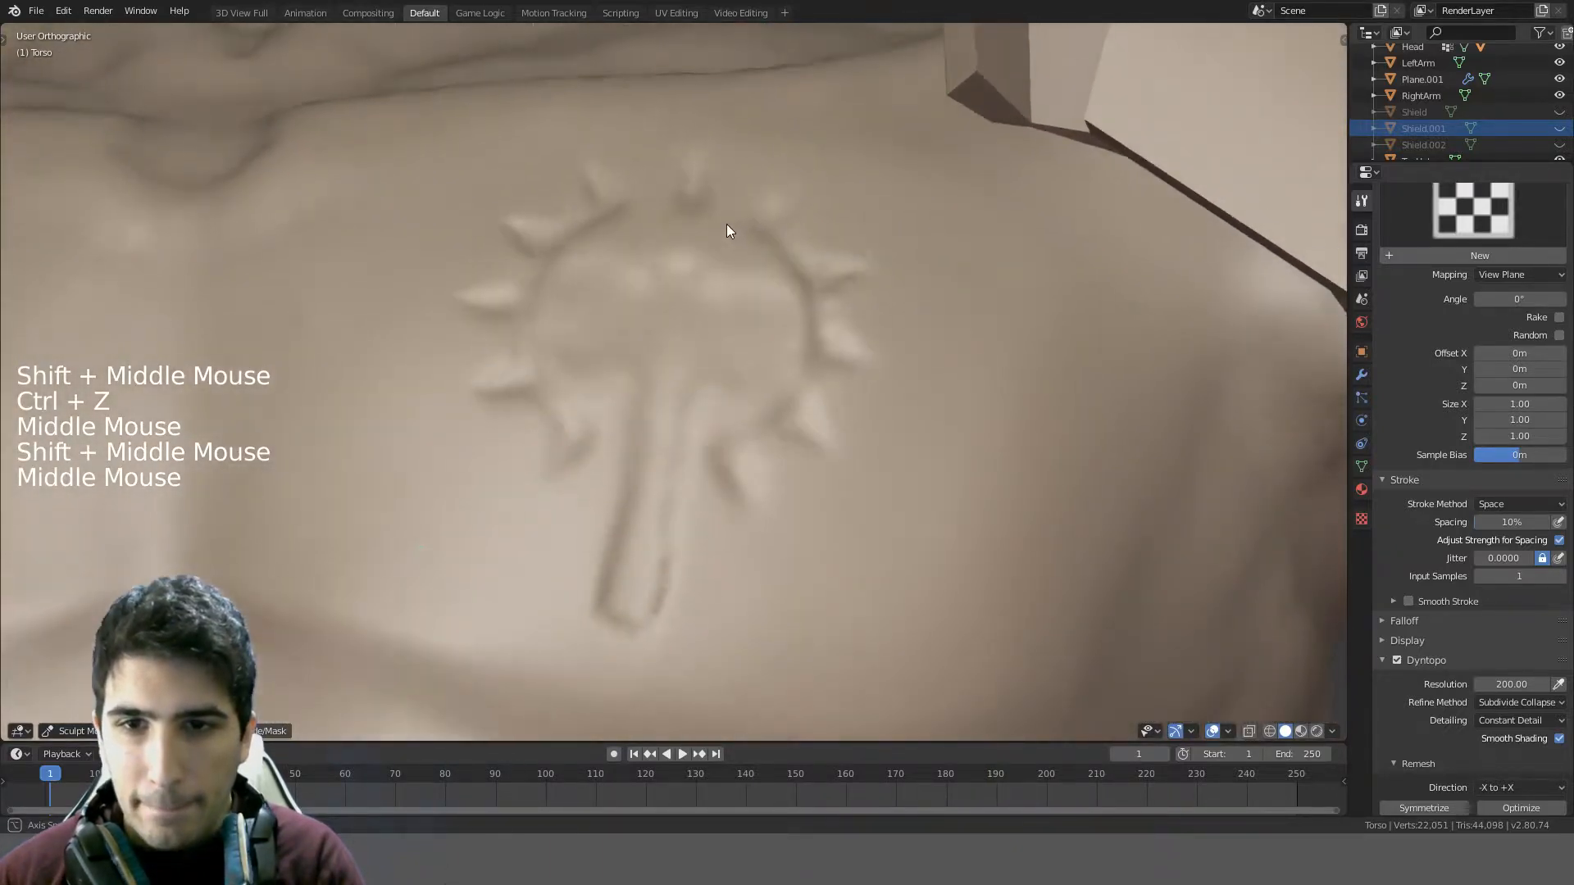
pyautogui.keyDown('ctrl'); pyautogui.moveTo(691, 484); pyautogui.dragTo(686, 490); pyautogui.keyUp('ctrl')
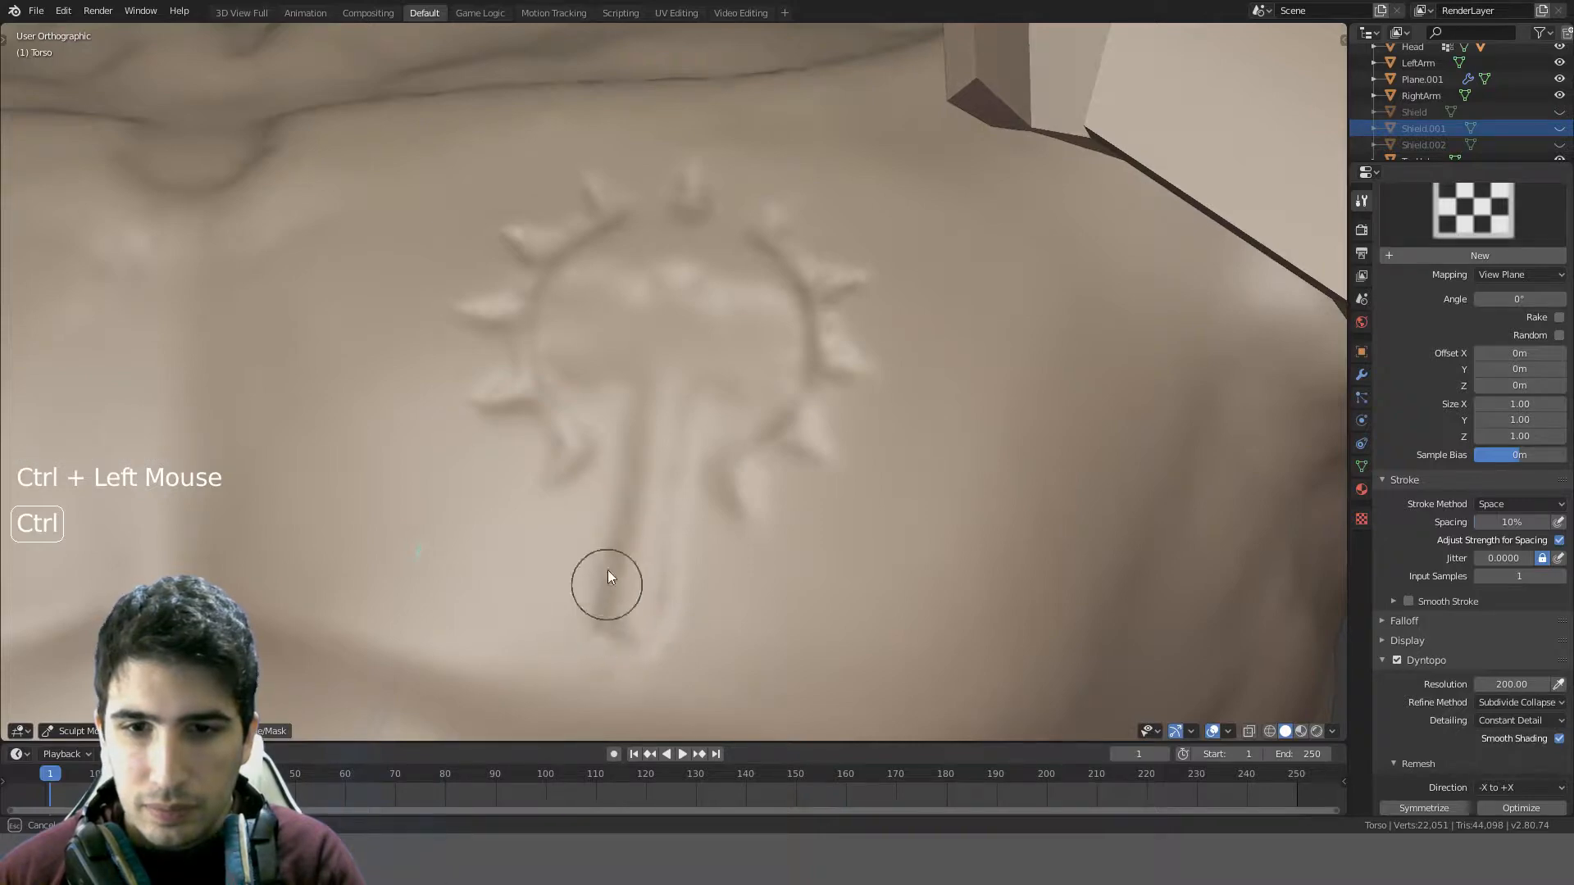
pyautogui.moveTo(636, 409)
pyautogui.mouseDown(button='middle')
pyautogui.moveTo(573, 456)
pyautogui.moveTo(749, 323)
pyautogui.moveTo(794, 401)
pyautogui.moveTo(892, 367)
pyautogui.mouseUp(button='middle')
pyautogui.scroll(-1, 573, 456)
pyautogui.hotkey('ctrl', 'z')
# - Try pinching the ridges of the emblem's outline and handle, and undo the strokes
pyautogui.moveTo(1051, 395); pyautogui.dragTo(843, 417, button='middle')
pyautogui.moveTo(842, 417)
pyautogui.mouseDown()
pyautogui.moveTo(830, 541)
pyautogui.moveTo(795, 528)
pyautogui.mouseUp()
pyautogui.moveTo(843, 346); pyautogui.dragTo(818, 259, button='middle')
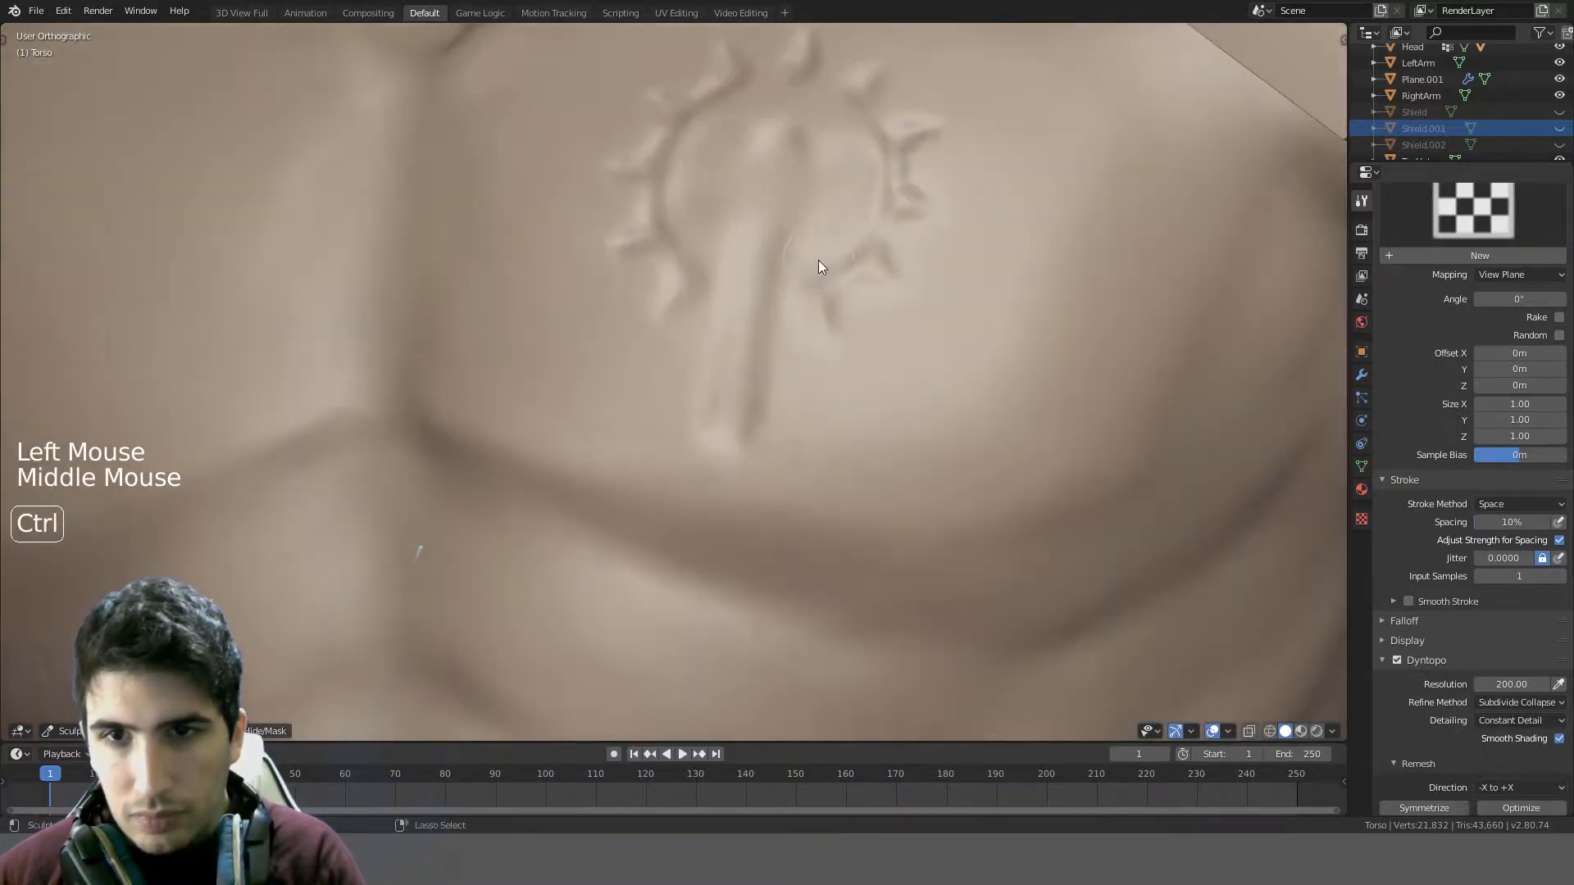
pyautogui.scroll(1, 921, 250)
pyautogui.moveTo(922, 250)
pyautogui.keyDown('shift'); pyautogui.mouseDown(button='middle')
pyautogui.moveTo(813, 356)
pyautogui.moveTo(761, 327)
pyautogui.moveTo(842, 392)
pyautogui.mouseUp(button='middle'); pyautogui.keyUp('shift')
pyautogui.keyDown('shift'); pyautogui.scroll(-1, 755, 326); pyautogui.keyUp('shift')
pyautogui.scroll(3, 755, 326)
pyautogui.scroll(-2, 725, 305)
pyautogui.scroll(1, 725, 305)
pyautogui.scroll(-2, 725, 305)
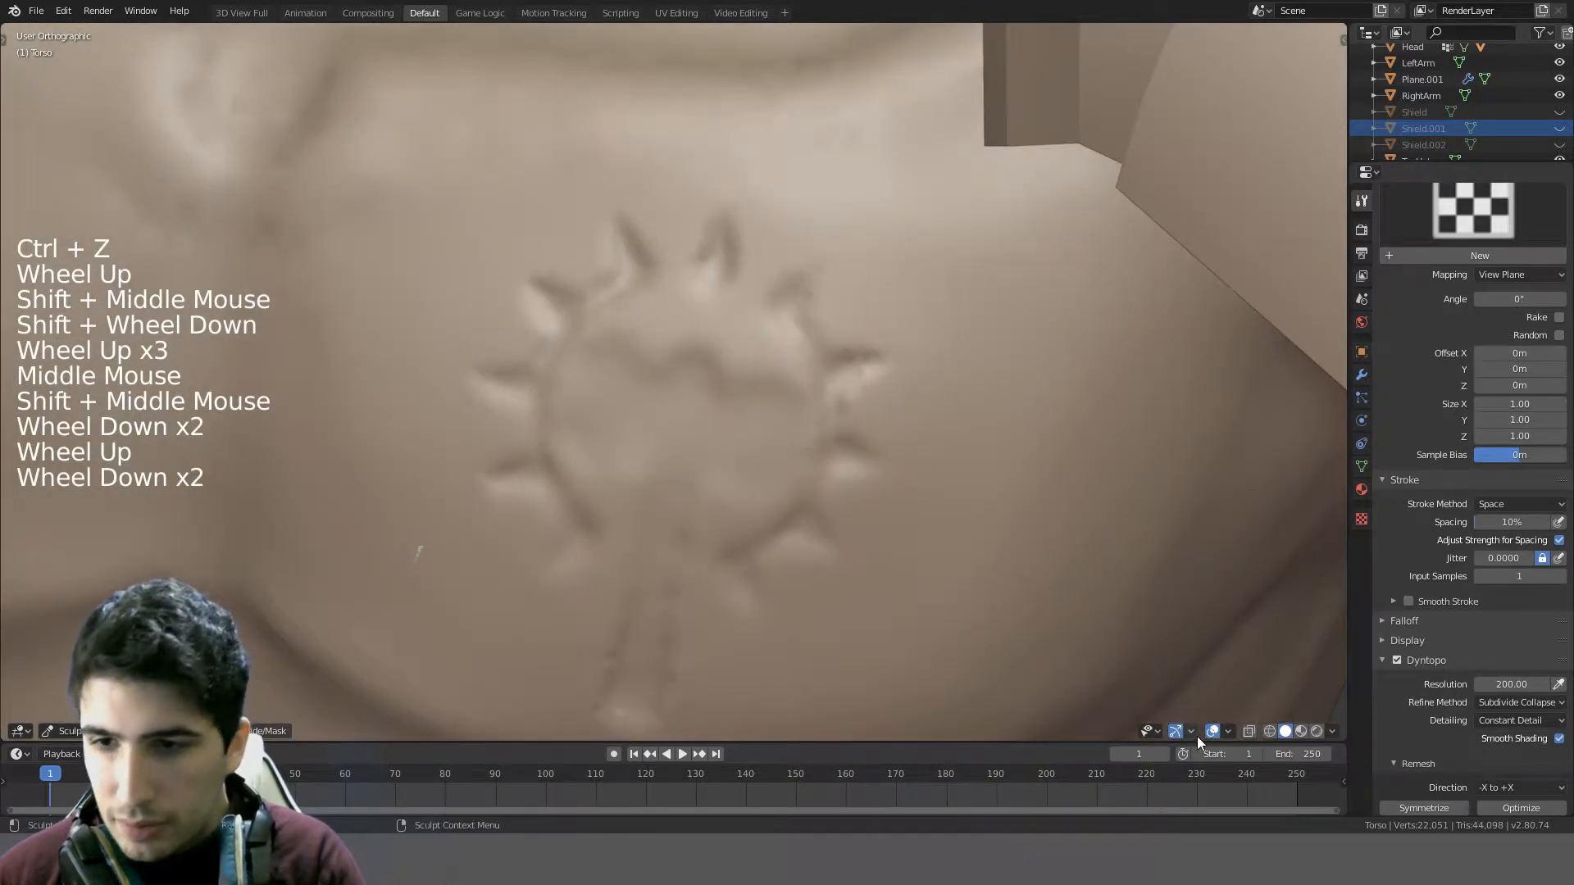
# - Switch the sculpting brush to Clay
pyautogui.moveTo(690, 430)
pyautogui.mouseDown(button='middle')
pyautogui.moveTo(730, 414)
pyautogui.moveTo(714, 406)
pyautogui.mouseUp(button='middle')
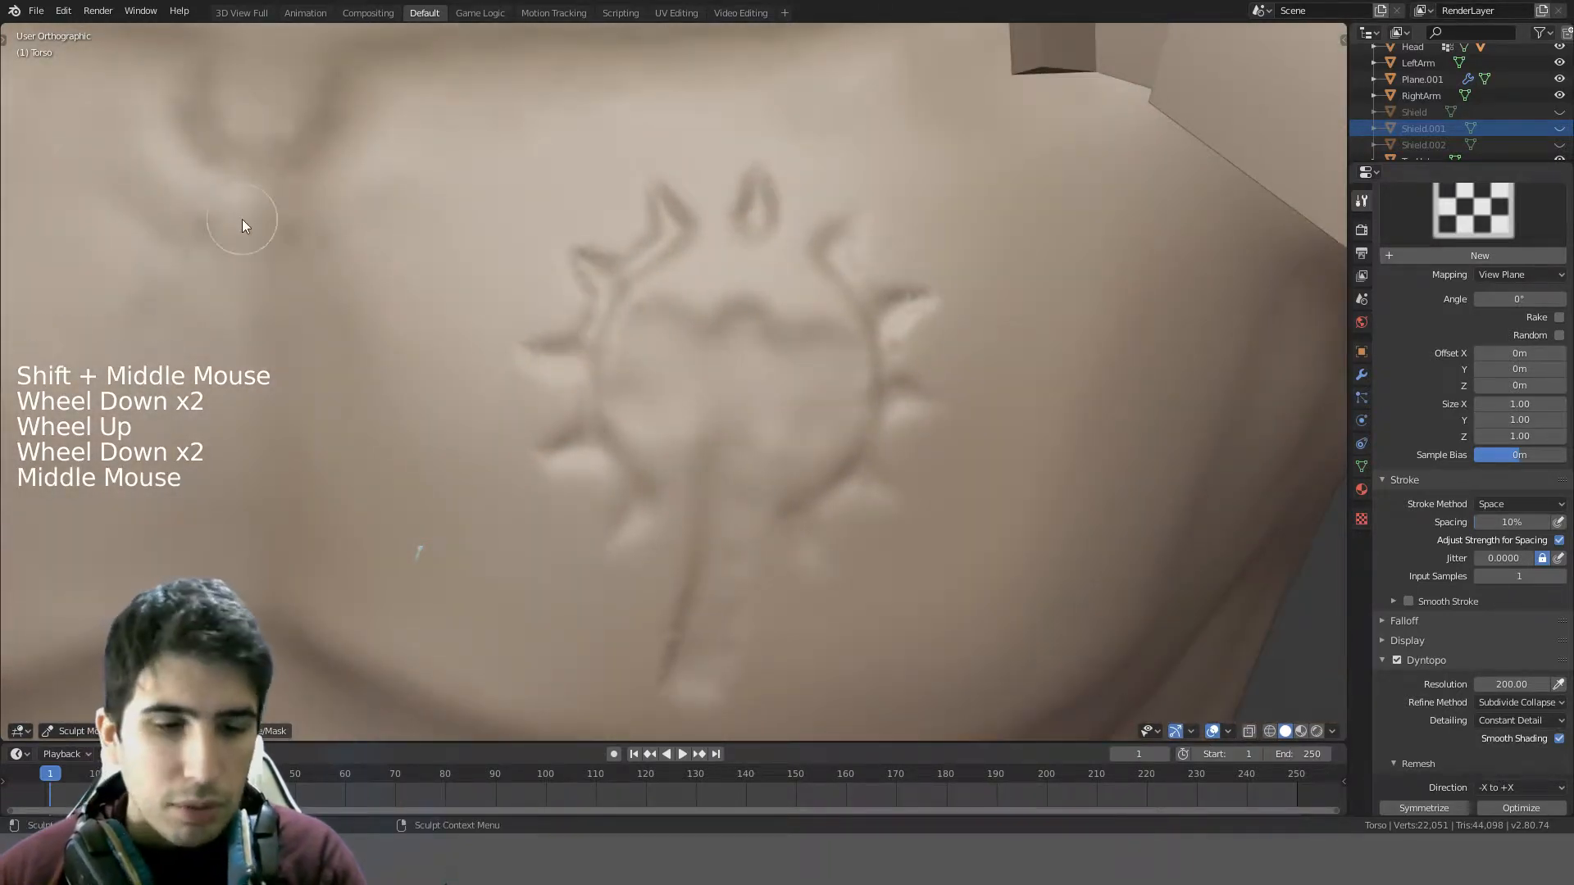
pyautogui.press('t')
pyautogui.click(40, 66)
pyautogui.press('t')
# - Try smoothing the surface inside the emblem's circle, and undo the strokes
pyautogui.scroll(2, 608, 337)
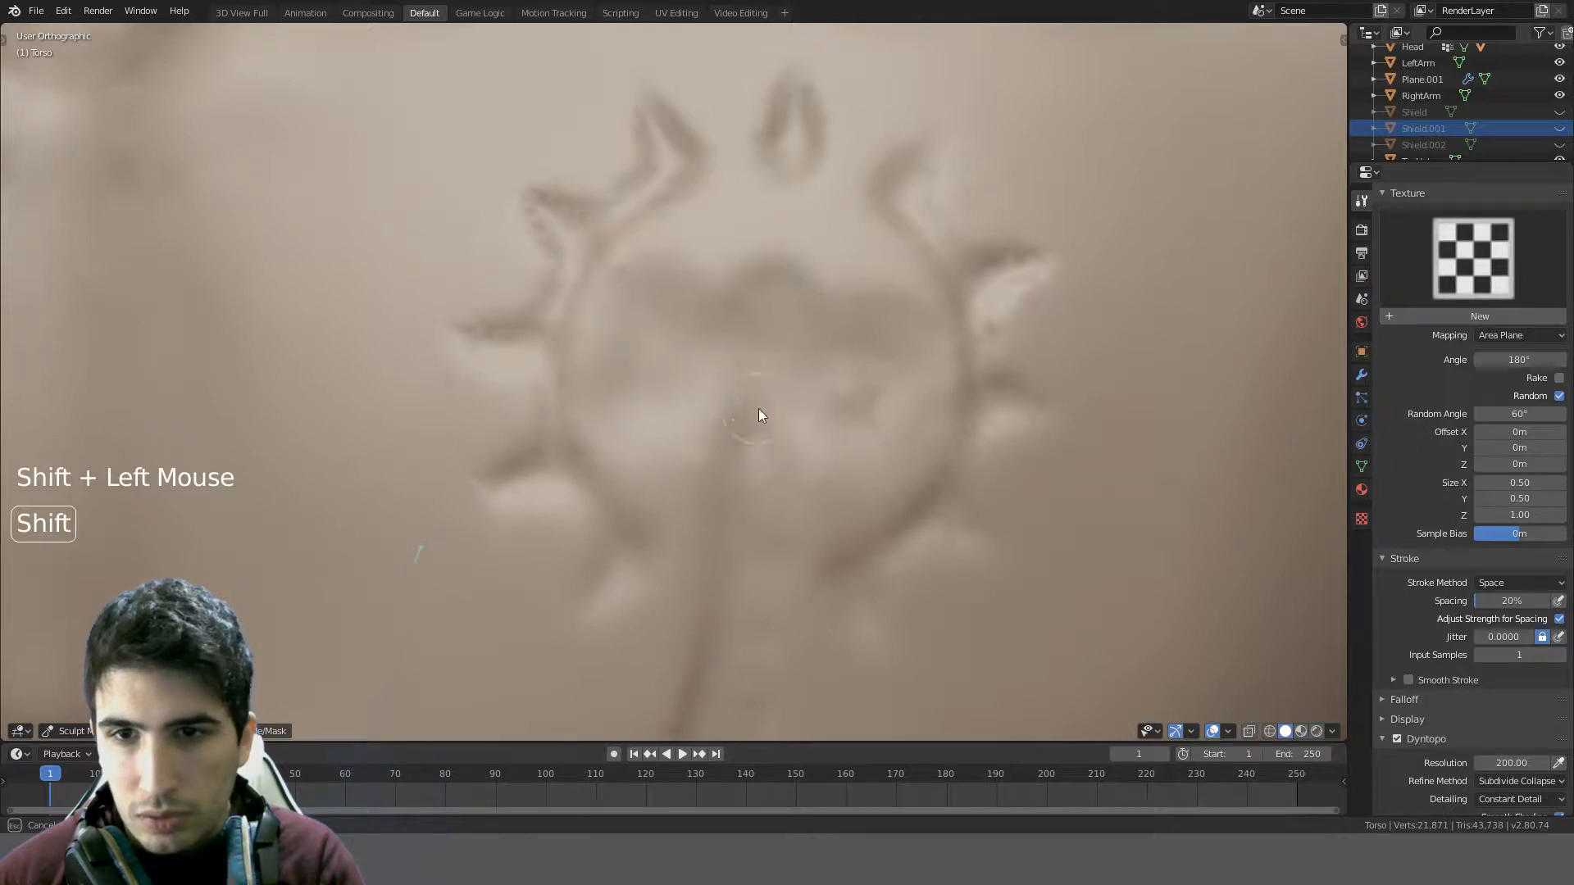
pyautogui.scroll(-3, 868, 351)
pyautogui.scroll(1, 867, 351)
pyautogui.moveTo(867, 351)
pyautogui.mouseDown(button='middle')
pyautogui.moveTo(805, 254)
pyautogui.moveTo(750, 219)
pyautogui.moveTo(674, 287)
pyautogui.moveTo(706, 316)
pyautogui.moveTo(850, 313)
pyautogui.moveTo(772, 346)
pyautogui.moveTo(799, 242)
pyautogui.moveTo(831, 292)
pyautogui.moveTo(731, 295)
pyautogui.moveTo(774, 327)
pyautogui.moveTo(807, 267)
pyautogui.moveTo(789, 293)
pyautogui.moveTo(819, 308)
pyautogui.mouseUp(button='middle')
pyautogui.scroll(-4, 674, 287)
pyautogui.hotkey('ctrl', 'z')
pyautogui.hotkey('ctrl', 'z')
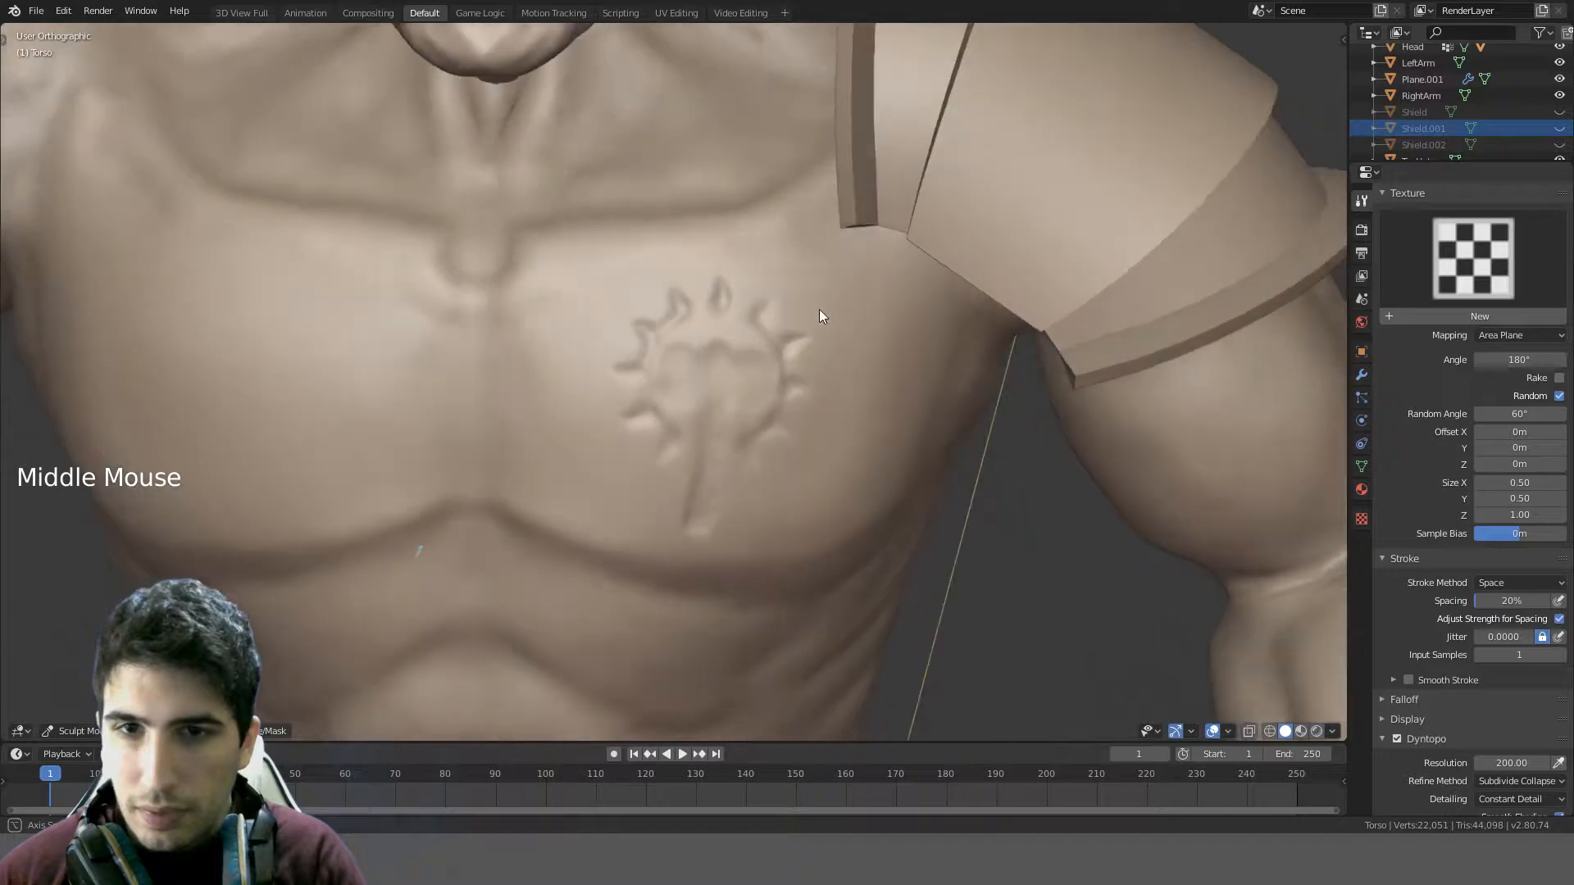
# - Carve the outline of the weapon head inside the emblem's circle with inverted Clay strokes and smooth its upper part
pyautogui.scroll(5, 810, 289)
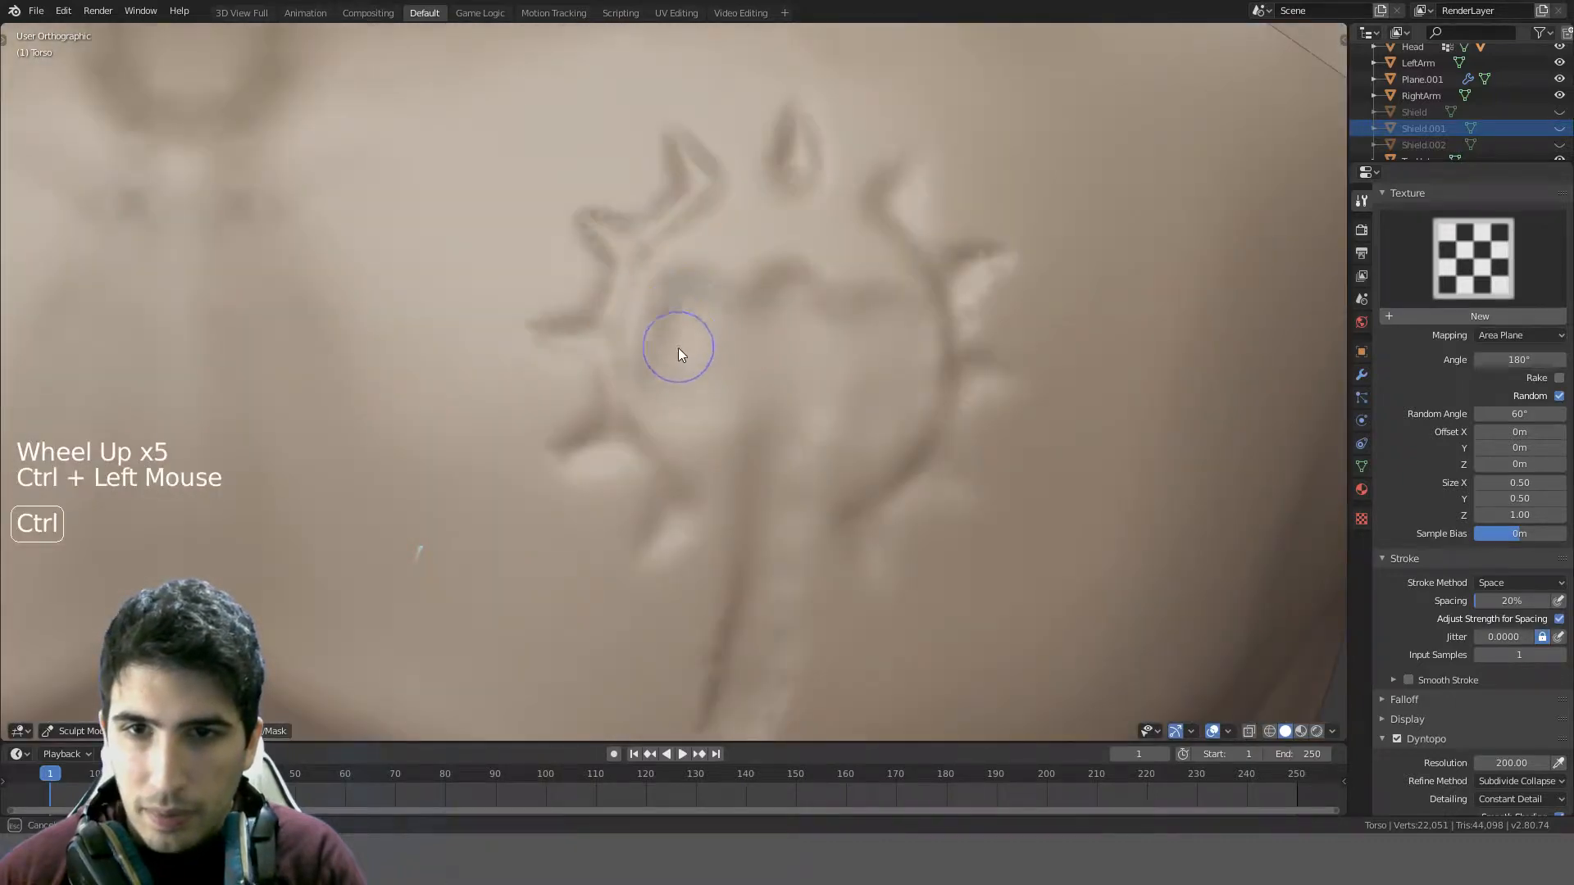
pyautogui.scroll(-3, 873, 418)
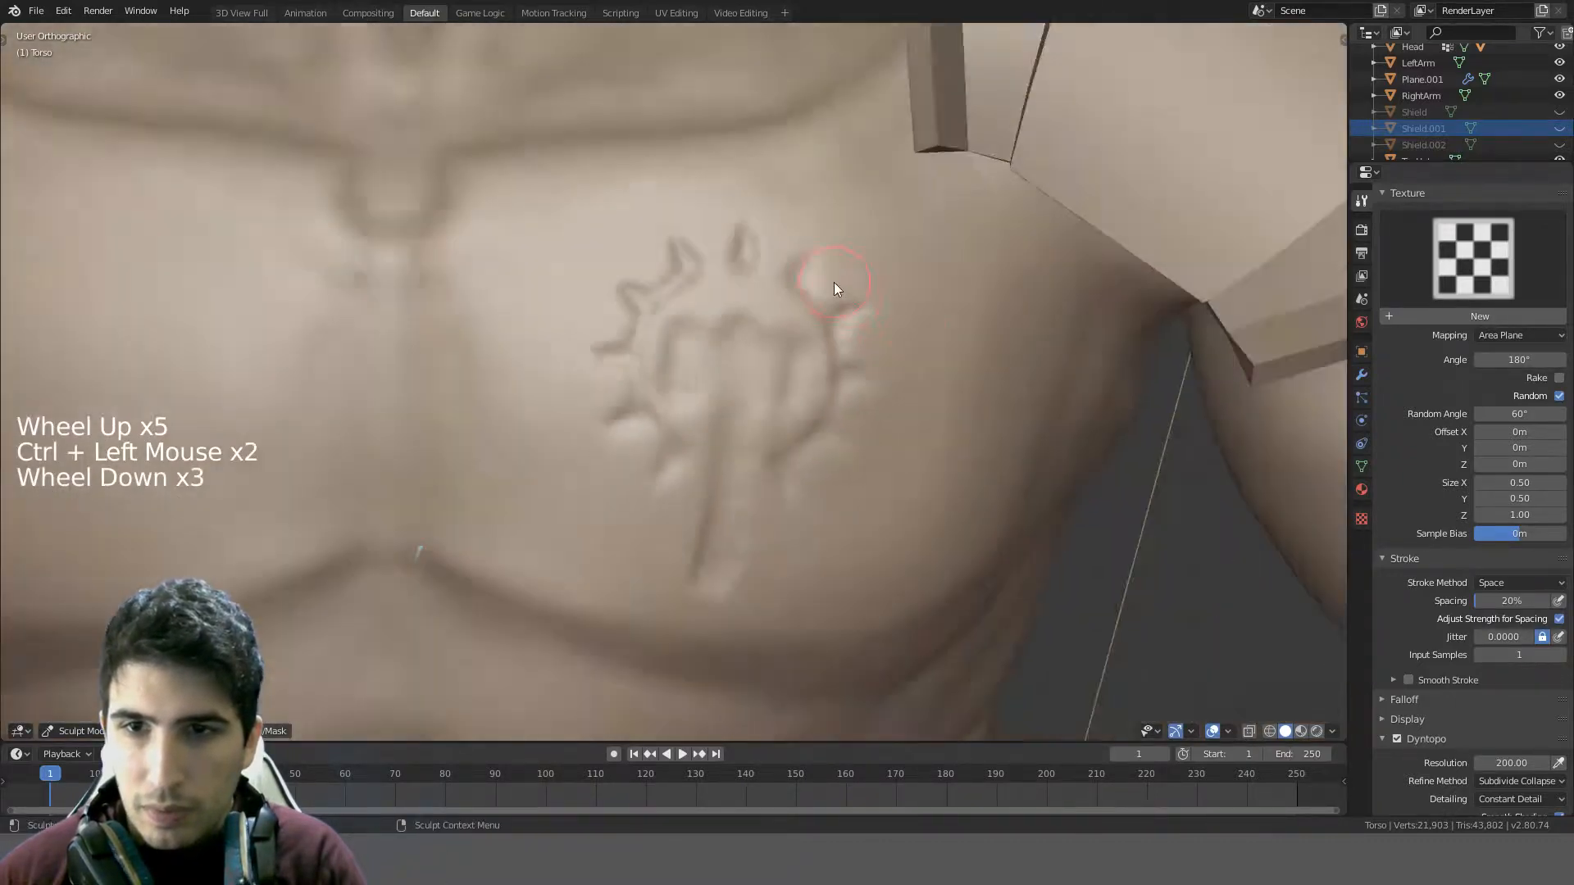
pyautogui.moveTo(830, 277); pyautogui.dragTo(807, 344, button='middle')
pyautogui.scroll(2, 827, 373)
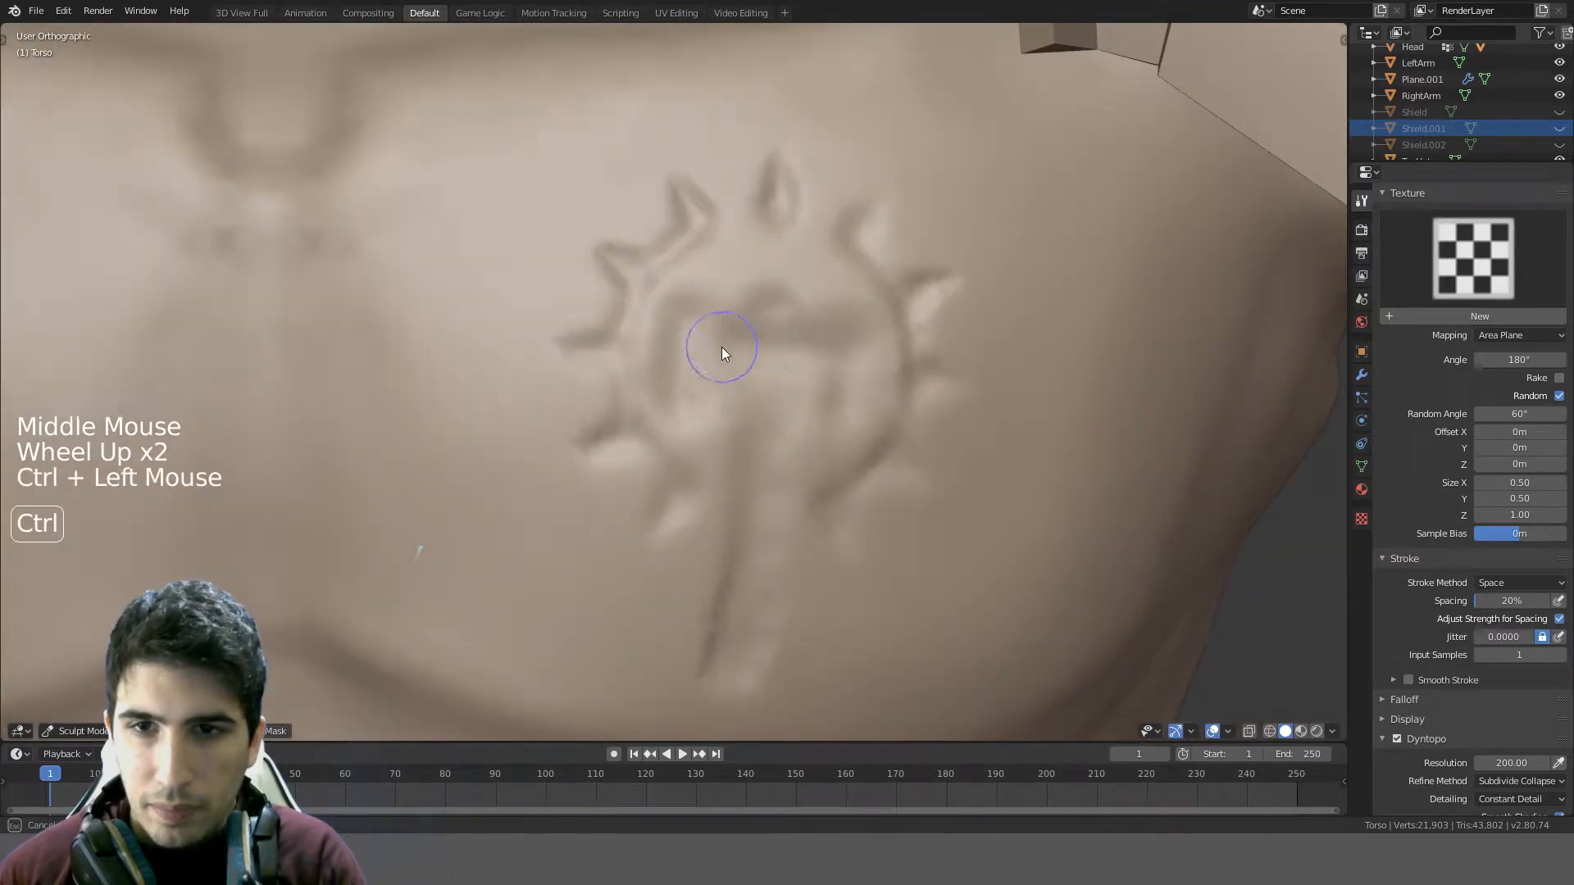
pyautogui.keyDown('shift'); pyautogui.moveTo(781, 332); pyautogui.dragTo(779, 327); pyautogui.keyUp('shift')
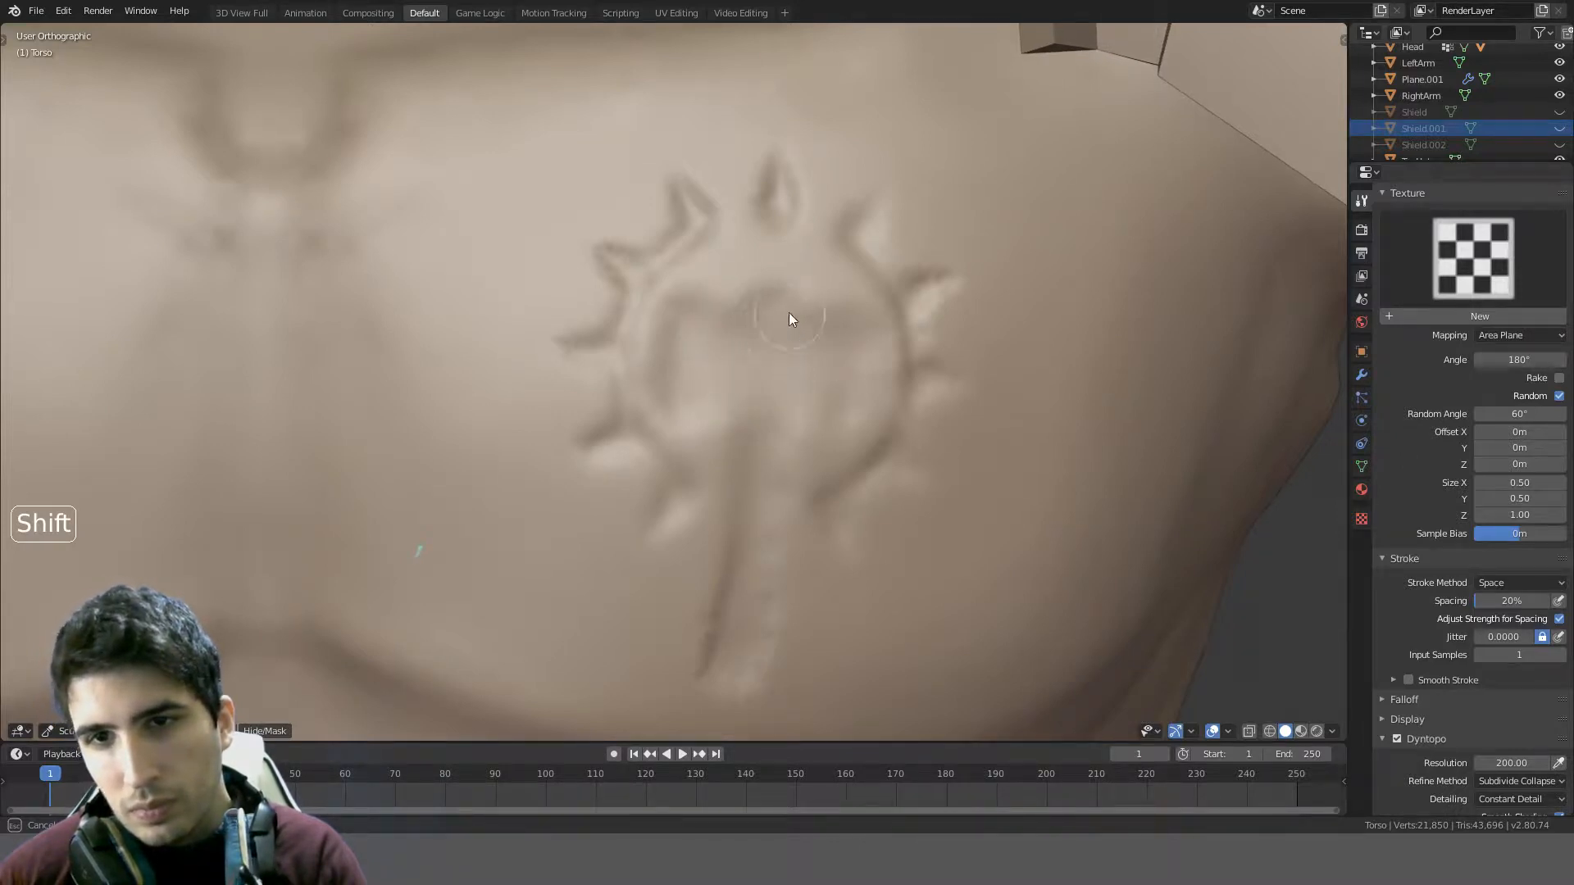
# - Carve the lower edge of the weapon head where it meets the handle with inverted Clay, and smooth it
pyautogui.scroll(-1, 740, 399)
pyautogui.moveTo(739, 399); pyautogui.dragTo(833, 436, button='middle')
pyautogui.scroll(-2, 667, 334)
pyautogui.scroll(-2, 851, 389)
pyautogui.scroll(7, 749, 392)
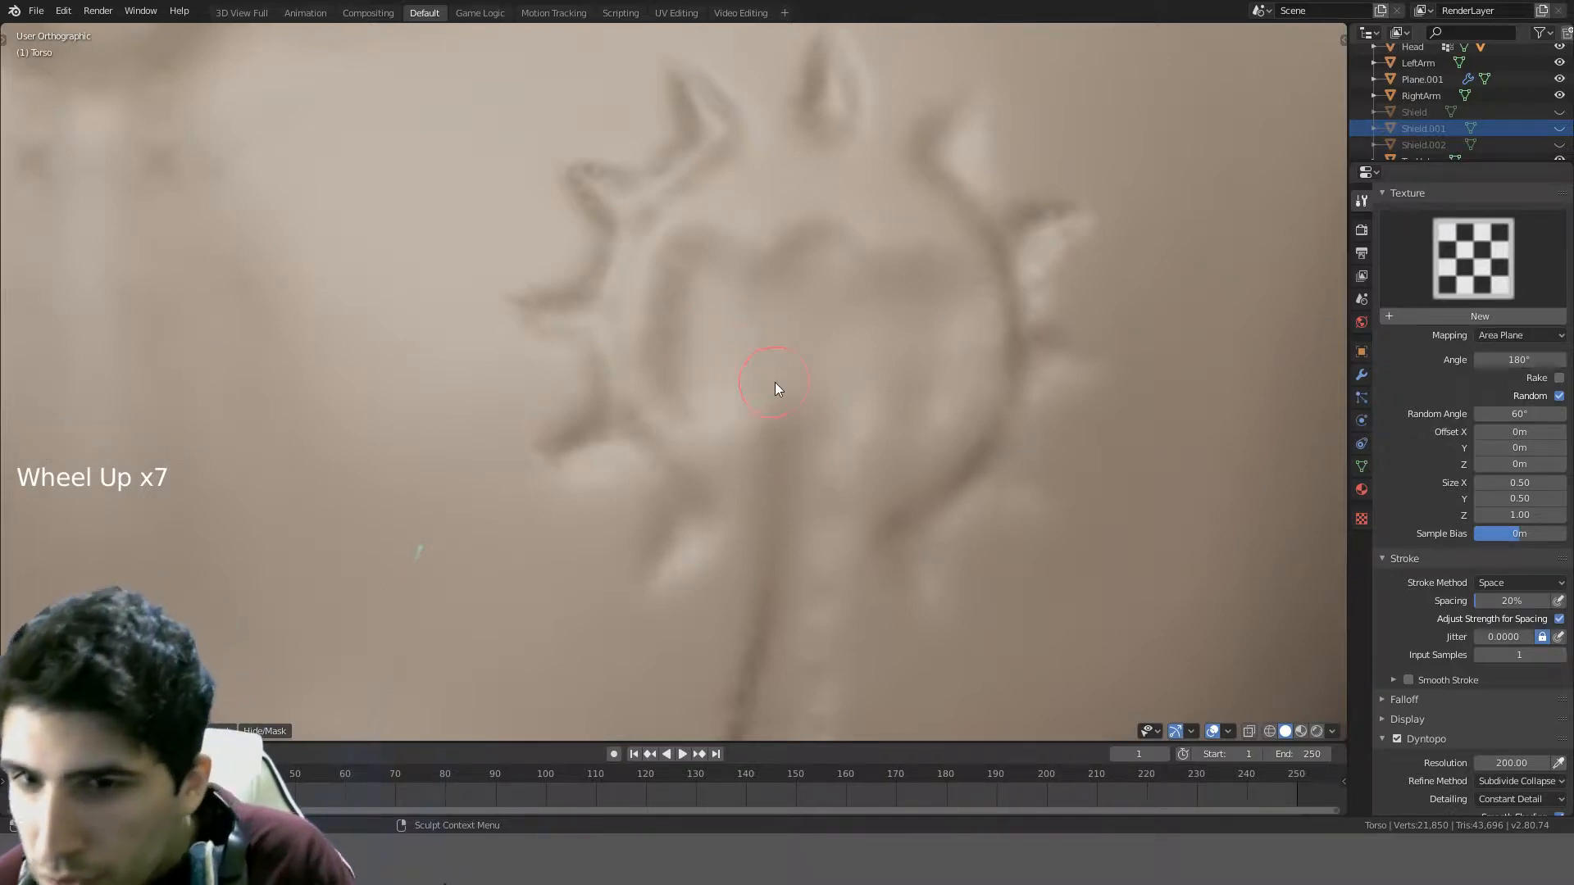
pyautogui.moveTo(720, 370); pyautogui.dragTo(776, 362, button='middle')
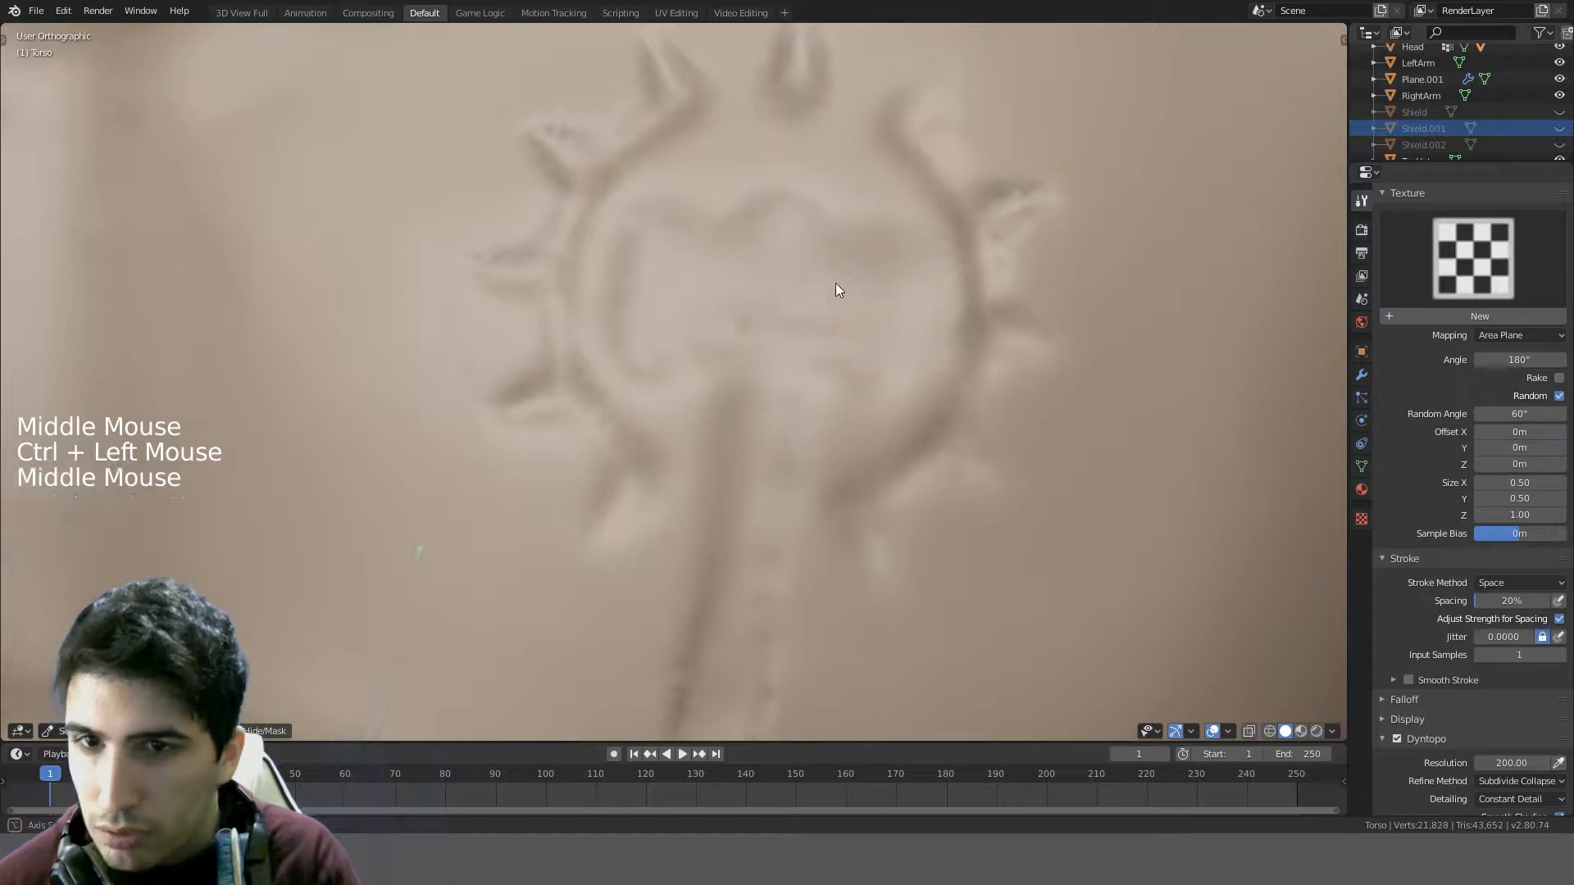
pyautogui.moveTo(835, 283); pyautogui.dragTo(806, 310, button='middle')
pyautogui.keyDown('shift'); pyautogui.moveTo(764, 436); pyautogui.dragTo(717, 413); pyautogui.keyUp('shift')
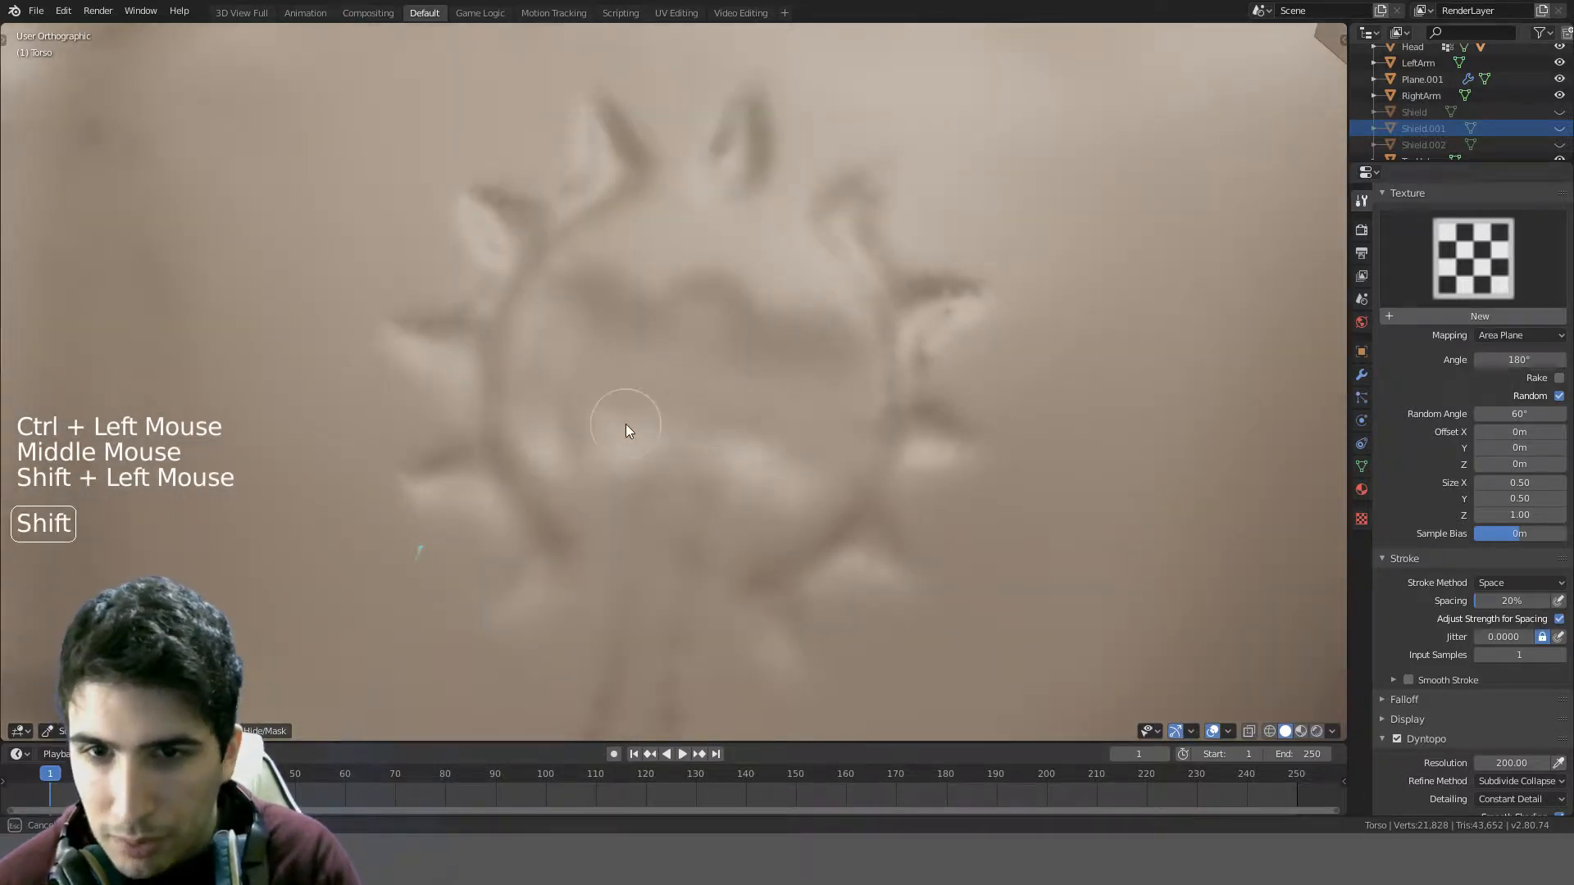
# - Deepen the faint upper spike on the emblem's shoulder-armour side with an inverted Clay stroke
pyautogui.scroll(-3, 795, 436)
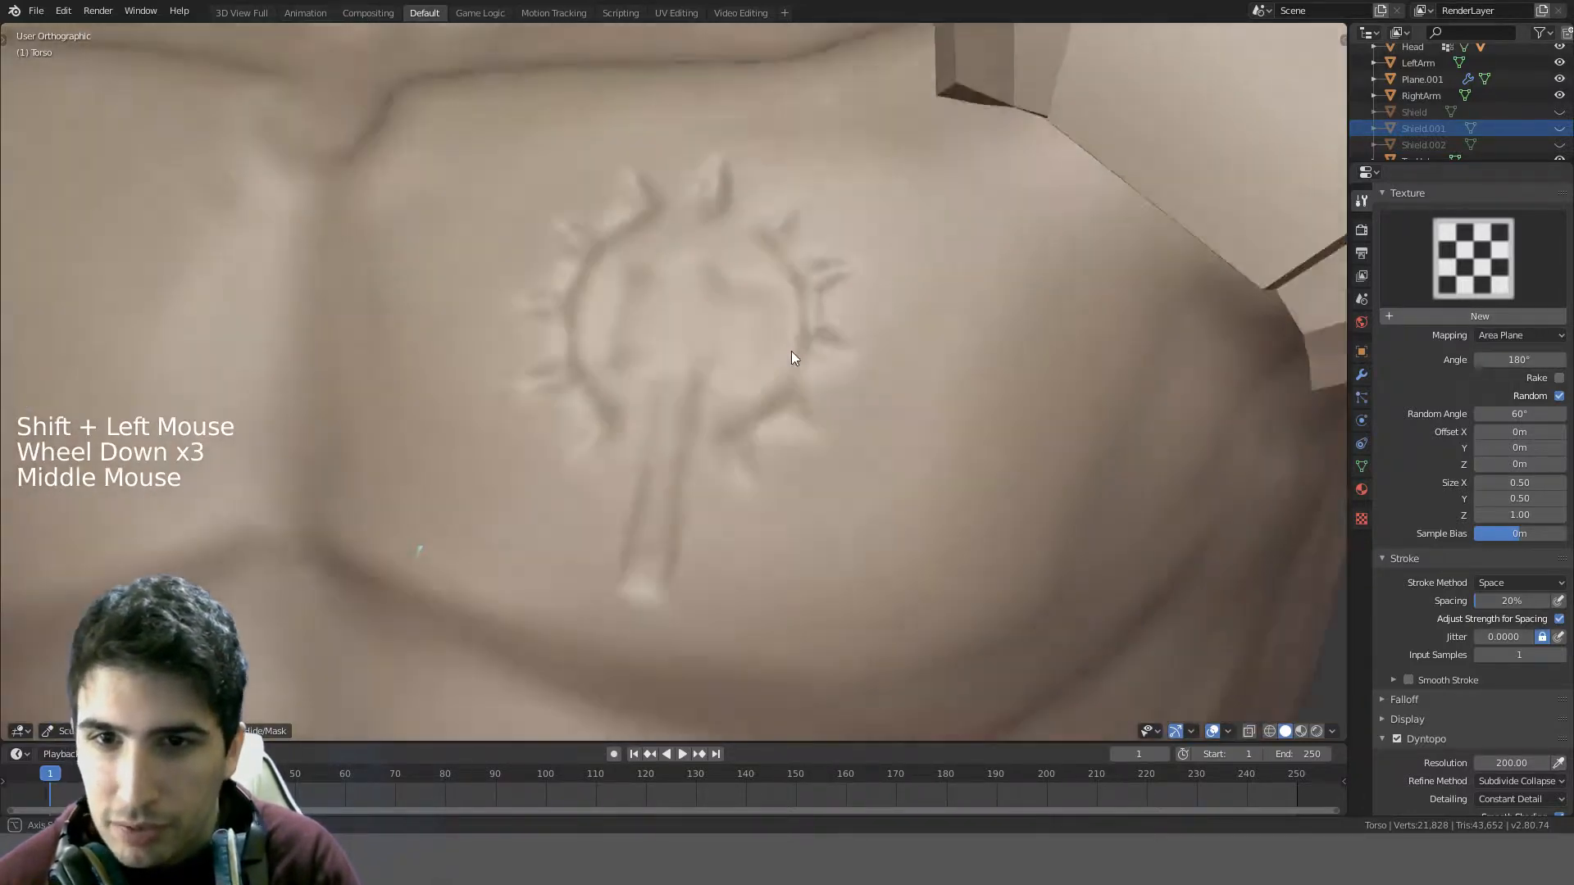
pyautogui.moveTo(792, 351); pyautogui.dragTo(804, 411, button='middle')
pyautogui.scroll(3, 864, 313)
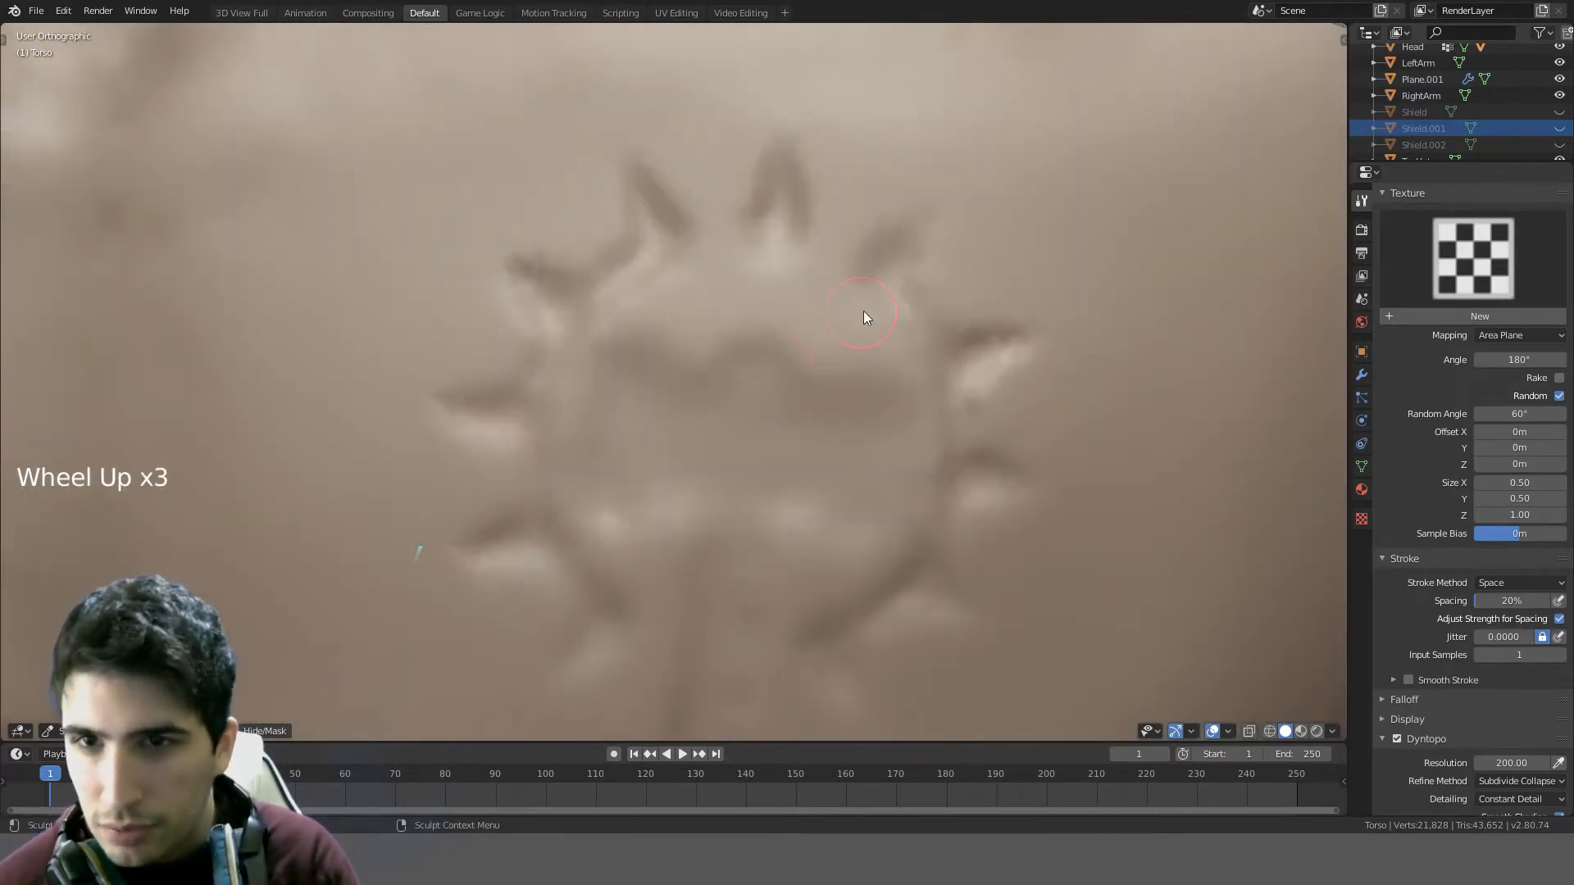
pyautogui.keyDown('shift'); pyautogui.moveTo(961, 129); pyautogui.dragTo(675, 379, button='middle'); pyautogui.keyUp('shift')
pyautogui.scroll(2, 625, 380)
pyautogui.moveTo(667, 403)
pyautogui.keyDown('ctrl'); pyautogui.mouseDown()
pyautogui.moveTo(679, 377)
pyautogui.moveTo(663, 382)
pyautogui.mouseUp(); pyautogui.keyUp('ctrl')
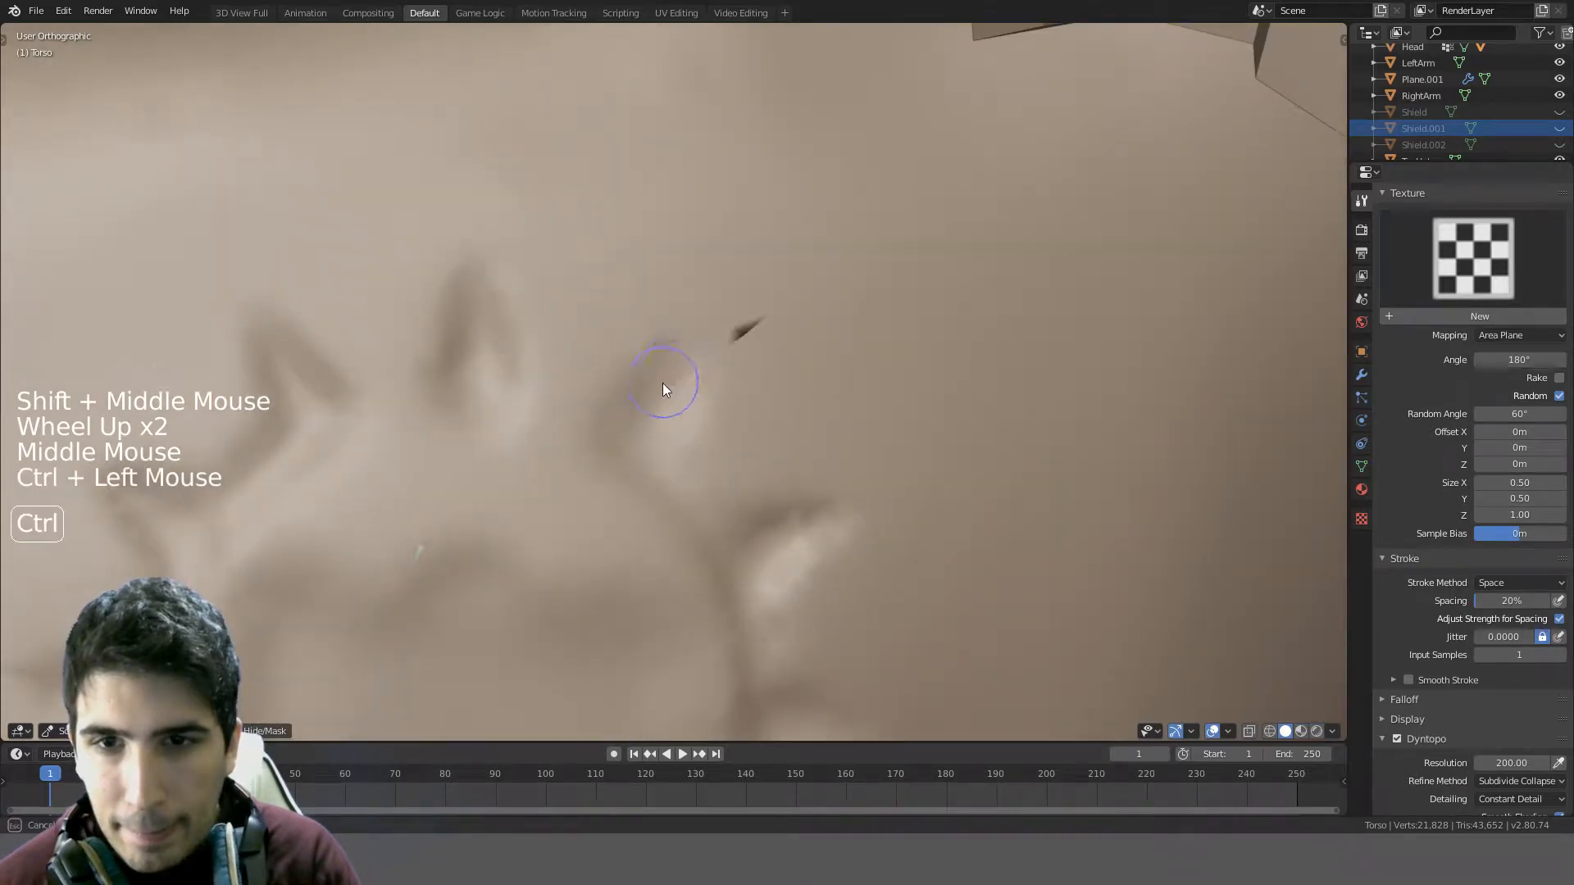
# - Examine the chest emblem from farther away and several angles against the whole figure
pyautogui.scroll(-3, 800, 327)
pyautogui.moveTo(800, 326); pyautogui.dragTo(683, 279, button='middle')
pyautogui.scroll(-2, 664, 338)
pyautogui.moveTo(664, 338); pyautogui.dragTo(709, 481, button='middle')
pyautogui.scroll(-4, 555, 414)
pyautogui.scroll(-5, 656, 474)
pyautogui.scroll(7, 710, 466)
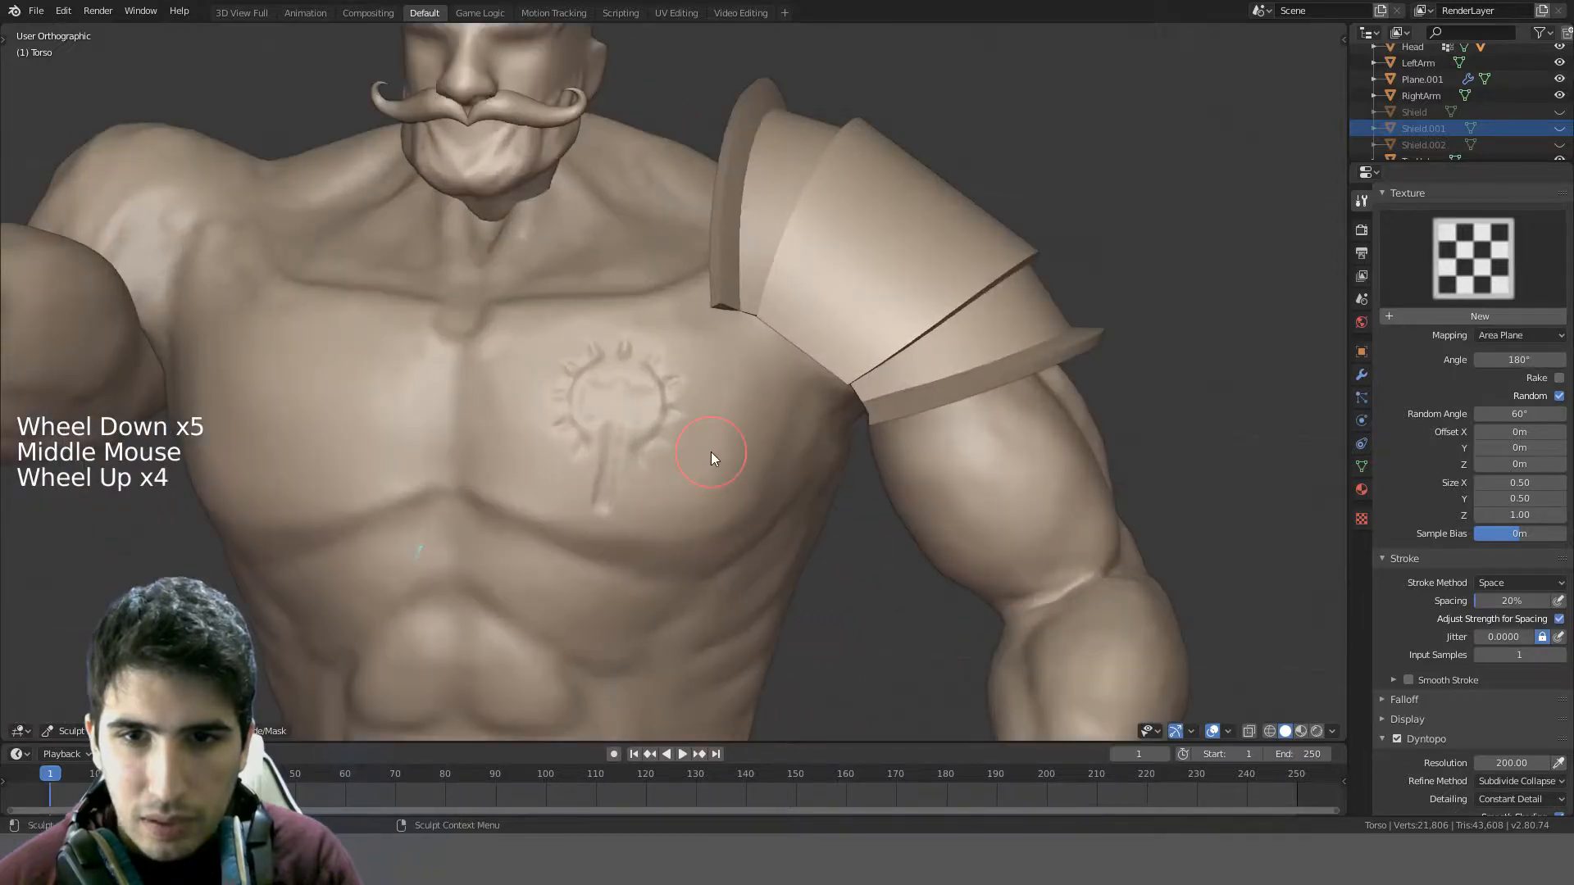
pyautogui.scroll(-2, 738, 425)
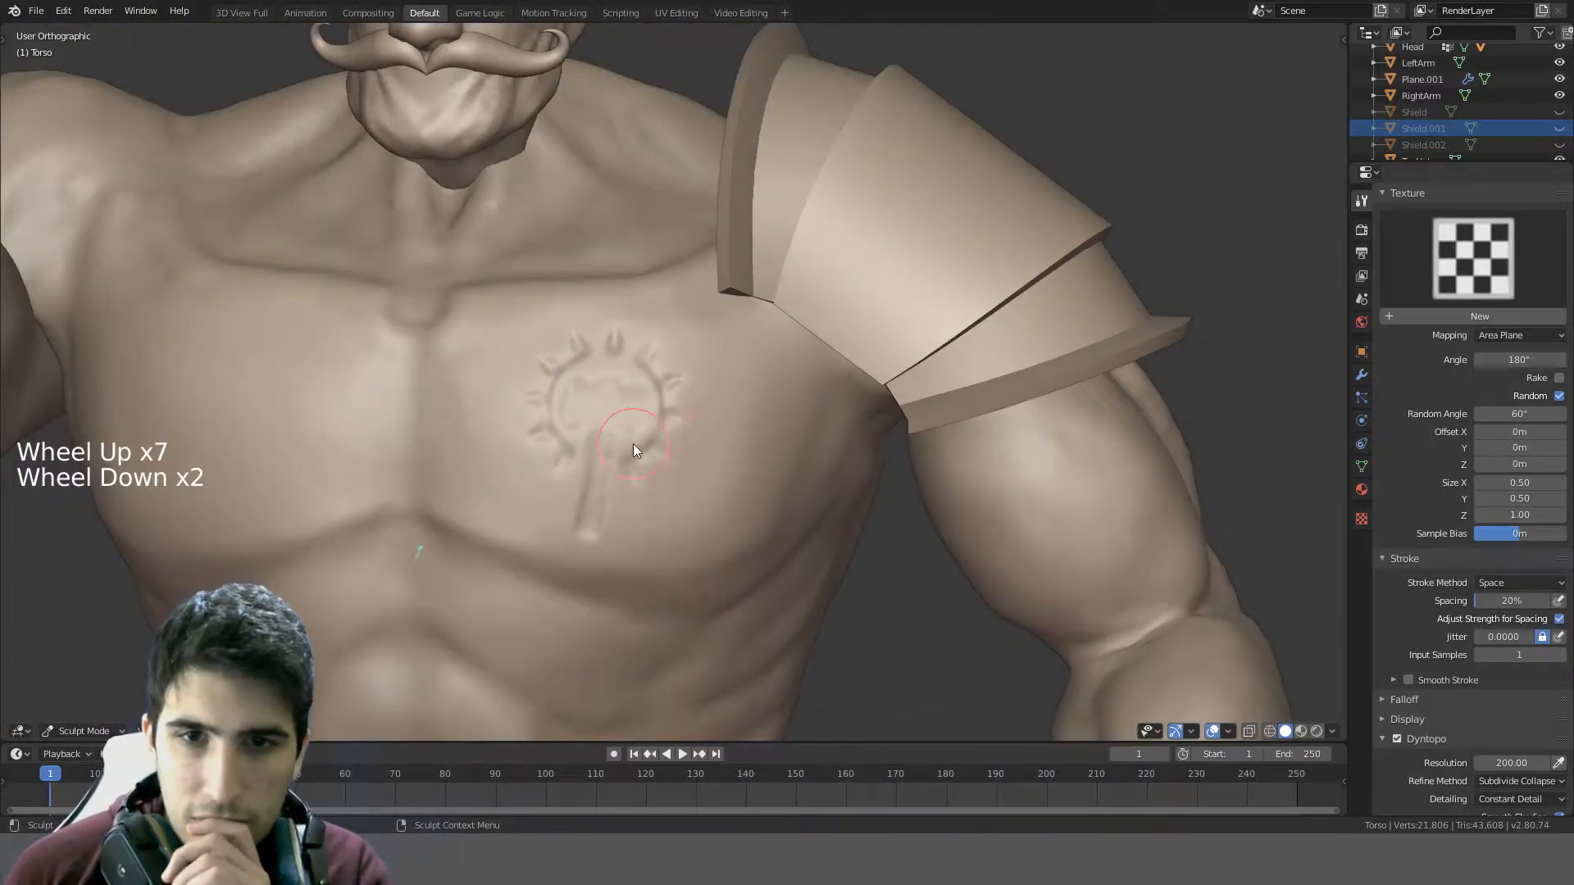
pyautogui.moveTo(631, 444); pyautogui.dragTo(562, 490, button='middle')
pyautogui.scroll(-6, 574, 500)
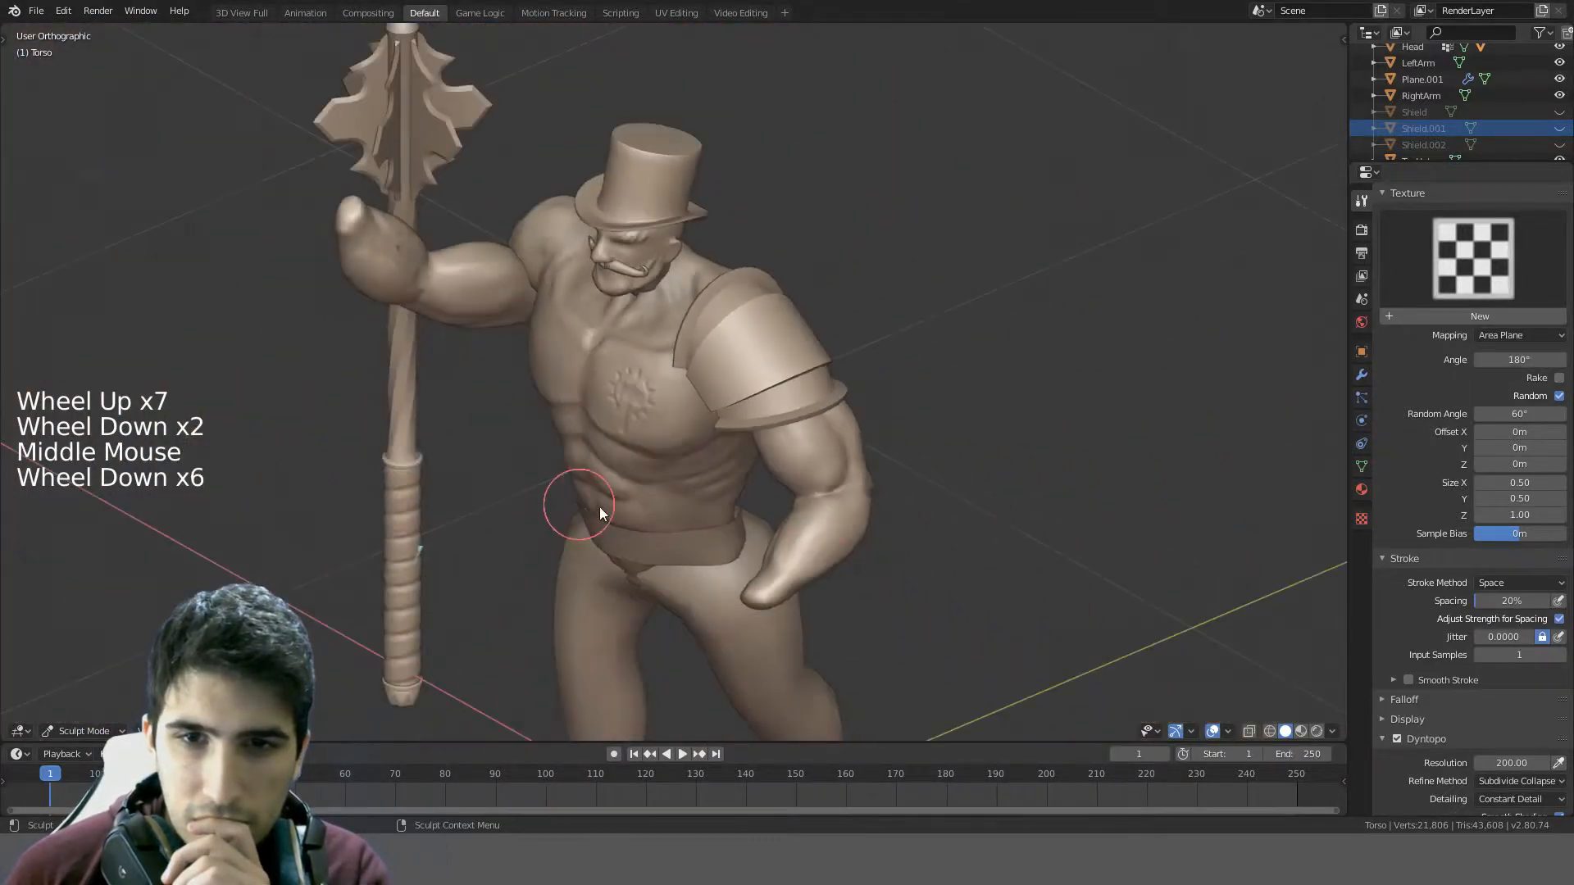
# - Set the Dyntopo detail resolution to 100
pyautogui.scroll(-3, 1490, 637)
pyautogui.click(1496, 664)
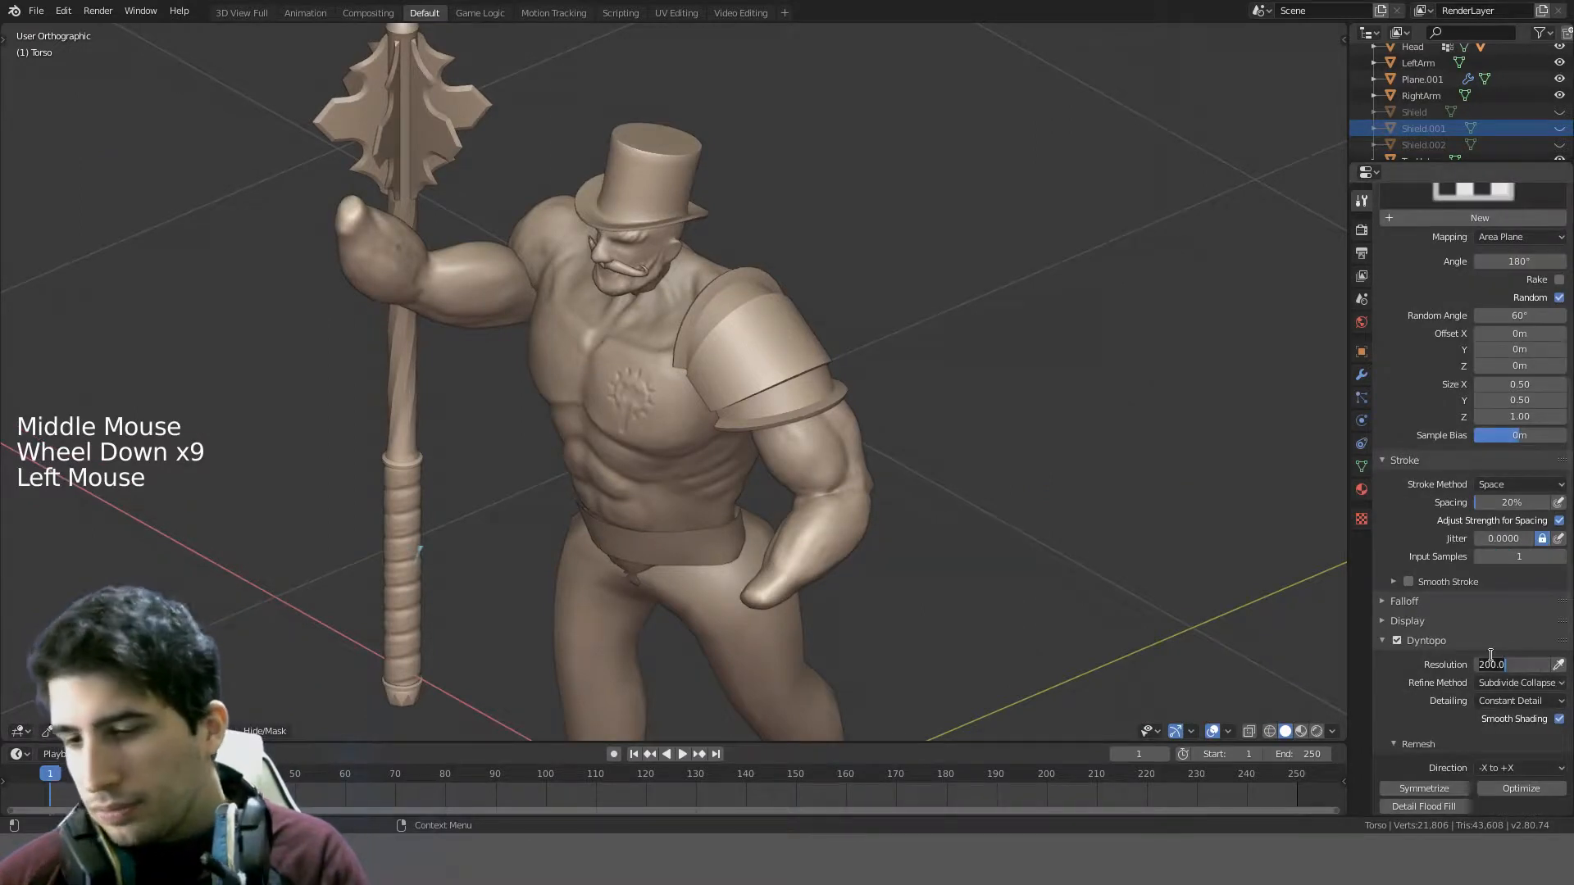
pyautogui.click(1498, 664)
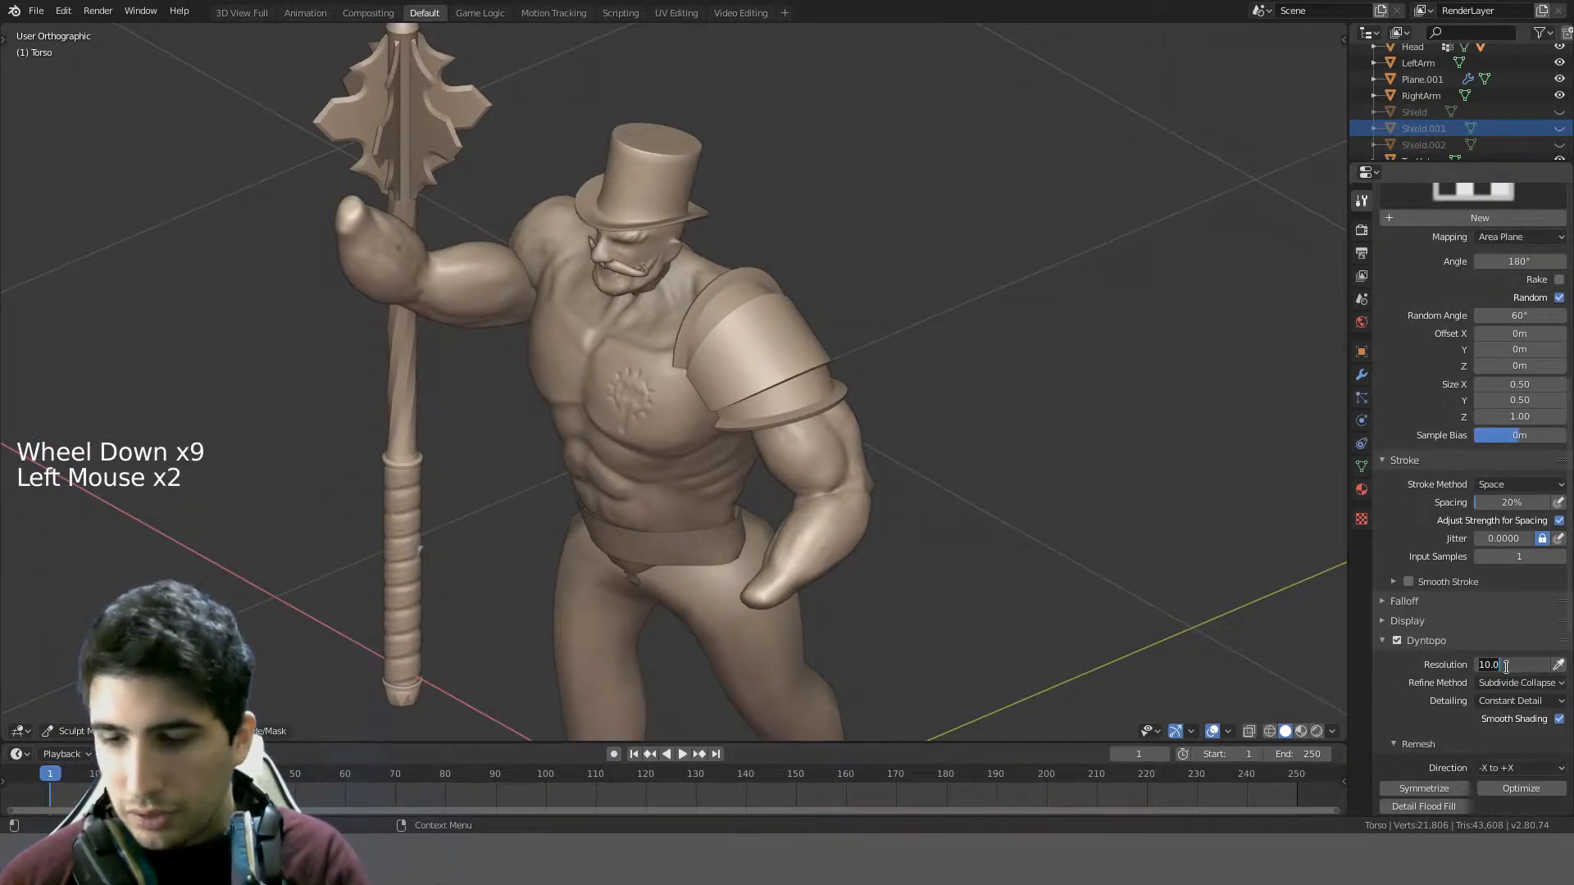
pyautogui.write('0')
# - Switch from Sculpt Mode to Object Mode, check the belt at the waist, and clear the selection
pyautogui.scroll(-3, 569, 301)
pyautogui.moveTo(569, 301); pyautogui.dragTo(709, 197, button='middle')
pyautogui.scroll(4, 651, 261)
pyautogui.moveTo(77, 728); pyautogui.dragTo(91, 707)
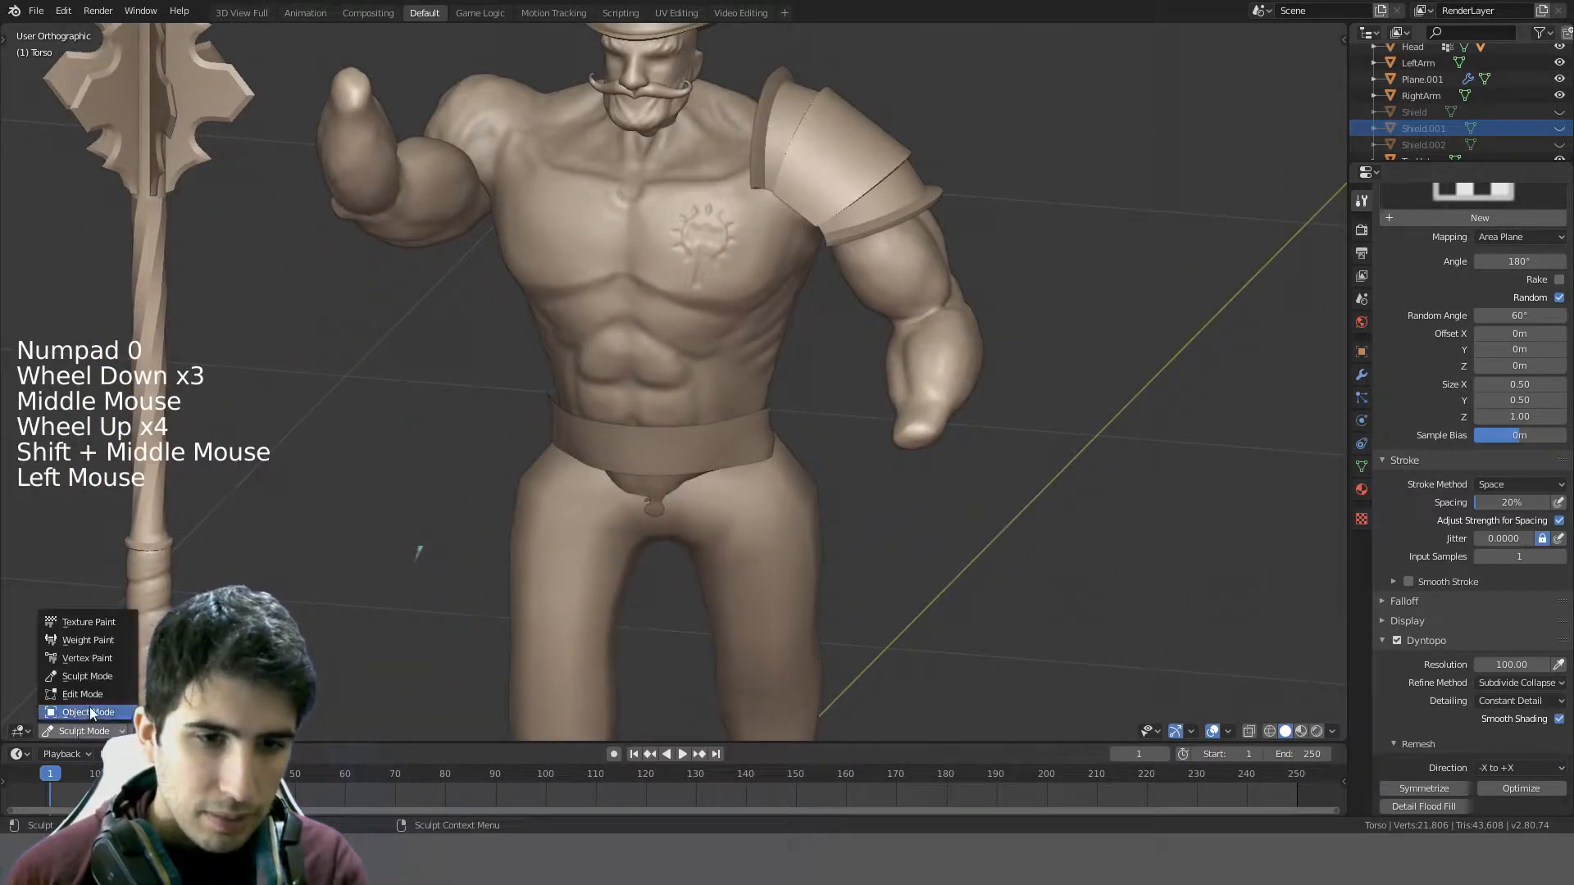
pyautogui.click(731, 439)
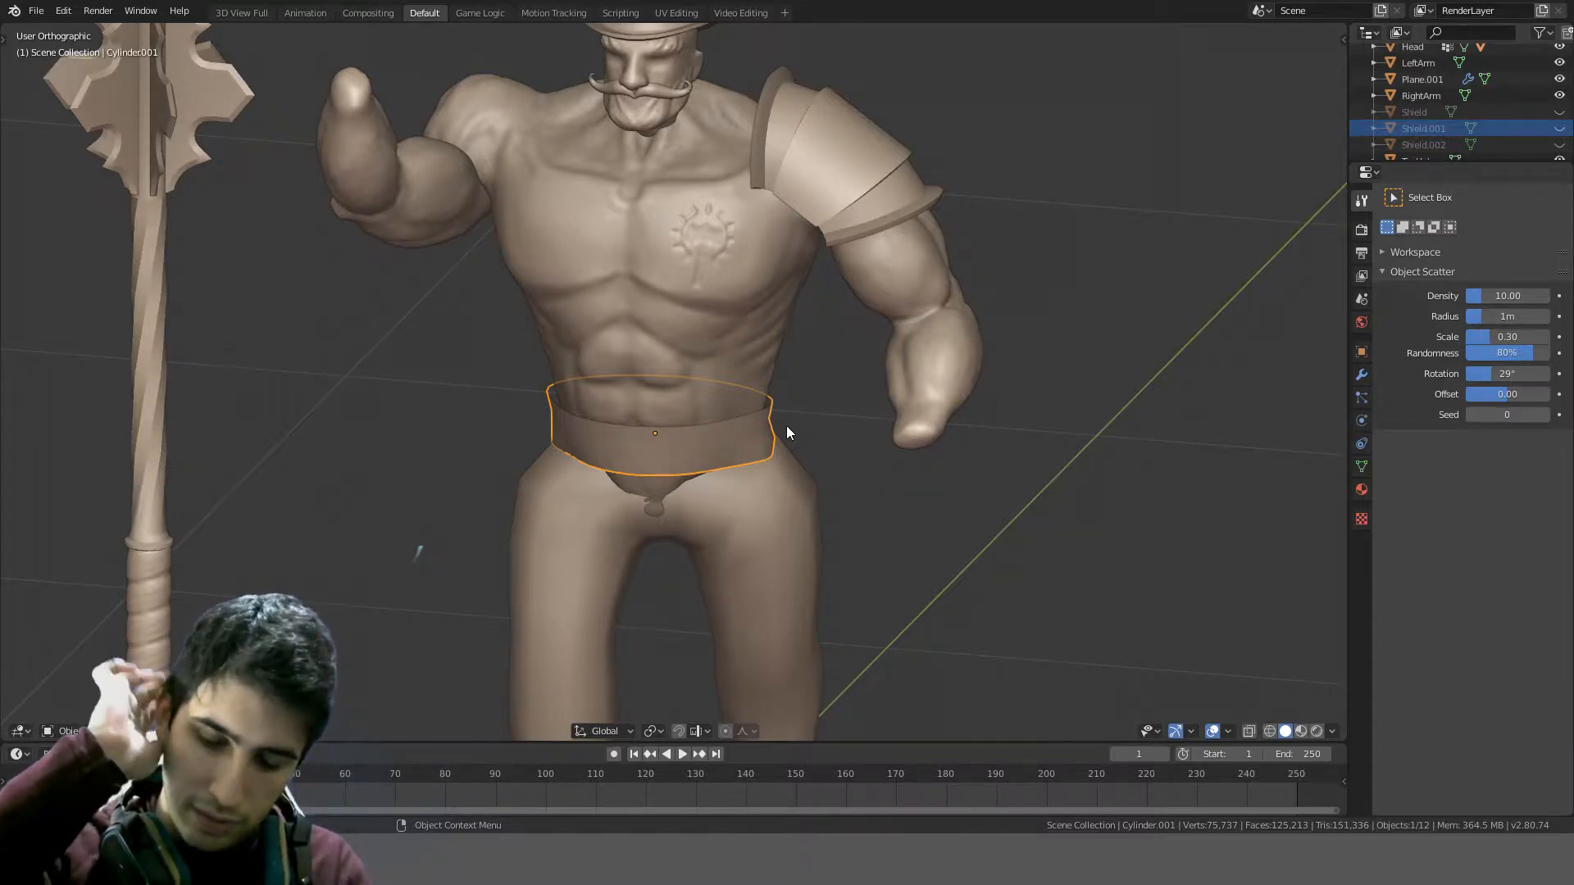
pyautogui.press('KP_1')
pyautogui.moveTo(785, 425); pyautogui.dragTo(658, 505, button='middle')
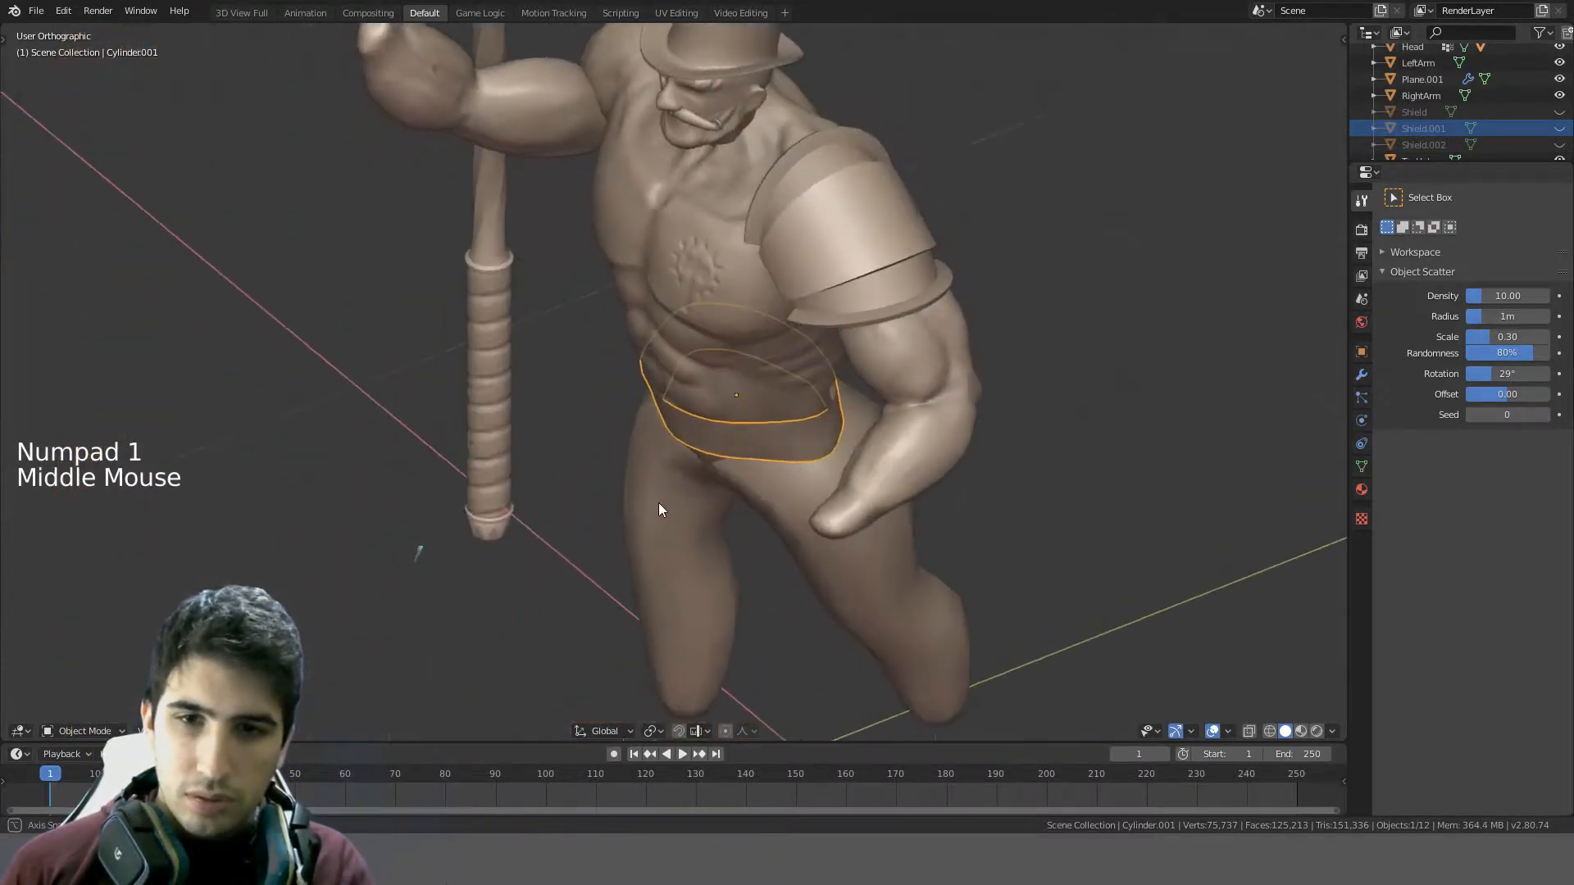
pyautogui.press('a')
pyautogui.scroll(-3, 717, 439)
# - Add a cube mesh and scale it down to about the width of the figure's legs
pyautogui.hotkey('shift', 'a')
pyautogui.moveTo(726, 443)
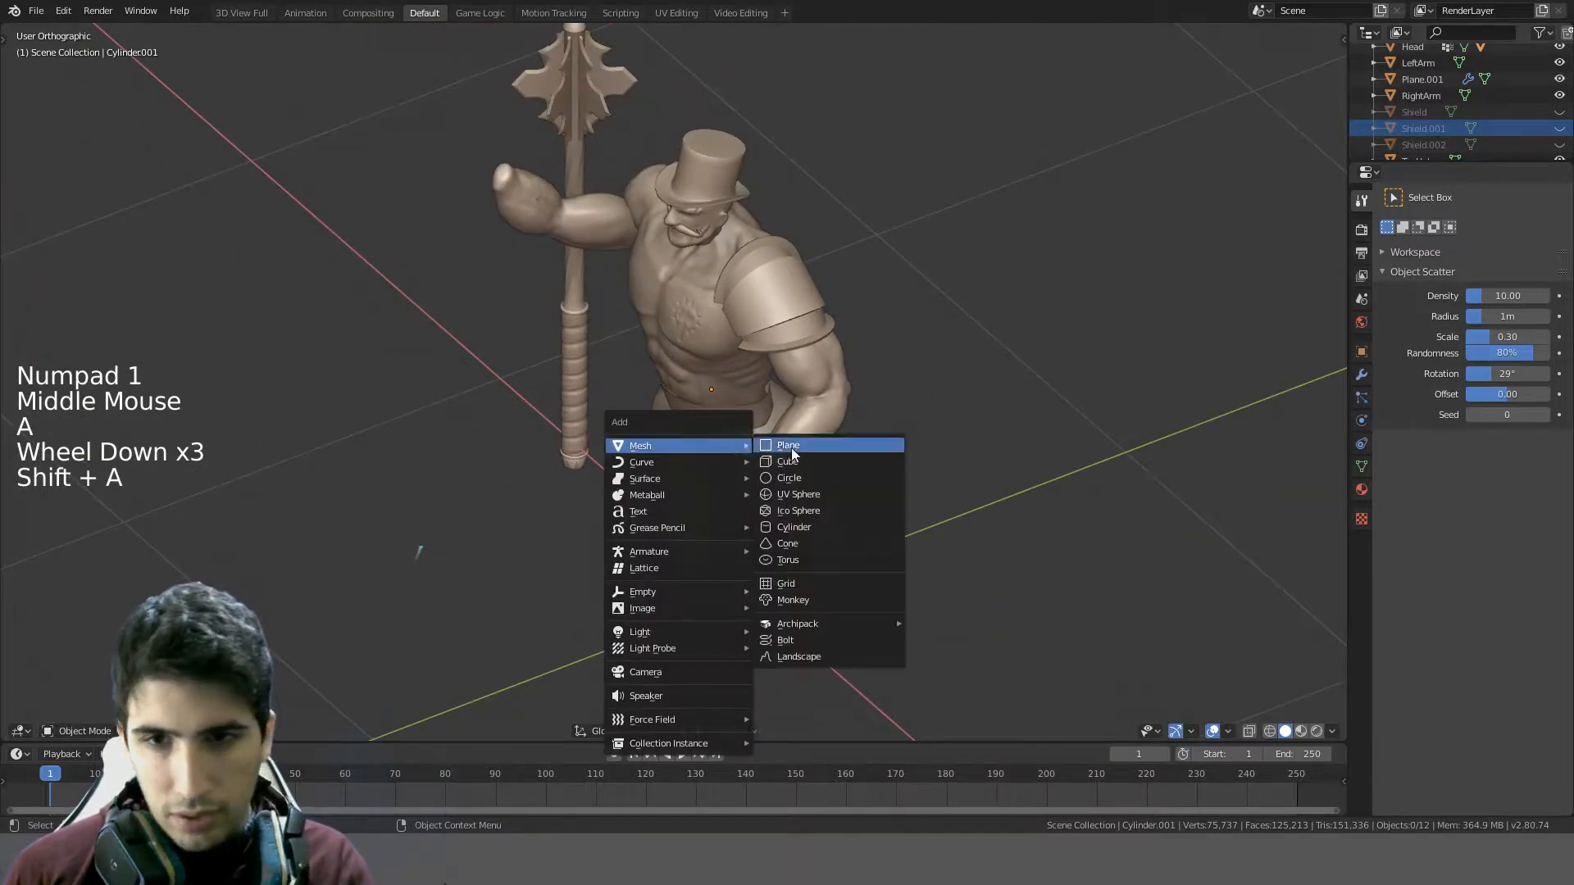
pyautogui.click(873, 461)
pyautogui.scroll(-4, 875, 463)
pyautogui.press('s')
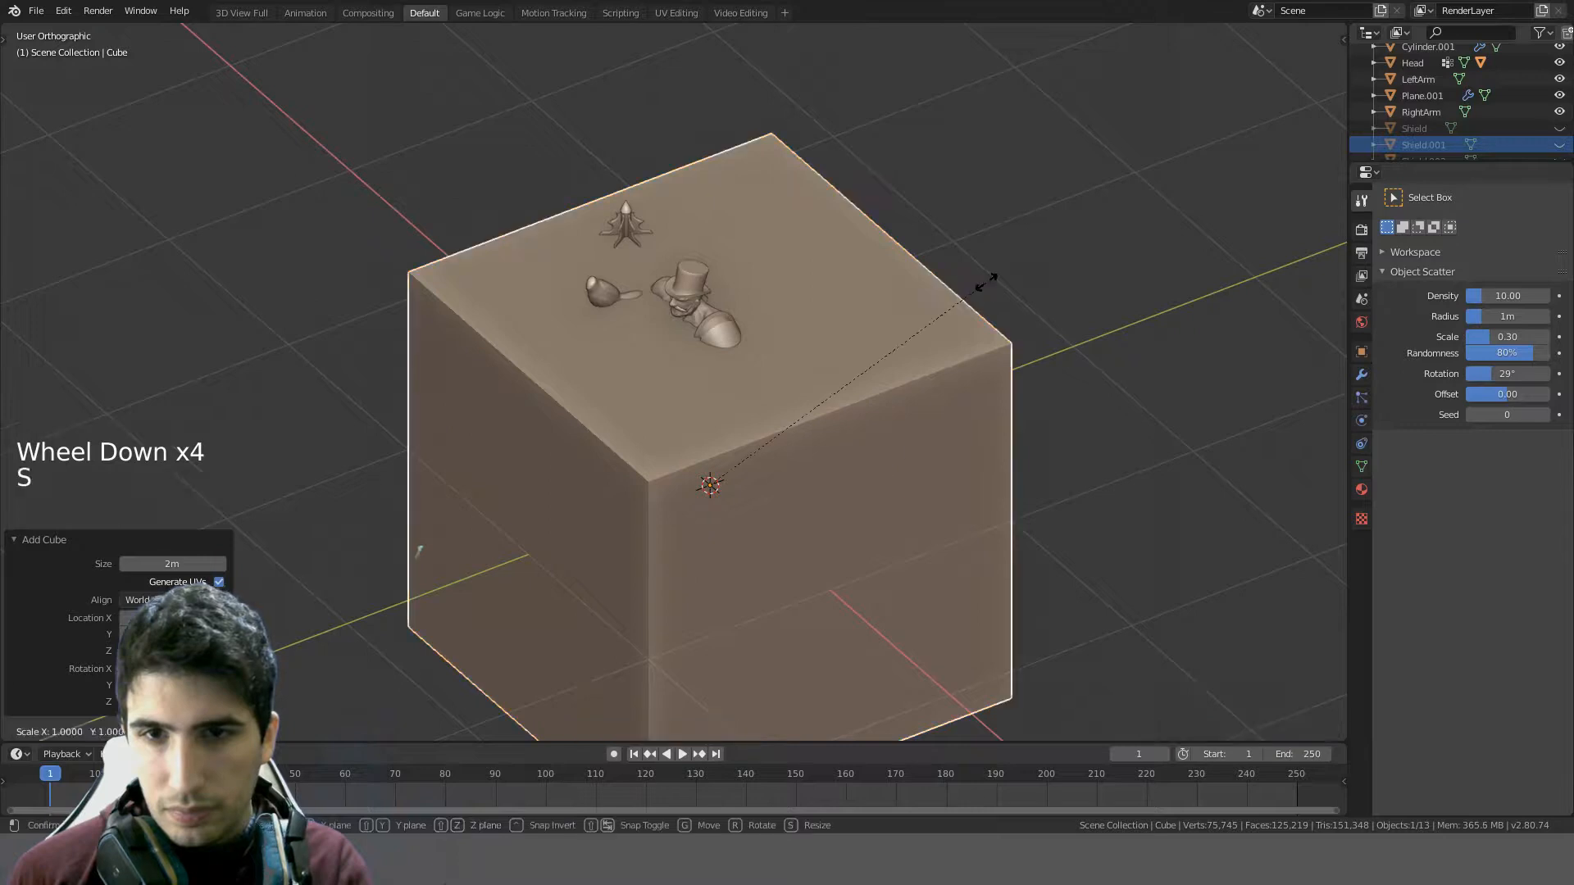
pyautogui.click(814, 497)
pyautogui.scroll(4, 814, 497)
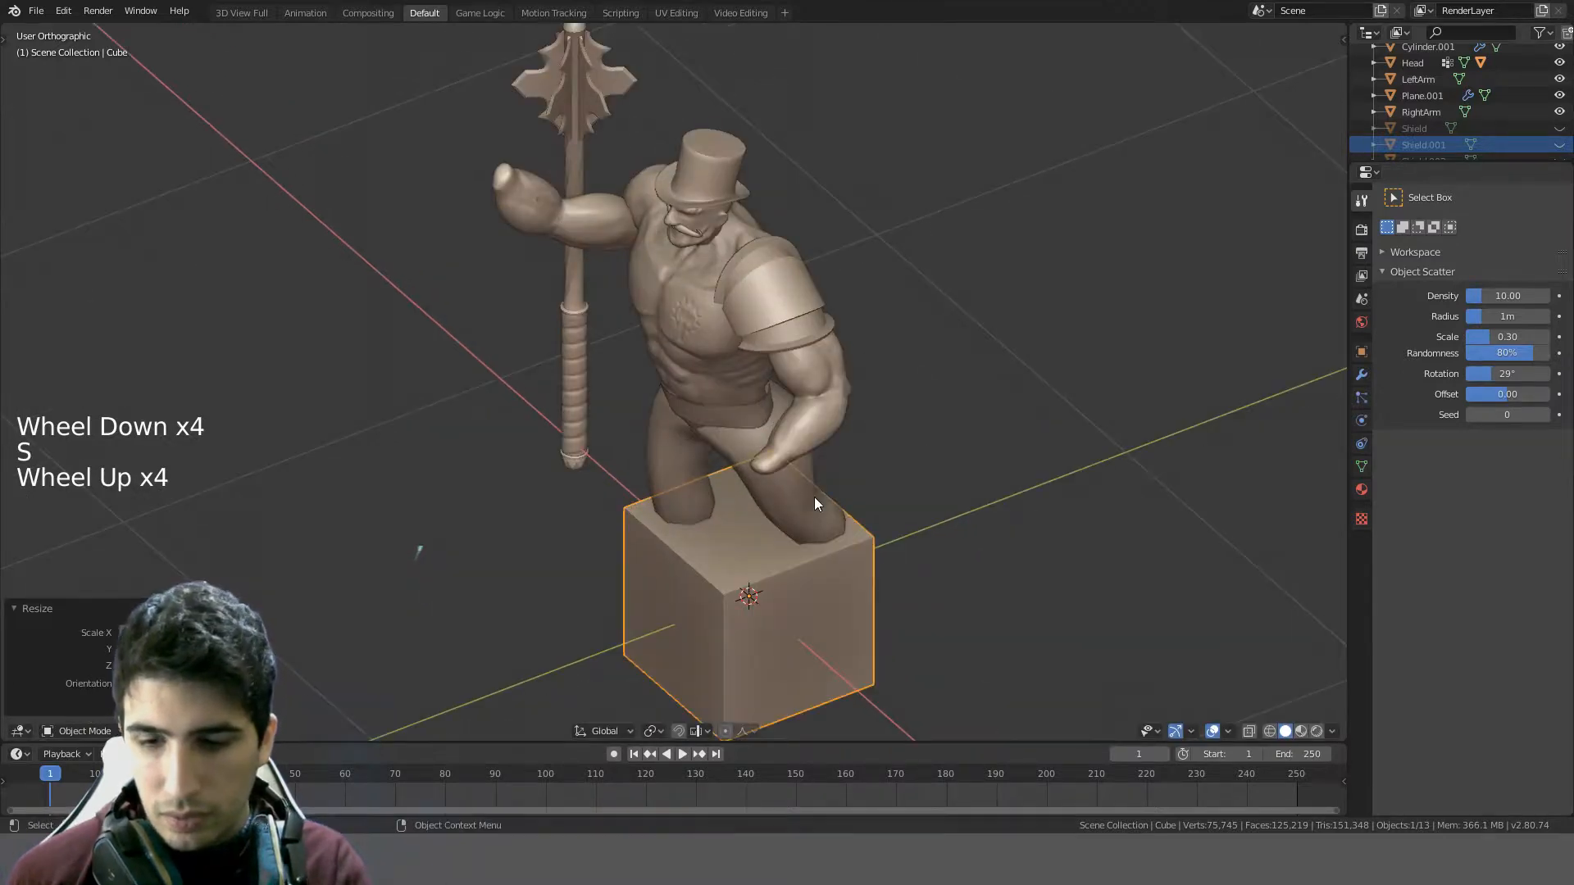
# - Try rotating the cube in the right, front and top views to stand it on a corner
pyautogui.press('KP_1')
pyautogui.press('KP_3')
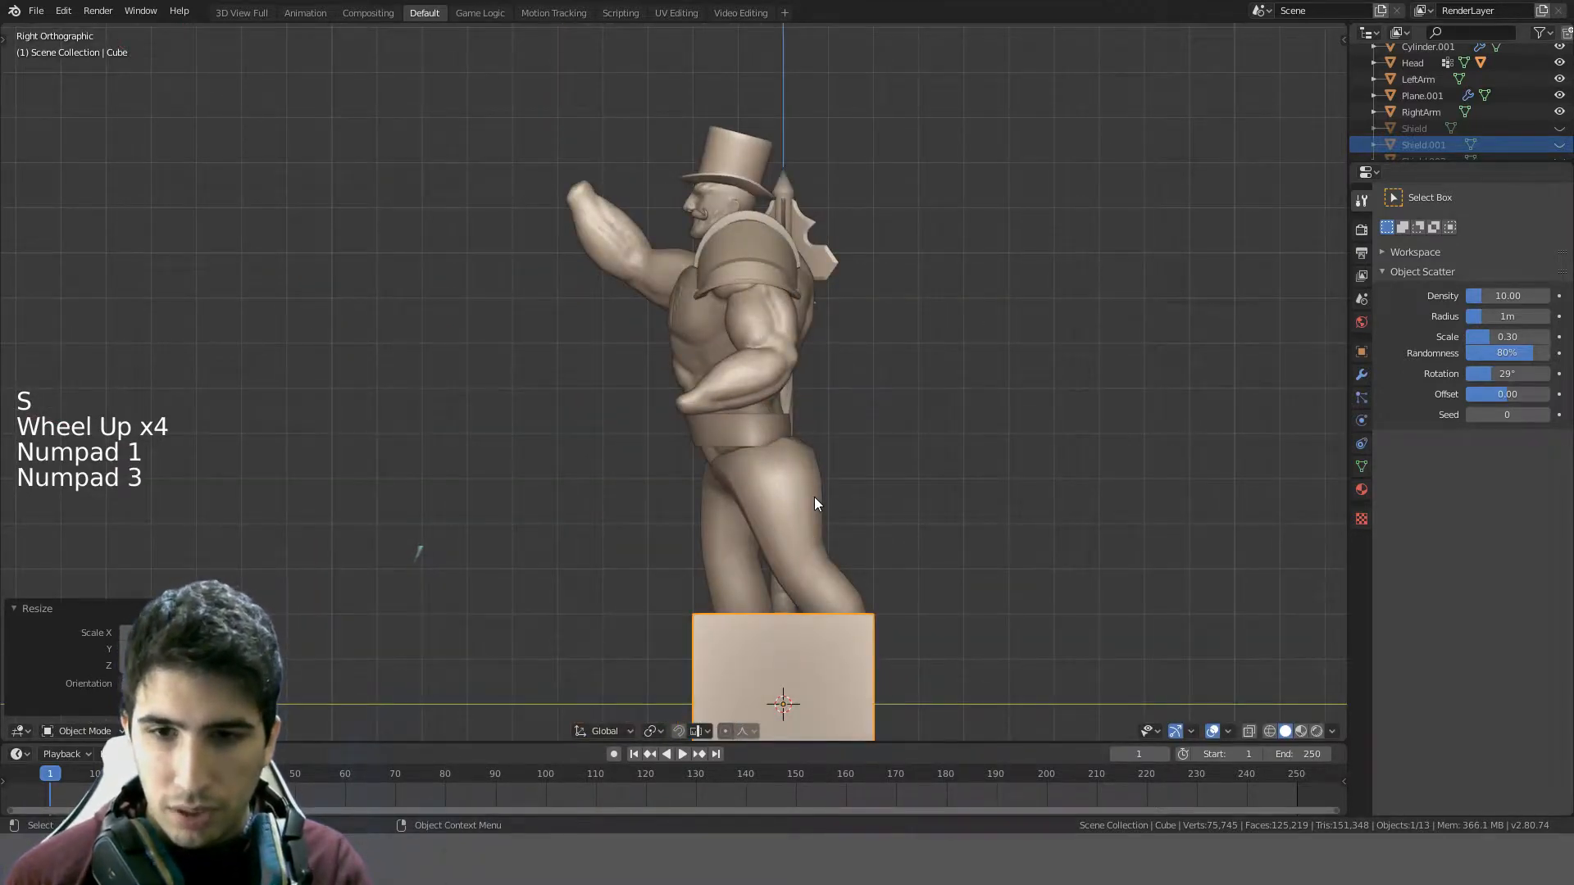
pyautogui.press('r')
pyautogui.click(814, 503)
pyautogui.press('KP_1')
pyautogui.press('r')
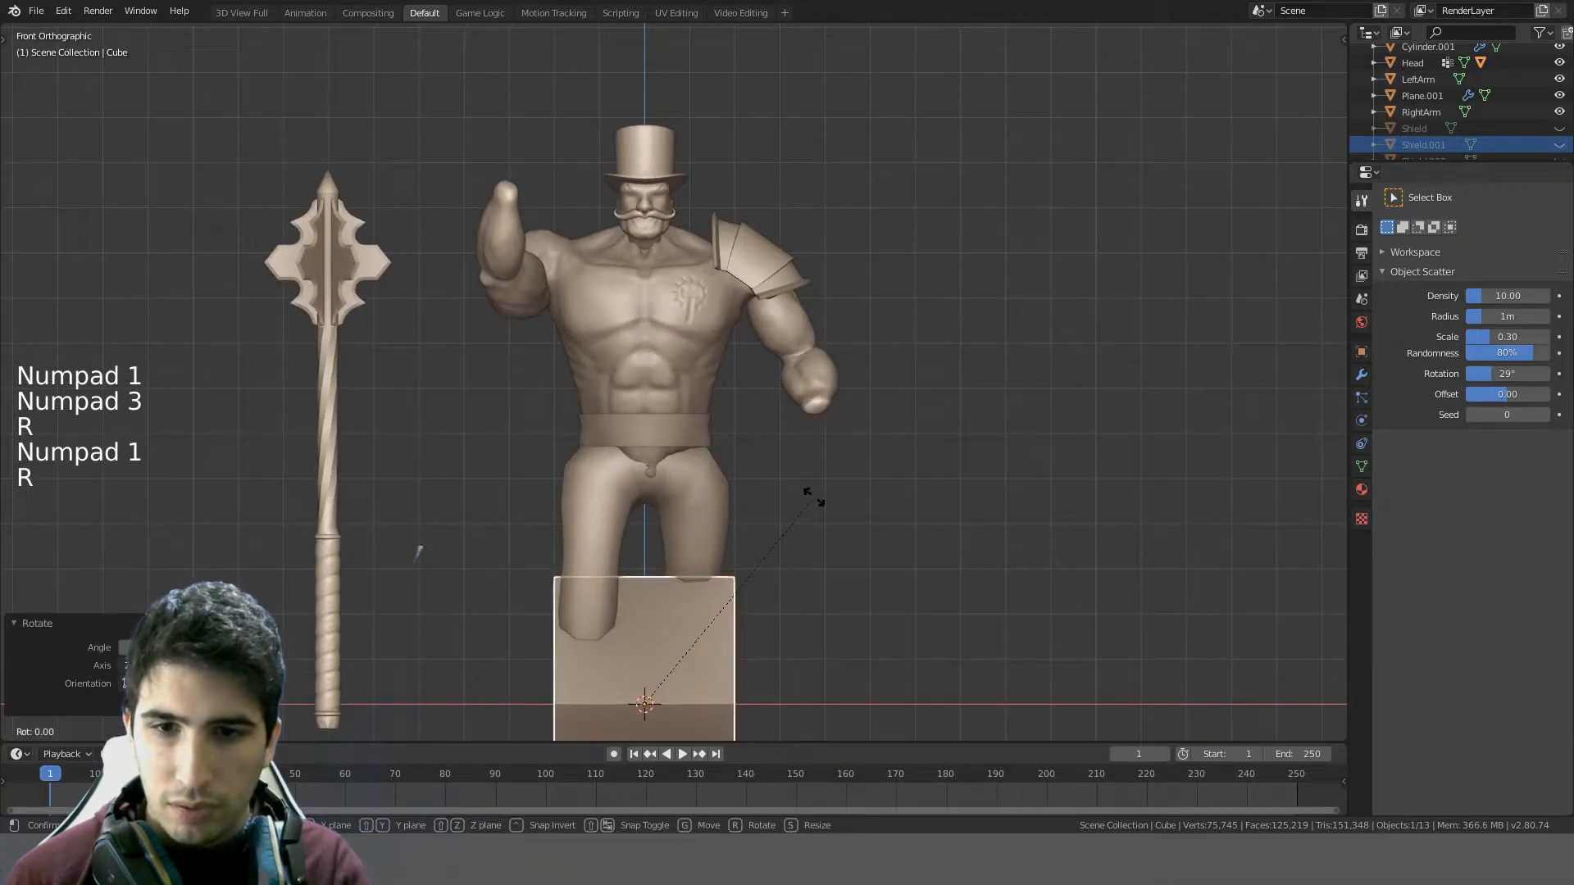
pyautogui.press('KP_7')
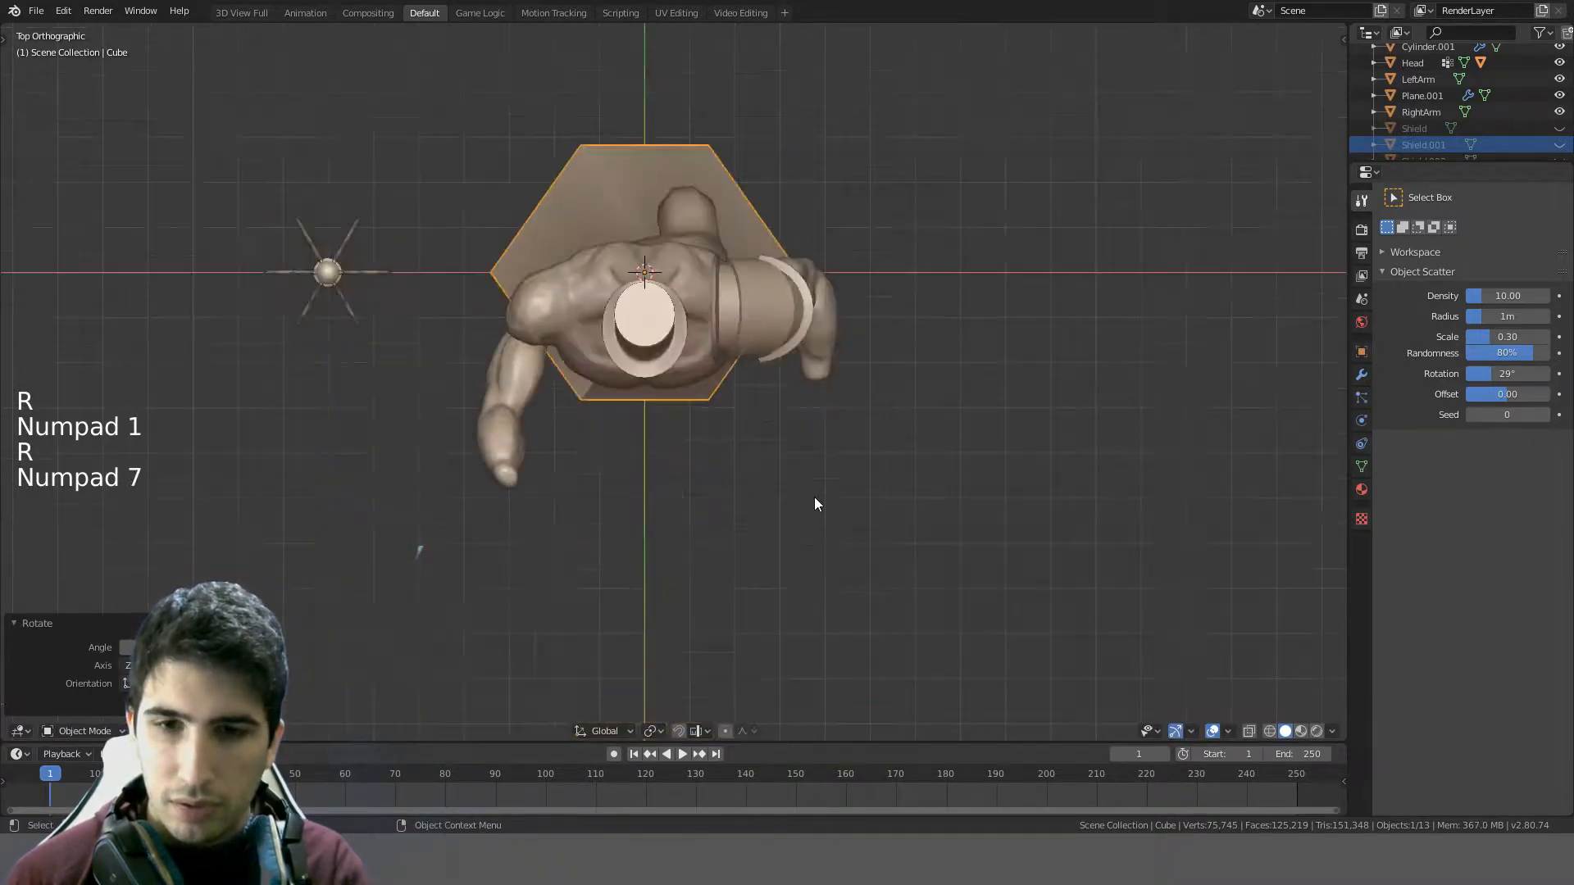
pyautogui.press('r')
pyautogui.click(814, 498)
pyautogui.moveTo(814, 498)
pyautogui.mouseDown(button='middle')
pyautogui.moveTo(664, 316)
pyautogui.moveTo(743, 259)
pyautogui.moveTo(721, 210)
pyautogui.moveTo(685, 378)
pyautogui.moveTo(671, 243)
pyautogui.moveTo(776, 246)
pyautogui.mouseUp(button='middle')
# - Undo the cube's rotations while keeping its reduced scale
pyautogui.press('ctrl')
pyautogui.hotkey('ctrl', 'z')
pyautogui.hotkey('ctrl', 'z')
pyautogui.hotkey('ctrl', 'z')
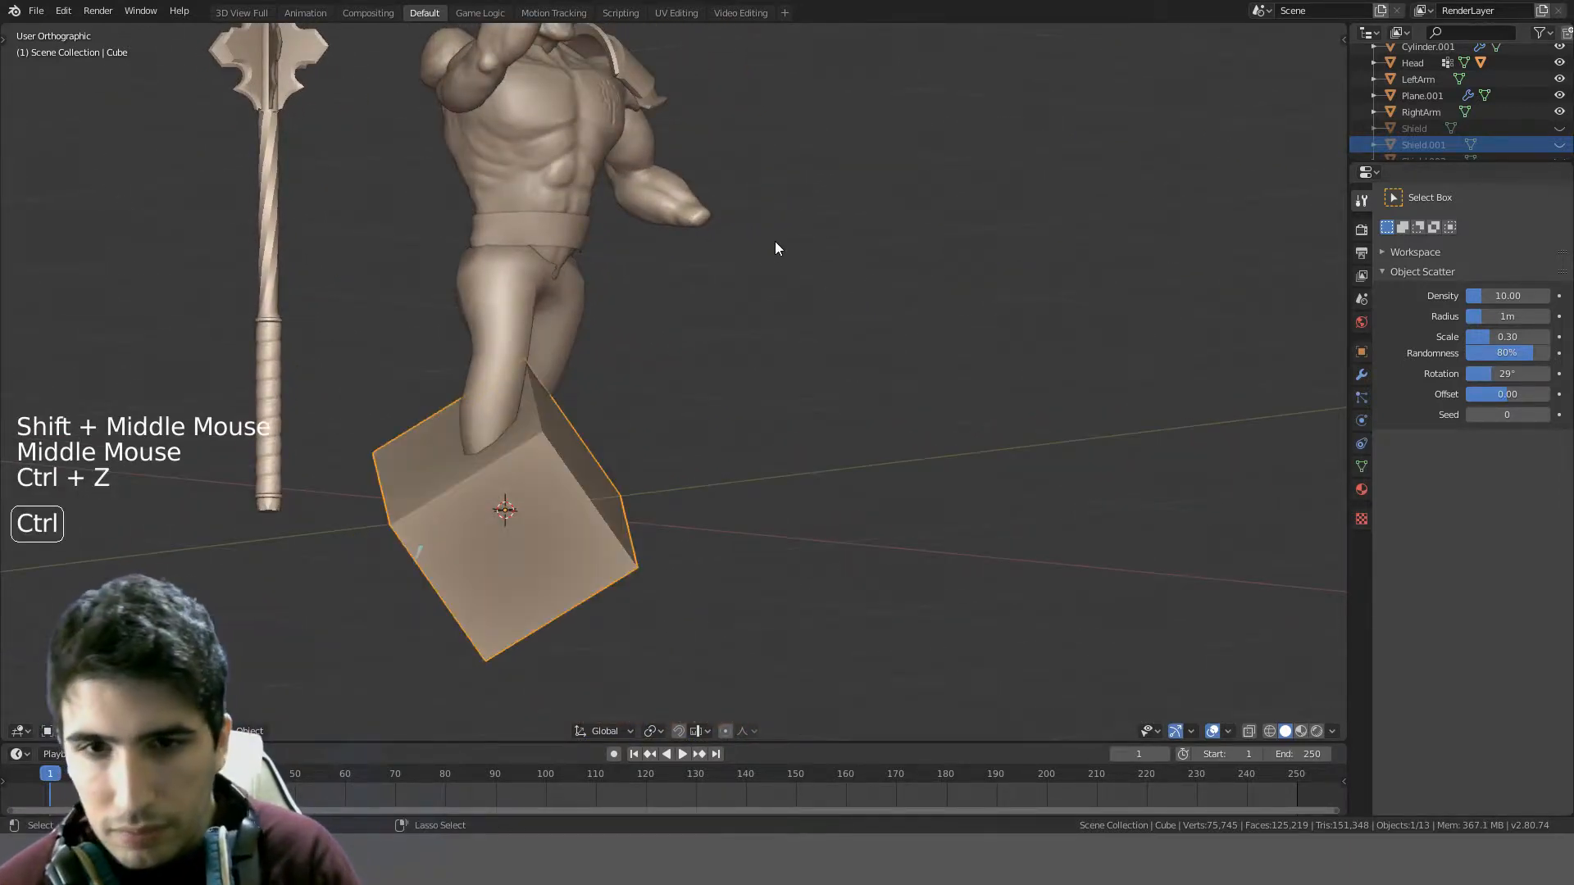
pyautogui.hotkey('ctrl', 'z')
pyautogui.press('KP_1')
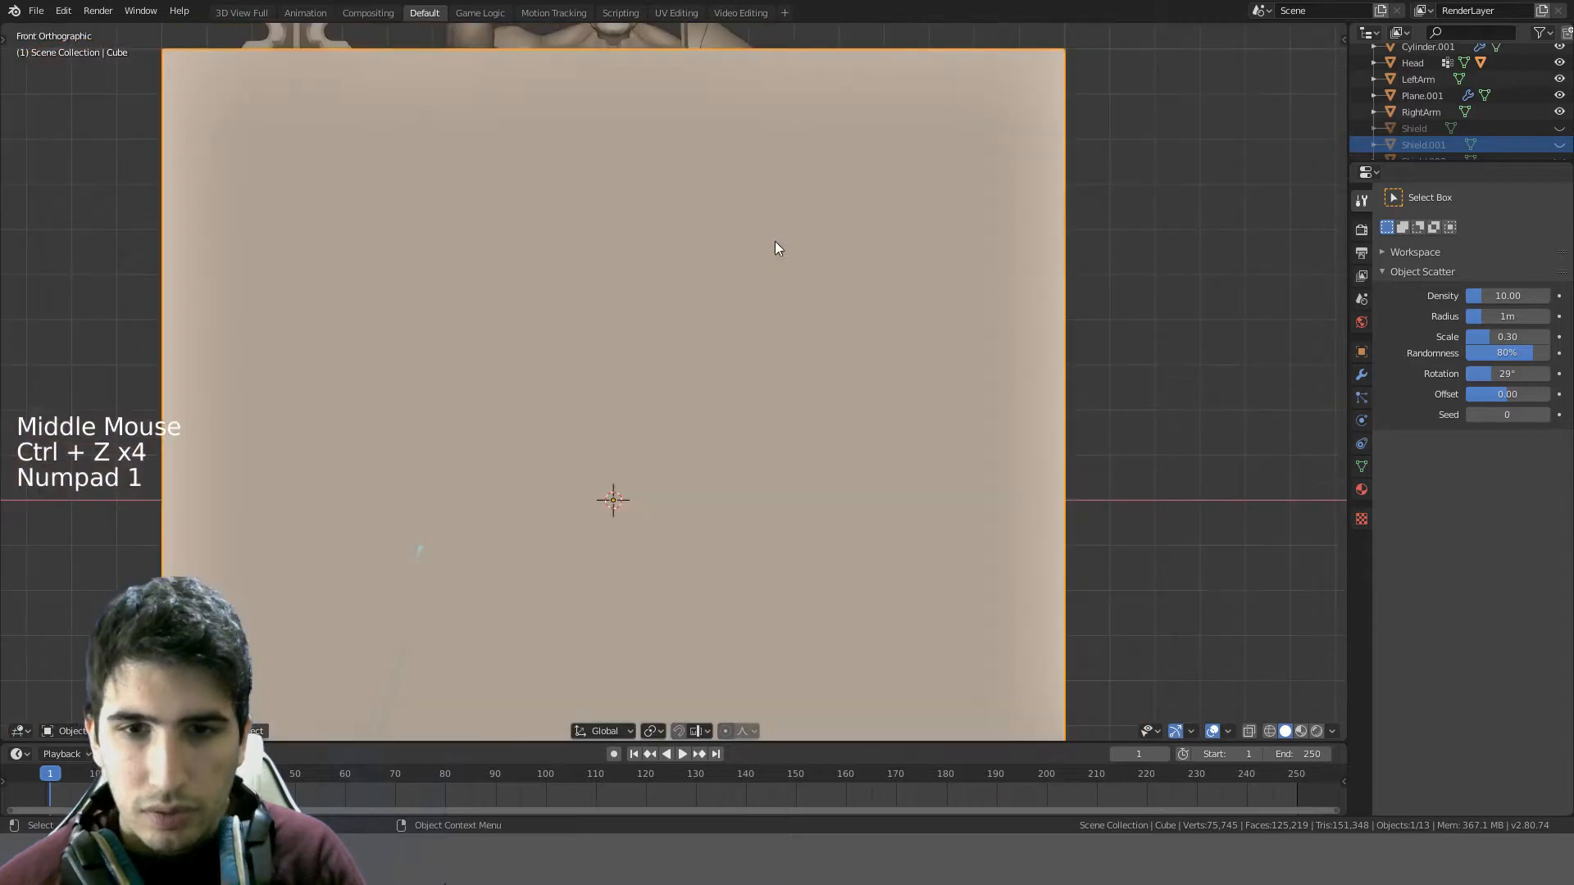
pyautogui.hotkey('ctrl', 'shift', 'z')
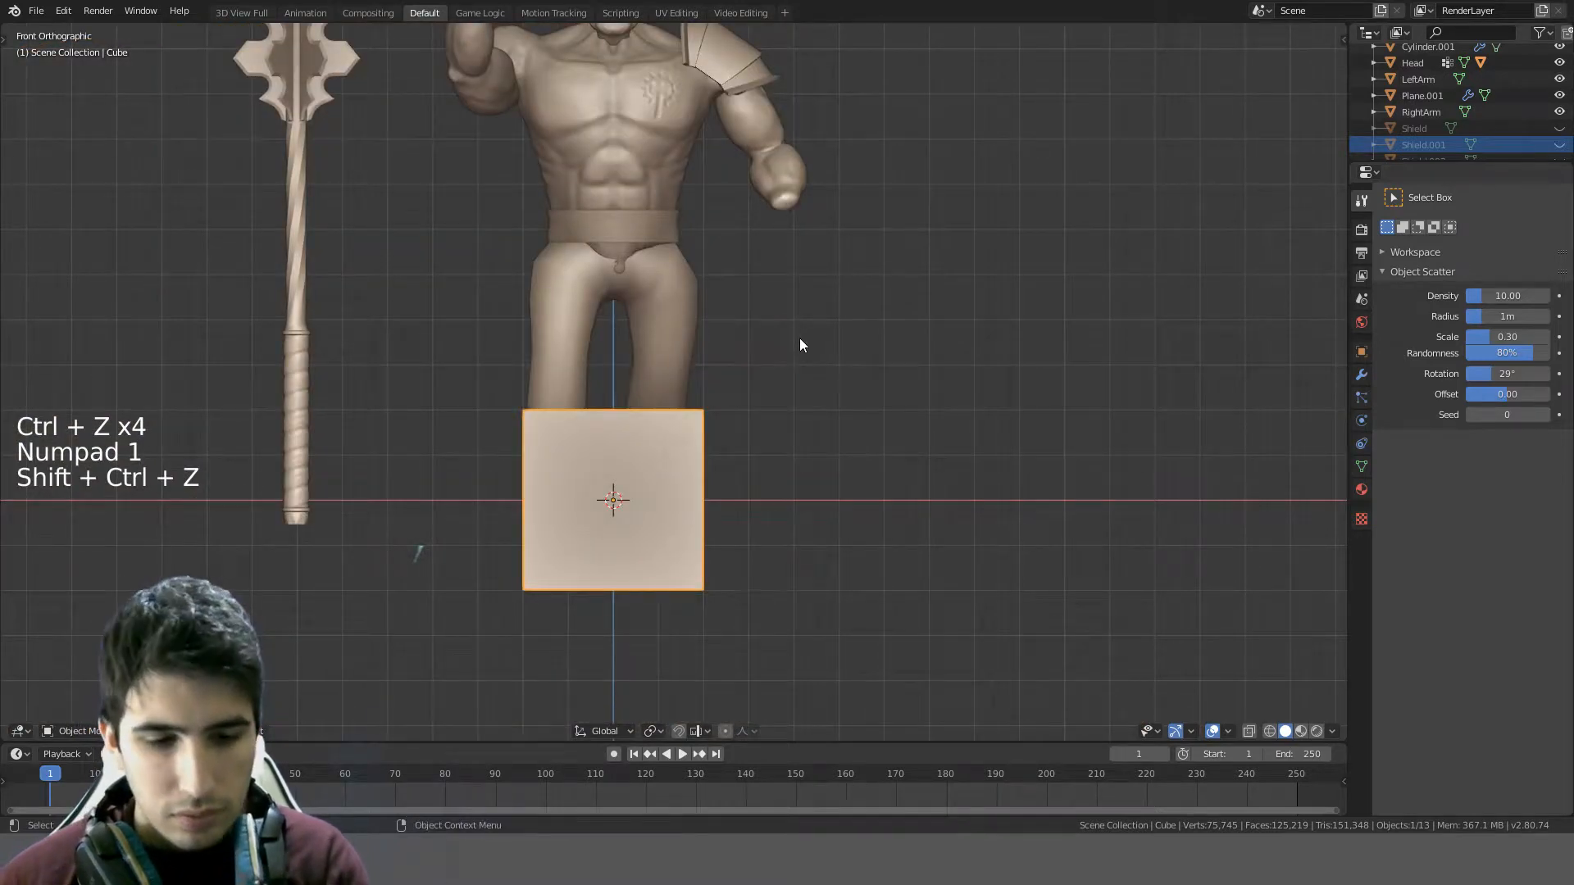
# - Try rotating the cube 45° in the front view and 45° about the X axis, and undo both rotations
pyautogui.write('r45')
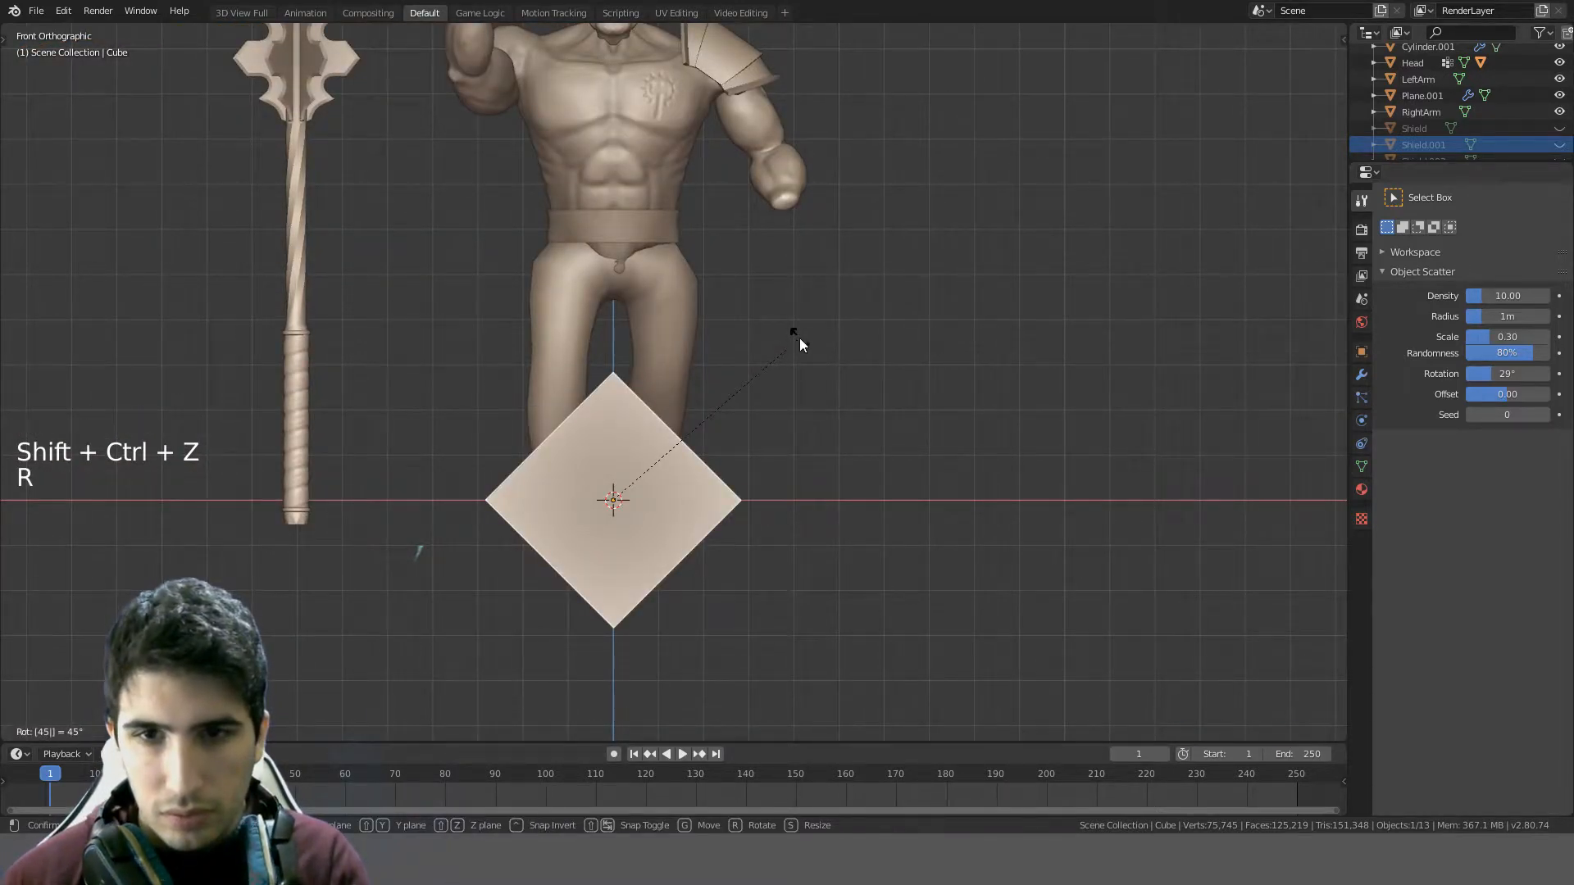
pyautogui.press('Return')
pyautogui.write('rx45')
pyautogui.press('Return')
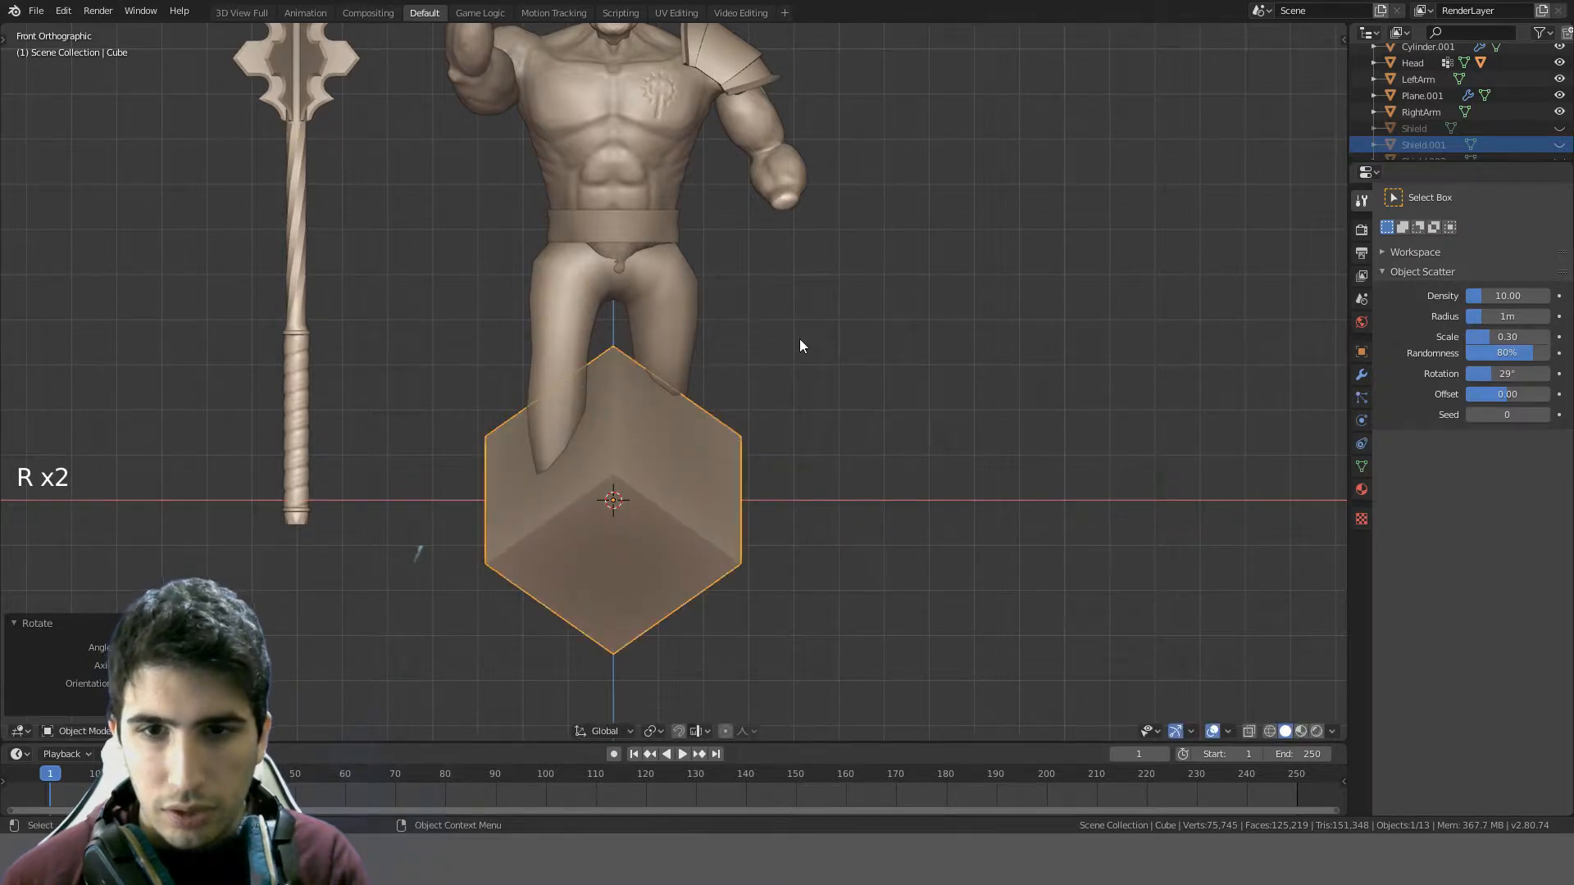
pyautogui.moveTo(800, 338); pyautogui.dragTo(703, 348, button='middle')
pyautogui.press('KP_1')
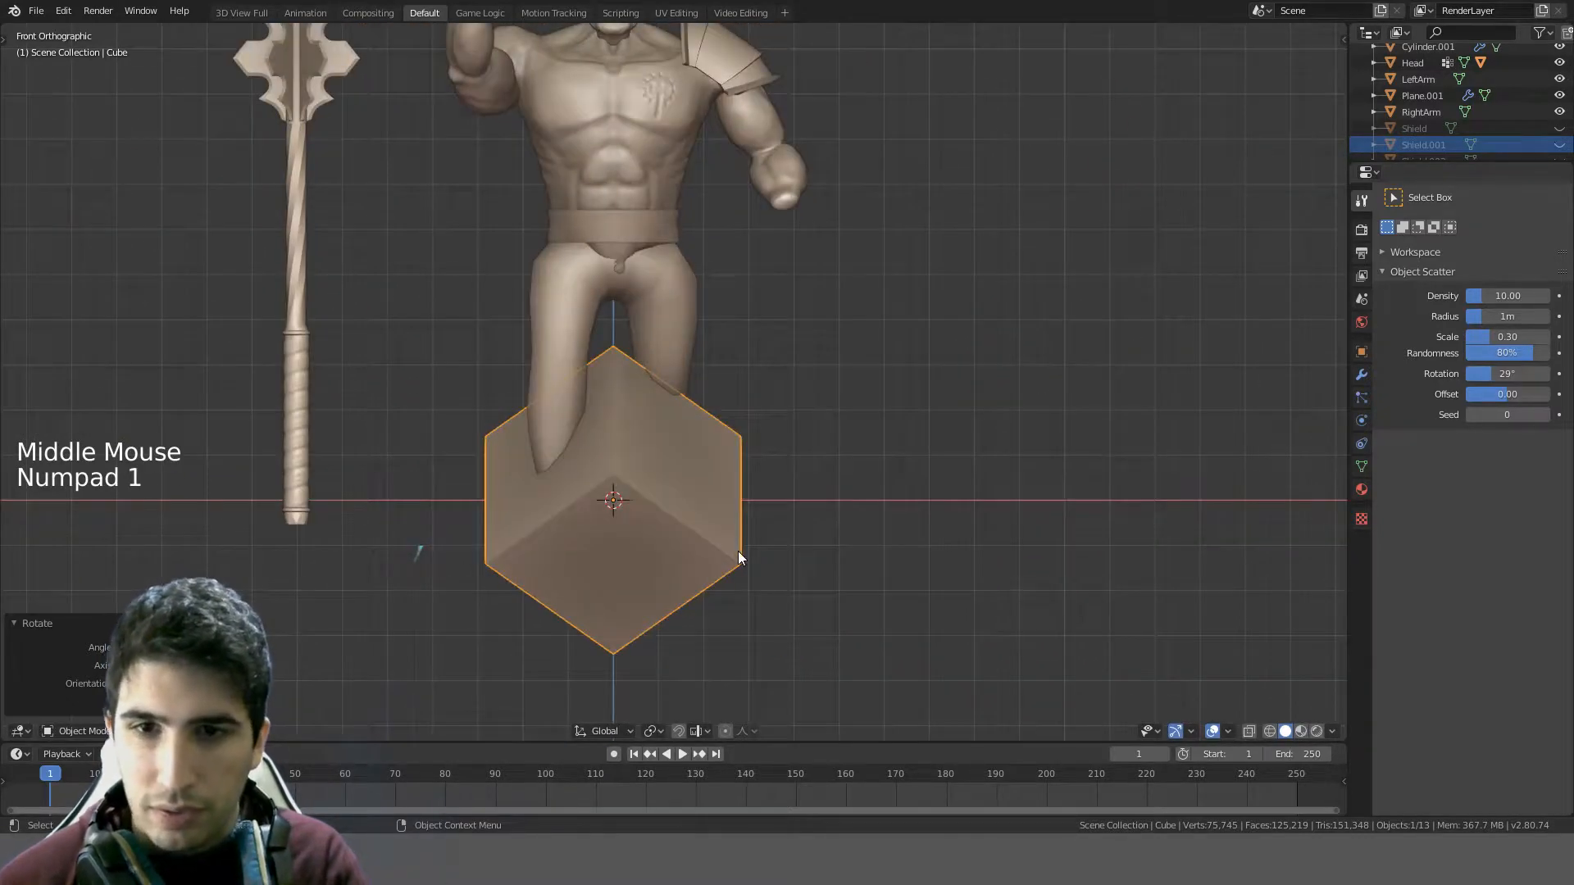
pyautogui.press('KP_3')
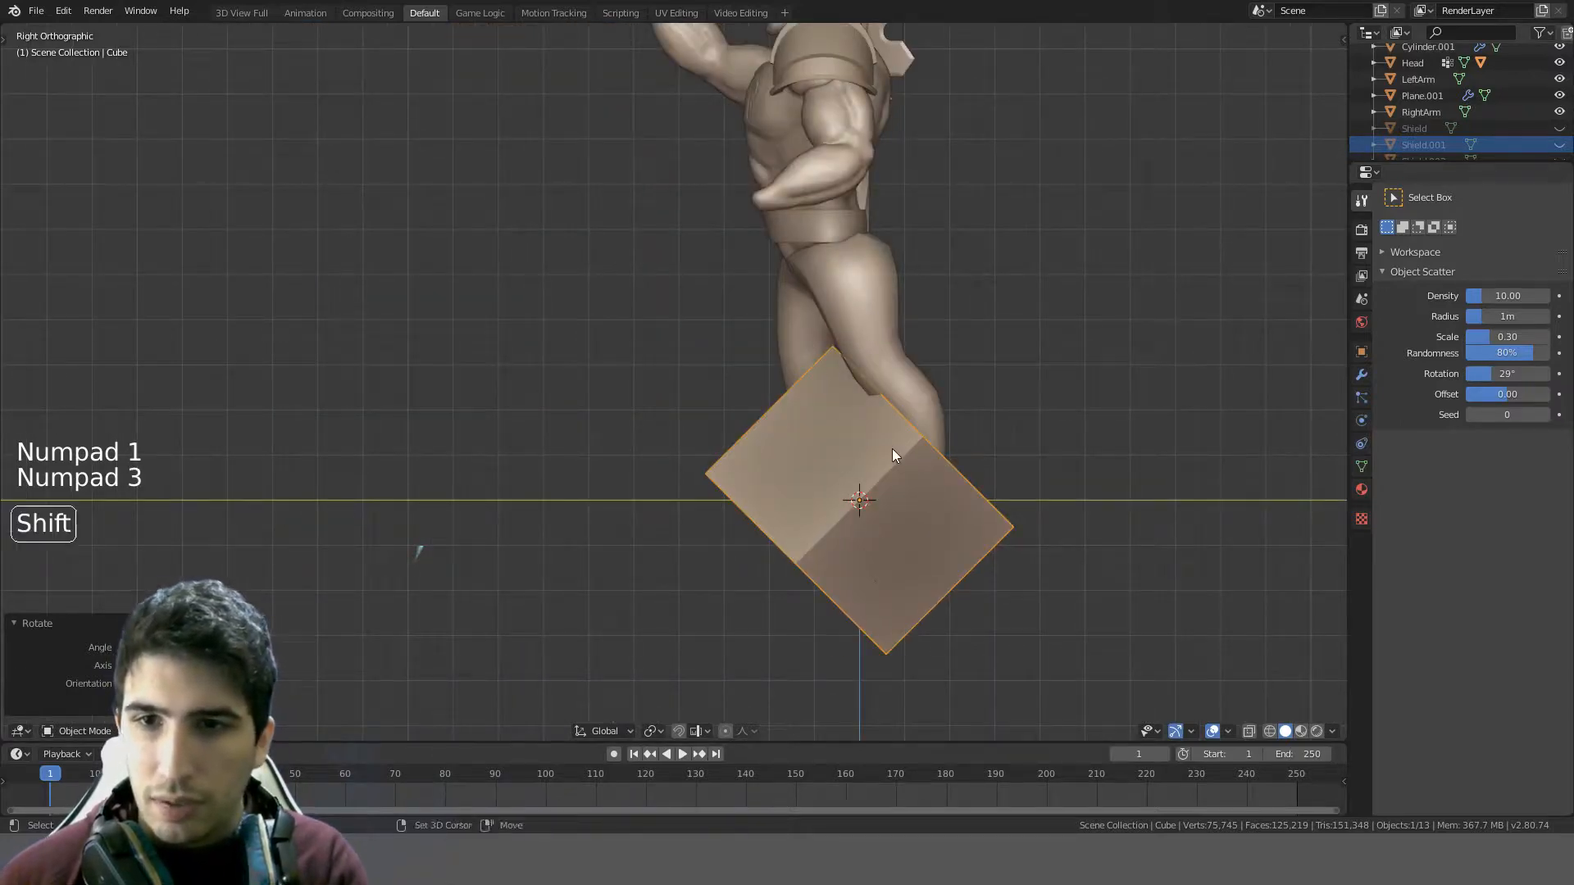
pyautogui.keyDown('shift'); pyautogui.moveTo(893, 450); pyautogui.dragTo(951, 498, button='middle'); pyautogui.keyUp('shift')
pyautogui.hotkey('ctrl', 'z')
pyautogui.hotkey('ctrl', 'z')
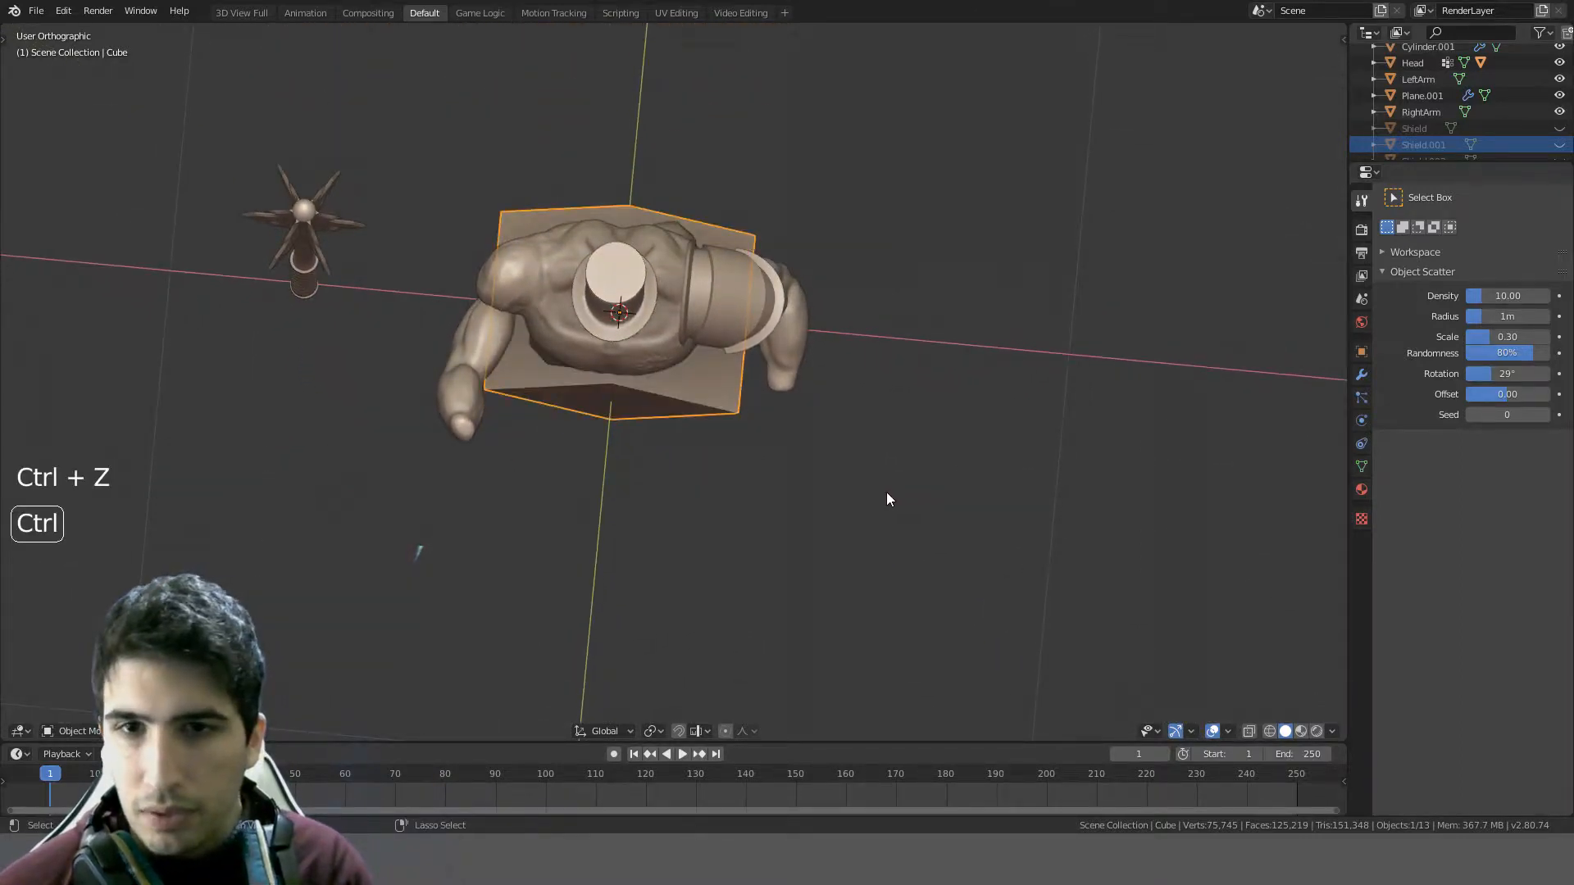
# - Rotate the cube 45° in the front view so its front face forms a diamond
pyautogui.moveTo(856, 442); pyautogui.dragTo(851, 277, button='middle')
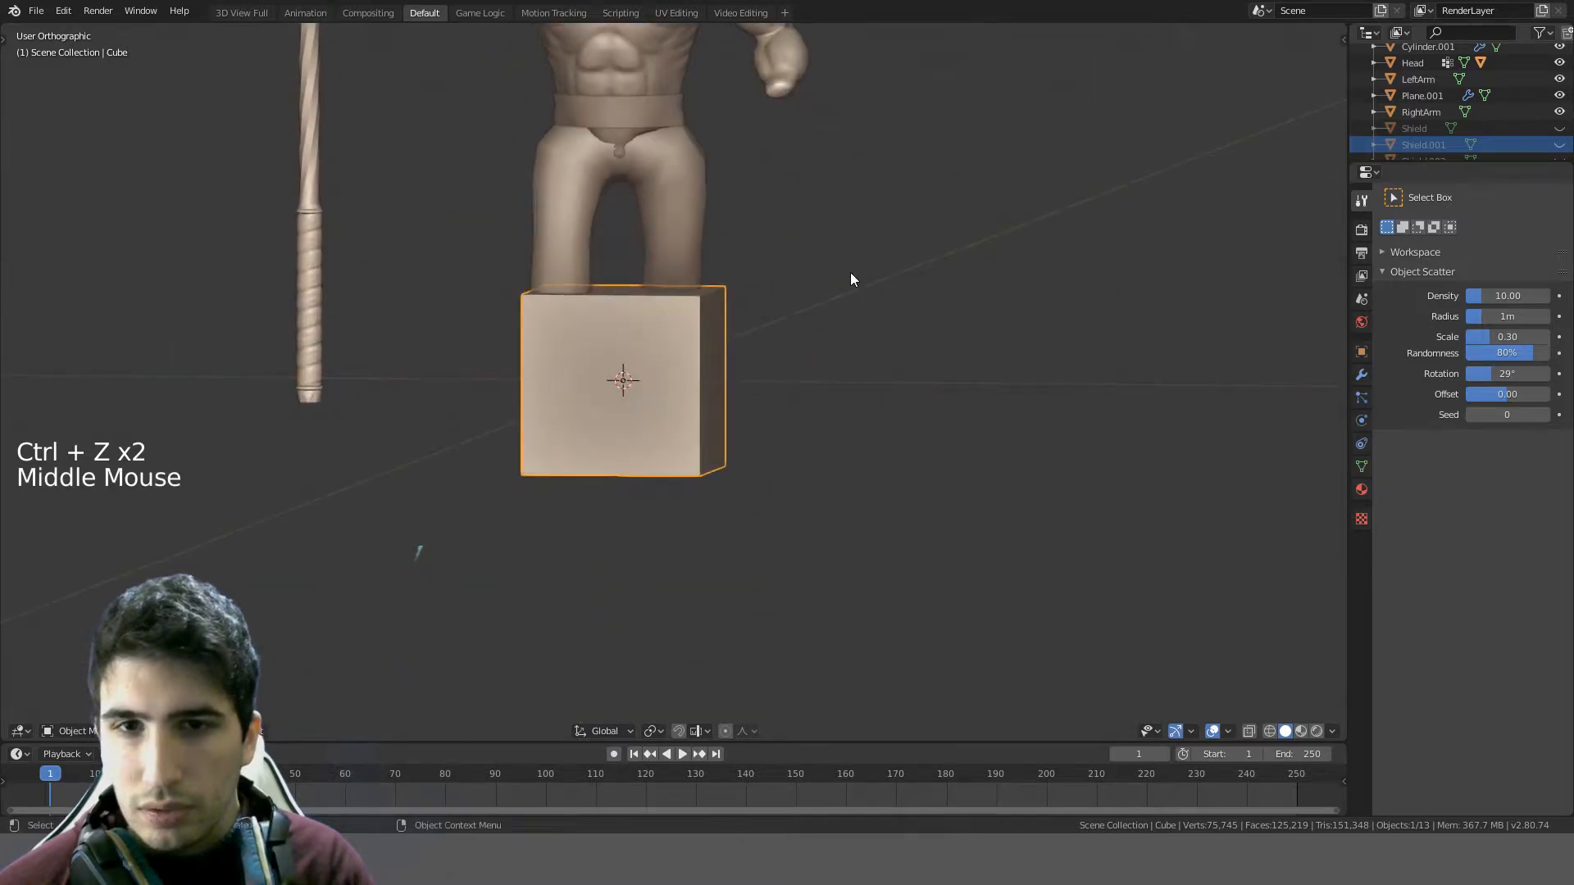
pyautogui.press('KP_1')
pyautogui.press('r')
pyautogui.click(849, 272)
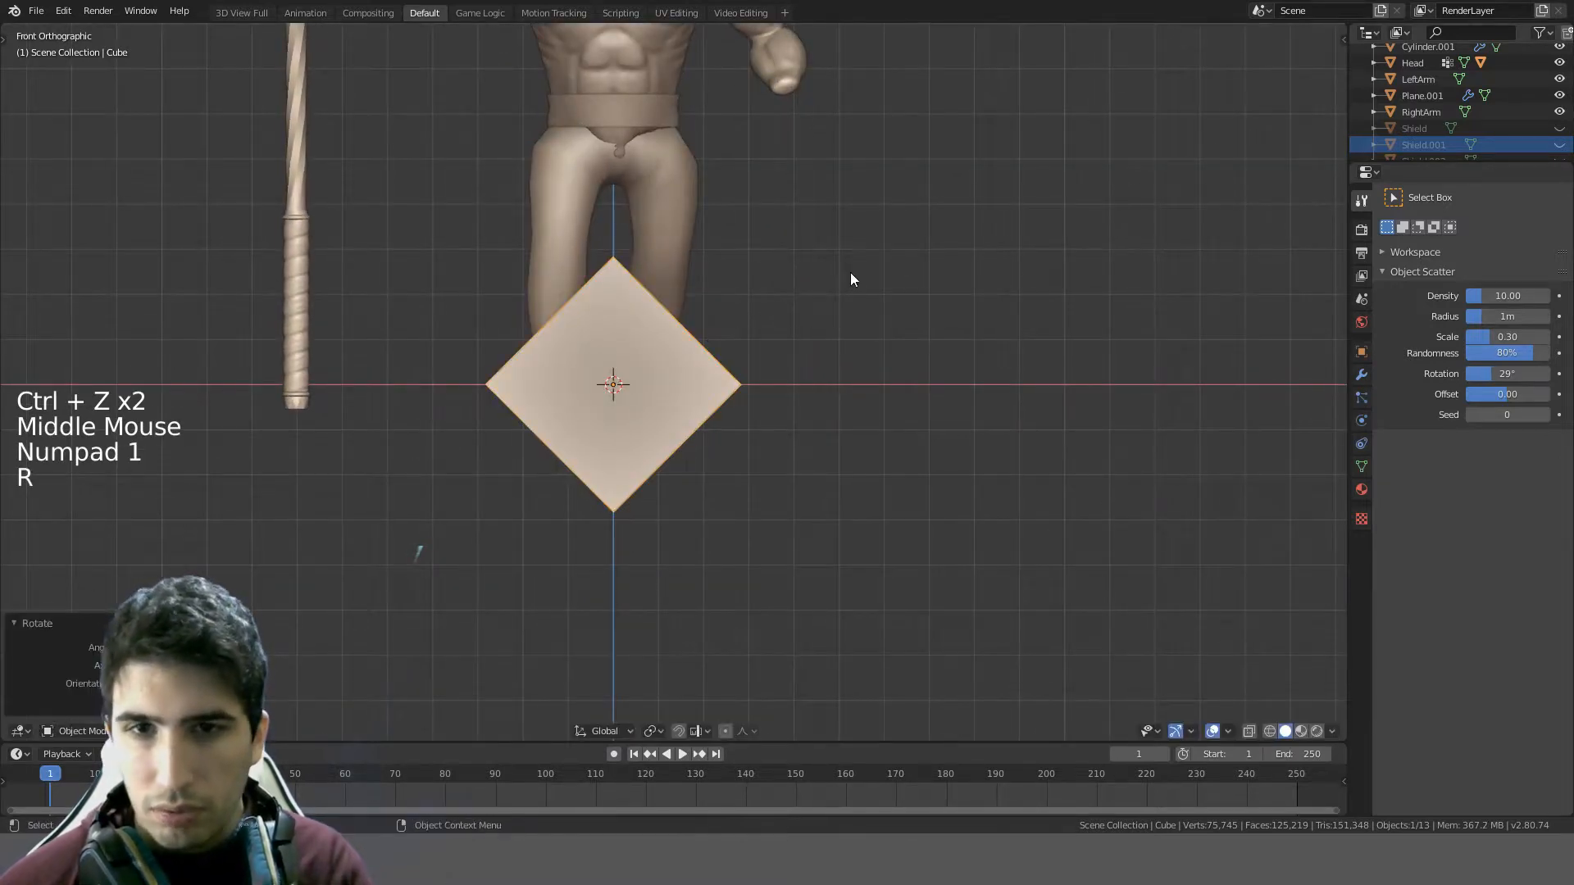
# - In Edit Mode, extrude the cube's diamond-shaped front face forward about 0.3 m
pyautogui.press('Tab')
pyautogui.moveTo(850, 272); pyautogui.dragTo(552, 410, button='middle')
pyautogui.click(167, 732)
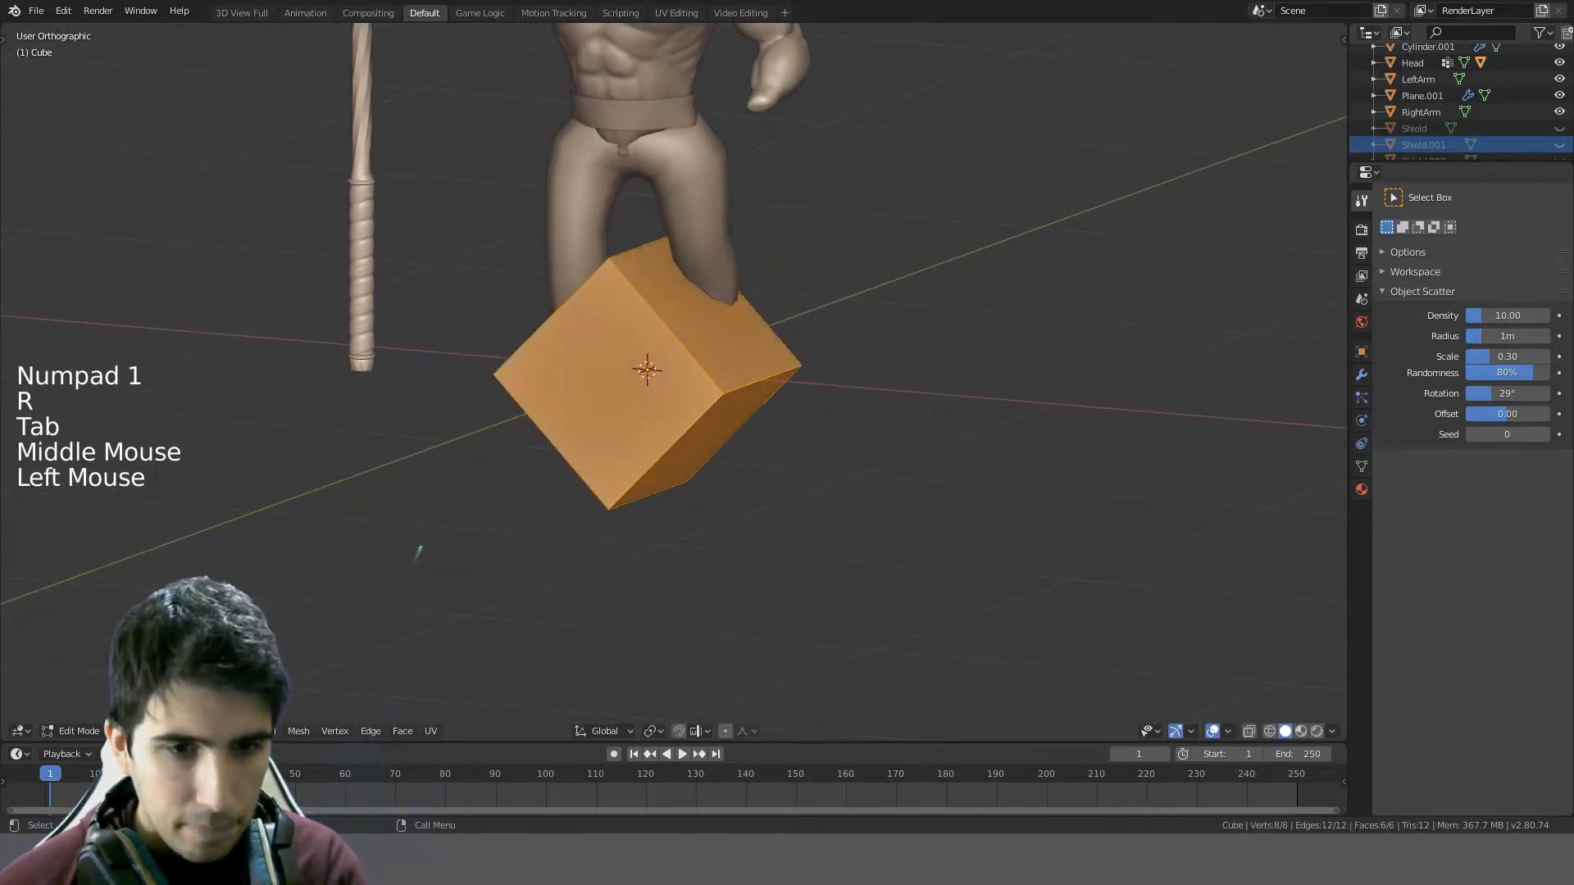
pyautogui.click(604, 454)
pyautogui.press('KP_3')
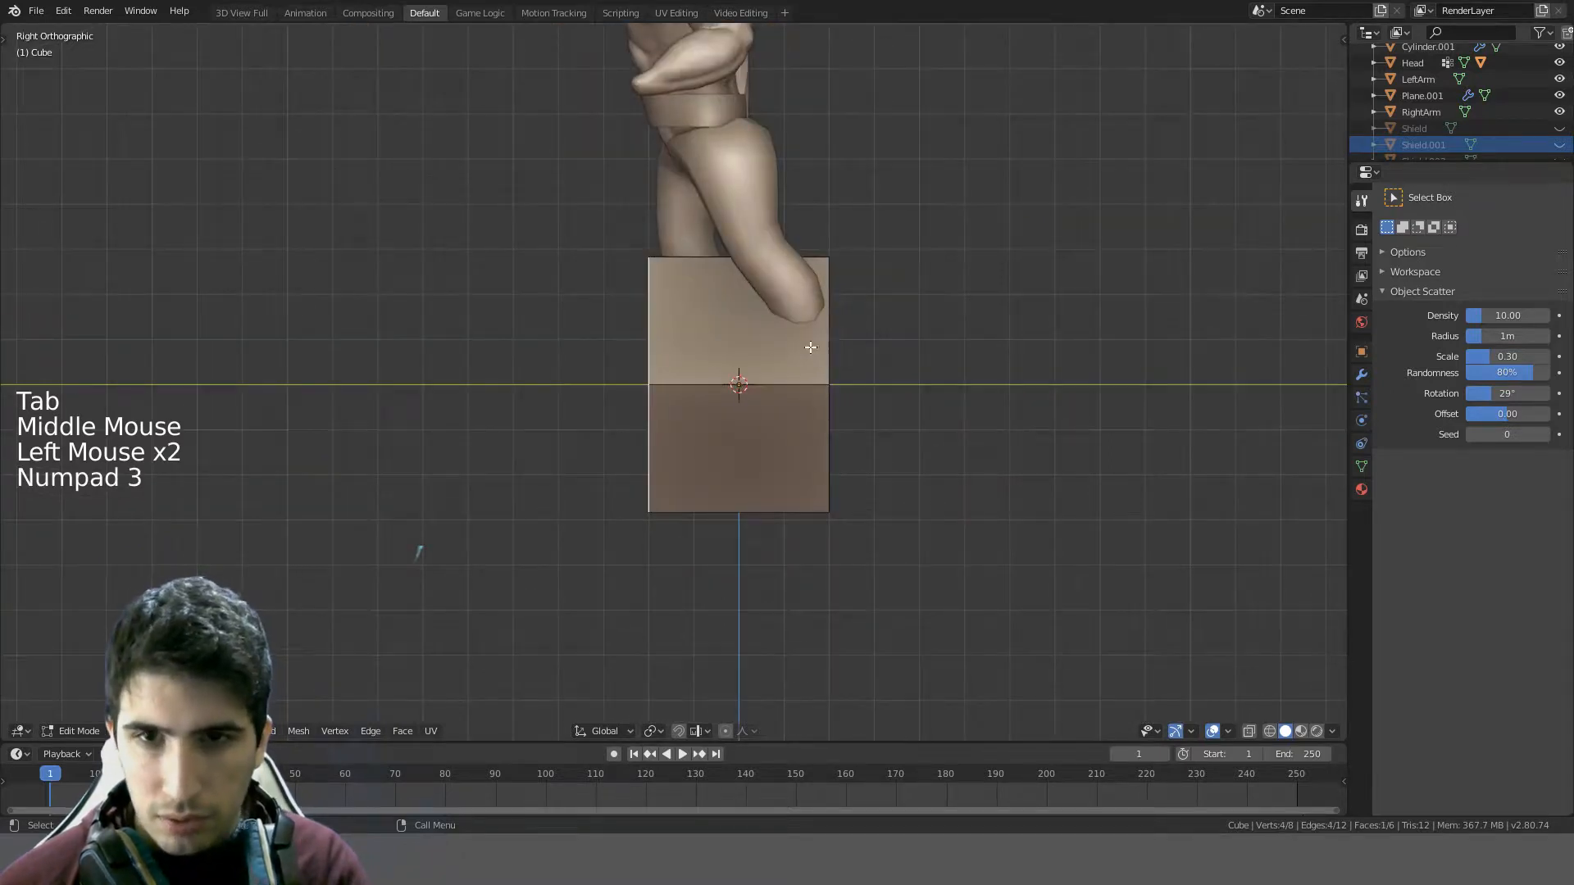
pyautogui.press('r')
pyautogui.rightClick(727, 347)
pyautogui.press('e')
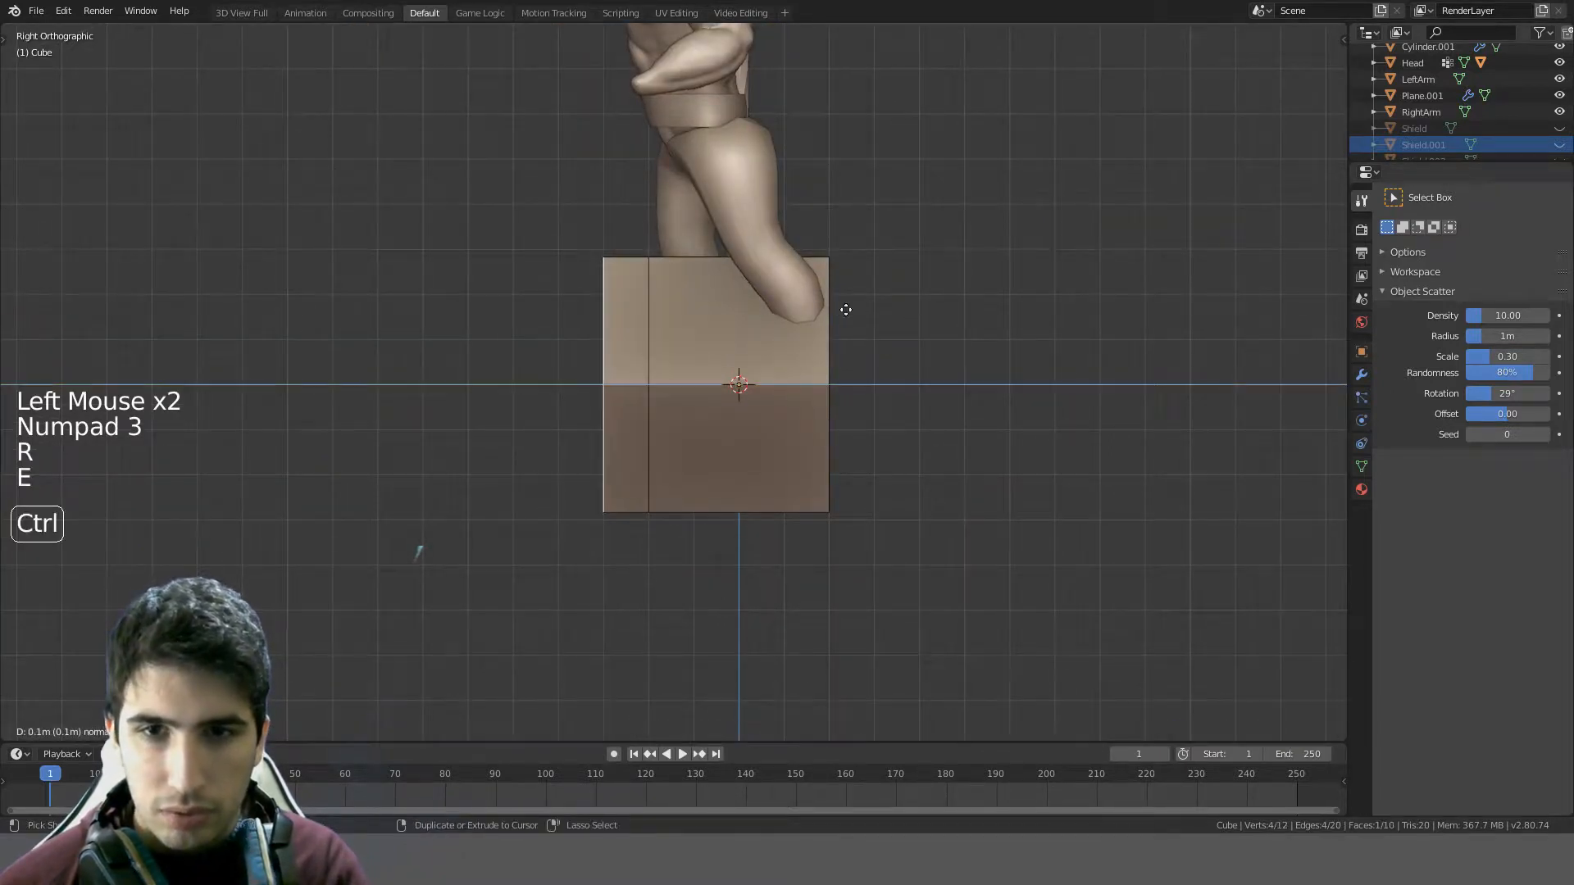
pyautogui.keyDown('ctrl'); pyautogui.click(777, 312); pyautogui.keyUp('ctrl')
# - Collapse the extruded front face into a single point with Edge Collapse
pyautogui.press('Delete')
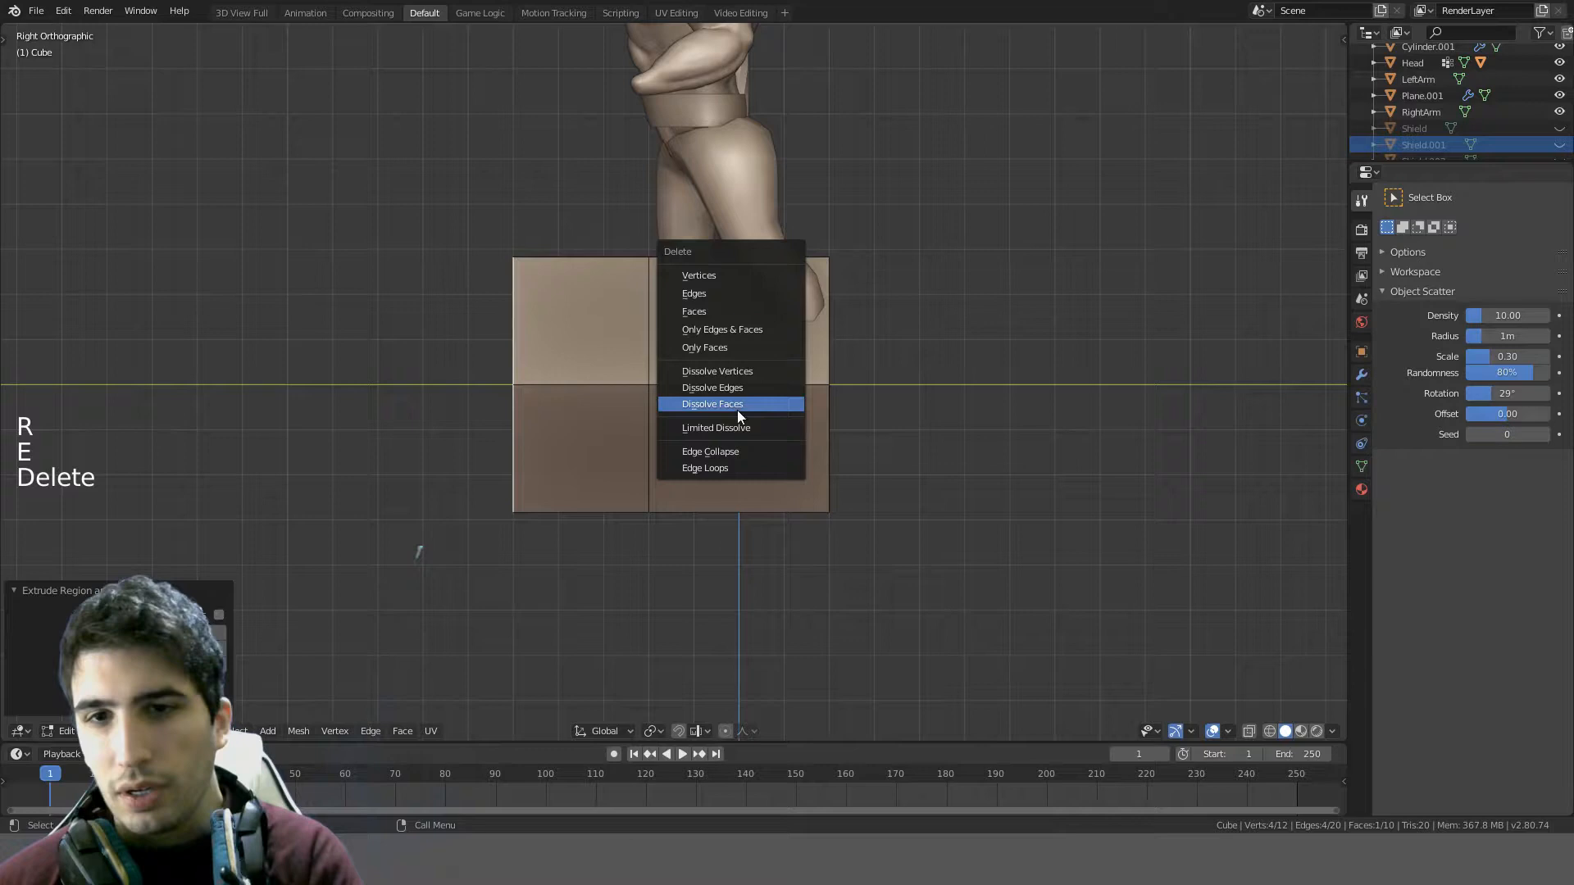
pyautogui.click(710, 452)
pyautogui.press('Tab')
pyautogui.moveTo(678, 411); pyautogui.dragTo(851, 383, button='middle')
# - Move the pyramid's tip vertex back about 0.2 m toward the cube to flatten the point
pyautogui.press('Tab')
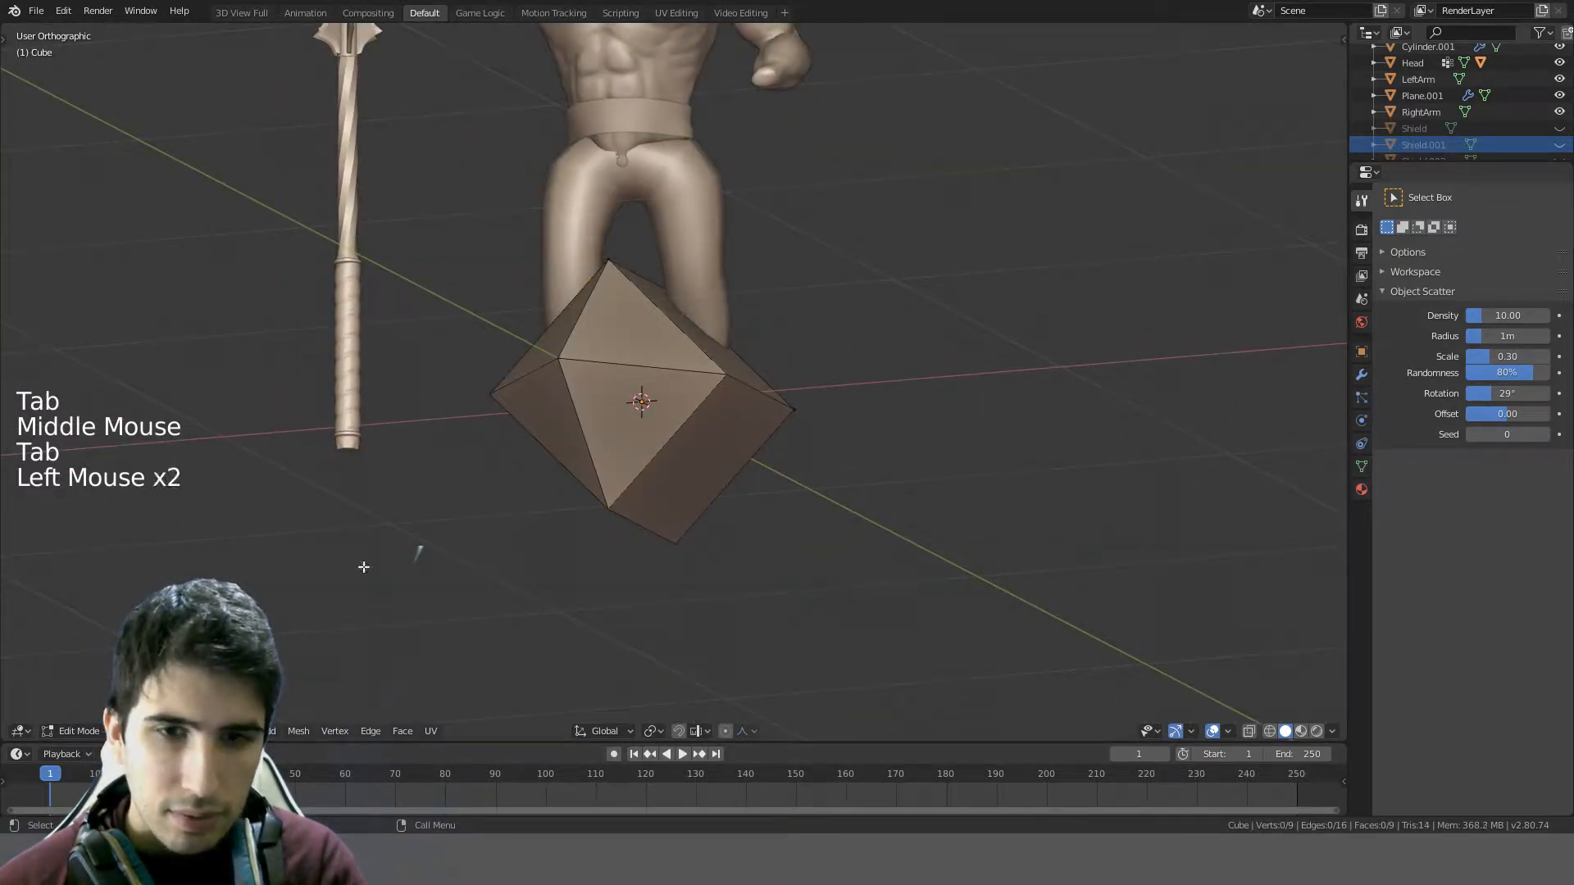
pyautogui.press('KP_3')
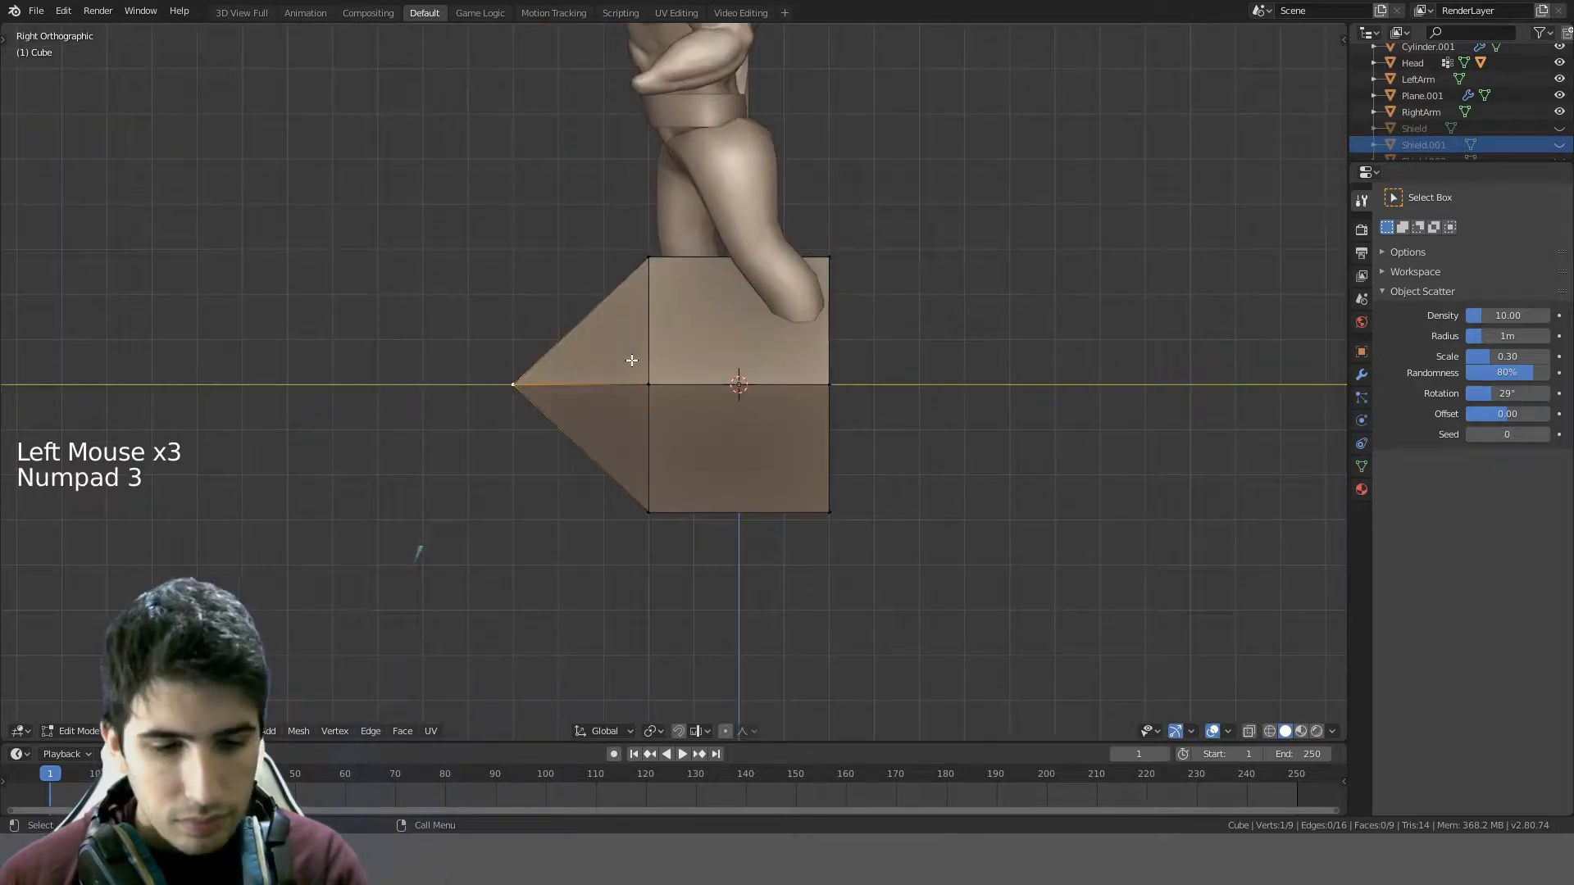
pyautogui.press('g')
pyautogui.keyDown('ctrl'); pyautogui.click(712, 371); pyautogui.keyUp('ctrl')
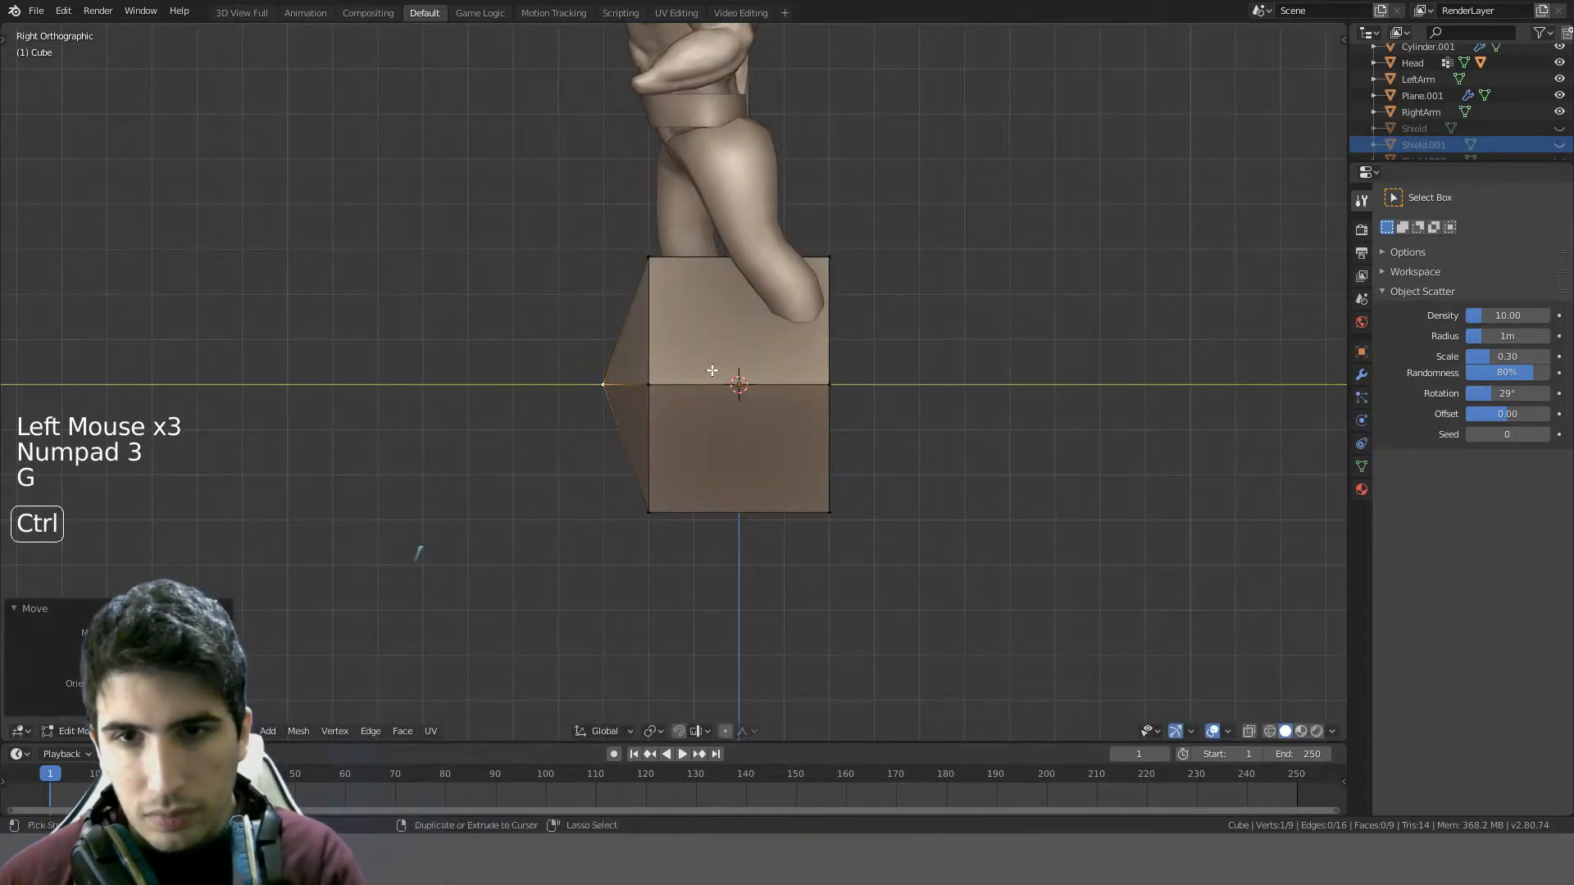
pyautogui.press('Tab')
pyautogui.moveTo(712, 371); pyautogui.dragTo(961, 410, button='middle')
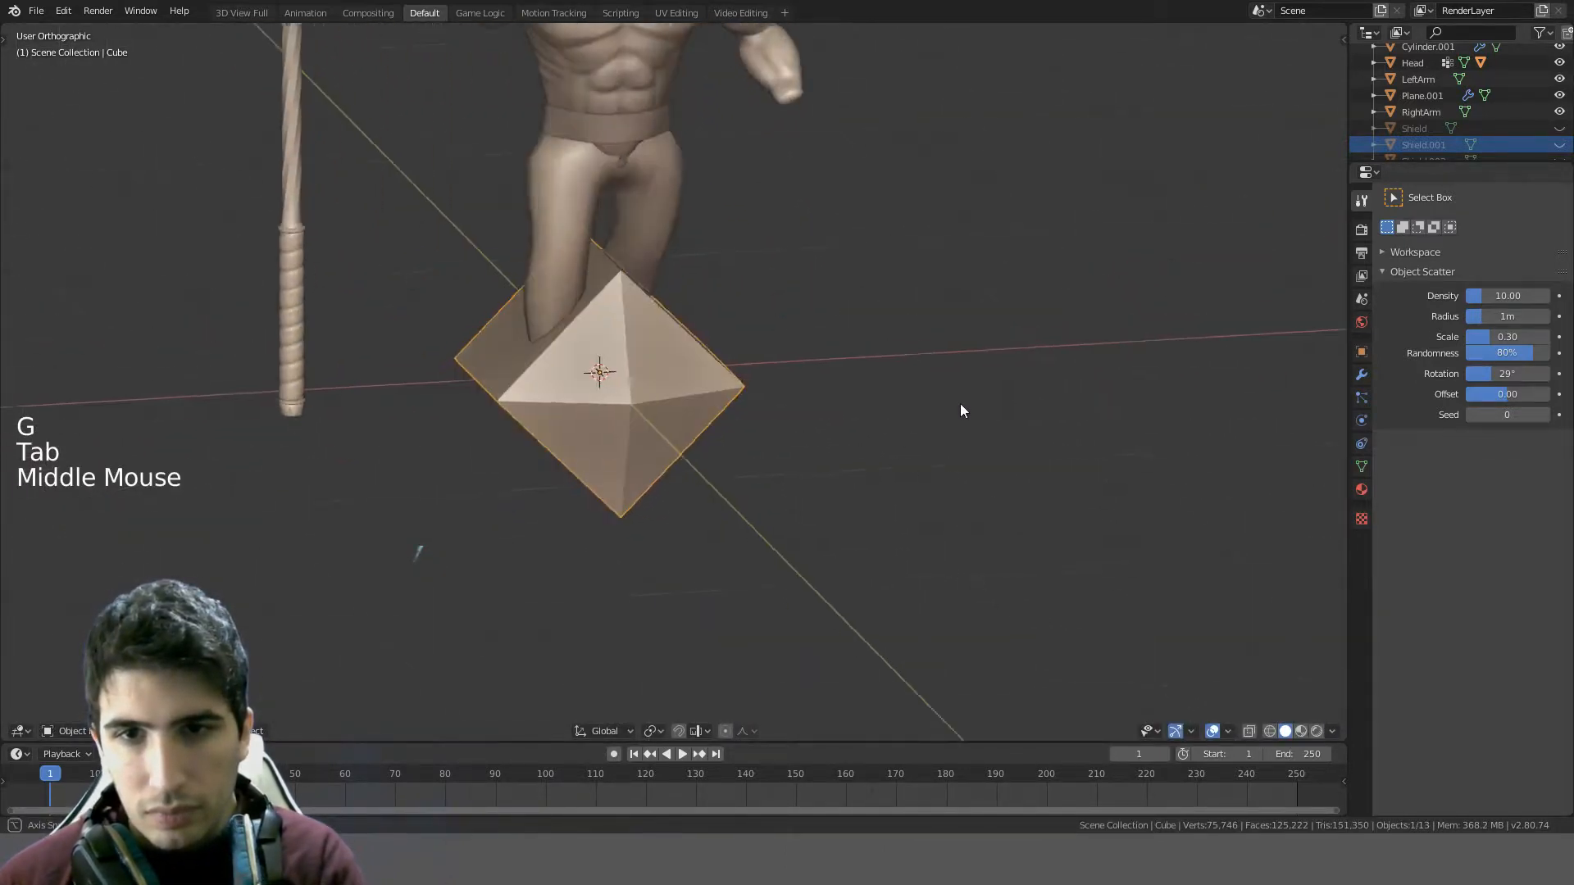
# - Delete the vertices of the cube's rear face, leaving only the front pyramid
pyautogui.press('Tab')
pyautogui.press('KP_3')
pyautogui.scroll(3, 956, 404)
pyautogui.press('a')
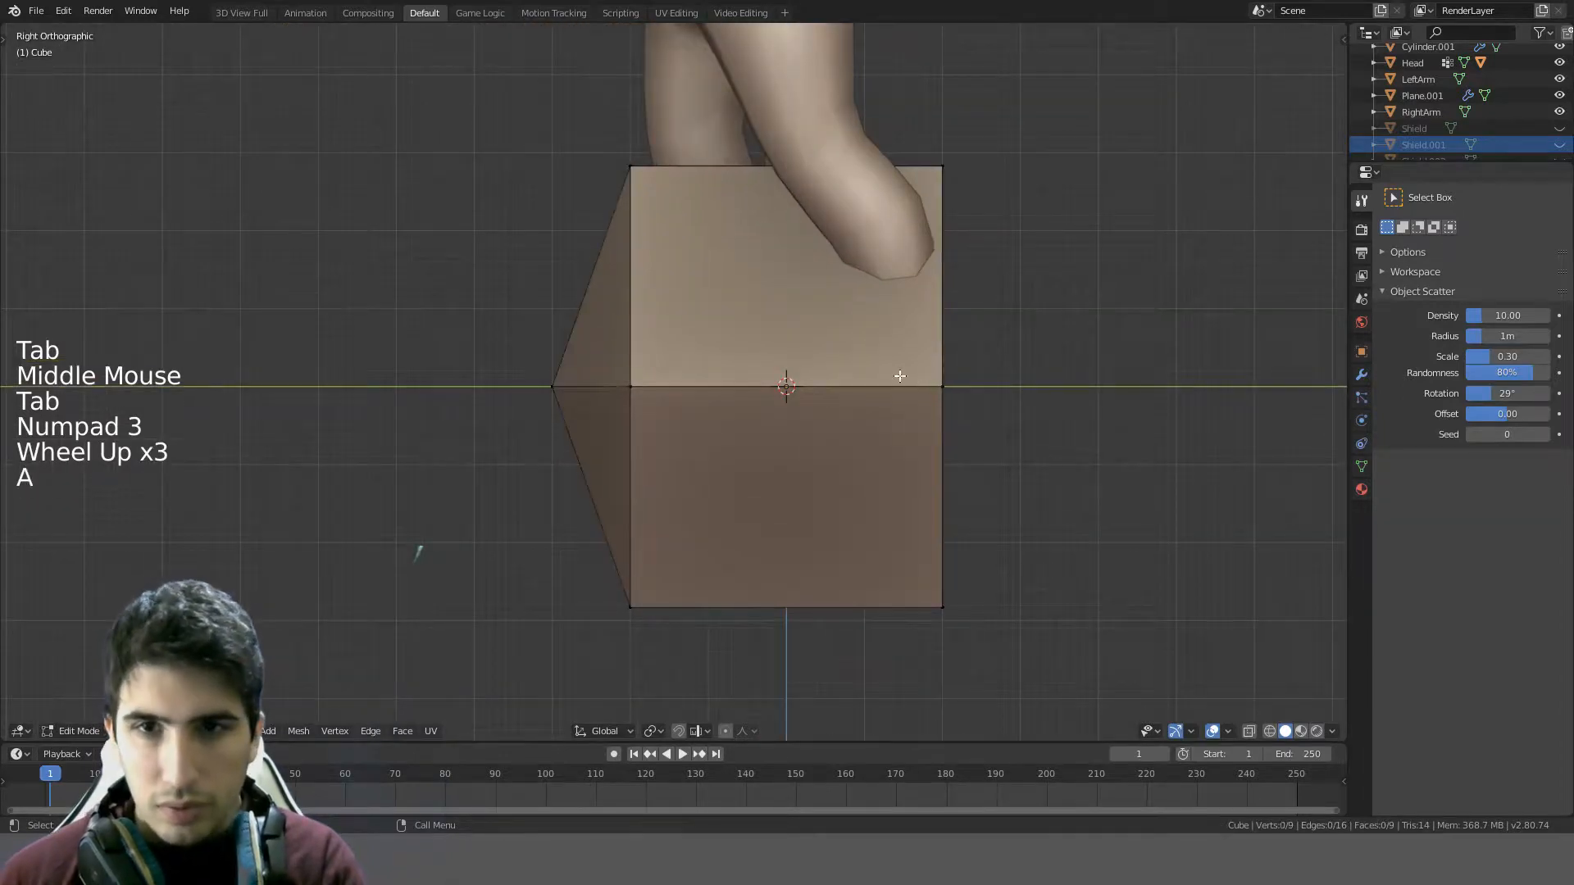
pyautogui.moveTo(967, 432); pyautogui.dragTo(902, 430, button='middle')
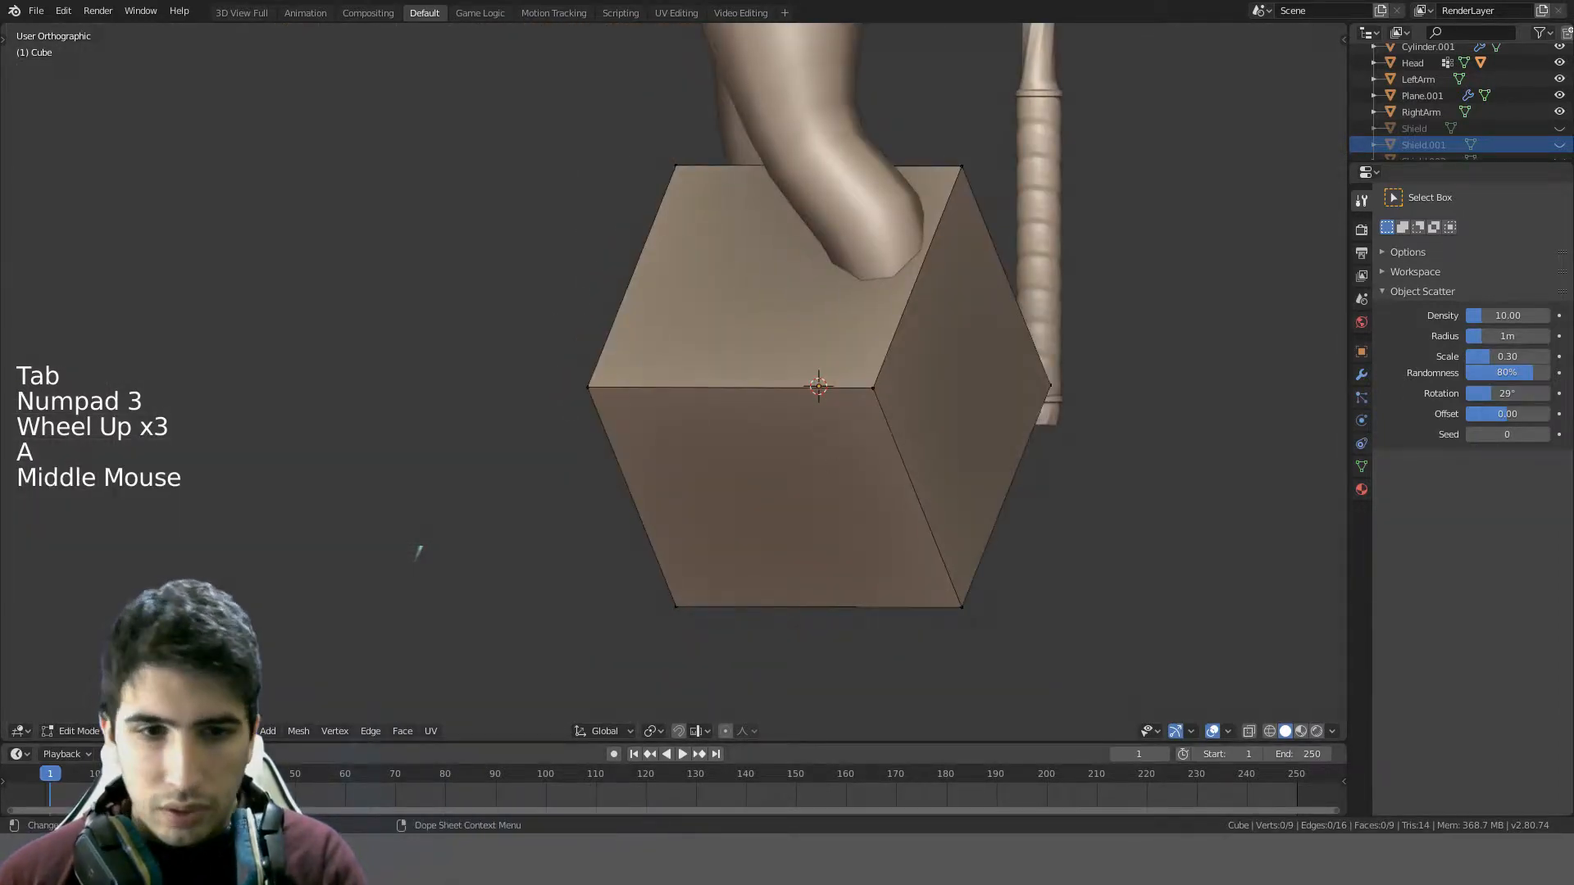
pyautogui.click(903, 432)
pyautogui.click(927, 403)
pyautogui.press('Delete')
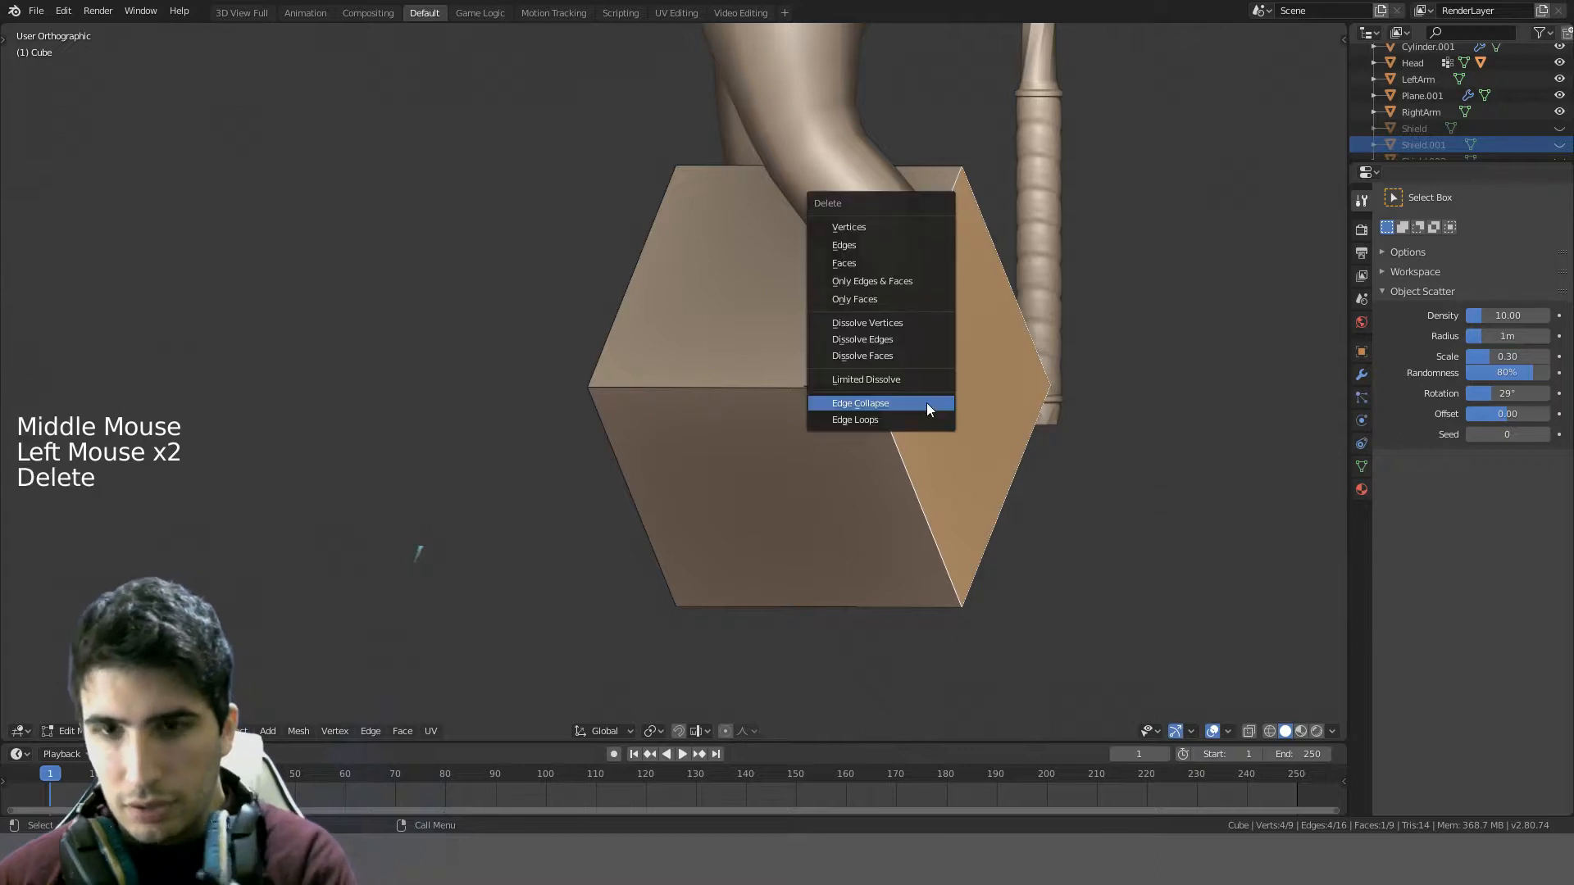
pyautogui.click(883, 226)
# - Examine the four-sided pyramid from several angles in Object Mode and Edit Mode
pyautogui.moveTo(883, 226); pyautogui.dragTo(667, 334, button='middle')
pyautogui.press('Tab')
pyautogui.scroll(-4, 853, 371)
pyautogui.press('Tab')
pyautogui.press('KP_1')
pyautogui.scroll(2, 822, 331)
pyautogui.scroll(2, 824, 331)
pyautogui.scroll(1, 668, 335)
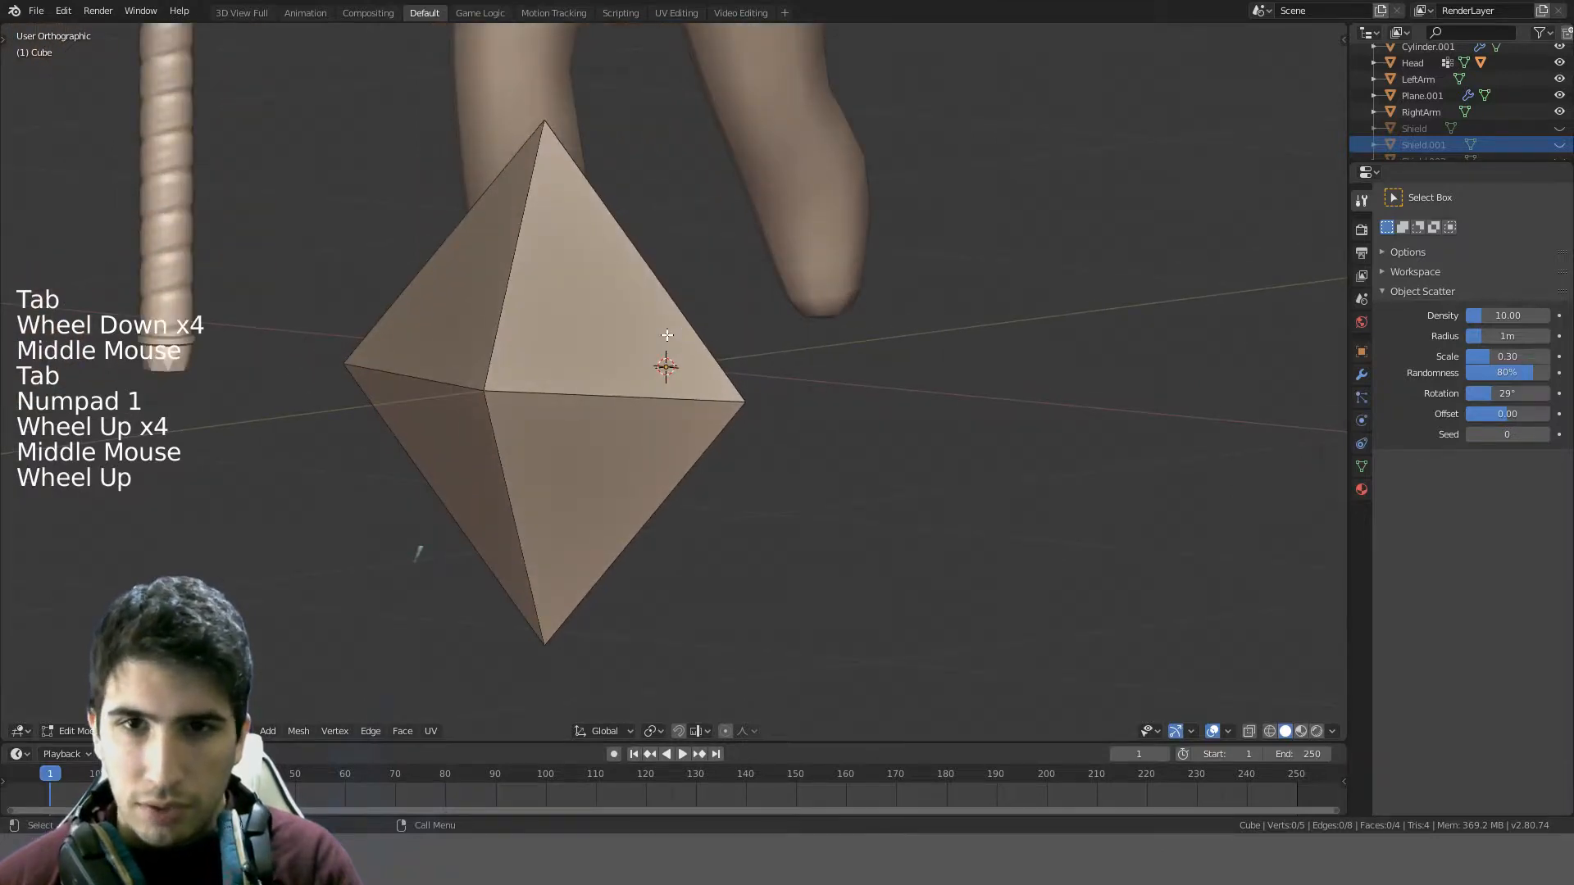
pyautogui.press('Tab')
pyautogui.press('Tab')
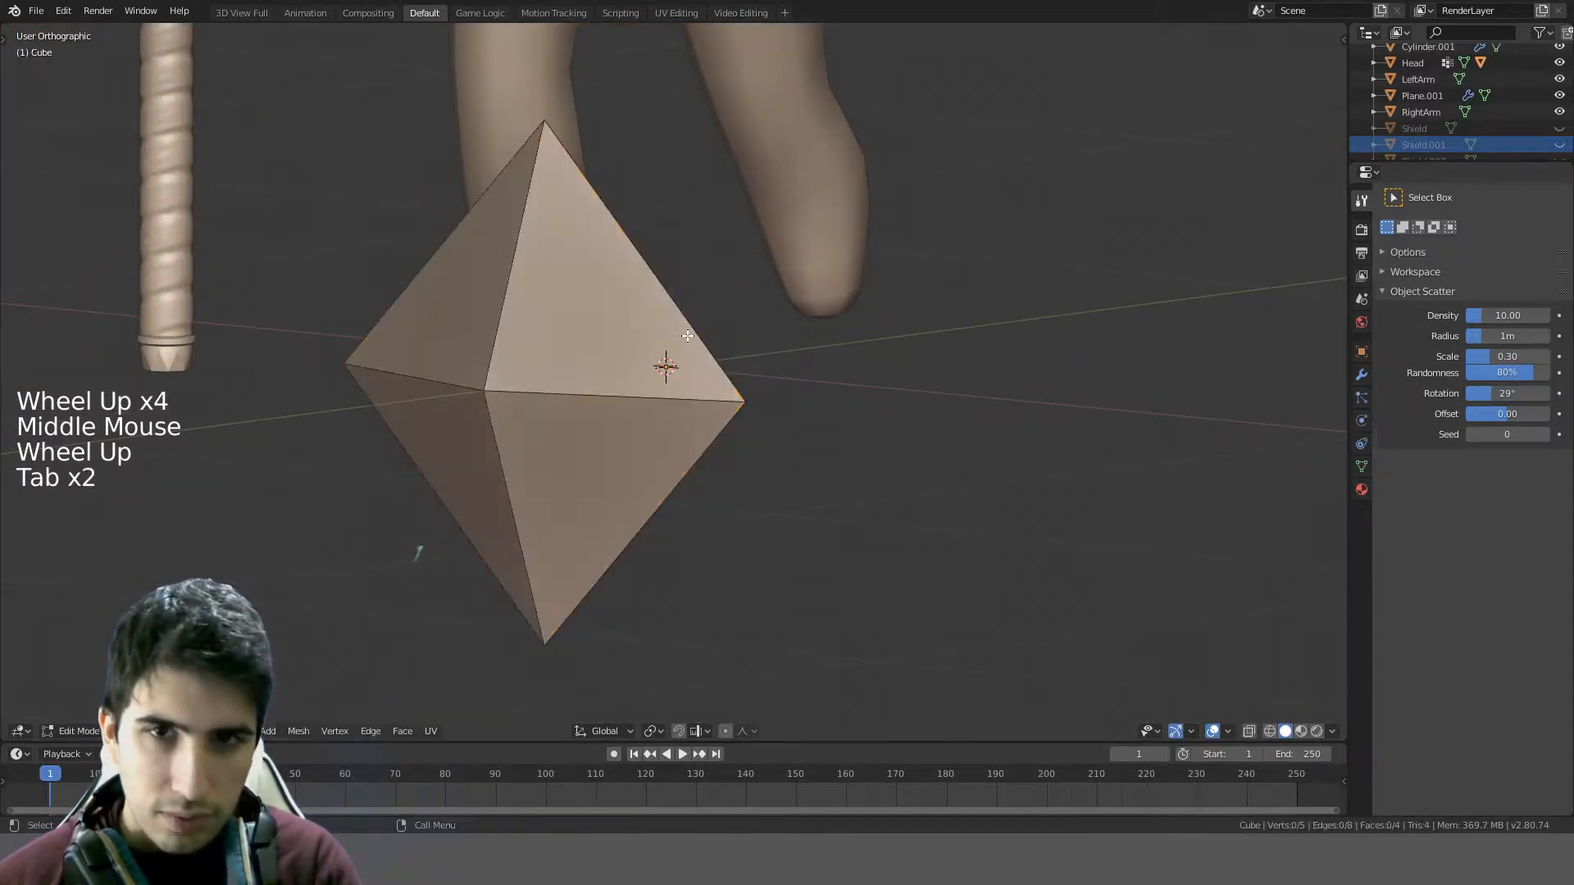
# - Extrude the pyramid's open border loop straight back about 0.05 m to give it a side rim
pyautogui.moveTo(410, 577); pyautogui.dragTo(393, 469, button='middle')
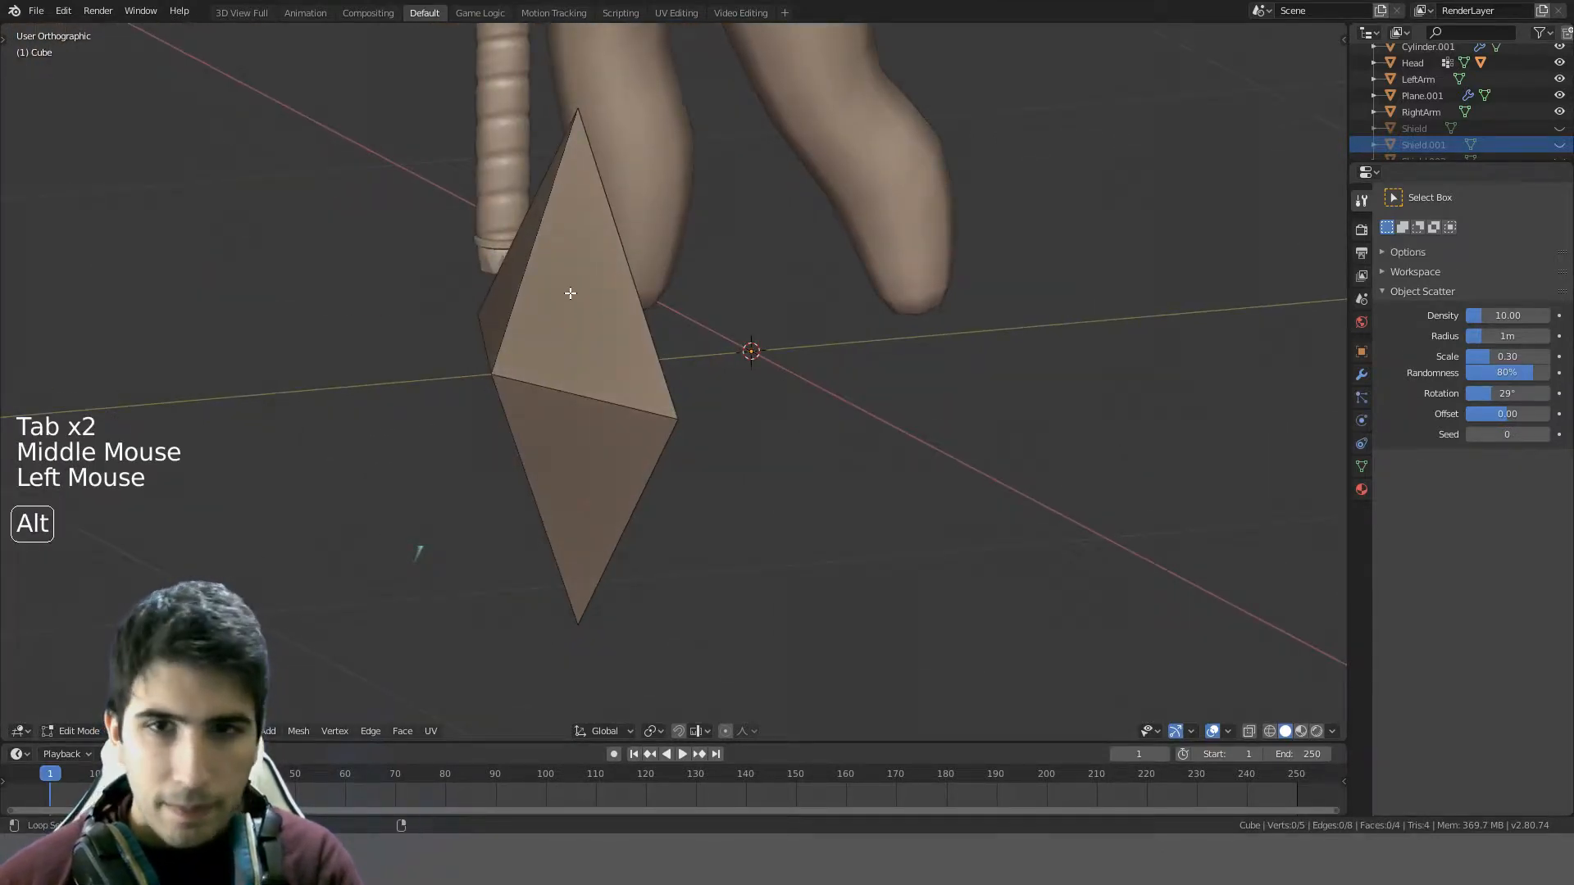
pyautogui.keyDown('alt'); pyautogui.click(632, 299); pyautogui.keyUp('alt')
pyautogui.press('KP_1')
pyautogui.press('KP_3')
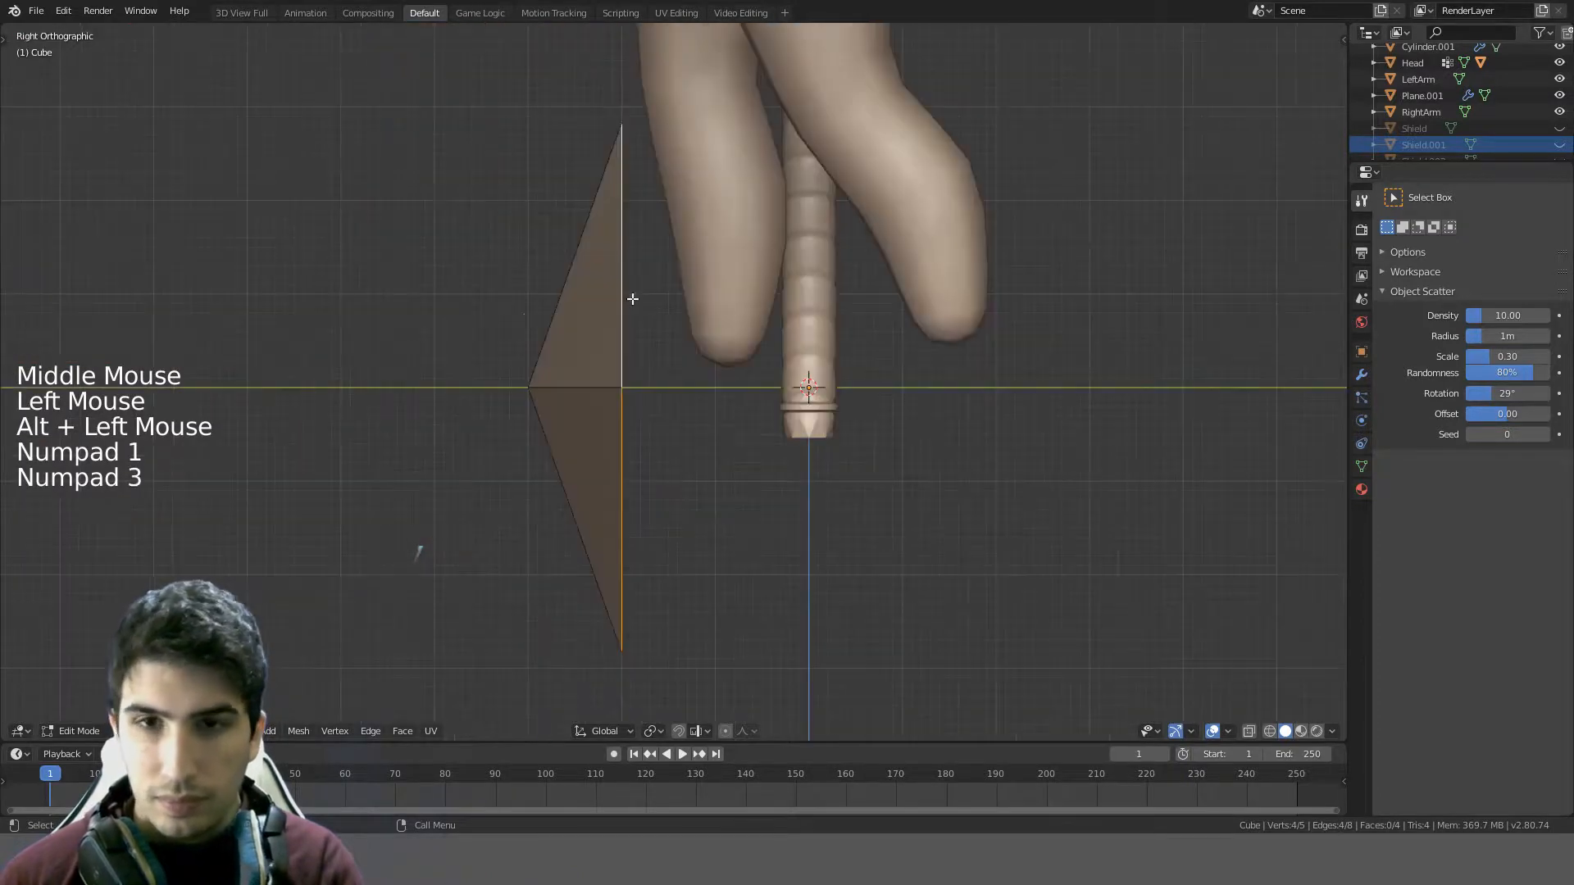
pyautogui.press('e')
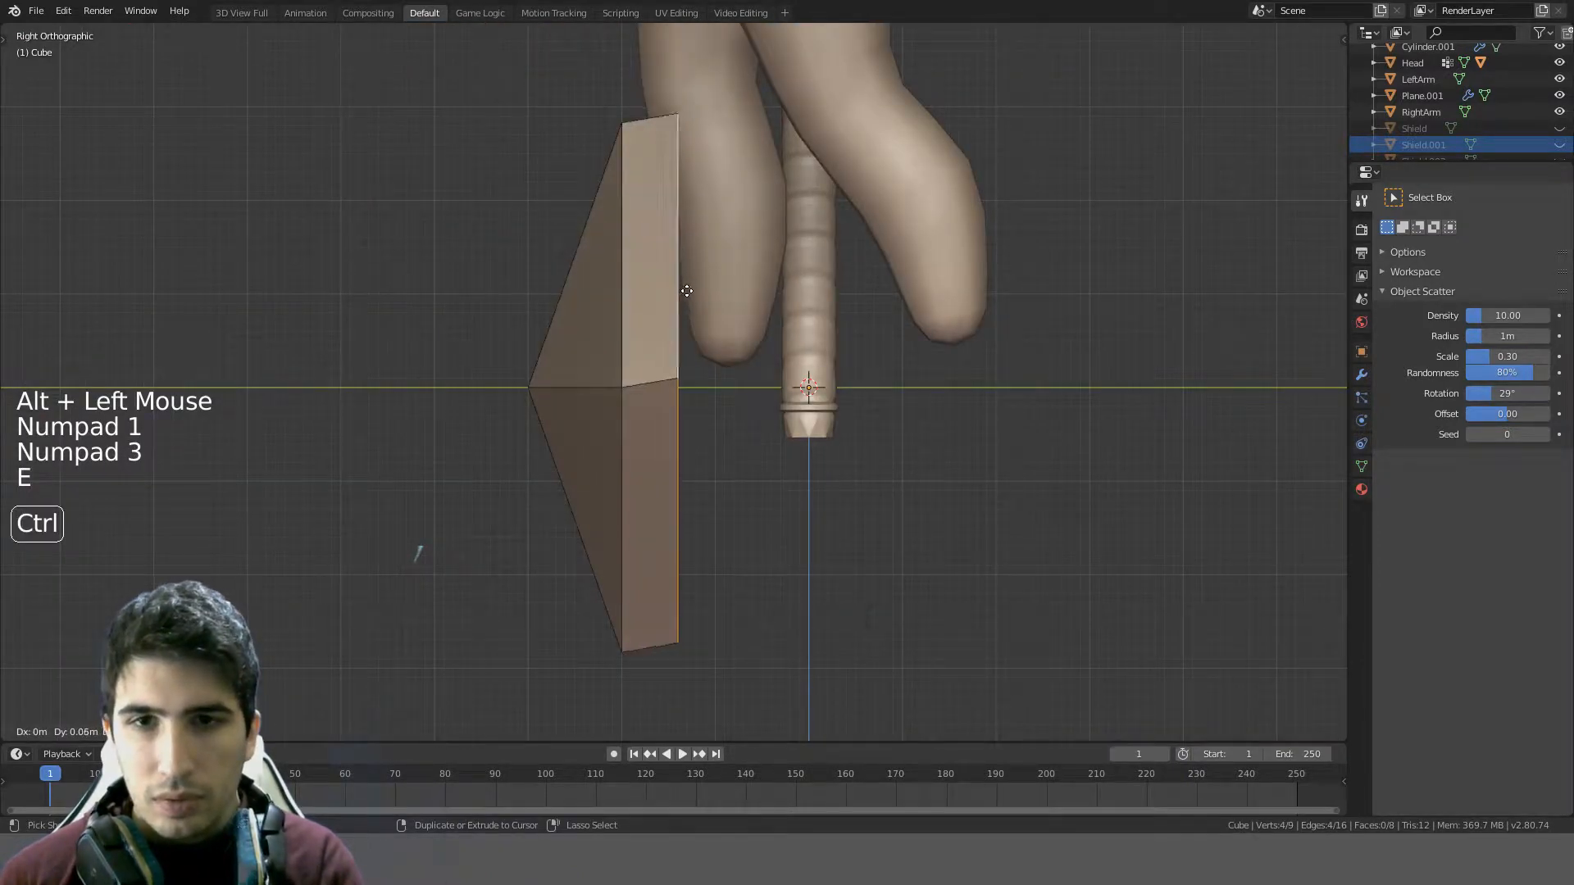
pyautogui.press('ctrl')
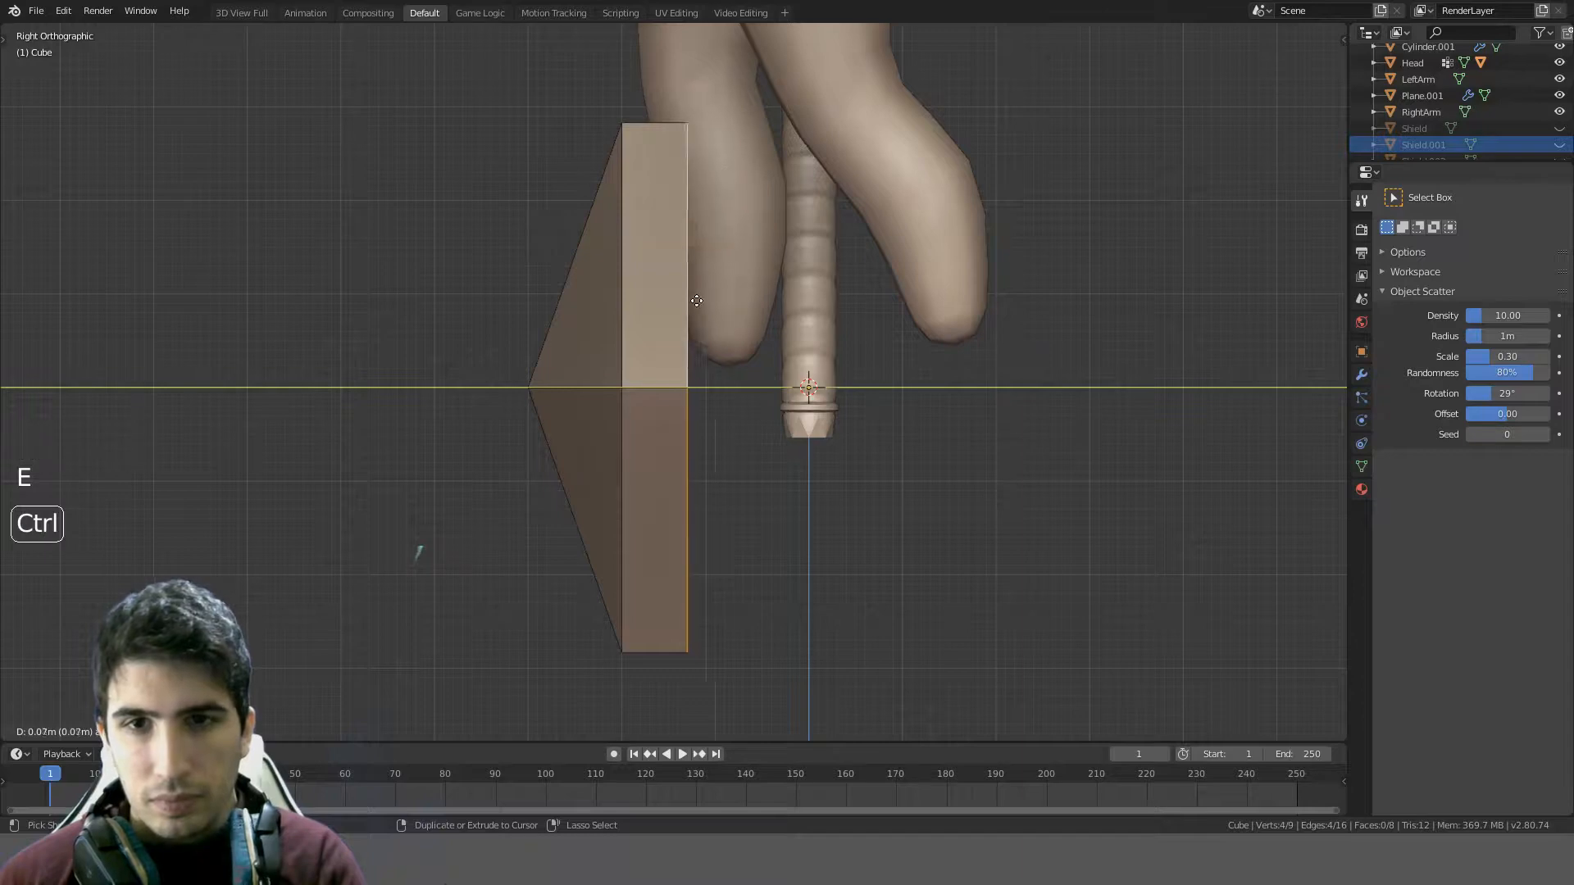
pyautogui.click(679, 305)
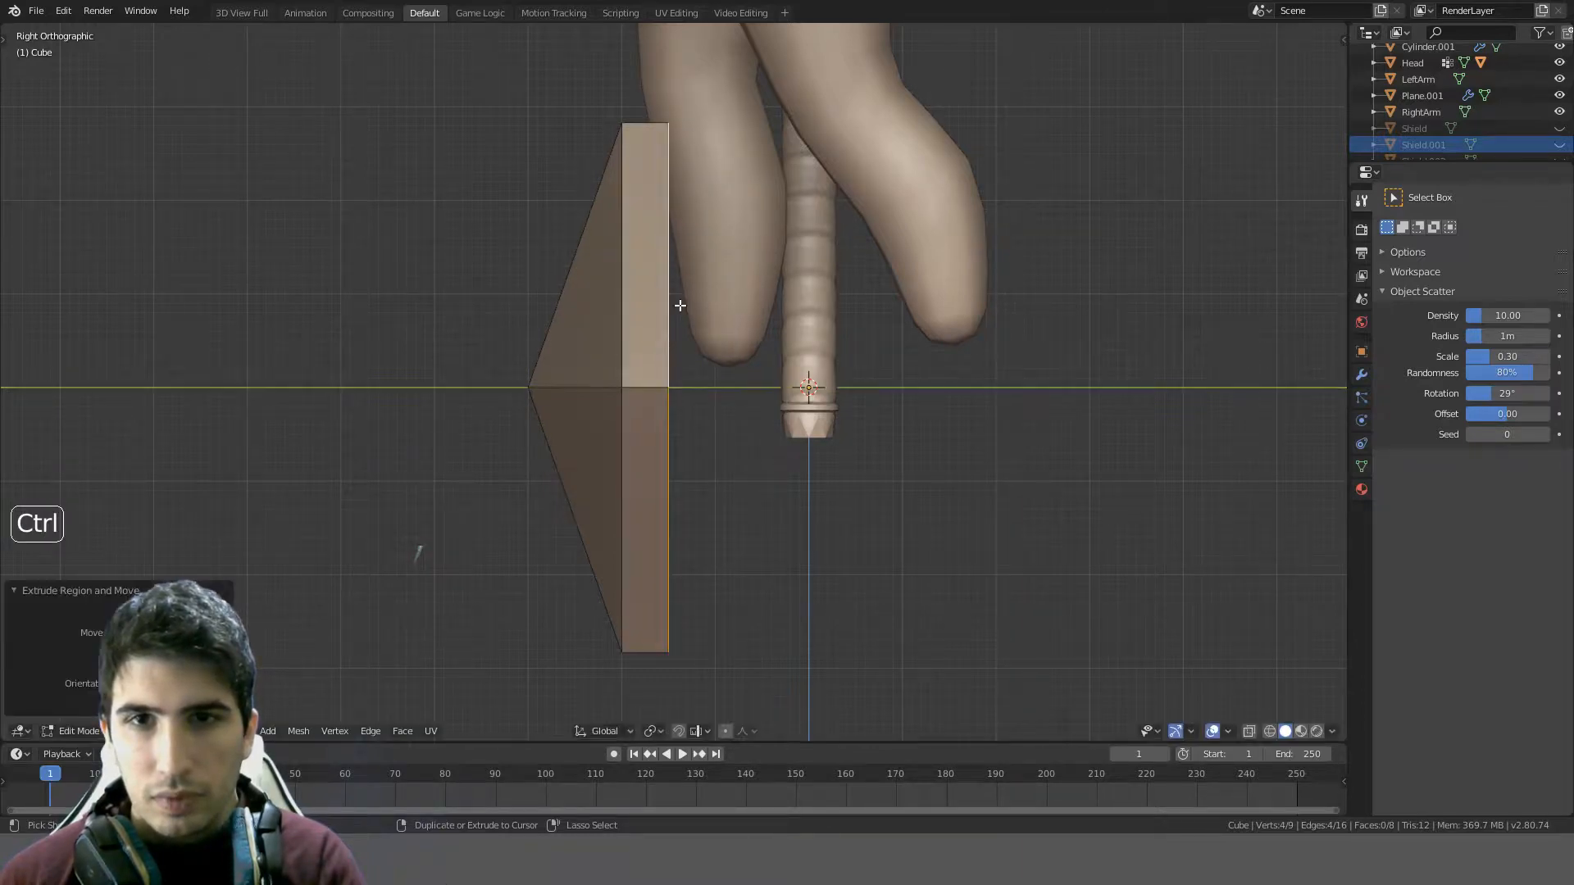
pyautogui.moveTo(537, 470); pyautogui.dragTo(479, 371, button='middle')
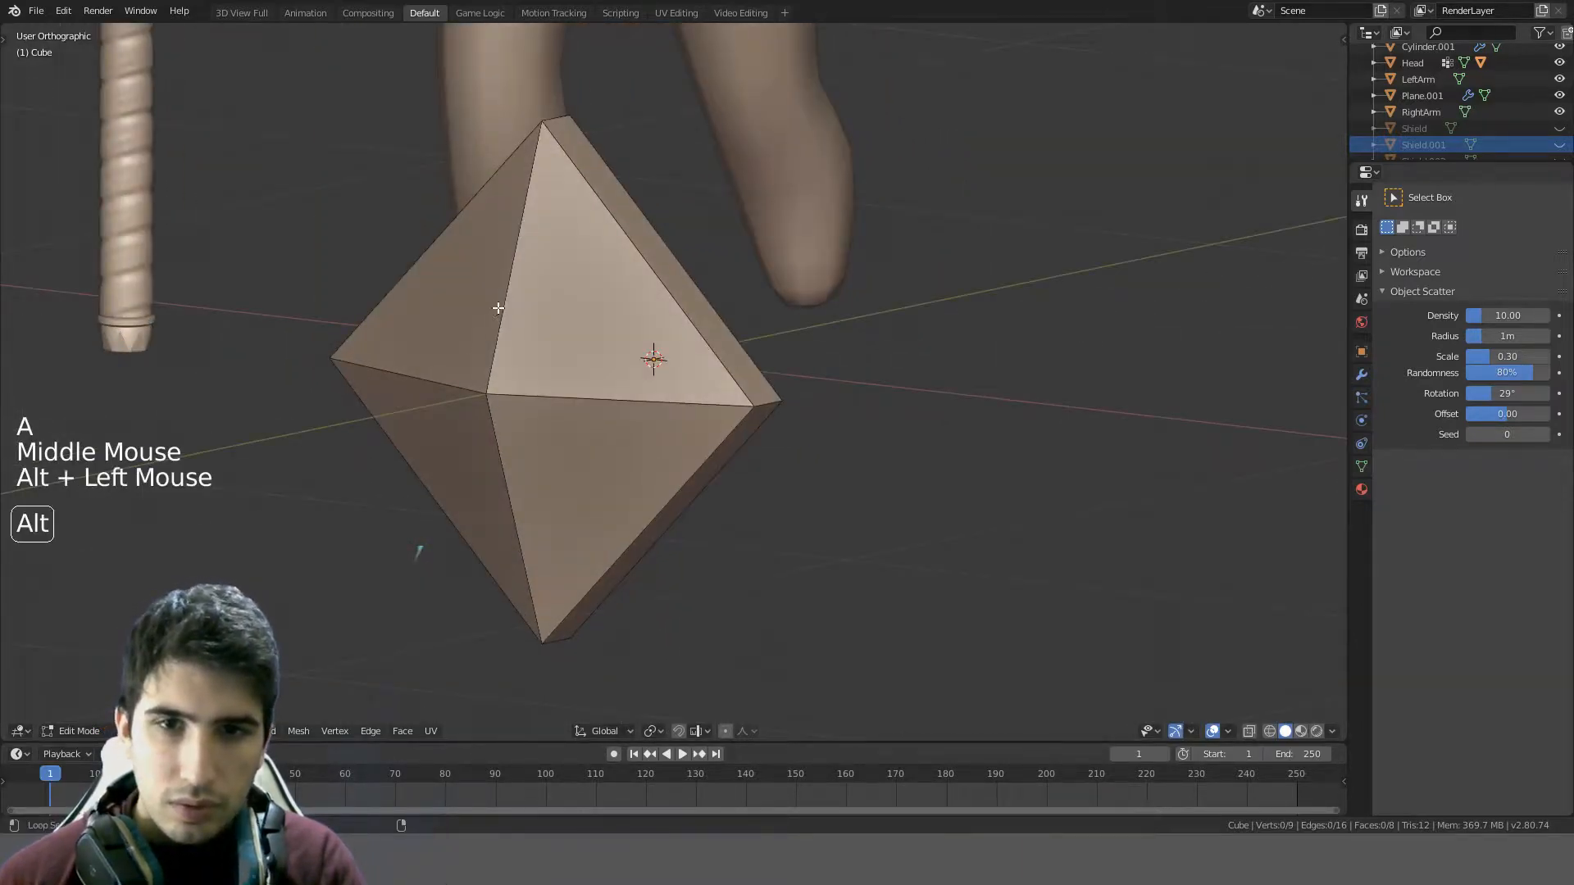
# - Bevel the pyramid's four ridge edges with a single segment and sharpen the hard edges around its border
pyautogui.keyDown('alt'); pyautogui.keyDown('shift'); pyautogui.click(544, 397); pyautogui.keyUp('shift'); pyautogui.keyUp('alt')
pyautogui.scroll(-2, 544, 397)
pyautogui.hotkey('ctrl', 'b')
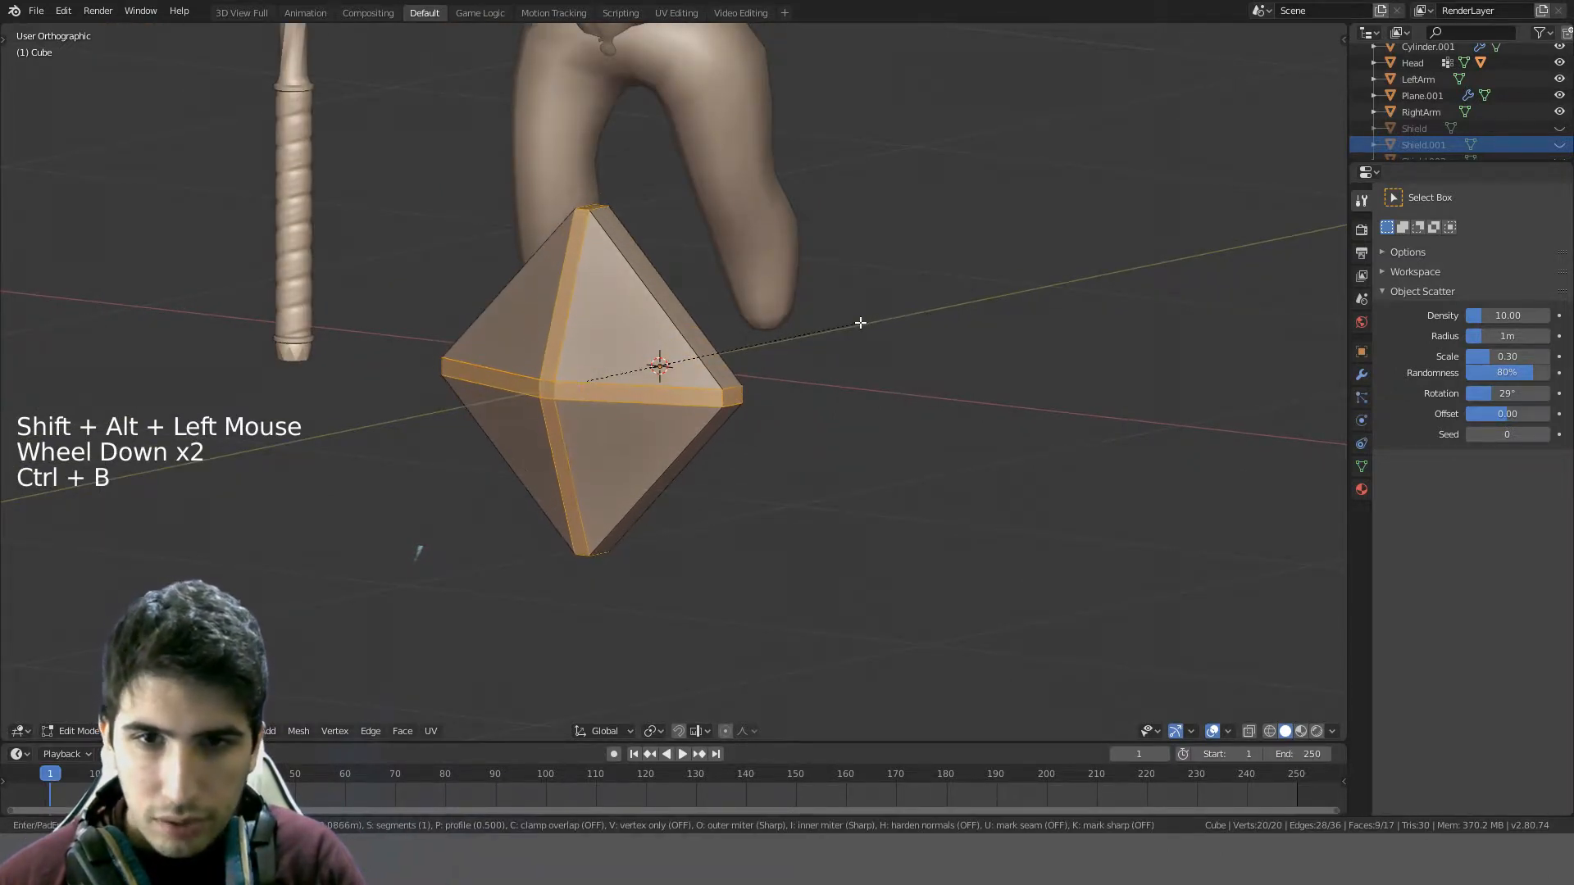
pyautogui.click(852, 325)
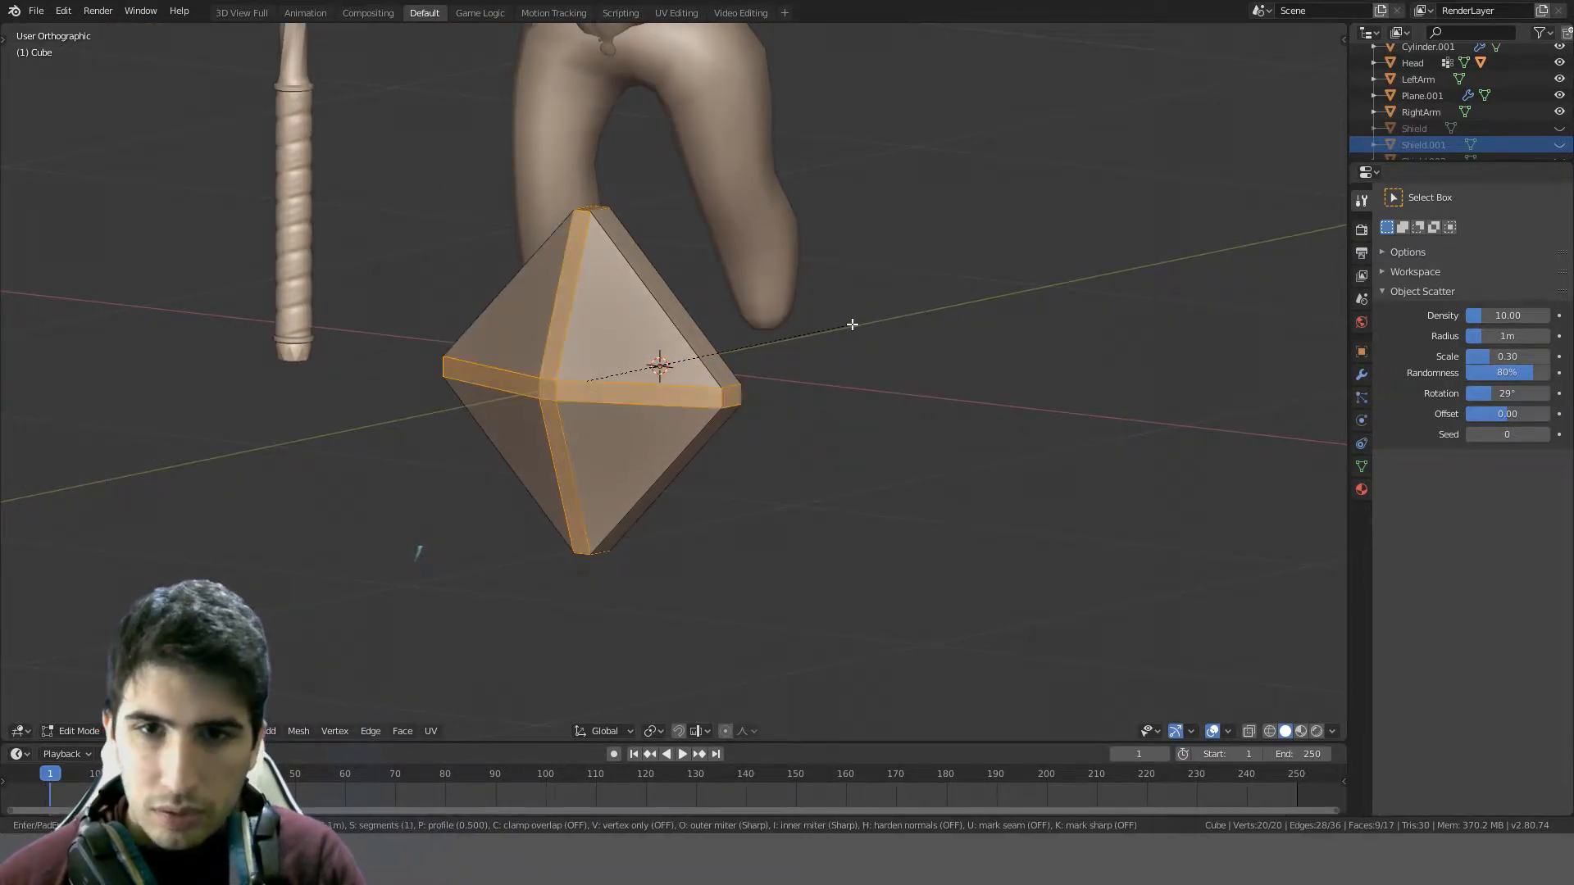
pyautogui.press('Tab')
pyautogui.scroll(-2, 853, 323)
pyautogui.moveTo(853, 323); pyautogui.dragTo(762, 355, button='middle')
pyautogui.press('q')
# - Collapse the small square face at the pyramid's tip into a single vertex
pyautogui.press('Tab')
pyautogui.scroll(3, 653, 344)
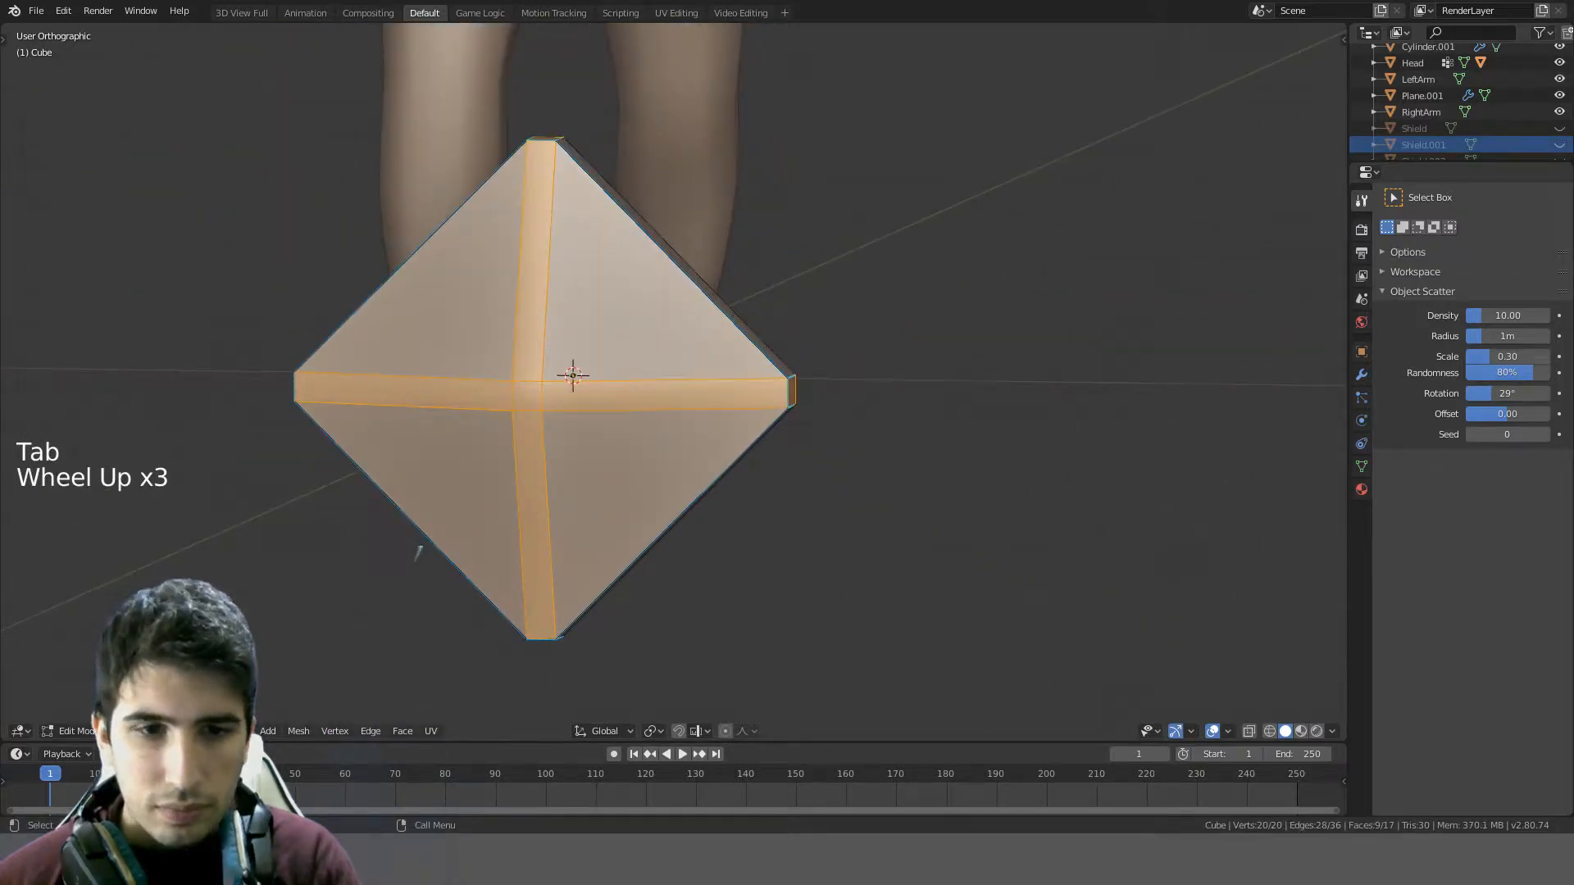
pyautogui.click(525, 399)
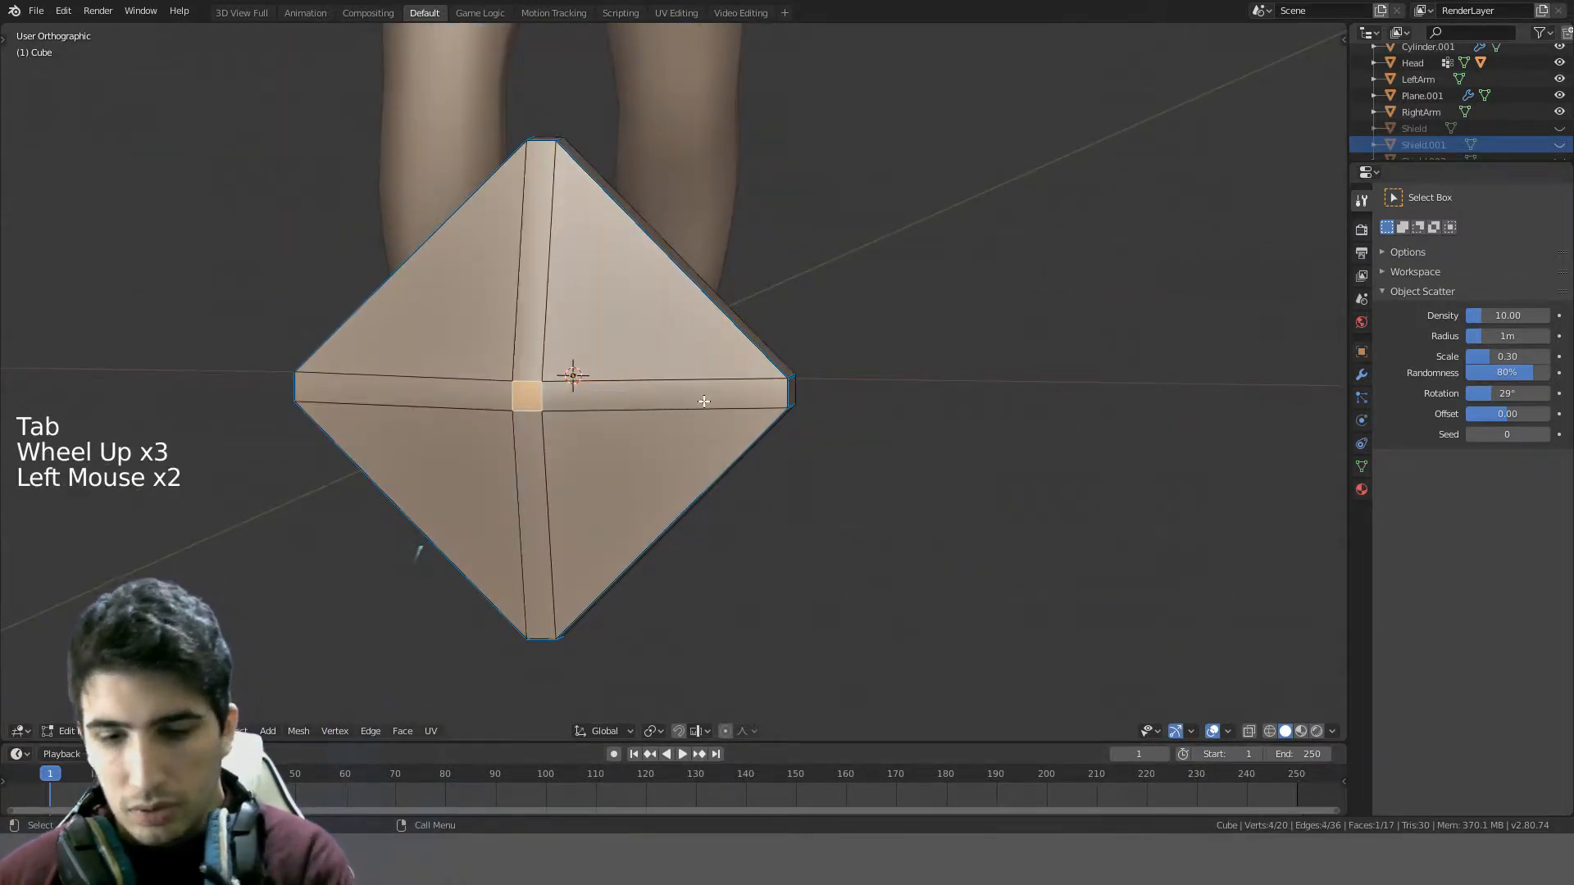
pyautogui.press('Delete')
pyautogui.click(613, 578)
pyautogui.press('Tab')
pyautogui.moveTo(655, 500); pyautogui.dragTo(458, 555, button='middle')
# - Select the eight ridge edges radiating from the pyramid's tip and check the shape from several angles in Object Mode
pyautogui.press('Tab')
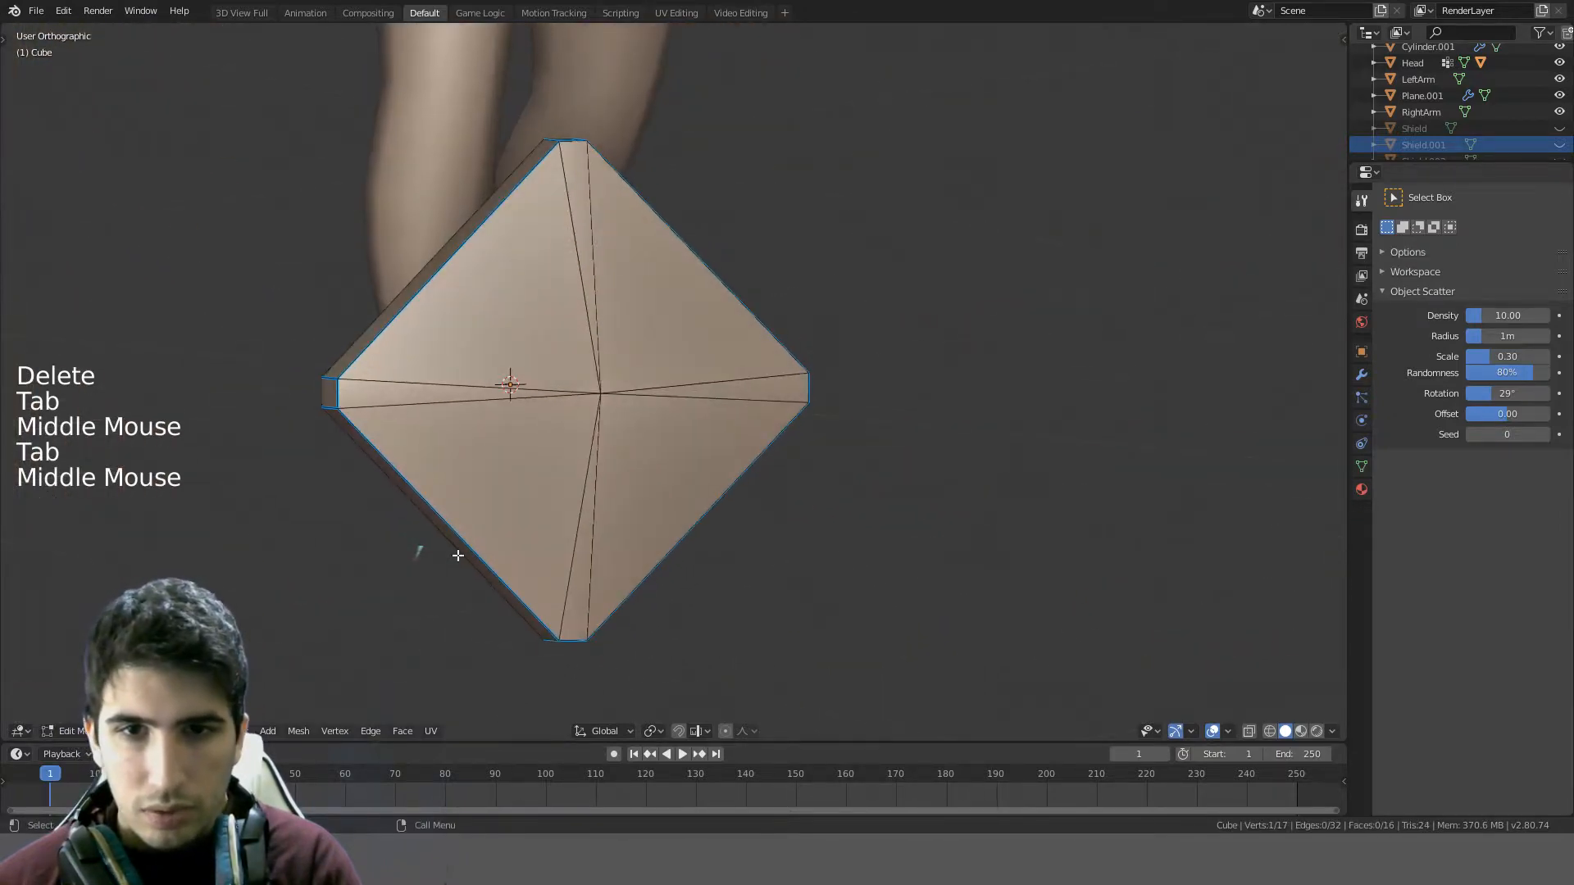
pyautogui.click(267, 652)
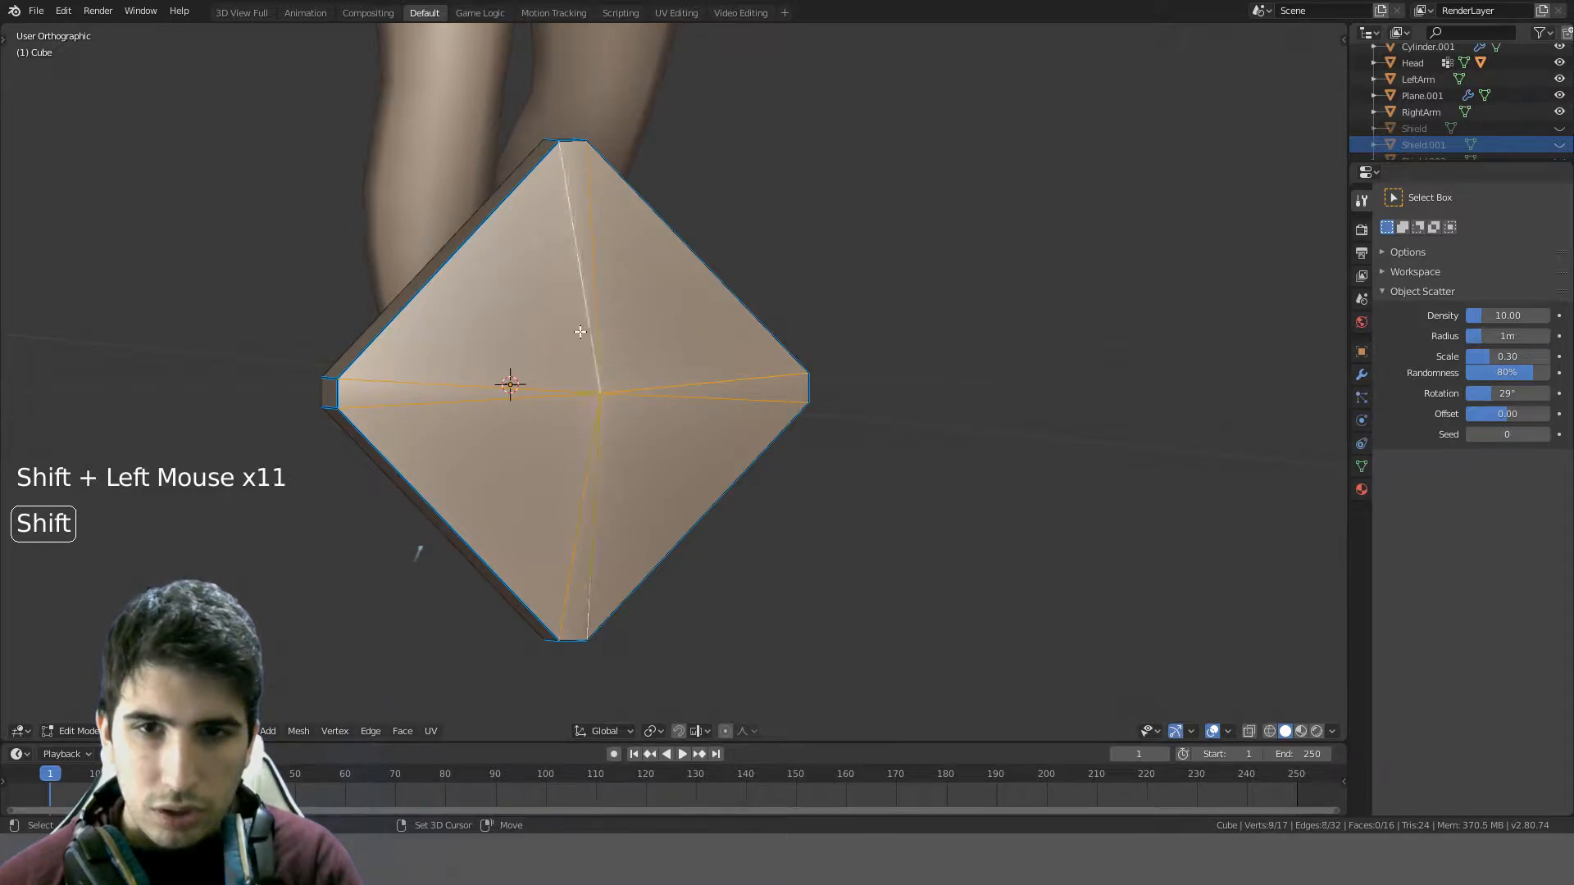
pyautogui.press('q')
pyautogui.press('Tab')
pyautogui.scroll(-3, 606, 373)
pyautogui.moveTo(607, 373); pyautogui.dragTo(868, 335, button='middle')
pyautogui.scroll(1, 681, 416)
pyautogui.scroll(-4, 697, 413)
pyautogui.scroll(1, 700, 411)
# - Scale the pyramid down to about one fifth of its size in front view
pyautogui.press('KP_1')
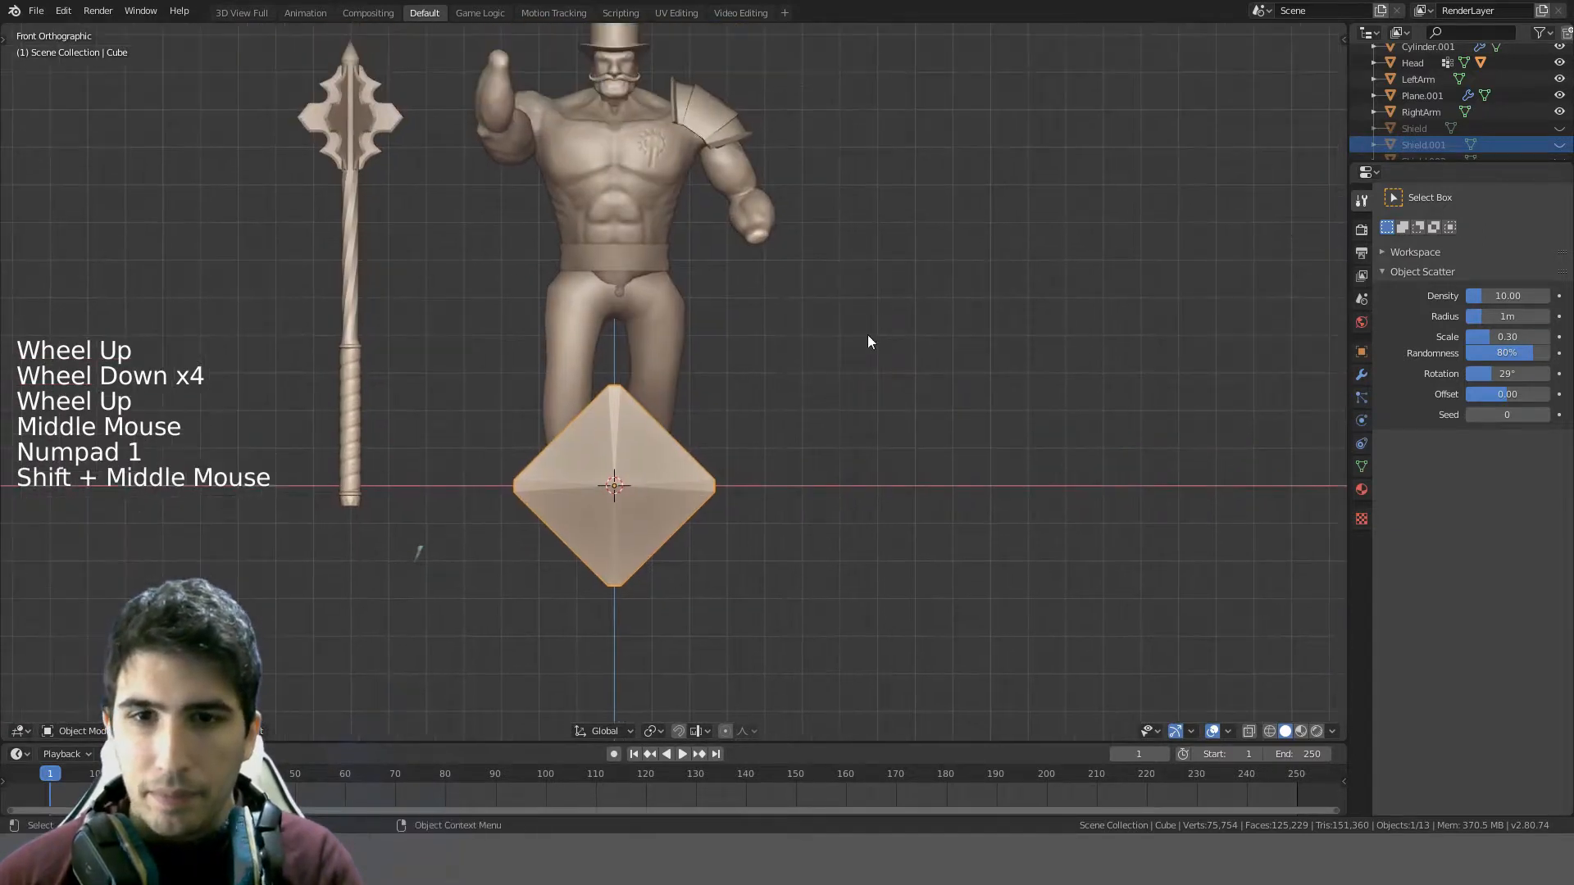
pyautogui.press('s')
pyautogui.click(671, 452)
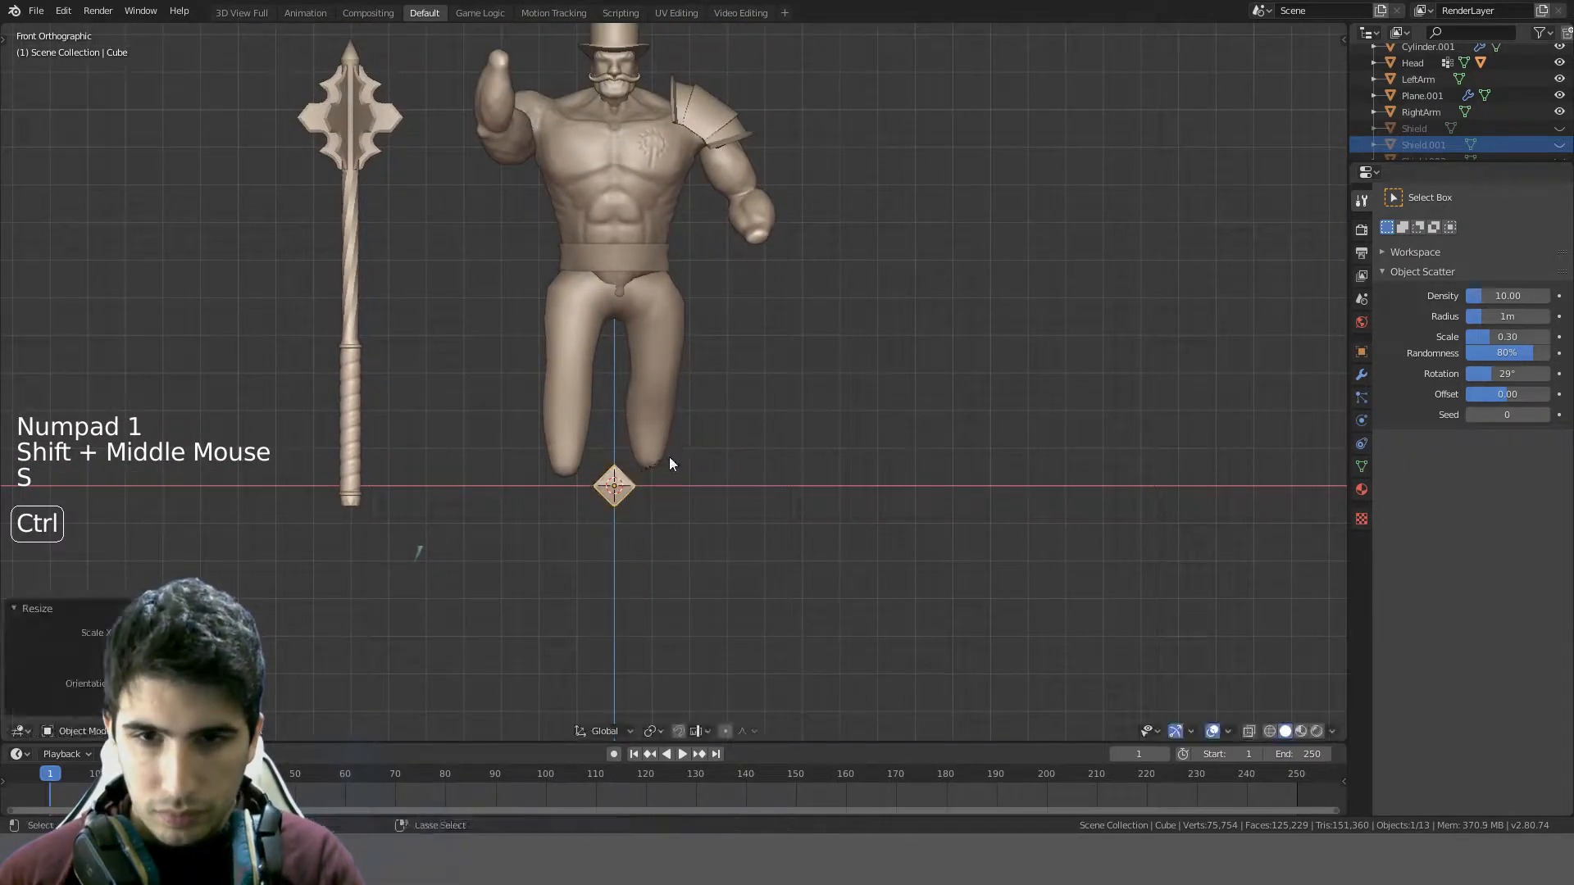
# - Move the pyramid up to the character's waist and forward so it sits in front of the belt
pyautogui.press('g')
pyautogui.click(669, 219)
pyautogui.press('KP_3')
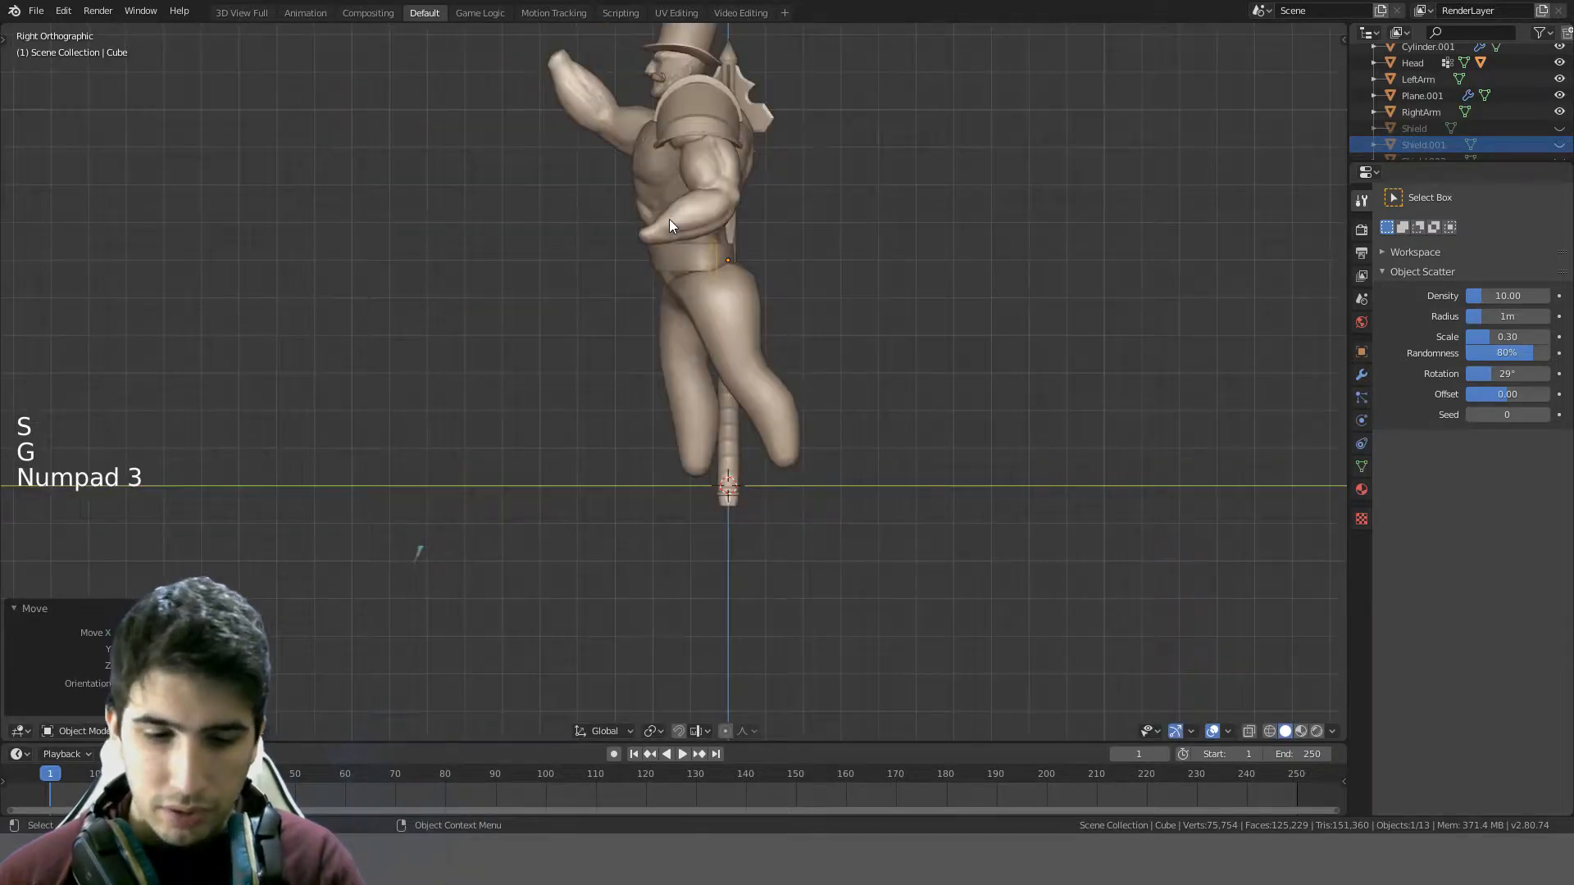
pyautogui.press('g')
pyautogui.click(697, 189)
pyautogui.scroll(5, 697, 189)
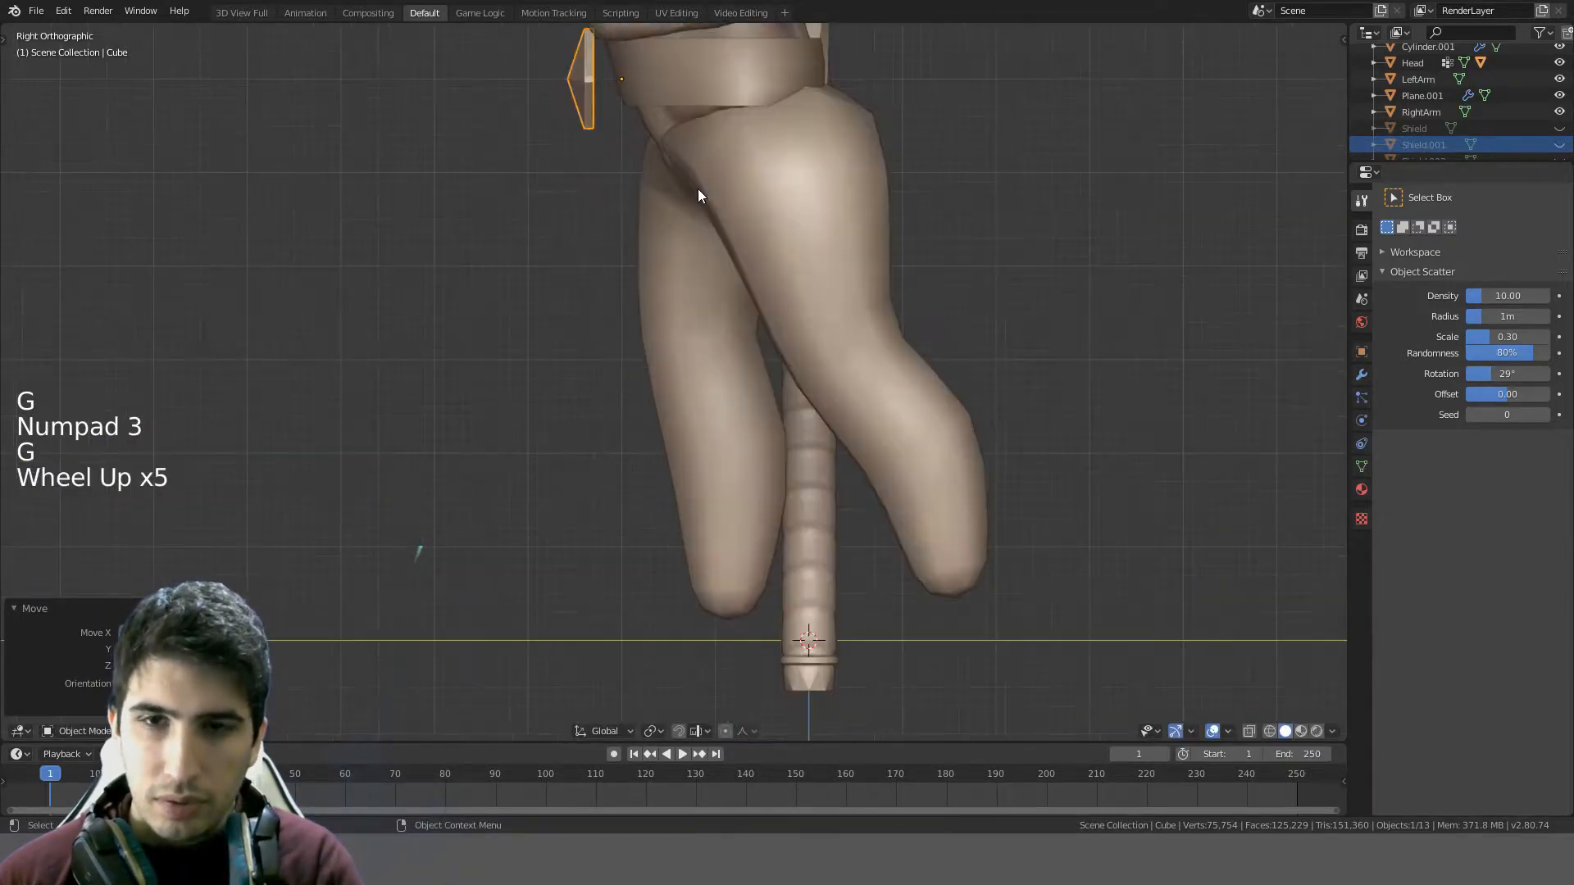
# - Rotate the pyramid 45° in front view so its sides run parallel to the belt's edges
pyautogui.press('KP_1')
pyautogui.keyDown('shift'); pyautogui.moveTo(734, 247); pyautogui.dragTo(749, 397, button='middle'); pyautogui.keyUp('shift')
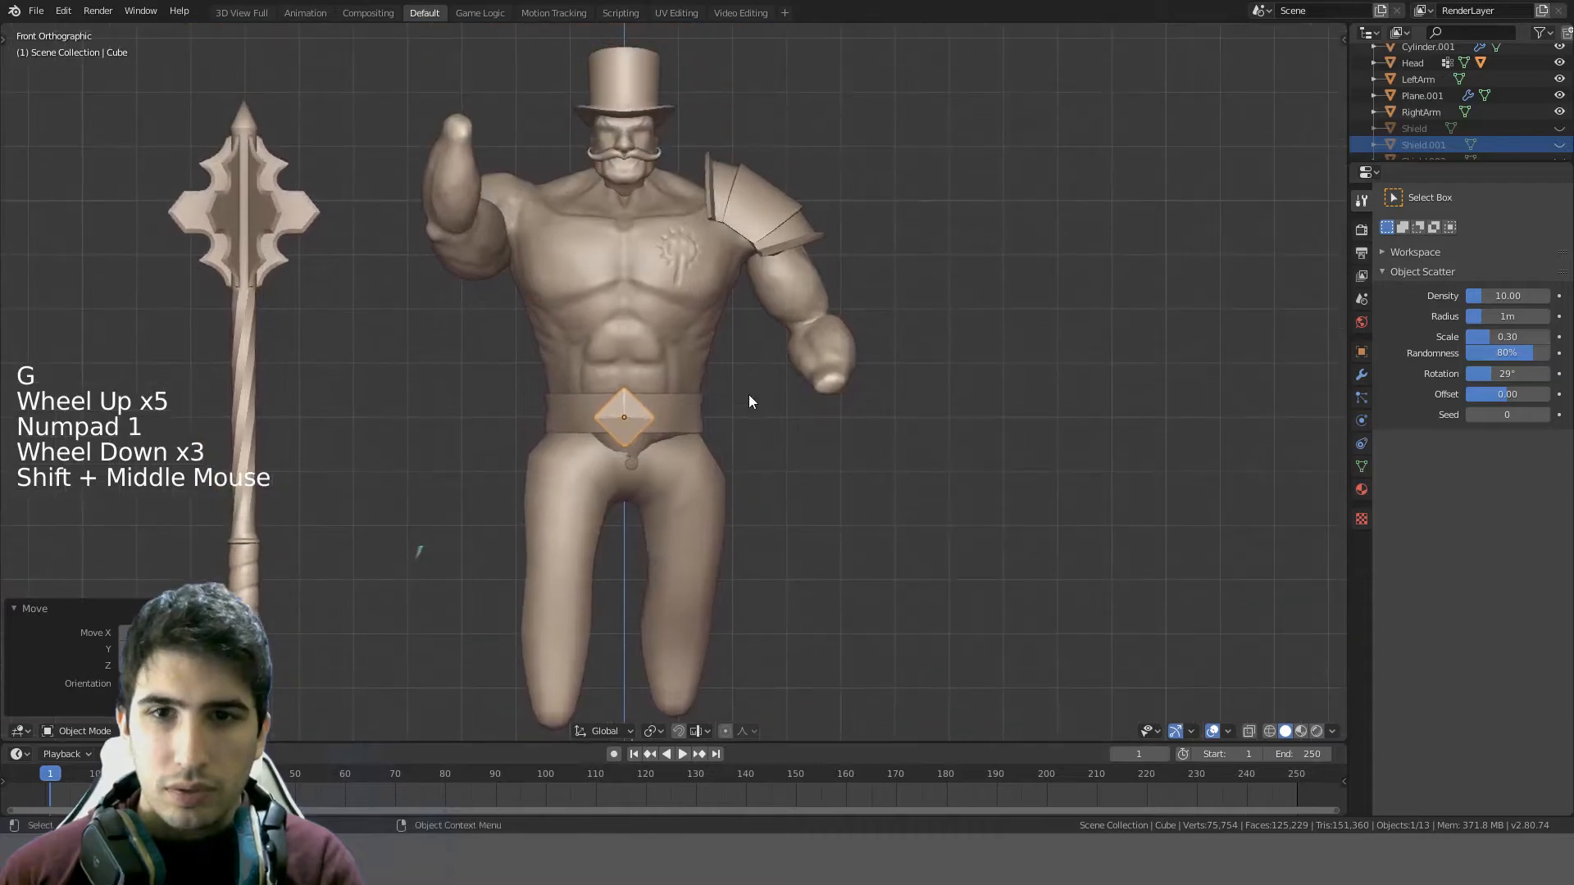
pyautogui.scroll(5, 731, 323)
pyautogui.keyDown('shift'); pyautogui.moveTo(664, 351); pyautogui.dragTo(754, 285, button='middle'); pyautogui.keyUp('shift')
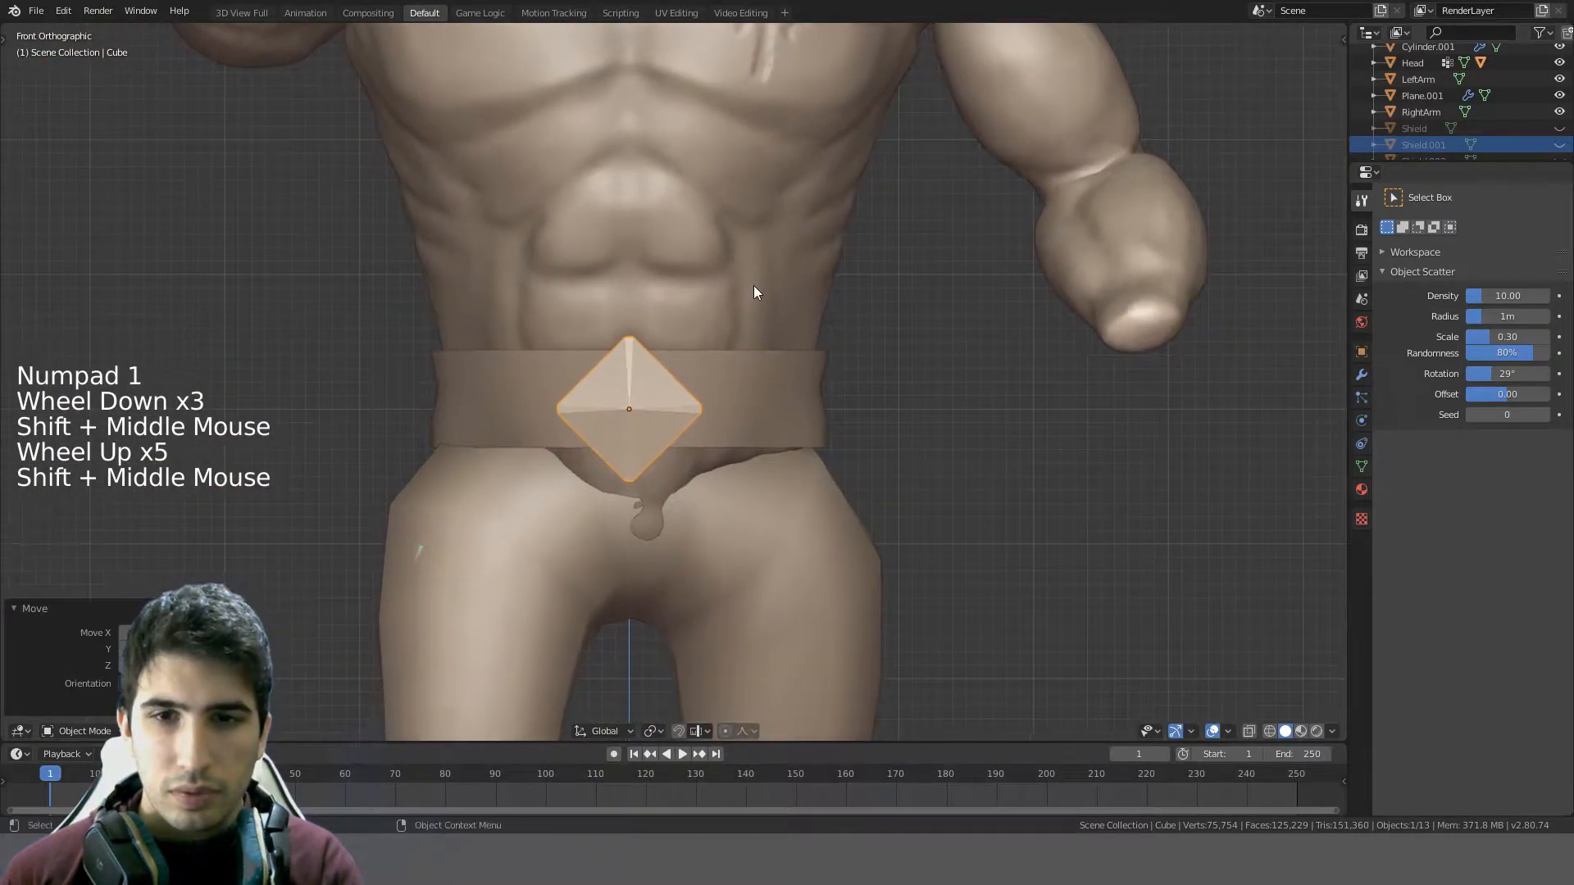
pyautogui.scroll(3, 754, 286)
pyautogui.scroll(-5, 747, 293)
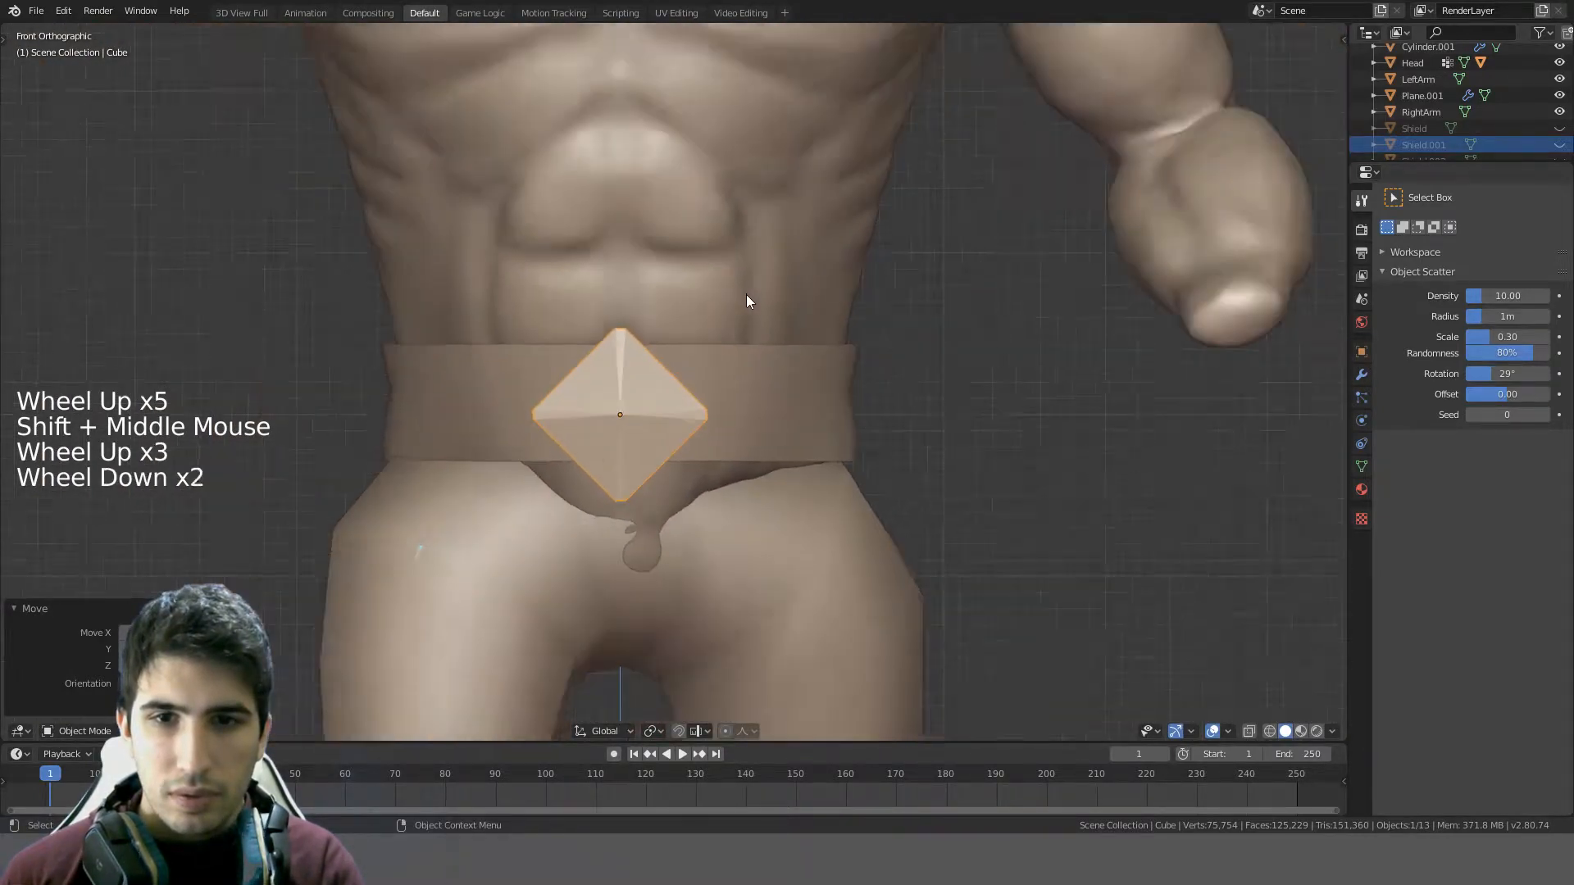
pyautogui.scroll(4, 745, 293)
pyautogui.scroll(2, 746, 293)
pyautogui.press('r')
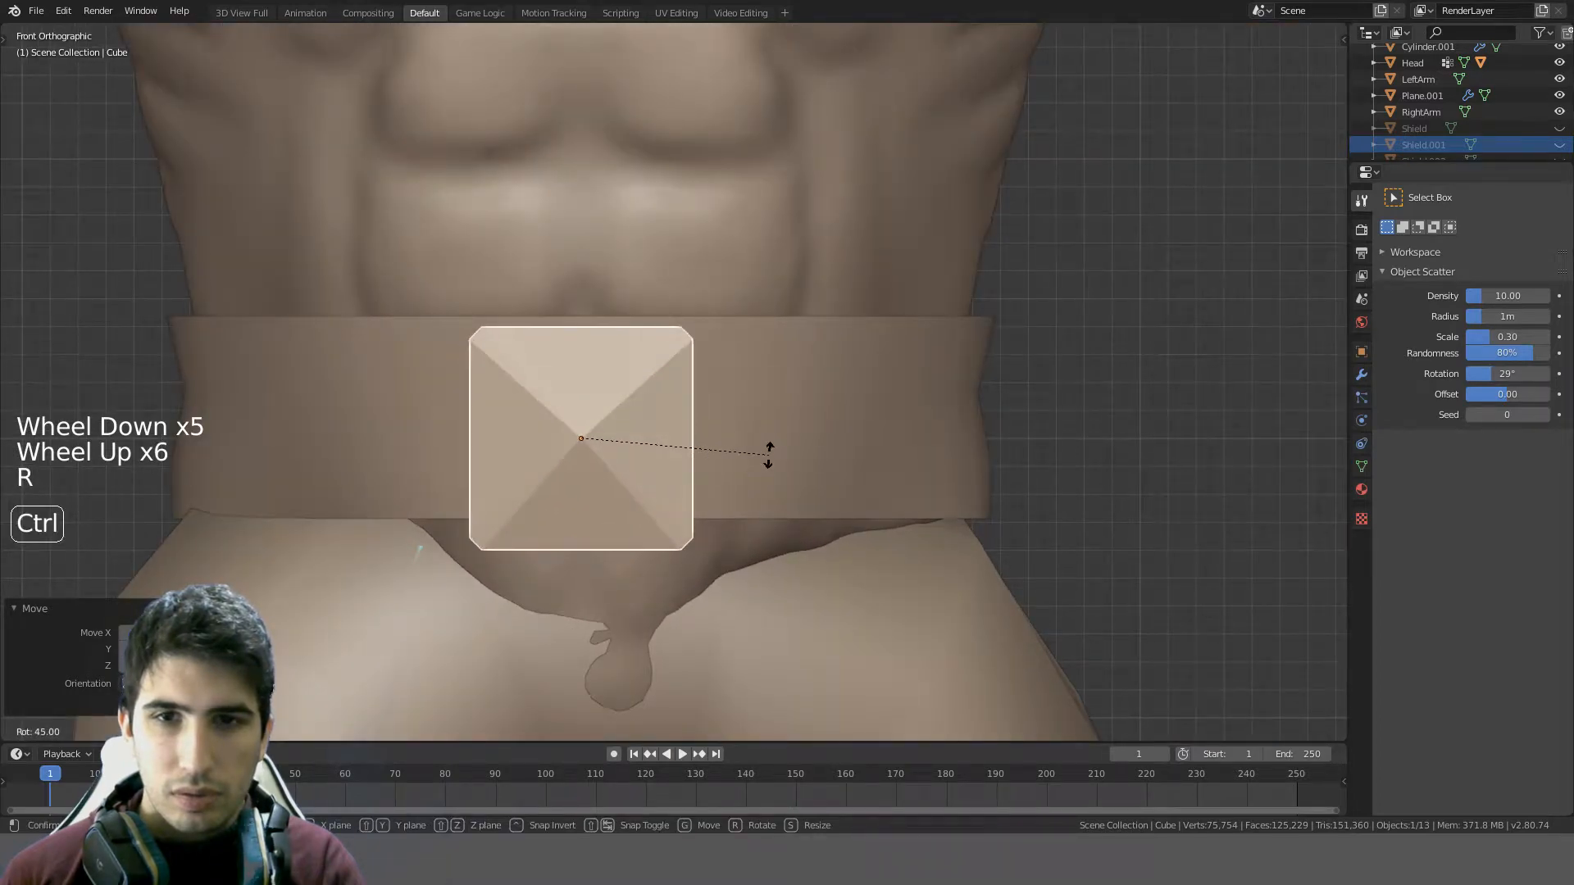
pyautogui.click(769, 456)
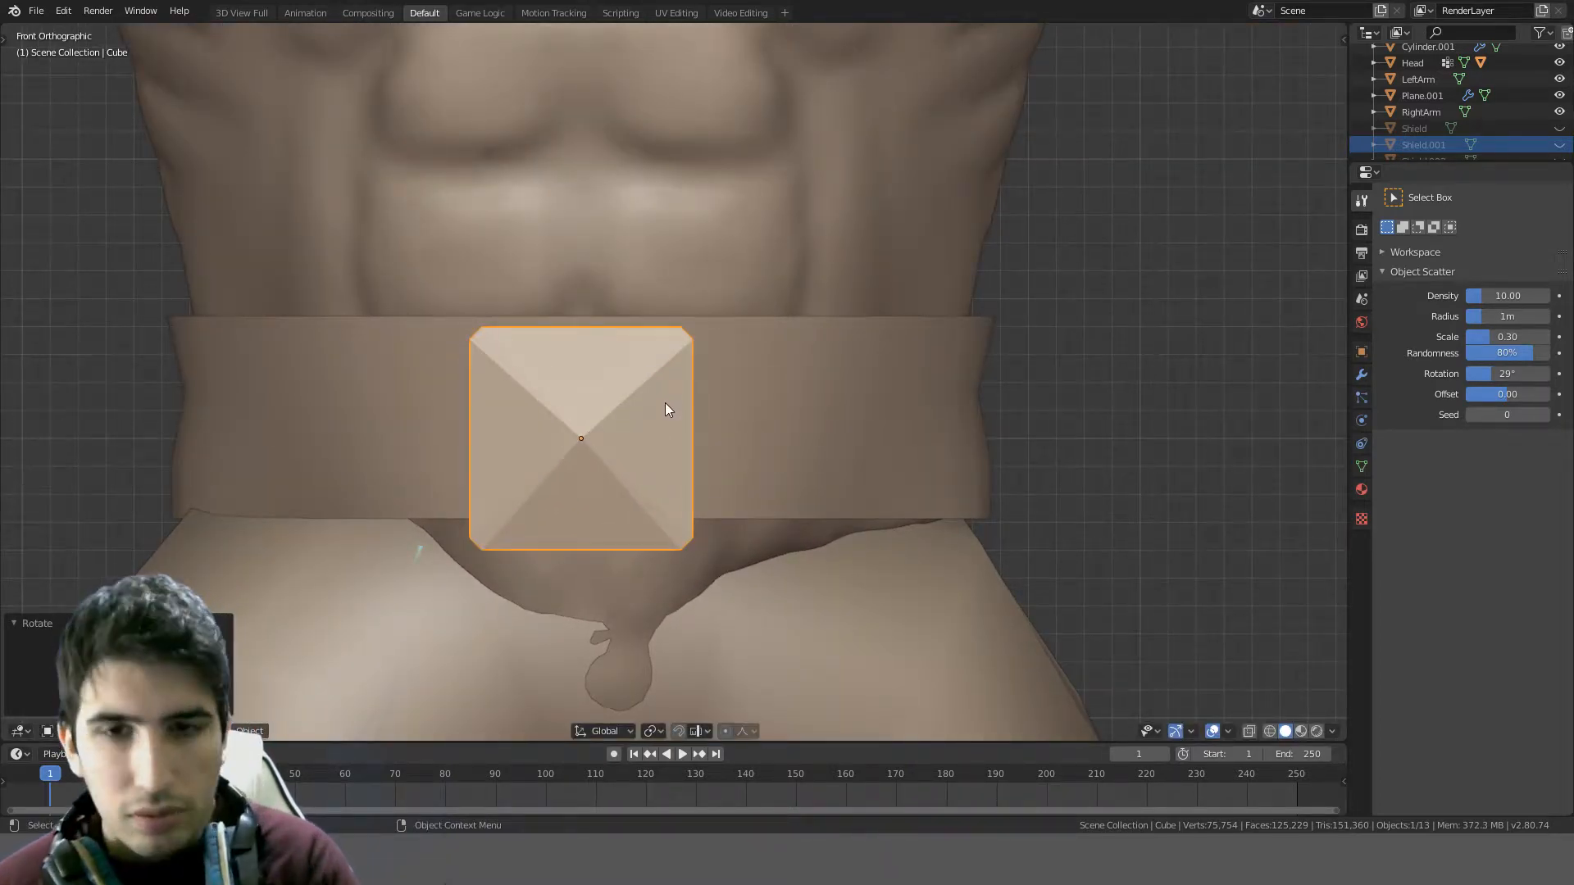
# - Move the pyramid up along the Z axis to centre it on the height of the belt
pyautogui.press('g')
pyautogui.press('ctrl')
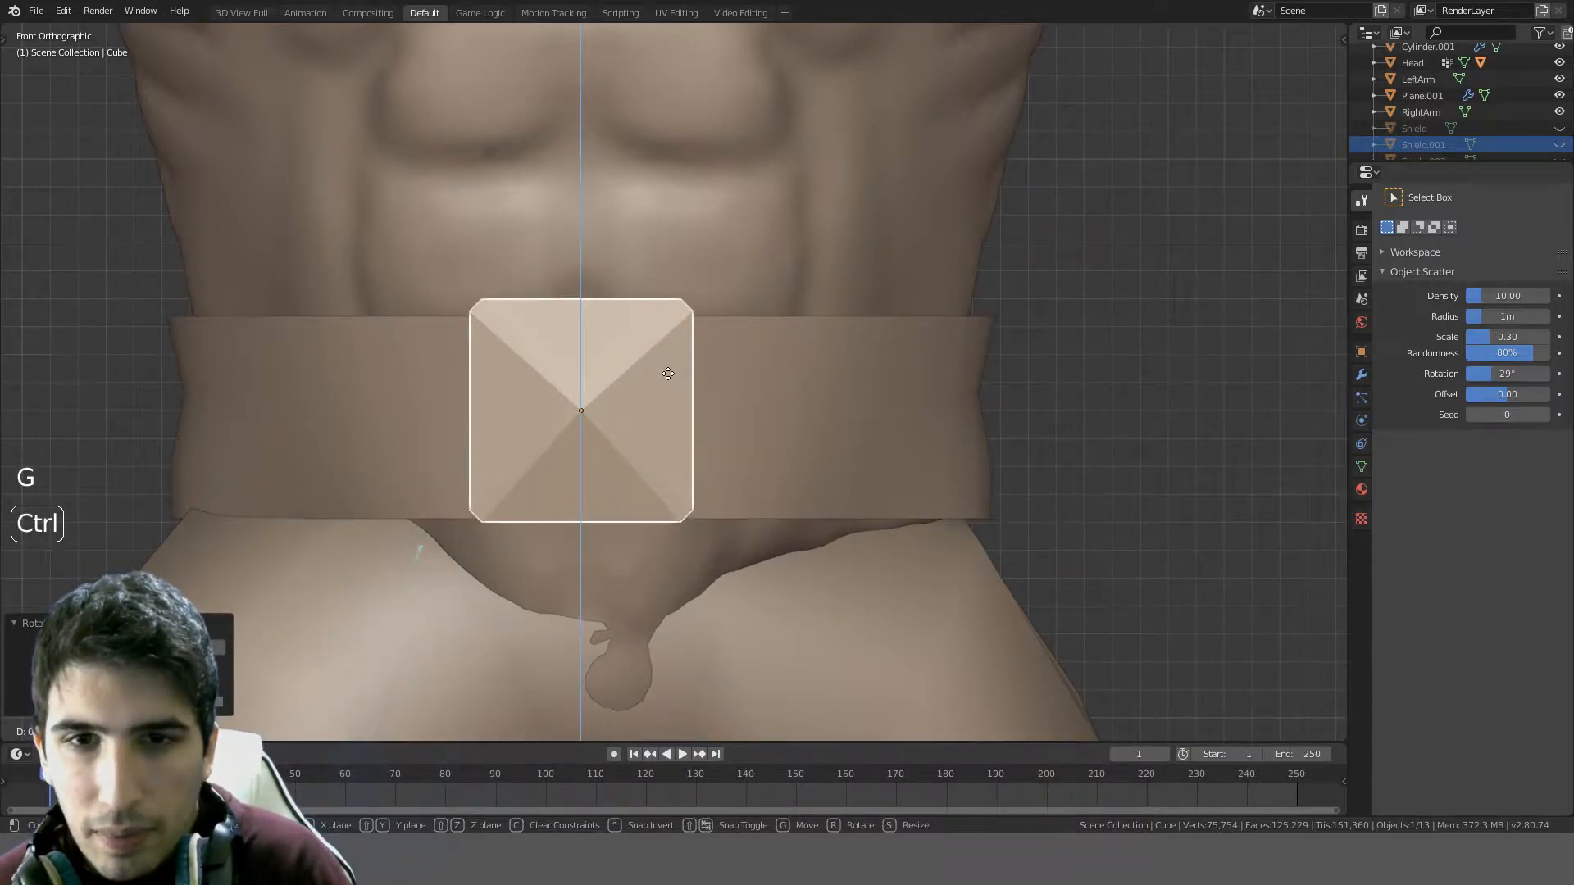
pyautogui.click(668, 374)
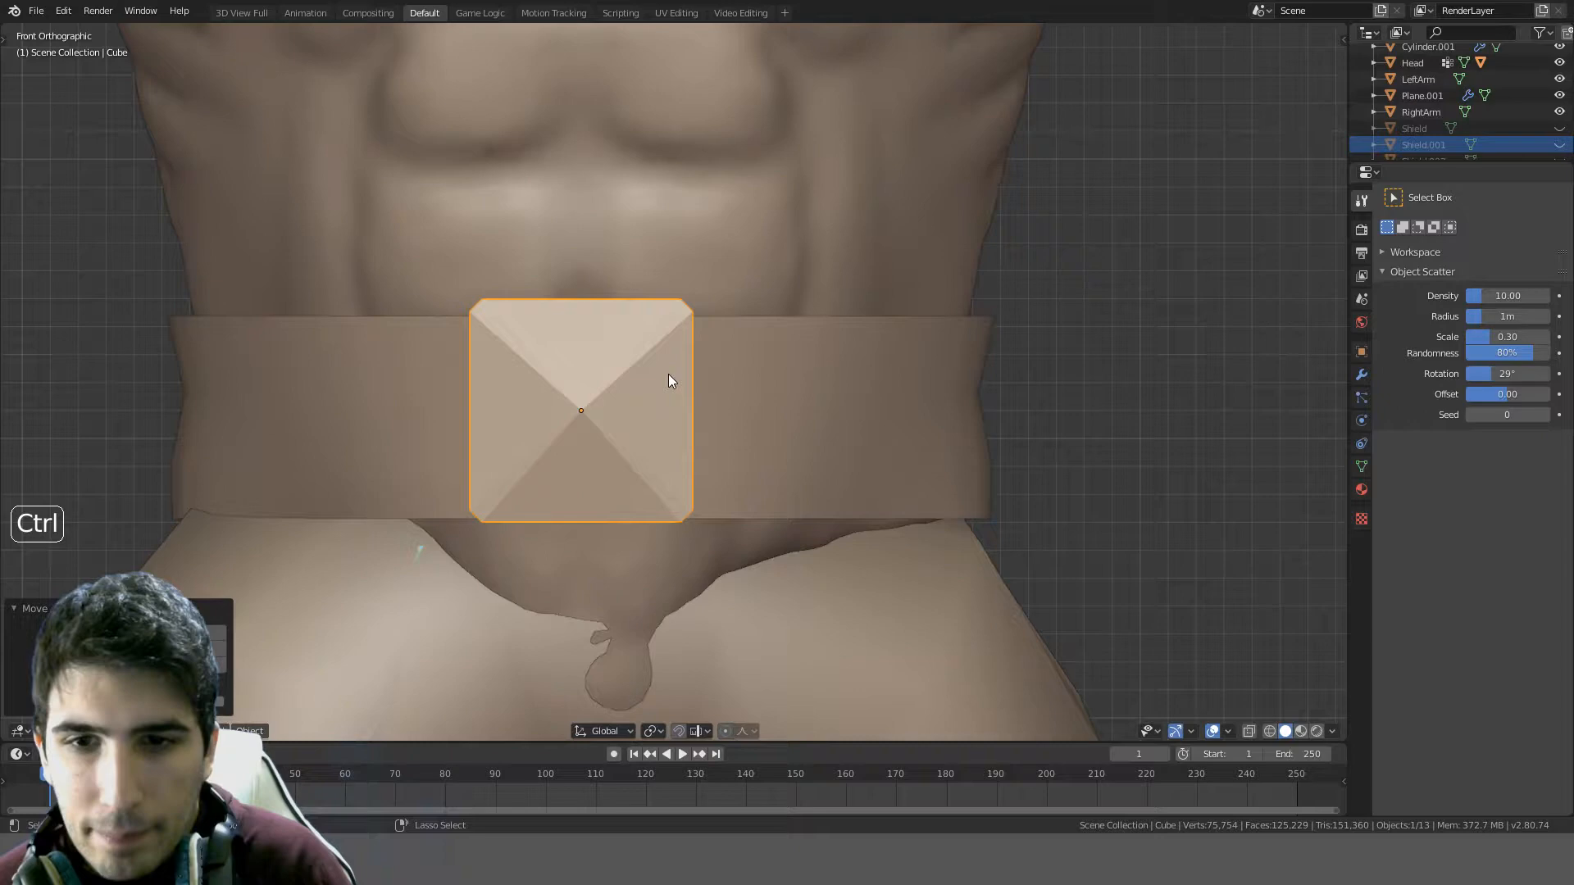
pyautogui.click(753, 397)
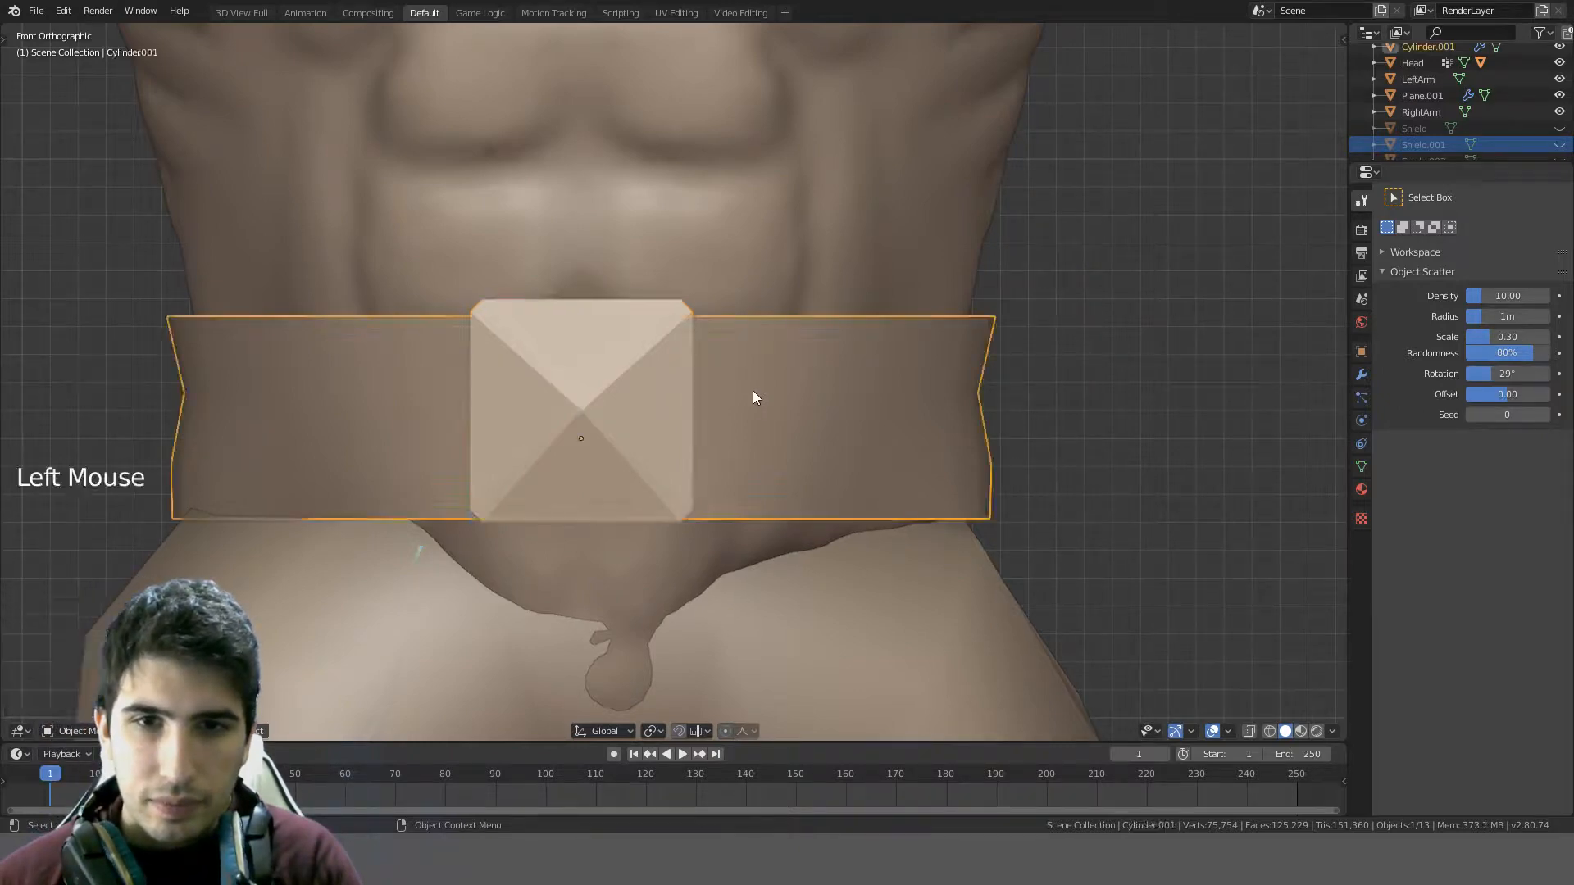
pyautogui.click(645, 397)
pyautogui.moveTo(644, 396); pyautogui.dragTo(584, 238, button='middle')
pyautogui.press('KP_3')
pyautogui.scroll(2, 587, 365)
pyautogui.press('r')
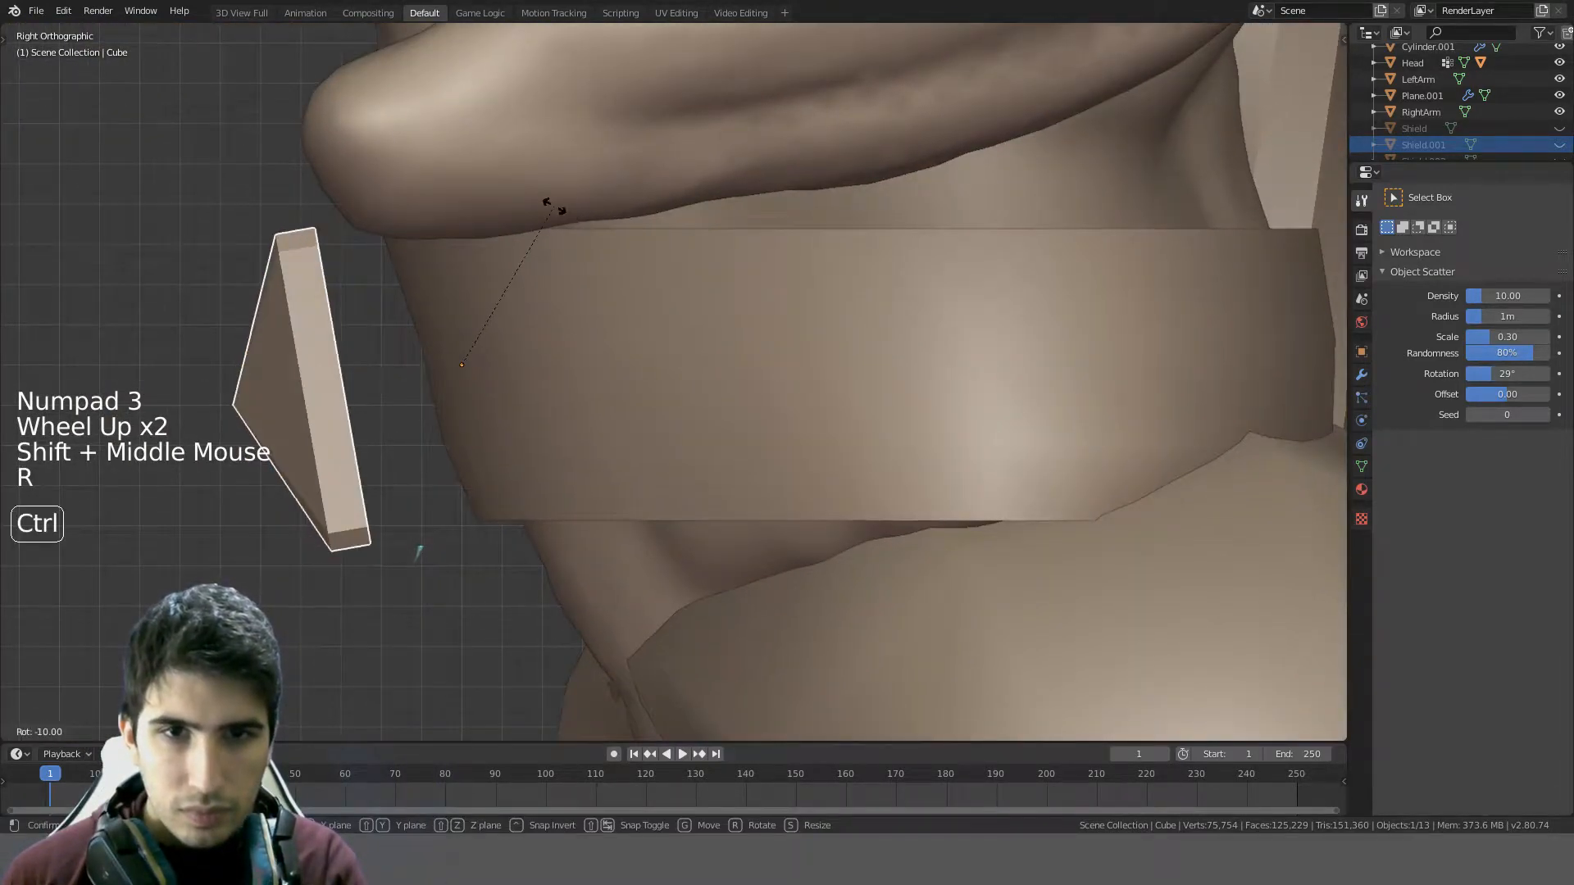
pyautogui.keyDown('ctrl'); pyautogui.rightClick(543, 206); pyautogui.keyUp('ctrl')
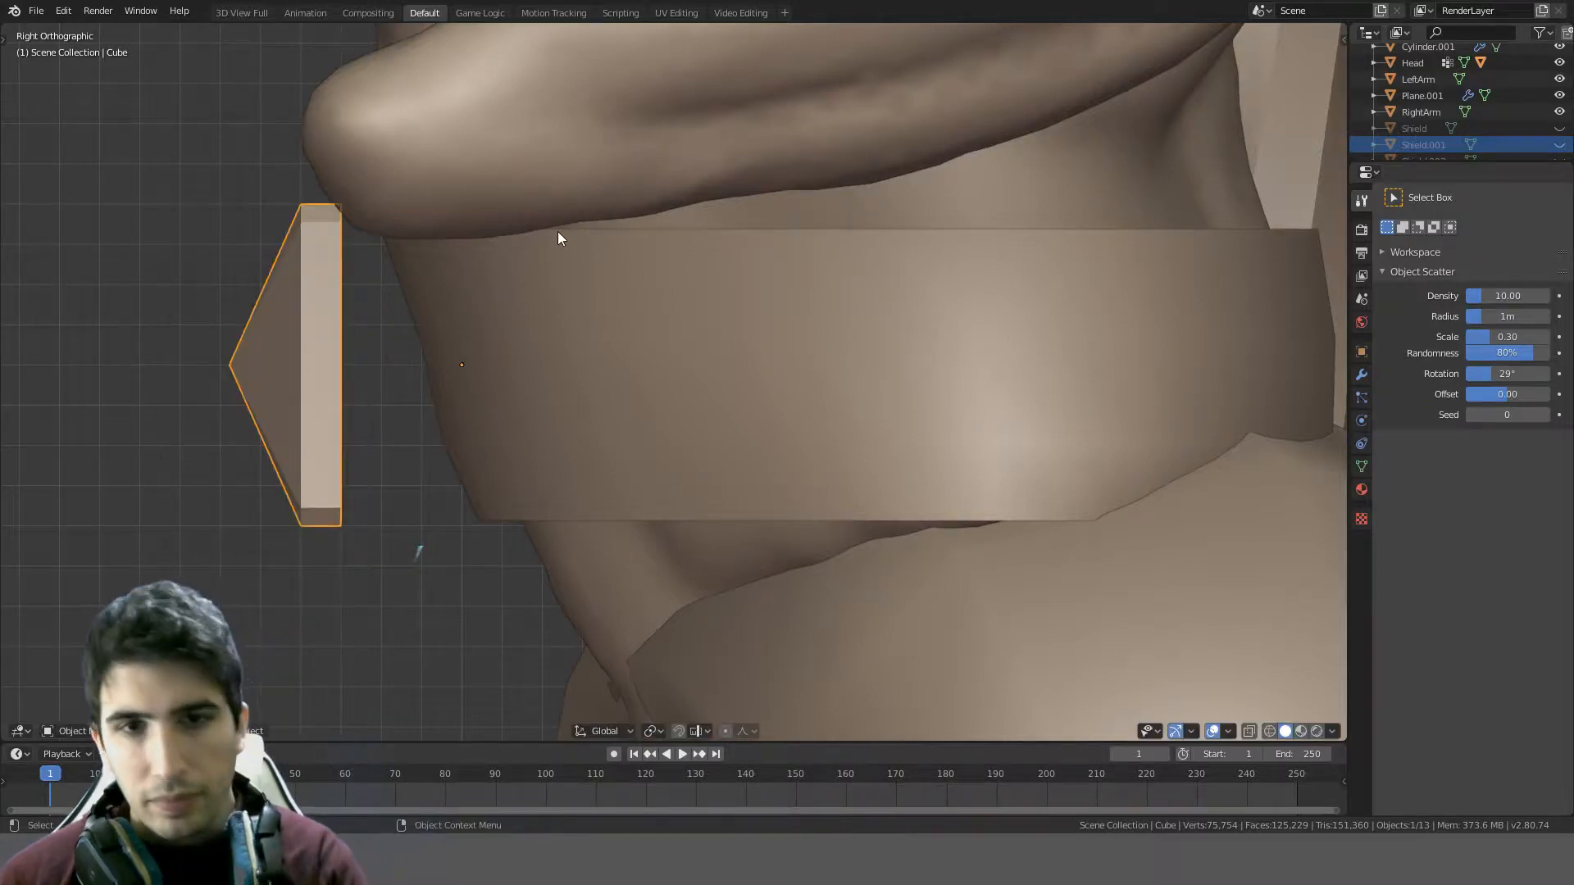
# - Set the pyramid's origin to its geometry
pyautogui.hotkey('shift', 'ctrl', 'alt', 'c')
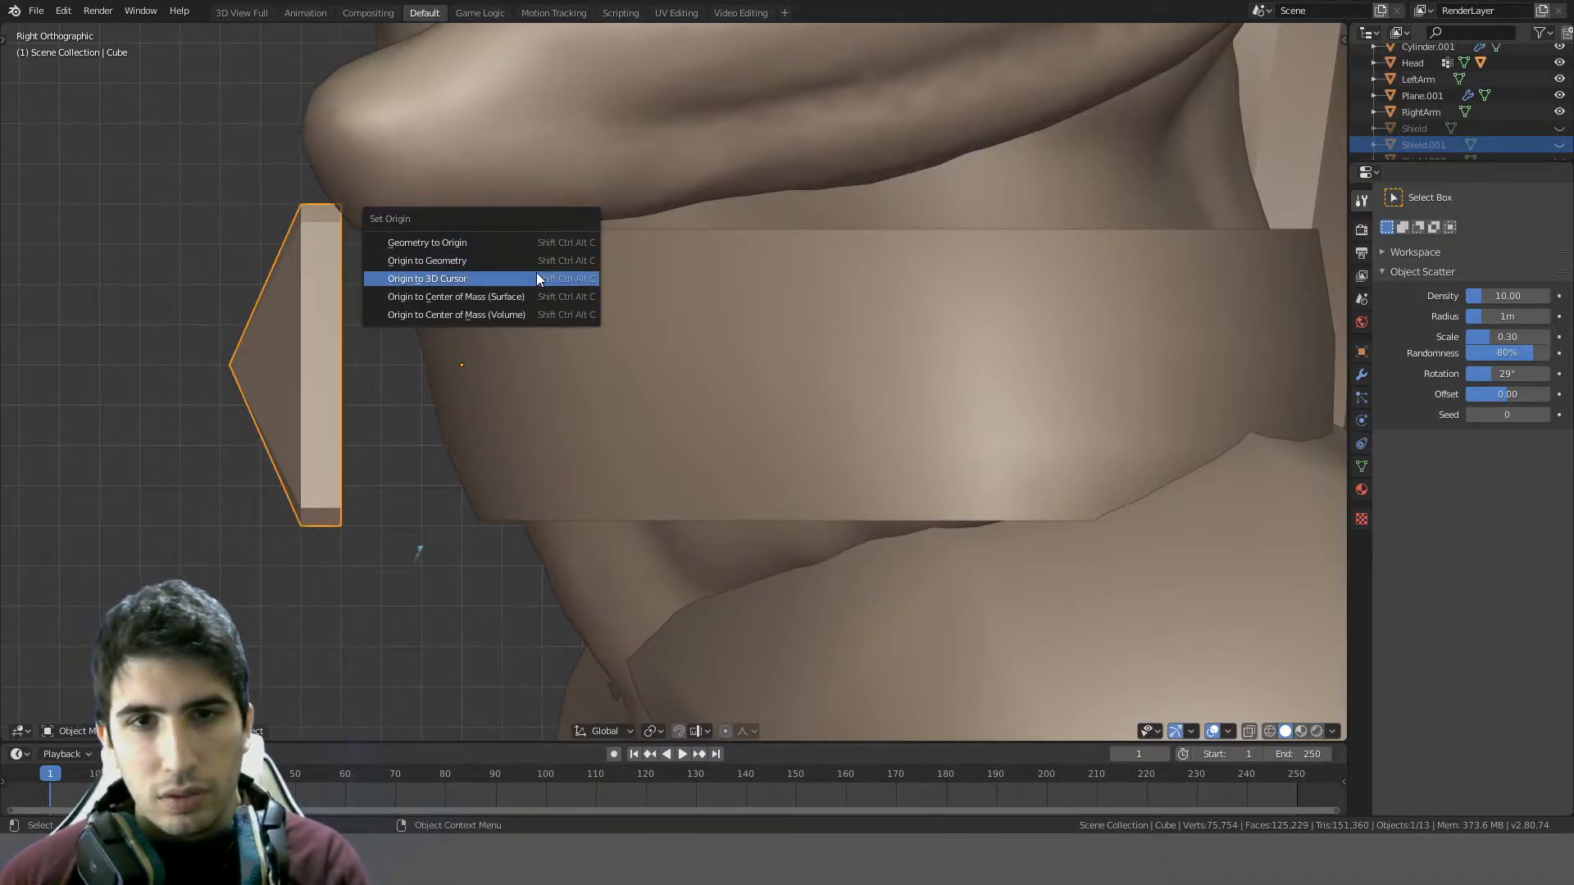
pyautogui.click(537, 260)
pyautogui.moveTo(419, 430)
pyautogui.mouseDown(button='middle')
pyautogui.moveTo(413, 446)
pyautogui.moveTo(422, 434)
pyautogui.mouseUp(button='middle')
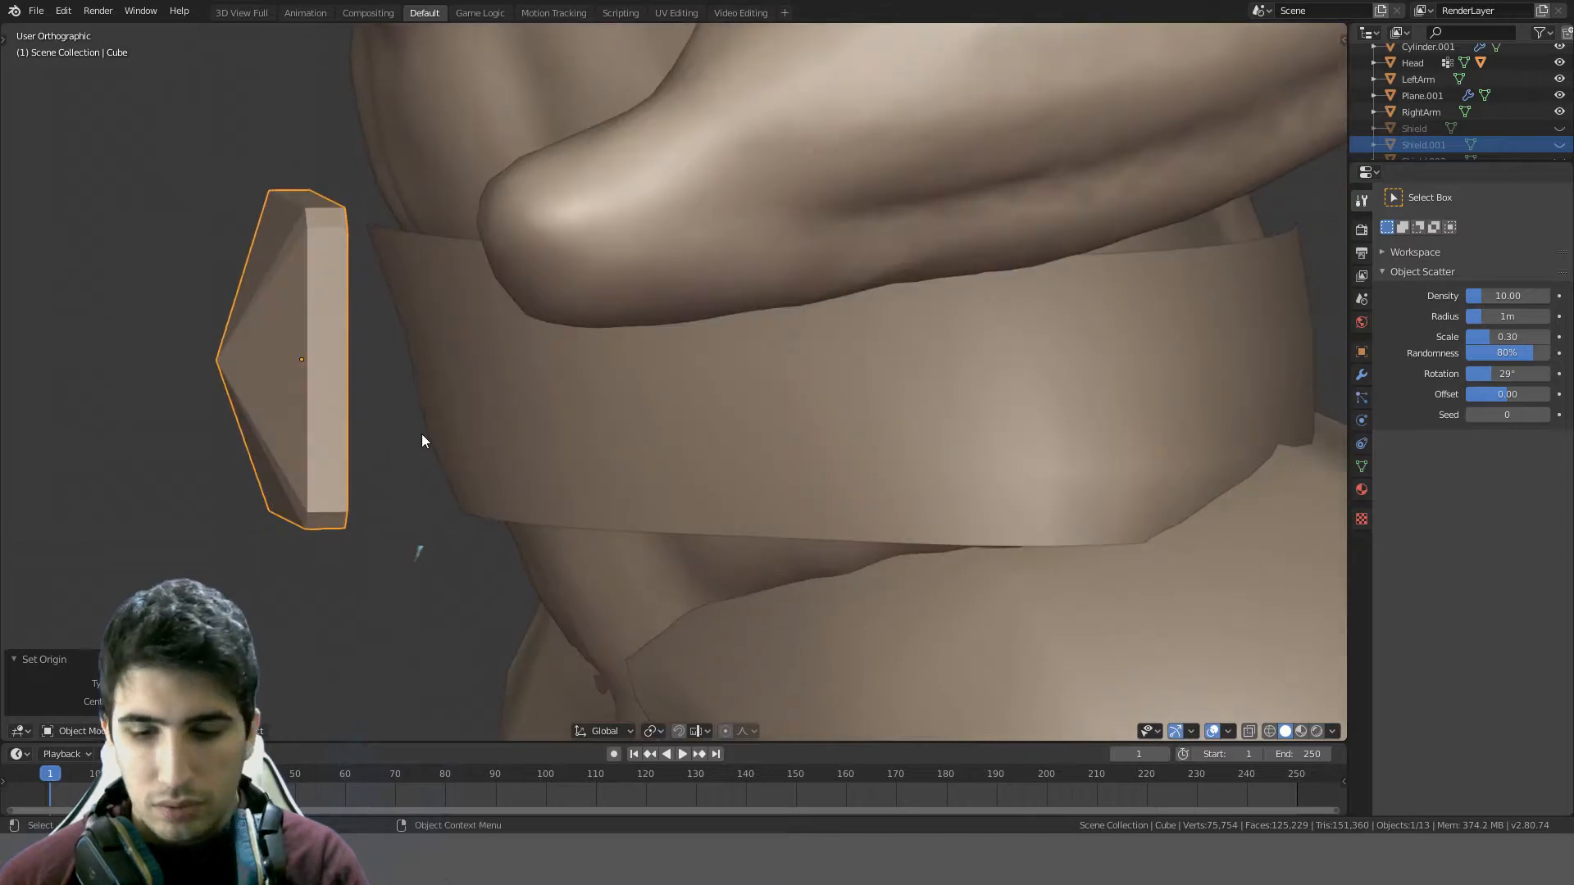
pyautogui.press('KP_3')
# - Re-enable the Screencast Keys display and leave the Set Origin options without choosing one
pyautogui.press('n')
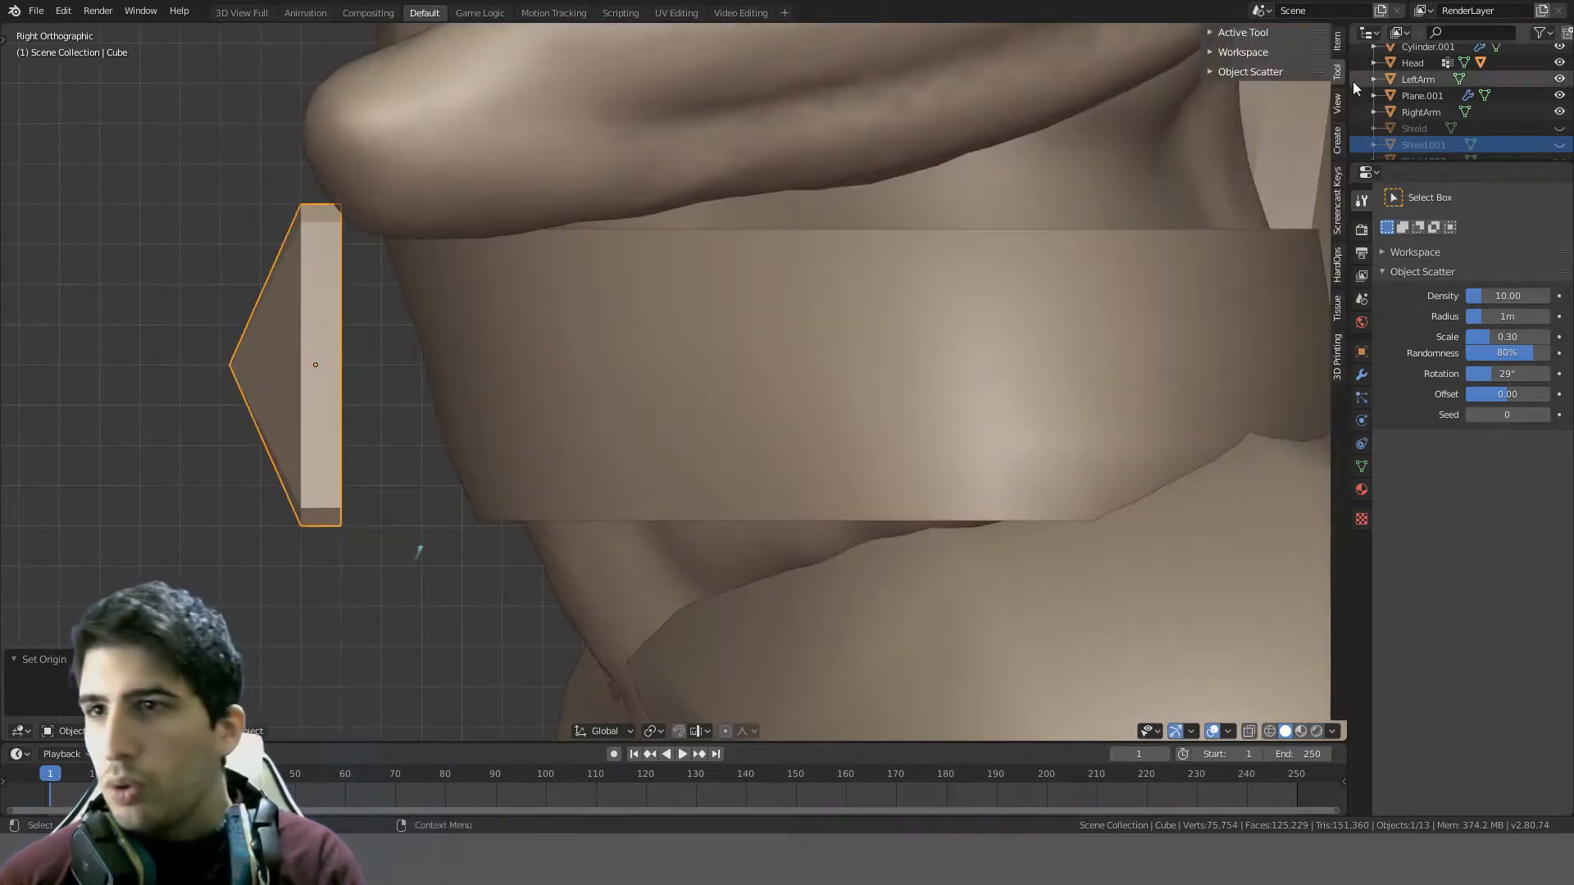
pyautogui.click(1337, 203)
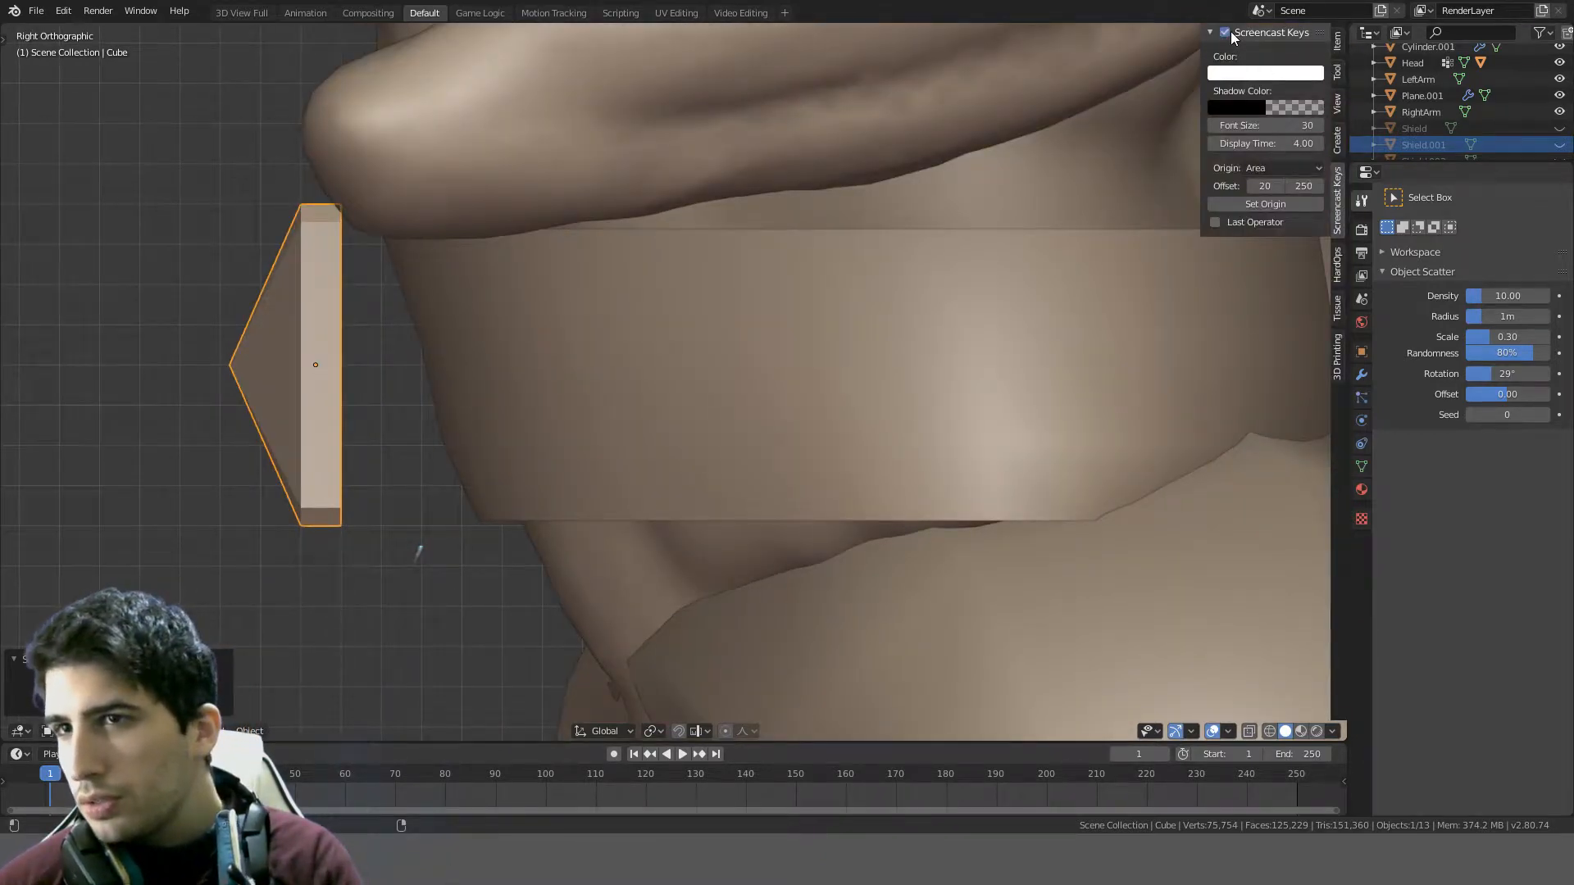
pyautogui.click(1225, 32)
pyautogui.press('n')
pyautogui.press('n')
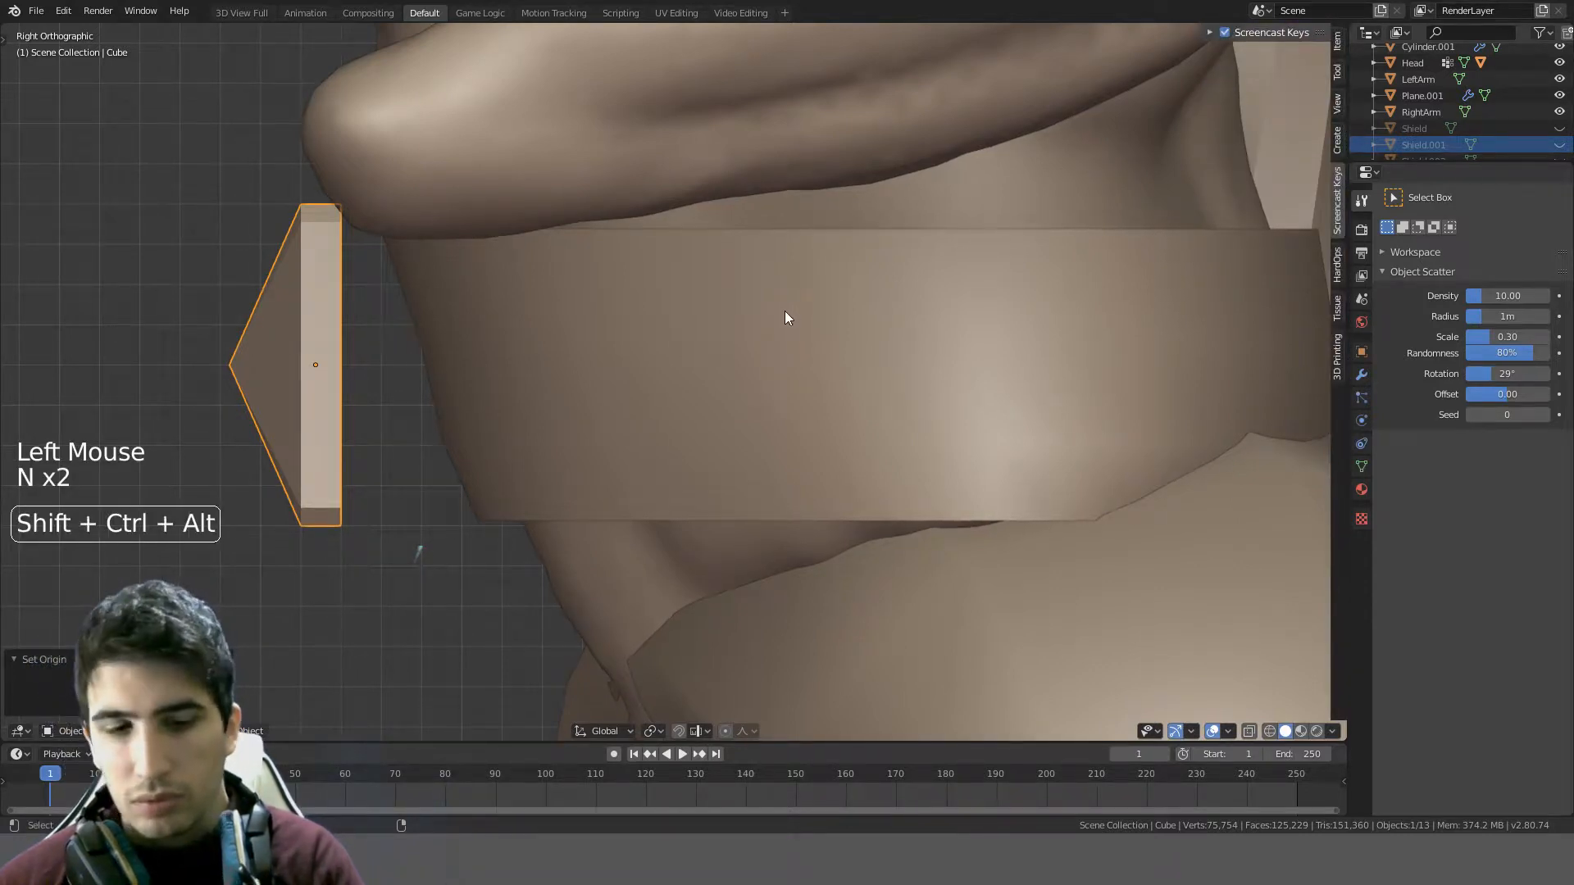
pyautogui.hotkey('shift', 'ctrl', 'alt', 'c')
pyautogui.rightClick(838, 233)
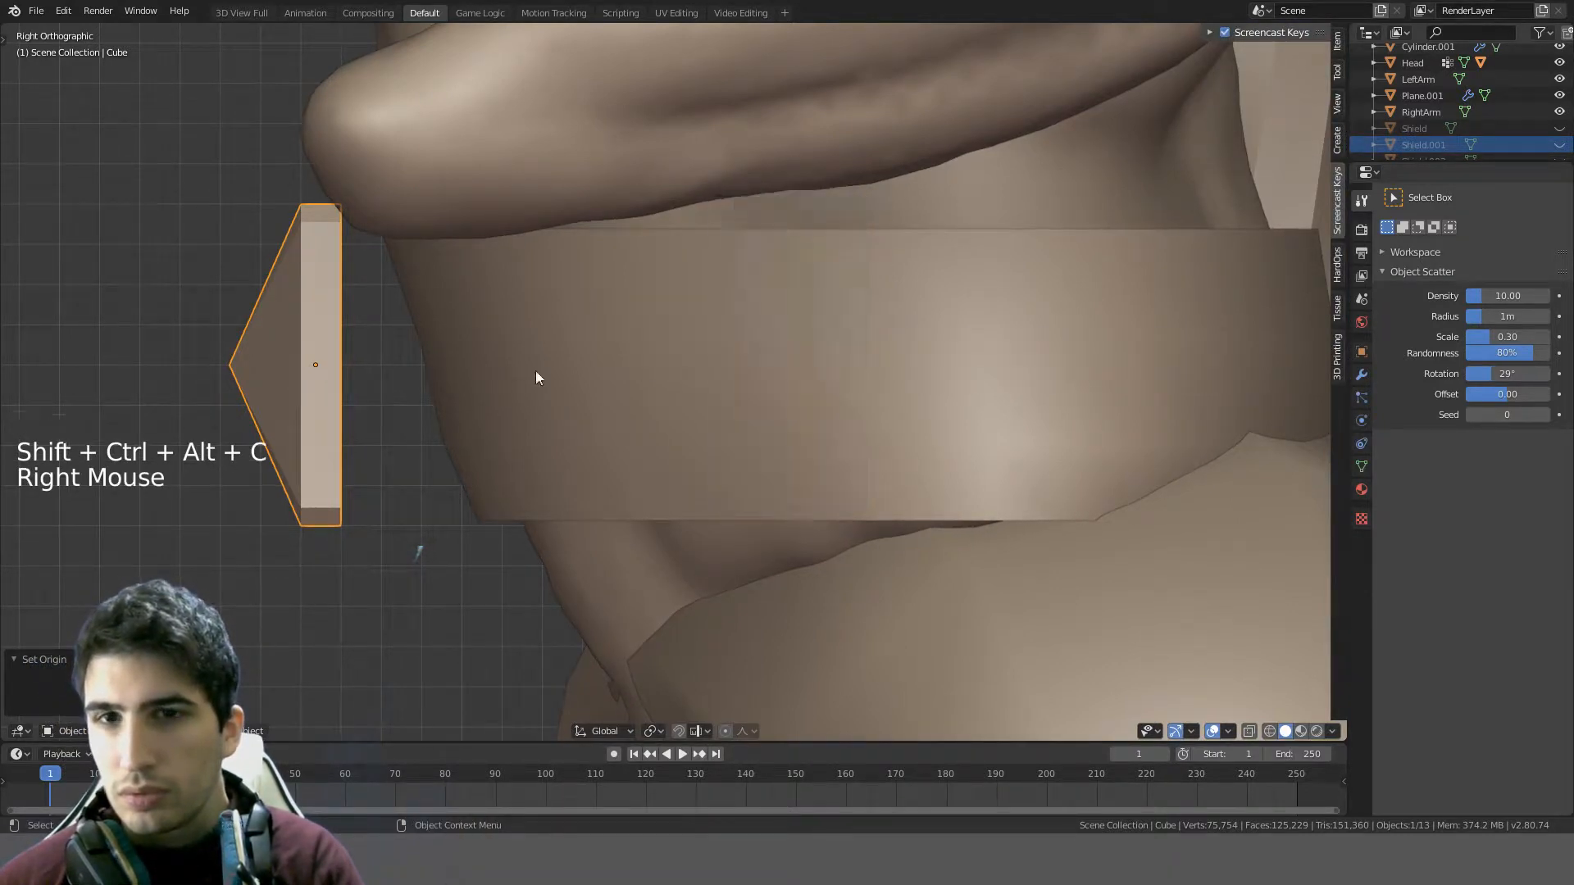
# - Tilt the pyramid about 10° in side view and move it back against the front of the belt
pyautogui.press('KP_3')
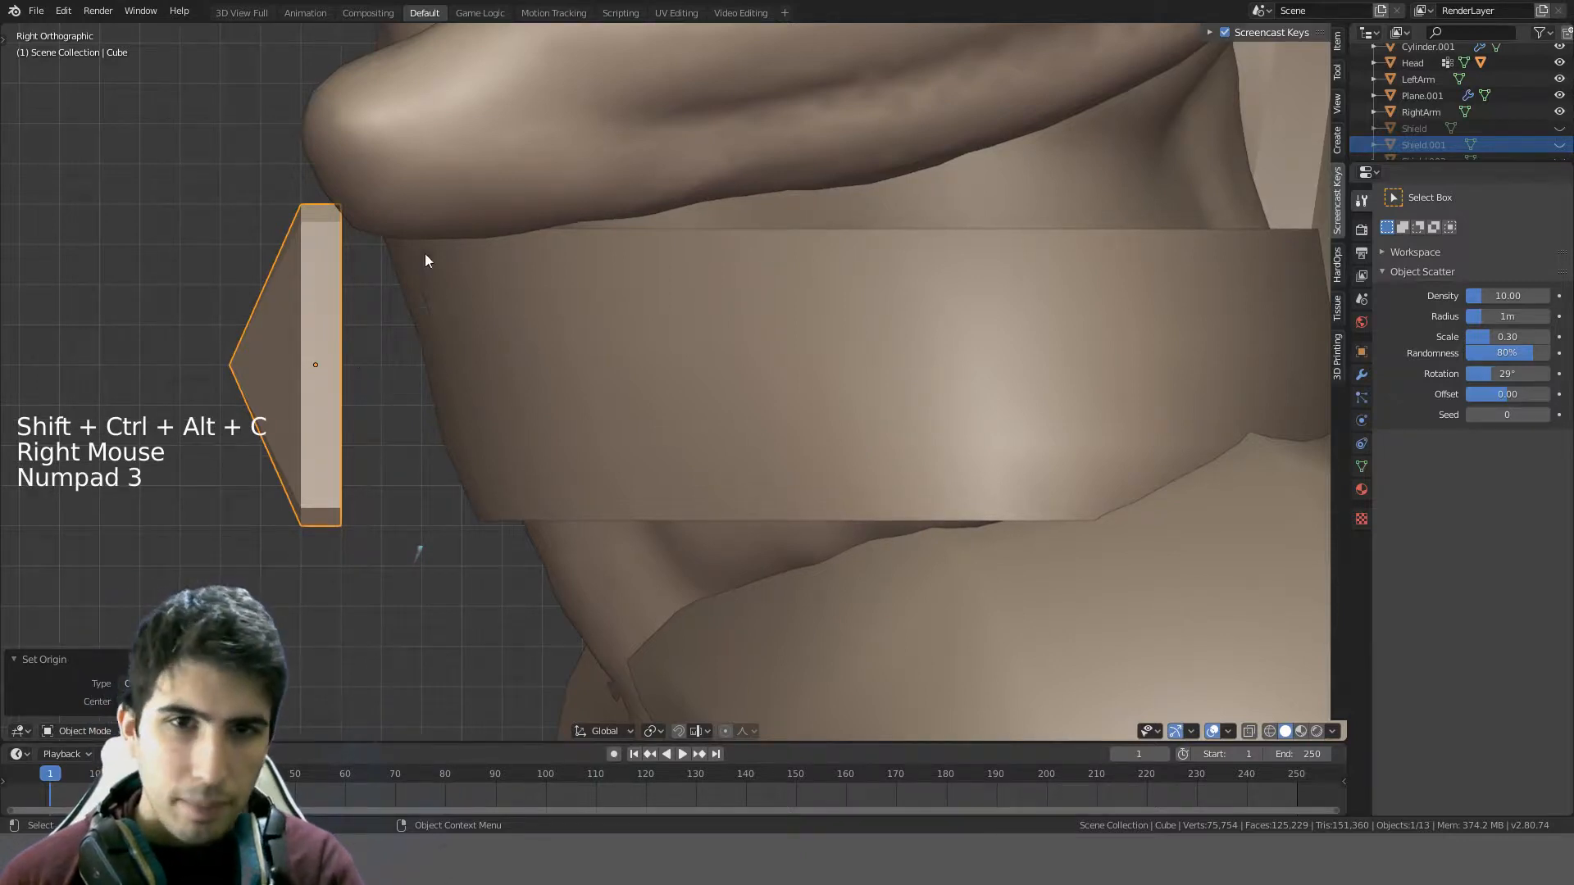
pyautogui.press('r')
pyautogui.click(407, 227)
pyautogui.press('g')
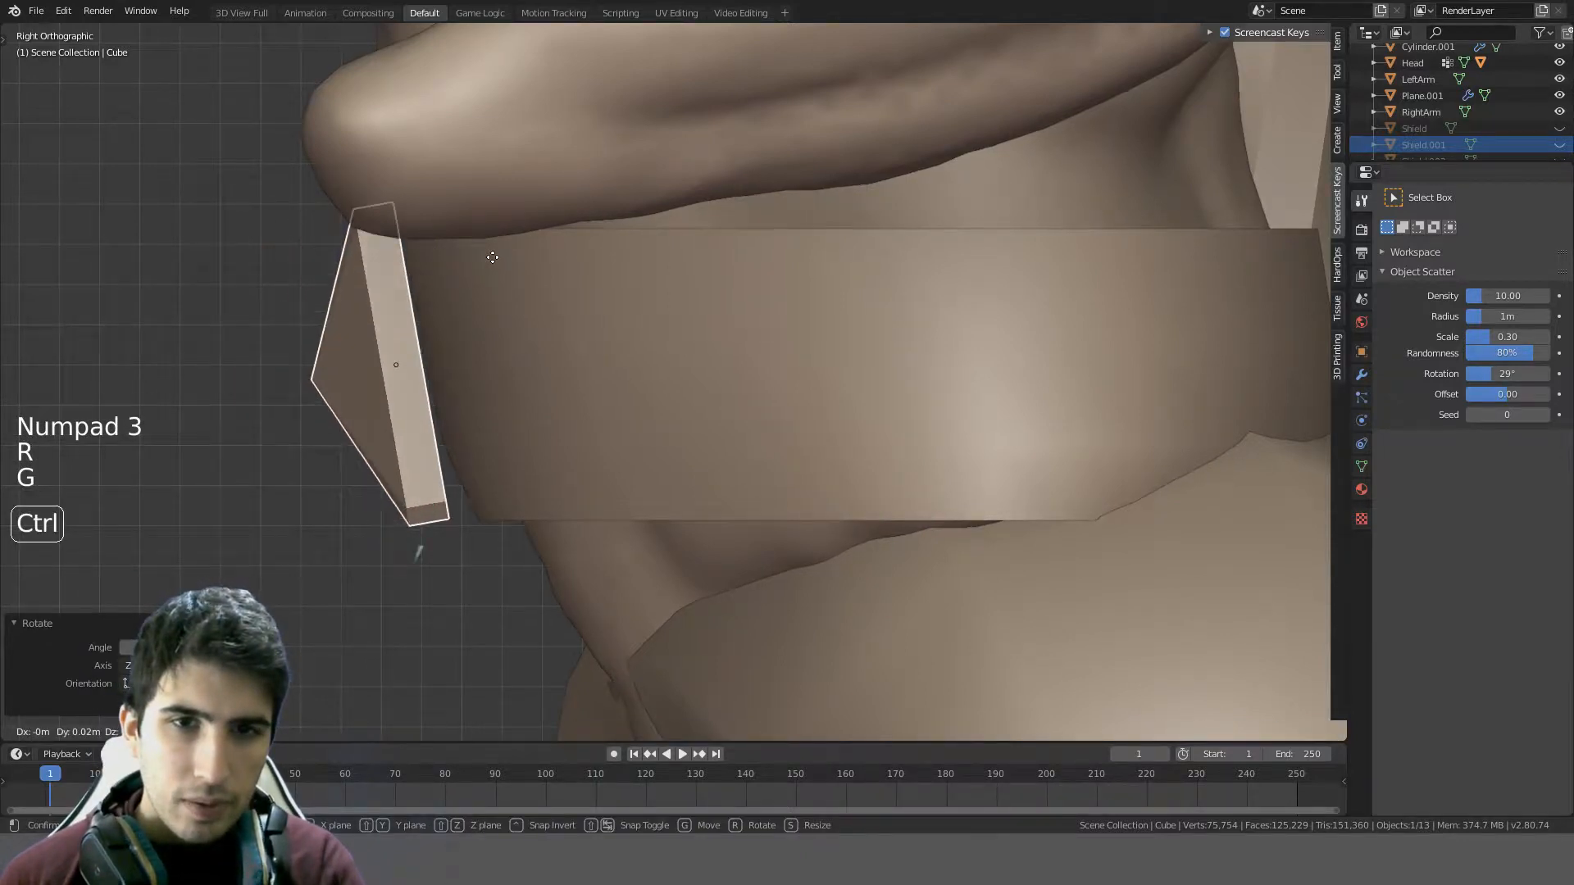
pyautogui.click(494, 257)
# - Tilt the pyramid about 5° further to match the belt's slope, nudge it flush, and check the fit around the waist
pyautogui.press('r')
pyautogui.click(543, 240)
pyautogui.press('g')
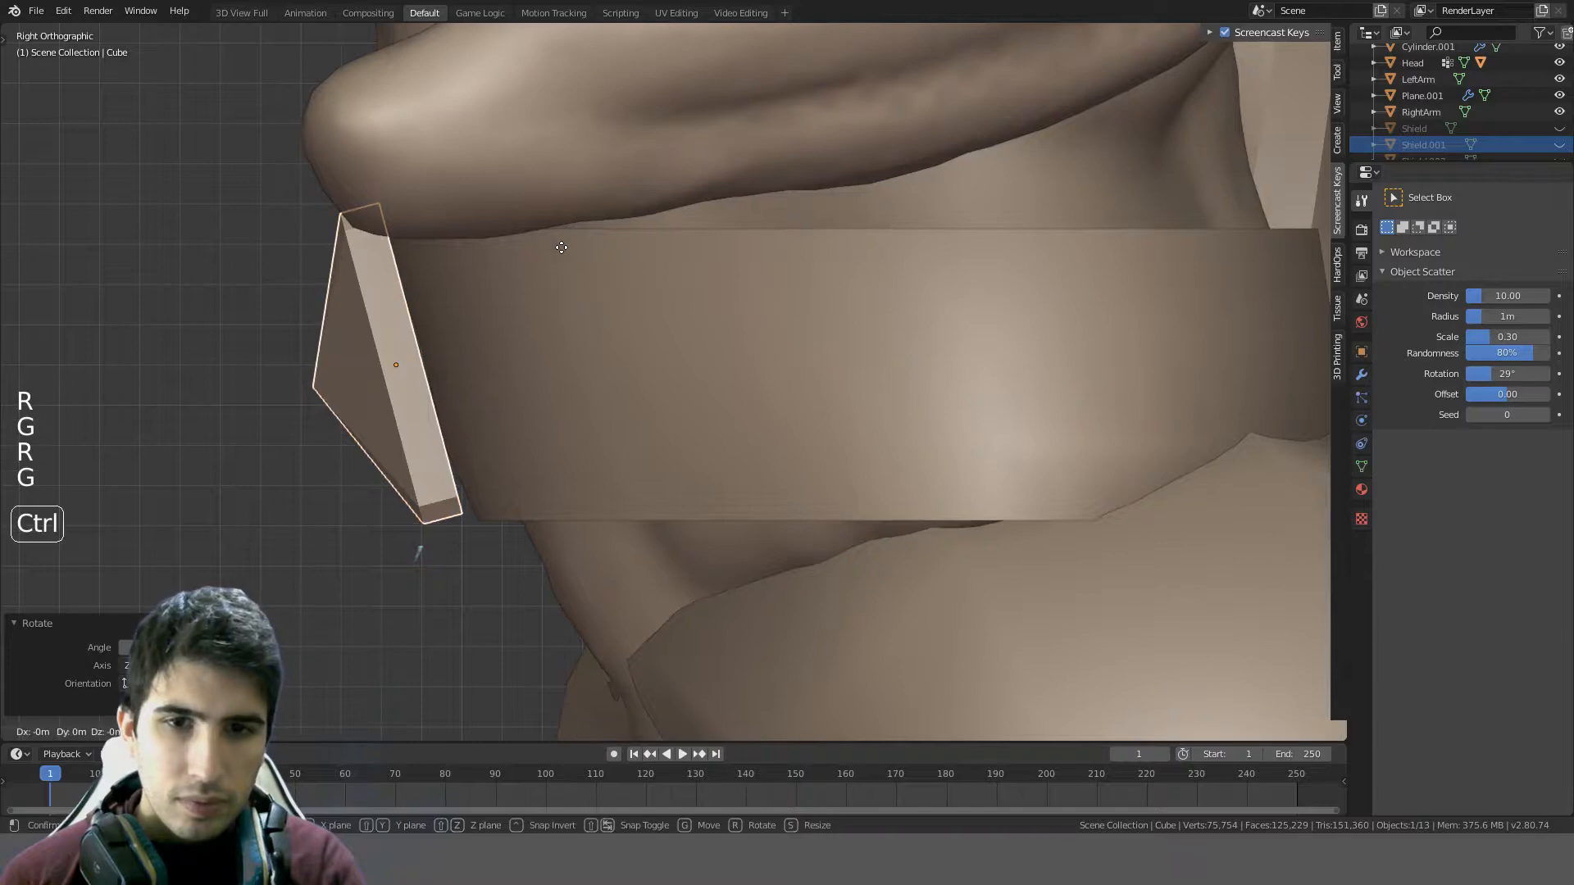
pyautogui.click(580, 248)
pyautogui.moveTo(580, 247); pyautogui.dragTo(968, 261, button='middle')
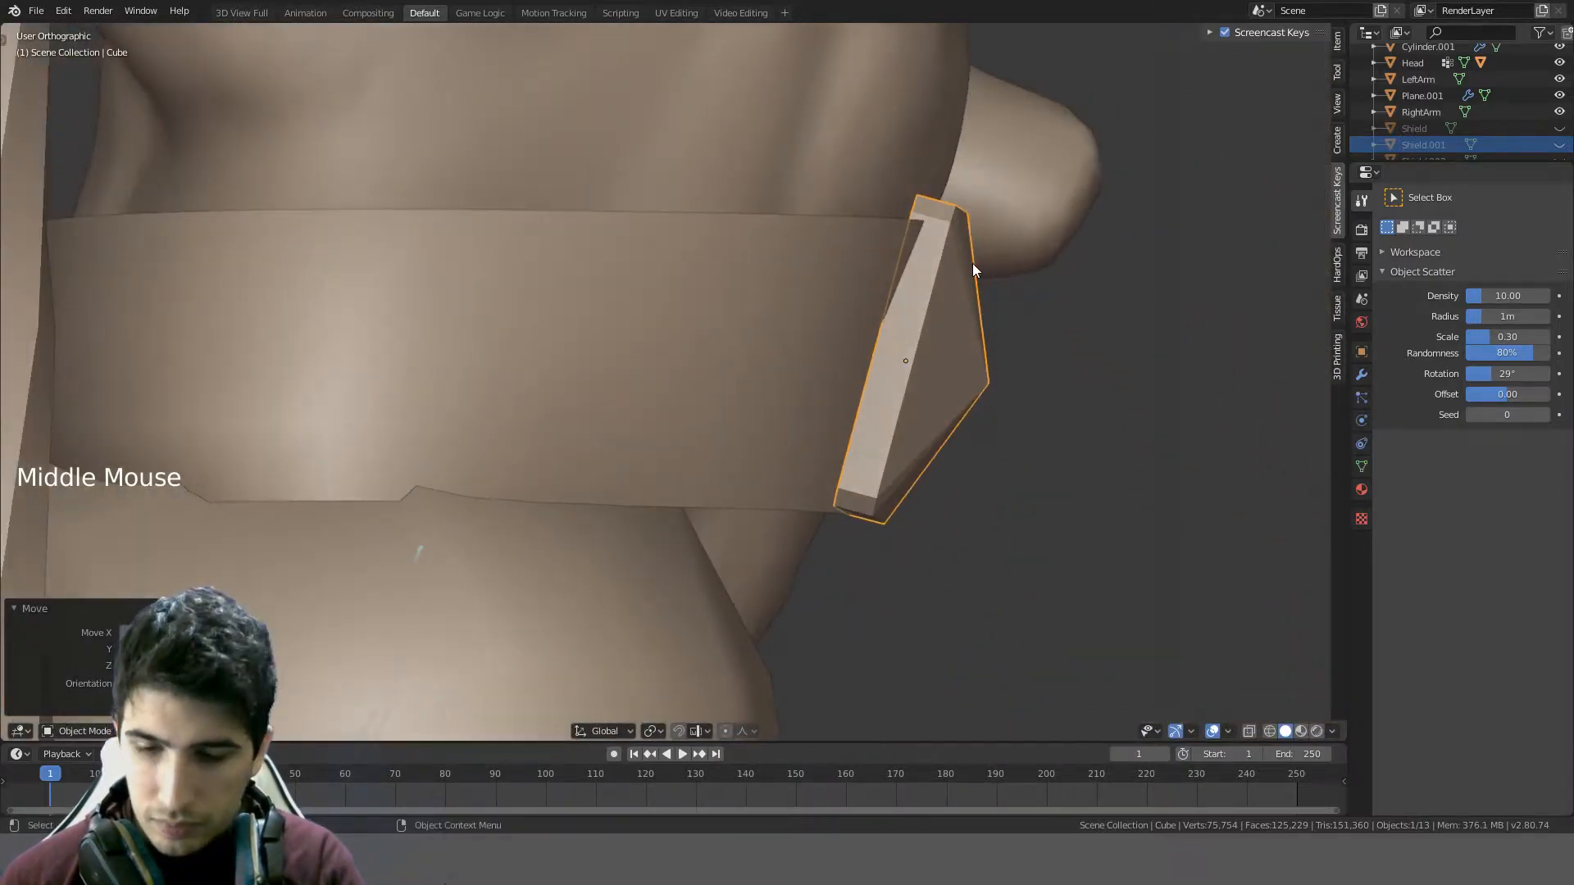
pyautogui.press('KP_3')
pyautogui.moveTo(658, 266); pyautogui.dragTo(727, 284, button='middle')
pyautogui.scroll(-7, 808, 261)
pyautogui.press('a')
pyautogui.scroll(-1, 649, 371)
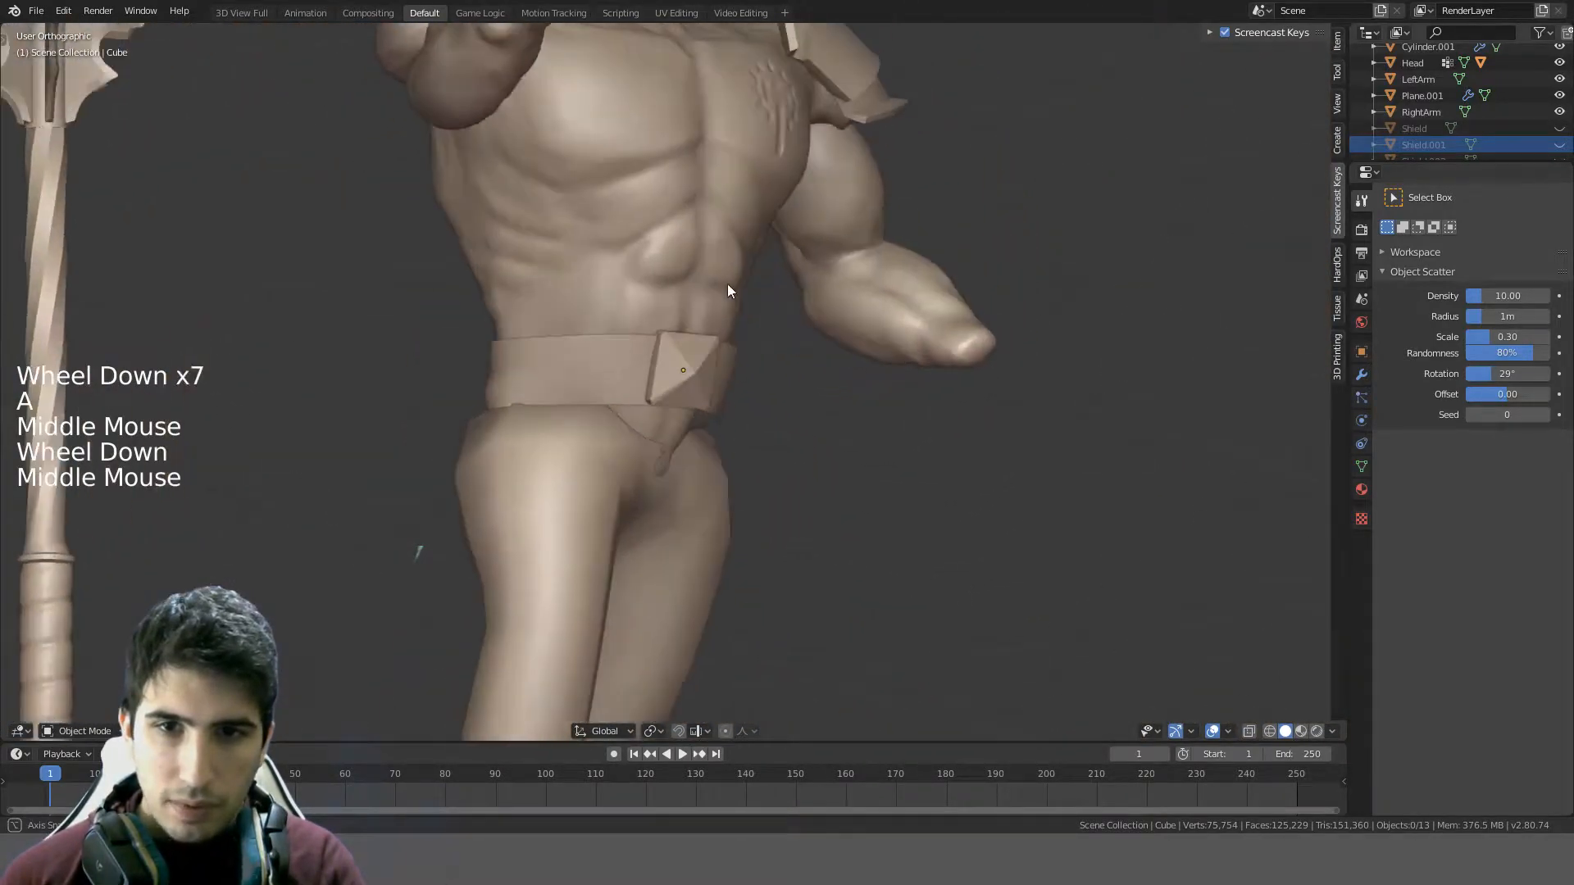
# - Select the face loop running around the middle of the belt, using face select mode
pyautogui.click(640, 366)
pyautogui.press('KP_1')
pyautogui.scroll(3, 637, 362)
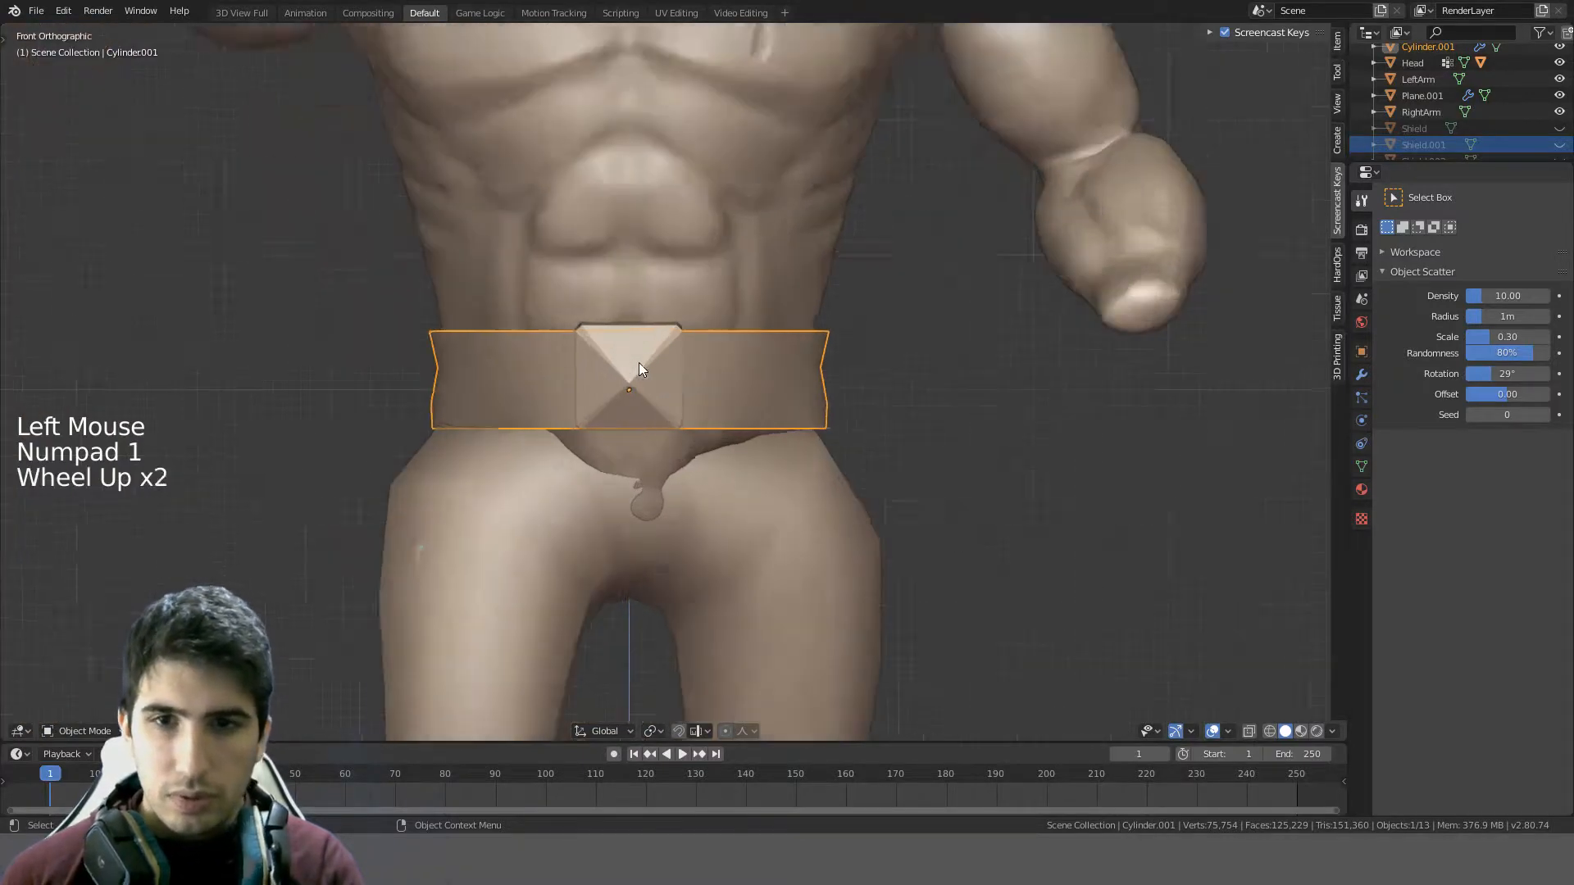
pyautogui.press('Tab')
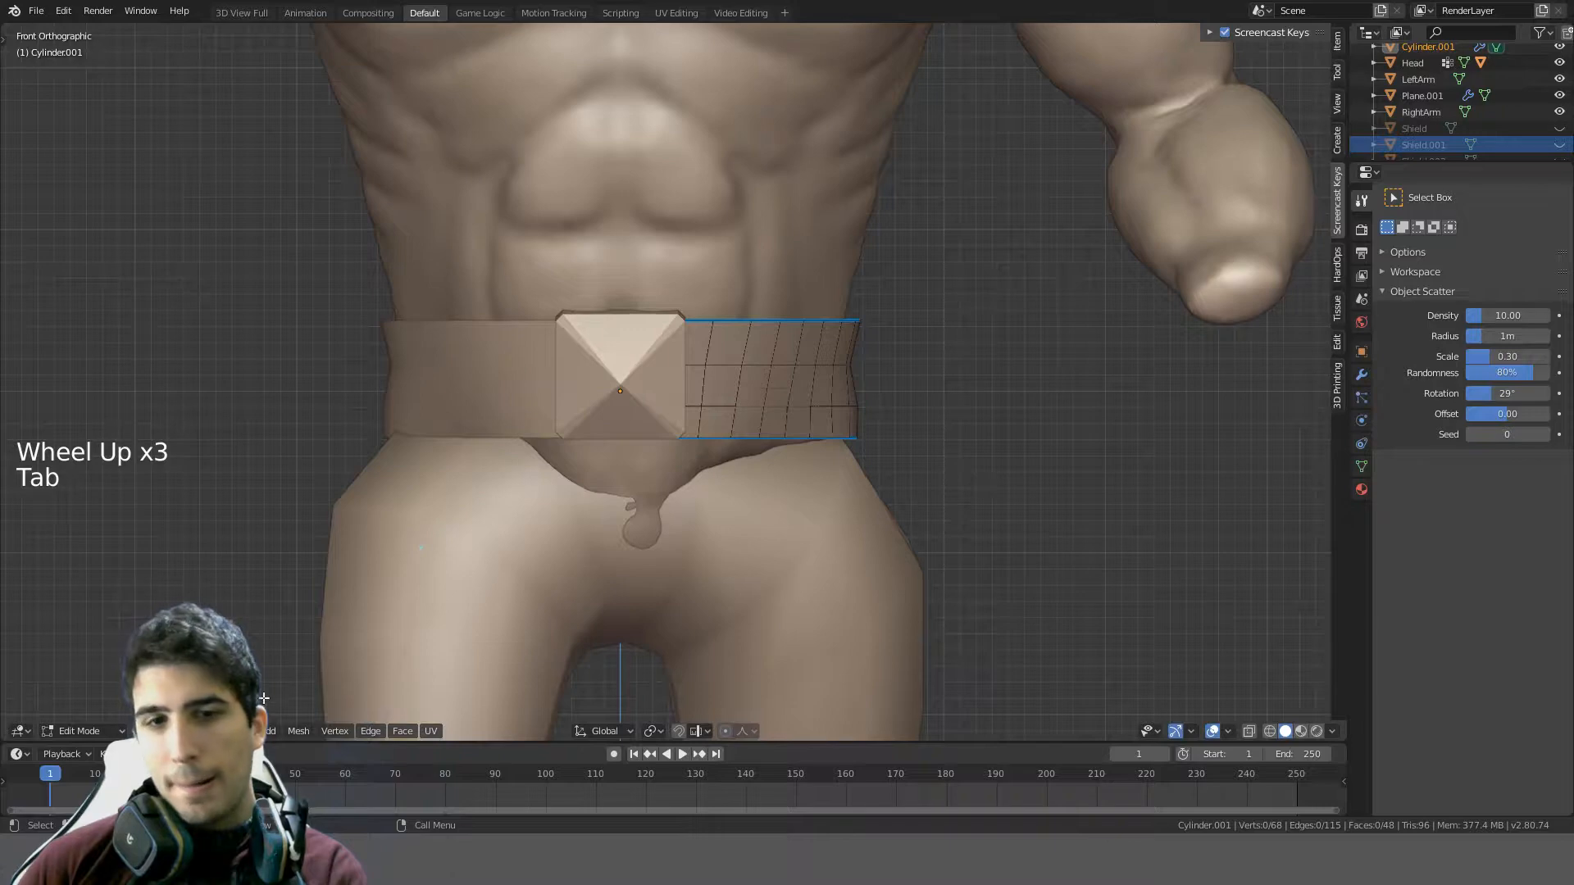
pyautogui.click(159, 731)
pyautogui.keyDown('alt'); pyautogui.click(863, 393); pyautogui.keyUp('alt')
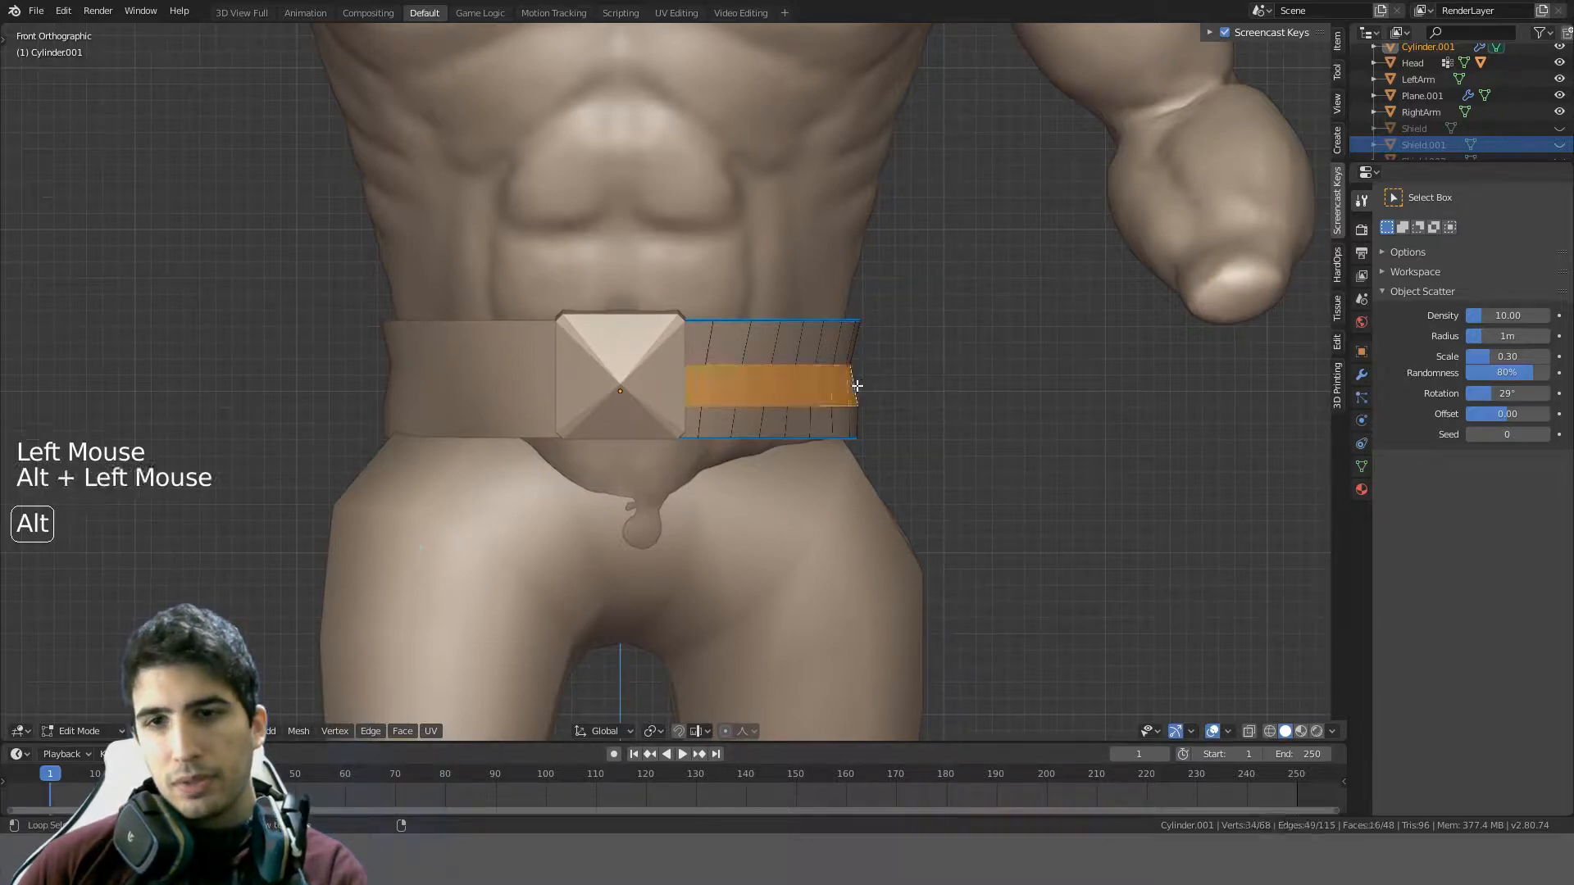
# - Try extruding the belt's middle face loop outward by about 0.01 m, inspect it and undo the extrusion
pyautogui.press('e')
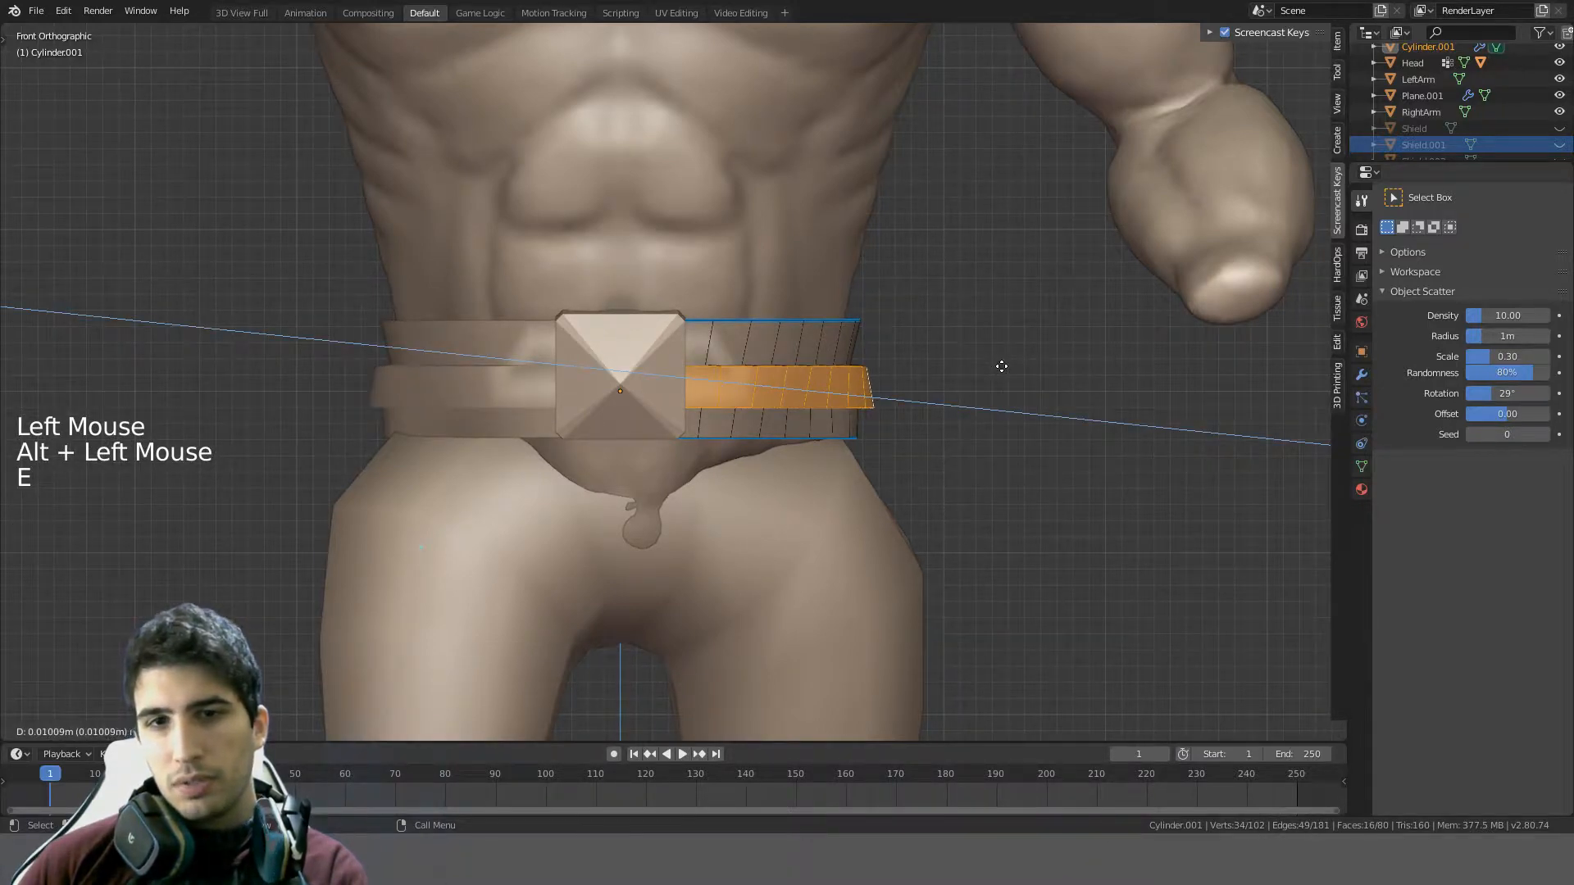
pyautogui.press('Tab')
pyautogui.moveTo(983, 382); pyautogui.dragTo(884, 469, button='middle')
pyautogui.hotkey('ctrl', 'z')
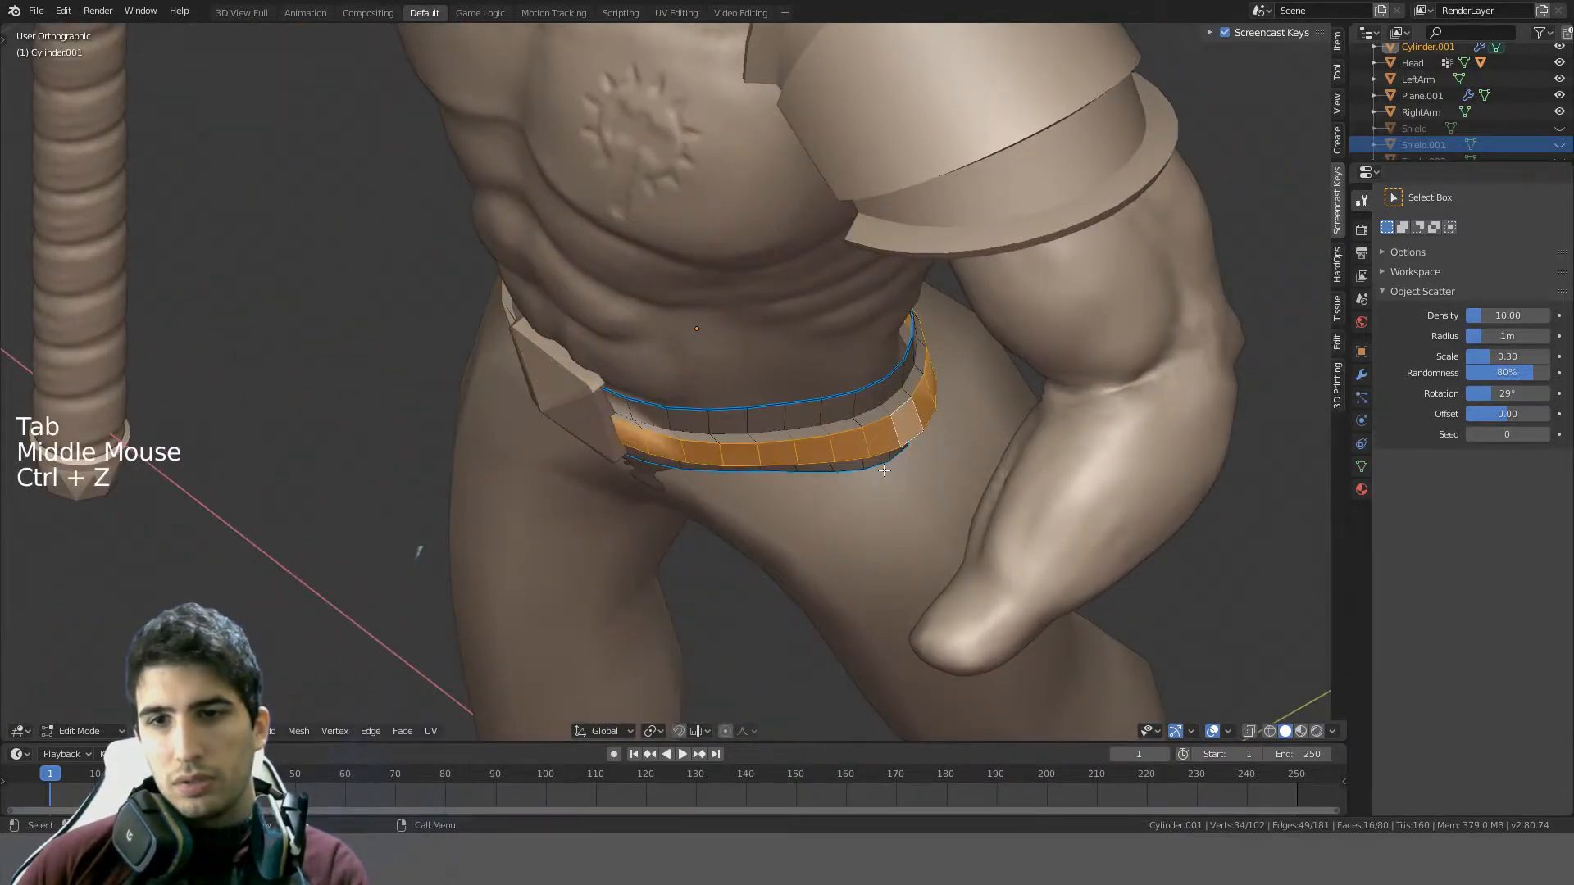
pyautogui.hotkey('ctrl', 'z')
# - Extrude the belt's middle face loop in place and push it outward with Shrink/Fatten to form a raised band
pyautogui.hotkey('alt', 's')
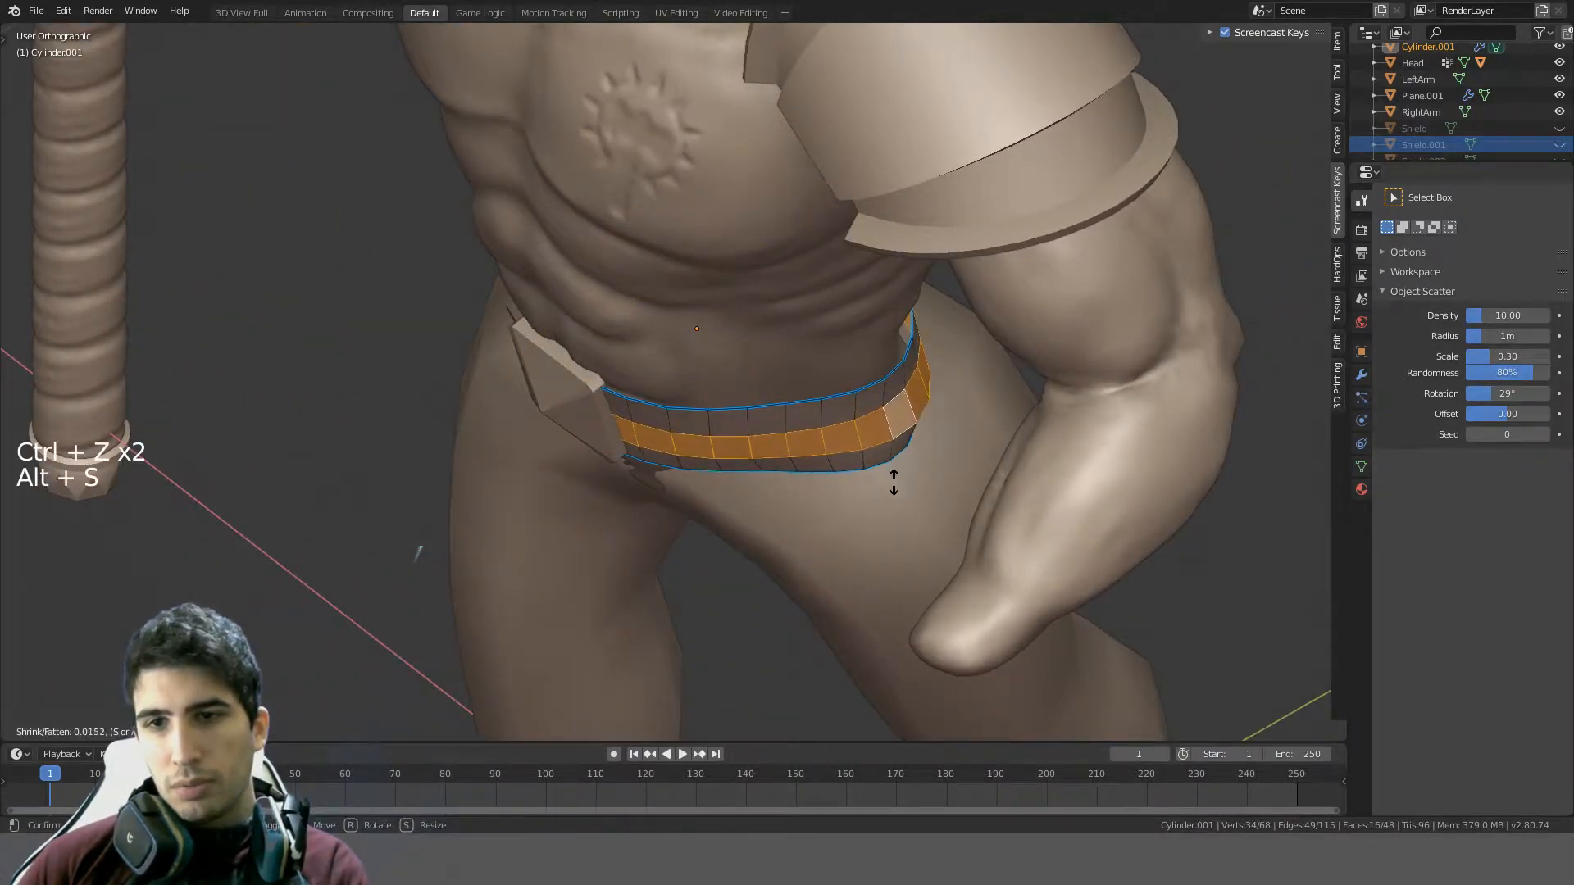
pyautogui.rightClick(925, 546)
pyautogui.press('e')
pyautogui.rightClick(925, 547)
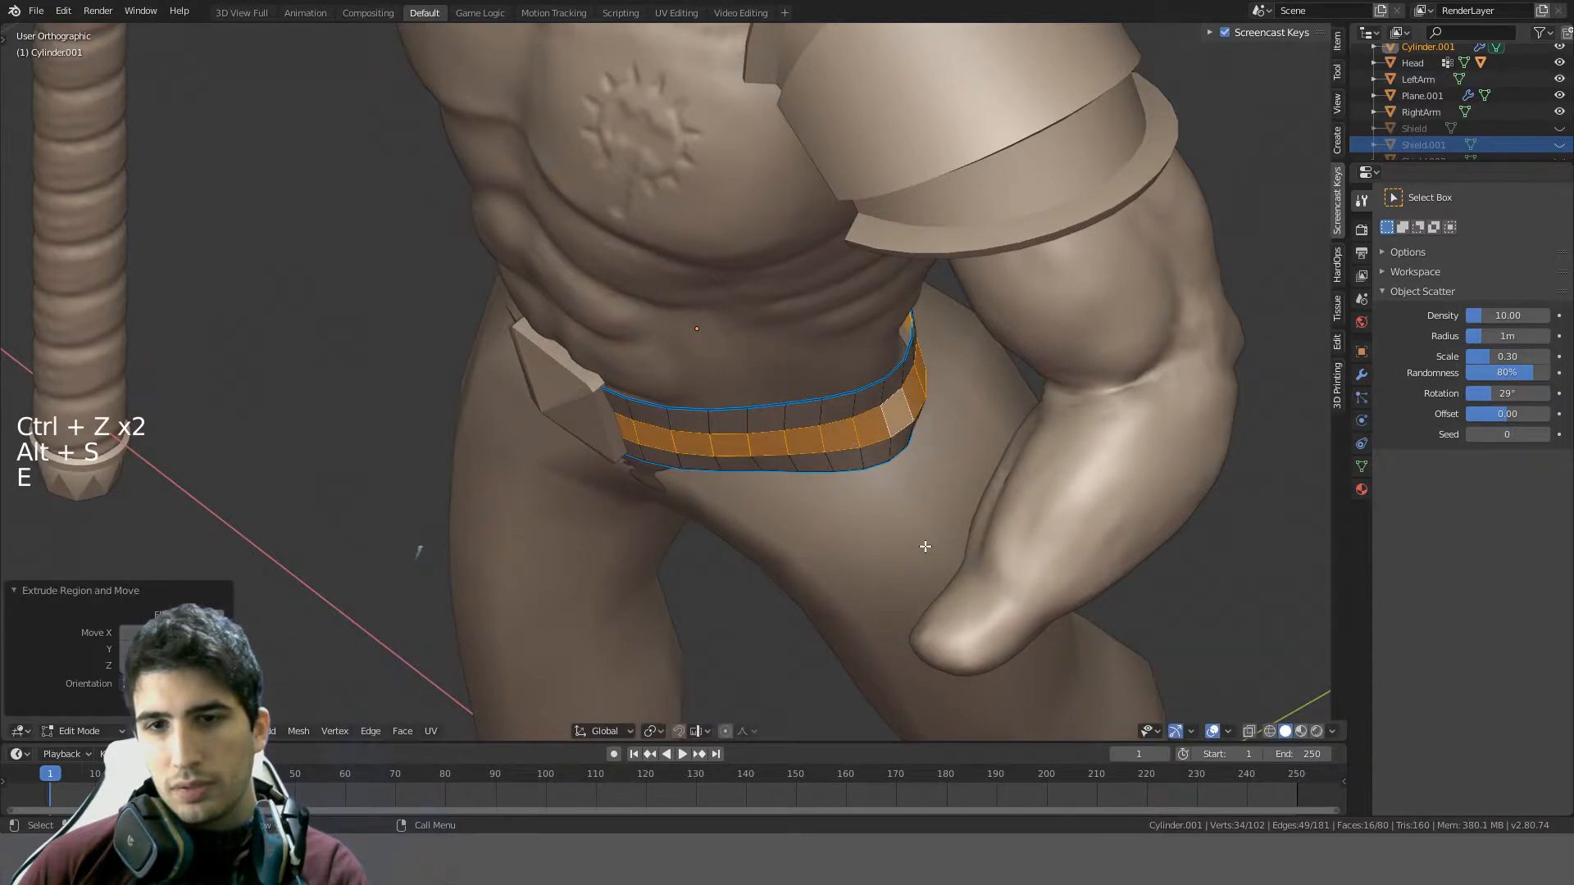
pyautogui.hotkey('alt', 's')
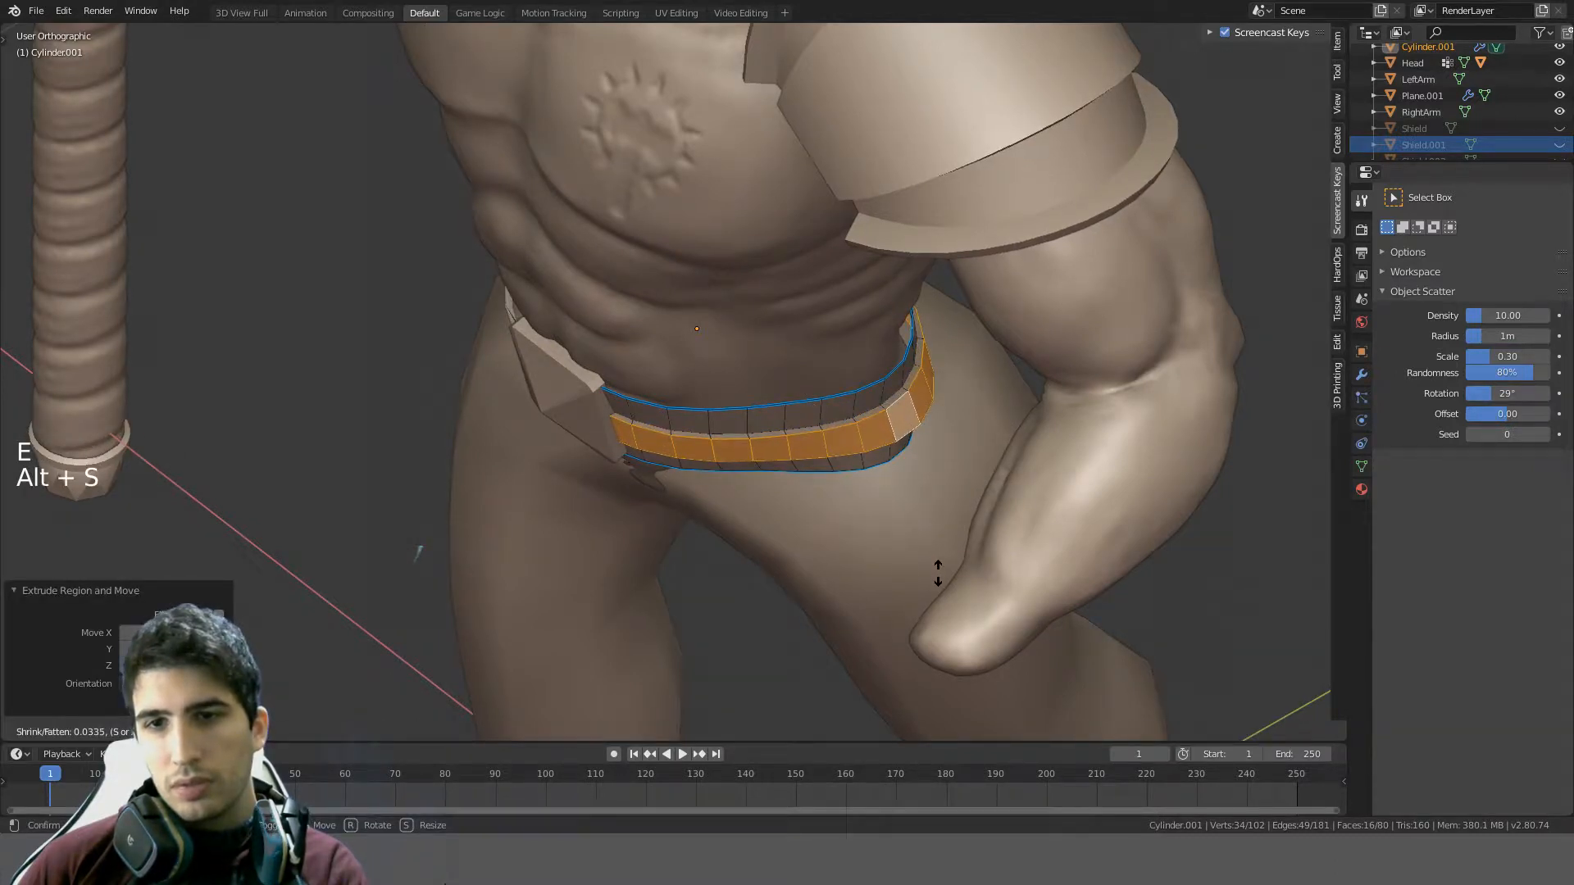
pyautogui.click(937, 584)
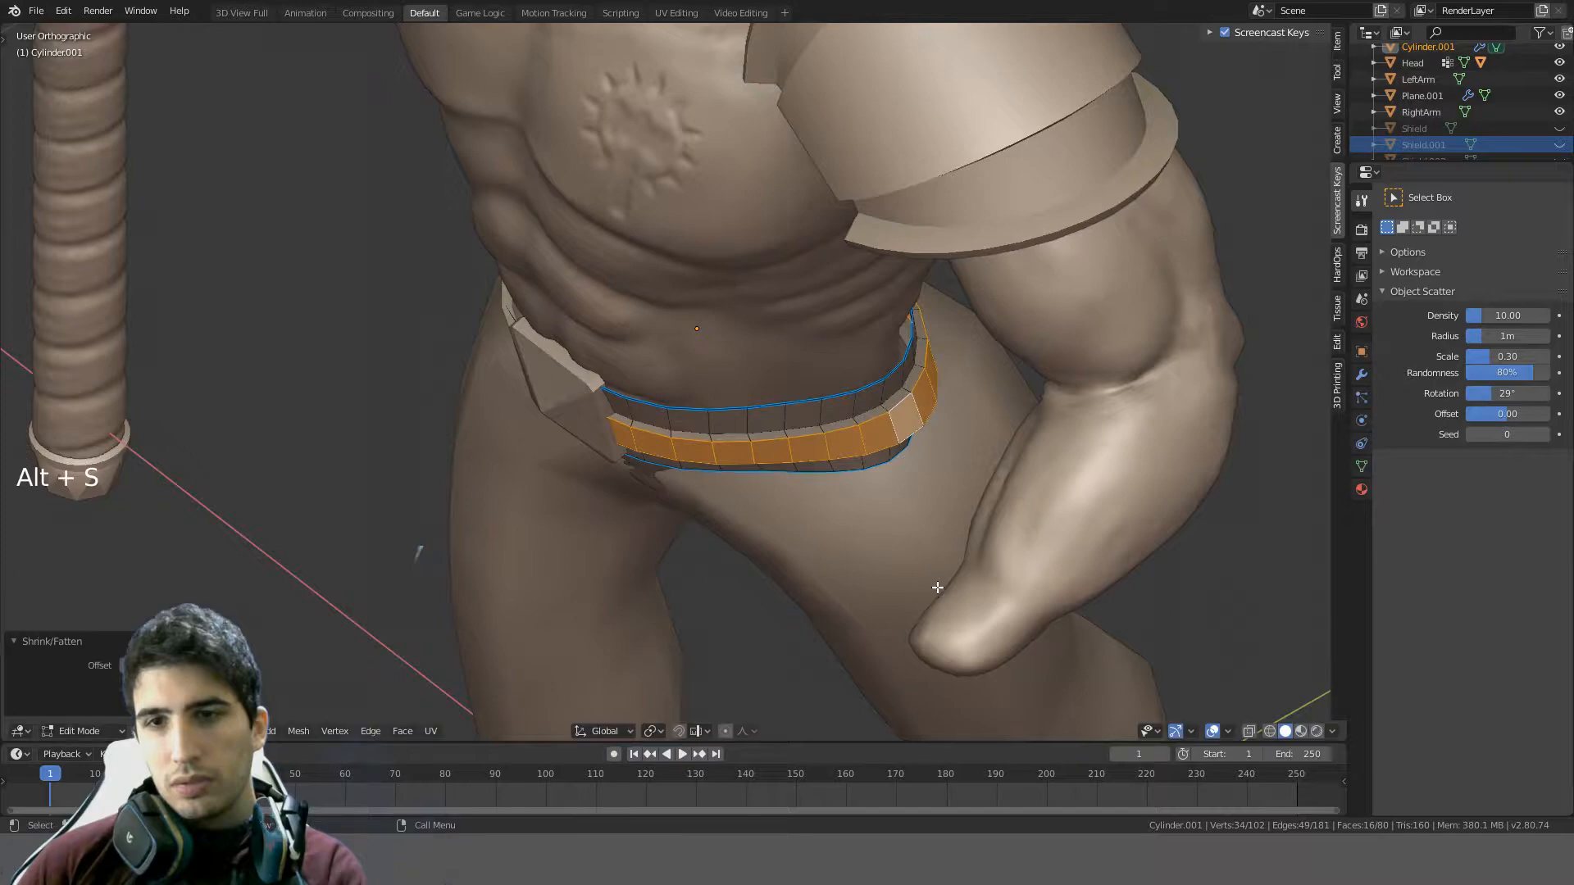
pyautogui.press('Tab')
pyautogui.moveTo(936, 584); pyautogui.dragTo(565, 603, button='middle')
# - Try Set Linear on the ring of vertical edges around the raised band and undo it
pyautogui.press('Tab')
pyautogui.press('a')
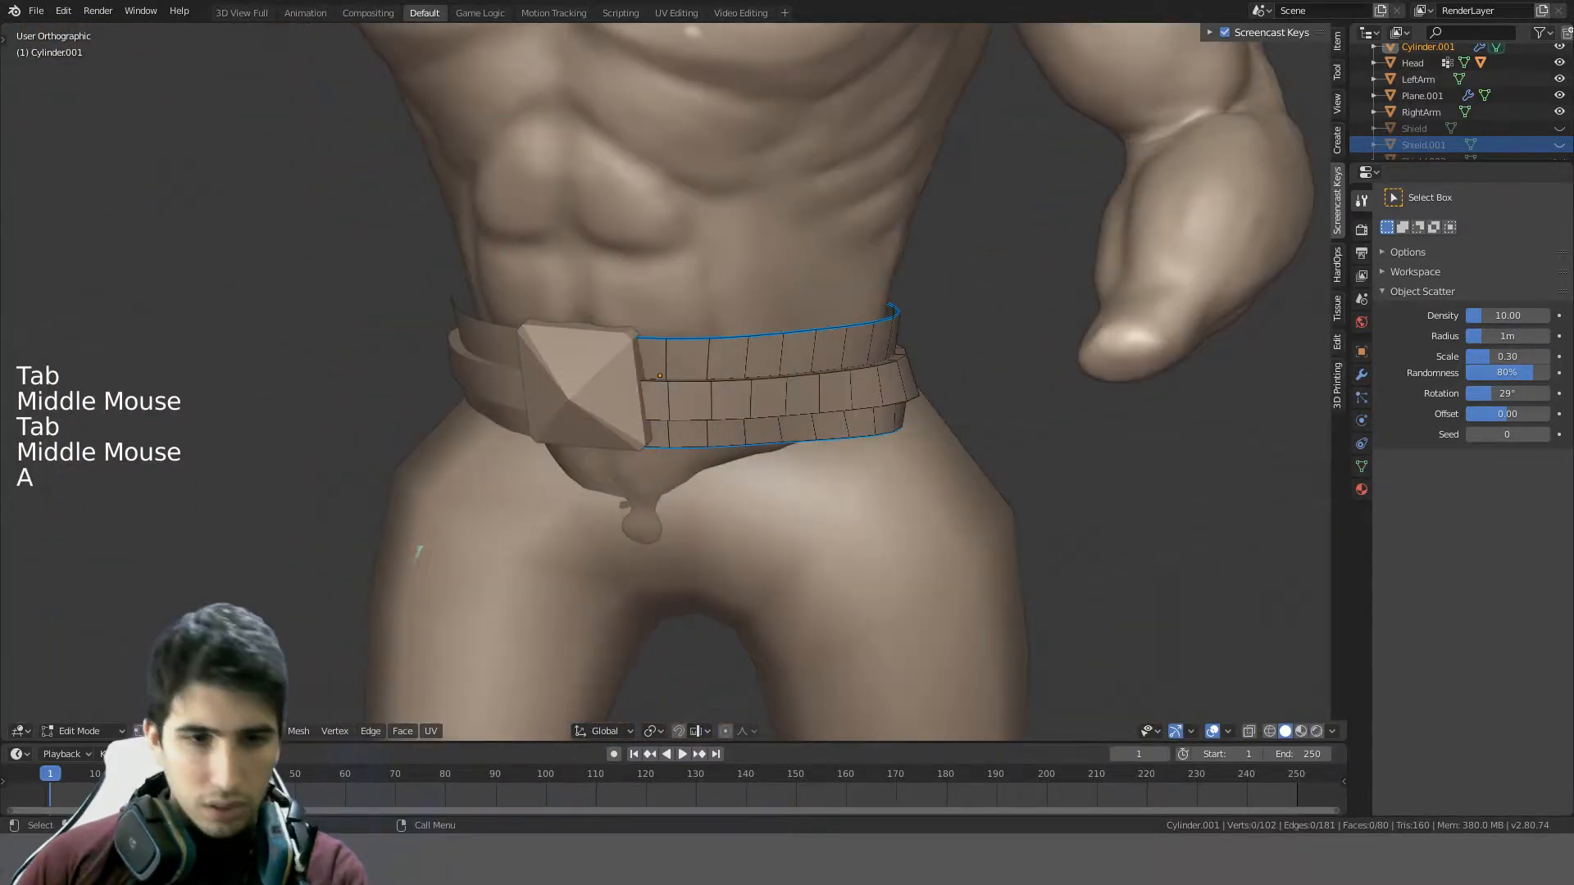
pyautogui.click(826, 397)
pyautogui.keyDown('ctrl'); pyautogui.keyDown('alt'); pyautogui.click(869, 392); pyautogui.keyUp('alt'); pyautogui.keyUp('ctrl')
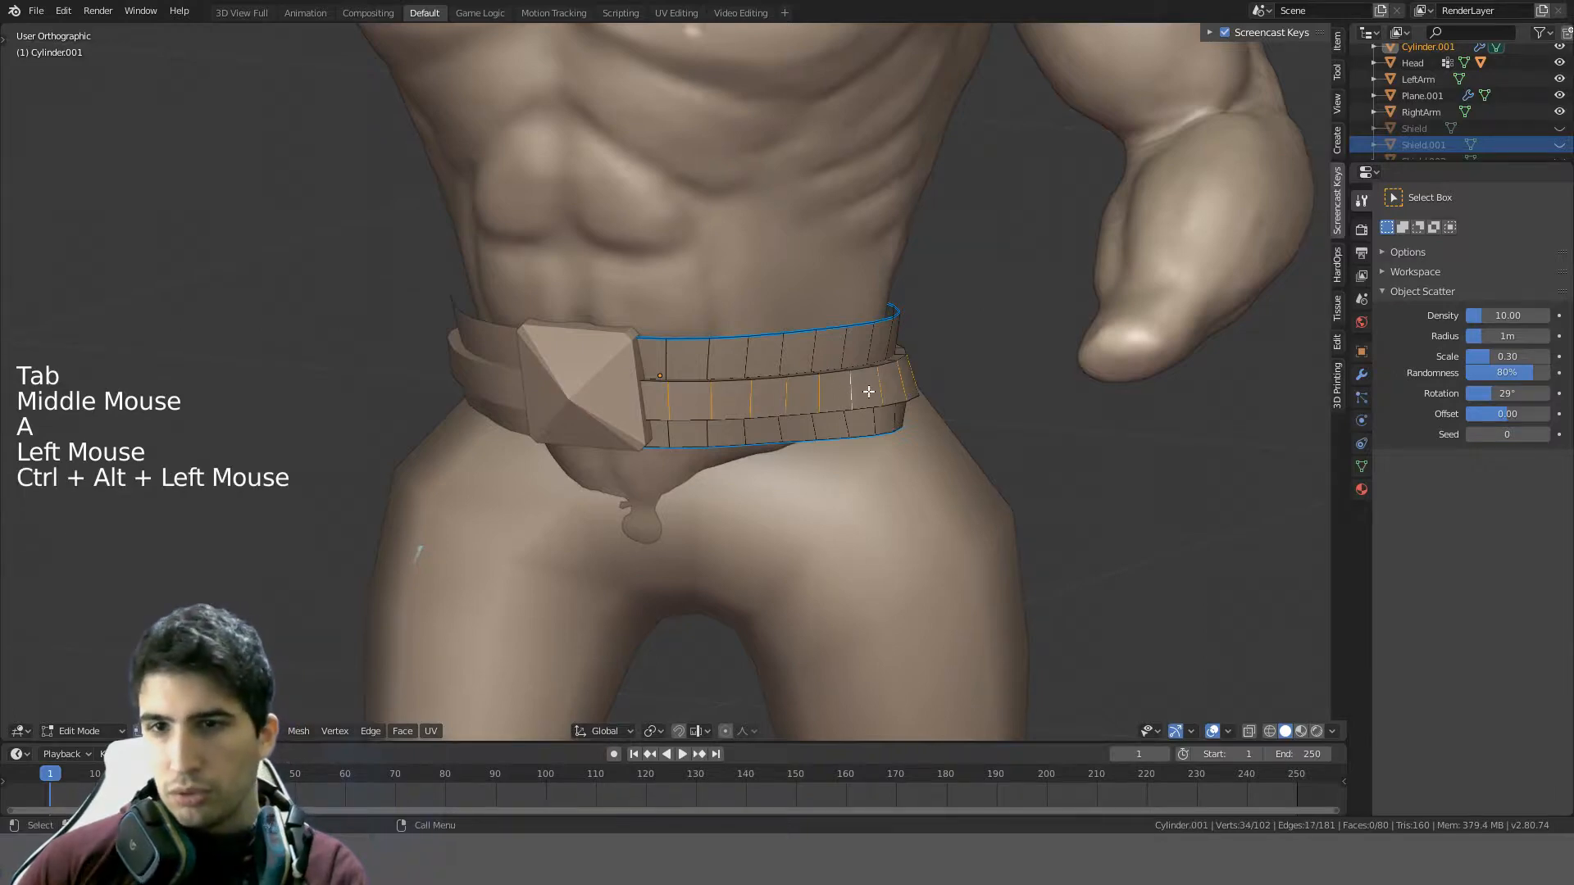
pyautogui.hotkey('ctrl', 'e')
pyautogui.click(857, 447)
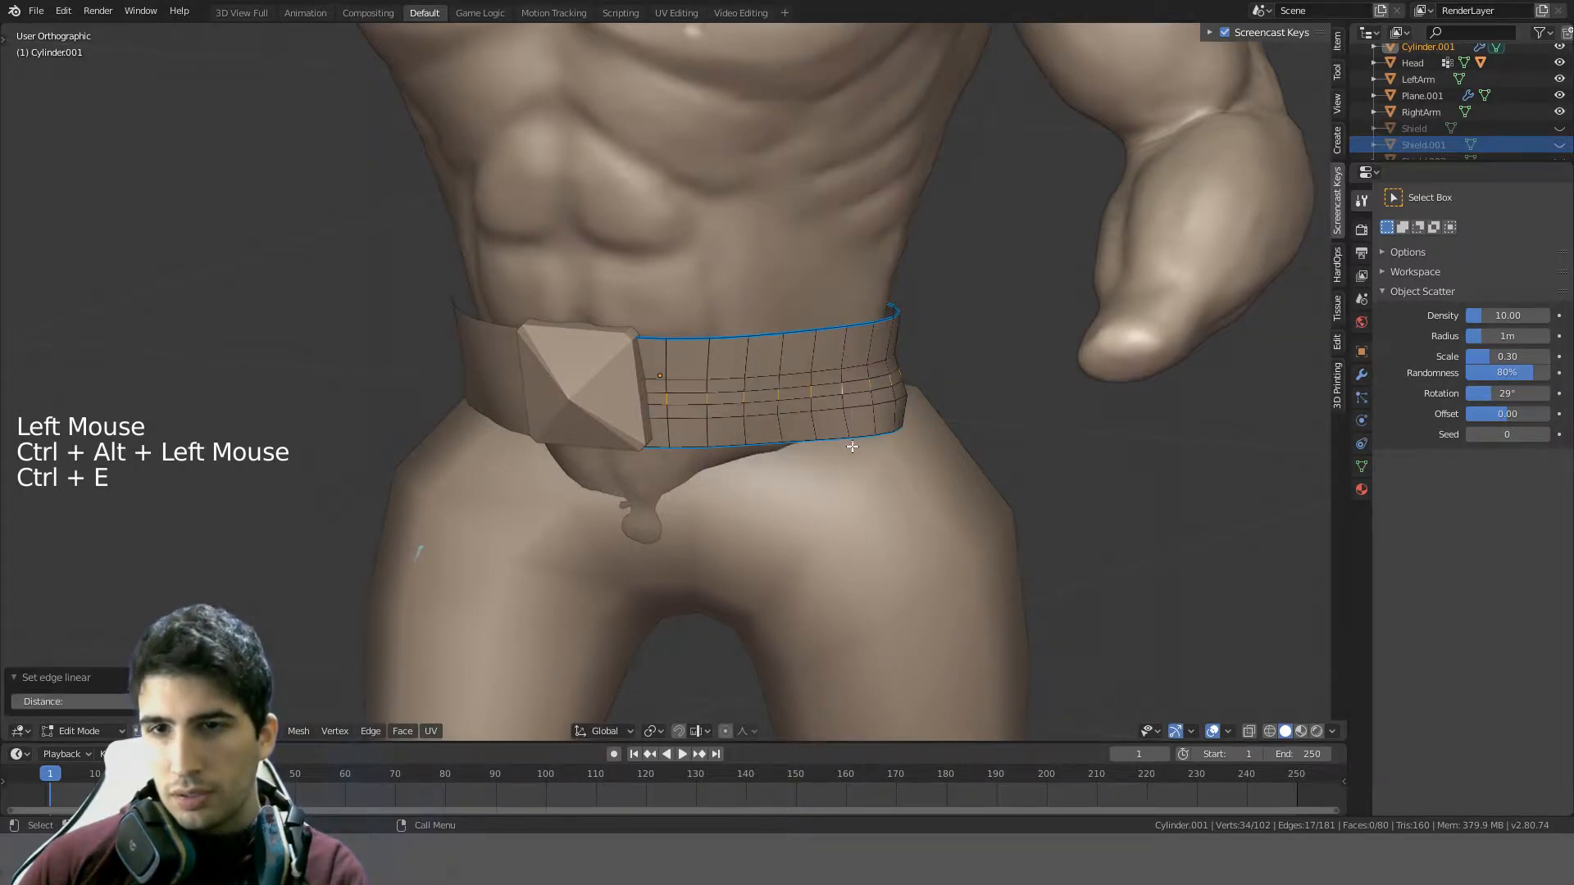
pyautogui.moveTo(853, 447); pyautogui.dragTo(847, 366, button='middle')
pyautogui.hotkey('ctrl', 'z')
# - Try Set Linear on the raised band's upper edge loop and undo it
pyautogui.scroll(3, 758, 428)
pyautogui.press('a')
pyautogui.keyDown('alt'); pyautogui.click(878, 350); pyautogui.keyUp('alt')
pyautogui.hotkey('ctrl', 'e')
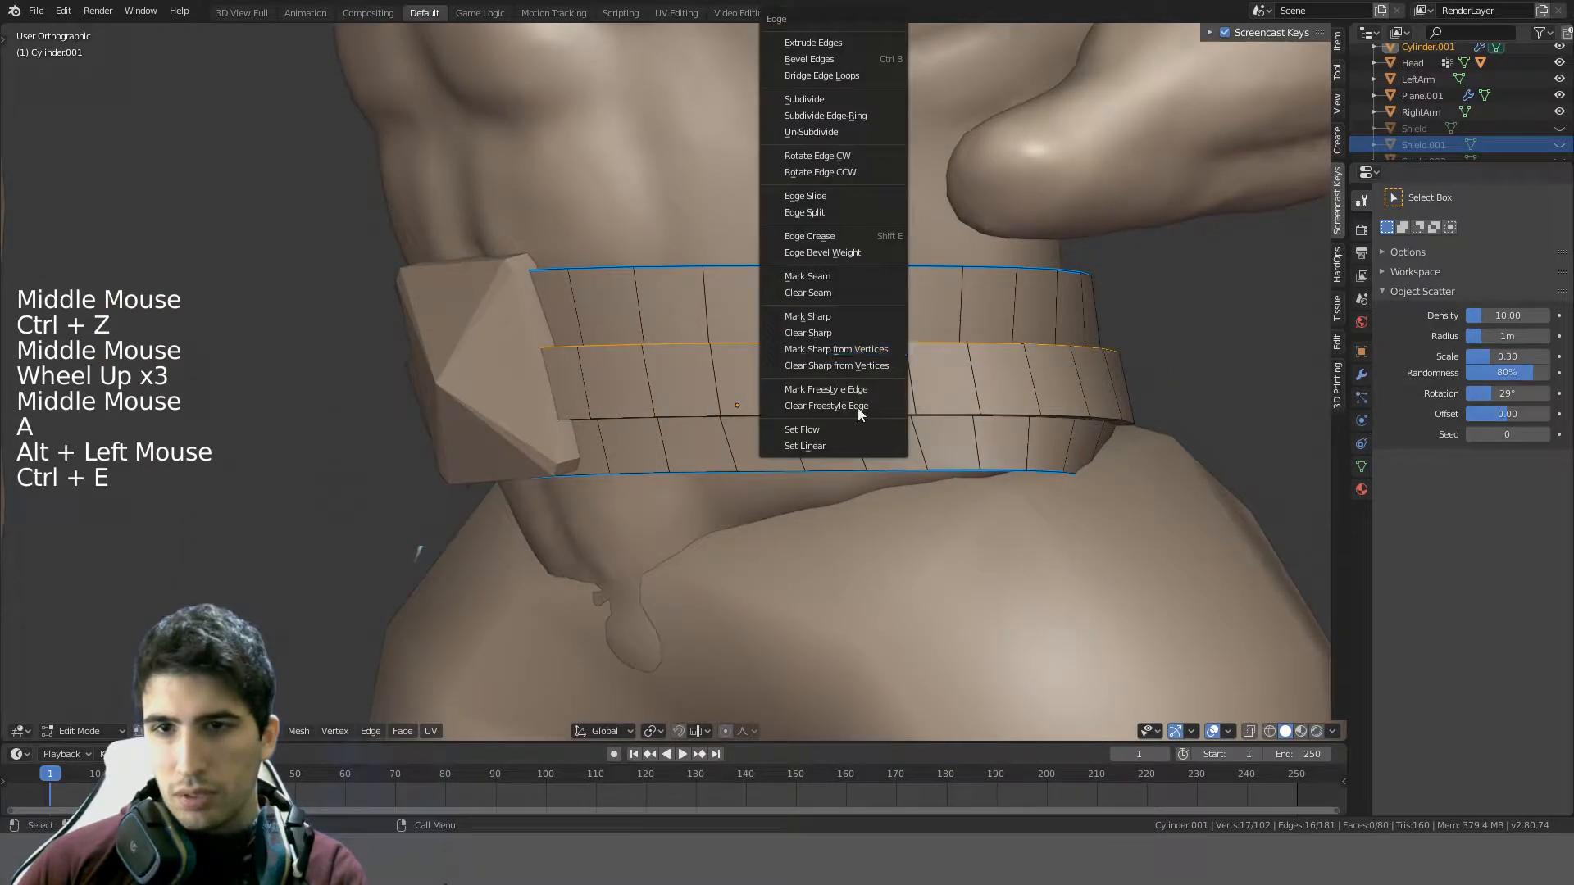
pyautogui.click(839, 447)
pyautogui.moveTo(840, 447); pyautogui.dragTo(942, 411, button='middle')
pyautogui.hotkey('ctrl', 'z')
# - Try Set Flow on the raised band's upper edge loop and undo it
pyautogui.press('a')
pyautogui.keyDown('alt'); pyautogui.click(932, 407); pyautogui.keyUp('alt')
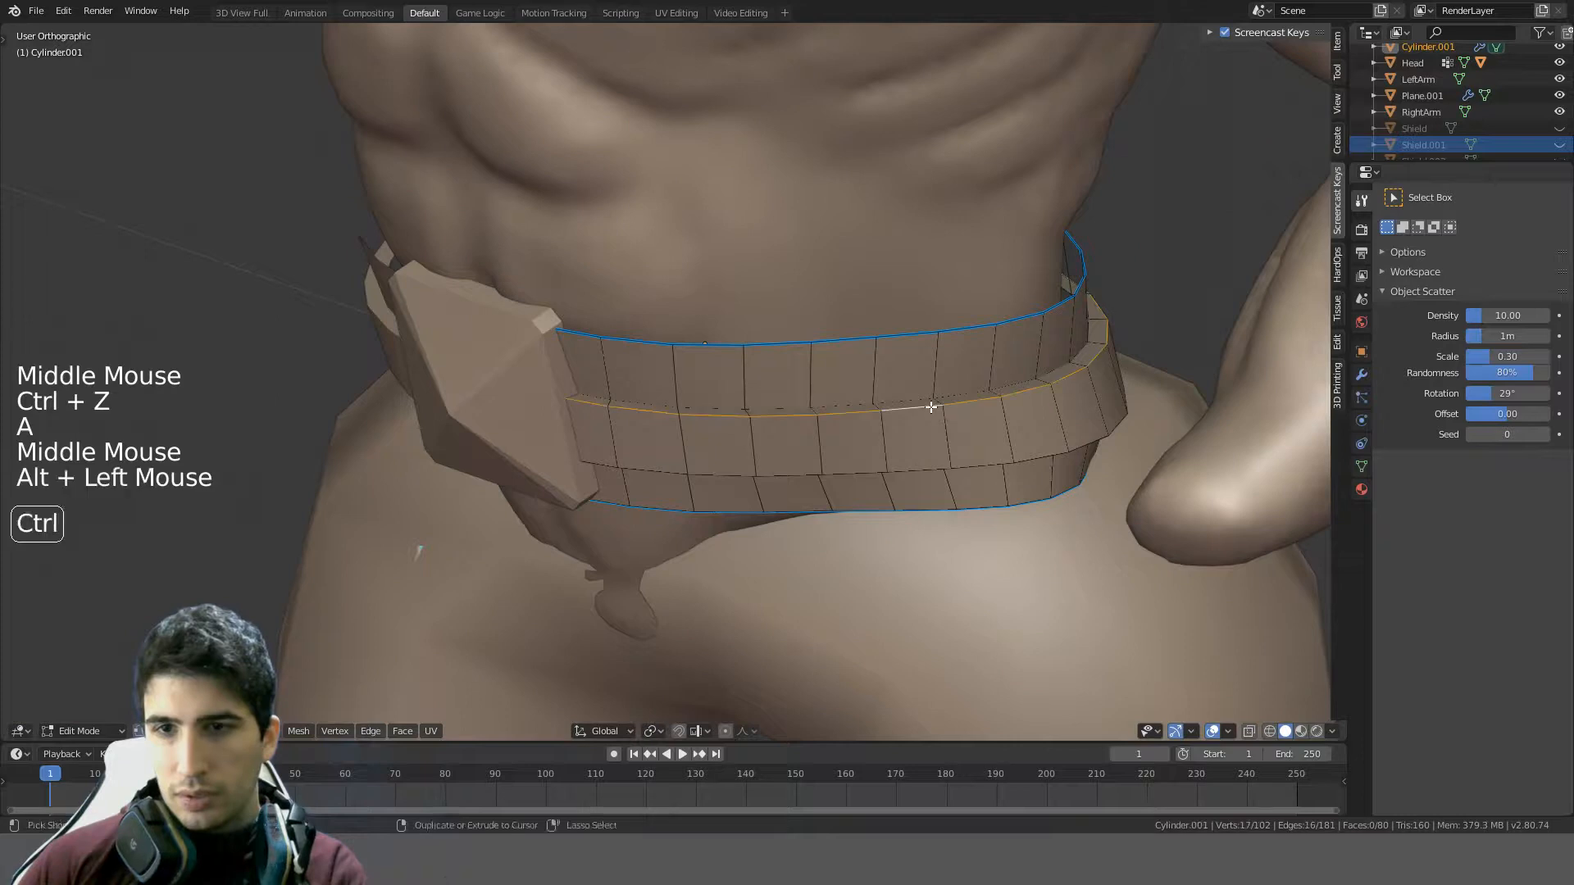
pyautogui.hotkey('ctrl', 'e')
pyautogui.click(896, 431)
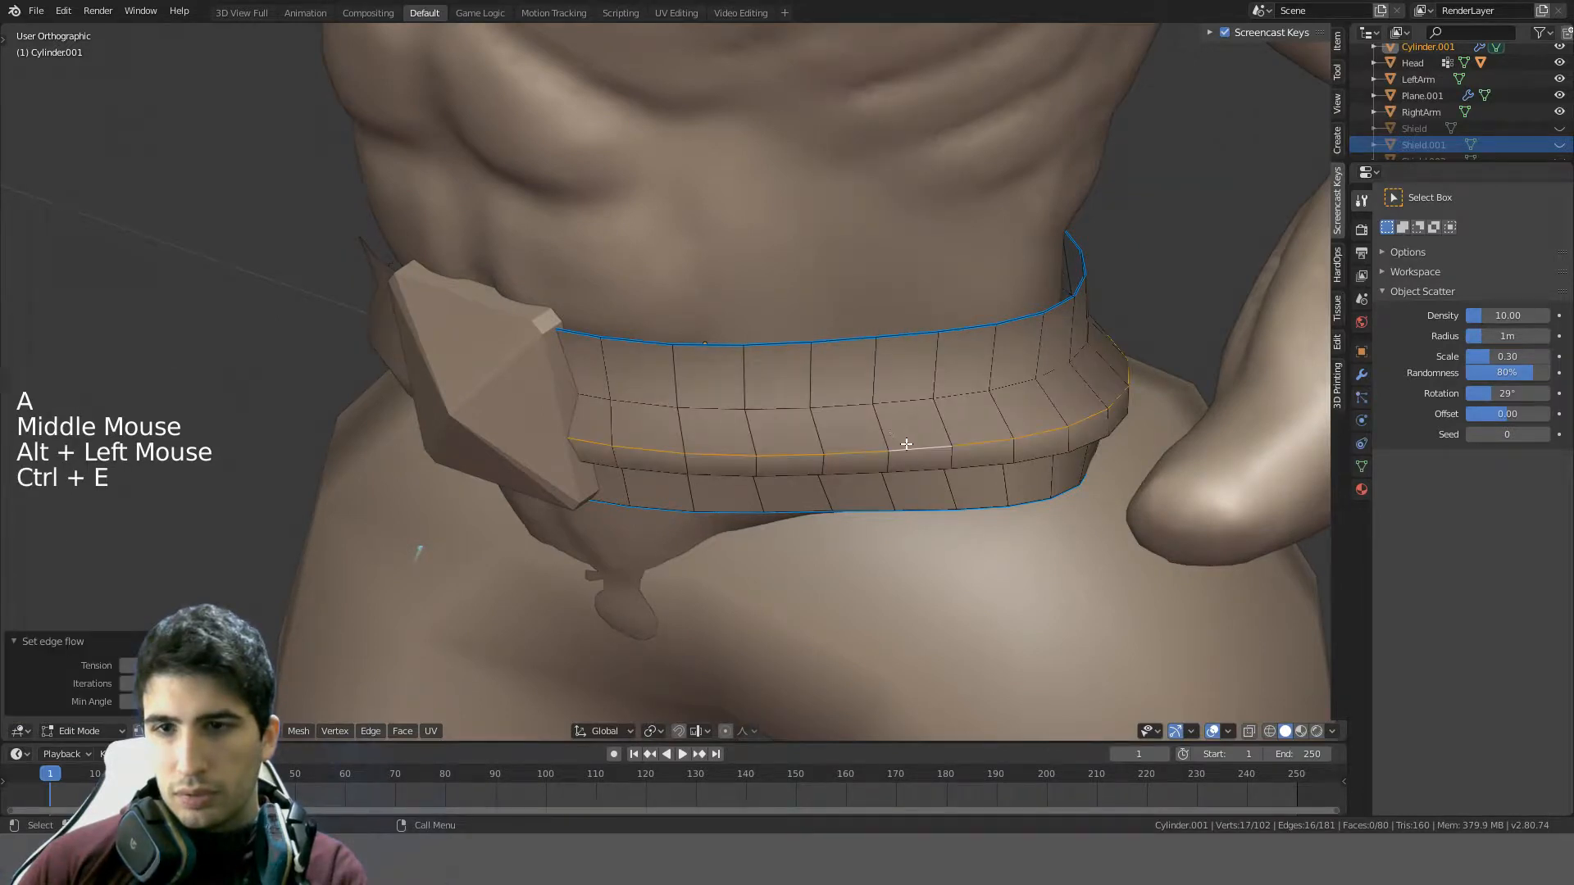
pyautogui.hotkey('ctrl', 'z')
# - Apply Set Flow to the ring of vertical edges around the raised band and save the file
pyautogui.press('a')
pyautogui.keyDown('ctrl'); pyautogui.keyDown('alt'); pyautogui.click(889, 450); pyautogui.keyUp('alt'); pyautogui.keyUp('ctrl')
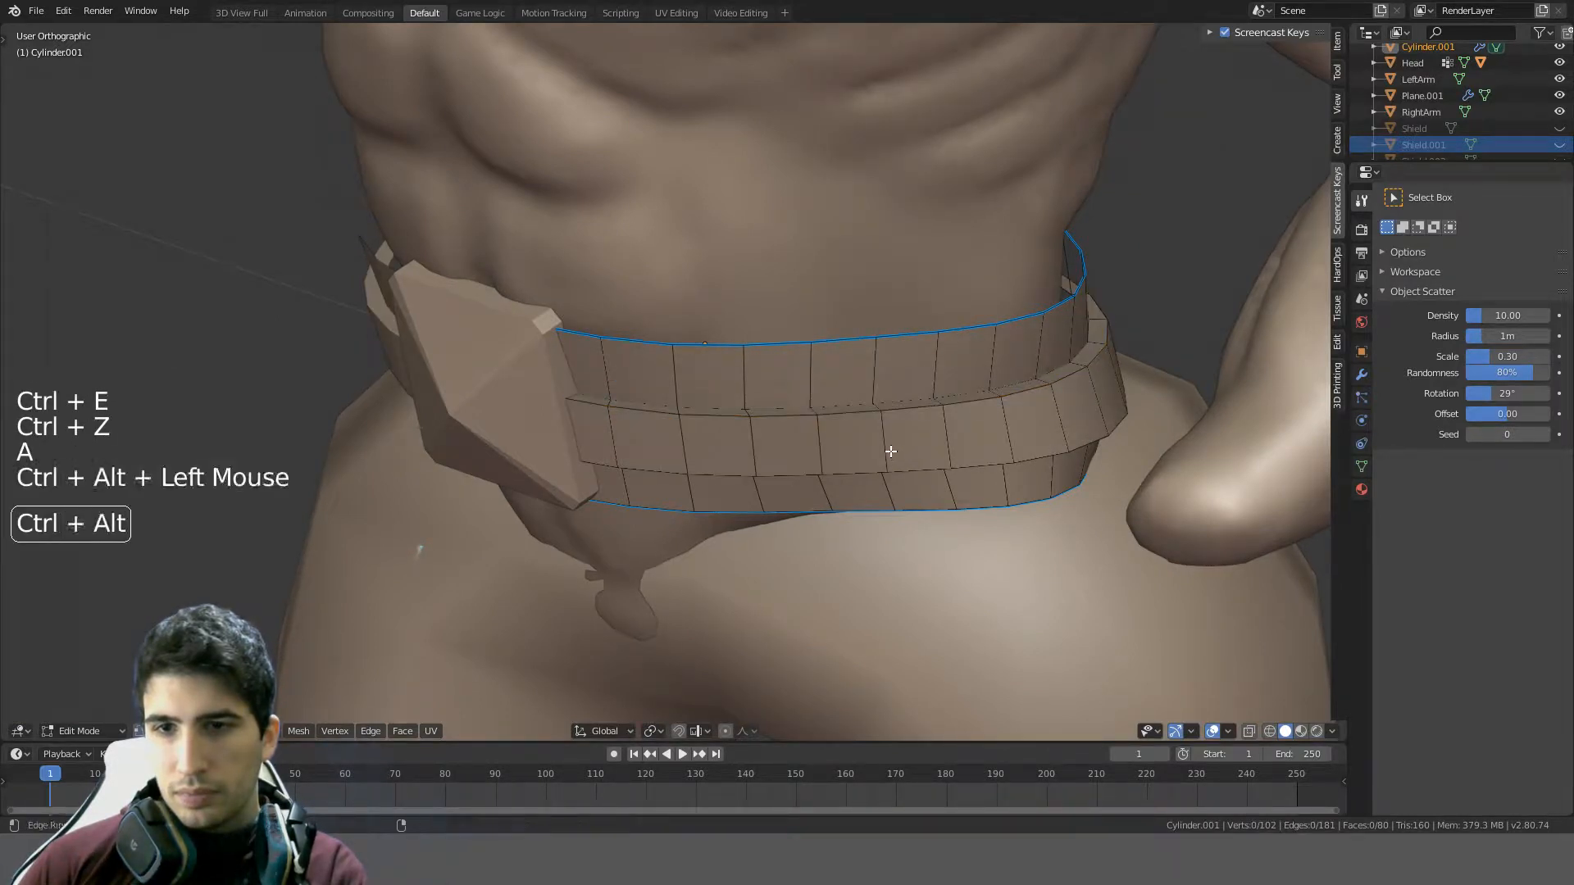
pyautogui.hotkey('ctrl', 'e')
pyautogui.click(890, 445)
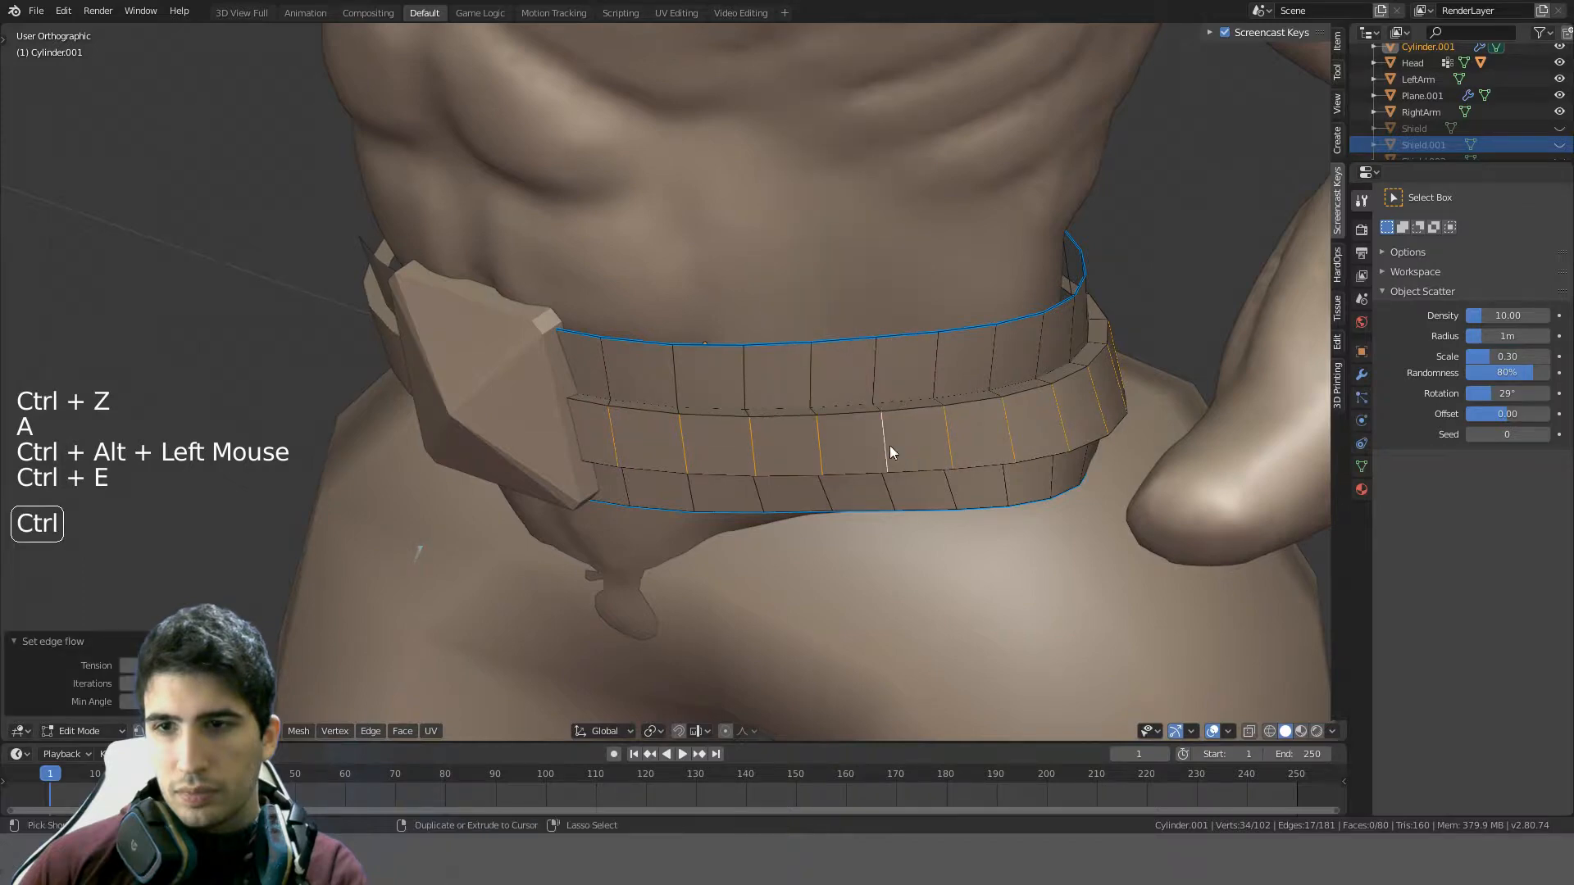
pyautogui.hotkey('ctrl', 'e')
pyautogui.click(889, 445)
pyautogui.moveTo(890, 445); pyautogui.dragTo(1019, 486, button='middle')
pyautogui.scroll(-1, 1019, 486)
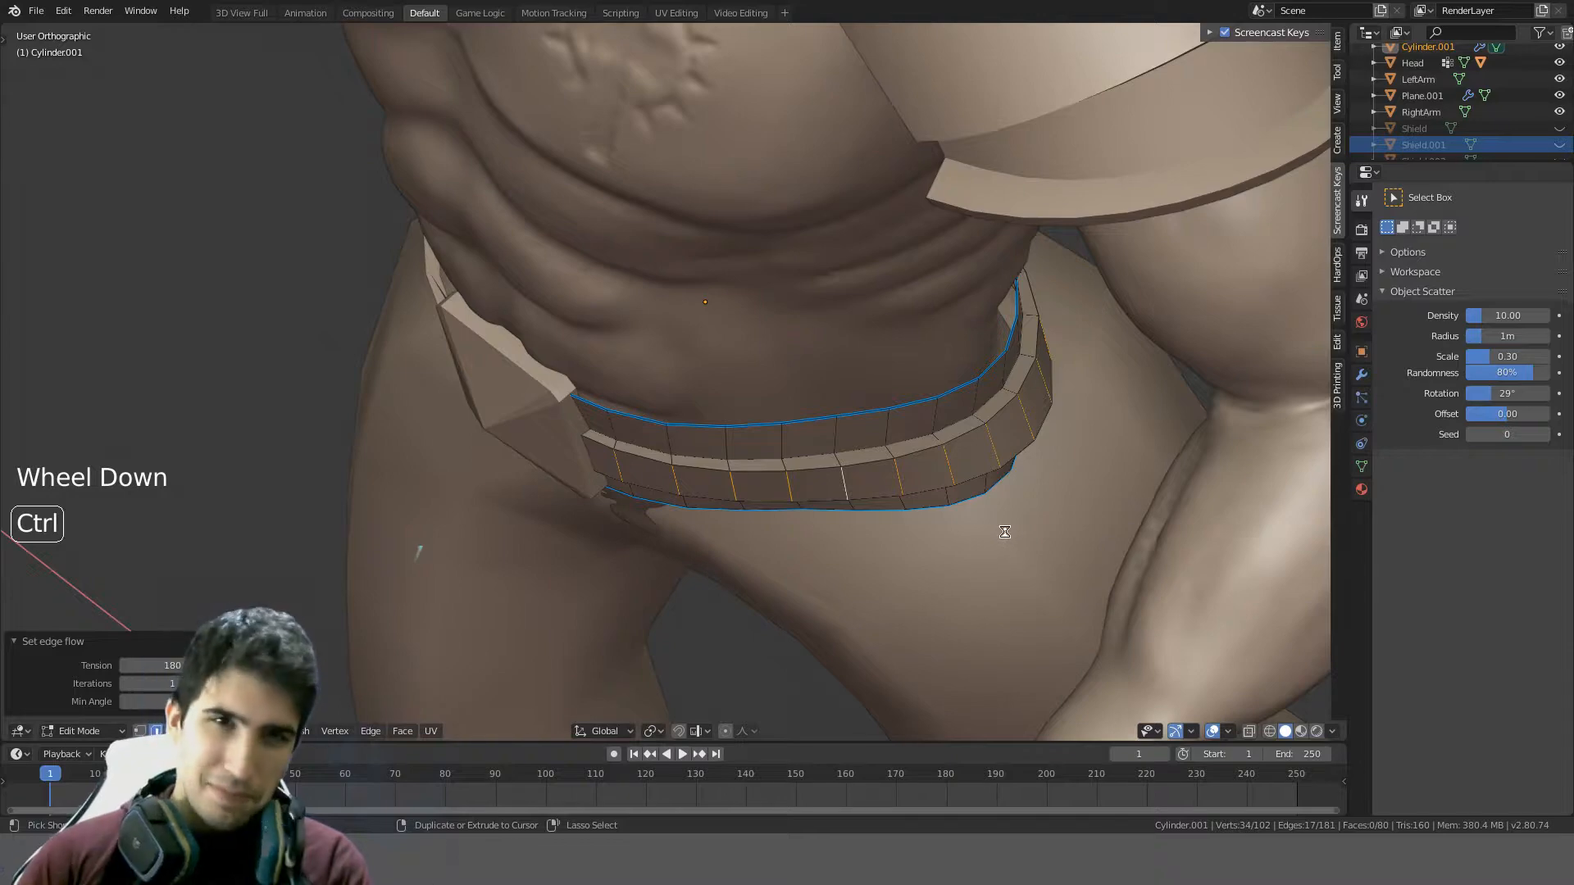
pyautogui.hotkey('ctrl', 's')
# - Try rounding the raised band's vertical edge ring with To Sphere at a factor of about 0.30
pyautogui.scroll(-2, 1006, 532)
pyautogui.moveTo(1005, 508)
pyautogui.mouseDown(button='middle')
pyautogui.moveTo(1008, 472)
pyautogui.moveTo(1030, 495)
pyautogui.mouseUp(button='middle')
pyautogui.scroll(3, 1032, 495)
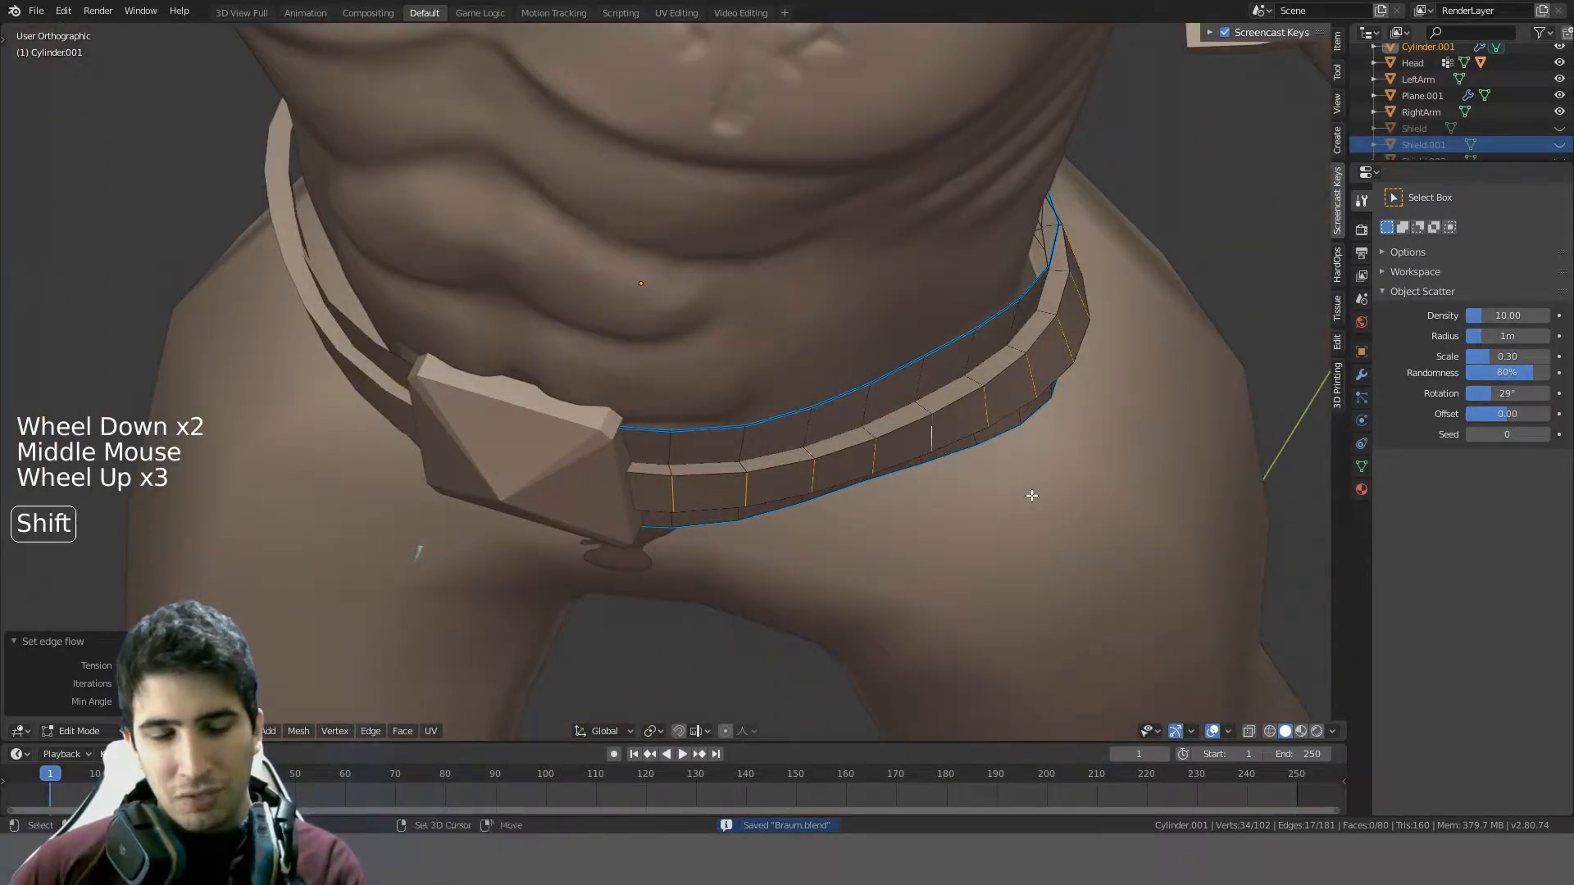
pyautogui.hotkey('shift', 'alt', 's')
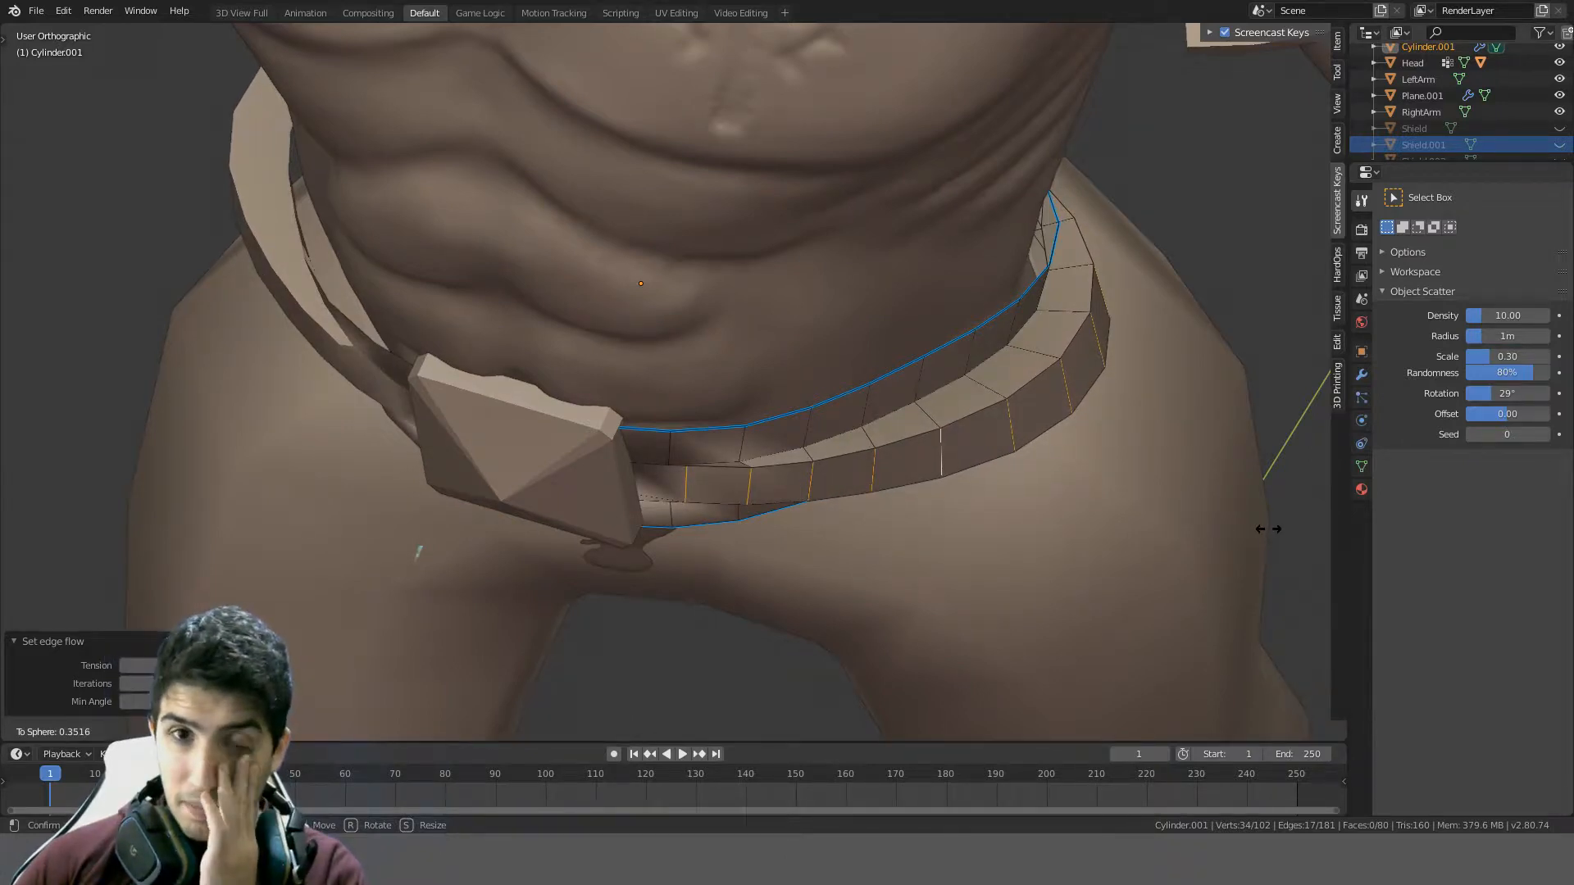
pyautogui.rightClick(1269, 529)
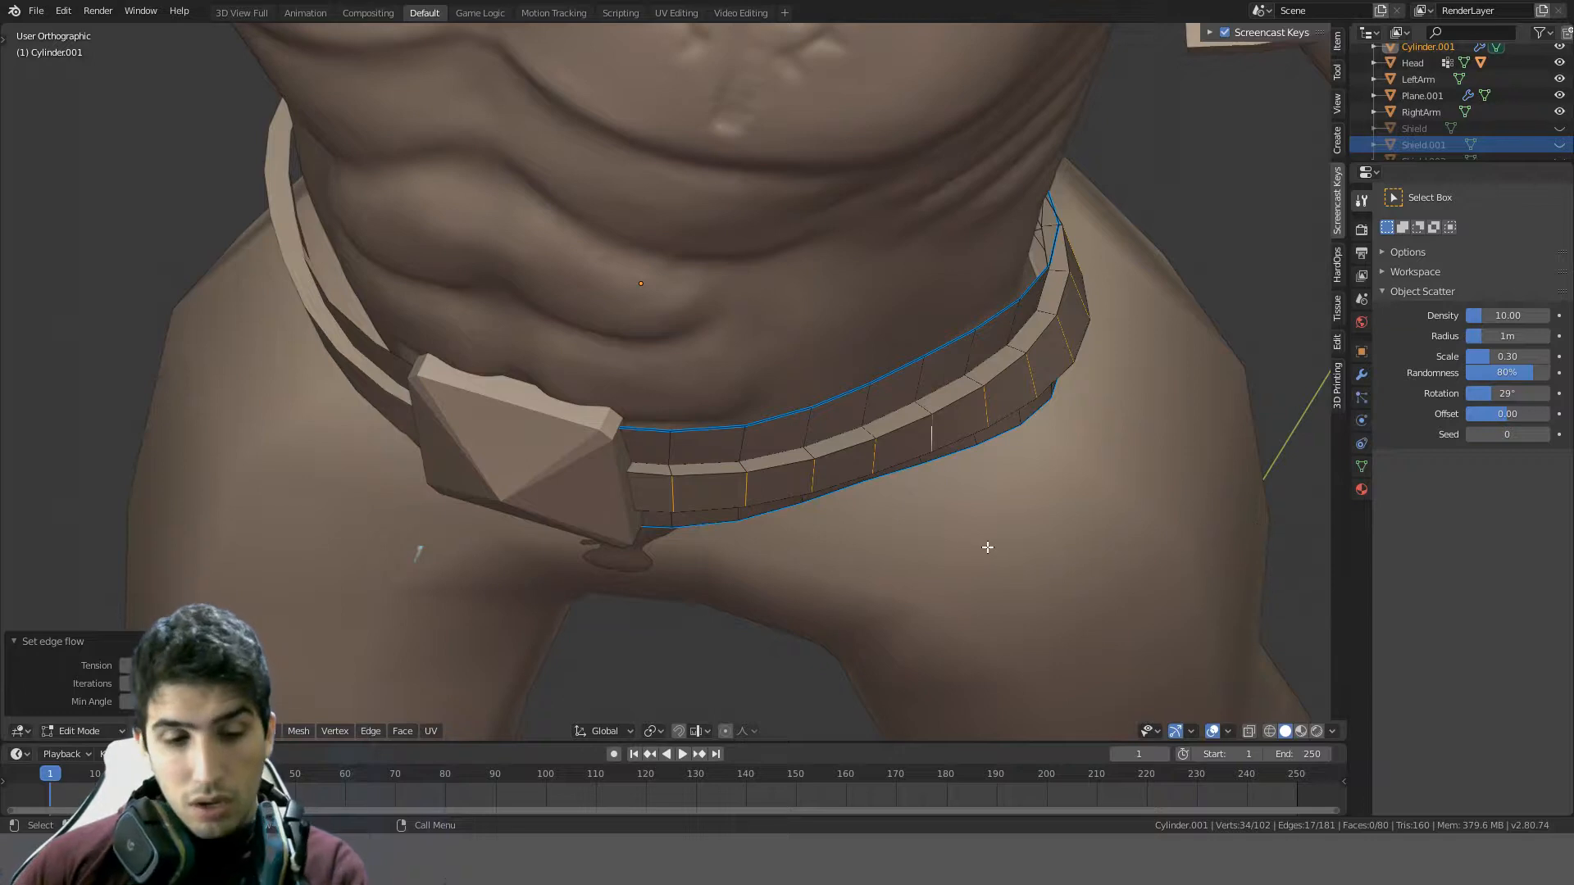
pyautogui.hotkey('shift', 'alt', 's')
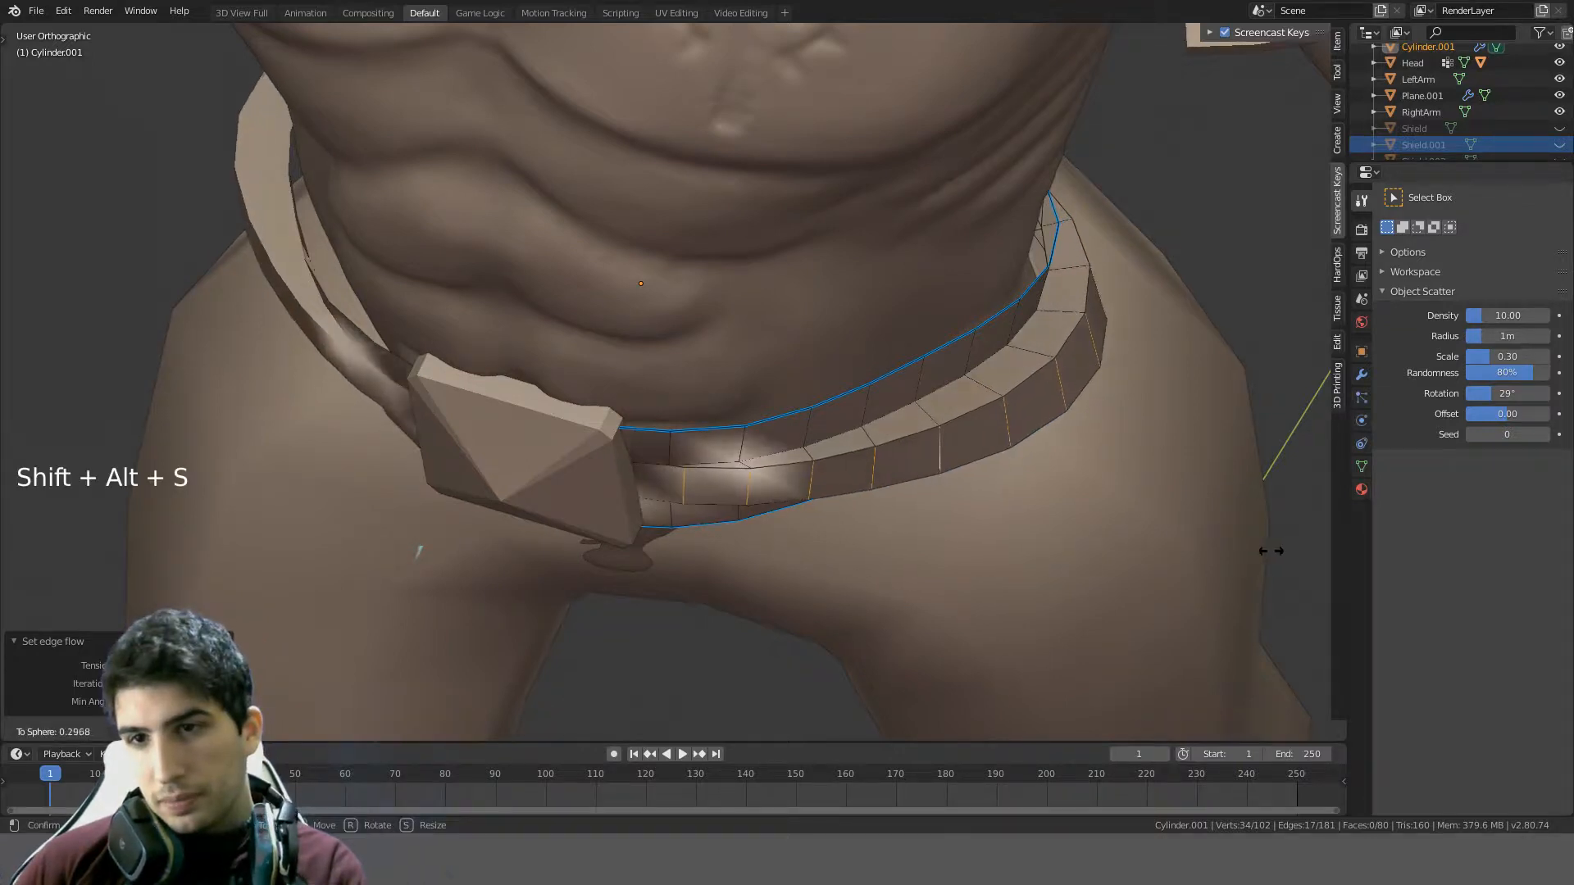
pyautogui.click(1280, 551)
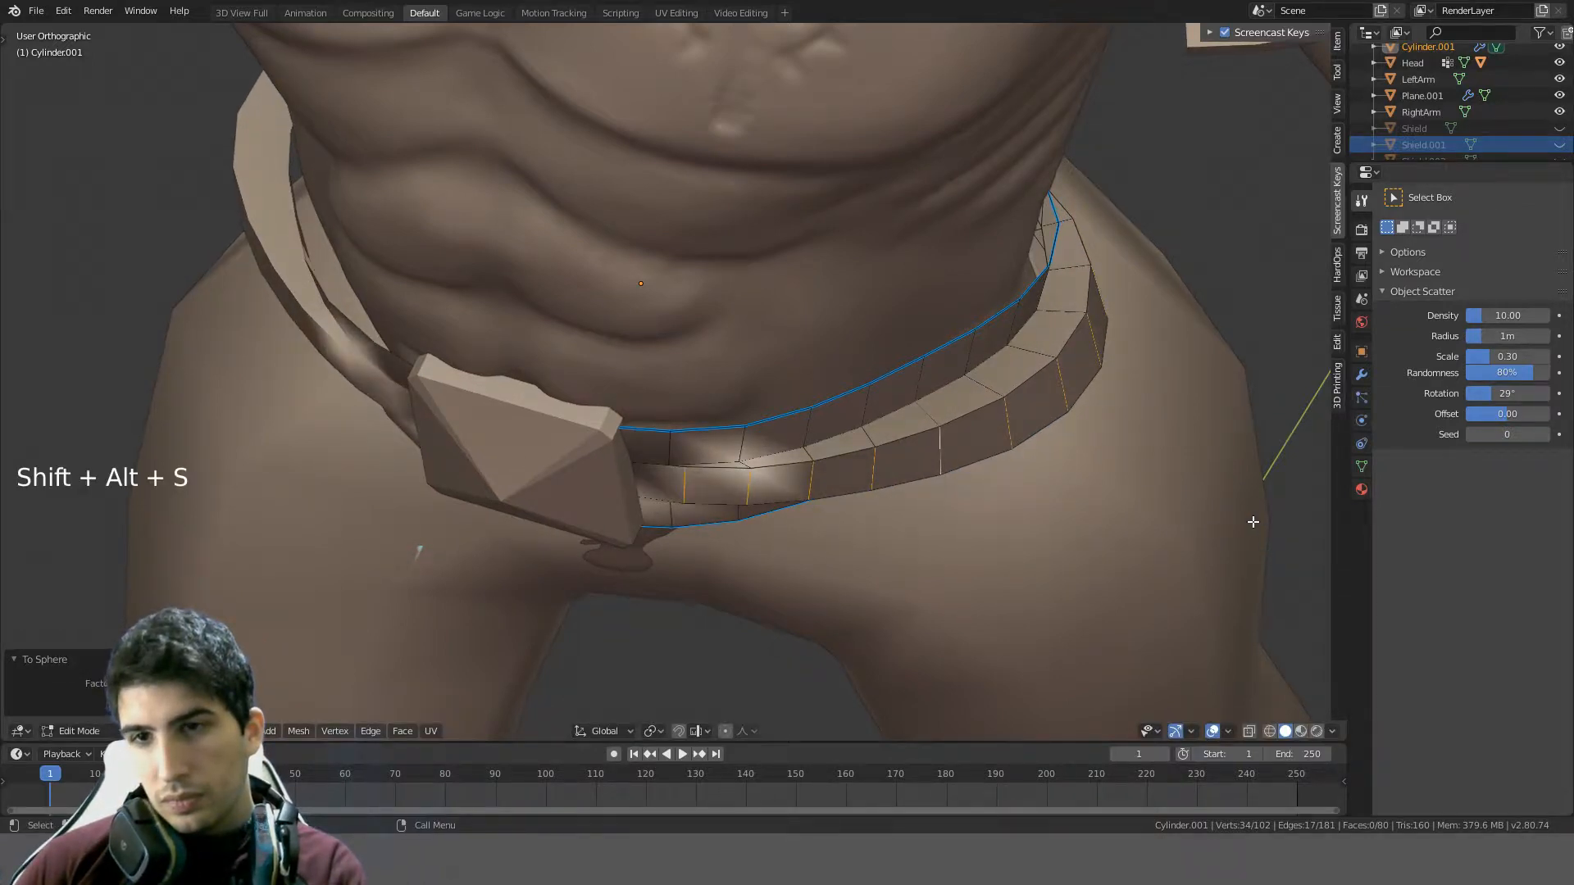
# - Scale the band's vertical edge ring to about 0.80 along X and about 1.08 along Y
pyautogui.press('s')
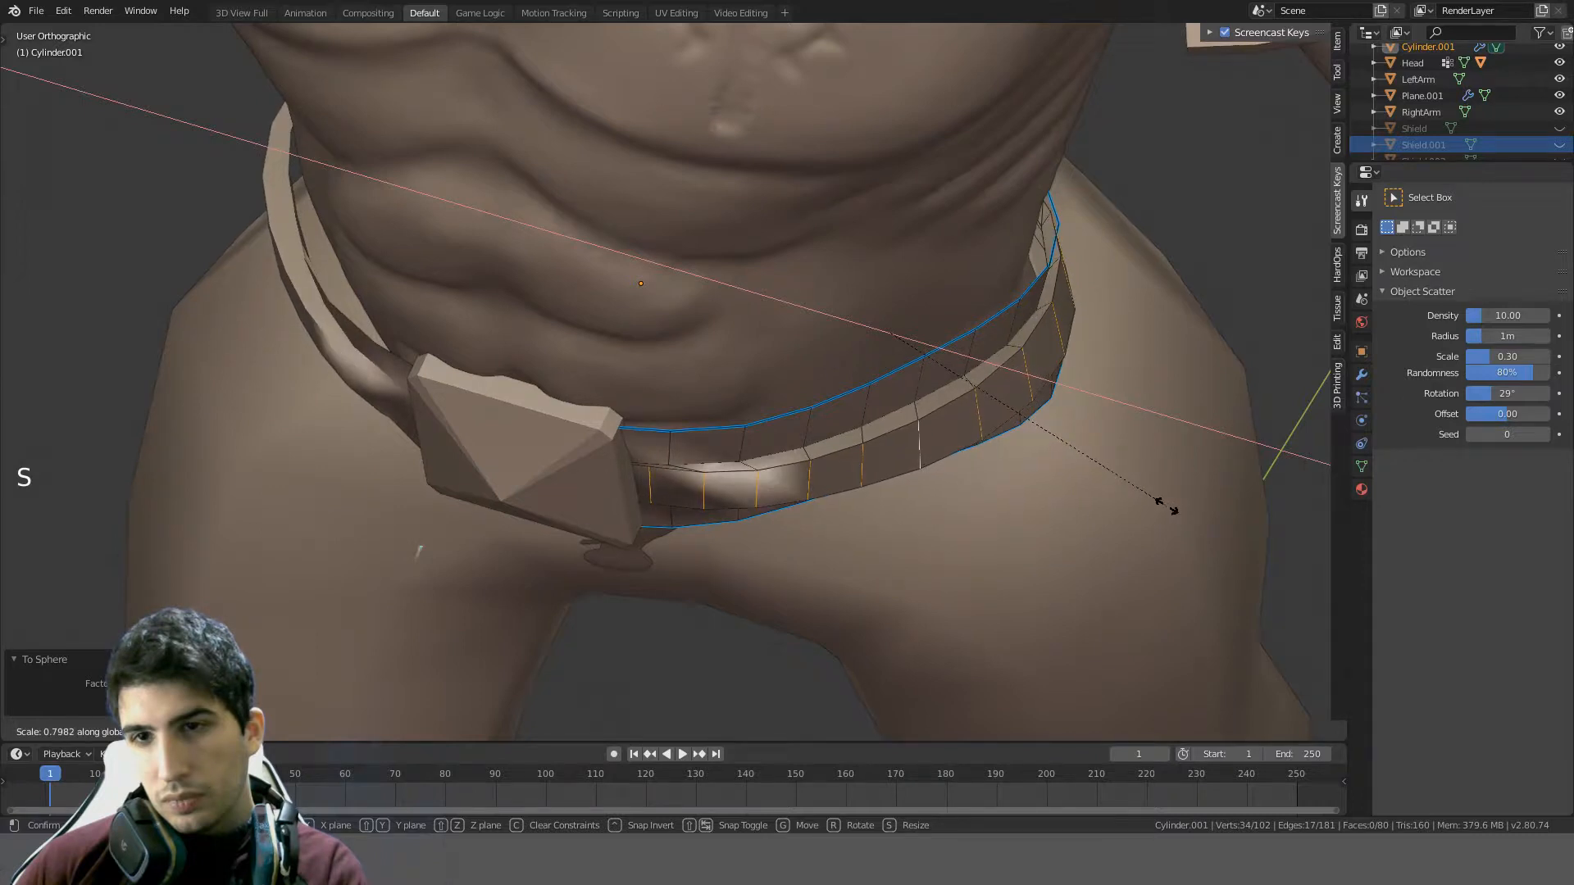
pyautogui.click(1167, 506)
pyautogui.press('s')
pyautogui.press('y')
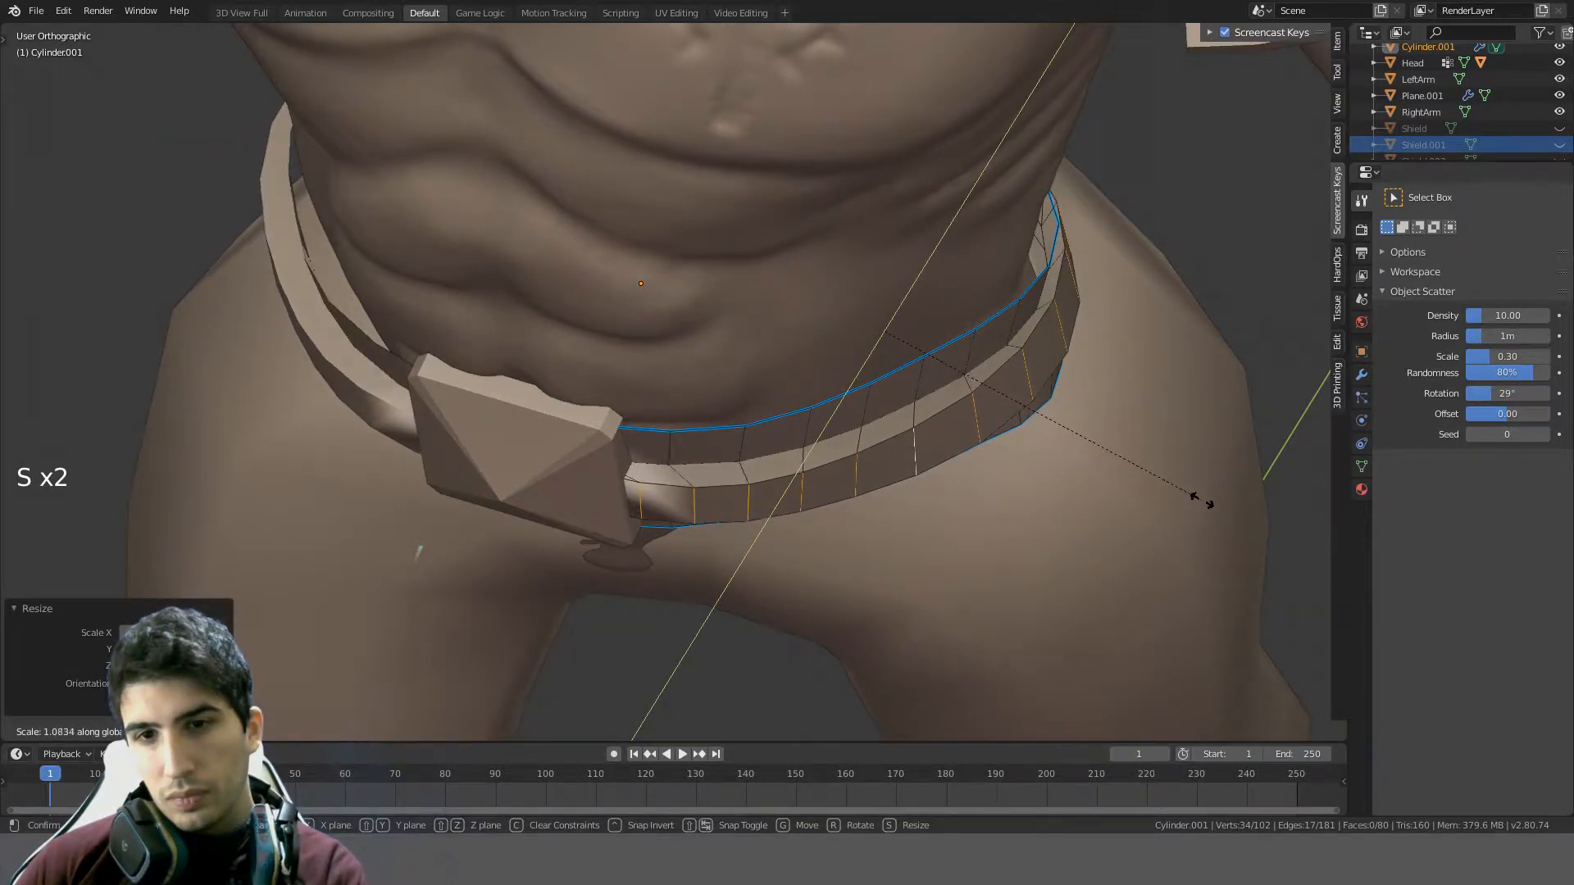
pyautogui.click(1197, 501)
pyautogui.scroll(-3, 1197, 501)
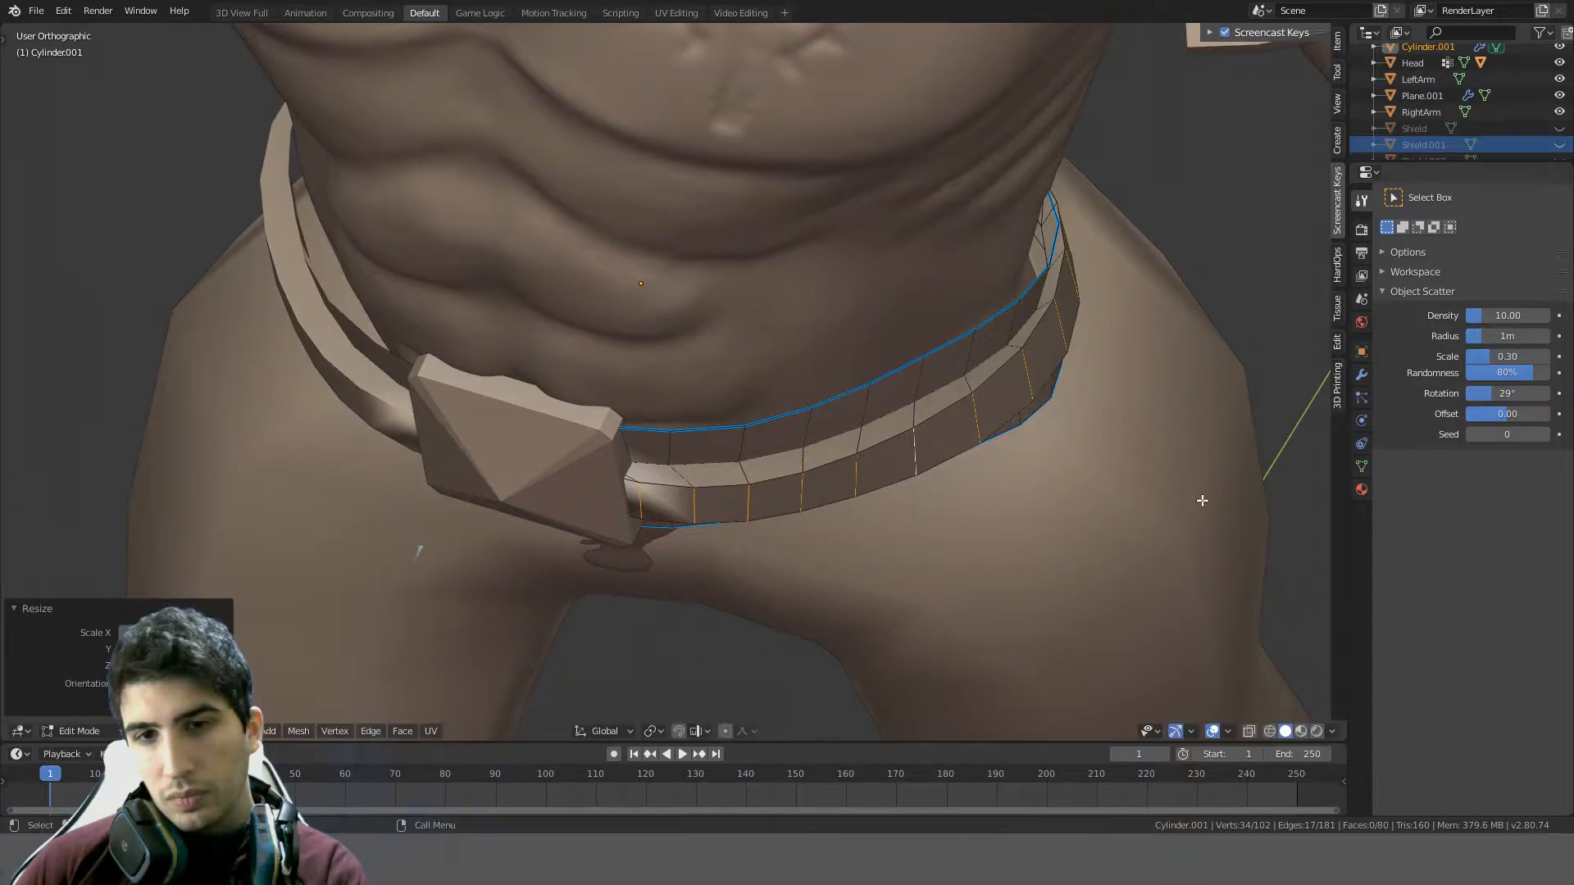
pyautogui.scroll(1, 998, 563)
pyautogui.moveTo(998, 563); pyautogui.dragTo(1022, 489, button='middle')
# - Undo the band's axis scaling and the To Sphere rounding
pyautogui.hotkey('ctrl', 'z')
pyautogui.hotkey('ctrl', 'z')
pyautogui.hotkey('ctrl', 'z')
pyautogui.hotkey('ctrl', 'z')
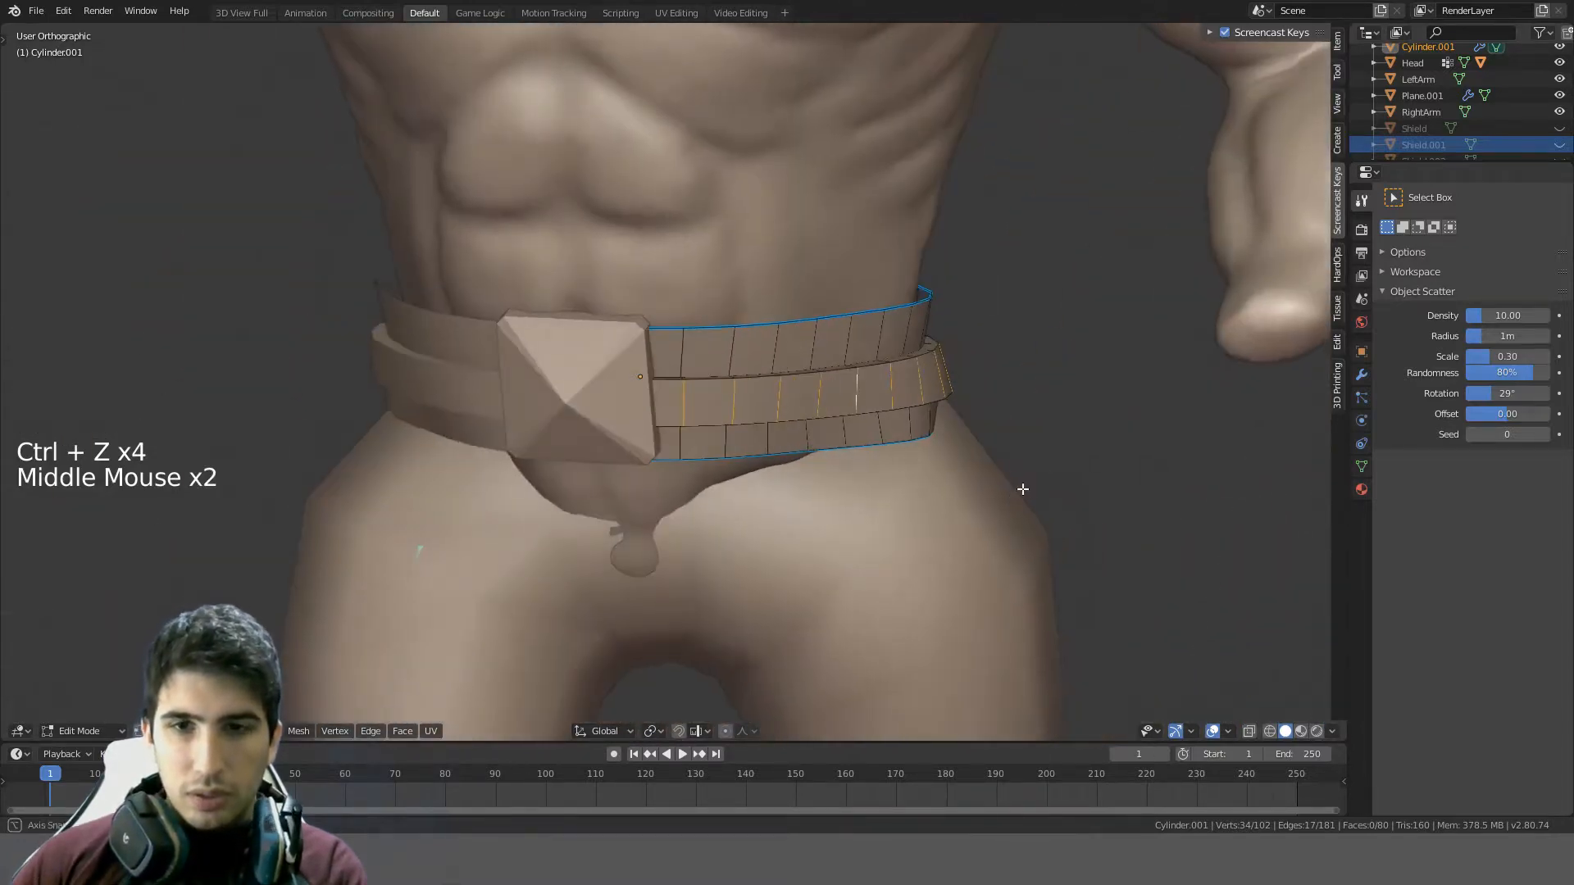
pyautogui.hotkey('shift', 's')
pyautogui.click(1057, 478)
pyautogui.hotkey('ctrl', 'z')
pyautogui.hotkey('shift', 's')
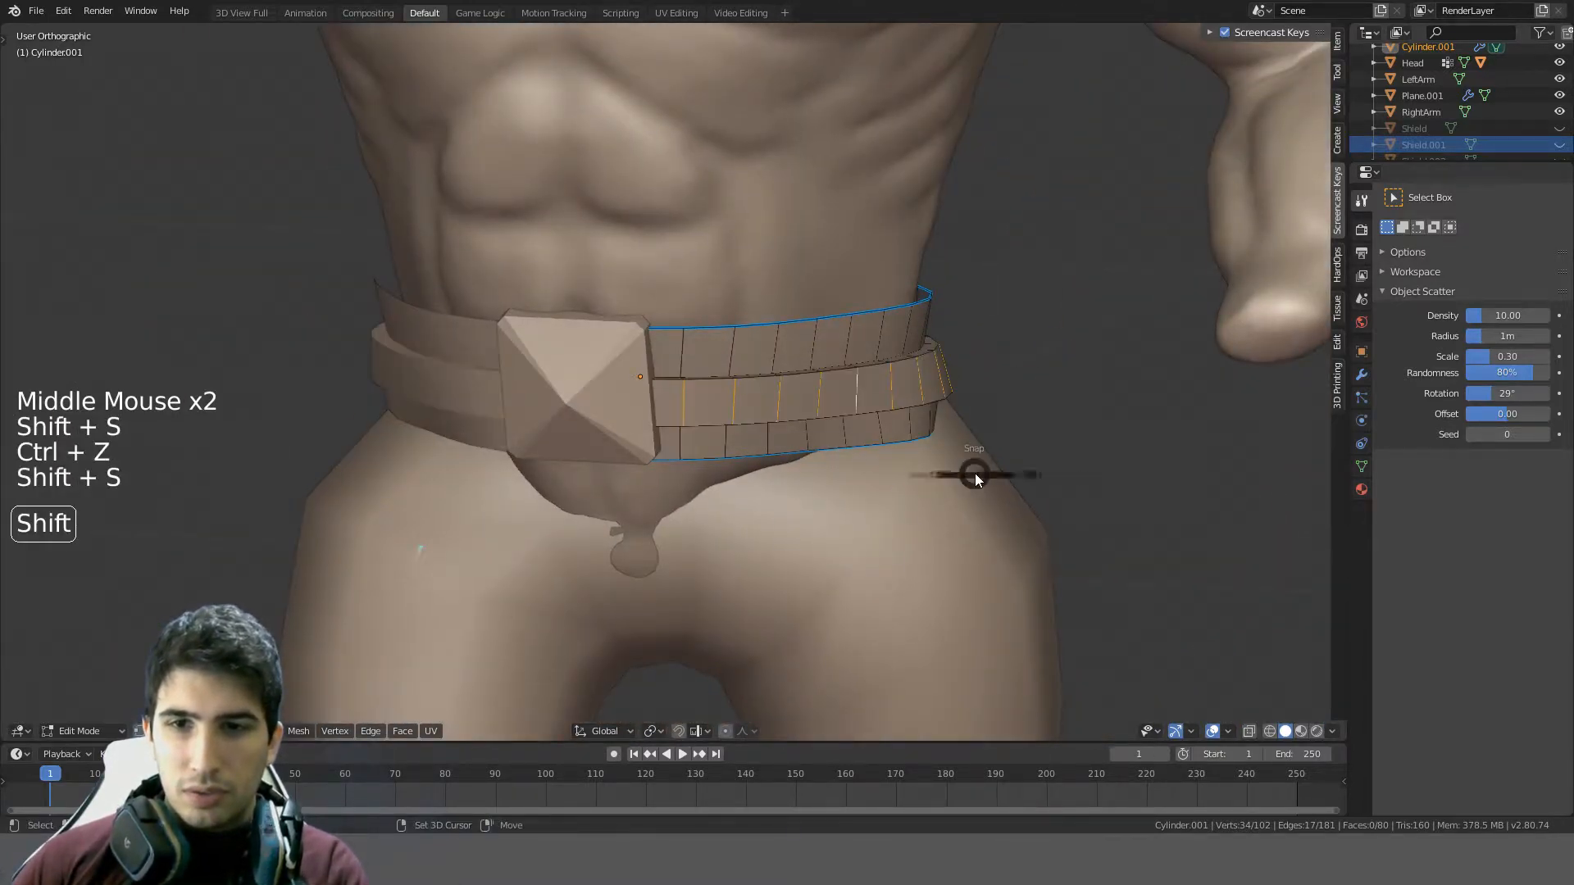
pyautogui.press('Escape')
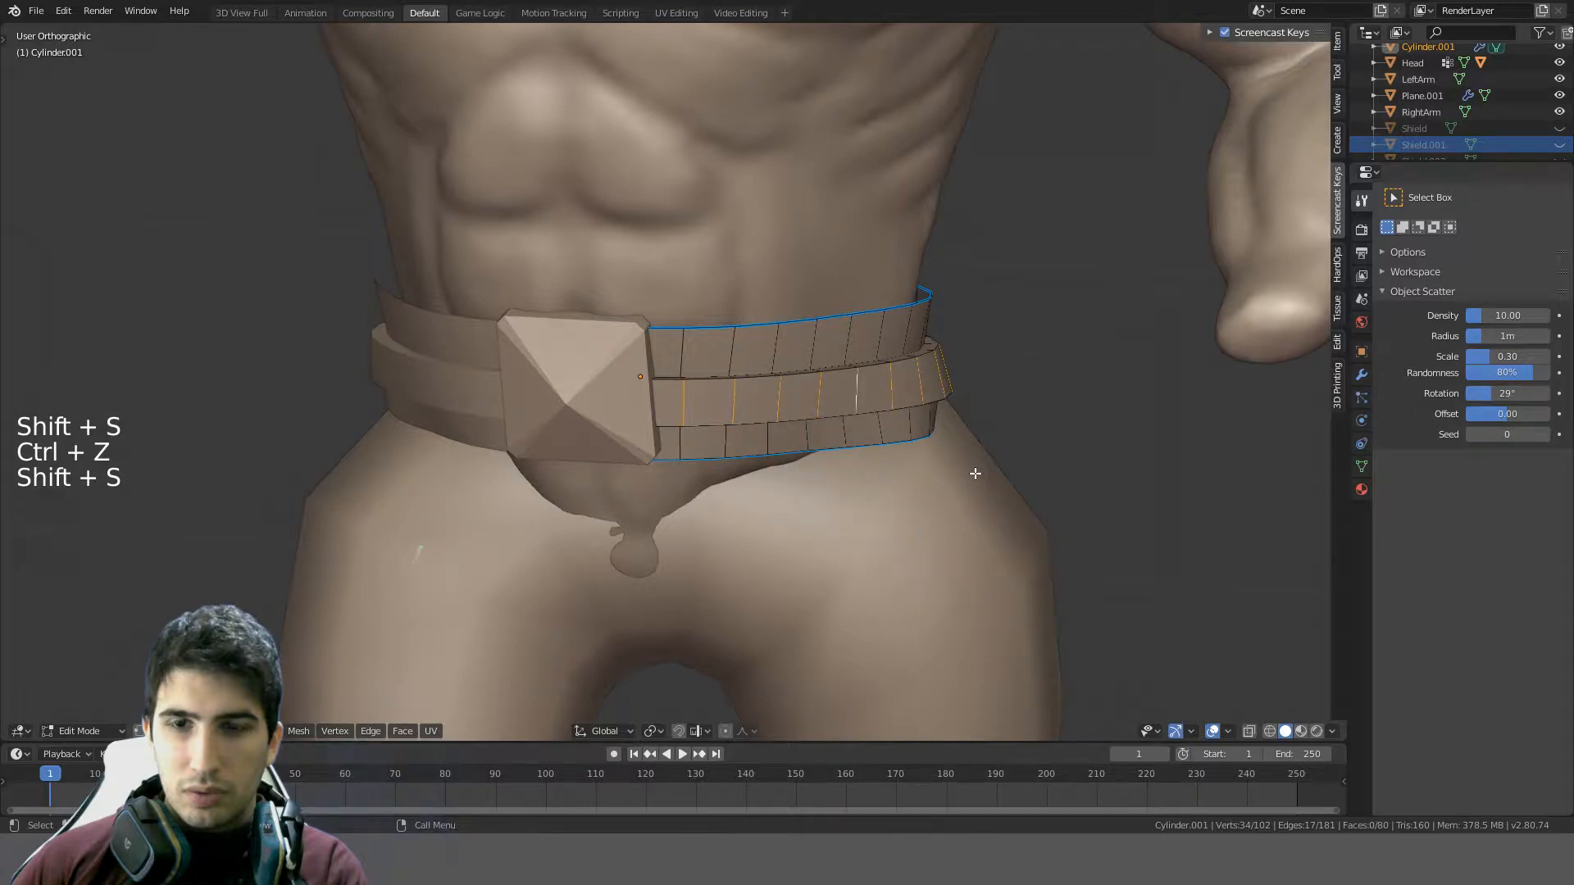
# - Try pushing the raised band's vertical edge ring outward with Shrink/Fatten
pyautogui.hotkey('alt', 's')
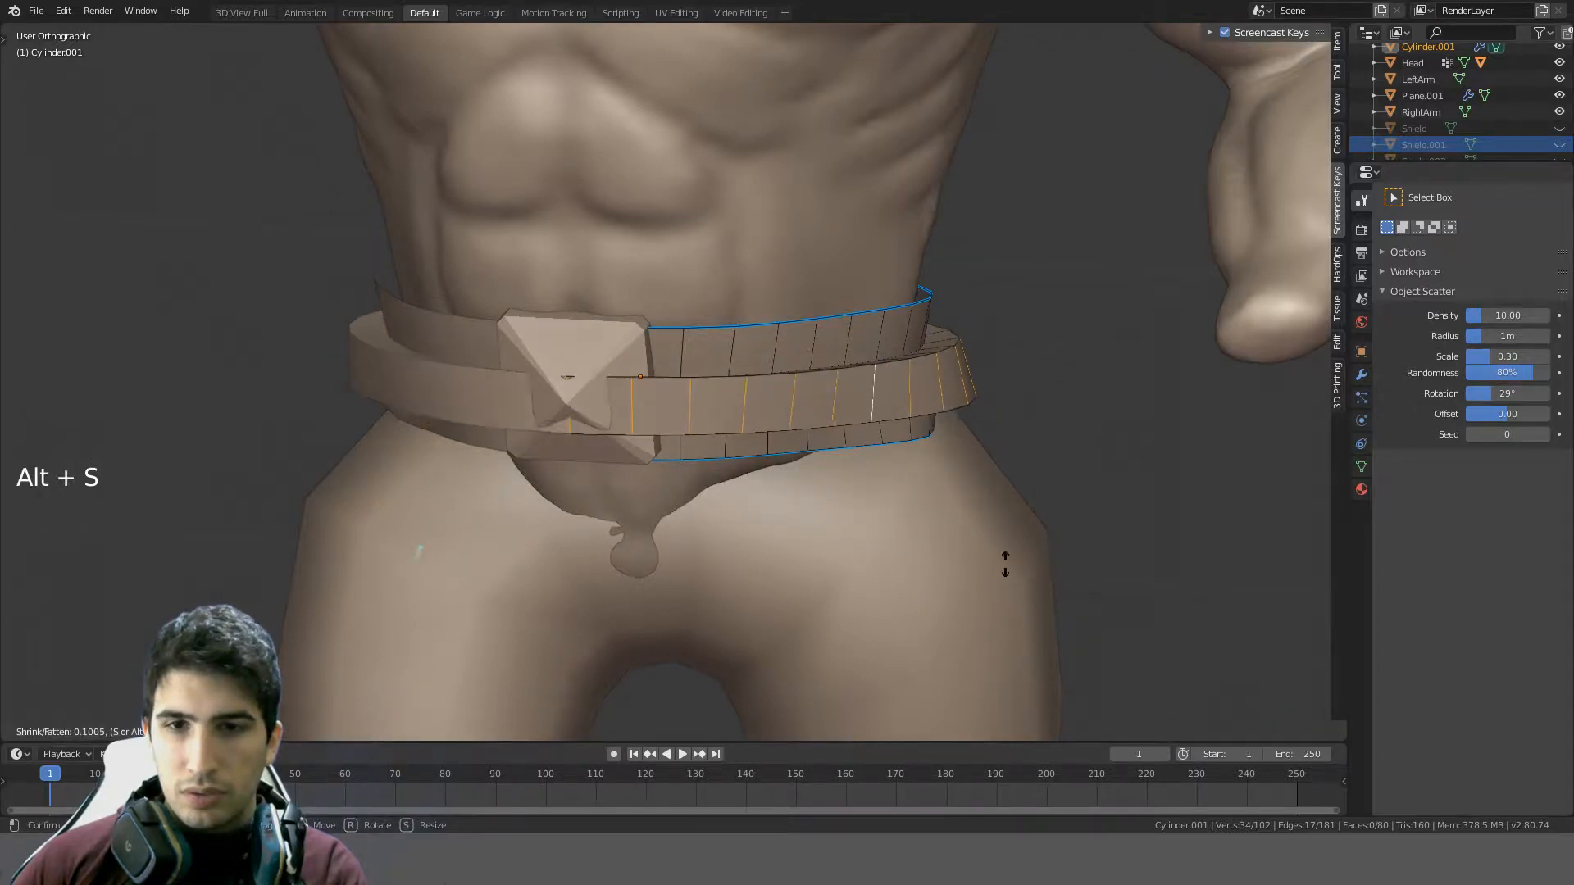
pyautogui.click(987, 548)
pyautogui.hotkey('ctrl', 'alt', 's')
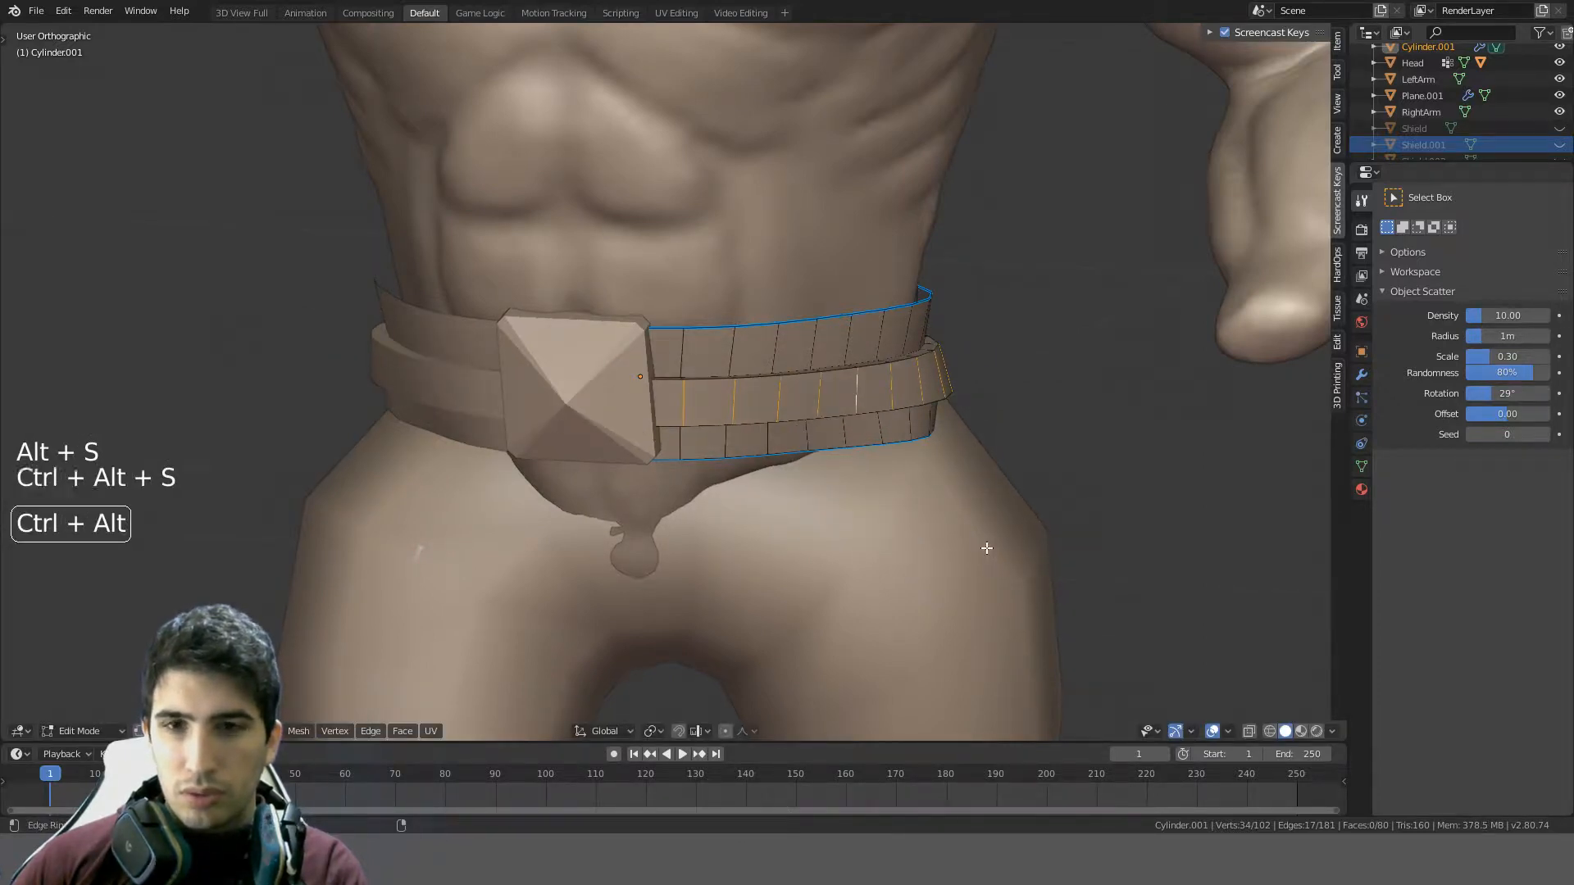
pyautogui.moveTo(951, 559); pyautogui.dragTo(983, 523, button='middle')
pyautogui.press('Tab')
pyautogui.scroll(-3, 987, 502)
pyautogui.press('KP_1')
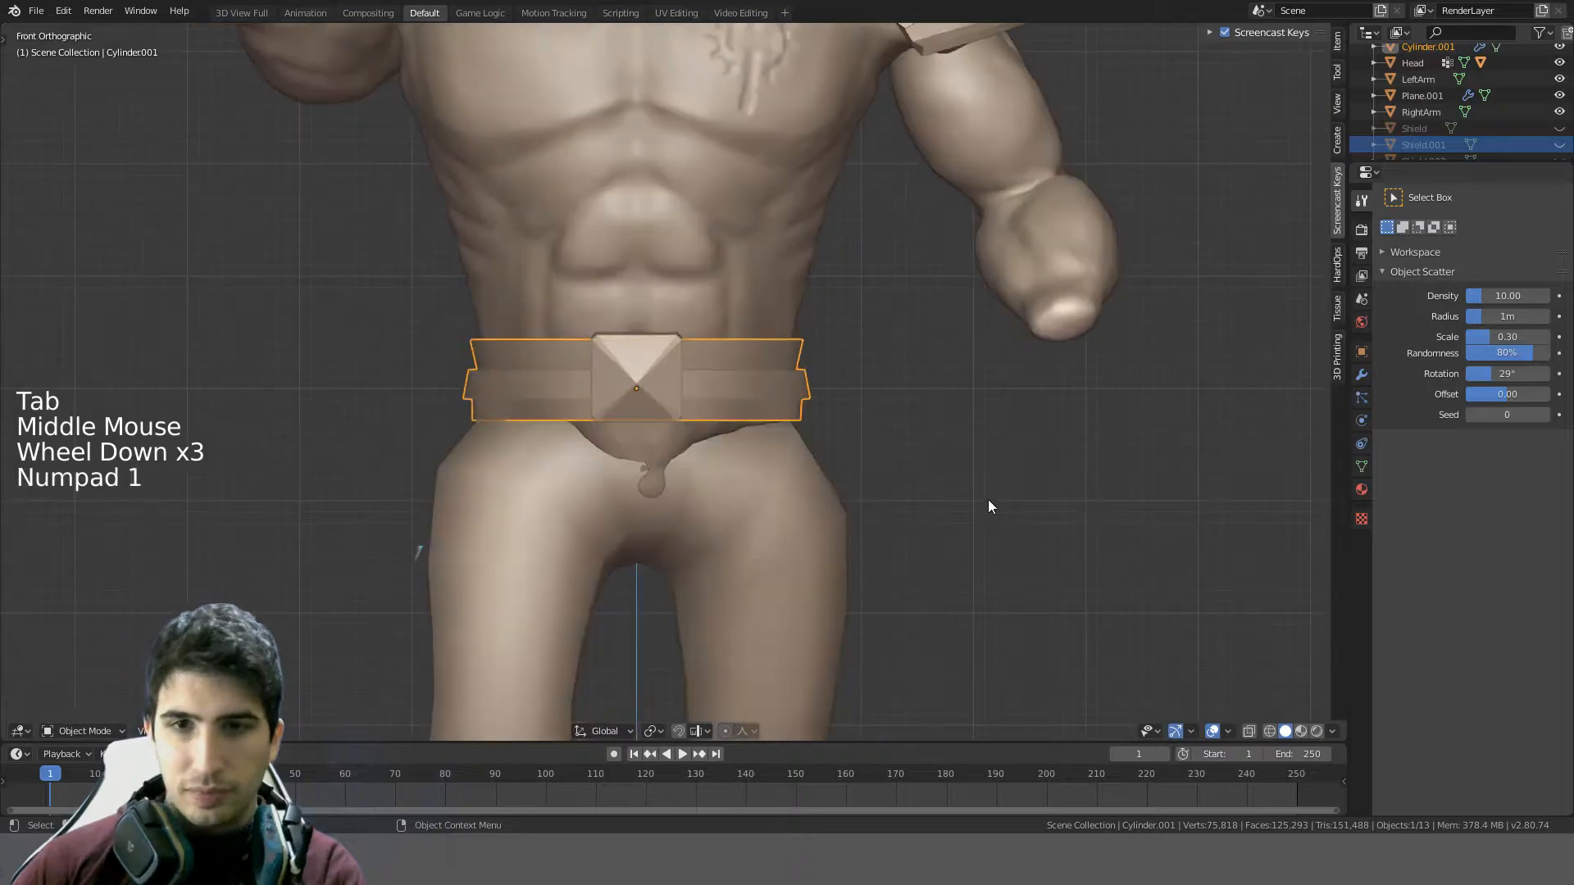
# - Scale the raised band's lower outer edge loop to about 0.92 along X
pyautogui.scroll(5, 1138, 478)
pyautogui.press('Tab')
pyautogui.press('a')
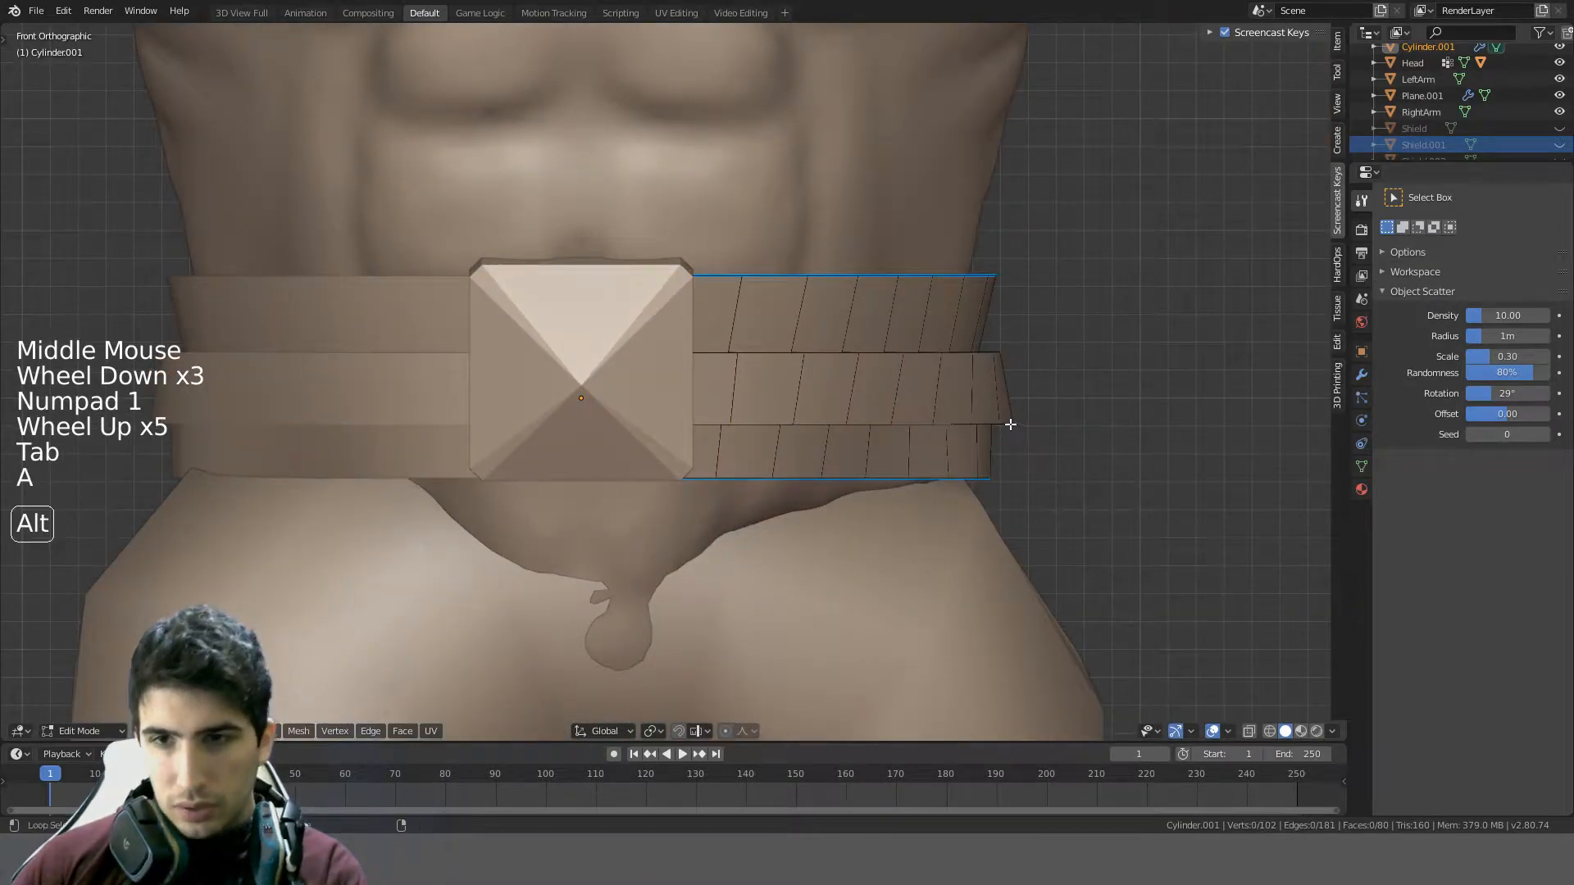
pyautogui.keyDown('alt'); pyautogui.click(1009, 418); pyautogui.keyUp('alt')
pyautogui.press('a')
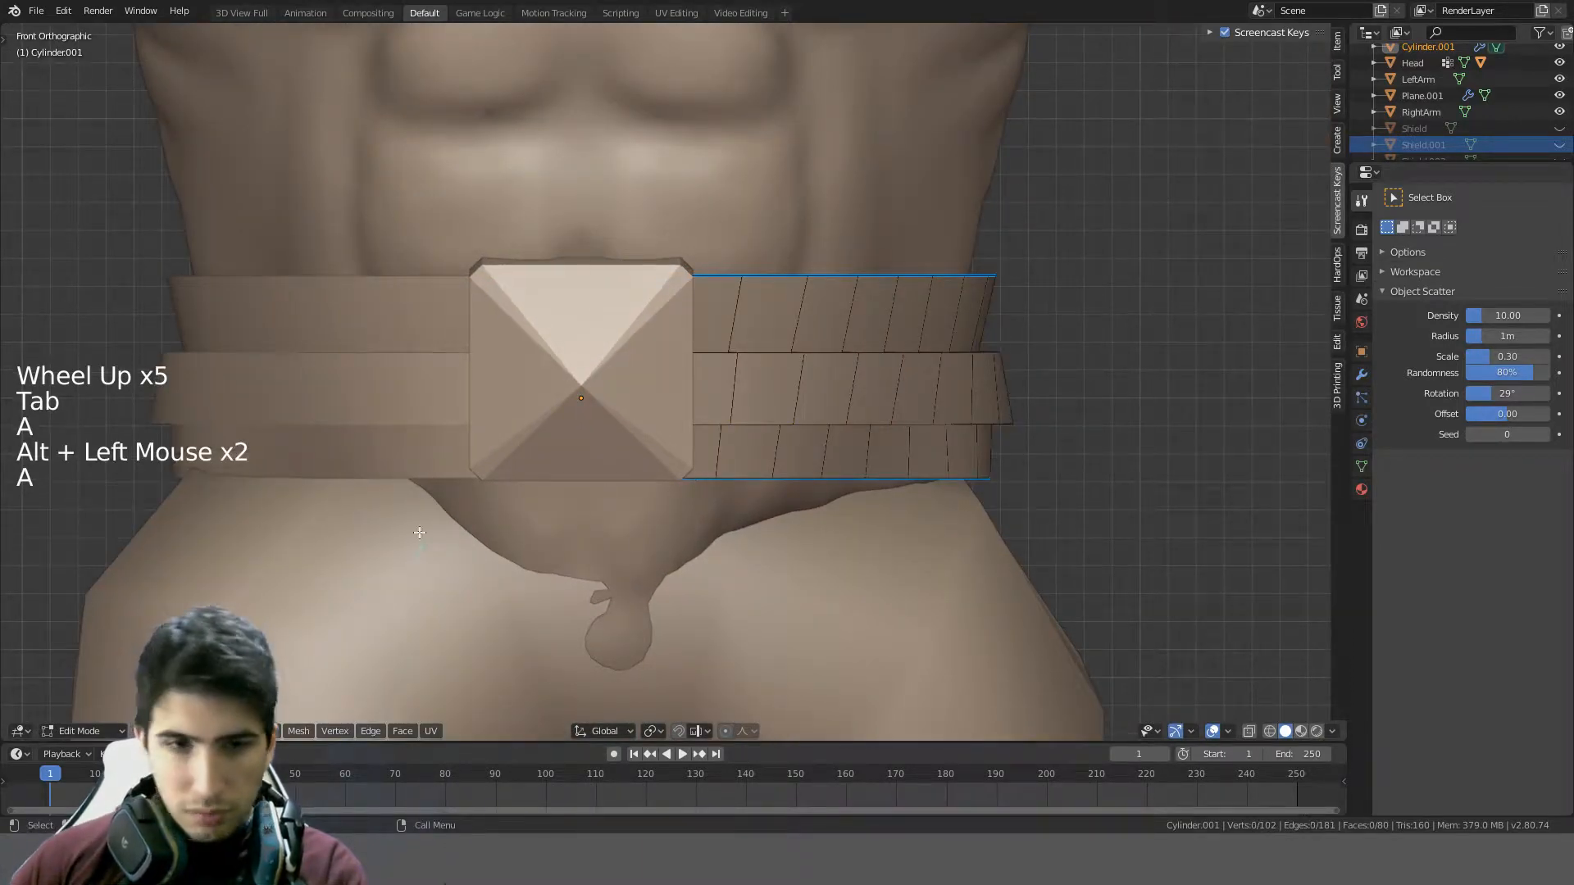
pyautogui.click(140, 731)
pyautogui.keyDown('alt'); pyautogui.click(914, 419); pyautogui.keyUp('alt')
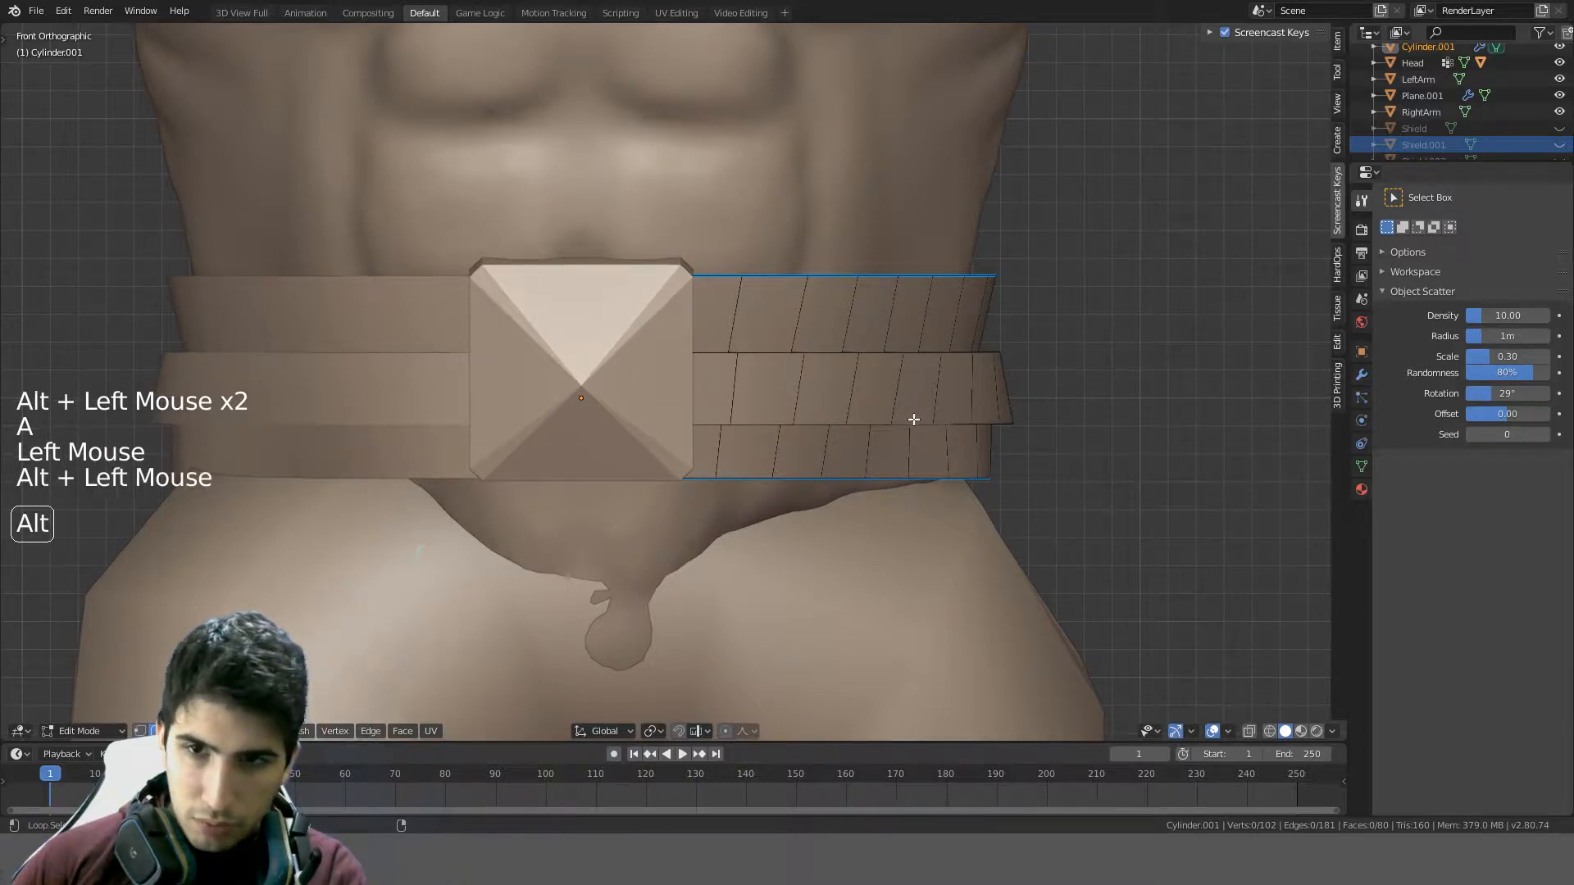
pyautogui.keyDown('alt'); pyautogui.click(926, 422); pyautogui.keyUp('alt')
pyautogui.keyDown('alt'); pyautogui.click(937, 422); pyautogui.keyUp('alt')
pyautogui.moveTo(1068, 397); pyautogui.dragTo(1064, 351, button='middle')
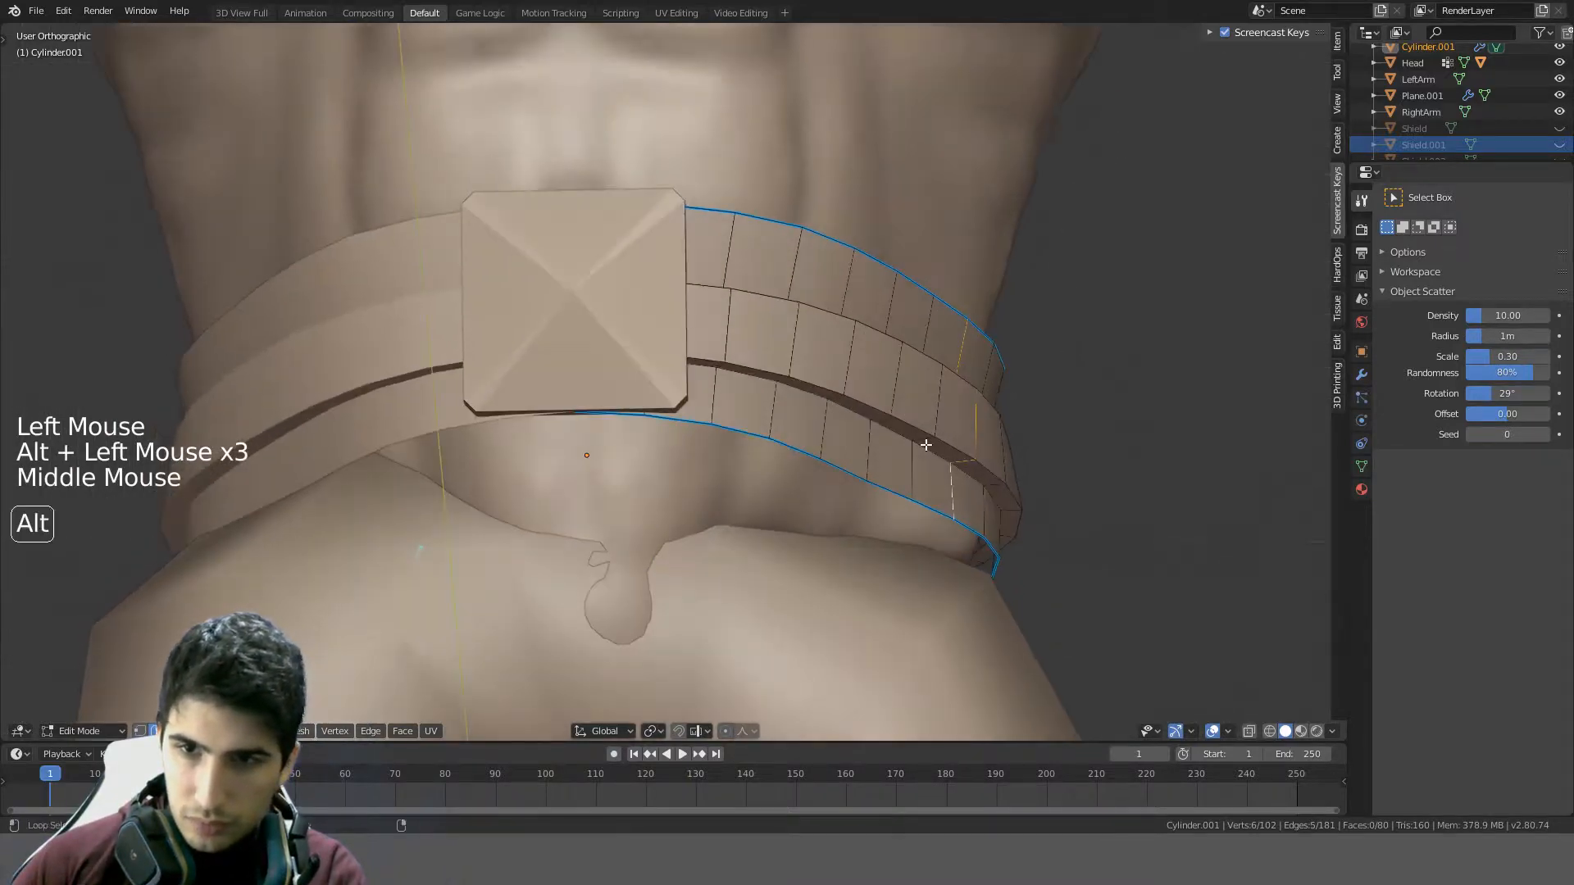
pyautogui.keyDown('alt'); pyautogui.click(928, 448); pyautogui.keyUp('alt')
pyautogui.keyDown('alt'); pyautogui.click(948, 447); pyautogui.keyUp('alt')
pyautogui.press('KP_1')
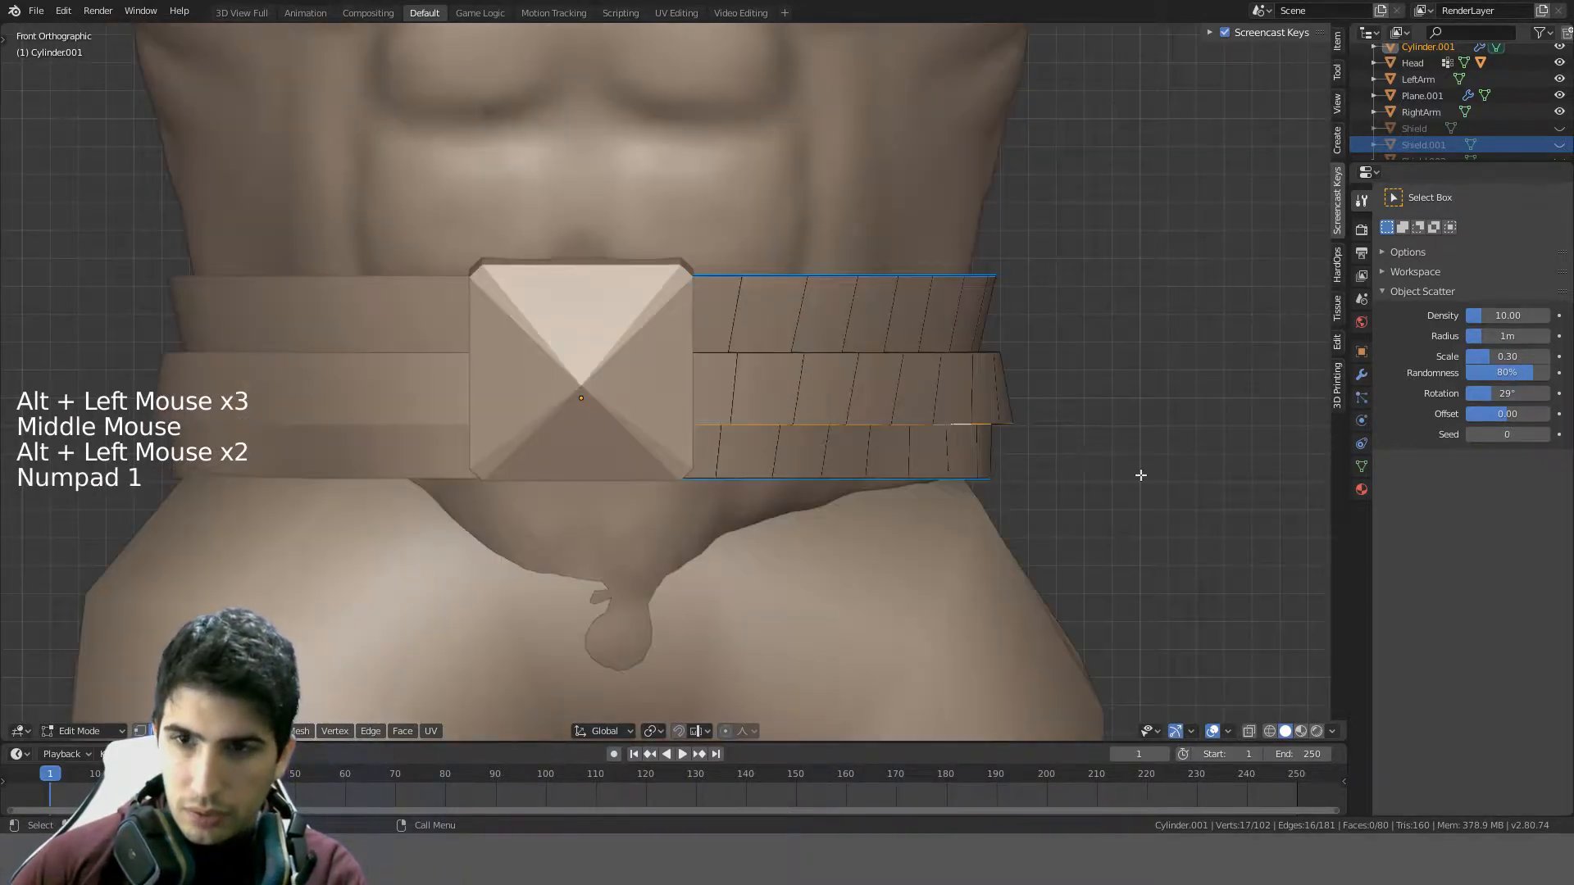
pyautogui.press('s')
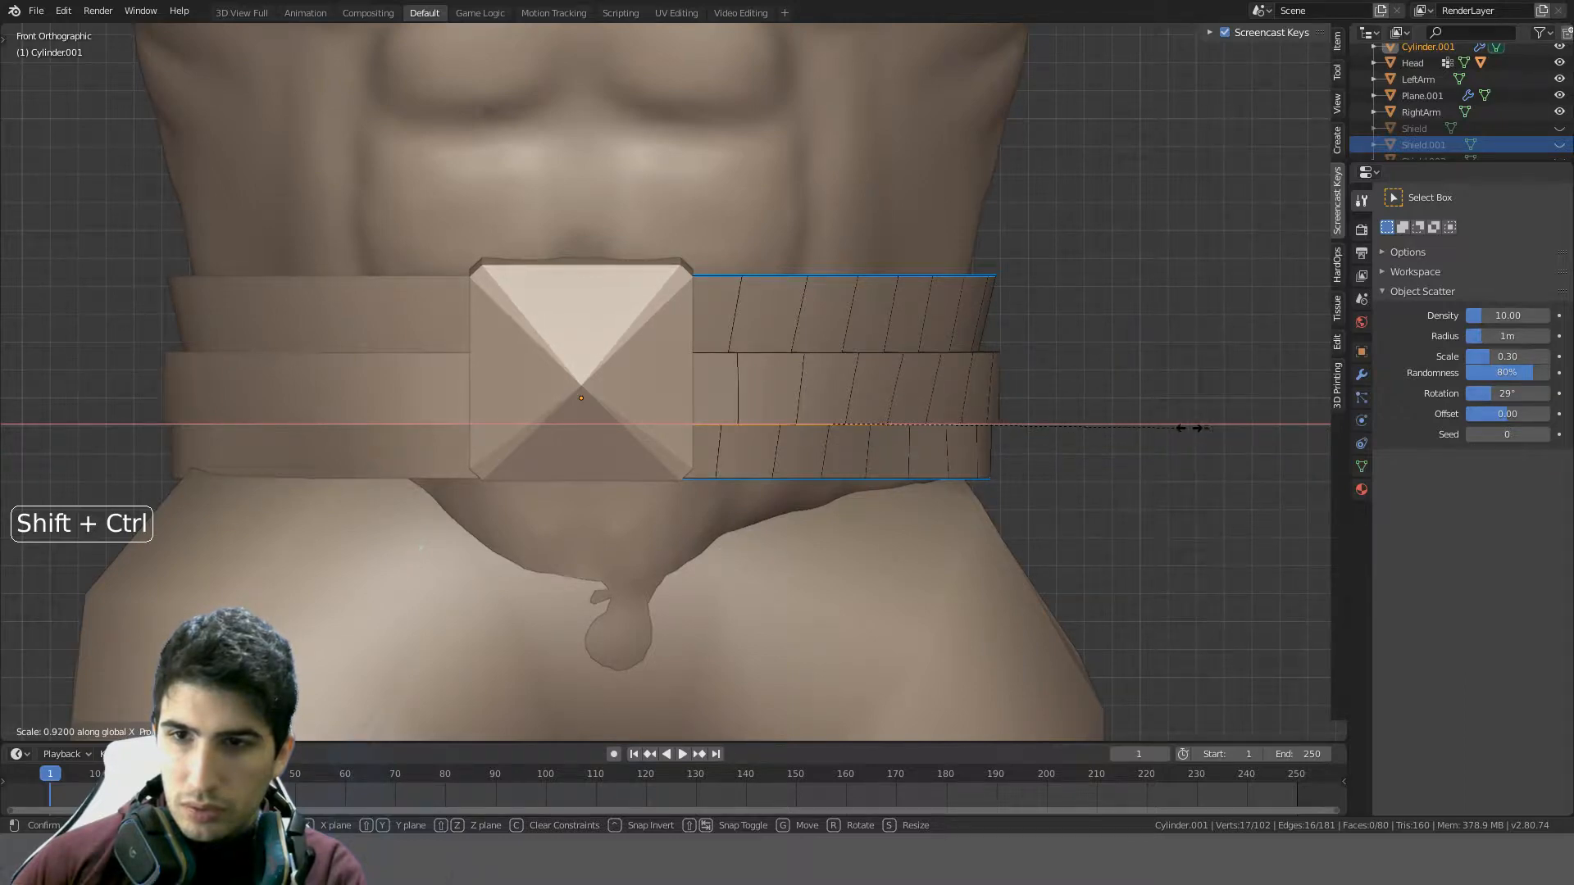
pyautogui.click(1186, 428)
pyautogui.press('Tab')
pyautogui.moveTo(1155, 436); pyautogui.dragTo(1086, 394, button='middle')
pyautogui.press('Tab')
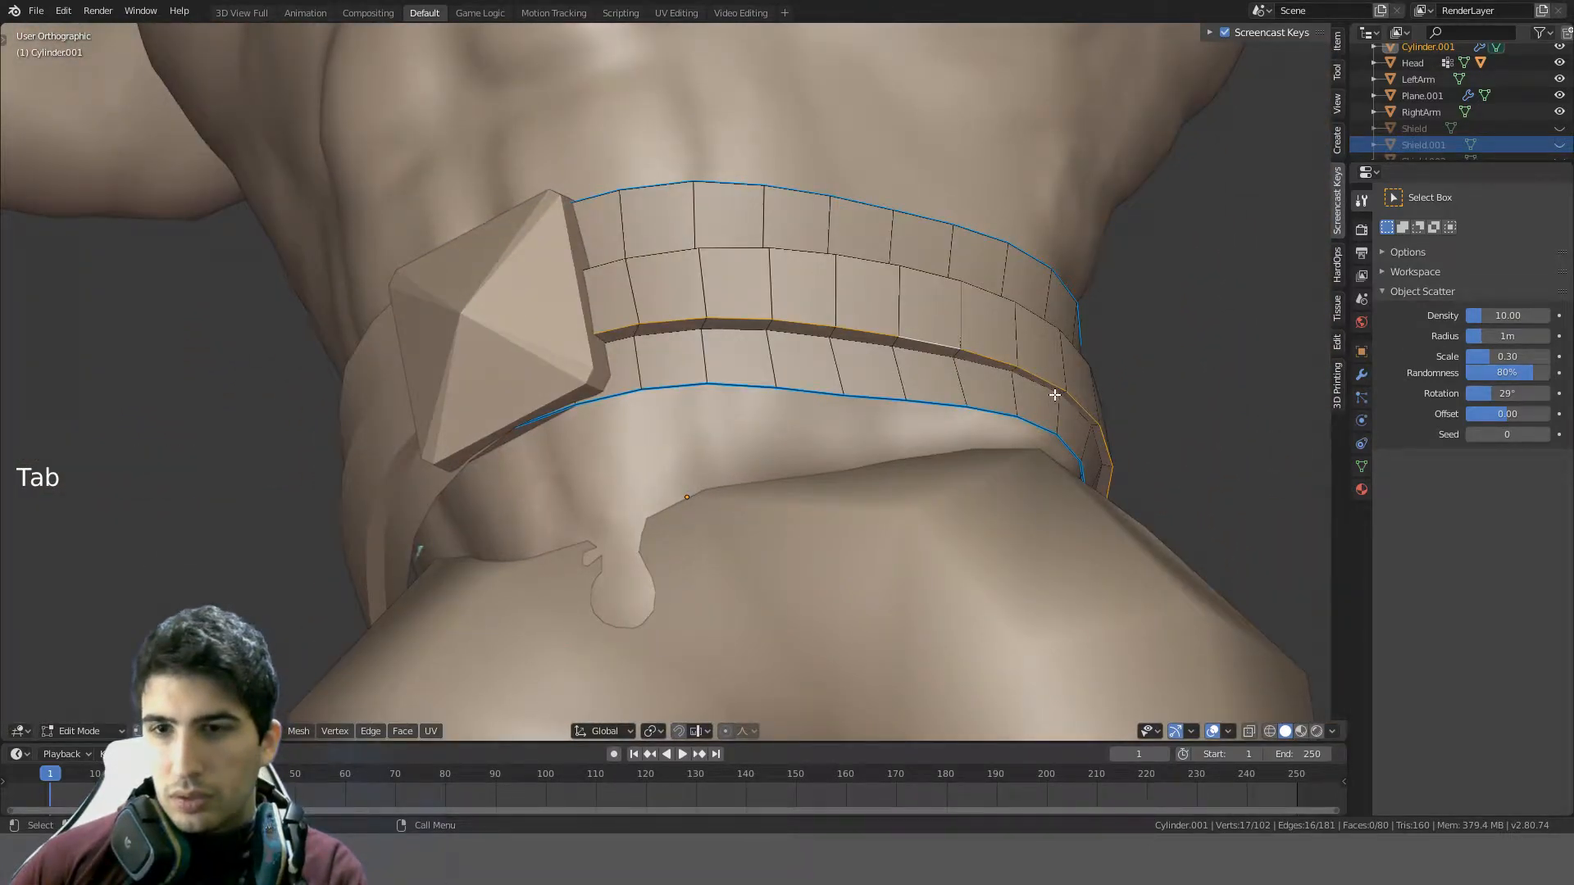
# - Narrow the strip below the raised band by scaling its upper and lower edge loops slightly along X
pyautogui.keyDown('alt'); pyautogui.click(1054, 394); pyautogui.keyUp('alt')
pyautogui.keyDown('alt'); pyautogui.keyDown('shift'); pyautogui.click(1032, 421); pyautogui.keyUp('shift'); pyautogui.keyUp('alt')
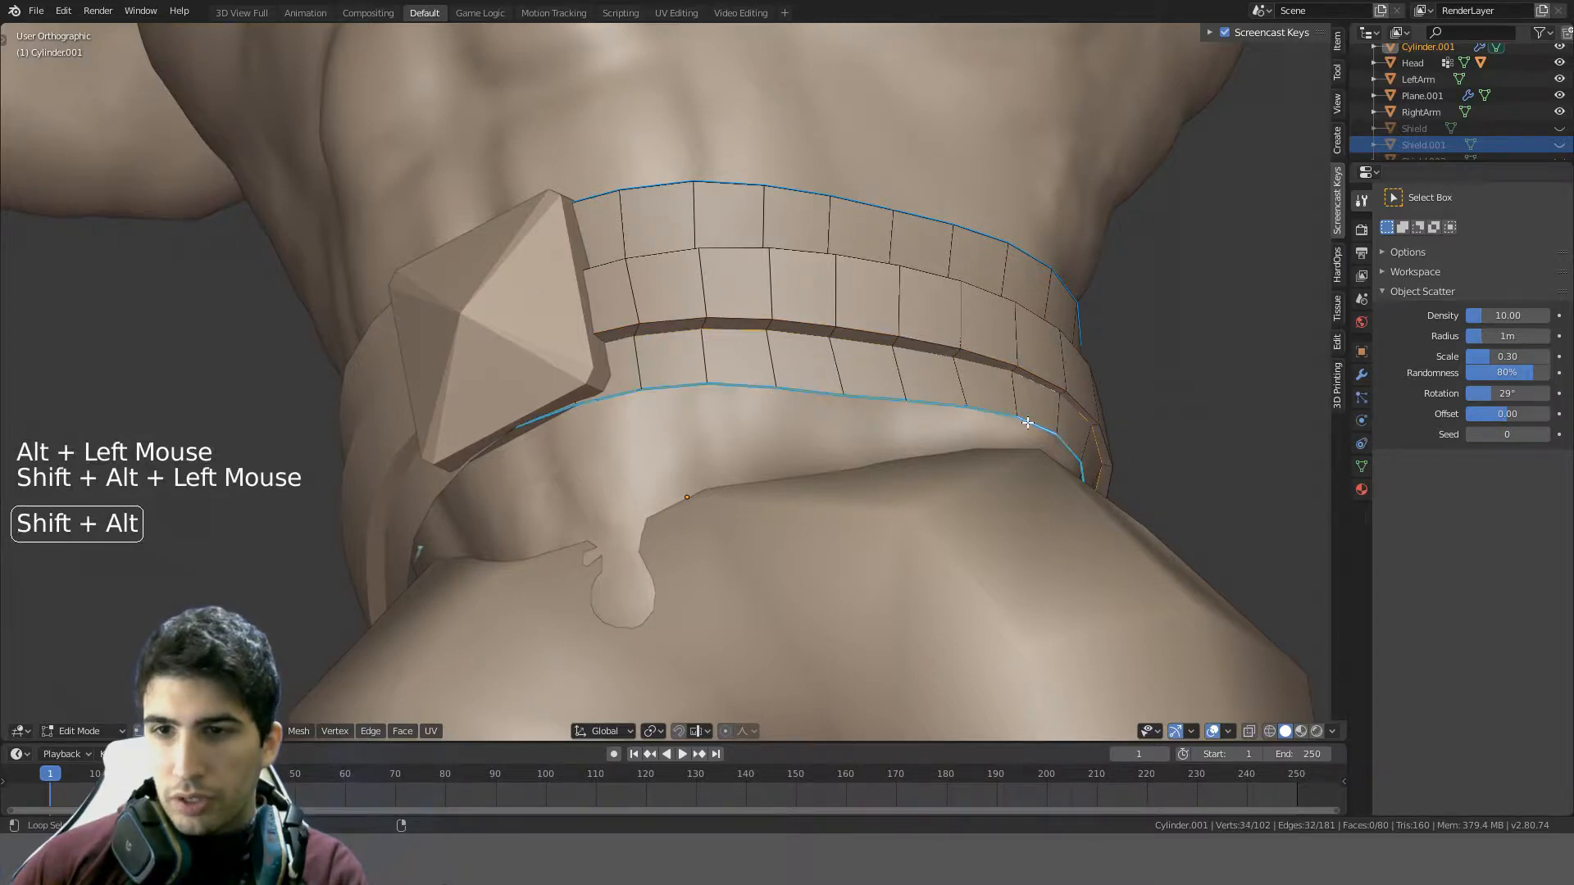
pyautogui.press('KP_1')
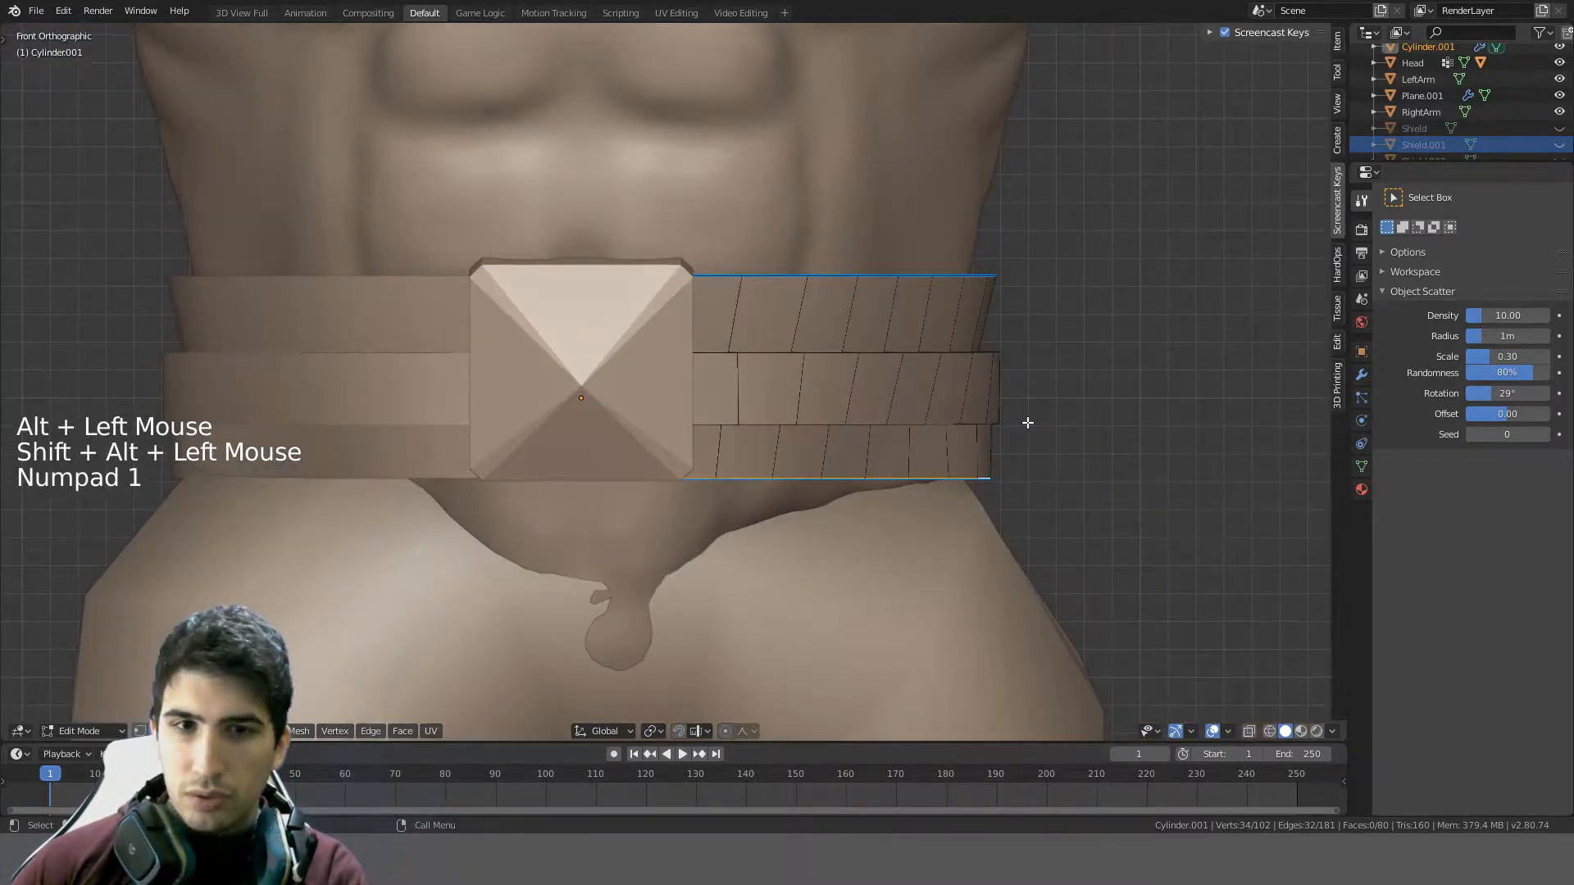
pyautogui.middleClick(1130, 399)
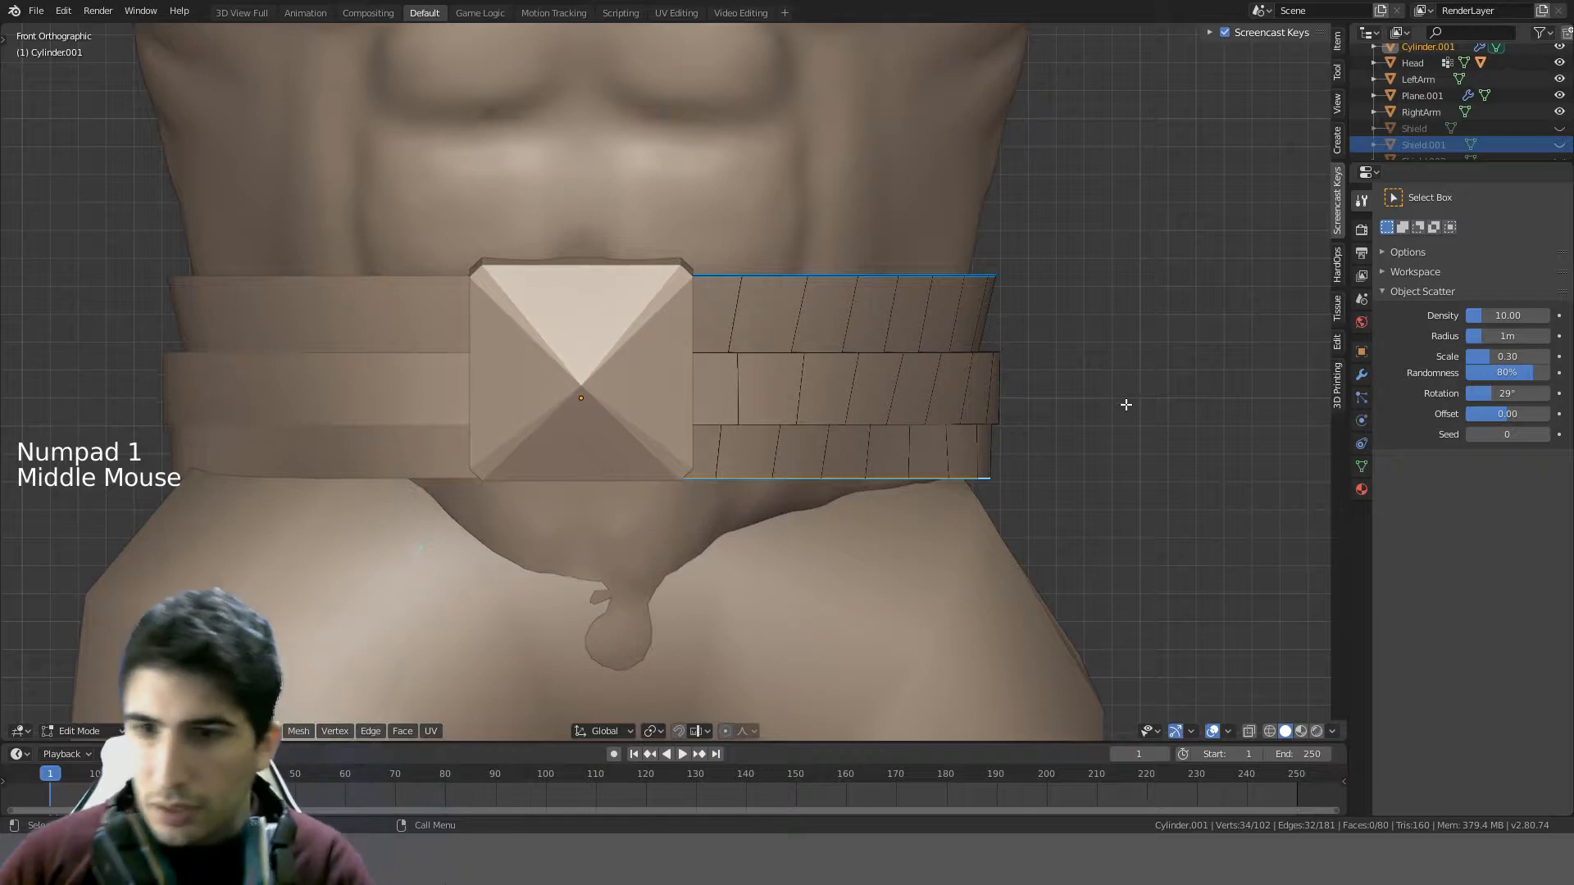
pyautogui.press('s')
pyautogui.press('x')
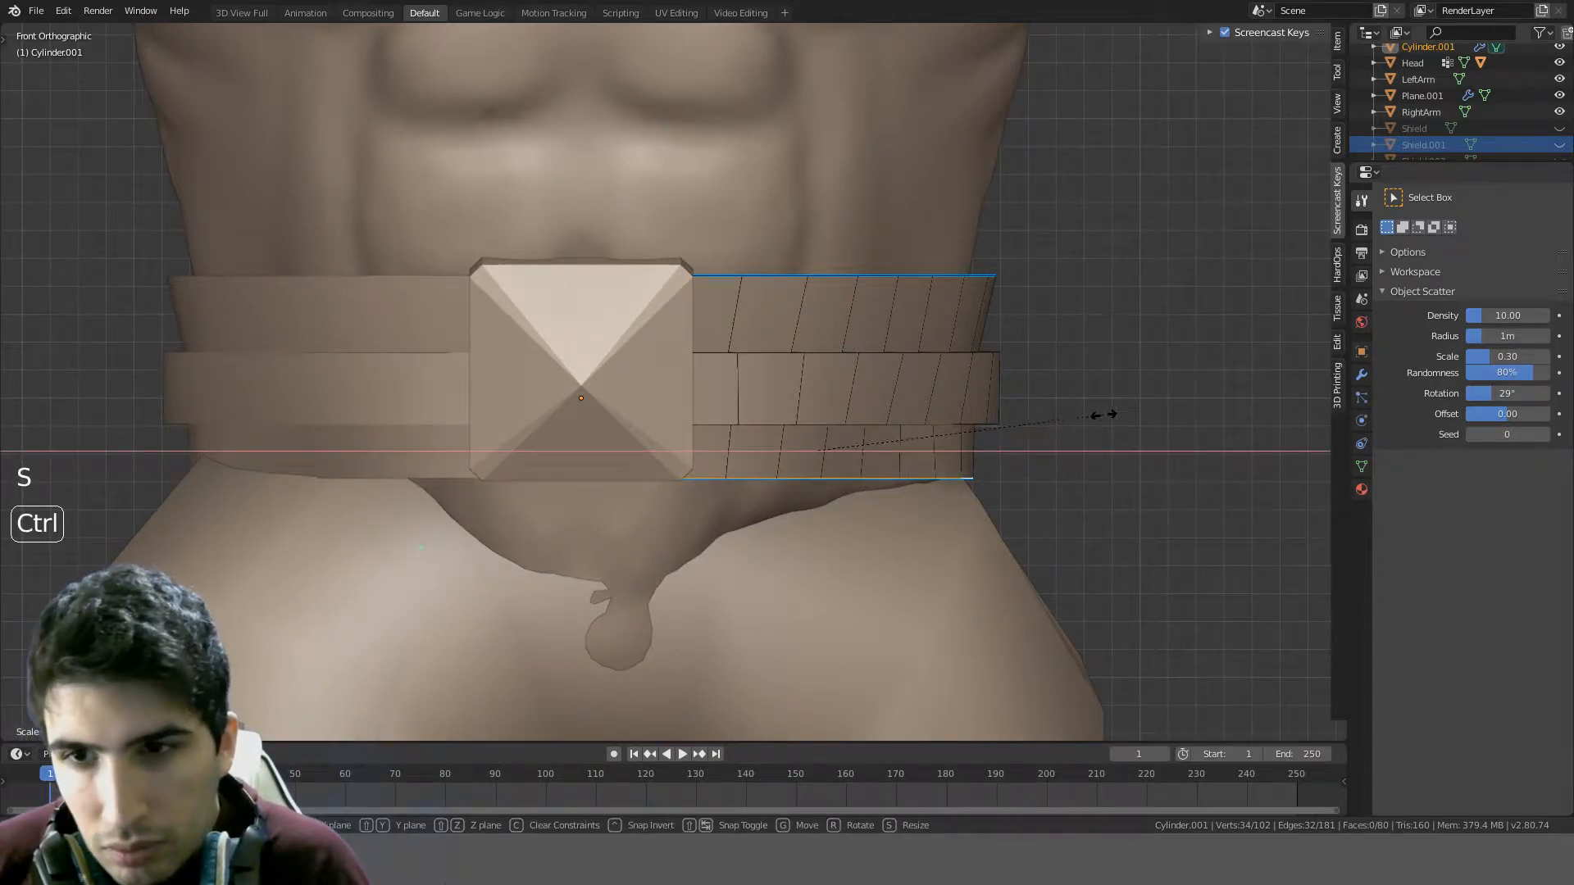
pyautogui.press('shift')
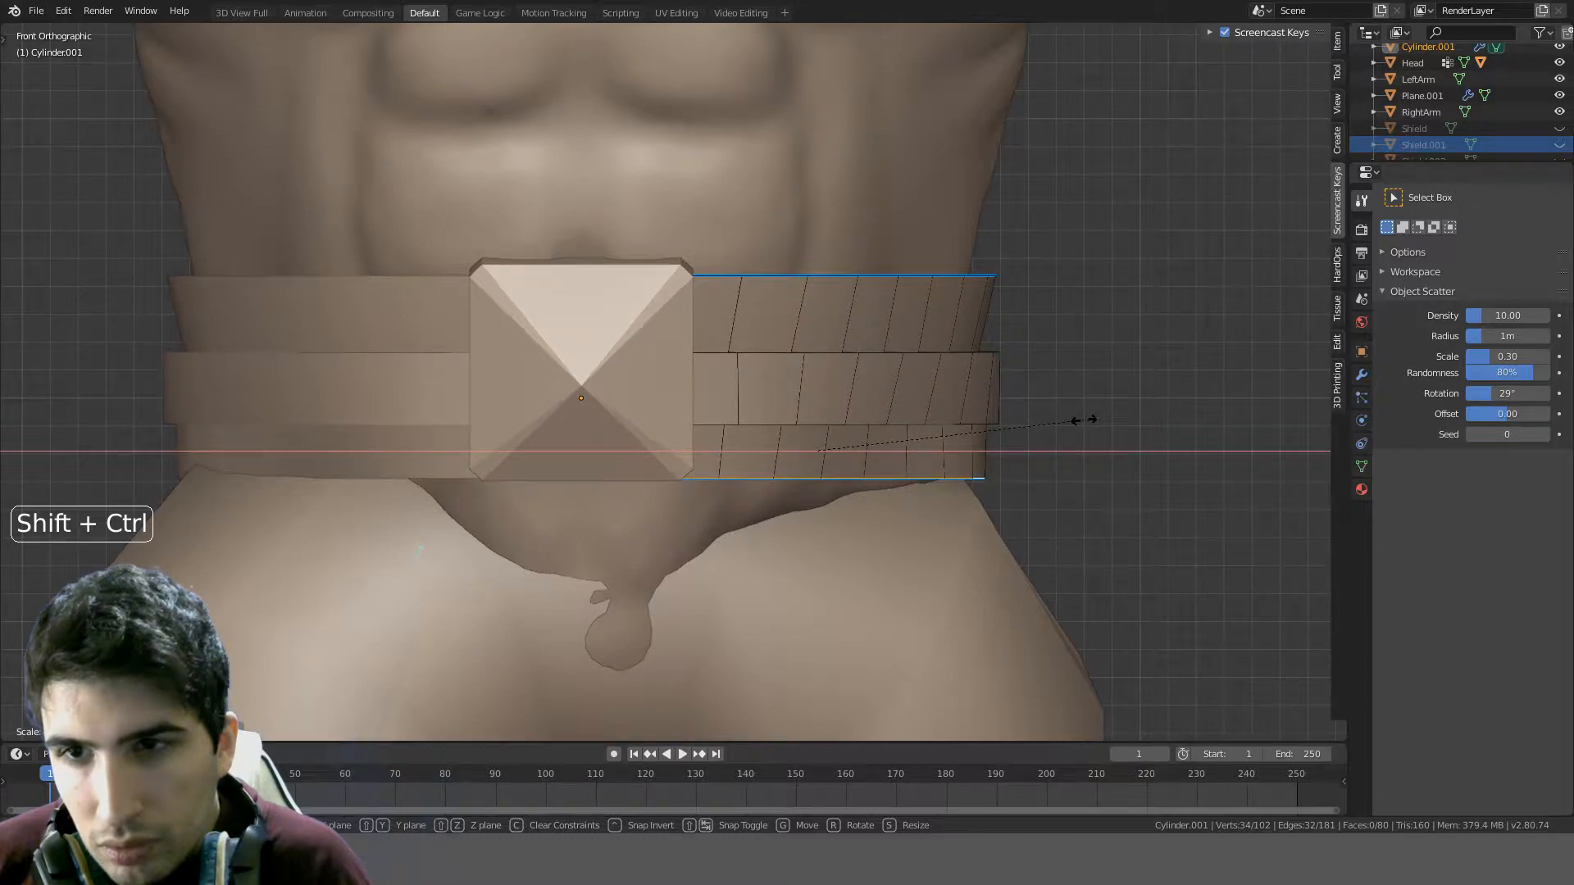
pyautogui.click(1084, 420)
# - Inspect the reshaped belt up close and on the full character
pyautogui.moveTo(1027, 395); pyautogui.dragTo(878, 508, button='middle')
pyautogui.scroll(-4, 1064, 457)
pyautogui.scroll(-1, 915, 434)
pyautogui.scroll(3, 847, 460)
pyautogui.scroll(2, 650, 364)
pyautogui.scroll(-5, 666, 357)
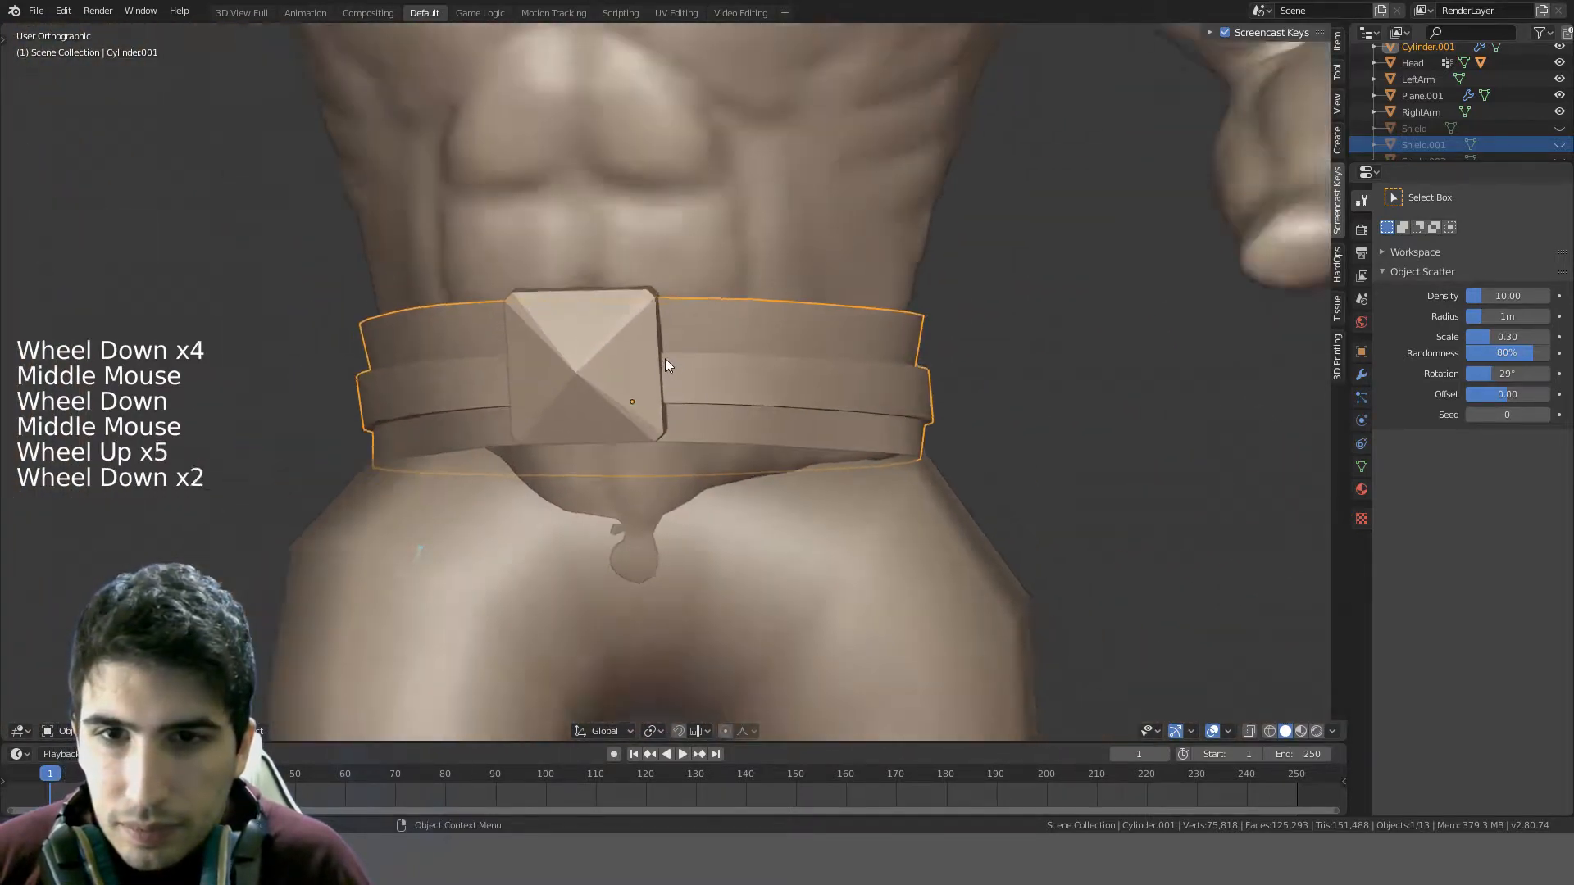
pyautogui.scroll(-6, 746, 416)
pyautogui.moveTo(715, 381); pyautogui.dragTo(746, 400, button='middle')
pyautogui.press('a')
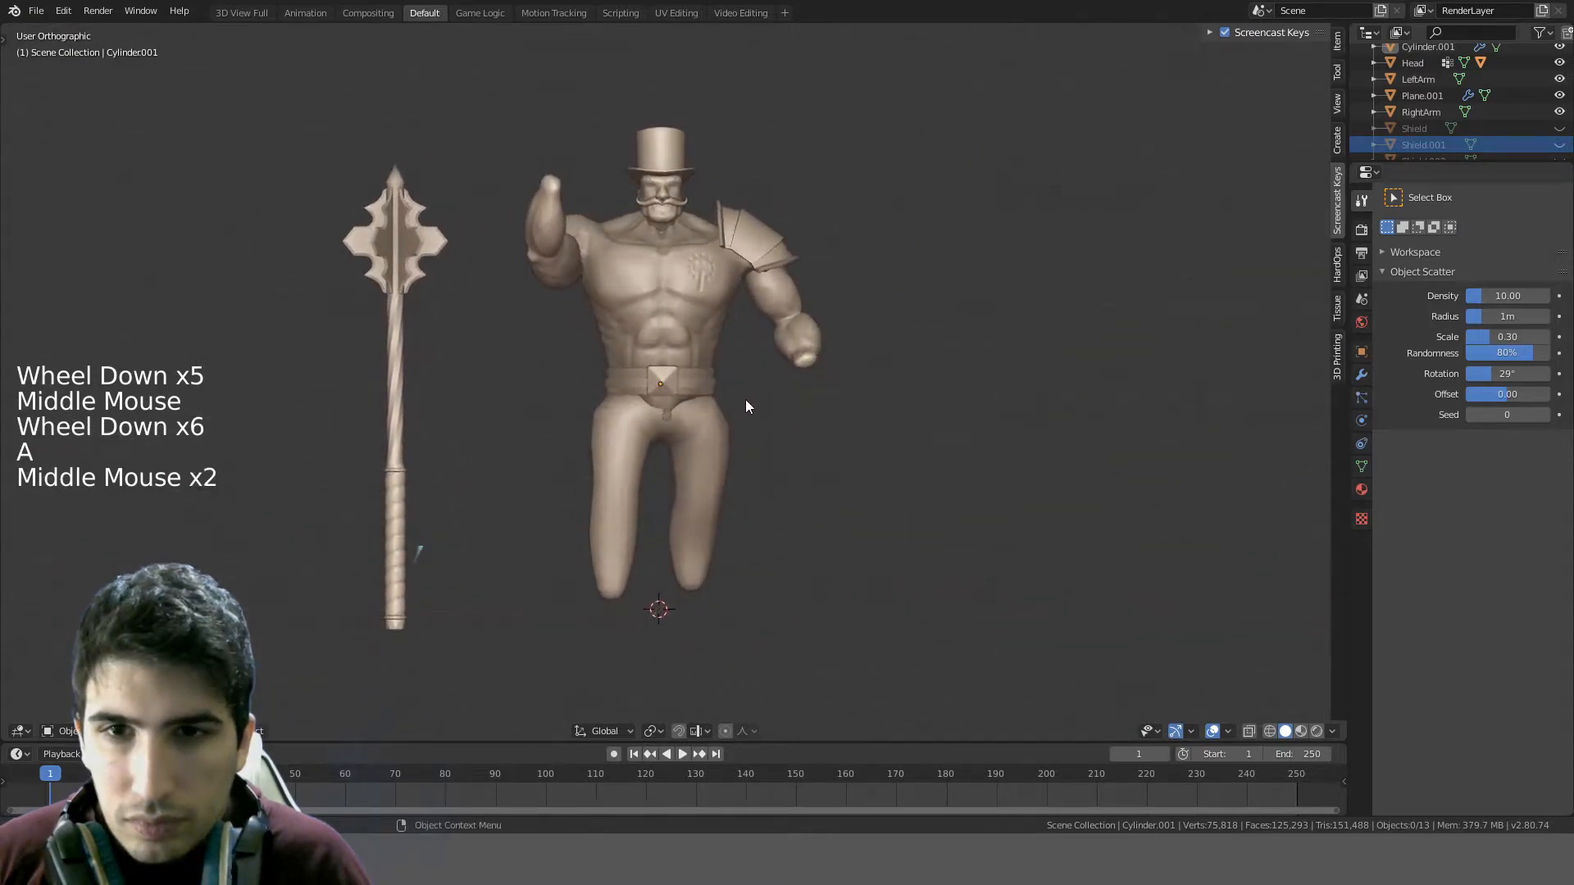
pyautogui.scroll(1, 745, 400)
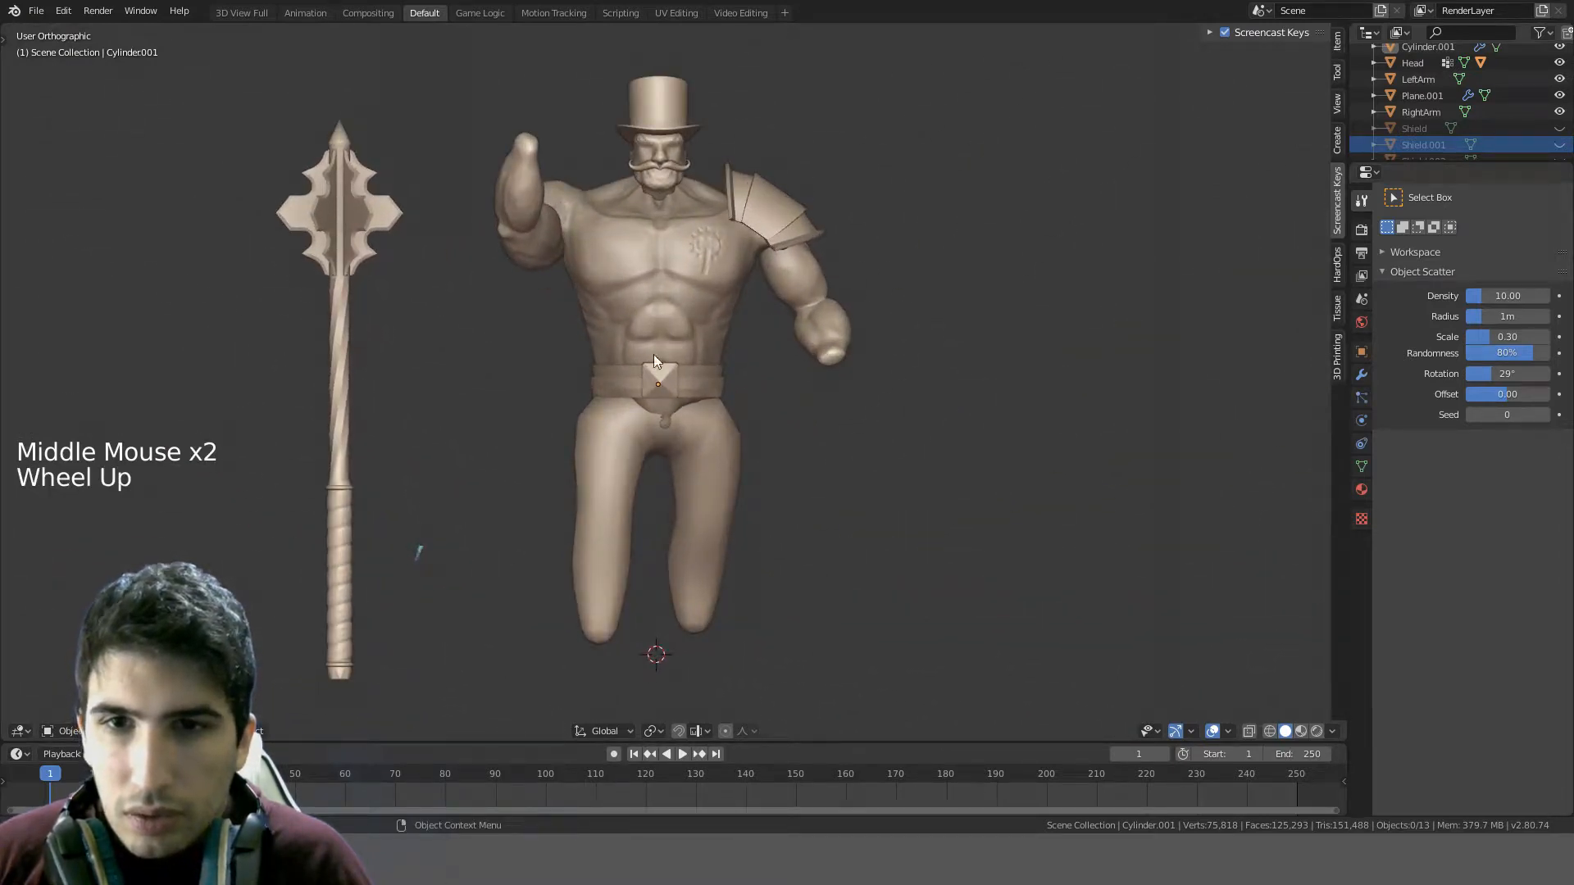
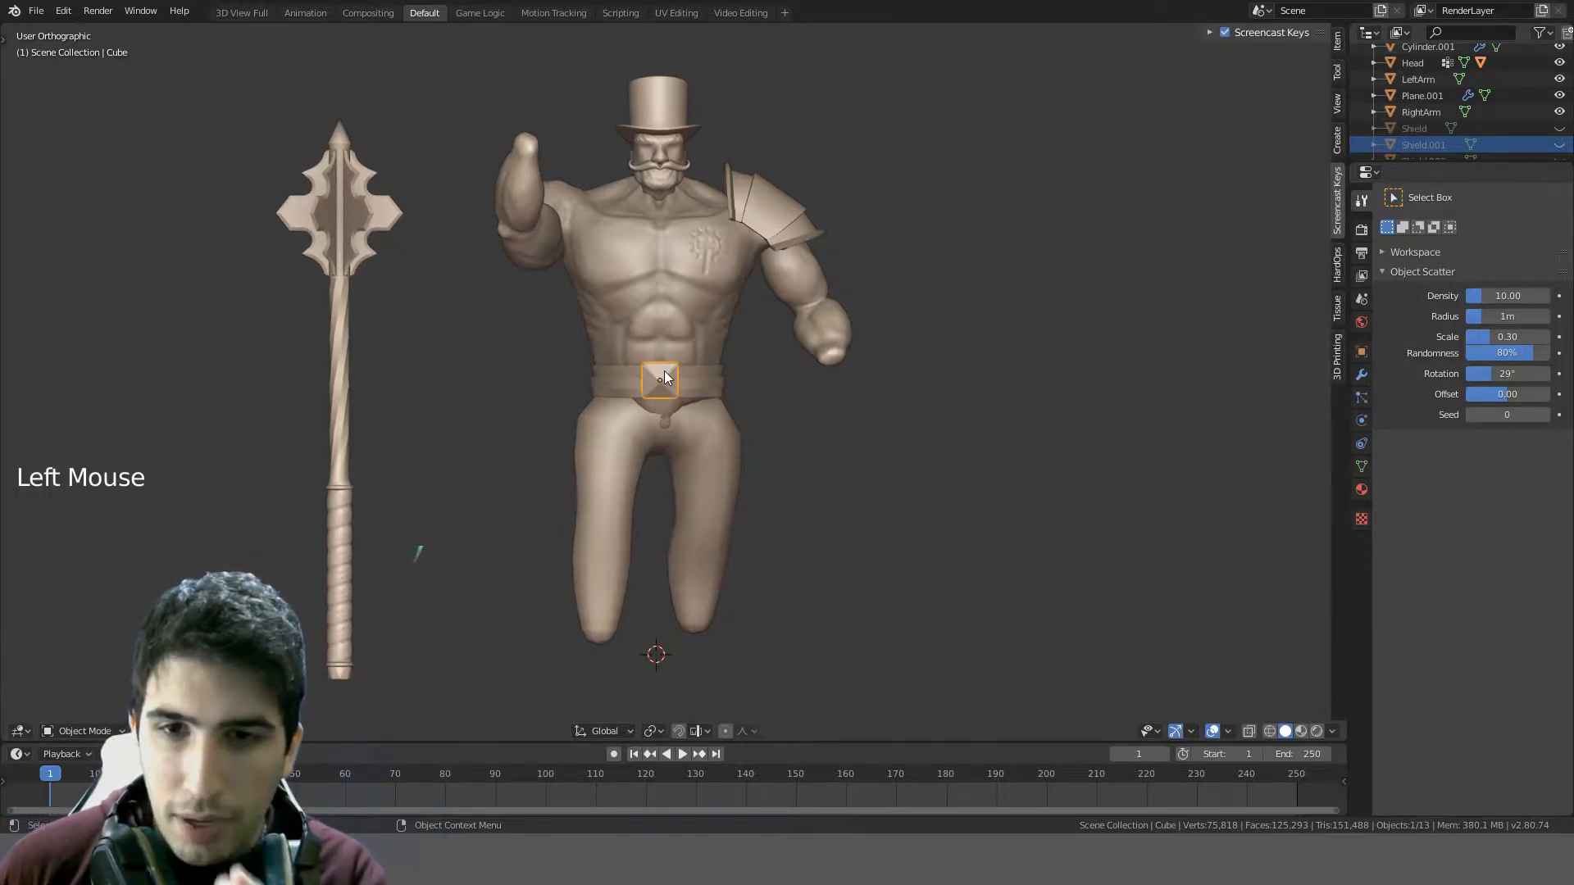
# - Extrude the top face of the belt buckle upward over the lower abdomen
pyautogui.press('KP_1')
pyautogui.scroll(5, 664, 371)
pyautogui.press('Tab')
pyautogui.moveTo(664, 371); pyautogui.dragTo(604, 426, button='middle')
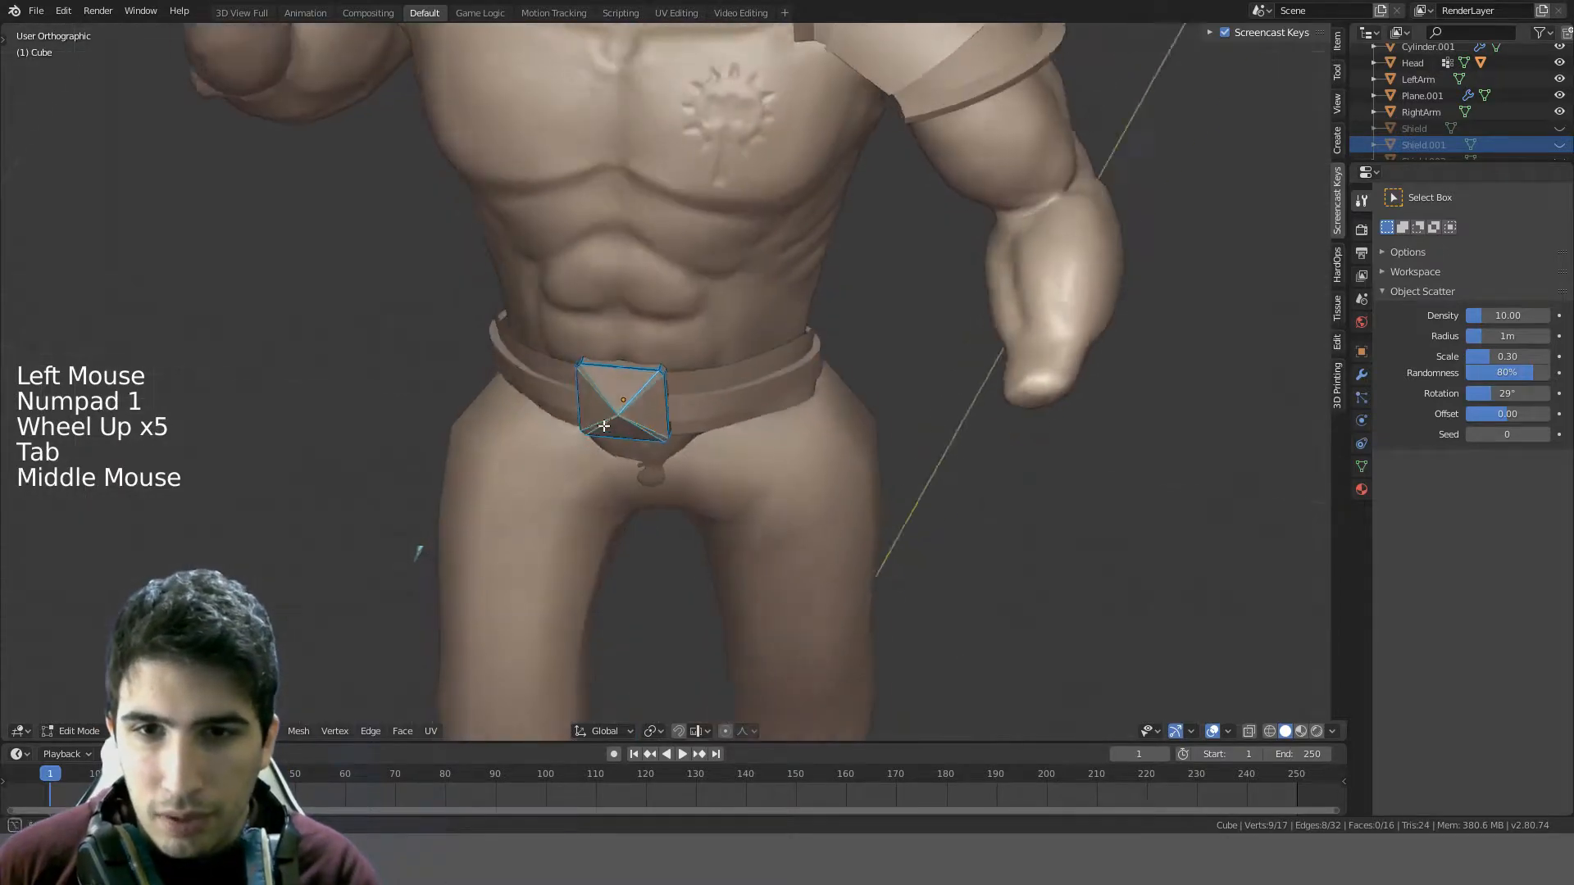
pyautogui.scroll(4, 605, 425)
pyautogui.click(328, 550)
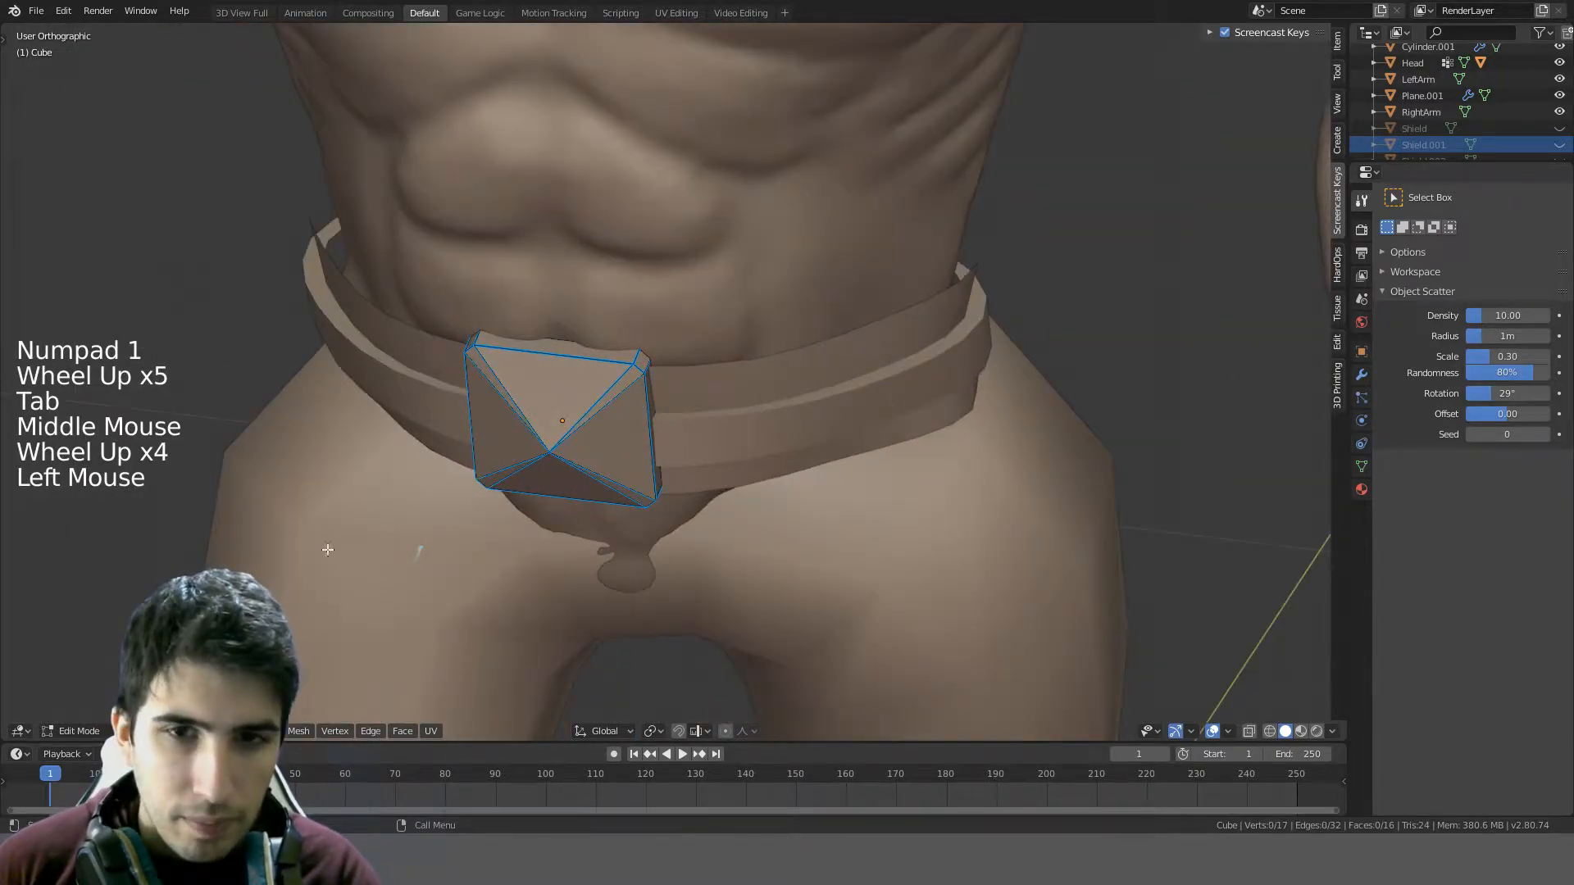
pyautogui.press('KP_1')
pyautogui.press('e')
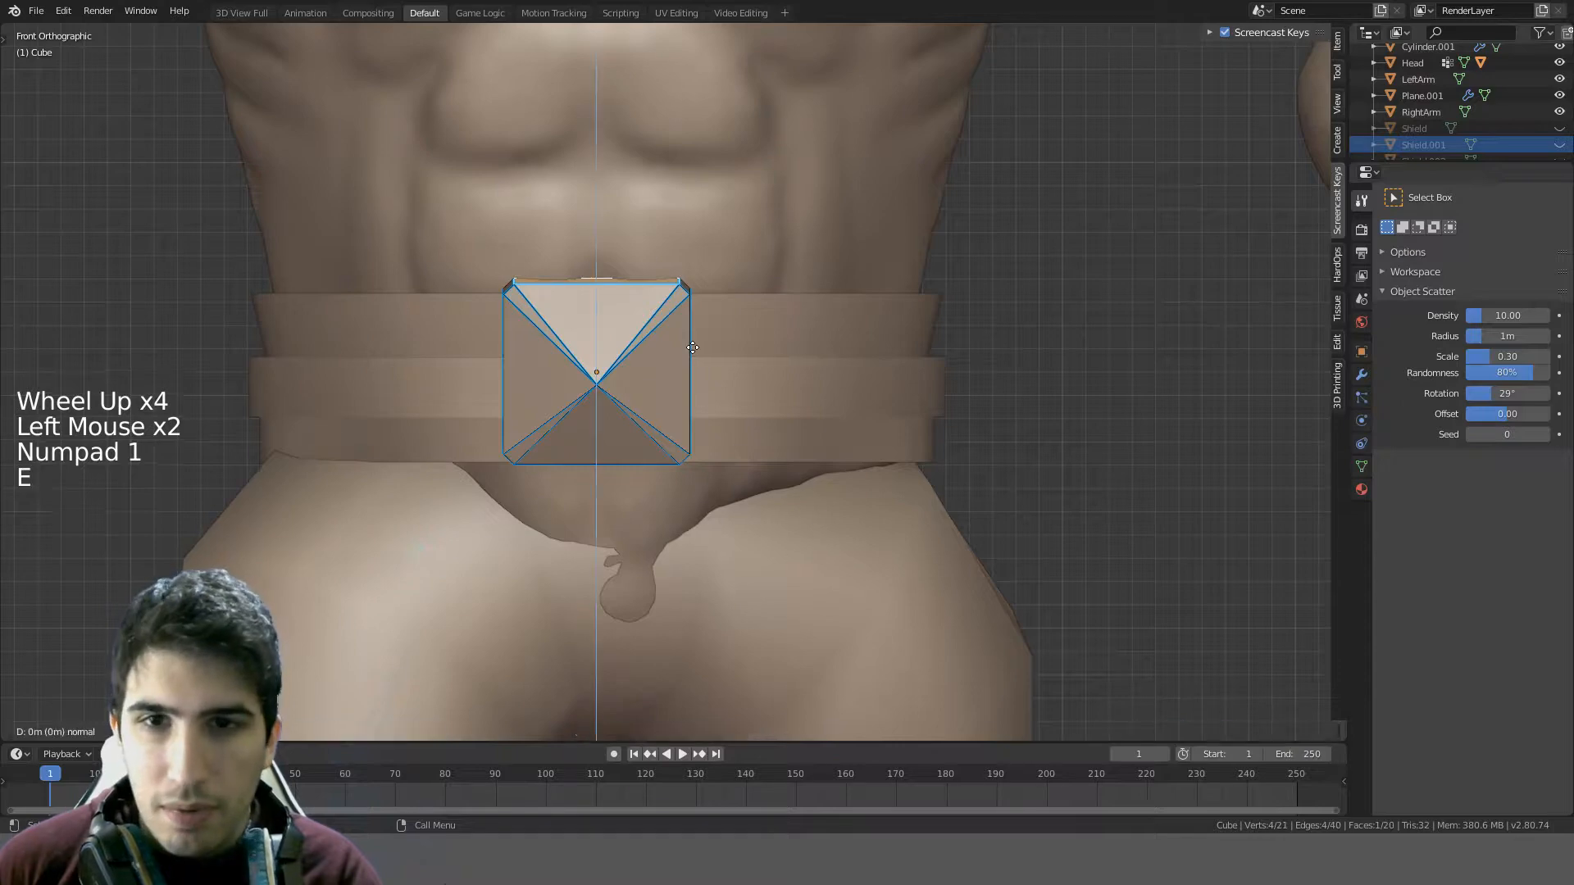
pyautogui.keyDown('ctrl'); pyautogui.click(679, 215); pyautogui.keyUp('ctrl')
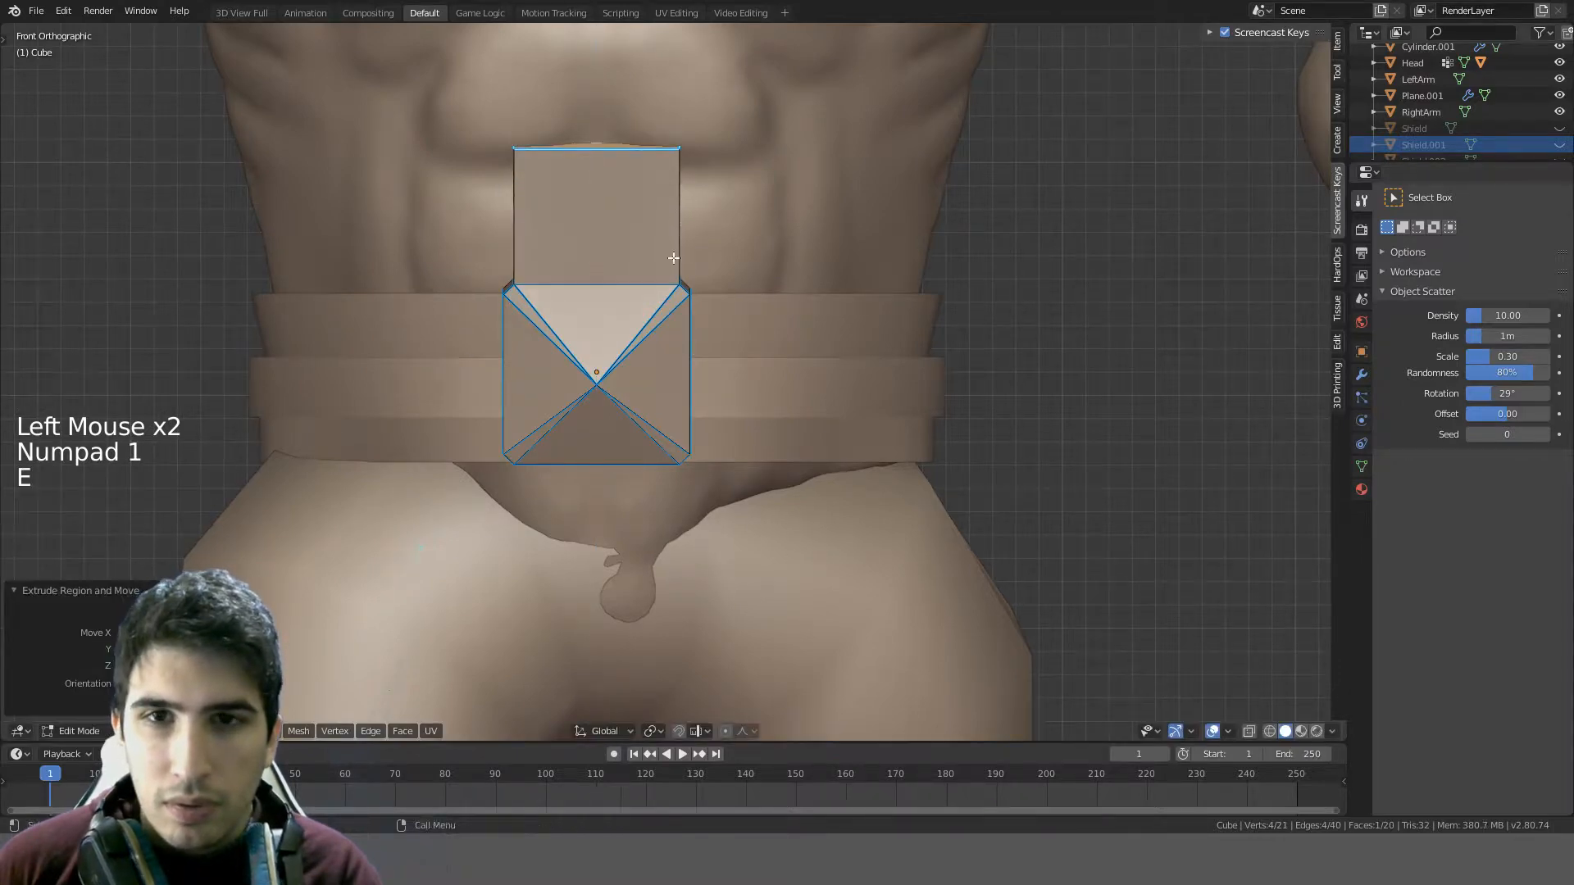
# - Collapse the front and back edges of the buckle's extruded top face so the extension tapers to a point
pyautogui.moveTo(673, 257); pyautogui.dragTo(668, 344, button='middle')
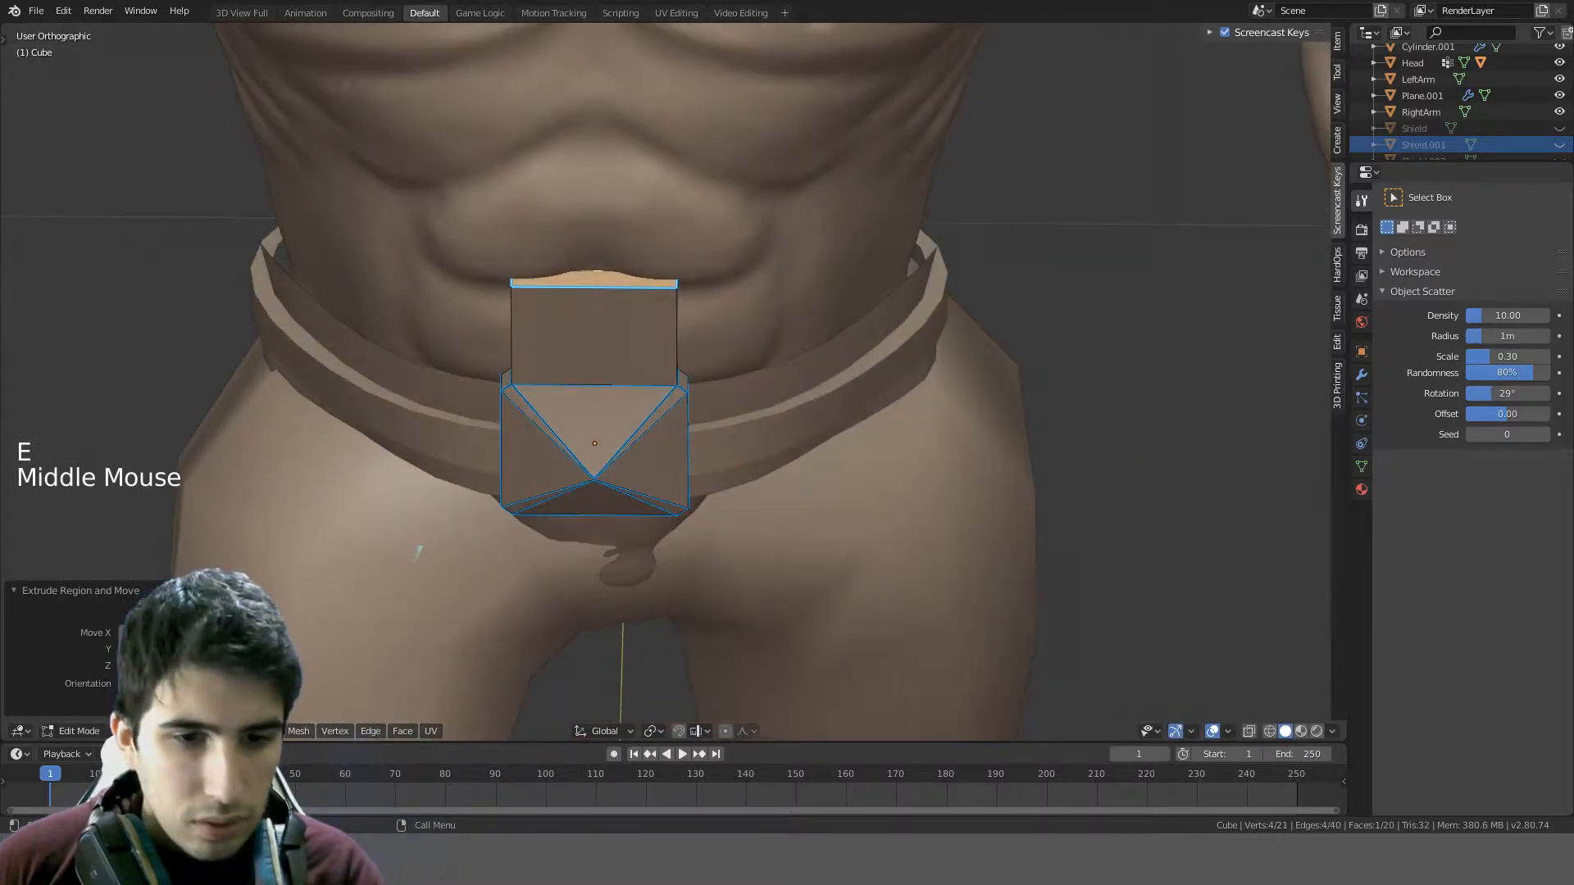
pyautogui.click(494, 483)
pyautogui.click(605, 292)
pyautogui.keyDown('shift'); pyautogui.click(601, 272); pyautogui.keyUp('shift')
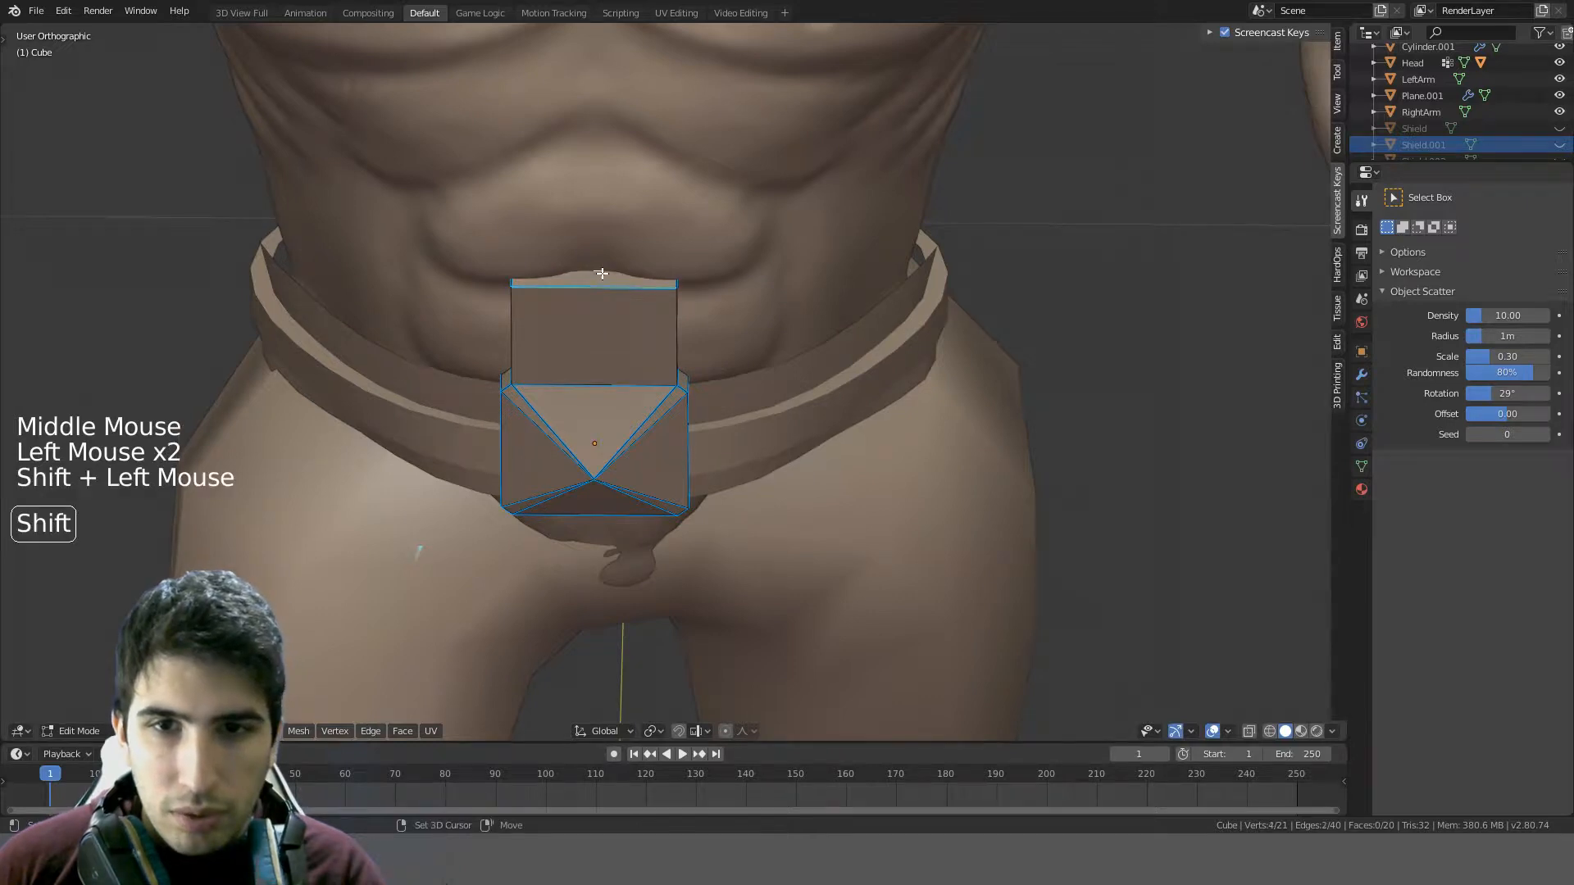
pyautogui.press('Delete')
pyautogui.click(558, 288)
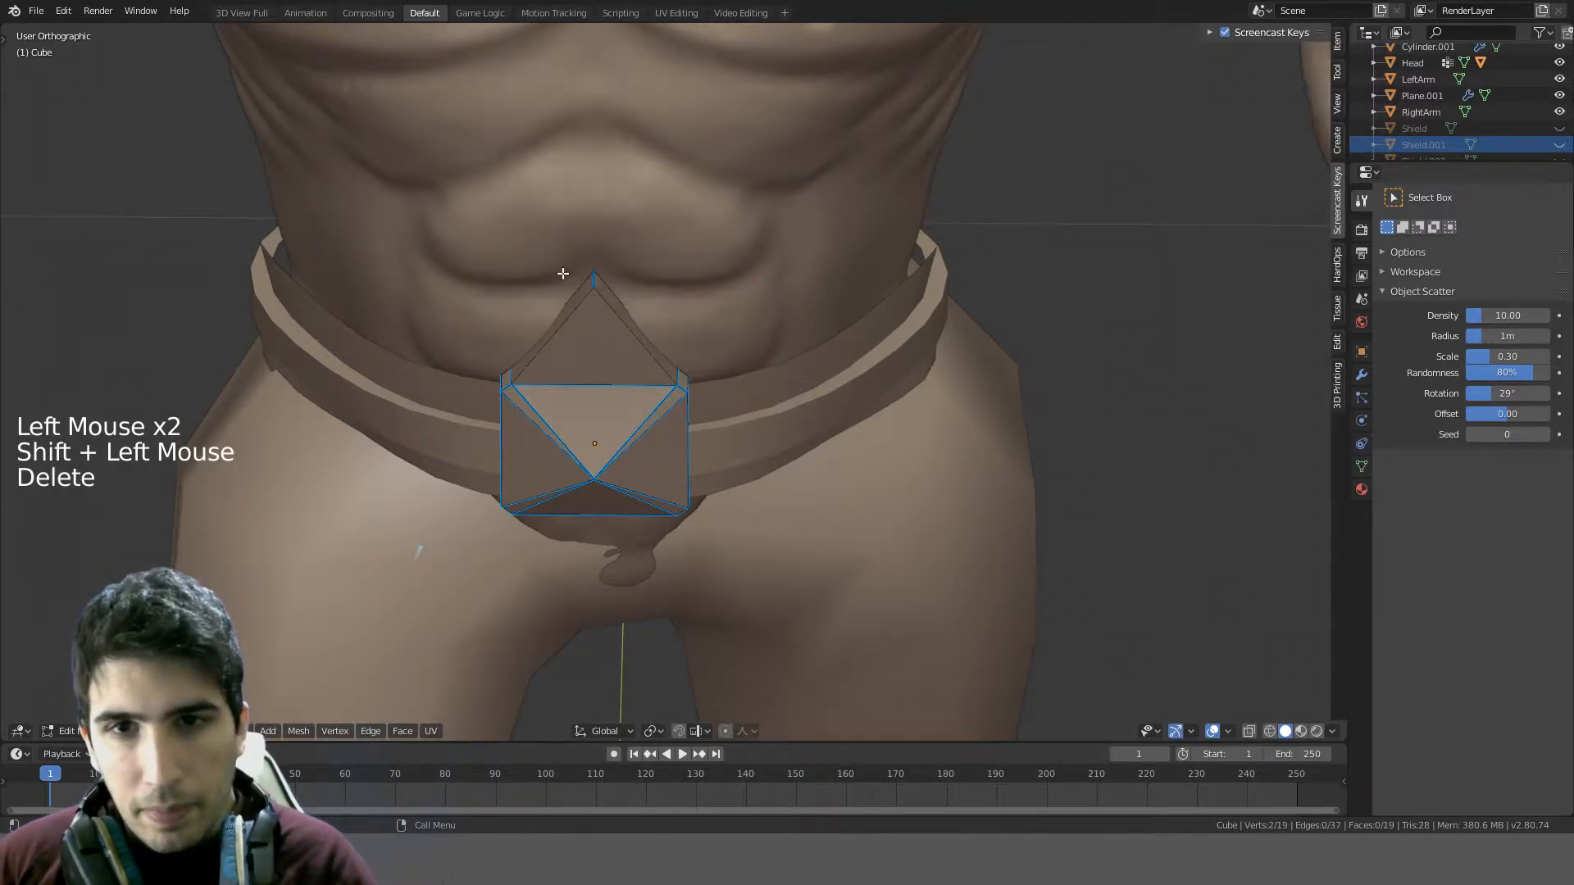
pyautogui.press('Tab')
# - Dissolve the horizontal edge between the buckle's upper pyramid face and its pointed extension
pyautogui.scroll(-3, 534, 433)
pyautogui.moveTo(534, 433); pyautogui.dragTo(533, 333, button='middle')
pyautogui.scroll(1, 533, 333)
pyautogui.scroll(-2, 544, 336)
pyautogui.press('KP_1')
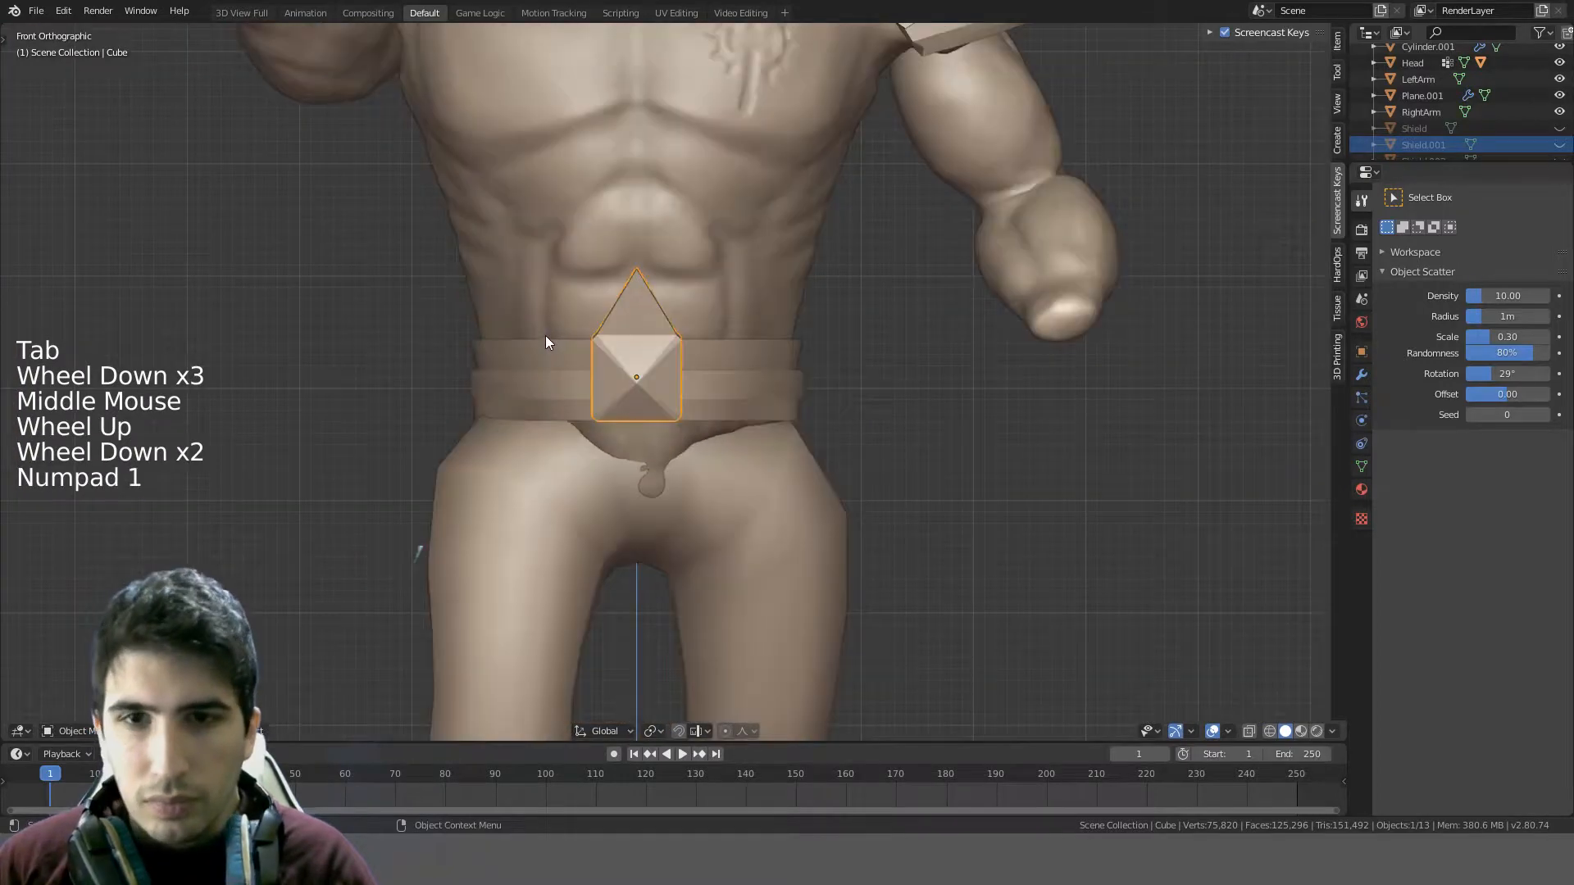
pyautogui.keyDown('shift'); pyautogui.moveTo(753, 305); pyautogui.dragTo(741, 417, button='middle'); pyautogui.keyUp('shift')
pyautogui.scroll(4, 609, 533)
pyautogui.press('Tab')
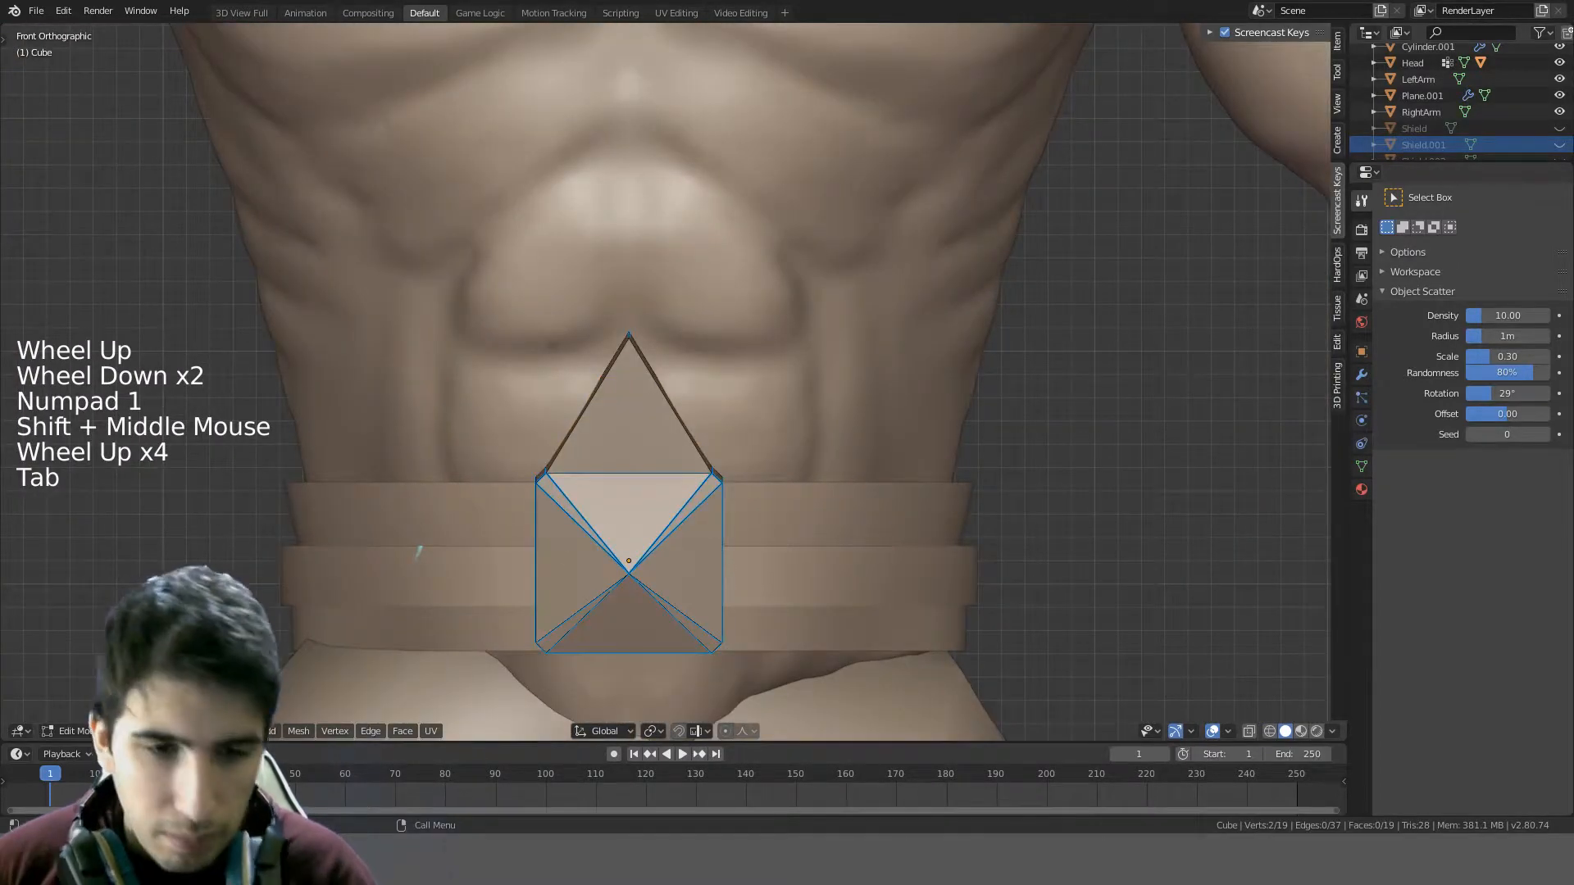
pyautogui.click(419, 553)
pyautogui.click(419, 553)
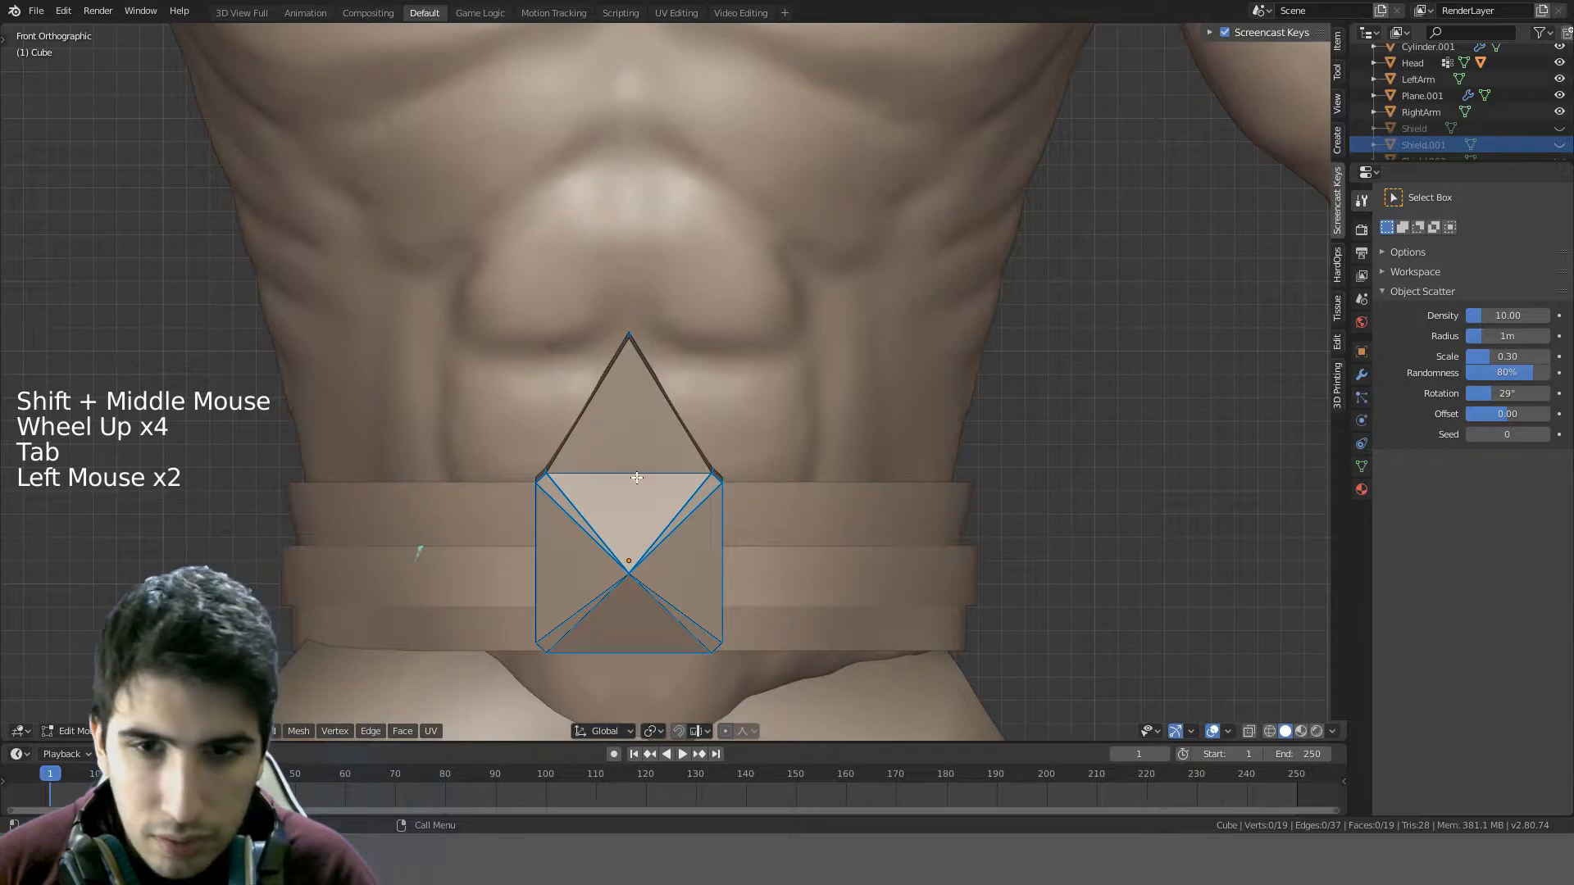
pyautogui.hotkey('ctrl', 'x')
# - Connect the buckle's pyramid apex to the front vertex of the upper tip with a new edge
pyautogui.moveTo(678, 478)
pyautogui.mouseDown(button='middle')
pyautogui.moveTo(507, 451)
pyautogui.moveTo(820, 467)
pyautogui.moveTo(702, 484)
pyautogui.mouseUp(button='middle')
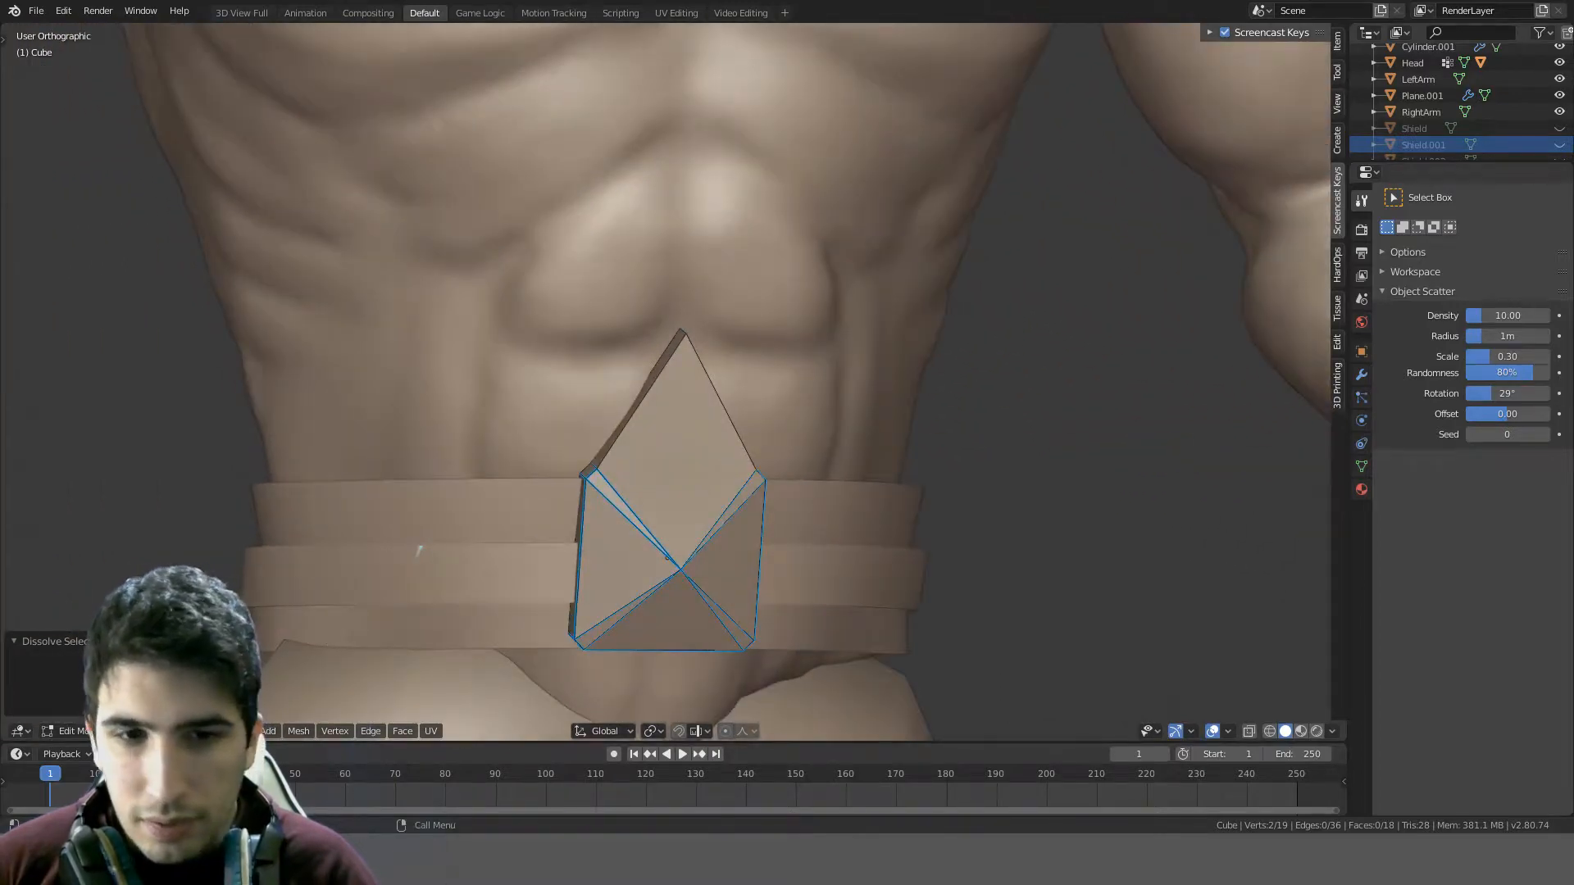
pyautogui.click(656, 563)
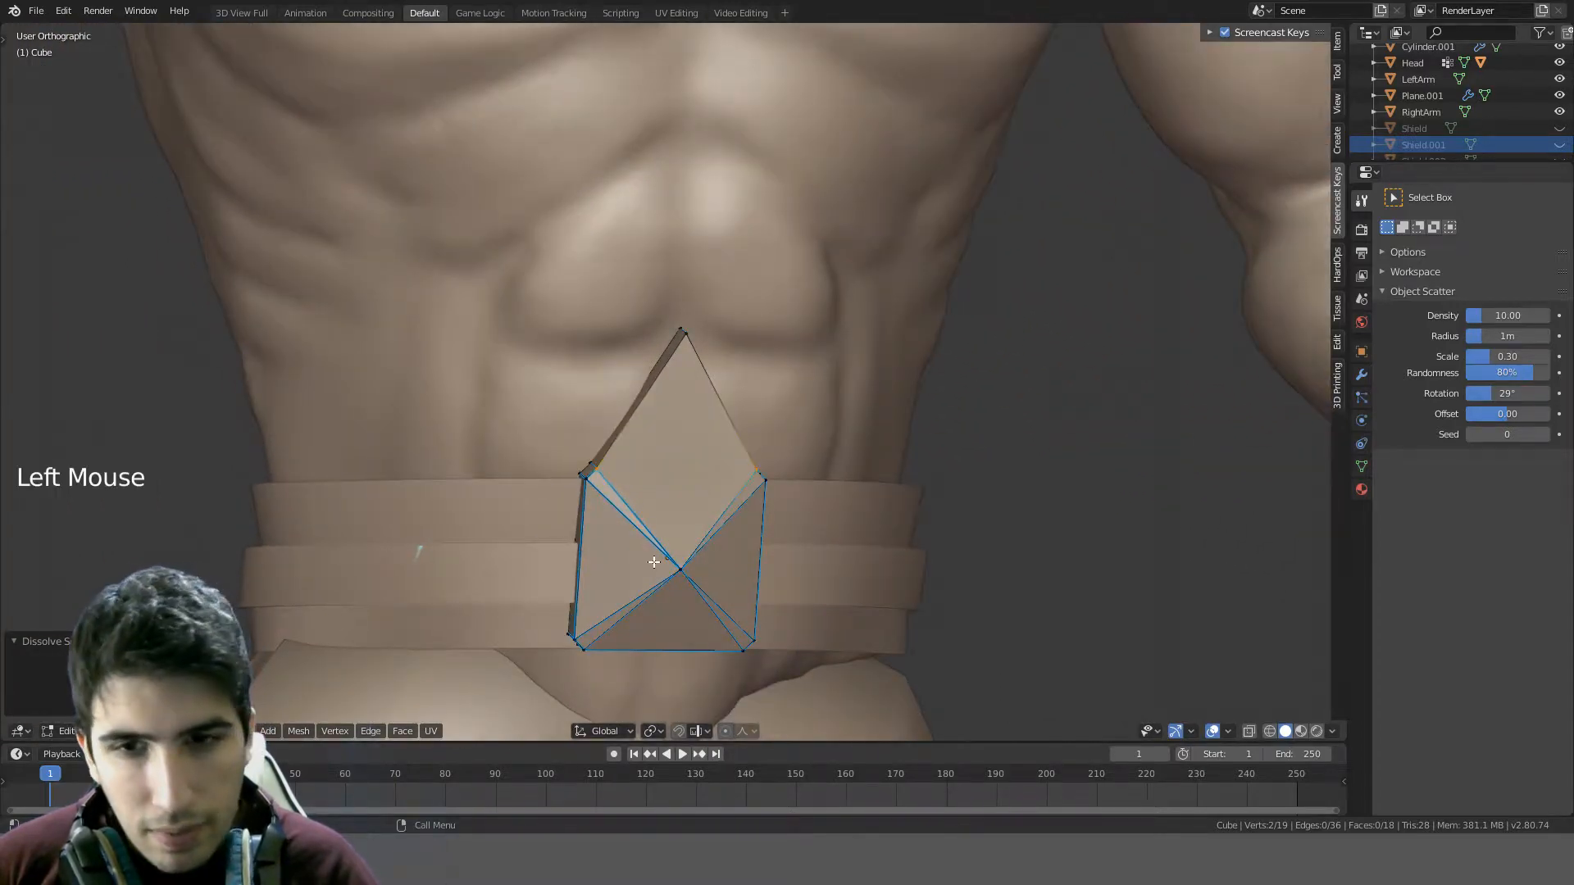
pyautogui.click(675, 568)
pyautogui.keyDown('shift'); pyautogui.click(687, 332); pyautogui.keyUp('shift')
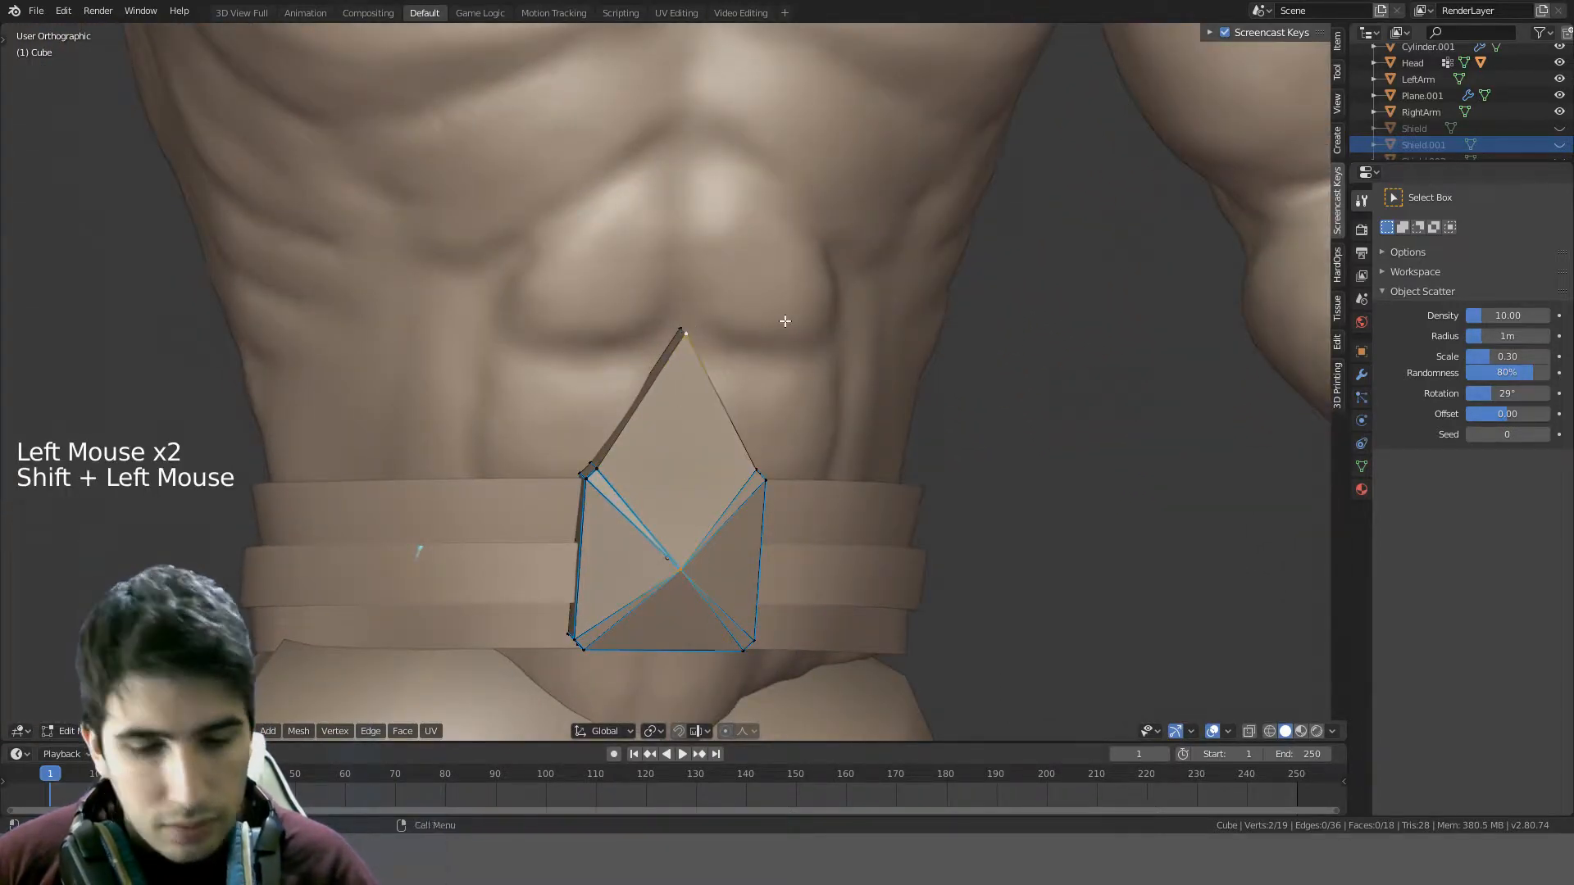
pyautogui.press('j')
# - Inspect the pointed buckle's shape on the body from the front and from several angles
pyautogui.press('Tab')
pyautogui.scroll(-3, 765, 379)
pyautogui.moveTo(765, 379); pyautogui.dragTo(810, 412, button='middle')
pyautogui.press('Tab')
pyautogui.press('q')
pyautogui.press('Tab')
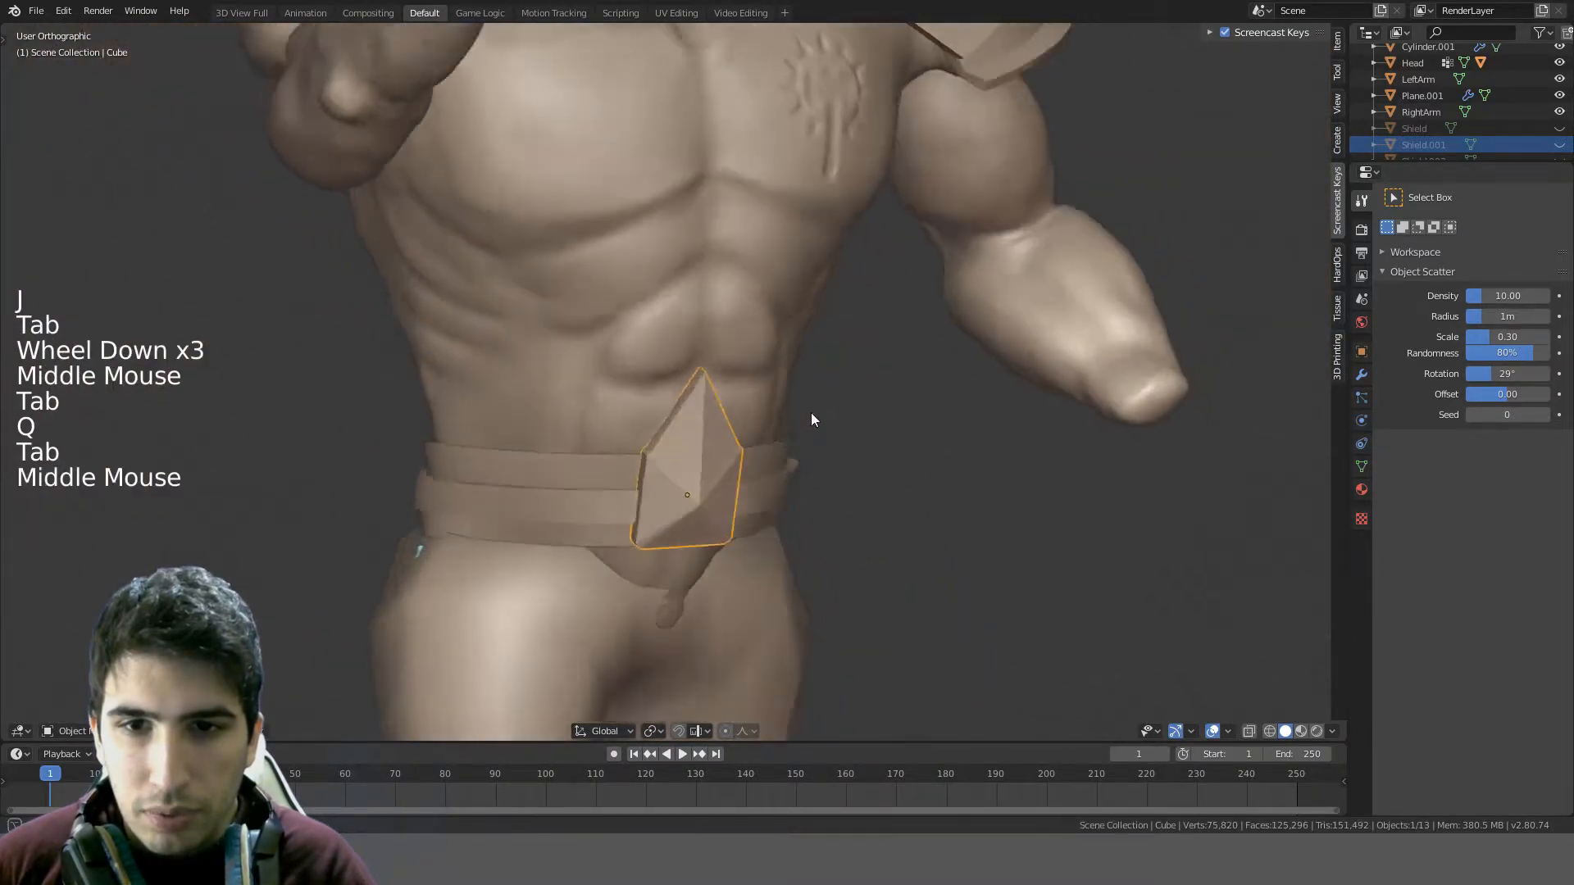
pyautogui.scroll(-1, 758, 527)
pyautogui.scroll(-2, 758, 526)
pyautogui.scroll(1, 757, 527)
pyautogui.moveTo(757, 526); pyautogui.dragTo(682, 371, button='middle')
pyautogui.press('KP_1')
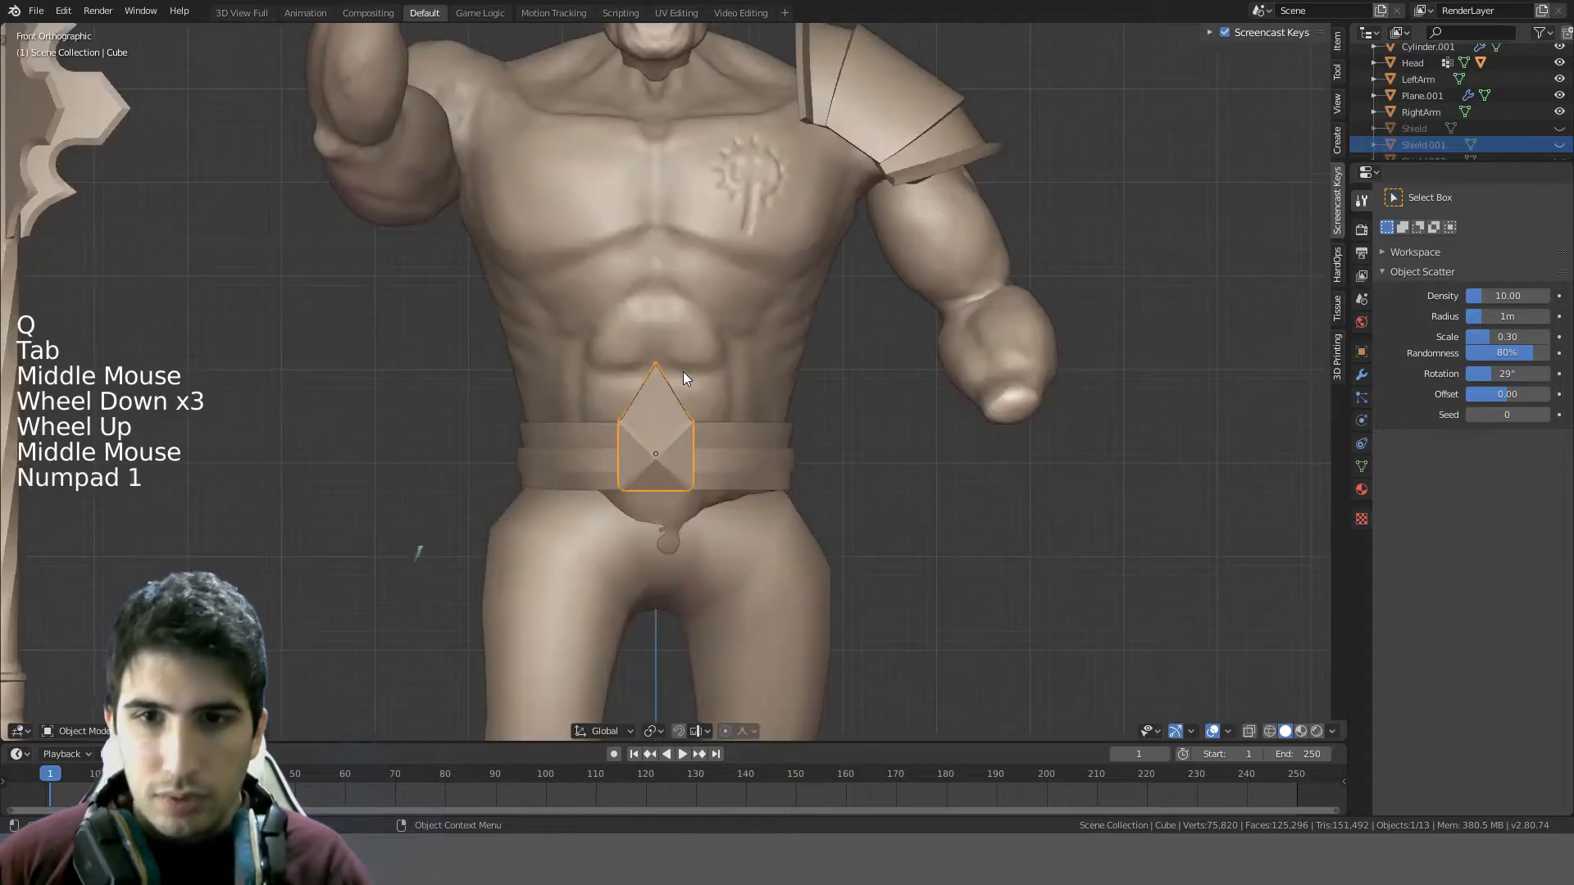
pyautogui.moveTo(745, 415); pyautogui.dragTo(597, 436, button='middle')
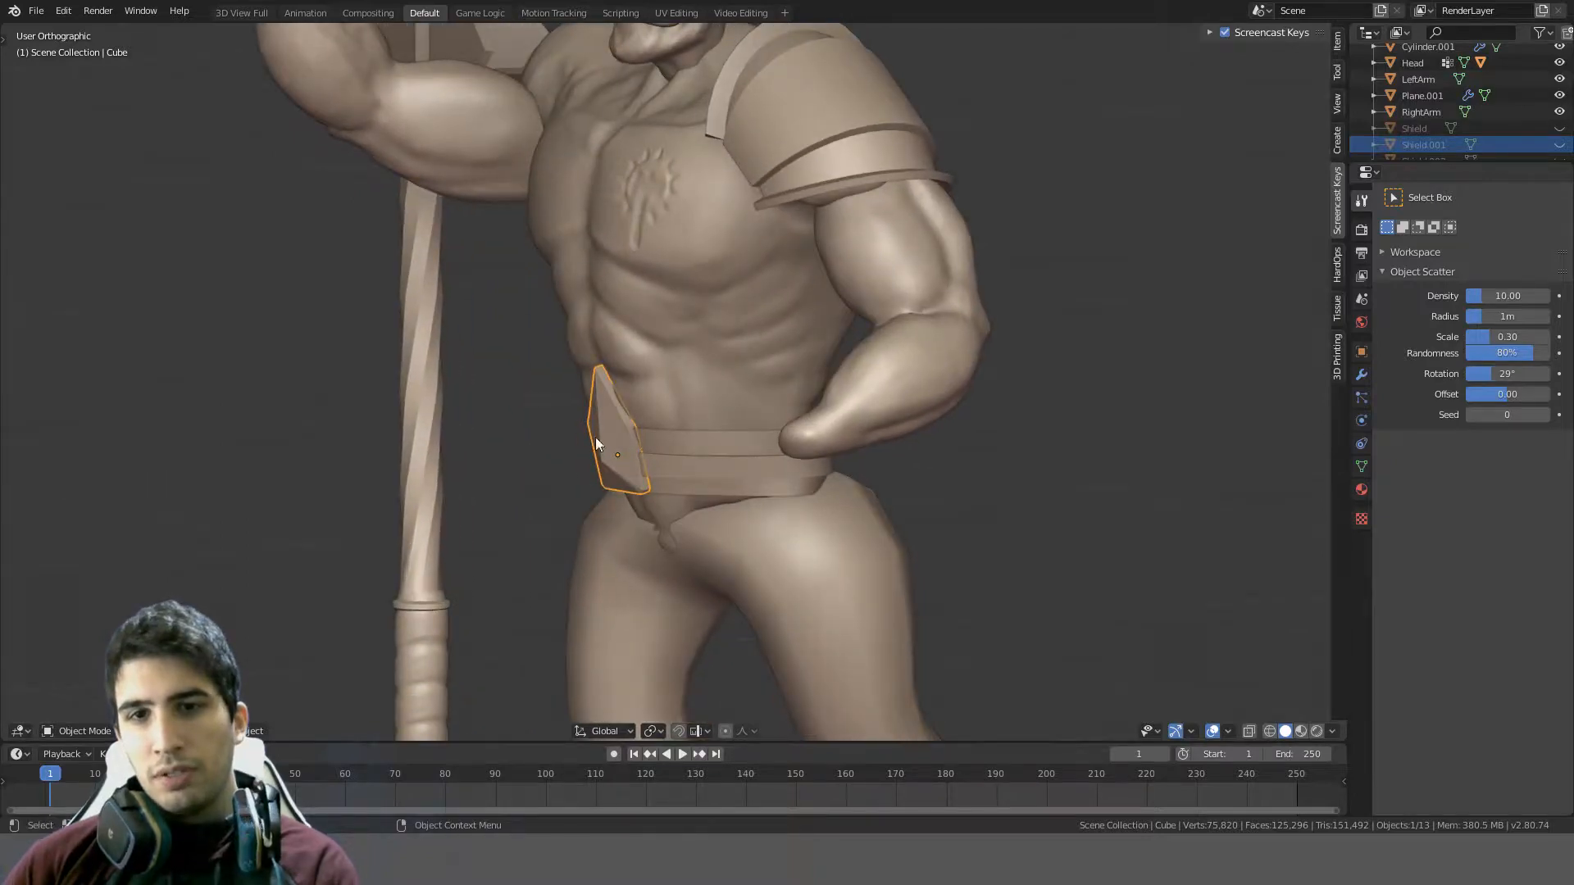
pyautogui.moveTo(689, 368); pyautogui.dragTo(769, 365, button='middle')
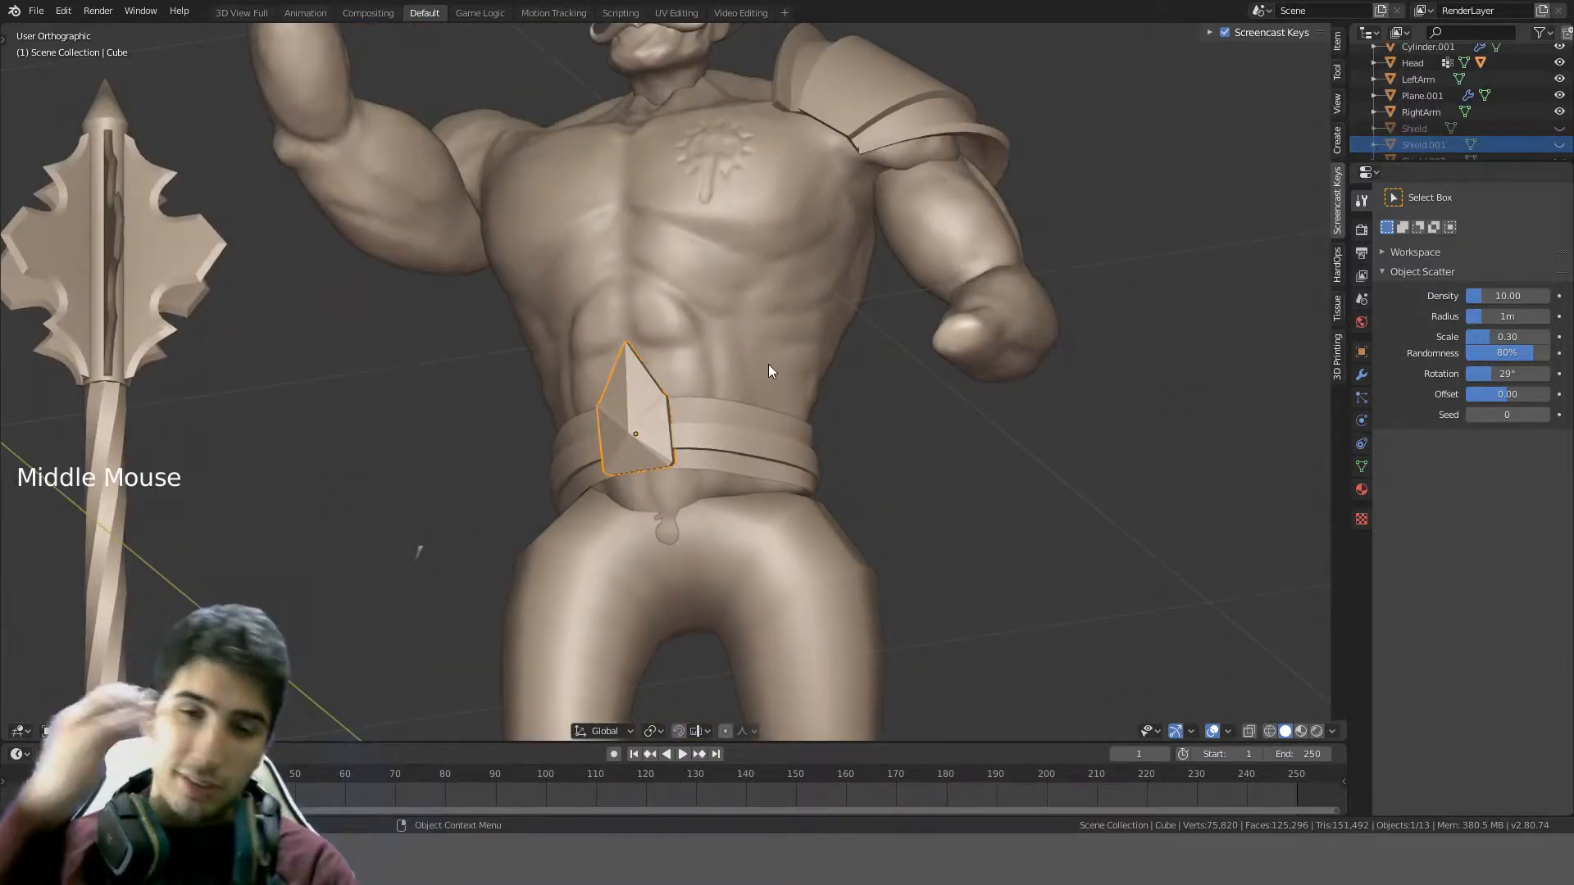
pyautogui.press('KP_1')
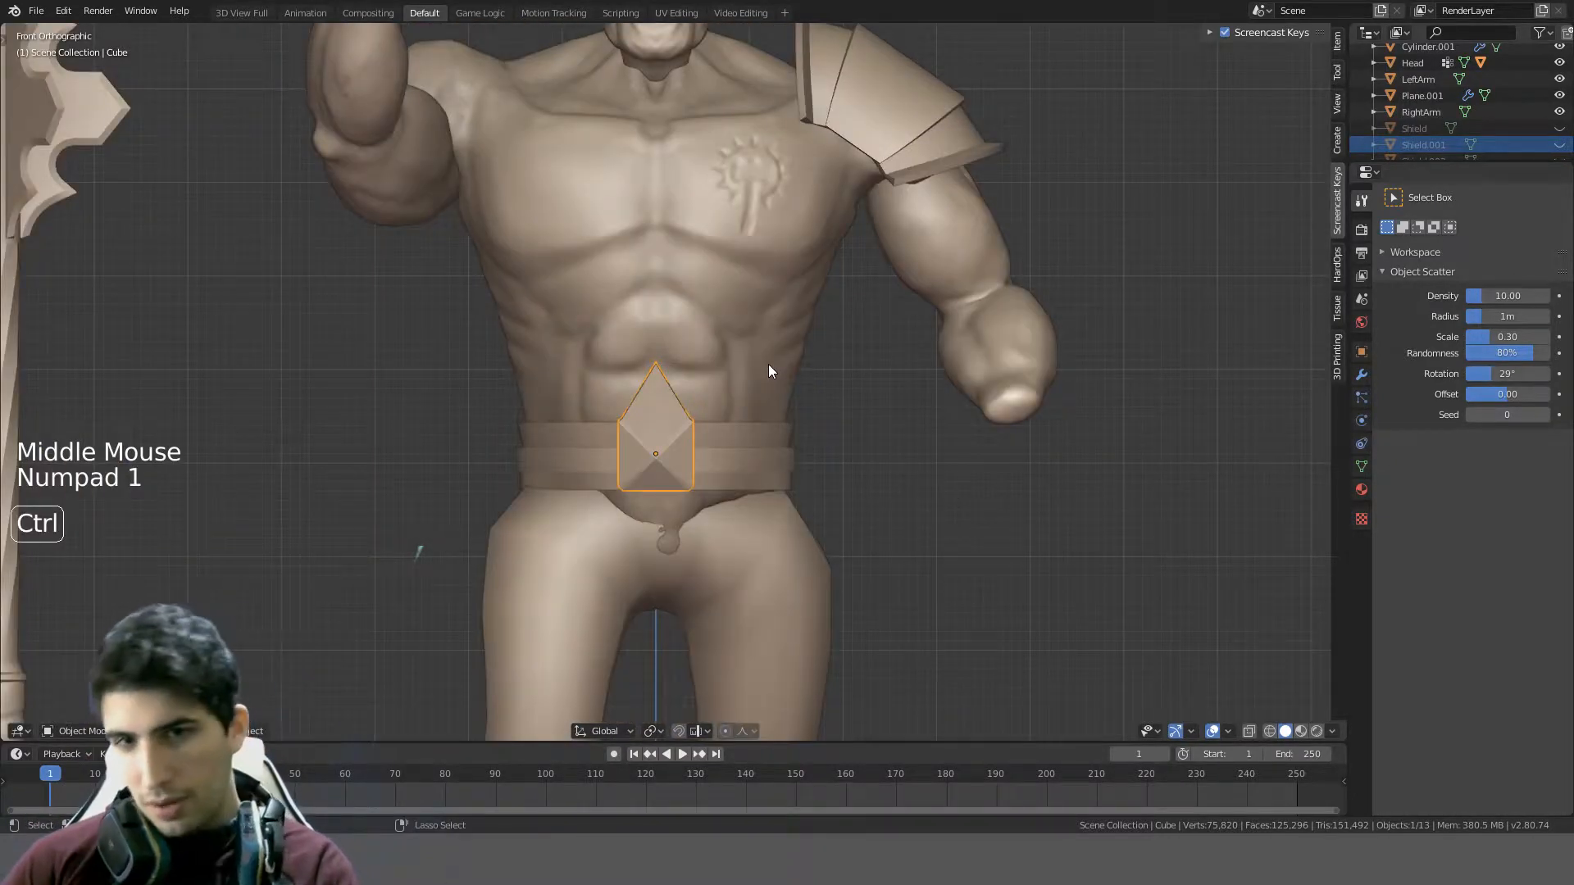
# - Undo the buckle's pointed upper extension back to the plain square pyramid and leave Edit Mode
pyautogui.hotkey('ctrl', 'z')
pyautogui.hotkey('ctrl', 'z')
pyautogui.hotkey('ctrl', 'z')
pyautogui.hotkey('ctrl', 'z')
pyautogui.hotkey('ctrl', 'z')
pyautogui.hotkey('ctrl', 'z')
pyautogui.hotkey('ctrl', 'z')
pyautogui.hotkey('ctrl', 'z')
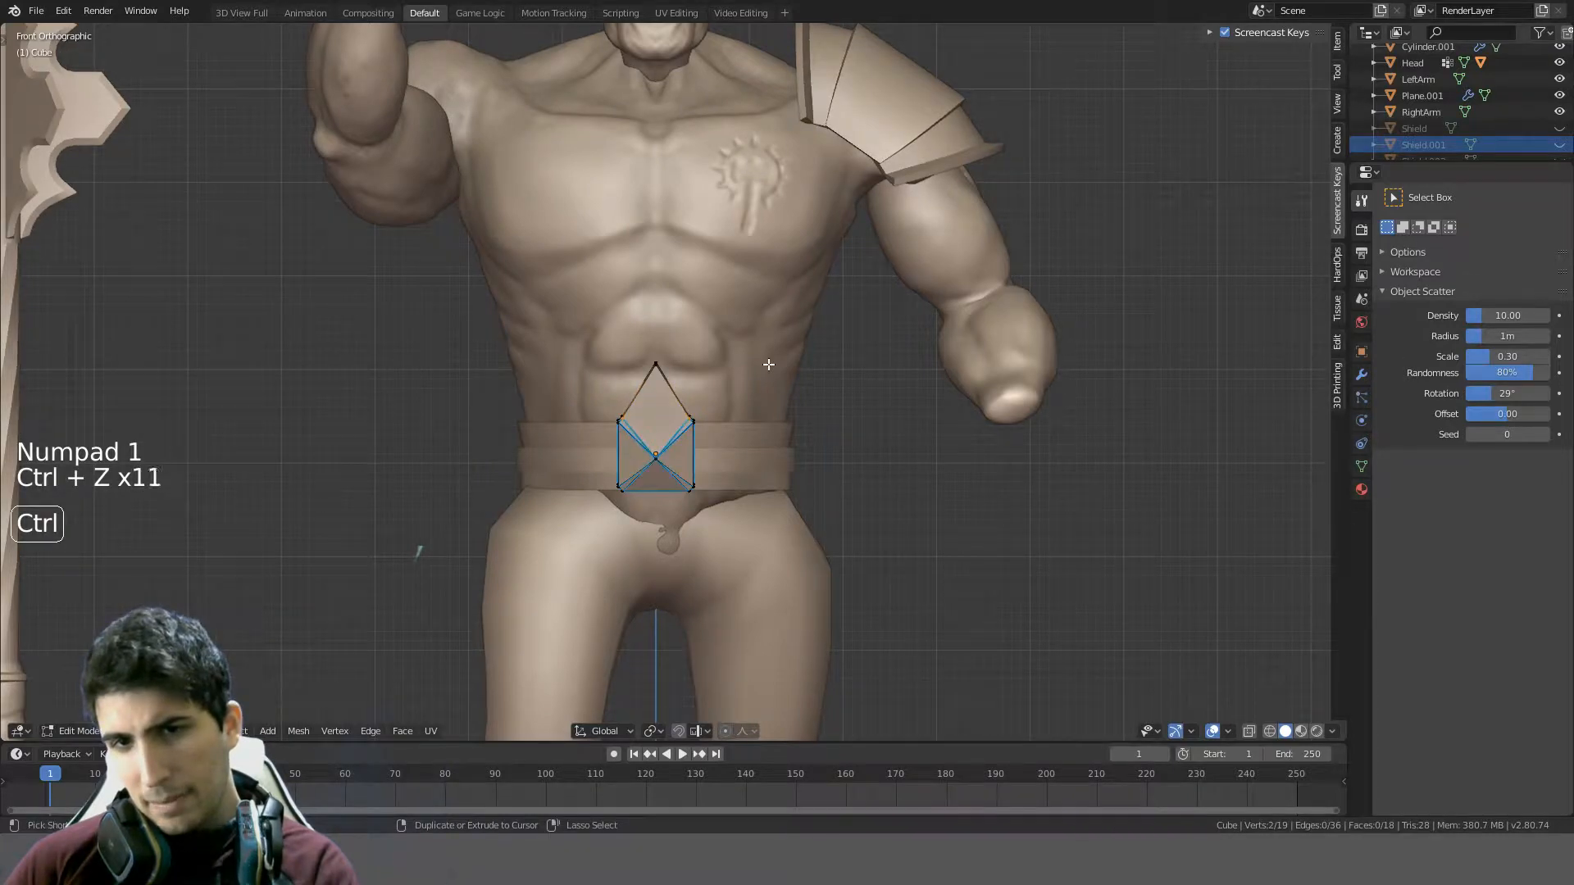
pyautogui.hotkey('ctrl', 'z')
pyautogui.hotkey('ctrl', 'z')
pyautogui.hotkey('ctrl', 'z')
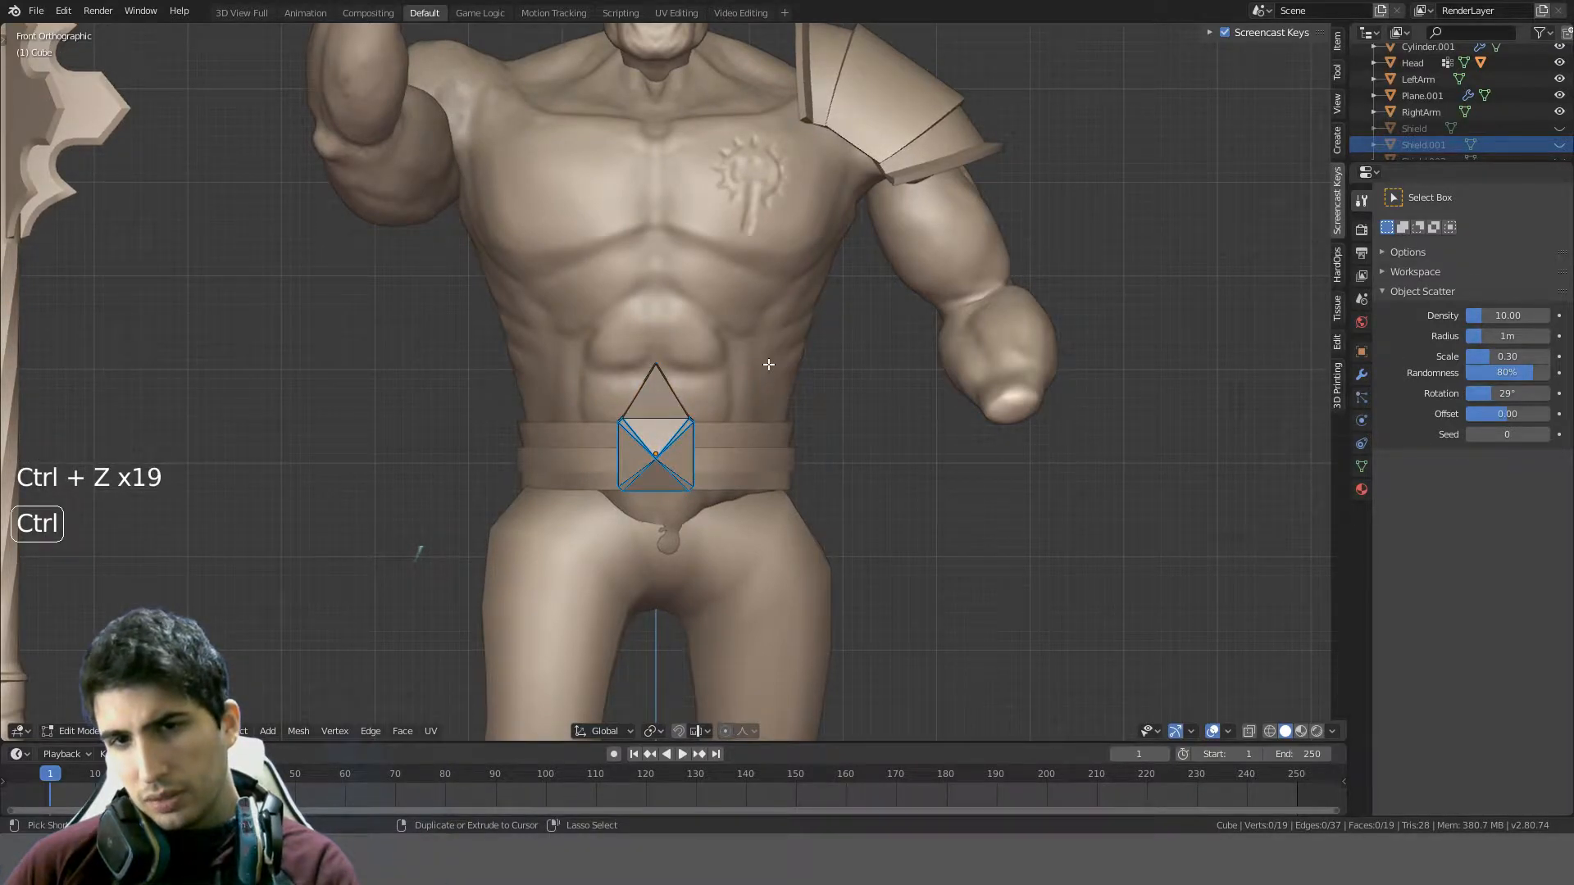
pyautogui.hotkey('ctrl', 'z')
pyautogui.hotkey('ctrl', 'z')
pyautogui.hotkey('ctrl', 'z')
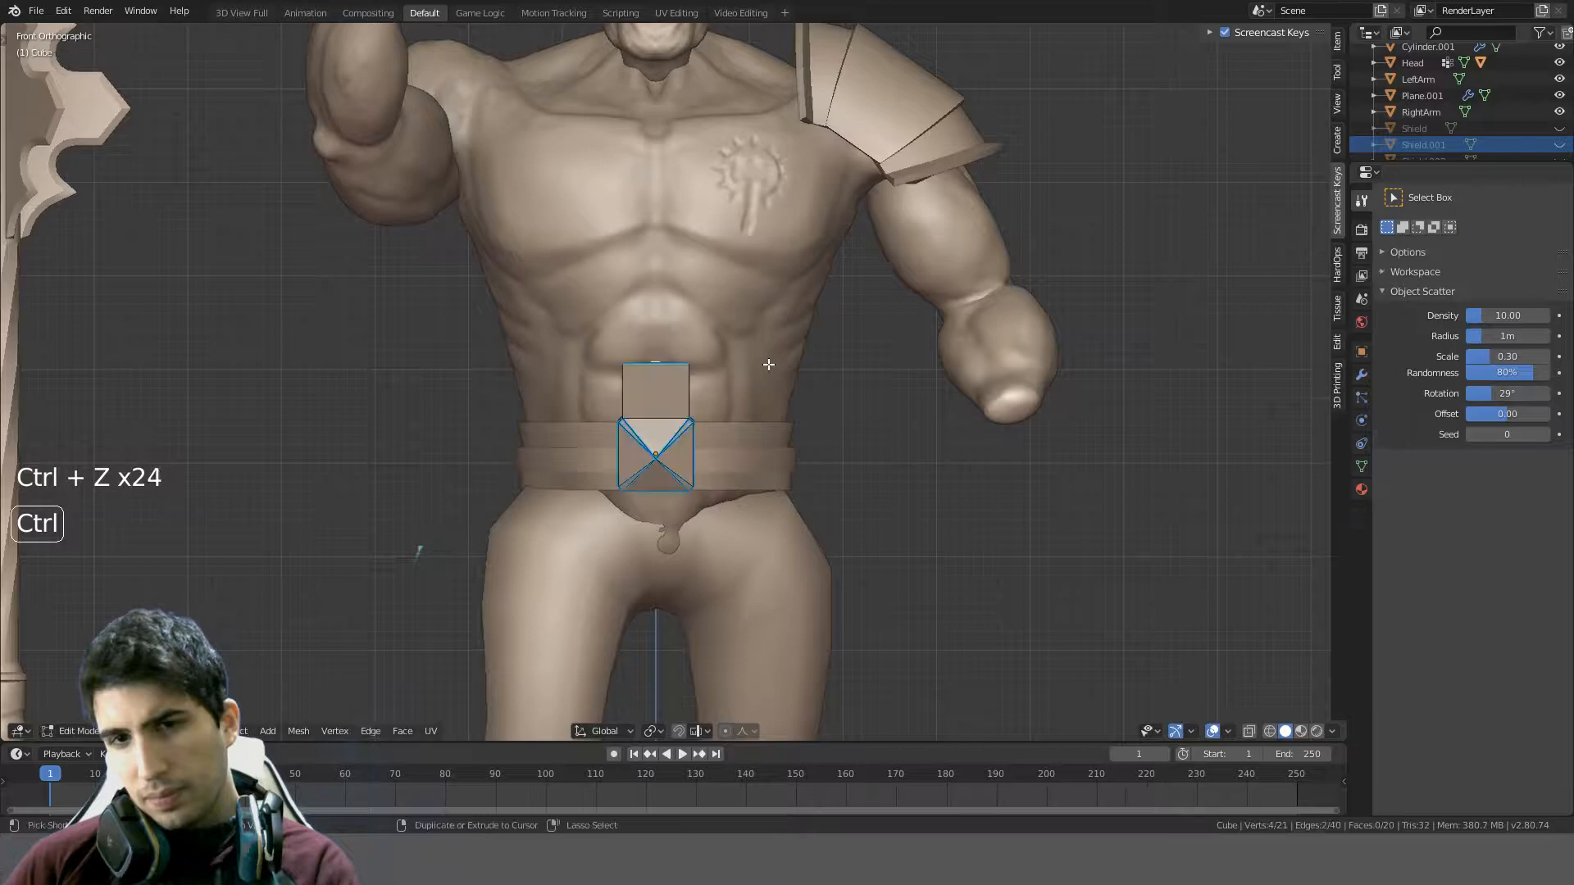
pyautogui.hotkey('ctrl', 'z')
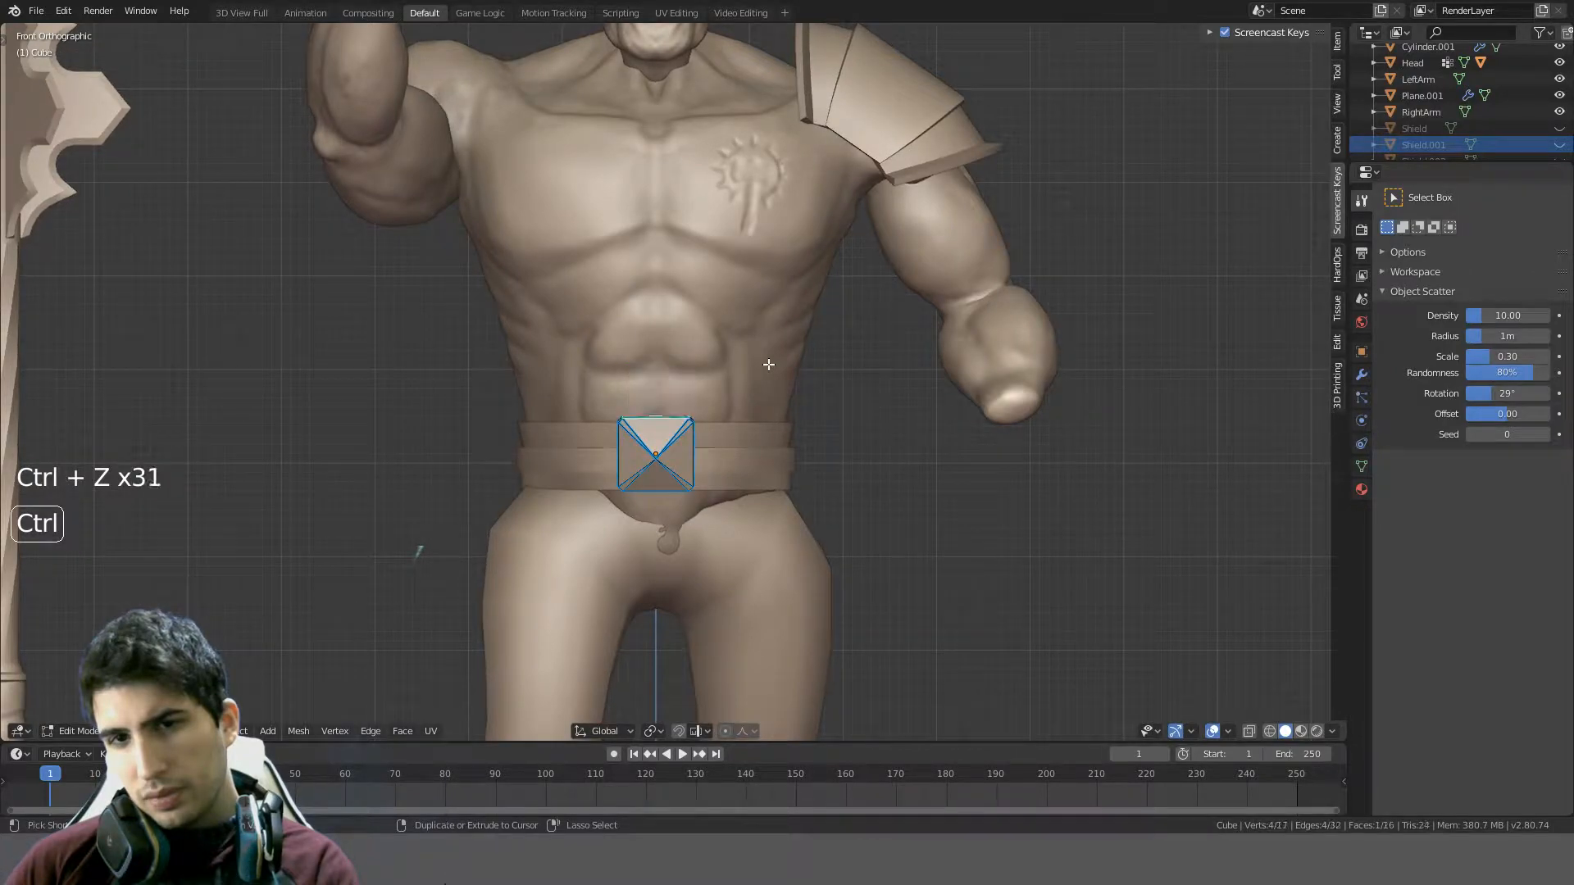
pyautogui.moveTo(758, 370); pyautogui.dragTo(766, 377, button='middle')
pyautogui.press('g')
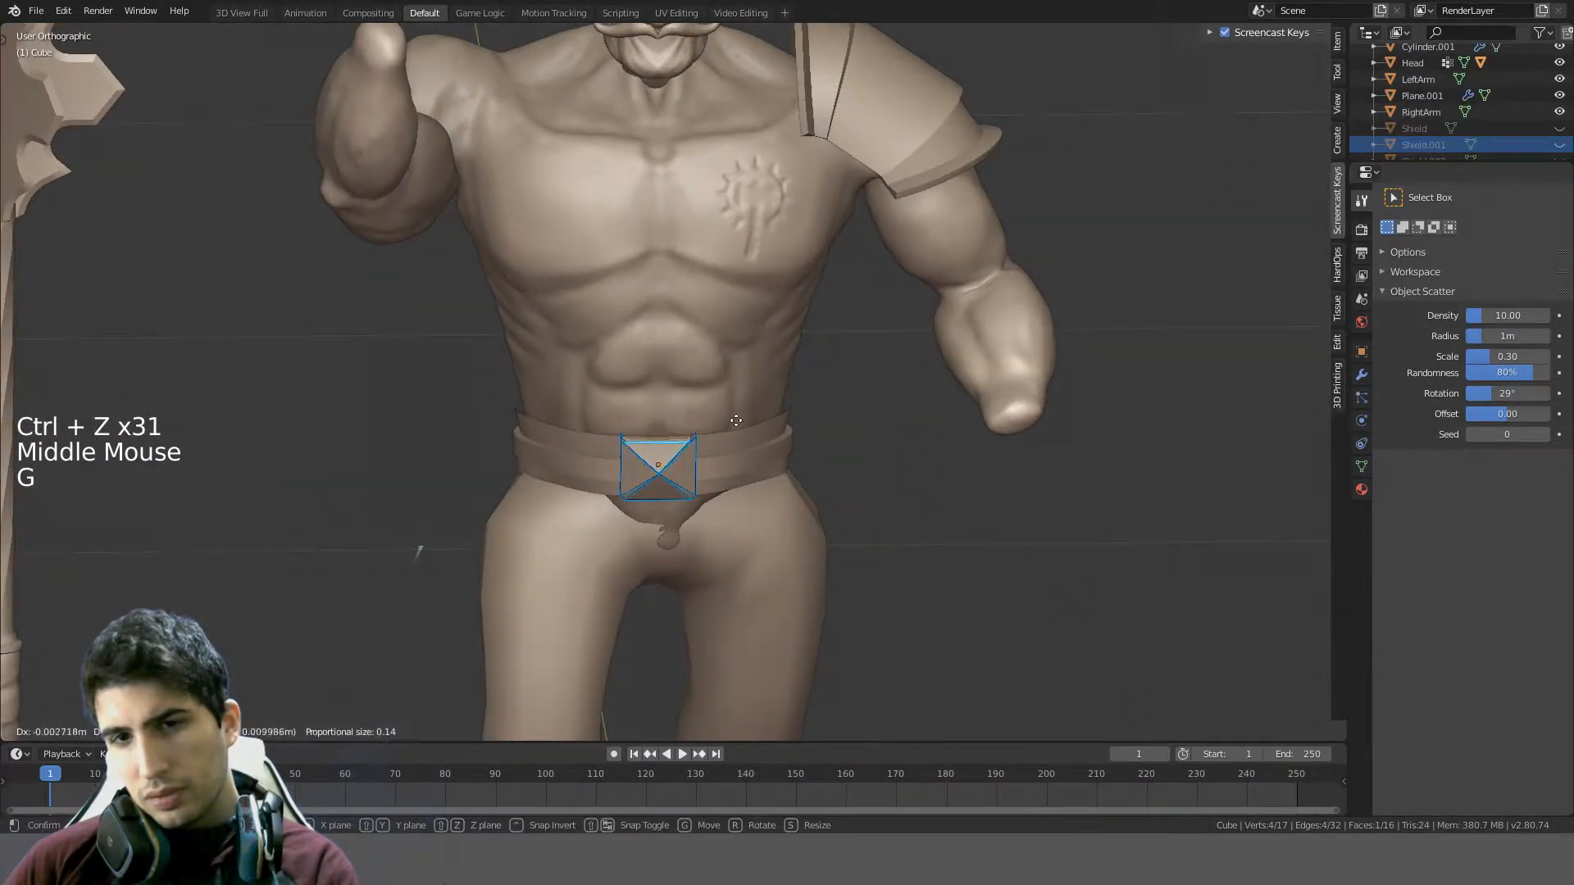
pyautogui.press('a')
pyautogui.press('Tab')
pyautogui.moveTo(779, 433); pyautogui.dragTo(810, 451, button='middle')
pyautogui.click(764, 441)
pyautogui.scroll(3, 812, 457)
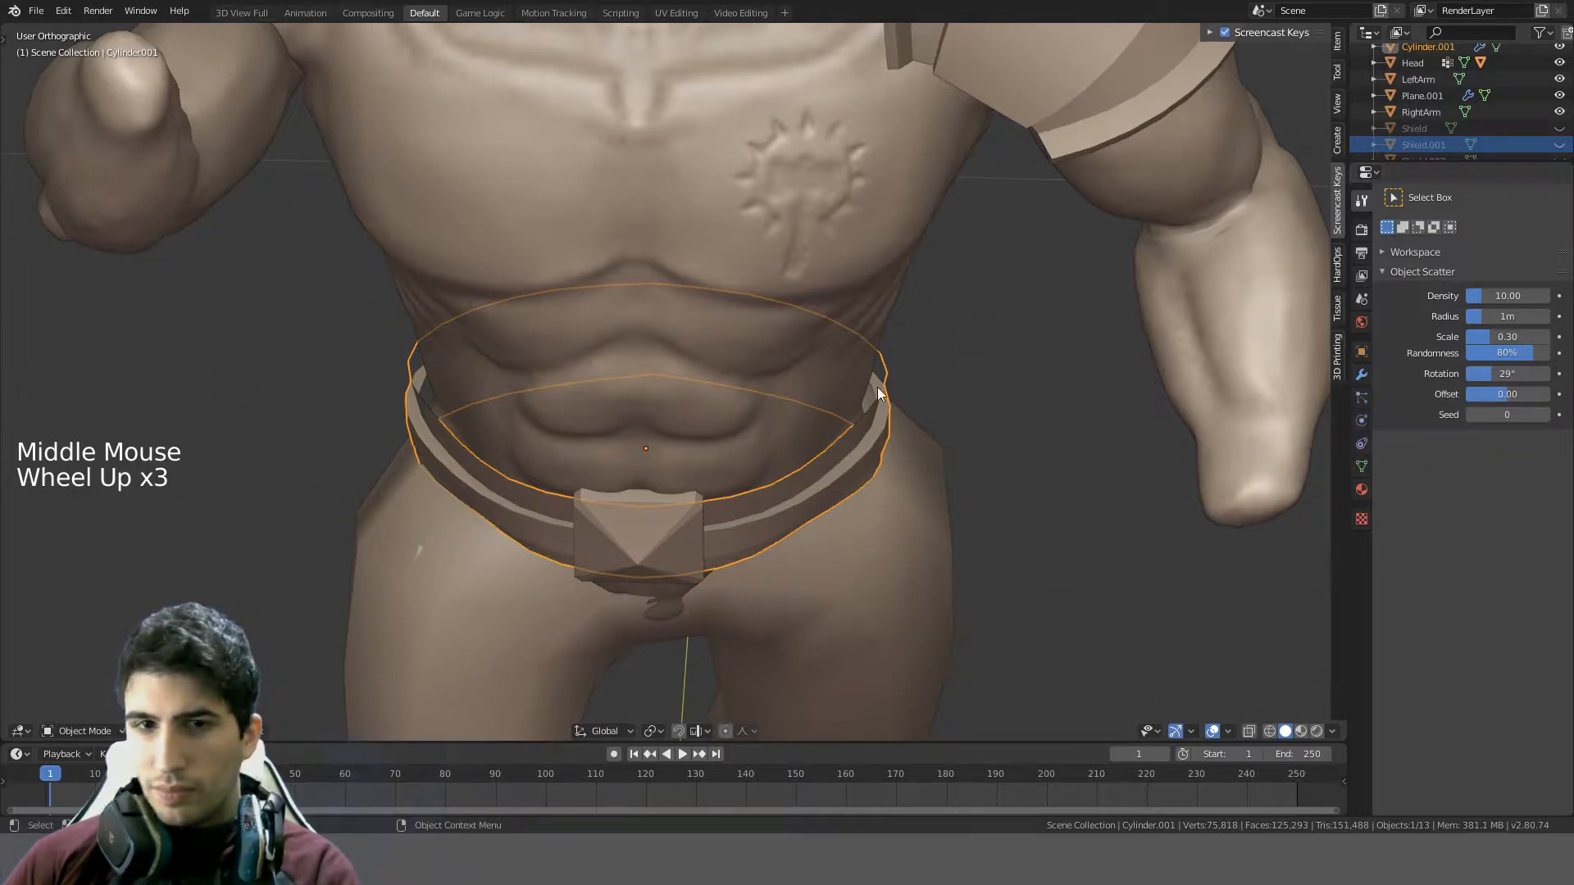
pyautogui.moveTo(866, 450); pyautogui.dragTo(753, 494, button='middle')
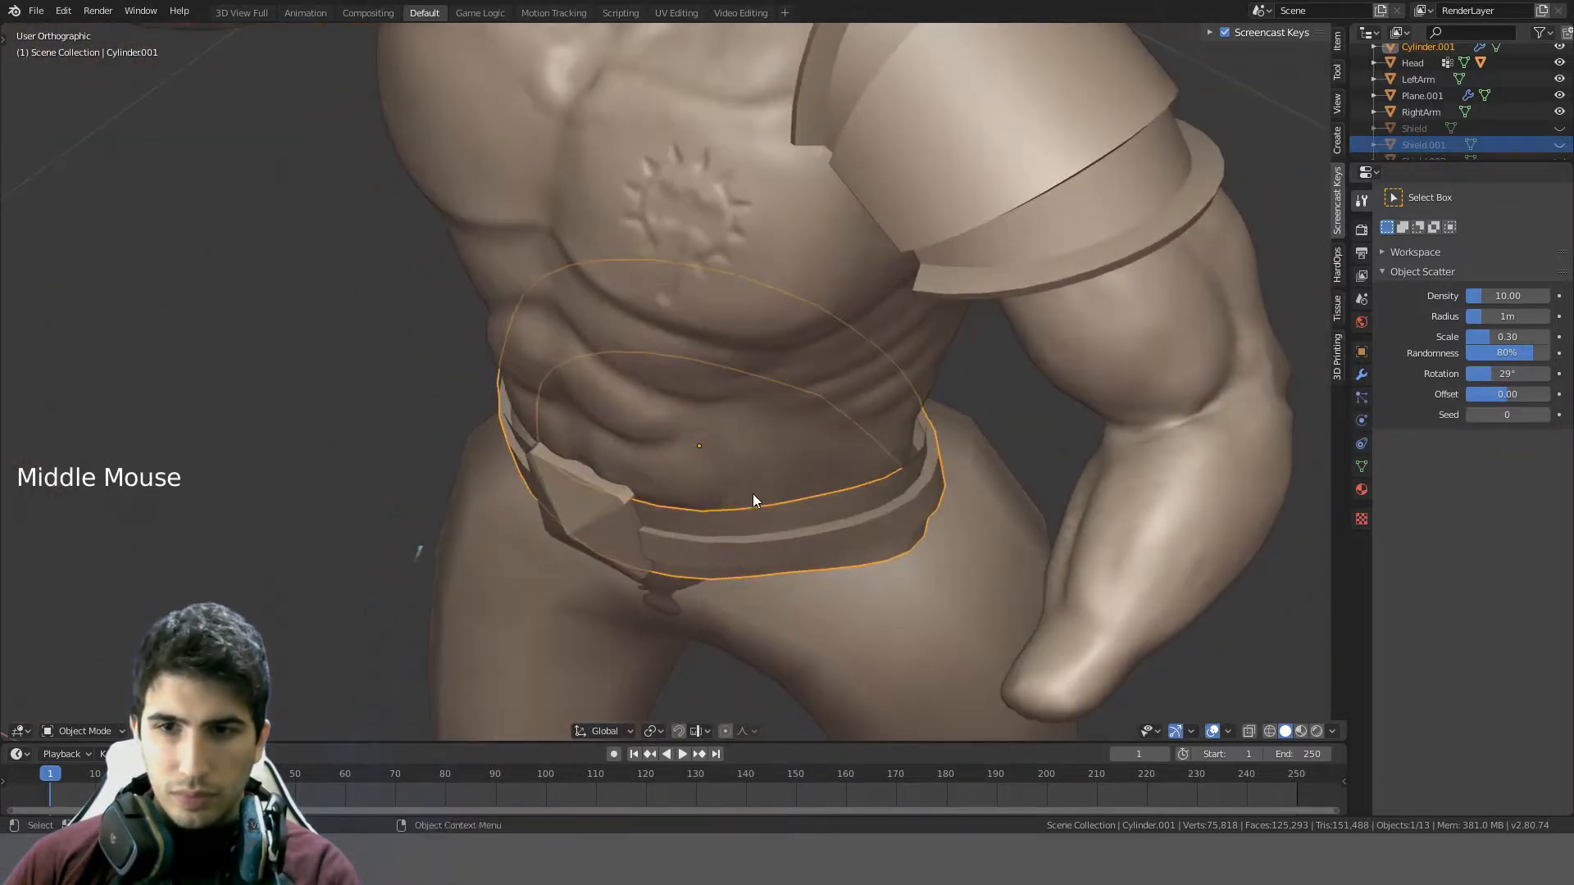
pyautogui.press('Tab')
pyautogui.press('a')
pyautogui.keyDown('alt'); pyautogui.click(818, 494); pyautogui.keyUp('alt')
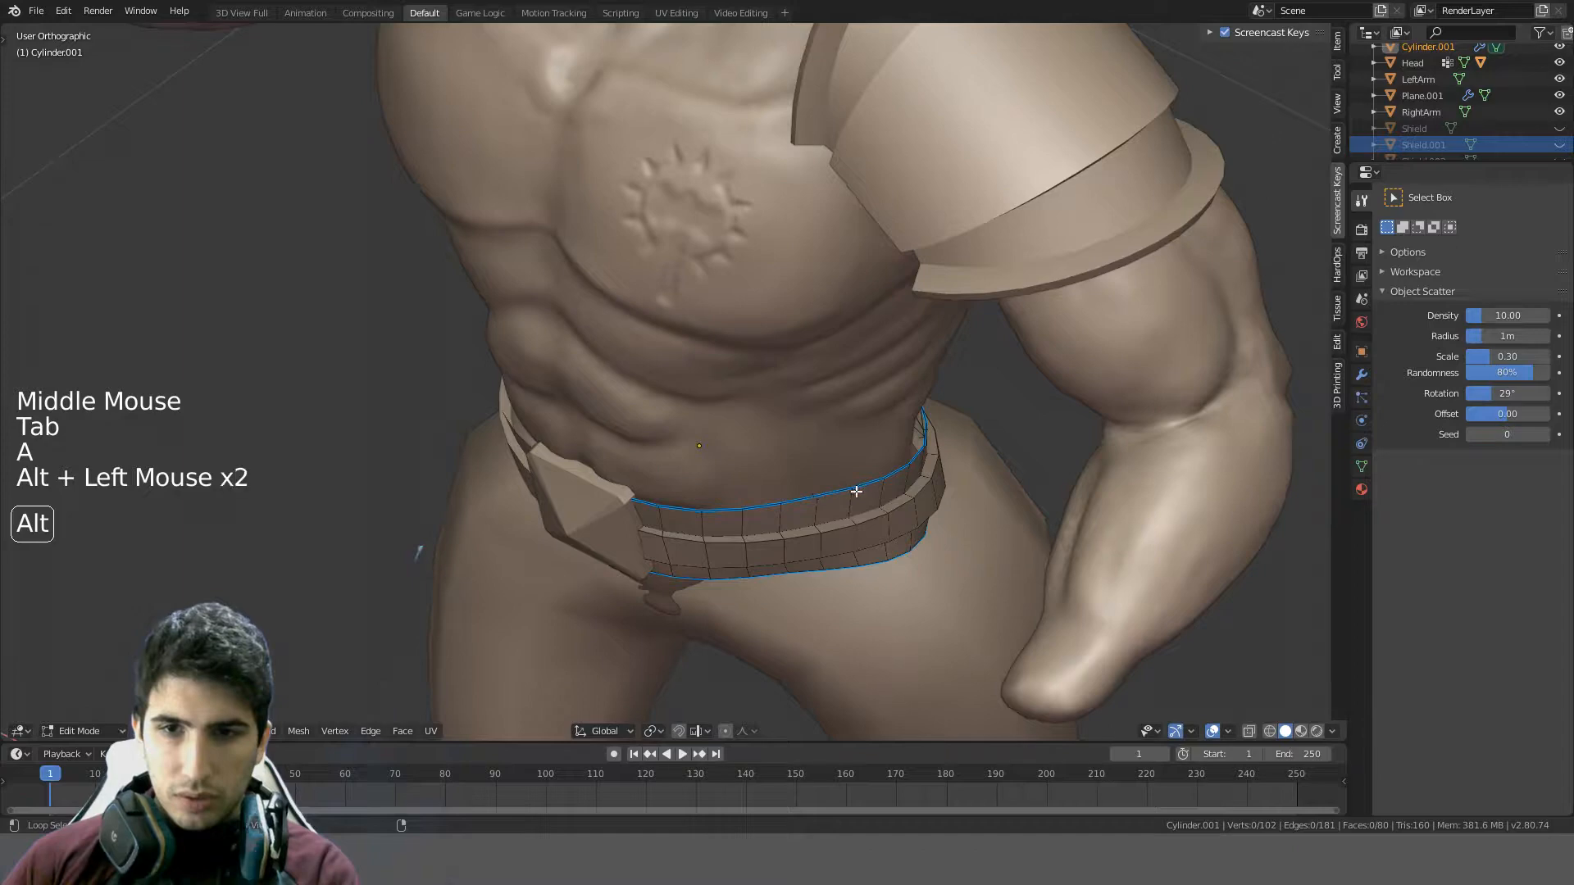
pyautogui.click(773, 527)
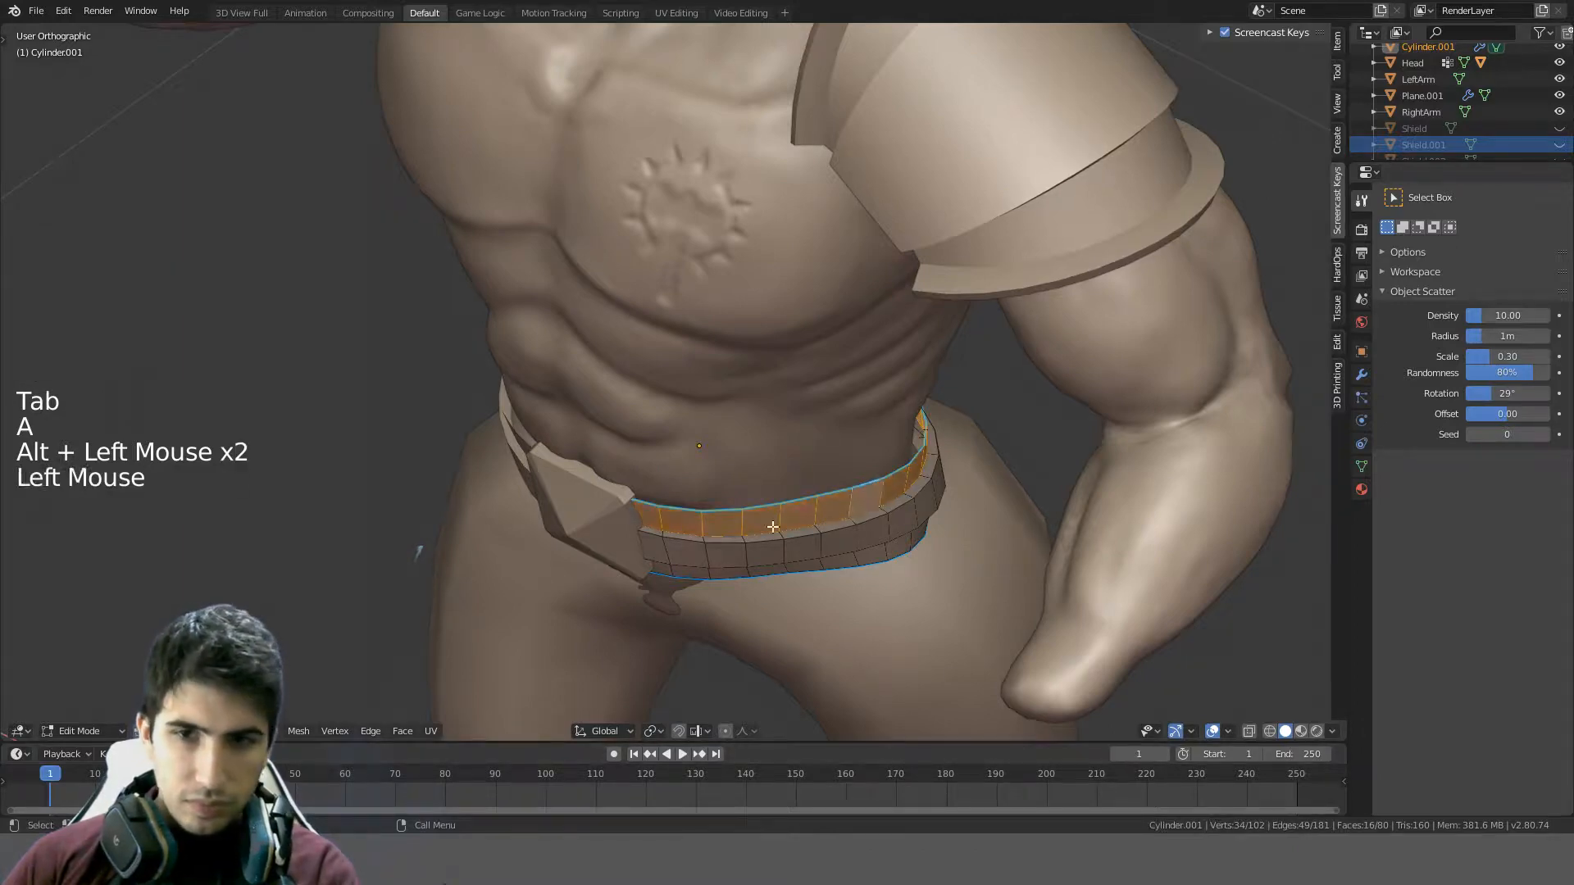
pyautogui.press('a')
pyautogui.keyDown('alt'); pyautogui.click(915, 469); pyautogui.keyUp('alt')
pyautogui.press('KP_1')
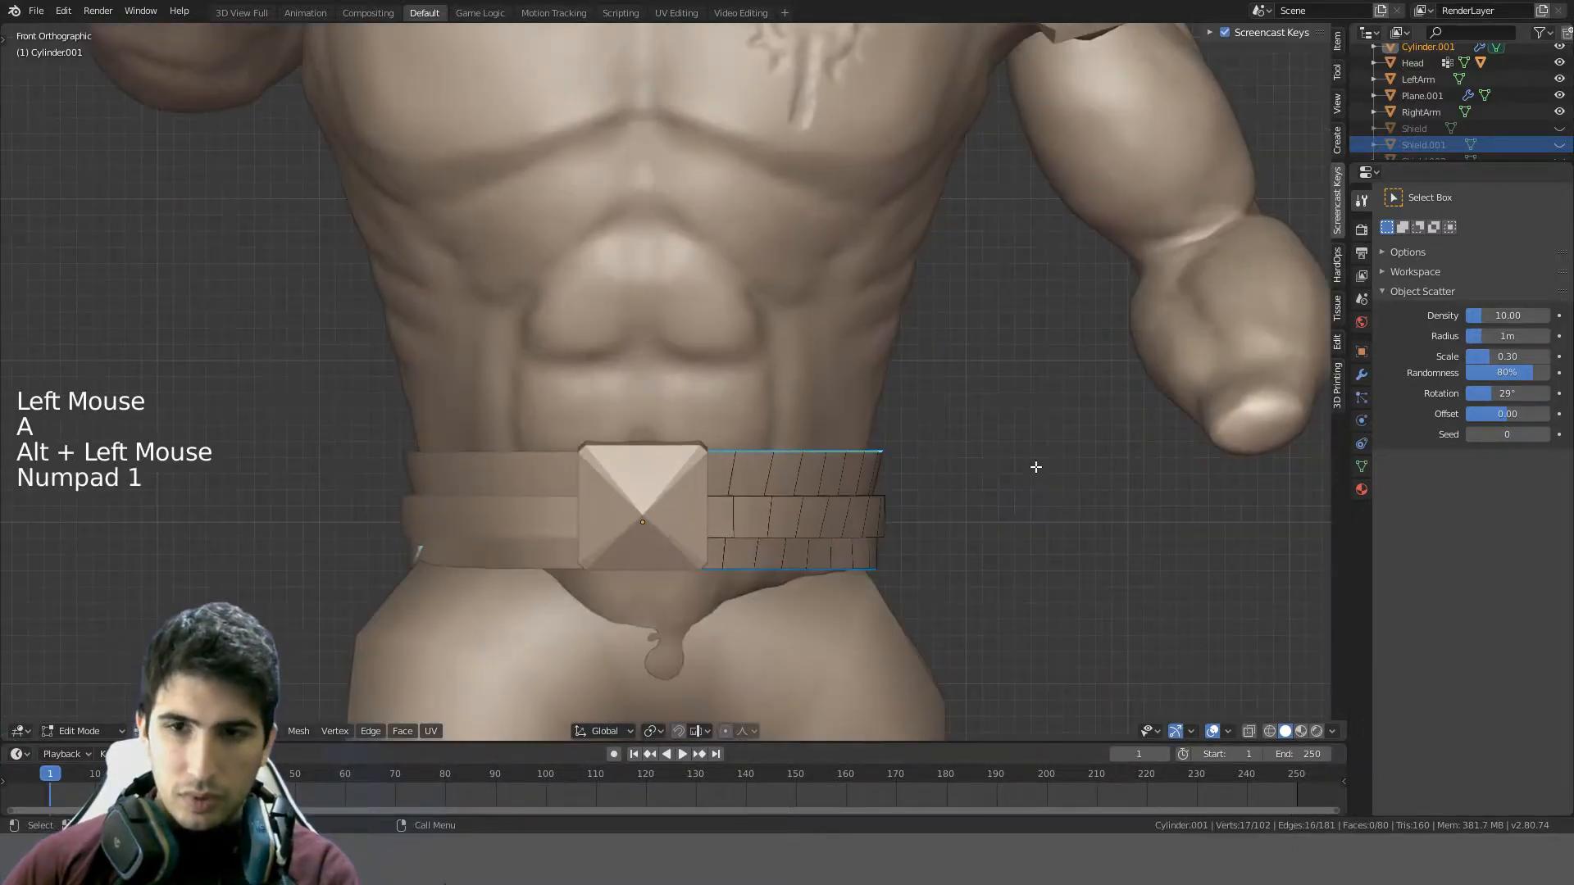
pyautogui.moveTo(1037, 467); pyautogui.dragTo(1002, 534, button='middle')
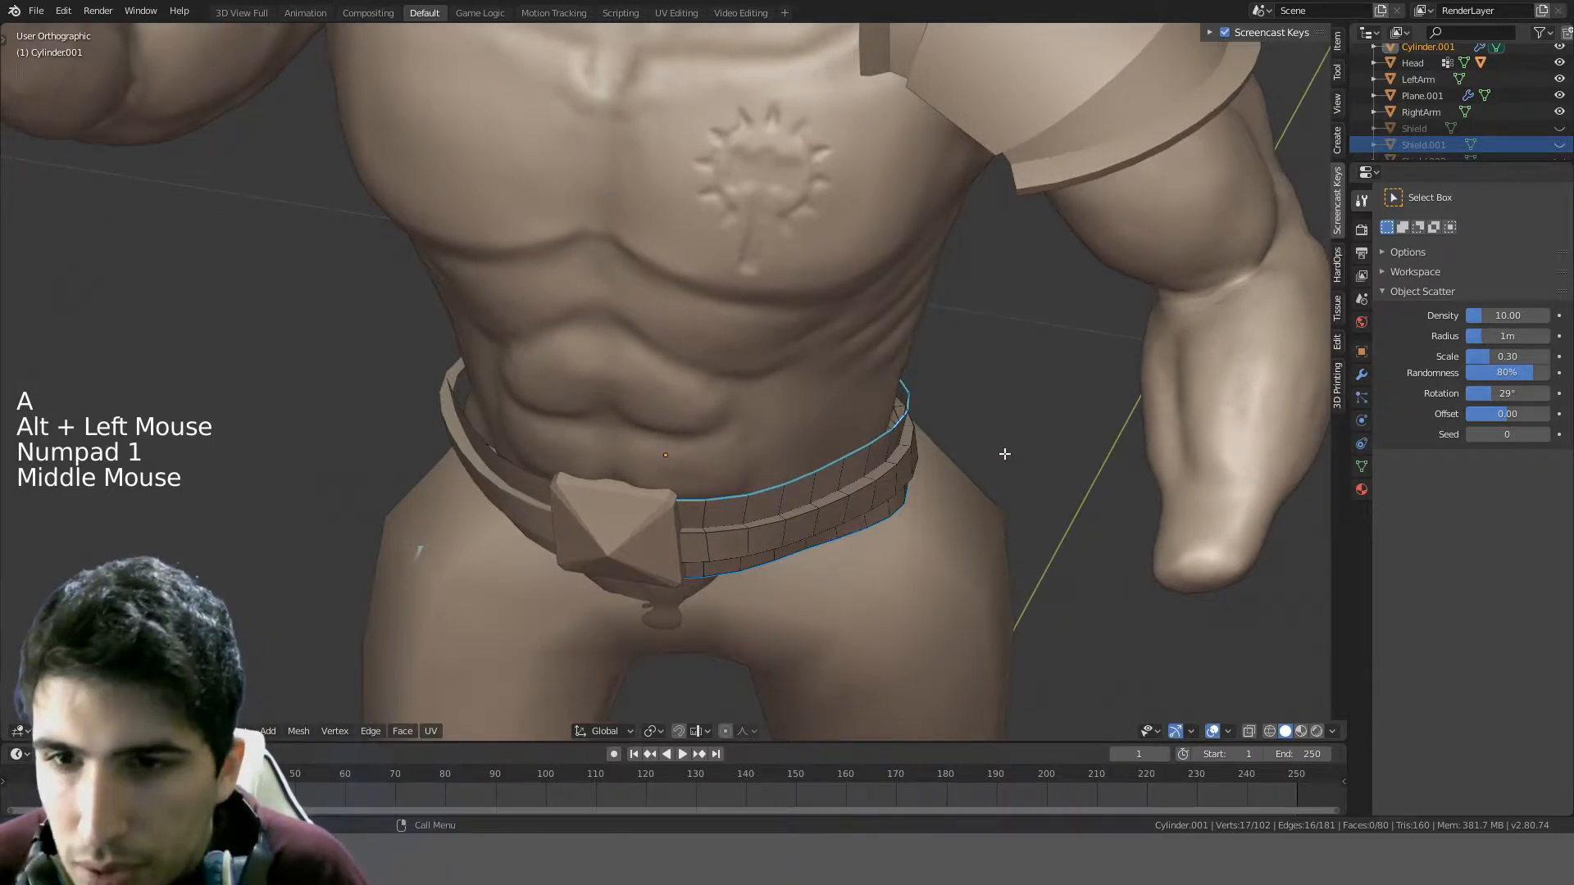
pyautogui.press('Tab')
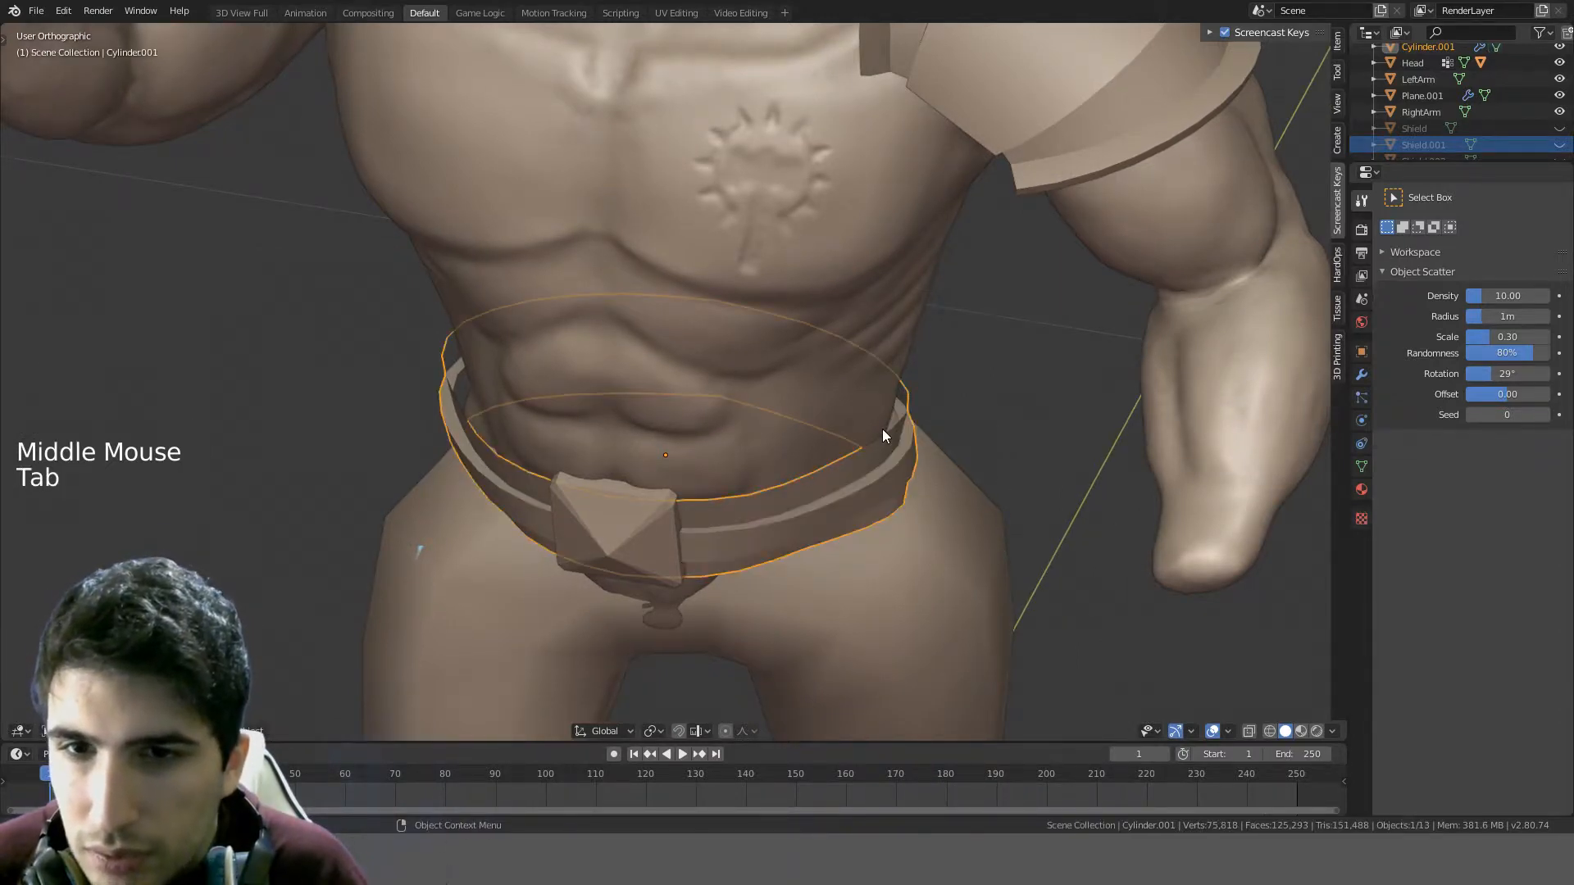
# - Clear the selection and add a Bezier circle at the scene origin, around the character's feet
pyautogui.press('KP_1')
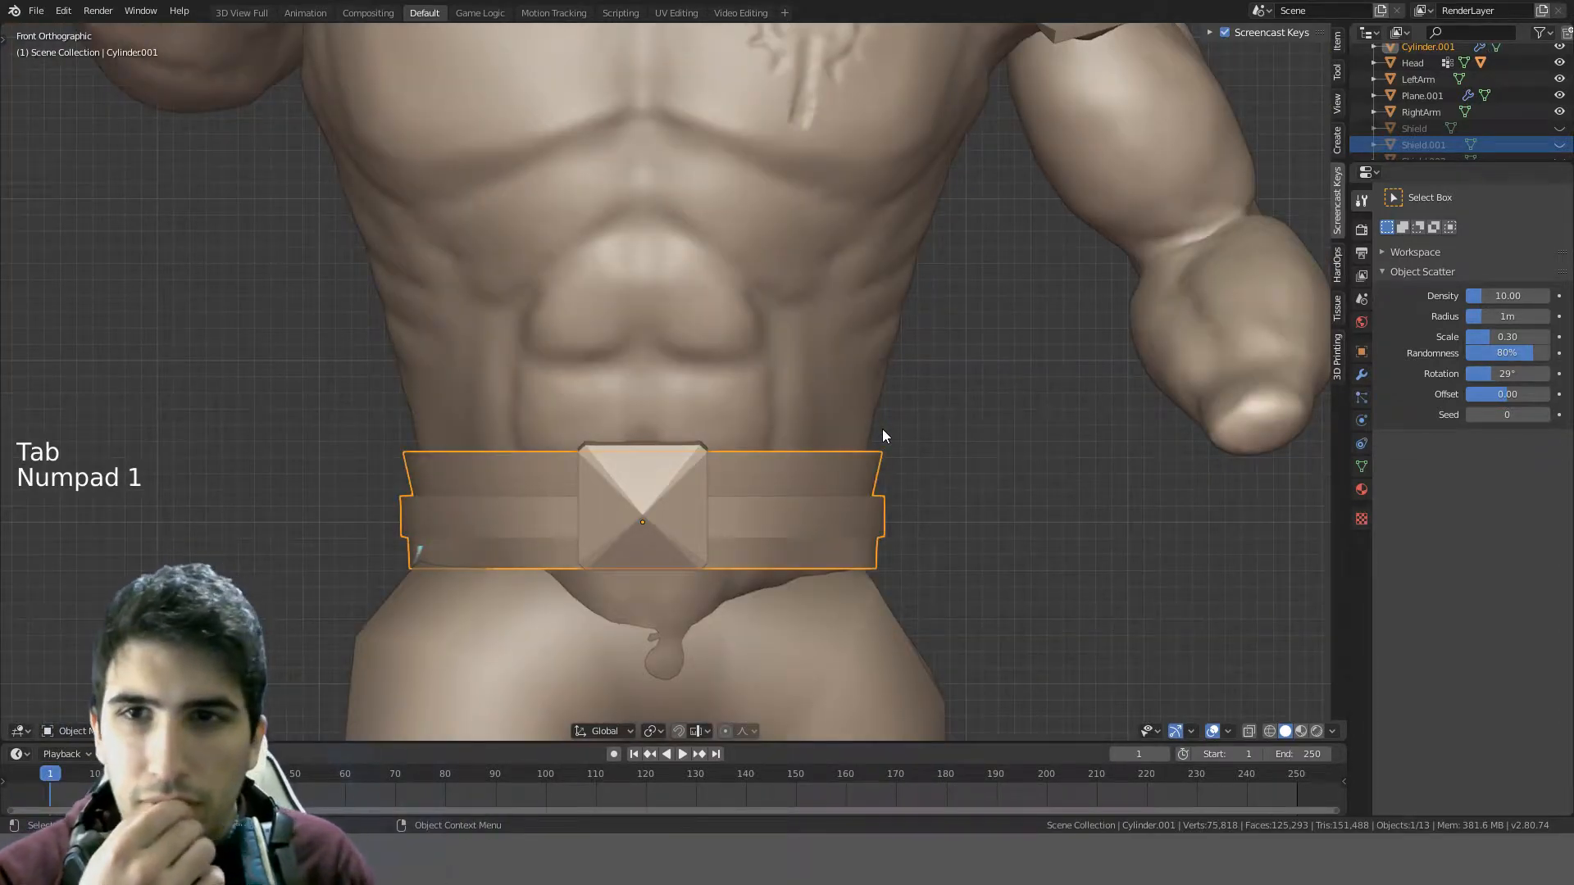
pyautogui.scroll(-3, 883, 430)
pyautogui.keyDown('shift'); pyautogui.moveTo(875, 430); pyautogui.dragTo(760, 504, button='middle'); pyautogui.keyUp('shift')
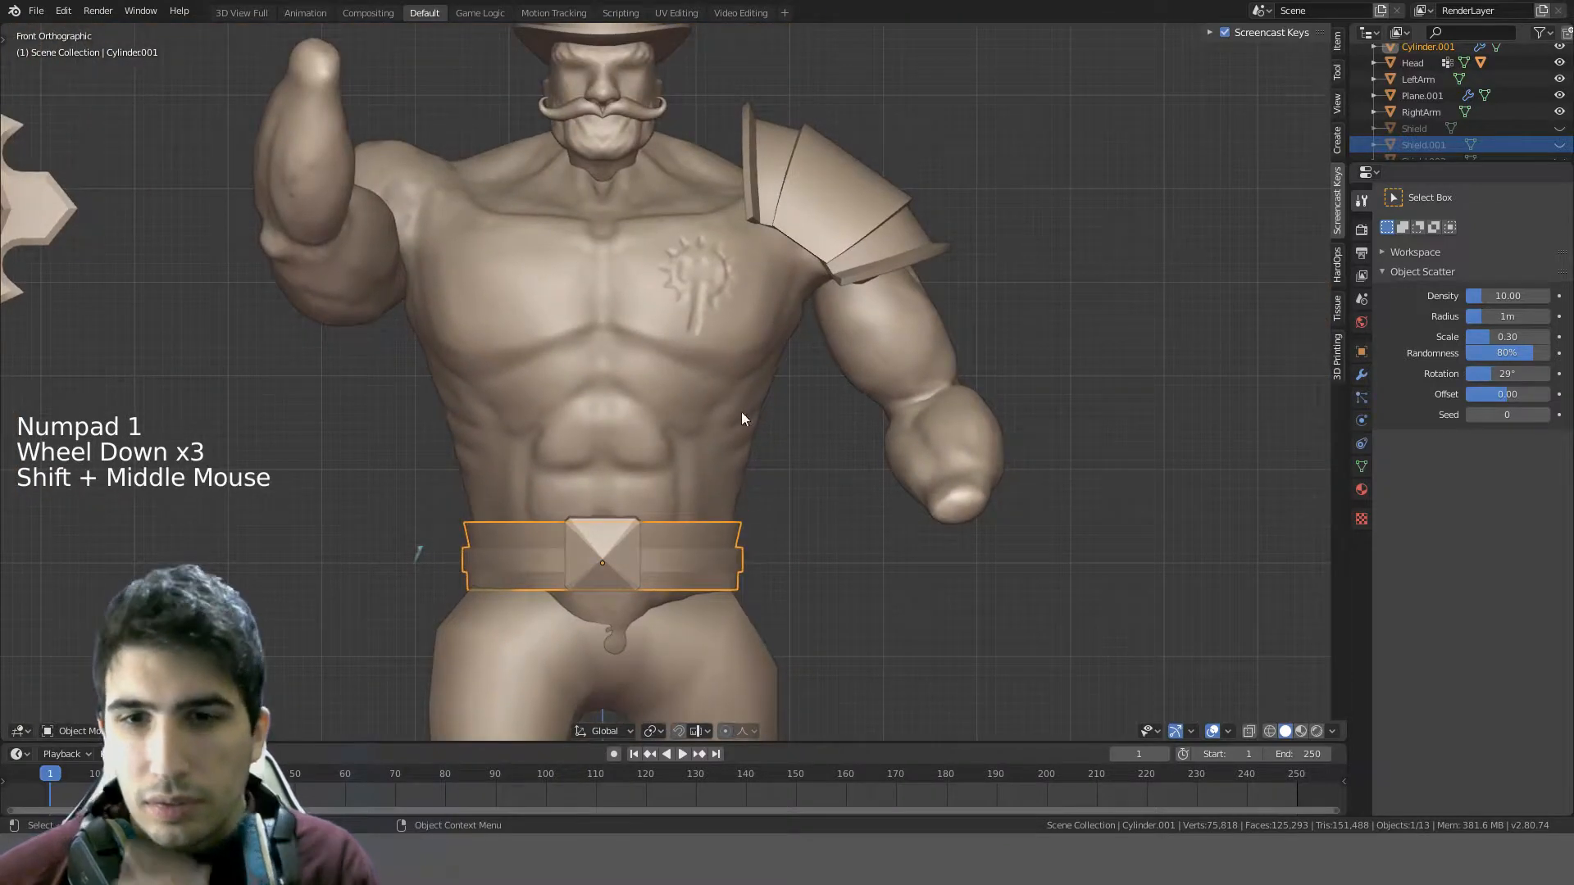
pyautogui.click(784, 223)
pyautogui.scroll(-4, 808, 279)
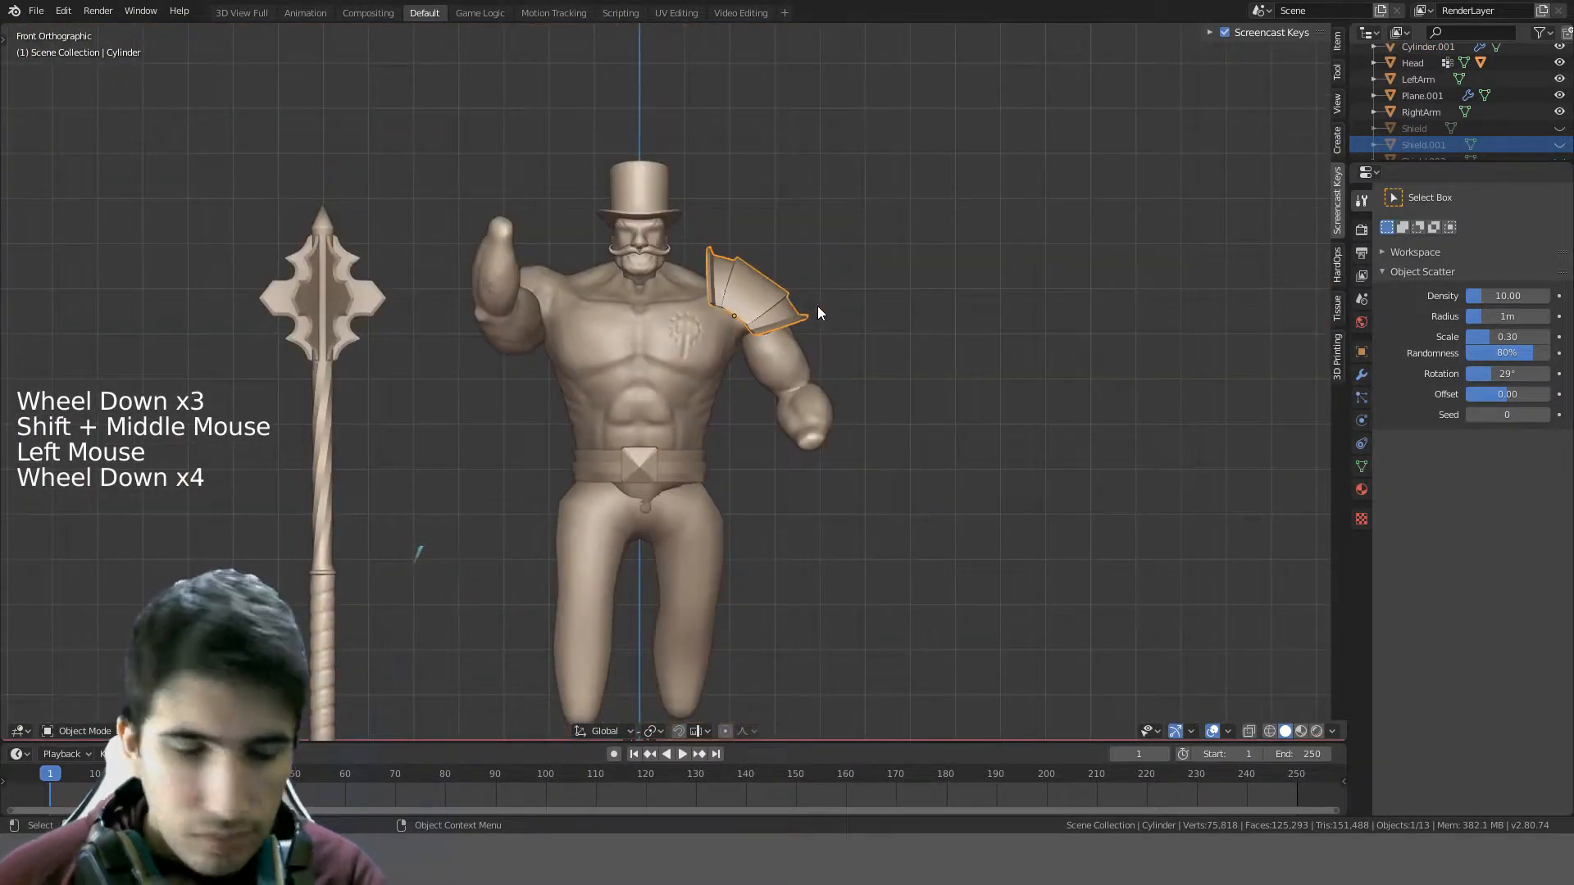
pyautogui.press('a')
pyautogui.scroll(-2, 976, 316)
pyautogui.hotkey('shift', 'a')
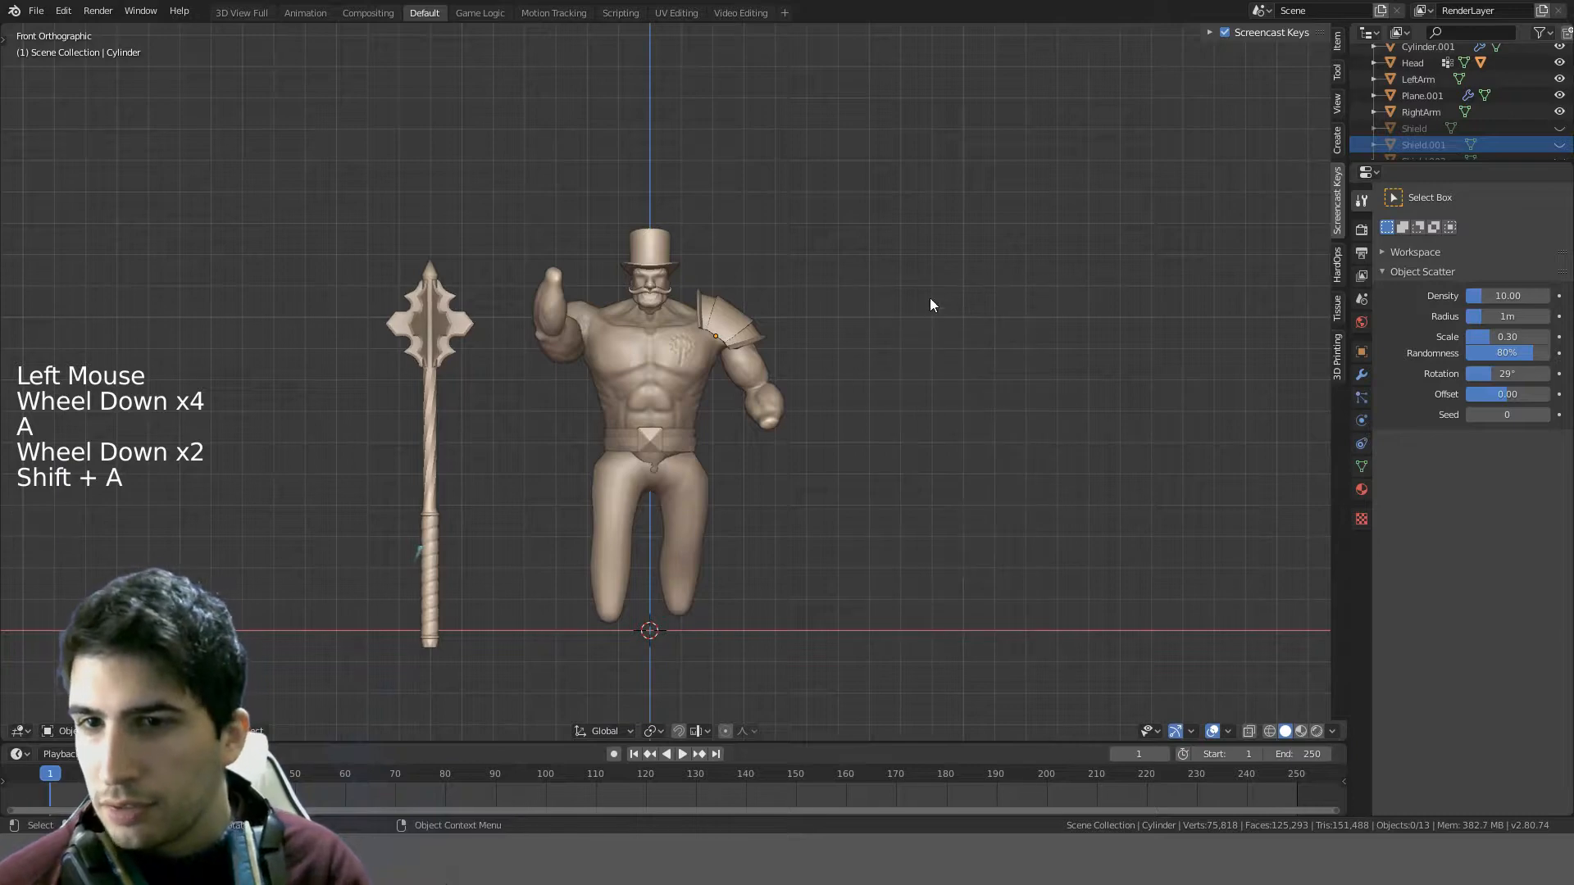
pyautogui.hotkey('shift', 'a')
pyautogui.moveTo(916, 331)
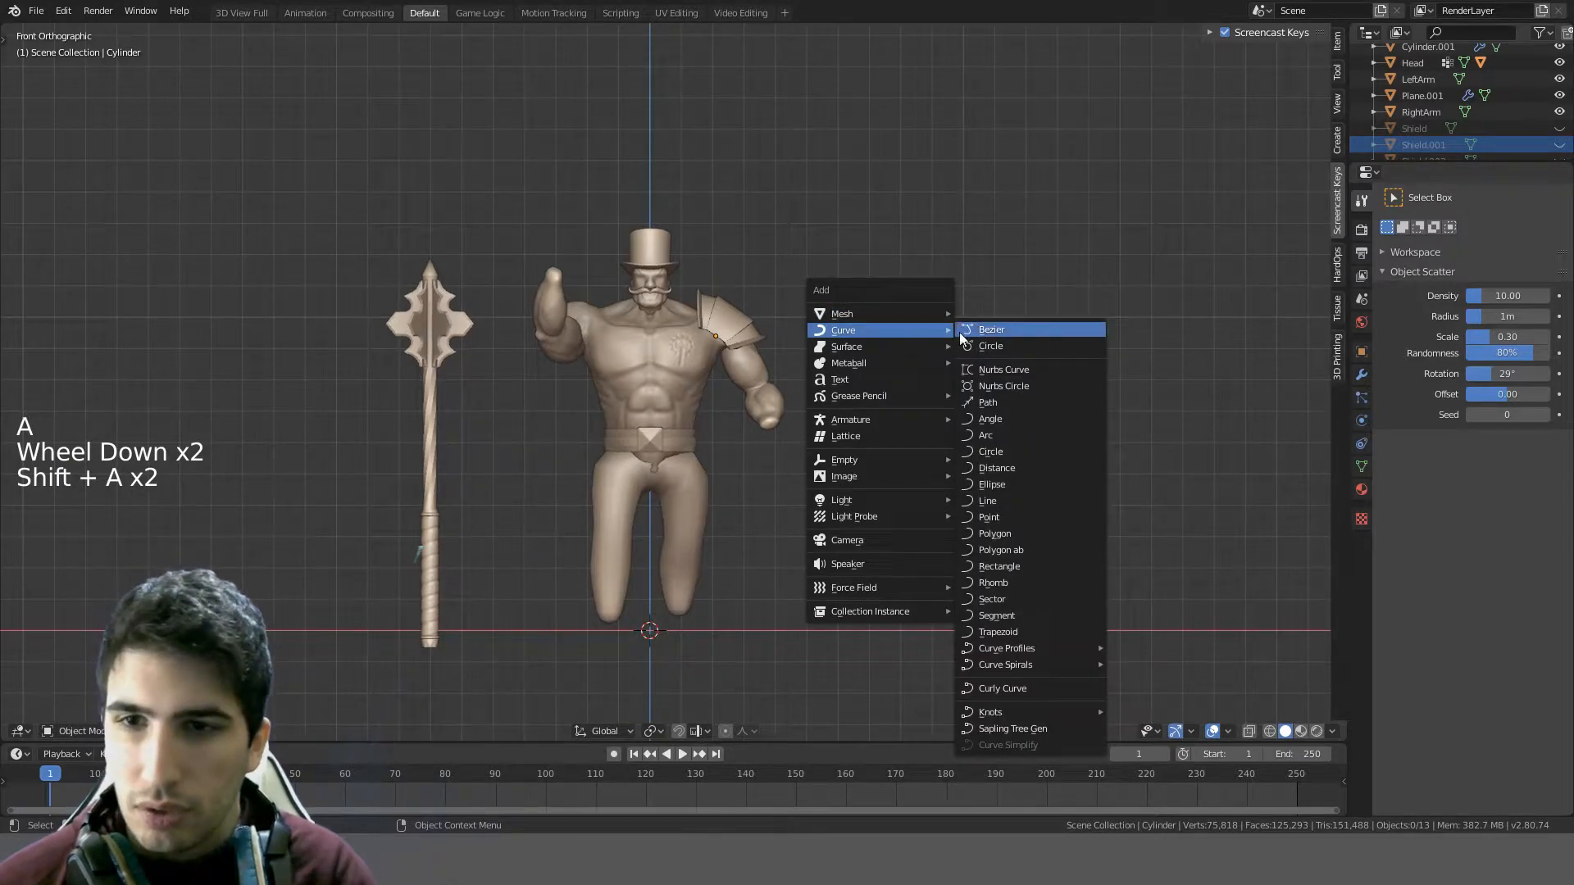
pyautogui.click(1002, 346)
pyautogui.moveTo(1002, 346); pyautogui.dragTo(916, 411, button='middle')
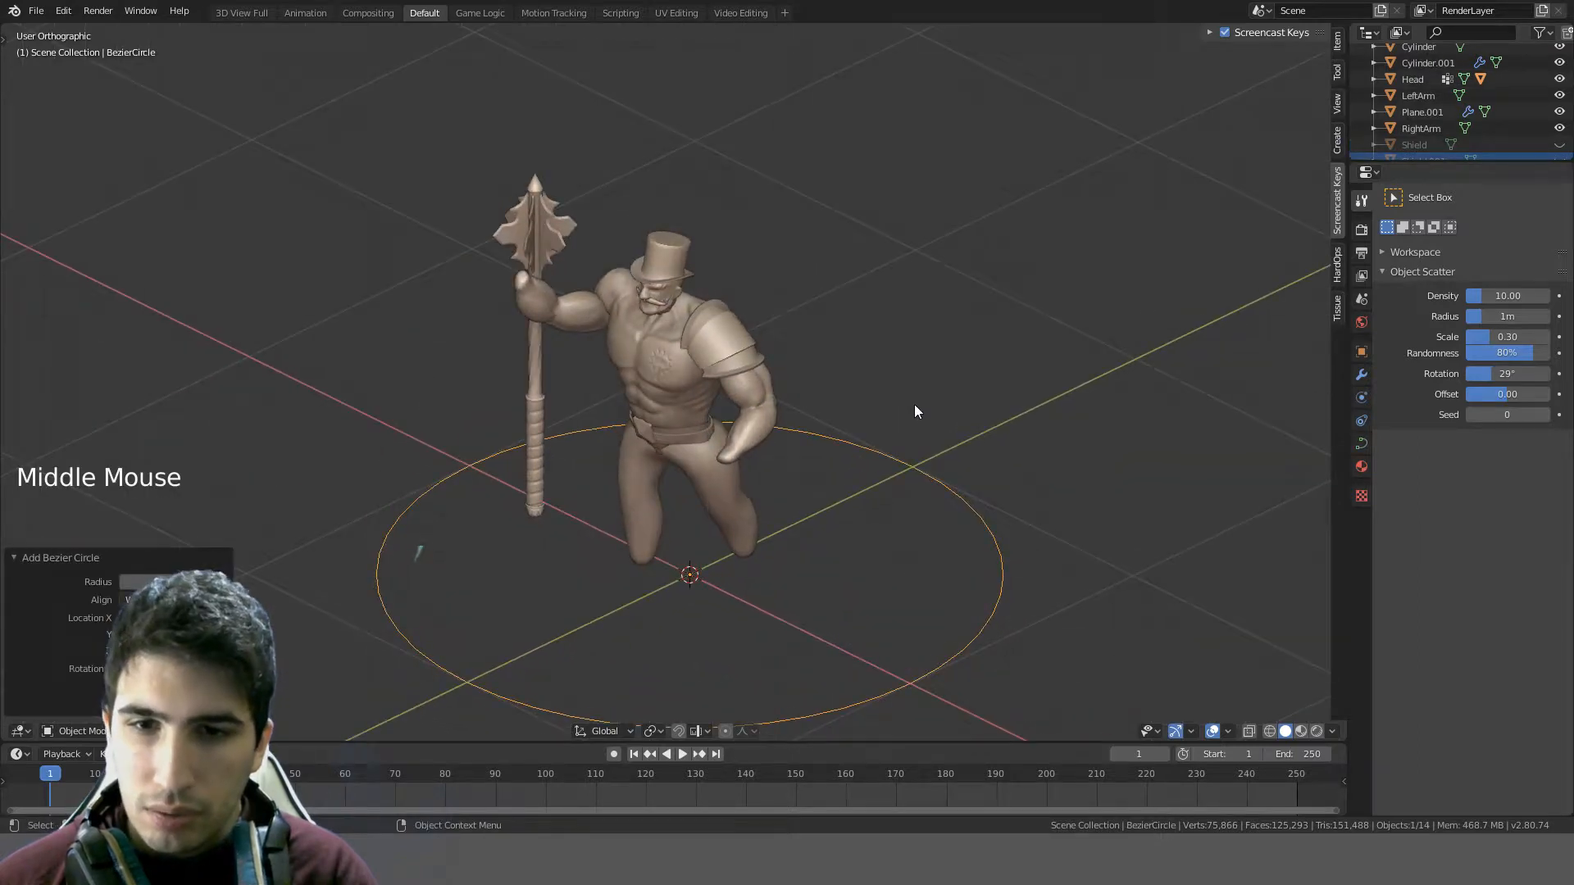
# - Give the Bezier circle thickness with a bevel depth of 0.03 m
pyautogui.click(1362, 444)
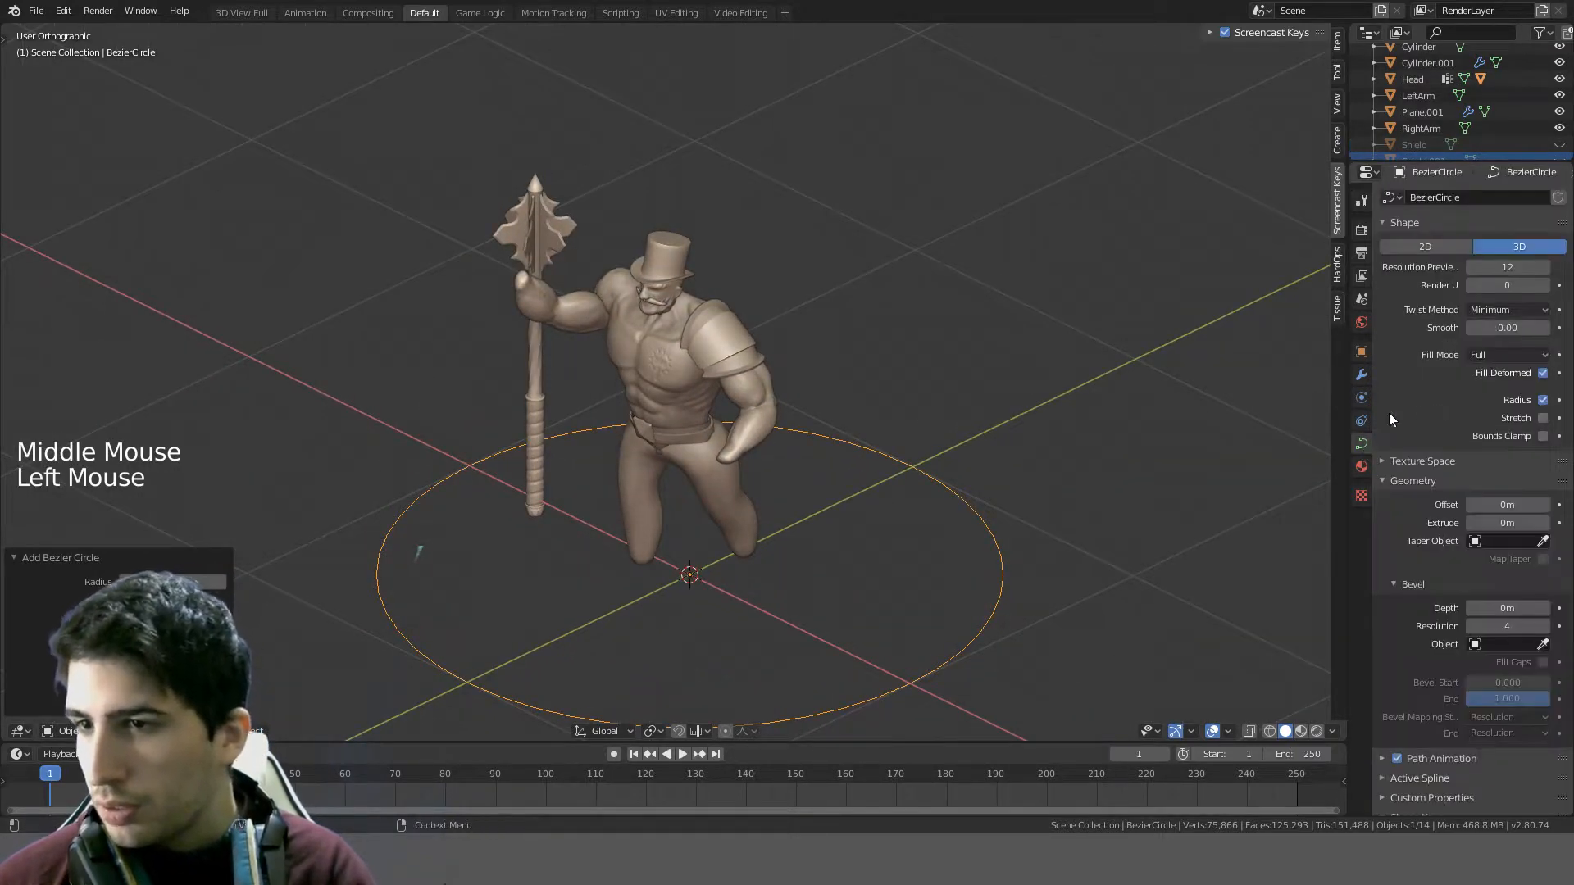
pyautogui.click(1523, 354)
pyautogui.click(1527, 356)
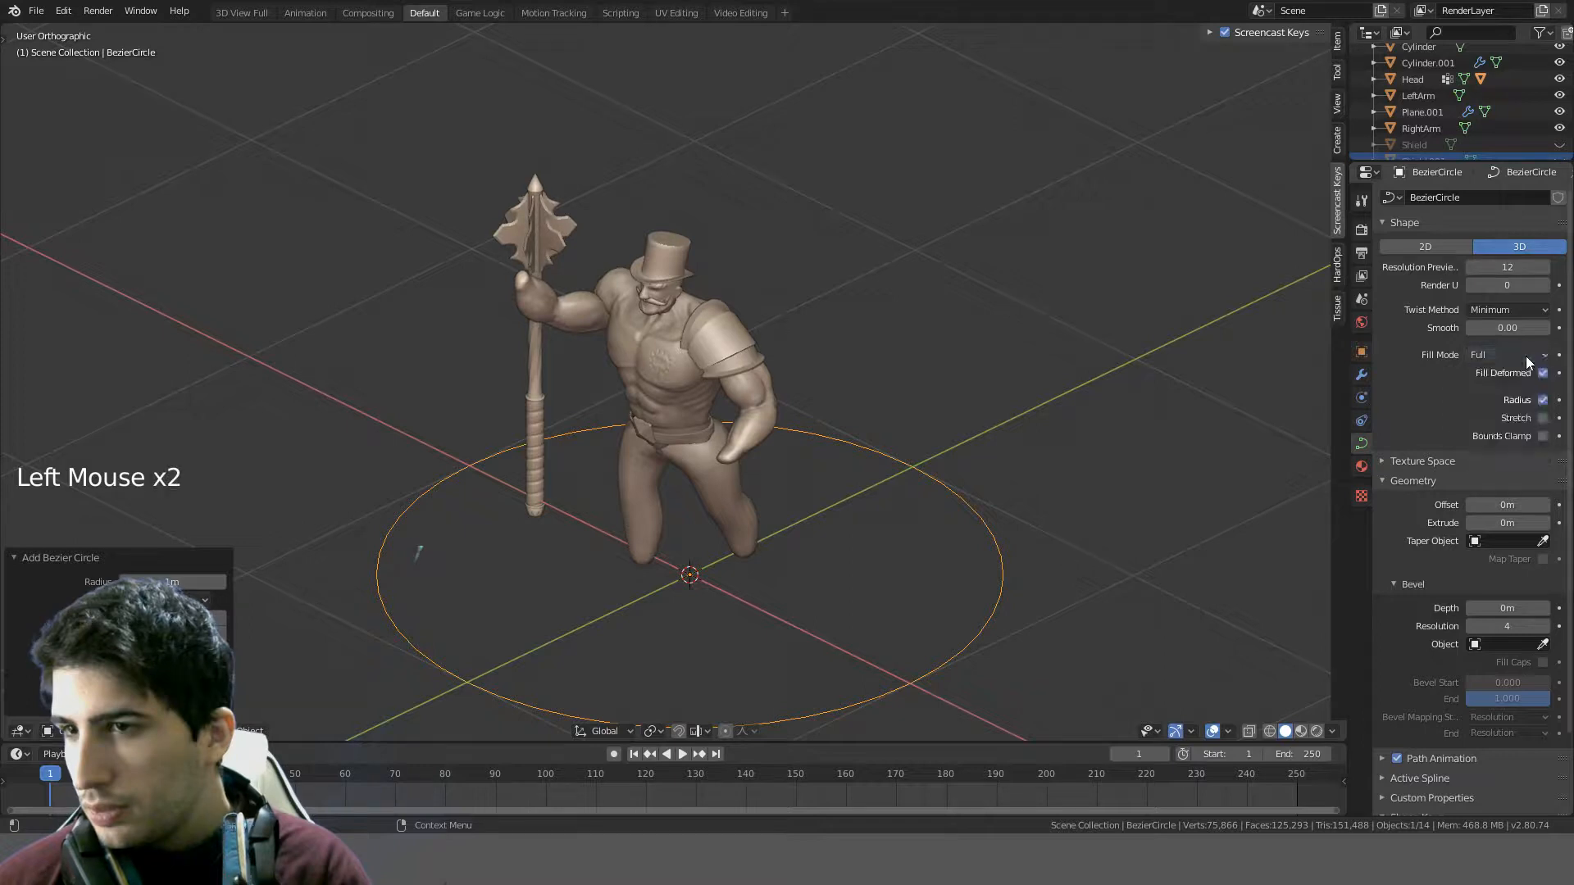
pyautogui.click(1545, 609)
pyautogui.click(1545, 608)
pyautogui.click(1546, 608)
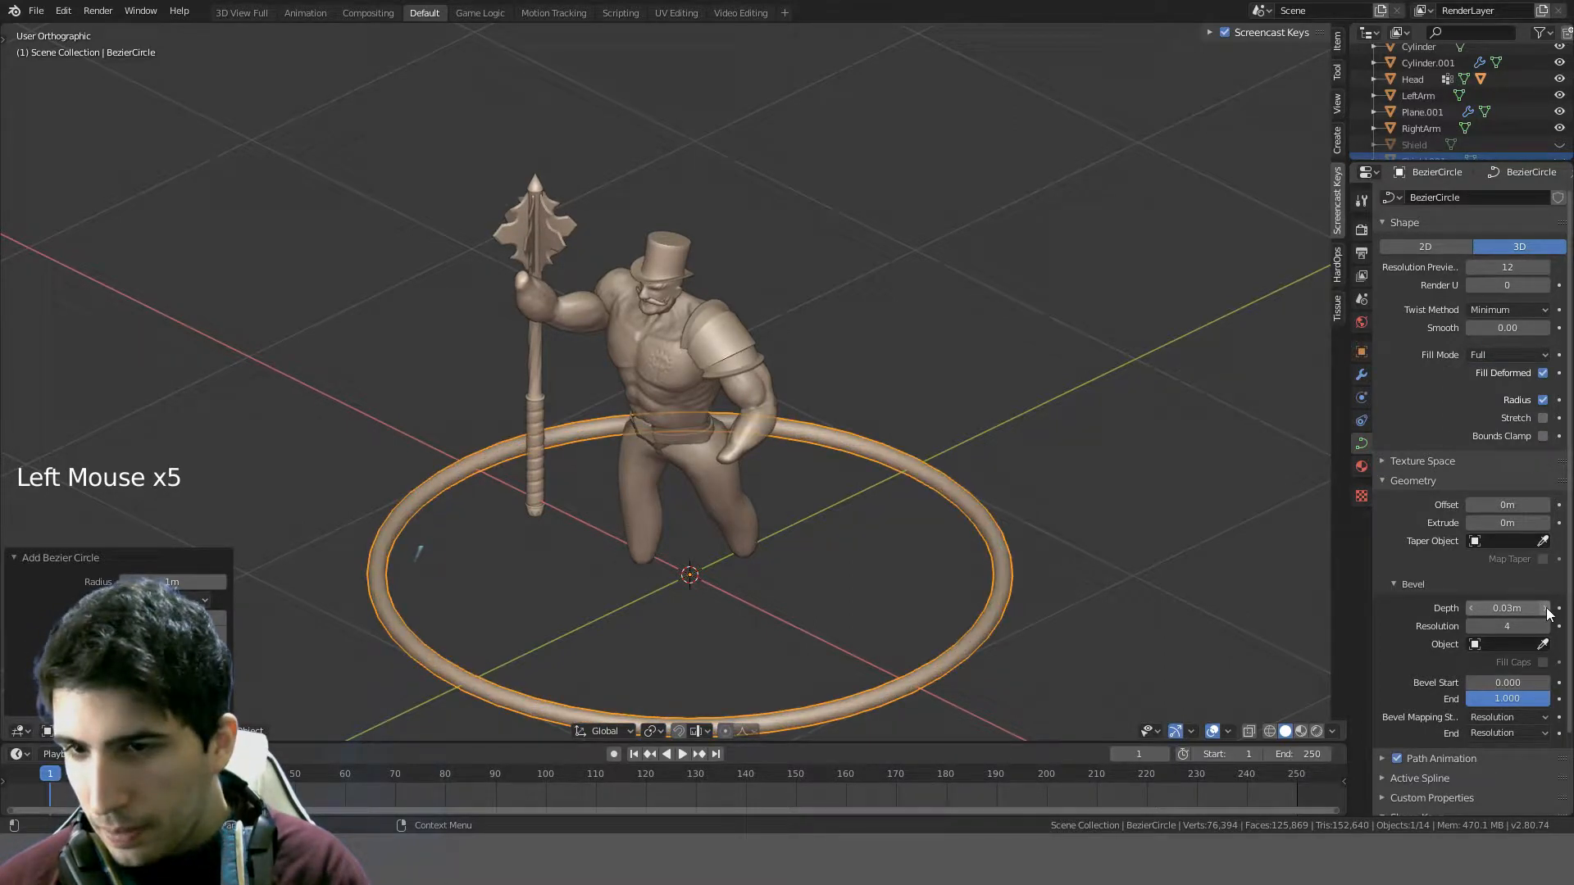
# - Try different bevel resolutions on the circle's tube and set the resolution to 2
pyautogui.click(1471, 626)
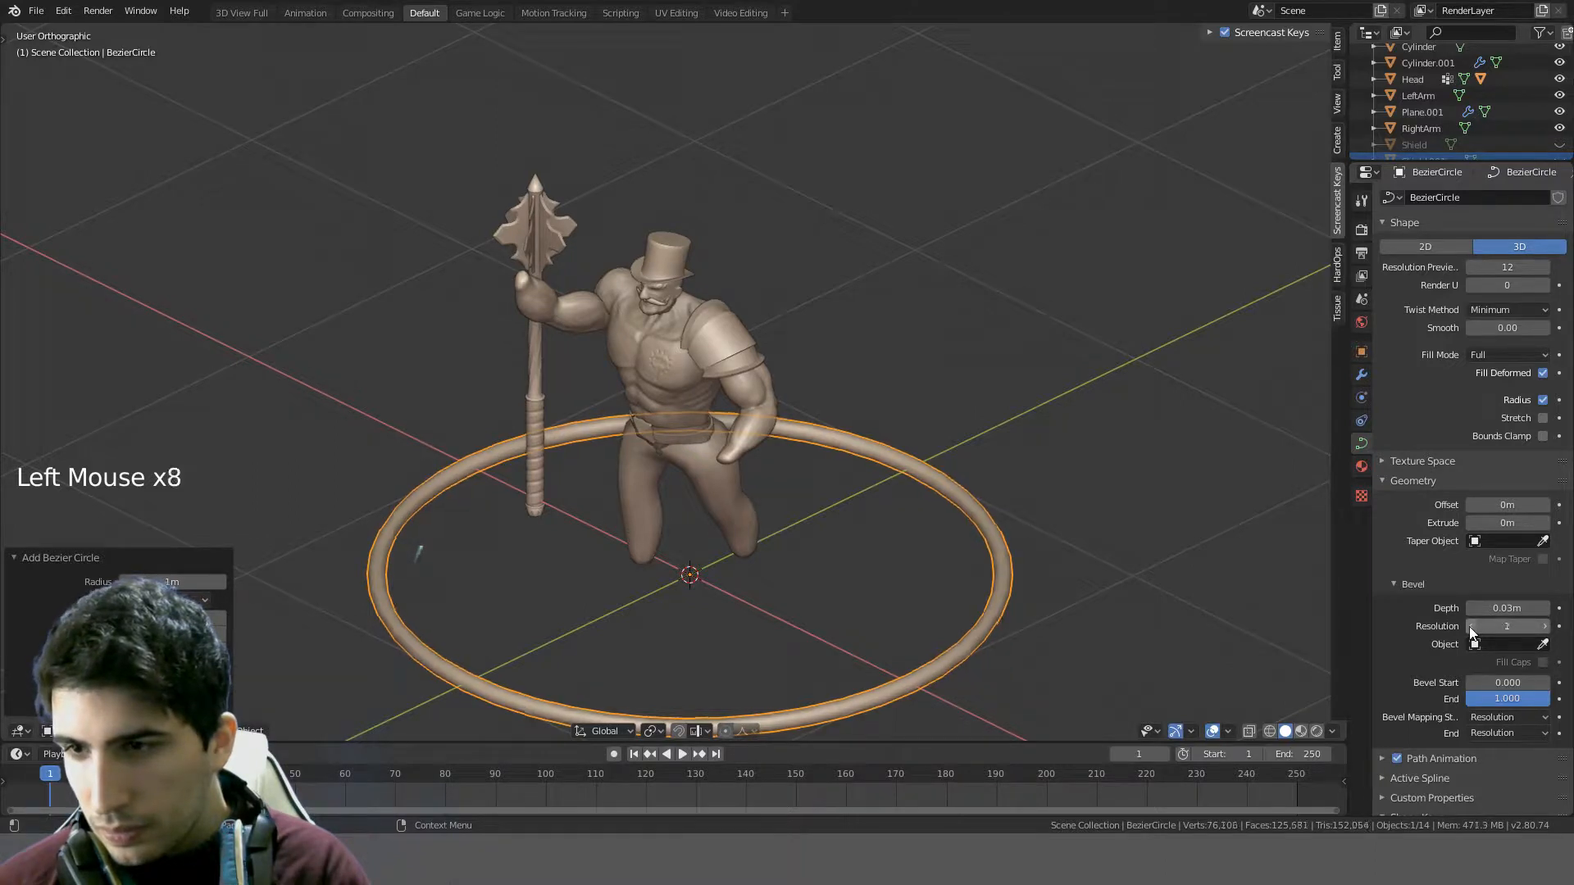
pyautogui.moveTo(1270, 591); pyautogui.dragTo(1305, 572, button='middle')
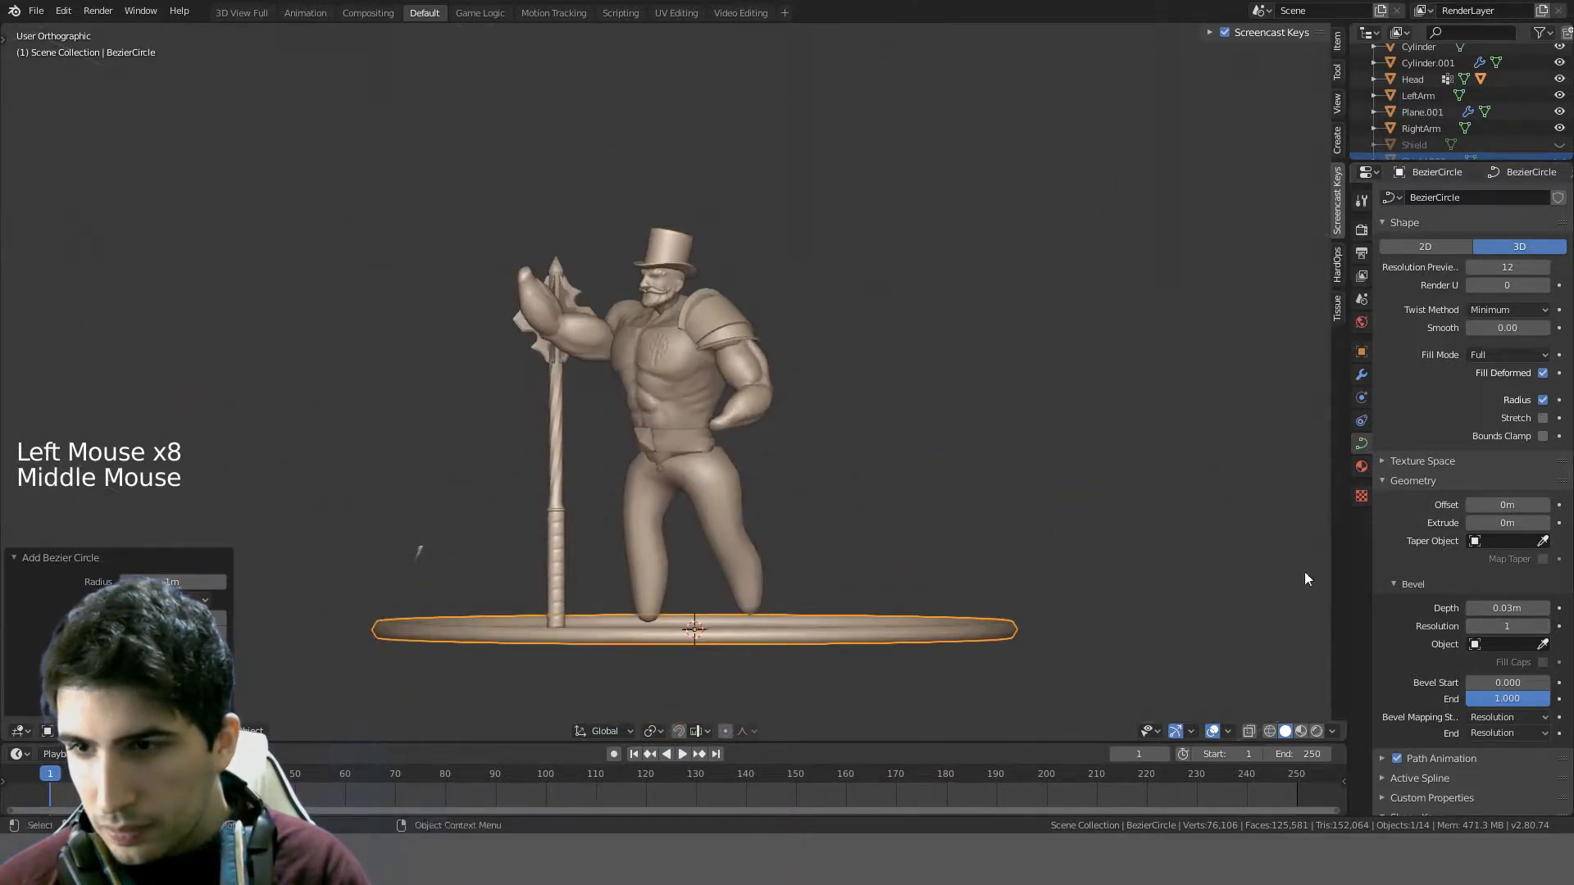
pyautogui.click(1546, 627)
pyautogui.click(1546, 627)
pyautogui.click(1547, 627)
pyautogui.click(1473, 627)
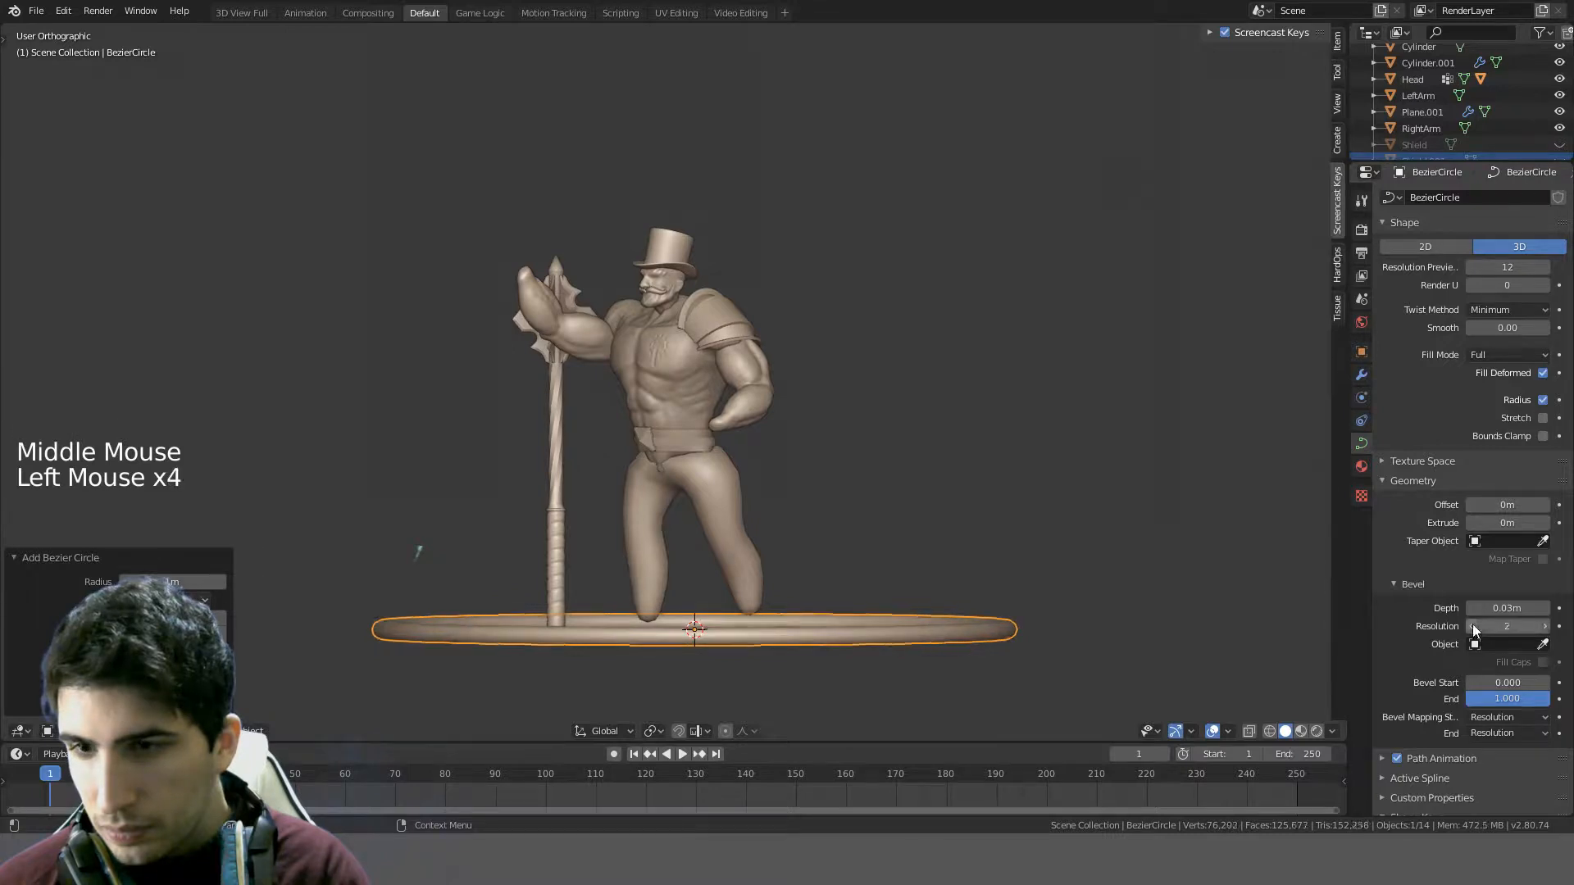
# - Set the Bezier circle's bevel resolution to 1
pyautogui.click(1473, 628)
pyautogui.click(1473, 627)
pyautogui.moveTo(1148, 606); pyautogui.dragTo(1482, 329, button='middle')
pyautogui.press('Tab')
pyautogui.press('Tab')
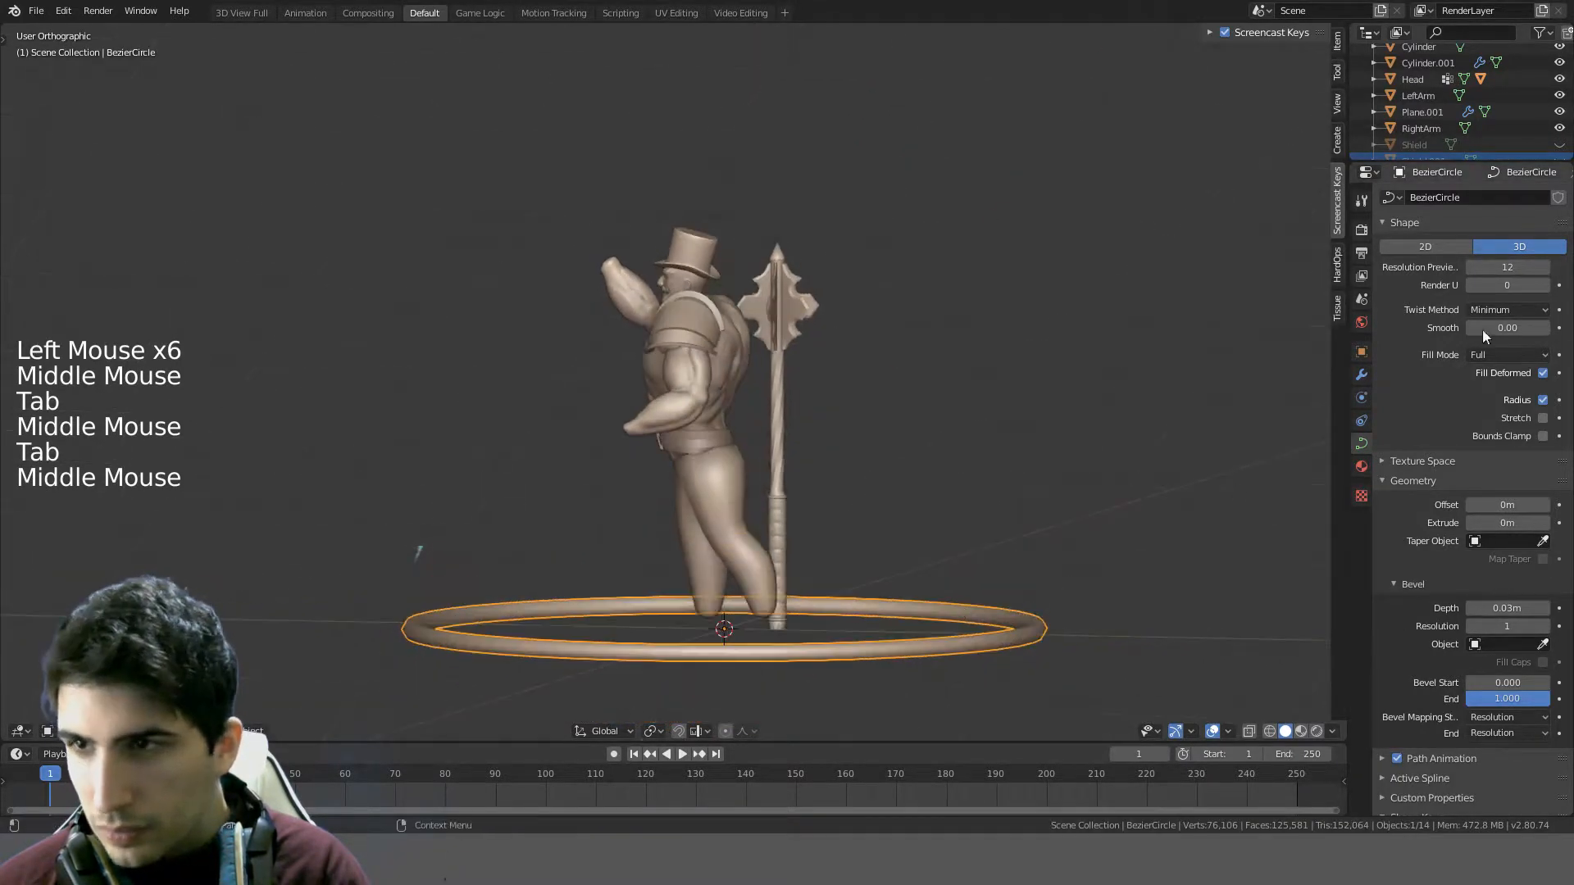
# - Reduce the Bezier circle's preview resolution to 3 so the ring has coarser segments
pyautogui.click(1470, 268)
pyautogui.click(1470, 268)
pyautogui.click(1470, 268)
pyautogui.tripleClick(1471, 269)
pyautogui.doubleClick(1470, 268)
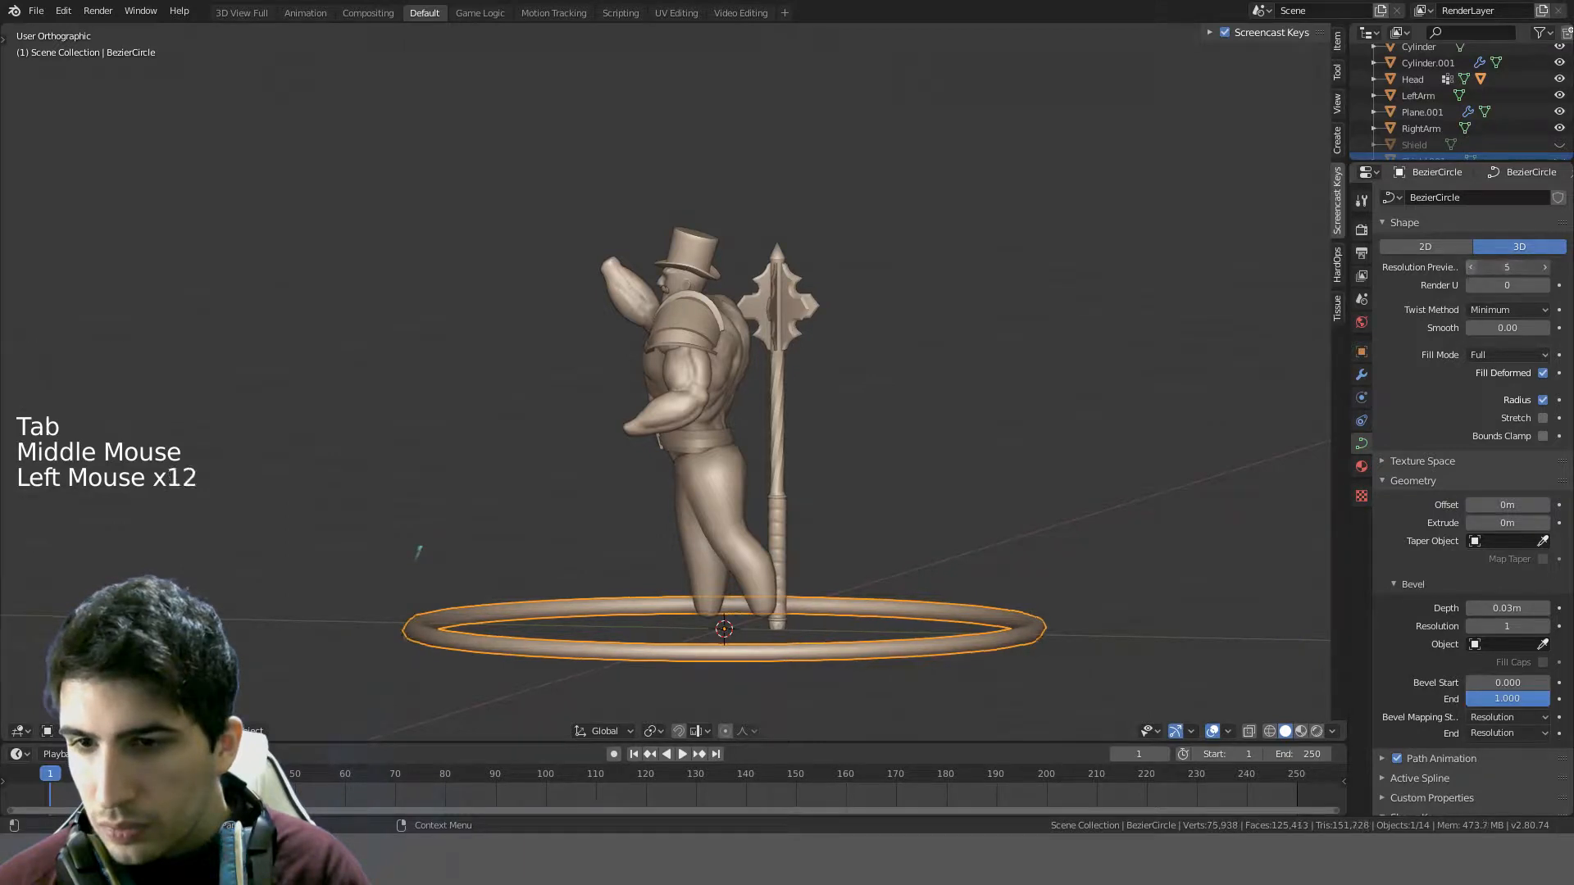
pyautogui.tripleClick(1470, 268)
pyautogui.doubleClick(1471, 268)
pyautogui.moveTo(1024, 460); pyautogui.dragTo(1566, 314, button='middle')
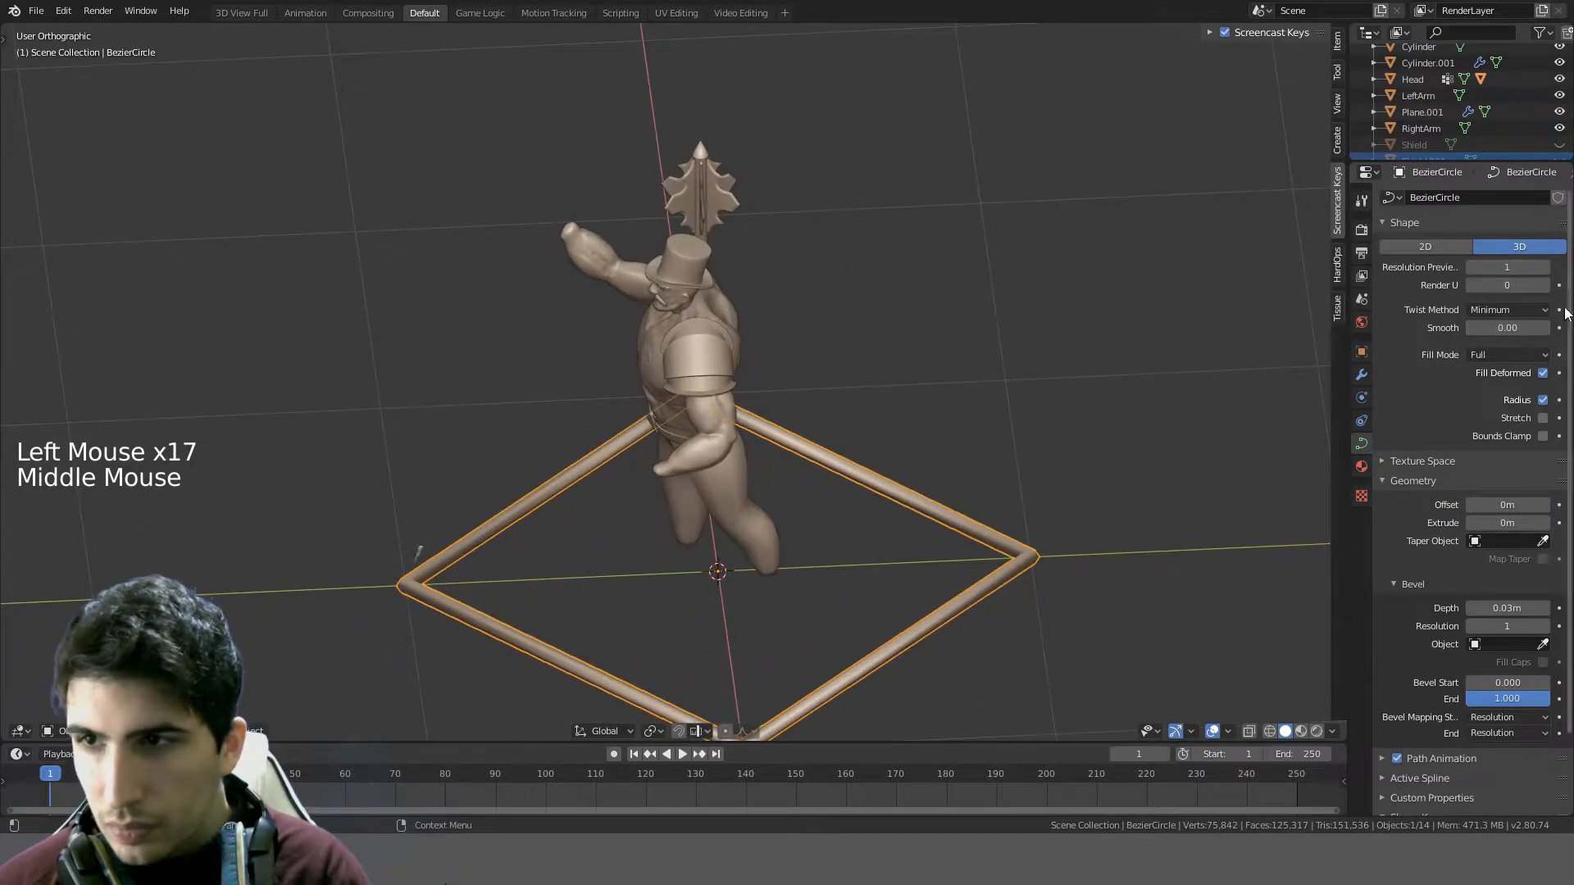
pyautogui.tripleClick(1546, 268)
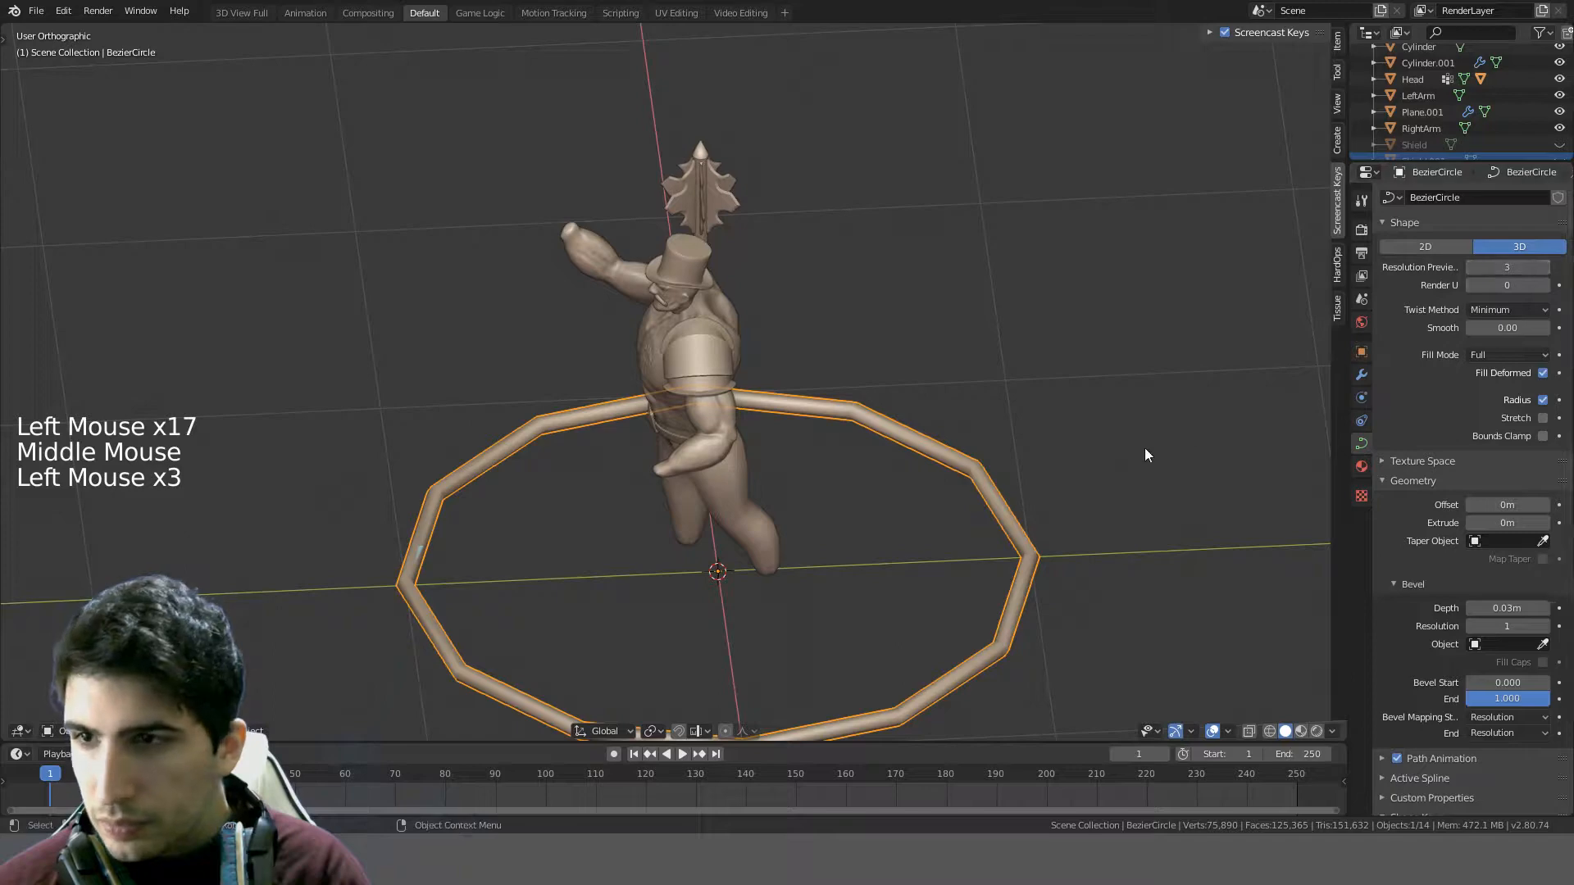
# - Rotate the ring into a steep diagonal in the front view and raise it to the character's torso
pyautogui.moveTo(1142, 450); pyautogui.dragTo(1330, 447, button='middle')
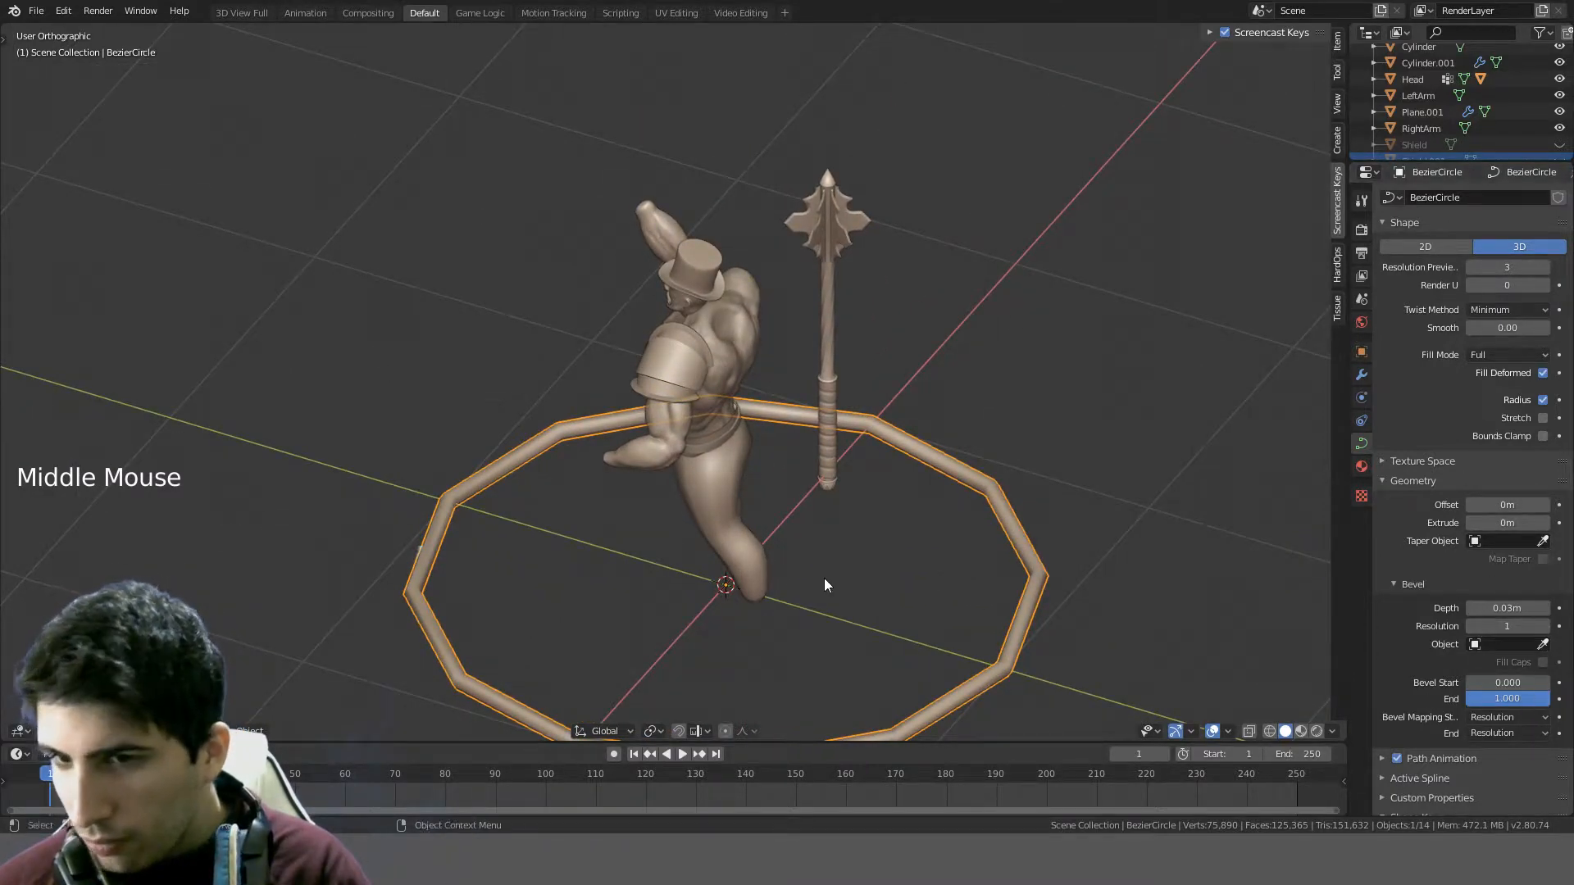
pyautogui.moveTo(825, 587); pyautogui.dragTo(960, 542, button='middle')
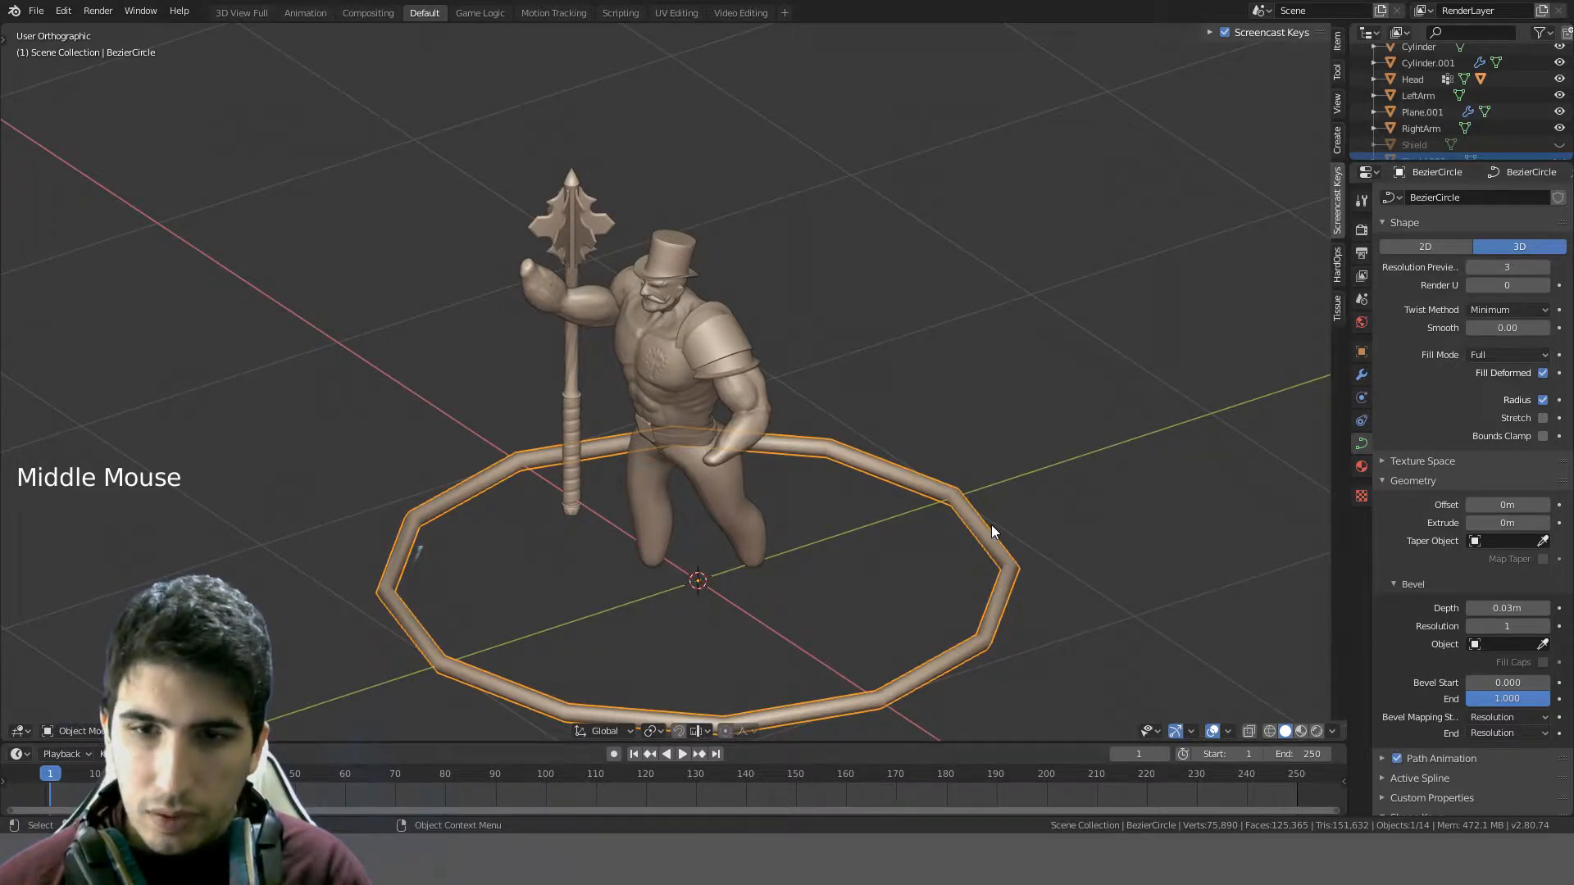
pyautogui.press('KP_1')
pyautogui.press('r')
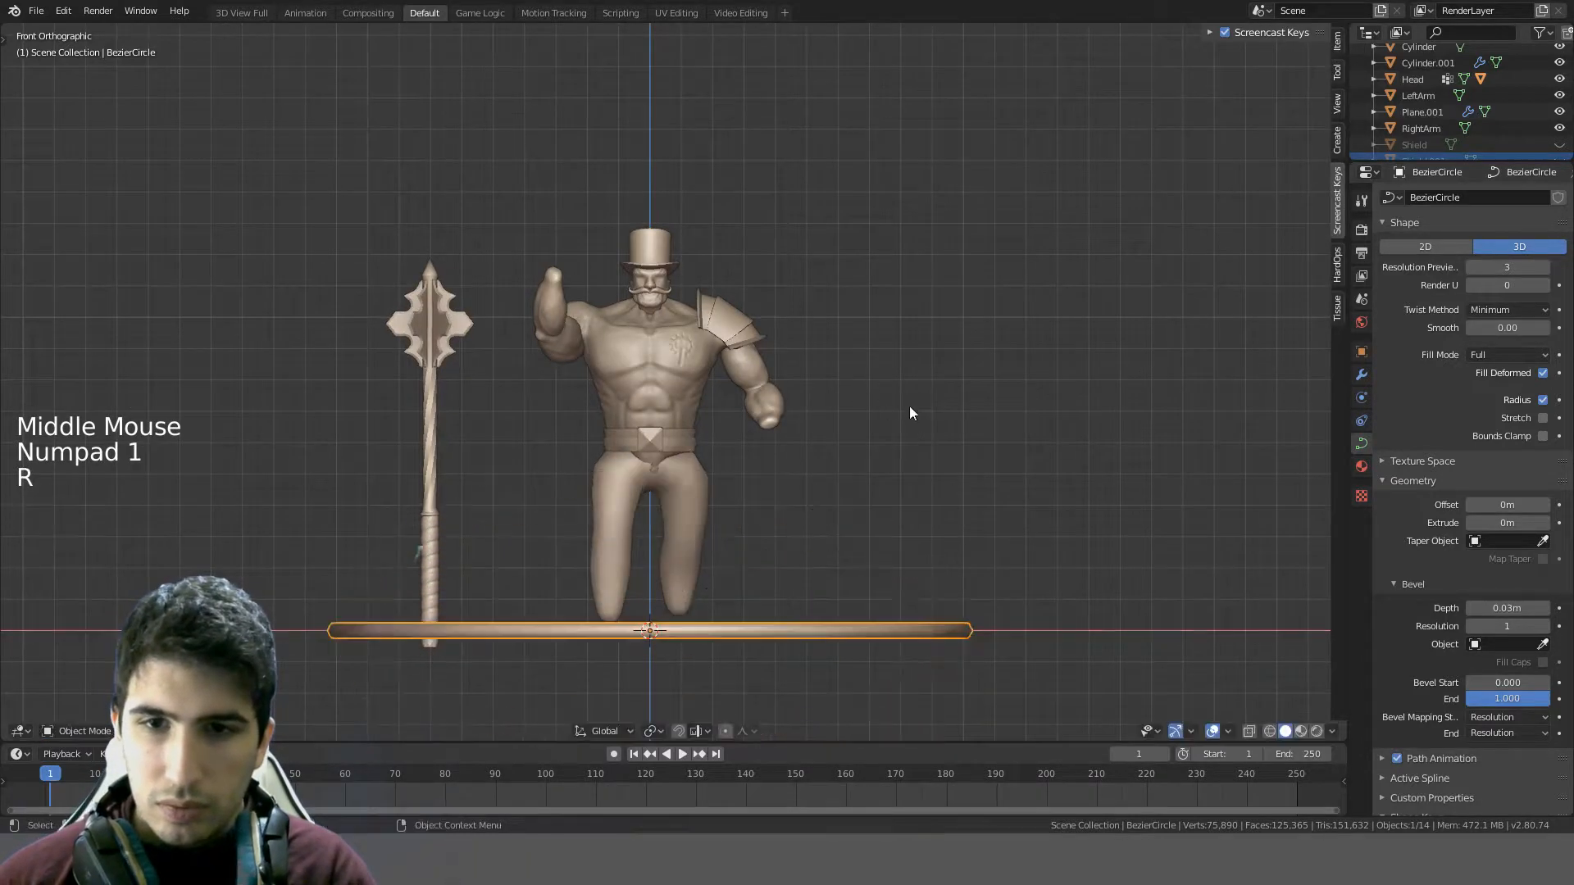
pyautogui.press('r')
pyautogui.press('g')
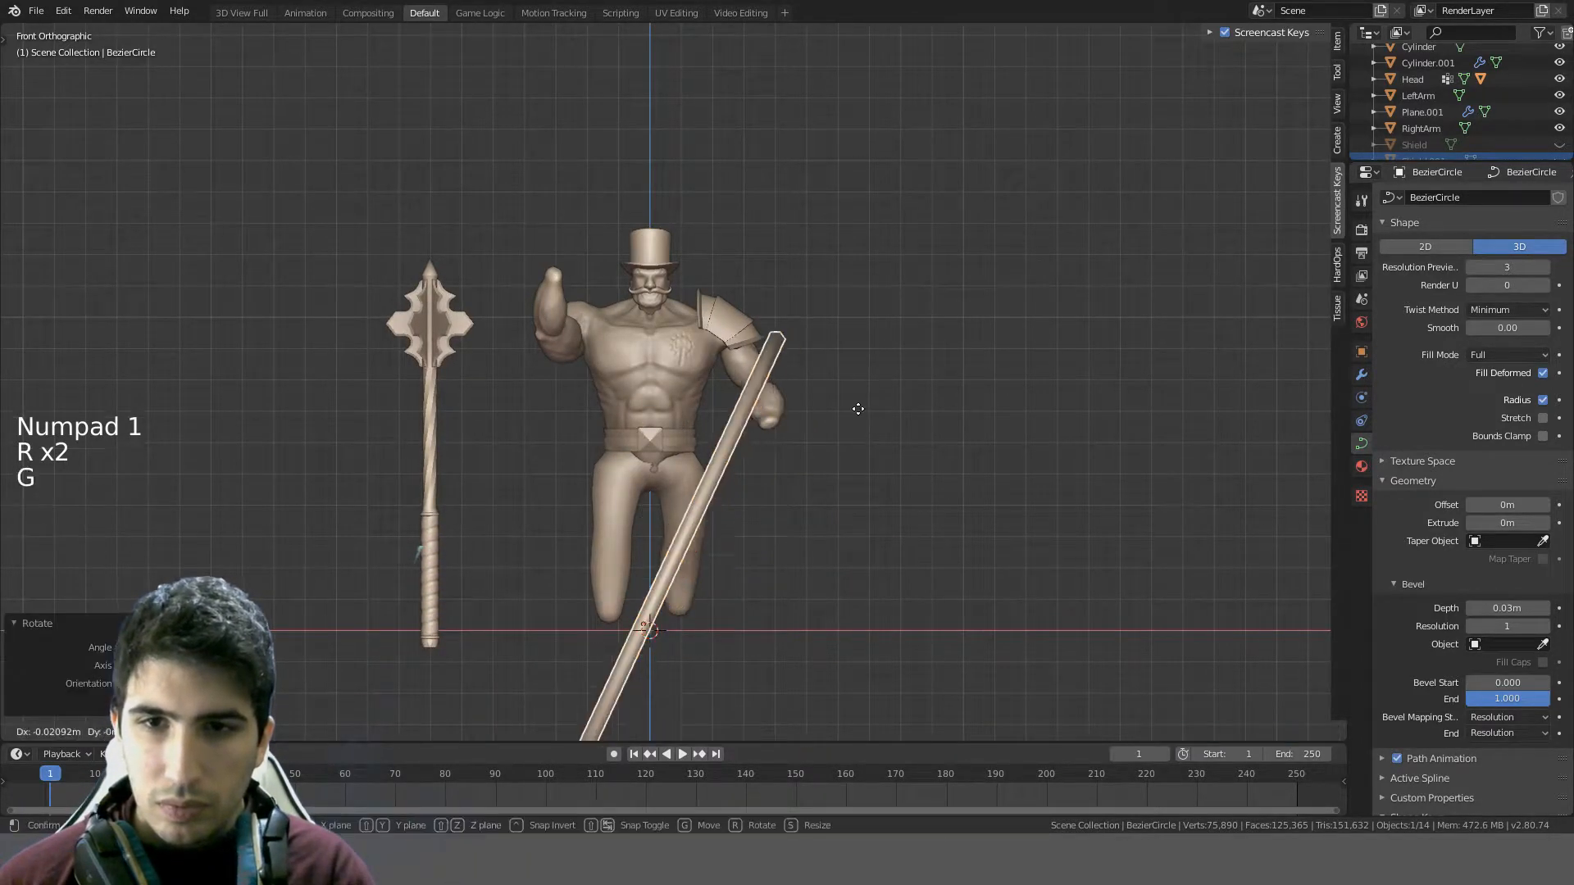
pyautogui.click(883, 244)
# - Scale the ring down uniformly and shift it up towards the armoured shoulder so it crosses the torso
pyautogui.press('s')
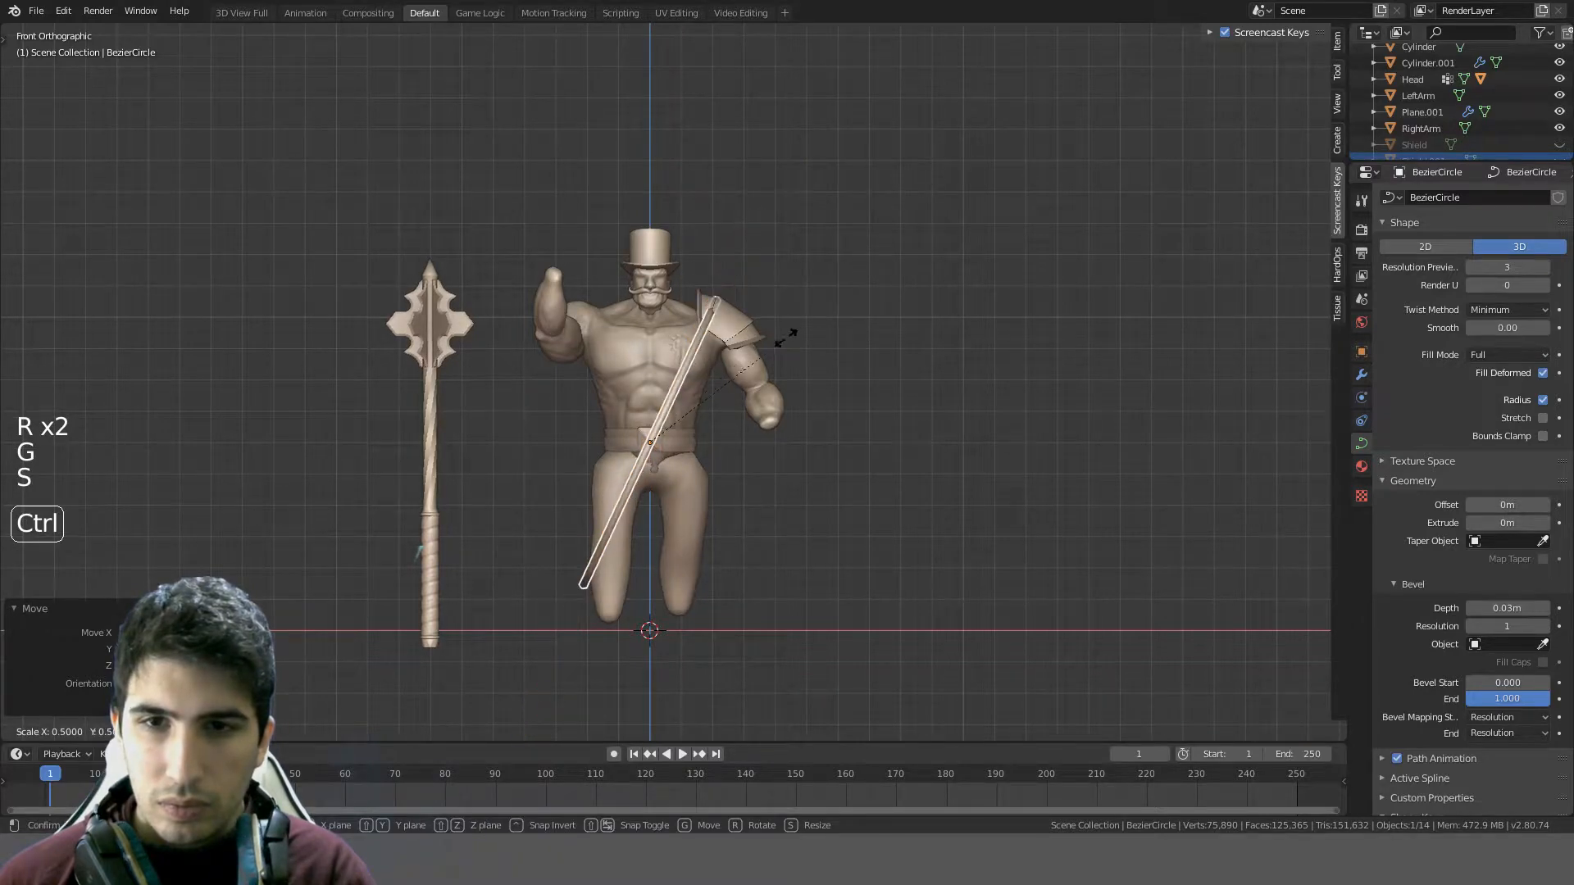
pyautogui.click(771, 363)
pyautogui.scroll(5, 775, 363)
pyautogui.keyDown('shift'); pyautogui.moveTo(779, 369); pyautogui.dragTo(783, 407, button='middle'); pyautogui.keyUp('shift')
pyautogui.press('g')
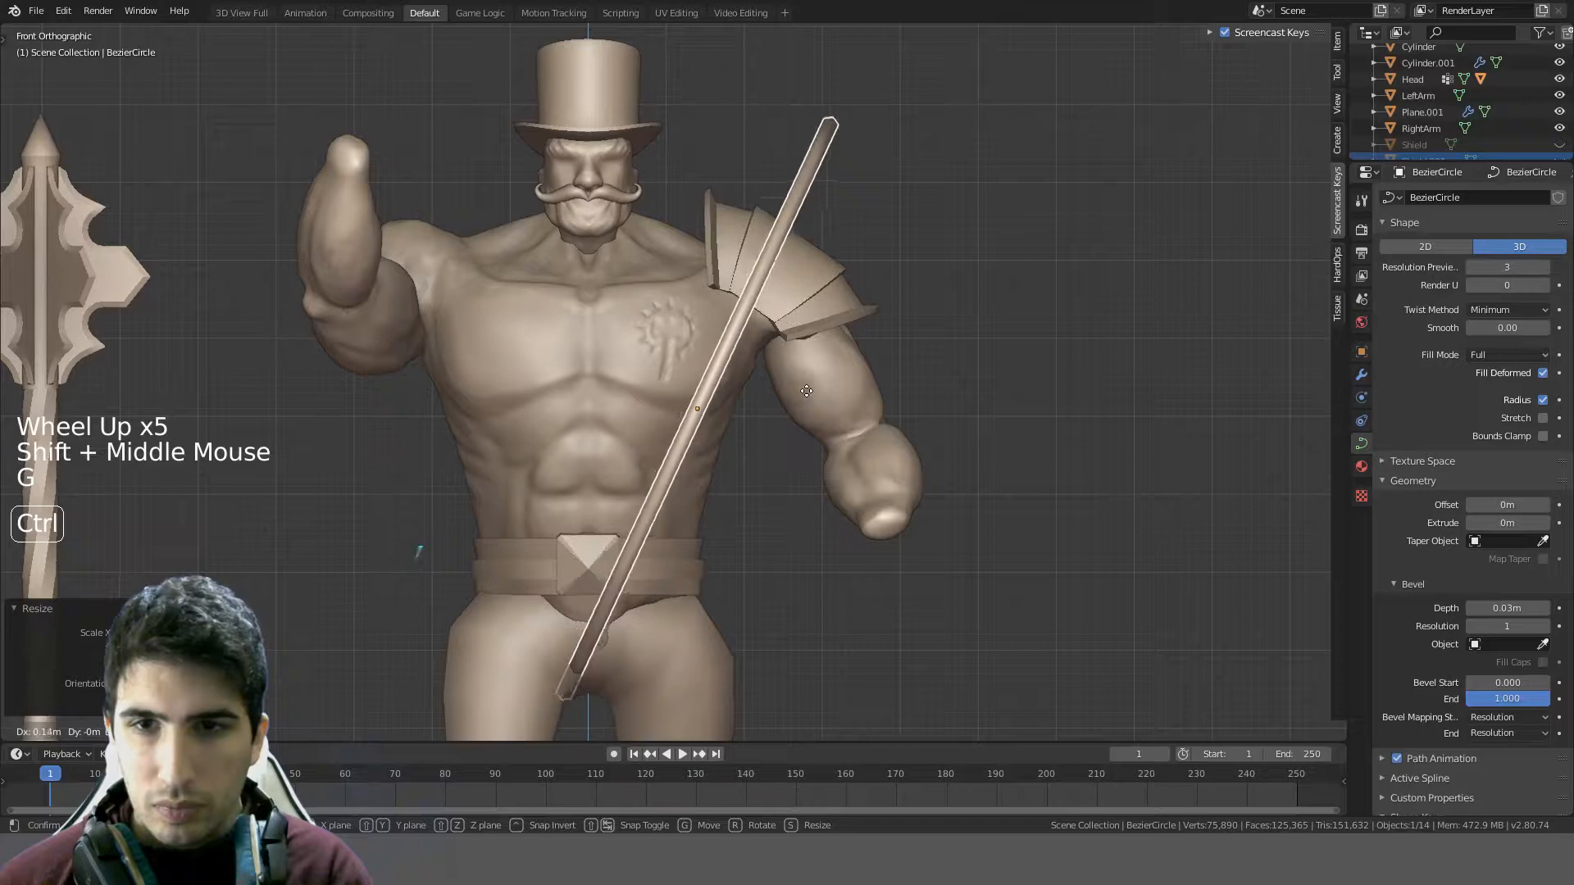
pyautogui.click(819, 371)
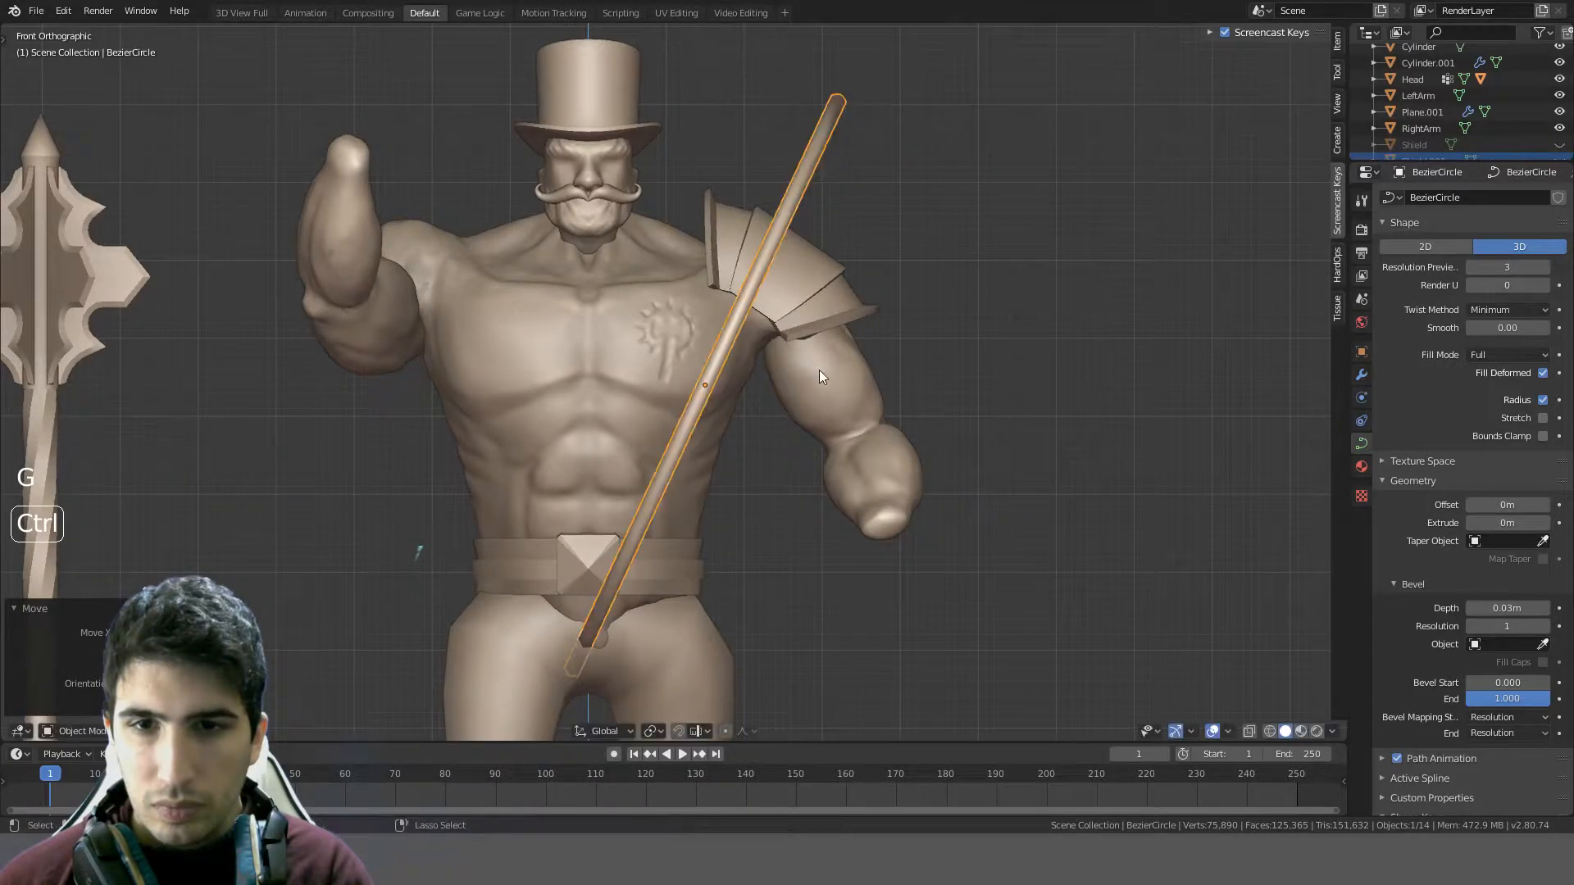
# - Tilt the ring further in the front view so it runs more diagonally from the armoured shoulder to the belt
pyautogui.press('r')
pyautogui.press('ctrl')
pyautogui.click(927, 309)
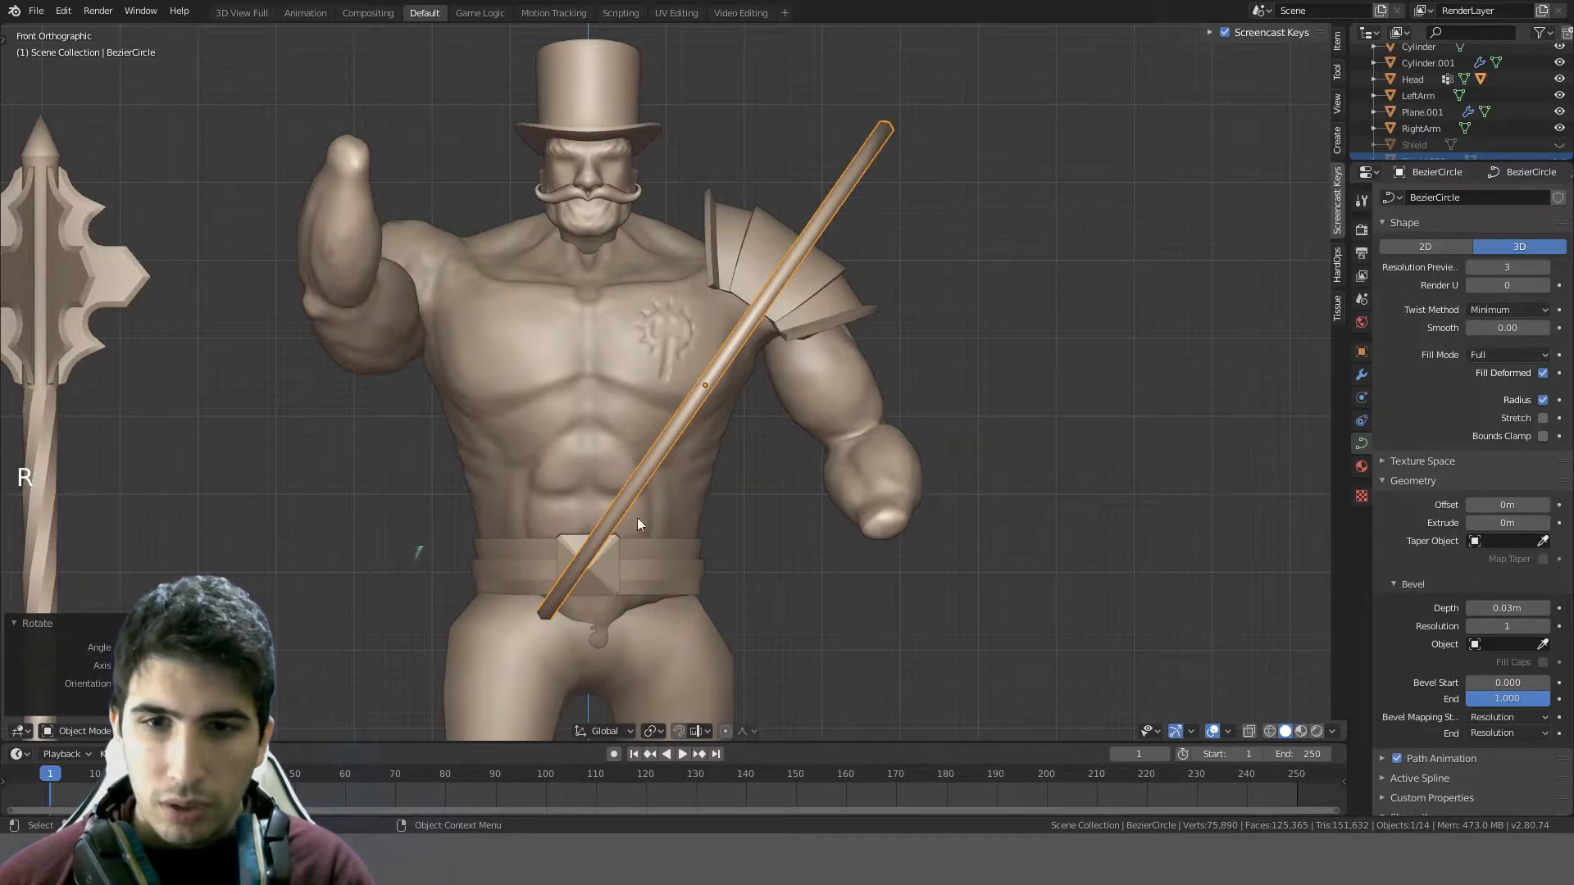
# - Narrow the ring front to back in the right side view by scaling it to 0.4 along the Y axis
pyautogui.moveTo(972, 237); pyautogui.dragTo(733, 271, button='middle')
pyautogui.press('KP_1')
pyautogui.press('KP_3')
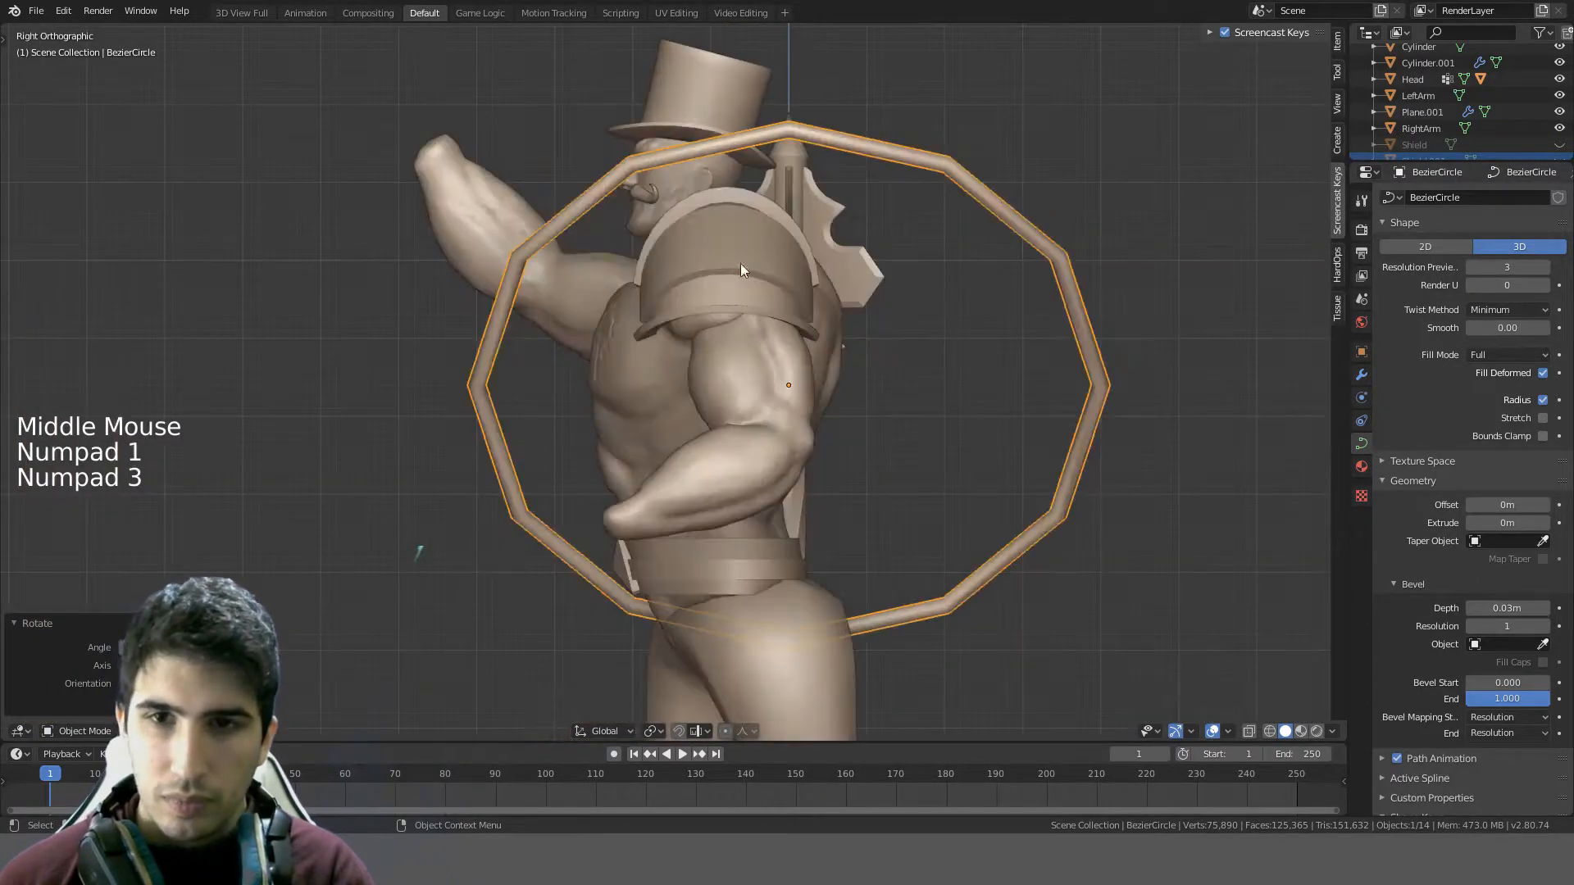
pyautogui.press('s')
pyautogui.press('ctrl')
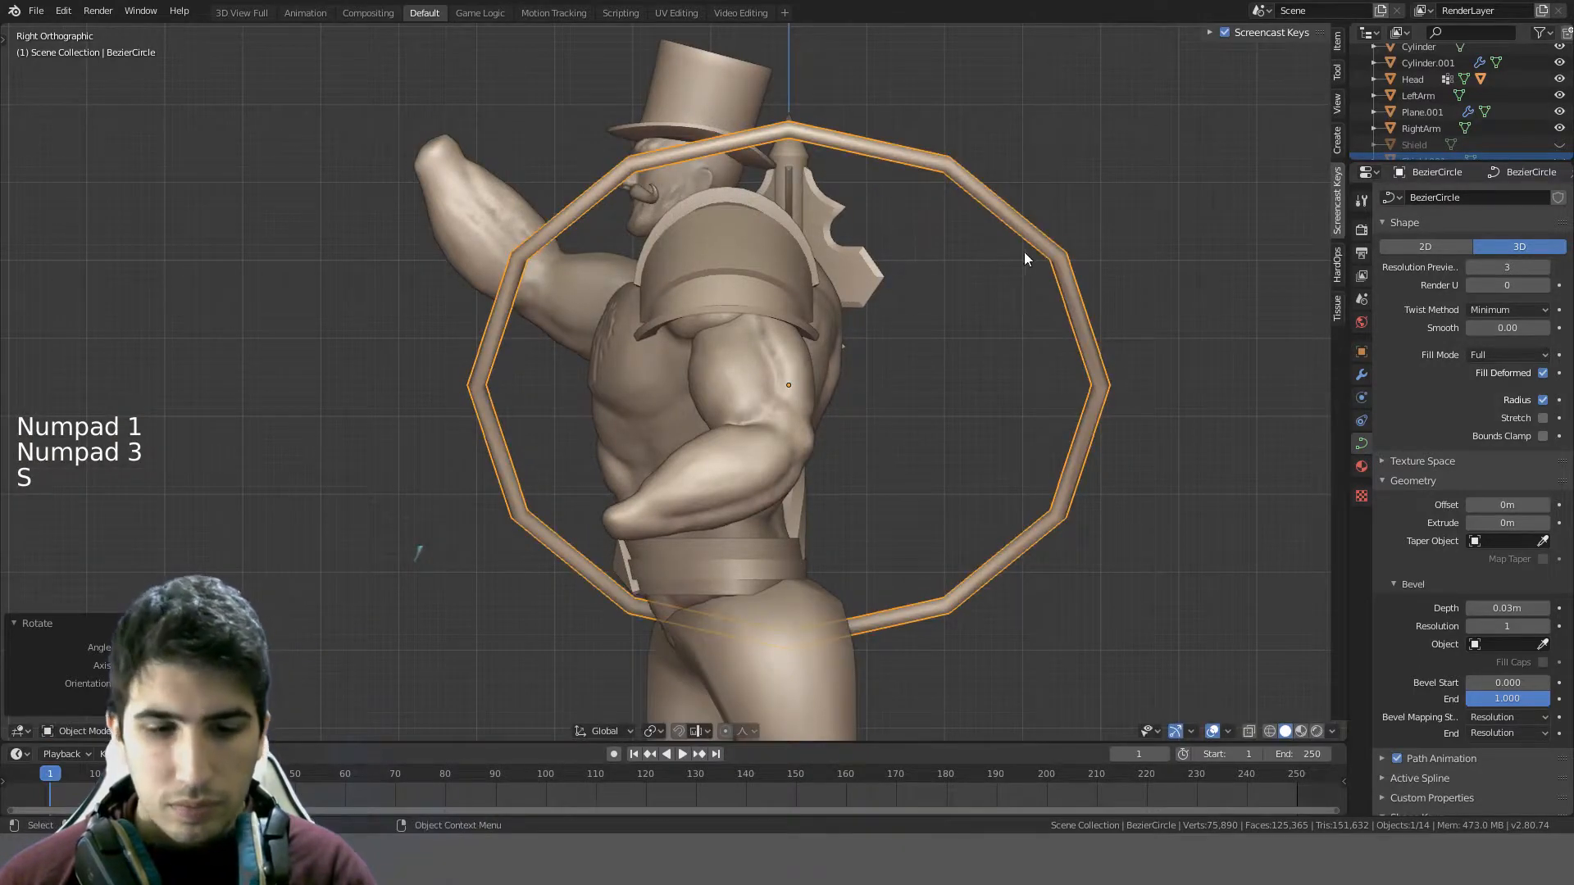
pyautogui.press('s')
pyautogui.press('ctrl')
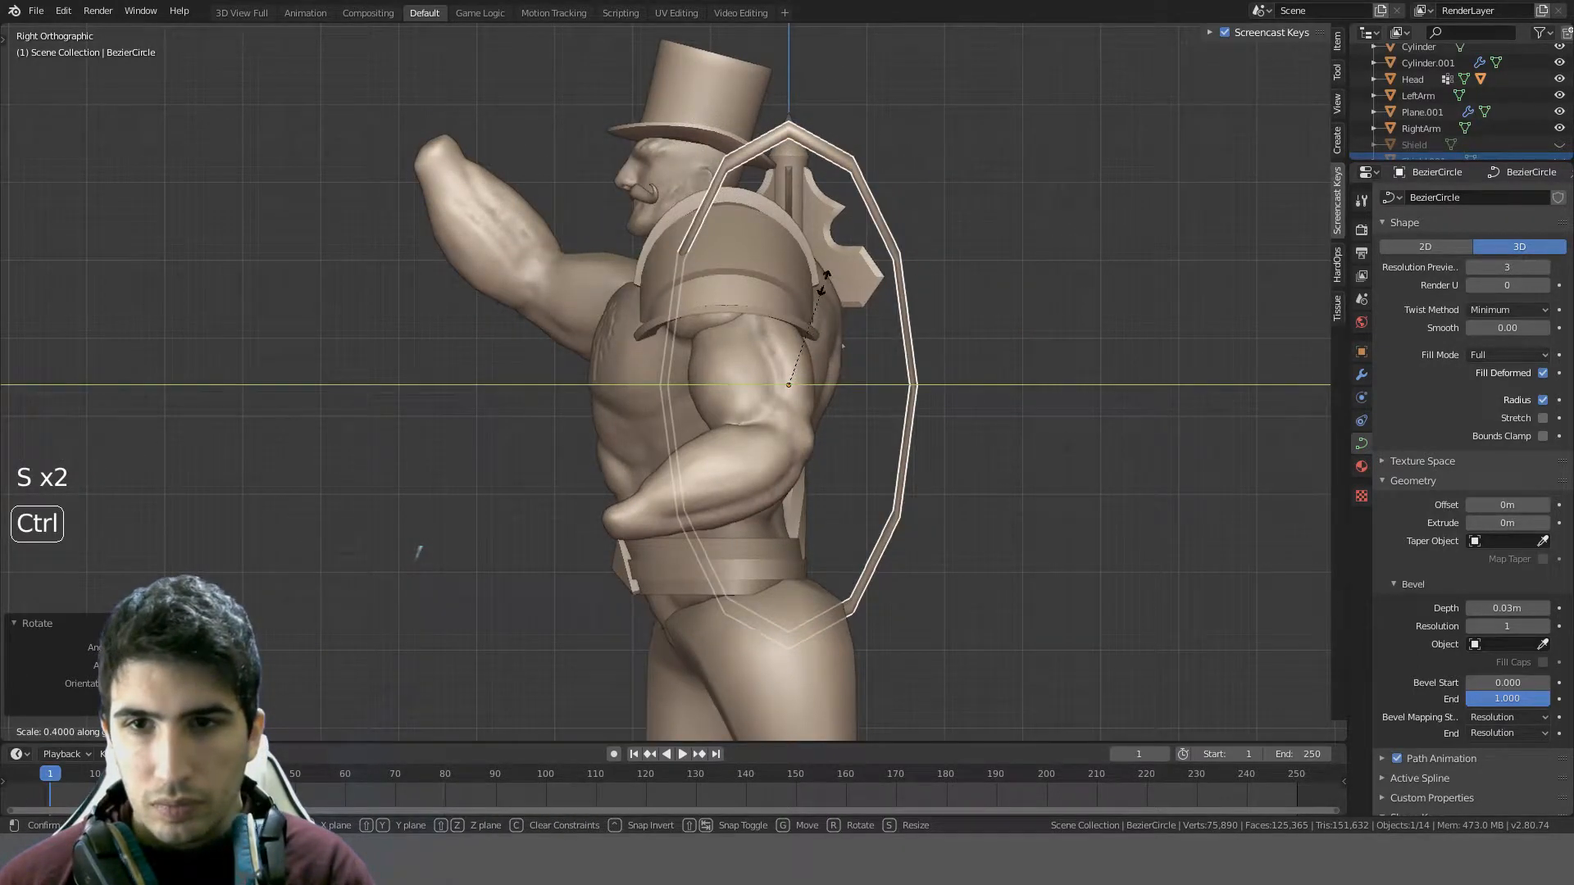
pyautogui.click(792, 291)
# - Move the narrowed ring forward along the Y axis so it wraps around the torso
pyautogui.press('g')
pyautogui.press('ctrl')
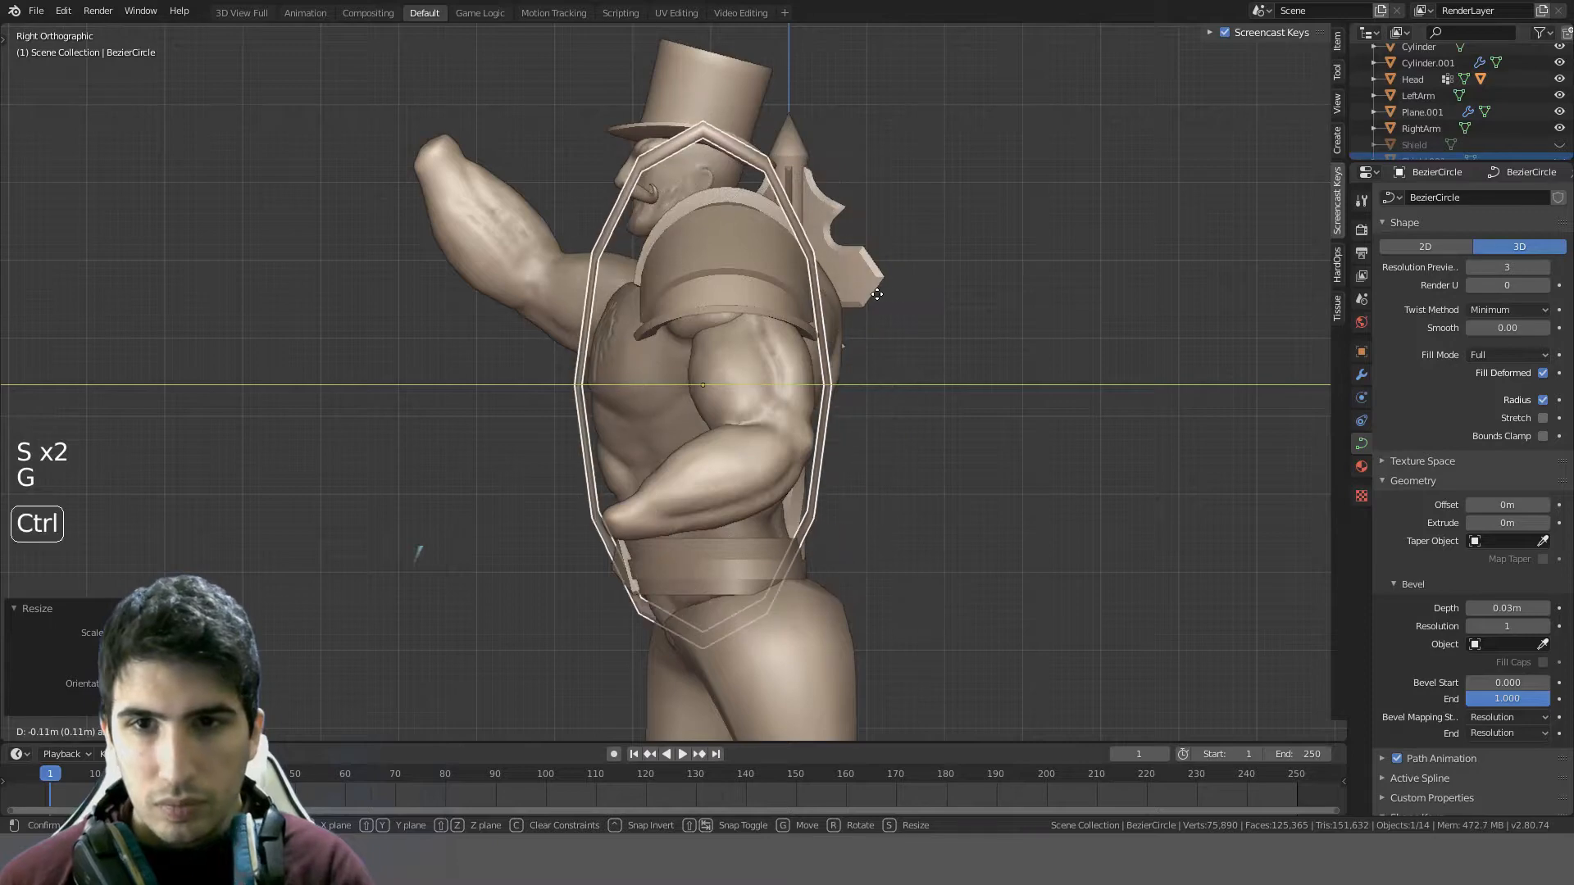
pyautogui.click(885, 293)
# - Shorten the ring along its own long axis so it fits between the shoulder armour and the belt
pyautogui.press('s')
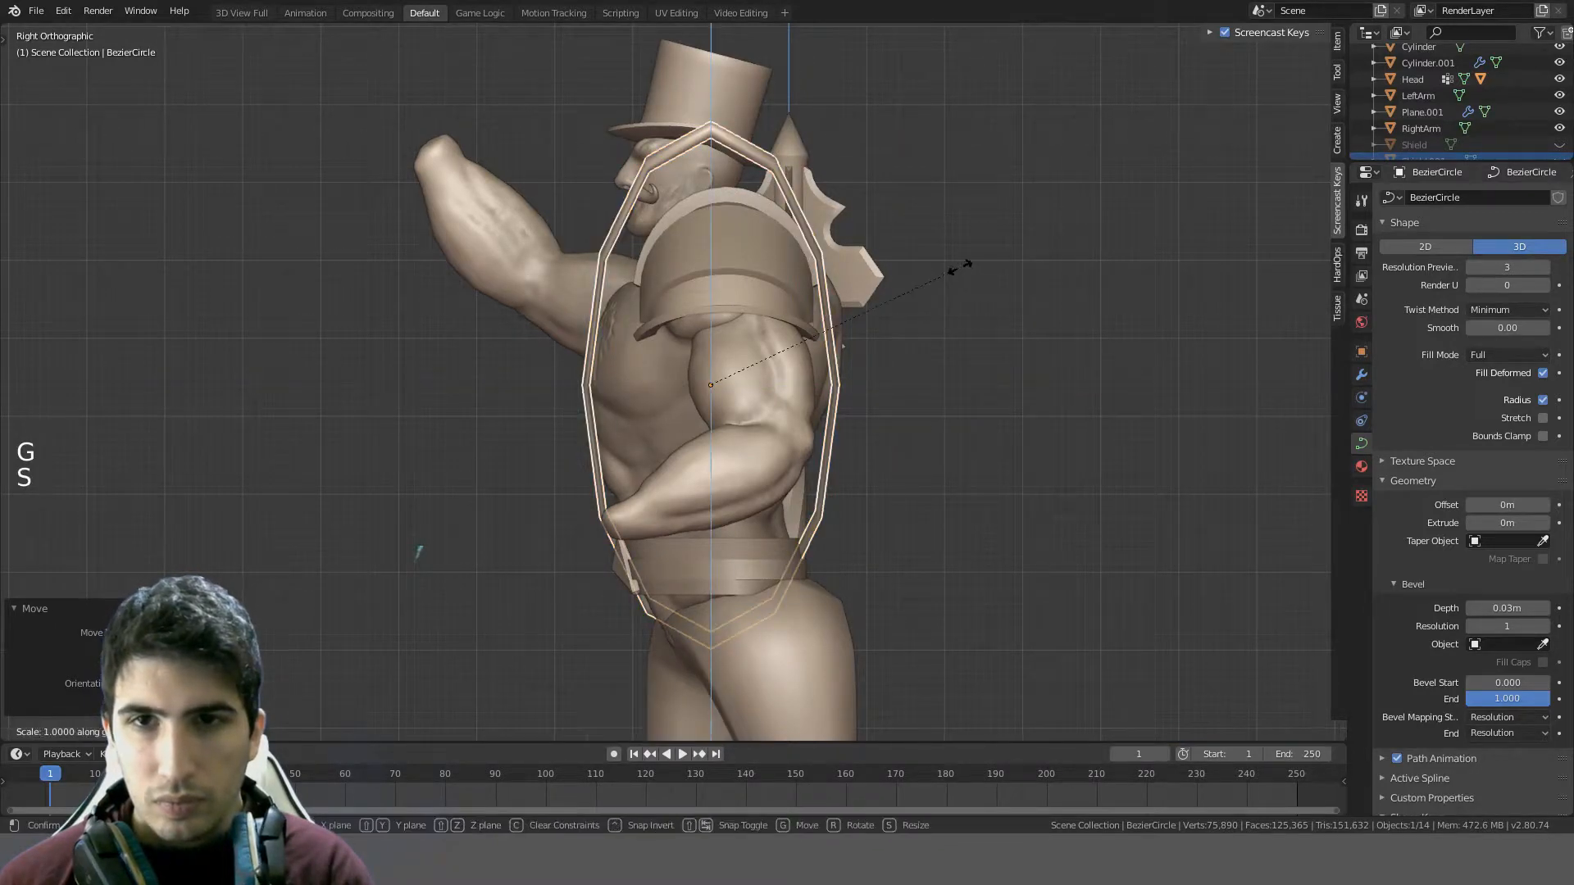
pyautogui.moveTo(929, 279); pyautogui.dragTo(1008, 298, button='middle')
pyautogui.press('s')
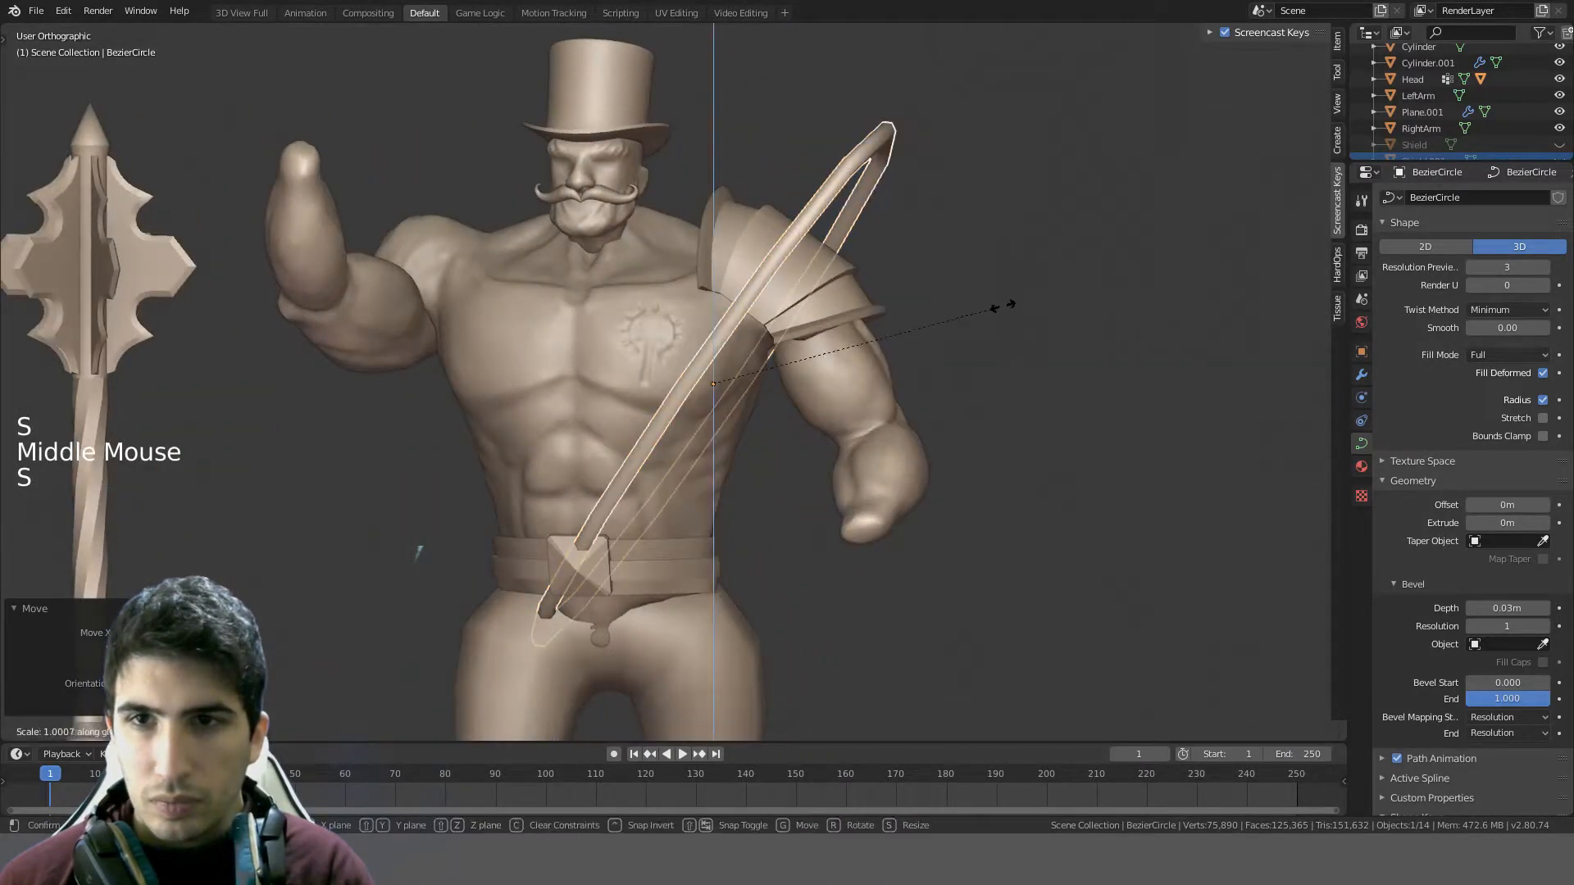
pyautogui.press('s')
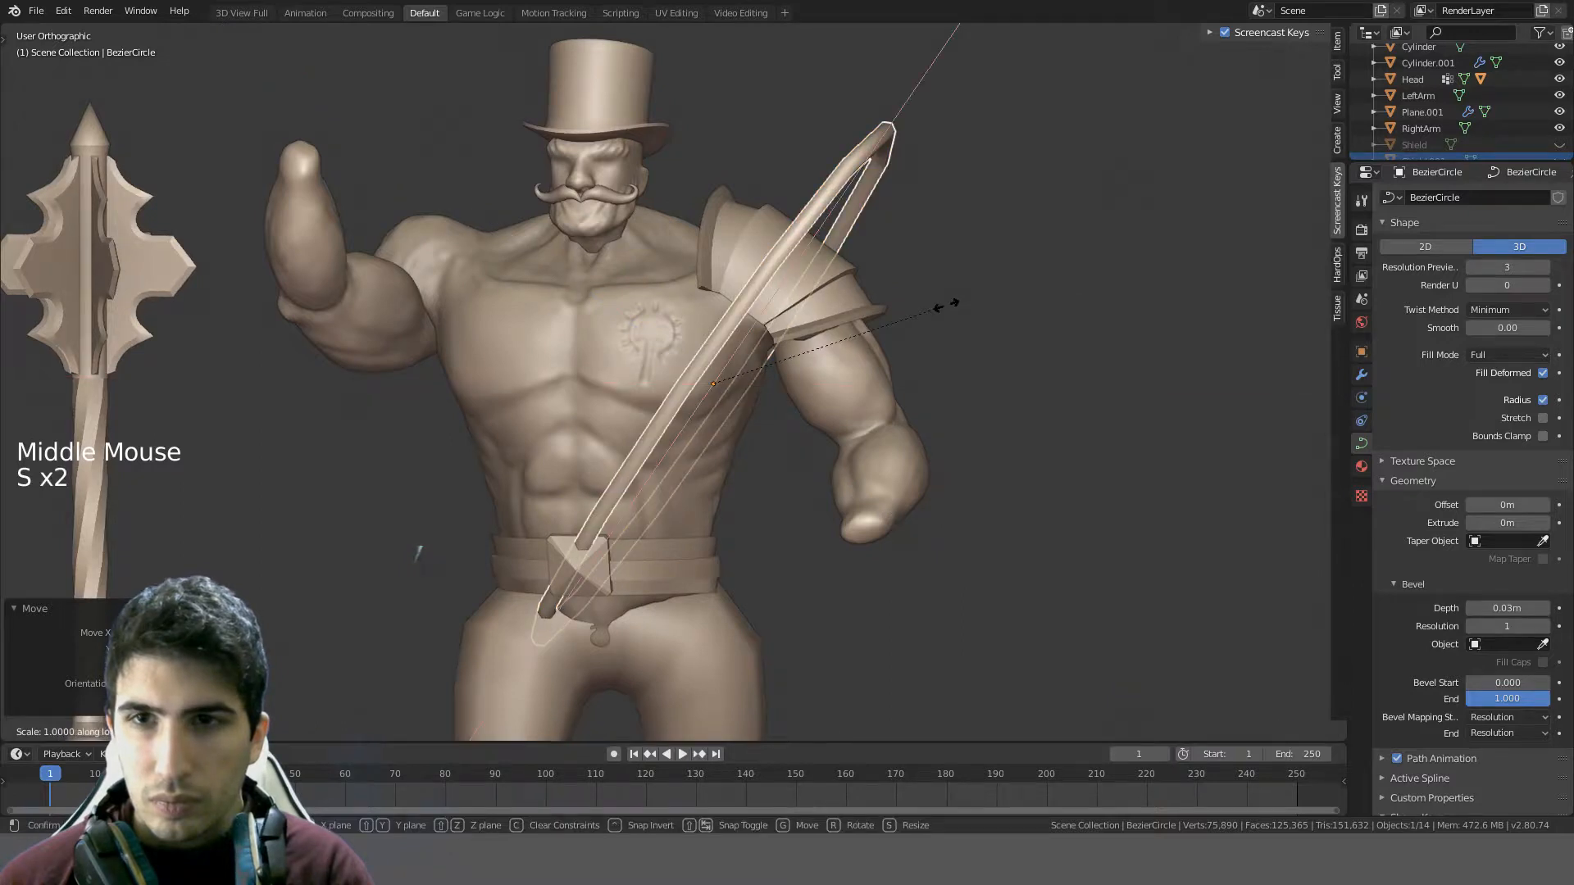
pyautogui.press('ctrl')
pyautogui.click(857, 333)
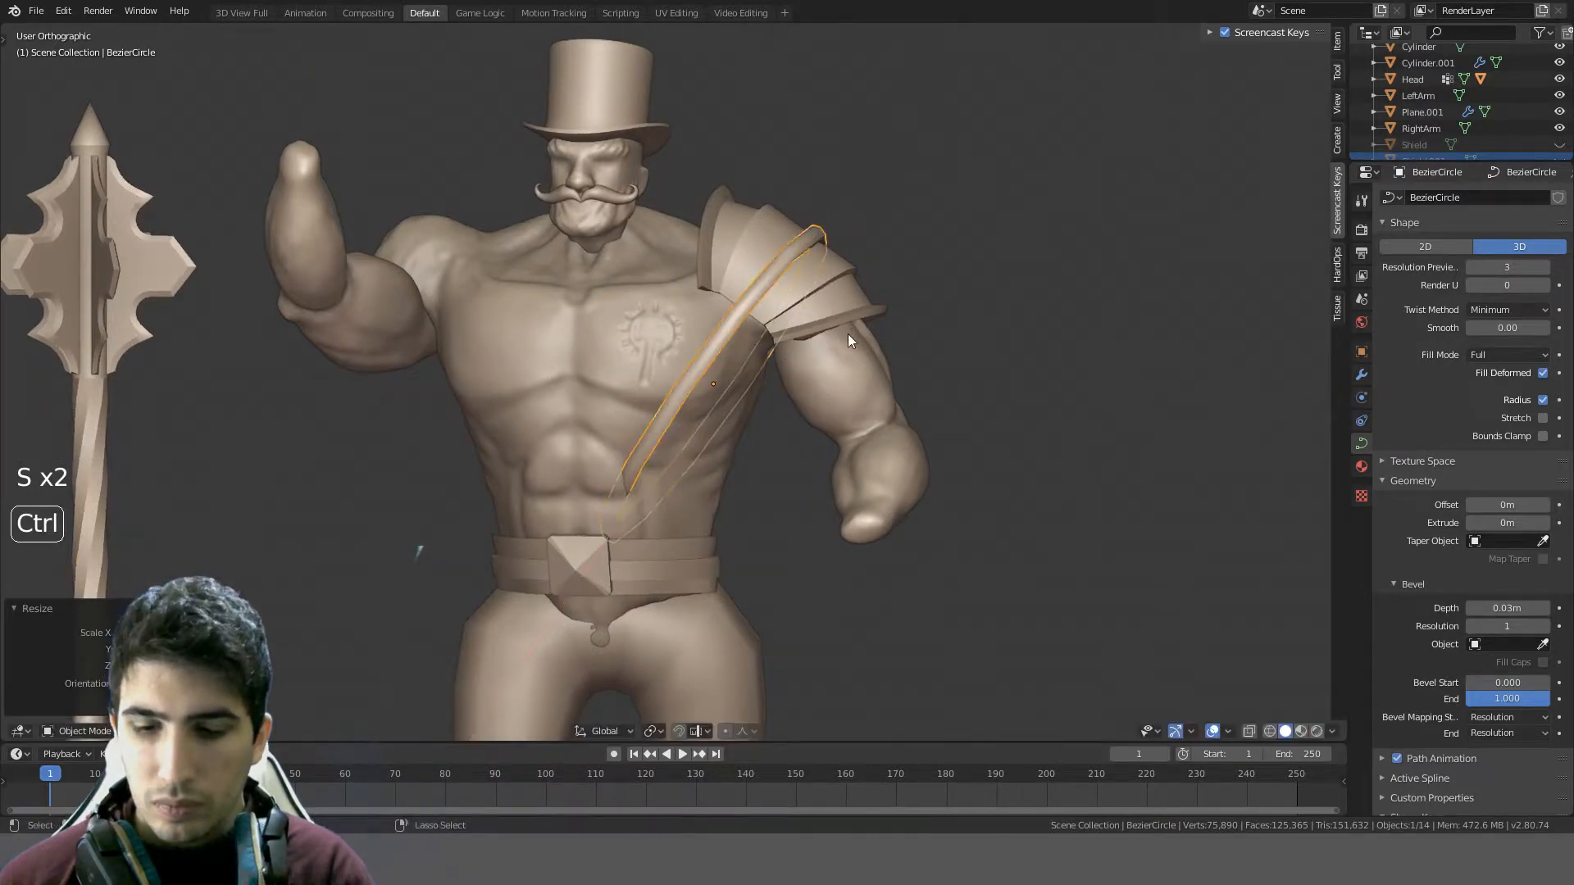
# - Lower the strap ring in the front view so it runs from under the shoulder armour to the belt buckle, and deselect it
pyautogui.press('KP_1')
pyautogui.press('g')
pyautogui.press('ctrl')
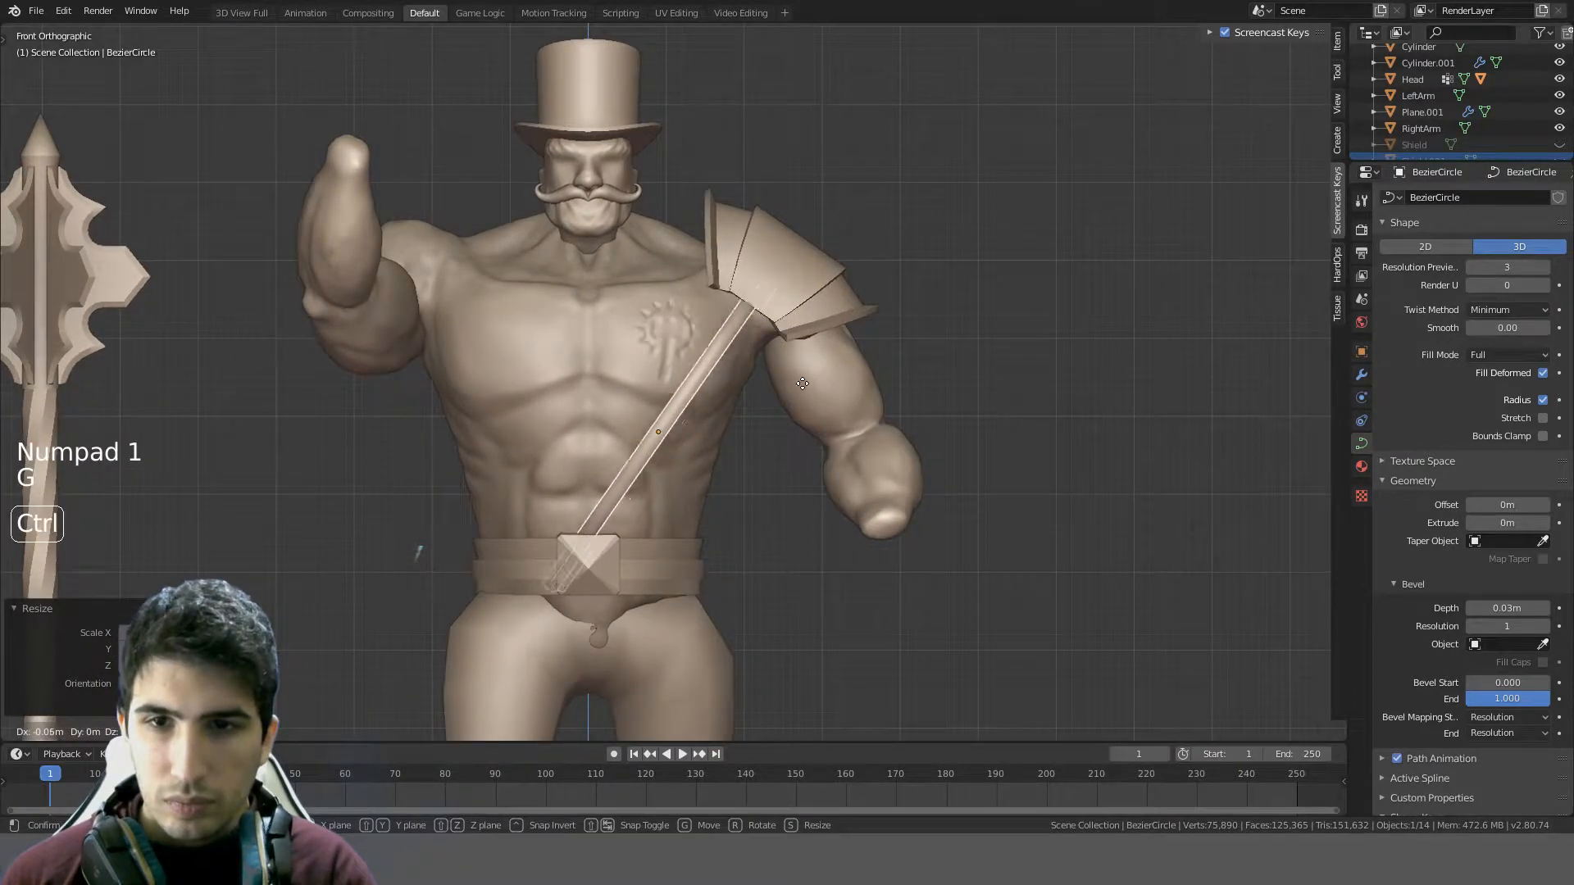
pyautogui.click(803, 387)
pyautogui.press('a')
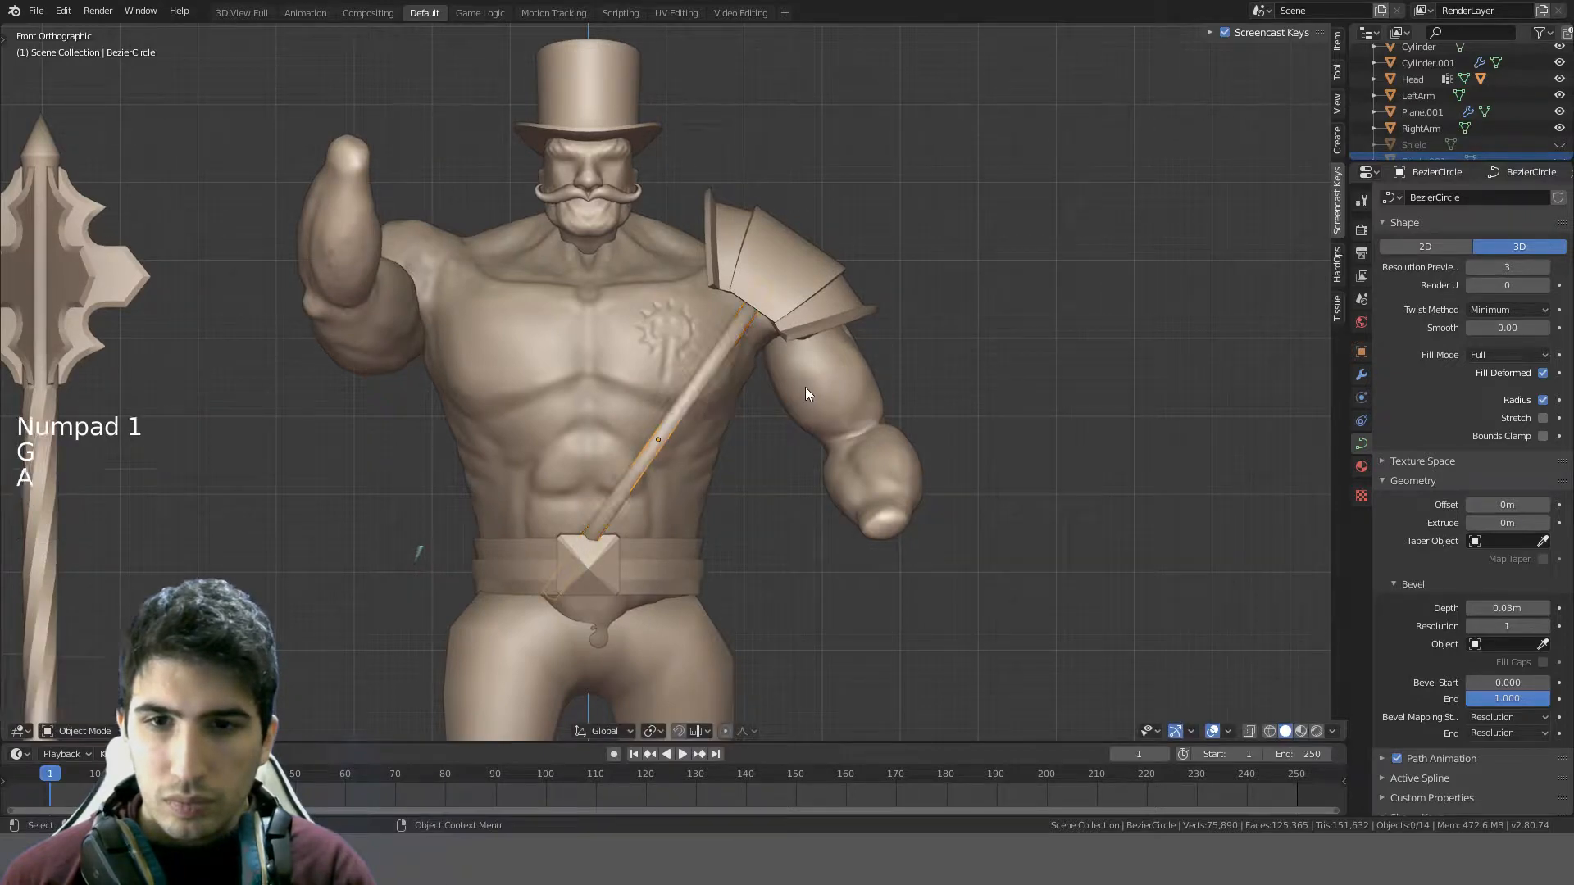
pyautogui.moveTo(806, 387); pyautogui.dragTo(873, 371, button='middle')
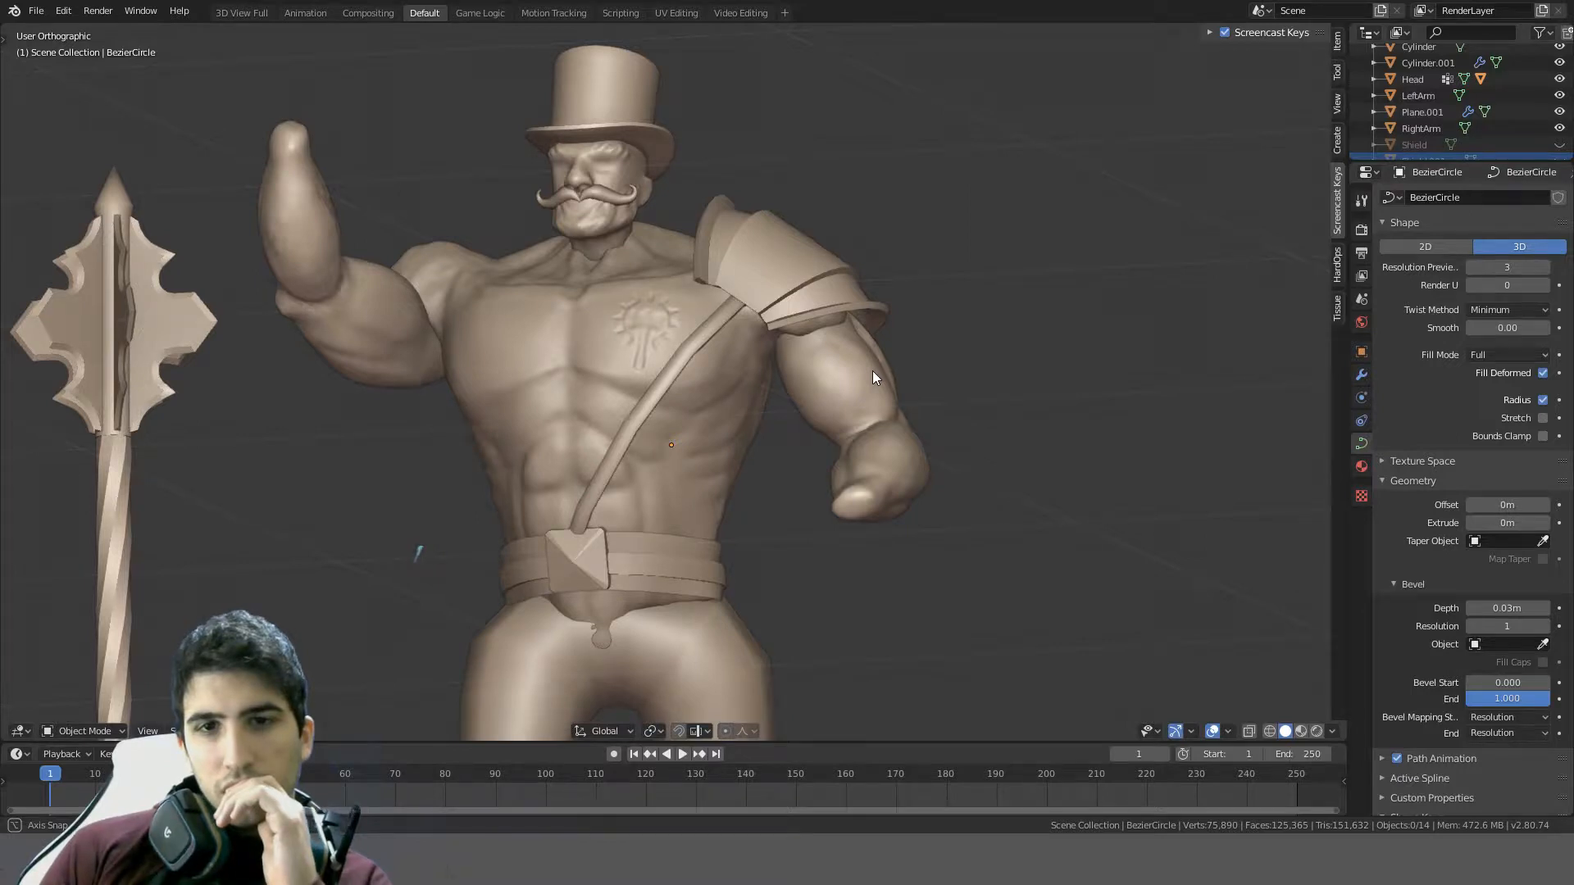
pyautogui.moveTo(873, 372); pyautogui.dragTo(874, 377, button='middle')
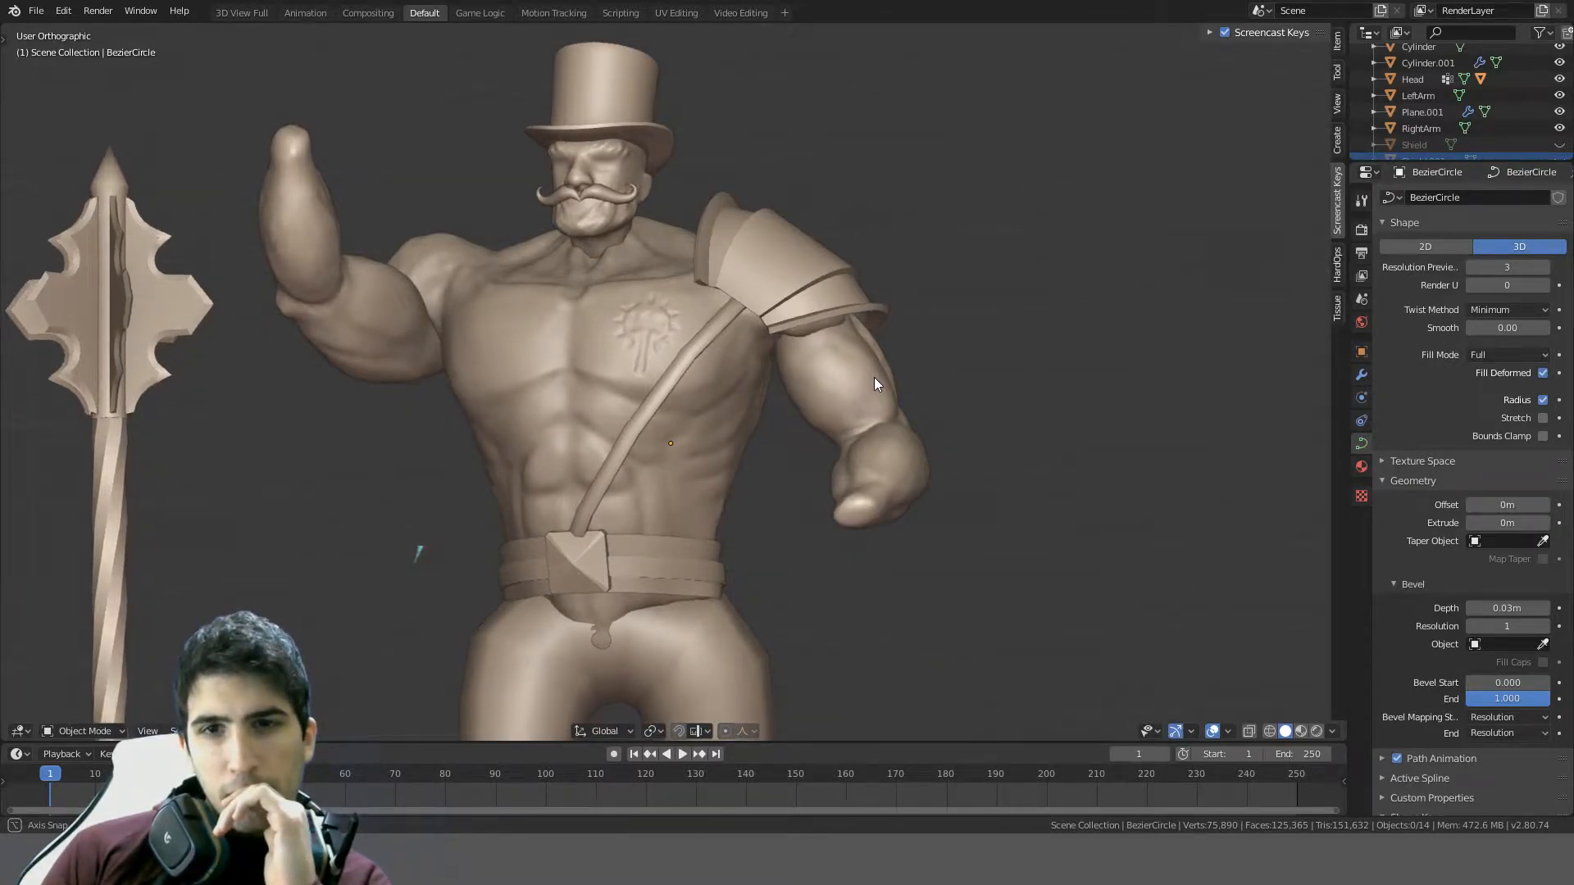
# - Duplicate the strap and place the copy, rotated 55° to horizontal, across the upper chest
pyautogui.click(671, 387)
pyautogui.press('KP_1')
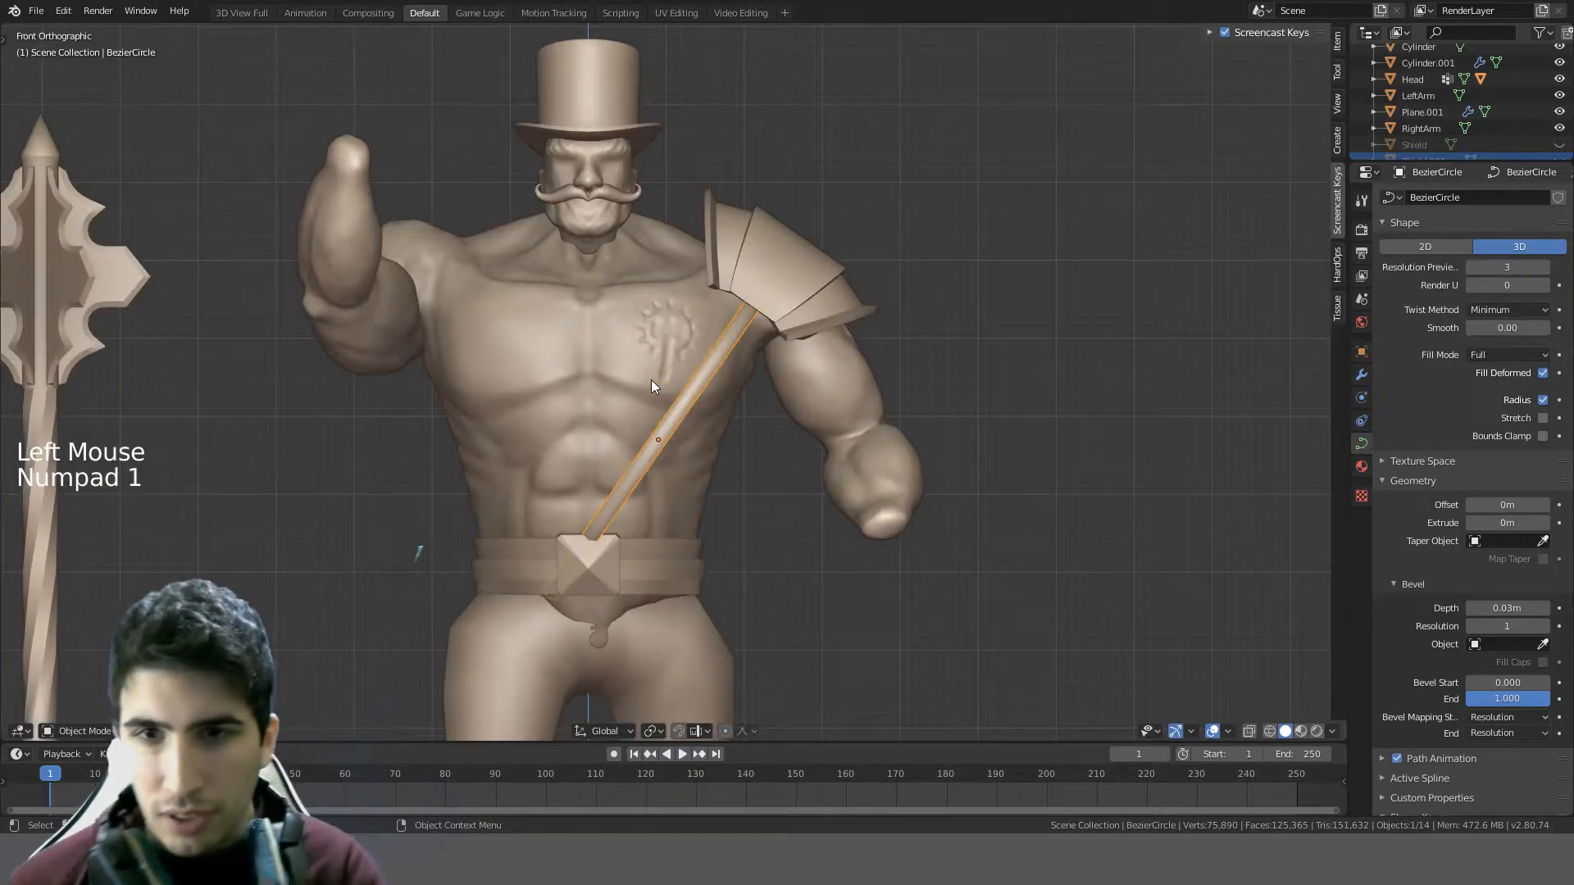
pyautogui.hotkey('shift', 'd')
pyautogui.press('r')
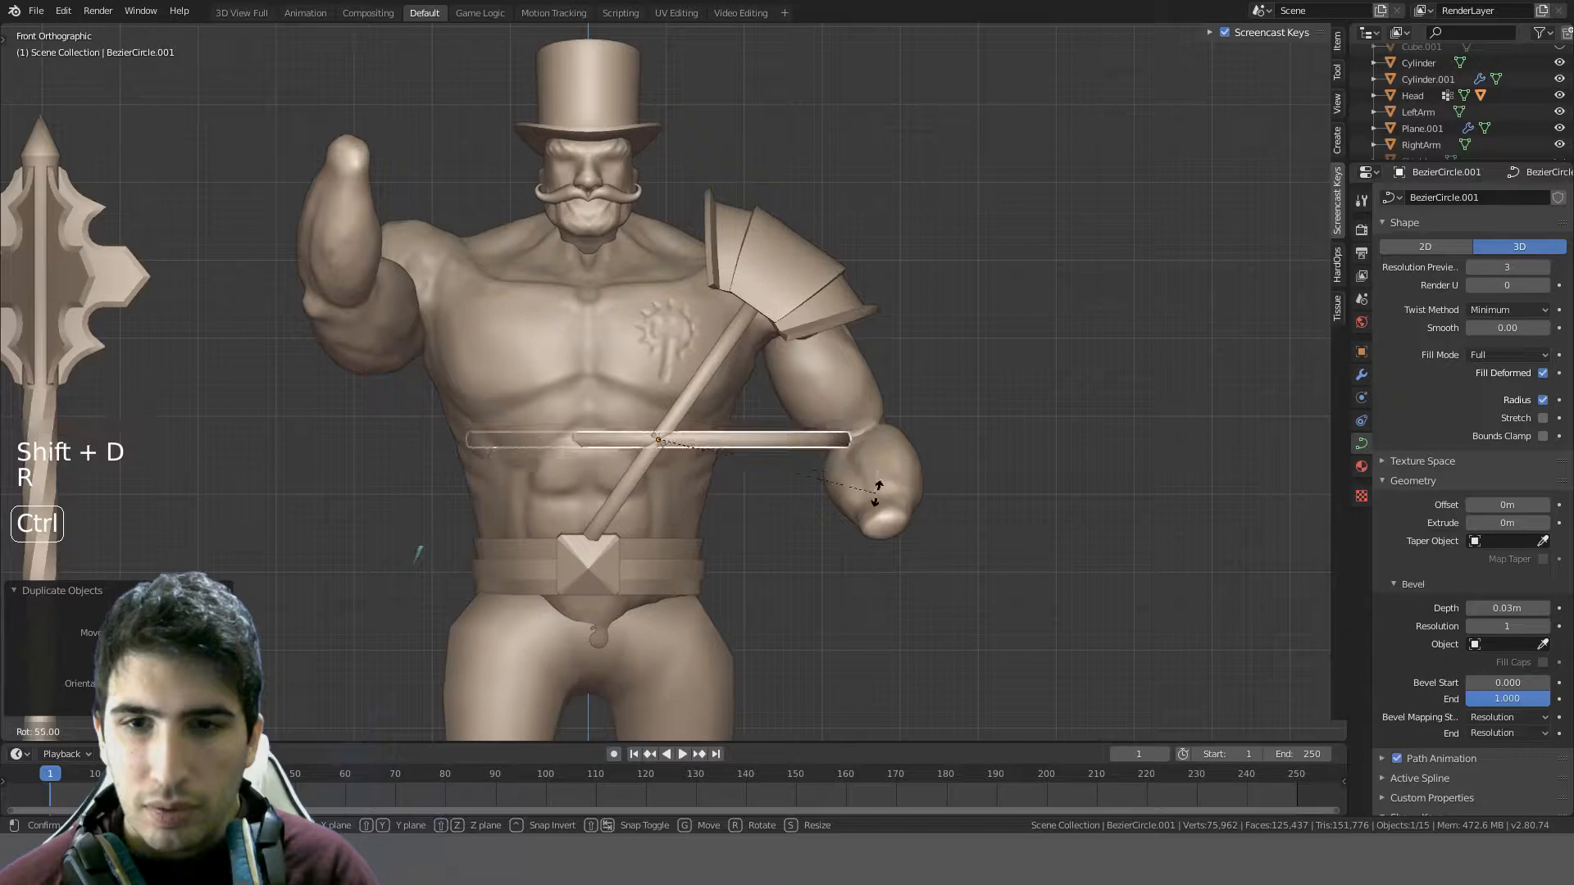
pyautogui.click(870, 449)
pyautogui.press('g')
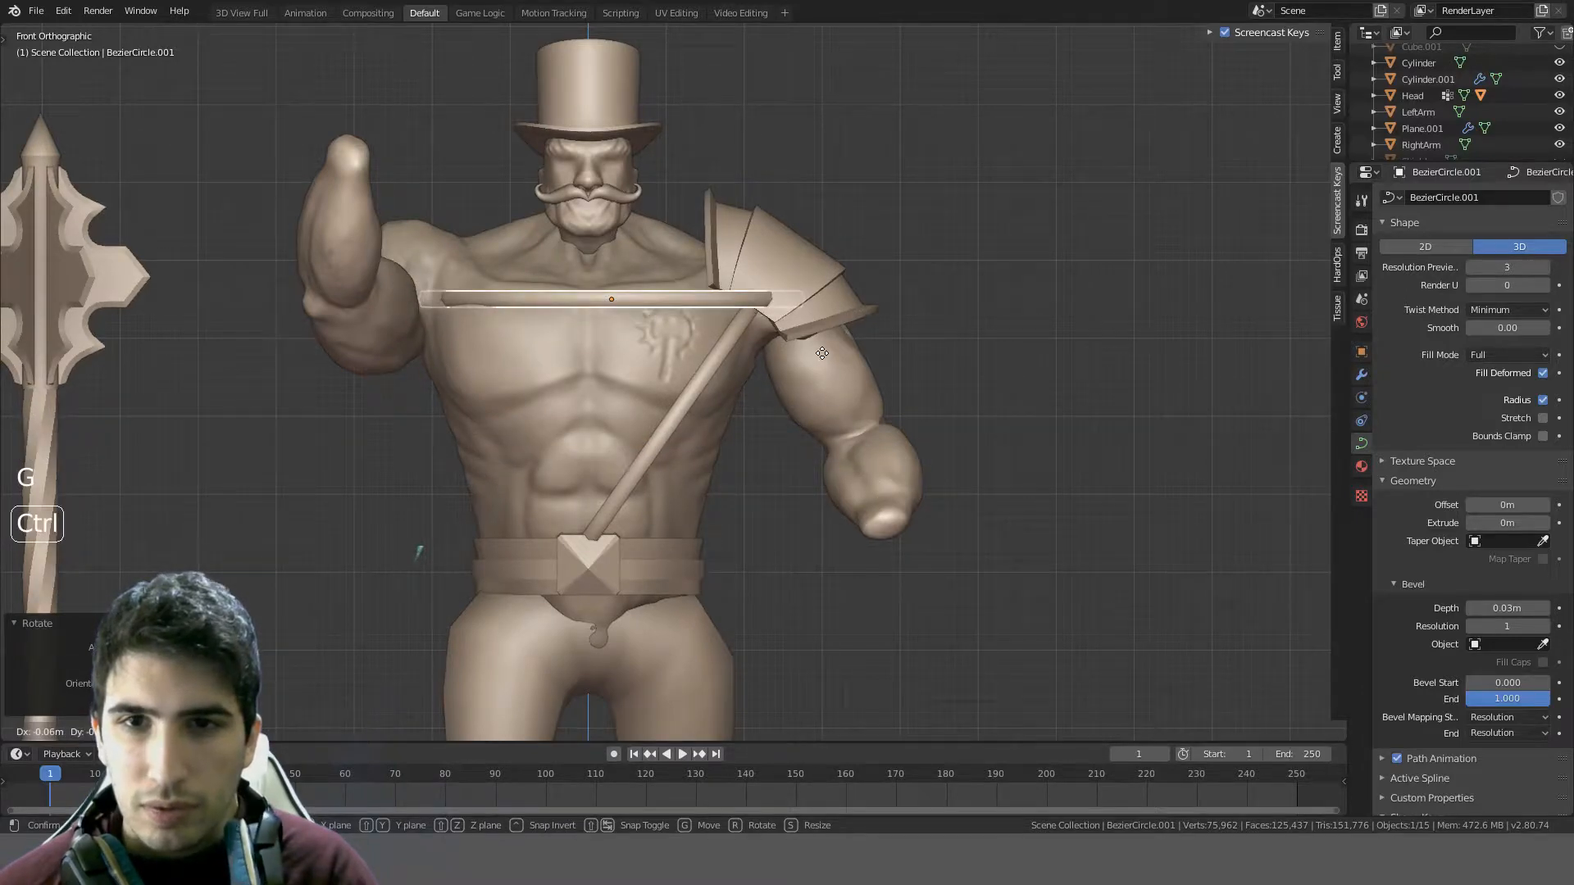
pyautogui.click(813, 355)
pyautogui.press('a')
pyautogui.moveTo(897, 356); pyautogui.dragTo(932, 343, button='middle')
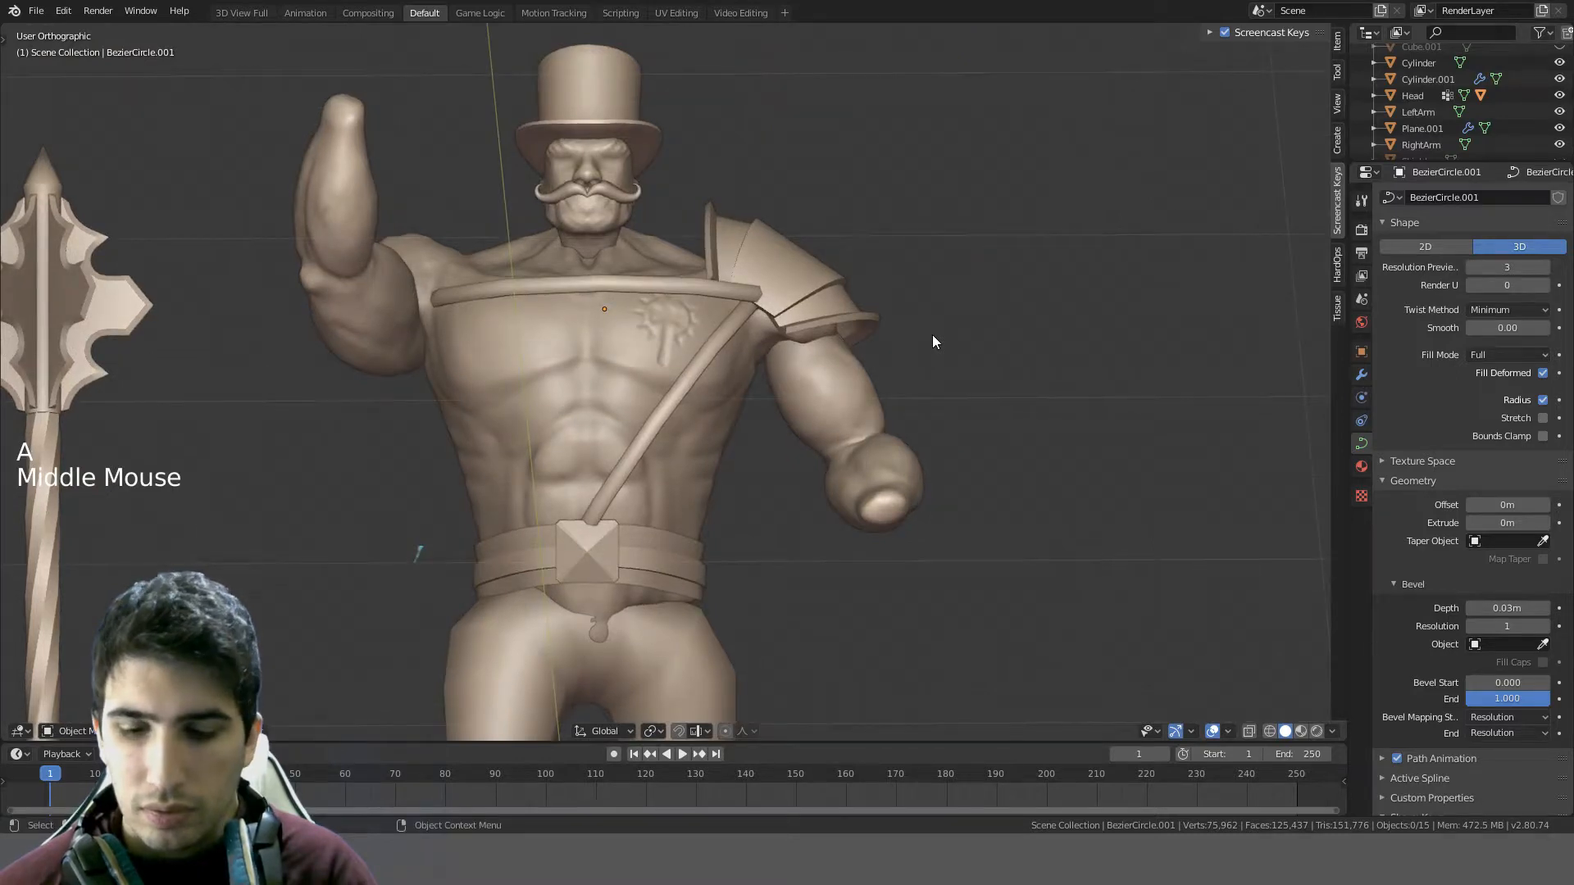
# - Tilt the duplicated strap and lower it so it runs diagonally from the armoured shoulder across the chest
pyautogui.press('KP_1')
pyautogui.click(711, 300)
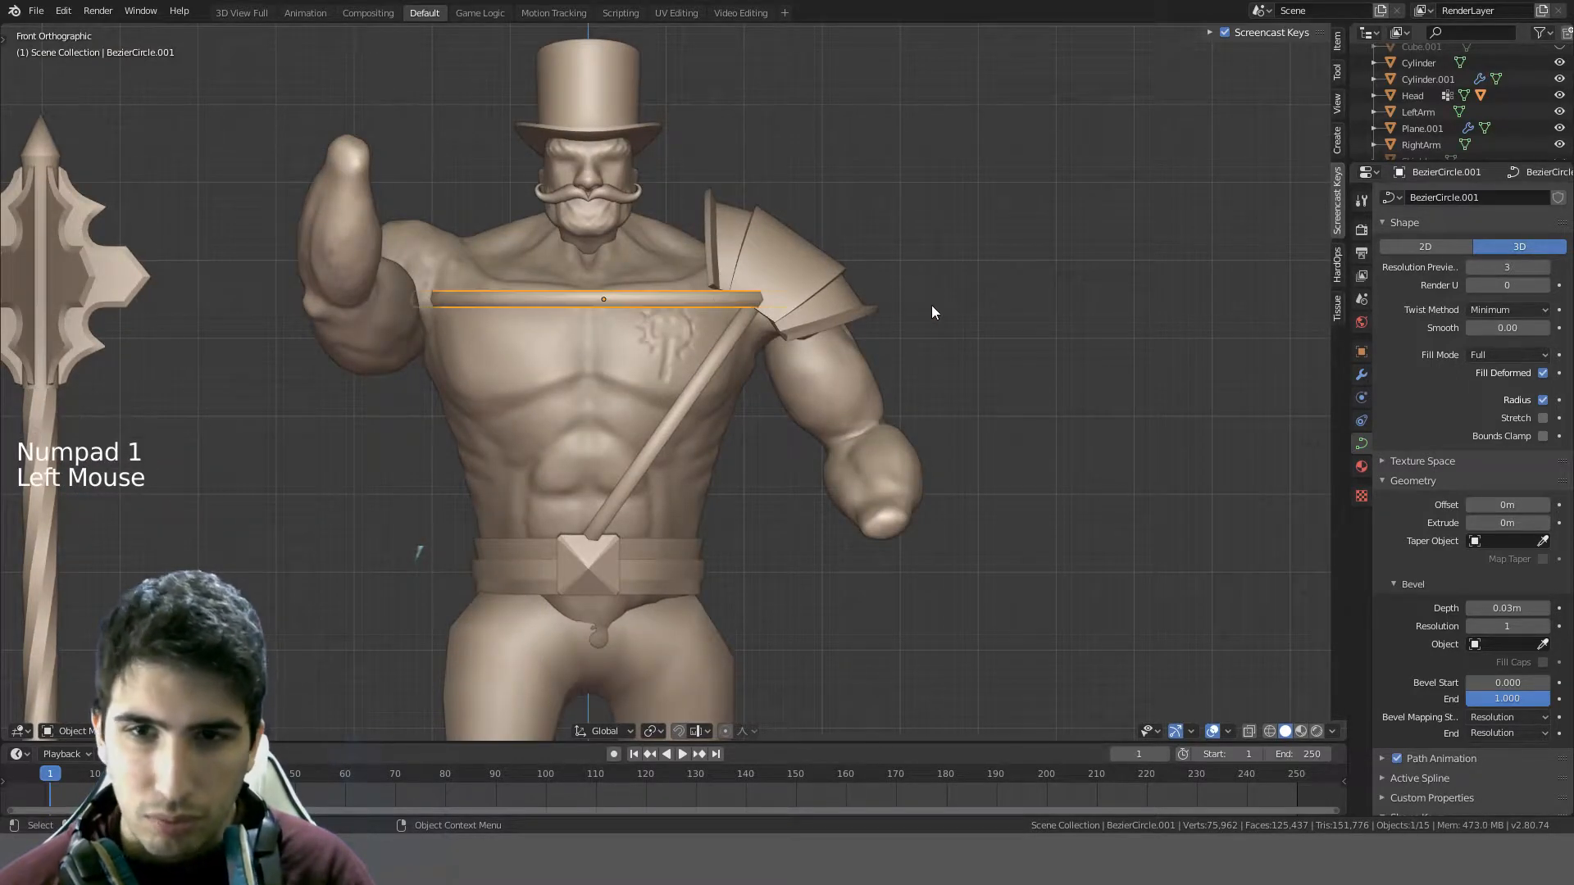
pyautogui.press('r')
pyautogui.click(874, 144)
pyautogui.press('g')
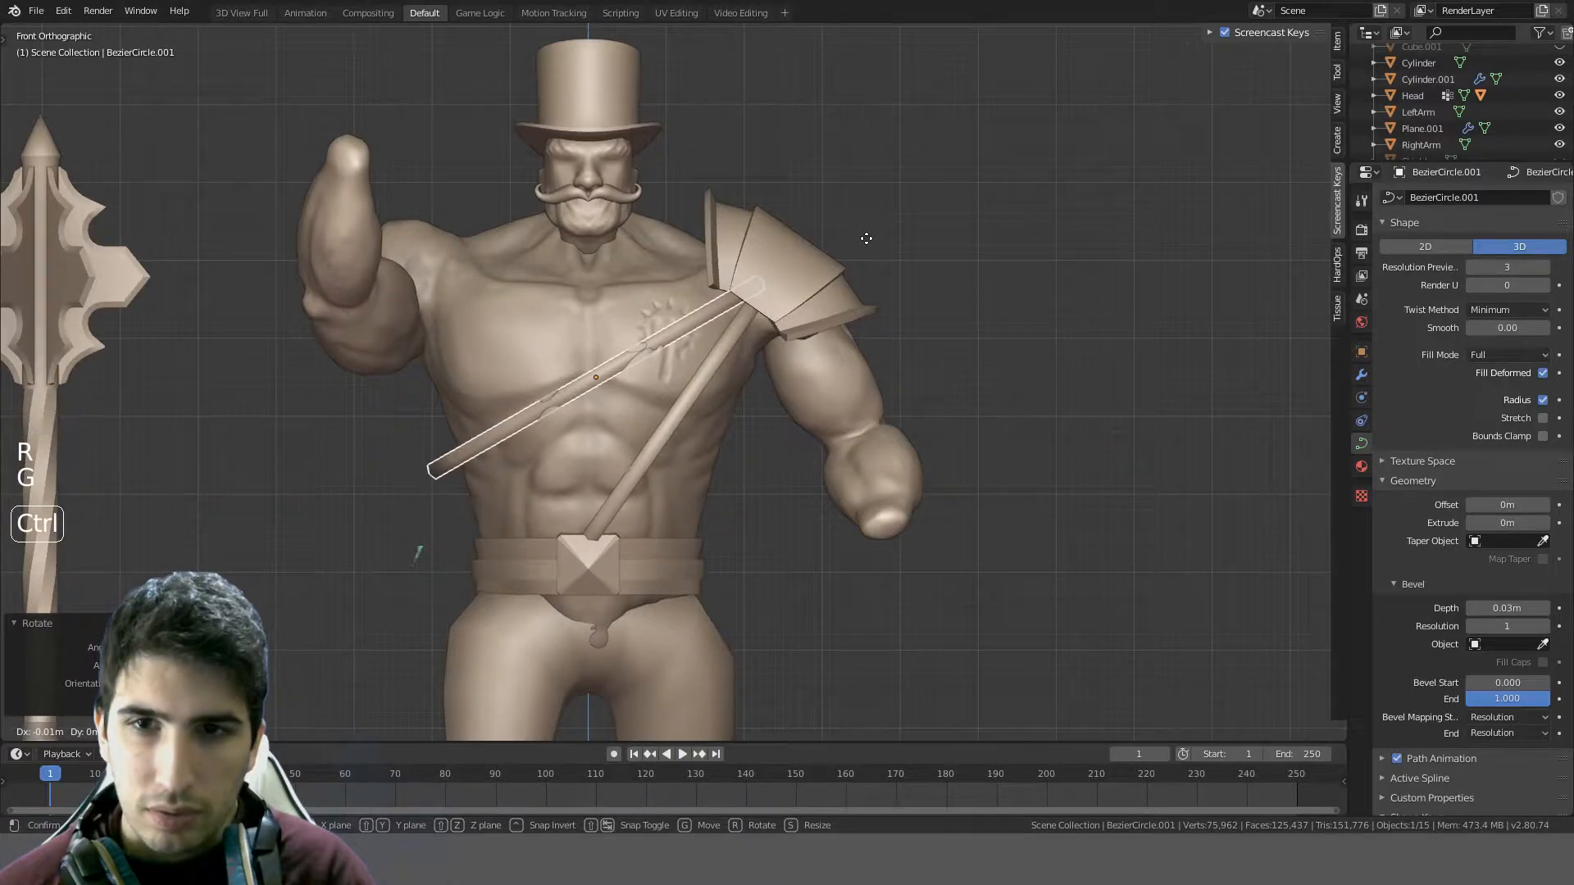
pyautogui.click(866, 238)
pyautogui.hotkey('alt', 'a')
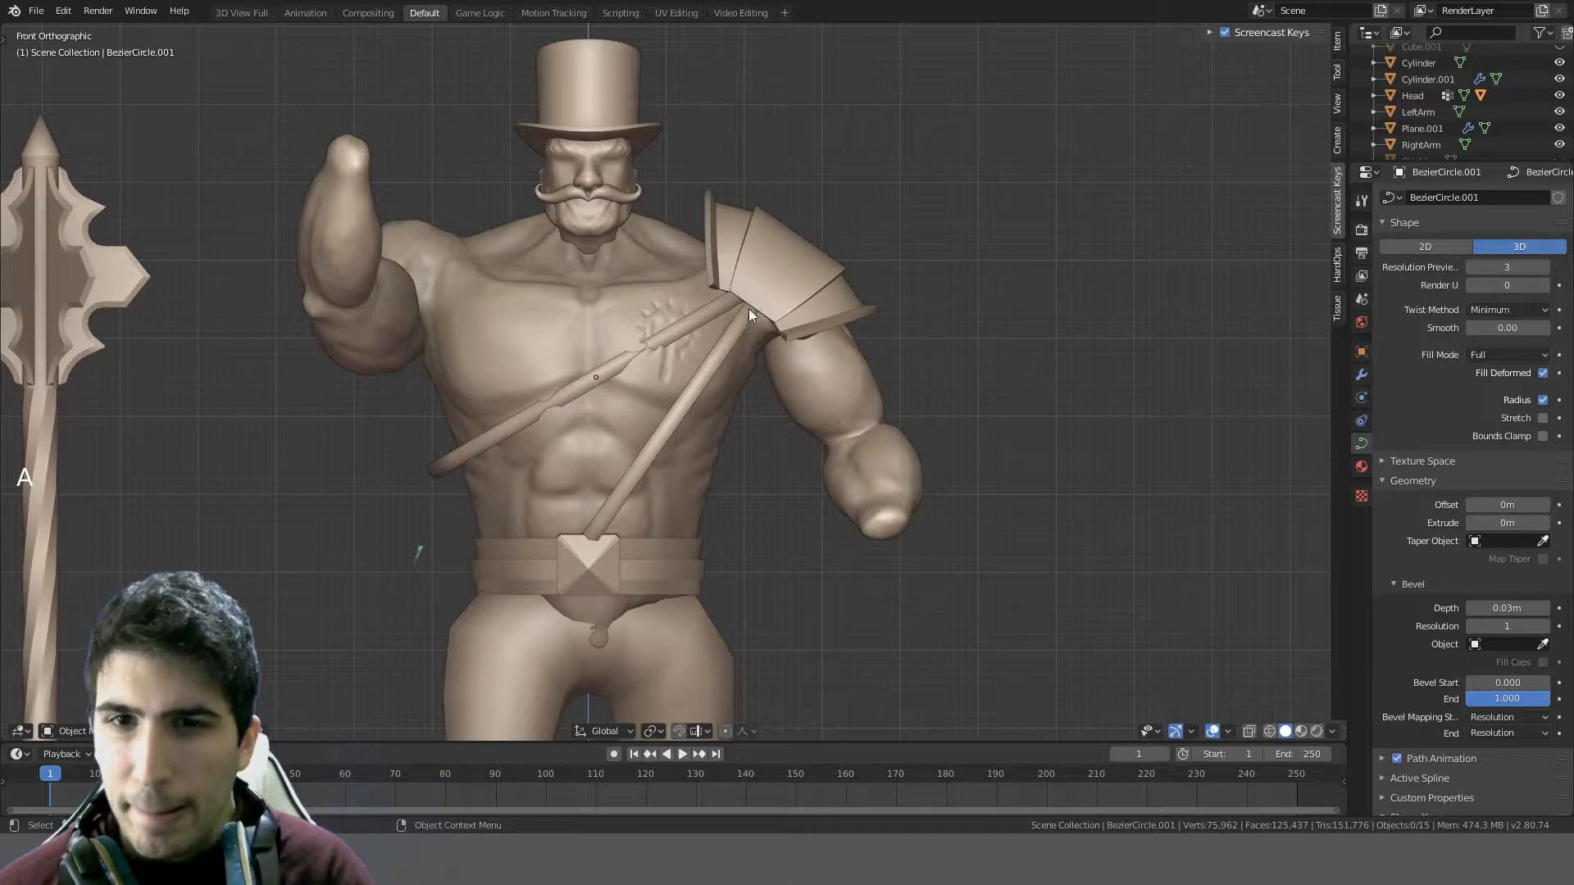
# - Rotate the chest strap to a shallower angle and shift it slightly towards the raised arm
pyautogui.click(715, 314)
pyautogui.press('r')
pyautogui.click(855, 324)
pyautogui.press('g')
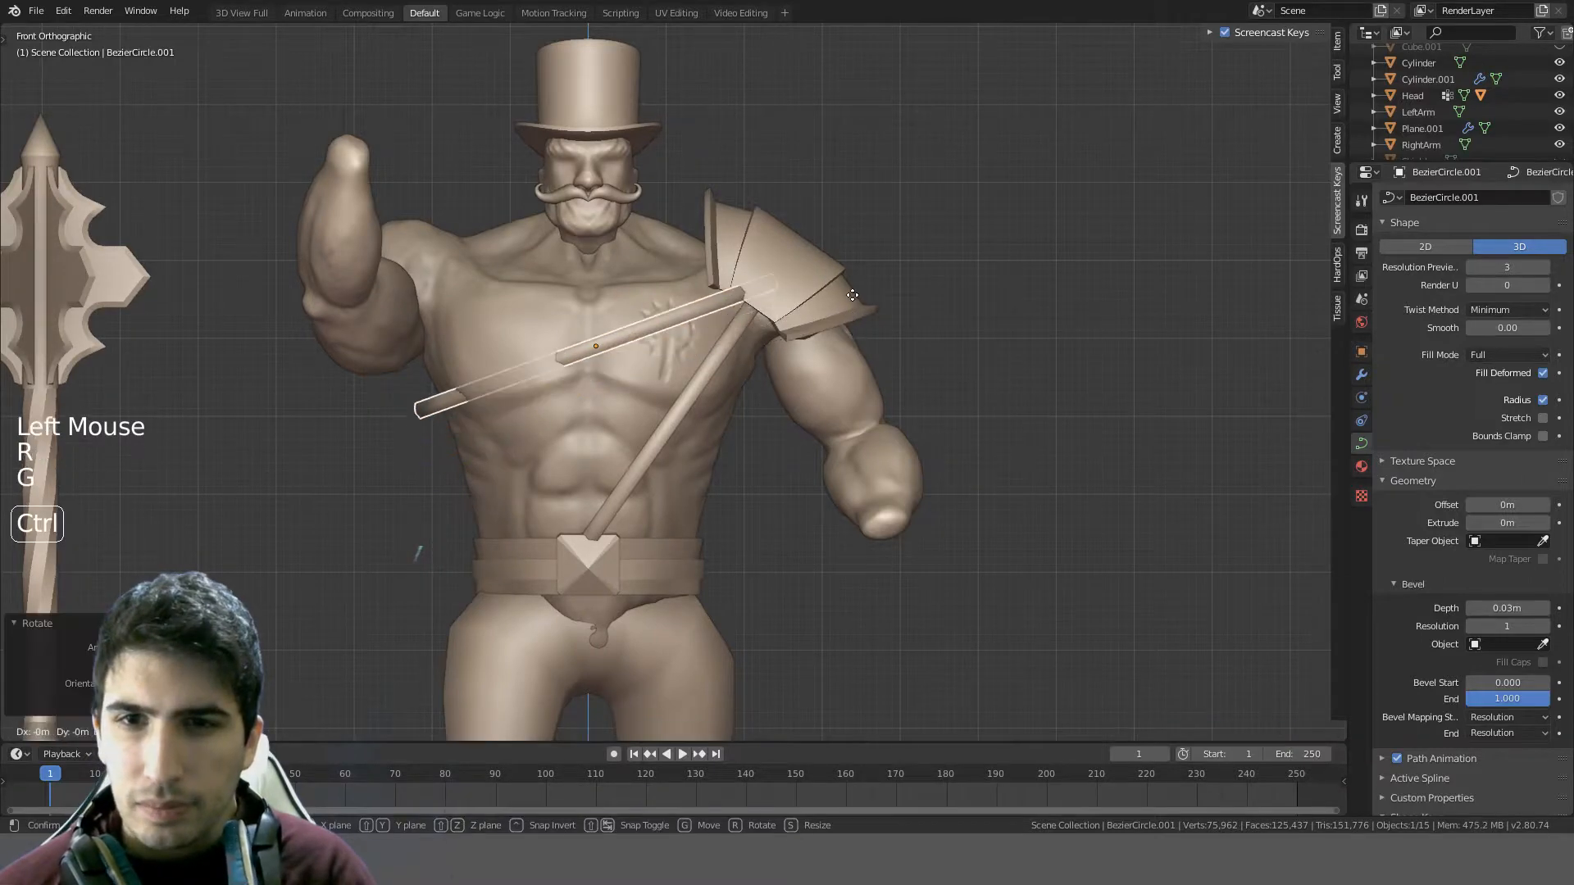
pyautogui.click(690, 363)
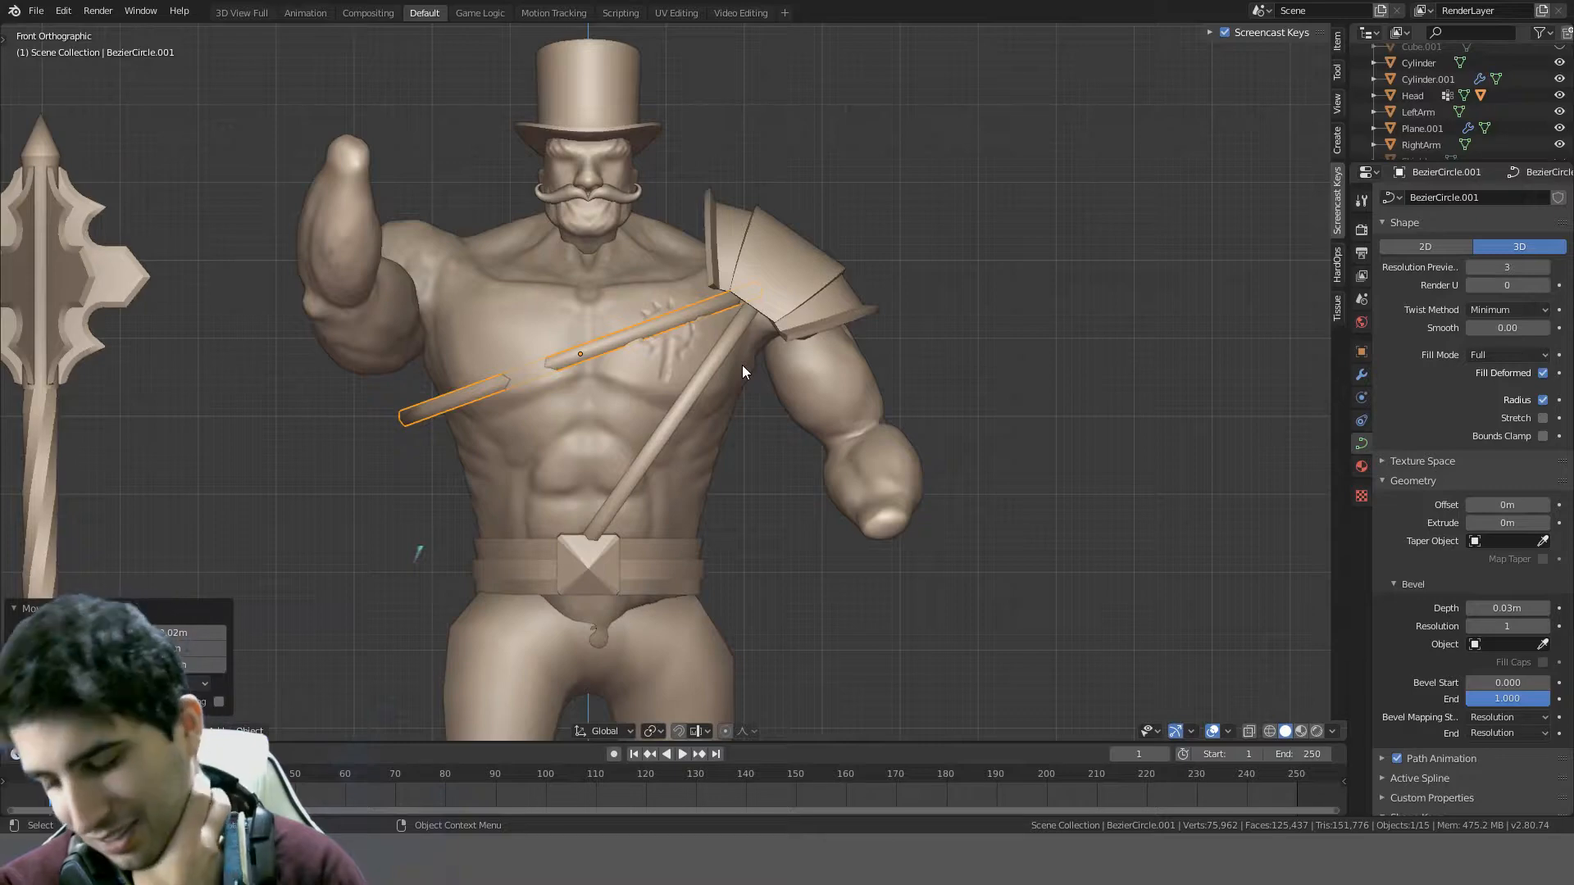
pyautogui.scroll(4, 743, 367)
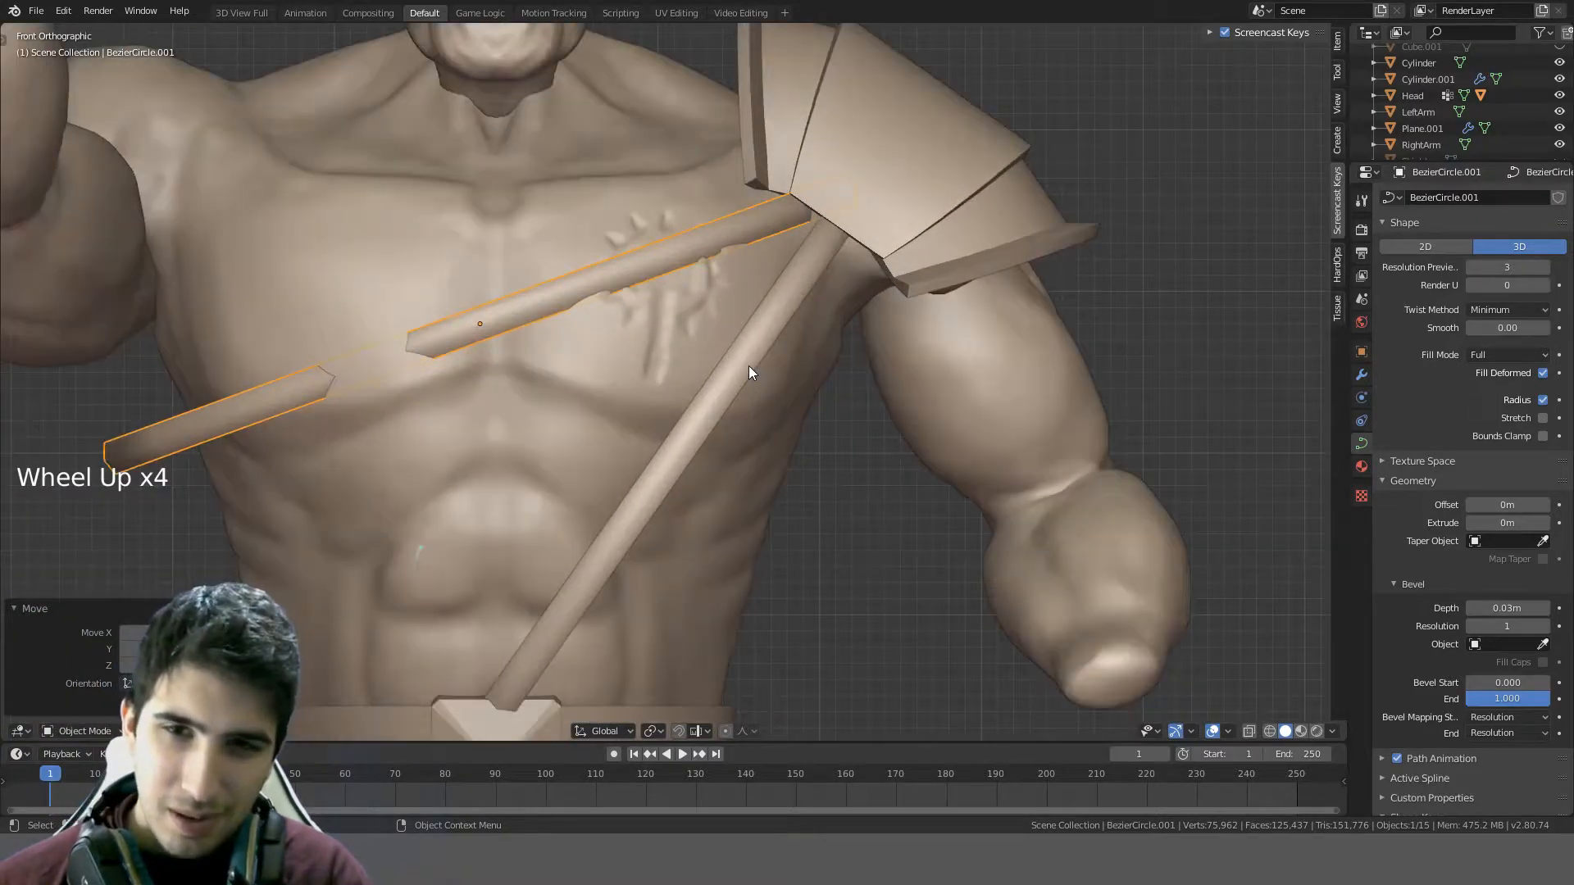
pyautogui.moveTo(748, 366); pyautogui.dragTo(813, 377, button='middle')
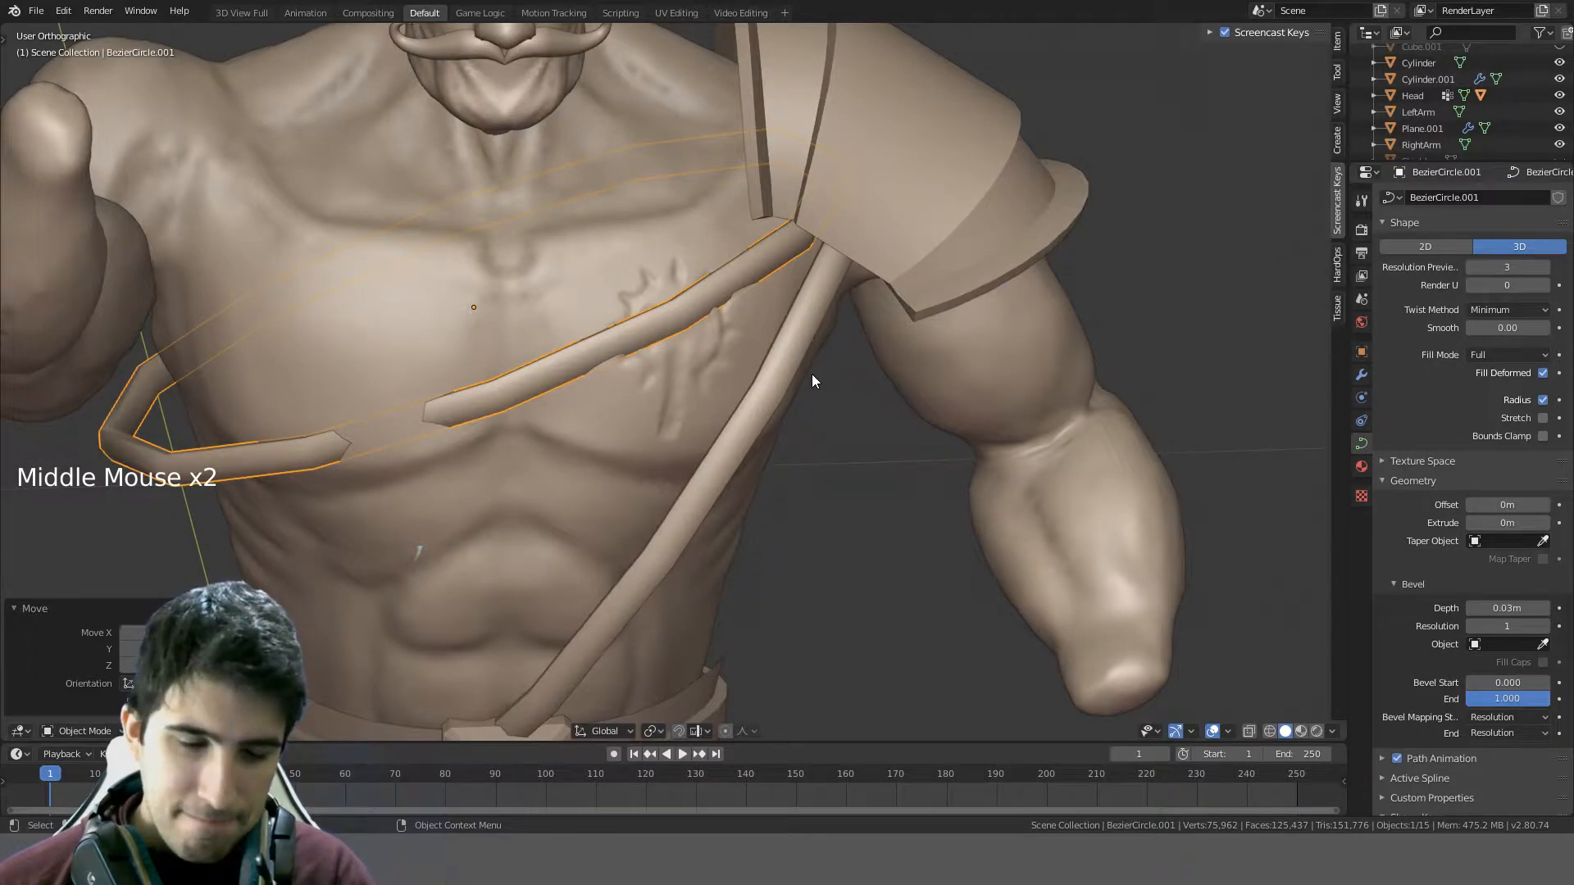
# - Delete the duplicated strap running across the upper chest, keeping only the one down to the belt buckle
pyautogui.scroll(-4, 765, 402)
pyautogui.press('KP_1')
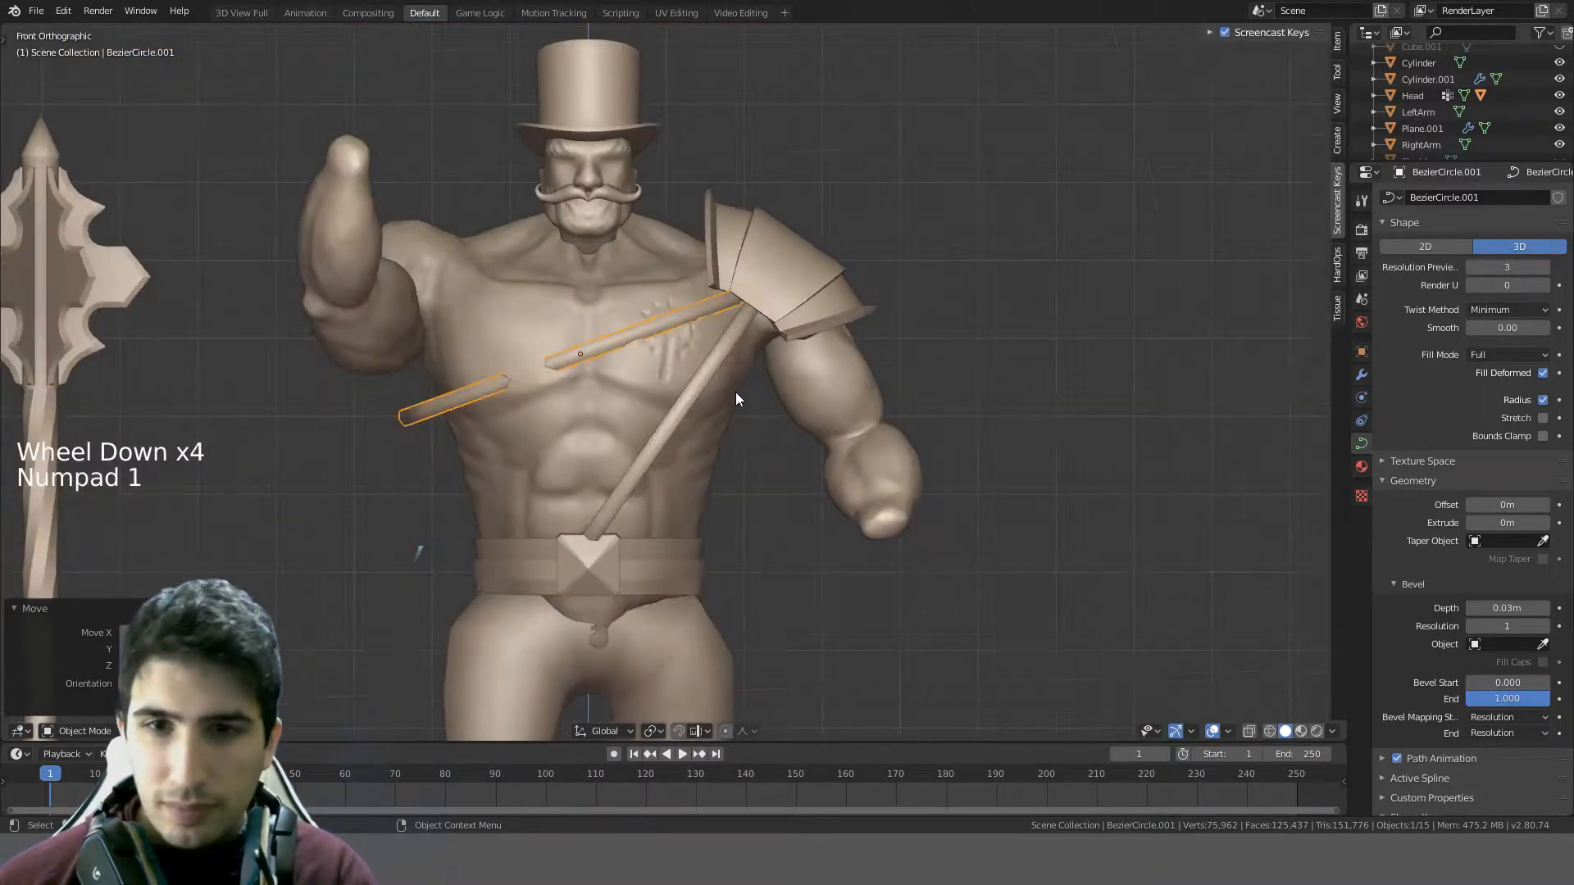
pyautogui.scroll(2, 736, 392)
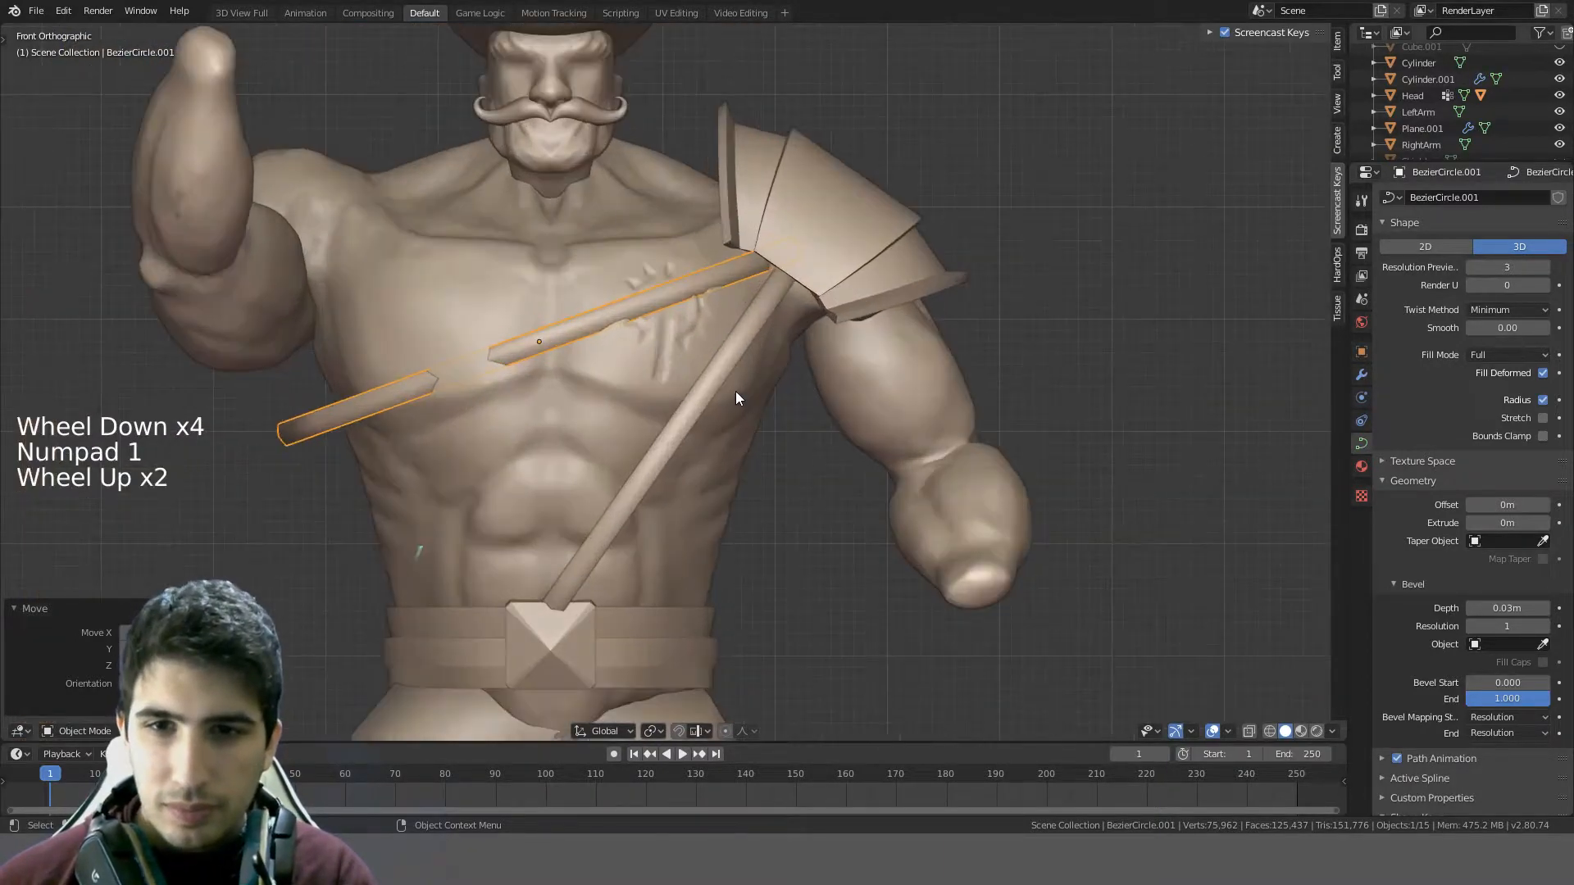
pyautogui.press('Delete')
# - Make the torso the active object, show the wireframe overlay on the models and clear the selection
pyautogui.click(714, 318)
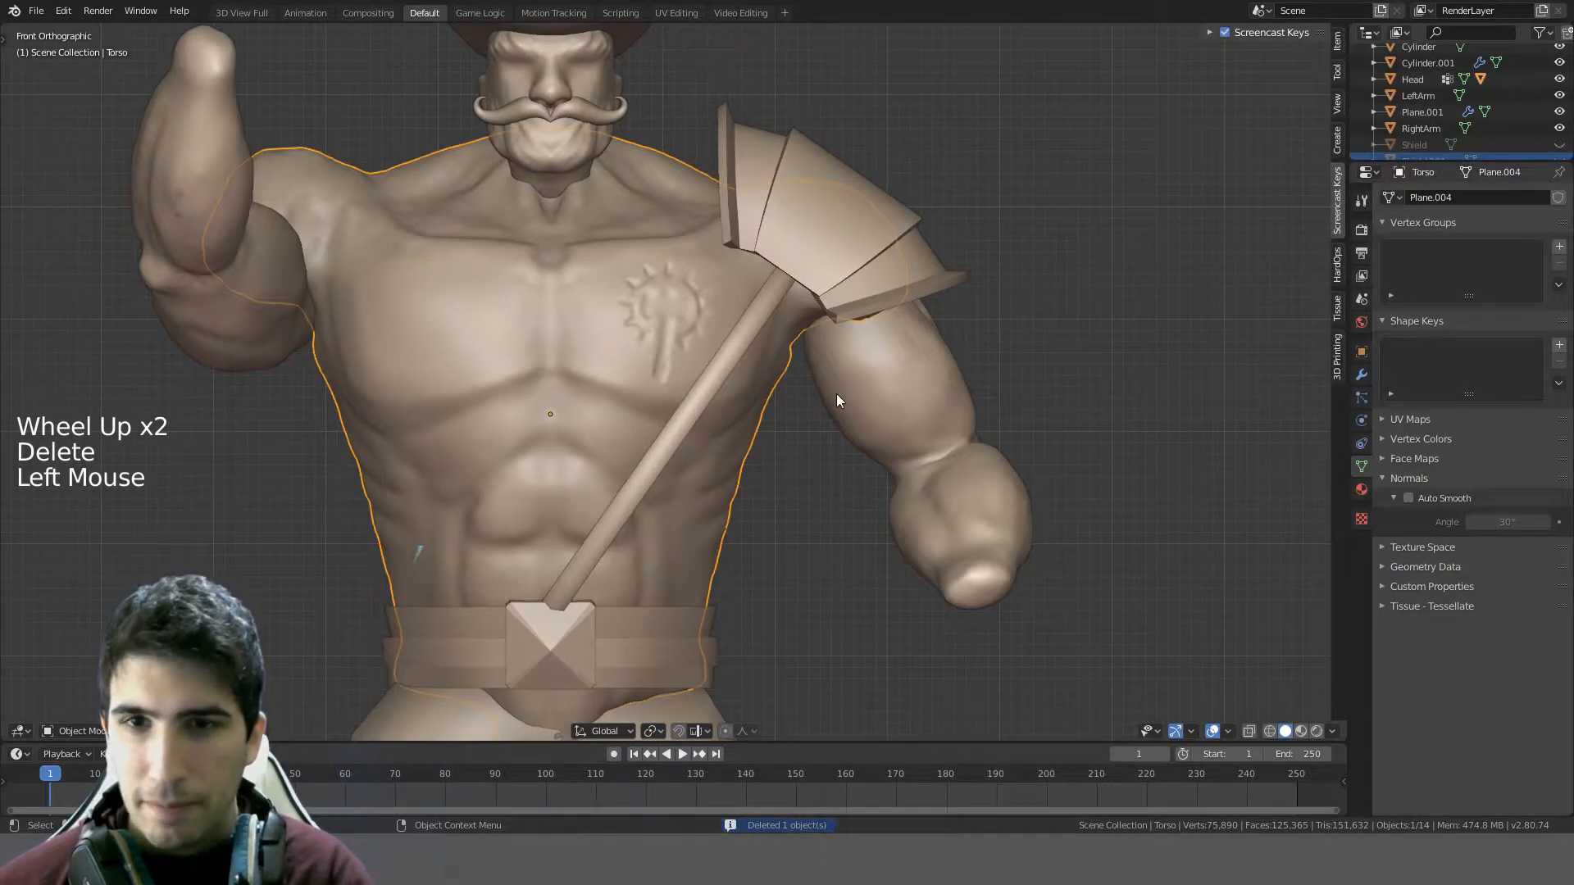
pyautogui.click(1227, 732)
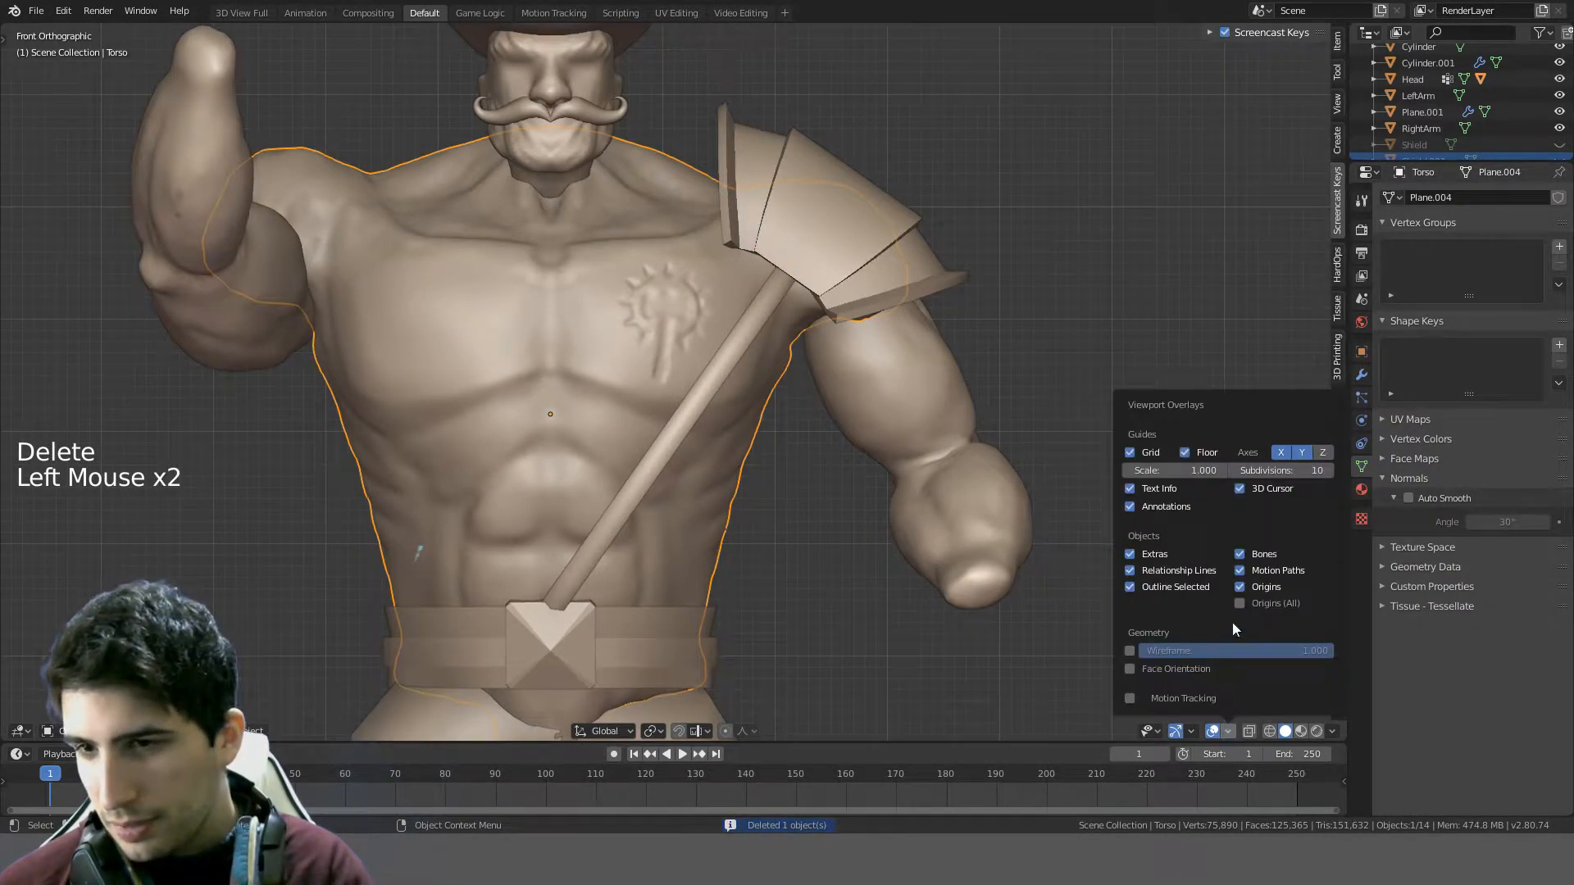
pyautogui.click(1130, 650)
pyautogui.scroll(3, 682, 303)
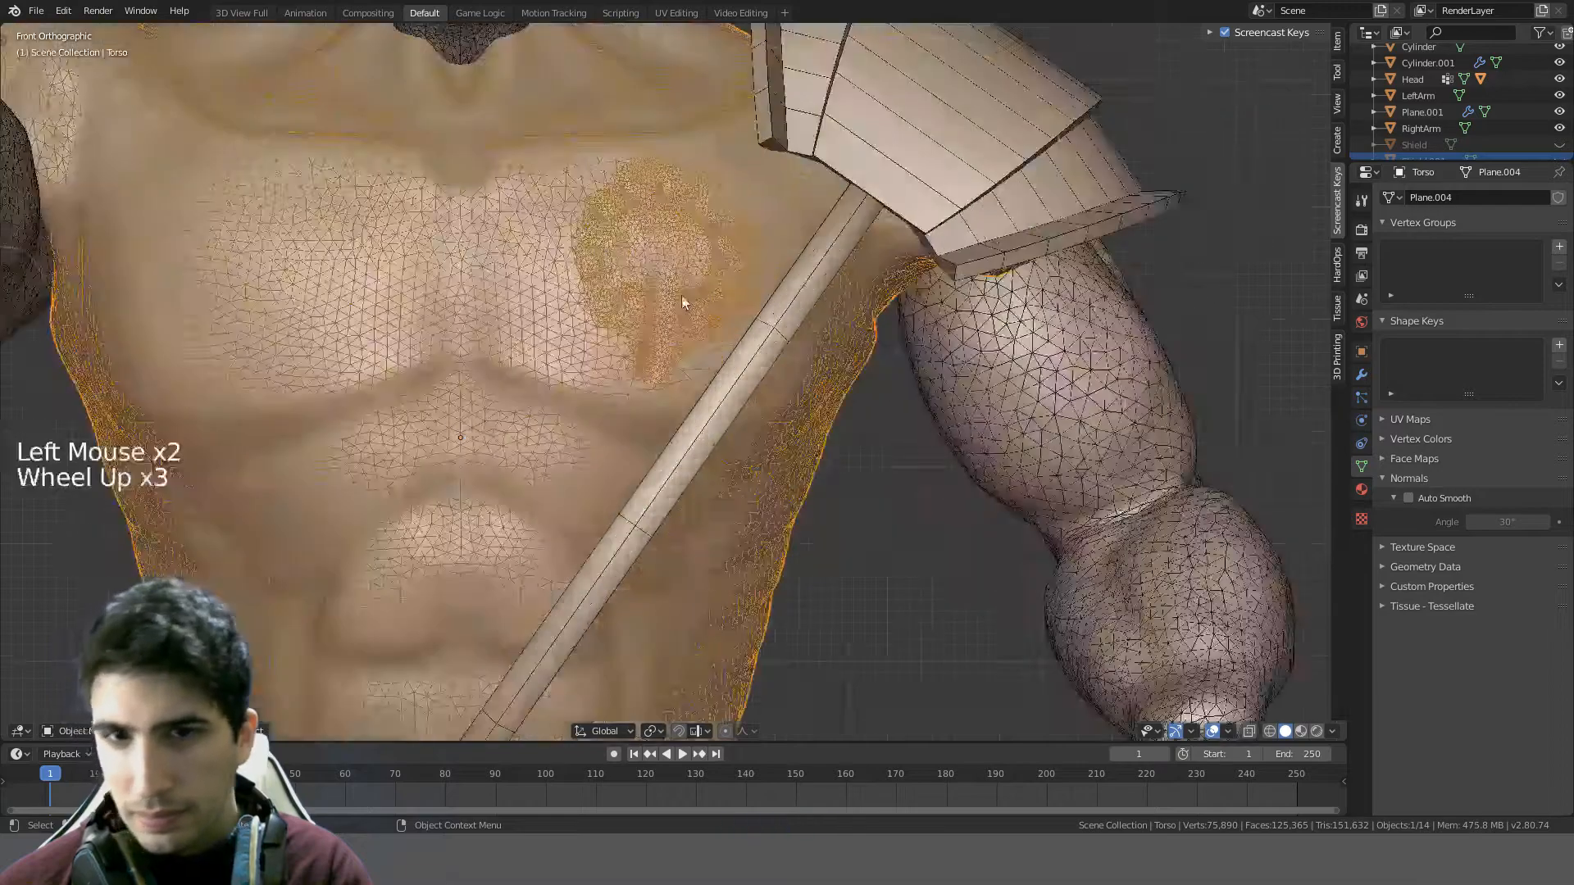
pyautogui.moveTo(683, 303); pyautogui.dragTo(667, 397, button='middle')
pyautogui.press('a')
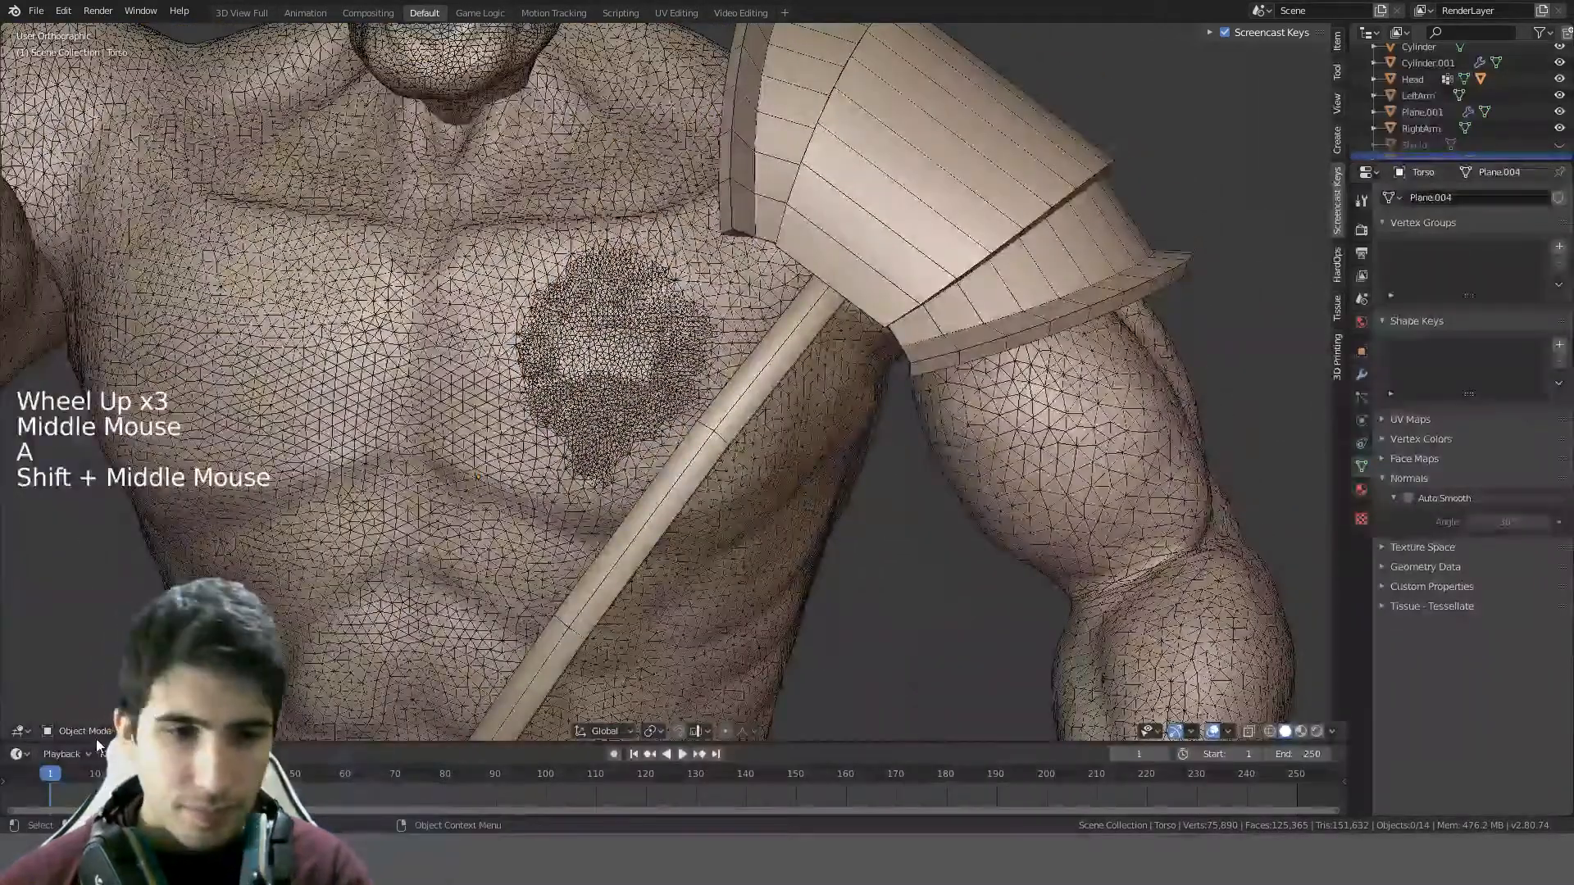
# - Put the torso in Sculpt Mode and choose the Simplify brush
pyautogui.click(85, 731)
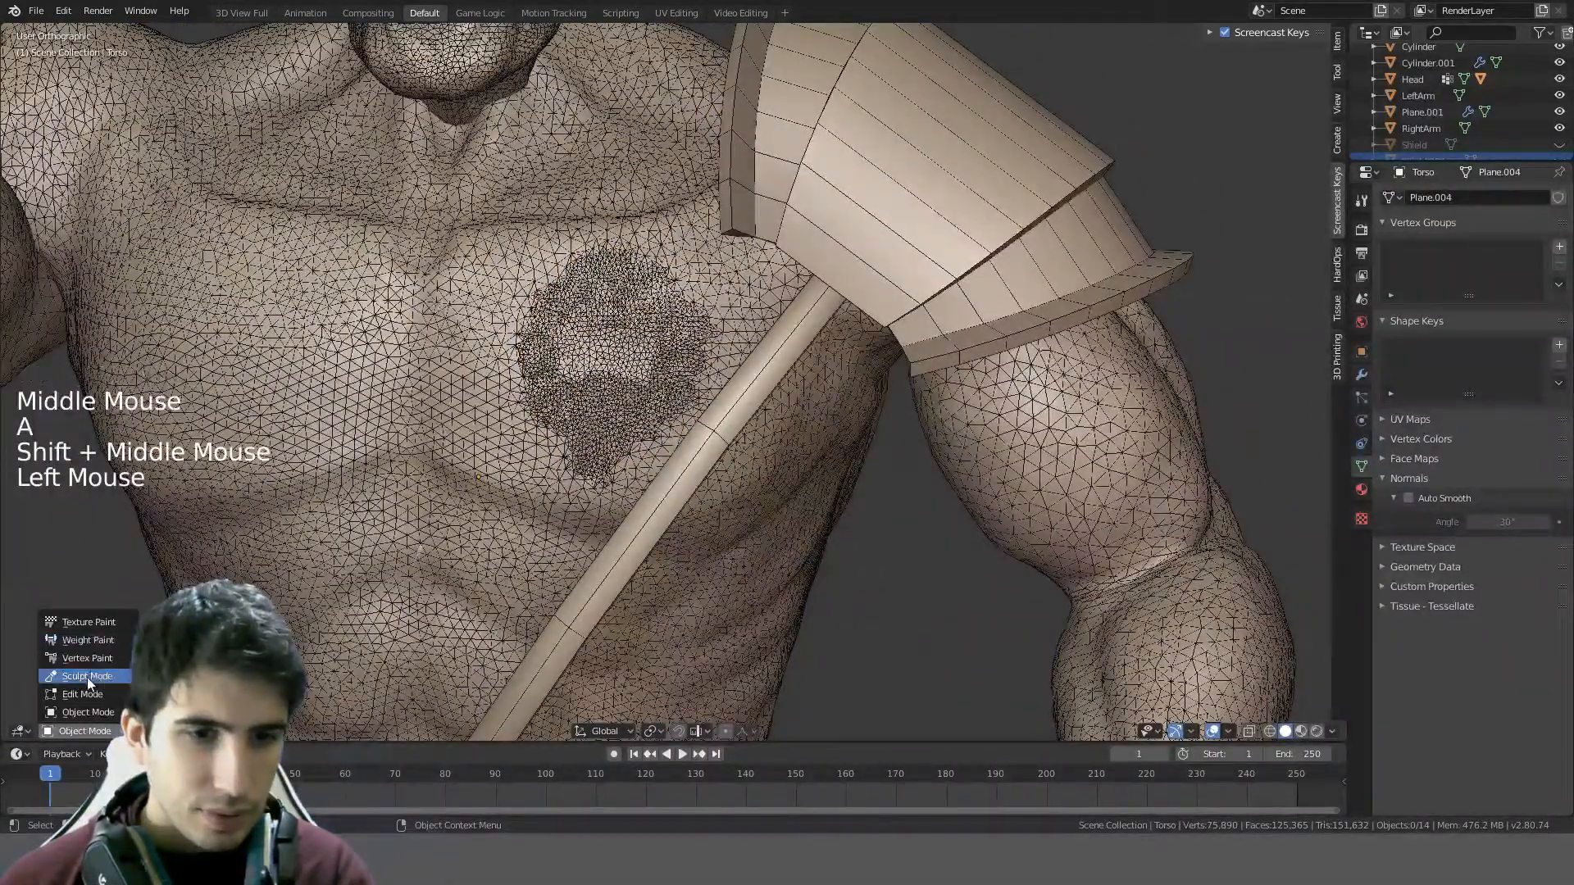
pyautogui.click(86, 677)
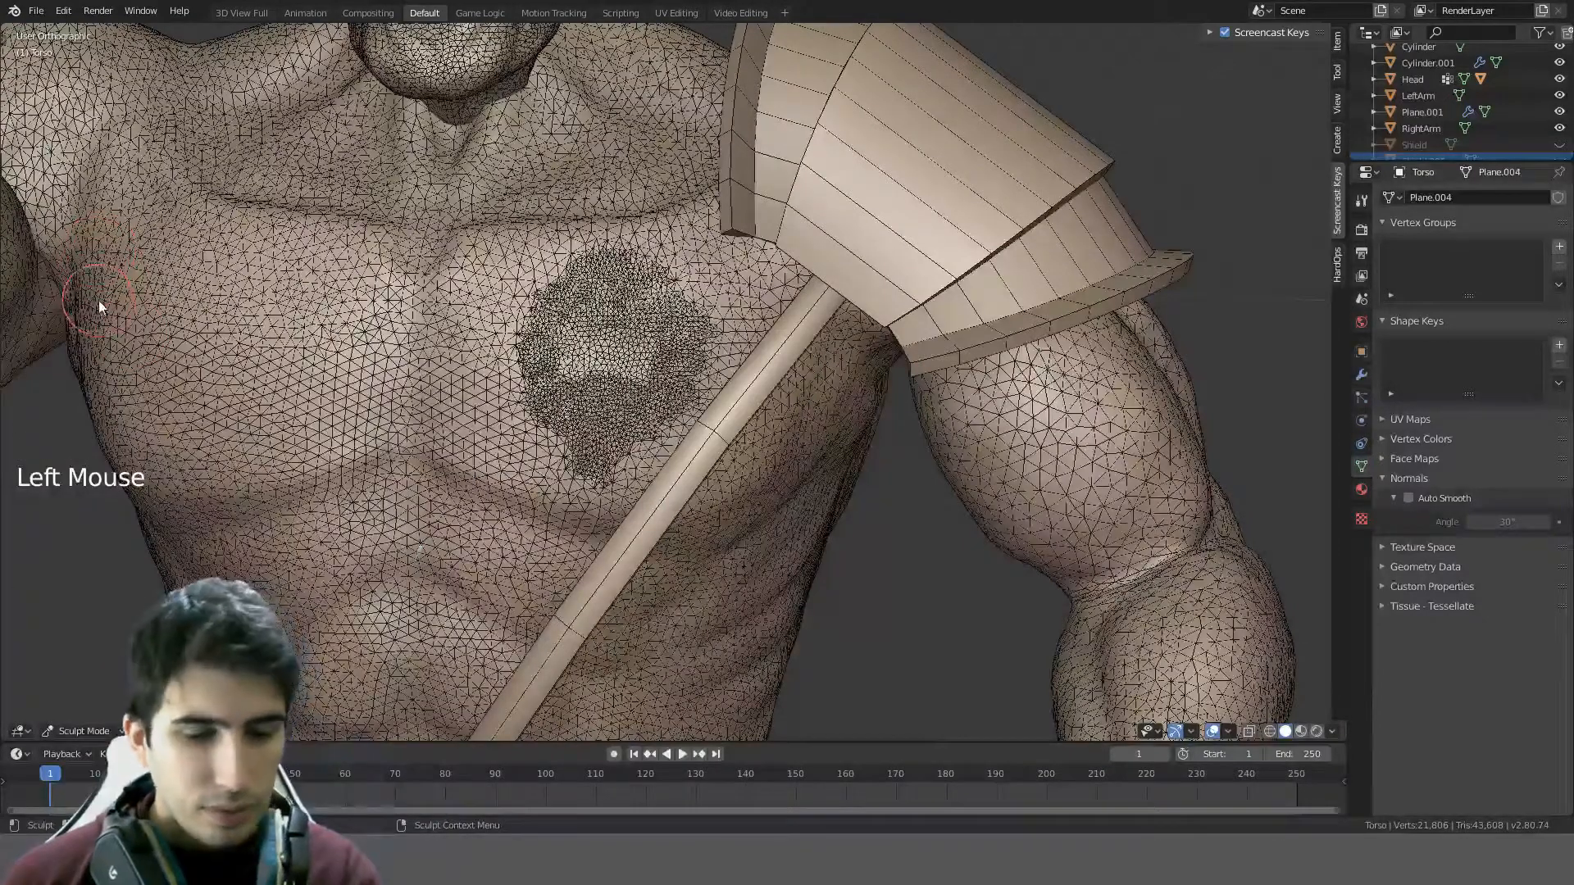
pyautogui.press('t')
pyautogui.click(58, 533)
pyautogui.press('t')
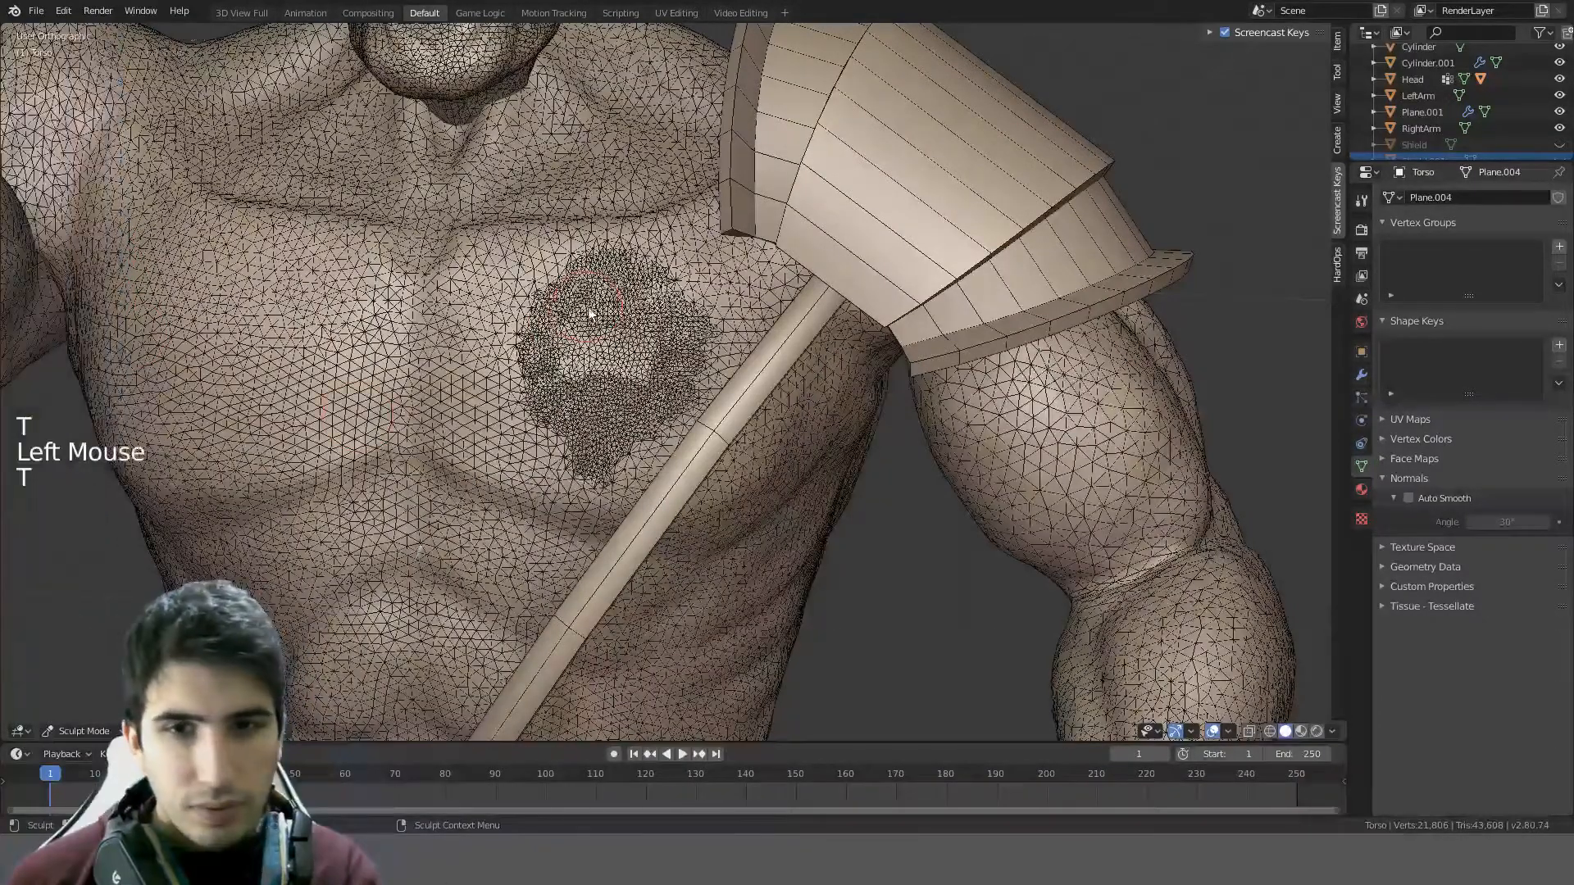
# - Brush over the dense emblem area beside the strap to reduce its mesh to the density of the surrounding chest
pyautogui.moveTo(590, 312); pyautogui.dragTo(626, 309, button='middle')
pyautogui.scroll(-1, 648, 304)
pyautogui.scroll(2, 648, 303)
pyautogui.moveTo(703, 267)
pyautogui.mouseDown()
pyautogui.moveTo(626, 255)
pyautogui.moveTo(566, 281)
pyautogui.moveTo(574, 325)
pyautogui.moveTo(685, 317)
pyautogui.moveTo(736, 366)
pyautogui.moveTo(566, 385)
pyautogui.moveTo(533, 427)
pyautogui.moveTo(656, 451)
pyautogui.mouseUp()
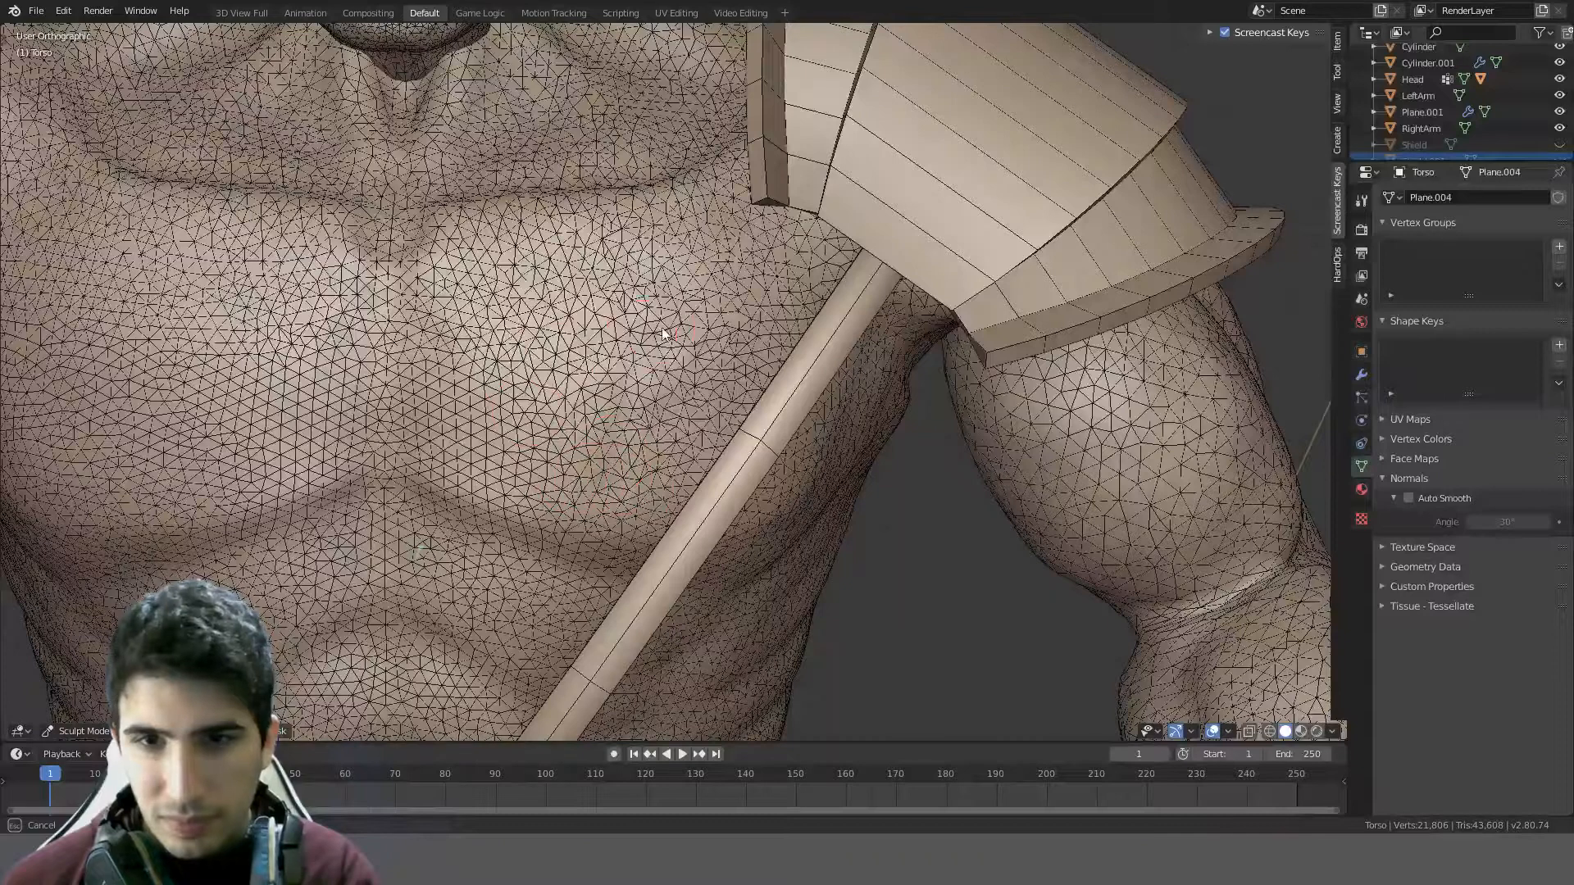
pyautogui.rightClick(566, 373)
pyautogui.press('a')
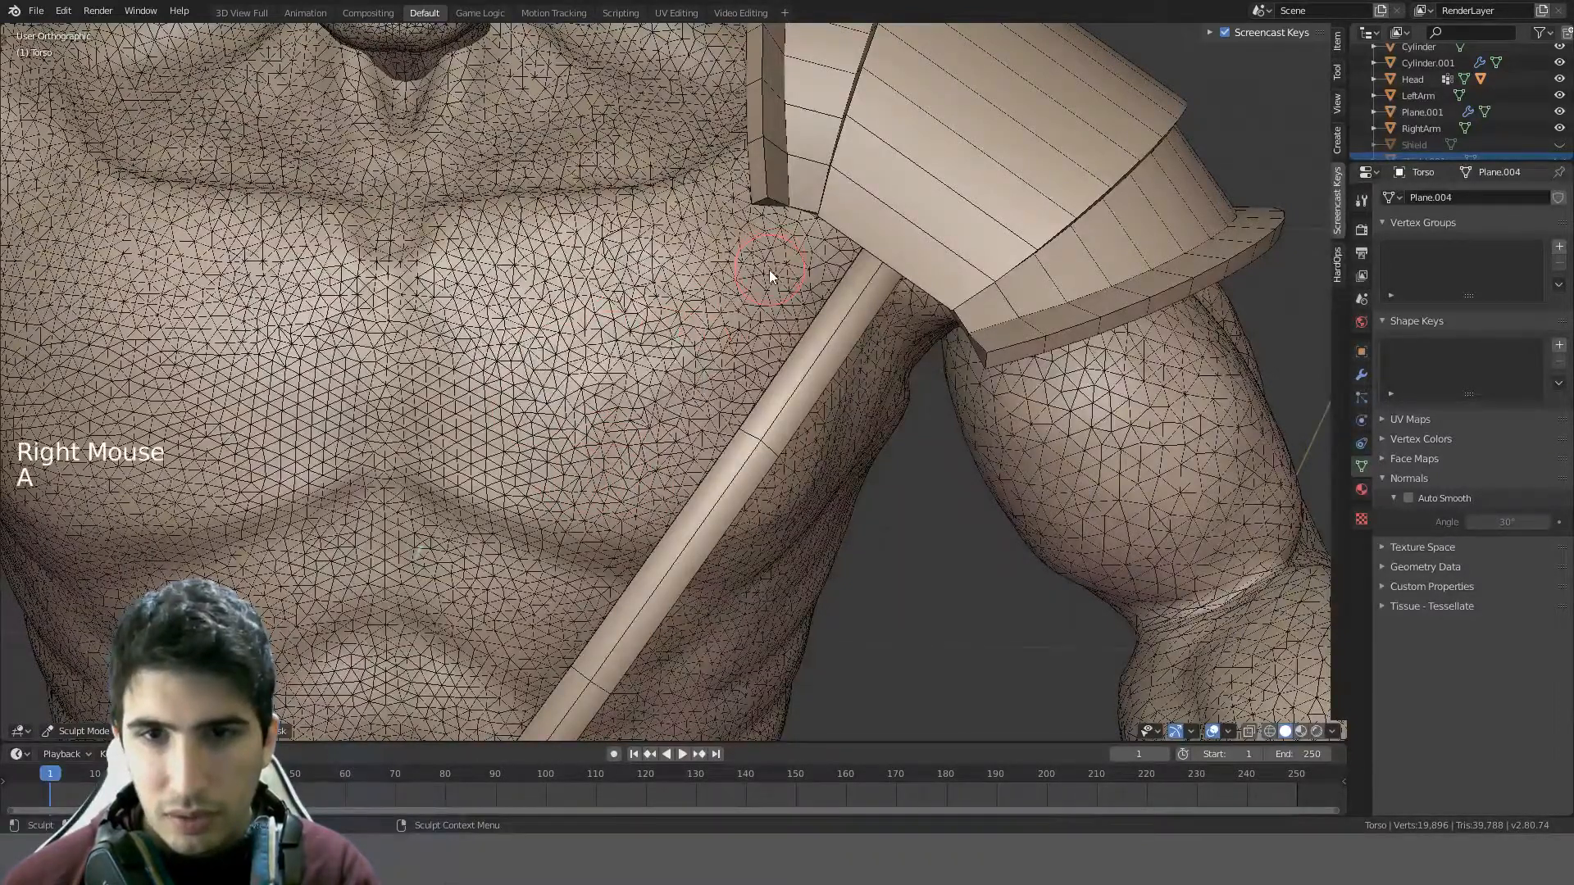
# - Hide the wireframe overlay and smooth away the remains of the emblem on the armoured-side pectoral
pyautogui.click(1227, 732)
pyautogui.click(1129, 585)
pyautogui.scroll(-3, 820, 451)
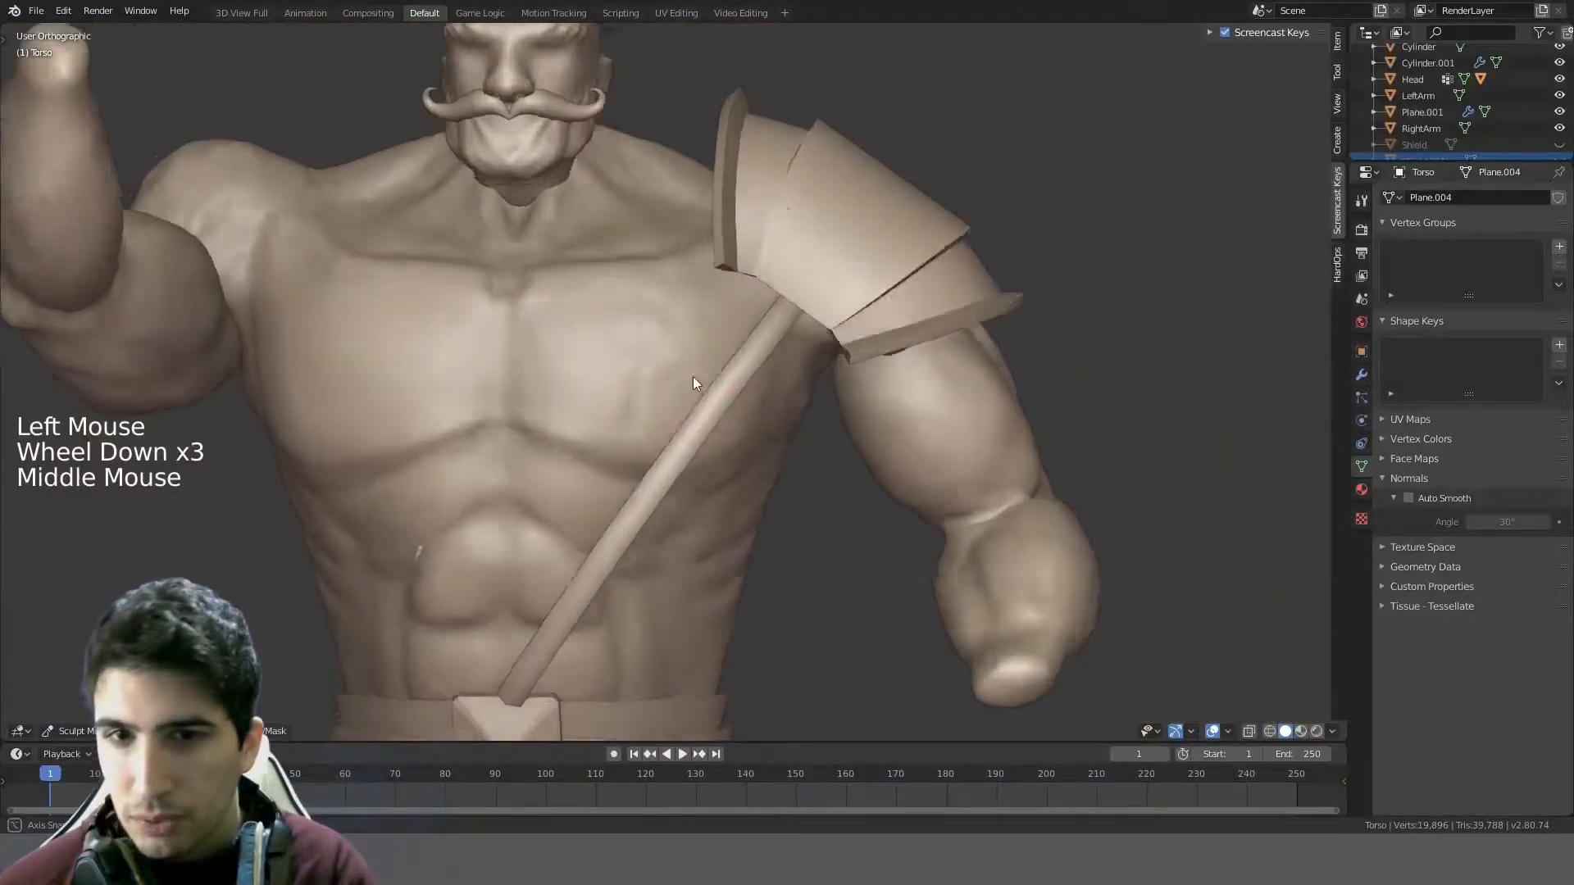
pyautogui.moveTo(692, 377)
pyautogui.mouseDown(button='middle')
pyautogui.moveTo(761, 360)
pyautogui.moveTo(719, 415)
pyautogui.moveTo(692, 415)
pyautogui.moveTo(687, 352)
pyautogui.mouseUp(button='middle')
pyautogui.scroll(3, 721, 406)
pyautogui.keyDown('shift'); pyautogui.moveTo(687, 352); pyautogui.dragTo(662, 338); pyautogui.keyUp('shift')
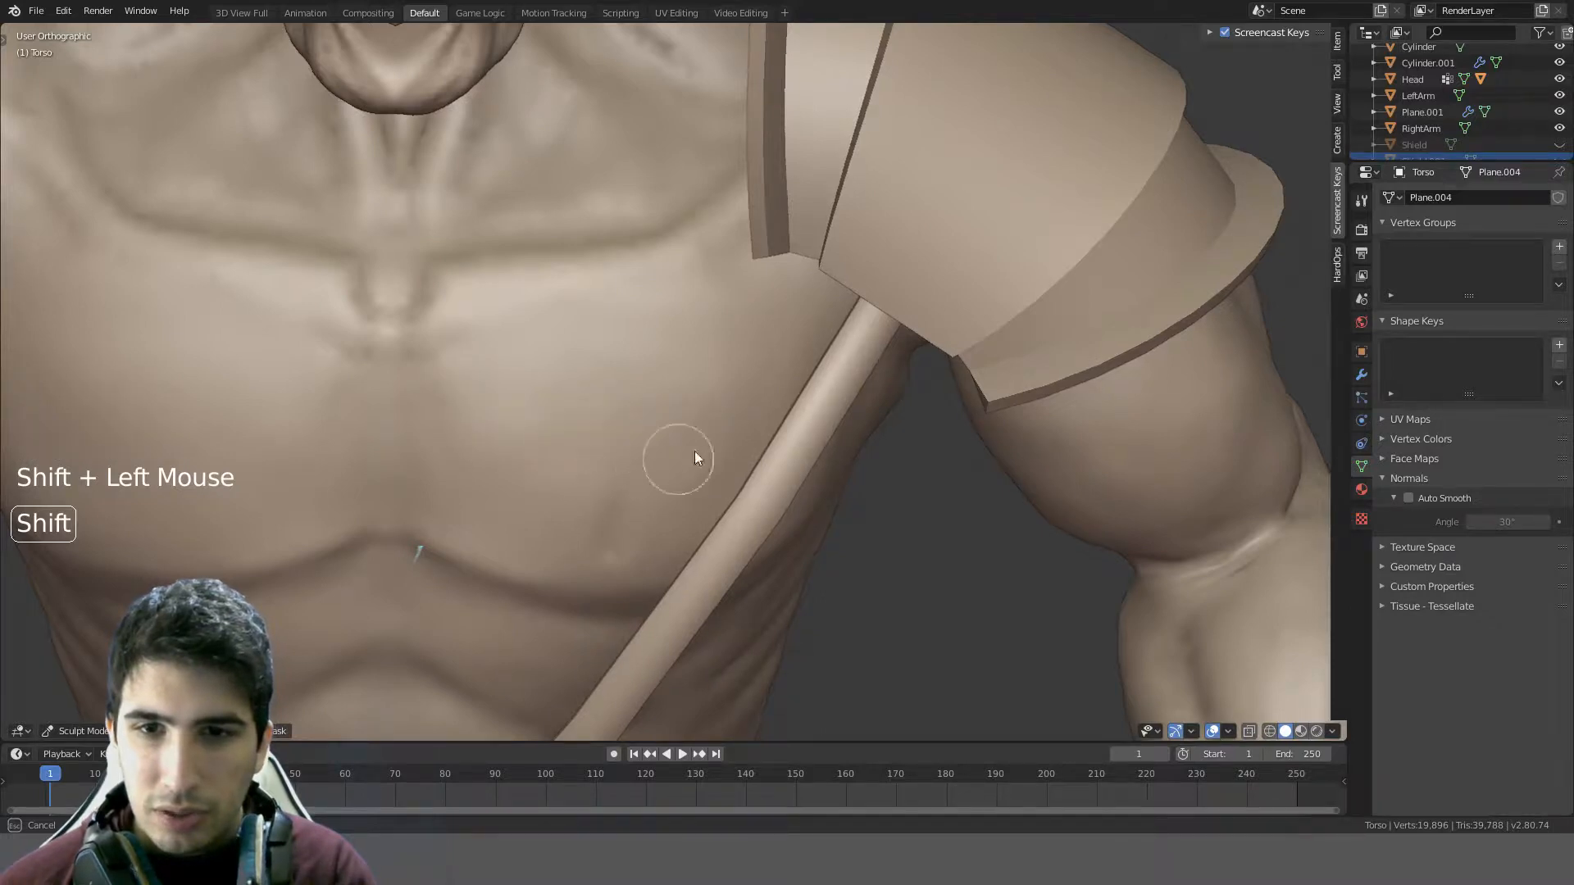
pyautogui.moveTo(695, 457)
pyautogui.mouseDown(button='middle')
pyautogui.moveTo(713, 401)
pyautogui.moveTo(692, 457)
pyautogui.mouseUp(button='middle')
pyautogui.keyDown('shift'); pyautogui.moveTo(692, 457); pyautogui.dragTo(636, 492); pyautogui.keyUp('shift')
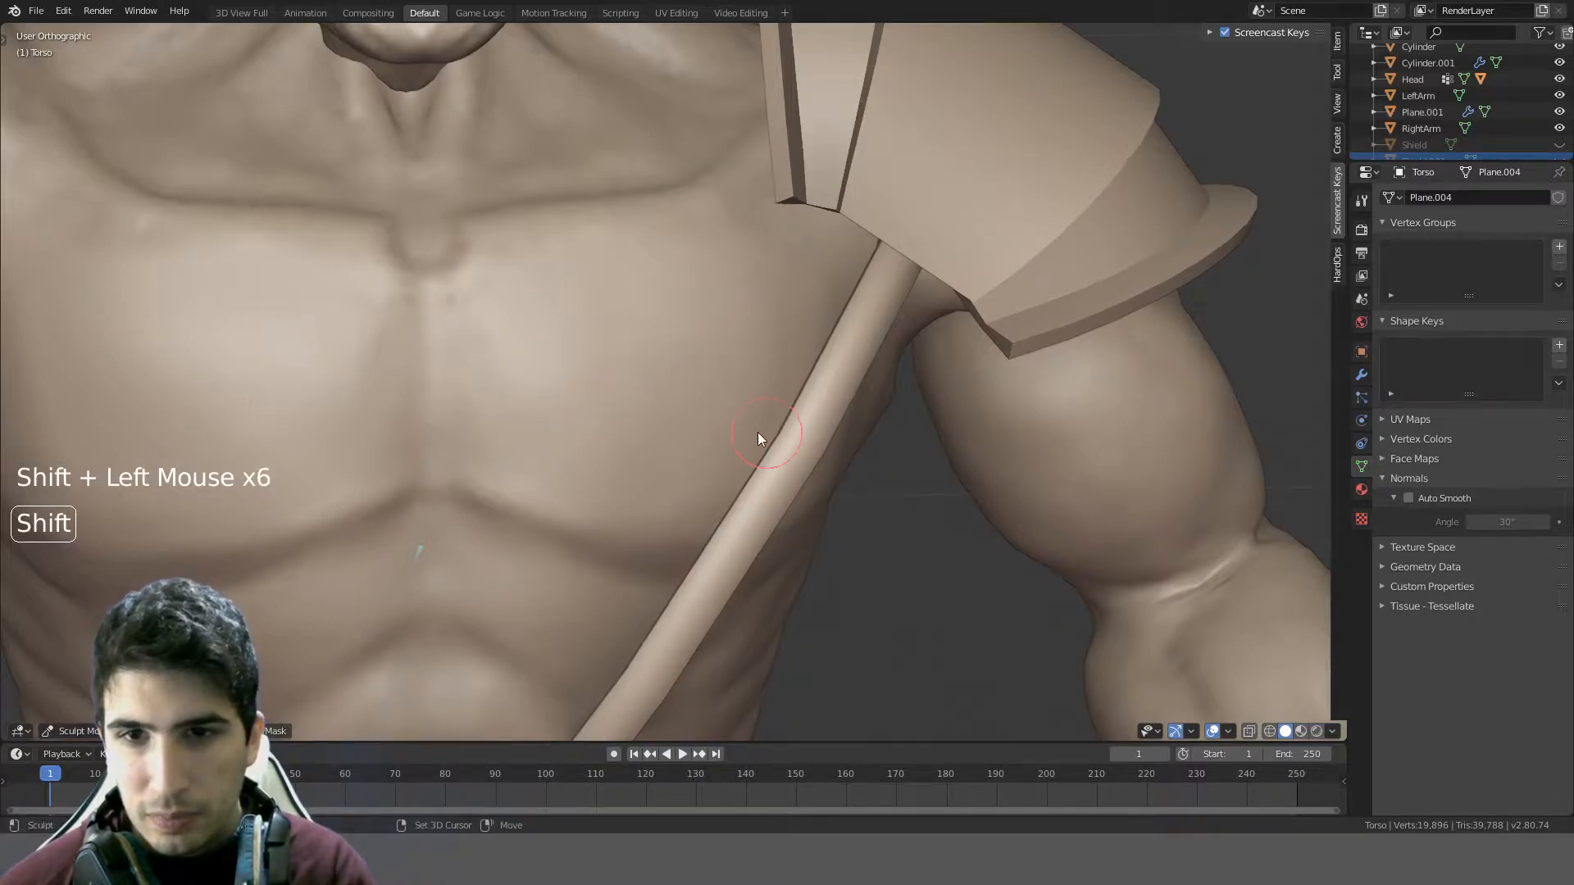
# - Smooth the same pectoral from the side, along the strap and towards the middle of the chest
pyautogui.moveTo(742, 409)
pyautogui.mouseDown(button='middle')
pyautogui.moveTo(653, 299)
pyautogui.moveTo(533, 279)
pyautogui.moveTo(547, 332)
pyautogui.moveTo(596, 340)
pyautogui.moveTo(527, 446)
pyautogui.mouseUp(button='middle')
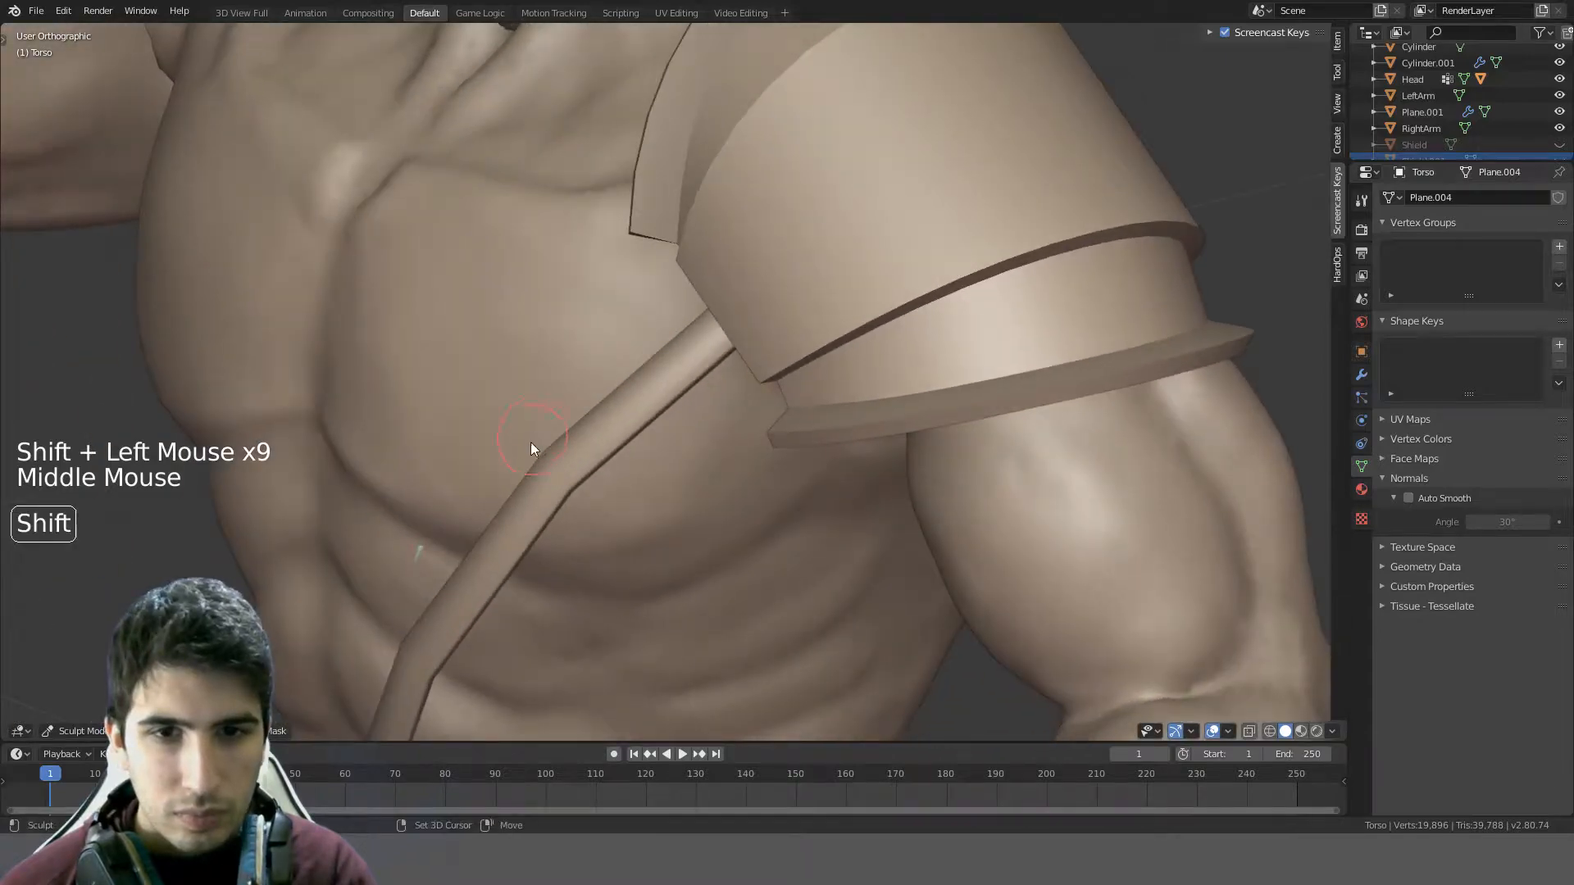
pyautogui.moveTo(528, 446)
pyautogui.keyDown('shift'); pyautogui.mouseDown()
pyautogui.moveTo(428, 464)
pyautogui.moveTo(499, 481)
pyautogui.moveTo(420, 443)
pyautogui.mouseUp(); pyautogui.keyUp('shift')
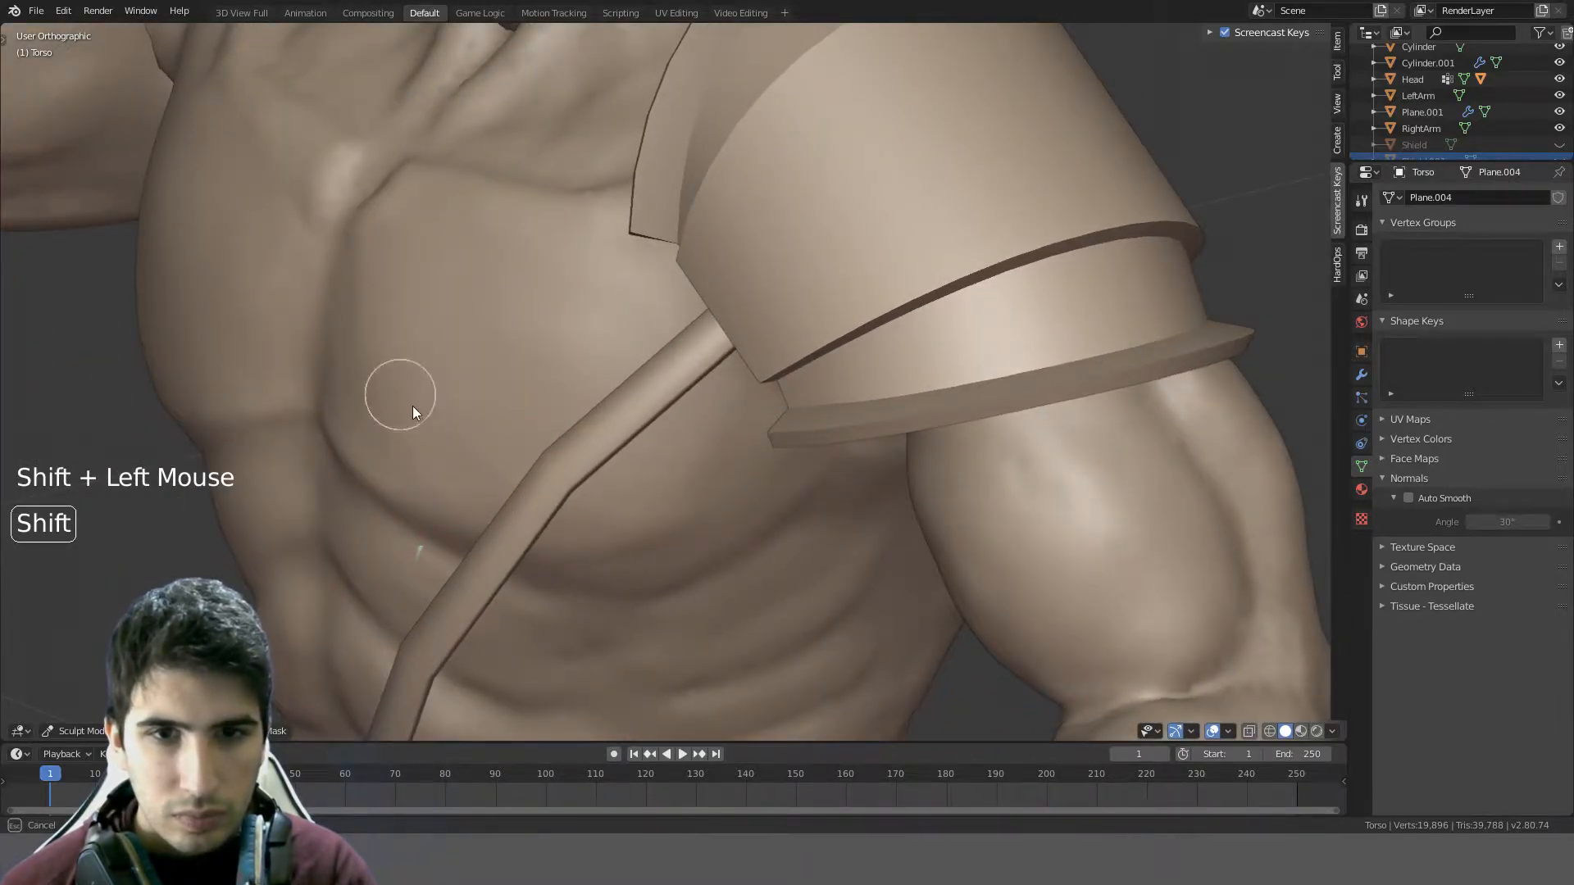
pyautogui.moveTo(457, 372)
pyautogui.mouseDown(button='middle')
pyautogui.moveTo(650, 274)
pyautogui.moveTo(678, 312)
pyautogui.mouseUp(button='middle')
pyautogui.moveTo(678, 312)
pyautogui.keyDown('shift'); pyautogui.mouseDown()
pyautogui.moveTo(696, 396)
pyautogui.moveTo(629, 386)
pyautogui.mouseUp(); pyautogui.keyUp('shift')
pyautogui.moveTo(682, 380); pyautogui.dragTo(648, 280, button='middle')
pyautogui.scroll(-2, 421, 303)
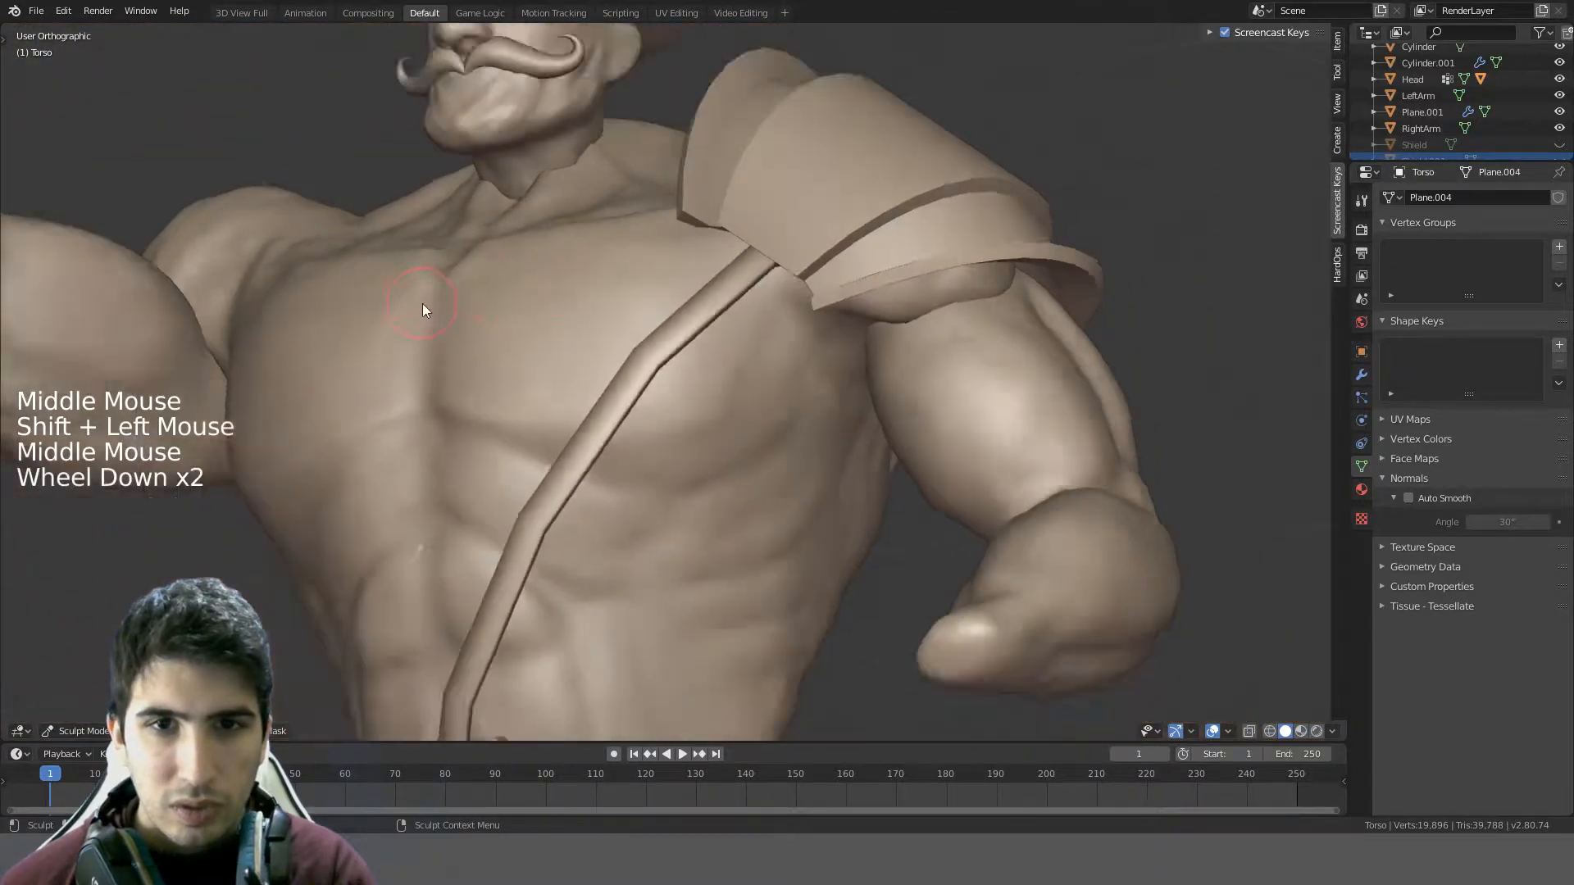
# - Choose the Clay Strips brush for working on the pectoral on the raised-arm side
pyautogui.moveTo(422, 303); pyautogui.dragTo(669, 347, button='middle')
pyautogui.press('KP_1')
pyautogui.keyDown('shift'); pyautogui.scroll(1, 549, 330); pyautogui.keyUp('shift')
pyautogui.scroll(7, 844, 336)
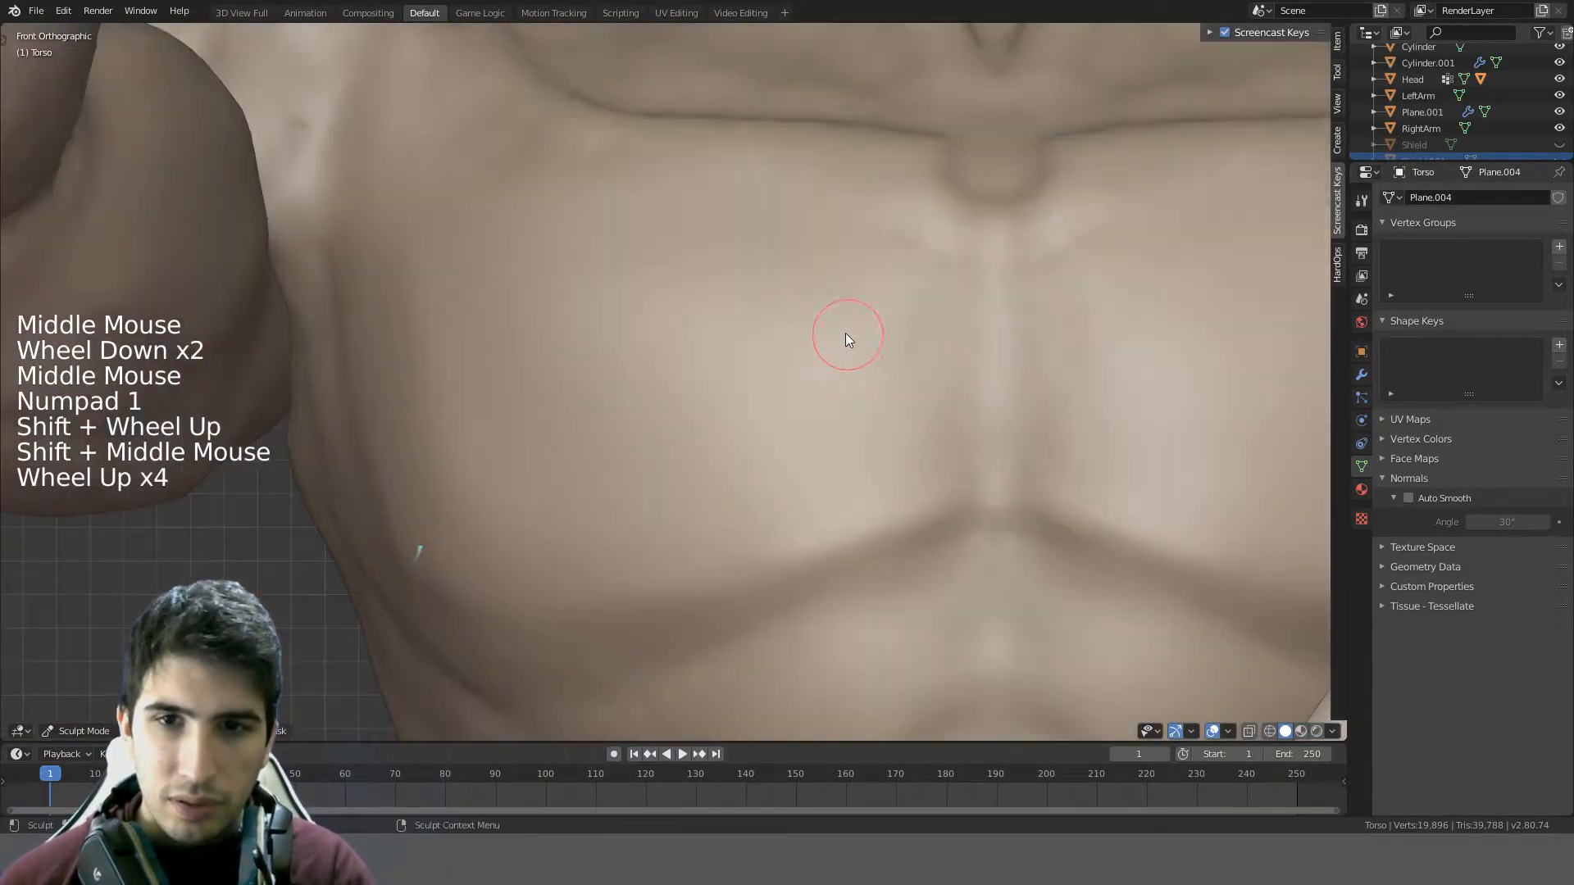
pyautogui.keyDown('shift'); pyautogui.moveTo(844, 336); pyautogui.dragTo(712, 270, button='middle'); pyautogui.keyUp('shift')
pyautogui.scroll(-4, 713, 273)
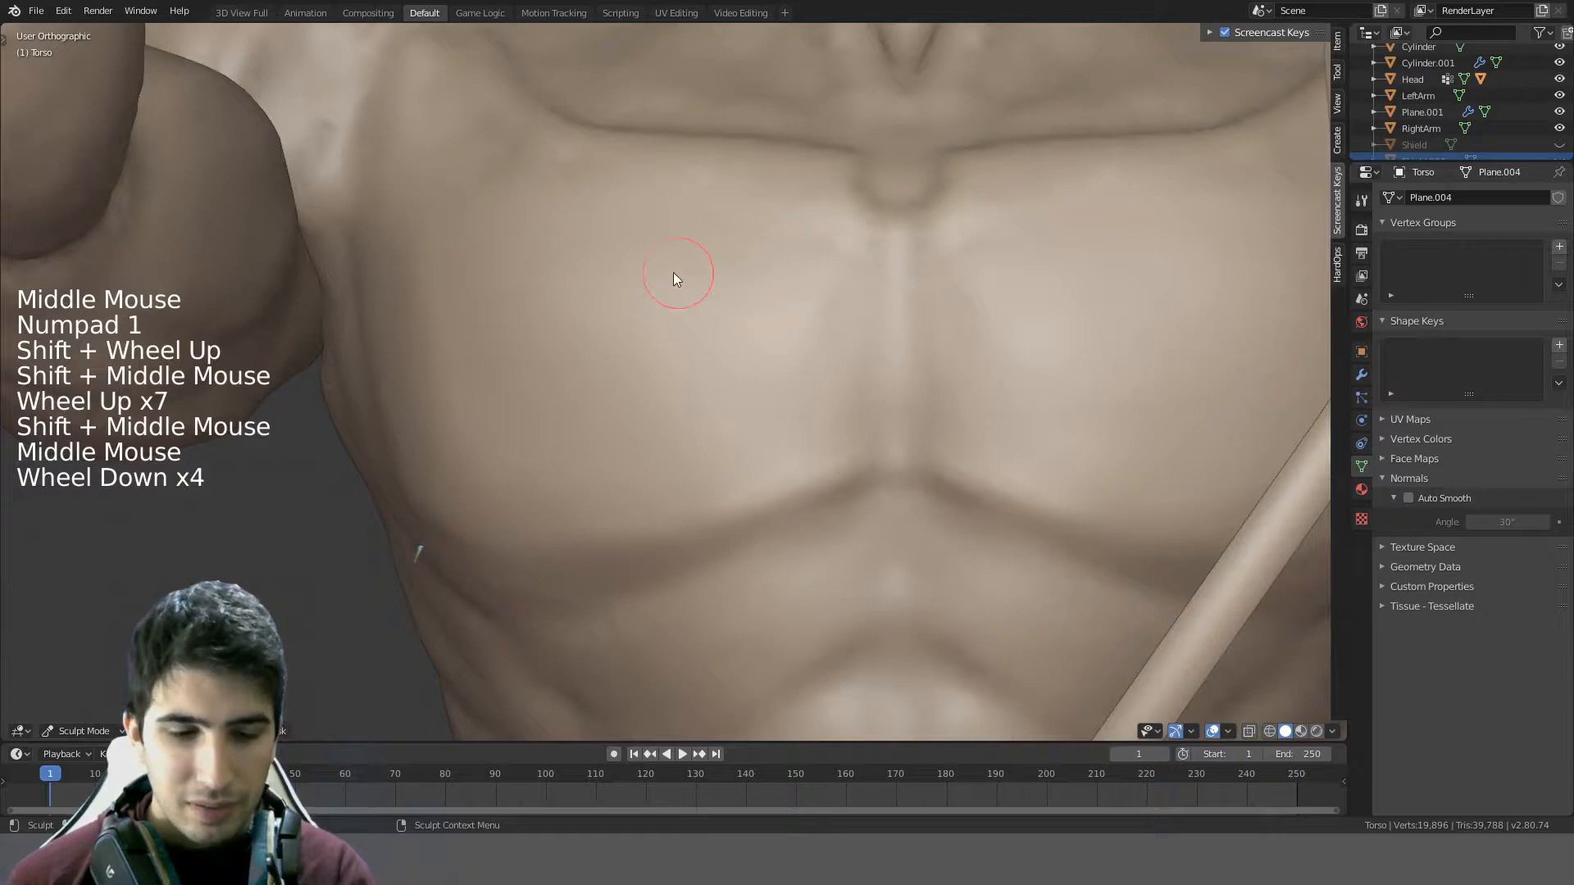
pyautogui.press('t')
pyautogui.click(31, 125)
pyautogui.click(31, 100)
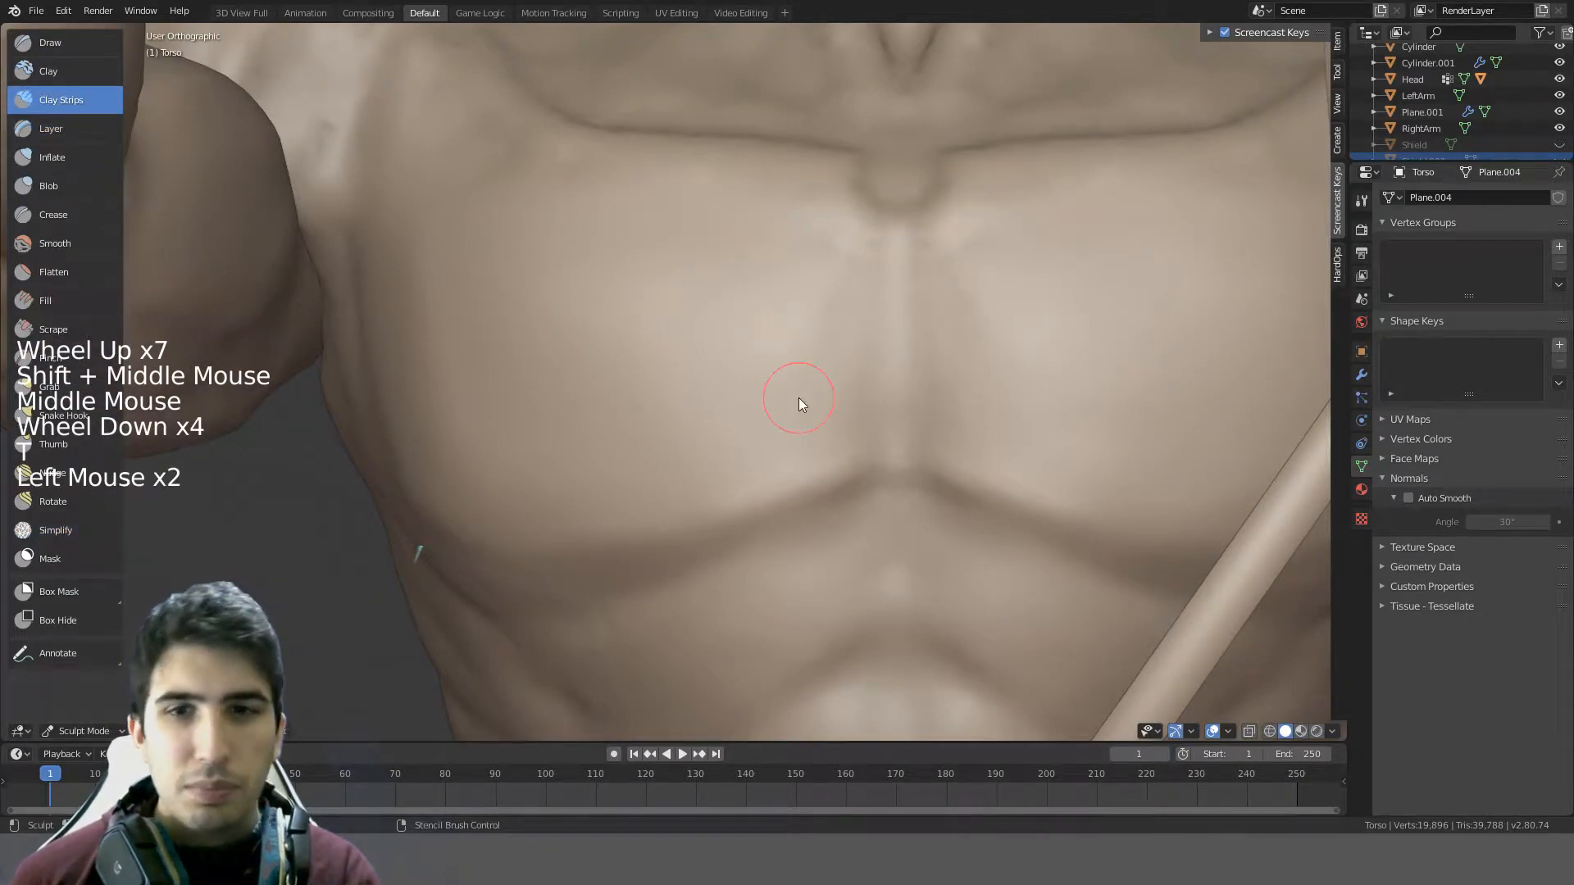
pyautogui.press('t')
# - Assign the spiked-ring hammer image as the brush texture, reset the stencil's transform and match its image aspect
pyautogui.click(1362, 201)
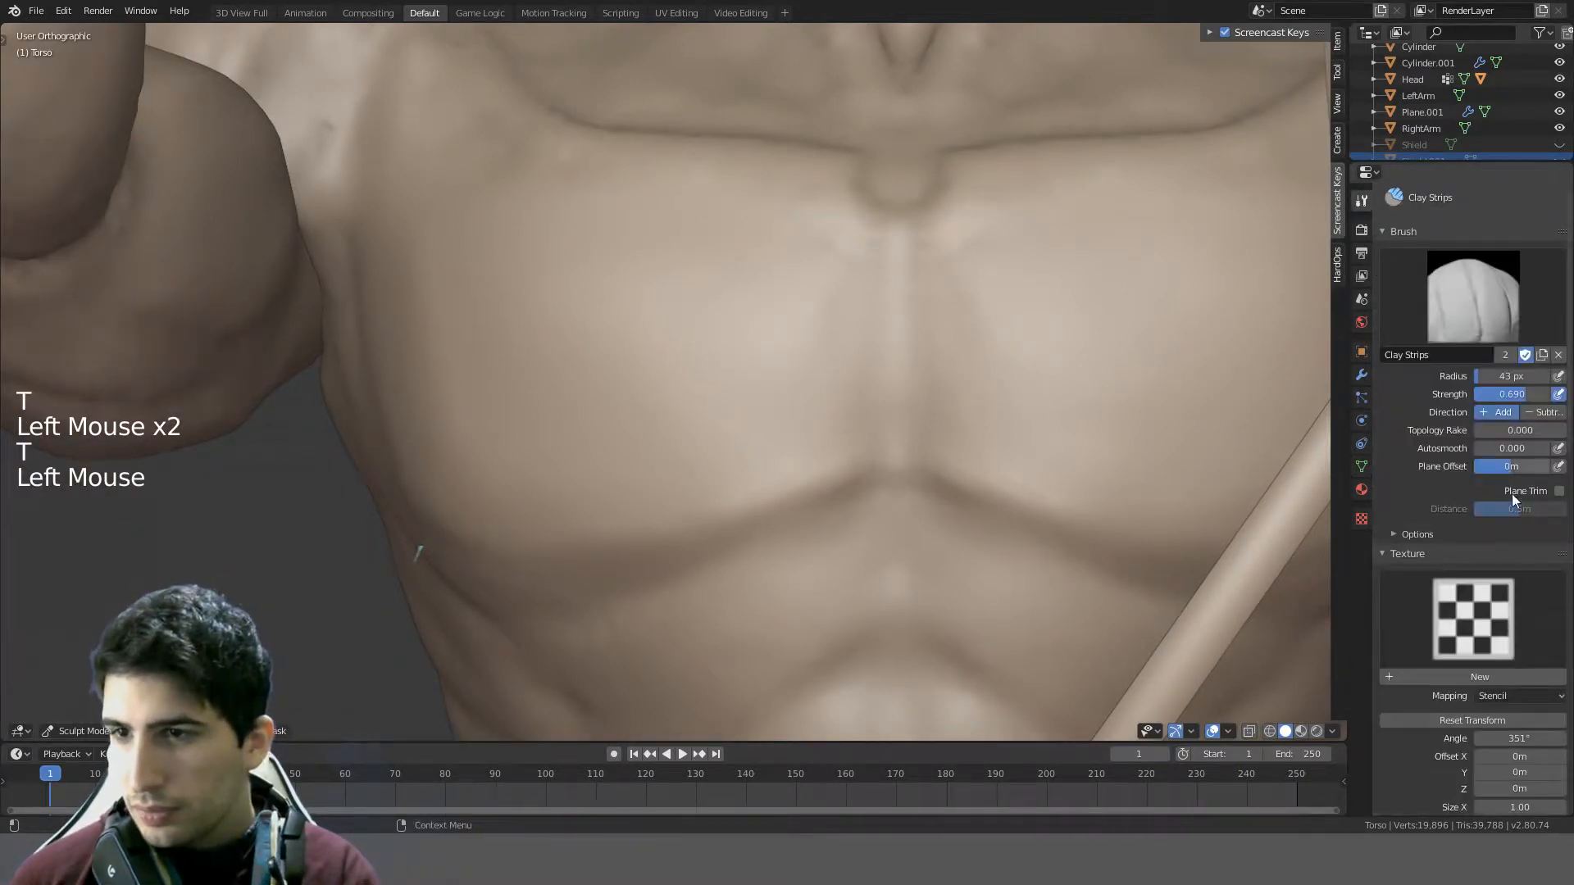
pyautogui.scroll(-2, 1512, 494)
pyautogui.click(1474, 554)
pyautogui.click(1058, 317)
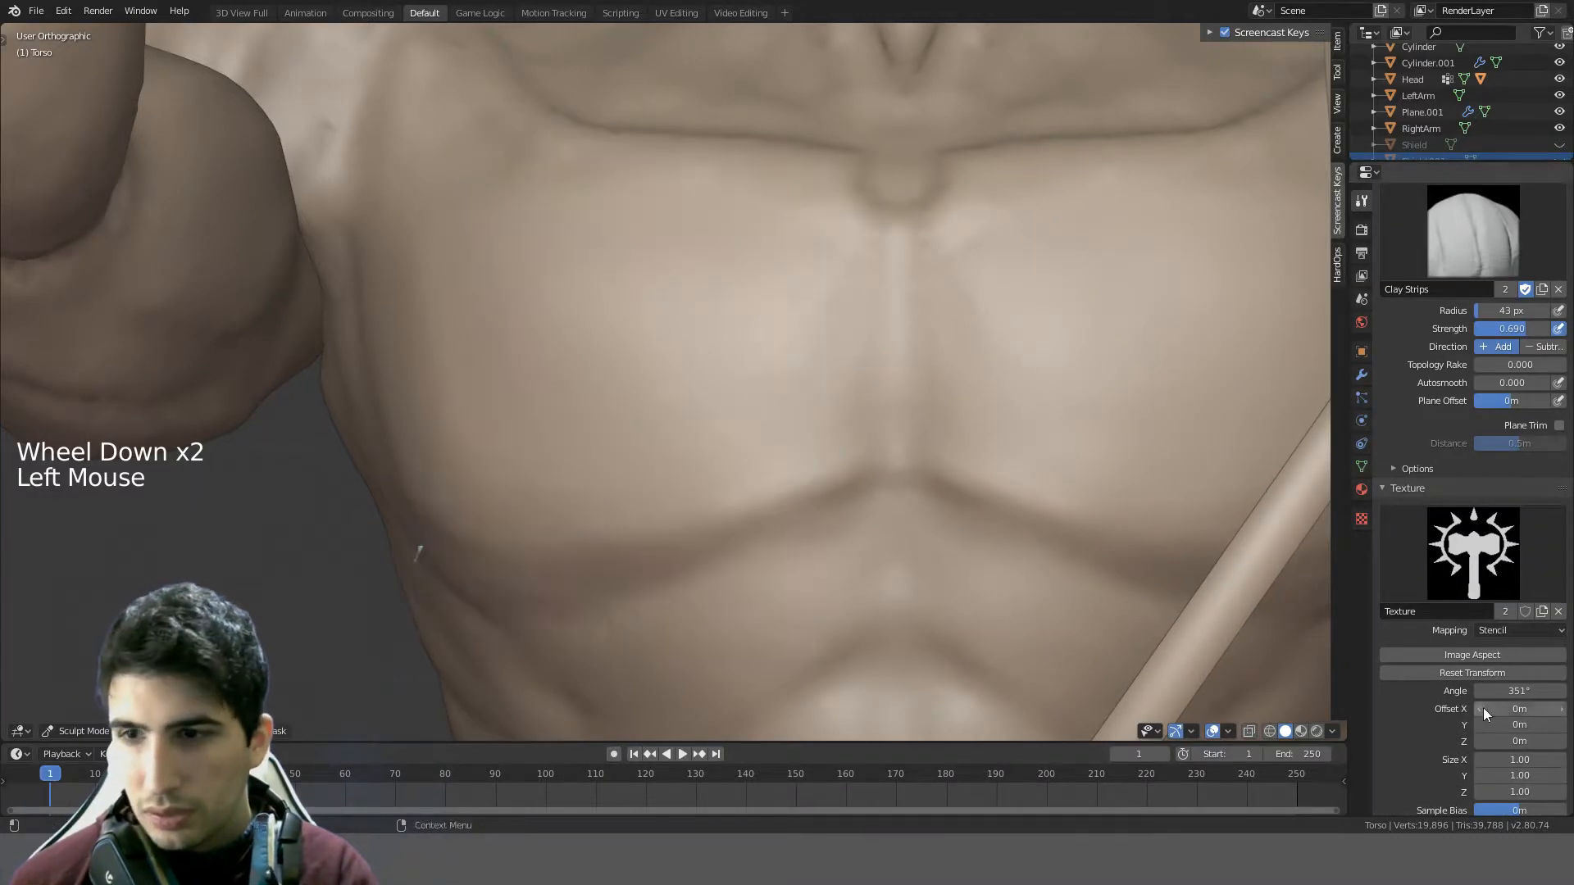
pyautogui.click(1480, 673)
pyautogui.click(1481, 656)
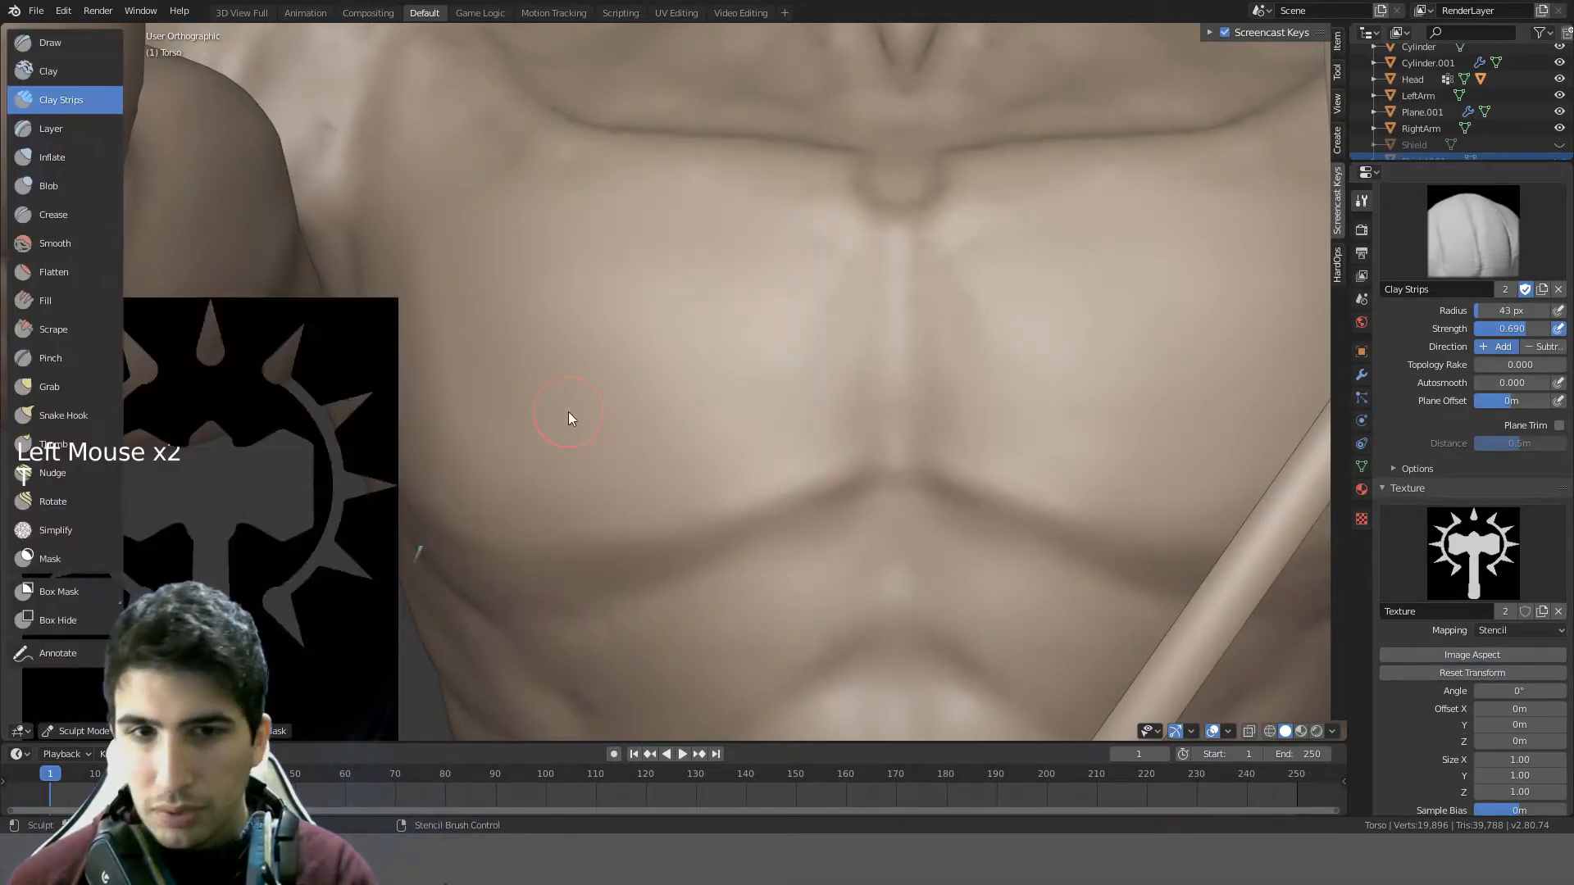
# - Place the hammer stencil over the raised-arm side pectoral and tilt it to 11.2°
pyautogui.scroll(2, 382, 581)
pyautogui.scroll(-2, 422, 495)
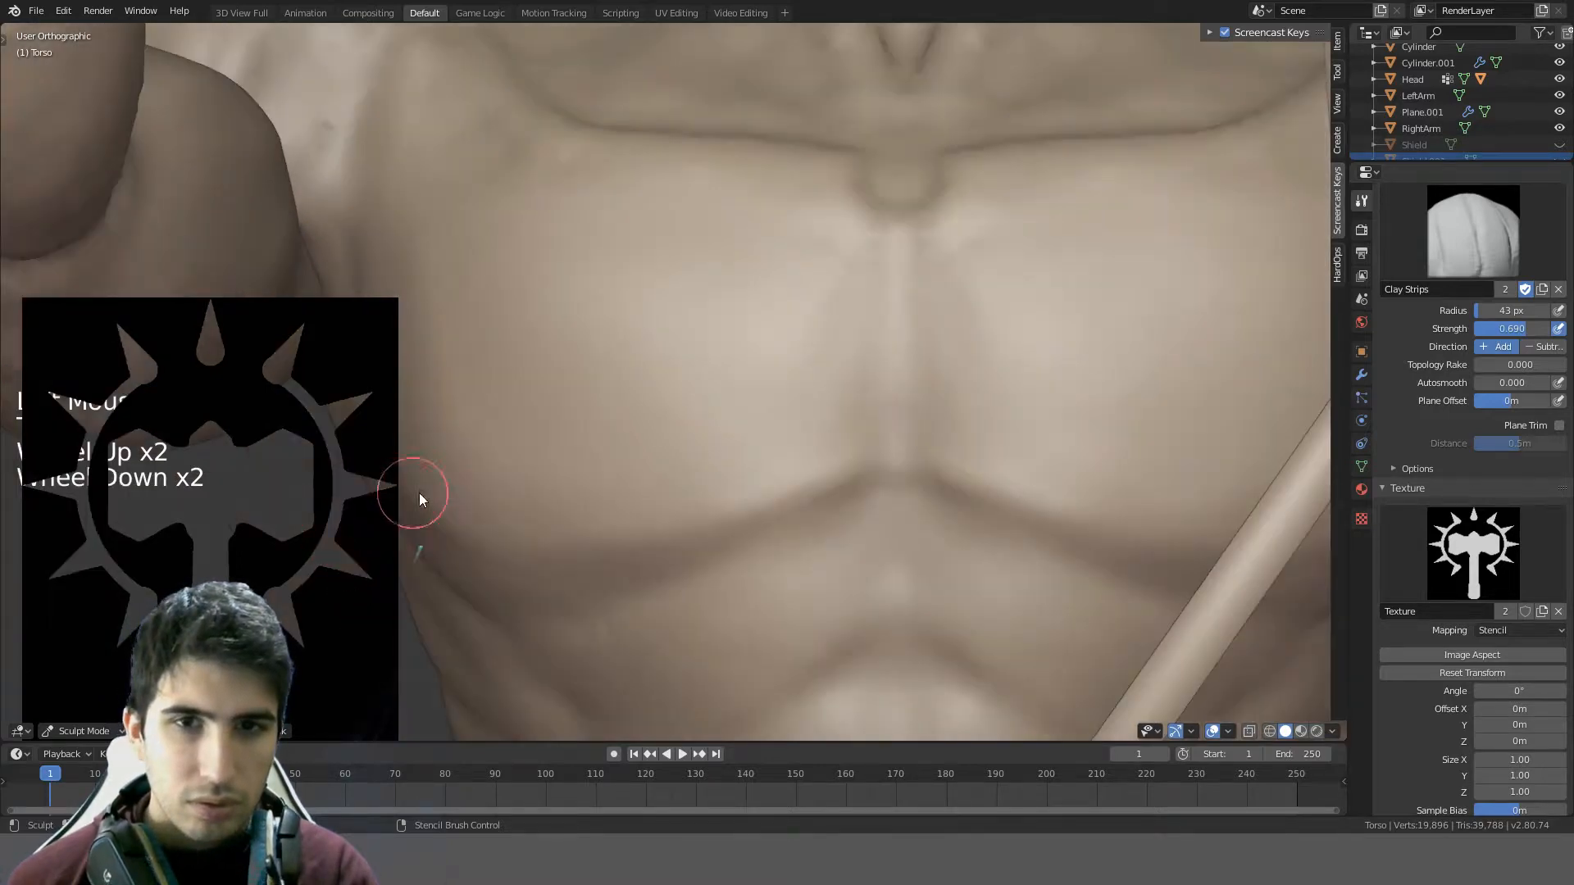
pyautogui.keyDown('shift'); pyautogui.moveTo(422, 495); pyautogui.dragTo(351, 561, button='middle'); pyautogui.keyUp('shift')
pyautogui.moveTo(351, 561); pyautogui.dragTo(587, 464, button='right')
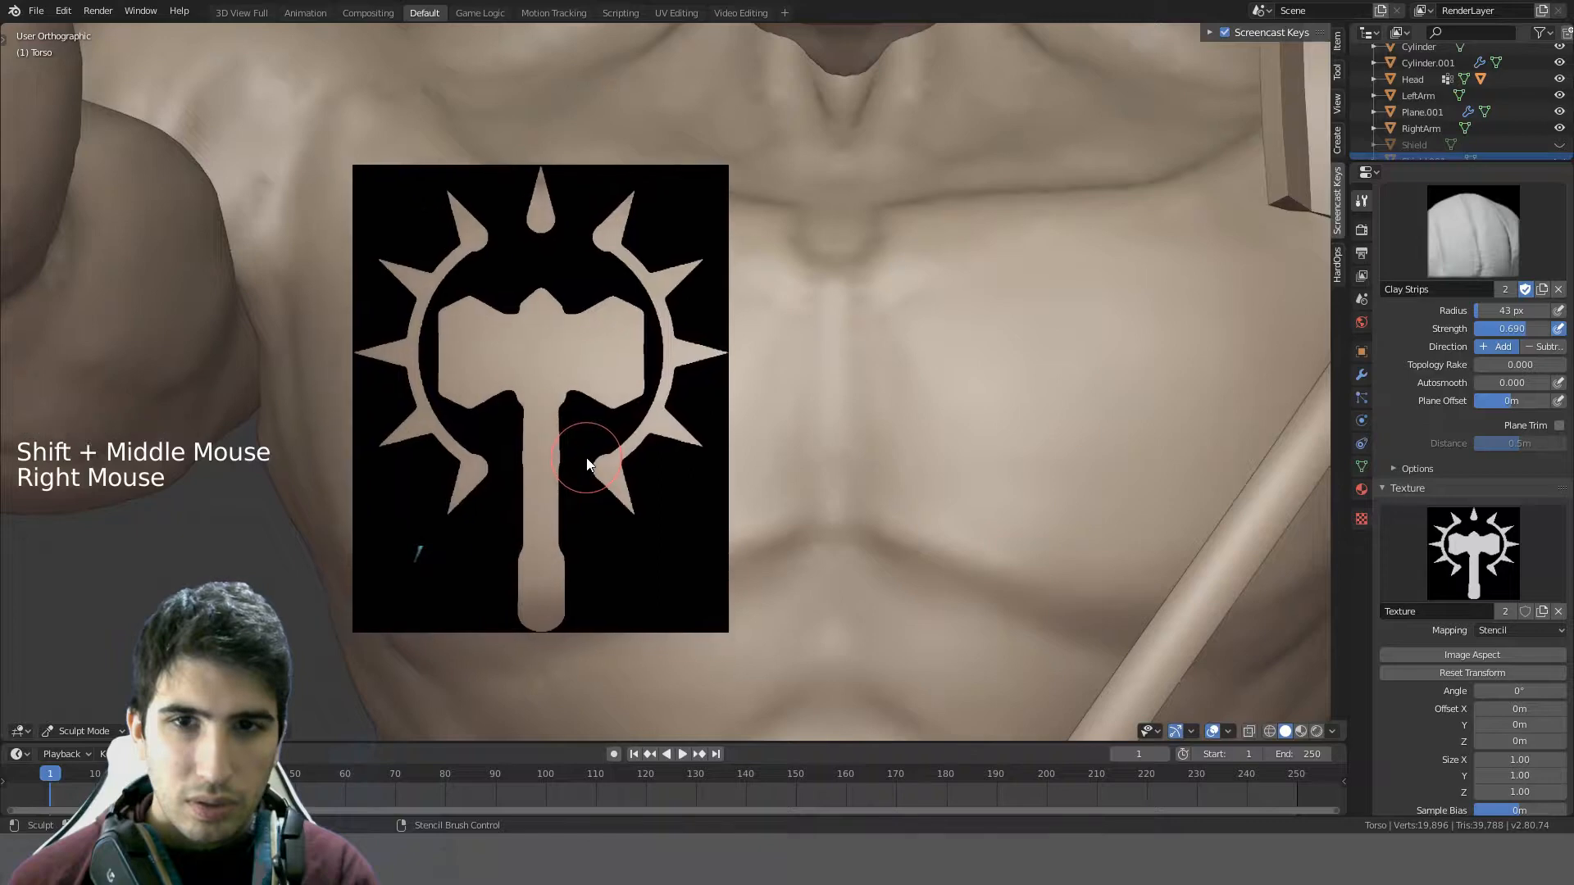
pyautogui.scroll(2, 587, 464)
pyautogui.keyDown('ctrl'); pyautogui.moveTo(748, 410); pyautogui.dragTo(754, 369, button='right'); pyautogui.keyUp('ctrl')
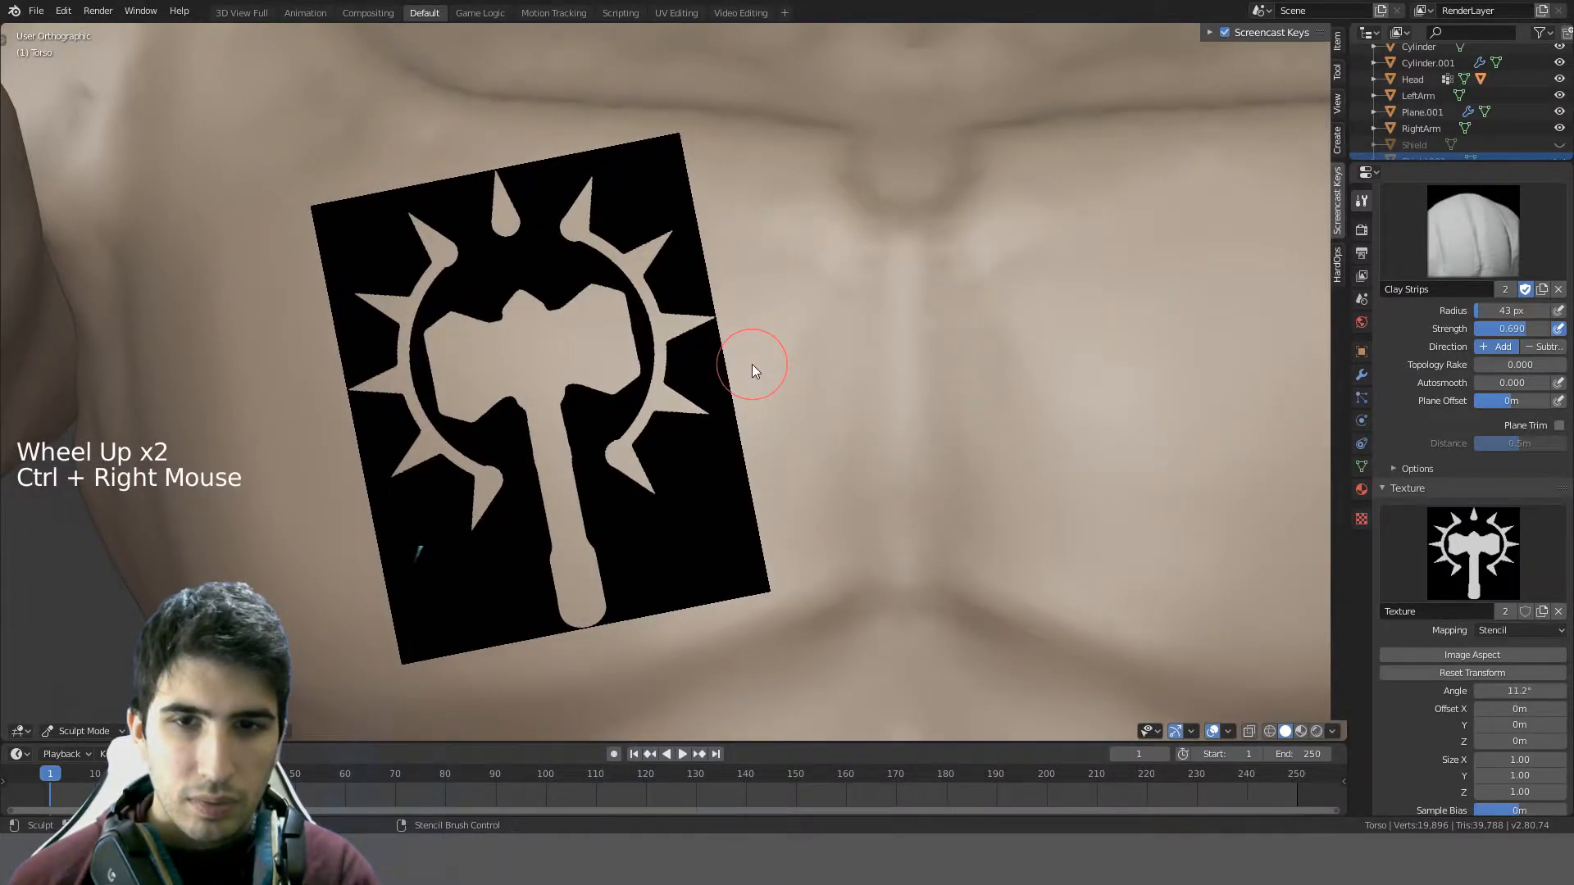
pyautogui.scroll(1, 750, 371)
pyautogui.scroll(-1, 759, 374)
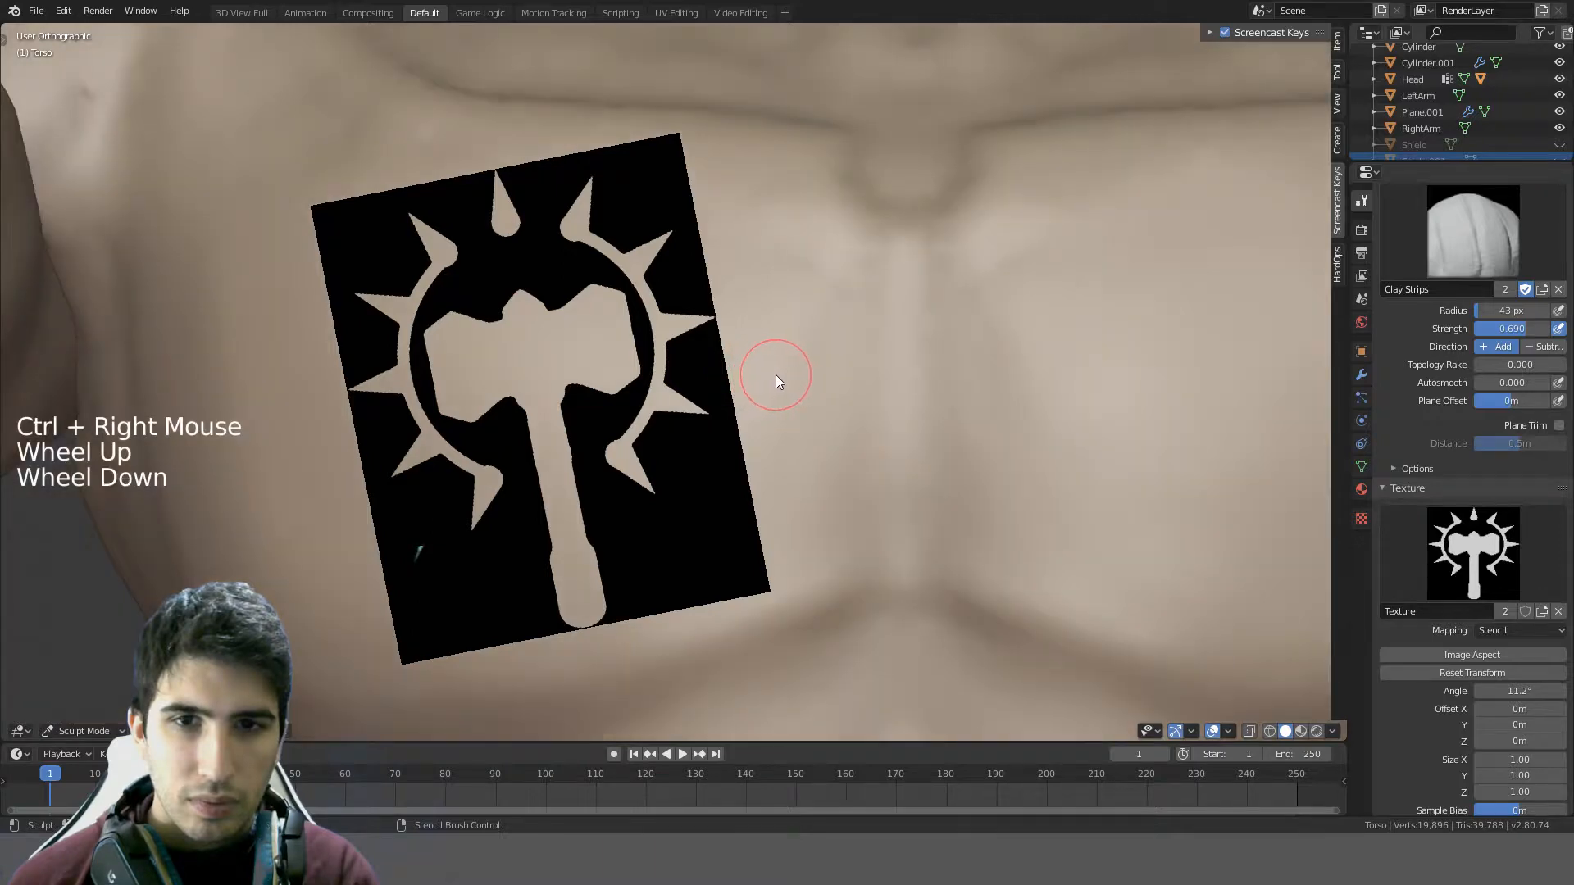
pyautogui.keyDown('shift'); pyautogui.moveTo(776, 375); pyautogui.dragTo(821, 352, button='middle'); pyautogui.keyUp('shift')
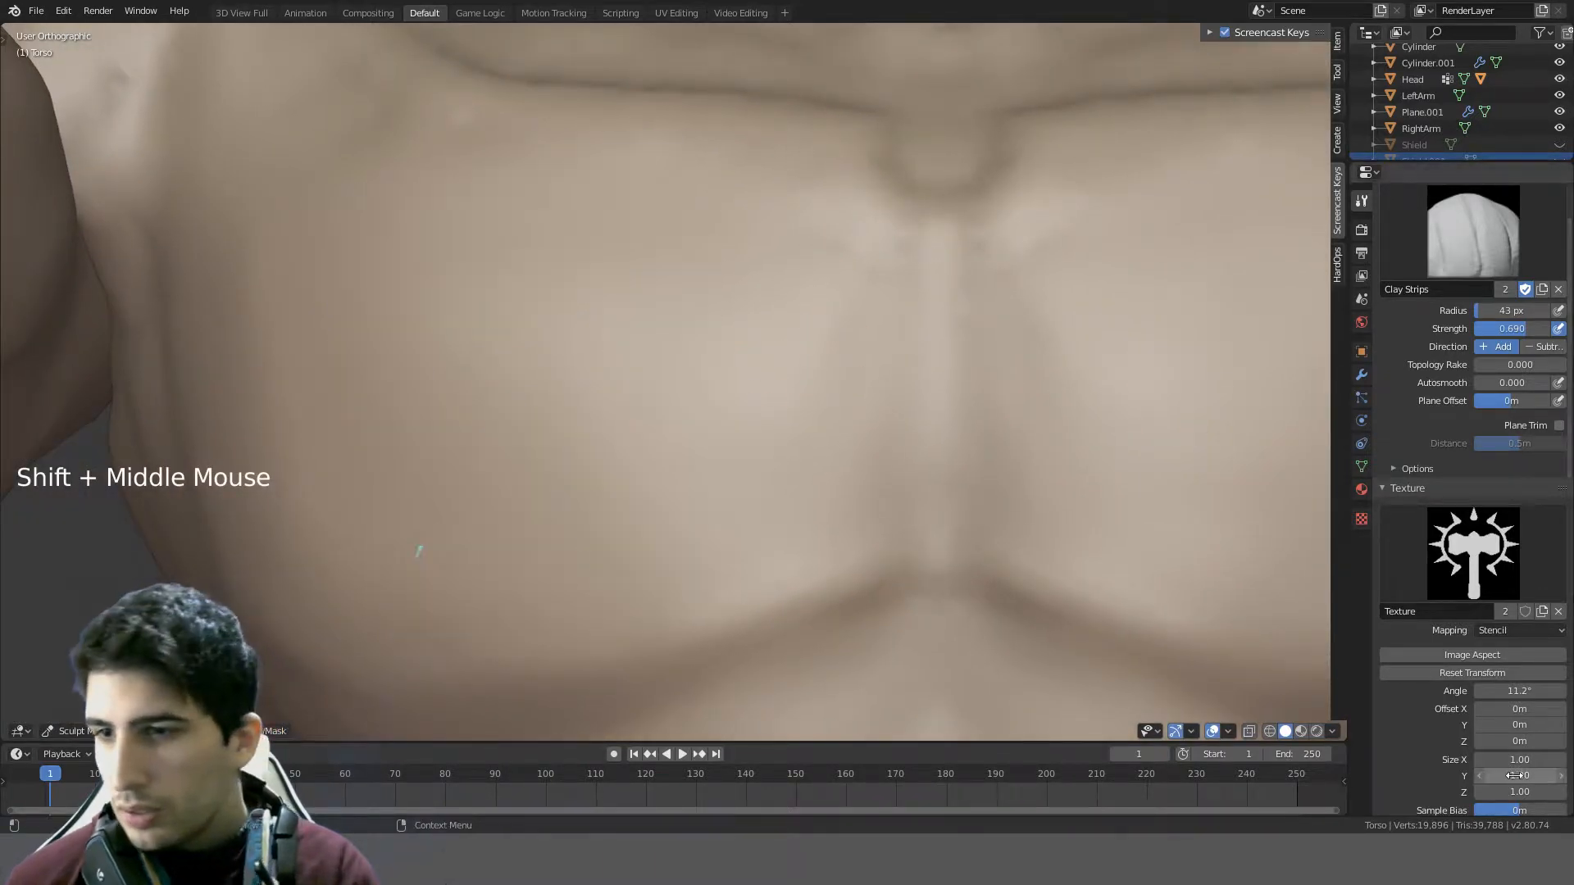
# - Set the Dyntopo detail resolution to 200
pyautogui.scroll(-13, 1515, 776)
pyautogui.click(1510, 614)
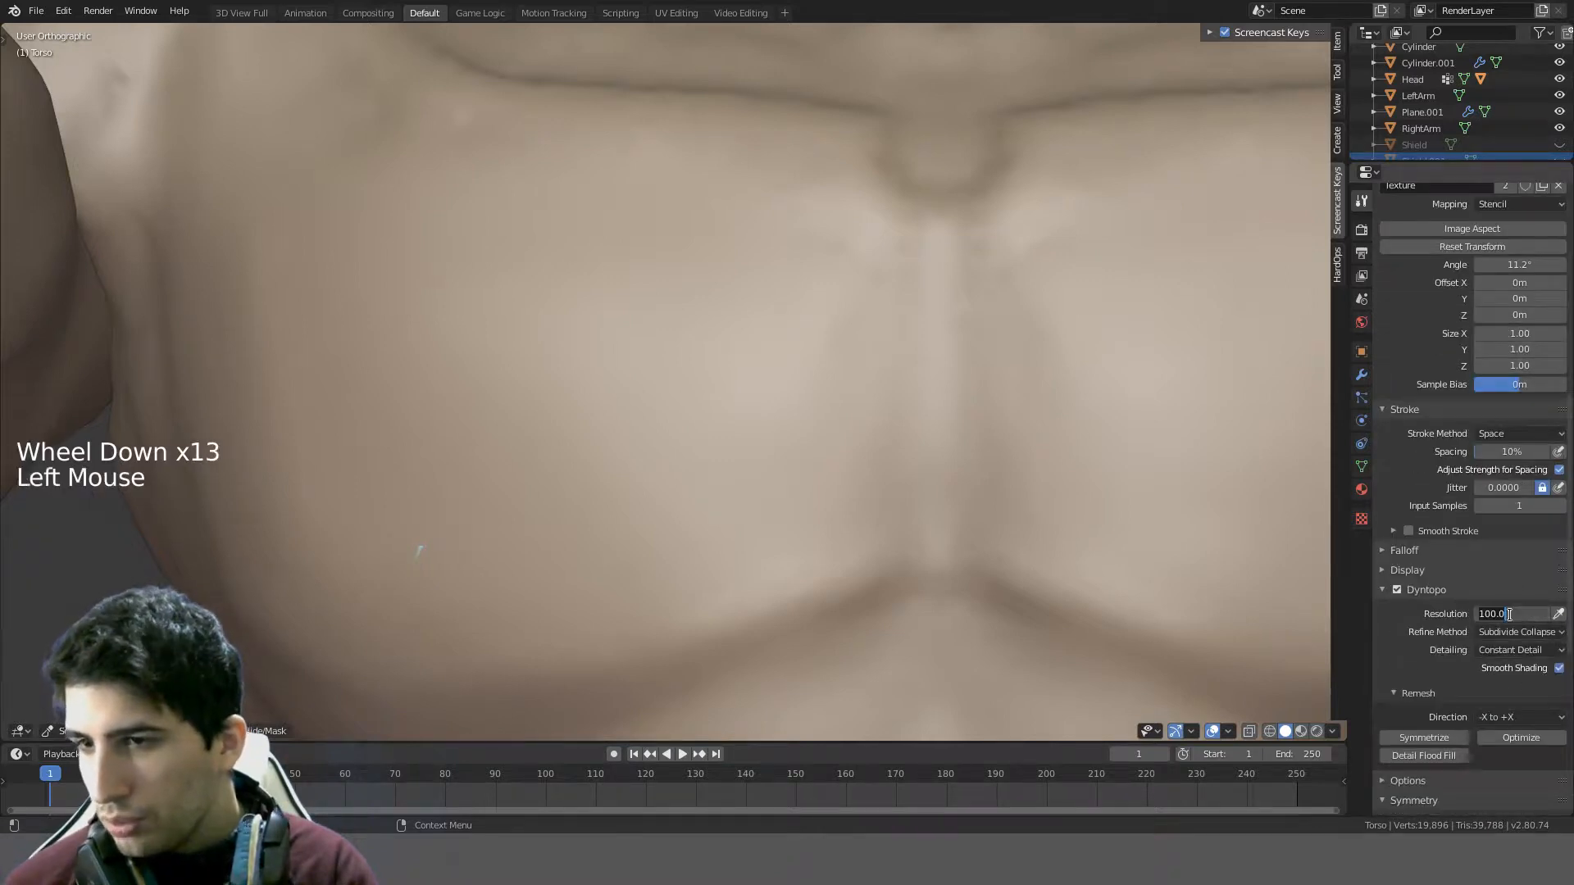
pyautogui.write('200')
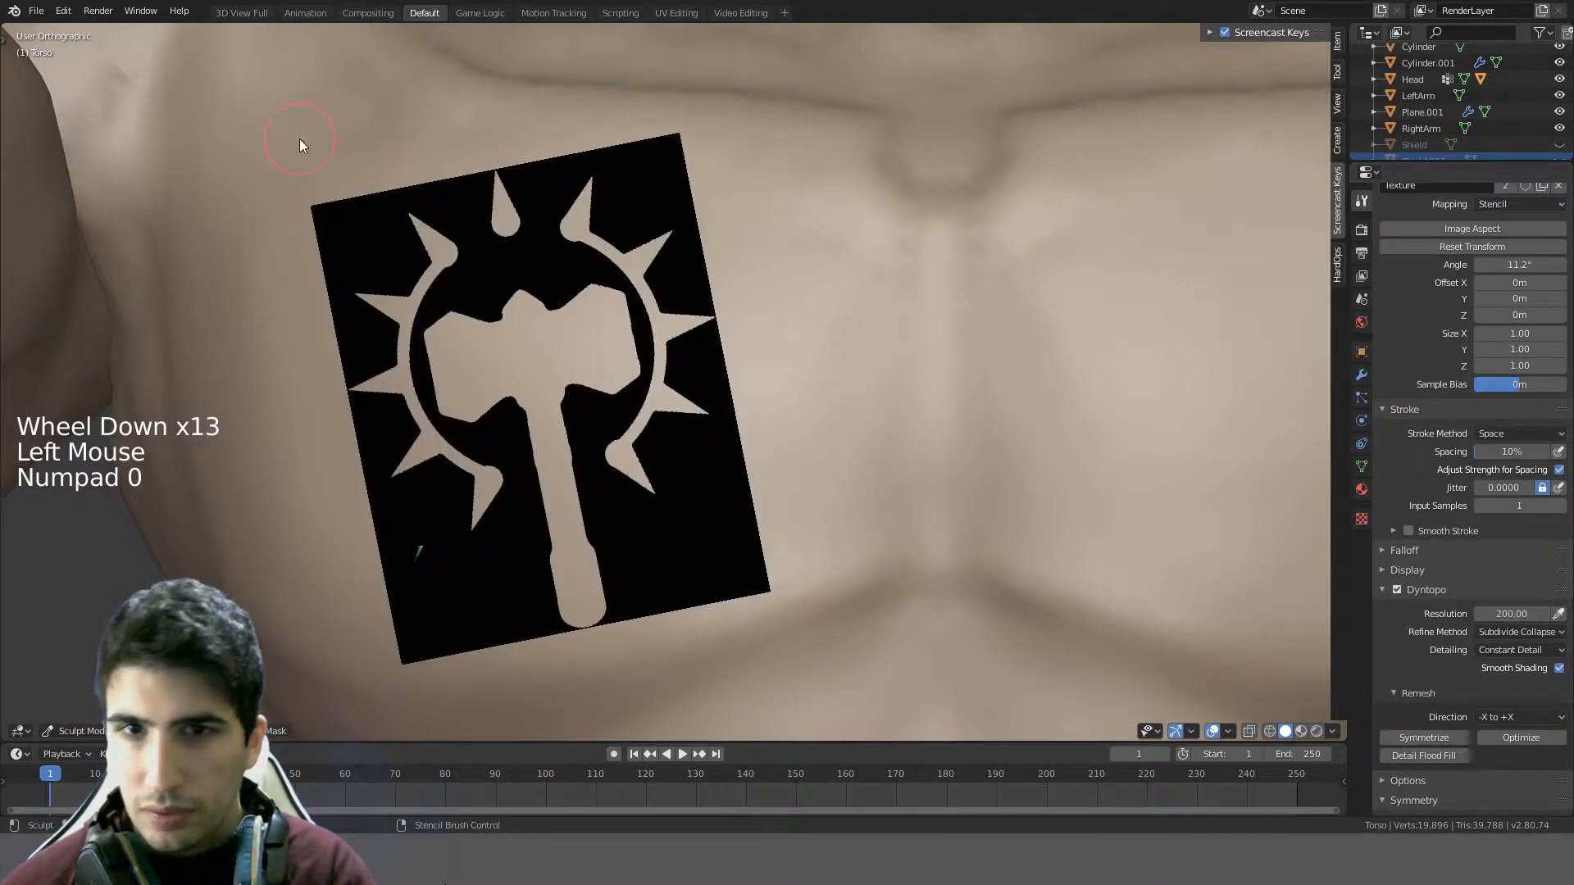
pyautogui.write('g')
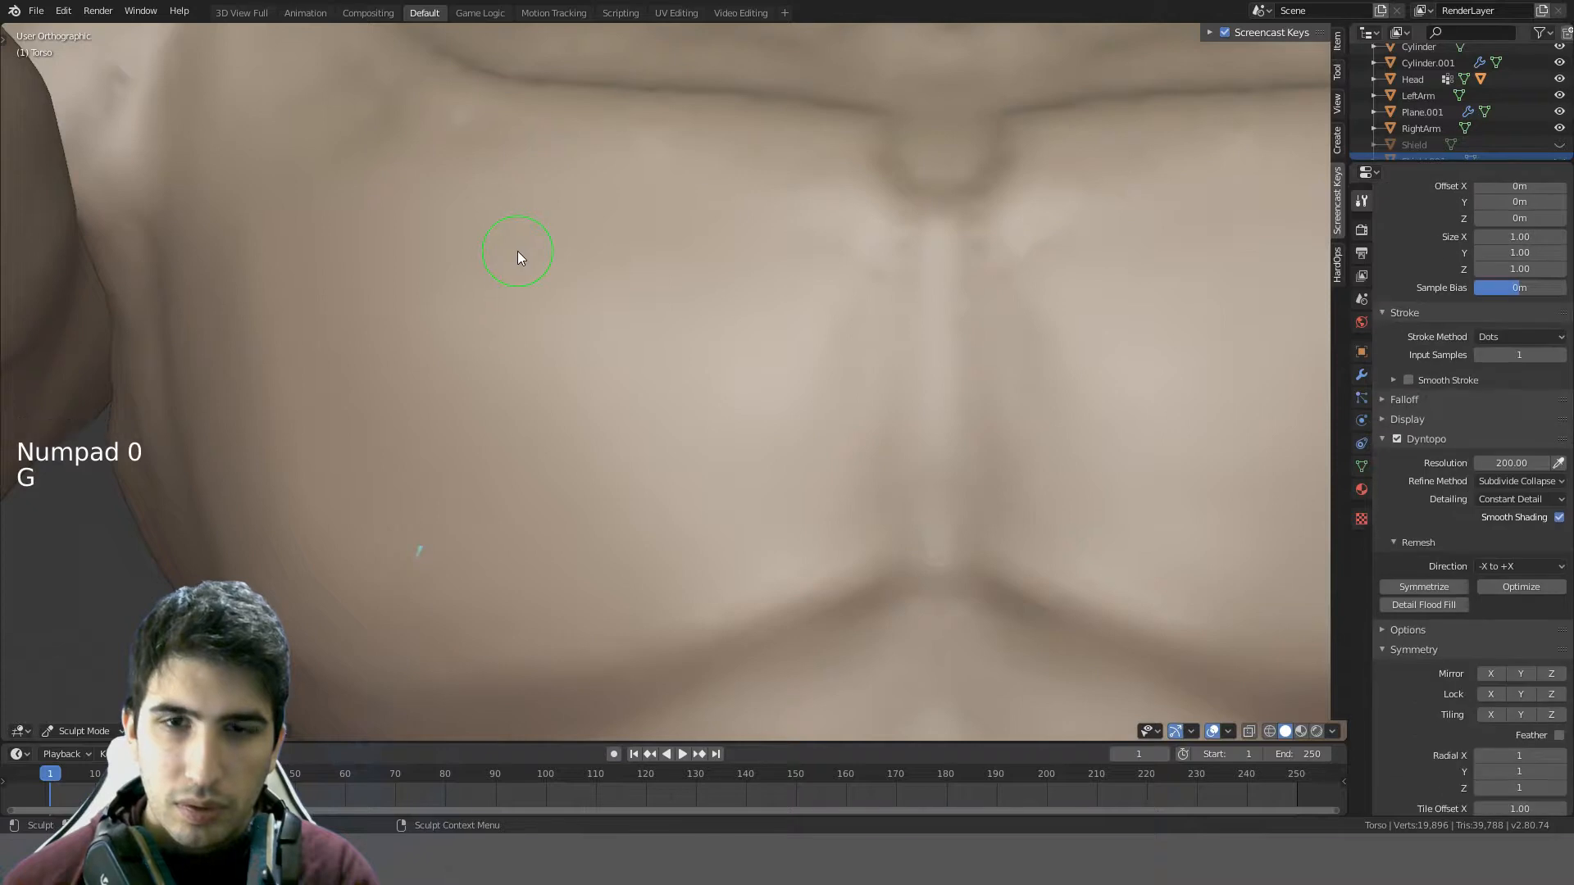
pyautogui.write('t')
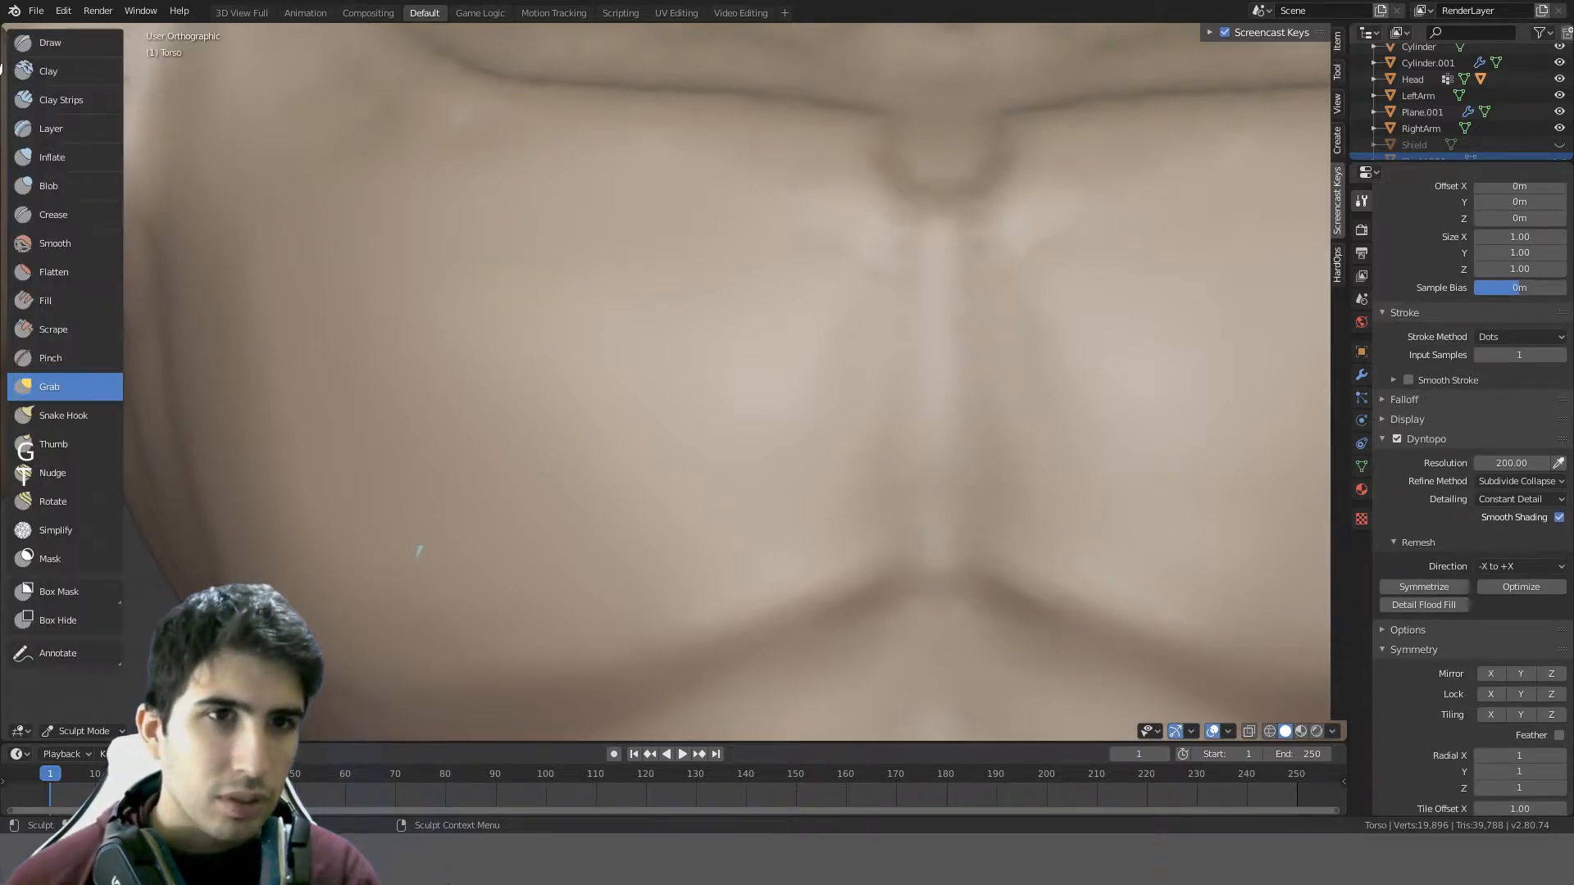
pyautogui.click(59, 100)
pyautogui.press('t')
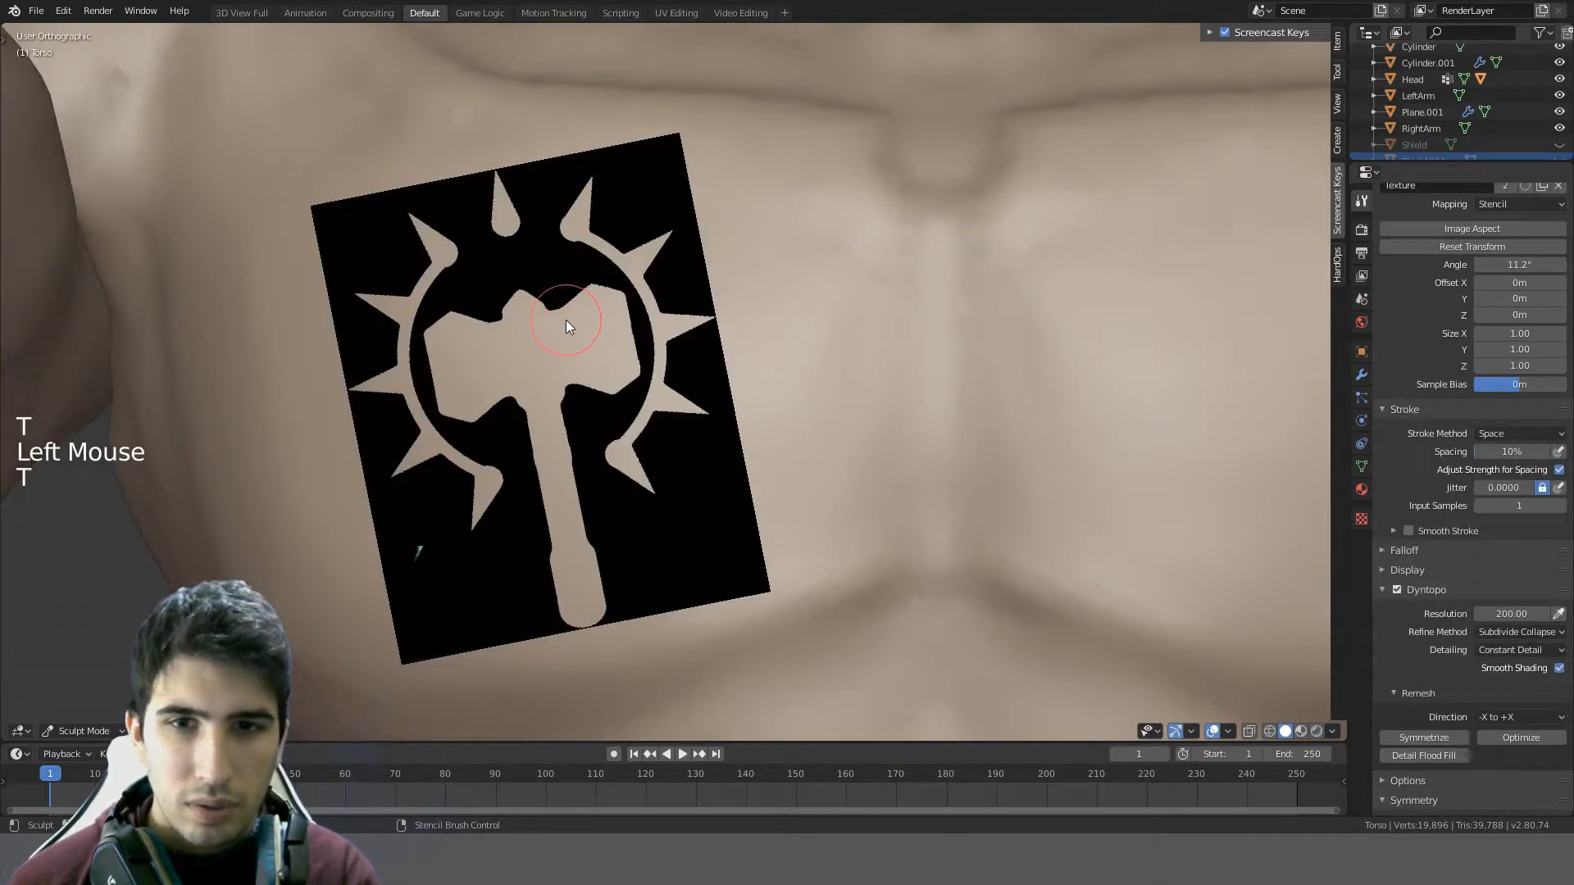
# - Raise the Clay Strips brush strength to 1.000
pyautogui.press('f')
pyautogui.hotkey('shift', 'f')
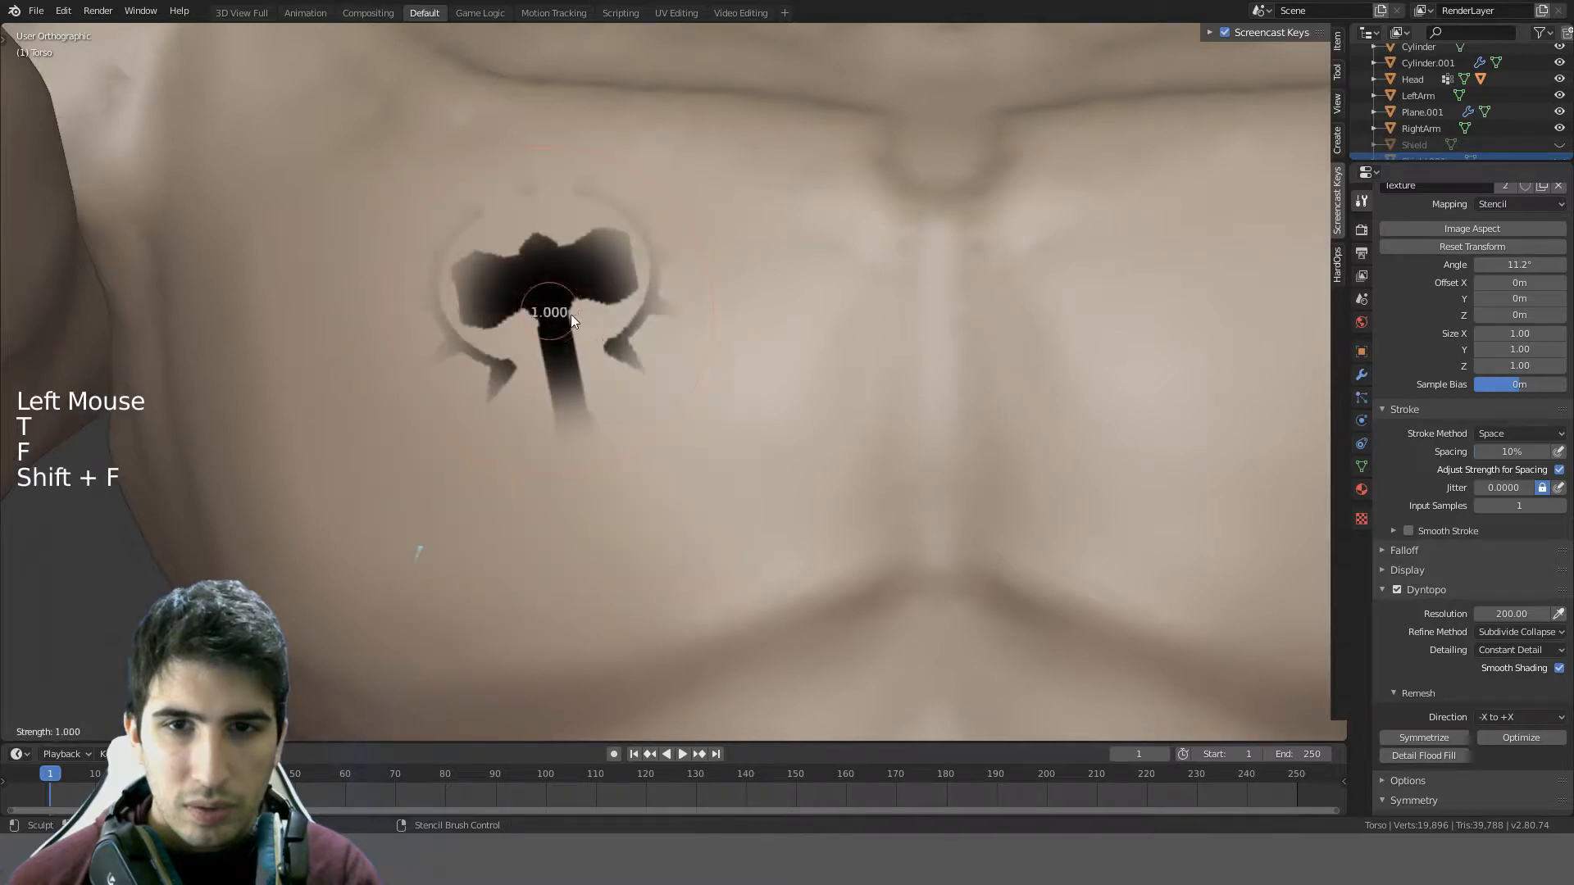
pyautogui.keyDown('ctrl'); pyautogui.click(571, 315); pyautogui.keyUp('ctrl')
# - Try carving the hammer emblem into the pectoral through the stencil, inspect it at an angle, and undo the carving
pyautogui.moveTo(524, 339)
pyautogui.keyDown('ctrl'); pyautogui.mouseDown()
pyautogui.moveTo(469, 326)
pyautogui.moveTo(568, 347)
pyautogui.mouseUp(); pyautogui.keyUp('ctrl')
pyautogui.moveTo(568, 347)
pyautogui.mouseDown(button='middle')
pyautogui.moveTo(809, 334)
pyautogui.moveTo(885, 404)
pyautogui.moveTo(705, 374)
pyautogui.moveTo(706, 332)
pyautogui.moveTo(786, 353)
pyautogui.moveTo(770, 351)
pyautogui.mouseUp(button='middle')
pyautogui.hotkey('ctrl', 'z')
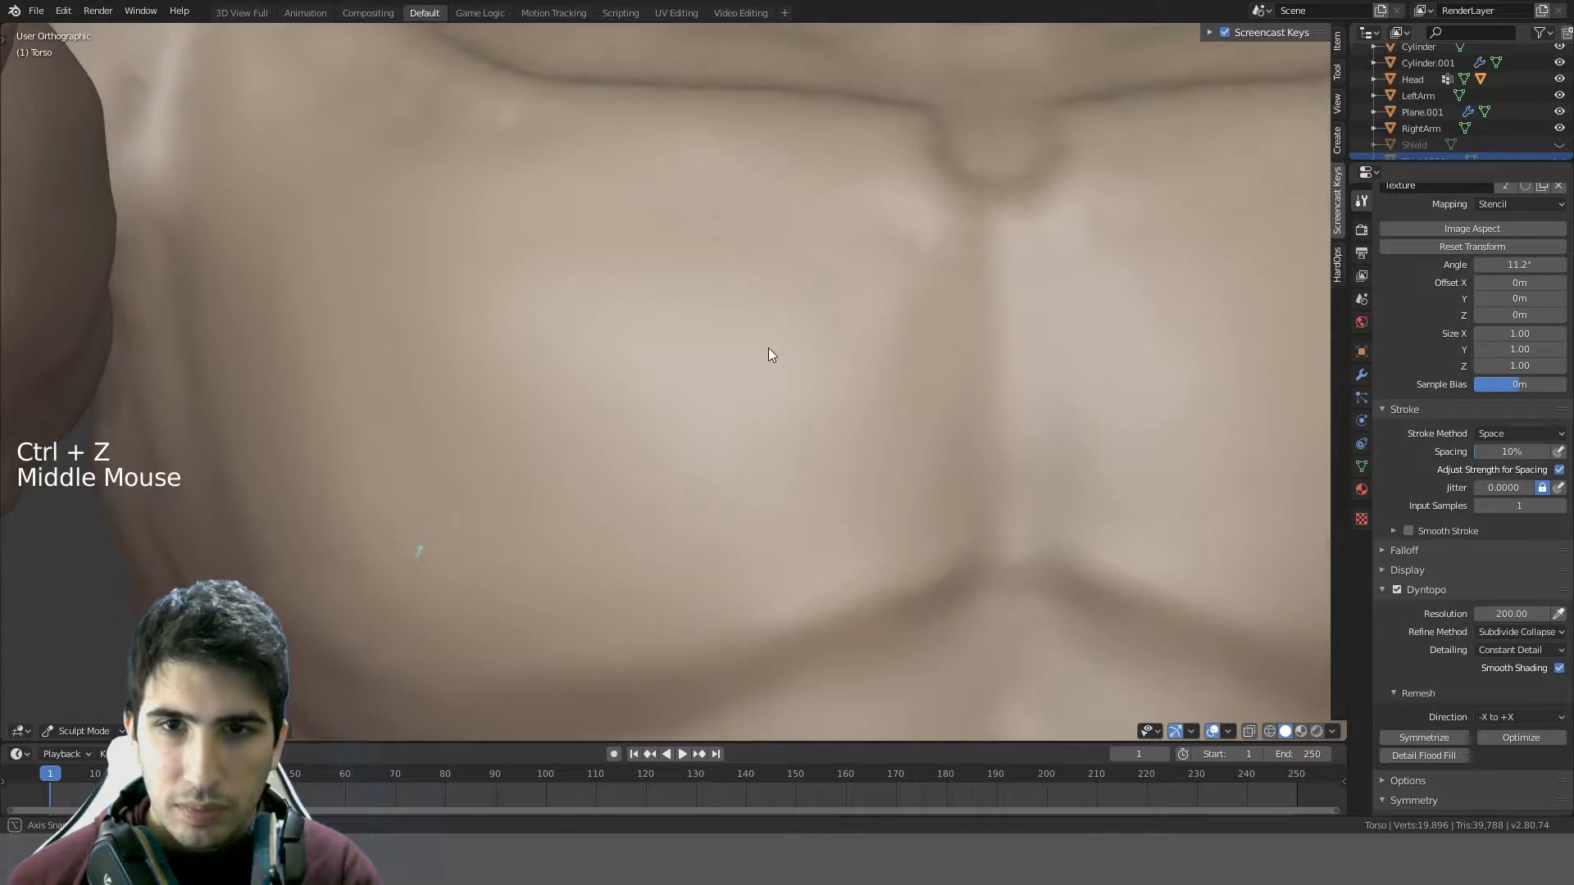
# - Try carving the emblem's hammer head, handle and spiked ring into the pectoral with inverted Clay Strips strokes through the stencil
pyautogui.moveTo(581, 415)
pyautogui.mouseDown()
pyautogui.moveTo(599, 425)
pyautogui.moveTo(622, 371)
pyautogui.mouseUp()
pyautogui.hotkey('ctrl', 'z')
pyautogui.moveTo(576, 445)
pyautogui.keyDown('ctrl'); pyautogui.mouseDown()
pyautogui.moveTo(587, 451)
pyautogui.moveTo(573, 369)
pyautogui.moveTo(612, 318)
pyautogui.moveTo(583, 267)
pyautogui.moveTo(481, 233)
pyautogui.moveTo(589, 195)
pyautogui.moveTo(443, 231)
pyautogui.moveTo(400, 317)
pyautogui.moveTo(377, 313)
pyautogui.mouseUp(); pyautogui.keyUp('ctrl')
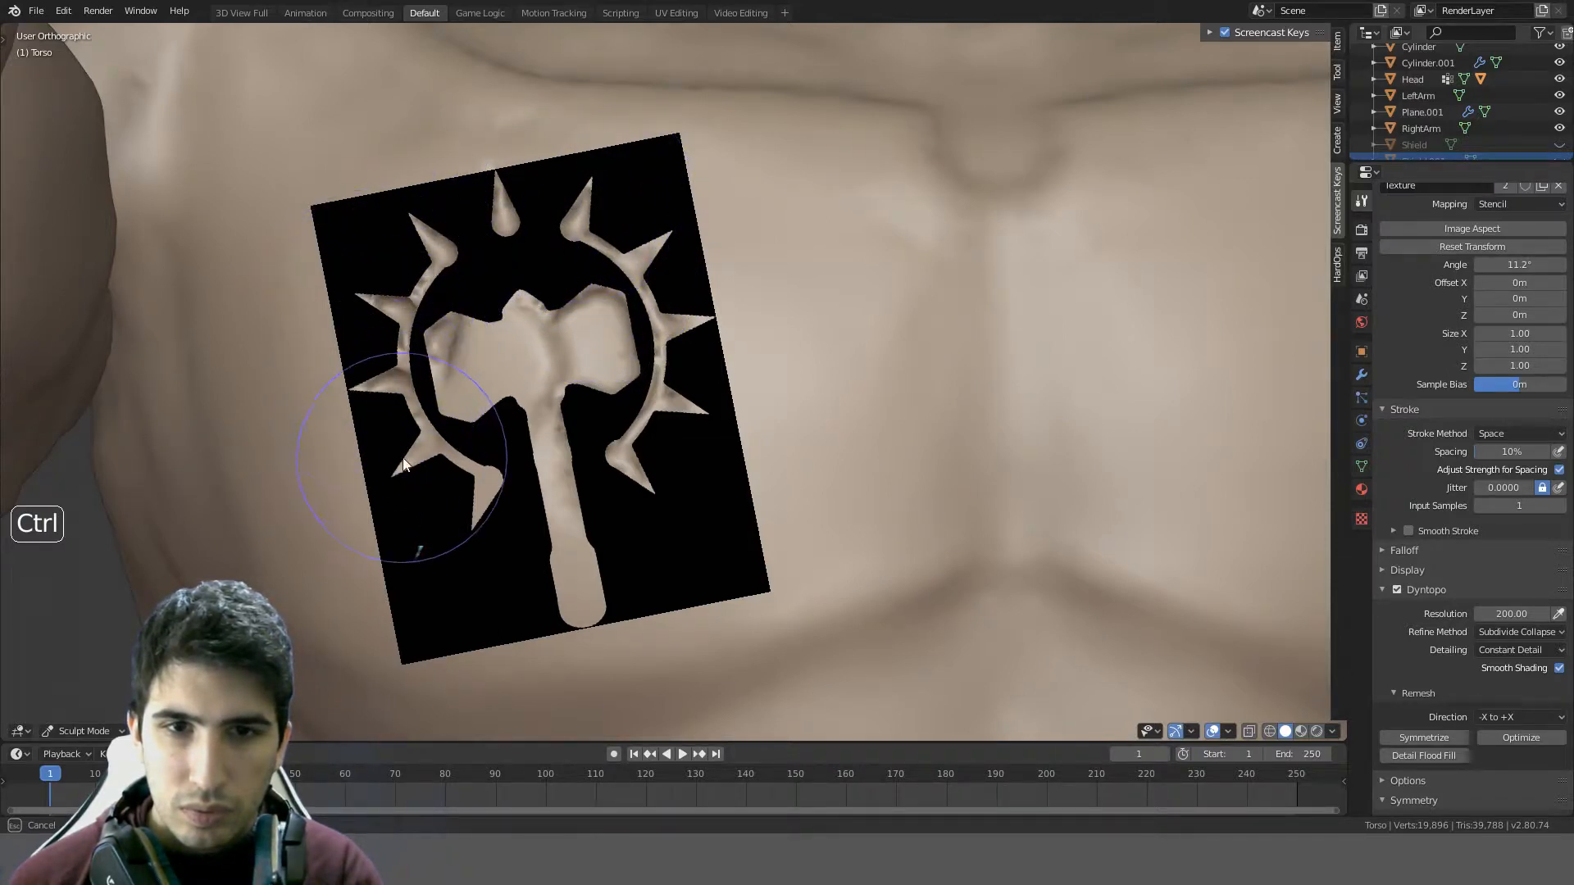
pyautogui.moveTo(467, 501)
pyautogui.keyDown('ctrl'); pyautogui.mouseDown()
pyautogui.moveTo(434, 353)
pyautogui.moveTo(565, 349)
pyautogui.moveTo(495, 506)
pyautogui.moveTo(629, 586)
pyautogui.mouseUp(); pyautogui.keyUp('ctrl')
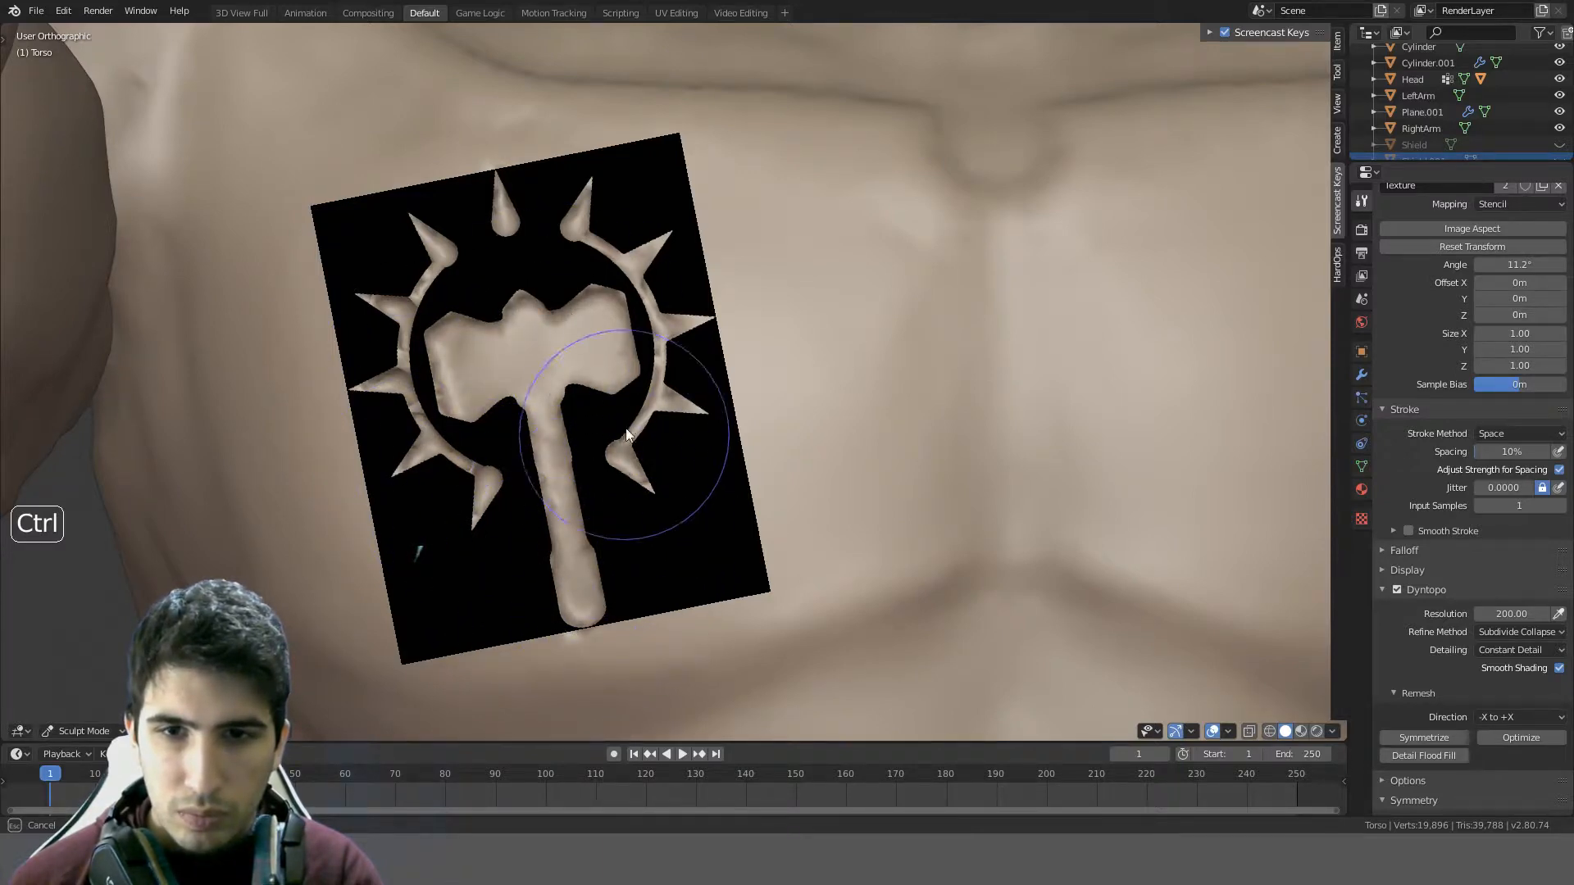
pyautogui.moveTo(626, 428)
pyautogui.keyDown('ctrl'); pyautogui.mouseDown()
pyautogui.moveTo(603, 267)
pyautogui.moveTo(499, 489)
pyautogui.mouseUp(); pyautogui.keyUp('ctrl')
pyautogui.scroll(-3, 714, 435)
pyautogui.scroll(1, 714, 435)
pyautogui.moveTo(713, 435)
pyautogui.mouseDown(button='middle')
pyautogui.moveTo(647, 425)
pyautogui.moveTo(725, 444)
pyautogui.moveTo(800, 530)
pyautogui.moveTo(654, 442)
pyautogui.mouseUp(button='middle')
pyautogui.scroll(1, 655, 442)
pyautogui.scroll(-1, 654, 442)
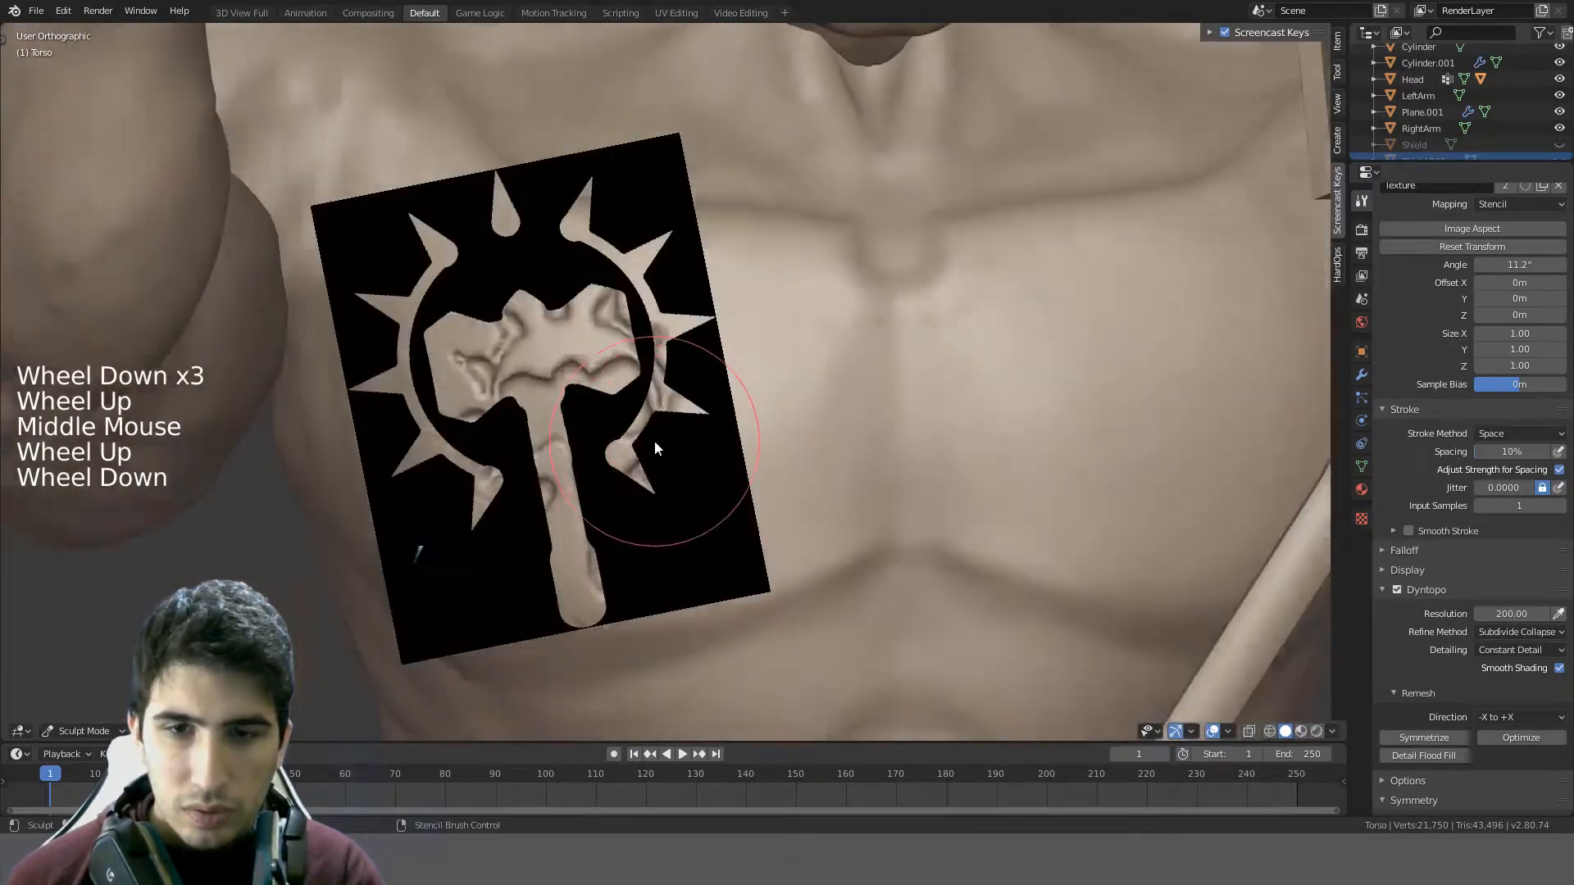
pyautogui.scroll(-2, 656, 447)
pyautogui.scroll(2, 875, 423)
# - Try softening the carved emblem's grooves with the Smooth brush at an adjusted strength
pyautogui.press('t')
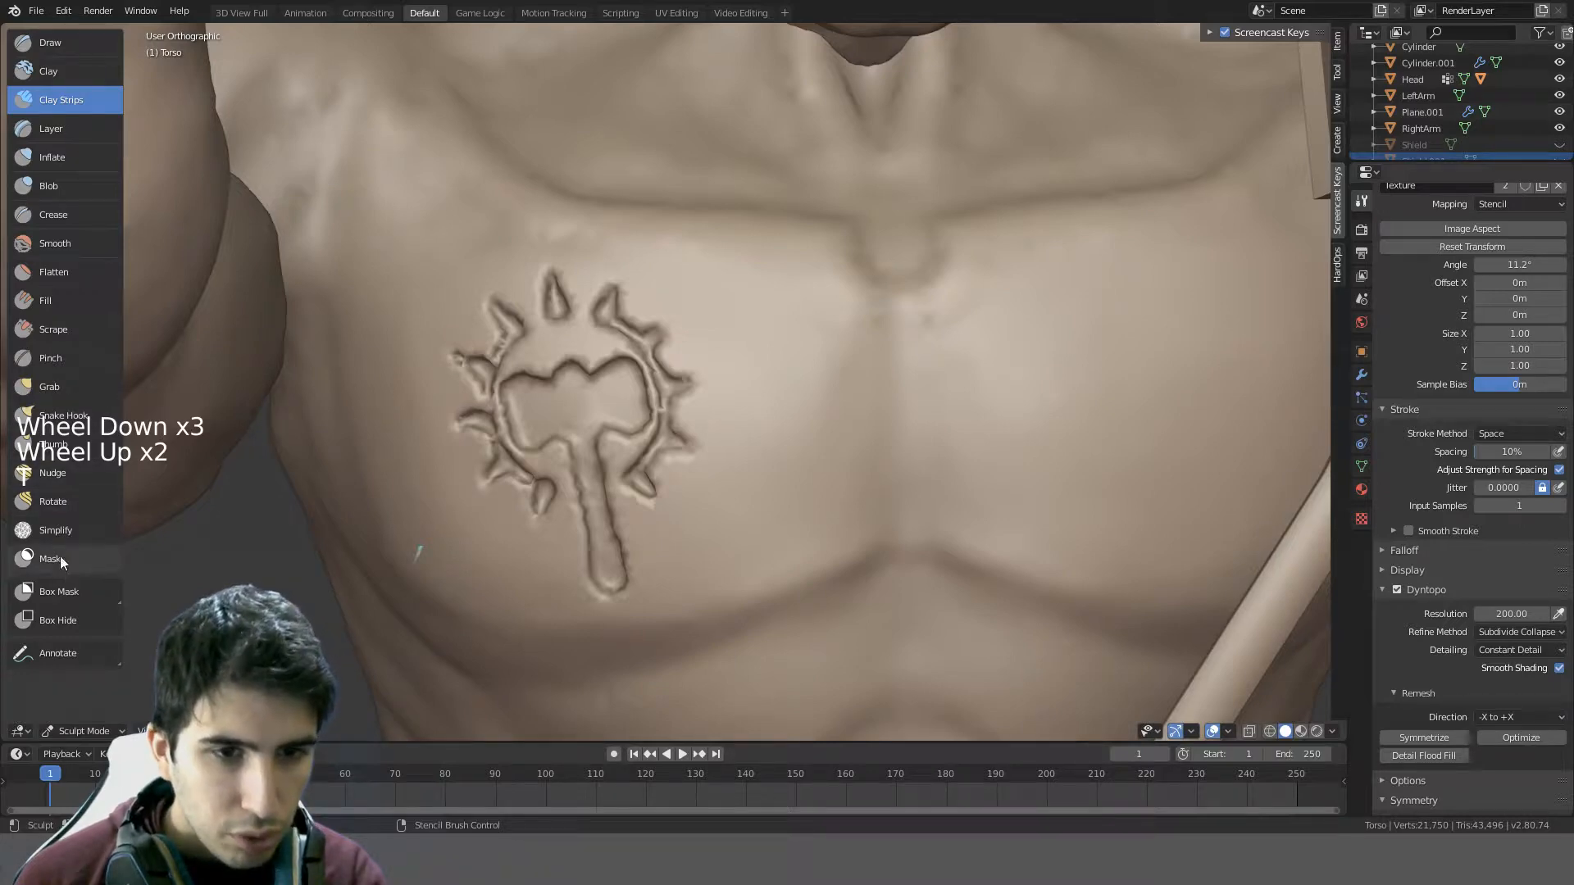
pyautogui.click(47, 244)
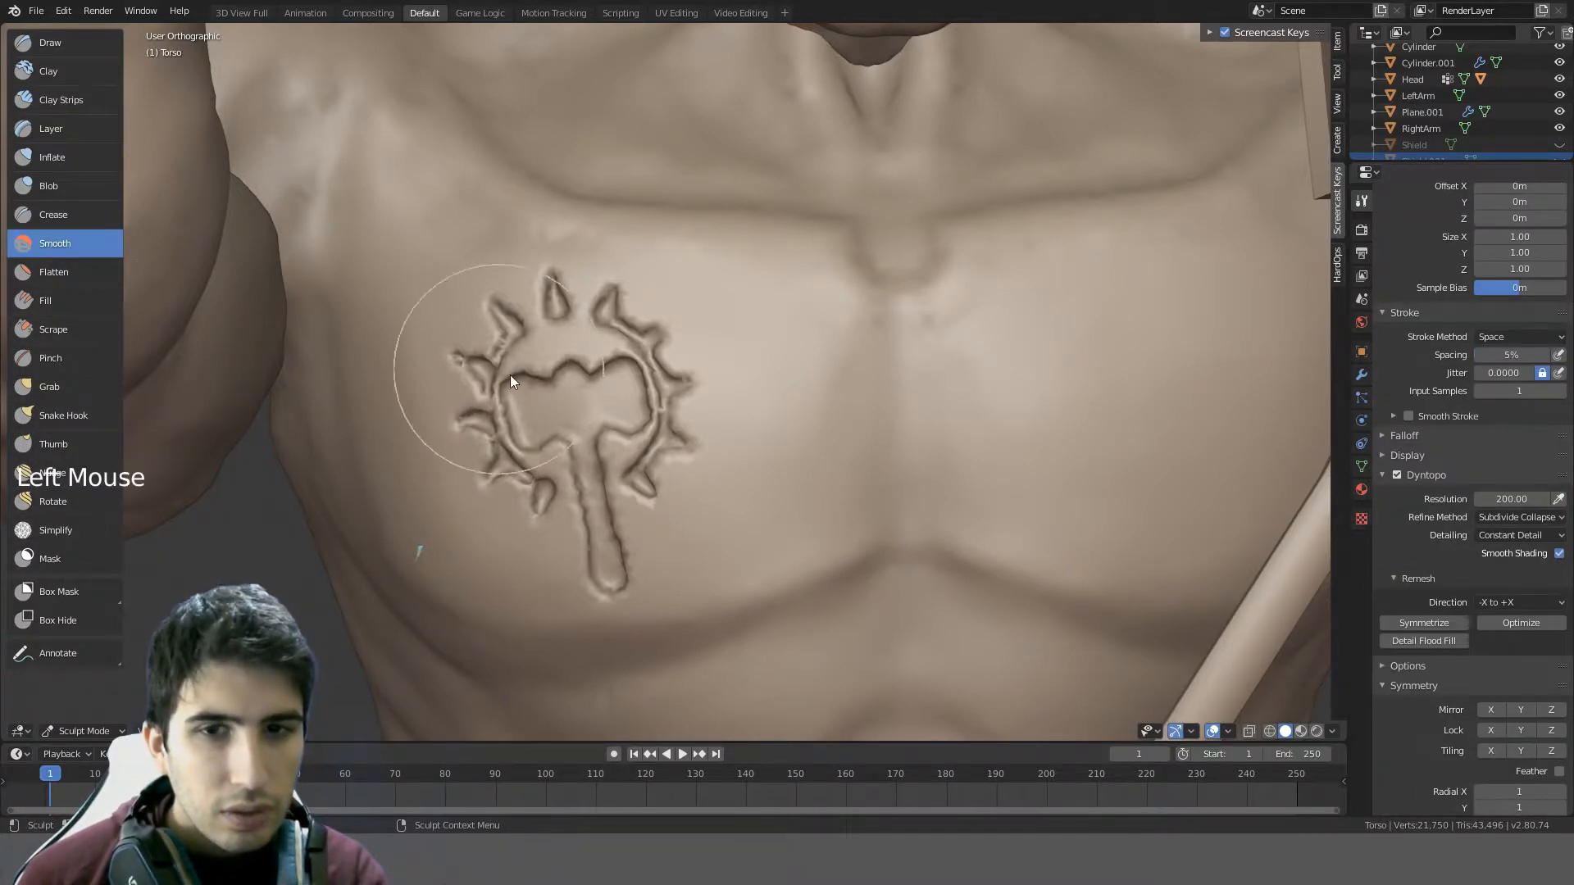
pyautogui.moveTo(510, 375)
pyautogui.mouseDown(button='middle')
pyautogui.moveTo(595, 376)
pyautogui.moveTo(613, 353)
pyautogui.moveTo(672, 369)
pyautogui.mouseUp(button='middle')
pyautogui.scroll(1, 673, 381)
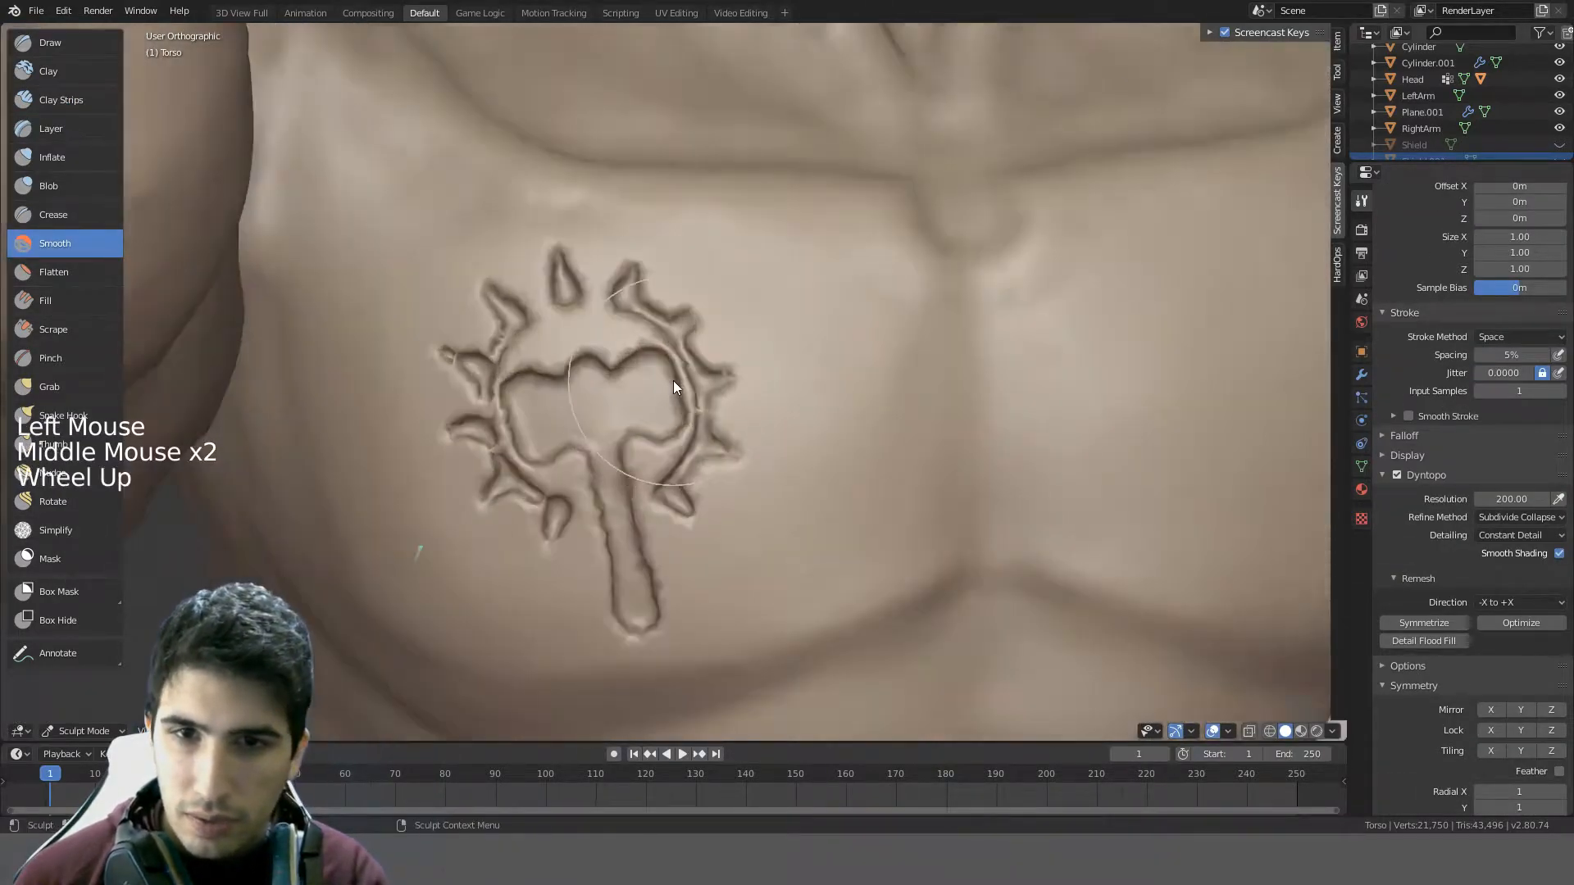
pyautogui.hotkey('shift', 'f')
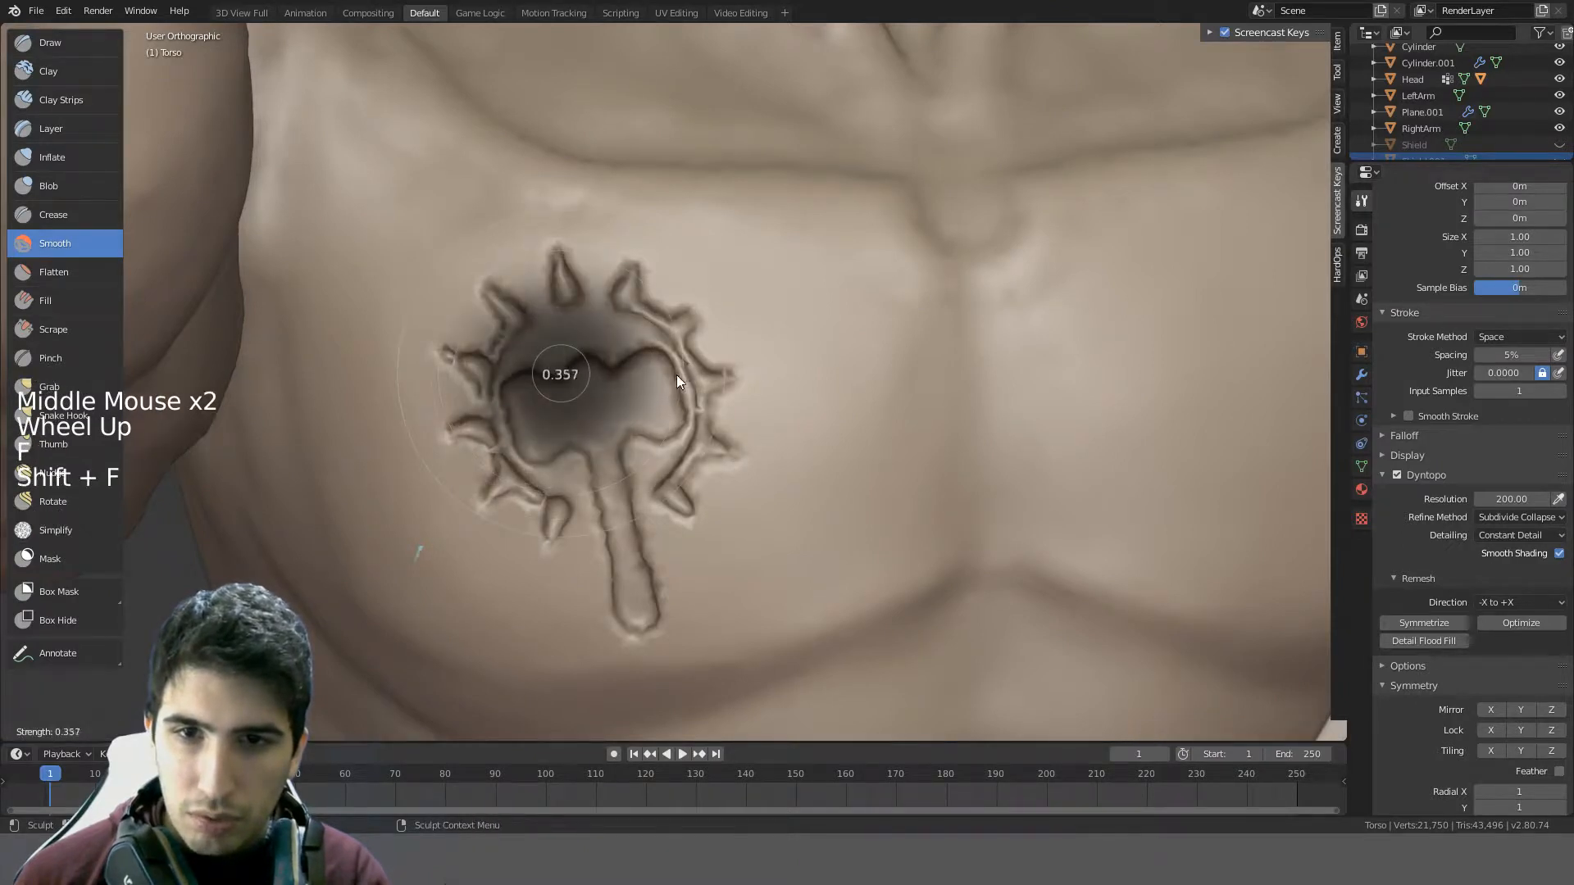
pyautogui.click(707, 371)
pyautogui.moveTo(650, 354); pyautogui.dragTo(541, 370)
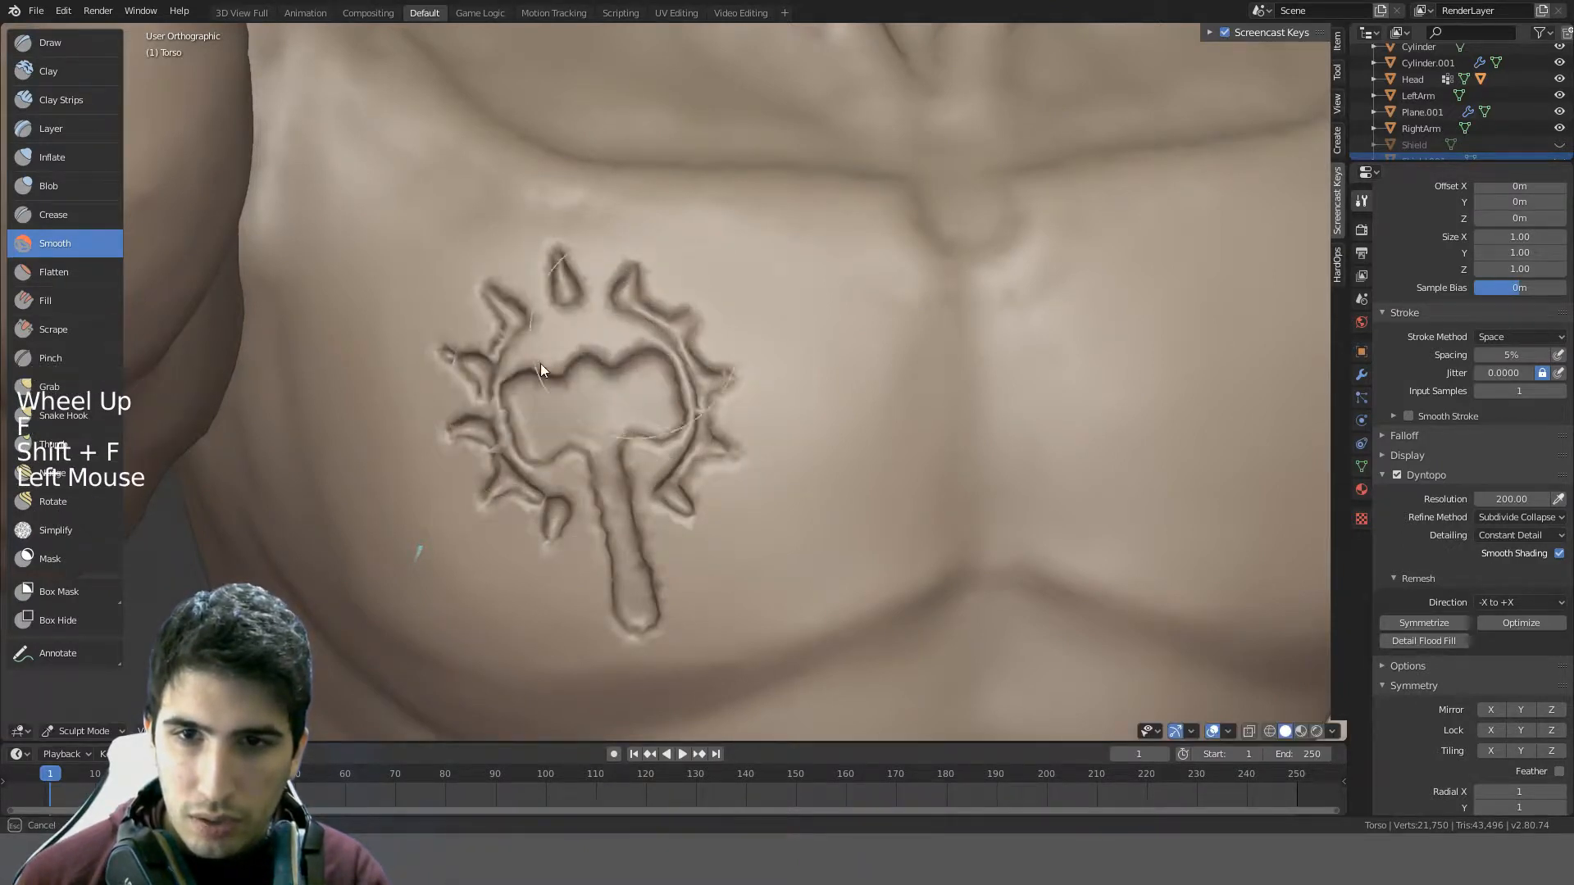
pyautogui.moveTo(676, 384); pyautogui.dragTo(568, 337)
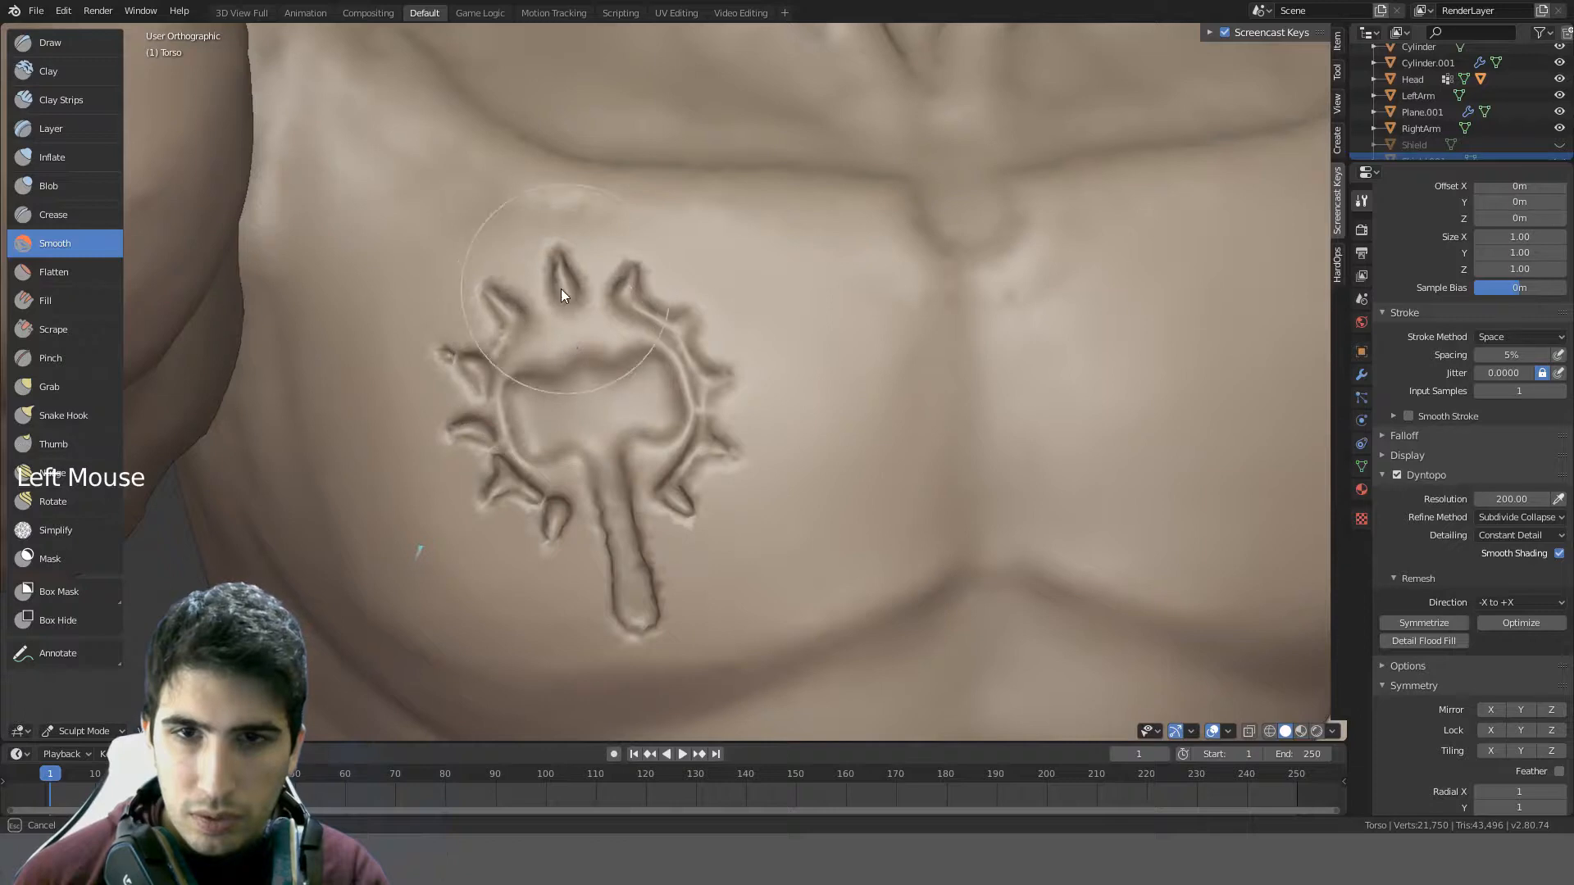
pyautogui.moveTo(415, 379); pyautogui.dragTo(464, 384)
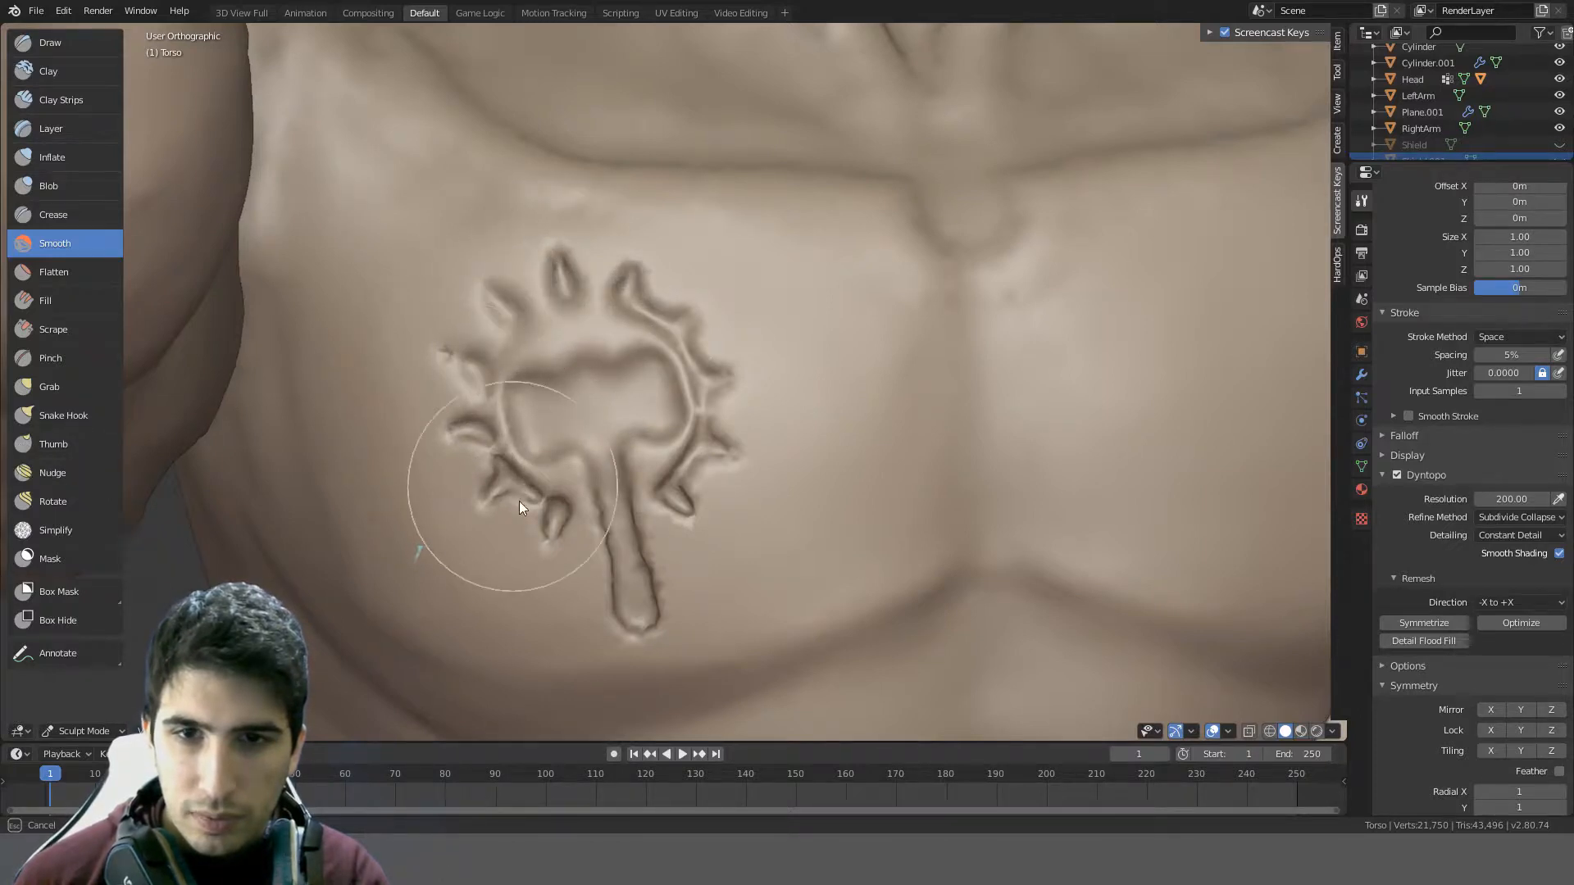
pyautogui.moveTo(519, 508); pyautogui.dragTo(529, 514)
pyautogui.moveTo(642, 538)
pyautogui.mouseDown()
pyautogui.moveTo(660, 598)
pyautogui.moveTo(633, 592)
pyautogui.mouseUp()
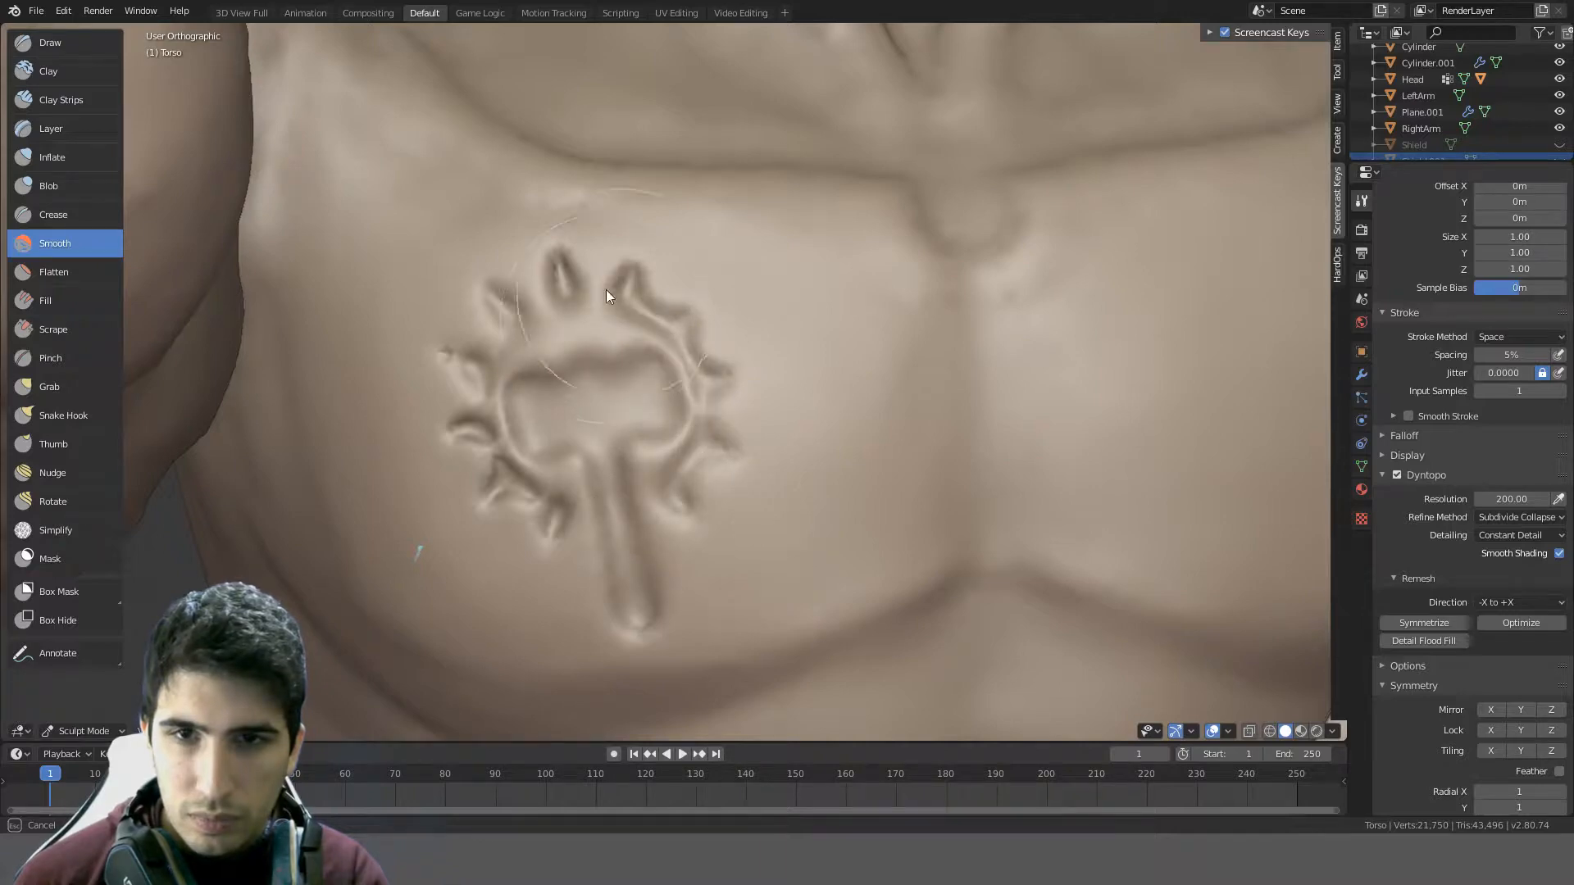
# - Undo the emblem's smoothing and carving to restore the plain pectoral
pyautogui.scroll(-4, 829, 313)
pyautogui.scroll(1, 829, 313)
pyautogui.moveTo(829, 313)
pyautogui.mouseDown(button='middle')
pyautogui.moveTo(800, 410)
pyautogui.moveTo(785, 380)
pyautogui.moveTo(815, 304)
pyautogui.mouseUp(button='middle')
pyautogui.scroll(-4, 785, 381)
pyautogui.scroll(1, 784, 381)
pyautogui.scroll(-1, 815, 303)
pyautogui.hotkey('ctrl', 'z')
pyautogui.hotkey('ctrl', 'z')
pyautogui.hotkey('ctrl', 'z')
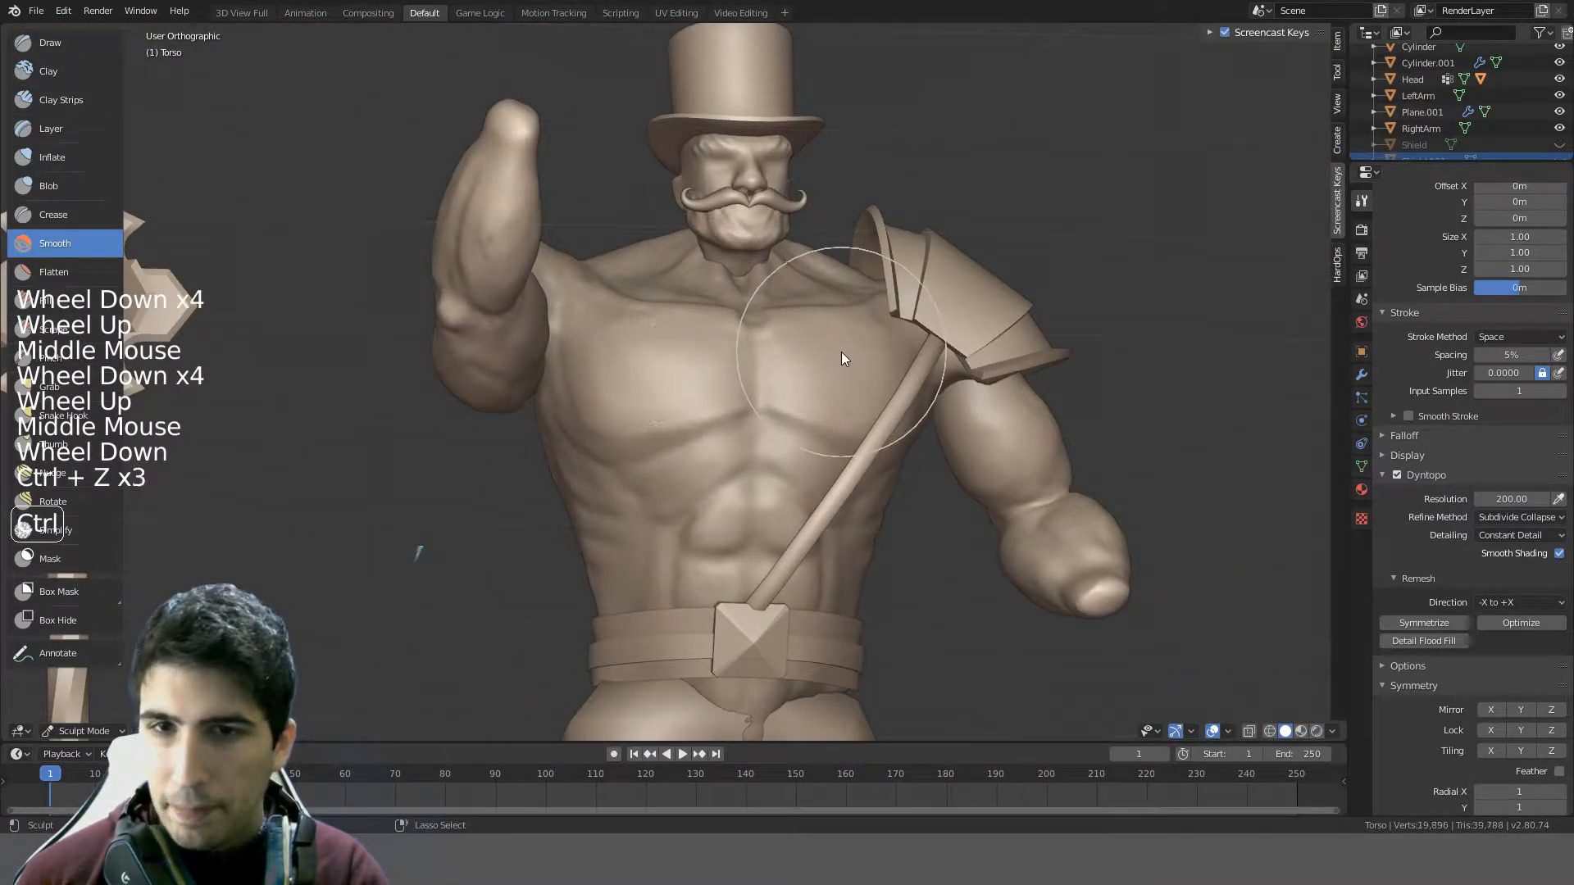
# - Return to the Clay Strips brush with the stencil over the pectoral and set the Dyntopo resolution to 300
pyautogui.scroll(4, 838, 356)
pyautogui.scroll(1, 832, 369)
pyautogui.moveTo(831, 369); pyautogui.dragTo(774, 404, button='middle')
pyautogui.scroll(-1, 774, 403)
pyautogui.scroll(2, 774, 404)
pyautogui.click(61, 99)
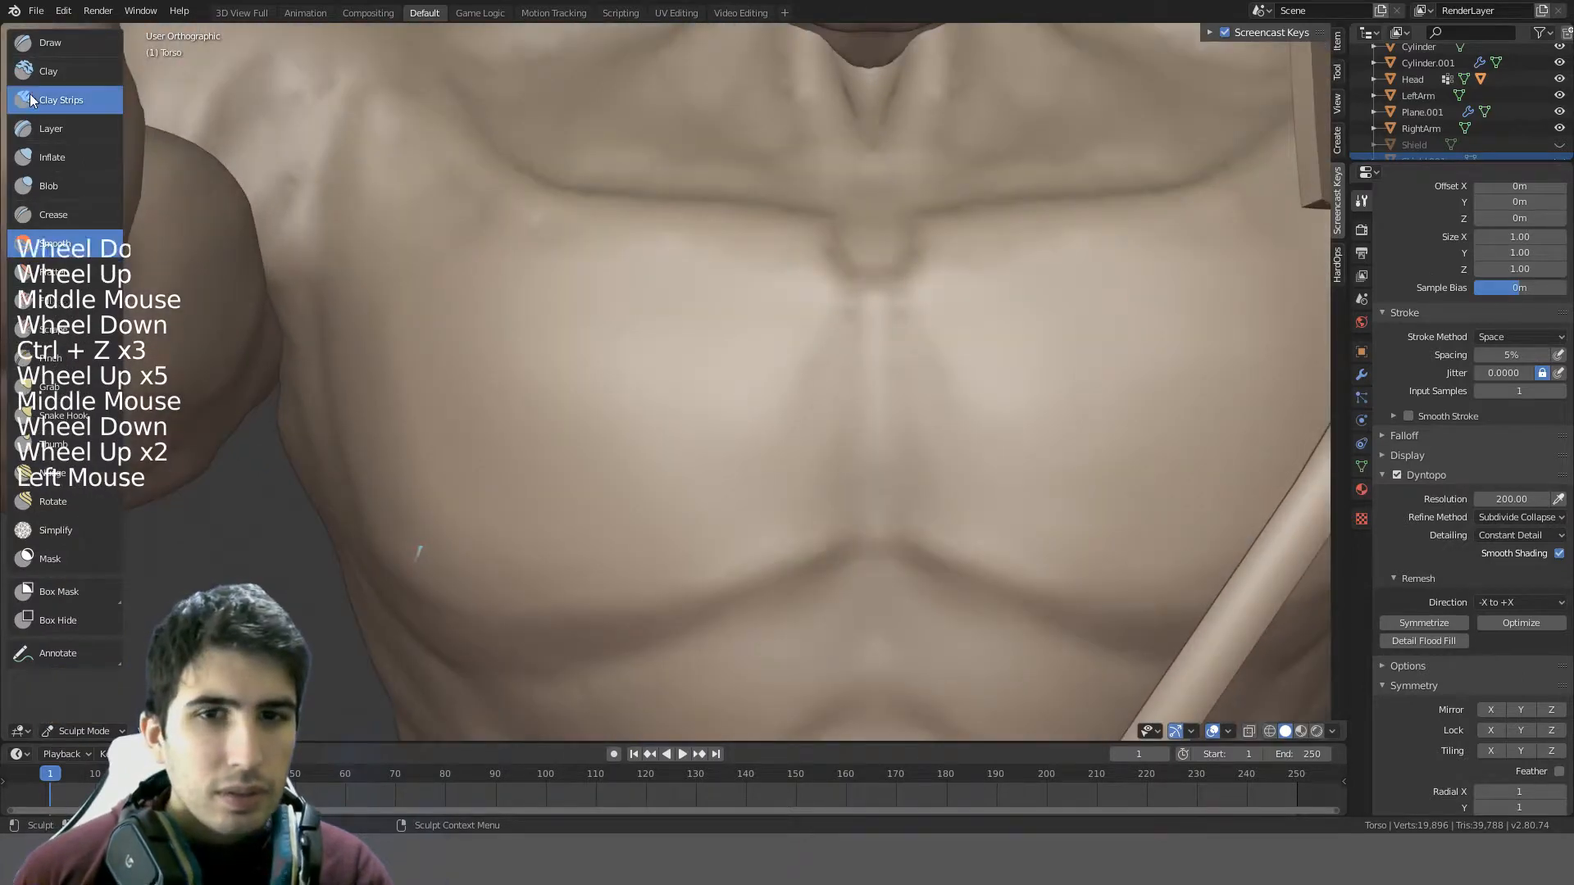
pyautogui.scroll(1, 558, 322)
pyautogui.scroll(1, 628, 320)
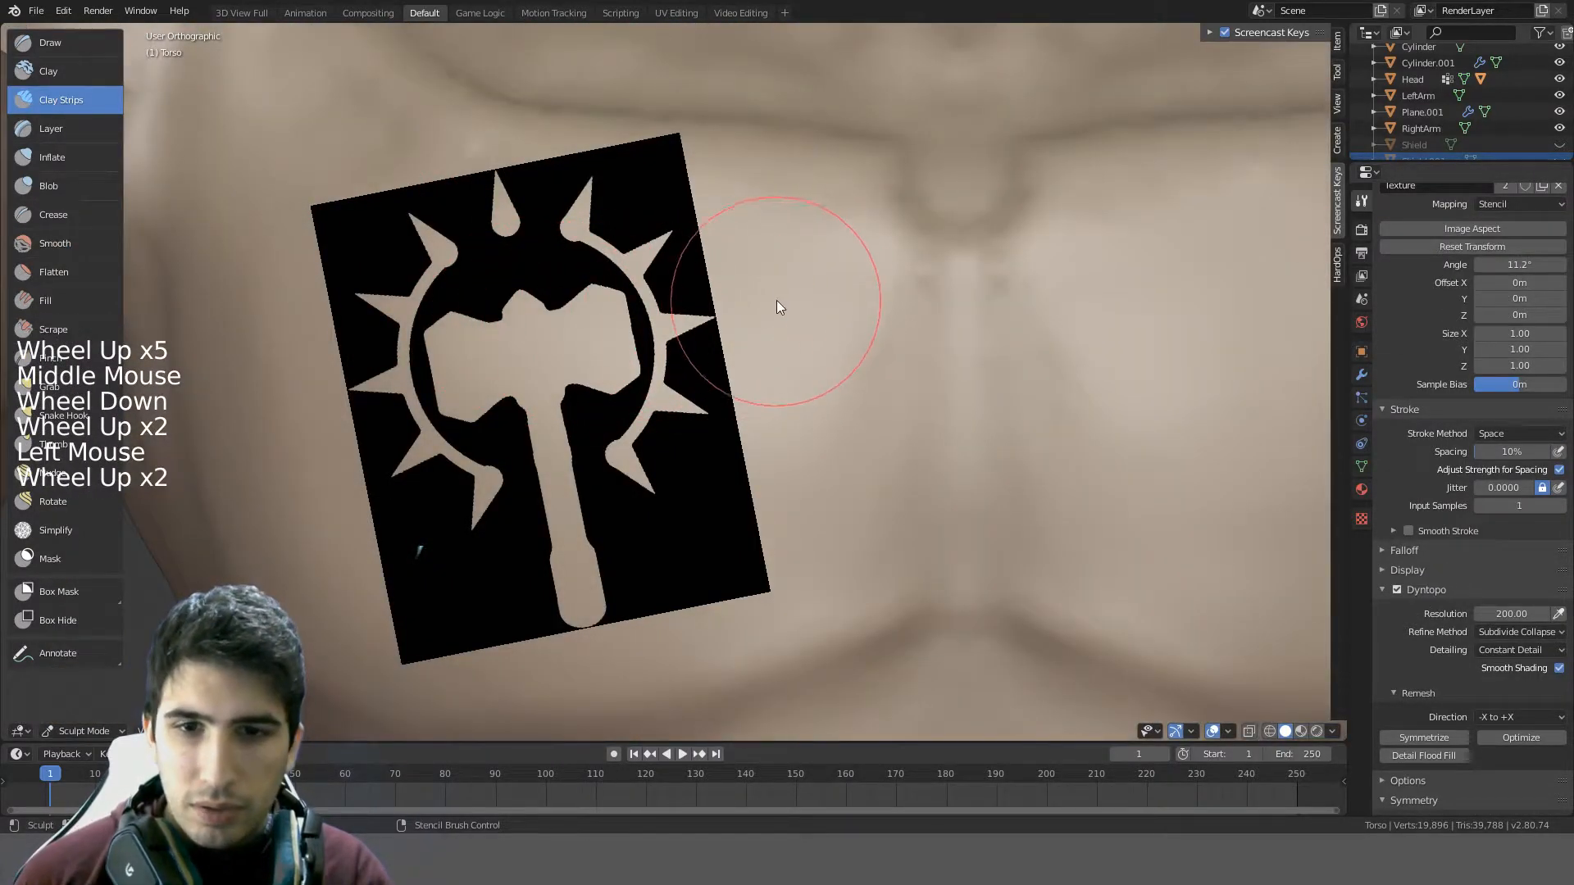
pyautogui.keyDown('shift'); pyautogui.moveTo(775, 300); pyautogui.dragTo(804, 292, button='middle'); pyautogui.keyUp('shift')
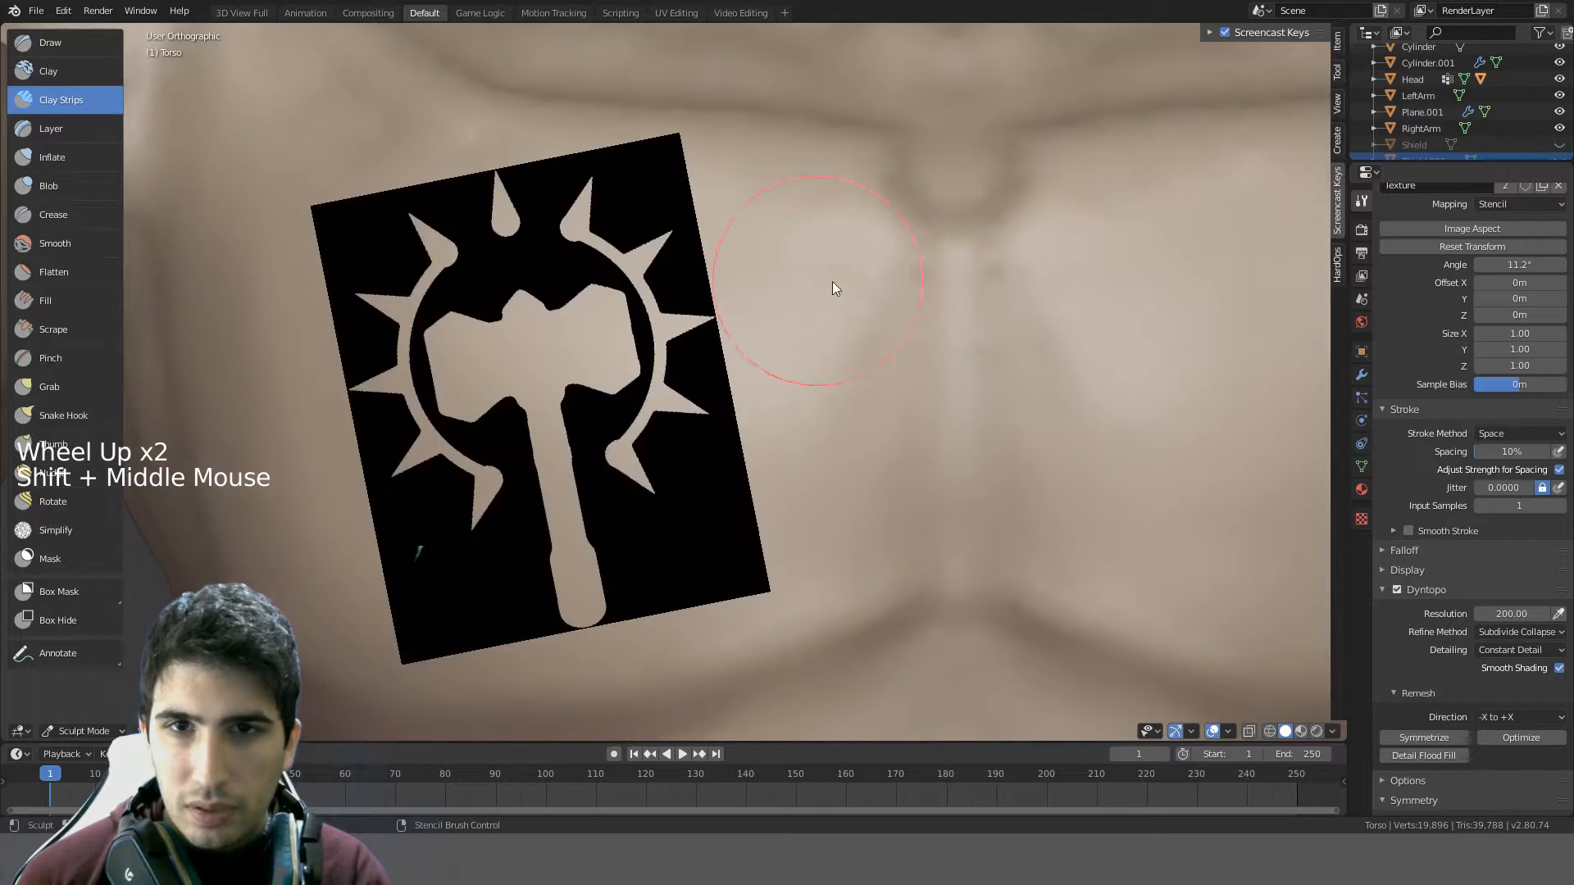
pyautogui.click(1505, 613)
pyautogui.write('3')
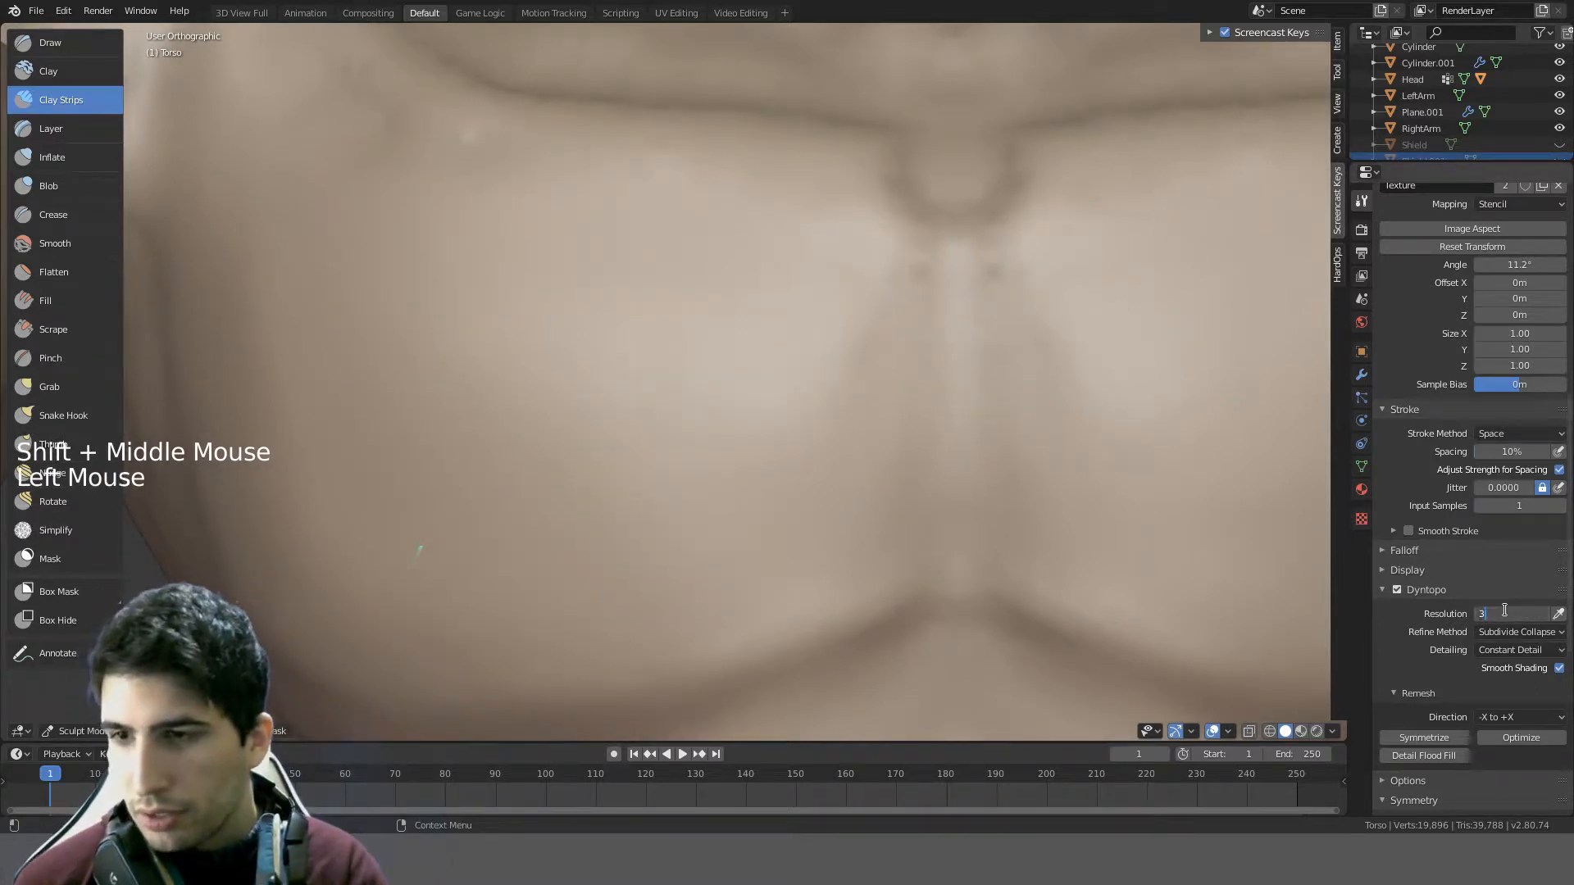
pyautogui.write('00')
pyautogui.press('Return')
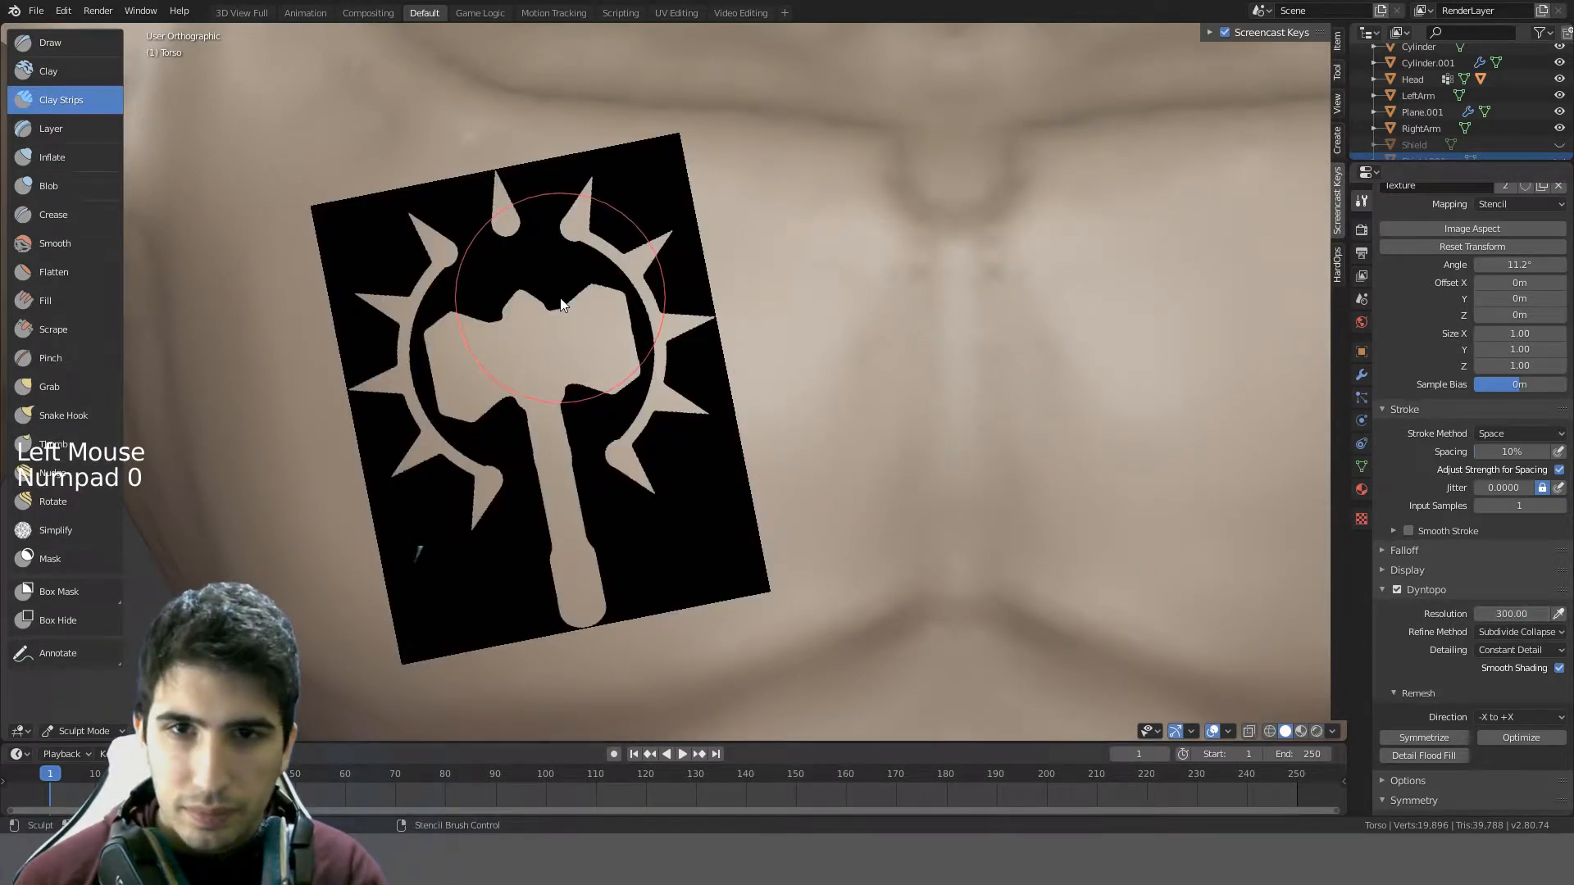
# - Carve the hammer emblem into the raised-arm side pectoral through the stencil, using a smaller brush with adjusted strength
pyautogui.moveTo(580, 293); pyautogui.dragTo(535, 300)
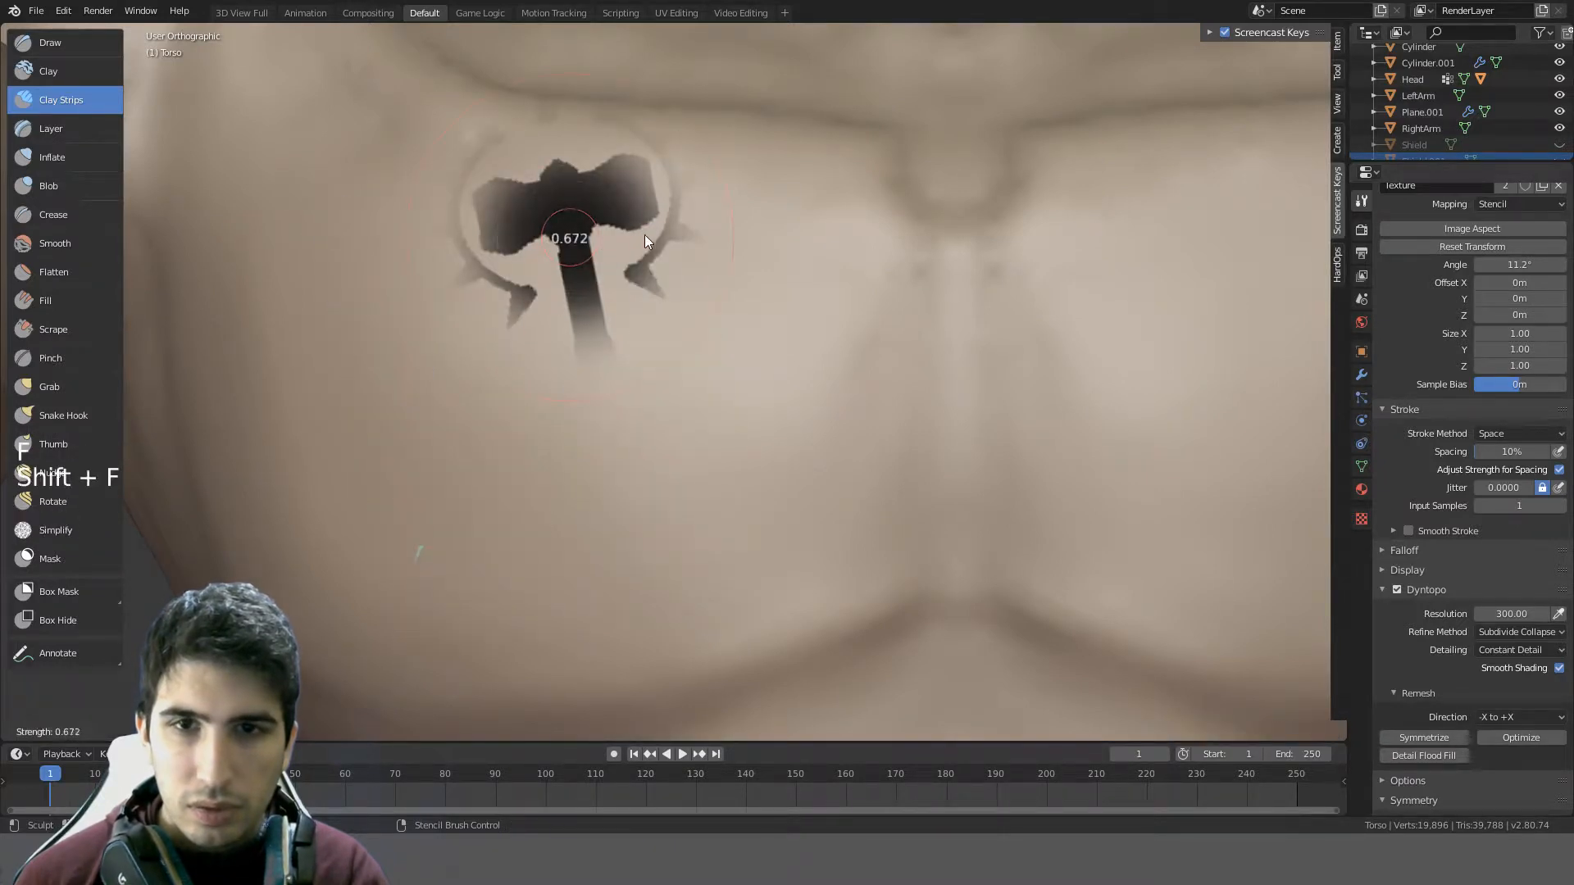
pyautogui.click(696, 235)
pyautogui.moveTo(620, 256)
pyautogui.keyDown('ctrl'); pyautogui.mouseDown()
pyautogui.moveTo(568, 225)
pyautogui.moveTo(607, 218)
pyautogui.moveTo(515, 221)
pyautogui.moveTo(524, 198)
pyautogui.moveTo(428, 238)
pyautogui.moveTo(446, 233)
pyautogui.moveTo(402, 258)
pyautogui.moveTo(382, 326)
pyautogui.moveTo(395, 368)
pyautogui.moveTo(401, 351)
pyautogui.moveTo(395, 409)
pyautogui.moveTo(360, 387)
pyautogui.mouseUp(); pyautogui.keyUp('ctrl')
pyautogui.moveTo(410, 455)
pyautogui.keyDown('ctrl'); pyautogui.mouseDown()
pyautogui.moveTo(492, 470)
pyautogui.moveTo(471, 525)
pyautogui.moveTo(574, 602)
pyautogui.moveTo(598, 584)
pyautogui.moveTo(561, 609)
pyautogui.moveTo(572, 540)
pyautogui.moveTo(559, 451)
pyautogui.moveTo(533, 417)
pyautogui.moveTo(533, 323)
pyautogui.moveTo(493, 386)
pyautogui.moveTo(467, 347)
pyautogui.moveTo(464, 378)
pyautogui.moveTo(450, 360)
pyautogui.moveTo(572, 375)
pyautogui.moveTo(591, 328)
pyautogui.moveTo(621, 337)
pyautogui.moveTo(587, 312)
pyautogui.moveTo(623, 441)
pyautogui.moveTo(642, 448)
pyautogui.moveTo(652, 400)
pyautogui.moveTo(676, 386)
pyautogui.moveTo(684, 415)
pyautogui.moveTo(662, 327)
pyautogui.moveTo(693, 303)
pyautogui.moveTo(661, 320)
pyautogui.moveTo(634, 298)
pyautogui.moveTo(658, 239)
pyautogui.moveTo(630, 265)
pyautogui.moveTo(616, 196)
pyautogui.moveTo(672, 223)
pyautogui.moveTo(693, 304)
pyautogui.mouseUp(); pyautogui.keyUp('ctrl')
pyautogui.moveTo(693, 303)
pyautogui.mouseDown(button='middle')
pyautogui.moveTo(707, 340)
pyautogui.moveTo(681, 368)
pyautogui.moveTo(789, 367)
pyautogui.moveTo(768, 412)
pyautogui.moveTo(725, 380)
pyautogui.moveTo(799, 316)
pyautogui.moveTo(858, 299)
pyautogui.moveTo(759, 288)
pyautogui.moveTo(681, 361)
pyautogui.moveTo(717, 393)
pyautogui.moveTo(802, 360)
pyautogui.moveTo(820, 323)
pyautogui.moveTo(704, 338)
pyautogui.moveTo(716, 351)
pyautogui.moveTo(796, 335)
pyautogui.mouseUp(button='middle')
pyautogui.scroll(-2, 711, 356)
pyautogui.scroll(2, 734, 329)
pyautogui.scroll(1, 746, 341)
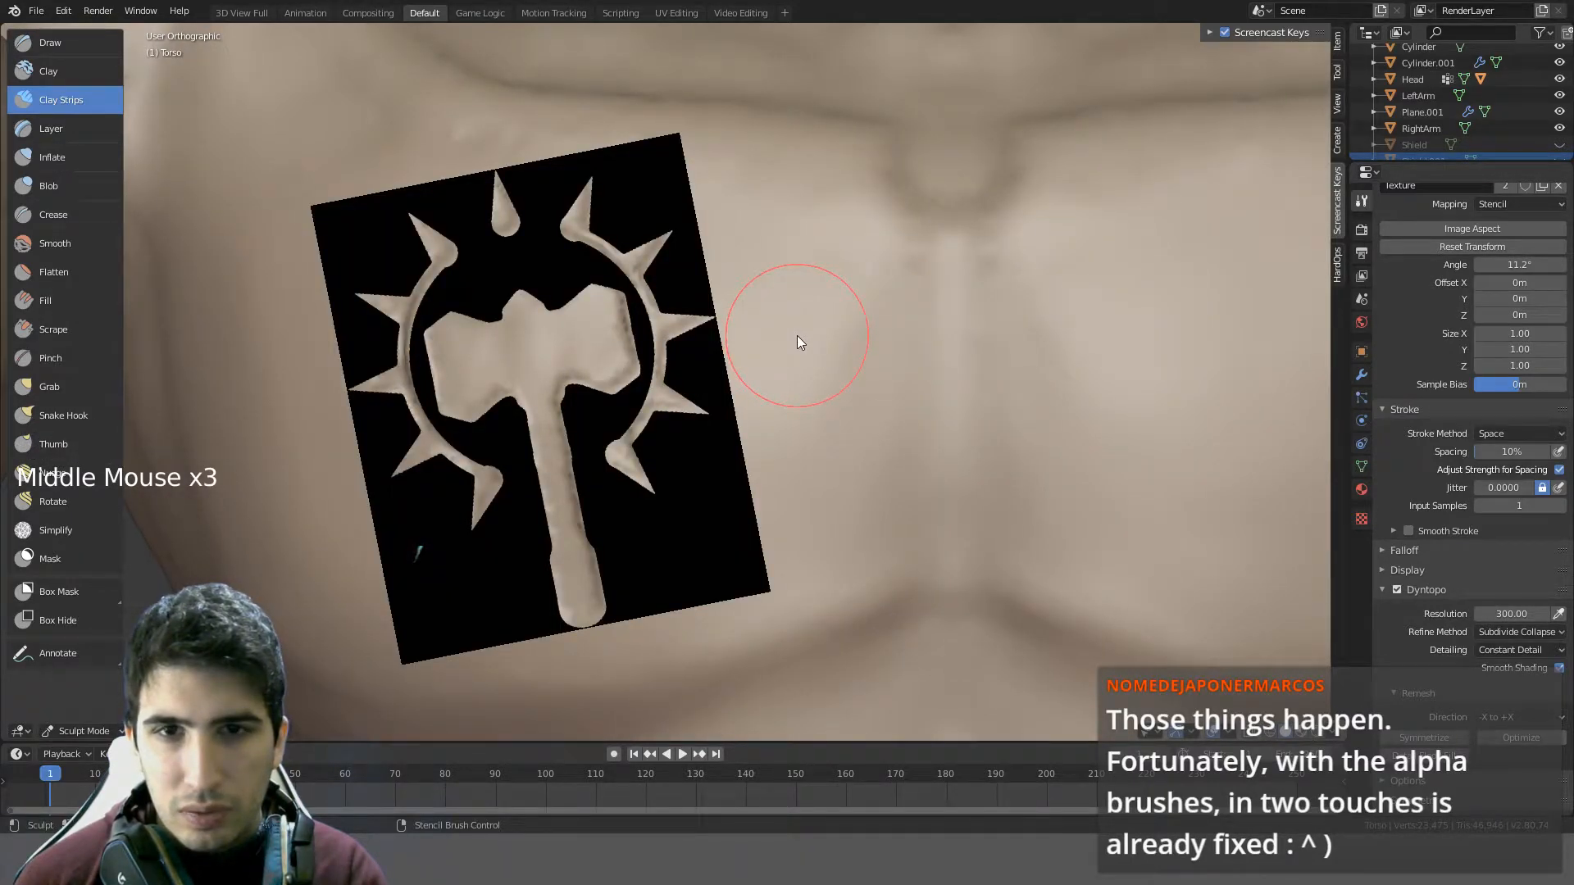
pyautogui.moveTo(798, 337); pyautogui.dragTo(800, 338, button='middle')
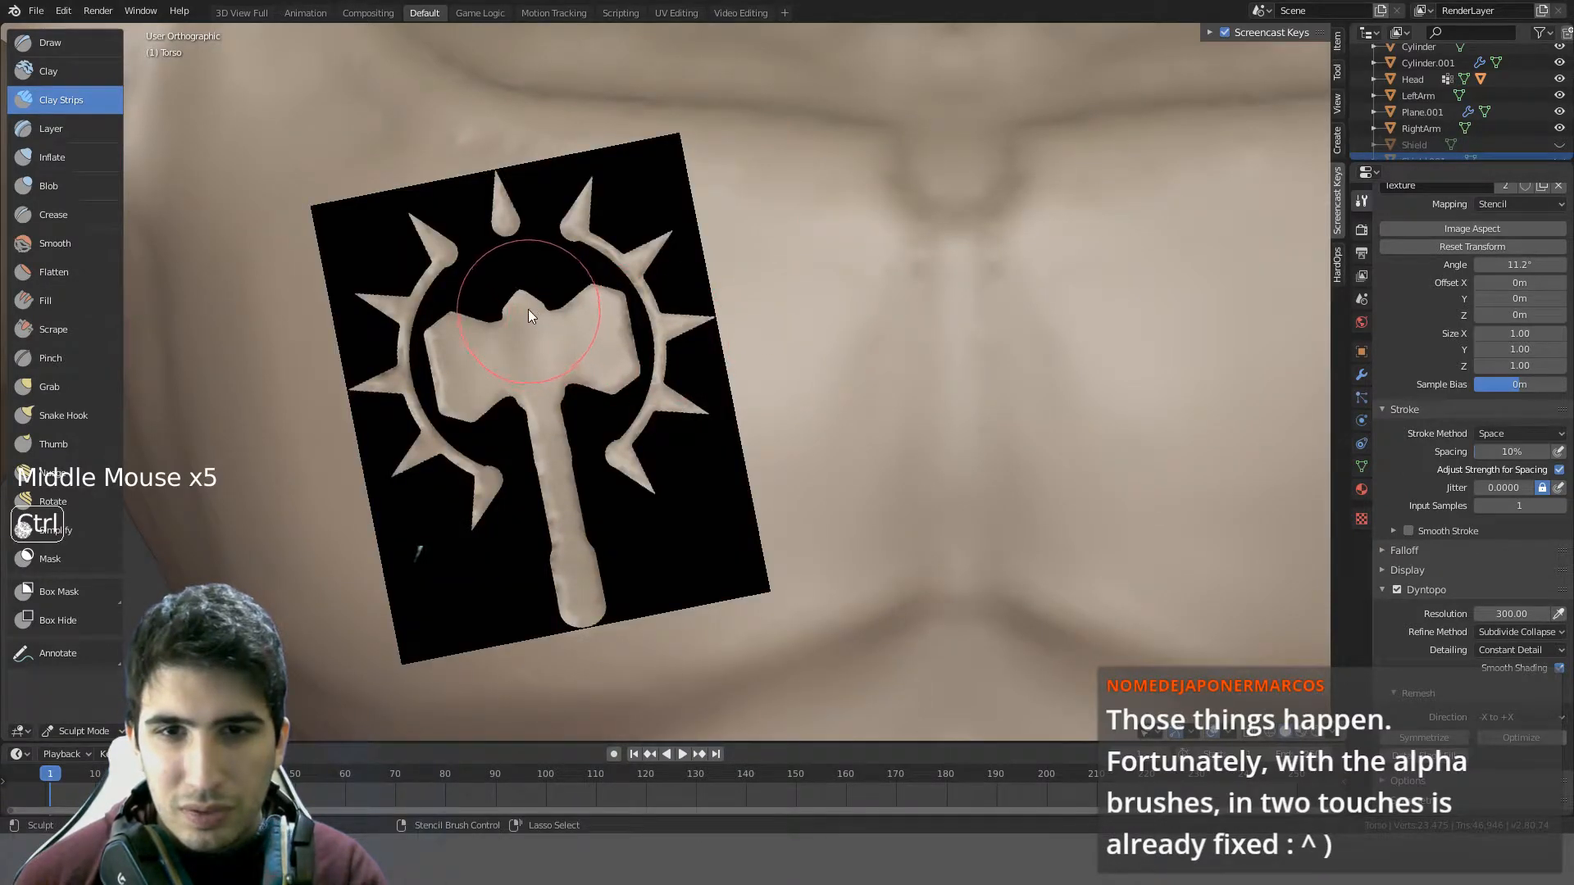
pyautogui.keyDown('ctrl'); pyautogui.moveTo(528, 308); pyautogui.dragTo(525, 307); pyautogui.keyUp('ctrl')
pyautogui.moveTo(720, 298)
pyautogui.mouseDown(button='middle')
pyautogui.moveTo(753, 325)
pyautogui.moveTo(733, 304)
pyautogui.moveTo(752, 287)
pyautogui.moveTo(677, 351)
pyautogui.mouseUp(button='middle')
pyautogui.scroll(-3, 676, 351)
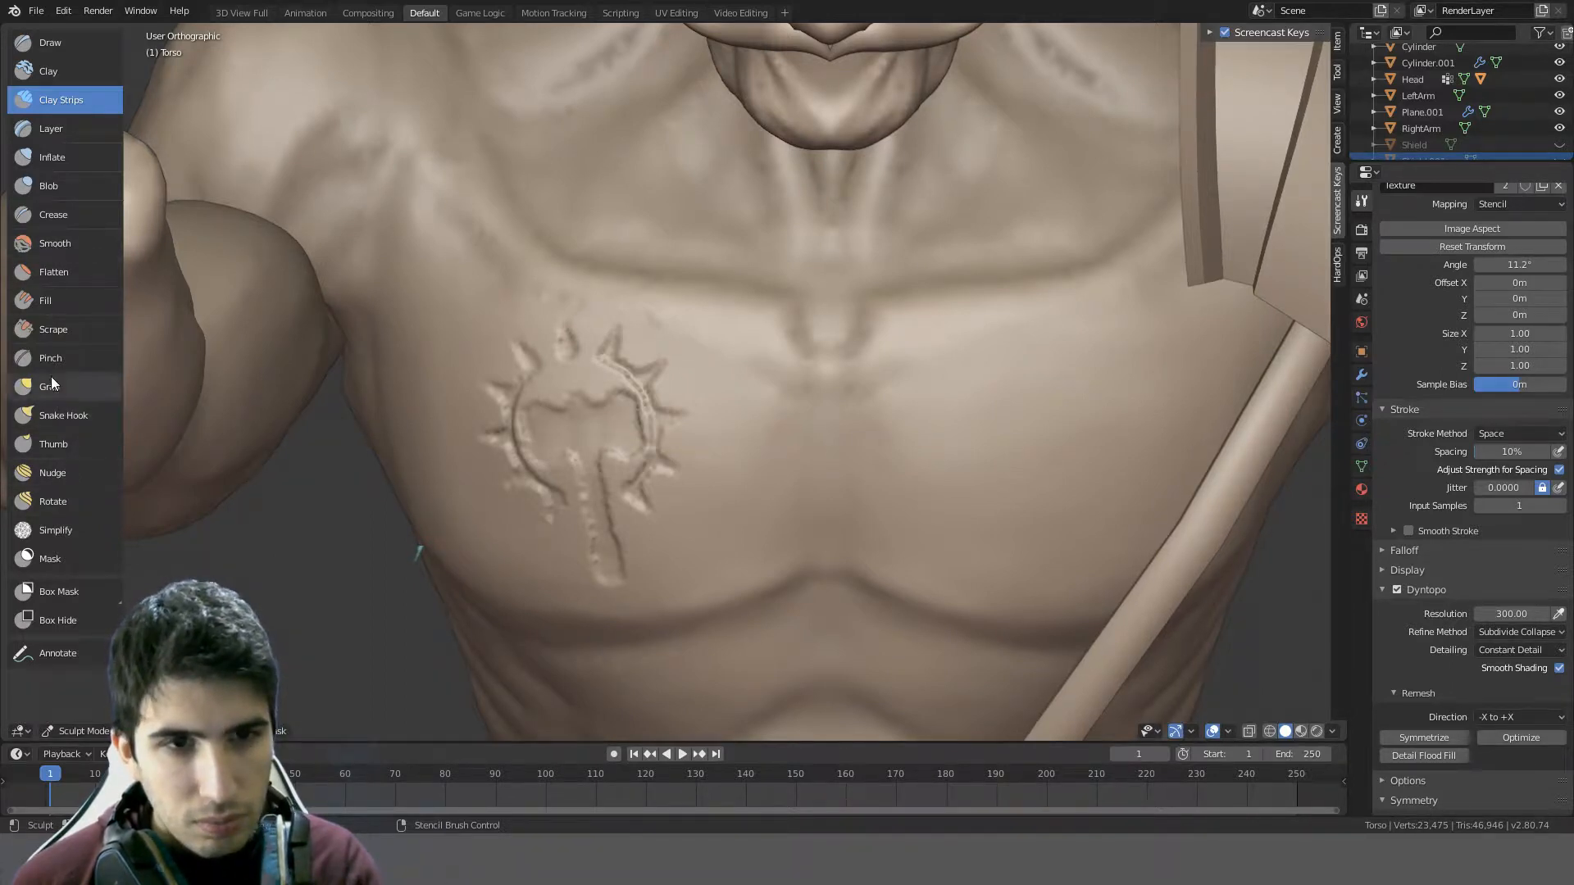
# - Choose the Smooth brush and tune its strength with trial strokes over the carved emblem, undoing each trial
pyautogui.click(50, 251)
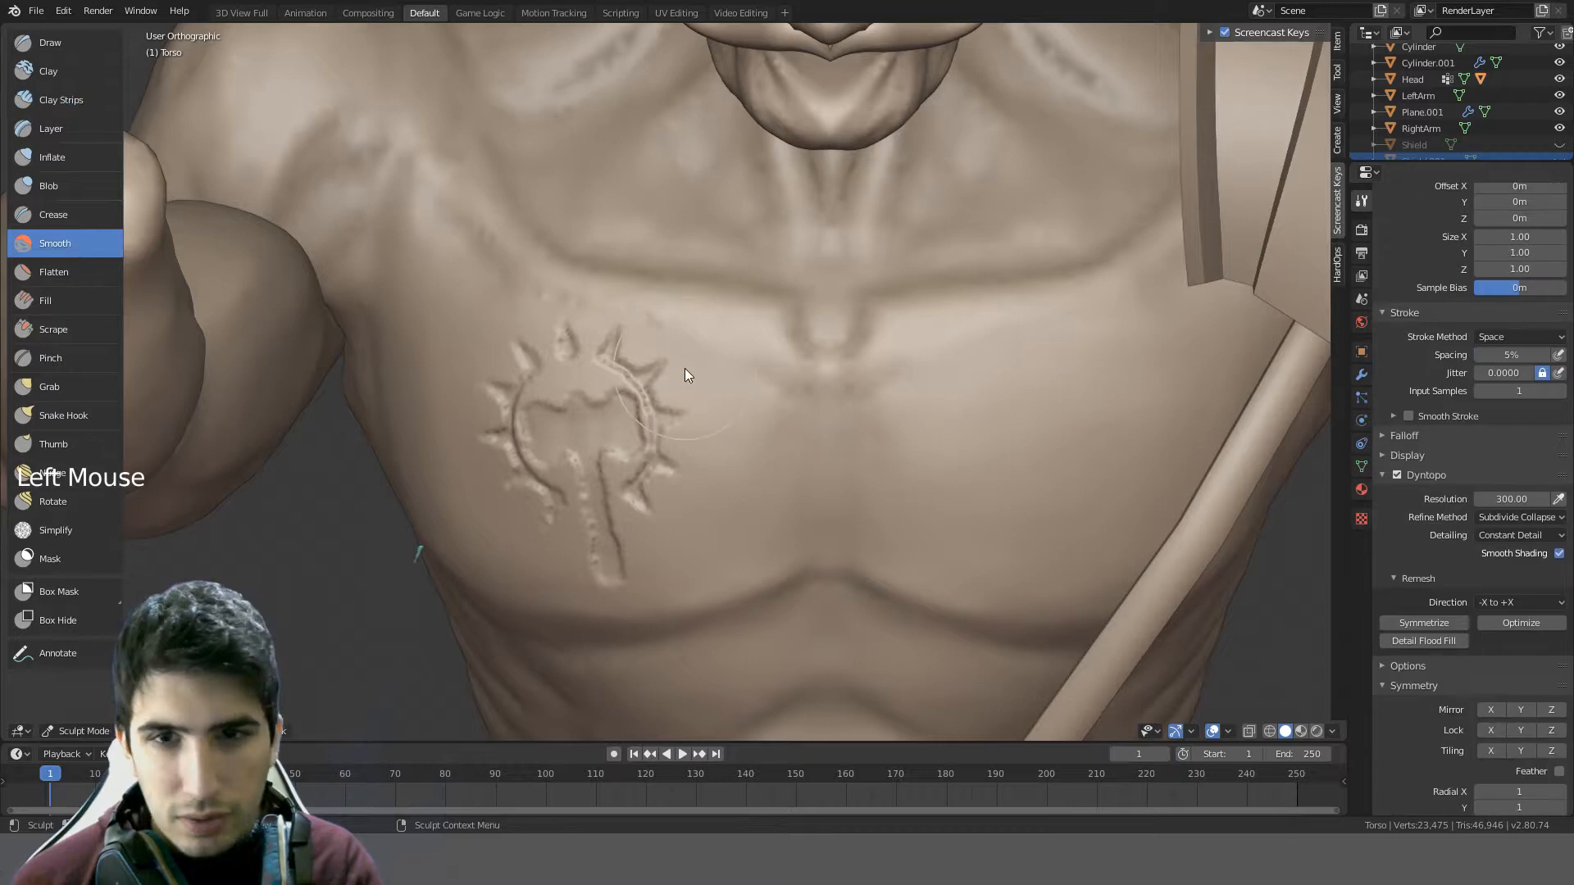
pyautogui.moveTo(686, 367); pyautogui.dragTo(692, 338, button='middle')
pyautogui.scroll(2, 692, 338)
pyautogui.moveTo(620, 338); pyautogui.dragTo(568, 289)
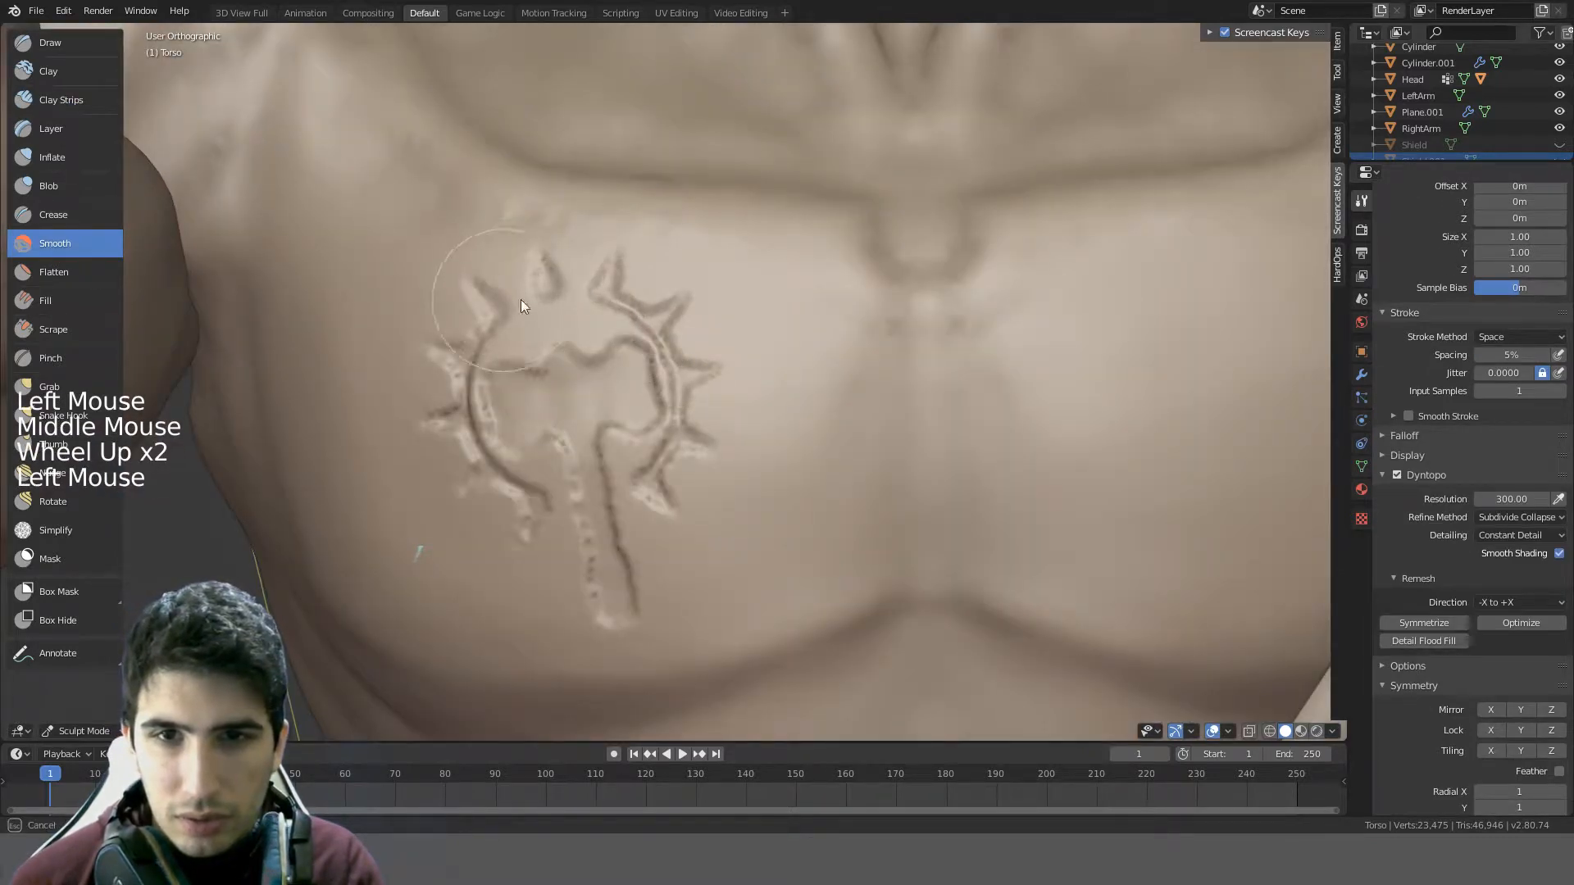
pyautogui.moveTo(470, 423); pyautogui.dragTo(779, 356)
pyautogui.hotkey('ctrl', 'z')
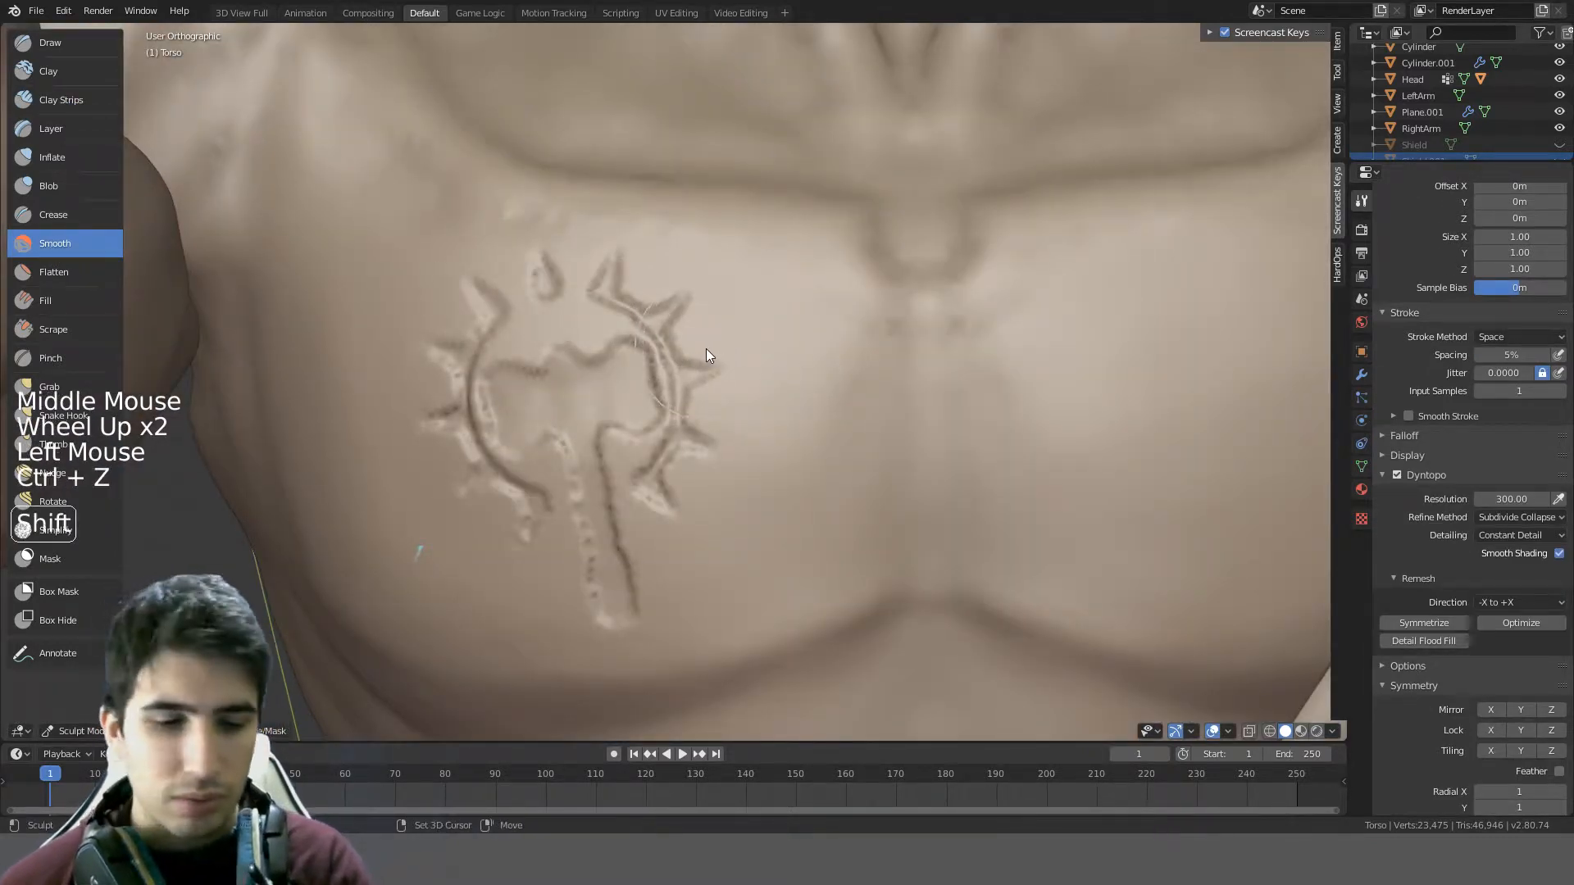
pyautogui.hotkey('shift', 'f')
pyautogui.click(701, 337)
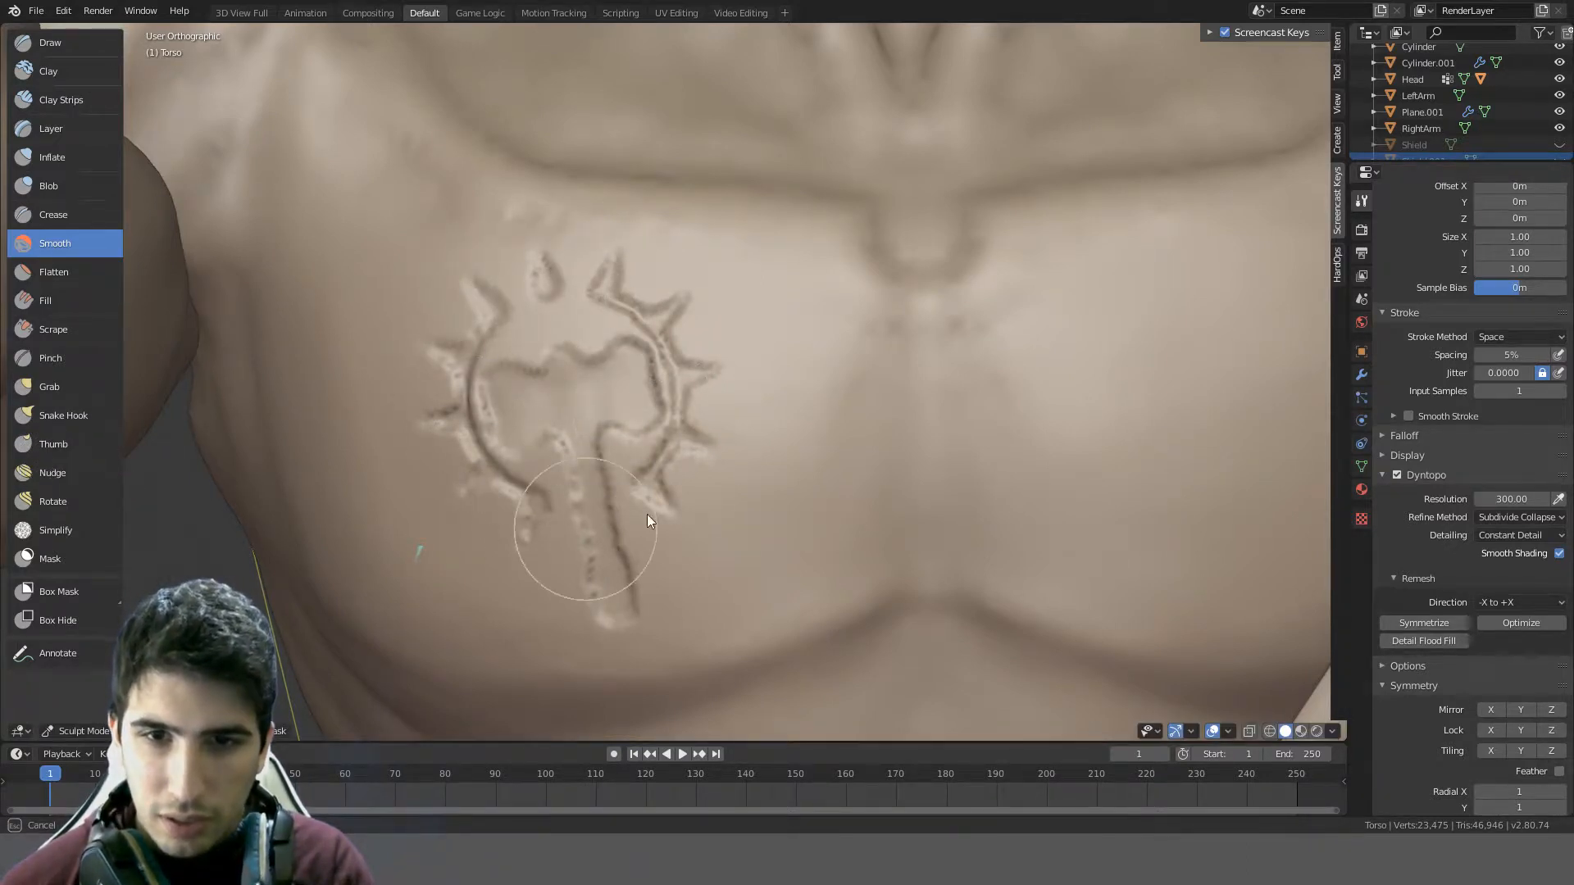
pyautogui.hotkey('ctrl', 'z')
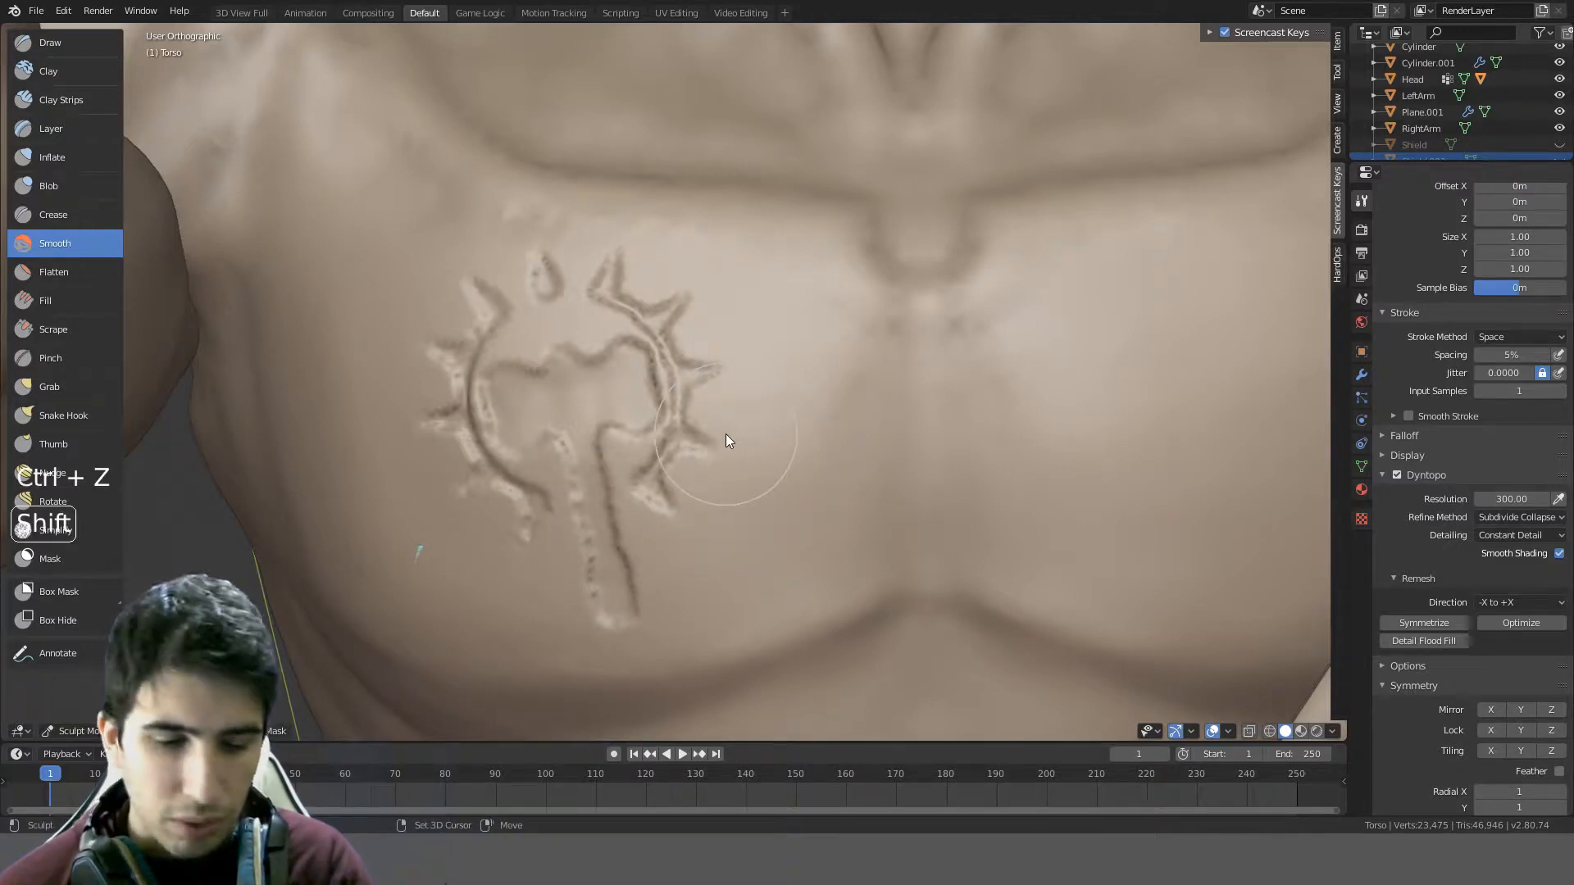
pyautogui.hotkey('shift', 'f')
pyautogui.click(715, 434)
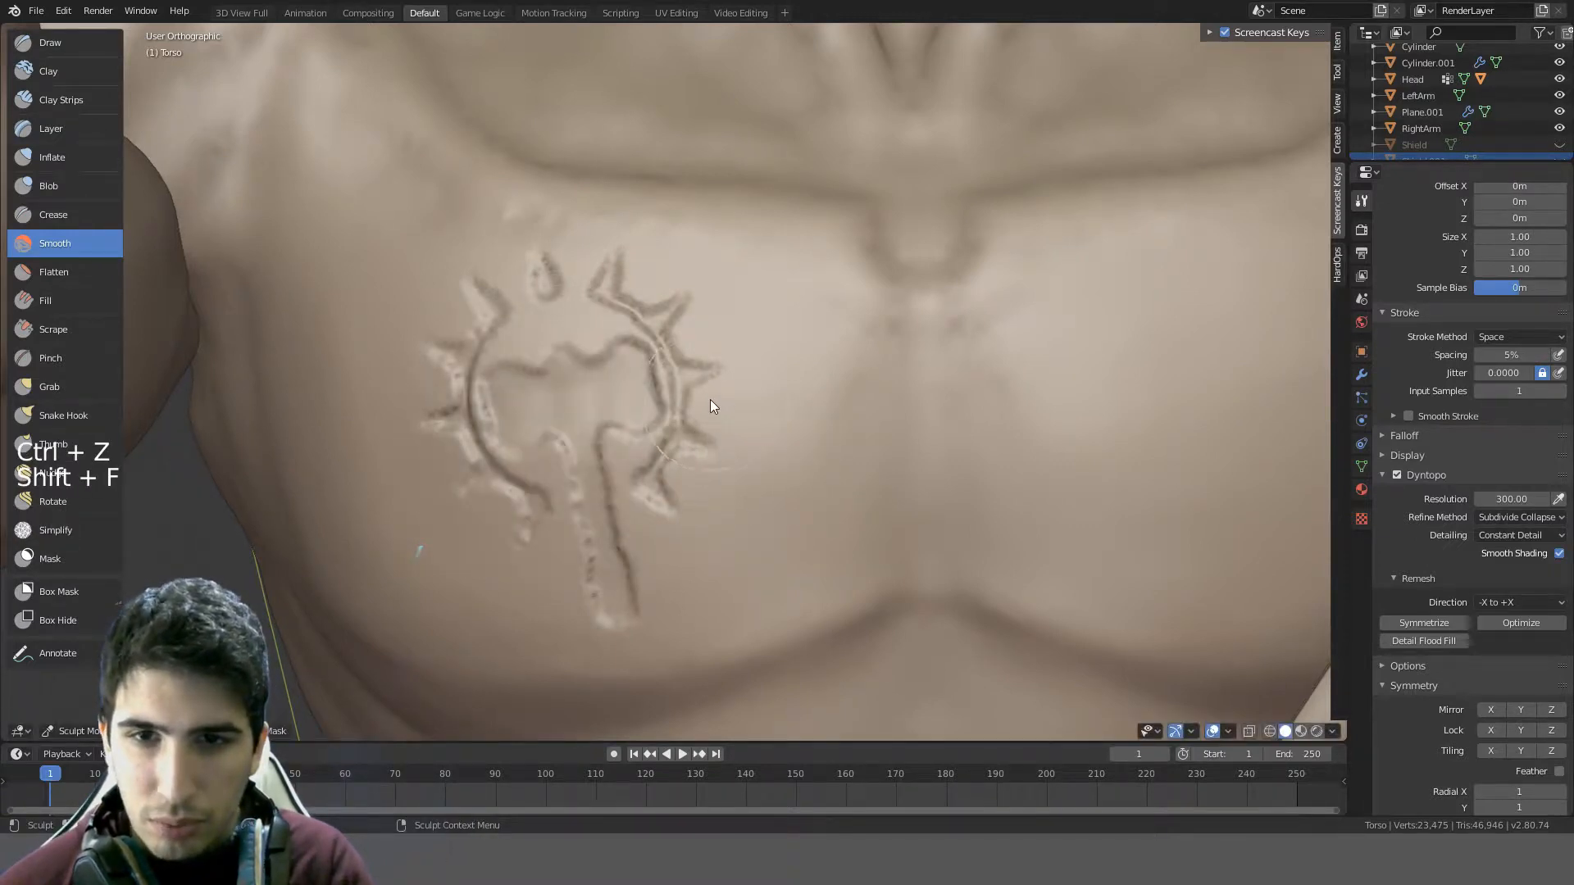
# - Gently smooth the carved emblem's hammer head, handle and spiked ring
pyautogui.moveTo(640, 322)
pyautogui.mouseDown()
pyautogui.moveTo(449, 323)
pyautogui.moveTo(533, 508)
pyautogui.moveTo(592, 532)
pyautogui.mouseUp()
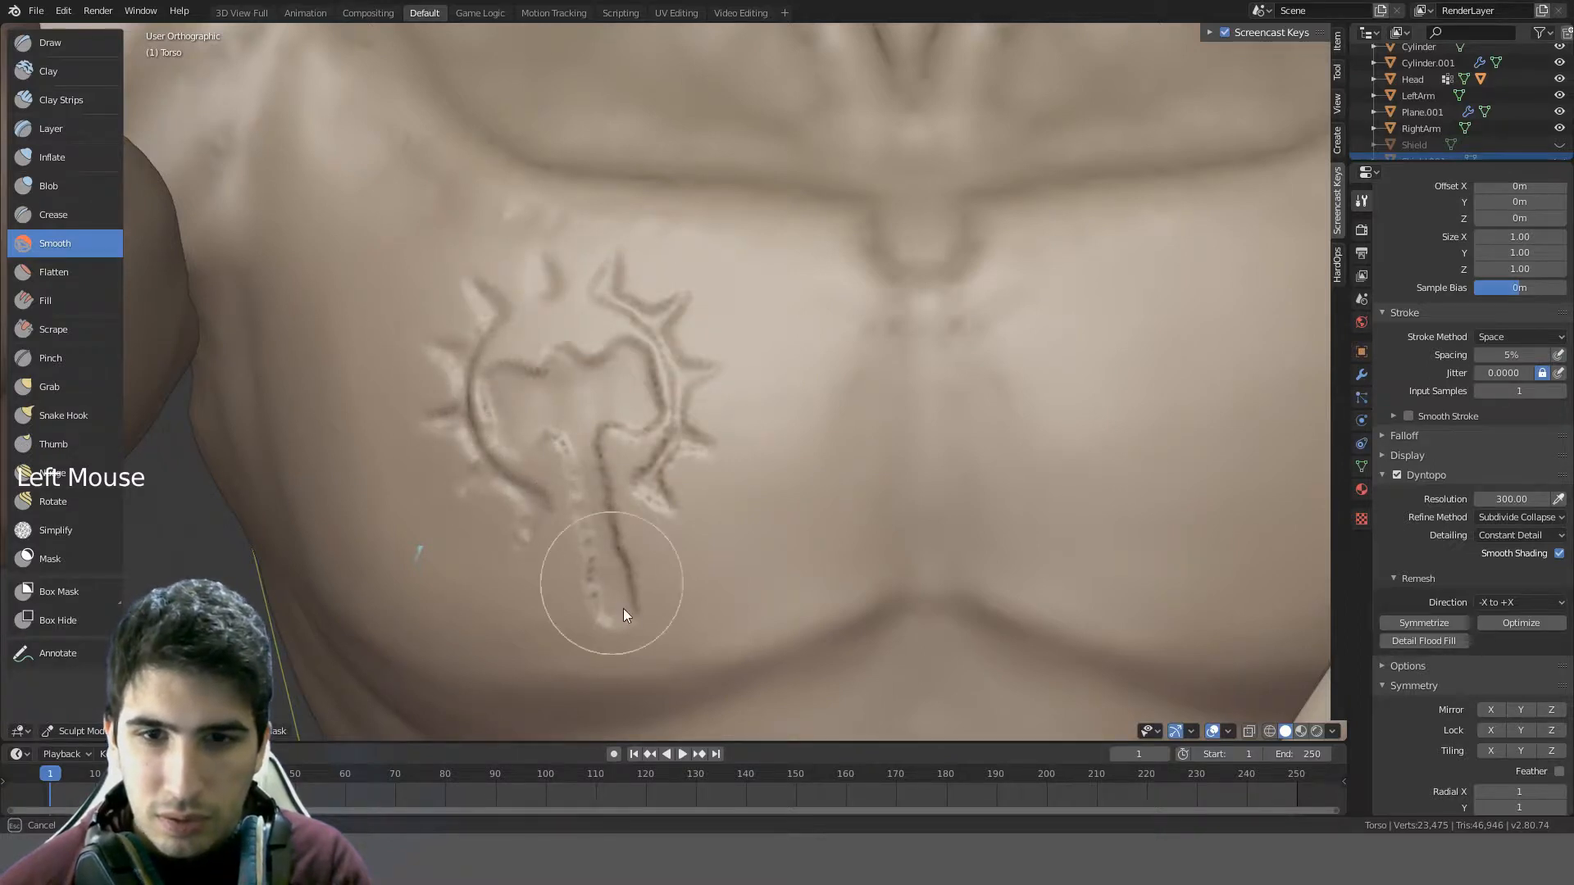
pyautogui.moveTo(623, 611)
pyautogui.mouseDown()
pyautogui.moveTo(607, 433)
pyautogui.moveTo(645, 455)
pyautogui.mouseUp()
pyautogui.scroll(-3, 738, 426)
pyautogui.moveTo(775, 410)
pyautogui.mouseDown(button='middle')
pyautogui.moveTo(933, 376)
pyautogui.moveTo(763, 414)
pyautogui.moveTo(770, 369)
pyautogui.moveTo(841, 305)
pyautogui.moveTo(956, 392)
pyautogui.moveTo(871, 414)
pyautogui.moveTo(780, 340)
pyautogui.moveTo(795, 287)
pyautogui.moveTo(789, 328)
pyautogui.mouseUp(button='middle')
pyautogui.scroll(-4, 763, 415)
pyautogui.scroll(3, 819, 376)
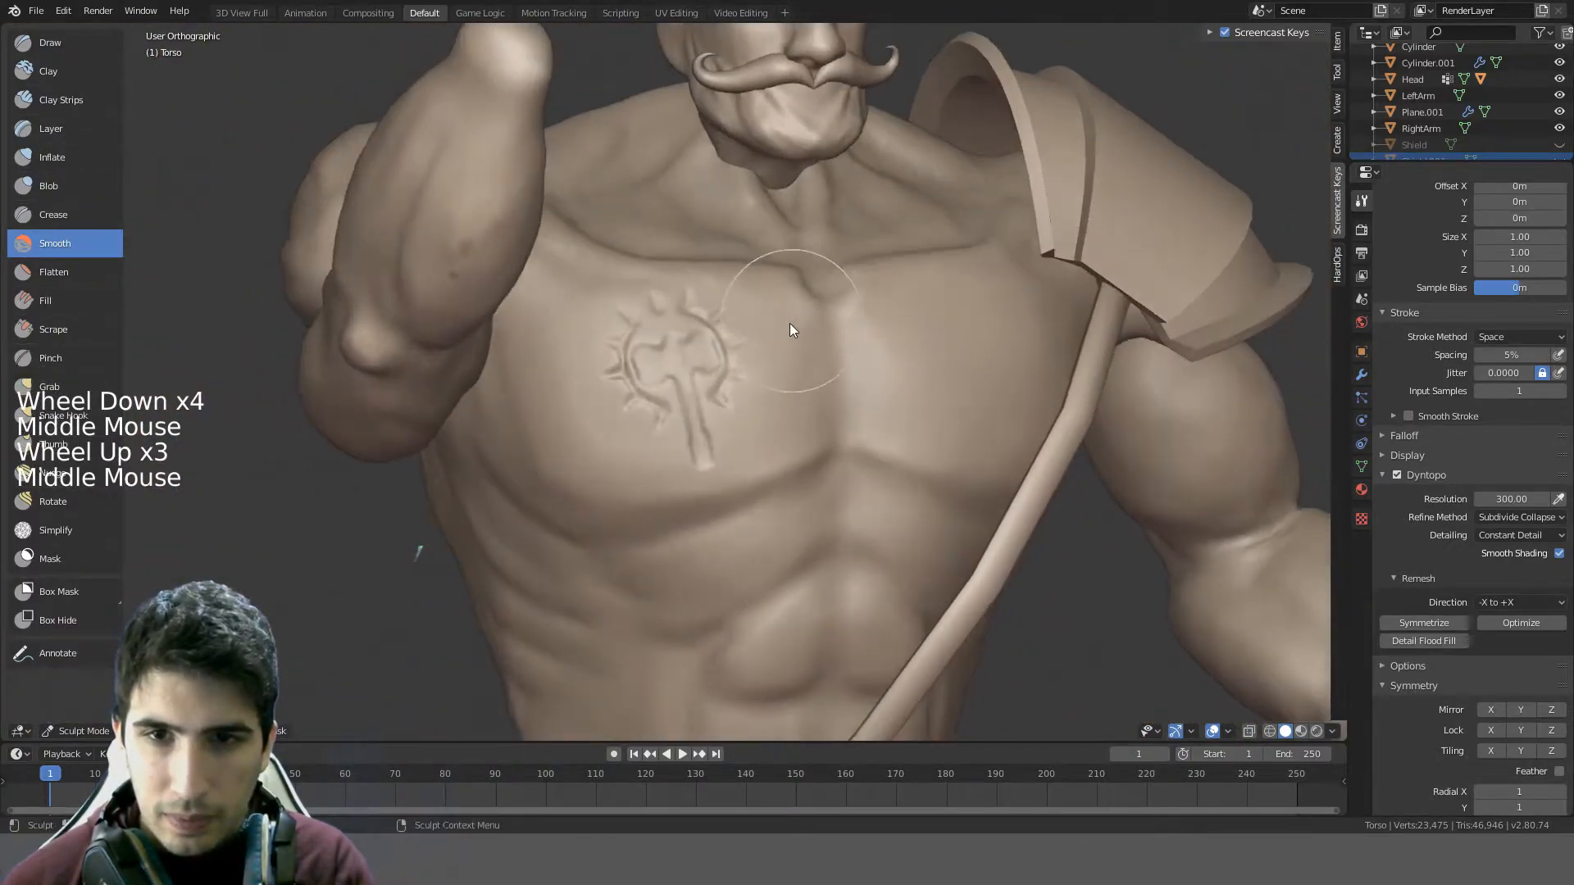
pyautogui.scroll(7, 623, 360)
pyautogui.moveTo(480, 277); pyautogui.dragTo(490, 332)
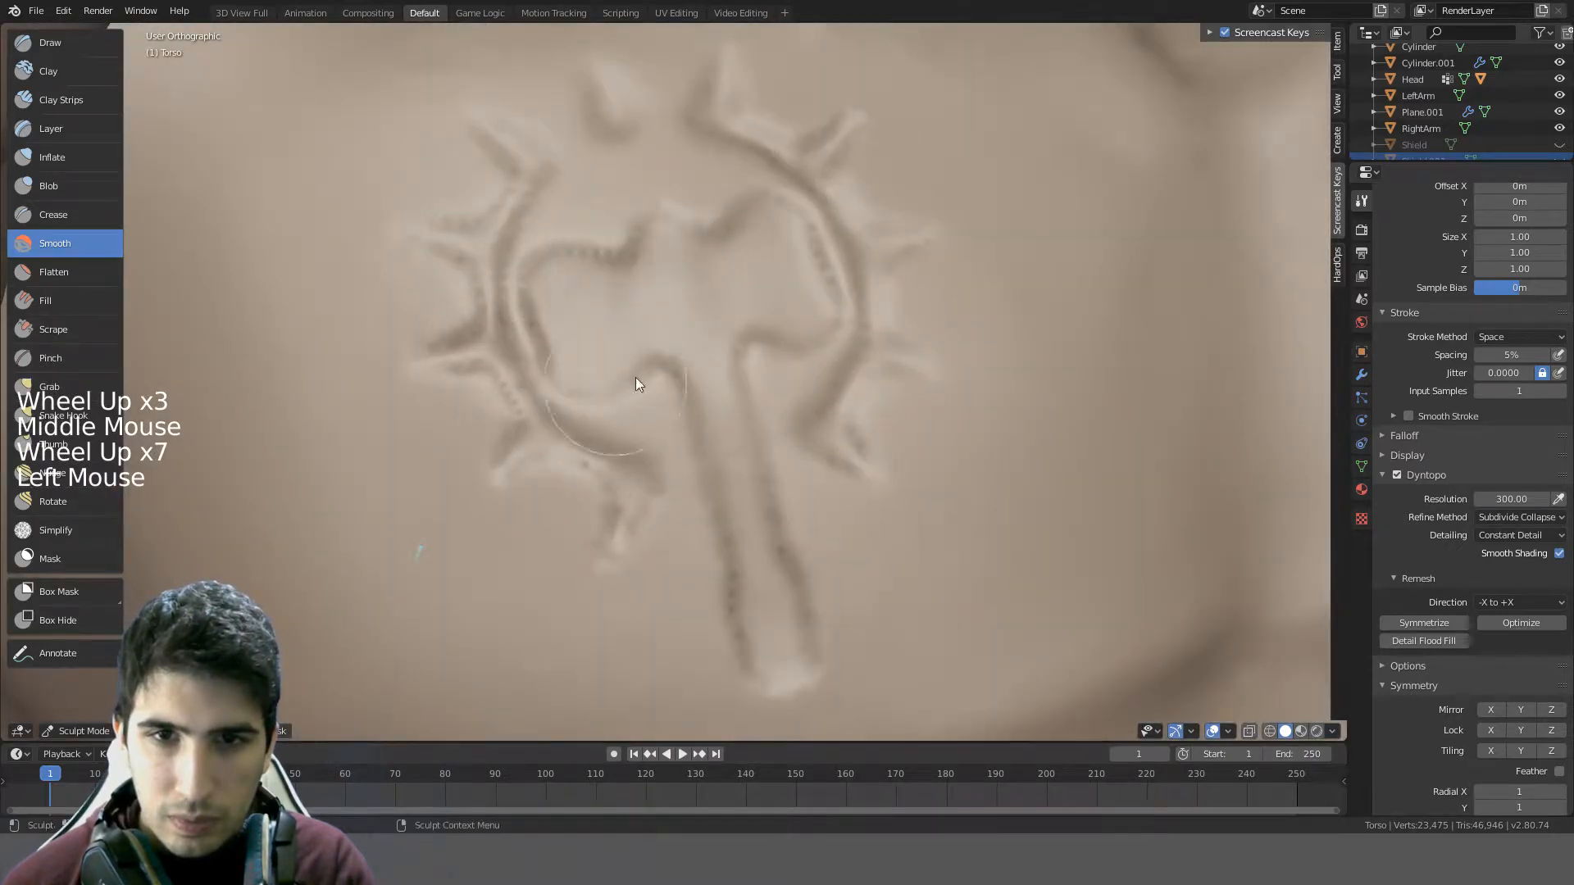
pyautogui.moveTo(636, 377)
pyautogui.mouseDown(button='middle')
pyautogui.moveTo(696, 358)
pyautogui.moveTo(668, 435)
pyautogui.moveTo(766, 406)
pyautogui.moveTo(346, 410)
pyautogui.mouseUp(button='middle')
pyautogui.scroll(-3, 647, 381)
pyautogui.scroll(-2, 648, 380)
# - Switch to the Simplify brush and display the wireframe overlay on the model
pyautogui.click(66, 530)
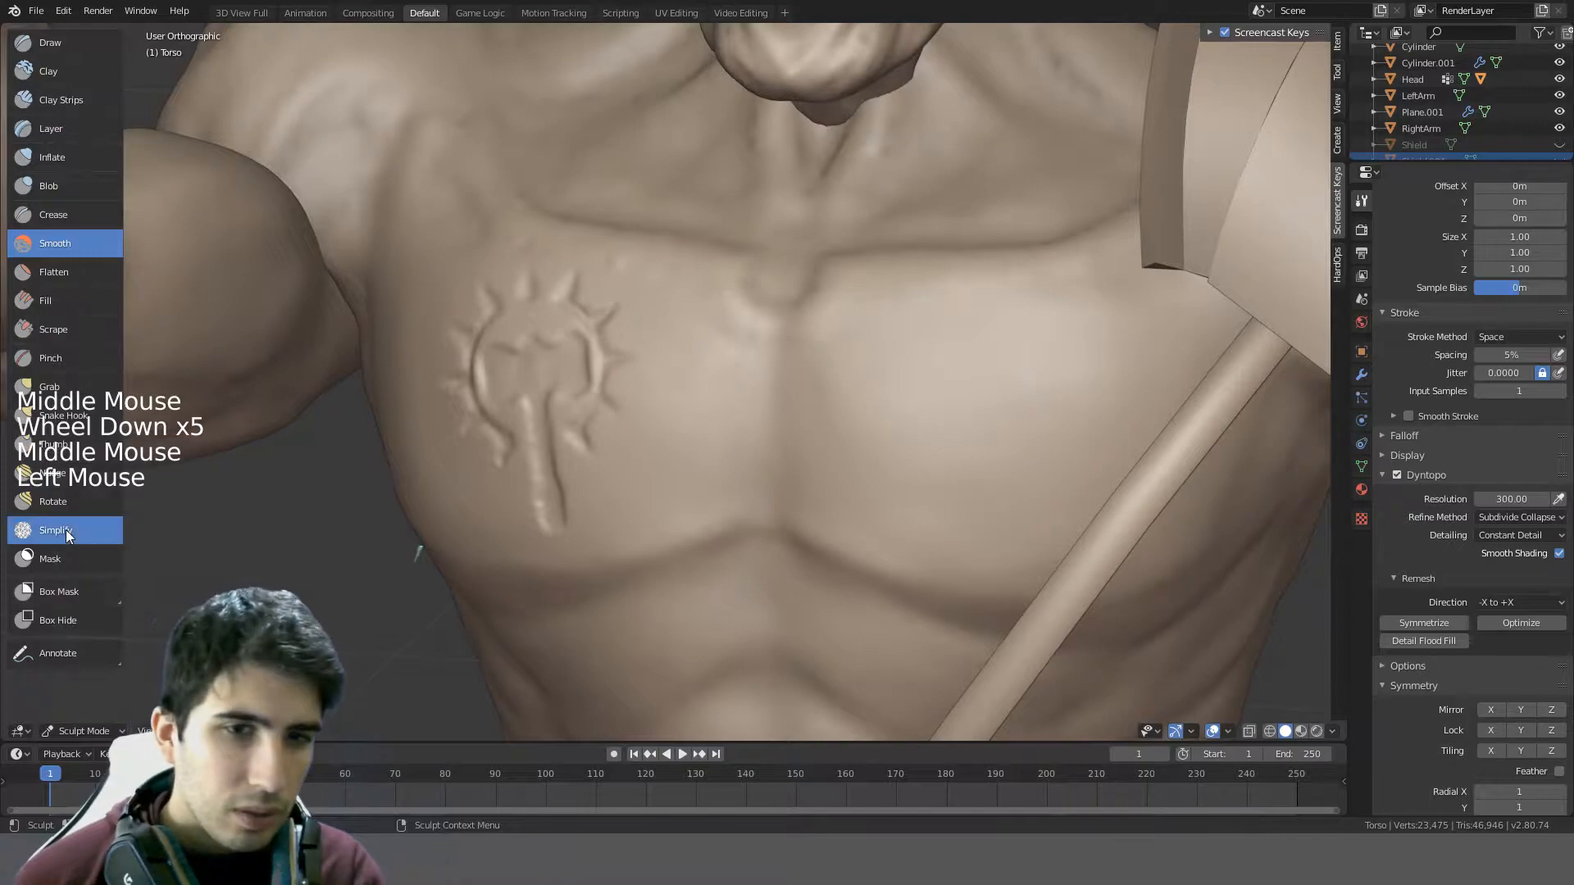
pyautogui.click(1229, 730)
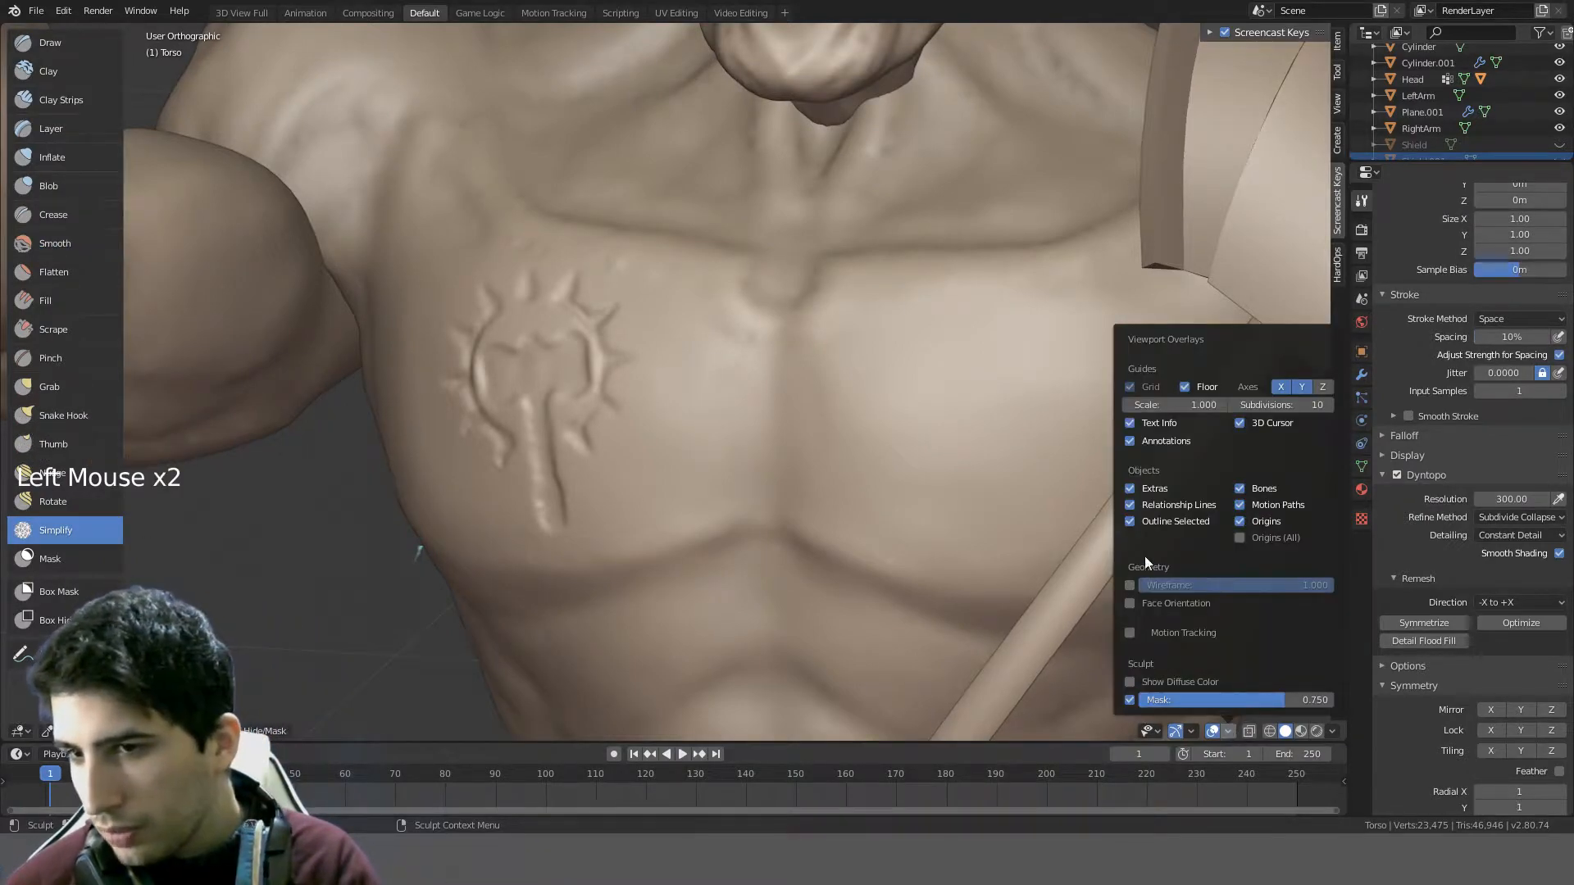
pyautogui.click(1131, 586)
# - Set the Dyntopo resolution to 100 for simplifying the mesh around the emblem
pyautogui.scroll(-7, 1477, 669)
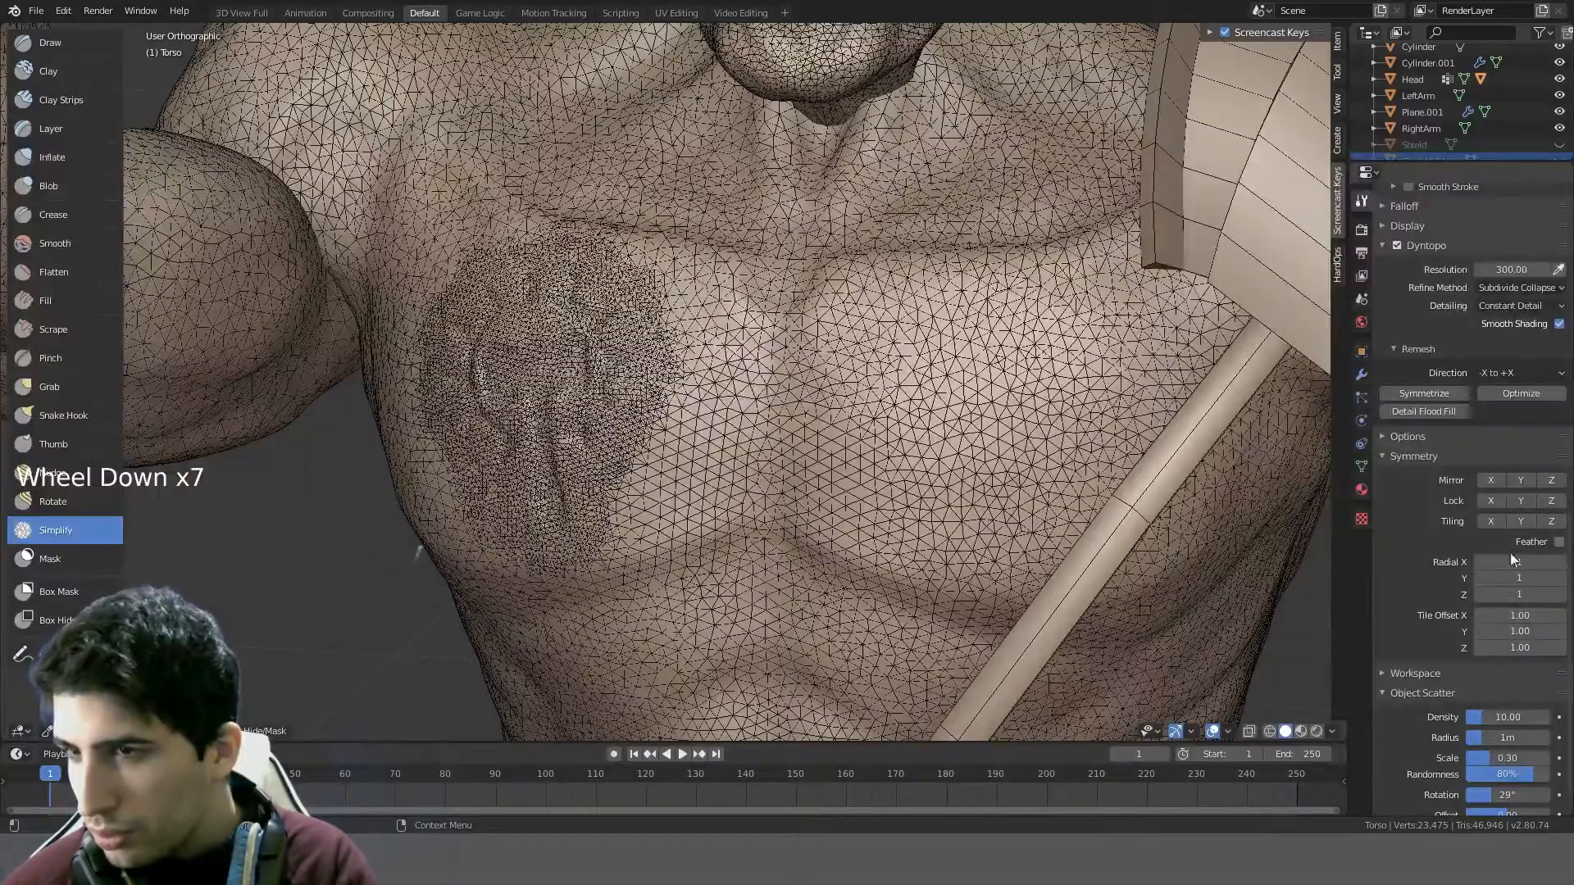
pyautogui.scroll(3, 1510, 492)
pyautogui.click(1514, 370)
pyautogui.write('100')
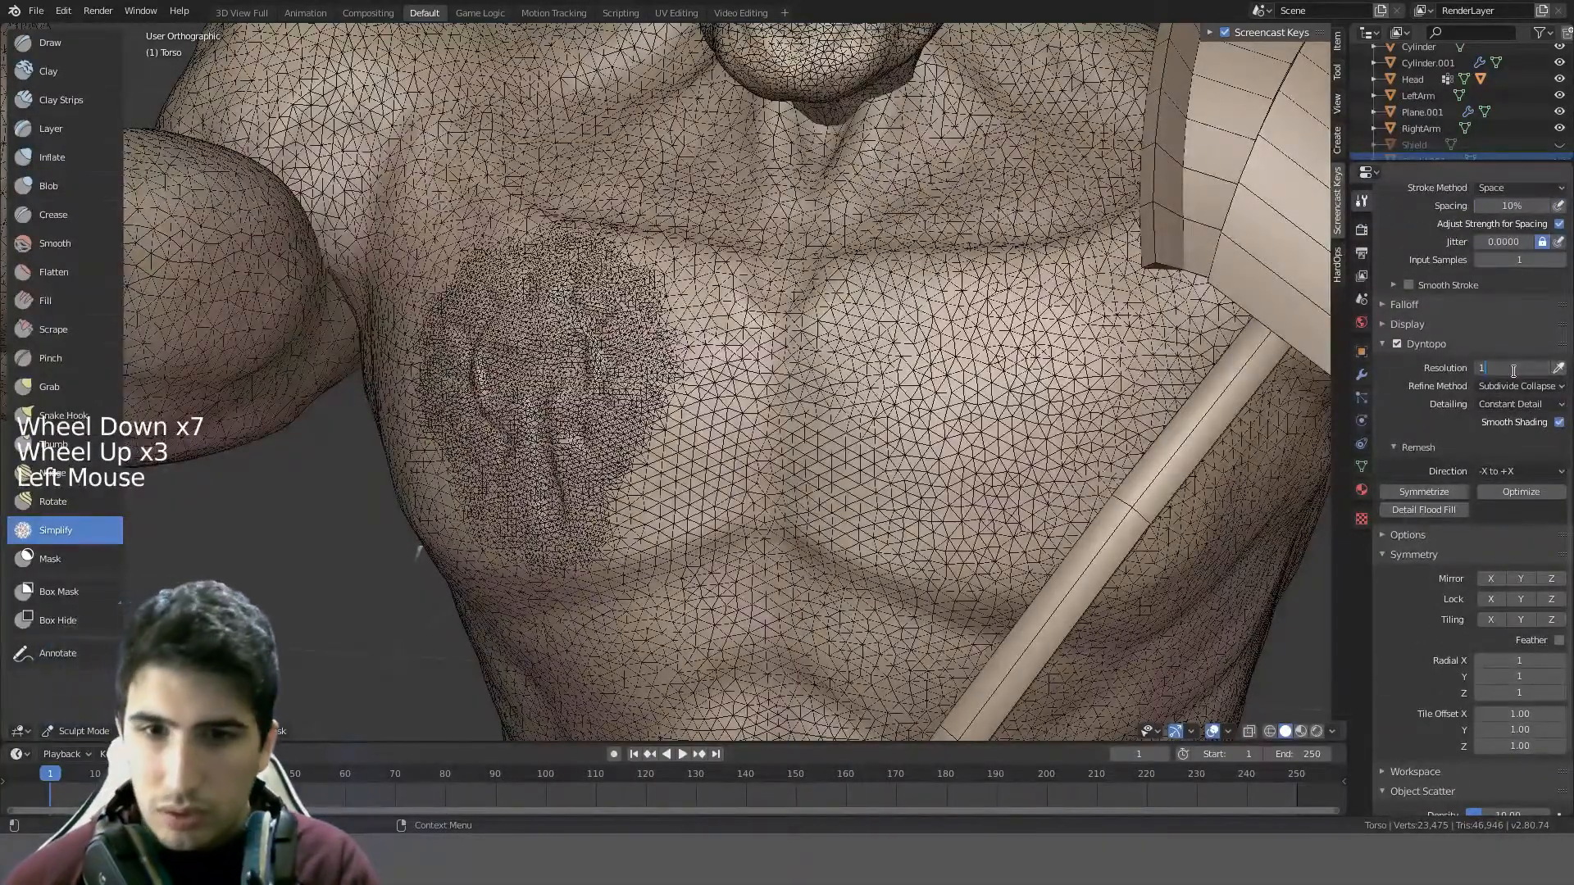
pyautogui.press('Return')
pyautogui.scroll(3, 787, 393)
pyautogui.scroll(-2, 787, 394)
pyautogui.moveTo(787, 394); pyautogui.dragTo(803, 402, button='middle')
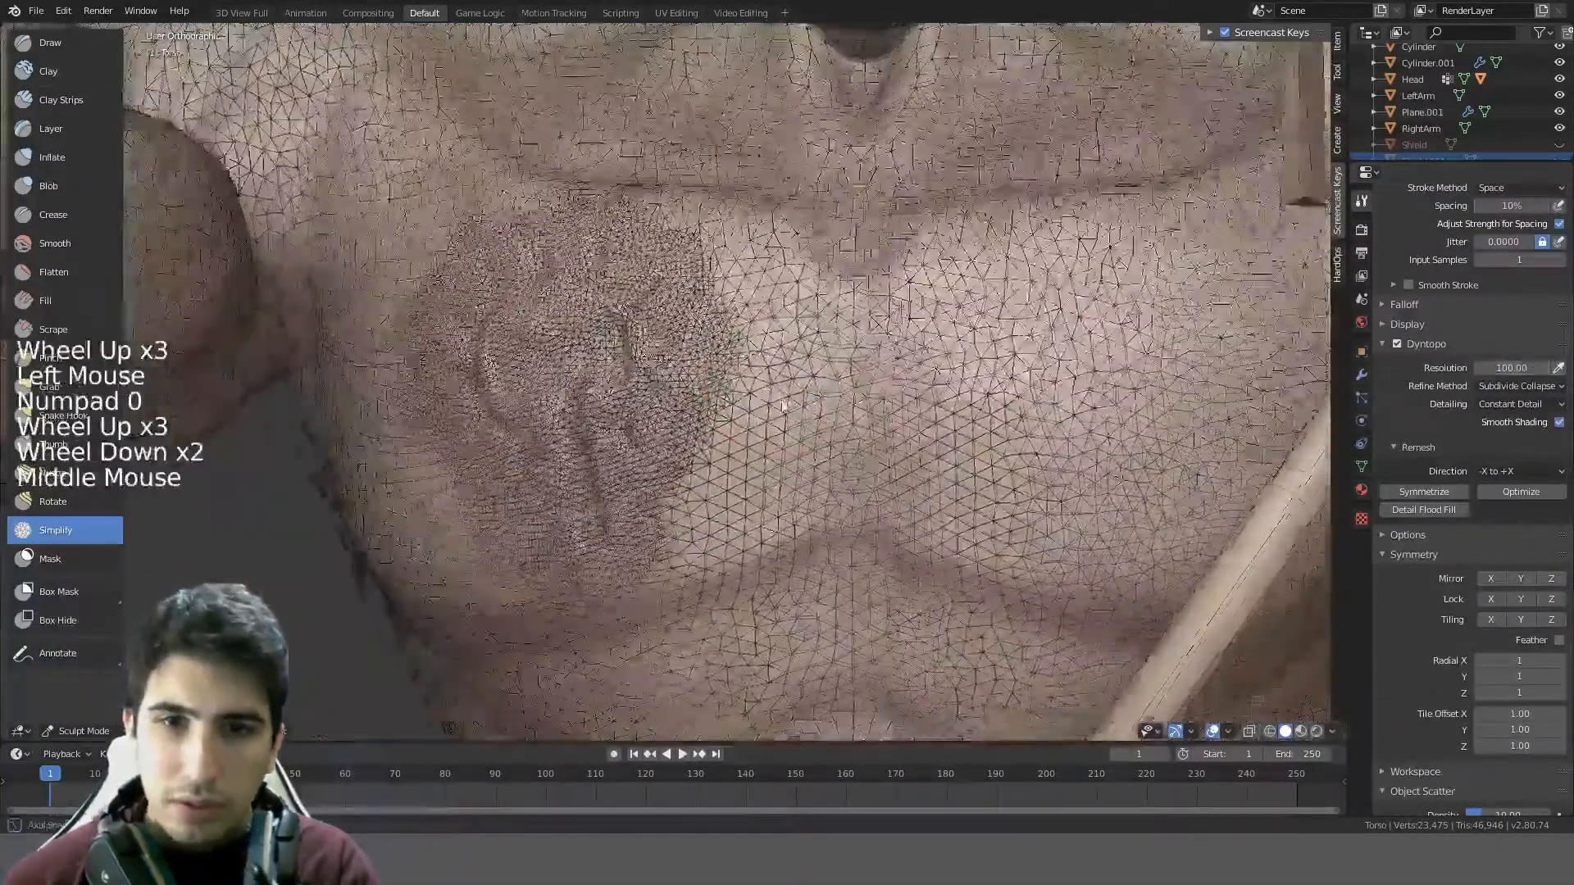
# - Simplify the dense mesh around the emblem along its chest-centre side, below the handle and up the arm side
pyautogui.scroll(1, 802, 398)
pyautogui.moveTo(791, 316)
pyautogui.mouseDown()
pyautogui.moveTo(803, 345)
pyautogui.moveTo(772, 506)
pyautogui.mouseUp()
pyautogui.hotkey('ctrl', 'z')
pyautogui.keyDown('shift'); pyautogui.moveTo(808, 426); pyautogui.dragTo(808, 386); pyautogui.keyUp('shift')
pyautogui.hotkey('ctrl', 'z')
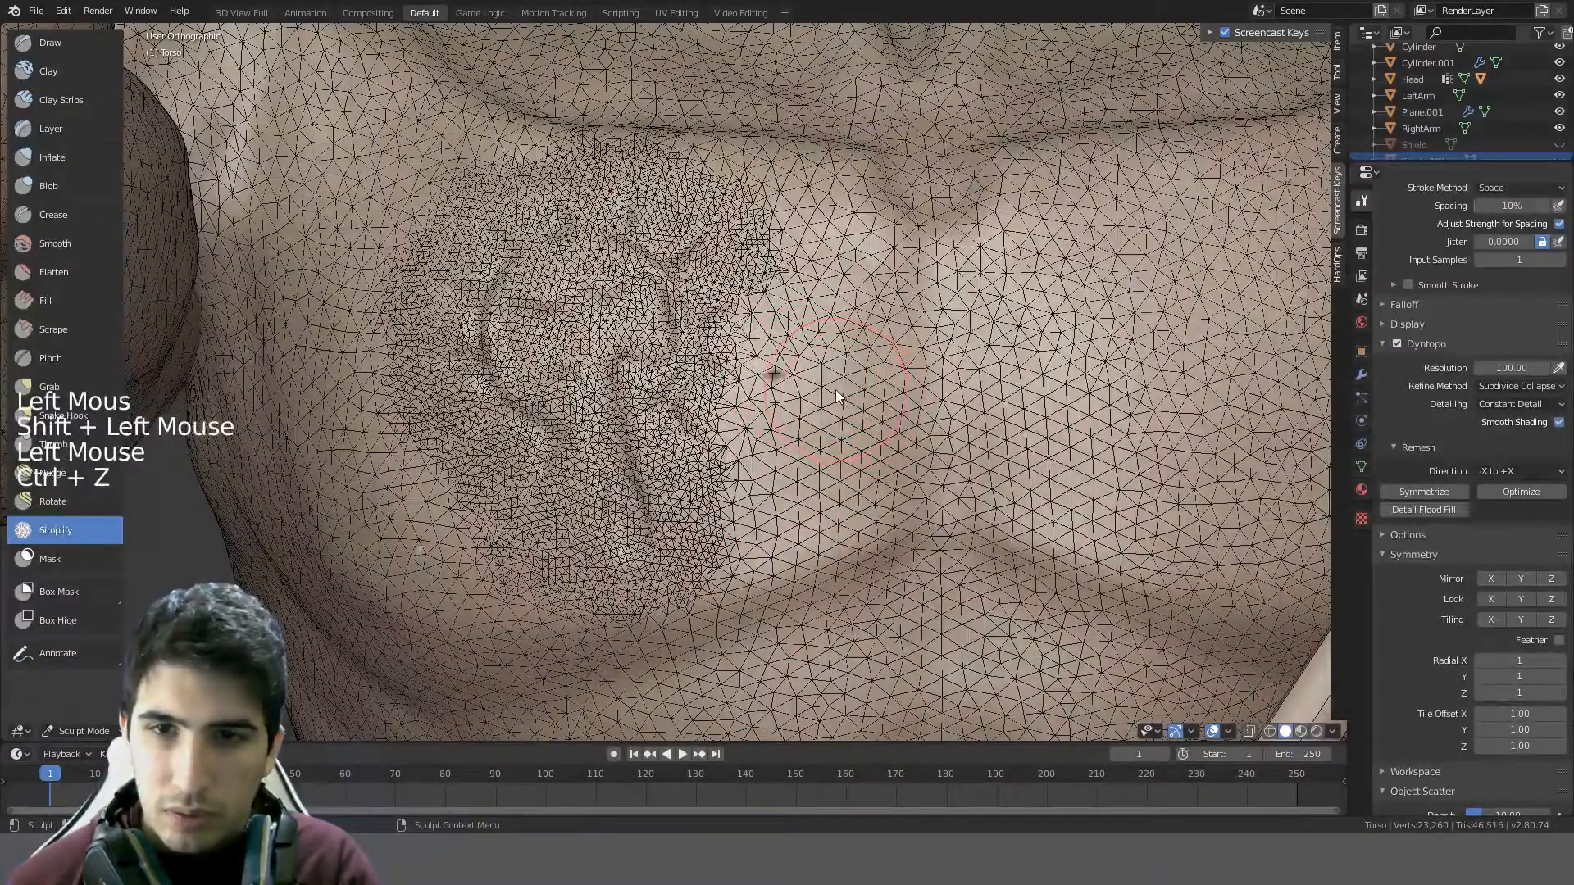
pyautogui.click(833, 397)
pyautogui.moveTo(800, 484)
pyautogui.mouseDown()
pyautogui.moveTo(750, 505)
pyautogui.moveTo(749, 564)
pyautogui.mouseUp()
pyautogui.moveTo(716, 647)
pyautogui.mouseDown()
pyautogui.moveTo(554, 646)
pyautogui.moveTo(364, 444)
pyautogui.mouseUp()
pyautogui.moveTo(333, 331); pyautogui.dragTo(373, 180)
# - Reduce the brush size and simplify the dense mesh along the emblem's upper edge
pyautogui.press('f')
pyautogui.click(369, 171)
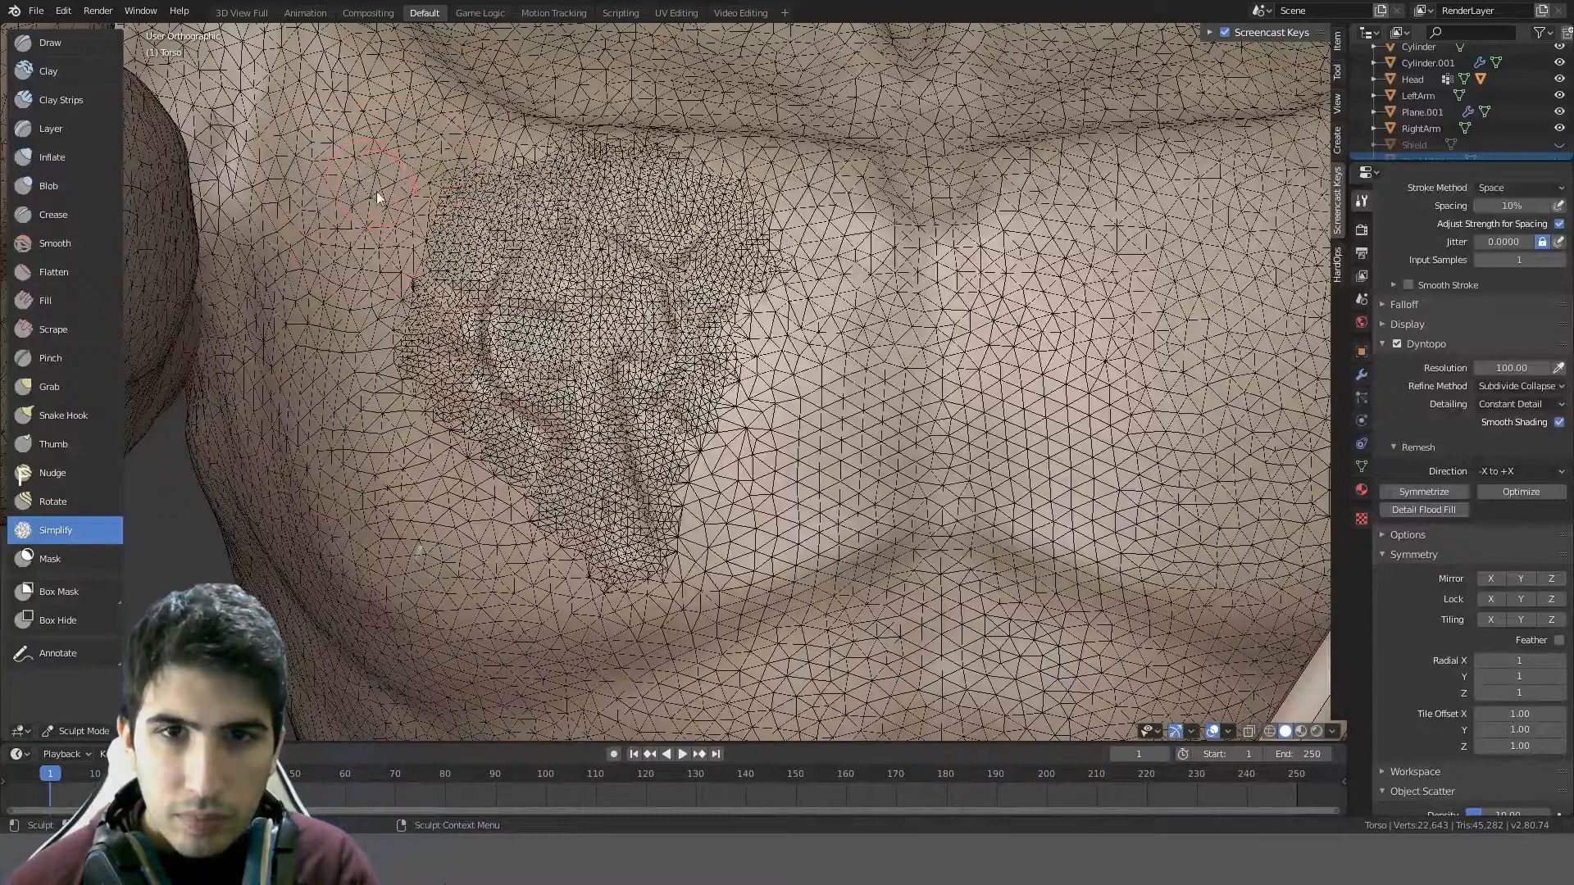
pyautogui.moveTo(421, 237)
pyautogui.mouseDown()
pyautogui.moveTo(433, 193)
pyautogui.moveTo(495, 137)
pyautogui.moveTo(533, 133)
pyautogui.mouseUp()
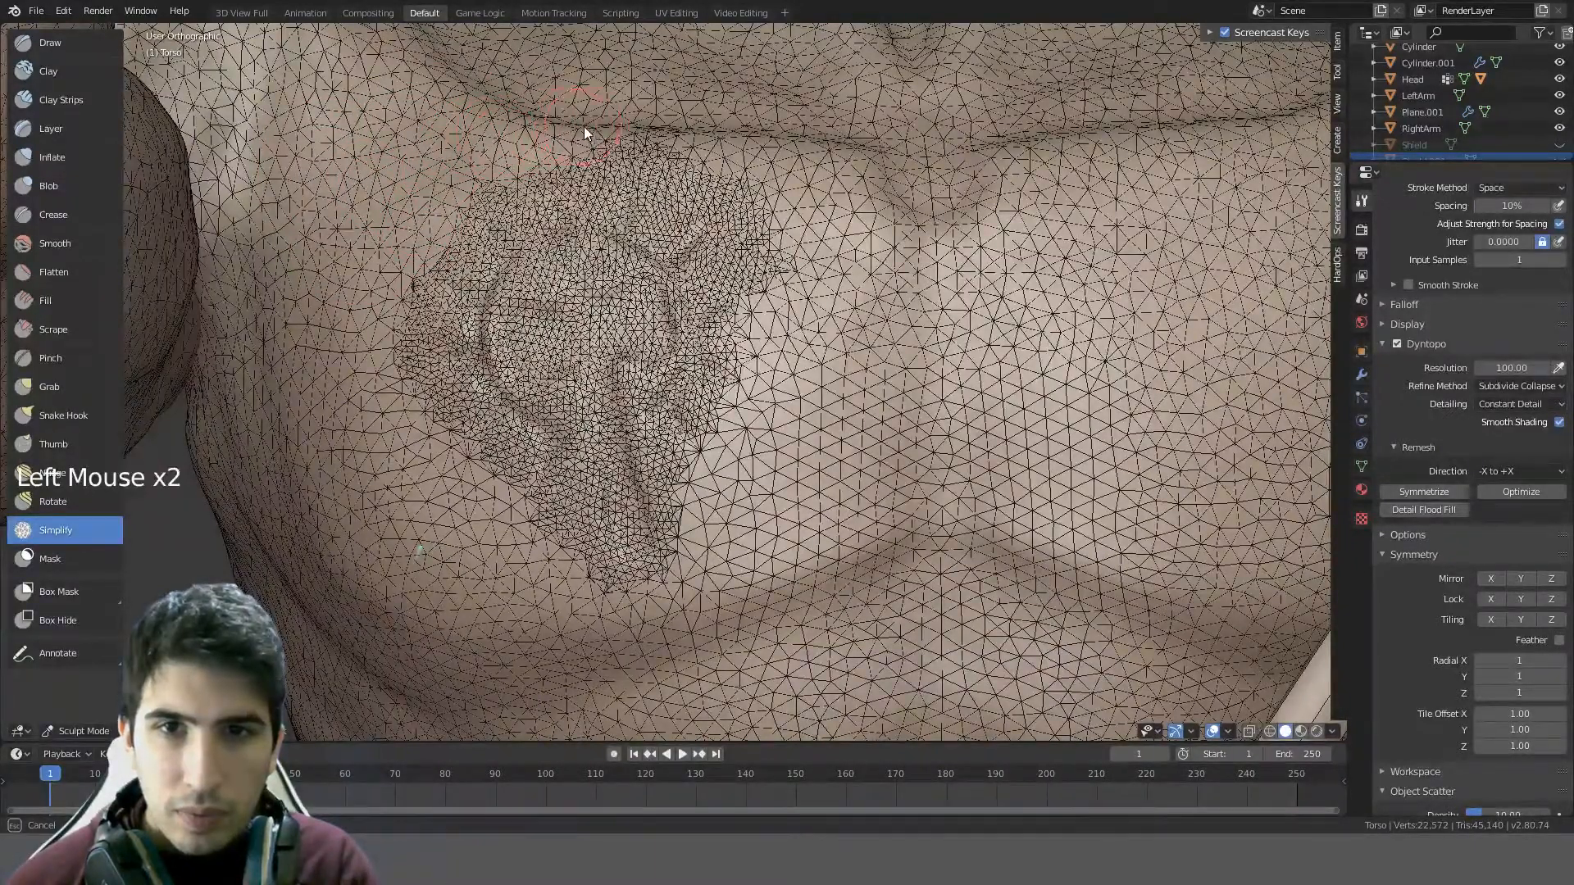
pyautogui.moveTo(670, 139)
pyautogui.mouseDown()
pyautogui.moveTo(621, 139)
pyautogui.moveTo(750, 205)
pyautogui.moveTo(796, 250)
pyautogui.moveTo(742, 254)
pyautogui.moveTo(781, 257)
pyautogui.mouseUp()
pyautogui.moveTo(804, 228)
pyautogui.mouseDown(button='middle')
pyautogui.moveTo(801, 165)
pyautogui.moveTo(861, 226)
pyautogui.mouseUp(button='middle')
pyautogui.moveTo(569, 346)
pyautogui.mouseDown()
pyautogui.moveTo(605, 403)
pyautogui.moveTo(566, 356)
pyautogui.mouseUp()
pyautogui.hotkey('ctrl', 'z')
# - Clean up remaining dense patches along the emblem's arm-side border with small Simplify dabs
pyautogui.moveTo(566, 356); pyautogui.dragTo(410, 271, button='middle')
pyautogui.scroll(3, 263, 202)
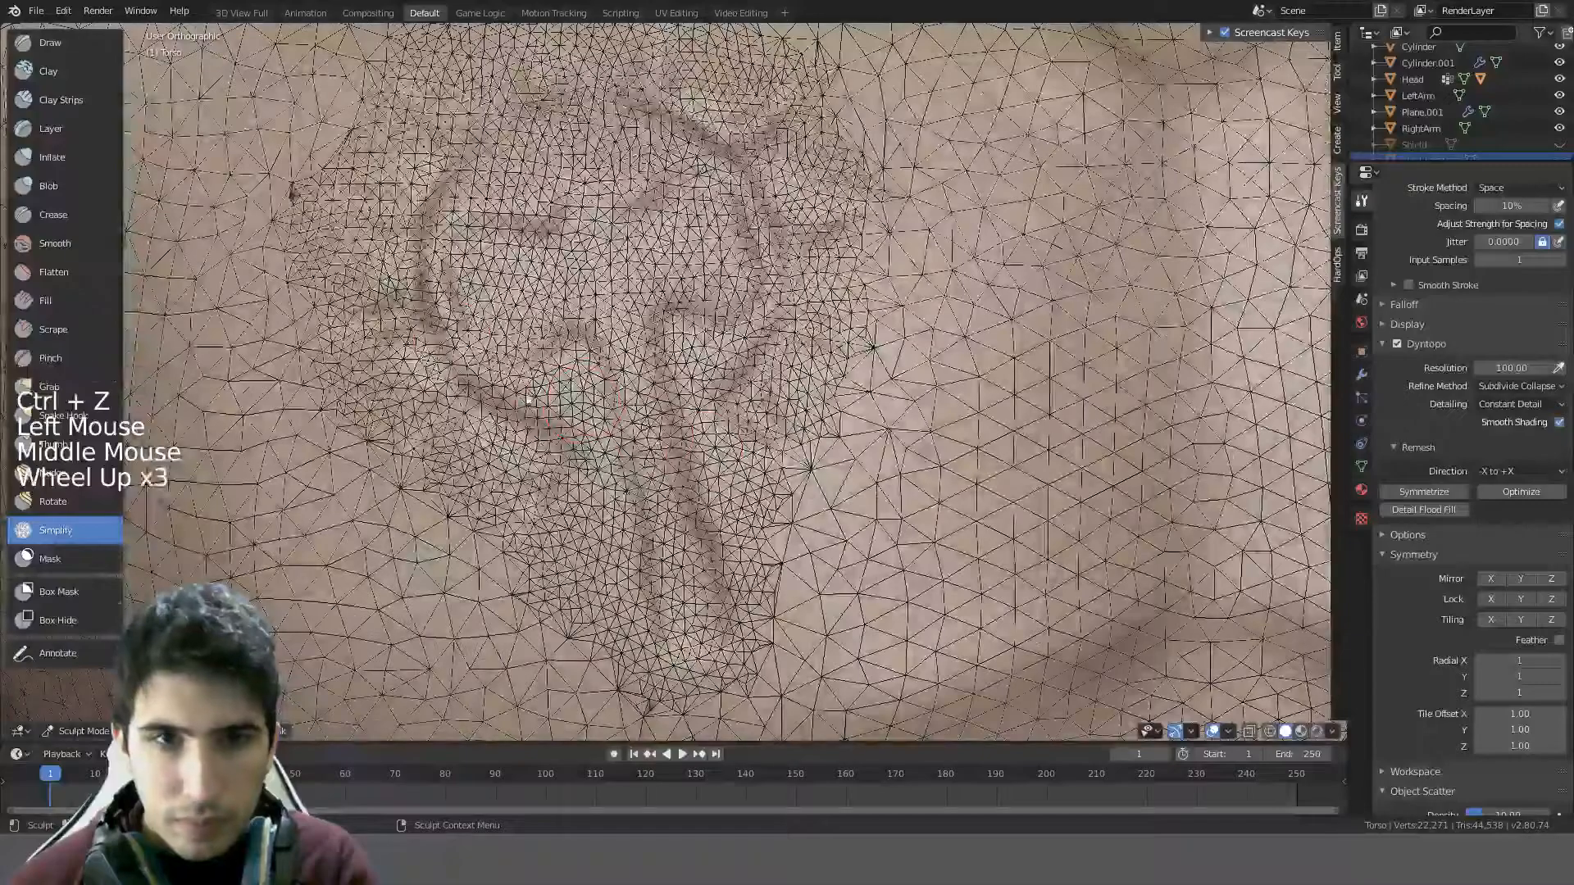
pyautogui.click(246, 180)
pyautogui.click(267, 189)
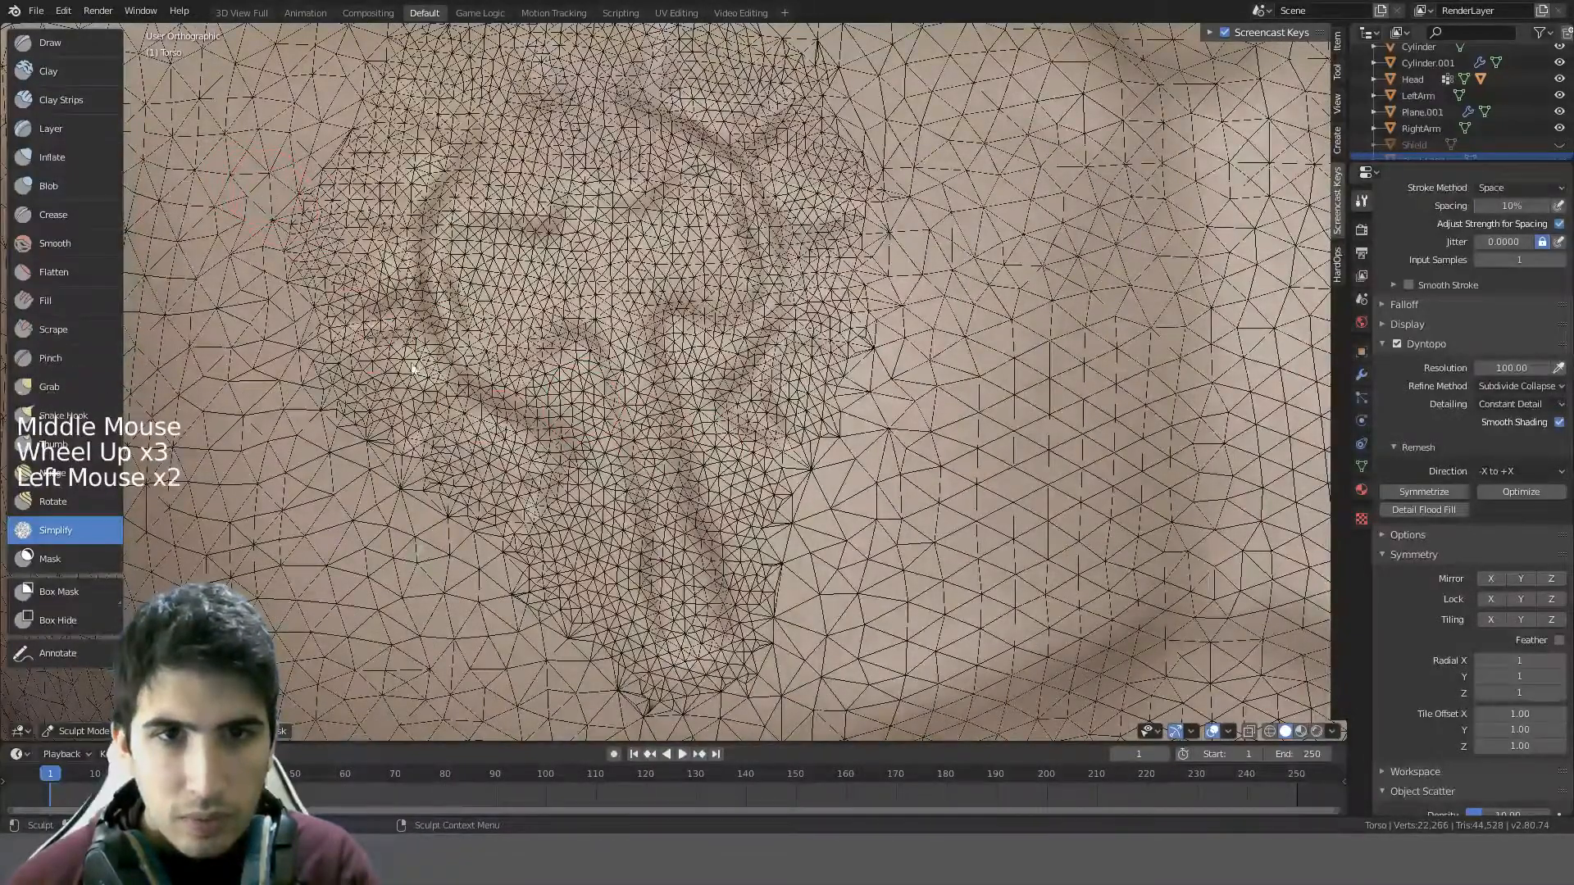
pyautogui.moveTo(267, 188)
pyautogui.mouseDown(button='middle')
pyautogui.moveTo(600, 441)
pyautogui.moveTo(544, 369)
pyautogui.moveTo(615, 451)
pyautogui.moveTo(736, 494)
pyautogui.mouseUp(button='middle')
pyautogui.click(621, 458)
pyautogui.scroll(-2, 658, 492)
pyautogui.scroll(5, 722, 532)
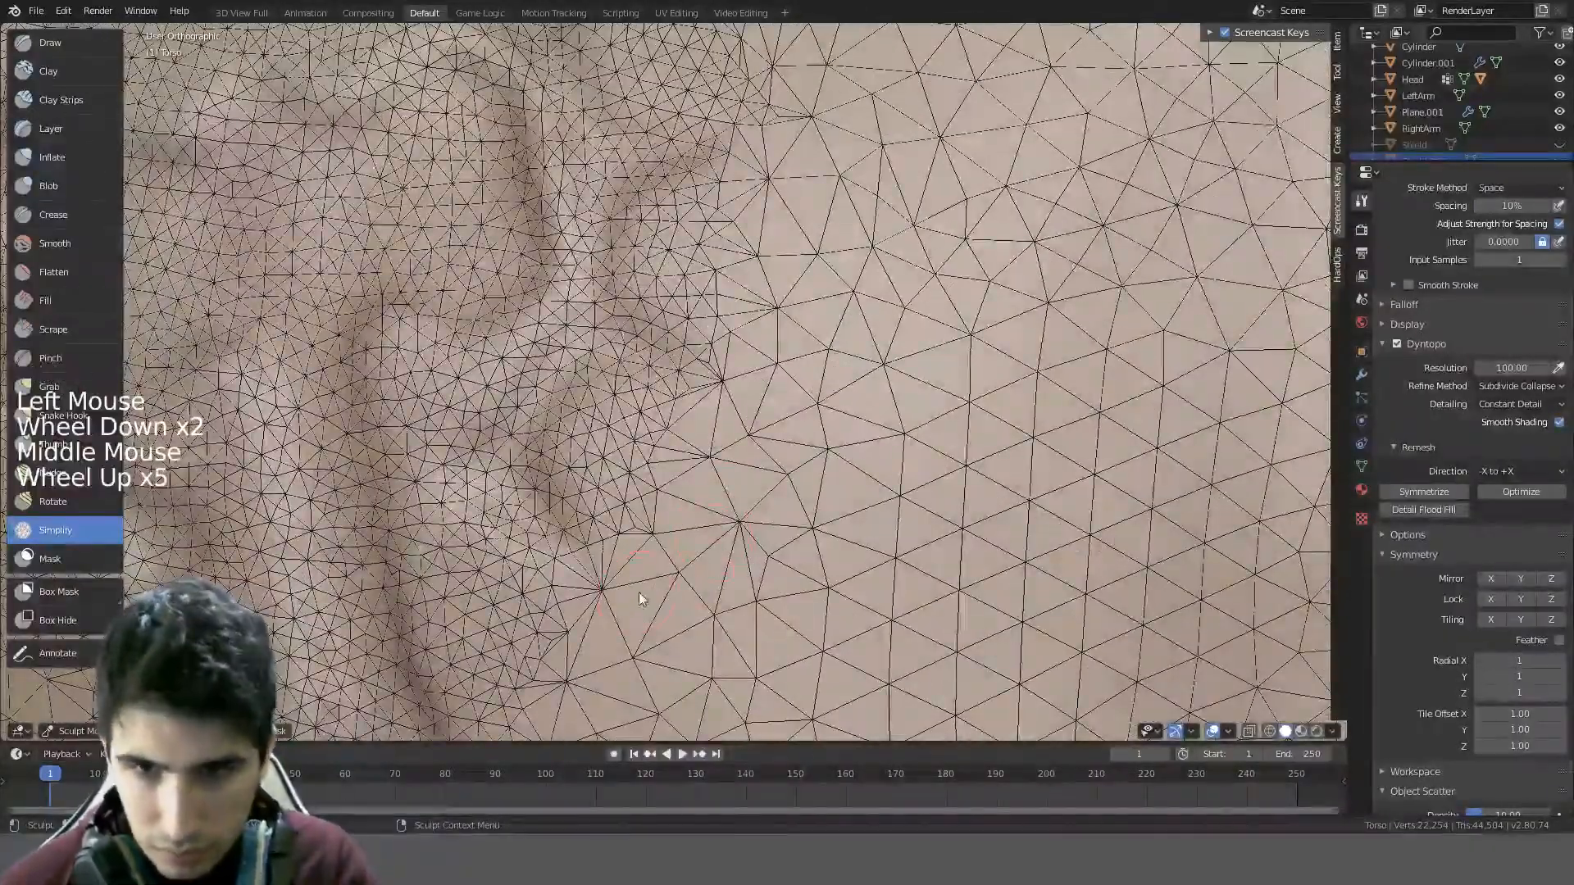
# - Simplify the mesh border beside the hammer handle on the chest-centre side, undoing the stroke that goes wrong
pyautogui.moveTo(640, 594); pyautogui.dragTo(568, 667)
pyautogui.hotkey('ctrl', 'z')
pyautogui.scroll(-3, 574, 660)
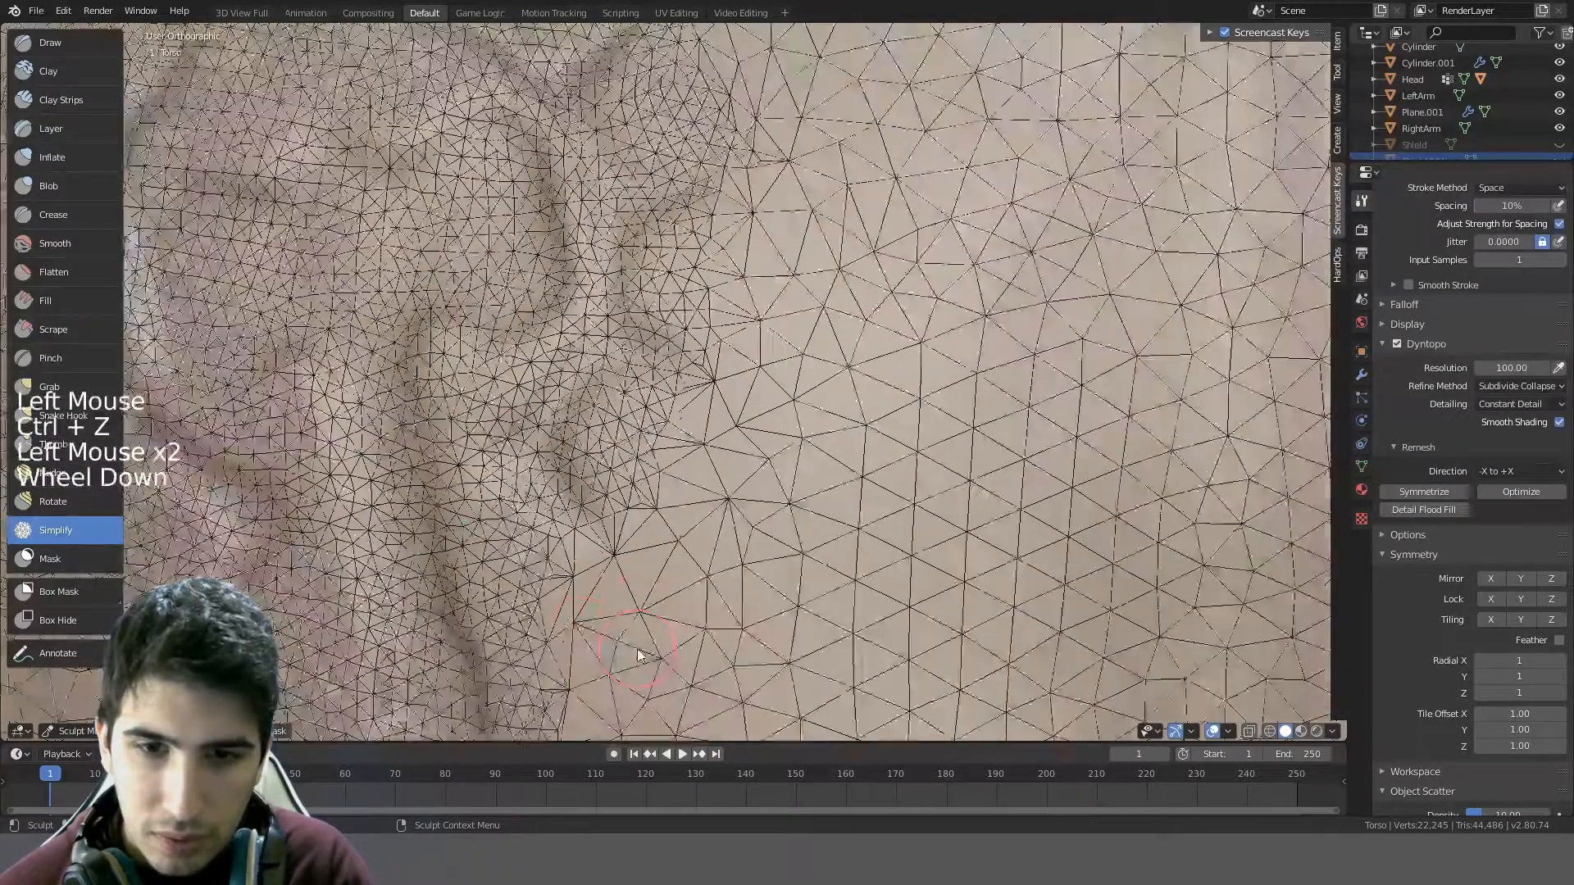
pyautogui.scroll(1, 681, 574)
pyautogui.scroll(1, 680, 574)
pyautogui.moveTo(680, 574); pyautogui.dragTo(521, 176, button='middle')
# - Trim the dense mesh border above the emblem's spikes with short Simplify strokes, undoing unwanted ones
pyautogui.moveTo(515, 164); pyautogui.dragTo(431, 146)
pyautogui.moveTo(429, 144); pyautogui.dragTo(583, 139, button='middle')
pyautogui.moveTo(775, 148); pyautogui.dragTo(807, 146)
pyautogui.hotkey('ctrl', 'z')
pyautogui.hotkey('ctrl', 'z')
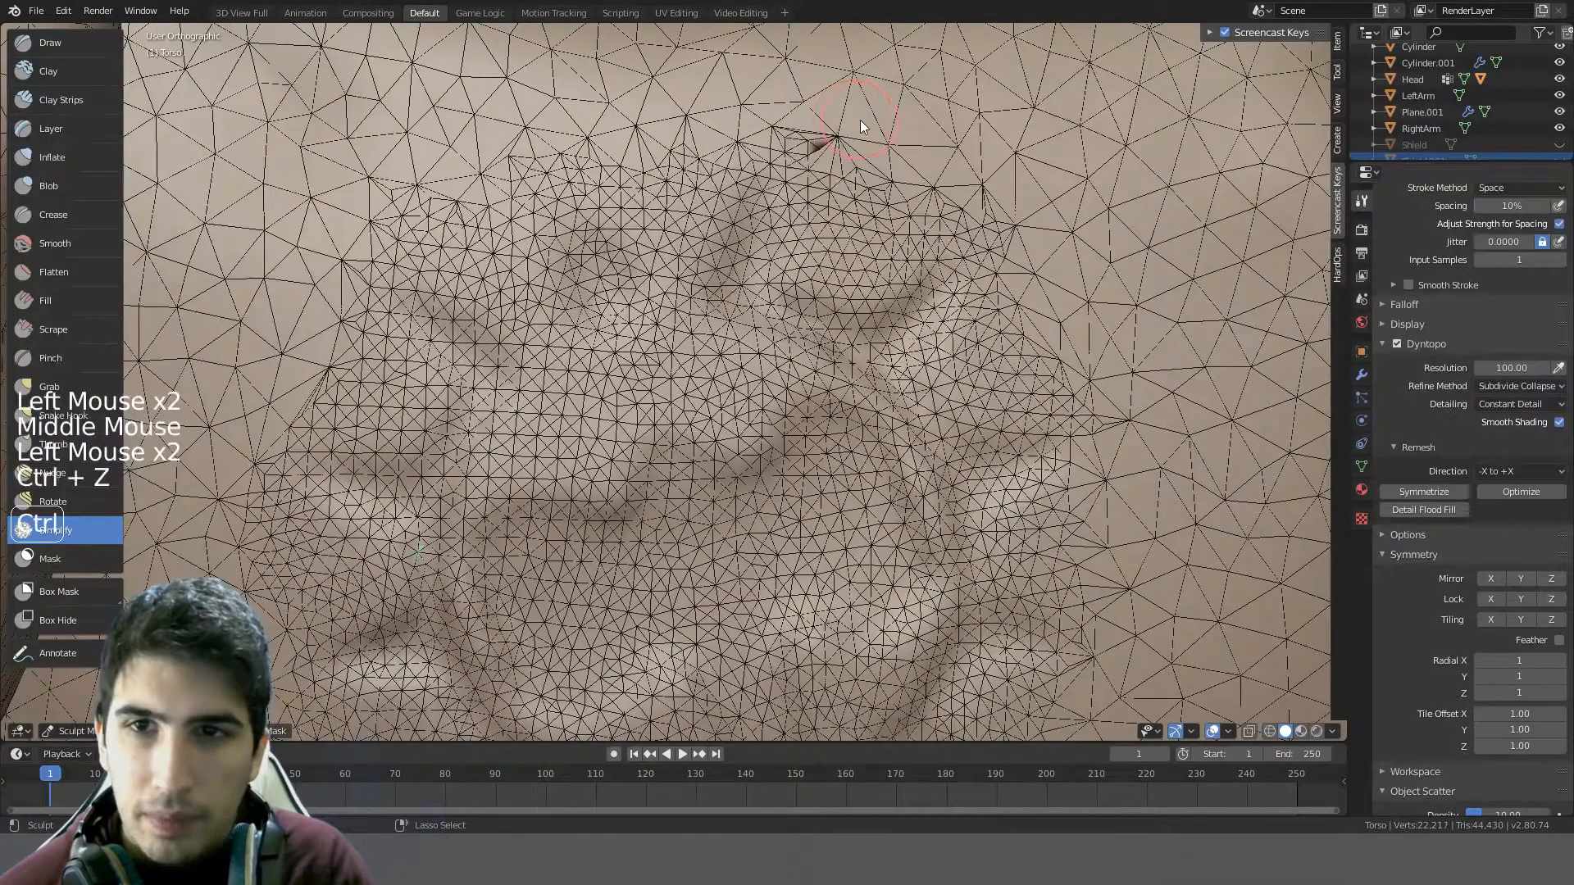
pyautogui.moveTo(818, 76); pyautogui.dragTo(814, 81)
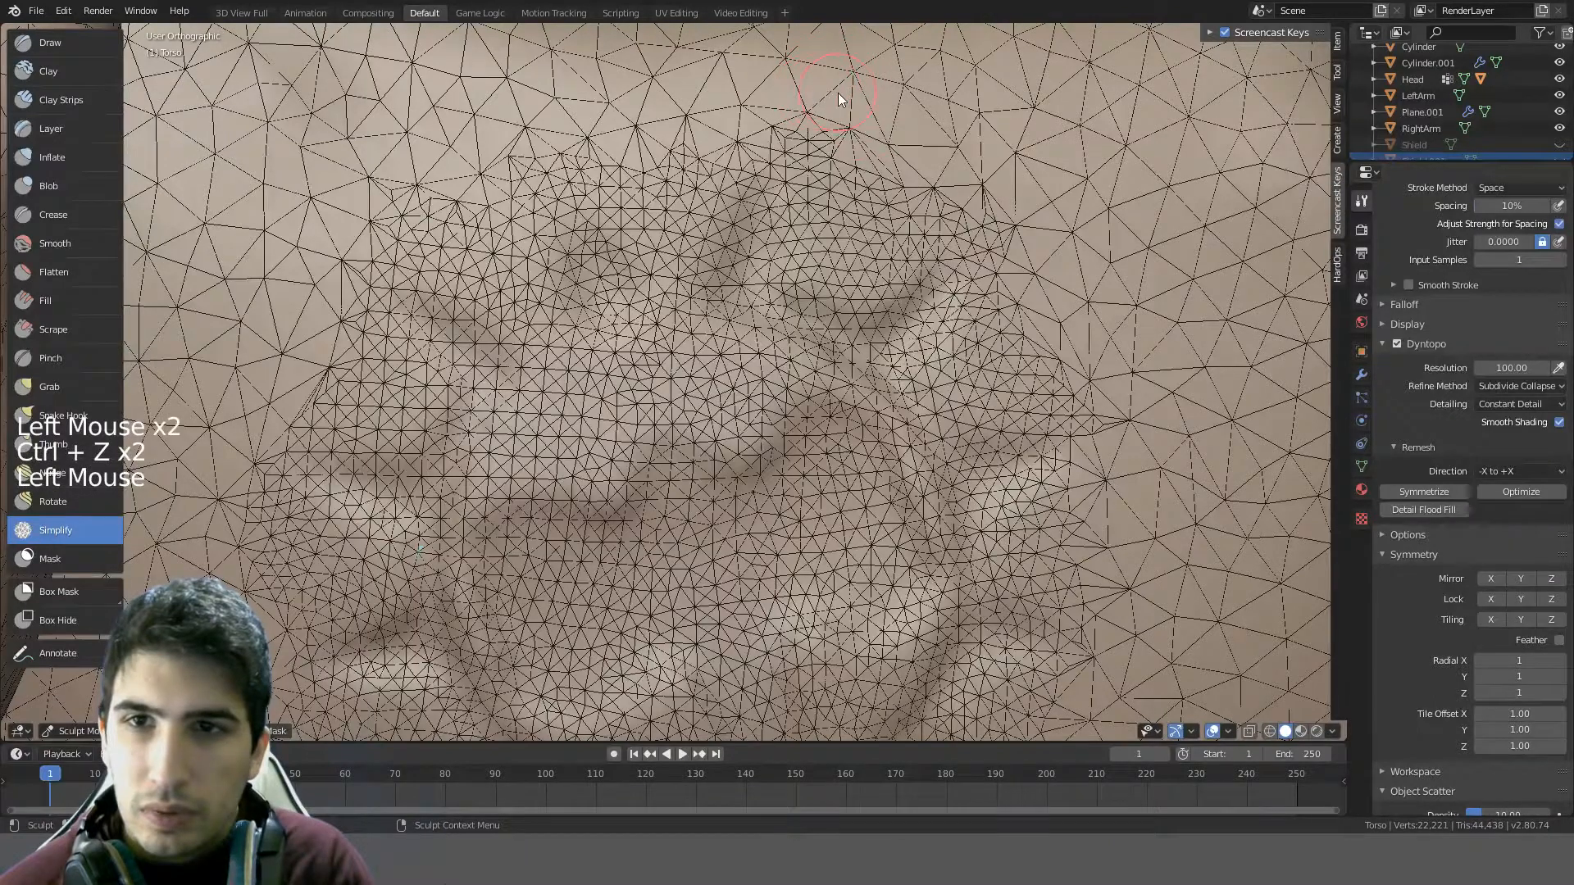
pyautogui.moveTo(1020, 160); pyautogui.dragTo(1009, 172)
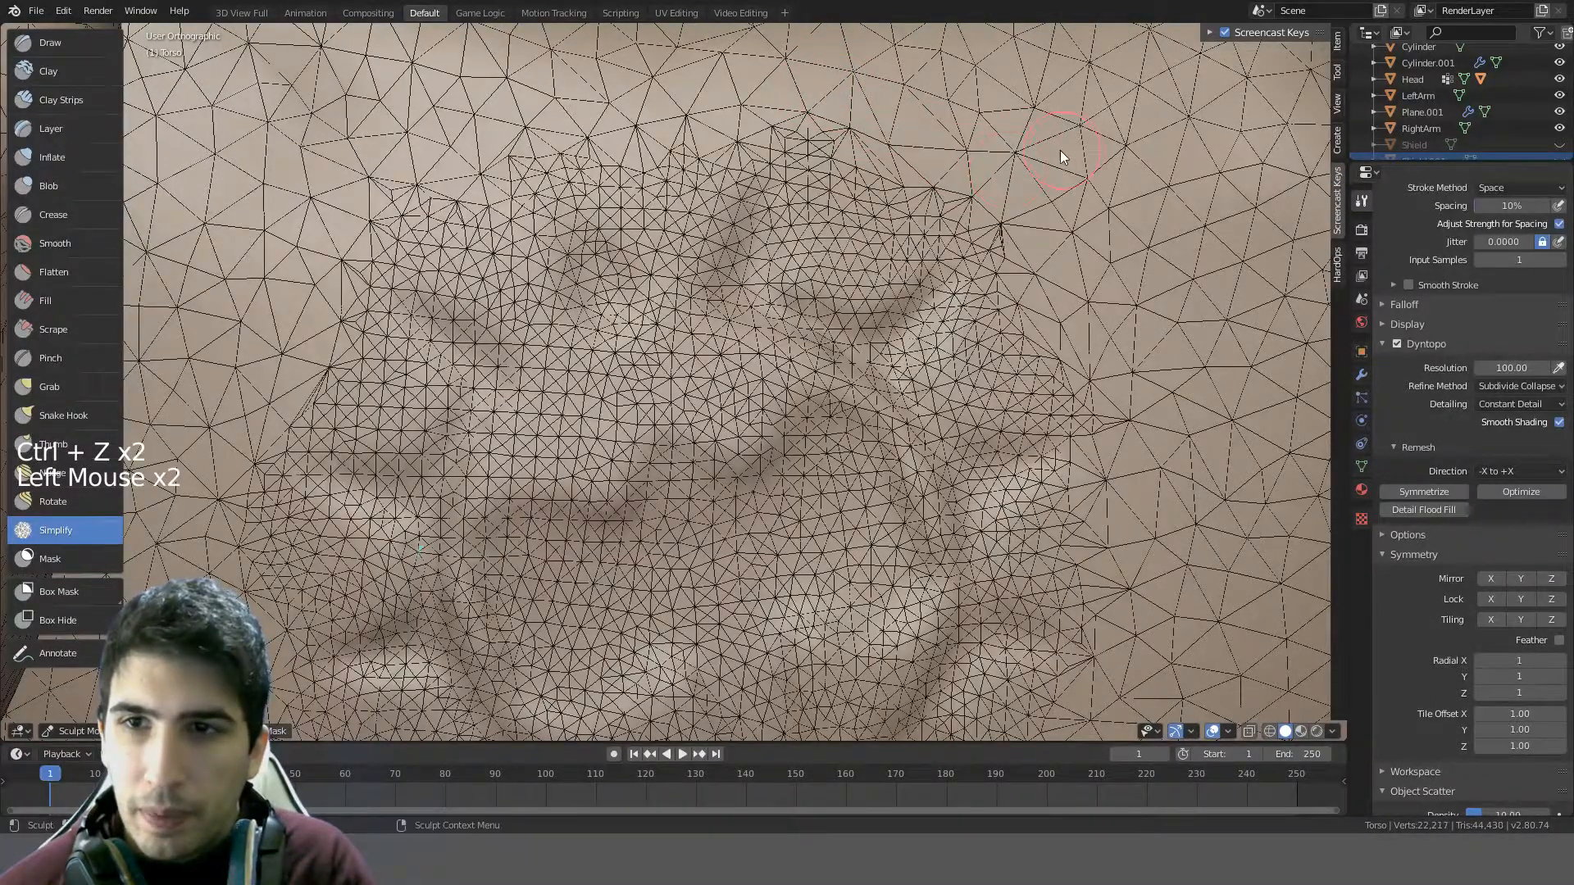
pyautogui.moveTo(437, 167); pyautogui.dragTo(394, 176)
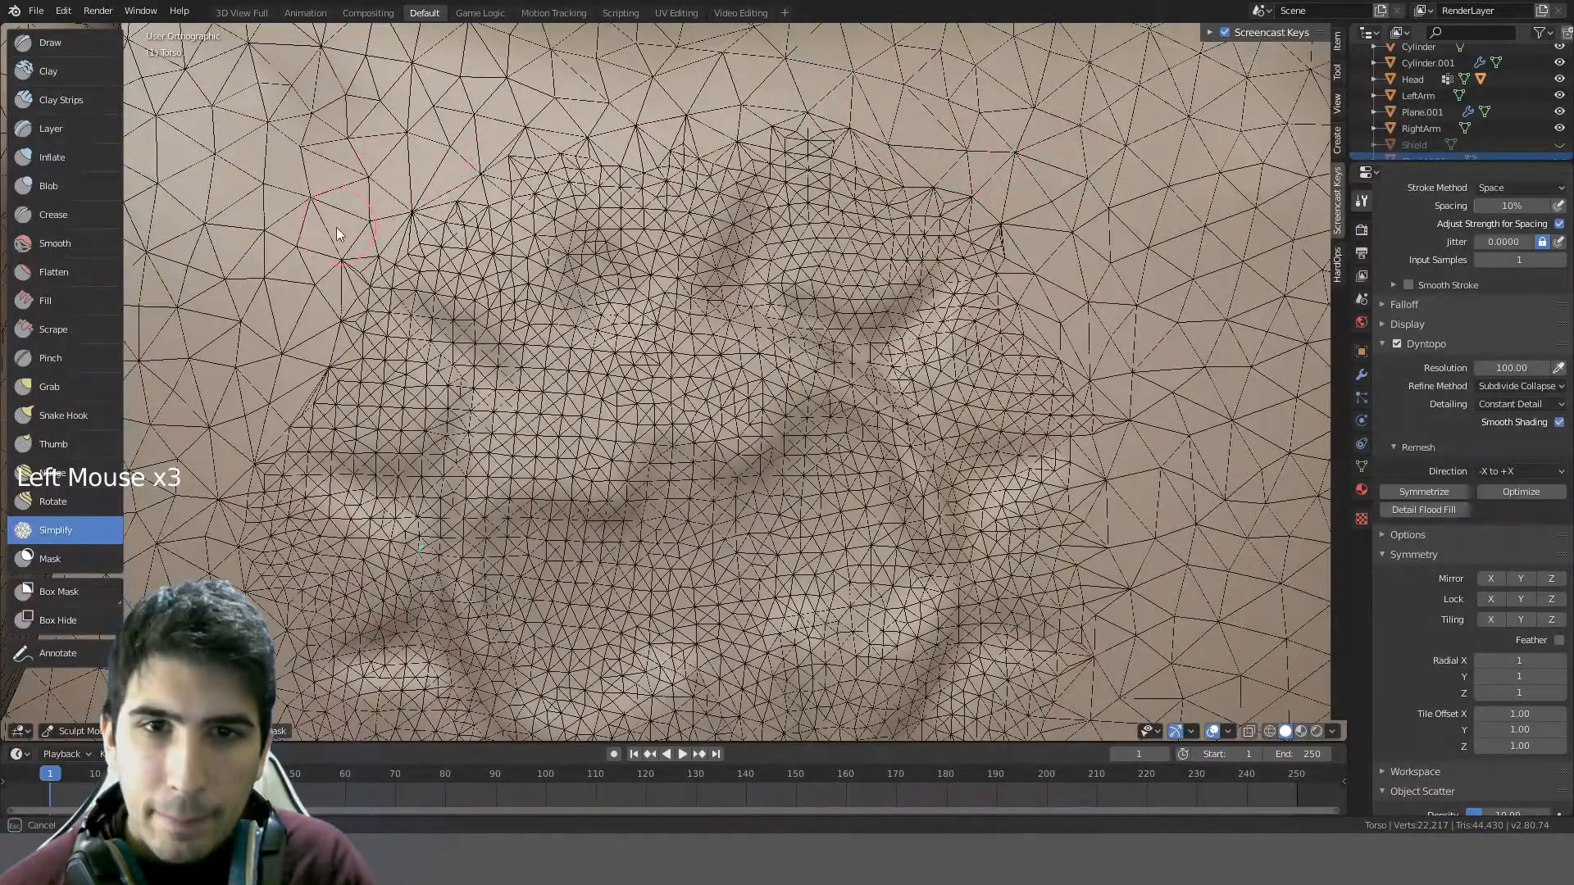
pyautogui.moveTo(269, 298); pyautogui.dragTo(283, 289)
# - Return to the whole upper body and turn off the wireframe overlay
pyautogui.scroll(-3, 283, 288)
pyautogui.moveTo(283, 289); pyautogui.dragTo(366, 194, button='middle')
pyautogui.scroll(-2, 390, 220)
pyautogui.scroll(-6, 513, 330)
pyautogui.moveTo(467, 253)
pyautogui.mouseDown(button='middle')
pyautogui.moveTo(538, 366)
pyautogui.moveTo(529, 397)
pyautogui.mouseUp(button='middle')
pyautogui.scroll(1, 514, 332)
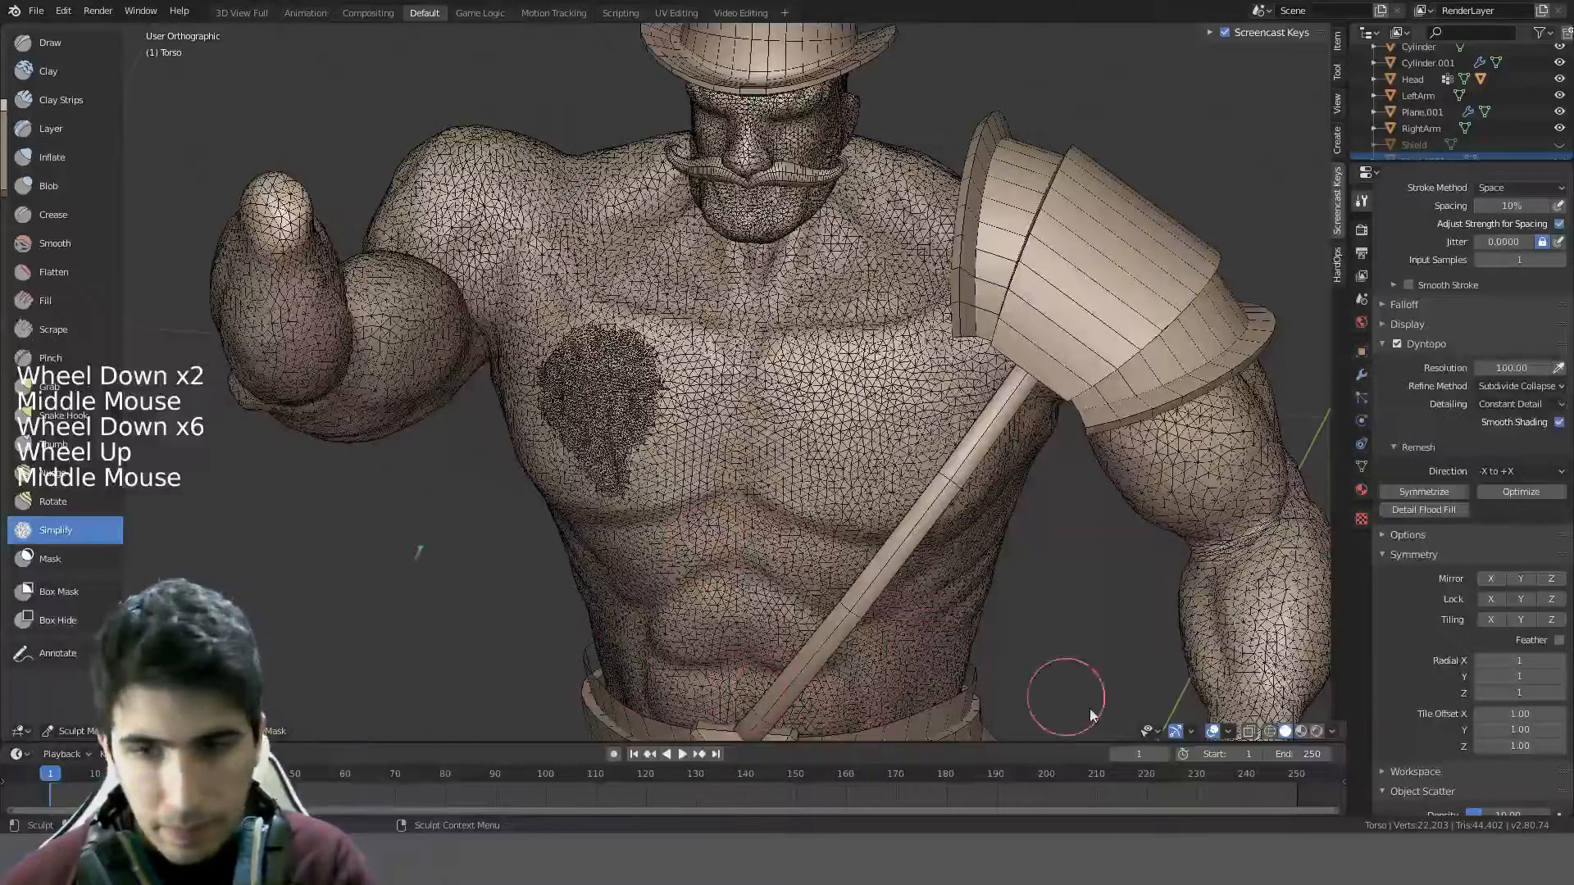
pyautogui.click(1228, 738)
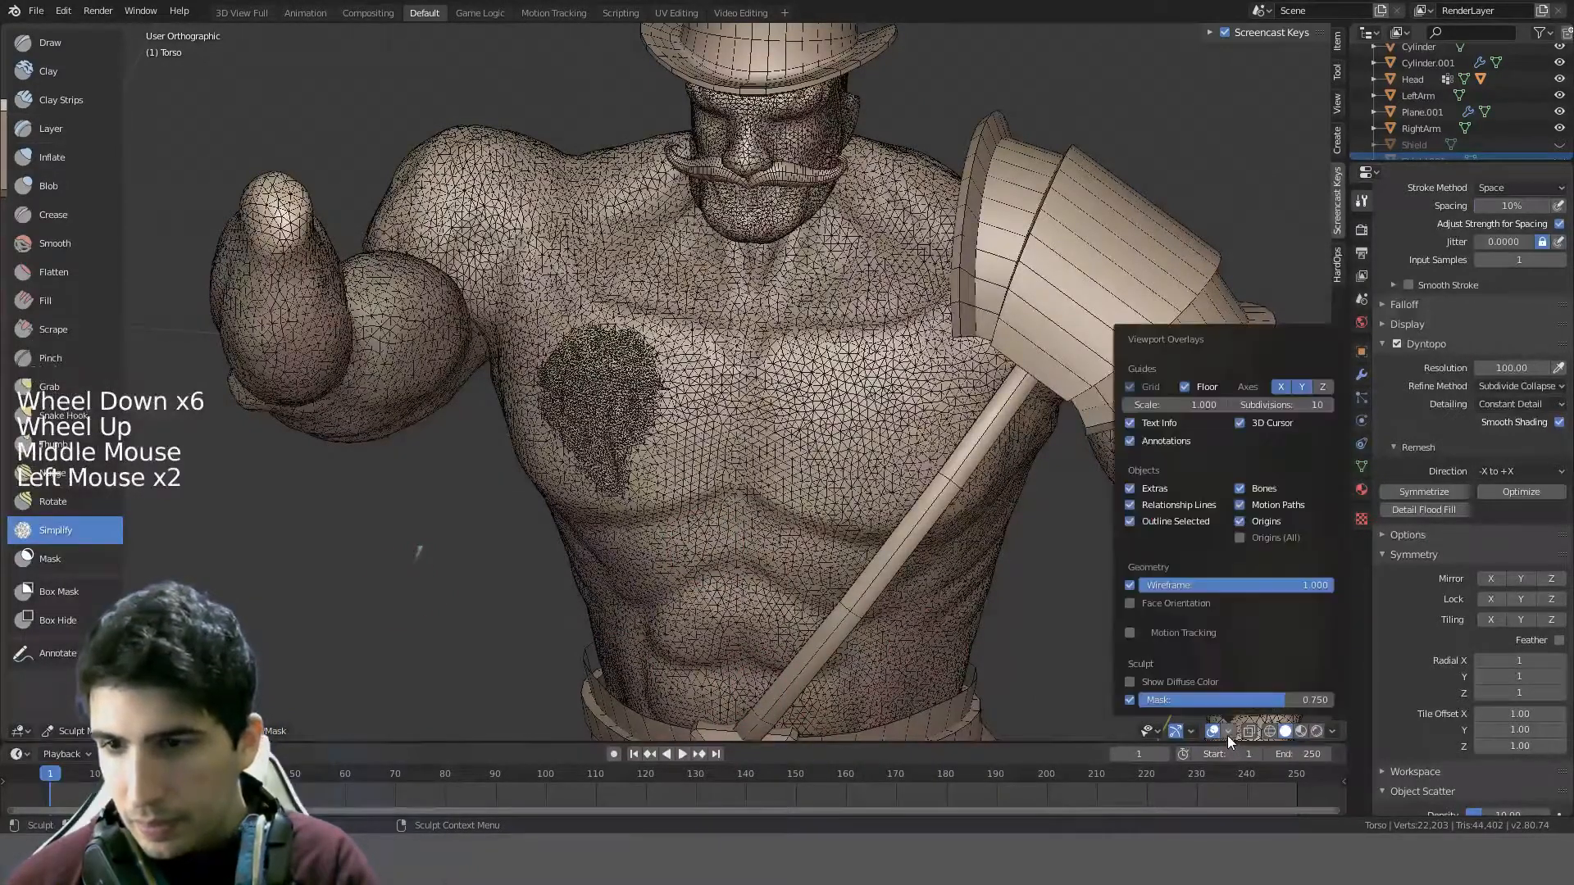
pyautogui.click(1132, 585)
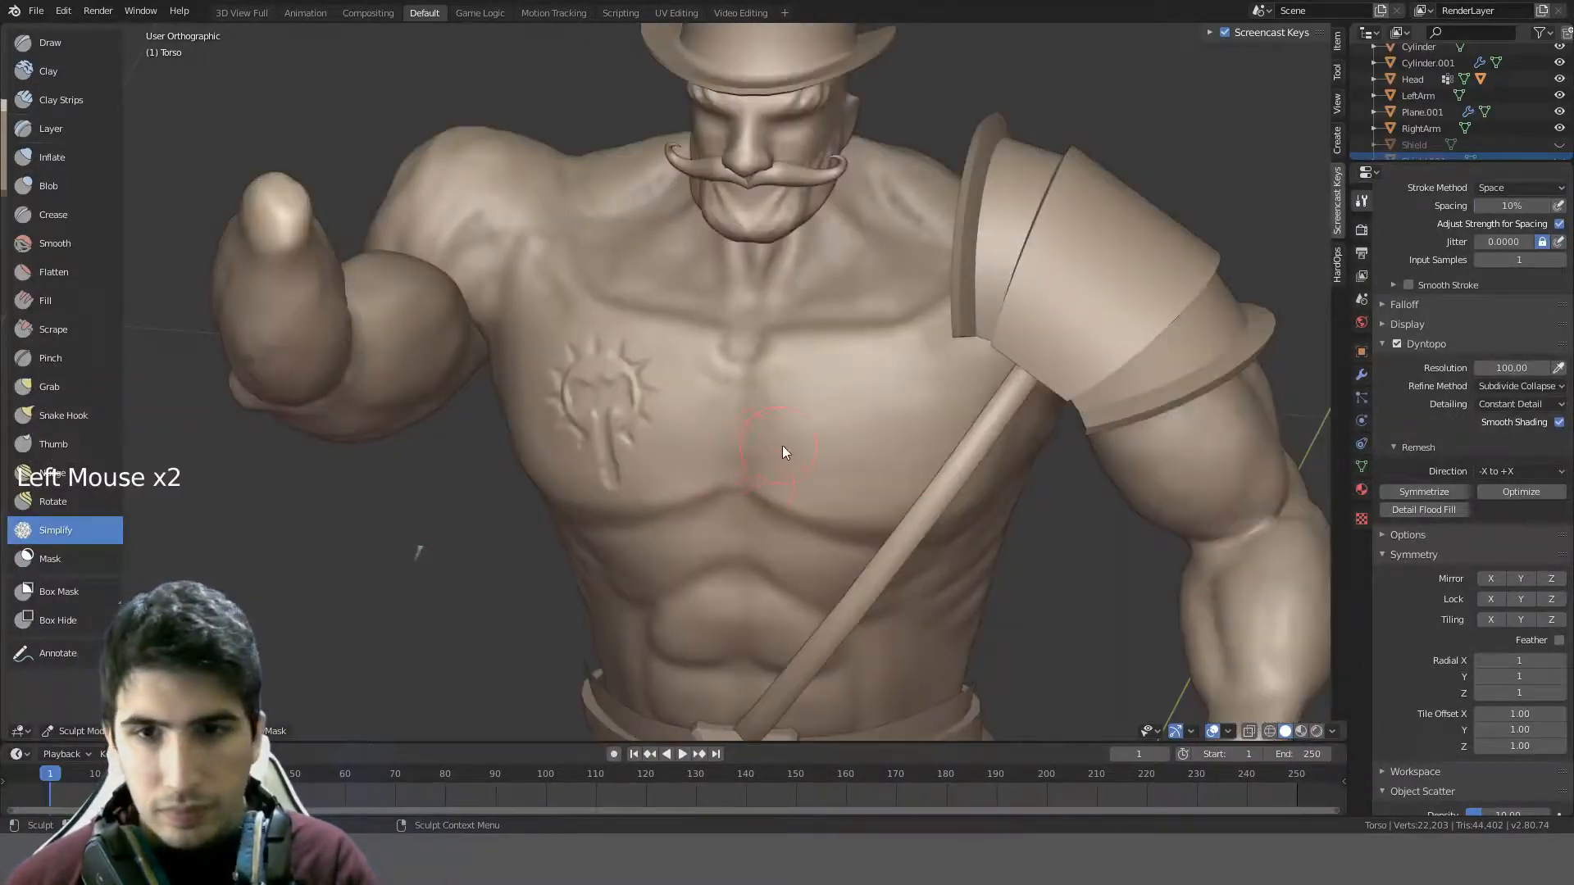
# - Hide the sculpting toolbar and review the whole warrior standing beside the mace
pyautogui.scroll(2, 804, 422)
pyautogui.moveTo(820, 406)
pyautogui.mouseDown(button='middle')
pyautogui.moveTo(953, 407)
pyautogui.moveTo(837, 438)
pyautogui.moveTo(875, 451)
pyautogui.moveTo(931, 414)
pyautogui.moveTo(838, 402)
pyautogui.moveTo(912, 415)
pyautogui.moveTo(933, 461)
pyautogui.moveTo(851, 436)
pyautogui.moveTo(917, 430)
pyautogui.moveTo(914, 458)
pyautogui.moveTo(843, 435)
pyautogui.moveTo(1064, 437)
pyautogui.moveTo(959, 445)
pyautogui.mouseUp(button='middle')
pyautogui.scroll(-2, 953, 407)
pyautogui.scroll(-5, 836, 439)
pyautogui.press('t')
pyautogui.scroll(-4, 589, 444)
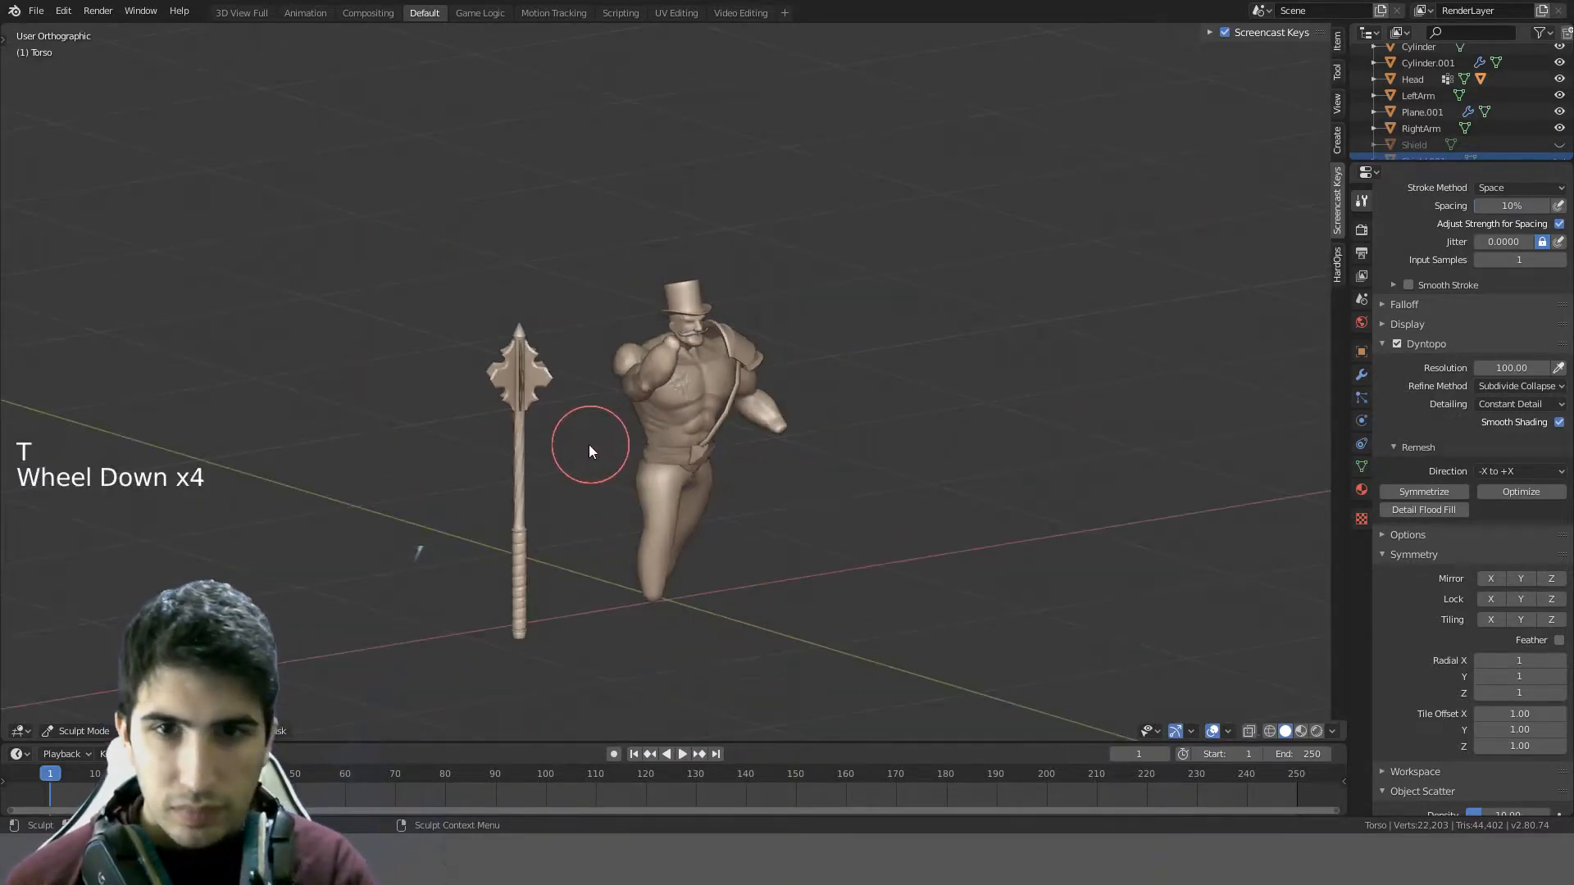
pyautogui.moveTo(588, 445); pyautogui.dragTo(639, 438, button='middle')
pyautogui.scroll(2, 1535, 69)
pyautogui.scroll(3, 1533, 71)
pyautogui.scroll(-2, 1525, 87)
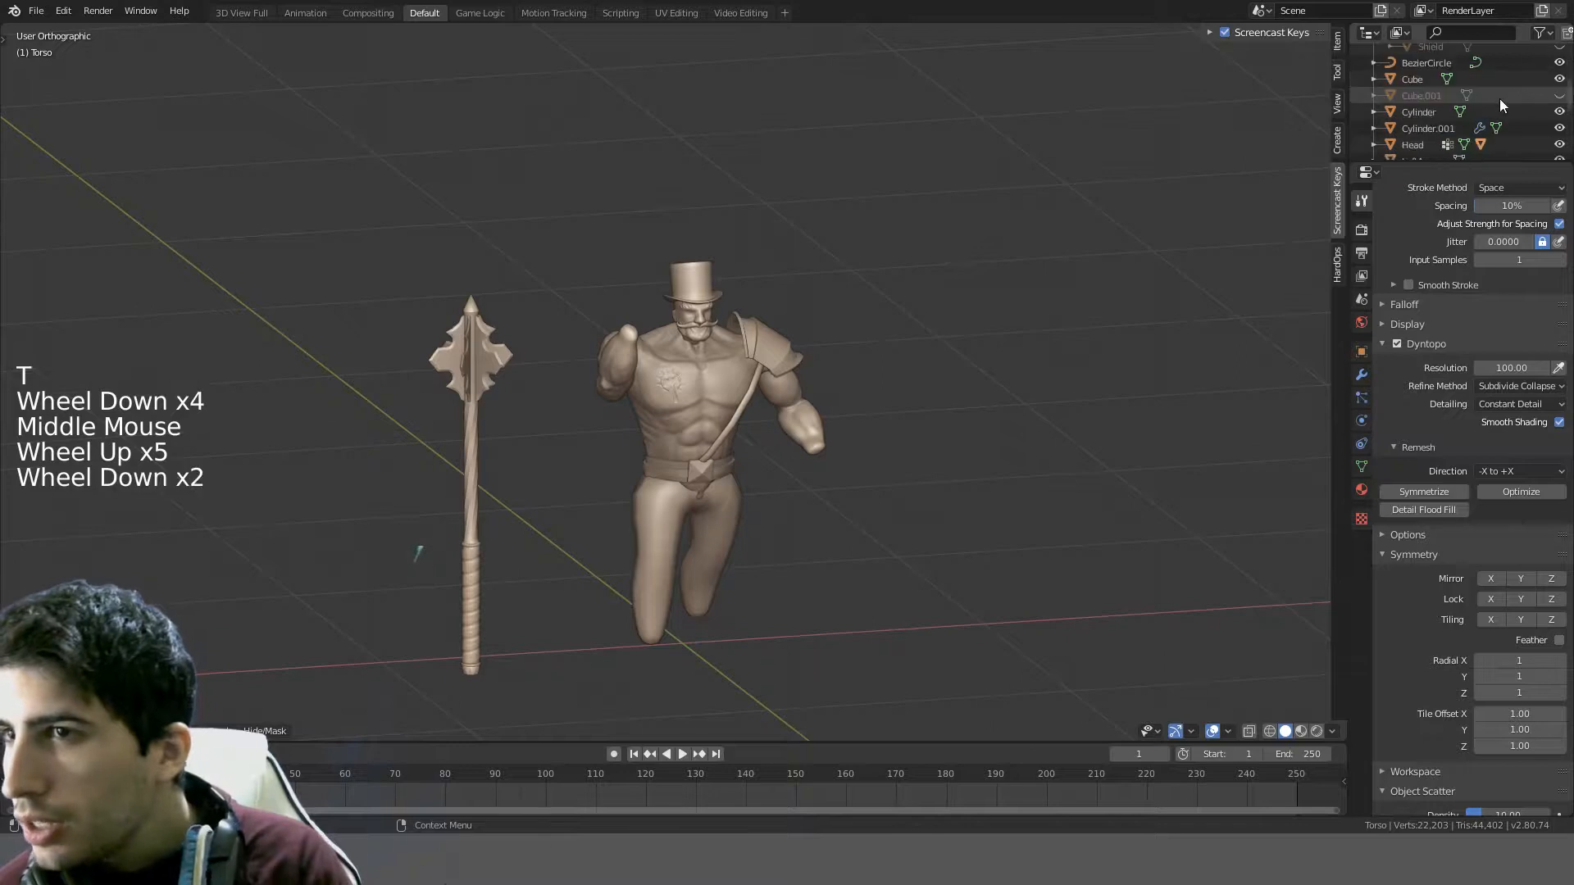
# - Unhide Cube.001 around the mace head and frame the weapon and warrior in front view
pyautogui.click(1559, 95)
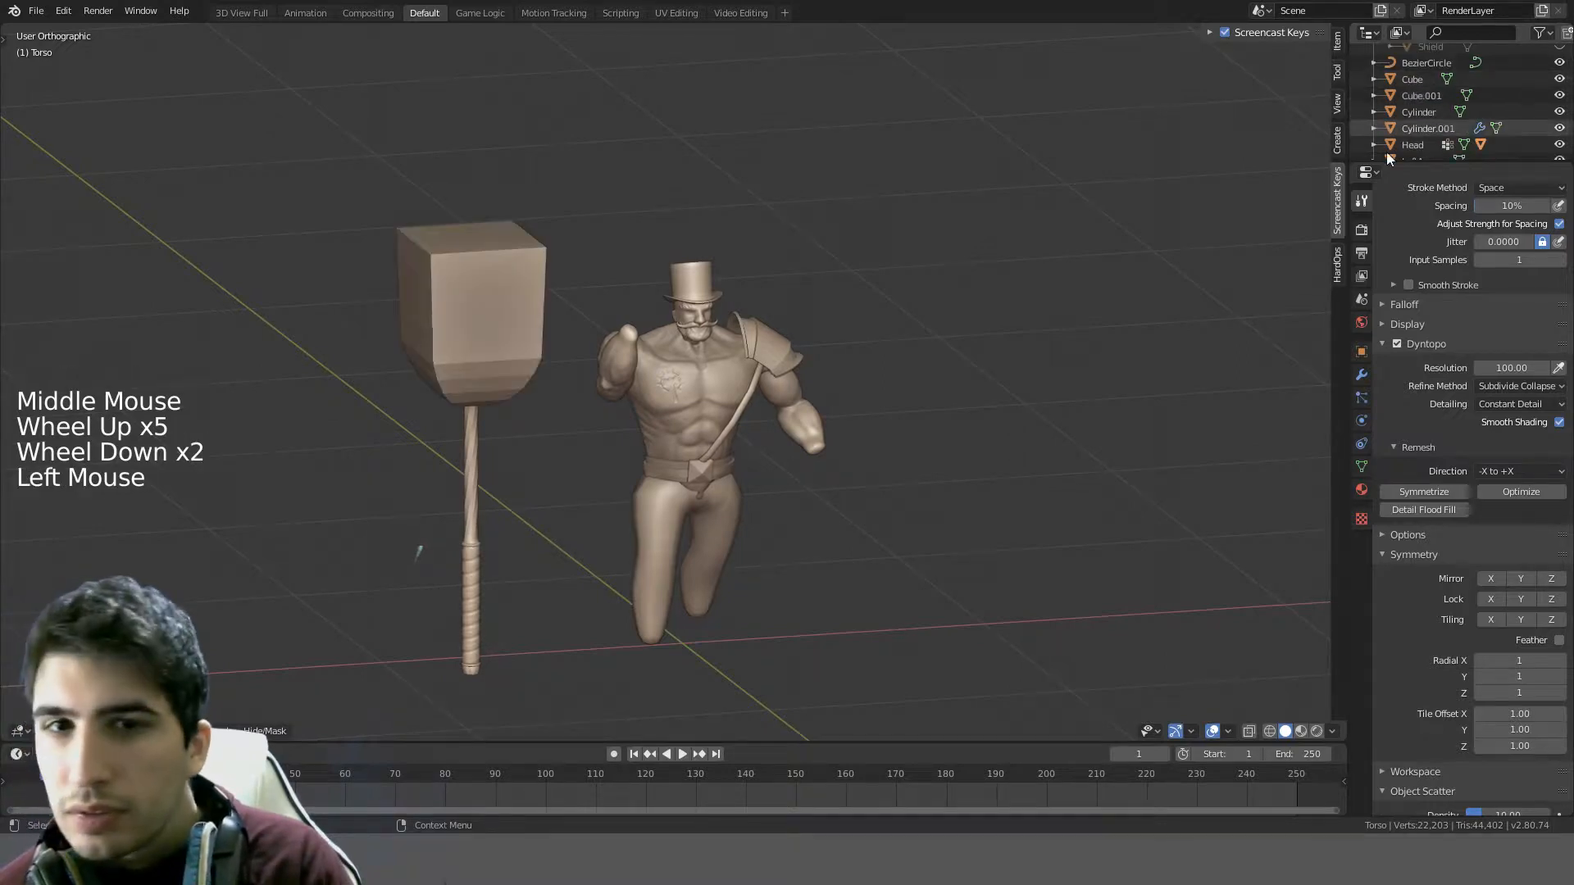
pyautogui.scroll(-1, 699, 332)
pyautogui.press('KP_1')
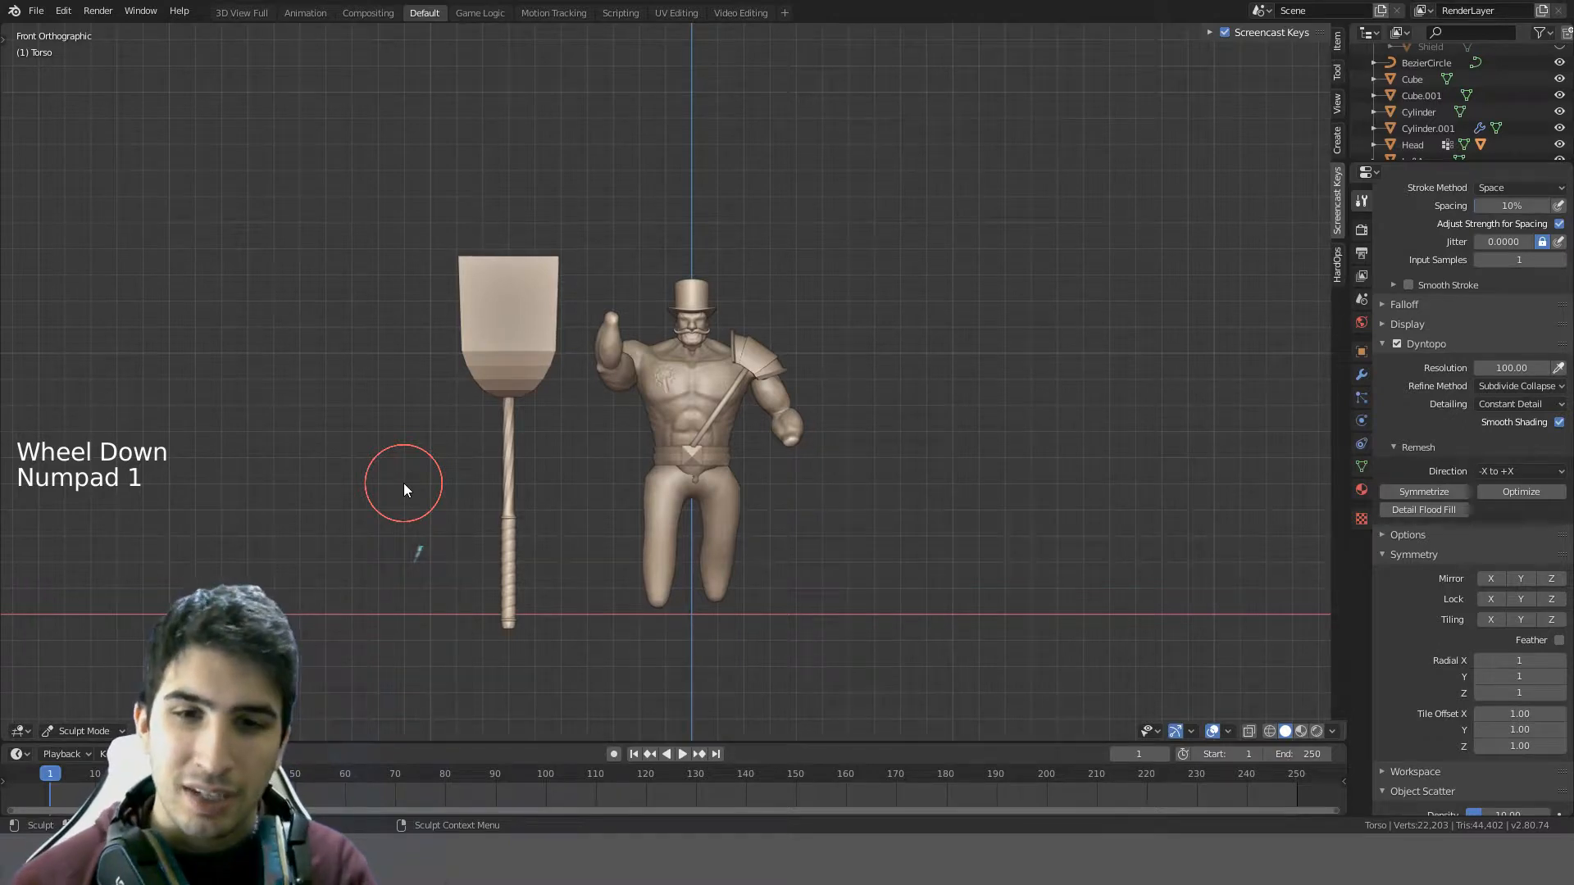
pyautogui.scroll(3, 464, 473)
pyautogui.keyDown('shift'); pyautogui.moveTo(459, 508); pyautogui.dragTo(606, 412, button='middle'); pyautogui.keyUp('shift')
pyautogui.keyDown('shift'); pyautogui.scroll(1, 633, 387); pyautogui.keyUp('shift')
pyautogui.keyDown('shift'); pyautogui.moveTo(699, 356); pyautogui.dragTo(721, 458, button='middle'); pyautogui.keyUp('shift')
pyautogui.press('KP_1')
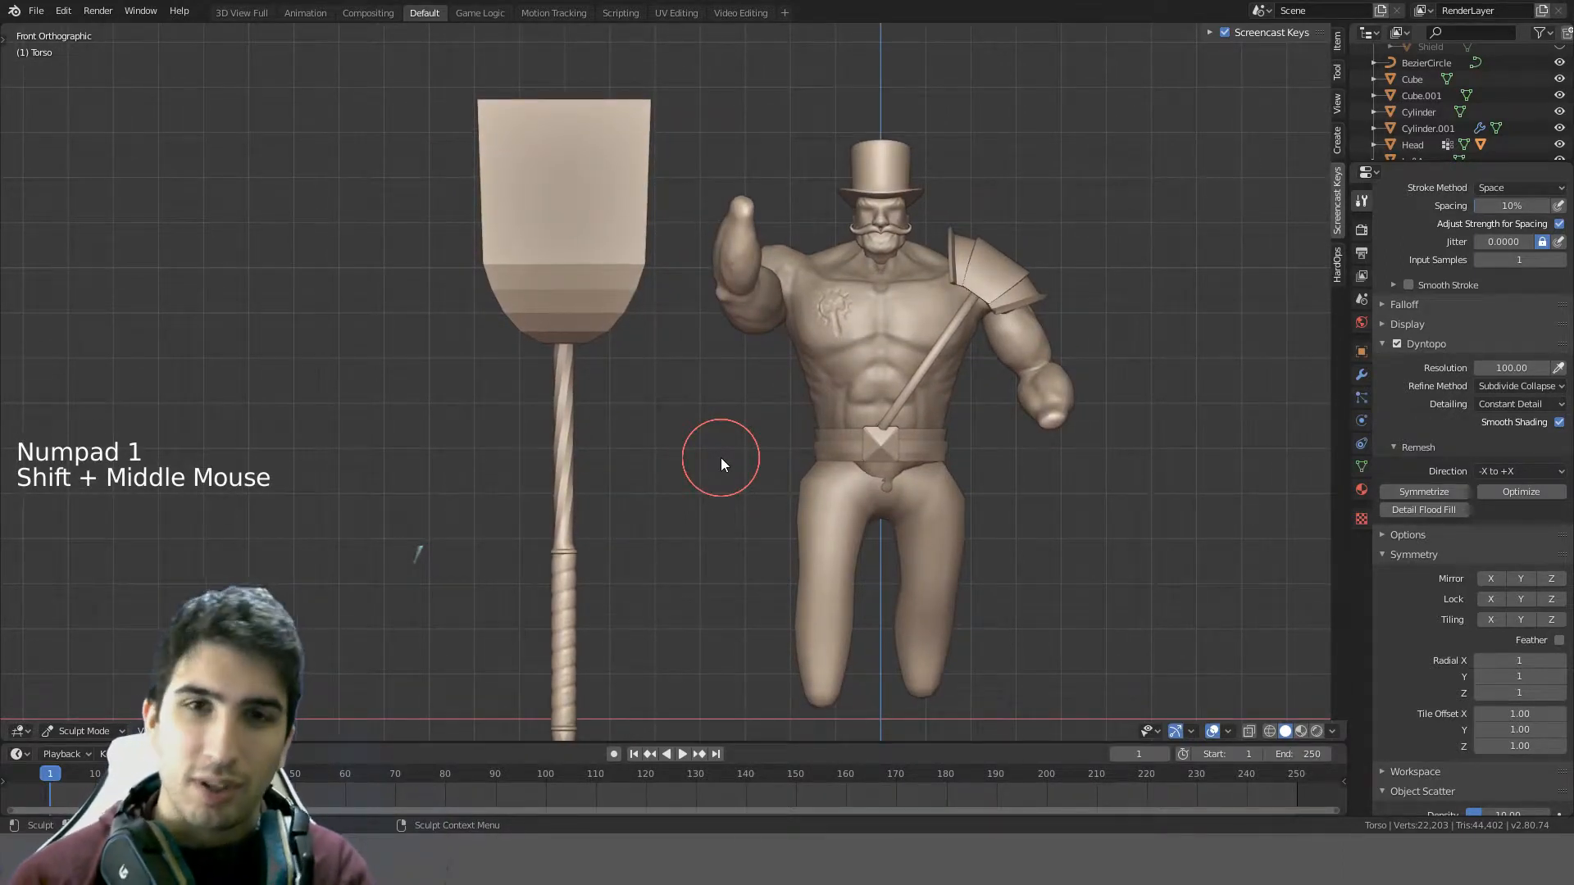
# - Switch the viewport to Rendered shading and set the render engine to Cycles
pyautogui.press('z')
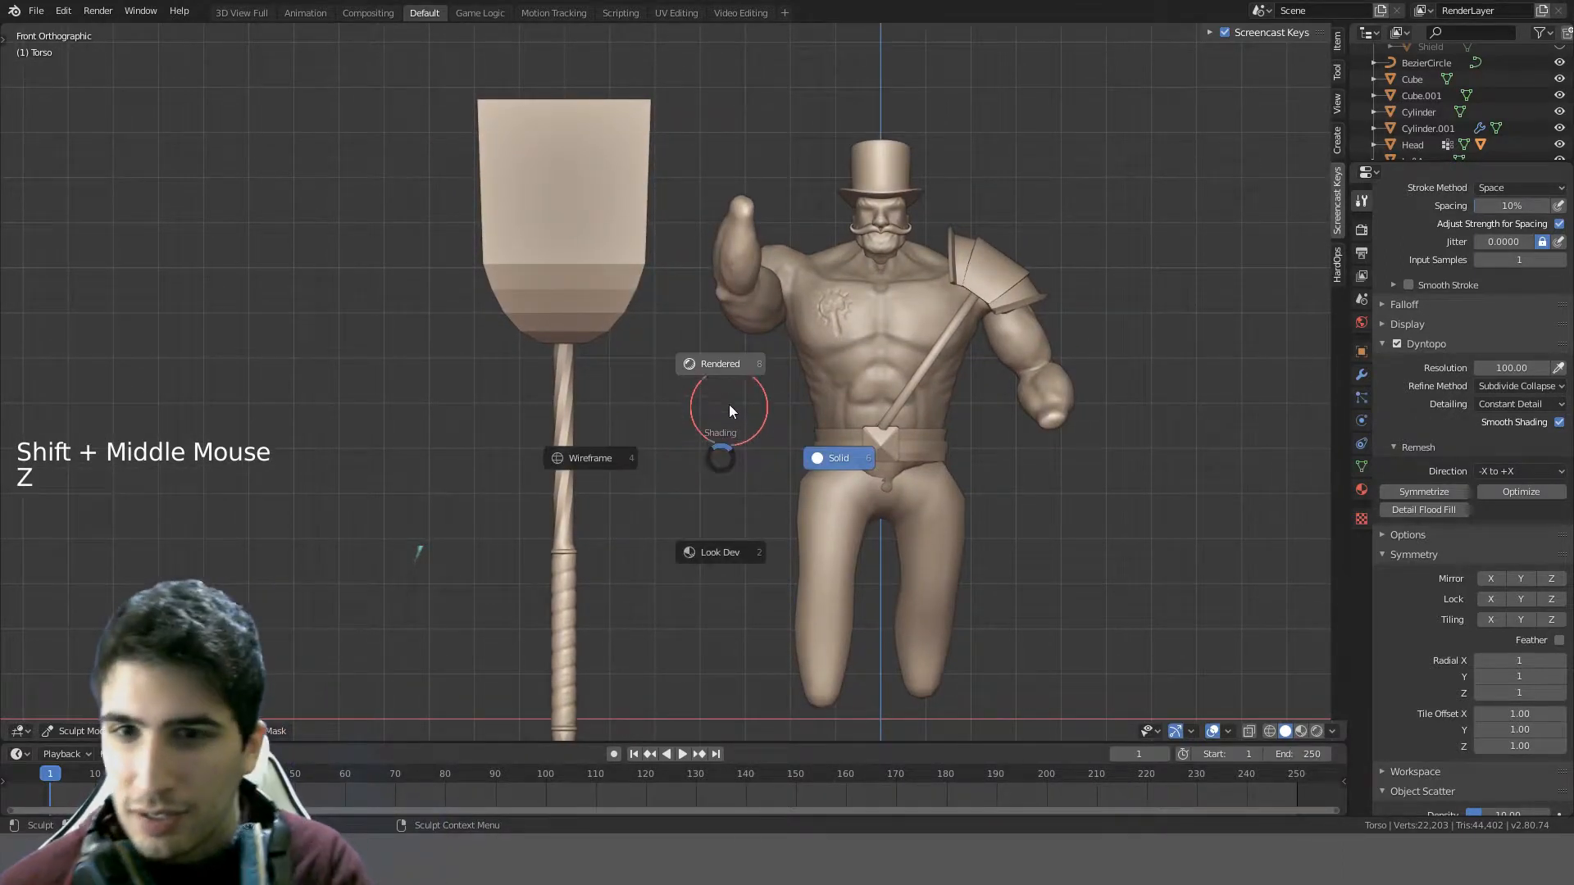
pyautogui.click(732, 364)
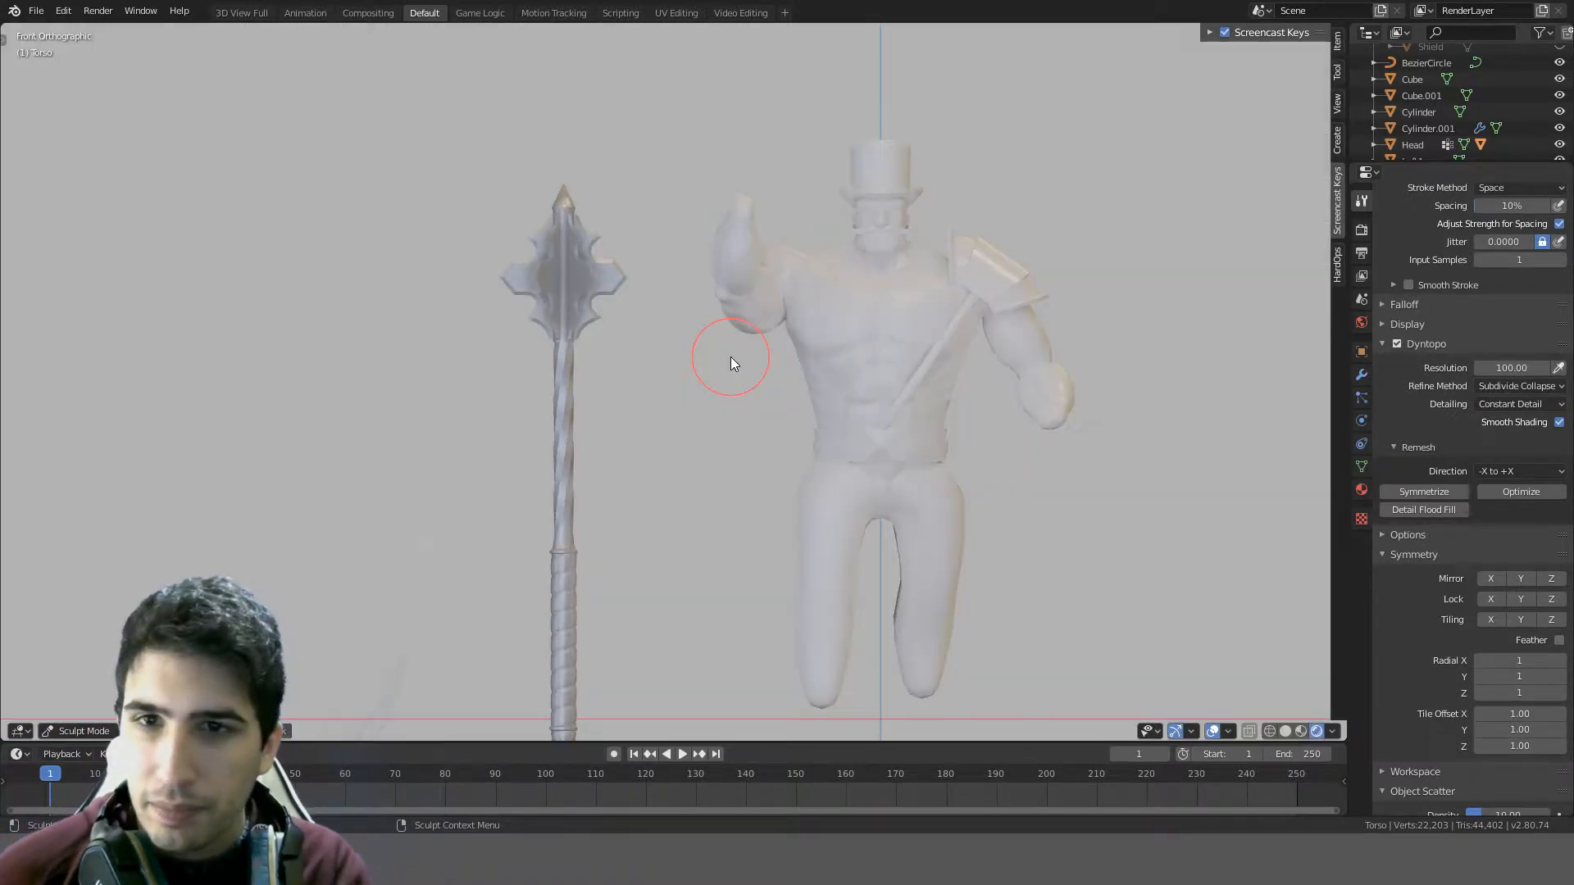
pyautogui.moveTo(730, 357); pyautogui.dragTo(671, 392, button='middle')
pyautogui.scroll(-3, 671, 392)
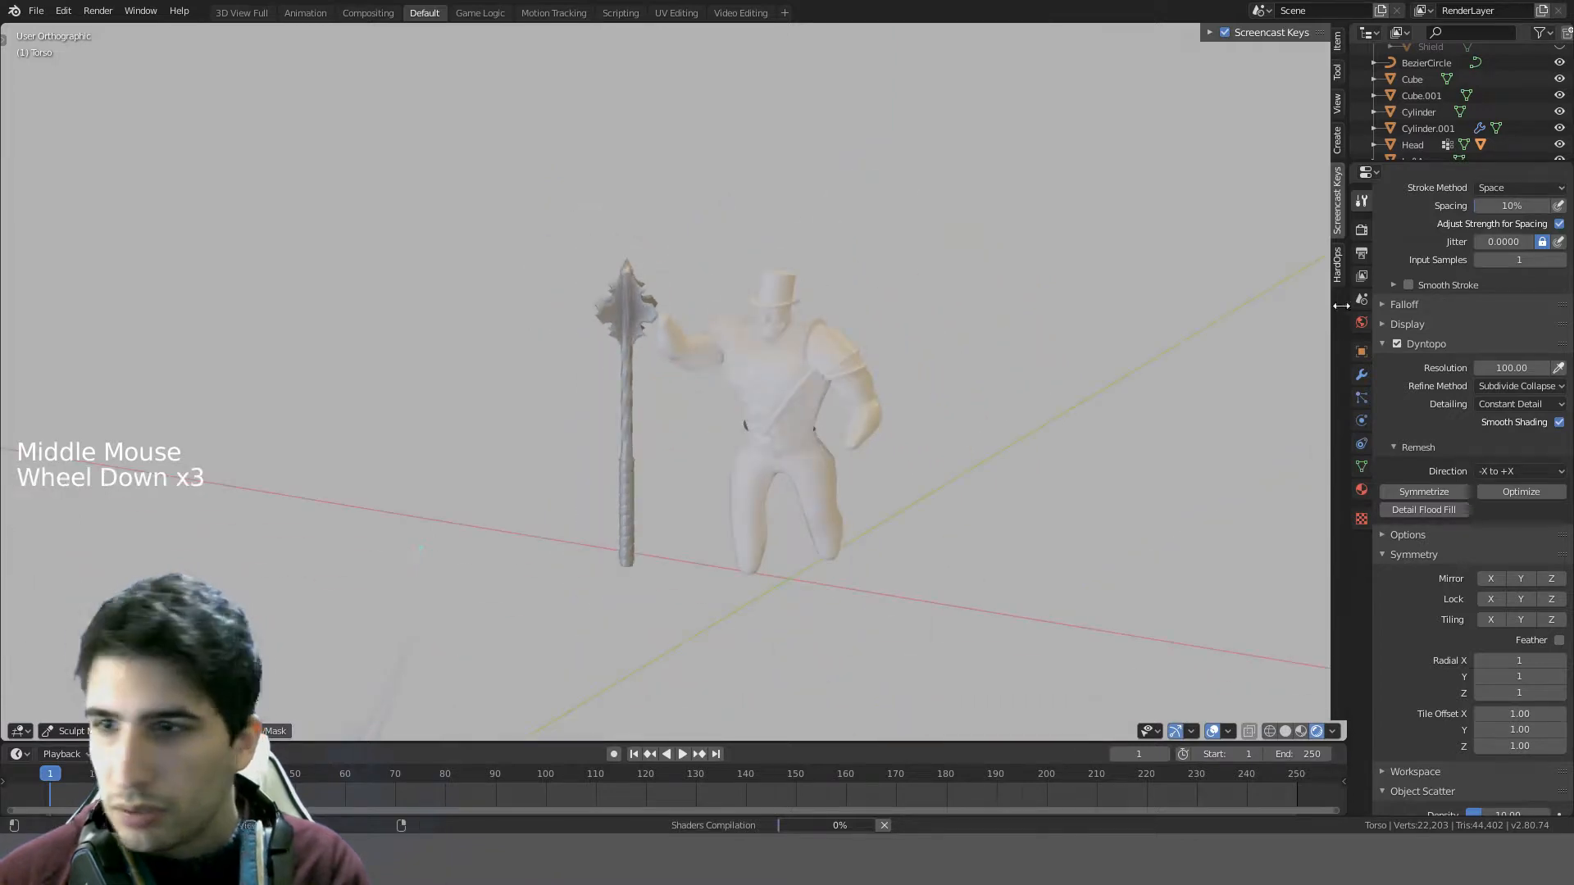
pyautogui.click(1362, 229)
pyautogui.click(1517, 198)
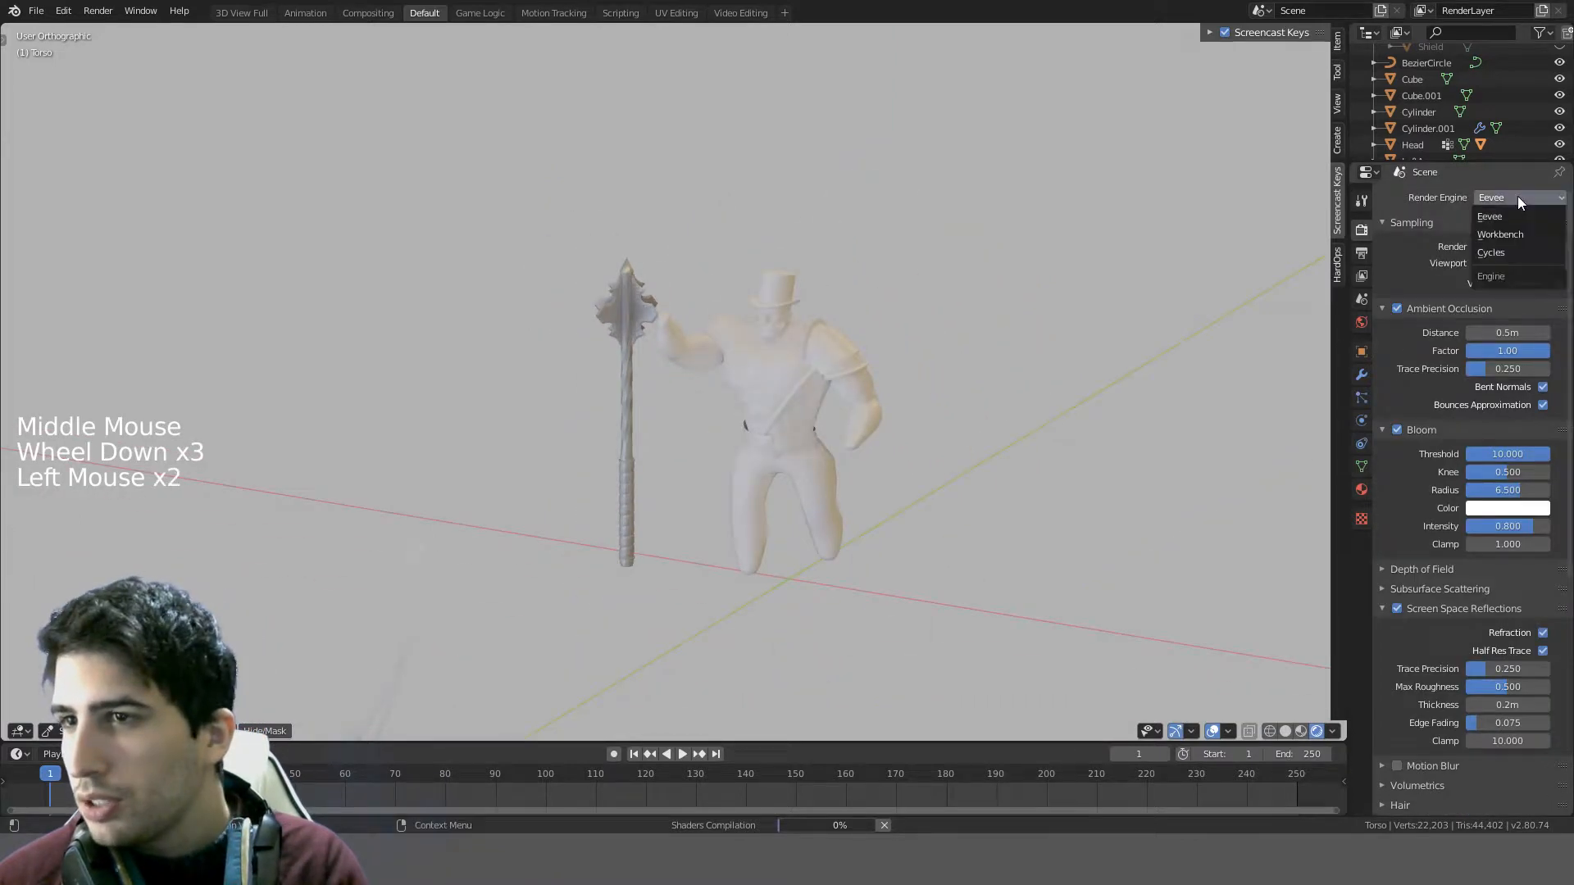
pyautogui.click(1494, 250)
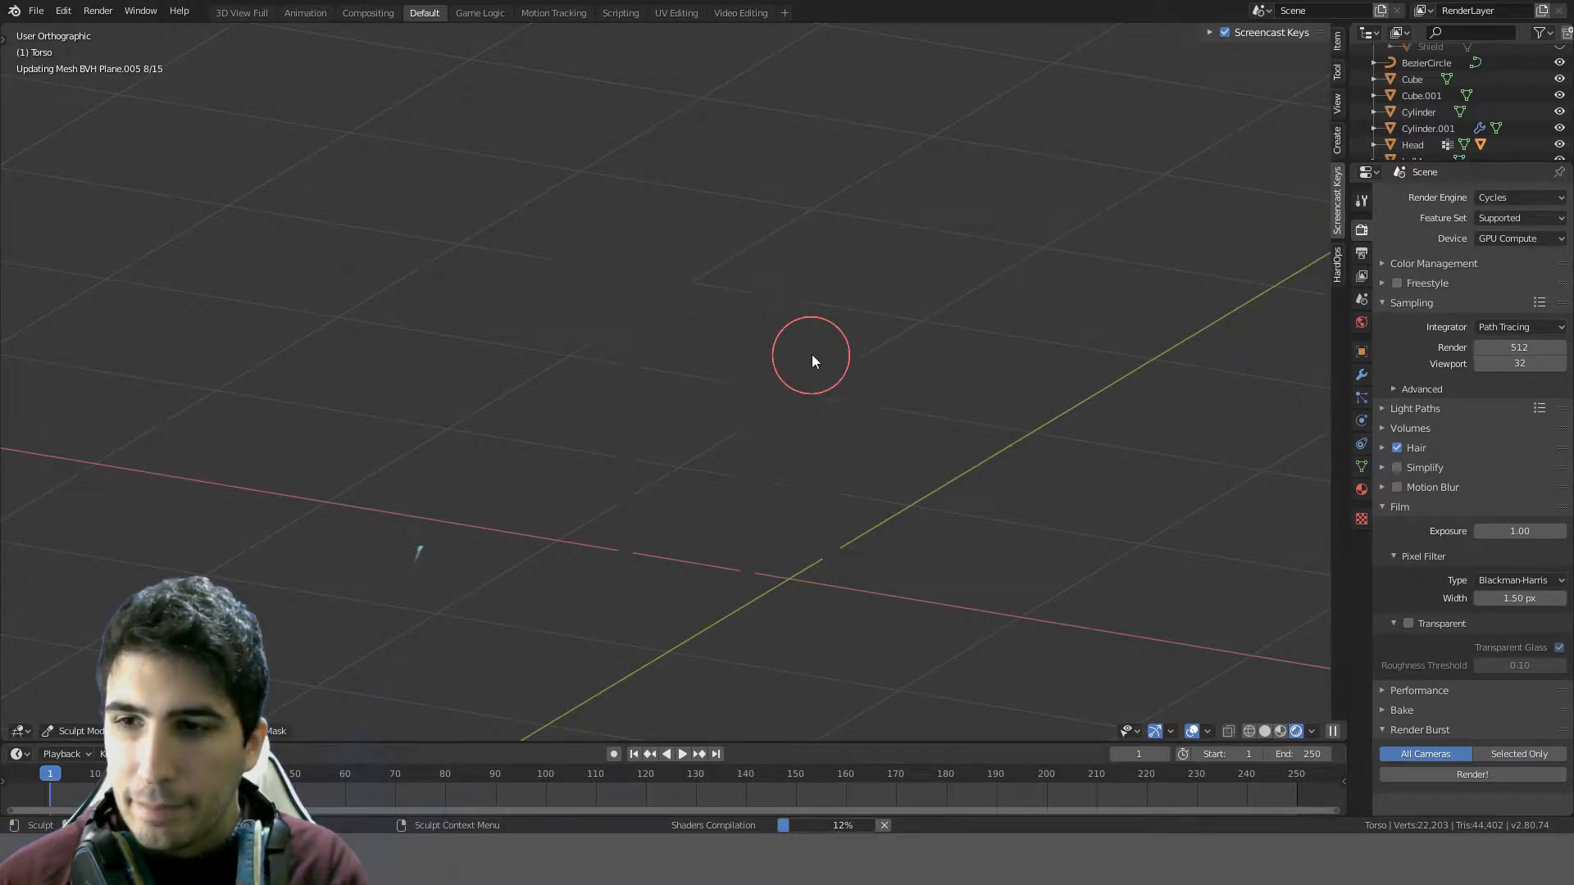
pyautogui.scroll(1, 746, 347)
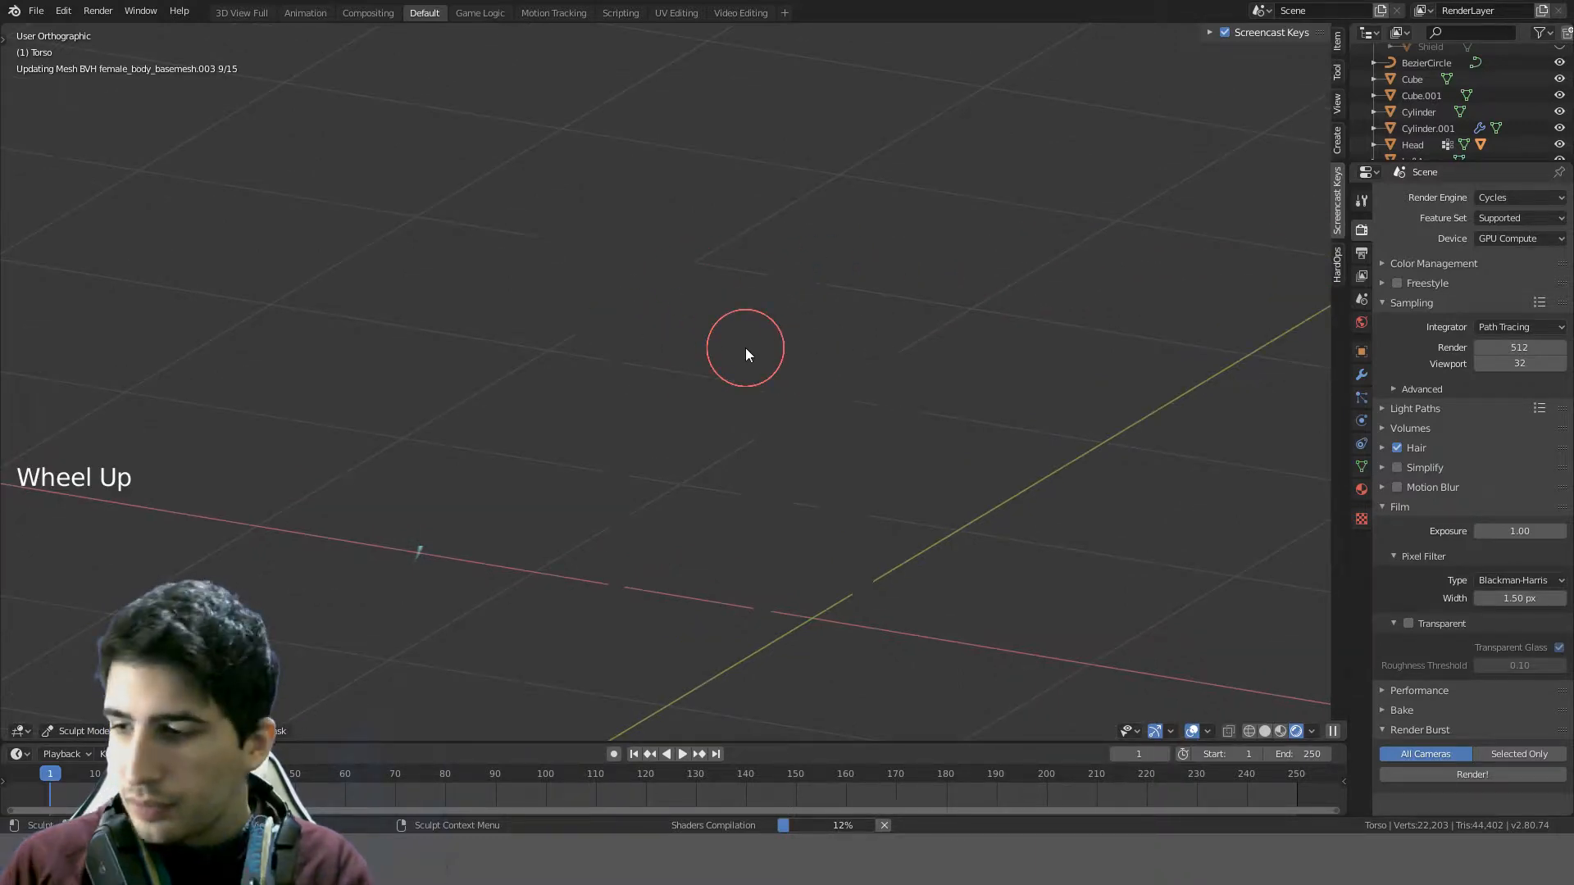
pyautogui.scroll(1, 746, 348)
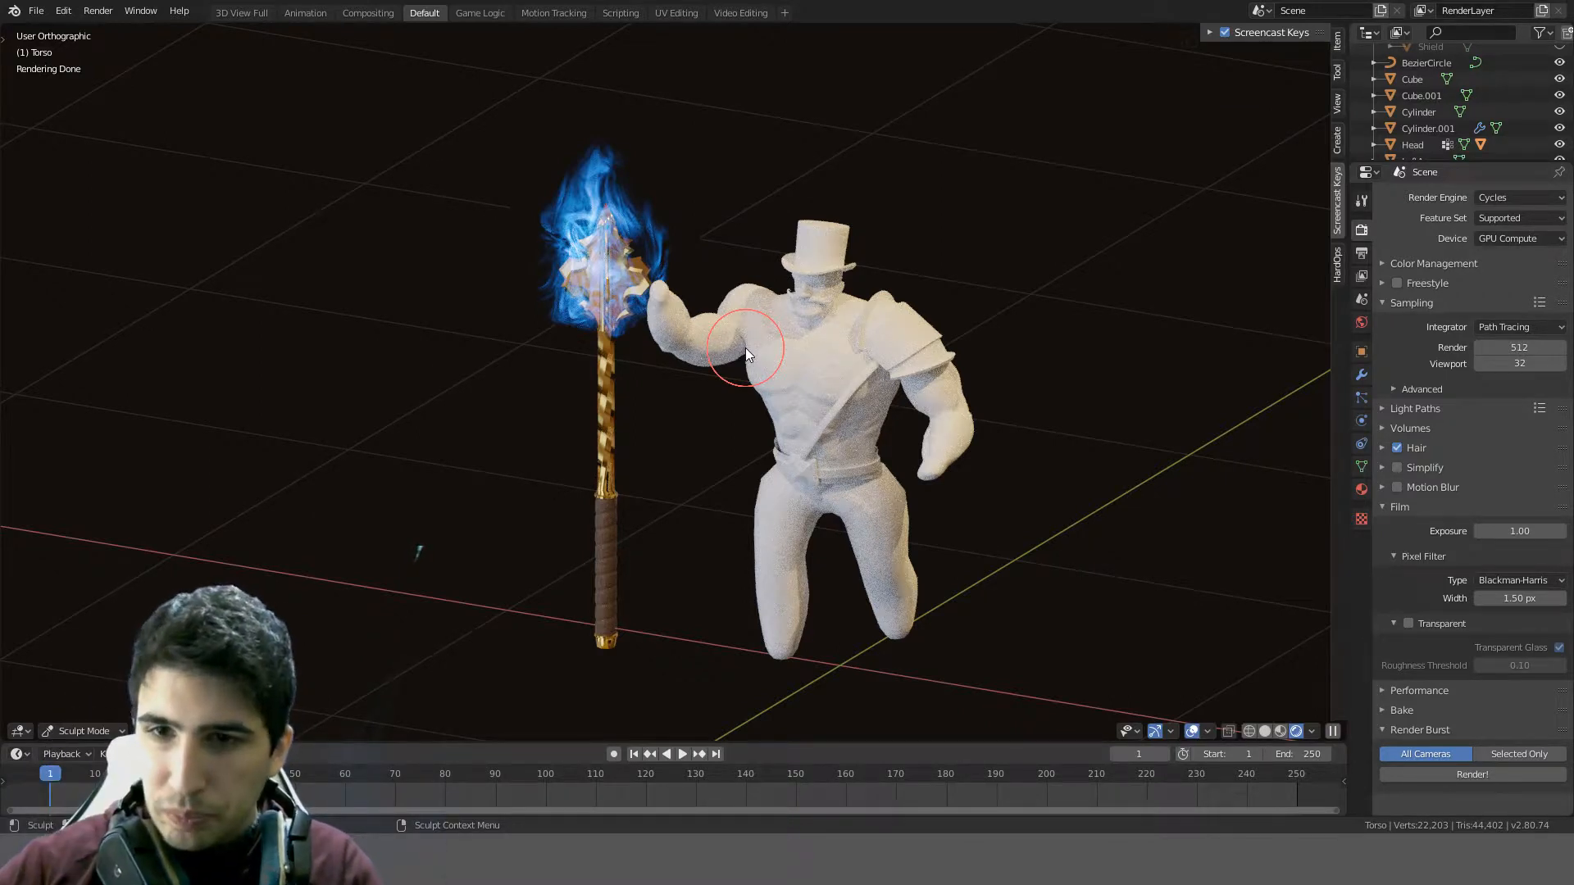
# - Examine the rendered flaming mace and warrior from several angles in perspective view
pyautogui.moveTo(746, 354); pyautogui.dragTo(948, 391, button='middle')
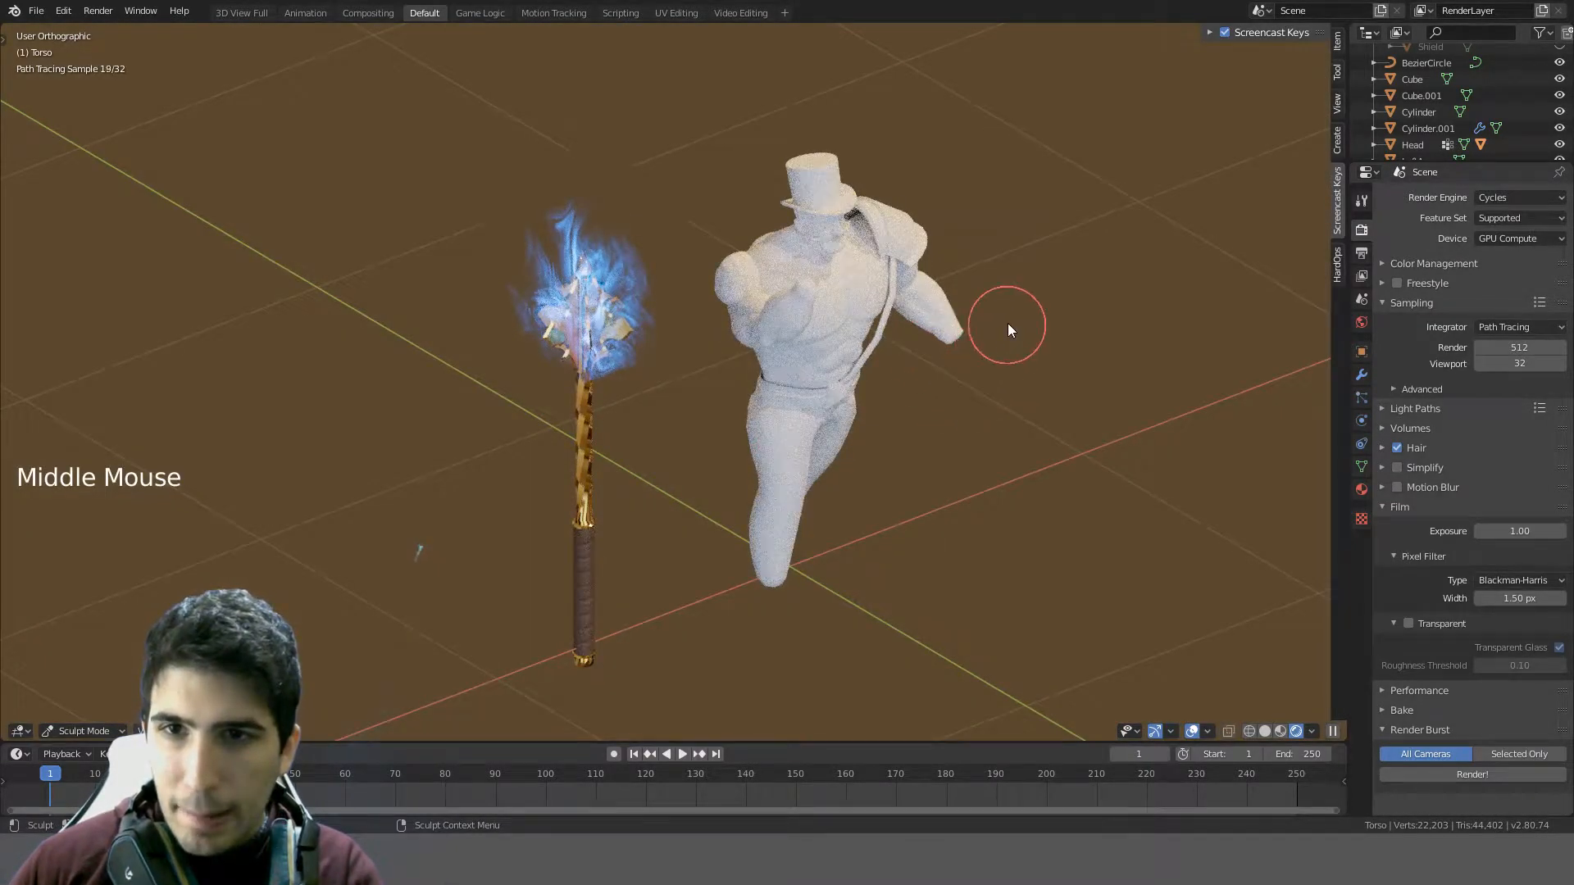
pyautogui.moveTo(1020, 288); pyautogui.dragTo(982, 345, button='middle')
pyautogui.press('KP_5')
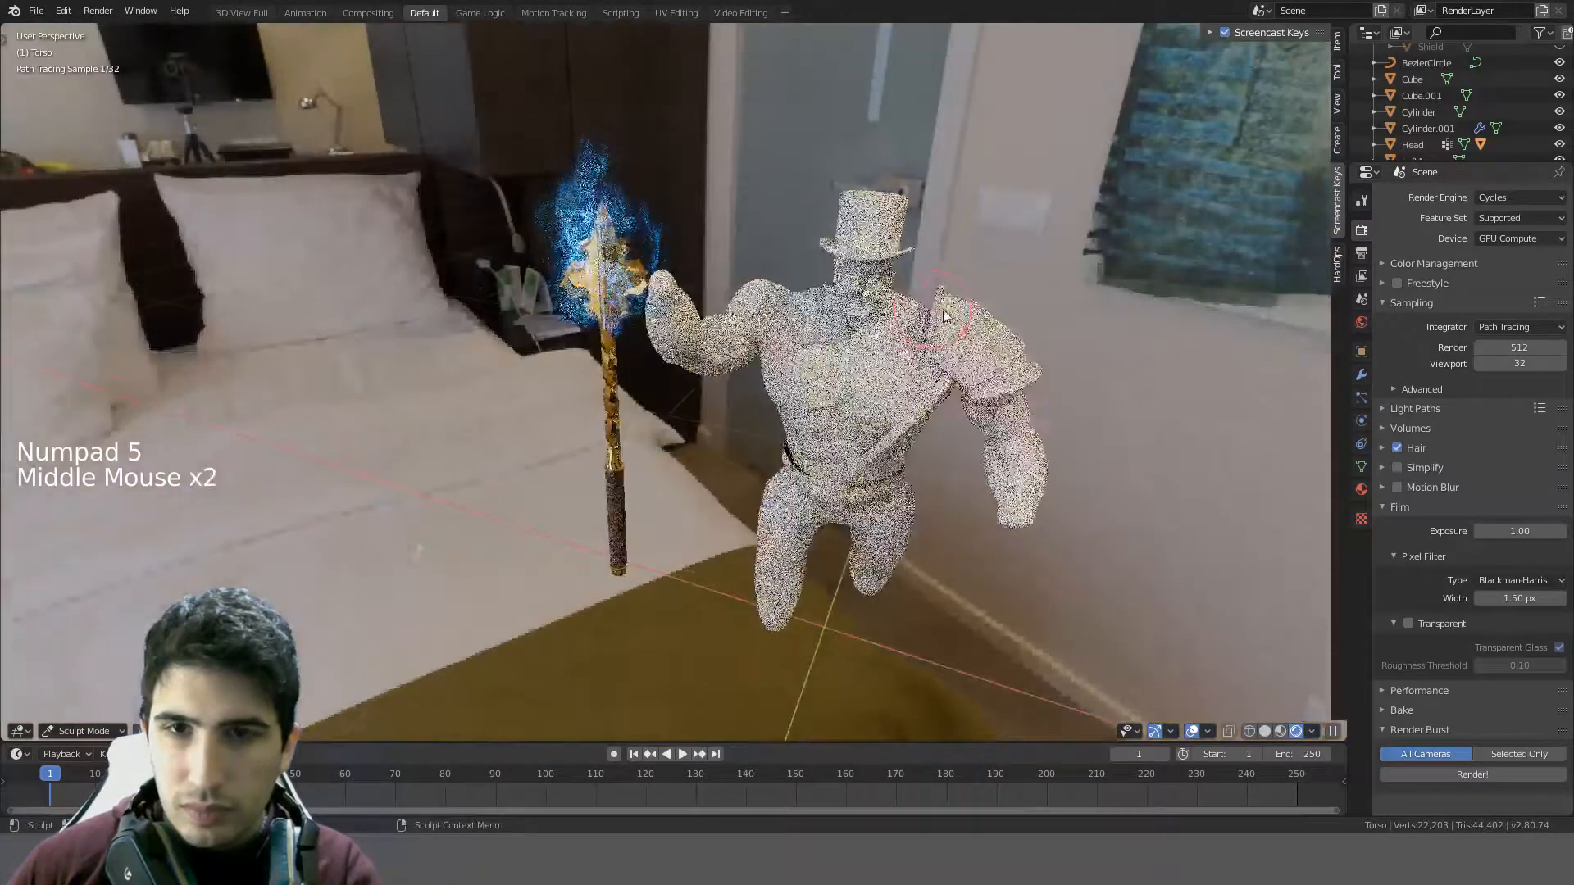
pyautogui.moveTo(1007, 436); pyautogui.dragTo(1015, 387, button='middle')
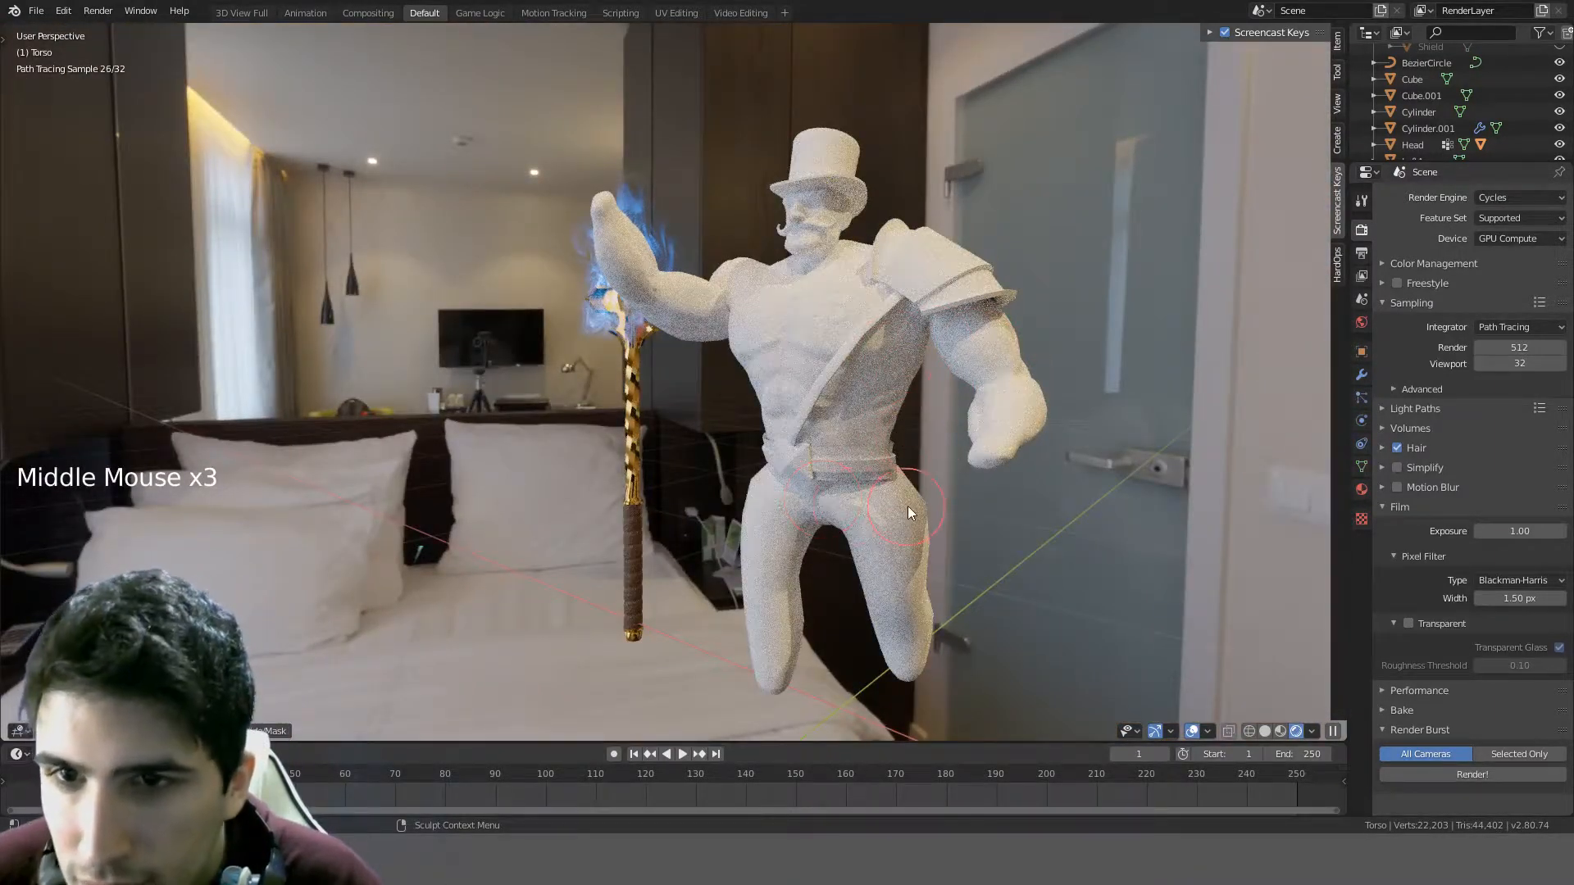
pyautogui.moveTo(897, 474); pyautogui.dragTo(964, 490, button='middle')
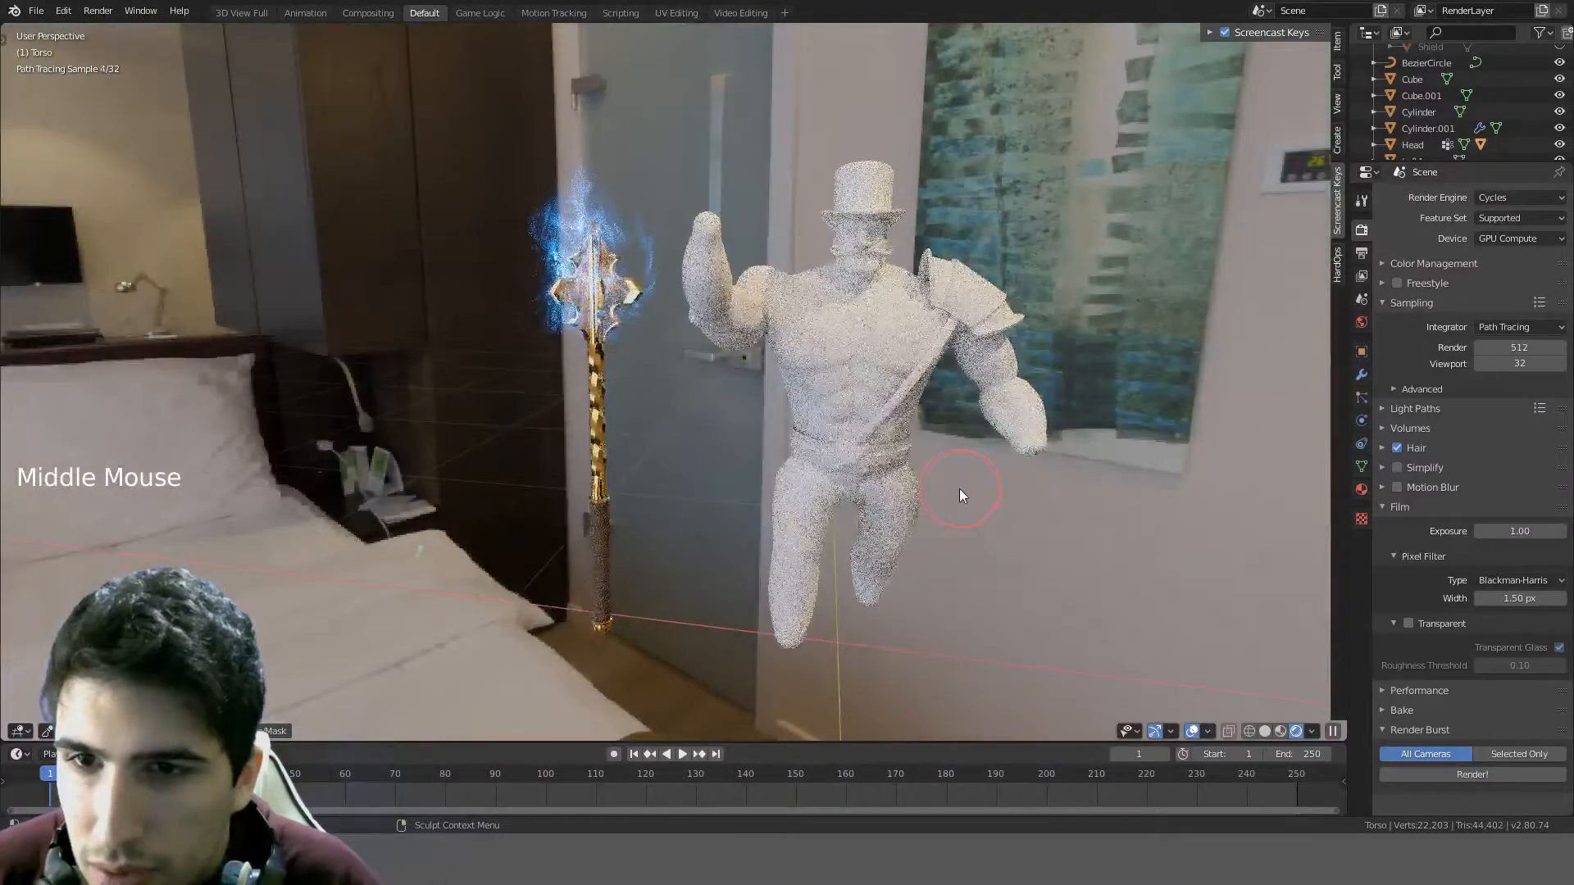
pyautogui.scroll(2, 872, 405)
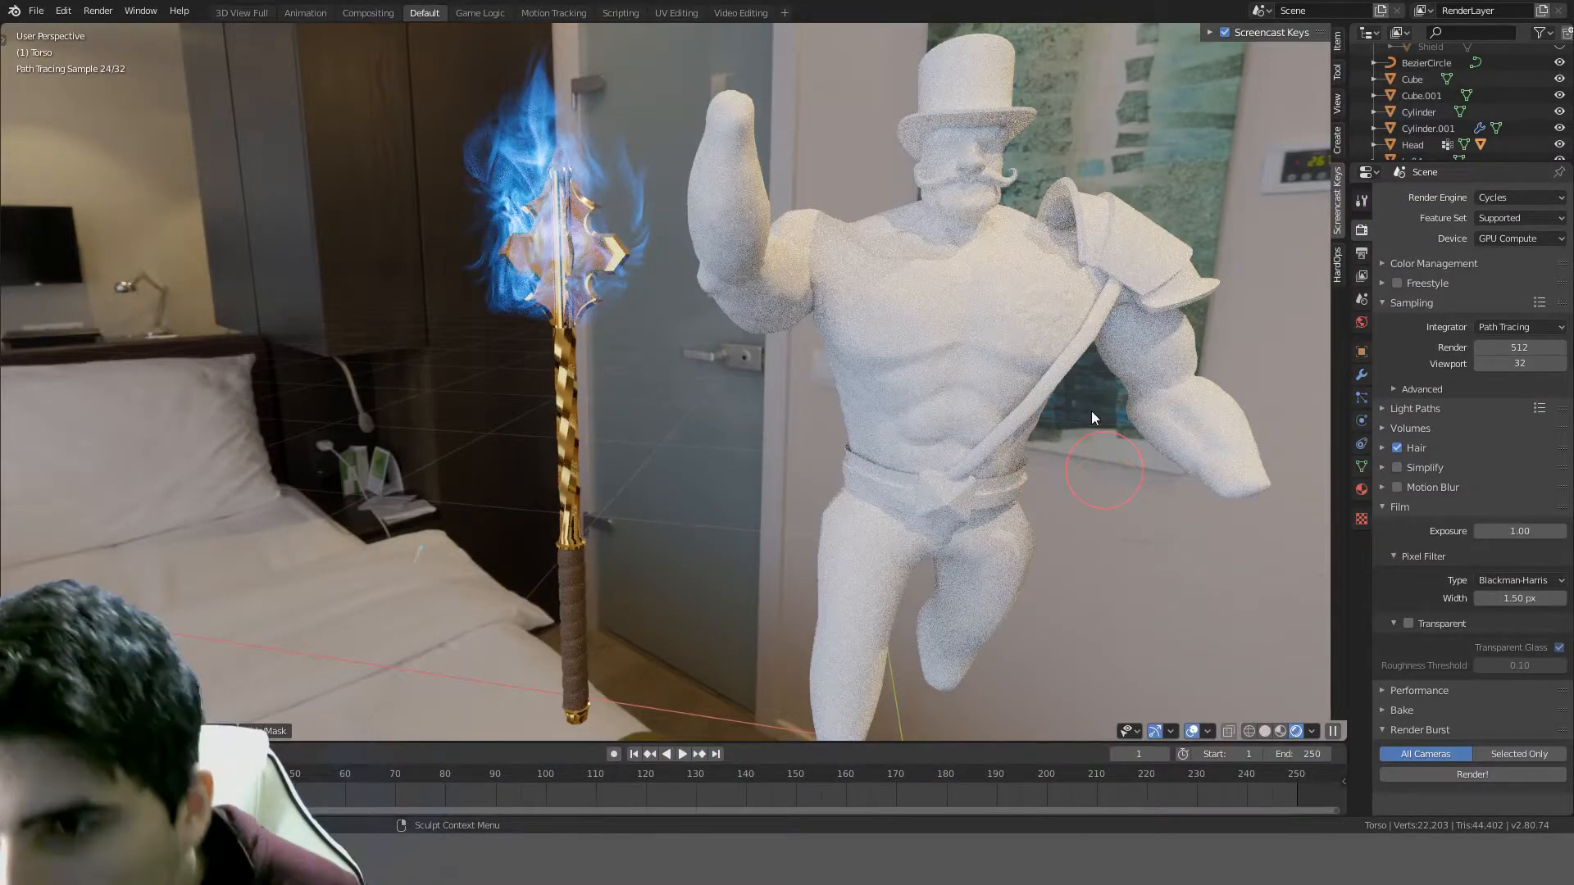
pyautogui.moveTo(1040, 314); pyautogui.dragTo(1033, 344, button='middle')
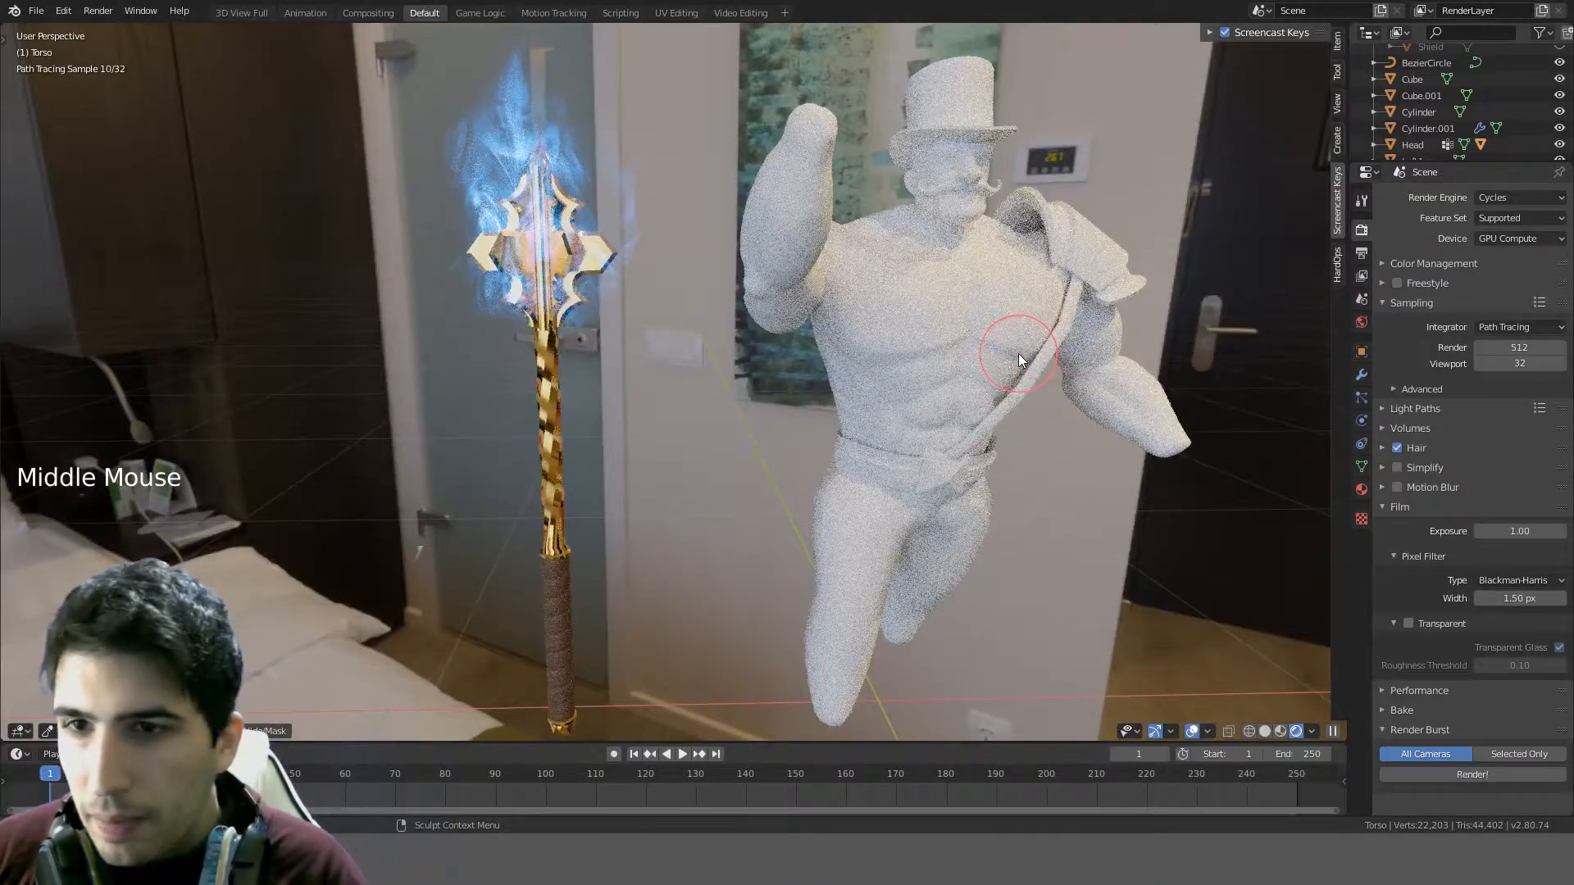
# - Return the viewport to Solid shading and frame the warrior's chest with the emblem
pyautogui.press('z')
pyautogui.click(1144, 353)
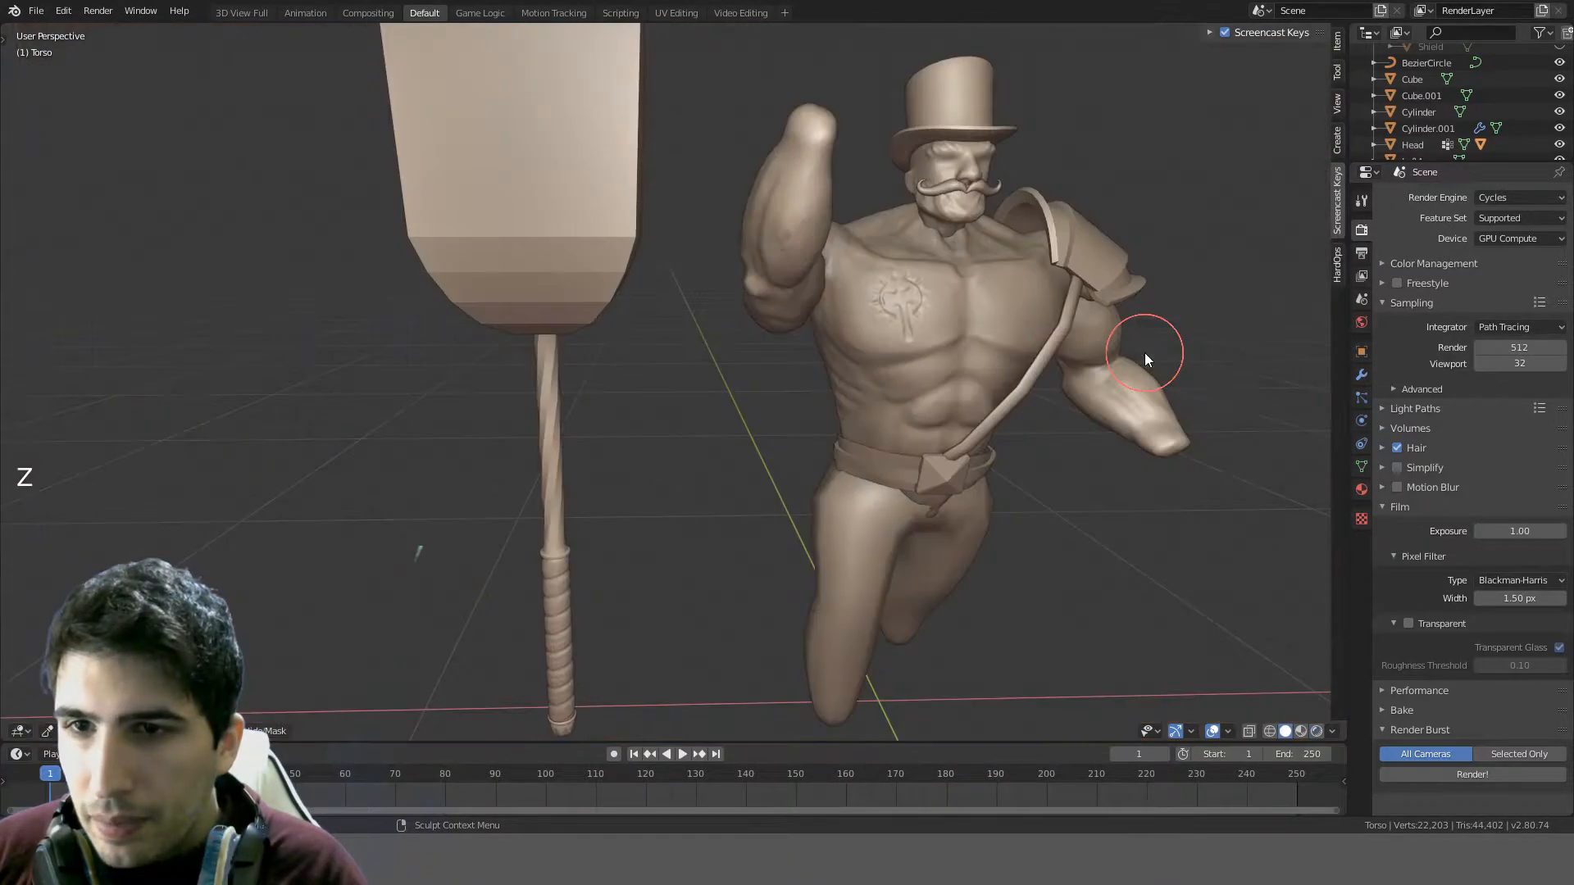
pyautogui.keyDown('shift'); pyautogui.moveTo(1144, 353); pyautogui.dragTo(839, 421, button='middle'); pyautogui.keyUp('shift')
pyautogui.scroll(5, 832, 427)
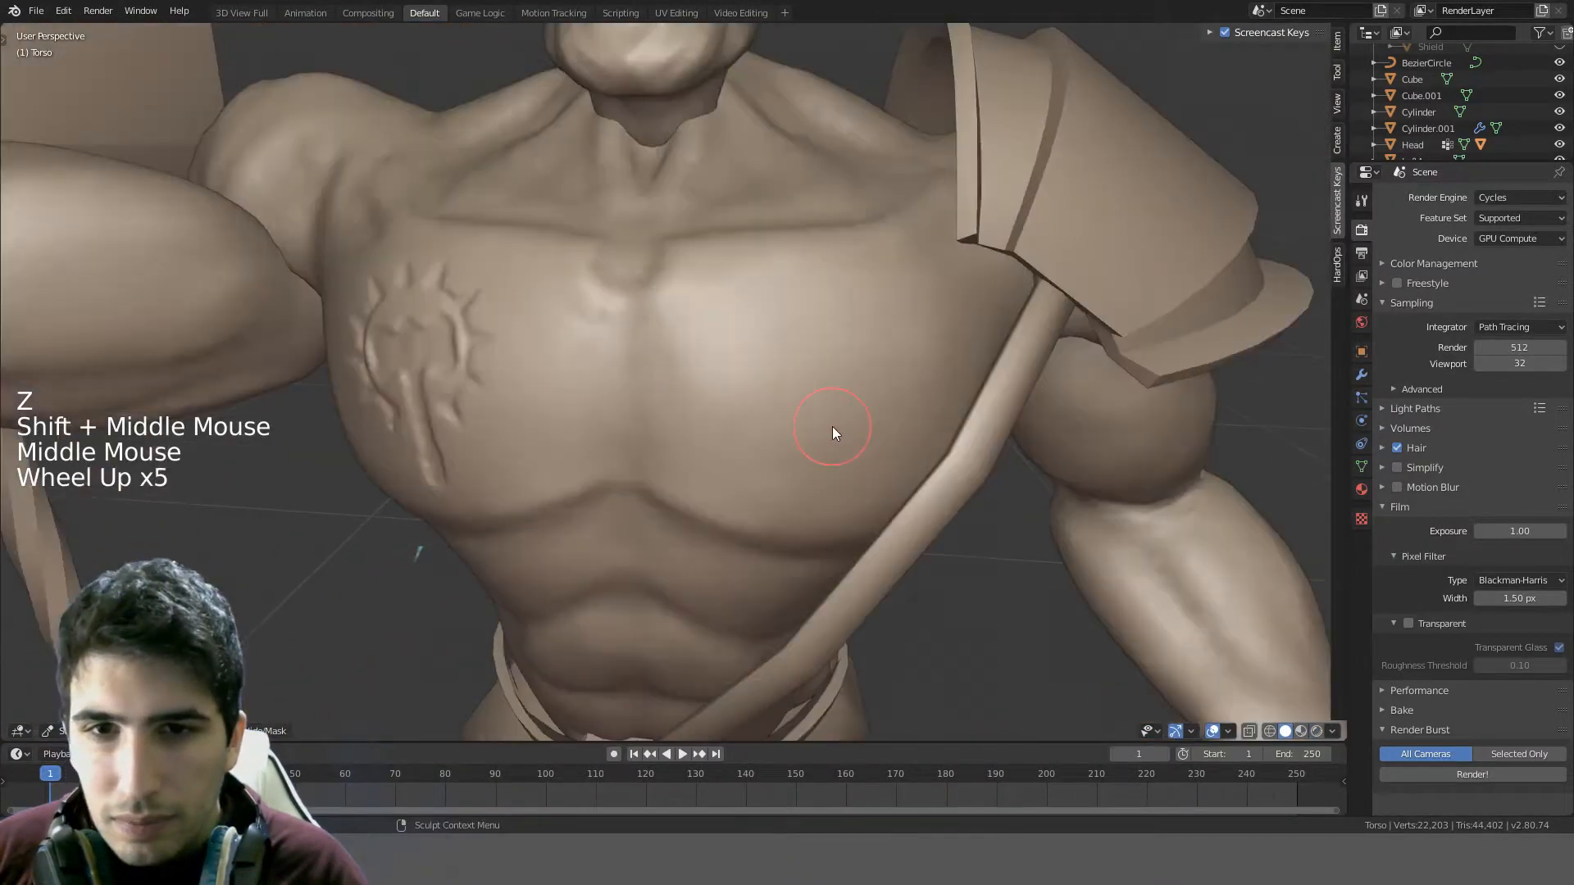
pyautogui.scroll(-2, 1069, 418)
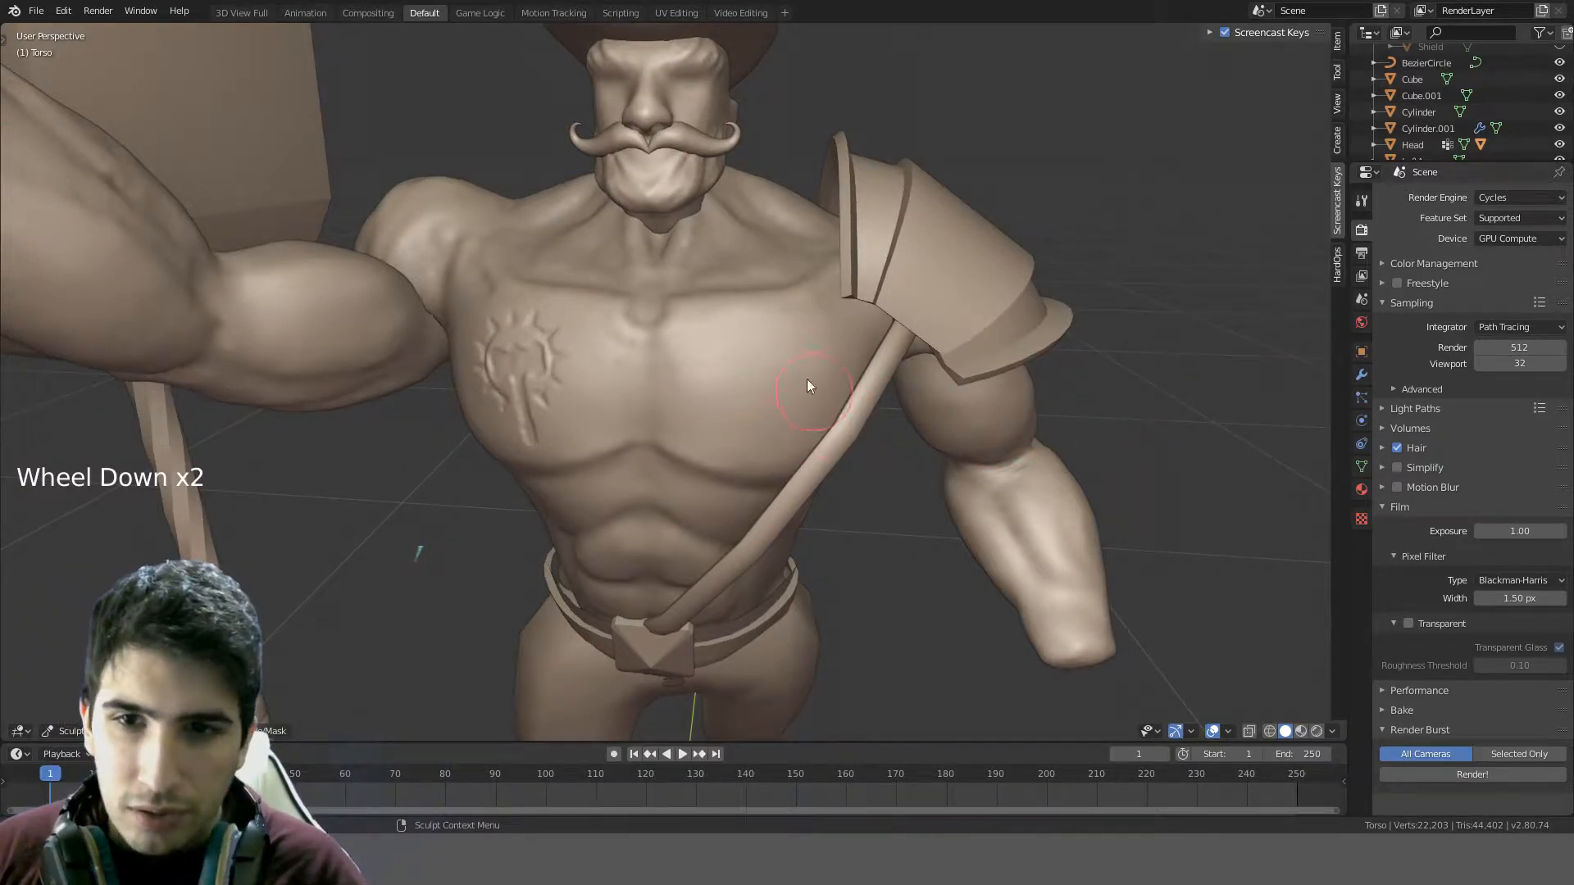
# - Switch the viewport to Rendered shading and set the world background strength to 0.2
pyautogui.press('z')
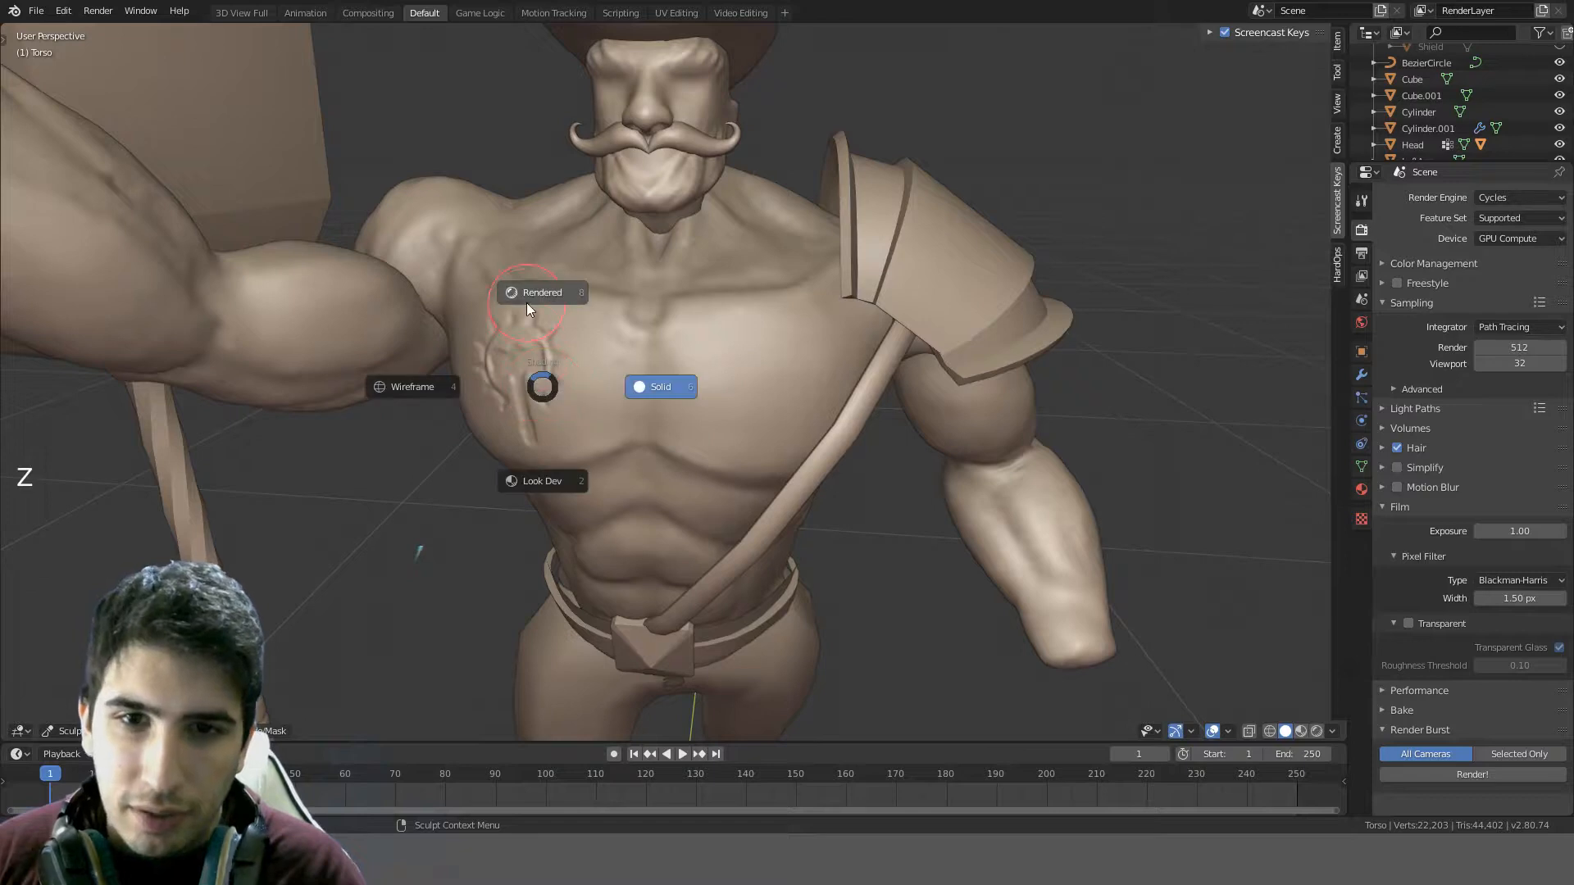
pyautogui.click(526, 302)
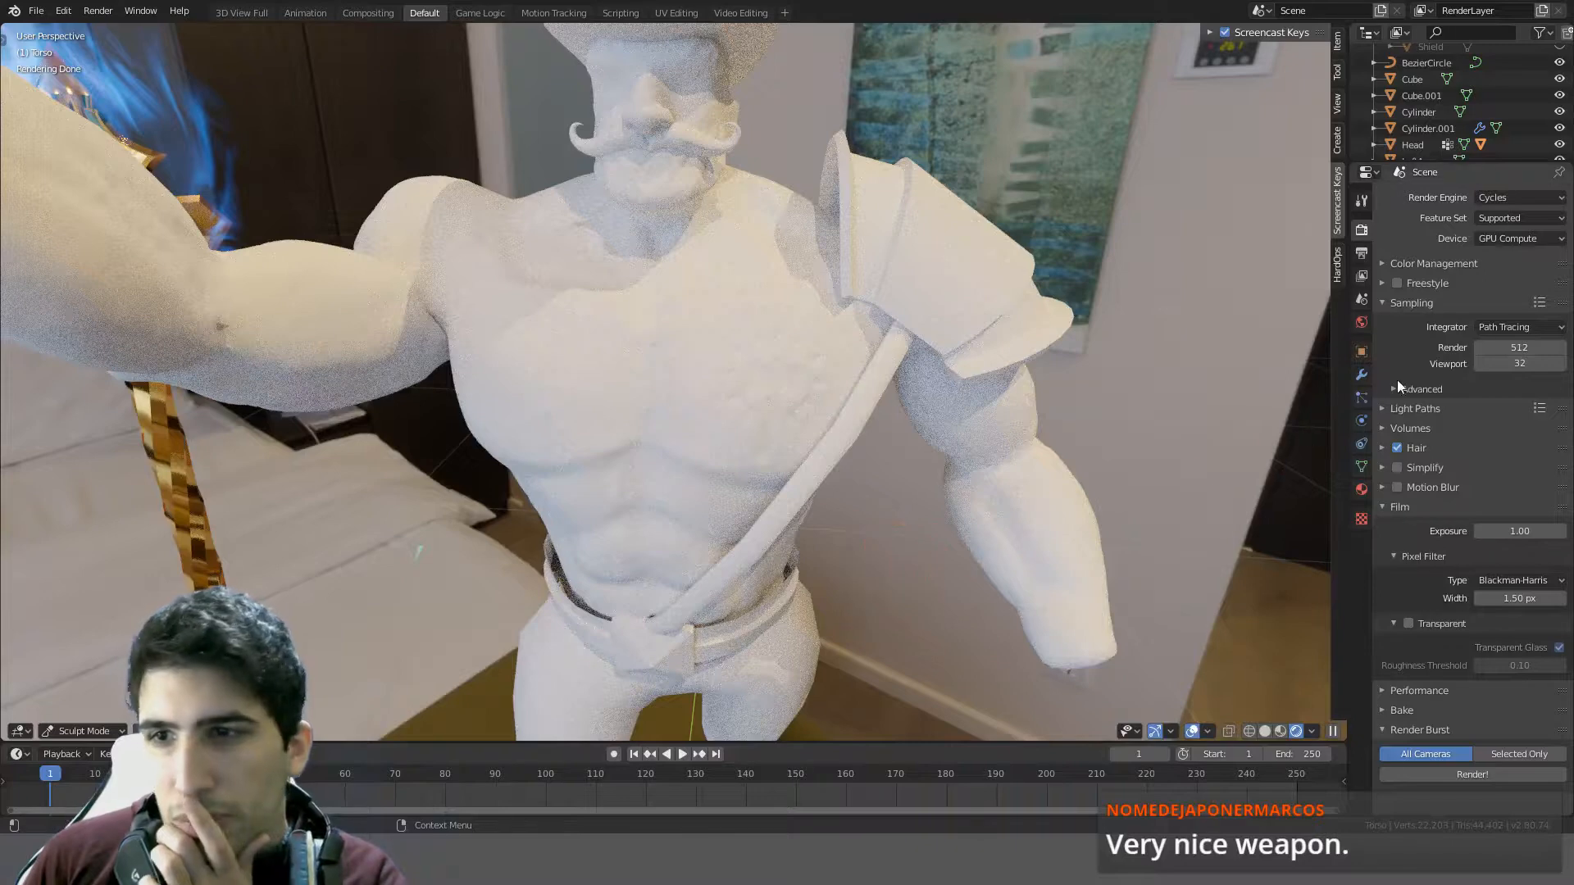
pyautogui.click(1370, 325)
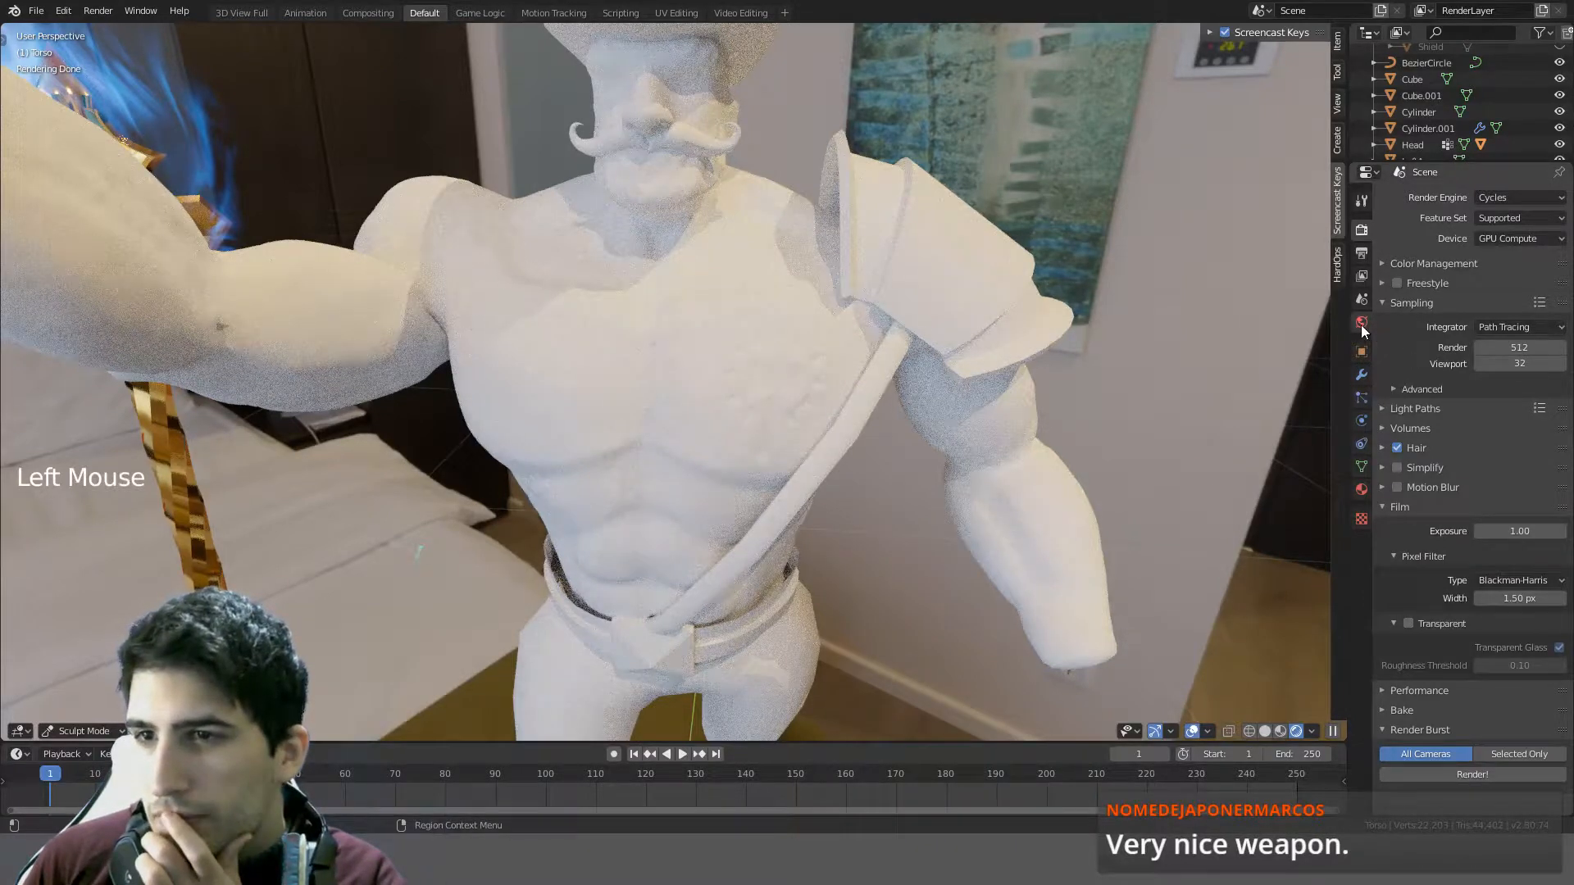
pyautogui.click(1362, 323)
pyautogui.click(1511, 468)
pyautogui.write('0.2')
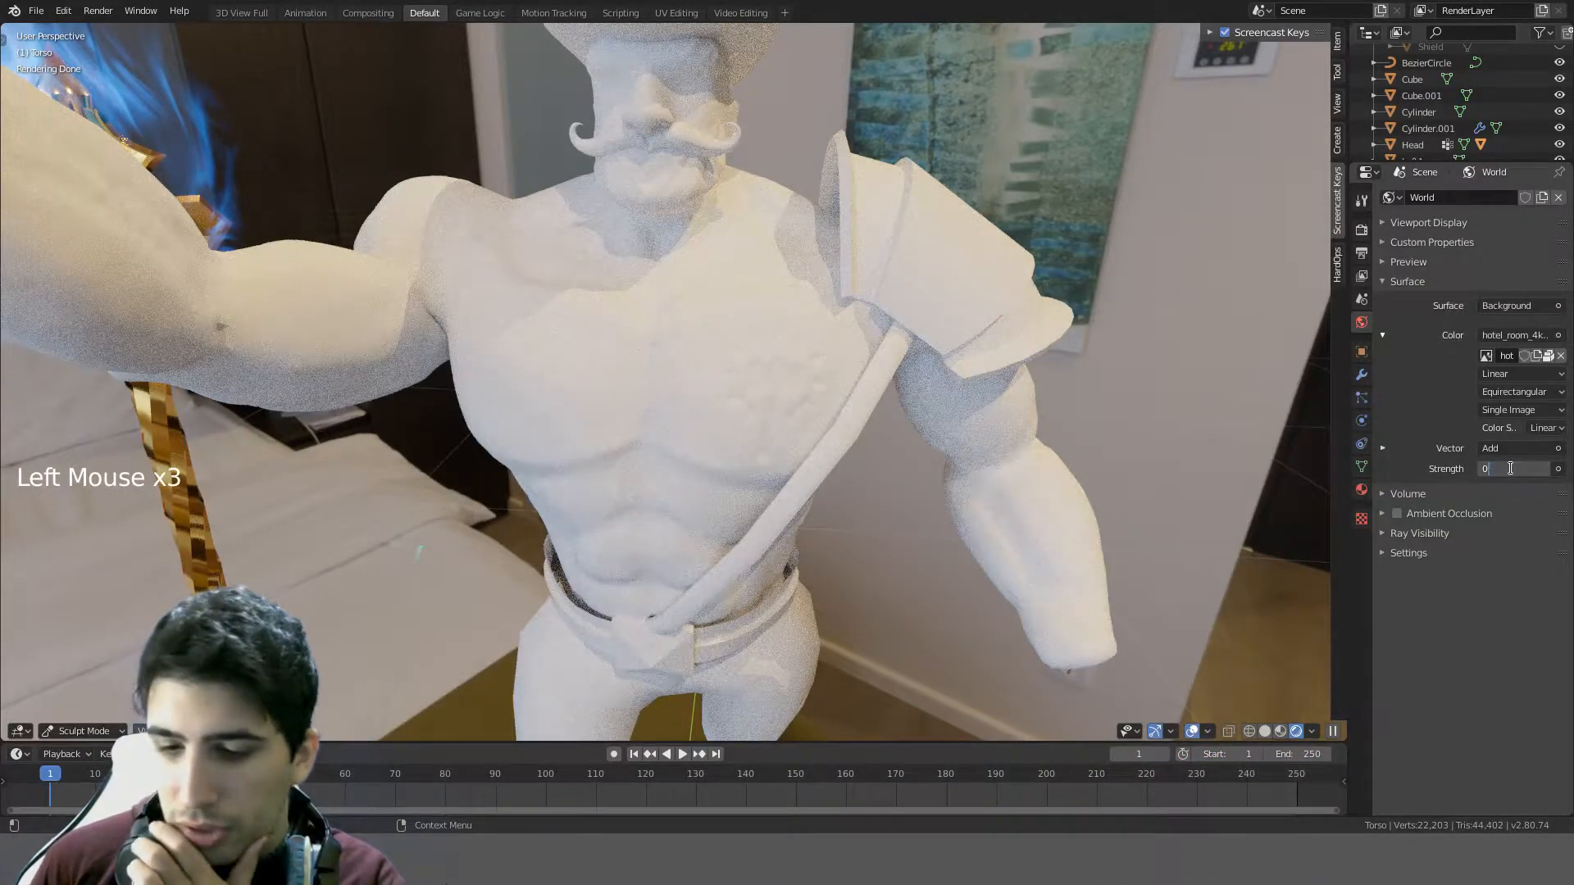
pyautogui.press('Return')
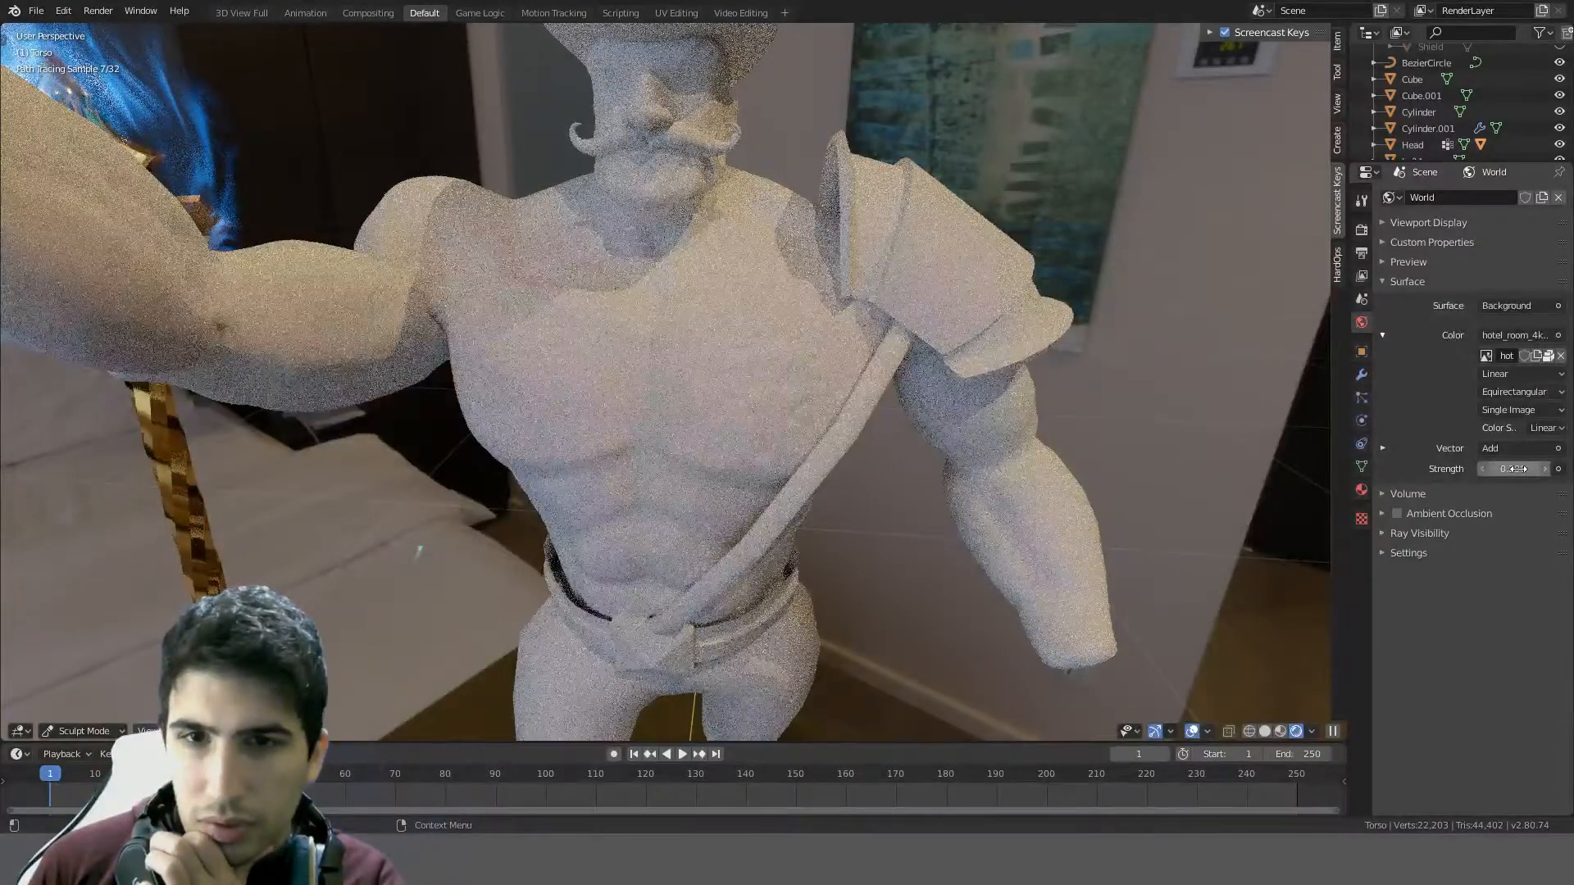
pyautogui.moveTo(1066, 453); pyautogui.dragTo(1089, 446, button='middle')
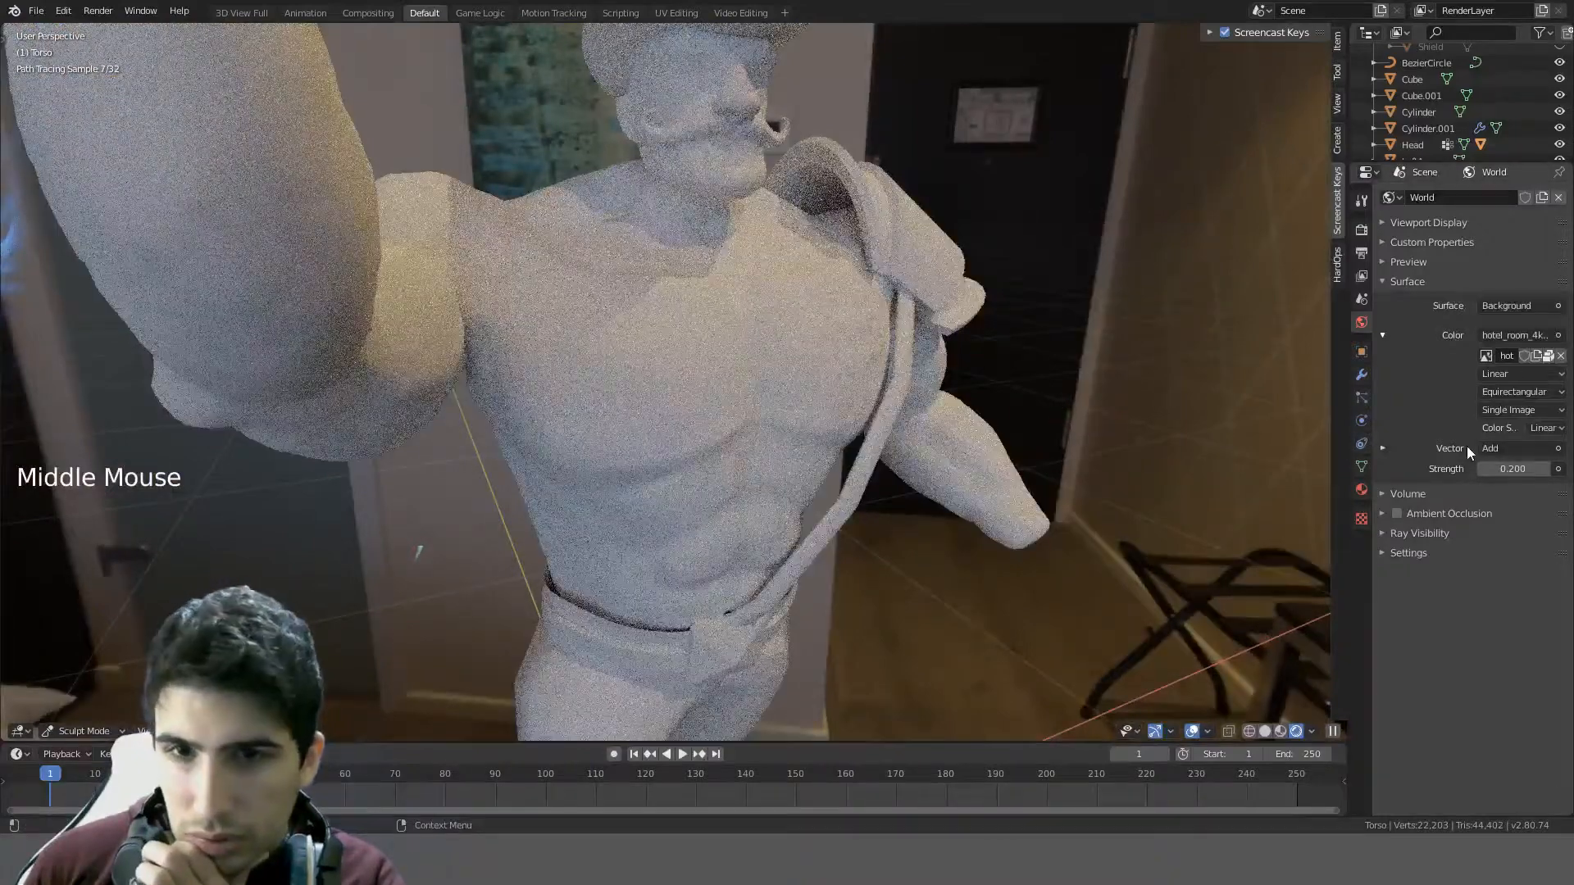
# - Expand the world background's Vector input and its Color1 mapping settings to expose the rotation values
pyautogui.click(1381, 335)
pyautogui.click(1382, 335)
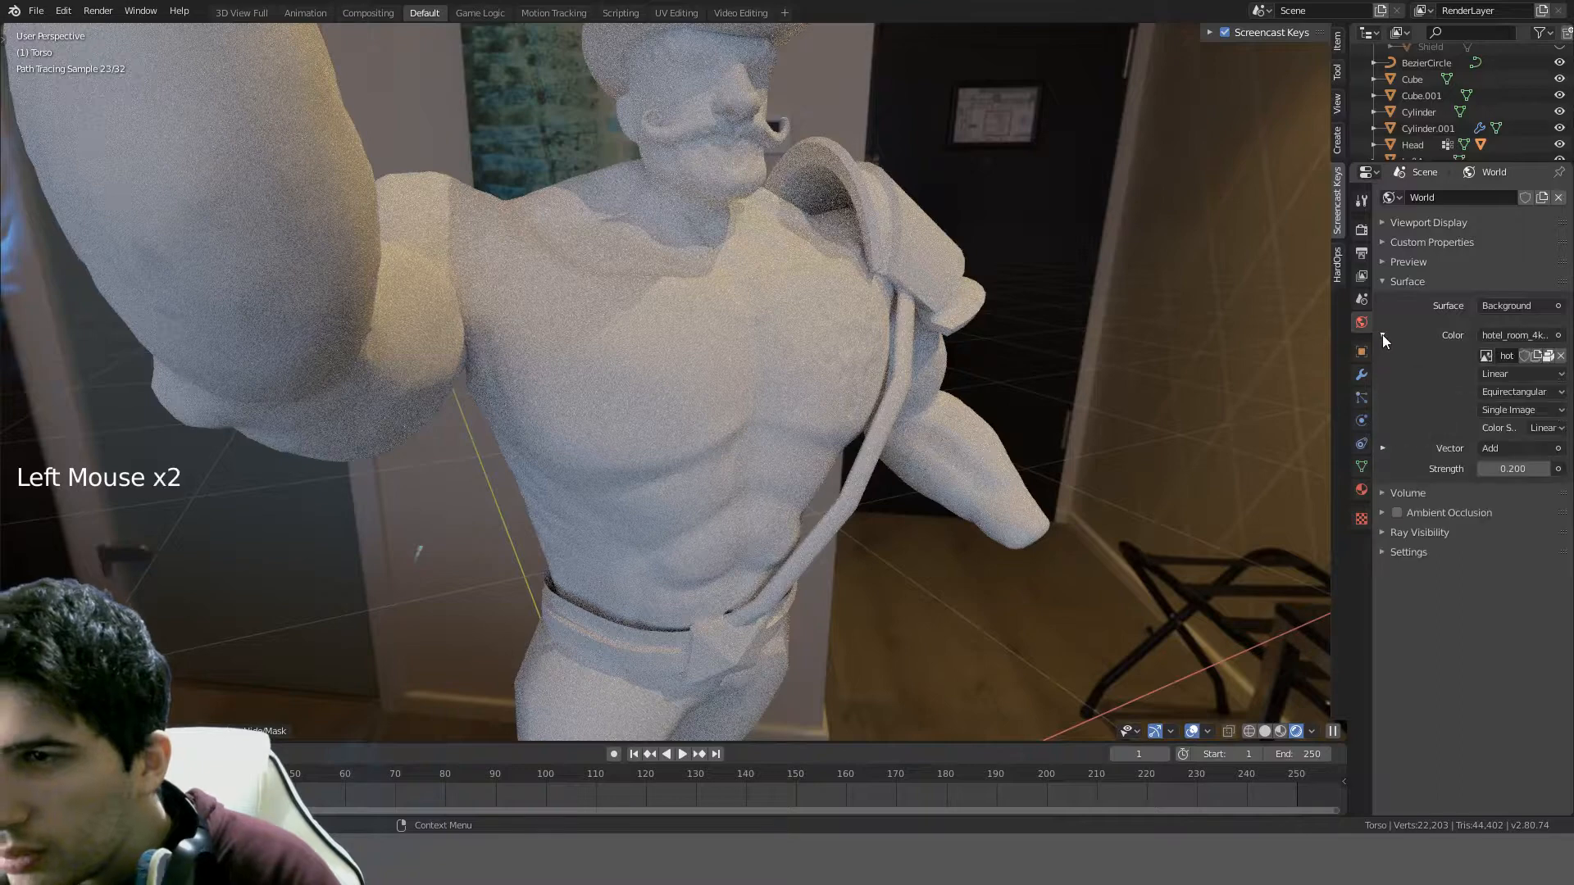
pyautogui.click(1380, 448)
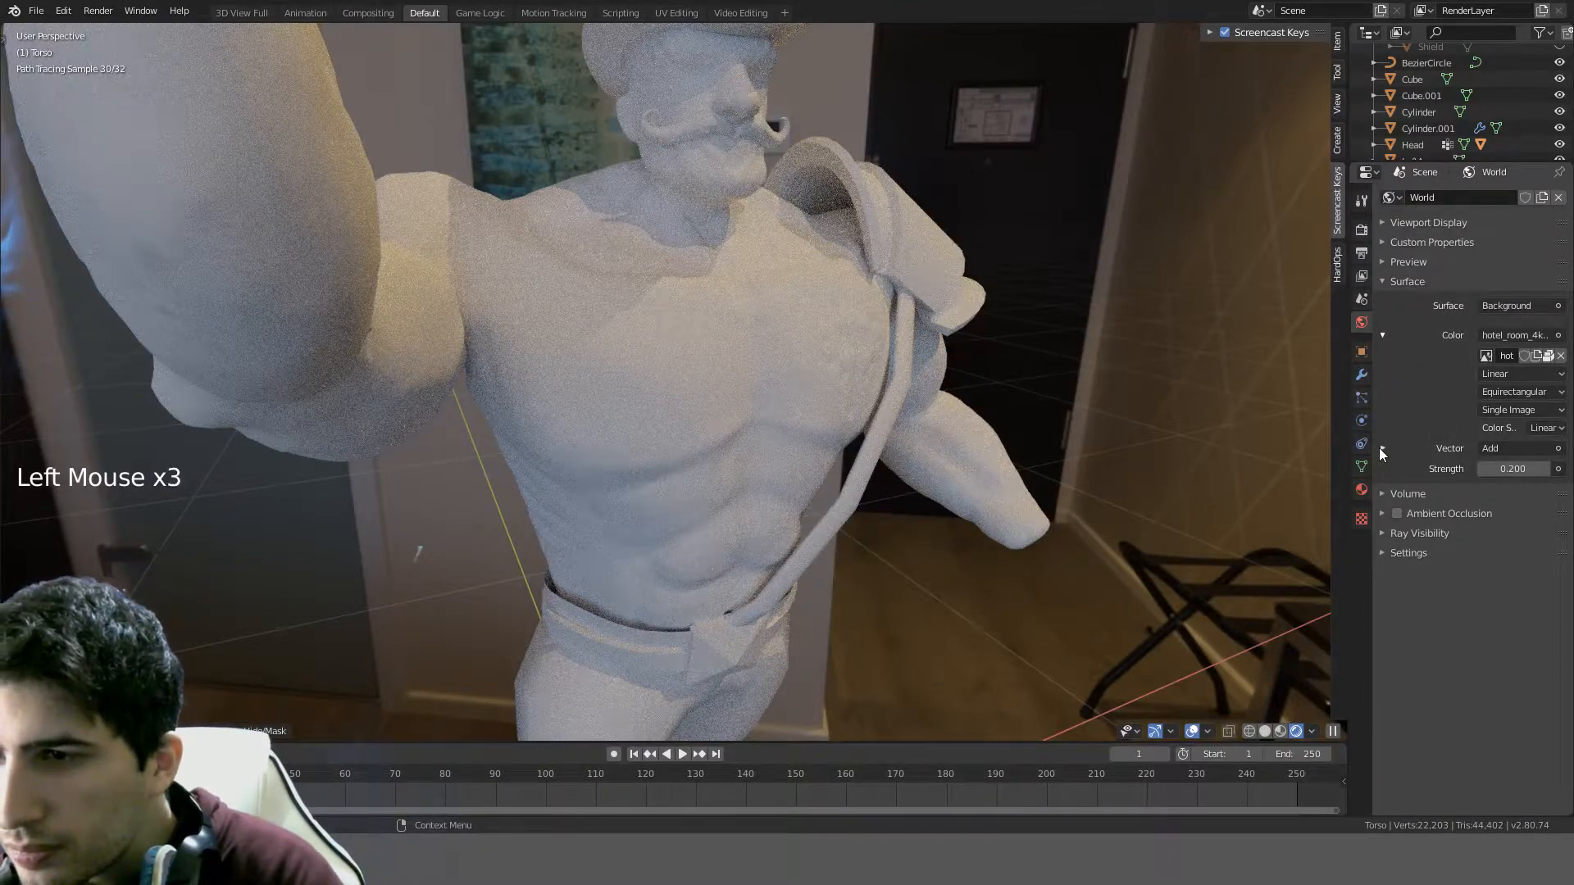
pyautogui.click(1381, 449)
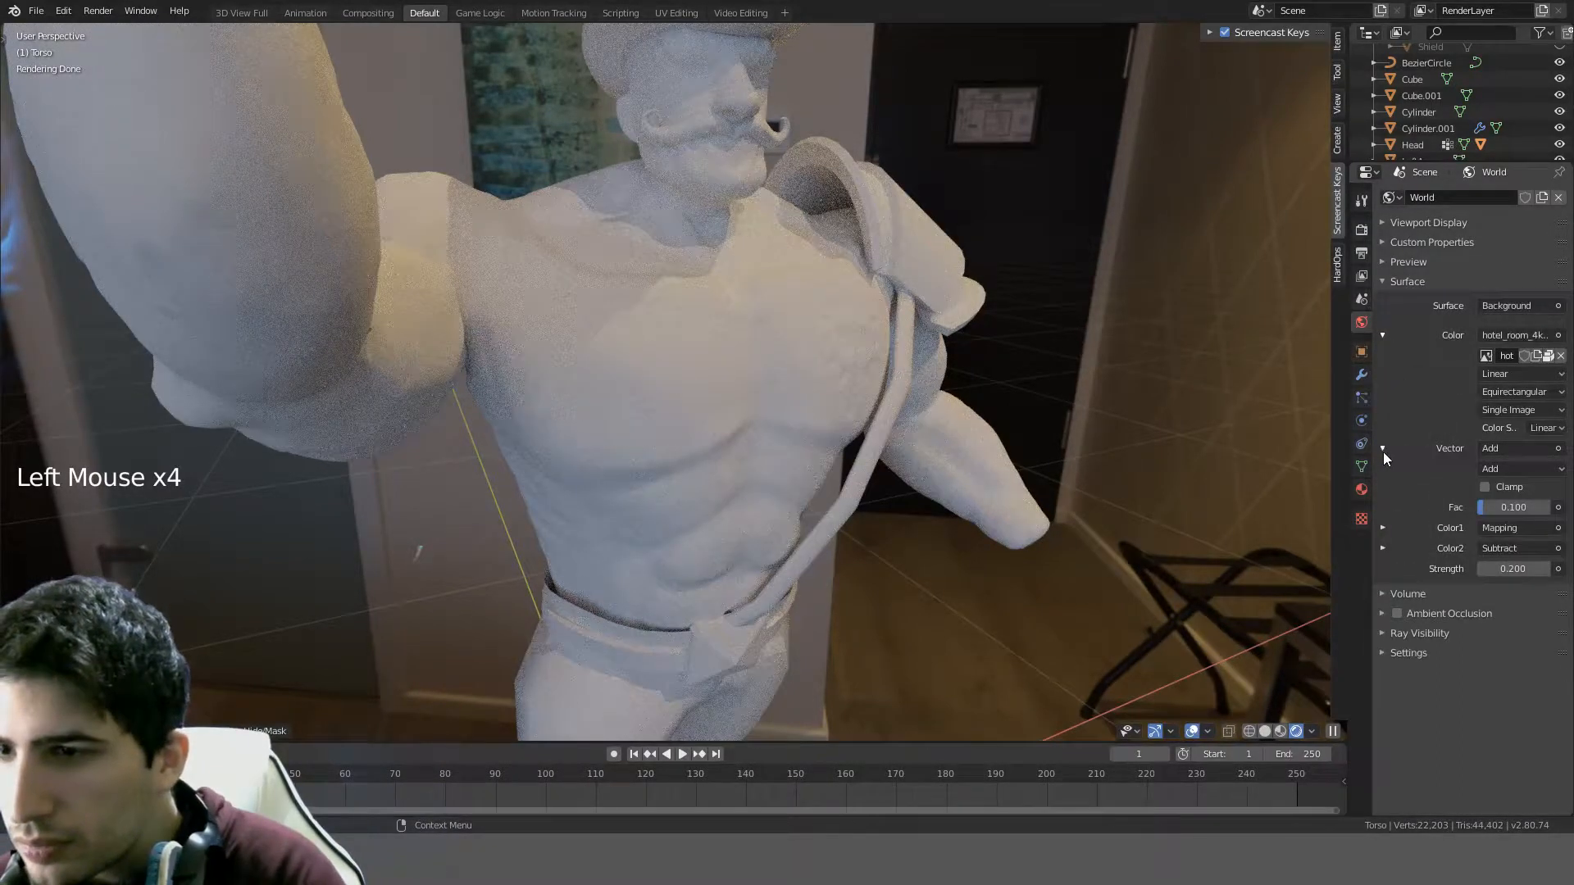
pyautogui.click(1382, 527)
pyautogui.scroll(-1, 1476, 607)
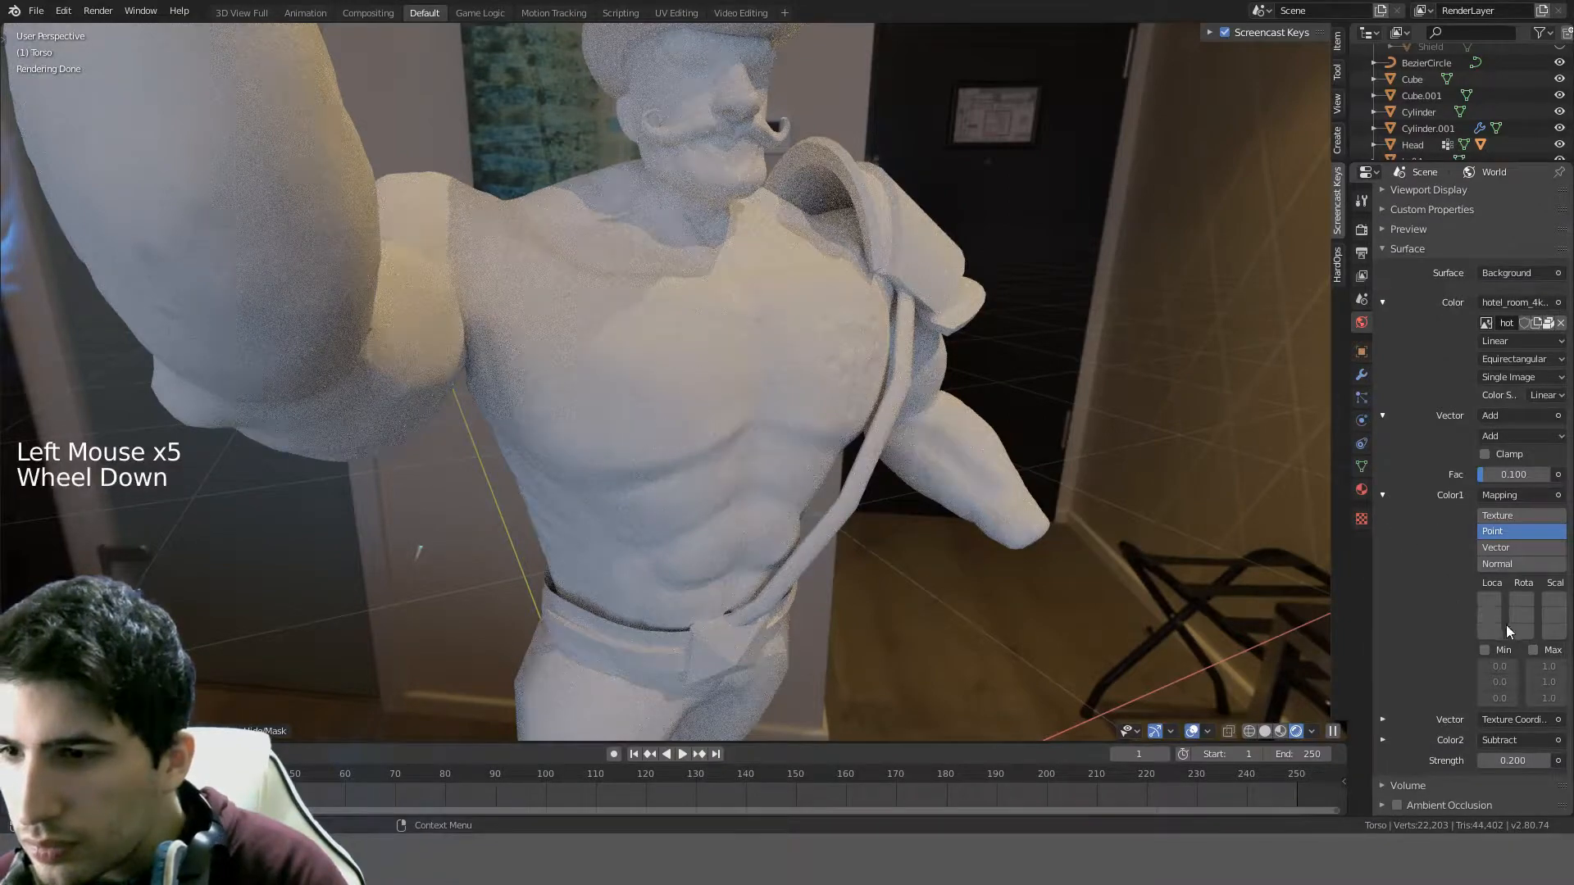
# - Try different Z rotations of the hotel room environment to change how light falls on the chest emblem
pyautogui.click(1517, 632)
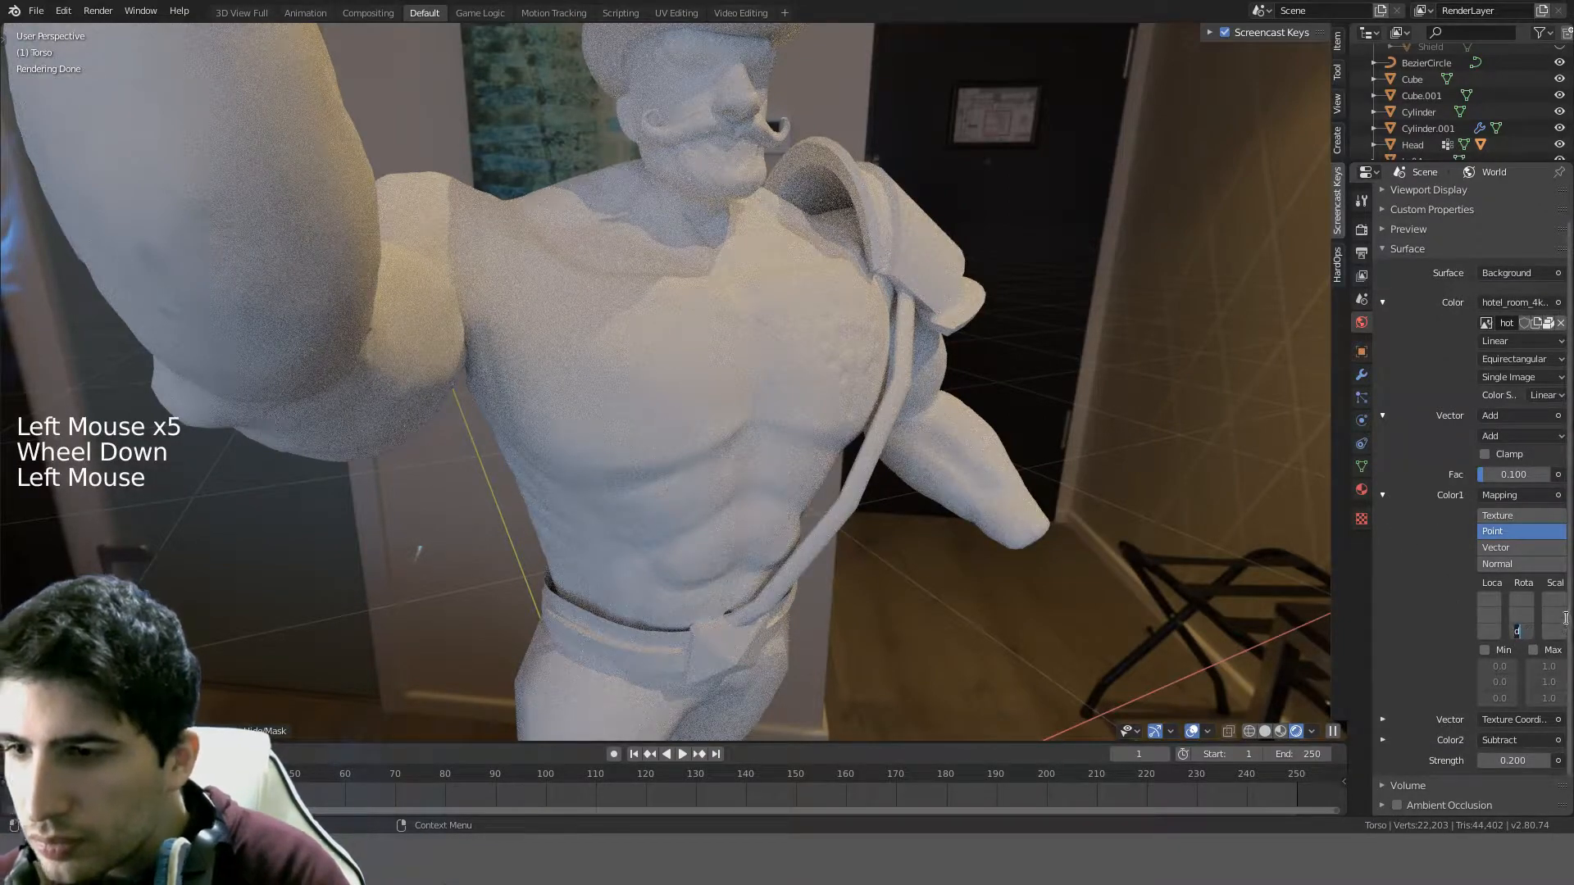
pyautogui.press('Return')
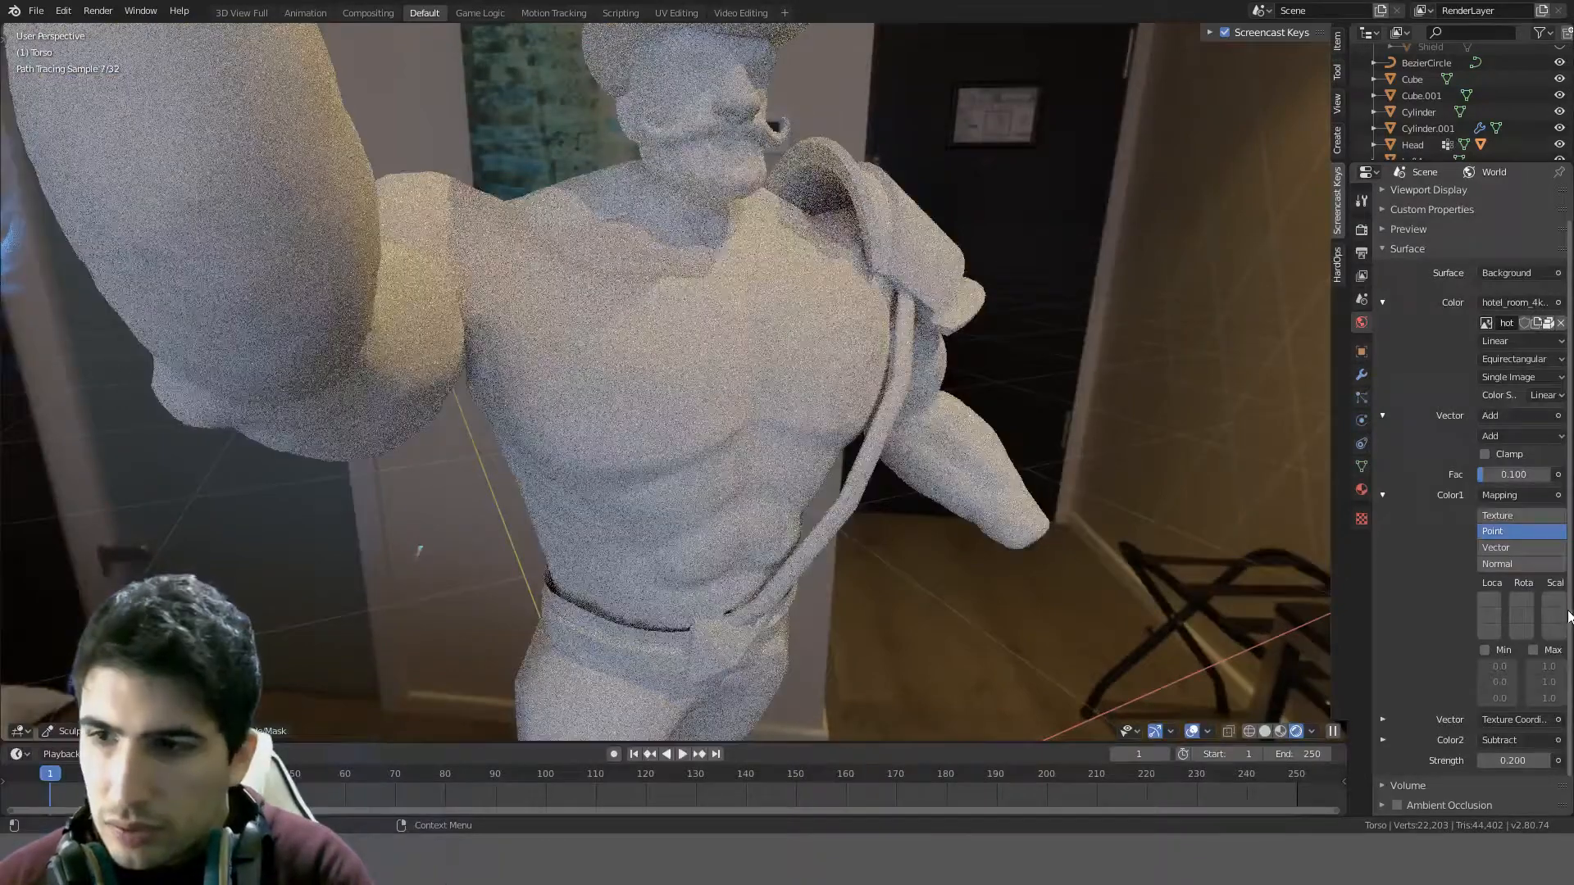
pyautogui.moveTo(1522, 632); pyautogui.dragTo(1523, 632)
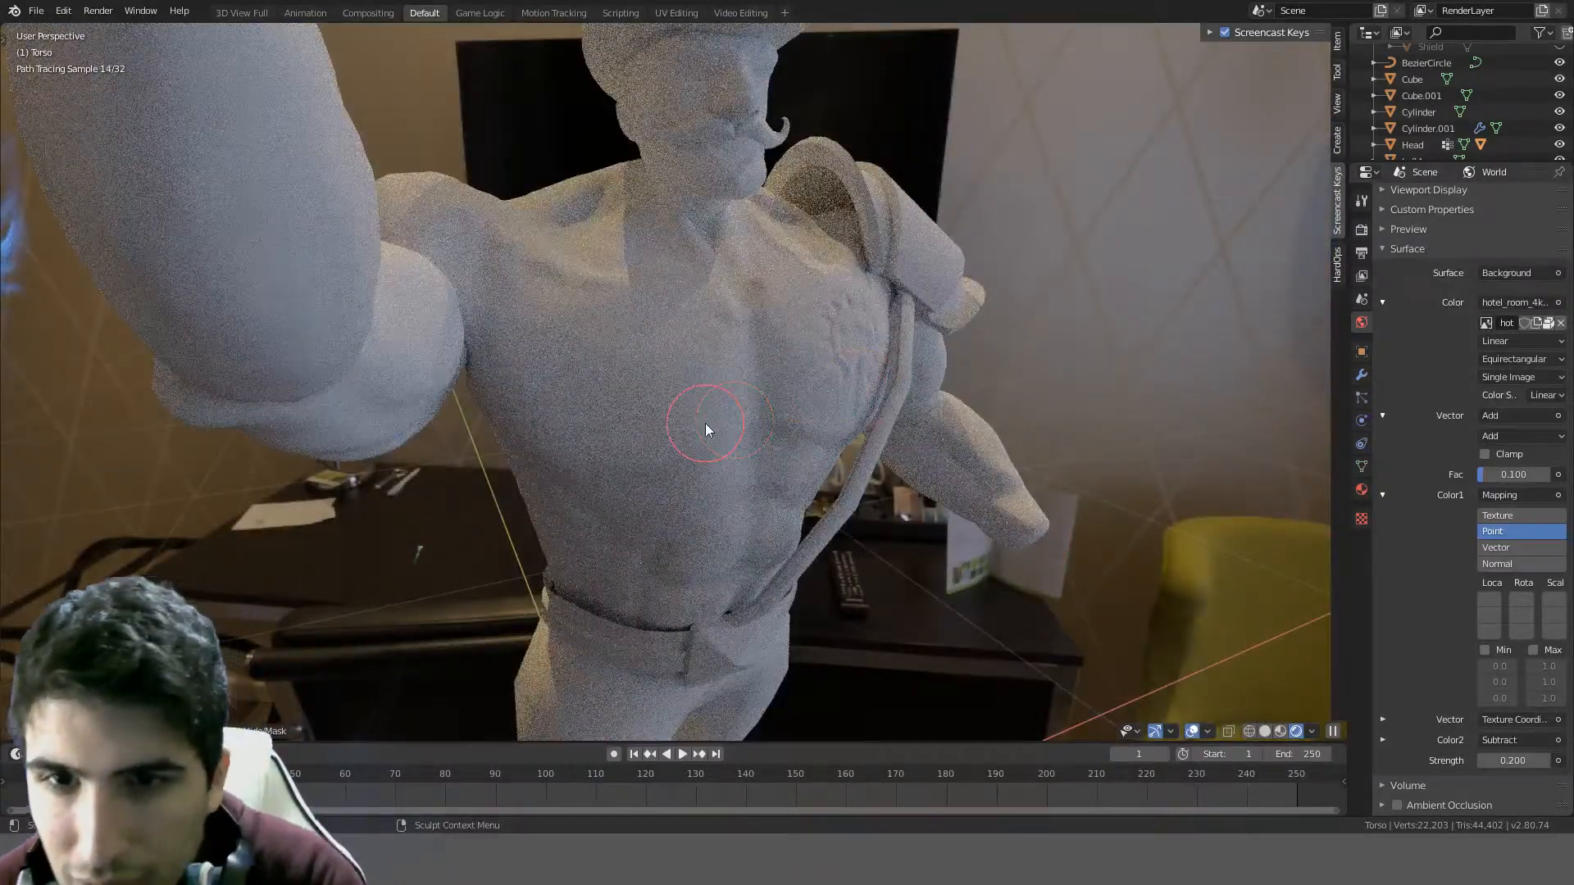
pyautogui.moveTo(775, 442); pyautogui.dragTo(727, 439, button='middle')
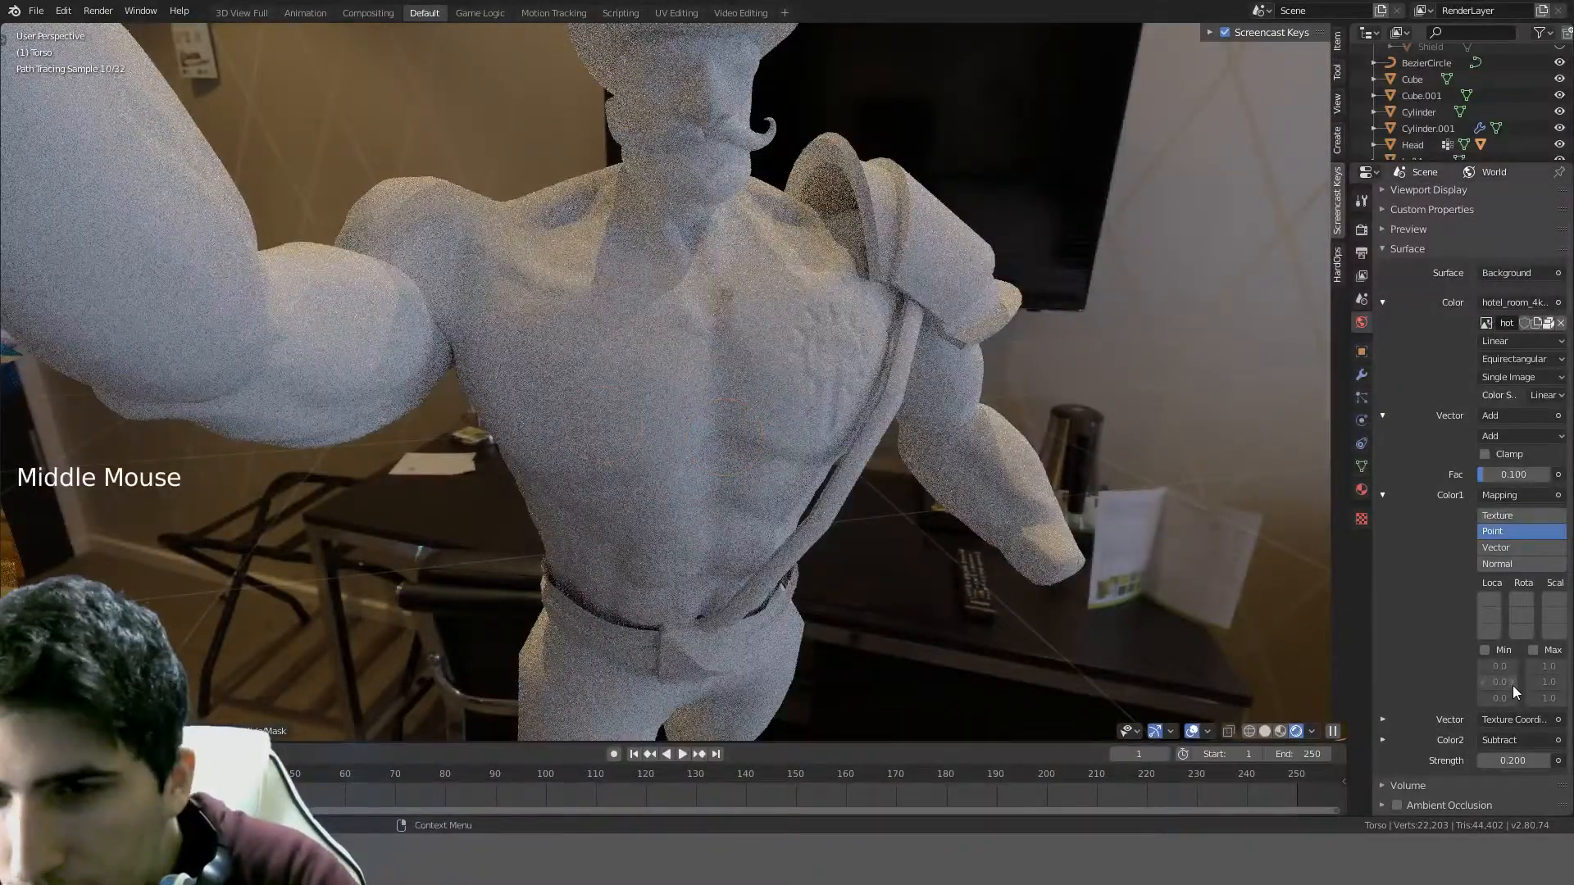
pyautogui.moveTo(667, 457); pyautogui.dragTo(844, 461, button='middle')
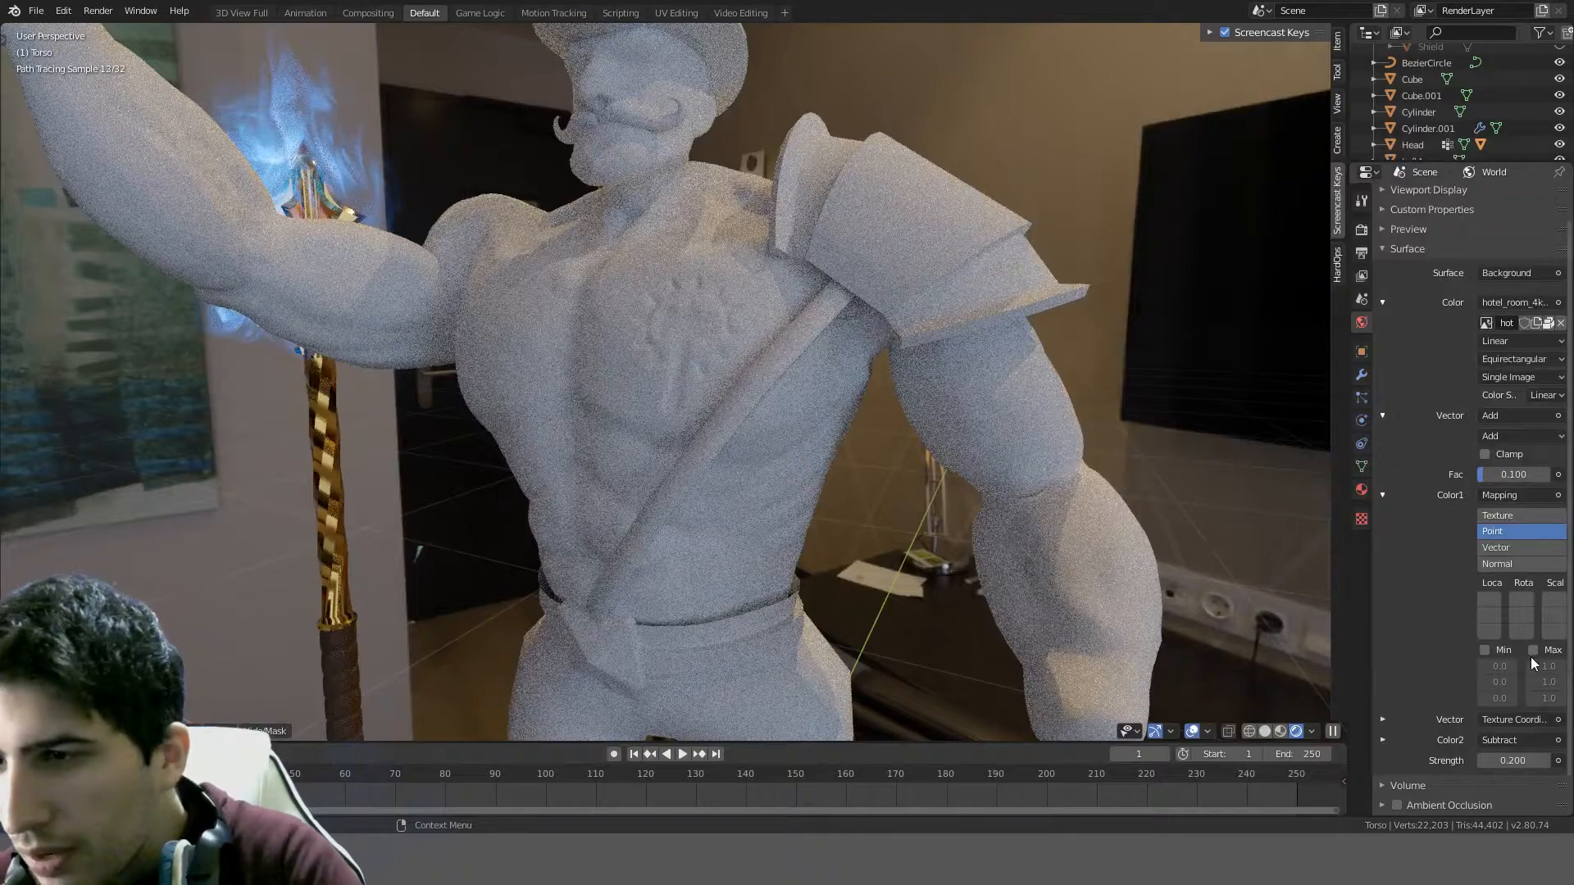
pyautogui.click(1521, 633)
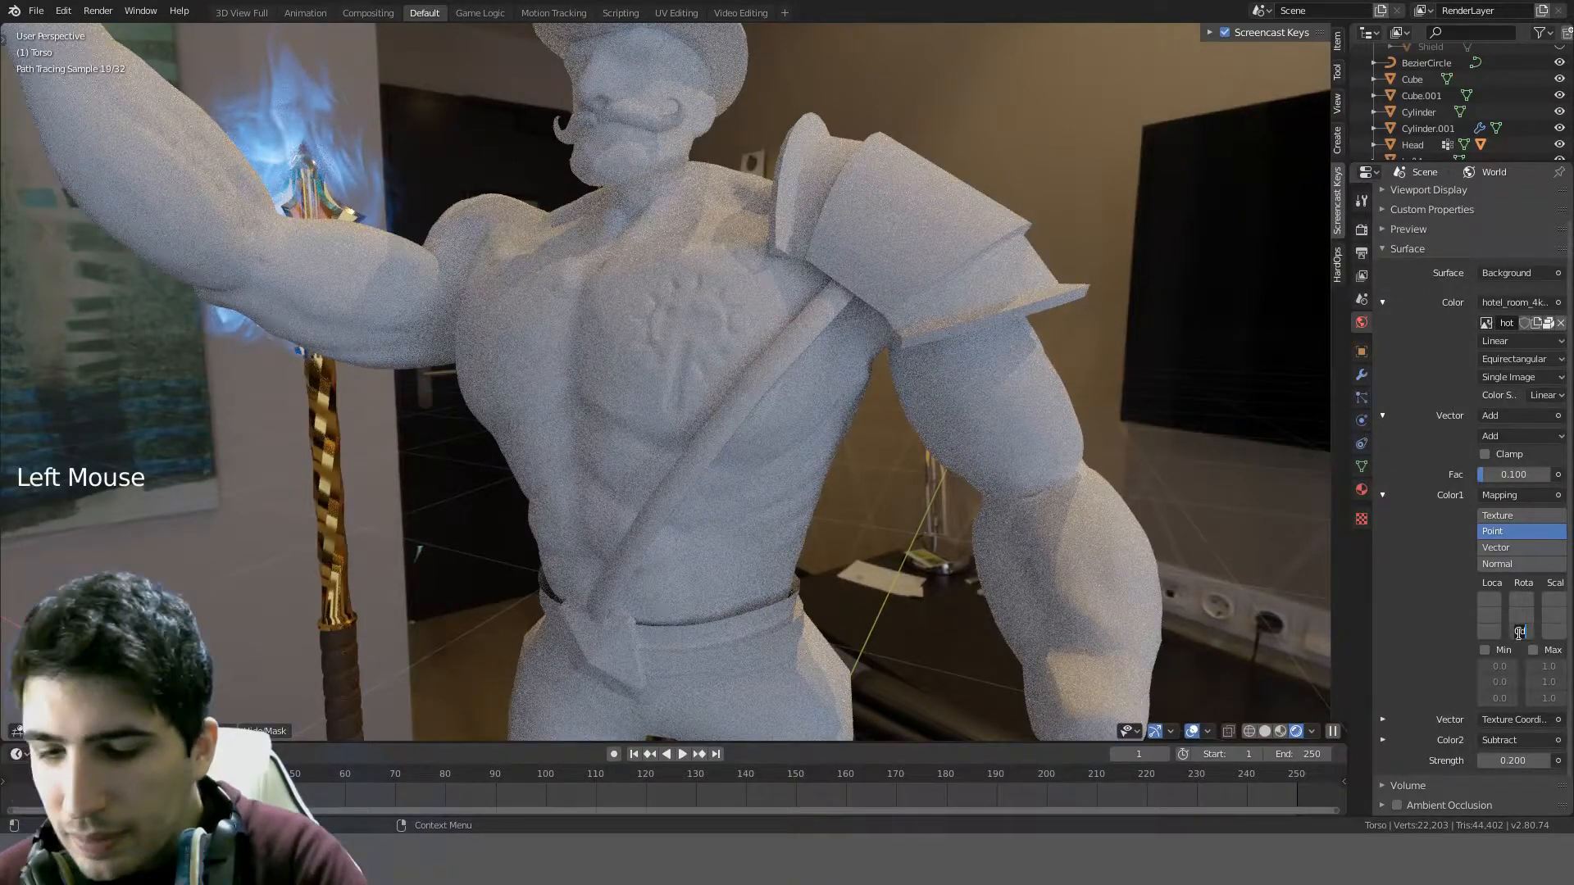
pyautogui.press('Return')
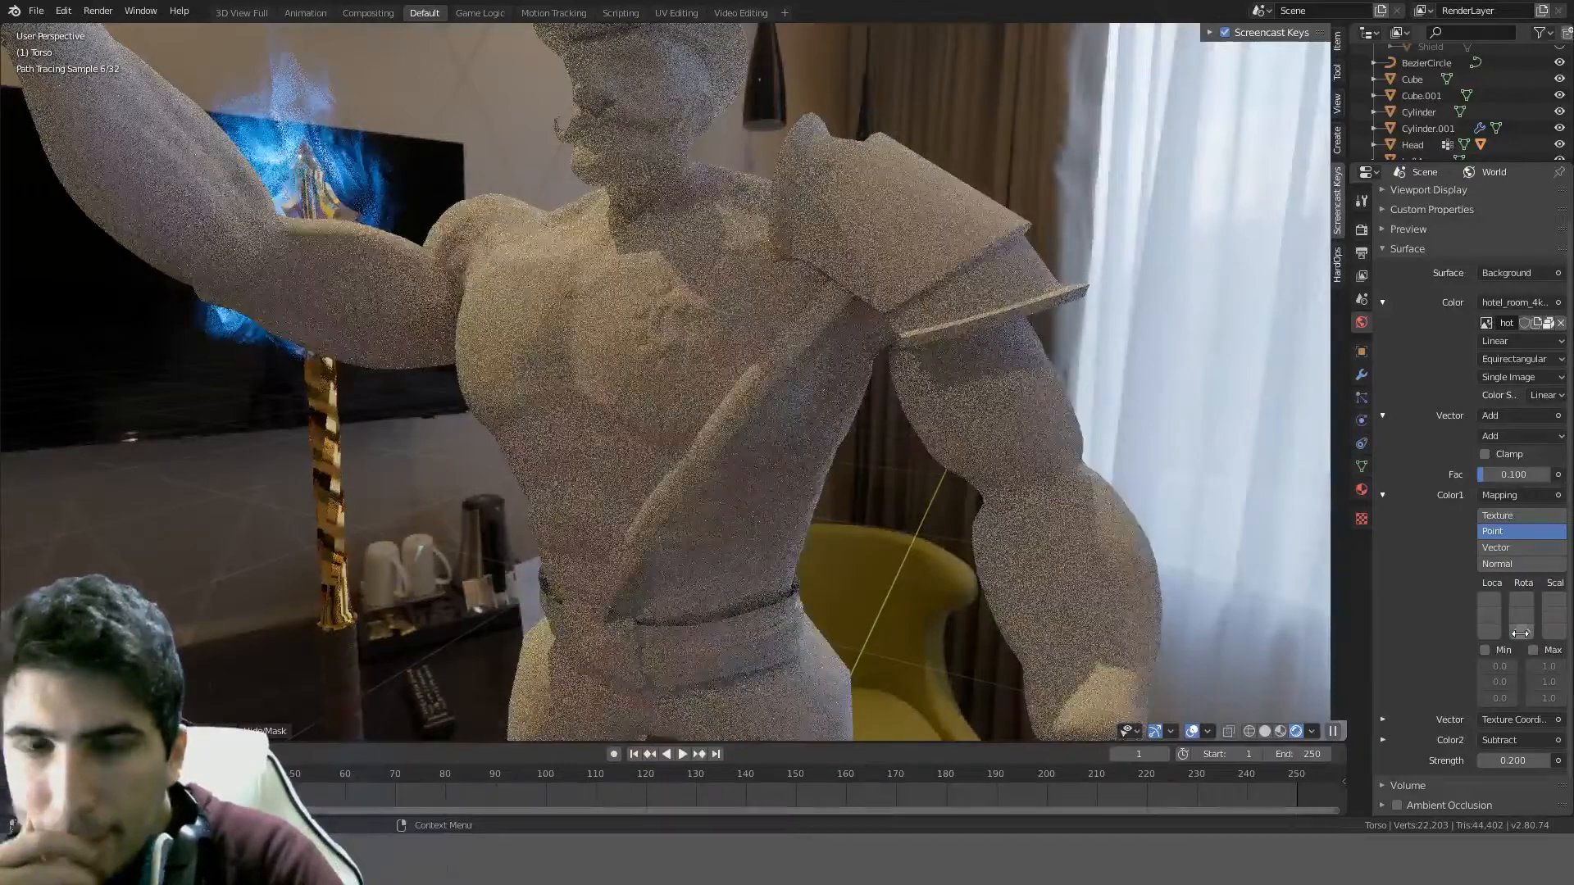
pyautogui.moveTo(610, 400)
pyautogui.mouseDown(button='middle')
pyautogui.moveTo(701, 399)
pyautogui.moveTo(703, 415)
pyautogui.mouseUp(button='middle')
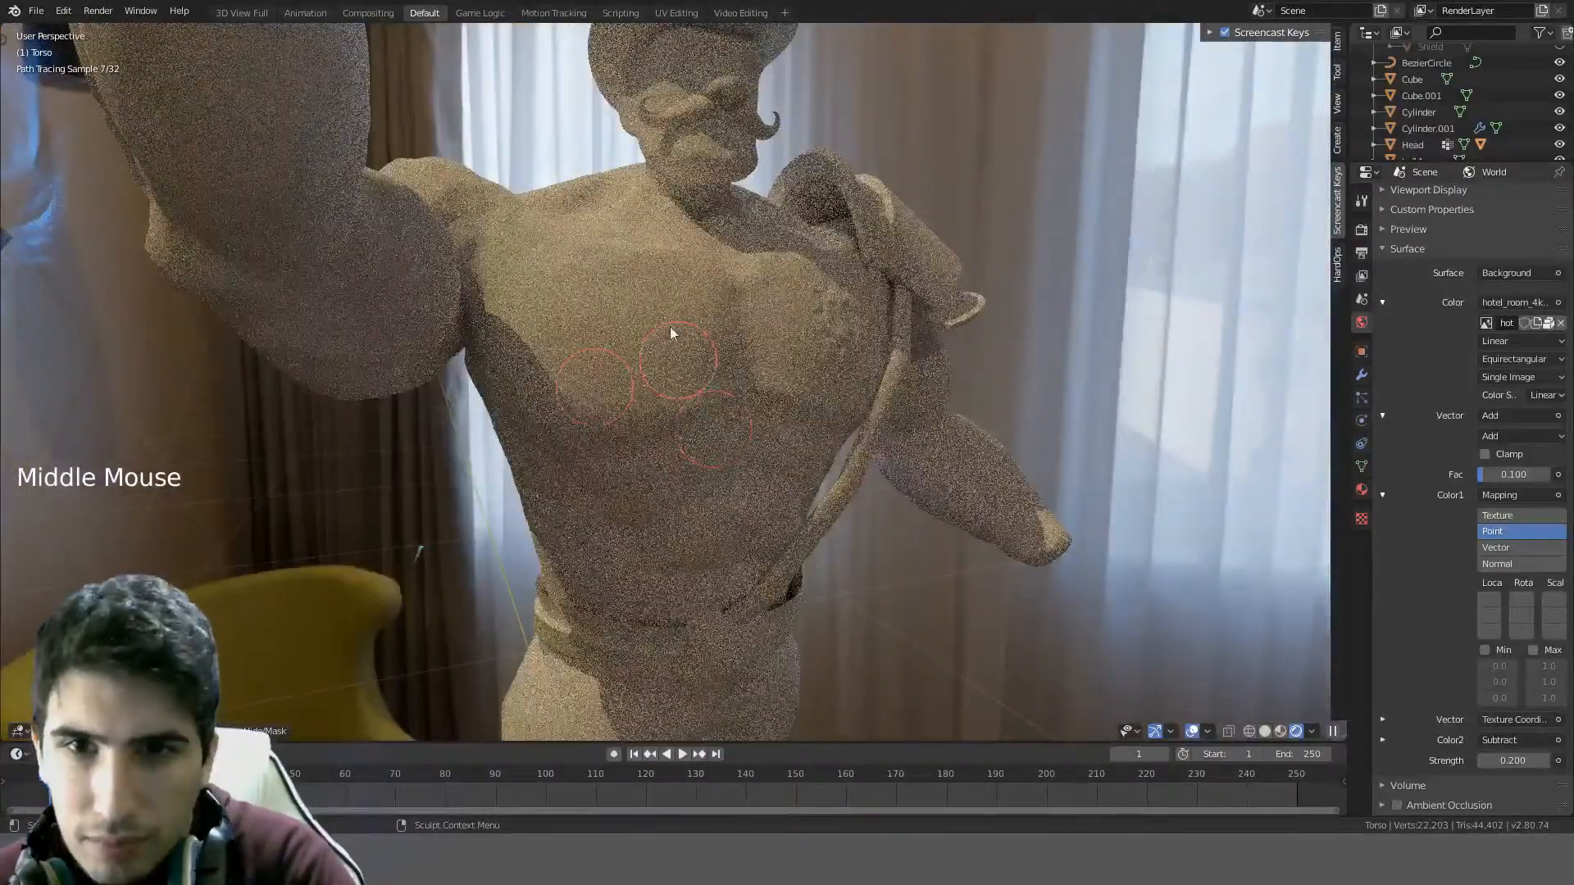
# - Reset the environment mapping's Z rotation to 0
pyautogui.click(1528, 629)
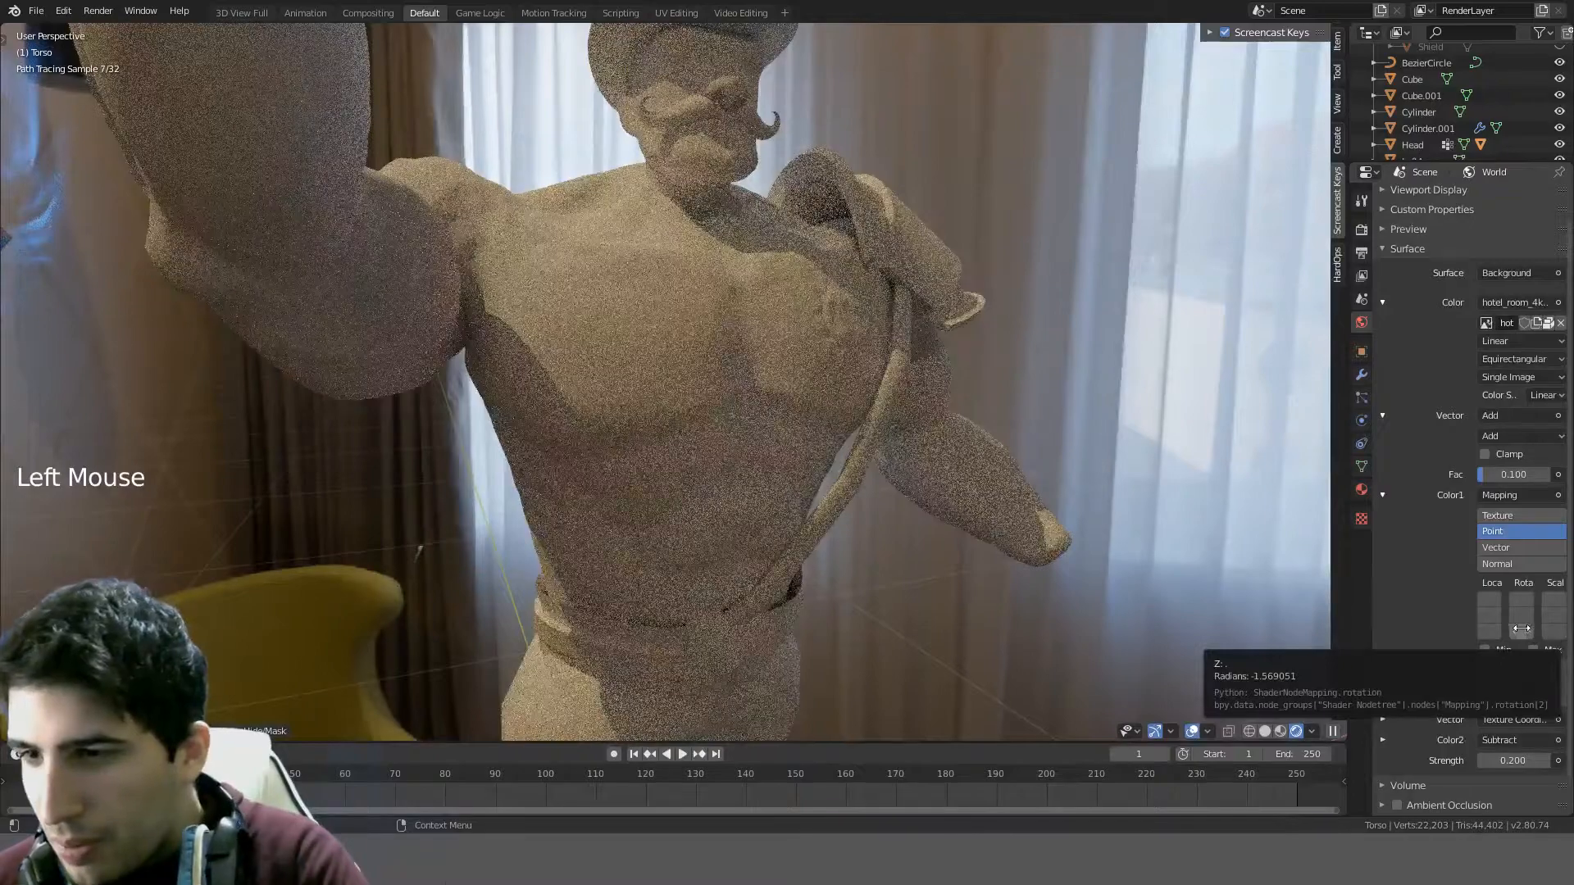
pyautogui.doubleClick(1527, 630)
pyautogui.write('0')
pyautogui.press('Return')
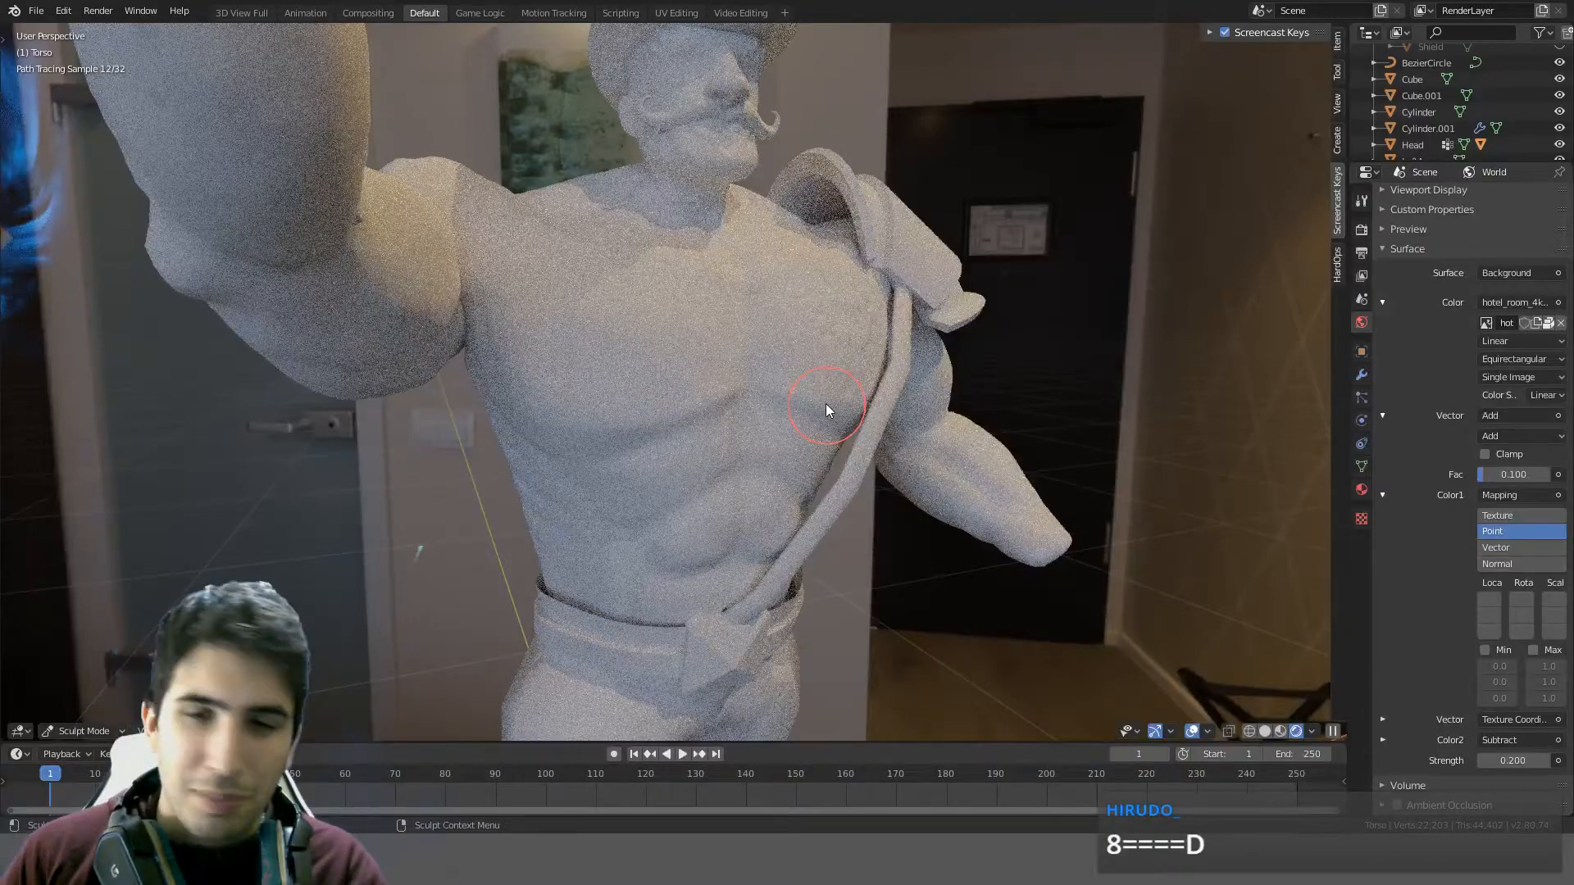
pyautogui.moveTo(824, 403); pyautogui.dragTo(774, 423, button='middle')
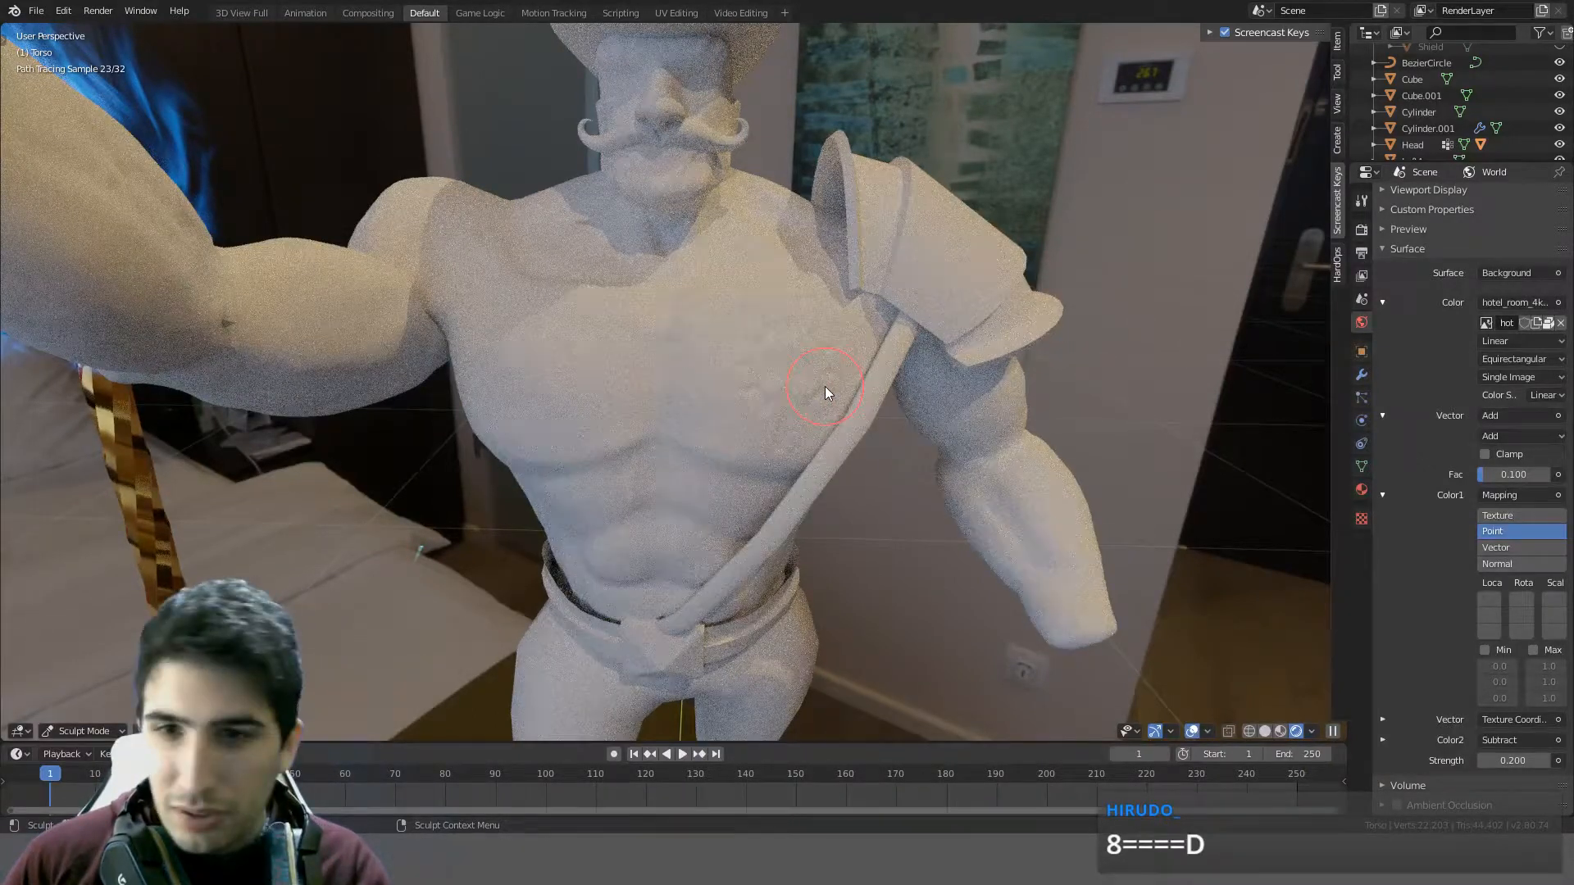
# - Compare the chest emblem in Solid and Rendered shading, ending in Solid shading
pyautogui.press('z')
pyautogui.click(958, 388)
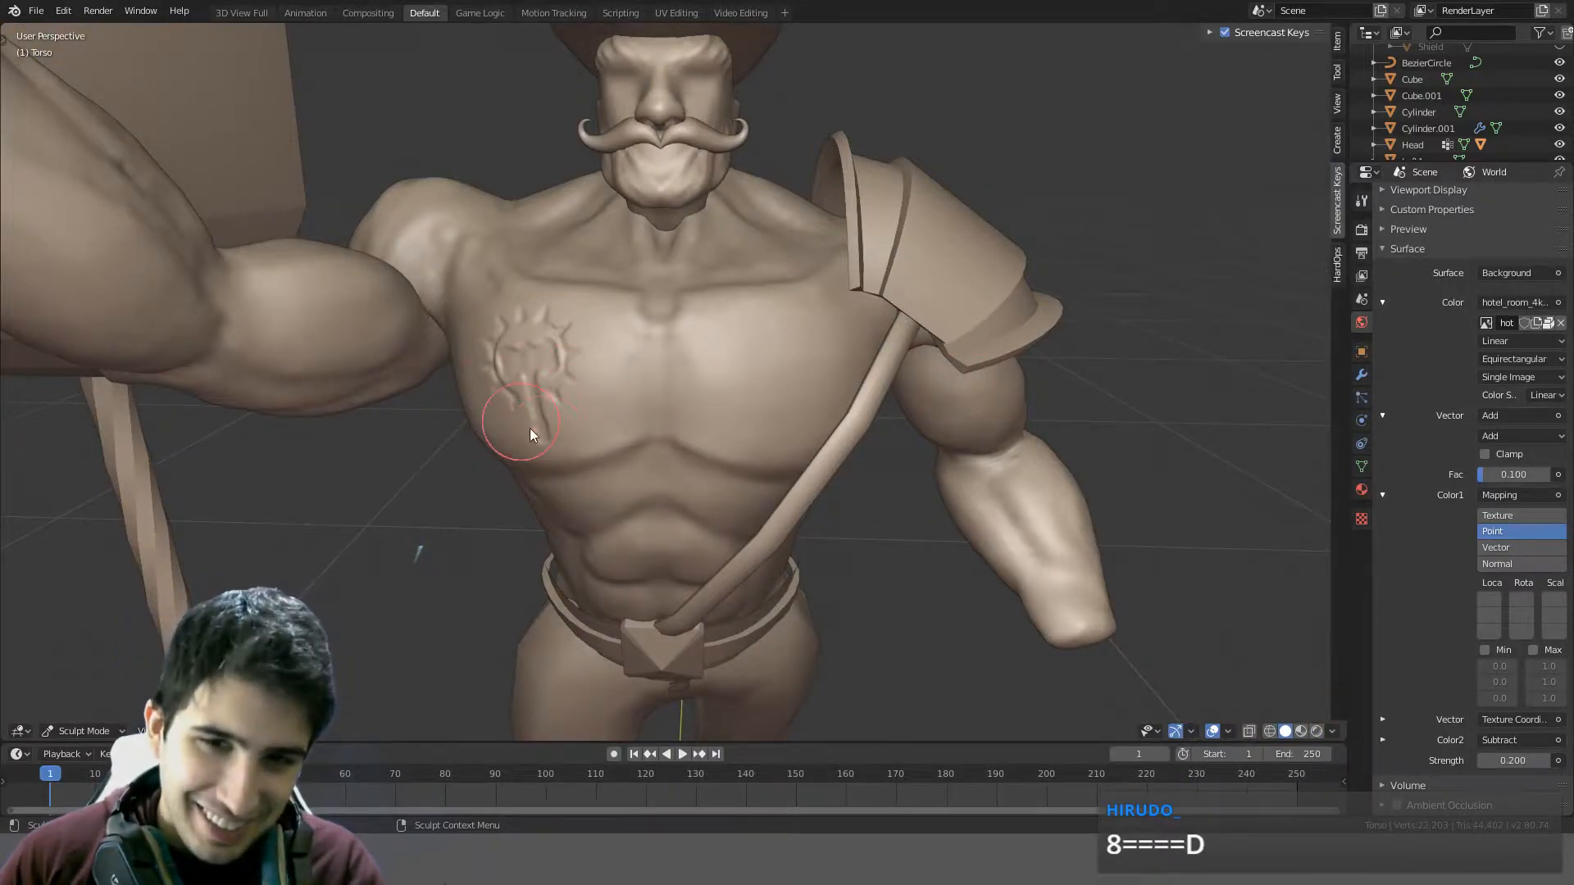
pyautogui.scroll(3, 628, 419)
pyautogui.moveTo(628, 420); pyautogui.dragTo(705, 382, button='middle')
pyautogui.press('z')
pyautogui.click(706, 302)
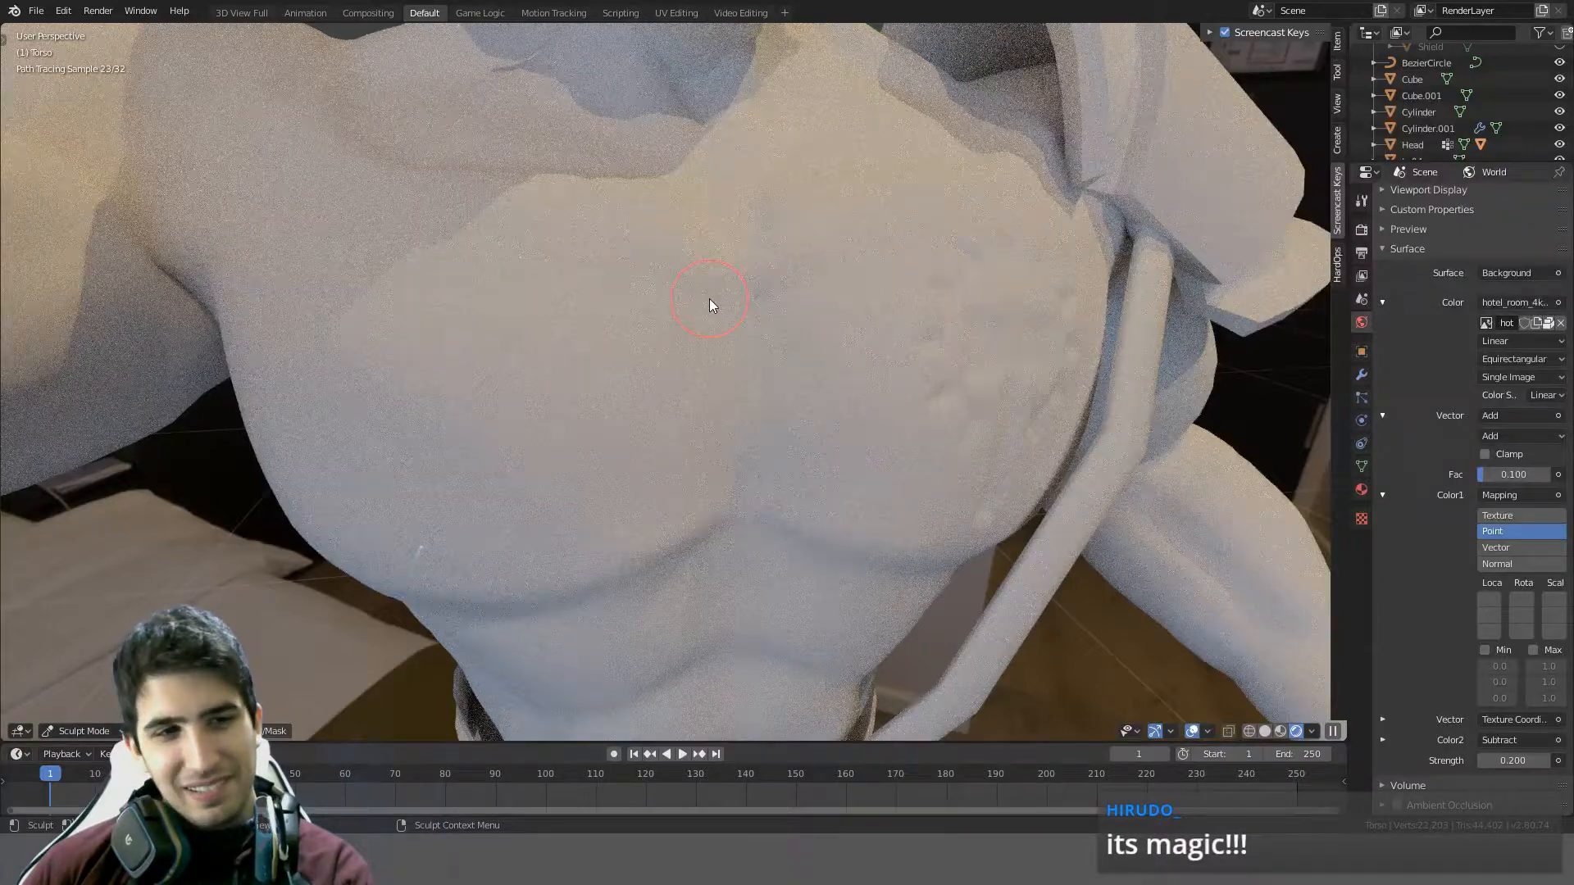
pyautogui.press('z')
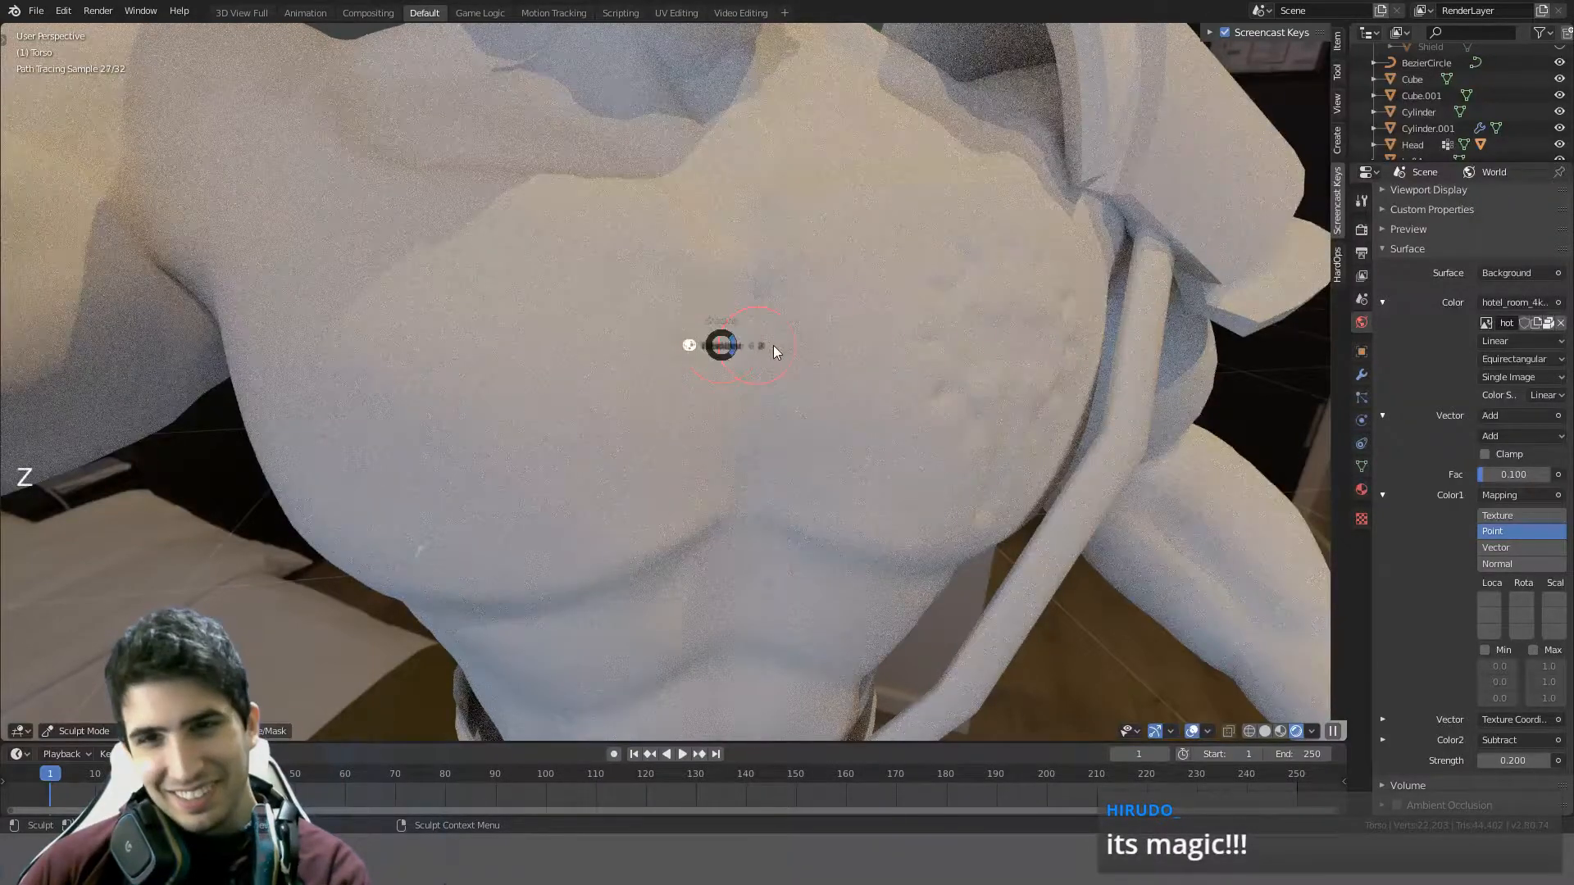
pyautogui.click(825, 343)
# - Save the Braum.blend file with the whole warrior and mace in view
pyautogui.scroll(-4, 848, 342)
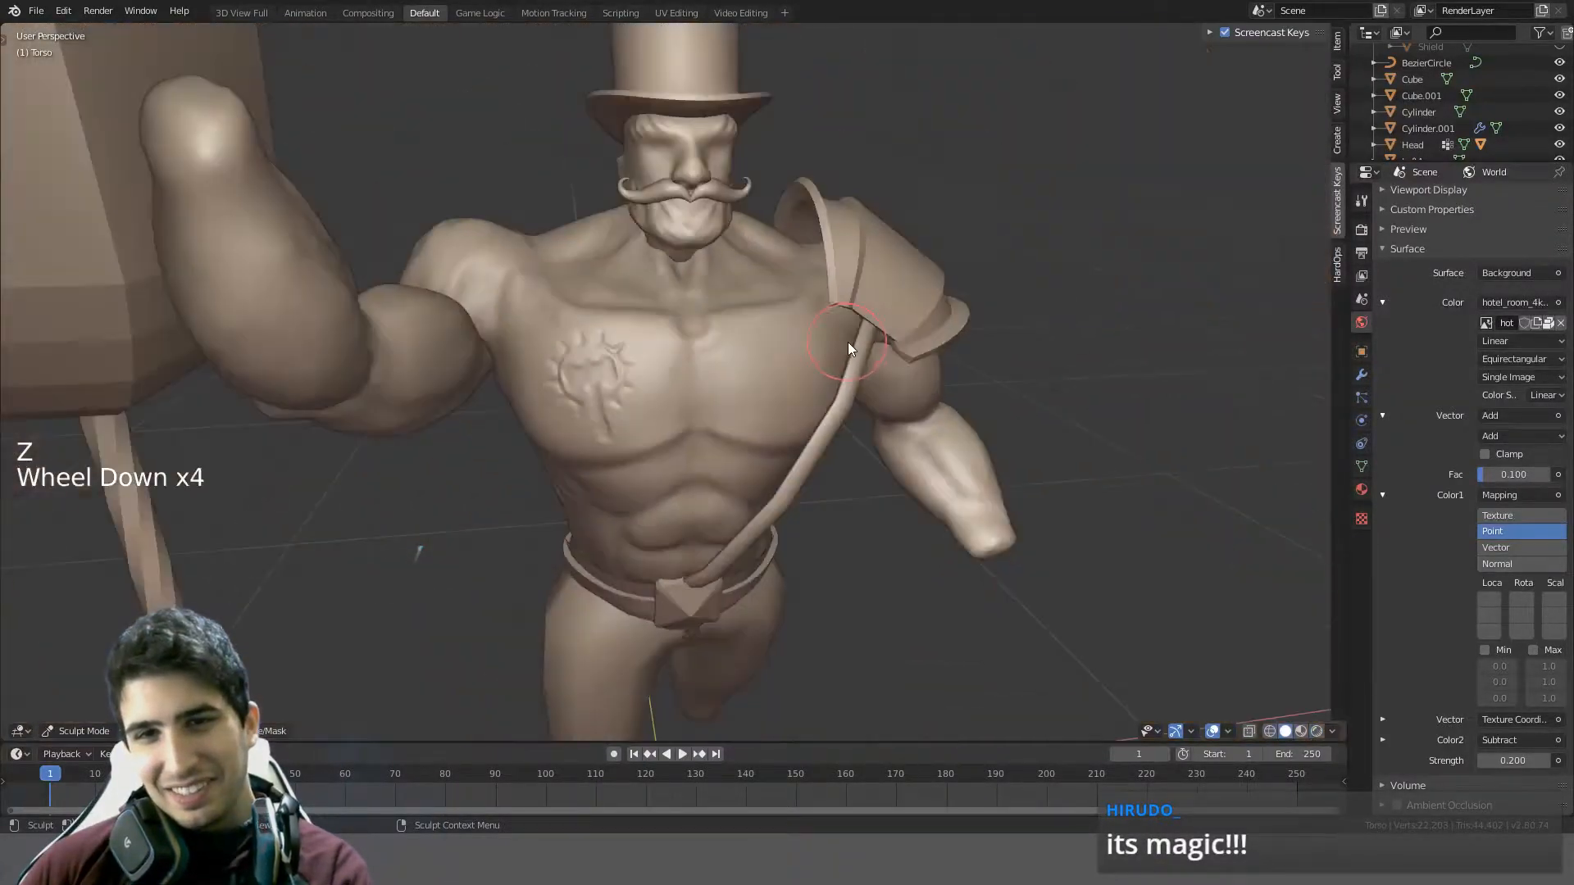
pyautogui.moveTo(848, 342)
pyautogui.mouseDown(button='middle')
pyautogui.moveTo(749, 336)
pyautogui.moveTo(805, 371)
pyautogui.moveTo(787, 366)
pyautogui.mouseUp(button='middle')
pyautogui.scroll(-5, 749, 336)
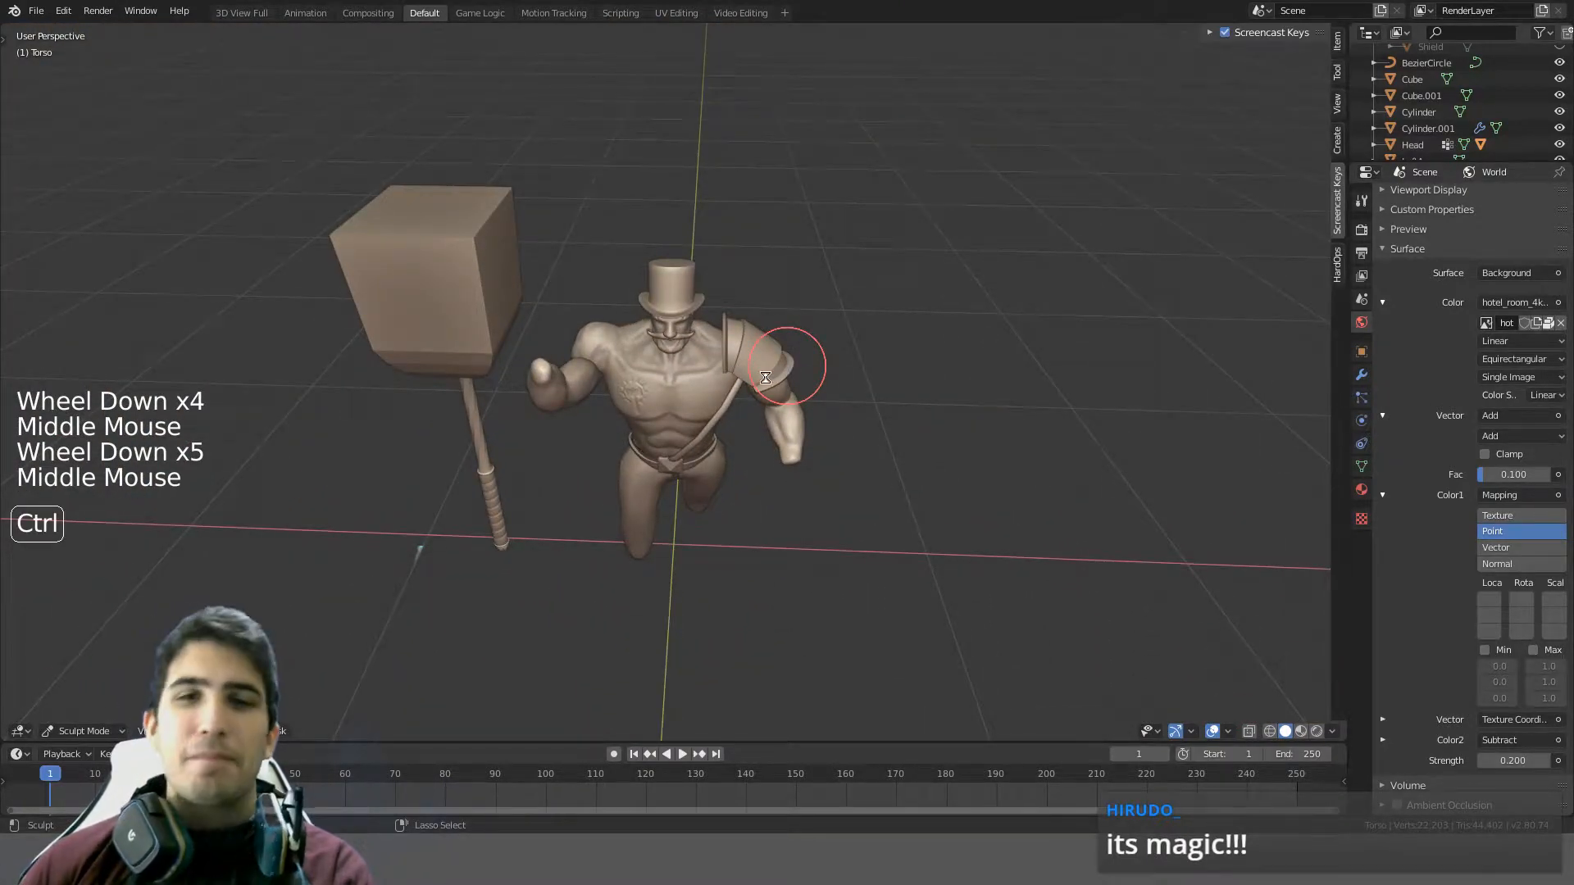
pyautogui.hotkey('ctrl', 's')
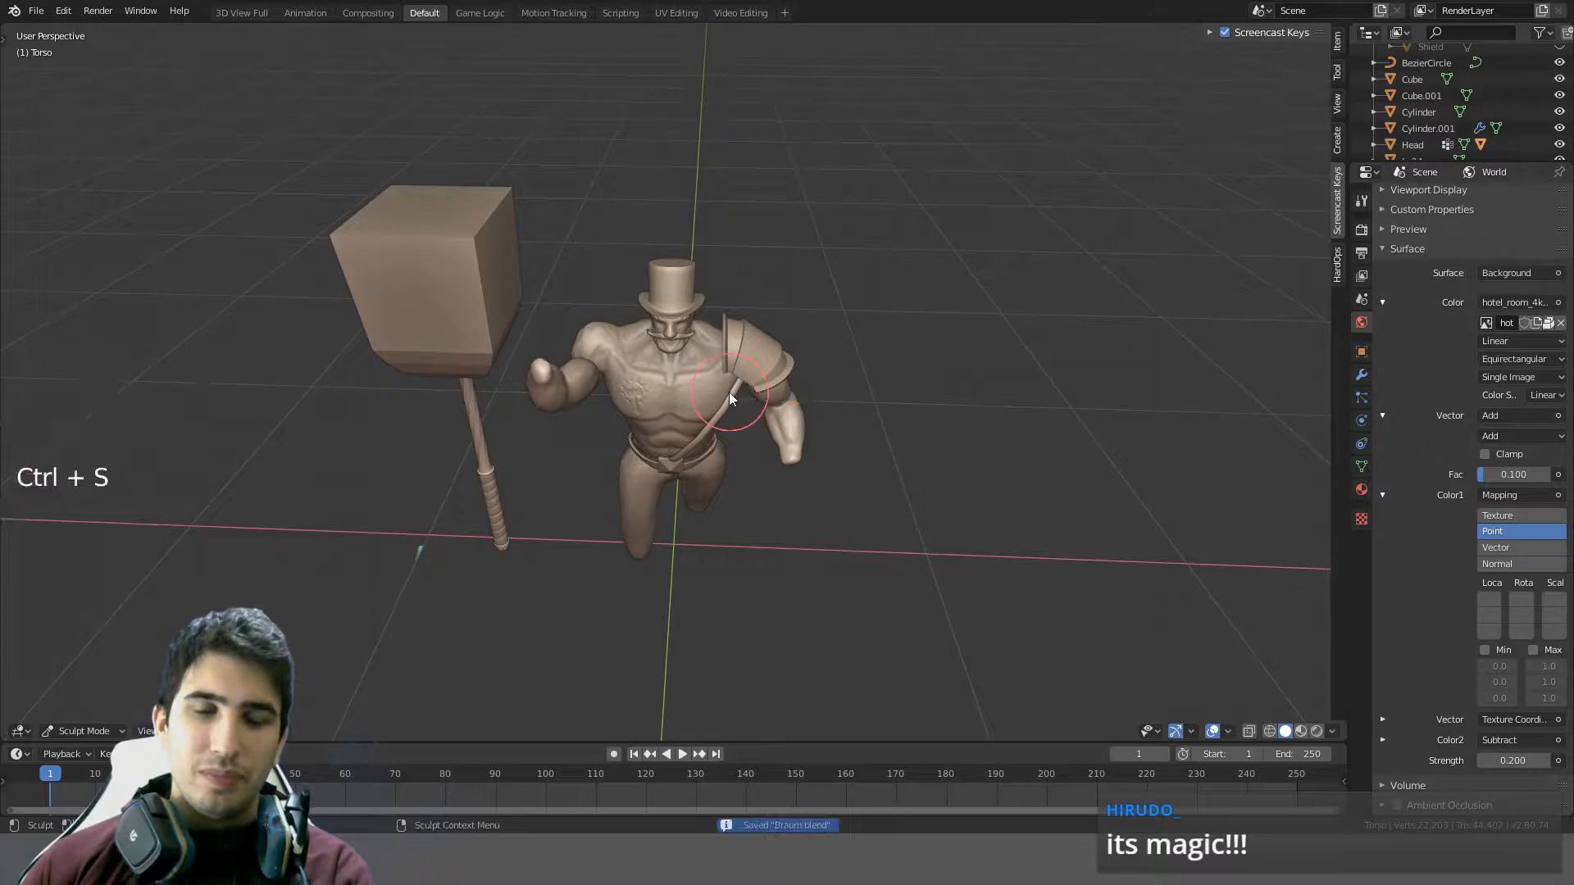
# - Try a Simplify stroke across the chest emblem and undo it
pyautogui.scroll(8, 726, 391)
pyautogui.moveTo(726, 391); pyautogui.dragTo(736, 389, button='middle')
pyautogui.scroll(1, 721, 369)
pyautogui.scroll(-1, 716, 357)
pyautogui.scroll(-3, 716, 358)
pyautogui.scroll(2, 631, 371)
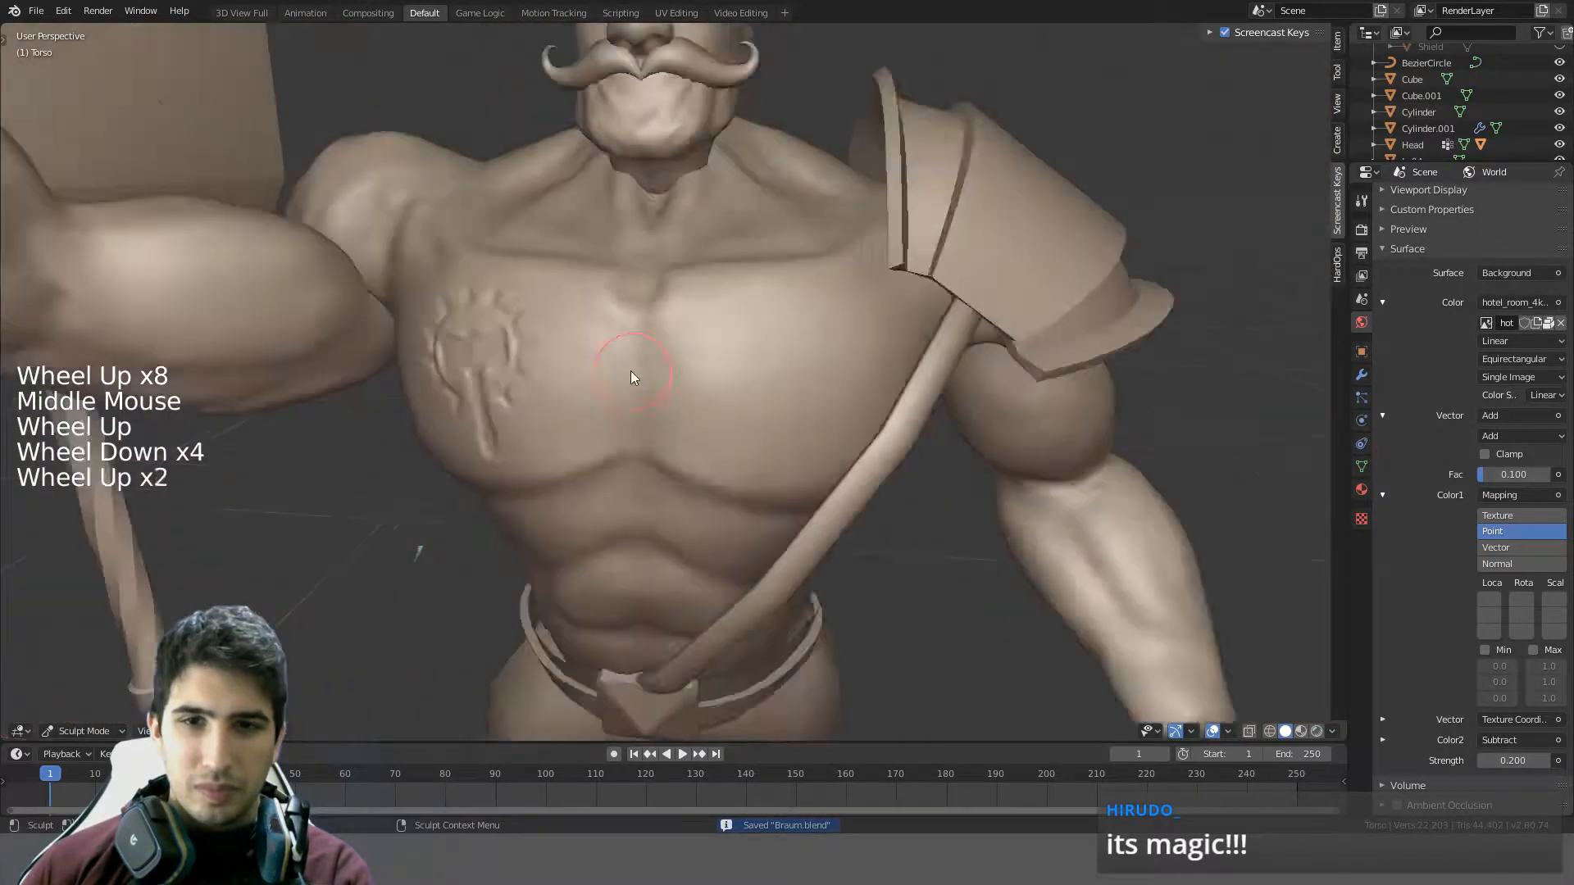
pyautogui.scroll(1, 631, 371)
pyautogui.moveTo(631, 370)
pyautogui.mouseDown(button='middle')
pyautogui.moveTo(515, 366)
pyautogui.moveTo(607, 347)
pyautogui.mouseUp(button='middle')
pyautogui.moveTo(607, 347); pyautogui.dragTo(509, 378)
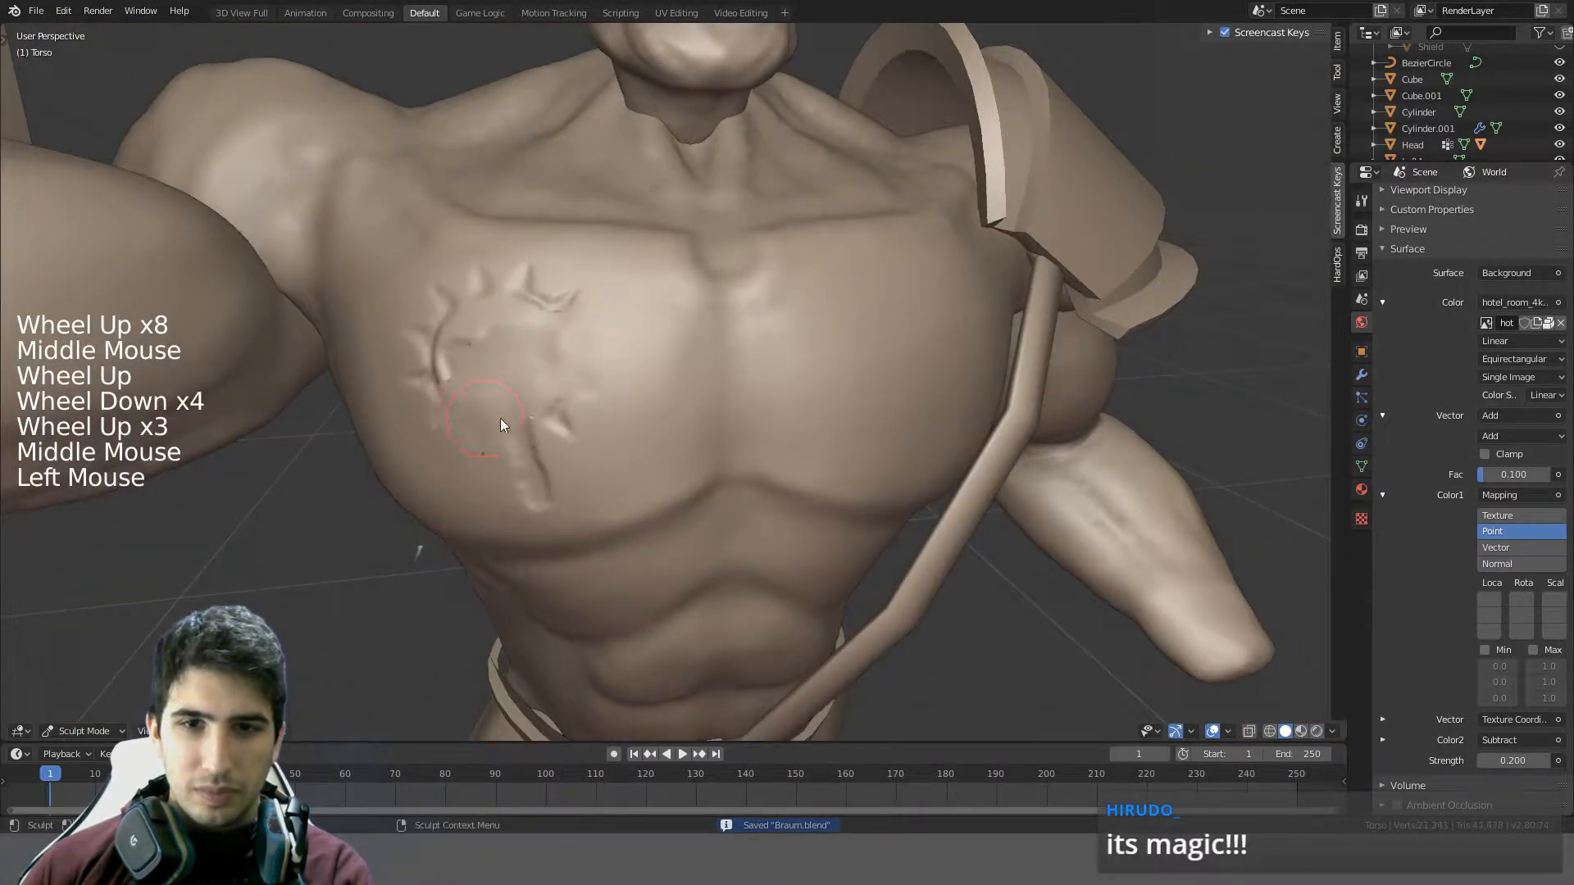
pyautogui.hotkey('ctrl', 'z')
# - Smooth the surface of the plain pectoral on the side opposite the emblem
pyautogui.moveTo(706, 417); pyautogui.dragTo(617, 382, button='middle')
pyautogui.press('t')
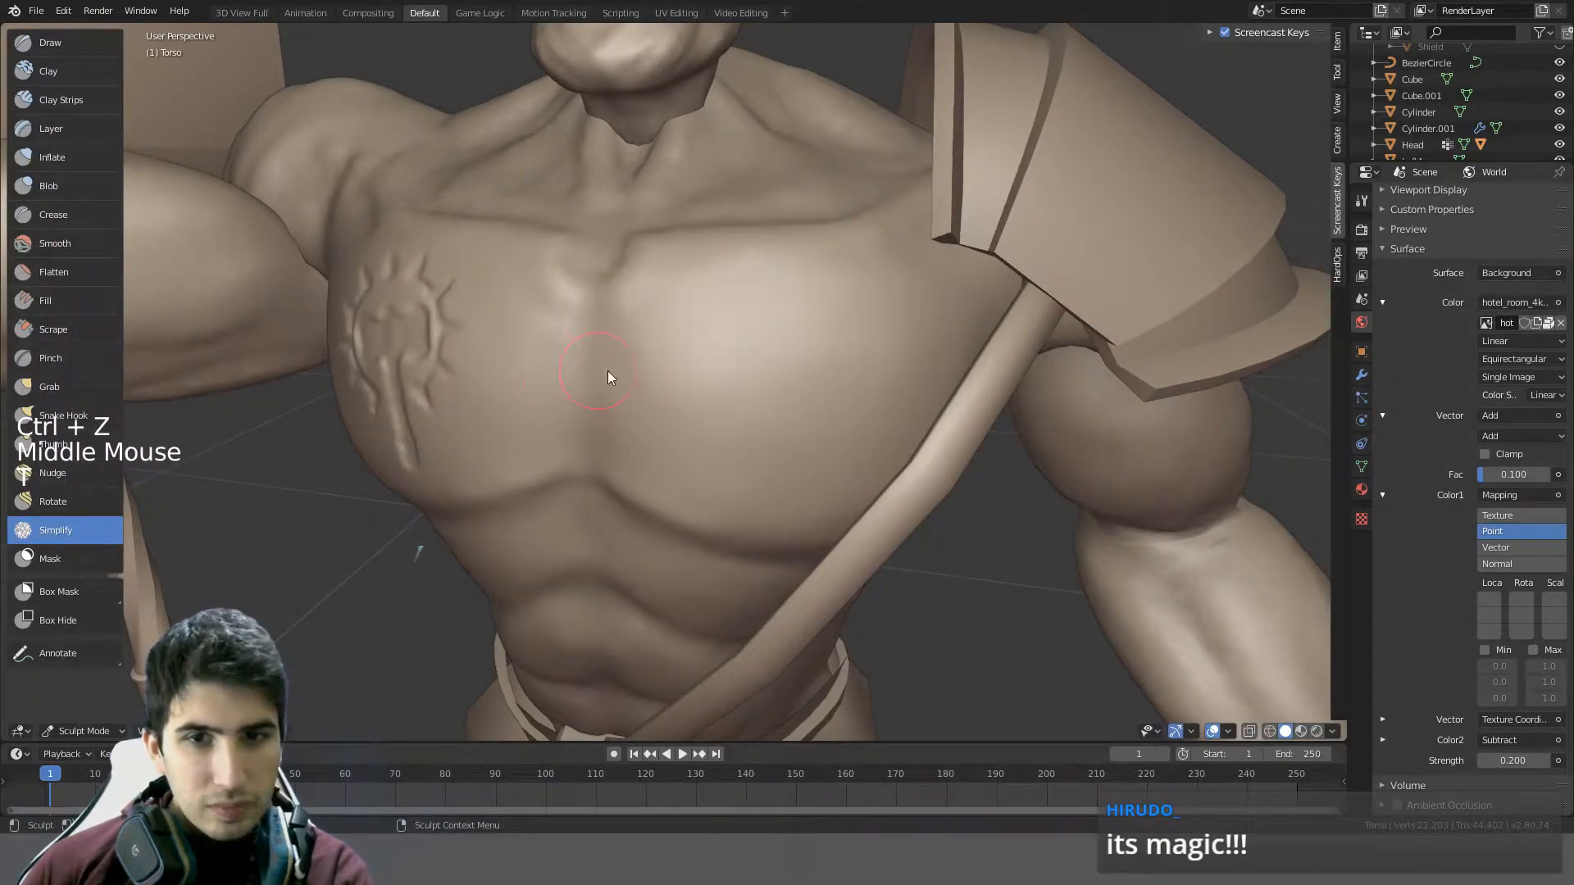
pyautogui.press('t')
pyautogui.scroll(2, 801, 378)
pyautogui.keyDown('shift'); pyautogui.moveTo(778, 283); pyautogui.dragTo(751, 273); pyautogui.keyUp('shift')
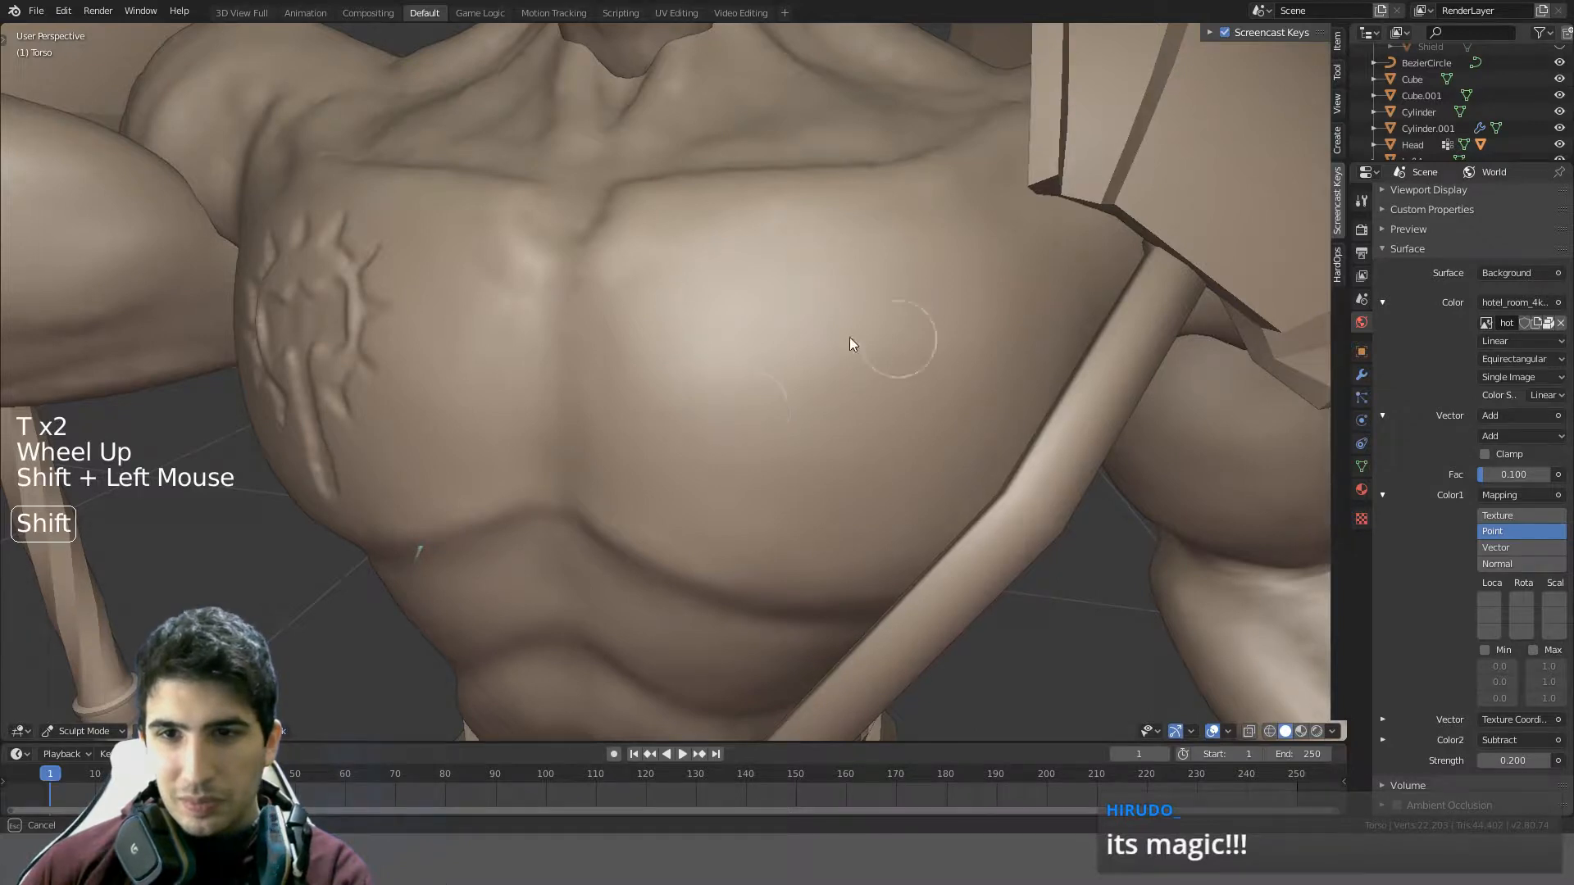
pyautogui.moveTo(773, 471)
pyautogui.keyDown('shift'); pyautogui.mouseDown()
pyautogui.moveTo(755, 501)
pyautogui.moveTo(877, 519)
pyautogui.mouseUp(); pyautogui.keyUp('shift')
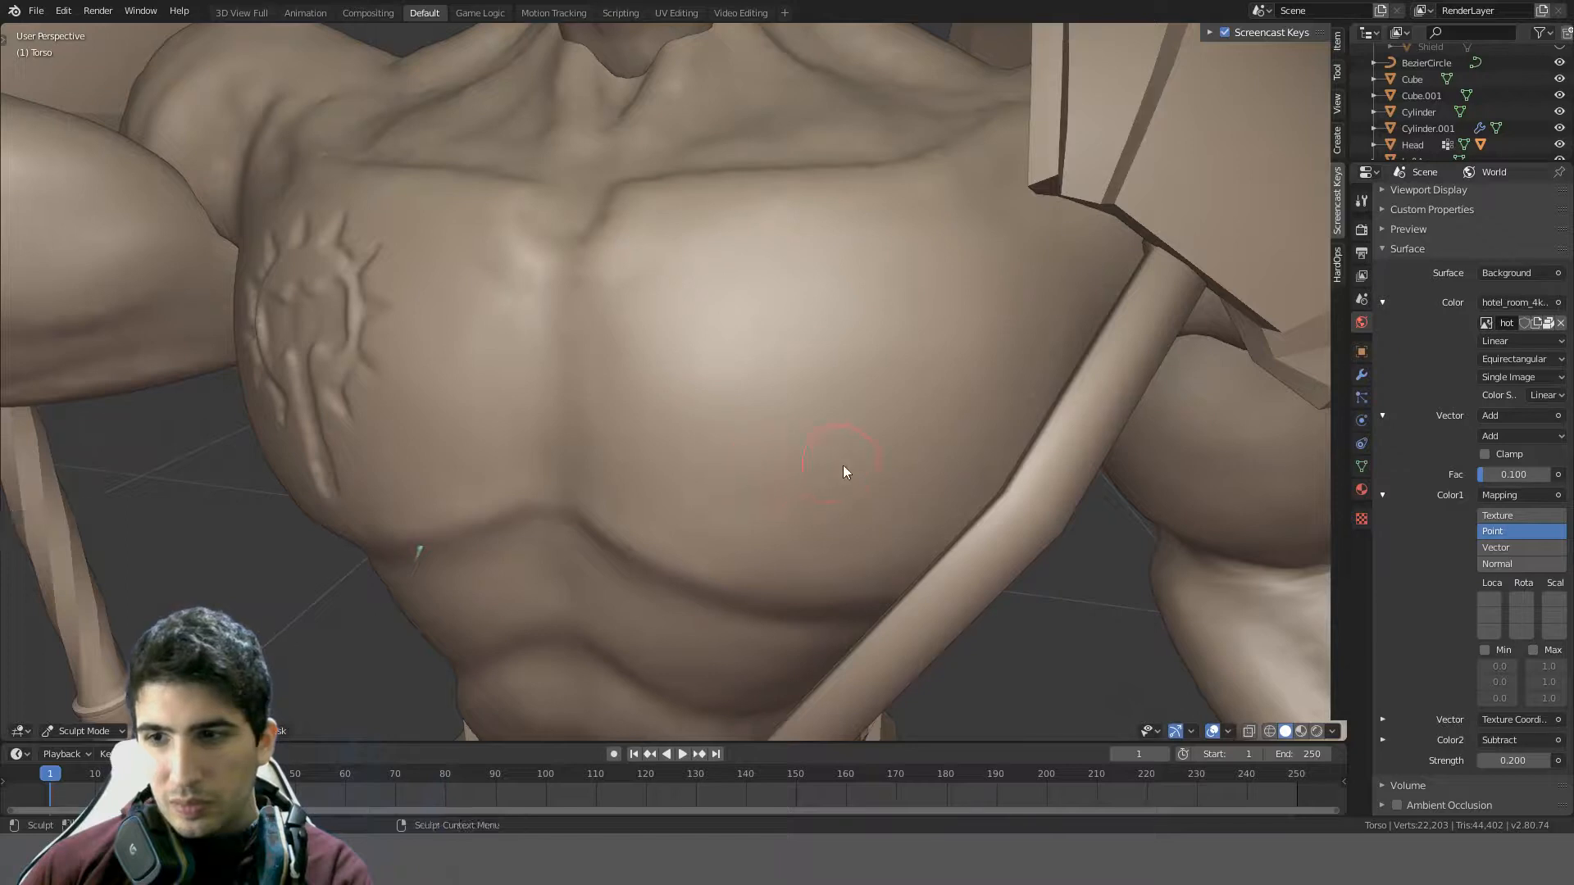
# - Turn on the wireframe overlay and brush over the plain pectoral opposite the emblem
pyautogui.scroll(-7, 1519, 538)
pyautogui.scroll(5, 1518, 538)
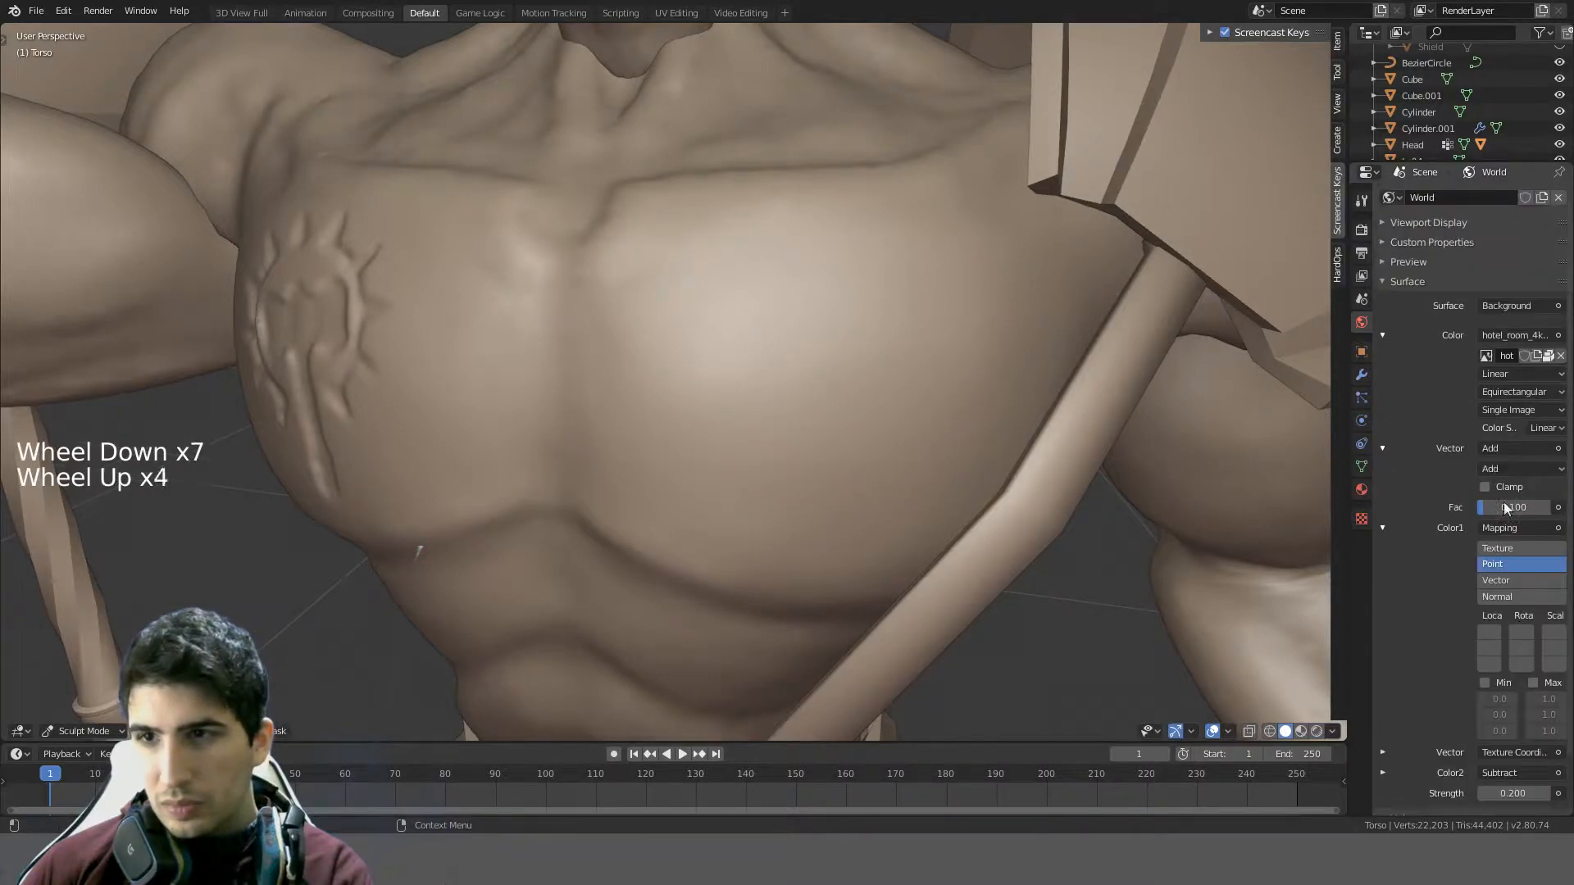
pyautogui.click(1361, 201)
pyautogui.scroll(-8, 1416, 306)
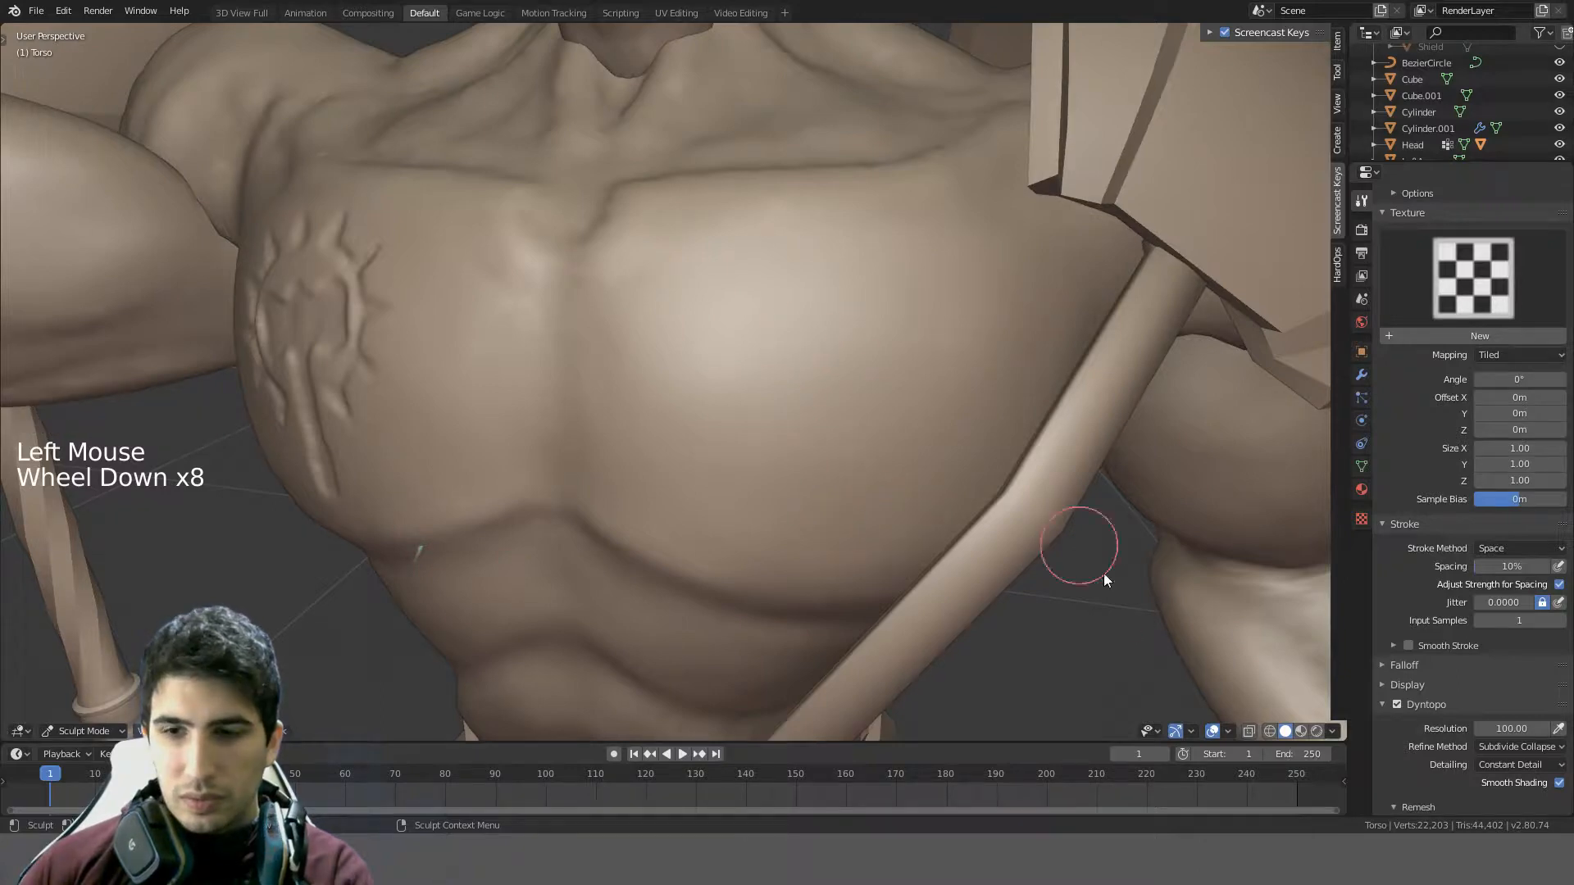
pyautogui.click(1229, 731)
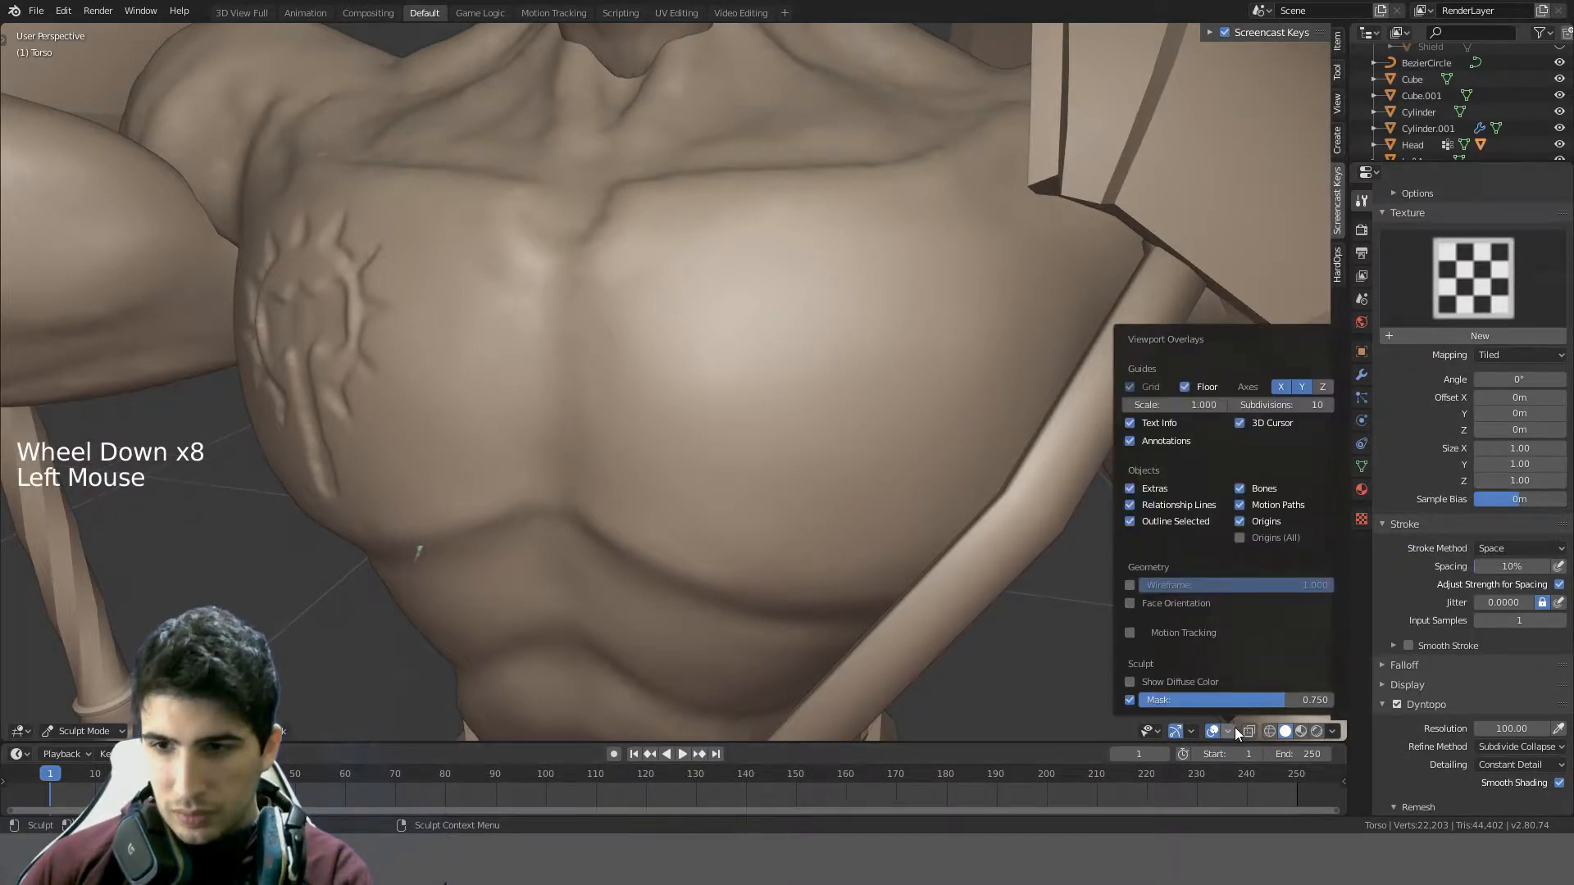
pyautogui.click(1131, 585)
pyautogui.click(769, 304)
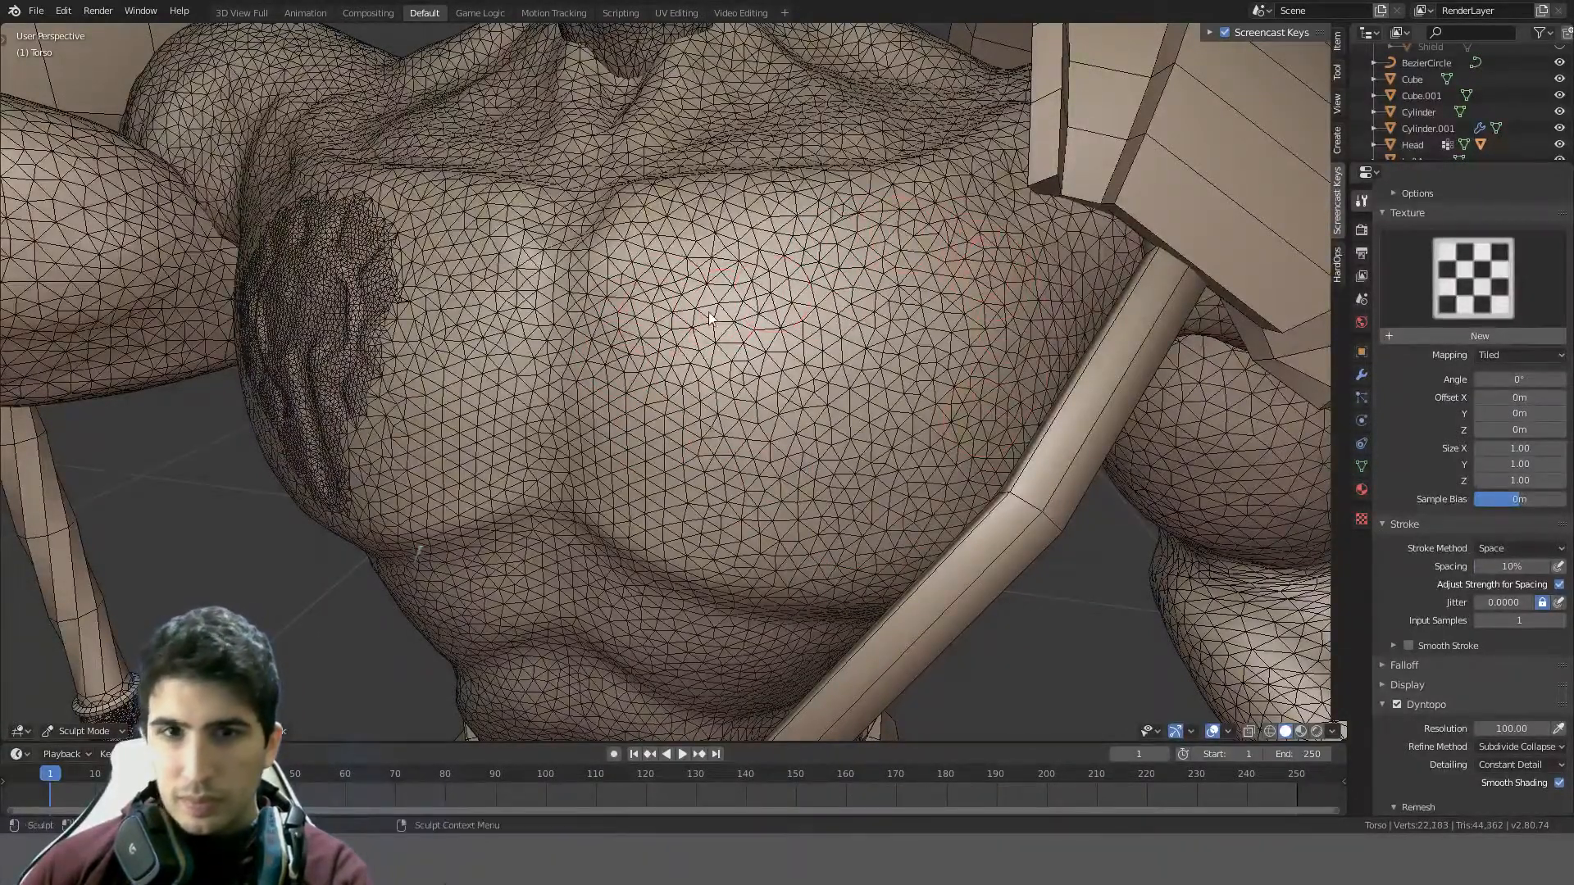
# - Examine the triangle density across the warrior's body and turn the wireframe overlay off again
pyautogui.moveTo(710, 318); pyautogui.dragTo(773, 323, button='middle')
pyautogui.scroll(-6, 747, 369)
pyautogui.press('a')
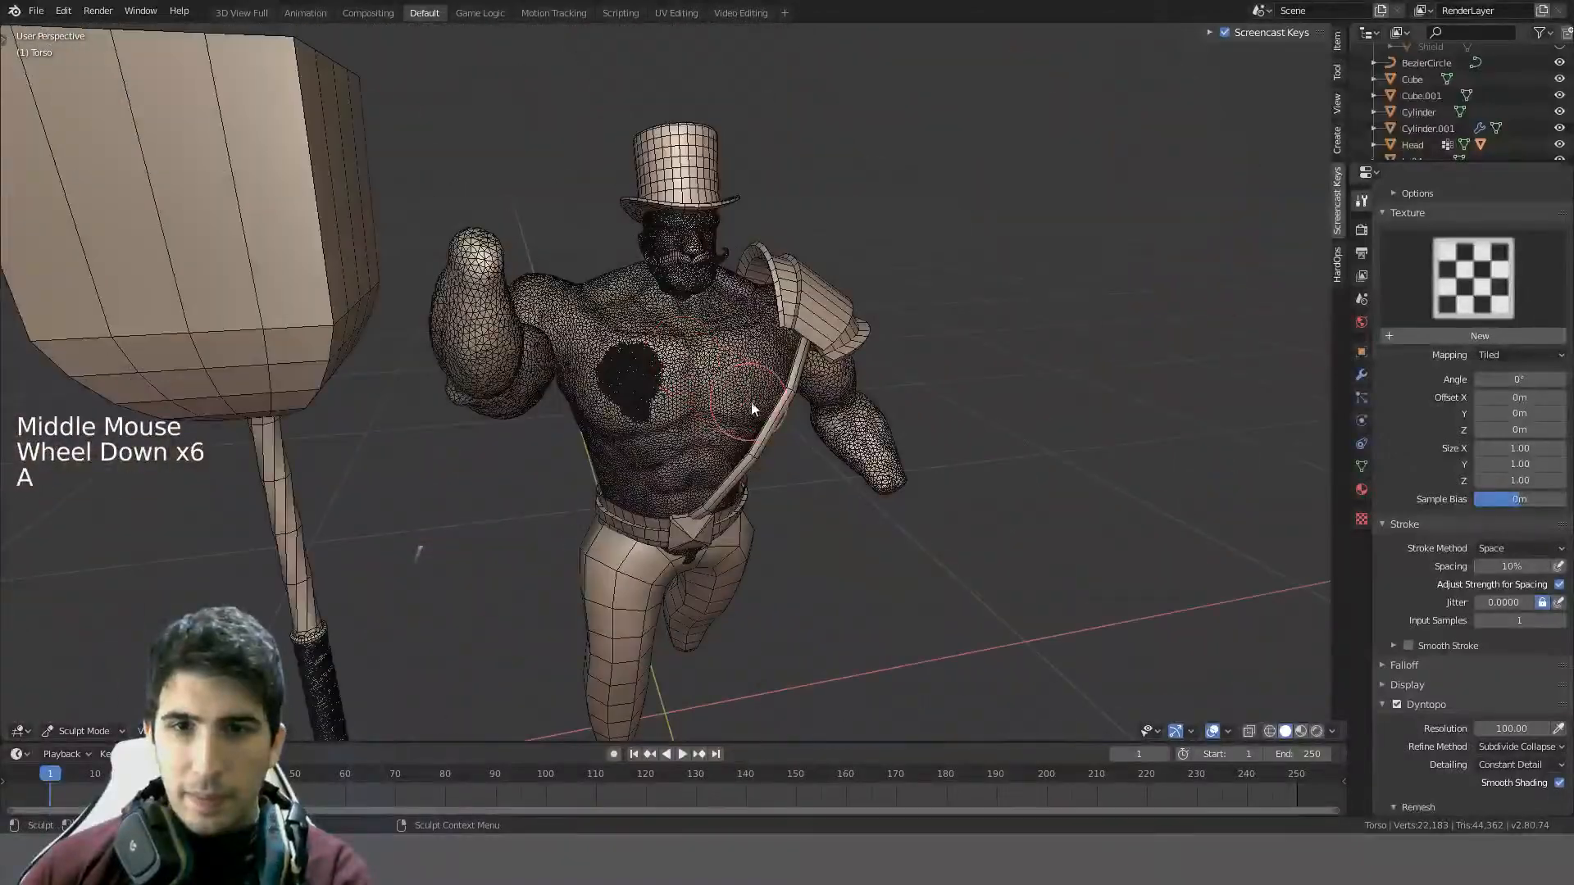
pyautogui.scroll(4, 745, 372)
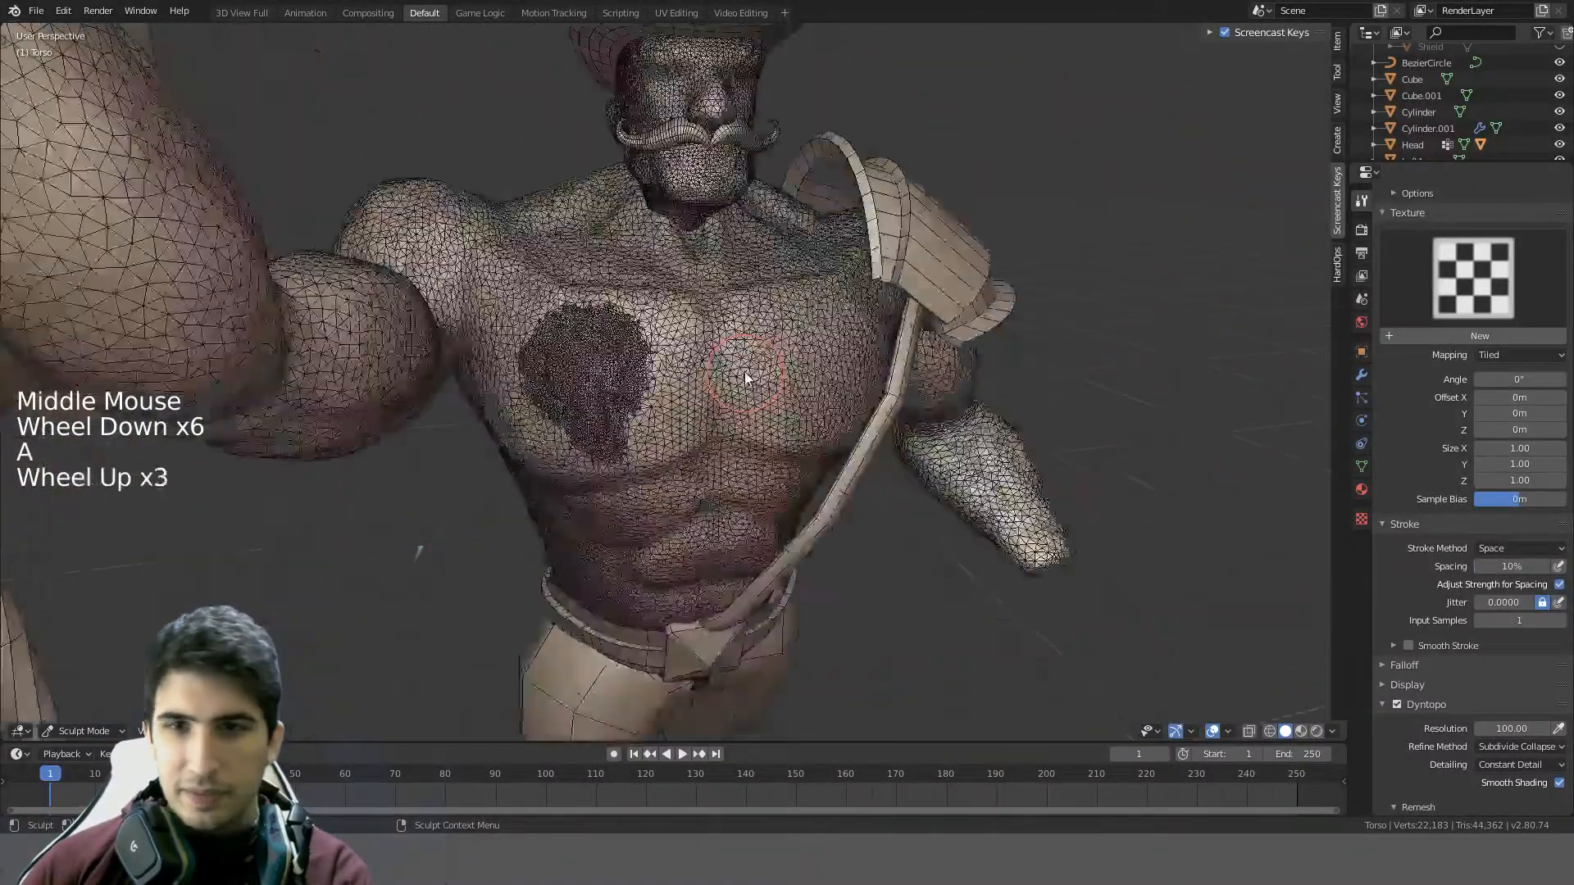
pyautogui.moveTo(785, 215)
pyautogui.mouseDown(button='middle')
pyautogui.moveTo(811, 336)
pyautogui.moveTo(702, 315)
pyautogui.moveTo(707, 282)
pyautogui.moveTo(703, 356)
pyautogui.mouseUp(button='middle')
pyautogui.scroll(2, 789, 220)
pyautogui.scroll(-3, 811, 336)
pyautogui.scroll(-2, 704, 357)
pyautogui.press('z')
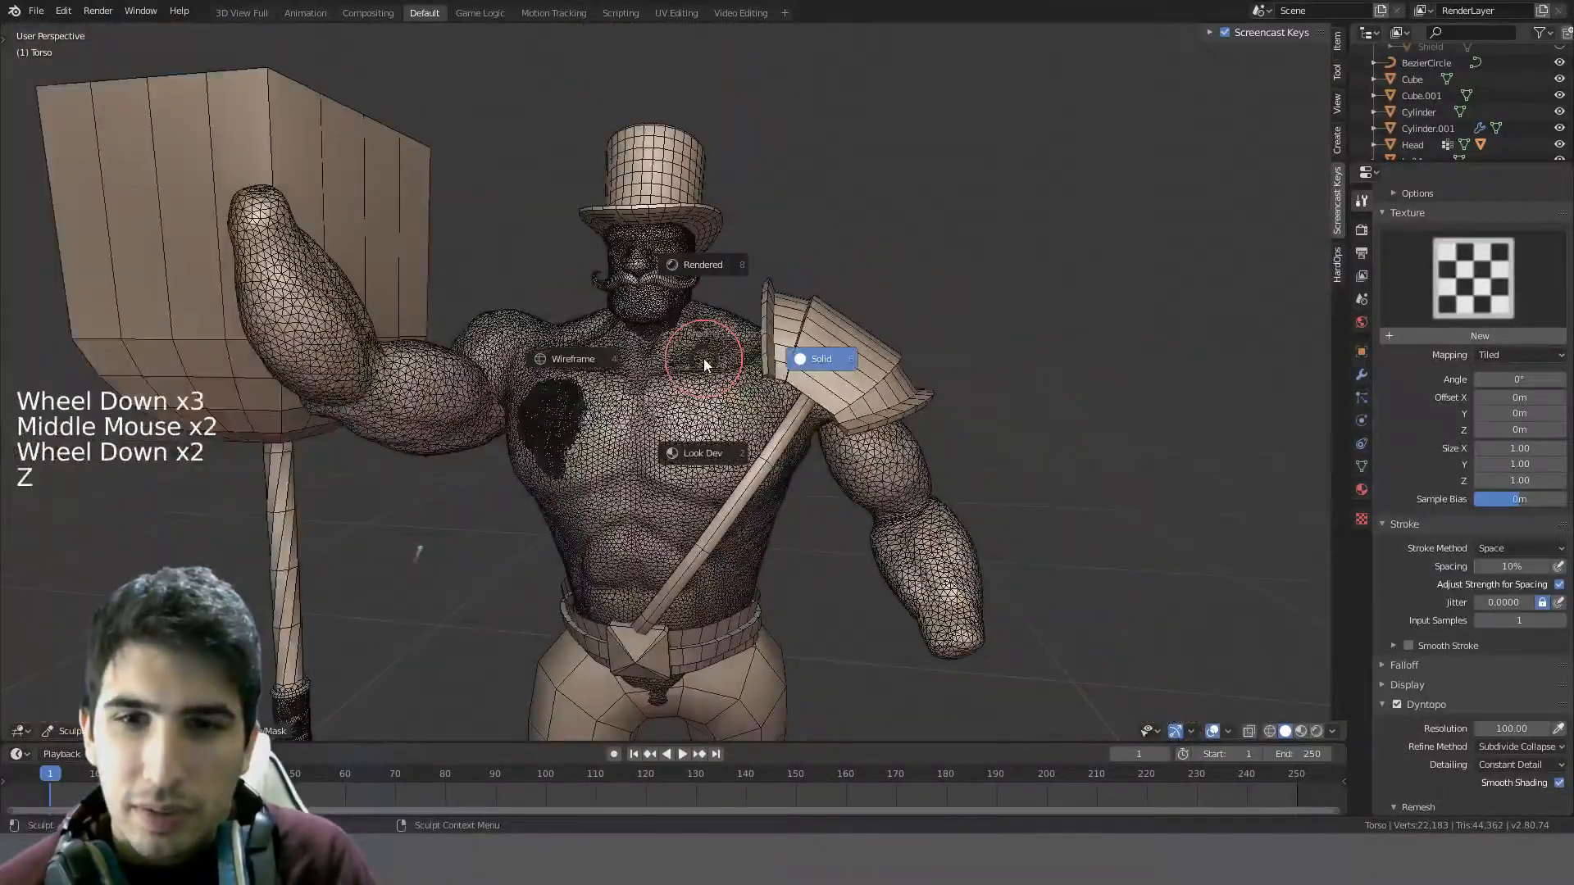
pyautogui.click(819, 361)
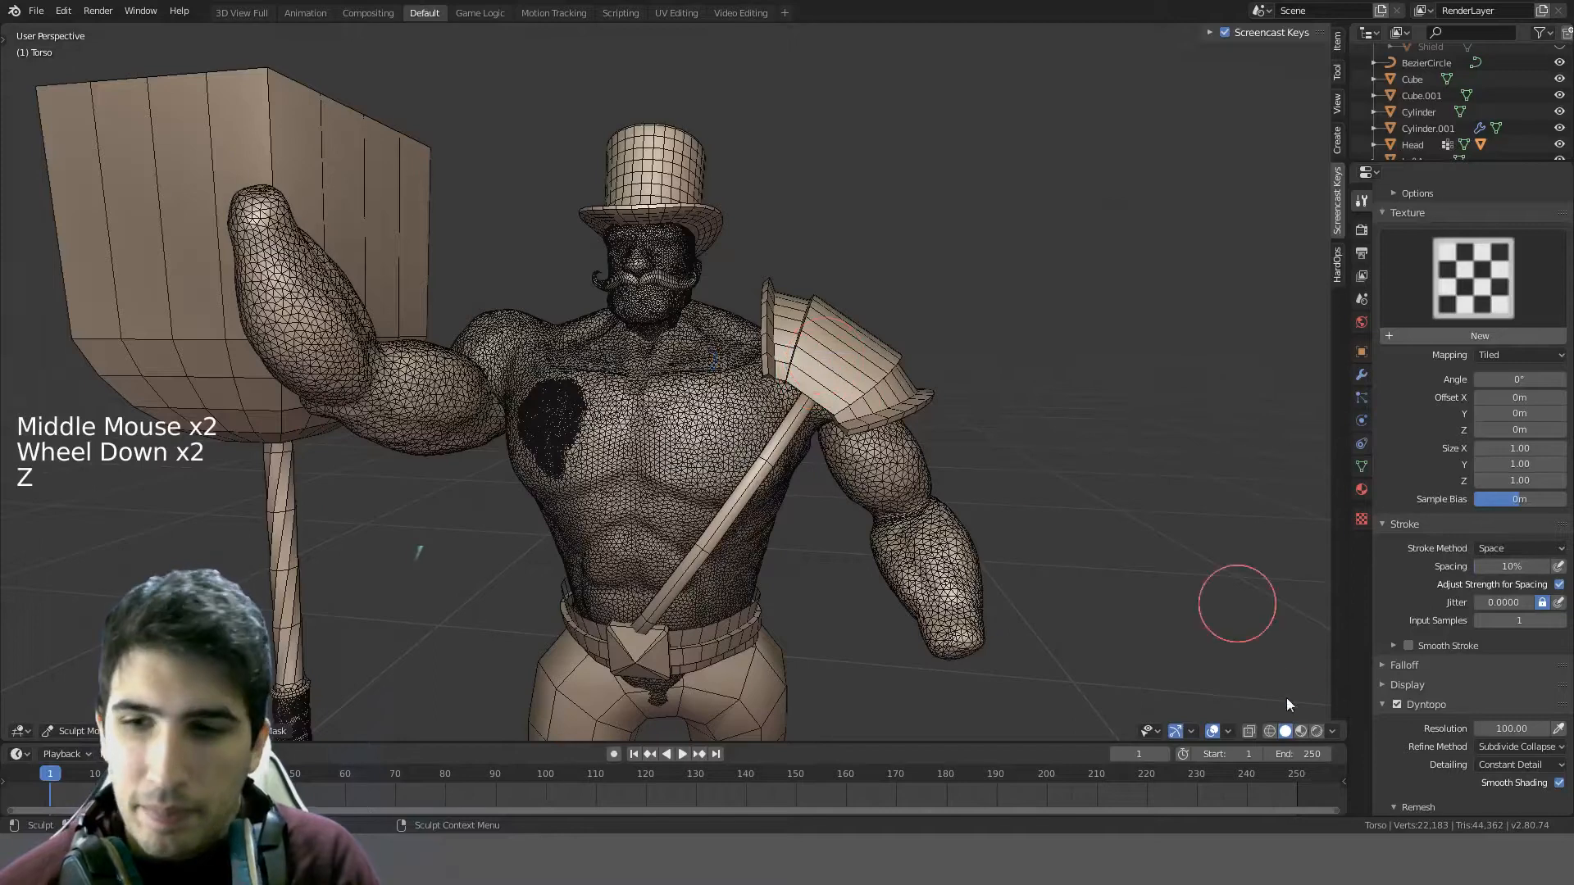
pyautogui.click(1227, 730)
pyautogui.click(1130, 585)
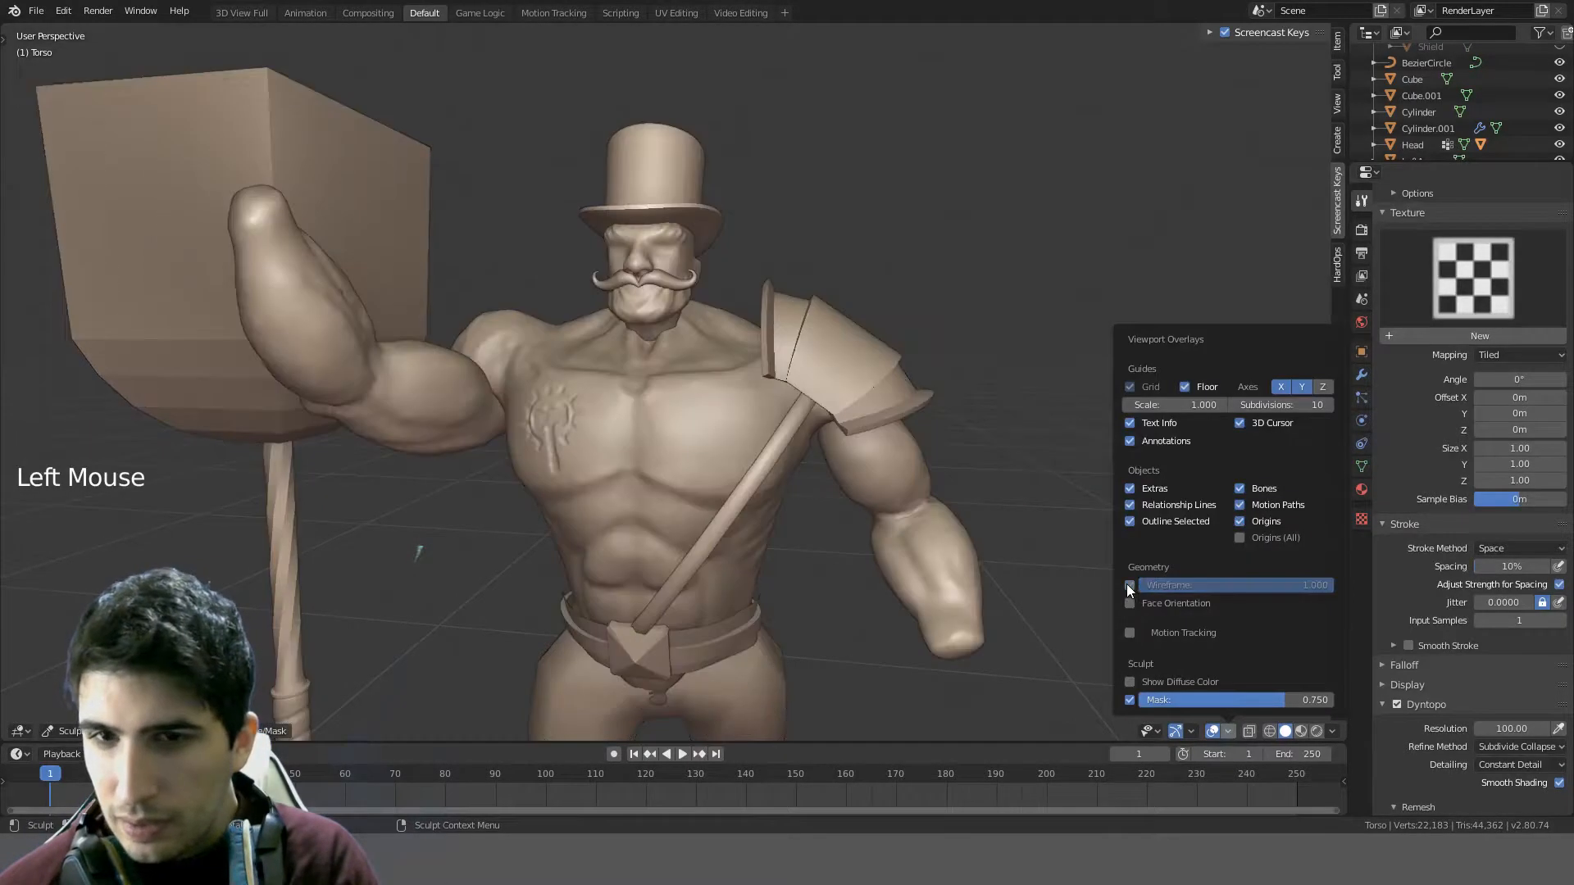
# - Preview the warrior and his chest emblem in Rendered shading with the render settings shown, and return to Solid shading
pyautogui.moveTo(1025, 558); pyautogui.dragTo(761, 505, button='middle')
pyautogui.press('z')
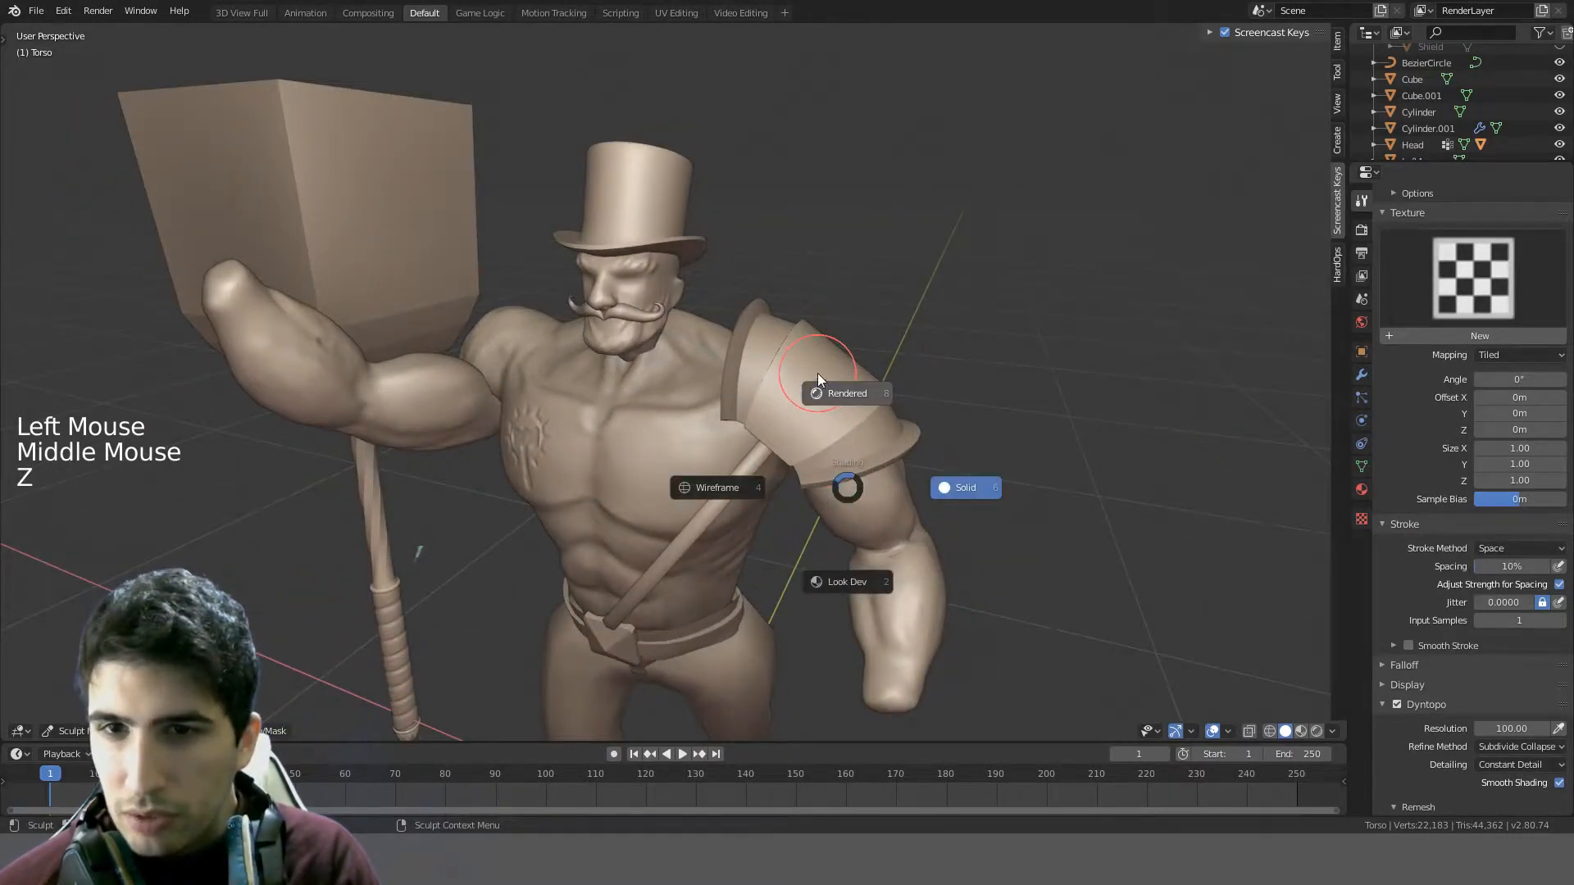
pyautogui.click(1361, 197)
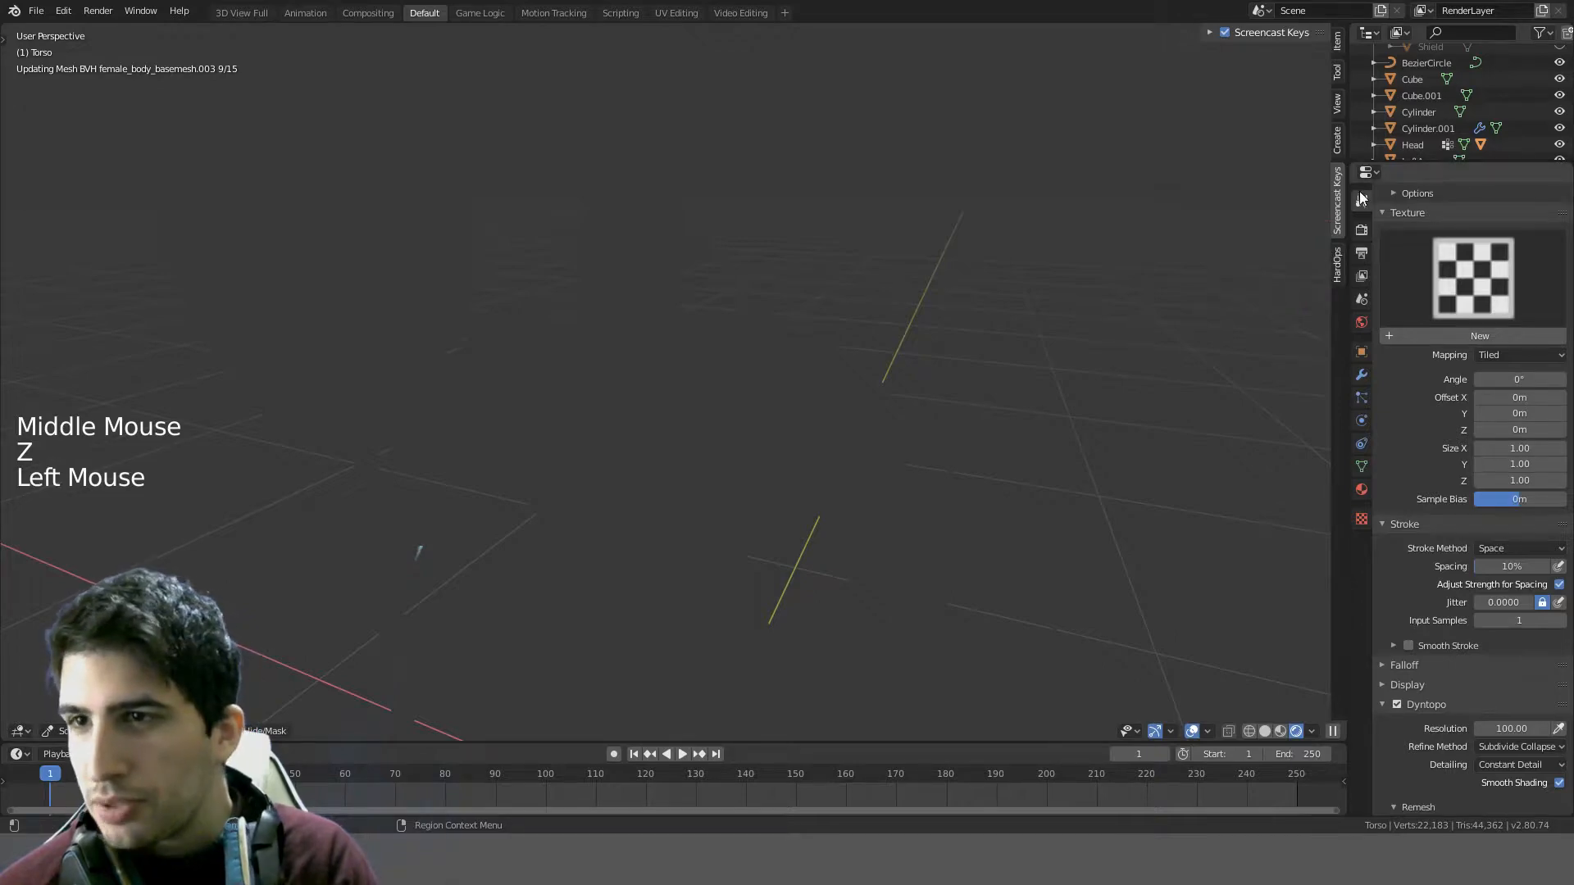
pyautogui.click(1365, 202)
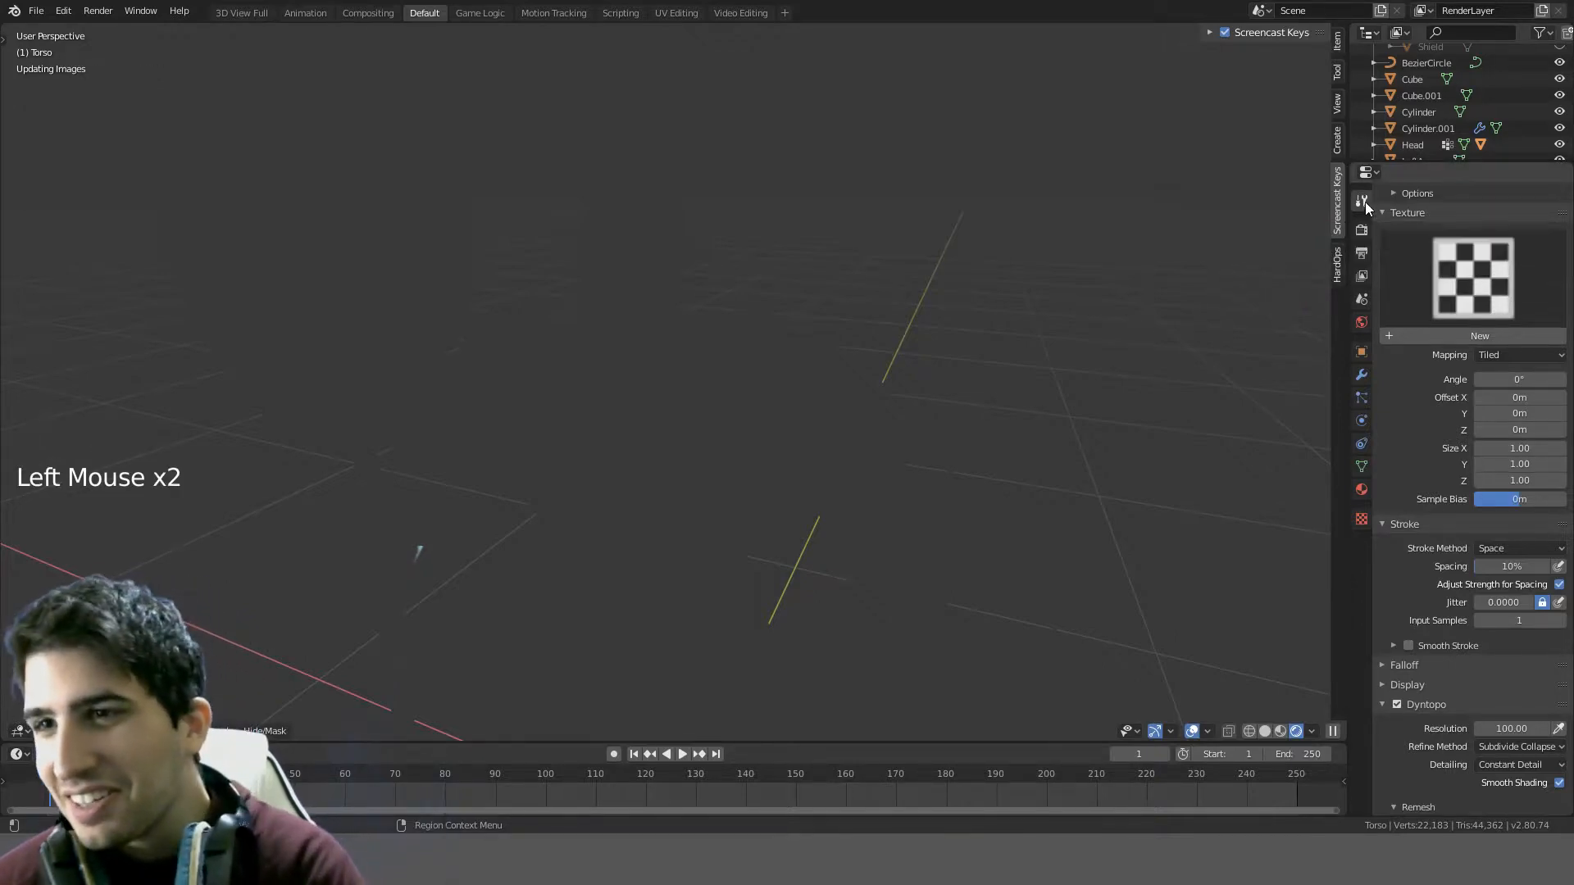
pyautogui.click(1360, 231)
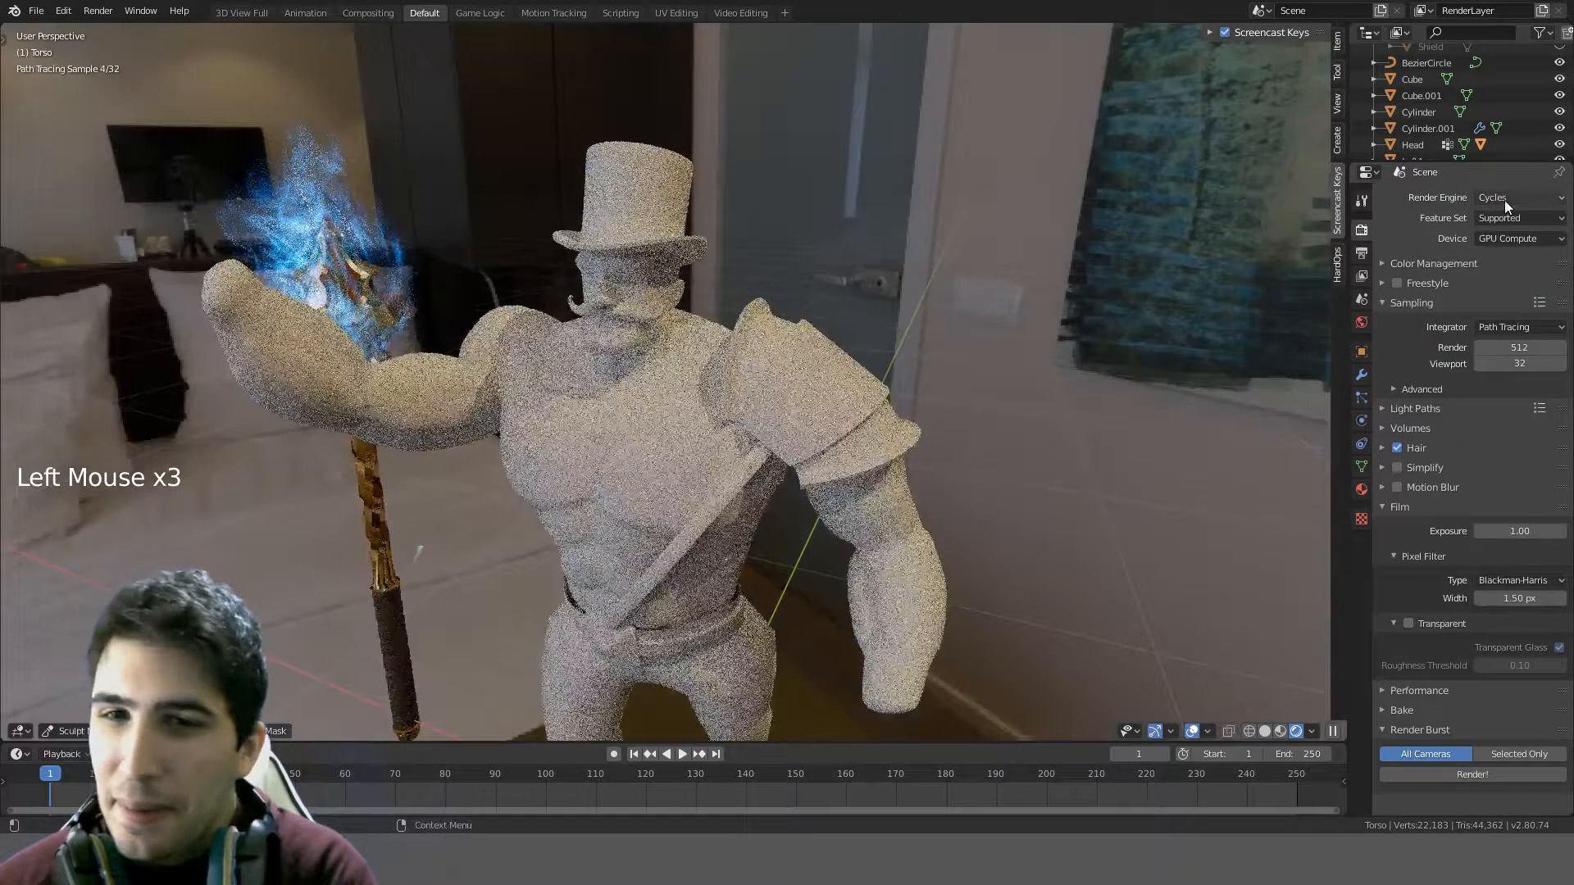
pyautogui.moveTo(664, 384); pyautogui.dragTo(704, 363, button='middle')
pyautogui.scroll(3, 704, 363)
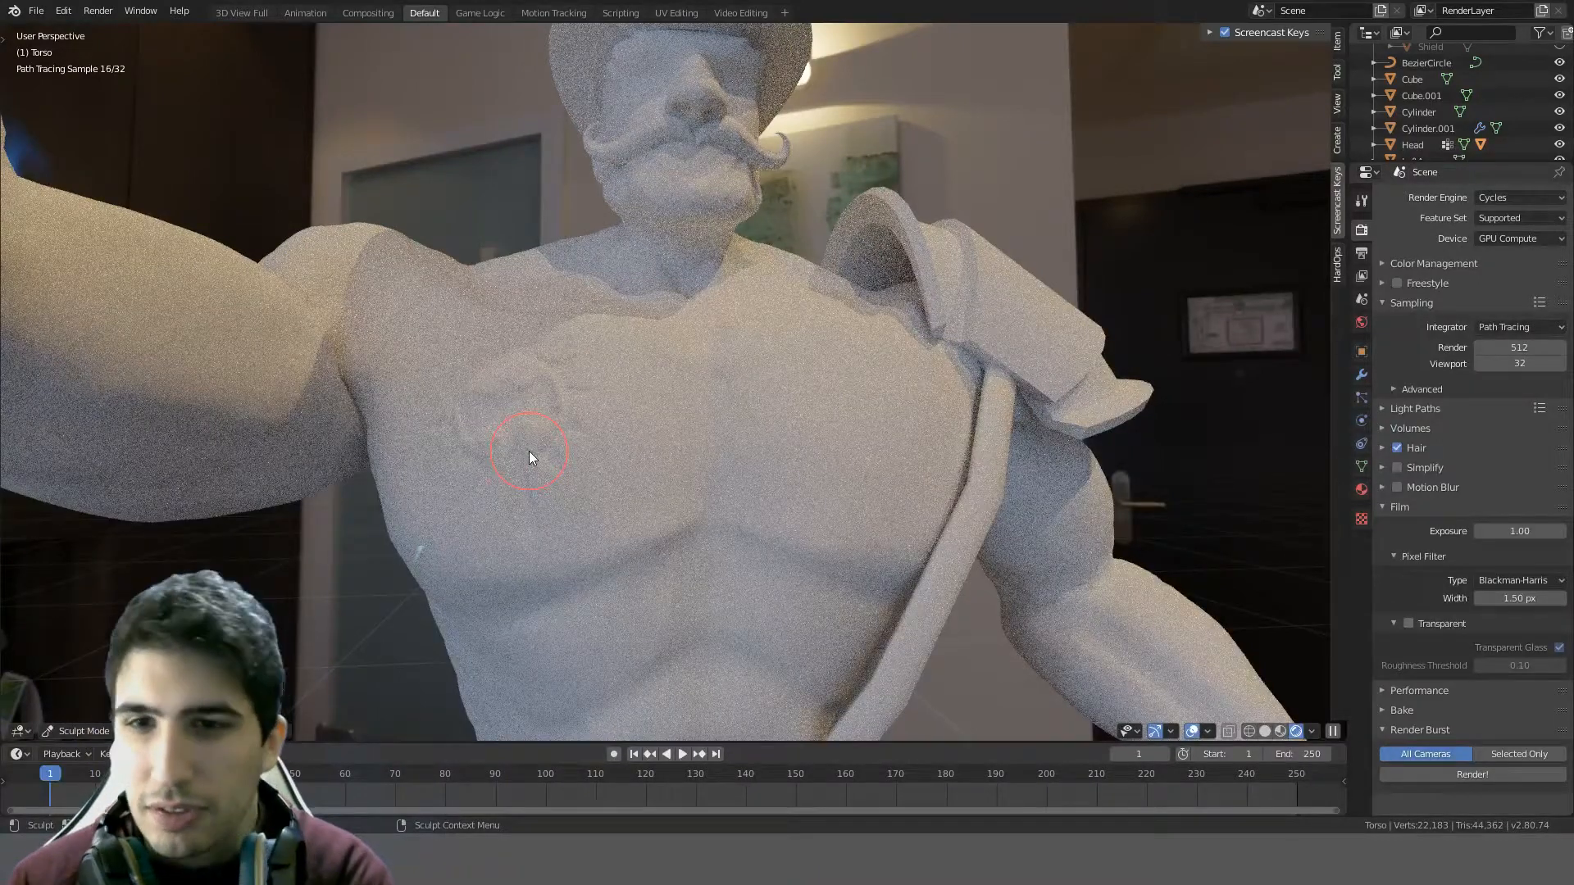
pyautogui.scroll(-4, 529, 451)
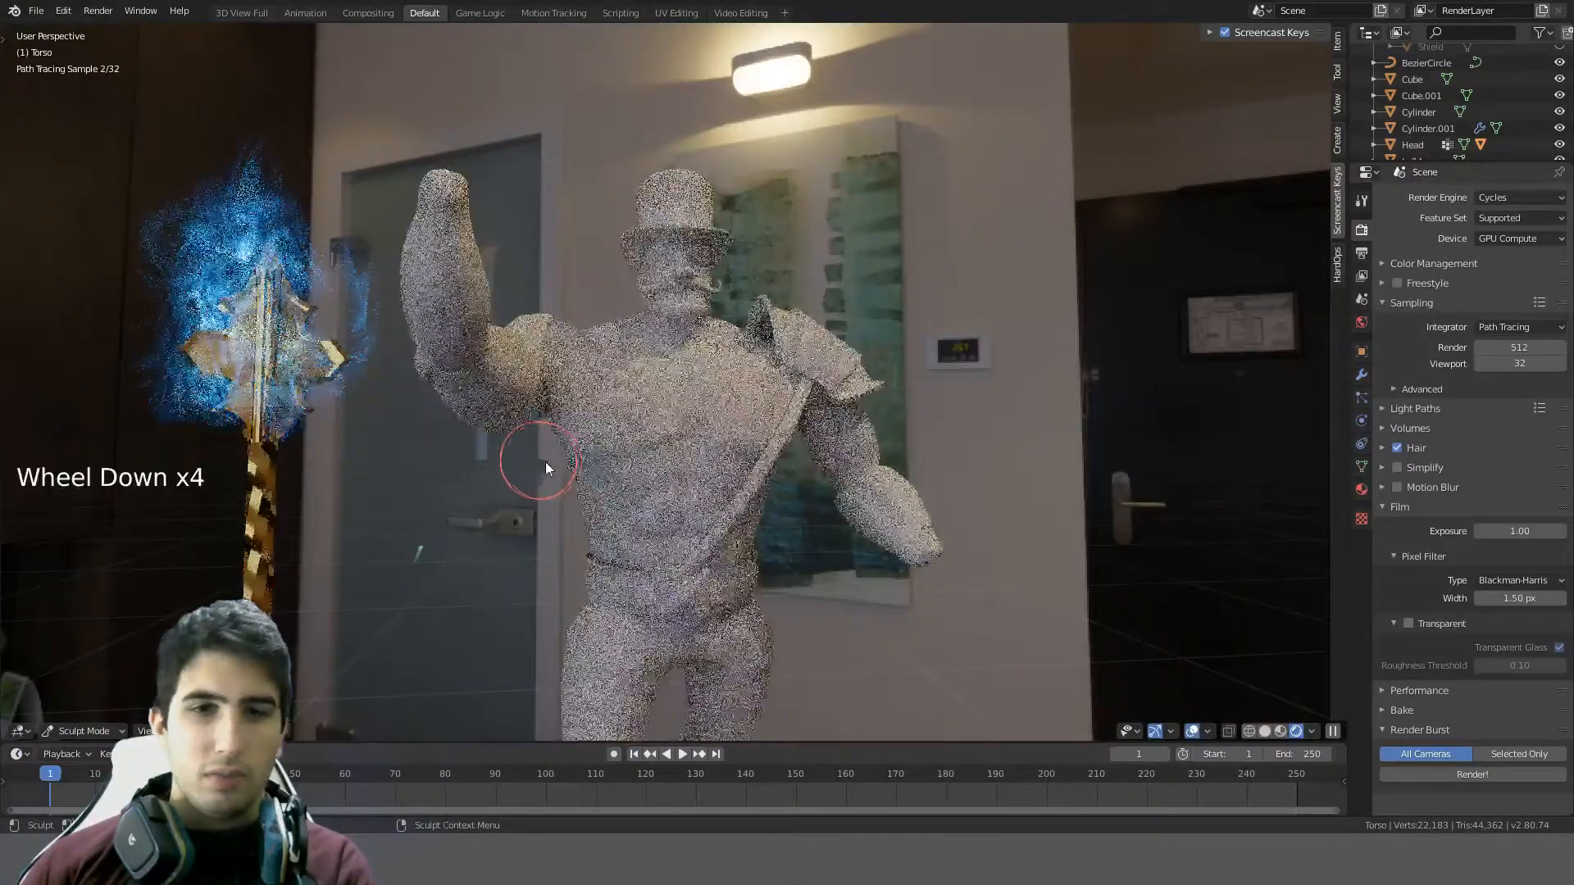
pyautogui.press('z')
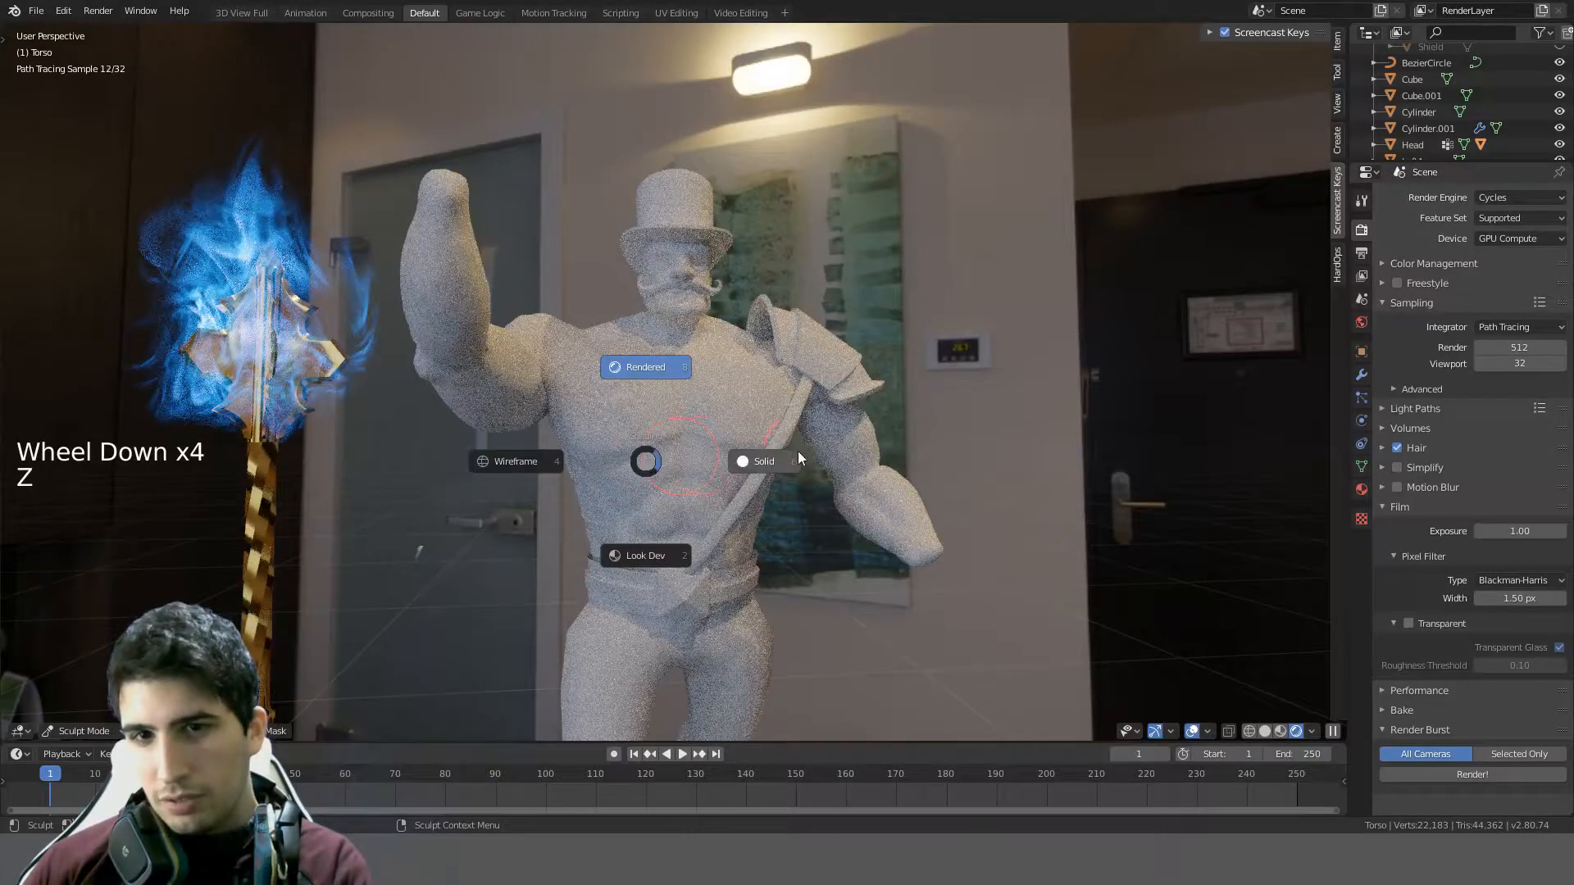
pyautogui.click(804, 450)
# - Switch from Sculpt Mode to Object Mode and hide the large block surrounding the mace head
pyautogui.scroll(-5, 252, 487)
pyautogui.moveTo(252, 487); pyautogui.dragTo(386, 499, button='middle')
pyautogui.scroll(1, 385, 506)
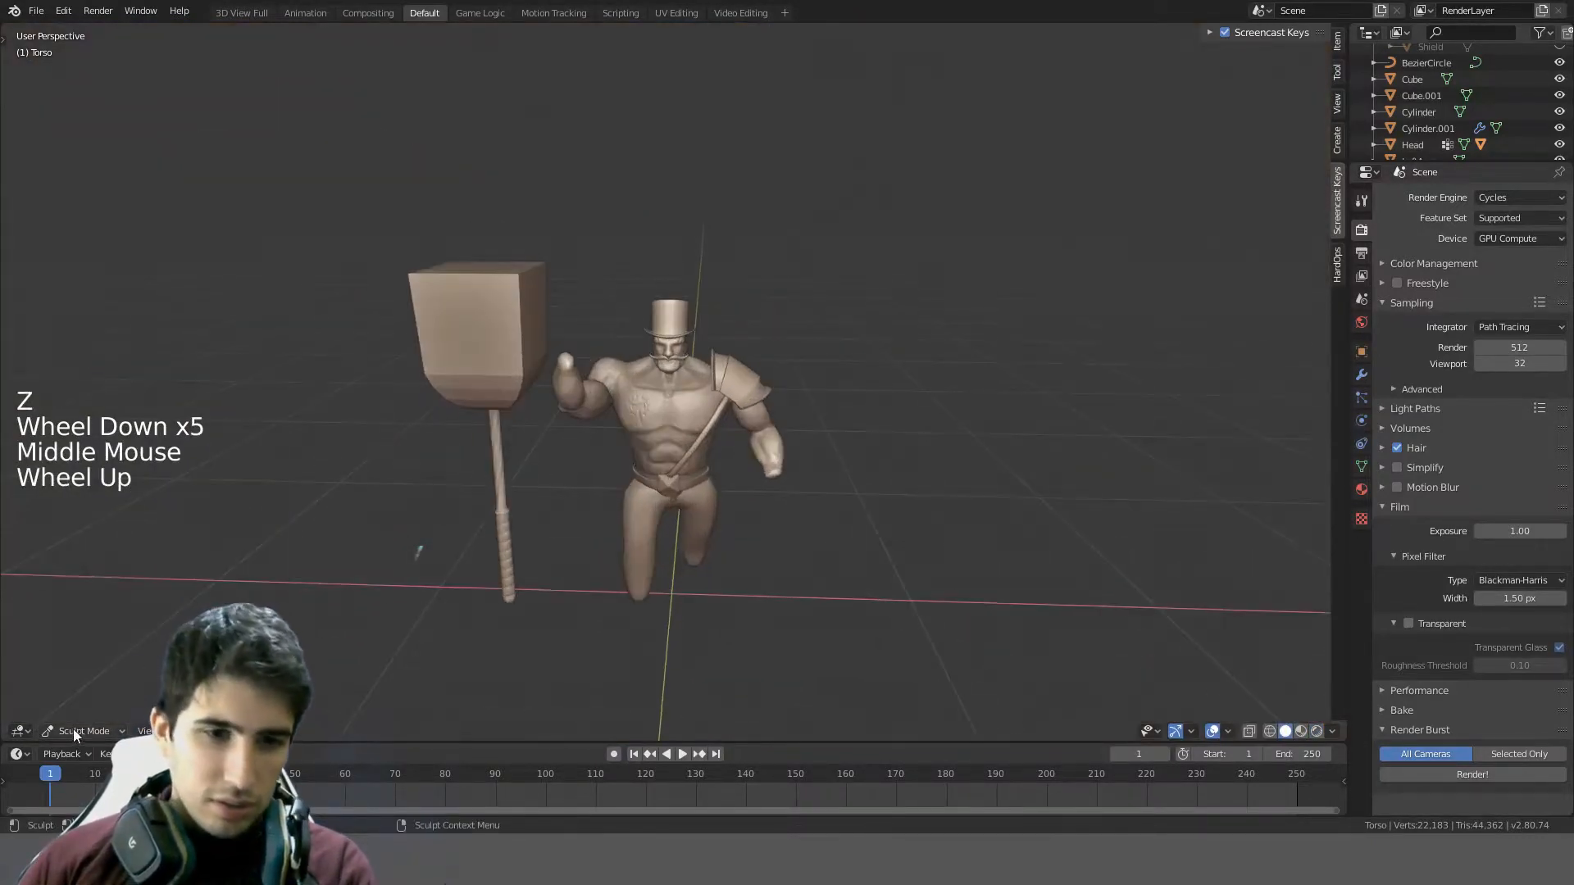
pyautogui.click(76, 730)
pyautogui.click(82, 708)
pyautogui.click(485, 279)
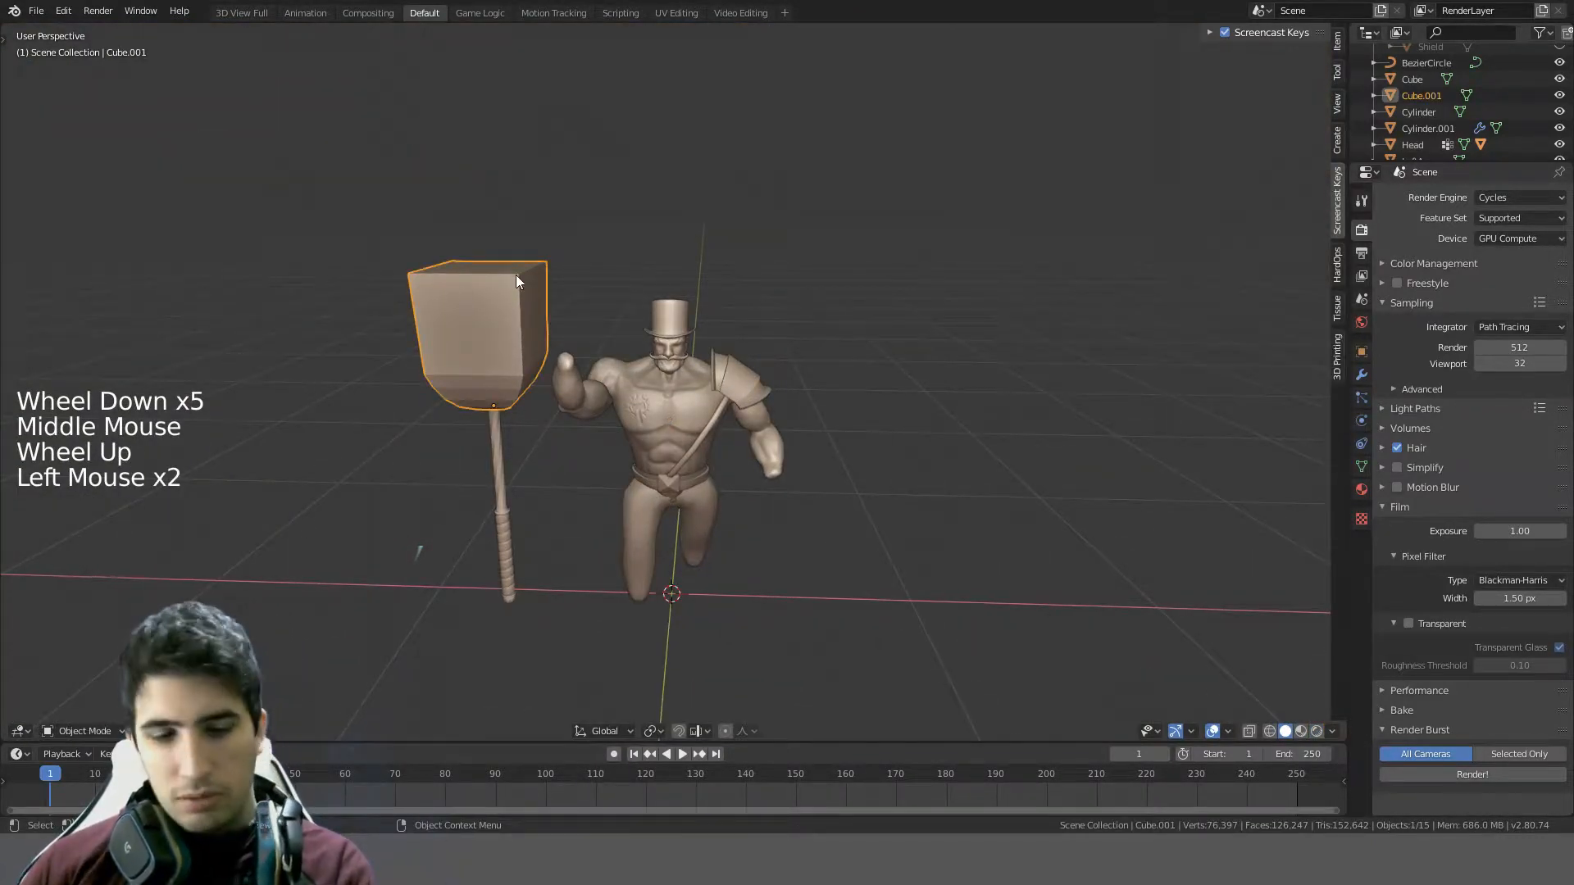
pyautogui.press('h')
# - Examine the warrior's torso and chest emblem up close
pyautogui.scroll(5, 515, 279)
pyautogui.keyDown('shift'); pyautogui.moveTo(772, 347); pyautogui.dragTo(715, 282, button='middle'); pyautogui.keyUp('shift')
pyautogui.scroll(5, 991, 225)
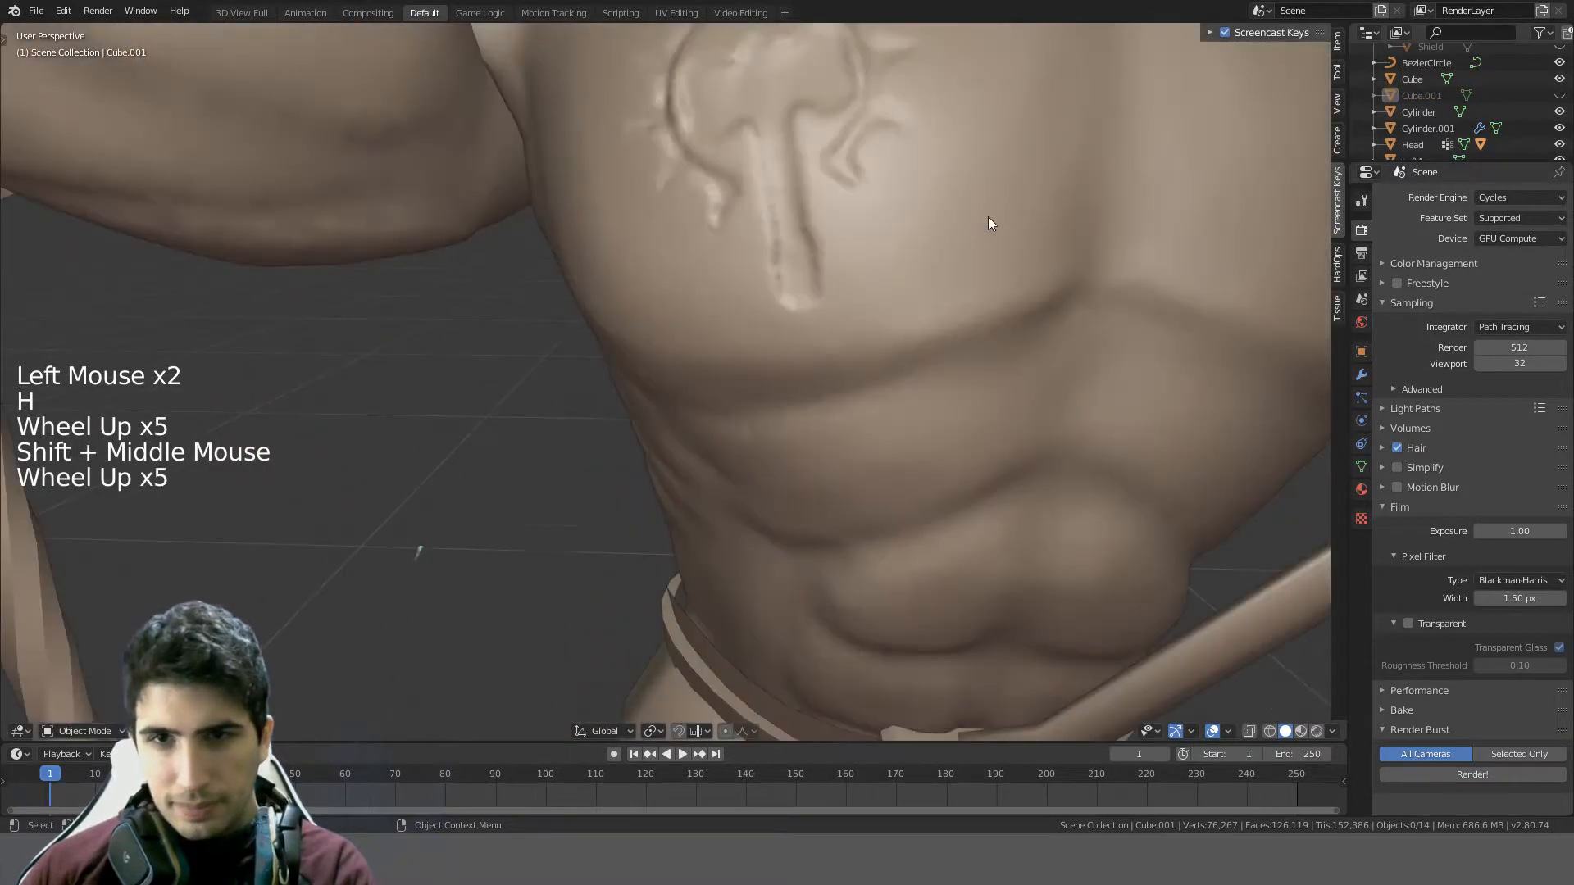
pyautogui.moveTo(991, 224); pyautogui.dragTo(968, 325, button='middle')
pyautogui.scroll(-3, 973, 282)
pyautogui.scroll(1, 924, 300)
pyautogui.scroll(-2, 918, 297)
pyautogui.scroll(-2, 916, 292)
# - Duplicate the diagonal chest strap in place and rotate the copy to a flatter angle in the back orthographic view
pyautogui.click(851, 347)
pyautogui.press('KP_1')
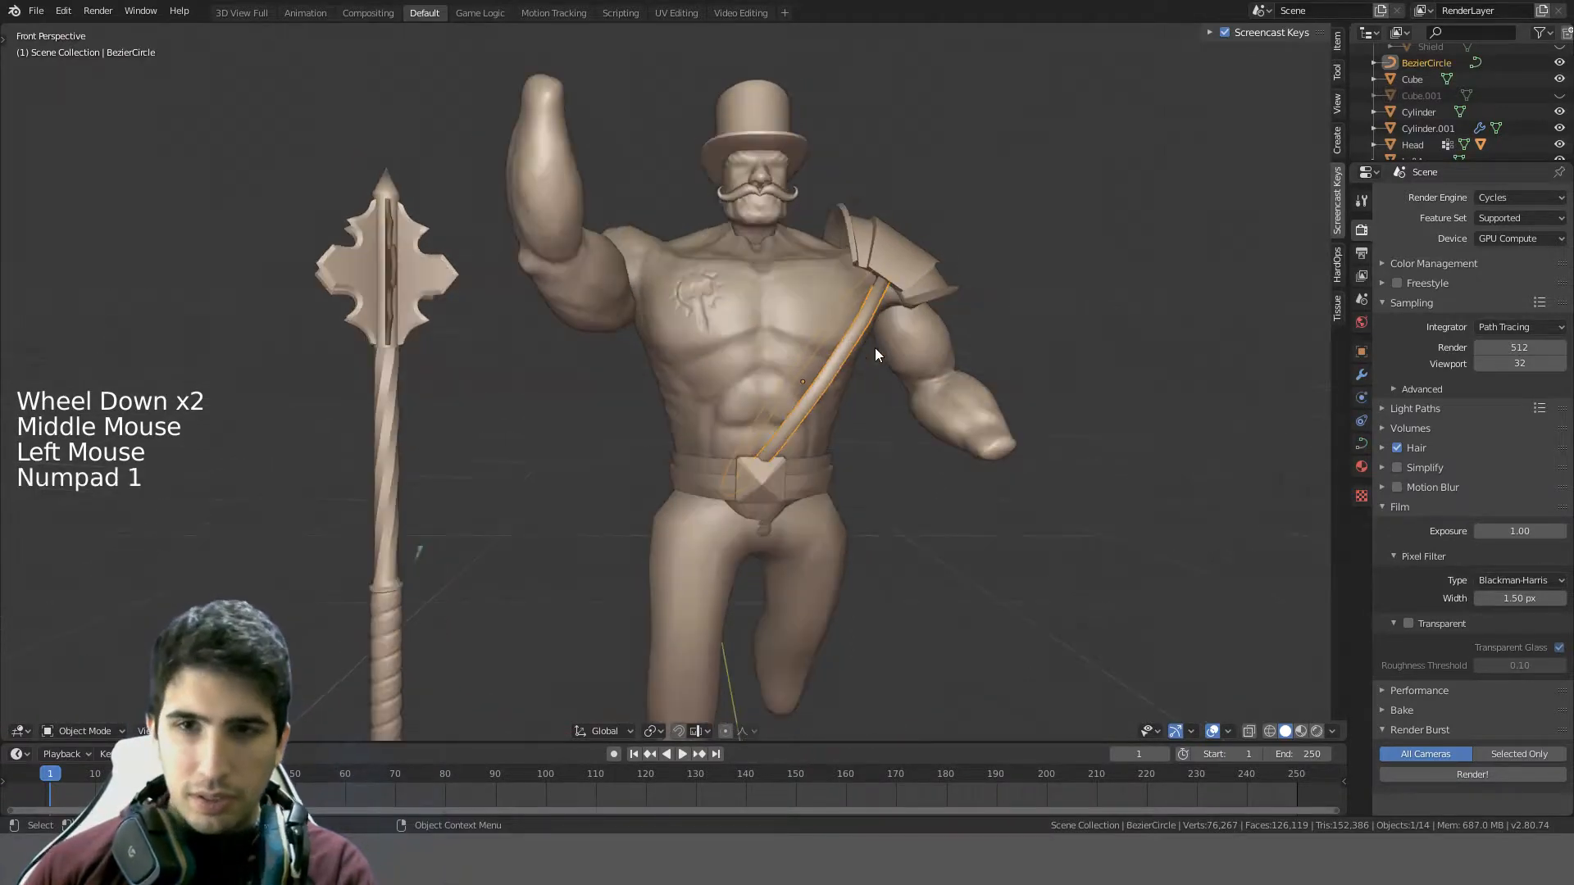
pyautogui.keyDown('shift'); pyautogui.moveTo(874, 347); pyautogui.dragTo(518, 318, button='middle'); pyautogui.keyUp('shift')
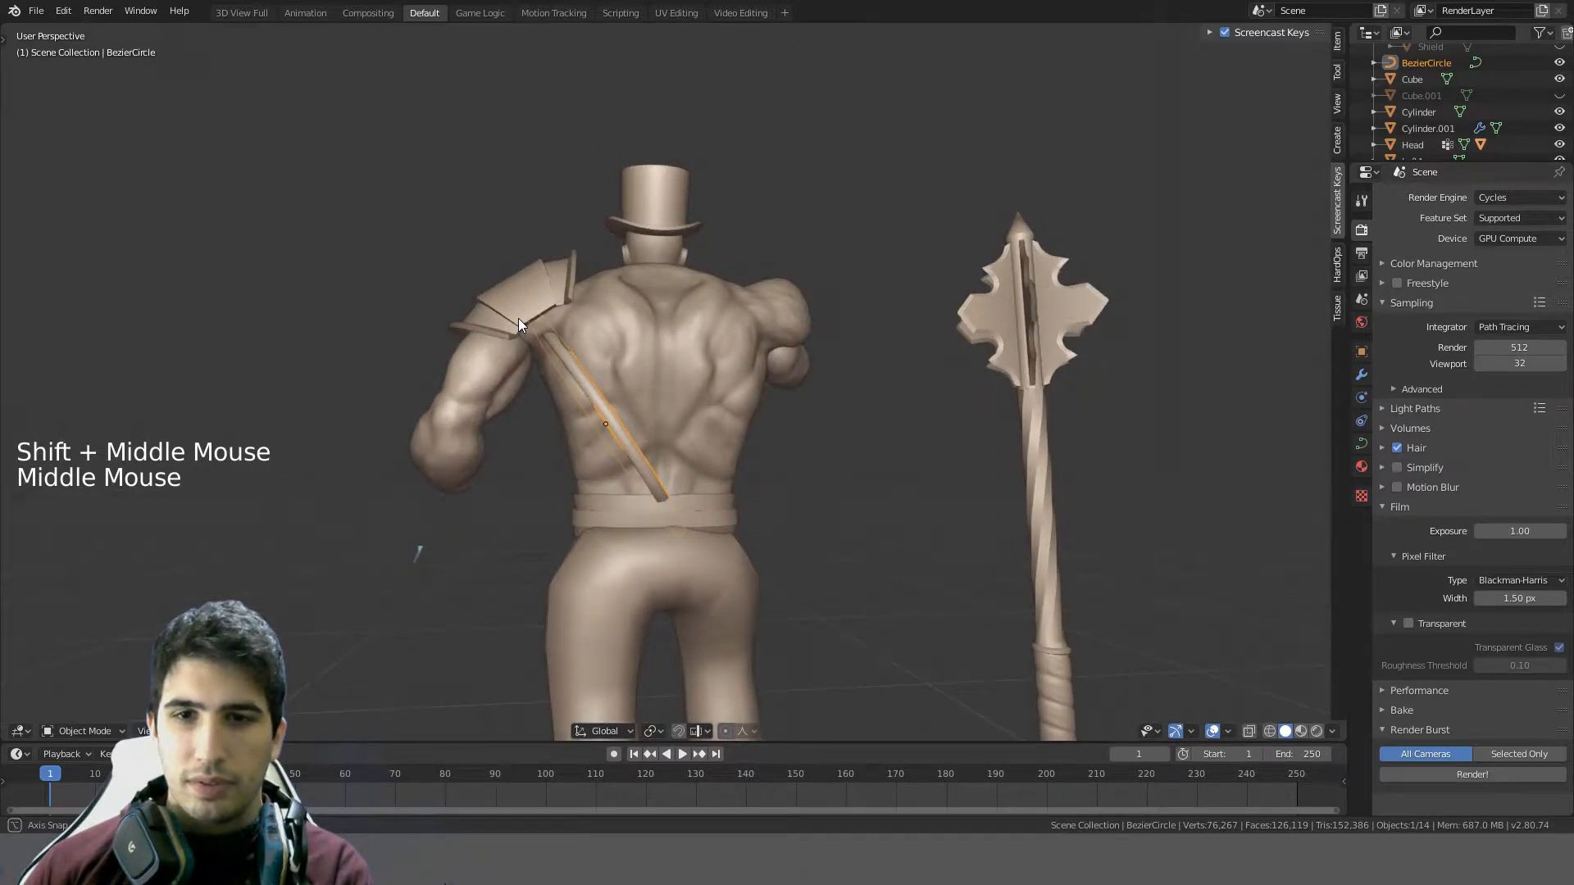
pyautogui.press('ctrl+KP_1')
pyautogui.scroll(2, 671, 328)
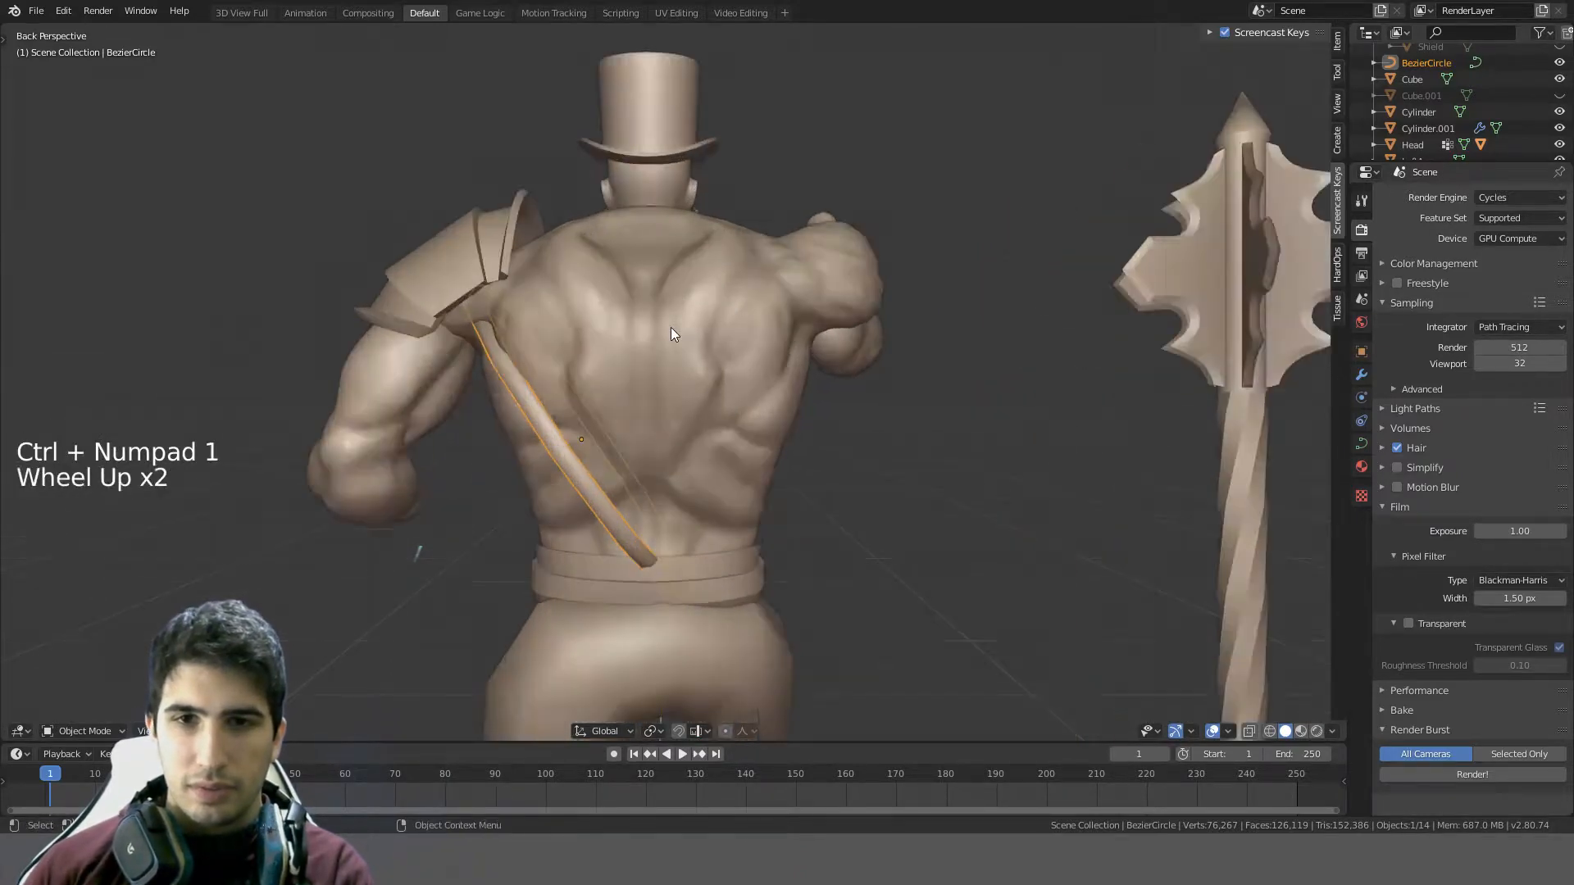
pyautogui.scroll(2, 670, 327)
pyautogui.press('KP_5')
pyautogui.scroll(-2, 671, 327)
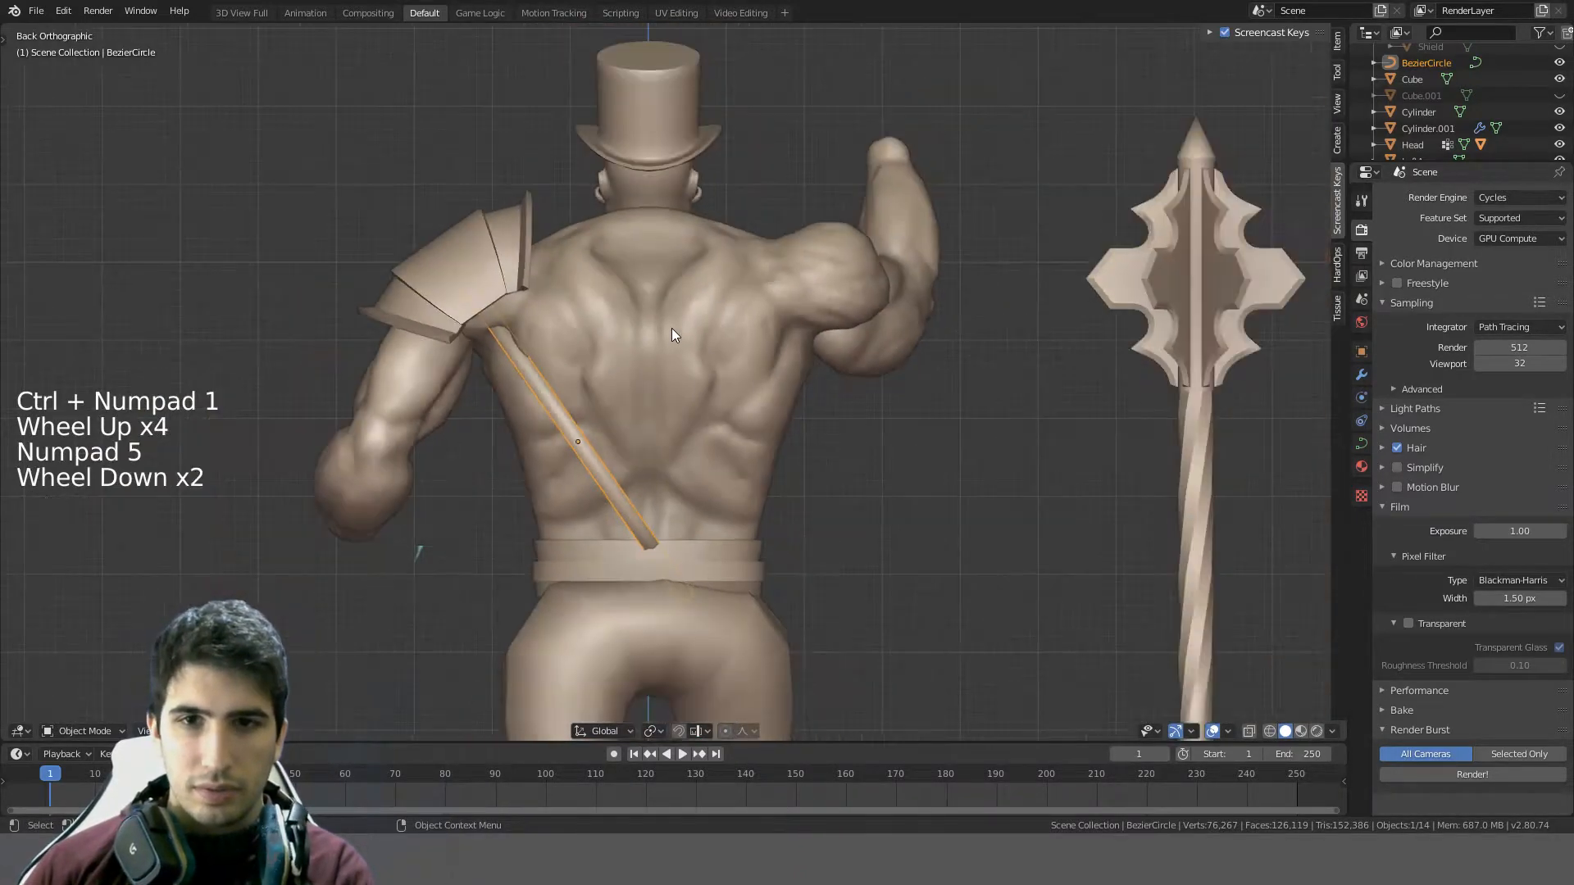
pyautogui.hotkey('shift', 'd')
pyautogui.rightClick(735, 316)
pyautogui.press('r')
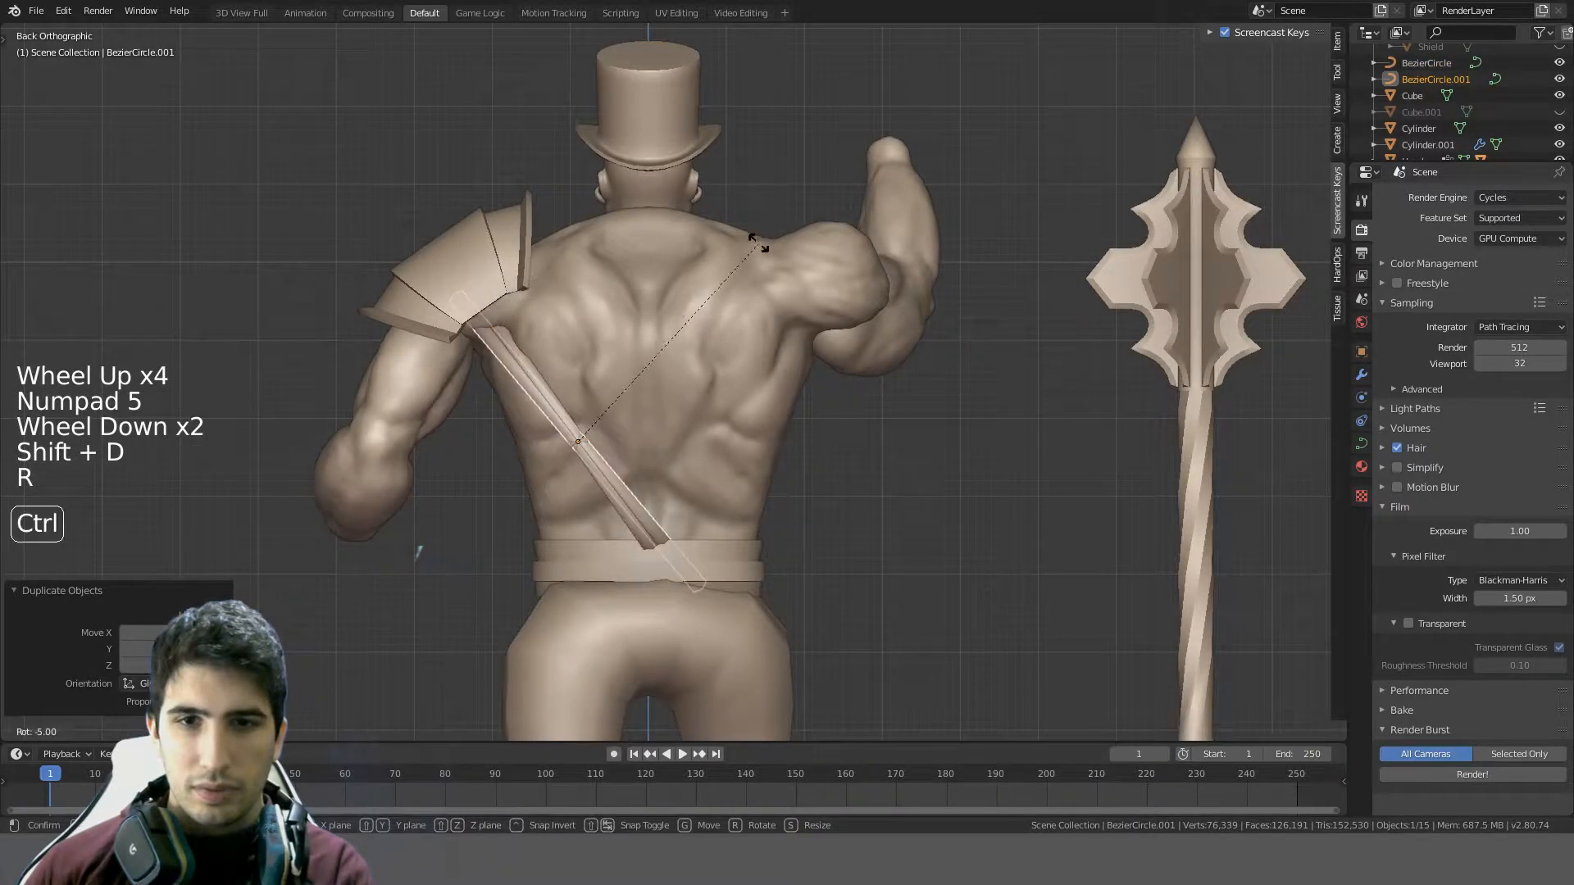
pyautogui.click(799, 86)
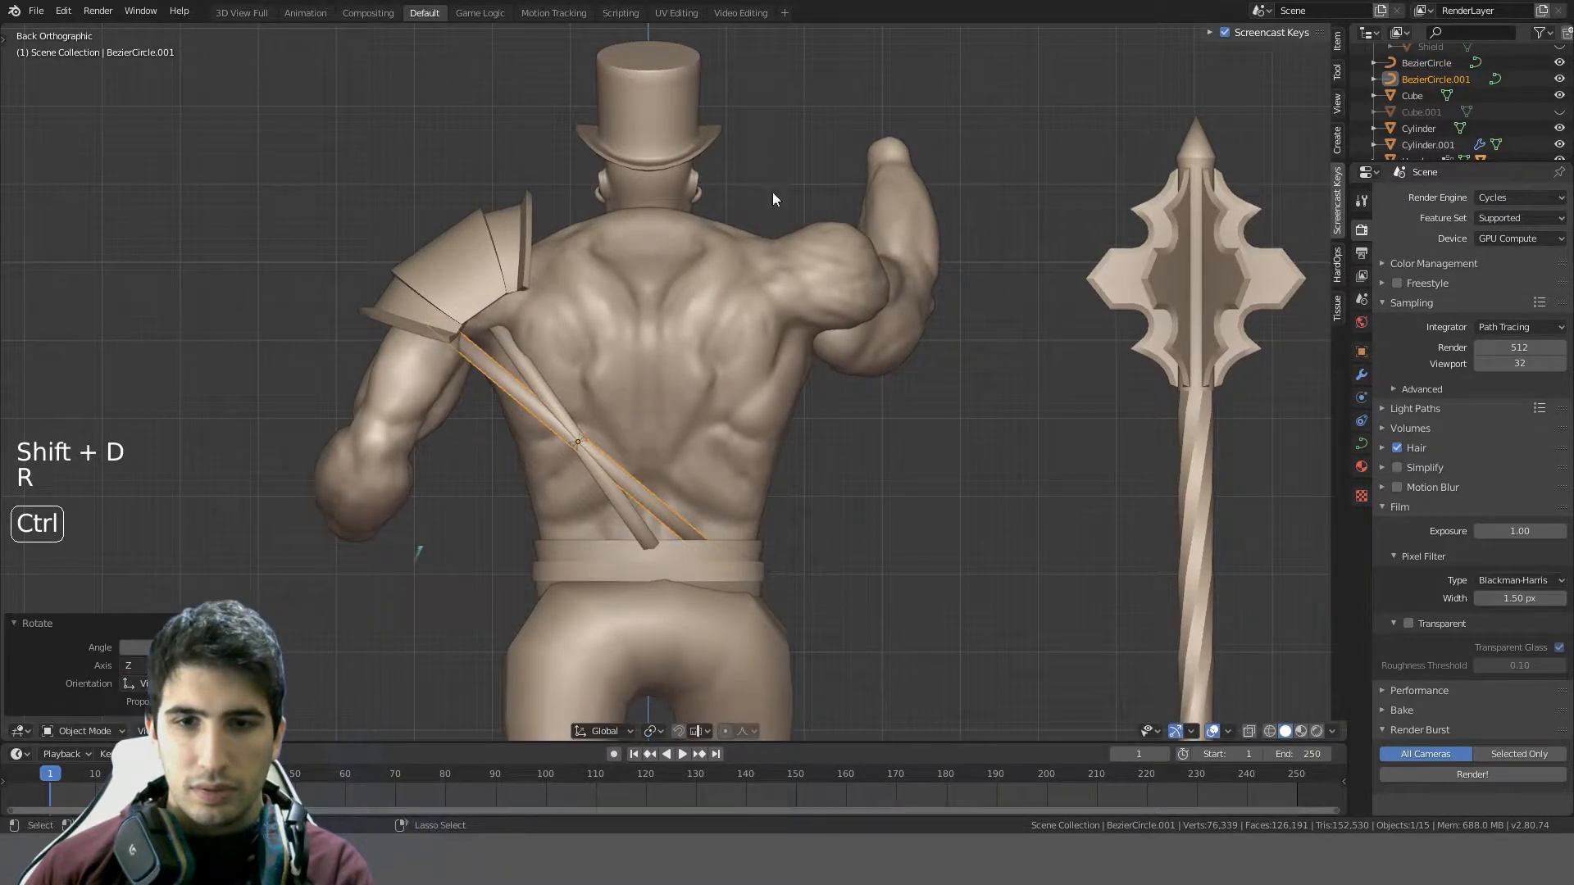
# - Move the strap copy towards the ribs below the raised arm and rotate it flatter across the back
pyautogui.press('g')
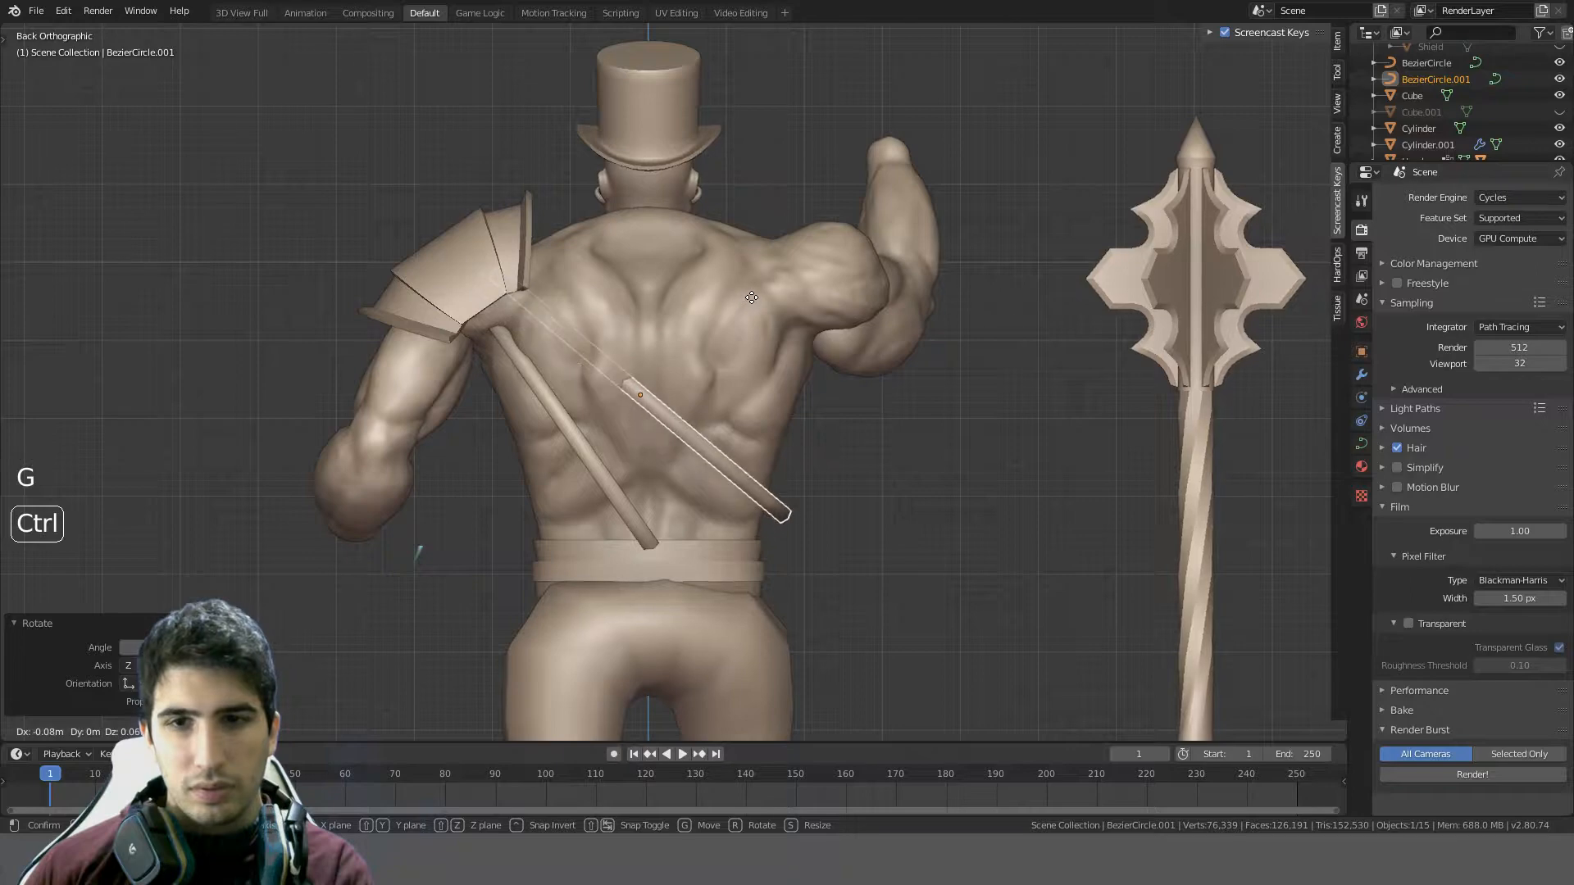
pyautogui.click(751, 292)
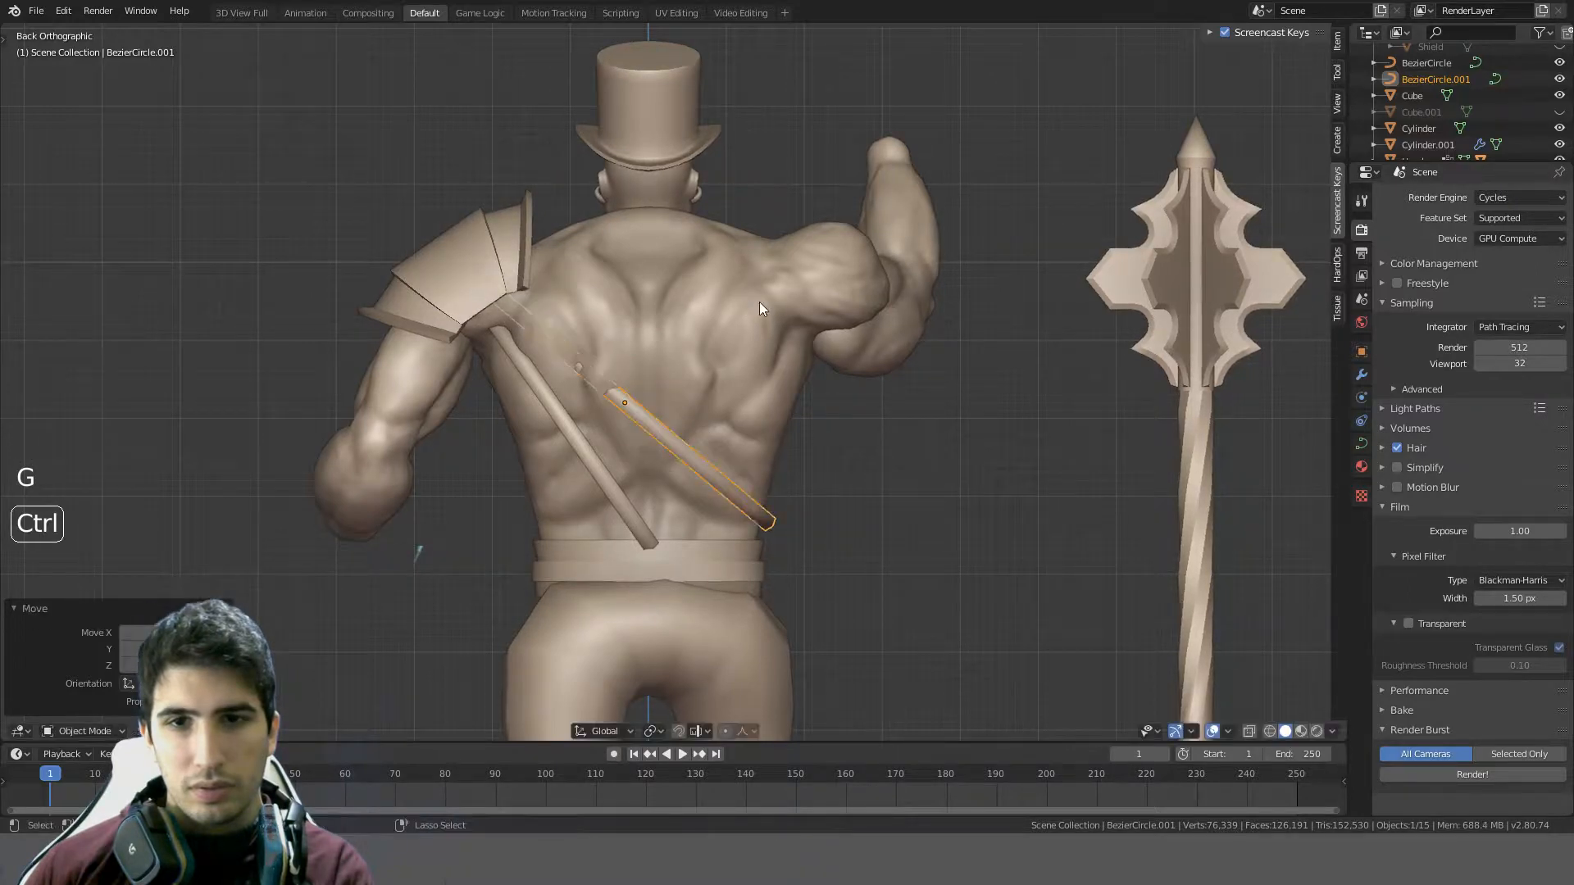
pyautogui.press('r')
pyautogui.click(817, 266)
pyautogui.press('g')
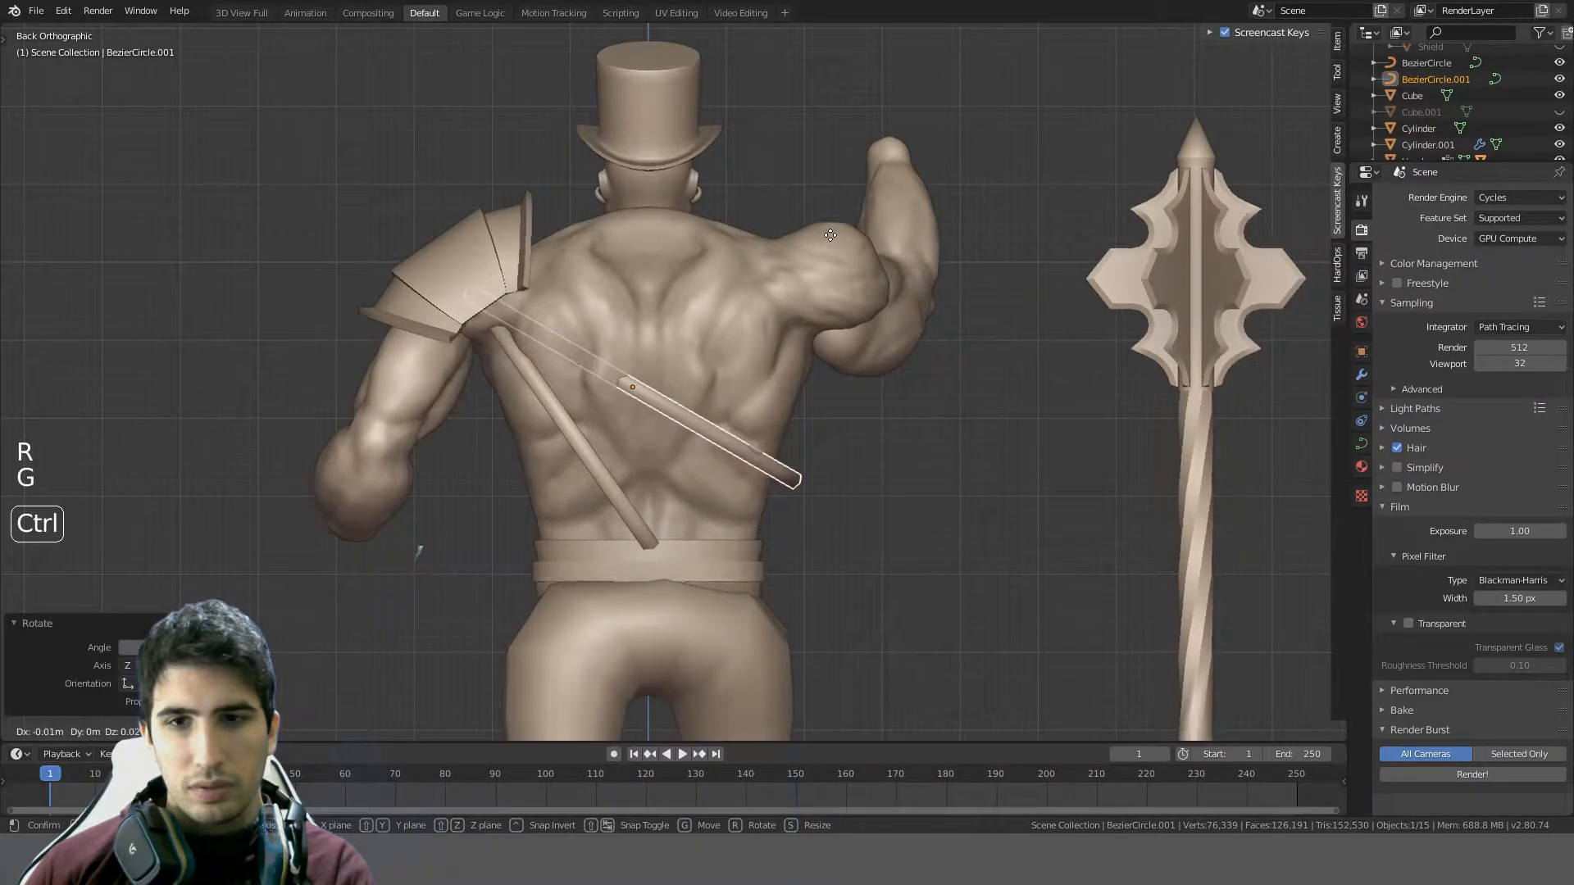
pyautogui.click(829, 239)
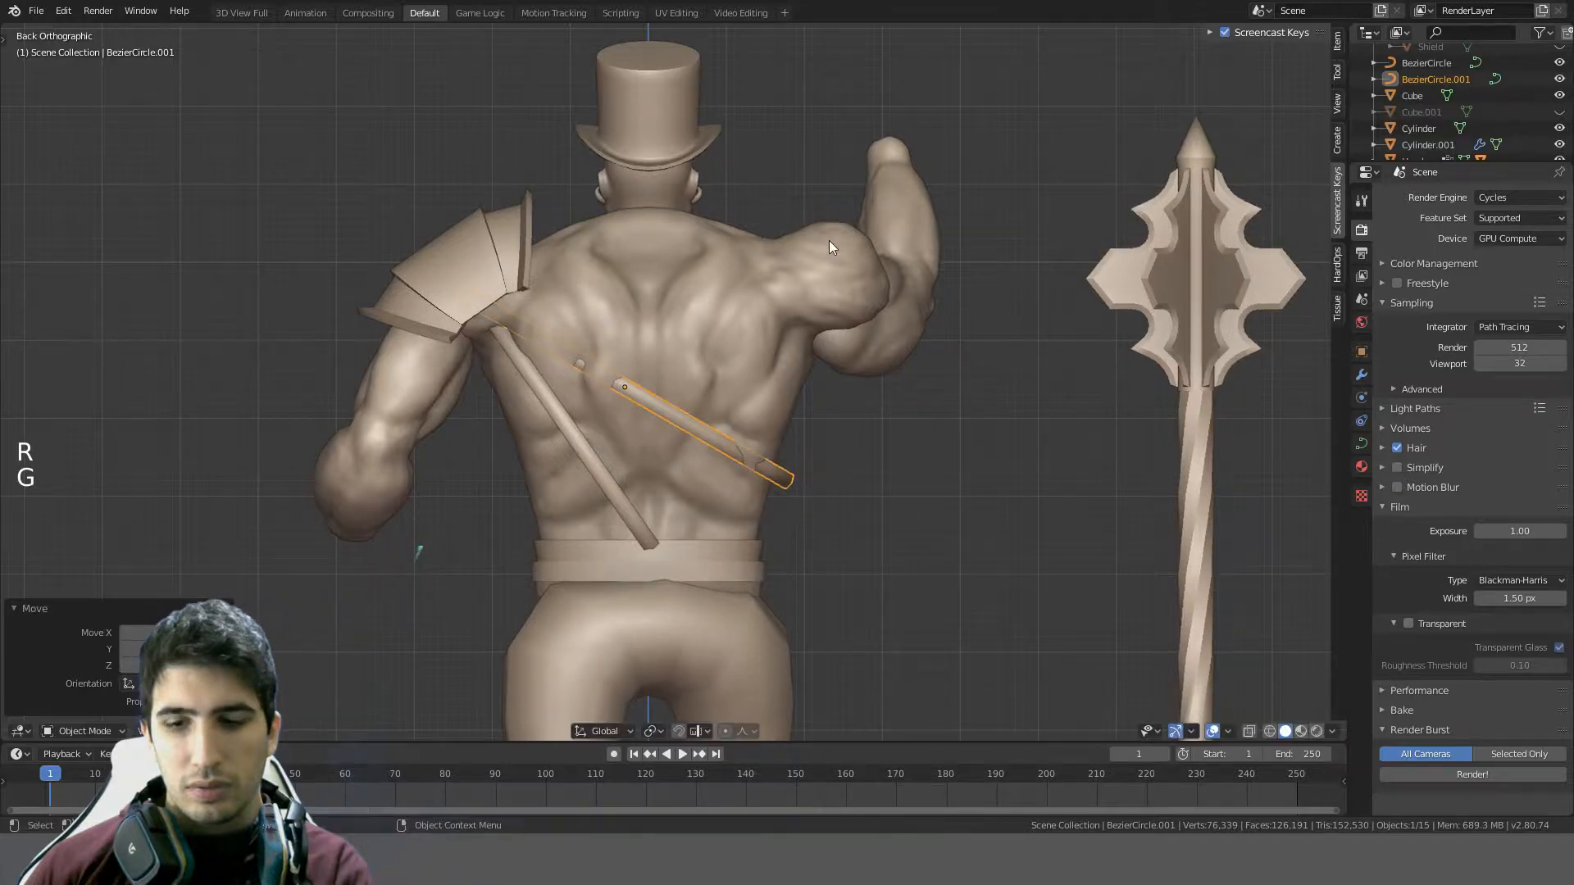
# - Adjust the strap copy's position across the chest from the front view and deselect everything
pyautogui.press('KP_1')
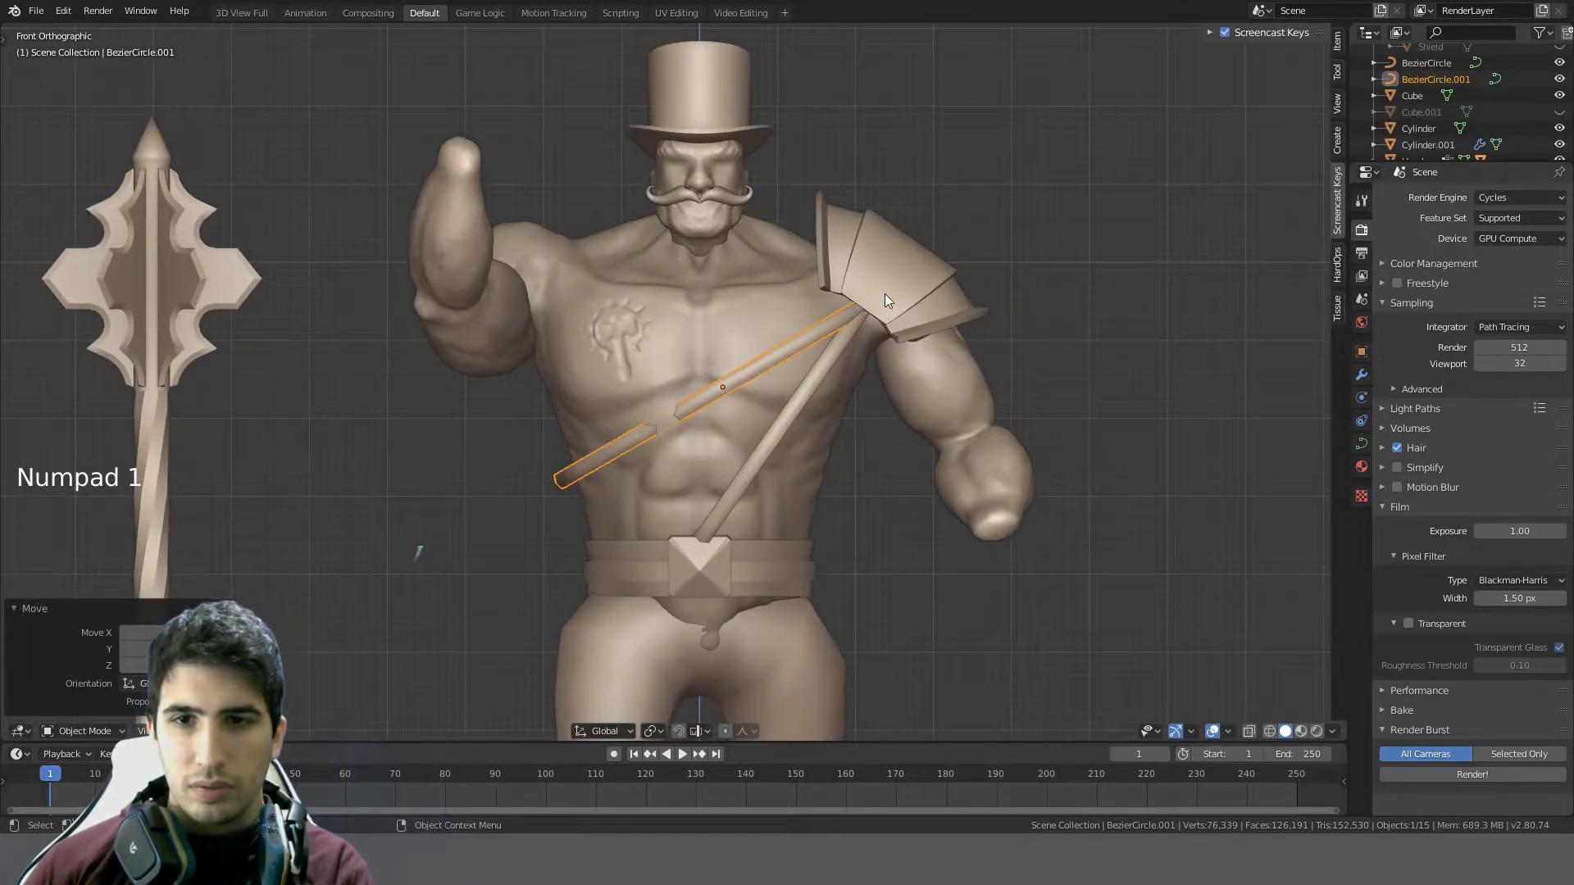
pyautogui.press('g')
pyautogui.press('ctrl')
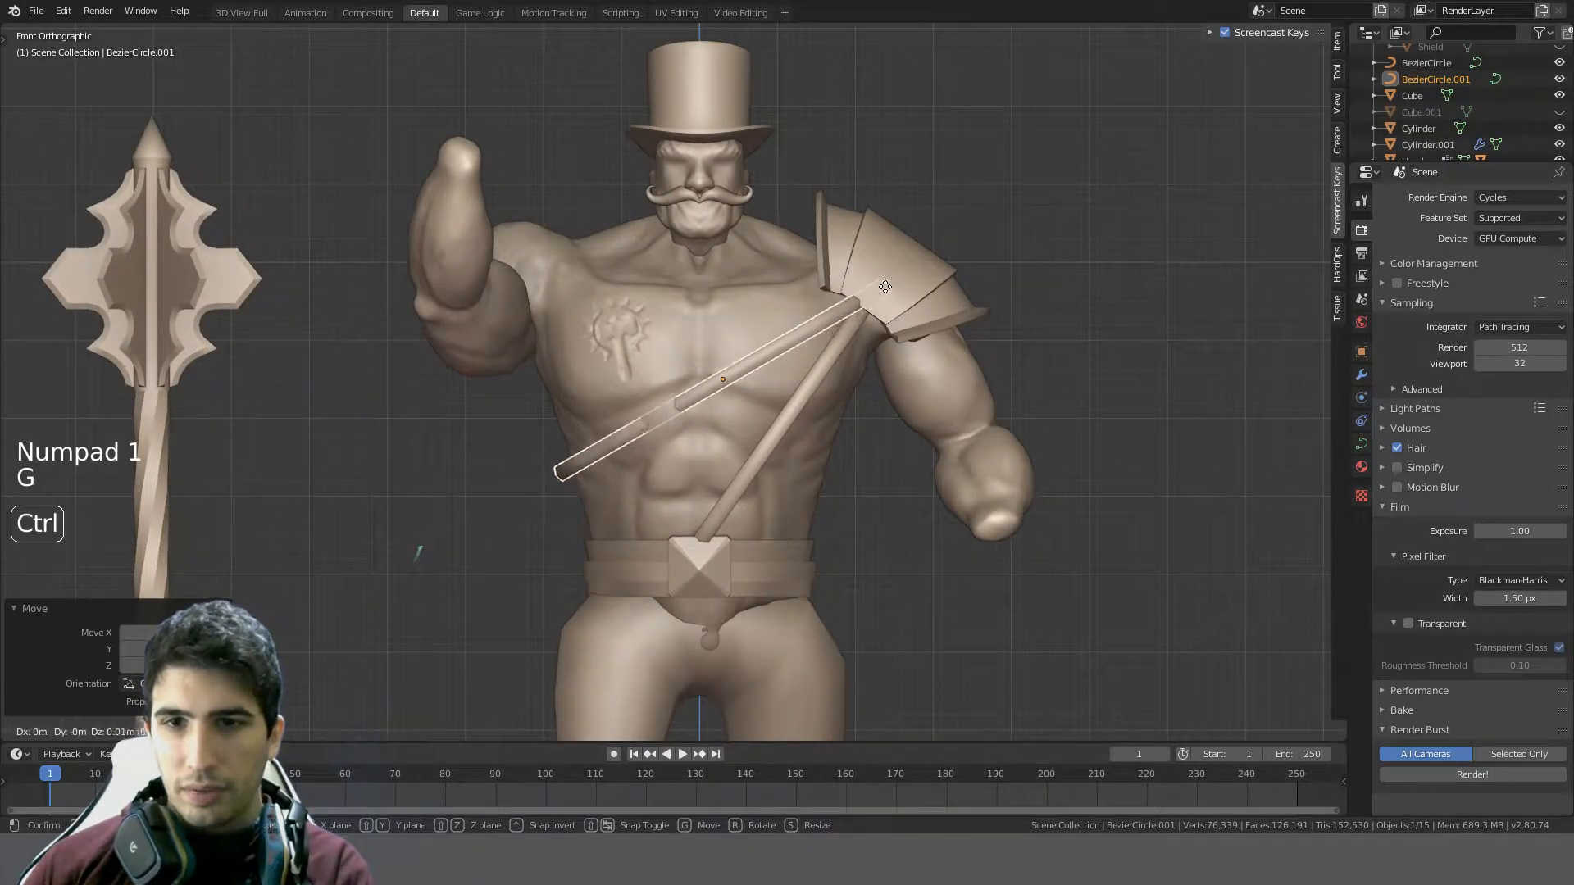
pyautogui.moveTo(879, 290); pyautogui.dragTo(908, 295, button='middle')
pyautogui.press('a')
pyautogui.press('z')
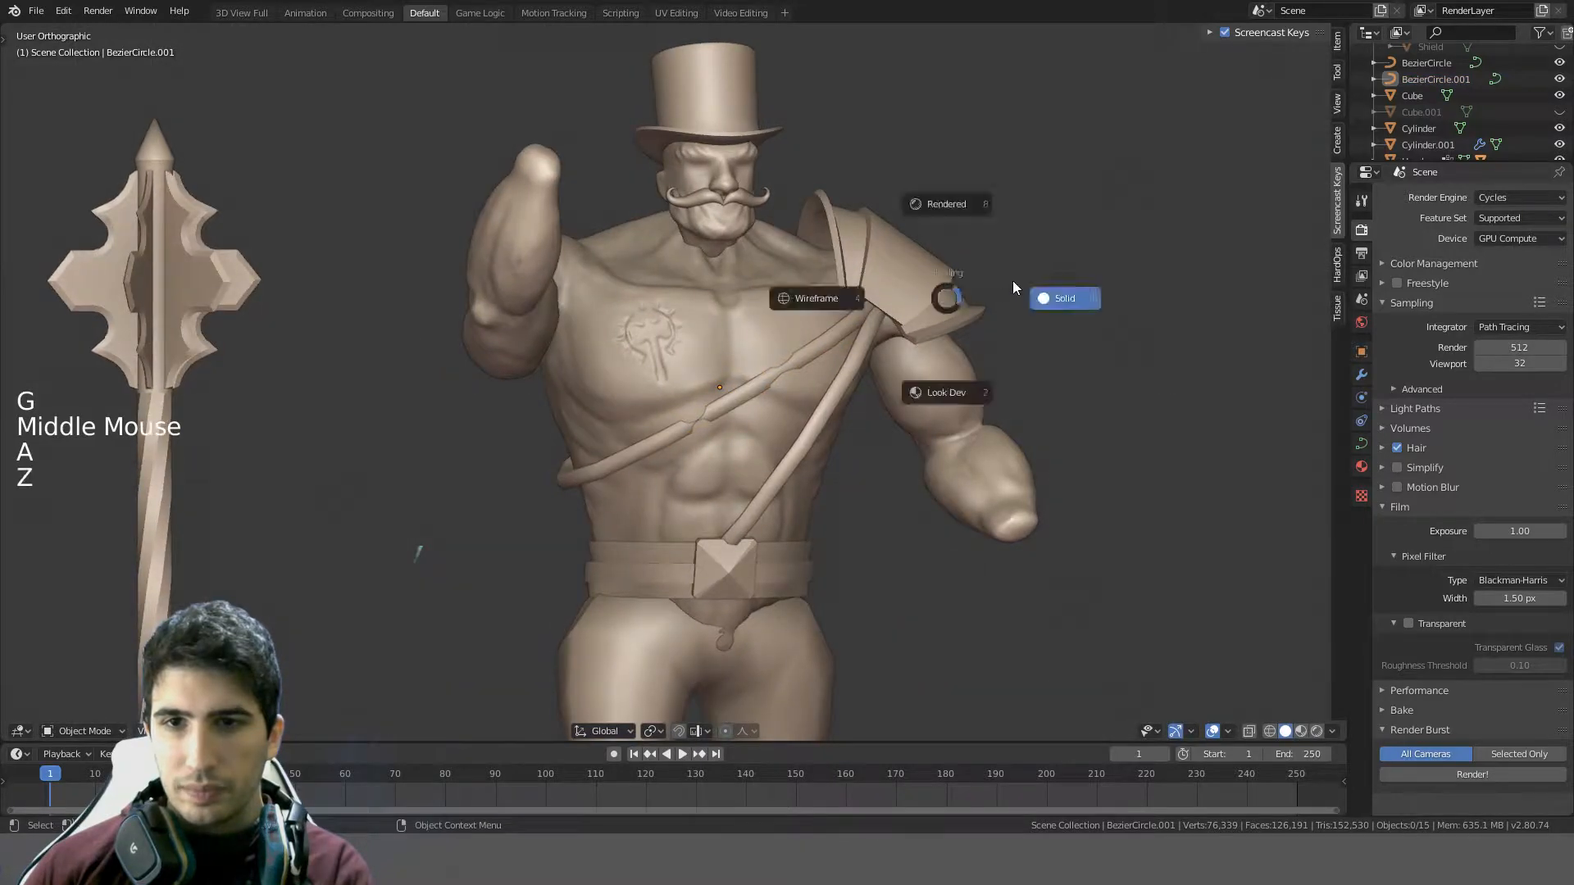
# - Unhide the Shield.001 object beside the warrior's lowered arm
pyautogui.moveTo(1012, 281); pyautogui.dragTo(937, 316, button='middle')
pyautogui.scroll(-6, 844, 340)
pyautogui.moveTo(845, 343); pyautogui.dragTo(878, 336, button='middle')
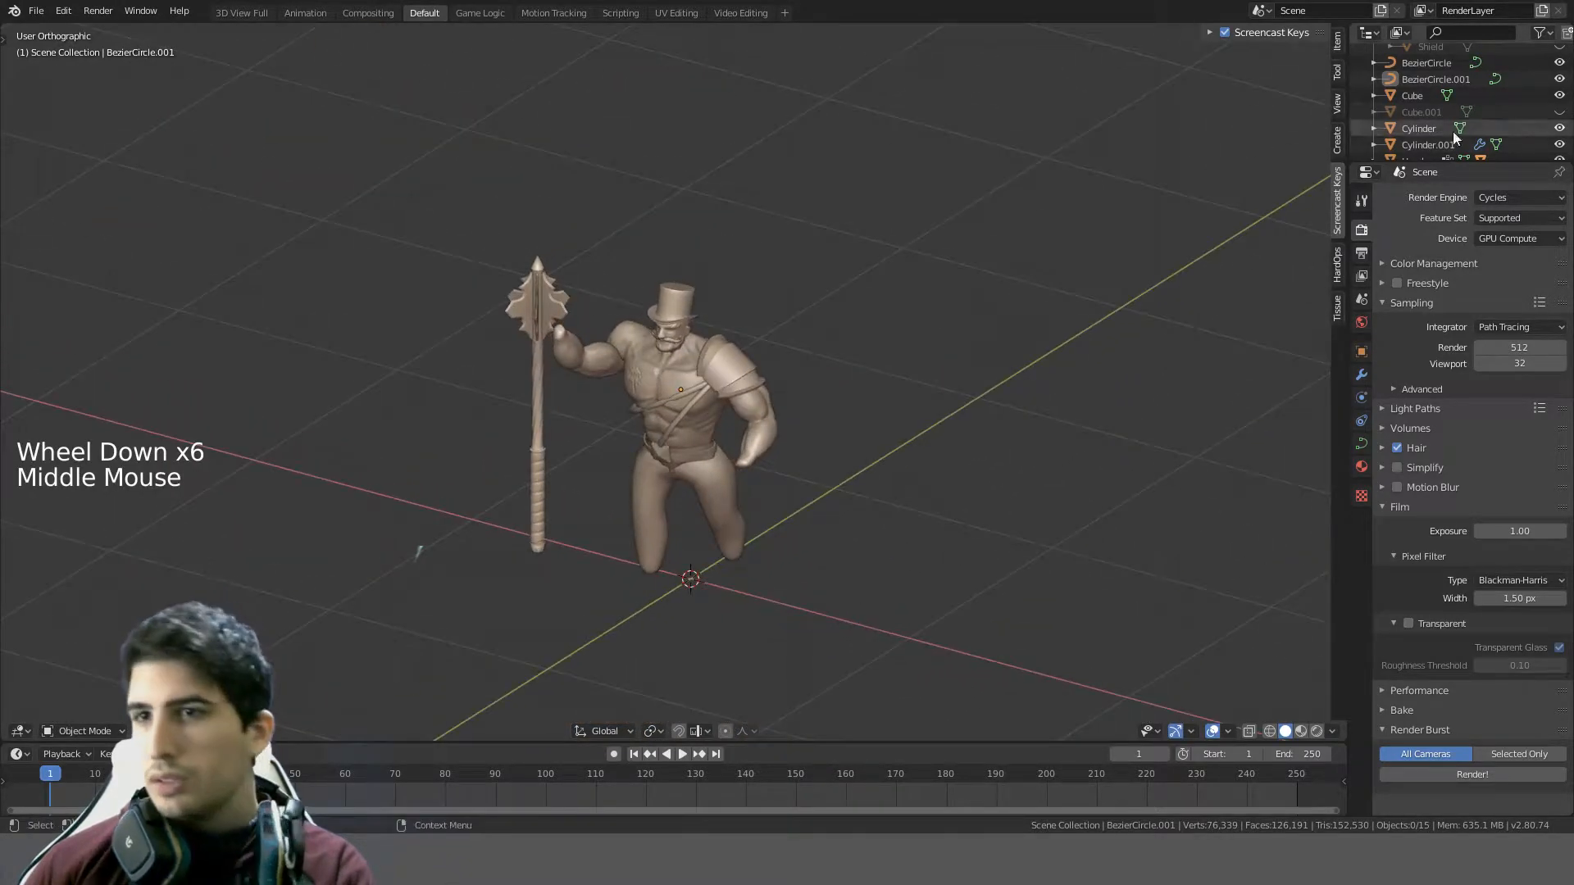
pyautogui.scroll(-4, 1481, 111)
pyautogui.scroll(-2, 1481, 112)
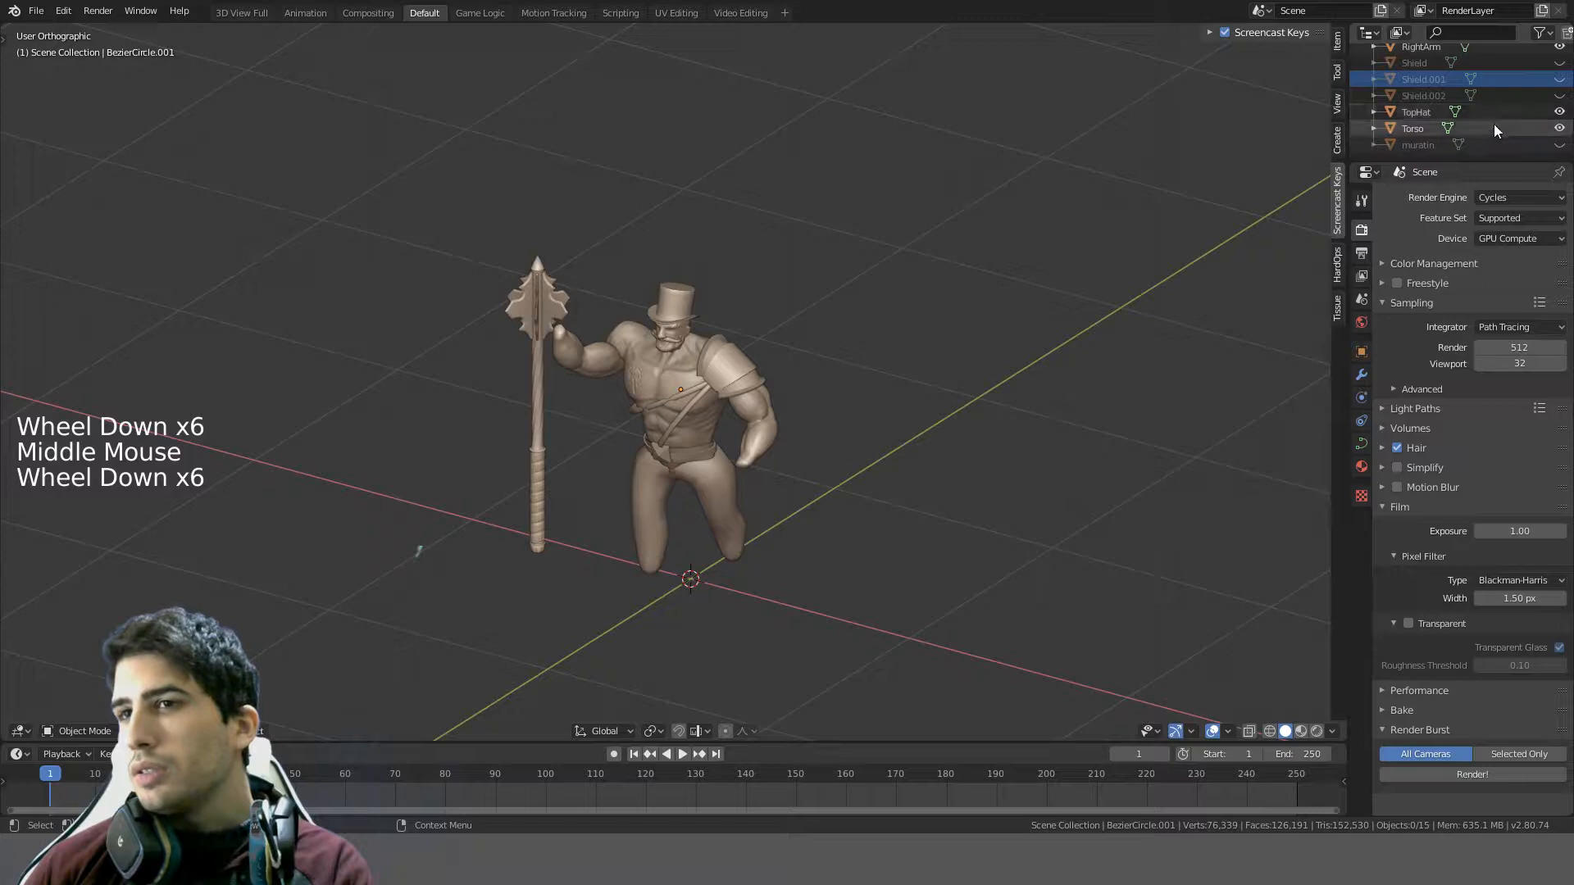
pyautogui.click(1559, 79)
pyautogui.click(1559, 79)
pyautogui.click(1559, 78)
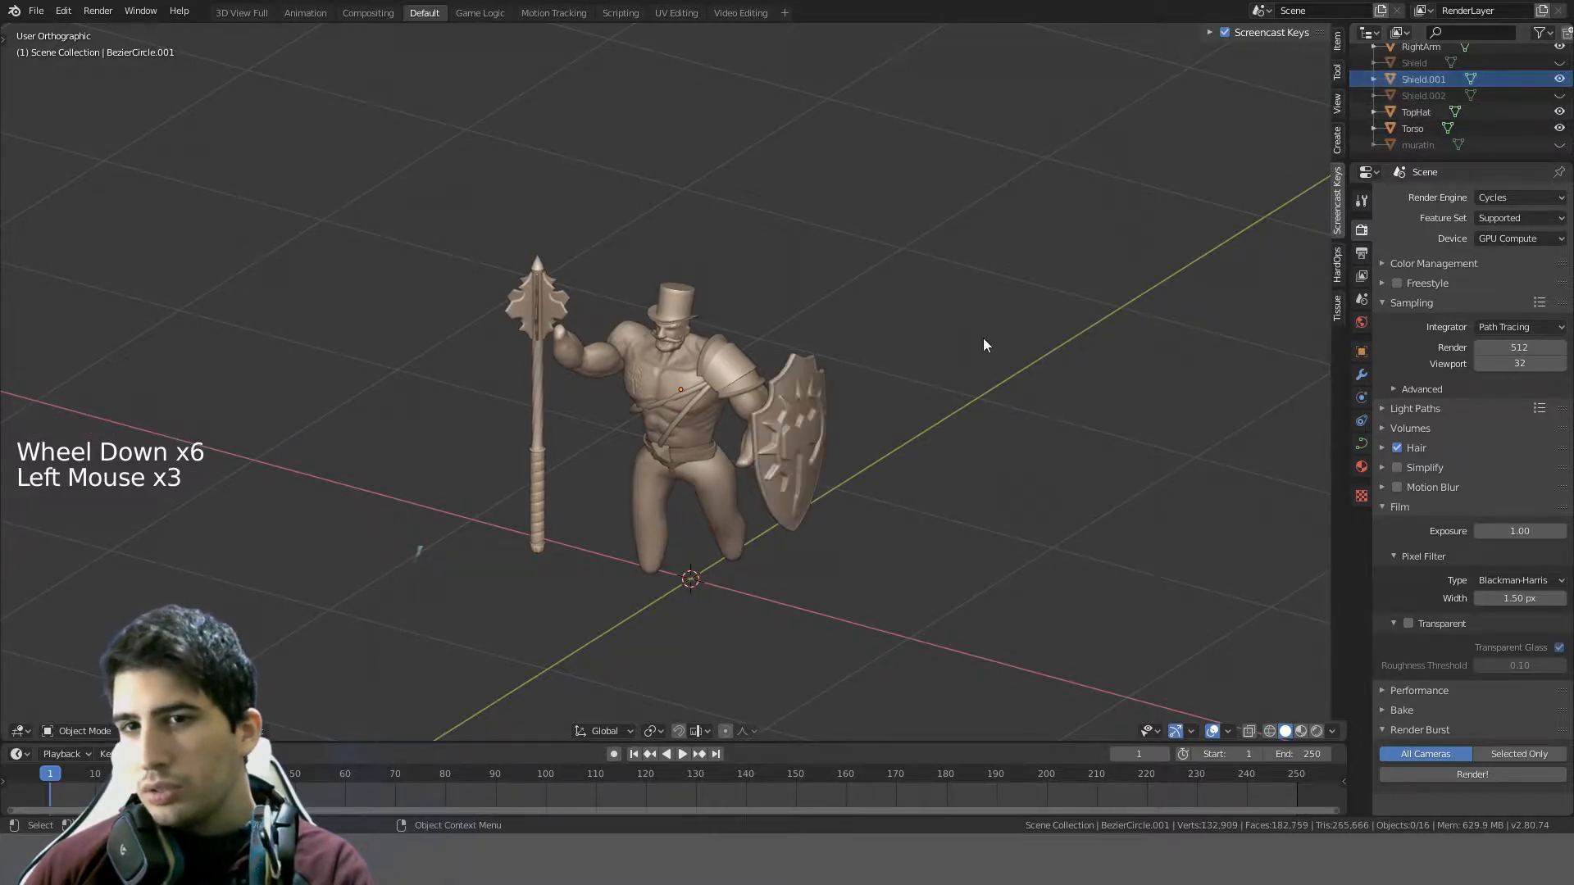
# - Select the warrior's raised right arm and switch it to Sculpt Mode
pyautogui.moveTo(982, 338); pyautogui.dragTo(815, 396, button='middle')
pyautogui.scroll(4, 1084, 356)
pyautogui.scroll(3, 597, 282)
pyautogui.scroll(4, 799, 381)
pyautogui.click(800, 380)
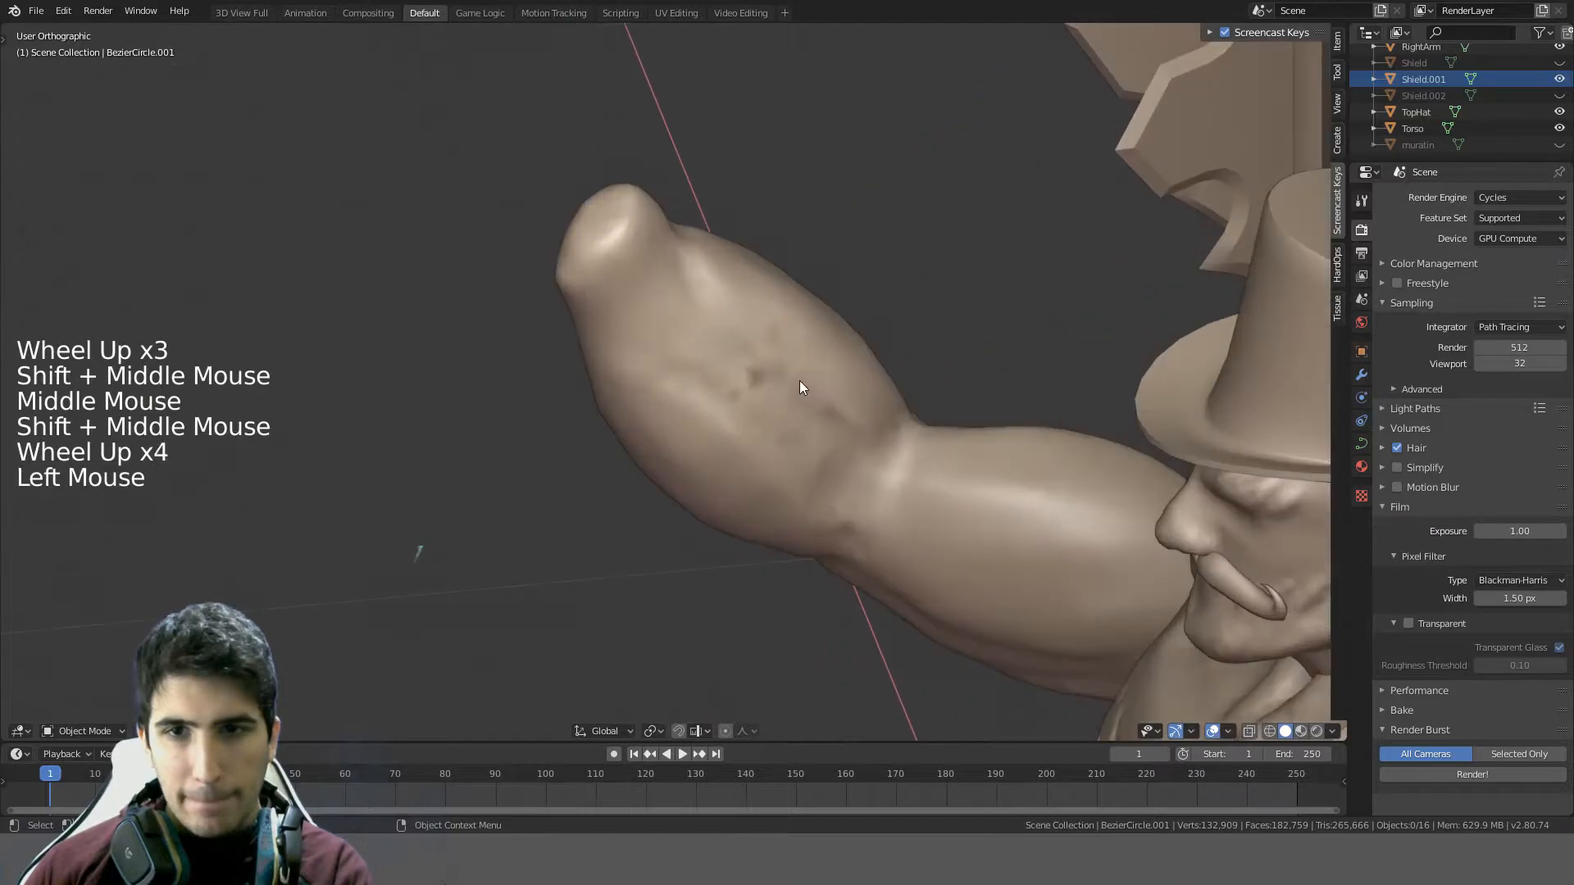
pyautogui.moveTo(929, 382); pyautogui.dragTo(849, 384, button='middle')
pyautogui.click(68, 730)
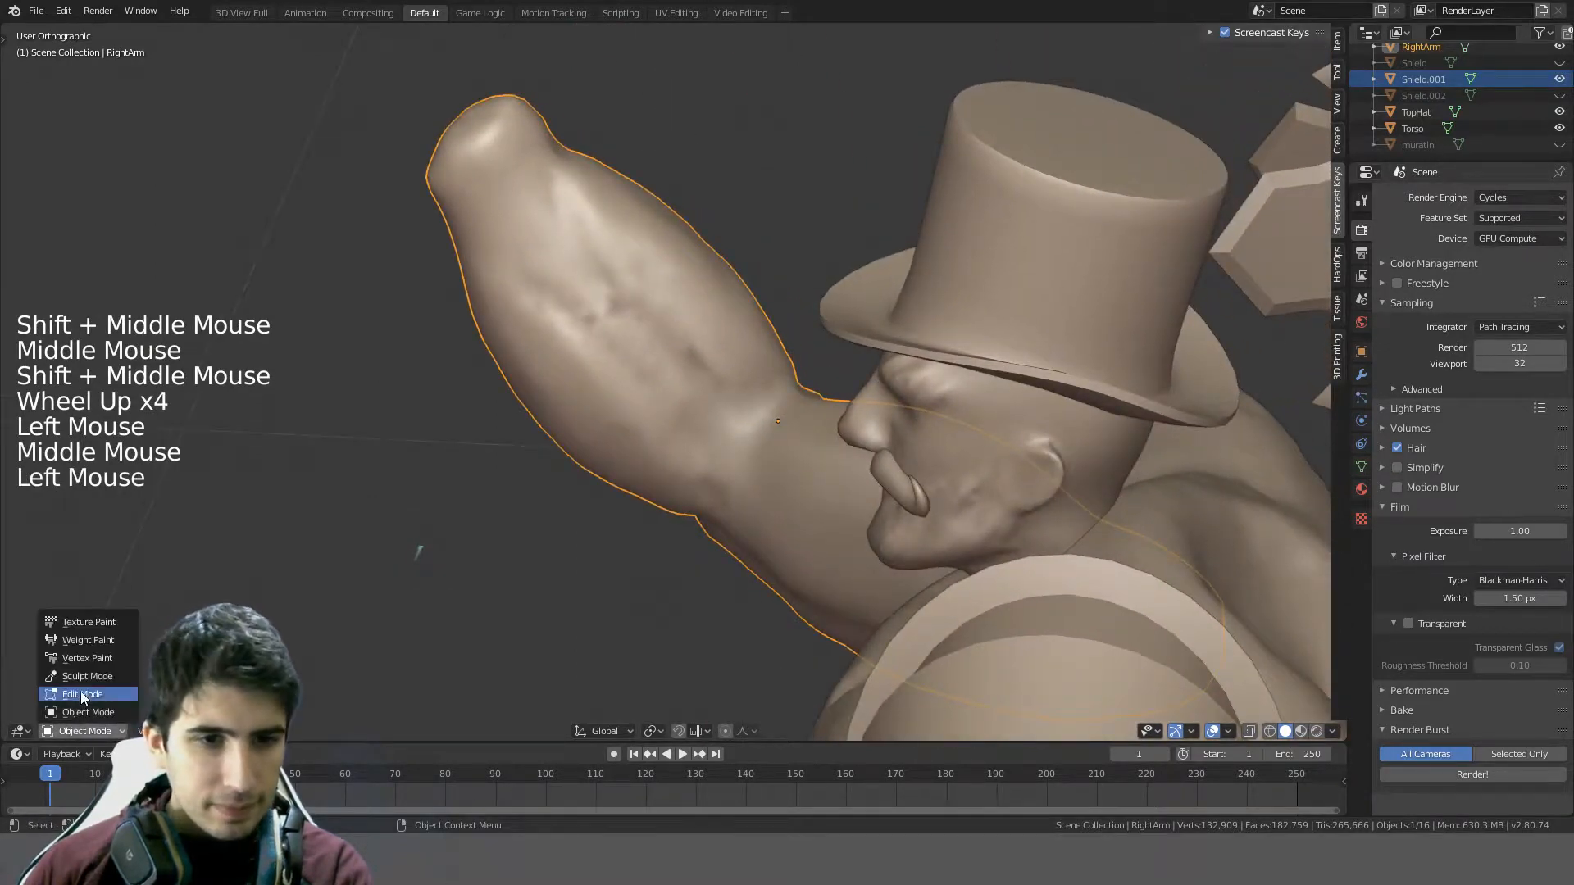
pyautogui.click(73, 666)
# - Show the wireframe overlay over the whole model and check the triangles on the raised forearm
pyautogui.moveTo(433, 498)
pyautogui.mouseDown(button='middle')
pyautogui.moveTo(542, 457)
pyautogui.moveTo(552, 436)
pyautogui.mouseUp(button='middle')
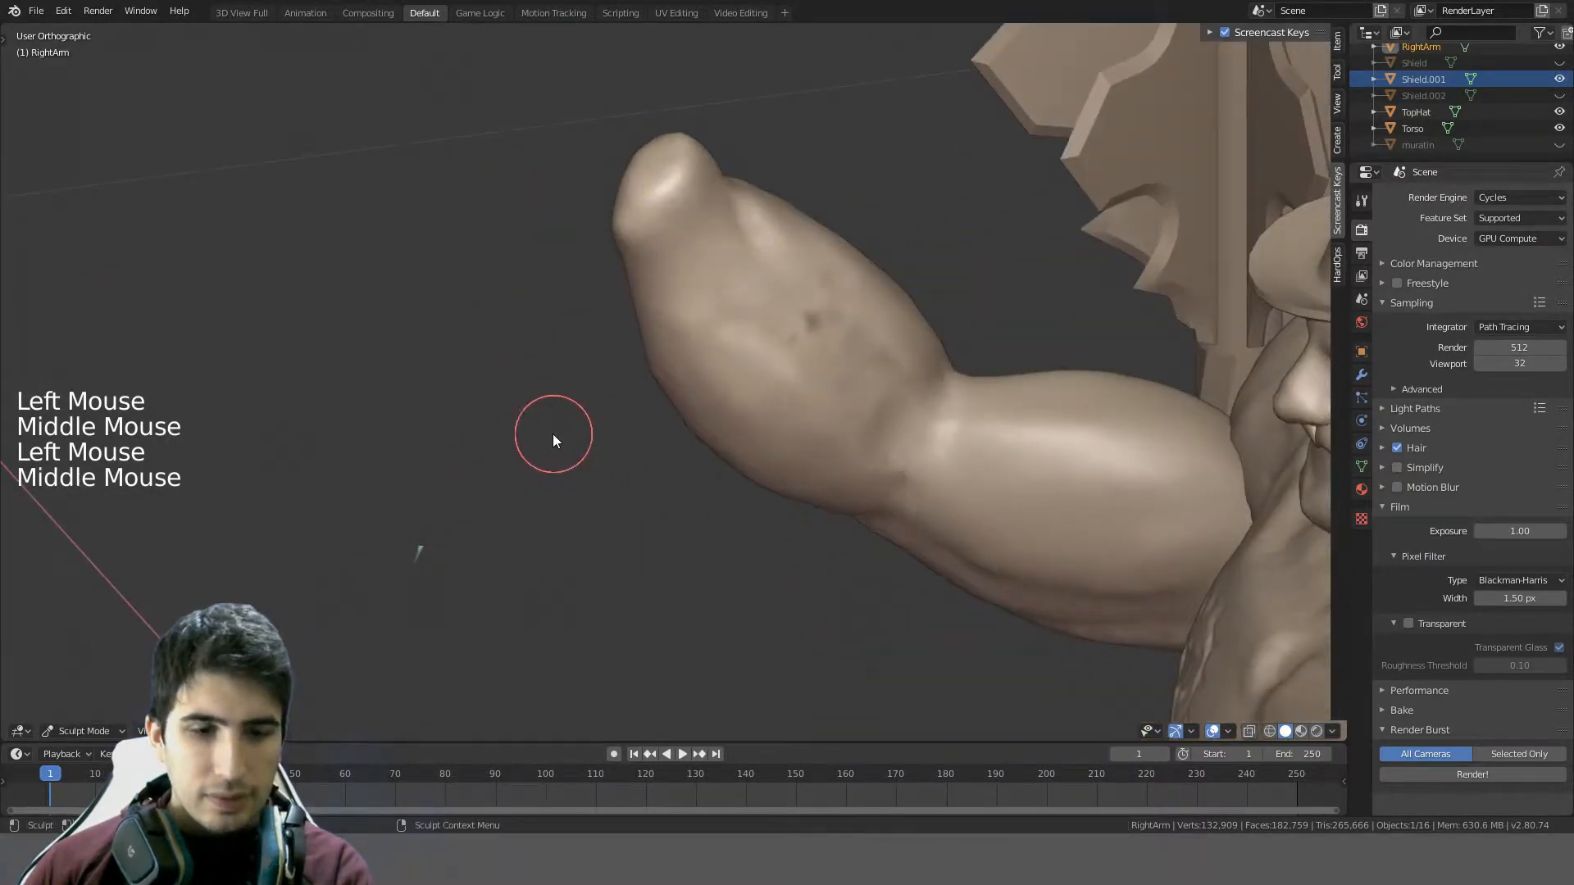
pyautogui.press('t')
pyautogui.press('t')
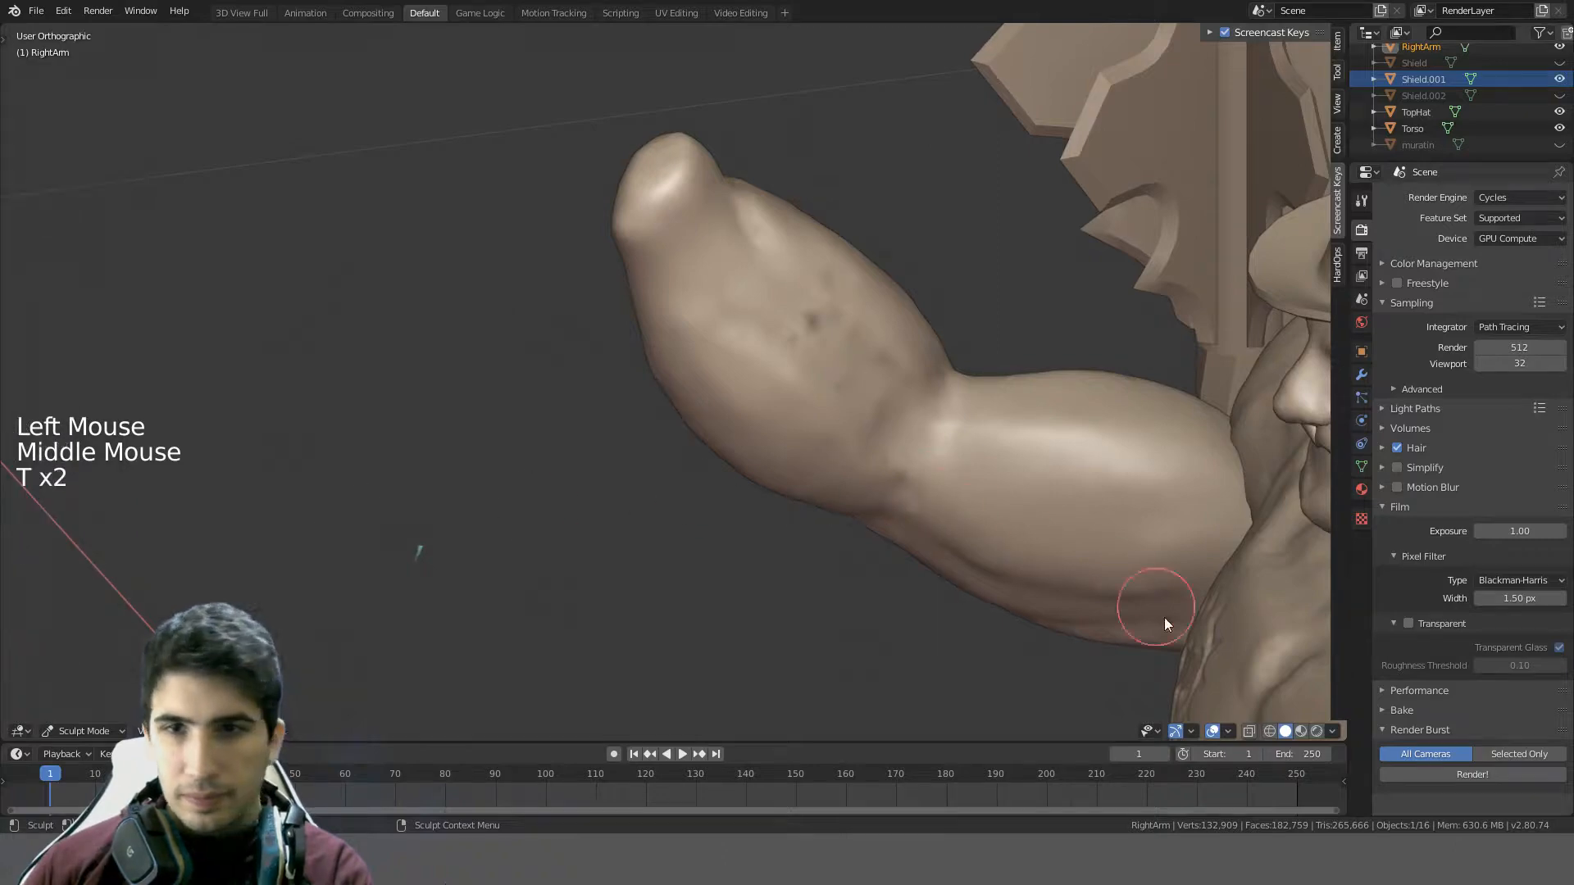
pyautogui.click(1228, 733)
pyautogui.click(1131, 585)
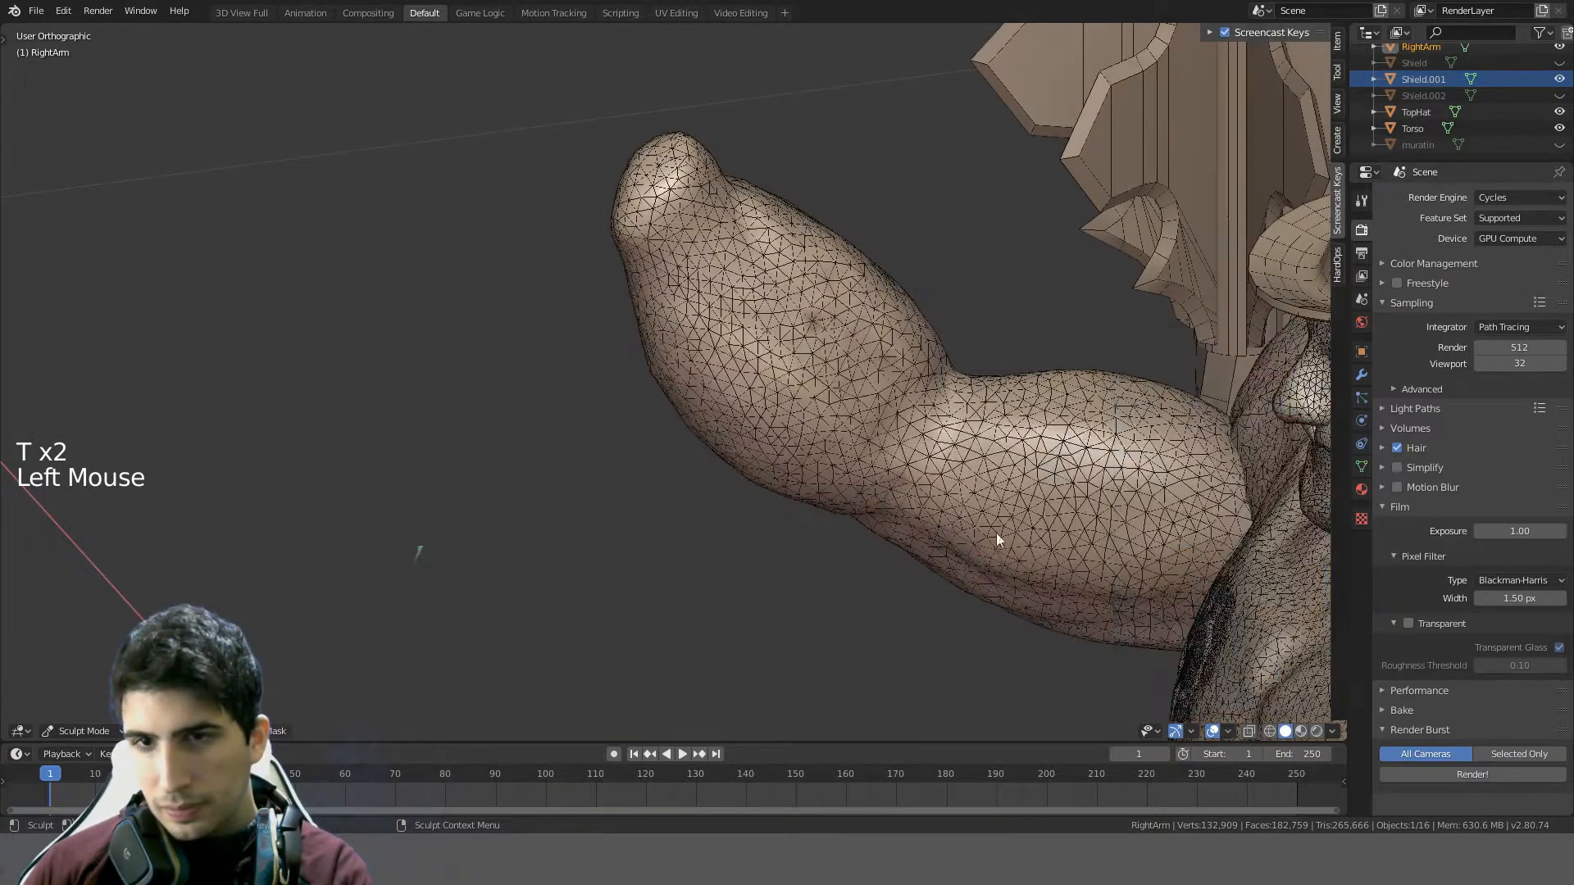
pyautogui.moveTo(745, 414); pyautogui.dragTo(751, 371, button='middle')
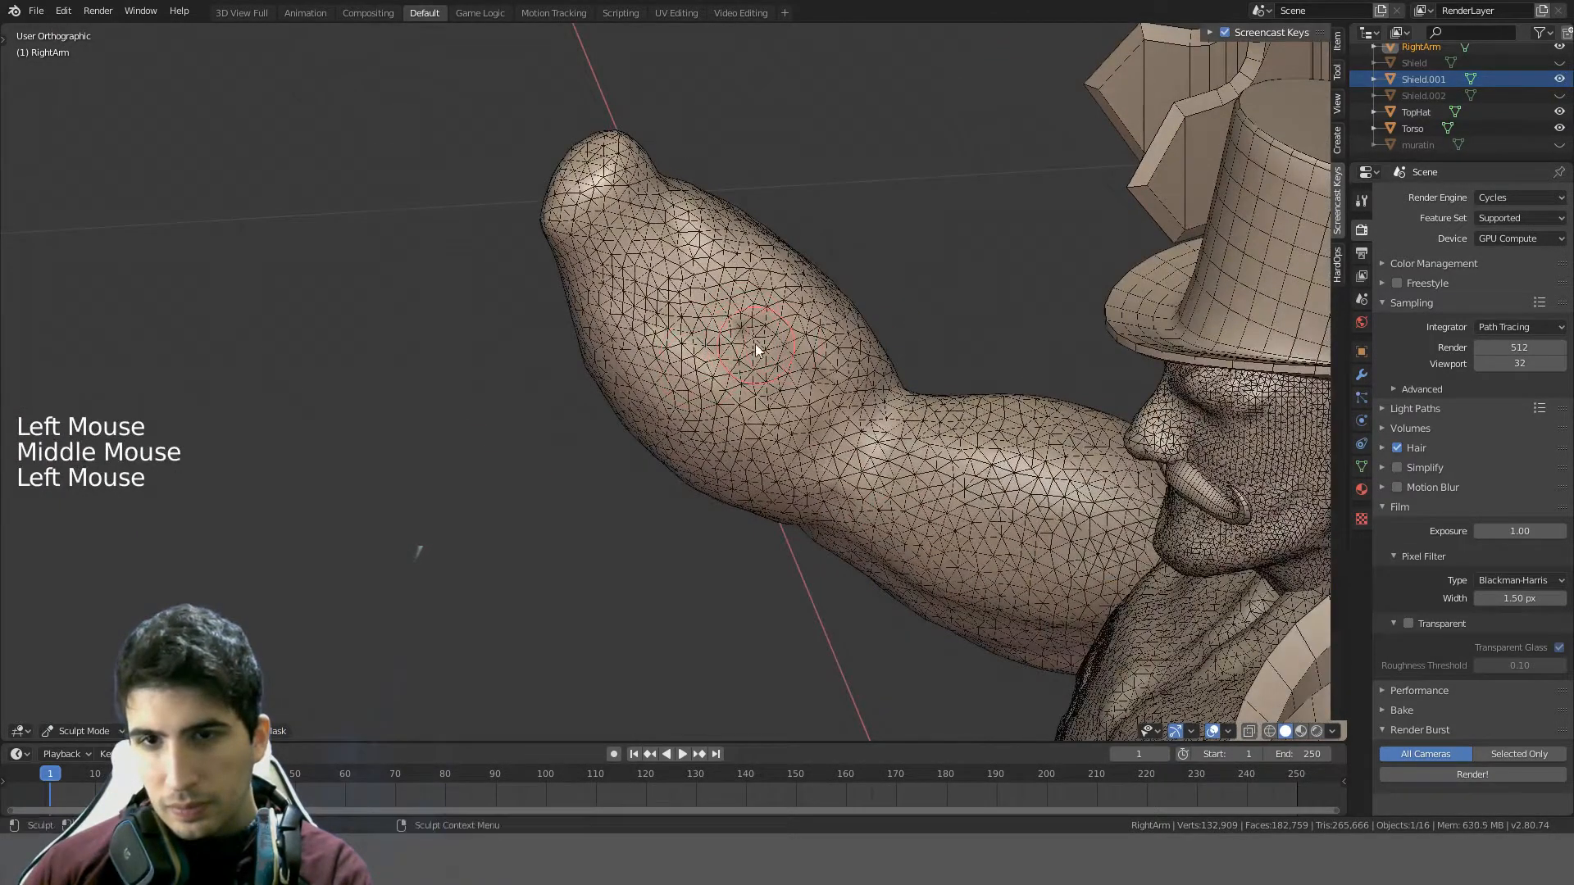
# - Examine the mesh density of the chest and the lowered arm, closing in on its elbow crease
pyautogui.scroll(-3, 835, 385)
pyautogui.moveTo(873, 394); pyautogui.dragTo(440, 373, button='middle')
pyautogui.scroll(-4, 776, 479)
pyautogui.scroll(-3, 775, 480)
pyautogui.keyDown('shift'); pyautogui.moveTo(787, 480); pyautogui.dragTo(771, 426, button='middle'); pyautogui.keyUp('shift')
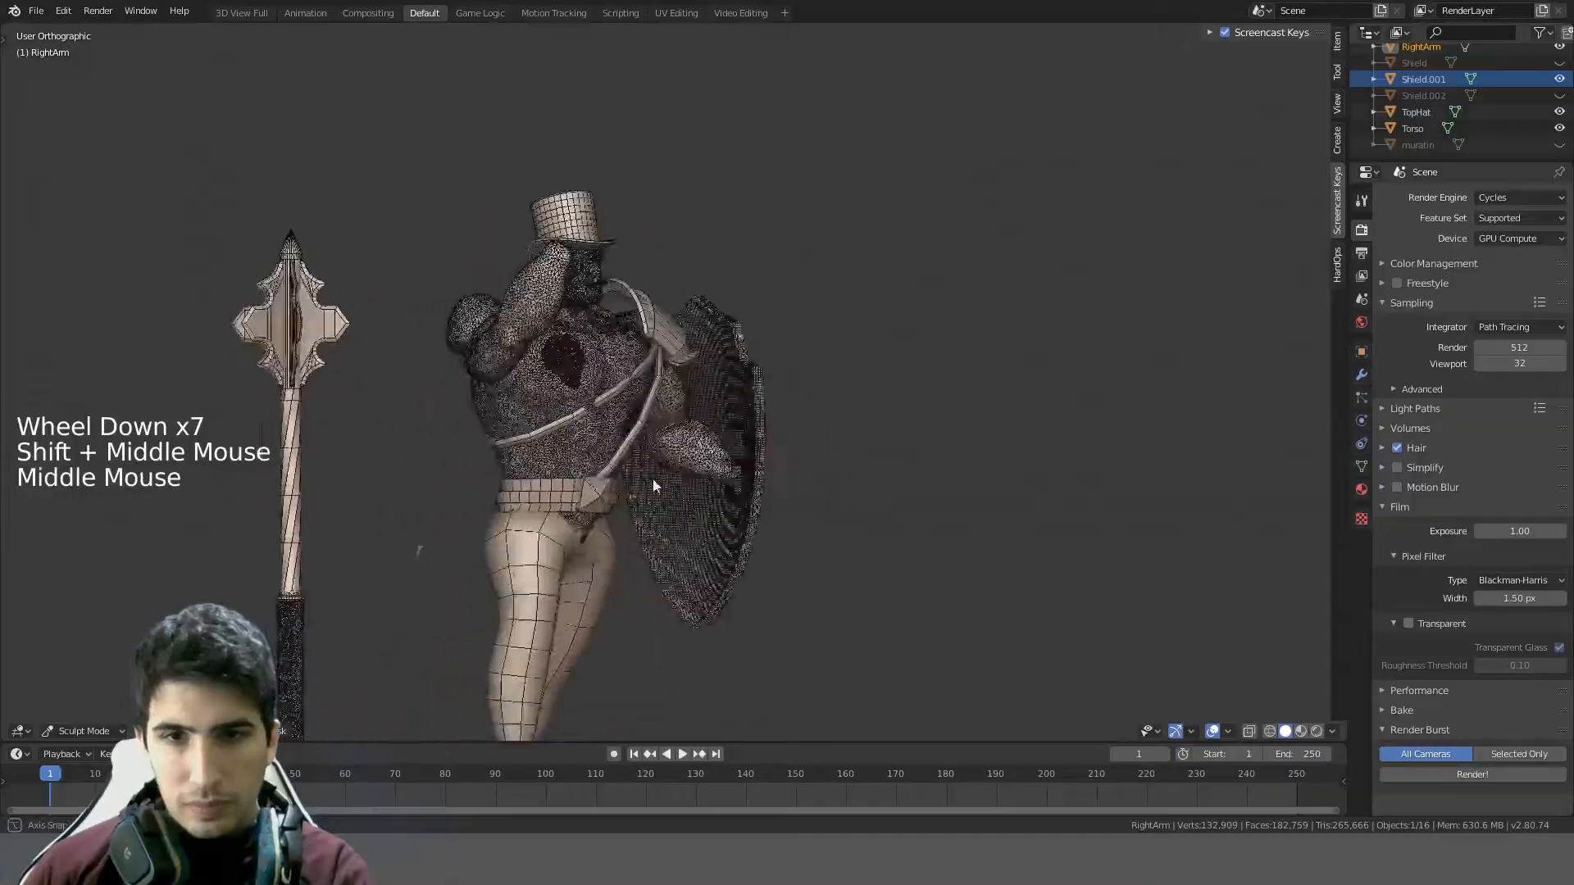
pyautogui.scroll(10, 766, 421)
pyautogui.moveTo(893, 407); pyautogui.dragTo(927, 411, button='middle')
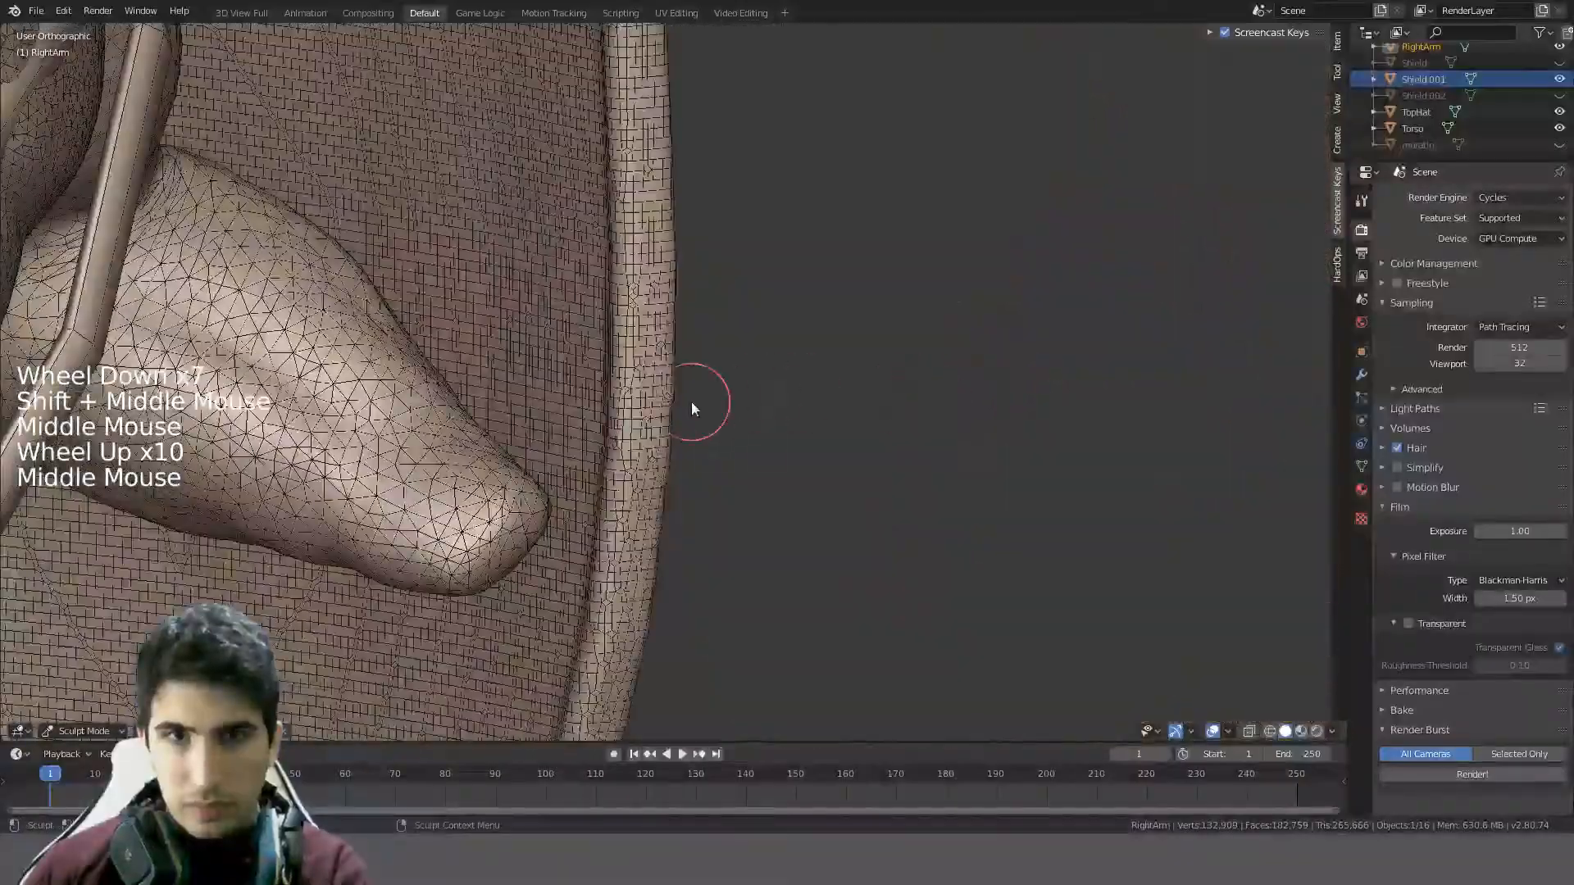
pyautogui.scroll(-4, 692, 404)
pyautogui.keyDown('shift'); pyautogui.moveTo(590, 415); pyautogui.dragTo(640, 475, button='middle'); pyautogui.keyUp('shift')
pyautogui.moveTo(639, 476); pyautogui.dragTo(721, 520, button='middle')
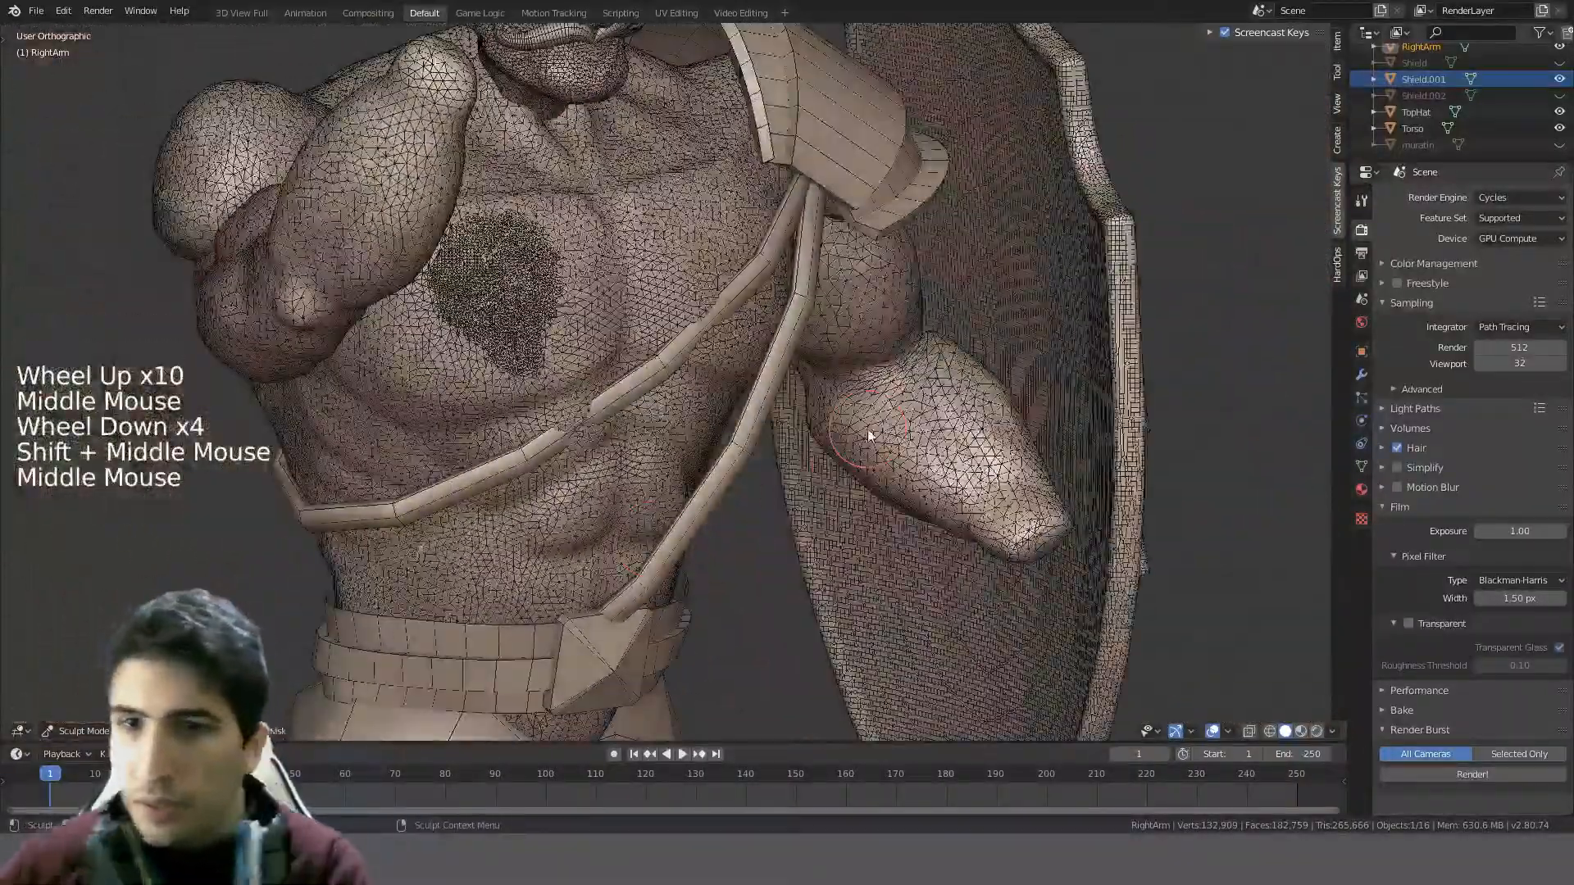
pyautogui.keyDown('shift'); pyautogui.moveTo(868, 429); pyautogui.dragTo(808, 470, button='middle'); pyautogui.keyUp('shift')
pyautogui.keyDown('shift'); pyautogui.scroll(-1, 755, 492); pyautogui.keyUp('shift')
pyautogui.scroll(7, 625, 456)
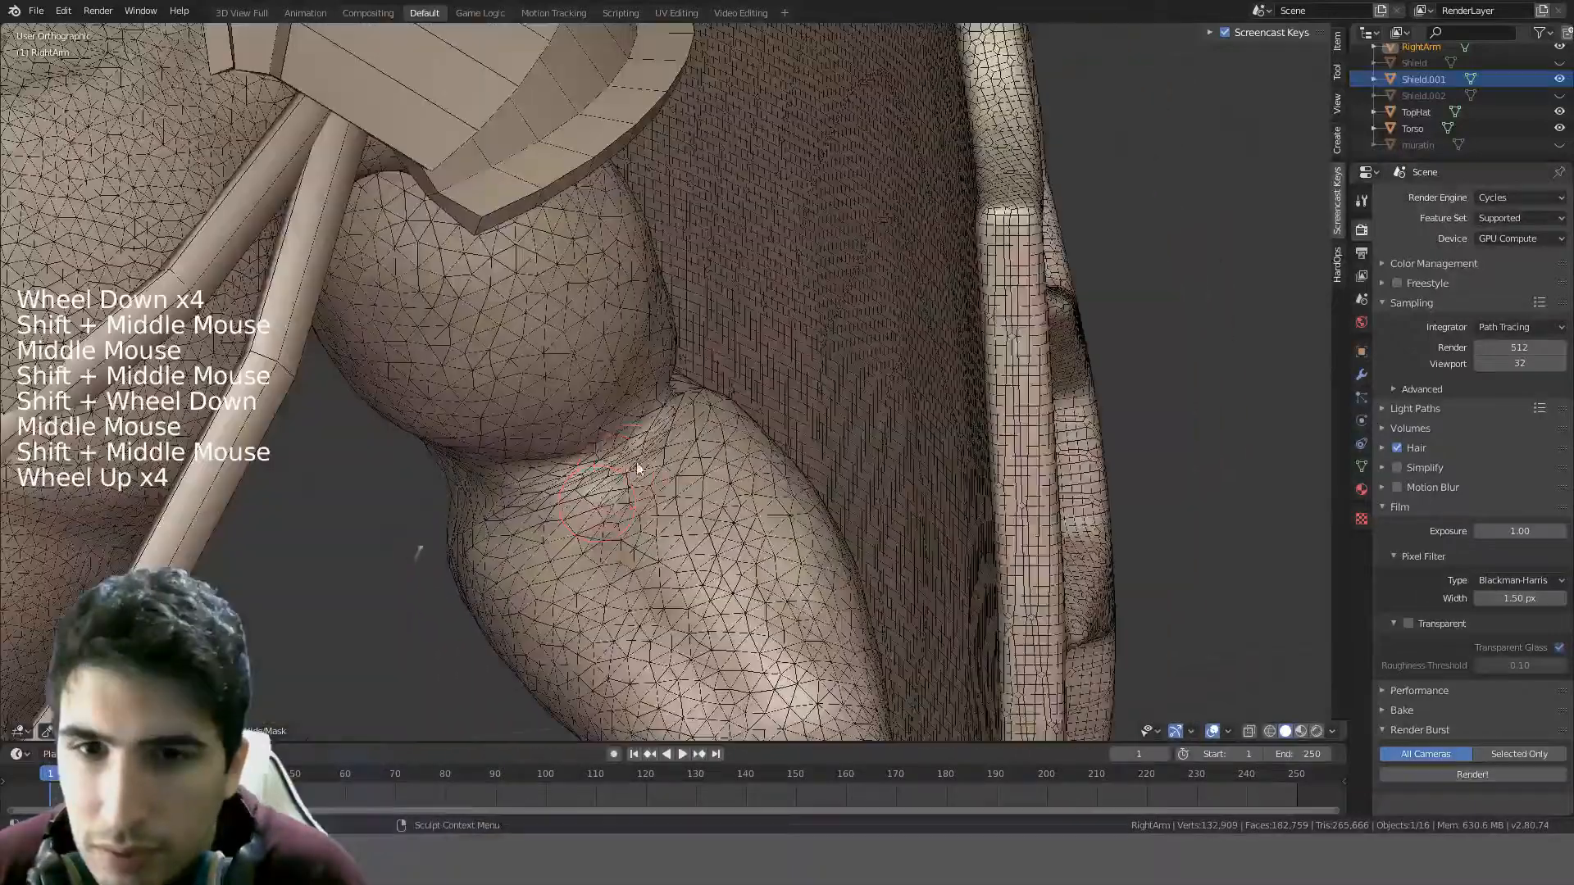
# - Try sculpting and smoothing the lowered arm's elbow crease while the raised arm is active, and undo the strokes
pyautogui.click(553, 529)
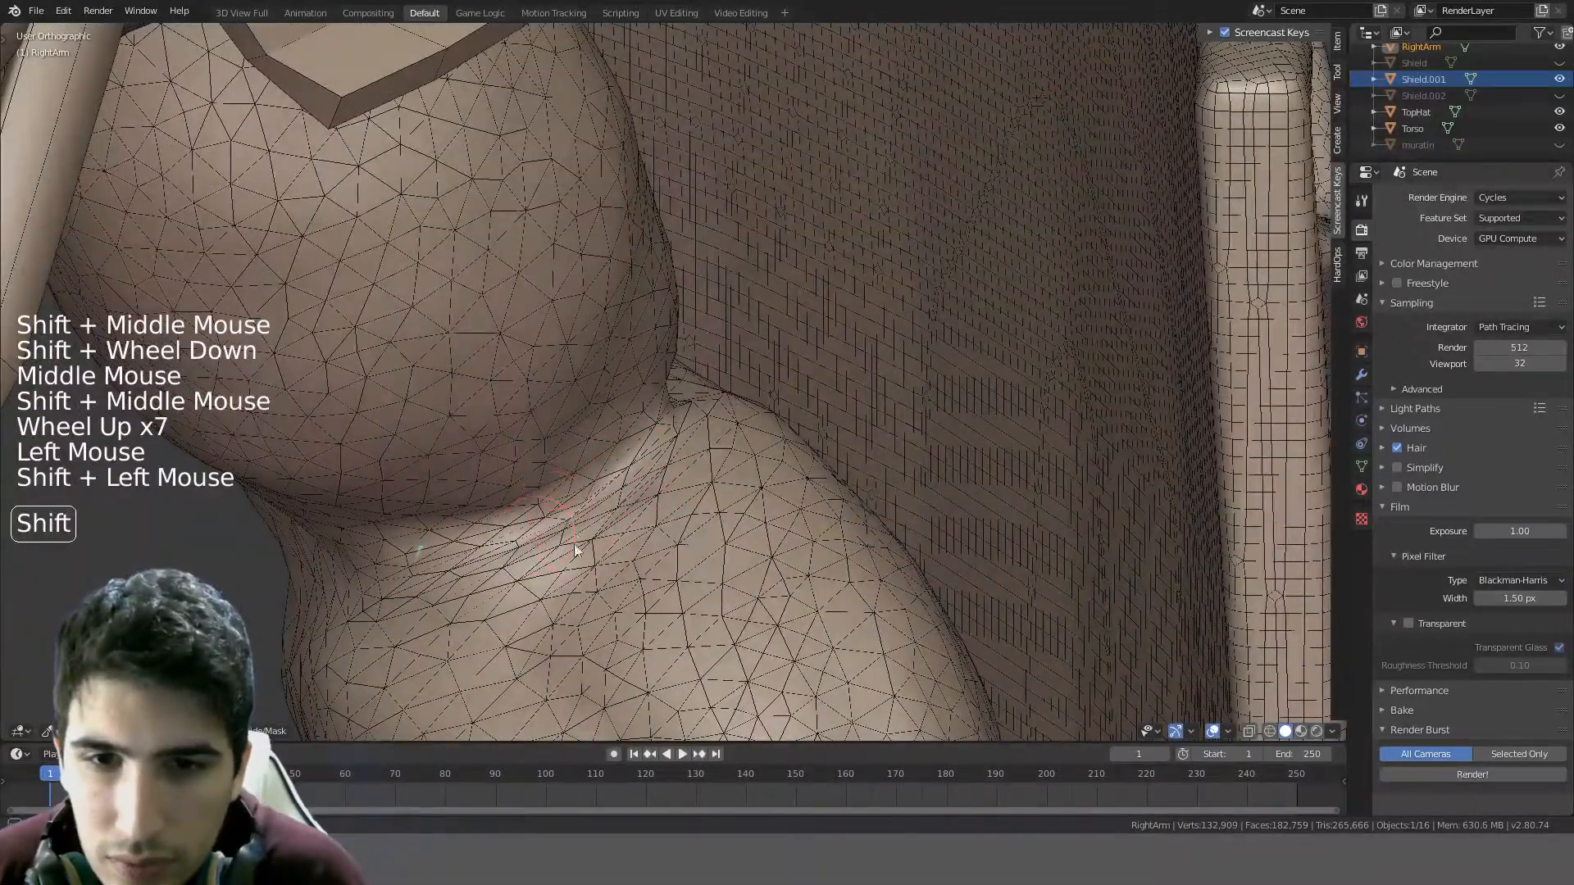
pyautogui.scroll(-5, 448, 394)
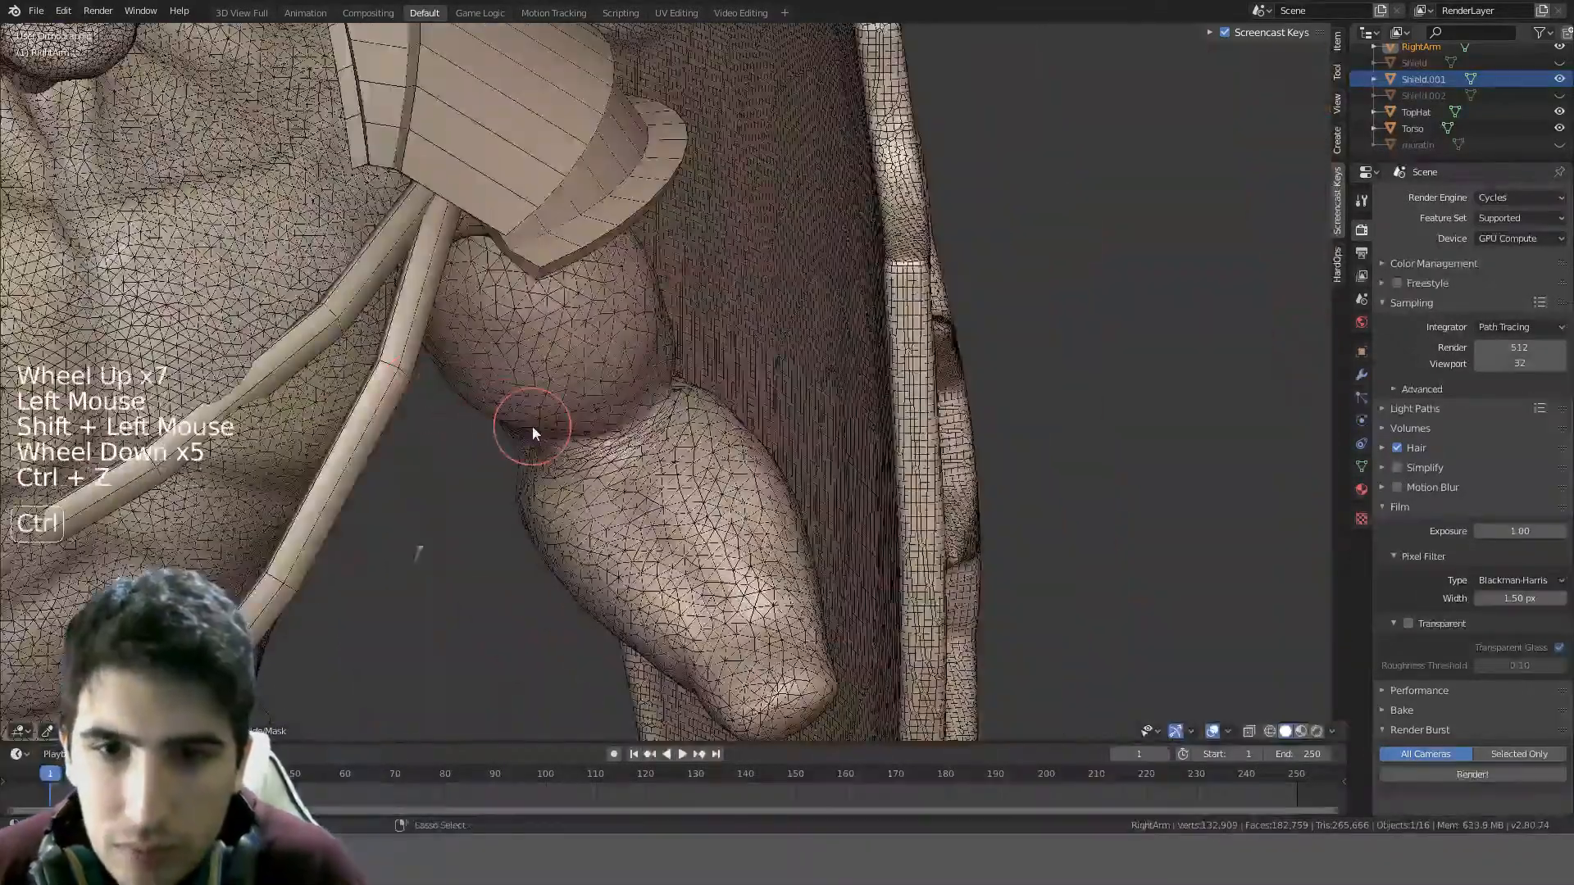
pyautogui.scroll(-7, 533, 427)
pyautogui.scroll(3, 533, 427)
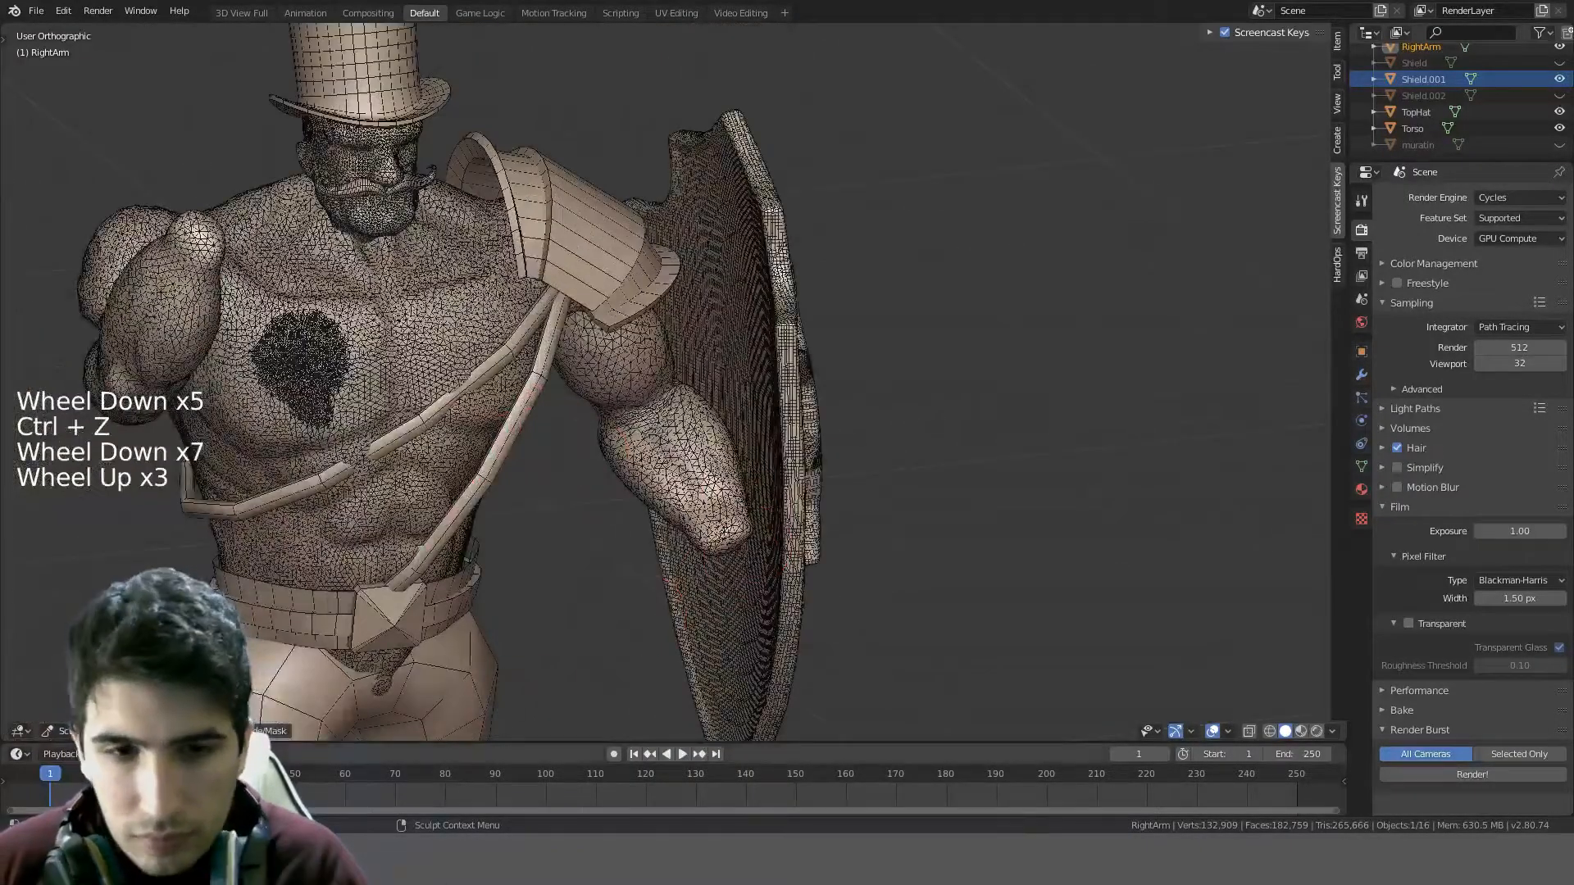
pyautogui.scroll(-1, 500, 525)
pyautogui.scroll(3, 500, 525)
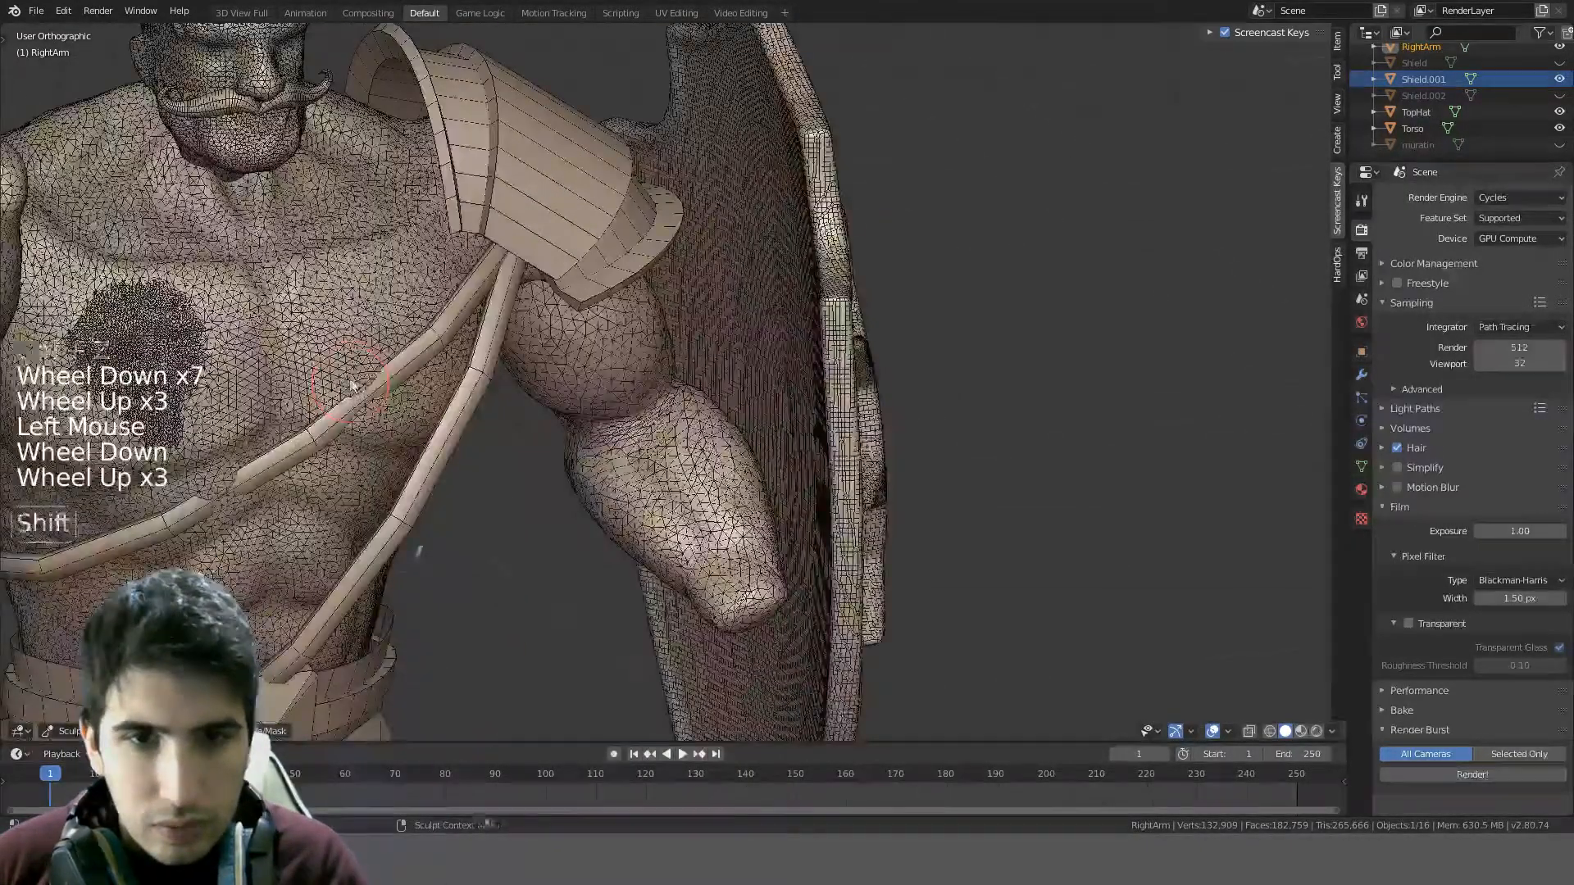
pyautogui.keyDown('shift'); pyautogui.moveTo(222, 382); pyautogui.dragTo(516, 341, button='middle'); pyautogui.keyUp('shift')
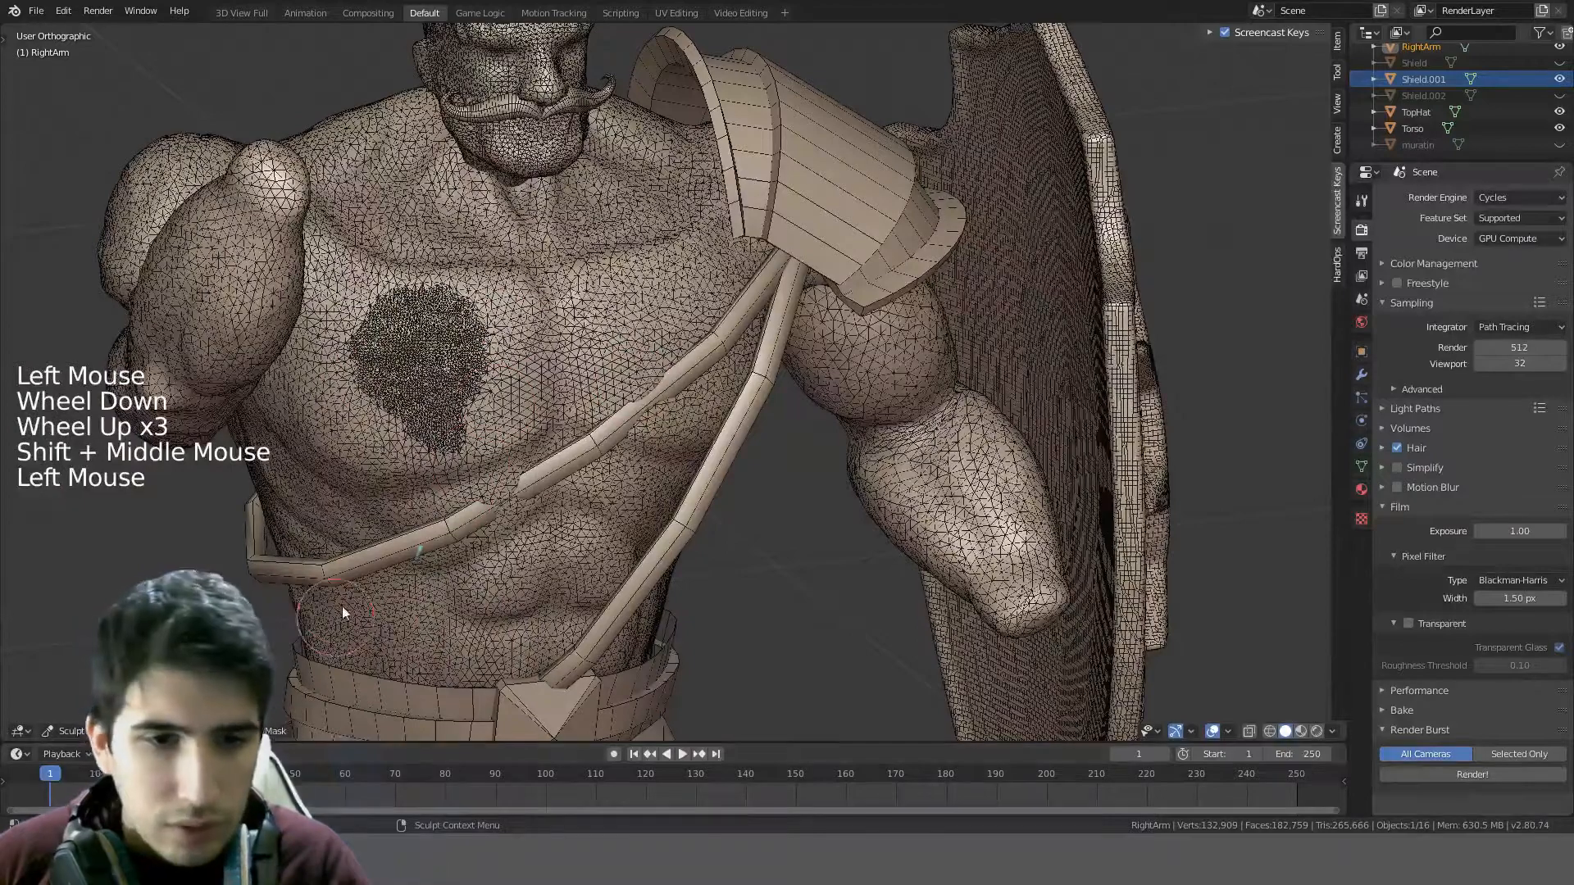
pyautogui.hotkey('ctrl', 'z')
# - Return to Object Mode, select the lowered left arm and hide the wireframe overlay
pyautogui.click(82, 731)
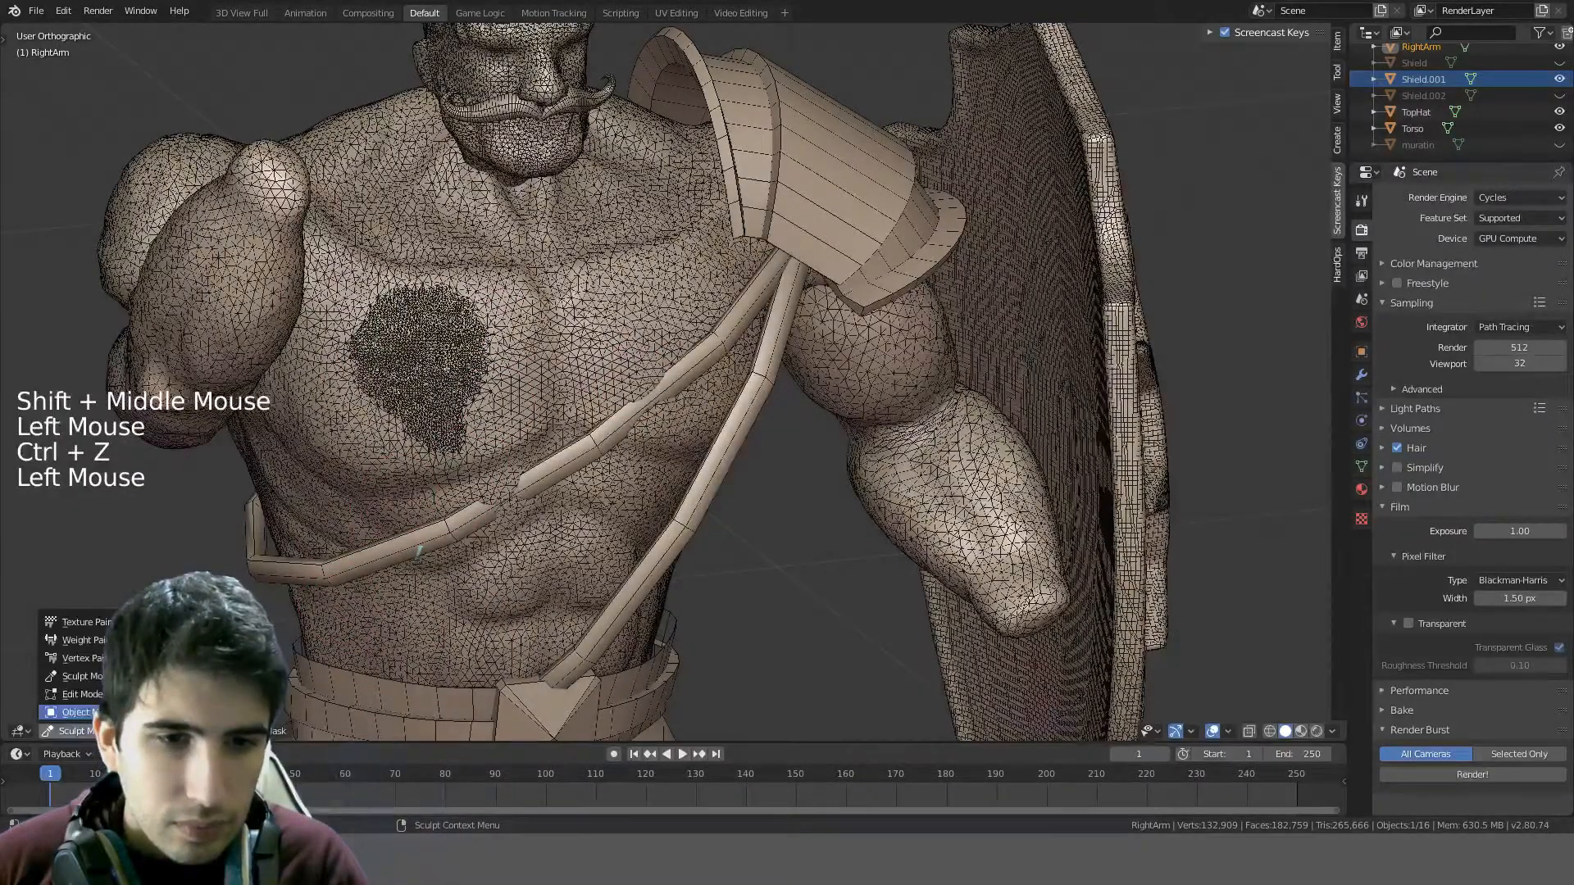
pyautogui.click(84, 713)
pyautogui.scroll(-3, 1047, 577)
pyautogui.click(859, 477)
pyautogui.moveTo(859, 483); pyautogui.dragTo(936, 470, button='middle')
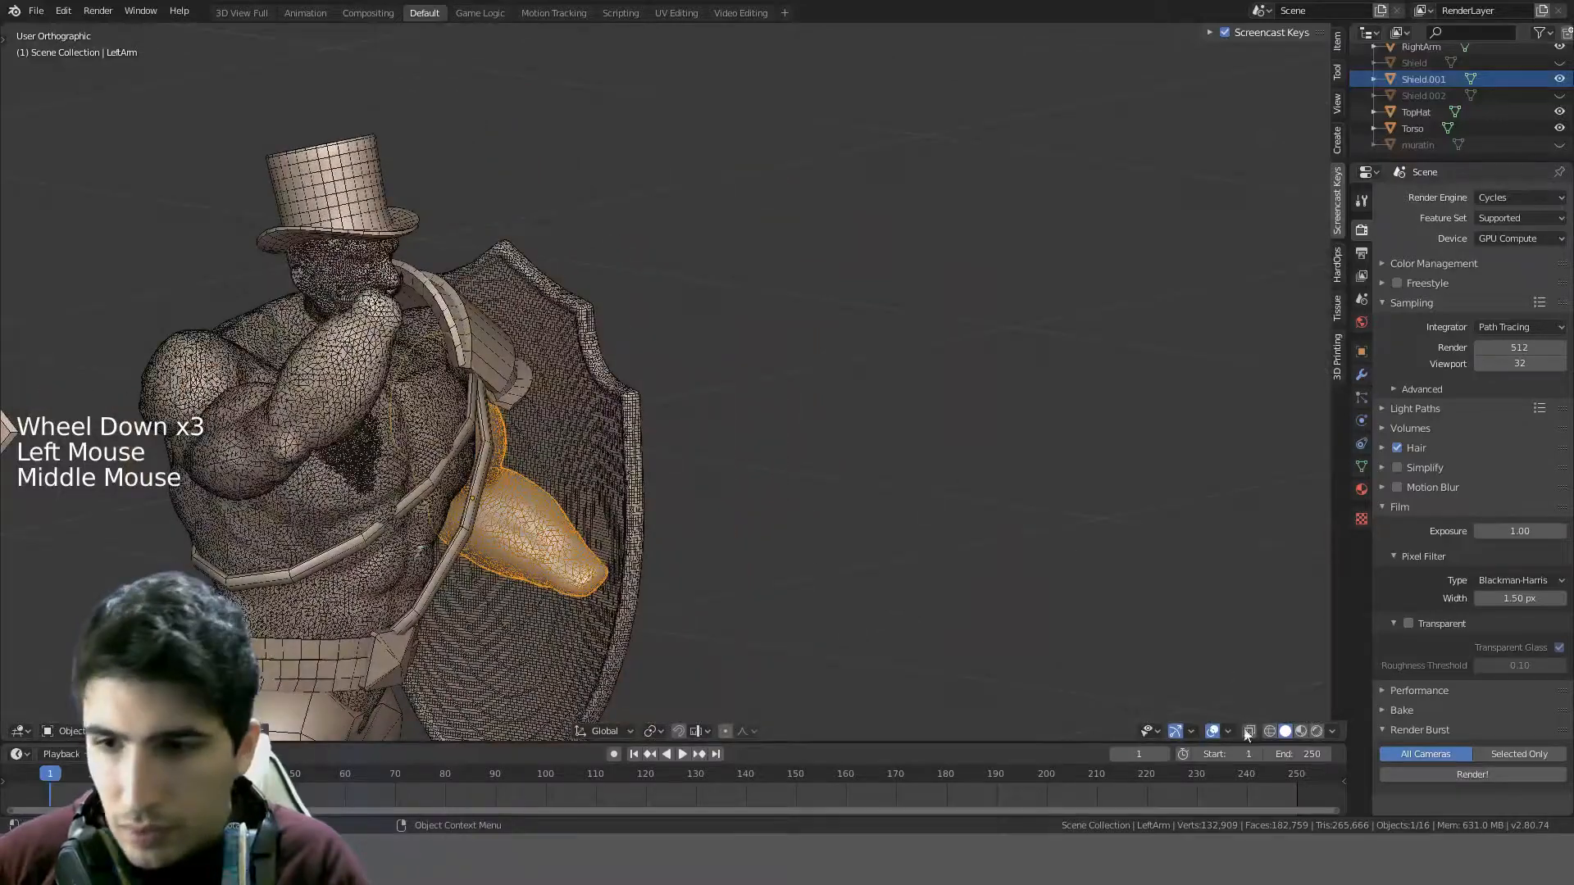
pyautogui.click(1229, 735)
pyautogui.click(1133, 651)
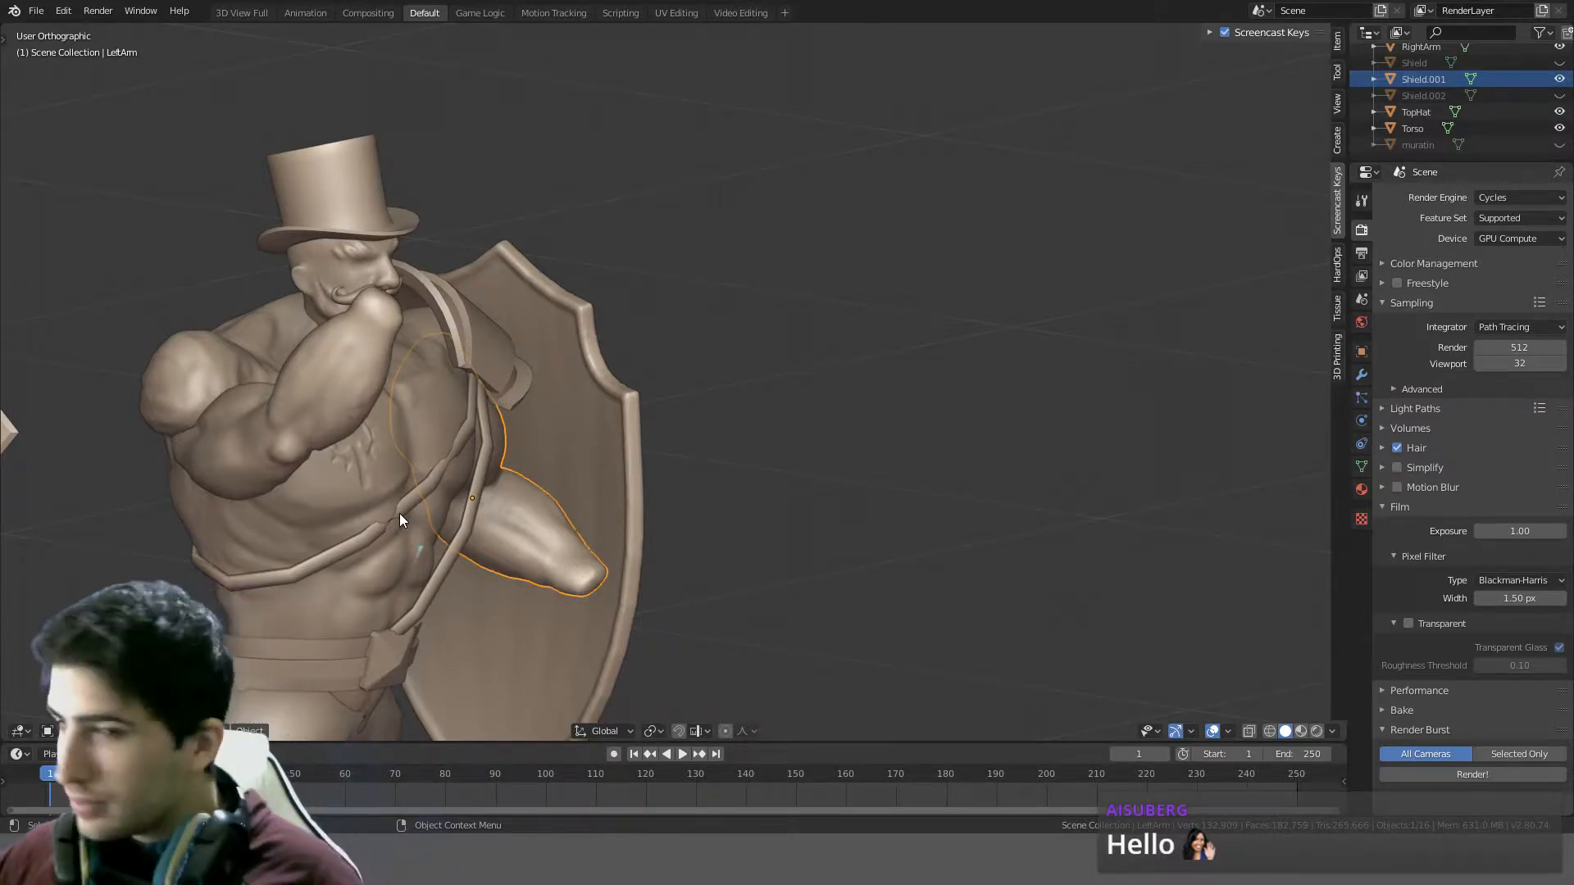
# - Examine the torso, chest straps, belt and lowered arm in the front orthographic view
pyautogui.scroll(2, 548, 369)
pyautogui.scroll(-5, 548, 368)
pyautogui.keyDown('shift'); pyautogui.moveTo(548, 368); pyautogui.dragTo(449, 293, button='middle'); pyautogui.keyUp('shift')
pyautogui.press('KP_1')
pyautogui.scroll(5, 652, 504)
pyautogui.keyDown('shift'); pyautogui.moveTo(653, 503); pyautogui.dragTo(710, 251, button='middle'); pyautogui.keyUp('shift')
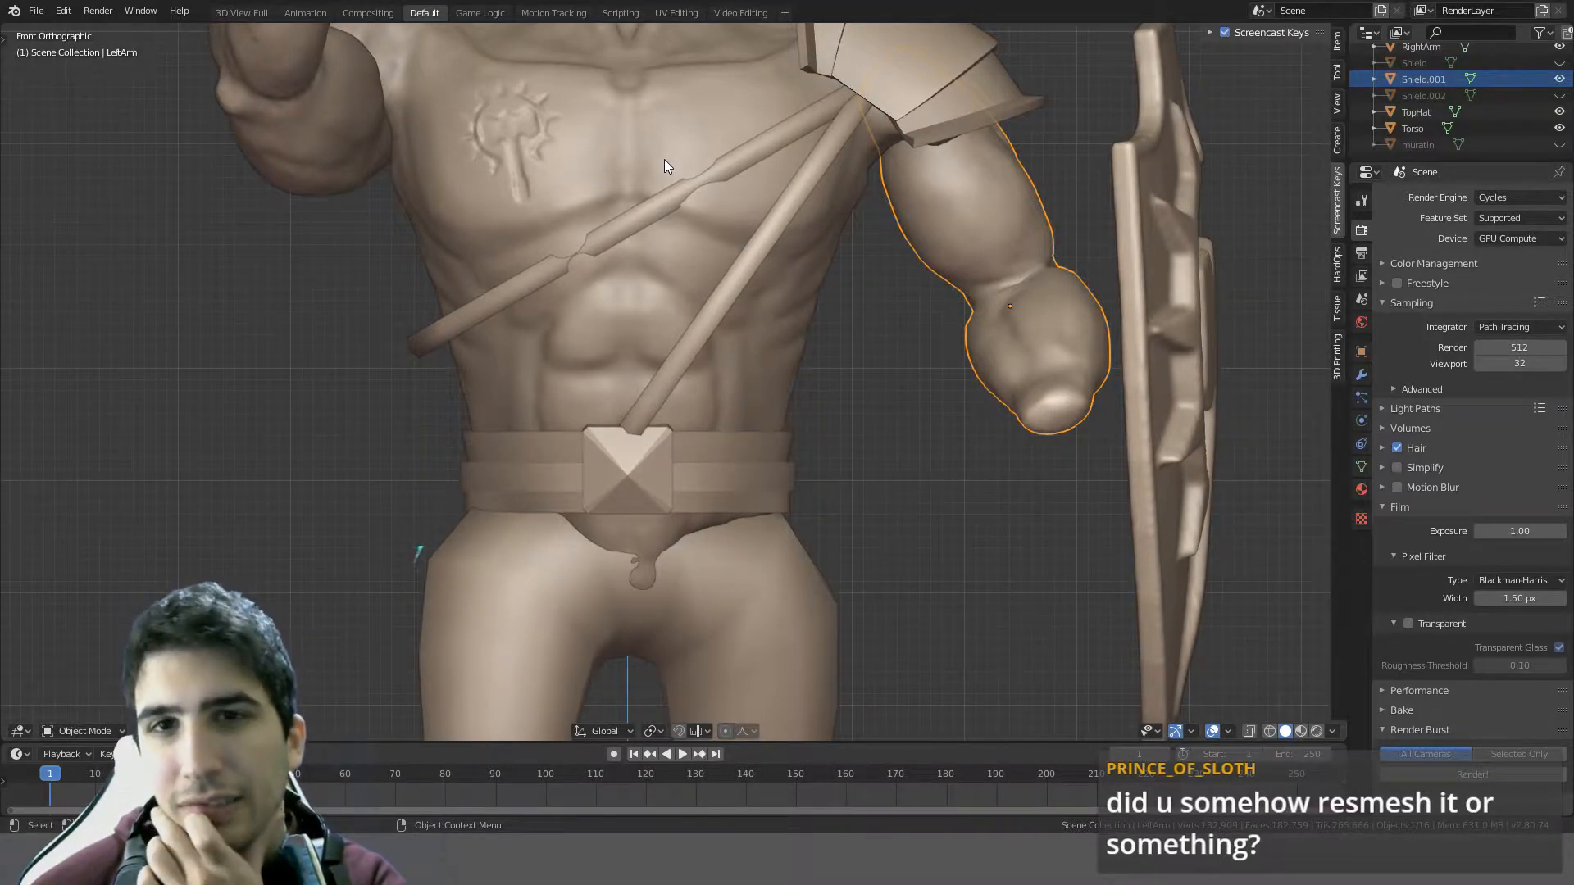
pyautogui.scroll(2, 664, 159)
pyautogui.scroll(-3, 709, 200)
pyautogui.scroll(3, 717, 209)
pyautogui.scroll(-3, 719, 208)
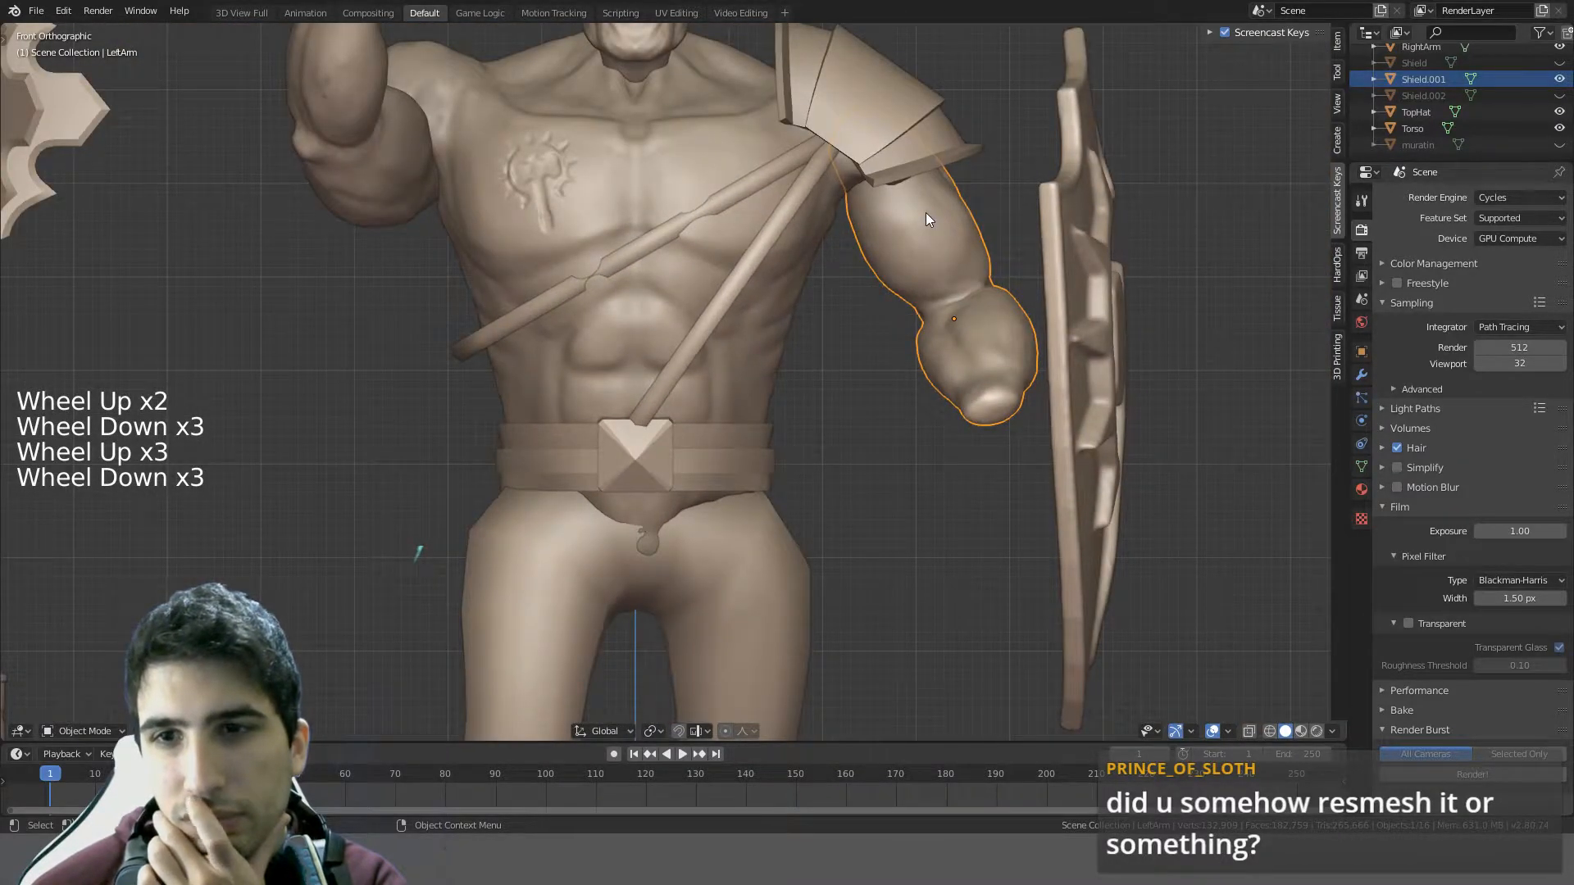
pyautogui.scroll(3, 923, 213)
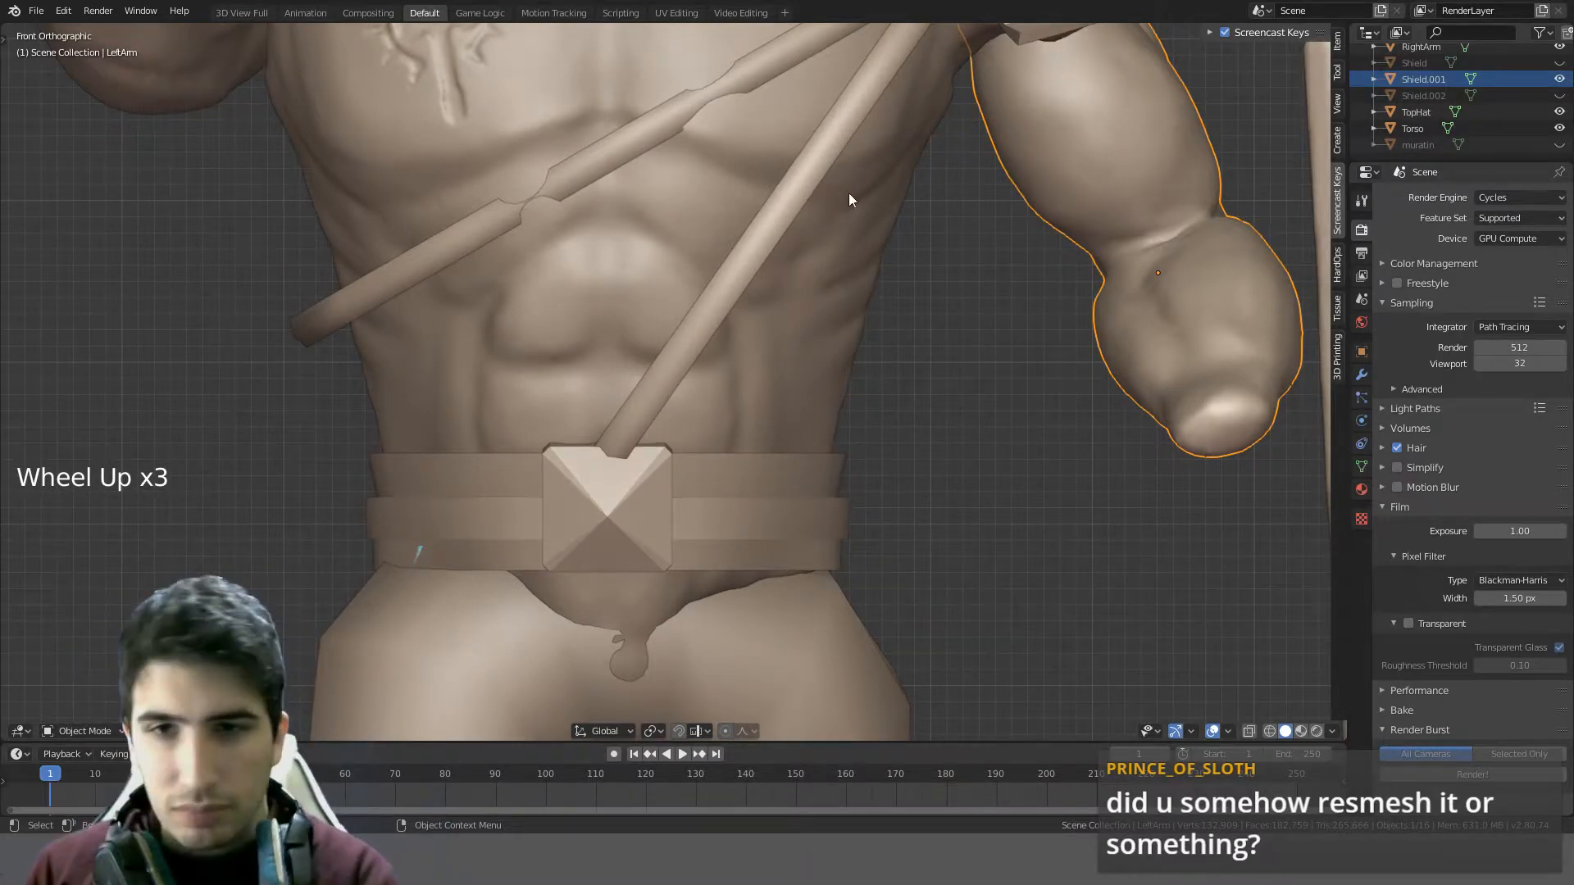
pyautogui.scroll(-3, 805, 302)
pyautogui.keyDown('shift'); pyautogui.moveTo(804, 299); pyautogui.dragTo(775, 402, button='middle'); pyautogui.keyUp('shift')
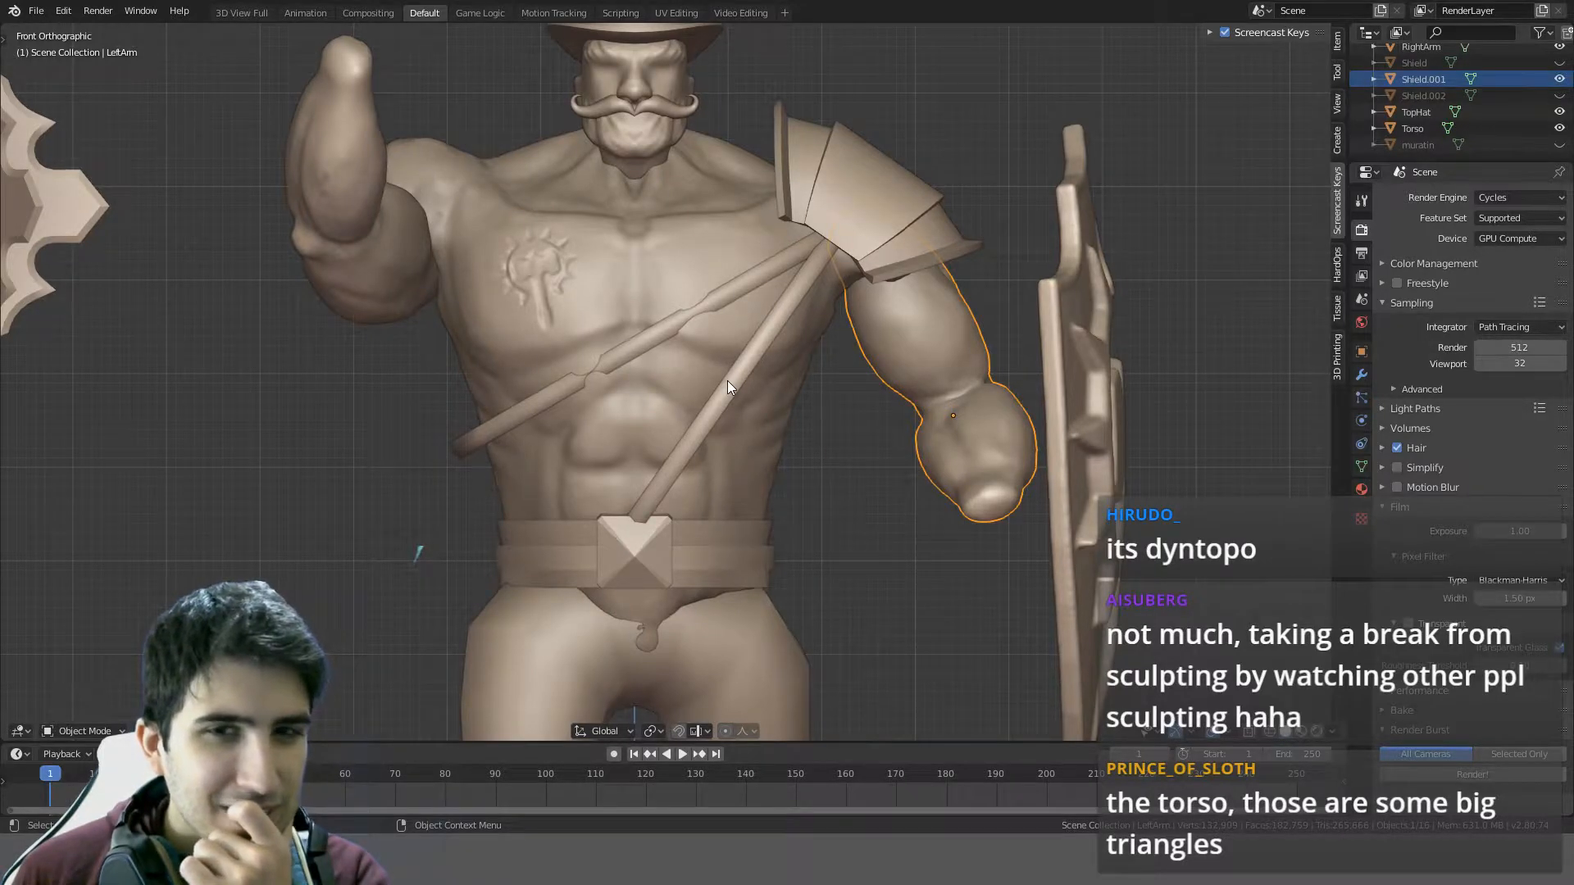
# - Select the torso, show the wireframe overlay to check its triangles, and deselect everything
pyautogui.scroll(2, 727, 381)
pyautogui.click(715, 358)
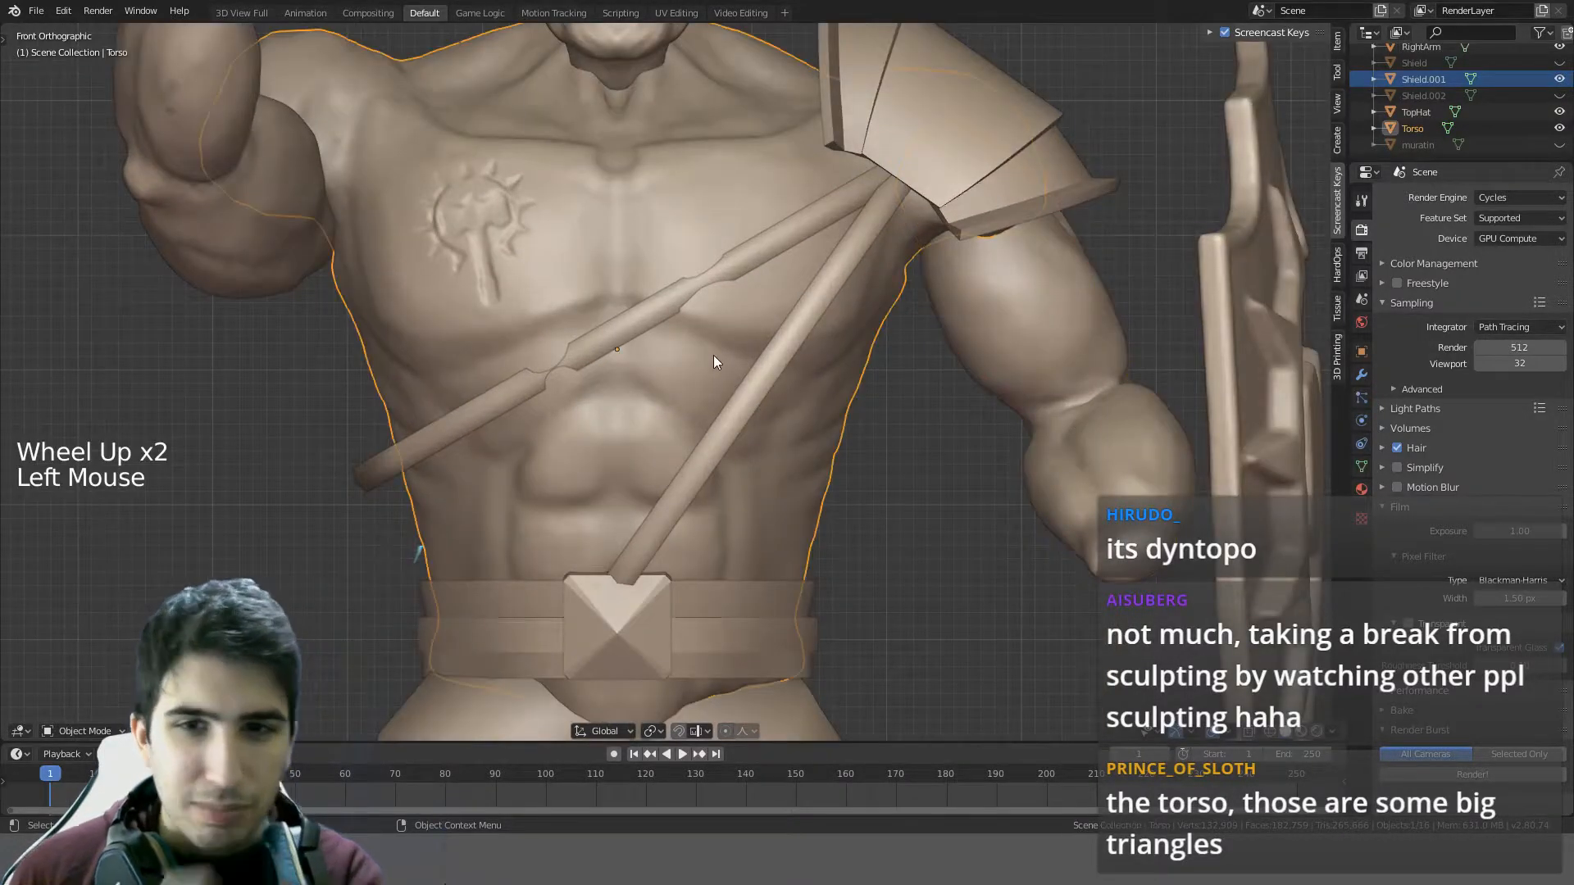
pyautogui.click(1228, 733)
pyautogui.click(1131, 654)
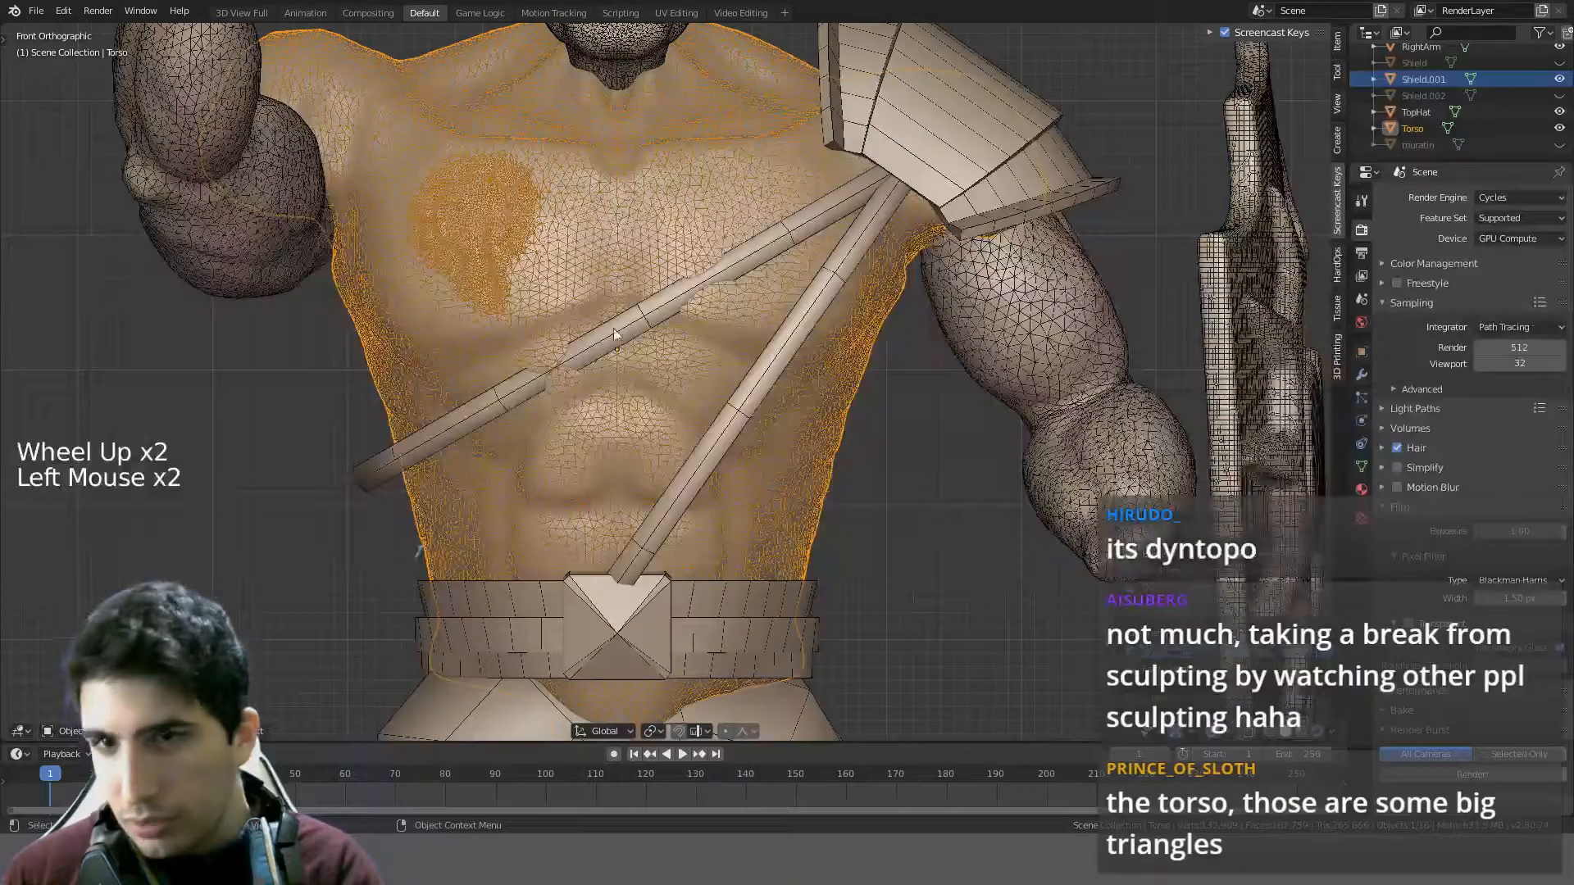
pyautogui.scroll(-3, 865, 355)
pyautogui.press('a')
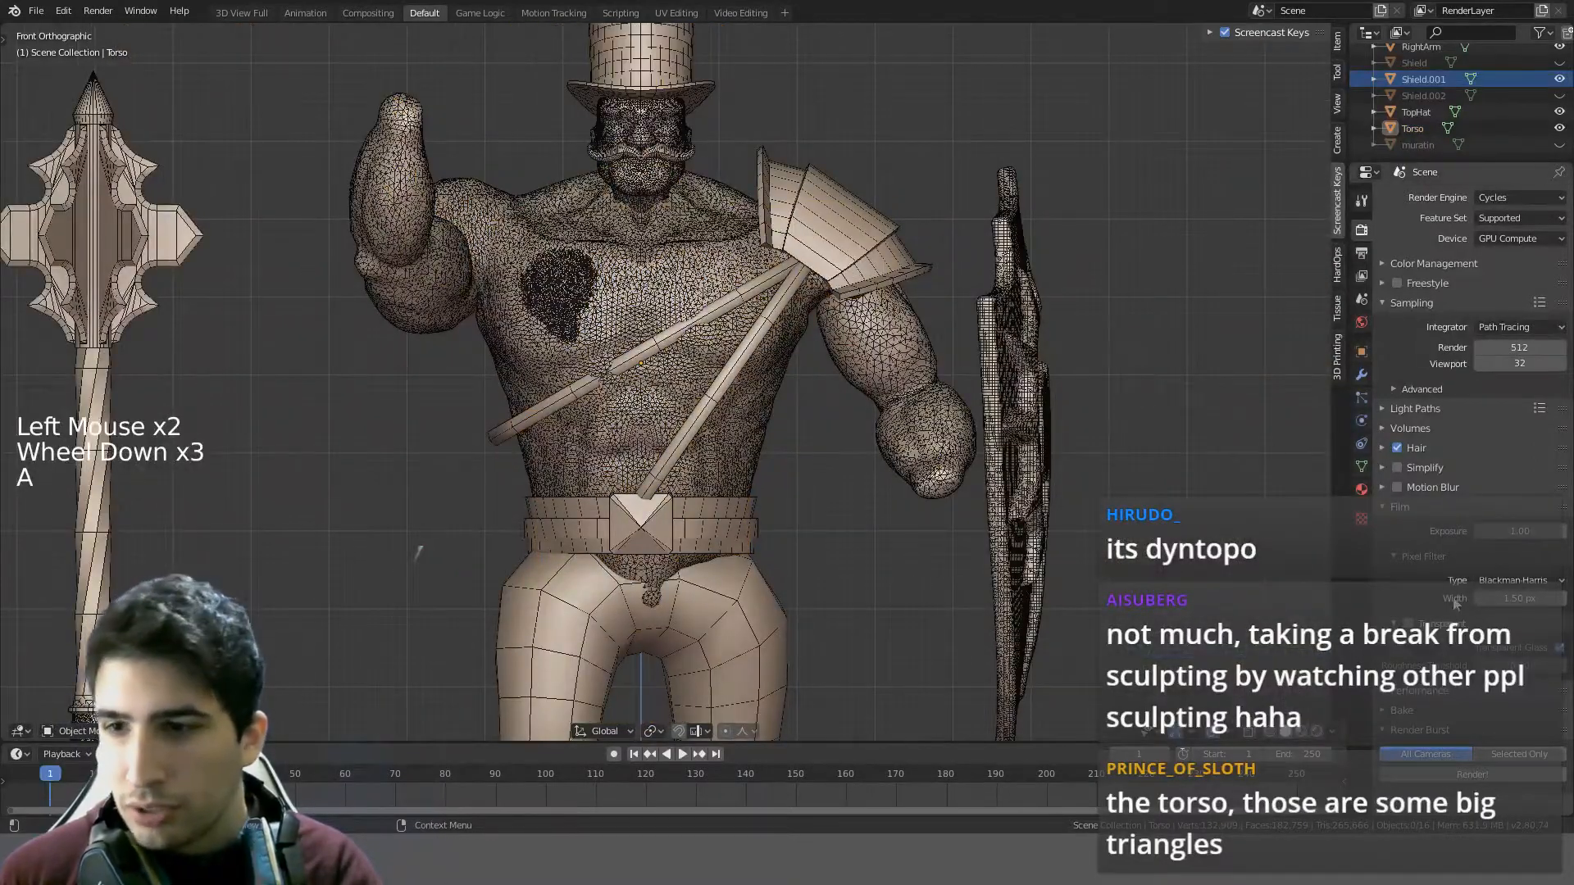
# - Compare the mesh density of the torso, face, moustache, top hat, belt and legs in the wireframe display
pyautogui.moveTo(984, 299); pyautogui.dragTo(943, 436, button='middle')
pyautogui.scroll(4, 681, 373)
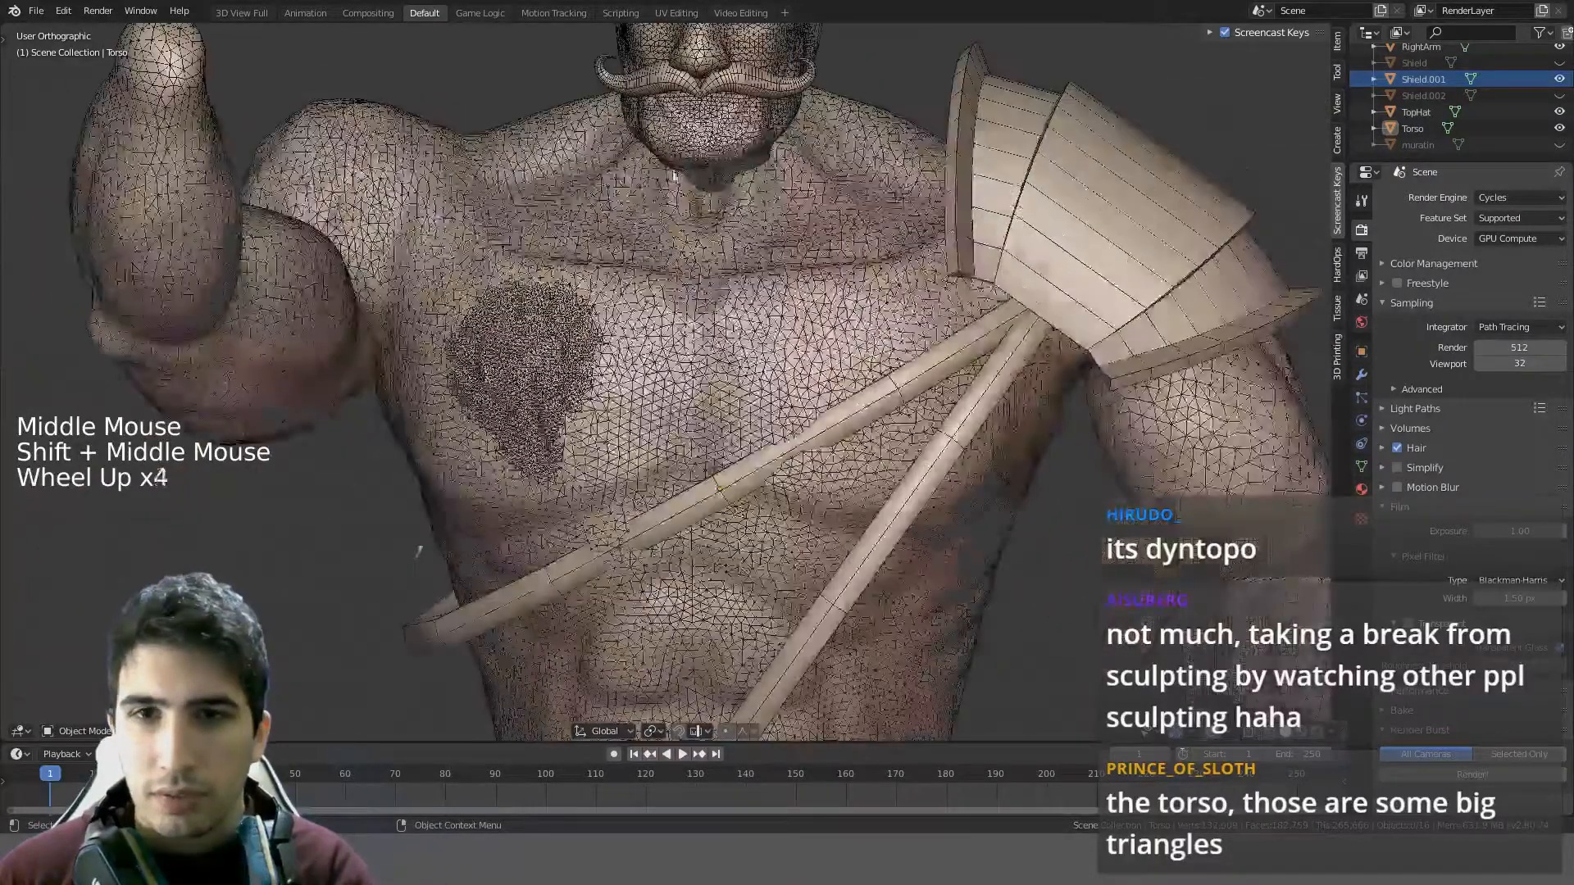
pyautogui.keyDown('shift'); pyautogui.moveTo(681, 374); pyautogui.dragTo(645, 537, button='middle'); pyautogui.keyUp('shift')
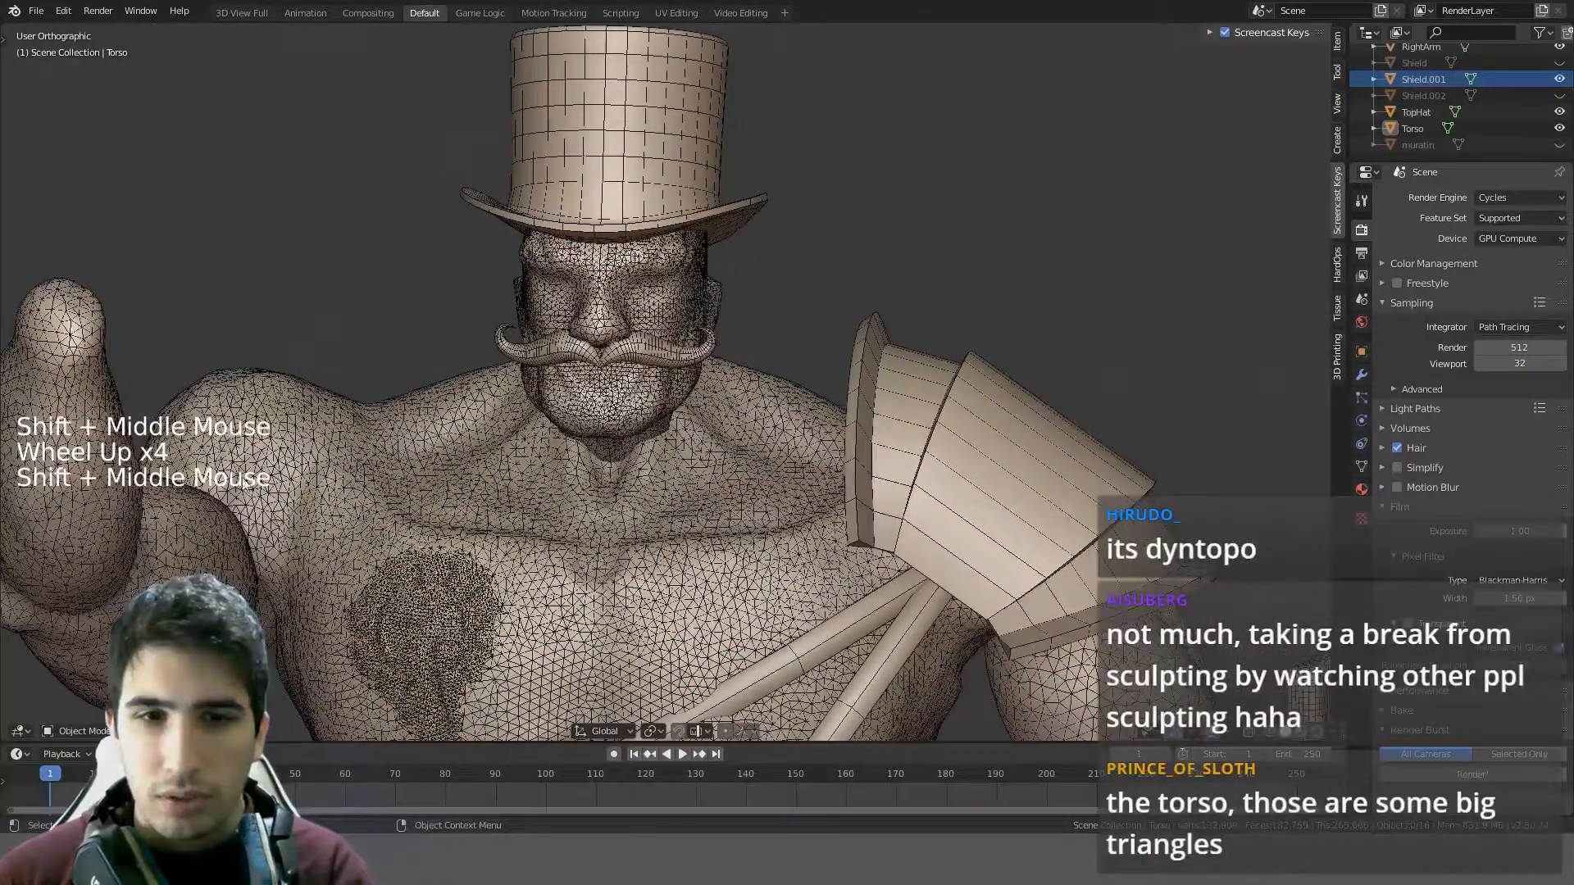
pyautogui.scroll(-5, 842, 457)
pyautogui.scroll(4, 842, 456)
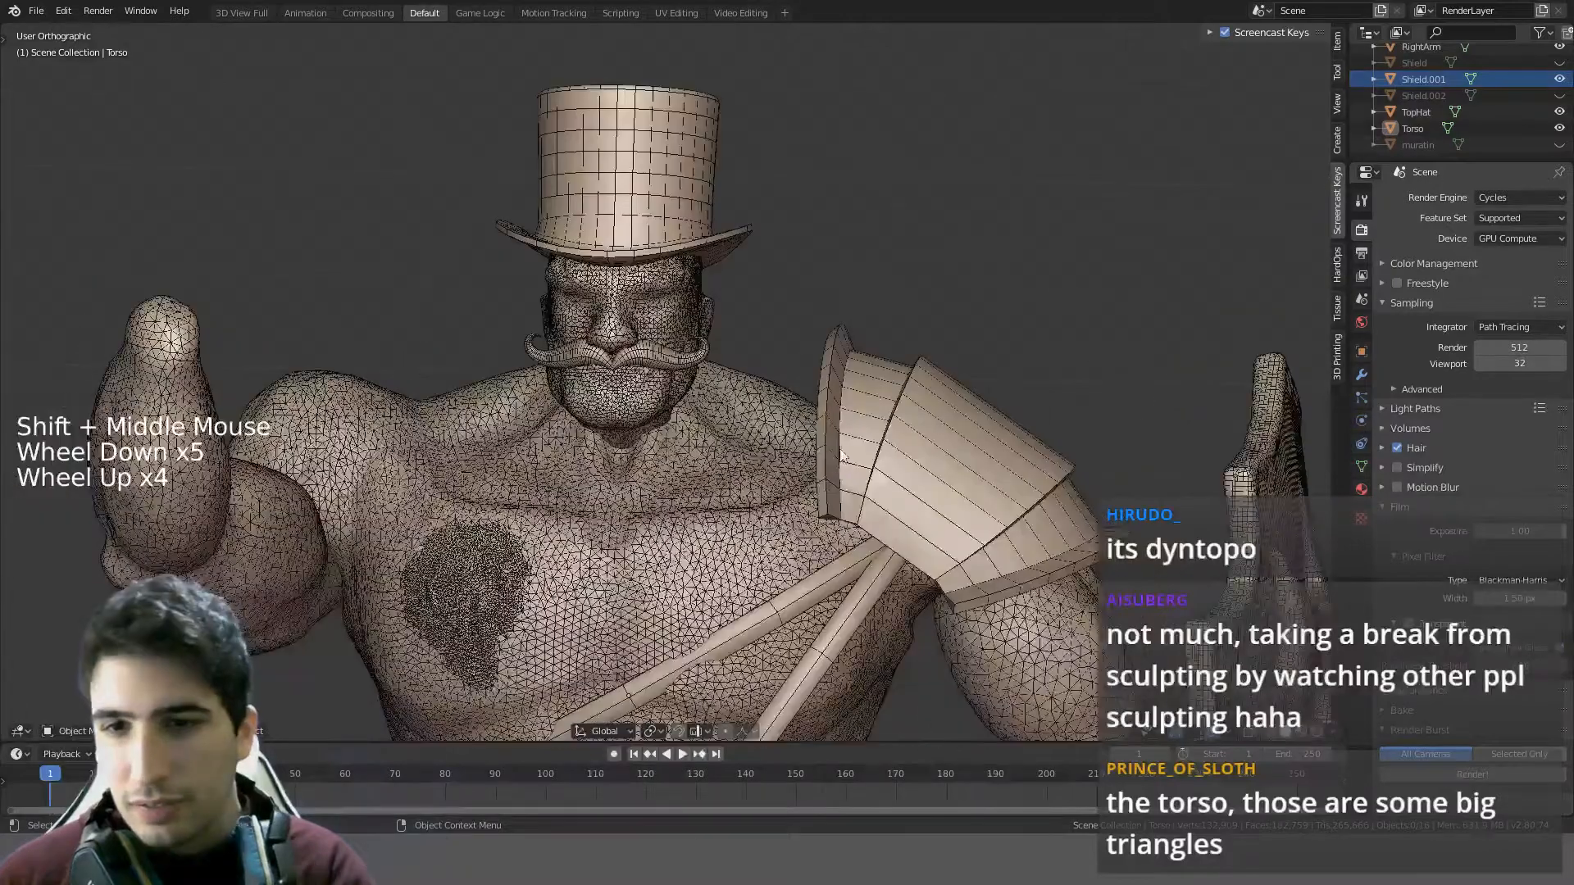
pyautogui.scroll(5, 584, 349)
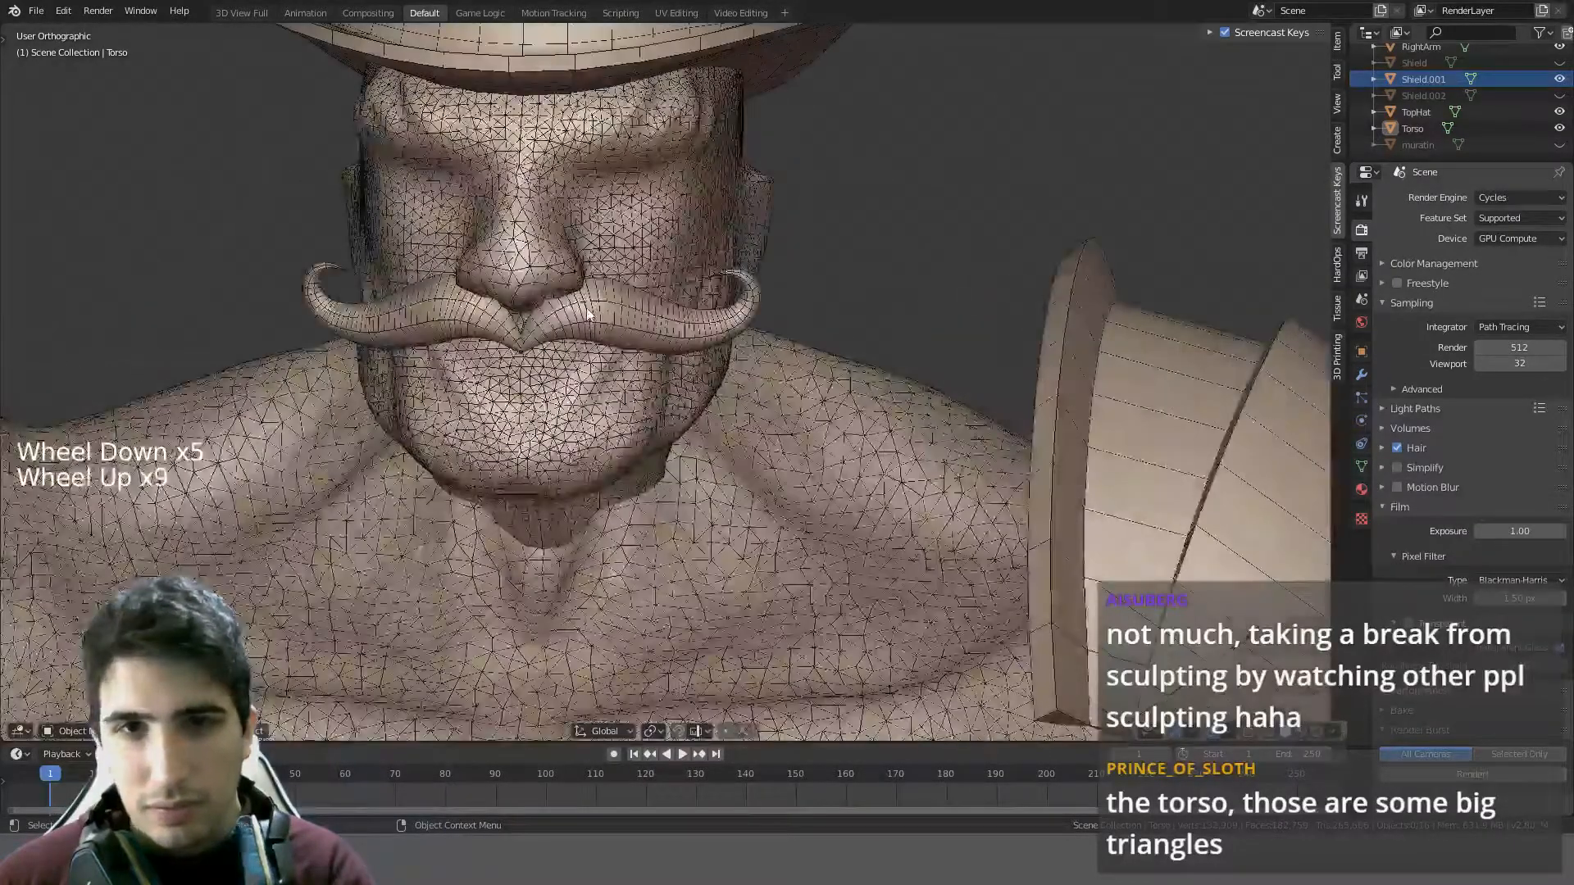
pyautogui.scroll(-3, 588, 307)
pyautogui.scroll(-3, 589, 308)
pyautogui.keyDown('shift'); pyautogui.moveTo(738, 590); pyautogui.dragTo(784, 204, button='middle'); pyautogui.keyUp('shift')
pyautogui.scroll(-3, 785, 409)
pyautogui.scroll(2, 787, 412)
pyautogui.scroll(3, 788, 332)
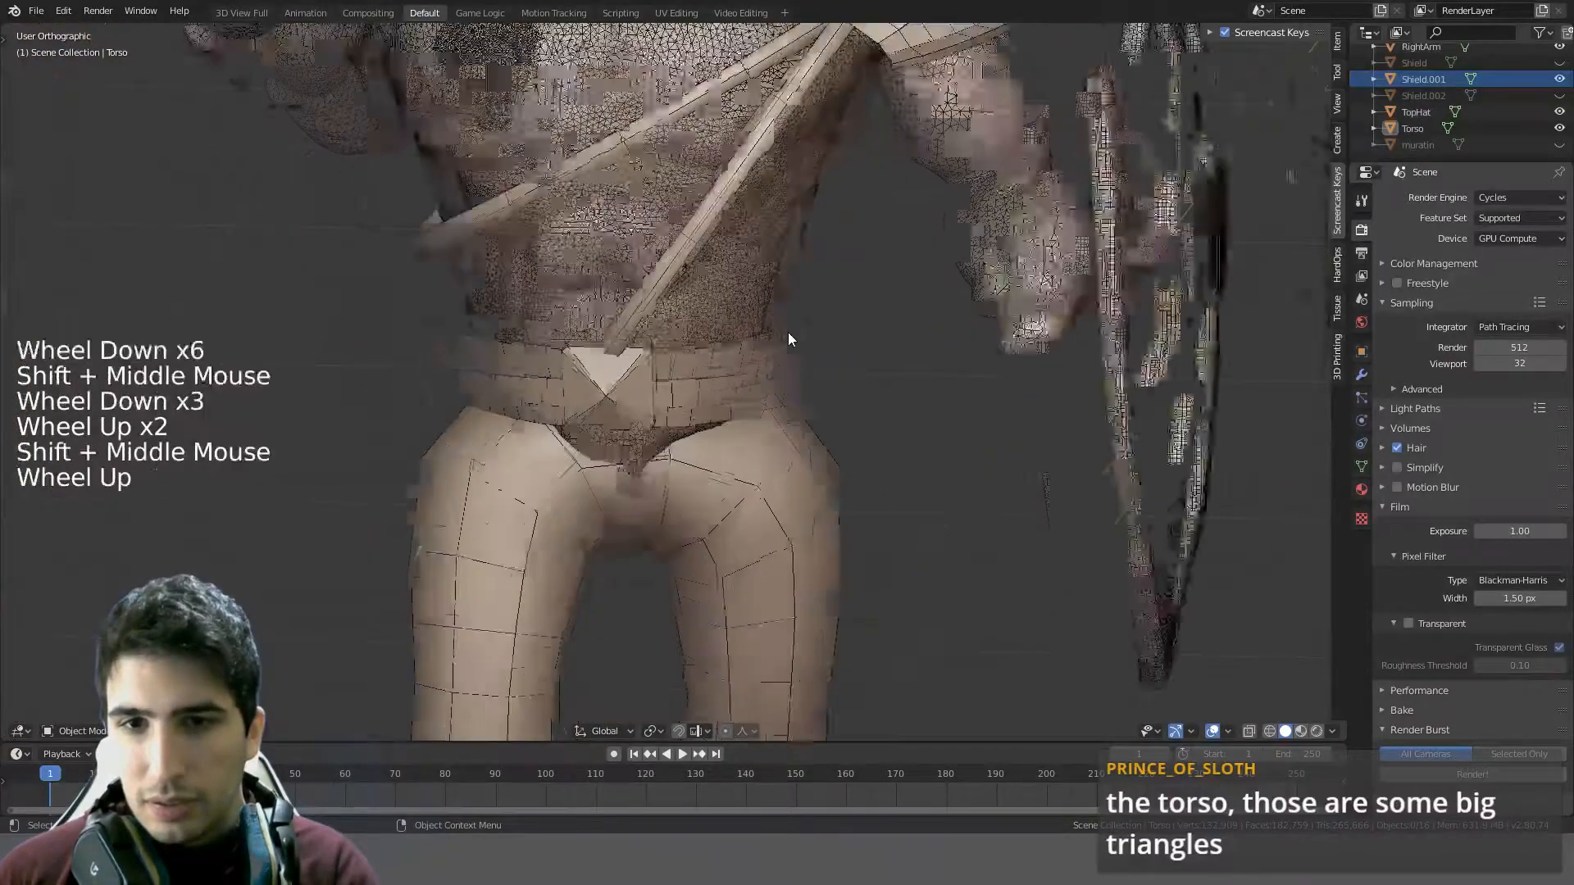
# - Hide the wireframe overlay on the warrior model
pyautogui.press('z')
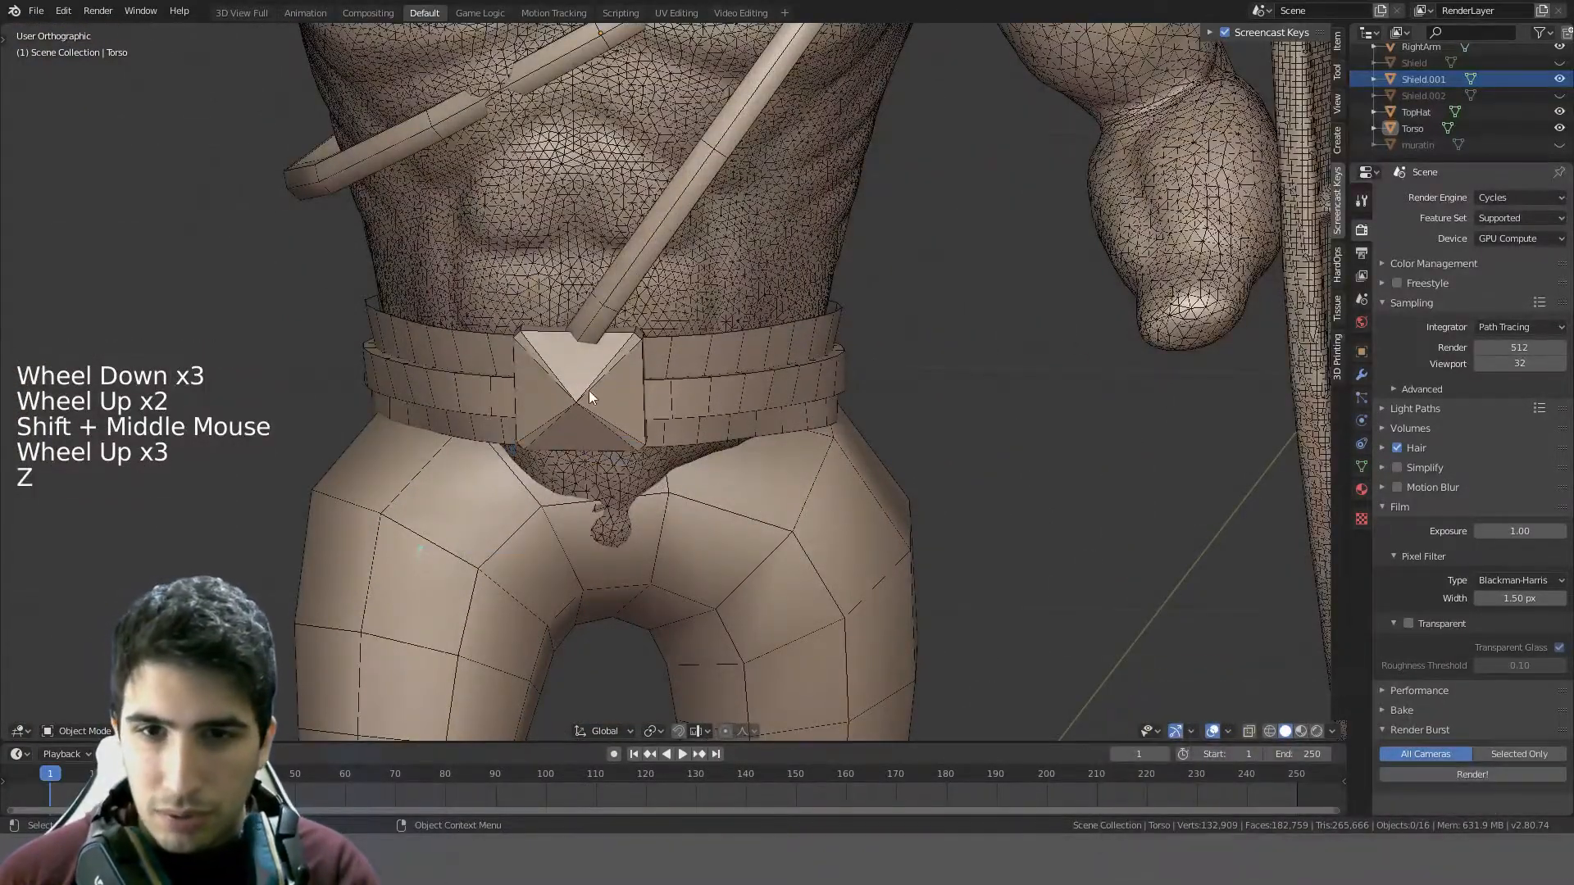
pyautogui.click(1229, 731)
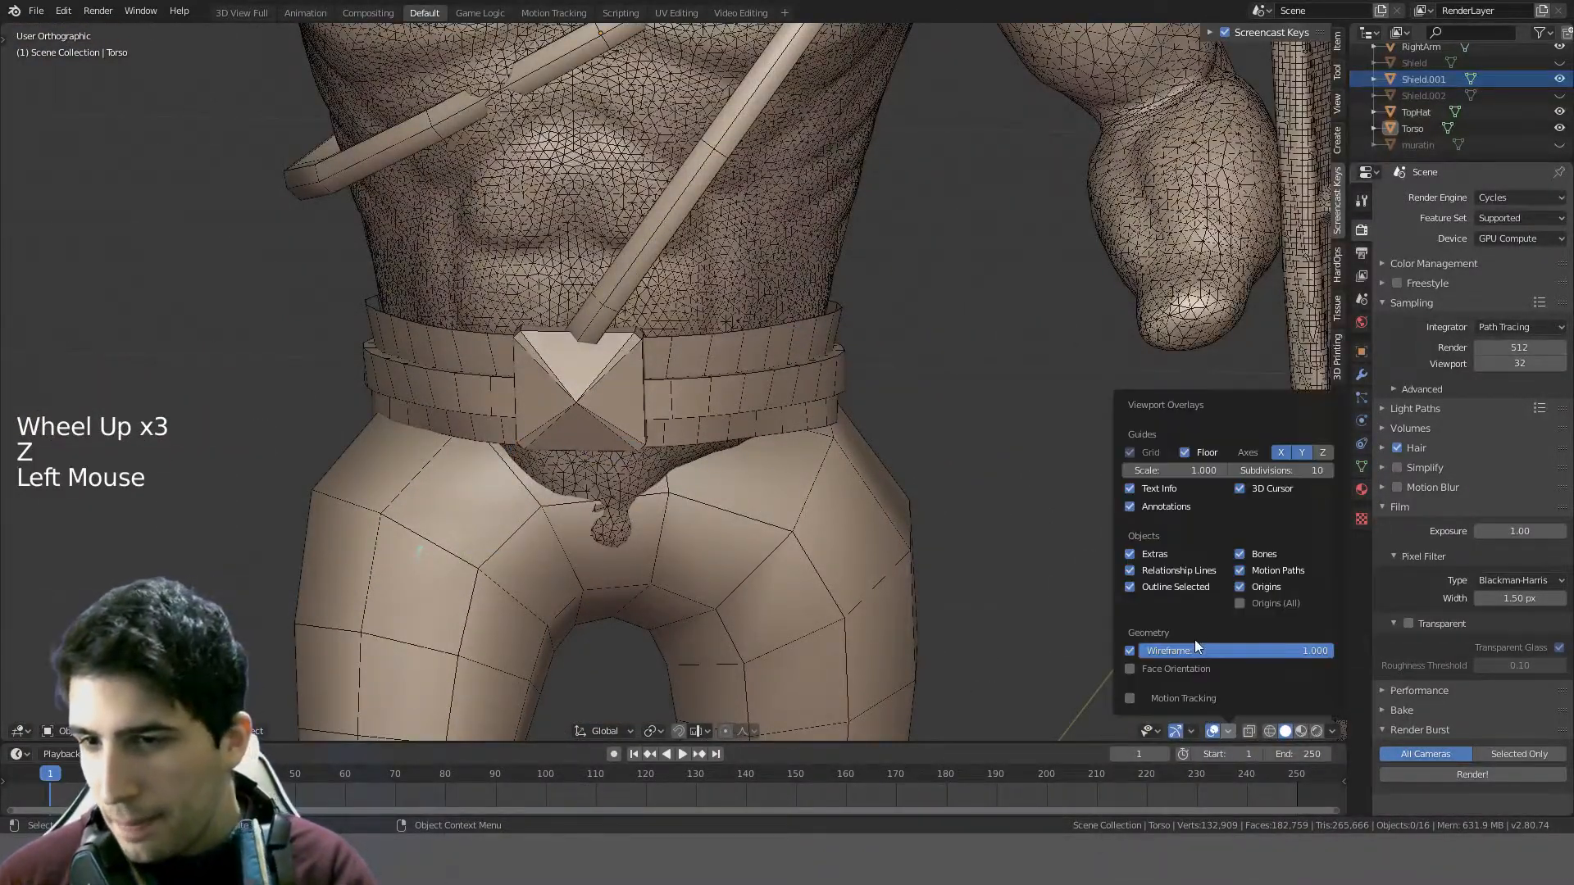
pyautogui.click(1131, 650)
pyautogui.scroll(-4, 240, 330)
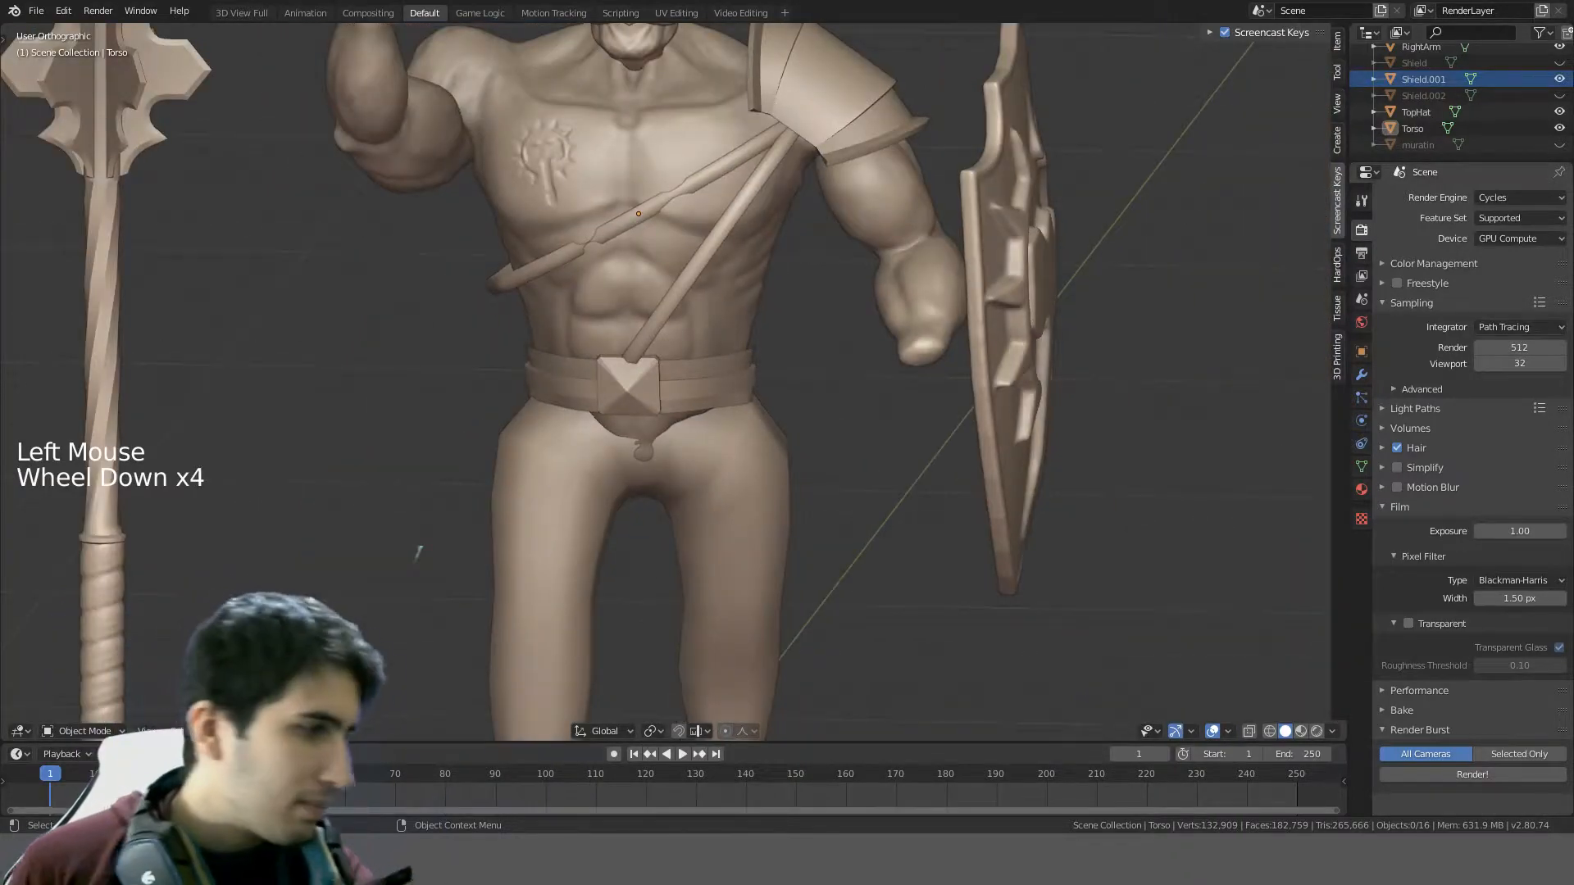
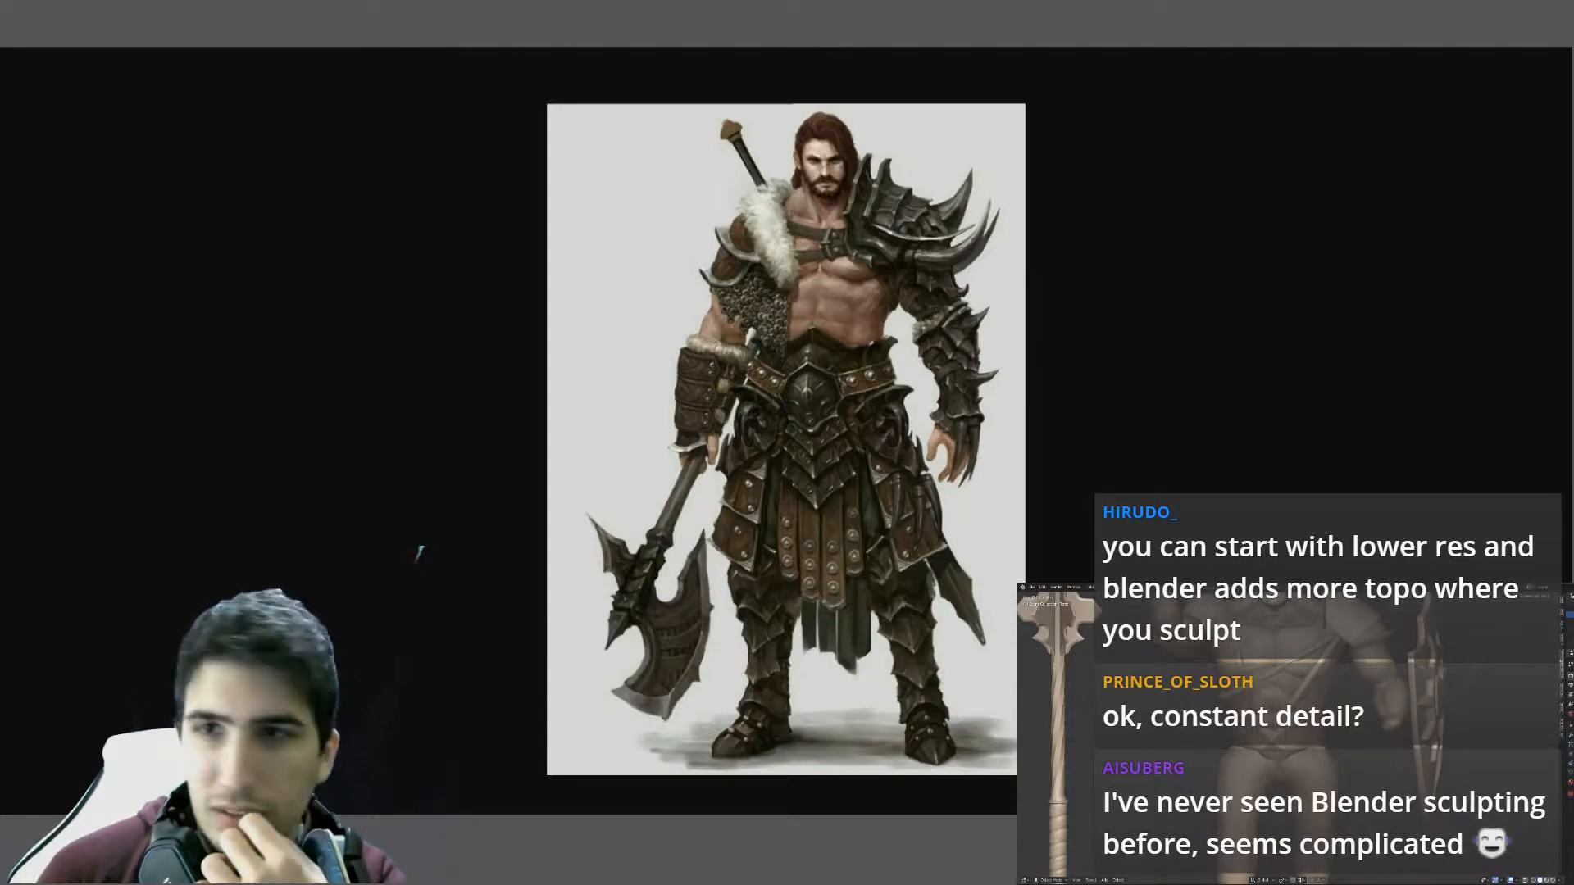
# - Browse the armoured character reference images, including the axe warrior and the club-wielding beast
pyautogui.press('Right')
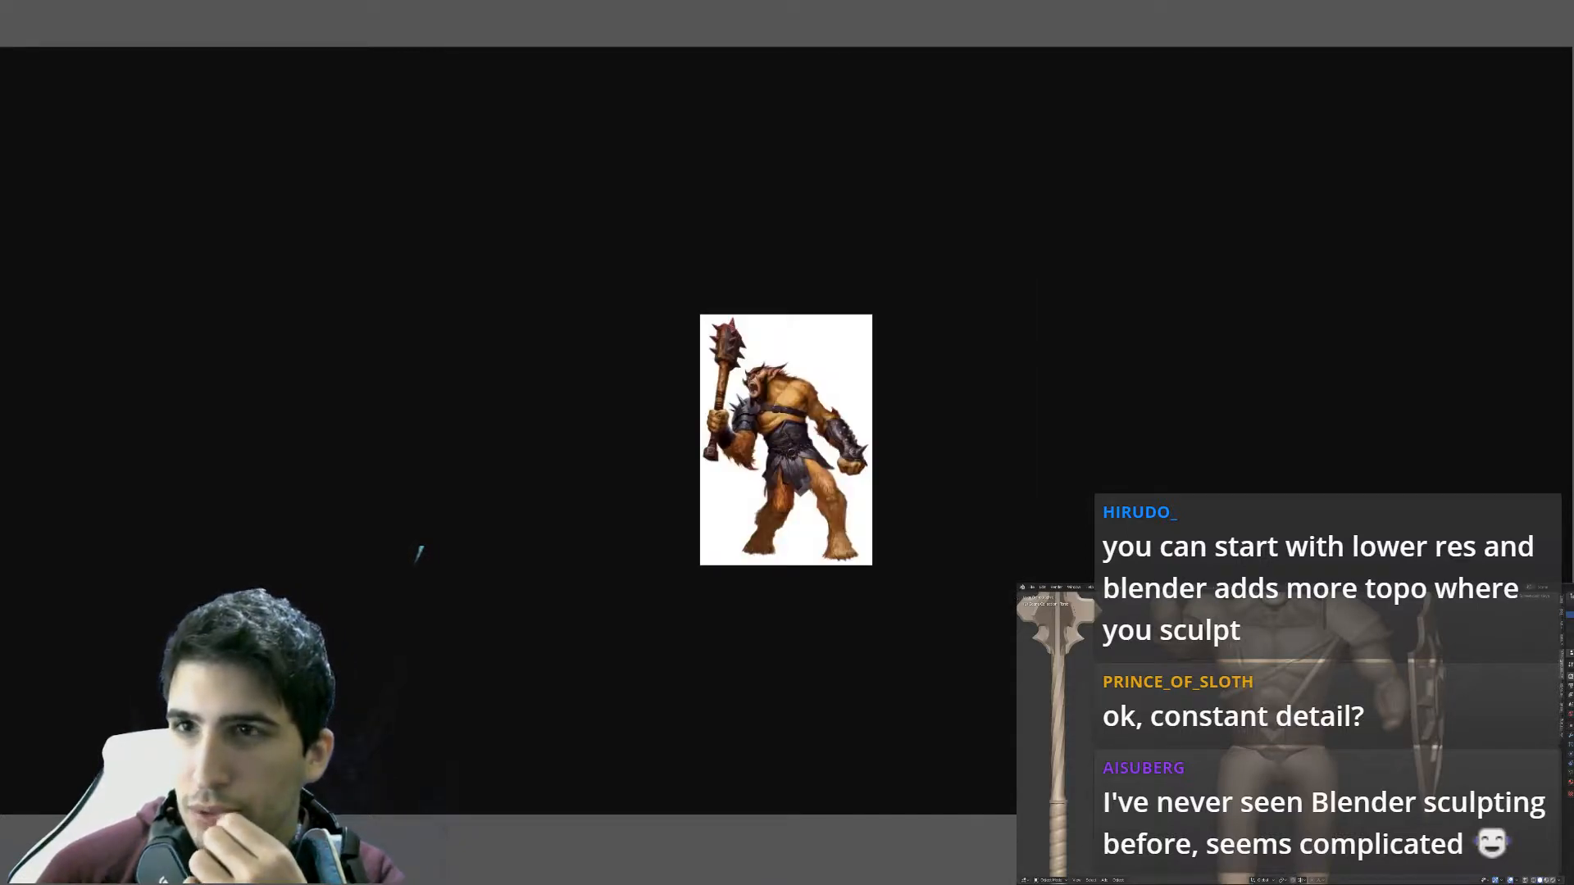
pyautogui.press('Right')
pyautogui.press('Right')
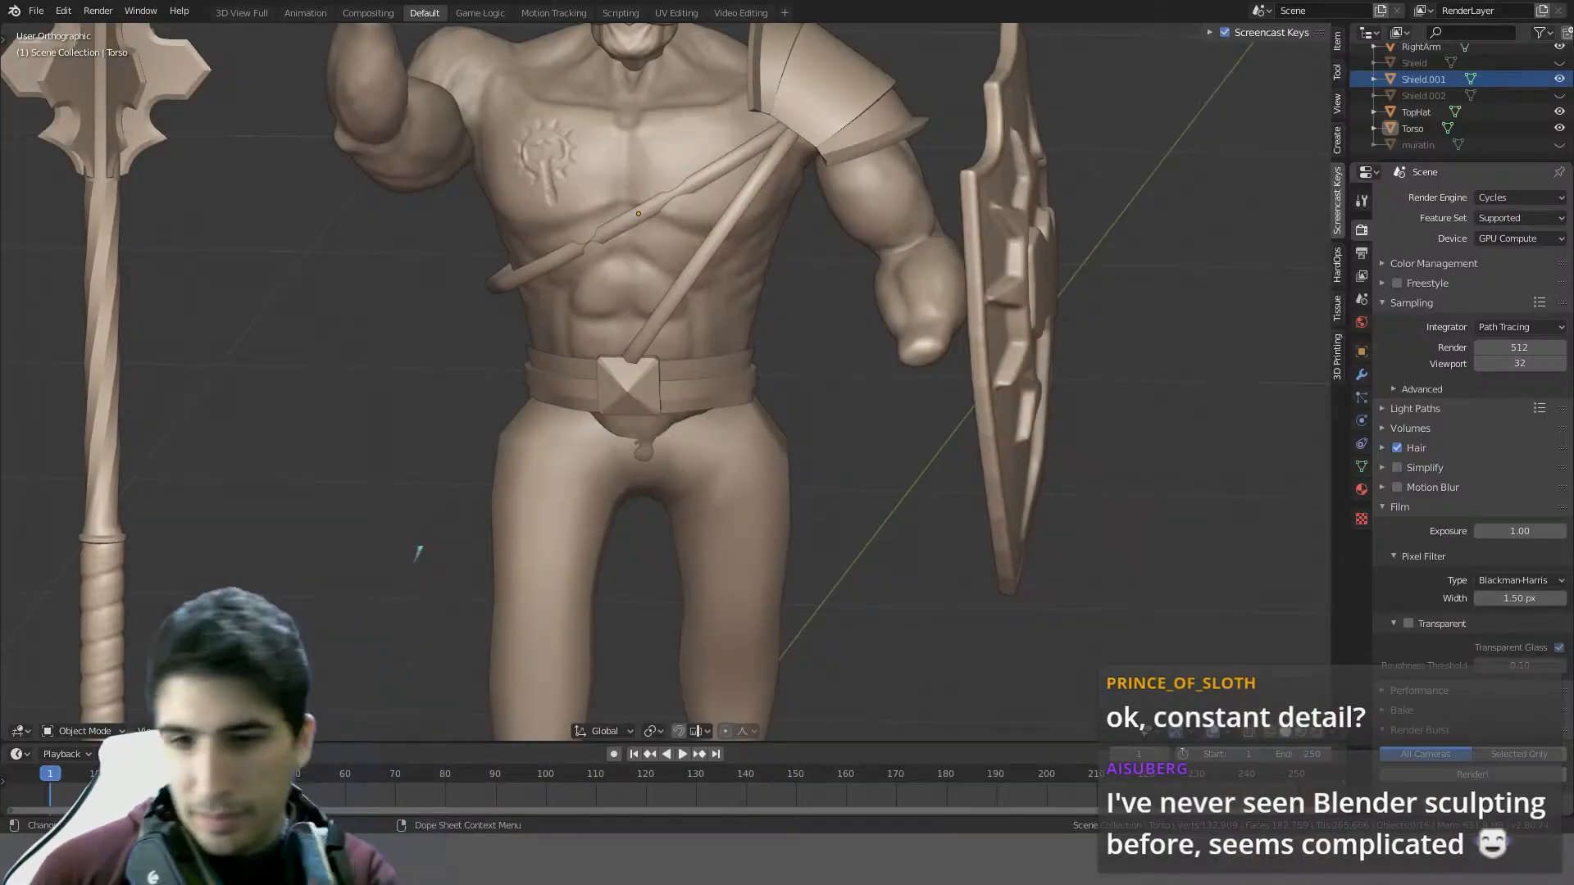
# - Select the torso and switch it to Sculpt Mode
pyautogui.scroll(1, 766, 569)
pyautogui.keyDown('shift'); pyautogui.moveTo(753, 254); pyautogui.dragTo(769, 377, button='middle'); pyautogui.keyUp('shift')
pyautogui.scroll(3, 702, 467)
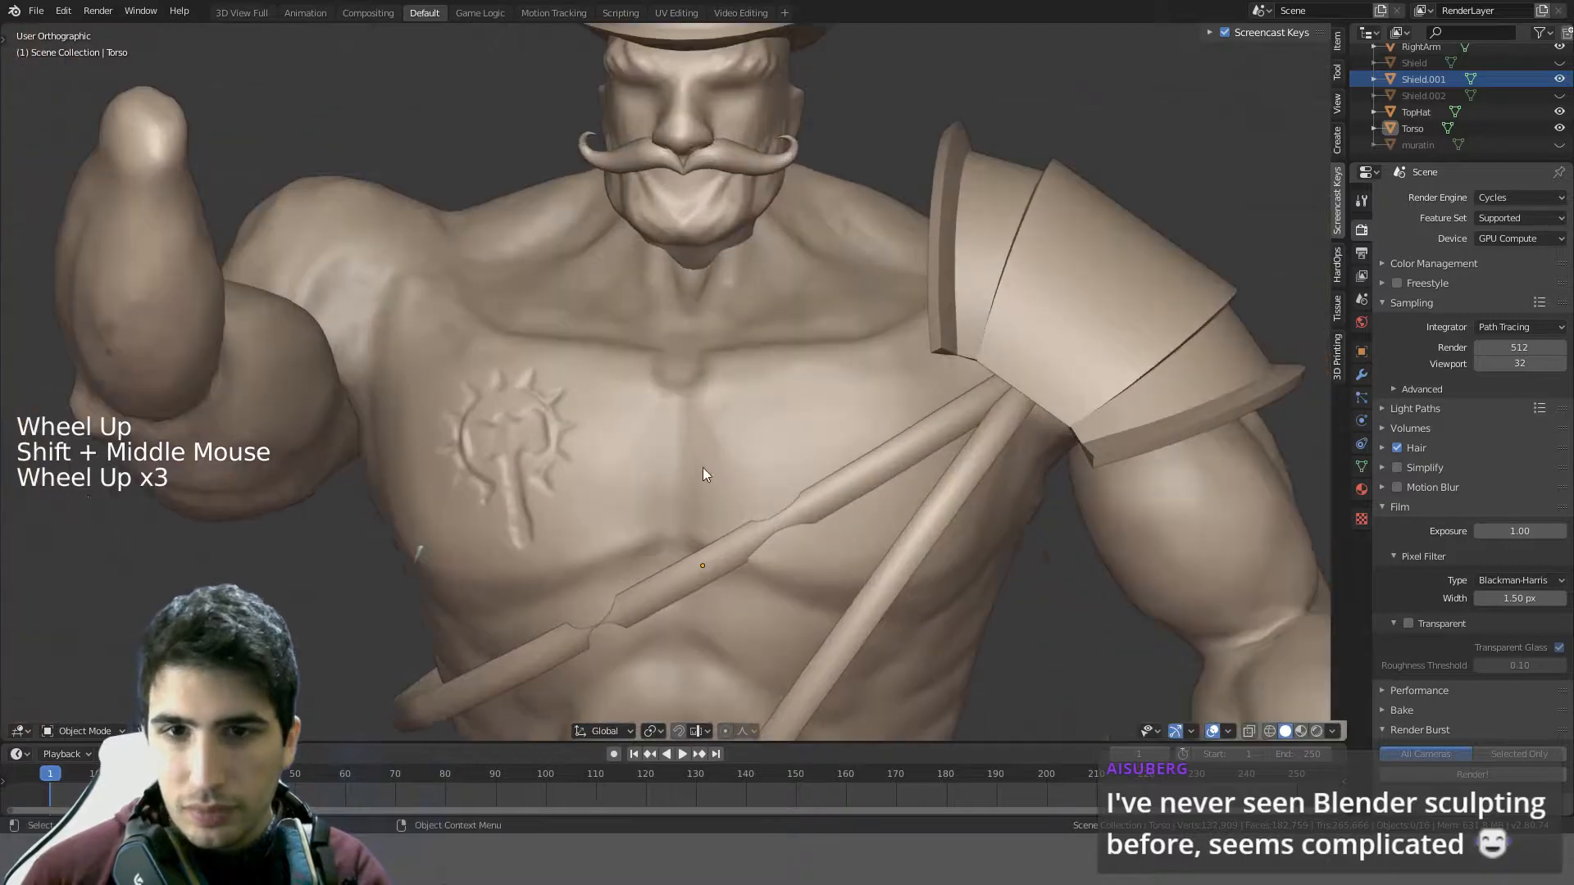
pyautogui.press('t')
pyautogui.press('t')
pyautogui.click(681, 461)
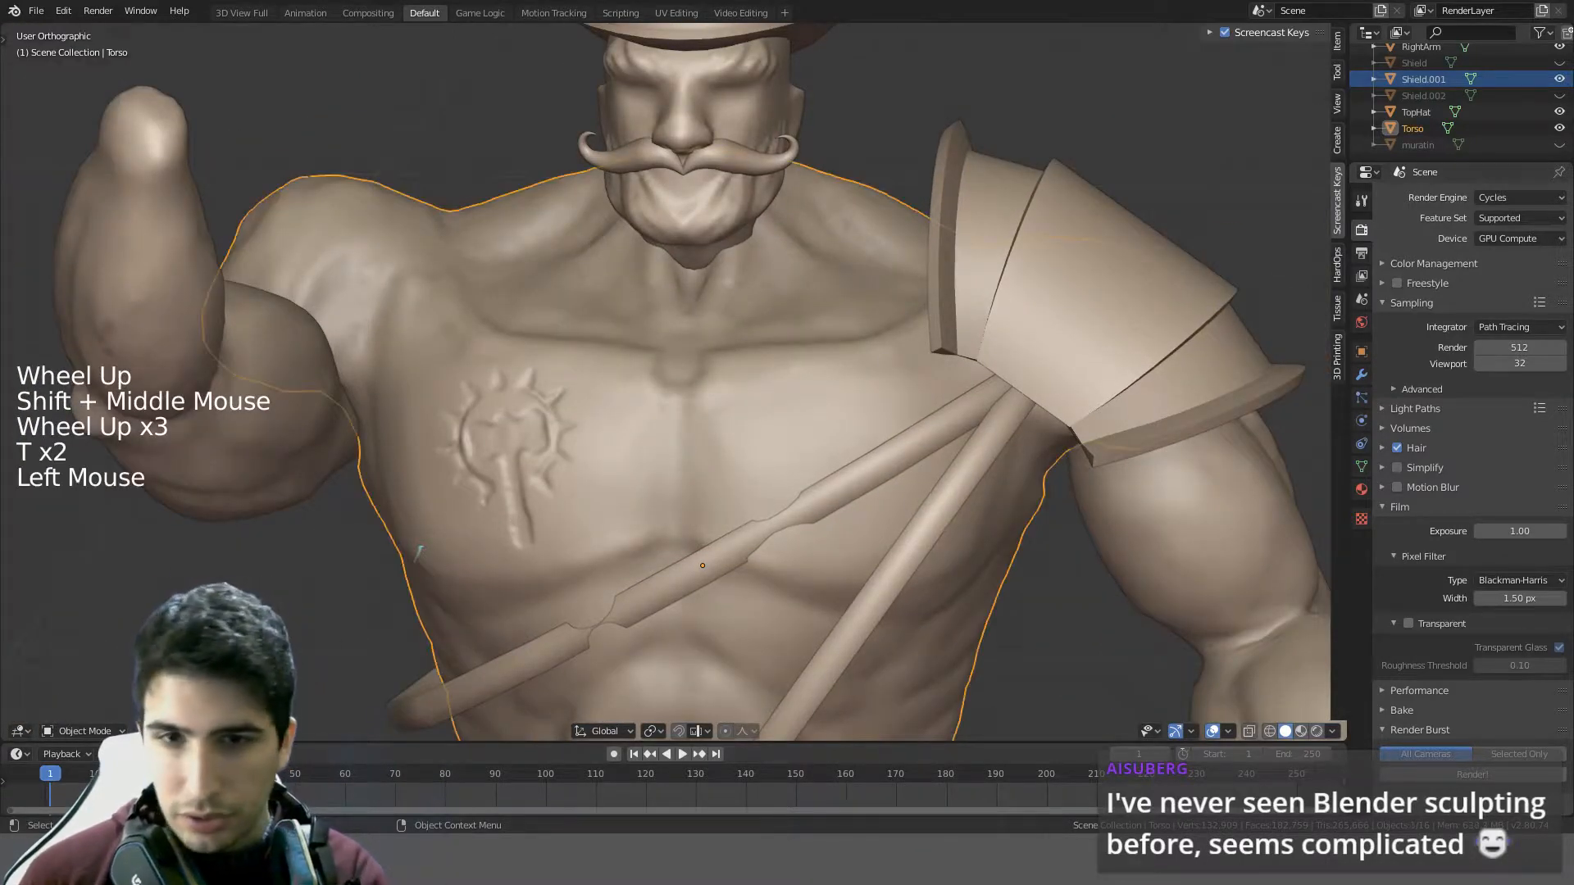
pyautogui.click(73, 730)
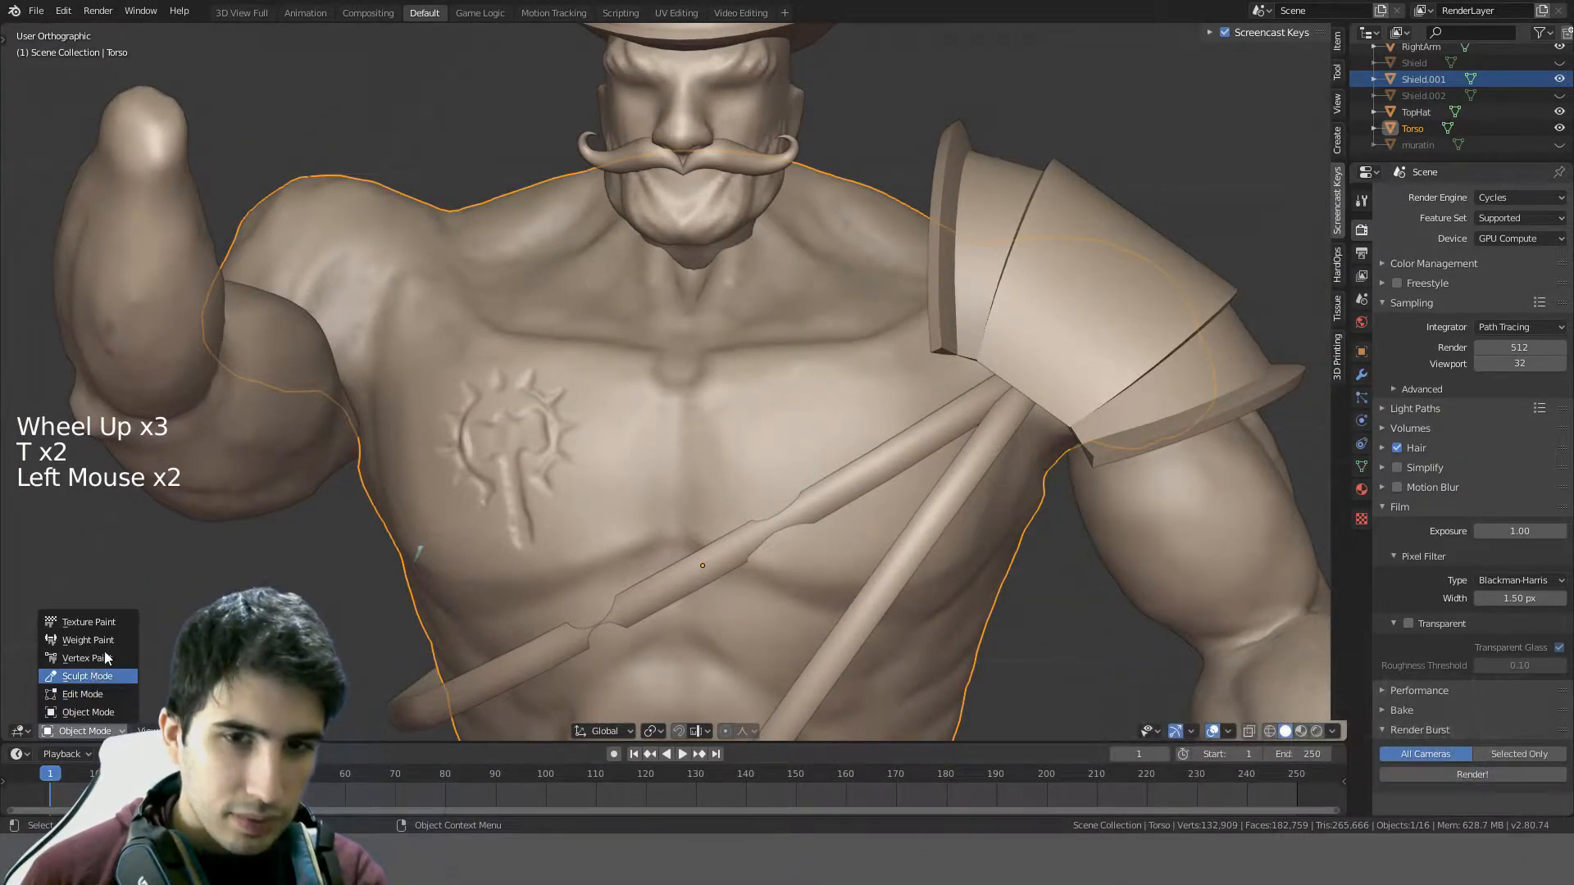
pyautogui.click(87, 676)
# - Return to Object Mode, select the legs, enter Sculpt Mode on them and choose the Clay brush
pyautogui.scroll(-3, 305, 234)
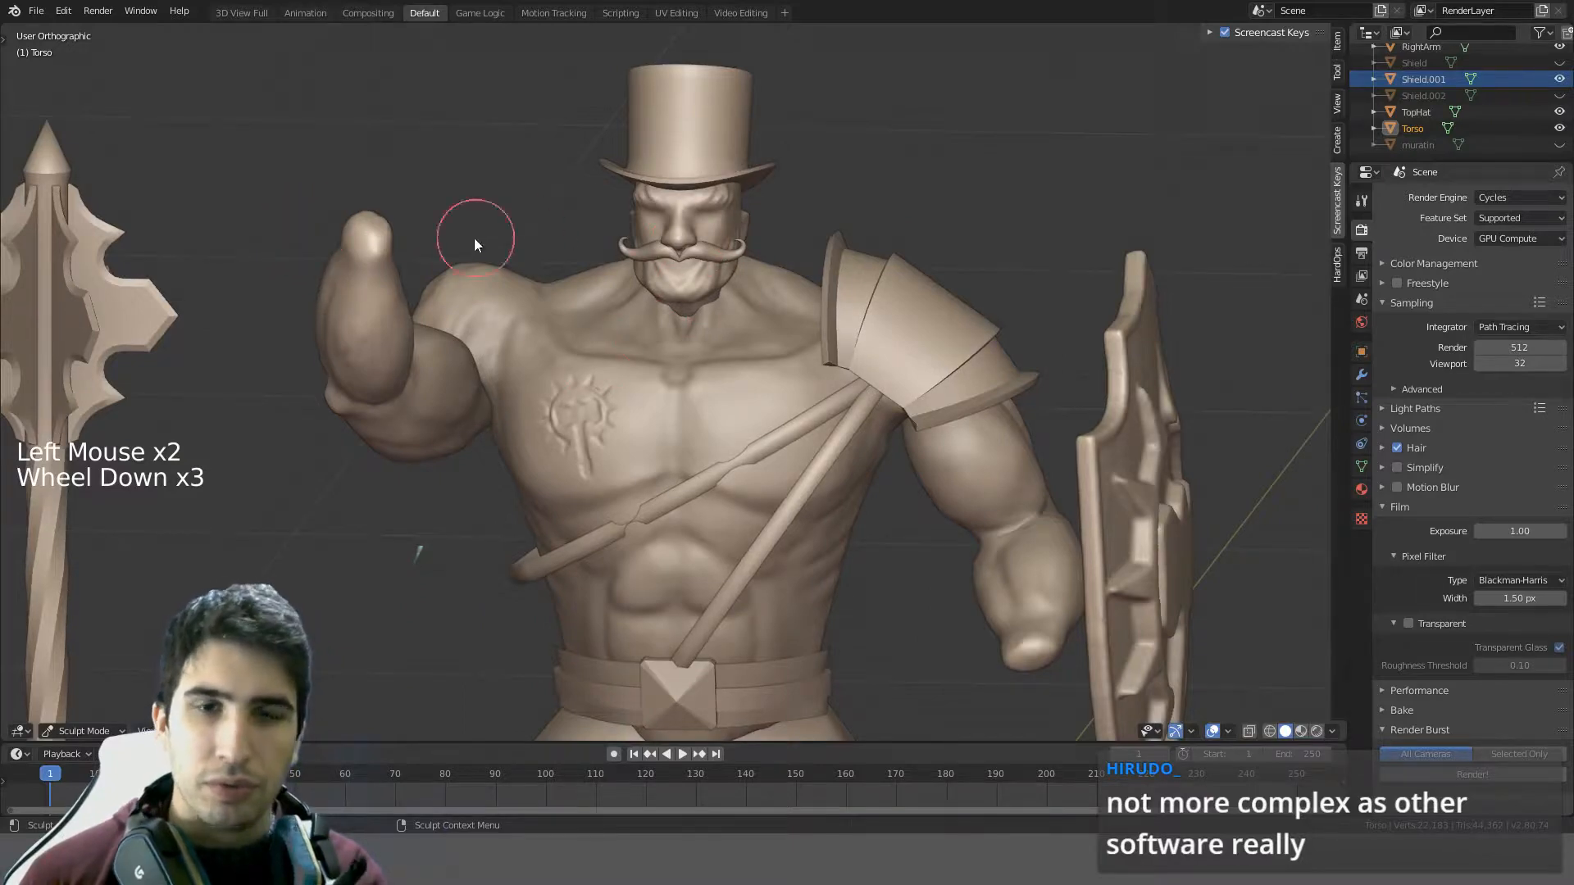
pyautogui.scroll(-1, 574, 401)
pyautogui.keyDown('shift'); pyautogui.moveTo(607, 401); pyautogui.dragTo(621, 185, button='middle'); pyautogui.keyUp('shift')
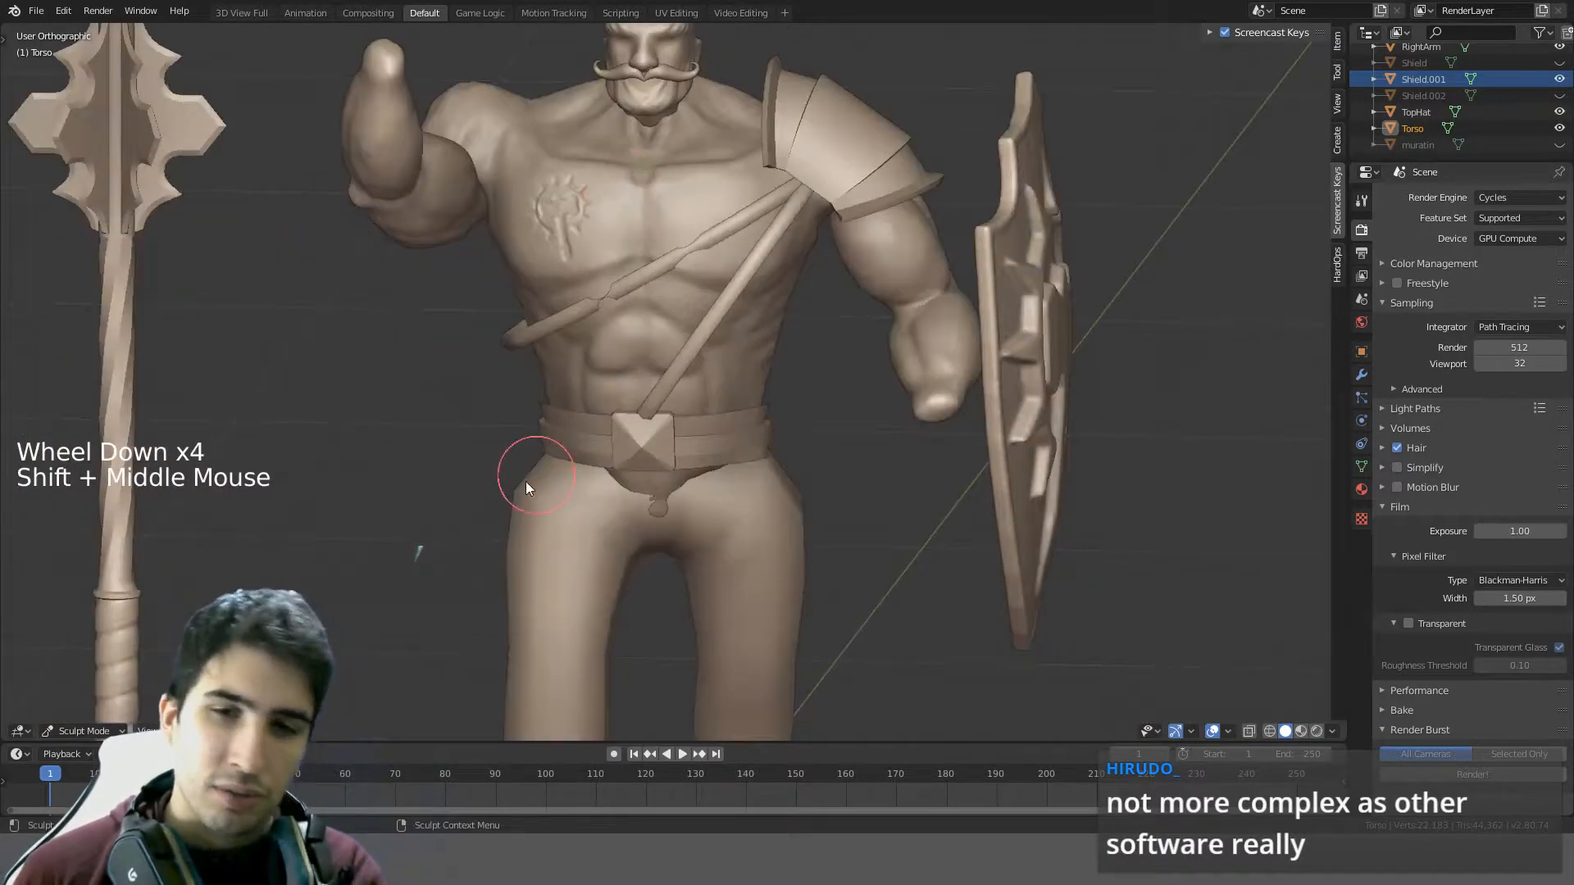
pyautogui.moveTo(525, 480)
pyautogui.keyDown('shift'); pyautogui.mouseDown(button='middle')
pyautogui.moveTo(608, 446)
pyautogui.moveTo(607, 369)
pyautogui.mouseUp(button='middle'); pyautogui.keyUp('shift')
pyautogui.click(85, 731)
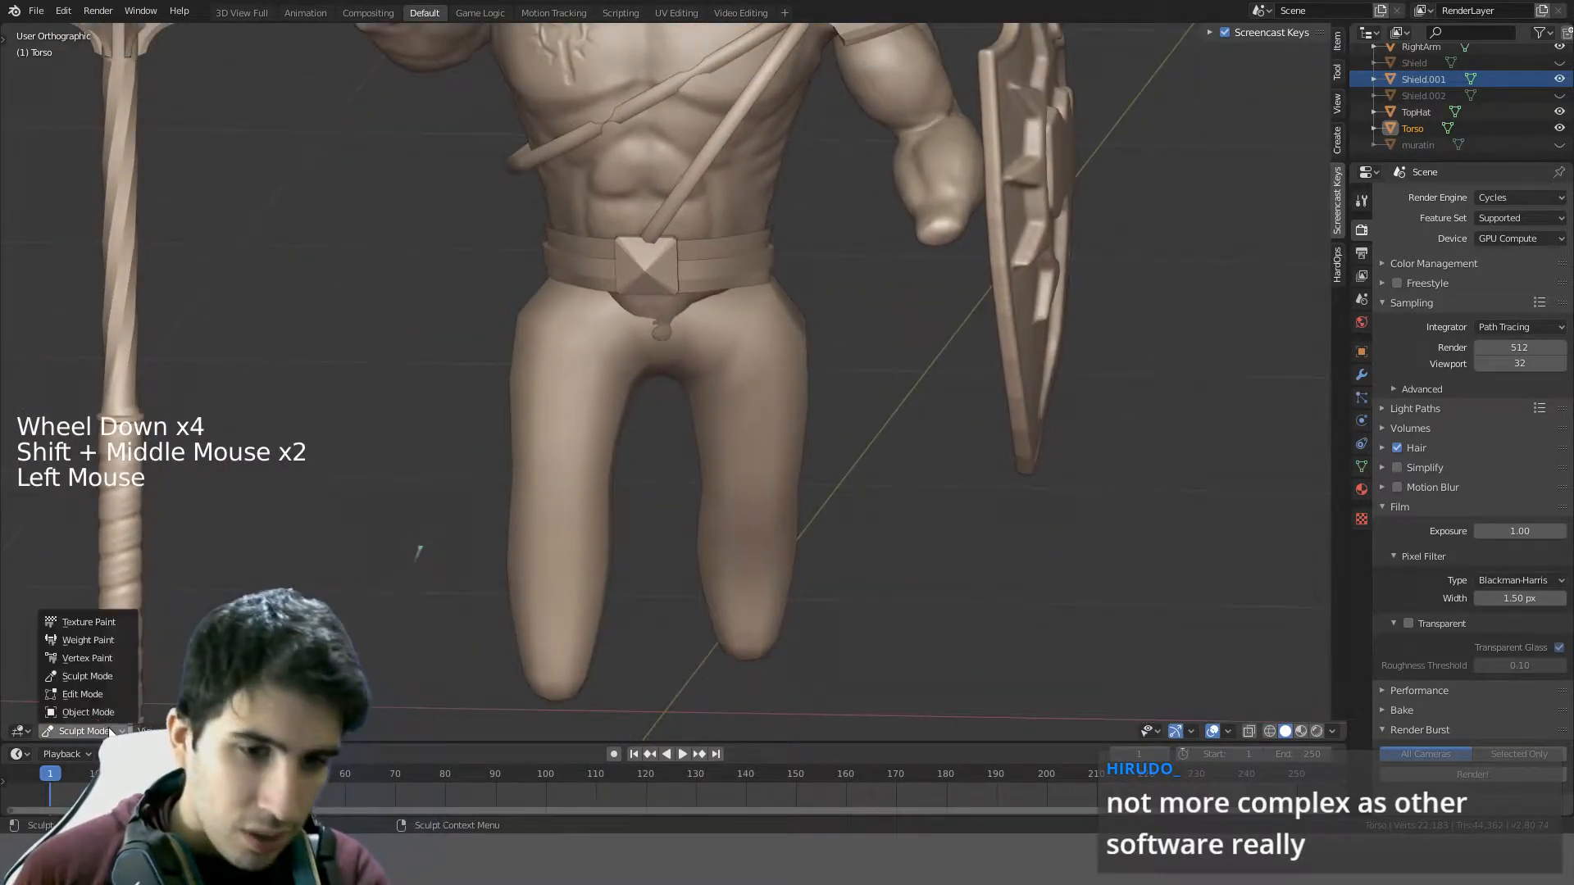
pyautogui.click(82, 630)
pyautogui.click(530, 453)
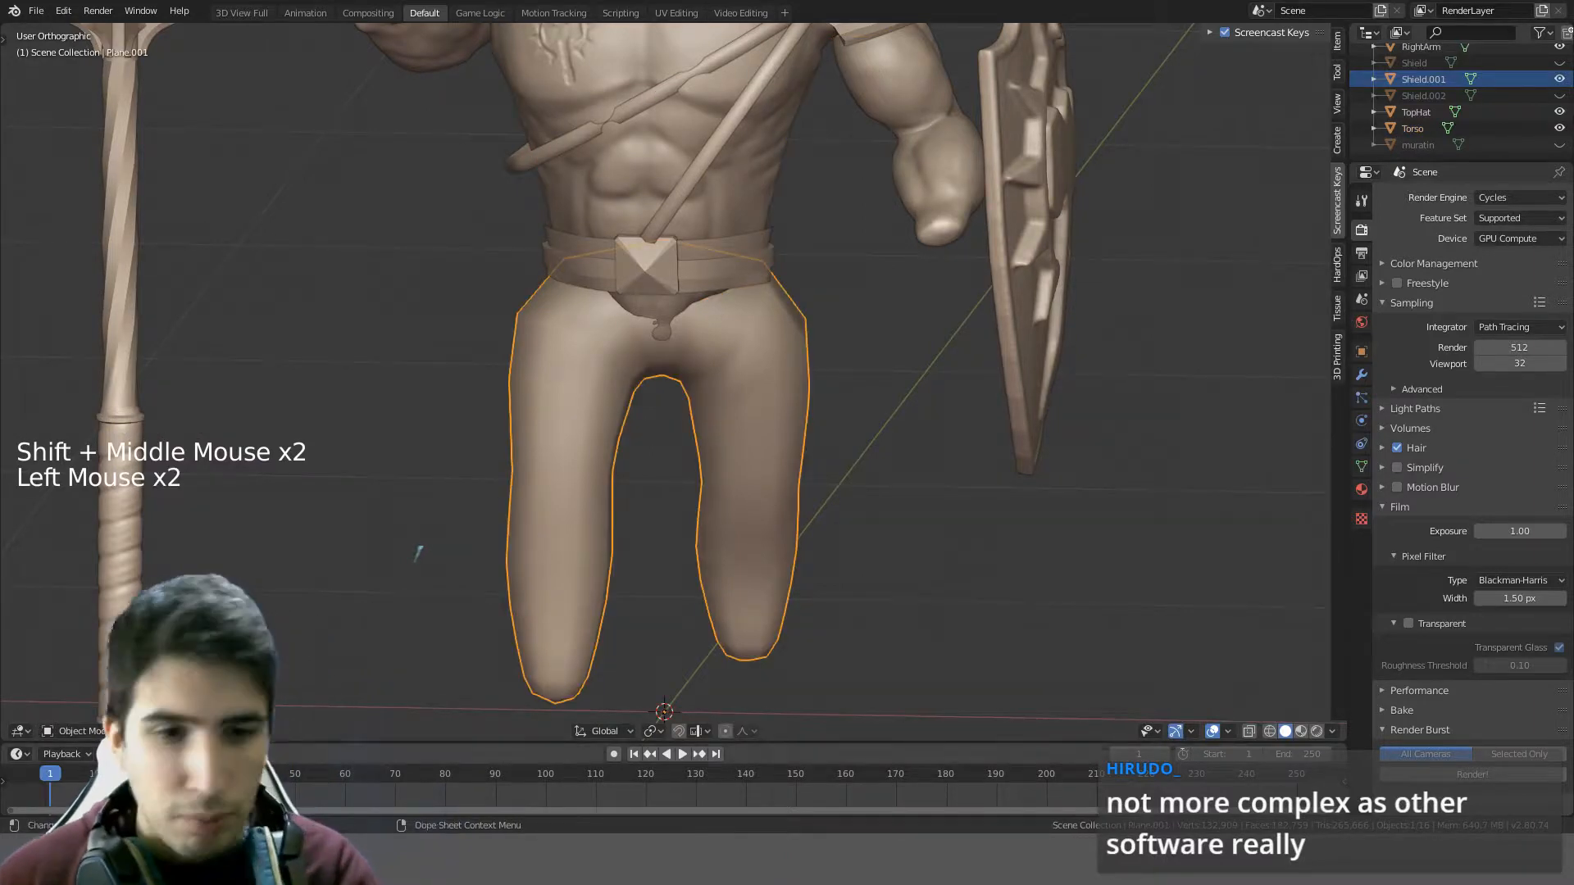
pyautogui.click(85, 731)
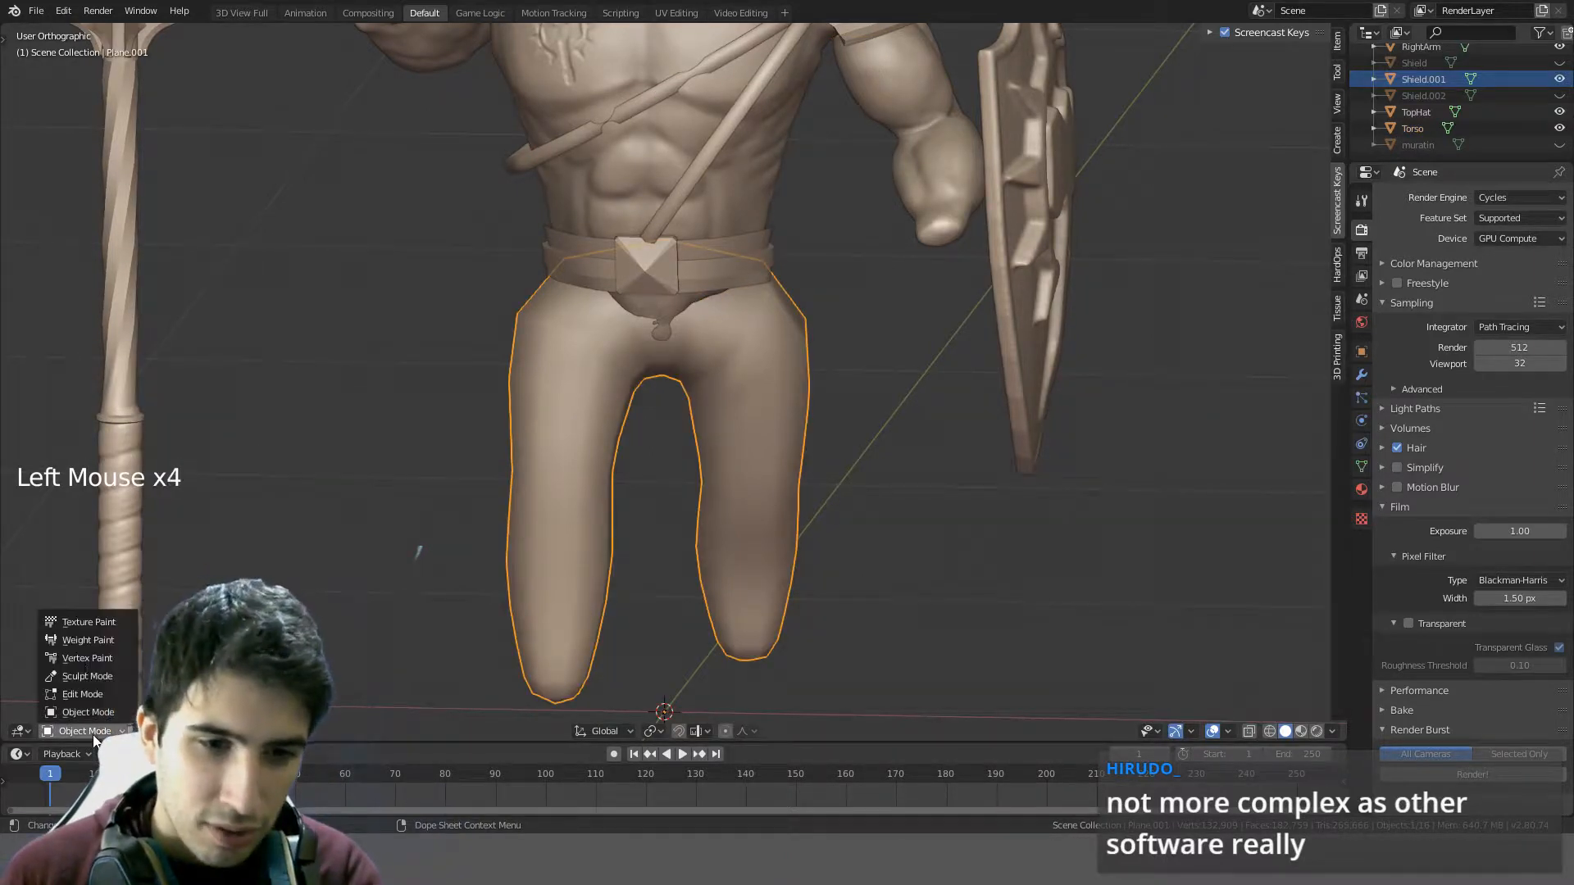
pyautogui.click(74, 676)
pyautogui.scroll(4, 538, 317)
pyautogui.scroll(-4, 612, 340)
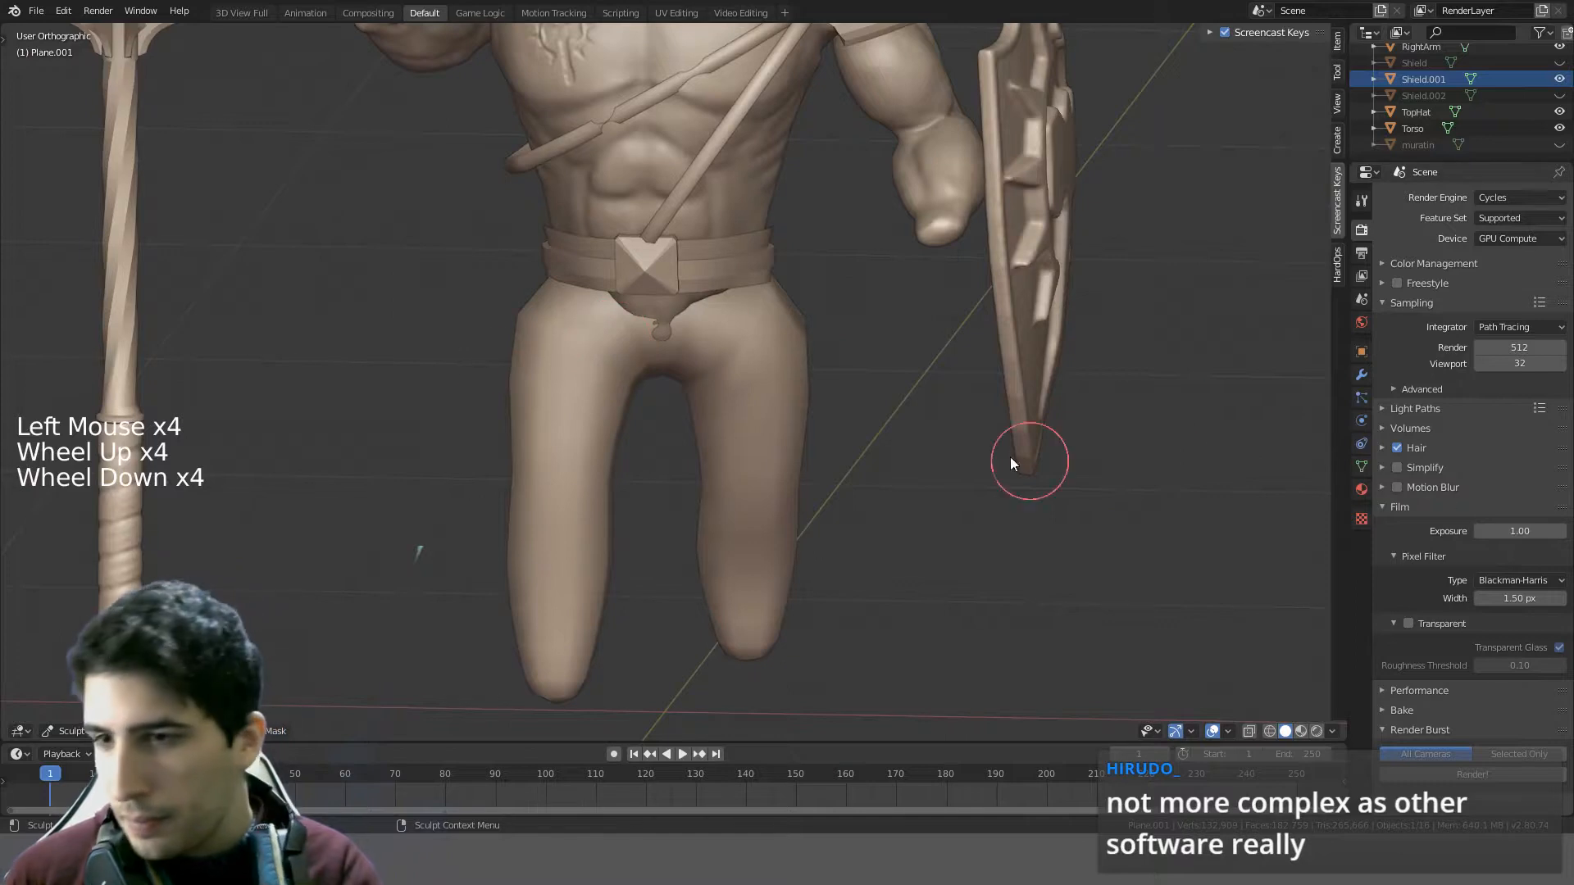
pyautogui.press('t')
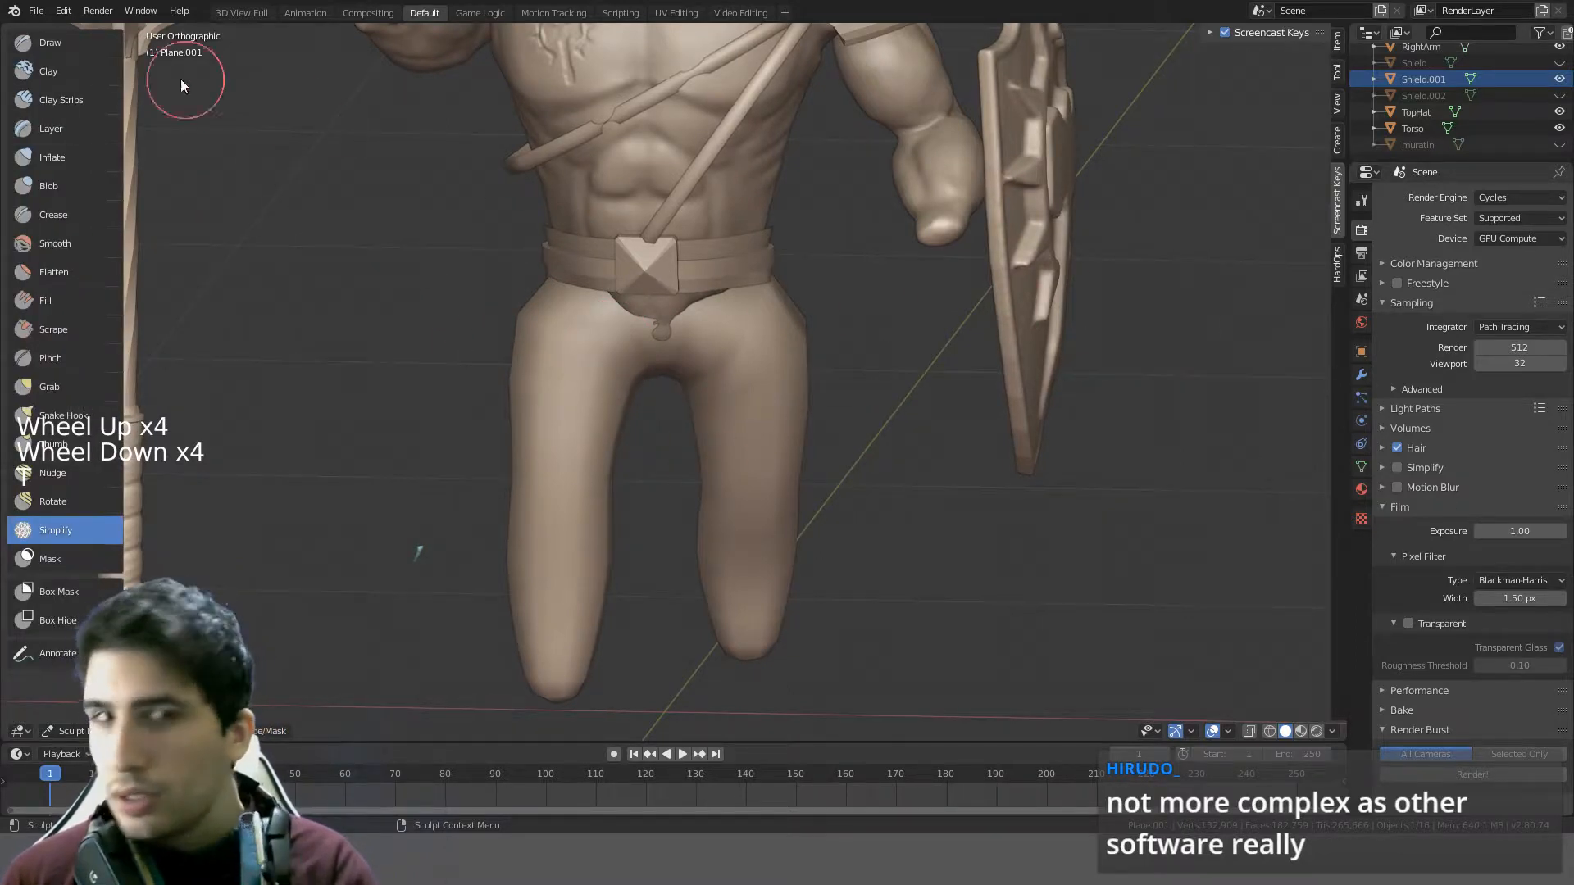
pyautogui.click(50, 71)
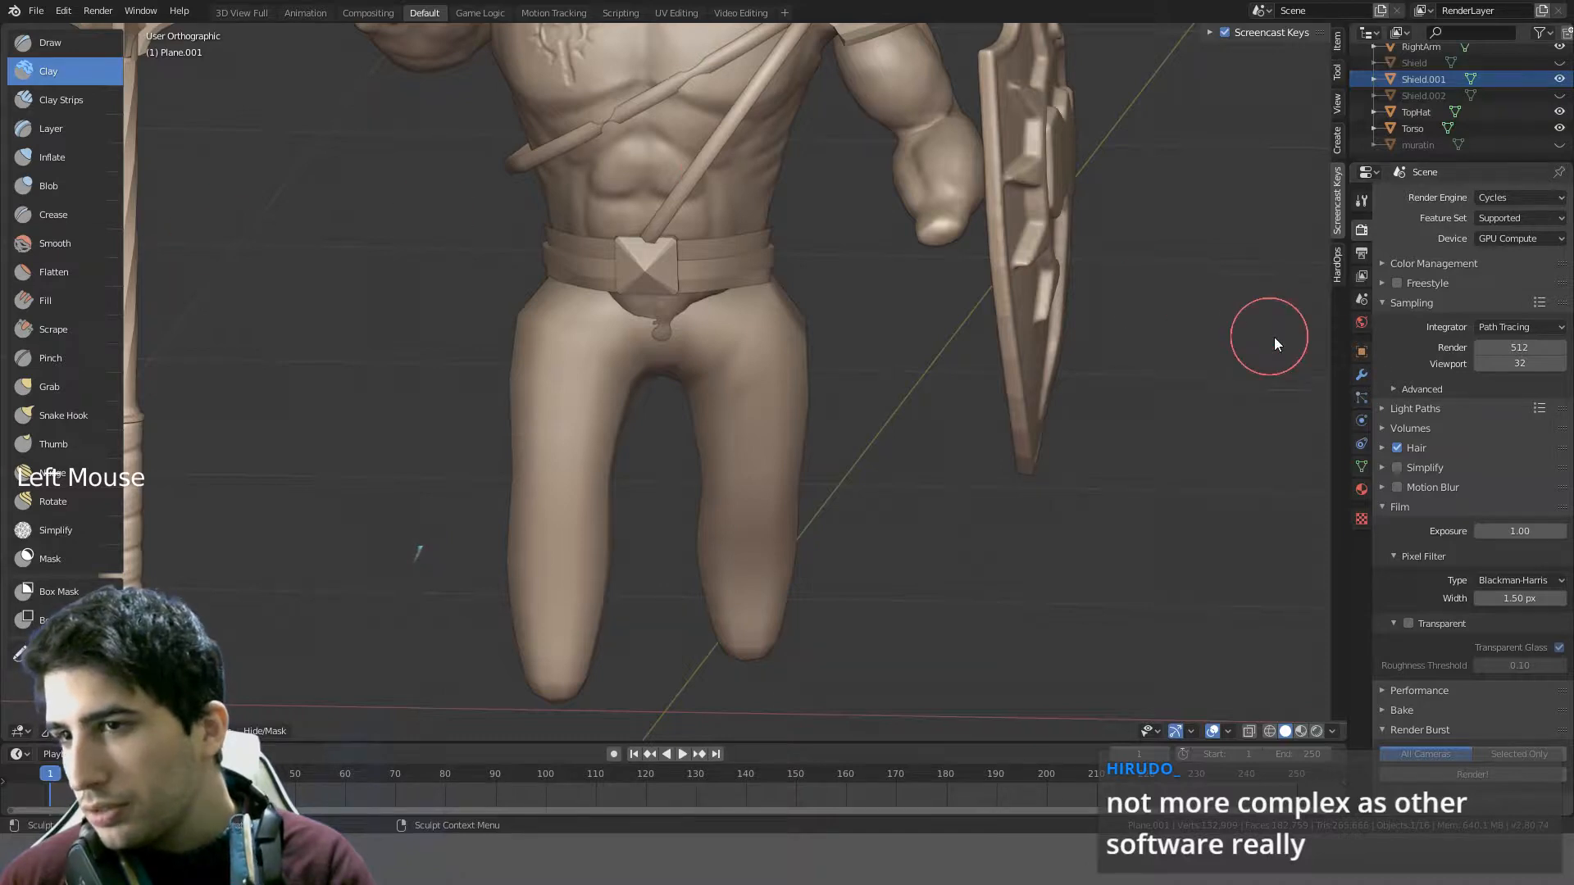
# - Try enabling Dyntopo on the legs while their modifiers are still active, and undo it
pyautogui.click(1362, 201)
pyautogui.scroll(-19, 1440, 500)
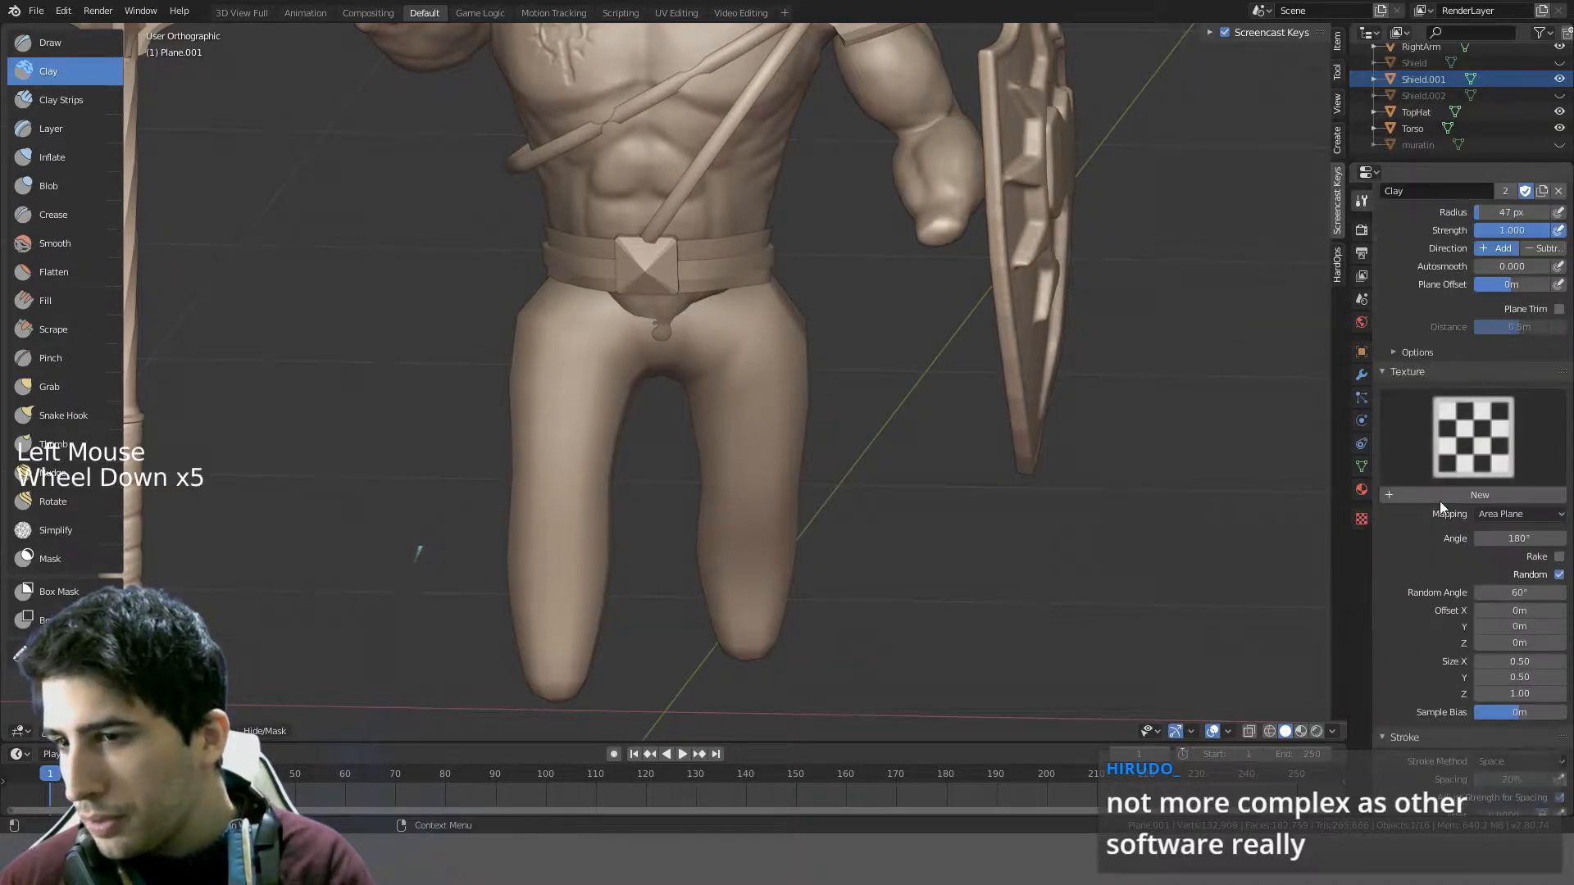
pyautogui.click(1399, 460)
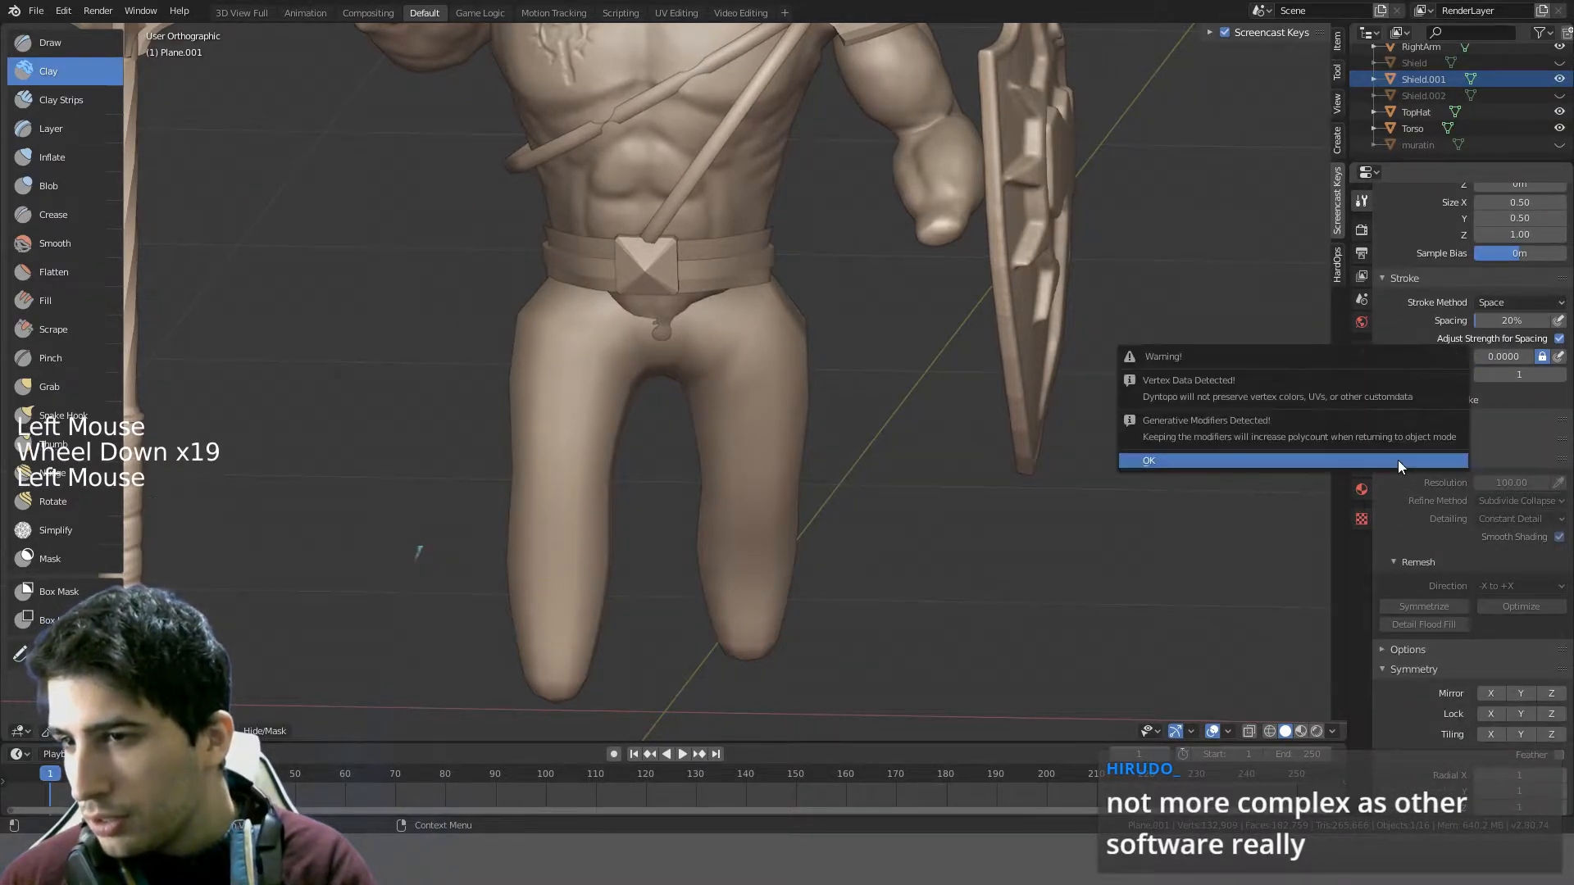
pyautogui.click(1399, 460)
pyautogui.moveTo(697, 435); pyautogui.dragTo(766, 454, button='middle')
pyautogui.hotkey('ctrl', 'z')
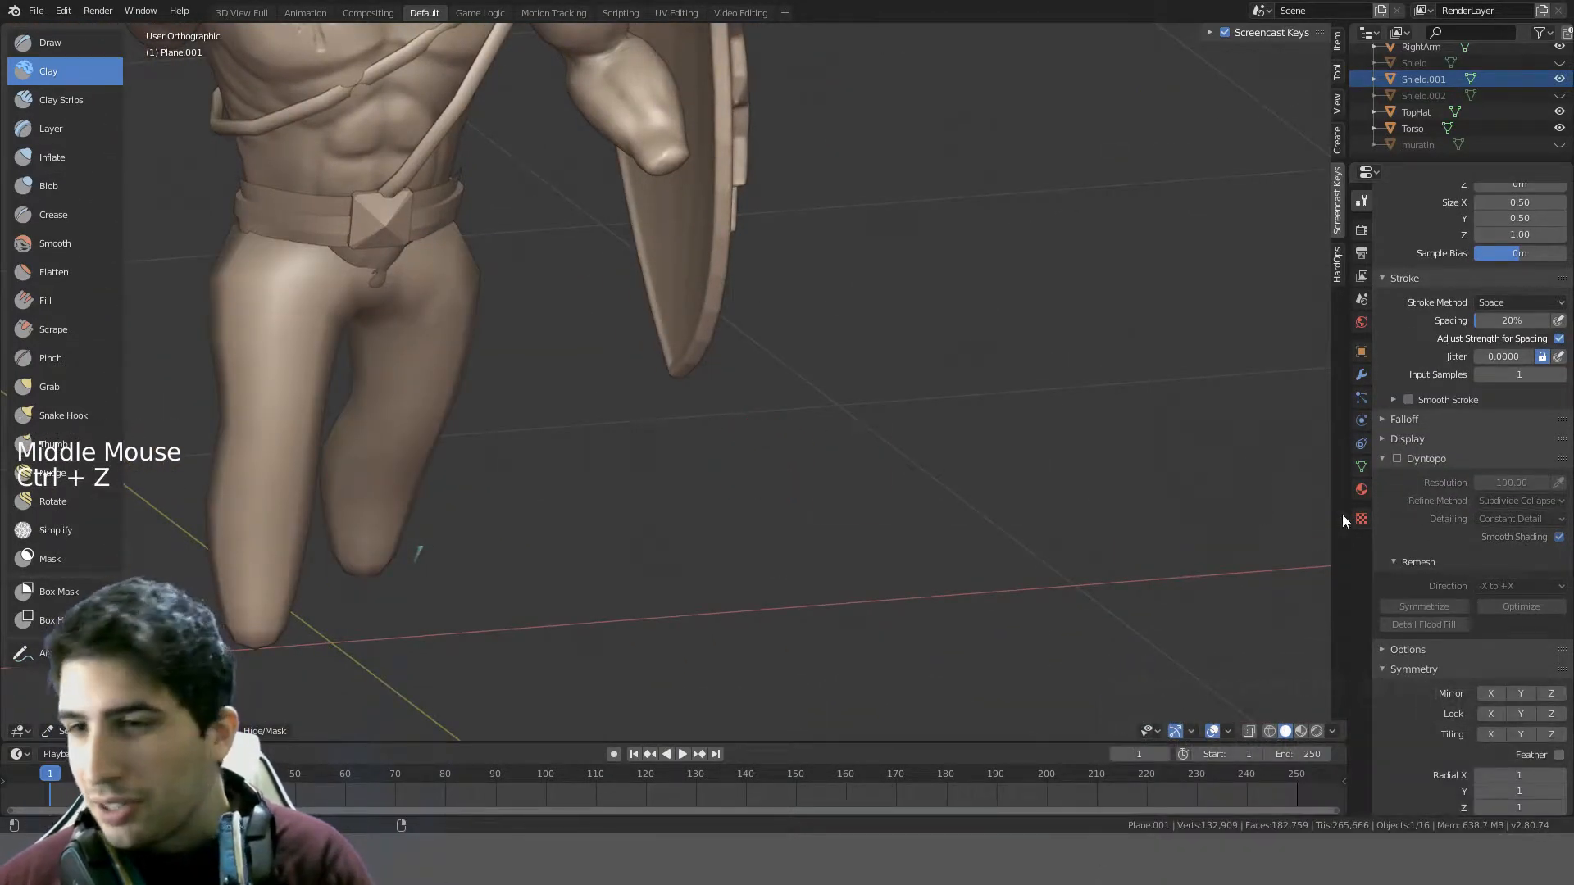
# - Apply the Skin and Subdivision modifiers on the legs
pyautogui.click(1363, 373)
pyautogui.click(1431, 246)
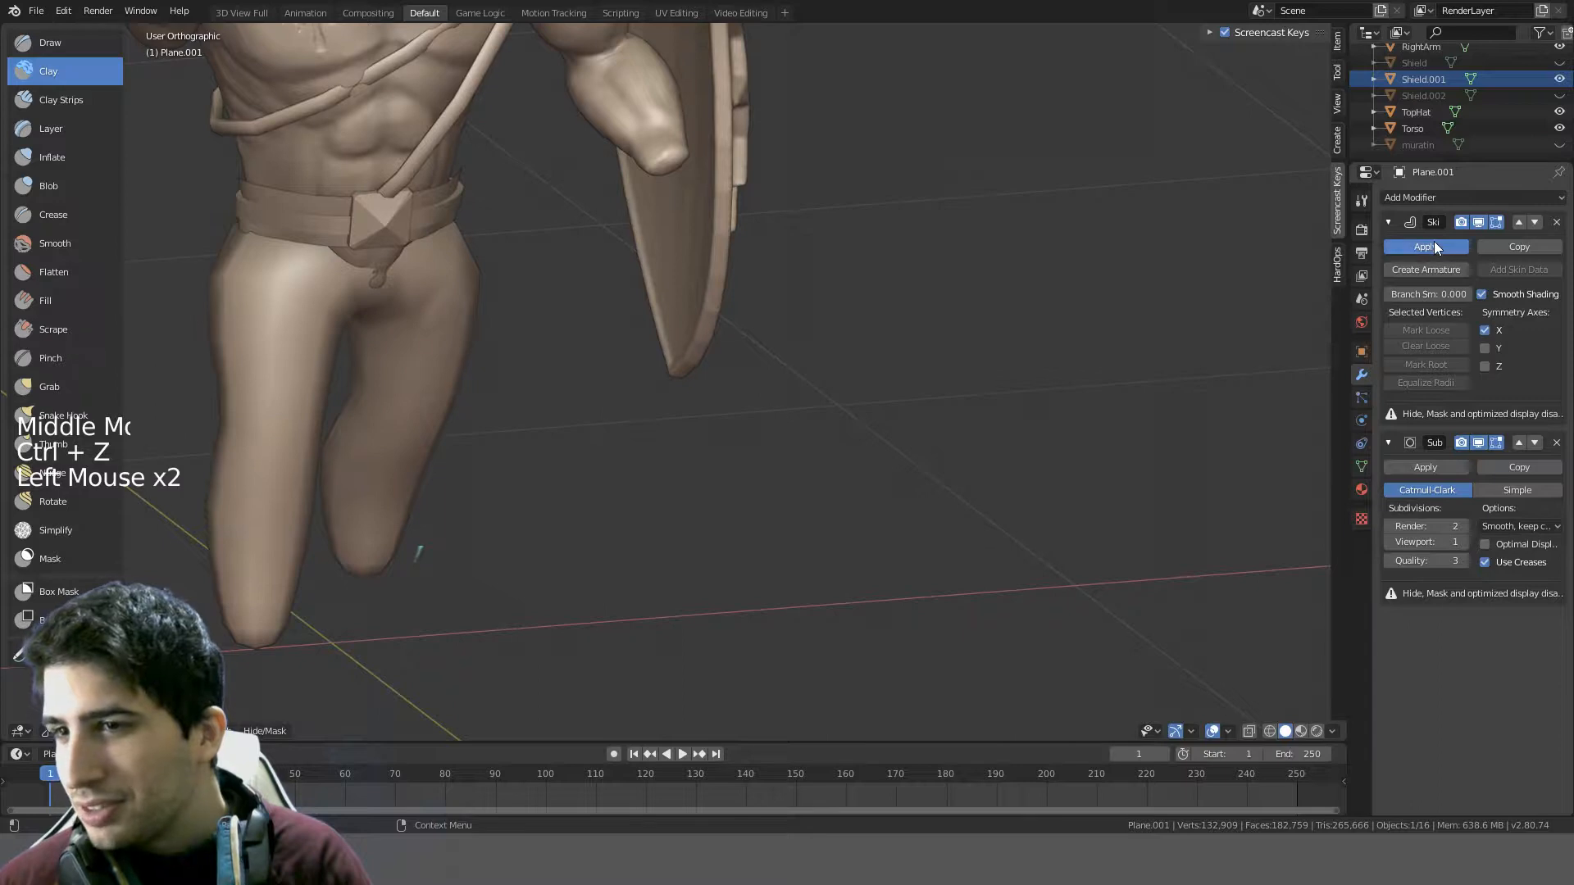
pyautogui.click(1431, 246)
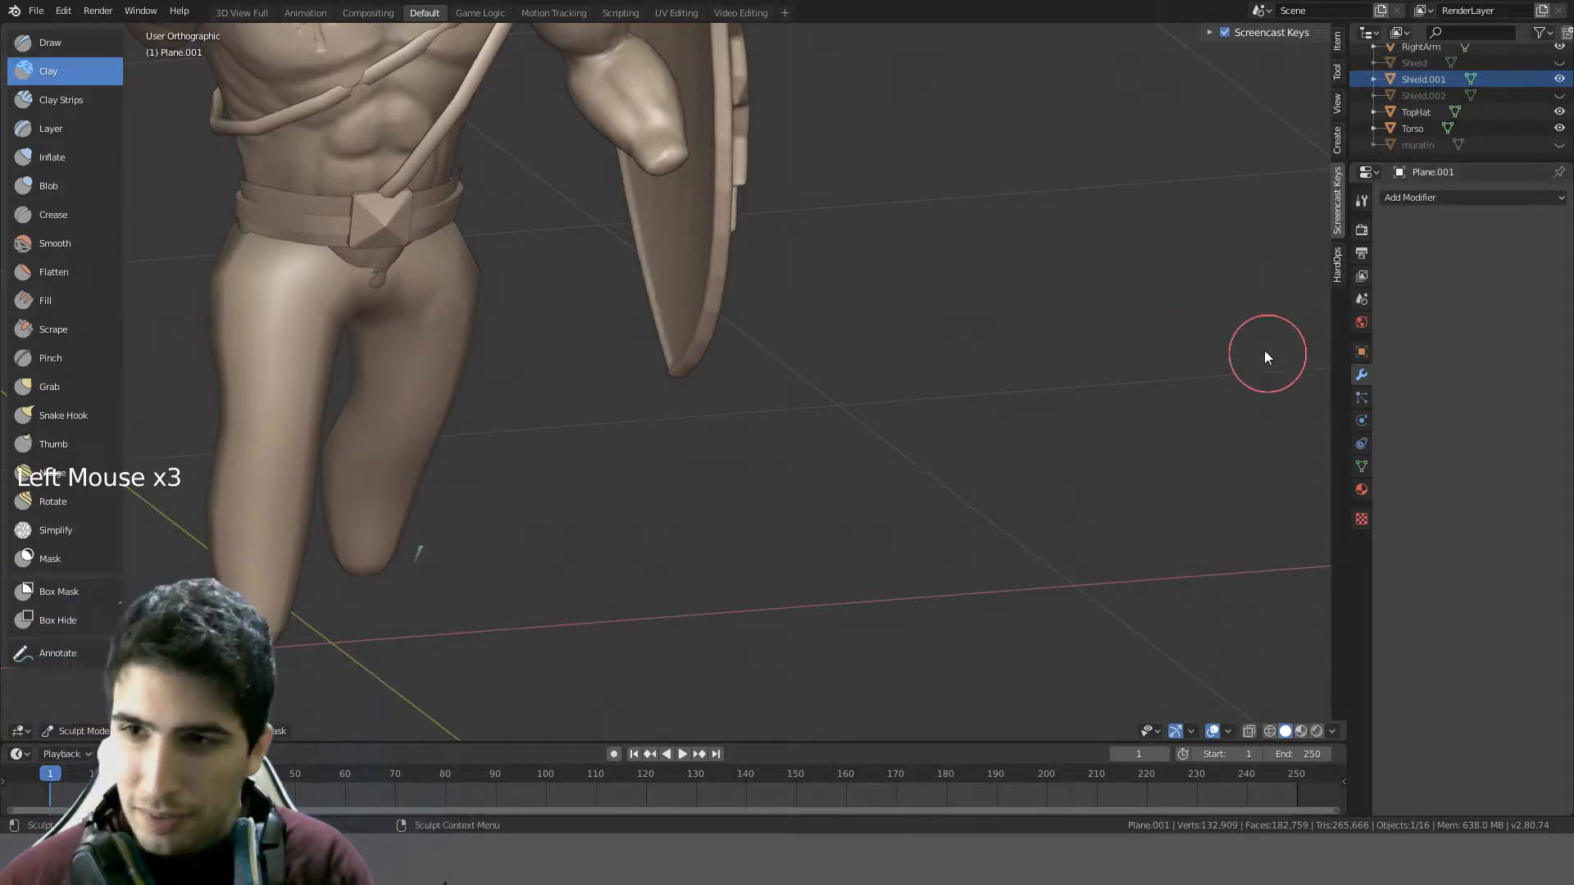
# - Enable Dyntopo for sculpting the legs
pyautogui.click(1361, 201)
pyautogui.scroll(-4, 1444, 612)
pyautogui.scroll(-13, 1447, 603)
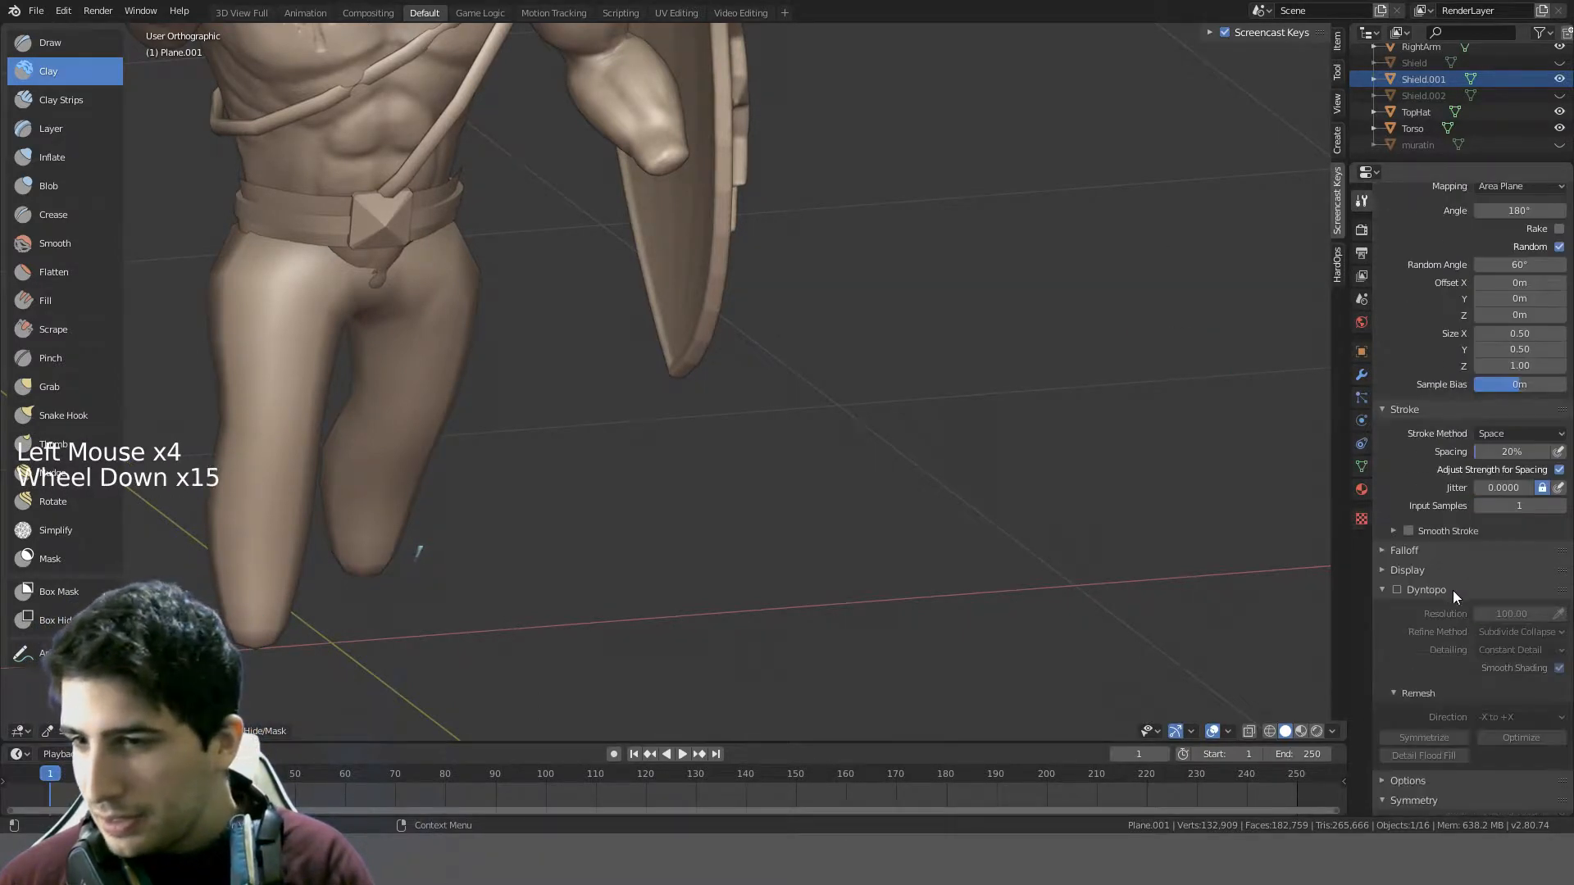
pyautogui.click(1399, 522)
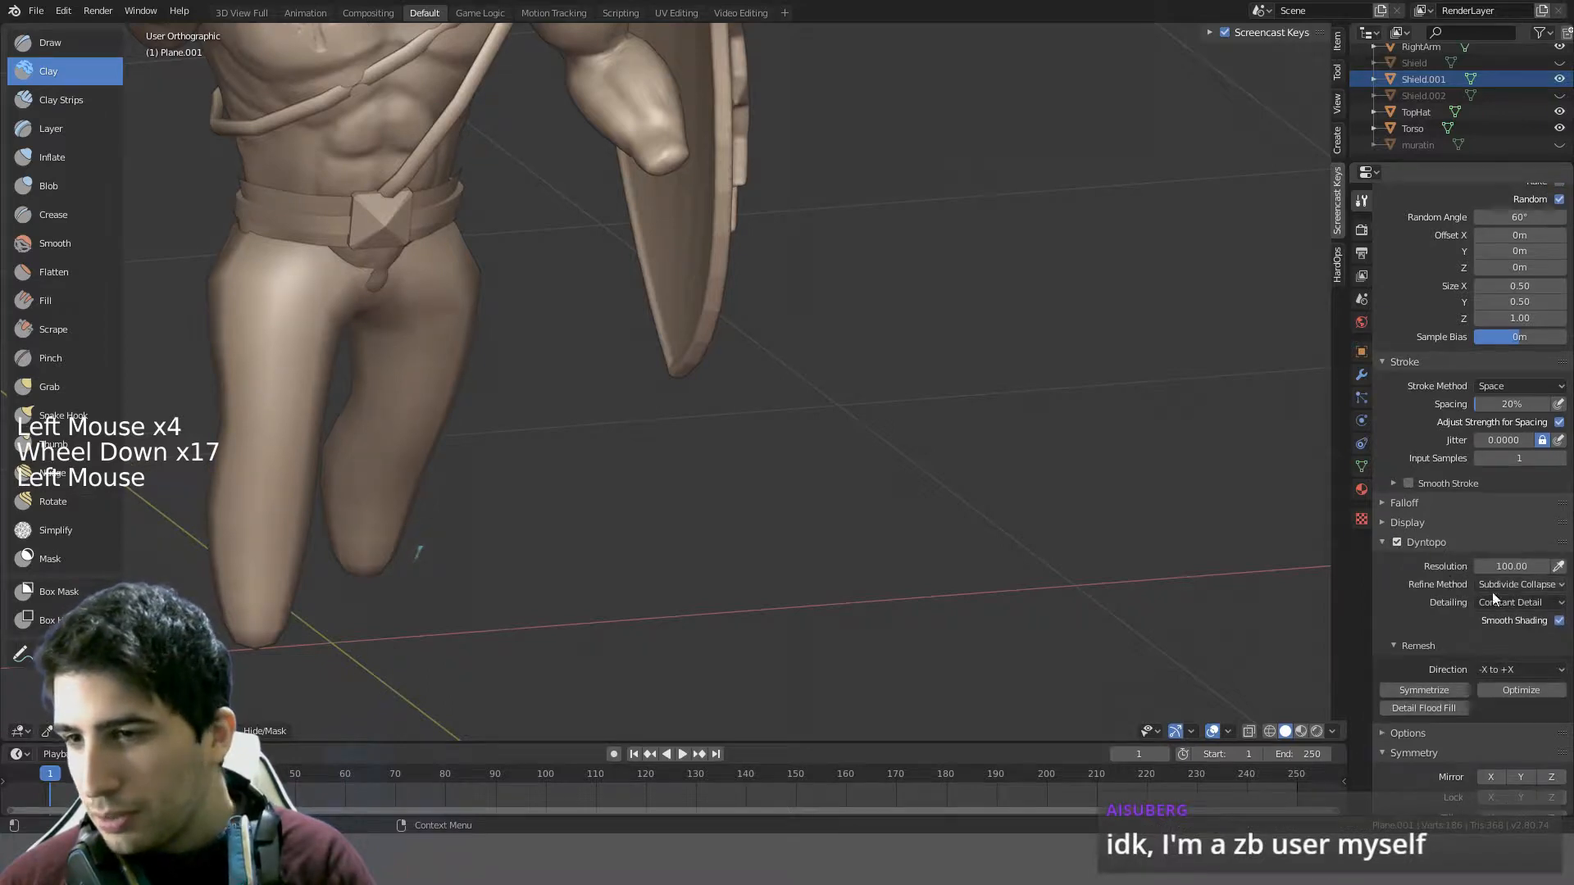
# - Set the Clay brush's stroke spacing to 10% and collapse its texture settings
pyautogui.scroll(3, 1464, 500)
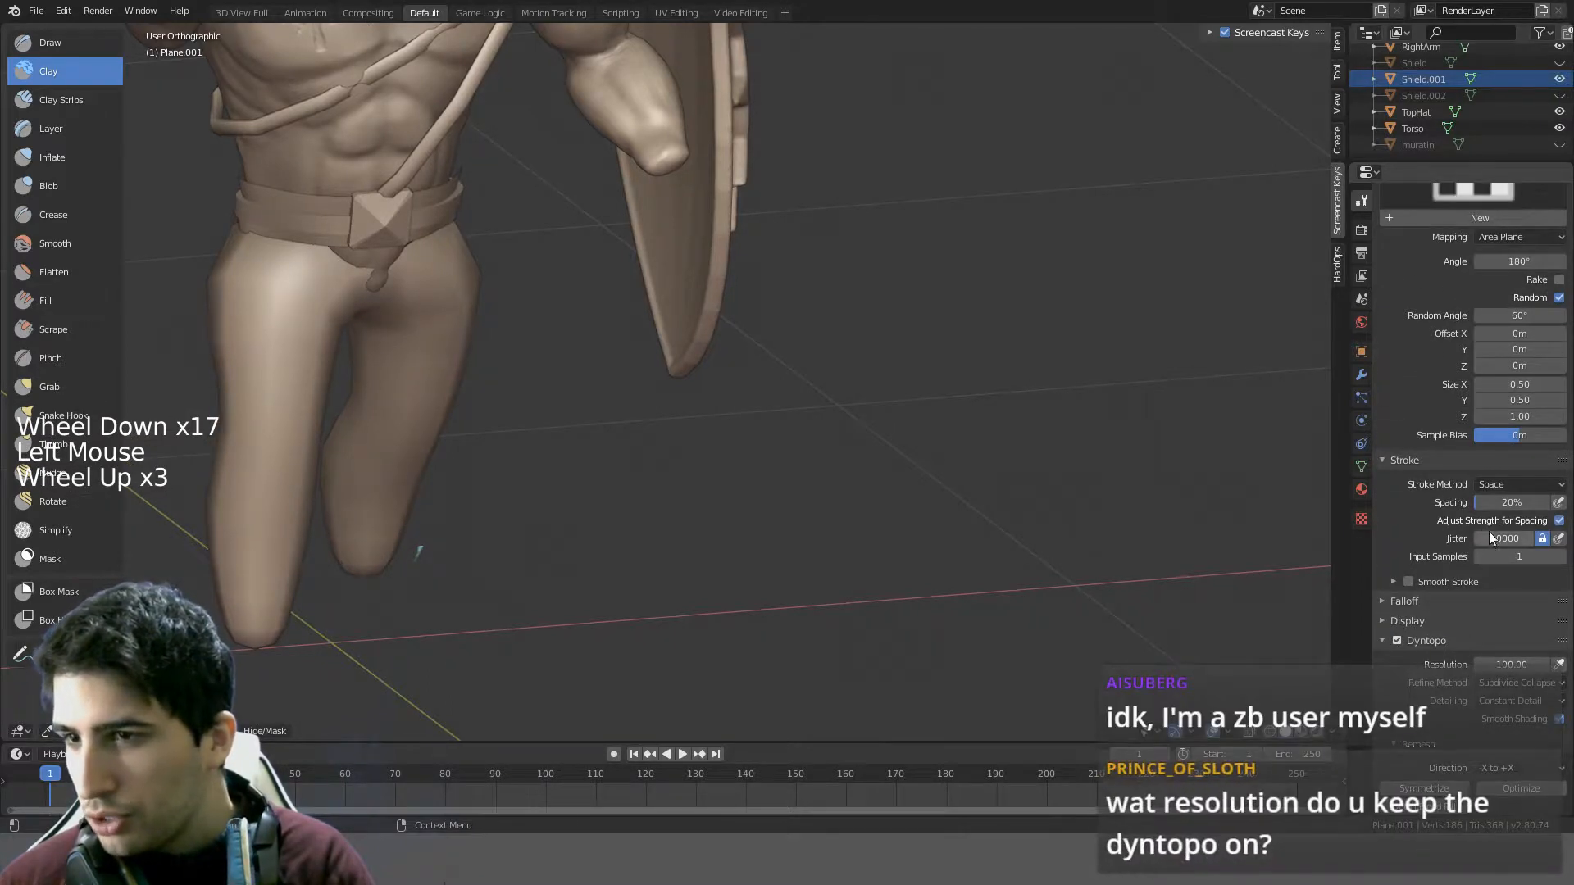
pyautogui.scroll(-5, 1489, 532)
pyautogui.scroll(2, 1518, 415)
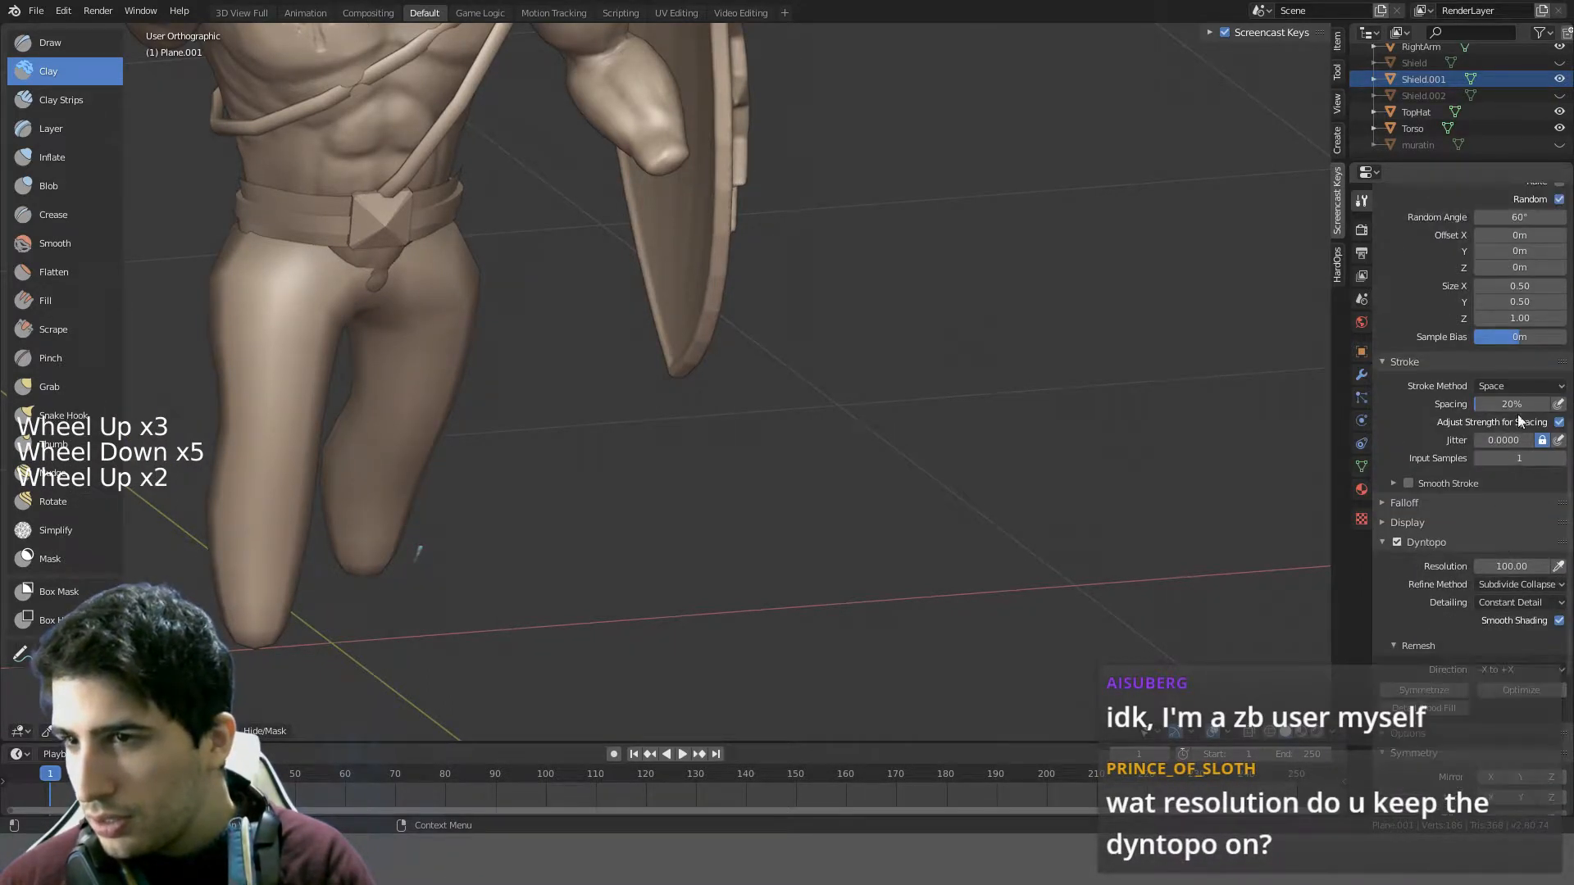
pyautogui.click(1518, 402)
pyautogui.write('10')
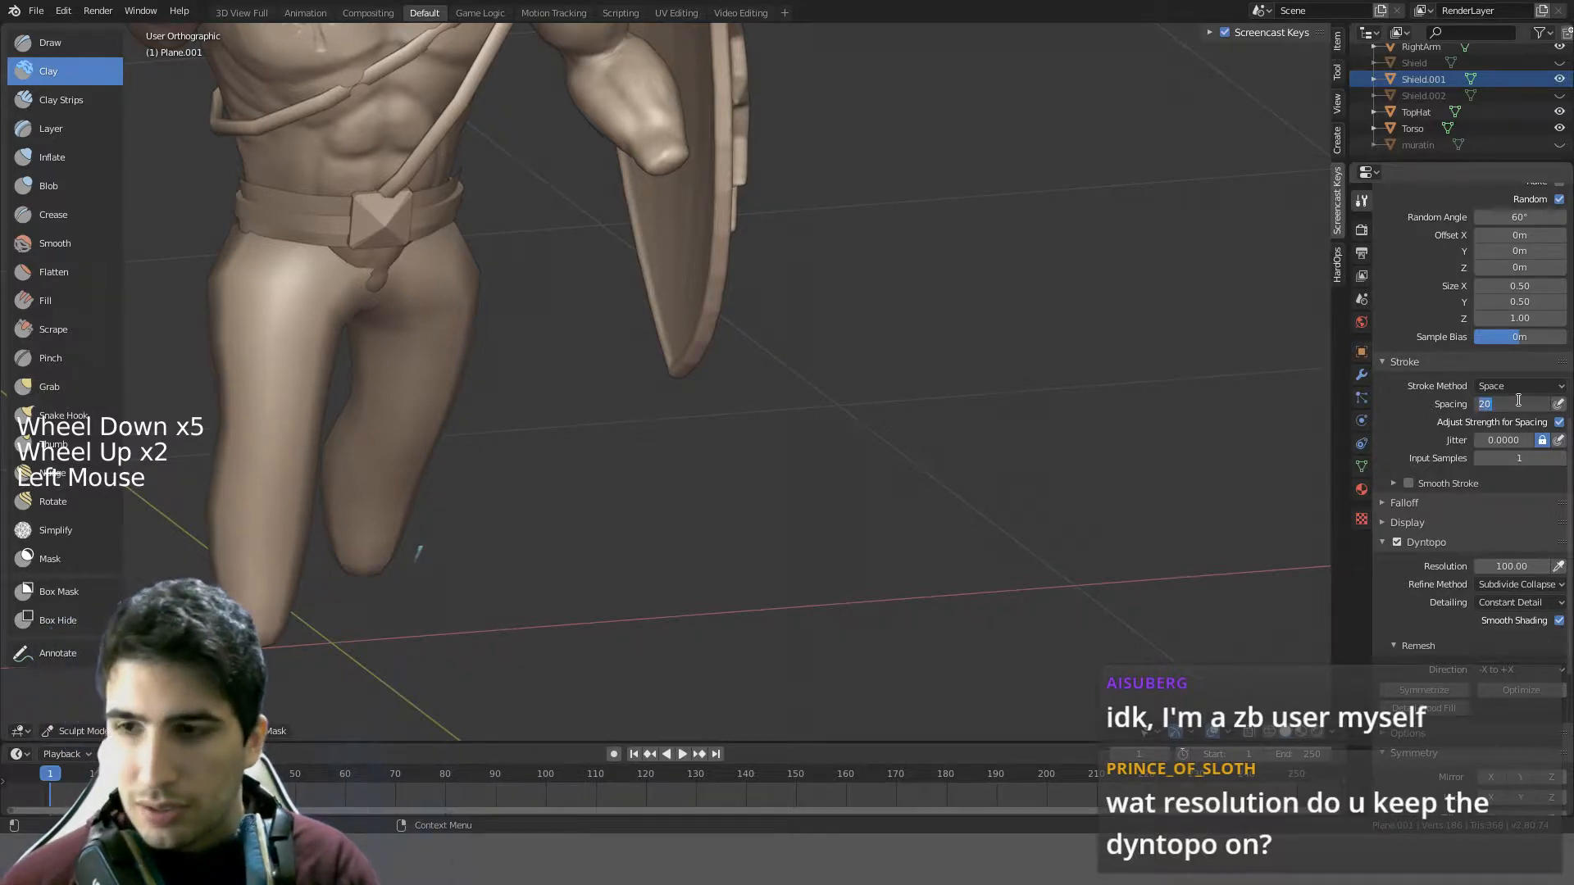
pyautogui.press('Return')
pyautogui.scroll(7, 1520, 400)
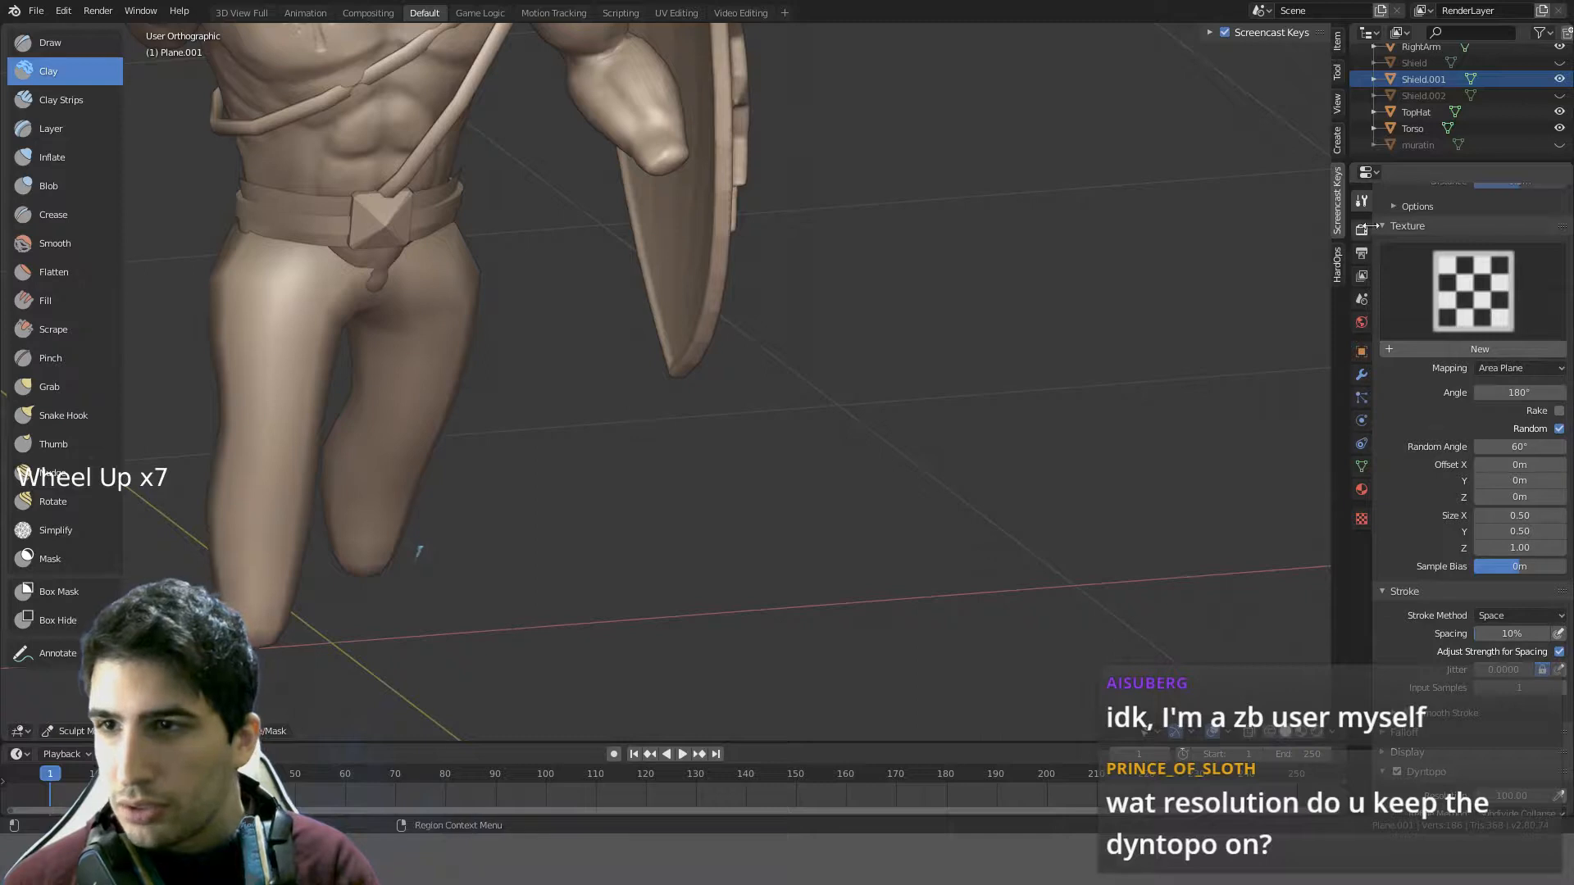
pyautogui.click(1554, 227)
# - Sculpt a first Clay stroke on the front of the hip and upper thigh below the belt, in front orthographic view
pyautogui.scroll(3, 334, 334)
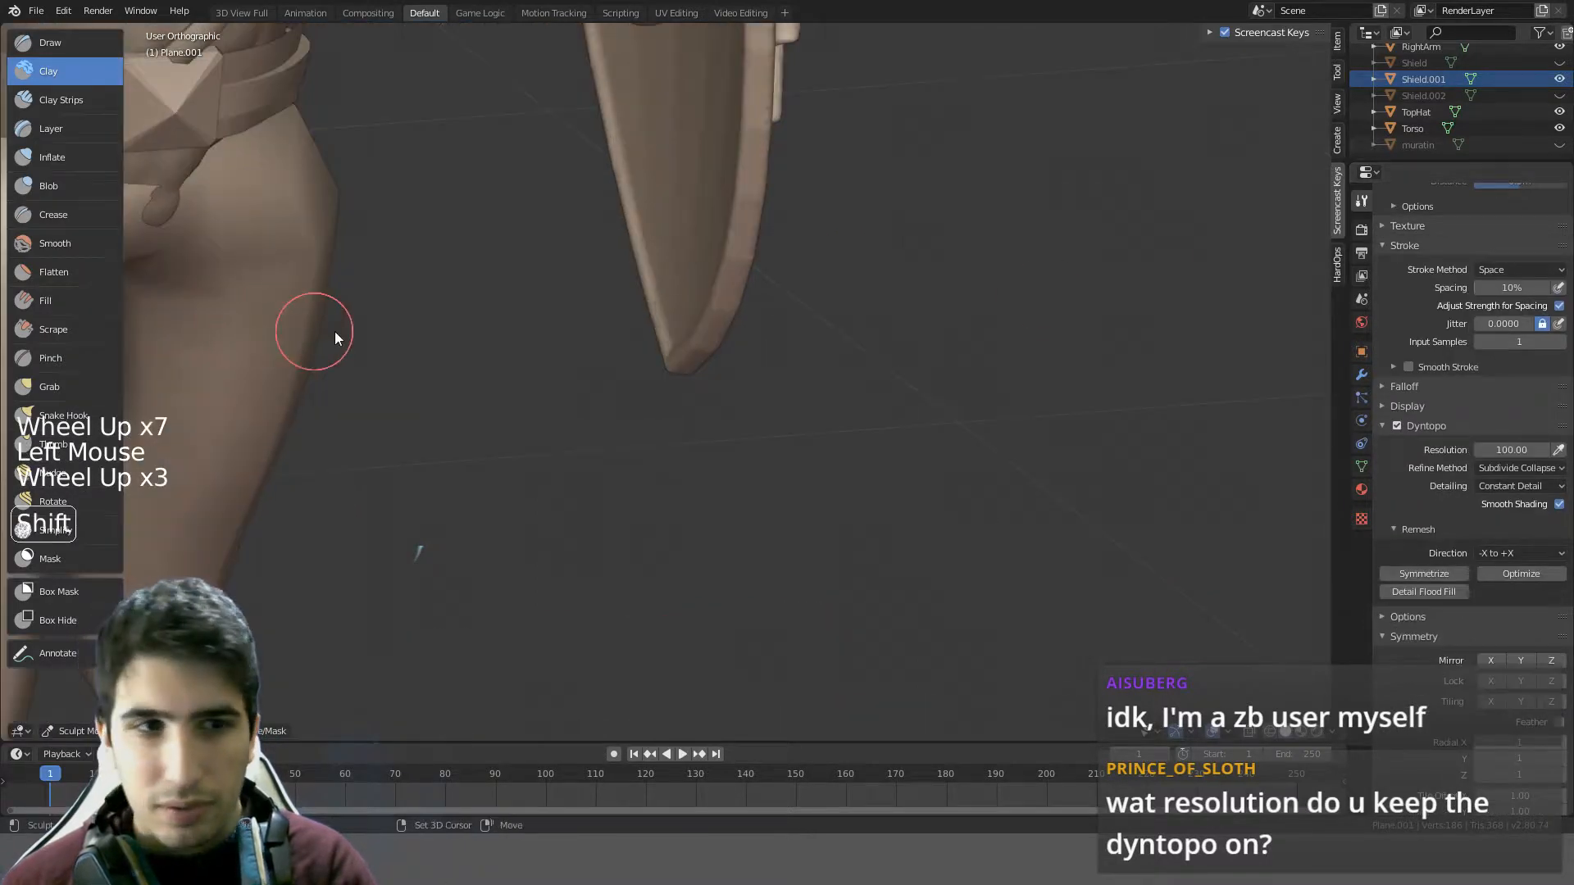
pyautogui.keyDown('shift'); pyautogui.moveTo(334, 333); pyautogui.dragTo(902, 317, button='middle'); pyautogui.keyUp('shift')
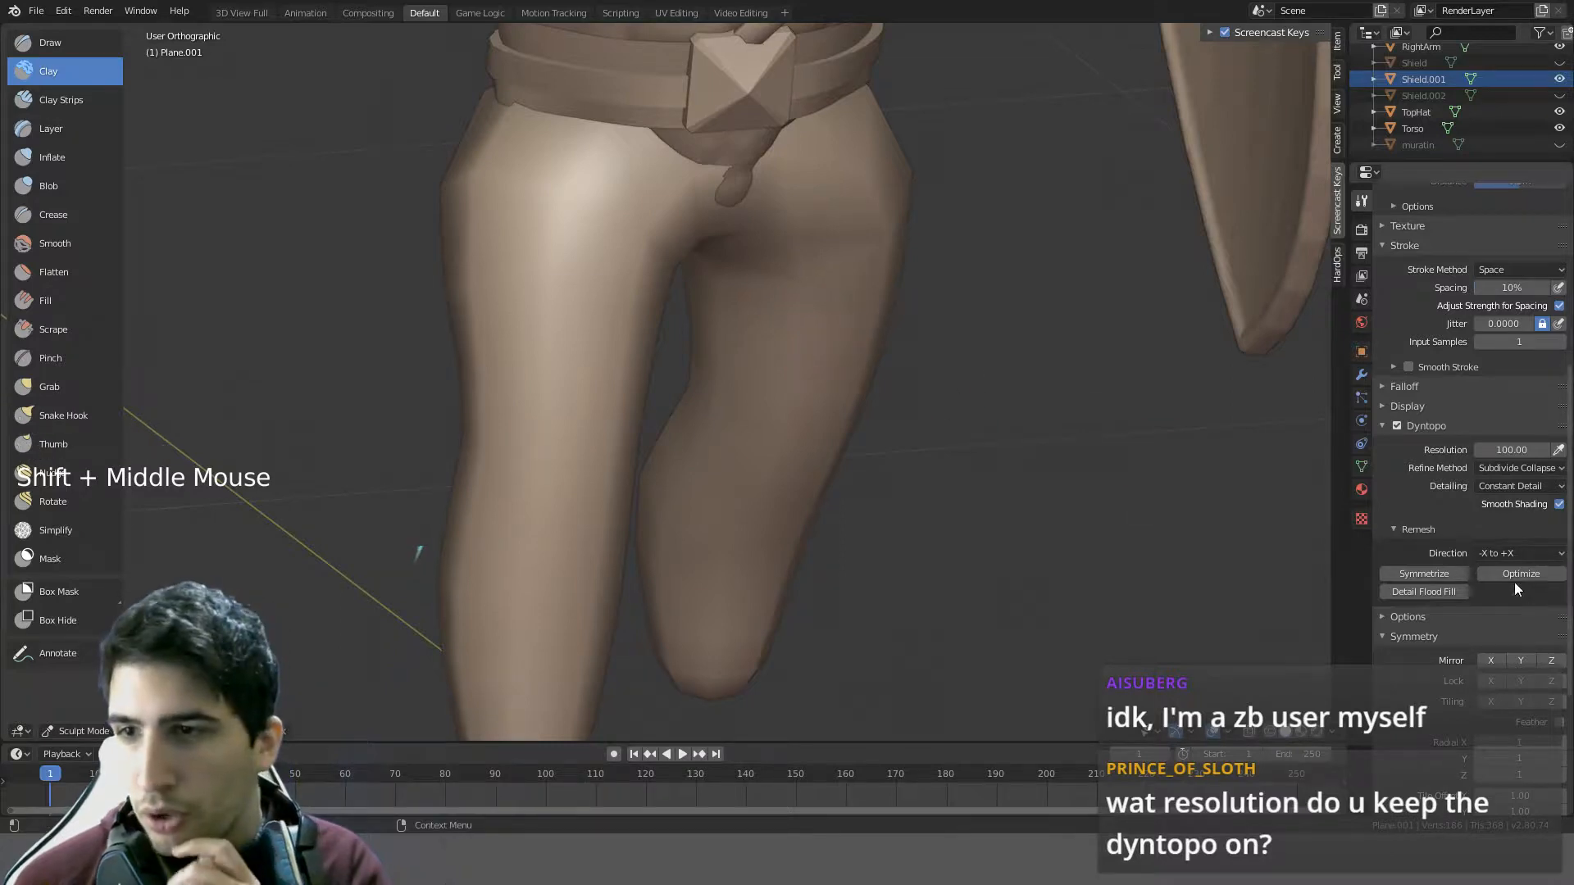
pyautogui.moveTo(484, 505); pyautogui.dragTo(638, 461, button='middle')
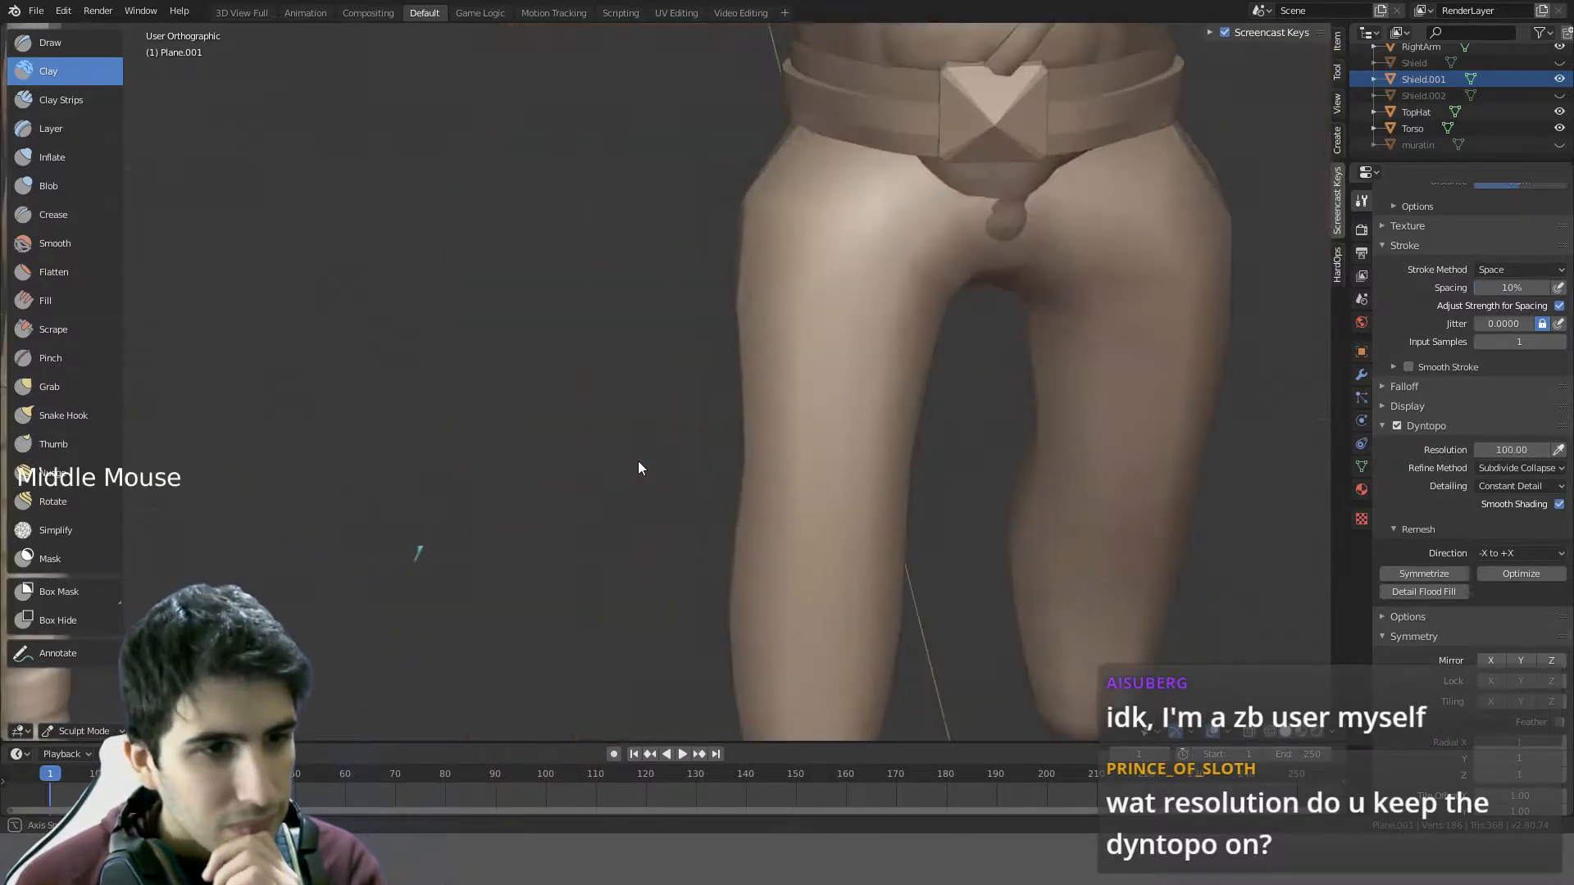
pyautogui.scroll(-1, 635, 461)
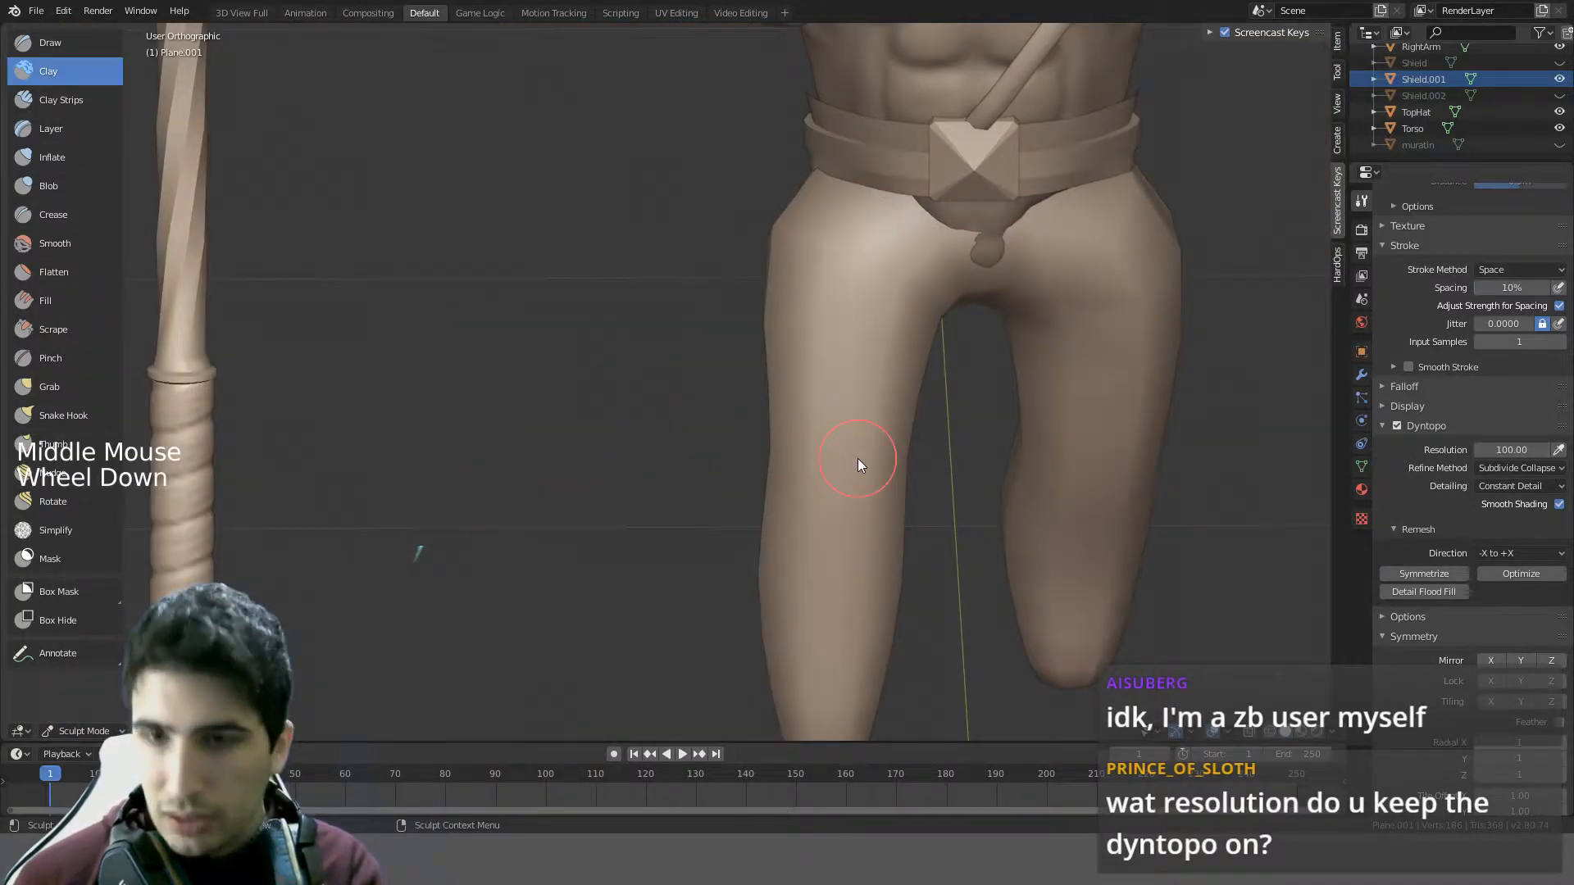
pyautogui.press('KP_1')
pyautogui.keyDown('shift'); pyautogui.moveTo(858, 459); pyautogui.dragTo(625, 228, button='middle'); pyautogui.keyUp('shift')
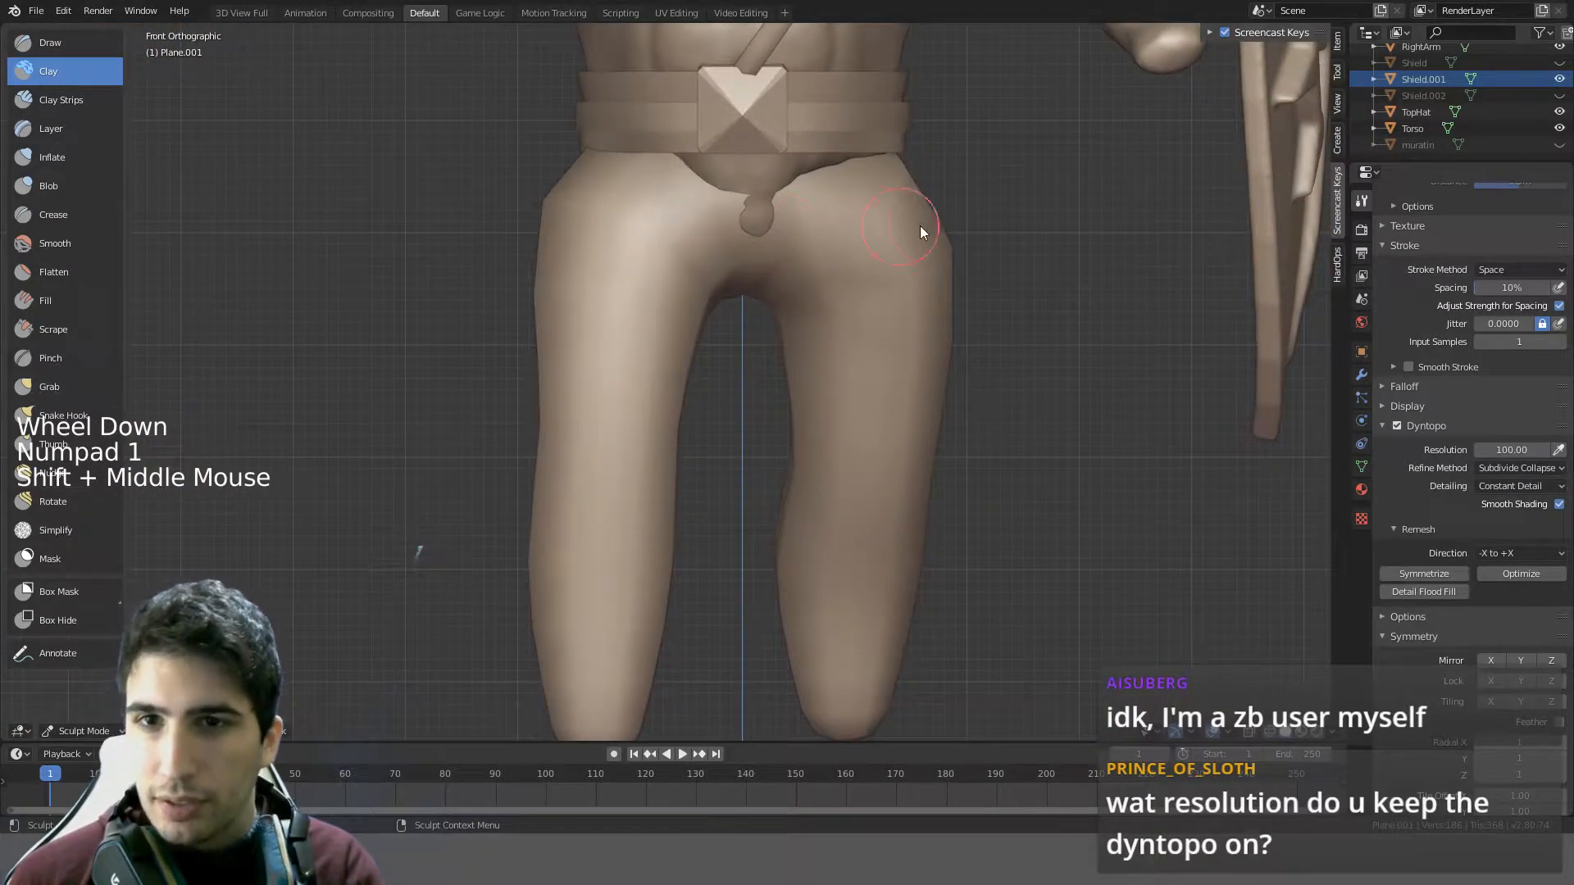
pyautogui.keyDown('shift'); pyautogui.moveTo(920, 225); pyautogui.dragTo(868, 323, button='middle'); pyautogui.keyUp('shift')
pyautogui.keyDown('shift'); pyautogui.moveTo(905, 374); pyautogui.dragTo(822, 295, button='middle'); pyautogui.keyUp('shift')
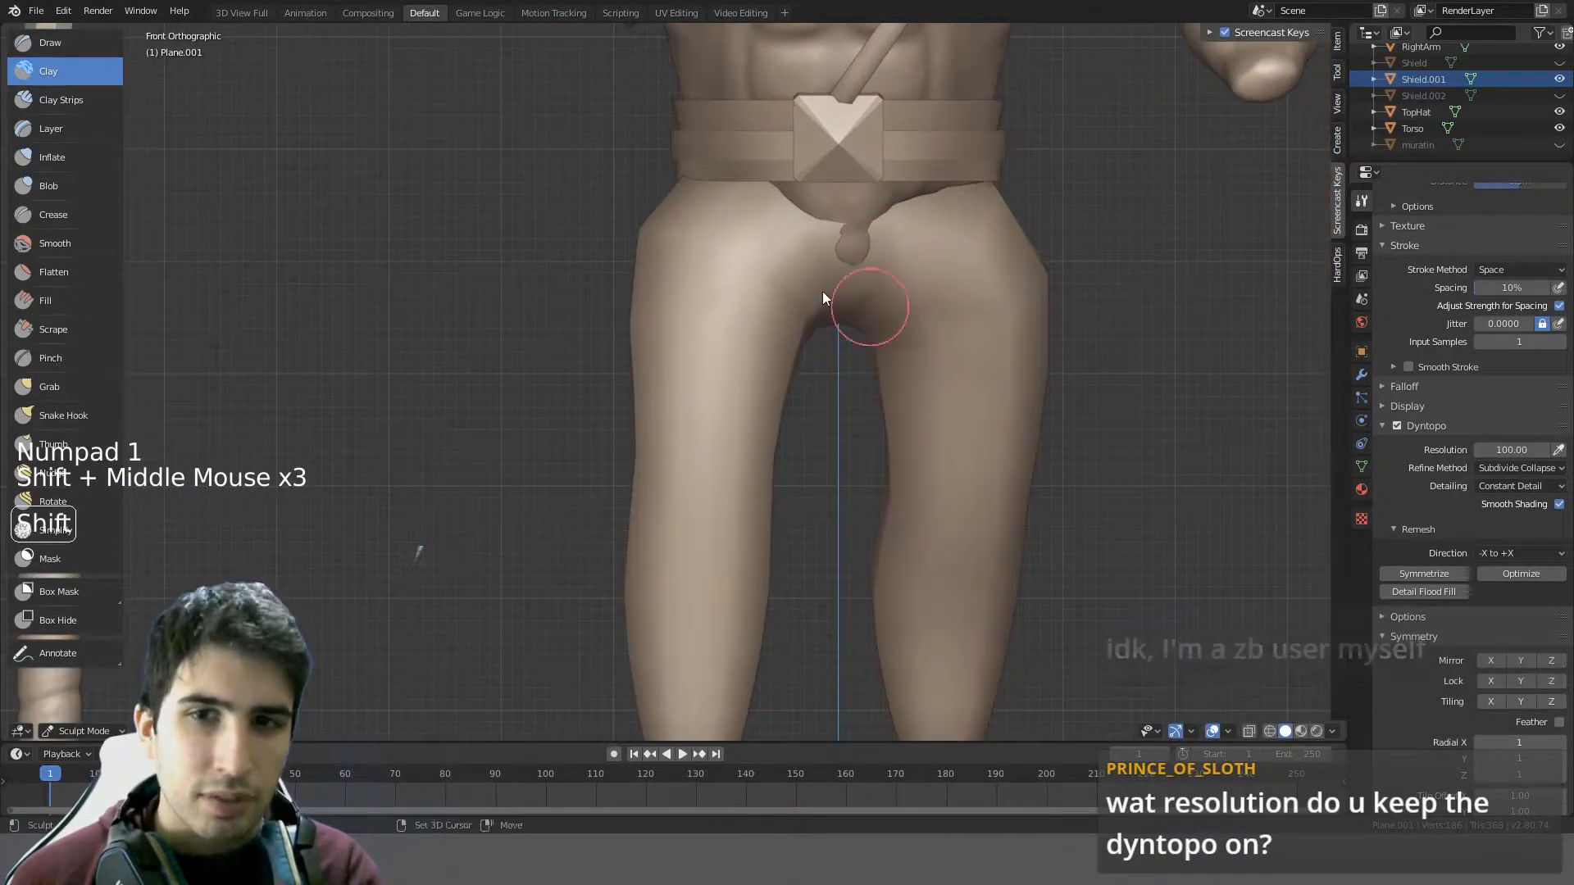
pyautogui.moveTo(673, 205); pyautogui.dragTo(728, 284)
# - Enlarge the Clay brush and build up volume across the front of the hips and thighs
pyautogui.scroll(-4, 728, 284)
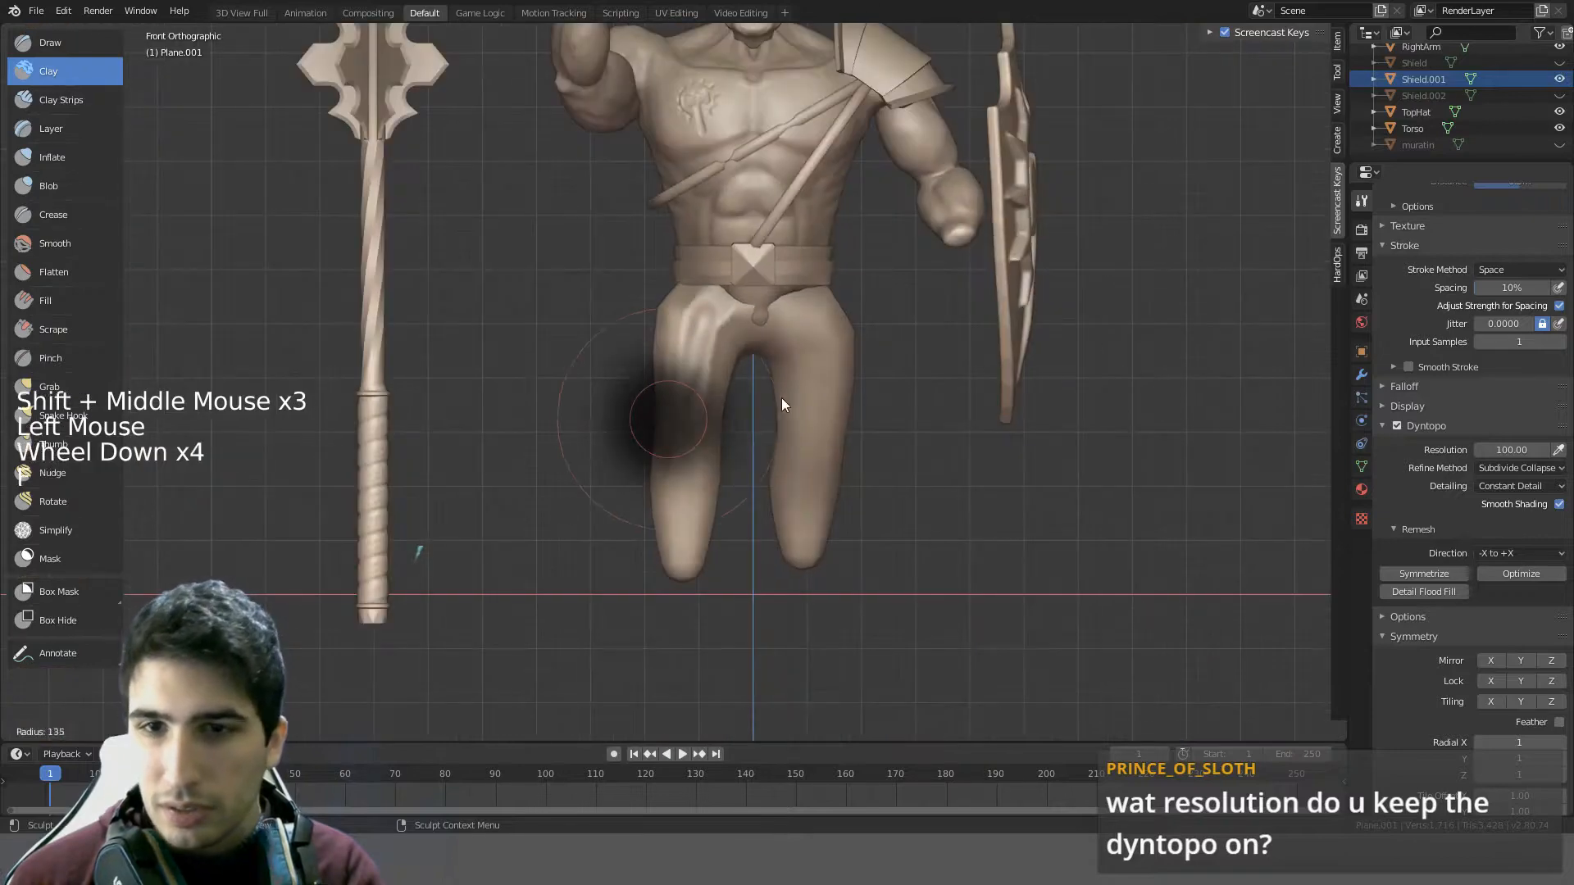
pyautogui.press('f')
pyautogui.click(661, 459)
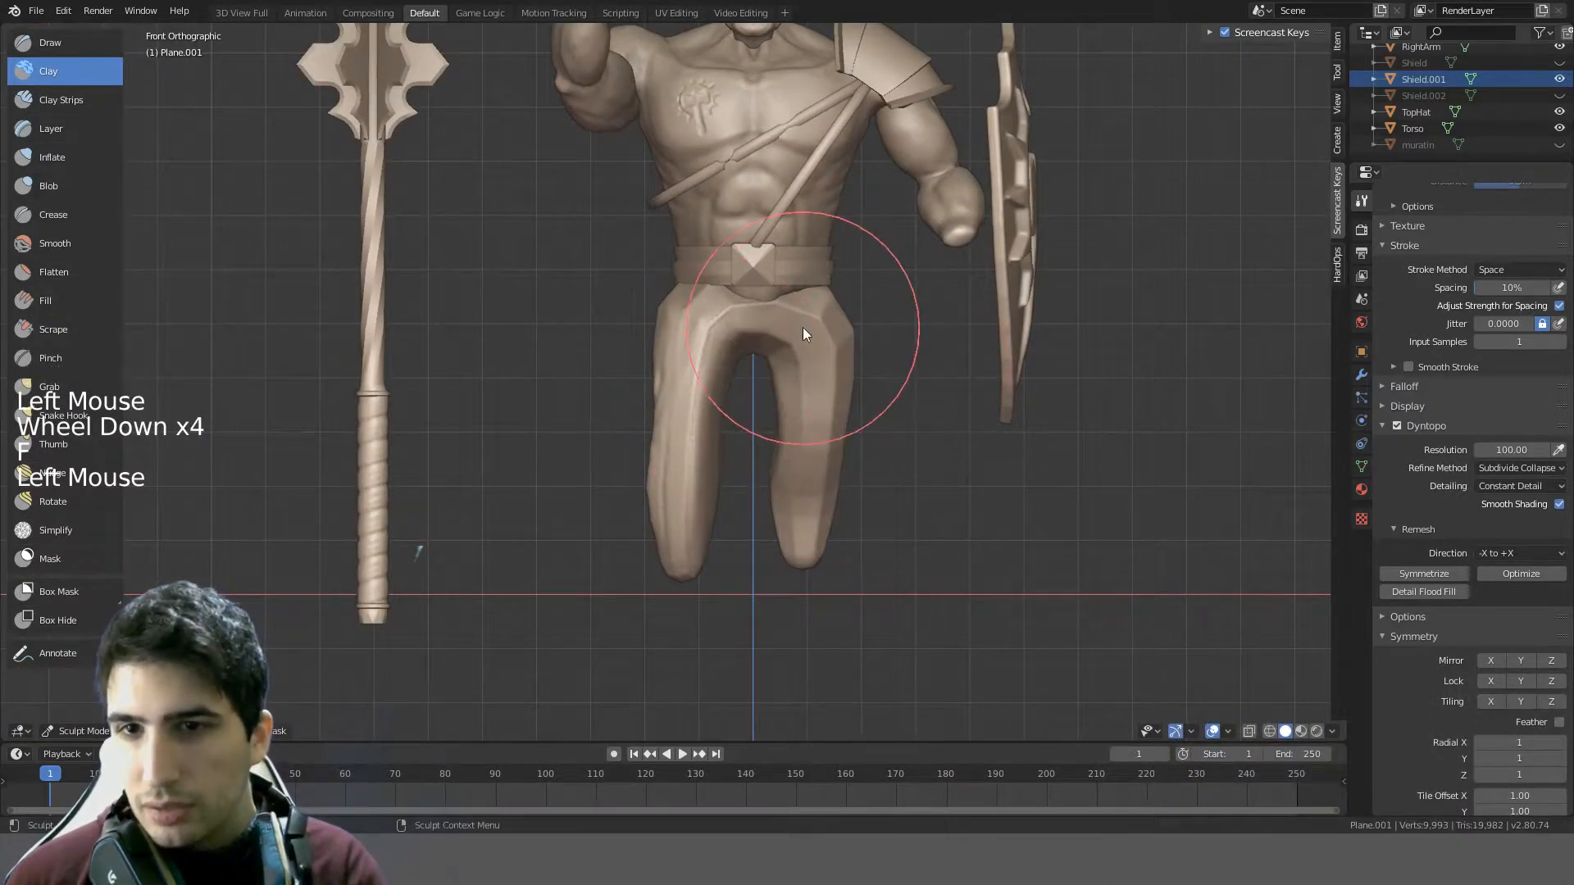
pyautogui.moveTo(803, 332); pyautogui.dragTo(906, 410)
# - Build up clay over the back of the hips and down the back of the shield-side leg
pyautogui.moveTo(906, 410)
pyautogui.mouseDown(button='middle')
pyautogui.moveTo(686, 404)
pyautogui.moveTo(896, 399)
pyautogui.moveTo(824, 410)
pyautogui.mouseUp(button='middle')
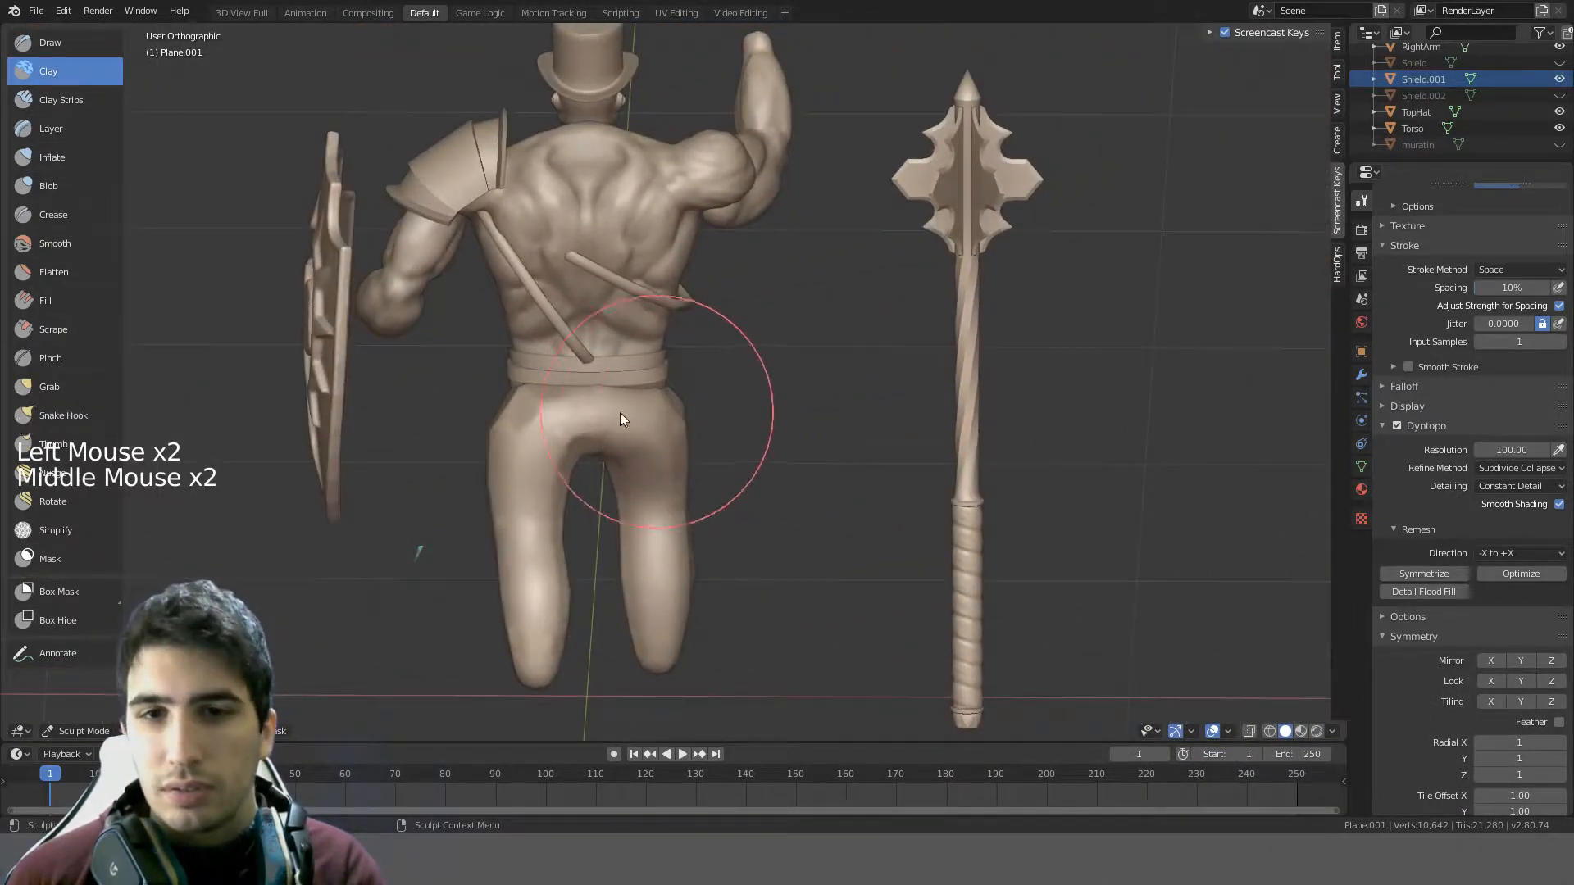
pyautogui.moveTo(619, 411); pyautogui.dragTo(519, 608)
pyautogui.scroll(4, 633, 493)
pyautogui.moveTo(633, 494)
pyautogui.keyDown('shift'); pyautogui.mouseDown(button='middle')
pyautogui.moveTo(575, 434)
pyautogui.moveTo(621, 282)
pyautogui.mouseUp(button='middle'); pyautogui.keyUp('shift')
# - Smooth the fresh clay on the buttocks and the back of the shield-side thigh with short strokes
pyautogui.scroll(-1, 646, 274)
pyautogui.moveTo(646, 274)
pyautogui.keyDown('shift'); pyautogui.mouseDown()
pyautogui.moveTo(589, 293)
pyautogui.moveTo(695, 278)
pyautogui.moveTo(656, 289)
pyautogui.mouseUp(); pyautogui.keyUp('shift')
pyautogui.moveTo(557, 354)
pyautogui.keyDown('shift'); pyautogui.mouseDown()
pyautogui.moveTo(553, 402)
pyautogui.moveTo(582, 372)
pyautogui.moveTo(580, 392)
pyautogui.mouseUp(); pyautogui.keyUp('shift')
pyautogui.keyDown('shift'); pyautogui.moveTo(574, 468); pyautogui.dragTo(574, 487); pyautogui.keyUp('shift')
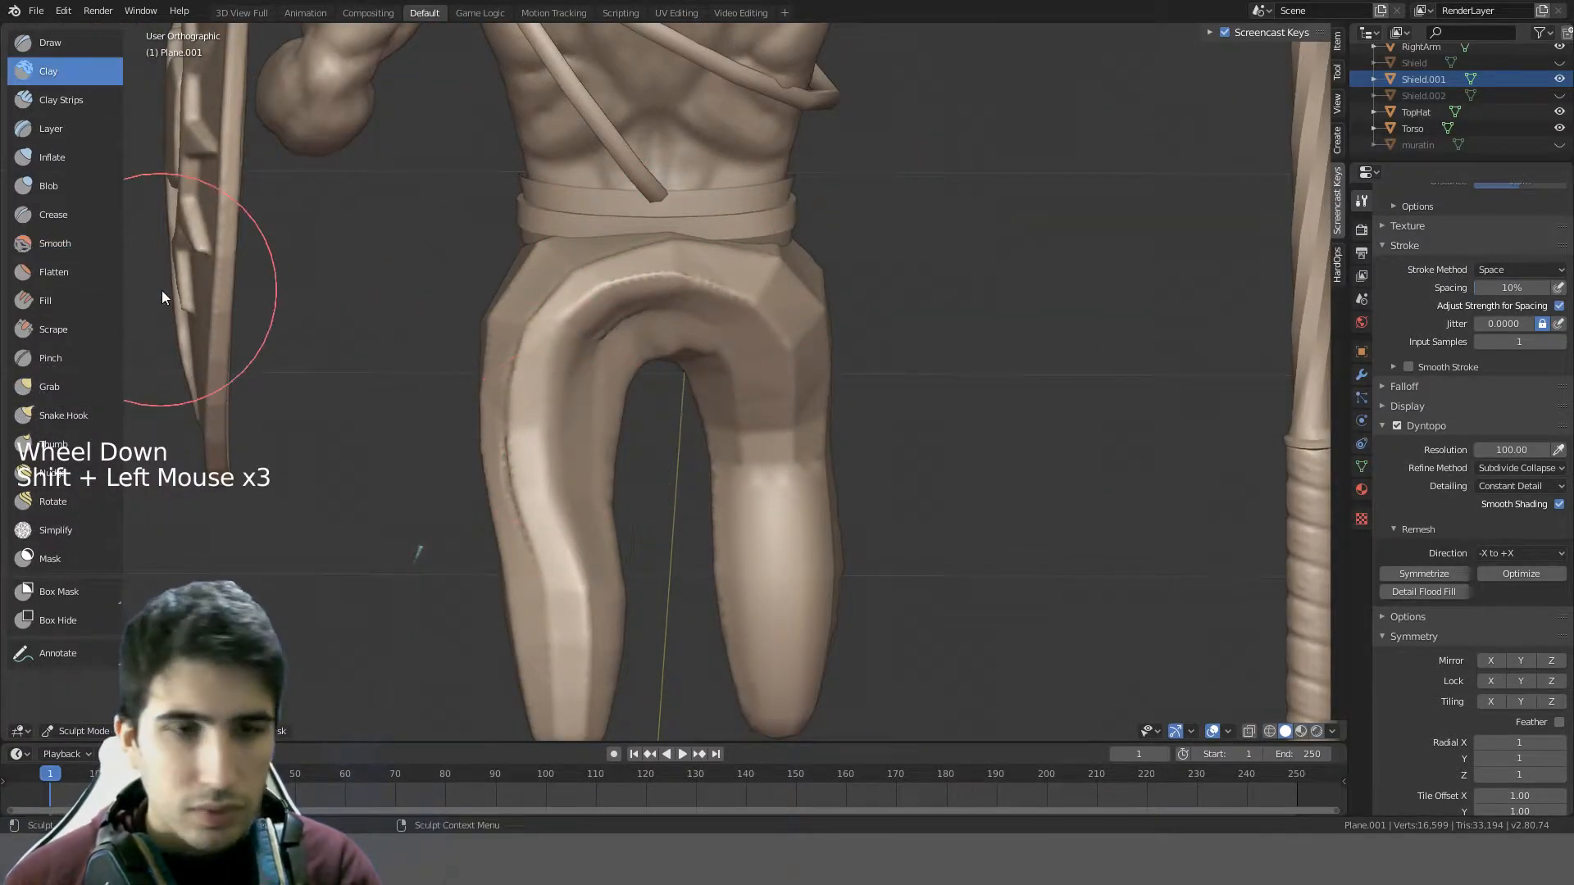
# - Adjust the Smooth brush's strength and, back in Clay, smooth the fresh volume over the back of the hips and both legs
pyautogui.click(73, 241)
pyautogui.hotkey('shift', 'f')
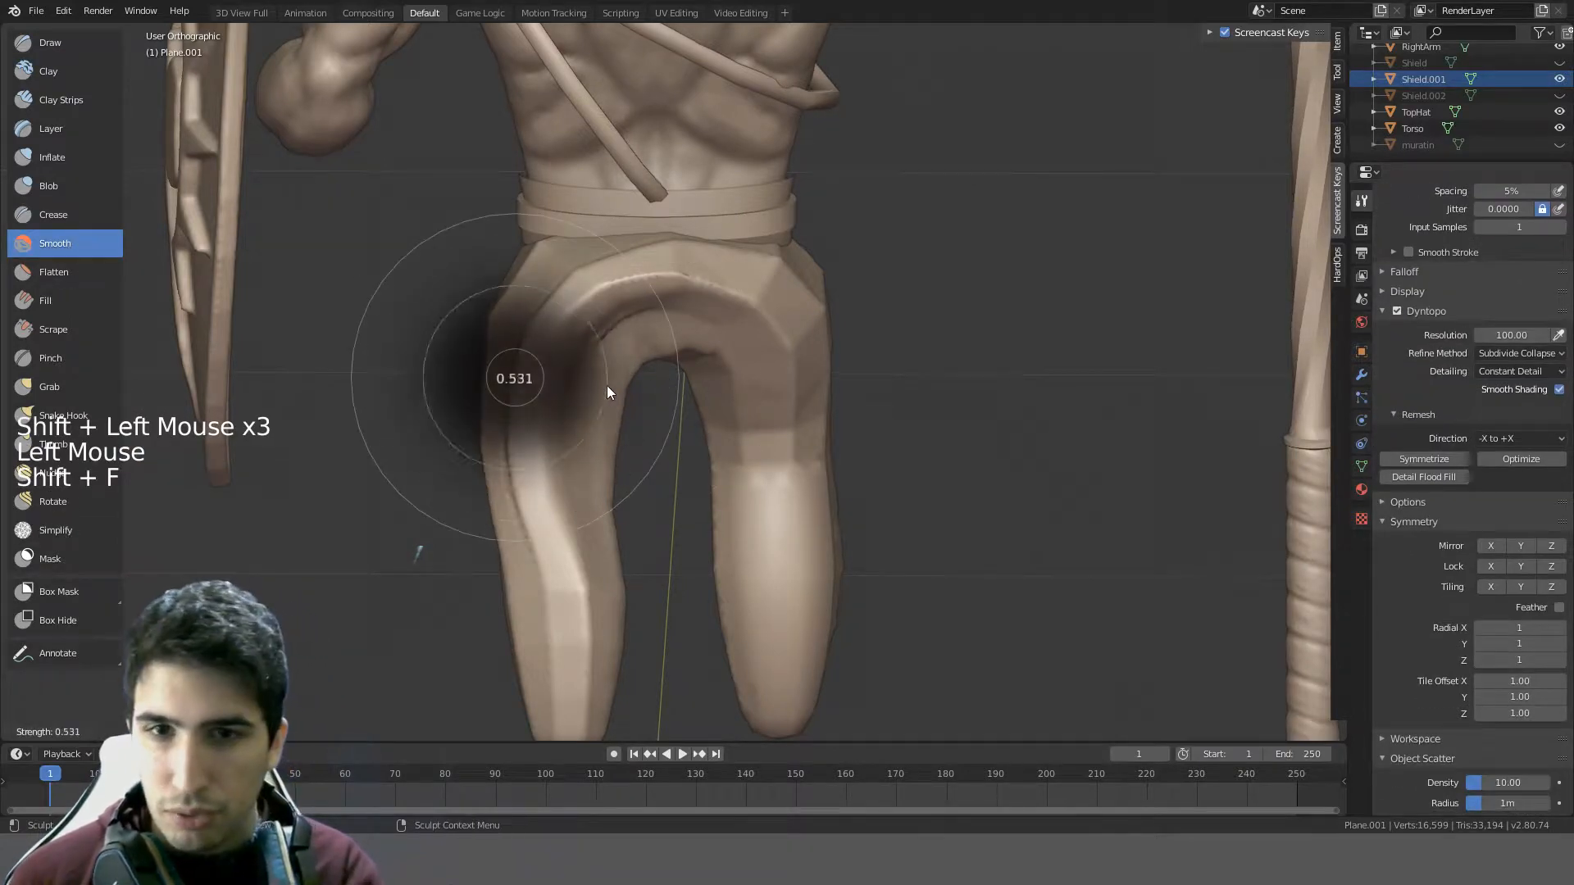
pyautogui.click(594, 386)
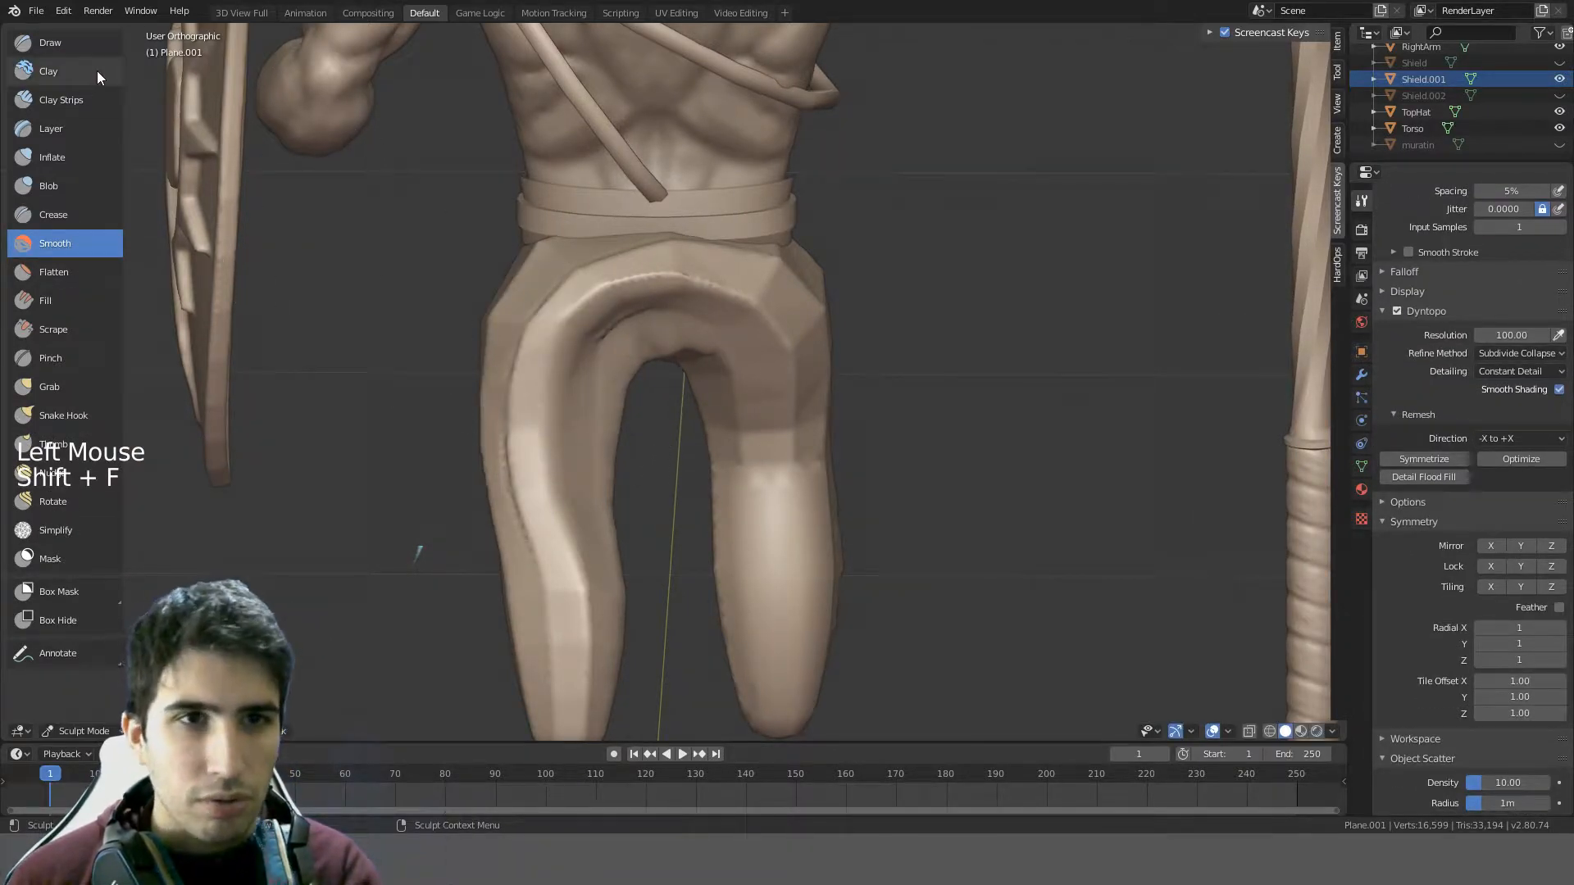
pyautogui.click(72, 82)
pyautogui.moveTo(597, 299)
pyautogui.keyDown('shift'); pyautogui.mouseDown()
pyautogui.moveTo(541, 322)
pyautogui.moveTo(636, 321)
pyautogui.moveTo(775, 268)
pyautogui.moveTo(578, 297)
pyautogui.moveTo(691, 379)
pyautogui.moveTo(791, 555)
pyautogui.mouseUp(); pyautogui.keyUp('shift')
pyautogui.press('t')
pyautogui.keyDown('shift'); pyautogui.moveTo(790, 554); pyautogui.dragTo(760, 336, button='middle'); pyautogui.keyUp('shift')
pyautogui.moveTo(760, 336)
pyautogui.keyDown('shift'); pyautogui.mouseDown()
pyautogui.moveTo(642, 471)
pyautogui.moveTo(692, 488)
pyautogui.mouseUp(); pyautogui.keyUp('shift')
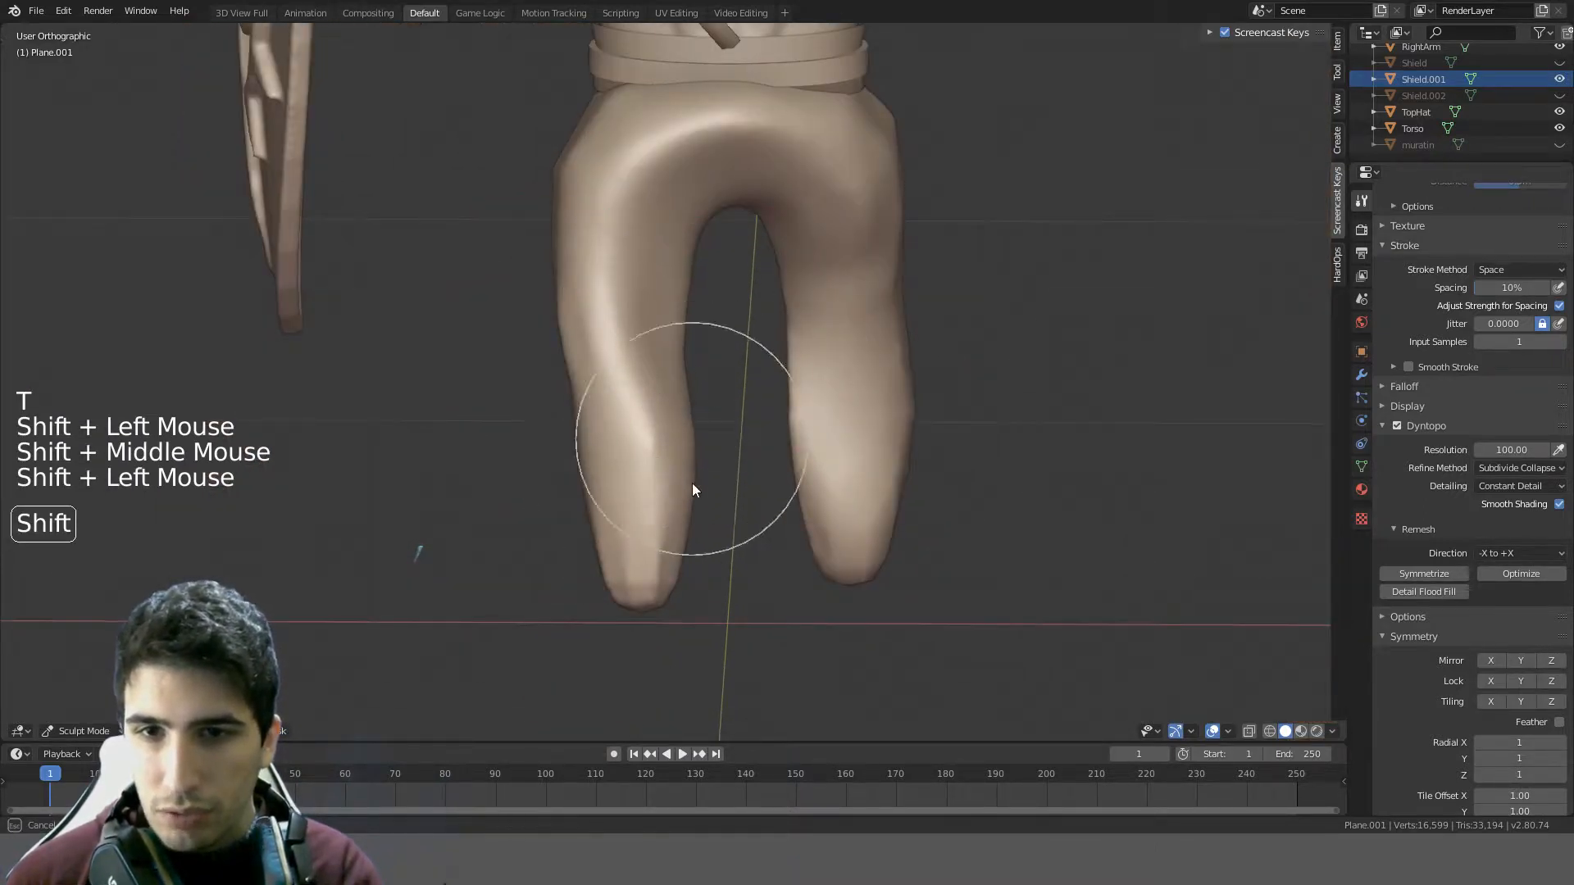
# - Build up clay along the outer side and front of the mace-side leg with long strokes
pyautogui.moveTo(692, 488)
pyautogui.mouseDown(button='middle')
pyautogui.moveTo(755, 306)
pyautogui.moveTo(1051, 205)
pyautogui.moveTo(731, 403)
pyautogui.mouseUp(button='middle')
pyautogui.moveTo(731, 404); pyautogui.dragTo(734, 538)
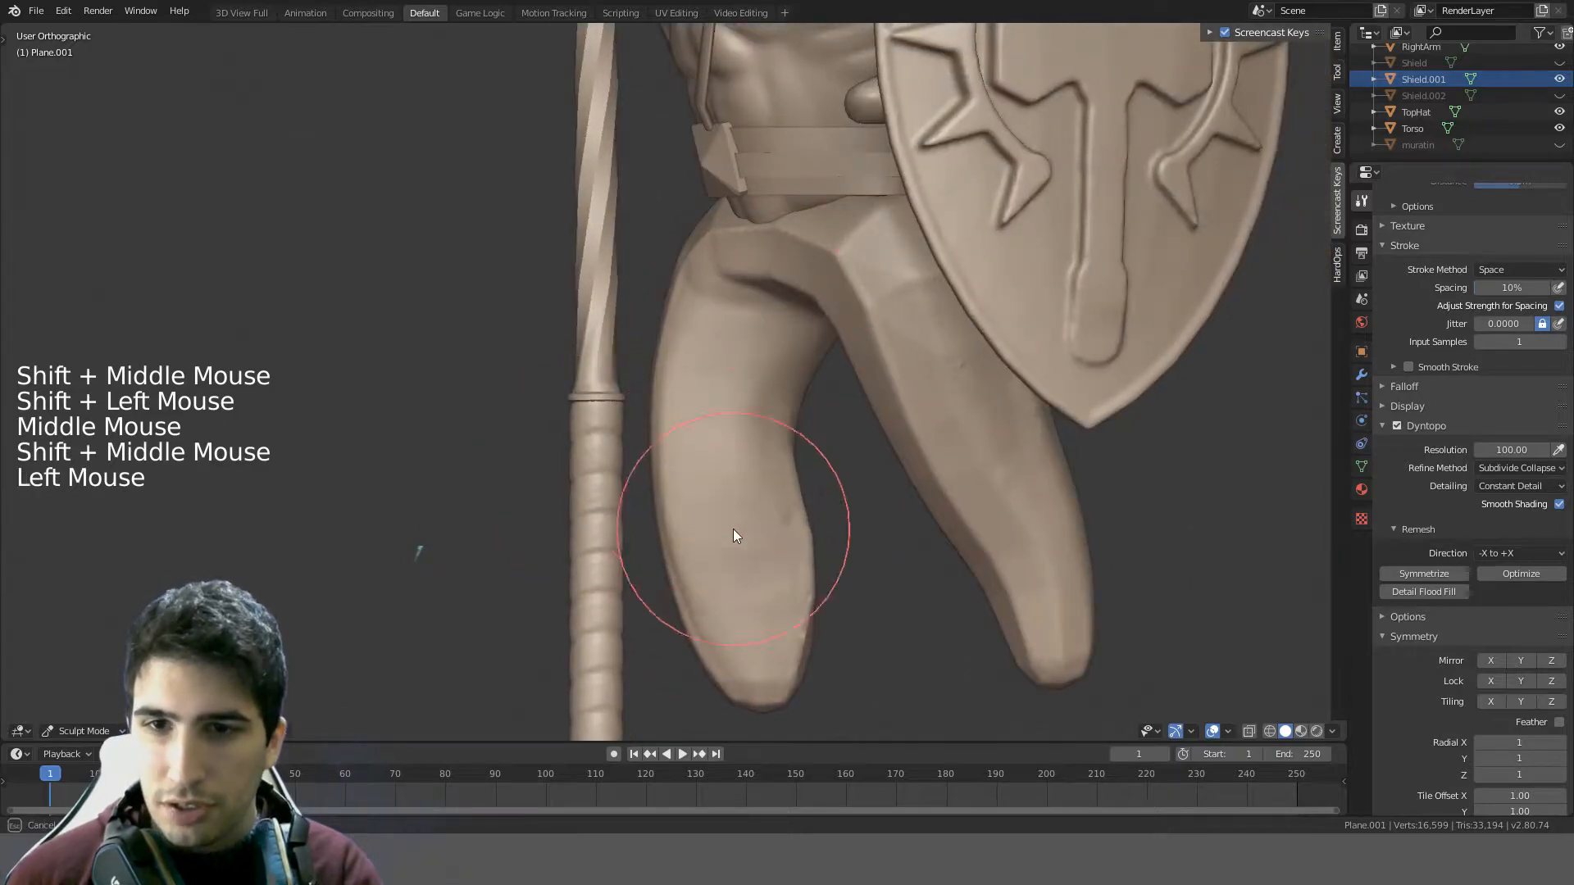
pyautogui.moveTo(734, 537)
pyautogui.mouseDown(button='middle')
pyautogui.moveTo(819, 426)
pyautogui.moveTo(344, 455)
pyautogui.moveTo(646, 250)
pyautogui.mouseUp(button='middle')
pyautogui.moveTo(647, 246); pyautogui.dragTo(580, 481)
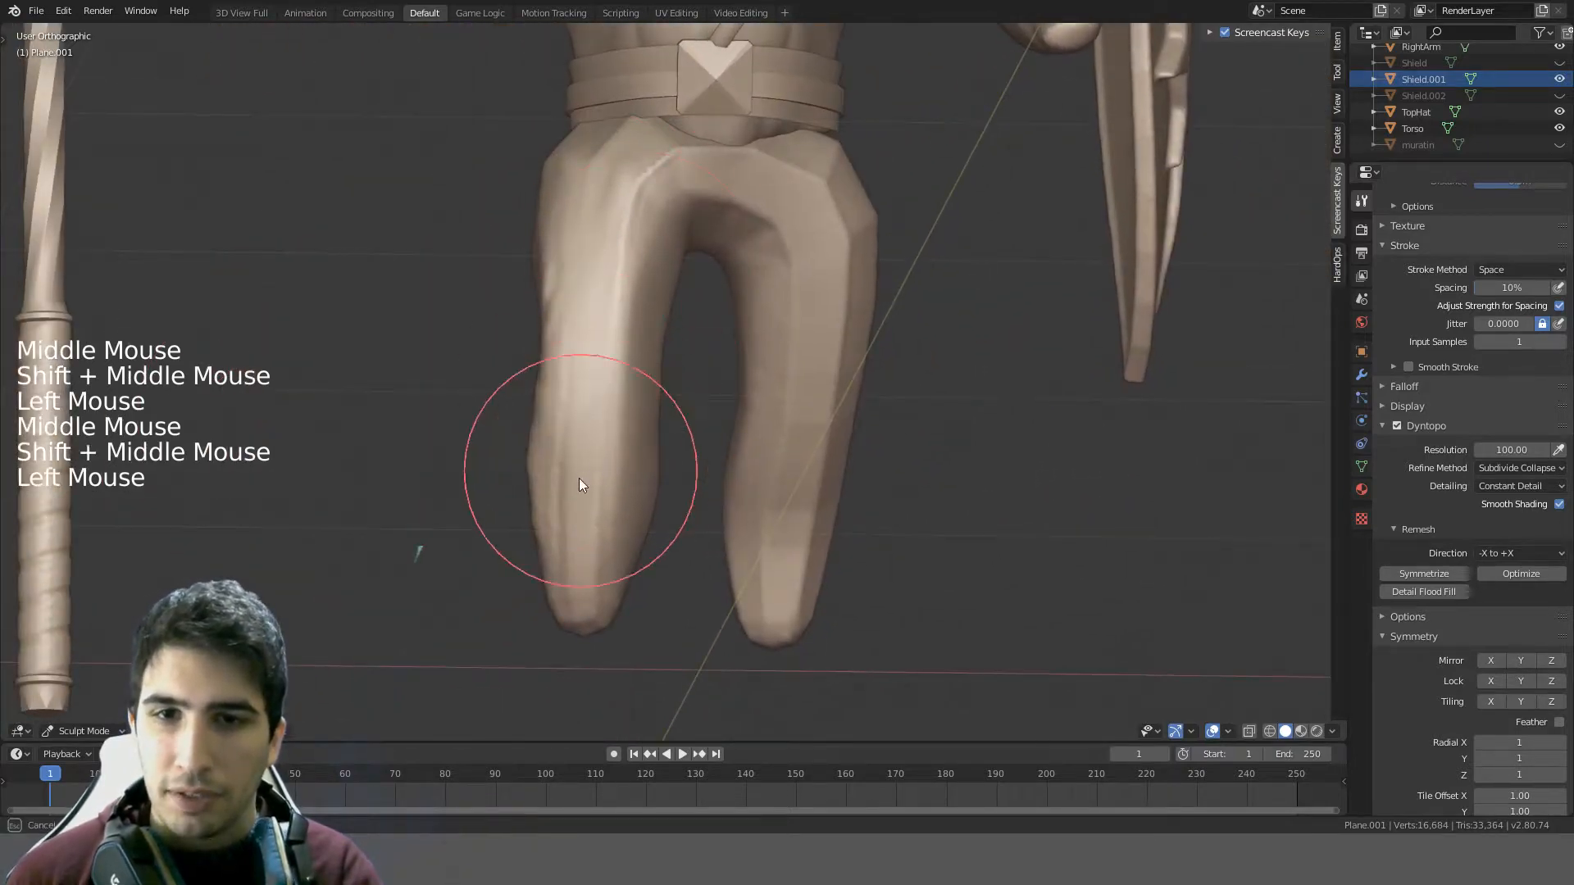
pyautogui.moveTo(579, 481)
pyautogui.mouseDown(button='middle')
pyautogui.moveTo(710, 397)
pyautogui.moveTo(443, 210)
pyautogui.mouseUp(button='middle')
pyautogui.moveTo(443, 211); pyautogui.dragTo(440, 482)
# - Smooth the fresh clay on the front of the mace-side hip and thigh
pyautogui.moveTo(440, 477)
pyautogui.keyDown('shift'); pyautogui.mouseDown(button='middle')
pyautogui.moveTo(508, 386)
pyautogui.moveTo(612, 421)
pyautogui.moveTo(573, 391)
pyautogui.mouseUp(button='middle'); pyautogui.keyUp('shift')
pyautogui.moveTo(573, 390)
pyautogui.keyDown('shift'); pyautogui.mouseDown()
pyautogui.moveTo(428, 381)
pyautogui.moveTo(468, 421)
pyautogui.moveTo(552, 397)
pyautogui.moveTo(538, 348)
pyautogui.moveTo(548, 457)
pyautogui.moveTo(622, 397)
pyautogui.moveTo(574, 434)
pyautogui.mouseUp(); pyautogui.keyUp('shift')
pyautogui.moveTo(574, 434)
pyautogui.mouseDown(button='middle')
pyautogui.moveTo(524, 467)
pyautogui.moveTo(473, 283)
pyautogui.mouseUp(button='middle')
pyautogui.moveTo(473, 283)
pyautogui.mouseDown()
pyautogui.moveTo(499, 309)
pyautogui.moveTo(429, 337)
pyautogui.moveTo(528, 330)
pyautogui.mouseUp()
pyautogui.moveTo(527, 330); pyautogui.dragTo(446, 334, button='middle')
# - Reduce the brush radius and smooth the faceted front of the hips, crotch and shield-side upper thigh in front orthographic view
pyautogui.press('f')
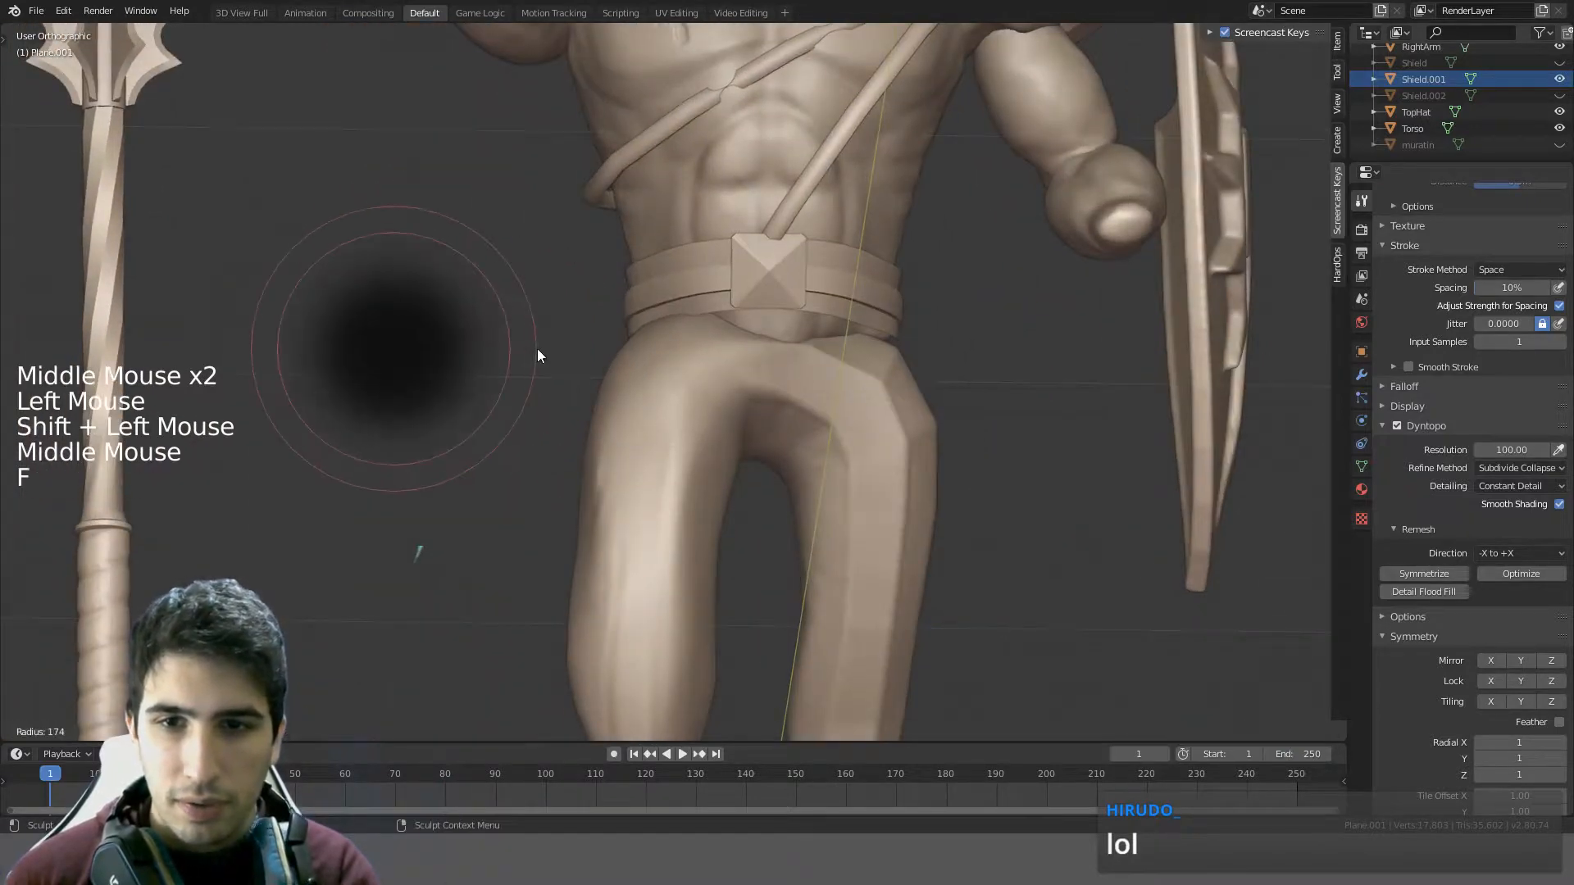
pyautogui.moveTo(538, 351)
pyautogui.keyDown('shift'); pyautogui.mouseDown(button='middle')
pyautogui.moveTo(604, 375)
pyautogui.moveTo(380, 436)
pyautogui.mouseUp(button='middle'); pyautogui.keyUp('shift')
pyautogui.press('f')
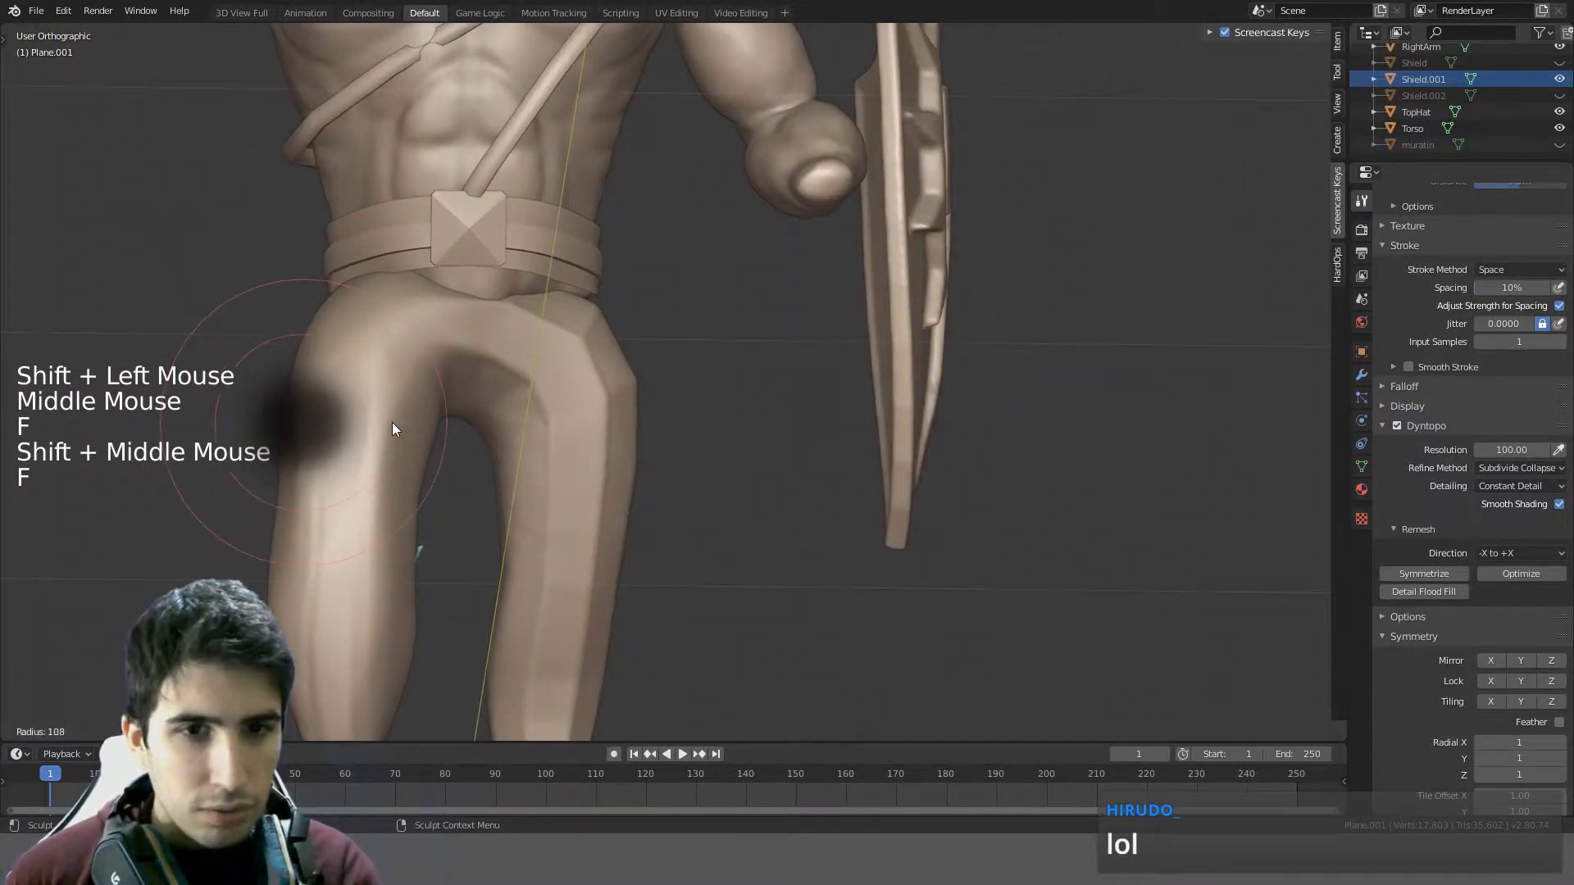
pyautogui.click(392, 422)
pyautogui.moveTo(513, 346); pyautogui.dragTo(516, 360, button='middle')
pyautogui.keyDown('shift'); pyautogui.scroll(3, 631, 340); pyautogui.keyUp('shift')
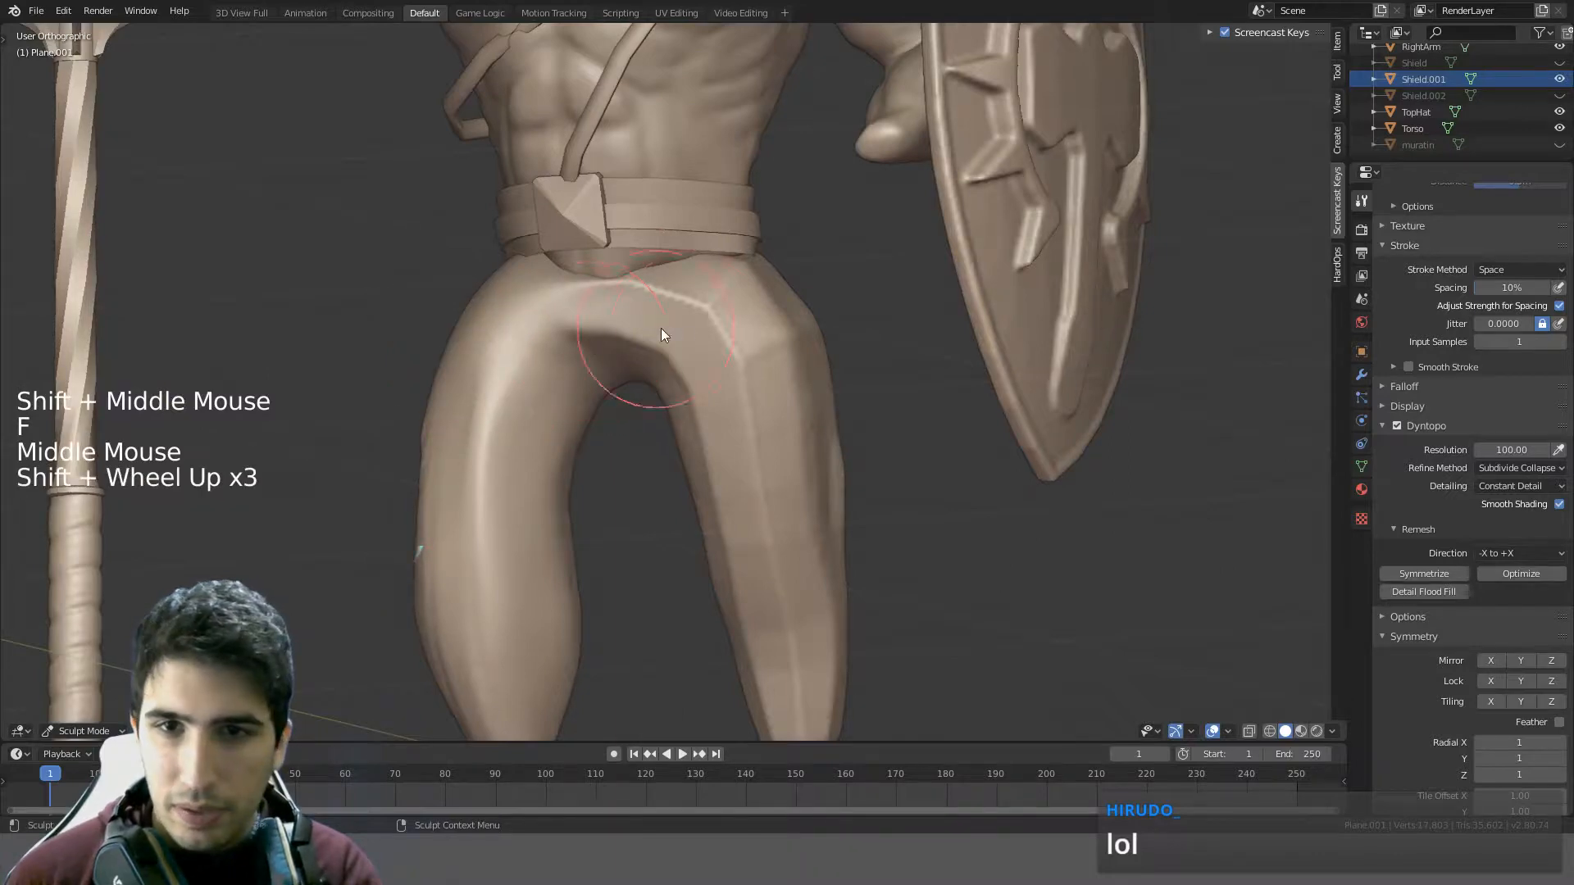
pyautogui.press('KP_1')
pyautogui.scroll(5, 541, 290)
pyautogui.keyDown('shift'); pyautogui.moveTo(540, 290); pyautogui.dragTo(728, 260, button='middle'); pyautogui.keyUp('shift')
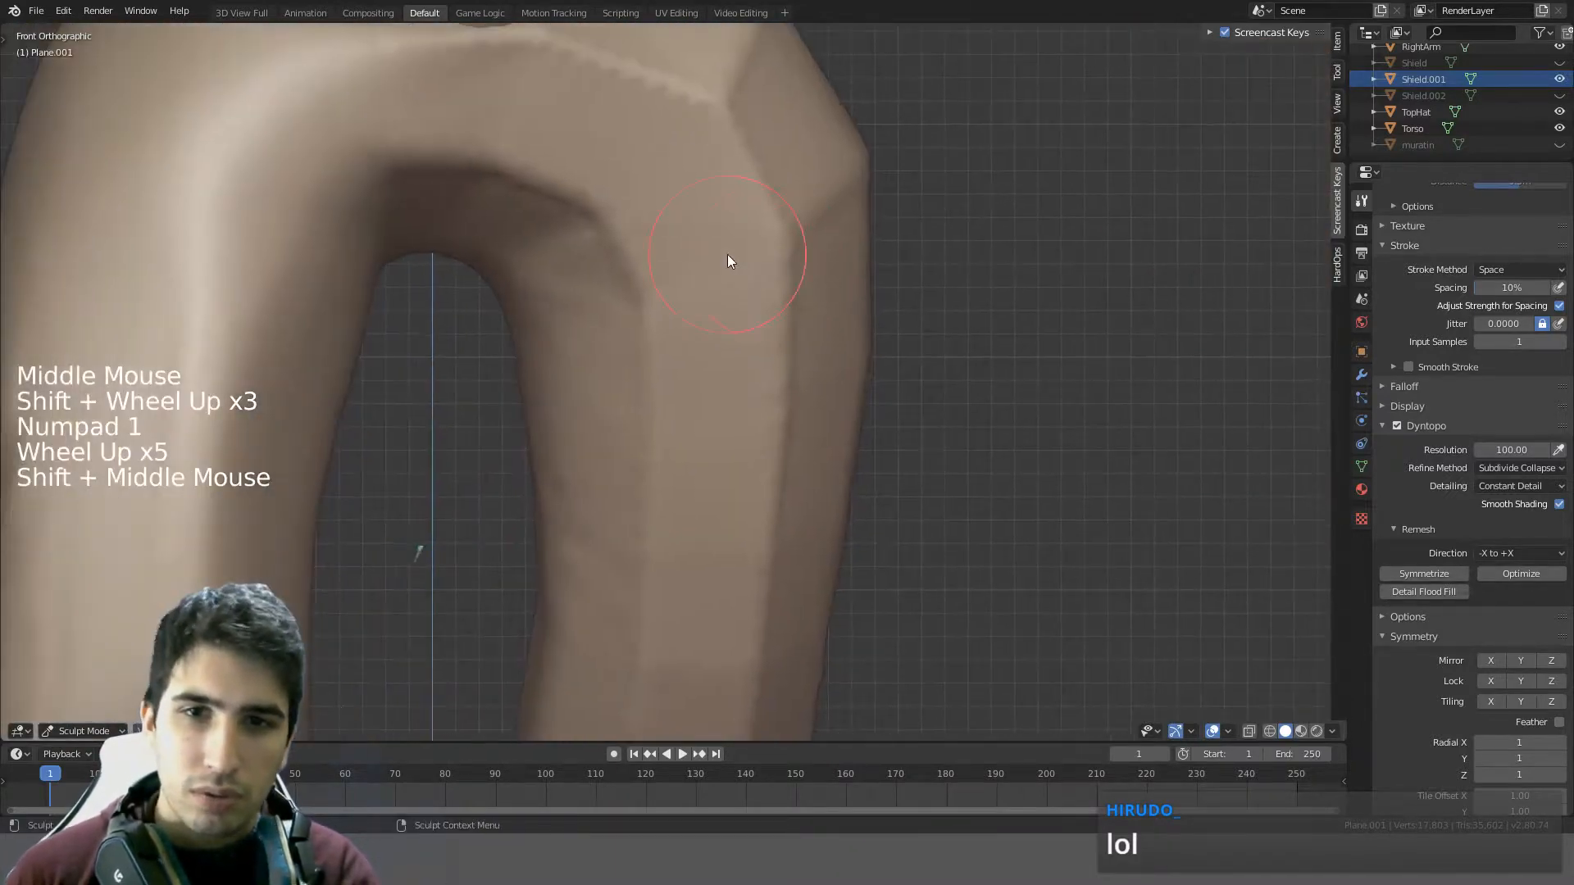
pyautogui.scroll(-4, 615, 309)
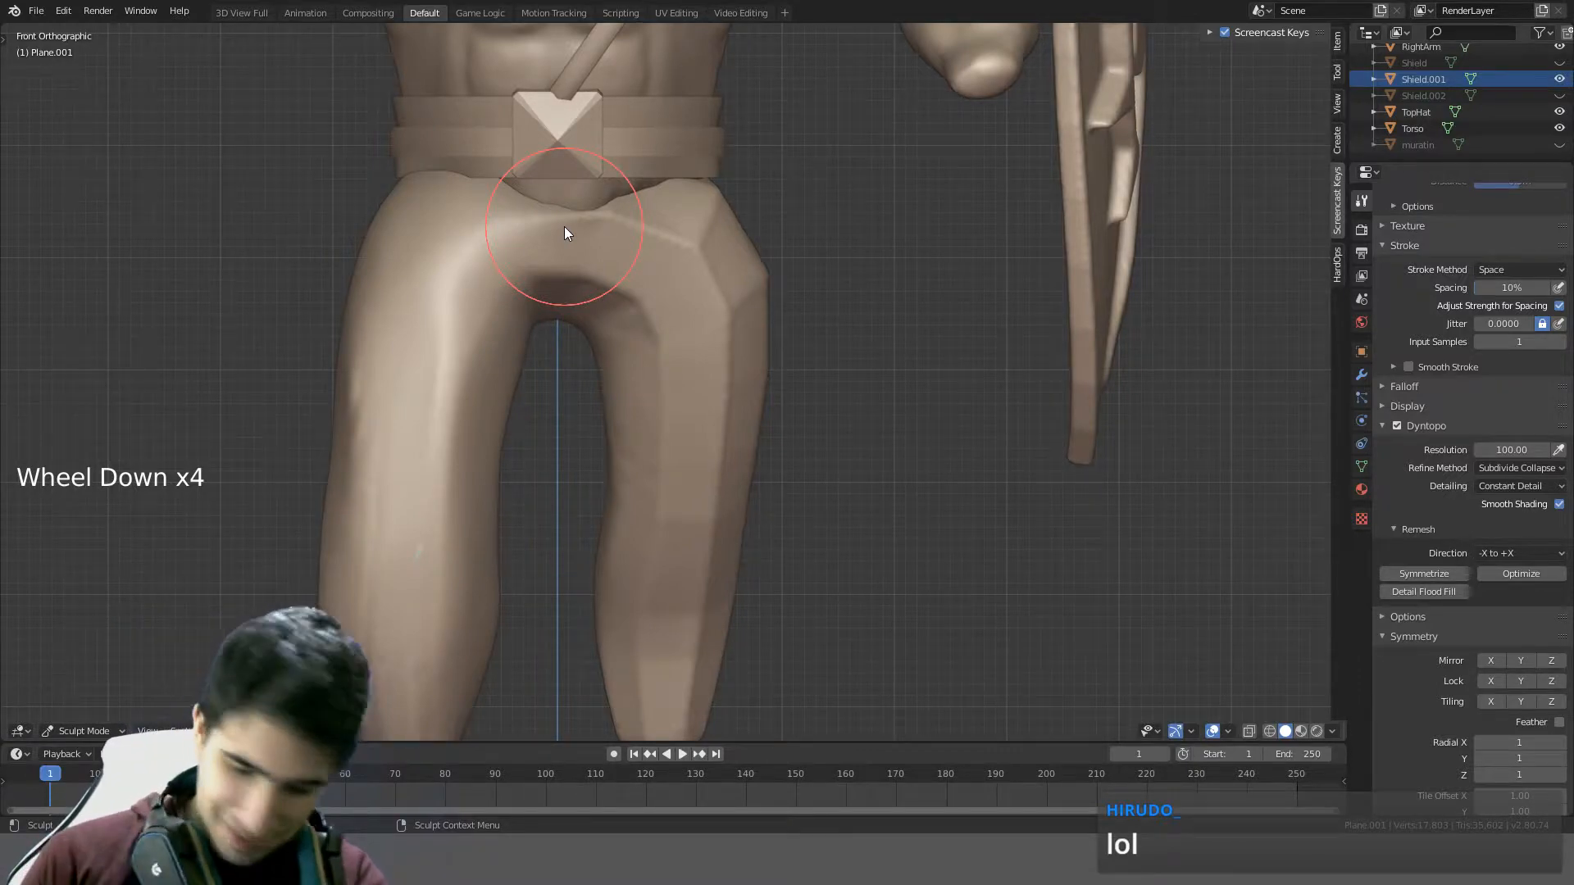
pyautogui.scroll(2, 564, 226)
pyautogui.keyDown('shift'); pyautogui.moveTo(565, 226); pyautogui.dragTo(450, 244, button='middle'); pyautogui.keyUp('shift')
pyautogui.moveTo(450, 244)
pyautogui.keyDown('shift'); pyautogui.mouseDown()
pyautogui.moveTo(748, 243)
pyautogui.moveTo(542, 338)
pyautogui.moveTo(674, 460)
pyautogui.moveTo(688, 443)
pyautogui.mouseUp(); pyautogui.keyUp('shift')
# - Smooth the remaining facets down the front of the shield-side leg
pyautogui.scroll(-4, 705, 426)
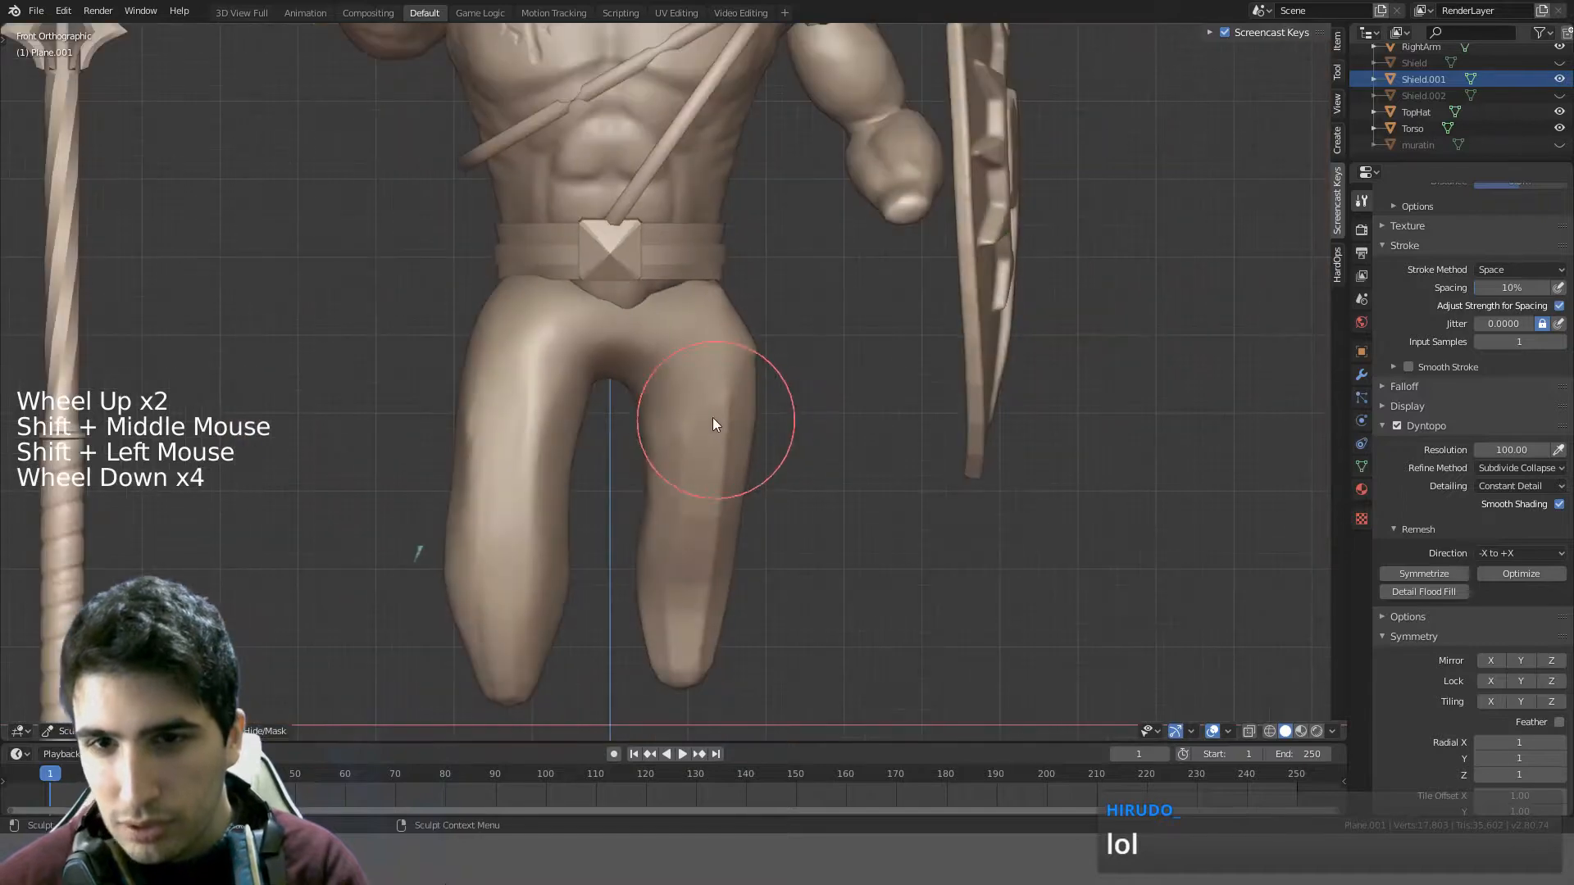
pyautogui.keyDown('shift'); pyautogui.moveTo(713, 421); pyautogui.dragTo(646, 410, button='middle'); pyautogui.keyUp('shift')
pyautogui.moveTo(665, 348)
pyautogui.keyDown('shift'); pyautogui.mouseDown()
pyautogui.moveTo(681, 451)
pyautogui.moveTo(590, 517)
pyautogui.moveTo(618, 492)
pyautogui.moveTo(404, 376)
pyautogui.moveTo(396, 592)
pyautogui.moveTo(534, 538)
pyautogui.moveTo(408, 653)
pyautogui.moveTo(591, 552)
pyautogui.moveTo(644, 607)
pyautogui.moveTo(633, 508)
pyautogui.mouseUp(); pyautogui.keyUp('shift')
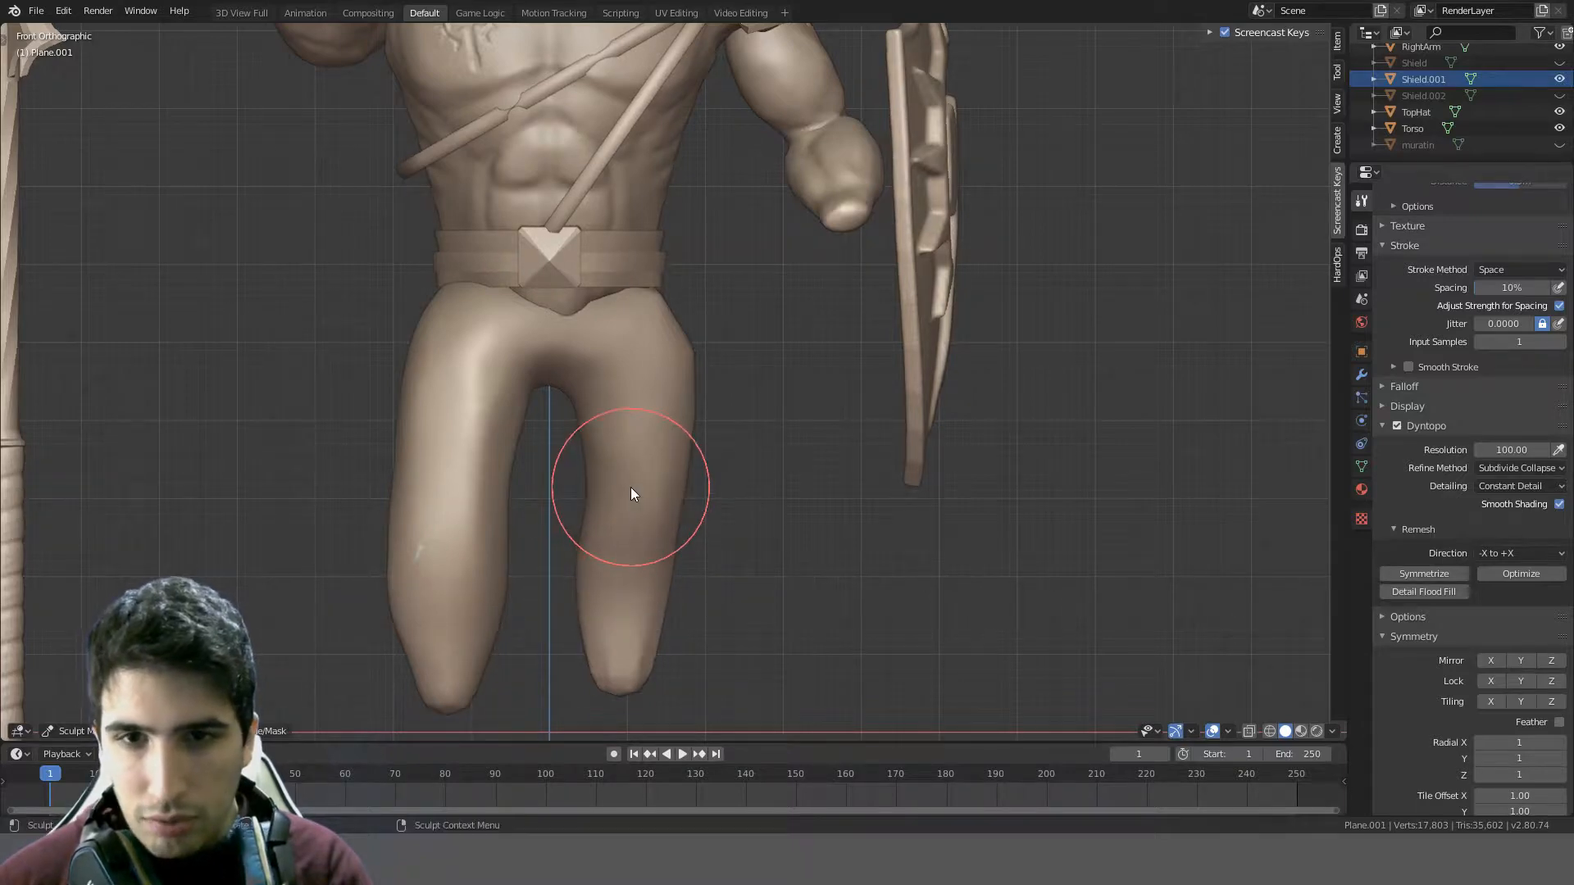
# - Shrink the Clay brush and lay a first muscle stroke down the front of the shield-side thigh
pyautogui.press('KP_1')
pyautogui.scroll(4, 631, 492)
pyautogui.scroll(-3, 592, 492)
pyautogui.press('f')
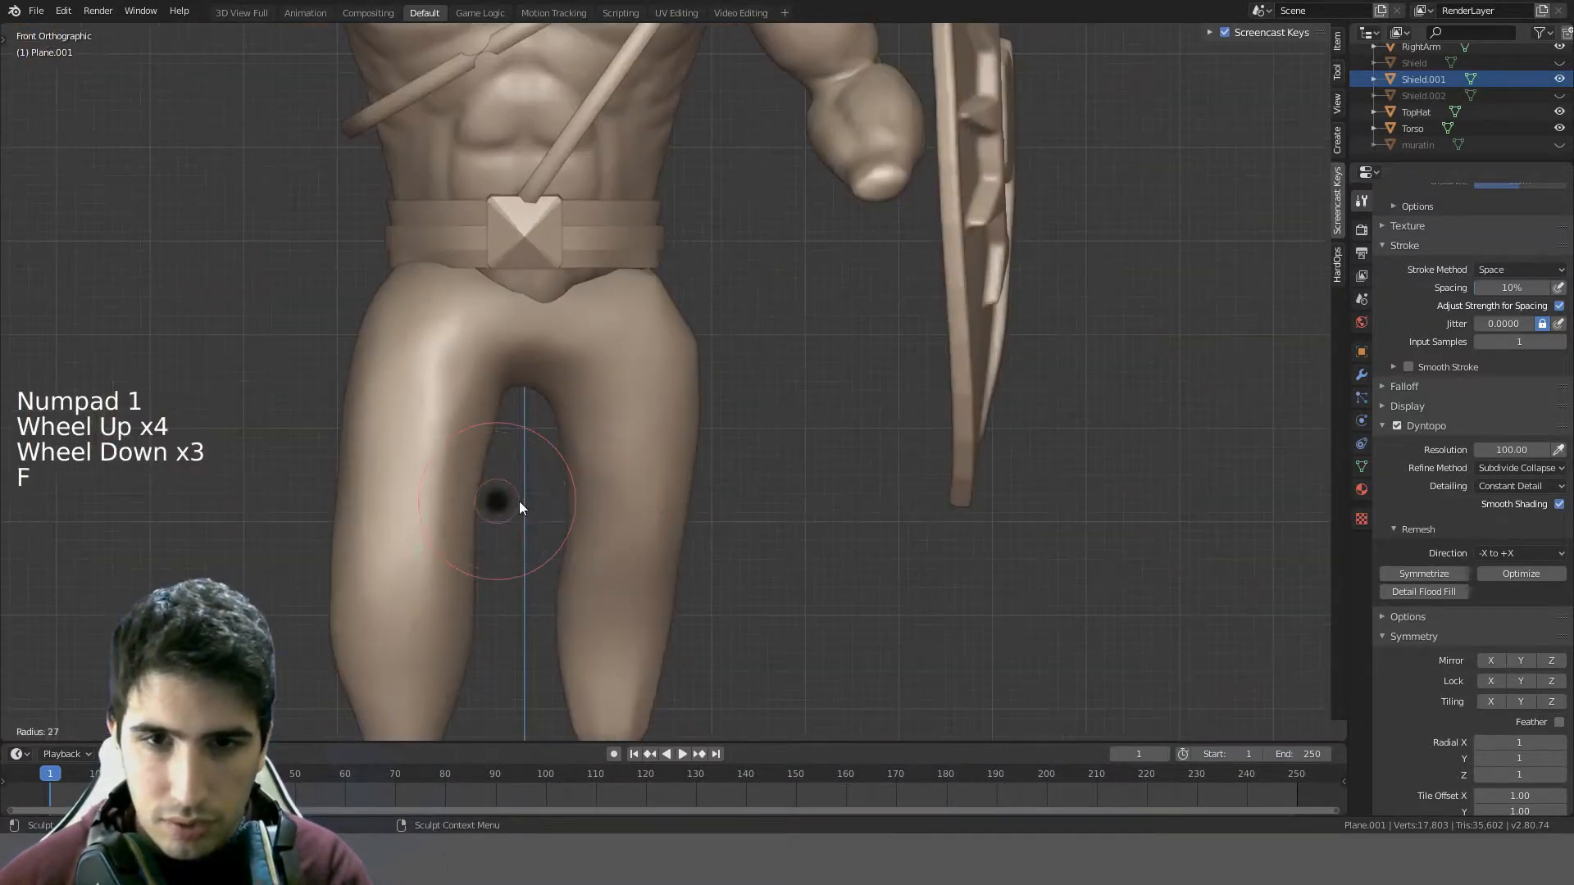
pyautogui.keyDown('shift'); pyautogui.moveTo(520, 502); pyautogui.dragTo(626, 386, button='middle'); pyautogui.keyUp('shift')
pyautogui.press('f')
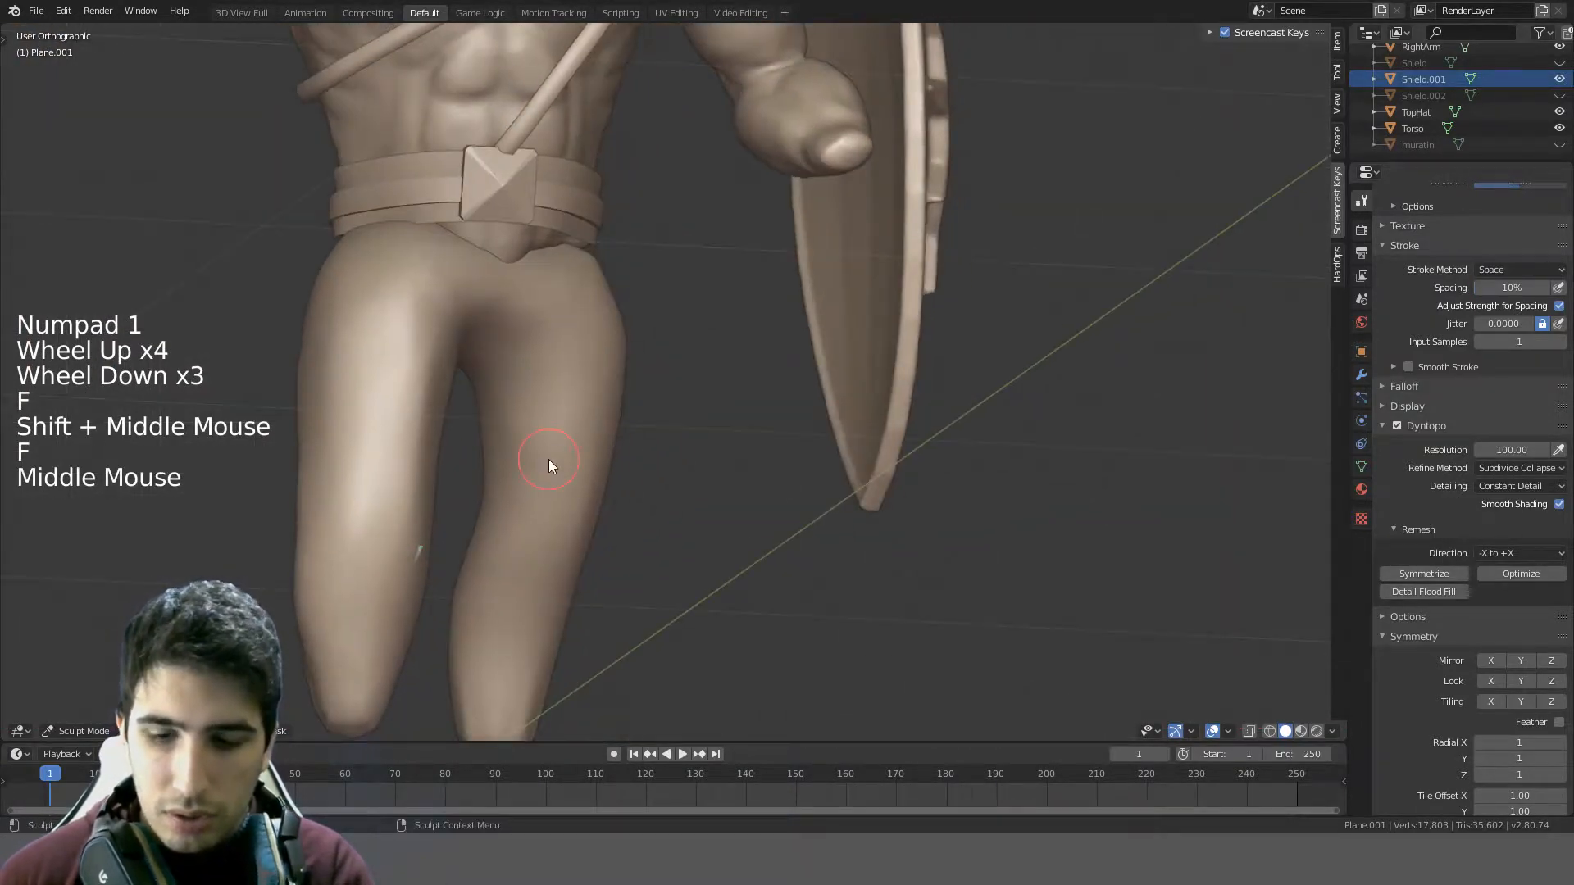
pyautogui.press('KP_1')
pyautogui.keyDown('shift'); pyautogui.moveTo(574, 460); pyautogui.dragTo(625, 436, button='middle'); pyautogui.keyUp('shift')
pyautogui.moveTo(624, 436)
pyautogui.mouseDown()
pyautogui.moveTo(638, 353)
pyautogui.moveTo(641, 451)
pyautogui.moveTo(656, 348)
pyautogui.moveTo(598, 307)
pyautogui.moveTo(647, 311)
pyautogui.moveTo(662, 287)
pyautogui.moveTo(578, 273)
pyautogui.moveTo(506, 413)
pyautogui.moveTo(531, 535)
pyautogui.mouseUp()
# - Set the Clay brush radius to 58 px and add muscle strokes to the shield-side hip and upper thigh
pyautogui.press('f')
pyautogui.click(637, 309)
pyautogui.moveTo(530, 535)
pyautogui.mouseDown(button='middle')
pyautogui.moveTo(639, 369)
pyautogui.moveTo(528, 347)
pyautogui.moveTo(847, 372)
pyautogui.moveTo(617, 388)
pyautogui.mouseUp(button='middle')
pyautogui.moveTo(766, 259)
pyautogui.mouseDown()
pyautogui.moveTo(772, 243)
pyautogui.moveTo(792, 373)
pyautogui.mouseUp()
pyautogui.moveTo(833, 303); pyautogui.dragTo(812, 328)
# - Sculpt long Clay strokes down the shield-side leg to define the thigh muscles and knee area
pyautogui.moveTo(868, 391)
pyautogui.mouseDown(button='middle')
pyautogui.moveTo(985, 407)
pyautogui.moveTo(1045, 342)
pyautogui.mouseUp(button='middle')
pyautogui.moveTo(1043, 336); pyautogui.dragTo(951, 533)
pyautogui.moveTo(951, 533); pyautogui.dragTo(1000, 466, button='middle')
pyautogui.moveTo(992, 472)
pyautogui.mouseDown()
pyautogui.moveTo(871, 538)
pyautogui.moveTo(943, 607)
pyautogui.mouseUp()
pyautogui.moveTo(962, 338)
pyautogui.mouseDown()
pyautogui.moveTo(834, 513)
pyautogui.moveTo(960, 668)
pyautogui.mouseUp()
pyautogui.moveTo(961, 574)
pyautogui.mouseDown()
pyautogui.moveTo(933, 638)
pyautogui.moveTo(841, 462)
pyautogui.moveTo(823, 319)
pyautogui.mouseUp()
pyautogui.moveTo(942, 323); pyautogui.dragTo(664, 460)
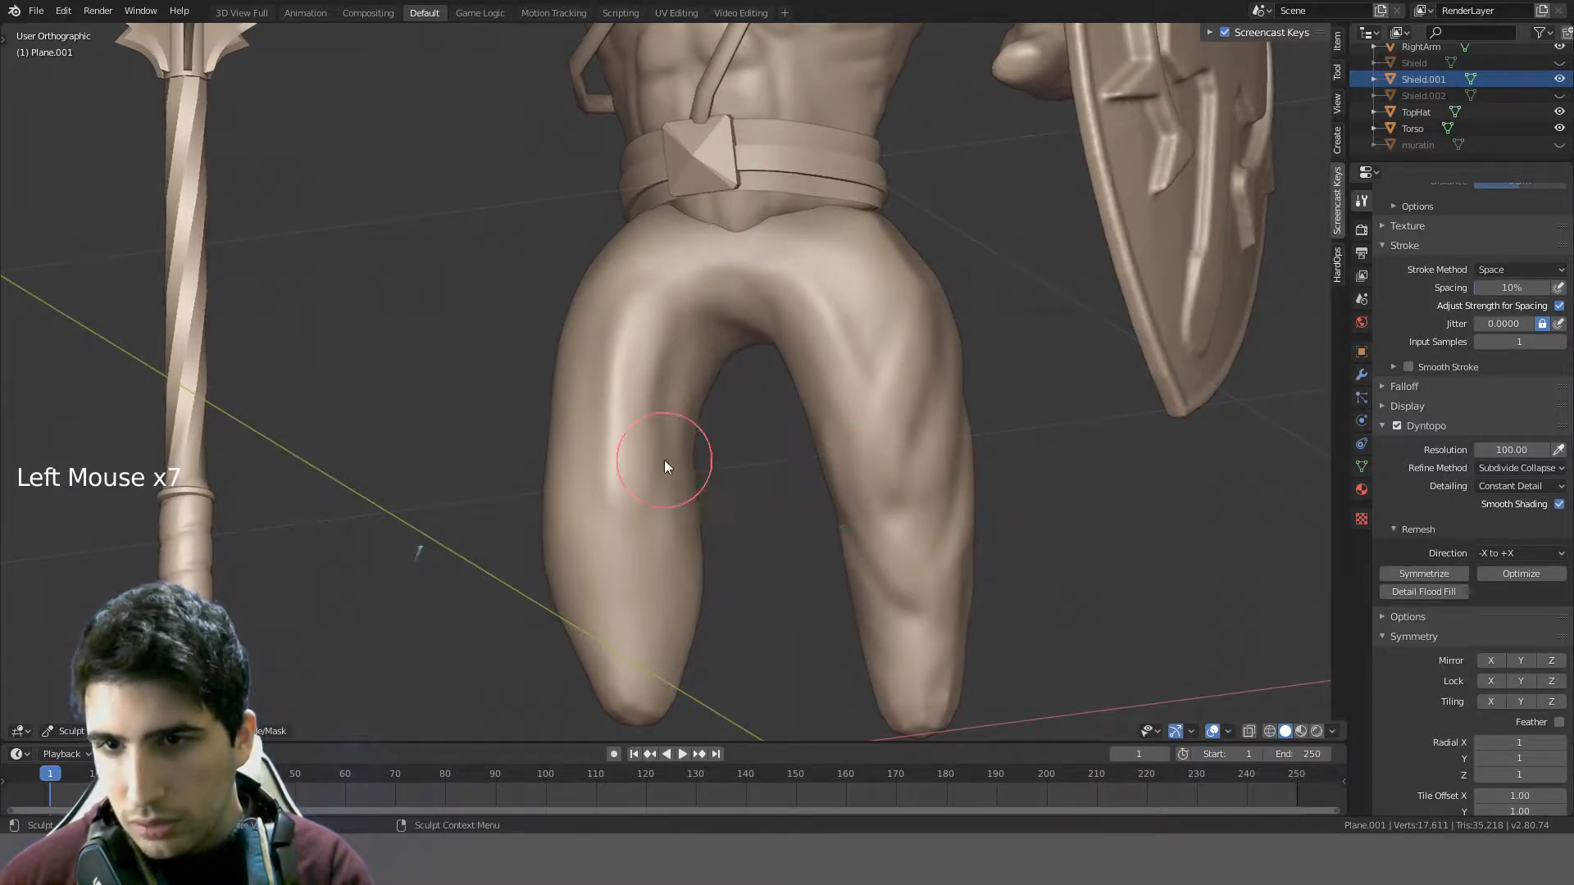
# - Sculpt matching muscle strokes down the front and sides of the mace-side leg in front orthographic view
pyautogui.moveTo(665, 460); pyautogui.dragTo(737, 469, button='middle')
pyautogui.press('KP_1')
pyautogui.moveTo(623, 333); pyautogui.dragTo(529, 500)
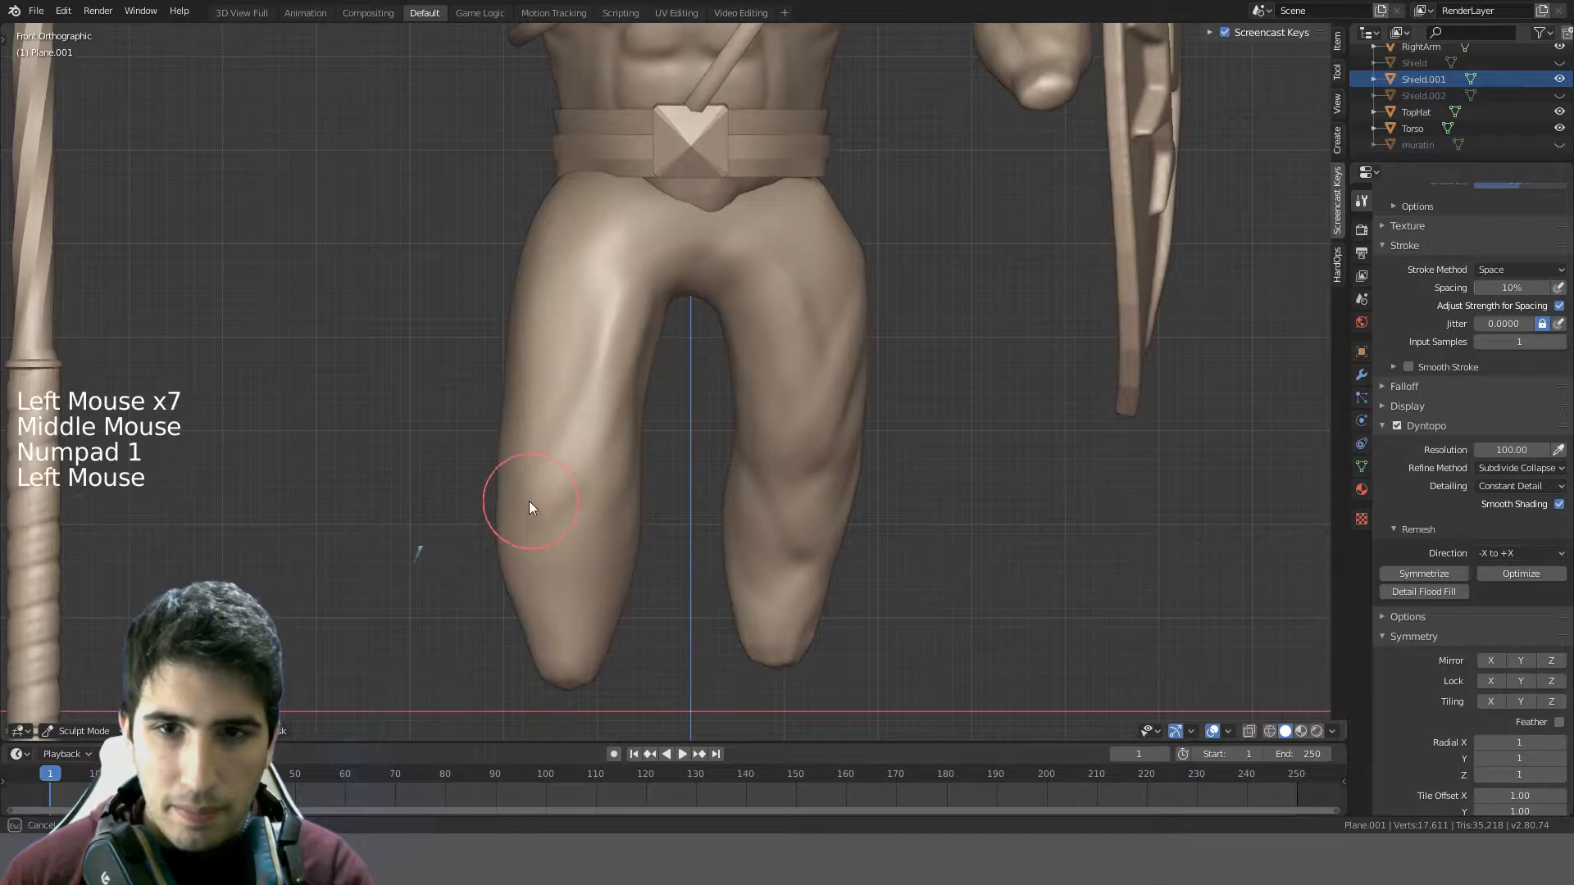
pyautogui.moveTo(541, 353); pyautogui.dragTo(555, 558)
pyautogui.moveTo(610, 353); pyautogui.dragTo(578, 552)
pyautogui.moveTo(499, 447); pyautogui.dragTo(548, 557)
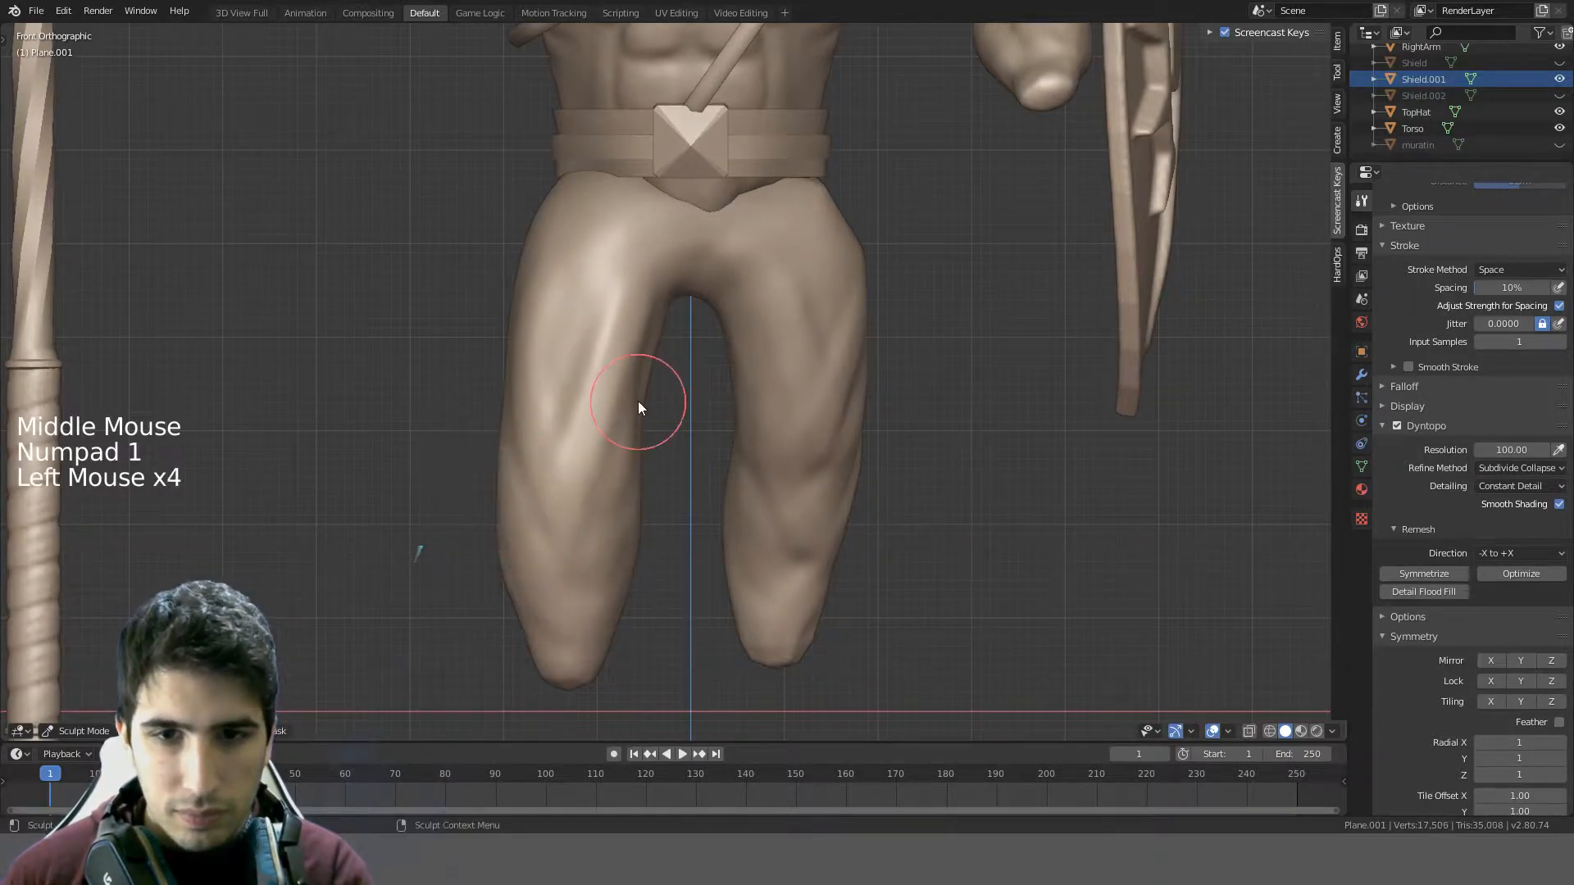
pyautogui.moveTo(632, 410); pyautogui.dragTo(577, 541)
pyautogui.moveTo(526, 661); pyautogui.dragTo(544, 636)
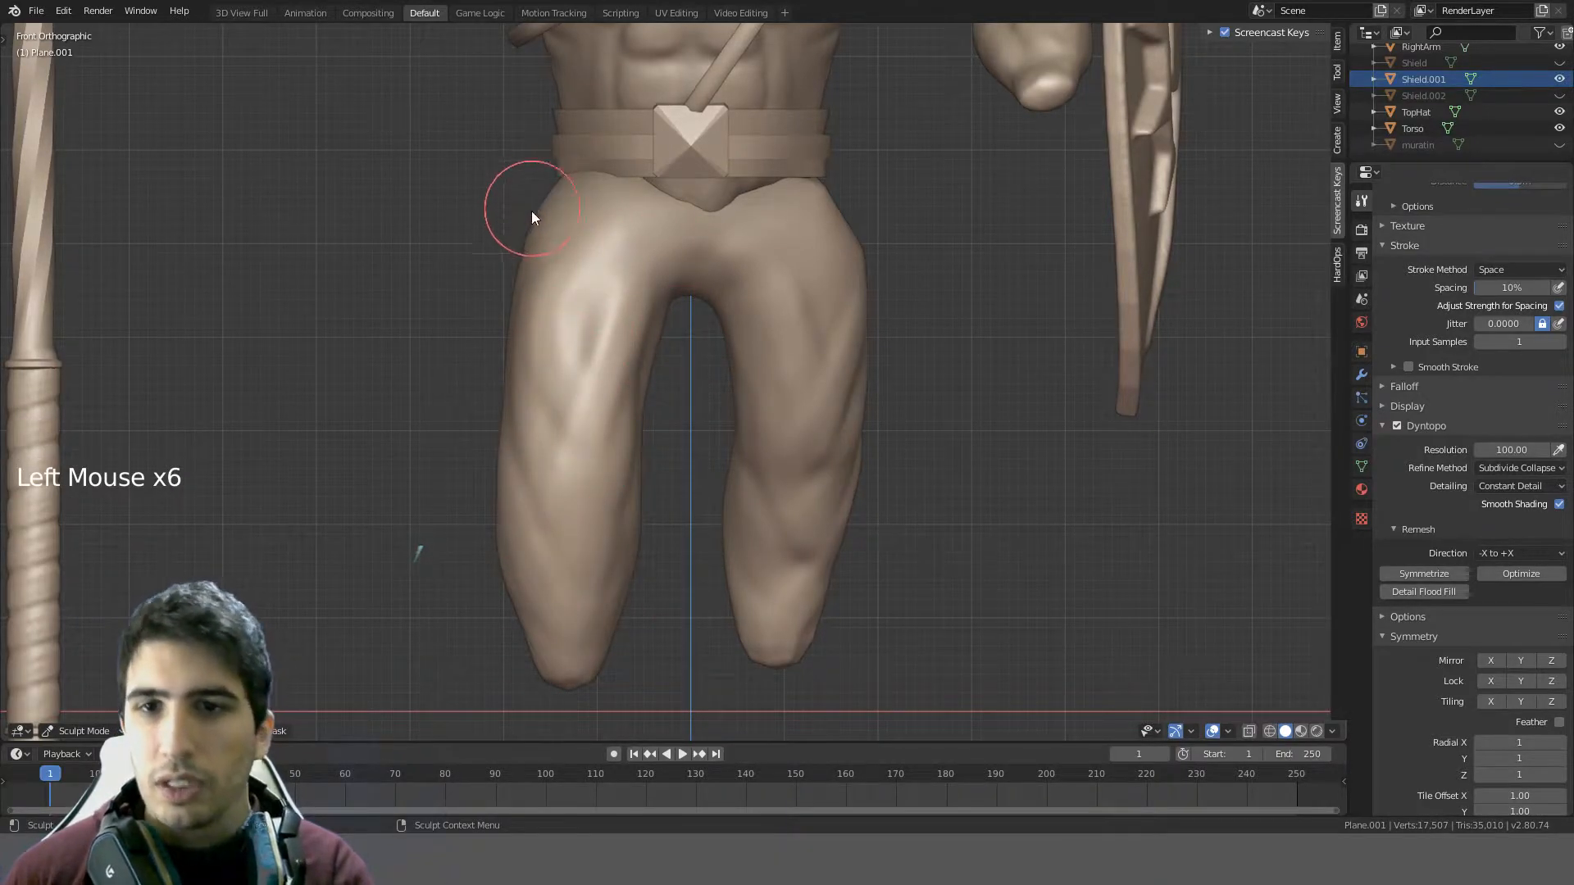
# - Isolate the currently selected objects in local view
pyautogui.moveTo(495, 236); pyautogui.dragTo(559, 263, button='middle')
pyautogui.press('KP_3')
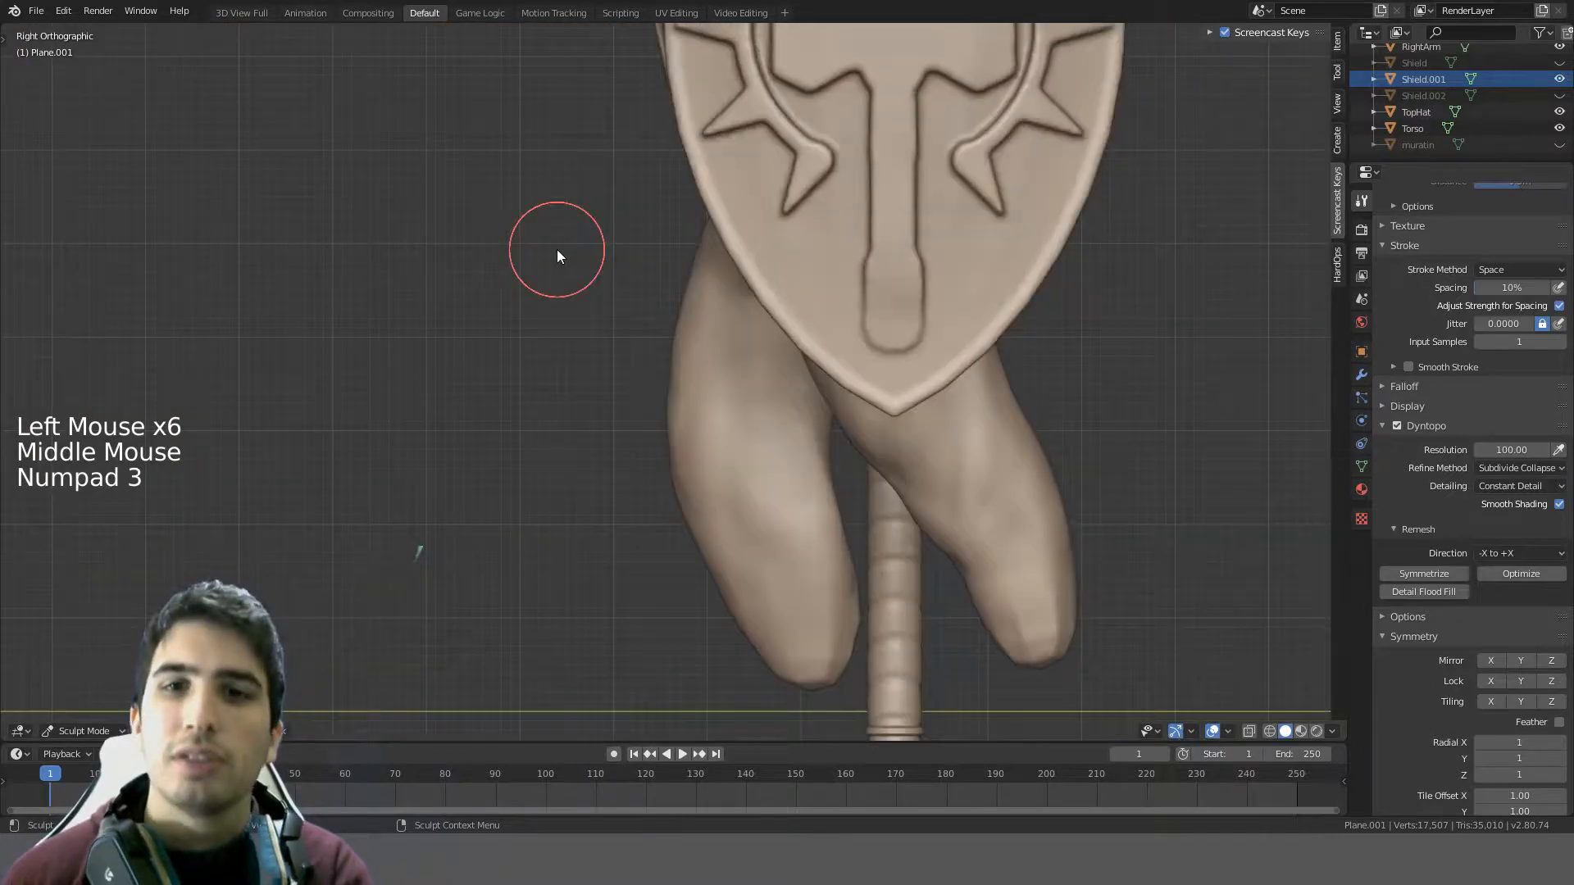
pyautogui.press('ctrl+KP_3')
pyautogui.scroll(-5, 558, 251)
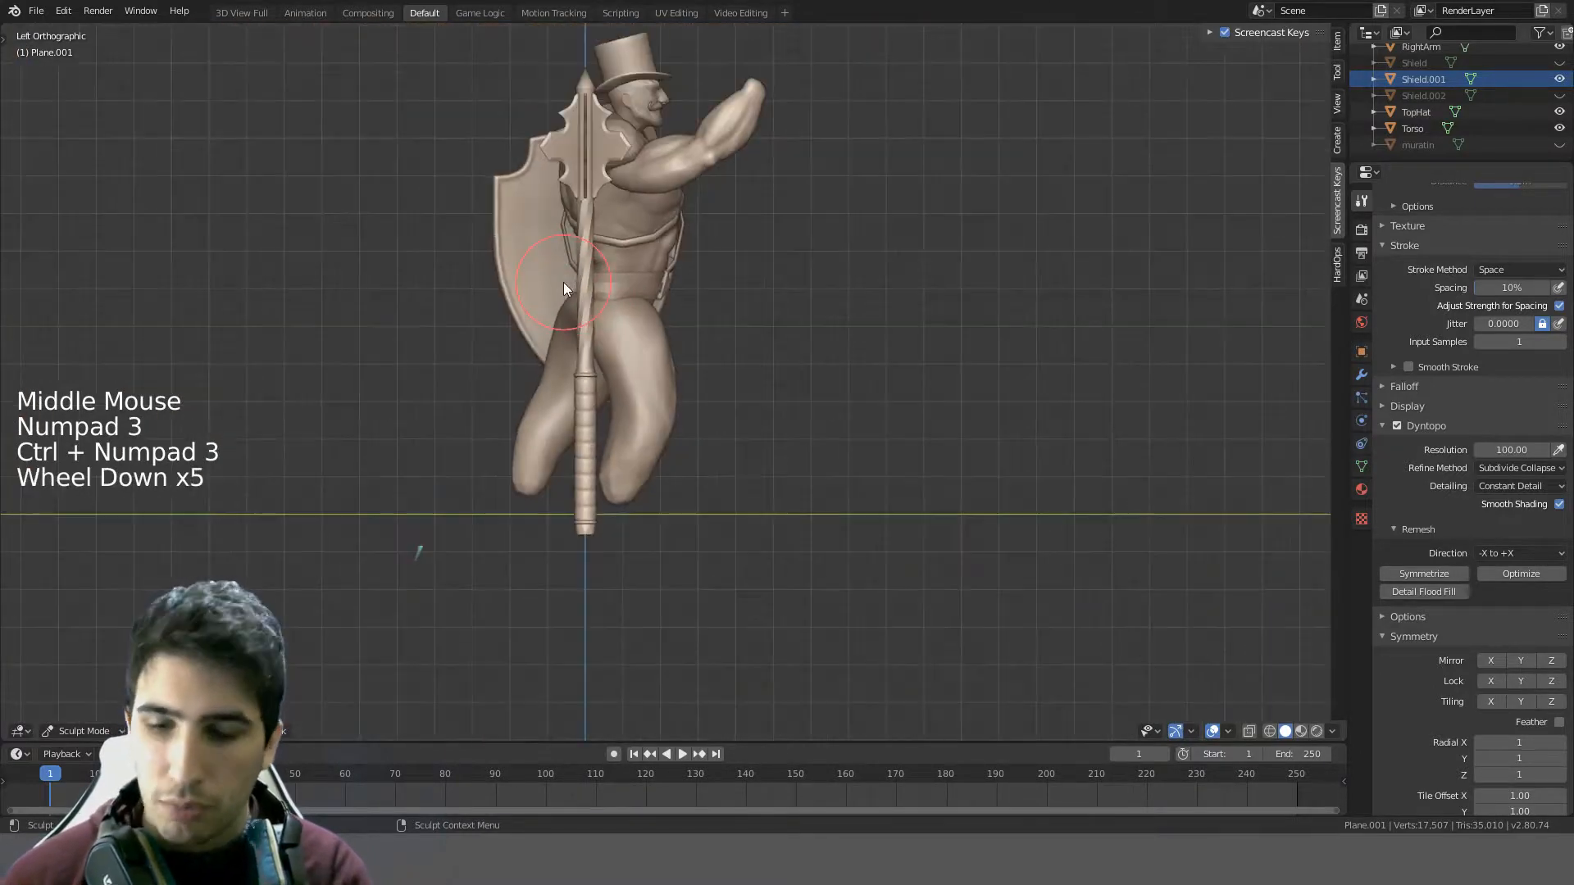
pyautogui.press('KP_Divide')
pyautogui.moveTo(754, 209)
pyautogui.keyDown('shift'); pyautogui.mouseDown(button='middle')
pyautogui.moveTo(544, 523)
pyautogui.moveTo(603, 496)
pyautogui.moveTo(467, 528)
pyautogui.mouseUp(button='middle'); pyautogui.keyUp('shift')
pyautogui.scroll(-5, 545, 523)
# - Switch to Object Mode, select only the legs mesh and isolate it in local view
pyautogui.click(78, 730)
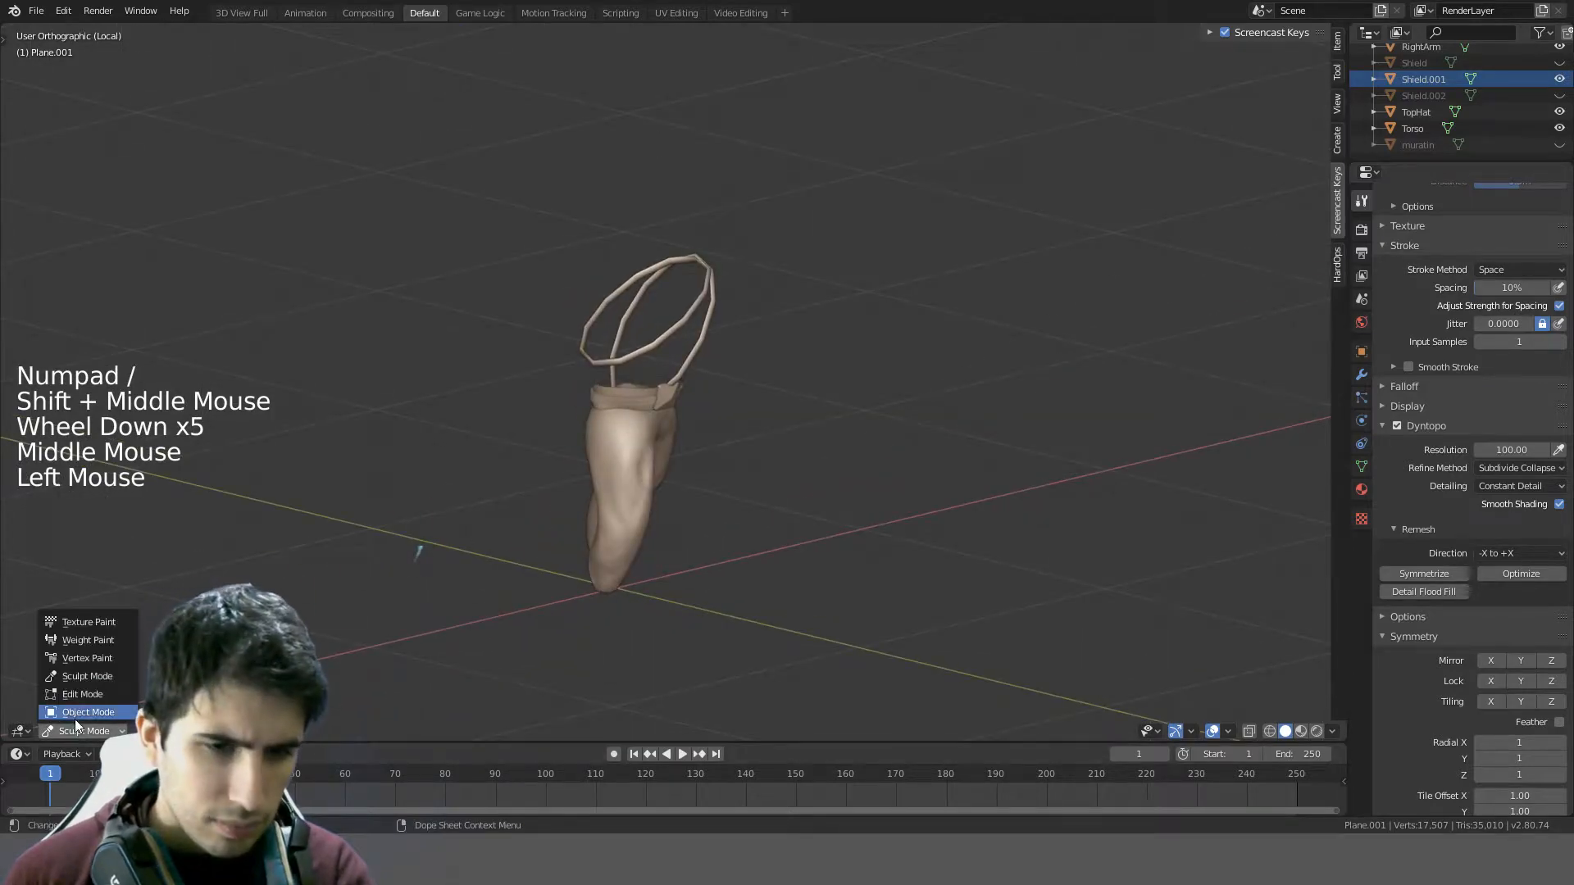
pyautogui.click(684, 443)
pyautogui.click(676, 402)
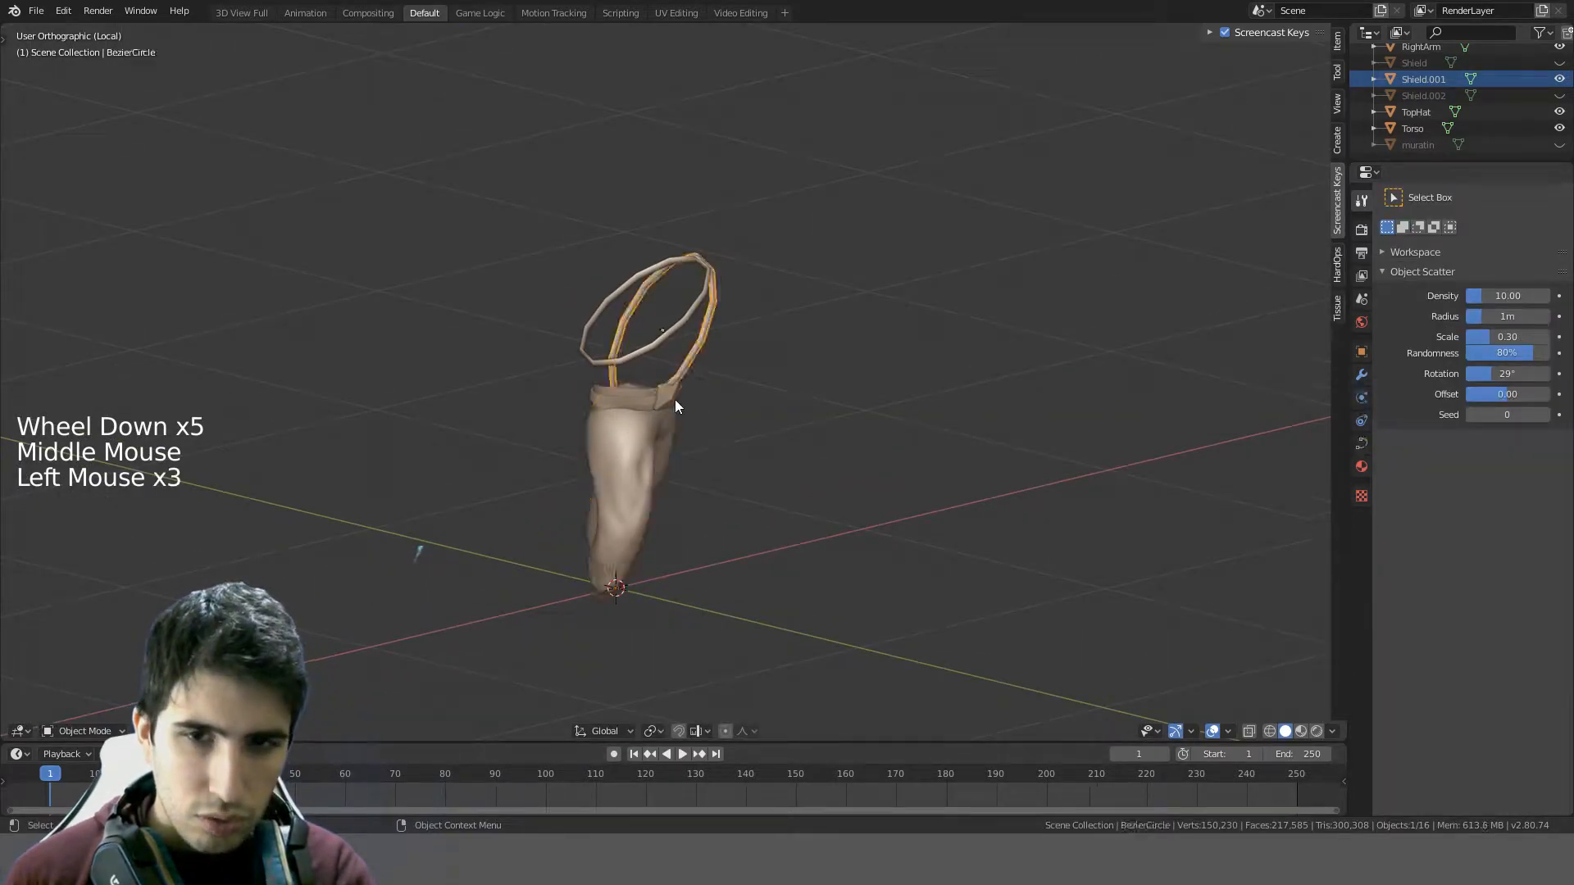
pyautogui.click(644, 446)
pyautogui.click(628, 469)
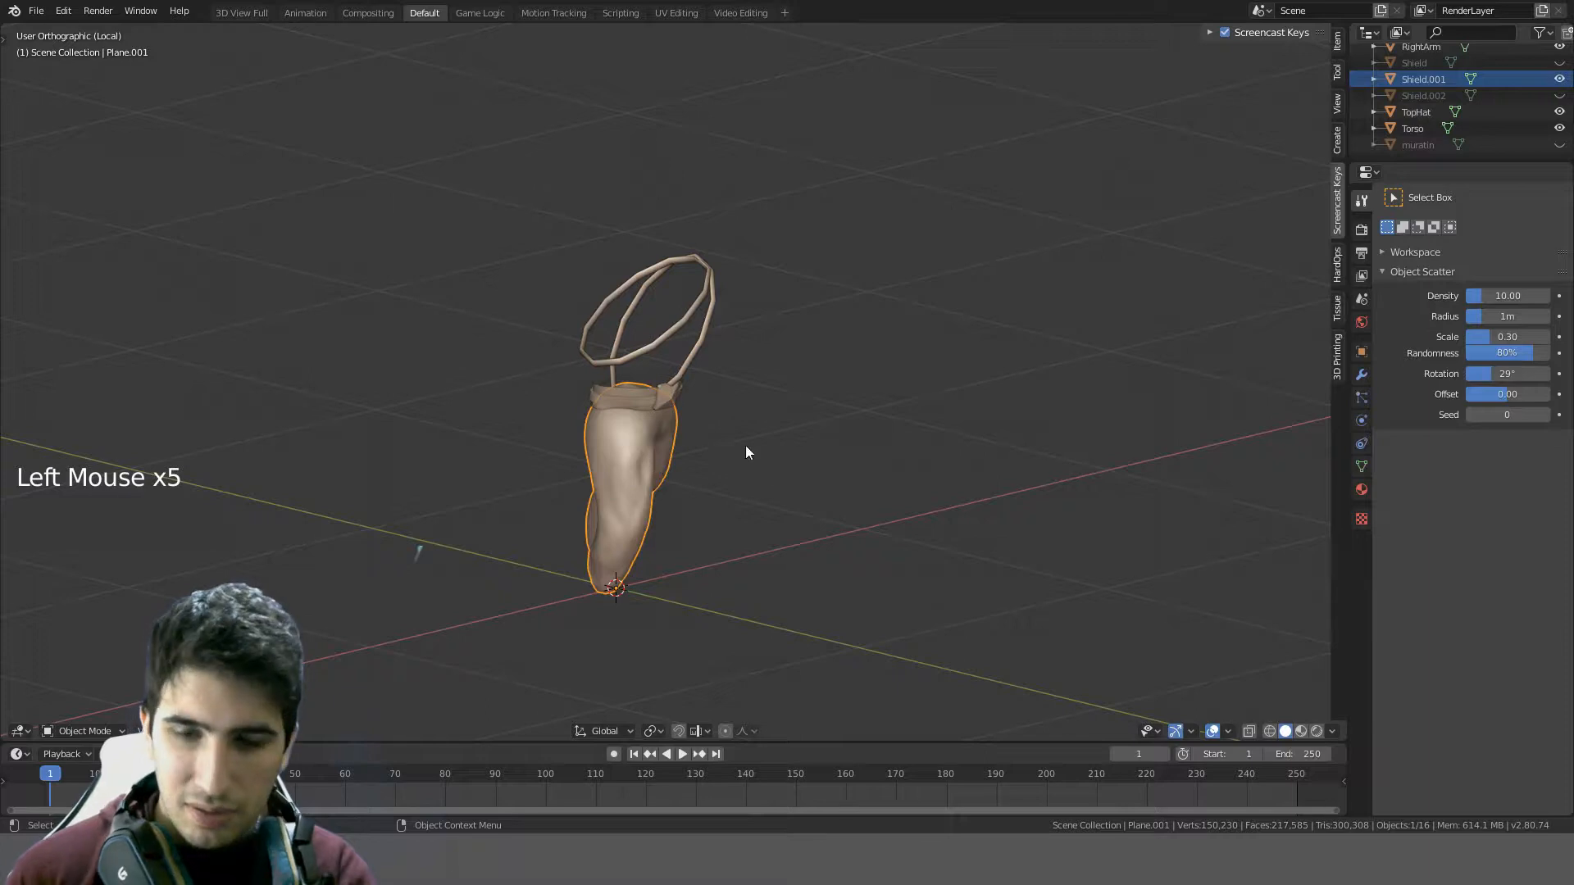
pyautogui.press('KP_Divide')
pyautogui.press('KP_Divide')
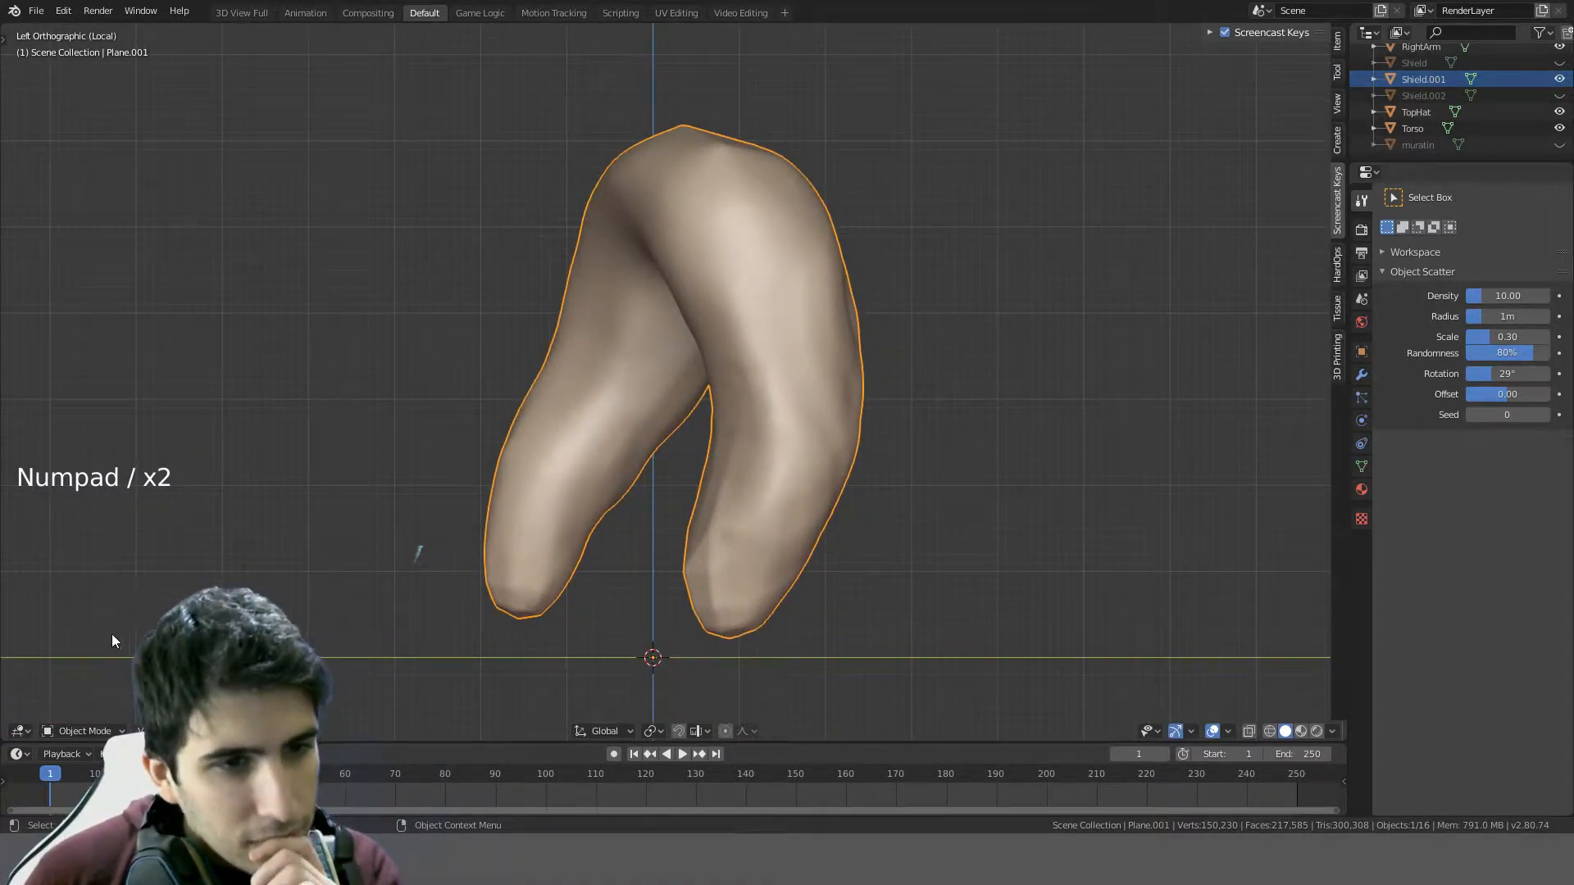
# - Return the legs to Sculpt Mode and smooth the mace-side hip in left orthographic view
pyautogui.click(46, 737)
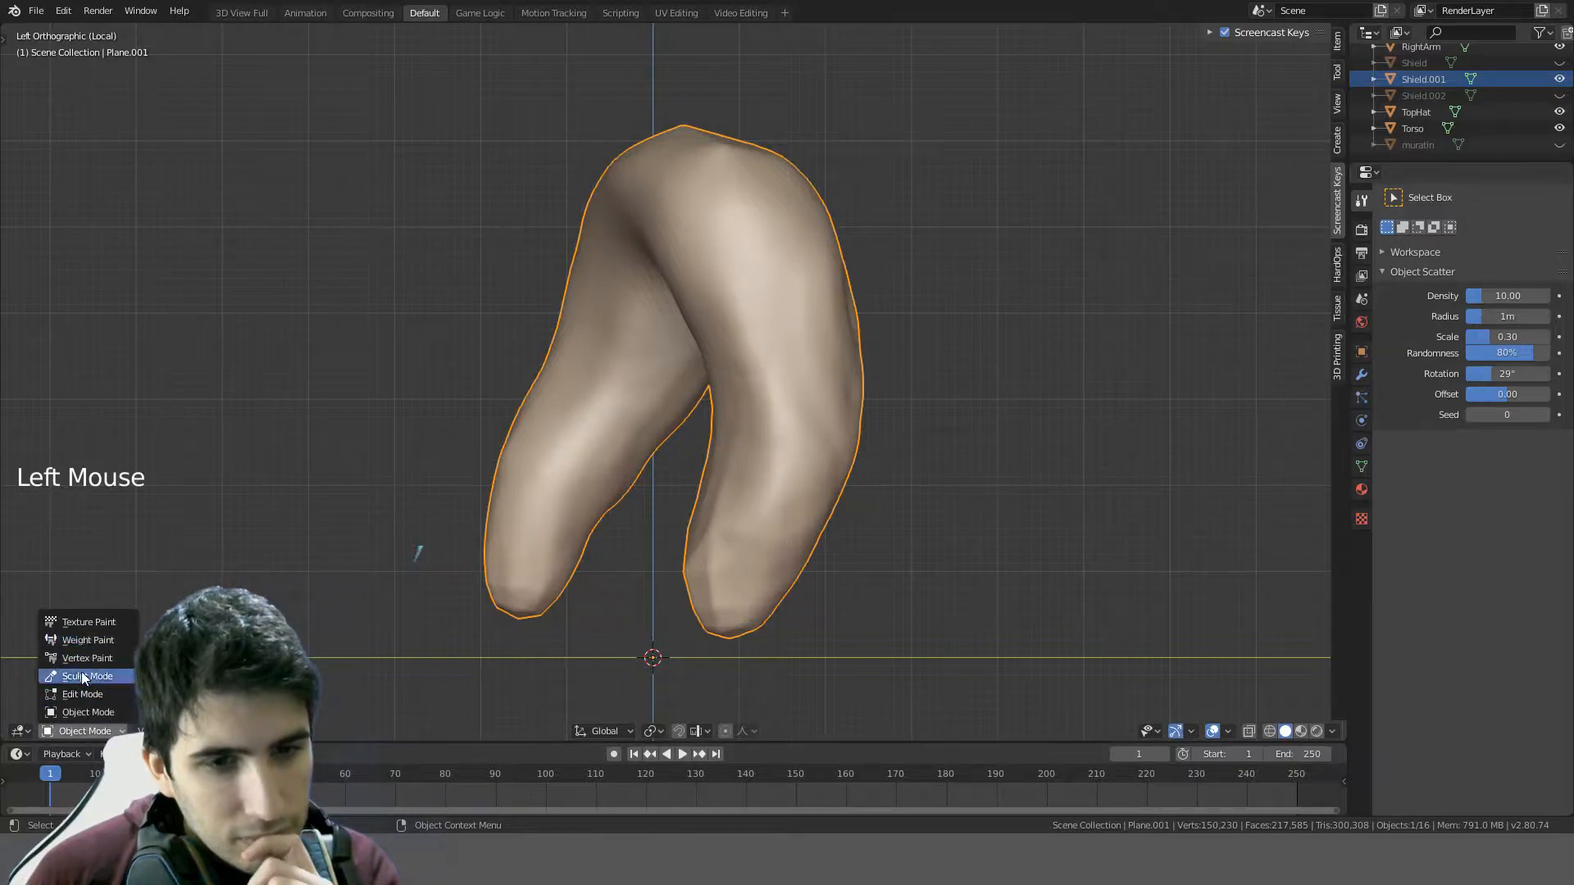
pyautogui.press('KP_3')
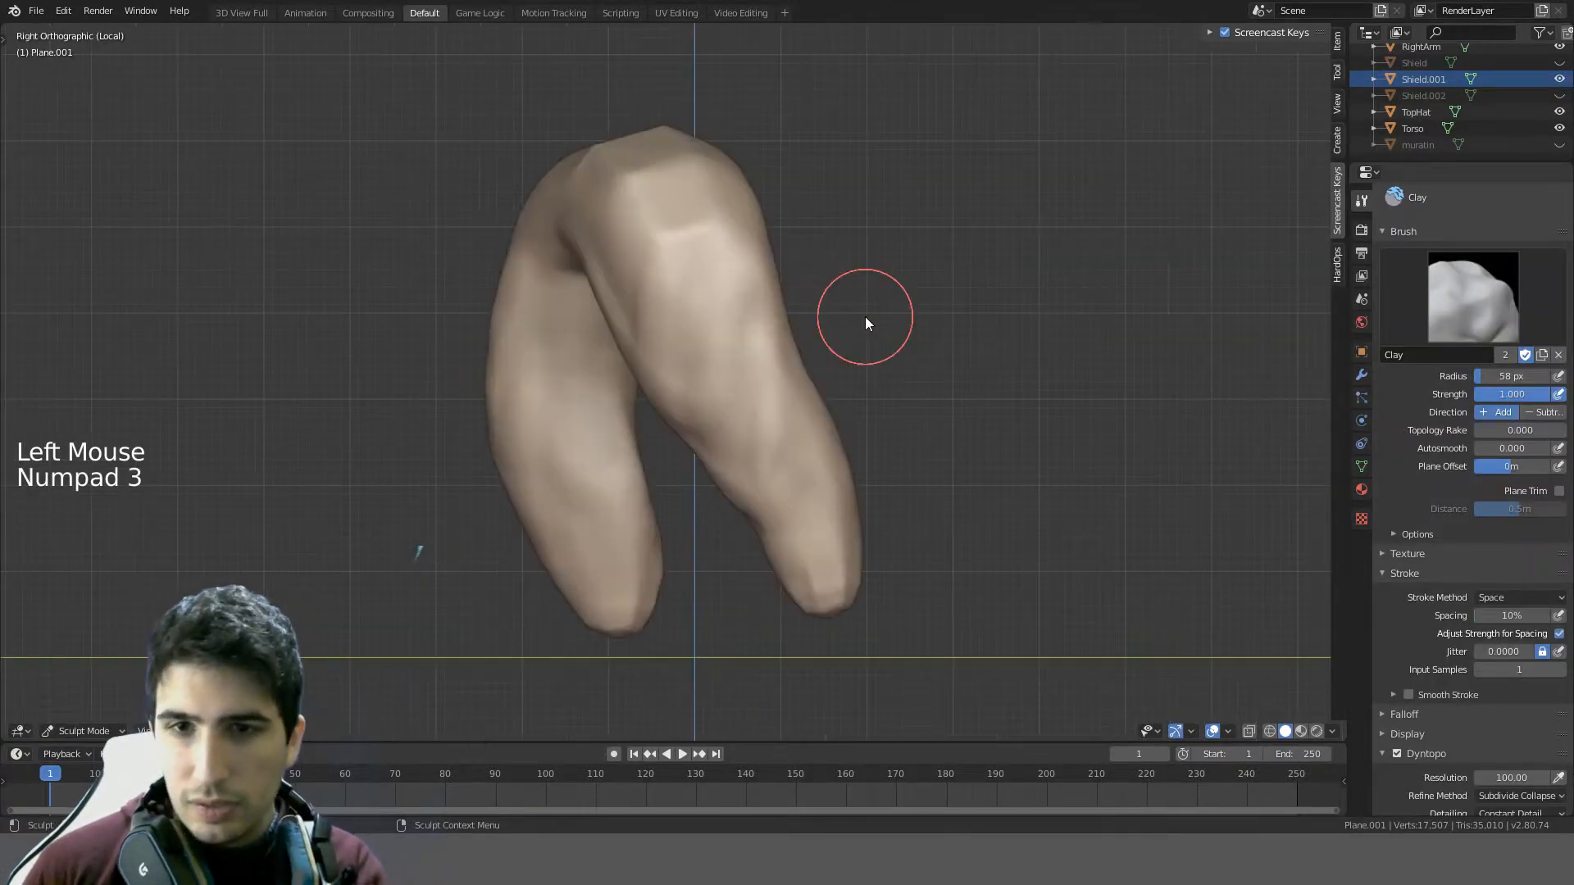
pyautogui.press('ctrl+KP_3')
pyautogui.keyDown('shift'); pyautogui.moveTo(878, 326); pyautogui.dragTo(731, 305, button='middle'); pyautogui.keyUp('shift')
pyautogui.moveTo(730, 299)
pyautogui.keyDown('shift'); pyautogui.mouseDown()
pyautogui.moveTo(766, 436)
pyautogui.moveTo(720, 298)
pyautogui.moveTo(583, 328)
pyautogui.mouseUp(); pyautogui.keyUp('shift')
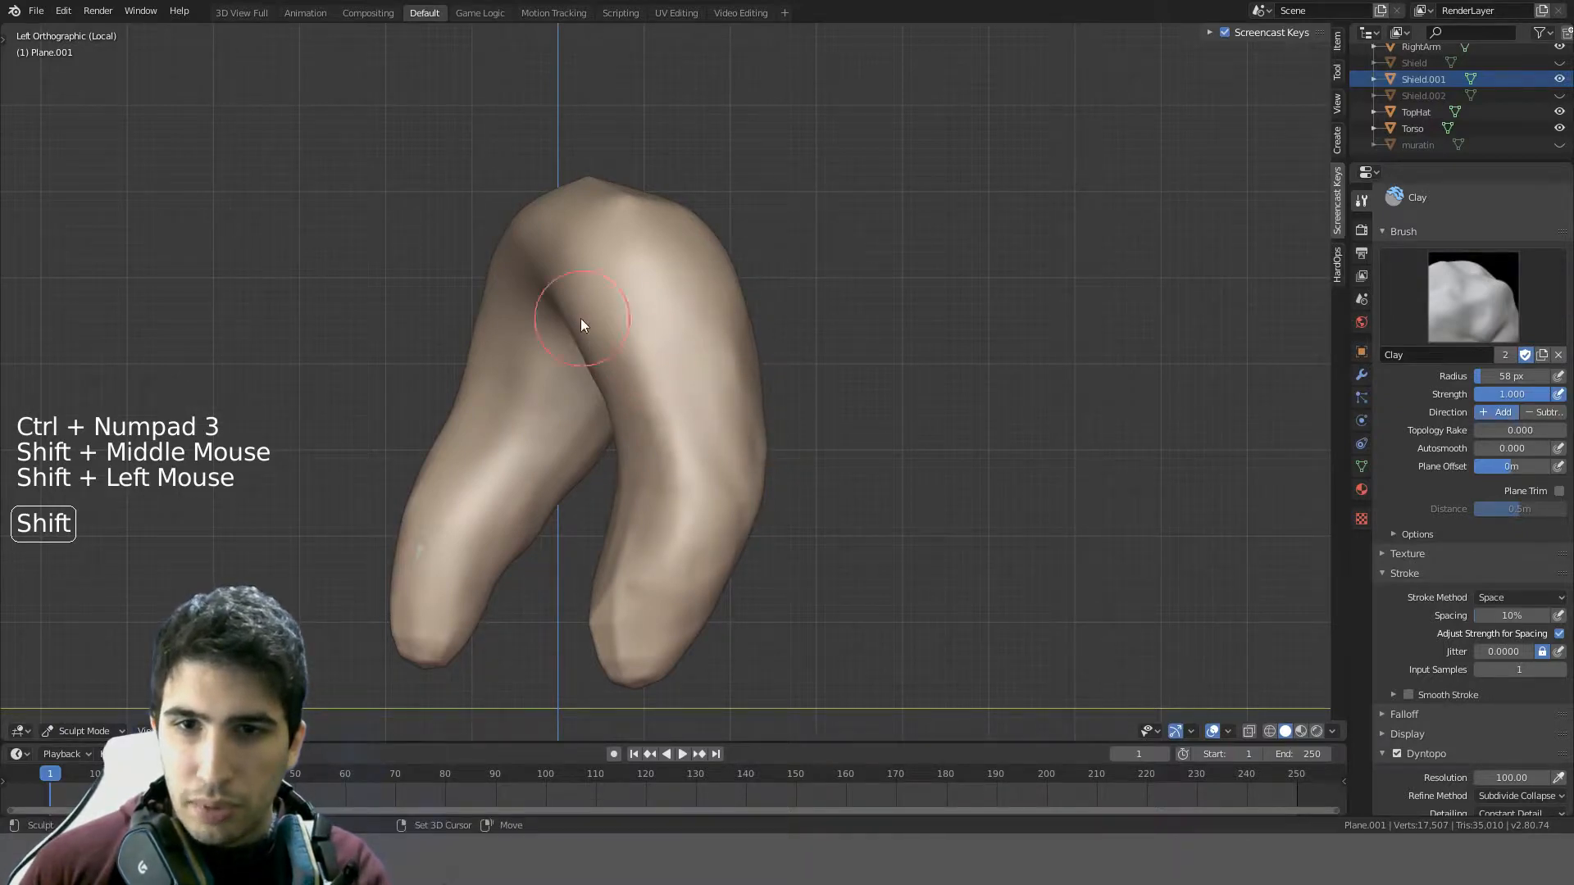
# - Build up clay on the mace-side inner hip and buttock
pyautogui.moveTo(588, 274); pyautogui.dragTo(553, 287)
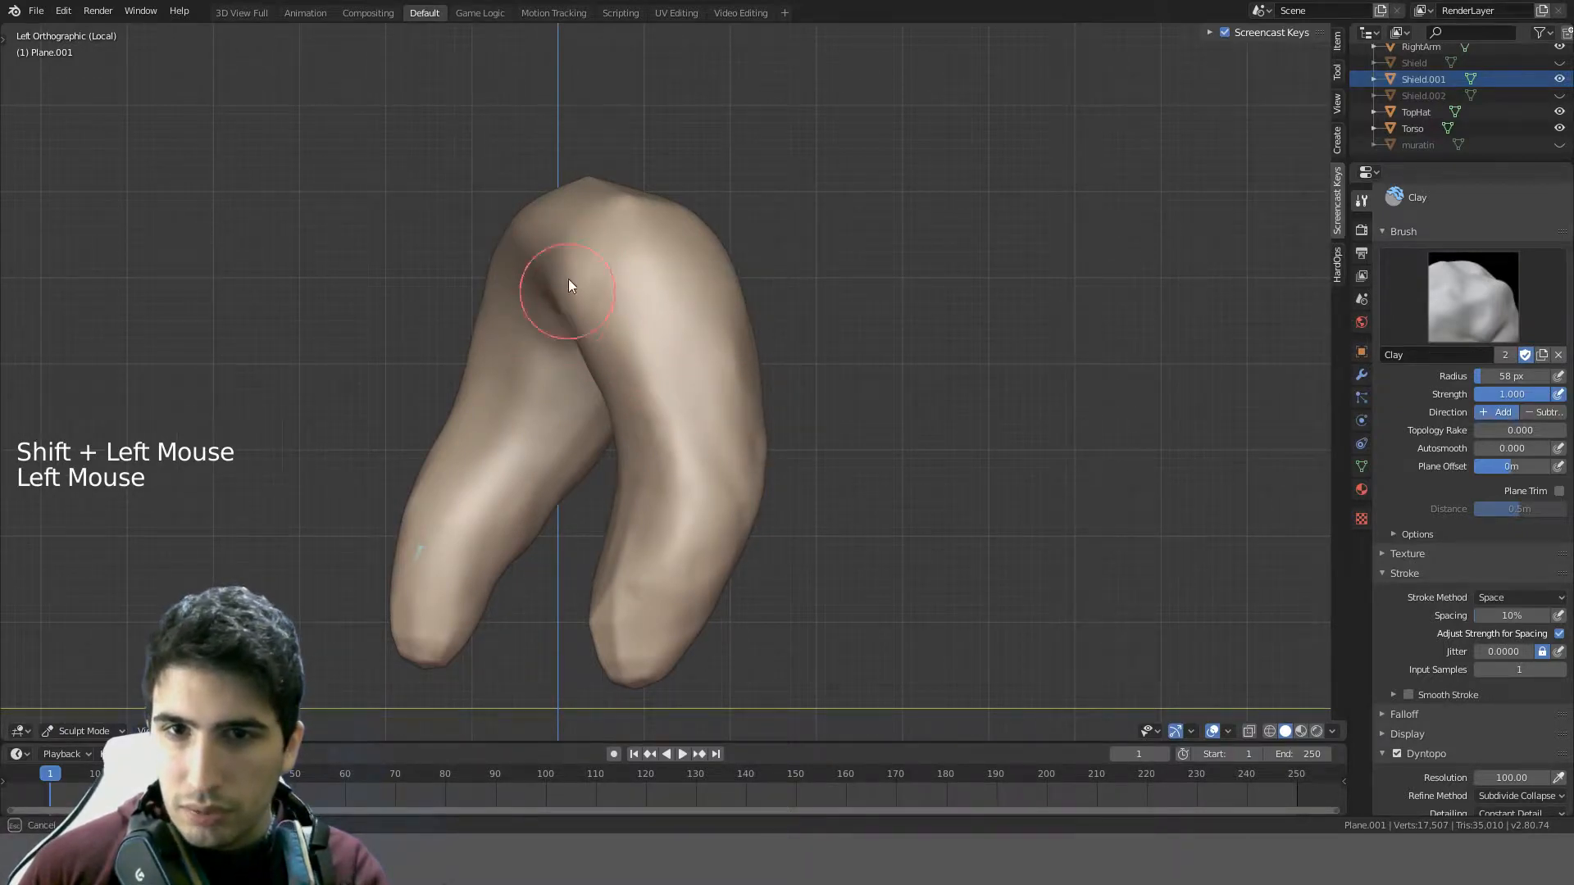
pyautogui.moveTo(568, 279); pyautogui.dragTo(695, 315, button='middle')
pyautogui.moveTo(696, 314); pyautogui.dragTo(686, 370)
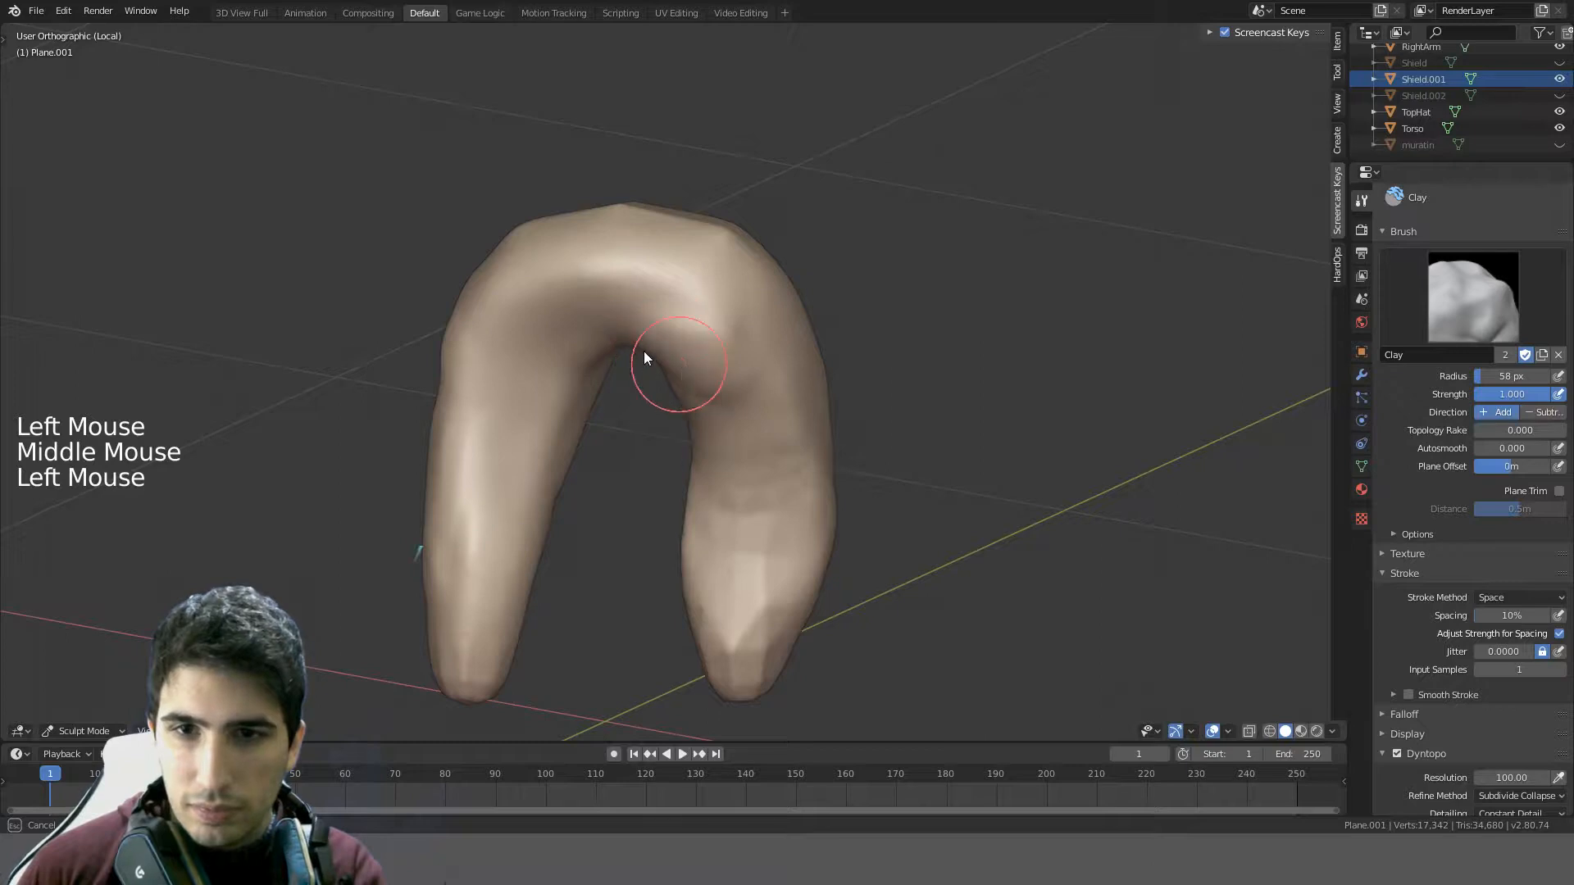
pyautogui.moveTo(643, 351)
pyautogui.mouseDown(button='middle')
pyautogui.moveTo(753, 309)
pyautogui.moveTo(783, 229)
pyautogui.moveTo(728, 271)
pyautogui.mouseUp(button='middle')
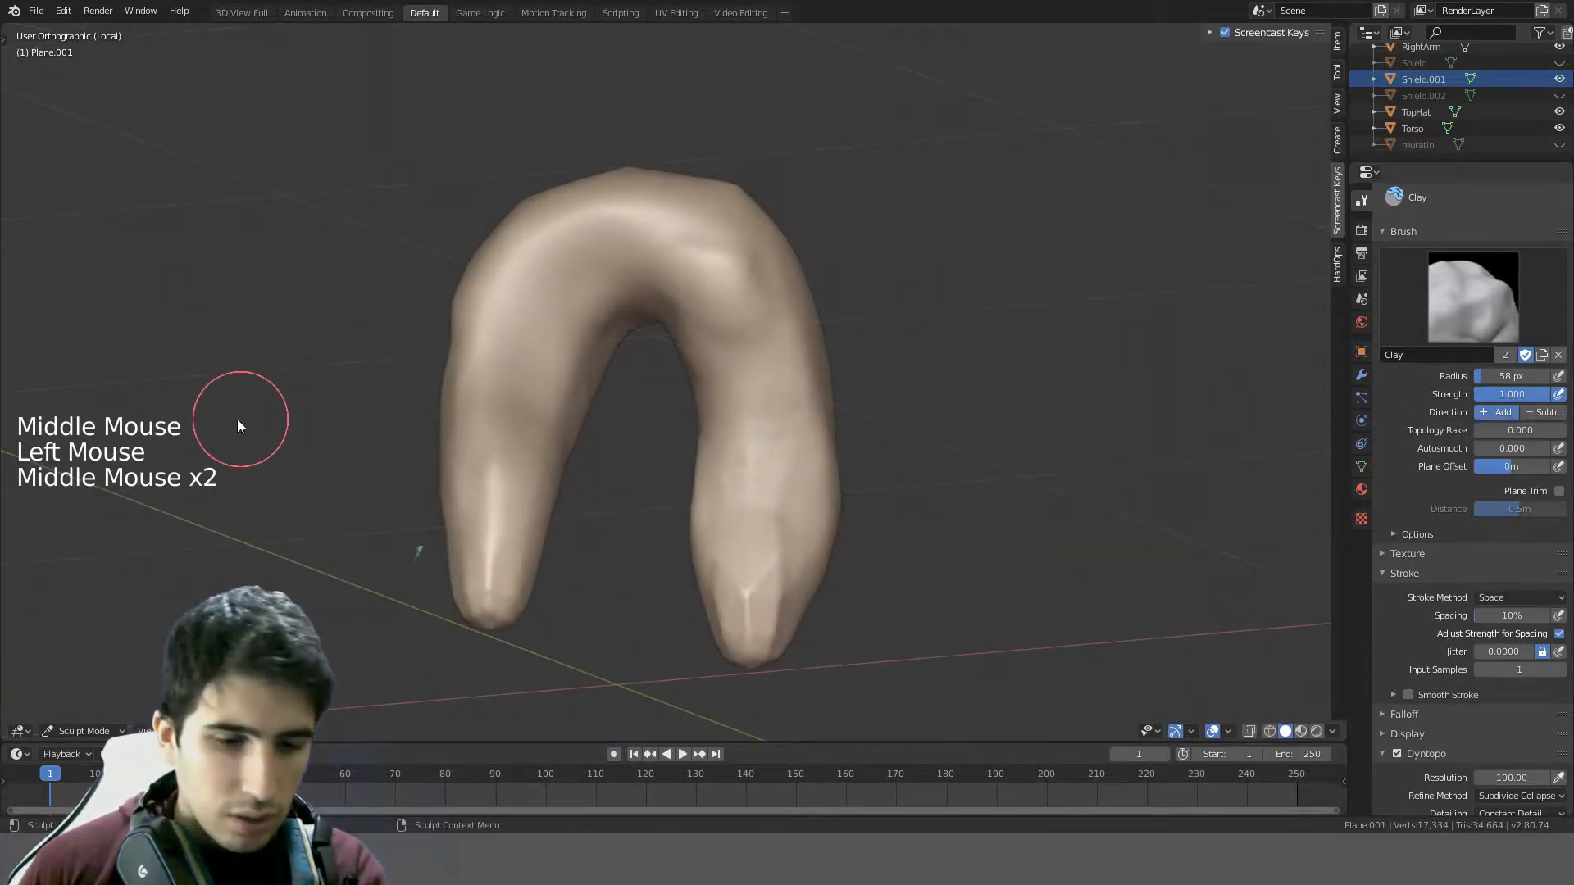
# - Display the sculpt brush list, choose Snake Hook and review the symmetry settings
pyautogui.press('t')
pyautogui.click(61, 418)
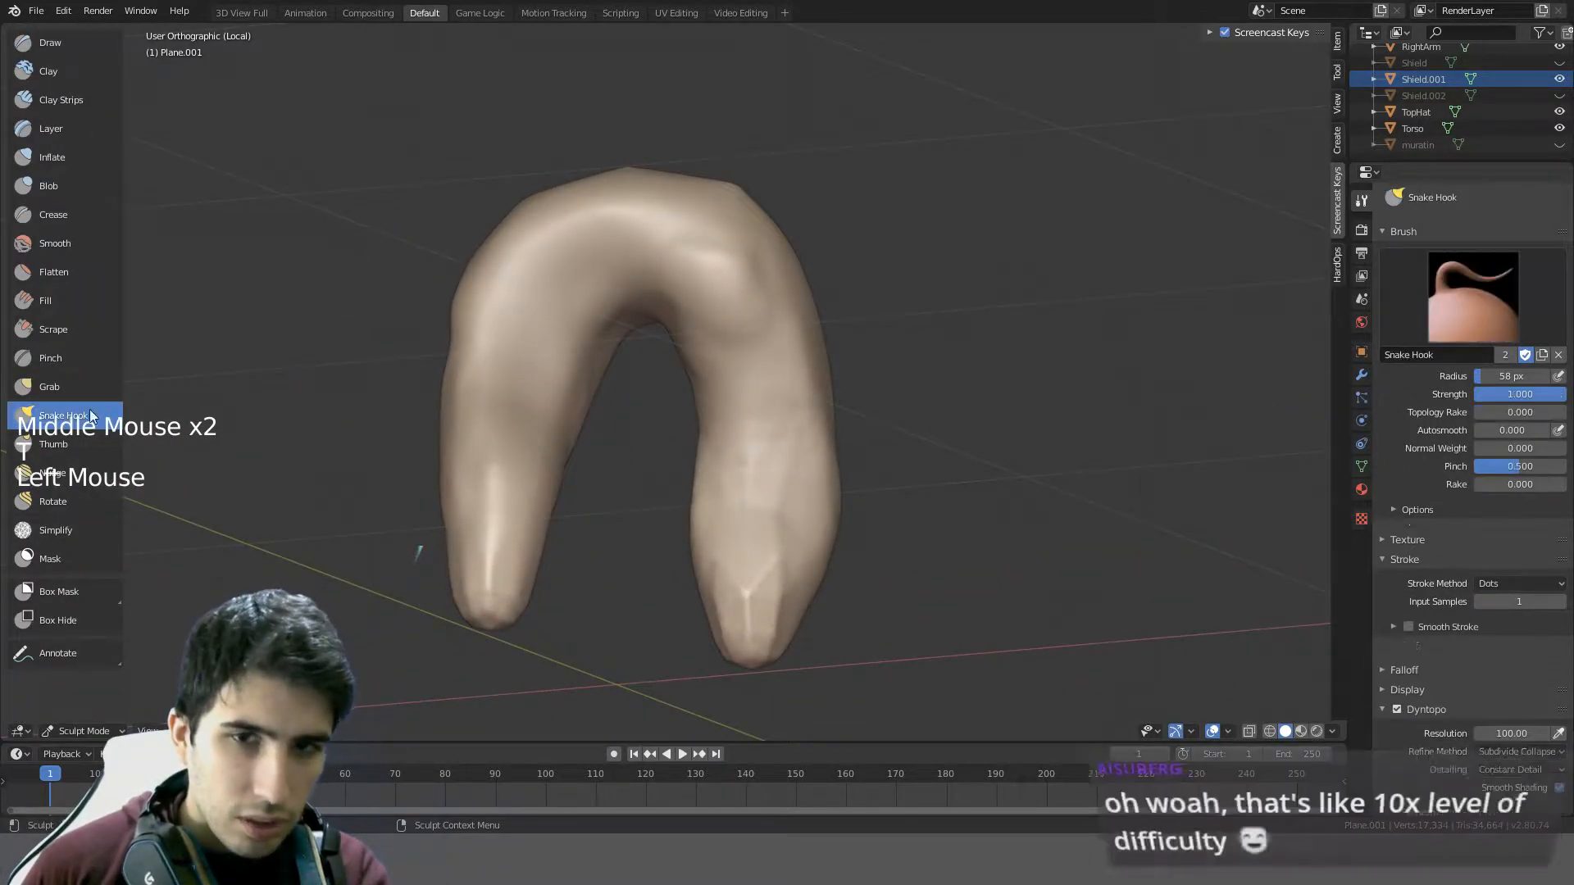
pyautogui.moveTo(591, 287); pyautogui.dragTo(624, 290, button='middle')
pyautogui.moveTo(805, 317)
pyautogui.mouseDown(button='middle')
pyautogui.moveTo(815, 351)
pyautogui.moveTo(723, 412)
pyautogui.moveTo(619, 430)
pyautogui.mouseUp(button='middle')
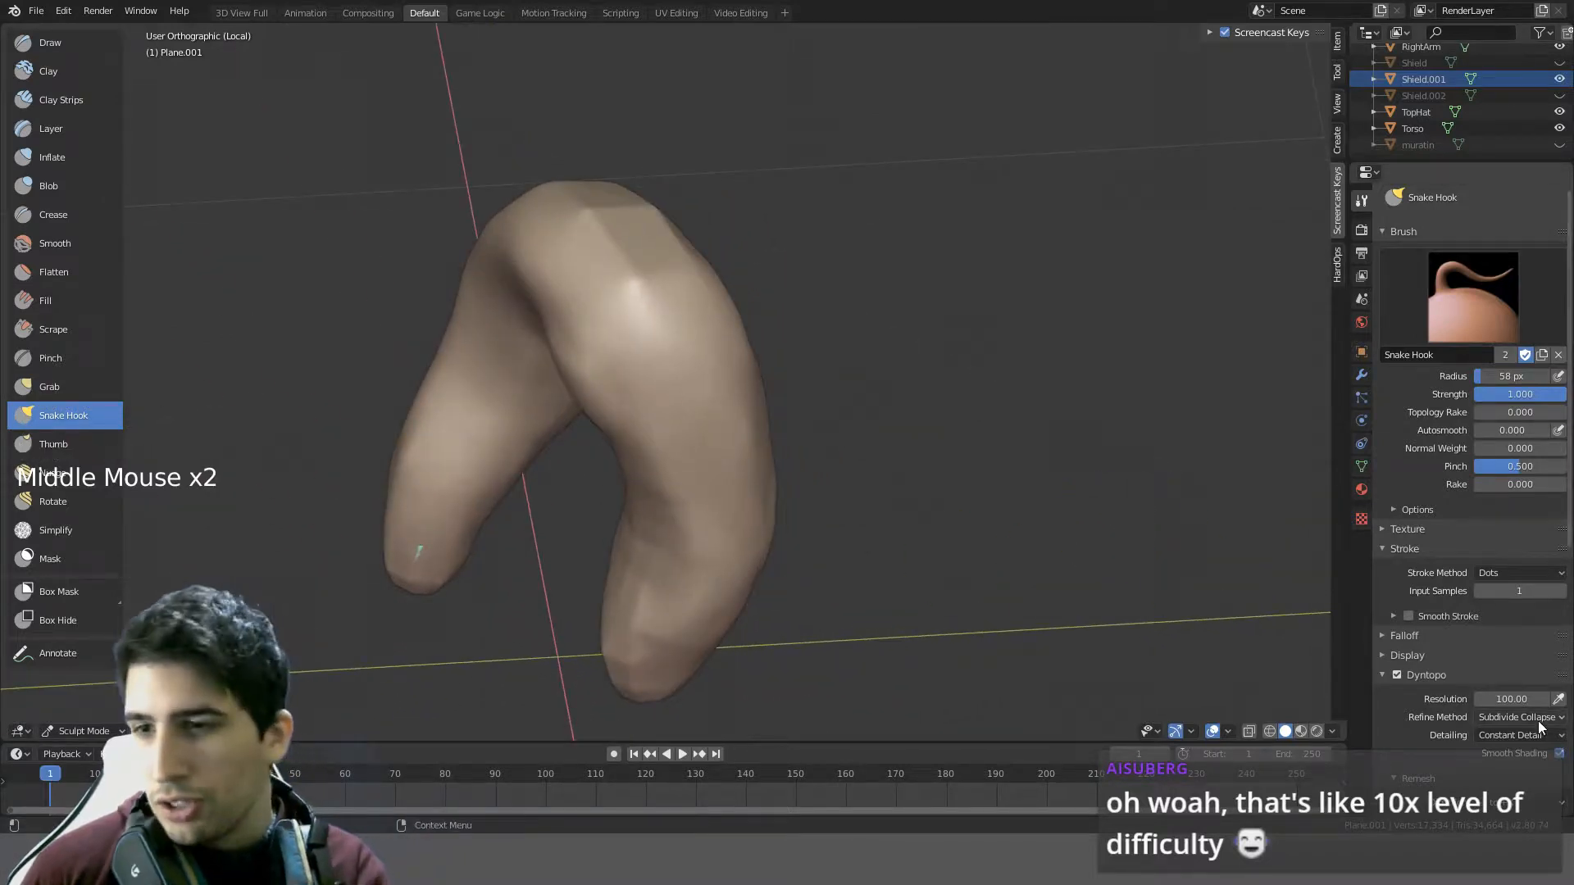
pyautogui.scroll(-6, 1501, 674)
pyautogui.scroll(-6, 1500, 670)
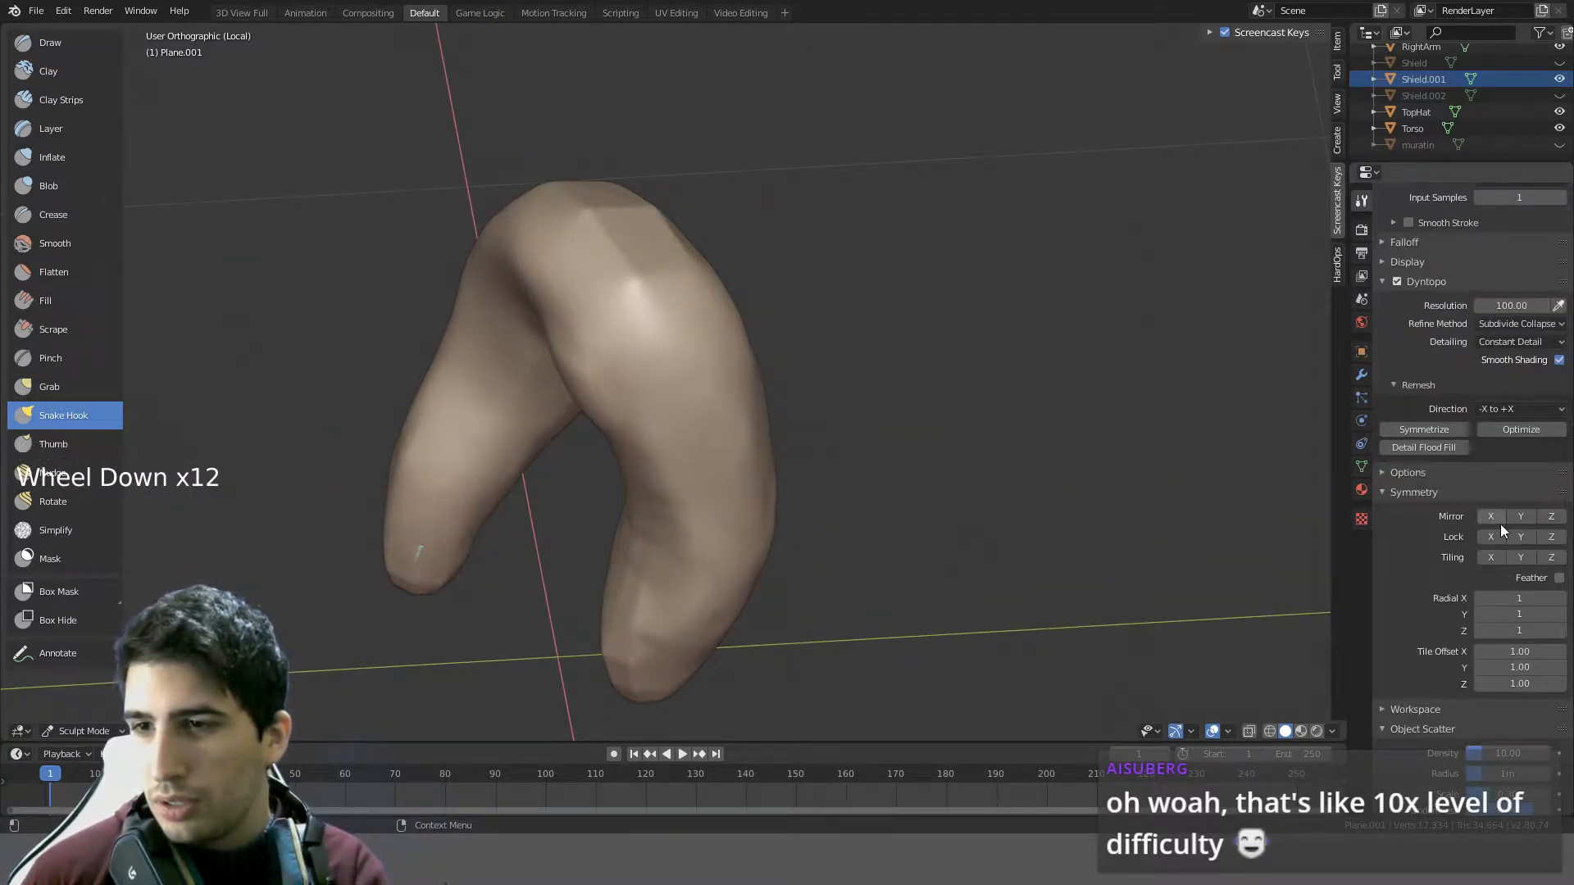
pyautogui.moveTo(472, 358); pyautogui.dragTo(770, 363, button='middle')
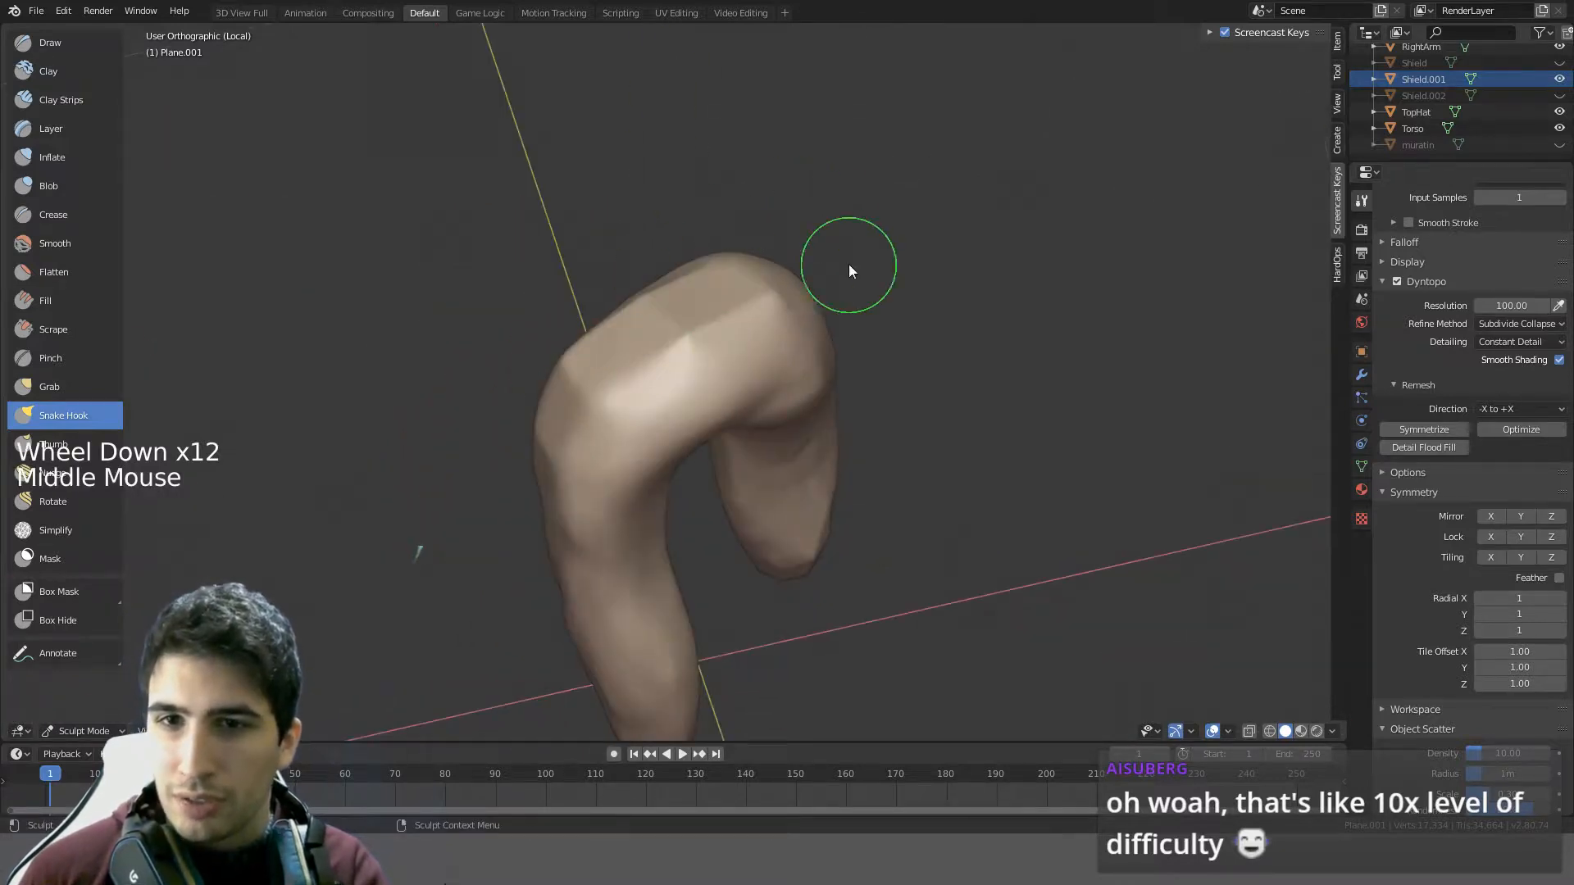
# - Try Snake Hook strokes on the inner thigh below the buttock from behind, enlarge the brush in between, and undo the strokes
pyautogui.press('ctrl+KP_1')
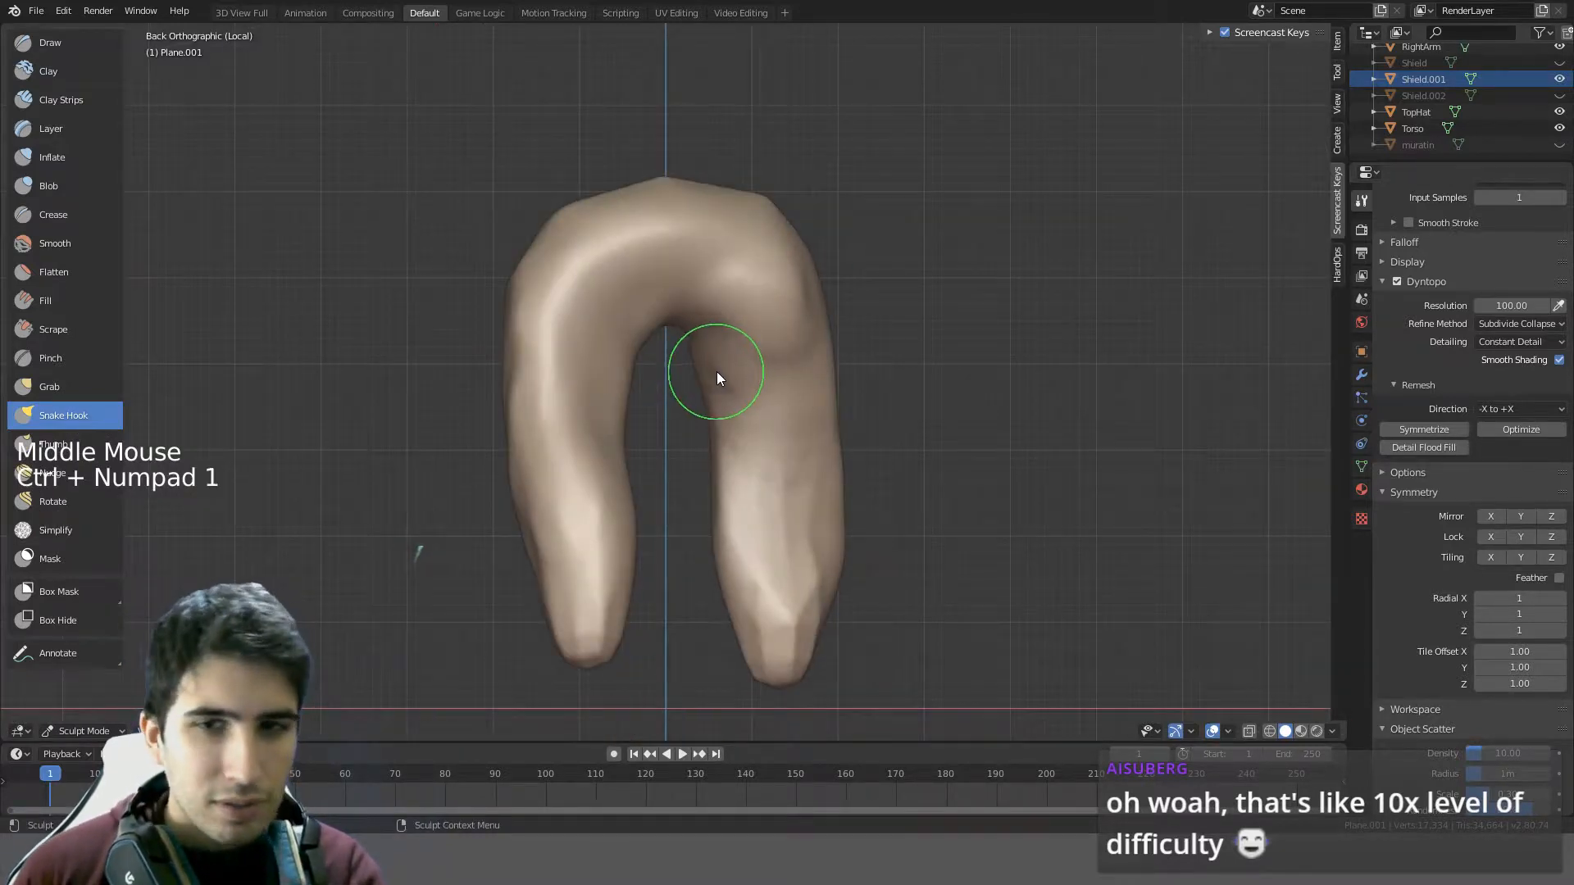
pyautogui.scroll(4, 692, 294)
pyautogui.moveTo(742, 344); pyautogui.dragTo(707, 304)
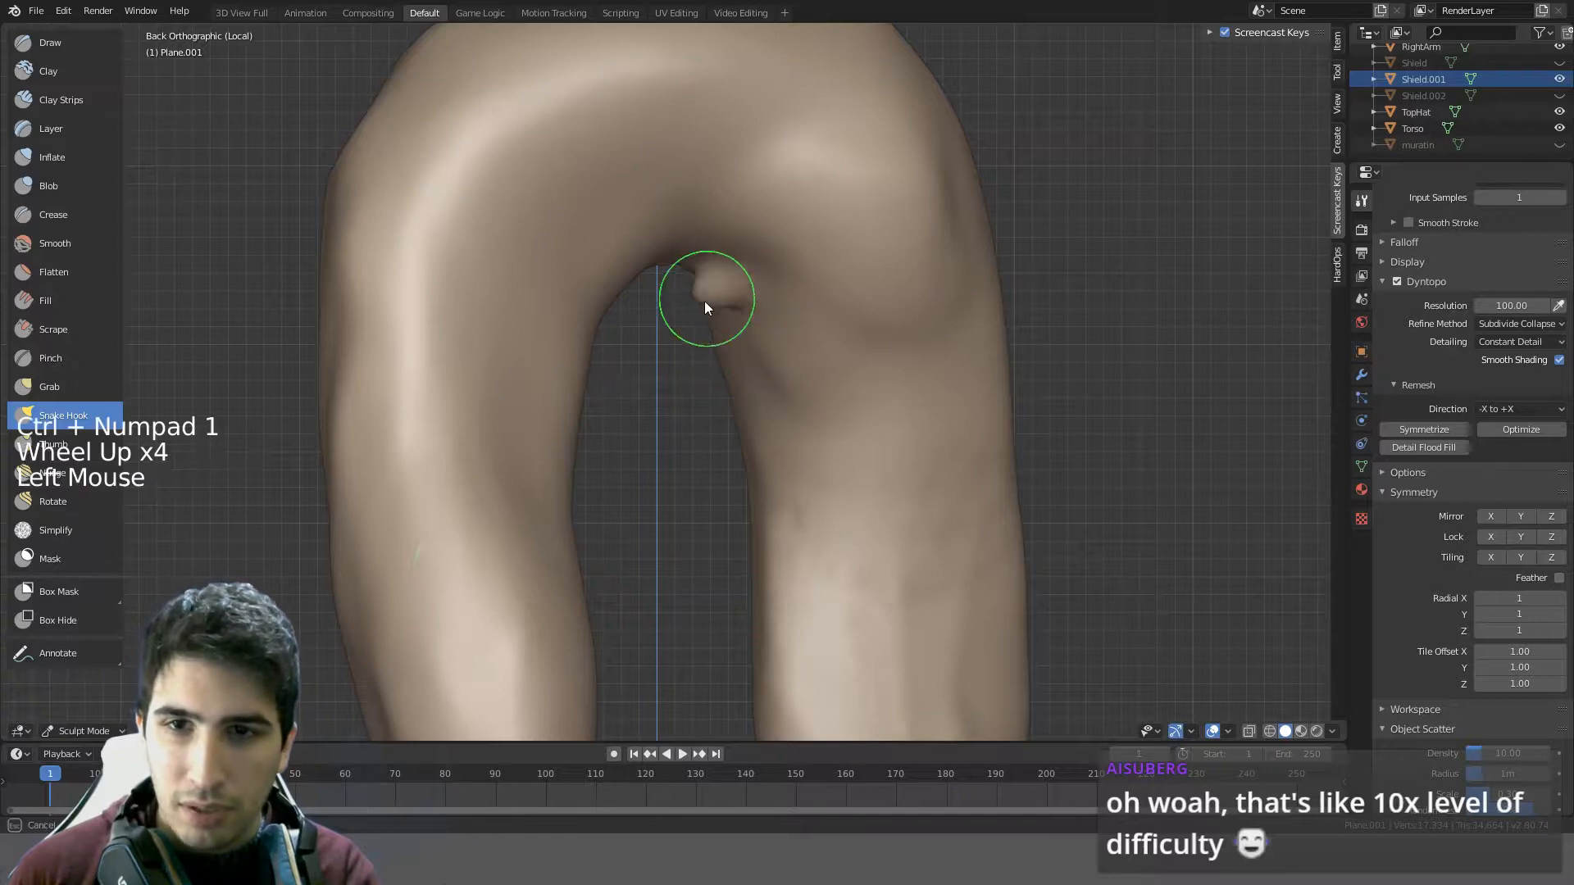
pyautogui.moveTo(710, 298); pyautogui.dragTo(744, 273, button='middle')
pyautogui.hotkey('ctrl', 'z')
pyautogui.press('f')
pyautogui.middleClick(766, 285)
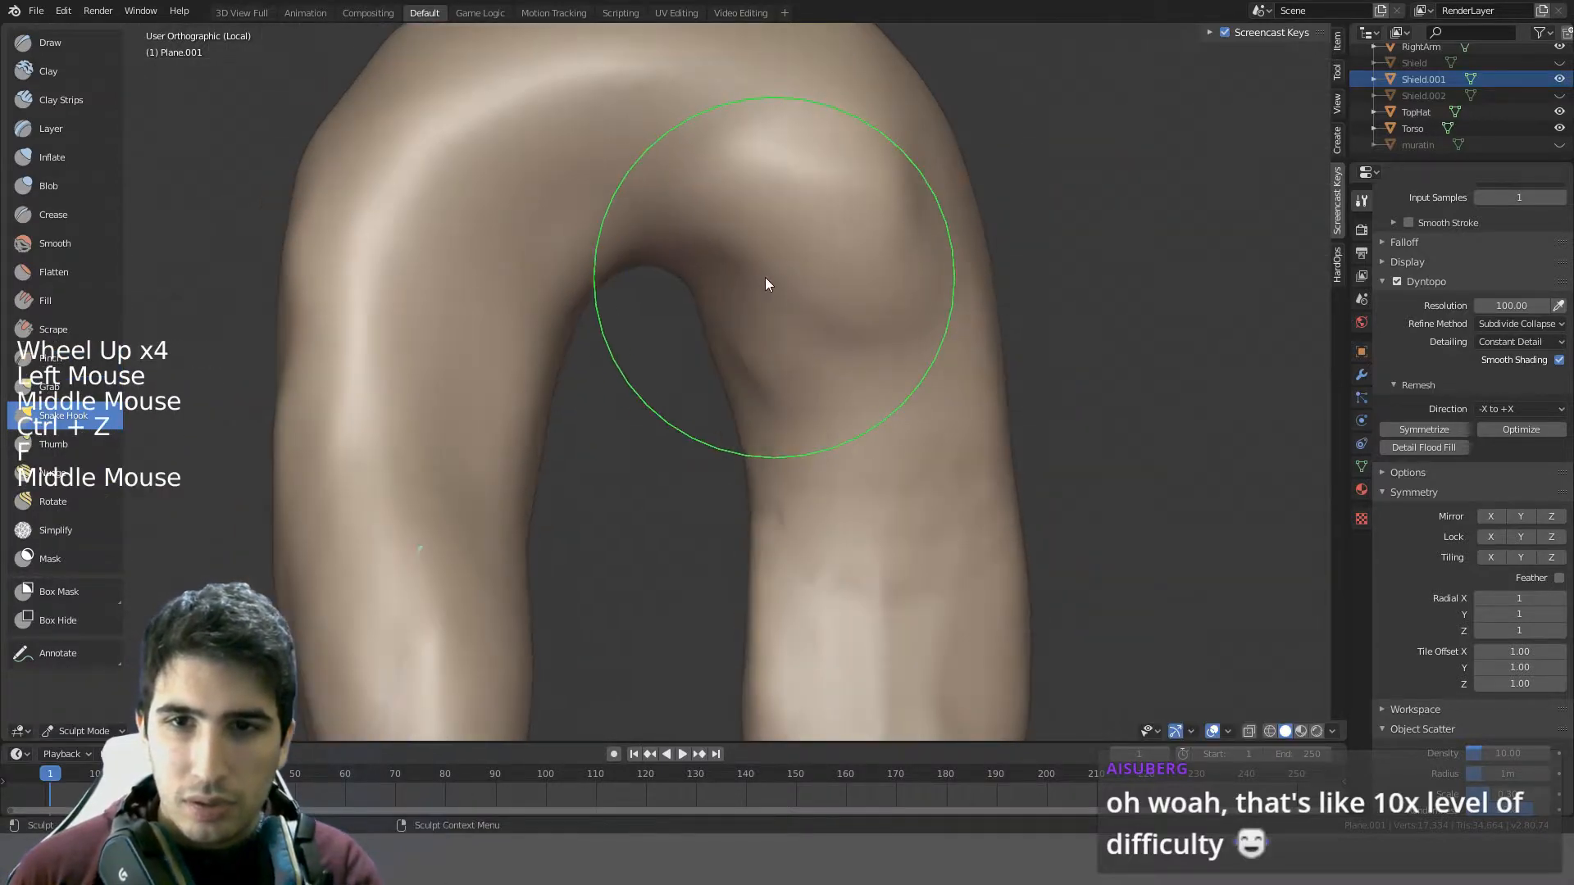
pyautogui.click(725, 291)
pyautogui.hotkey('ctrl', 'z')
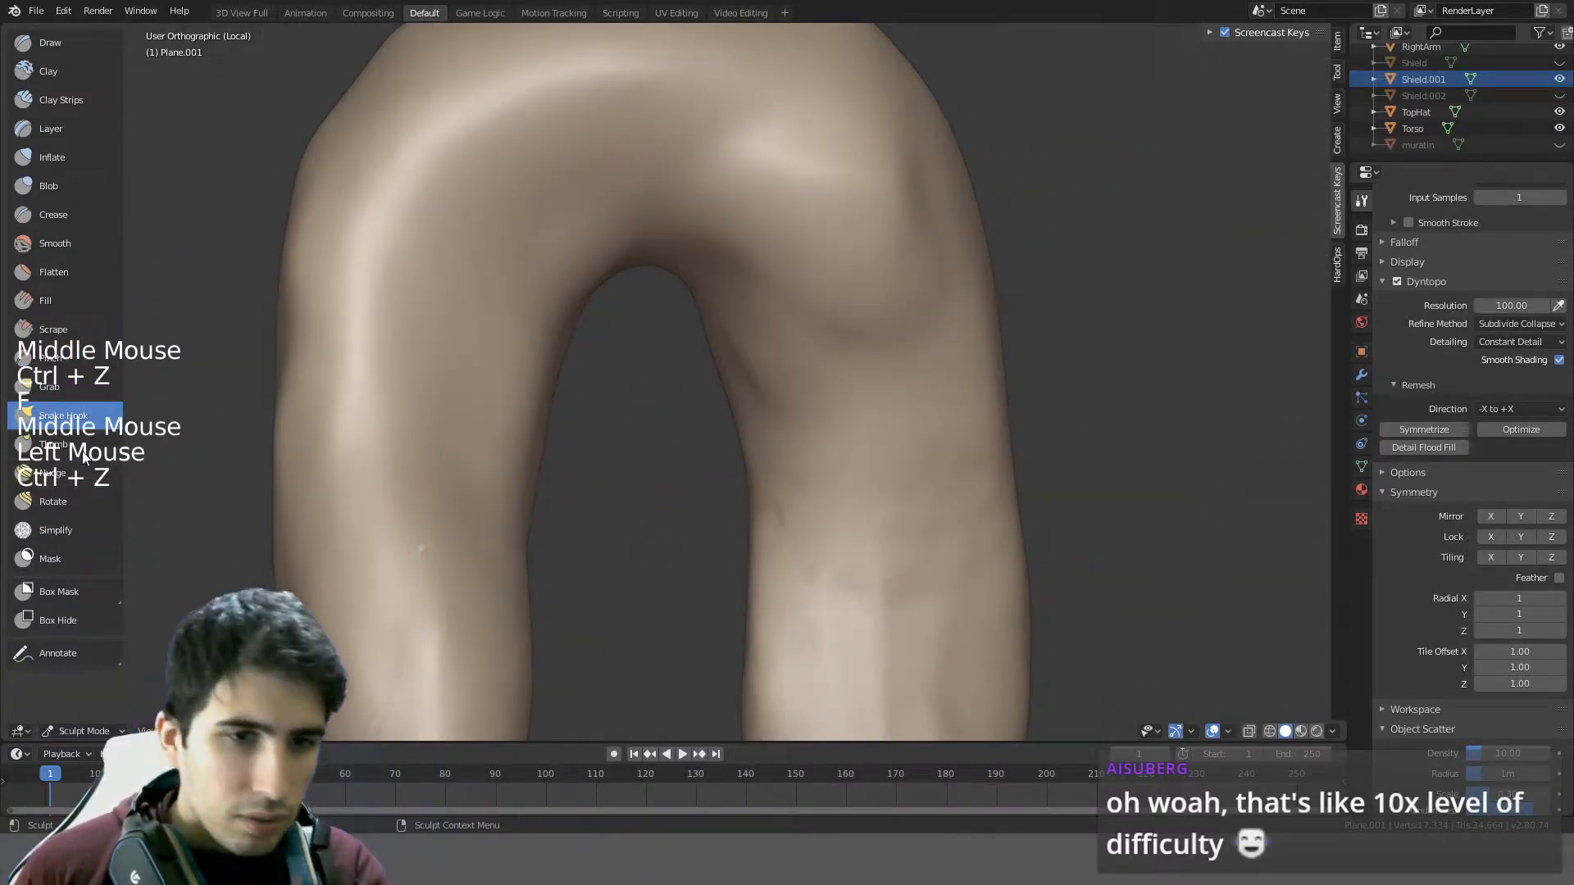
# - With the Grab brush, pull both inner buttocks toward the crotch from behind to close the gap between the legs
pyautogui.click(55, 389)
pyautogui.moveTo(771, 258); pyautogui.dragTo(704, 296)
pyautogui.scroll(-3, 704, 297)
pyautogui.moveTo(584, 279); pyautogui.dragTo(680, 308)
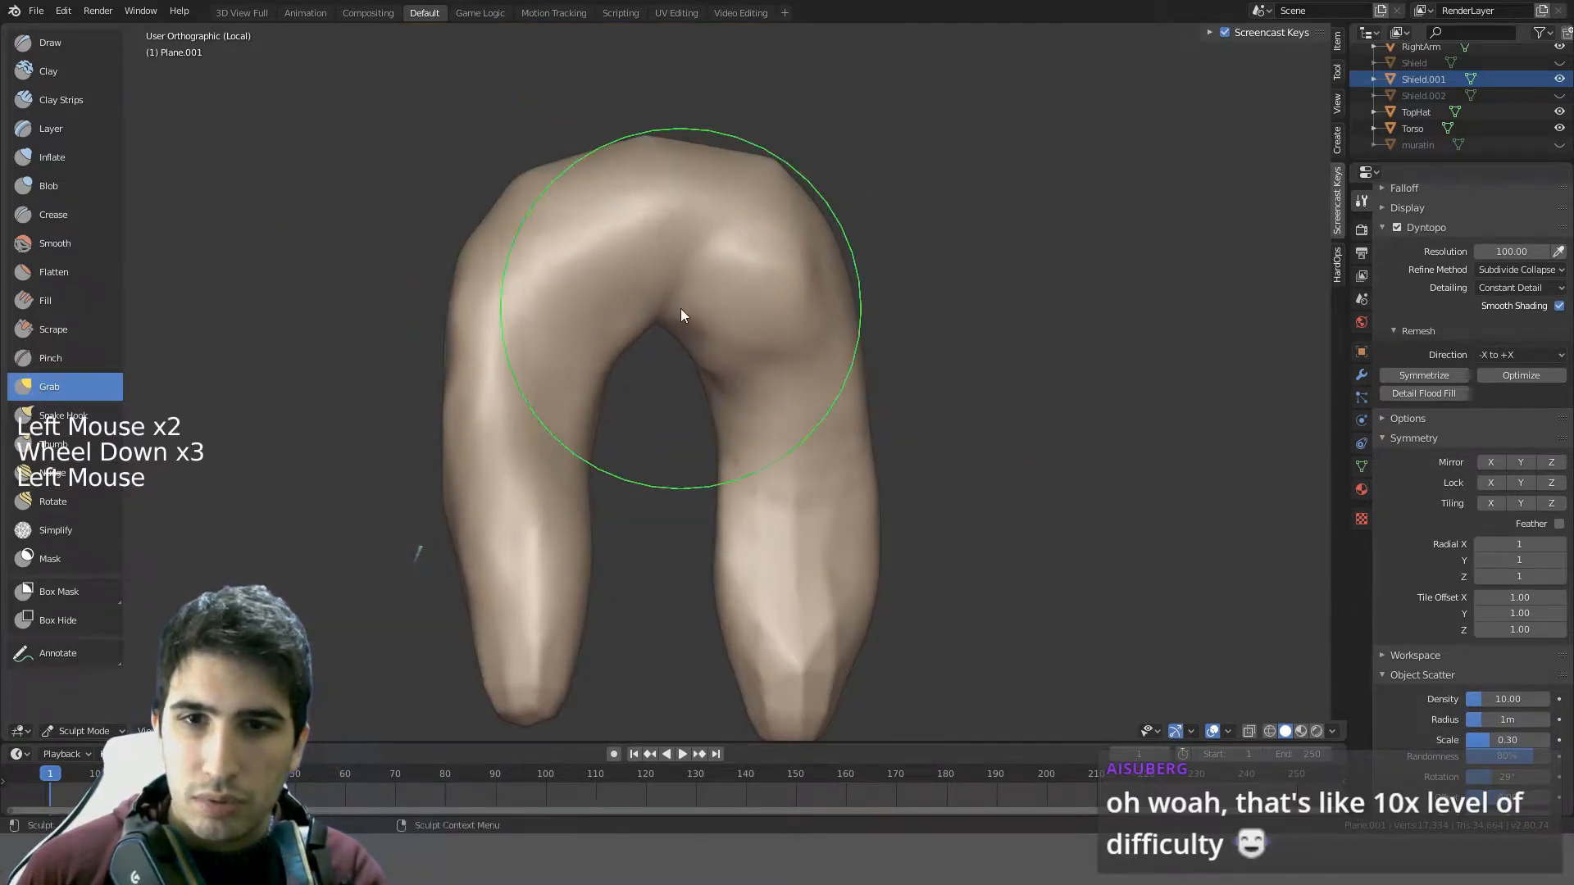
pyautogui.moveTo(680, 308); pyautogui.dragTo(552, 347, button='middle')
pyautogui.moveTo(552, 347); pyautogui.dragTo(494, 353)
# - Use Grab to round out the back of the buttocks and deepen the crease beneath them
pyautogui.moveTo(495, 353)
pyautogui.mouseDown(button='middle')
pyautogui.moveTo(510, 352)
pyautogui.moveTo(466, 285)
pyautogui.mouseUp(button='middle')
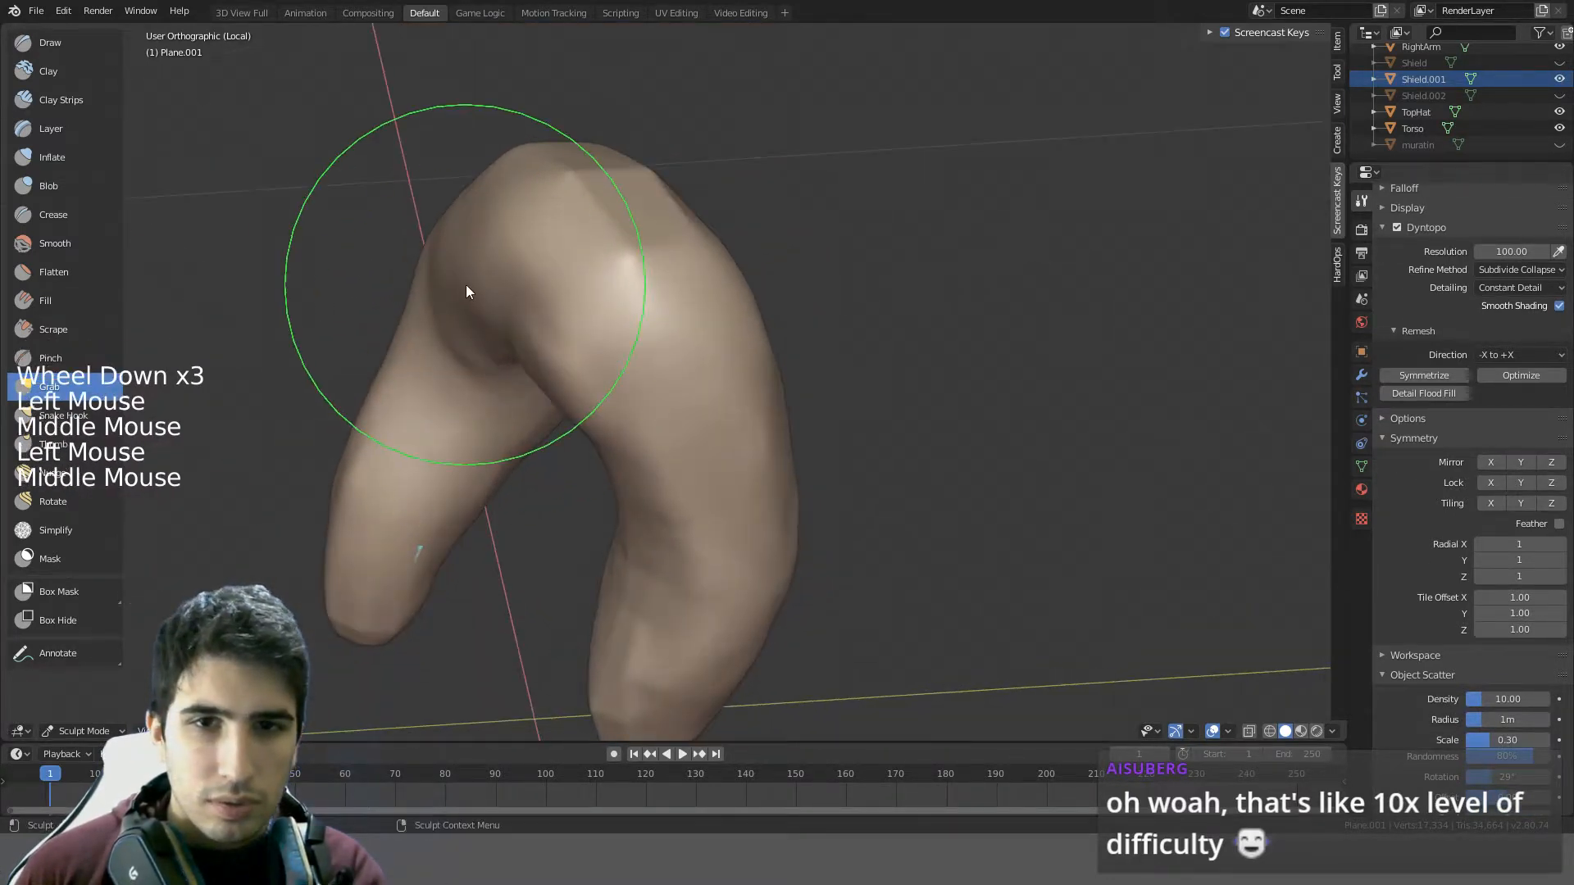
pyautogui.moveTo(466, 285); pyautogui.dragTo(452, 280)
pyautogui.moveTo(568, 334); pyautogui.dragTo(541, 348)
pyautogui.moveTo(541, 348)
pyautogui.mouseDown(button='middle')
pyautogui.moveTo(684, 284)
pyautogui.moveTo(641, 322)
pyautogui.mouseUp(button='middle')
pyautogui.moveTo(642, 322); pyautogui.dragTo(710, 309)
pyautogui.moveTo(710, 309)
pyautogui.mouseDown(button='middle')
pyautogui.moveTo(597, 345)
pyautogui.moveTo(597, 302)
pyautogui.mouseUp(button='middle')
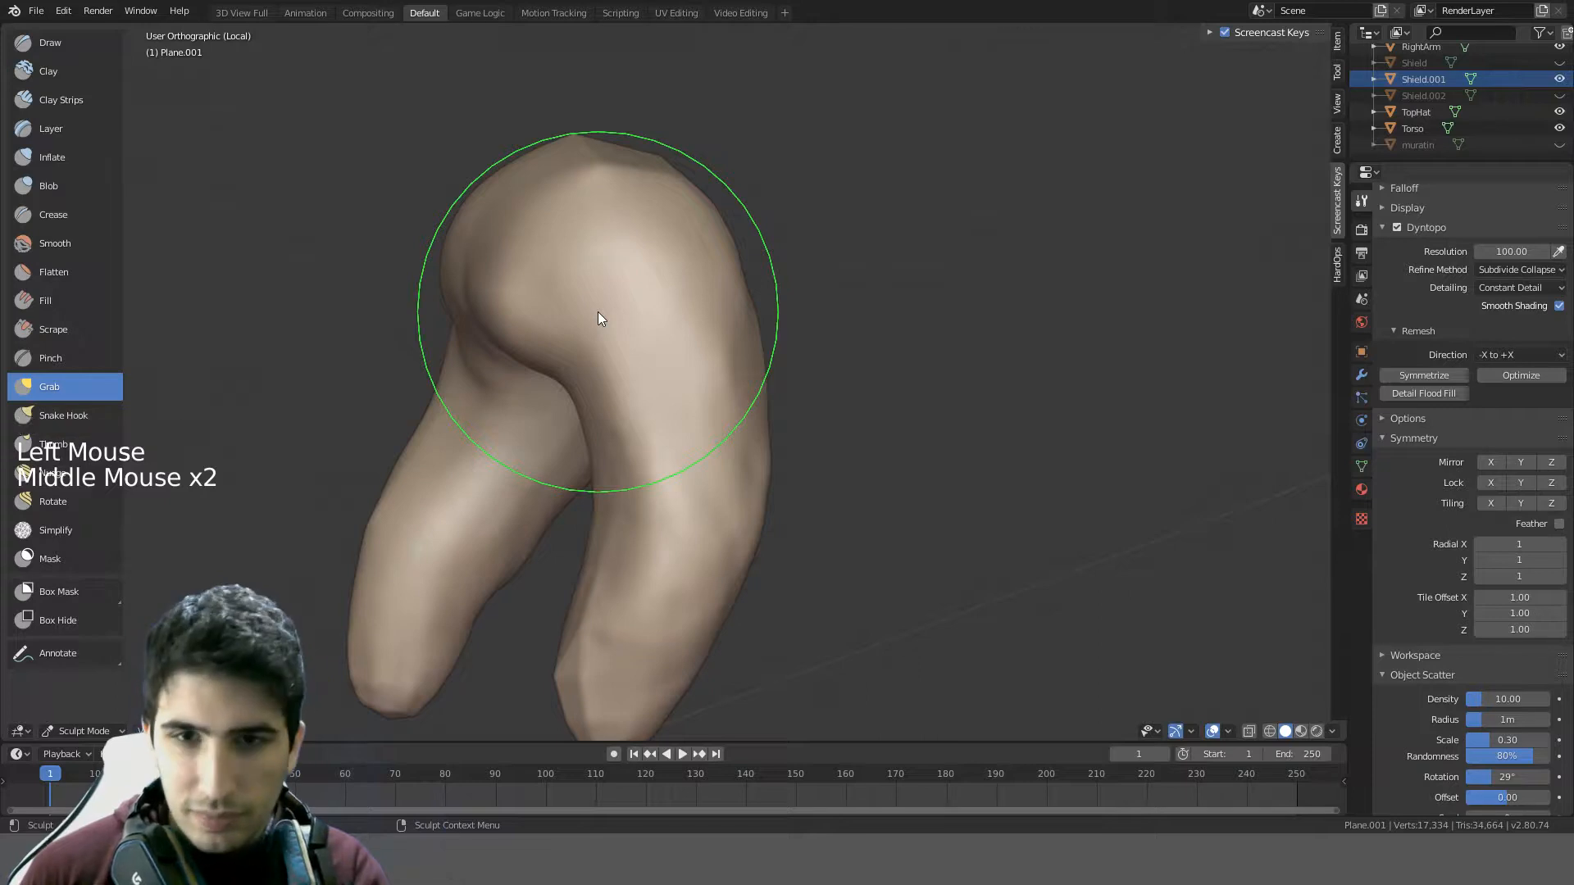
# - Adjust the buttock profile with Grab strokes in left orthographic view
pyautogui.press('KP_3')
pyautogui.press('ctrl+KP_3')
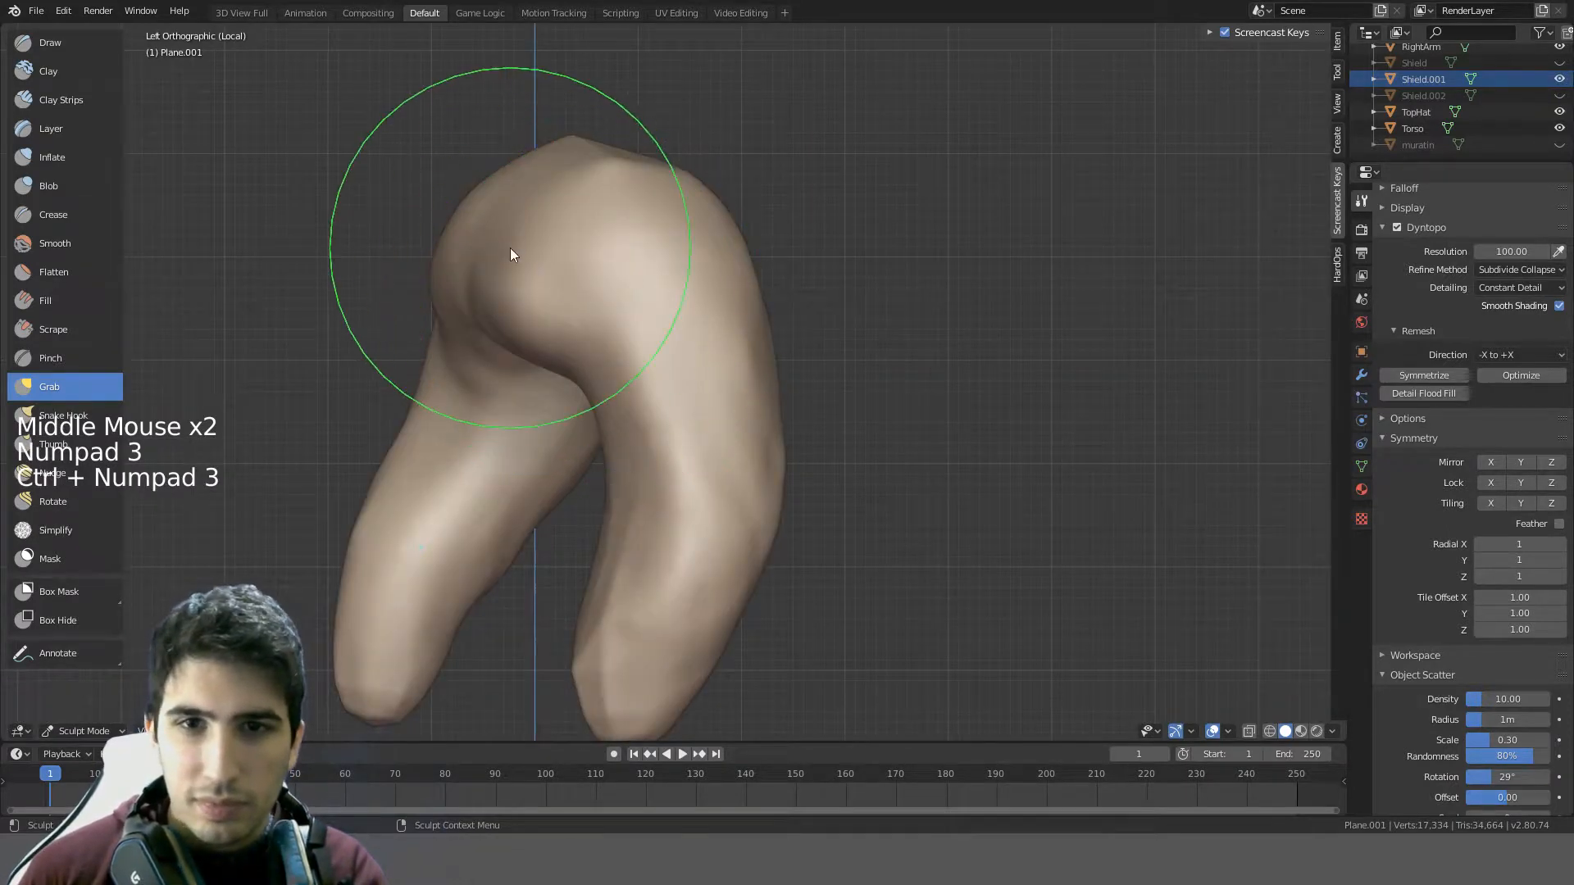
pyautogui.moveTo(510, 248)
pyautogui.mouseDown()
pyautogui.moveTo(529, 204)
pyautogui.moveTo(462, 228)
pyautogui.moveTo(461, 253)
pyautogui.mouseUp()
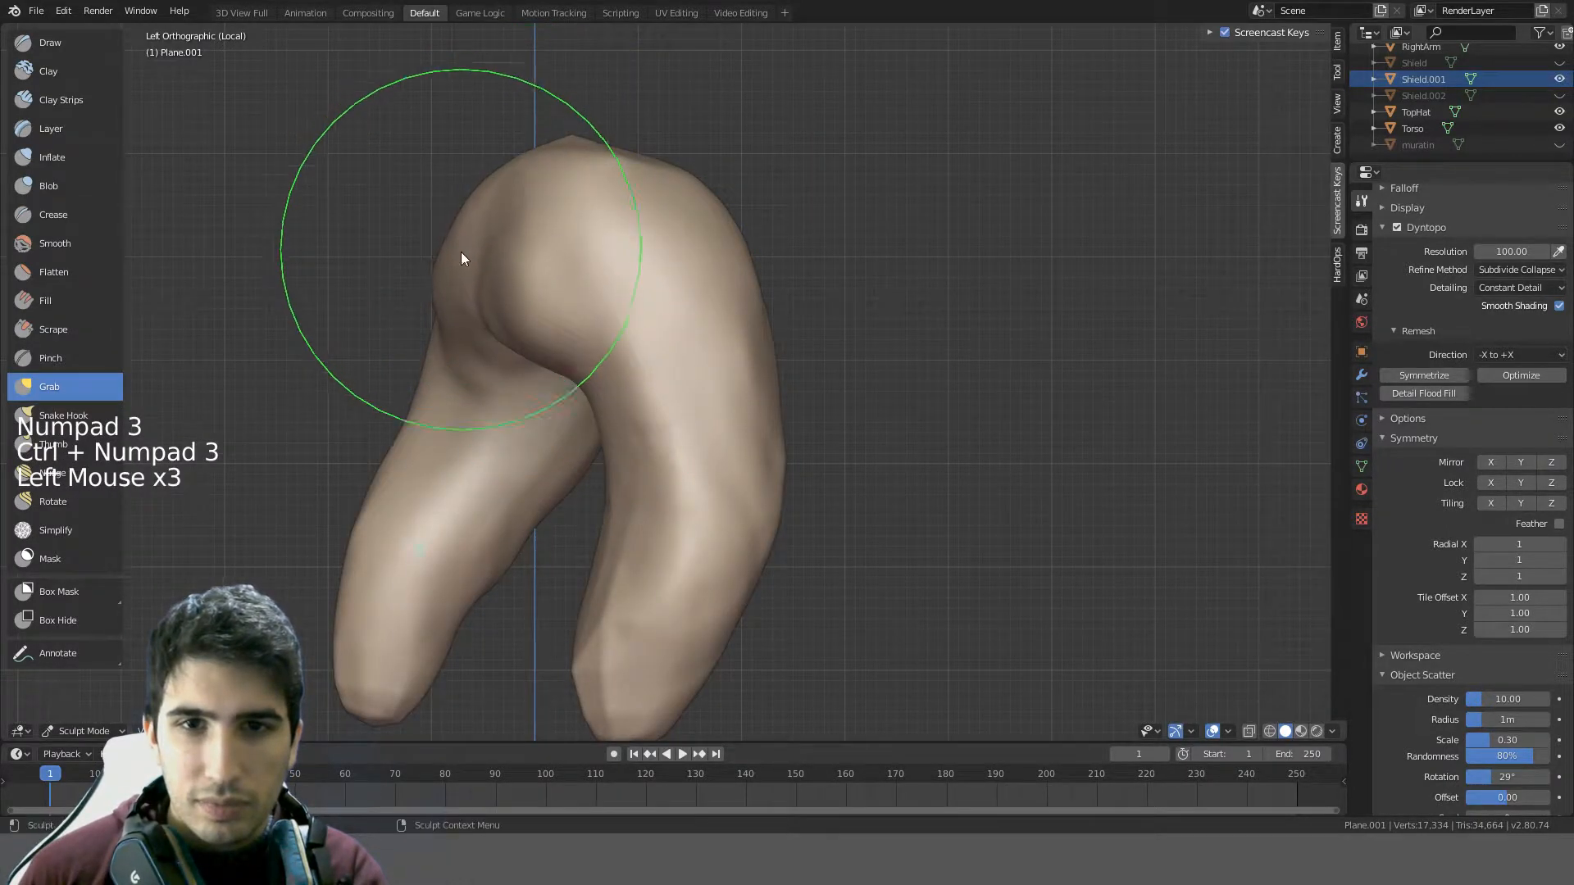
pyautogui.moveTo(521, 326); pyautogui.dragTo(554, 319)
# - Reshape the rear leg's buttock and the back of its thigh with Grab
pyautogui.moveTo(494, 313)
pyautogui.mouseDown(button='middle')
pyautogui.moveTo(736, 318)
pyautogui.moveTo(763, 262)
pyautogui.mouseUp(button='middle')
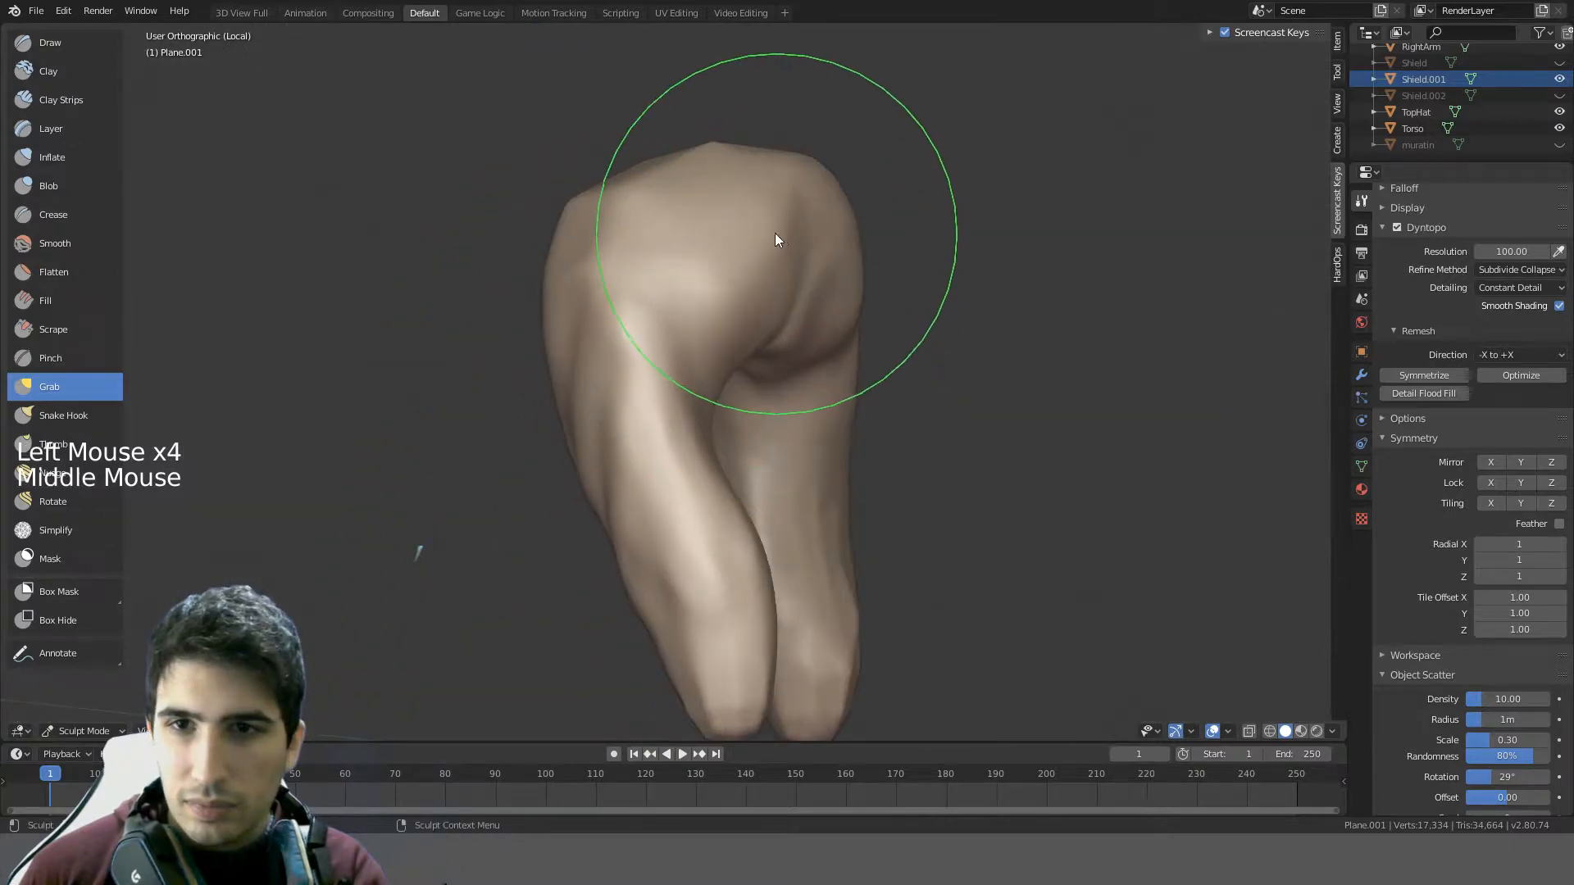
pyautogui.moveTo(774, 233); pyautogui.dragTo(718, 241)
pyautogui.moveTo(718, 241); pyautogui.dragTo(822, 336, button='middle')
pyautogui.click(835, 517)
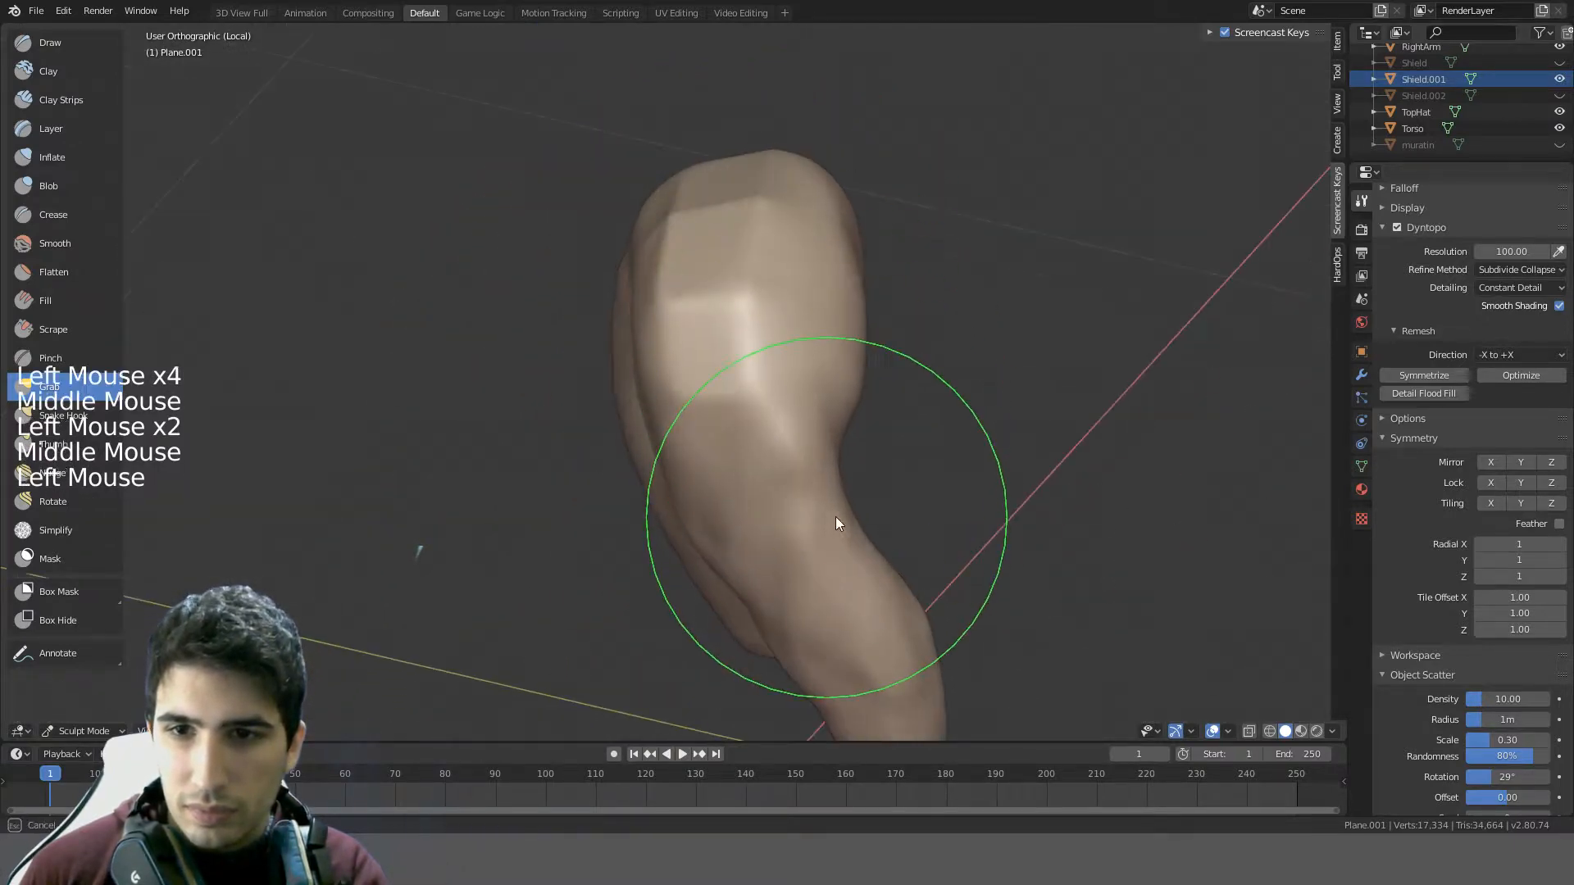
pyautogui.moveTo(834, 517)
pyautogui.mouseDown(button='middle')
pyautogui.moveTo(986, 397)
pyautogui.moveTo(991, 363)
pyautogui.mouseUp(button='middle')
pyautogui.moveTo(990, 363); pyautogui.dragTo(966, 318)
# - Pull the crotch downward in front orthographic view with Grab, reducing the brush size for finer control
pyautogui.press('KP_1')
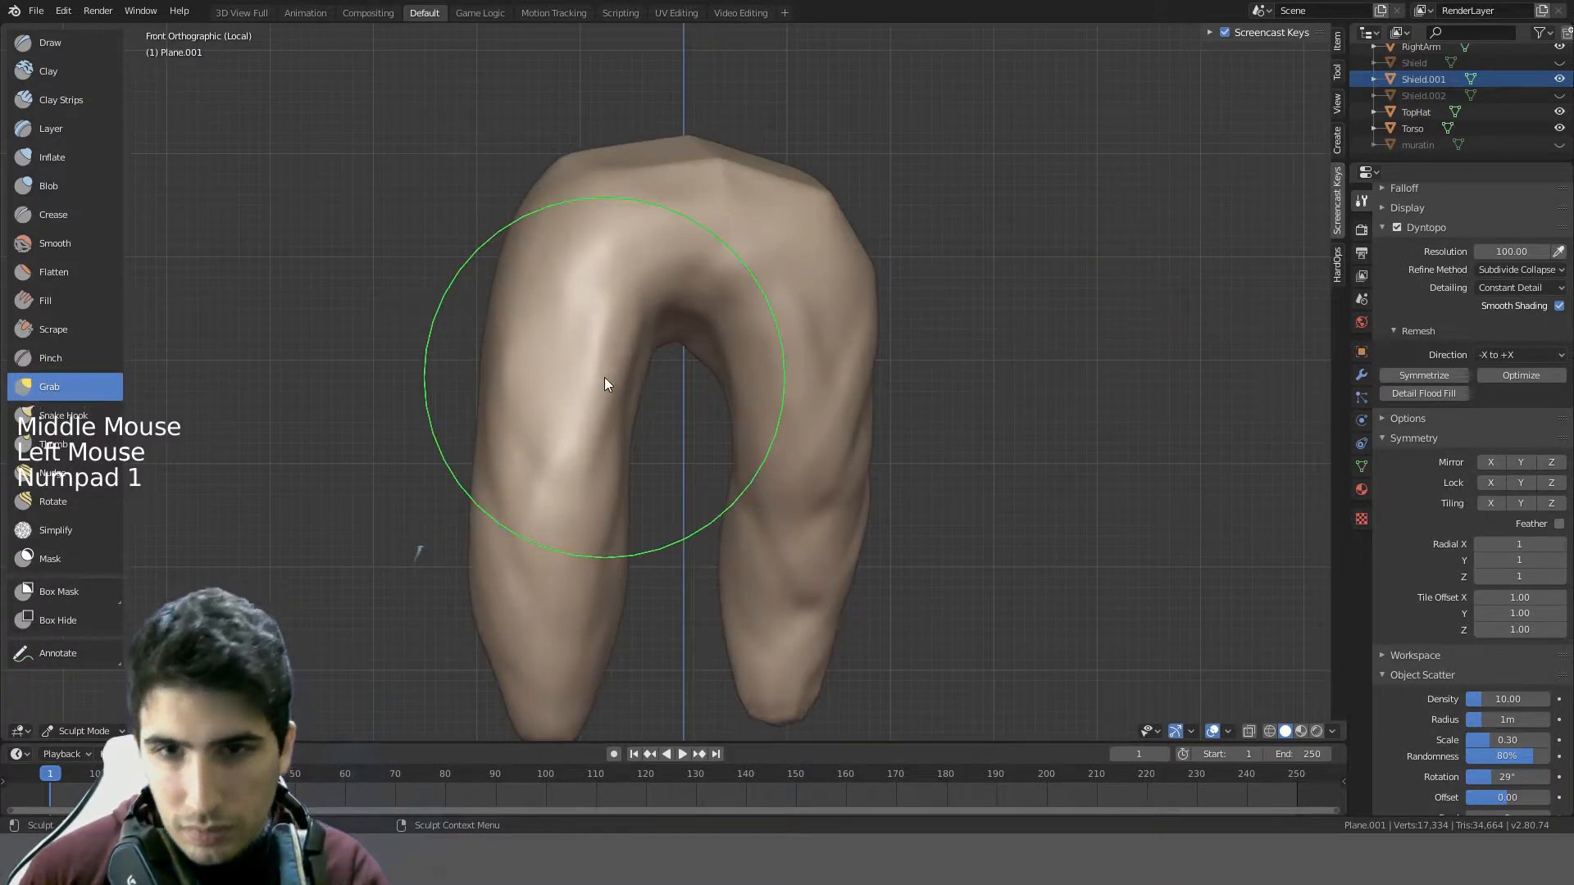
pyautogui.moveTo(603, 377); pyautogui.dragTo(617, 377)
pyautogui.moveTo(681, 305); pyautogui.dragTo(687, 333)
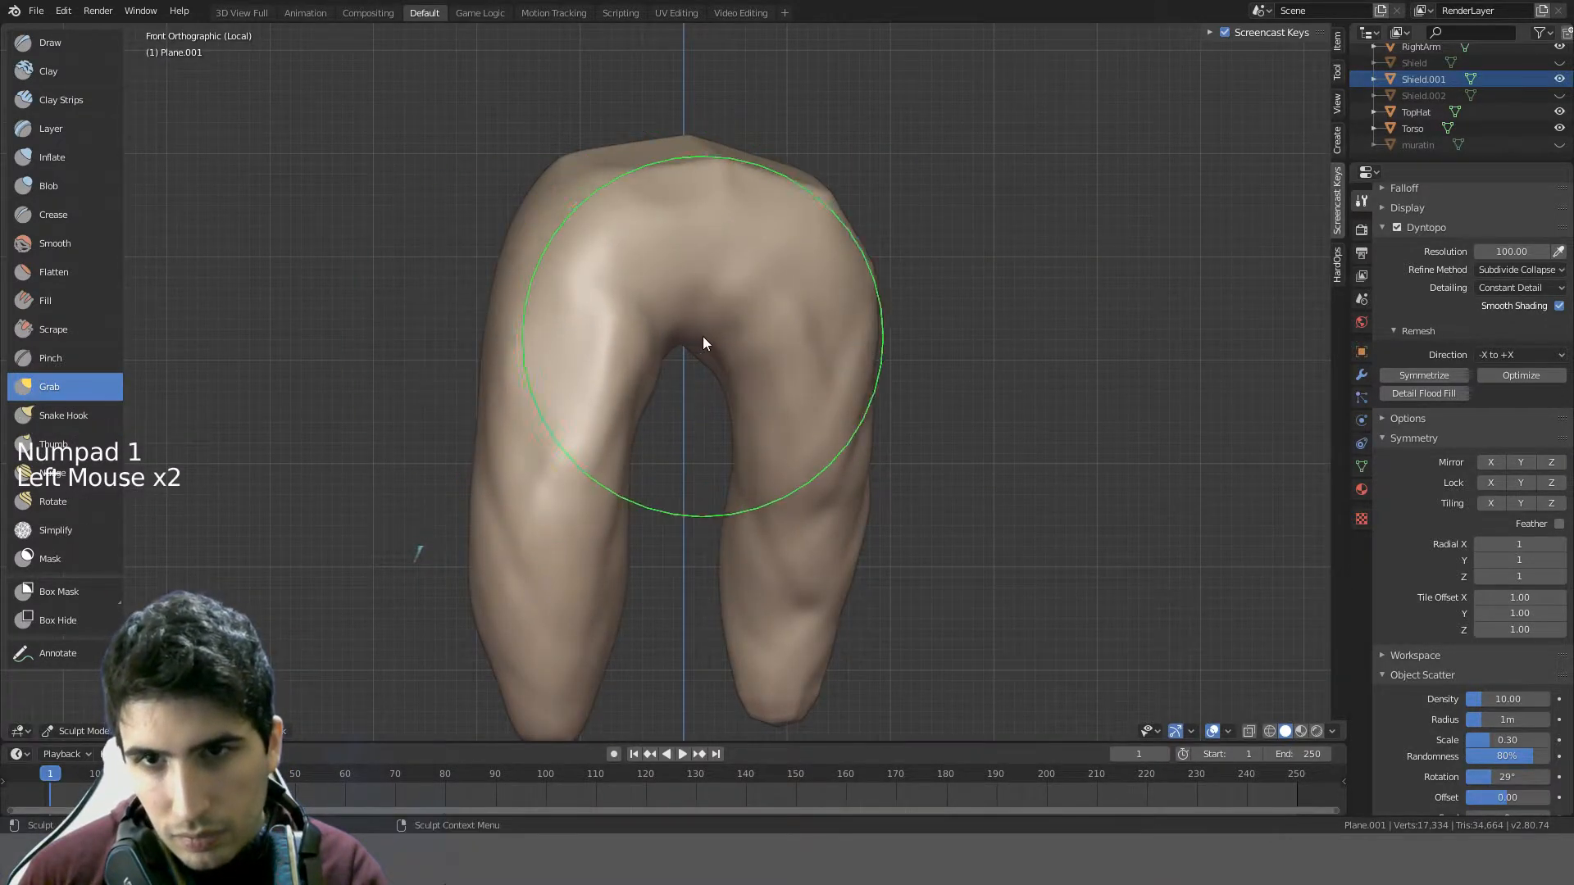
pyautogui.press('f')
pyautogui.click(679, 341)
pyautogui.press('f')
pyautogui.click(699, 351)
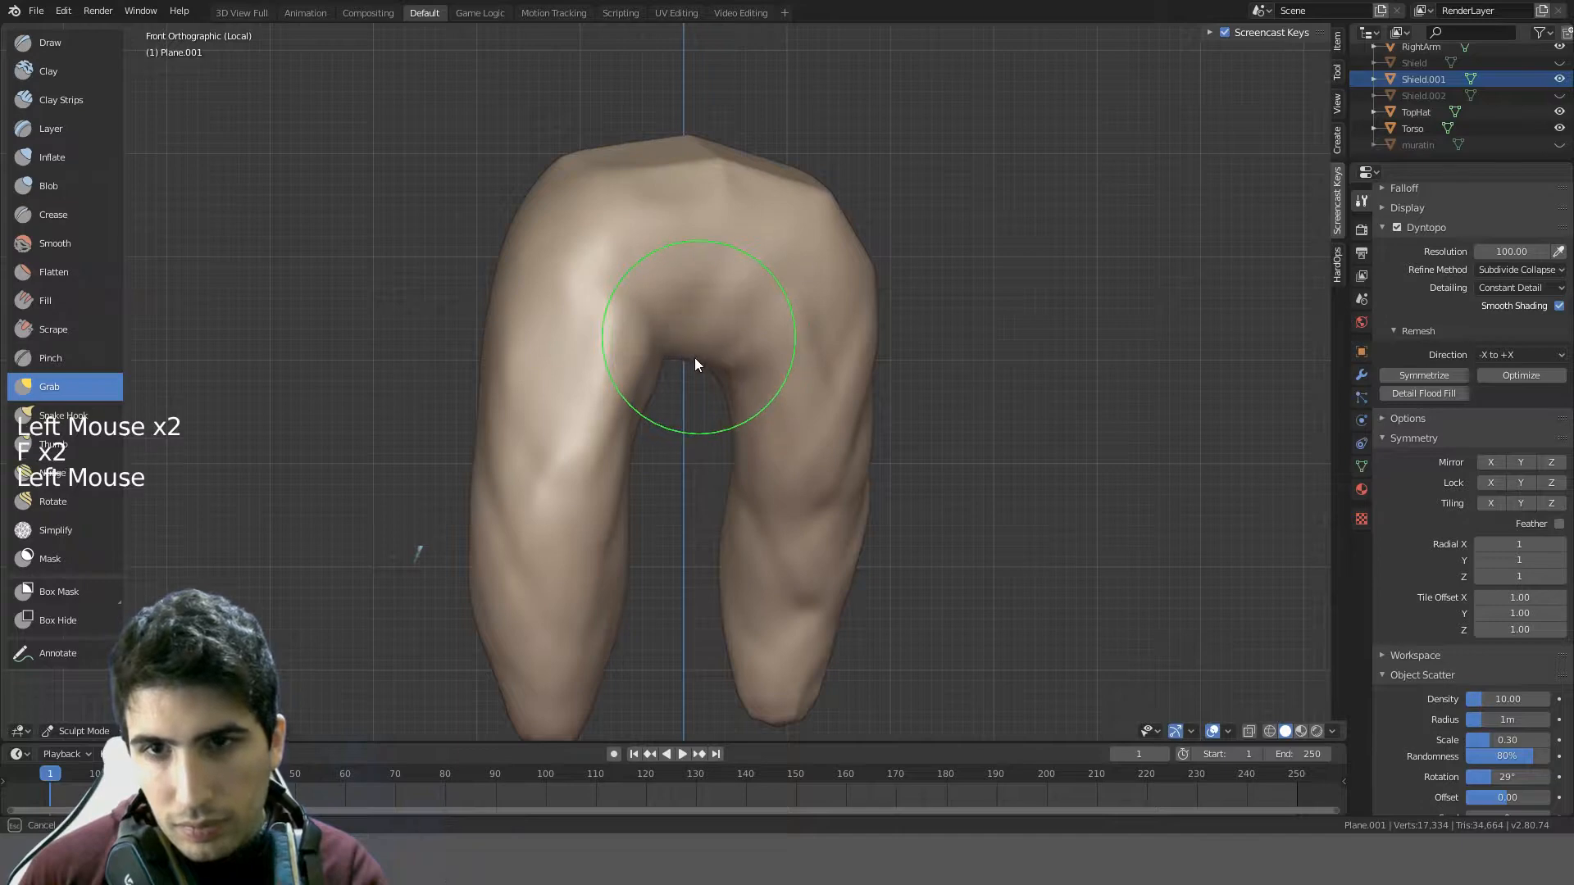
# - Push in the front contour of the forward leg's groin, thigh and knee area with small Grab strokes
pyautogui.moveTo(695, 357)
pyautogui.mouseDown(button='middle')
pyautogui.moveTo(633, 289)
pyautogui.moveTo(568, 335)
pyautogui.mouseUp(button='middle')
pyautogui.click(574, 334)
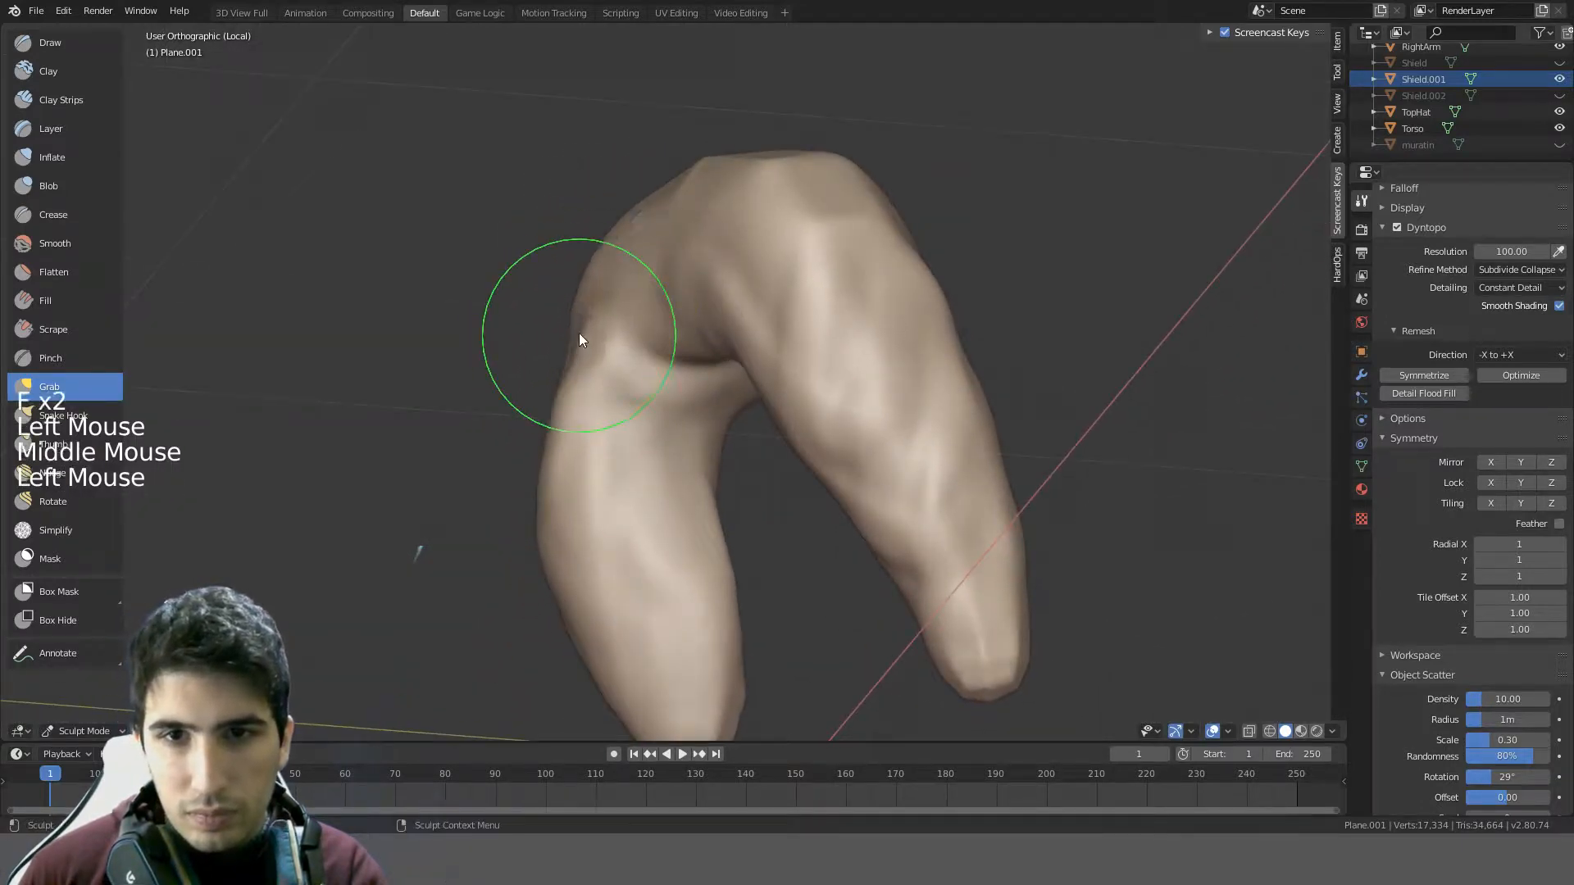
pyautogui.click(579, 328)
pyautogui.moveTo(581, 298); pyautogui.dragTo(582, 299)
pyautogui.moveTo(529, 467); pyautogui.dragTo(551, 471)
pyautogui.moveTo(561, 418); pyautogui.dragTo(580, 410)
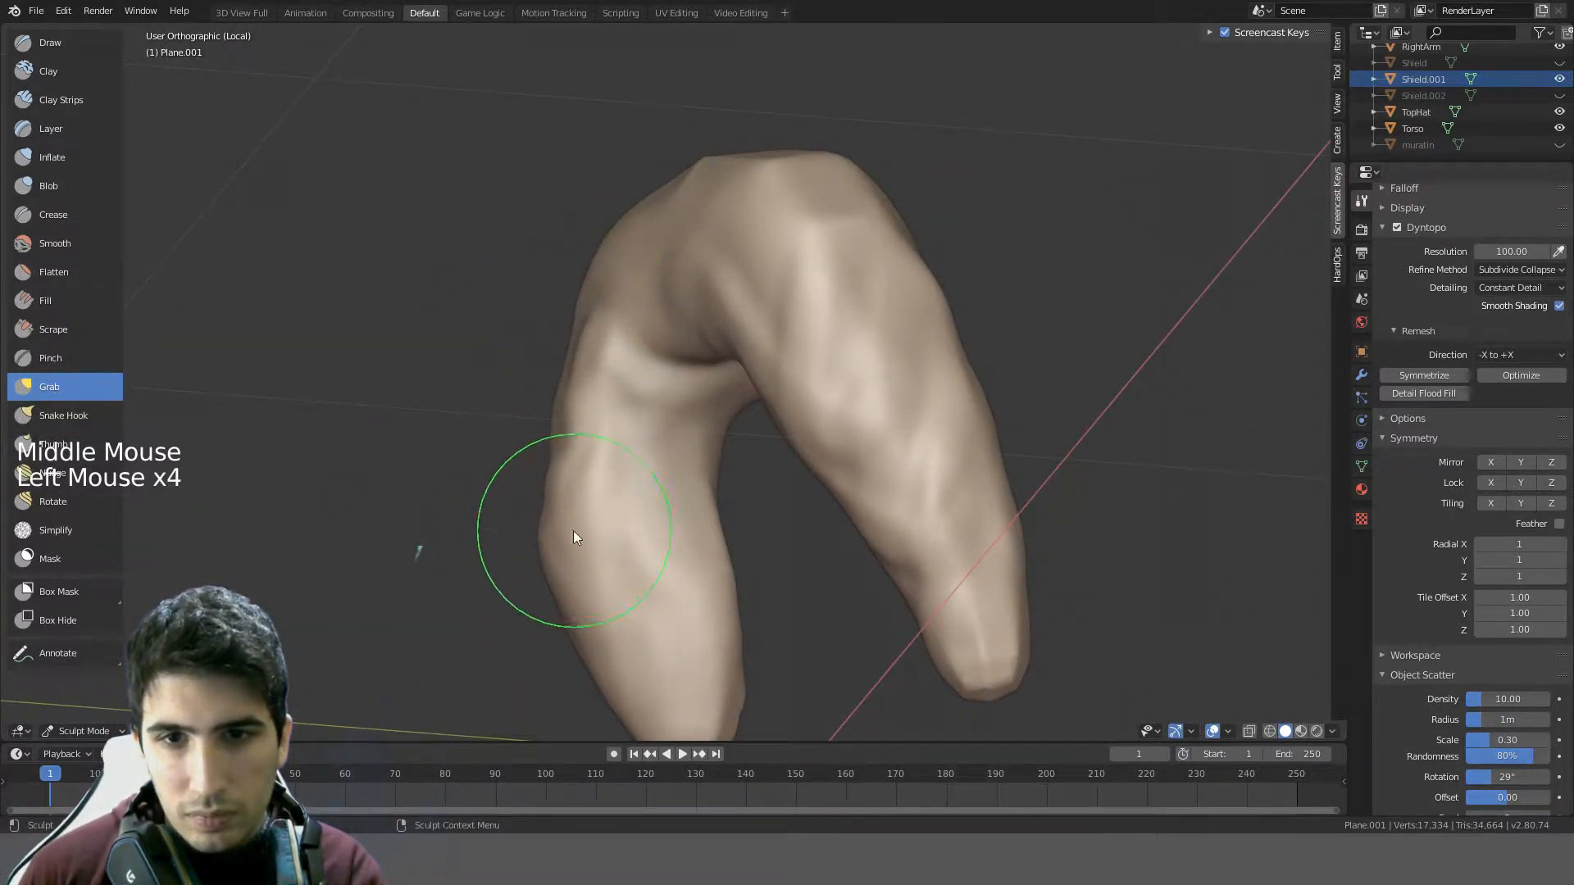
pyautogui.moveTo(542, 556); pyautogui.dragTo(598, 536)
# - Push the lower ends of both legs upward with Grab in right orthographic view to blunt their tips
pyautogui.press('KP_3')
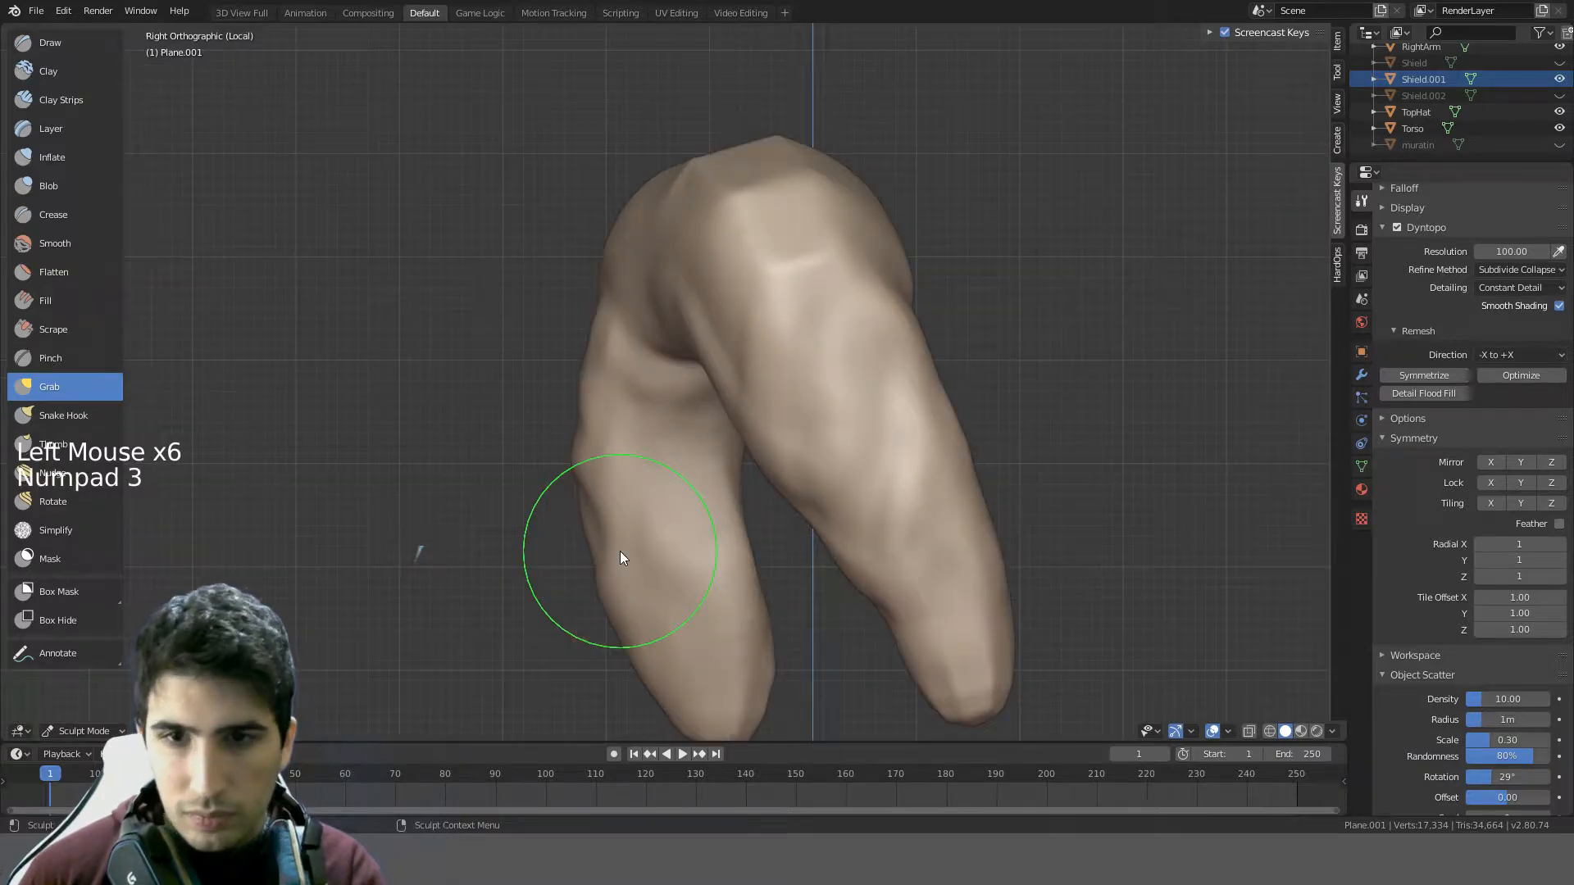
pyautogui.moveTo(619, 551)
pyautogui.keyDown('shift'); pyautogui.mouseDown(button='middle')
pyautogui.moveTo(622, 528)
pyautogui.moveTo(534, 397)
pyautogui.mouseUp(button='middle'); pyautogui.keyUp('shift')
pyautogui.moveTo(534, 397)
pyautogui.mouseDown()
pyautogui.moveTo(569, 361)
pyautogui.moveTo(656, 357)
pyautogui.mouseUp()
pyautogui.hotkey('ctrl', 'z')
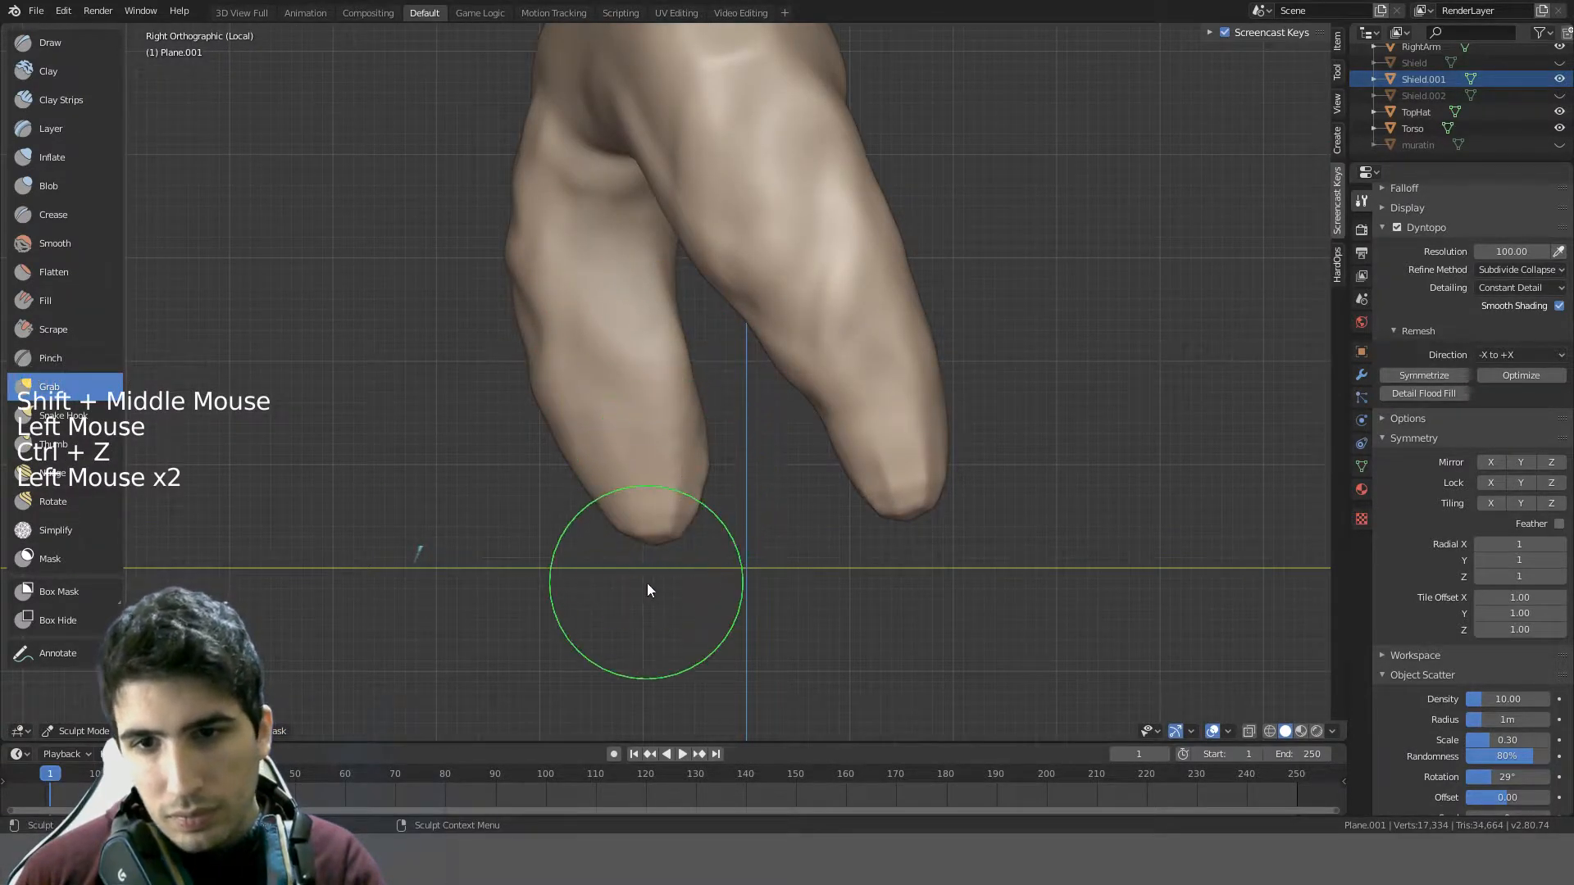
pyautogui.moveTo(658, 562); pyautogui.dragTo(653, 537)
pyautogui.moveTo(927, 524); pyautogui.dragTo(916, 497)
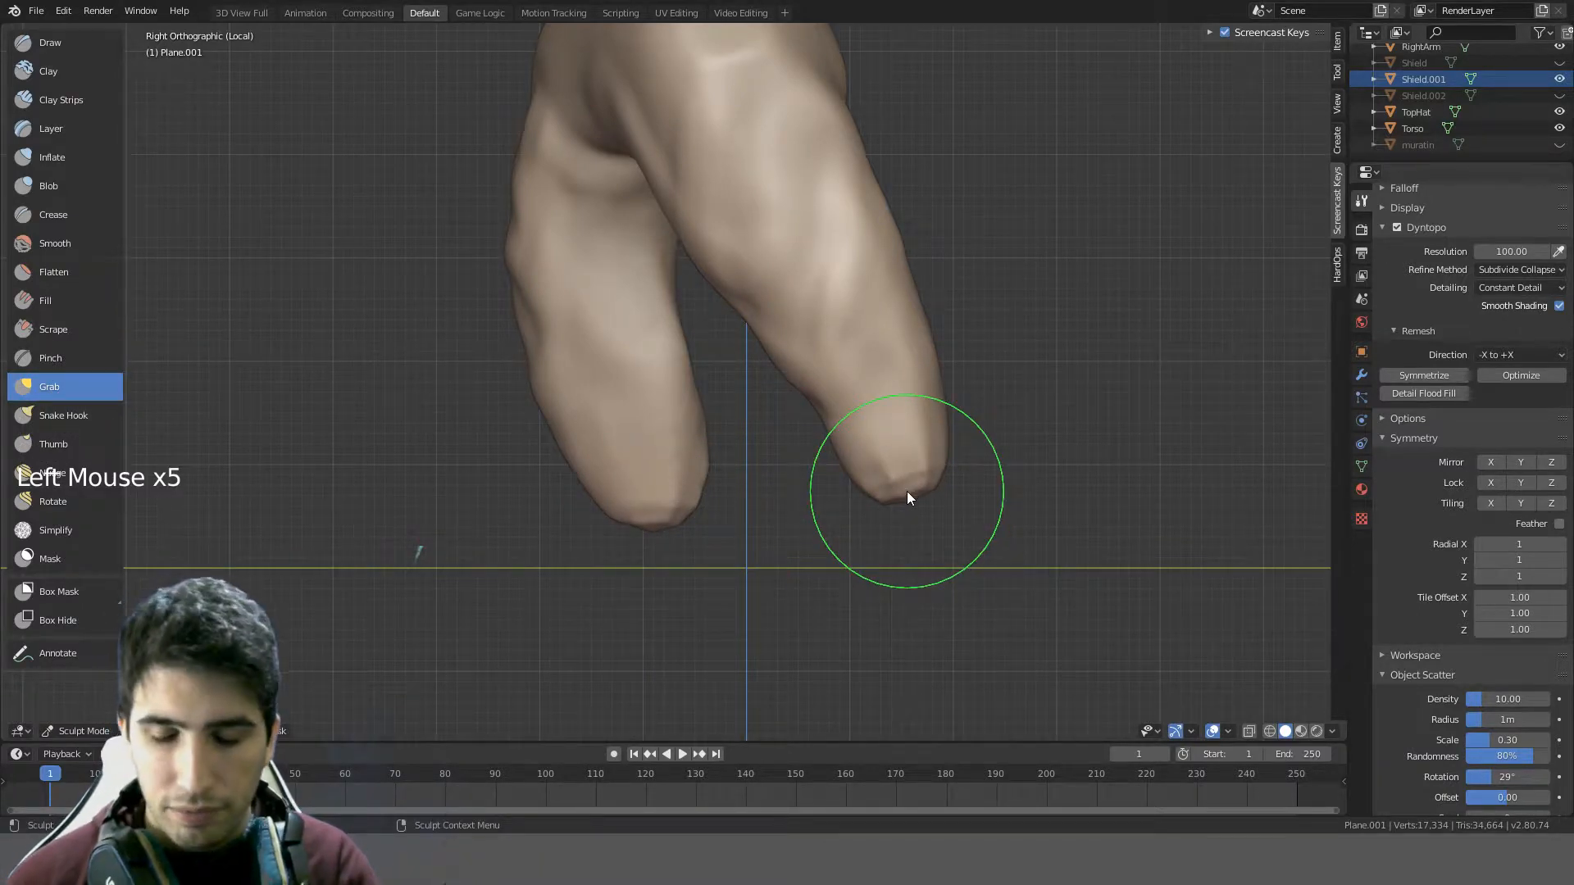
# - Nudge the outer hip with Grab and smooth the faceted top of the pelvis across both hips
pyautogui.press('KP_3')
pyautogui.press('ctrl+KP_1')
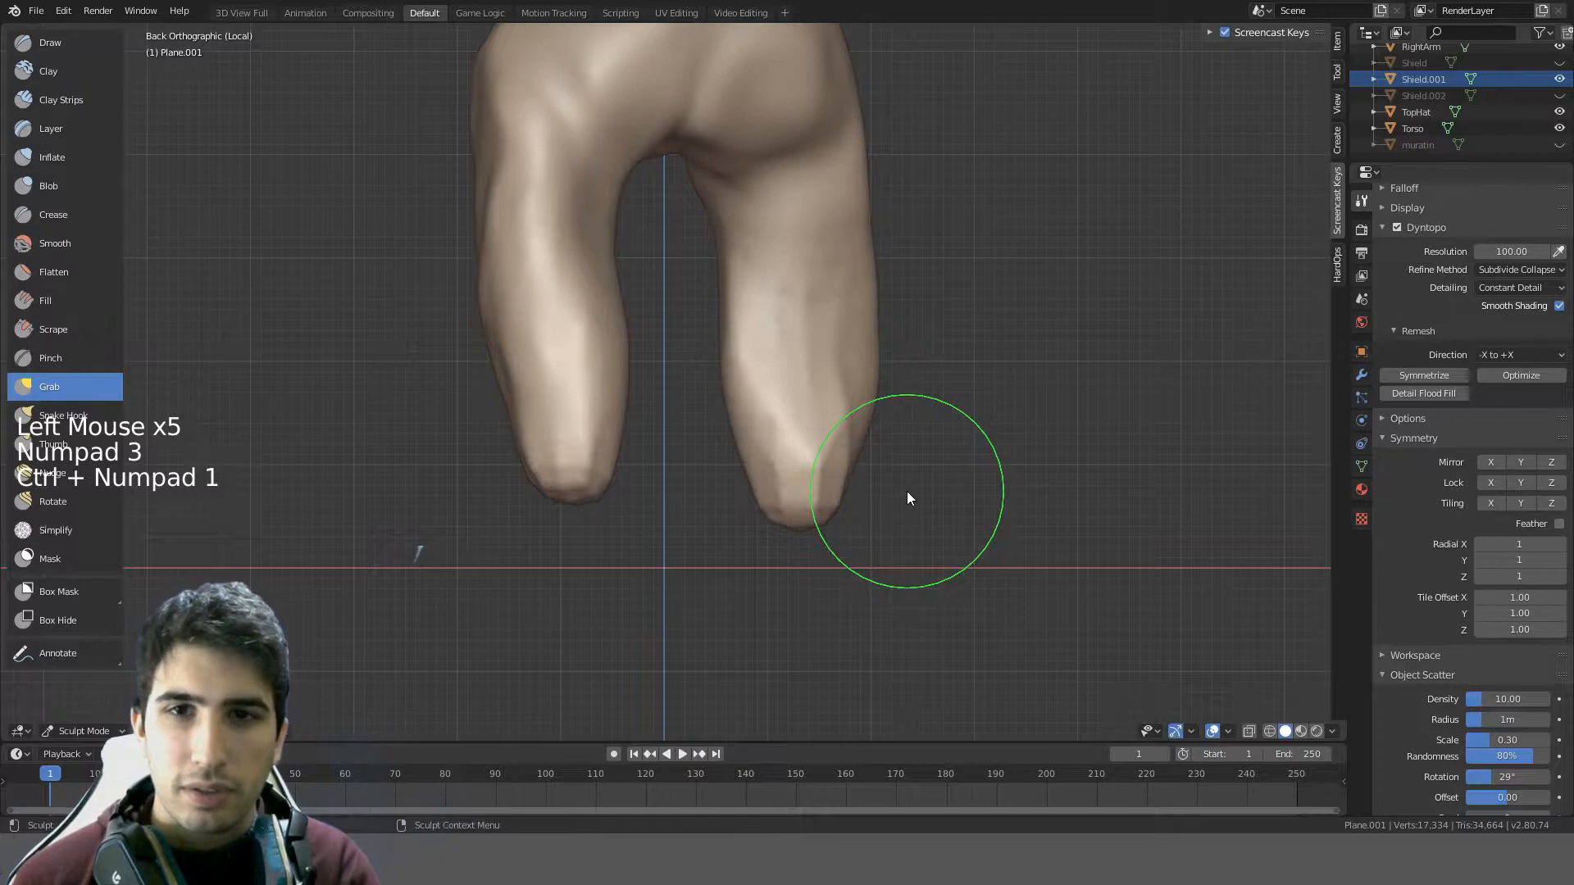
pyautogui.moveTo(492, 323); pyautogui.dragTo(534, 372, button='middle')
pyautogui.moveTo(513, 219); pyautogui.dragTo(555, 109)
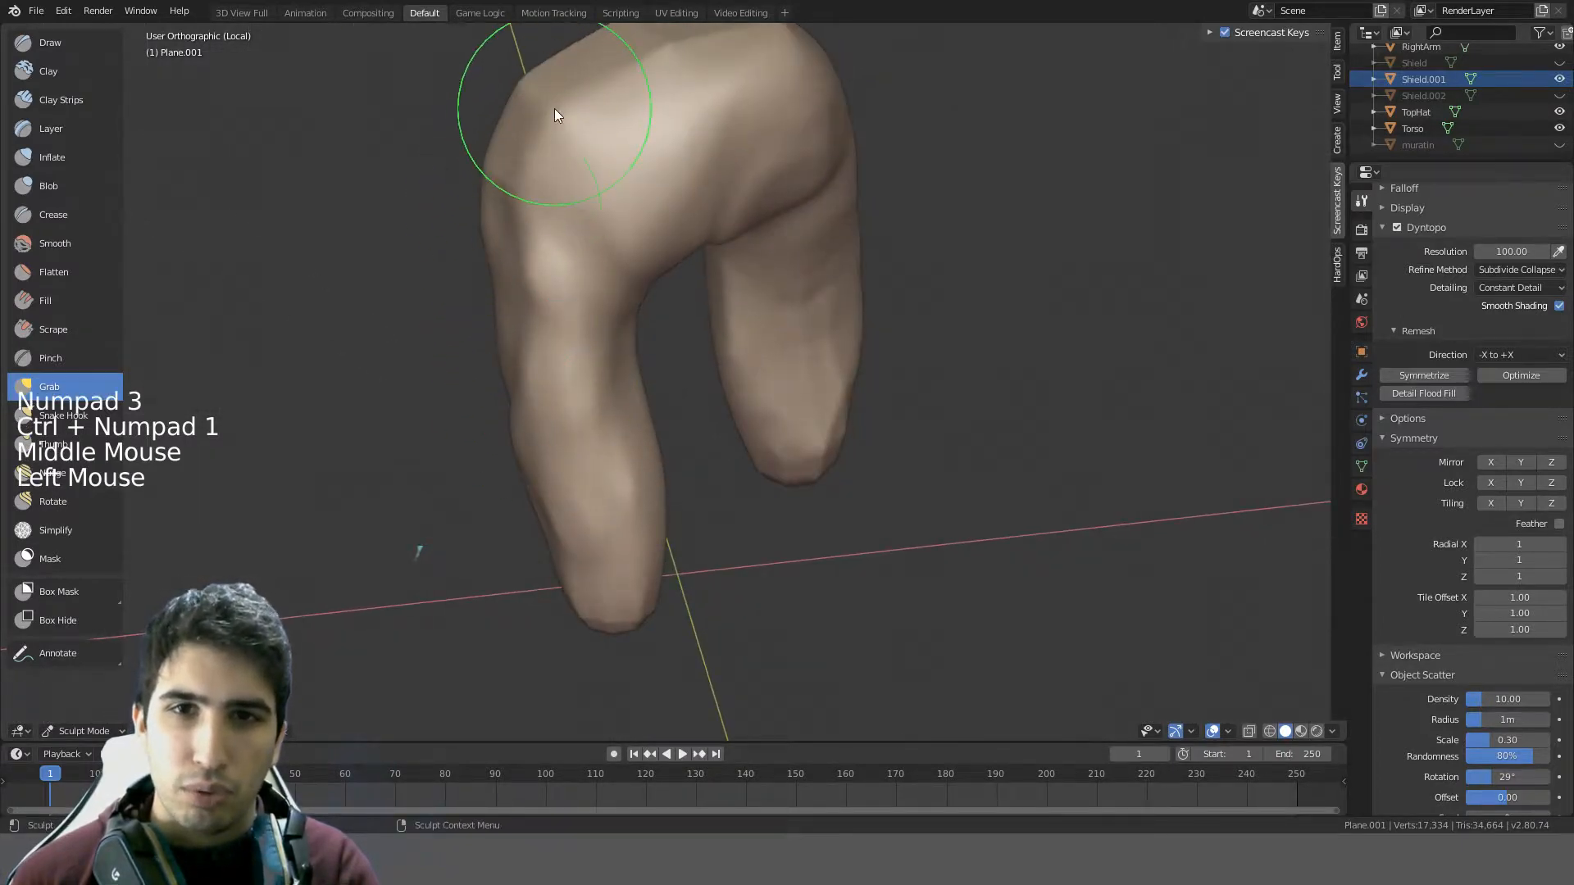
pyautogui.moveTo(555, 111); pyautogui.dragTo(540, 269, button='middle')
pyautogui.moveTo(534, 335)
pyautogui.keyDown('shift'); pyautogui.mouseDown()
pyautogui.moveTo(756, 249)
pyautogui.moveTo(691, 251)
pyautogui.moveTo(576, 343)
pyautogui.mouseUp(); pyautogui.keyUp('shift')
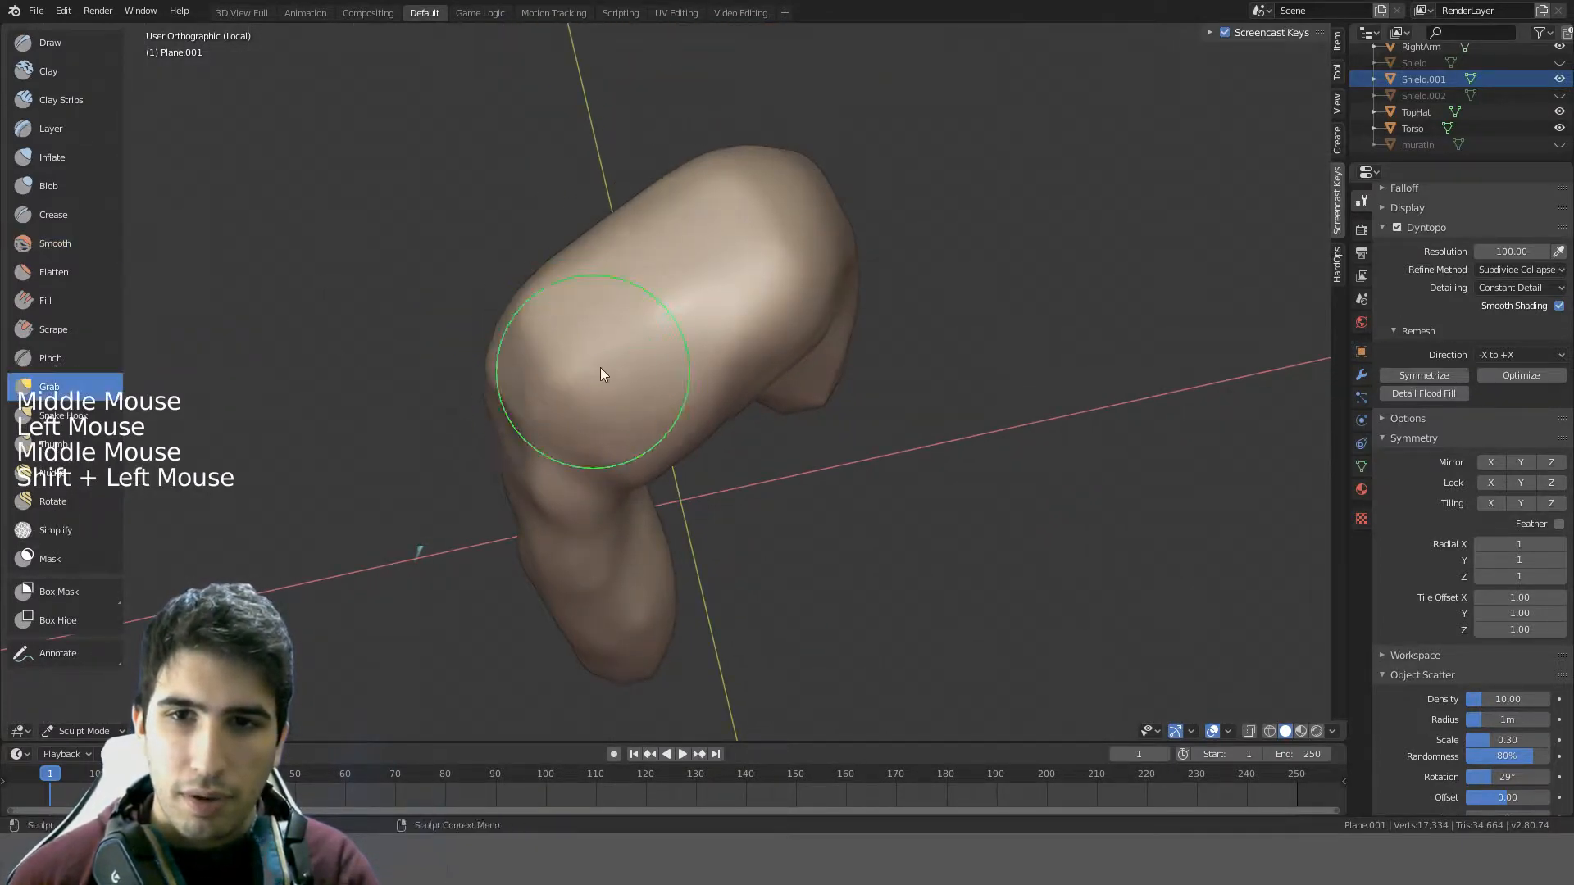
pyautogui.moveTo(600, 373)
pyautogui.mouseDown(button='middle')
pyautogui.moveTo(751, 313)
pyautogui.moveTo(677, 380)
pyautogui.mouseUp(button='middle')
pyautogui.keyDown('shift'); pyautogui.moveTo(678, 380); pyautogui.dragTo(679, 566); pyautogui.keyUp('shift')
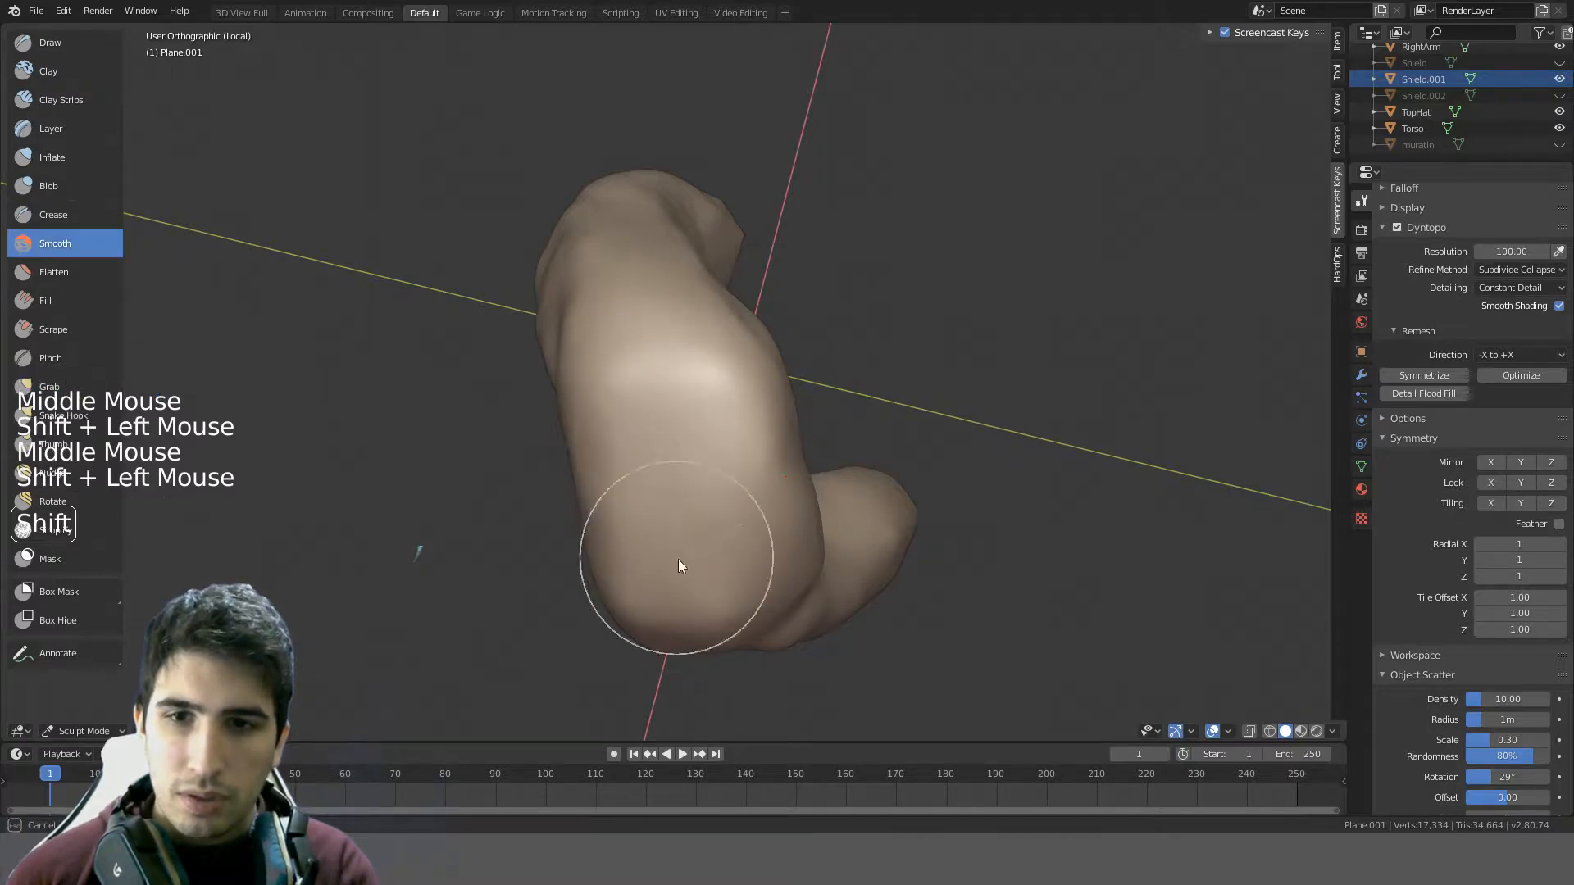
pyautogui.moveTo(679, 566)
pyautogui.mouseDown(button='middle')
pyautogui.moveTo(630, 384)
pyautogui.moveTo(667, 263)
pyautogui.moveTo(752, 410)
pyautogui.moveTo(684, 424)
pyautogui.moveTo(654, 287)
pyautogui.mouseUp(button='middle')
# - Refine the outline of the rear leg's outer hip with small Grab strokes, undoing the oversized first pull
pyautogui.moveTo(472, 229); pyautogui.dragTo(442, 244, button='middle')
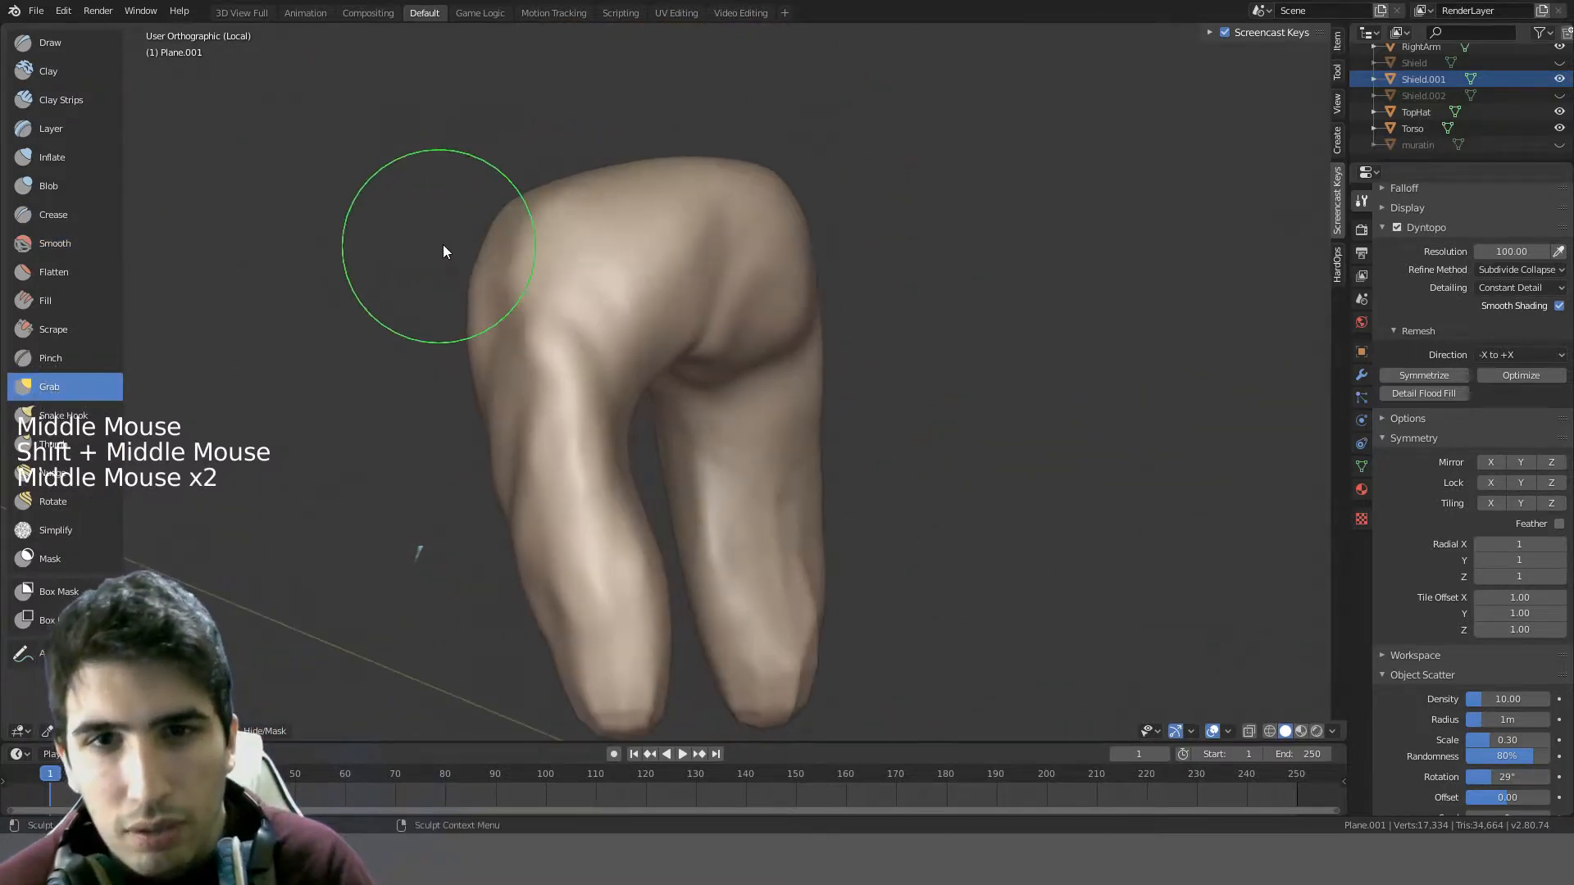
pyautogui.moveTo(442, 244)
pyautogui.mouseDown()
pyautogui.moveTo(478, 264)
pyautogui.moveTo(509, 232)
pyautogui.moveTo(504, 209)
pyautogui.mouseUp()
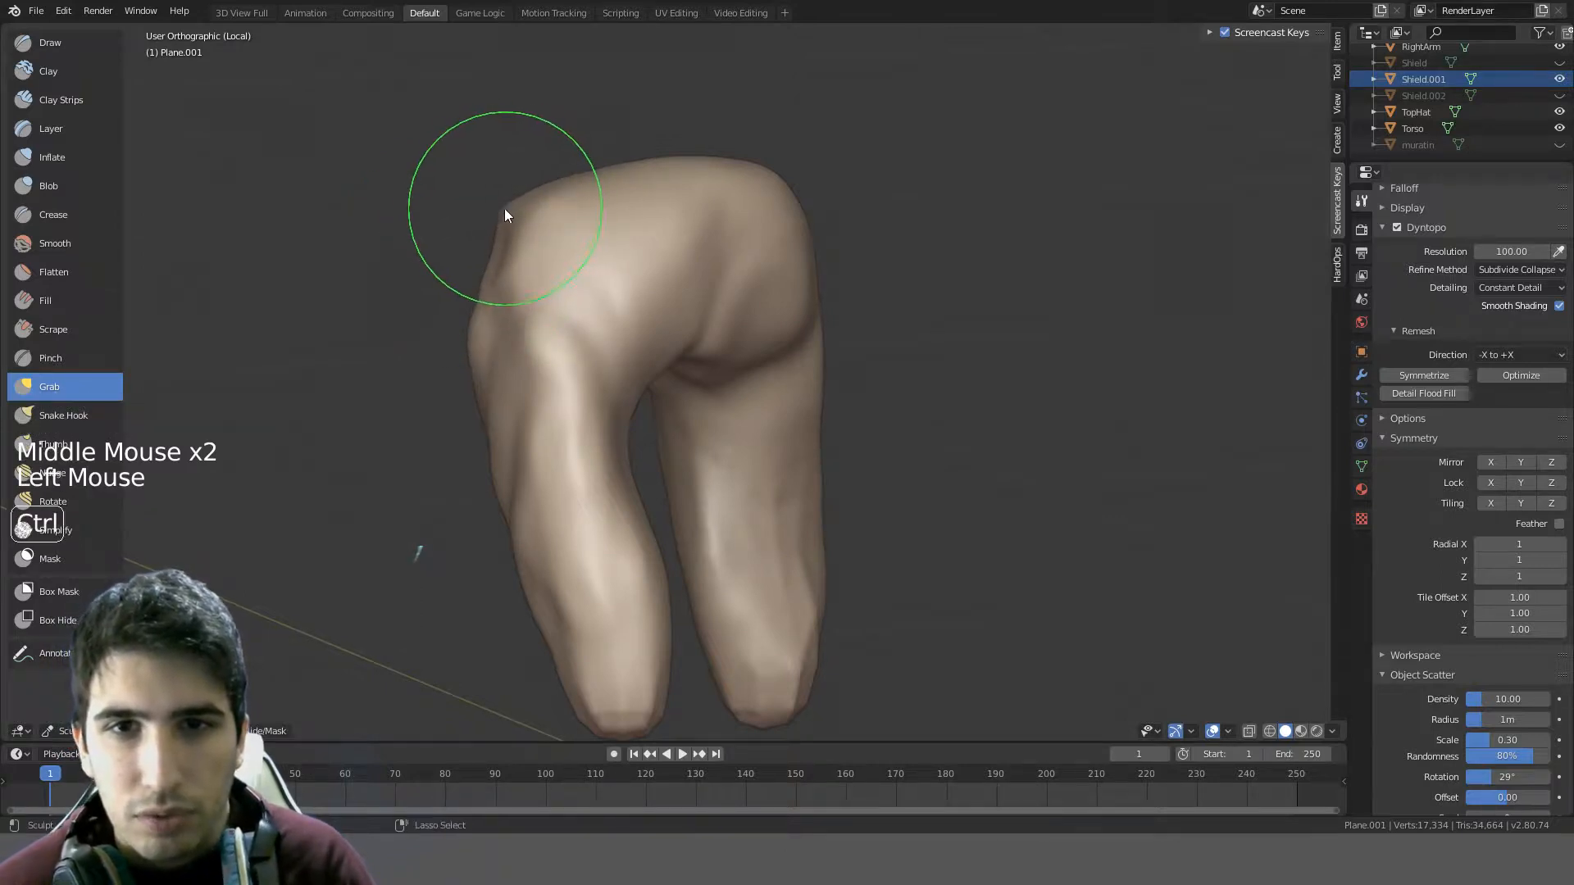
pyautogui.hotkey('ctrl', 'z')
pyautogui.click(500, 210)
pyautogui.moveTo(465, 282); pyautogui.dragTo(480, 282)
pyautogui.moveTo(481, 282); pyautogui.dragTo(714, 306, button='middle')
pyautogui.moveTo(844, 283); pyautogui.dragTo(848, 308)
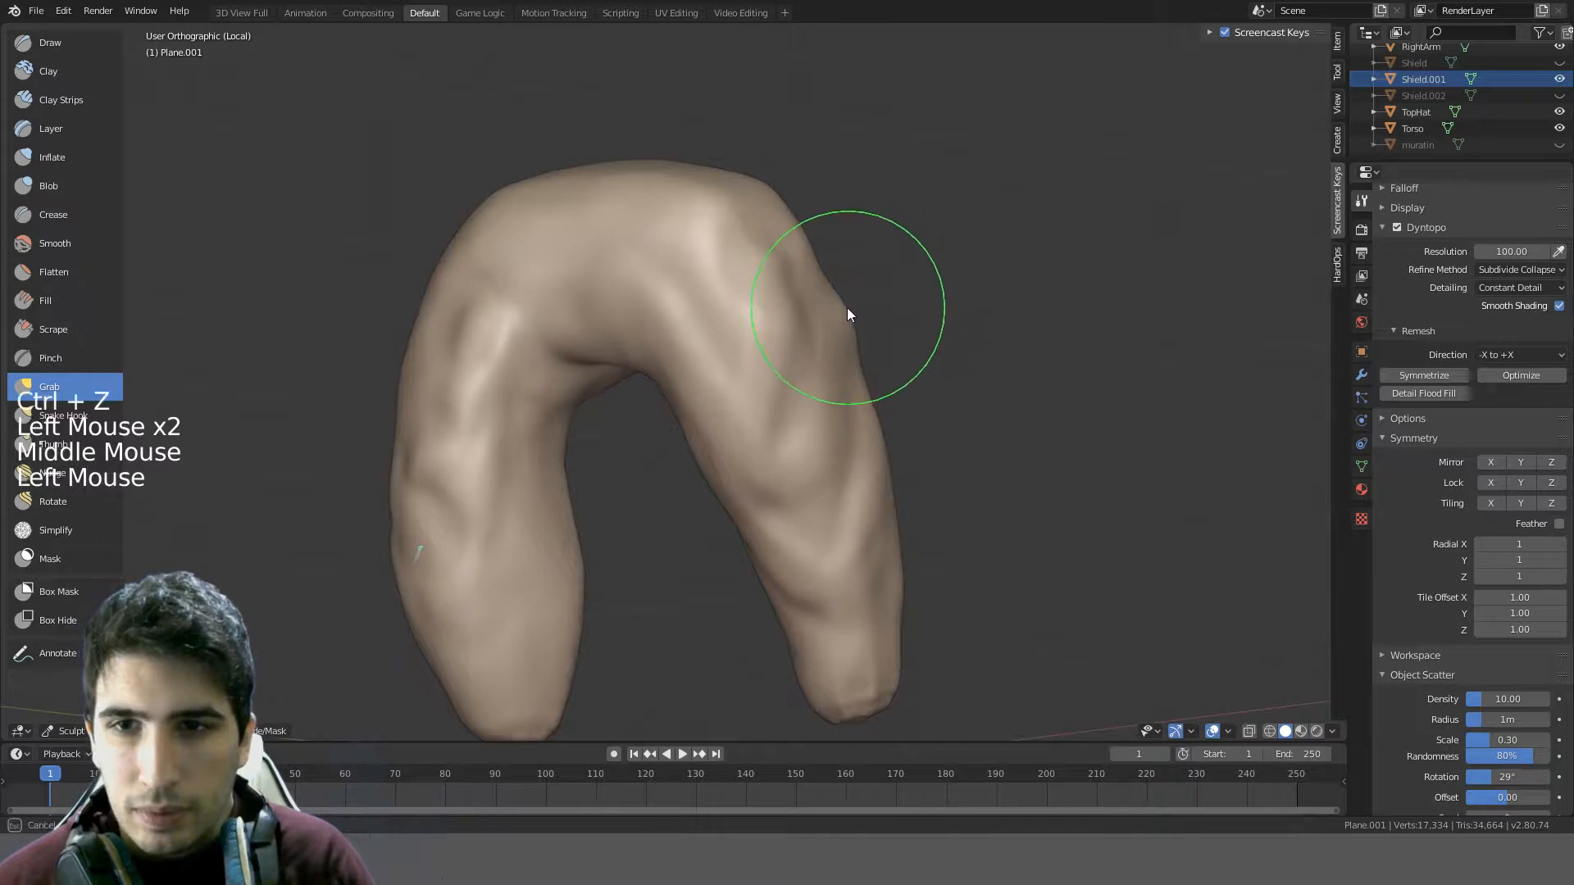
# - Smooth the rear leg's outer hip and lower thigh
pyautogui.moveTo(839, 311)
pyautogui.mouseDown(button='middle')
pyautogui.moveTo(878, 386)
pyautogui.moveTo(819, 321)
pyautogui.mouseUp(button='middle')
pyautogui.keyDown('shift'); pyautogui.moveTo(821, 322); pyautogui.dragTo(765, 246); pyautogui.keyUp('shift')
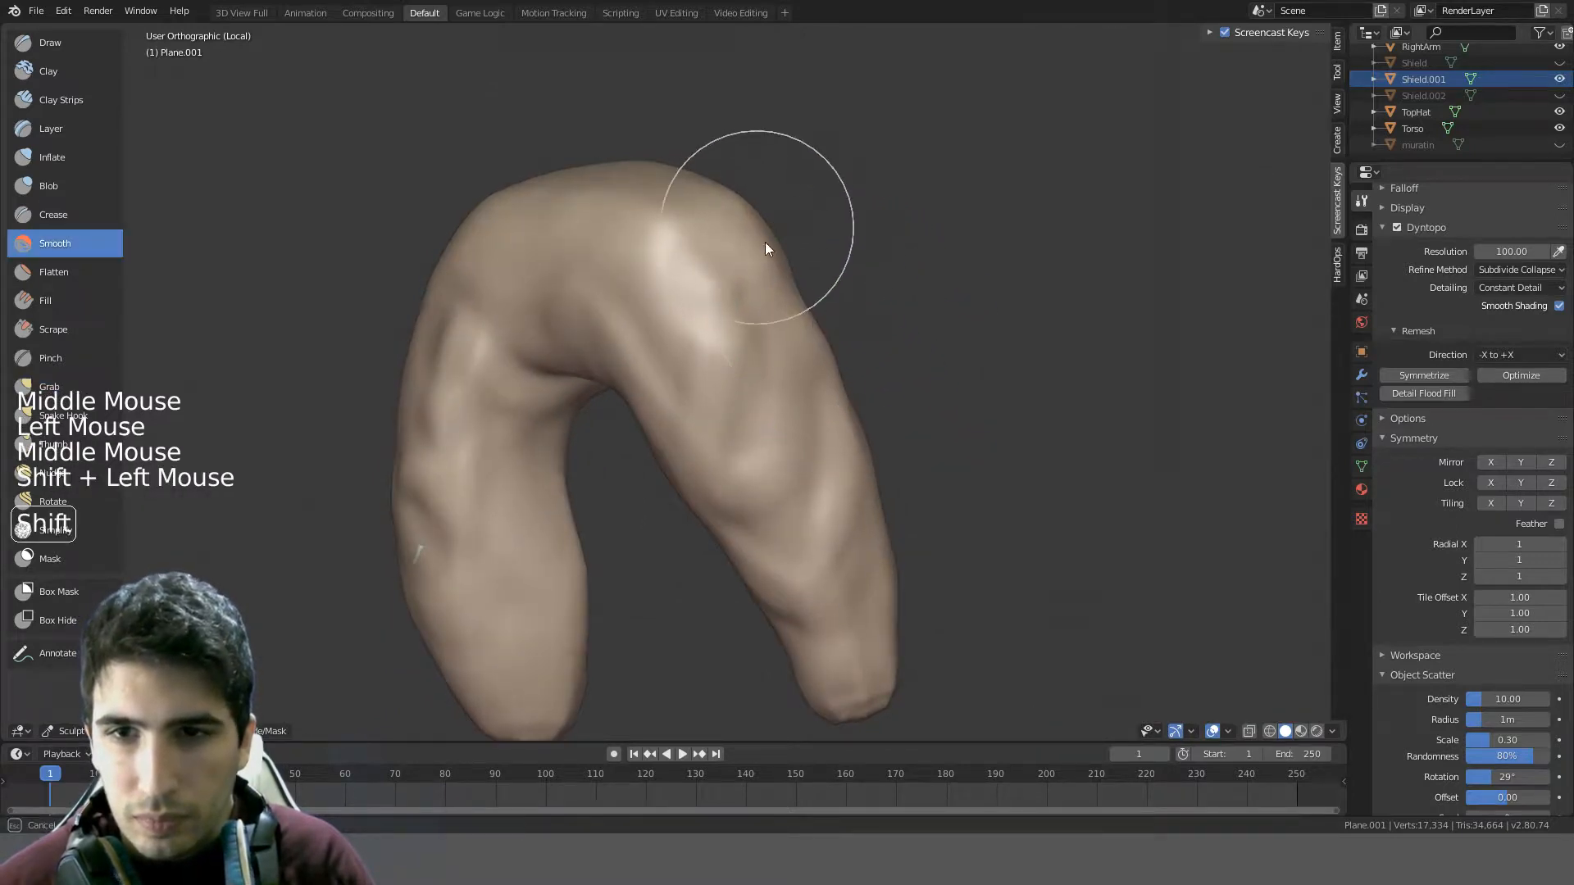
pyautogui.moveTo(907, 628)
pyautogui.mouseDown(button='middle')
pyautogui.moveTo(863, 481)
pyautogui.moveTo(780, 503)
pyautogui.mouseUp(button='middle')
pyautogui.keyDown('shift'); pyautogui.moveTo(780, 504); pyautogui.dragTo(815, 592); pyautogui.keyUp('shift')
# - Try to grab the back of the forward leg's knee area into a bulge, and undo the strokes
pyautogui.moveTo(815, 592)
pyautogui.mouseDown(button='middle')
pyautogui.moveTo(896, 457)
pyautogui.moveTo(1015, 450)
pyautogui.moveTo(1006, 481)
pyautogui.moveTo(780, 478)
pyautogui.moveTo(802, 454)
pyautogui.moveTo(611, 410)
pyautogui.moveTo(563, 298)
pyautogui.moveTo(618, 258)
pyautogui.moveTo(527, 344)
pyautogui.mouseUp(button='middle')
pyautogui.press('KP_1')
pyautogui.moveTo(526, 345); pyautogui.dragTo(519, 415)
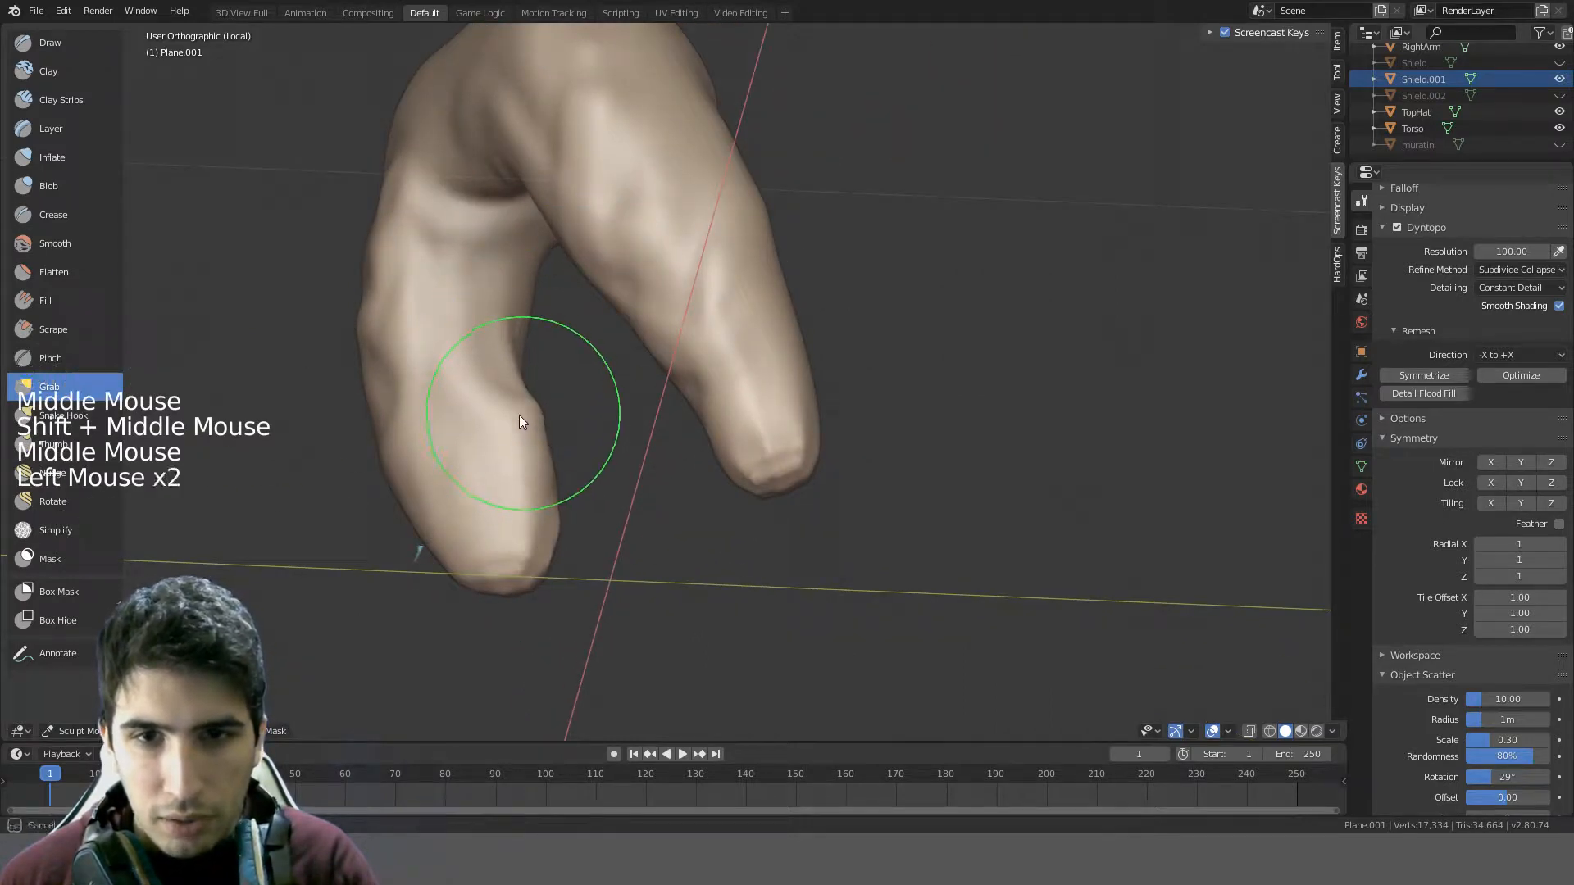
pyautogui.hotkey('ctrl', 'z')
pyautogui.hotkey('ctrl', 'z')
# - Smooth the back of the forward leg's thigh and check both legs from all sides
pyautogui.moveTo(504, 301)
pyautogui.keyDown('shift'); pyautogui.mouseDown()
pyautogui.moveTo(515, 488)
pyautogui.moveTo(502, 382)
pyautogui.mouseUp(); pyautogui.keyUp('shift')
pyautogui.moveTo(497, 389)
pyautogui.mouseDown(button='middle')
pyautogui.moveTo(722, 412)
pyautogui.moveTo(877, 402)
pyautogui.mouseUp(button='middle')
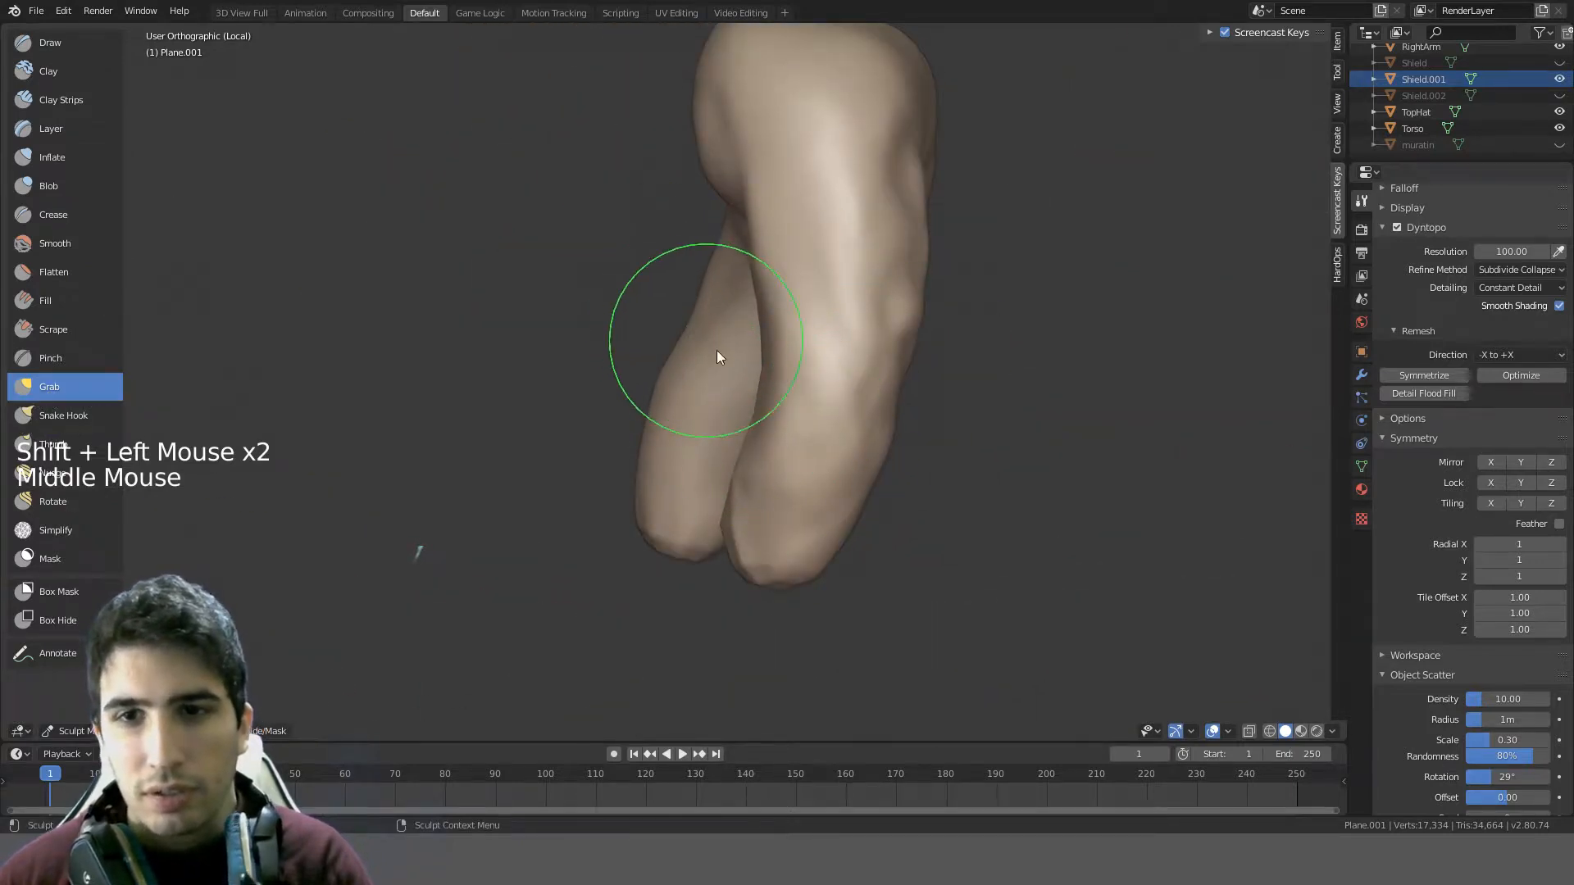
pyautogui.moveTo(716, 355); pyautogui.dragTo(914, 481, button='middle')
pyautogui.moveTo(940, 410); pyautogui.dragTo(820, 443, button='middle')
pyautogui.moveTo(820, 443); pyautogui.dragTo(483, 475, button='middle')
pyautogui.scroll(-3, 572, 435)
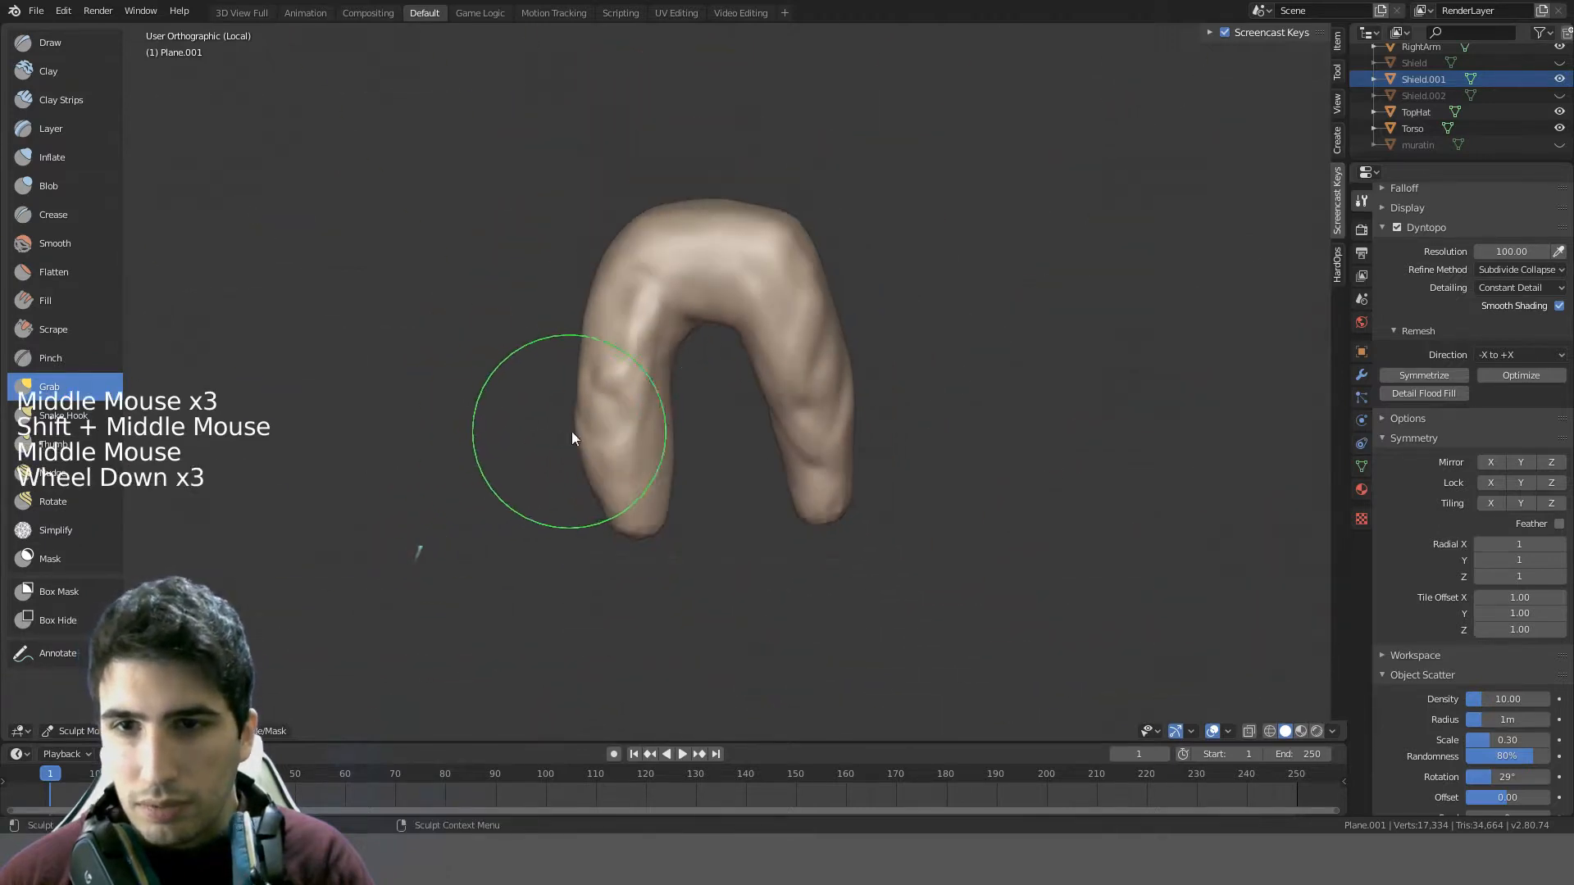
# - Try smoothing the folds off the fronts of both legs
pyautogui.press('KP_1')
pyautogui.scroll(2, 608, 433)
pyautogui.click(33, 72)
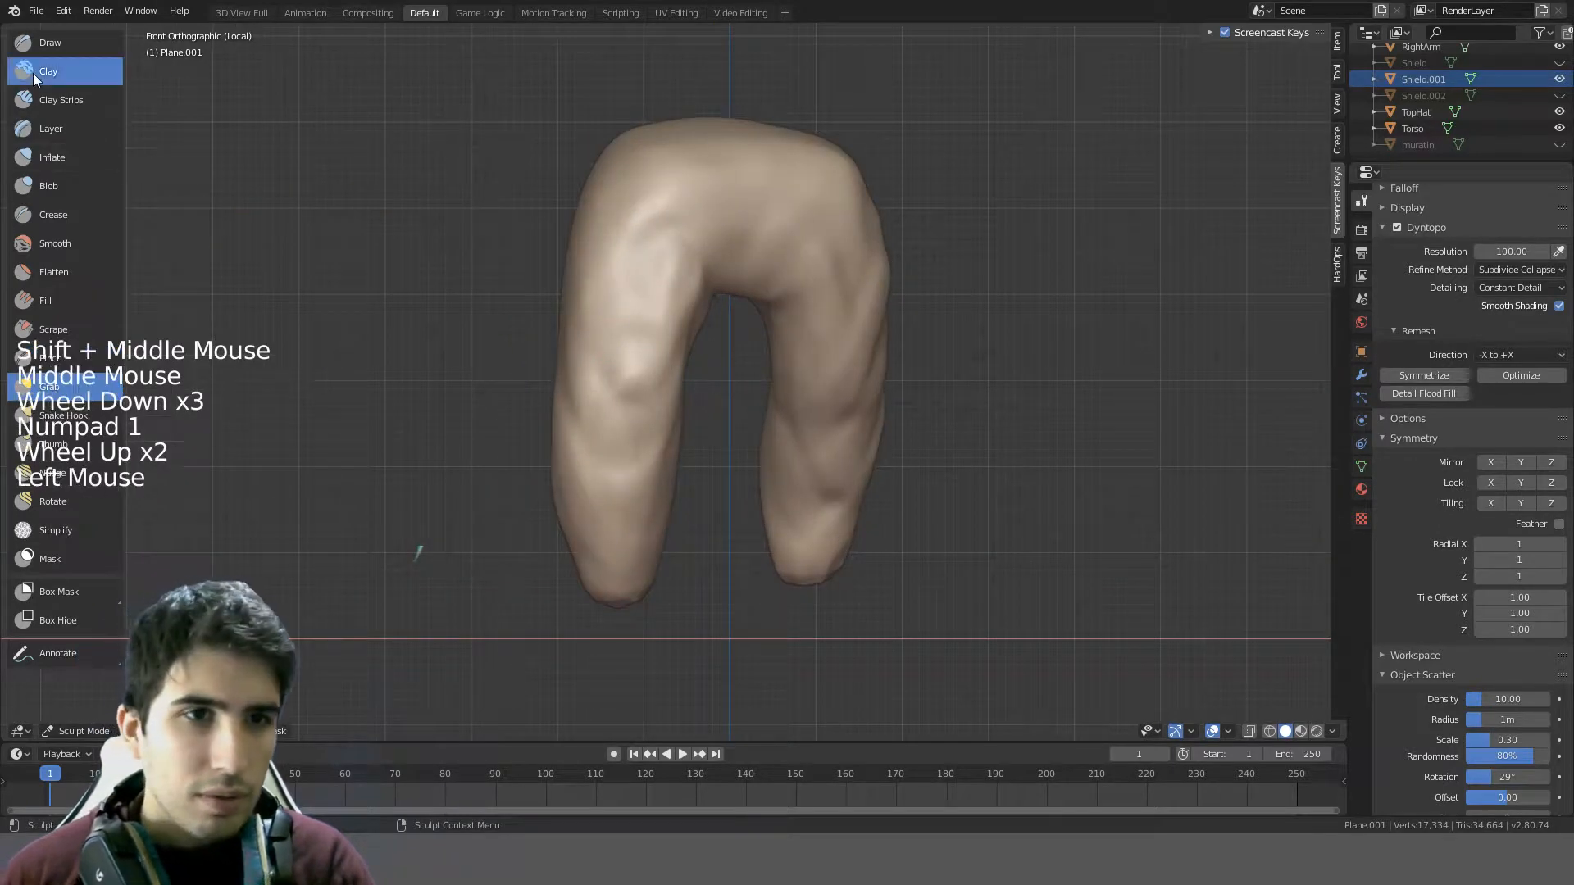
pyautogui.moveTo(636, 455)
pyautogui.keyDown('shift'); pyautogui.mouseDown()
pyautogui.moveTo(641, 348)
pyautogui.moveTo(631, 460)
pyautogui.mouseUp(); pyautogui.keyUp('shift')
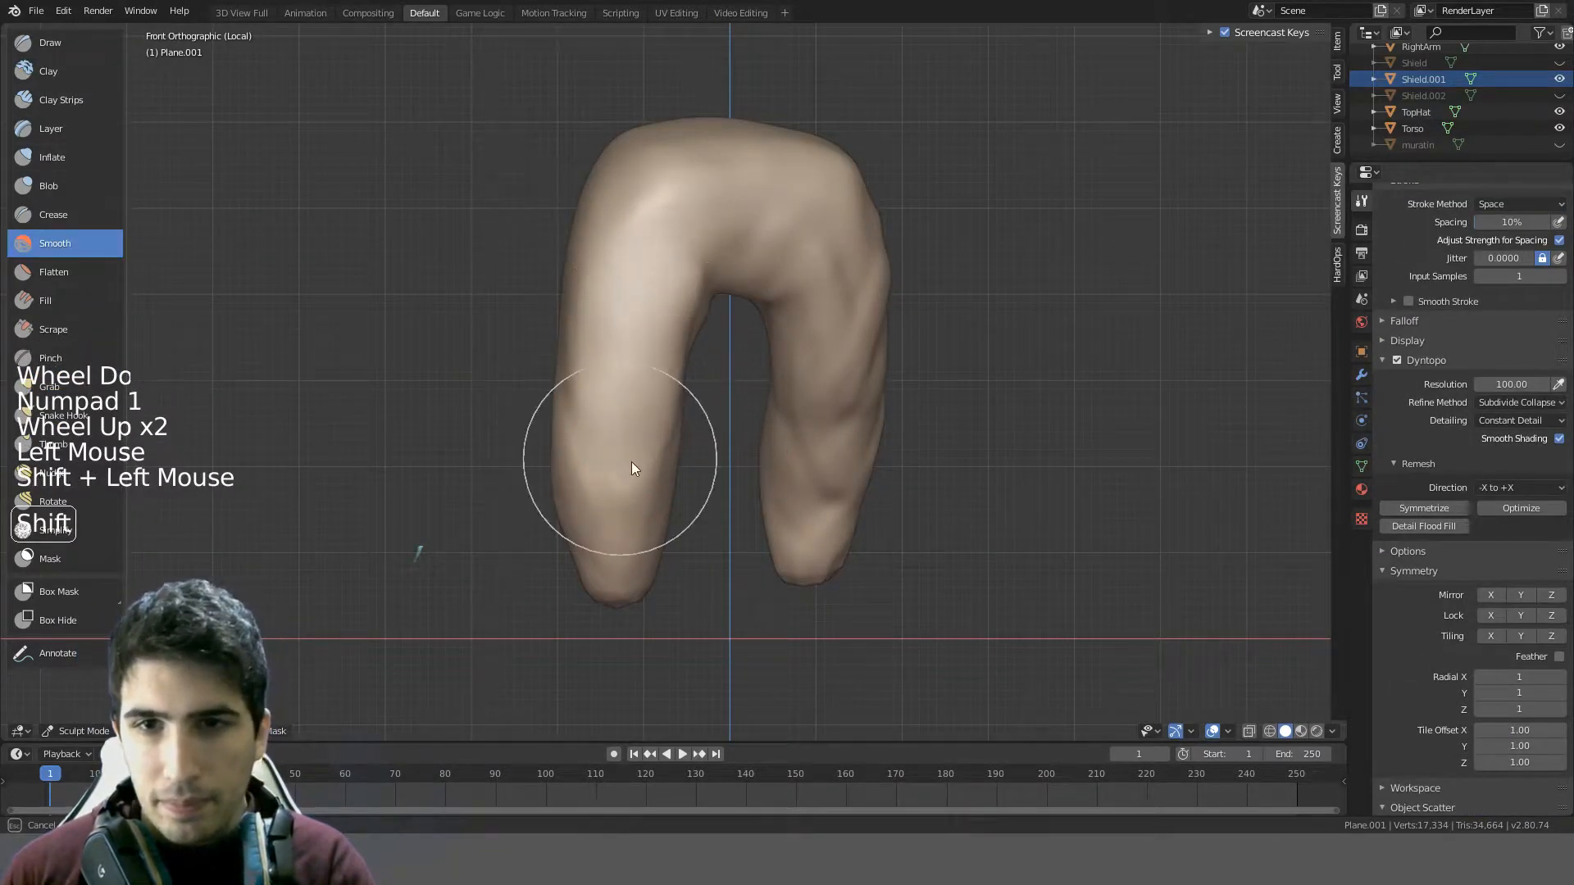
pyautogui.moveTo(825, 283)
pyautogui.keyDown('shift'); pyautogui.mouseDown()
pyautogui.moveTo(849, 474)
pyautogui.moveTo(894, 318)
pyautogui.mouseUp(); pyautogui.keyUp('shift')
# - Try sculpting broad folds across the front of the character's right thigh with a smaller Clay brush
pyautogui.press('f')
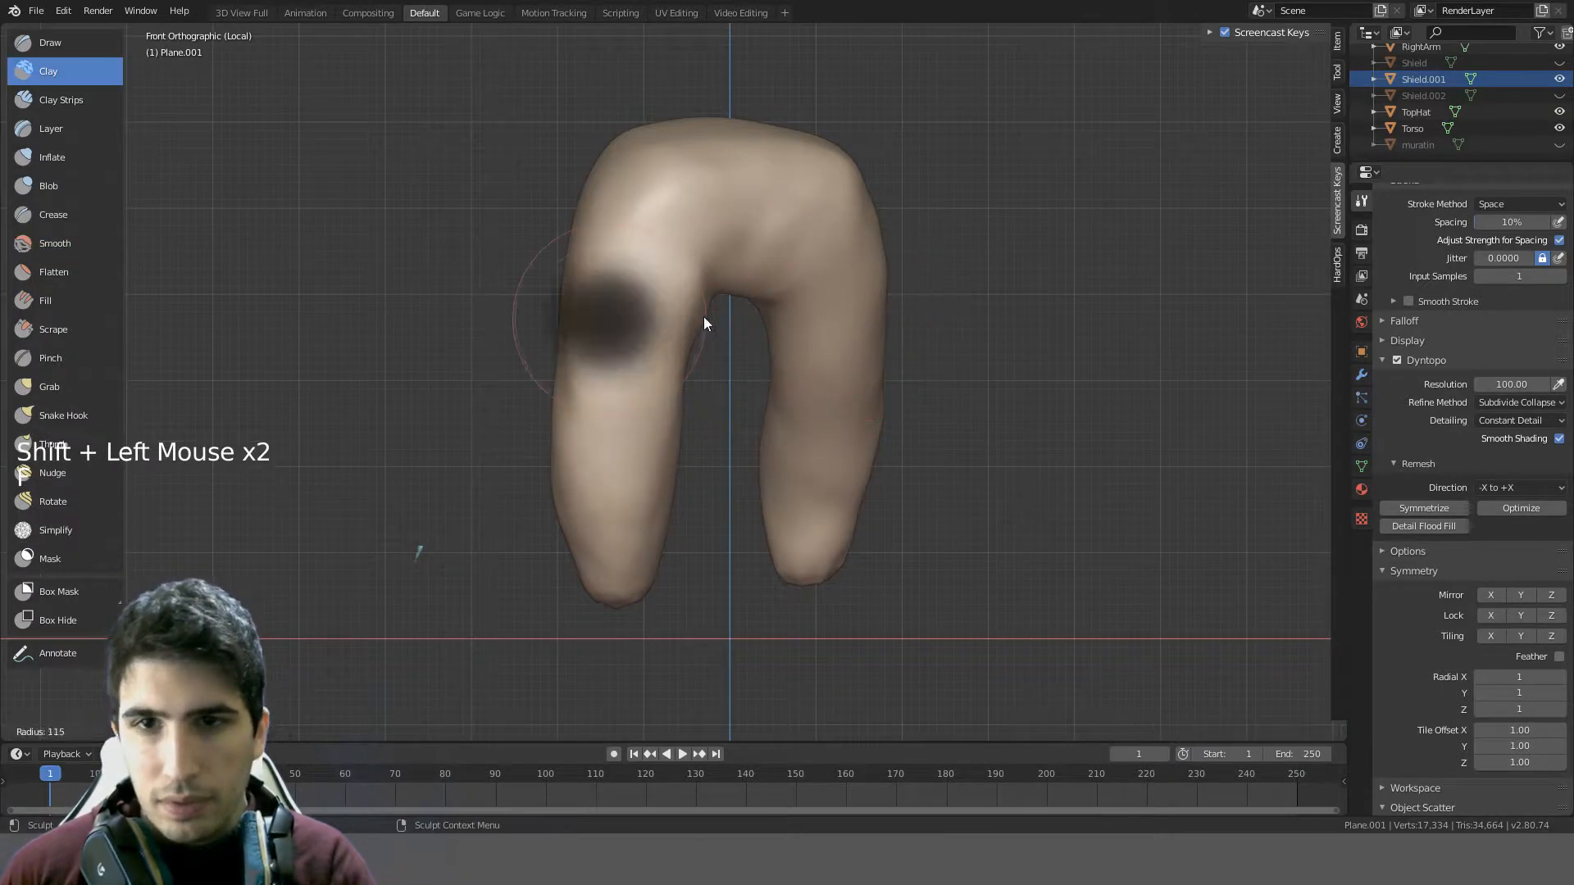
pyautogui.click(652, 316)
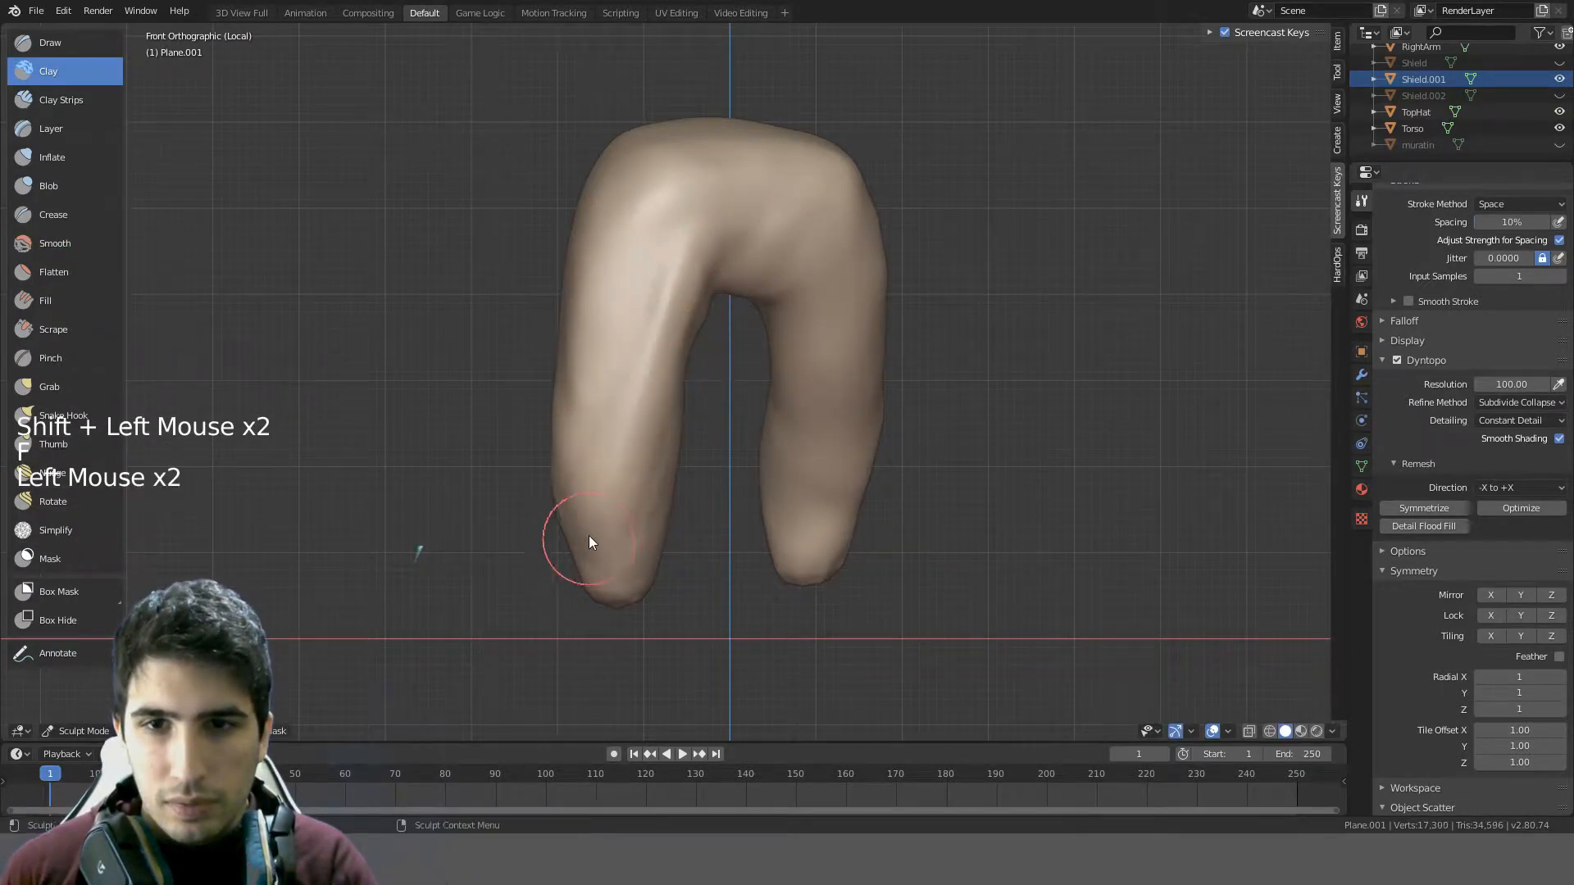
pyautogui.moveTo(685, 333); pyautogui.dragTo(594, 461)
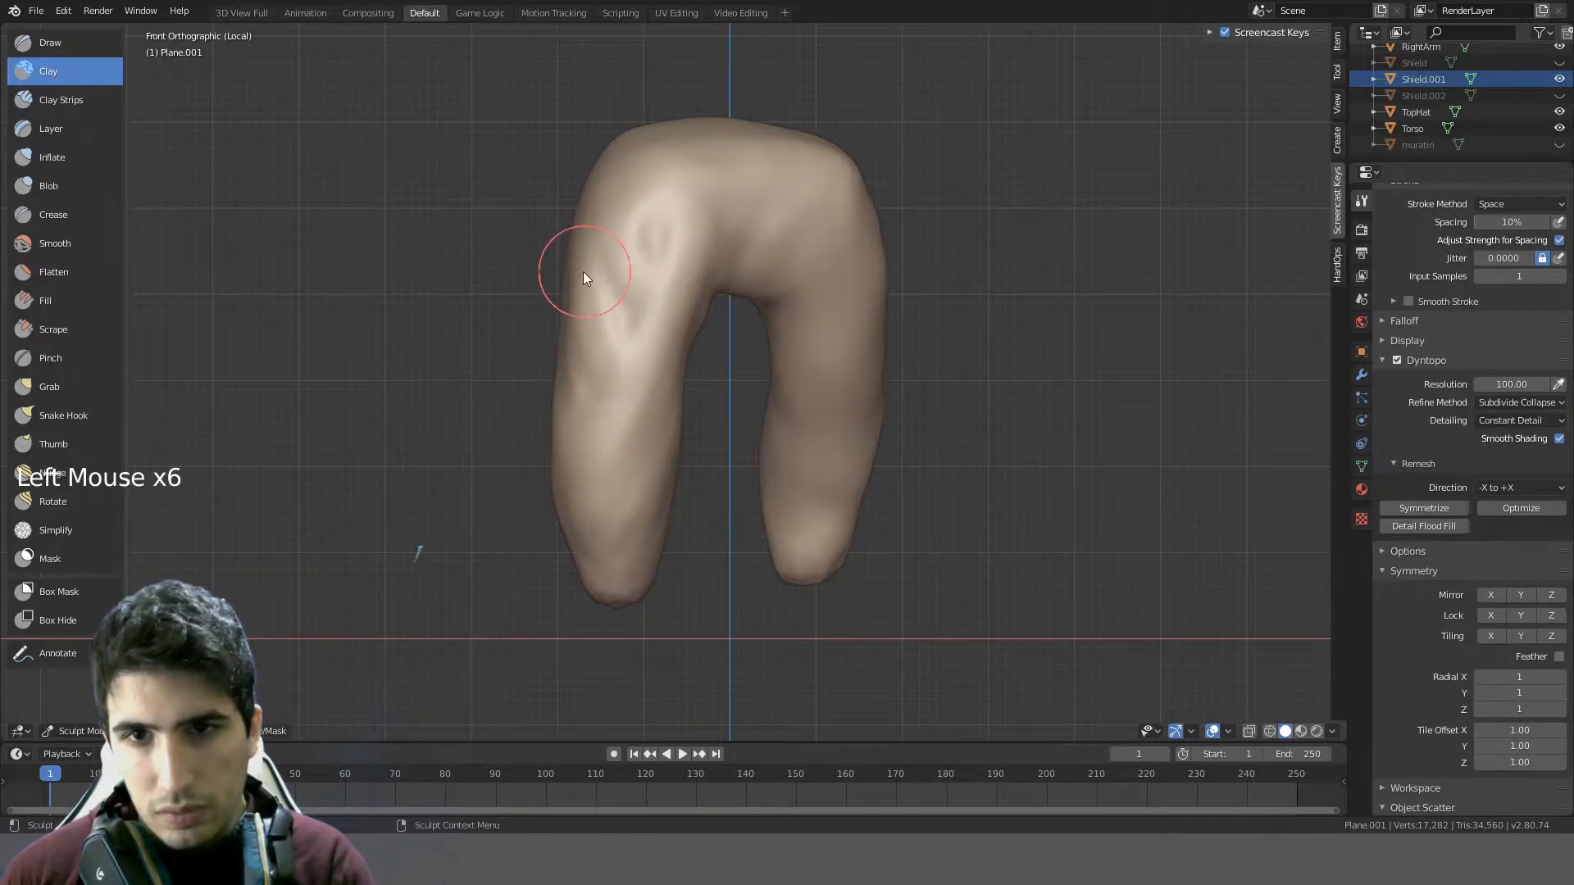
pyautogui.moveTo(583, 272)
pyautogui.mouseDown()
pyautogui.moveTo(627, 422)
pyautogui.moveTo(578, 410)
pyautogui.mouseUp()
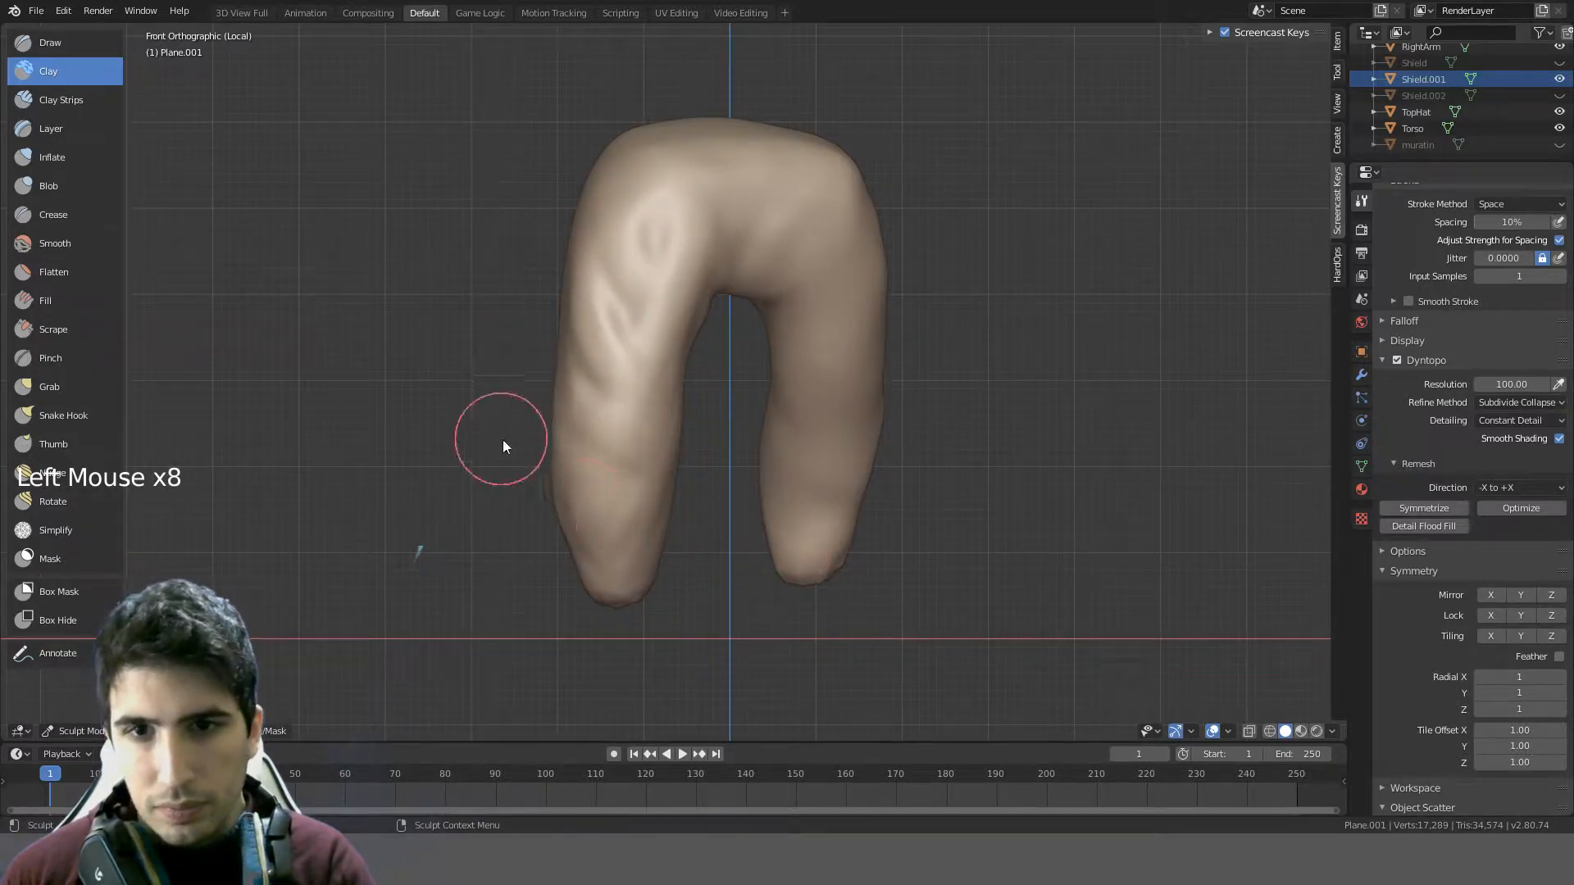
pyautogui.moveTo(565, 484); pyautogui.dragTo(677, 521)
pyautogui.moveTo(681, 442); pyautogui.dragTo(570, 501)
pyautogui.moveTo(684, 435); pyautogui.dragTo(561, 447)
pyautogui.moveTo(525, 352)
pyautogui.mouseDown()
pyautogui.moveTo(577, 370)
pyautogui.moveTo(570, 353)
pyautogui.mouseUp()
pyautogui.moveTo(562, 320)
pyautogui.mouseDown()
pyautogui.moveTo(695, 324)
pyautogui.moveTo(562, 267)
pyautogui.moveTo(721, 267)
pyautogui.moveTo(586, 201)
pyautogui.mouseUp()
pyautogui.moveTo(567, 275); pyautogui.dragTo(697, 332)
pyautogui.moveTo(697, 463); pyautogui.dragTo(562, 525)
pyautogui.moveTo(566, 545); pyautogui.dragTo(726, 447)
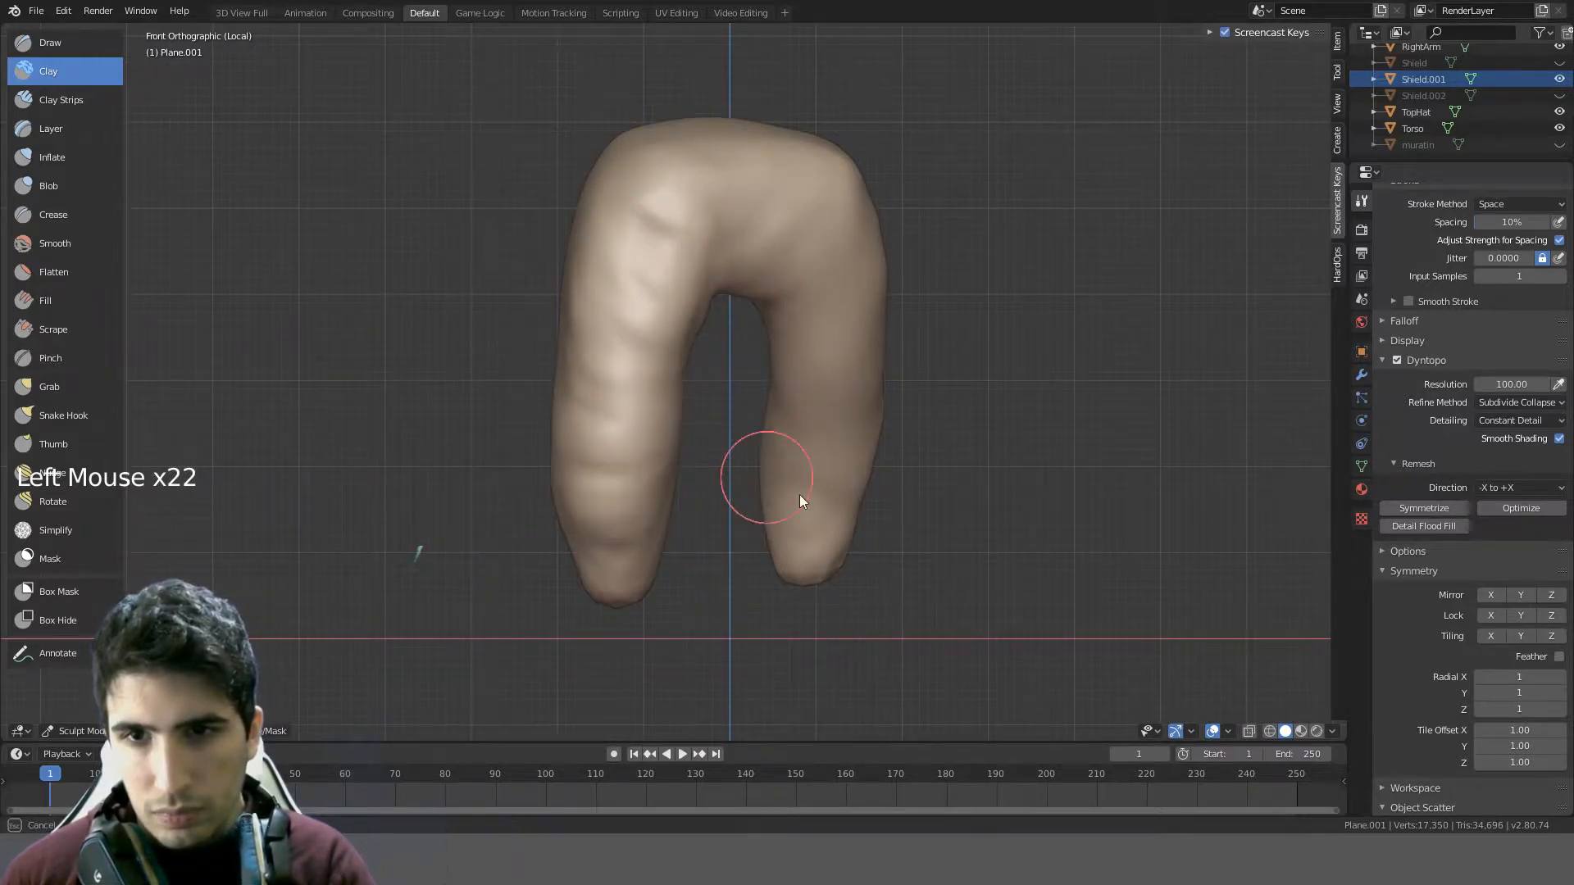
# - Try Clay folds across the front of the character's left leg, from the lower thigh up to the hip
pyautogui.moveTo(800, 494); pyautogui.dragTo(885, 491)
pyautogui.moveTo(886, 463)
pyautogui.mouseDown()
pyautogui.moveTo(695, 397)
pyautogui.moveTo(914, 372)
pyautogui.moveTo(738, 430)
pyautogui.mouseUp()
pyautogui.moveTo(742, 414)
pyautogui.mouseDown()
pyautogui.moveTo(906, 327)
pyautogui.moveTo(742, 377)
pyautogui.mouseUp()
pyautogui.moveTo(751, 402)
pyautogui.mouseDown()
pyautogui.moveTo(897, 386)
pyautogui.moveTo(910, 365)
pyautogui.mouseUp()
pyautogui.moveTo(906, 336); pyautogui.dragTo(747, 379)
pyautogui.moveTo(751, 357)
pyautogui.mouseDown()
pyautogui.moveTo(925, 279)
pyautogui.moveTo(750, 340)
pyautogui.mouseUp()
pyautogui.moveTo(754, 319)
pyautogui.mouseDown()
pyautogui.moveTo(920, 228)
pyautogui.moveTo(759, 308)
pyautogui.mouseUp()
pyautogui.moveTo(762, 283); pyautogui.dragTo(890, 196)
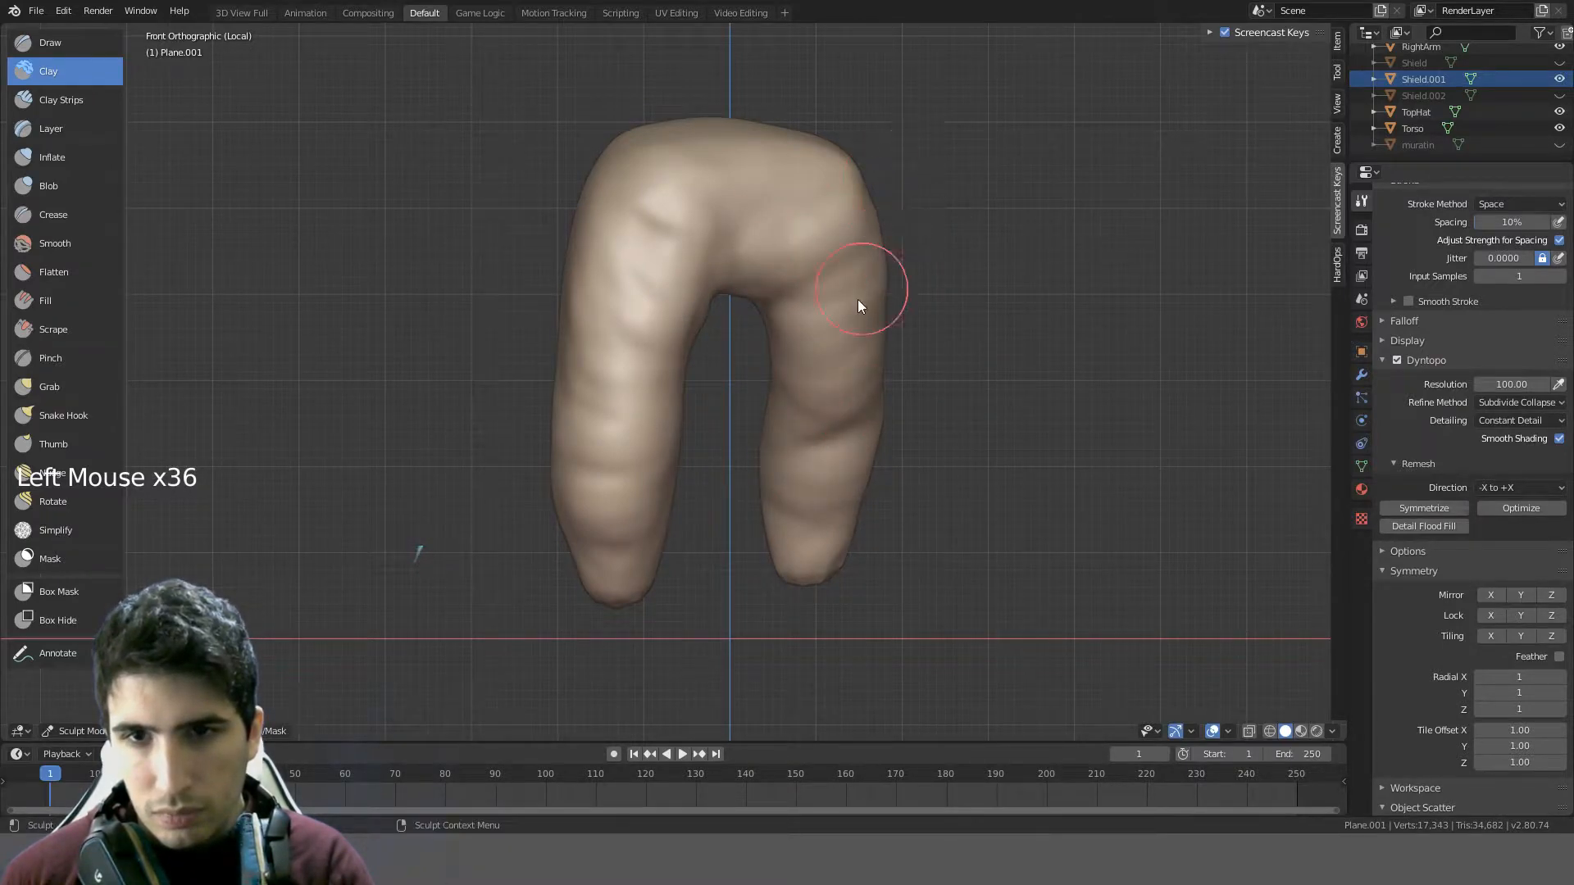
# - Undo all Clay and Smooth strokes on both legs made since switching to the Clay brush
pyautogui.moveTo(859, 306)
pyautogui.mouseDown(button='middle')
pyautogui.moveTo(749, 249)
pyautogui.moveTo(836, 352)
pyautogui.moveTo(981, 355)
pyautogui.moveTo(896, 358)
pyautogui.mouseUp(button='middle')
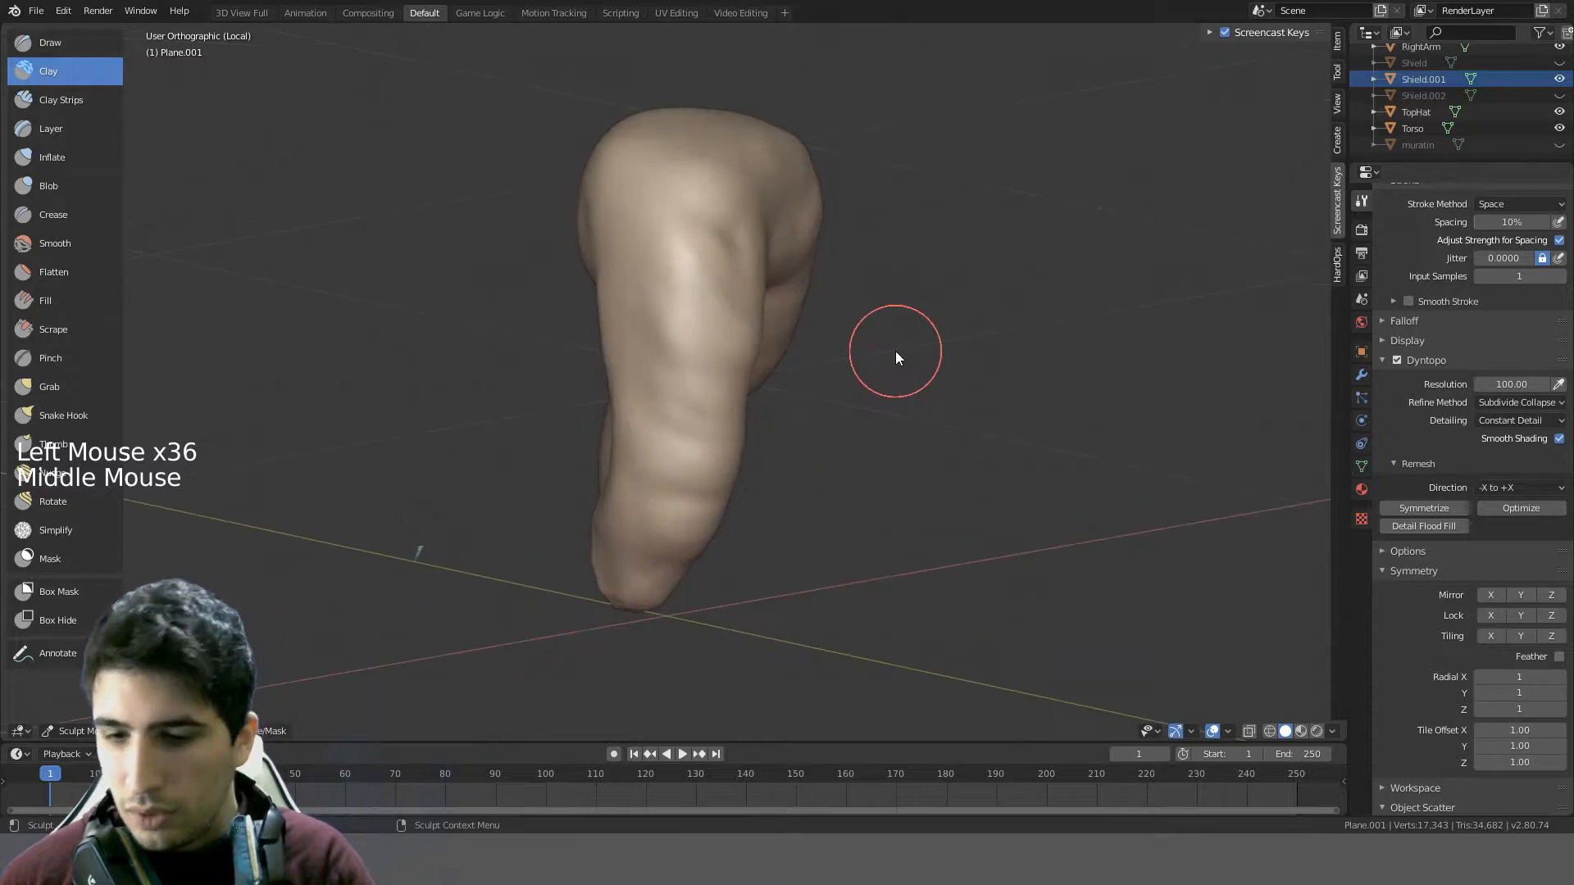
pyautogui.press('KP_1')
pyautogui.hotkey('ctrl', 'z')
pyautogui.hotkey('ctrl', 'z')
pyautogui.hotkey('ctrl', 'z')
pyautogui.hotkey('ctrl', 'z')
pyautogui.hotkey('ctrl', 'z')
pyautogui.hotkey('ctrl', 'z')
pyautogui.hotkey('ctrl', 'z')
pyautogui.hotkey('ctrl', 'z')
pyautogui.hotkey('ctrl', 'z')
pyautogui.hotkey('ctrl', 'z')
pyautogui.hotkey('ctrl', 'z')
pyautogui.hotkey('ctrl', 'z')
pyautogui.hotkey('ctrl', 'z')
pyautogui.hotkey('ctrl', 'z')
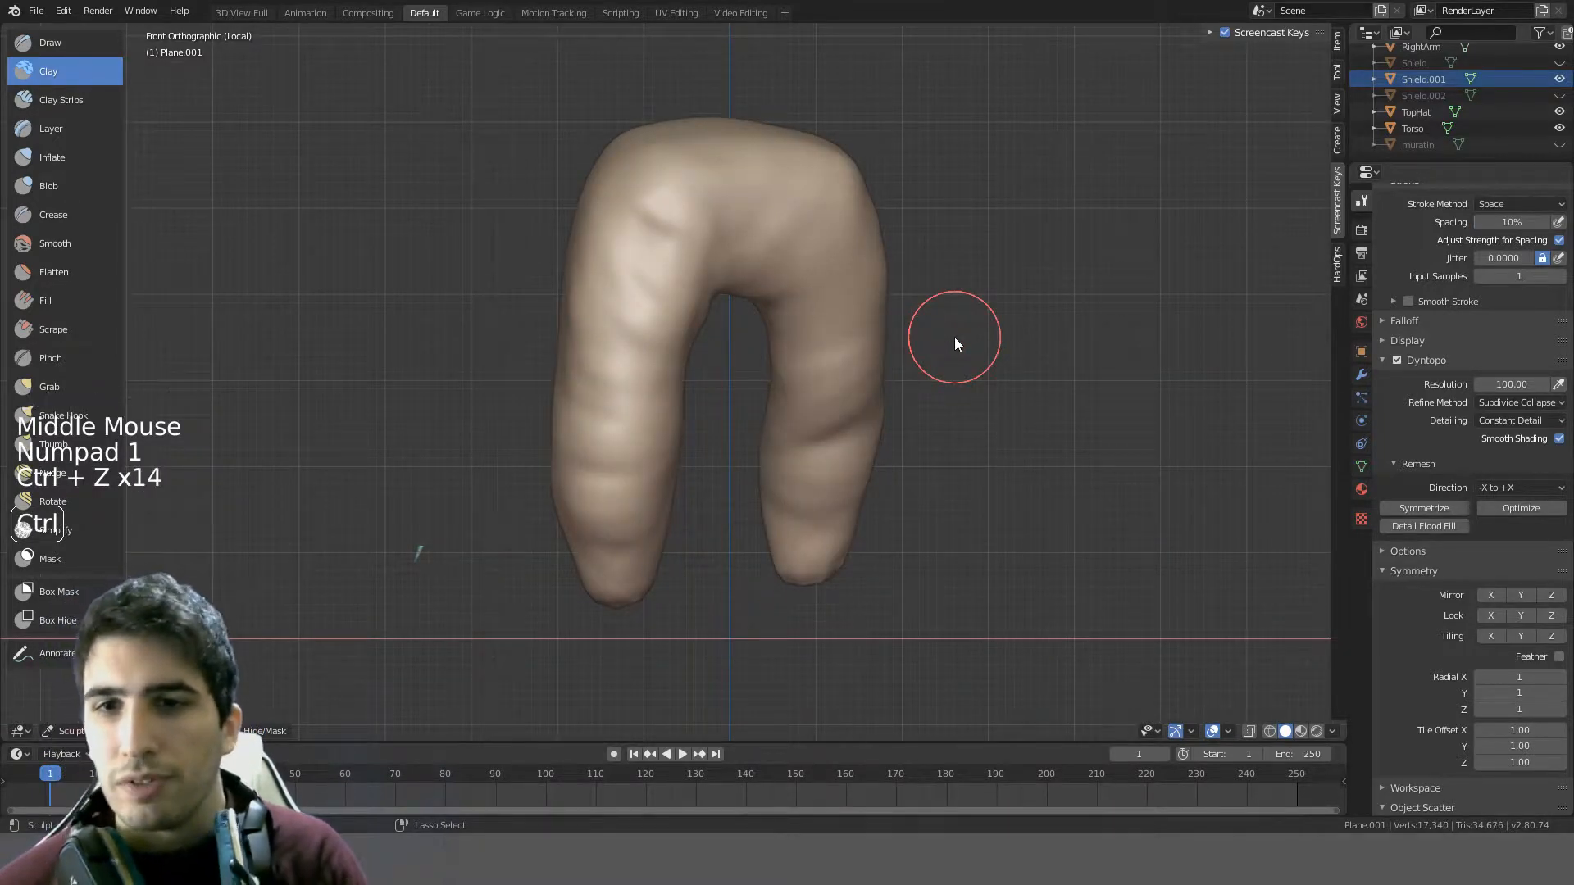
pyautogui.hotkey('ctrl', 'z')
pyautogui.hotkey('ctrl', 'z')
pyautogui.hotkey('ctrl', 'z')
pyautogui.hotkey('ctrl', 'z')
pyautogui.hotkey('ctrl', 'z')
pyautogui.hotkey('ctrl', 'z')
pyautogui.hotkey('ctrl', 'z')
pyautogui.hotkey('ctrl', 'z')
pyautogui.hotkey('ctrl', 'z')
pyautogui.hotkey('ctrl', 'z')
pyautogui.hotkey('ctrl', 'z')
pyautogui.hotkey('ctrl', 'z')
pyautogui.hotkey('ctrl', 'z')
pyautogui.hotkey('ctrl', 'z')
pyautogui.hotkey('ctrl', 'z')
pyautogui.hotkey('ctrl', 'z')
pyautogui.hotkey('ctrl', 'z')
pyautogui.hotkey('ctrl', 'z')
pyautogui.hotkey('ctrl', 'z')
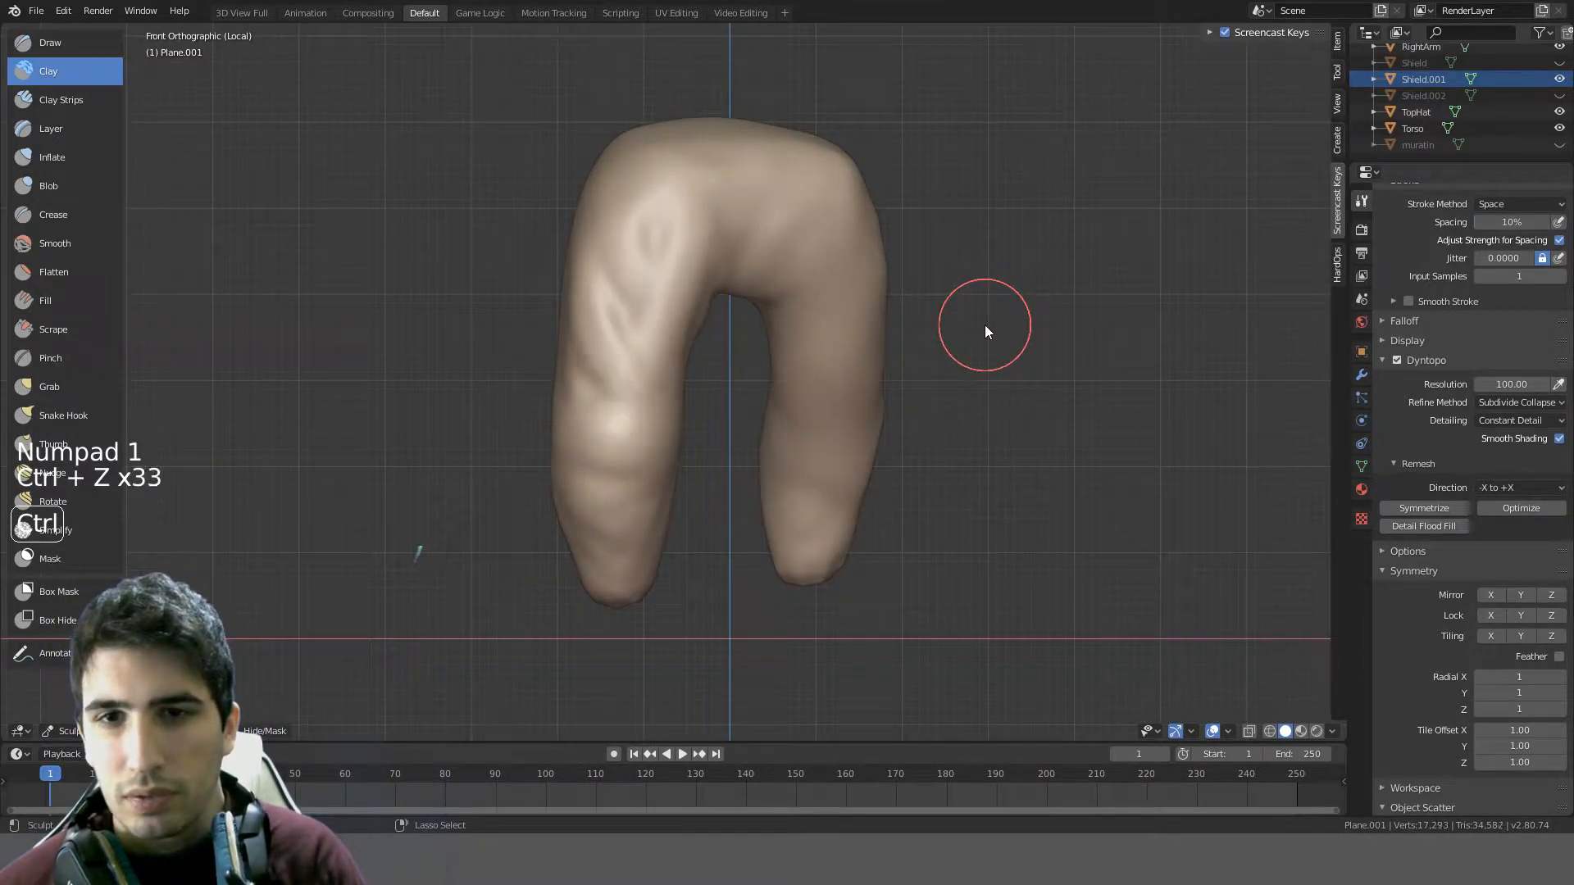
pyautogui.hotkey('ctrl', 'z')
pyautogui.hotkey('ctrl', 'z')
pyautogui.hotkey('ctrl', 'z')
pyautogui.hotkey('ctrl', 'z')
pyautogui.hotkey('ctrl', 'z')
pyautogui.hotkey('ctrl', 'z')
pyautogui.hotkey('ctrl', 'z')
pyautogui.hotkey('ctrl', 'z')
pyautogui.hotkey('ctrl', 'z')
pyautogui.hotkey('ctrl', 'z')
pyautogui.hotkey('ctrl', 'z')
pyautogui.hotkey('ctrl', 'z')
pyautogui.hotkey('ctrl', 'z')
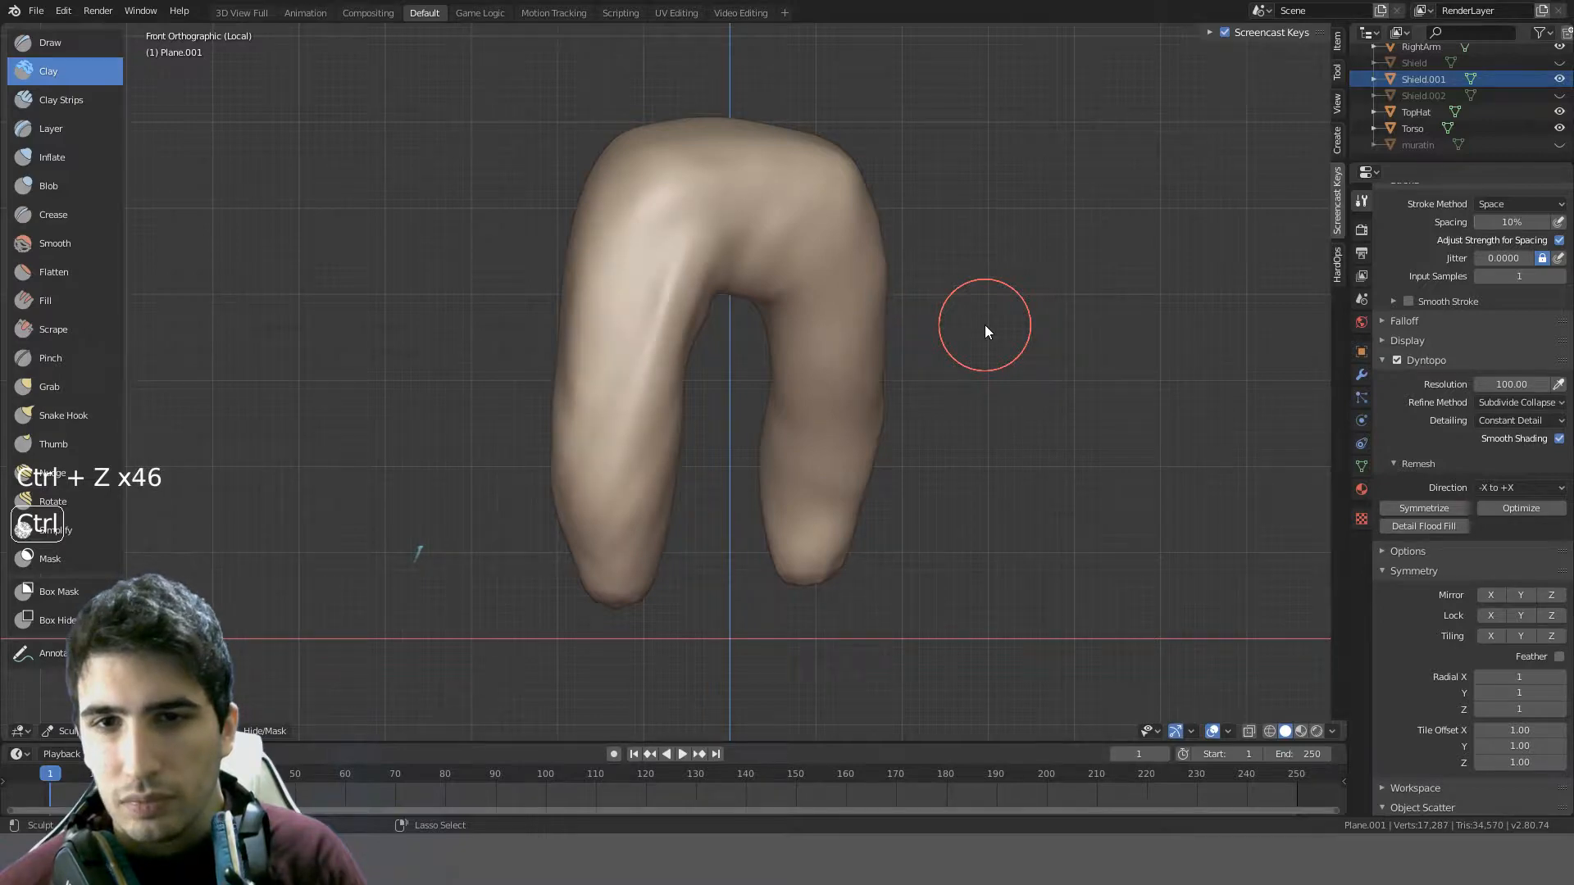
pyautogui.hotkey('ctrl', 'z')
pyautogui.hotkey('ctrl', 'z')
pyautogui.hotkey('ctrl', 'z')
pyautogui.hotkey('ctrl', 'z')
pyautogui.hotkey('ctrl', 'z')
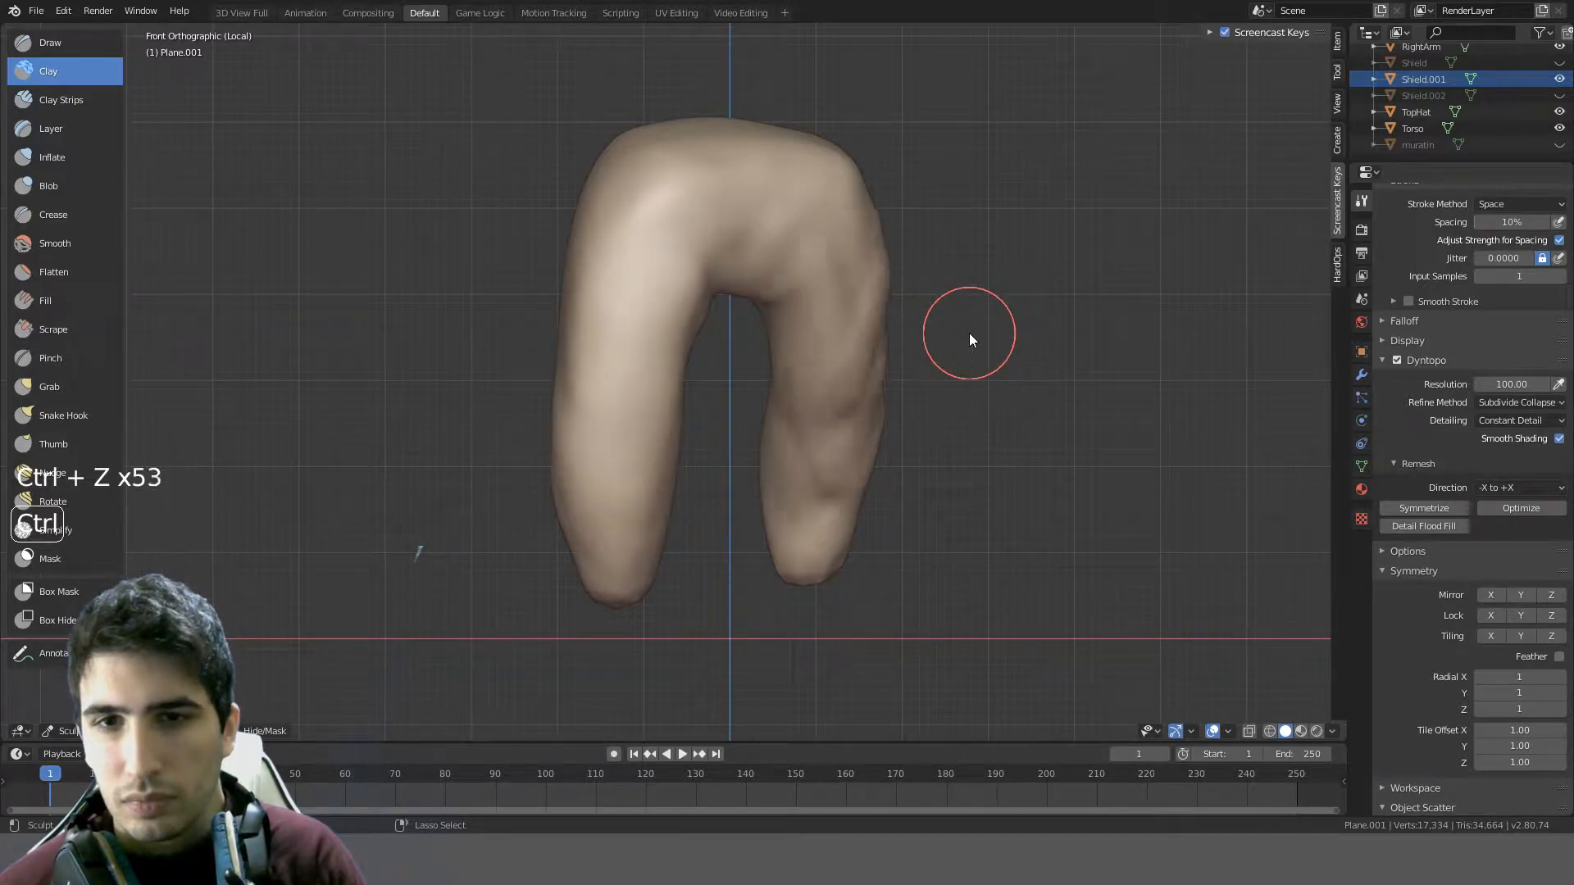
pyautogui.hotkey('ctrl', 'z')
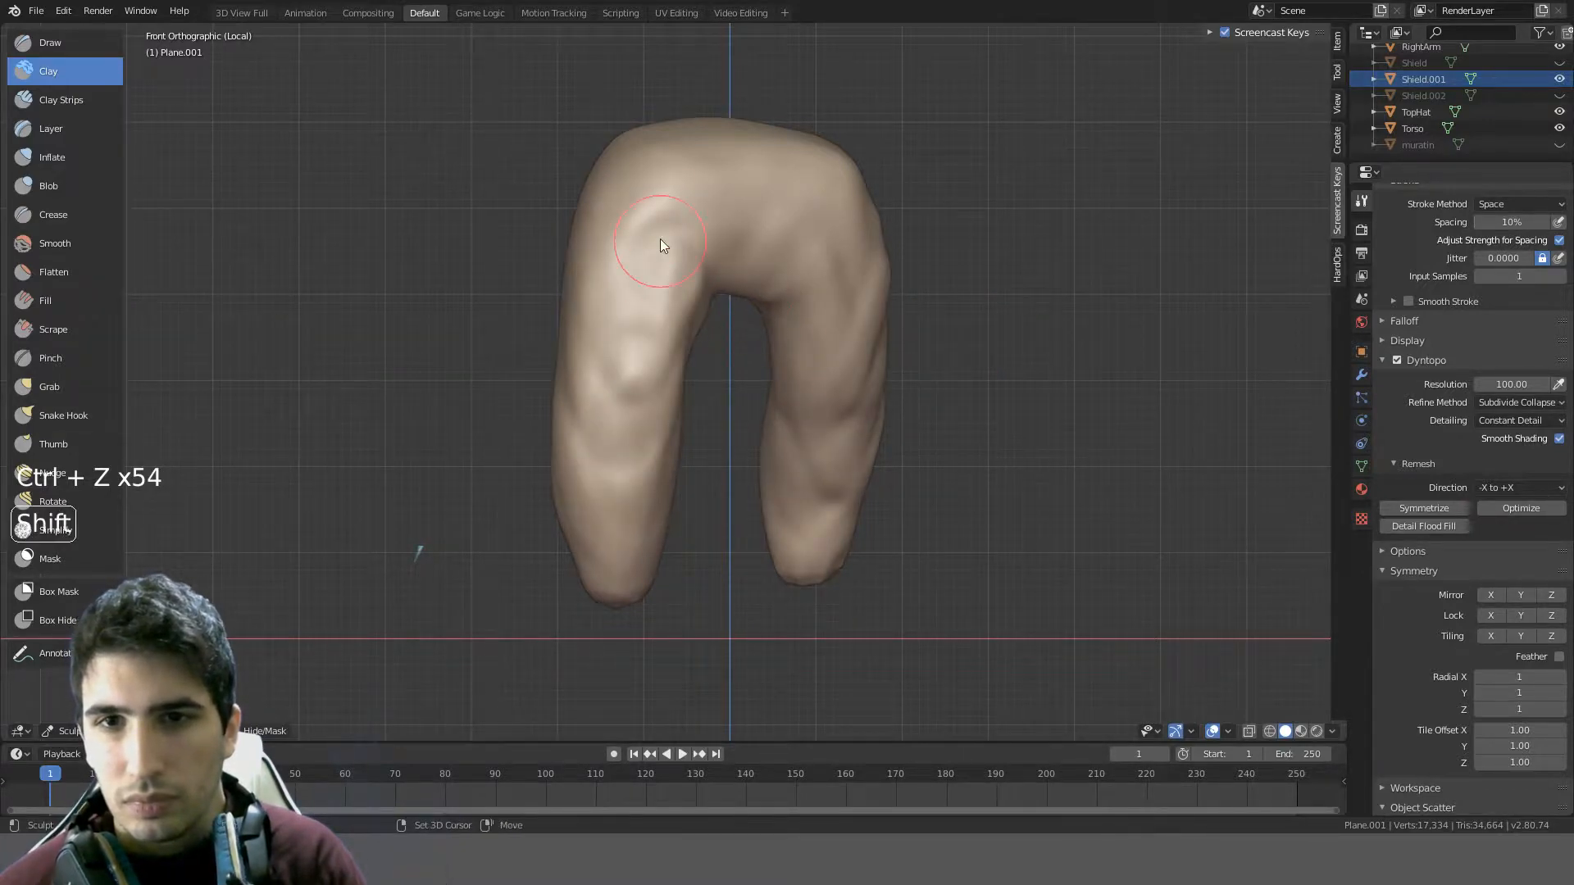
# - Smooth the front of the character's right thigh and sculpt diagonal cloth folds down it with a small Clay brush, adjusting its strength
pyautogui.keyDown('shift'); pyautogui.moveTo(661, 239); pyautogui.dragTo(623, 378); pyautogui.keyUp('shift')
pyautogui.press('f')
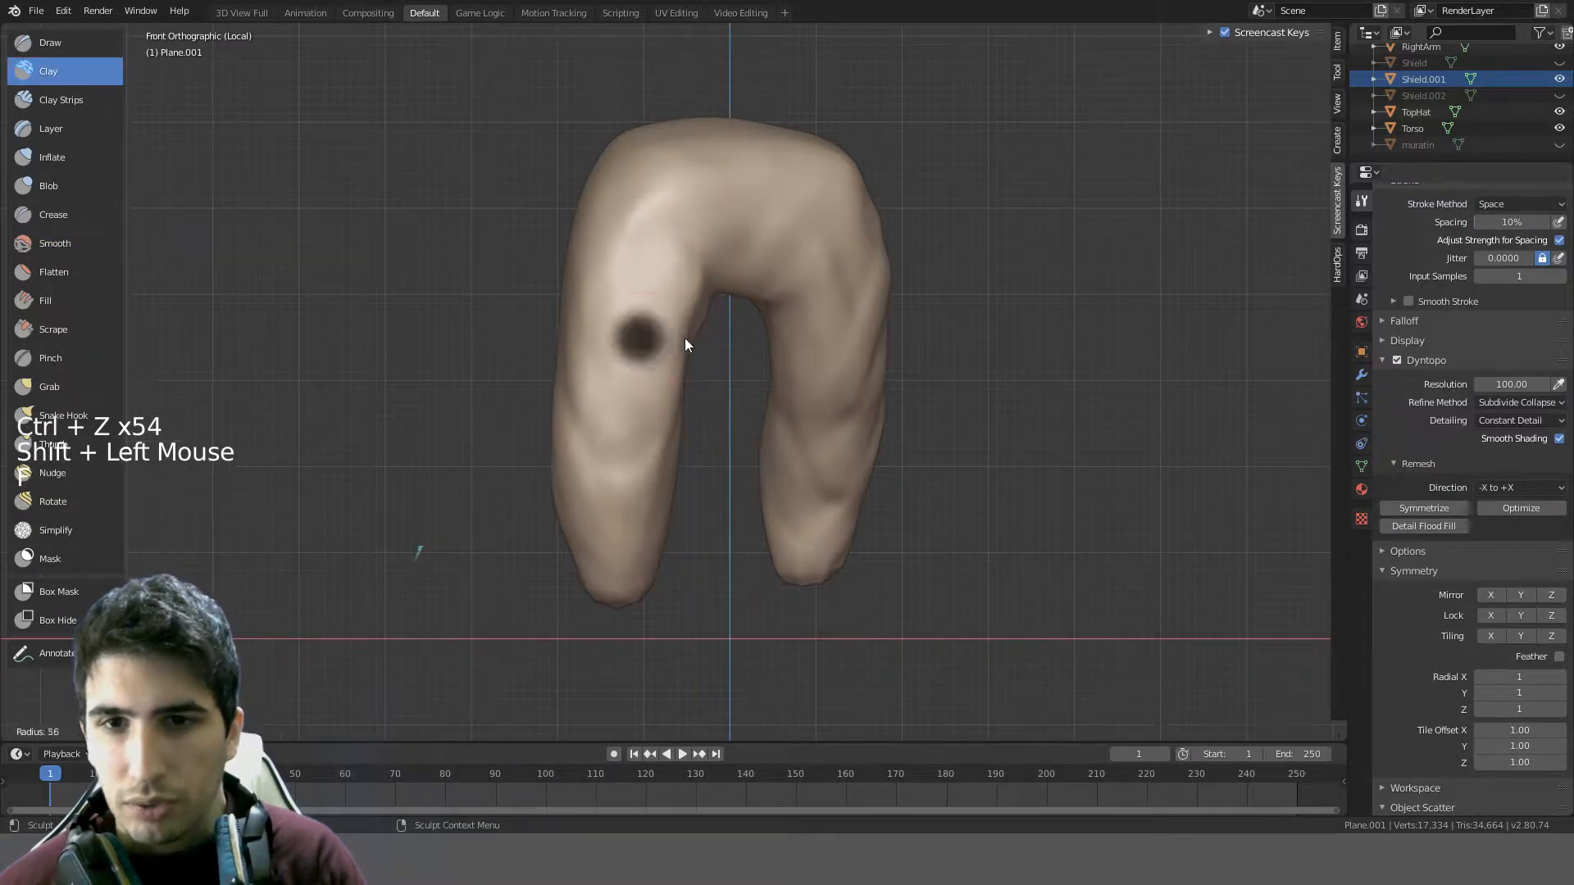
pyautogui.click(657, 338)
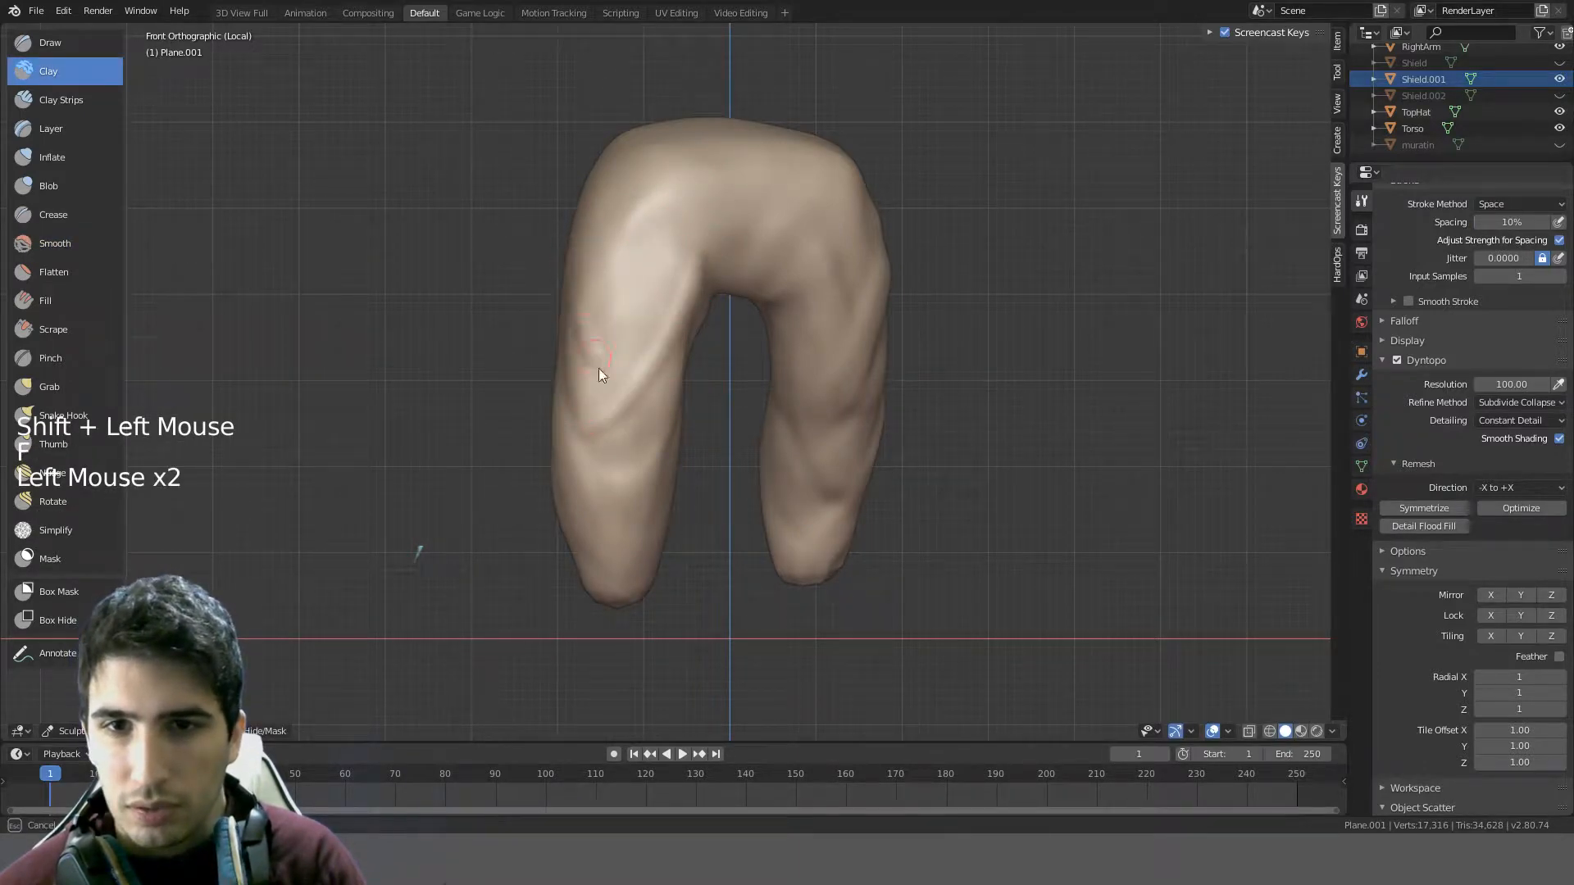
pyautogui.moveTo(598, 374); pyautogui.dragTo(689, 371)
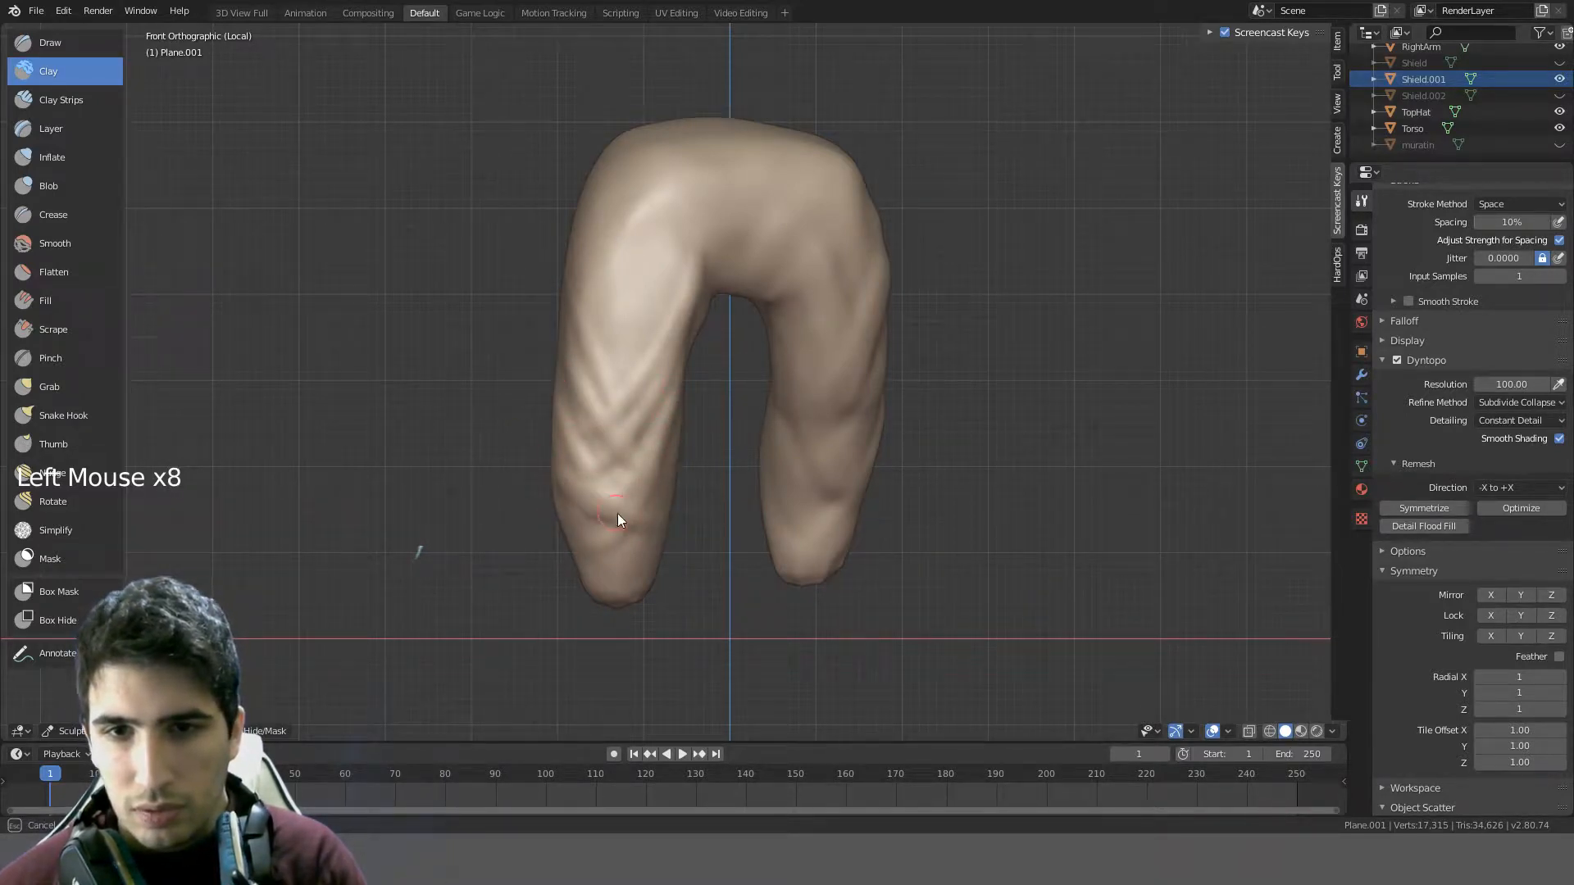
pyautogui.hotkey('shift', 'f')
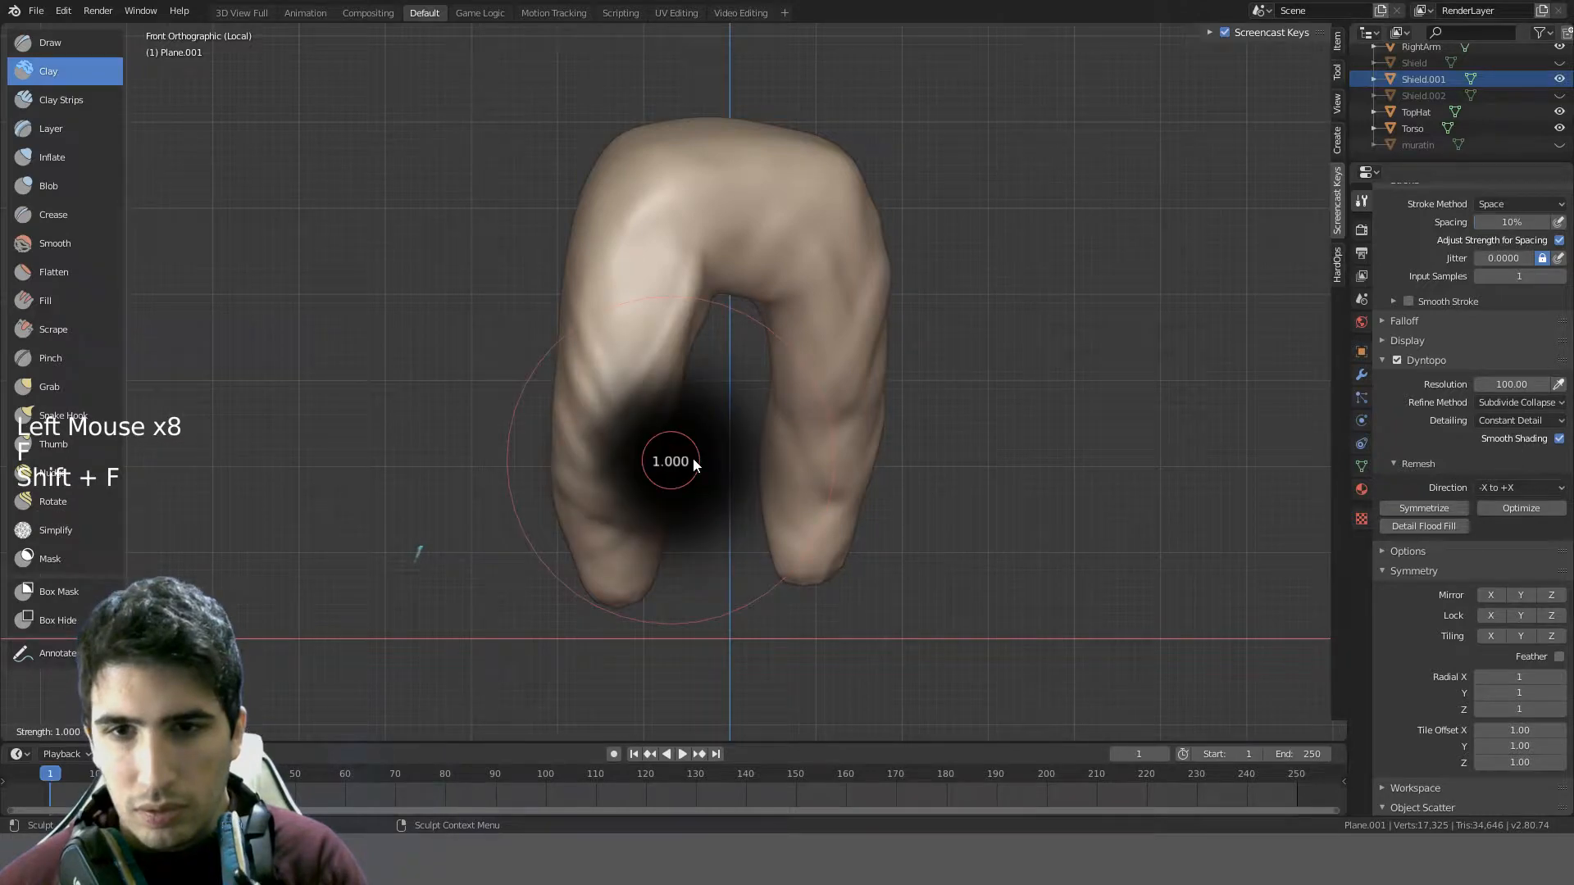
pyautogui.click(755, 457)
pyautogui.moveTo(706, 450); pyautogui.dragTo(583, 514)
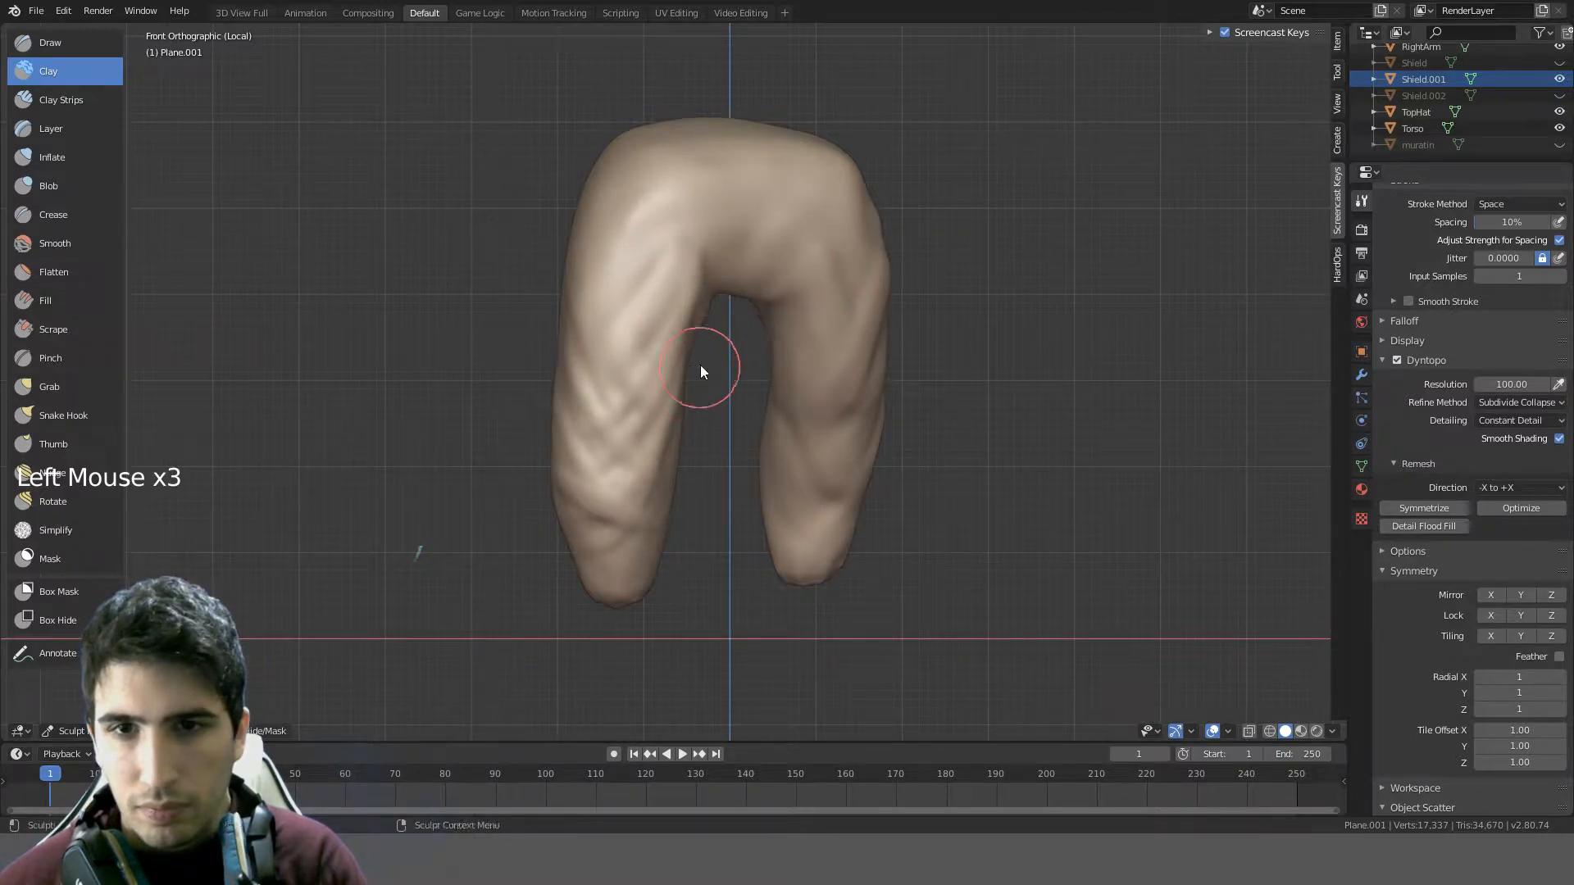
# - Try smoothing and reworking the diagonal folds on the character's right thigh, and undo the strokes
pyautogui.keyDown('shift'); pyautogui.moveTo(679, 298); pyautogui.dragTo(602, 490); pyautogui.keyUp('shift')
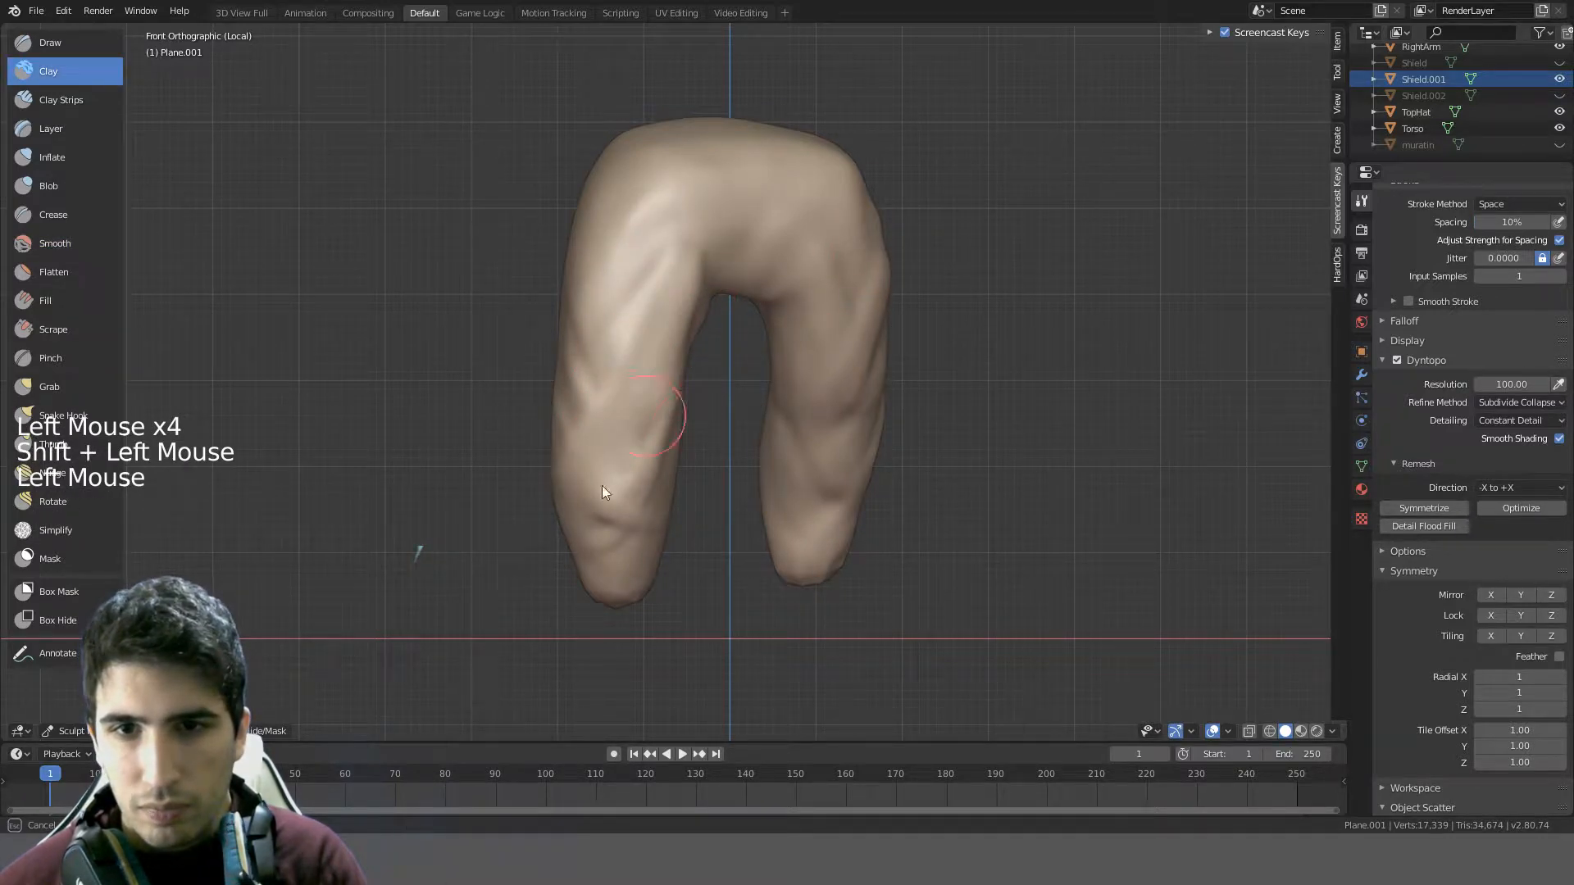
pyautogui.hotkey('ctrl', 'z')
pyautogui.hotkey('ctrl', 'z')
pyautogui.hotkey('ctrl', 'z')
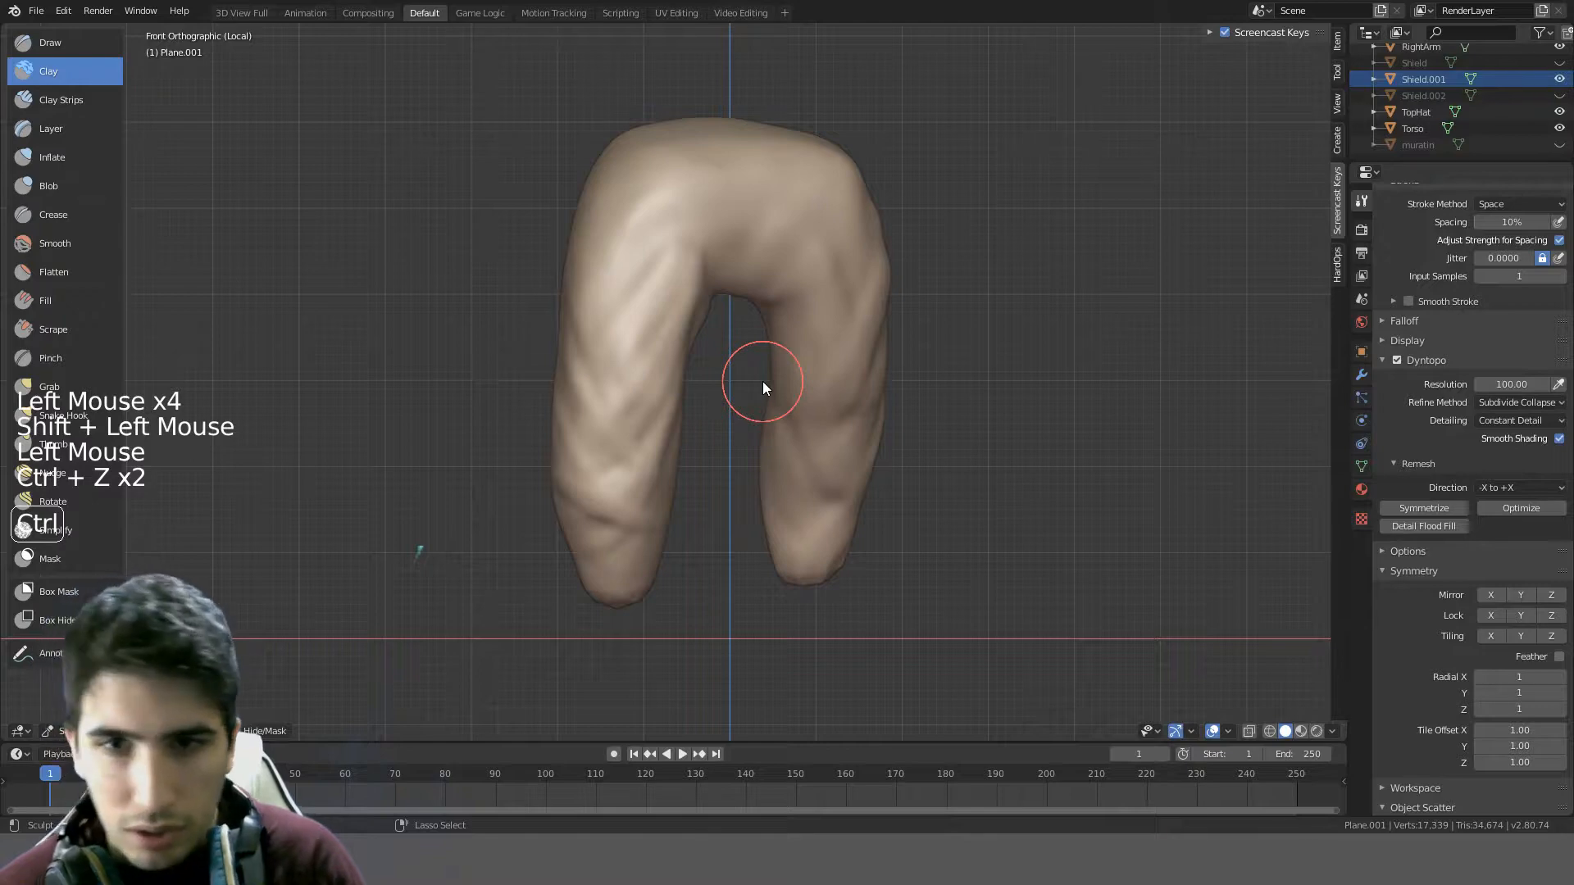
pyautogui.hotkey('ctrl', 'shift', 'z')
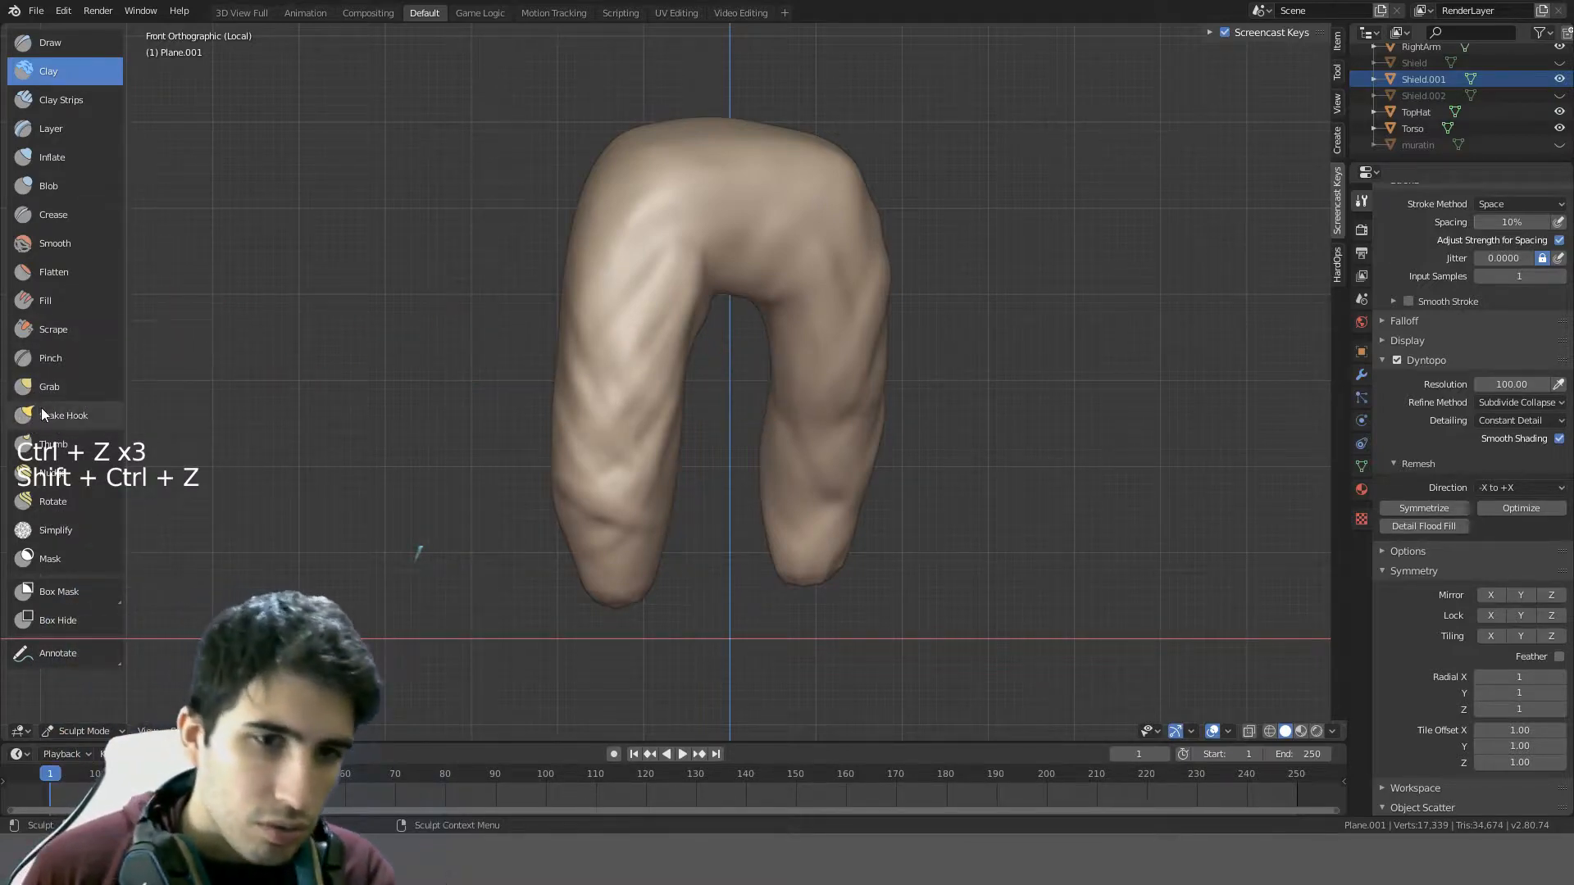
# - Set the Smooth brush strength to 0.350 and lightly soften the lowest folds of the character's right leg
pyautogui.click(73, 241)
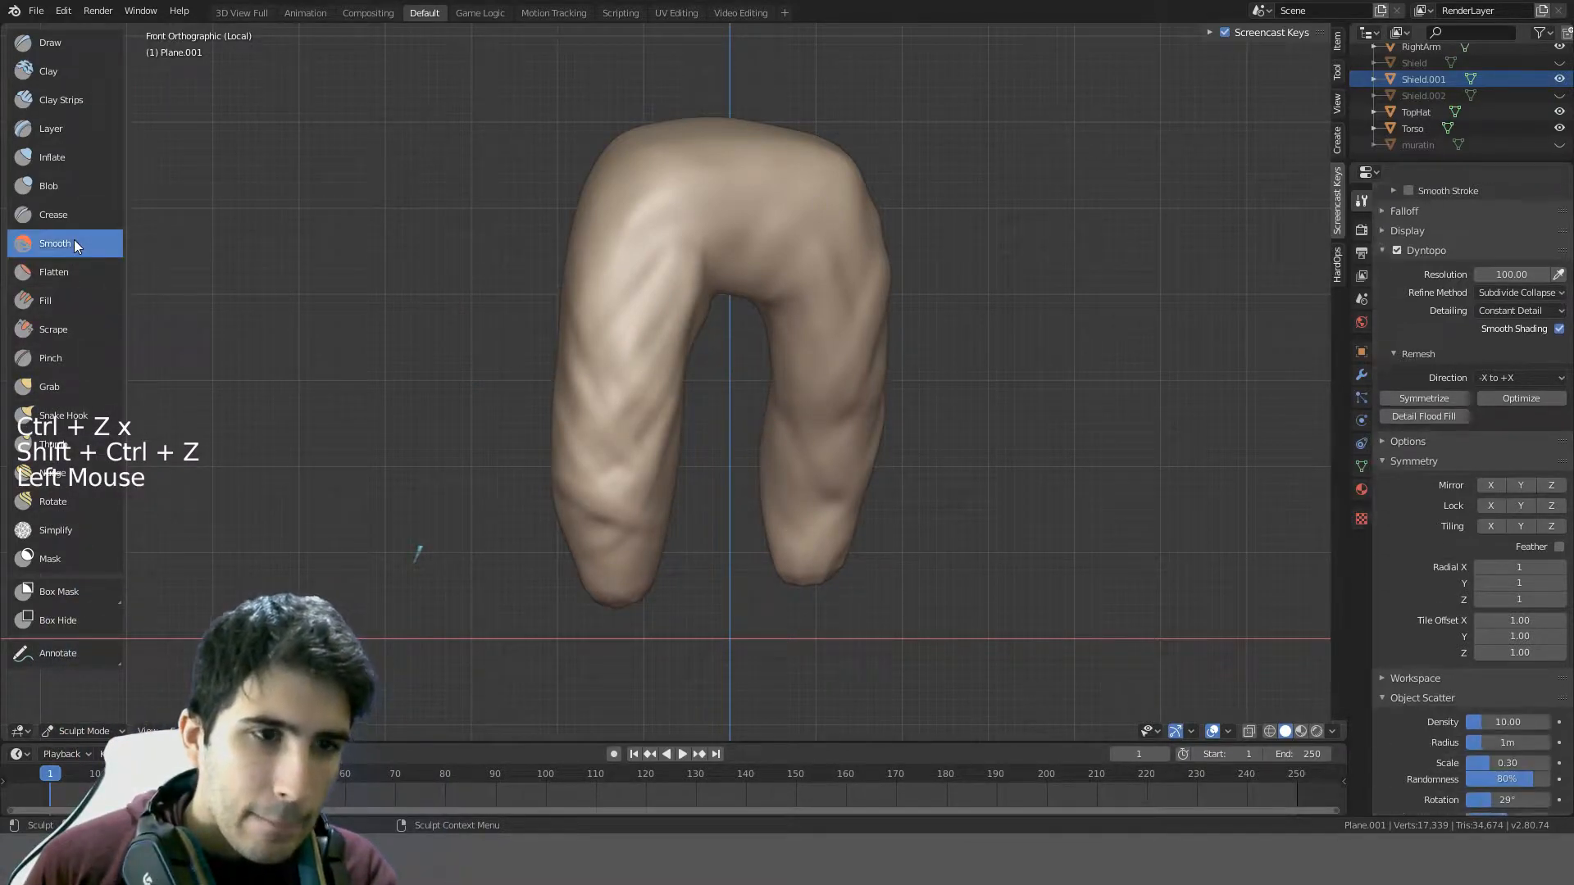
pyautogui.hotkey('shift', 'f')
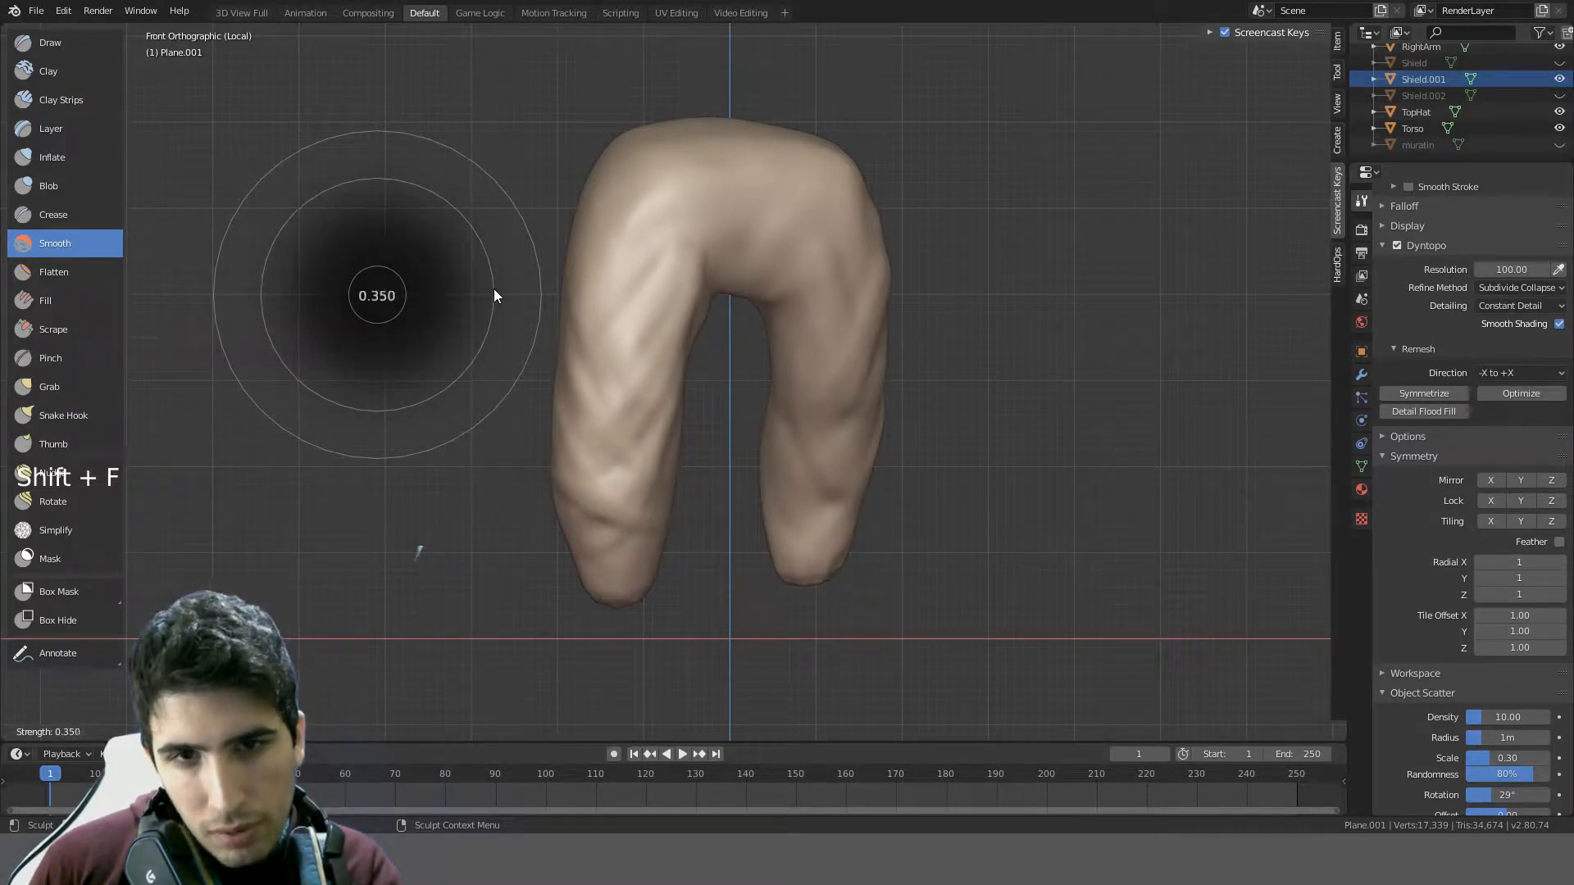
pyautogui.click(494, 296)
pyautogui.click(54, 68)
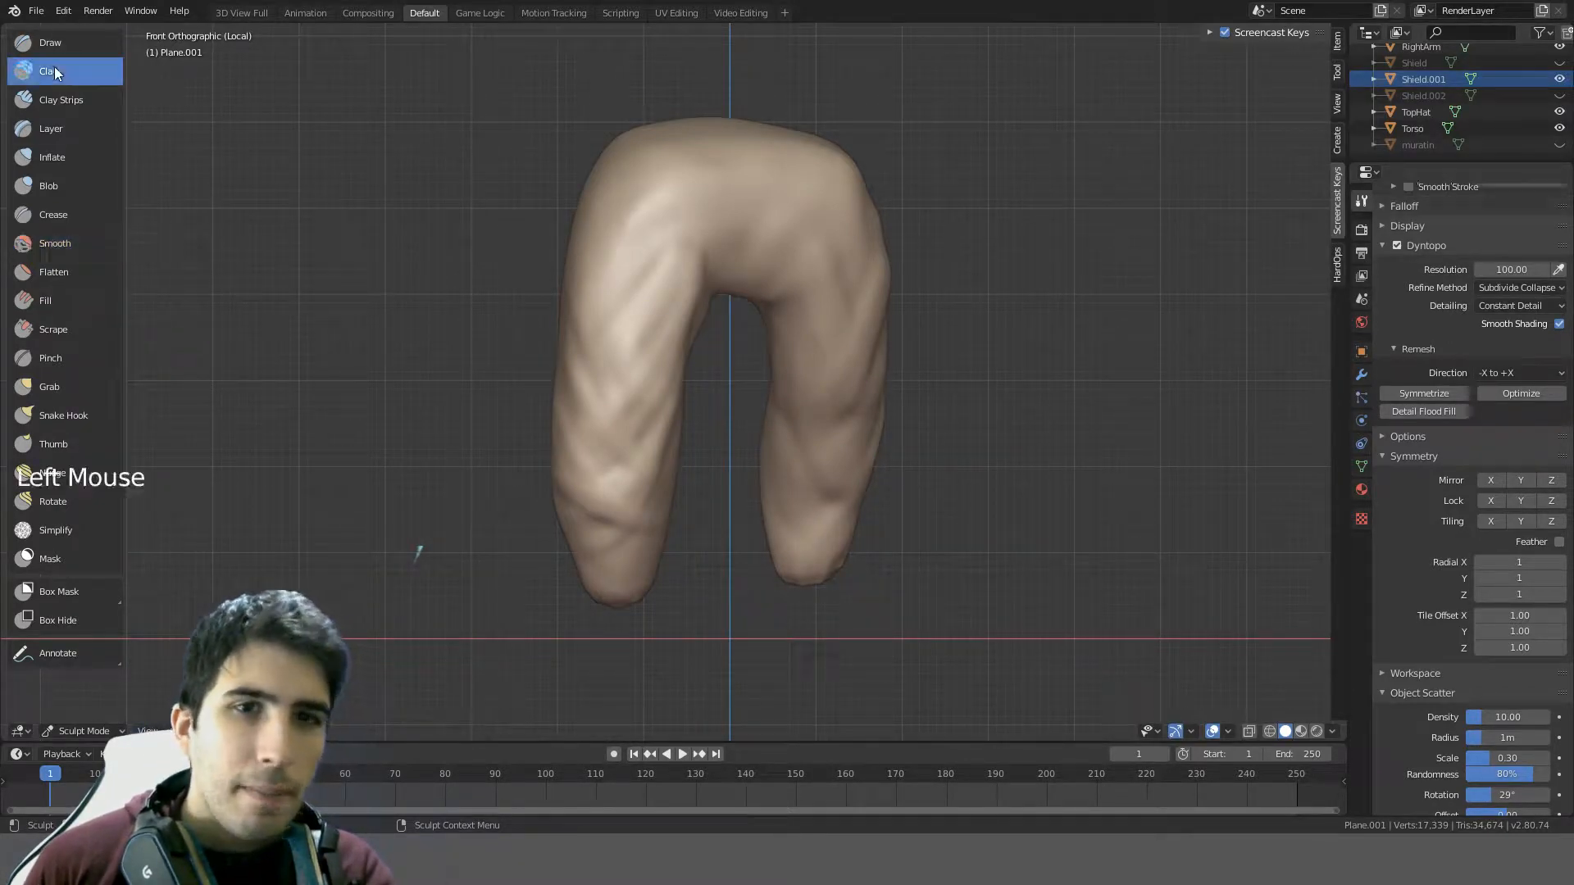
pyautogui.keyDown('shift'); pyautogui.moveTo(652, 516); pyautogui.dragTo(609, 515); pyautogui.keyUp('shift')
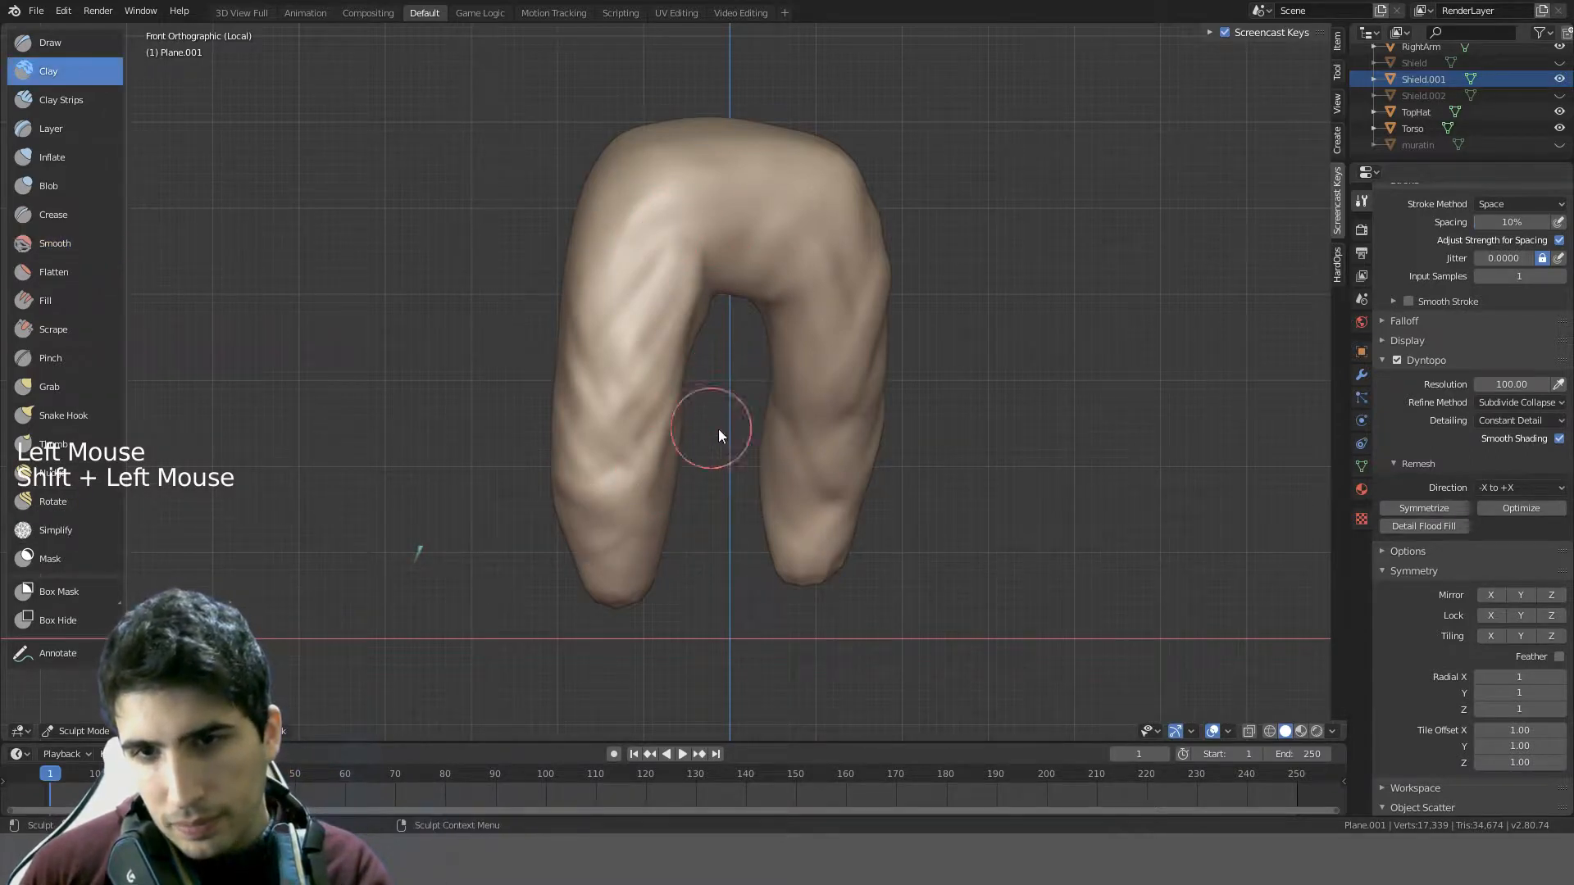
# - Soften the front of the character's left leg and sculpt diagonal Clay folds along its thigh, adjusting the brush strength
pyautogui.moveTo(805, 399)
pyautogui.keyDown('shift'); pyautogui.mouseDown()
pyautogui.moveTo(839, 382)
pyautogui.moveTo(841, 491)
pyautogui.mouseUp(); pyautogui.keyUp('shift')
pyautogui.moveTo(786, 459); pyautogui.dragTo(862, 523)
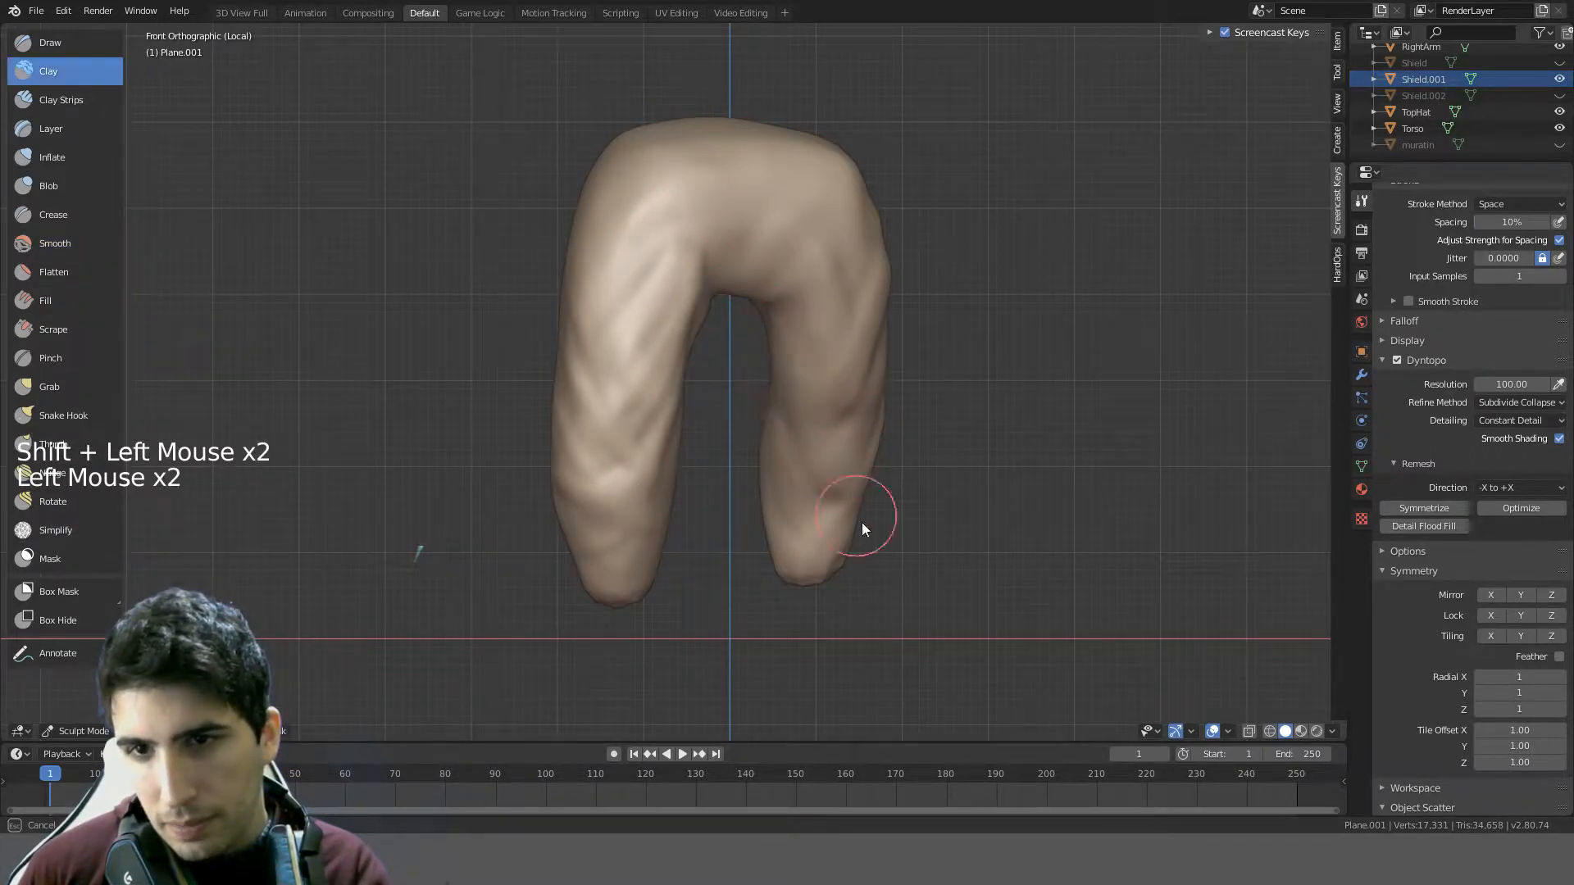
pyautogui.hotkey('shift', 'f')
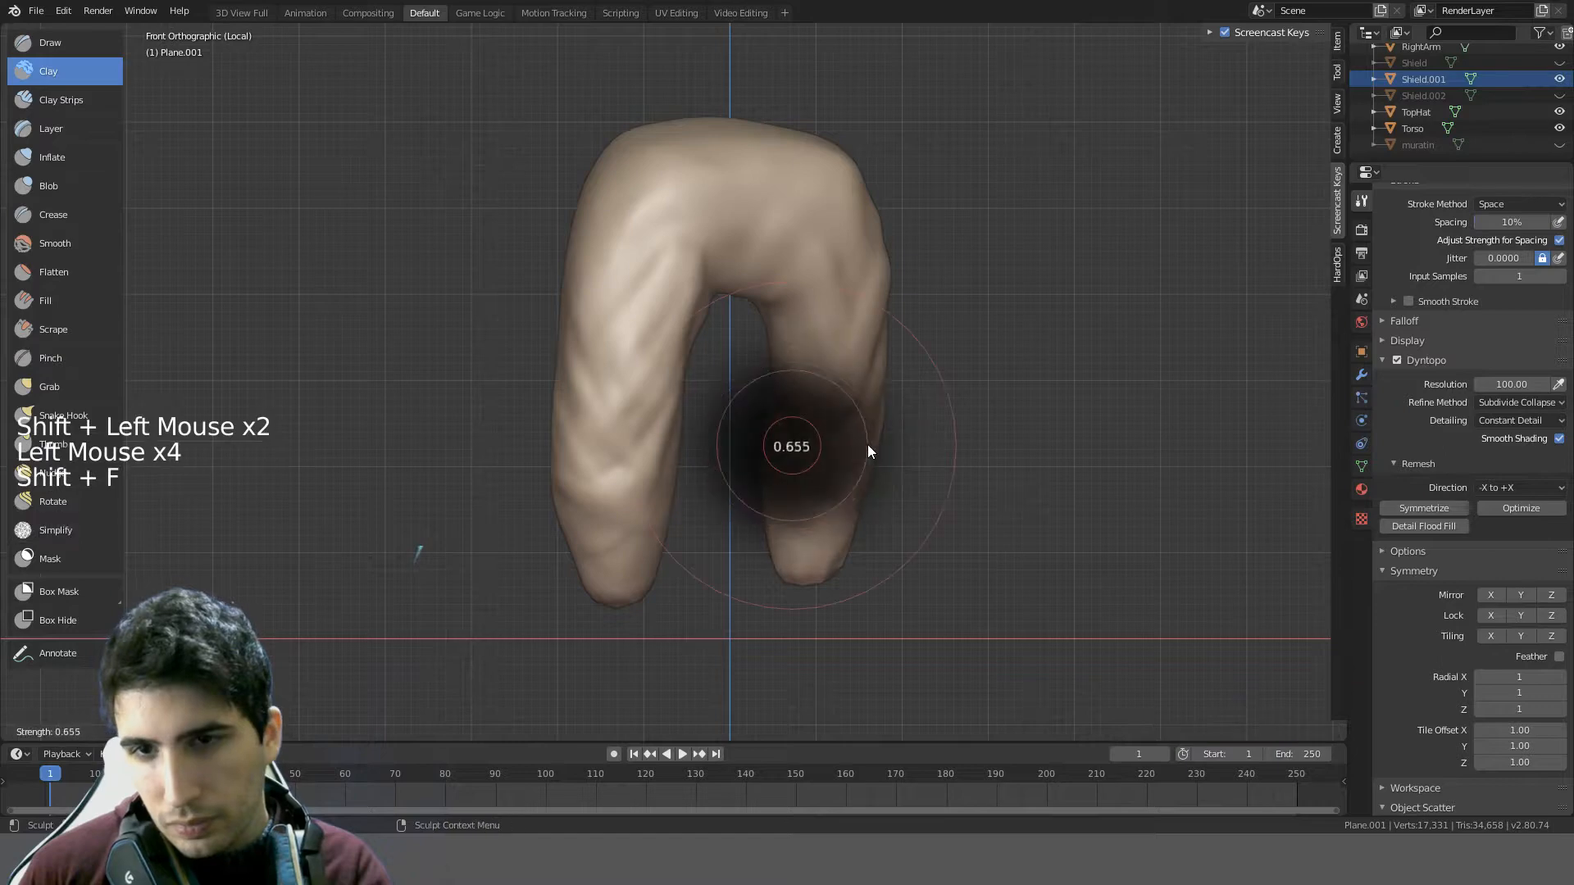
pyautogui.click(807, 424)
pyautogui.moveTo(847, 488); pyautogui.dragTo(815, 438, button='middle')
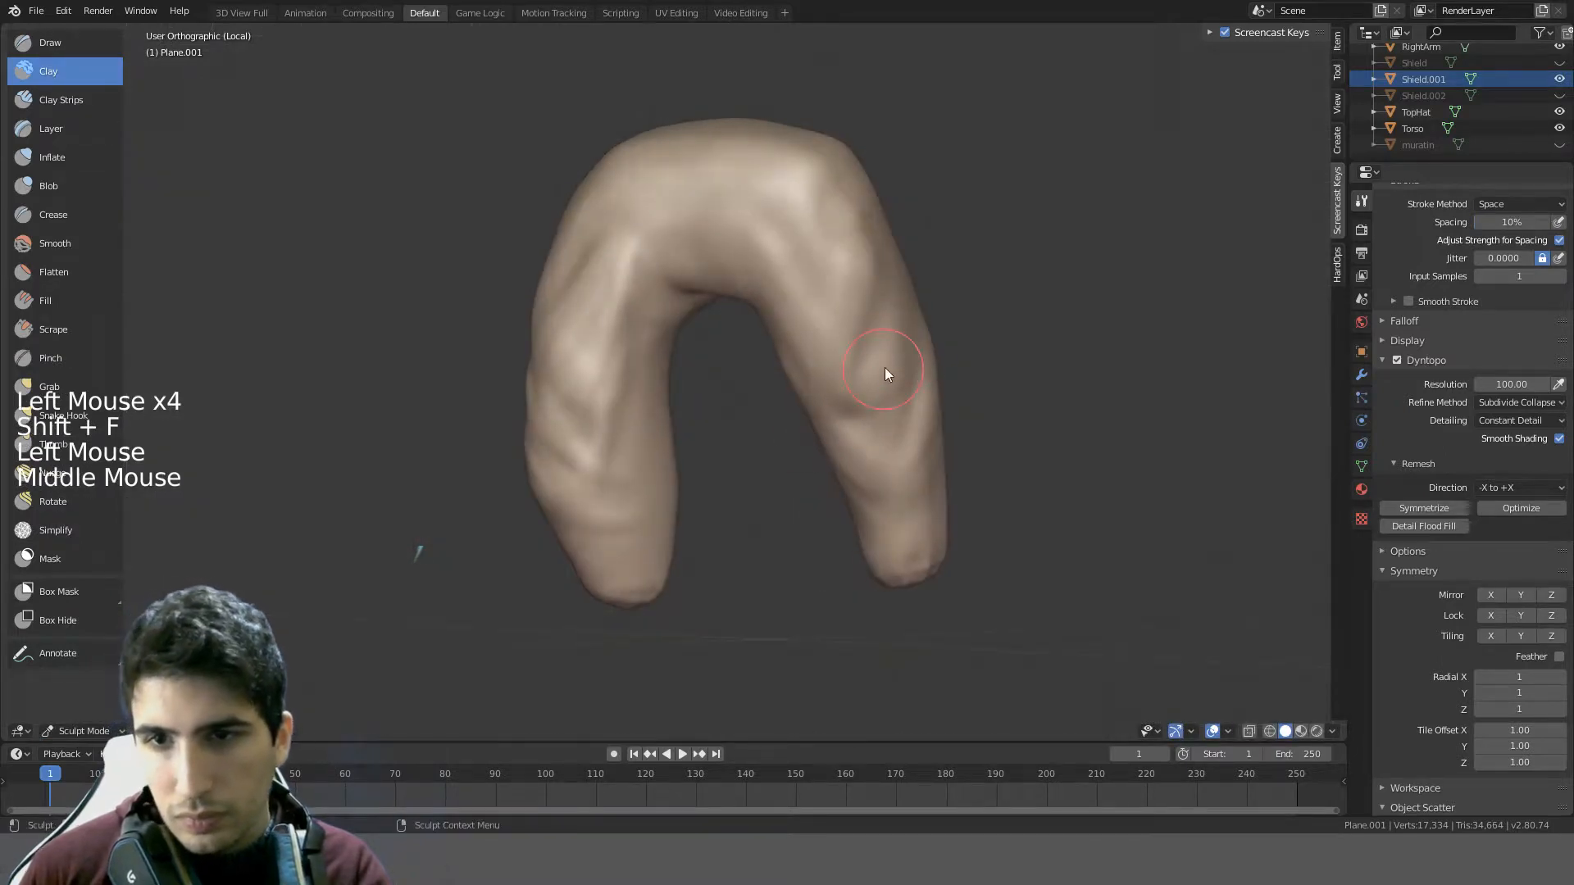
pyautogui.moveTo(883, 368)
pyautogui.mouseDown()
pyautogui.moveTo(883, 455)
pyautogui.moveTo(853, 405)
pyautogui.mouseUp()
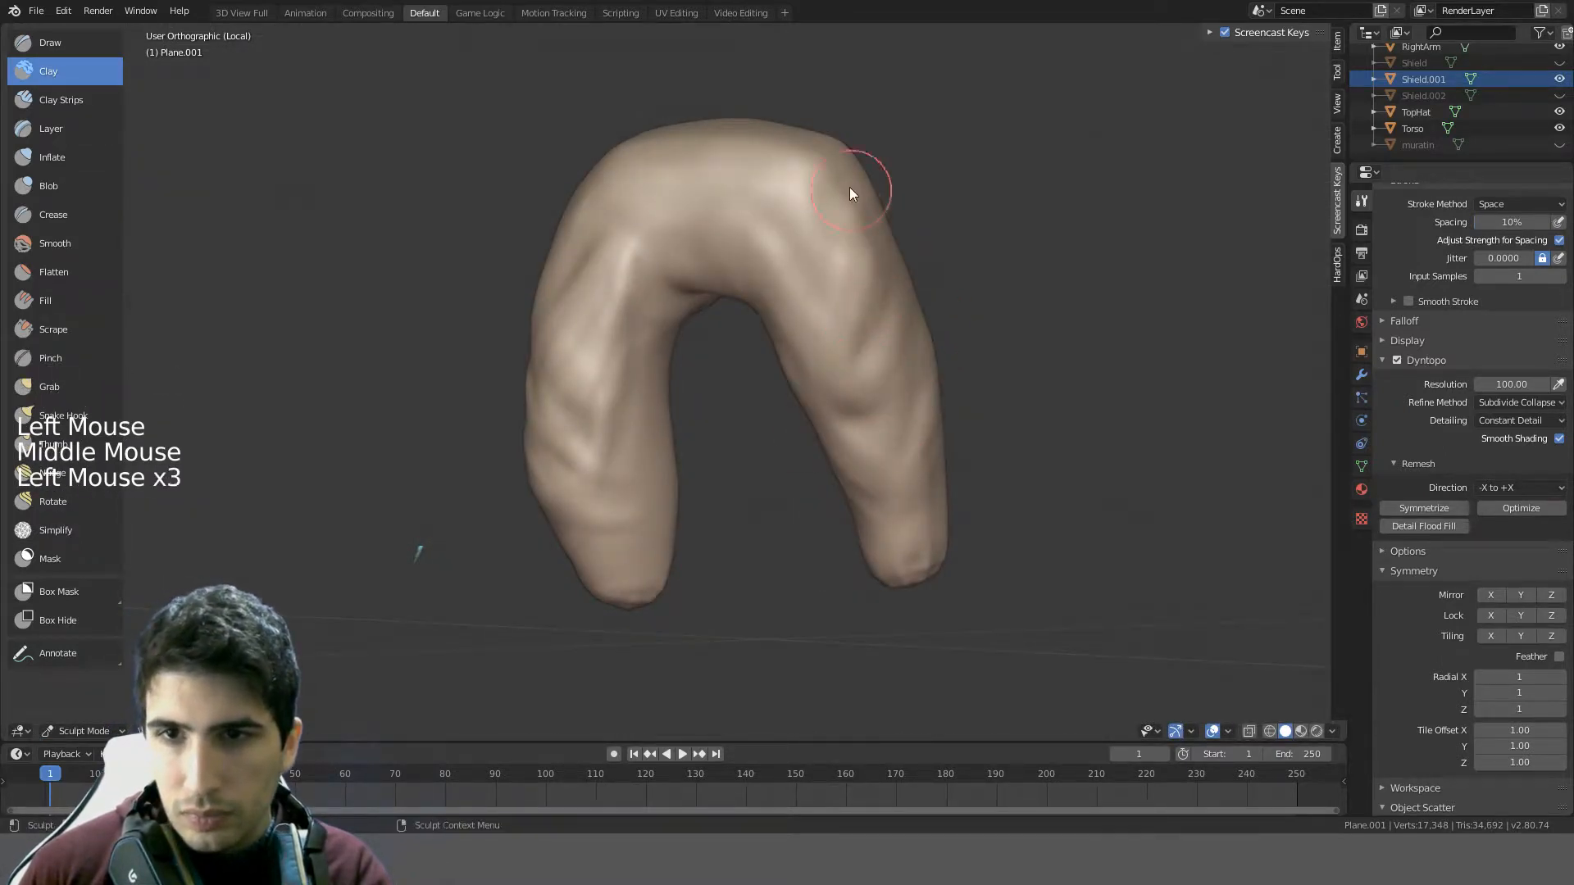
# - Smooth the front of the pelvis, from the left hip across to the top of the right thigh
pyautogui.moveTo(828, 165)
pyautogui.keyDown('shift'); pyautogui.mouseDown()
pyautogui.moveTo(810, 189)
pyautogui.moveTo(708, 215)
pyautogui.mouseUp(); pyautogui.keyUp('shift')
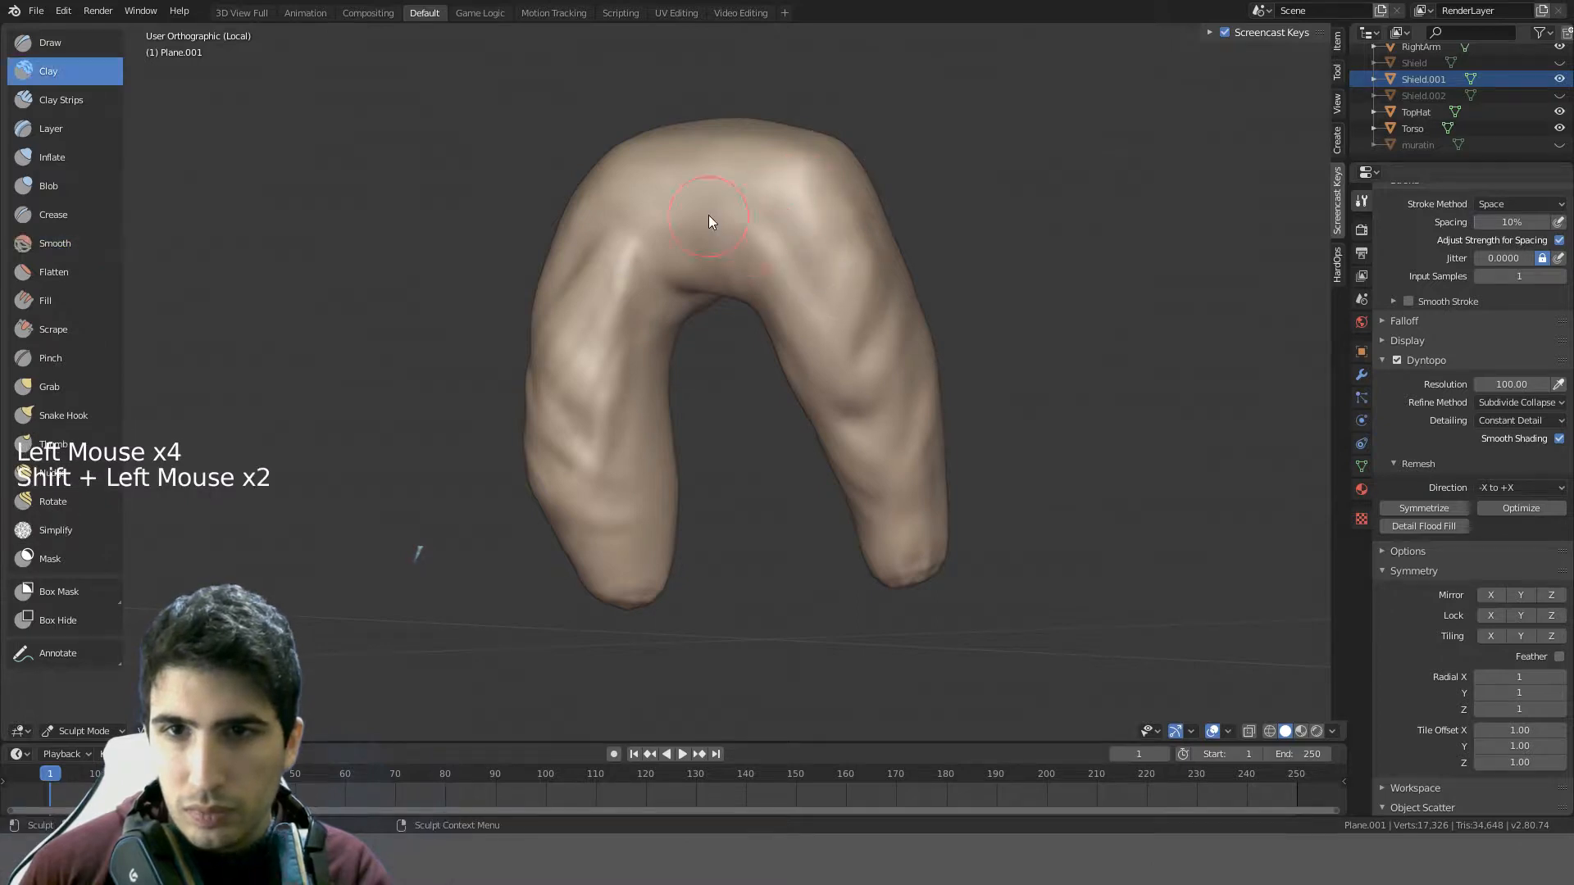
pyautogui.moveTo(708, 215); pyautogui.dragTo(763, 215, button='middle')
pyautogui.keyDown('shift'); pyautogui.moveTo(763, 214); pyautogui.dragTo(651, 259); pyautogui.keyUp('shift')
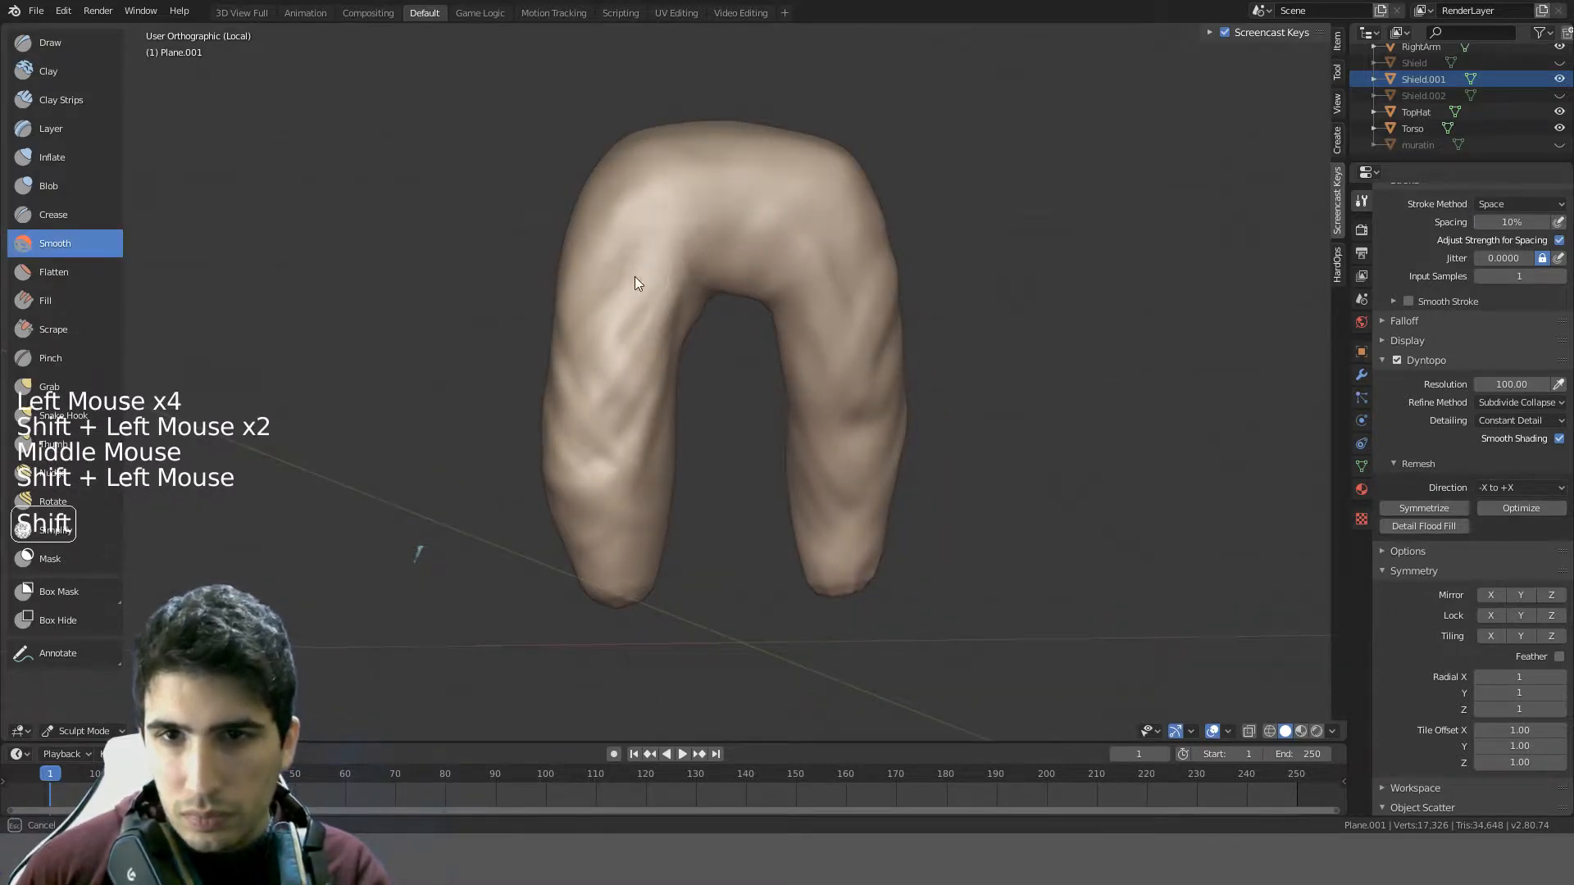
# - Carve the cleft and the lower fold of the buttocks from behind with the Crease brush, and smooth the buttock surfaces
pyautogui.moveTo(807, 249)
pyautogui.mouseDown(button='middle')
pyautogui.moveTo(872, 221)
pyautogui.moveTo(794, 302)
pyautogui.moveTo(684, 259)
pyautogui.moveTo(683, 285)
pyautogui.moveTo(789, 220)
pyautogui.moveTo(757, 266)
pyautogui.moveTo(454, 289)
pyautogui.moveTo(363, 323)
pyautogui.moveTo(436, 249)
pyautogui.moveTo(580, 295)
pyautogui.mouseUp(button='middle')
pyautogui.press('KP_1')
pyautogui.press('ctrl+KP_1')
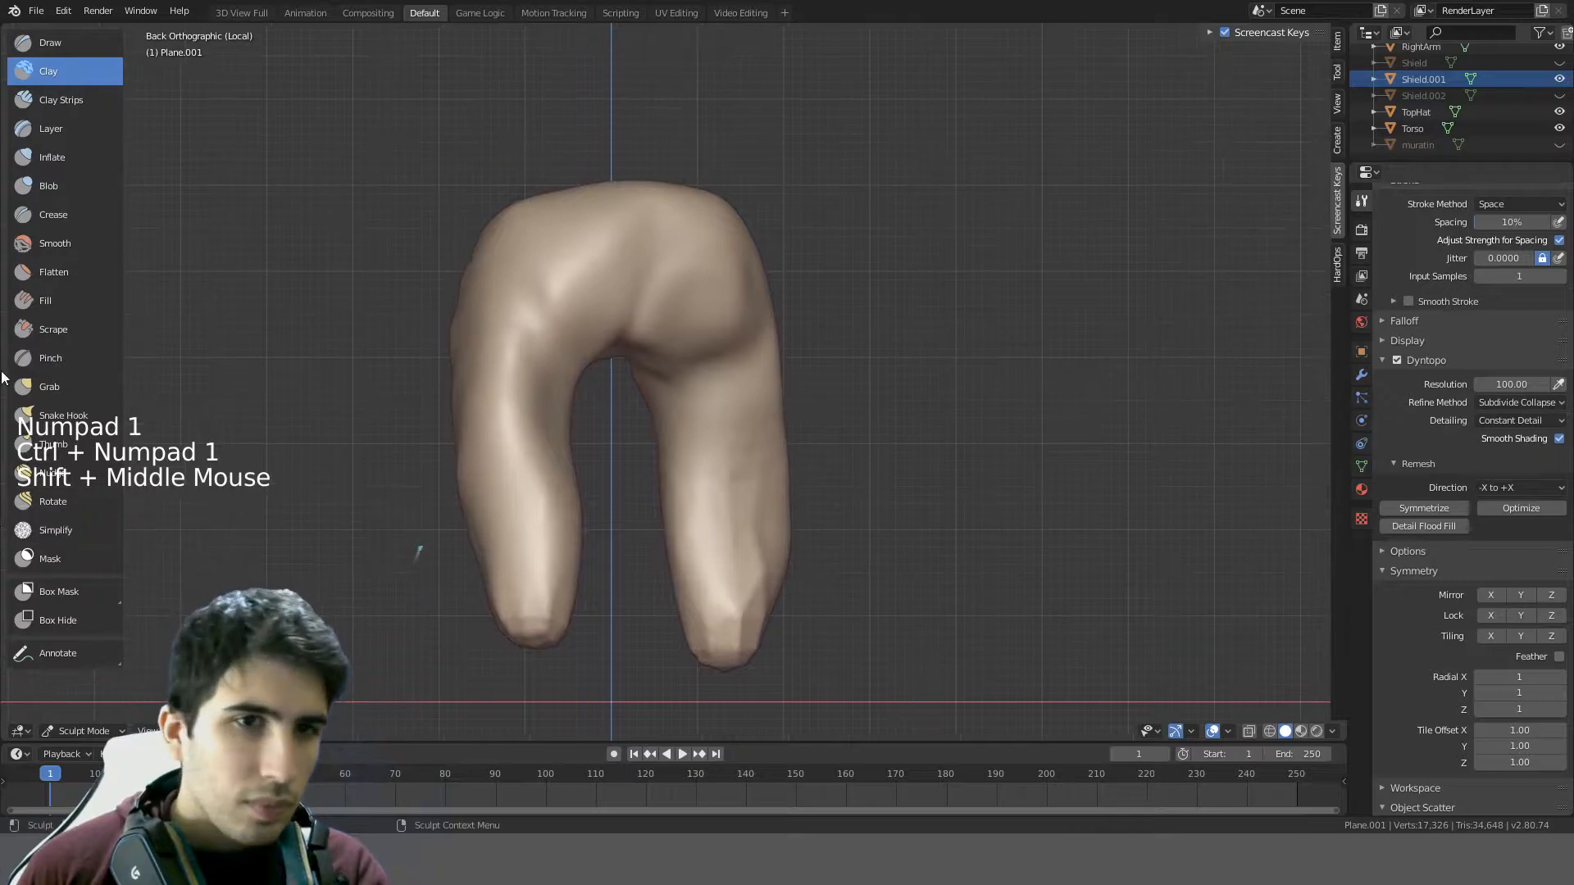
pyautogui.click(58, 214)
pyautogui.click(651, 254)
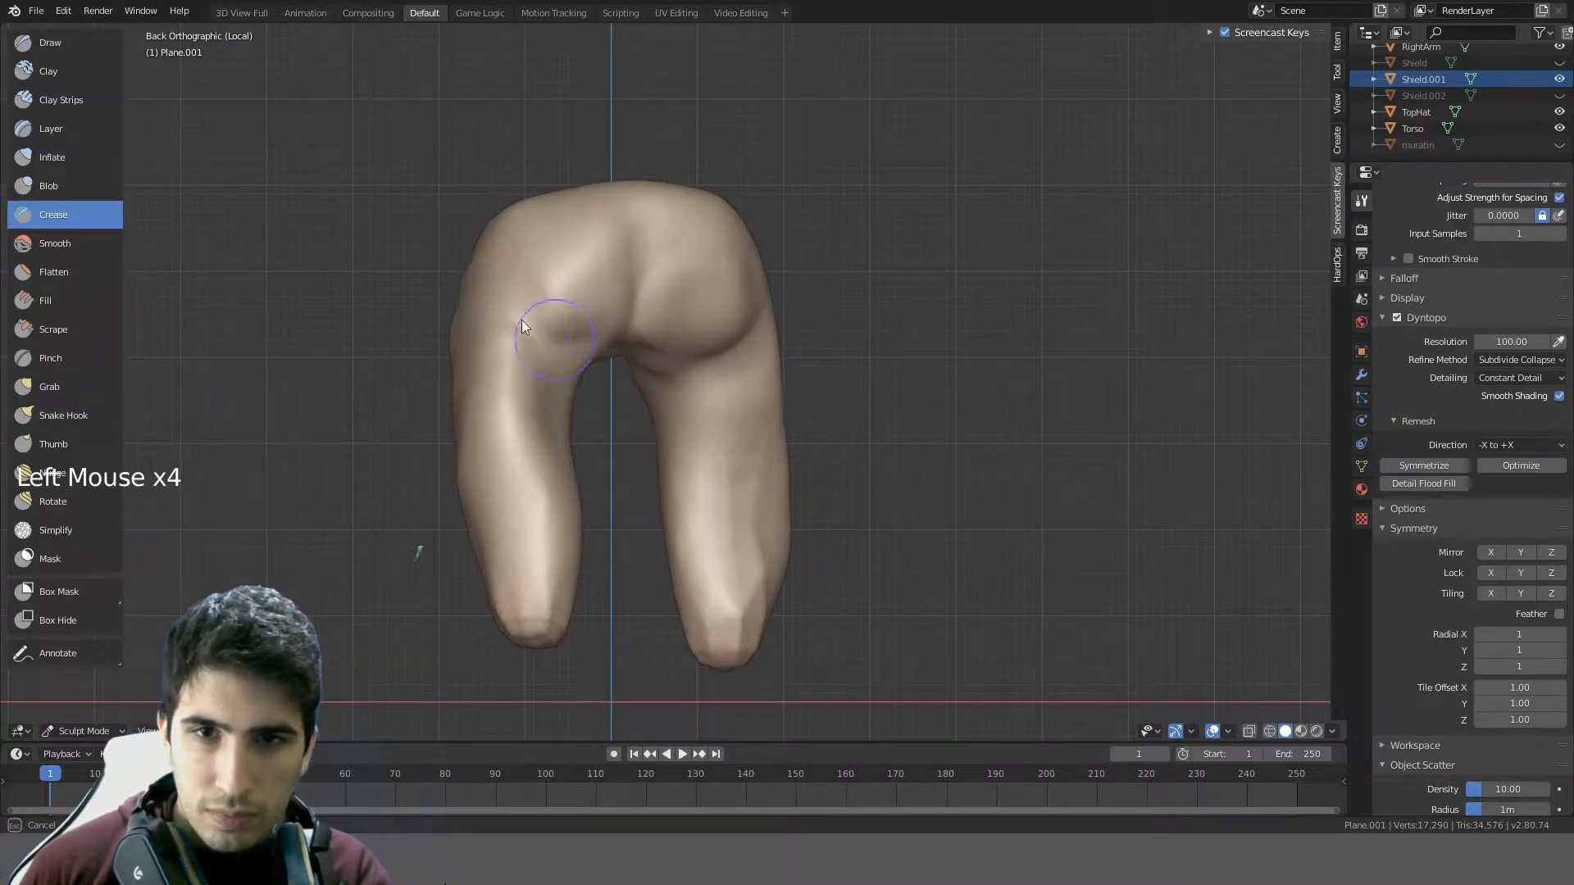
pyautogui.moveTo(670, 284)
pyautogui.mouseDown(button='middle')
pyautogui.moveTo(755, 362)
pyautogui.moveTo(590, 355)
pyautogui.moveTo(672, 355)
pyautogui.moveTo(569, 286)
pyautogui.mouseUp(button='middle')
pyautogui.moveTo(569, 285)
pyautogui.keyDown('shift'); pyautogui.mouseDown()
pyautogui.moveTo(624, 299)
pyautogui.moveTo(588, 351)
pyautogui.mouseUp(); pyautogui.keyUp('shift')
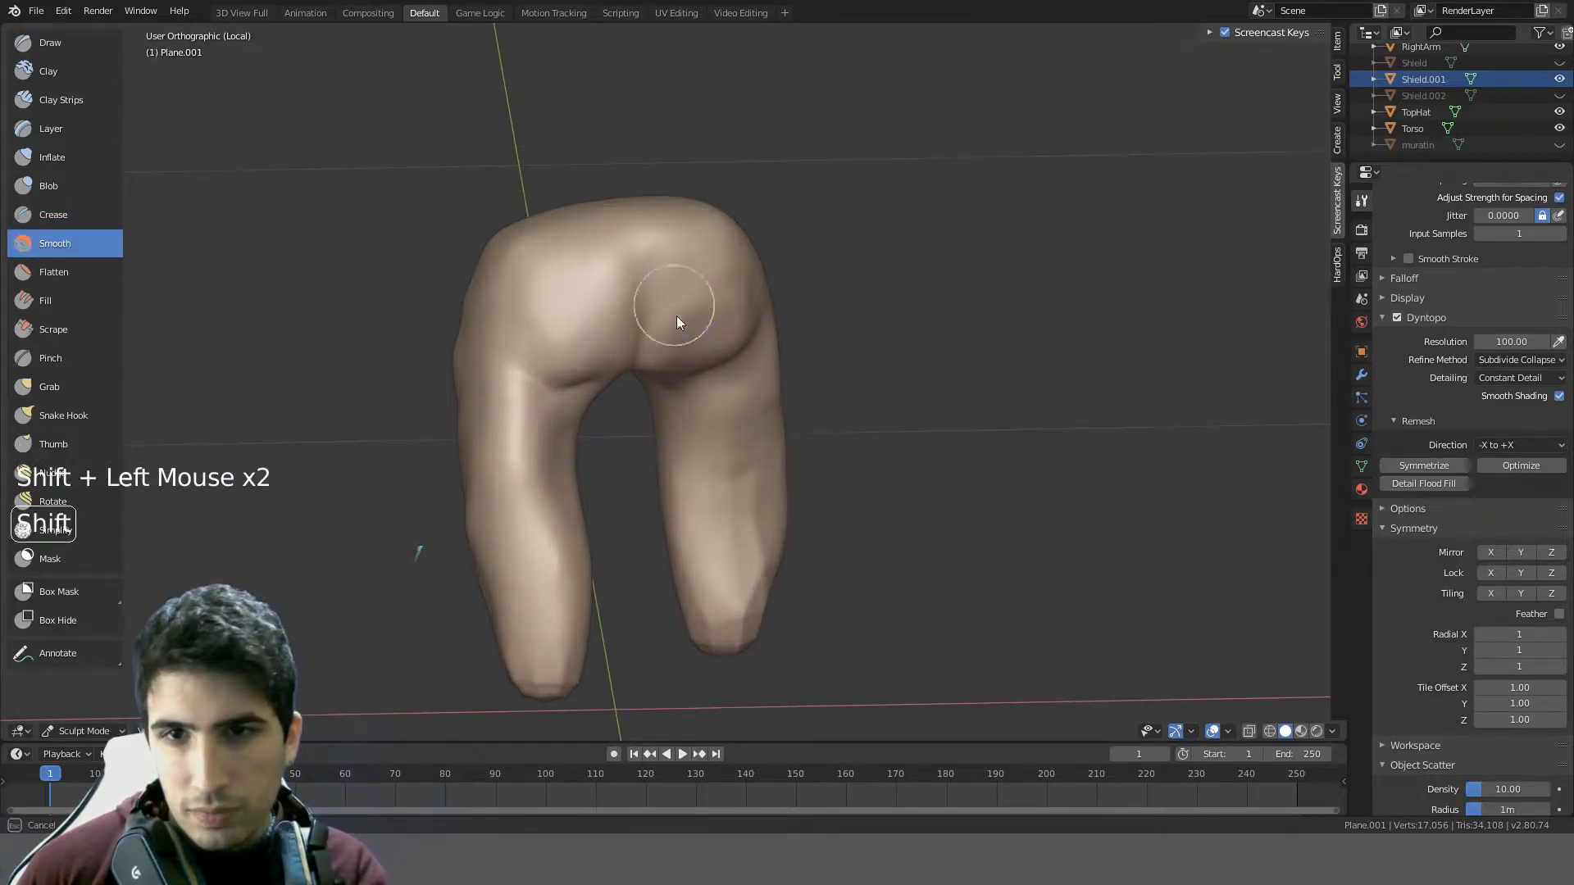
pyautogui.moveTo(710, 308)
pyautogui.mouseDown(button='middle')
pyautogui.moveTo(631, 207)
pyautogui.moveTo(516, 199)
pyautogui.moveTo(541, 180)
pyautogui.moveTo(159, 179)
pyautogui.mouseUp(button='middle')
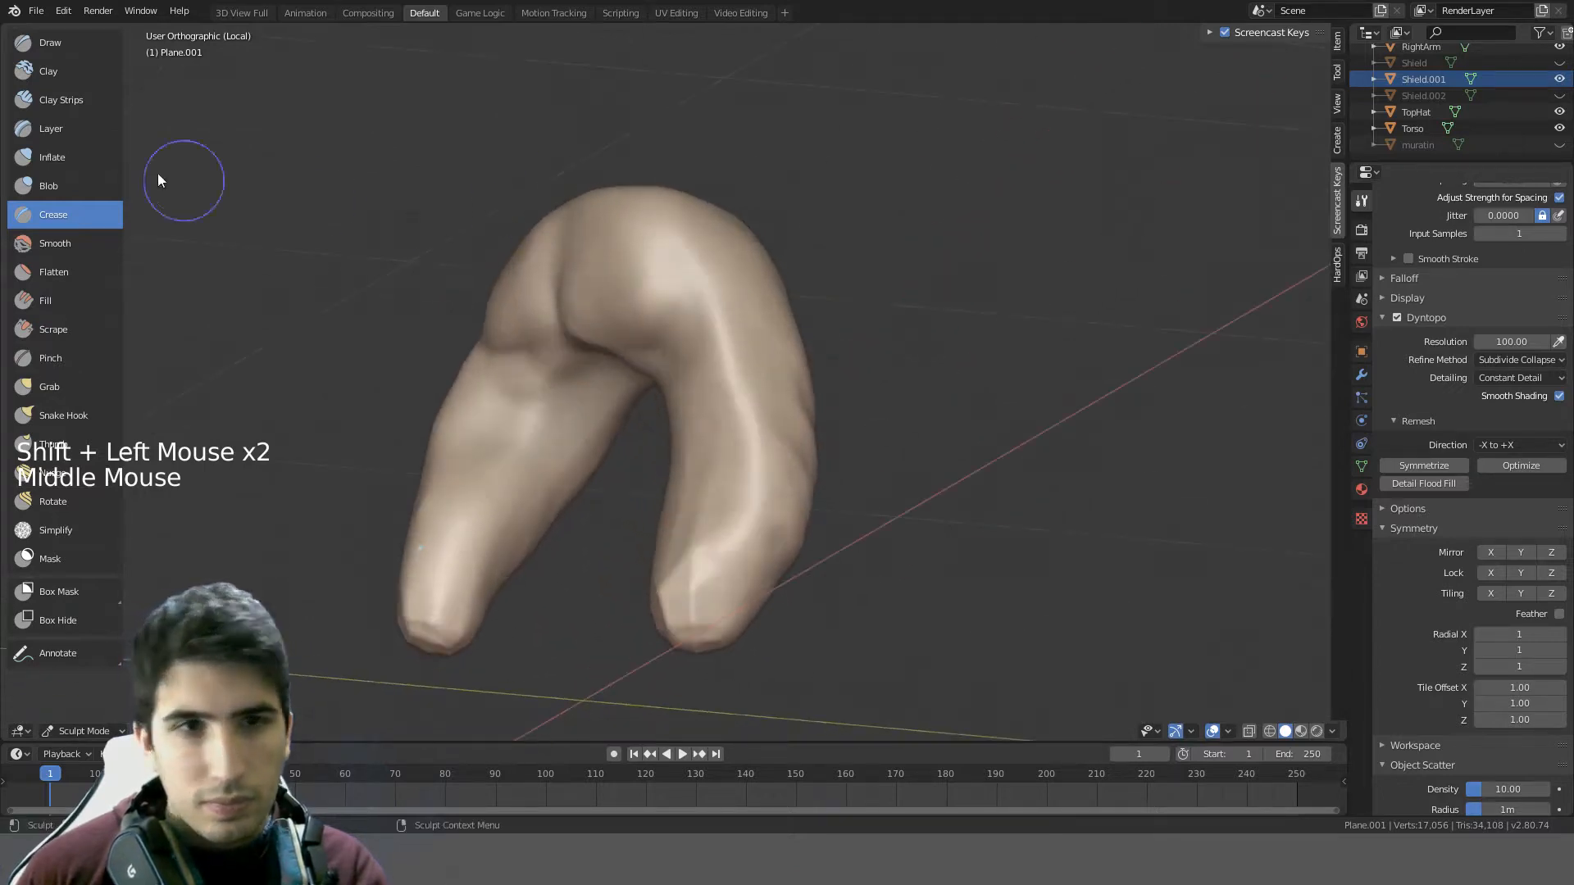
# - Switch to the Blob brush and enlarge it to about the width of one buttock
pyautogui.click(68, 189)
pyautogui.press('f')
pyautogui.click(390, 270)
pyautogui.moveTo(391, 271); pyautogui.dragTo(526, 317, button='middle')
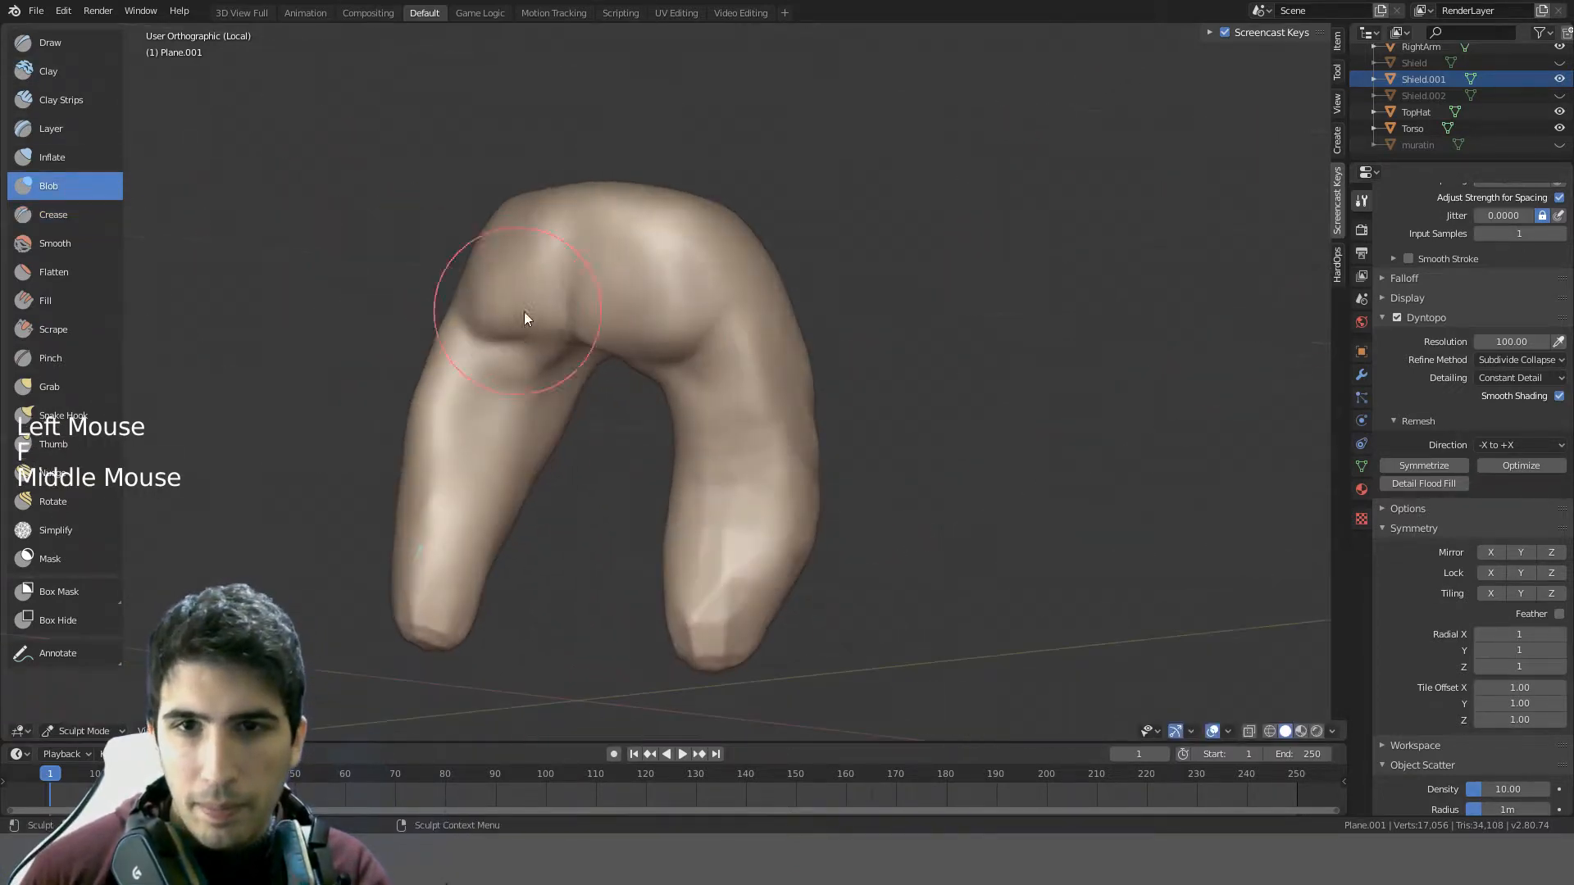
# - Try swelling the buttocks with large Blob strokes, and undo them
pyautogui.moveTo(526, 318); pyautogui.dragTo(640, 270)
pyautogui.moveTo(633, 335); pyautogui.dragTo(643, 275)
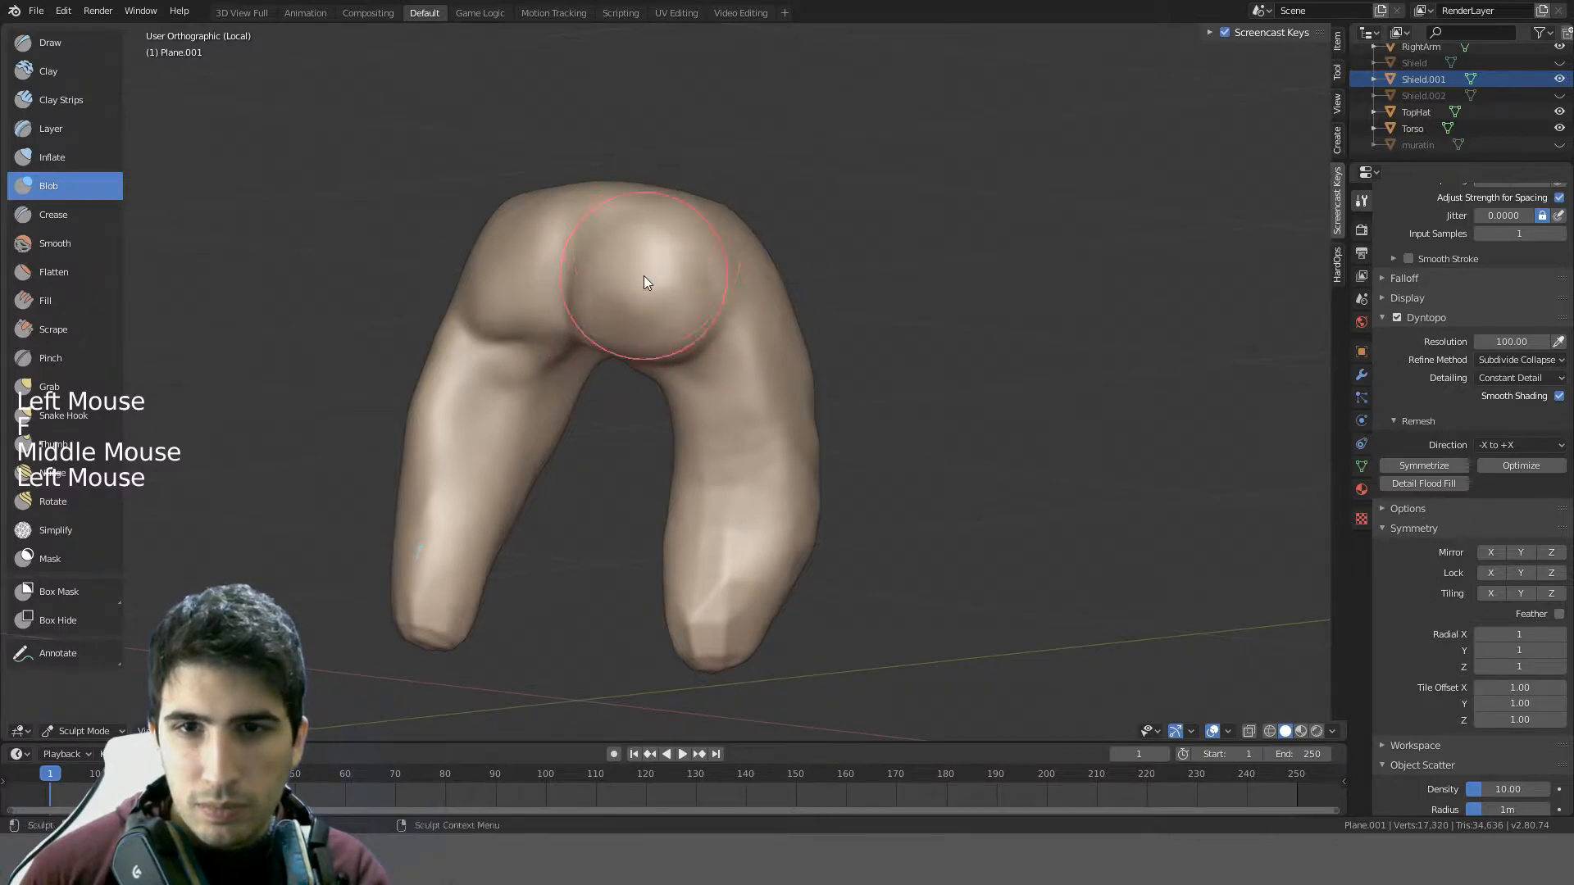
pyautogui.moveTo(643, 275); pyautogui.dragTo(616, 244, button='middle')
pyautogui.hotkey('ctrl', 'z')
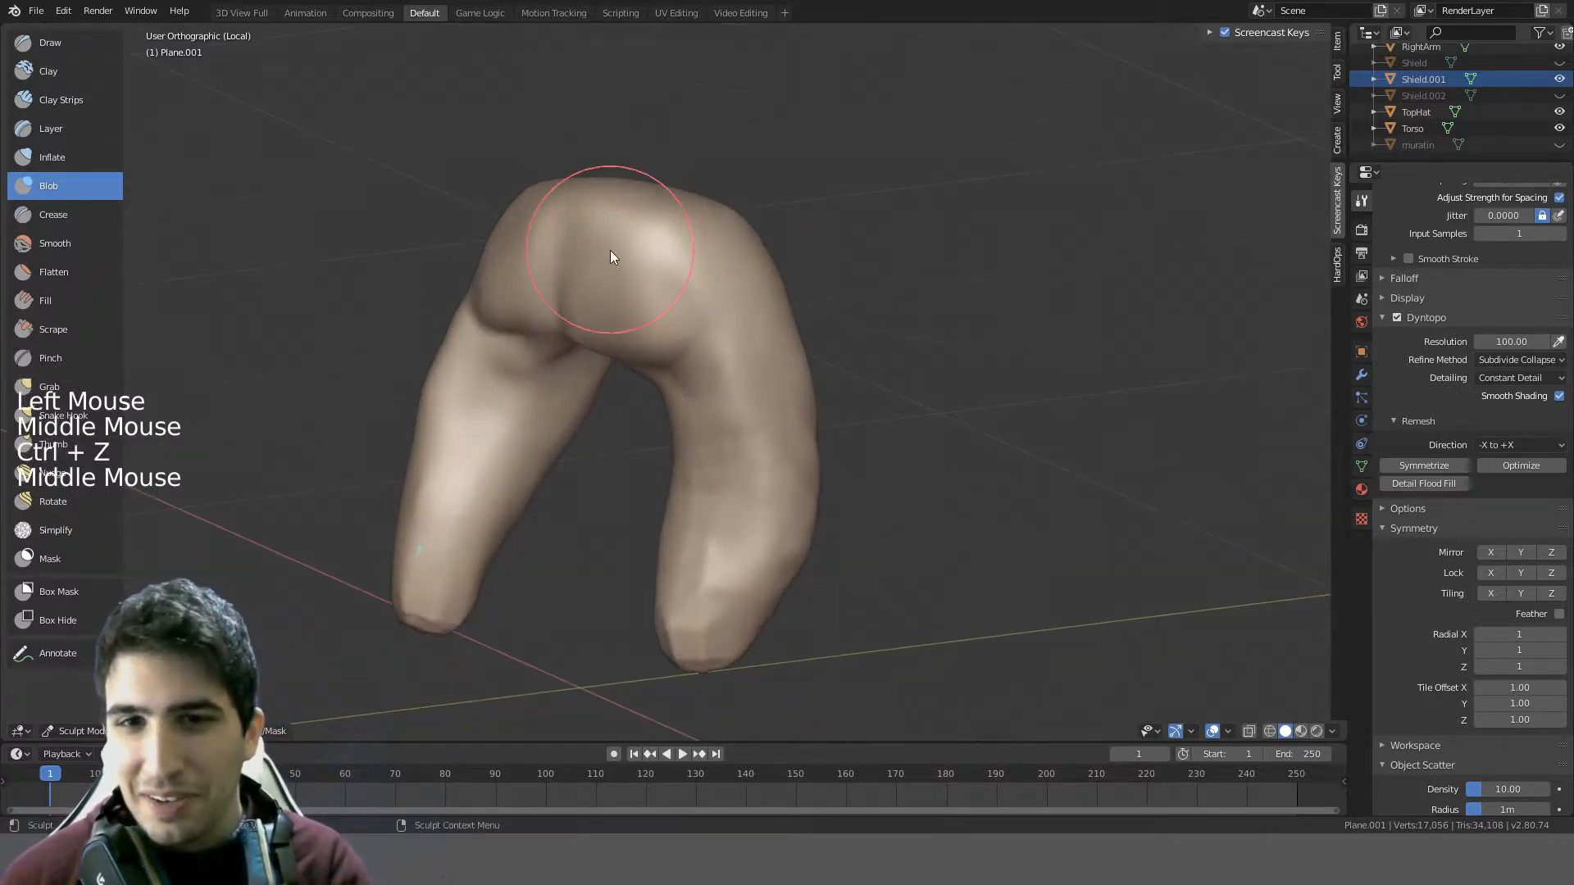
# - Add volume to the buttocks with short Blob strokes and smooth the area between them
pyautogui.moveTo(610, 250); pyautogui.dragTo(613, 322)
pyautogui.moveTo(596, 259); pyautogui.dragTo(545, 261, button='middle')
pyautogui.moveTo(544, 261)
pyautogui.mouseDown()
pyautogui.moveTo(505, 268)
pyautogui.moveTo(539, 284)
pyautogui.mouseUp()
pyautogui.moveTo(539, 284)
pyautogui.mouseDown(button='middle')
pyautogui.moveTo(728, 170)
pyautogui.moveTo(748, 257)
pyautogui.moveTo(683, 287)
pyautogui.mouseUp(button='middle')
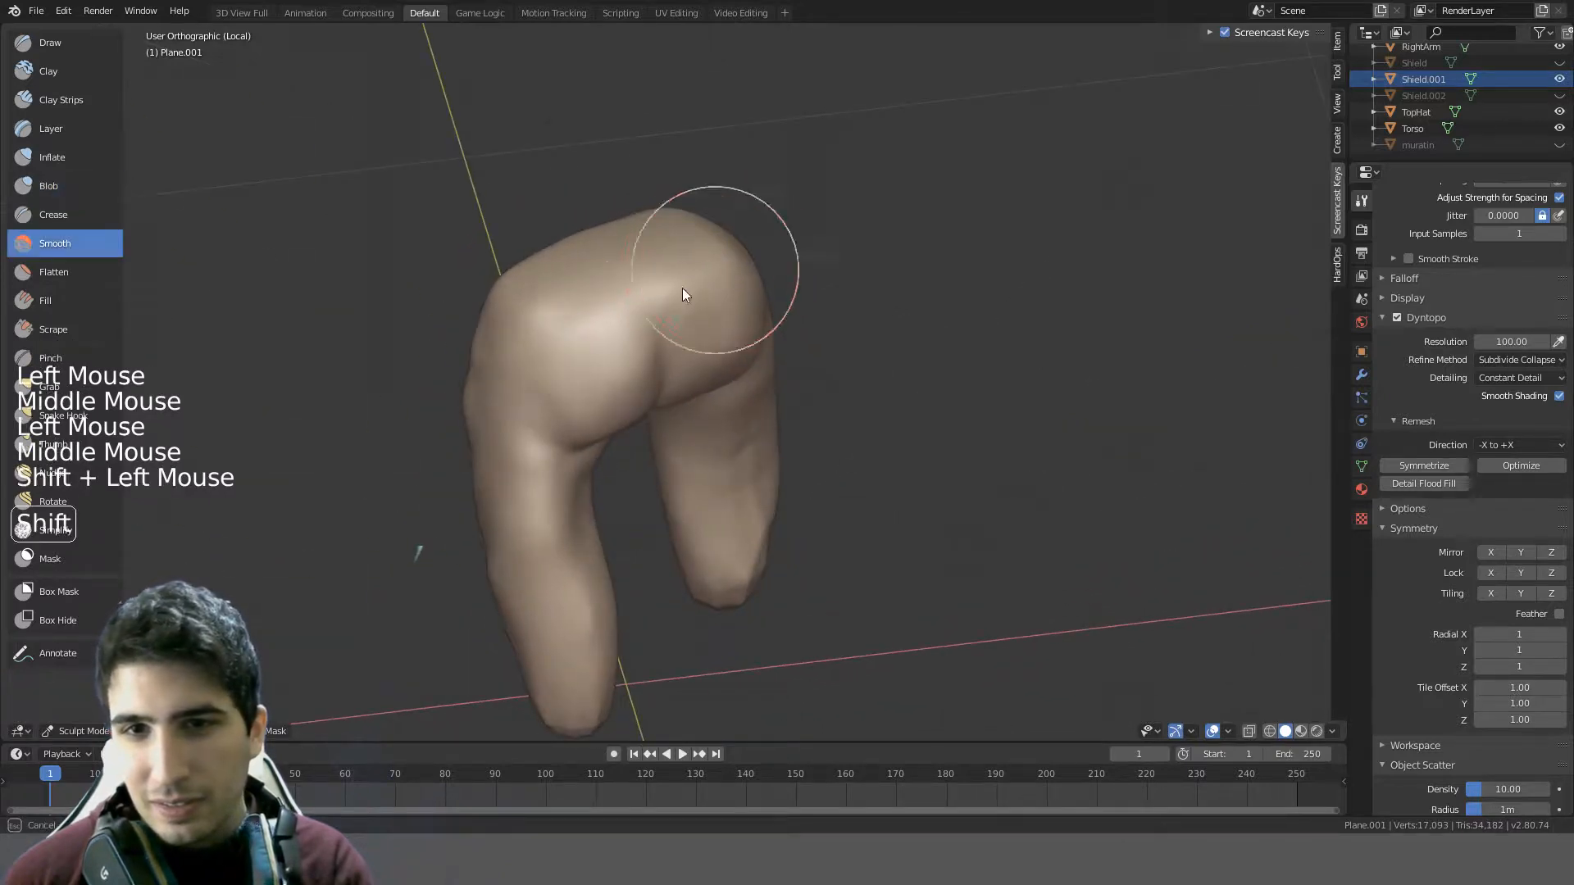
pyautogui.moveTo(682, 288)
pyautogui.keyDown('shift'); pyautogui.mouseDown()
pyautogui.moveTo(633, 318)
pyautogui.moveTo(657, 394)
pyautogui.mouseUp(); pyautogui.keyUp('shift')
pyautogui.moveTo(657, 393)
pyautogui.mouseDown(button='middle')
pyautogui.moveTo(723, 167)
pyautogui.moveTo(672, 172)
pyautogui.mouseUp(button='middle')
# - Deepen the vertical cleft between the buttocks with repeated Crease strokes
pyautogui.click(64, 222)
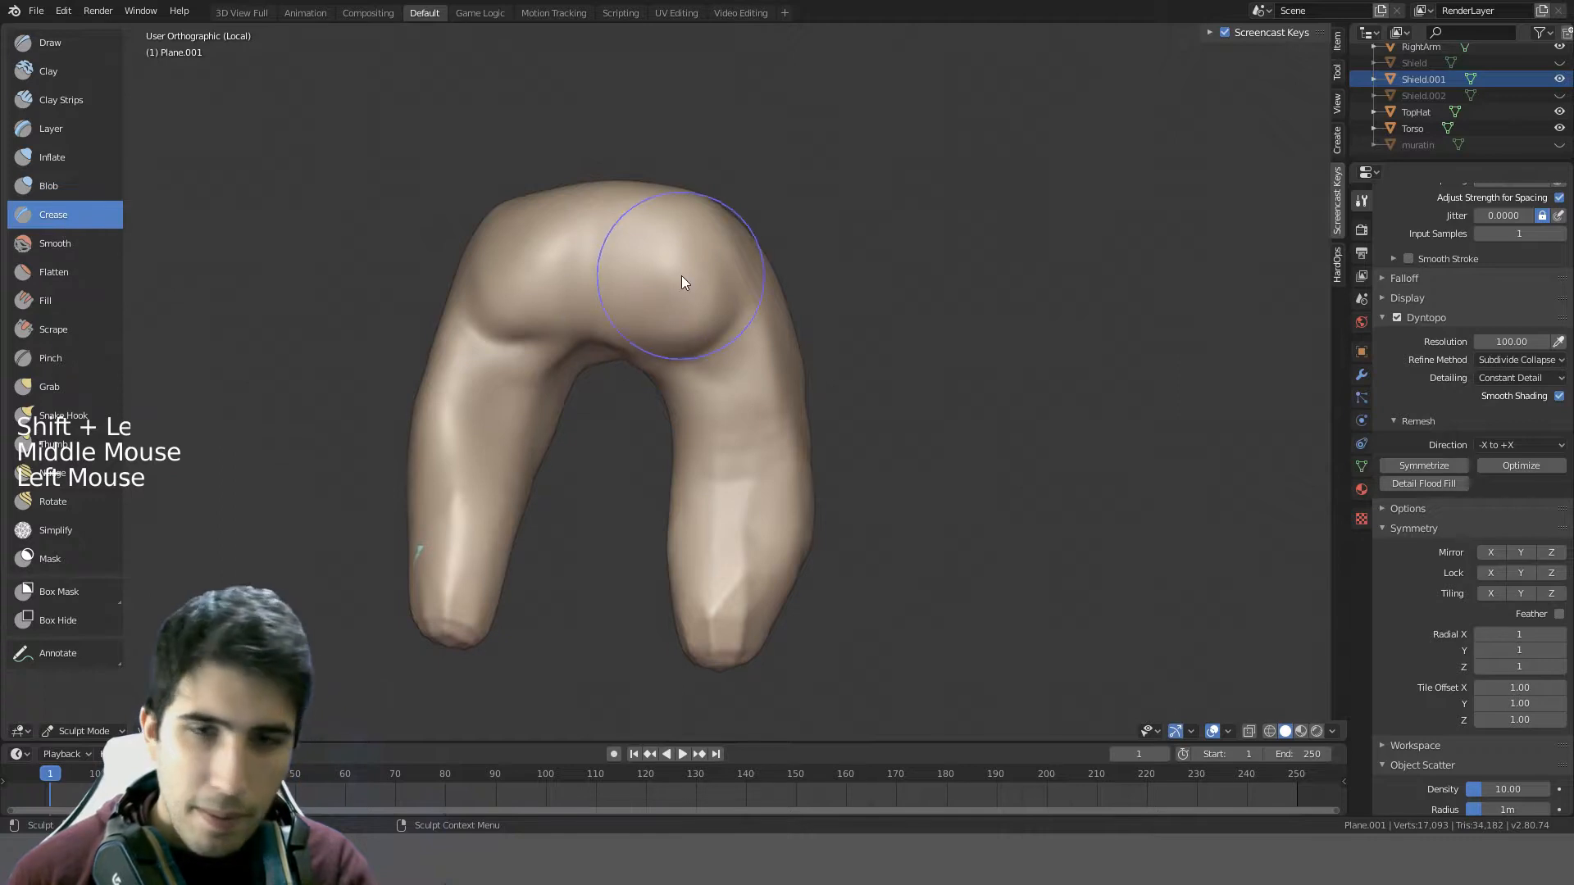
pyautogui.moveTo(607, 221); pyautogui.dragTo(594, 299)
pyautogui.moveTo(589, 201); pyautogui.dragTo(587, 299)
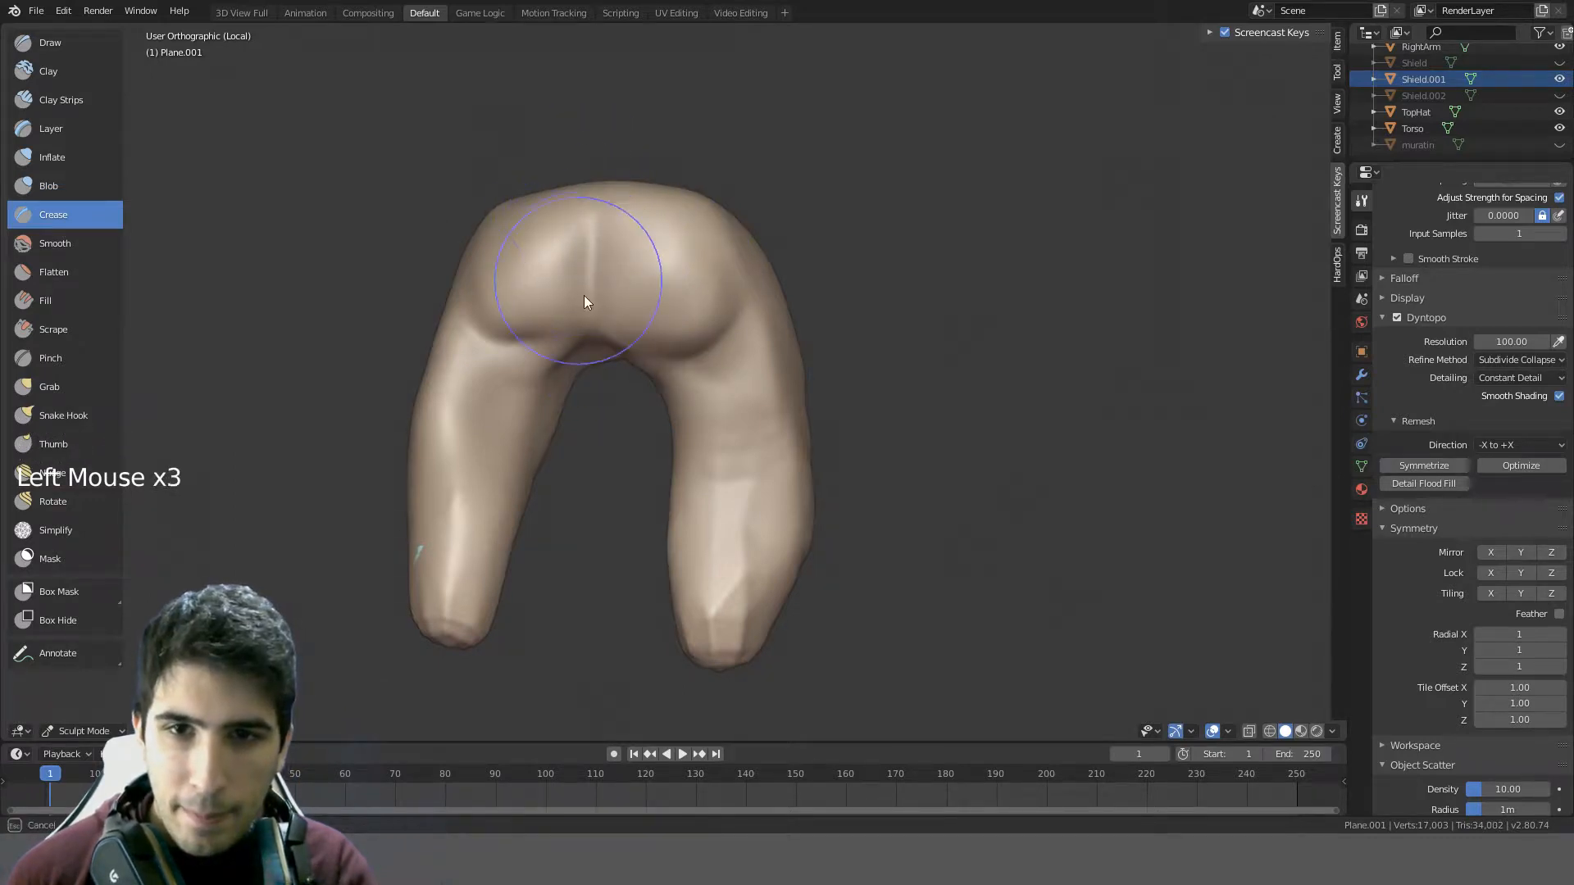
pyautogui.moveTo(587, 298)
pyautogui.mouseDown(button='middle')
pyautogui.moveTo(840, 310)
pyautogui.moveTo(883, 384)
pyautogui.moveTo(779, 421)
pyautogui.moveTo(575, 277)
pyautogui.mouseUp(button='middle')
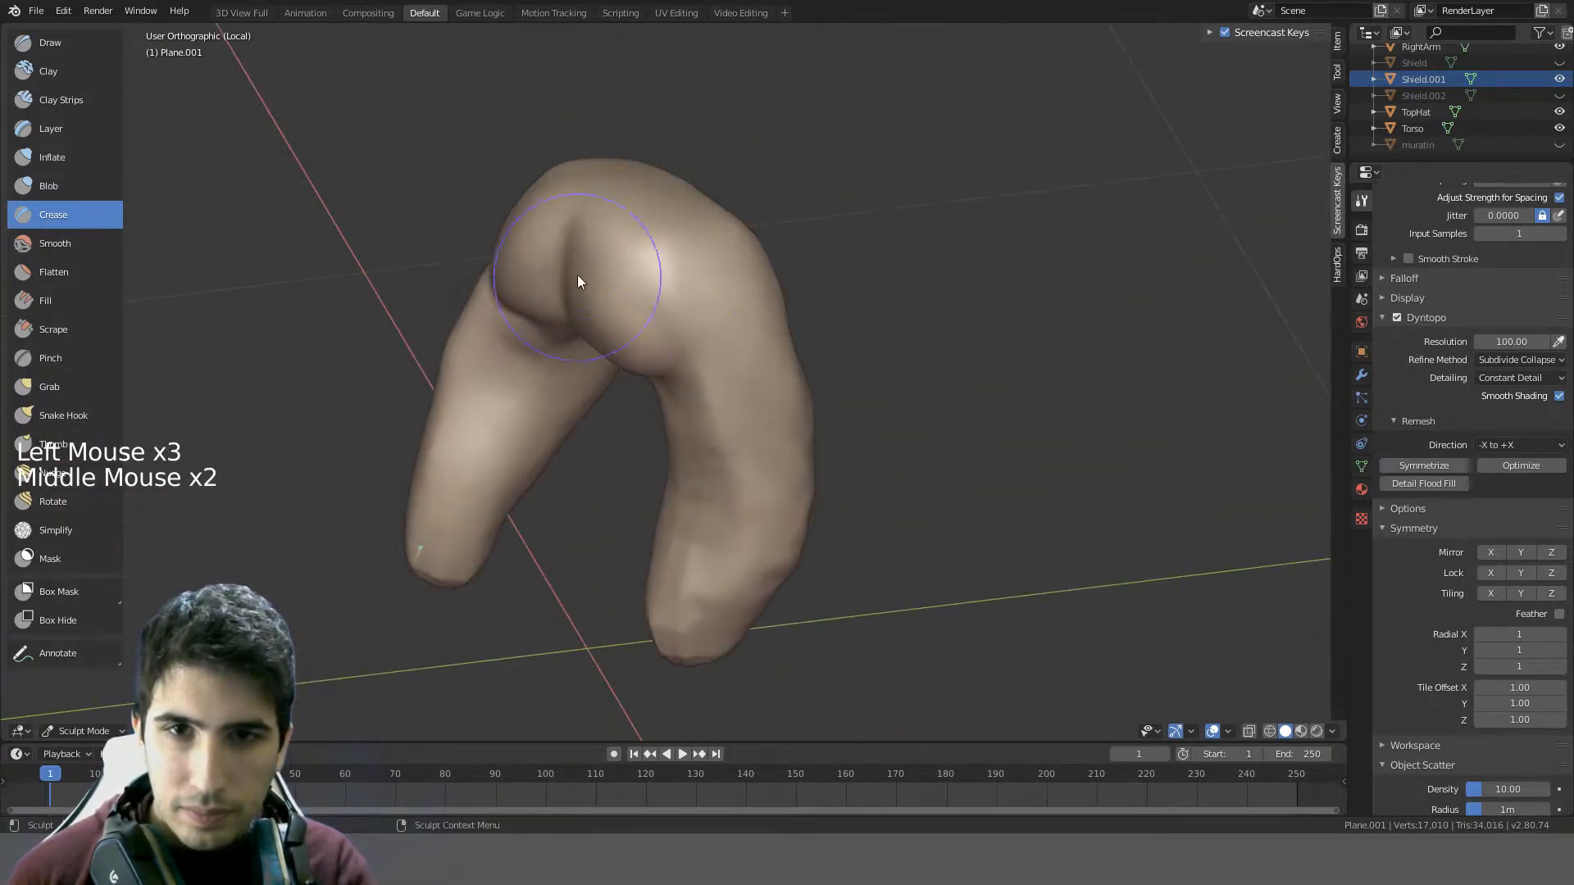
pyautogui.moveTo(576, 277); pyautogui.dragTo(605, 232)
pyautogui.moveTo(738, 221)
pyautogui.mouseDown(button='middle')
pyautogui.moveTo(937, 202)
pyautogui.moveTo(861, 260)
pyautogui.moveTo(745, 236)
pyautogui.moveTo(977, 302)
pyautogui.mouseUp(button='middle')
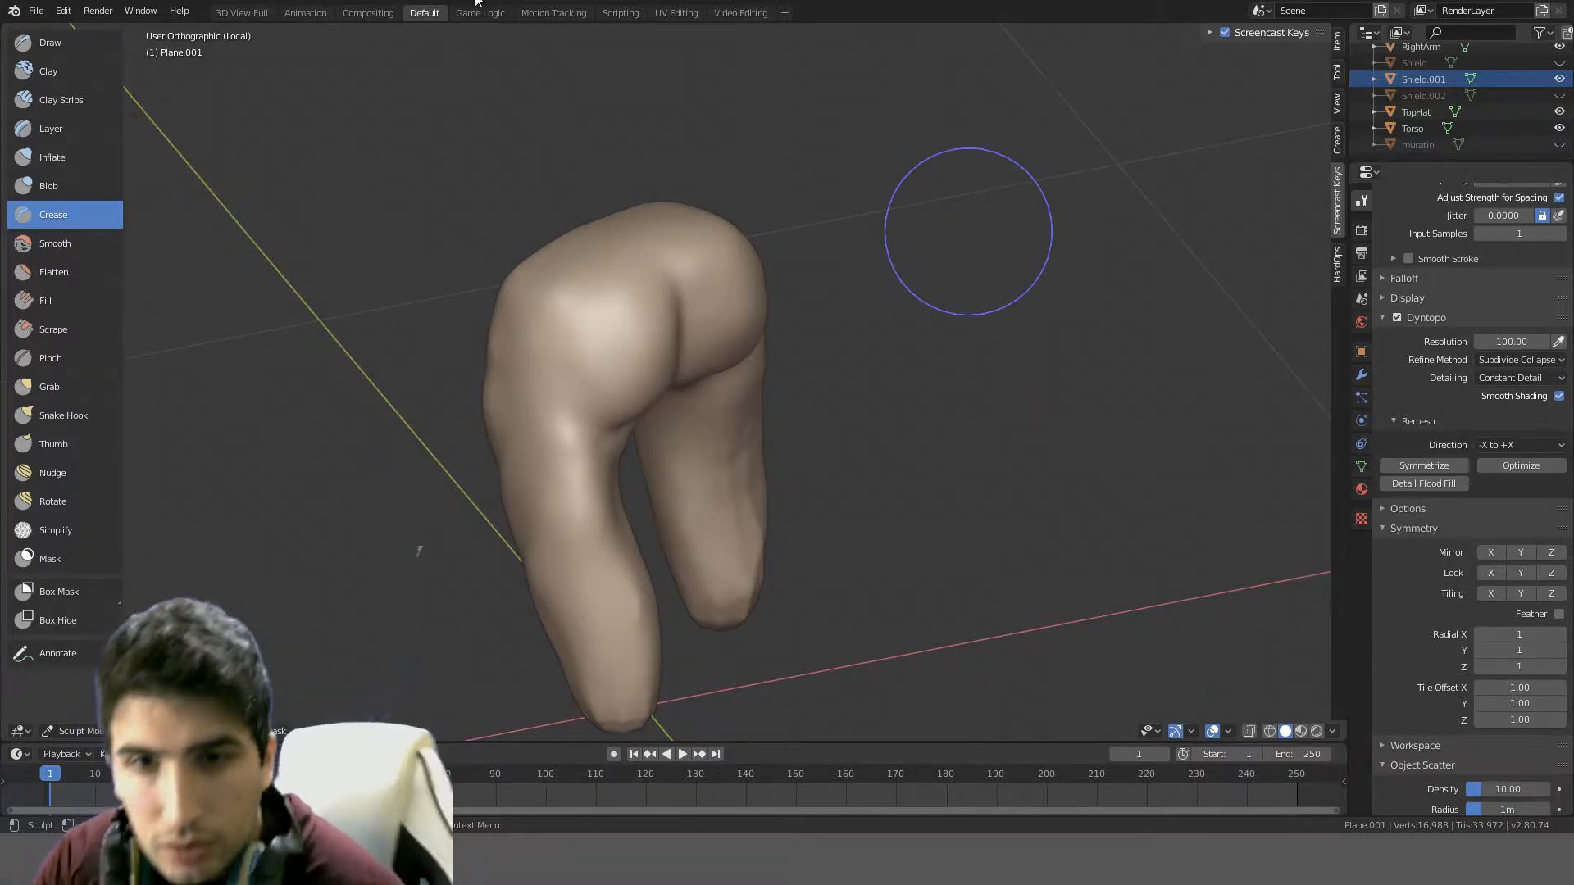
# - Smooth away the cloth folds on the front of the character's right leg
pyautogui.moveTo(440, 397)
pyautogui.mouseDown(button='middle')
pyautogui.moveTo(661, 373)
pyautogui.moveTo(680, 304)
pyautogui.mouseUp(button='middle')
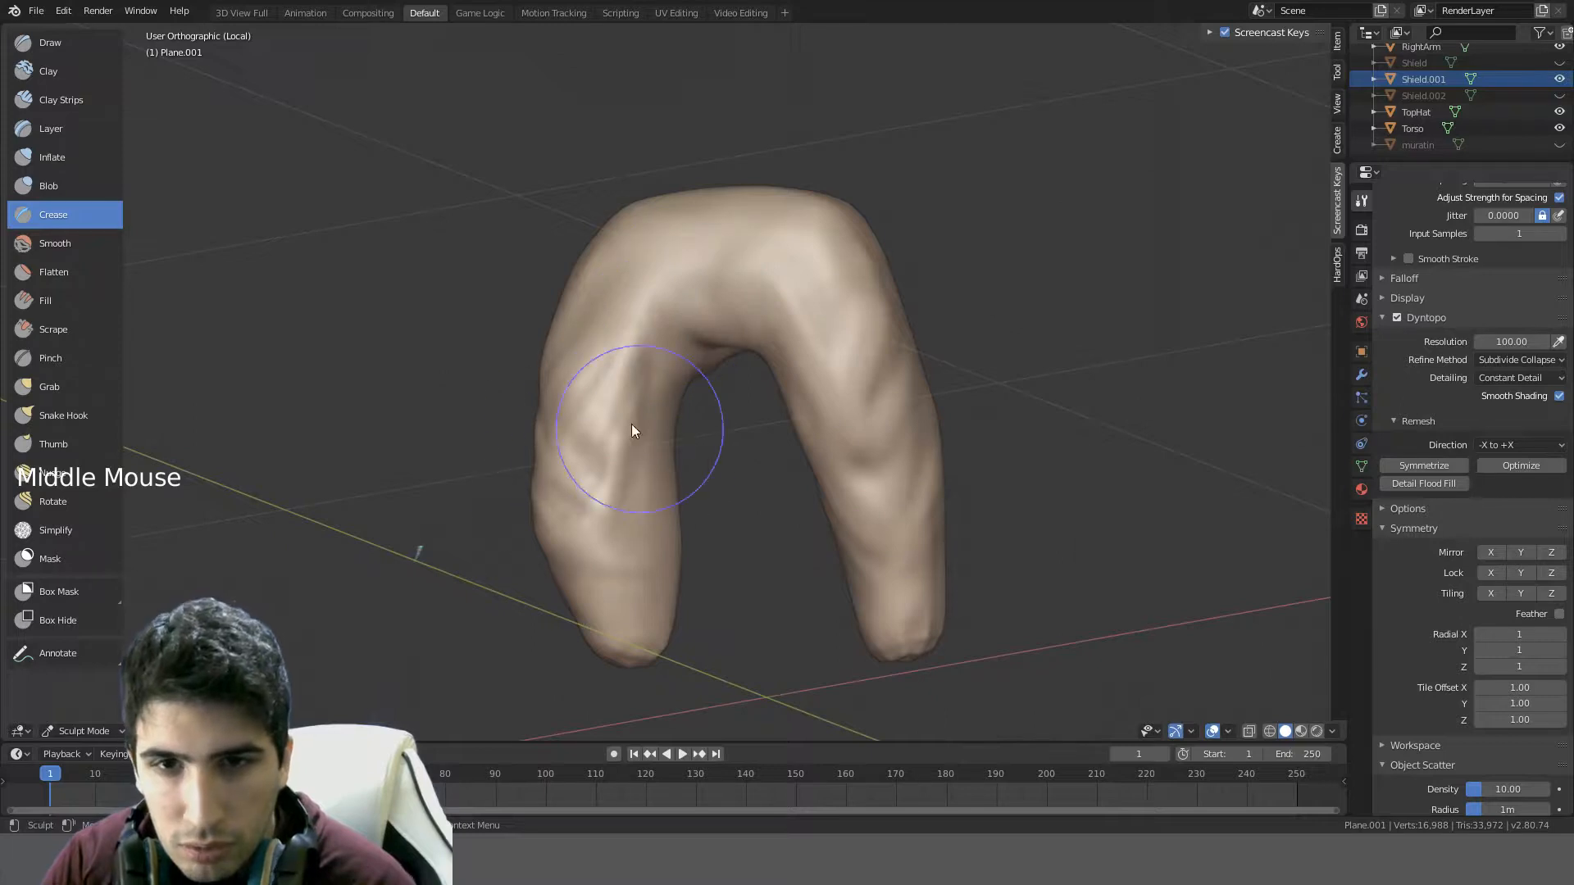
pyautogui.moveTo(631, 425)
pyautogui.mouseDown(button='middle')
pyautogui.moveTo(549, 401)
pyautogui.moveTo(523, 452)
pyautogui.moveTo(560, 467)
pyautogui.mouseUp(button='middle')
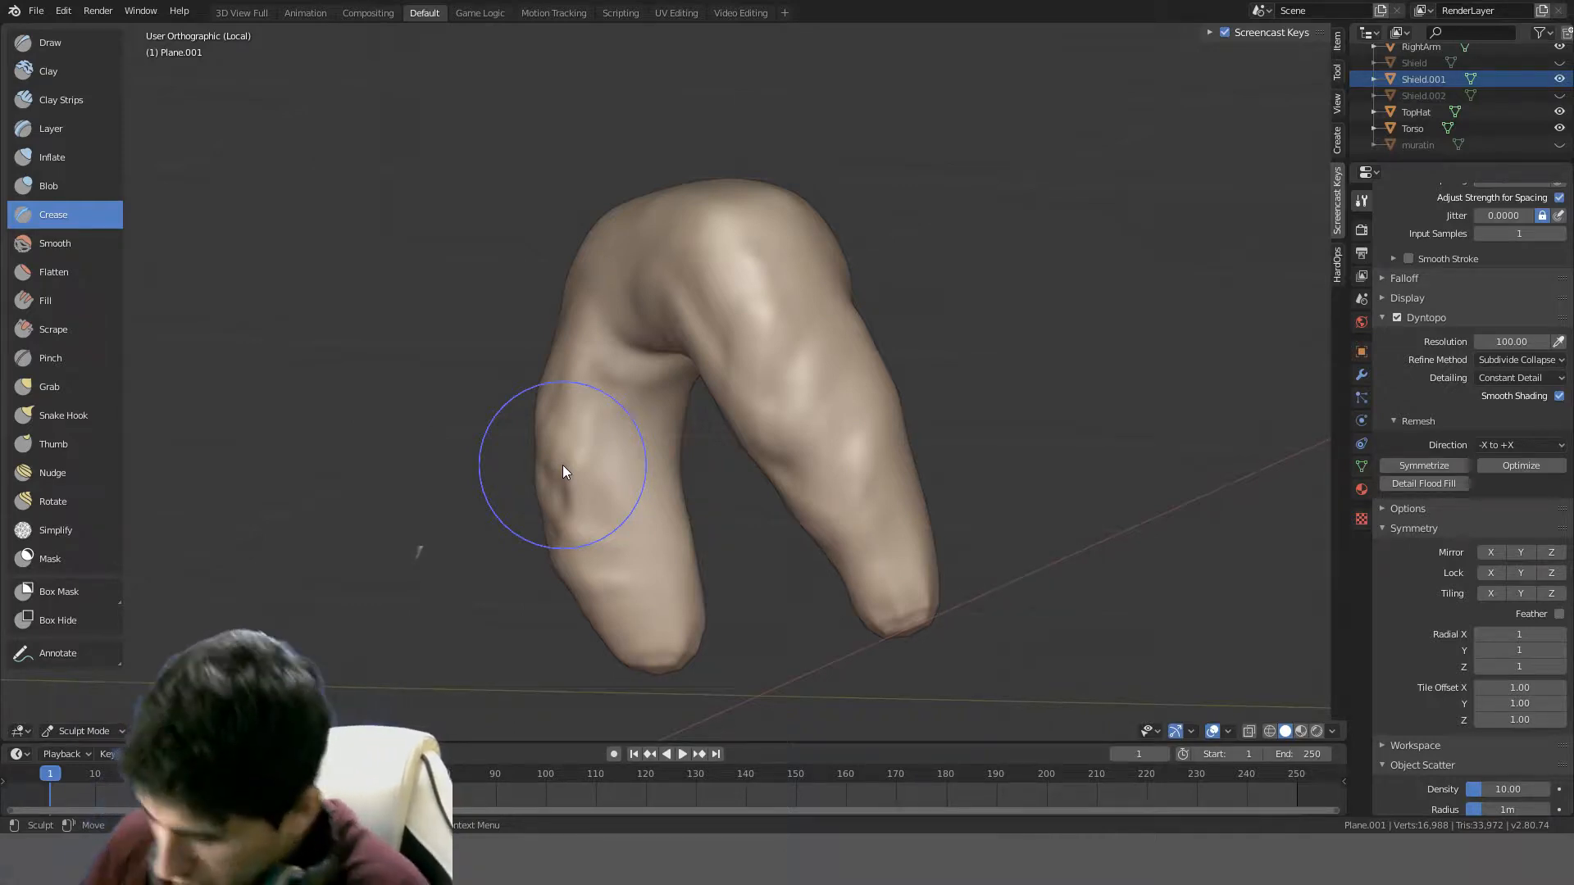
pyautogui.moveTo(725, 558); pyautogui.dragTo(792, 567, button='middle')
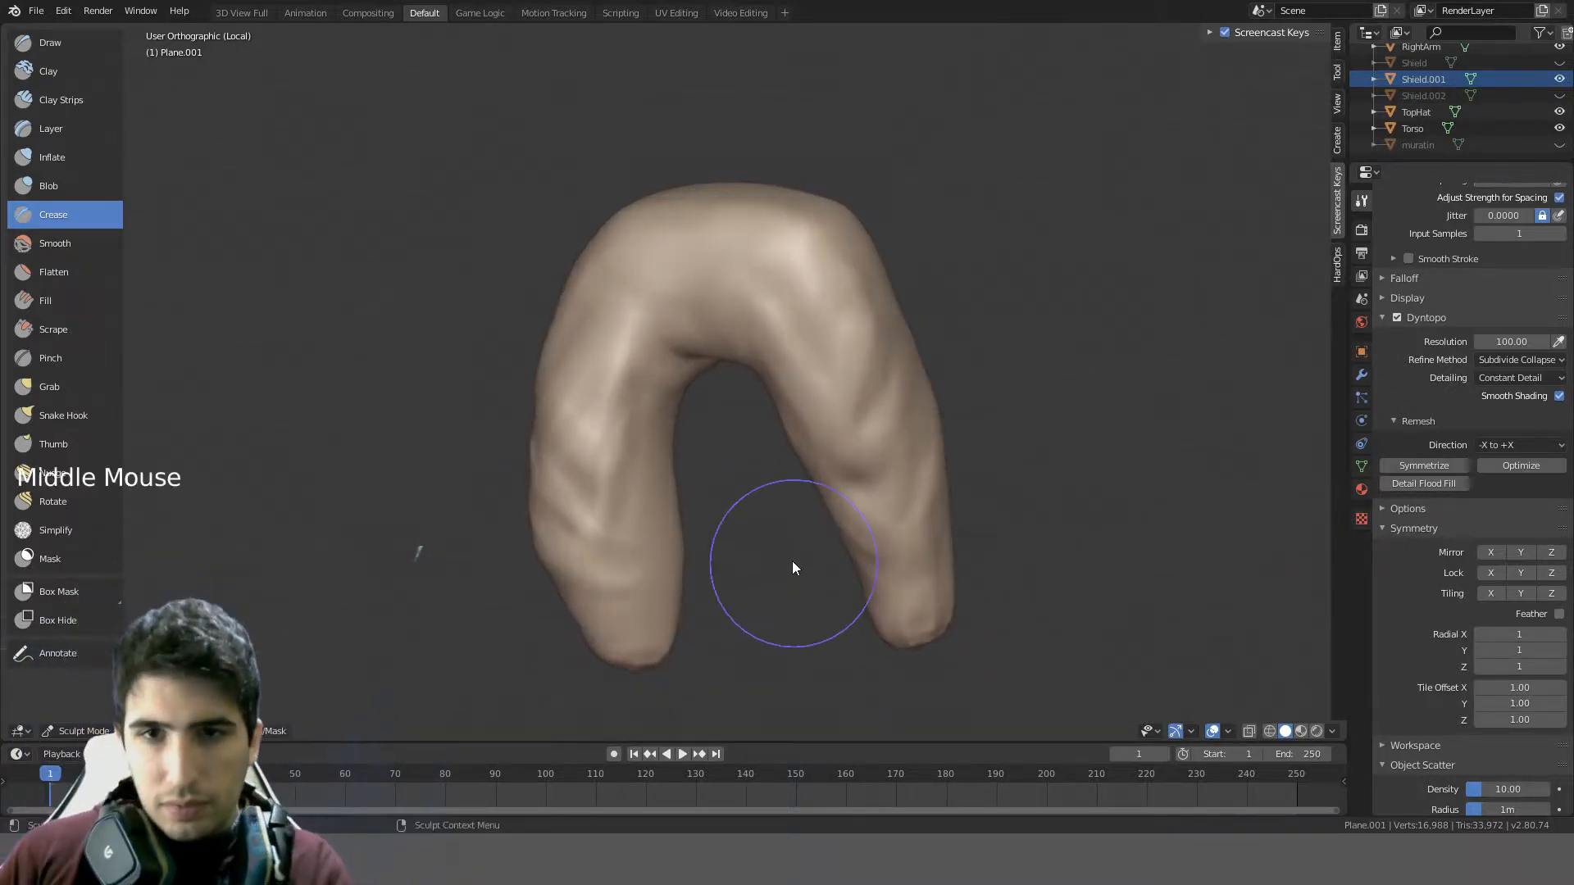
pyautogui.moveTo(637, 375)
pyautogui.keyDown('shift'); pyautogui.mouseDown()
pyautogui.moveTo(644, 412)
pyautogui.moveTo(563, 362)
pyautogui.moveTo(566, 557)
pyautogui.moveTo(557, 339)
pyautogui.moveTo(543, 573)
pyautogui.moveTo(583, 421)
pyautogui.mouseUp(); pyautogui.keyUp('shift')
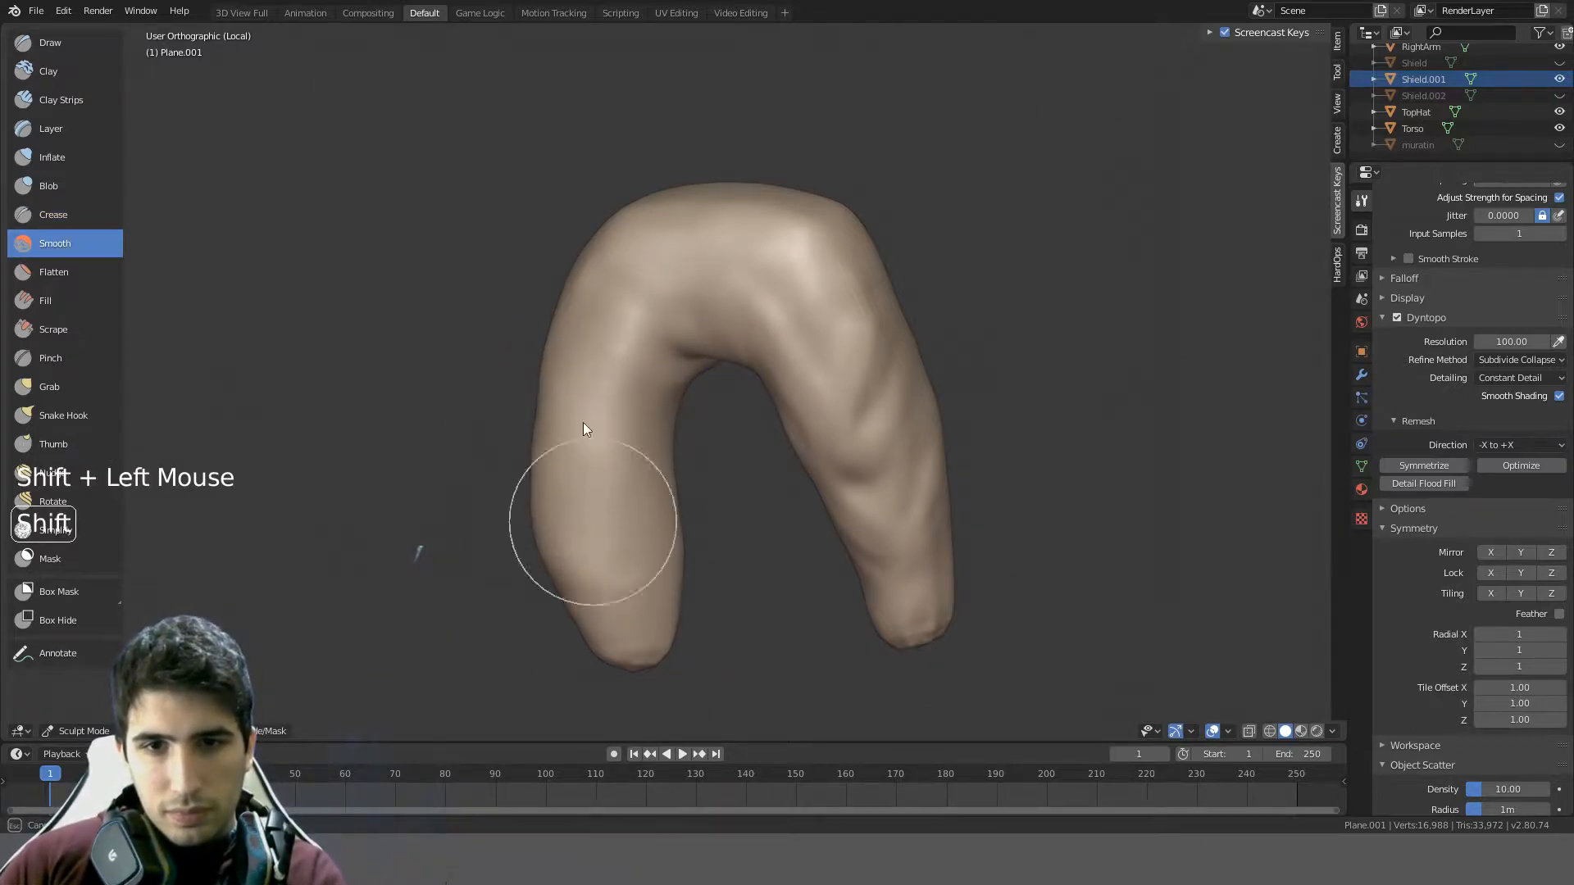
# - Adjust the Smooth brush strength and smooth away the remaining folds along the front and sides of both legs
pyautogui.click(66, 243)
pyautogui.hotkey('shift', 'f')
pyautogui.click(532, 363)
pyautogui.moveTo(531, 363)
pyautogui.mouseDown()
pyautogui.moveTo(569, 336)
pyautogui.moveTo(553, 592)
pyautogui.moveTo(524, 359)
pyautogui.moveTo(607, 510)
pyautogui.moveTo(576, 544)
pyautogui.moveTo(559, 526)
pyautogui.mouseUp()
pyautogui.moveTo(559, 526)
pyautogui.mouseDown(button='middle')
pyautogui.moveTo(638, 519)
pyautogui.moveTo(615, 371)
pyautogui.mouseUp(button='middle')
pyautogui.click(615, 371)
pyautogui.moveTo(615, 365)
pyautogui.mouseDown()
pyautogui.moveTo(759, 521)
pyautogui.moveTo(721, 530)
pyautogui.mouseUp()
pyautogui.moveTo(721, 530)
pyautogui.mouseDown(button='middle')
pyautogui.moveTo(628, 427)
pyautogui.moveTo(534, 527)
pyautogui.moveTo(443, 366)
pyautogui.moveTo(527, 397)
pyautogui.moveTo(710, 328)
pyautogui.mouseUp(button='middle')
# - Try smoothing the back of the pelvis with a changed Smooth strength, and undo the stroke
pyautogui.hotkey('shift', 'f')
pyautogui.moveTo(710, 328); pyautogui.dragTo(641, 340)
pyautogui.moveTo(641, 341); pyautogui.dragTo(625, 327, button='middle')
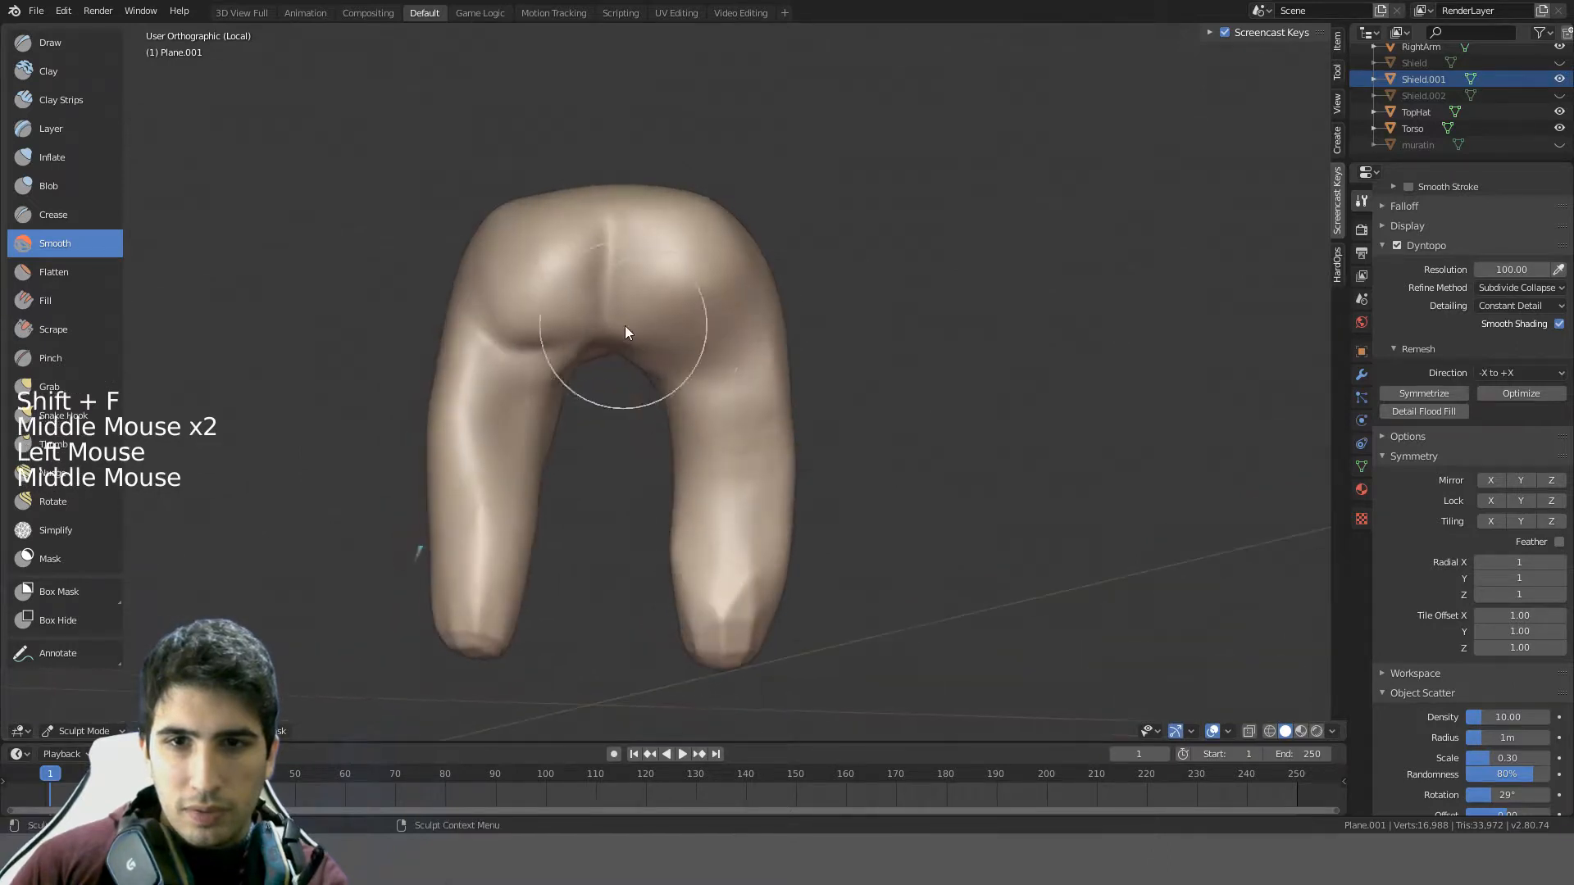
pyautogui.hotkey('ctrl', 'z')
# - Readjust the Smooth brush strength and soften the outer hips and the underside of the buttocks from behind
pyautogui.hotkey('shift', 'f')
pyautogui.click(771, 313)
pyautogui.moveTo(769, 312); pyautogui.dragTo(656, 362)
pyautogui.moveTo(467, 318)
pyautogui.mouseDown()
pyautogui.moveTo(568, 330)
pyautogui.moveTo(449, 331)
pyautogui.mouseUp()
# - Switch to the Clay brush for sculpting the front of the smoothed legs
pyautogui.moveTo(752, 322)
pyautogui.mouseDown(button='middle')
pyautogui.moveTo(607, 350)
pyautogui.moveTo(726, 376)
pyautogui.moveTo(674, 386)
pyautogui.moveTo(721, 389)
pyautogui.mouseUp(button='middle')
pyautogui.press('KP_1')
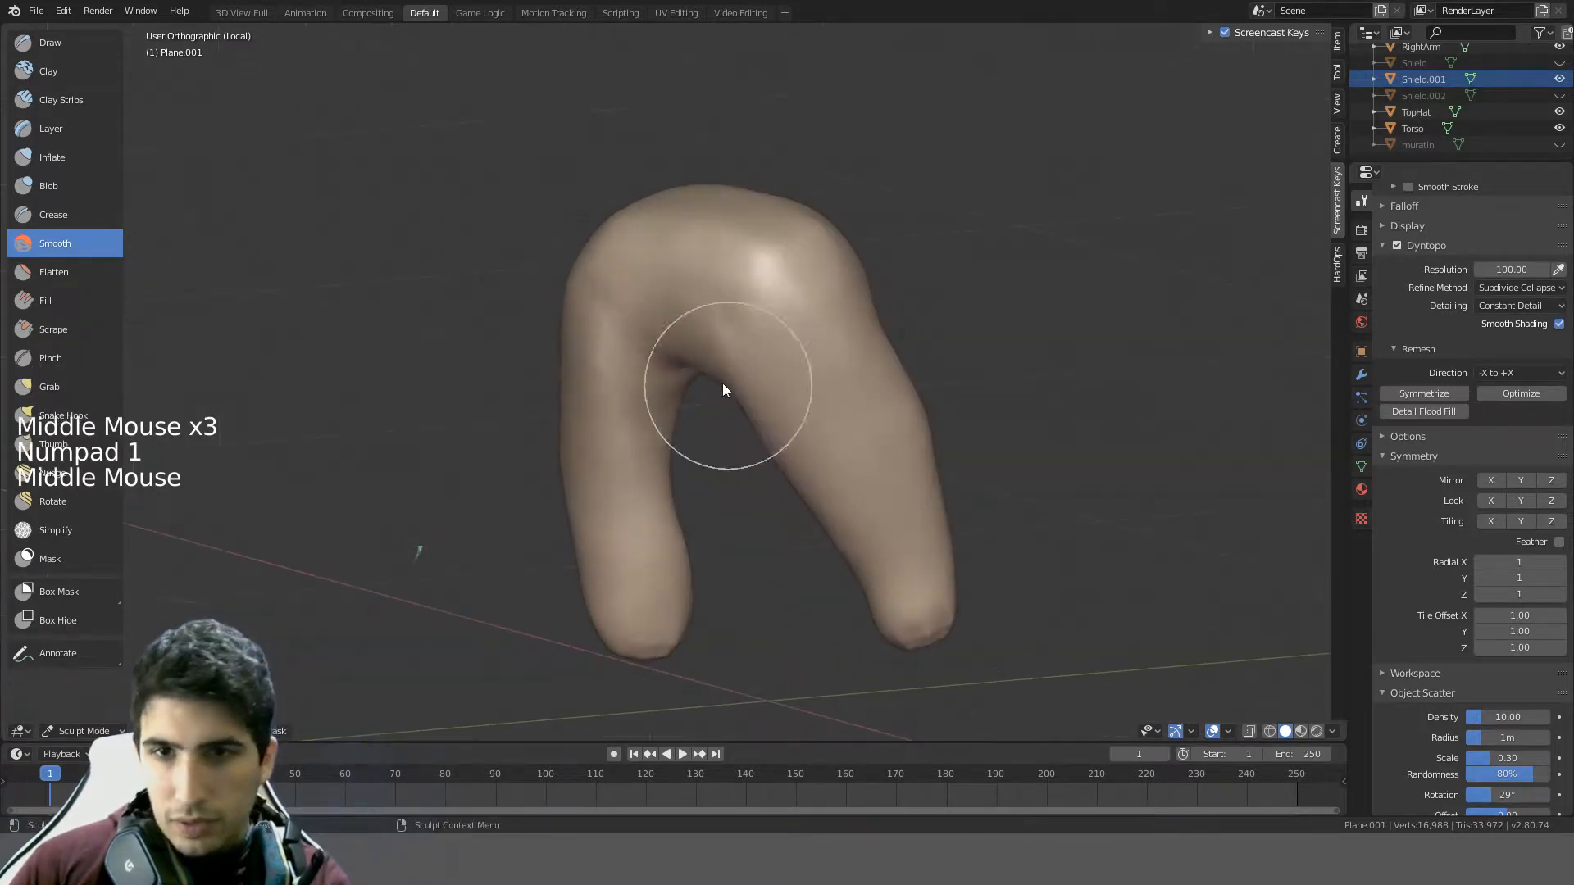
pyautogui.click(45, 72)
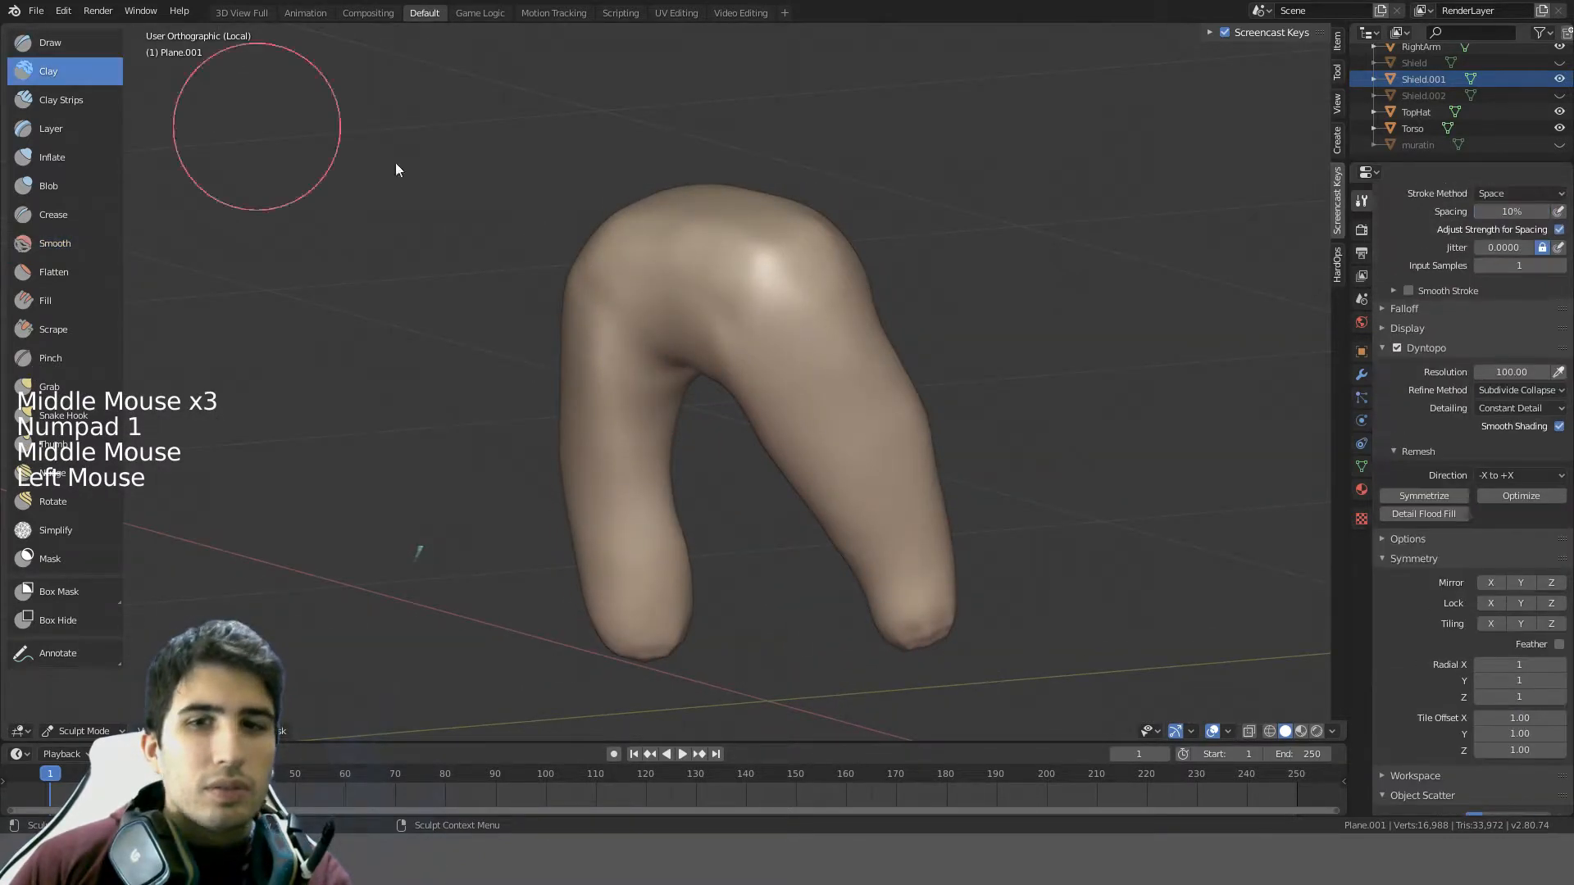
# - Adjust the sculpting strength of the Clay and Smooth brushes, leaving Clay active
pyautogui.hotkey('shift', 'f')
pyautogui.click(701, 365)
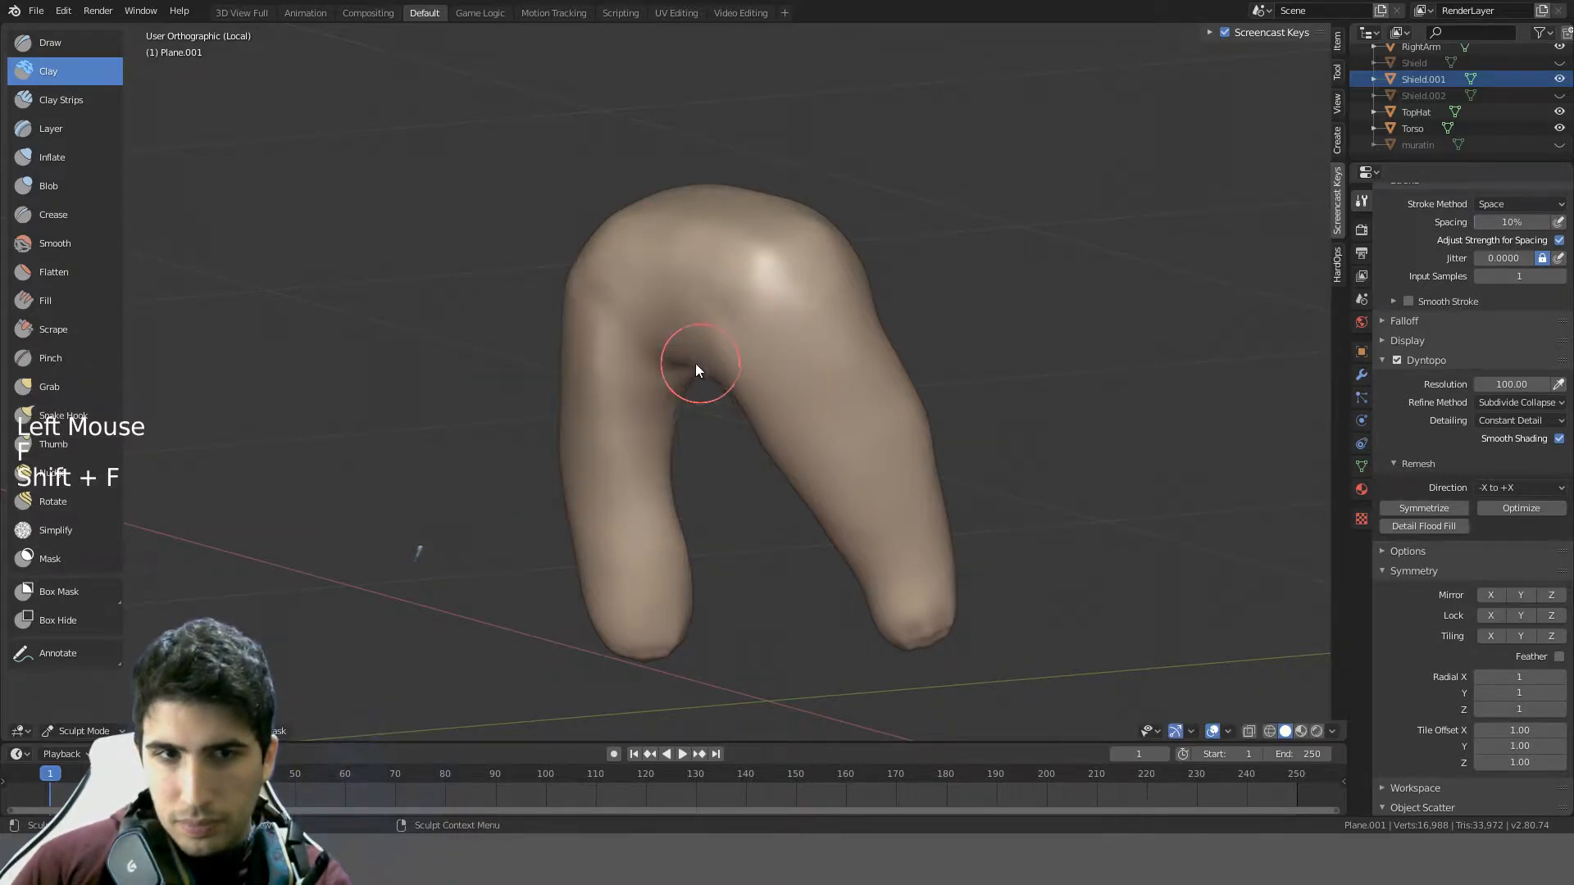
pyautogui.click(44, 246)
pyautogui.hotkey('shift', 'f')
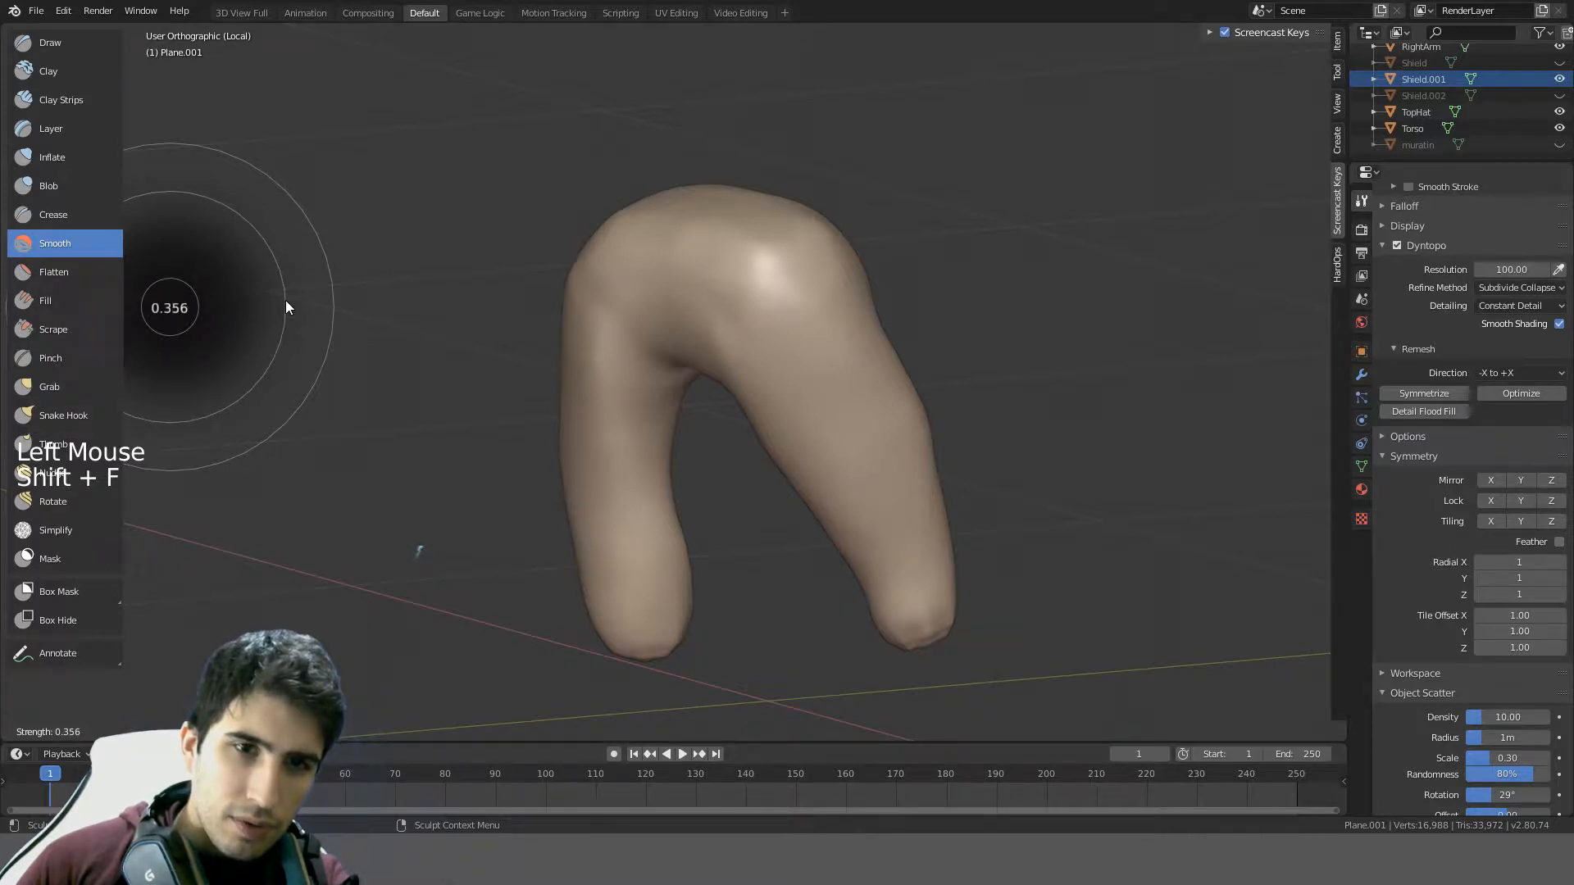
pyautogui.click(287, 300)
pyautogui.click(64, 81)
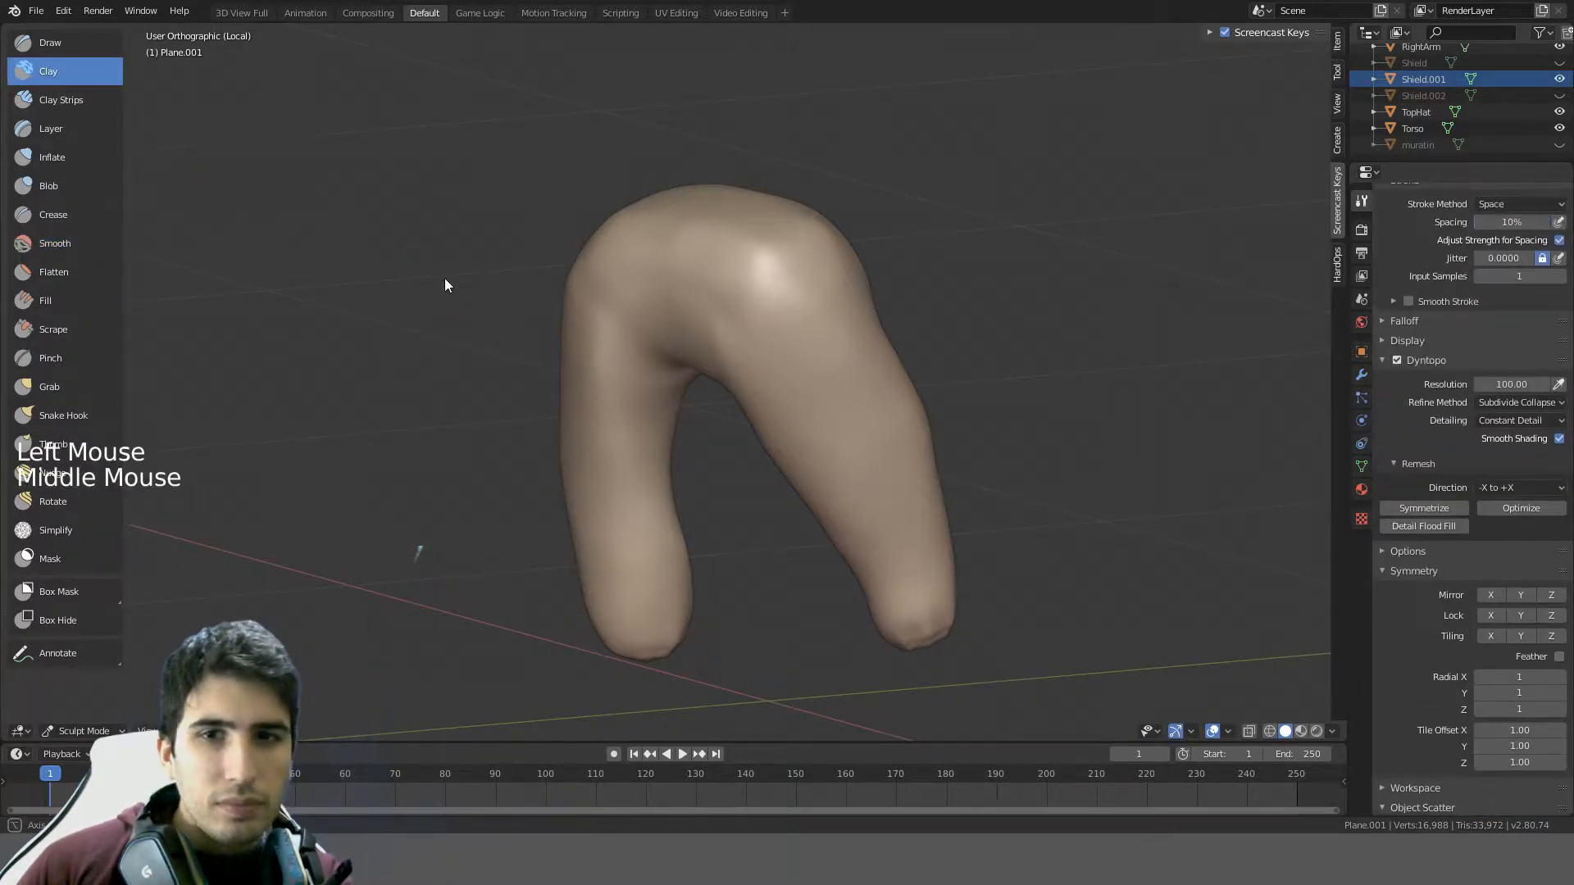
# - Build up clay around the knee of the forward leg and upward along its thigh
pyautogui.moveTo(444, 278)
pyautogui.mouseDown(button='middle')
pyautogui.moveTo(621, 277)
pyautogui.moveTo(464, 271)
pyautogui.moveTo(599, 357)
pyautogui.moveTo(524, 332)
pyautogui.mouseUp(button='middle')
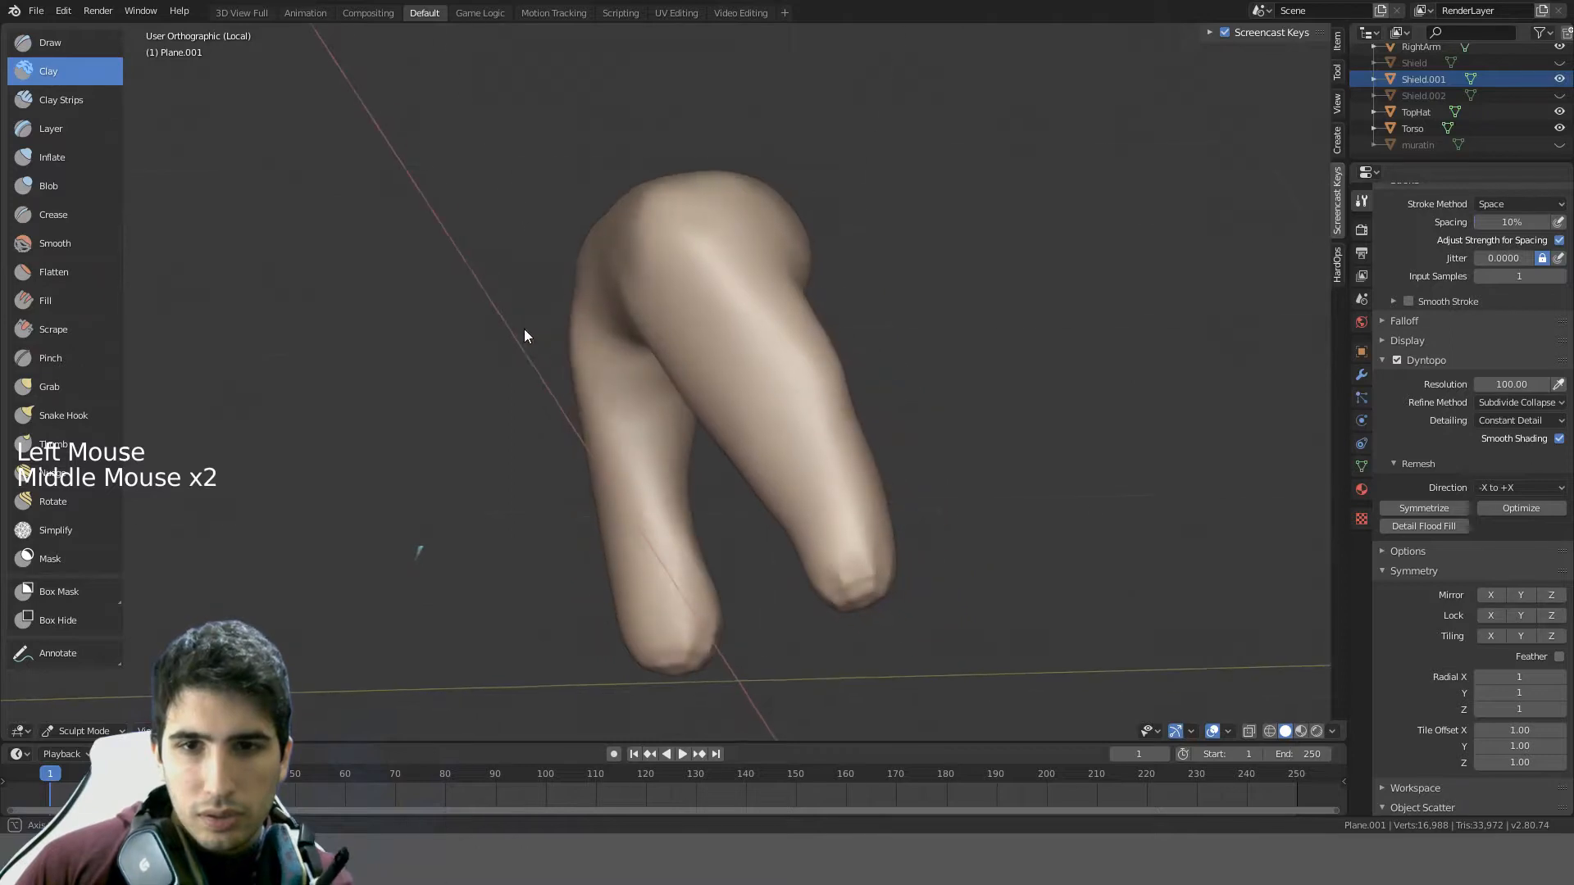
pyautogui.moveTo(579, 435)
pyautogui.mouseDown(button='middle')
pyautogui.moveTo(603, 478)
pyautogui.moveTo(592, 470)
pyautogui.mouseUp(button='middle')
pyautogui.scroll(-1, 592, 470)
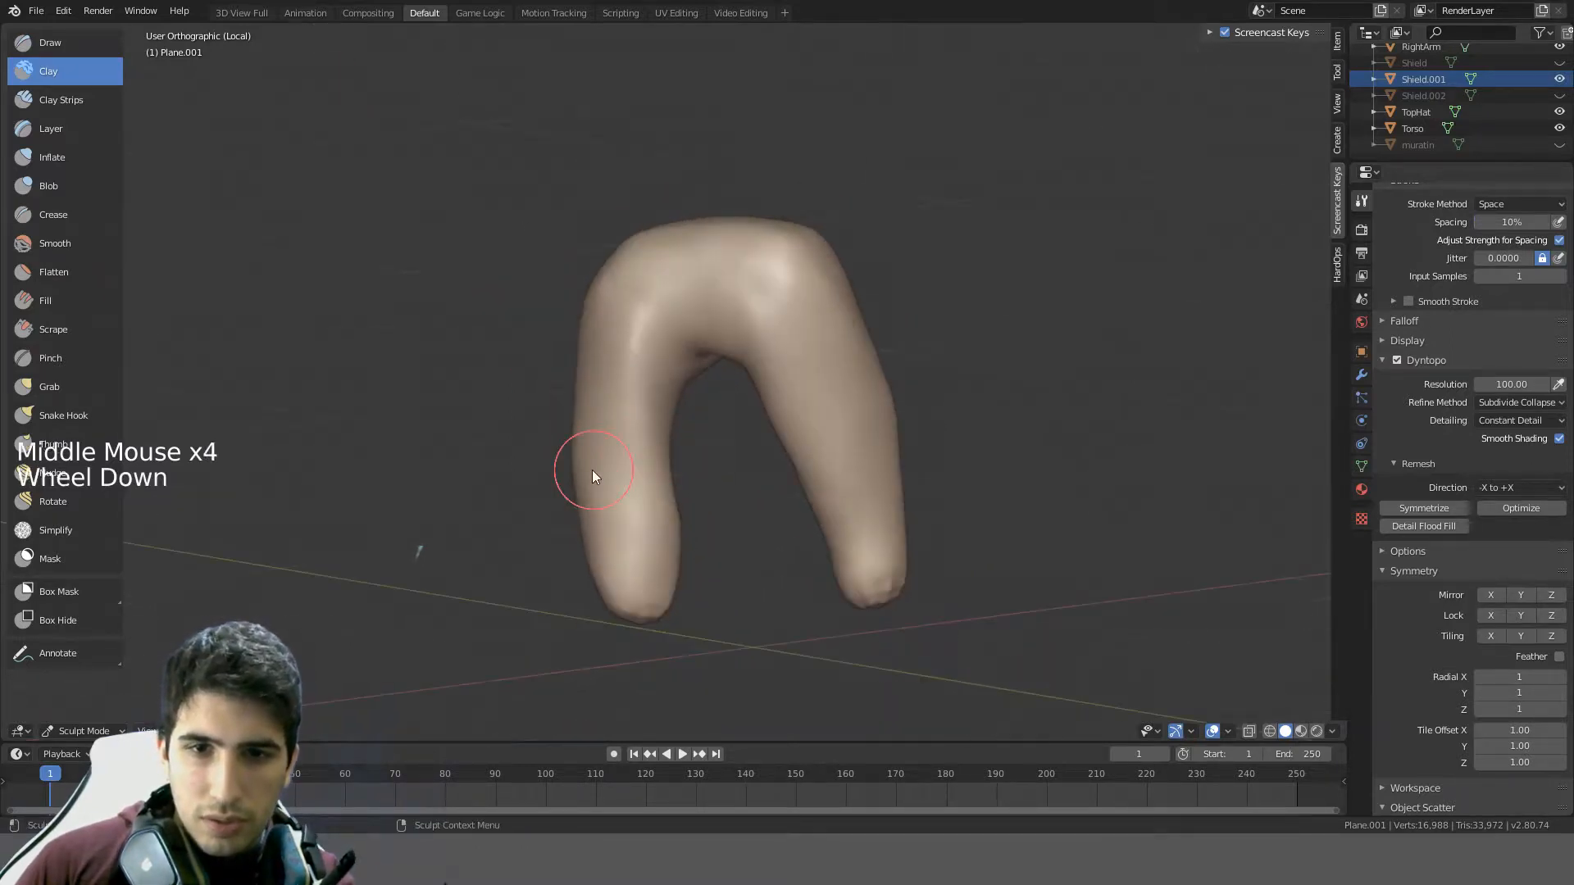
pyautogui.click(621, 451)
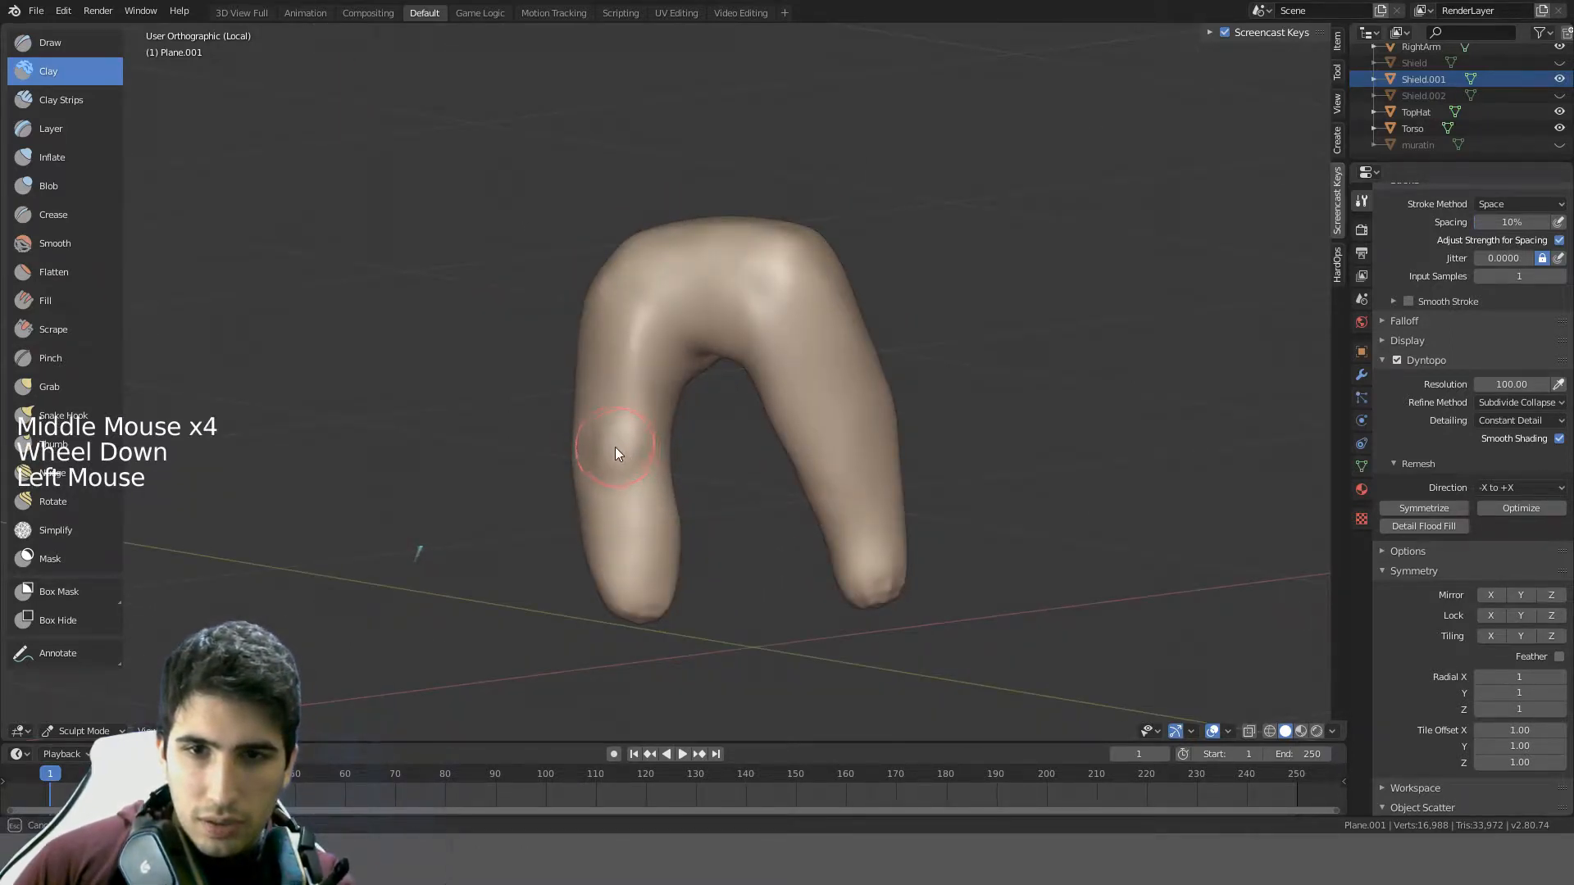
pyautogui.moveTo(717, 450)
pyautogui.mouseDown(button='middle')
pyautogui.moveTo(556, 440)
pyautogui.moveTo(621, 467)
pyautogui.mouseUp(button='middle')
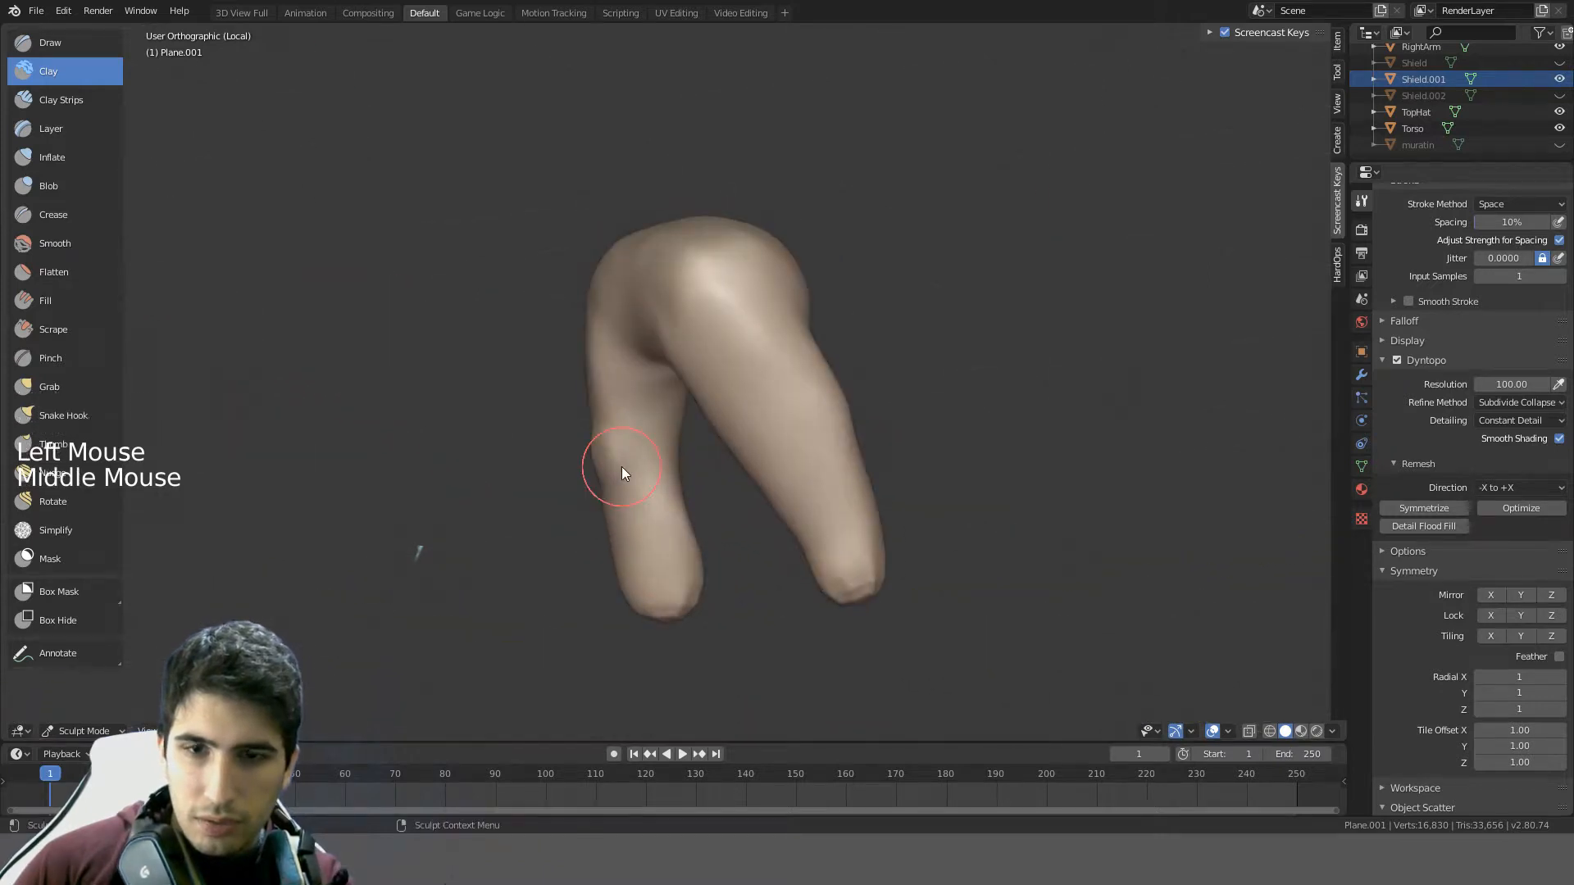
pyautogui.press('KP_3')
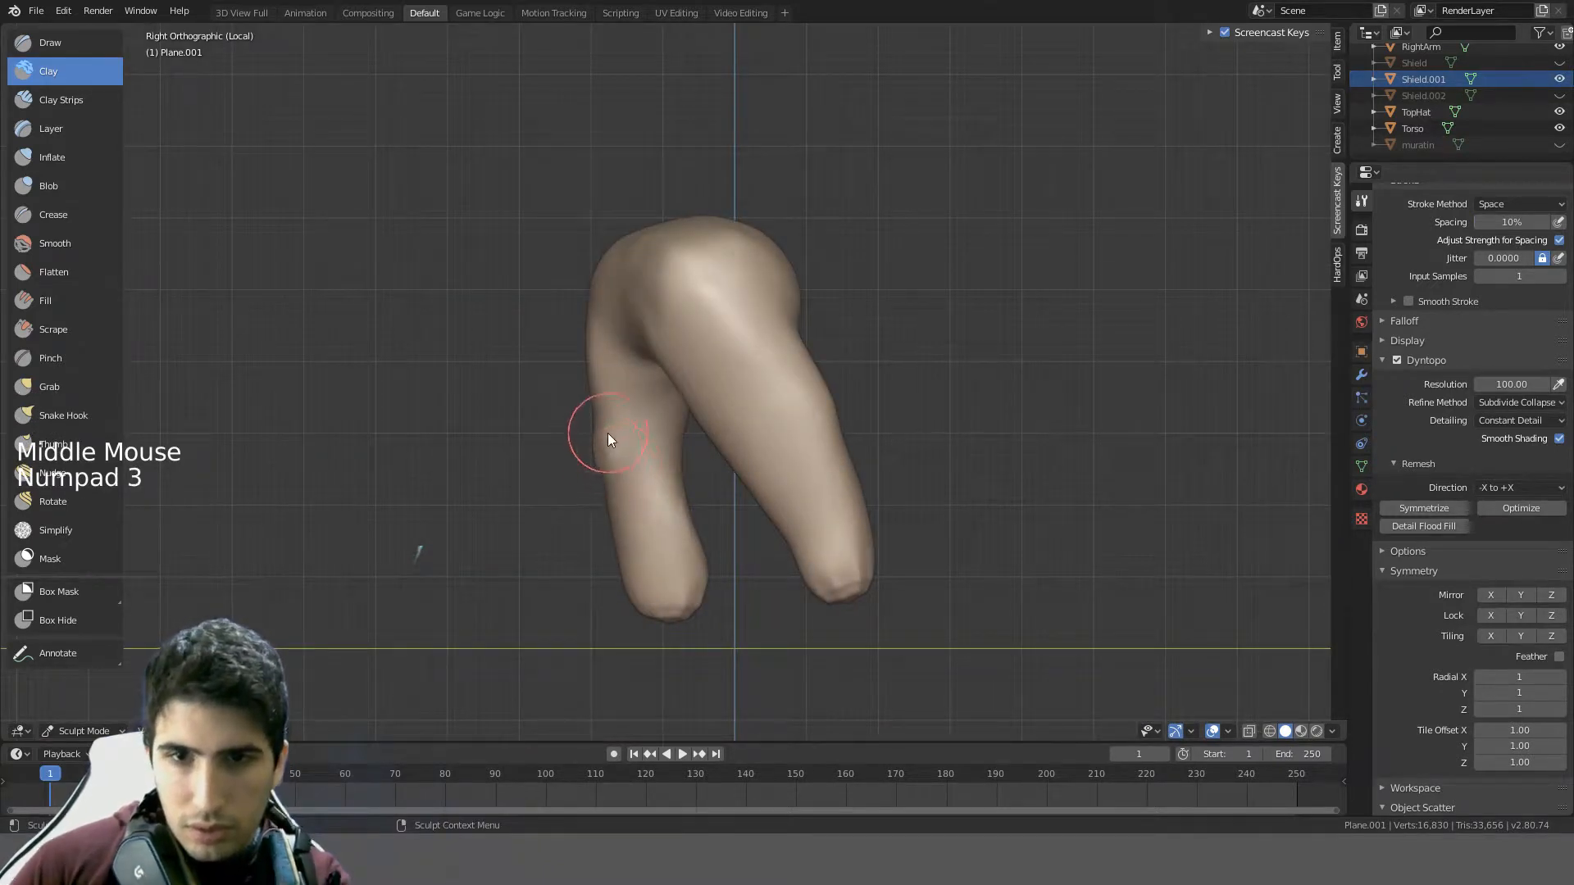
pyautogui.moveTo(608, 433)
pyautogui.mouseDown()
pyautogui.moveTo(582, 326)
pyautogui.moveTo(603, 318)
pyautogui.moveTo(627, 375)
pyautogui.mouseUp()
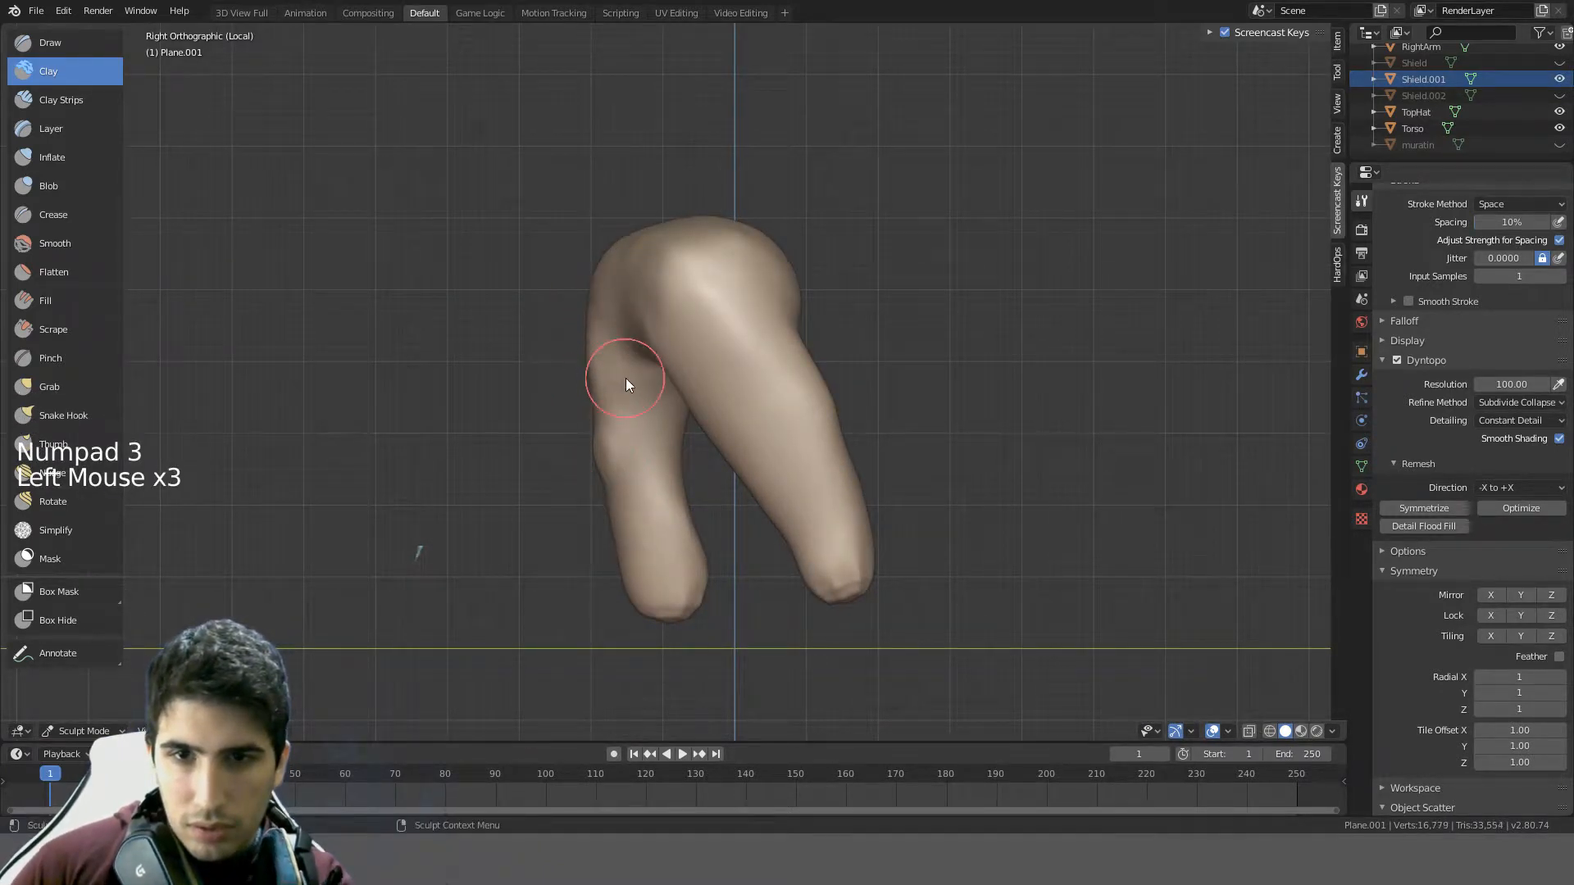
# - Smooth the upper inner thigh of the forward leg and add short clay strokes around it
pyautogui.moveTo(626, 378); pyautogui.dragTo(700, 381, button='middle')
pyautogui.moveTo(621, 371)
pyautogui.keyDown('shift'); pyautogui.mouseDown()
pyautogui.moveTo(613, 415)
pyautogui.moveTo(615, 385)
pyautogui.mouseUp(); pyautogui.keyUp('shift')
pyautogui.moveTo(623, 344)
pyautogui.mouseDown()
pyautogui.moveTo(649, 285)
pyautogui.moveTo(619, 355)
pyautogui.moveTo(601, 355)
pyautogui.moveTo(589, 410)
pyautogui.moveTo(635, 435)
pyautogui.moveTo(590, 379)
pyautogui.moveTo(647, 366)
pyautogui.mouseUp()
pyautogui.moveTo(647, 366)
pyautogui.mouseDown(button='middle')
pyautogui.moveTo(572, 300)
pyautogui.moveTo(582, 370)
pyautogui.mouseUp(button='middle')
pyautogui.moveTo(591, 343)
pyautogui.mouseDown()
pyautogui.moveTo(584, 464)
pyautogui.moveTo(597, 336)
pyautogui.mouseUp()
pyautogui.moveTo(597, 303)
pyautogui.mouseDown(button='middle')
pyautogui.moveTo(696, 411)
pyautogui.moveTo(634, 424)
pyautogui.mouseUp(button='middle')
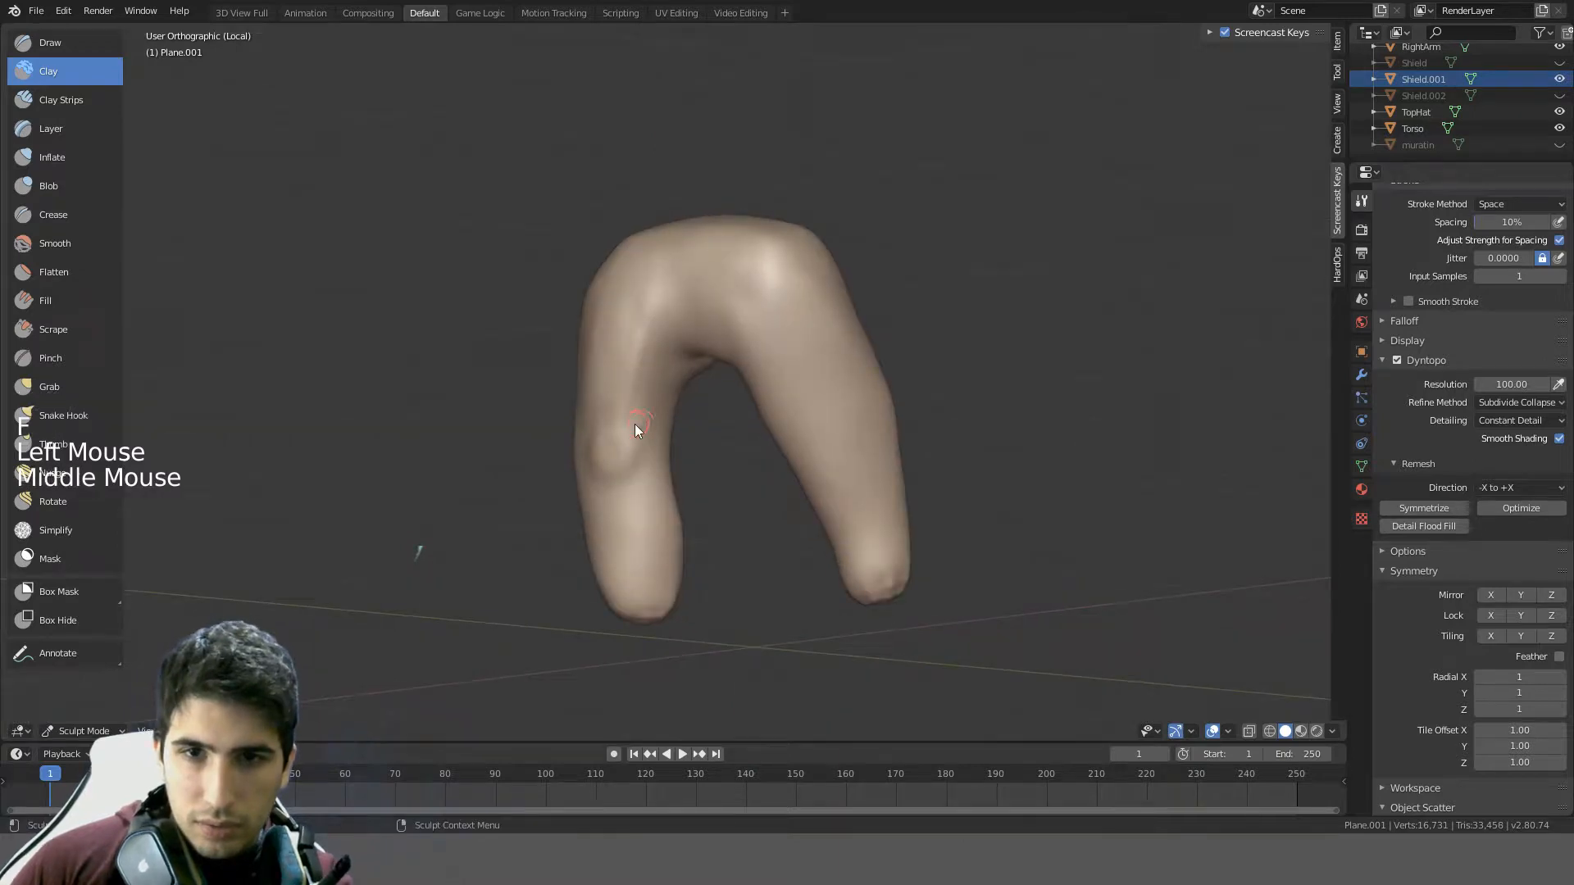
# - Resize the Clay brush and build up the front of the forward leg's thigh from knee to hip
pyautogui.moveTo(635, 425); pyautogui.dragTo(671, 298)
pyautogui.press('f')
pyautogui.click(657, 357)
pyautogui.moveTo(611, 385); pyautogui.dragTo(628, 308)
pyautogui.moveTo(608, 419); pyautogui.dragTo(611, 387)
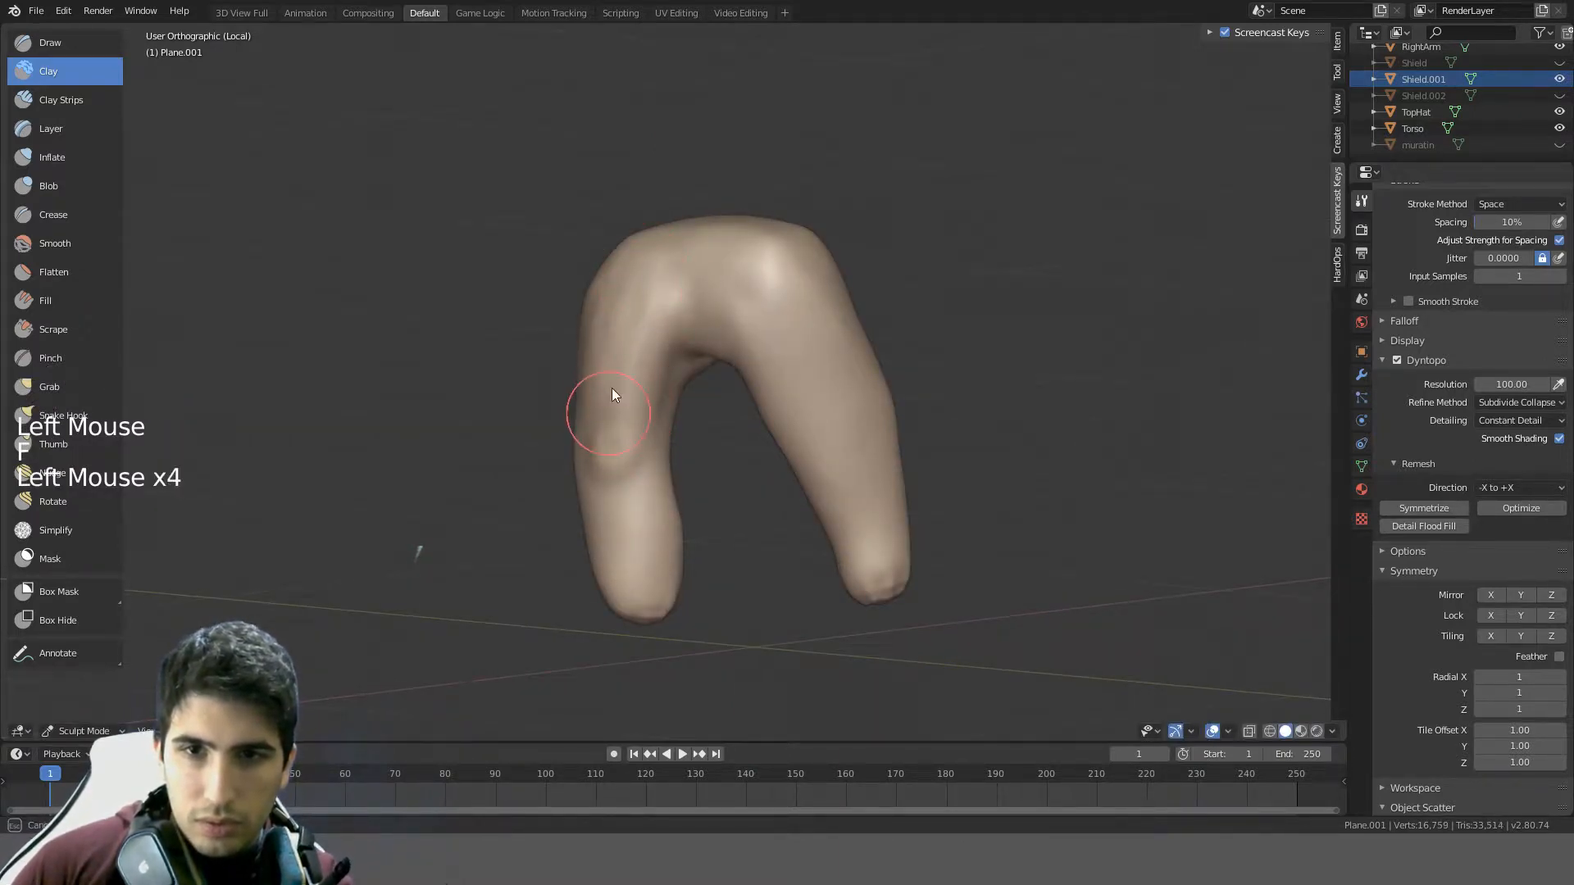
pyautogui.moveTo(720, 293); pyautogui.dragTo(758, 288, button='middle')
pyautogui.moveTo(636, 295)
pyautogui.mouseDown()
pyautogui.moveTo(640, 418)
pyautogui.moveTo(632, 257)
pyautogui.moveTo(629, 443)
pyautogui.moveTo(600, 351)
pyautogui.moveTo(611, 323)
pyautogui.mouseUp()
pyautogui.moveTo(623, 274); pyautogui.dragTo(812, 336, button='middle')
pyautogui.press('f')
pyautogui.press('f')
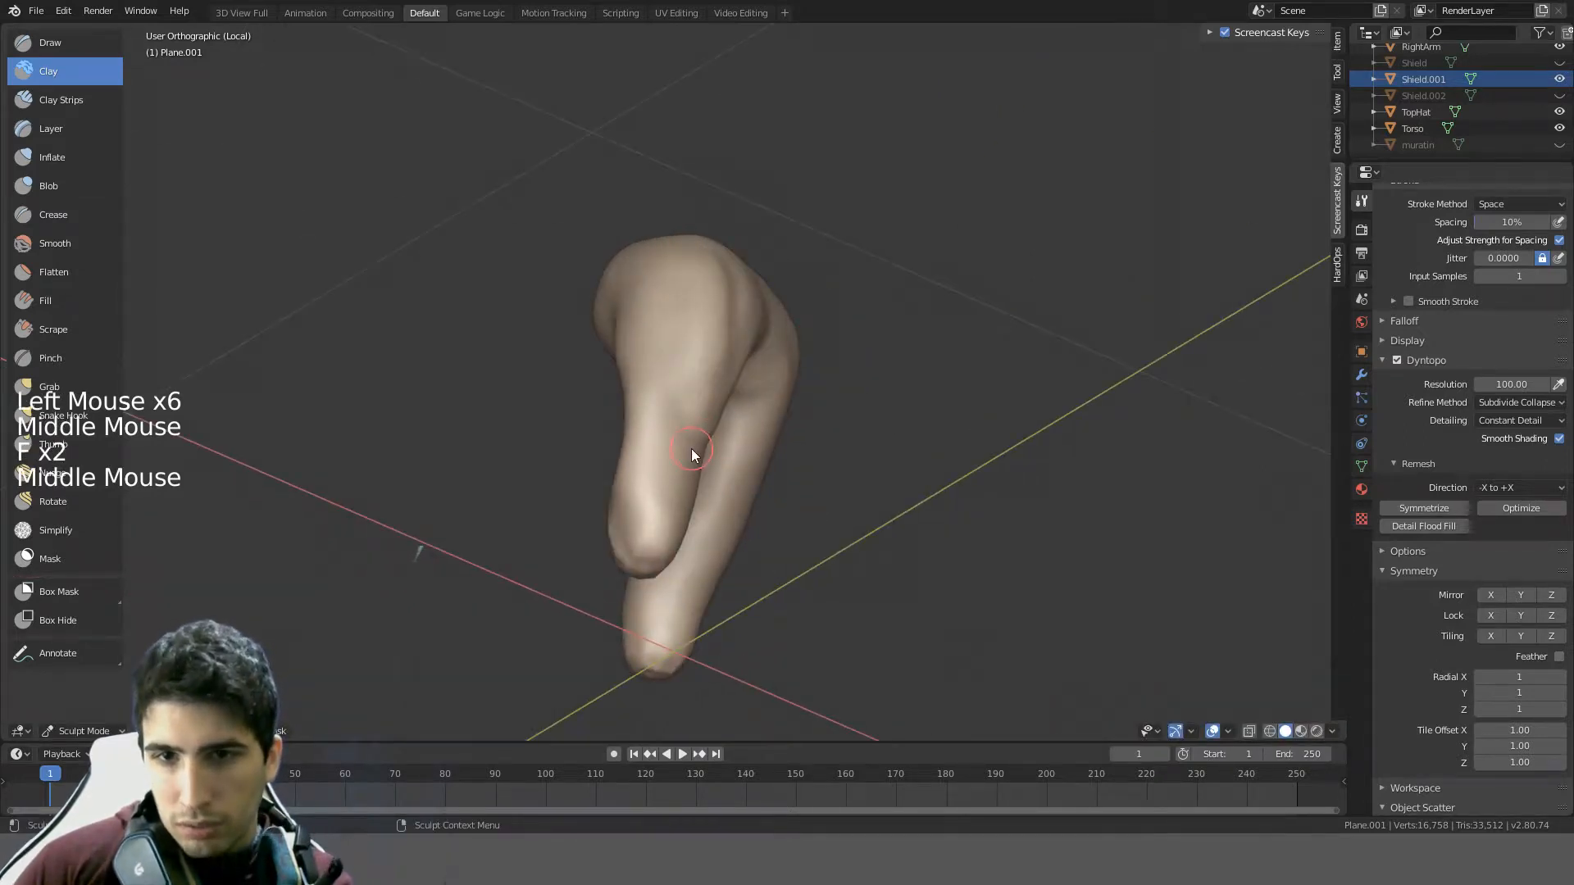
pyautogui.moveTo(693, 450); pyautogui.dragTo(654, 513)
pyautogui.moveTo(636, 539); pyautogui.dragTo(583, 450, button='middle')
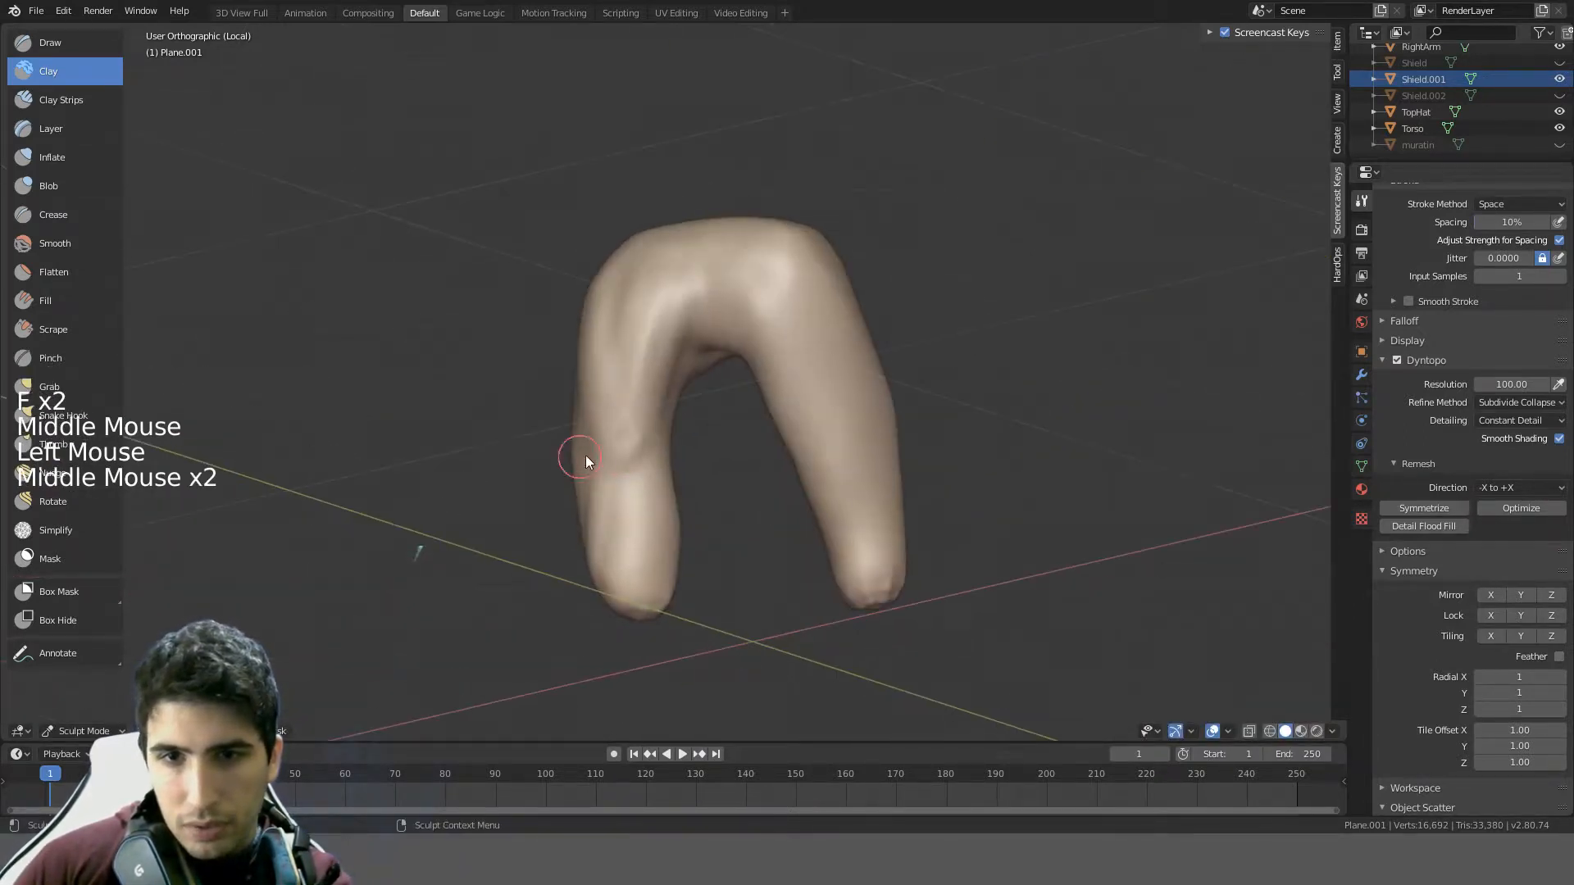
pyautogui.hotkey('ctrl', 'z')
pyautogui.moveTo(667, 475)
pyautogui.mouseDown(button='middle')
pyautogui.moveTo(577, 487)
pyautogui.moveTo(613, 484)
pyautogui.mouseUp(button='middle')
pyautogui.moveTo(613, 485); pyautogui.dragTo(720, 524)
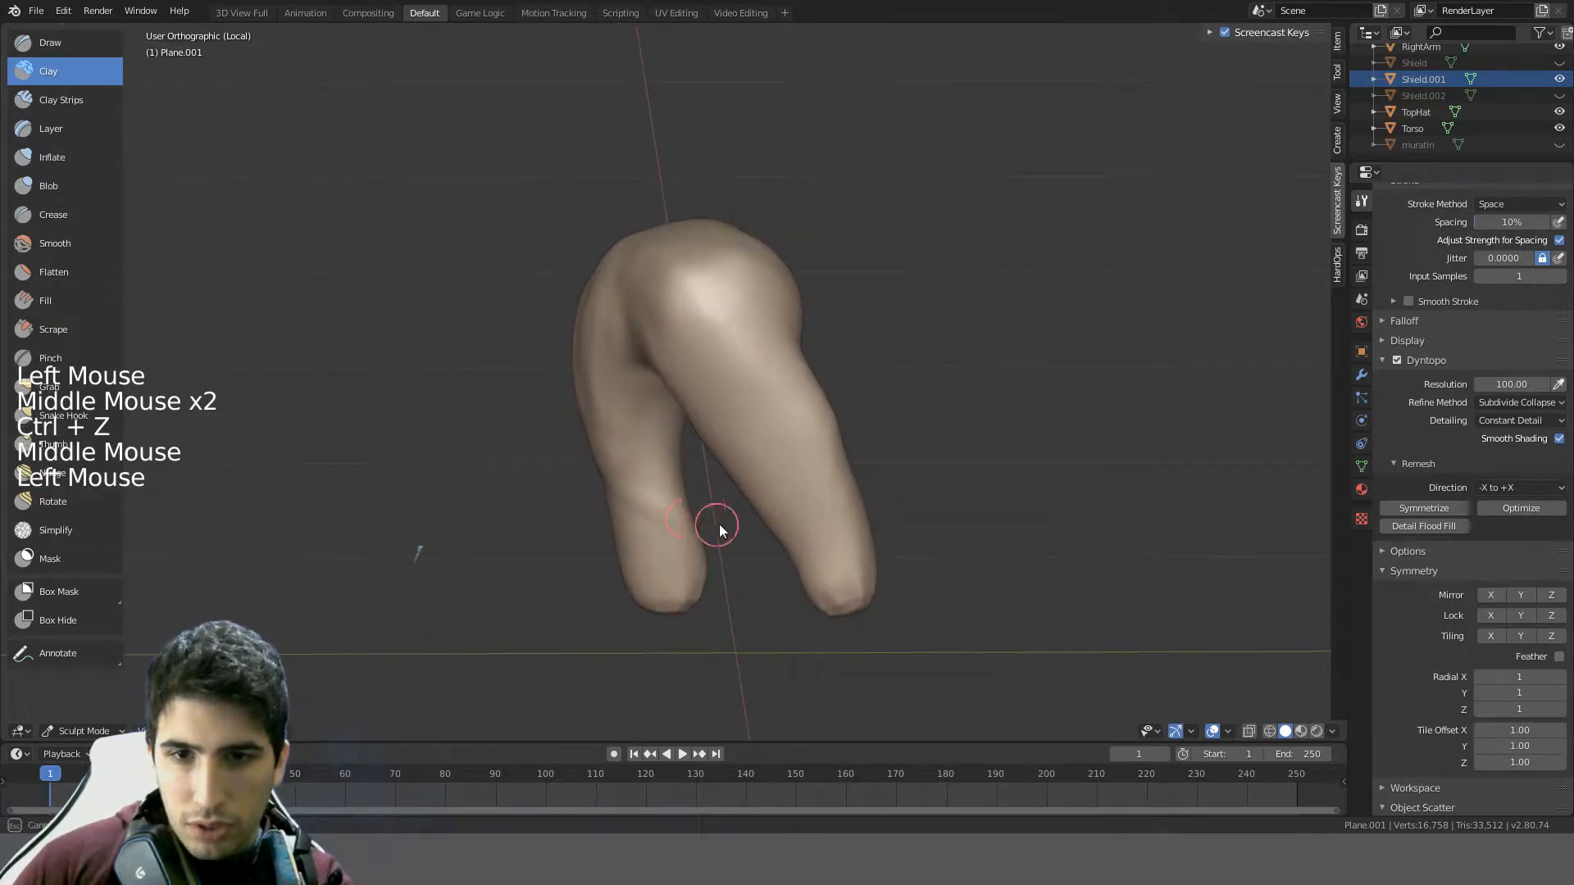
pyautogui.moveTo(629, 465); pyautogui.dragTo(691, 453, button='middle')
pyautogui.moveTo(615, 428); pyautogui.dragTo(618, 420, button='middle')
pyautogui.hotkey('ctrl', 'z')
# - Sculpt diagonal clay ridges running from the forward leg's knee down across its shin
pyautogui.moveTo(628, 470); pyautogui.dragTo(681, 510)
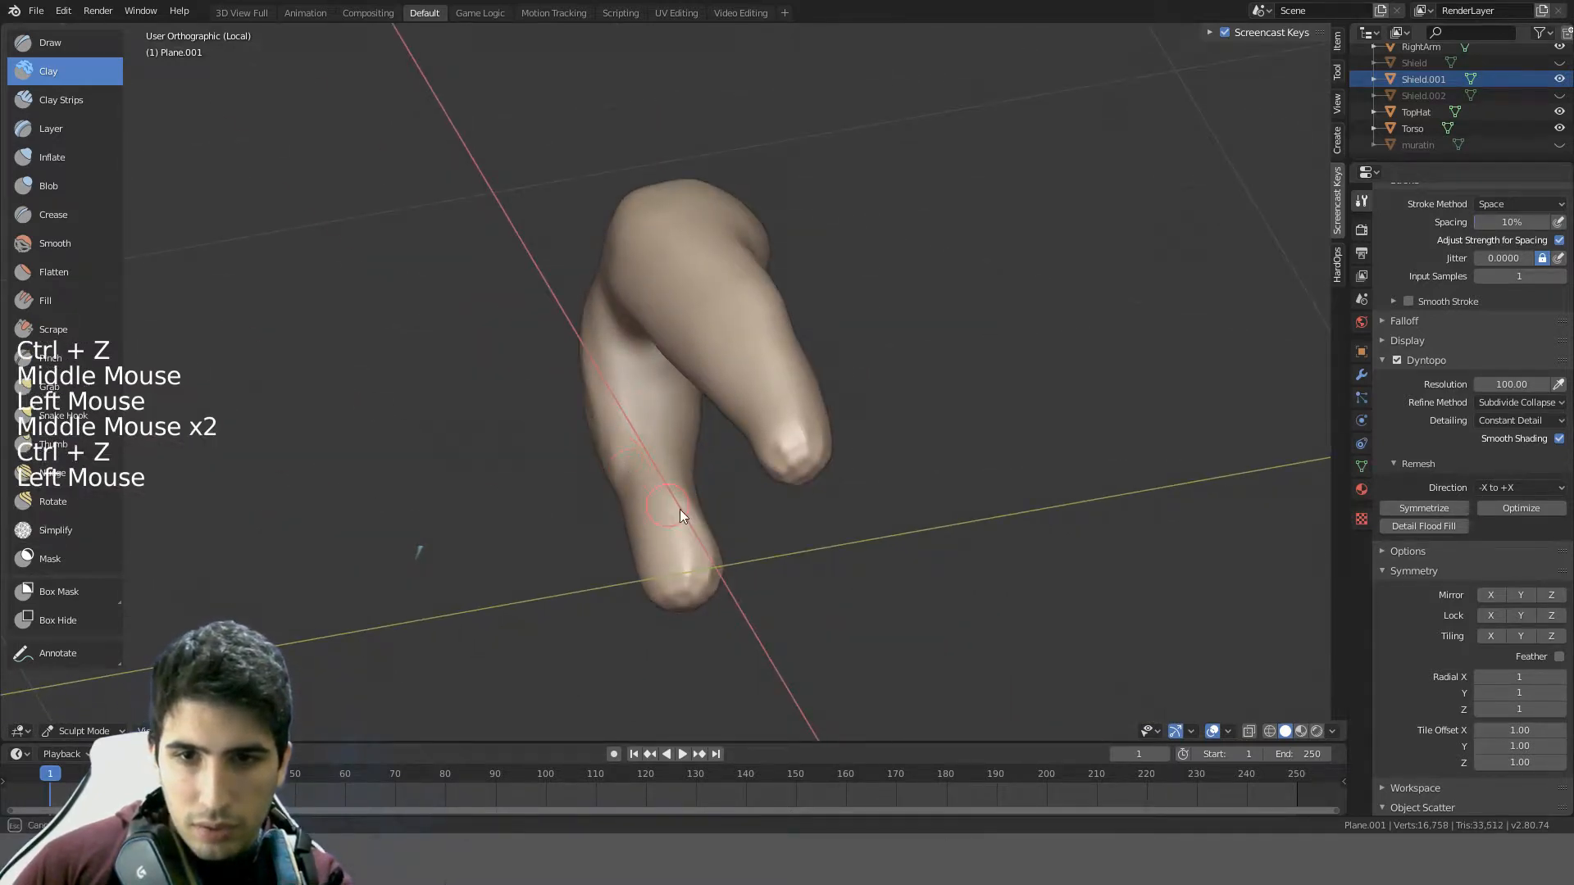
pyautogui.moveTo(680, 509)
pyautogui.mouseDown(button='middle')
pyautogui.moveTo(700, 546)
pyautogui.moveTo(568, 608)
pyautogui.moveTo(598, 613)
pyautogui.moveTo(720, 548)
pyautogui.moveTo(692, 540)
pyautogui.moveTo(838, 490)
pyautogui.mouseUp(button='middle')
pyautogui.moveTo(622, 492); pyautogui.dragTo(738, 541)
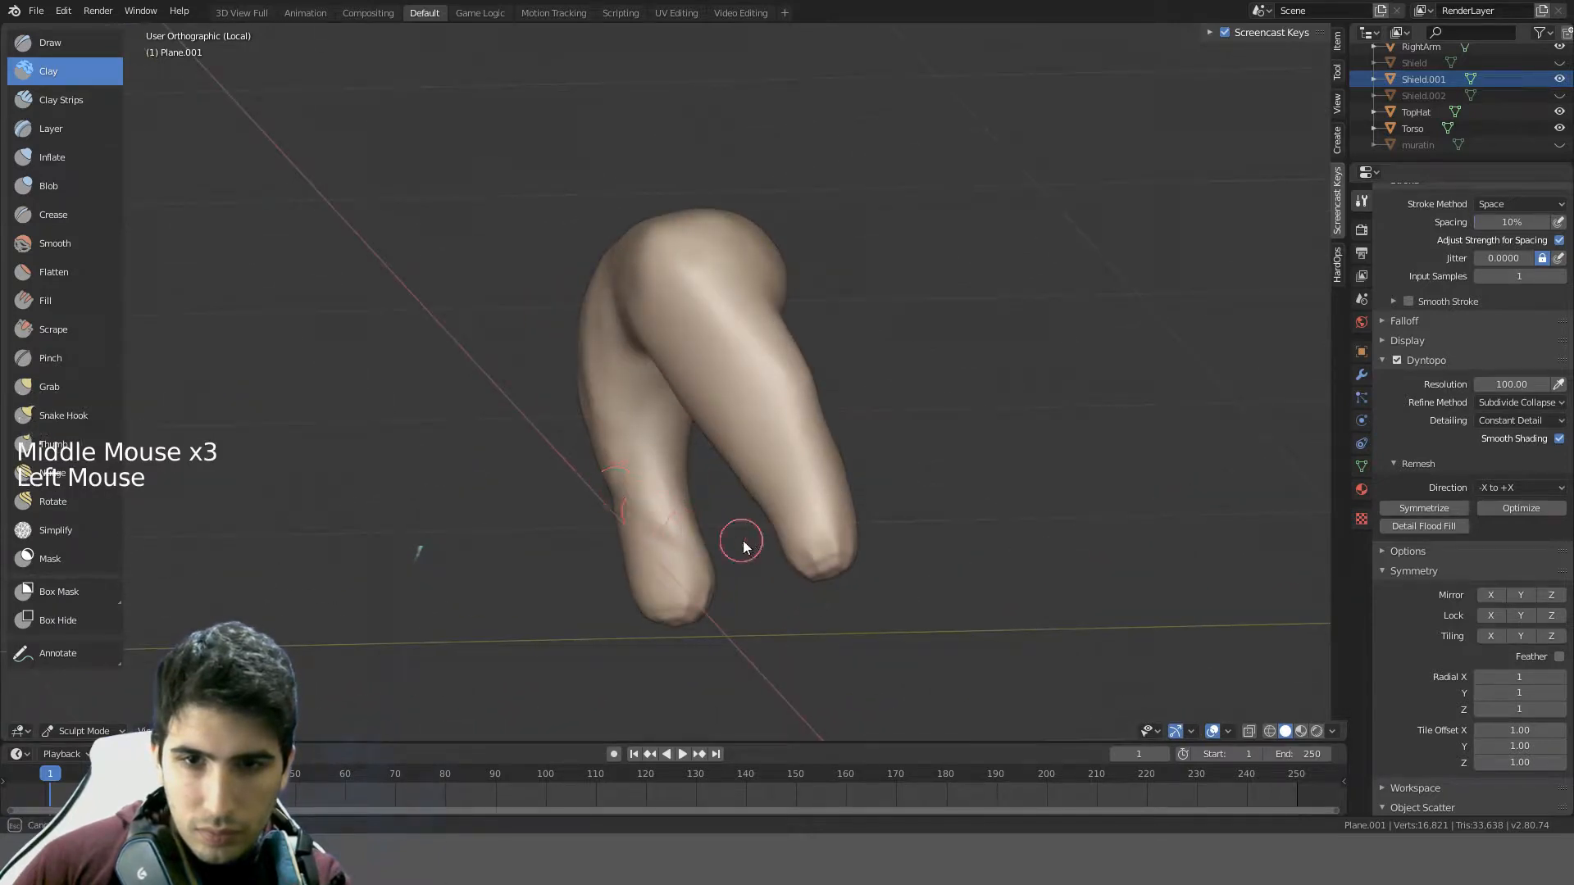
pyautogui.moveTo(742, 542); pyautogui.dragTo(716, 499, button='middle')
pyautogui.moveTo(634, 456)
pyautogui.mouseDown()
pyautogui.moveTo(656, 527)
pyautogui.moveTo(719, 596)
pyautogui.mouseUp()
pyautogui.moveTo(642, 485); pyautogui.dragTo(704, 585)
pyautogui.moveTo(704, 586); pyautogui.dragTo(620, 531, button='middle')
pyautogui.moveTo(620, 531); pyautogui.dragTo(671, 526)
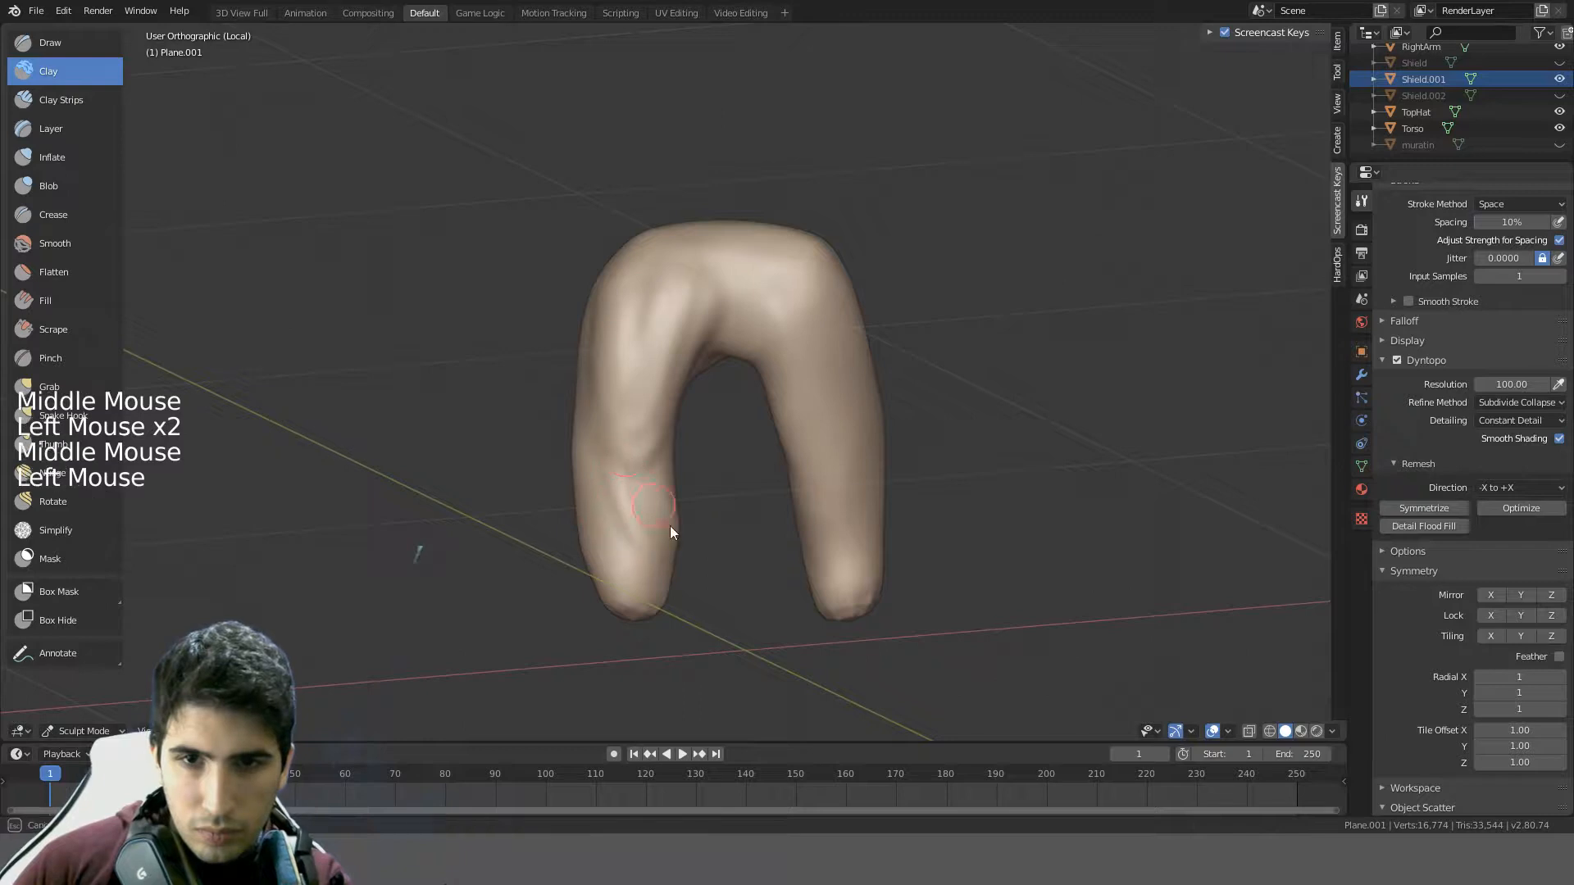
# - Add more short clay strokes below the forward leg's knee, working around its front and outer side
pyautogui.moveTo(670, 526); pyautogui.dragTo(625, 459, button='middle')
pyautogui.moveTo(625, 464); pyautogui.dragTo(654, 535)
pyautogui.moveTo(656, 529)
pyautogui.mouseDown(button='middle')
pyautogui.moveTo(720, 494)
pyautogui.moveTo(702, 492)
pyautogui.mouseUp(button='middle')
pyautogui.moveTo(630, 458)
pyautogui.mouseDown()
pyautogui.moveTo(648, 516)
pyautogui.moveTo(666, 512)
pyautogui.mouseUp()
pyautogui.moveTo(715, 500)
pyautogui.mouseDown(button='middle')
pyautogui.moveTo(687, 487)
pyautogui.moveTo(771, 451)
pyautogui.mouseUp(button='middle')
pyautogui.moveTo(672, 456); pyautogui.dragTo(625, 526)
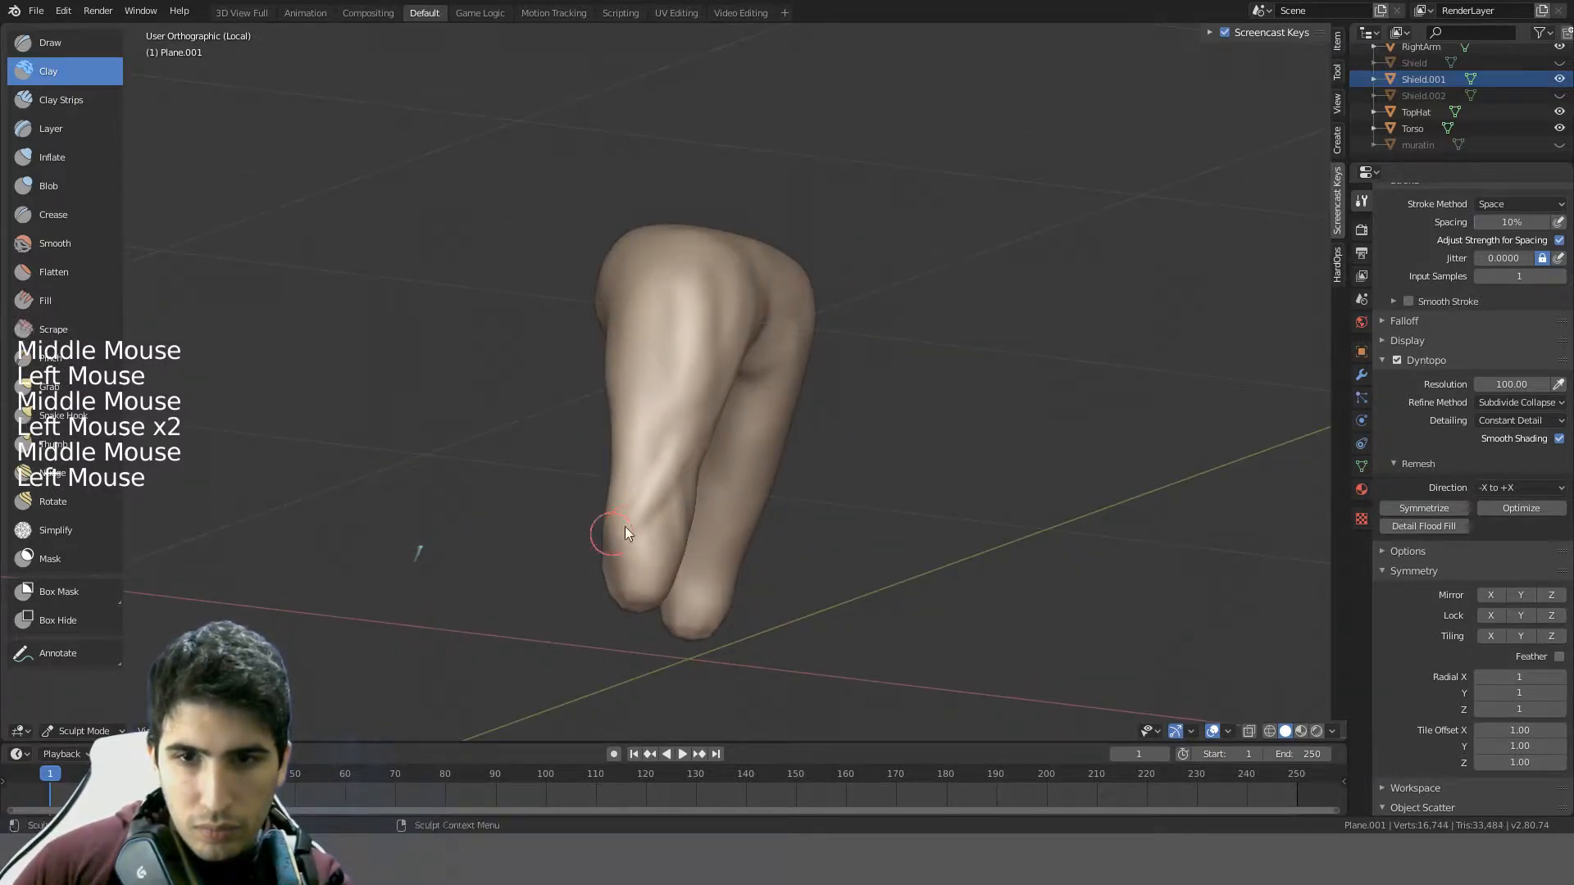
# - Extend the clay ridges around the outer side of the forward leg's knee and smooth the area behind it
pyautogui.moveTo(648, 525); pyautogui.dragTo(608, 518, button='middle')
pyautogui.moveTo(670, 464); pyautogui.dragTo(563, 592)
pyautogui.moveTo(563, 592)
pyautogui.mouseDown(button='middle')
pyautogui.moveTo(548, 491)
pyautogui.moveTo(609, 441)
pyautogui.moveTo(738, 529)
pyautogui.mouseUp(button='middle')
pyautogui.moveTo(703, 447); pyautogui.dragTo(721, 476)
pyautogui.moveTo(722, 476)
pyautogui.mouseDown(button='middle')
pyautogui.moveTo(742, 489)
pyautogui.moveTo(738, 541)
pyautogui.mouseUp(button='middle')
pyautogui.moveTo(738, 541)
pyautogui.keyDown('shift'); pyautogui.mouseDown()
pyautogui.moveTo(672, 605)
pyautogui.moveTo(691, 406)
pyautogui.moveTo(667, 519)
pyautogui.moveTo(659, 497)
pyautogui.moveTo(690, 503)
pyautogui.moveTo(687, 524)
pyautogui.moveTo(706, 493)
pyautogui.mouseUp(); pyautogui.keyUp('shift')
pyautogui.press('f')
pyautogui.click(699, 477)
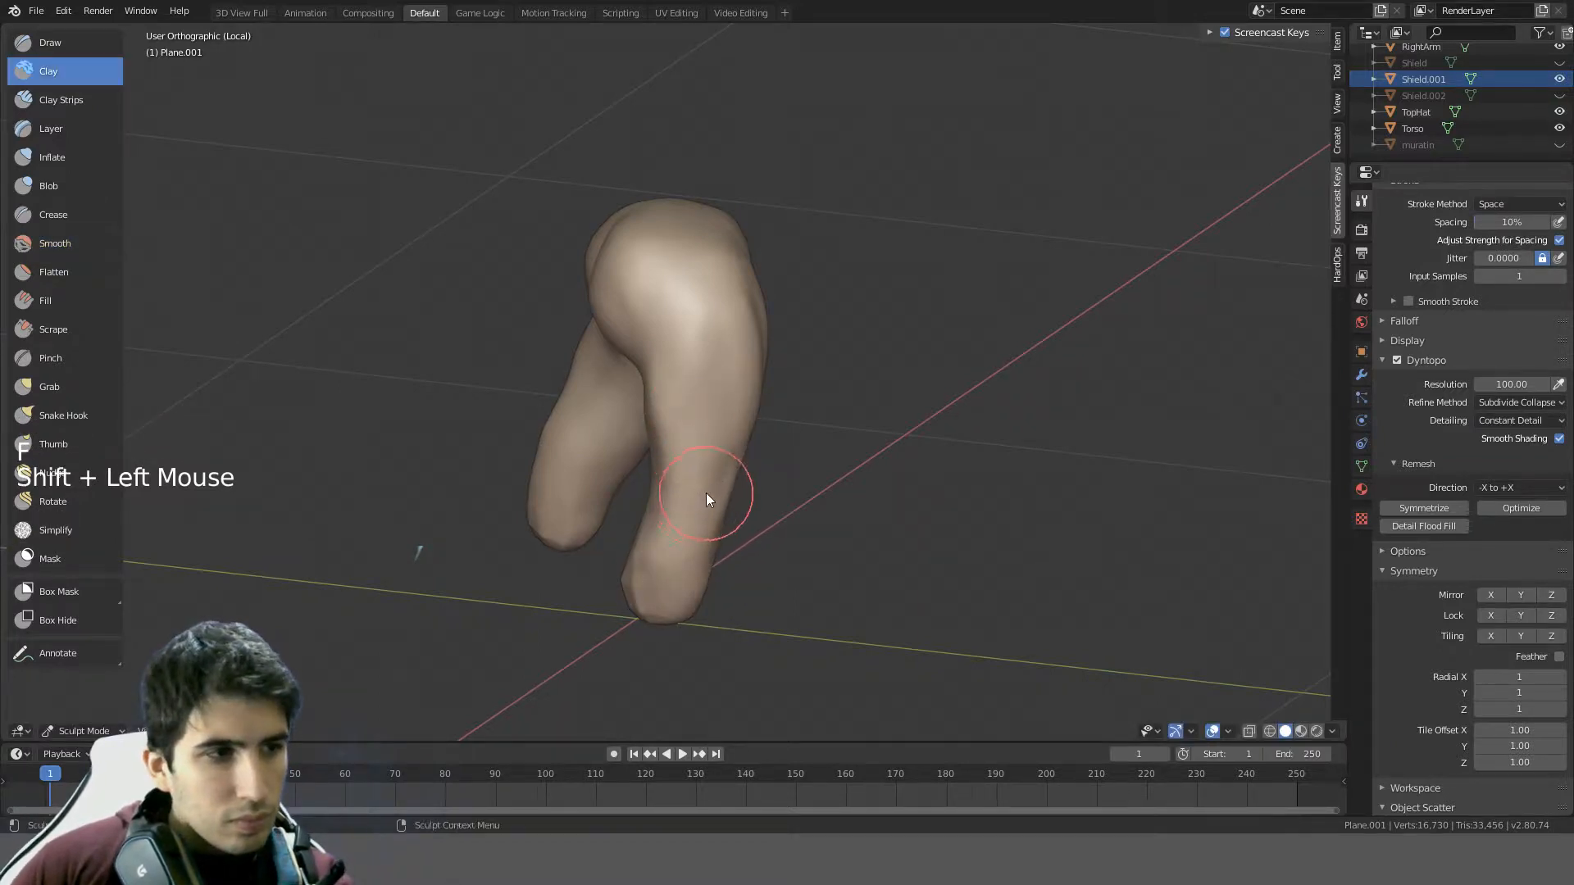
# - Add broad clay strokes over the forward leg's hip, thigh and knee, smoothing the area near the groin
pyautogui.moveTo(706, 493)
pyautogui.mouseDown(button='middle')
pyautogui.moveTo(748, 428)
pyautogui.moveTo(759, 456)
pyautogui.moveTo(616, 520)
pyautogui.moveTo(642, 323)
pyautogui.mouseUp(button='middle')
pyautogui.moveTo(642, 323)
pyautogui.mouseDown()
pyautogui.moveTo(624, 392)
pyautogui.moveTo(666, 283)
pyautogui.moveTo(717, 289)
pyautogui.mouseUp()
pyautogui.moveTo(665, 393)
pyautogui.mouseDown(button='middle')
pyautogui.moveTo(620, 341)
pyautogui.moveTo(566, 397)
pyautogui.mouseUp(button='middle')
pyautogui.moveTo(592, 409)
pyautogui.mouseDown()
pyautogui.moveTo(594, 449)
pyautogui.moveTo(608, 451)
pyautogui.moveTo(708, 388)
pyautogui.mouseUp()
pyautogui.moveTo(709, 389)
pyautogui.mouseDown(button='middle')
pyautogui.moveTo(910, 380)
pyautogui.moveTo(762, 407)
pyautogui.mouseUp(button='middle')
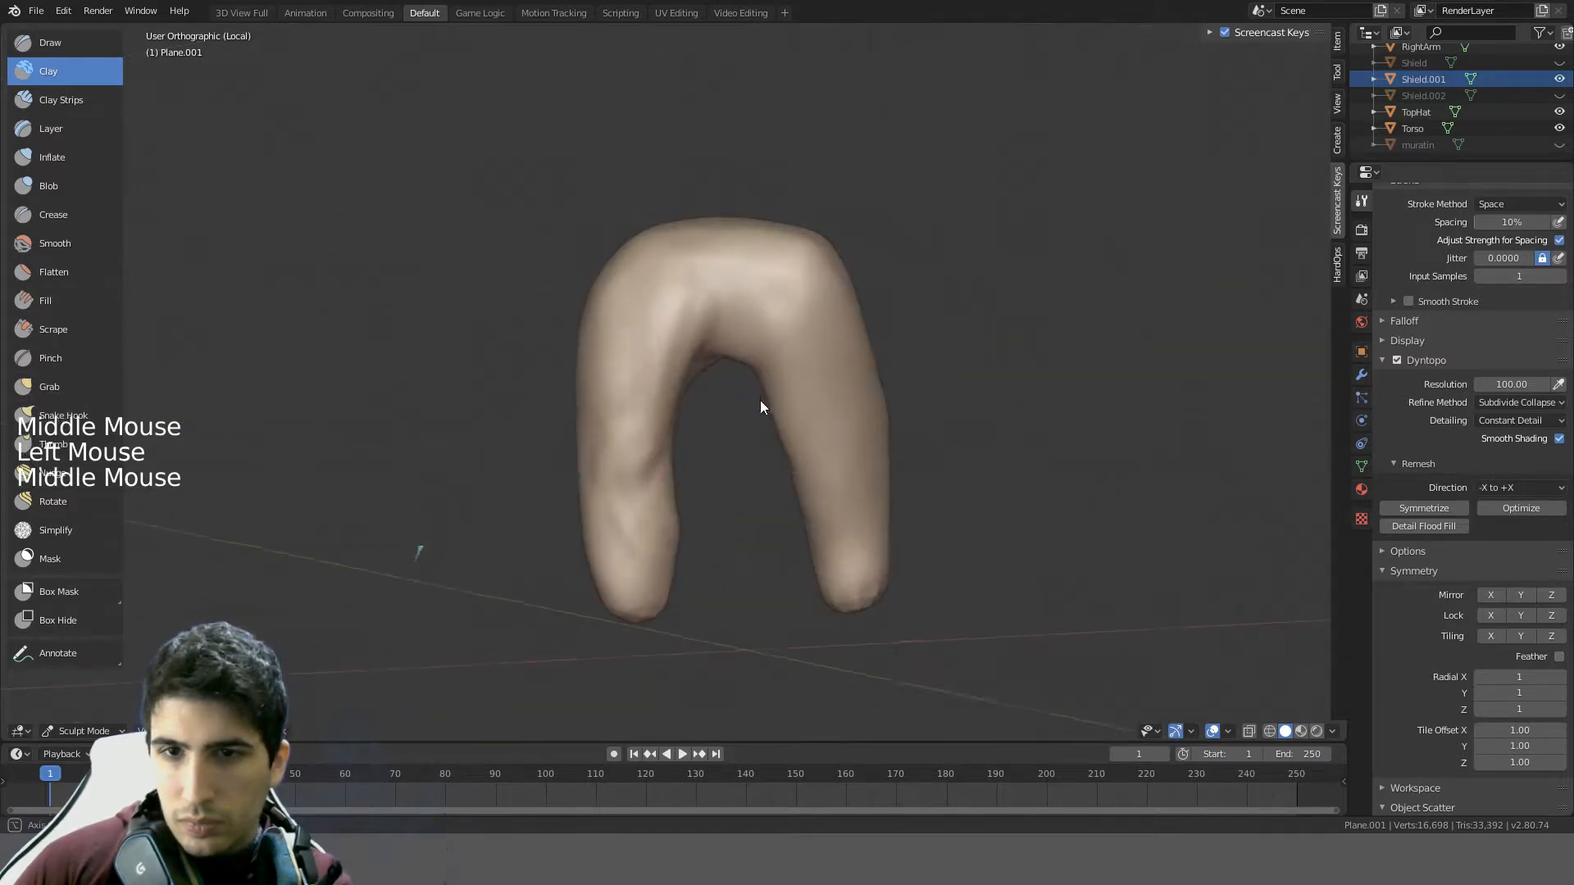
pyautogui.moveTo(656, 437); pyautogui.dragTo(642, 450)
pyautogui.moveTo(642, 450)
pyautogui.mouseDown(button='middle')
pyautogui.moveTo(816, 382)
pyautogui.moveTo(684, 332)
pyautogui.moveTo(552, 382)
pyautogui.moveTo(648, 457)
pyautogui.moveTo(573, 355)
pyautogui.moveTo(636, 435)
pyautogui.moveTo(685, 396)
pyautogui.moveTo(674, 366)
pyautogui.moveTo(689, 349)
pyautogui.mouseUp(button='middle')
pyautogui.moveTo(689, 352)
pyautogui.keyDown('shift'); pyautogui.mouseDown()
pyautogui.moveTo(686, 374)
pyautogui.moveTo(646, 348)
pyautogui.moveTo(668, 327)
pyautogui.moveTo(666, 340)
pyautogui.mouseUp(); pyautogui.keyUp('shift')
pyautogui.moveTo(668, 352)
pyautogui.mouseDown(button='middle')
pyautogui.moveTo(797, 402)
pyautogui.moveTo(808, 323)
pyautogui.moveTo(1085, 327)
pyautogui.moveTo(1062, 399)
pyautogui.moveTo(746, 299)
pyautogui.moveTo(731, 390)
pyautogui.mouseUp(button='middle')
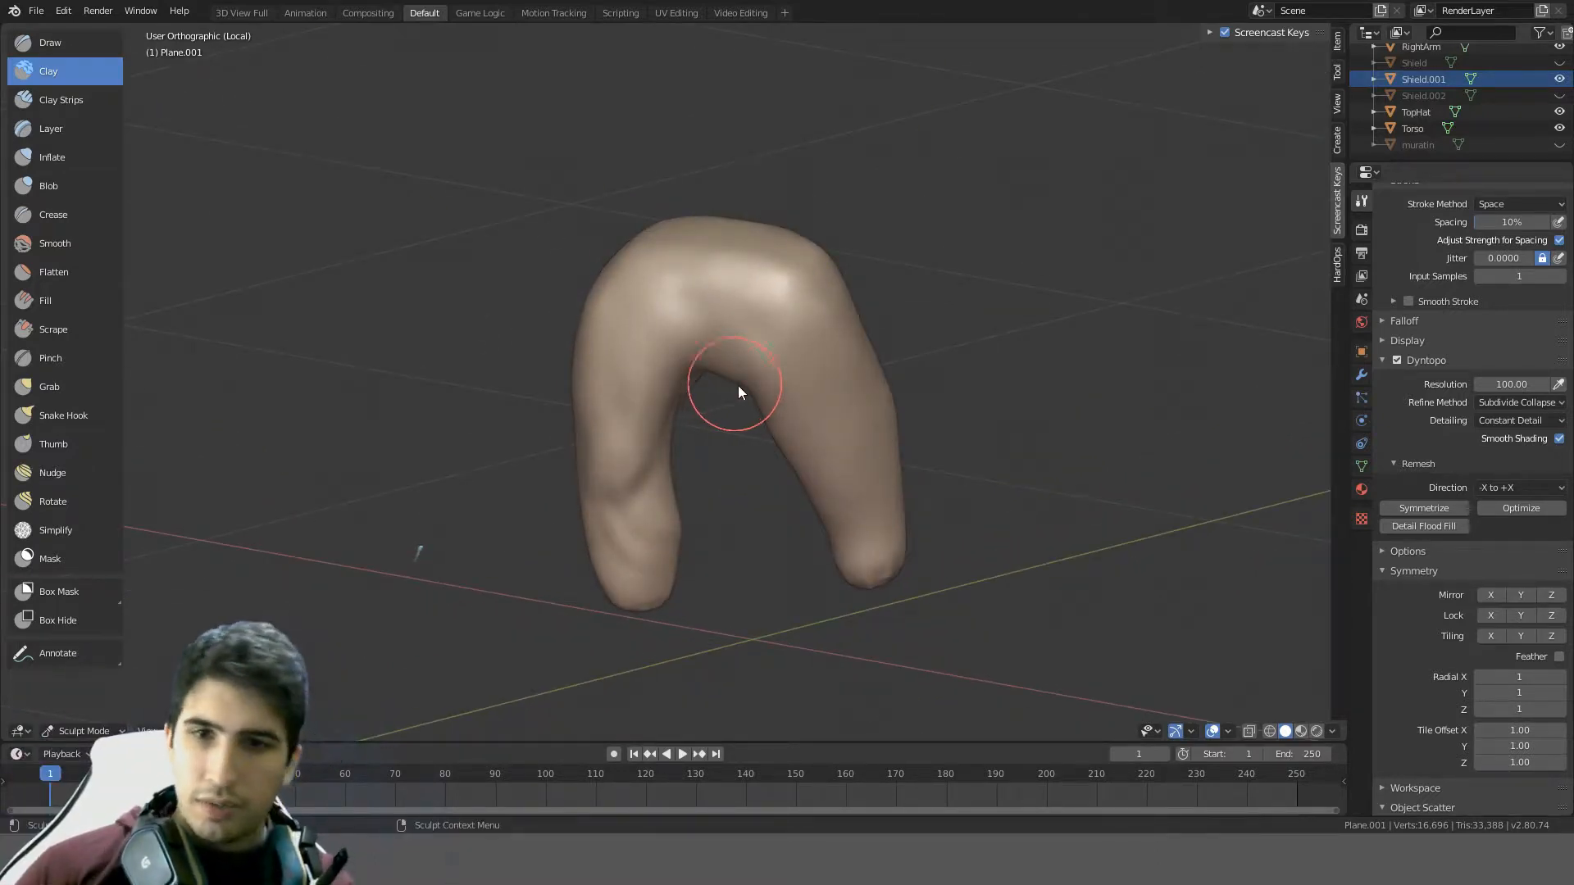
# - Check the legs from several angles and smooth the back of the forward leg's thigh
pyautogui.scroll(1, 738, 386)
pyautogui.moveTo(738, 385); pyautogui.dragTo(850, 328, button='middle')
pyautogui.press('KP_1')
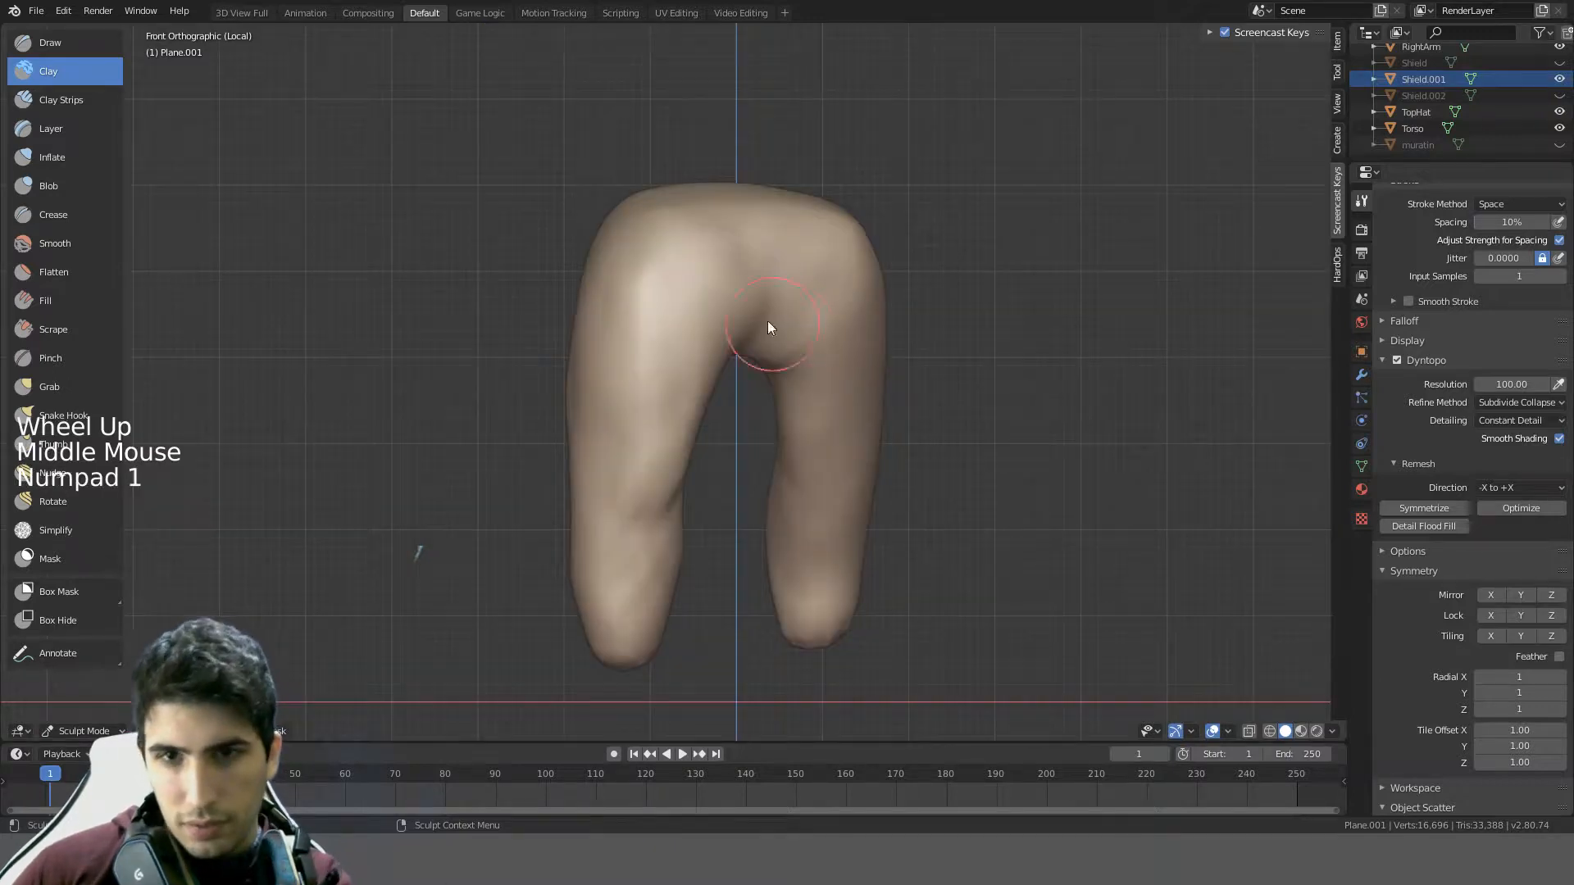
pyautogui.scroll(-1, 652, 274)
pyautogui.moveTo(652, 273)
pyautogui.mouseDown(button='middle')
pyautogui.moveTo(799, 268)
pyautogui.moveTo(774, 309)
pyautogui.mouseUp(button='middle')
pyautogui.click(715, 421)
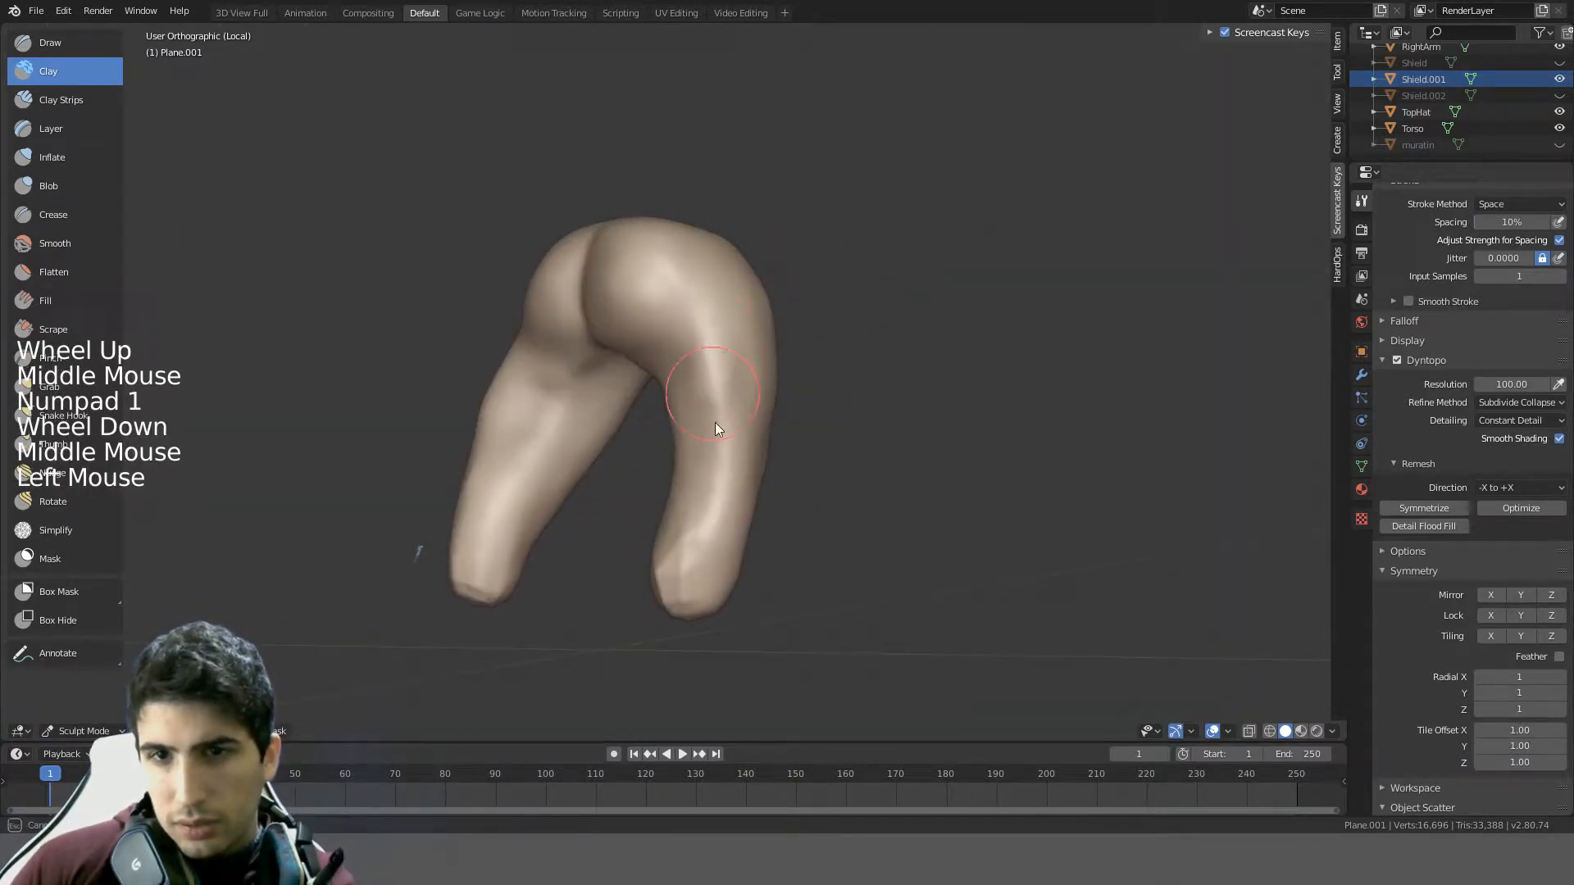
pyautogui.keyDown('shift'); pyautogui.moveTo(720, 423); pyautogui.dragTo(727, 425); pyautogui.keyUp('shift')
pyautogui.moveTo(714, 328)
pyautogui.mouseDown(button='middle')
pyautogui.moveTo(675, 492)
pyautogui.moveTo(714, 457)
pyautogui.moveTo(647, 450)
pyautogui.mouseUp(button='middle')
# - Reduce the Clay brush radius and sculpt ridges across the outer side of the forward leg's knee
pyautogui.moveTo(702, 482); pyautogui.dragTo(608, 561)
pyautogui.press('f')
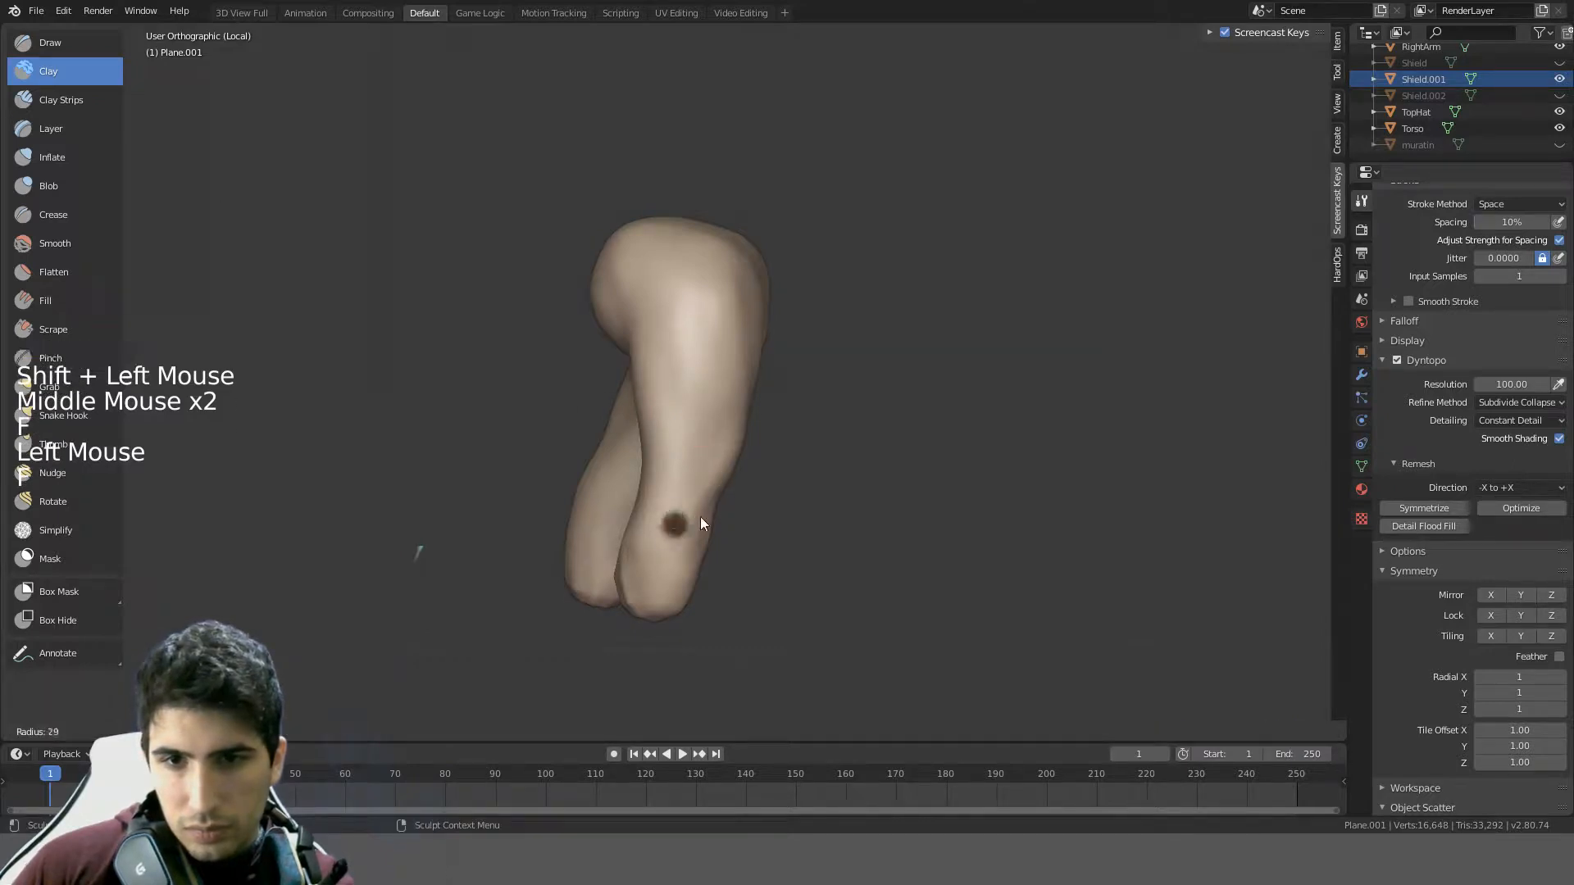
pyautogui.click(701, 508)
pyautogui.moveTo(693, 498); pyautogui.dragTo(646, 538)
pyautogui.moveTo(718, 469); pyautogui.dragTo(641, 496, button='middle')
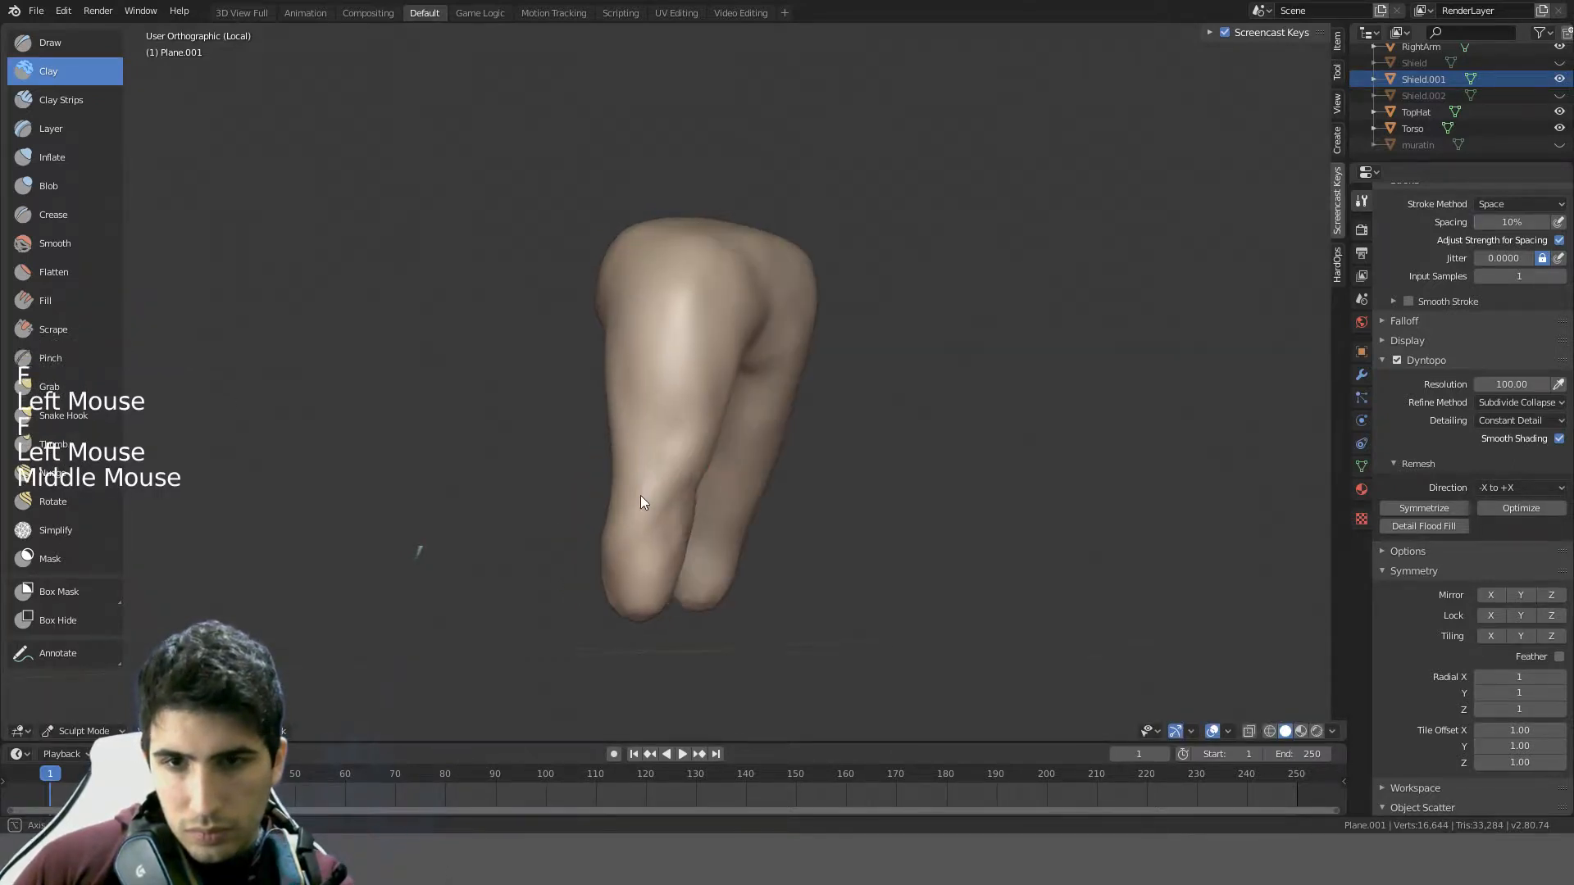
pyautogui.moveTo(641, 495); pyautogui.dragTo(681, 497)
pyautogui.moveTo(691, 538); pyautogui.dragTo(841, 530, button='middle')
pyautogui.click(739, 490)
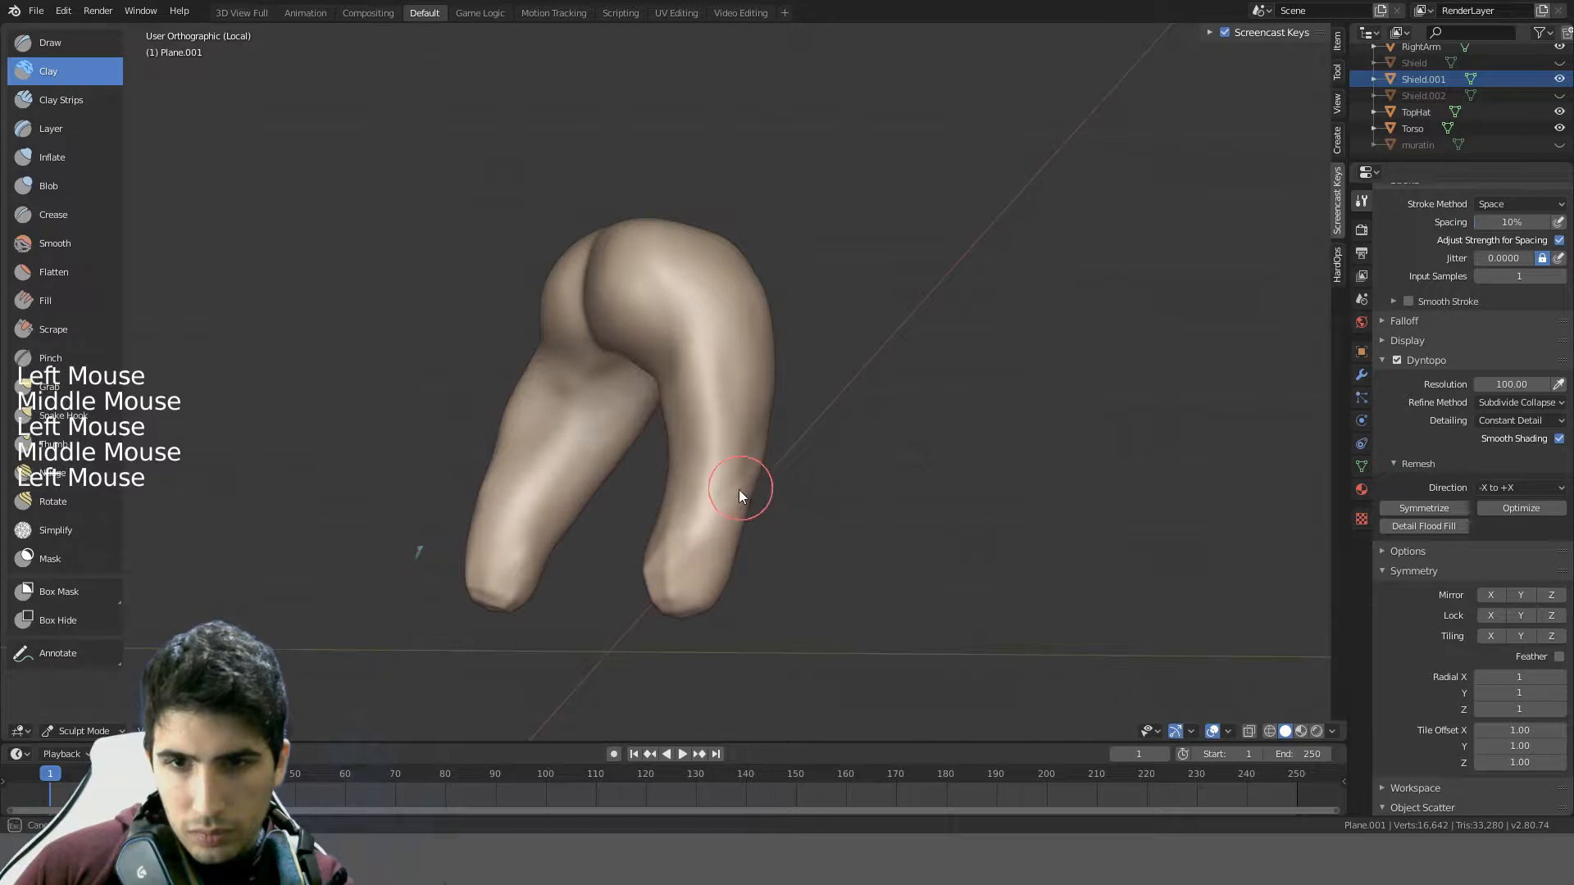
# - Build up clay ridges on the calf and behind the knee of the forward leg
pyautogui.moveTo(735, 502); pyautogui.dragTo(750, 555, button='middle')
pyautogui.moveTo(750, 555); pyautogui.dragTo(731, 554)
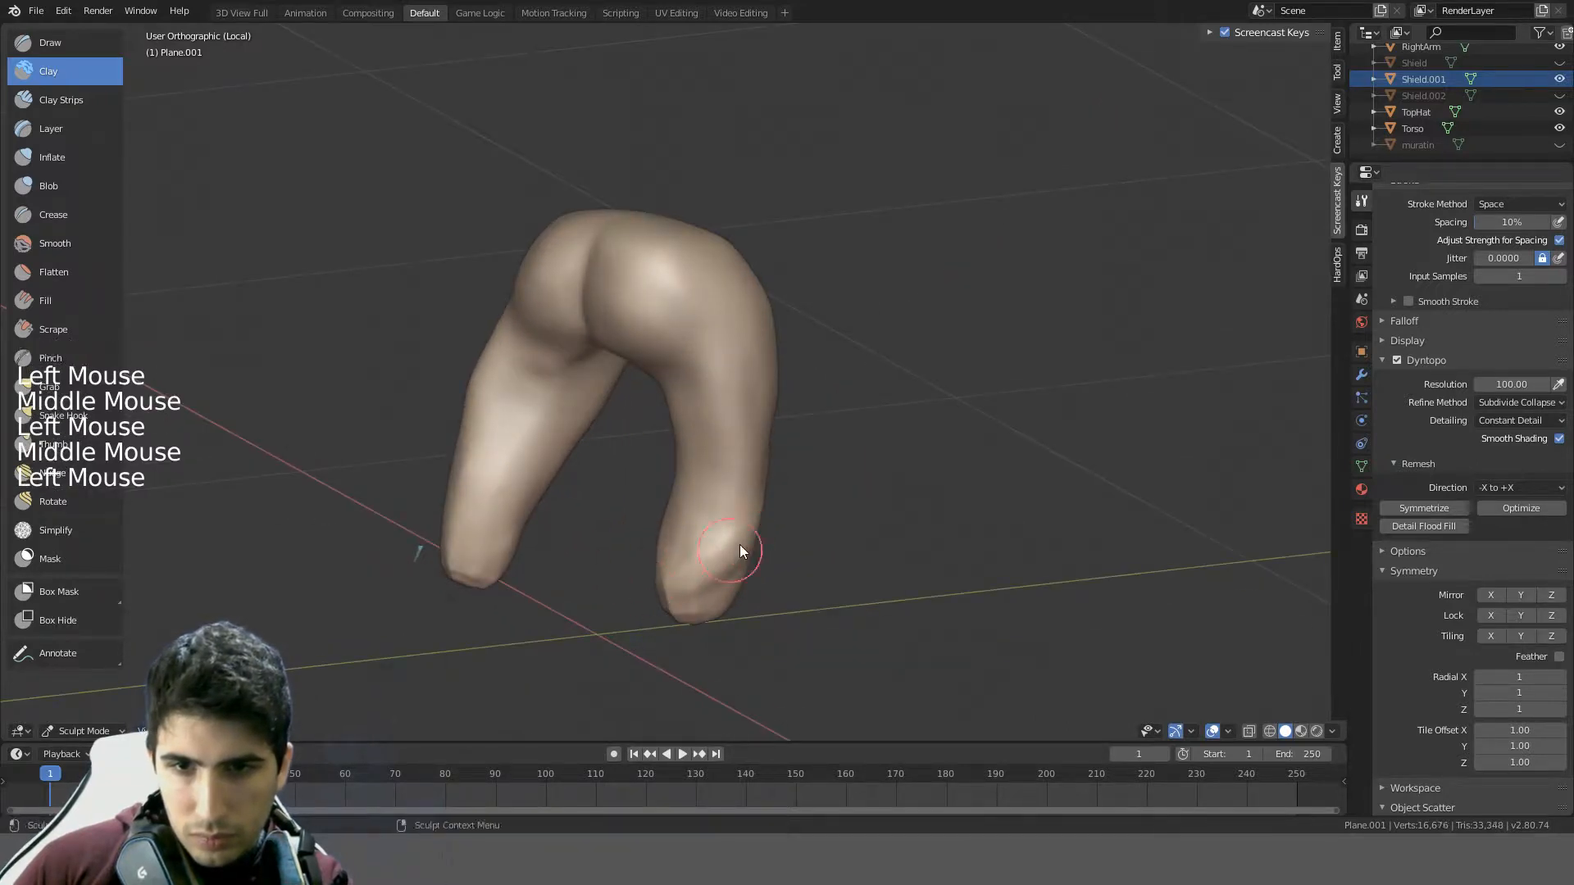
pyautogui.moveTo(740, 545)
pyautogui.mouseDown(button='middle')
pyautogui.moveTo(800, 544)
pyautogui.moveTo(682, 513)
pyautogui.mouseUp(button='middle')
pyautogui.click(685, 515)
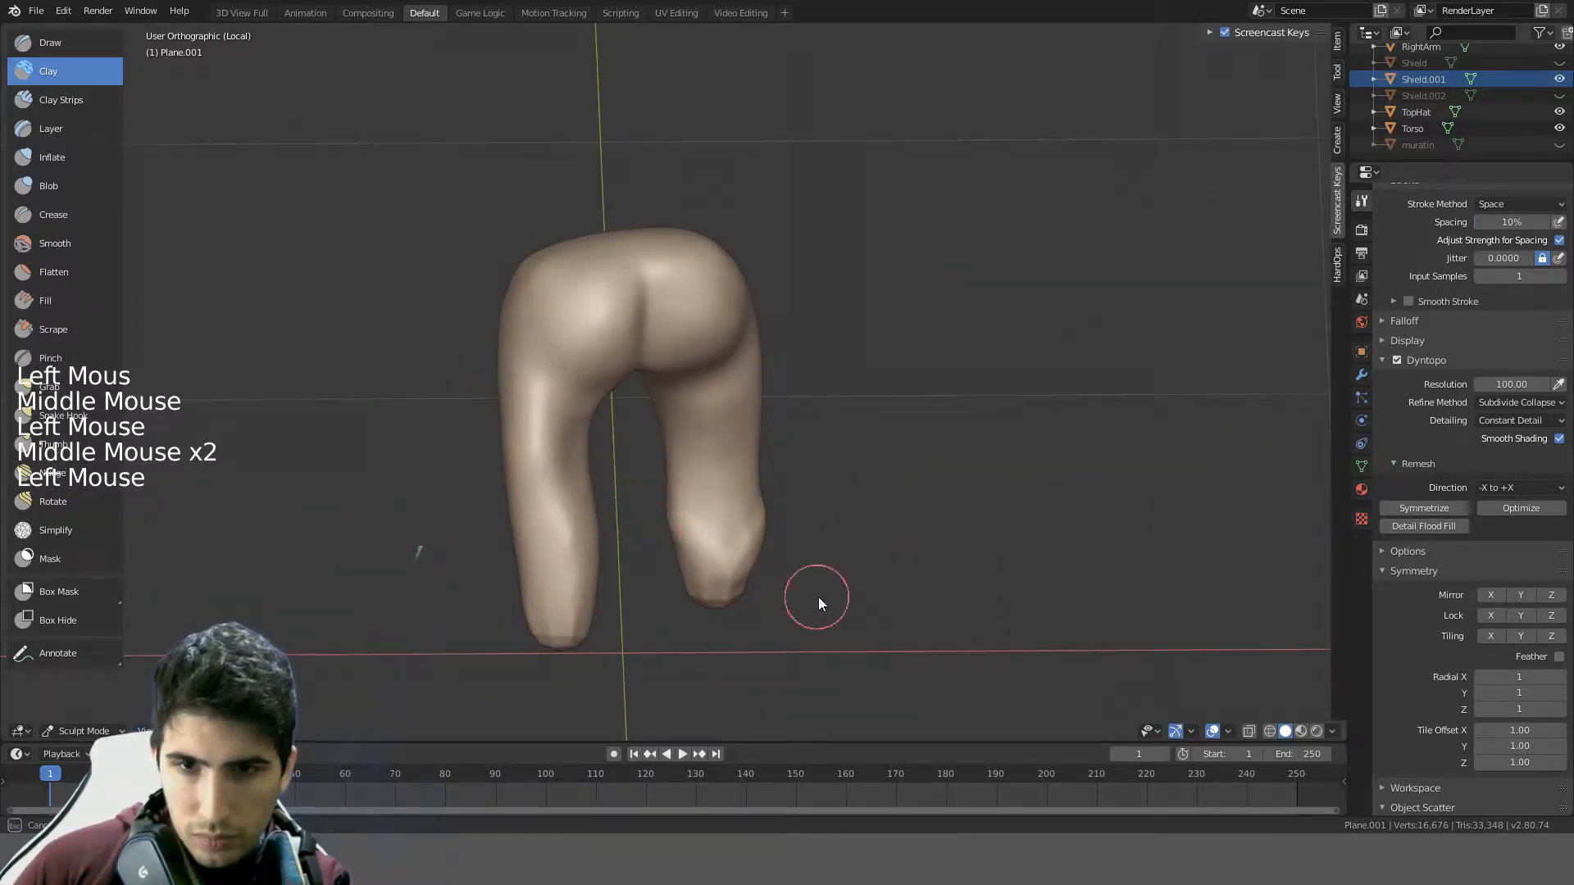
pyautogui.moveTo(696, 489); pyautogui.dragTo(735, 517)
pyautogui.moveTo(668, 466)
pyautogui.mouseDown(button='middle')
pyautogui.moveTo(755, 479)
pyautogui.moveTo(776, 464)
pyautogui.mouseUp(button='middle')
pyautogui.click(734, 495)
pyautogui.moveTo(840, 392)
pyautogui.mouseDown(button='middle')
pyautogui.moveTo(845, 348)
pyautogui.moveTo(1043, 328)
pyautogui.moveTo(876, 379)
pyautogui.mouseUp(button='middle')
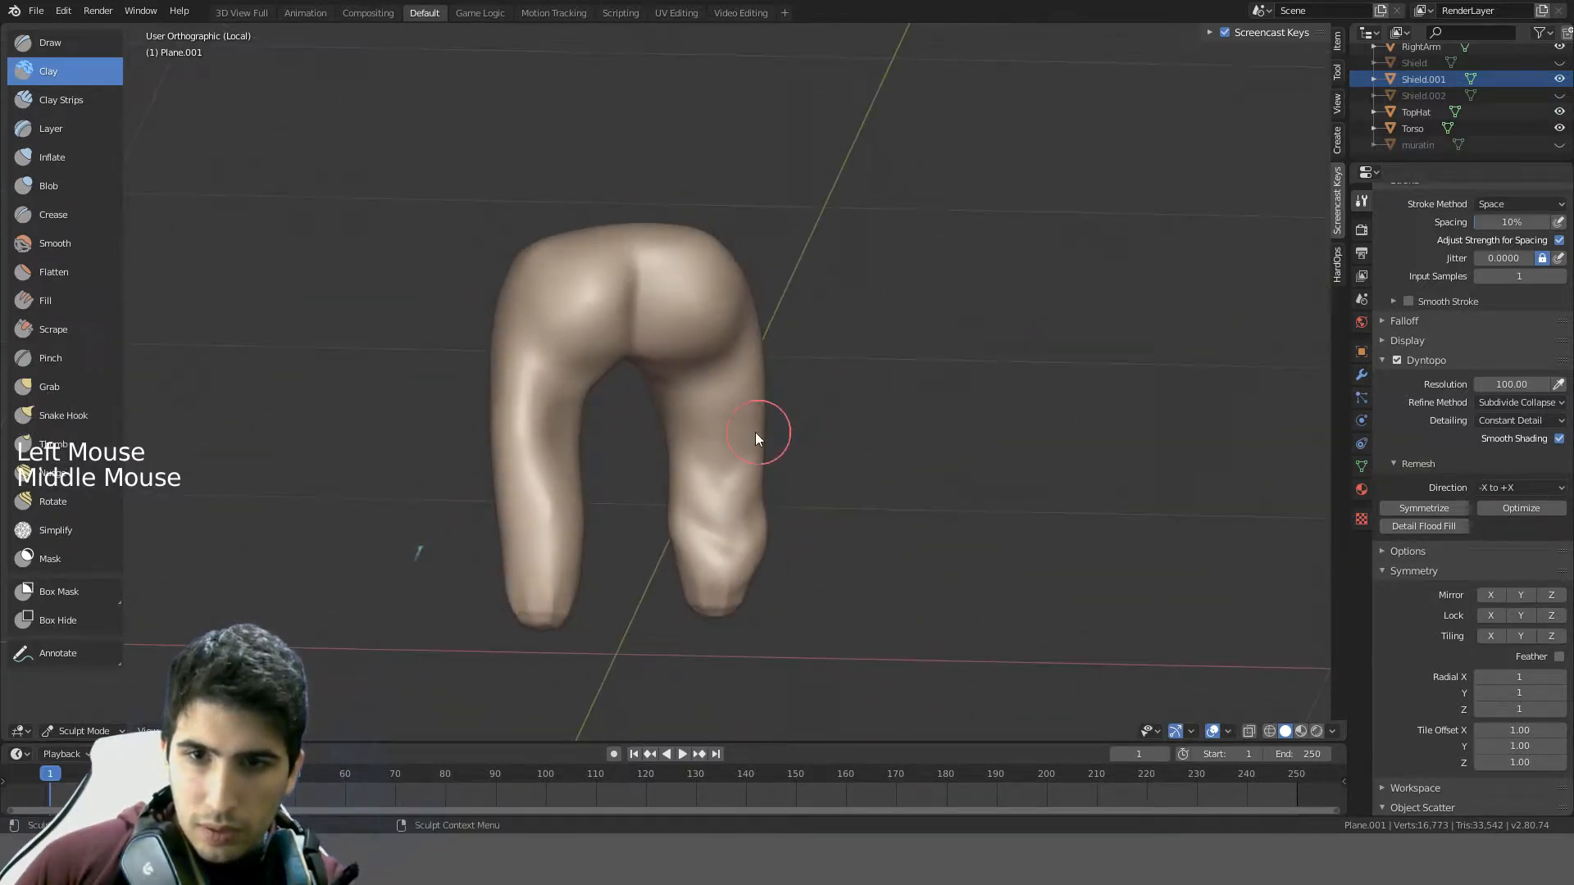
# - Resize the Clay brush and sculpt diagonal ridges from below the buttock down the back of the forward leg's thigh
pyautogui.press('f')
pyautogui.press('f')
pyautogui.moveTo(764, 427)
pyautogui.mouseDown(button='middle')
pyautogui.moveTo(720, 410)
pyautogui.moveTo(667, 351)
pyautogui.mouseUp(button='middle')
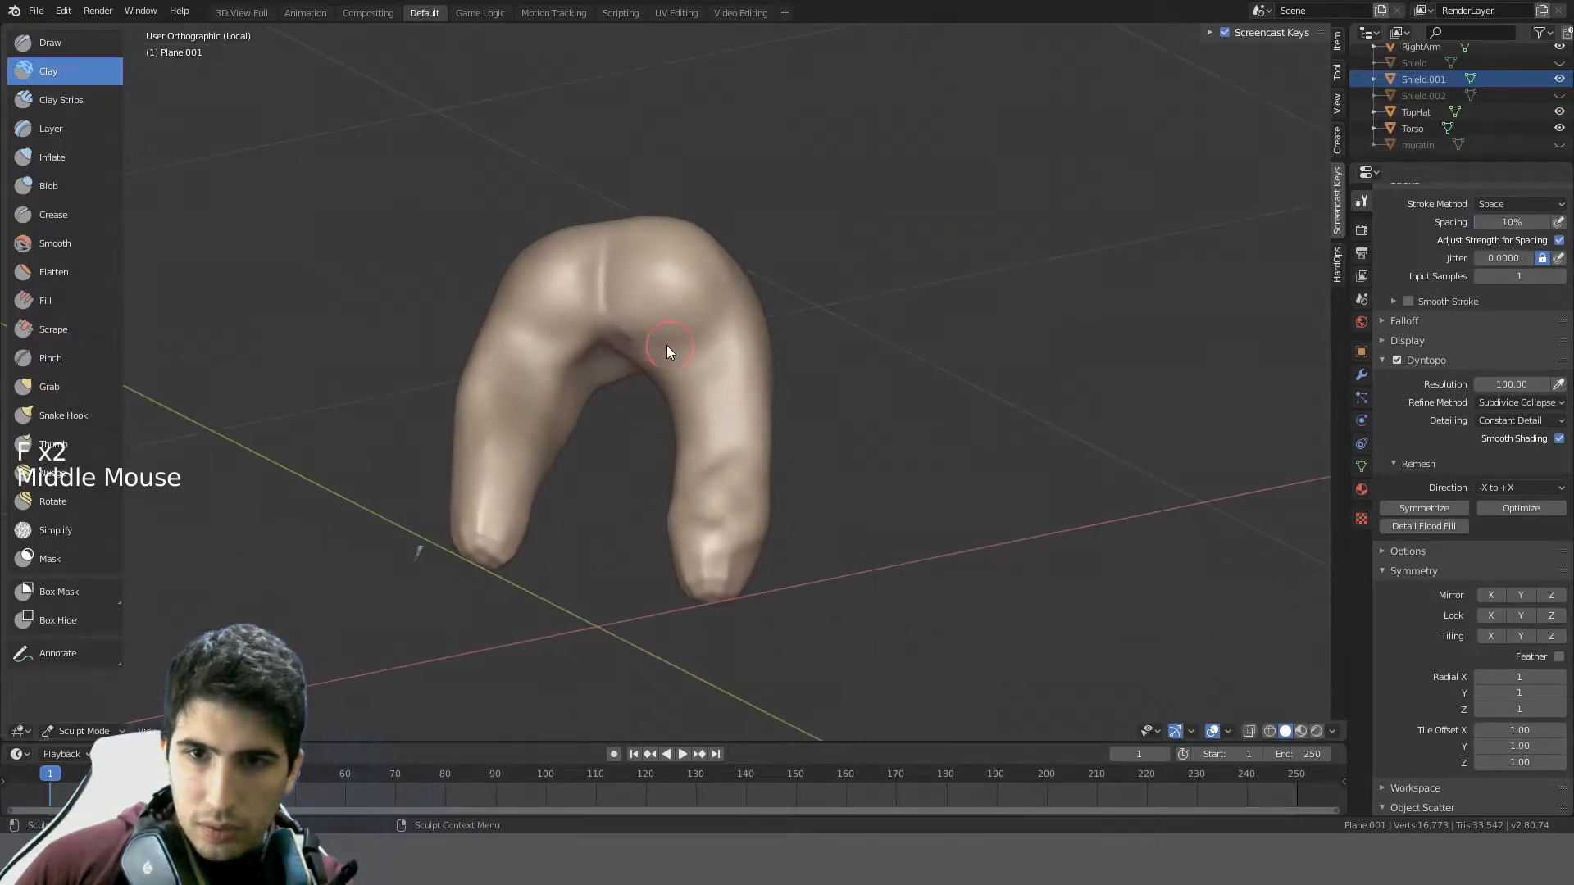
pyautogui.moveTo(652, 350); pyautogui.dragTo(712, 416)
pyautogui.moveTo(656, 341); pyautogui.dragTo(732, 415)
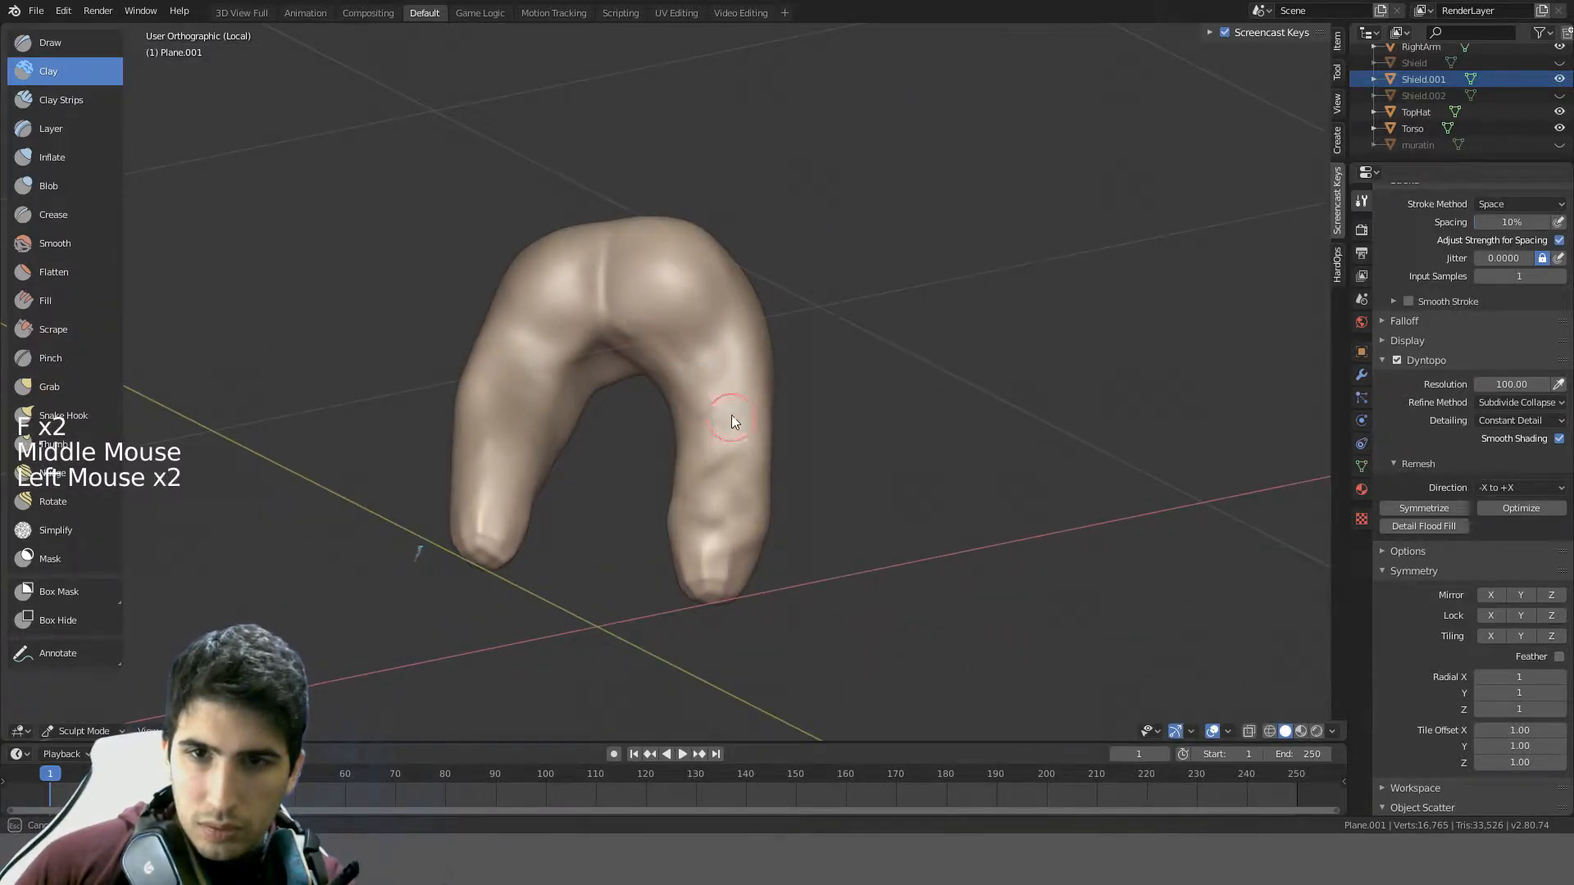
pyautogui.moveTo(721, 298)
pyautogui.mouseDown()
pyautogui.moveTo(729, 332)
pyautogui.moveTo(685, 320)
pyautogui.mouseUp()
pyautogui.moveTo(730, 402)
pyautogui.mouseDown(button='middle')
pyautogui.moveTo(719, 431)
pyautogui.moveTo(746, 328)
pyautogui.moveTo(630, 382)
pyautogui.moveTo(701, 351)
pyautogui.moveTo(696, 412)
pyautogui.moveTo(604, 442)
pyautogui.moveTo(509, 421)
pyautogui.moveTo(433, 432)
pyautogui.moveTo(425, 369)
pyautogui.moveTo(588, 336)
pyautogui.moveTo(730, 350)
pyautogui.moveTo(813, 388)
pyautogui.moveTo(681, 451)
pyautogui.moveTo(646, 449)
pyautogui.moveTo(854, 572)
pyautogui.moveTo(824, 456)
pyautogui.mouseUp(button='middle')
# - Smooth the ridges on the back of the forward leg's thigh and undo a trial carving stroke
pyautogui.keyDown('shift'); pyautogui.moveTo(820, 450); pyautogui.dragTo(759, 474); pyautogui.keyUp('shift')
pyautogui.moveTo(759, 474)
pyautogui.mouseDown(button='middle')
pyautogui.moveTo(883, 513)
pyautogui.moveTo(789, 395)
pyautogui.mouseUp(button='middle')
pyautogui.moveTo(789, 401)
pyautogui.keyDown('shift'); pyautogui.mouseDown()
pyautogui.moveTo(717, 420)
pyautogui.moveTo(746, 406)
pyautogui.moveTo(677, 357)
pyautogui.moveTo(629, 454)
pyautogui.moveTo(677, 452)
pyautogui.moveTo(790, 372)
pyautogui.moveTo(645, 371)
pyautogui.moveTo(763, 441)
pyautogui.mouseUp(); pyautogui.keyUp('shift')
pyautogui.moveTo(780, 377)
pyautogui.mouseDown(button='middle')
pyautogui.moveTo(839, 288)
pyautogui.moveTo(943, 325)
pyautogui.moveTo(785, 357)
pyautogui.mouseUp(button='middle')
pyautogui.moveTo(794, 386)
pyautogui.keyDown('ctrl'); pyautogui.mouseDown()
pyautogui.moveTo(721, 397)
pyautogui.moveTo(815, 397)
pyautogui.moveTo(582, 476)
pyautogui.moveTo(939, 339)
pyautogui.mouseUp(); pyautogui.keyUp('ctrl')
pyautogui.hotkey('ctrl', 'z')
pyautogui.moveTo(936, 336)
pyautogui.mouseDown(button='middle')
pyautogui.moveTo(743, 305)
pyautogui.moveTo(750, 257)
pyautogui.moveTo(648, 246)
pyautogui.mouseUp(button='middle')
# - Deflate the buttocks and hips with a large inverted Inflate brush, working from several angles
pyautogui.click(47, 182)
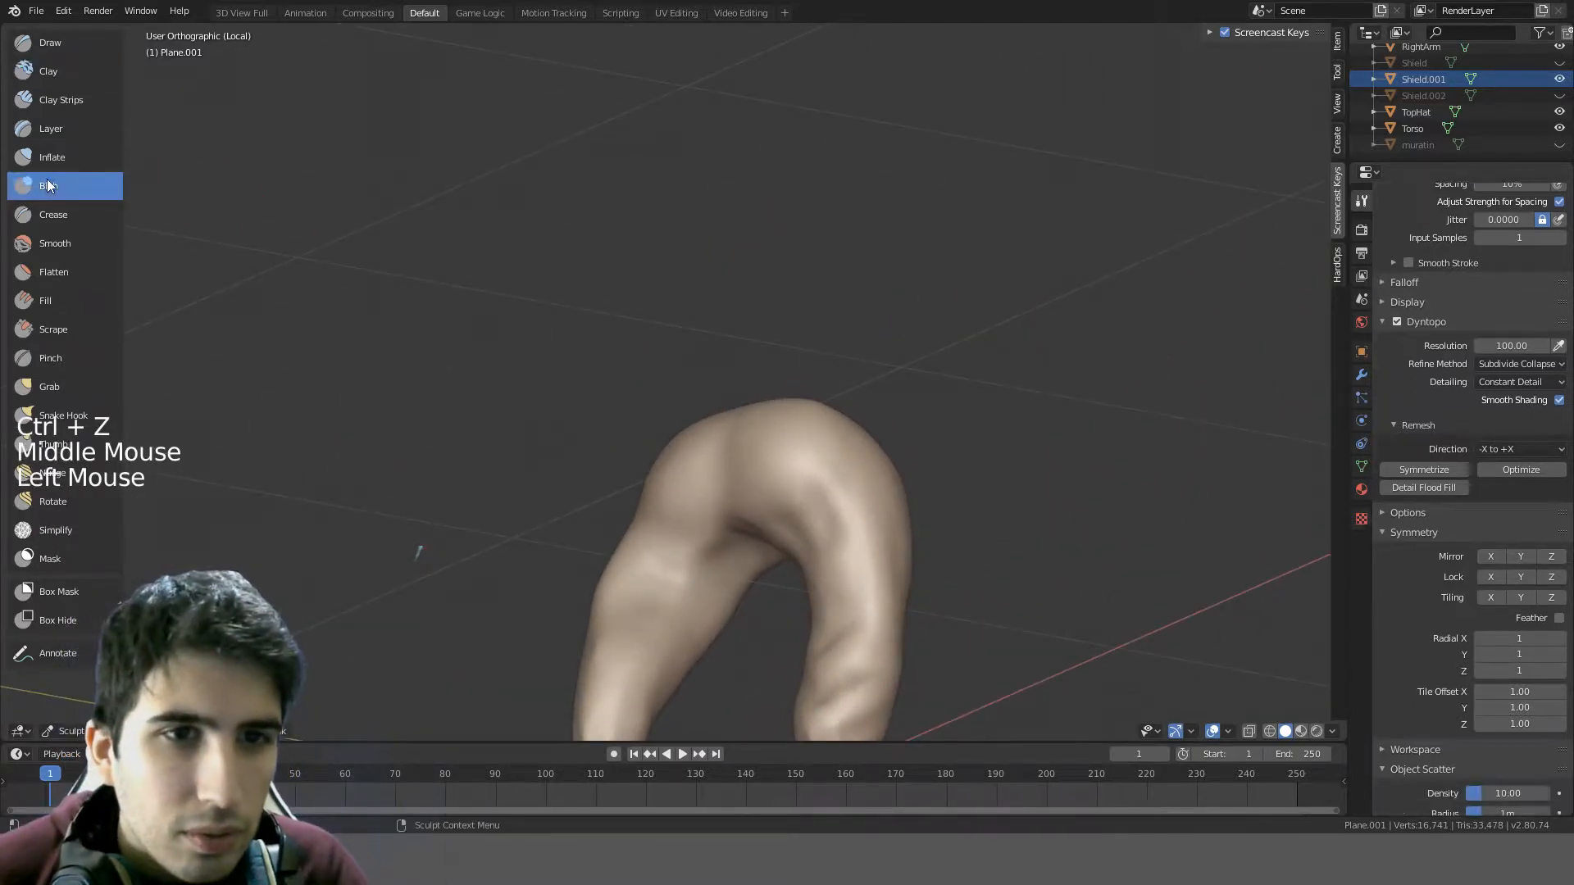
pyautogui.click(51, 156)
pyautogui.press('f')
pyautogui.moveTo(636, 307); pyautogui.dragTo(735, 394, button='middle')
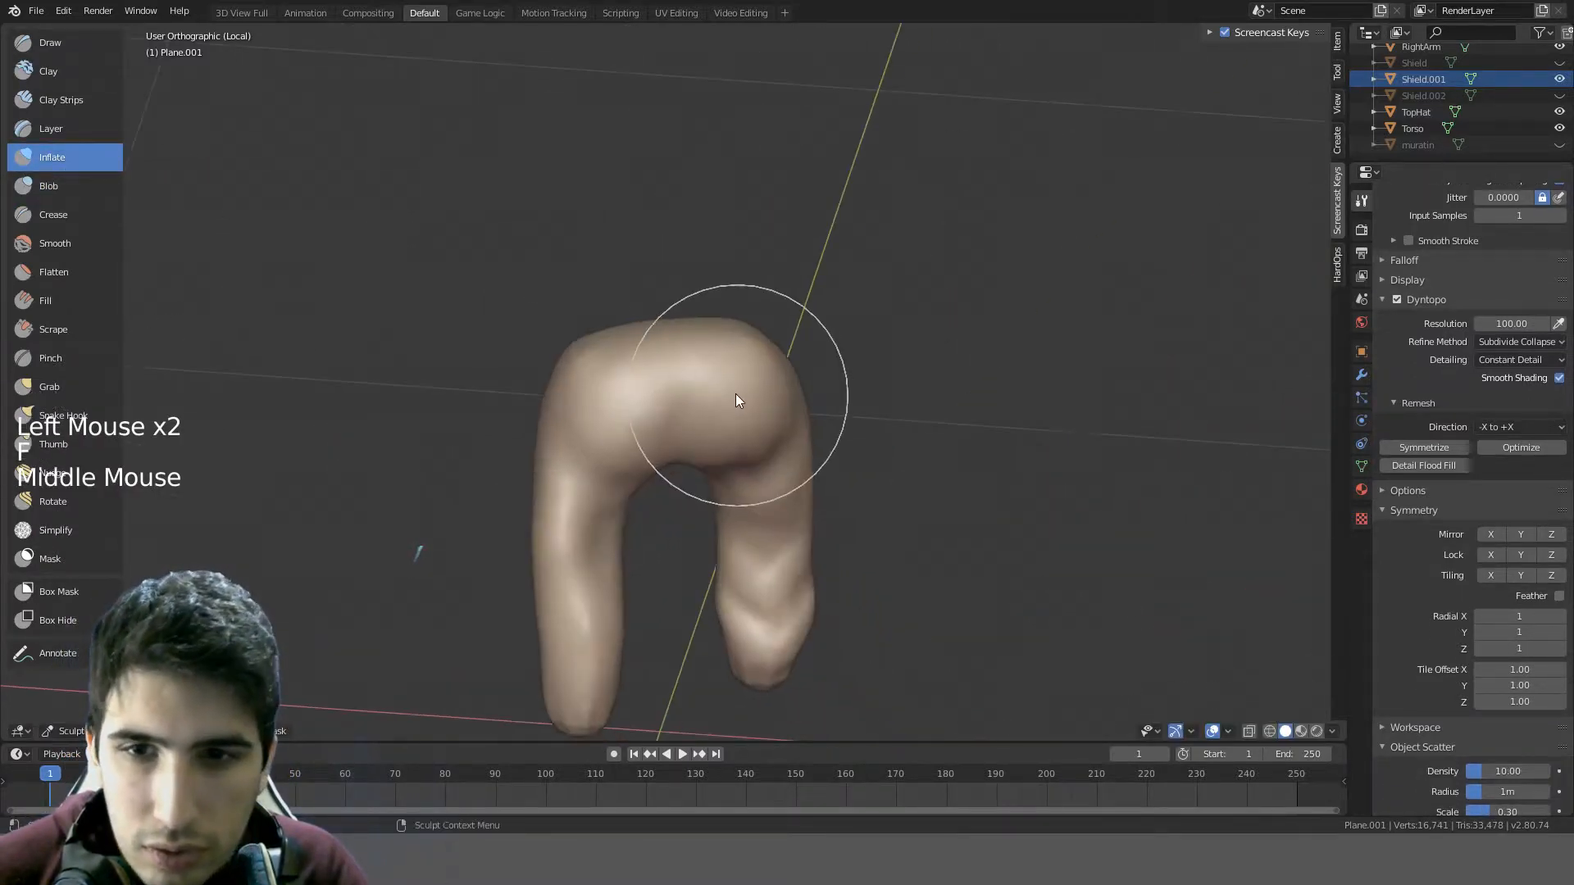
pyautogui.moveTo(726, 393)
pyautogui.keyDown('ctrl'); pyautogui.mouseDown()
pyautogui.moveTo(691, 425)
pyautogui.moveTo(674, 386)
pyautogui.mouseUp(); pyautogui.keyUp('ctrl')
pyautogui.moveTo(674, 387)
pyautogui.mouseDown(button='middle')
pyautogui.moveTo(643, 344)
pyautogui.moveTo(548, 337)
pyautogui.mouseUp(button='middle')
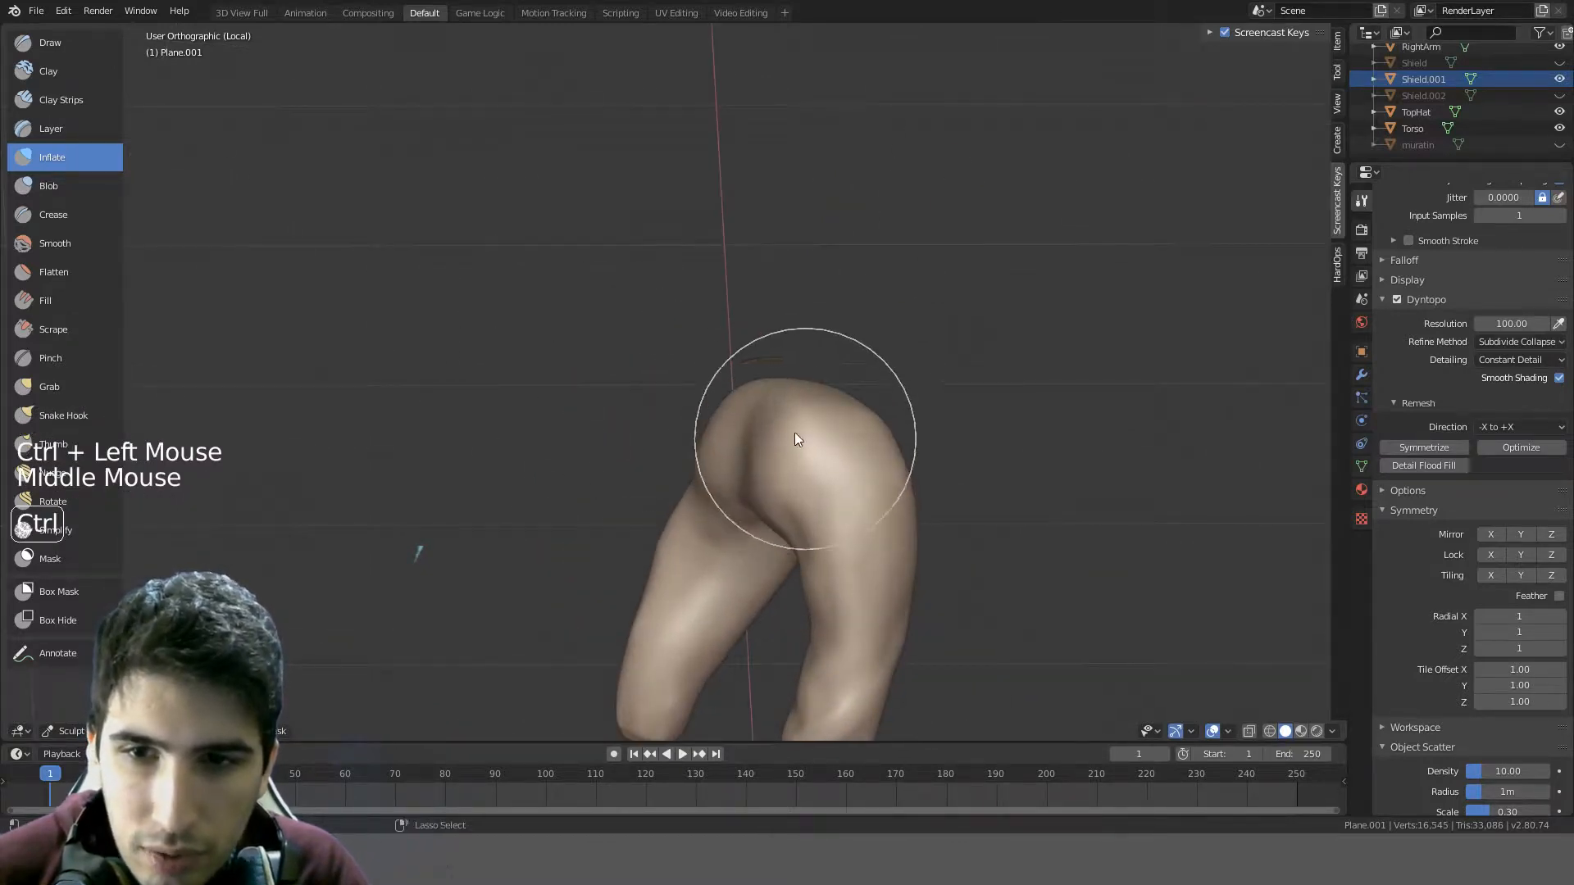
pyautogui.moveTo(801, 440)
pyautogui.keyDown('ctrl'); pyautogui.mouseDown()
pyautogui.moveTo(785, 421)
pyautogui.moveTo(794, 377)
pyautogui.moveTo(770, 375)
pyautogui.mouseUp(); pyautogui.keyUp('ctrl')
pyautogui.moveTo(770, 375)
pyautogui.mouseDown(button='middle')
pyautogui.moveTo(805, 399)
pyautogui.moveTo(741, 367)
pyautogui.mouseUp(button='middle')
pyautogui.moveTo(740, 367)
pyautogui.keyDown('ctrl'); pyautogui.mouseDown()
pyautogui.moveTo(697, 397)
pyautogui.moveTo(705, 463)
pyautogui.moveTo(754, 497)
pyautogui.moveTo(810, 470)
pyautogui.mouseUp(); pyautogui.keyUp('ctrl')
pyautogui.moveTo(810, 470)
pyautogui.mouseDown(button='middle')
pyautogui.moveTo(1089, 426)
pyautogui.moveTo(1147, 441)
pyautogui.moveTo(638, 340)
pyautogui.mouseUp(button='middle')
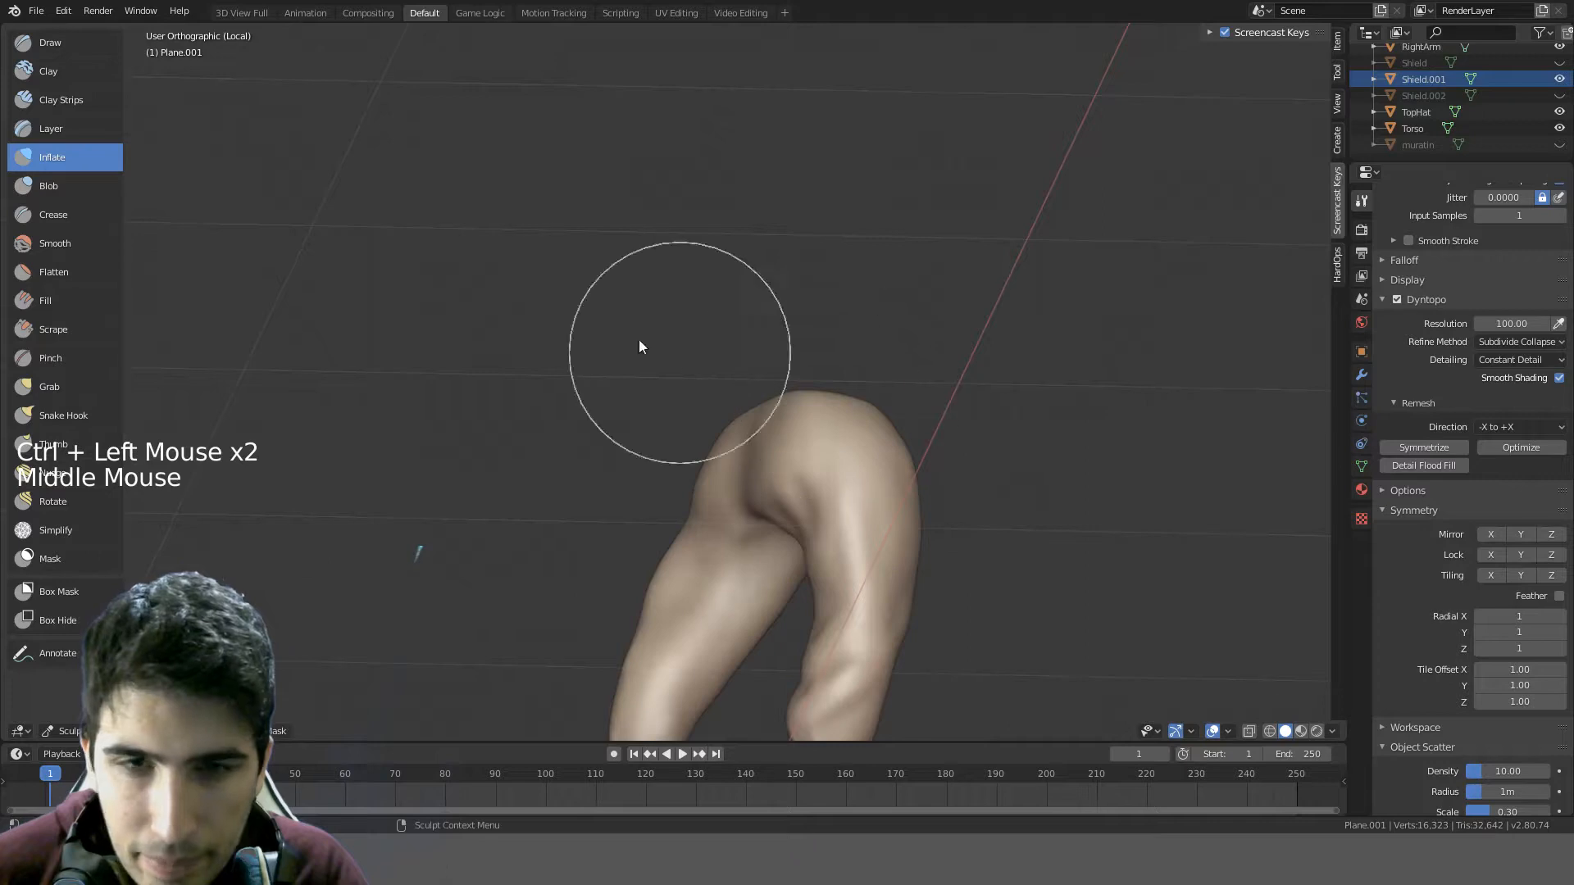
# - Resize the Clay brush, smooth the back of the rear leg's upper thigh and build up clay ridges down it
pyautogui.click(50, 72)
pyautogui.moveTo(624, 439)
pyautogui.keyDown('shift'); pyautogui.mouseDown(button='middle')
pyautogui.moveTo(710, 408)
pyautogui.moveTo(726, 325)
pyautogui.moveTo(1258, 344)
pyautogui.moveTo(450, 418)
pyautogui.moveTo(577, 367)
pyautogui.mouseUp(button='middle'); pyautogui.keyUp('shift')
pyautogui.press('f')
pyautogui.click(718, 322)
pyautogui.press('f')
pyautogui.click(685, 326)
pyautogui.scroll(3, 577, 366)
pyautogui.moveTo(676, 280)
pyautogui.keyDown('shift'); pyautogui.mouseDown()
pyautogui.moveTo(644, 327)
pyautogui.moveTo(618, 297)
pyautogui.moveTo(626, 450)
pyautogui.moveTo(701, 318)
pyautogui.moveTo(673, 447)
pyautogui.moveTo(703, 399)
pyautogui.mouseUp(); pyautogui.keyUp('shift')
pyautogui.moveTo(698, 332)
pyautogui.mouseDown()
pyautogui.moveTo(687, 384)
pyautogui.moveTo(717, 641)
pyautogui.moveTo(653, 225)
pyautogui.moveTo(700, 675)
pyautogui.moveTo(653, 282)
pyautogui.moveTo(720, 656)
pyautogui.mouseUp()
pyautogui.keyDown('shift'); pyautogui.moveTo(719, 656); pyautogui.dragTo(794, 309, button='middle'); pyautogui.keyUp('shift')
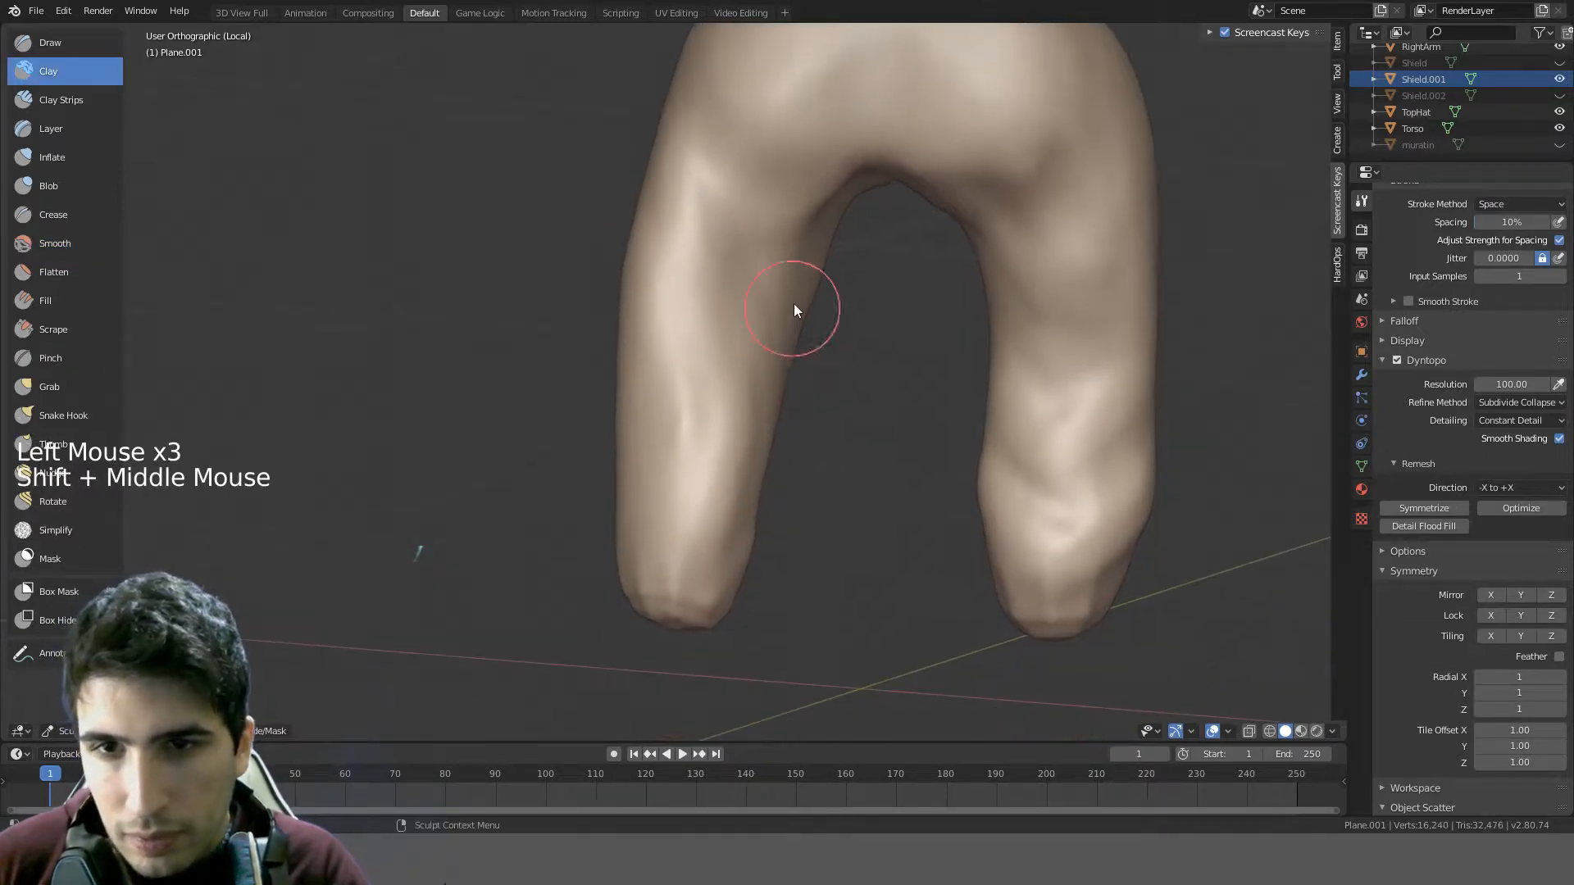
pyautogui.moveTo(794, 310)
pyautogui.mouseDown()
pyautogui.moveTo(741, 333)
pyautogui.moveTo(773, 411)
pyautogui.moveTo(687, 475)
pyautogui.moveTo(644, 233)
pyautogui.moveTo(713, 543)
pyautogui.moveTo(697, 205)
pyautogui.moveTo(790, 420)
pyautogui.mouseUp()
# - Resize the Clay brush and try a stroke on the rear leg's lower thigh, then undo it
pyautogui.moveTo(789, 421); pyautogui.dragTo(457, 281, button='middle')
pyautogui.scroll(-3, 963, 436)
pyautogui.click(641, 515)
pyautogui.moveTo(642, 514)
pyautogui.mouseDown(button='middle')
pyautogui.moveTo(676, 279)
pyautogui.moveTo(502, 364)
pyautogui.moveTo(541, 309)
pyautogui.moveTo(624, 378)
pyautogui.mouseUp(button='middle')
pyautogui.press('f')
pyautogui.click(441, 363)
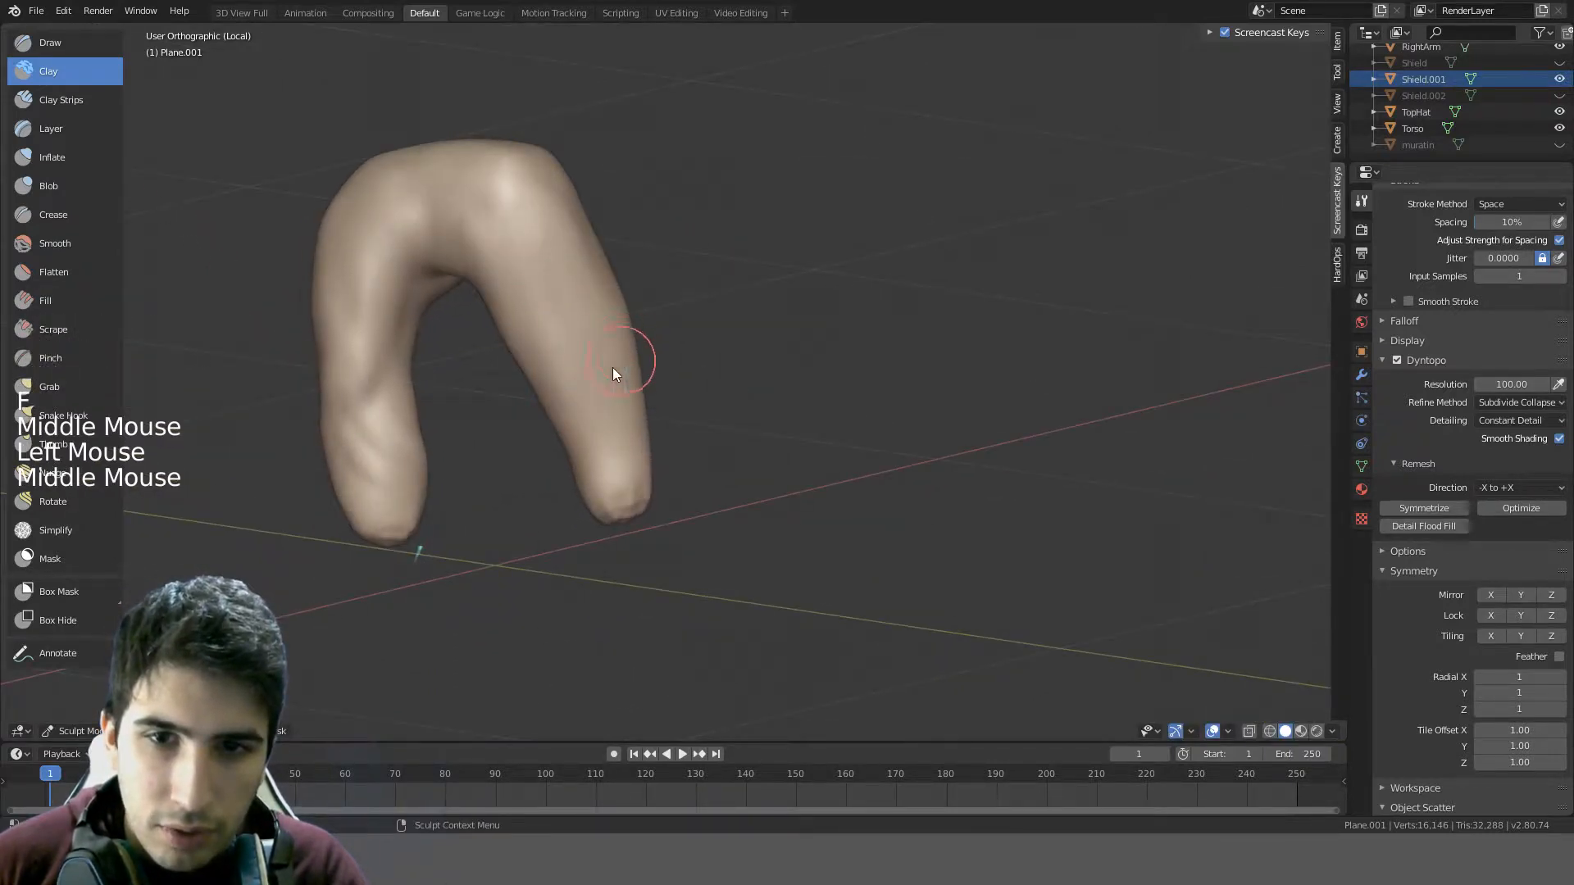
pyautogui.click(586, 381)
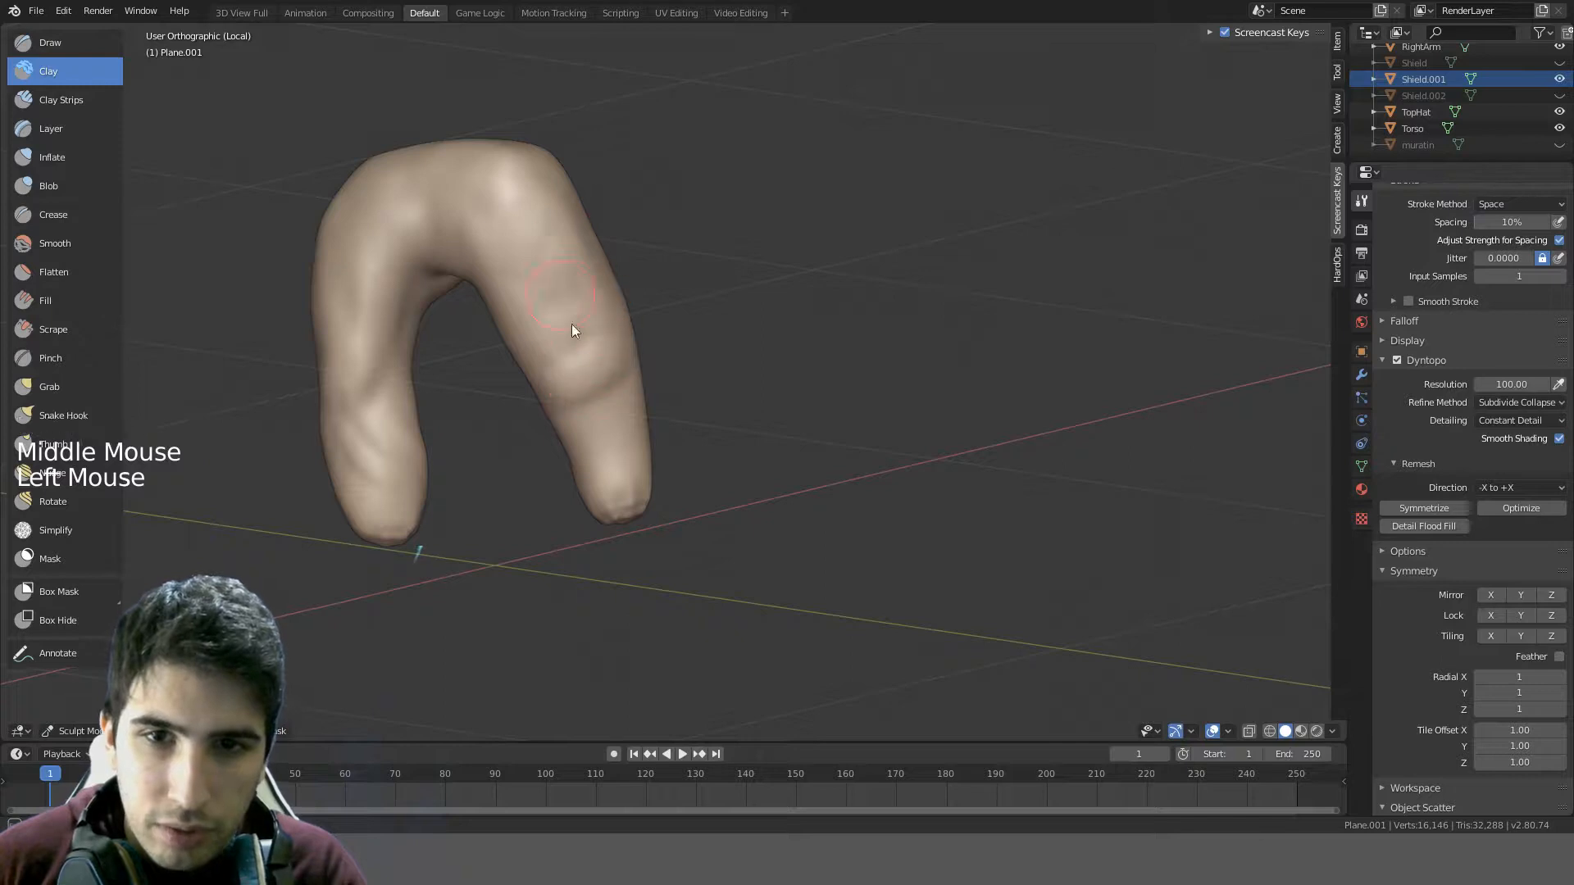
pyautogui.hotkey('ctrl', 'z')
# - Build up clay in long strokes down the rear leg's thigh from several angles and touch up its lower end
pyautogui.moveTo(636, 353)
pyautogui.mouseDown(button='middle')
pyautogui.moveTo(515, 420)
pyautogui.moveTo(426, 341)
pyautogui.mouseUp(button='middle')
pyautogui.moveTo(416, 325); pyautogui.dragTo(501, 448)
pyautogui.moveTo(421, 325); pyautogui.dragTo(543, 510)
pyautogui.moveTo(593, 539); pyautogui.dragTo(461, 438, button='middle')
pyautogui.moveTo(436, 305); pyautogui.dragTo(525, 476)
pyautogui.moveTo(634, 482); pyautogui.dragTo(759, 469, button='middle')
pyautogui.moveTo(544, 374); pyautogui.dragTo(597, 495)
pyautogui.moveTo(610, 427); pyautogui.dragTo(459, 349, button='middle')
pyautogui.moveTo(442, 316); pyautogui.dragTo(488, 395)
pyautogui.moveTo(492, 397)
pyautogui.mouseDown(button='middle')
pyautogui.moveTo(717, 406)
pyautogui.moveTo(914, 363)
pyautogui.moveTo(827, 362)
pyautogui.mouseUp(button='middle')
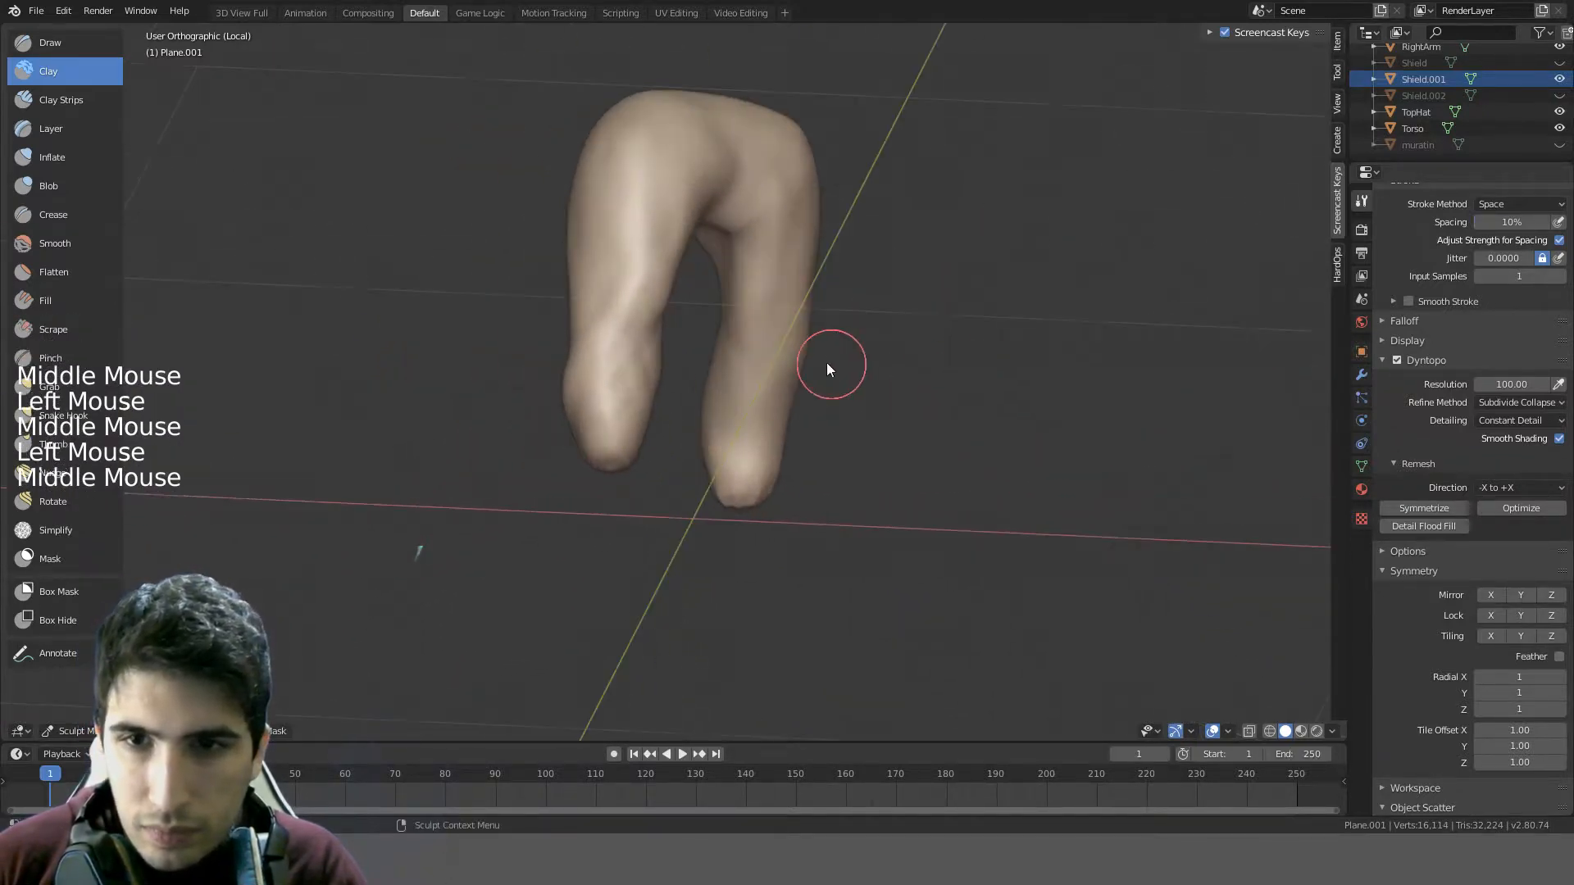
pyautogui.moveTo(723, 501); pyautogui.dragTo(718, 514)
pyautogui.click(718, 513)
# - Show the whole character again and carve the front of the hip just below the belt with the inverted Clay brush
pyautogui.moveTo(770, 316)
pyautogui.mouseDown(button='middle')
pyautogui.moveTo(710, 387)
pyautogui.moveTo(780, 337)
pyautogui.moveTo(661, 334)
pyautogui.mouseUp(button='middle')
pyautogui.scroll(-3, 710, 387)
pyautogui.press('KP_Divide')
pyautogui.scroll(2, 726, 380)
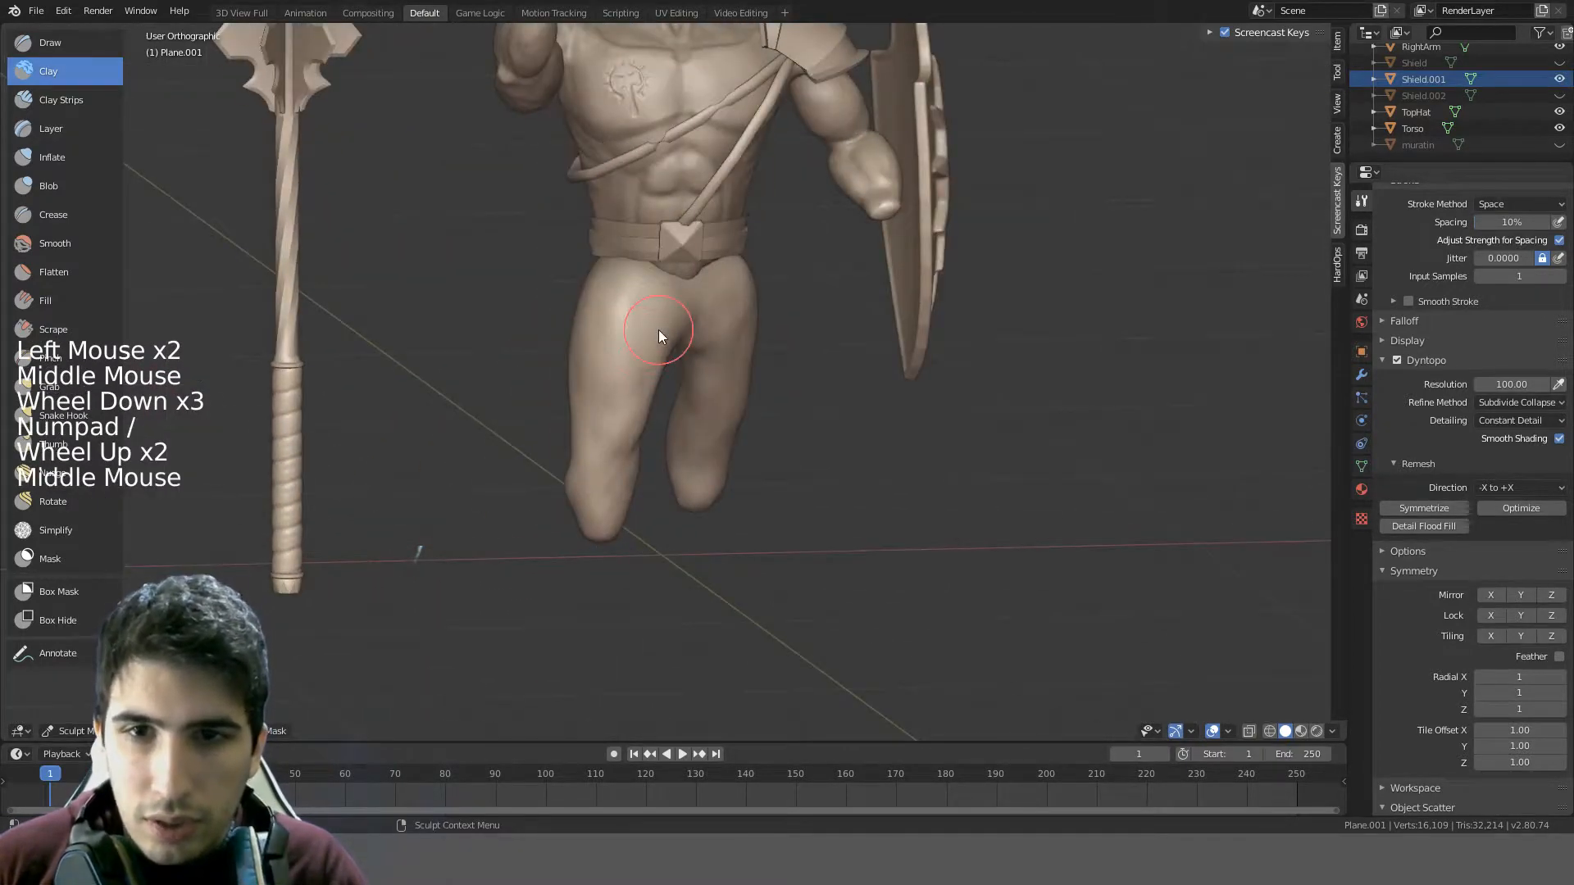
pyautogui.press('KP_1')
pyautogui.moveTo(662, 225)
pyautogui.mouseDown(button='middle')
pyautogui.moveTo(576, 164)
pyautogui.moveTo(553, 110)
pyautogui.moveTo(635, 170)
pyautogui.moveTo(577, 218)
pyautogui.moveTo(652, 189)
pyautogui.mouseUp(button='middle')
pyautogui.scroll(1, 640, 210)
pyautogui.keyDown('ctrl'); pyautogui.moveTo(600, 167); pyautogui.dragTo(595, 175); pyautogui.keyUp('ctrl')
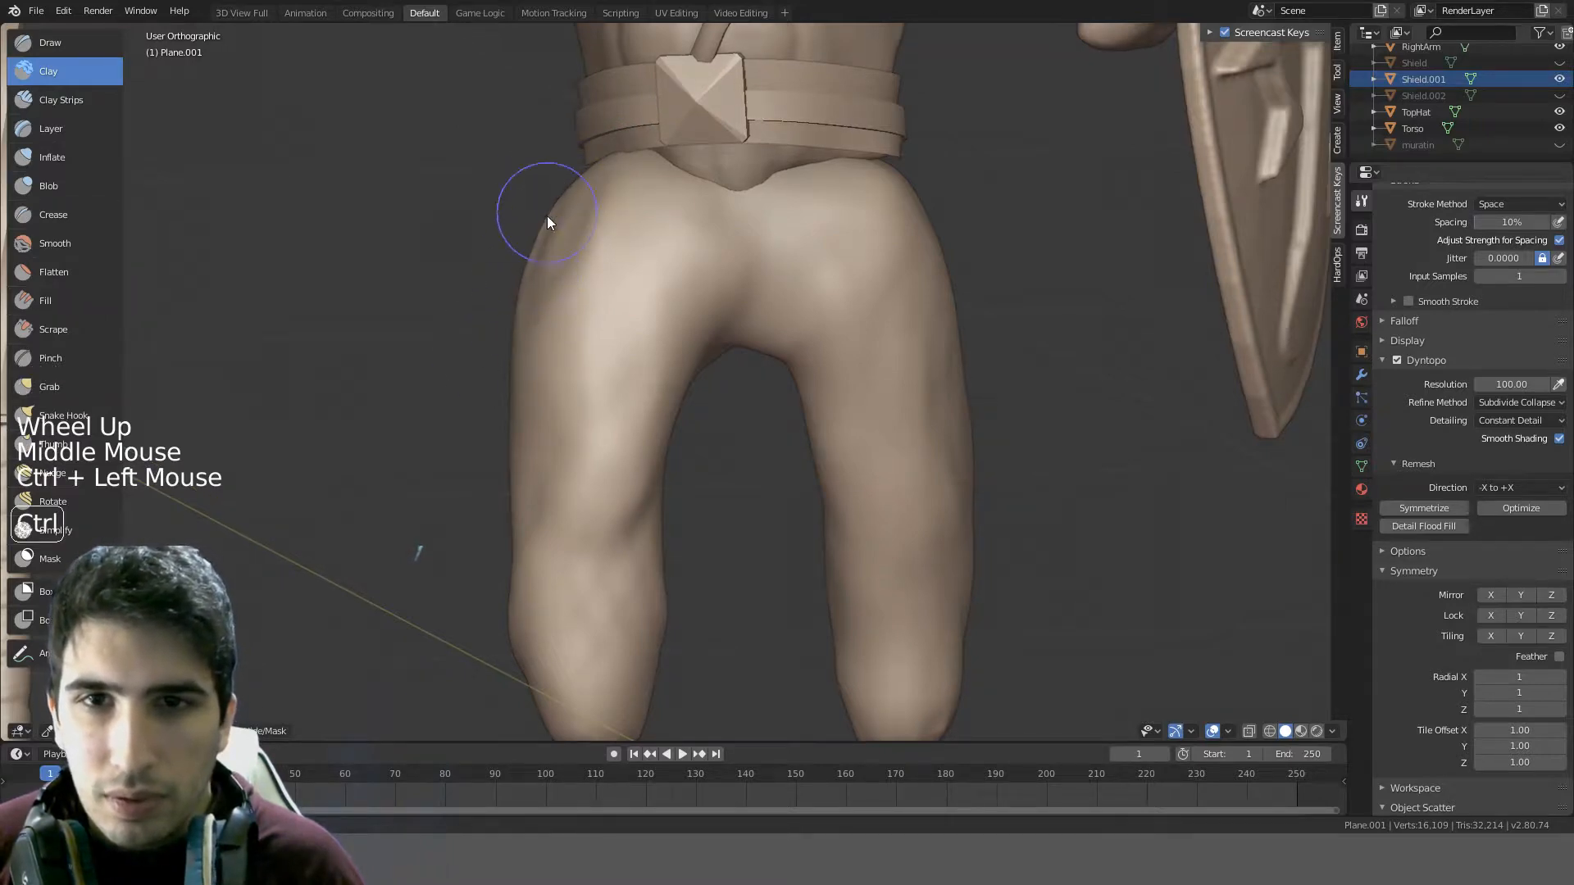
# - Examine how the pelvis and legs fit the belt and torso from the front and the back
pyautogui.scroll(-4, 549, 220)
pyautogui.moveTo(581, 244)
pyautogui.mouseDown(button='middle')
pyautogui.moveTo(498, 239)
pyautogui.moveTo(603, 188)
pyautogui.moveTo(745, 251)
pyautogui.mouseUp(button='middle')
pyautogui.press('KP_1')
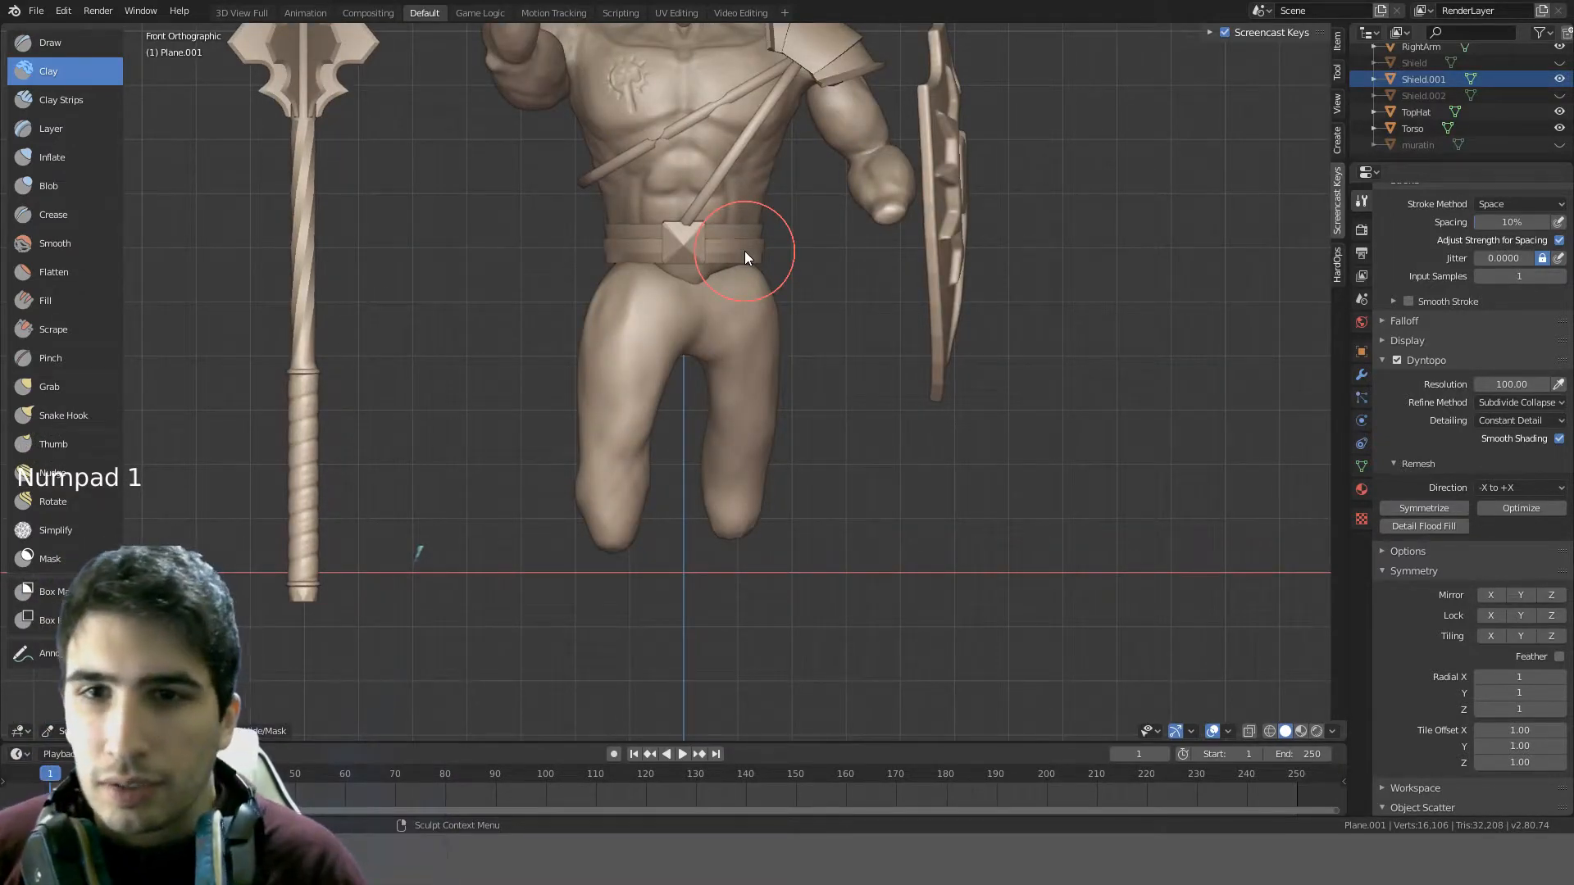
pyautogui.scroll(2, 745, 251)
pyautogui.moveTo(744, 251)
pyautogui.mouseDown(button='middle')
pyautogui.moveTo(896, 255)
pyautogui.moveTo(615, 271)
pyautogui.moveTo(810, 240)
pyautogui.moveTo(822, 274)
pyautogui.moveTo(774, 293)
pyautogui.moveTo(703, 253)
pyautogui.moveTo(678, 183)
pyautogui.moveTo(628, 214)
pyautogui.moveTo(678, 238)
pyautogui.mouseUp(button='middle')
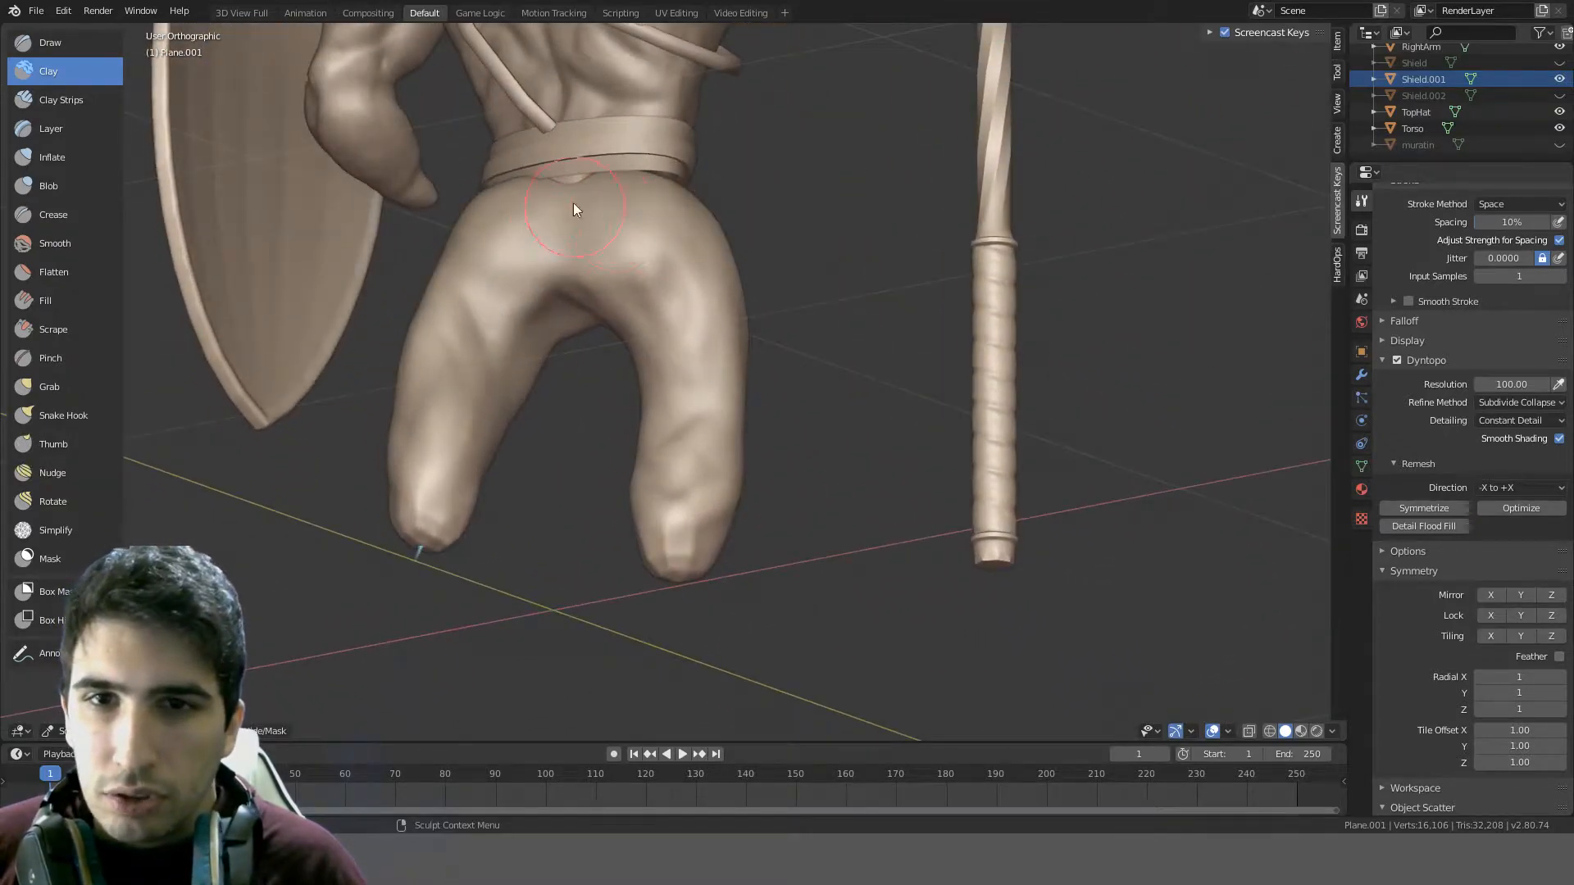
pyautogui.moveTo(628, 194)
pyautogui.mouseDown(button='middle')
pyautogui.moveTo(466, 212)
pyautogui.moveTo(381, 199)
pyautogui.moveTo(366, 170)
pyautogui.moveTo(500, 227)
pyautogui.moveTo(454, 244)
pyautogui.mouseUp(button='middle')
pyautogui.scroll(1, 453, 245)
pyautogui.press('KP_1')
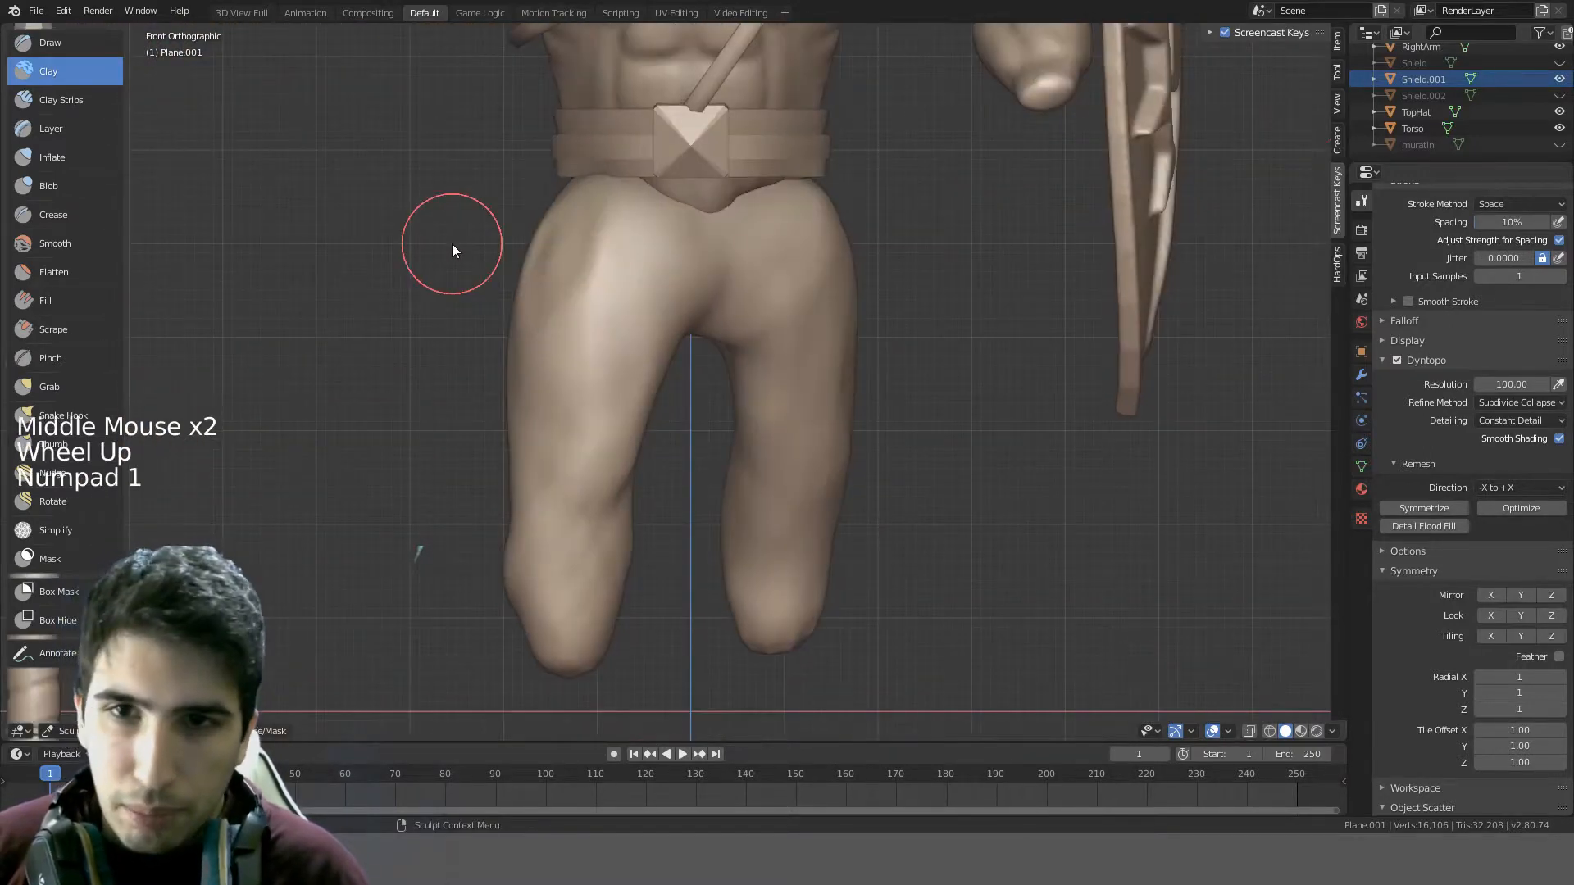
# - Isolate the legs and push the top of the pelvis upward from the front with a greatly enlarged Nudge brush
pyautogui.press('KP_Divide')
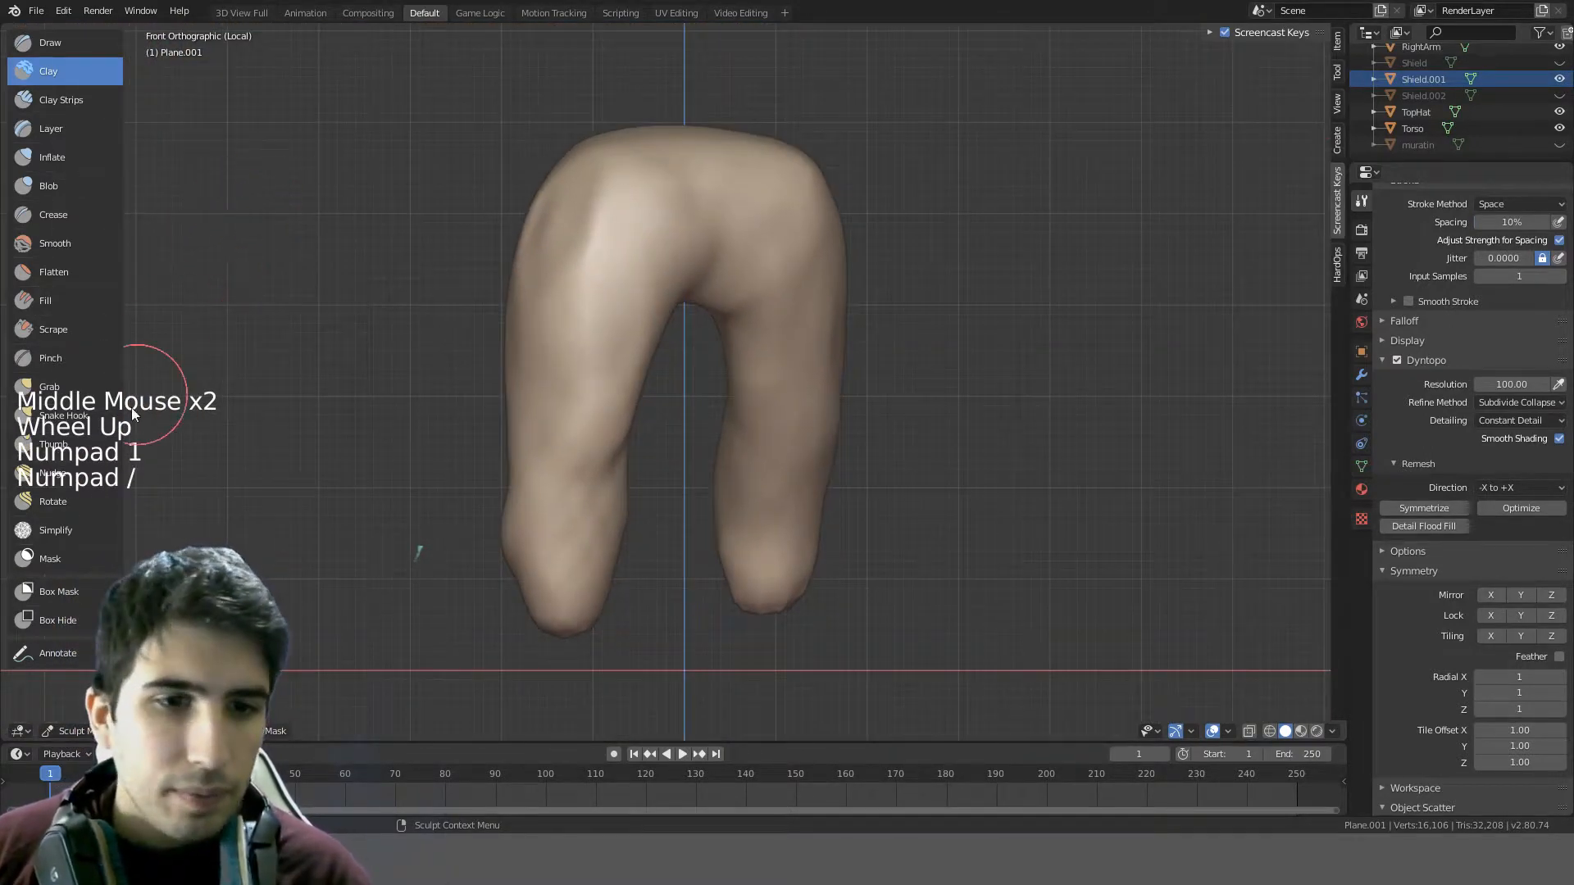
pyautogui.click(59, 473)
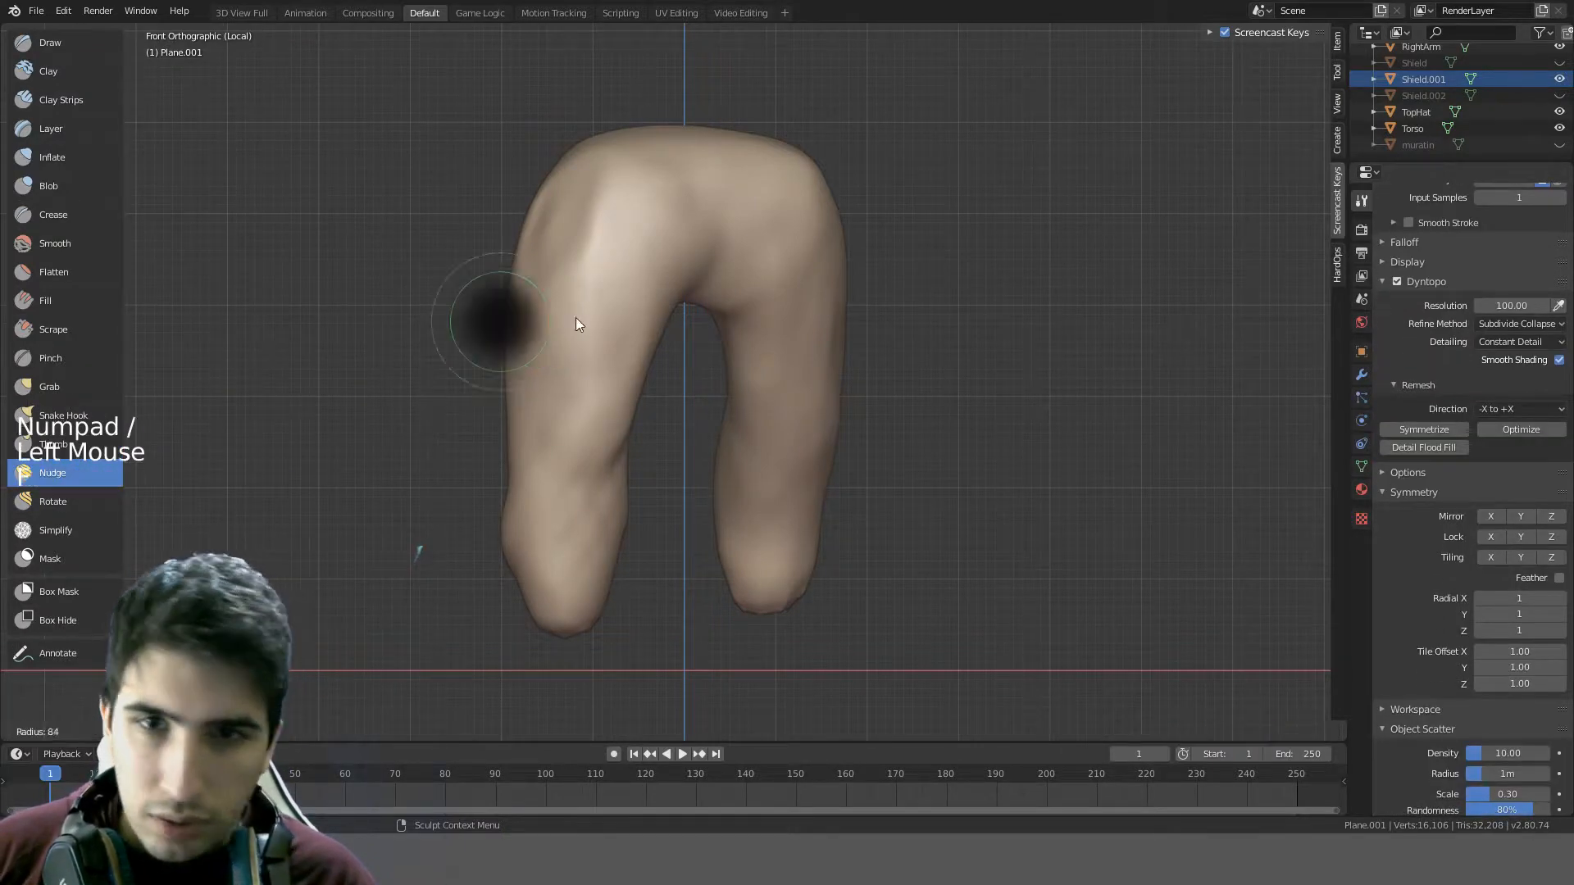
pyautogui.click(714, 307)
pyautogui.moveTo(702, 233); pyautogui.dragTo(700, 96)
pyautogui.moveTo(576, 194); pyautogui.dragTo(569, 92)
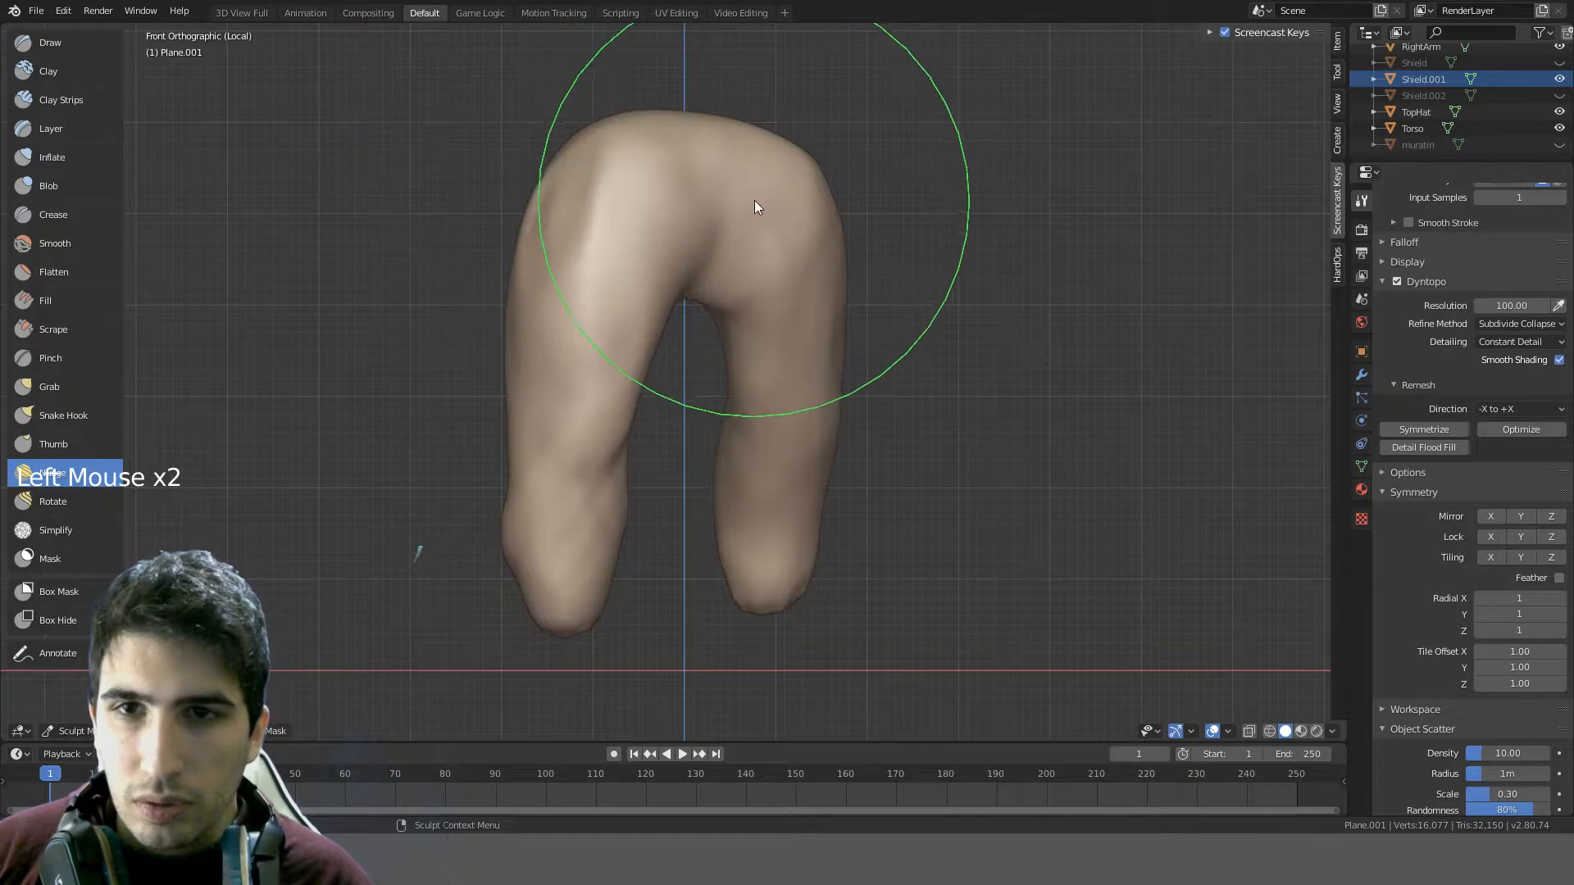
pyautogui.moveTo(755, 206); pyautogui.dragTo(760, 107)
# - Nudge the top of the pelvis upward from the back view, then the forward leg's inner thigh from the front
pyautogui.moveTo(760, 107)
pyautogui.mouseDown(button='middle')
pyautogui.moveTo(663, 200)
pyautogui.moveTo(848, 190)
pyautogui.mouseUp(button='middle')
pyautogui.press('ctrl+KP_1')
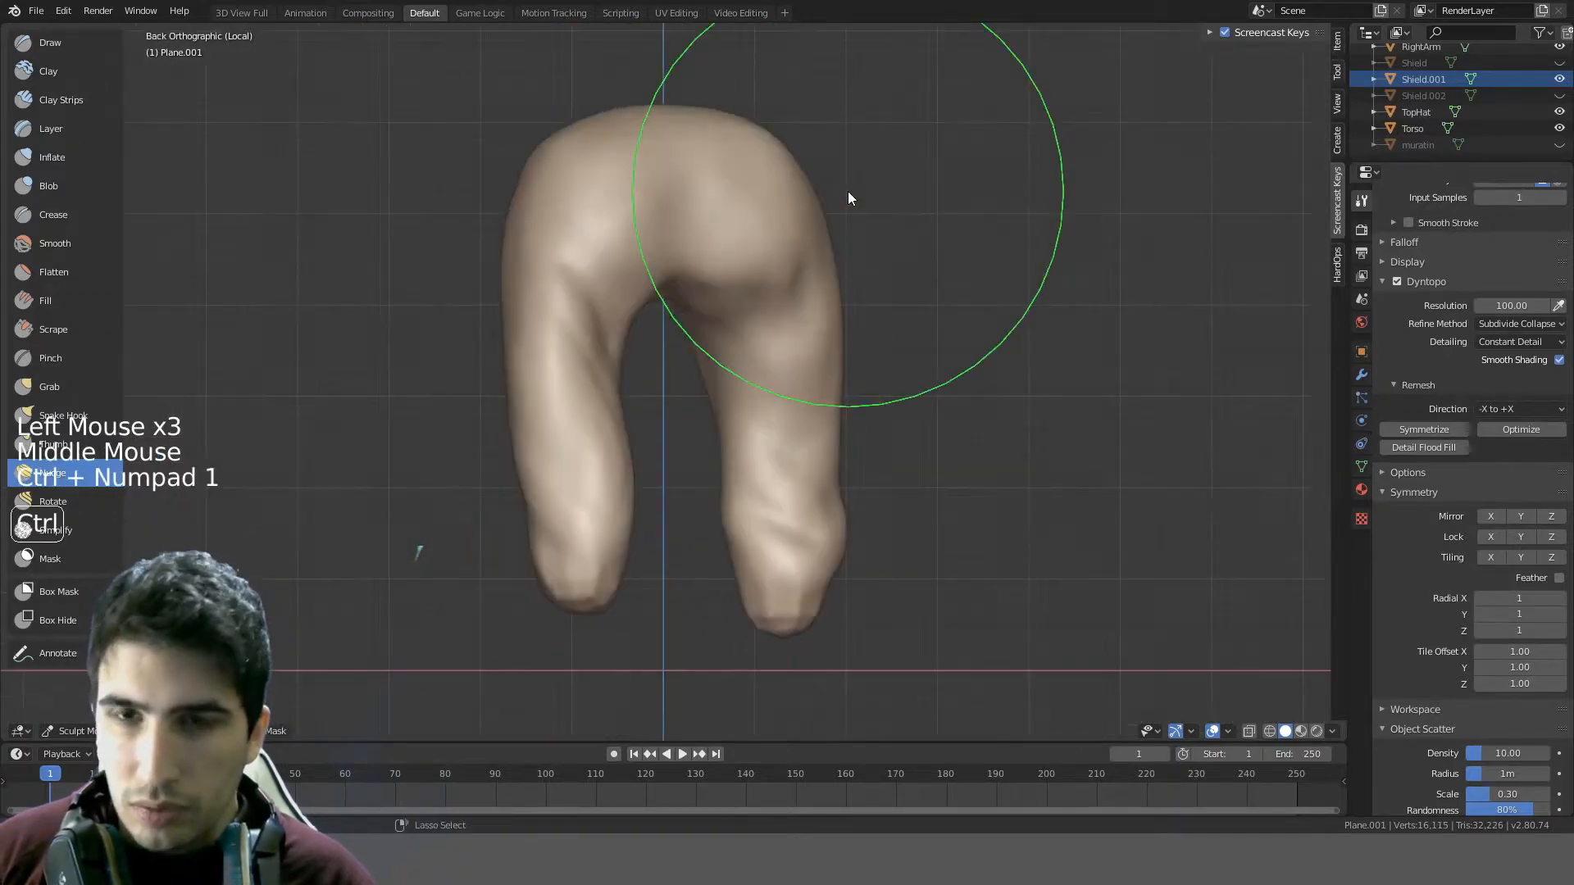
pyautogui.moveTo(771, 193); pyautogui.dragTo(763, 125)
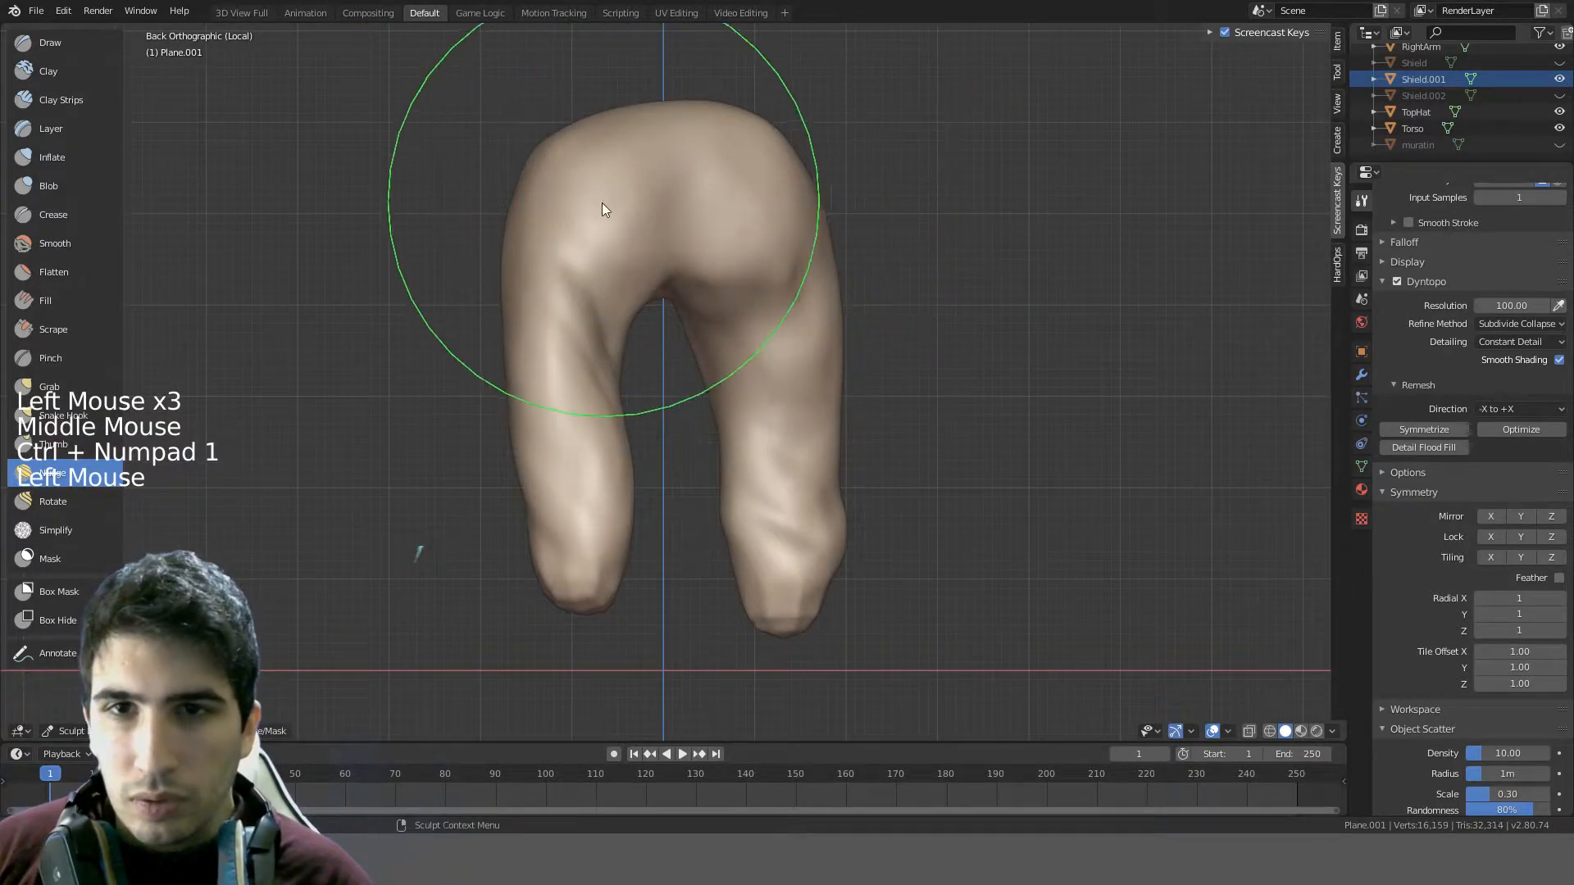
pyautogui.moveTo(602, 209); pyautogui.dragTo(586, 116)
pyautogui.moveTo(585, 116)
pyautogui.mouseDown(button='middle')
pyautogui.moveTo(697, 171)
pyautogui.moveTo(366, 218)
pyautogui.moveTo(321, 135)
pyautogui.mouseUp(button='middle')
pyautogui.press('KP_1')
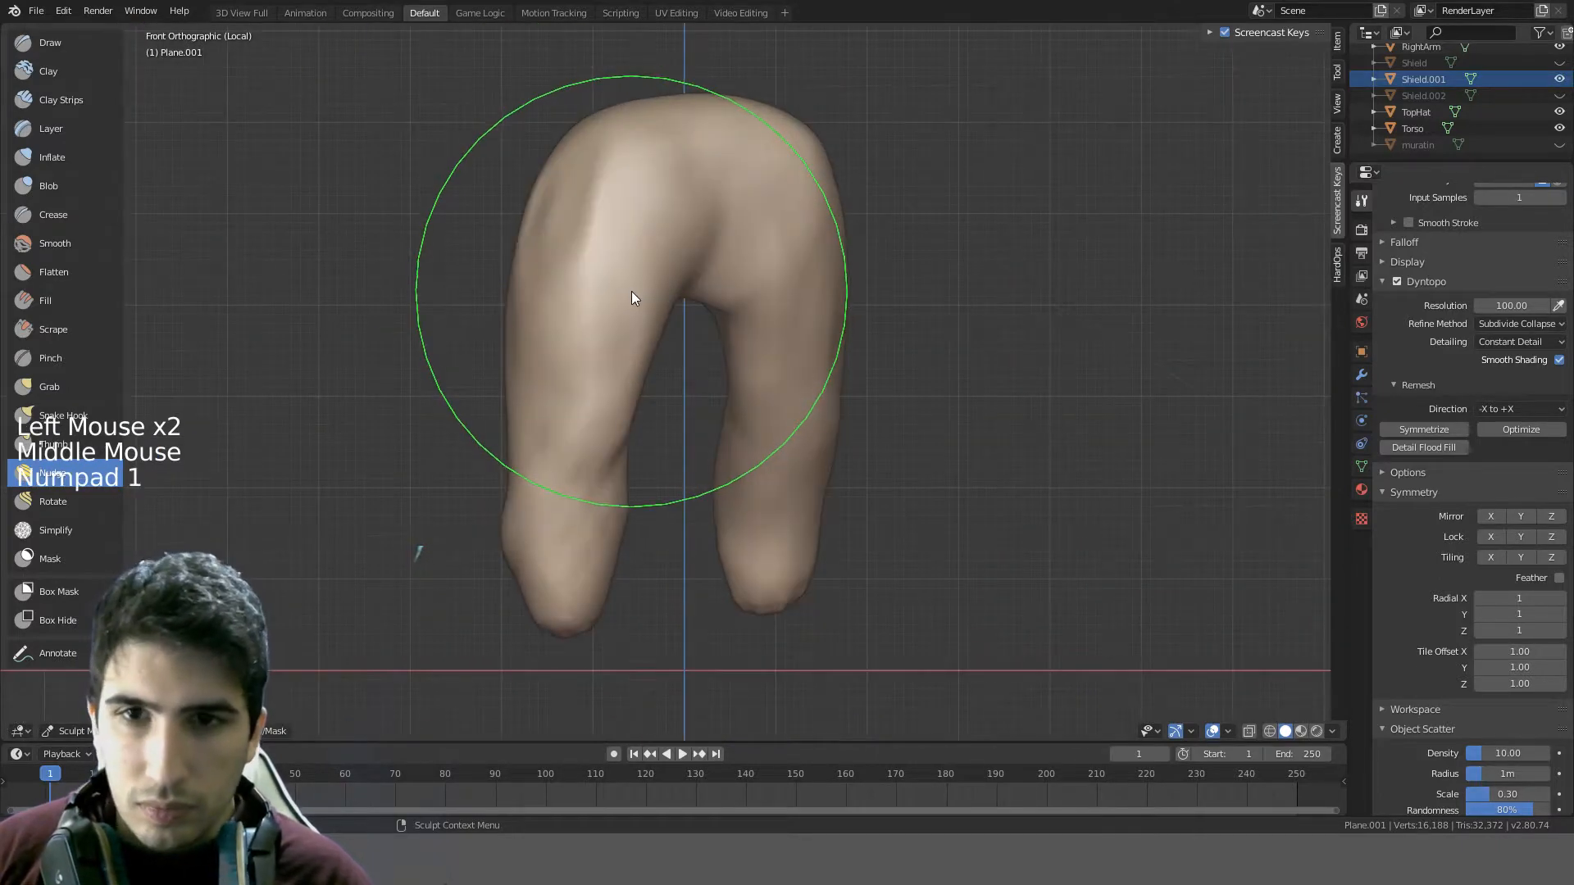
pyautogui.moveTo(631, 292)
pyautogui.mouseDown()
pyautogui.moveTo(686, 333)
pyautogui.moveTo(678, 238)
pyautogui.moveTo(607, 240)
pyautogui.moveTo(589, 160)
pyautogui.moveTo(528, 182)
pyautogui.moveTo(560, 189)
pyautogui.mouseUp()
# - Reduce the Nudge brush size and push the forward leg's outer hip inward
pyautogui.press('f')
pyautogui.click(572, 235)
pyautogui.moveTo(473, 246); pyautogui.dragTo(513, 244)
pyautogui.moveTo(469, 177); pyautogui.dragTo(551, 191)
# - Pull the outer hips and upper thighs inward with the Grab brush and smooth the front of the hip
pyautogui.click(49, 388)
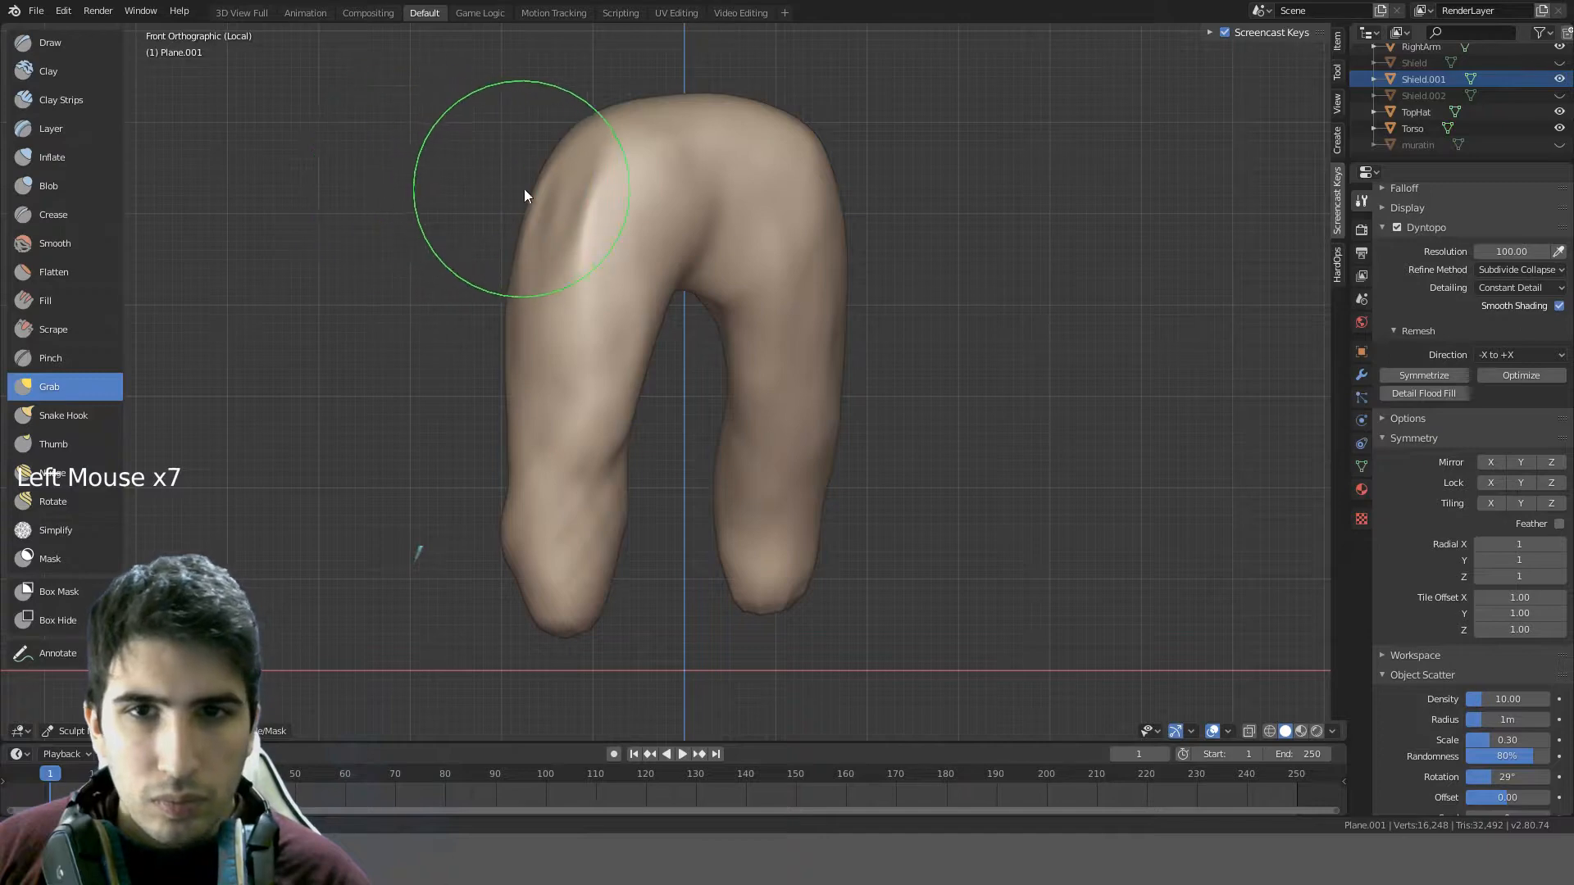
pyautogui.hotkey('ctrl', 'z')
pyautogui.moveTo(520, 176); pyautogui.dragTo(537, 177)
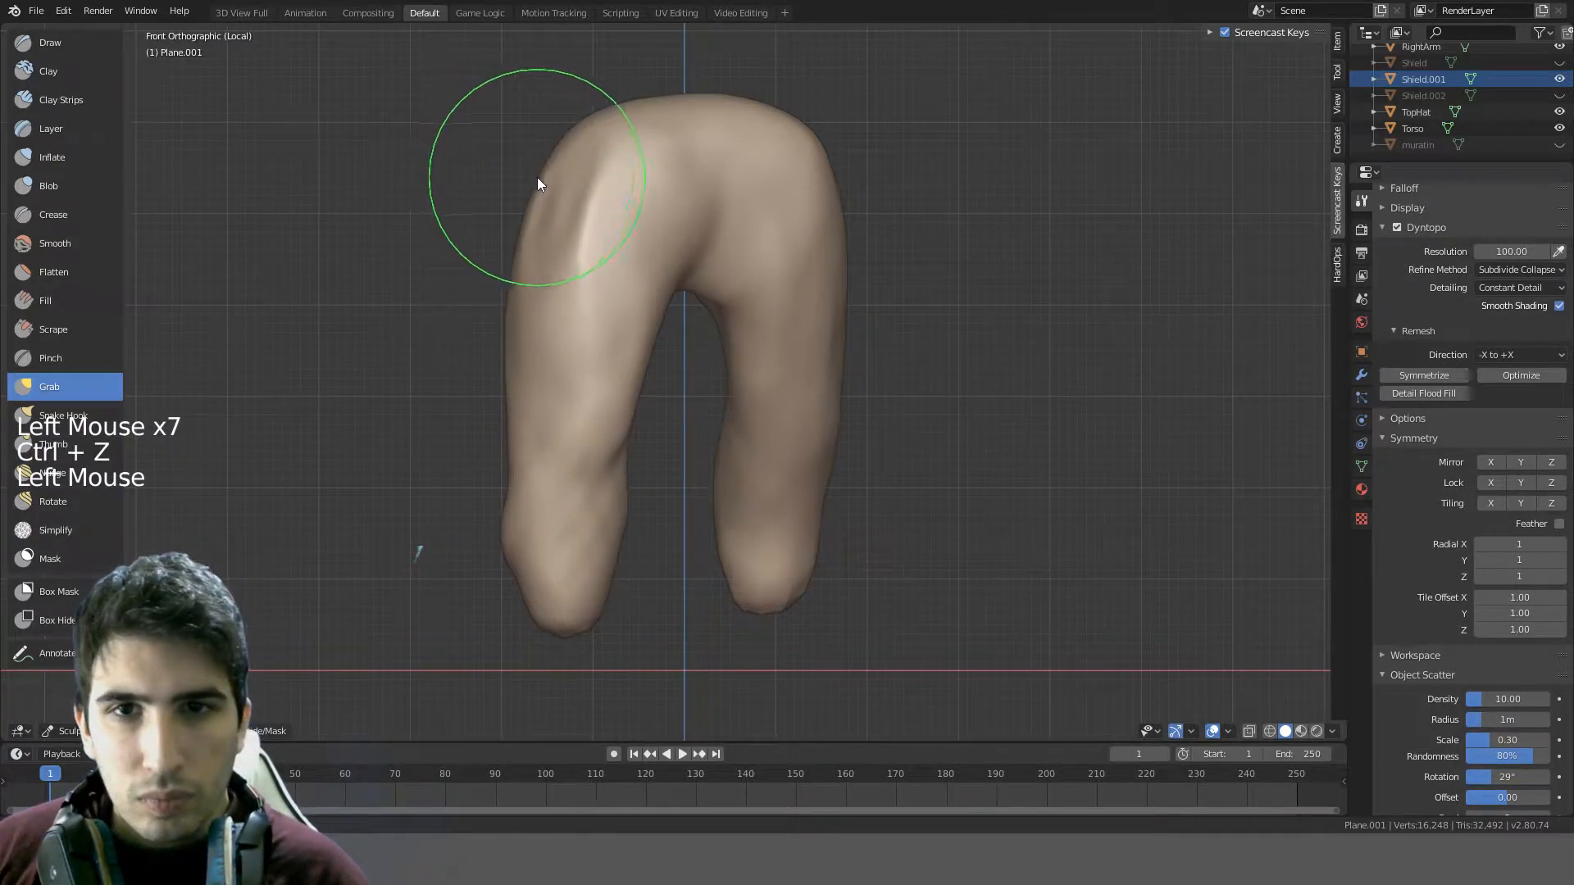
pyautogui.moveTo(497, 264)
pyautogui.mouseDown()
pyautogui.moveTo(519, 267)
pyautogui.moveTo(529, 309)
pyautogui.moveTo(608, 316)
pyautogui.moveTo(514, 315)
pyautogui.mouseUp()
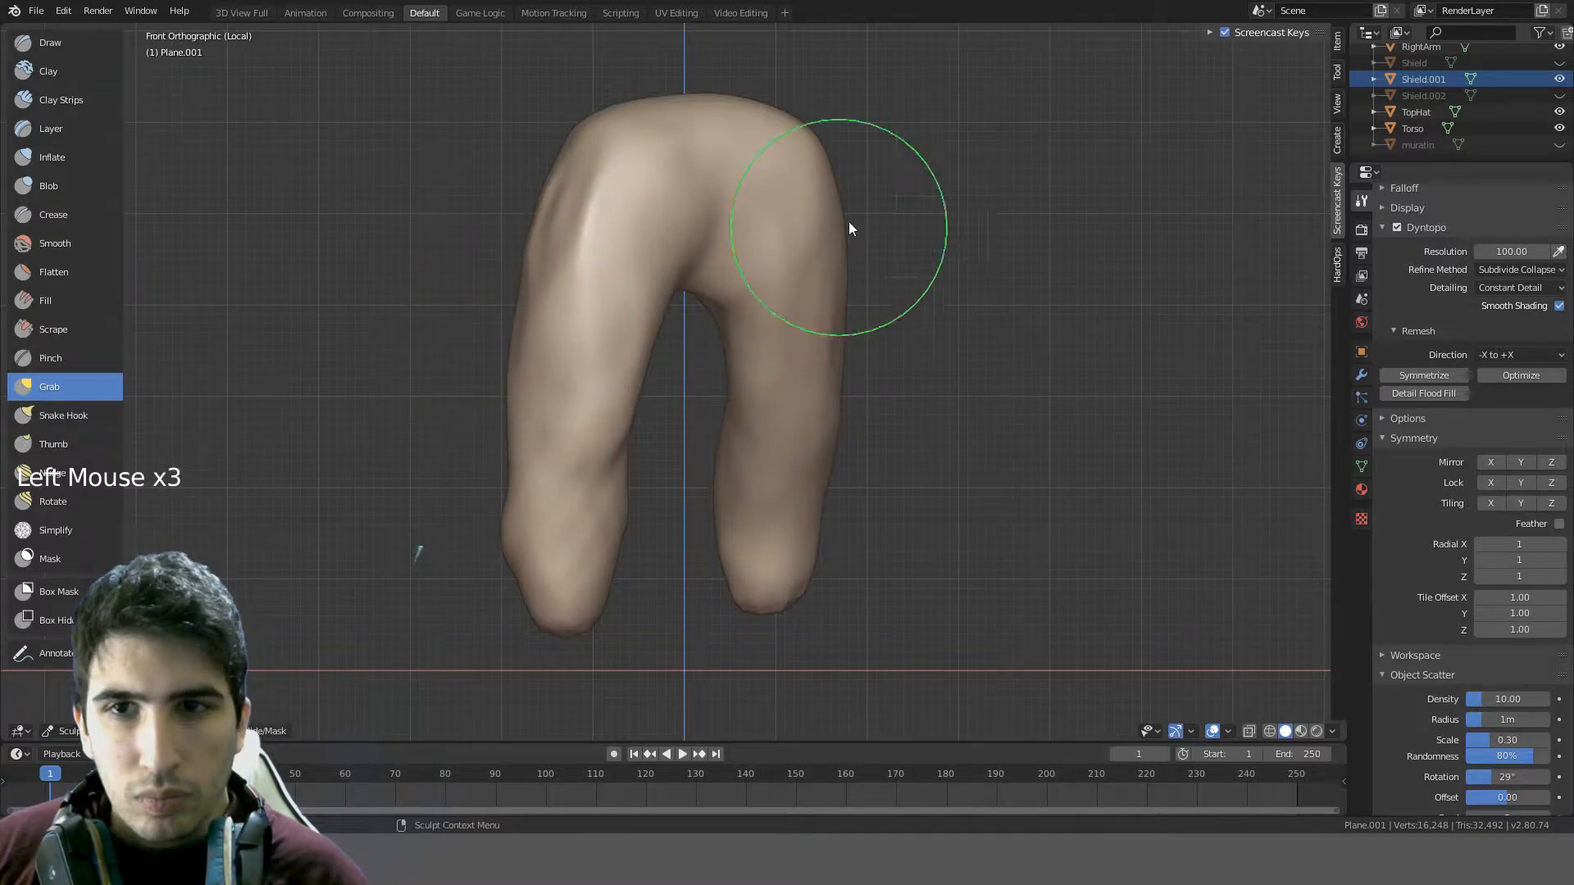
pyautogui.moveTo(856, 151); pyautogui.dragTo(848, 150)
pyautogui.moveTo(862, 233); pyautogui.dragTo(822, 193)
pyautogui.moveTo(822, 193)
pyautogui.mouseDown(button='middle')
pyautogui.moveTo(667, 190)
pyautogui.moveTo(646, 159)
pyautogui.moveTo(770, 229)
pyautogui.moveTo(664, 275)
pyautogui.moveTo(720, 263)
pyautogui.mouseUp(button='middle')
pyautogui.moveTo(721, 263)
pyautogui.keyDown('shift'); pyautogui.mouseDown()
pyautogui.moveTo(611, 327)
pyautogui.moveTo(603, 315)
pyautogui.mouseUp(); pyautogui.keyUp('shift')
# - Reshape the hip and upper thigh outline from the side with a smaller Grab brush, undoing the trial pulls
pyautogui.moveTo(694, 270)
pyautogui.mouseDown(button='middle')
pyautogui.moveTo(552, 183)
pyautogui.moveTo(622, 254)
pyautogui.moveTo(495, 263)
pyautogui.moveTo(448, 194)
pyautogui.mouseUp(button='middle')
pyautogui.moveTo(448, 195); pyautogui.dragTo(484, 198)
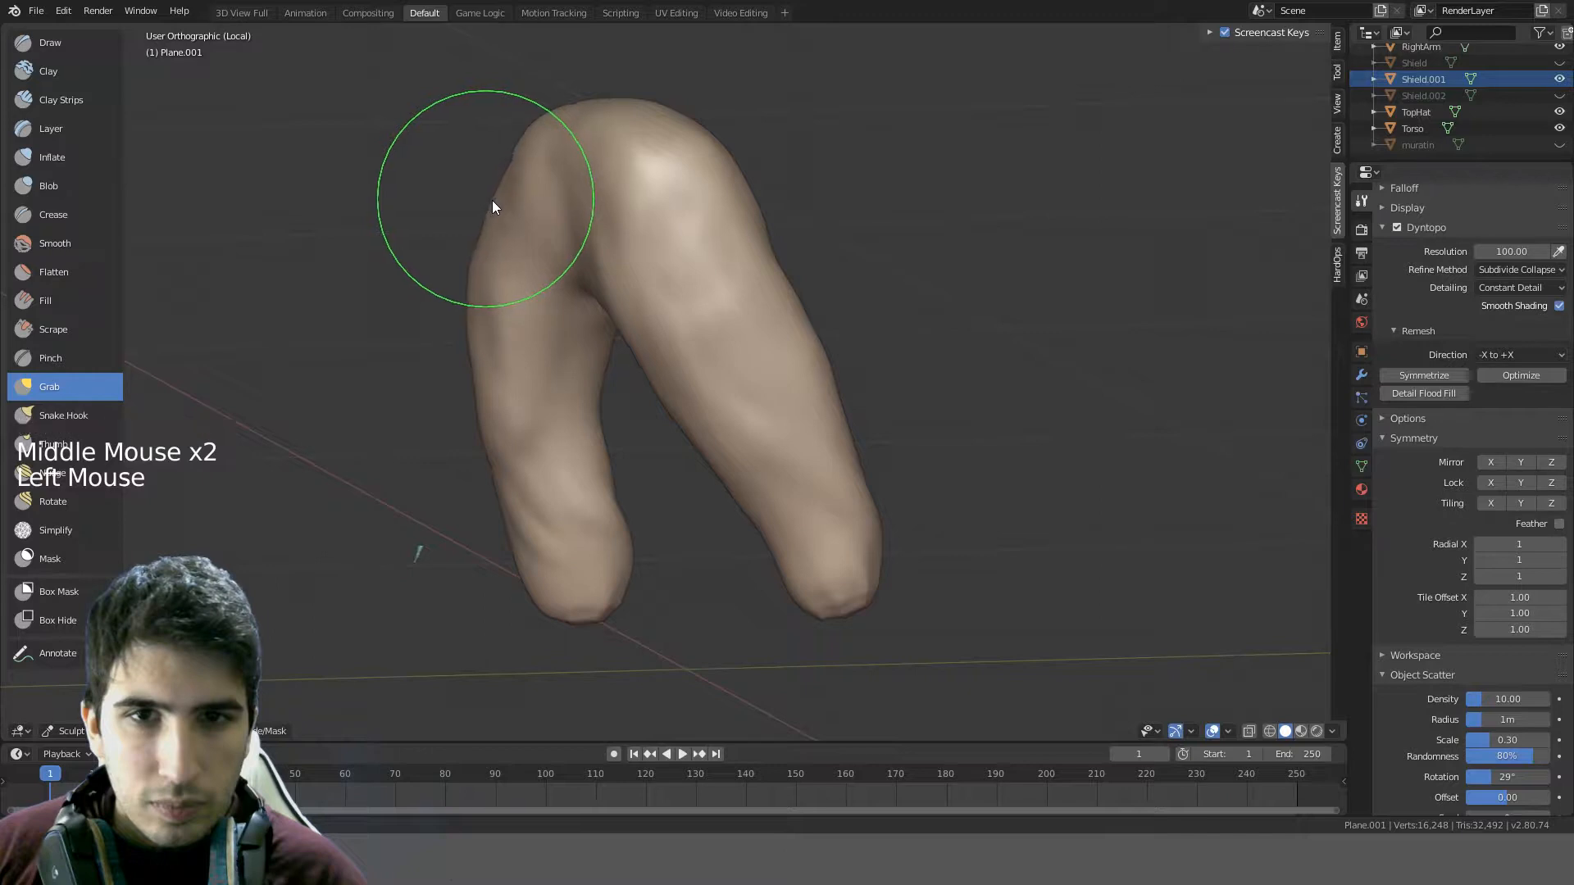
pyautogui.hotkey('ctrl', 'z')
pyautogui.press('f')
pyautogui.moveTo(533, 225); pyautogui.dragTo(439, 205, button='middle')
pyautogui.click(499, 215)
pyautogui.hotkey('ctrl', 'z')
pyautogui.moveTo(440, 205)
pyautogui.mouseDown()
pyautogui.moveTo(458, 190)
pyautogui.moveTo(485, 200)
pyautogui.mouseUp()
pyautogui.moveTo(449, 283)
pyautogui.mouseDown()
pyautogui.moveTo(469, 244)
pyautogui.moveTo(459, 338)
pyautogui.mouseUp()
pyautogui.moveTo(459, 338)
pyautogui.mouseDown(button='middle')
pyautogui.moveTo(698, 298)
pyautogui.moveTo(859, 304)
pyautogui.moveTo(816, 359)
pyautogui.moveTo(618, 275)
pyautogui.moveTo(725, 274)
pyautogui.moveTo(749, 347)
pyautogui.moveTo(687, 352)
pyautogui.mouseUp(button='middle')
pyautogui.press('KP_1')
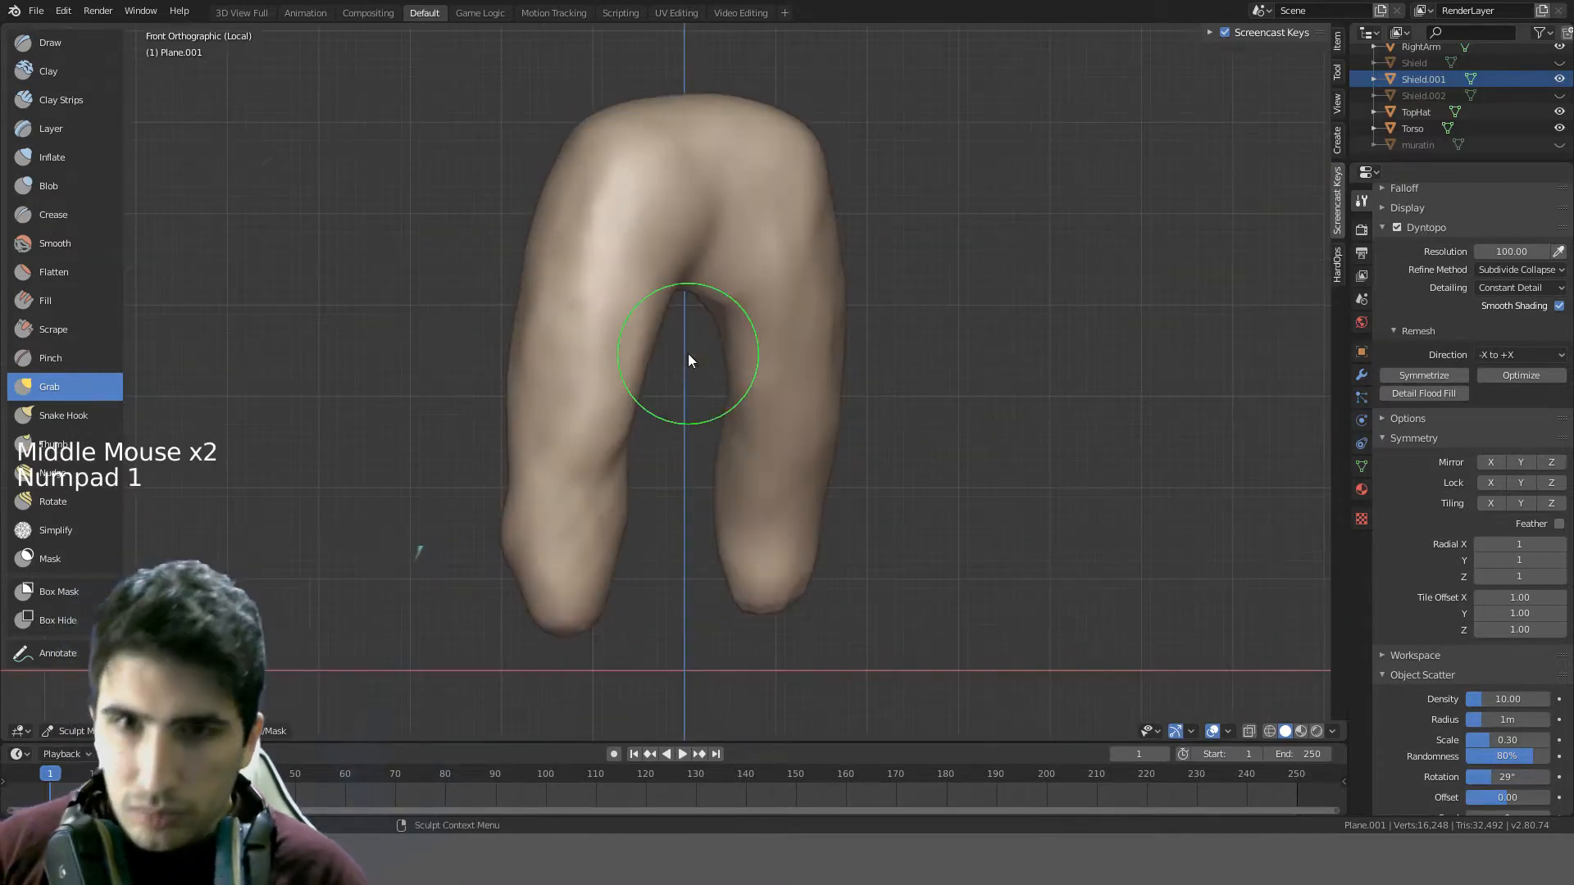
# - Switch to the Clay brush, adjust its size and smooth the front of the pelvis around the crotch
pyautogui.click(51, 70)
pyautogui.press('f')
pyautogui.click(628, 249)
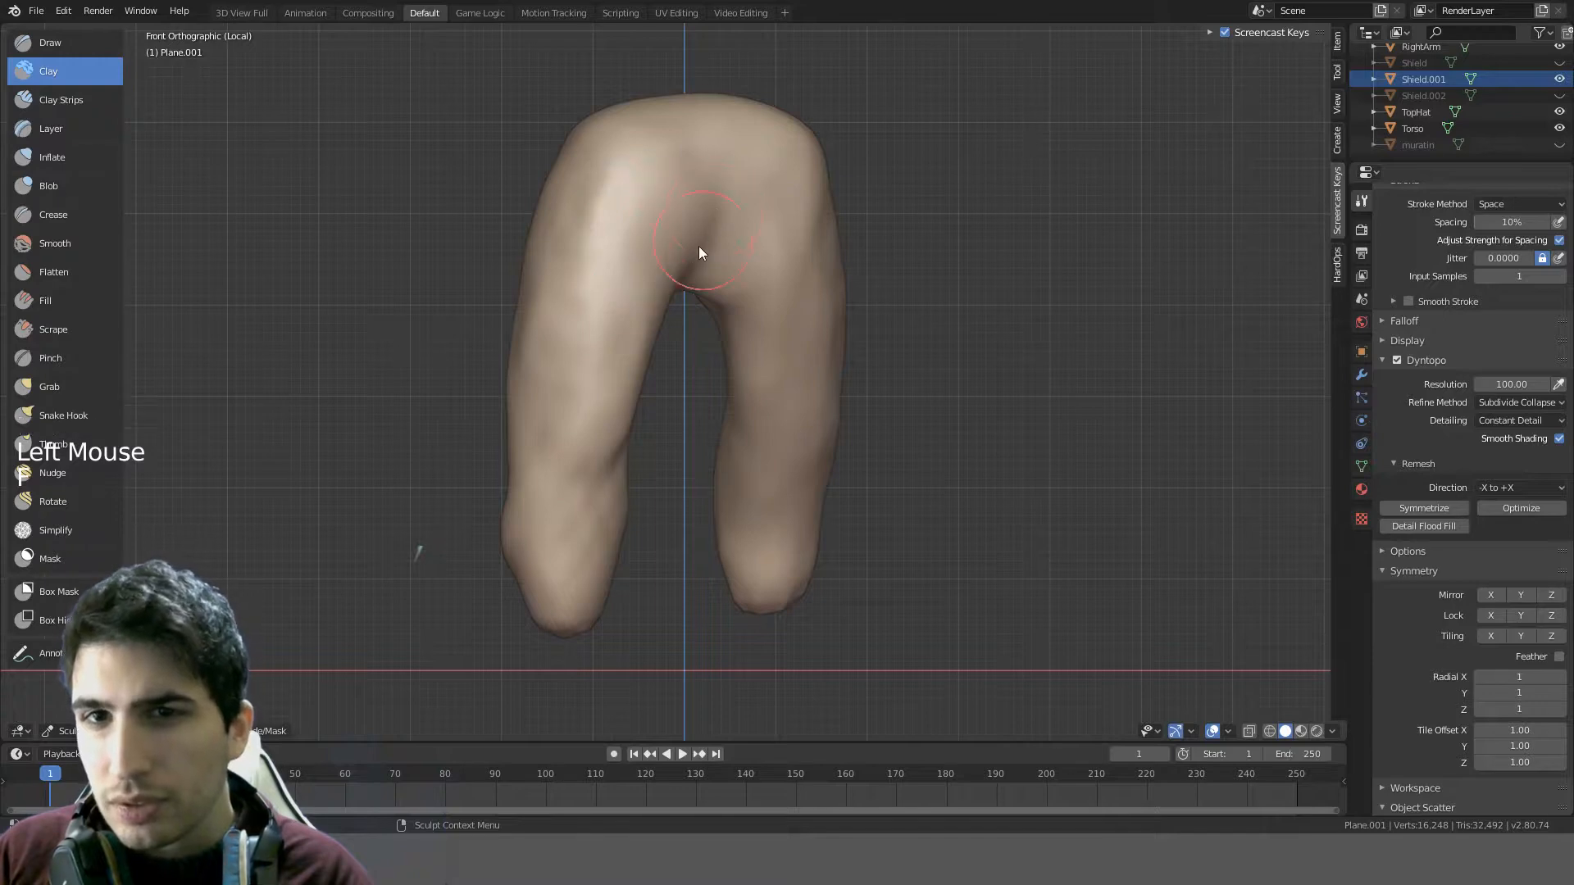
pyautogui.moveTo(699, 252); pyautogui.dragTo(615, 263, button='middle')
pyautogui.press('f')
pyautogui.scroll(2, 639, 184)
pyautogui.keyDown('shift'); pyautogui.moveTo(640, 185); pyautogui.dragTo(707, 248, button='middle'); pyautogui.keyUp('shift')
pyautogui.scroll(-1, 678, 303)
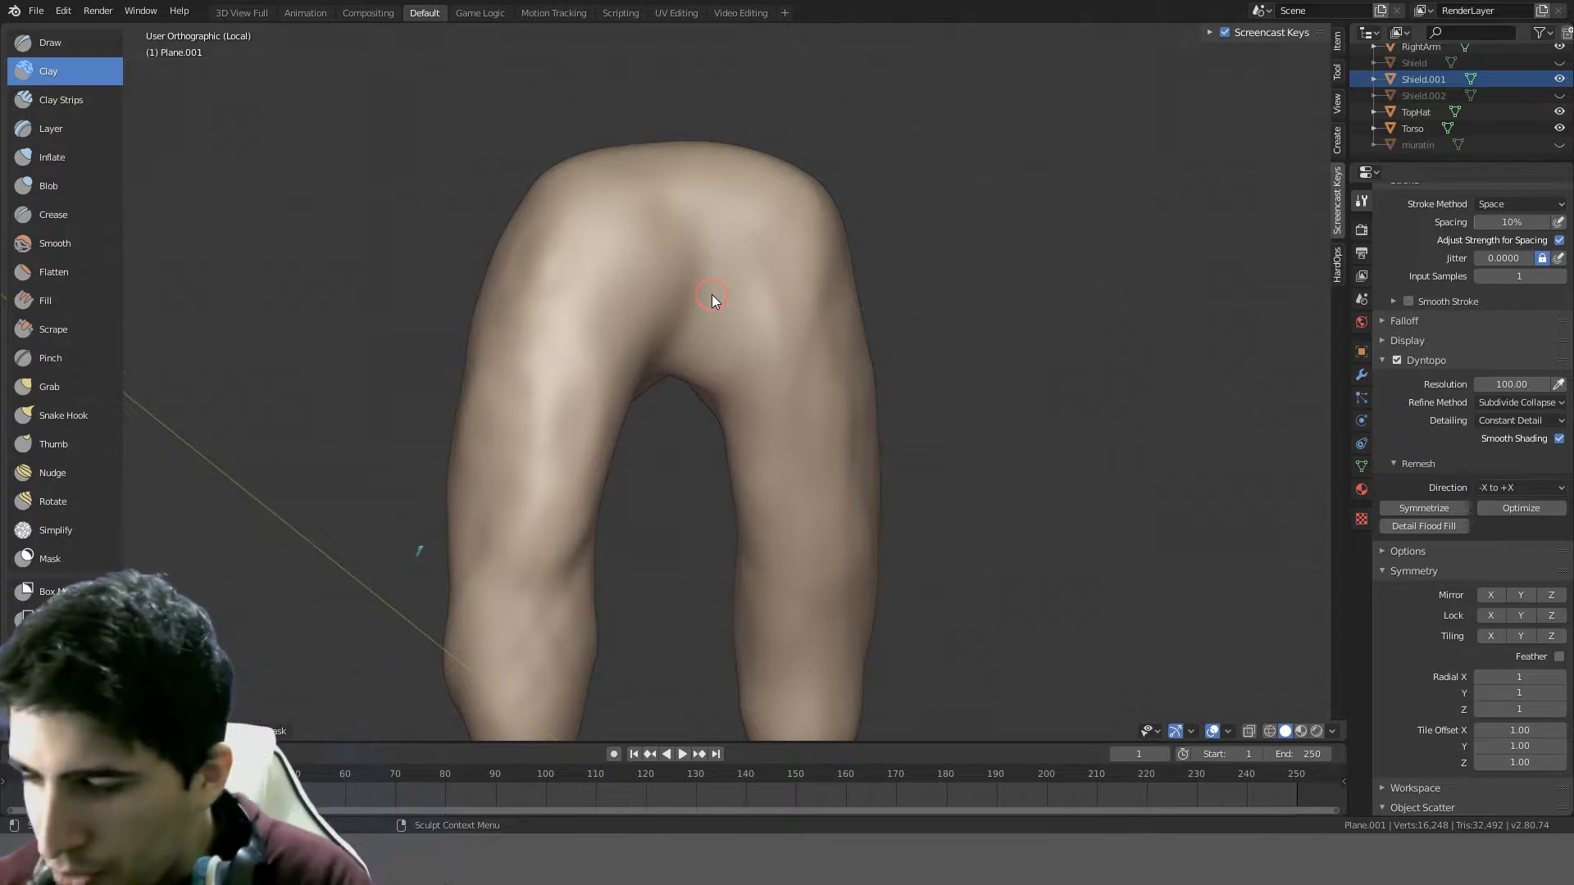
pyautogui.scroll(4, 656, 324)
pyautogui.scroll(-4, 660, 328)
pyautogui.moveTo(660, 328)
pyautogui.keyDown('shift'); pyautogui.mouseDown(button='middle')
pyautogui.moveTo(692, 332)
pyautogui.moveTo(539, 406)
pyautogui.moveTo(503, 456)
pyautogui.moveTo(588, 391)
pyautogui.mouseUp(button='middle'); pyautogui.keyUp('shift')
pyautogui.press('f')
pyautogui.click(560, 419)
pyautogui.moveTo(507, 369)
pyautogui.keyDown('shift'); pyautogui.mouseDown()
pyautogui.moveTo(490, 450)
pyautogui.moveTo(630, 489)
pyautogui.mouseUp(); pyautogui.keyUp('shift')
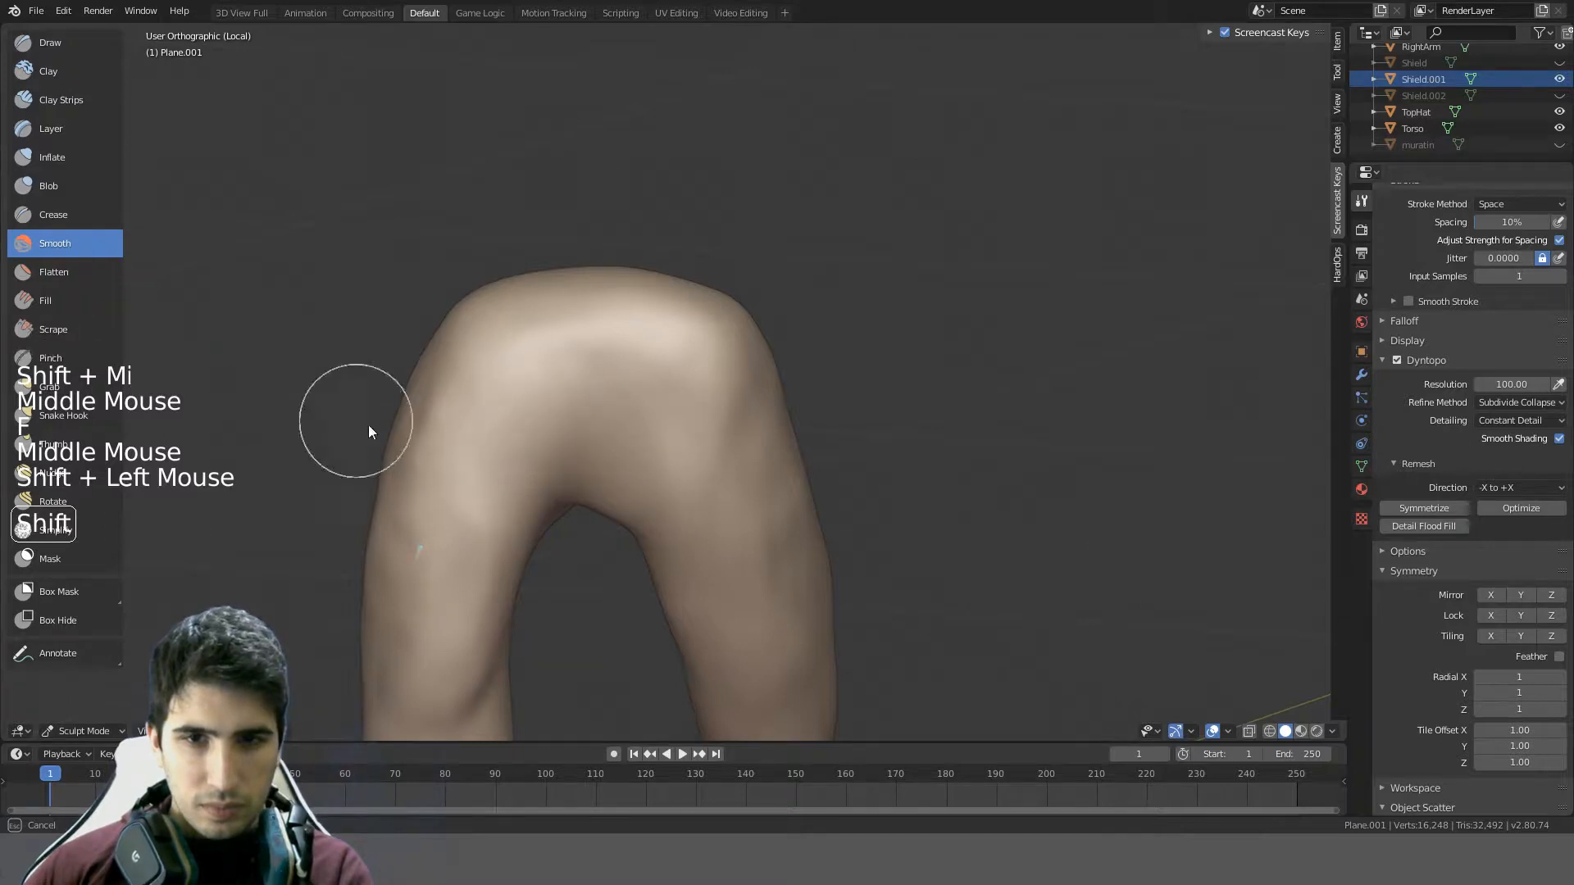
# - Draw a thin vertical clay line down the middle of the pelvis front to the crotch with a small brush
pyautogui.press('f')
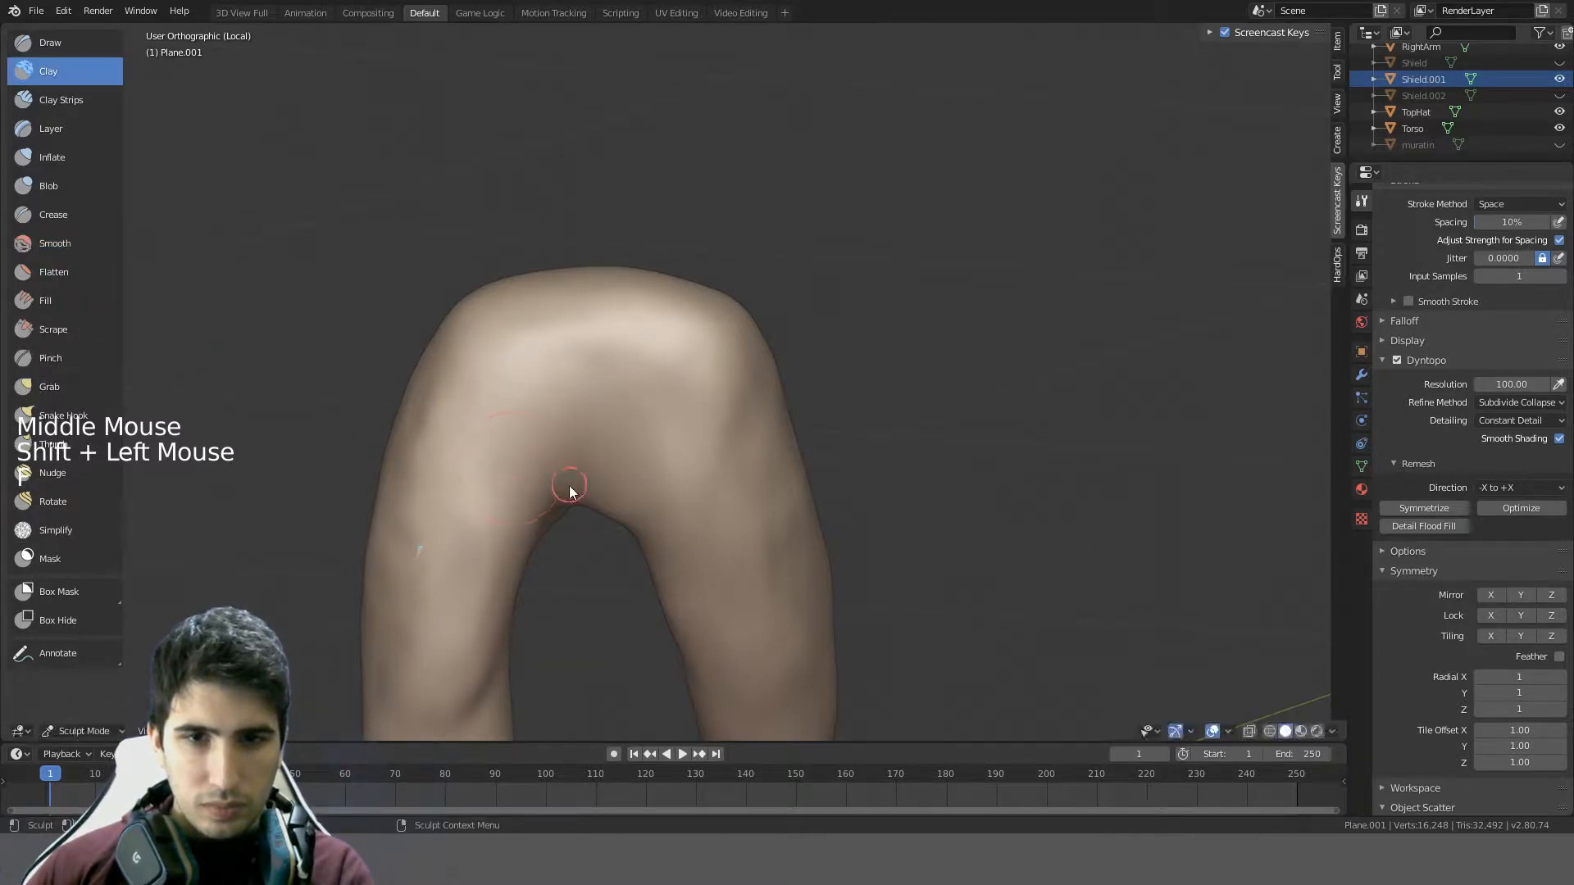
pyautogui.click(569, 490)
pyautogui.moveTo(569, 482)
pyautogui.mouseDown(button='middle')
pyautogui.moveTo(589, 423)
pyautogui.moveTo(592, 444)
pyautogui.mouseUp(button='middle')
pyautogui.moveTo(592, 444)
pyautogui.mouseDown()
pyautogui.moveTo(612, 383)
pyautogui.moveTo(591, 450)
pyautogui.mouseUp()
pyautogui.moveTo(627, 311); pyautogui.dragTo(580, 466, button='middle')
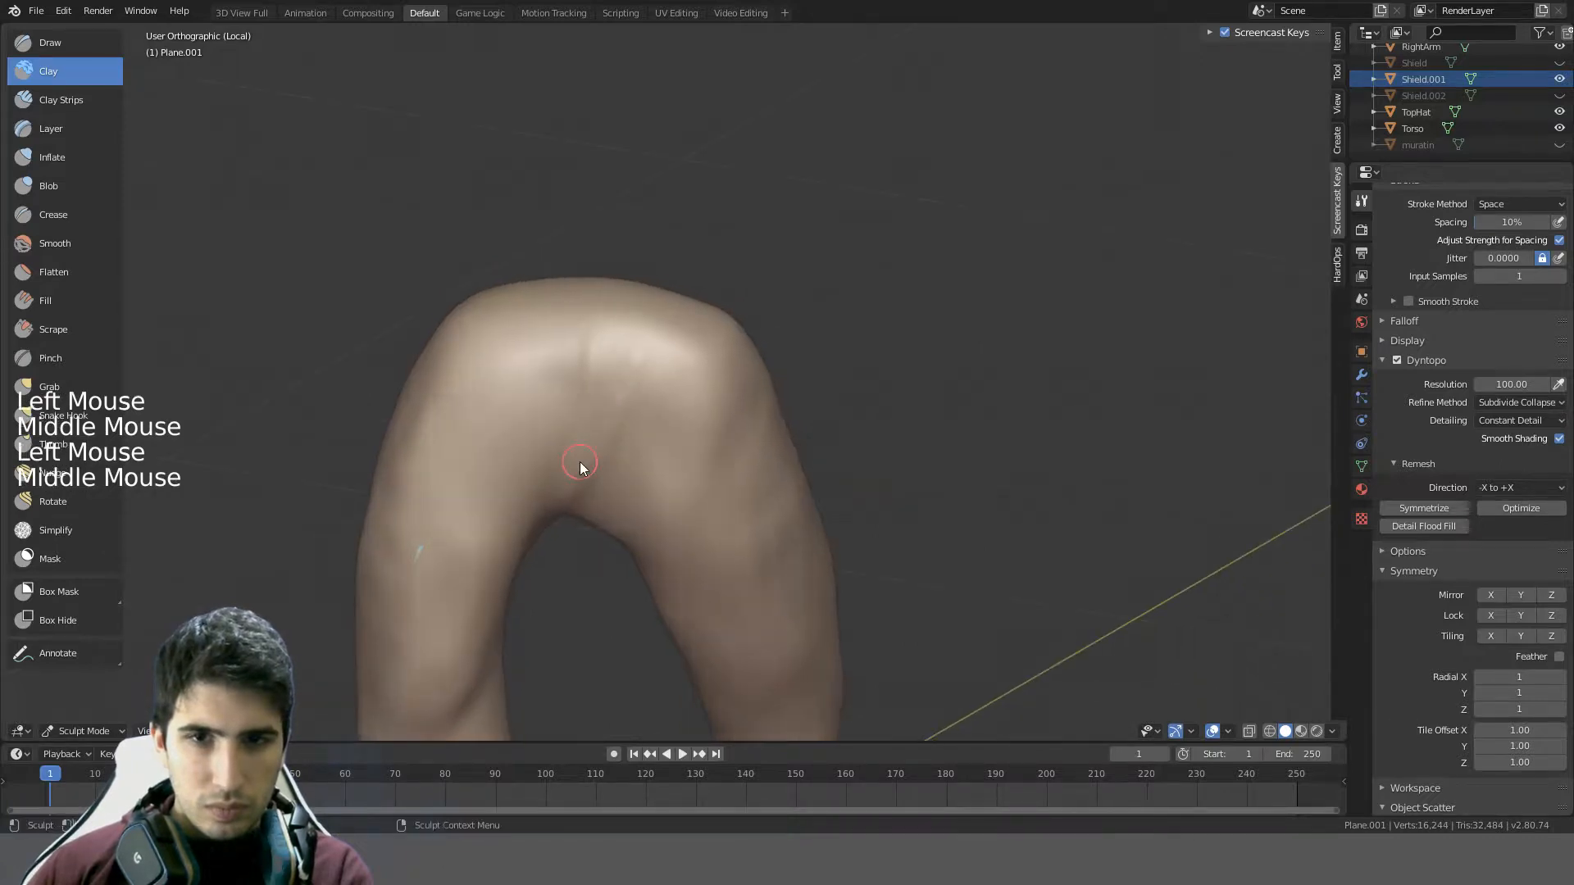
pyautogui.moveTo(564, 490); pyautogui.dragTo(587, 464)
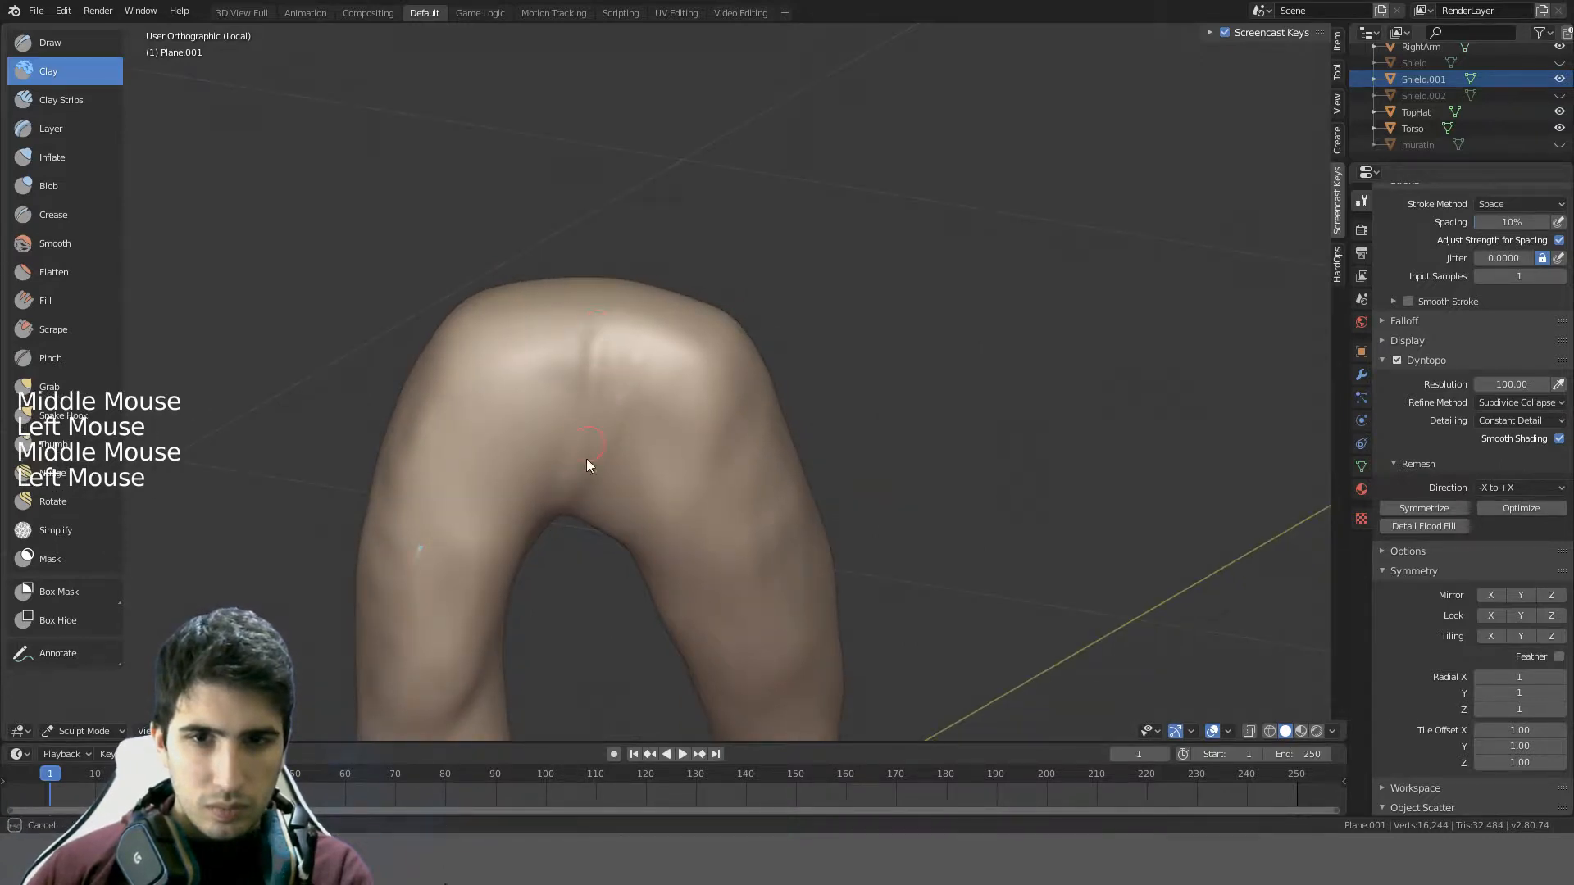
# - Resize the Clay brush and build up raised ridges from the lower abdomen down to the crotch
pyautogui.press('f')
pyautogui.click(633, 401)
pyautogui.moveTo(633, 402); pyautogui.dragTo(665, 320, button='middle')
pyautogui.moveTo(628, 318); pyautogui.dragTo(579, 514)
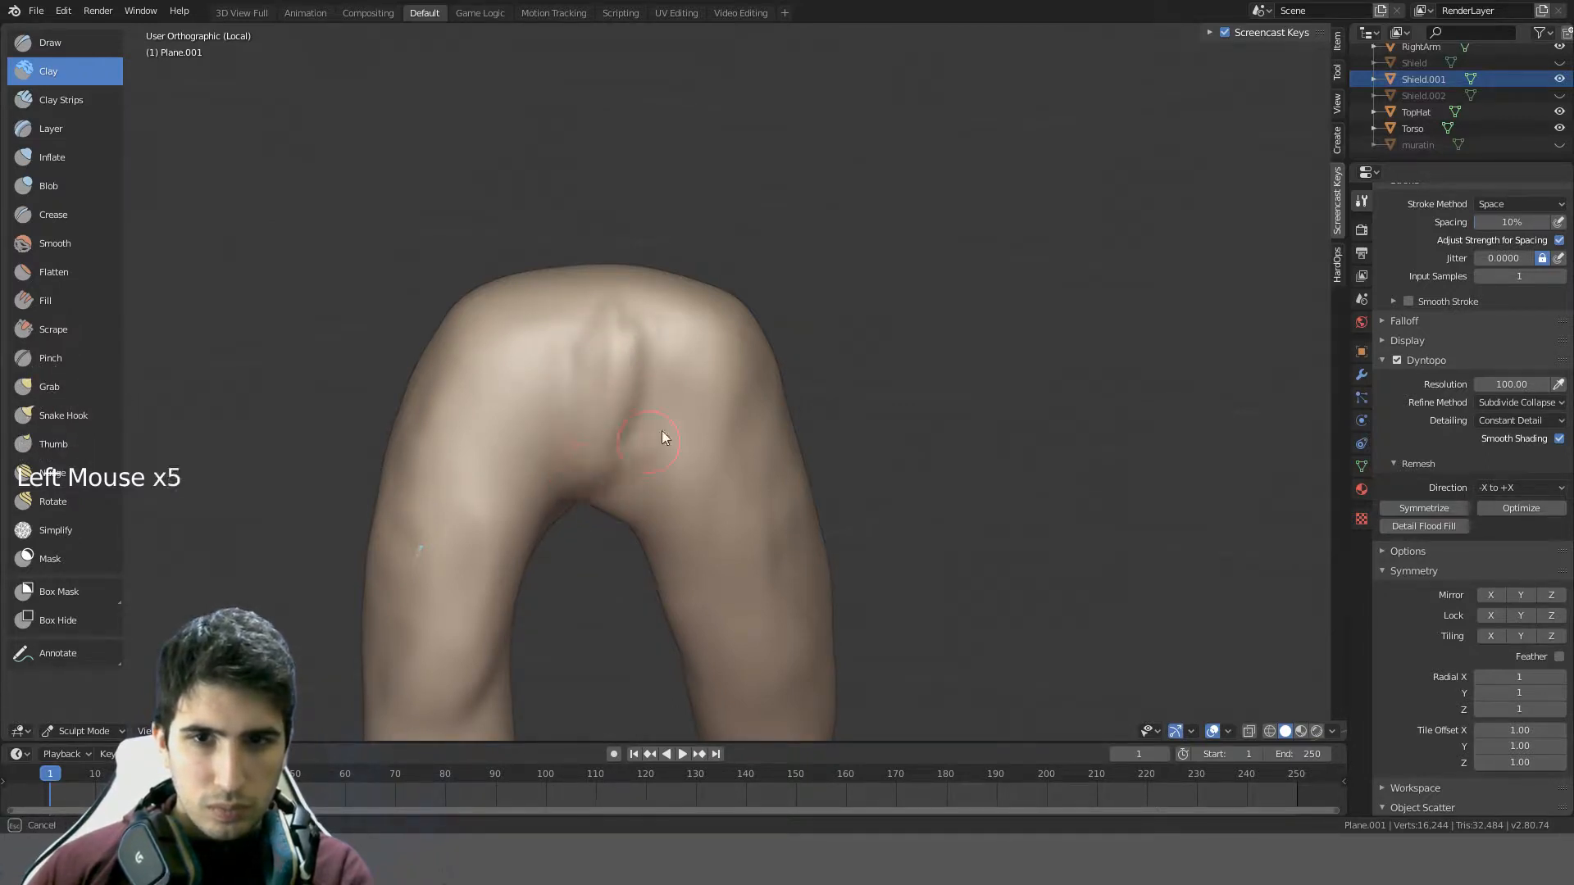
# - Lay a horizontal clay band across the lower abdomen and continue it around the hip and upper buttocks
pyautogui.moveTo(642, 351); pyautogui.dragTo(513, 364)
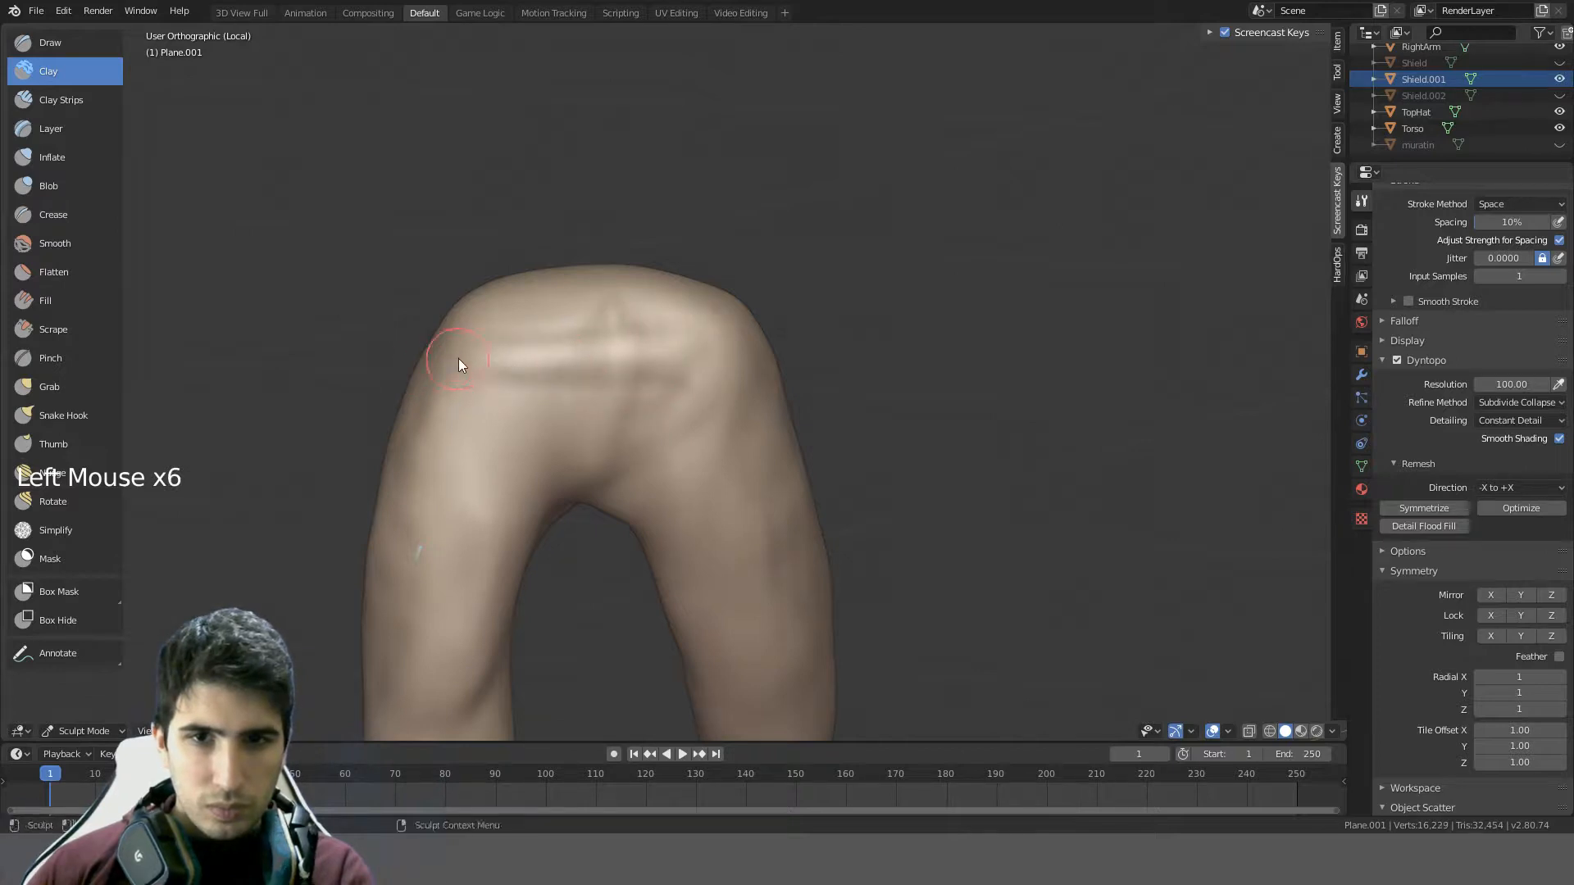
pyautogui.moveTo(470, 331)
pyautogui.mouseDown(button='middle')
pyautogui.moveTo(657, 394)
pyautogui.moveTo(584, 461)
pyautogui.mouseUp(button='middle')
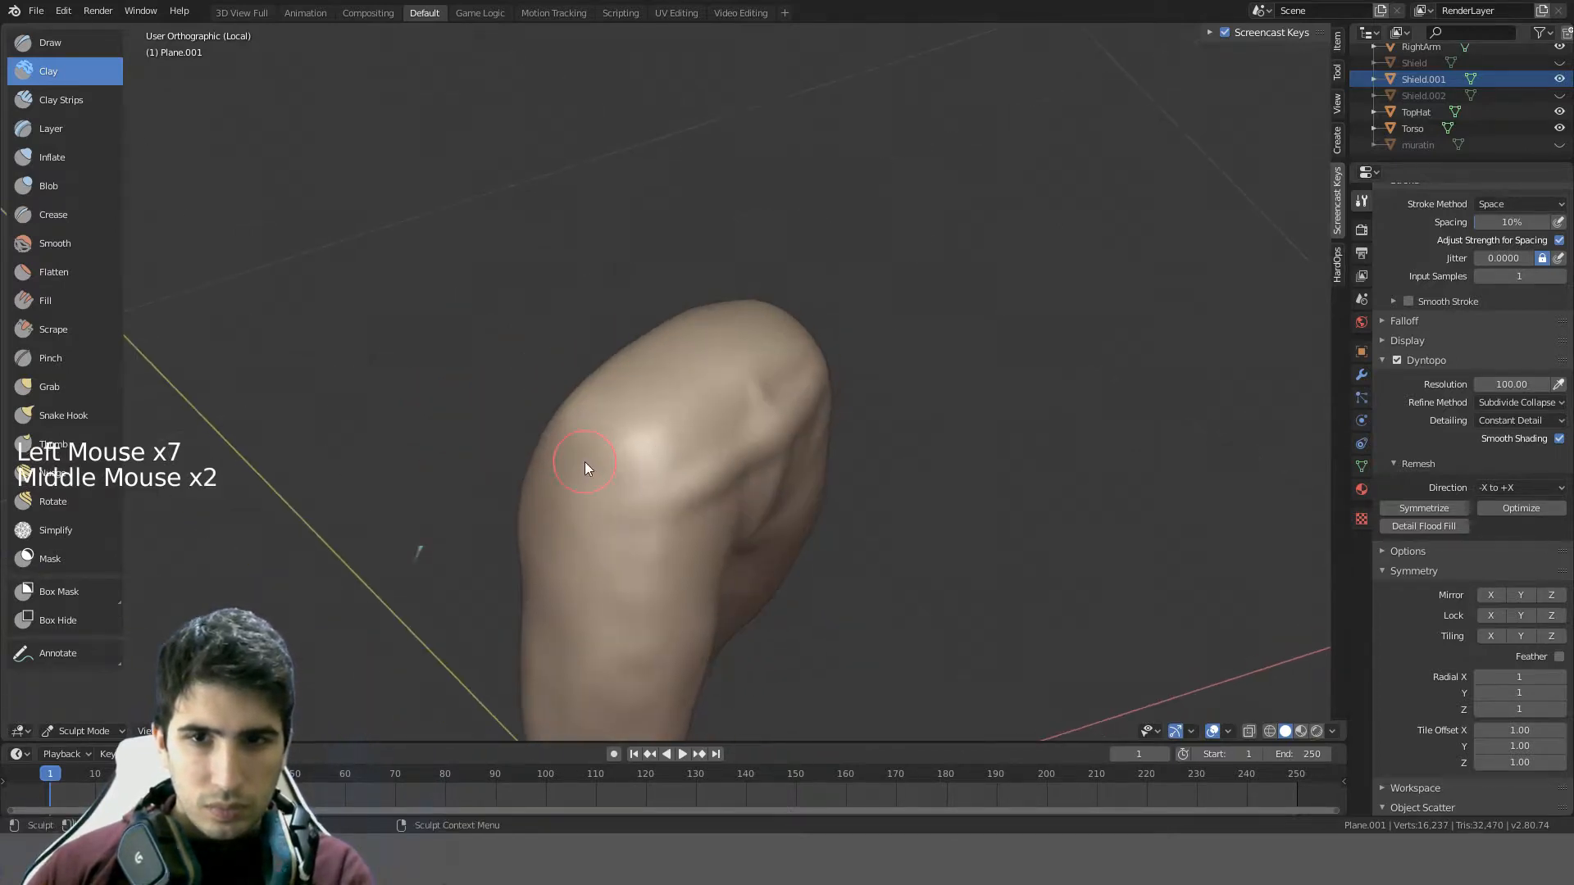
pyautogui.moveTo(775, 402); pyautogui.dragTo(786, 402)
pyautogui.moveTo(785, 402)
pyautogui.mouseDown(button='middle')
pyautogui.moveTo(791, 459)
pyautogui.moveTo(942, 361)
pyautogui.mouseUp(button='middle')
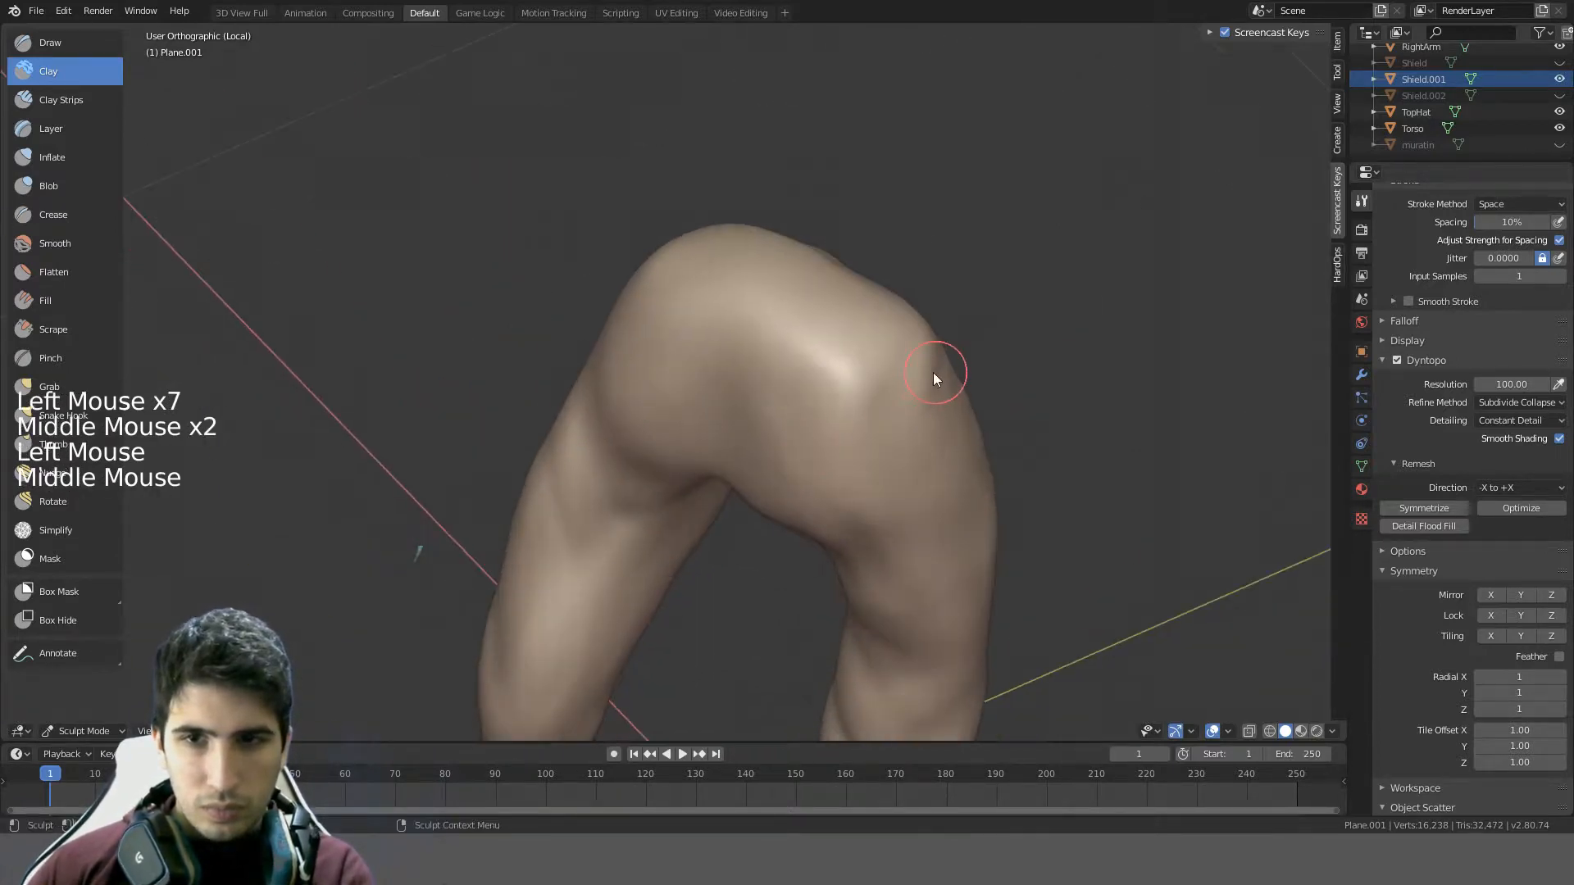
pyautogui.moveTo(713, 364); pyautogui.dragTo(794, 380)
pyautogui.moveTo(740, 352); pyautogui.dragTo(829, 293, button='middle')
pyautogui.moveTo(721, 264); pyautogui.dragTo(720, 260)
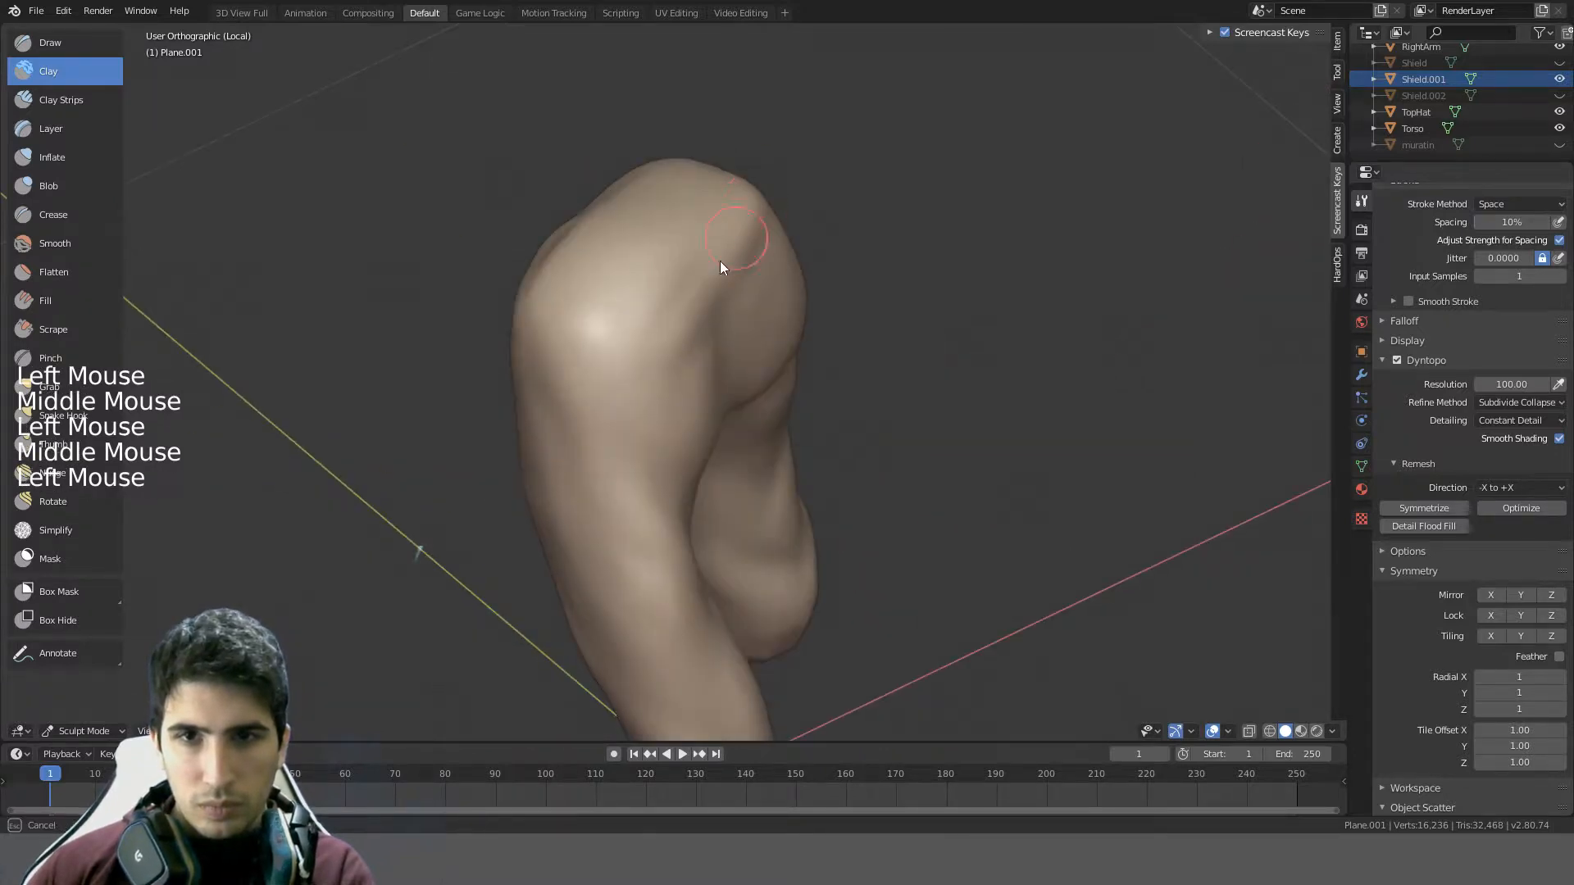
pyautogui.moveTo(652, 332); pyautogui.dragTo(648, 338)
# - Thicken the clay band across the front of the pelvis and over the forward leg's hip
pyautogui.moveTo(603, 340)
pyautogui.mouseDown(button='middle')
pyautogui.moveTo(734, 332)
pyautogui.moveTo(724, 374)
pyautogui.mouseUp(button='middle')
pyautogui.moveTo(610, 374); pyautogui.dragTo(375, 351)
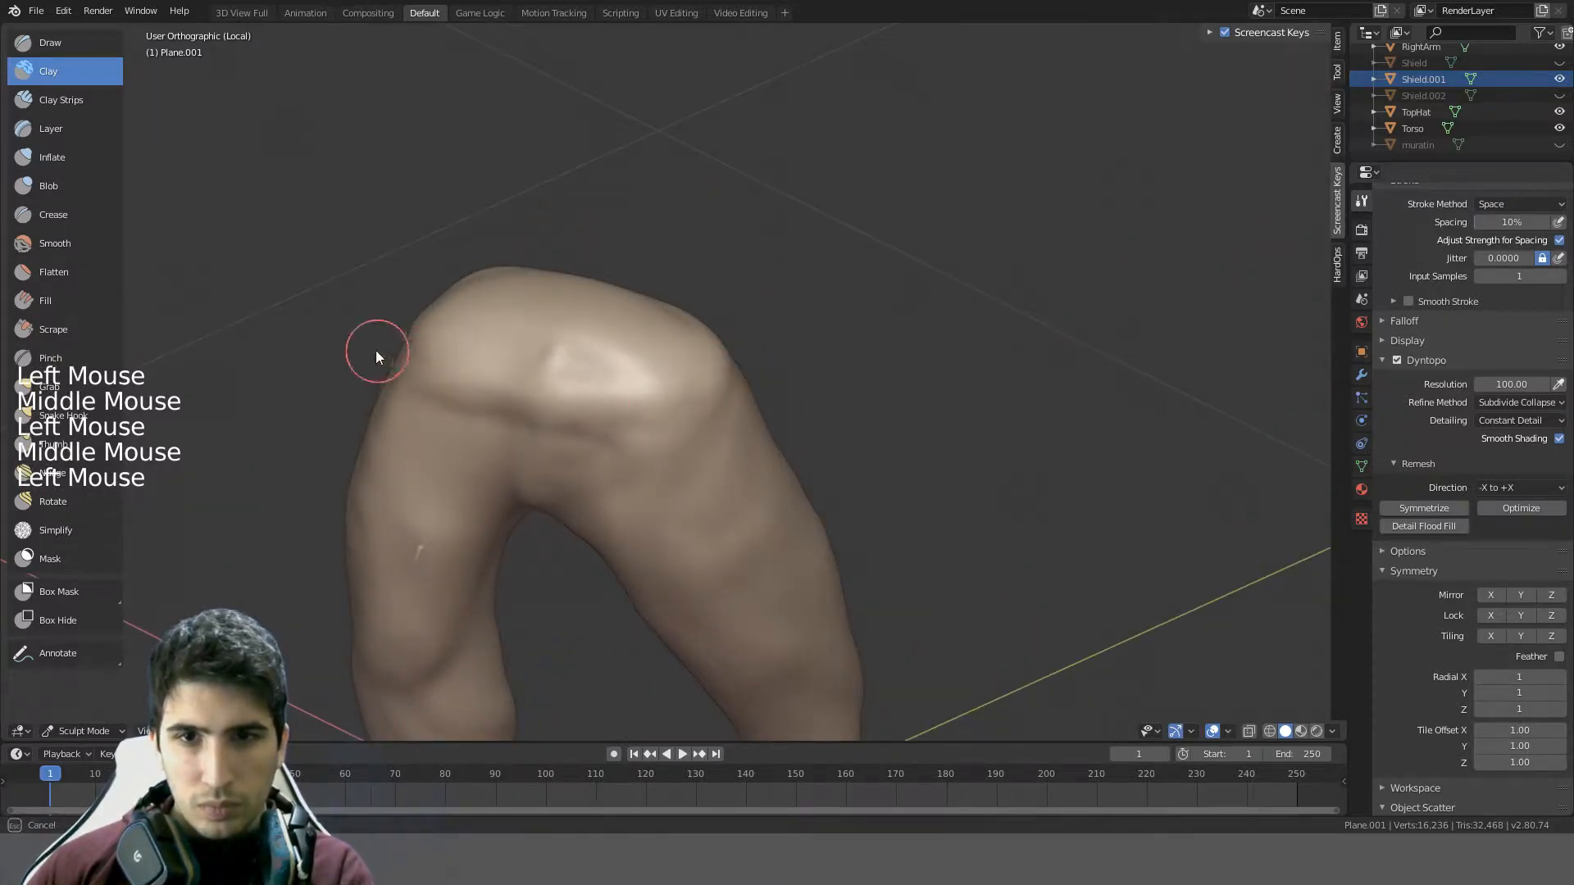
pyautogui.moveTo(509, 364); pyautogui.dragTo(524, 366)
pyautogui.moveTo(533, 366); pyautogui.dragTo(819, 367, button='middle')
pyautogui.moveTo(687, 362); pyautogui.dragTo(530, 377)
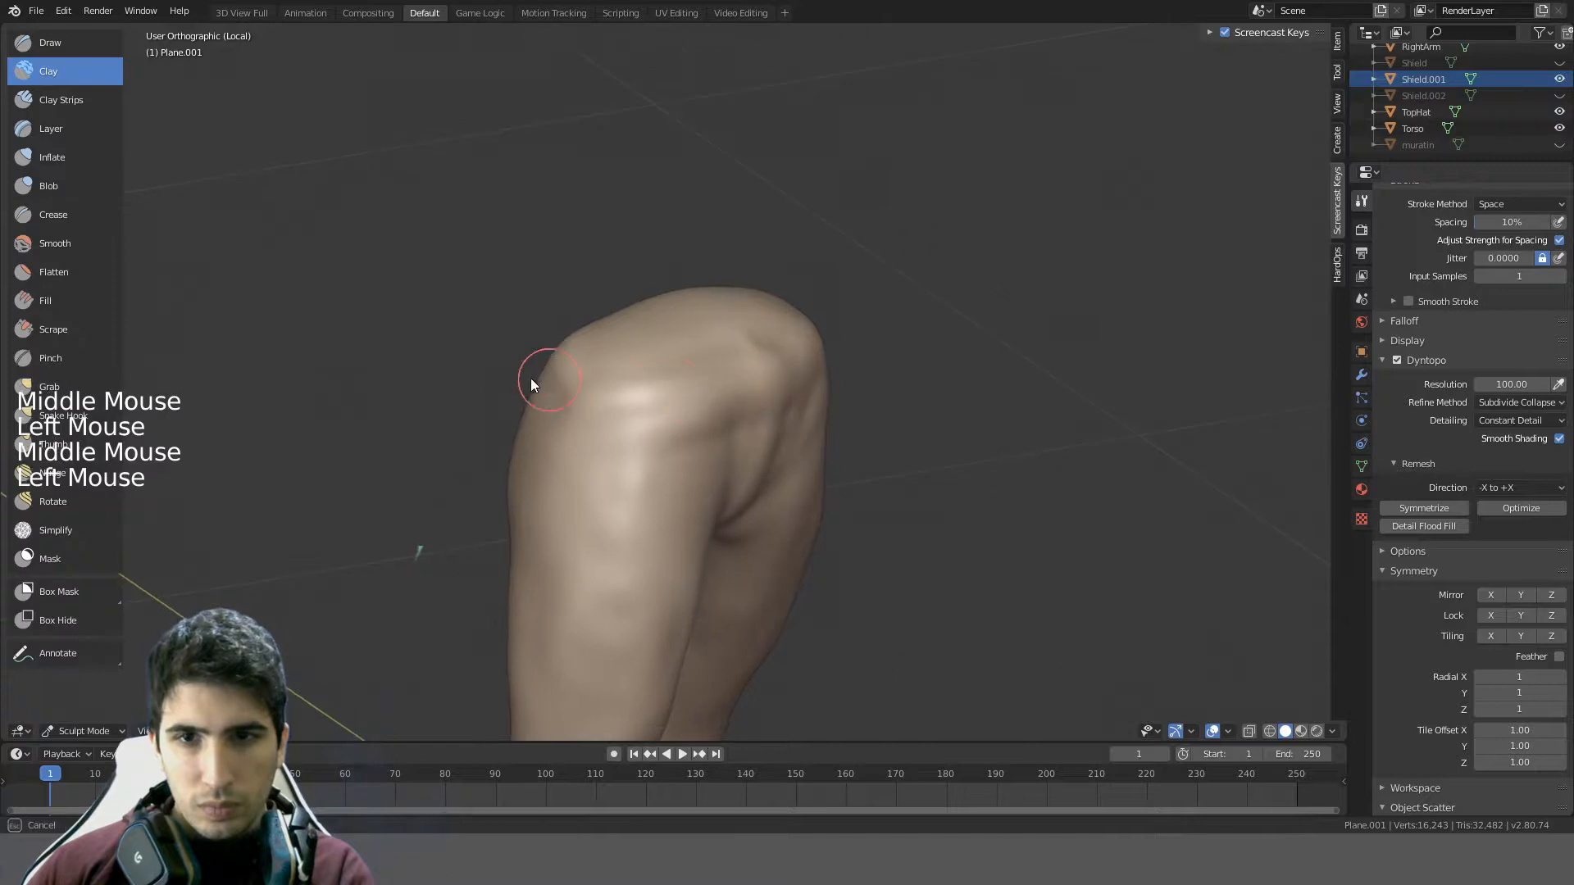
# - Extend the clay band around the back of the pelvis and over the rear leg's outer hip
pyautogui.moveTo(563, 408)
pyautogui.mouseDown(button='middle')
pyautogui.moveTo(881, 352)
pyautogui.moveTo(818, 351)
pyautogui.moveTo(849, 301)
pyautogui.mouseUp(button='middle')
pyautogui.click(879, 351)
pyautogui.moveTo(853, 296)
pyautogui.mouseDown()
pyautogui.moveTo(815, 279)
pyautogui.moveTo(640, 300)
pyautogui.mouseUp()
pyautogui.moveTo(639, 300); pyautogui.dragTo(919, 292, button='middle')
pyautogui.moveTo(697, 299); pyautogui.dragTo(650, 315)
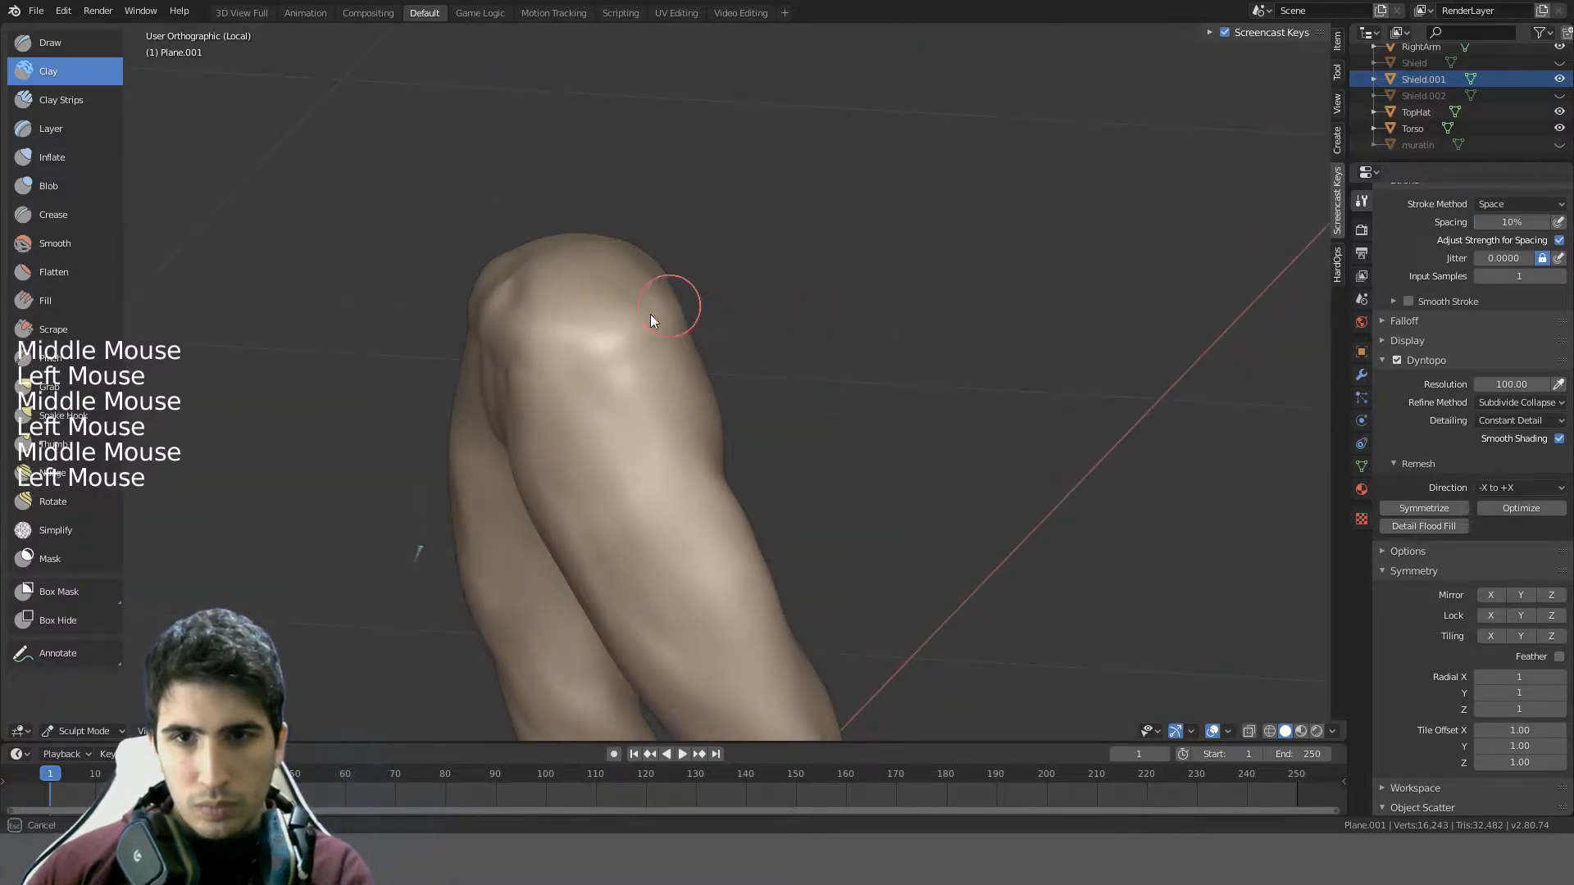
pyautogui.moveTo(677, 309); pyautogui.dragTo(538, 402, button='middle')
pyautogui.click(696, 302)
pyautogui.moveTo(696, 302); pyautogui.dragTo(717, 364, button='middle')
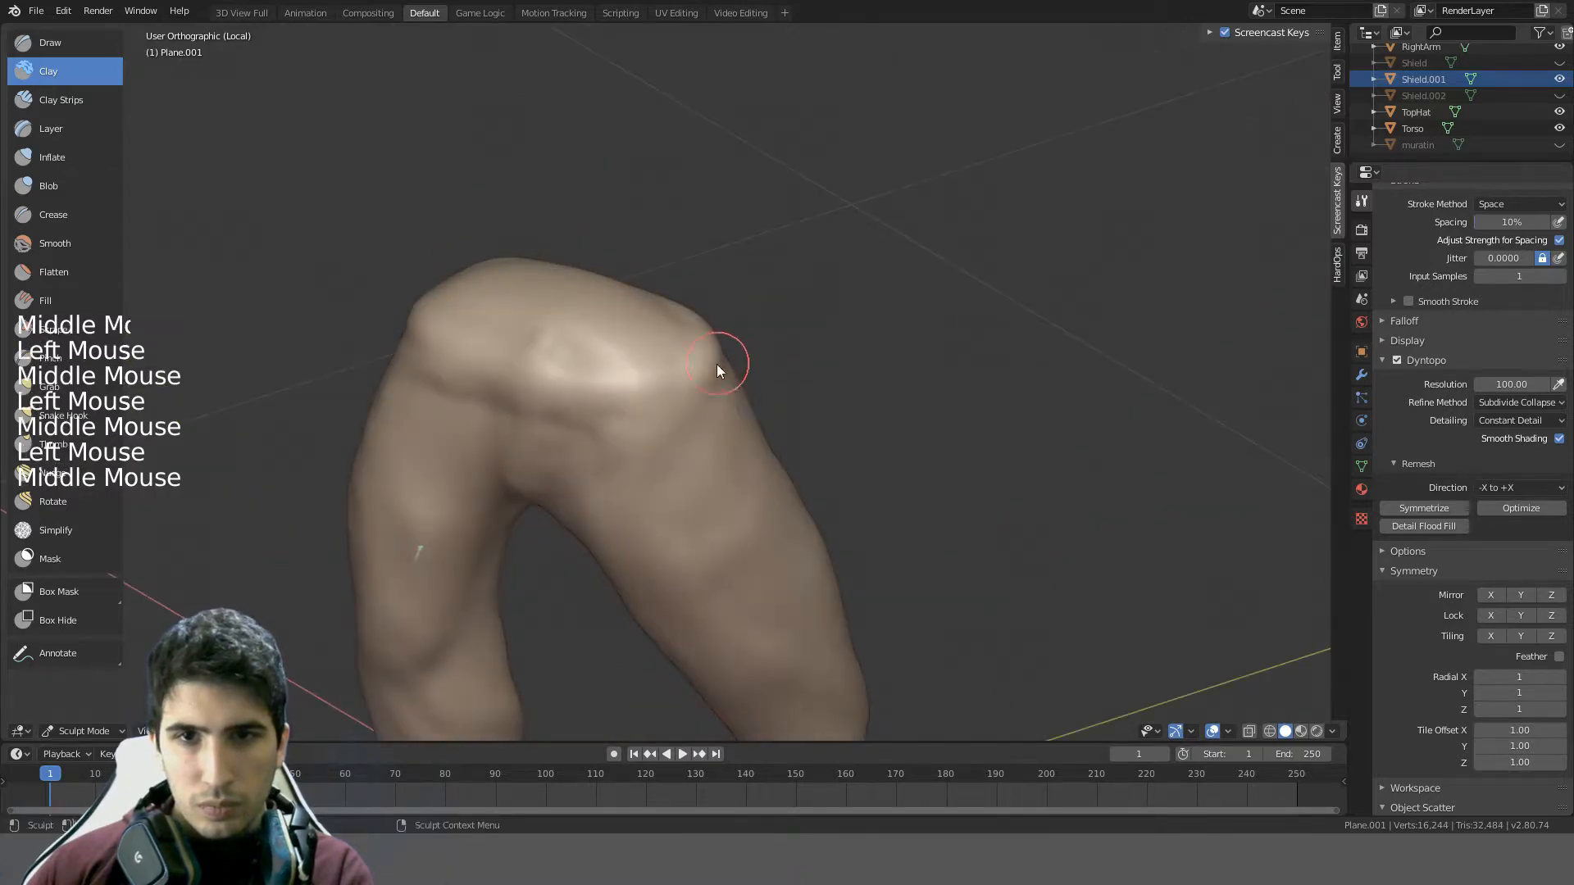
# - Build up more clay over the outer hip and across the front of the pelvis below the waist
pyautogui.moveTo(717, 364); pyautogui.dragTo(697, 361)
pyautogui.moveTo(697, 362); pyautogui.dragTo(623, 352, button='middle')
pyautogui.moveTo(623, 353); pyautogui.dragTo(553, 332)
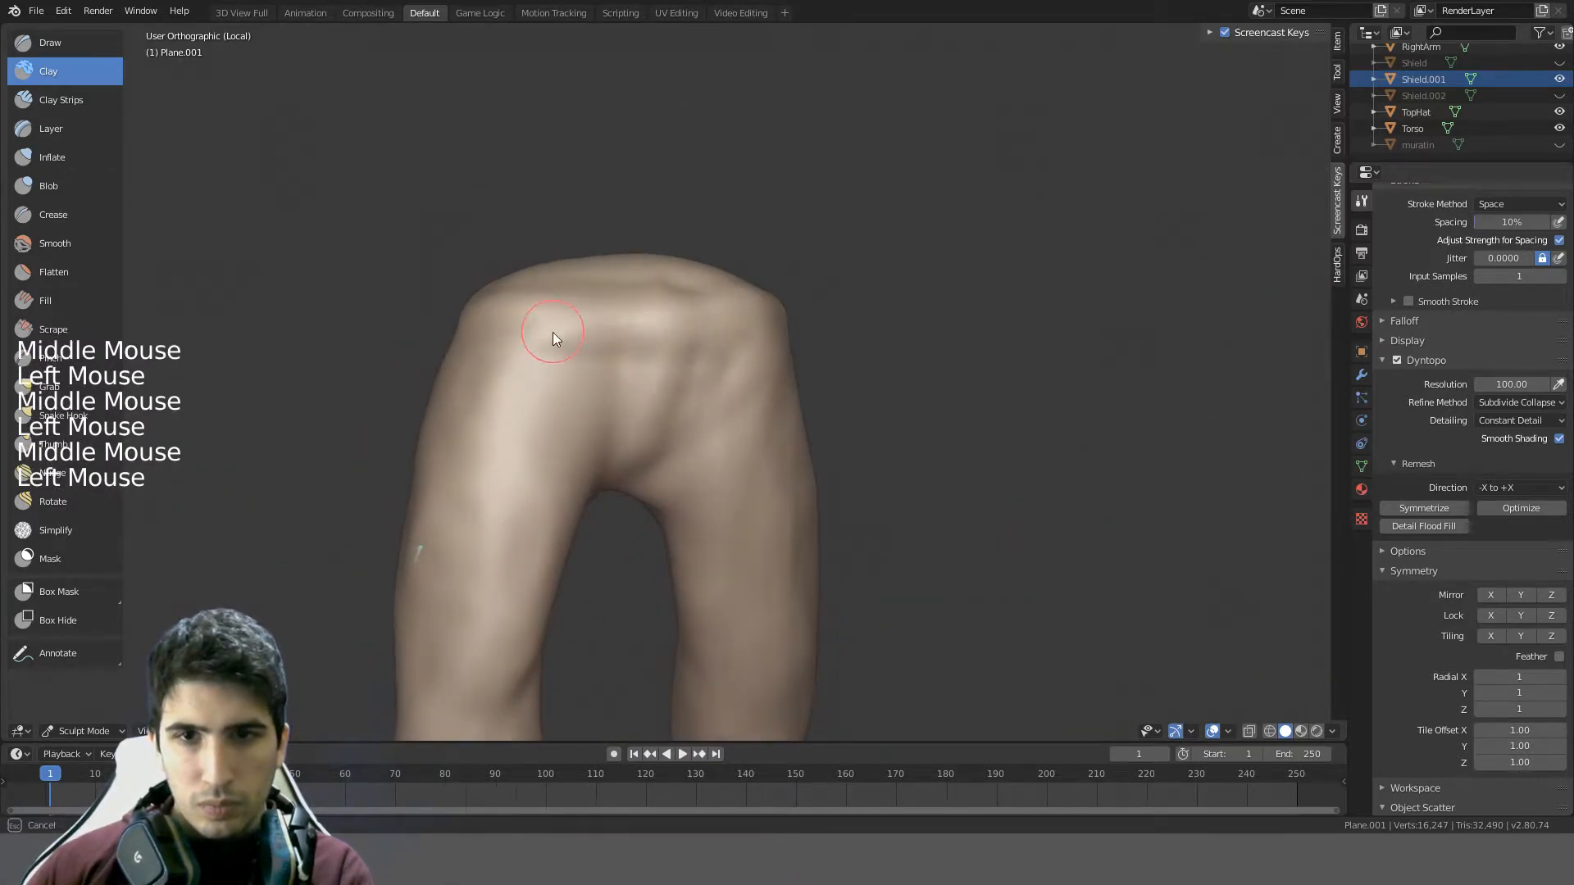
pyautogui.moveTo(622, 439); pyautogui.dragTo(502, 330)
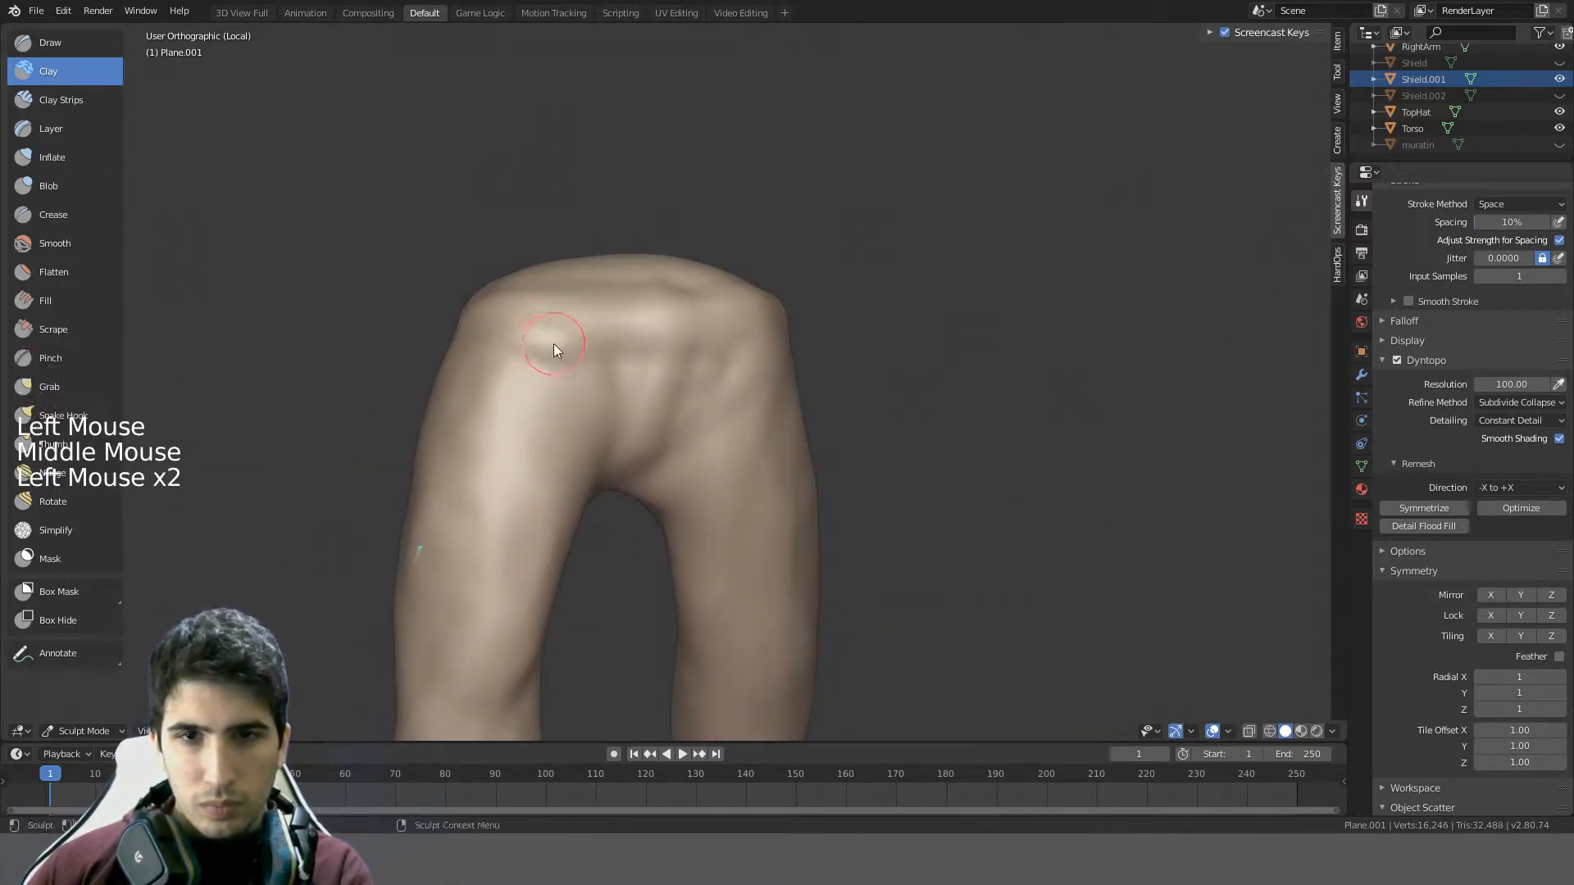
# - Smooth the clay band across the front of the pelvis and down toward the crotch
pyautogui.moveTo(560, 404); pyautogui.dragTo(495, 394, button='middle')
pyautogui.keyDown('shift'); pyautogui.moveTo(495, 394); pyautogui.dragTo(485, 341); pyautogui.keyUp('shift')
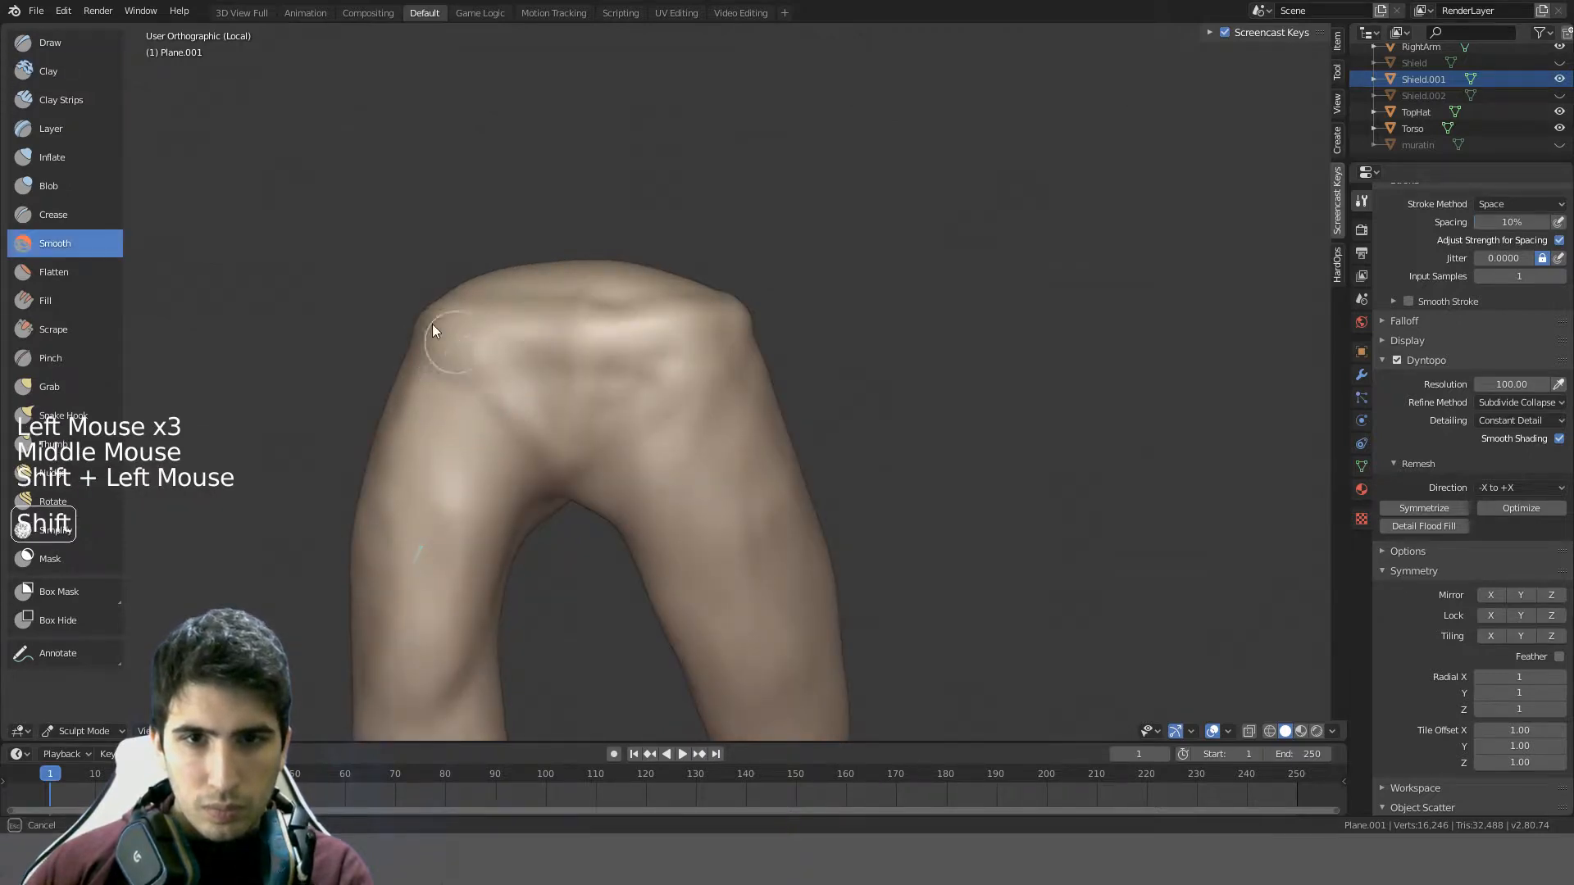
pyautogui.moveTo(528, 356)
pyautogui.mouseDown(button='middle')
pyautogui.moveTo(801, 355)
pyautogui.moveTo(752, 320)
pyautogui.moveTo(748, 353)
pyautogui.mouseUp(button='middle')
pyautogui.moveTo(548, 363)
pyautogui.mouseDown(button='middle')
pyautogui.moveTo(360, 406)
pyautogui.moveTo(510, 325)
pyautogui.moveTo(470, 395)
pyautogui.moveTo(379, 379)
pyautogui.moveTo(546, 387)
pyautogui.moveTo(739, 341)
pyautogui.moveTo(548, 295)
pyautogui.moveTo(489, 246)
pyautogui.moveTo(468, 292)
pyautogui.moveTo(566, 257)
pyautogui.moveTo(644, 316)
pyautogui.moveTo(594, 245)
pyautogui.moveTo(510, 257)
pyautogui.mouseUp(button='middle')
pyautogui.scroll(-1, 467, 292)
pyautogui.keyDown('shift'); pyautogui.click(519, 297); pyautogui.keyUp('shift')
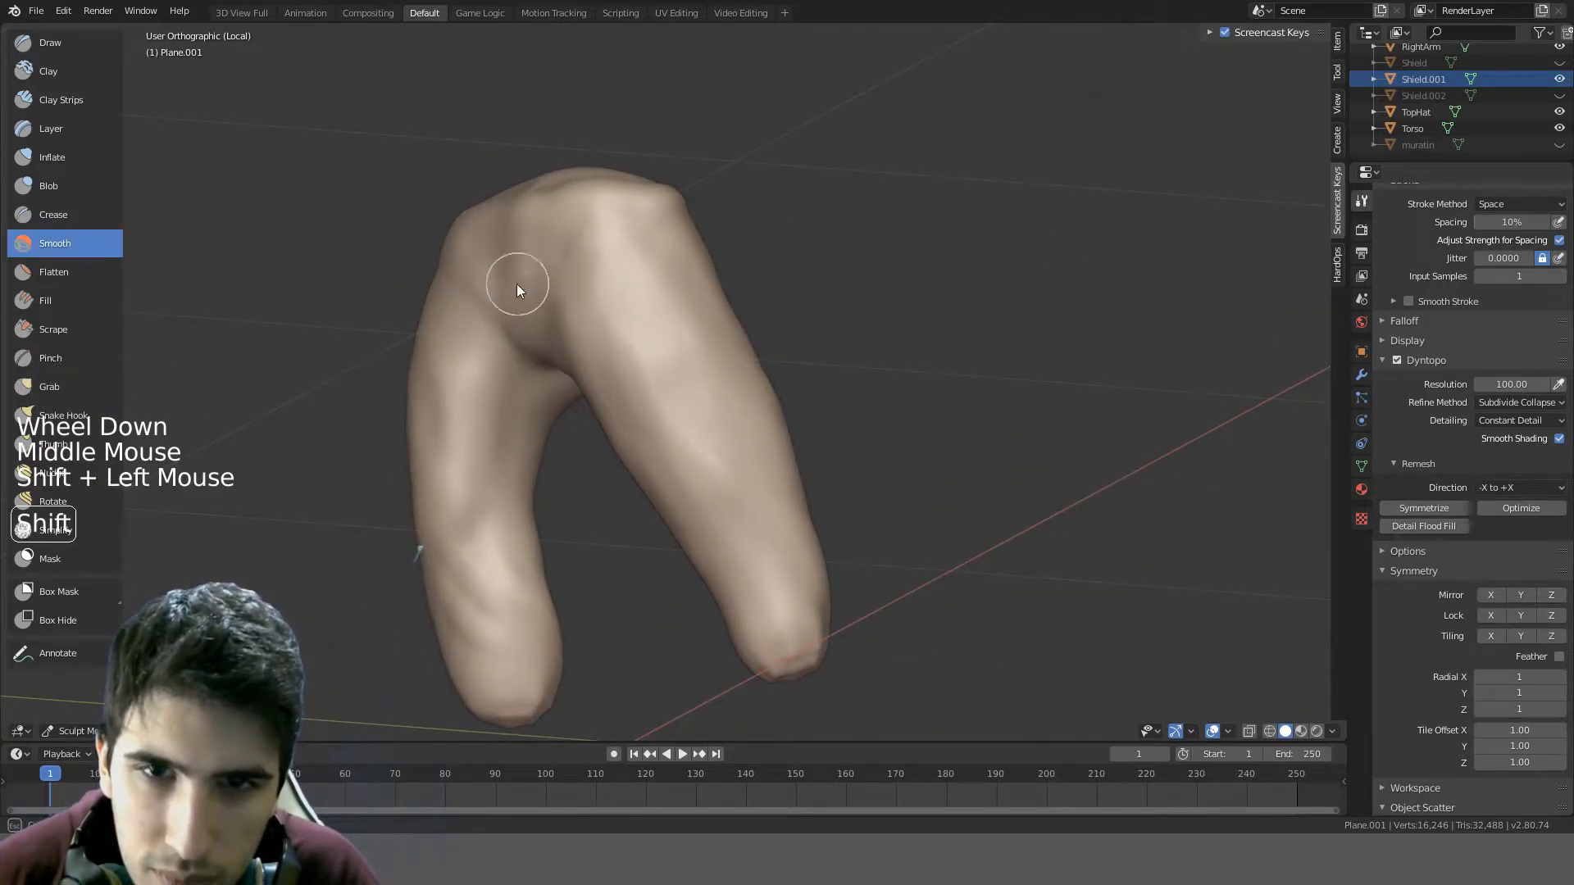
# - Carve down the top surface of the waist with an enlarged Clay brush and smooth it flat
pyautogui.moveTo(618, 332)
pyautogui.mouseDown(button='middle')
pyautogui.moveTo(763, 338)
pyautogui.moveTo(709, 395)
pyautogui.moveTo(696, 362)
pyautogui.moveTo(569, 410)
pyautogui.moveTo(513, 380)
pyautogui.moveTo(641, 372)
pyautogui.moveTo(759, 605)
pyautogui.moveTo(677, 547)
pyautogui.mouseUp(button='middle')
pyautogui.scroll(-2, 640, 373)
pyautogui.keyDown('ctrl'); pyautogui.moveTo(716, 503); pyautogui.dragTo(678, 510); pyautogui.keyUp('ctrl')
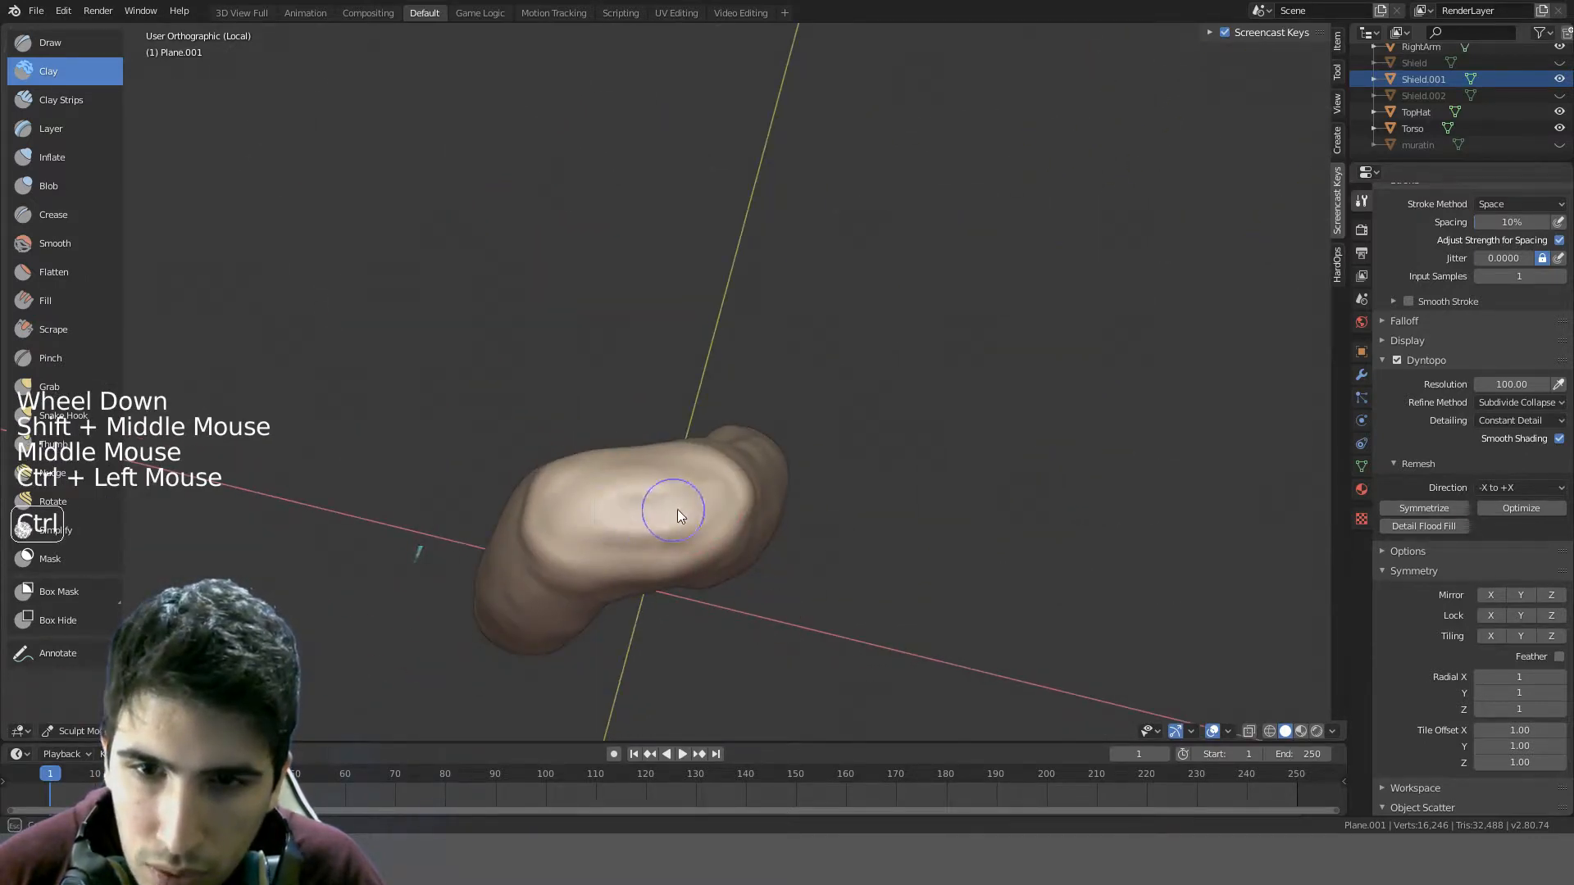
pyautogui.press('KP_7')
pyautogui.press('f')
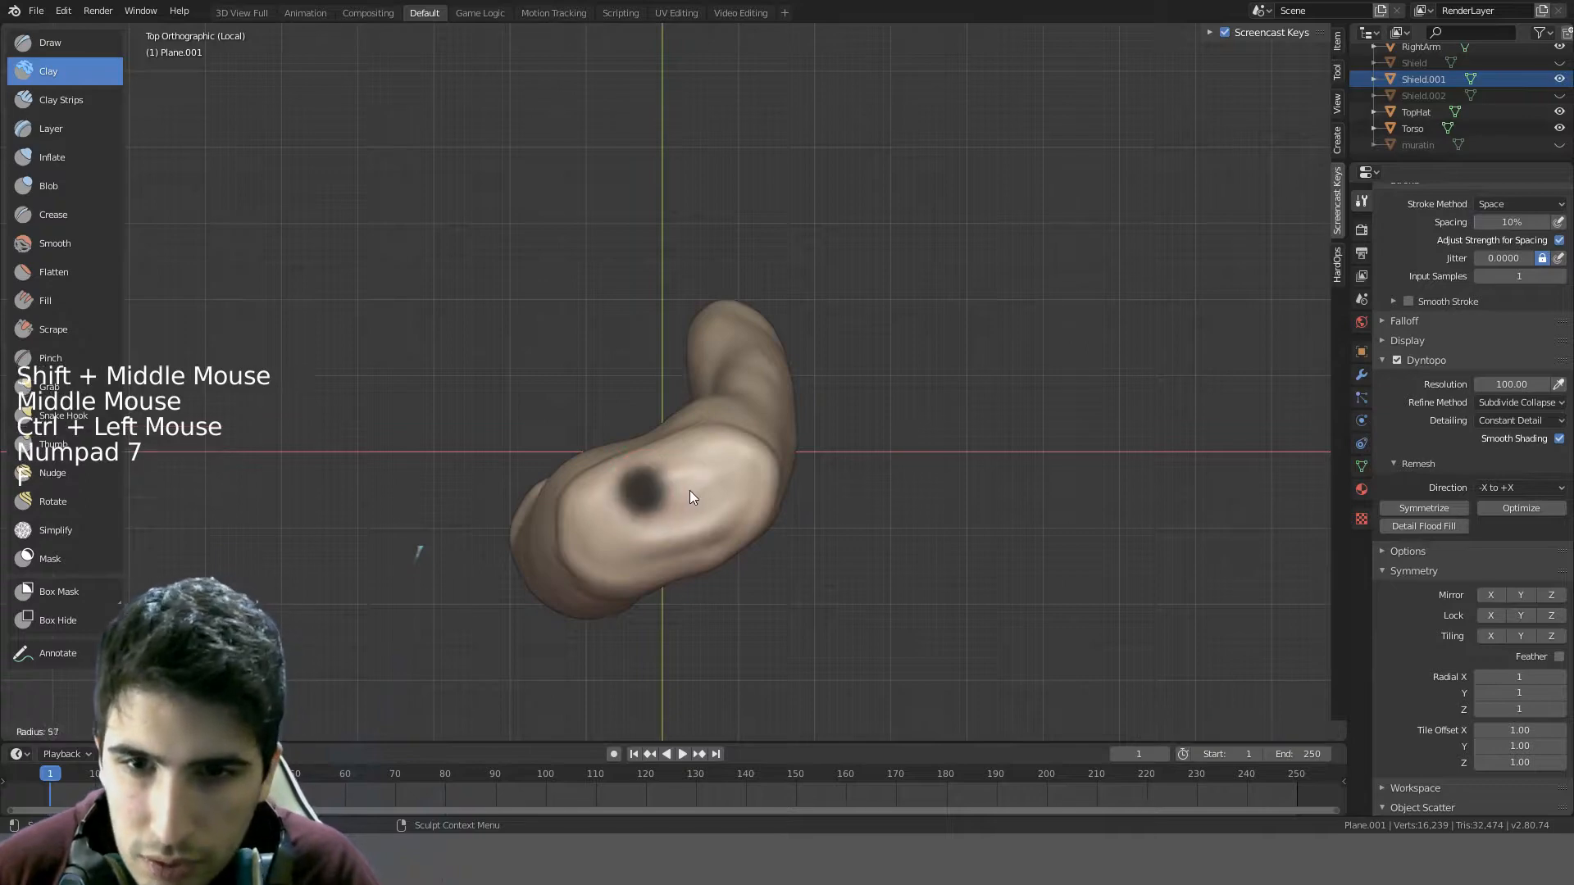
pyautogui.keyDown('shift'); pyautogui.moveTo(695, 490); pyautogui.dragTo(740, 378, button='middle'); pyautogui.keyUp('shift')
pyautogui.keyDown('ctrl'); pyautogui.click(733, 376); pyautogui.keyUp('ctrl')
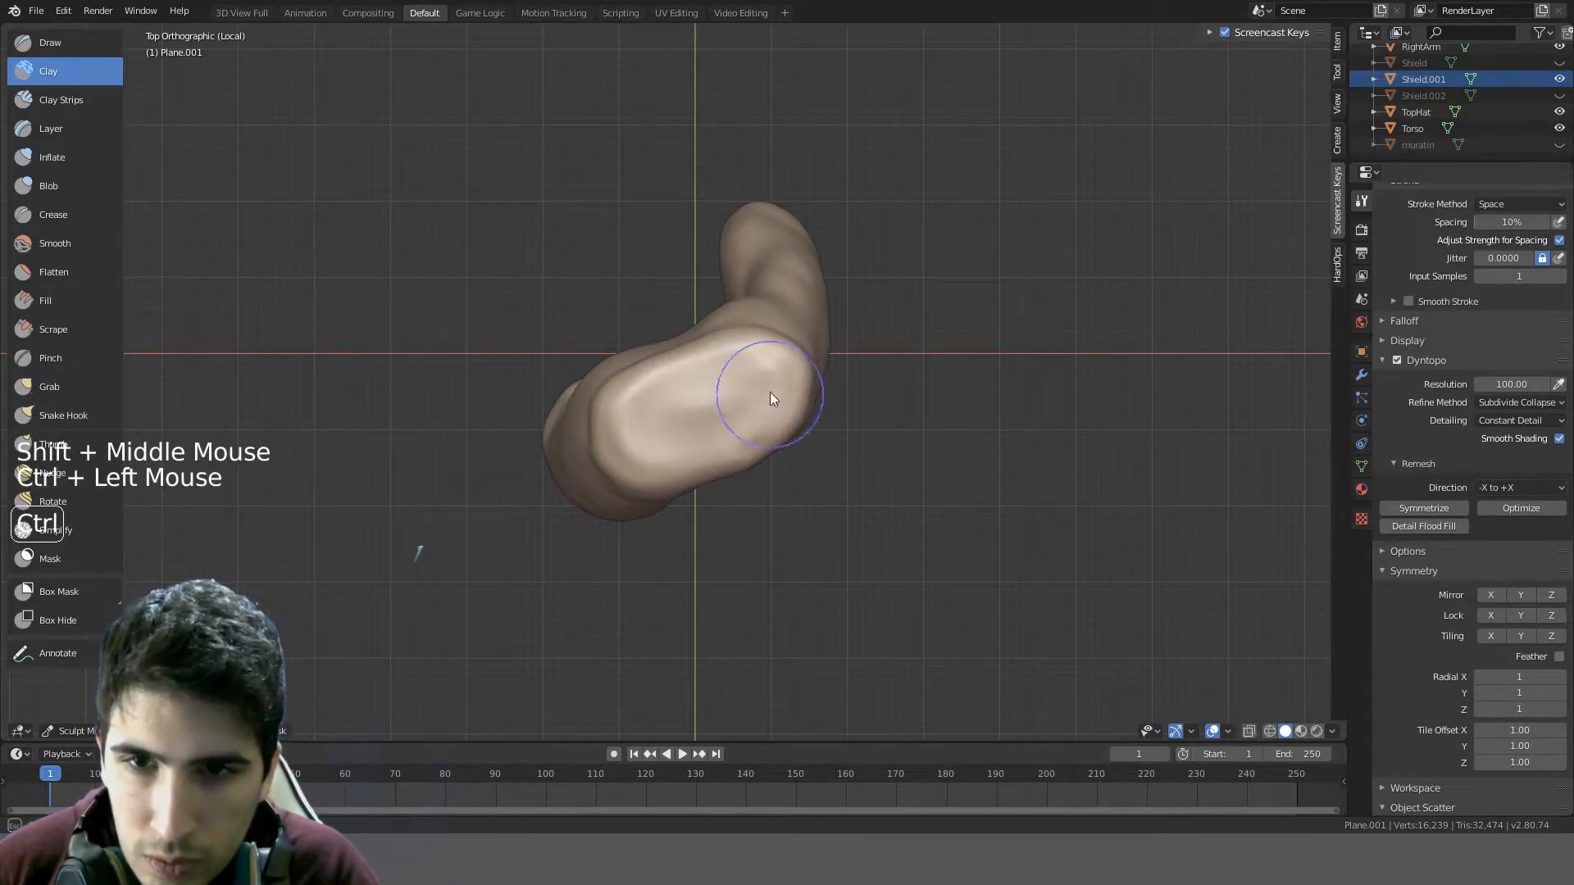
pyautogui.keyDown('shift'); pyautogui.moveTo(794, 354); pyautogui.dragTo(713, 435); pyautogui.keyUp('shift')
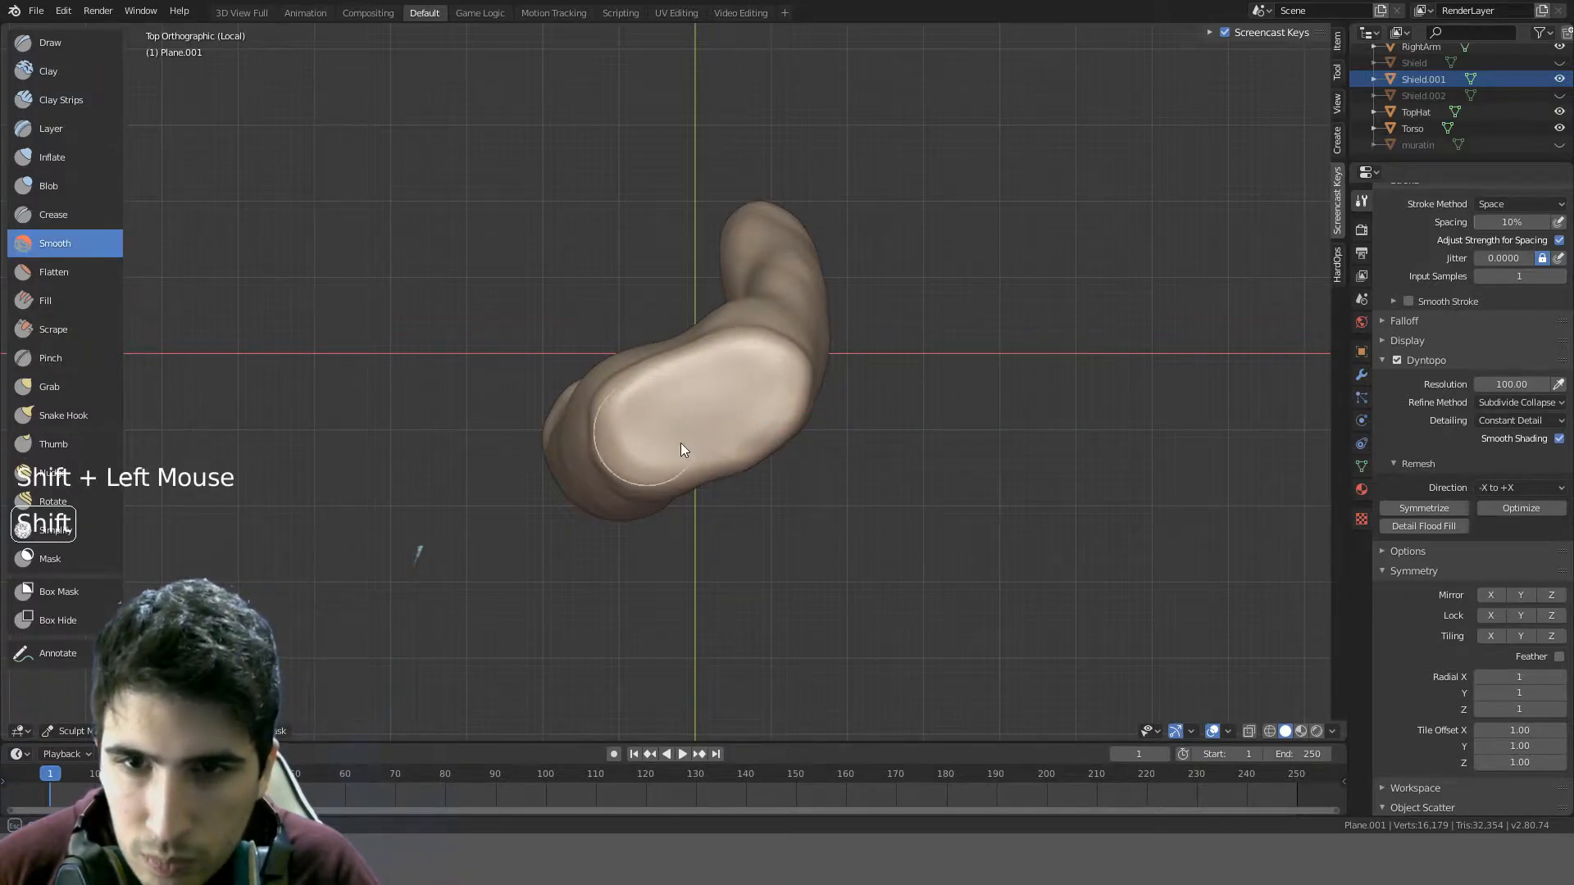
# - Lay long clay strokes down the rear leg's thigh from the hip to the knee
pyautogui.moveTo(773, 369)
pyautogui.mouseDown(button='middle')
pyautogui.moveTo(942, 218)
pyautogui.moveTo(1104, 200)
pyautogui.moveTo(826, 267)
pyautogui.moveTo(700, 195)
pyautogui.moveTo(722, 202)
pyautogui.mouseUp(button='middle')
pyautogui.press('KP_1')
pyautogui.keyDown('shift'); pyautogui.moveTo(825, 242); pyautogui.dragTo(641, 283, button='middle'); pyautogui.keyUp('shift')
pyautogui.keyDown('shift'); pyautogui.scroll(-1, 814, 223); pyautogui.keyUp('shift')
pyautogui.scroll(1, 641, 283)
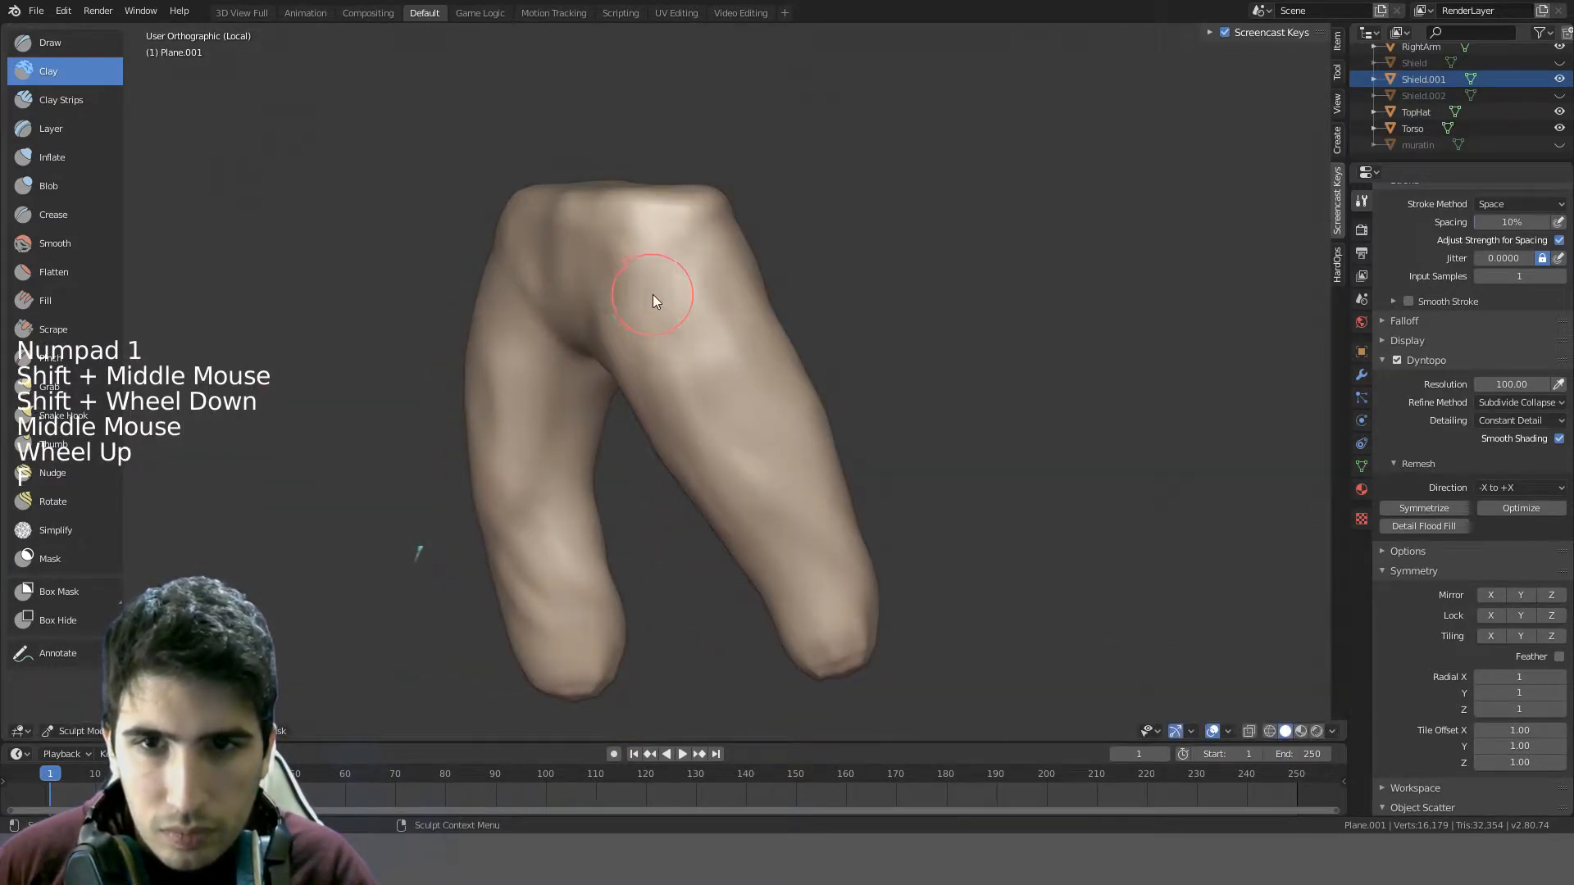
pyautogui.moveTo(653, 294)
pyautogui.mouseDown()
pyautogui.moveTo(690, 410)
pyautogui.moveTo(834, 556)
pyautogui.mouseUp()
pyautogui.moveTo(662, 312); pyautogui.dragTo(830, 566)
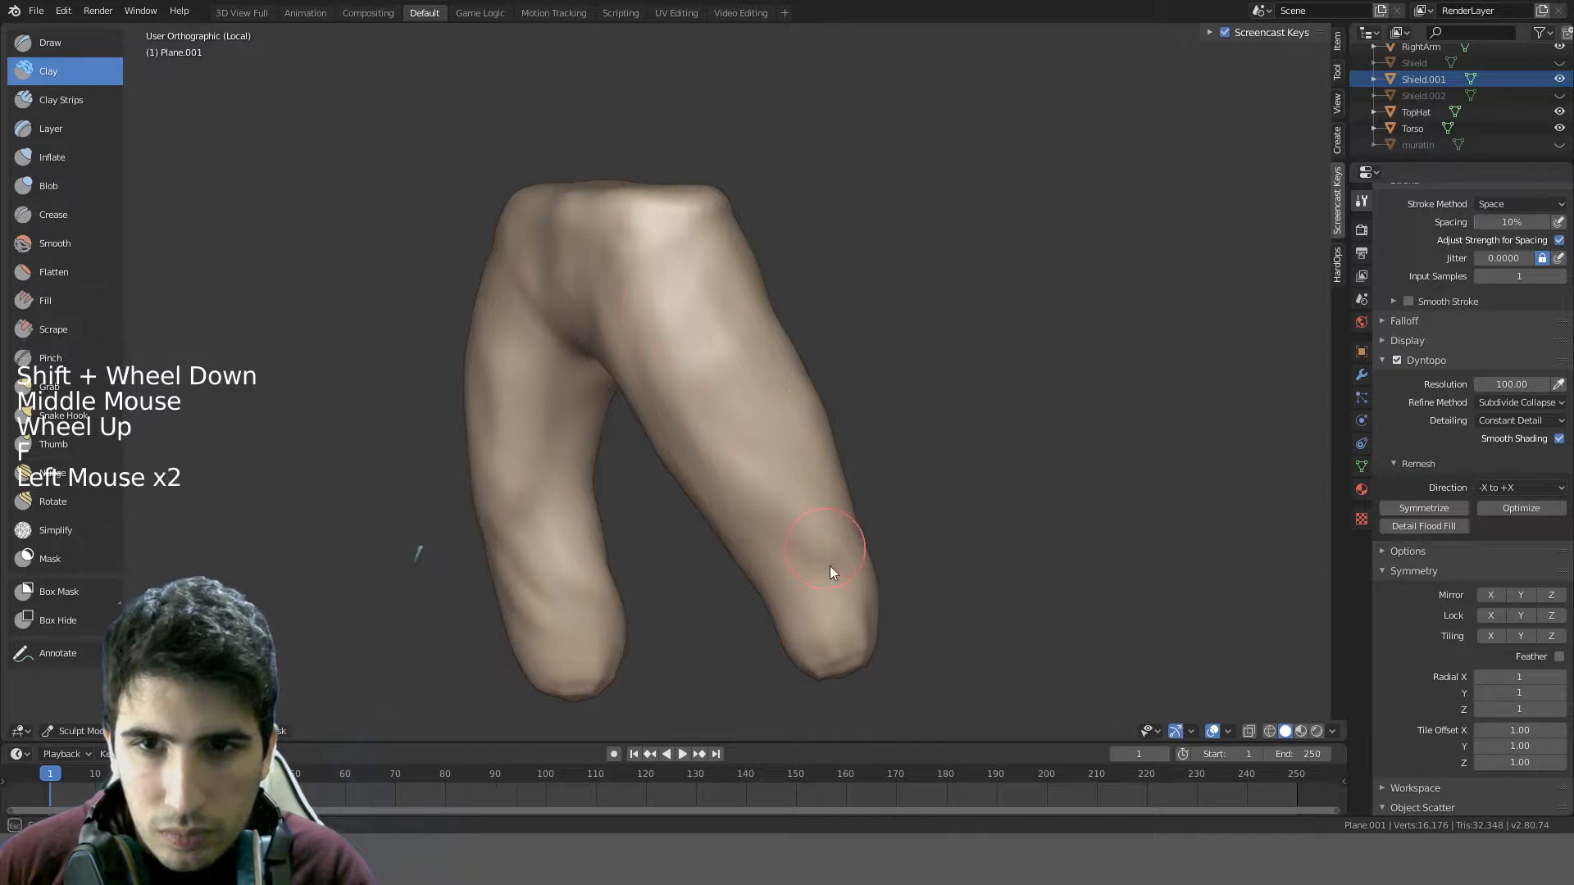
# - Try to sculpt thin clay ridges down both thighs with a much smaller brush, and undo them
pyautogui.press('f')
pyautogui.click(749, 431)
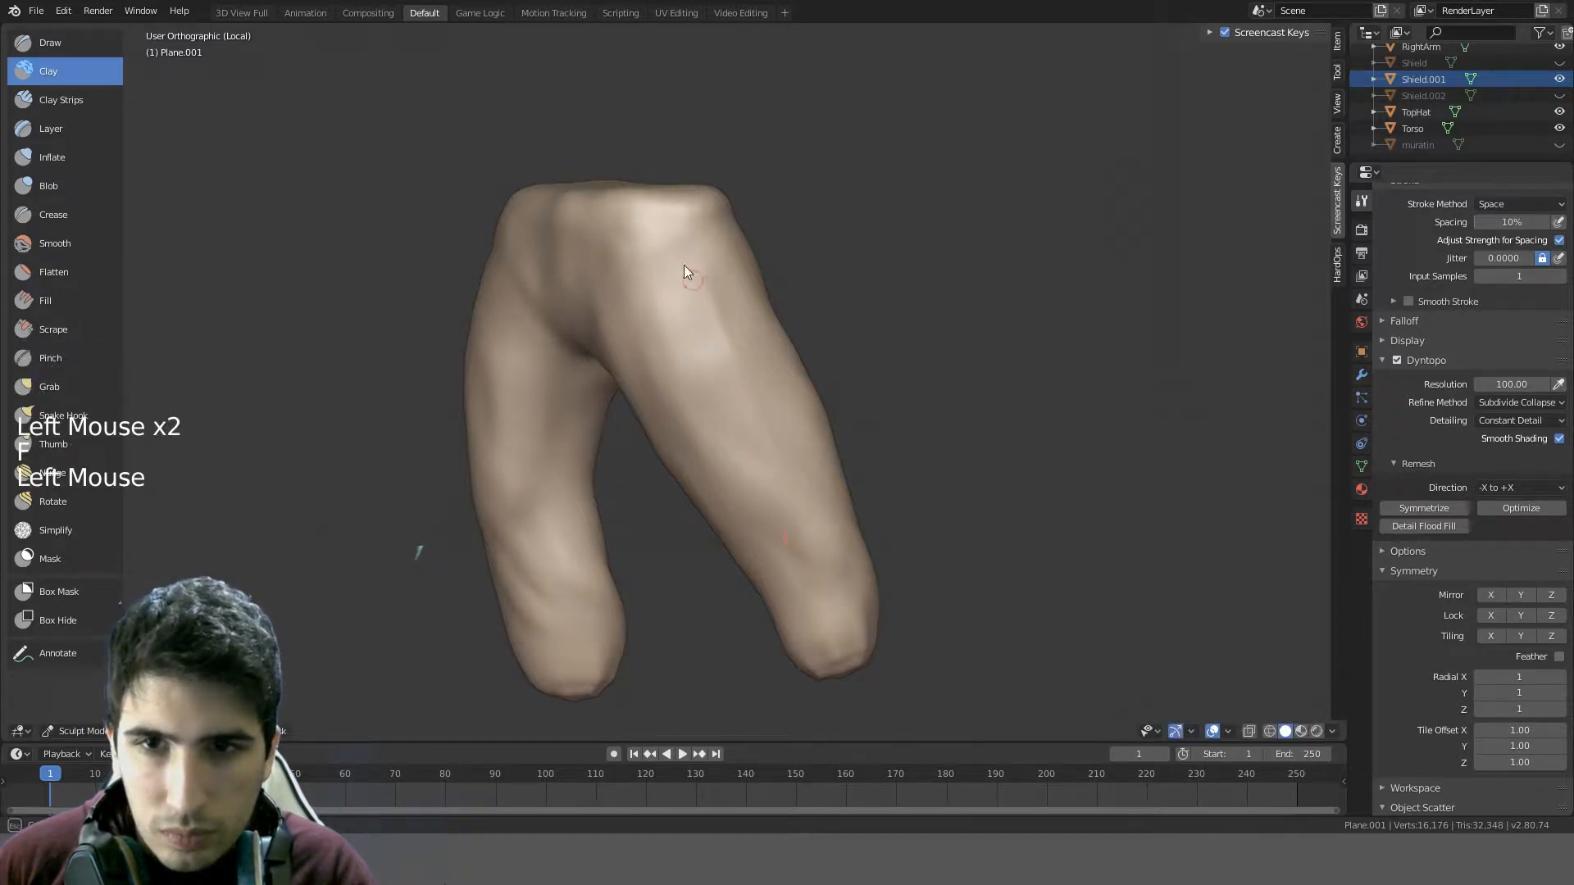
pyautogui.moveTo(819, 554); pyautogui.dragTo(769, 410, button='middle')
pyautogui.click(813, 587)
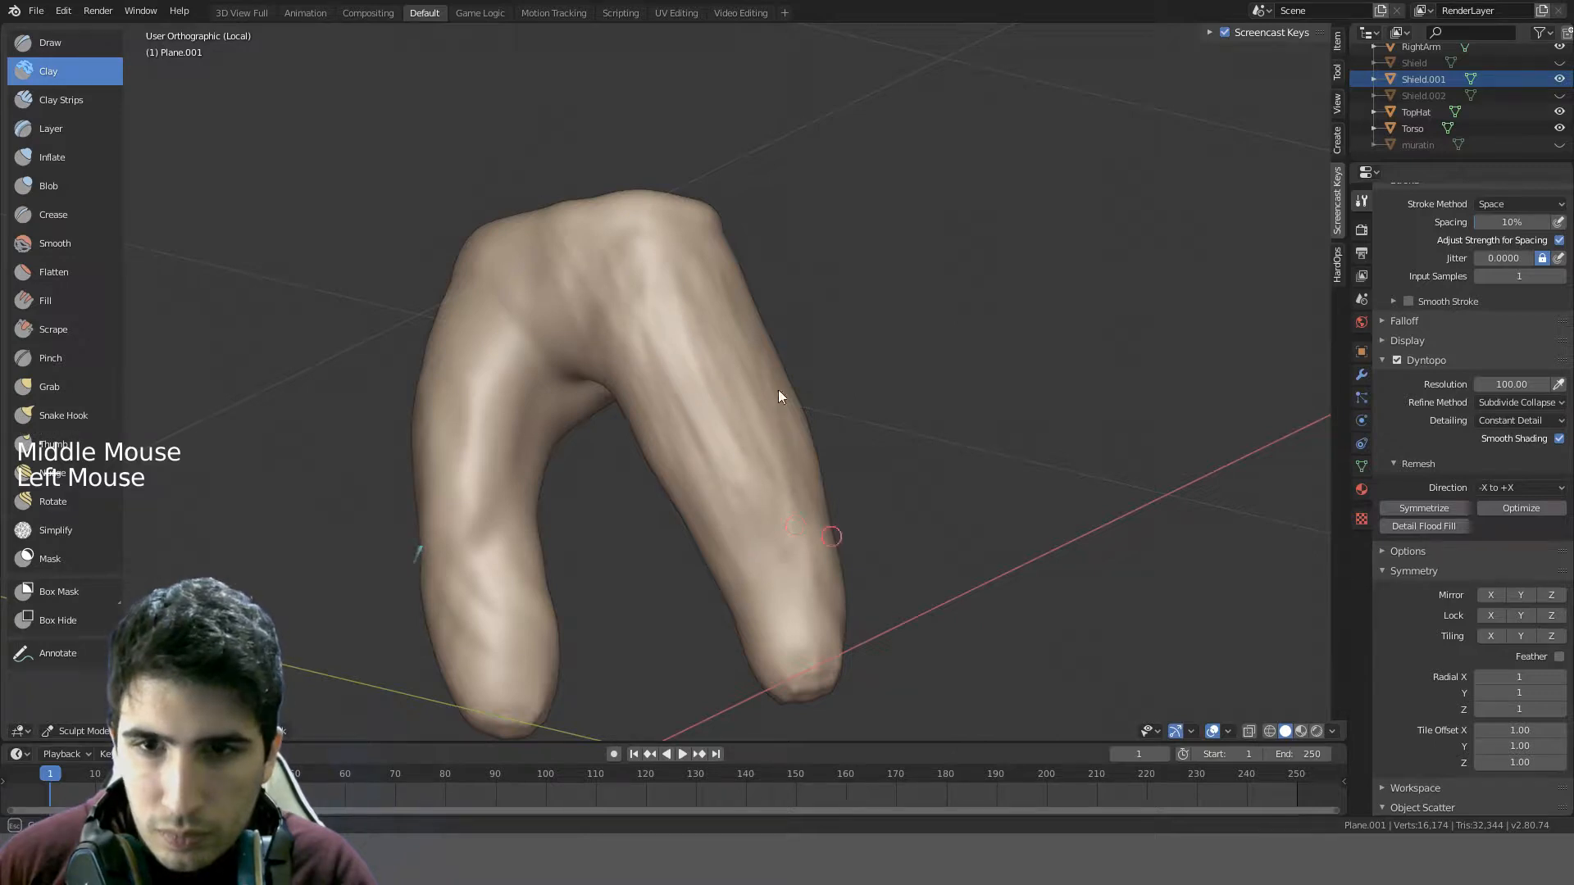
pyautogui.moveTo(779, 397); pyautogui.dragTo(581, 334, button='middle')
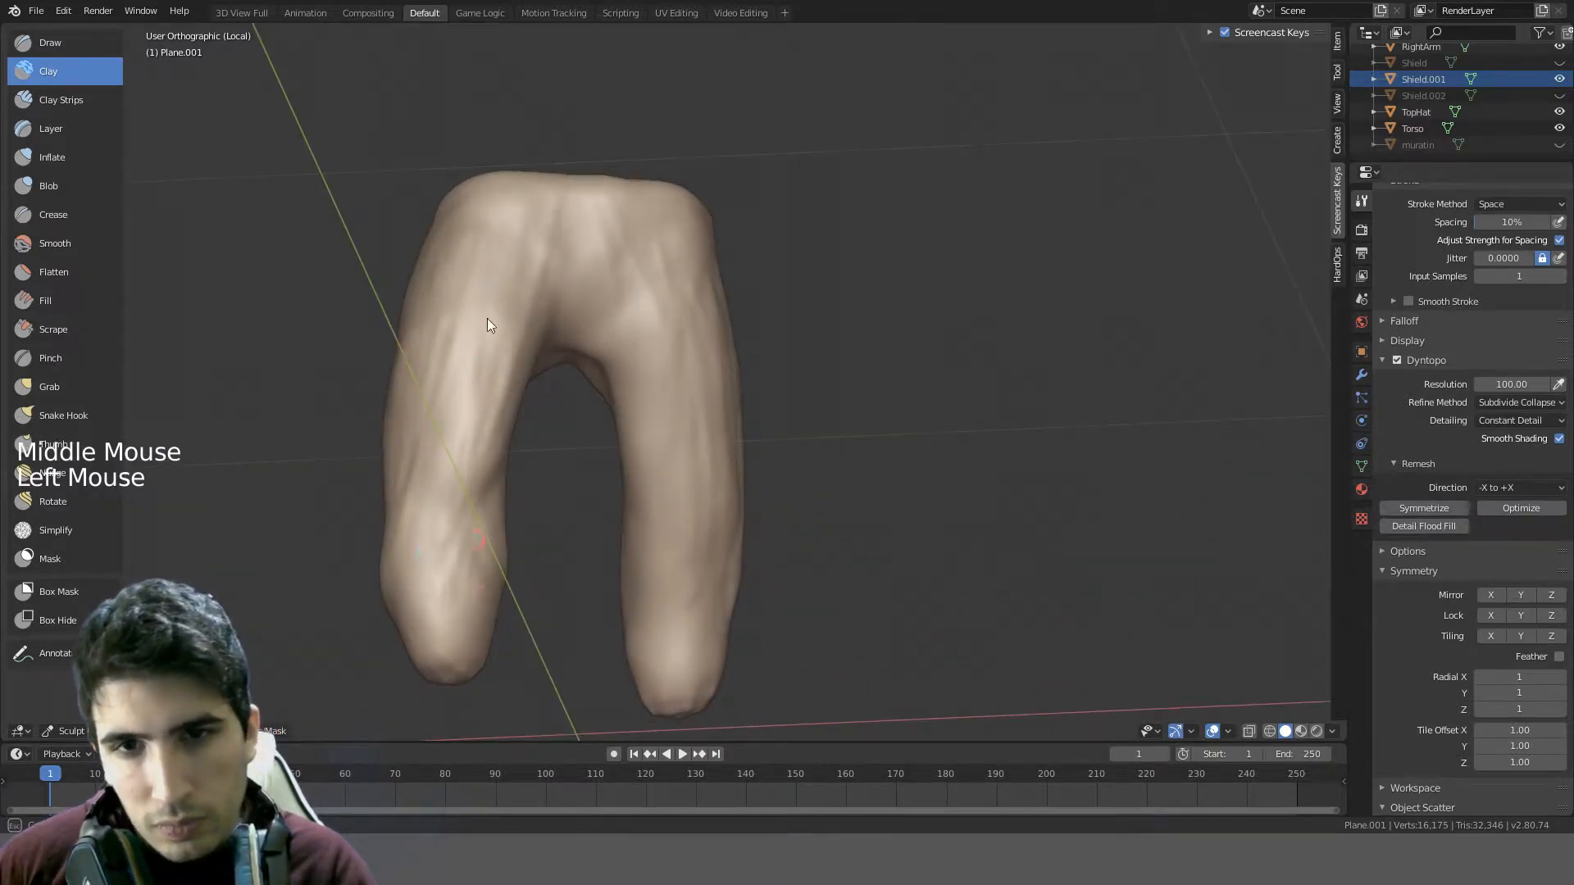
pyautogui.moveTo(487, 318)
pyautogui.mouseDown(button='middle')
pyautogui.moveTo(456, 555)
pyautogui.moveTo(380, 541)
pyautogui.moveTo(579, 503)
pyautogui.moveTo(504, 537)
pyautogui.mouseUp(button='middle')
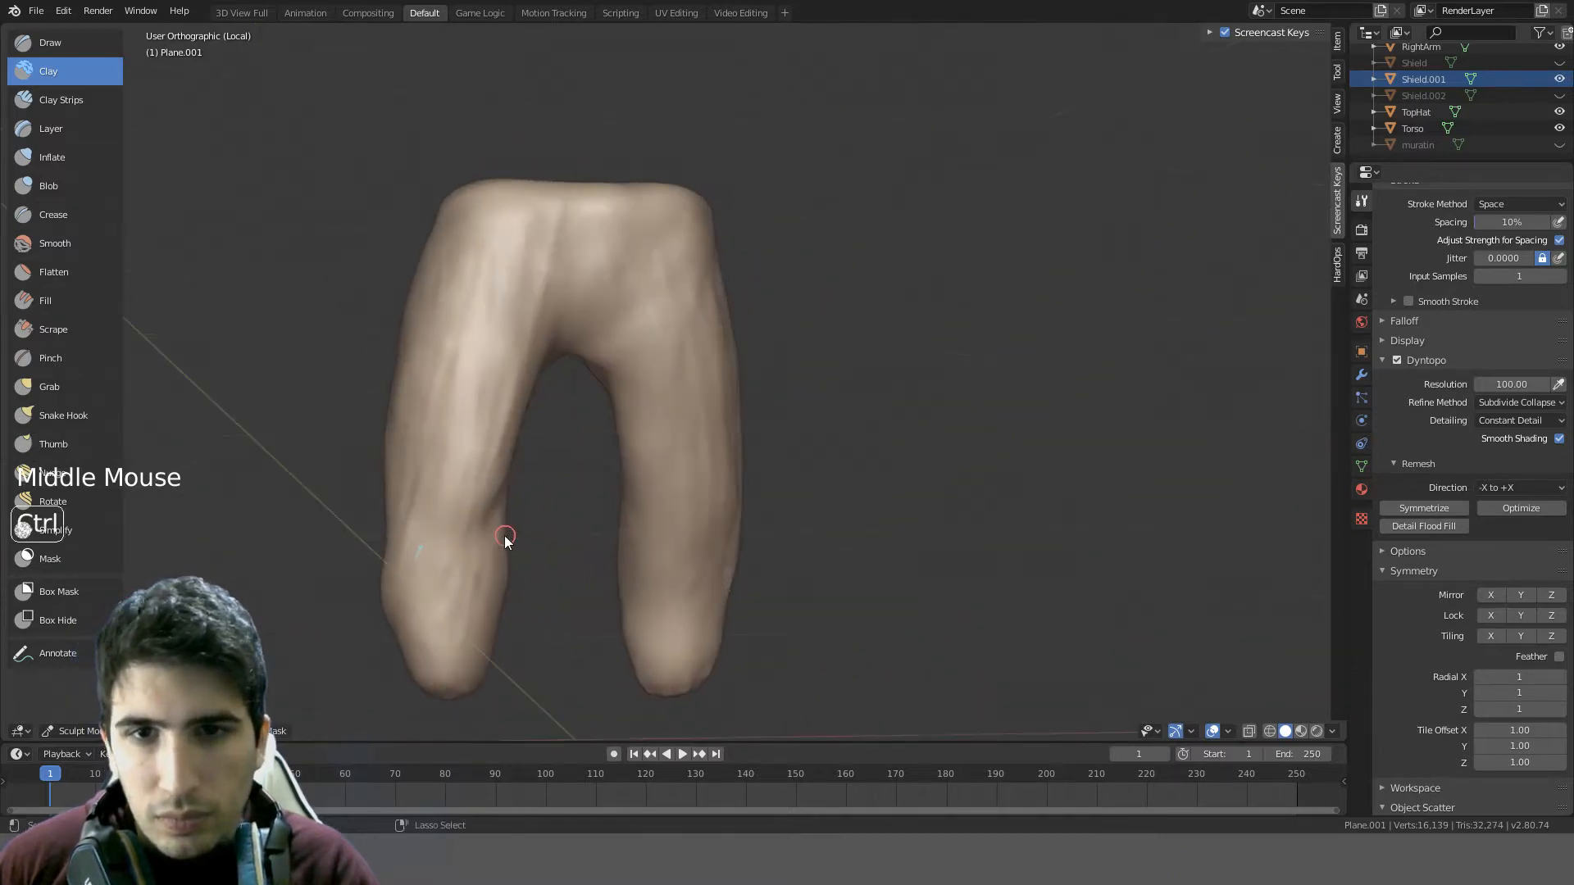
pyautogui.hotkey('ctrl', 'z')
pyautogui.hotkey('ctrl', 'z')
pyautogui.moveTo(646, 520); pyautogui.dragTo(471, 495, button='middle')
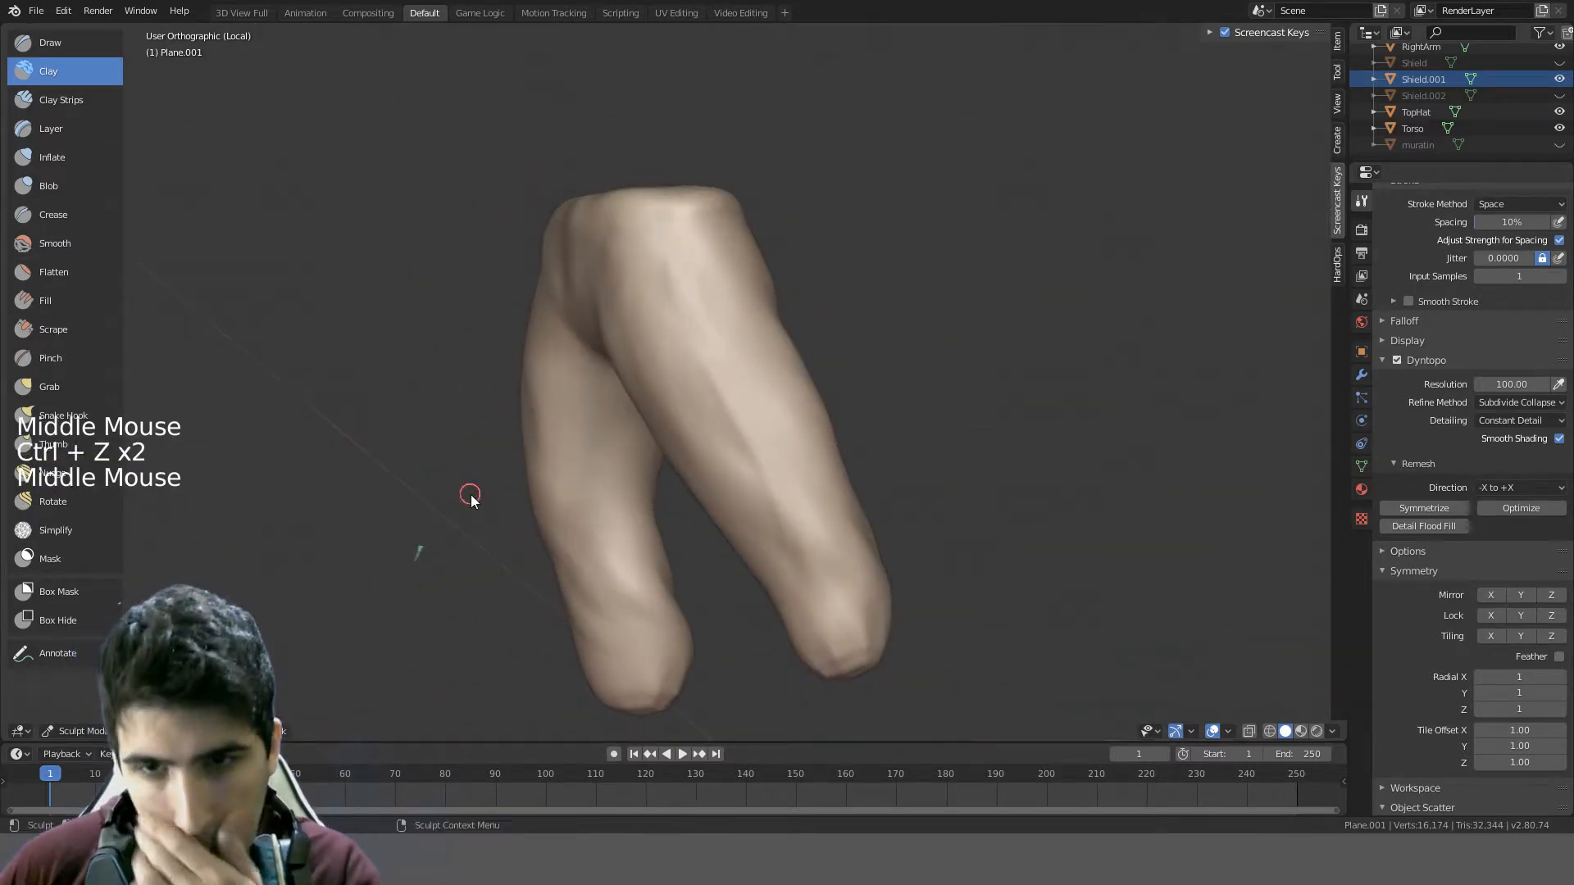
pyautogui.hotkey('ctrl', 'z')
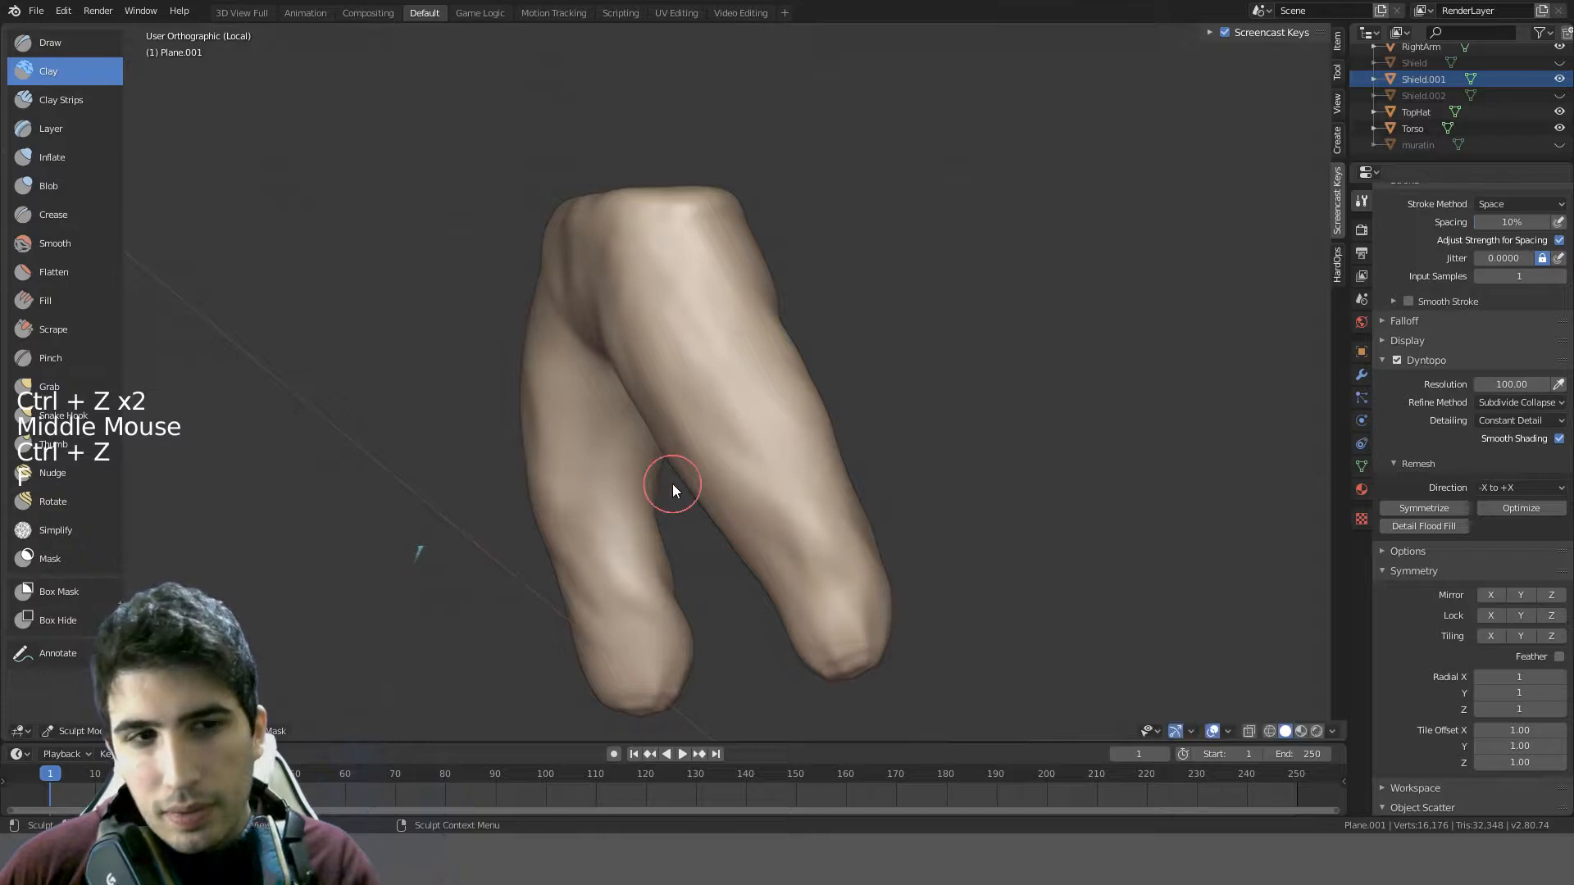
# - Carve a crease down between the buttocks to the crotch with the Crease brush
pyautogui.moveTo(673, 484)
pyautogui.mouseDown(button='middle')
pyautogui.moveTo(533, 485)
pyautogui.moveTo(514, 515)
pyautogui.mouseUp(button='middle')
pyautogui.scroll(2, 759, 396)
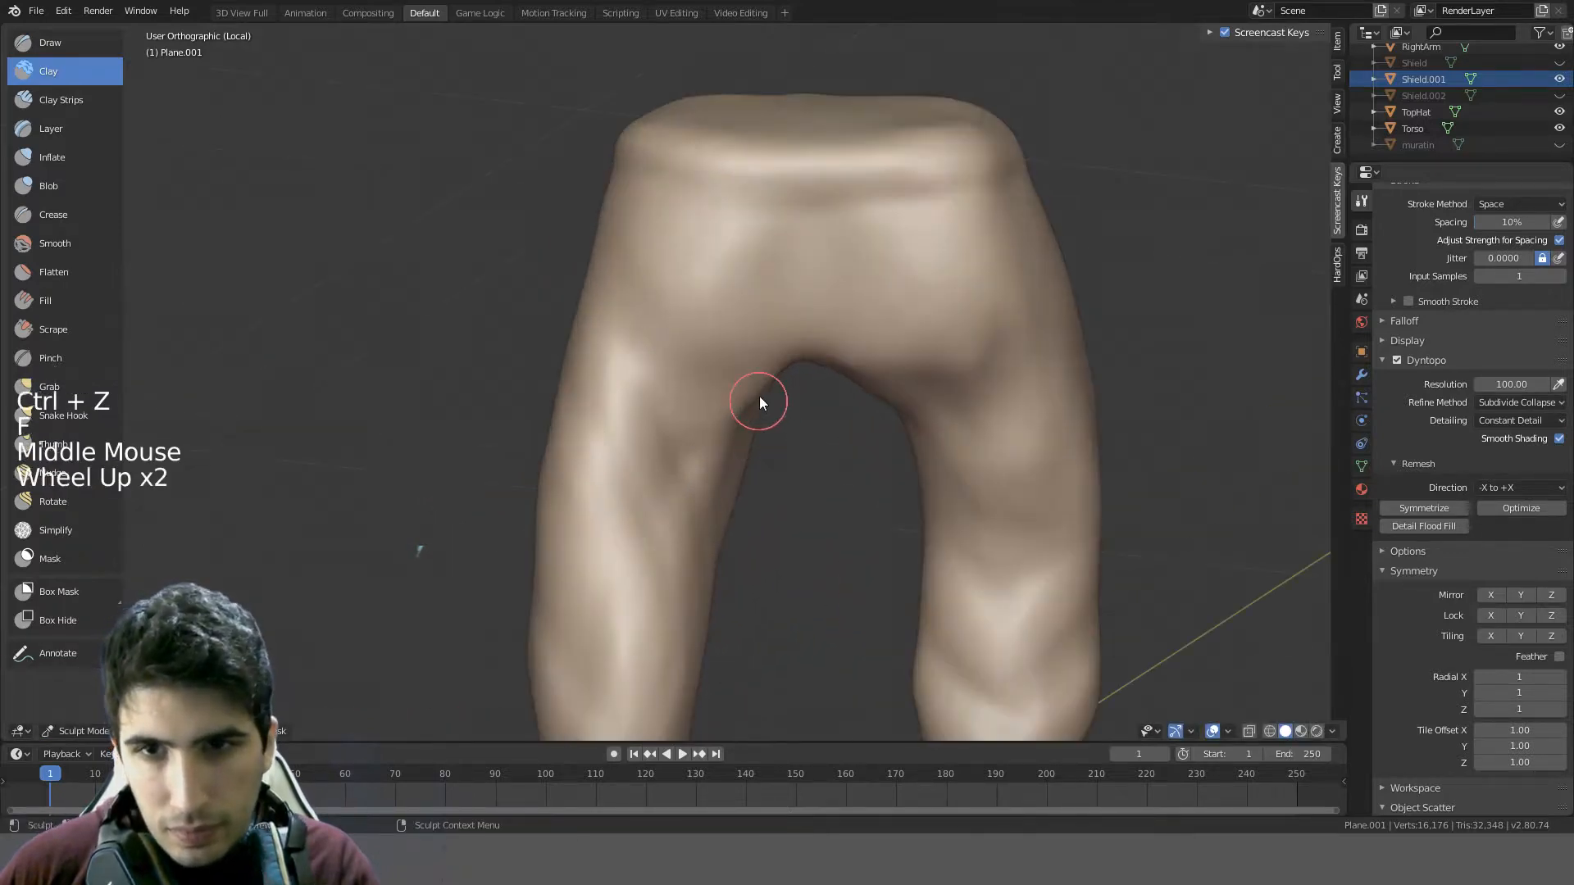
pyautogui.click(49, 214)
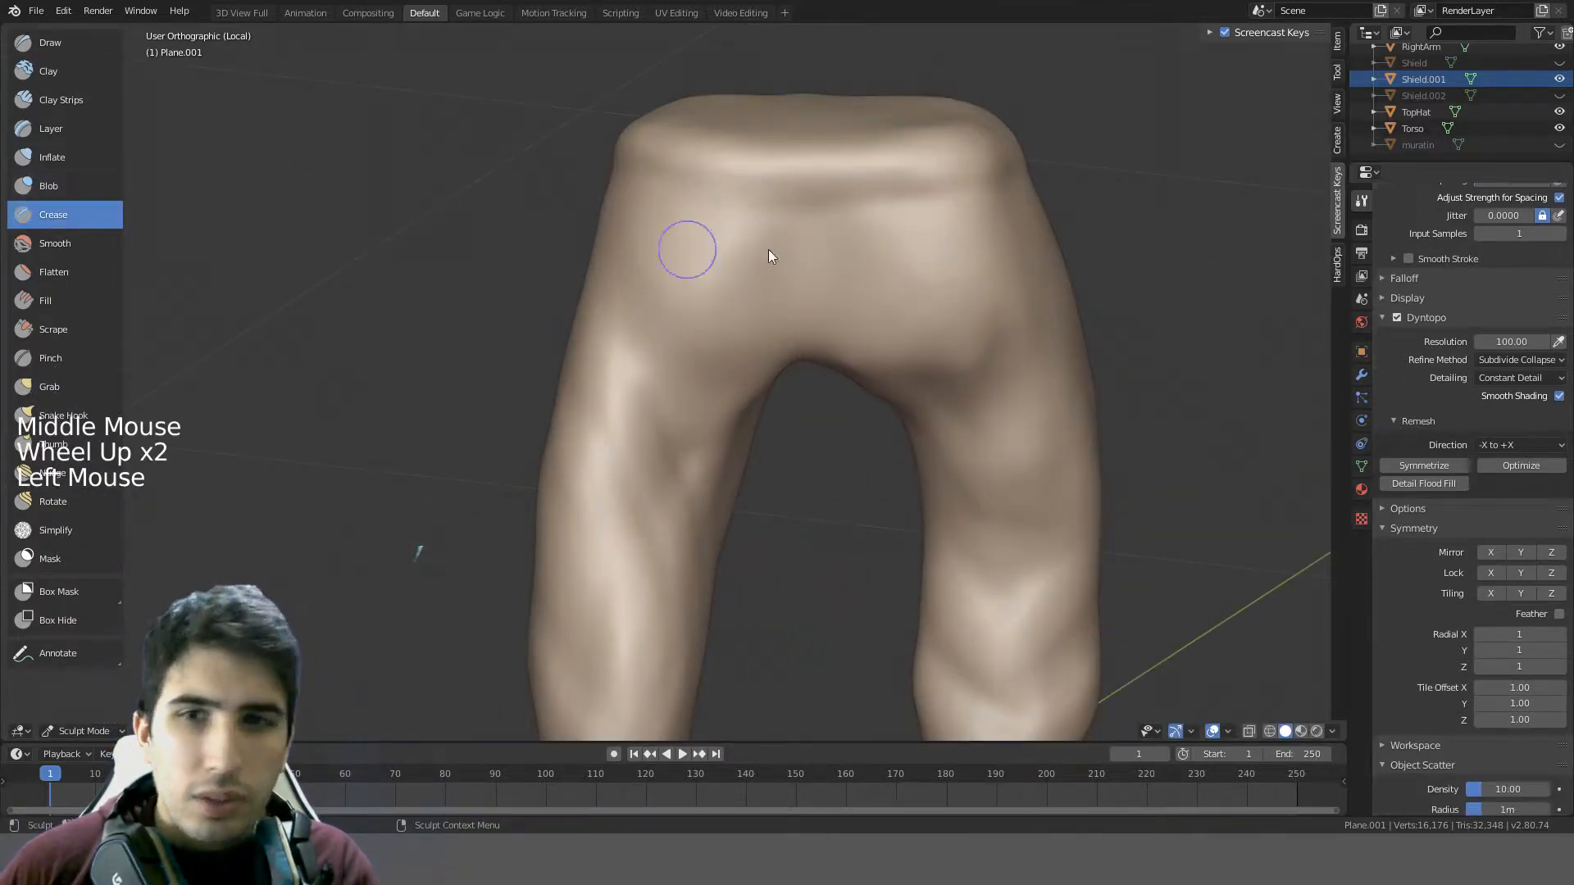
pyautogui.moveTo(769, 249); pyautogui.dragTo(828, 212, button='middle')
pyautogui.moveTo(795, 161)
pyautogui.mouseDown()
pyautogui.moveTo(835, 298)
pyautogui.moveTo(787, 276)
pyautogui.moveTo(796, 238)
pyautogui.moveTo(718, 333)
pyautogui.mouseUp()
pyautogui.moveTo(850, 200)
pyautogui.mouseDown(button='middle')
pyautogui.moveTo(857, 249)
pyautogui.moveTo(819, 200)
pyautogui.mouseUp(button='middle')
pyautogui.moveTo(738, 325); pyautogui.dragTo(728, 334)
# - Crease fabric folds beneath the buttock across the back of the rear leg's thigh and soften the crotch area
pyautogui.moveTo(735, 309)
pyautogui.mouseDown(button='middle')
pyautogui.moveTo(728, 287)
pyautogui.moveTo(725, 324)
pyautogui.mouseUp(button='middle')
pyautogui.moveTo(696, 333); pyautogui.dragTo(605, 384)
pyautogui.moveTo(735, 364); pyautogui.dragTo(670, 375)
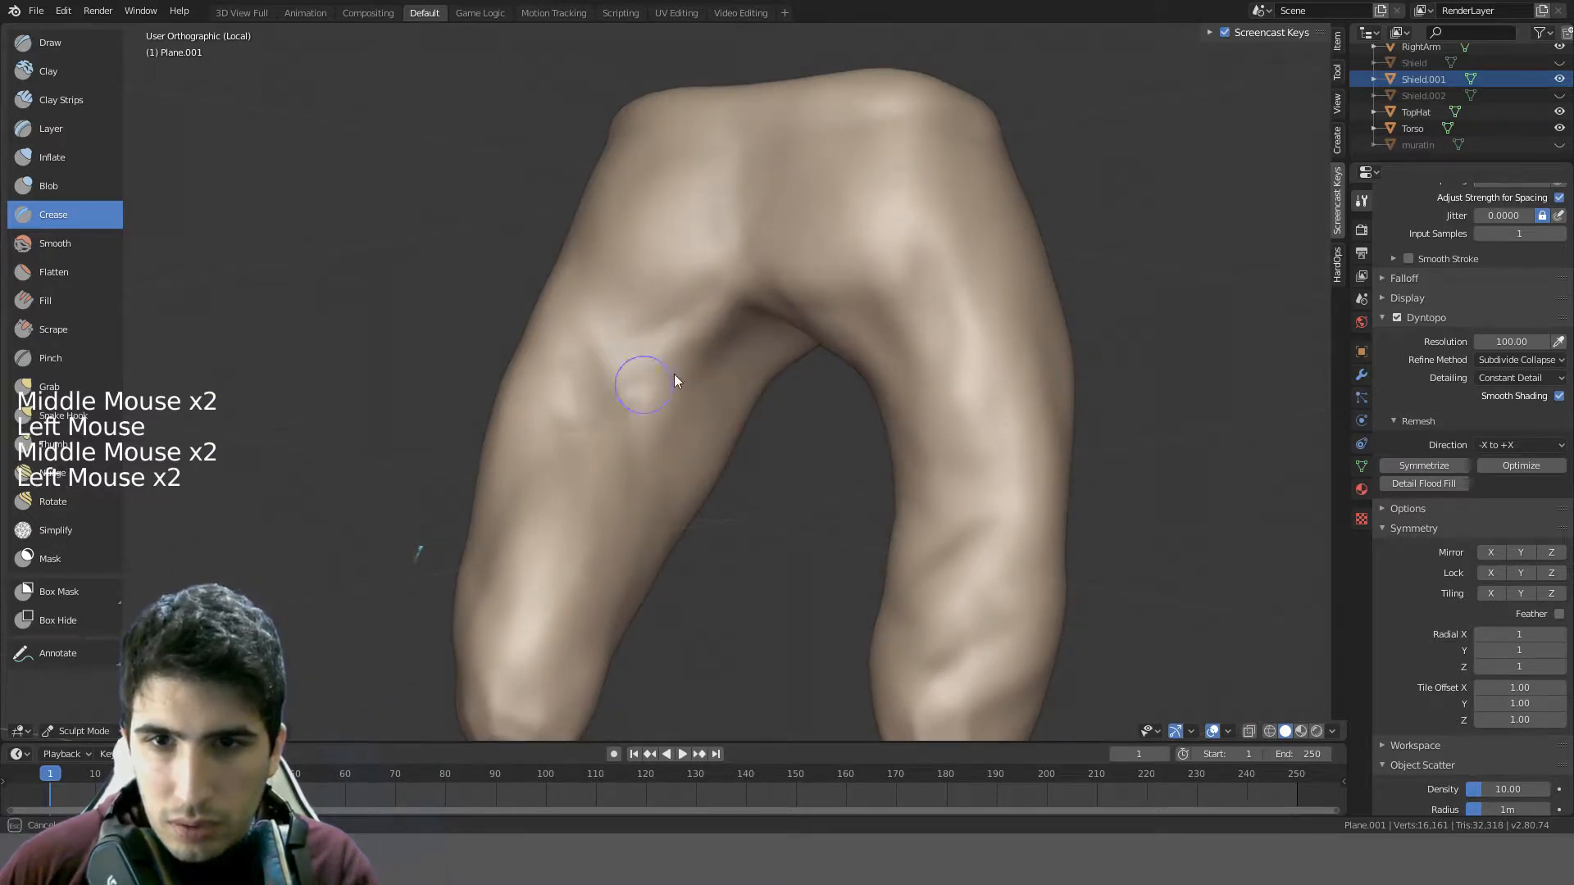
pyautogui.moveTo(756, 372)
pyautogui.mouseDown(button='middle')
pyautogui.moveTo(859, 361)
pyautogui.moveTo(790, 380)
pyautogui.mouseUp(button='middle')
pyautogui.keyDown('shift'); pyautogui.moveTo(791, 380); pyautogui.dragTo(780, 374); pyautogui.keyUp('shift')
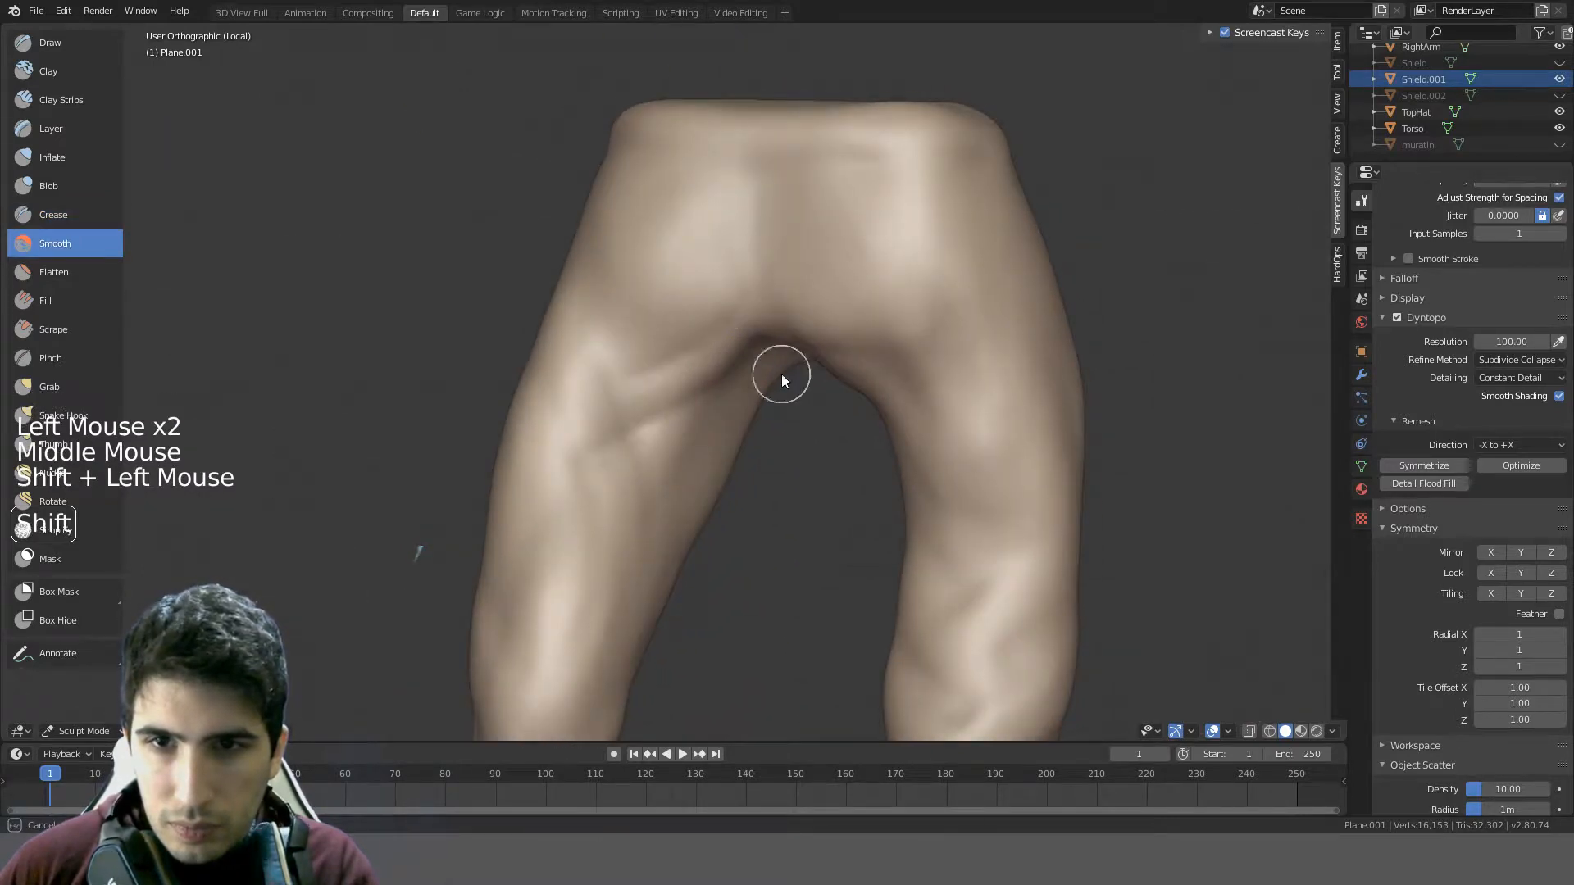
# - Carve a crease along the underside of the crotch toward the inner thigh
pyautogui.moveTo(820, 358); pyautogui.dragTo(851, 231, button='middle')
pyautogui.moveTo(808, 320); pyautogui.dragTo(884, 403)
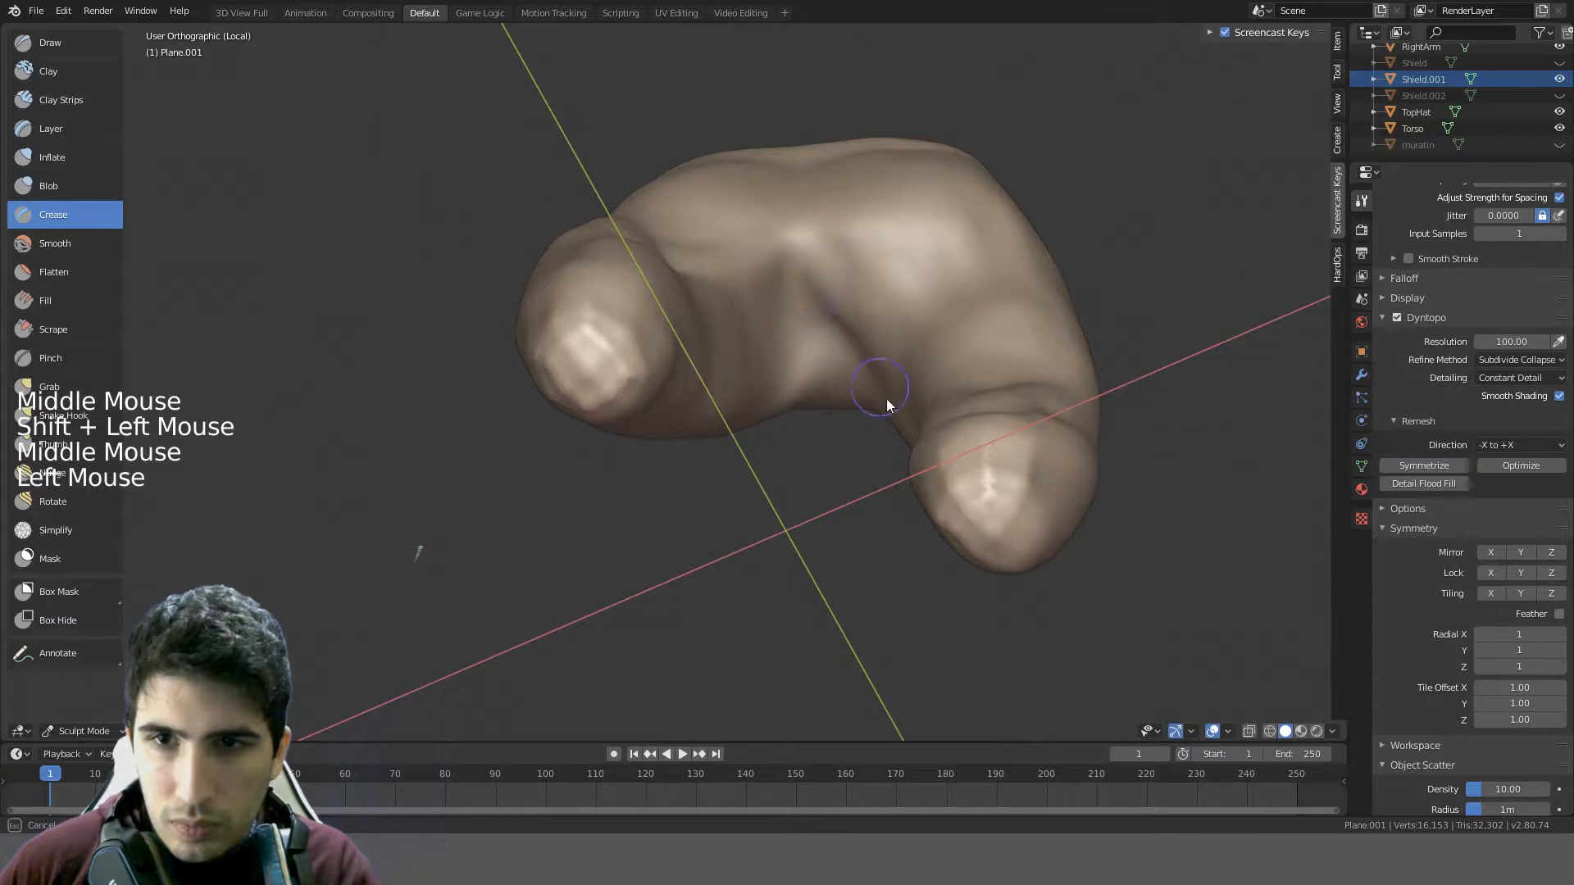
pyautogui.moveTo(884, 404)
pyautogui.mouseDown(button='middle')
pyautogui.moveTo(986, 297)
pyautogui.moveTo(1154, 307)
pyautogui.moveTo(750, 367)
pyautogui.mouseUp(button='middle')
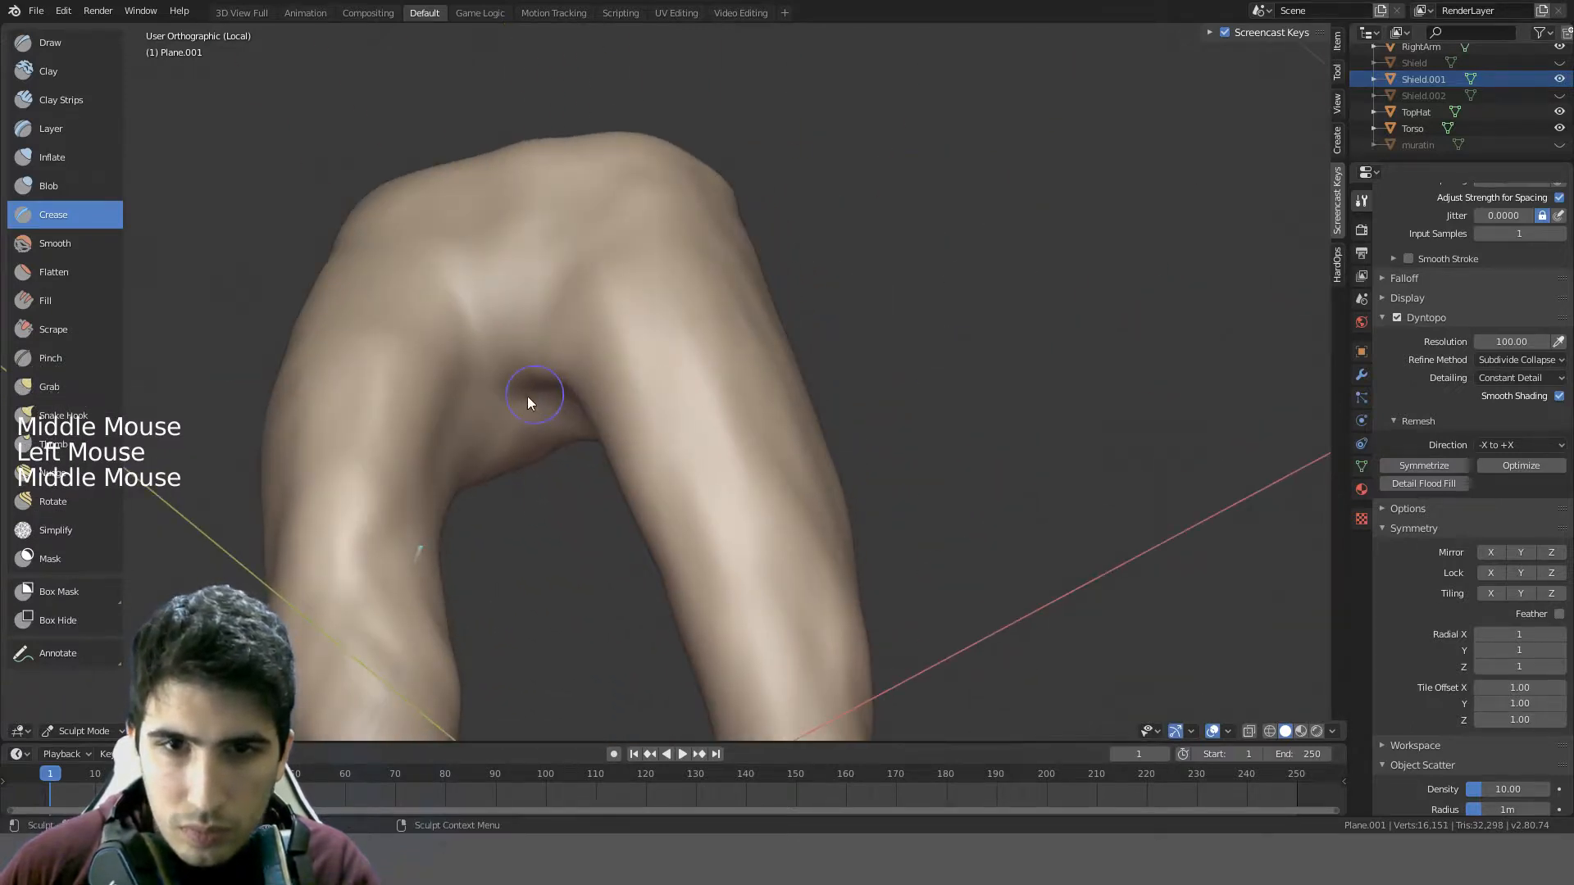
# - Crease diagonal folds down the inner and outer sides of the forward leg's thigh, undoing the last stroke
pyautogui.moveTo(426, 449)
pyautogui.mouseDown()
pyautogui.moveTo(406, 461)
pyautogui.moveTo(443, 431)
pyautogui.mouseUp()
pyautogui.moveTo(443, 431)
pyautogui.mouseDown(button='middle')
pyautogui.moveTo(475, 531)
pyautogui.moveTo(508, 395)
pyautogui.moveTo(401, 364)
pyautogui.mouseUp(button='middle')
pyautogui.scroll(-1, 475, 531)
pyautogui.moveTo(401, 364); pyautogui.dragTo(411, 460)
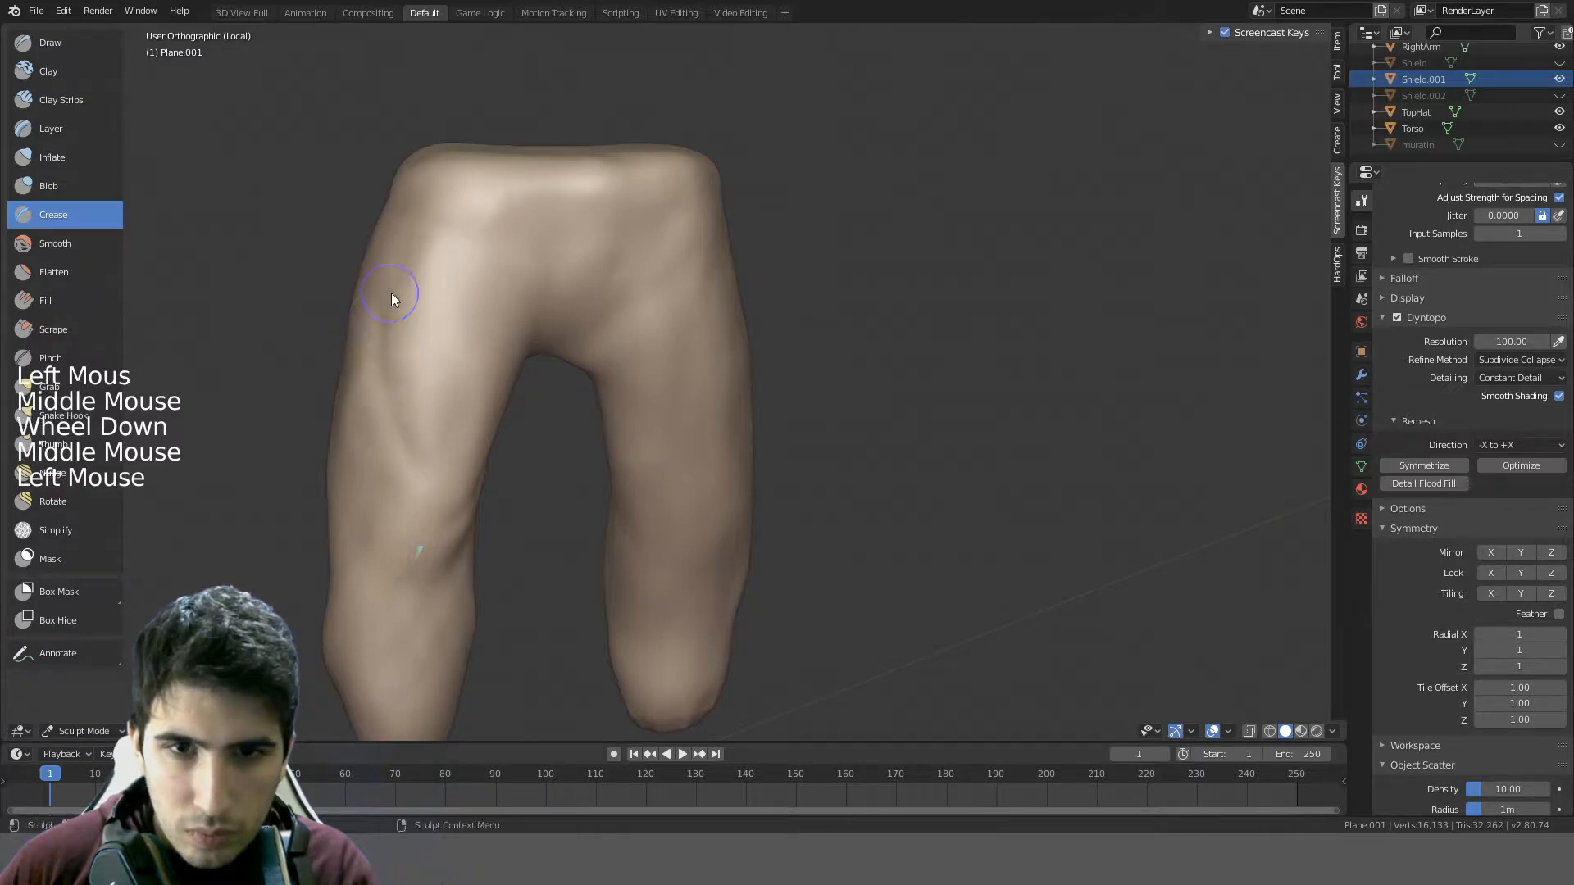
pyautogui.moveTo(394, 293); pyautogui.dragTo(485, 215, button='middle')
pyautogui.moveTo(522, 187)
pyautogui.mouseDown()
pyautogui.moveTo(508, 377)
pyautogui.moveTo(573, 432)
pyautogui.mouseUp()
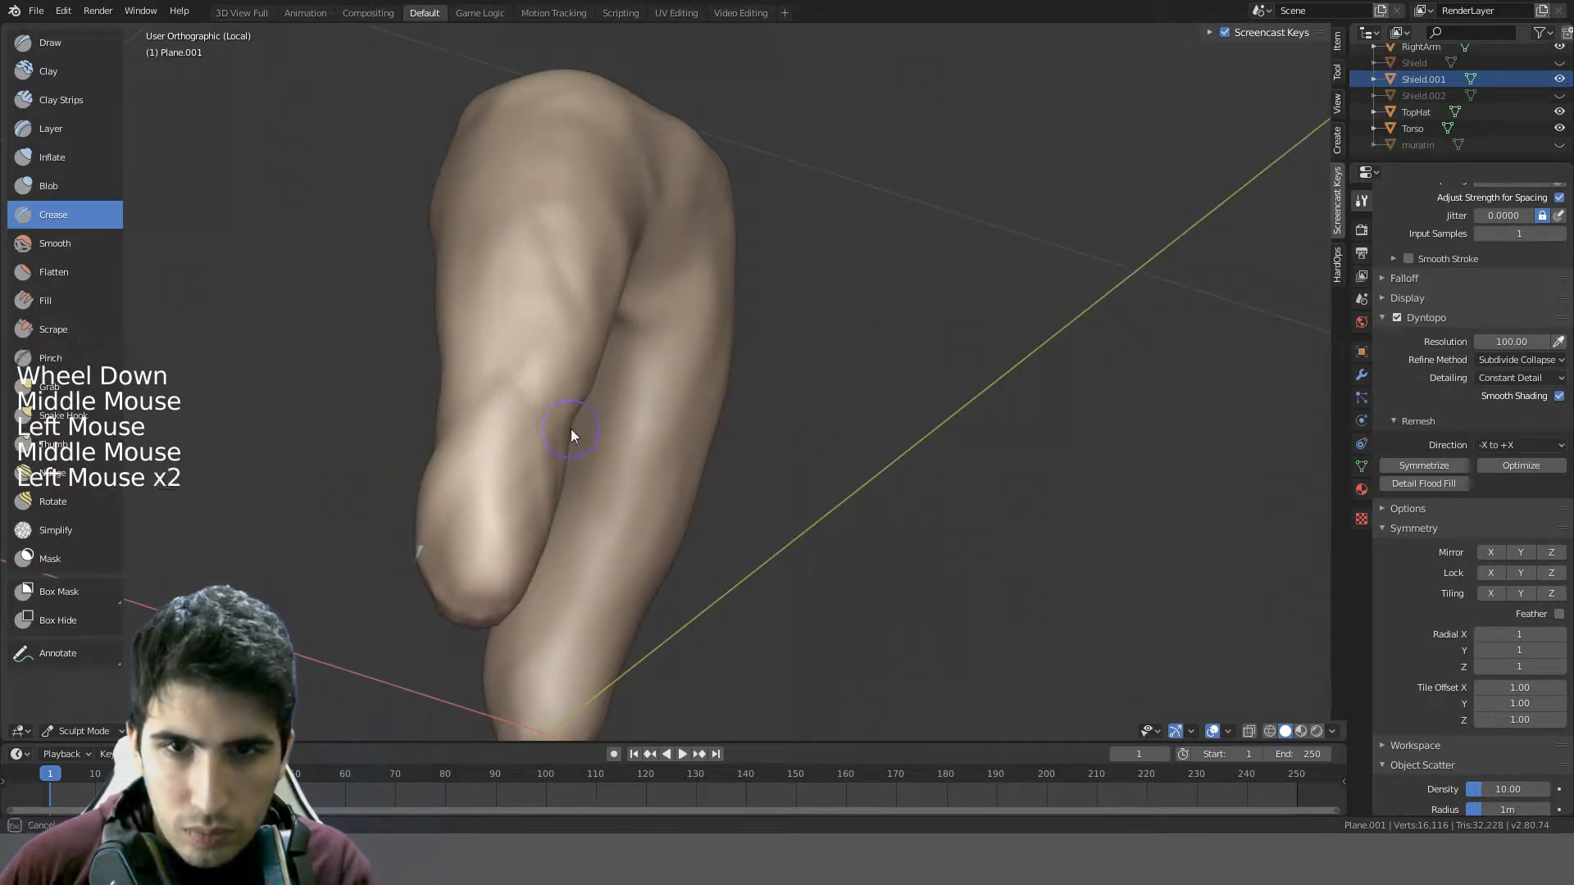
pyautogui.moveTo(586, 402); pyautogui.dragTo(414, 421, button='middle')
pyautogui.hotkey('ctrl', 'z')
pyautogui.moveTo(478, 469); pyautogui.dragTo(391, 523, button='middle')
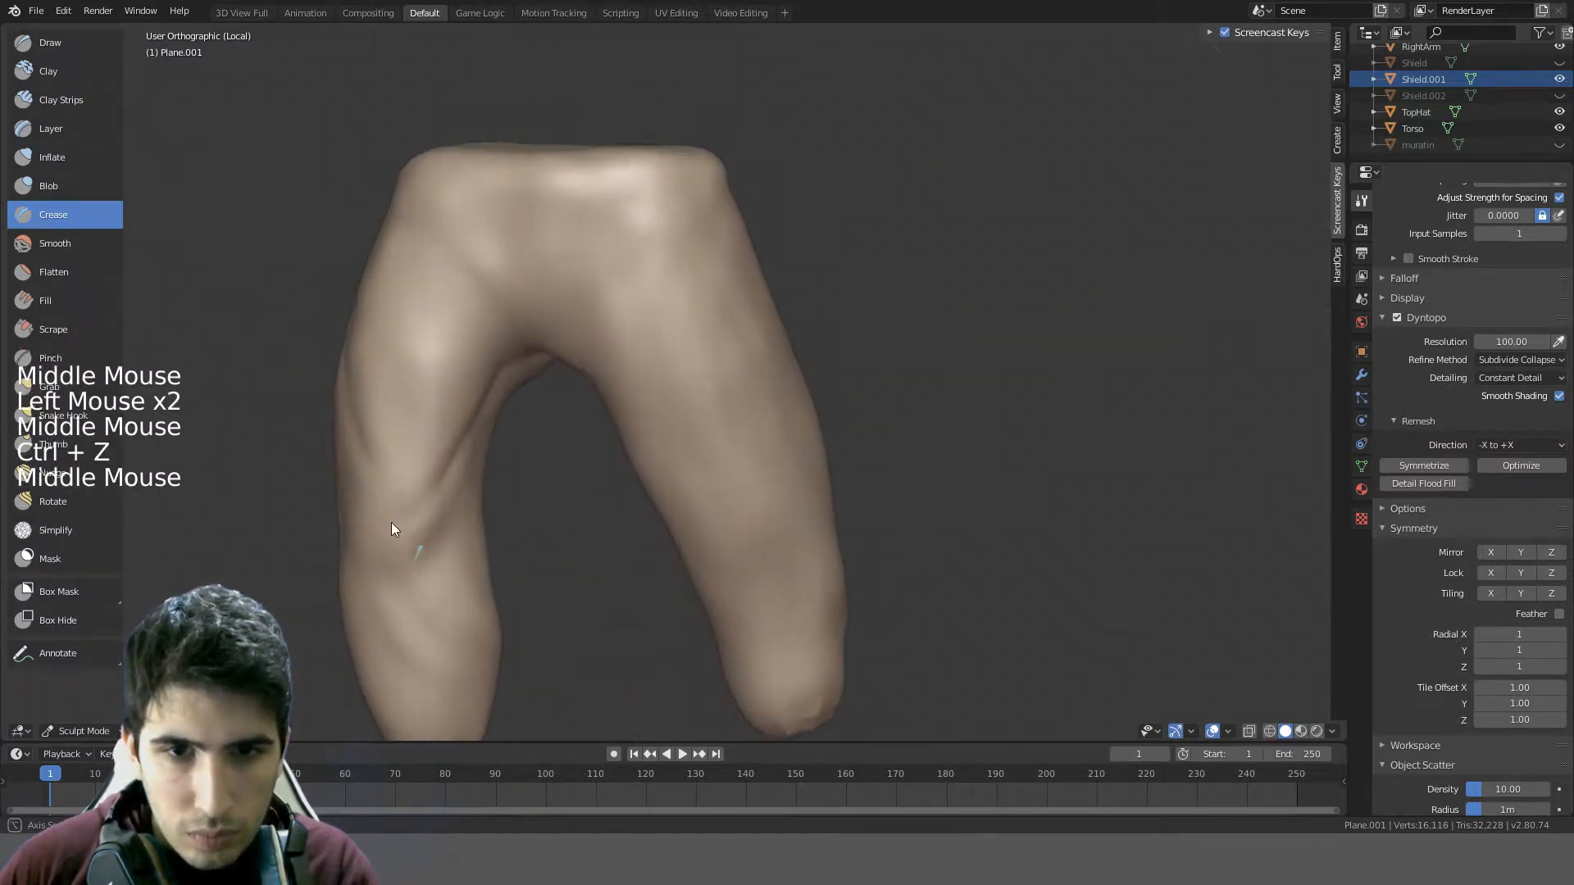
# - Crease diagonal folds across the front of the forward leg around the knee
pyautogui.moveTo(449, 500); pyautogui.dragTo(318, 563)
pyautogui.moveTo(318, 562); pyautogui.dragTo(527, 490, button='middle')
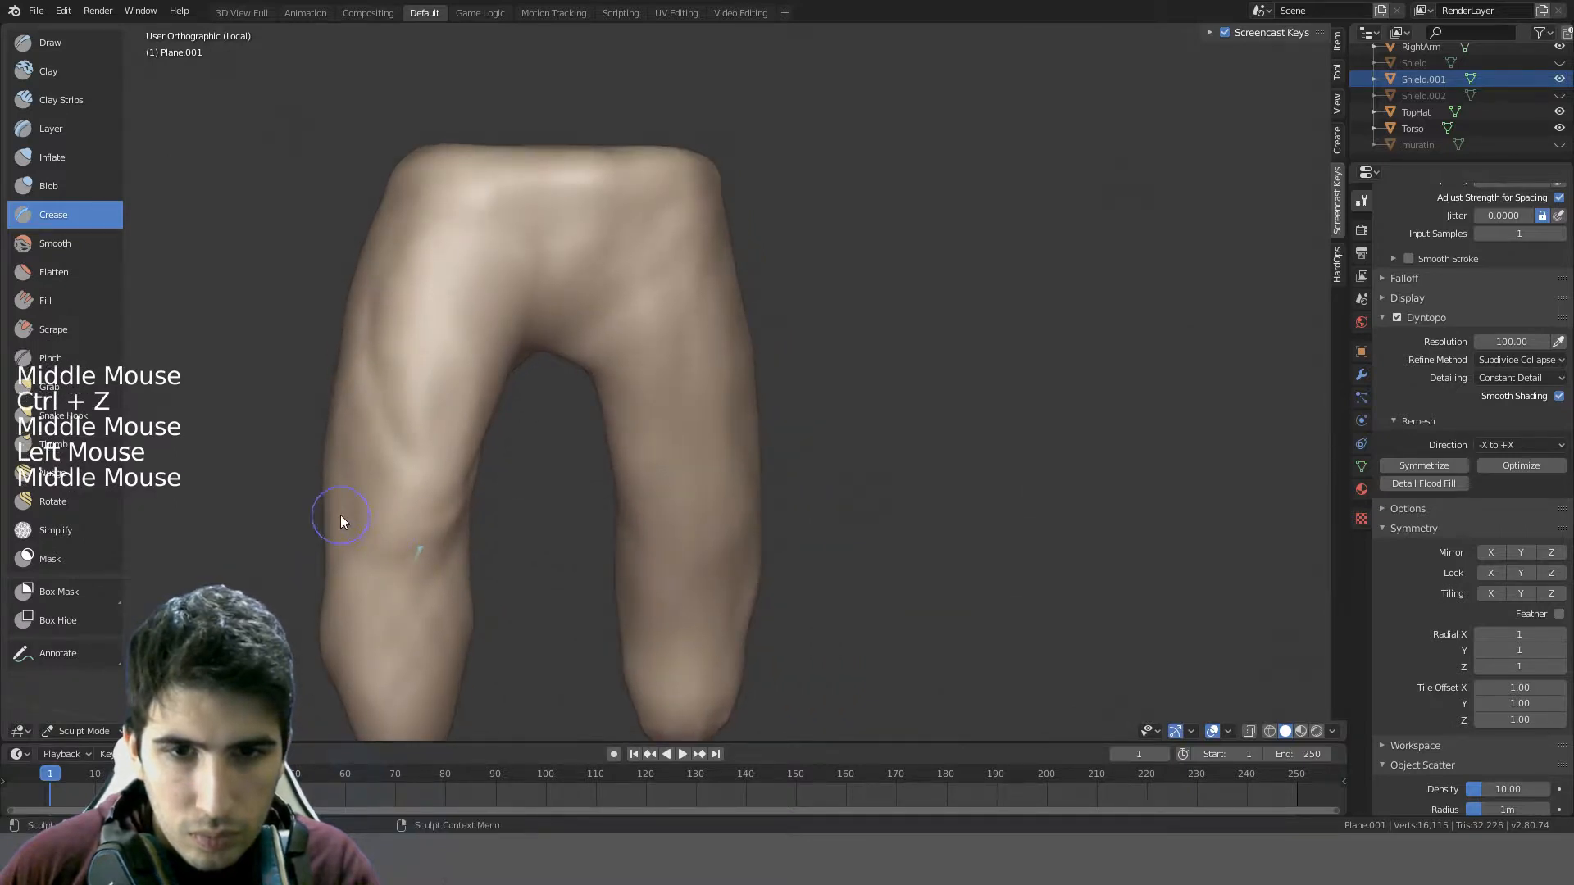
pyautogui.moveTo(341, 515); pyautogui.dragTo(507, 629)
pyautogui.moveTo(507, 629)
pyautogui.mouseDown(button='middle')
pyautogui.moveTo(435, 543)
pyautogui.moveTo(508, 392)
pyautogui.moveTo(412, 455)
pyautogui.mouseUp(button='middle')
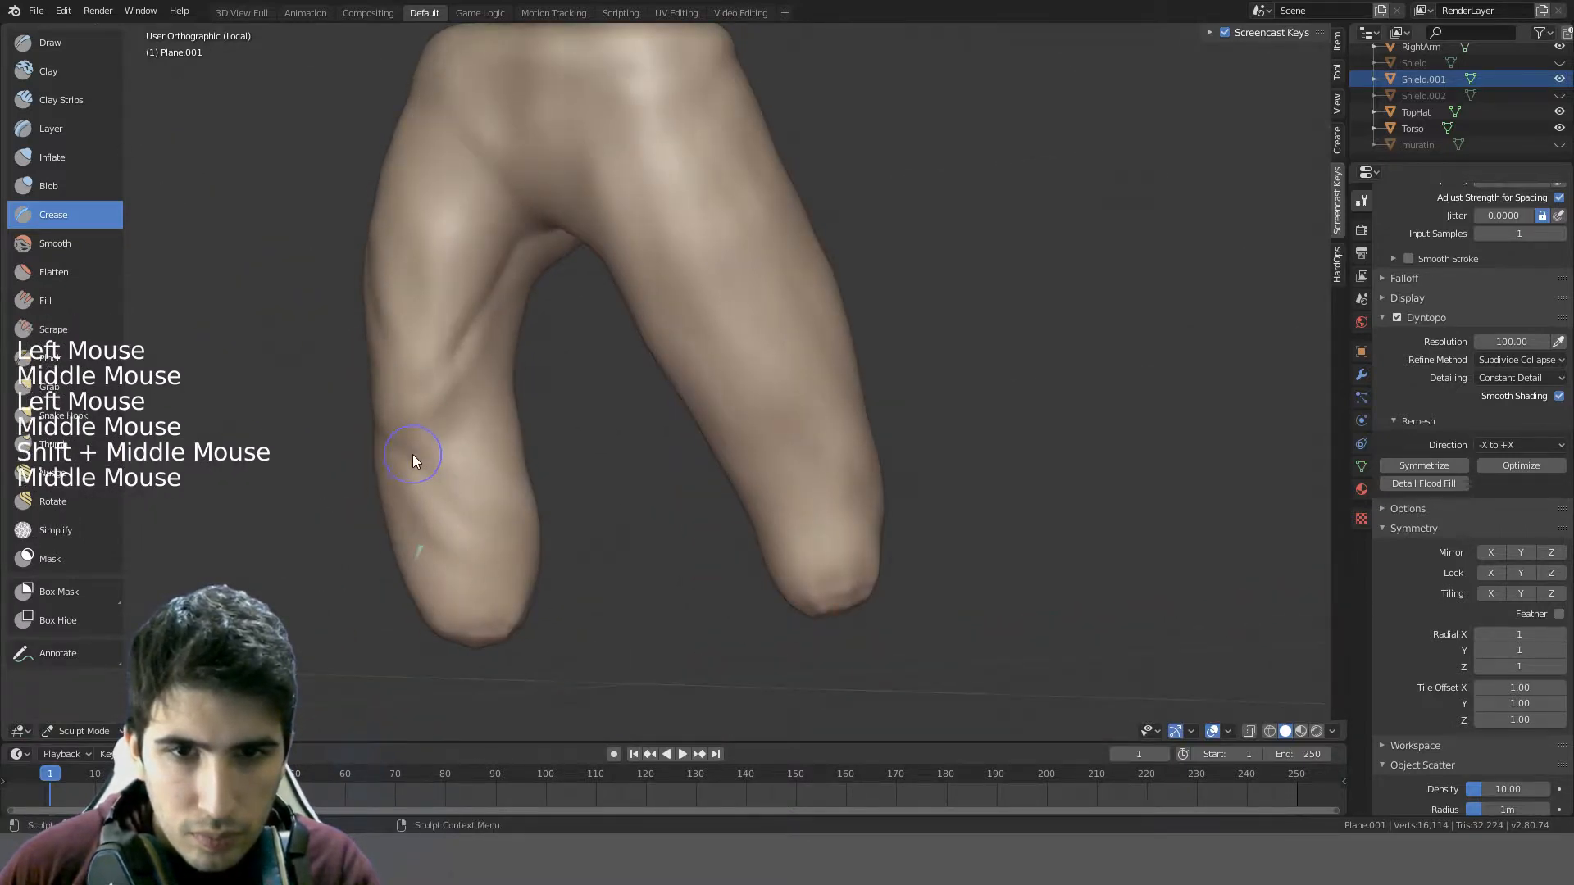
pyautogui.moveTo(380, 439); pyautogui.dragTo(533, 523)
pyautogui.moveTo(534, 523); pyautogui.dragTo(538, 463, button='middle')
# - Continue the creases around the side and back of the forward leg's knee
pyautogui.moveTo(537, 462)
pyautogui.mouseDown()
pyautogui.moveTo(509, 544)
pyautogui.moveTo(415, 481)
pyautogui.moveTo(484, 539)
pyautogui.mouseUp()
pyautogui.moveTo(484, 538)
pyautogui.mouseDown(button='middle')
pyautogui.moveTo(604, 538)
pyautogui.moveTo(613, 568)
pyautogui.mouseUp(button='middle')
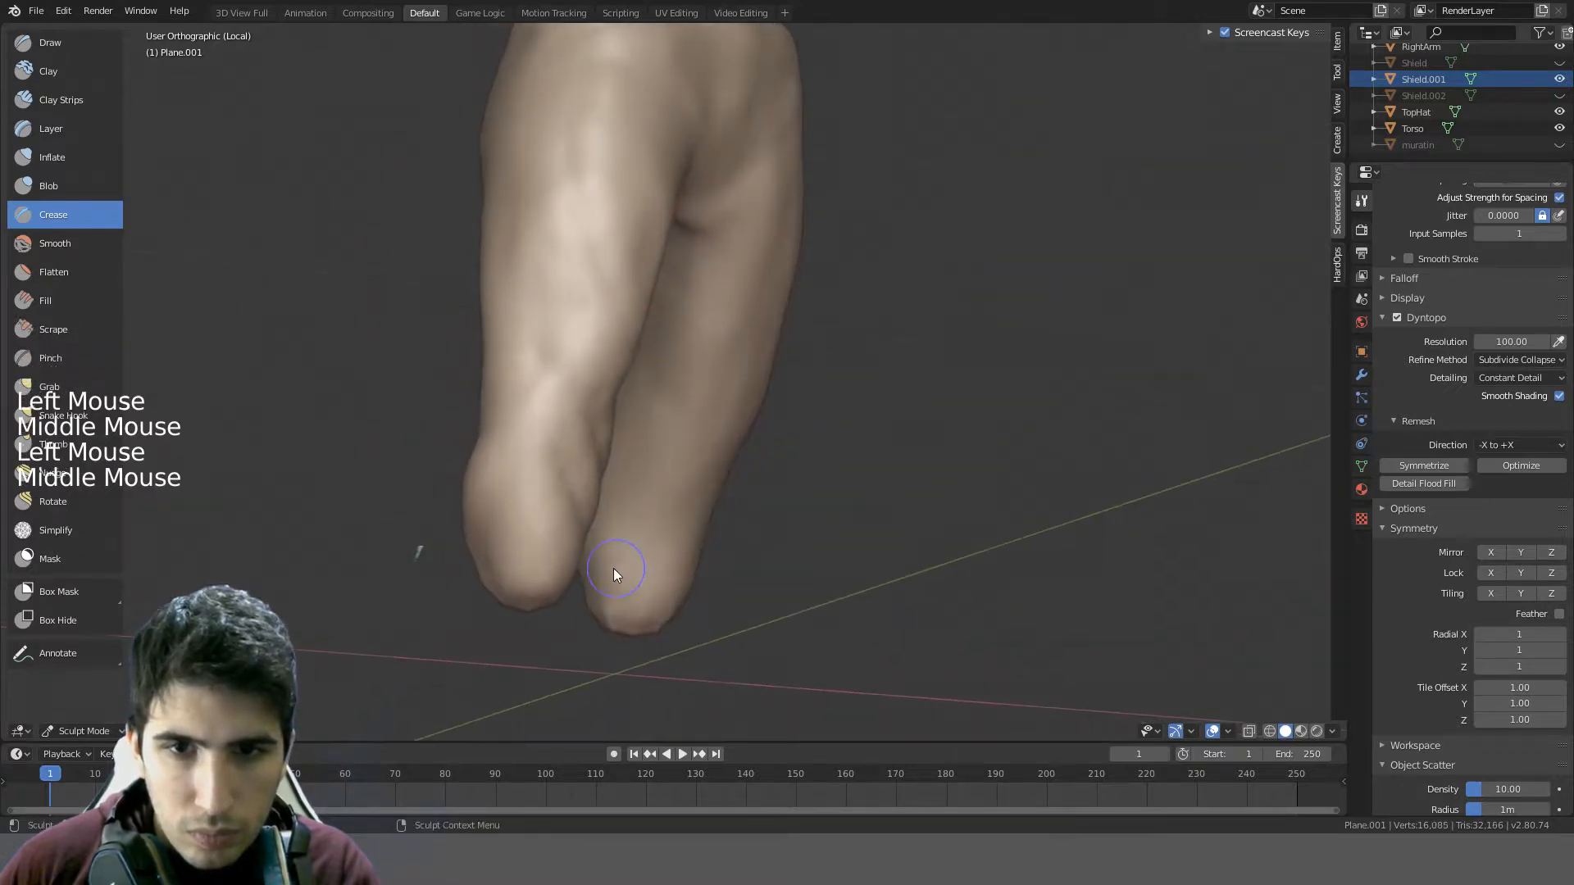
pyautogui.moveTo(565, 533)
pyautogui.mouseDown()
pyautogui.moveTo(512, 503)
pyautogui.moveTo(474, 519)
pyautogui.mouseUp()
pyautogui.moveTo(474, 519); pyautogui.dragTo(657, 489, button='middle')
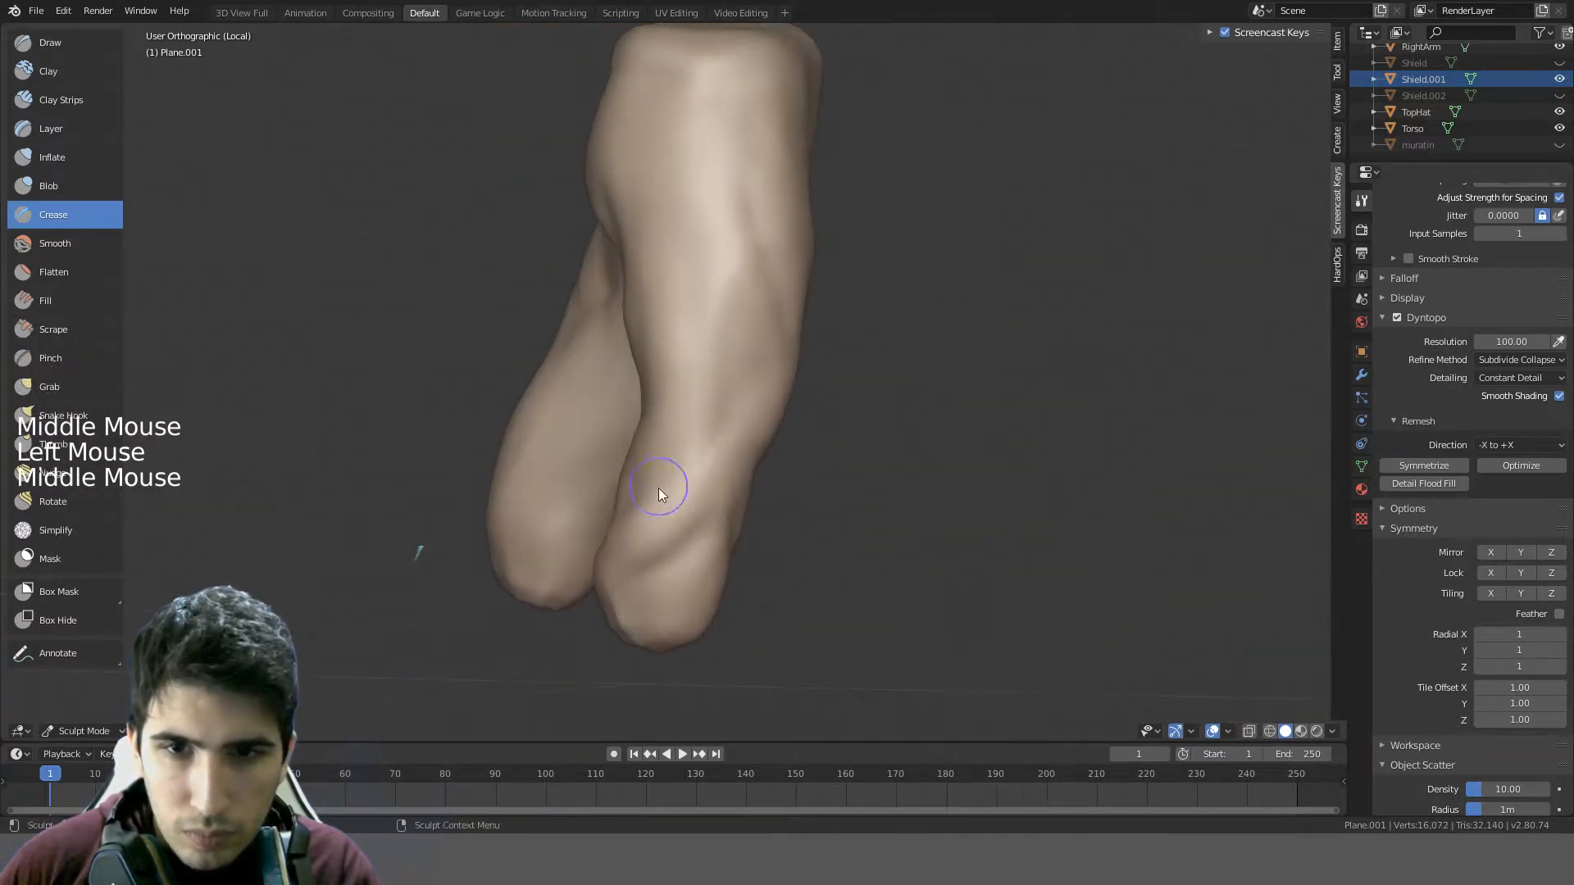
pyautogui.moveTo(706, 459)
pyautogui.mouseDown()
pyautogui.moveTo(650, 505)
pyautogui.moveTo(715, 450)
pyautogui.mouseUp()
pyautogui.moveTo(715, 449)
pyautogui.mouseDown(button='middle')
pyautogui.moveTo(578, 353)
pyautogui.moveTo(651, 475)
pyautogui.moveTo(712, 426)
pyautogui.mouseUp(button='middle')
# - Smooth the creases along the forward leg from the thigh down to the knee
pyautogui.scroll(-3, 616, 390)
pyautogui.press('KP_1')
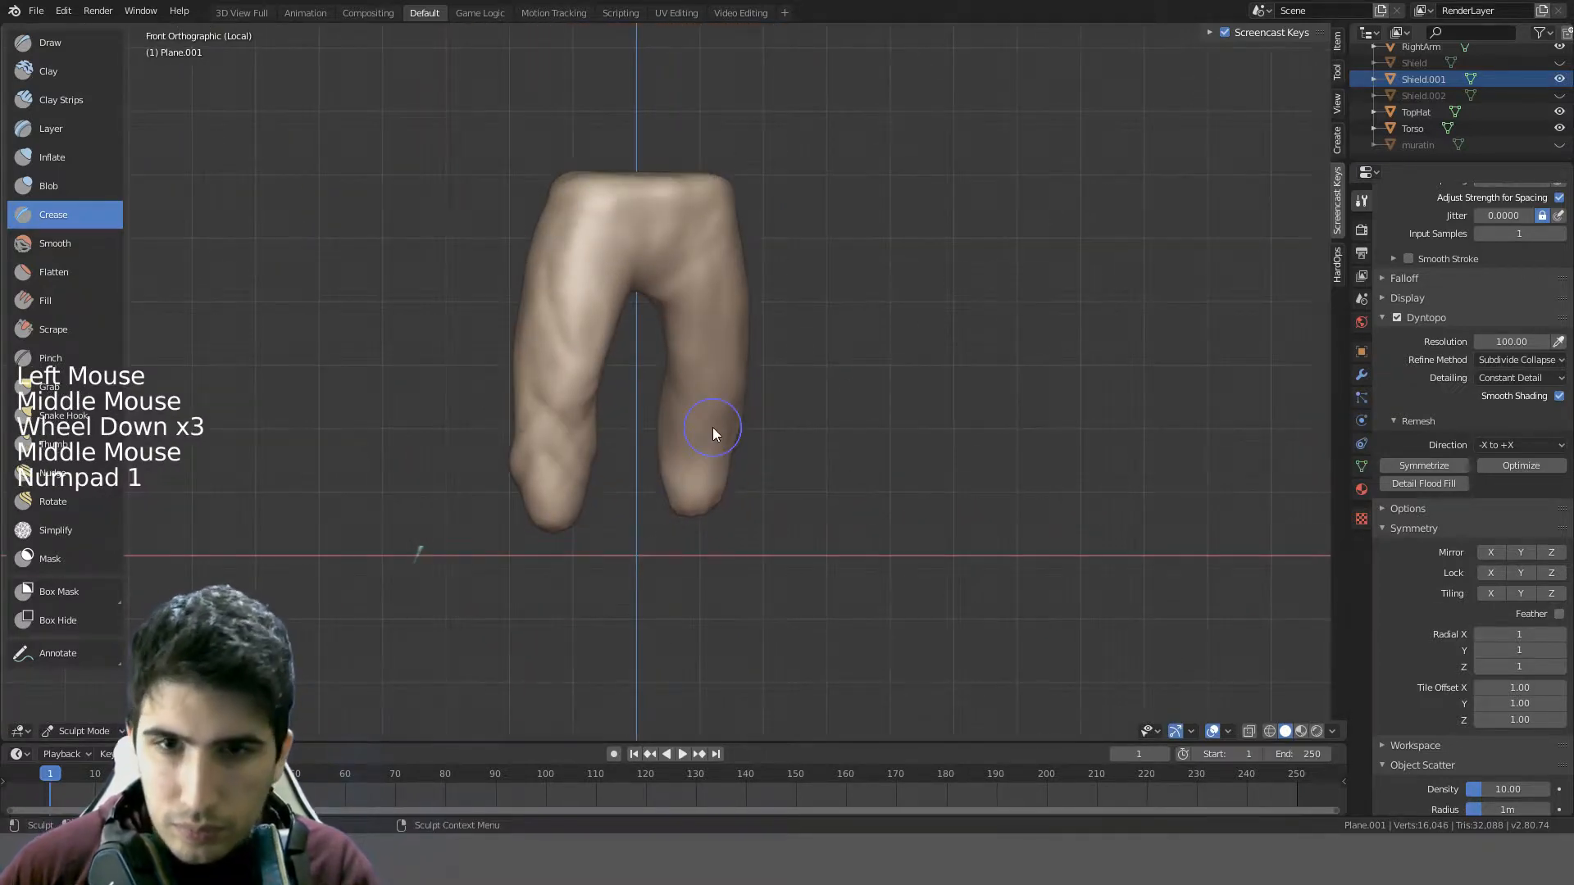
pyautogui.scroll(2, 712, 426)
pyautogui.moveTo(484, 465)
pyautogui.keyDown('shift'); pyautogui.mouseDown()
pyautogui.moveTo(441, 500)
pyautogui.moveTo(444, 473)
pyautogui.moveTo(411, 543)
pyautogui.moveTo(446, 461)
pyautogui.moveTo(475, 483)
pyautogui.moveTo(544, 392)
pyautogui.moveTo(507, 168)
pyautogui.mouseUp(); pyautogui.keyUp('shift')
pyautogui.moveTo(525, 328)
pyautogui.mouseDown(button='middle')
pyautogui.moveTo(655, 334)
pyautogui.moveTo(753, 428)
pyautogui.mouseUp(button='middle')
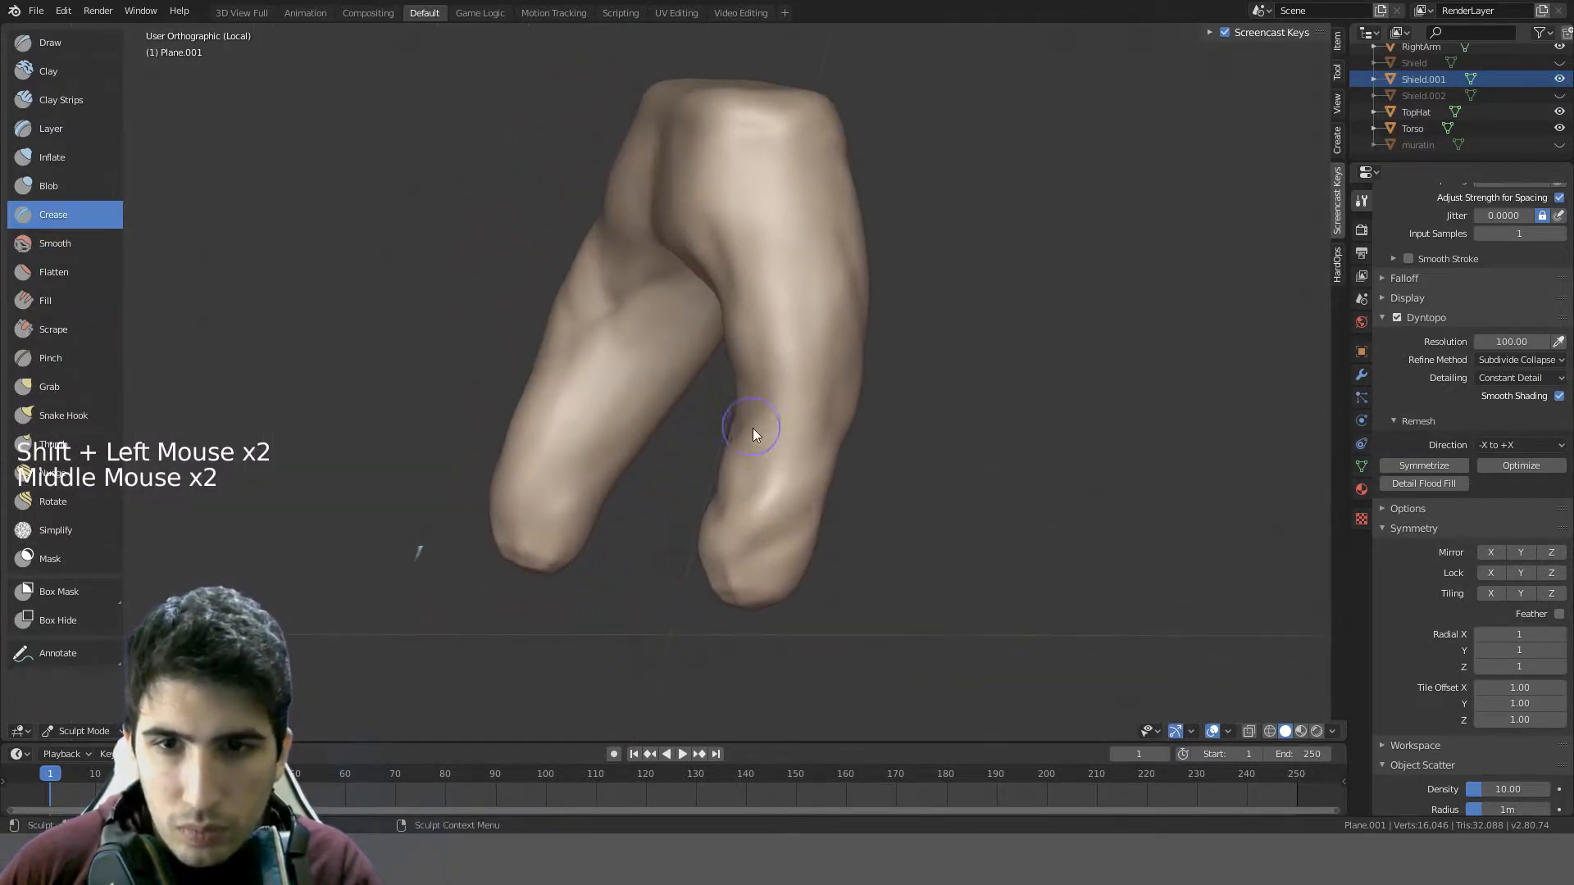
pyautogui.keyDown('shift'); pyautogui.click(763, 520); pyautogui.keyUp('shift')
# - Crease folds beneath the buttock and down the back of the forward leg's inner thigh
pyautogui.moveTo(788, 513)
pyautogui.mouseDown(button='middle')
pyautogui.moveTo(698, 449)
pyautogui.moveTo(563, 406)
pyautogui.moveTo(642, 444)
pyautogui.moveTo(574, 457)
pyautogui.moveTo(625, 421)
pyautogui.moveTo(882, 467)
pyautogui.moveTo(881, 484)
pyautogui.moveTo(850, 520)
pyautogui.moveTo(844, 435)
pyautogui.moveTo(717, 492)
pyautogui.moveTo(723, 410)
pyautogui.moveTo(780, 446)
pyautogui.moveTo(692, 405)
pyautogui.mouseUp(button='middle')
pyautogui.moveTo(692, 405); pyautogui.dragTo(766, 457)
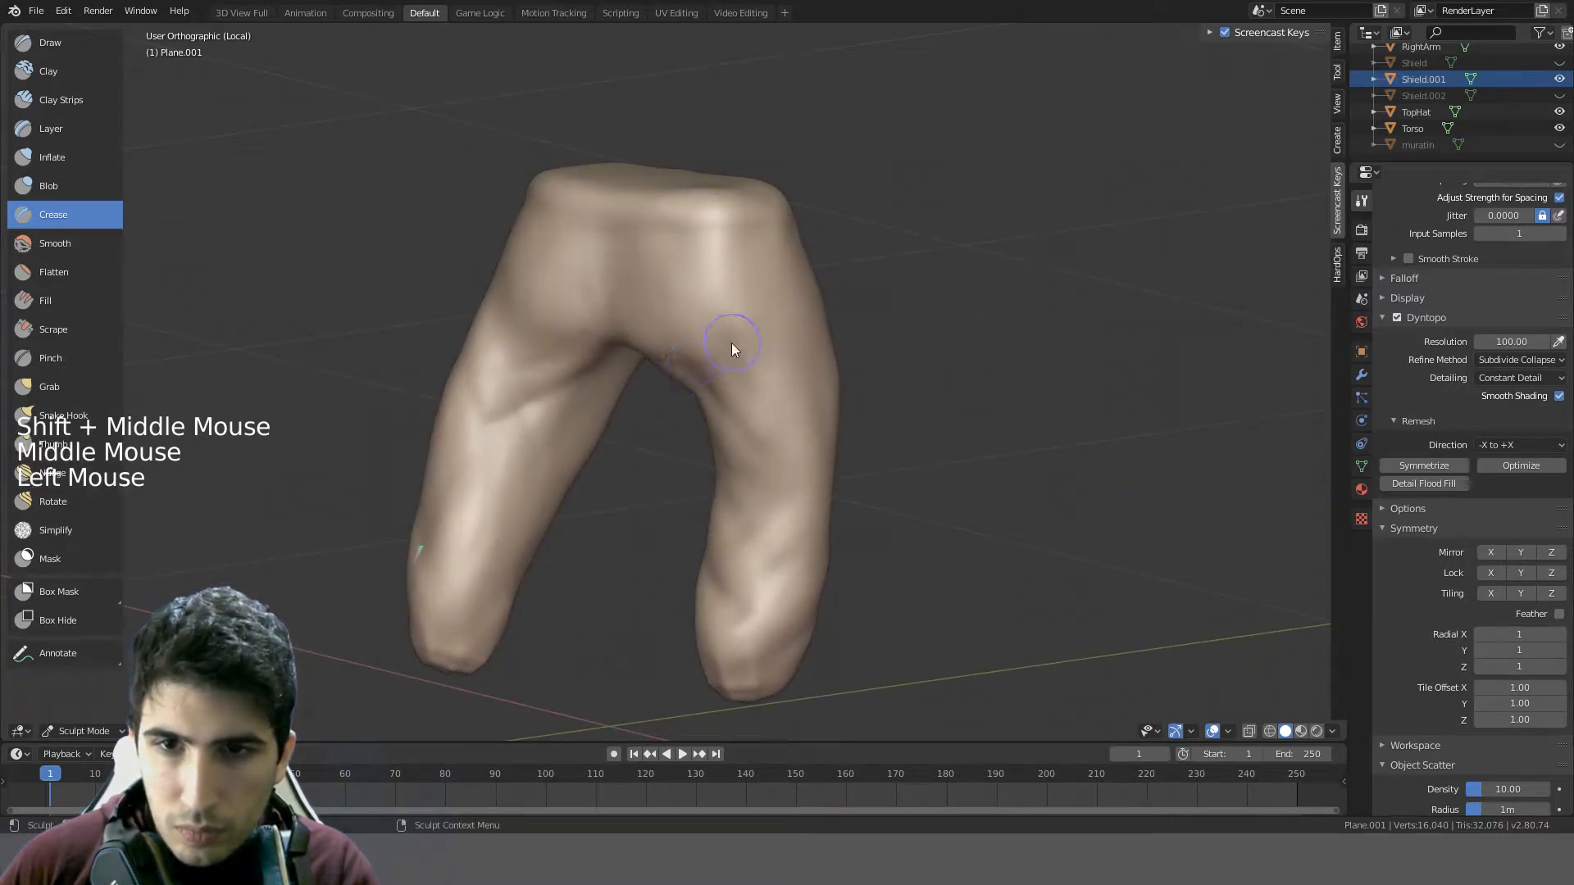
pyautogui.moveTo(732, 343); pyautogui.dragTo(749, 405)
pyautogui.moveTo(749, 405)
pyautogui.mouseDown(button='middle')
pyautogui.moveTo(695, 282)
pyautogui.moveTo(638, 280)
pyautogui.moveTo(591, 330)
pyautogui.mouseUp(button='middle')
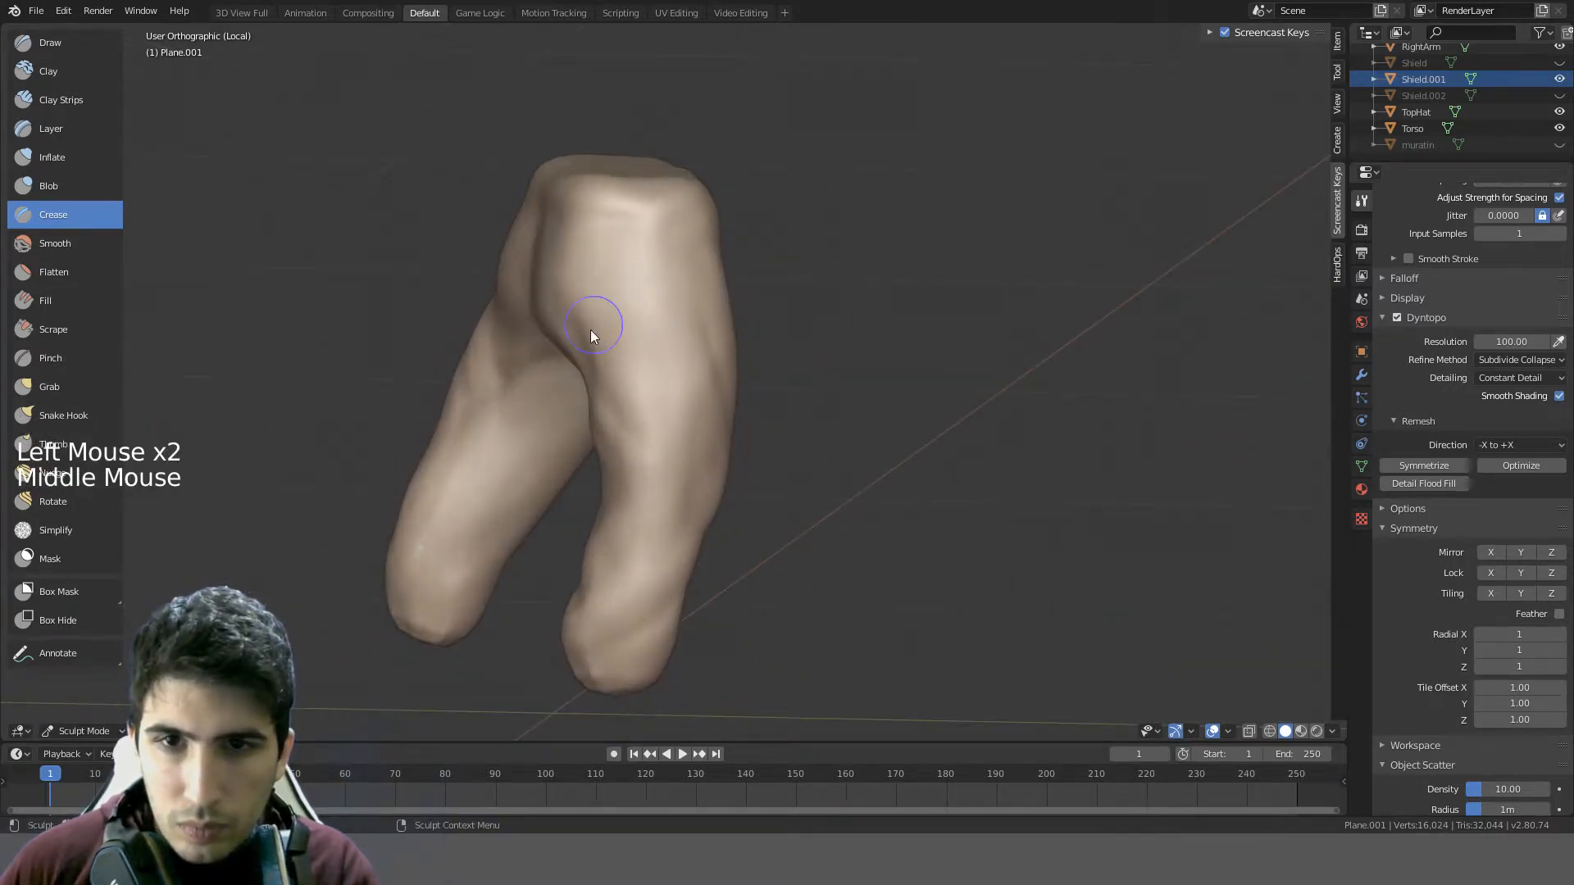
pyautogui.moveTo(591, 330)
pyautogui.mouseDown()
pyautogui.moveTo(648, 457)
pyautogui.moveTo(583, 370)
pyautogui.mouseUp()
pyautogui.moveTo(584, 371)
pyautogui.mouseDown(button='middle')
pyautogui.moveTo(691, 241)
pyautogui.moveTo(808, 317)
pyautogui.moveTo(544, 352)
pyautogui.moveTo(496, 306)
pyautogui.moveTo(520, 404)
pyautogui.moveTo(609, 356)
pyautogui.mouseUp(button='middle')
# - Smooth the creased folds on the back of the rear leg's upper thigh and undo the last stroke
pyautogui.click(500, 377)
pyautogui.moveTo(597, 378)
pyautogui.keyDown('shift'); pyautogui.mouseDown()
pyautogui.moveTo(589, 406)
pyautogui.moveTo(564, 400)
pyautogui.moveTo(548, 418)
pyautogui.moveTo(573, 421)
pyautogui.moveTo(504, 475)
pyautogui.mouseUp(); pyautogui.keyUp('shift')
pyautogui.moveTo(503, 474)
pyautogui.mouseDown(button='middle')
pyautogui.moveTo(682, 302)
pyautogui.moveTo(574, 311)
pyautogui.moveTo(514, 388)
pyautogui.moveTo(474, 320)
pyautogui.moveTo(628, 370)
pyautogui.moveTo(688, 469)
pyautogui.moveTo(179, 48)
pyautogui.mouseUp(button='middle')
pyautogui.hotkey('ctrl', 'z')
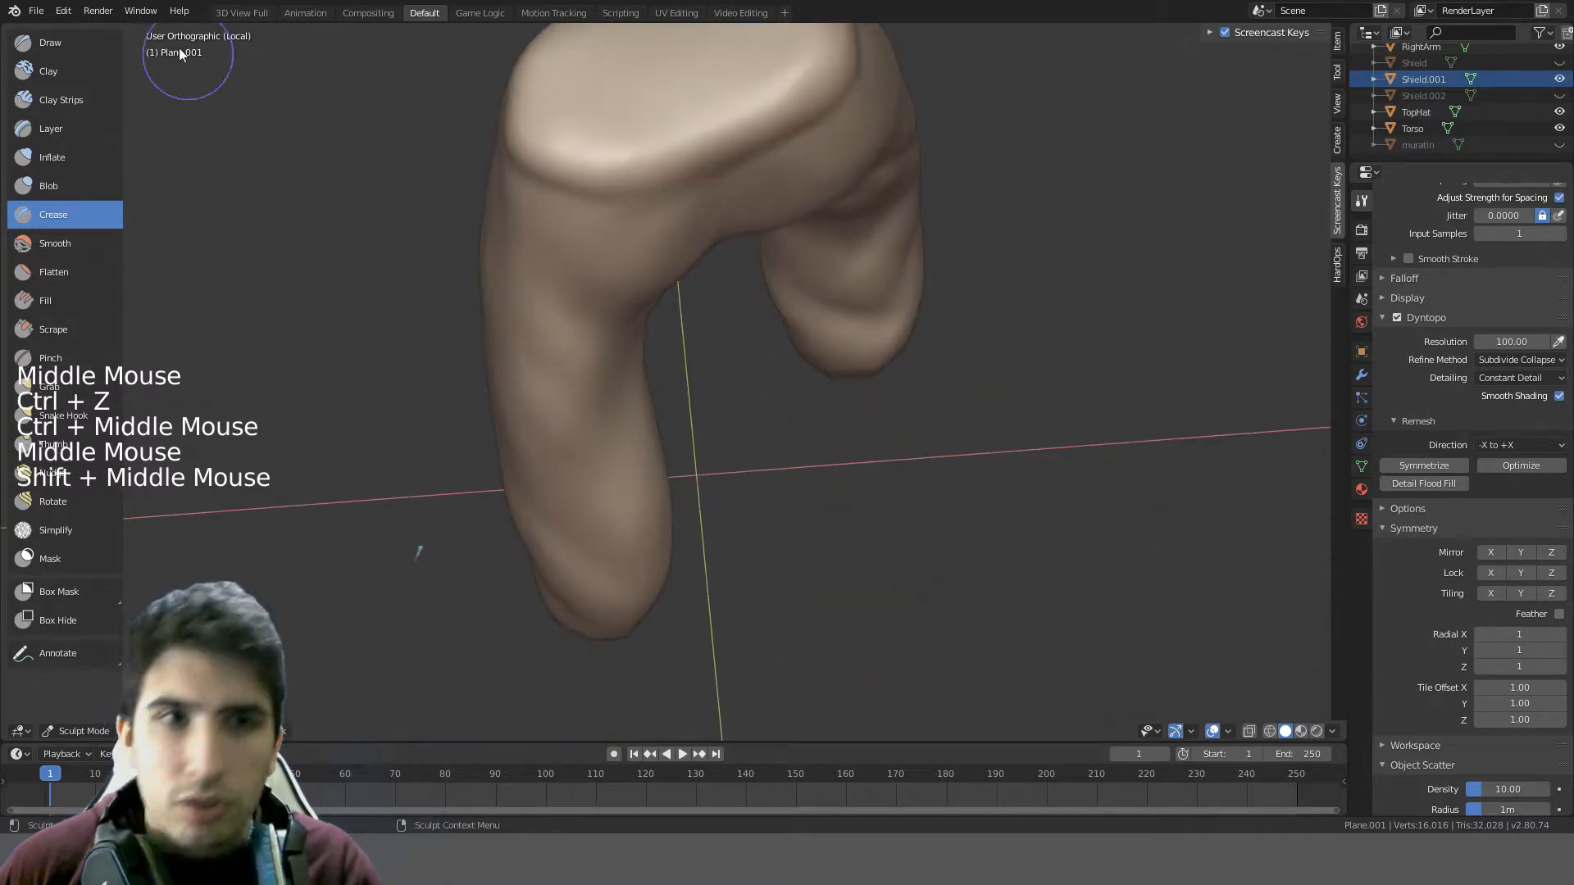
# - Add clay with the Clay brush to the back of the rear leg's upper thigh and smooth it
pyautogui.click(66, 67)
pyautogui.moveTo(328, 164); pyautogui.dragTo(633, 252, button='middle')
pyautogui.moveTo(633, 253)
pyautogui.mouseDown()
pyautogui.moveTo(642, 278)
pyautogui.moveTo(589, 331)
pyautogui.mouseUp()
pyautogui.moveTo(633, 217)
pyautogui.mouseDown(button='middle')
pyautogui.moveTo(741, 100)
pyautogui.moveTo(604, 200)
pyautogui.mouseUp(button='middle')
pyautogui.keyDown('shift'); pyautogui.moveTo(605, 200); pyautogui.dragTo(650, 226); pyautogui.keyUp('shift')
pyautogui.moveTo(649, 226)
pyautogui.mouseDown(button='middle')
pyautogui.moveTo(854, 271)
pyautogui.moveTo(714, 271)
pyautogui.moveTo(678, 246)
pyautogui.moveTo(751, 295)
pyautogui.mouseUp(button='middle')
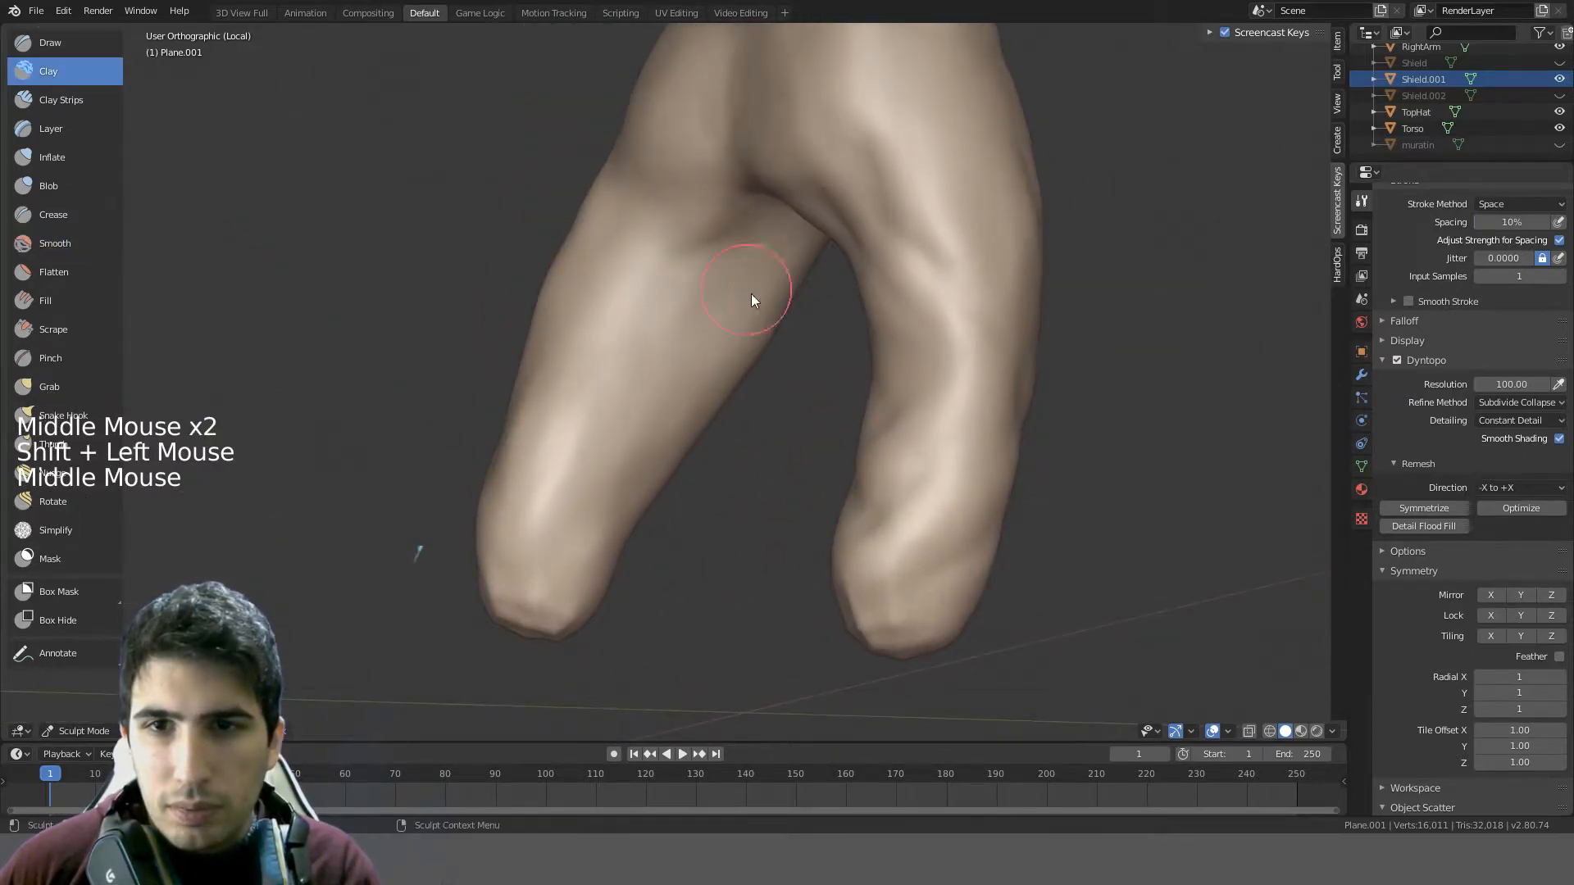
# - Smooth the clay at the back of the rear leg's upper inner thigh
pyautogui.keyDown('shift'); pyautogui.moveTo(753, 300); pyautogui.dragTo(749, 344); pyautogui.keyUp('shift')
pyautogui.moveTo(751, 333)
pyautogui.mouseDown(button='middle')
pyautogui.moveTo(542, 309)
pyautogui.moveTo(651, 288)
pyautogui.moveTo(765, 298)
pyautogui.moveTo(726, 337)
pyautogui.moveTo(721, 320)
pyautogui.moveTo(854, 352)
pyautogui.moveTo(1071, 346)
pyautogui.moveTo(720, 288)
pyautogui.moveTo(653, 316)
pyautogui.mouseUp(button='middle')
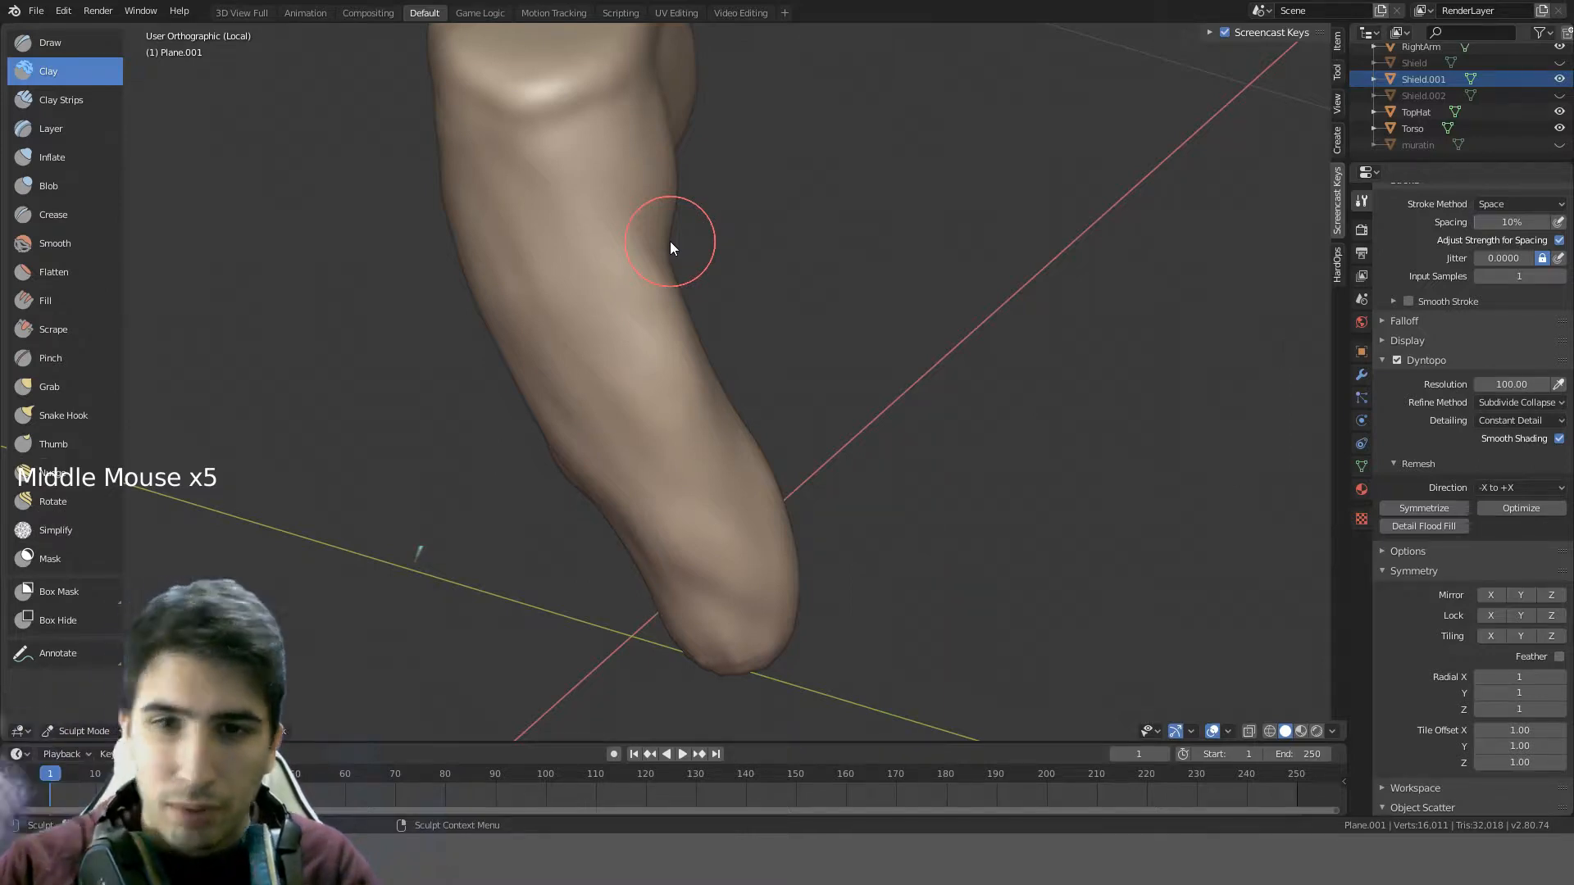
pyautogui.moveTo(720, 246)
pyautogui.keyDown('shift'); pyautogui.mouseDown(button='middle')
pyautogui.moveTo(829, 344)
pyautogui.moveTo(593, 284)
pyautogui.moveTo(898, 310)
pyautogui.moveTo(881, 254)
pyautogui.moveTo(603, 260)
pyautogui.moveTo(554, 305)
pyautogui.mouseUp(button='middle'); pyautogui.keyUp('shift')
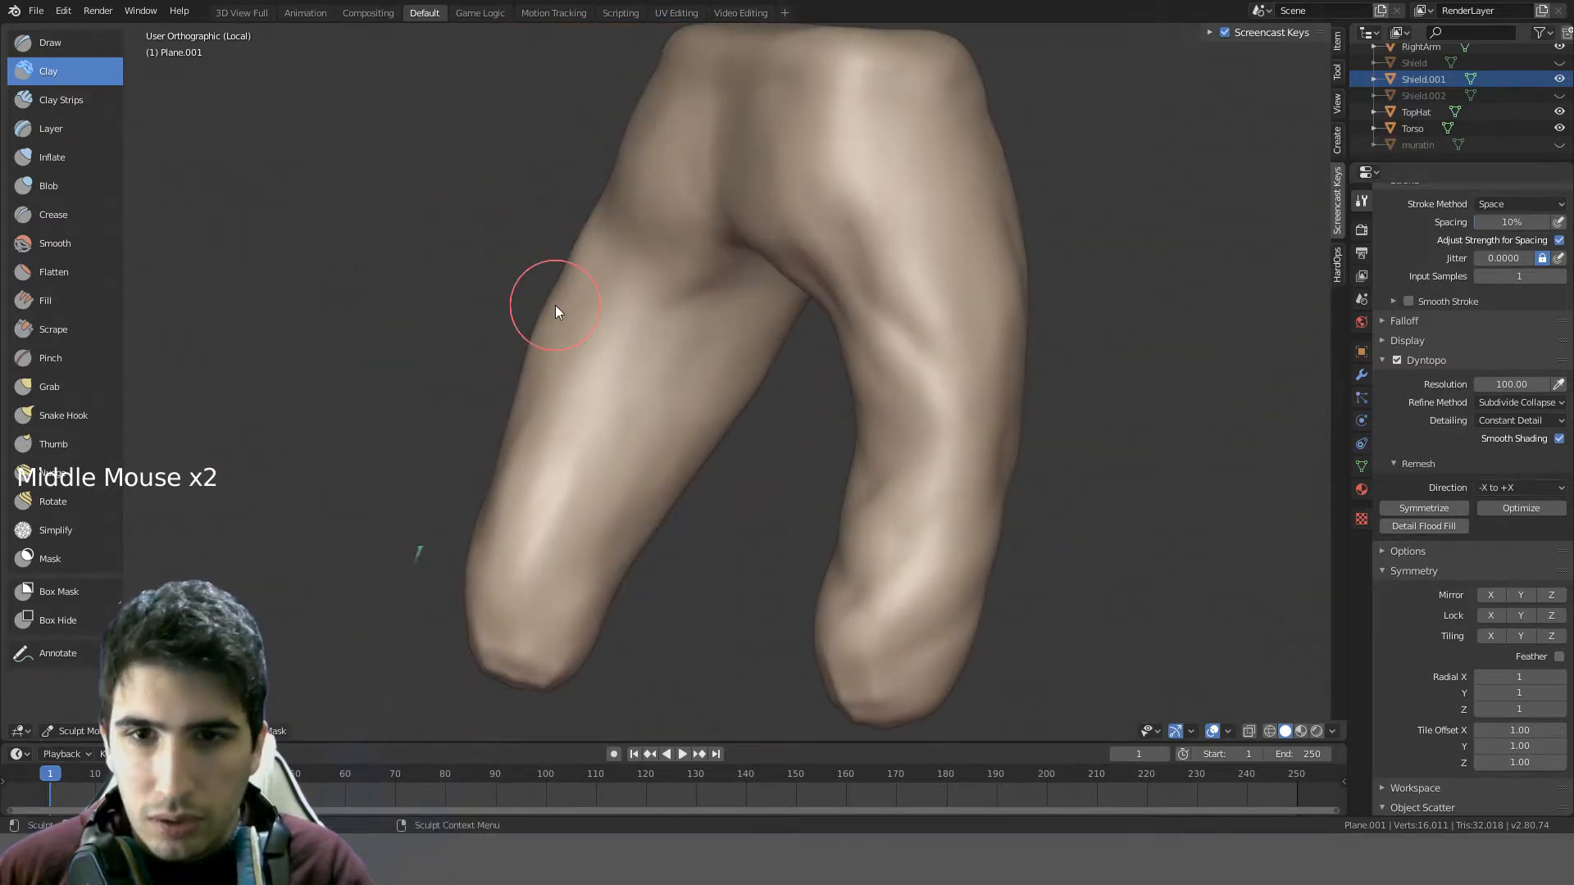
# - Carve into the back contour of the rear leg's thigh with the Clay brush in right side view, undoing the stray strokes
pyautogui.press('KP_1')
pyautogui.press('KP_3')
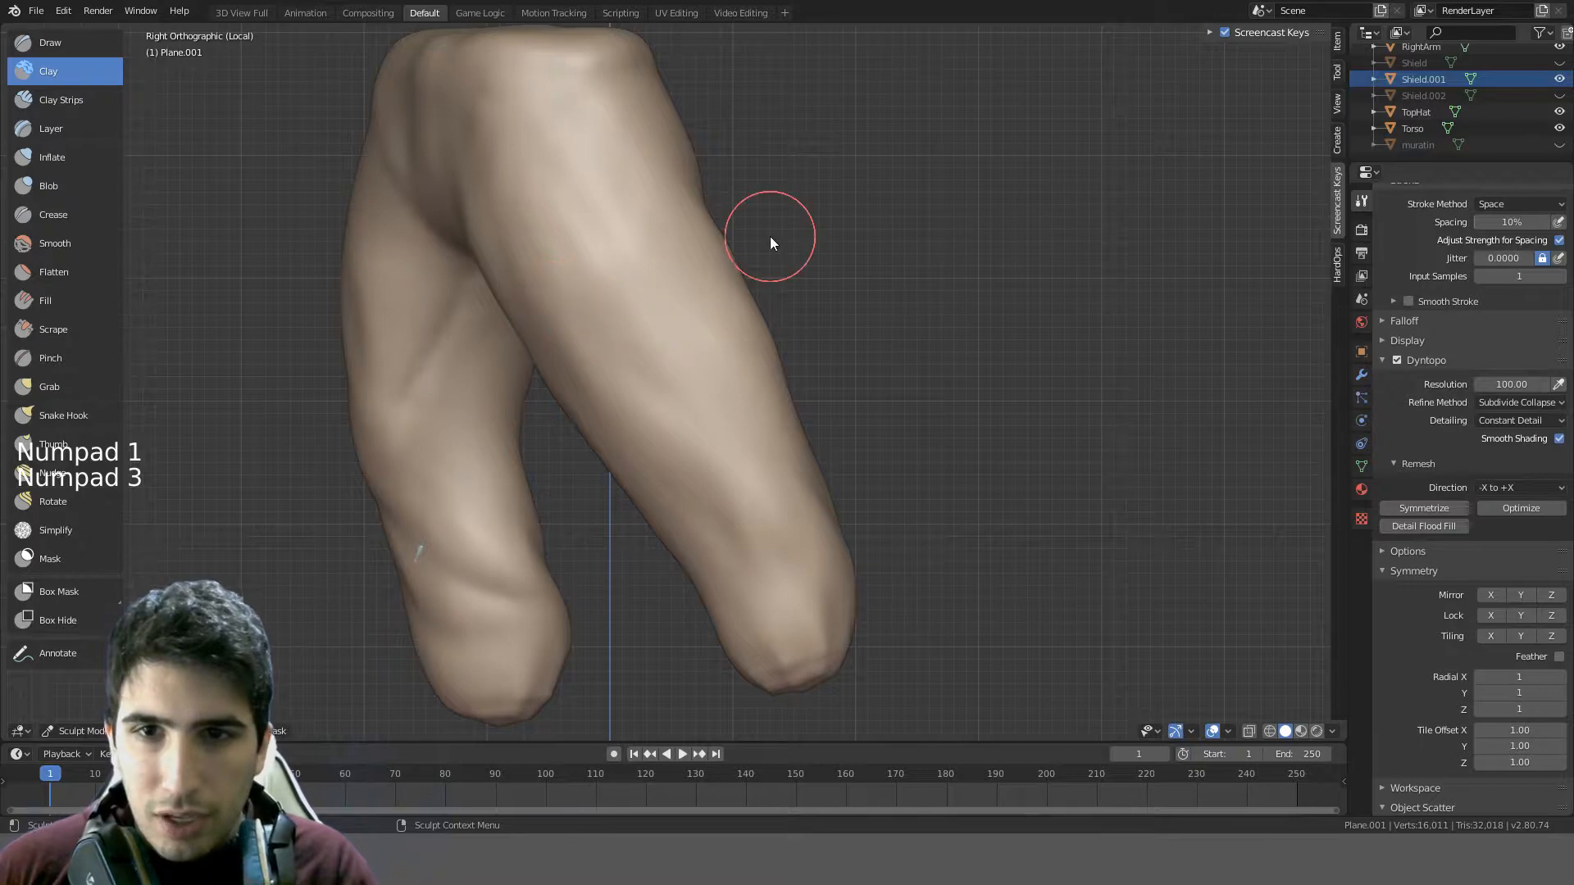
pyautogui.moveTo(770, 238)
pyautogui.mouseDown(button='middle')
pyautogui.moveTo(644, 248)
pyautogui.moveTo(750, 243)
pyautogui.mouseUp(button='middle')
pyautogui.press('KP_3')
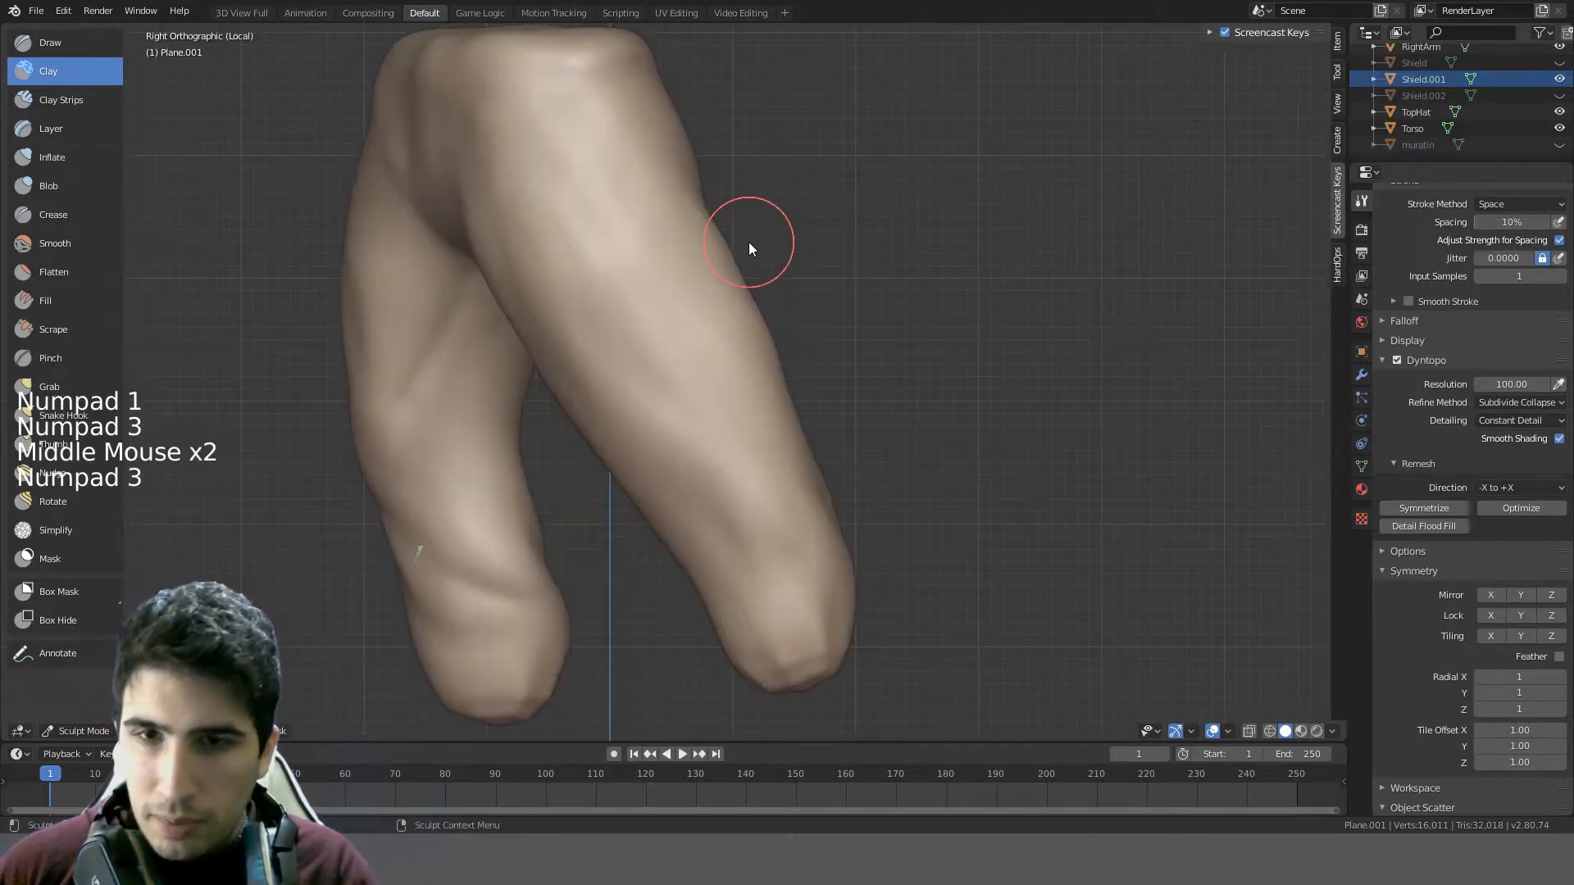
pyautogui.moveTo(731, 239)
pyautogui.keyDown('ctrl'); pyautogui.mouseDown()
pyautogui.moveTo(766, 305)
pyautogui.moveTo(700, 223)
pyautogui.moveTo(787, 397)
pyautogui.moveTo(745, 354)
pyautogui.moveTo(774, 383)
pyautogui.mouseUp(); pyautogui.keyUp('ctrl')
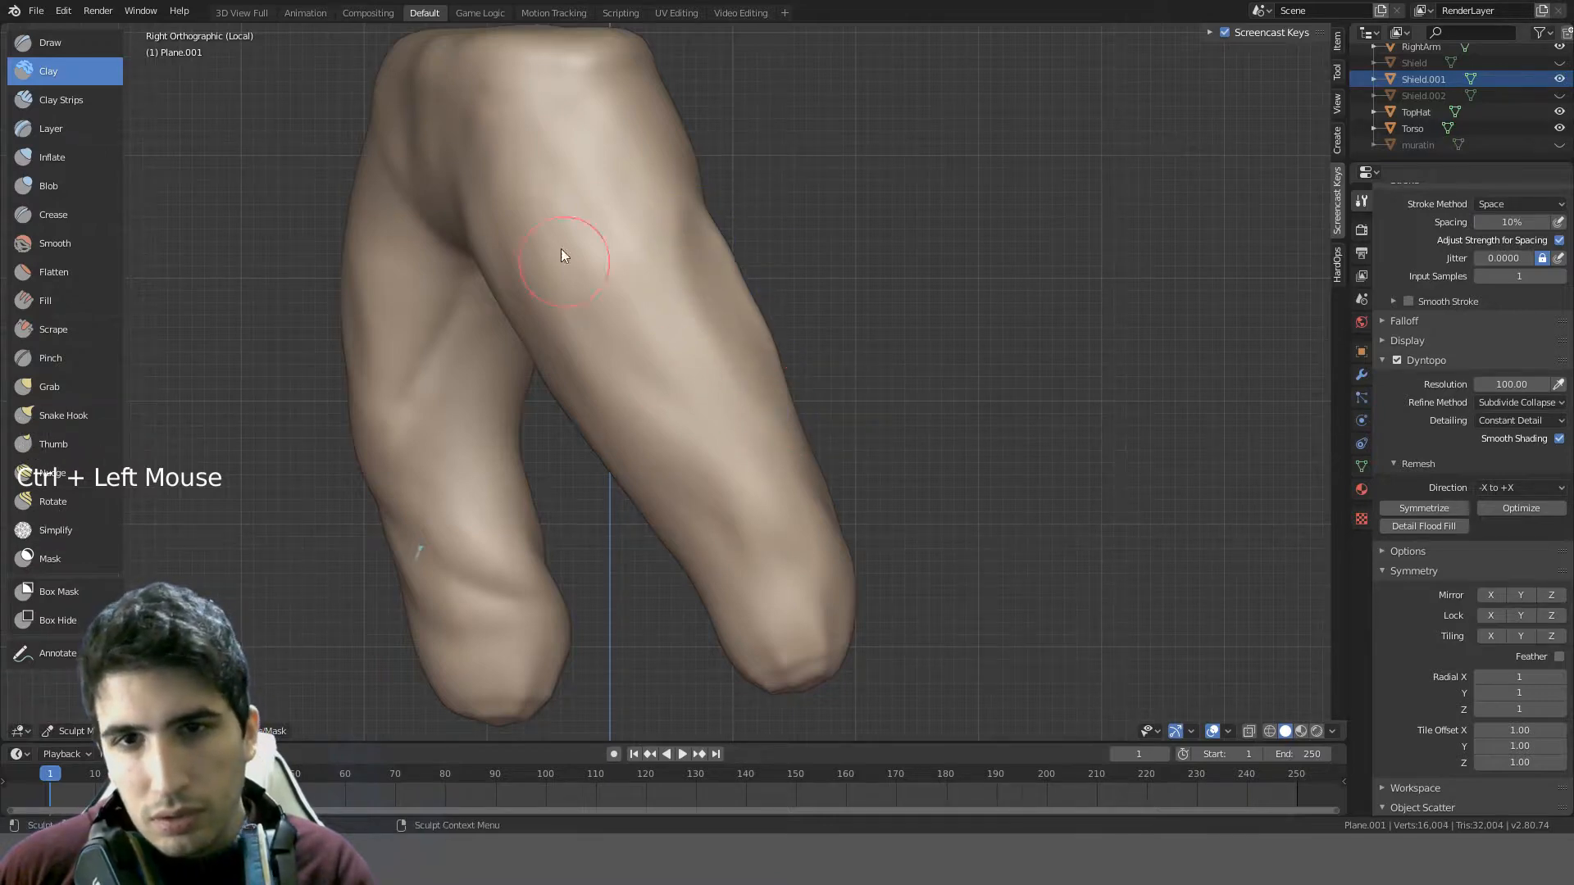
pyautogui.moveTo(640, 299); pyautogui.dragTo(742, 401)
pyautogui.hotkey('ctrl', 'z')
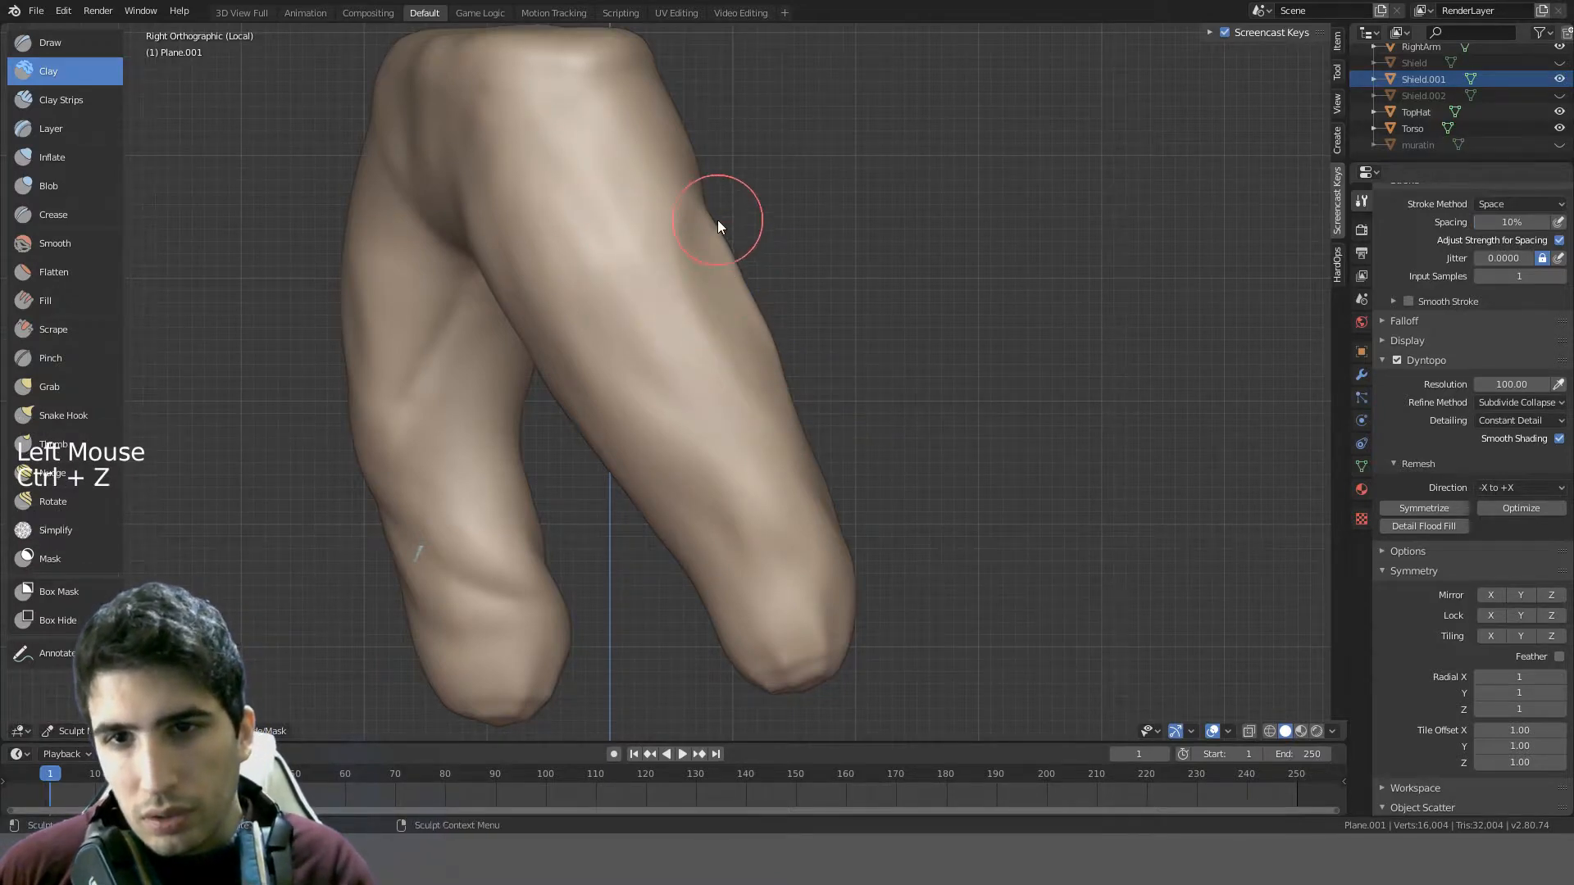
pyautogui.moveTo(718, 218)
pyautogui.mouseDown()
pyautogui.moveTo(788, 370)
pyautogui.moveTo(723, 252)
pyautogui.mouseUp()
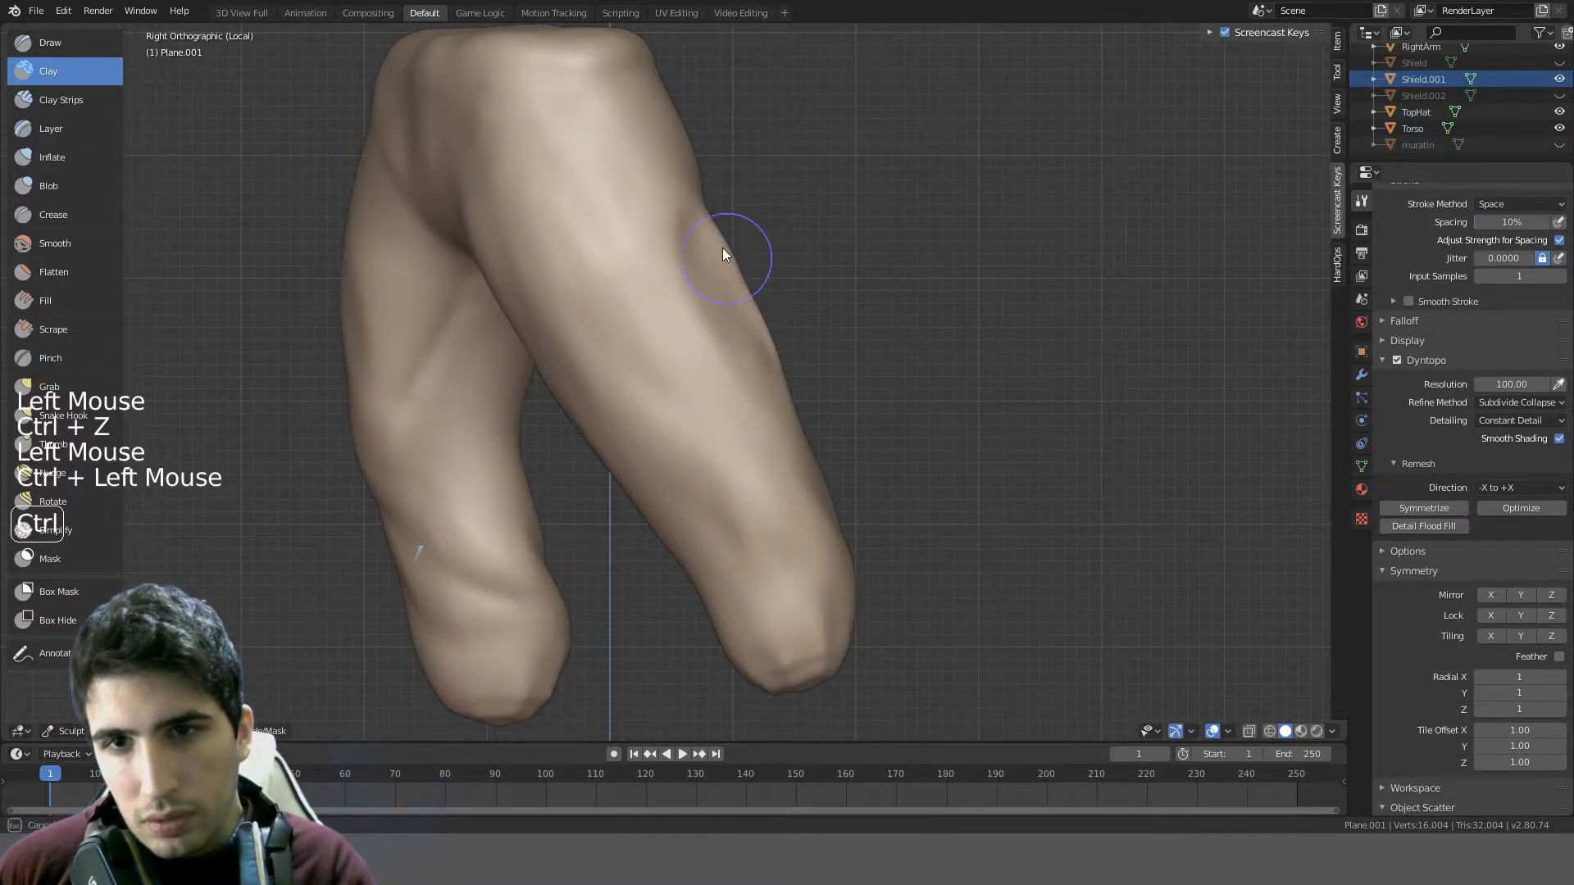
pyautogui.hotkey('ctrl', 'z')
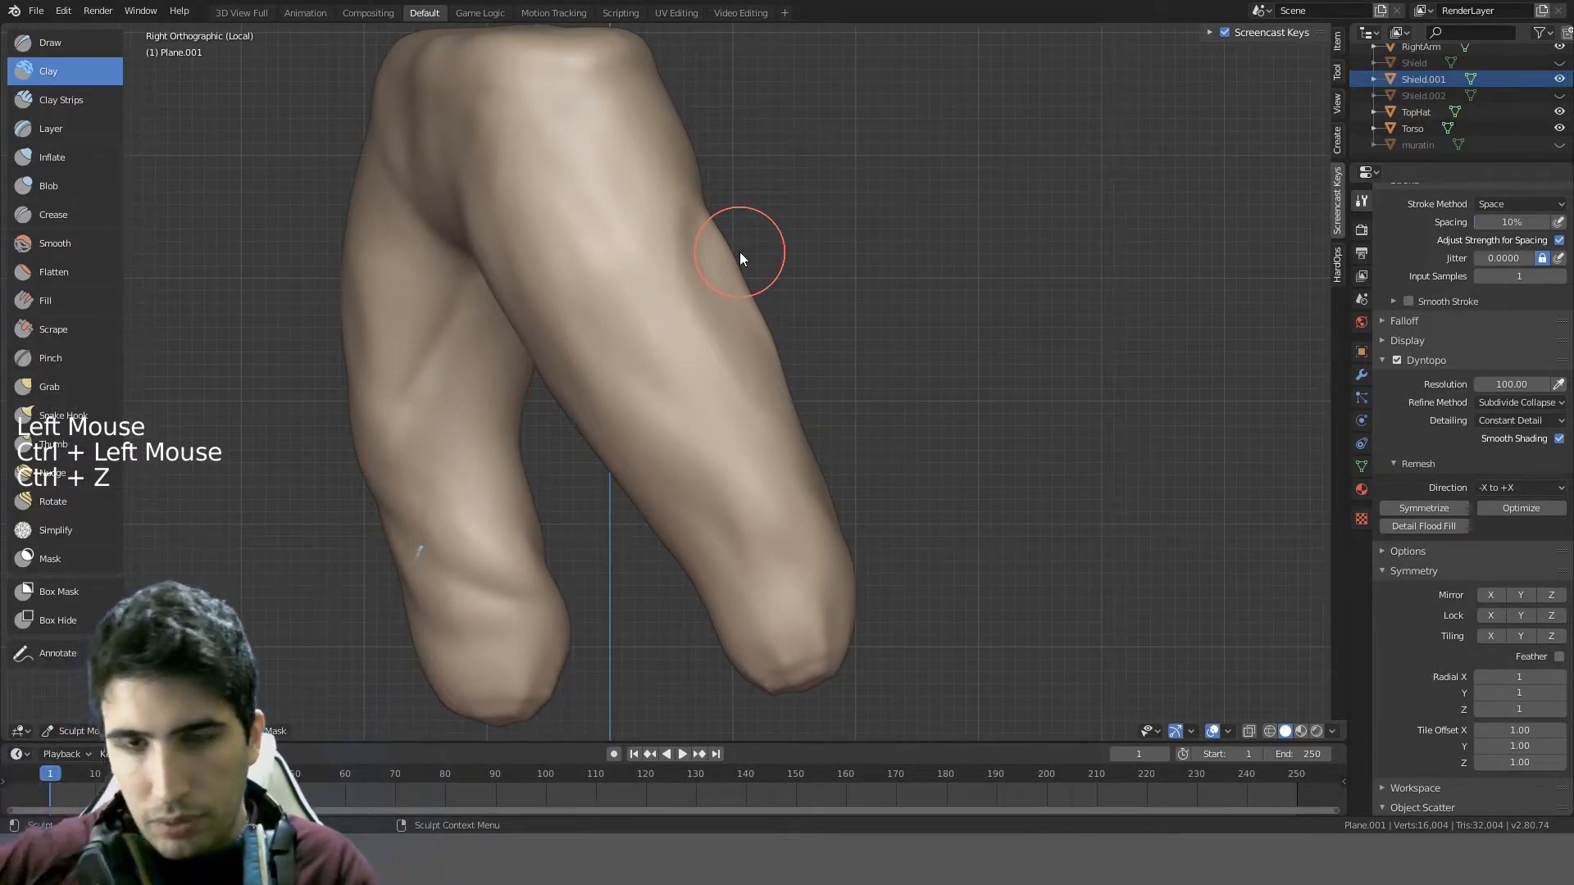
pyautogui.moveTo(725, 234)
pyautogui.keyDown('ctrl'); pyautogui.mouseDown()
pyautogui.moveTo(795, 371)
pyautogui.moveTo(755, 333)
pyautogui.moveTo(712, 230)
pyautogui.moveTo(787, 344)
pyautogui.mouseUp(); pyautogui.keyUp('ctrl')
# - Carve clay away along the back of the rear leg from beneath the buttock down towards the knee
pyautogui.moveTo(835, 350)
pyautogui.mouseDown(button='middle')
pyautogui.moveTo(631, 406)
pyautogui.moveTo(525, 389)
pyautogui.mouseUp(button='middle')
pyautogui.moveTo(525, 389)
pyautogui.keyDown('ctrl'); pyautogui.mouseDown()
pyautogui.moveTo(514, 302)
pyautogui.moveTo(544, 447)
pyautogui.mouseUp(); pyautogui.keyUp('ctrl')
pyautogui.keyDown('ctrl'); pyautogui.moveTo(542, 283); pyautogui.dragTo(543, 459); pyautogui.keyUp('ctrl')
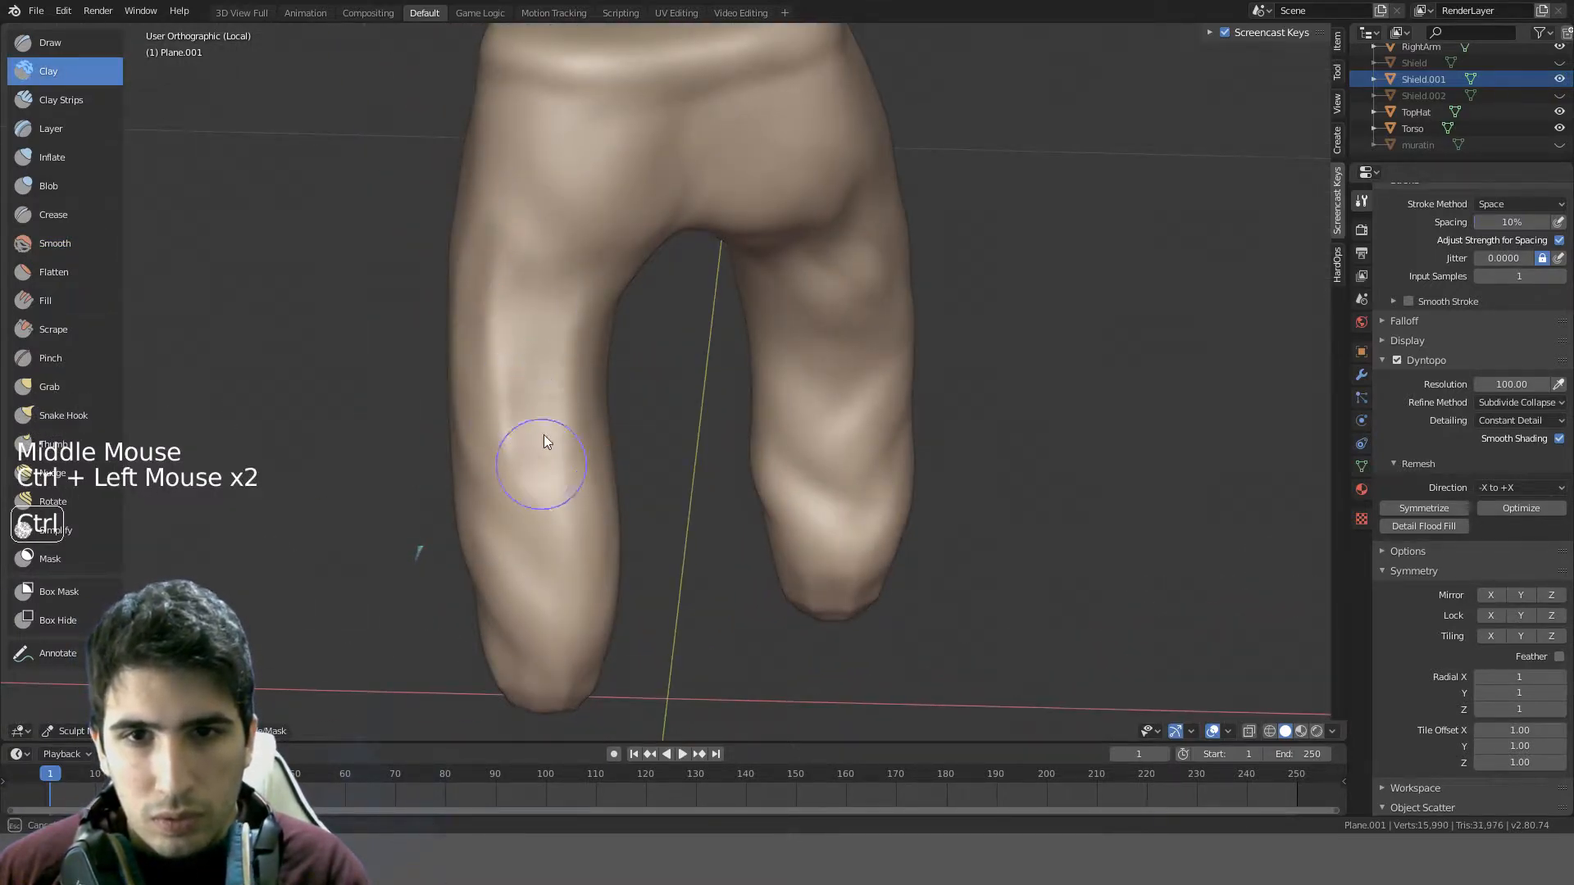
pyautogui.moveTo(545, 316)
pyautogui.keyDown('ctrl'); pyautogui.mouseDown()
pyautogui.moveTo(544, 417)
pyautogui.moveTo(575, 362)
pyautogui.moveTo(499, 299)
pyautogui.mouseUp(); pyautogui.keyUp('ctrl')
pyautogui.moveTo(499, 299)
pyautogui.mouseDown(button='middle')
pyautogui.moveTo(792, 252)
pyautogui.moveTo(607, 297)
pyautogui.mouseUp(button='middle')
pyautogui.keyDown('ctrl'); pyautogui.click(592, 301); pyautogui.keyUp('ctrl')
pyautogui.press('ctrl')
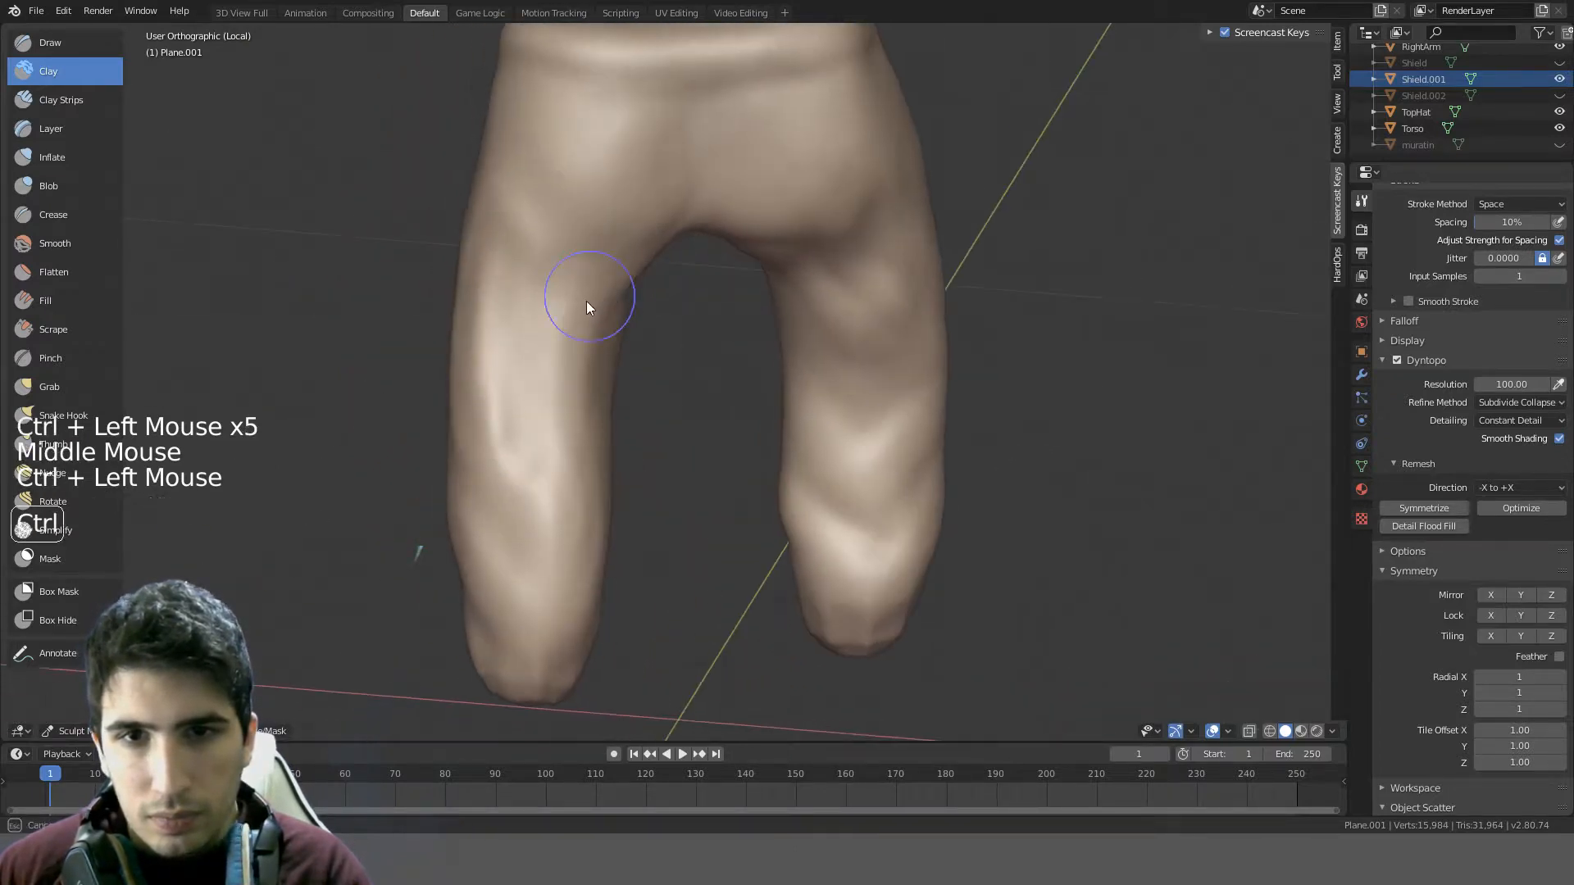
pyautogui.keyDown('ctrl'); pyautogui.moveTo(547, 302); pyautogui.dragTo(529, 296); pyautogui.keyUp('ctrl')
pyautogui.moveTo(520, 218)
pyautogui.keyDown('ctrl'); pyautogui.mouseDown()
pyautogui.moveTo(550, 223)
pyautogui.moveTo(523, 214)
pyautogui.mouseUp(); pyautogui.keyUp('ctrl')
pyautogui.keyDown('ctrl'); pyautogui.moveTo(492, 274); pyautogui.dragTo(525, 311); pyautogui.keyUp('ctrl')
pyautogui.keyDown('ctrl'); pyautogui.moveTo(533, 316); pyautogui.dragTo(553, 336); pyautogui.keyUp('ctrl')
pyautogui.keyDown('ctrl'); pyautogui.moveTo(561, 394); pyautogui.dragTo(554, 451); pyautogui.keyUp('ctrl')
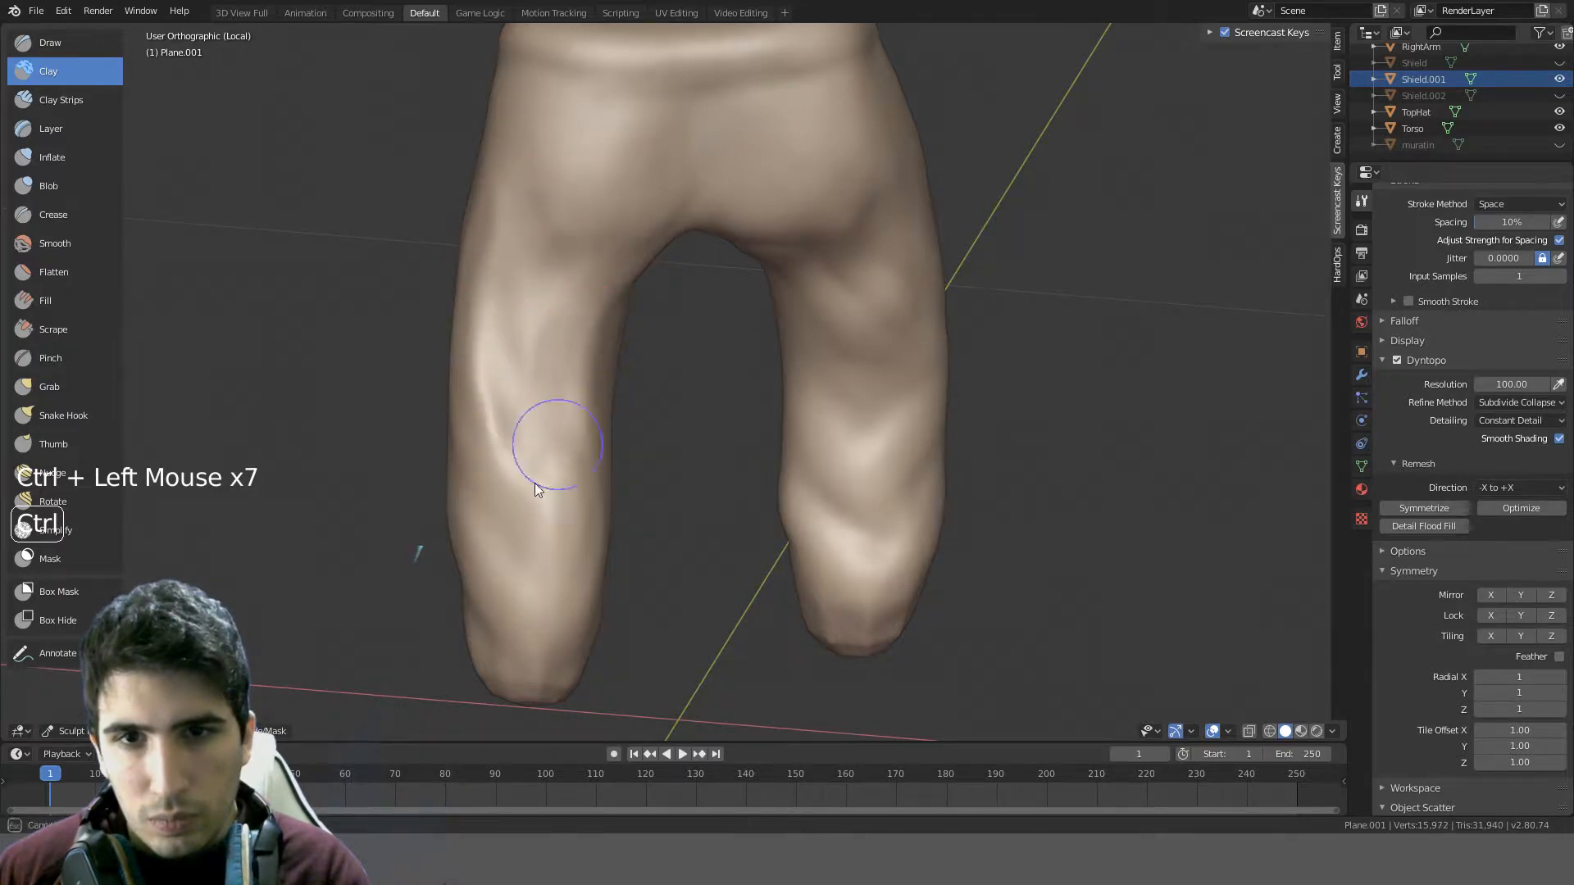
pyautogui.keyDown('ctrl'); pyautogui.moveTo(503, 302); pyautogui.dragTo(488, 409); pyautogui.keyUp('ctrl')
# - Smooth the carved grooves on the back of the rear leg's thigh and knee, undoing the stray clay stroke
pyautogui.moveTo(488, 410); pyautogui.dragTo(491, 246, button='middle')
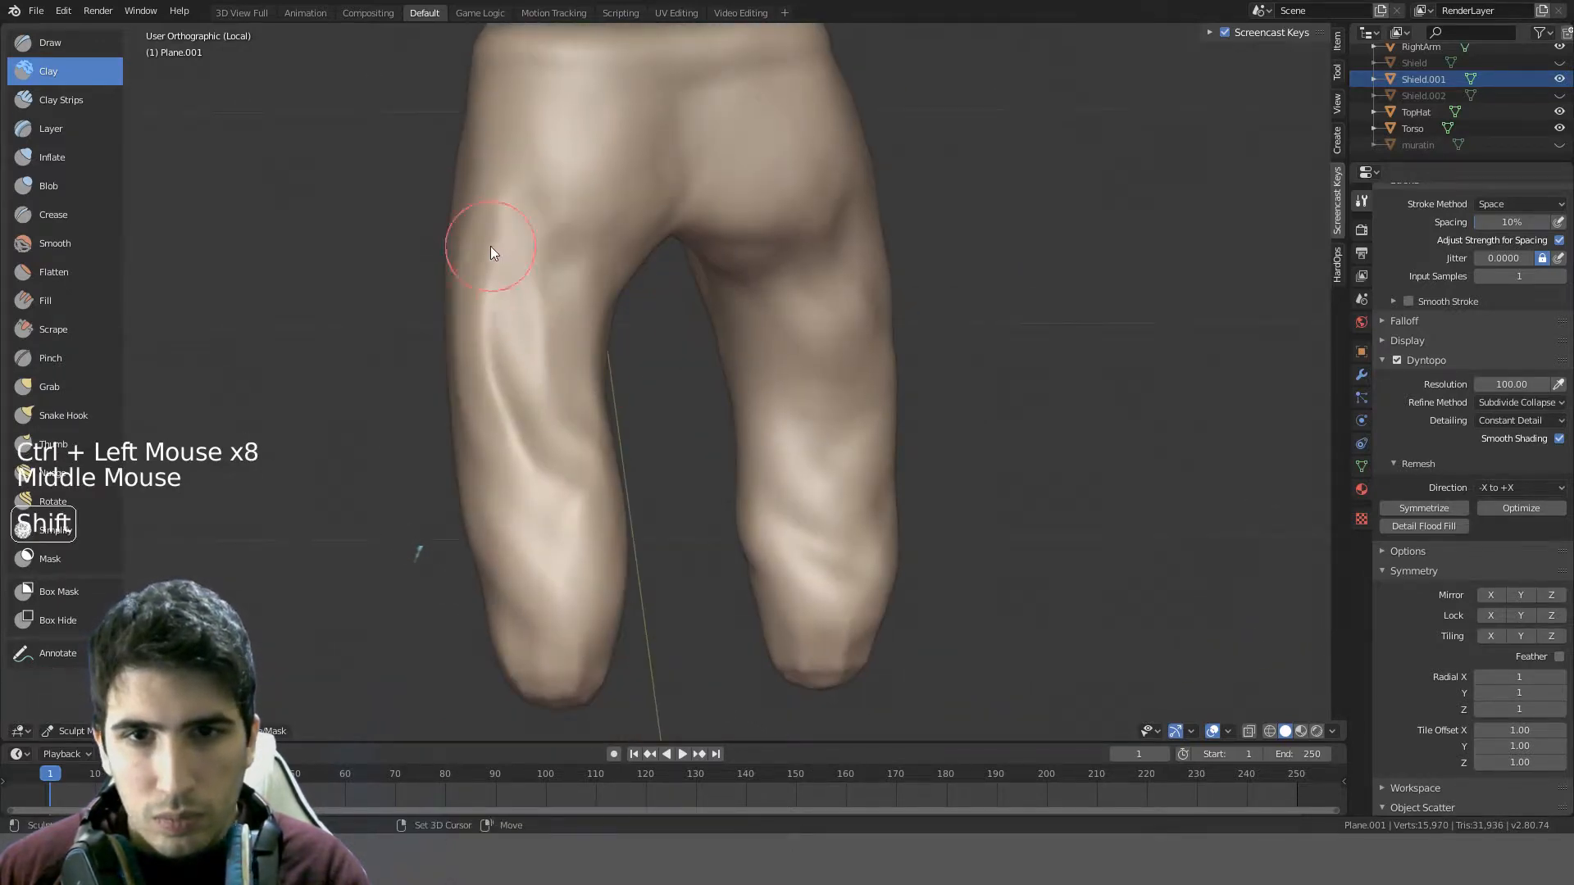
pyautogui.keyDown('shift'); pyautogui.moveTo(500, 344); pyautogui.dragTo(514, 443); pyautogui.keyUp('shift')
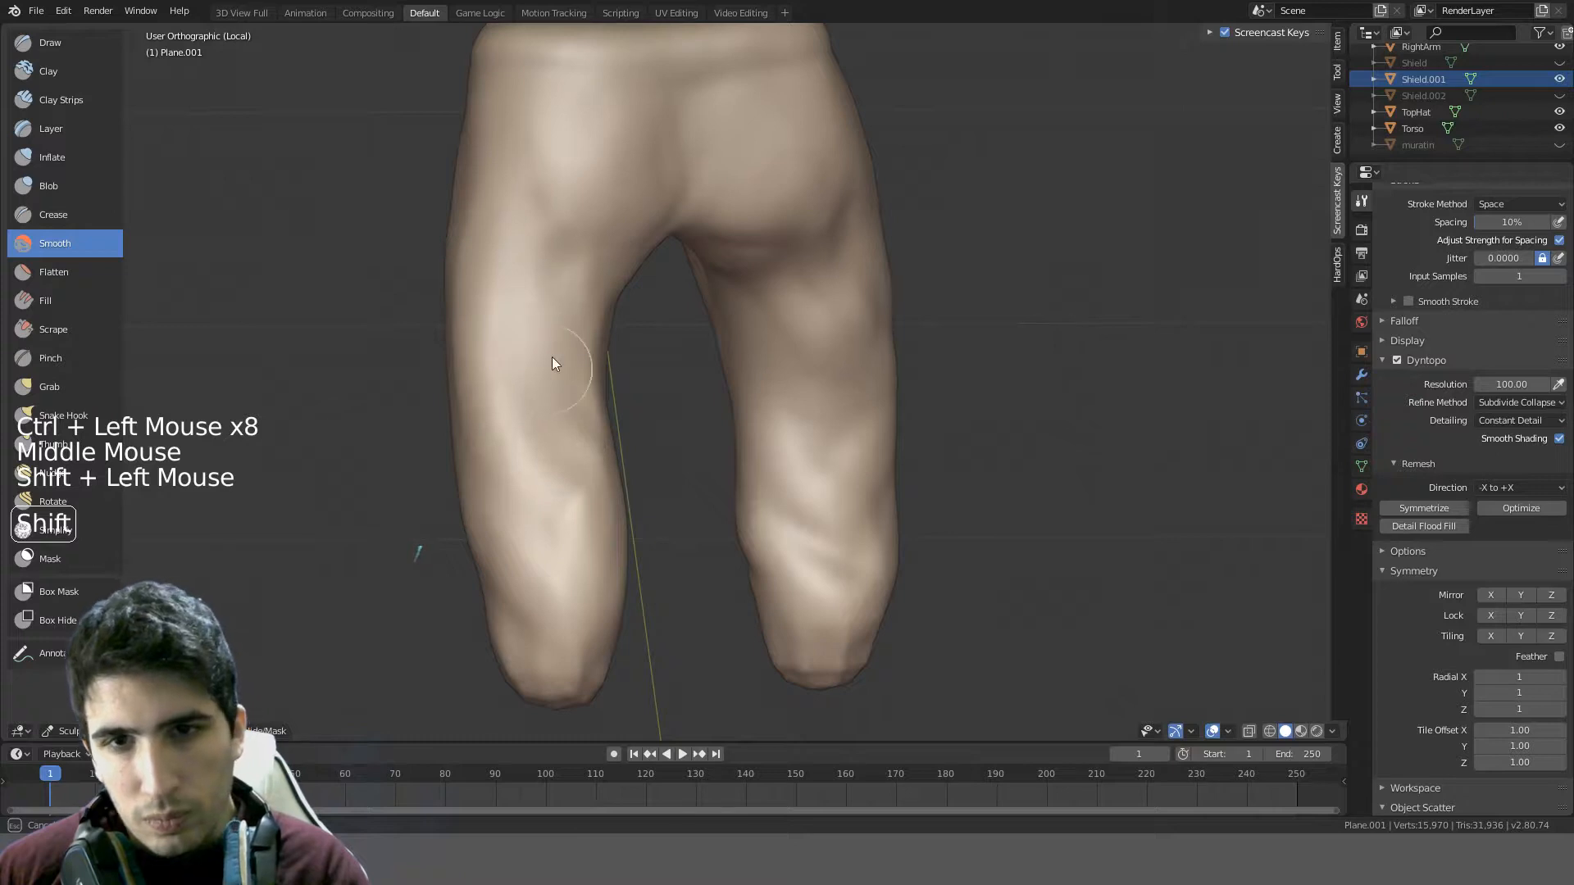
pyautogui.moveTo(553, 357)
pyautogui.mouseDown(button='middle')
pyautogui.moveTo(707, 306)
pyautogui.moveTo(773, 310)
pyautogui.moveTo(623, 361)
pyautogui.mouseUp(button='middle')
pyautogui.click(568, 569)
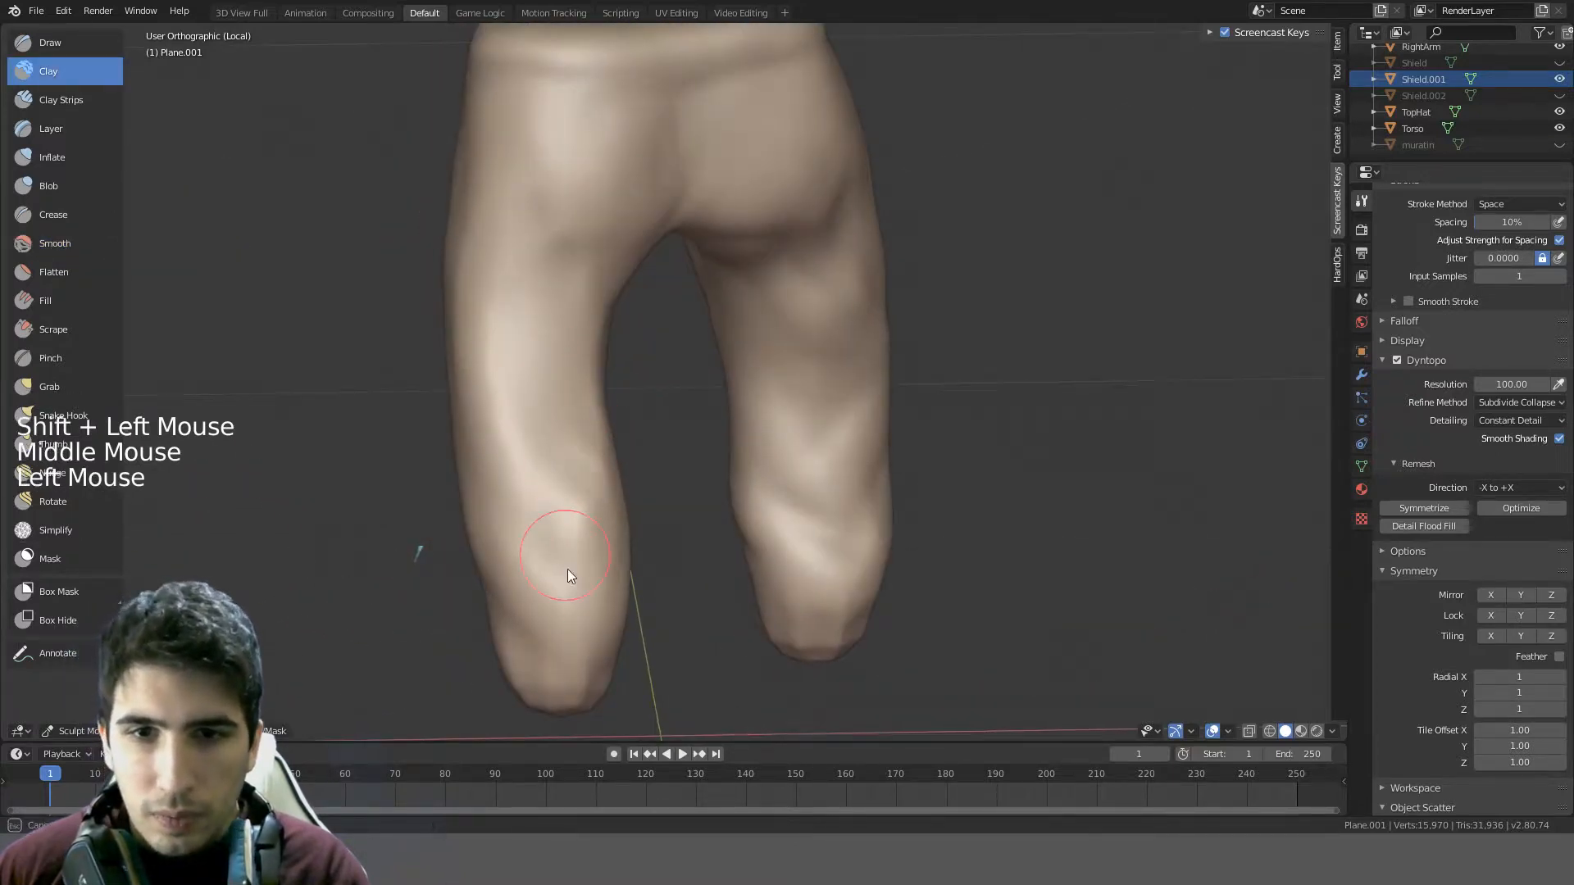
pyautogui.hotkey('ctrl', 'z')
pyautogui.keyDown('shift'); pyautogui.moveTo(626, 503); pyautogui.dragTo(587, 509); pyautogui.keyUp('shift')
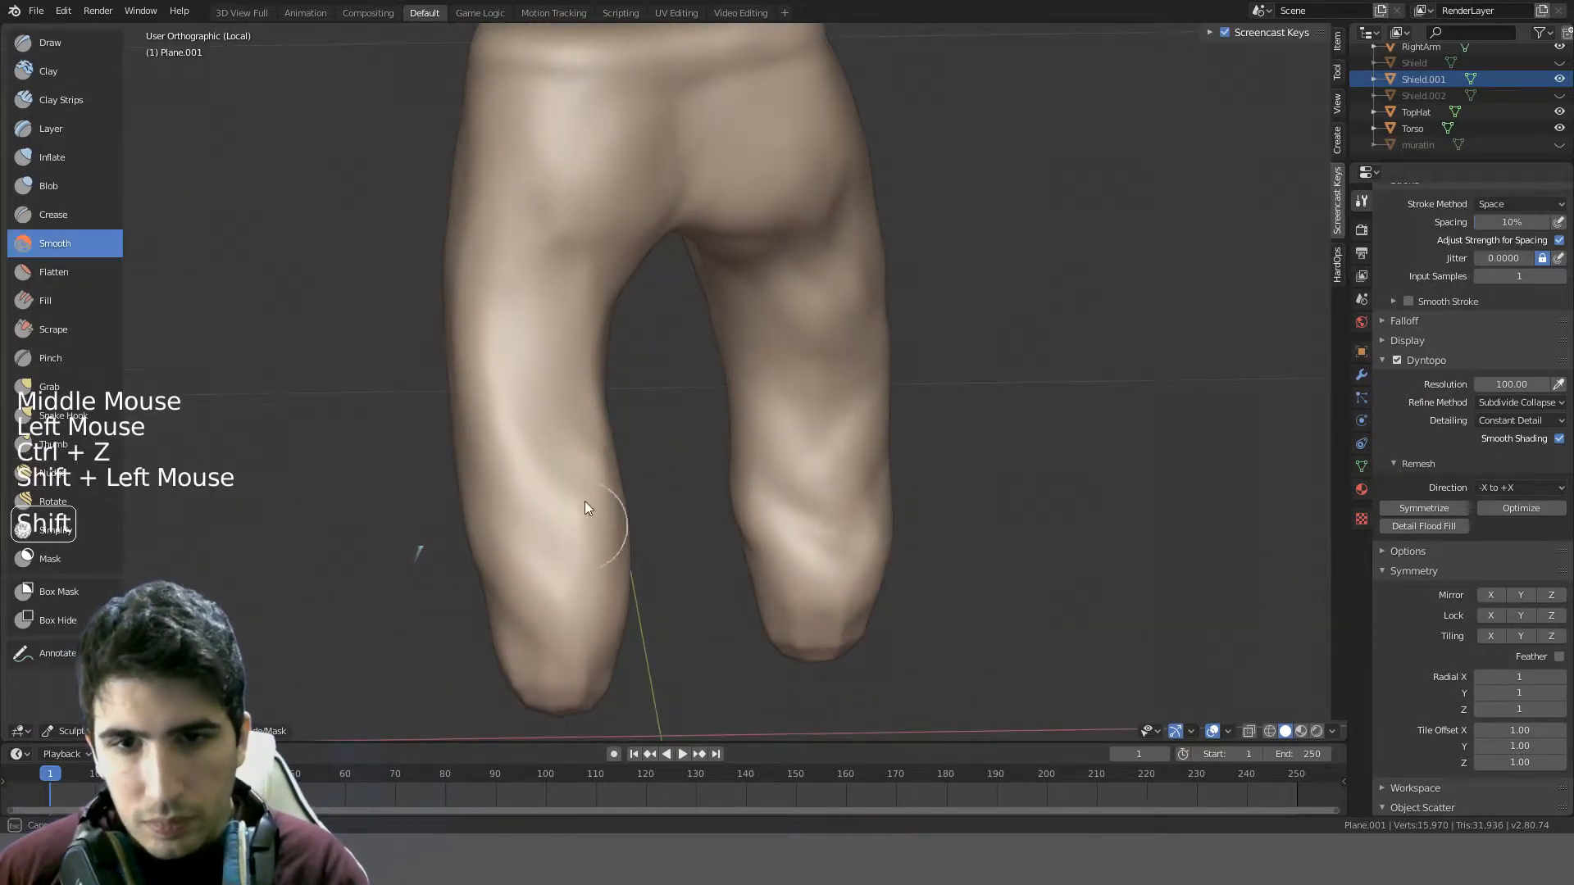
# - Build up clay with the Clay brush along the middle of the rear leg's back thigh
pyautogui.moveTo(572, 489)
pyautogui.mouseDown(button='middle')
pyautogui.moveTo(688, 380)
pyautogui.moveTo(767, 352)
pyautogui.mouseUp(button='middle')
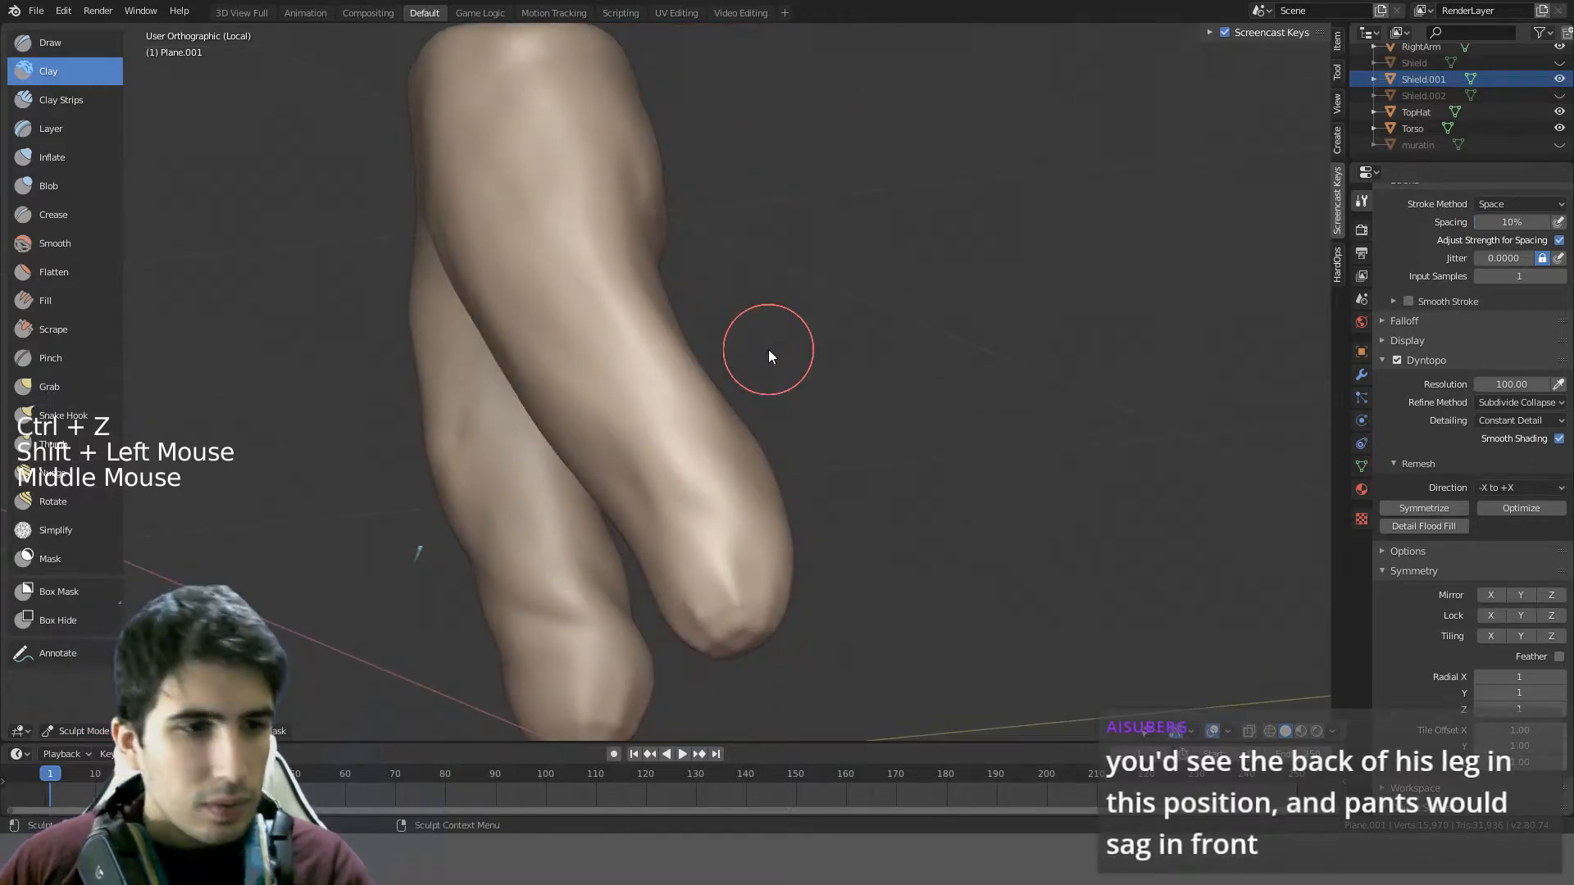
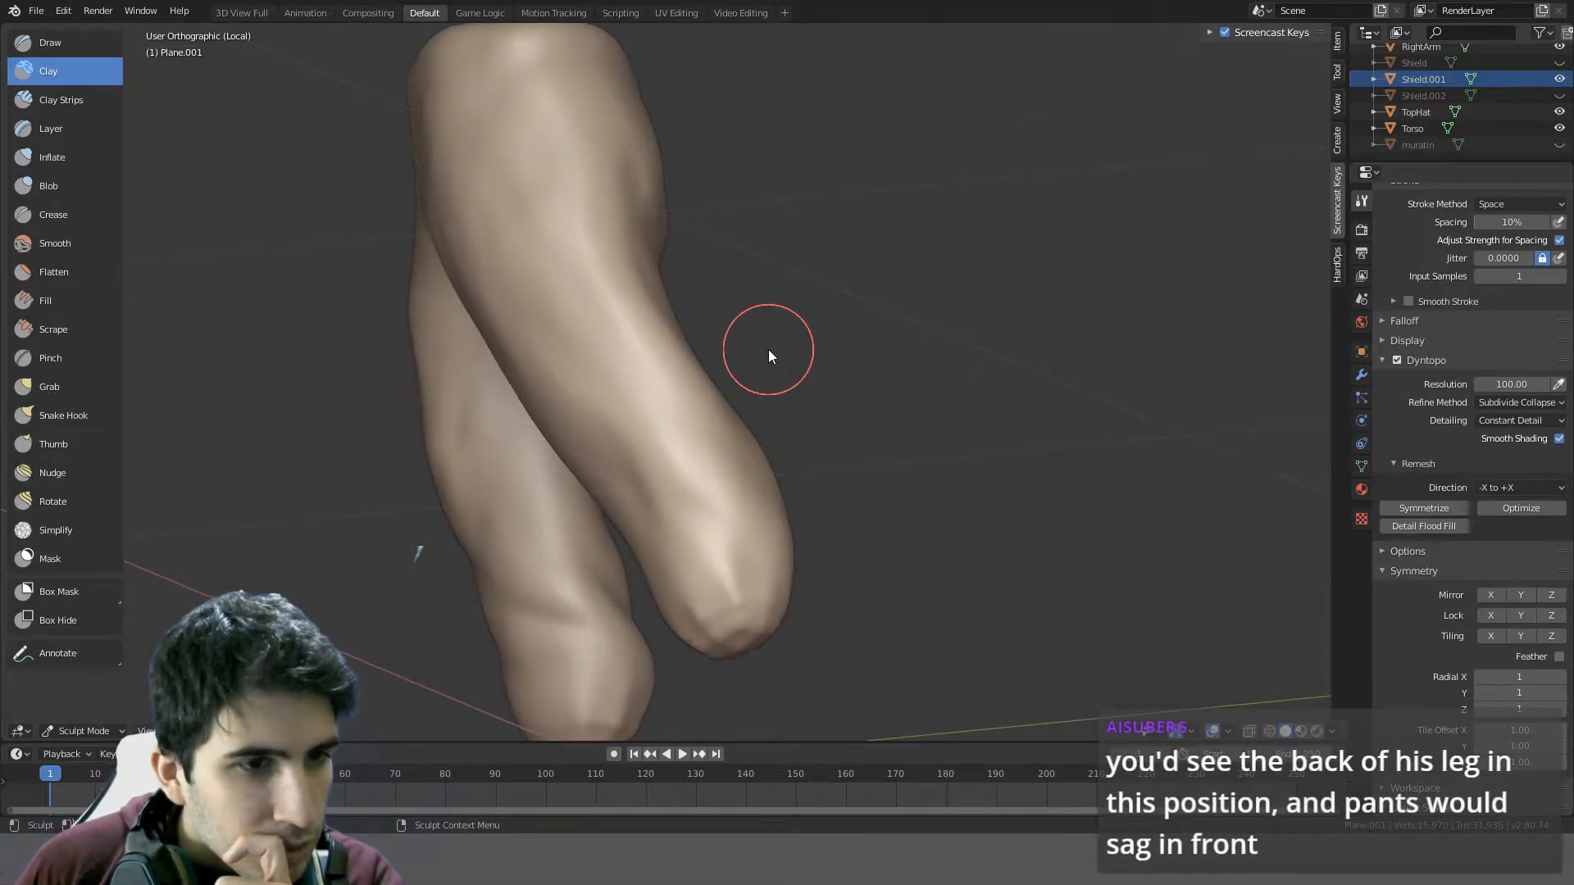
pyautogui.moveTo(769, 356)
pyautogui.mouseDown(button='middle')
pyautogui.moveTo(789, 339)
pyautogui.moveTo(780, 407)
pyautogui.moveTo(707, 385)
pyautogui.moveTo(705, 368)
pyautogui.moveTo(780, 412)
pyautogui.moveTo(749, 512)
pyautogui.moveTo(664, 575)
pyautogui.moveTo(629, 533)
pyautogui.moveTo(615, 557)
pyautogui.mouseUp(button='middle')
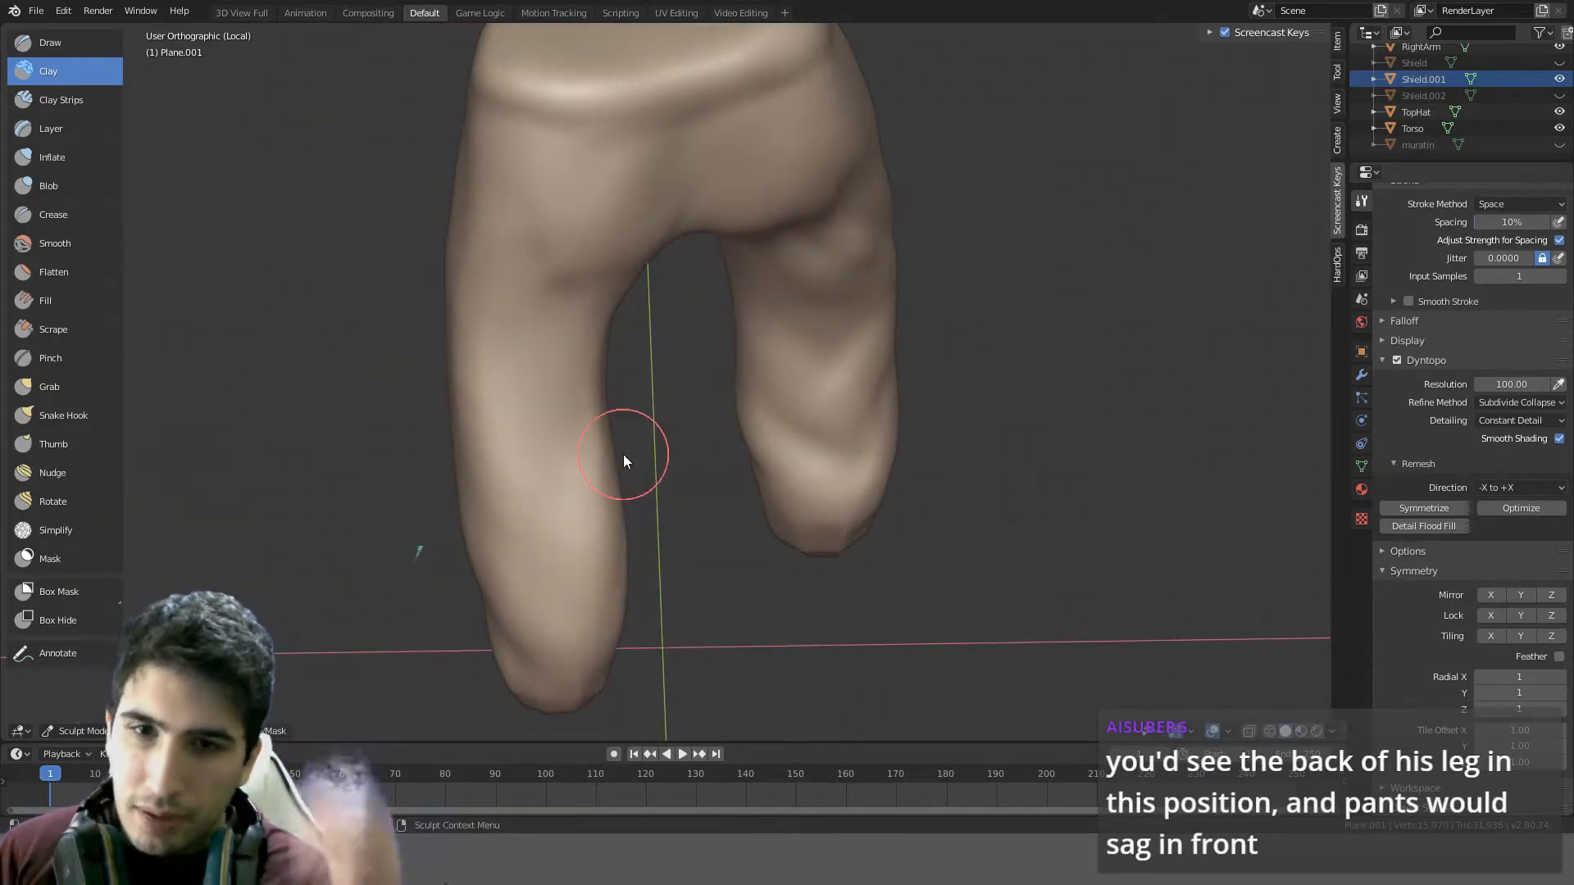
pyautogui.moveTo(609, 444); pyautogui.dragTo(515, 357, button='middle')
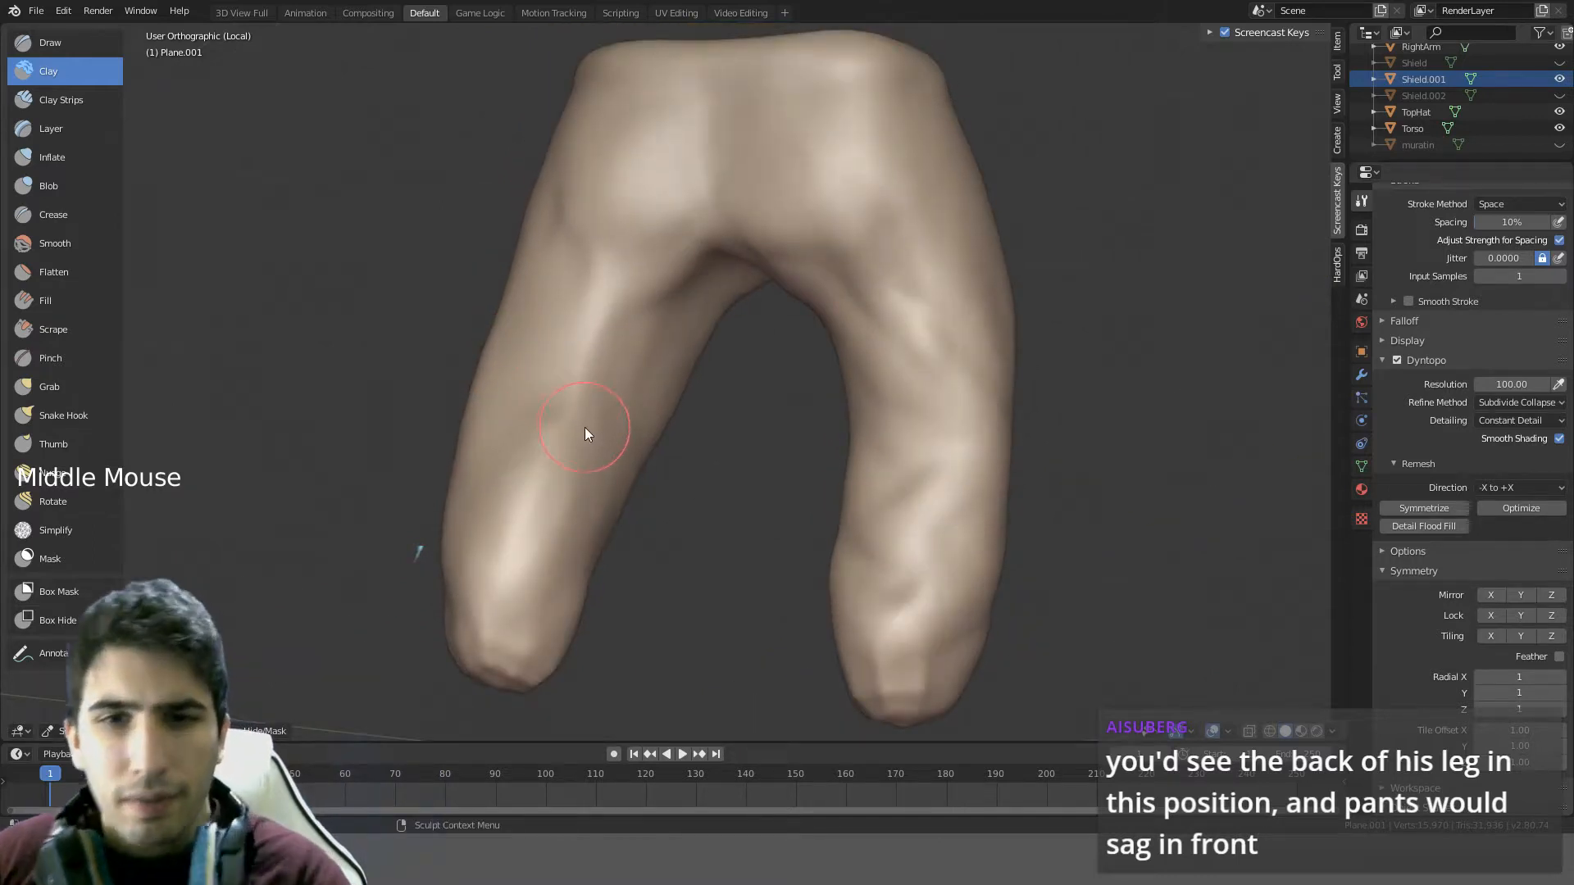
pyautogui.moveTo(585, 430)
pyautogui.mouseDown(button='middle')
pyautogui.moveTo(509, 447)
pyautogui.moveTo(612, 394)
pyautogui.moveTo(548, 352)
pyautogui.moveTo(474, 358)
pyautogui.moveTo(647, 395)
pyautogui.mouseUp(button='middle')
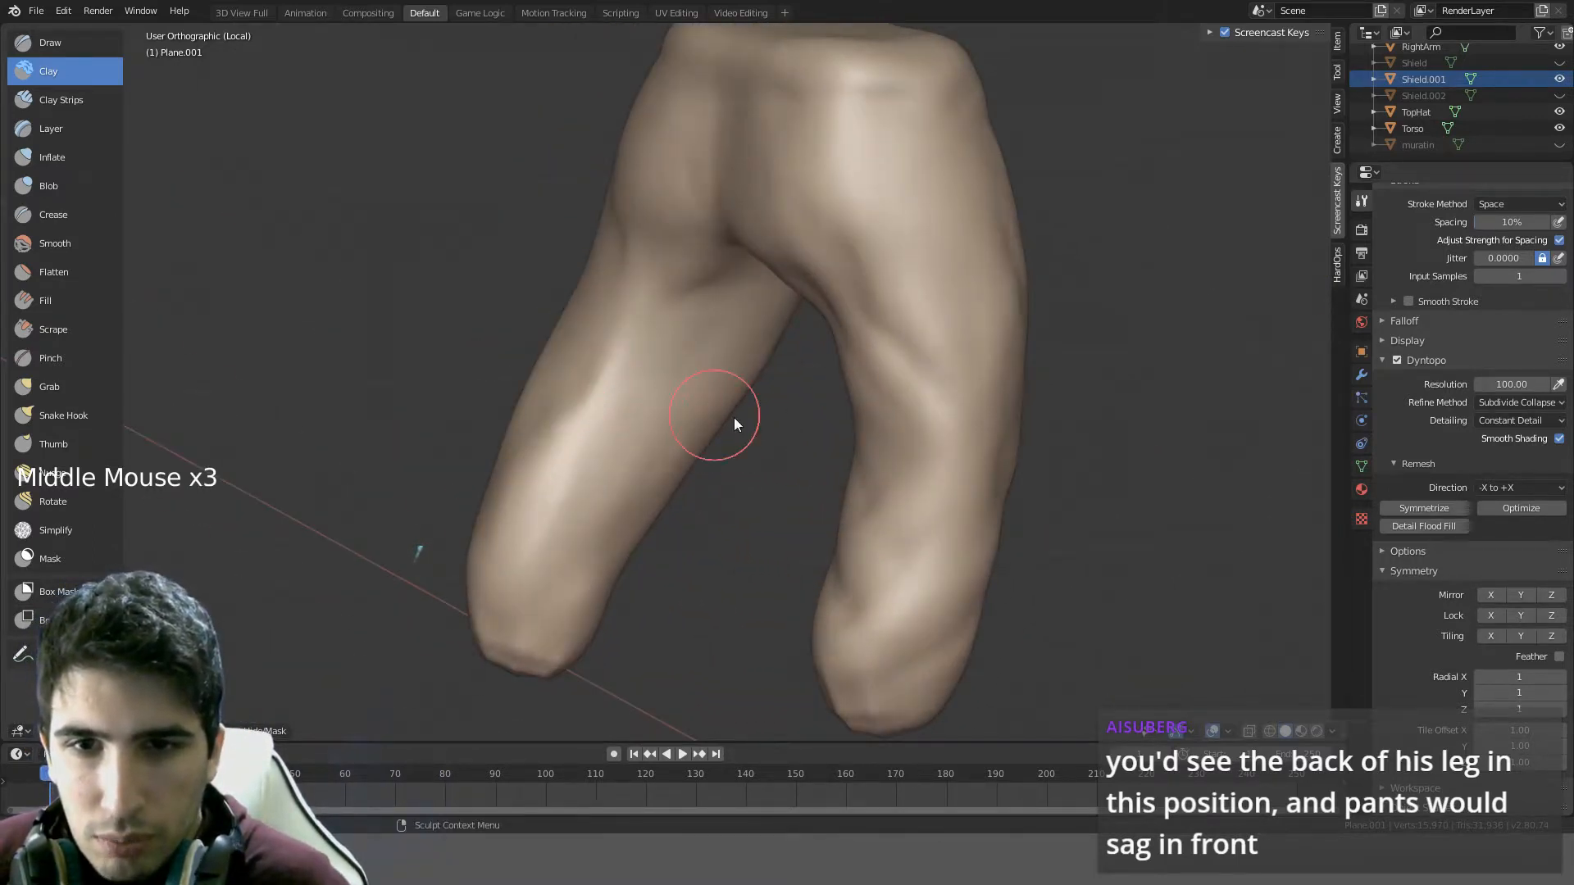
pyautogui.click(621, 396)
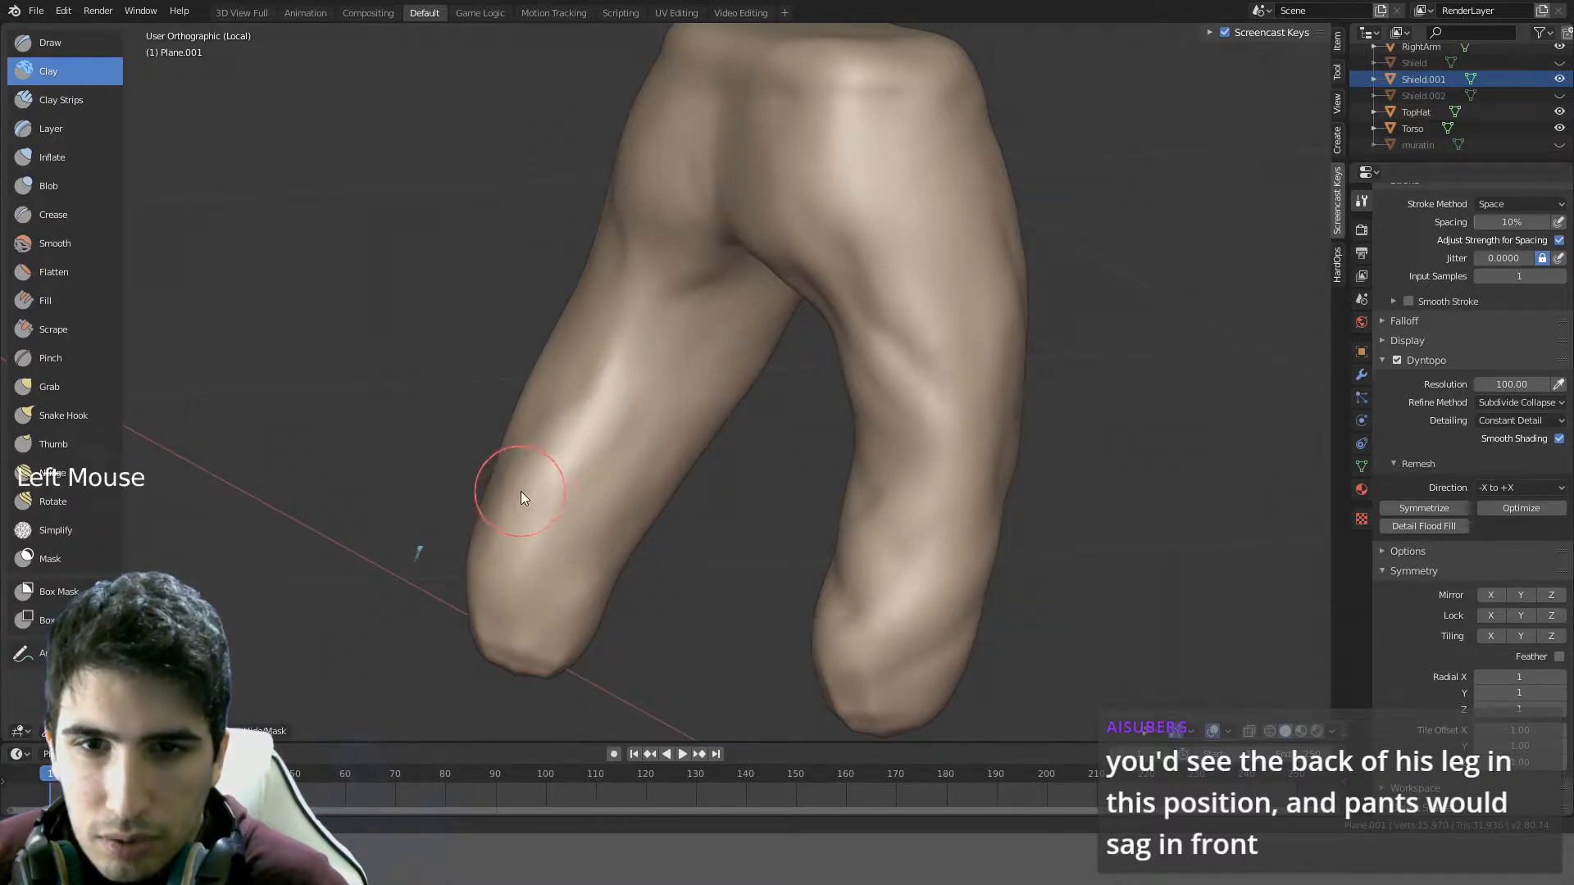
pyautogui.moveTo(612, 395); pyautogui.dragTo(584, 385, button='middle')
pyautogui.moveTo(582, 385)
pyautogui.mouseDown()
pyautogui.moveTo(525, 393)
pyautogui.moveTo(555, 461)
pyautogui.moveTo(562, 362)
pyautogui.moveTo(517, 467)
pyautogui.mouseUp()
pyautogui.moveTo(594, 344)
pyautogui.mouseDown()
pyautogui.moveTo(564, 399)
pyautogui.moveTo(575, 456)
pyautogui.mouseUp()
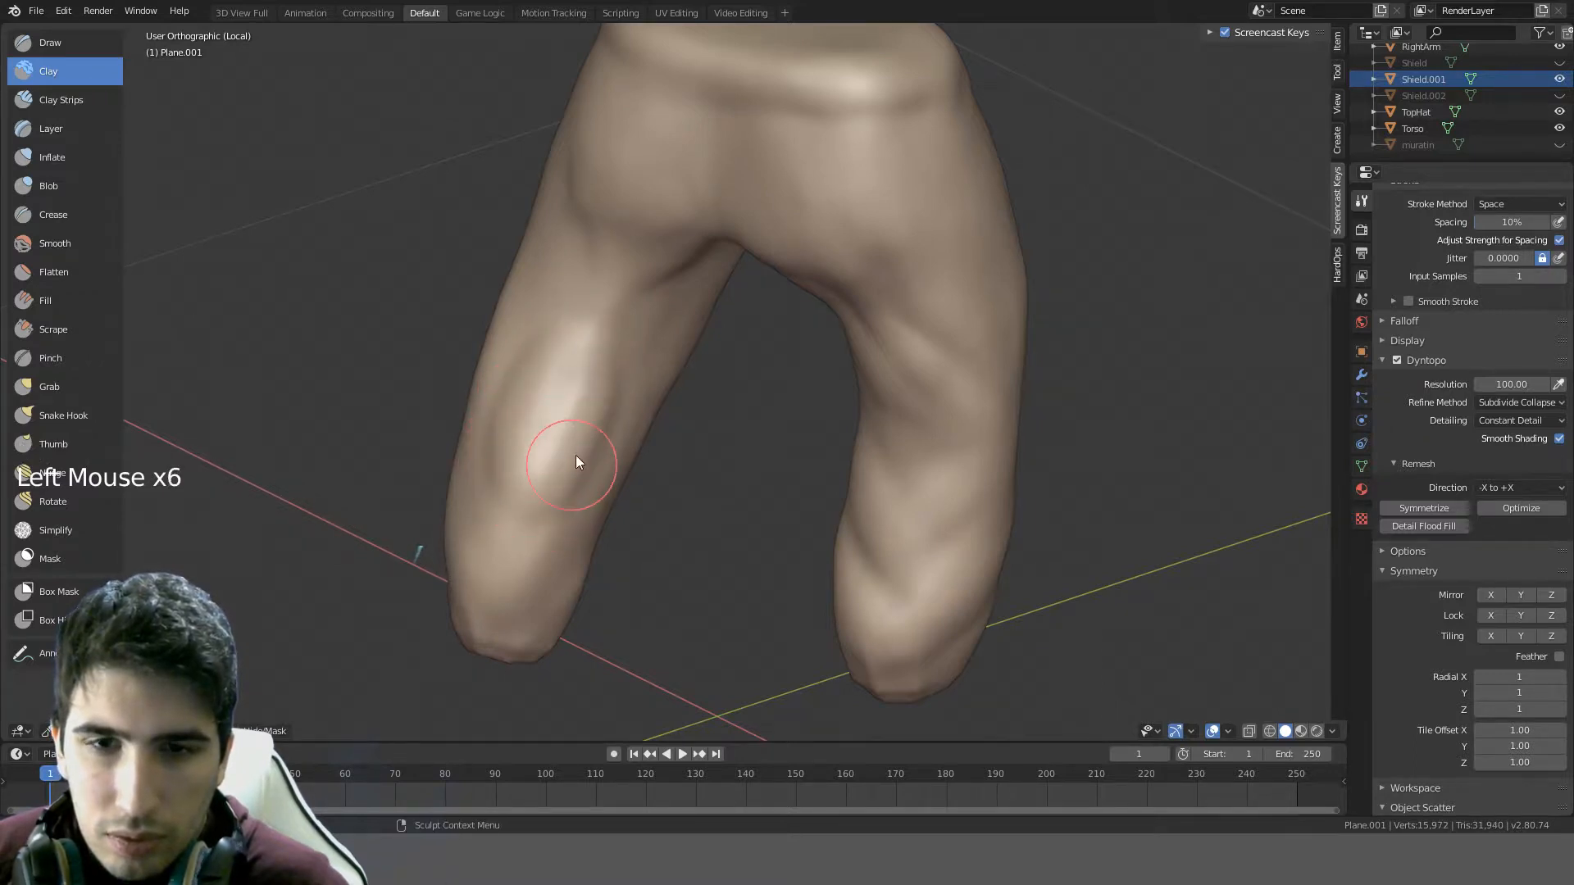
# - Add clay from the rear leg's back thigh down to the area above the knee and smooth it
pyautogui.moveTo(577, 455)
pyautogui.mouseDown(button='middle')
pyautogui.moveTo(597, 441)
pyautogui.moveTo(586, 468)
pyautogui.mouseUp(button='middle')
pyautogui.moveTo(523, 507)
pyautogui.mouseDown()
pyautogui.moveTo(511, 525)
pyautogui.moveTo(511, 455)
pyautogui.moveTo(514, 504)
pyautogui.mouseUp()
pyautogui.moveTo(518, 513); pyautogui.dragTo(519, 535)
pyautogui.moveTo(519, 535)
pyautogui.mouseDown(button='middle')
pyautogui.moveTo(695, 424)
pyautogui.moveTo(623, 456)
pyautogui.moveTo(656, 414)
pyautogui.moveTo(629, 427)
pyautogui.mouseUp(button='middle')
pyautogui.click(532, 365)
pyautogui.moveTo(532, 365)
pyautogui.mouseDown()
pyautogui.moveTo(518, 529)
pyautogui.moveTo(515, 380)
pyautogui.moveTo(561, 481)
pyautogui.moveTo(518, 434)
pyautogui.mouseUp()
pyautogui.moveTo(517, 442); pyautogui.dragTo(565, 394, button='middle')
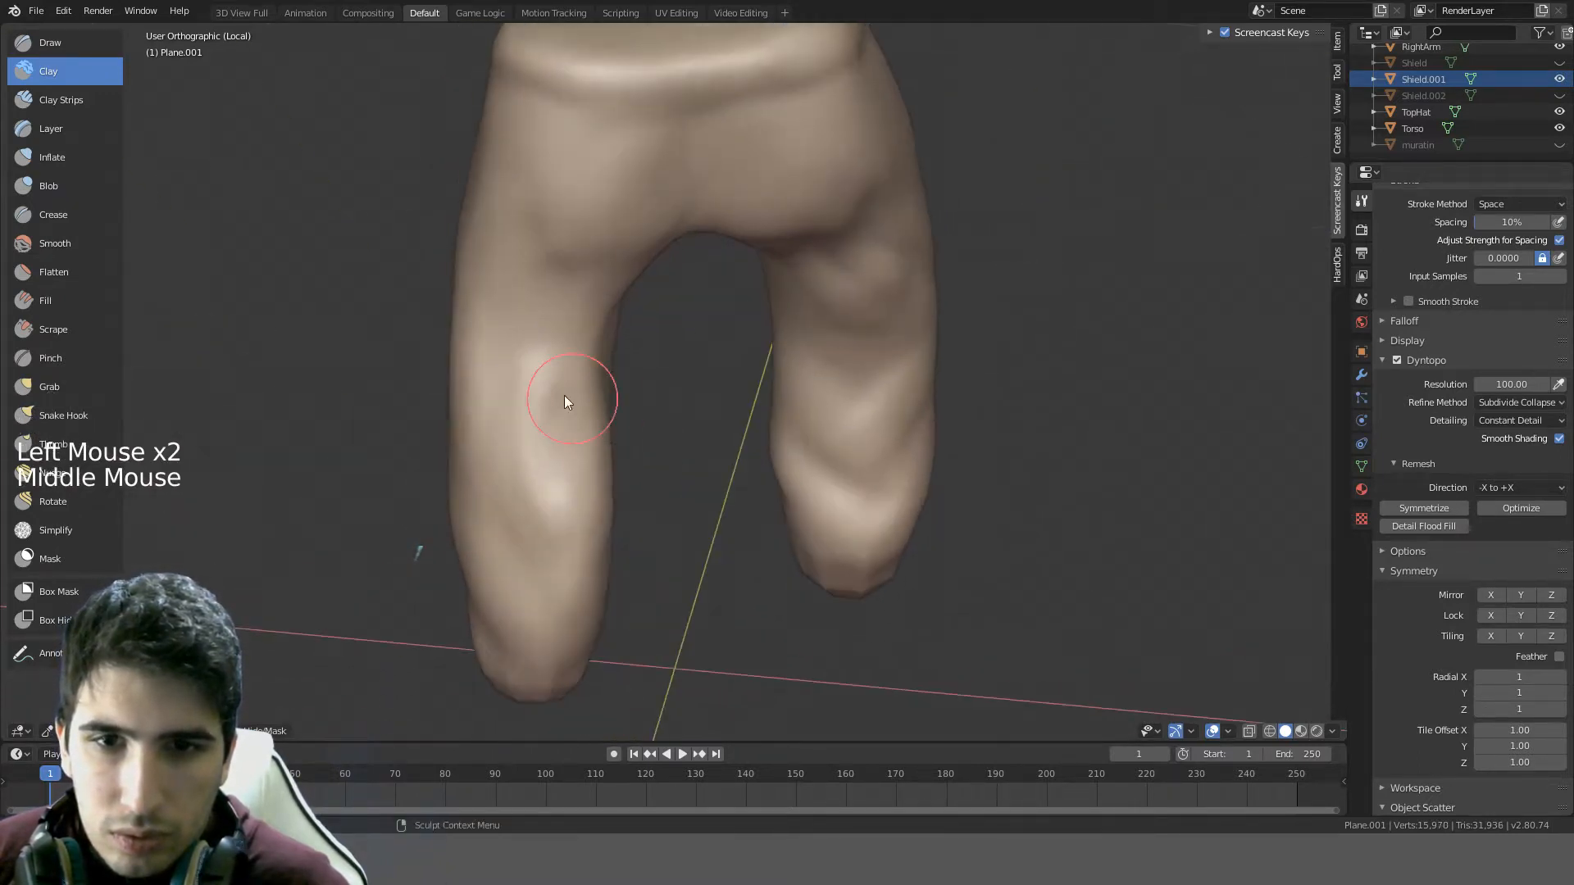
pyautogui.moveTo(565, 395); pyautogui.dragTo(558, 409)
pyautogui.click(558, 409)
pyautogui.moveTo(558, 408); pyautogui.dragTo(509, 436, button='middle')
pyautogui.moveTo(508, 435)
pyautogui.keyDown('shift'); pyautogui.mouseDown()
pyautogui.moveTo(562, 456)
pyautogui.moveTo(562, 415)
pyautogui.mouseUp(); pyautogui.keyUp('shift')
# - Build up sagging trouser folds with the Clay brush across the front and inner side of the rear leg's thigh
pyautogui.moveTo(562, 415)
pyautogui.mouseDown(button='middle')
pyautogui.moveTo(699, 287)
pyautogui.moveTo(737, 330)
pyautogui.moveTo(617, 363)
pyautogui.moveTo(784, 297)
pyautogui.moveTo(808, 341)
pyautogui.moveTo(583, 323)
pyautogui.moveTo(661, 321)
pyautogui.mouseUp(button='middle')
pyautogui.moveTo(661, 318)
pyautogui.mouseDown()
pyautogui.moveTo(734, 403)
pyautogui.moveTo(798, 341)
pyautogui.moveTo(715, 431)
pyautogui.moveTo(798, 426)
pyautogui.moveTo(668, 429)
pyautogui.moveTo(819, 411)
pyautogui.mouseUp()
pyautogui.moveTo(819, 411)
pyautogui.mouseDown(button='middle')
pyautogui.moveTo(612, 410)
pyautogui.moveTo(678, 318)
pyautogui.mouseUp(button='middle')
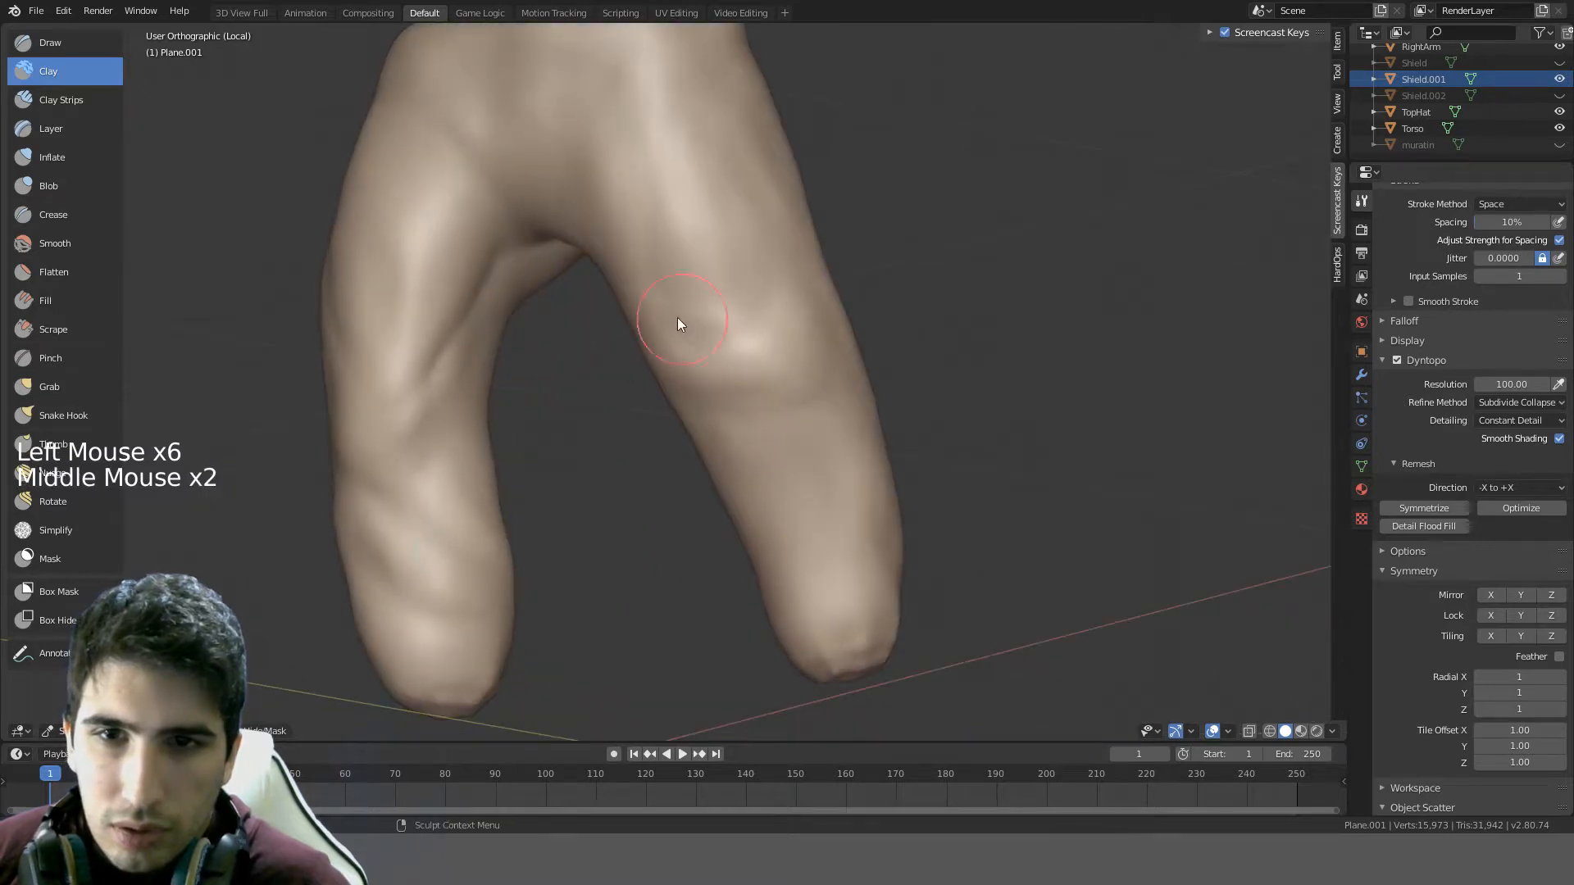
pyautogui.moveTo(678, 319)
pyautogui.mouseDown()
pyautogui.moveTo(704, 335)
pyautogui.moveTo(774, 281)
pyautogui.moveTo(615, 249)
pyautogui.mouseUp()
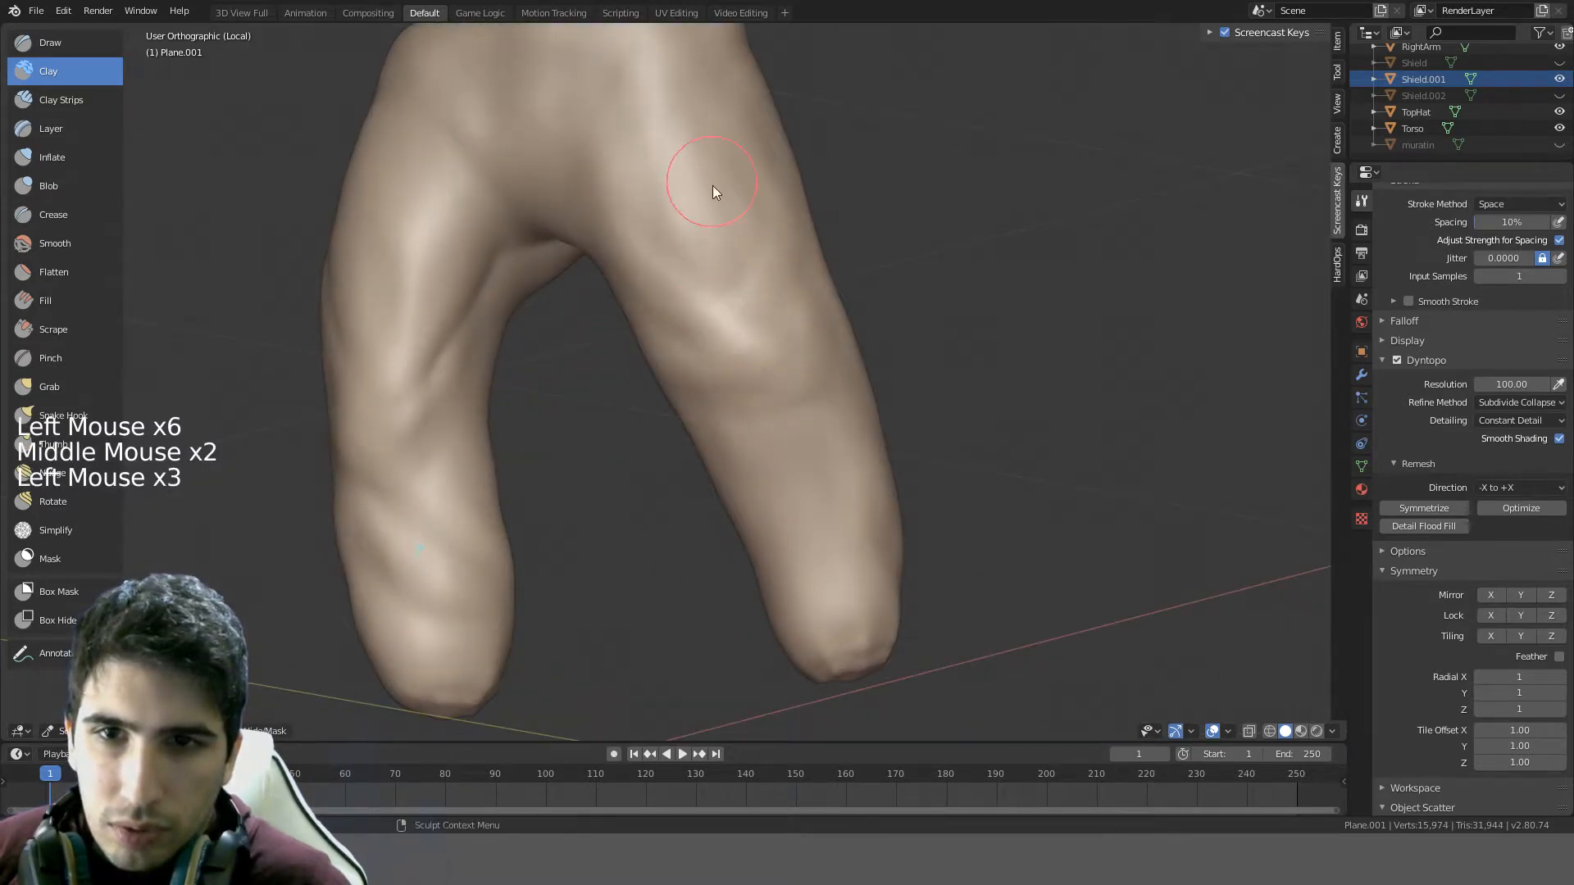
pyautogui.moveTo(714, 186)
pyautogui.mouseDown()
pyautogui.moveTo(801, 177)
pyautogui.moveTo(741, 458)
pyautogui.mouseUp()
pyautogui.moveTo(741, 458); pyautogui.dragTo(700, 414, button='middle')
pyautogui.click(574, 453)
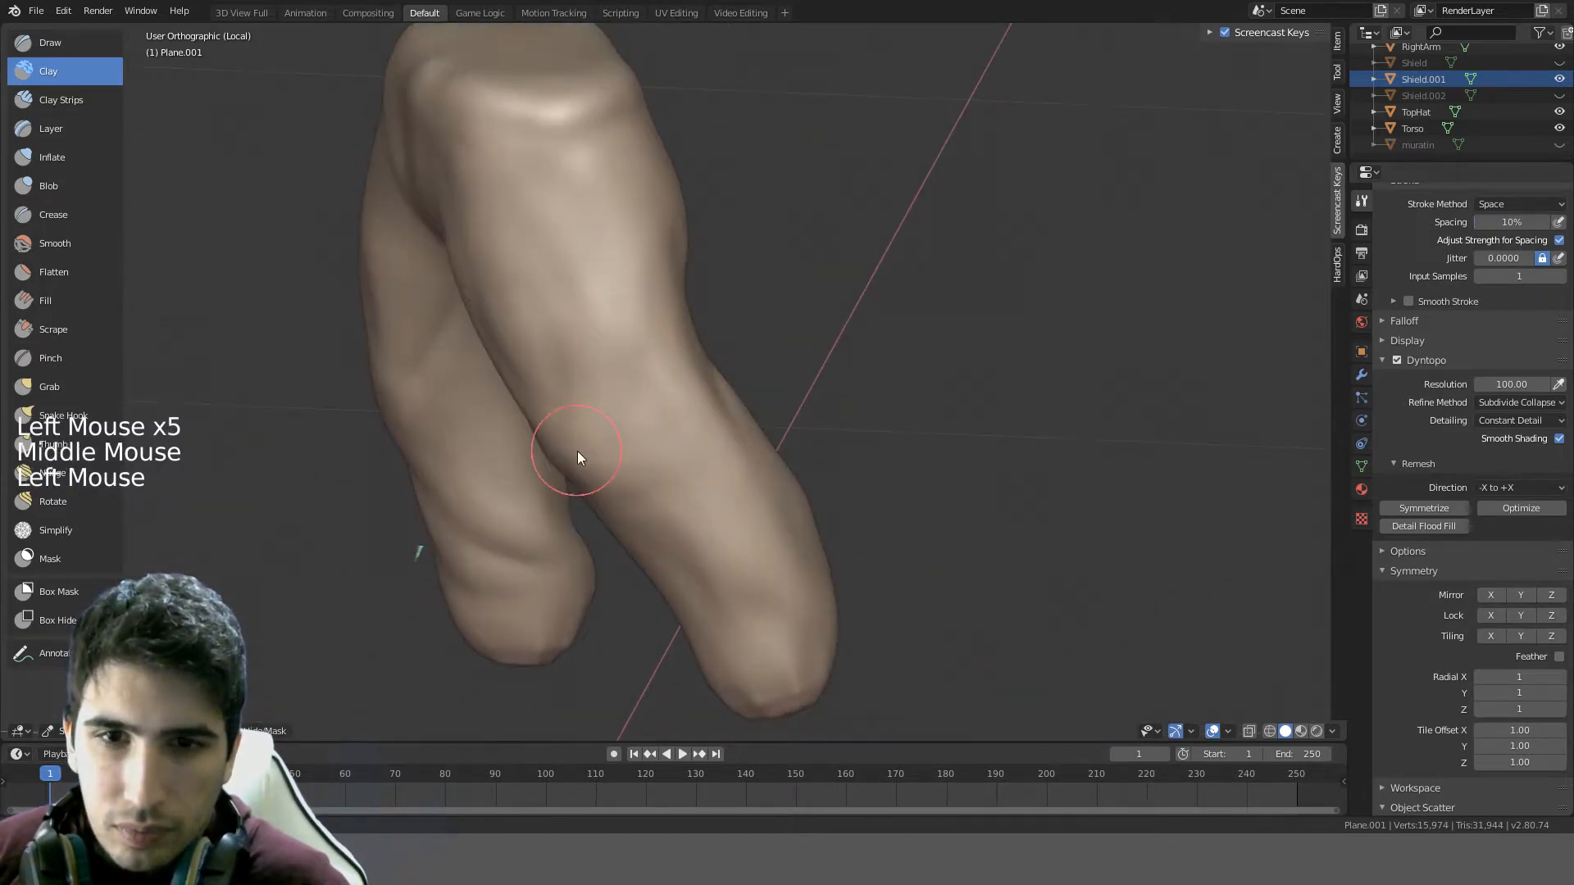
pyautogui.moveTo(575, 453)
pyautogui.mouseDown(button='middle')
pyautogui.moveTo(712, 327)
pyautogui.moveTo(678, 347)
pyautogui.moveTo(574, 312)
pyautogui.mouseUp(button='middle')
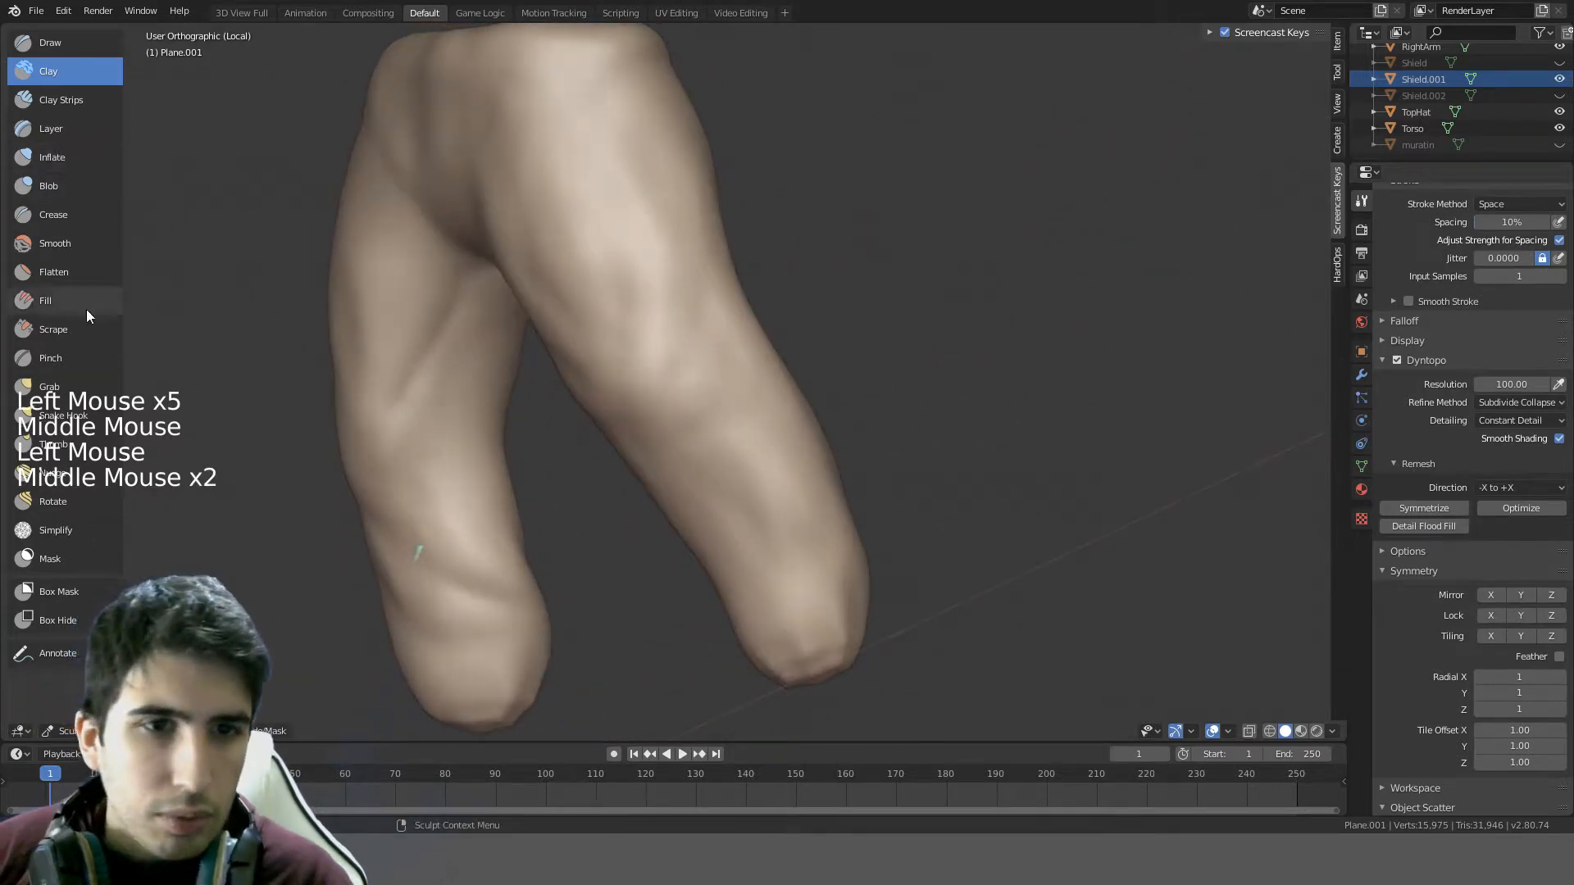
# - Switch to the Grab brush, enlarge its radius, and try pulling the front of the rear leg's thigh outward, undoing the test pulls
pyautogui.click(49, 387)
pyautogui.moveTo(485, 350); pyautogui.dragTo(495, 395, button='middle')
pyautogui.moveTo(495, 395); pyautogui.dragTo(518, 405)
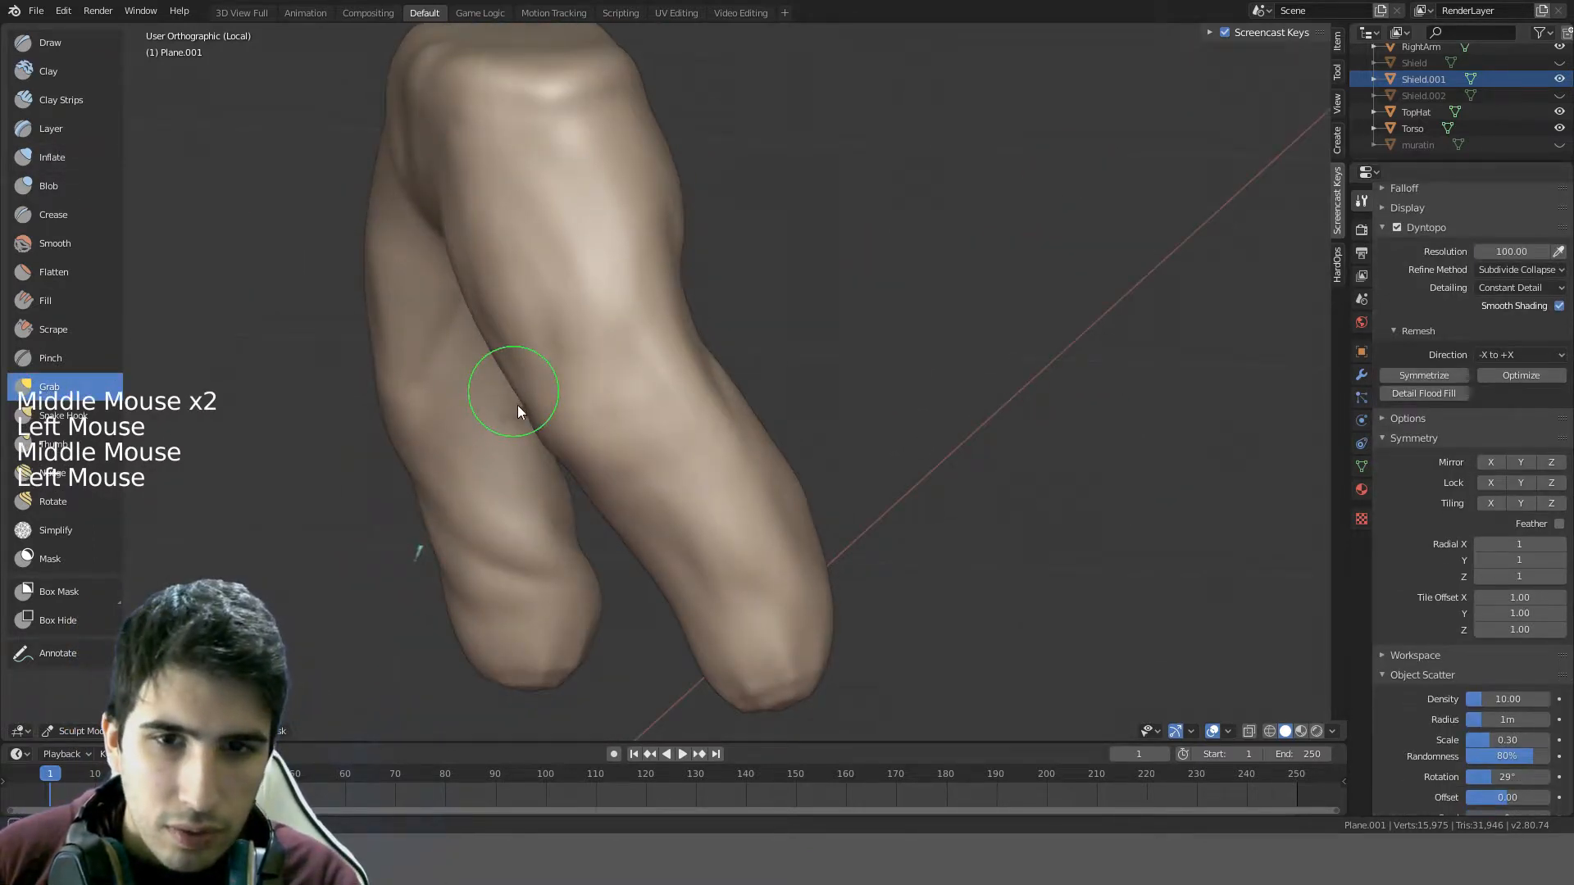
pyautogui.hotkey('ctrl', 'z')
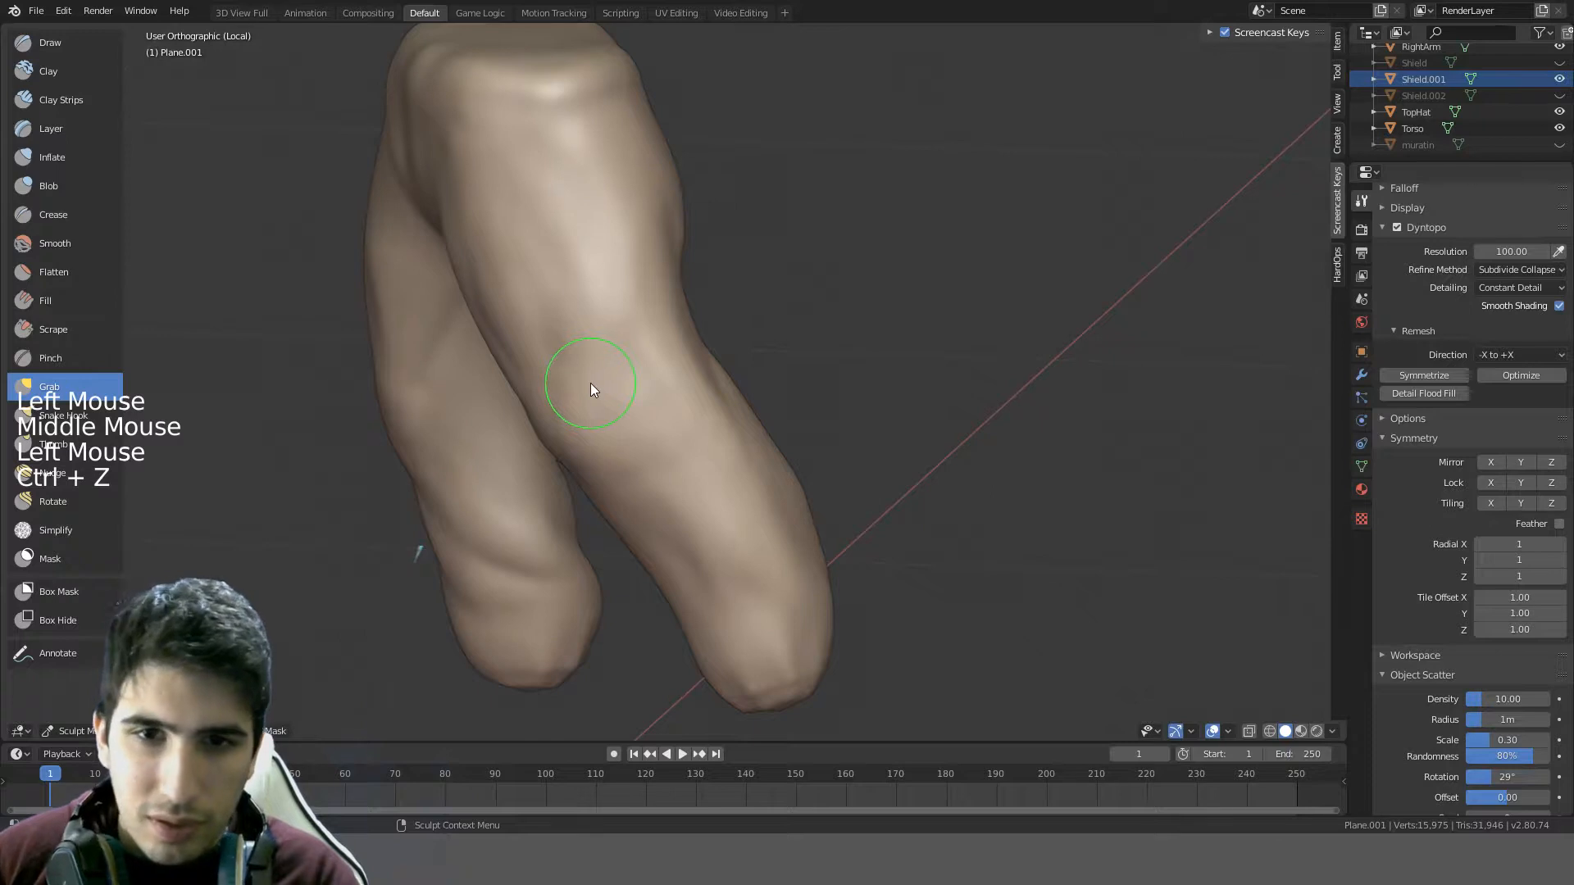
pyautogui.press('f')
pyautogui.click(611, 380)
pyautogui.hotkey('ctrl', 'z')
pyautogui.moveTo(525, 397); pyautogui.dragTo(520, 407)
pyautogui.press('f')
pyautogui.click(695, 354)
pyautogui.hotkey('ctrl', 'z')
pyautogui.moveTo(538, 392); pyautogui.dragTo(501, 358, button='middle')
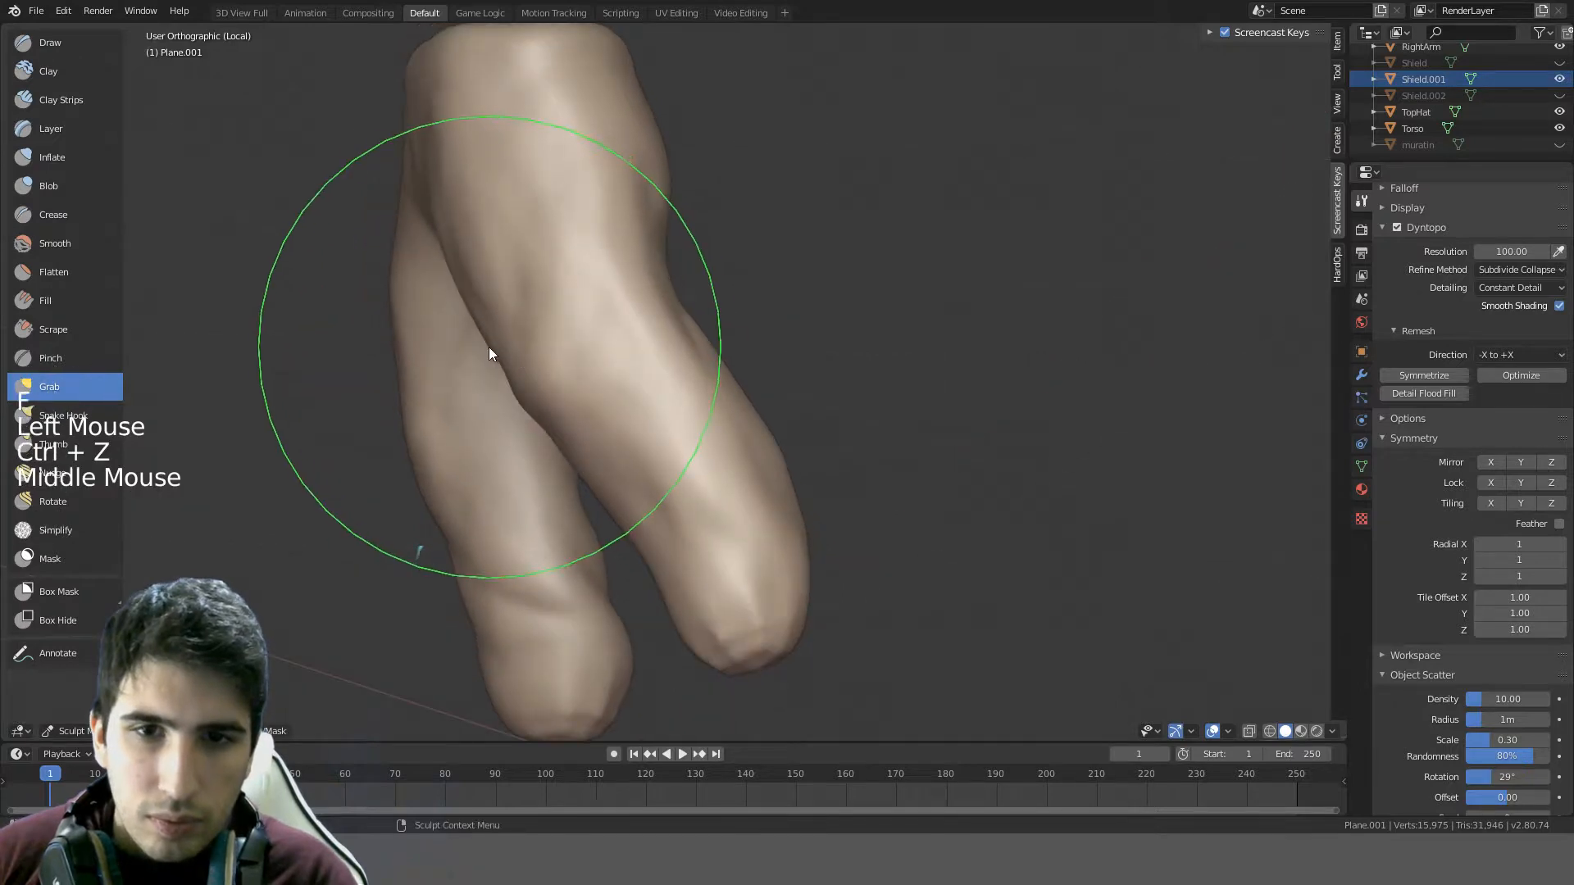
pyautogui.moveTo(485, 339); pyautogui.dragTo(477, 368)
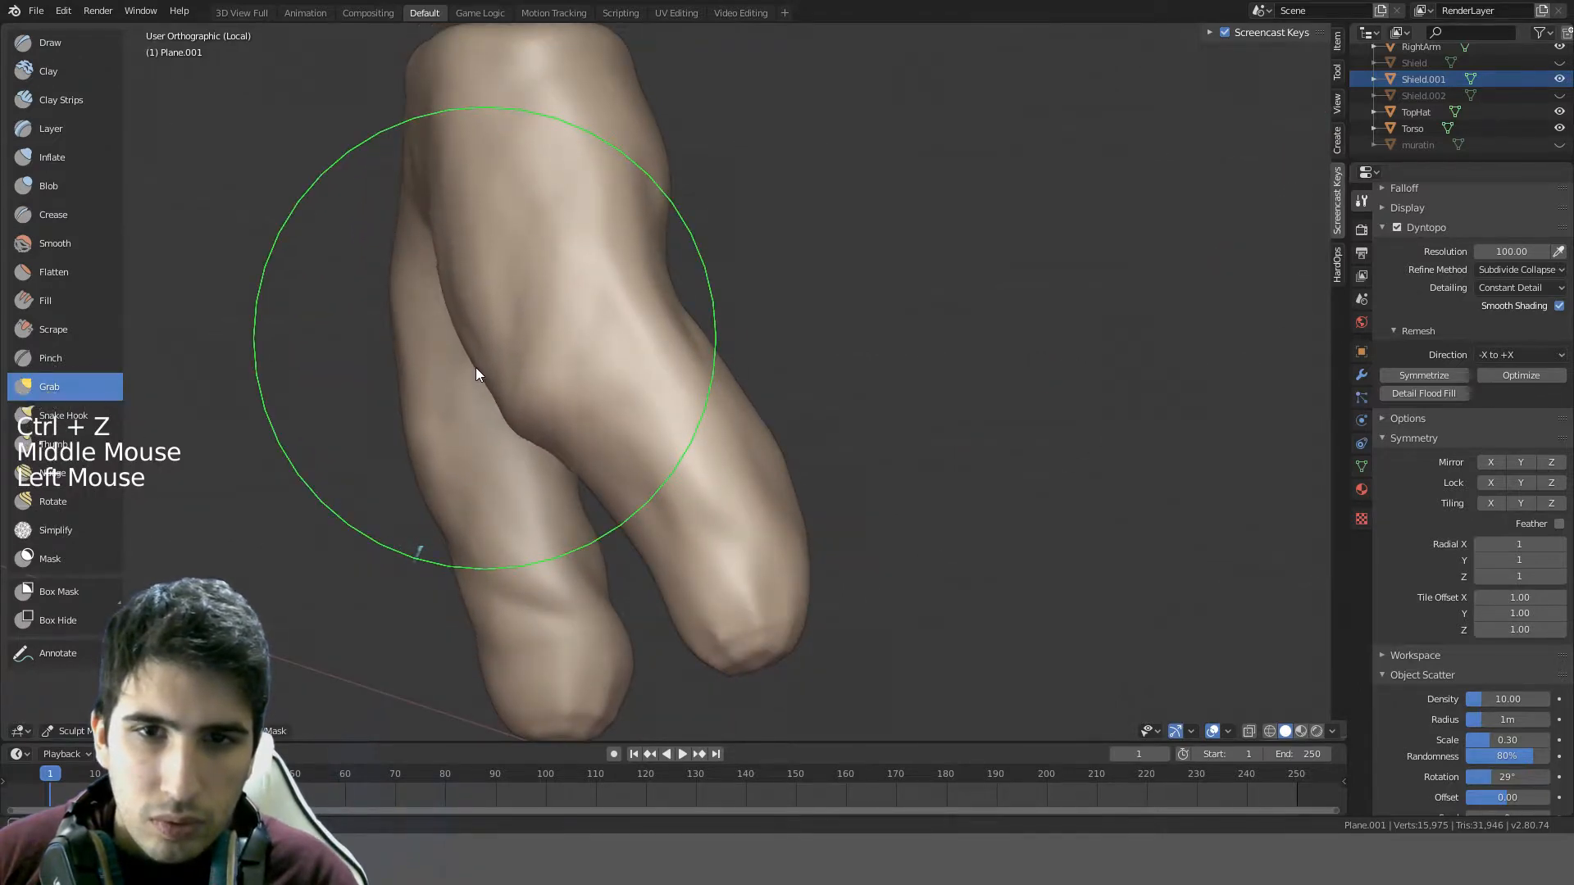
pyautogui.hotkey('ctrl', 'z')
# - Reduce the Grab brush radius and pull the front of the rear leg's thigh forward into a sag, undoing the excess pull
pyautogui.press('f')
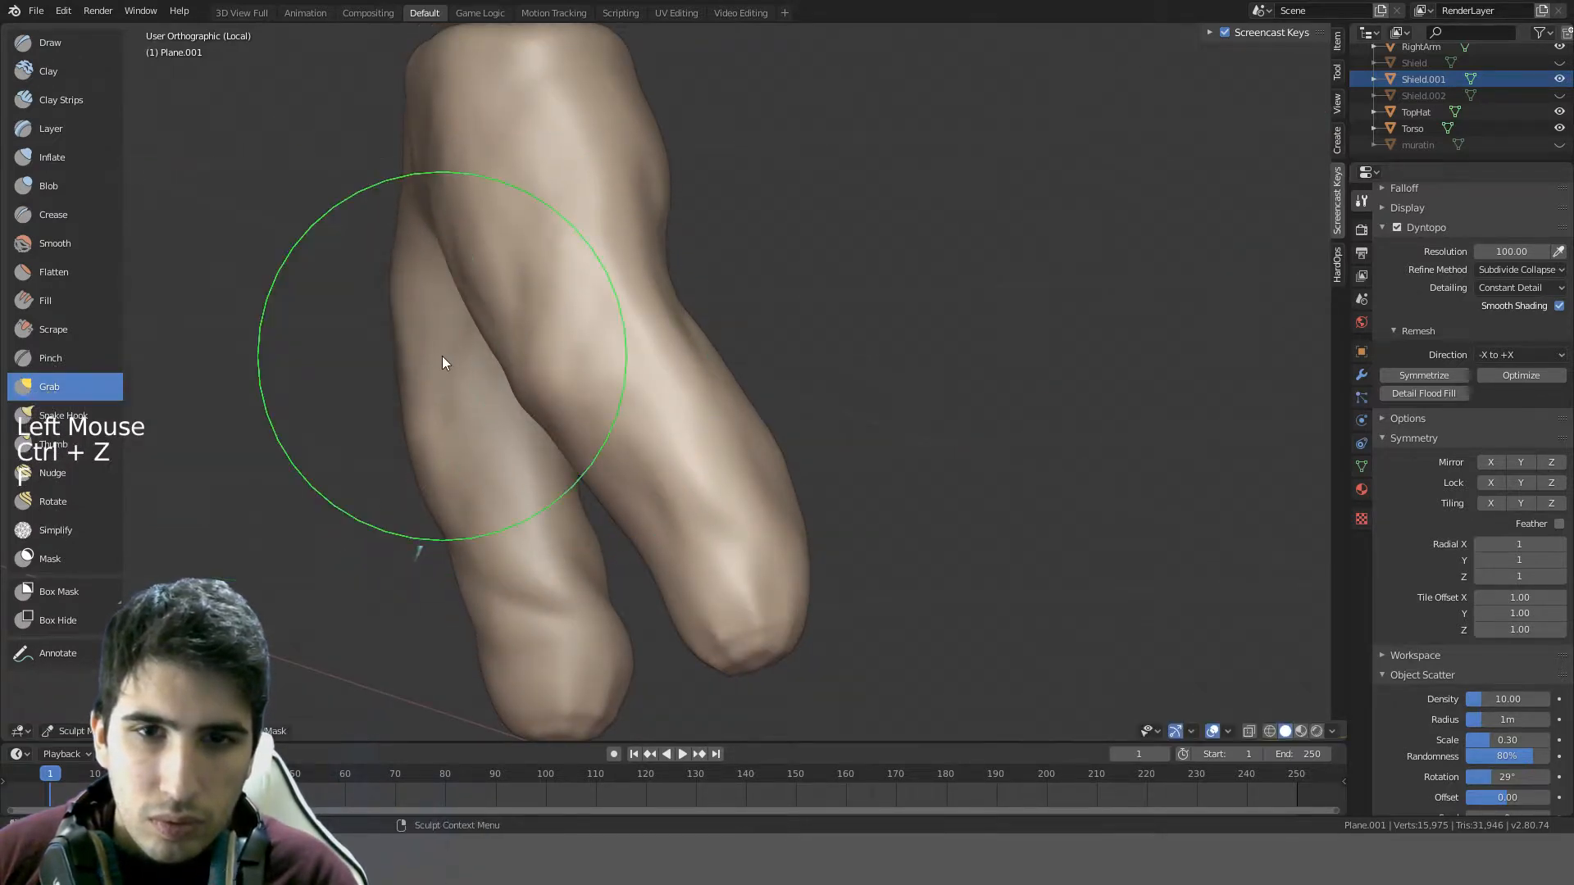
pyautogui.click(481, 311)
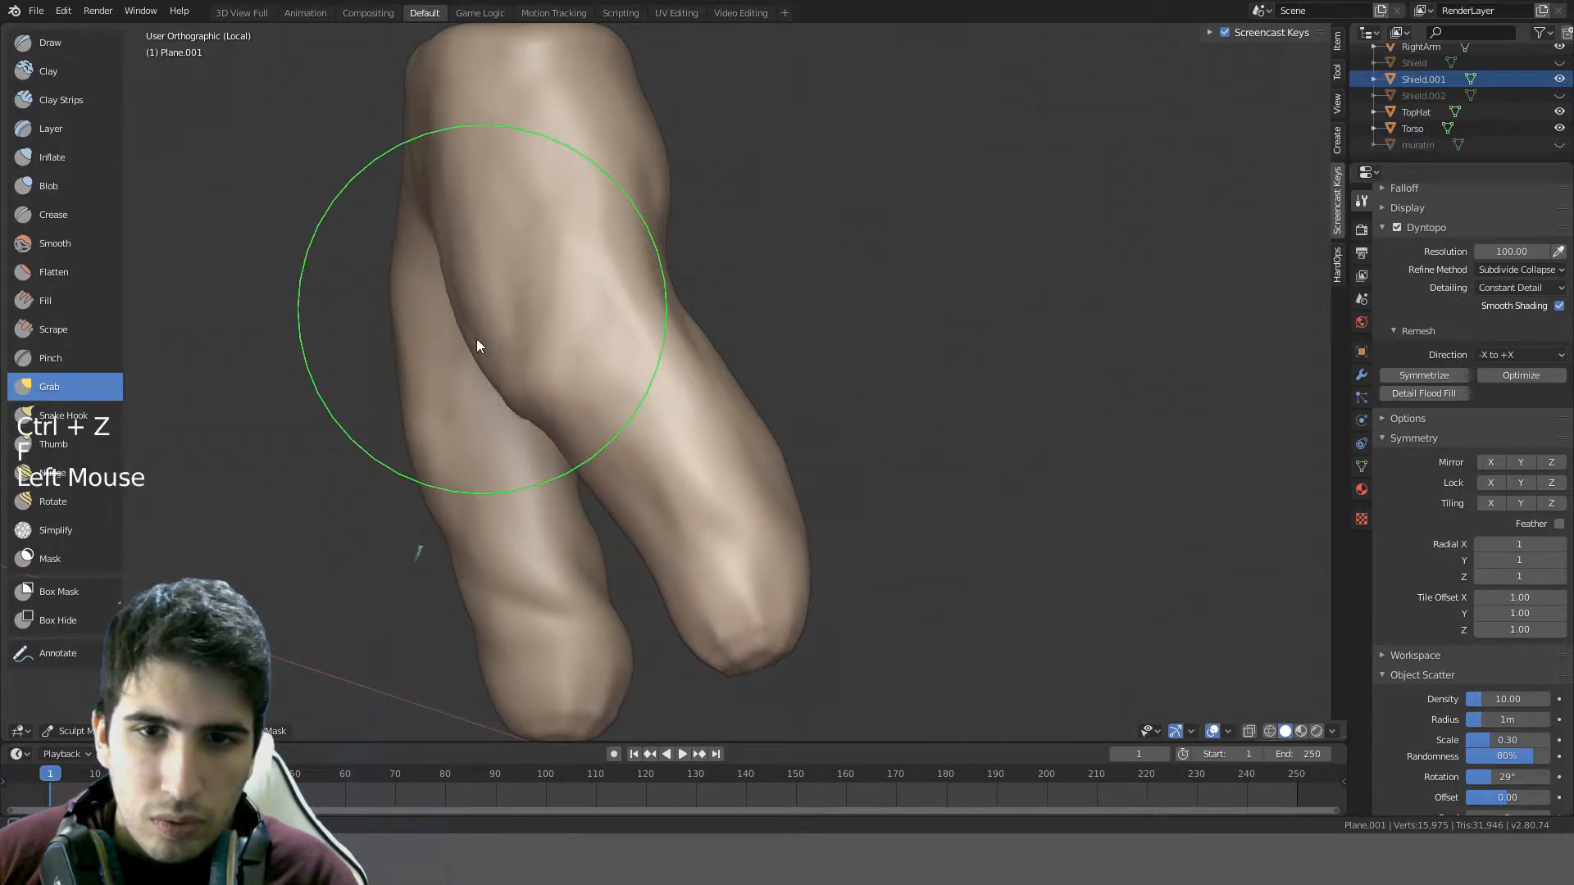
pyautogui.moveTo(476, 346)
pyautogui.mouseDown(button='middle')
pyautogui.moveTo(721, 295)
pyautogui.moveTo(887, 299)
pyautogui.moveTo(825, 352)
pyautogui.moveTo(668, 340)
pyautogui.moveTo(669, 274)
pyautogui.moveTo(612, 335)
pyautogui.mouseUp(button='middle')
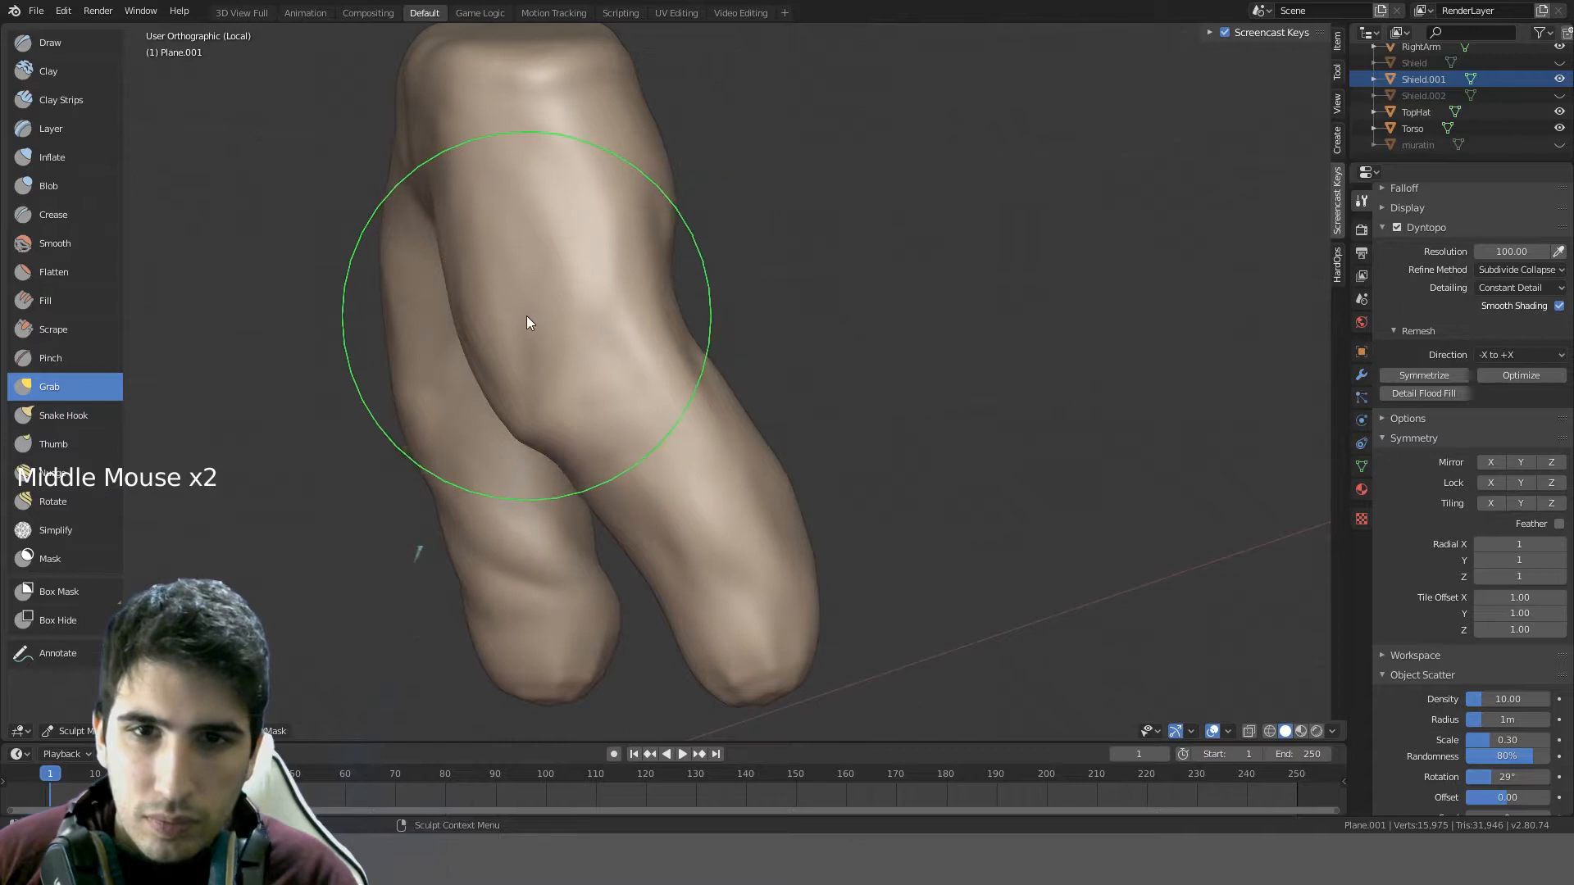
pyautogui.moveTo(526, 316); pyautogui.dragTo(515, 326)
pyautogui.moveTo(516, 324)
pyautogui.mouseDown(button='middle')
pyautogui.moveTo(705, 259)
pyautogui.moveTo(580, 341)
pyautogui.moveTo(521, 354)
pyautogui.mouseUp(button='middle')
pyautogui.hotkey('ctrl', 'z')
pyautogui.click(510, 426)
# - Smooth the front of the rear leg's sagging thigh and the creases on the front of the forward leg's thigh
pyautogui.moveTo(509, 429)
pyautogui.mouseDown(button='middle')
pyautogui.moveTo(692, 415)
pyautogui.moveTo(611, 405)
pyautogui.mouseUp(button='middle')
pyautogui.keyDown('shift'); pyautogui.moveTo(611, 405); pyautogui.dragTo(604, 377); pyautogui.keyUp('shift')
pyautogui.moveTo(604, 376)
pyautogui.mouseDown(button='middle')
pyautogui.moveTo(558, 443)
pyautogui.moveTo(628, 415)
pyautogui.moveTo(677, 436)
pyautogui.moveTo(555, 415)
pyautogui.moveTo(601, 397)
pyautogui.moveTo(682, 431)
pyautogui.moveTo(851, 461)
pyautogui.moveTo(787, 459)
pyautogui.mouseUp(button='middle')
pyautogui.moveTo(787, 459)
pyautogui.mouseDown(button='middle')
pyautogui.moveTo(529, 468)
pyautogui.moveTo(458, 427)
pyautogui.mouseUp(button='middle')
pyautogui.keyDown('shift'); pyautogui.moveTo(426, 399); pyautogui.dragTo(473, 284); pyautogui.keyUp('shift')
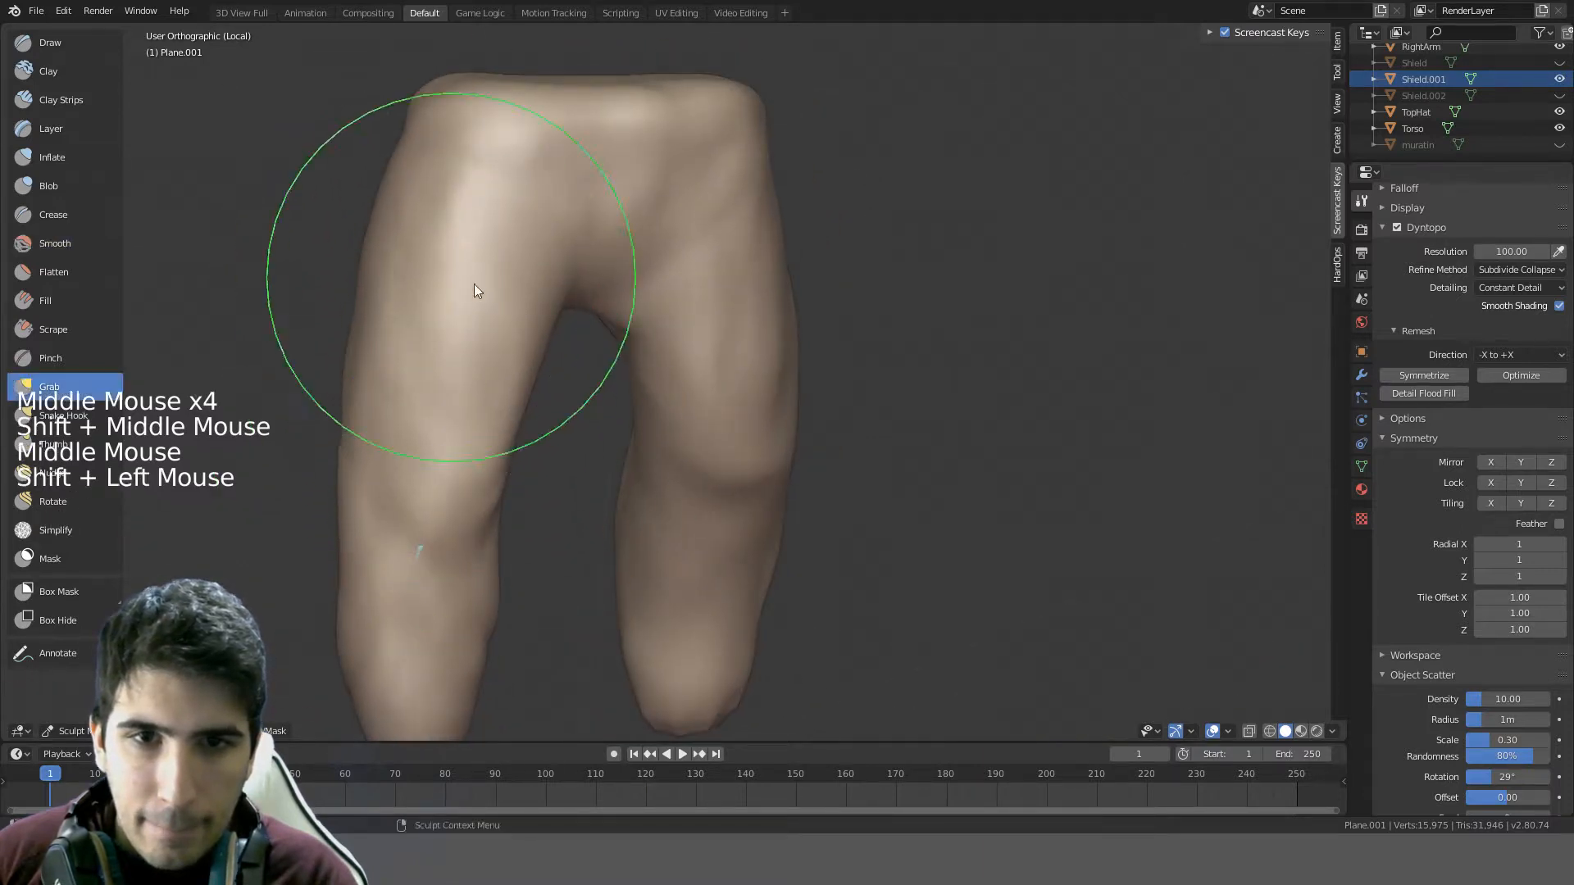
# - Undo the last stroke and smooth the upper front of the forward leg's thigh
pyautogui.moveTo(473, 283)
pyautogui.mouseDown(button='middle')
pyautogui.moveTo(663, 277)
pyautogui.moveTo(594, 288)
pyautogui.moveTo(585, 339)
pyautogui.moveTo(520, 341)
pyautogui.moveTo(545, 340)
pyautogui.mouseUp(button='middle')
pyautogui.hotkey('ctrl', 'z')
pyautogui.keyDown('shift'); pyautogui.moveTo(415, 288); pyautogui.dragTo(675, 343); pyautogui.keyUp('shift')
pyautogui.moveTo(676, 343)
pyautogui.mouseDown(button='middle')
pyautogui.moveTo(520, 328)
pyautogui.moveTo(780, 376)
pyautogui.moveTo(823, 351)
pyautogui.moveTo(586, 424)
pyautogui.moveTo(494, 349)
pyautogui.moveTo(460, 380)
pyautogui.mouseUp(button='middle')
pyautogui.scroll(-1, 780, 377)
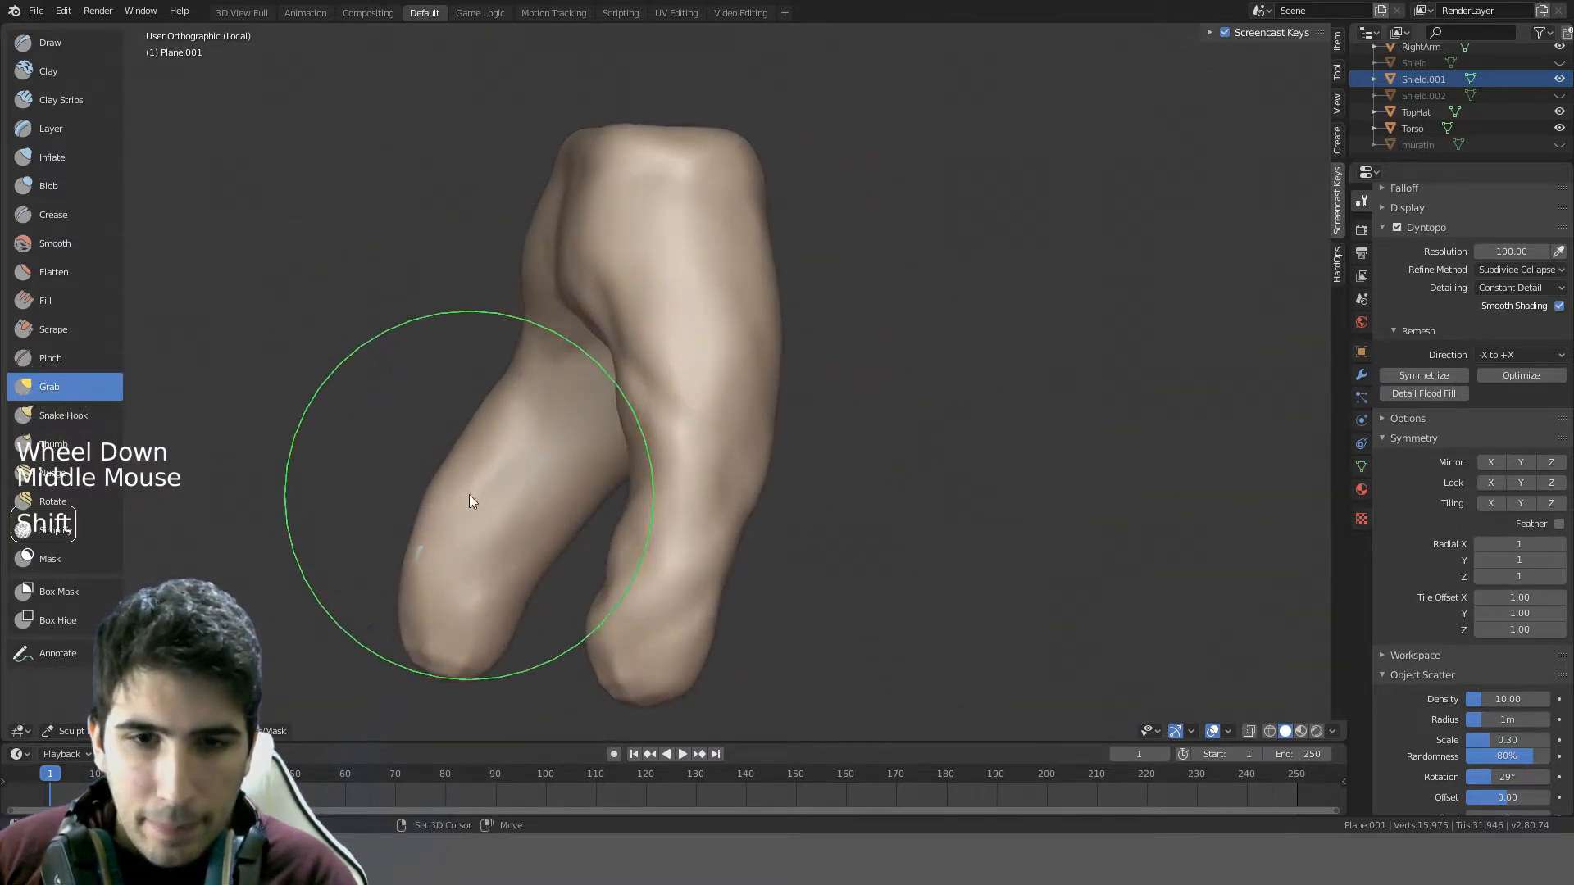
pyautogui.keyDown('shift'); pyautogui.moveTo(468, 496); pyautogui.dragTo(562, 431, button='middle'); pyautogui.keyUp('shift')
pyautogui.moveTo(450, 405); pyautogui.dragTo(566, 369, button='middle')
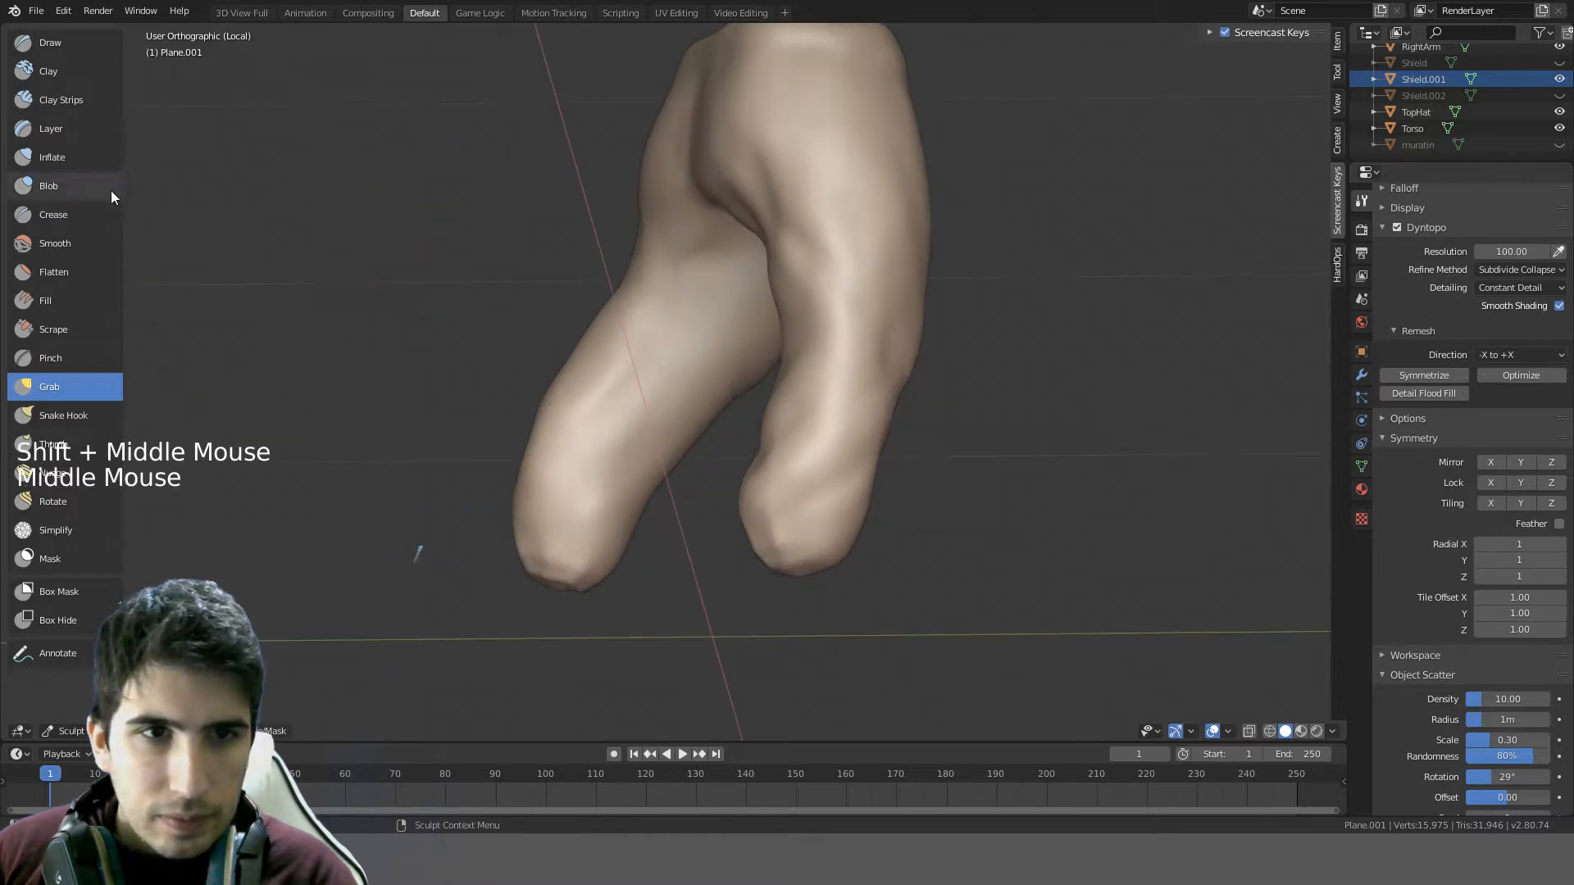
# - Switch to the Clay brush, reduce its radius, and smooth the back of the thighs
pyautogui.click(48, 71)
pyautogui.press('f')
pyautogui.click(487, 332)
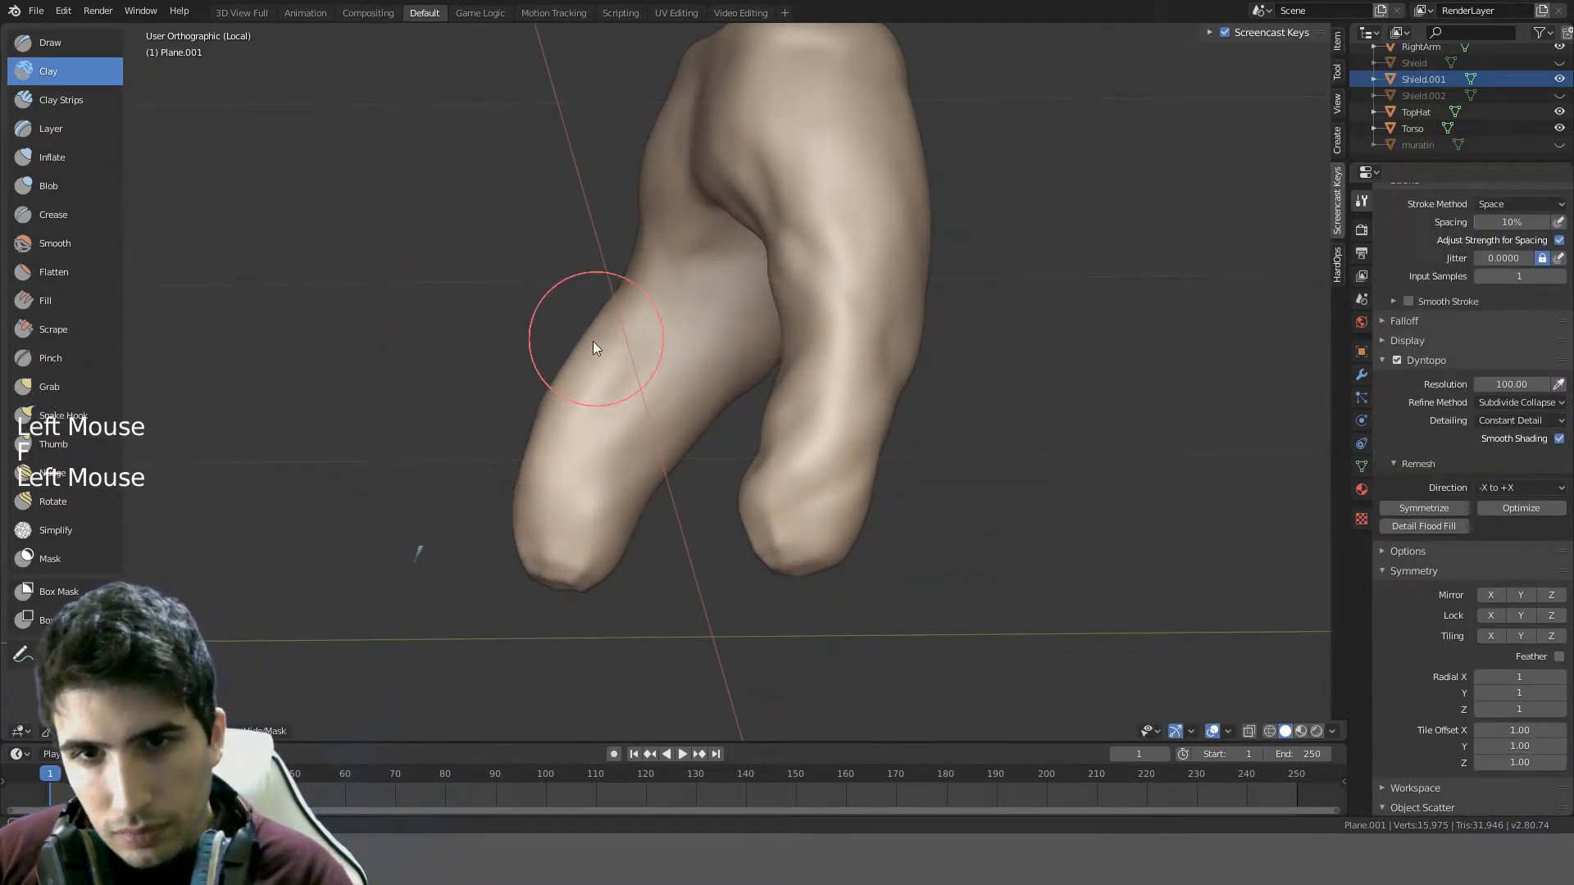
pyautogui.moveTo(626, 304)
pyautogui.mouseDown(button='middle')
pyautogui.moveTo(707, 386)
pyautogui.moveTo(606, 326)
pyautogui.moveTo(722, 233)
pyautogui.moveTo(717, 320)
pyautogui.moveTo(725, 240)
pyautogui.moveTo(708, 244)
pyautogui.mouseUp(button='middle')
pyautogui.moveTo(708, 245)
pyautogui.keyDown('shift'); pyautogui.mouseDown()
pyautogui.moveTo(727, 243)
pyautogui.moveTo(696, 257)
pyautogui.mouseUp(); pyautogui.keyUp('shift')
pyautogui.moveTo(697, 257)
pyautogui.mouseDown(button='middle')
pyautogui.moveTo(739, 204)
pyautogui.moveTo(810, 218)
pyautogui.moveTo(722, 271)
pyautogui.mouseUp(button='middle')
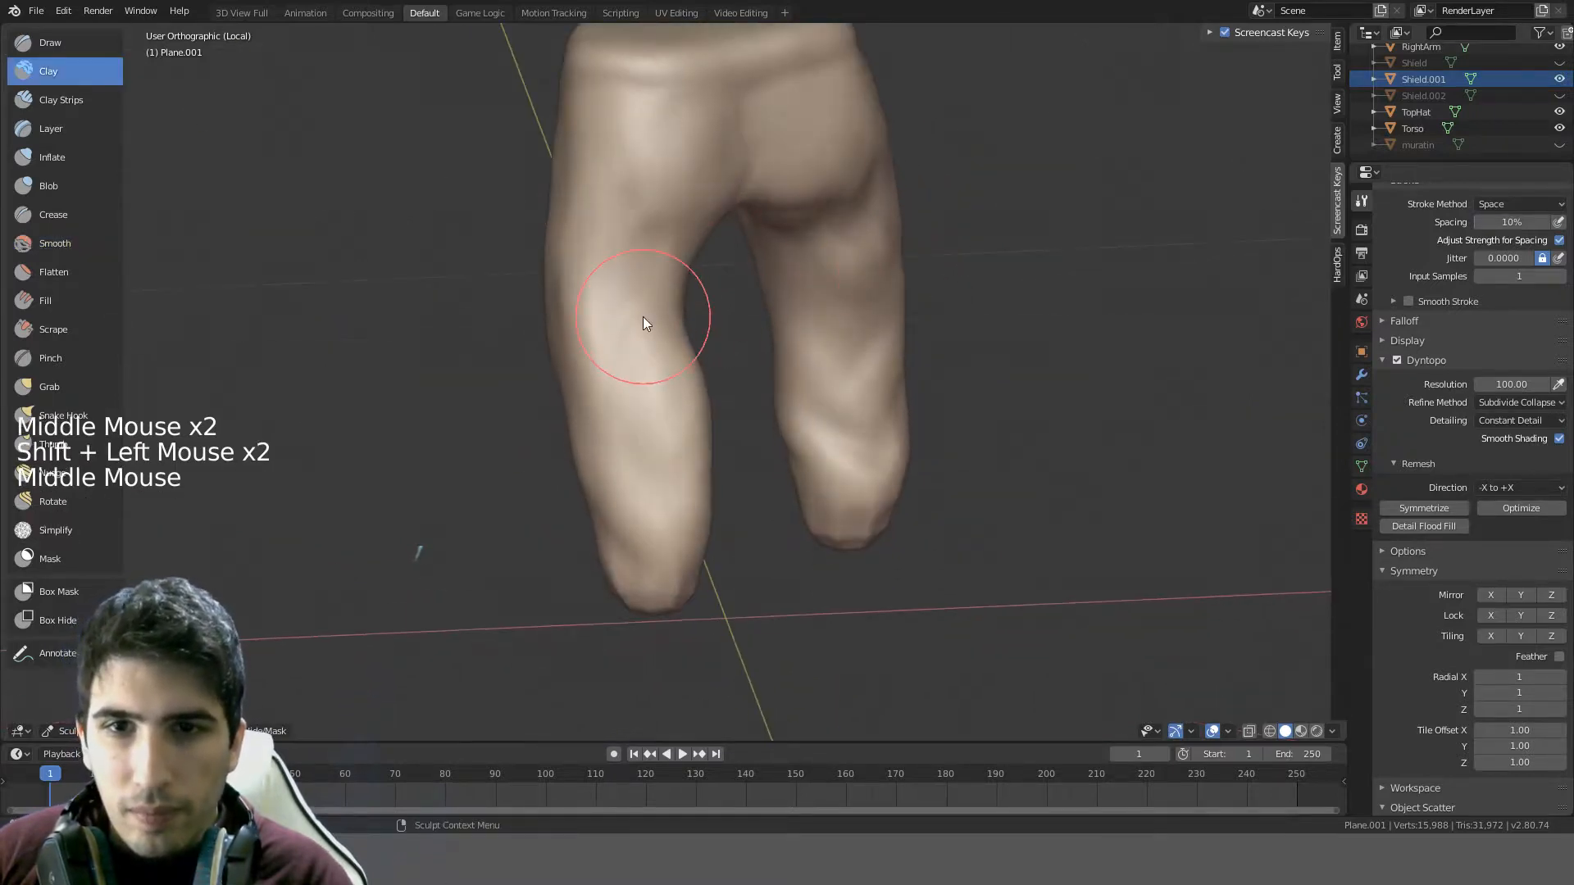
# - Build up cloth folds with the Clay brush on the back and front of the rear leg's thigh above the knee
pyautogui.moveTo(643, 317); pyautogui.dragTo(624, 374)
pyautogui.moveTo(683, 287)
pyautogui.mouseDown(button='middle')
pyautogui.moveTo(935, 234)
pyautogui.moveTo(796, 301)
pyautogui.mouseUp(button='middle')
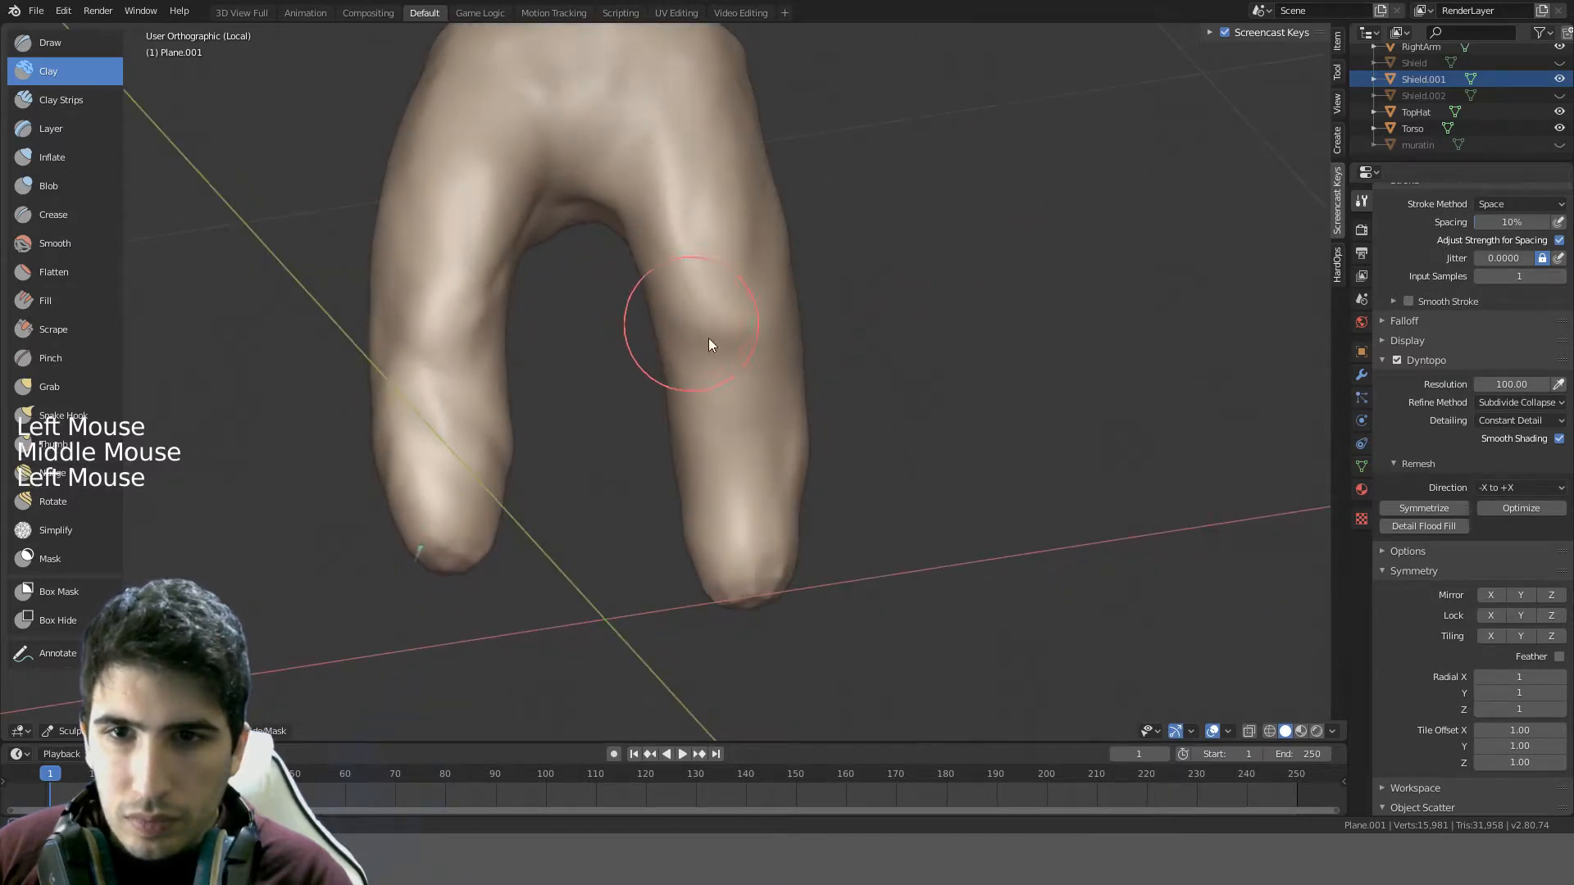
pyautogui.moveTo(850, 375); pyautogui.dragTo(722, 371, button='middle')
pyautogui.click(643, 413)
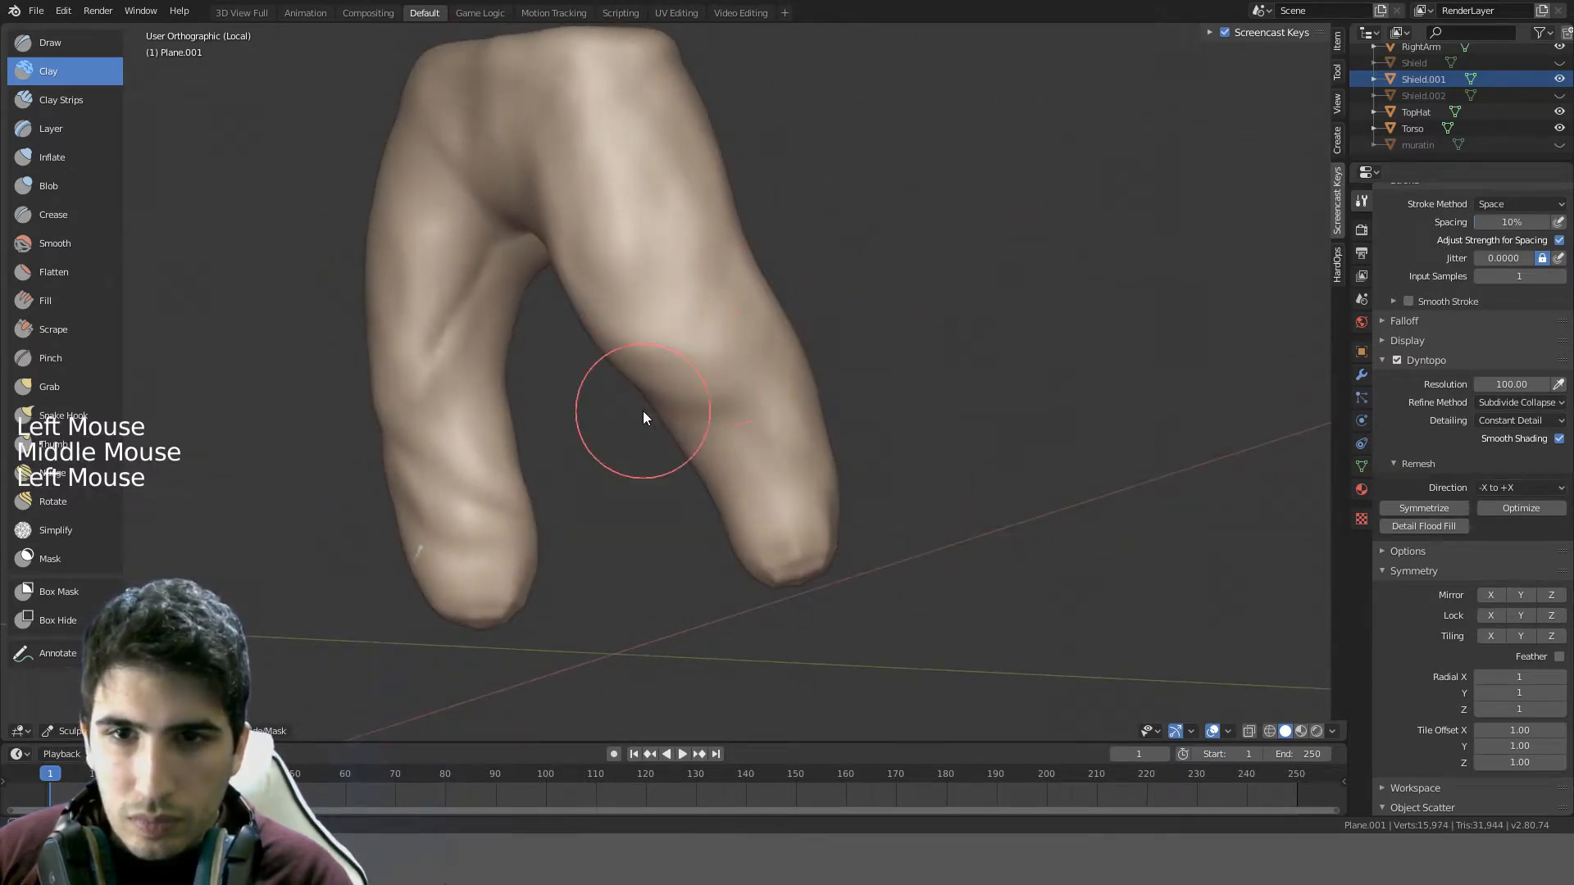
pyautogui.moveTo(759, 491); pyautogui.dragTo(749, 550, button='middle')
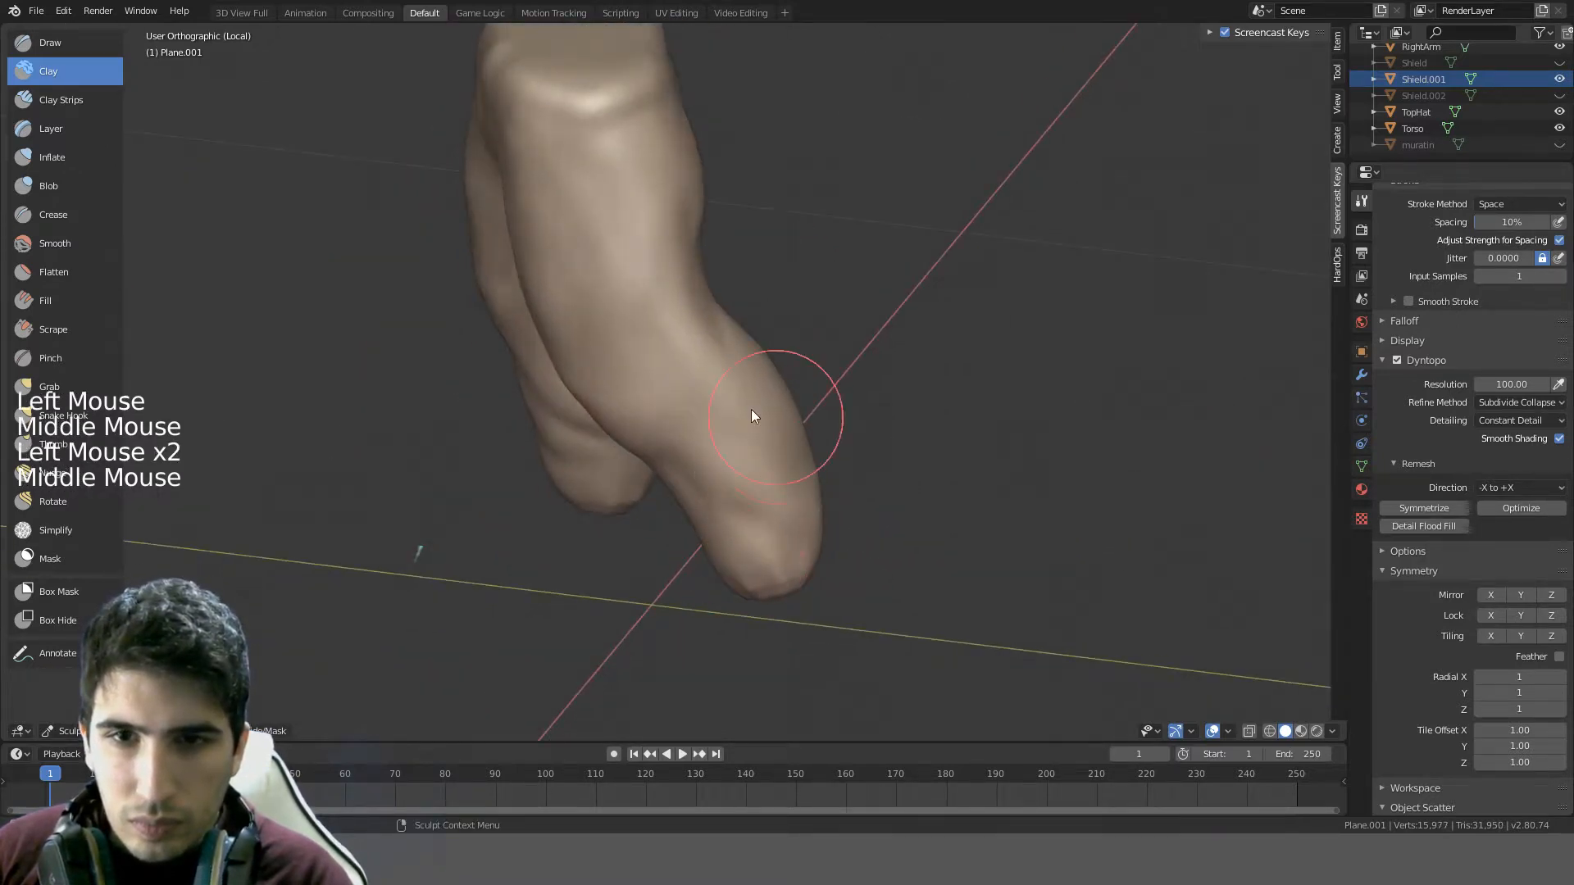
# - Exit local view to bring back the whole character and smooth the crease on the inner front of the forward leg's thigh
pyautogui.moveTo(751, 410)
pyautogui.mouseDown(button='middle')
pyautogui.moveTo(779, 364)
pyautogui.moveTo(862, 489)
pyautogui.moveTo(897, 426)
pyautogui.moveTo(989, 411)
pyautogui.moveTo(801, 433)
pyautogui.moveTo(885, 446)
pyautogui.moveTo(1028, 415)
pyautogui.moveTo(1012, 395)
pyautogui.moveTo(897, 442)
pyautogui.moveTo(848, 395)
pyautogui.moveTo(954, 437)
pyautogui.moveTo(885, 417)
pyautogui.moveTo(811, 354)
pyautogui.moveTo(713, 364)
pyautogui.mouseUp(button='middle')
pyautogui.scroll(-3, 862, 488)
pyautogui.press('KP_Divide')
pyautogui.scroll(-3, 988, 407)
pyautogui.scroll(-3, 800, 434)
pyautogui.press('KP_1')
pyautogui.scroll(4, 811, 354)
pyautogui.scroll(5, 841, 432)
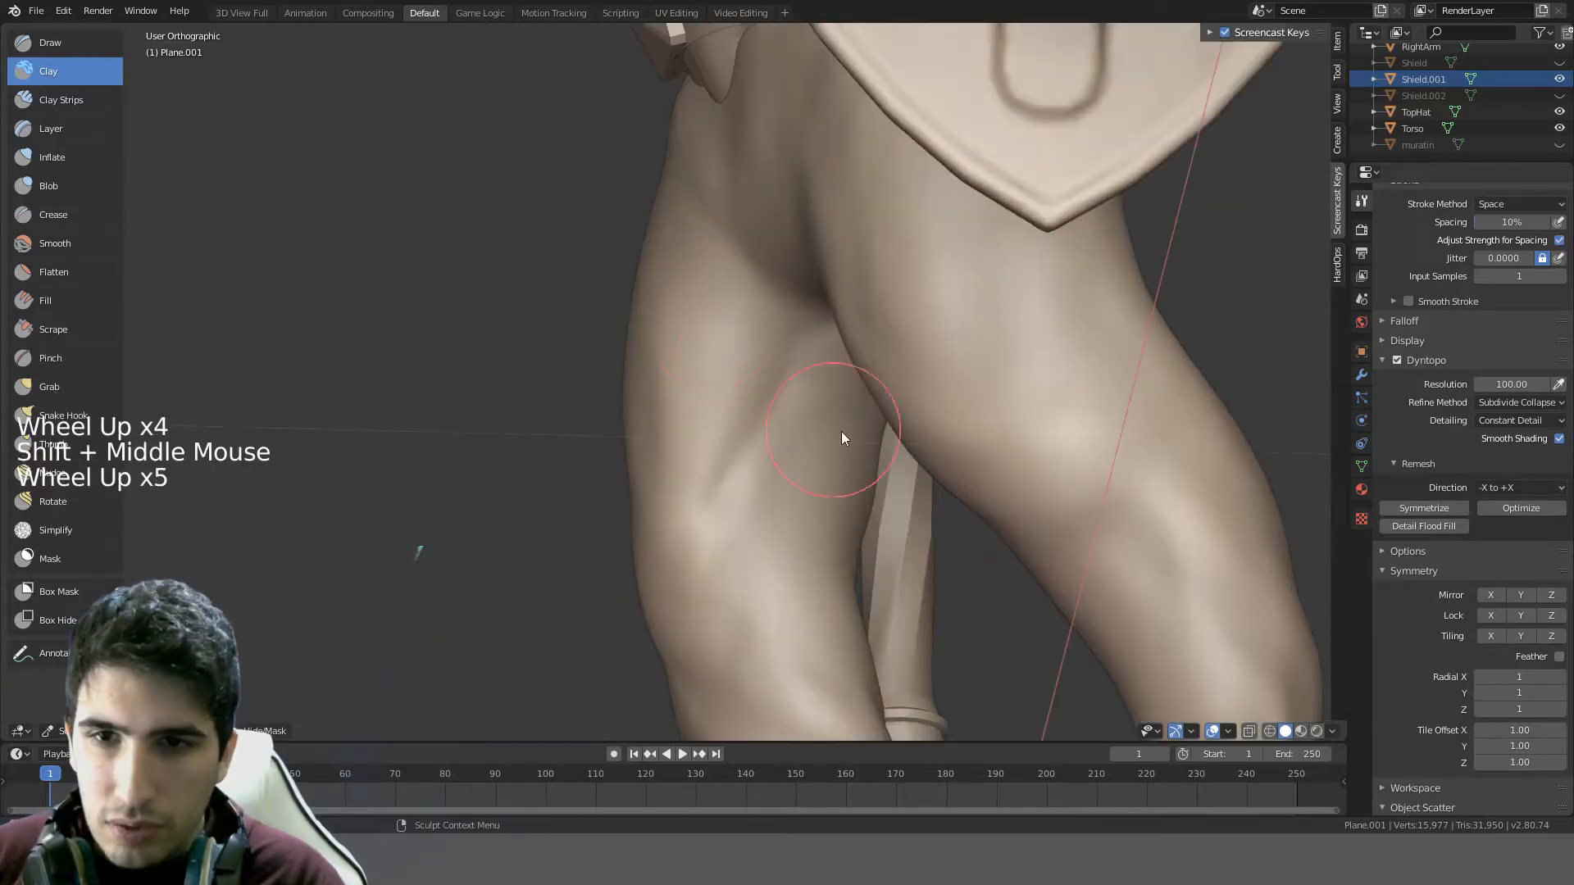
pyautogui.keyDown('shift'); pyautogui.moveTo(842, 432); pyautogui.dragTo(732, 281, button='middle'); pyautogui.keyUp('shift')
pyautogui.keyDown('shift'); pyautogui.moveTo(732, 281); pyautogui.dragTo(696, 372); pyautogui.keyUp('shift')
pyautogui.moveTo(697, 373)
pyautogui.mouseDown(button='middle')
pyautogui.moveTo(844, 302)
pyautogui.moveTo(909, 369)
pyautogui.moveTo(859, 433)
pyautogui.moveTo(786, 462)
pyautogui.moveTo(937, 461)
pyautogui.moveTo(895, 458)
pyautogui.moveTo(815, 383)
pyautogui.moveTo(739, 490)
pyautogui.moveTo(762, 407)
pyautogui.mouseUp(button='middle')
# - Resize the Clay brush and sculpt small trouser folds around the knees of both legs
pyautogui.scroll(-2, 907, 370)
pyautogui.scroll(-5, 907, 370)
pyautogui.press('f')
pyautogui.click(861, 446)
pyautogui.scroll(4, 815, 382)
pyautogui.moveTo(763, 403); pyautogui.dragTo(666, 496)
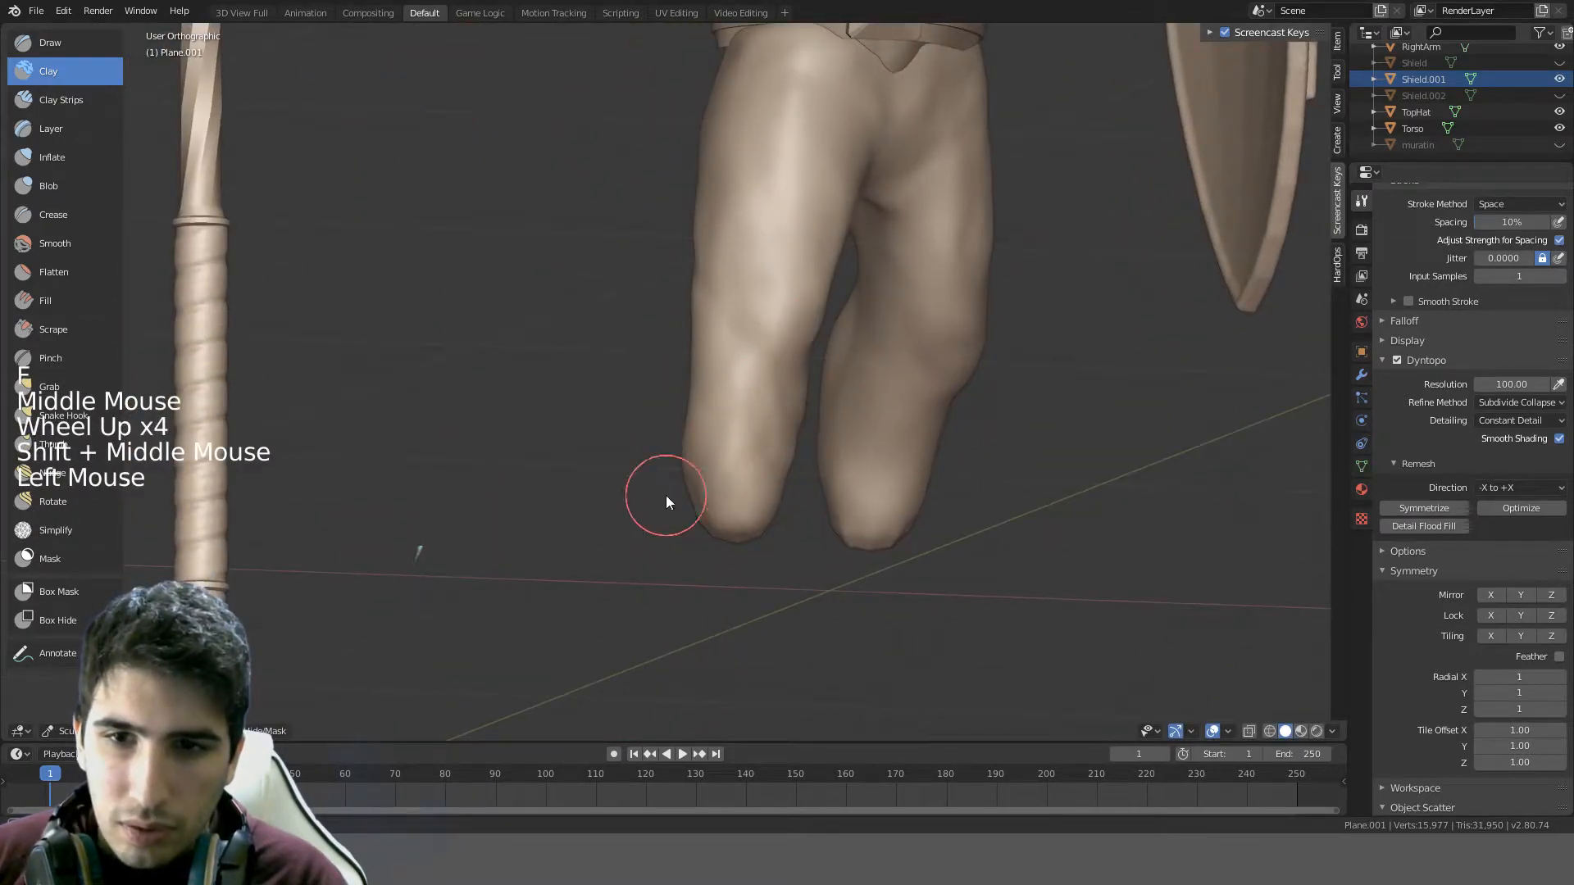
pyautogui.moveTo(746, 454); pyautogui.dragTo(656, 464, button='middle')
pyautogui.click(791, 505)
pyautogui.scroll(-3, 833, 464)
pyautogui.moveTo(833, 465)
pyautogui.mouseDown(button='middle')
pyautogui.moveTo(956, 415)
pyautogui.moveTo(854, 510)
pyautogui.moveTo(731, 467)
pyautogui.moveTo(702, 493)
pyautogui.moveTo(774, 443)
pyautogui.moveTo(624, 434)
pyautogui.mouseUp(button='middle')
pyautogui.scroll(-1, 956, 415)
pyautogui.scroll(3, 702, 493)
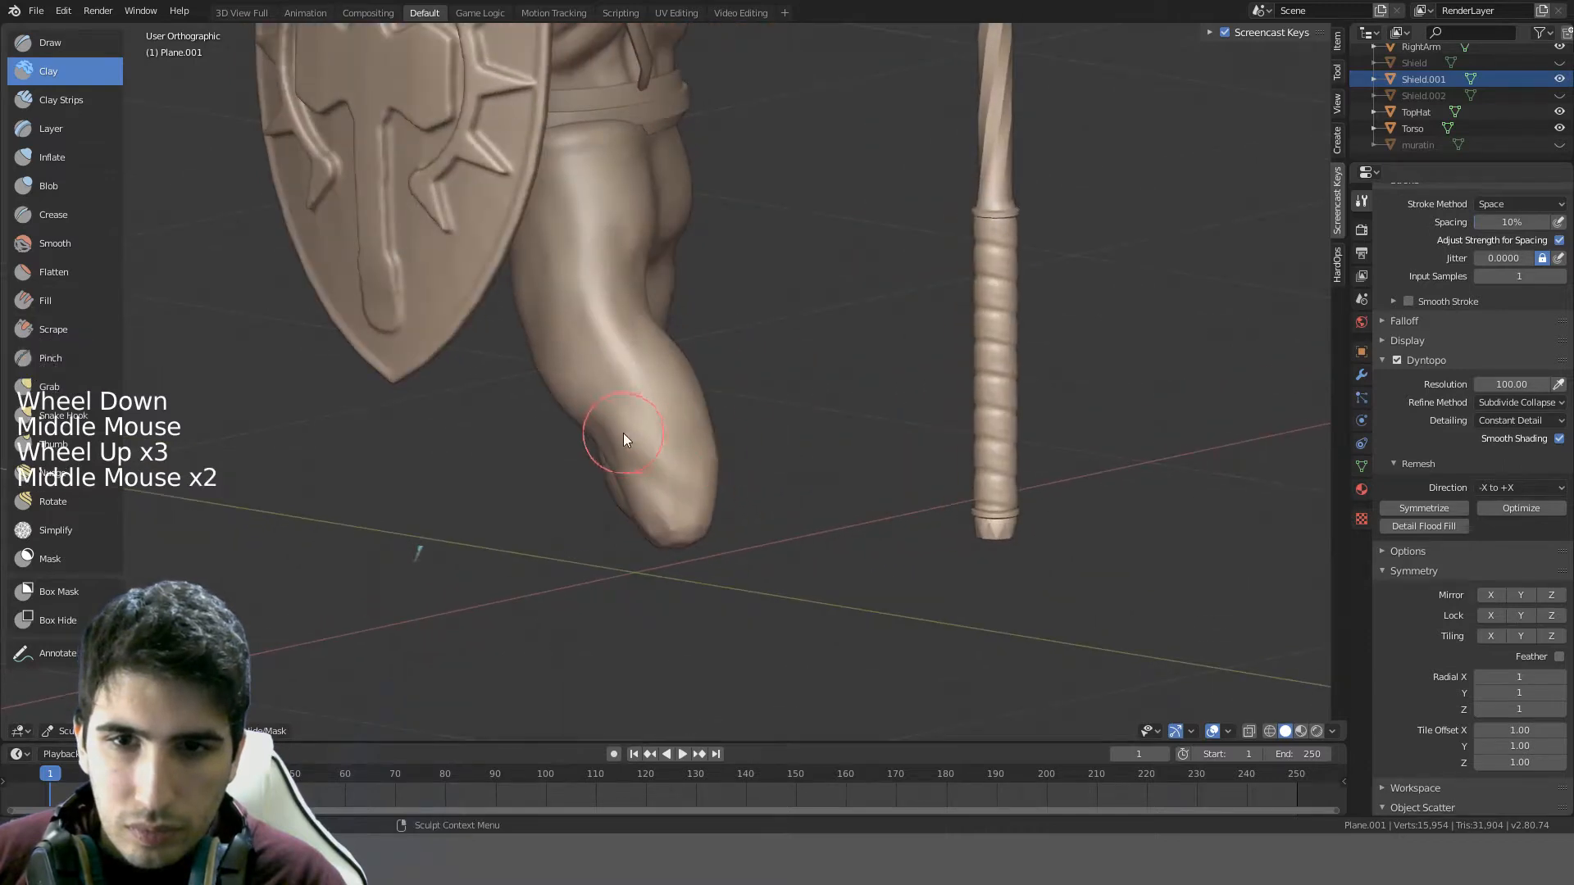
pyautogui.click(624, 434)
# - Show the muratin reference figure beside the character to compare them, and hide it again
pyautogui.moveTo(737, 450)
pyautogui.mouseDown(button='middle')
pyautogui.moveTo(812, 423)
pyautogui.moveTo(651, 476)
pyautogui.moveTo(676, 441)
pyautogui.mouseUp(button='middle')
pyautogui.press('KP_1')
pyautogui.press('KP_3')
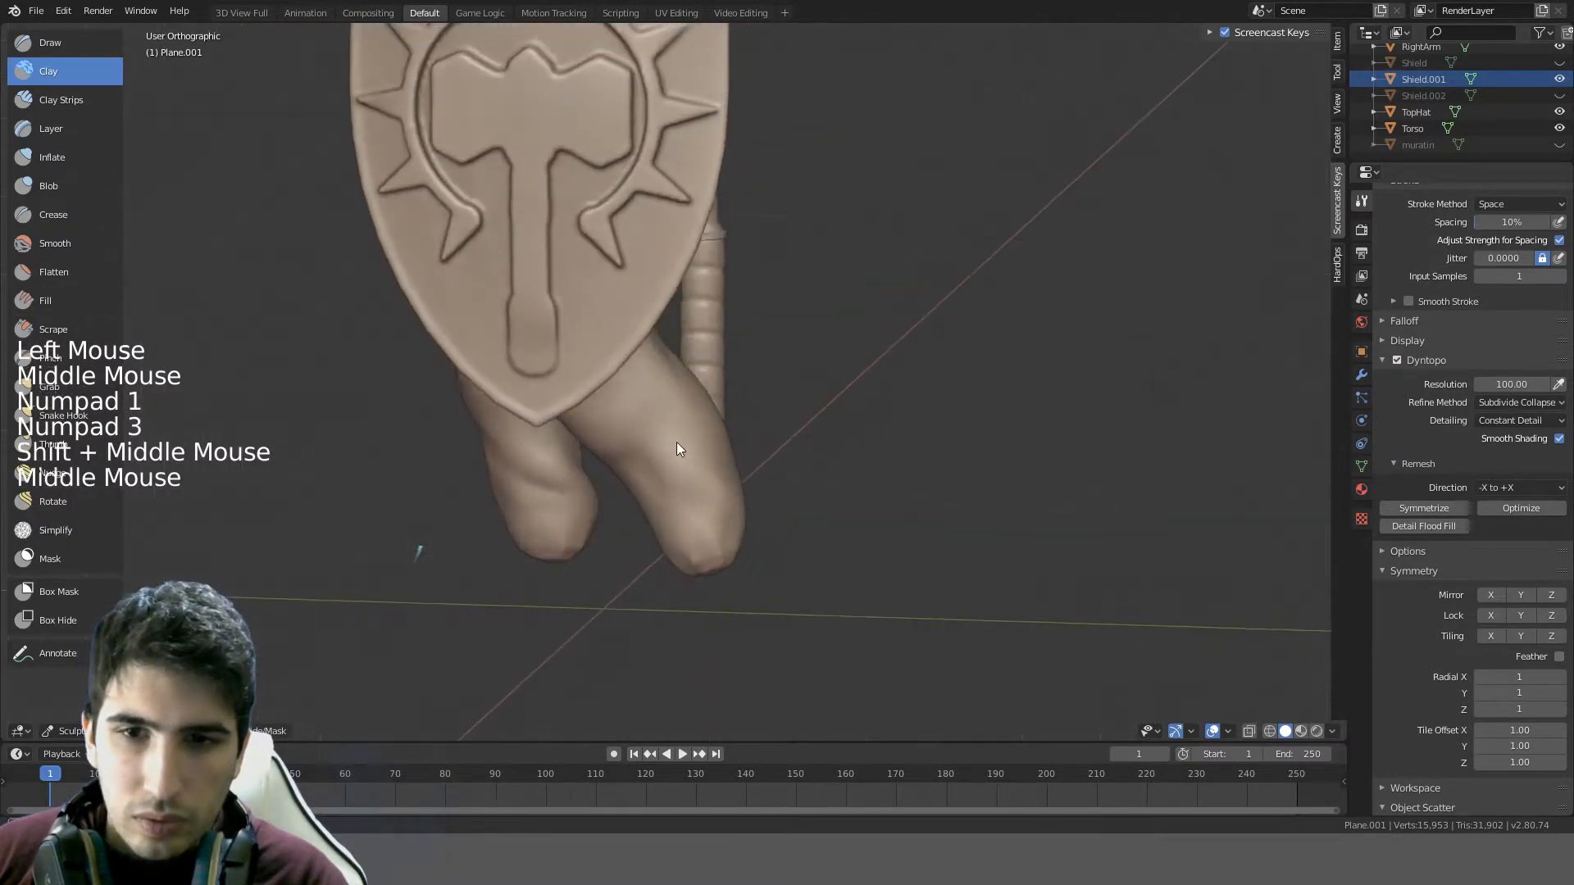
pyautogui.scroll(-2, 676, 445)
pyautogui.scroll(-2, 675, 443)
pyautogui.scroll(3, 676, 444)
pyautogui.scroll(-3, 1525, 143)
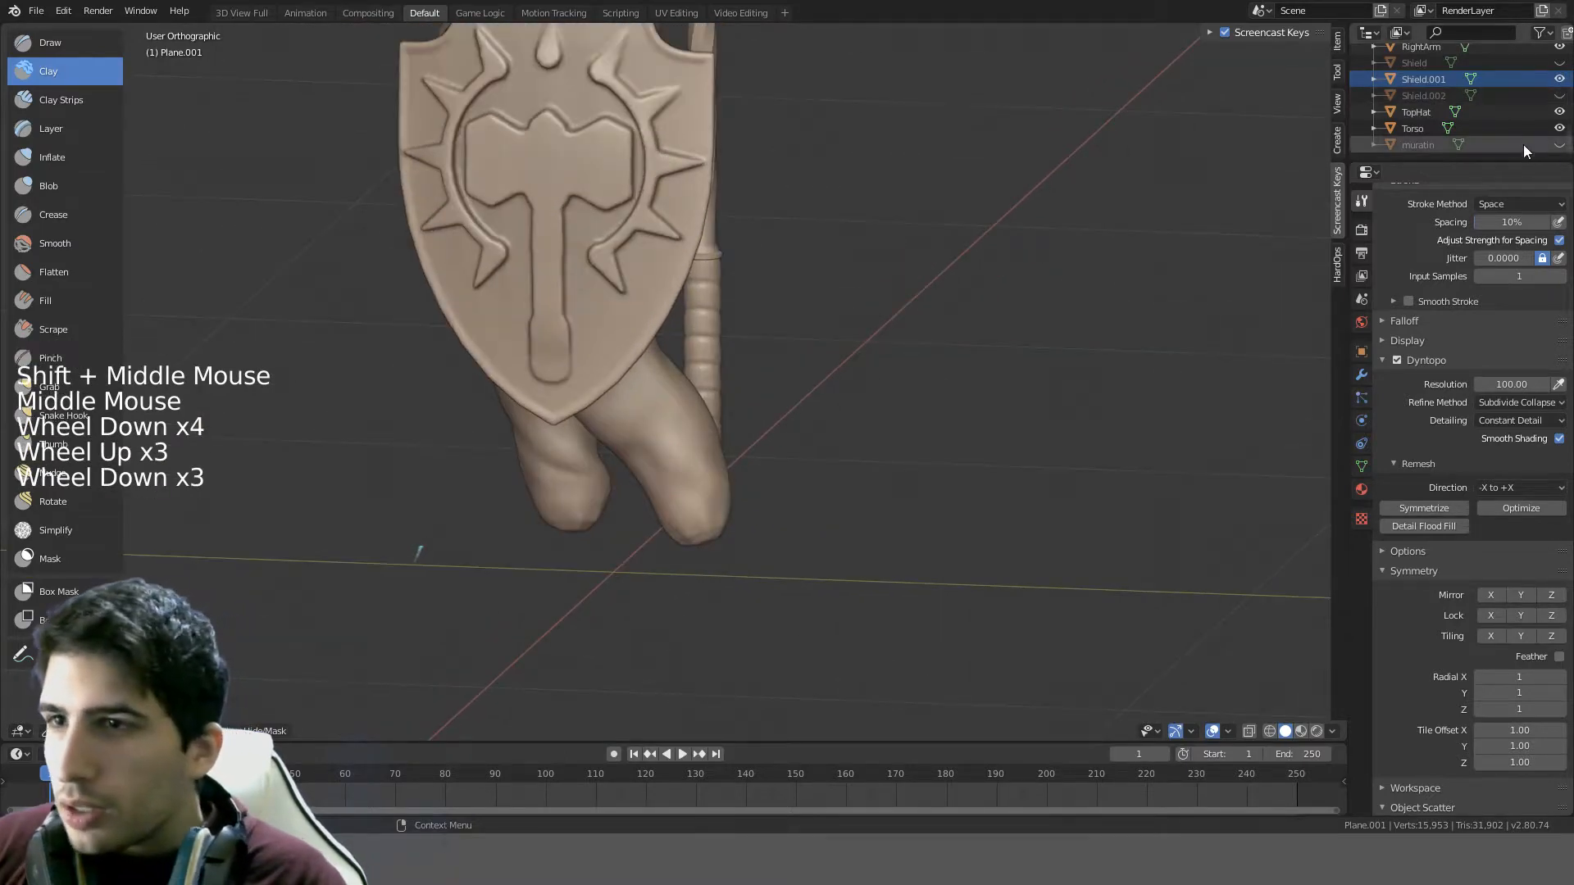
pyautogui.click(1560, 144)
pyautogui.scroll(-5, 1265, 190)
pyautogui.moveTo(1066, 250); pyautogui.dragTo(1115, 238, button='middle')
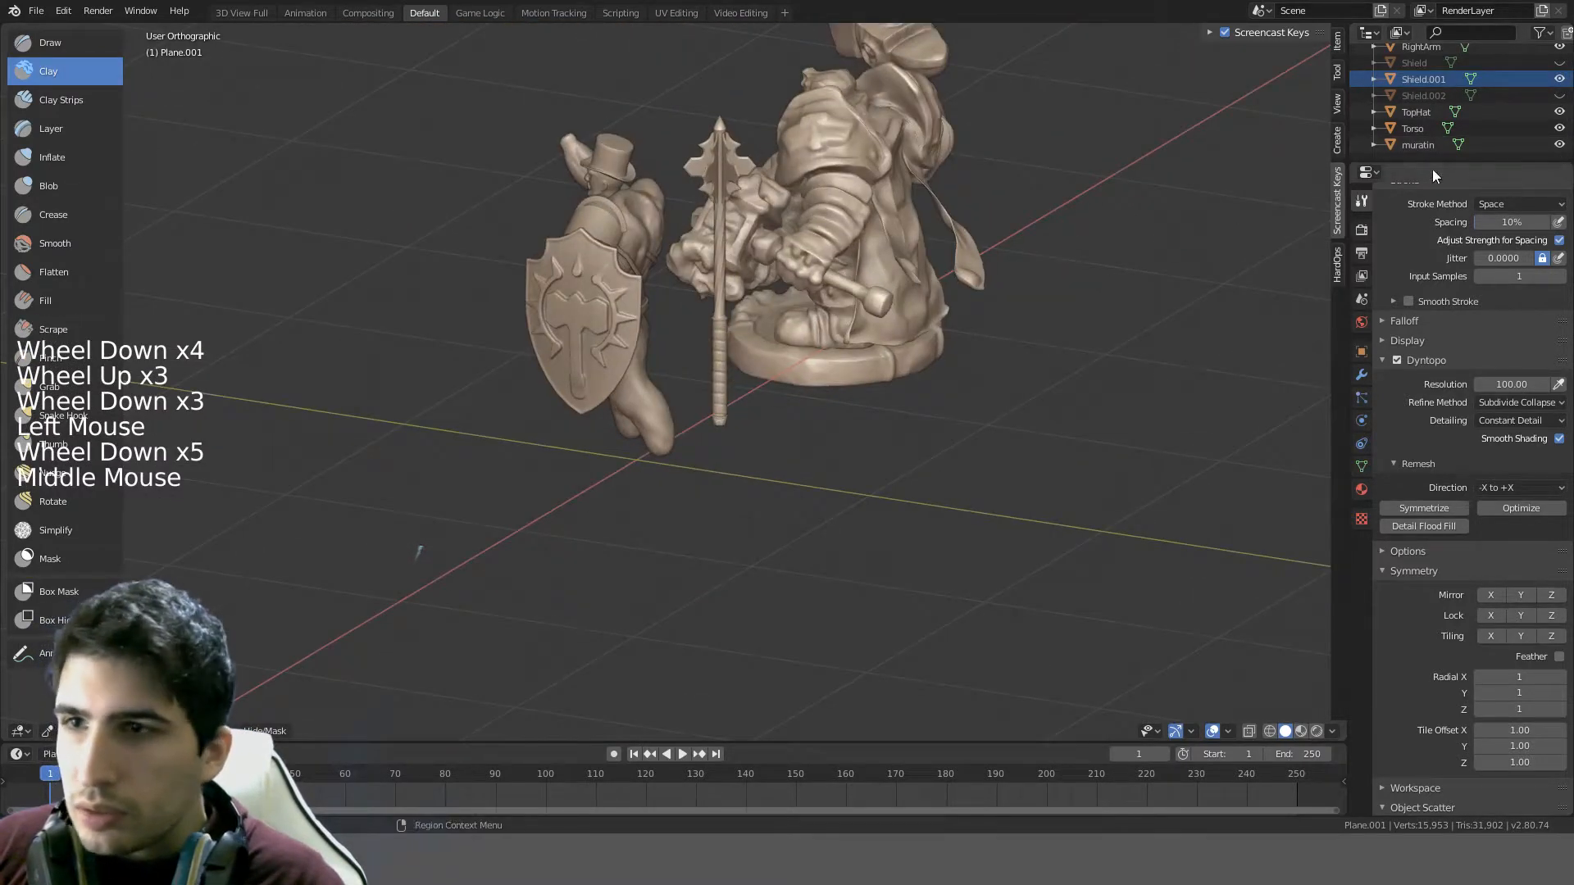
pyautogui.click(1559, 144)
pyautogui.scroll(4, 1559, 123)
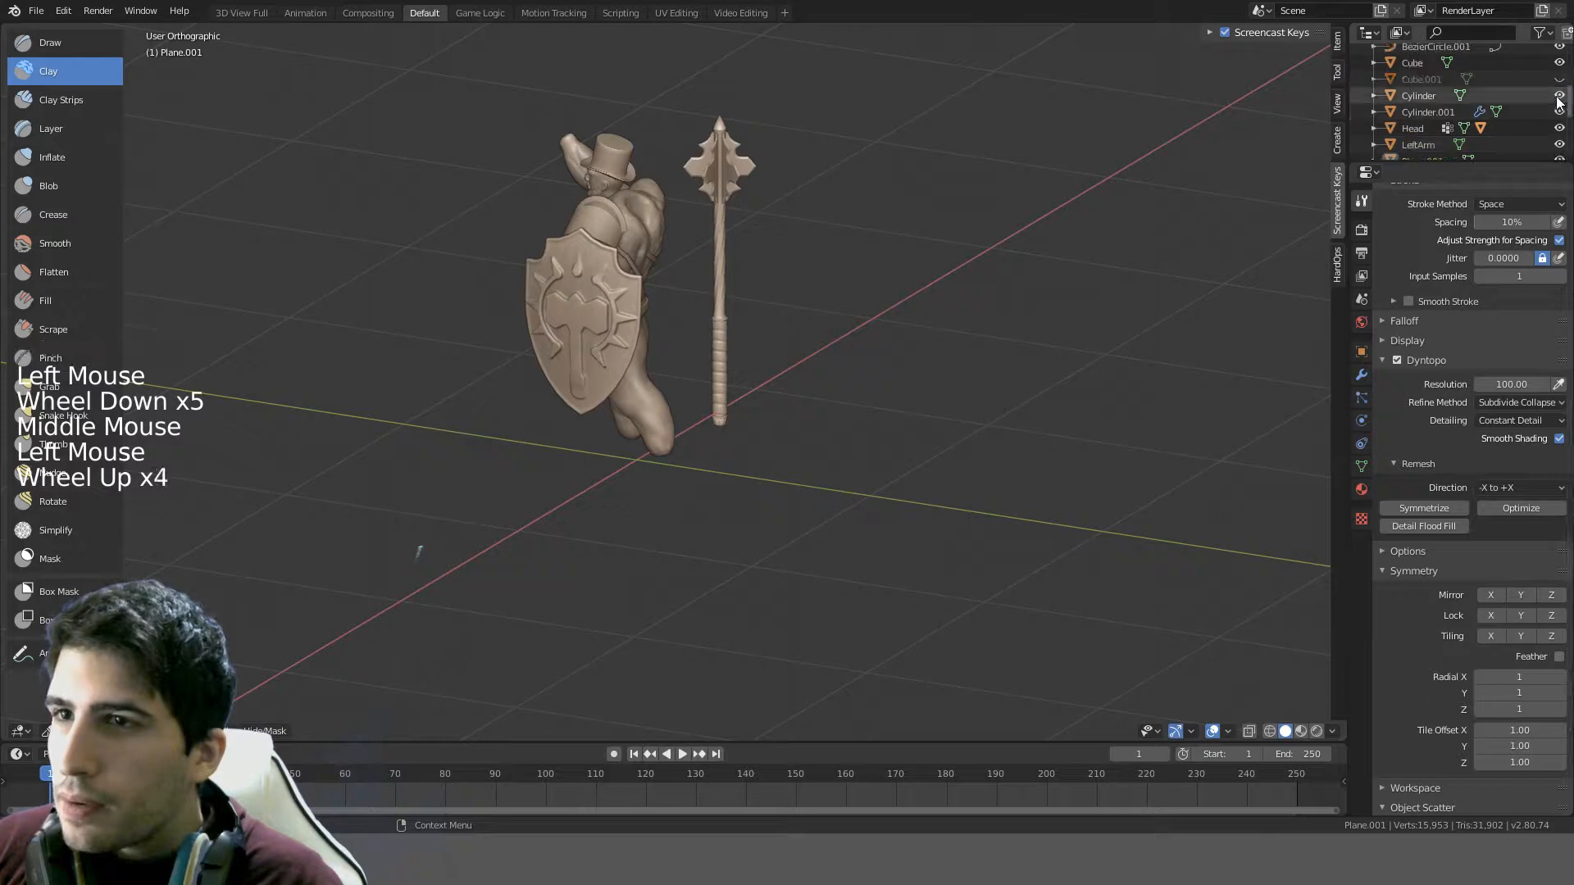
# - Check what the Mace.001 collection contains by toggling its visibility, and look through the remaining objects in the scene list
pyautogui.scroll(5, 1561, 103)
pyautogui.scroll(-1, 1563, 71)
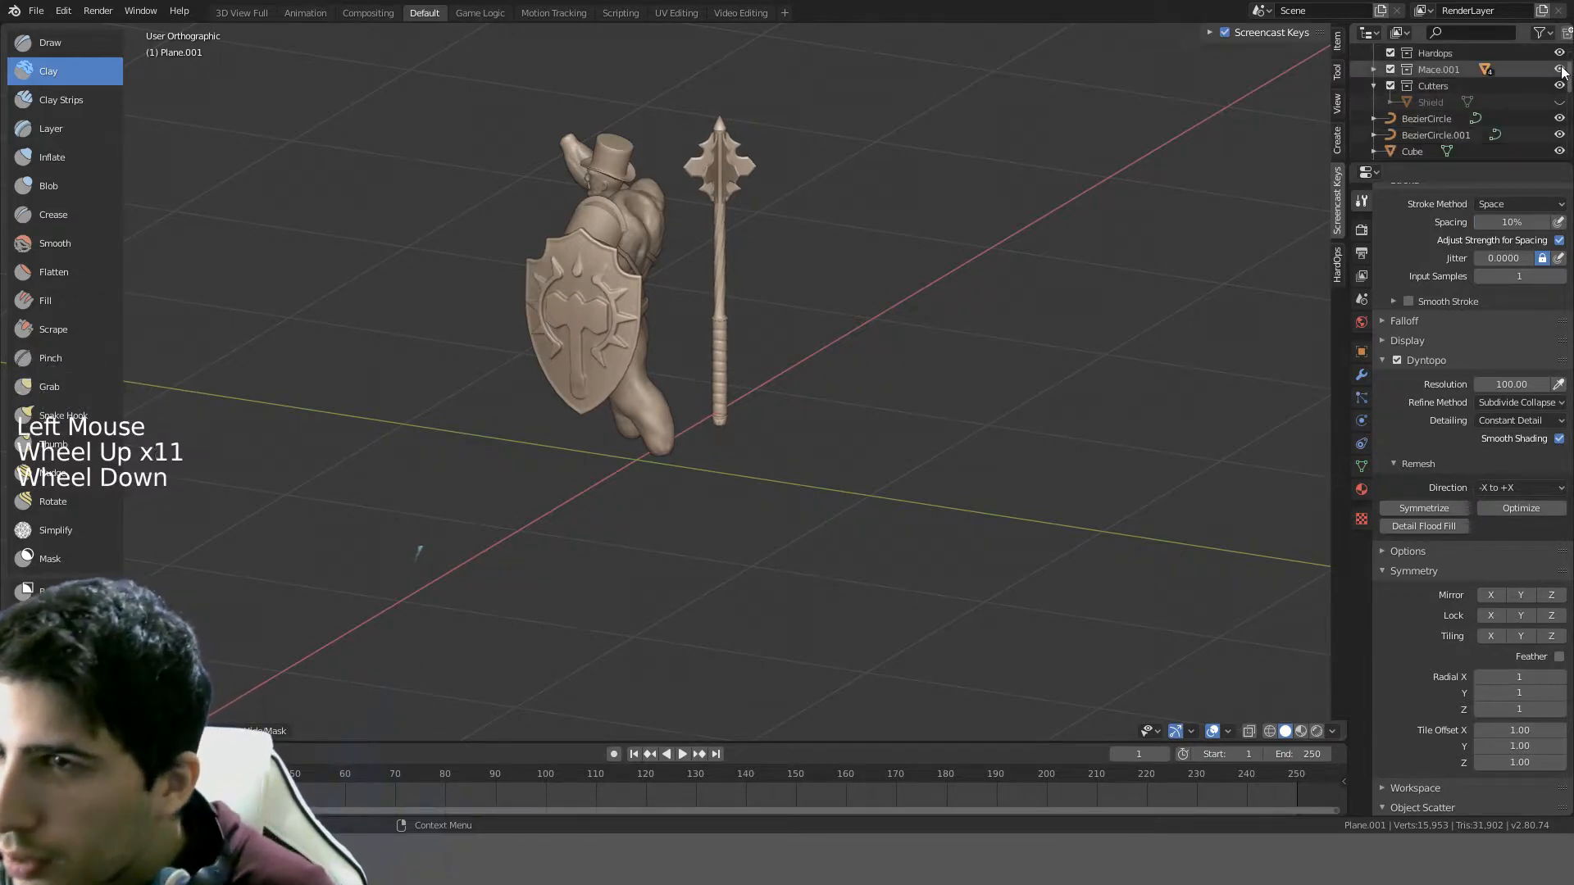
pyautogui.click(1562, 71)
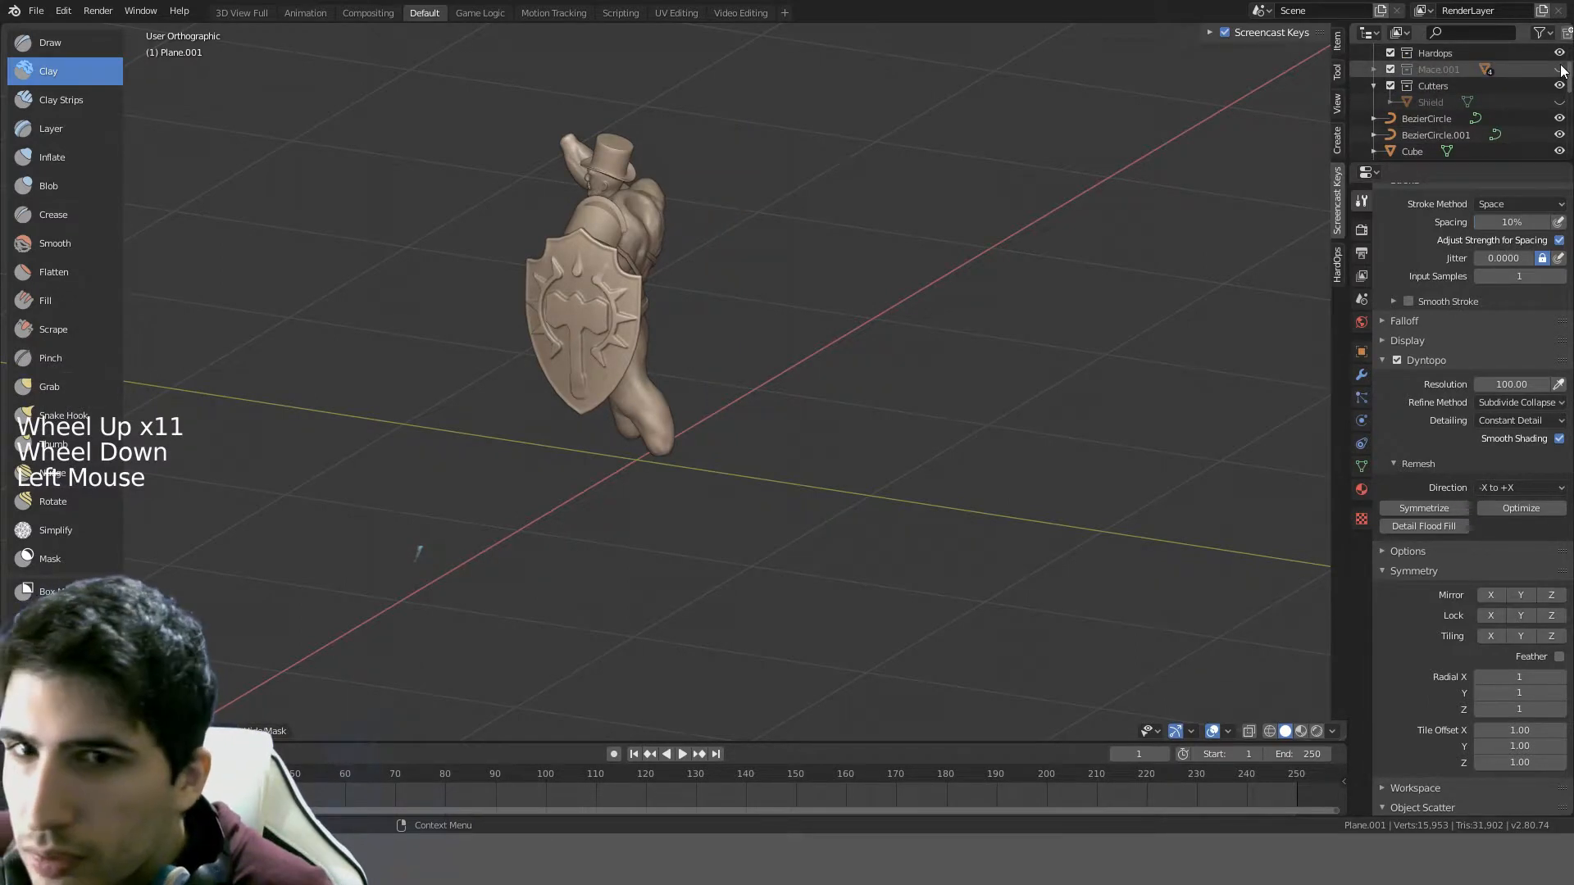
pyautogui.scroll(3, 1556, 81)
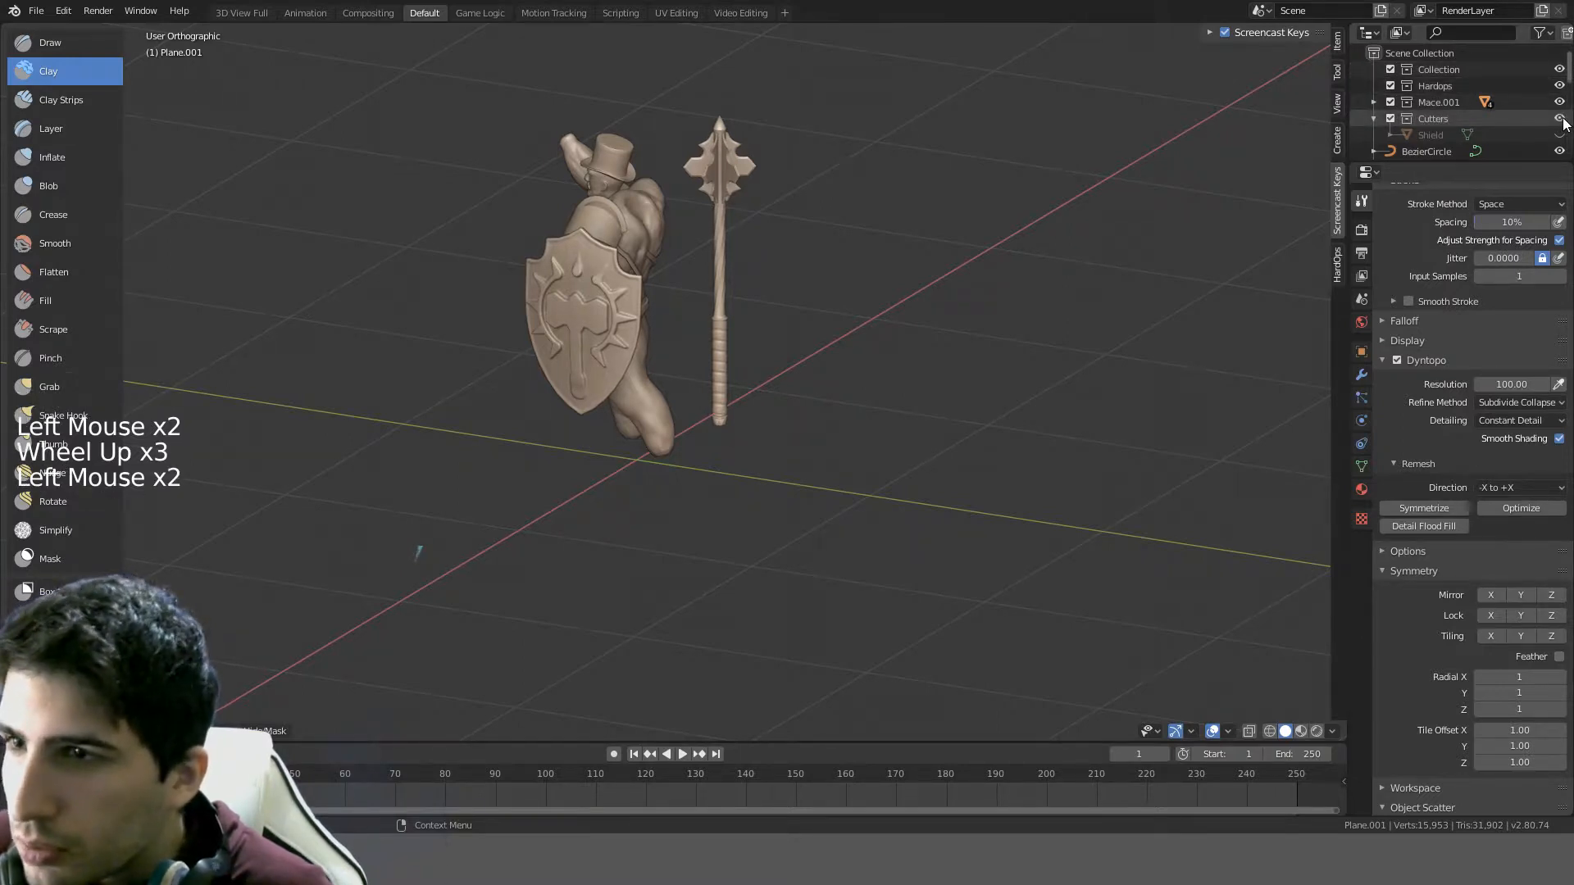
pyautogui.scroll(-2, 1563, 123)
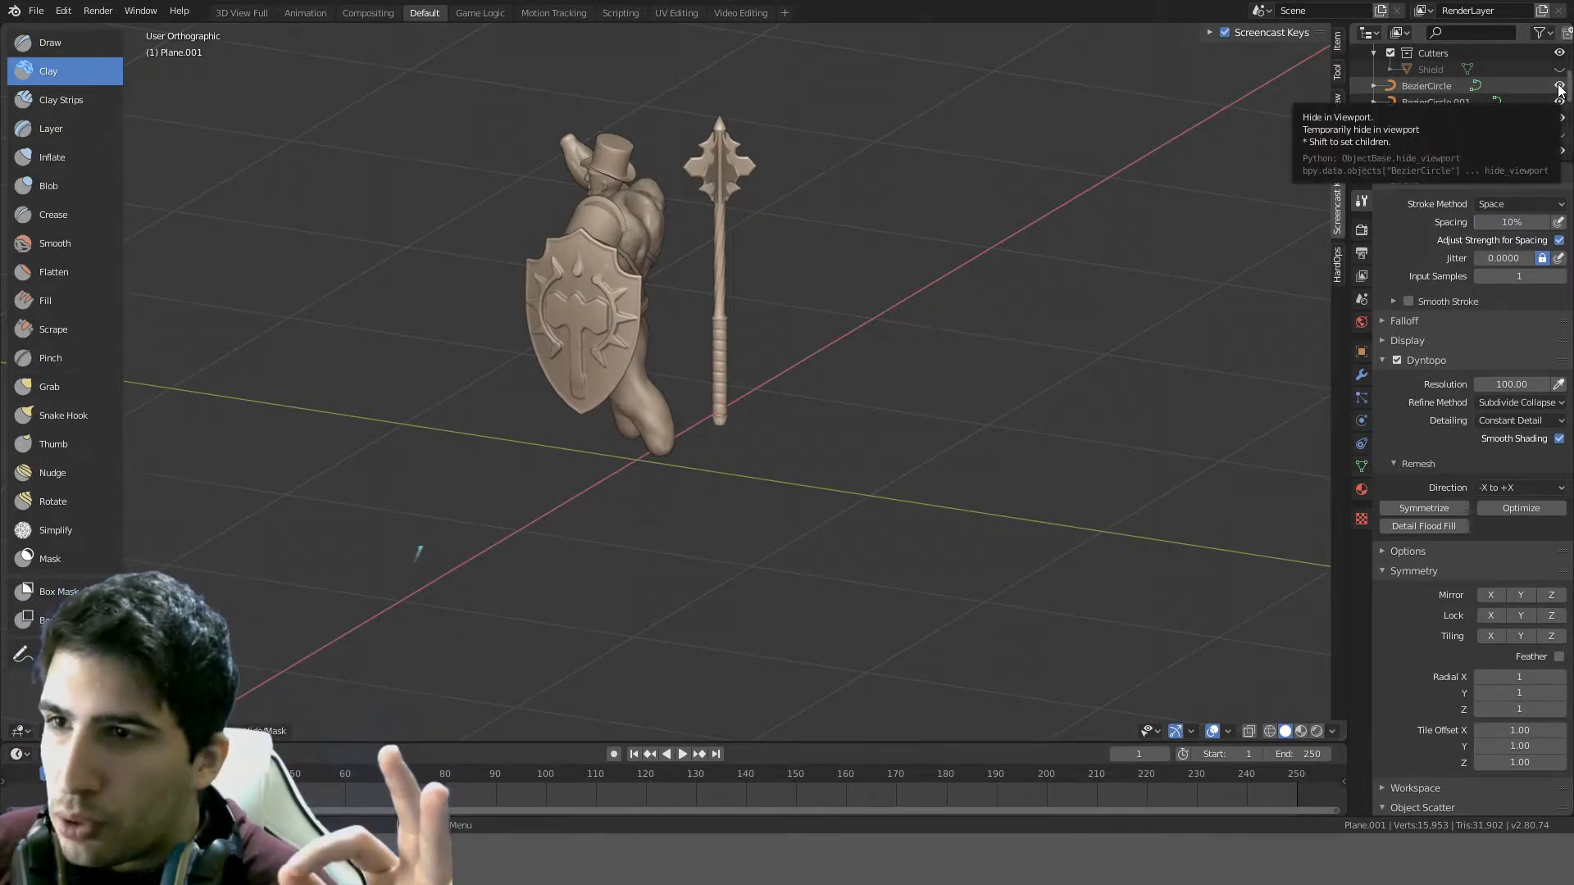
pyautogui.scroll(-2, 1544, 124)
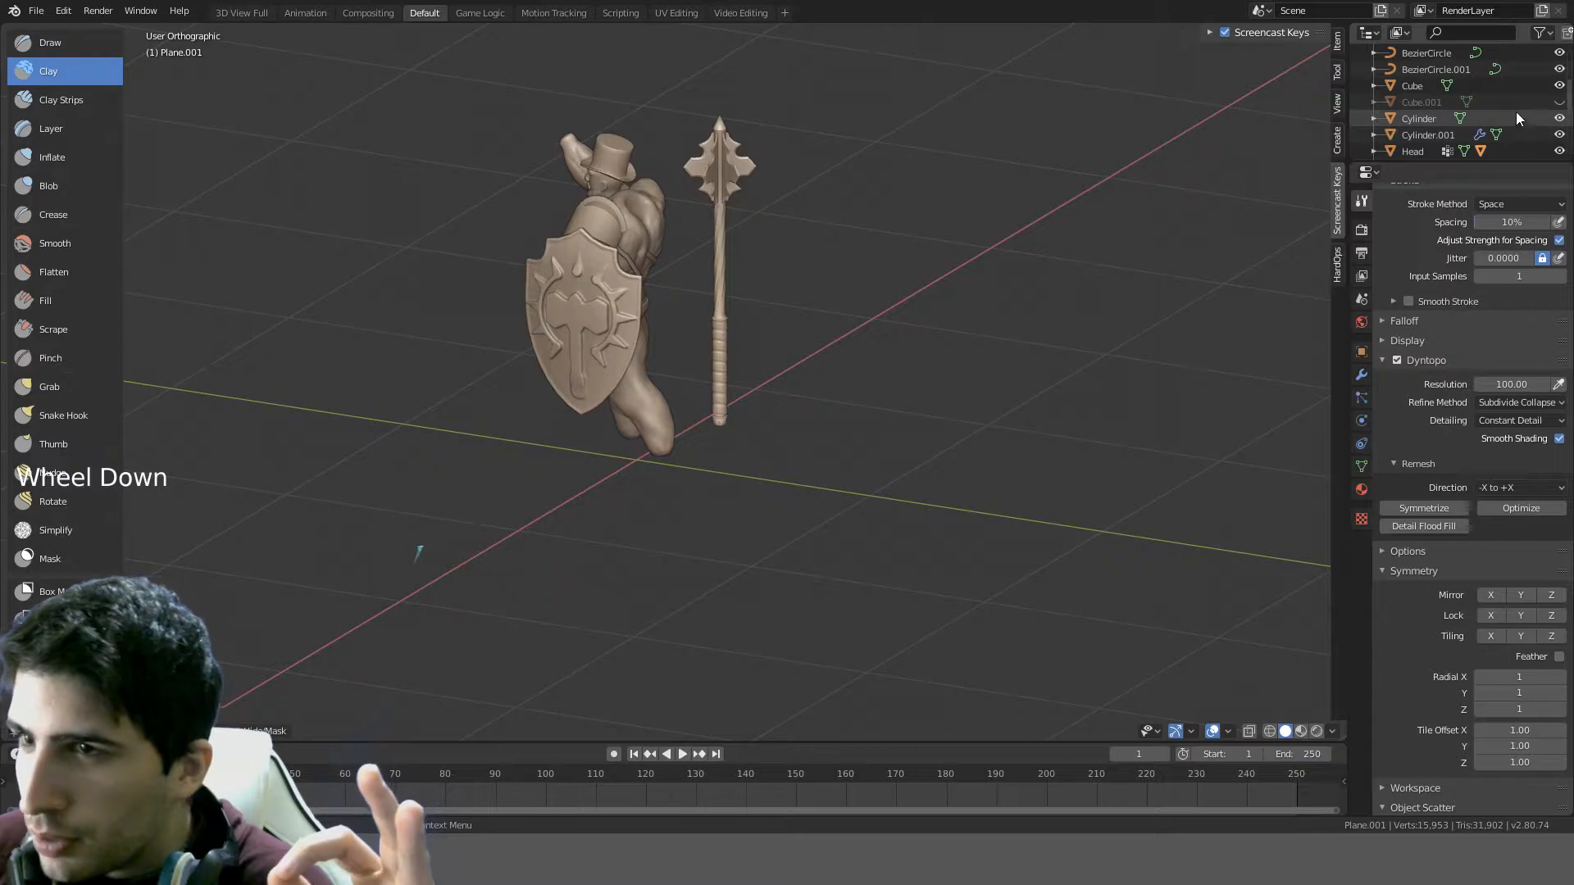
pyautogui.scroll(-4, 1516, 106)
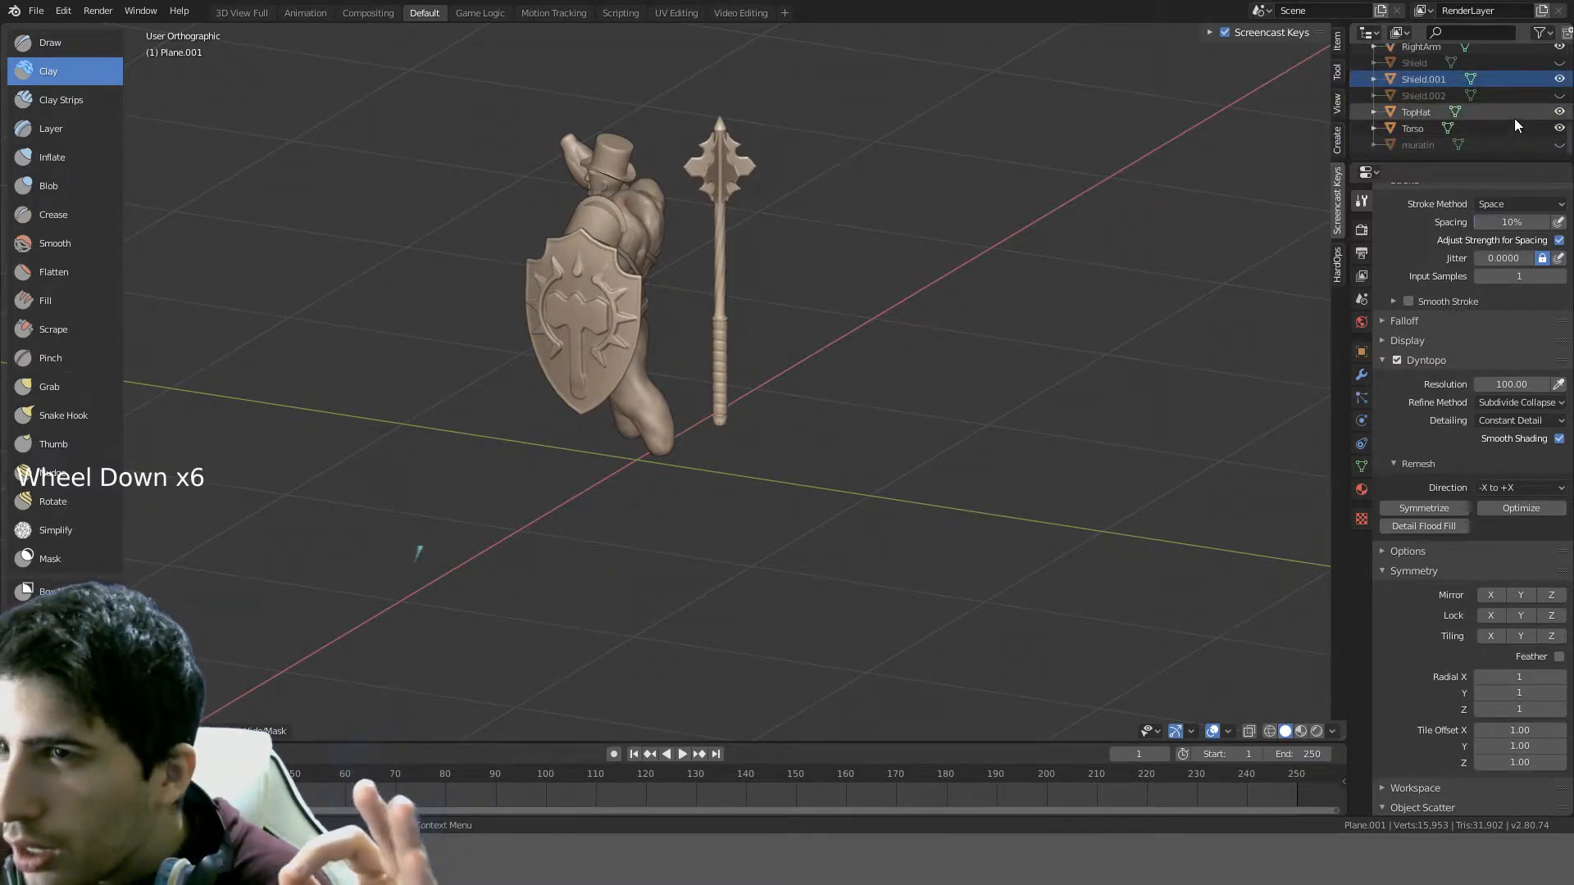
pyautogui.scroll(4, 1516, 118)
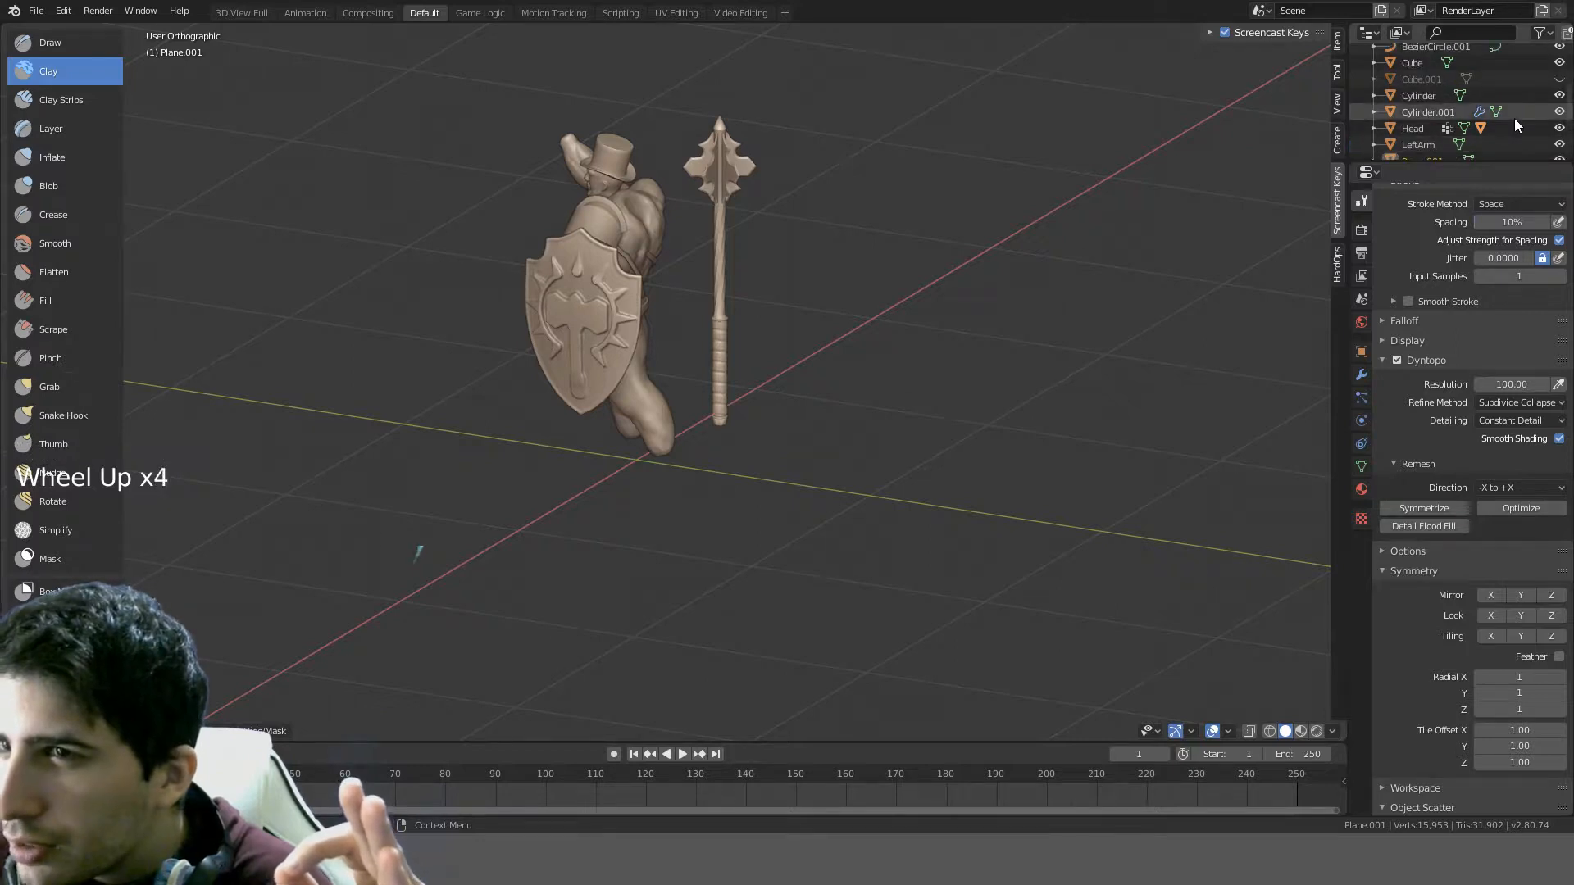
# - Check the Cube.001 object by toggling its visibility, leaving it hidden
pyautogui.scroll(1, 1524, 117)
pyautogui.click(1558, 114)
pyautogui.click(1558, 114)
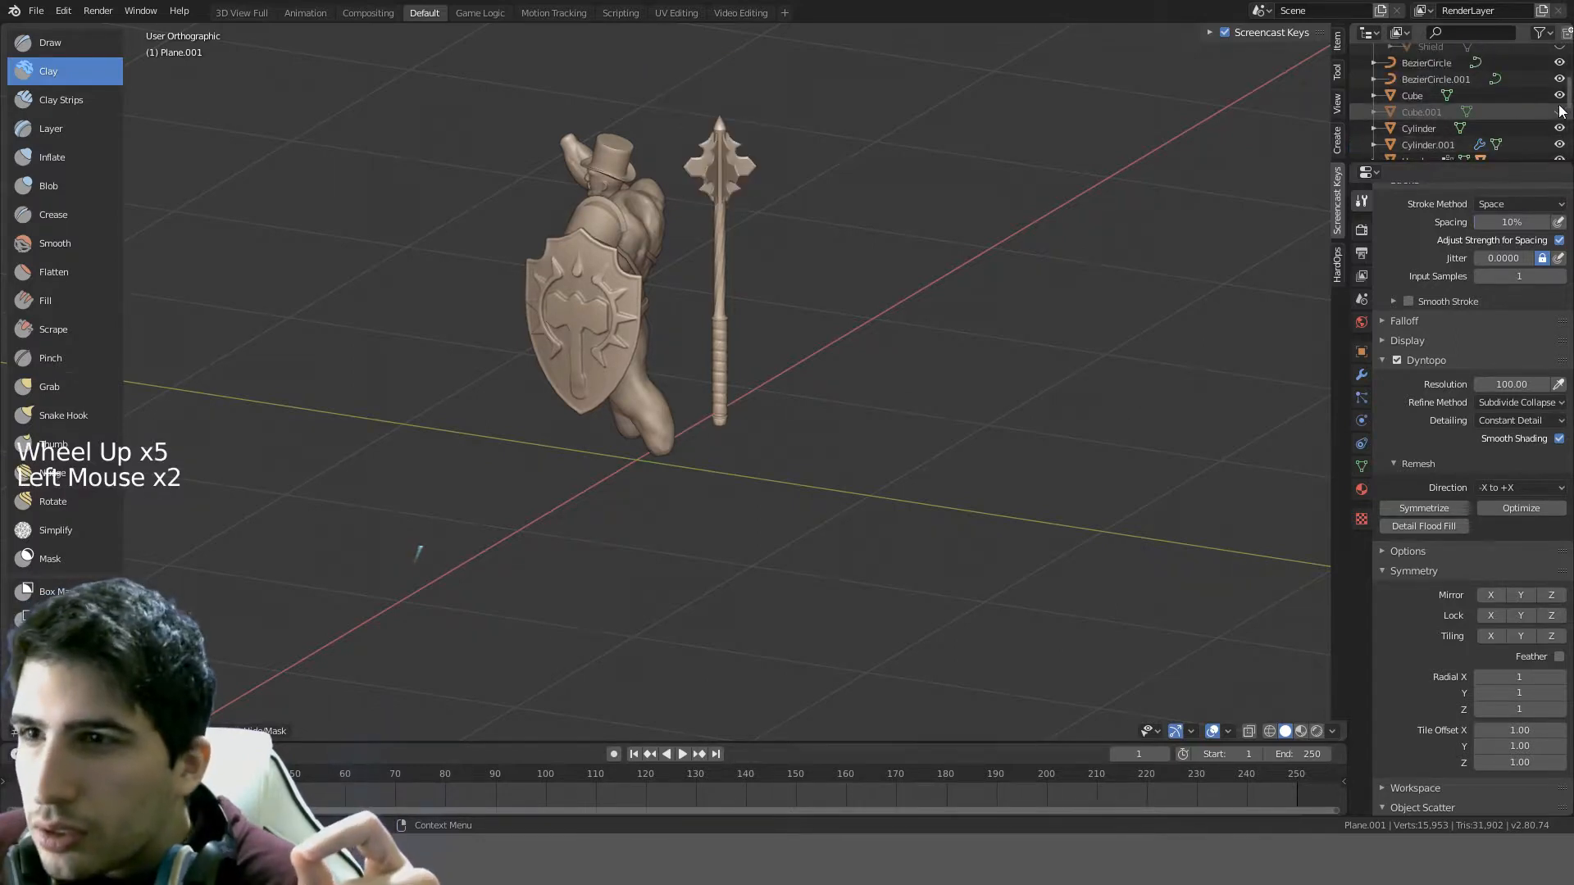
pyautogui.moveTo(631, 262); pyautogui.dragTo(831, 257, button='middle')
pyautogui.click(1558, 115)
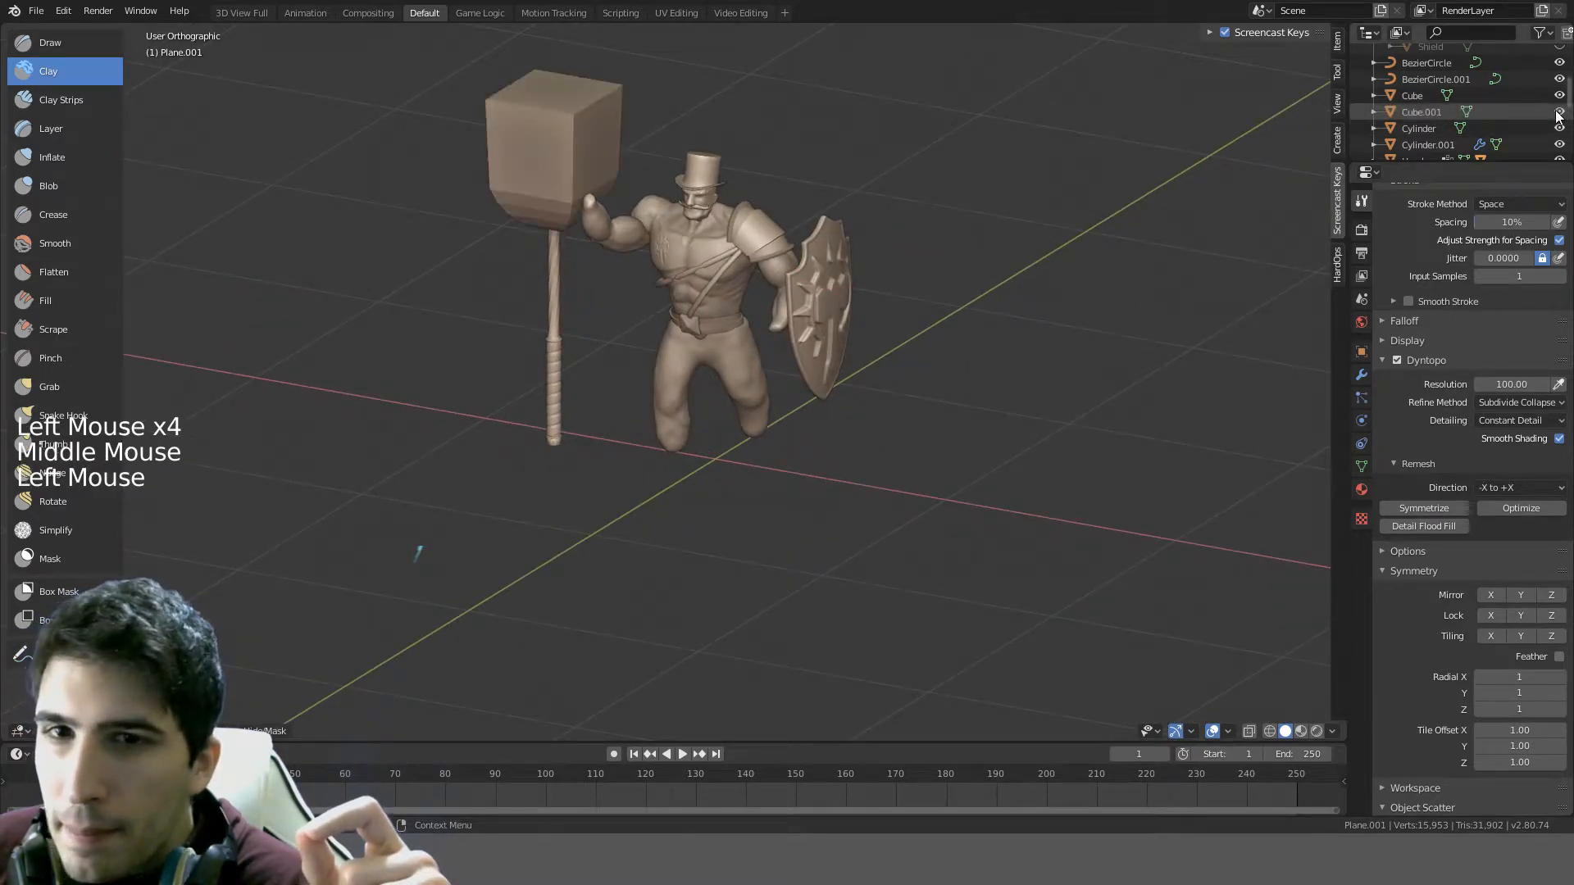
pyautogui.click(1558, 114)
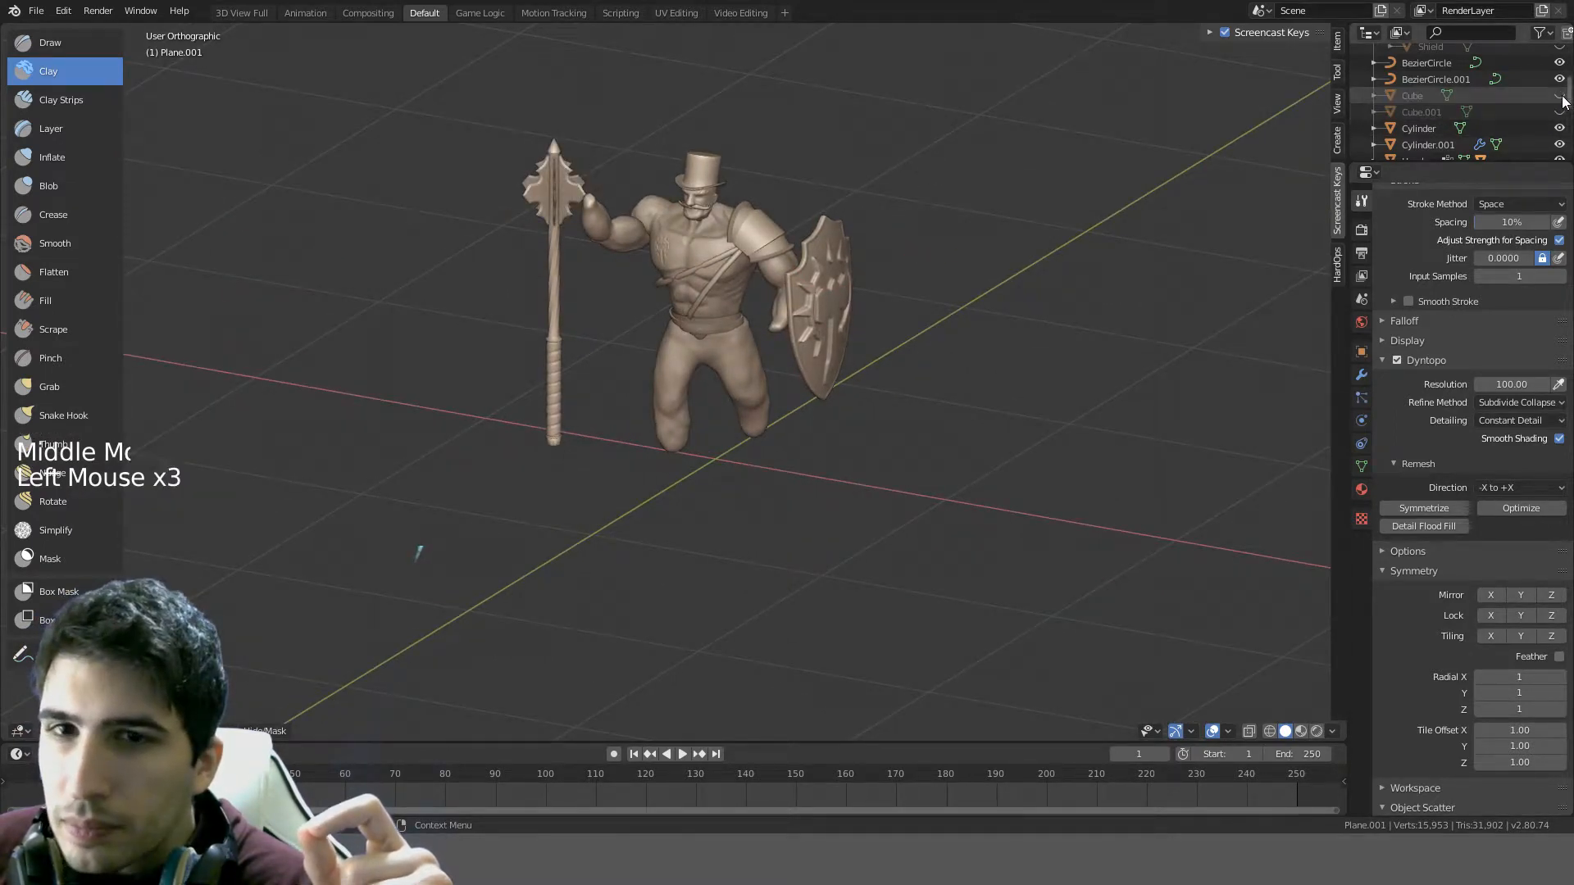
pyautogui.scroll(2, 1558, 102)
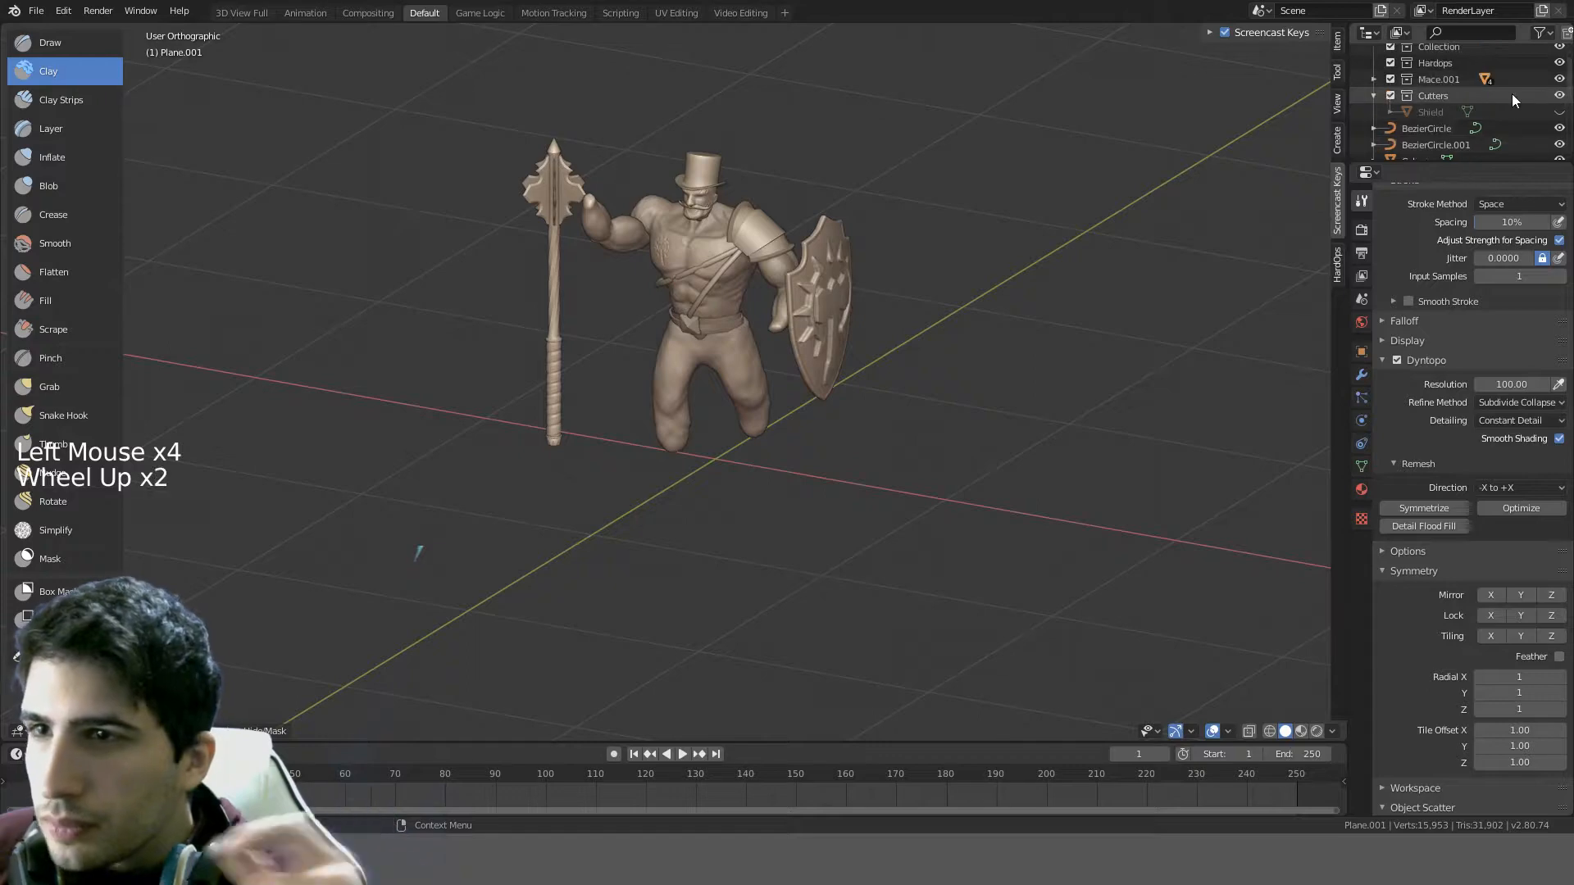
pyautogui.scroll(2, 1491, 105)
# - Smooth the pelvis and hips just below the belt, on the front and on the shield side
pyautogui.moveTo(679, 374); pyautogui.dragTo(767, 344, button='middle')
pyautogui.press('KP_1')
pyautogui.scroll(7, 766, 345)
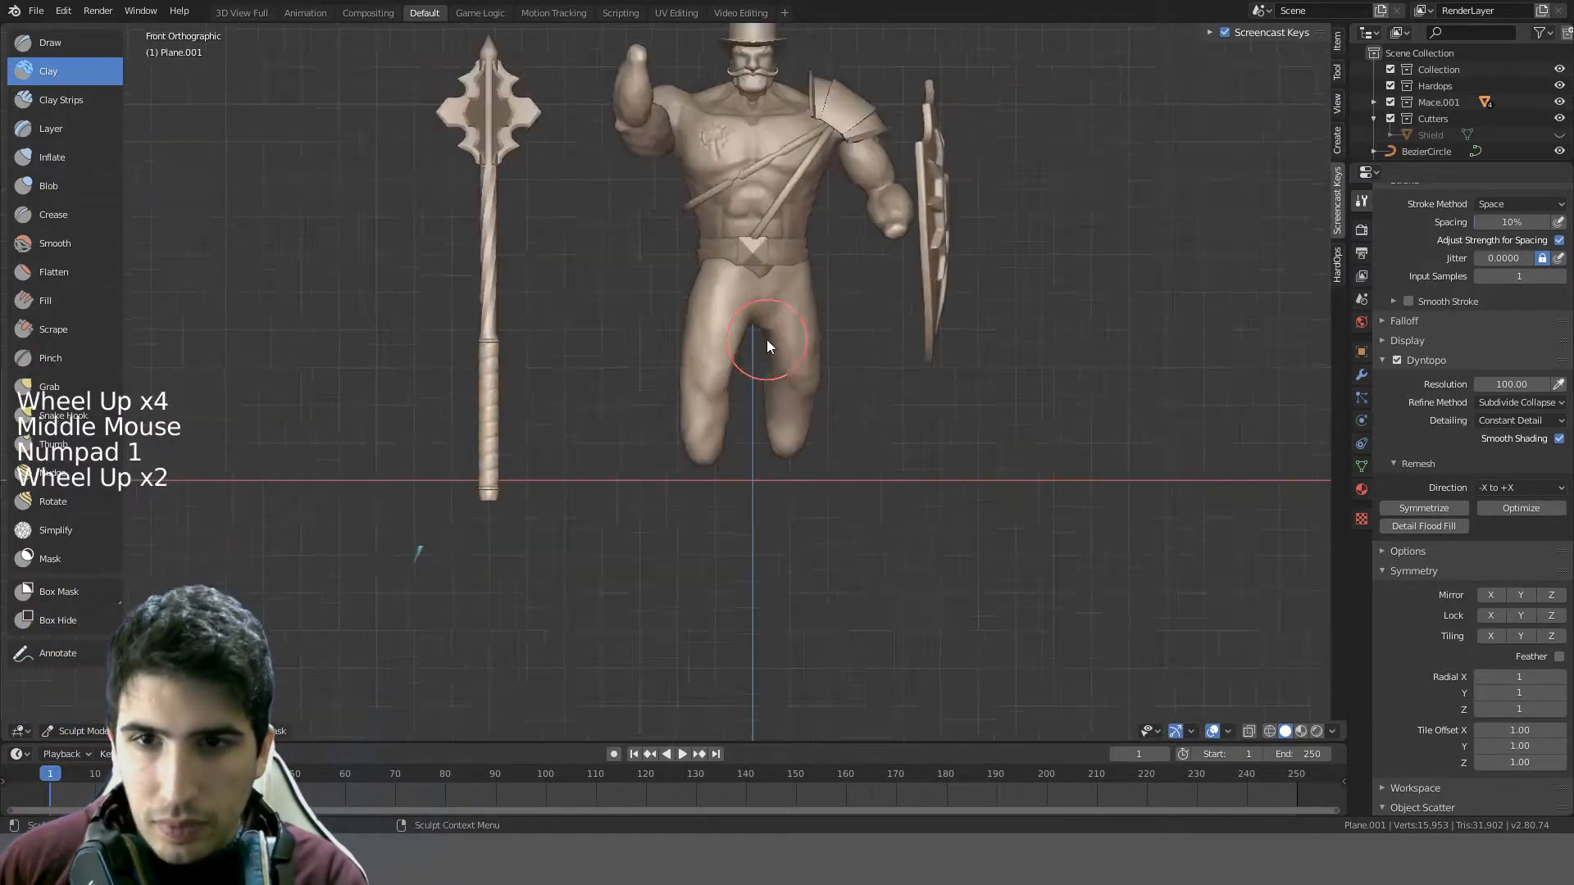
pyautogui.moveTo(843, 309)
pyautogui.keyDown('shift'); pyautogui.mouseDown(button='middle')
pyautogui.moveTo(507, 398)
pyautogui.moveTo(604, 331)
pyautogui.moveTo(727, 336)
pyautogui.moveTo(859, 389)
pyautogui.moveTo(828, 368)
pyautogui.moveTo(740, 415)
pyautogui.moveTo(851, 326)
pyautogui.moveTo(823, 393)
pyautogui.mouseUp(button='middle'); pyautogui.keyUp('shift')
pyautogui.scroll(3, 828, 368)
pyautogui.moveTo(823, 395)
pyautogui.keyDown('shift'); pyautogui.mouseDown()
pyautogui.moveTo(784, 387)
pyautogui.moveTo(704, 418)
pyautogui.moveTo(752, 400)
pyautogui.mouseUp(); pyautogui.keyUp('shift')
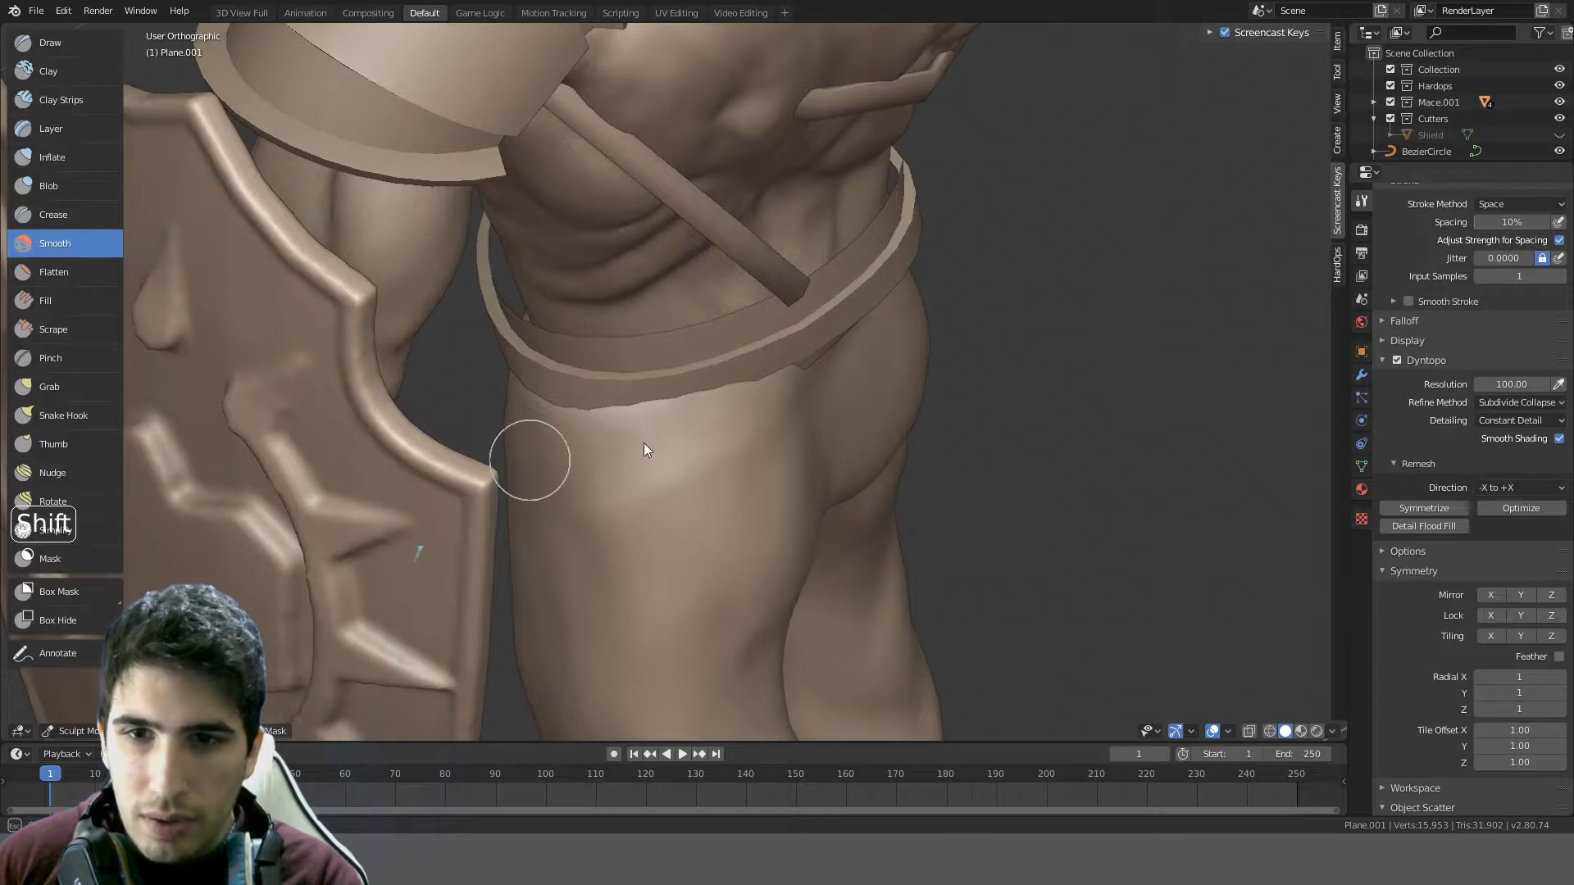
# - Try carving the cleft between the buttocks and adding clay beside it, and undo these strokes
pyautogui.moveTo(645, 449)
pyautogui.mouseDown(button='middle')
pyautogui.moveTo(690, 331)
pyautogui.moveTo(674, 287)
pyautogui.mouseUp(button='middle')
pyautogui.scroll(-2, 692, 328)
pyautogui.moveTo(708, 338)
pyautogui.mouseDown(button='middle')
pyautogui.moveTo(653, 406)
pyautogui.moveTo(738, 443)
pyautogui.mouseUp(button='middle')
pyautogui.keyDown('ctrl'); pyautogui.moveTo(751, 420); pyautogui.dragTo(753, 534); pyautogui.keyUp('ctrl')
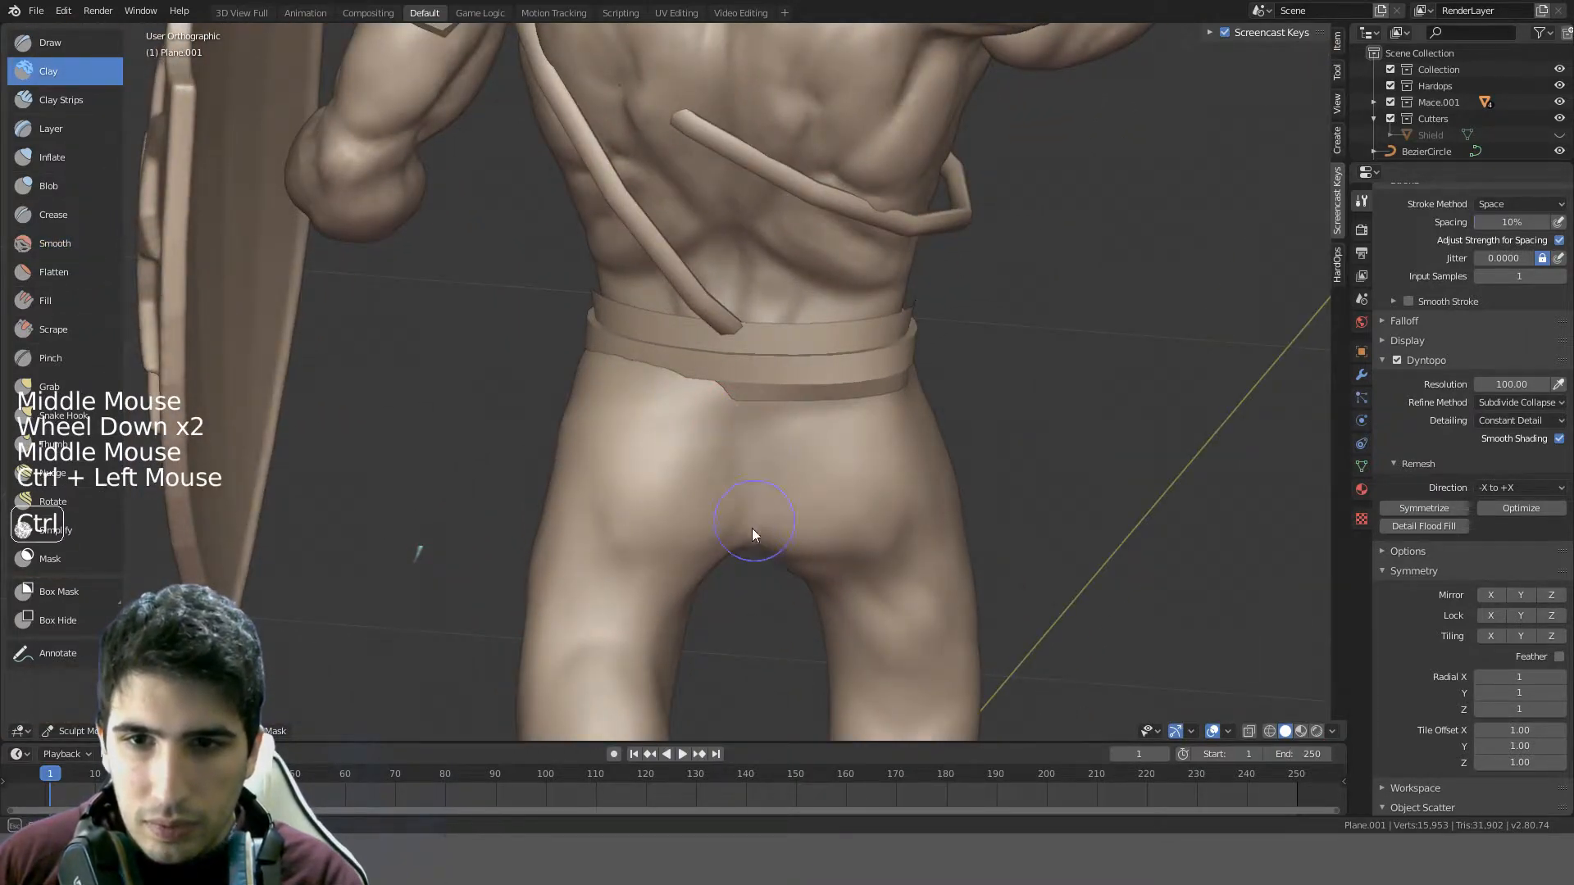
pyautogui.moveTo(777, 418); pyautogui.dragTo(836, 479)
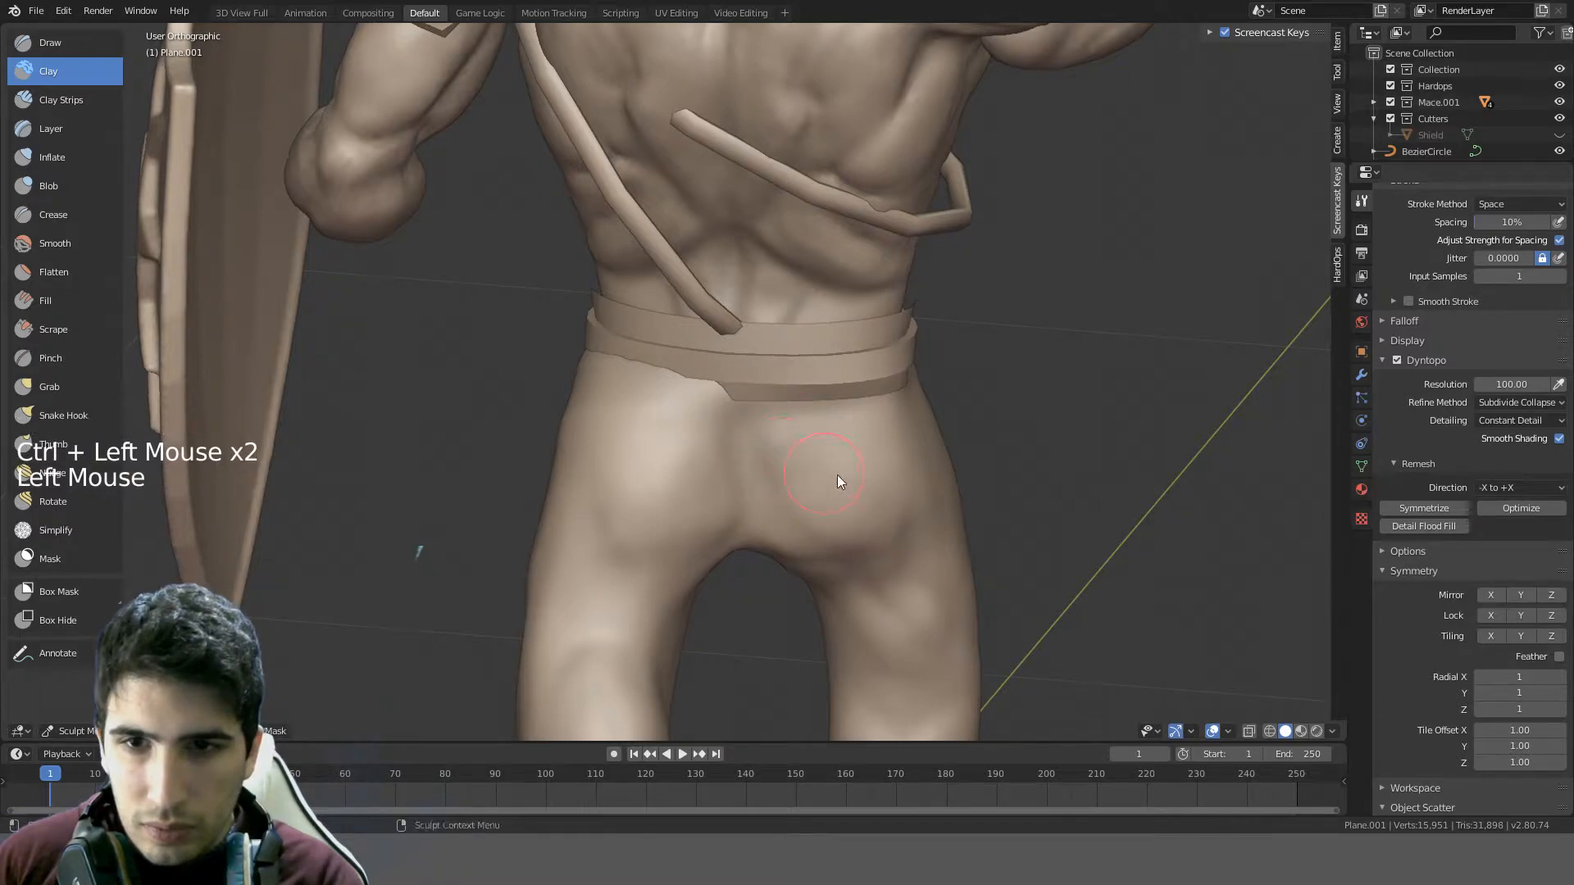
pyautogui.hotkey('ctrl', 'z')
pyautogui.hotkey('ctrl', 'z')
pyautogui.hotkey('ctrl', 'z')
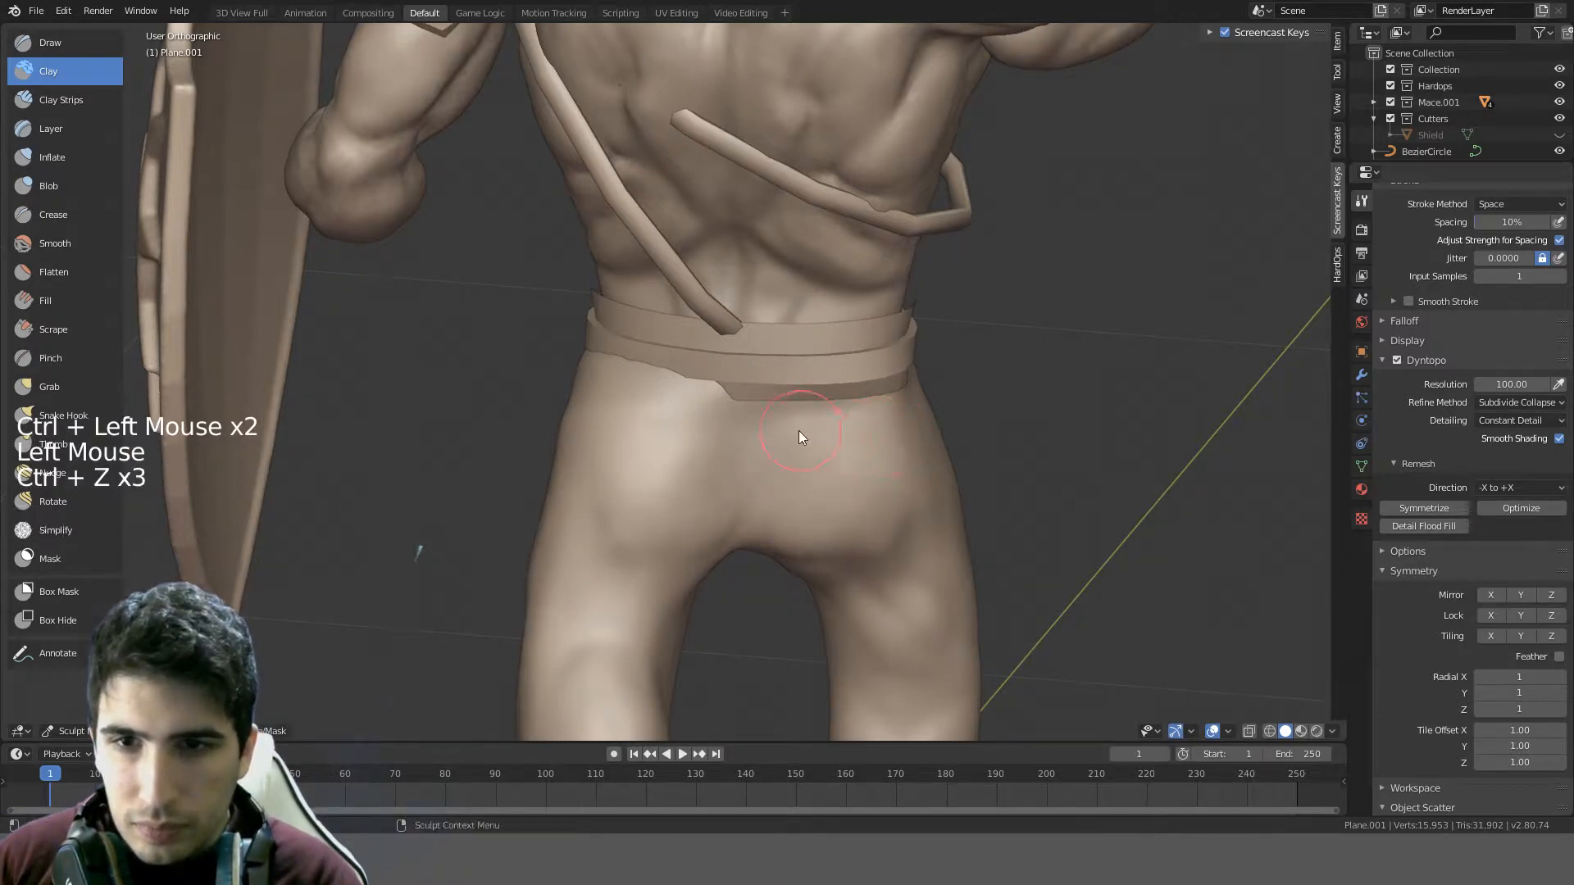
# - Build up trouser folds with the Clay brush across the buttocks and down the back of the forward leg's thigh
pyautogui.moveTo(799, 432); pyautogui.dragTo(764, 488)
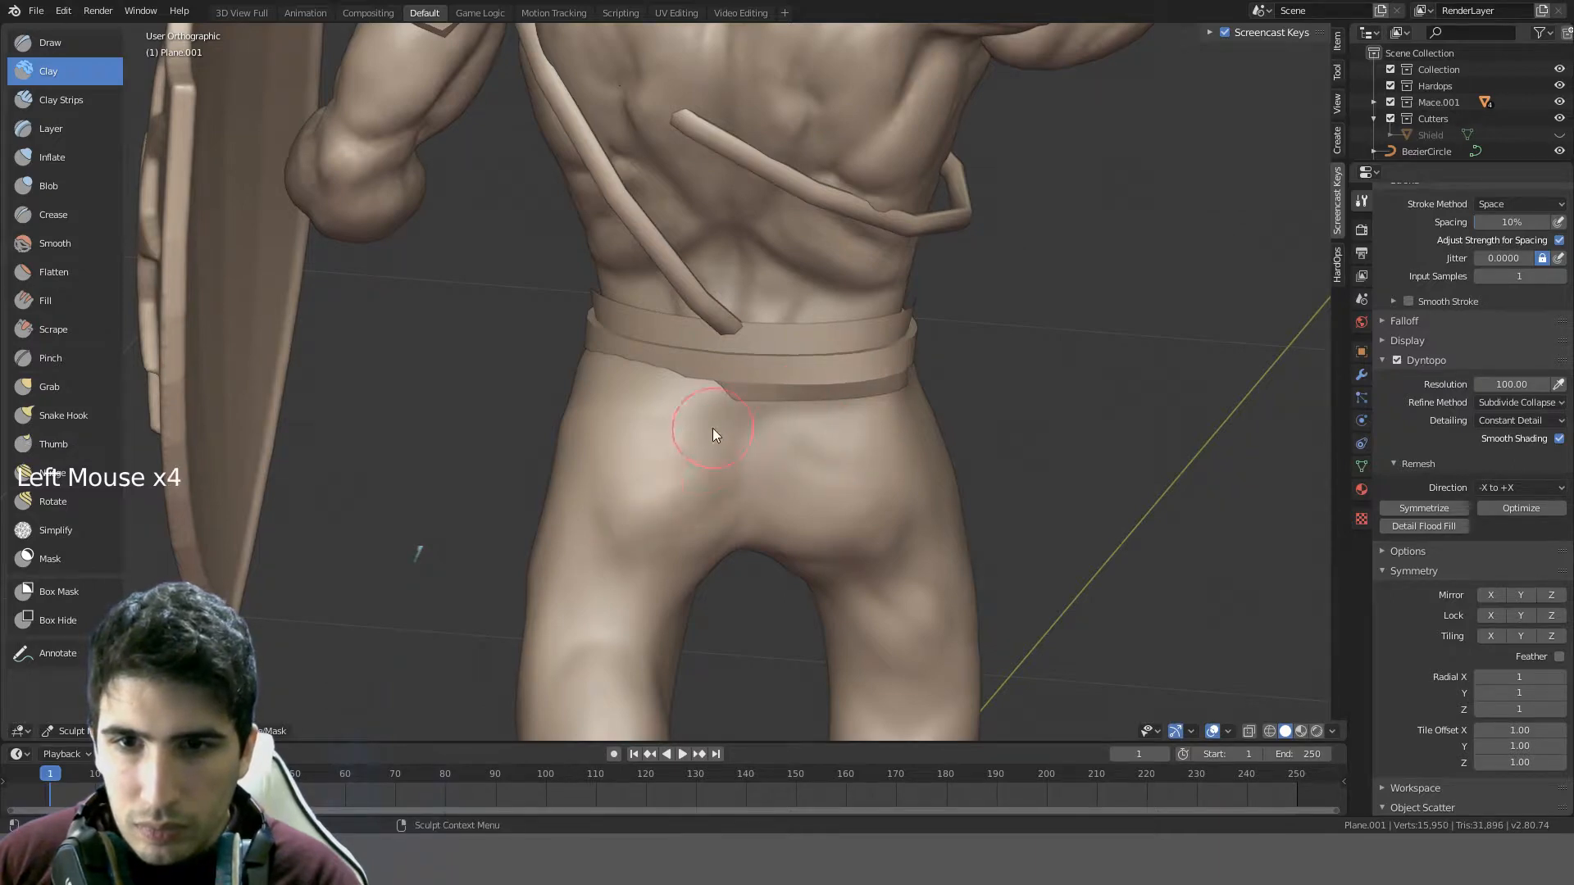
pyautogui.moveTo(705, 511)
pyautogui.mouseDown(button='middle')
pyautogui.moveTo(871, 428)
pyautogui.moveTo(893, 481)
pyautogui.moveTo(766, 477)
pyautogui.mouseUp(button='middle')
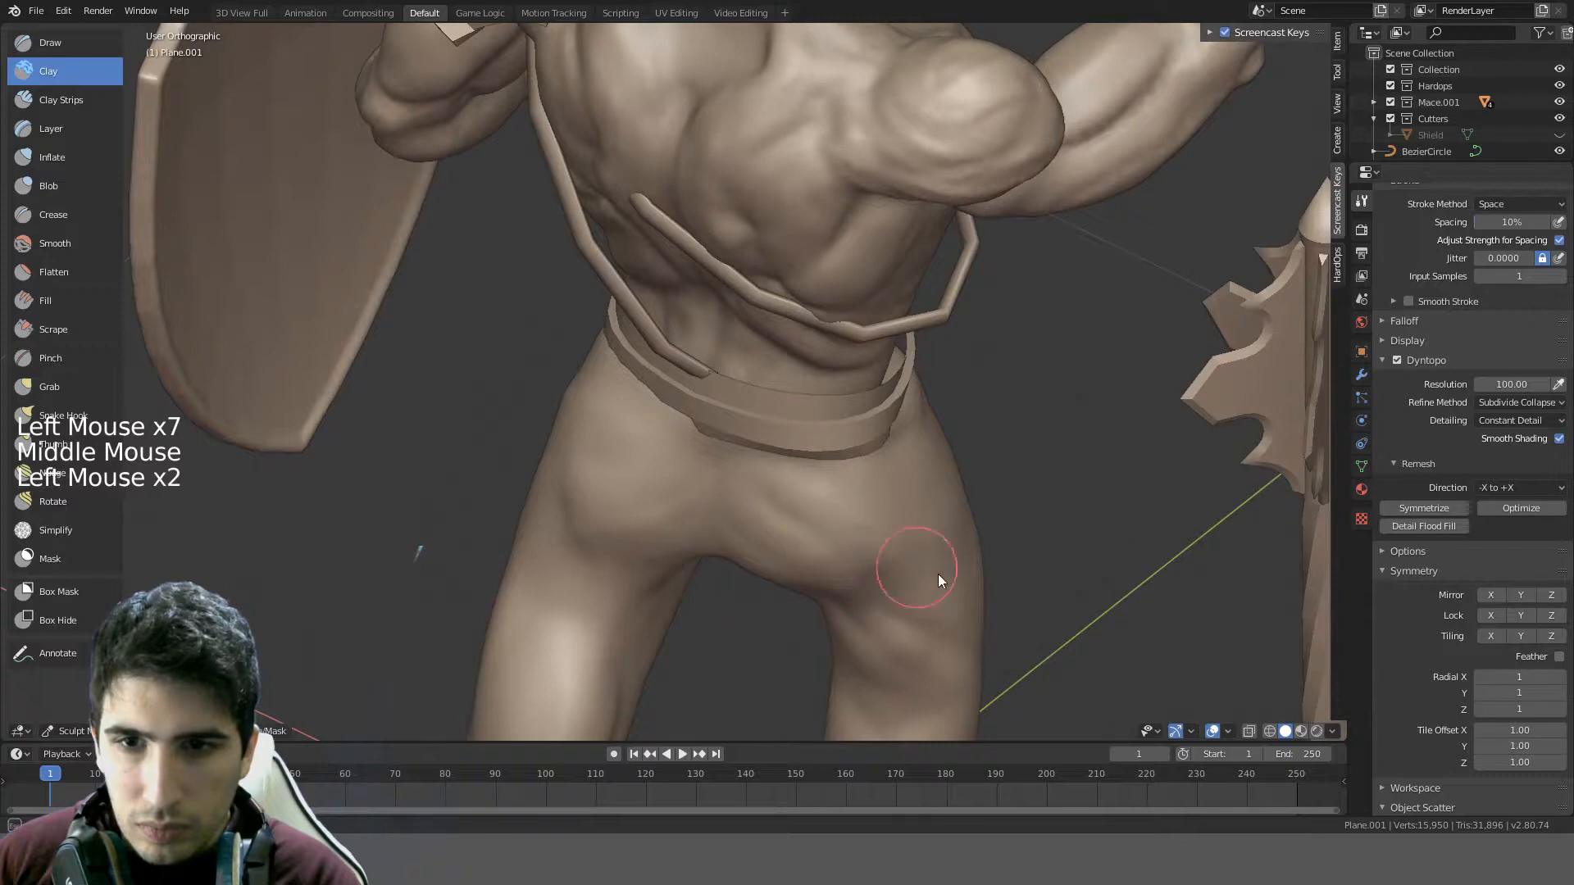
pyautogui.moveTo(941, 580)
pyautogui.mouseDown(button='middle')
pyautogui.moveTo(843, 437)
pyautogui.moveTo(791, 434)
pyautogui.moveTo(703, 356)
pyautogui.mouseUp(button='middle')
pyautogui.click(826, 525)
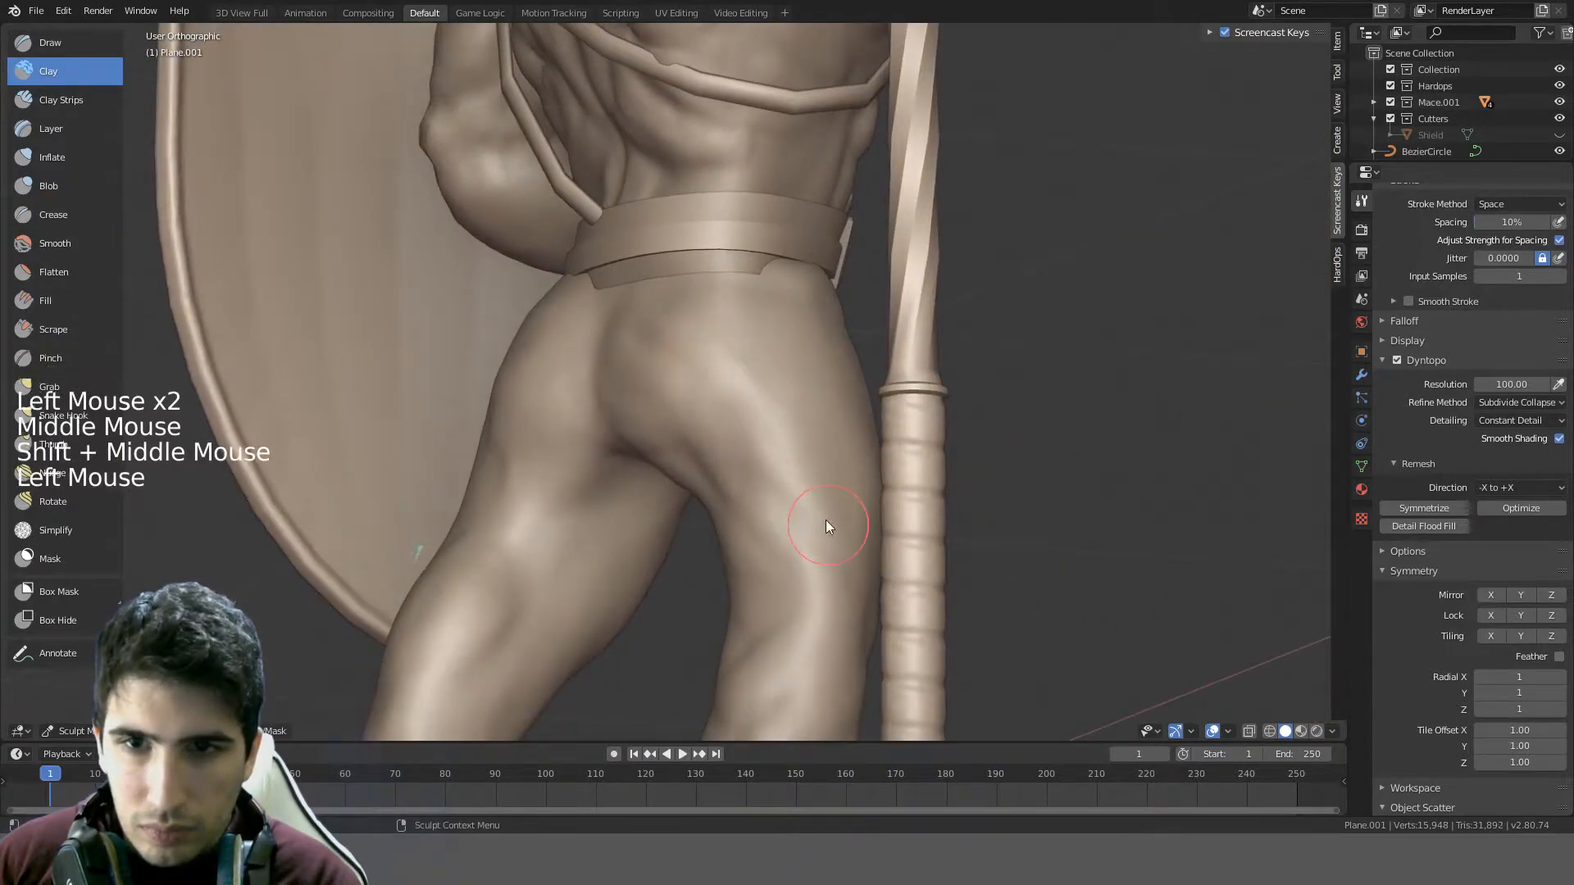
# - Add cloth folds with the Clay brush to the back of the rear leg's thigh
pyautogui.moveTo(827, 525)
pyautogui.mouseDown(button='middle')
pyautogui.moveTo(903, 464)
pyautogui.moveTo(654, 484)
pyautogui.moveTo(715, 468)
pyautogui.mouseUp(button='middle')
pyautogui.click(605, 591)
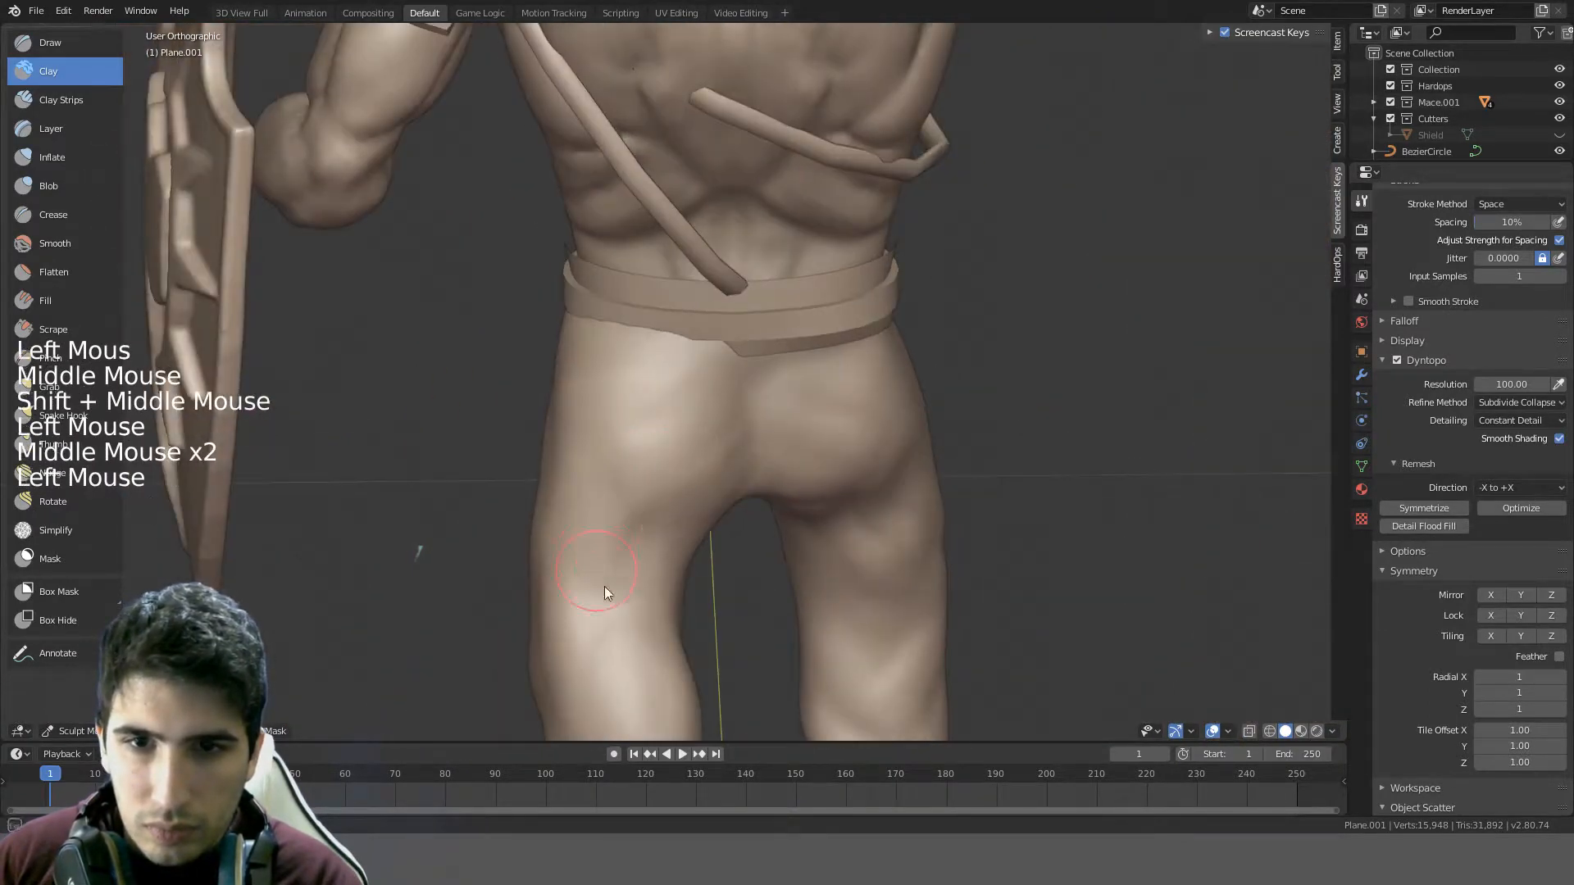
pyautogui.moveTo(595, 526); pyautogui.dragTo(886, 410, button='middle')
pyautogui.moveTo(886, 410); pyautogui.dragTo(459, 394, button='middle')
pyautogui.moveTo(458, 393)
pyautogui.mouseDown(button='middle')
pyautogui.moveTo(518, 453)
pyautogui.moveTo(580, 400)
pyautogui.moveTo(572, 433)
pyautogui.moveTo(752, 425)
pyautogui.mouseUp(button='middle')
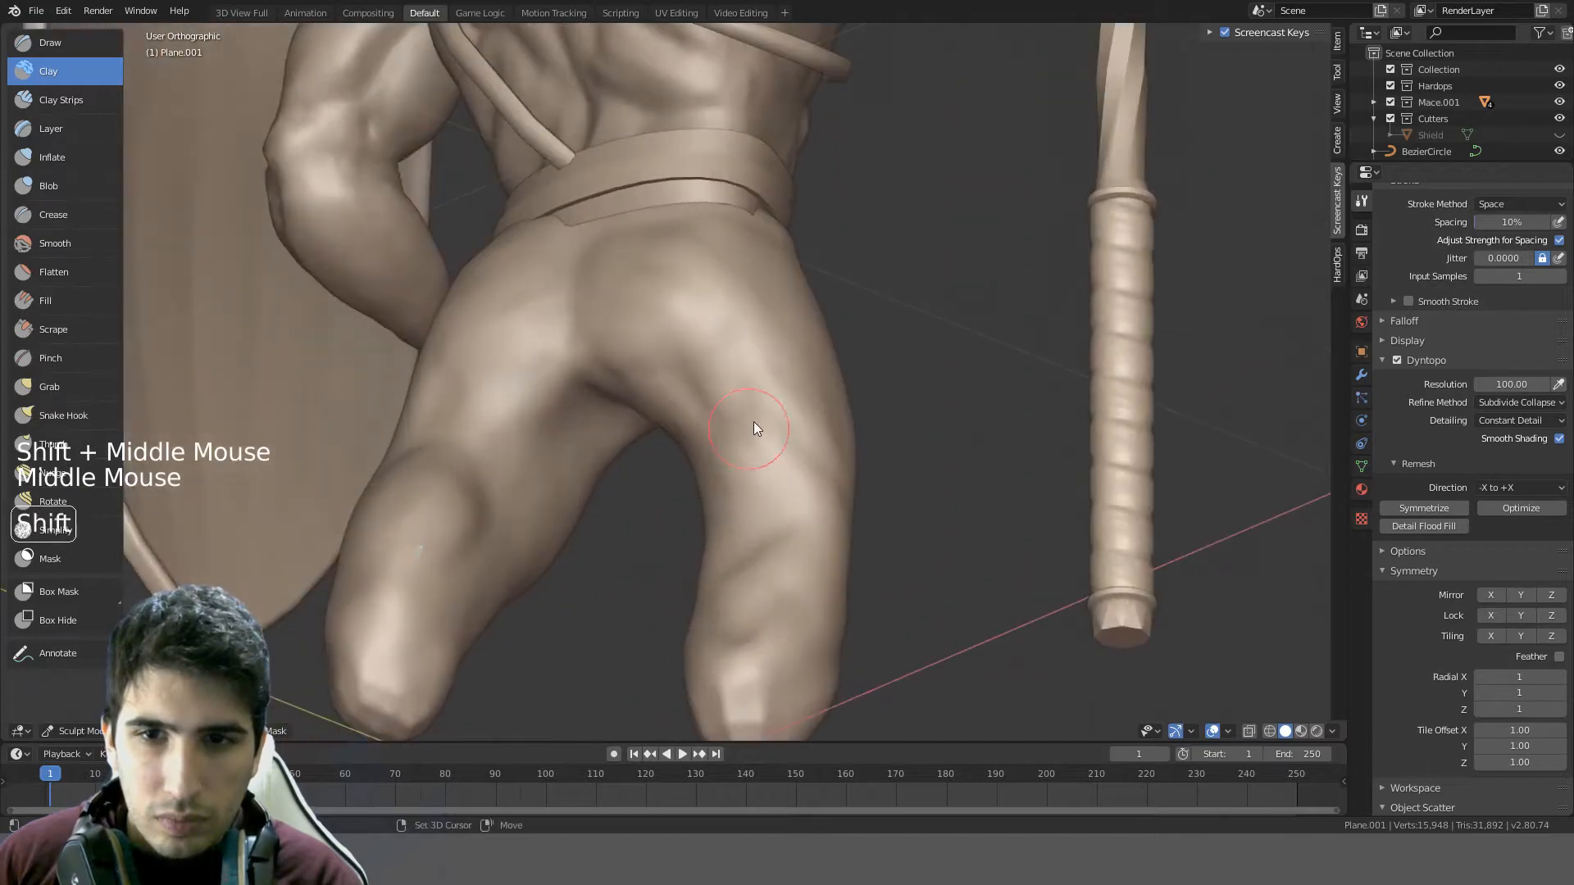
# - Smooth the cloth folds on the back of the forward leg's thigh
pyautogui.moveTo(751, 425)
pyautogui.keyDown('shift'); pyautogui.mouseDown()
pyautogui.moveTo(749, 477)
pyautogui.moveTo(723, 459)
pyautogui.moveTo(749, 446)
pyautogui.mouseUp(); pyautogui.keyUp('shift')
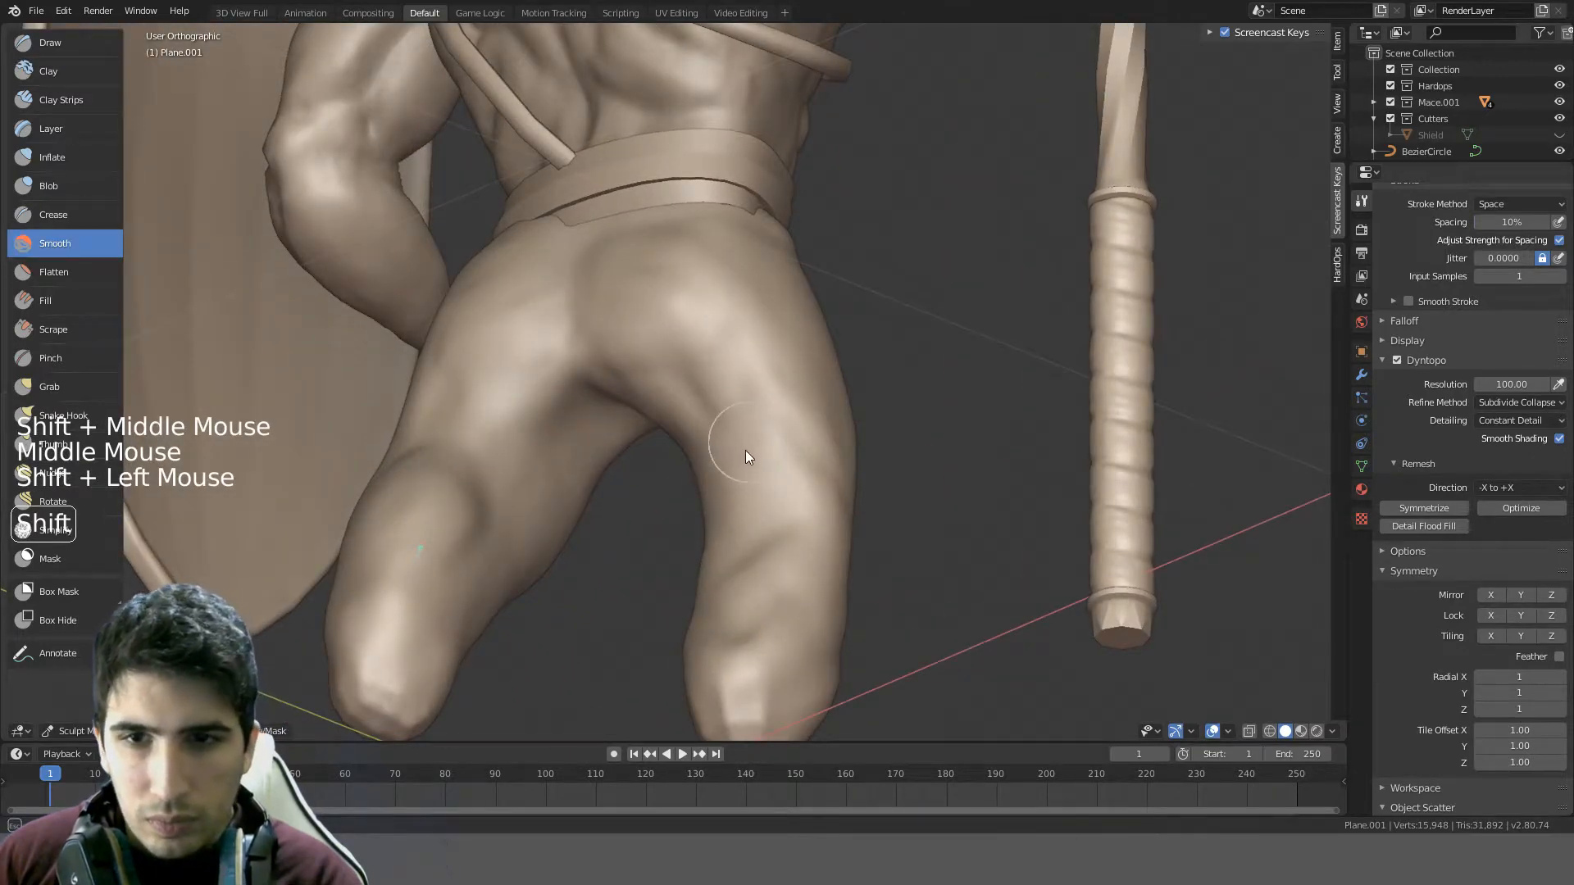
pyautogui.moveTo(746, 452)
pyautogui.mouseDown(button='middle')
pyautogui.moveTo(660, 439)
pyautogui.moveTo(744, 477)
pyautogui.moveTo(750, 511)
pyautogui.moveTo(808, 513)
pyautogui.moveTo(840, 538)
pyautogui.moveTo(606, 499)
pyautogui.moveTo(549, 508)
pyautogui.moveTo(650, 506)
pyautogui.moveTo(577, 507)
pyautogui.moveTo(634, 496)
pyautogui.moveTo(591, 506)
pyautogui.mouseUp(button='middle')
pyautogui.scroll(-3, 606, 498)
pyautogui.scroll(-2, 595, 503)
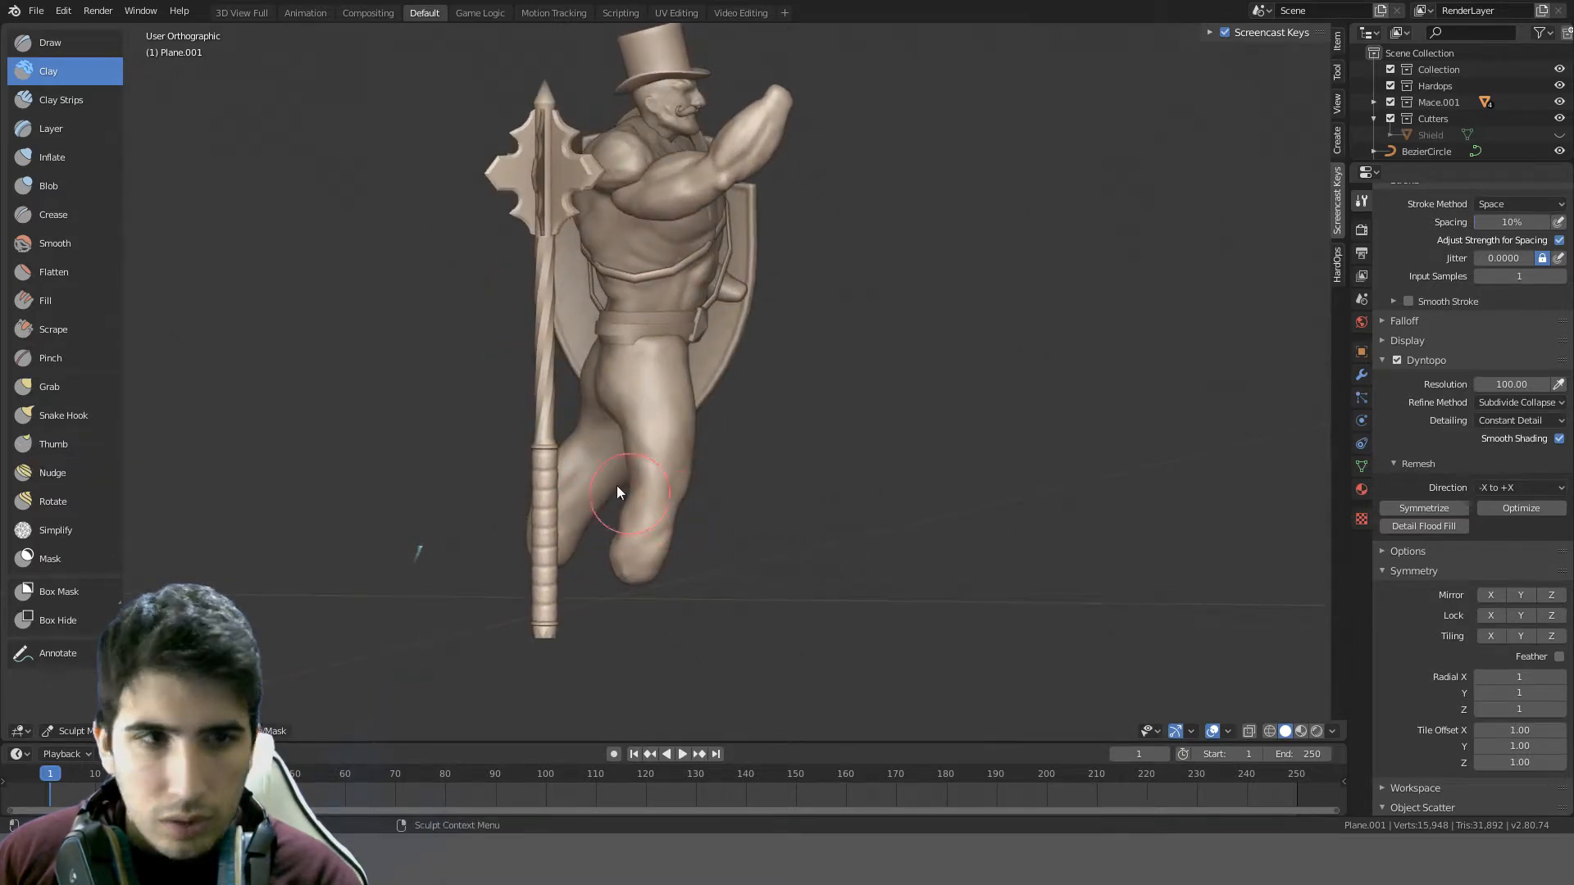
# - Try swelling the forward leg's thigh with an enlarged Inflate brush, and undo the strokes
pyautogui.click(65, 156)
pyautogui.click(818, 478)
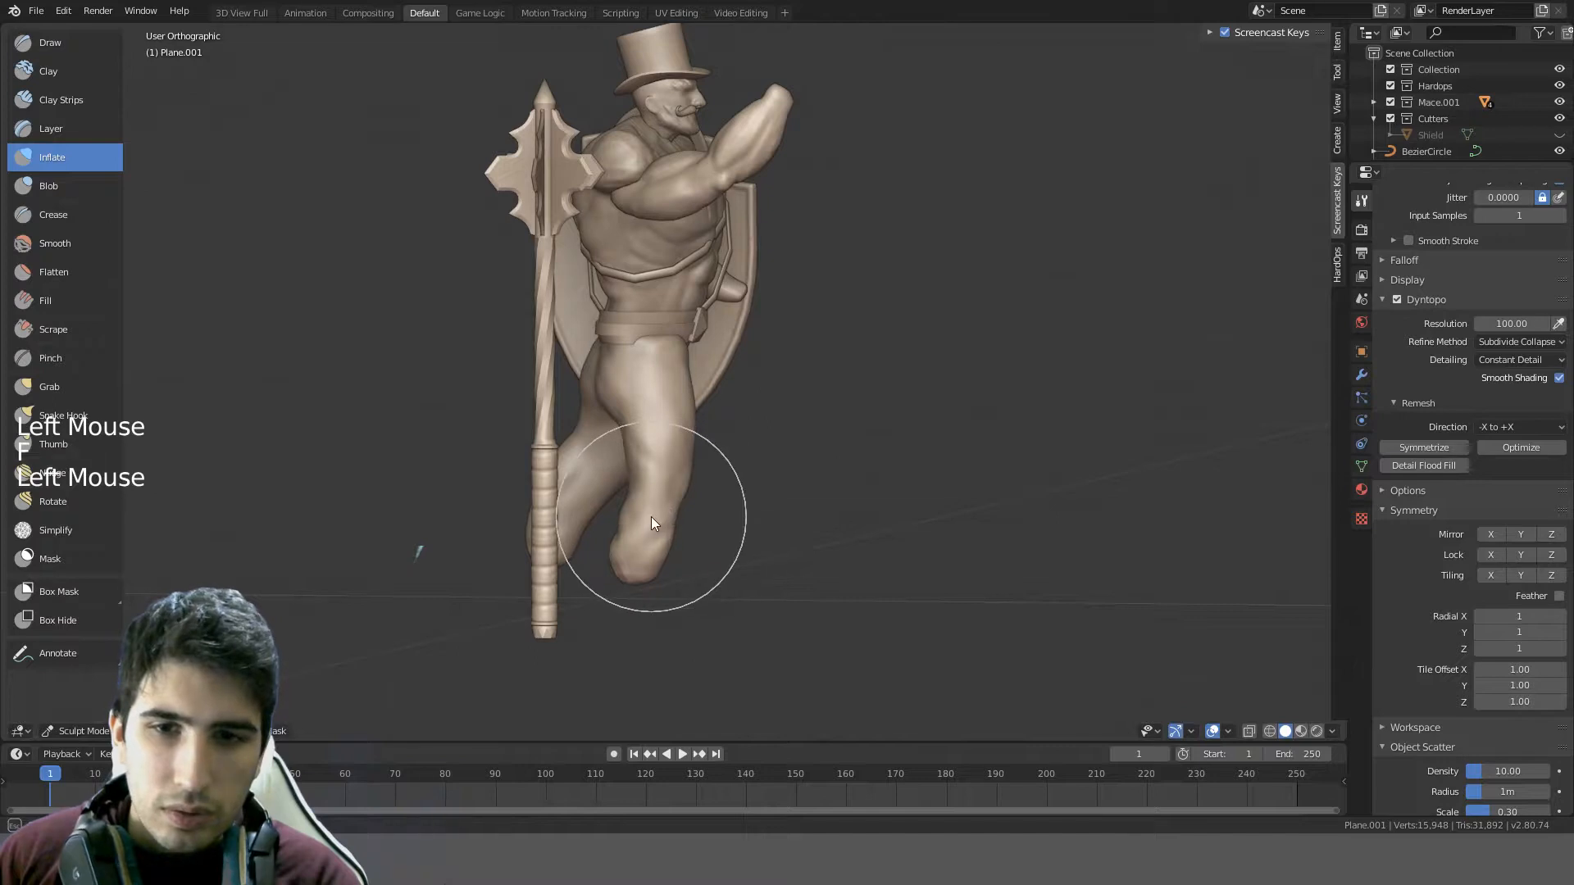
pyautogui.moveTo(651, 481)
pyautogui.mouseDown(button='middle')
pyautogui.moveTo(694, 462)
pyautogui.moveTo(526, 438)
pyautogui.moveTo(446, 468)
pyautogui.mouseUp(button='middle')
pyautogui.moveTo(661, 461); pyautogui.dragTo(663, 469)
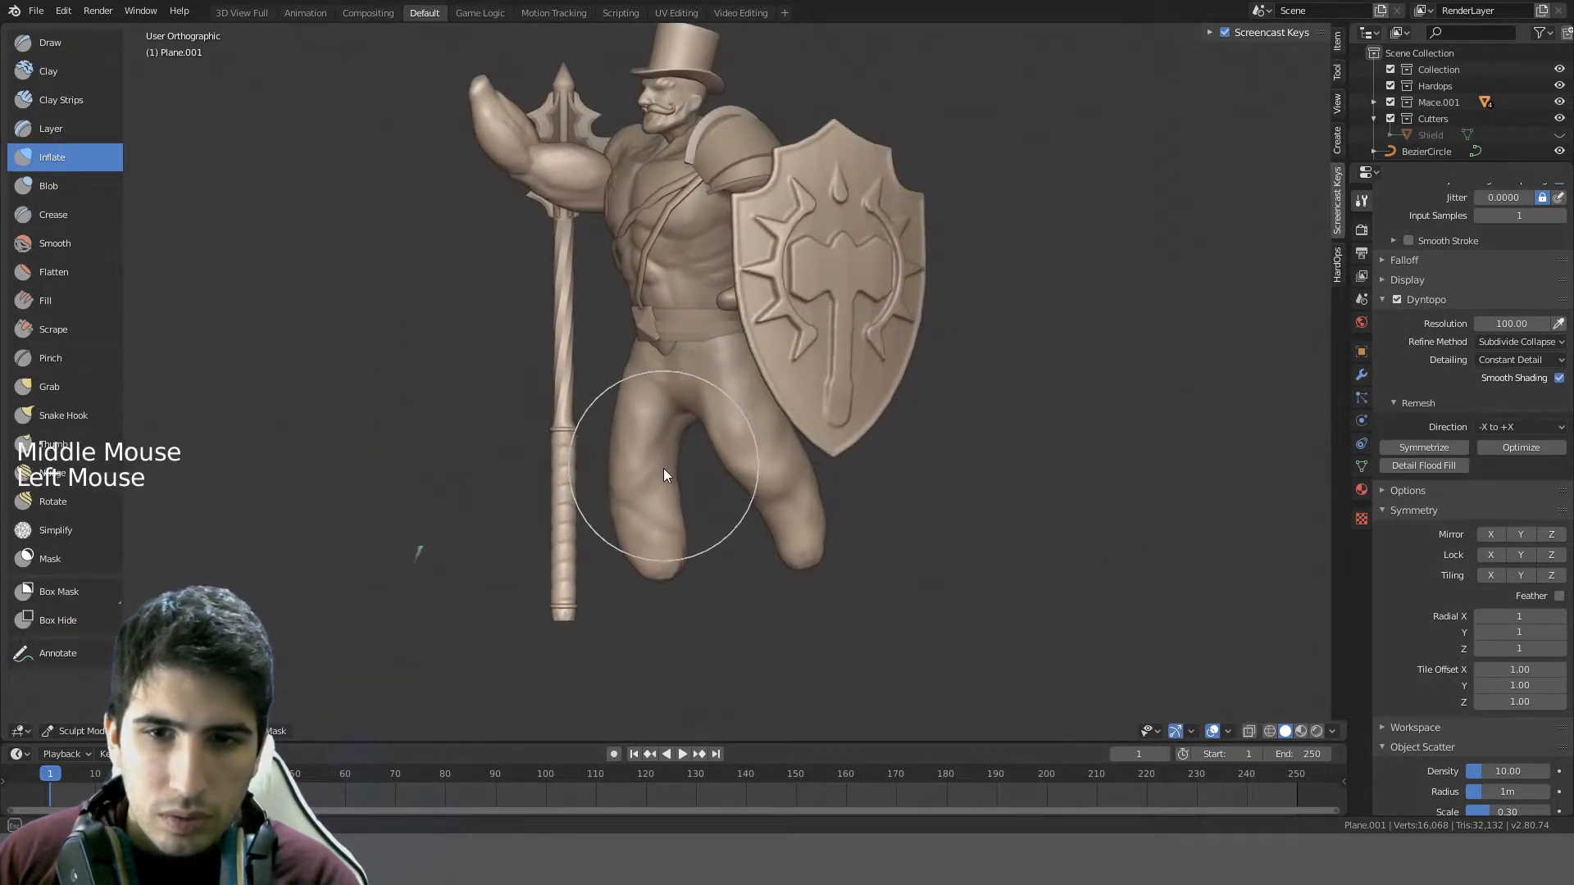
pyautogui.moveTo(662, 469)
pyautogui.mouseDown(button='middle')
pyautogui.moveTo(1044, 481)
pyautogui.moveTo(1001, 487)
pyautogui.mouseUp(button='middle')
pyautogui.hotkey('ctrl', 'z')
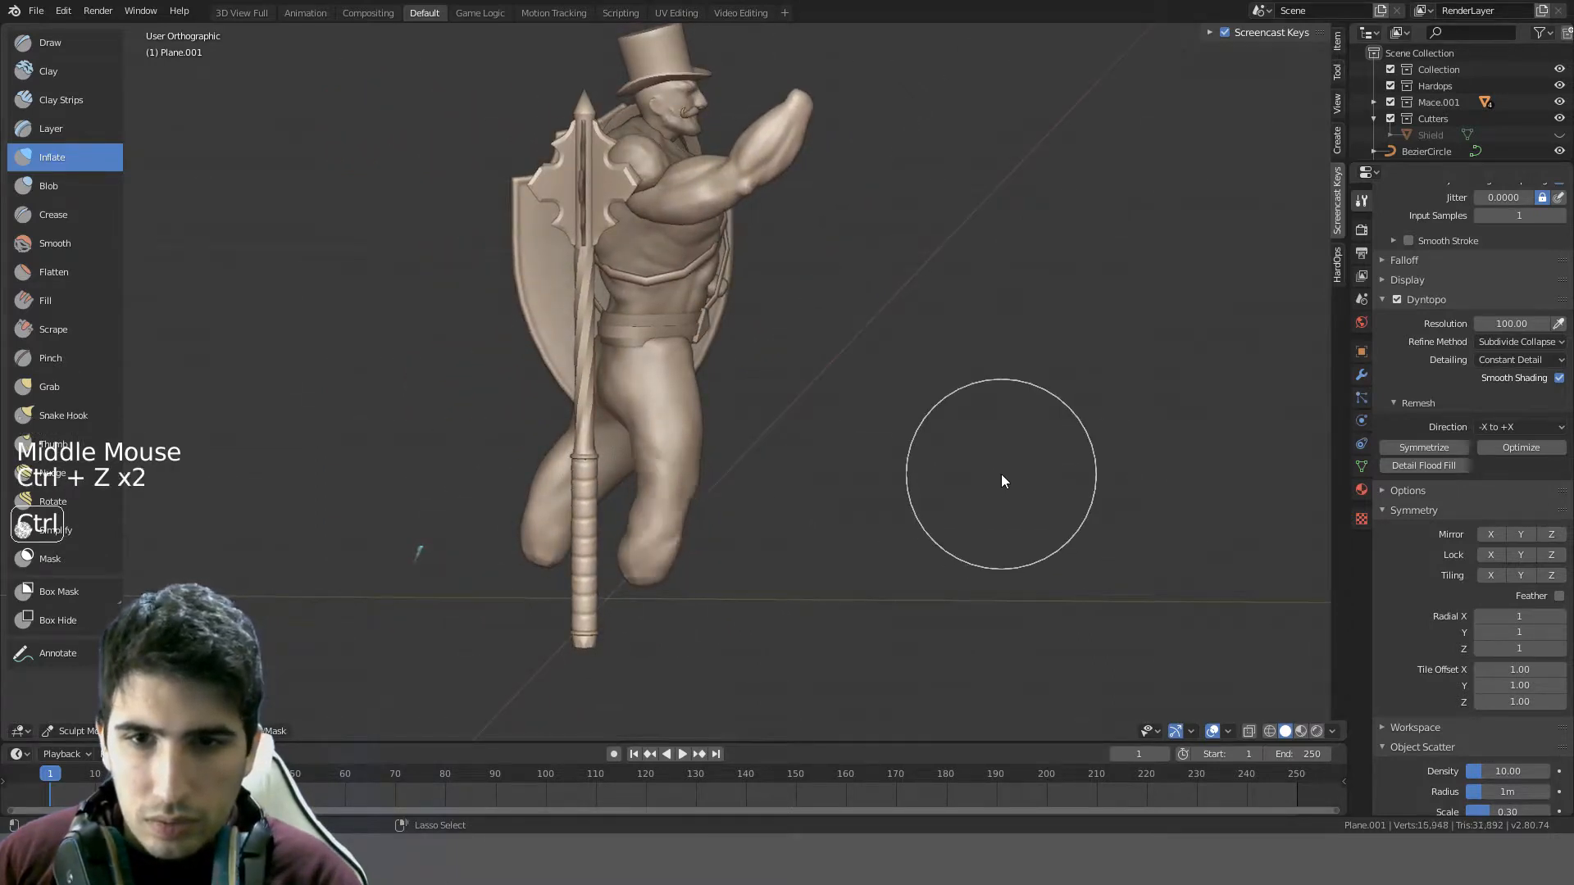
# - Swell the lower thighs of both legs using the Inflate brush at a radius of 200
pyautogui.scroll(3, 698, 511)
pyautogui.keyDown('shift'); pyautogui.moveTo(698, 511); pyautogui.dragTo(752, 377, button='middle'); pyautogui.keyUp('shift')
pyautogui.press('f')
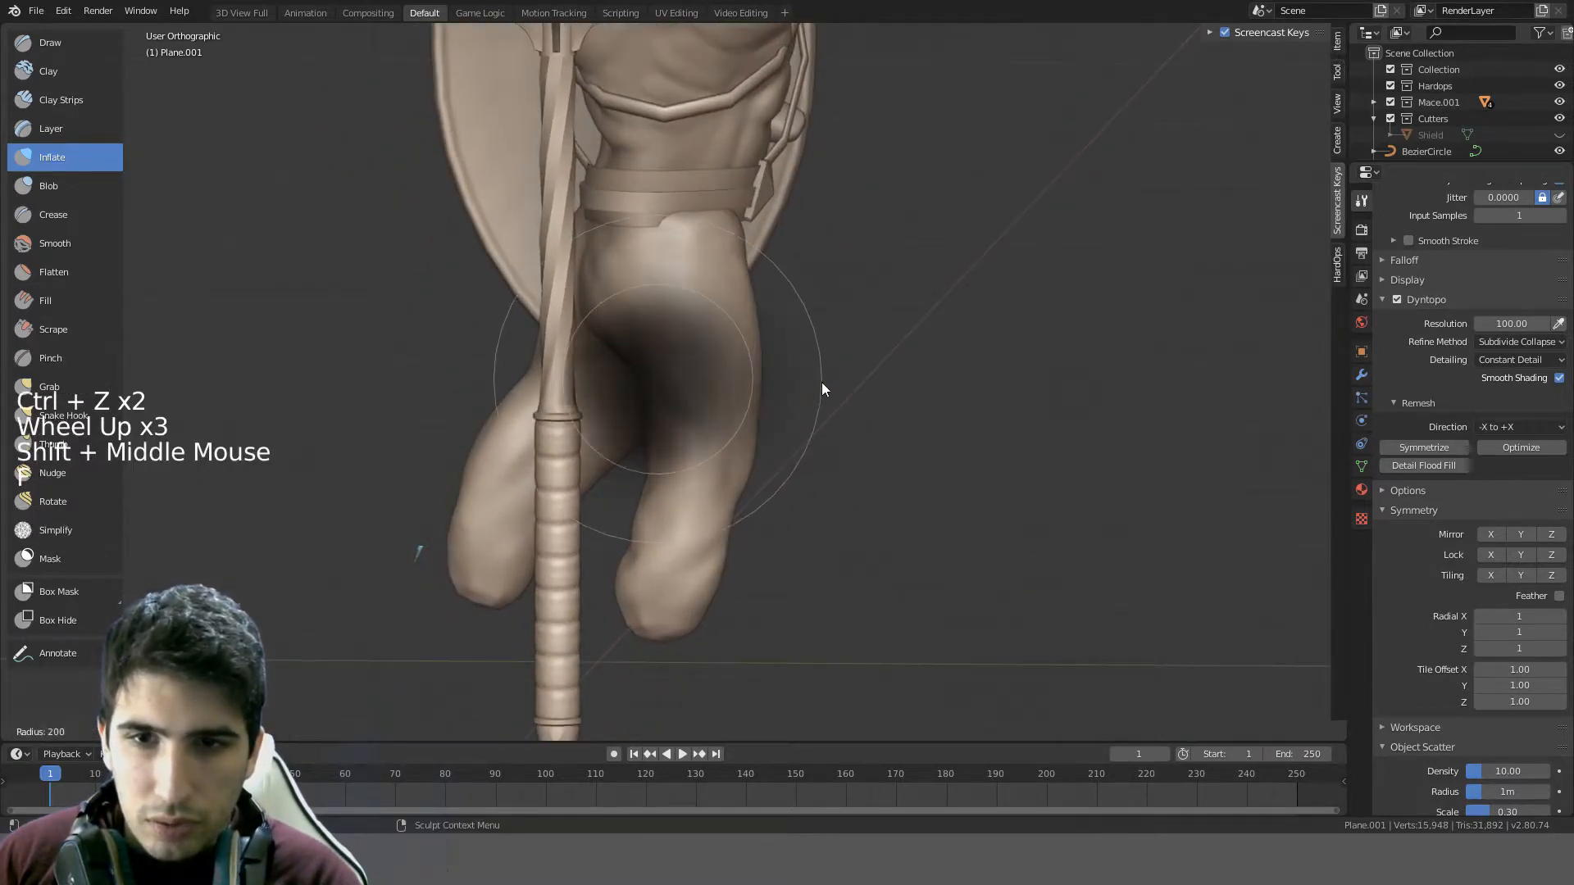
pyautogui.click(710, 462)
pyautogui.click(685, 560)
pyautogui.moveTo(685, 560)
pyautogui.mouseDown(button='middle')
pyautogui.moveTo(784, 483)
pyautogui.moveTo(562, 463)
pyautogui.moveTo(621, 432)
pyautogui.mouseUp(button='middle')
pyautogui.moveTo(651, 415); pyautogui.dragTo(900, 508)
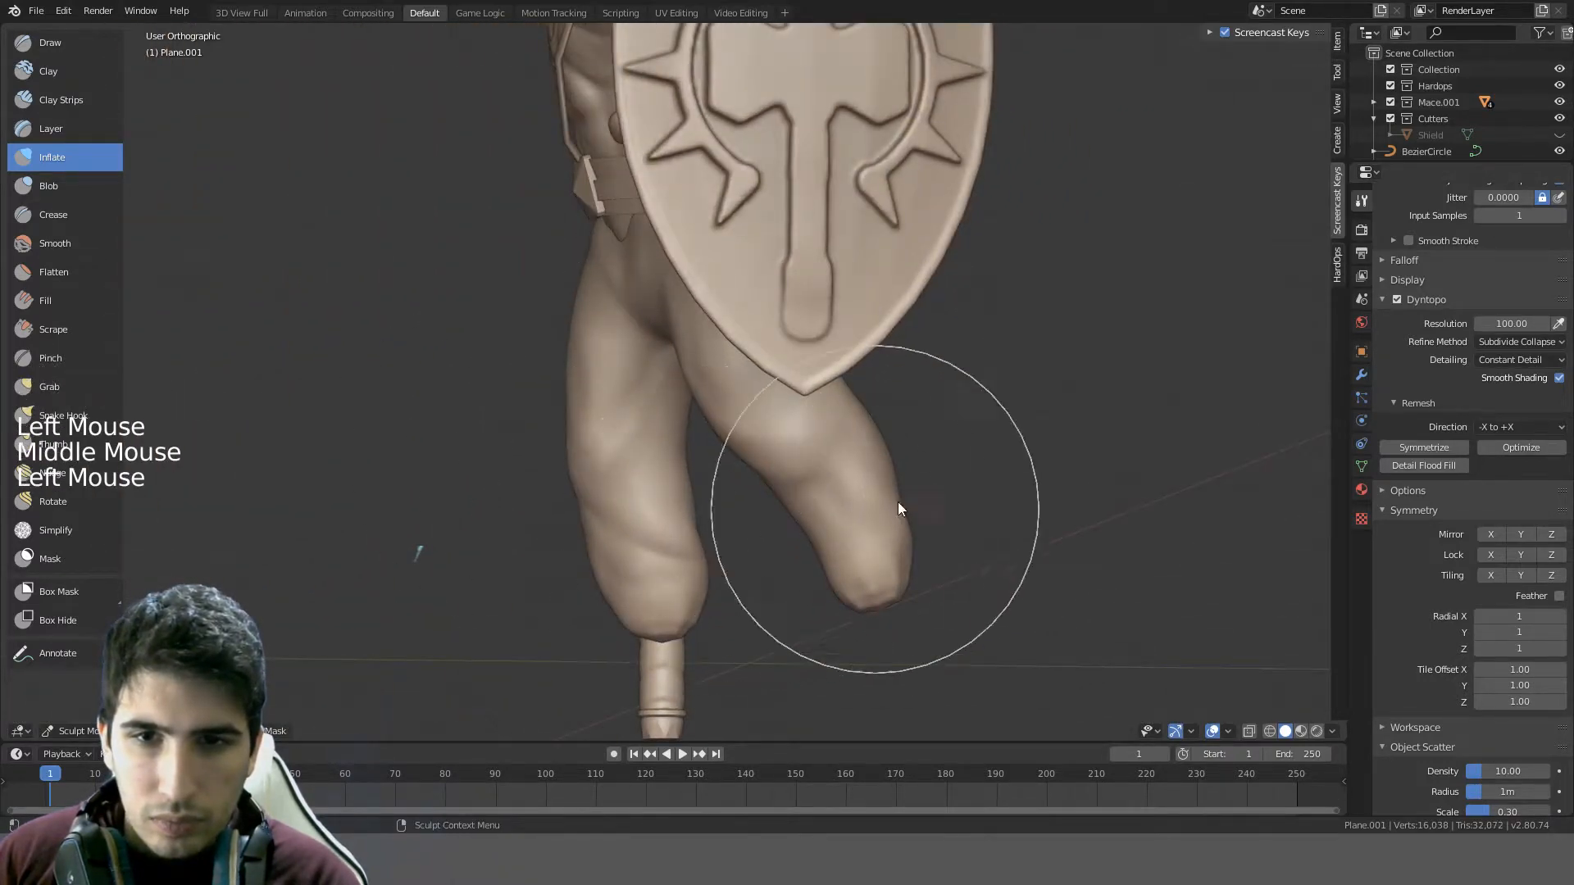
pyautogui.moveTo(900, 509)
pyautogui.mouseDown(button='middle')
pyautogui.moveTo(780, 518)
pyautogui.moveTo(668, 467)
pyautogui.moveTo(604, 407)
pyautogui.moveTo(498, 351)
pyautogui.moveTo(439, 357)
pyautogui.moveTo(424, 385)
pyautogui.moveTo(486, 361)
pyautogui.mouseUp(button='middle')
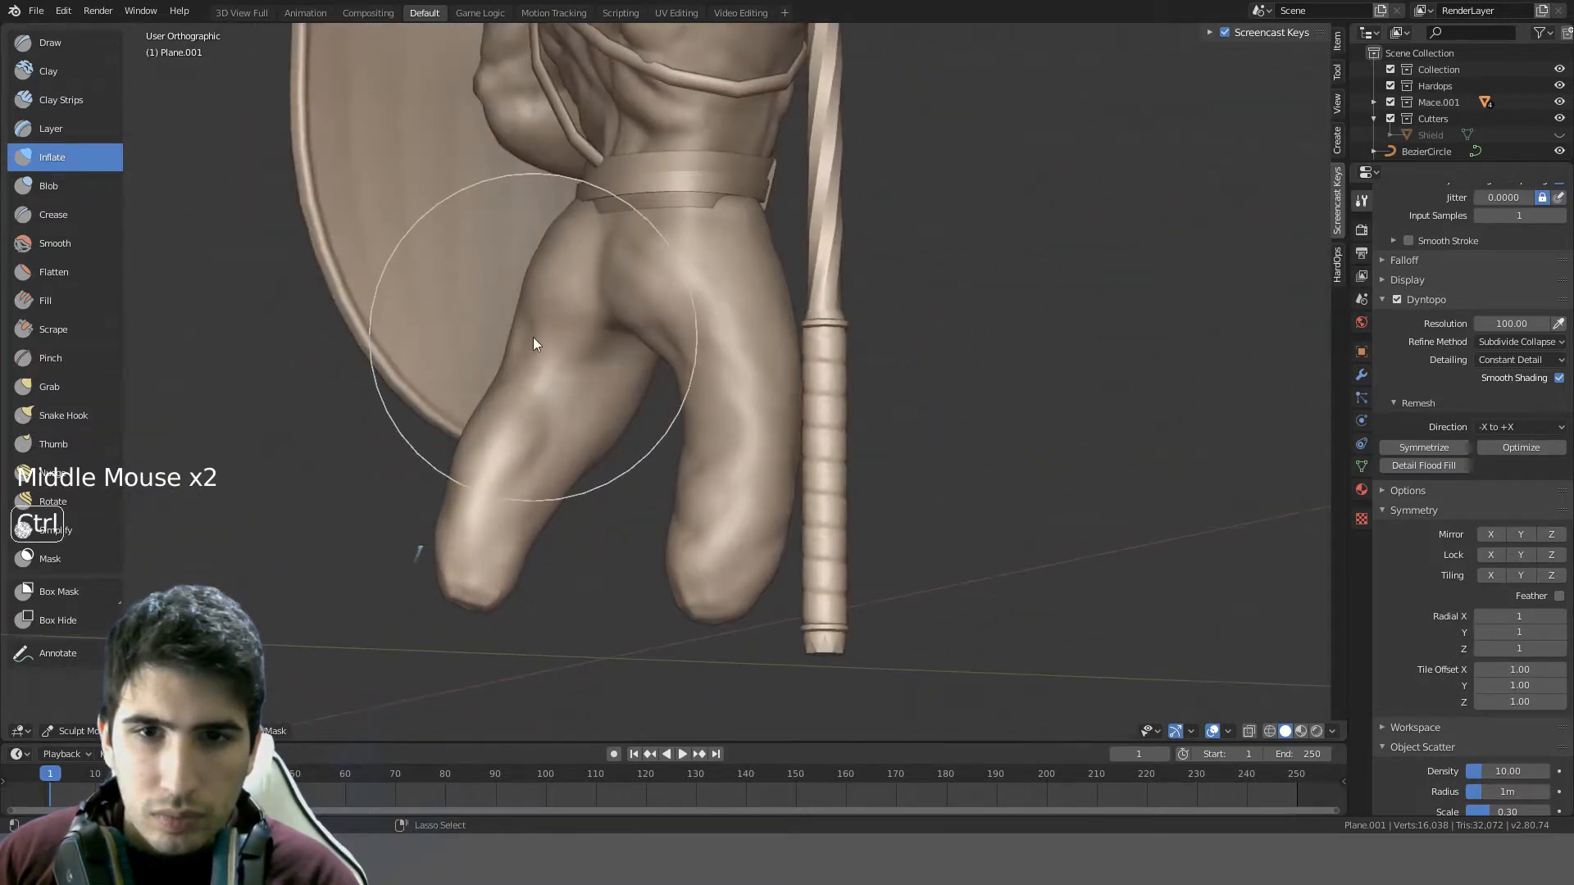
# - Deflate the hip and outer upper thigh of the rear leg with inverted Inflate strokes
pyautogui.moveTo(532, 339)
pyautogui.keyDown('ctrl'); pyautogui.mouseDown()
pyautogui.moveTo(533, 372)
pyautogui.moveTo(501, 357)
pyautogui.moveTo(541, 353)
pyautogui.mouseUp(); pyautogui.keyUp('ctrl')
pyautogui.moveTo(542, 353)
pyautogui.mouseDown(button='middle')
pyautogui.moveTo(801, 344)
pyautogui.moveTo(907, 323)
pyautogui.moveTo(833, 324)
pyautogui.mouseUp(button='middle')
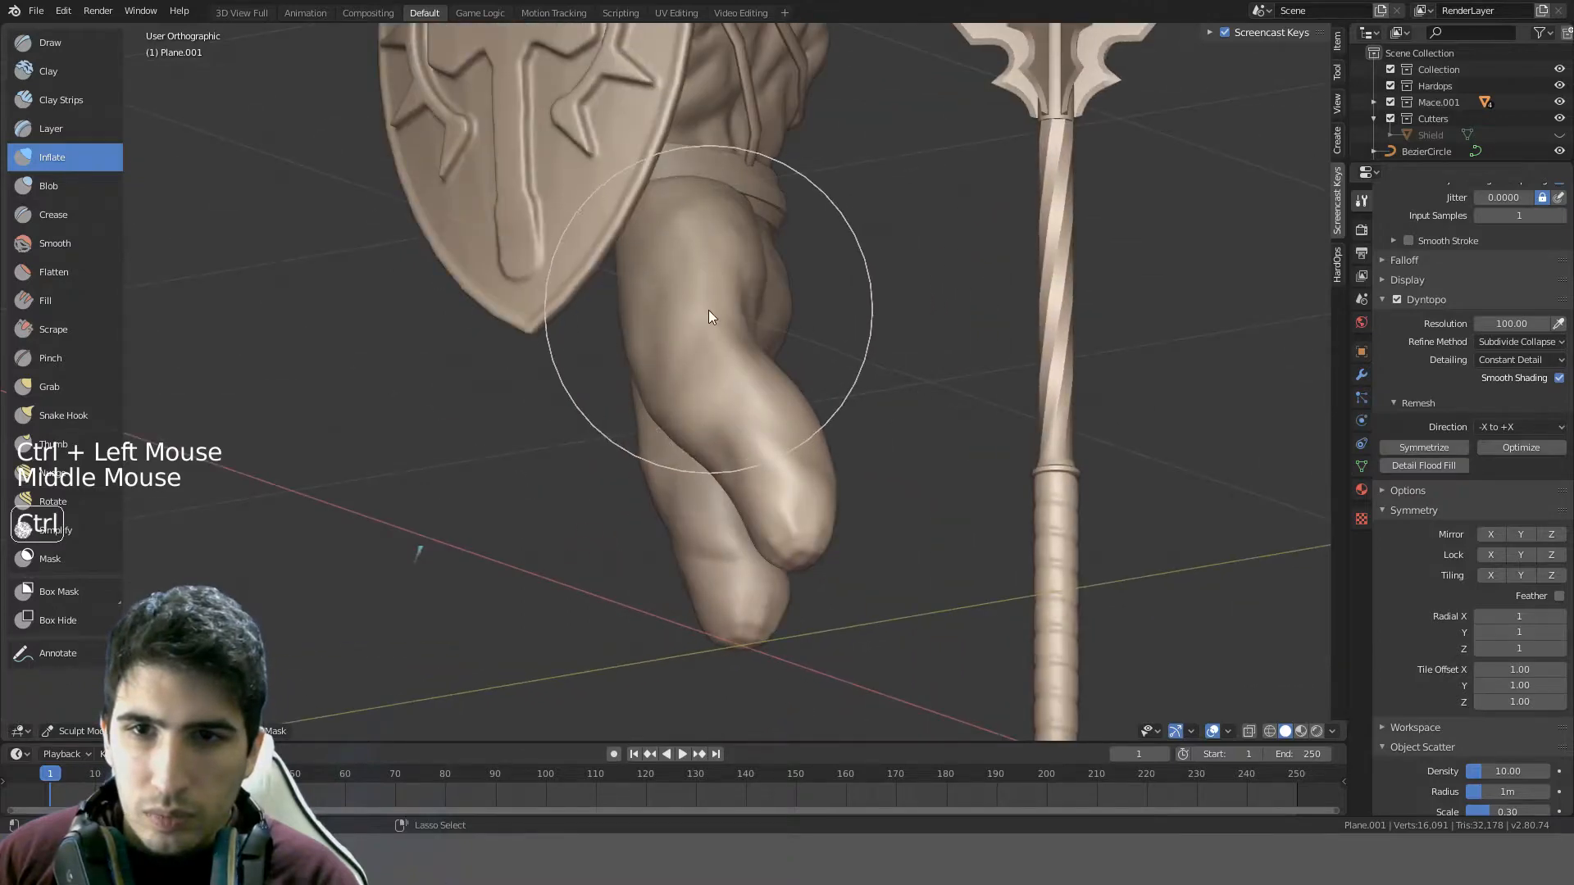
pyautogui.keyDown('ctrl'); pyautogui.moveTo(708, 309); pyautogui.dragTo(686, 330); pyautogui.keyUp('ctrl')
pyautogui.moveTo(685, 332)
pyautogui.mouseDown(button='middle')
pyautogui.moveTo(859, 313)
pyautogui.moveTo(903, 328)
pyautogui.moveTo(882, 404)
pyautogui.moveTo(836, 324)
pyautogui.moveTo(846, 284)
pyautogui.moveTo(813, 332)
pyautogui.moveTo(617, 298)
pyautogui.moveTo(835, 511)
pyautogui.mouseUp(button='middle')
# - Resize the Inflate brush and swell the rear leg's lower thigh just above the knee, undoing the unwanted stroke
pyautogui.press('f')
pyautogui.scroll(-3, 882, 404)
pyautogui.scroll(-2, 882, 403)
pyautogui.scroll(4, 814, 339)
pyautogui.moveTo(835, 510)
pyautogui.mouseDown()
pyautogui.moveTo(819, 532)
pyautogui.moveTo(743, 532)
pyautogui.moveTo(872, 450)
pyautogui.mouseUp()
pyautogui.moveTo(873, 450); pyautogui.dragTo(956, 405, button='middle')
pyautogui.hotkey('ctrl', 'z')
pyautogui.press('f')
pyautogui.click(999, 417)
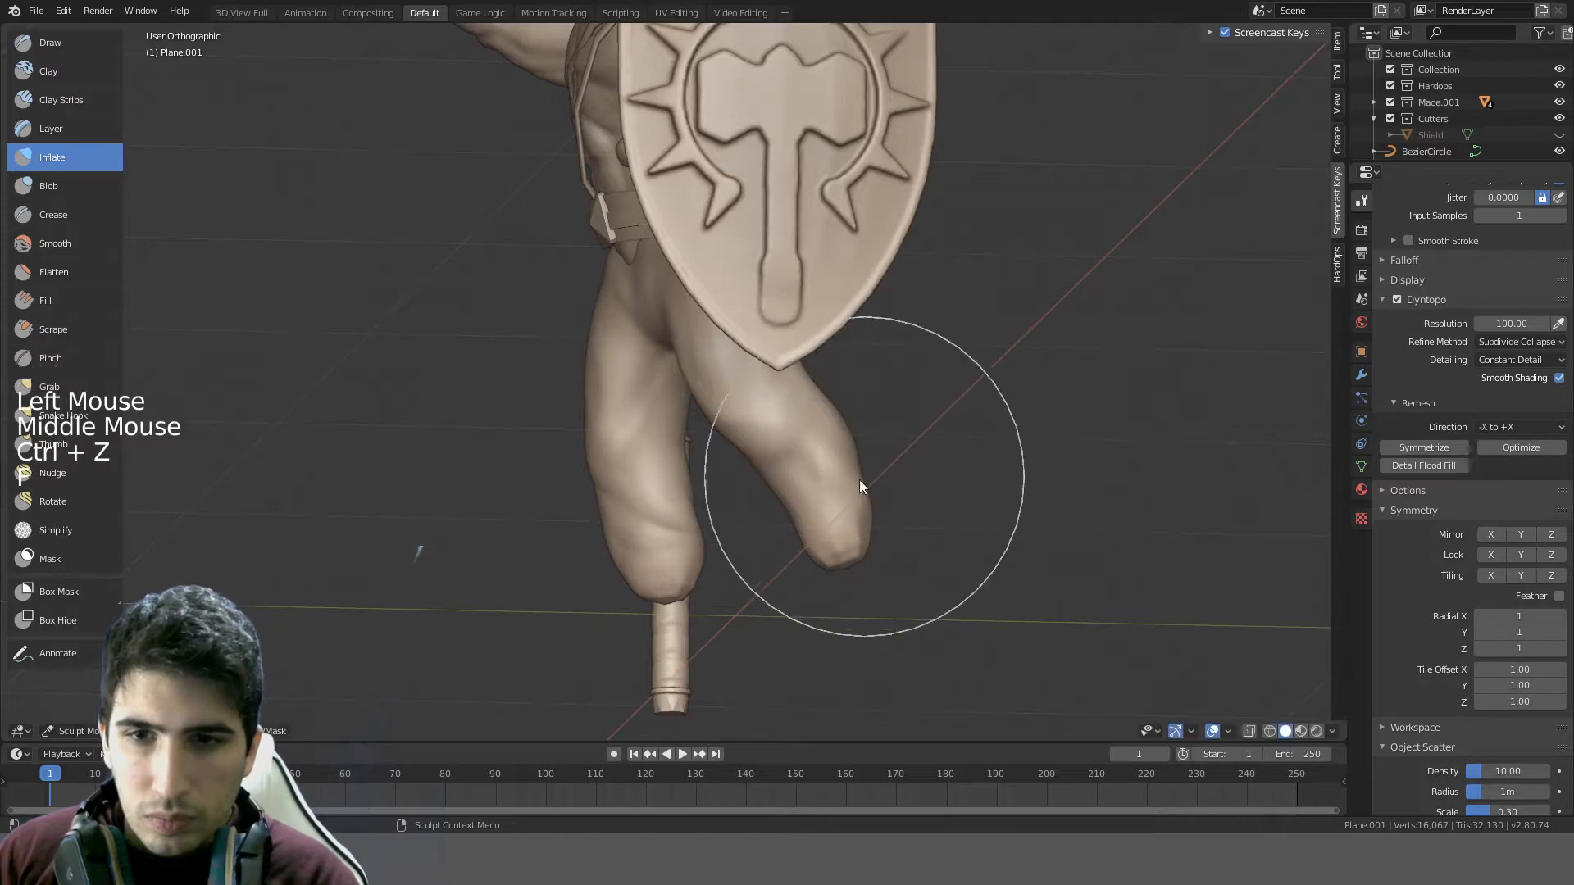
pyautogui.moveTo(859, 482)
pyautogui.mouseDown()
pyautogui.moveTo(809, 524)
pyautogui.moveTo(845, 505)
pyautogui.mouseUp()
# - Try carving the top of the buttocks just below the belt with inverted Clay strokes, and undo them
pyautogui.moveTo(972, 443); pyautogui.dragTo(796, 470, button='middle')
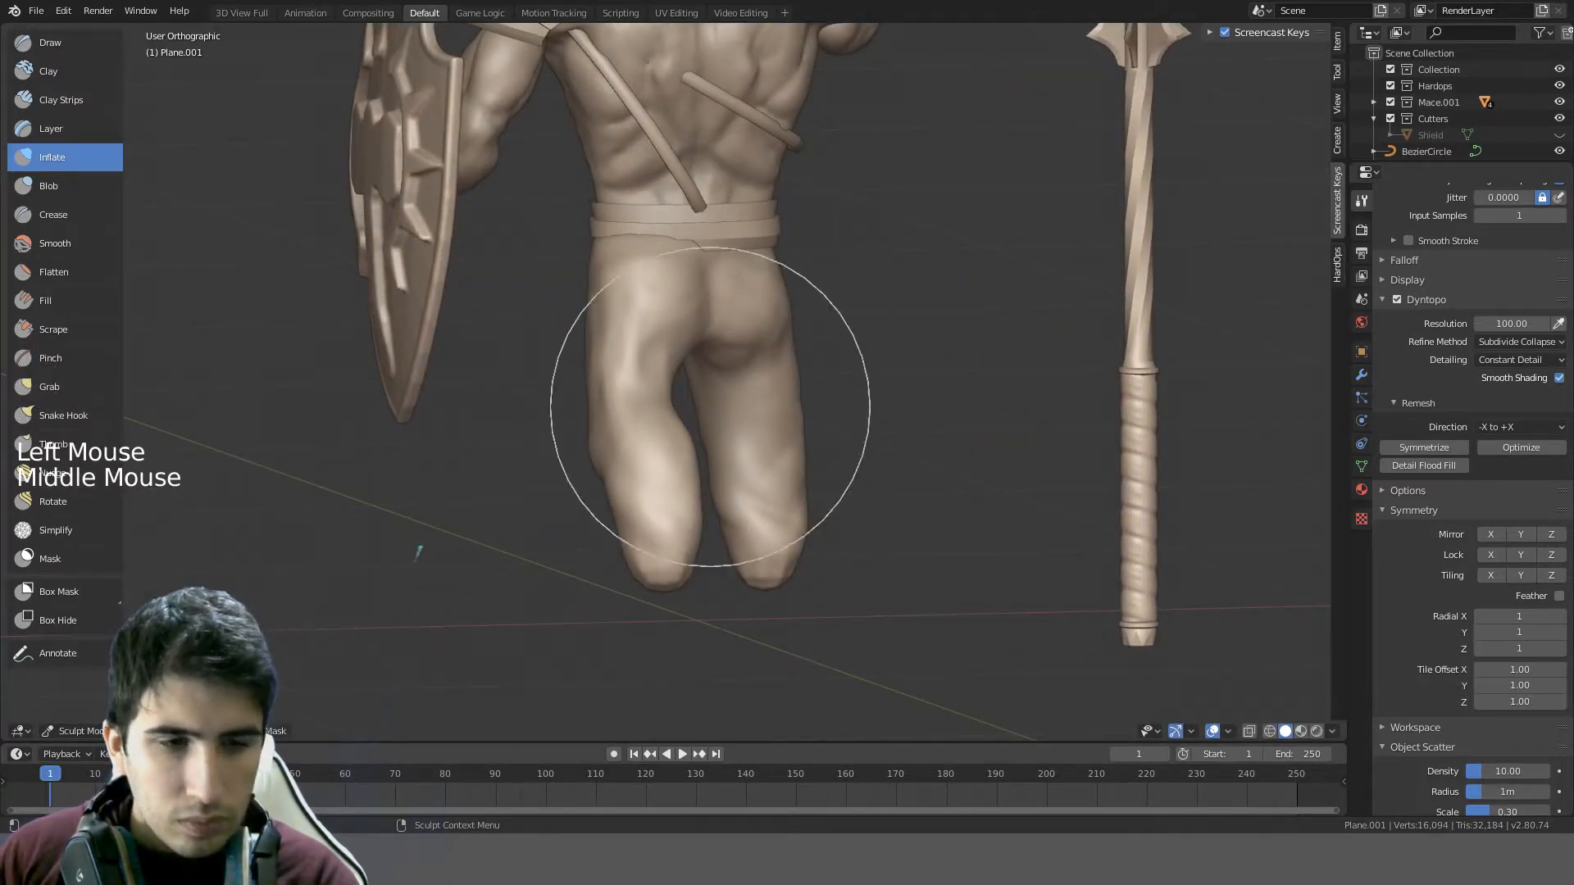
pyautogui.moveTo(660, 456)
pyautogui.mouseDown(button='middle')
pyautogui.moveTo(717, 351)
pyautogui.moveTo(745, 449)
pyautogui.moveTo(719, 388)
pyautogui.moveTo(741, 349)
pyautogui.moveTo(722, 344)
pyautogui.mouseUp(button='middle')
pyautogui.scroll(-1, 717, 352)
pyautogui.scroll(4, 745, 449)
pyautogui.click(60, 82)
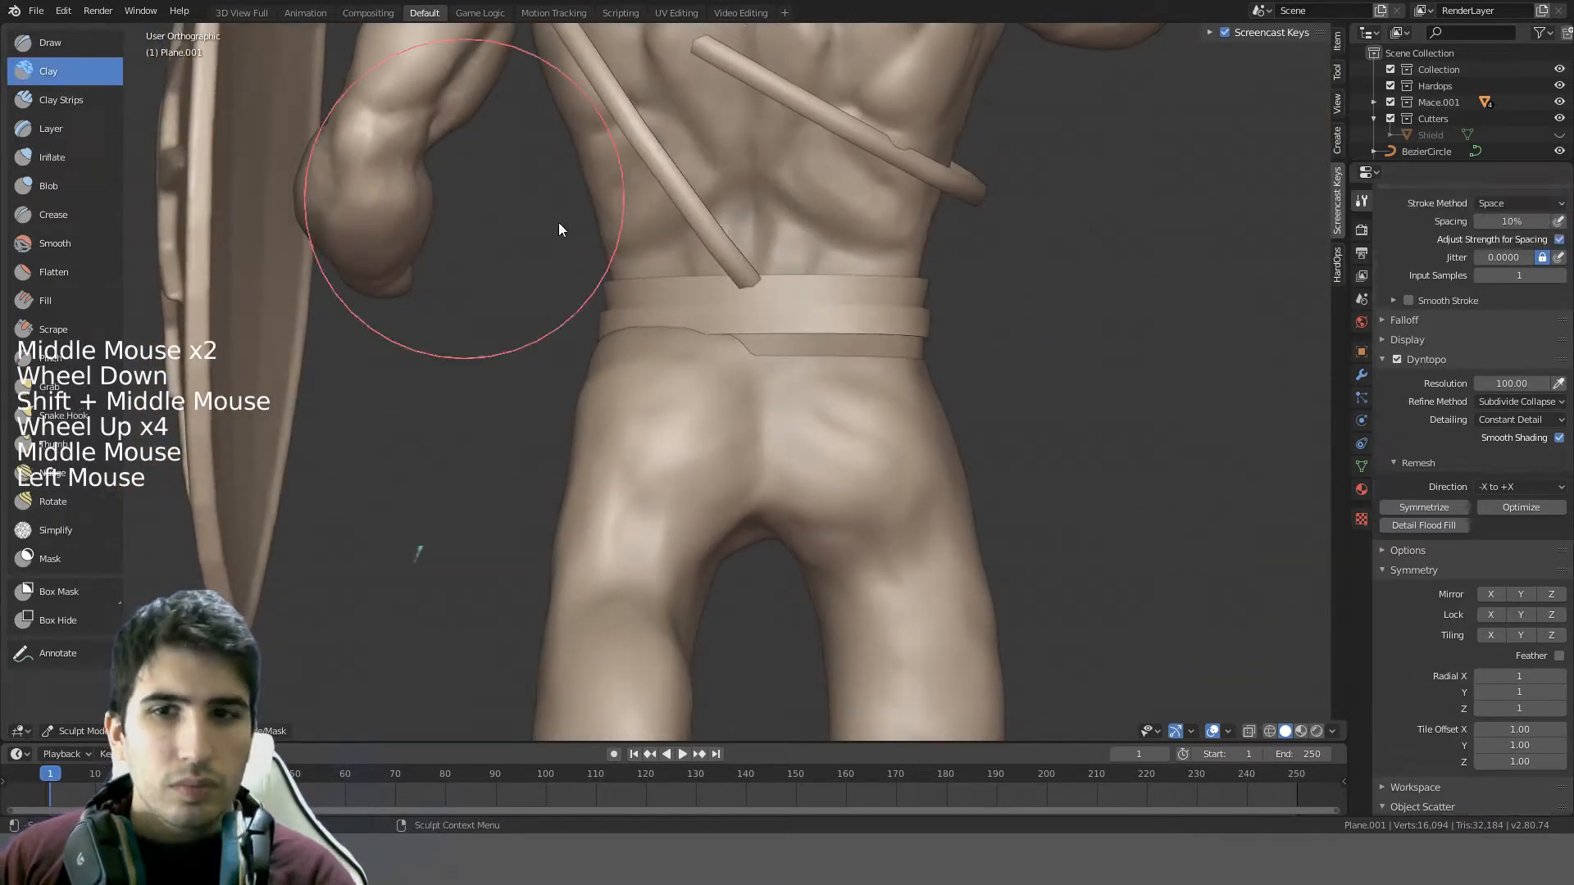
pyautogui.moveTo(559, 222)
pyautogui.mouseDown(button='middle')
pyautogui.moveTo(709, 339)
pyautogui.moveTo(668, 382)
pyautogui.moveTo(631, 314)
pyautogui.moveTo(734, 258)
pyautogui.moveTo(776, 302)
pyautogui.moveTo(734, 246)
pyautogui.moveTo(629, 242)
pyautogui.moveTo(651, 289)
pyautogui.moveTo(781, 283)
pyautogui.mouseUp(button='middle')
pyautogui.press('ctrl')
pyautogui.moveTo(782, 334)
pyautogui.keyDown('ctrl'); pyautogui.mouseDown()
pyautogui.moveTo(675, 375)
pyautogui.moveTo(655, 363)
pyautogui.moveTo(764, 353)
pyautogui.moveTo(717, 356)
pyautogui.moveTo(833, 320)
pyautogui.mouseUp(); pyautogui.keyUp('ctrl')
pyautogui.moveTo(832, 321)
pyautogui.mouseDown(button='middle')
pyautogui.moveTo(780, 253)
pyautogui.moveTo(708, 258)
pyautogui.moveTo(697, 294)
pyautogui.moveTo(666, 299)
pyautogui.moveTo(665, 341)
pyautogui.moveTo(594, 364)
pyautogui.mouseUp(button='middle')
pyautogui.hotkey('ctrl', 'z')
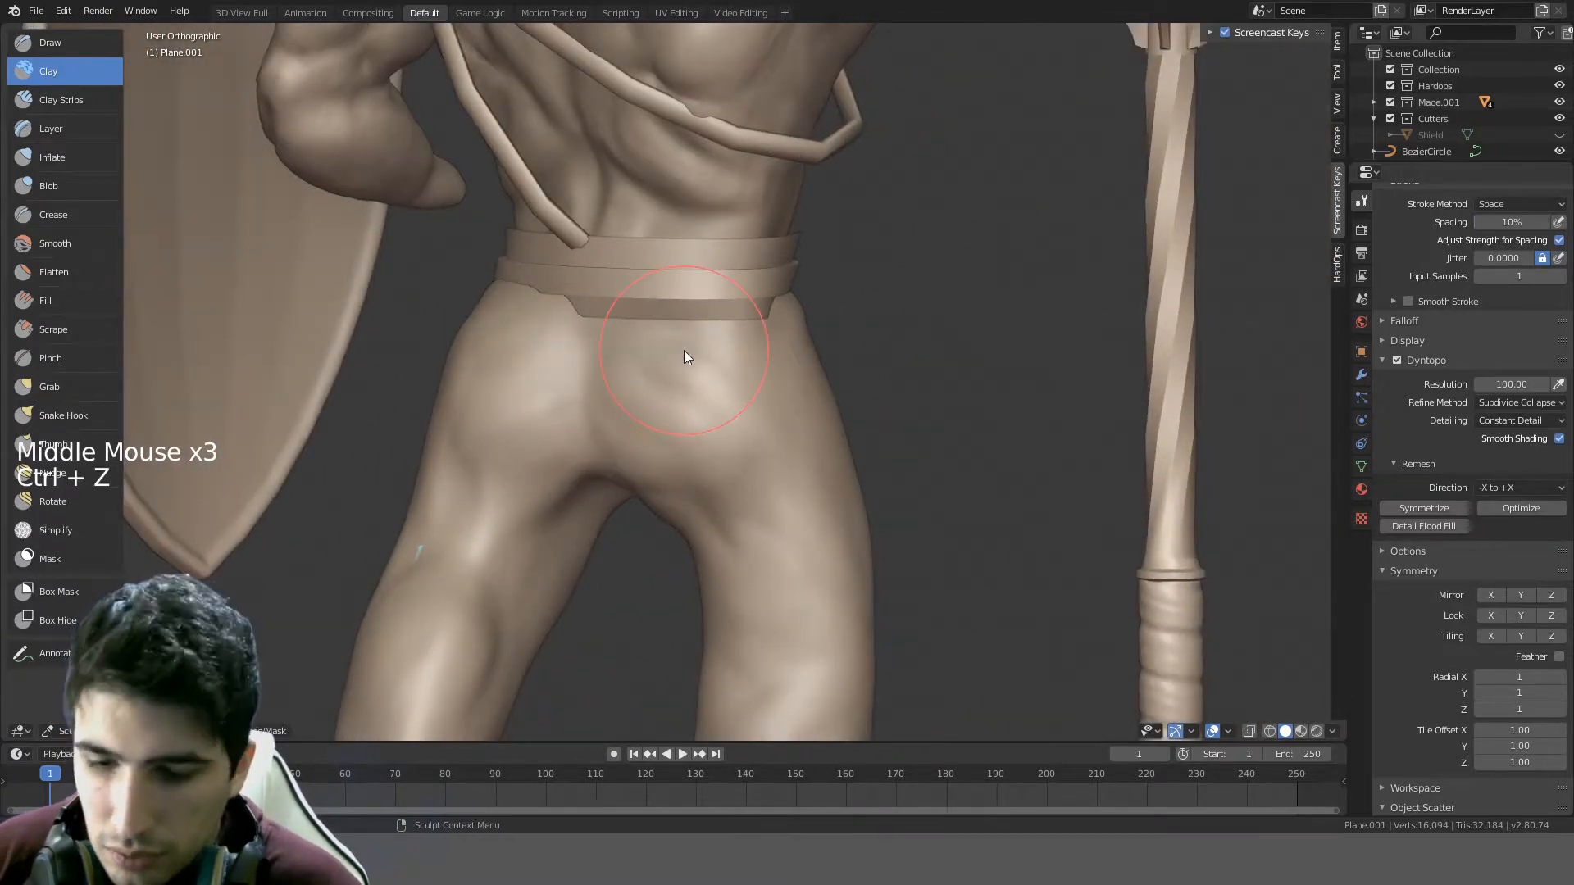
# - Isolate the legs, push the back of the shield-side hip inward with an enlarged Nudge brush, and restore the full scene
pyautogui.press('KP_1')
pyautogui.press('KP_3')
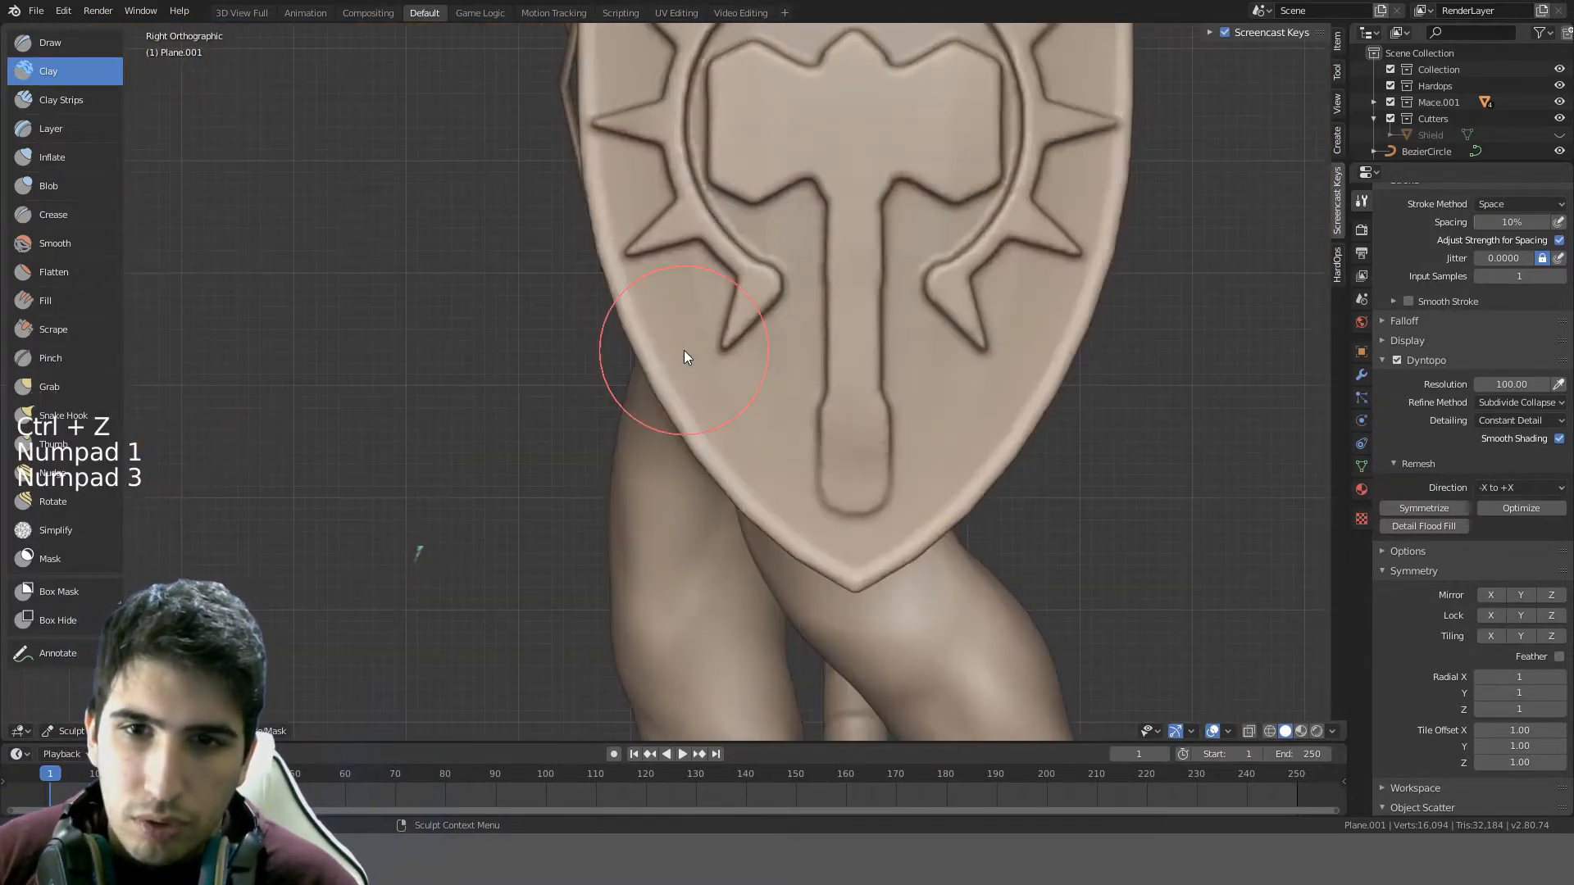
pyautogui.press('KP_Divide')
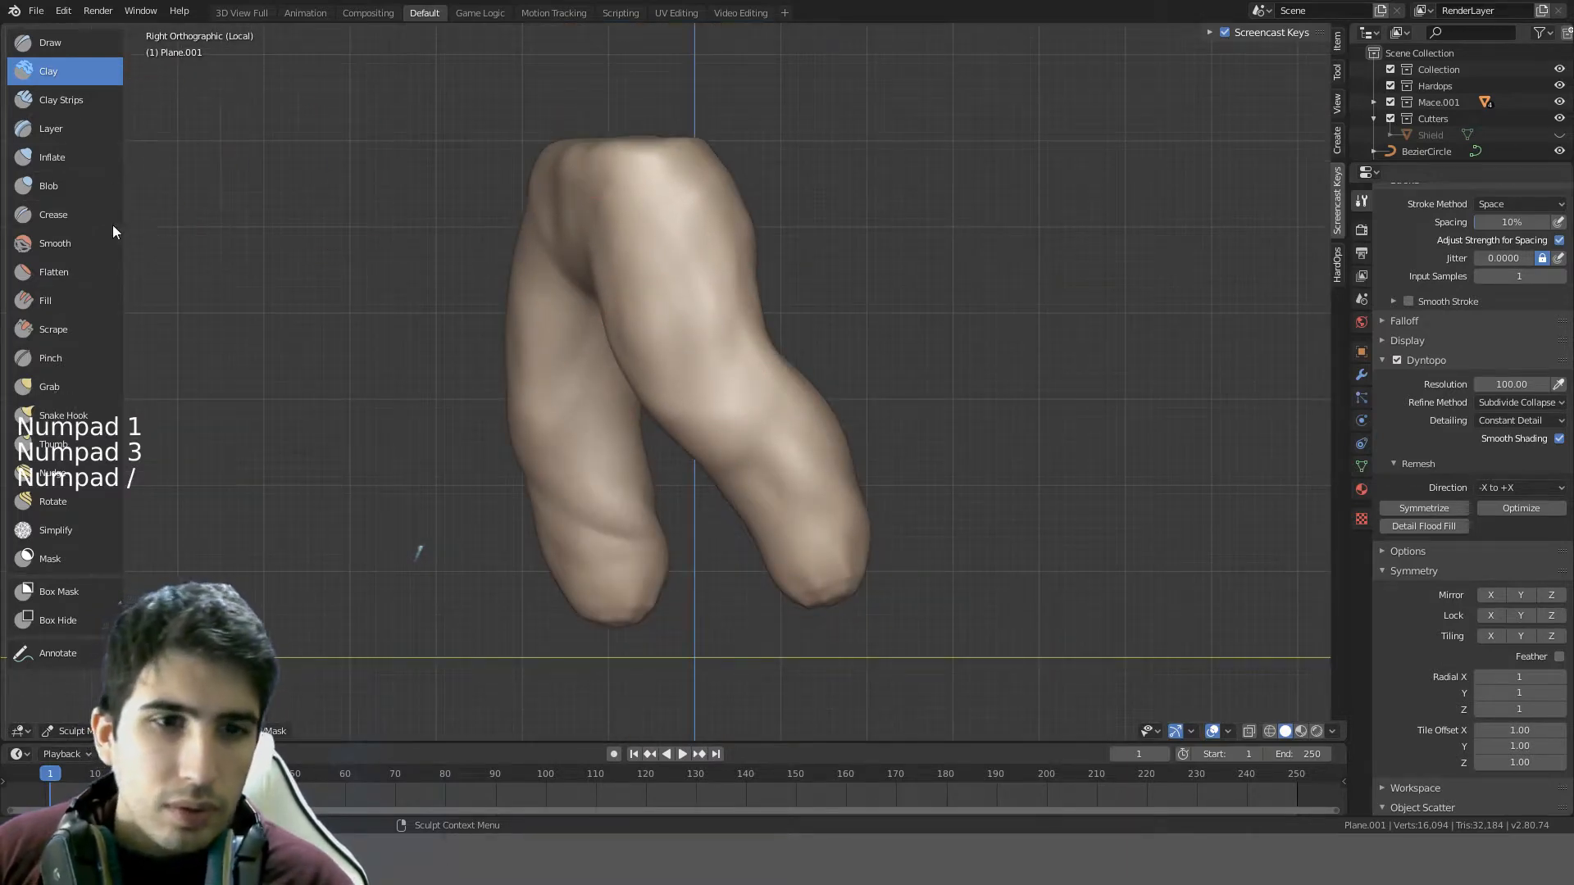
pyautogui.click(54, 473)
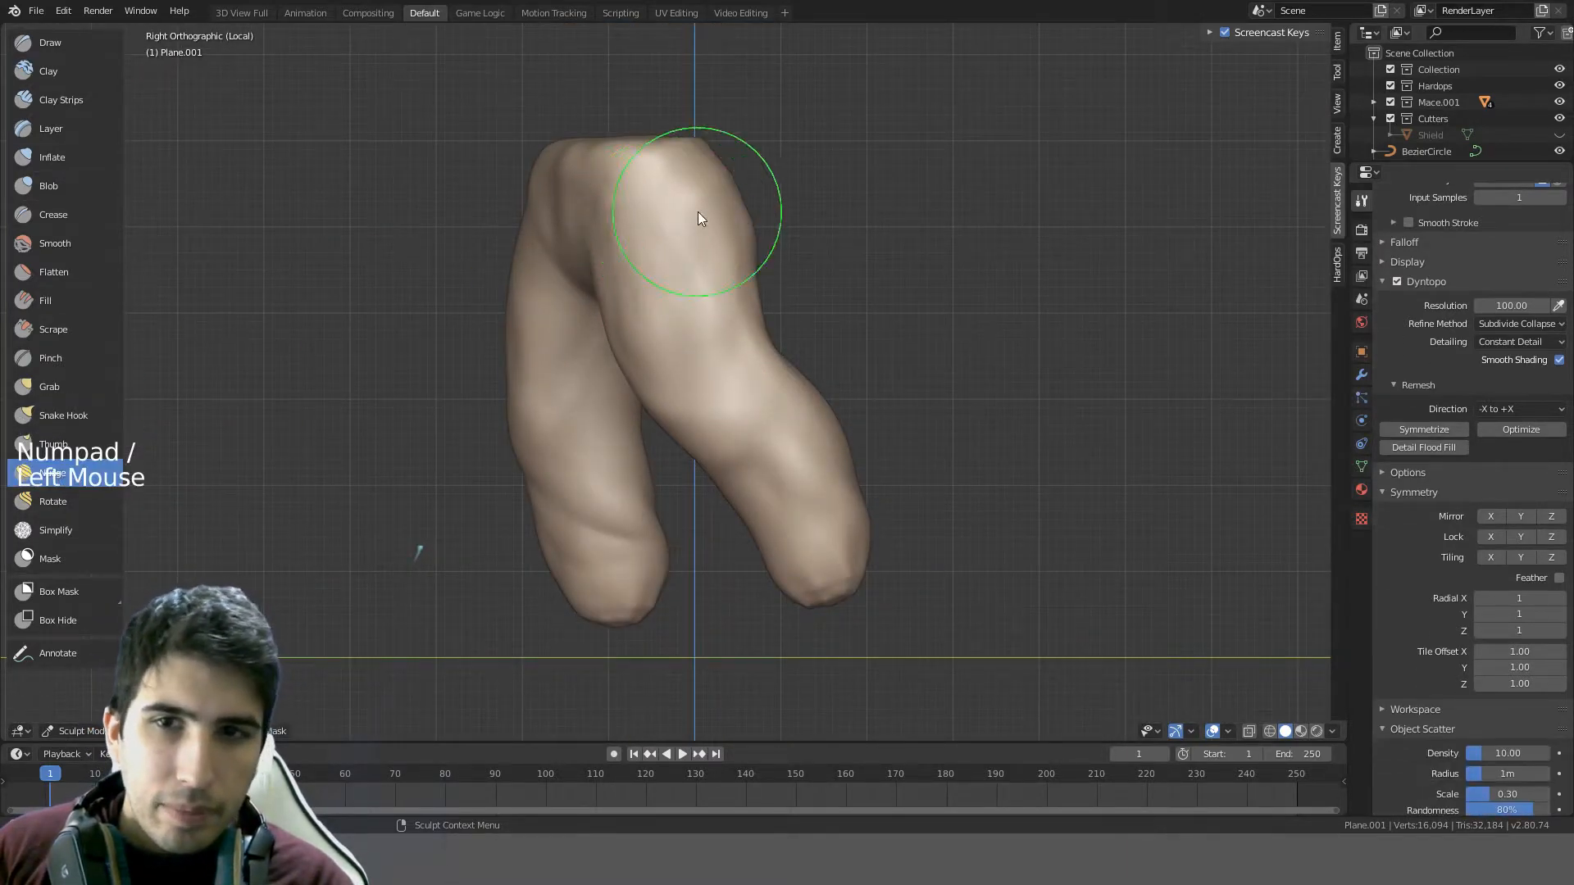
pyautogui.moveTo(763, 216); pyautogui.dragTo(685, 216)
pyautogui.press('f')
pyautogui.click(818, 191)
pyautogui.moveTo(817, 191); pyautogui.dragTo(748, 204, button='middle')
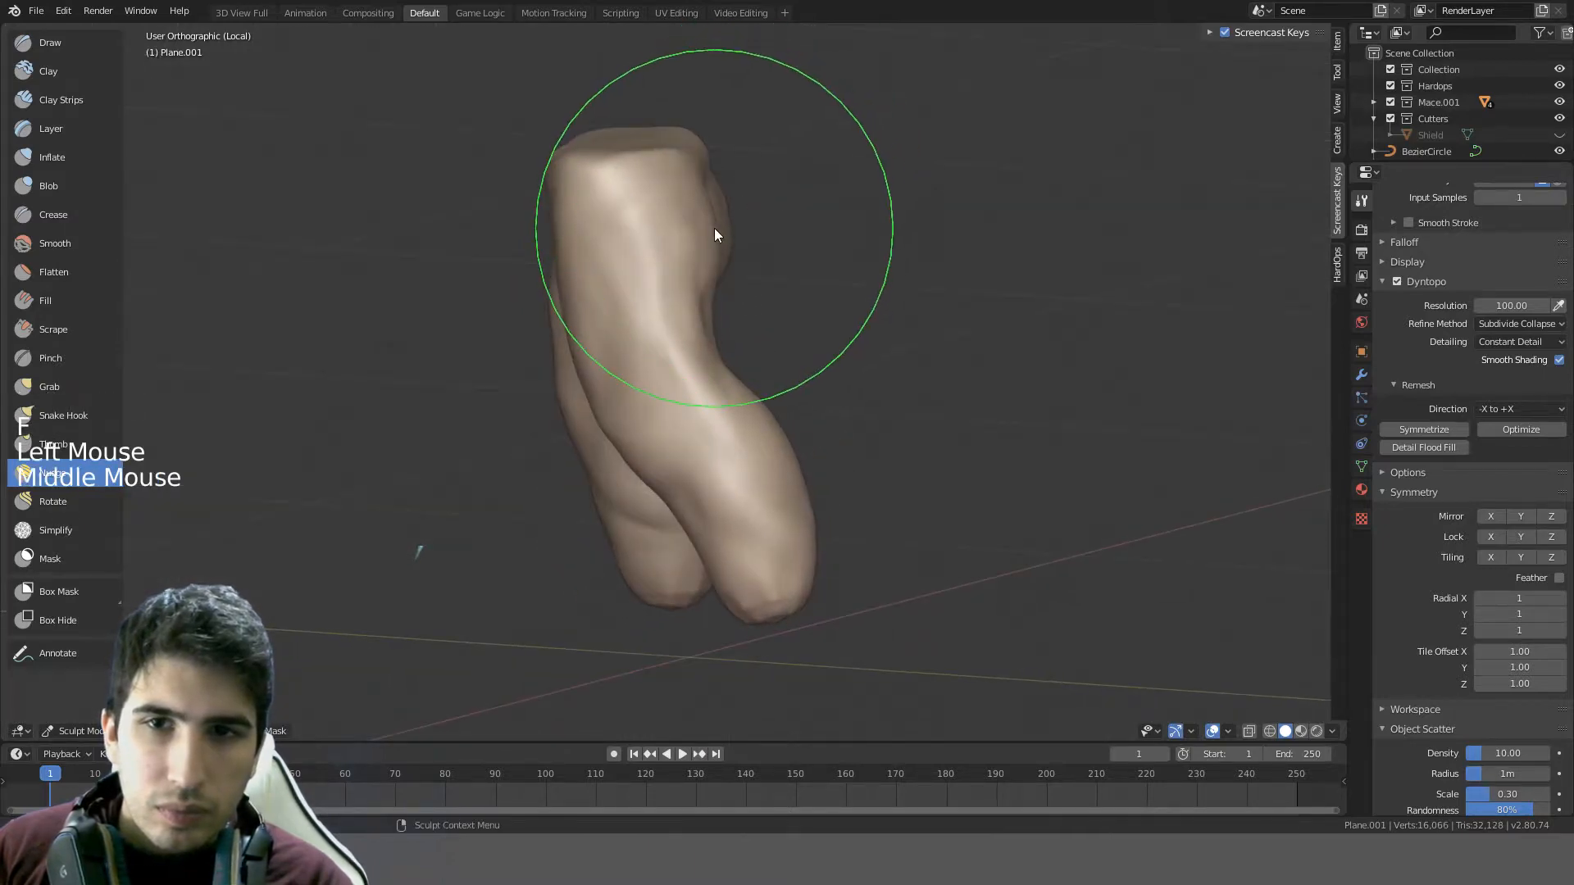
pyautogui.moveTo(709, 225); pyautogui.dragTo(650, 229)
pyautogui.moveTo(650, 230)
pyautogui.mouseDown(button='middle')
pyautogui.moveTo(671, 210)
pyautogui.moveTo(547, 183)
pyautogui.moveTo(677, 116)
pyautogui.moveTo(744, 235)
pyautogui.moveTo(417, 235)
pyautogui.moveTo(447, 300)
pyautogui.mouseUp(button='middle')
pyautogui.press('KP_Divide')
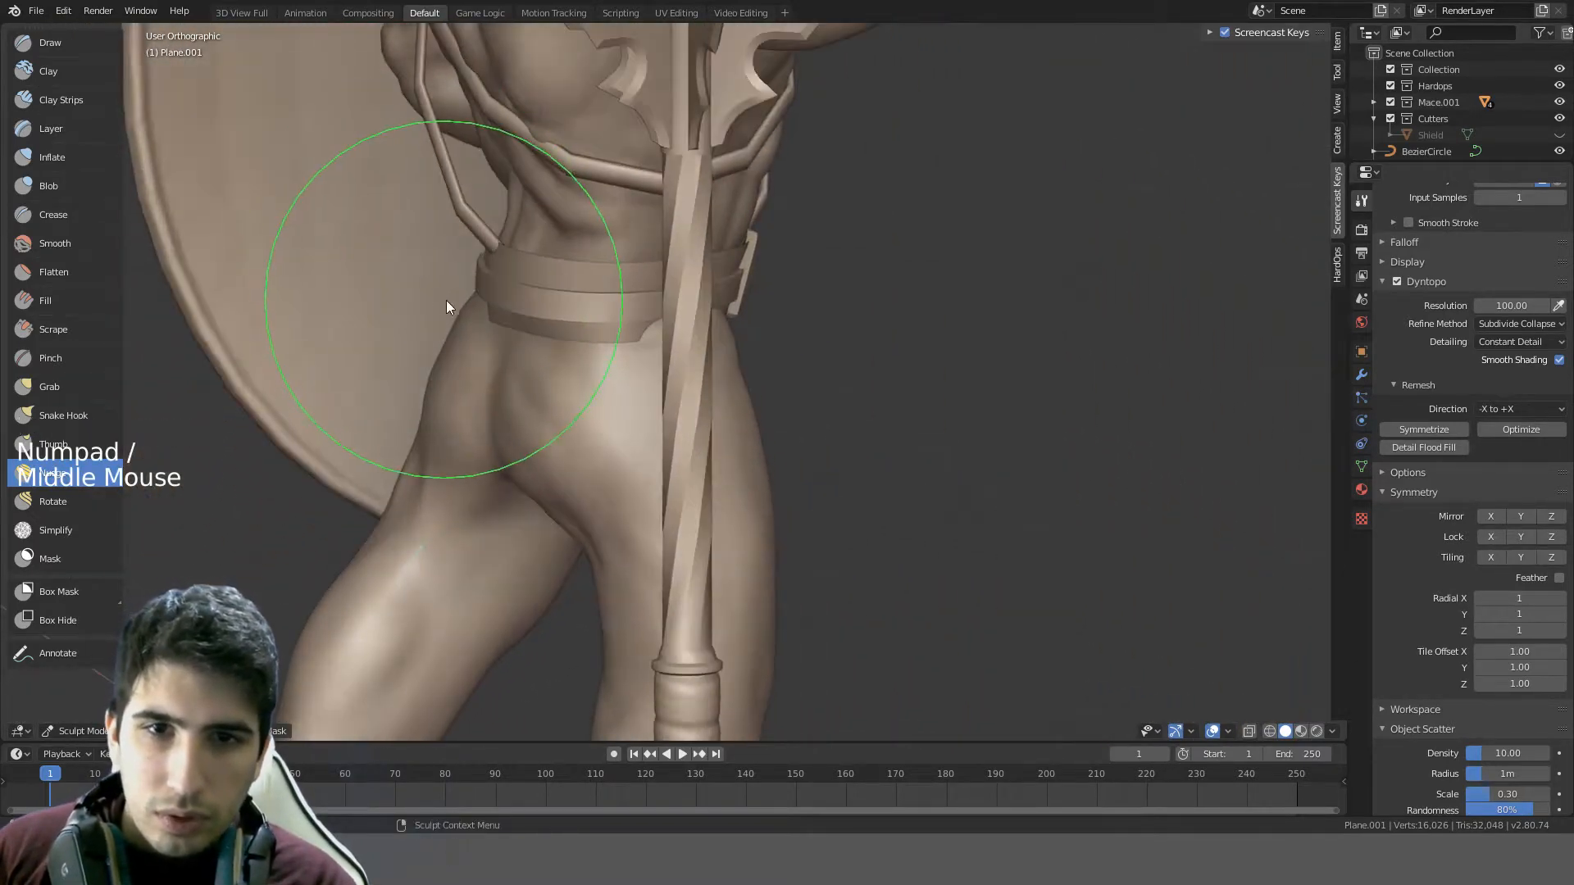
# - Nudge the shield-side hip inward from behind to tuck it under the belt, undoing the unwanted strokes
pyautogui.moveTo(447, 300); pyautogui.dragTo(513, 356)
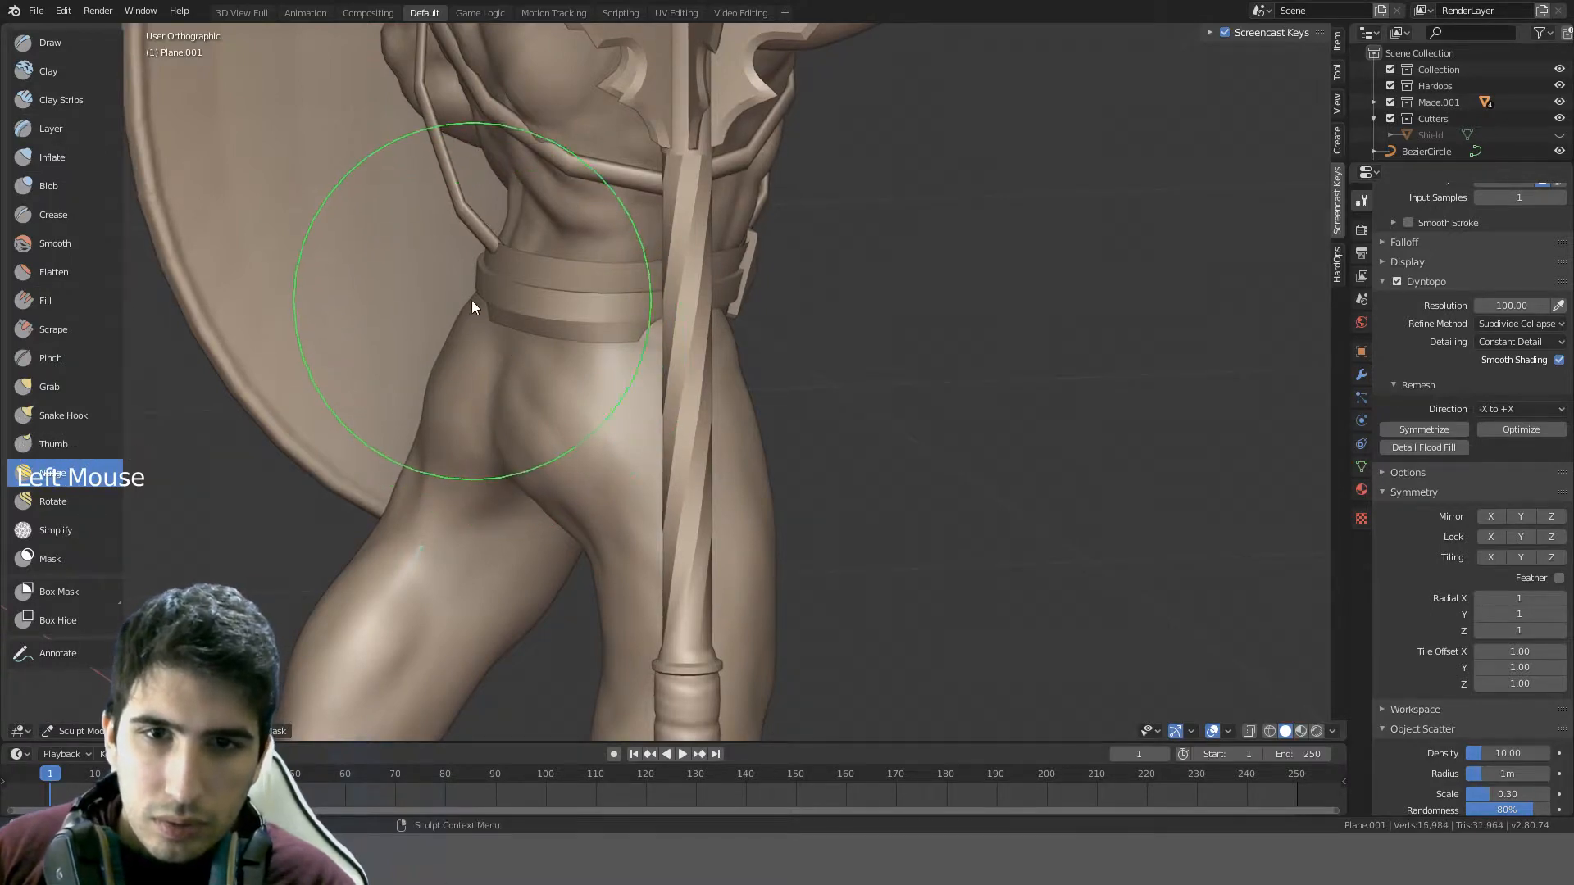
pyautogui.moveTo(471, 306); pyautogui.dragTo(513, 341)
pyautogui.moveTo(513, 341)
pyautogui.mouseDown(button='middle')
pyautogui.moveTo(579, 245)
pyautogui.moveTo(651, 243)
pyautogui.moveTo(826, 312)
pyautogui.moveTo(713, 327)
pyautogui.moveTo(636, 407)
pyautogui.mouseUp(button='middle')
pyautogui.hotkey('ctrl', 'z')
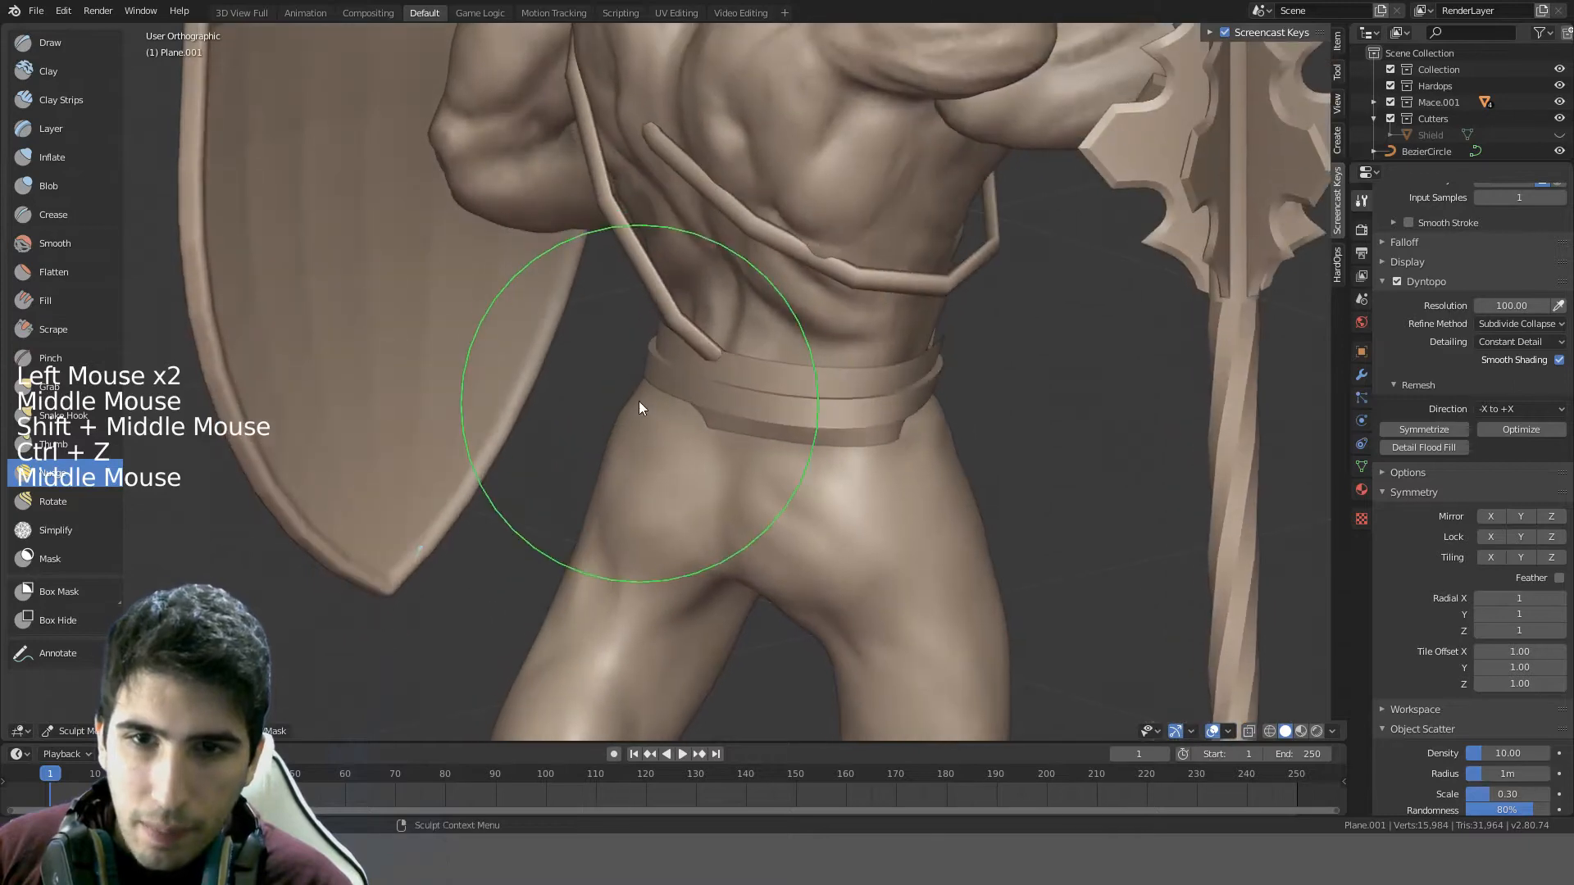
pyautogui.moveTo(637, 407)
pyautogui.mouseDown()
pyautogui.moveTo(684, 408)
pyautogui.moveTo(631, 409)
pyautogui.mouseUp()
pyautogui.moveTo(627, 404)
pyautogui.mouseDown(button='middle')
pyautogui.moveTo(665, 350)
pyautogui.moveTo(607, 387)
pyautogui.mouseUp(button='middle')
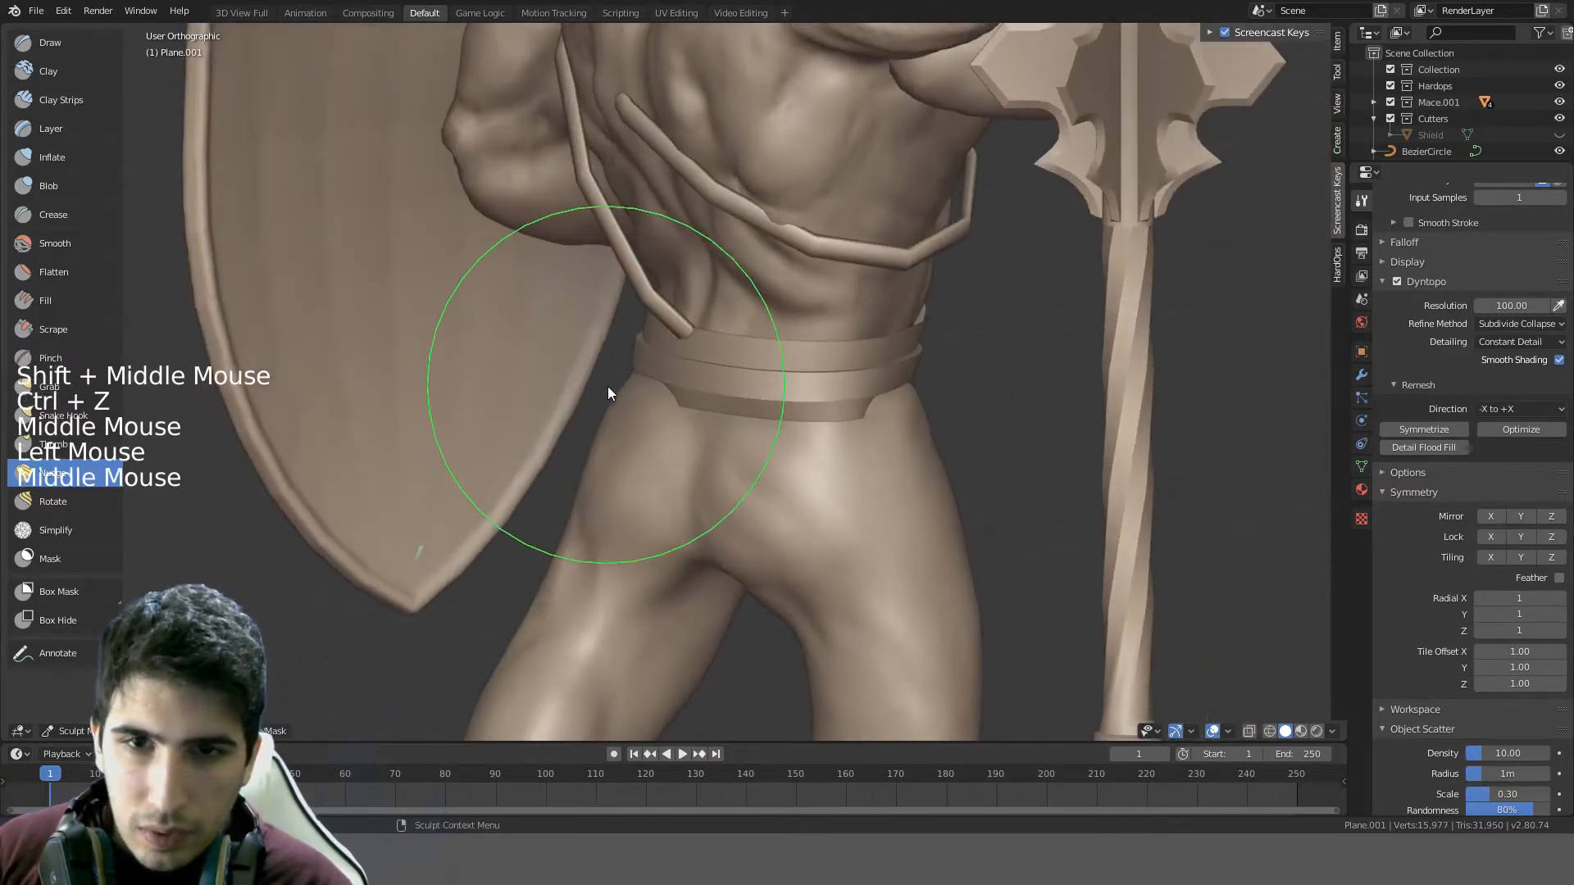
pyautogui.moveTo(608, 386)
pyautogui.mouseDown()
pyautogui.moveTo(704, 407)
pyautogui.moveTo(724, 373)
pyautogui.mouseUp()
pyautogui.hotkey('ctrl', 'z')
pyautogui.moveTo(655, 384); pyautogui.dragTo(626, 383, button='middle')
pyautogui.moveTo(626, 382); pyautogui.dragTo(600, 383, button='middle')
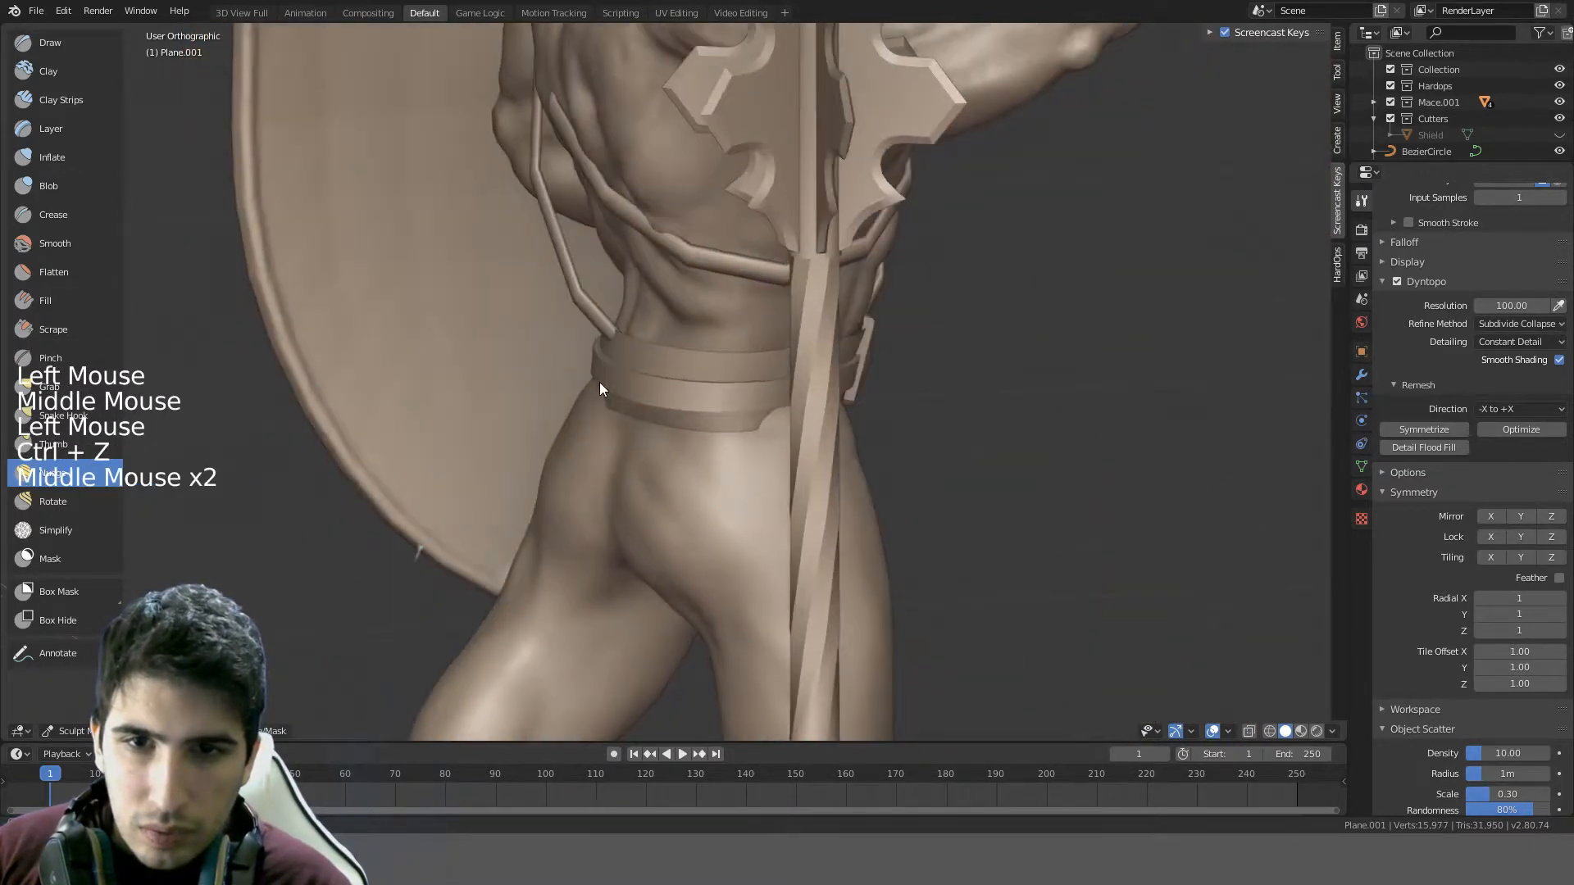
pyautogui.moveTo(599, 383)
pyautogui.mouseDown()
pyautogui.moveTo(583, 395)
pyautogui.moveTo(624, 419)
pyautogui.moveTo(608, 385)
pyautogui.mouseUp()
# - Isolate the legs again to nudge the back of the shield-side hip, undo the unwanted stroke, and restore the full scene
pyautogui.moveTo(608, 385)
pyautogui.mouseDown(button='middle')
pyautogui.moveTo(926, 388)
pyautogui.moveTo(963, 438)
pyautogui.moveTo(663, 240)
pyautogui.moveTo(701, 234)
pyautogui.mouseUp(button='middle')
pyautogui.press('KP_Divide')
pyautogui.moveTo(702, 234)
pyautogui.mouseDown()
pyautogui.moveTo(625, 246)
pyautogui.moveTo(727, 239)
pyautogui.moveTo(678, 246)
pyautogui.moveTo(745, 264)
pyautogui.mouseUp()
pyautogui.hotkey('ctrl', 'z')
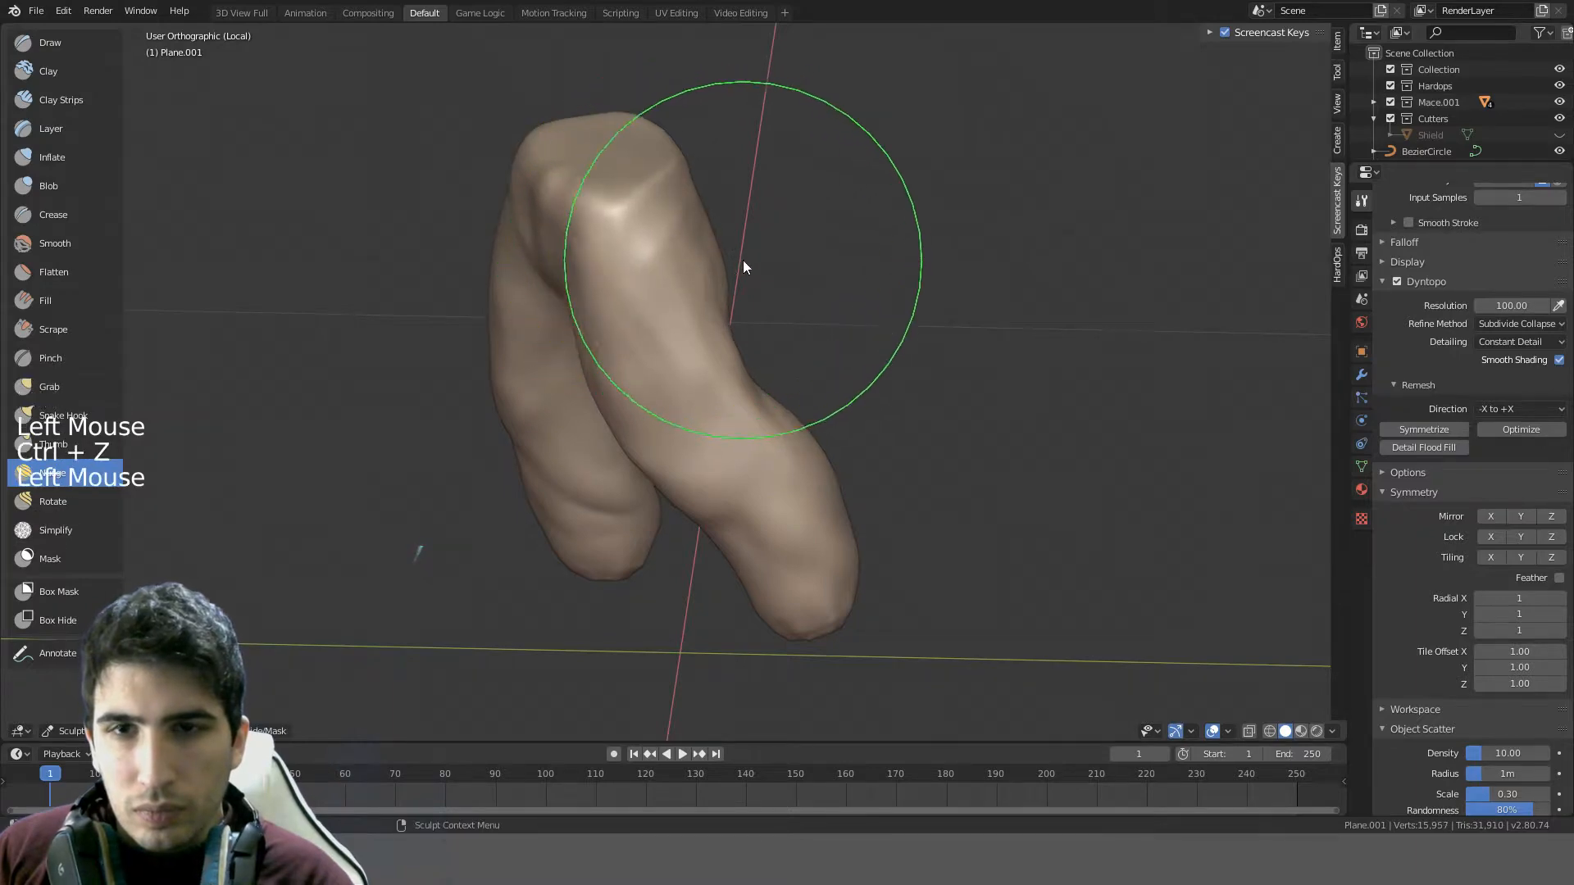
pyautogui.moveTo(745, 264)
pyautogui.mouseDown(button='middle')
pyautogui.moveTo(626, 218)
pyautogui.moveTo(656, 200)
pyautogui.moveTo(678, 232)
pyautogui.moveTo(742, 152)
pyautogui.moveTo(690, 63)
pyautogui.moveTo(762, 45)
pyautogui.moveTo(795, 105)
pyautogui.mouseUp(button='middle')
pyautogui.press('KP_Divide')
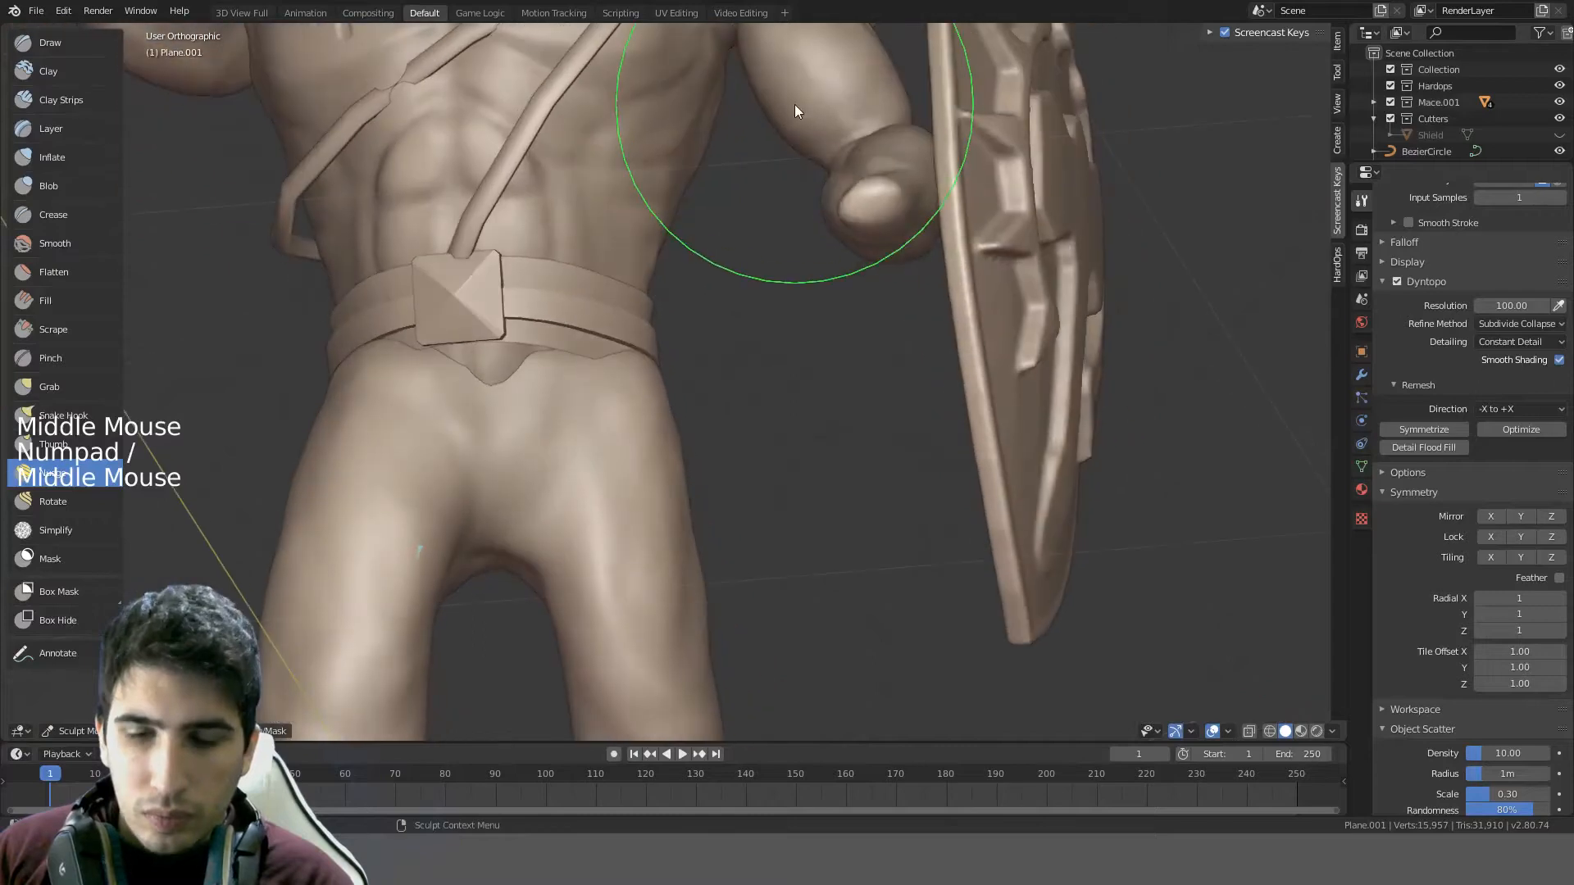
# - Nudge both hips inward below the belt from the front view with a smaller brush
pyautogui.press('KP_1')
pyautogui.press('f')
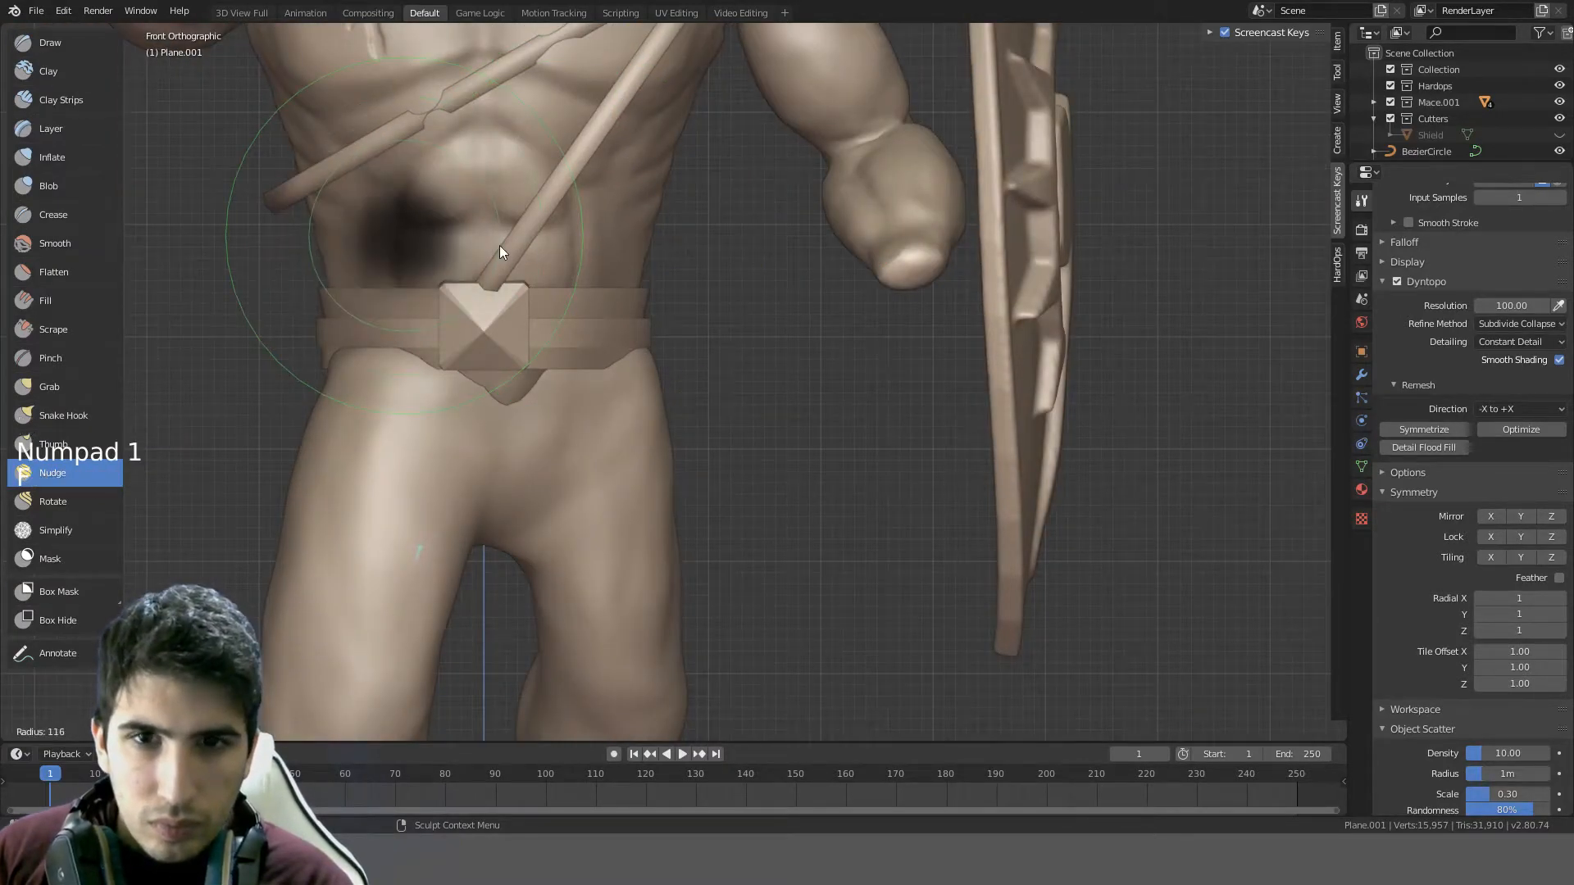
pyautogui.click(477, 246)
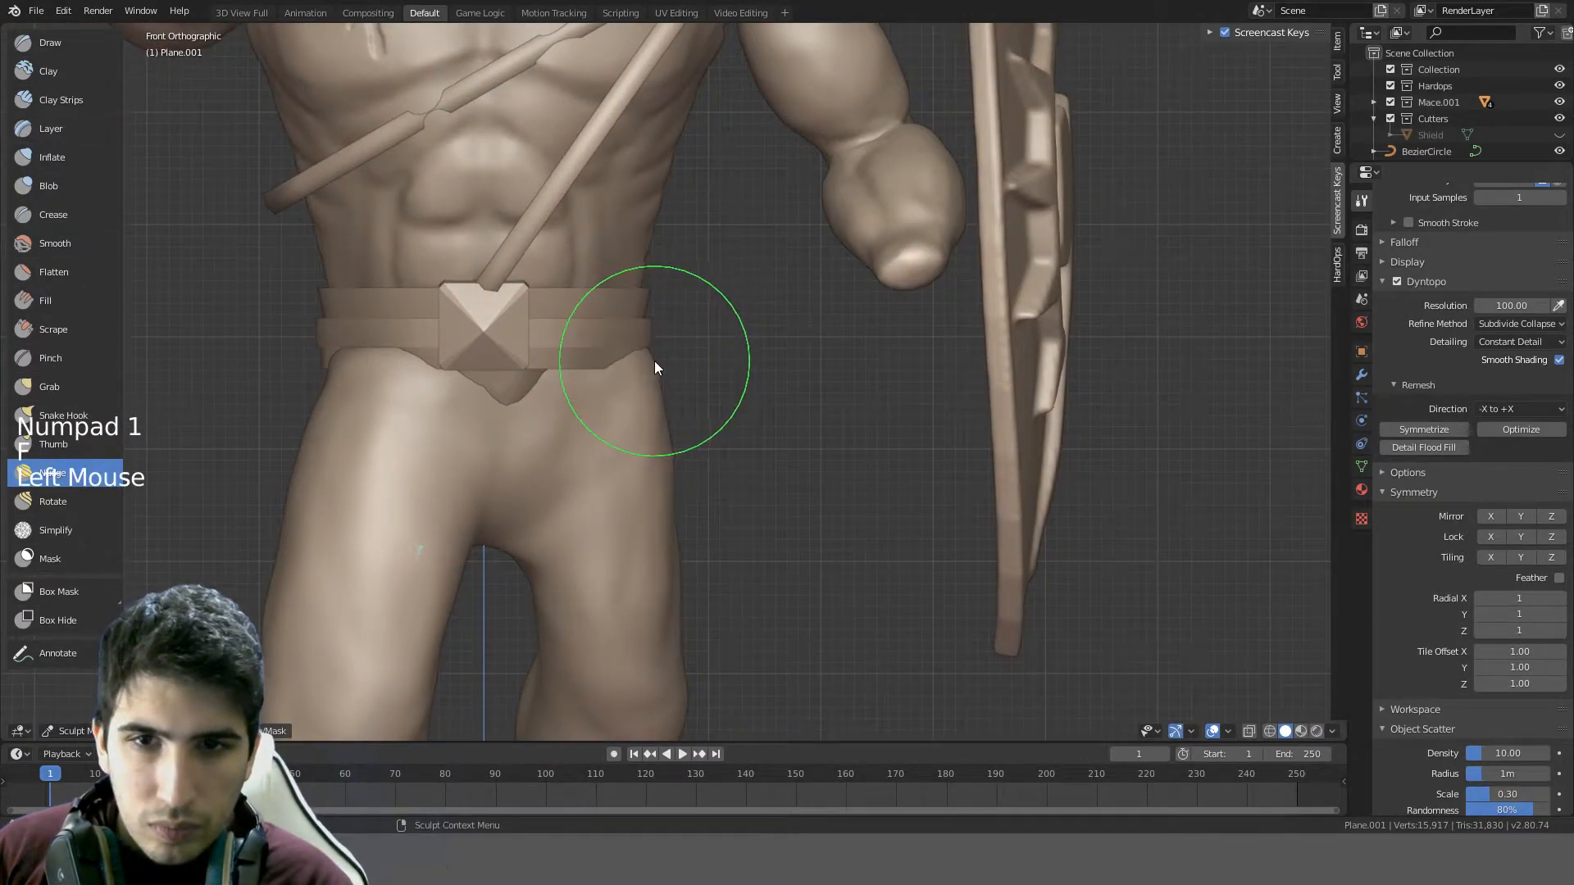
pyautogui.moveTo(655, 361); pyautogui.dragTo(611, 376)
pyautogui.press('f')
pyautogui.click(698, 361)
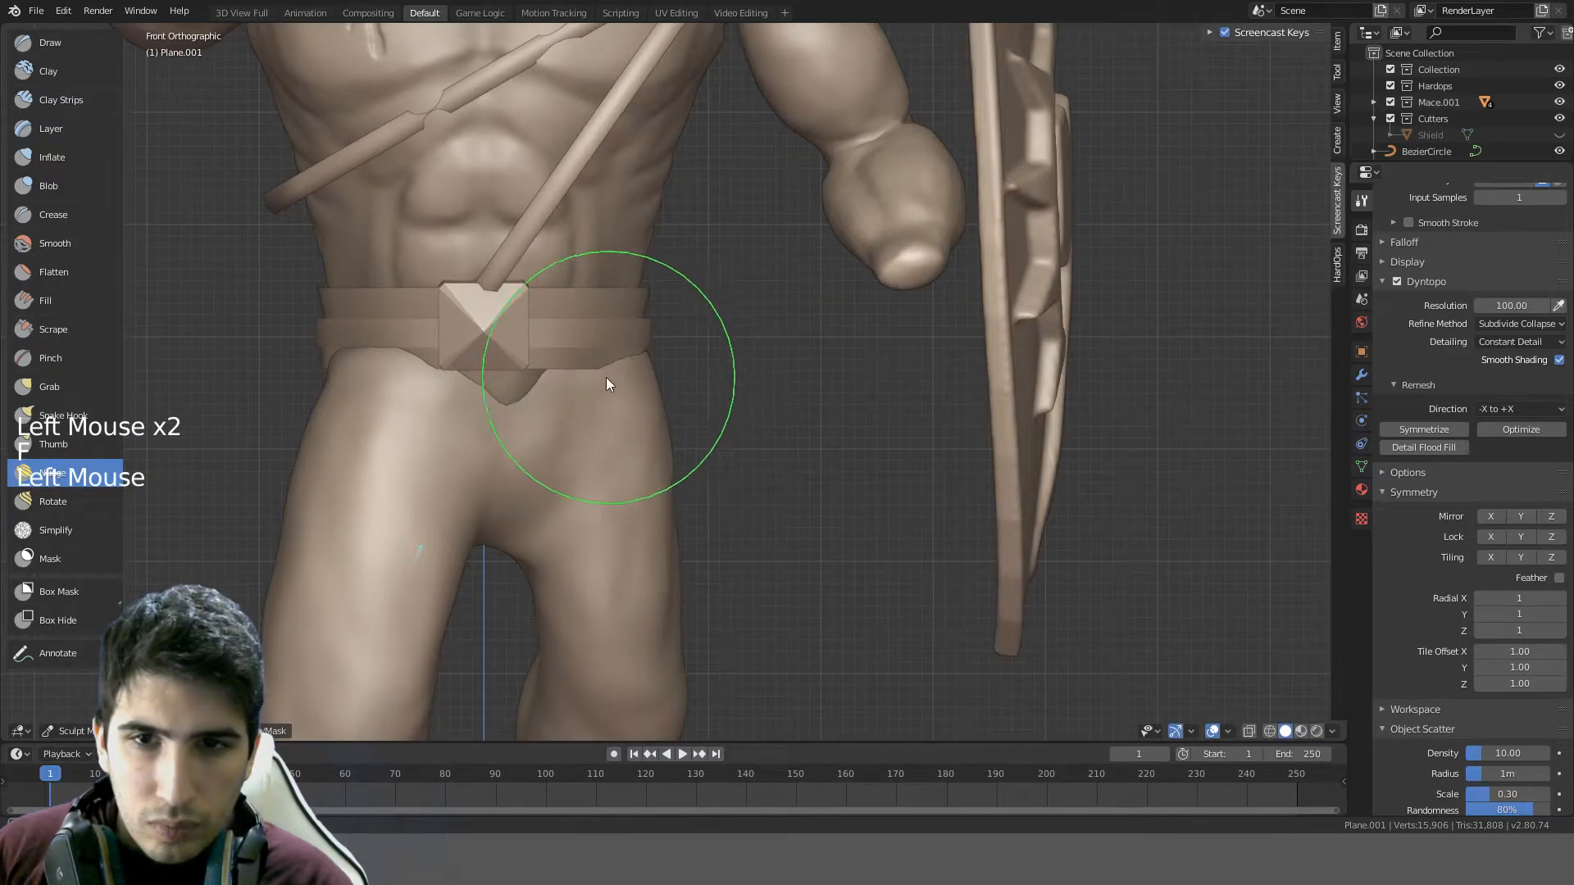
pyautogui.moveTo(319, 368); pyautogui.dragTo(411, 377)
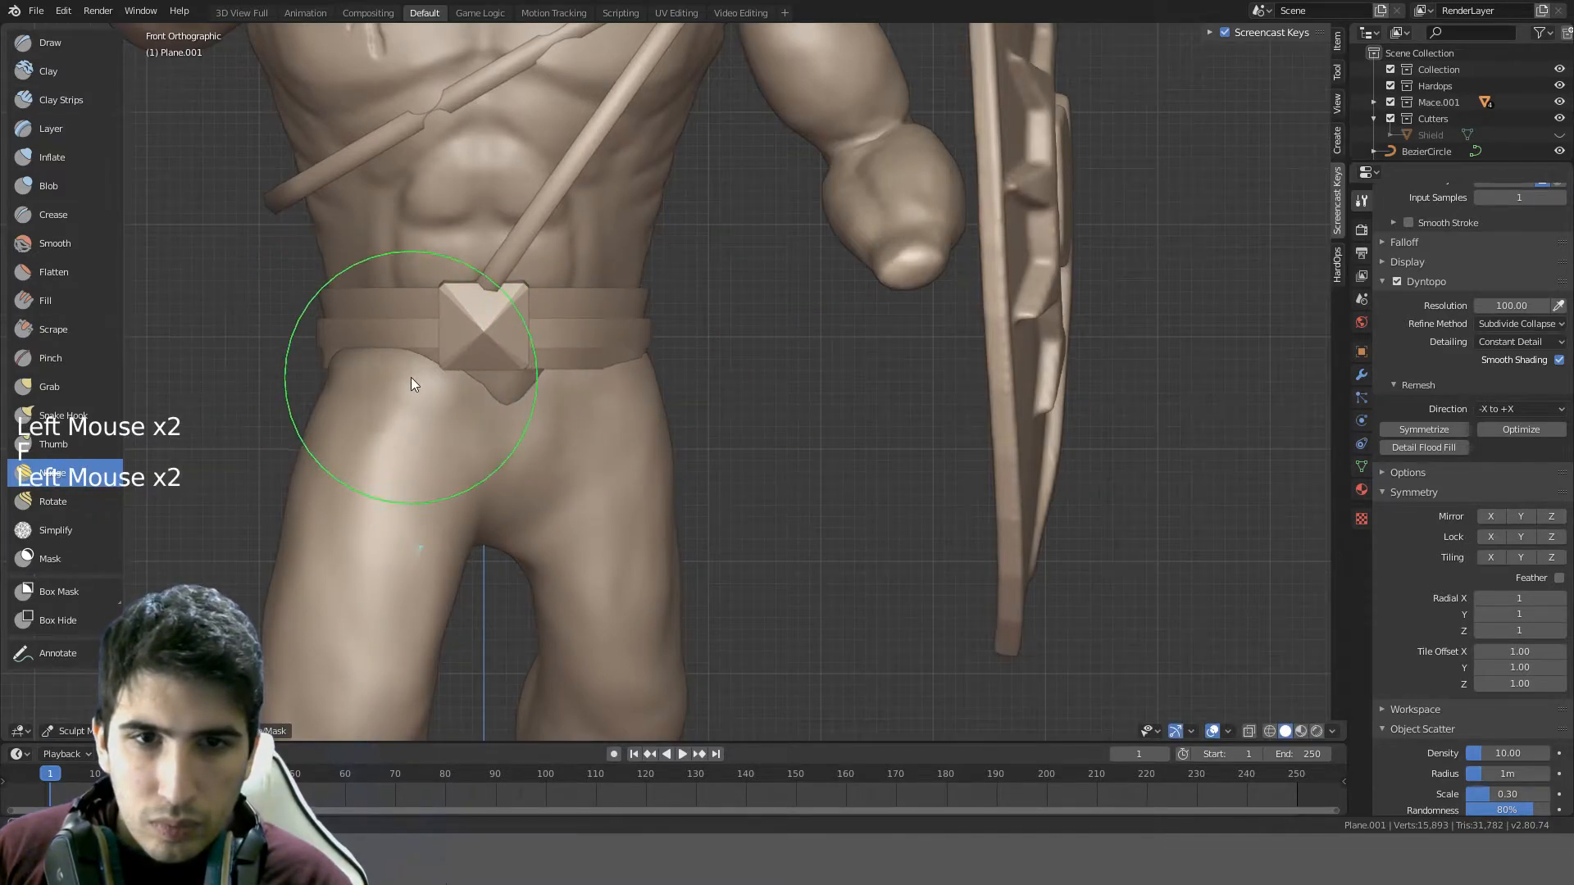
# - Nudge the front of the pelvis below the belt and around the buckle from an angled view
pyautogui.moveTo(411, 376); pyautogui.dragTo(326, 340, button='middle')
pyautogui.moveTo(325, 340); pyautogui.dragTo(389, 396)
pyautogui.moveTo(490, 422); pyautogui.dragTo(452, 384)
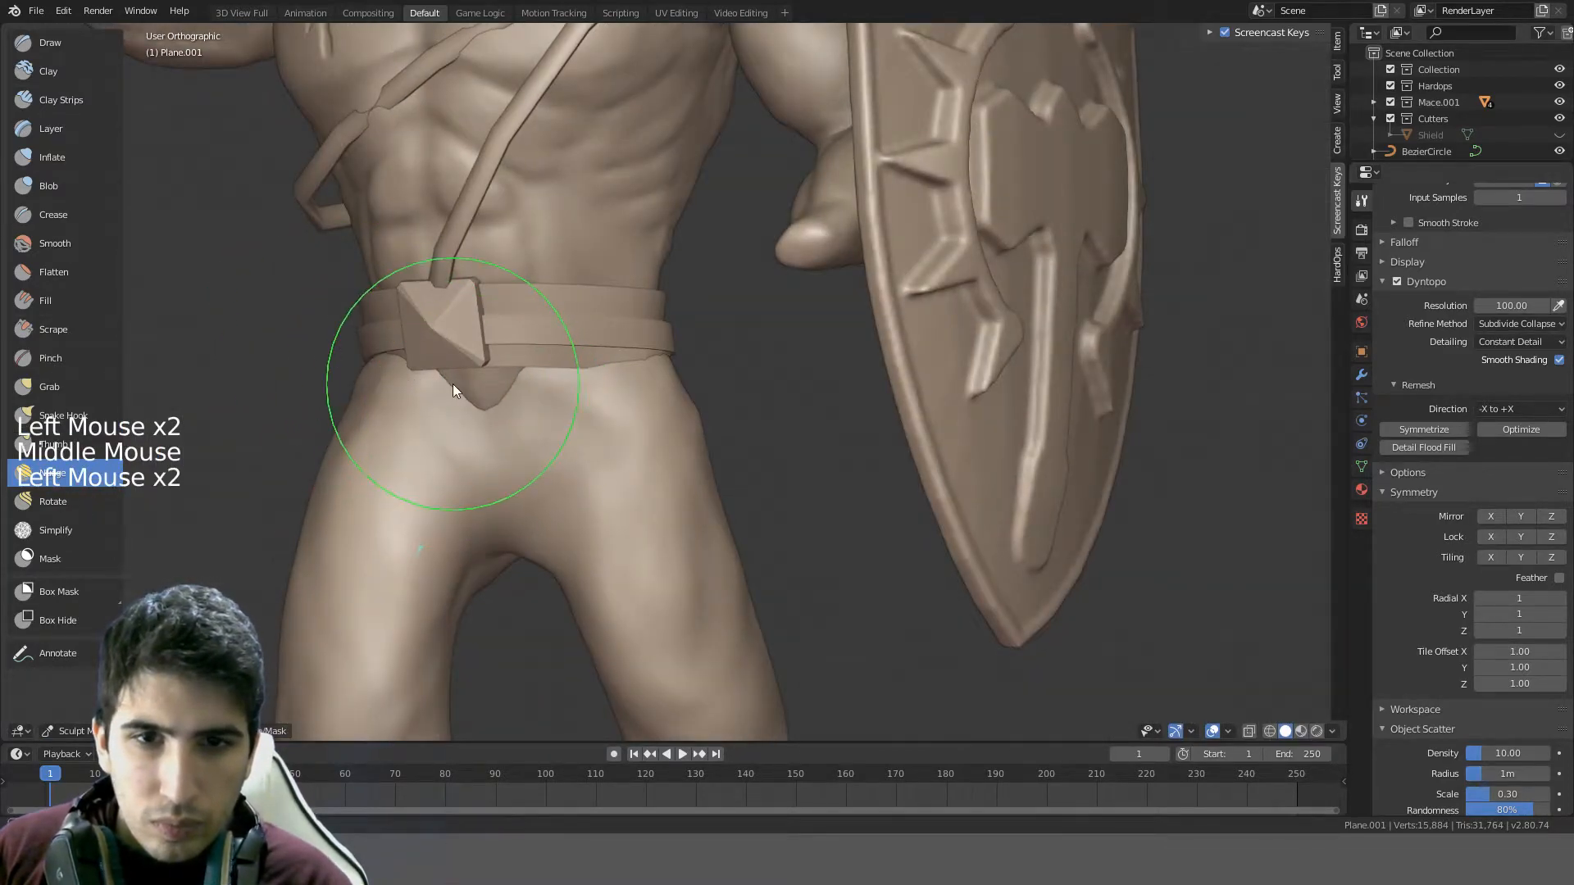
pyautogui.moveTo(537, 360); pyautogui.dragTo(525, 393, button='middle')
pyautogui.moveTo(526, 393)
pyautogui.mouseDown()
pyautogui.moveTo(572, 399)
pyautogui.moveTo(512, 408)
pyautogui.moveTo(554, 394)
pyautogui.mouseUp()
pyautogui.moveTo(556, 393)
pyautogui.mouseDown(button='middle')
pyautogui.moveTo(484, 260)
pyautogui.moveTo(468, 282)
pyautogui.mouseUp(button='middle')
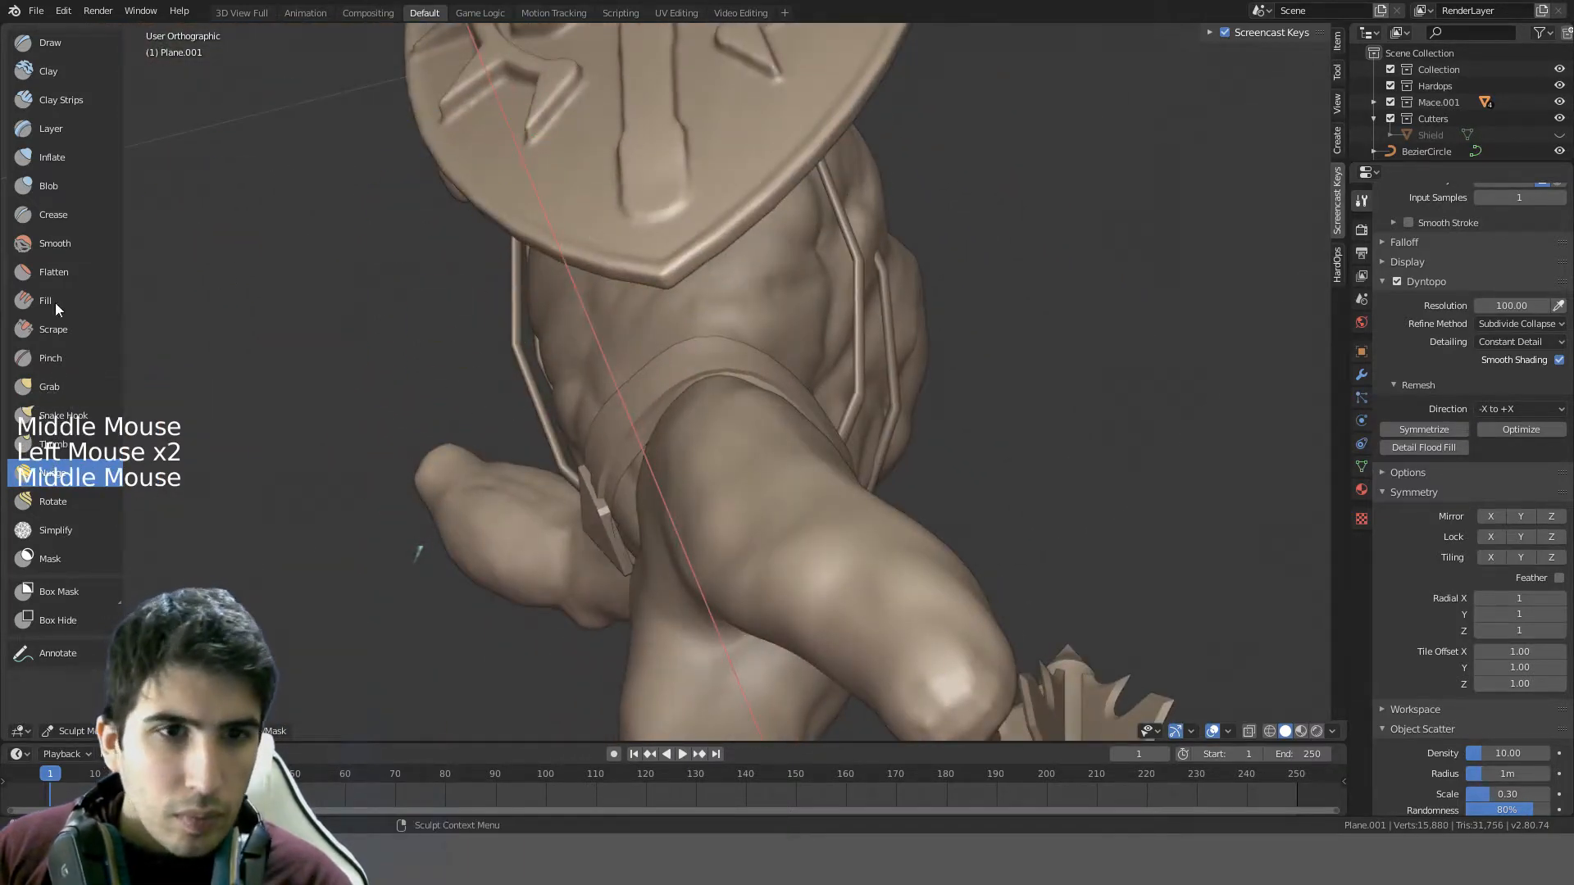
# - Try reshaping the front of the pelvis beneath the buckle with the Grab brush, and undo the strokes
pyautogui.click(49, 387)
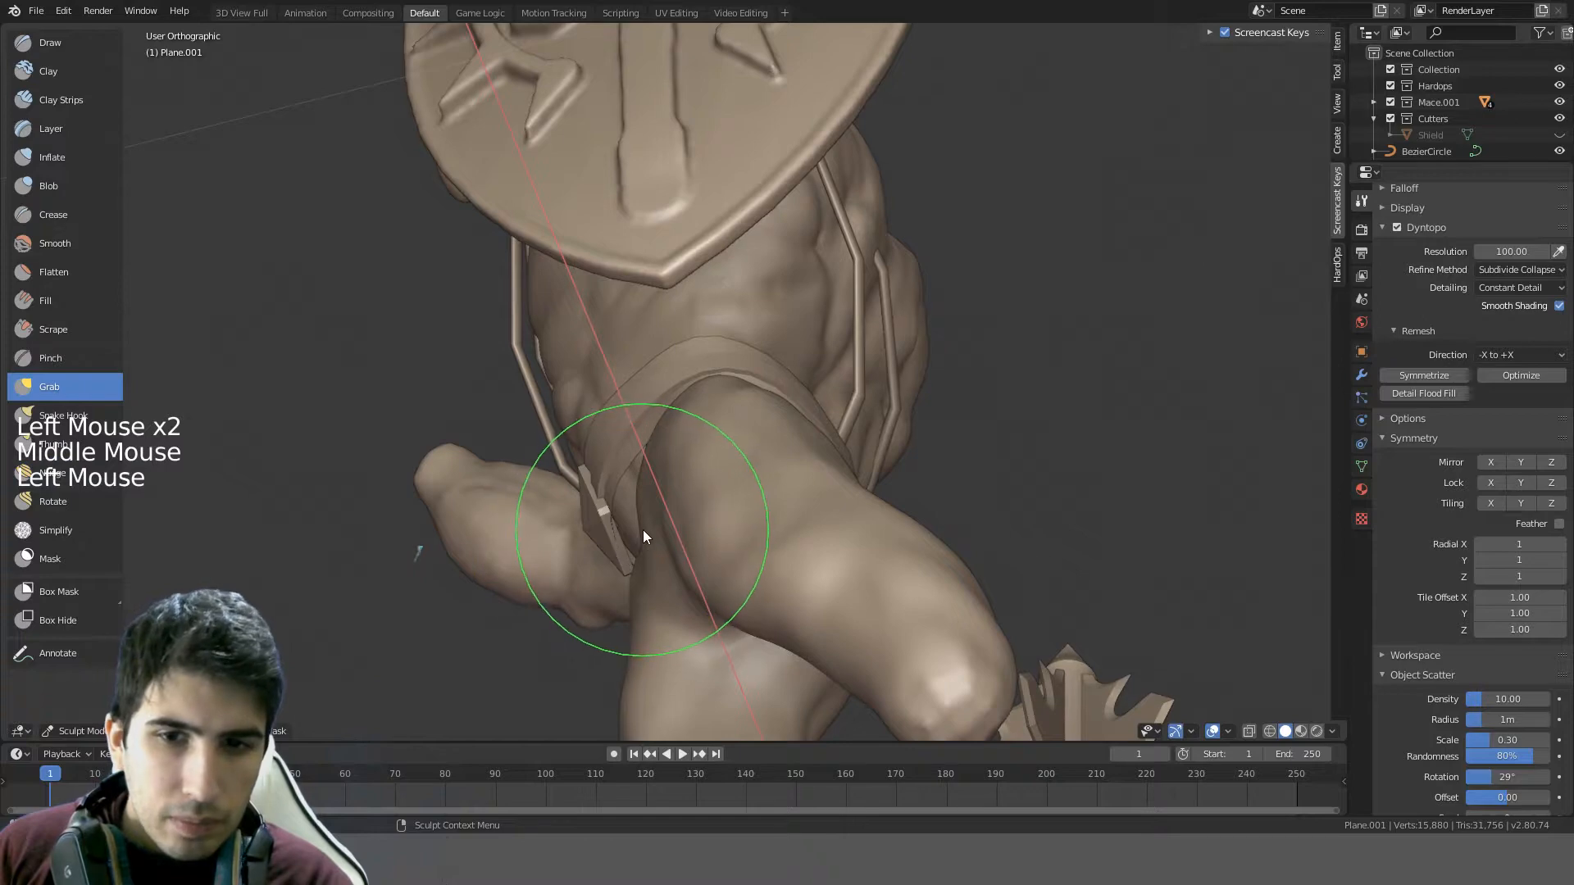
pyautogui.moveTo(644, 530); pyautogui.dragTo(635, 531)
pyautogui.moveTo(636, 531)
pyautogui.mouseDown(button='middle')
pyautogui.moveTo(748, 520)
pyautogui.moveTo(577, 507)
pyautogui.mouseUp(button='middle')
pyautogui.moveTo(577, 507); pyautogui.dragTo(521, 495)
pyautogui.moveTo(522, 495); pyautogui.dragTo(514, 508, button='middle')
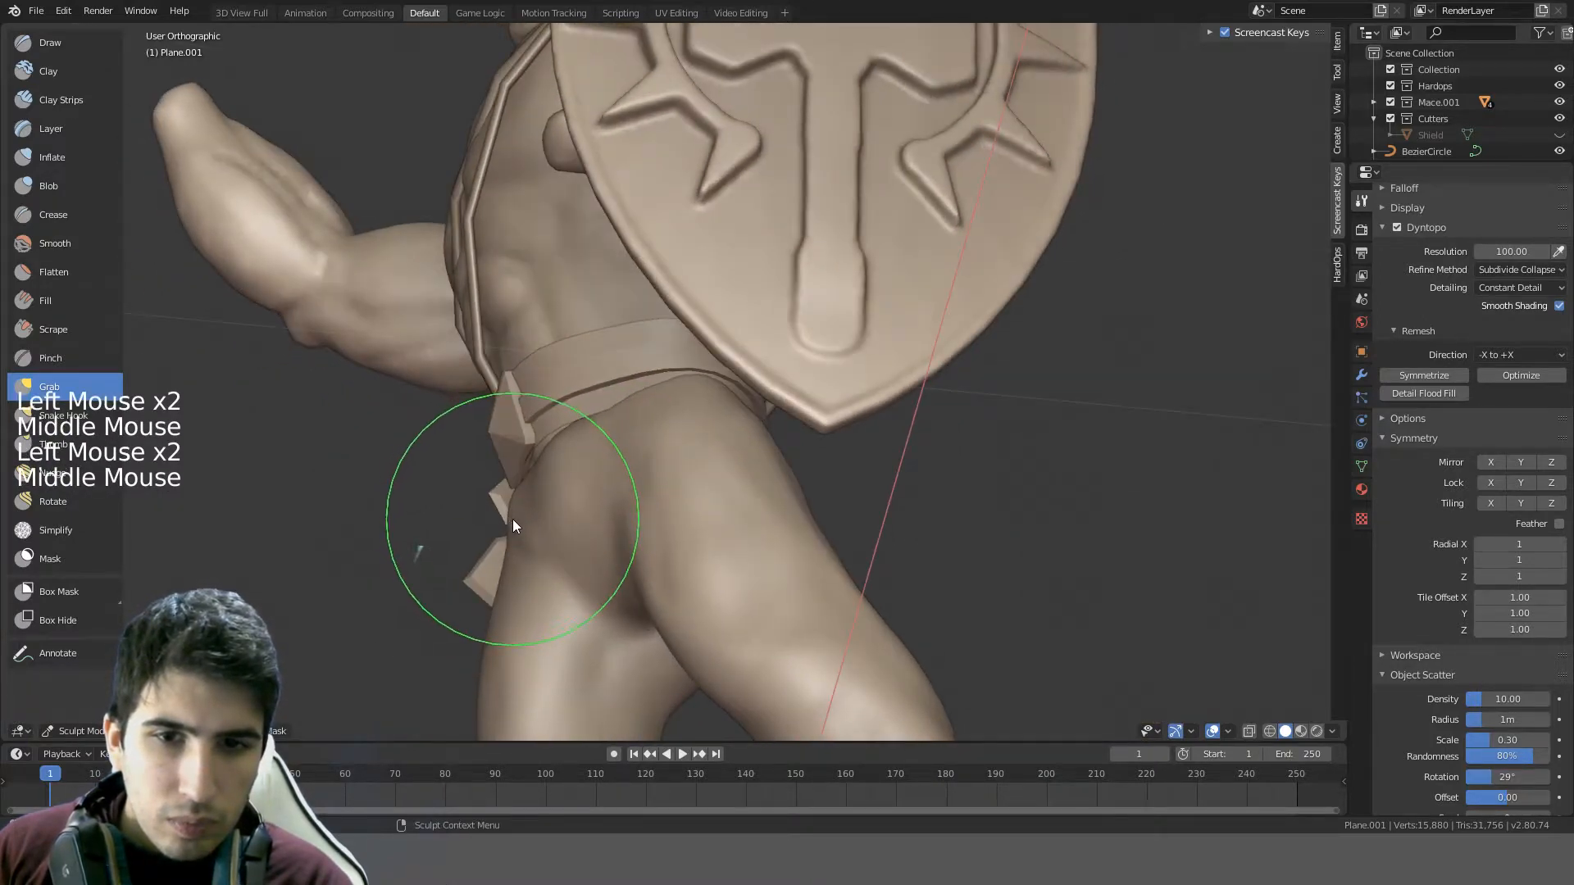
pyautogui.moveTo(513, 520); pyautogui.dragTo(556, 536)
pyautogui.hotkey('ctrl', 'z')
pyautogui.hotkey('ctrl', 'z')
pyautogui.hotkey('ctrl', 'z')
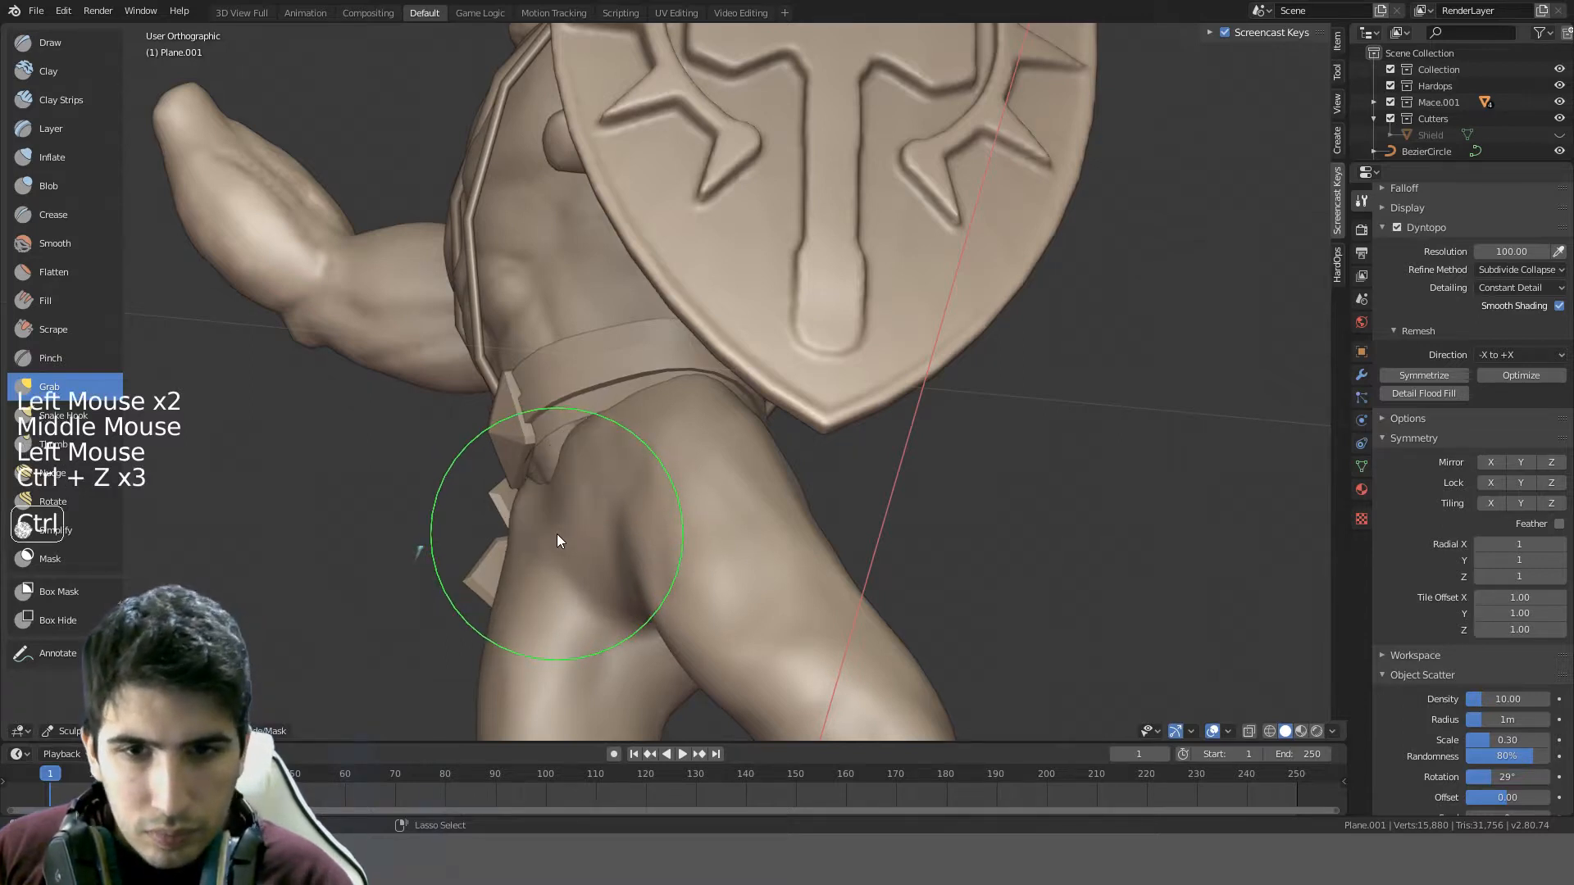
# - Reshape the front of the pelvis beneath the belt buckle with the Grab brush, try smoothing it, and undo the last stroke
pyautogui.moveTo(550, 489)
pyautogui.mouseDown()
pyautogui.moveTo(594, 464)
pyautogui.moveTo(486, 529)
pyautogui.moveTo(610, 474)
pyautogui.mouseUp()
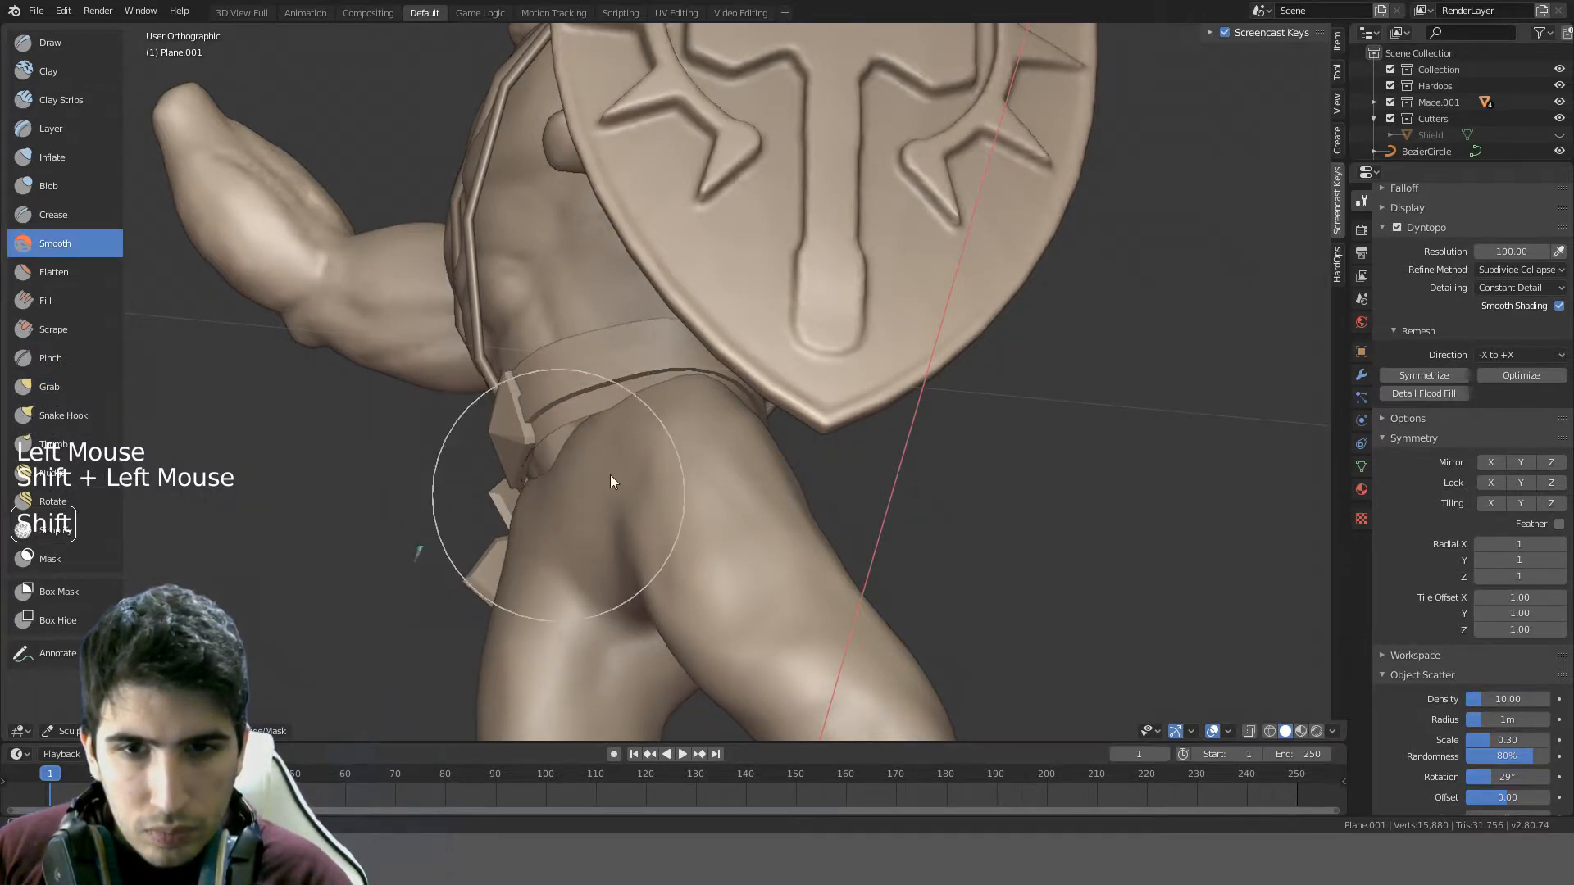
pyautogui.moveTo(610, 475)
pyautogui.mouseDown(button='middle')
pyautogui.moveTo(759, 523)
pyautogui.moveTo(766, 561)
pyautogui.moveTo(597, 375)
pyautogui.moveTo(540, 372)
pyautogui.moveTo(628, 410)
pyautogui.mouseUp(button='middle')
pyautogui.scroll(-1, 764, 556)
pyautogui.hotkey('ctrl', 'z')
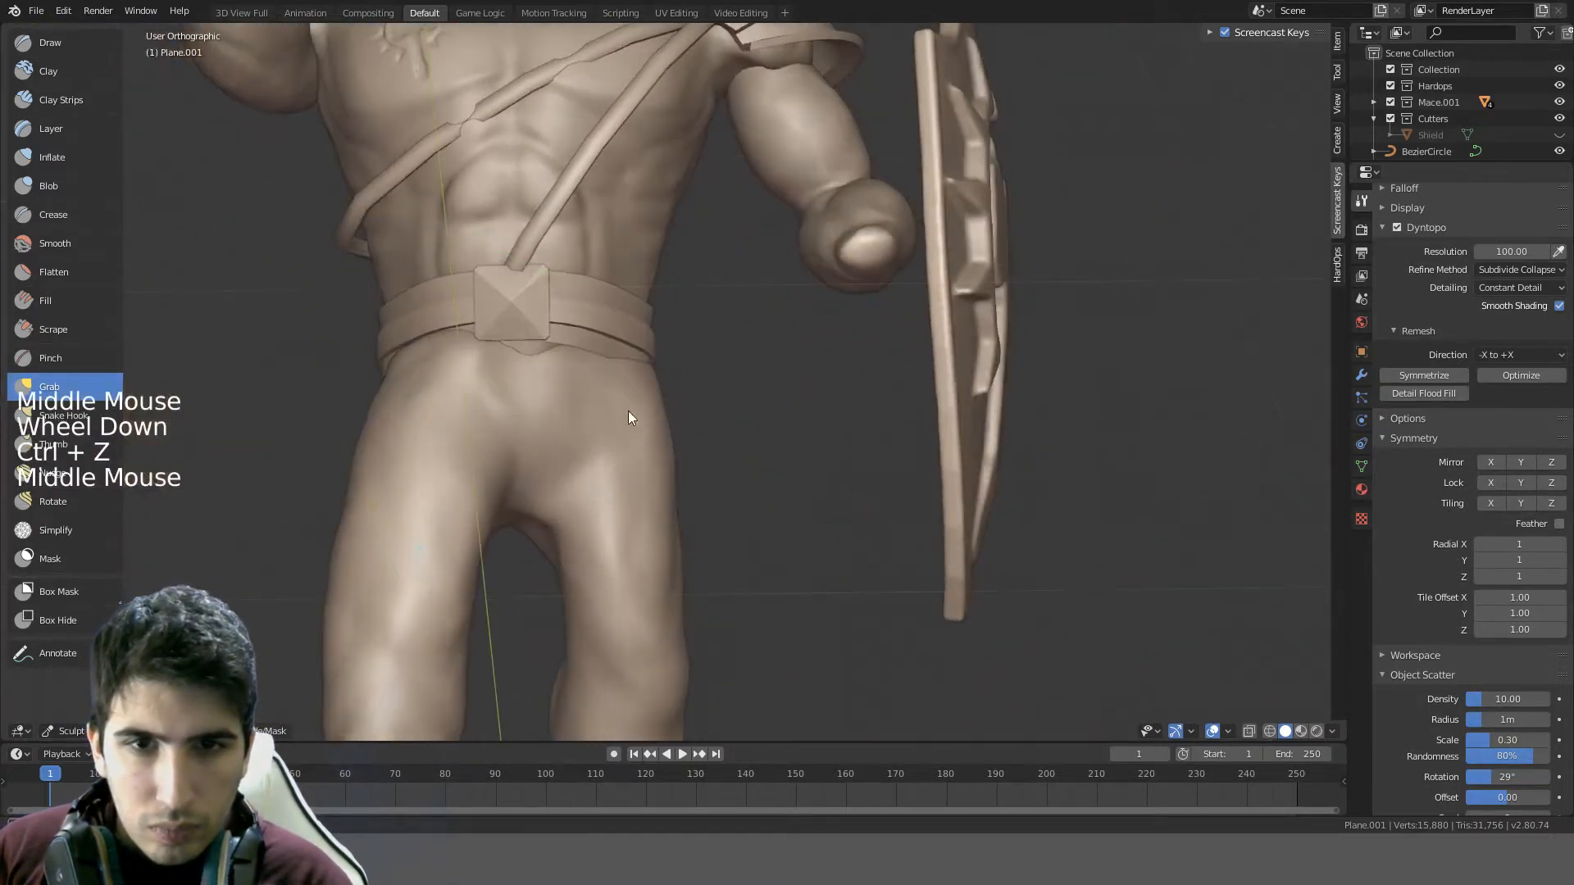
# - Reshape the front of the pelvis beneath the buckle with resized Grab strokes and light smoothing, undoing the stray strokes
pyautogui.keyDown('shift'); pyautogui.moveTo(455, 361); pyautogui.dragTo(551, 364); pyautogui.keyUp('shift')
pyautogui.hotkey('ctrl', 'z')
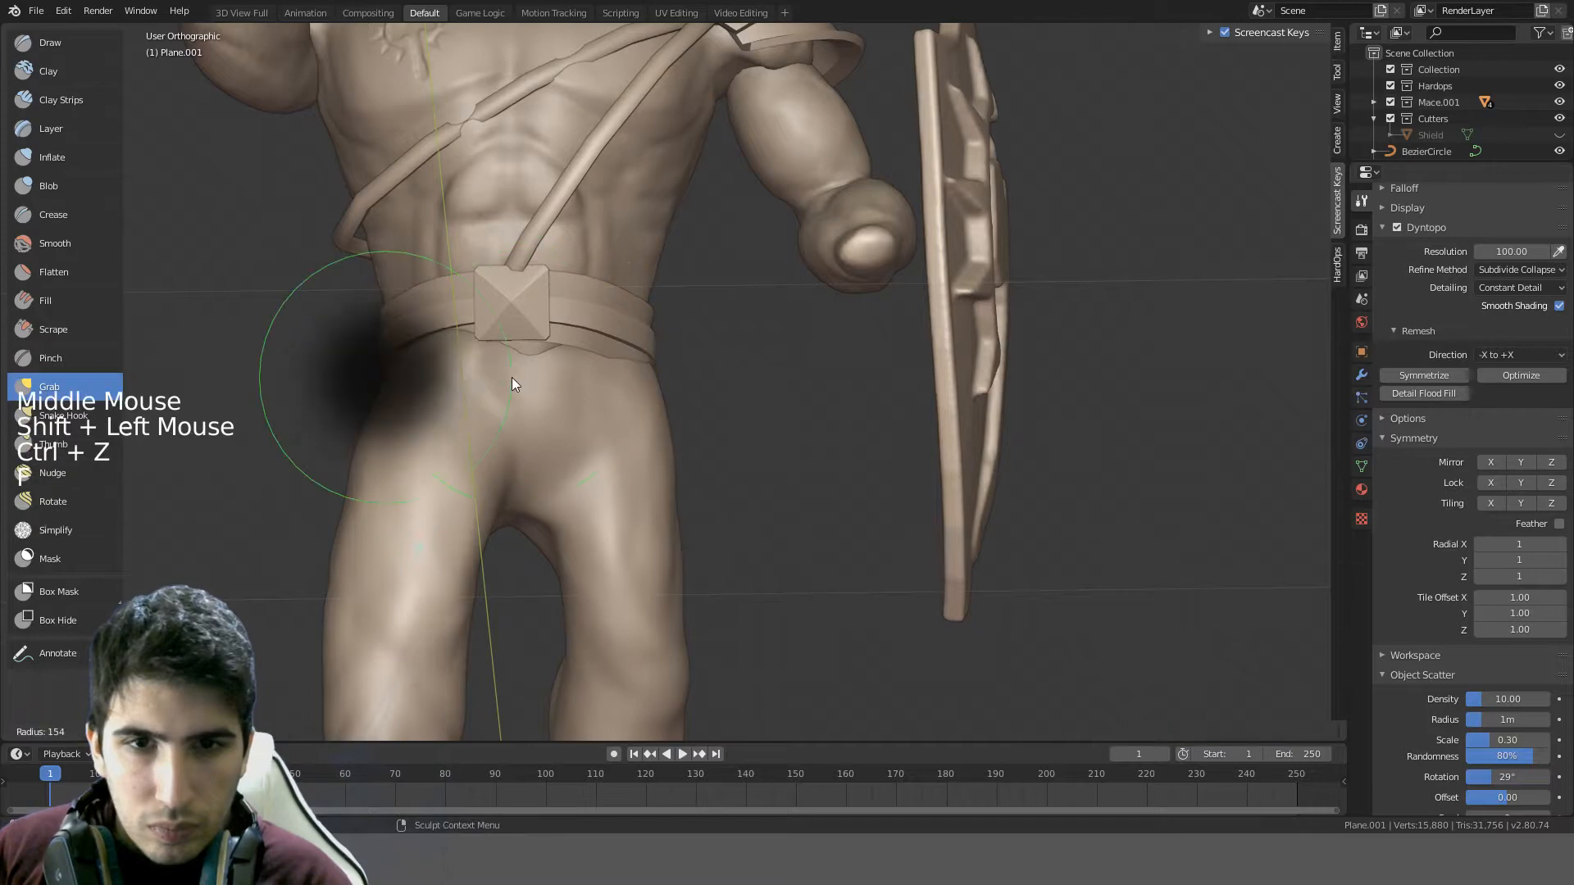
pyautogui.click(494, 375)
pyautogui.moveTo(499, 372)
pyautogui.mouseDown(button='middle')
pyautogui.moveTo(624, 404)
pyautogui.moveTo(665, 435)
pyautogui.moveTo(565, 392)
pyautogui.mouseUp(button='middle')
pyautogui.hotkey('ctrl', 'z')
pyautogui.press('f')
pyautogui.click(640, 430)
pyautogui.keyDown('shift'); pyautogui.moveTo(565, 391); pyautogui.dragTo(536, 396); pyautogui.keyUp('shift')
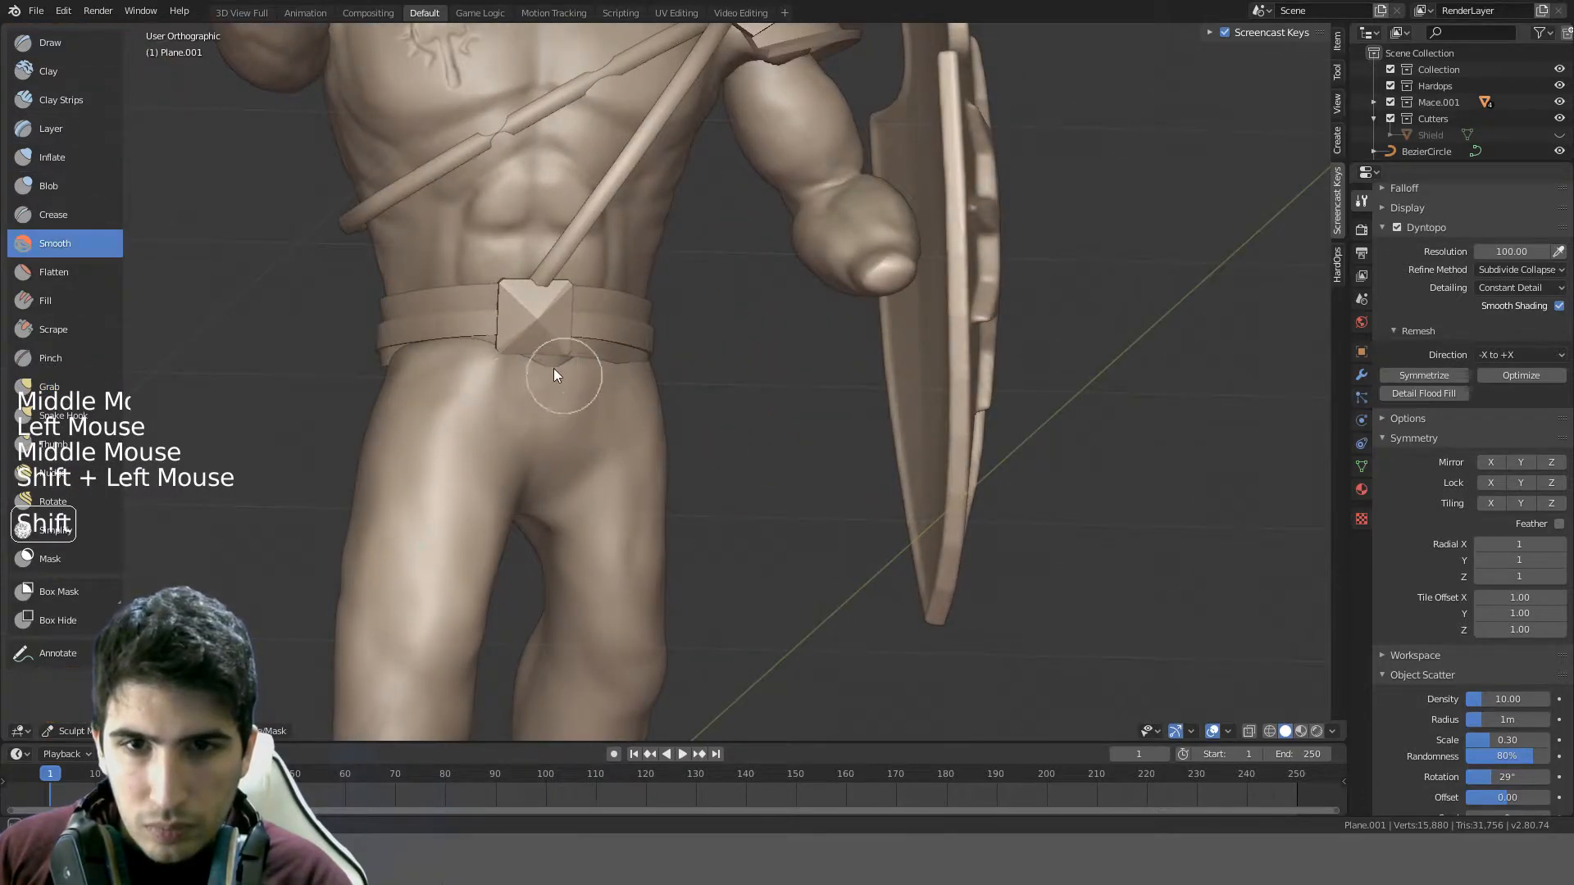
pyautogui.moveTo(626, 361)
pyautogui.mouseDown(button='middle')
pyautogui.moveTo(484, 245)
pyautogui.moveTo(497, 255)
pyautogui.mouseUp(button='middle')
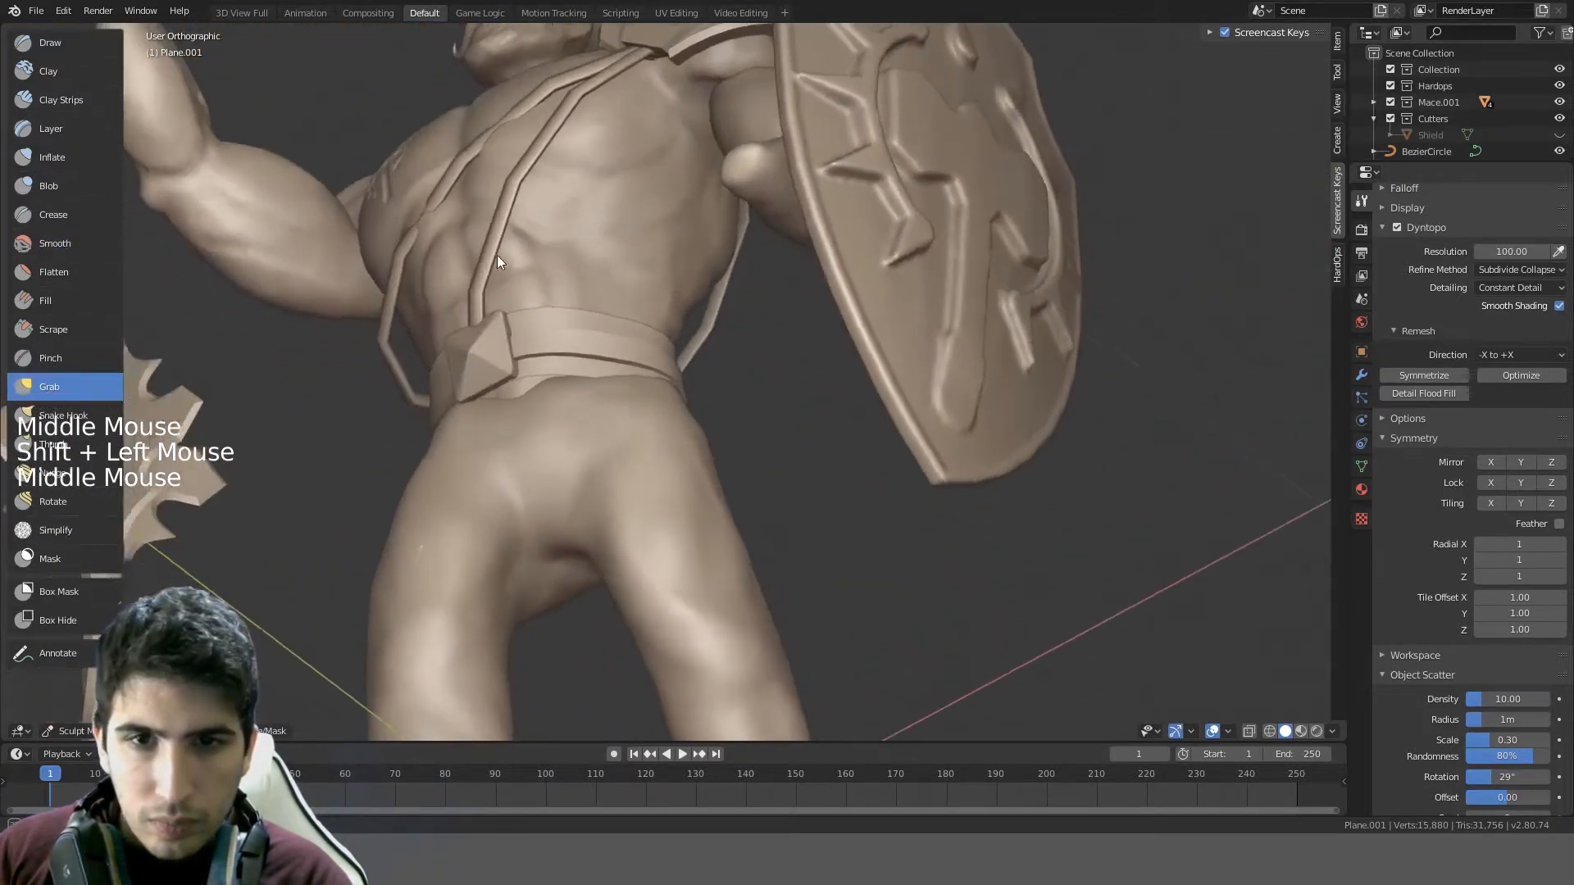
pyautogui.click(514, 404)
pyautogui.moveTo(512, 402)
pyautogui.mouseDown()
pyautogui.moveTo(532, 394)
pyautogui.moveTo(516, 395)
pyautogui.mouseUp()
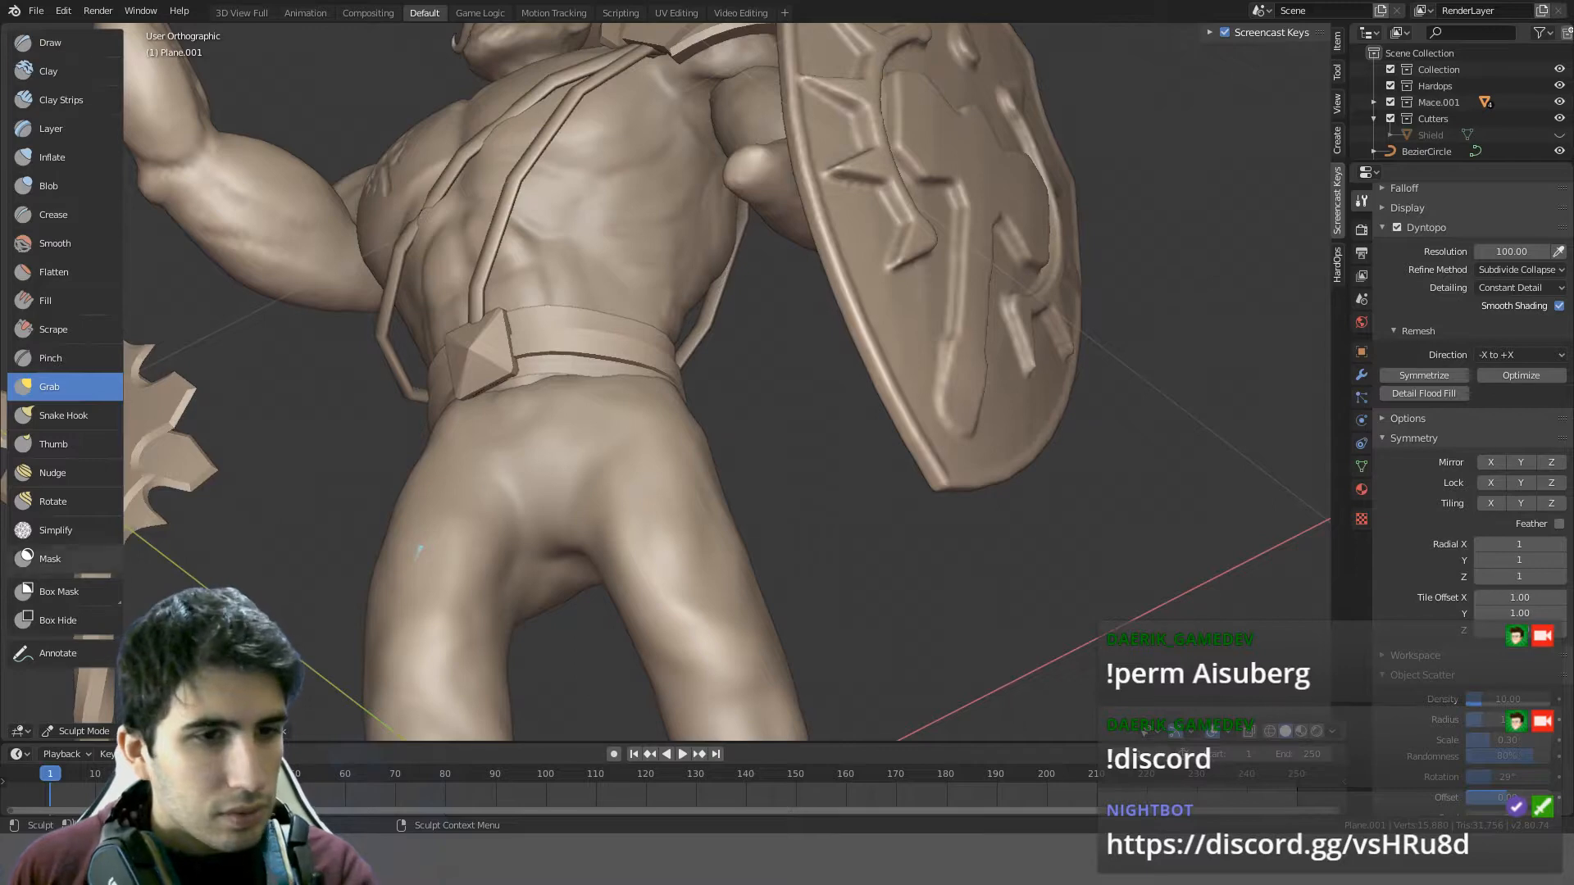
# - Examine the pelvis, hips and belt line from the front, sides and back
pyautogui.moveTo(419, 525); pyautogui.dragTo(414, 515, button='middle')
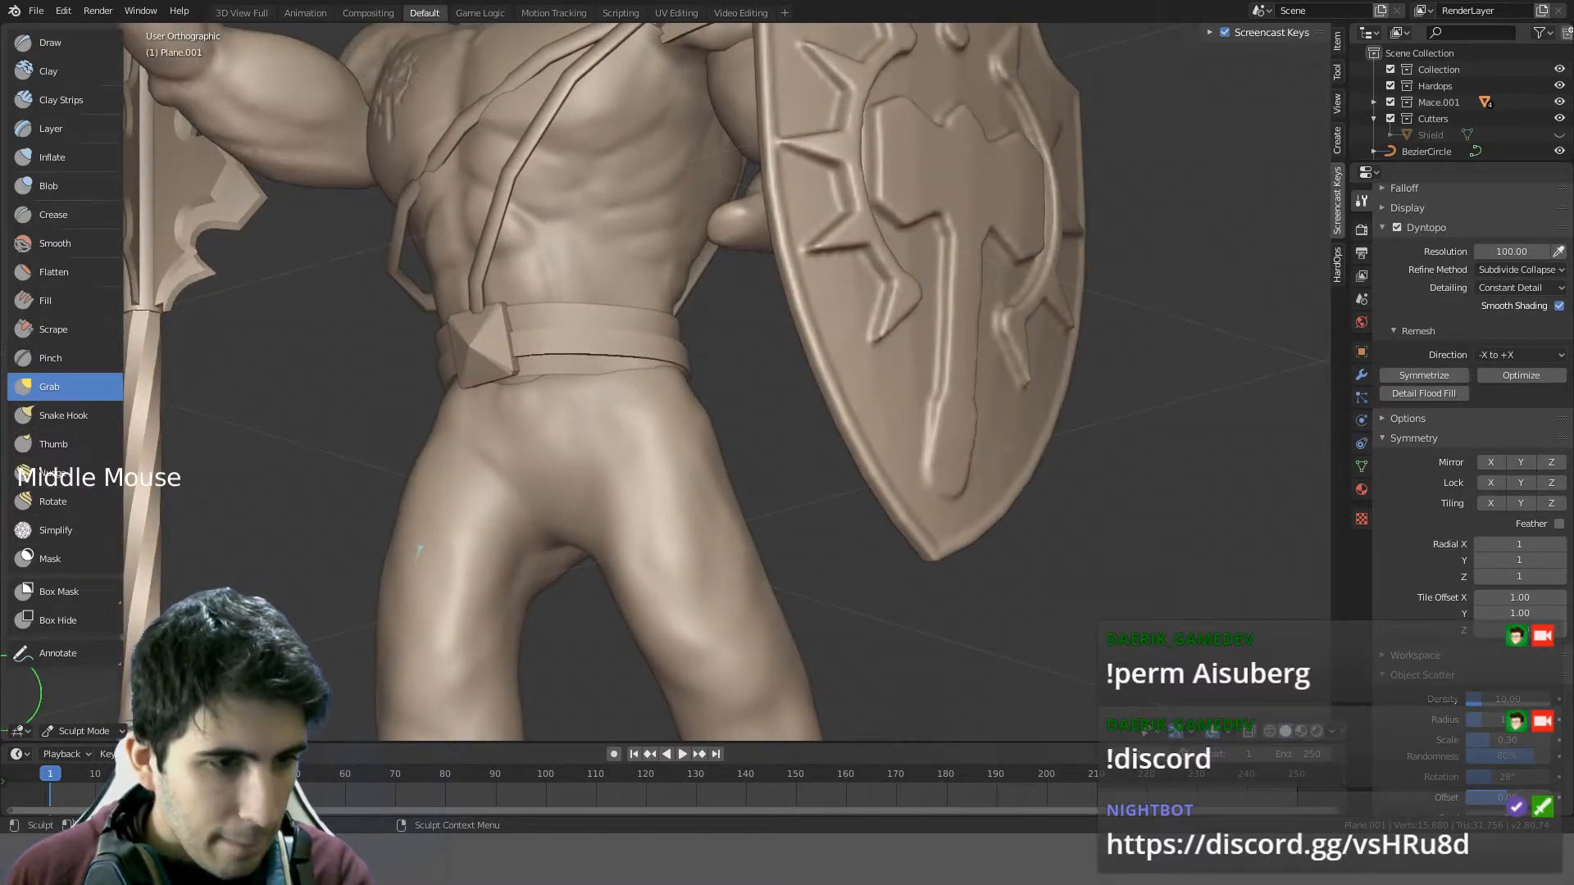
pyautogui.moveTo(449, 395); pyautogui.dragTo(701, 410, button='middle')
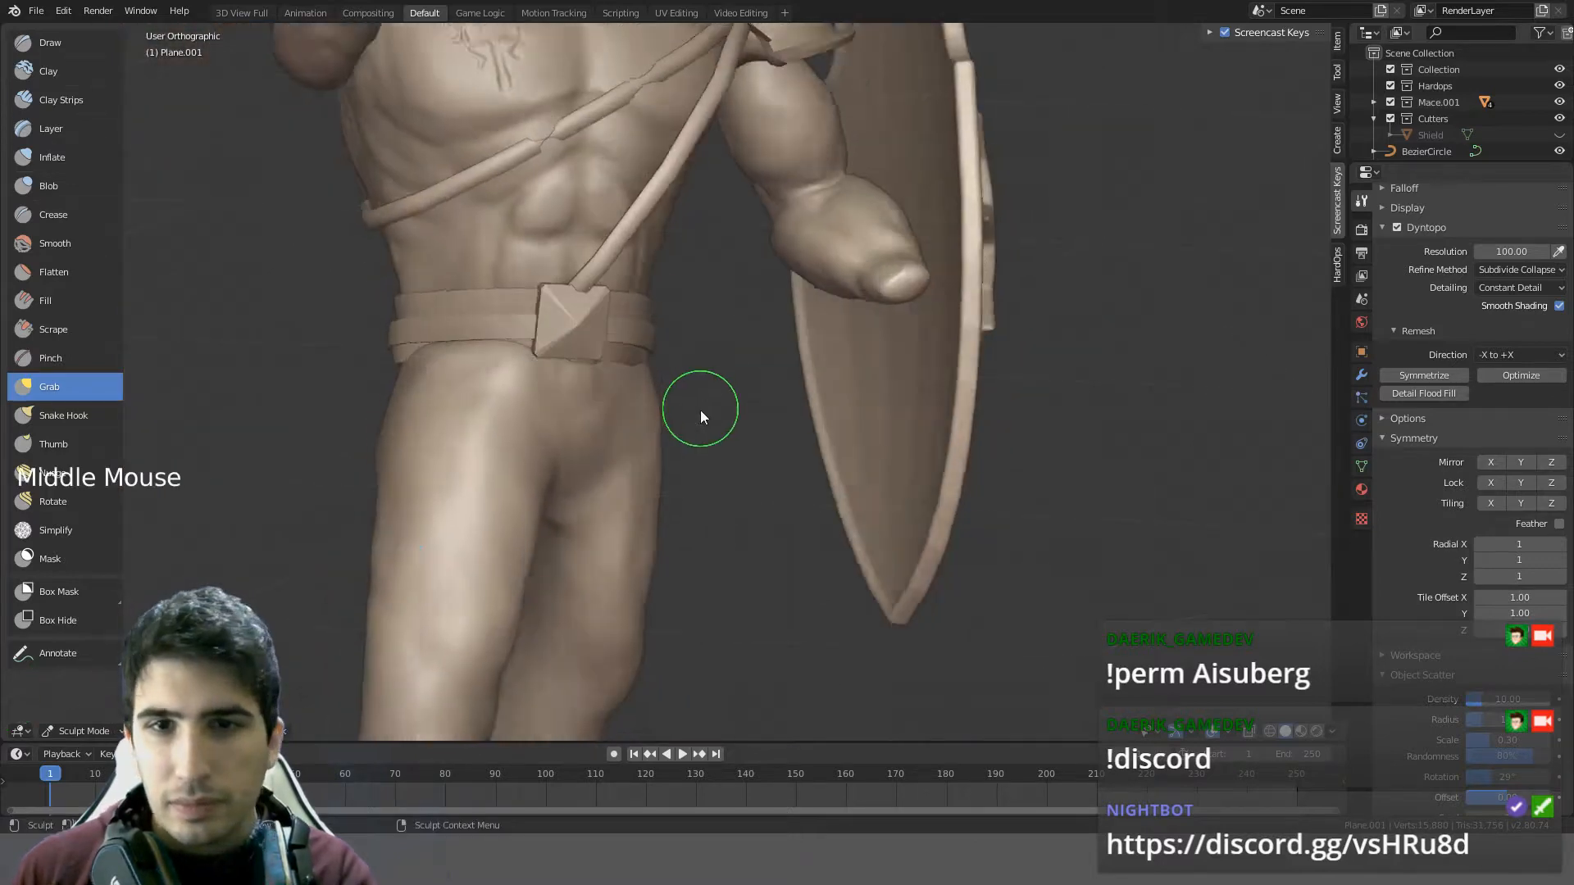
pyautogui.scroll(-2, 700, 414)
pyautogui.press('KP_1')
pyautogui.scroll(3, 557, 387)
pyautogui.moveTo(558, 388); pyautogui.dragTo(644, 339, button='middle')
pyautogui.scroll(2, 610, 337)
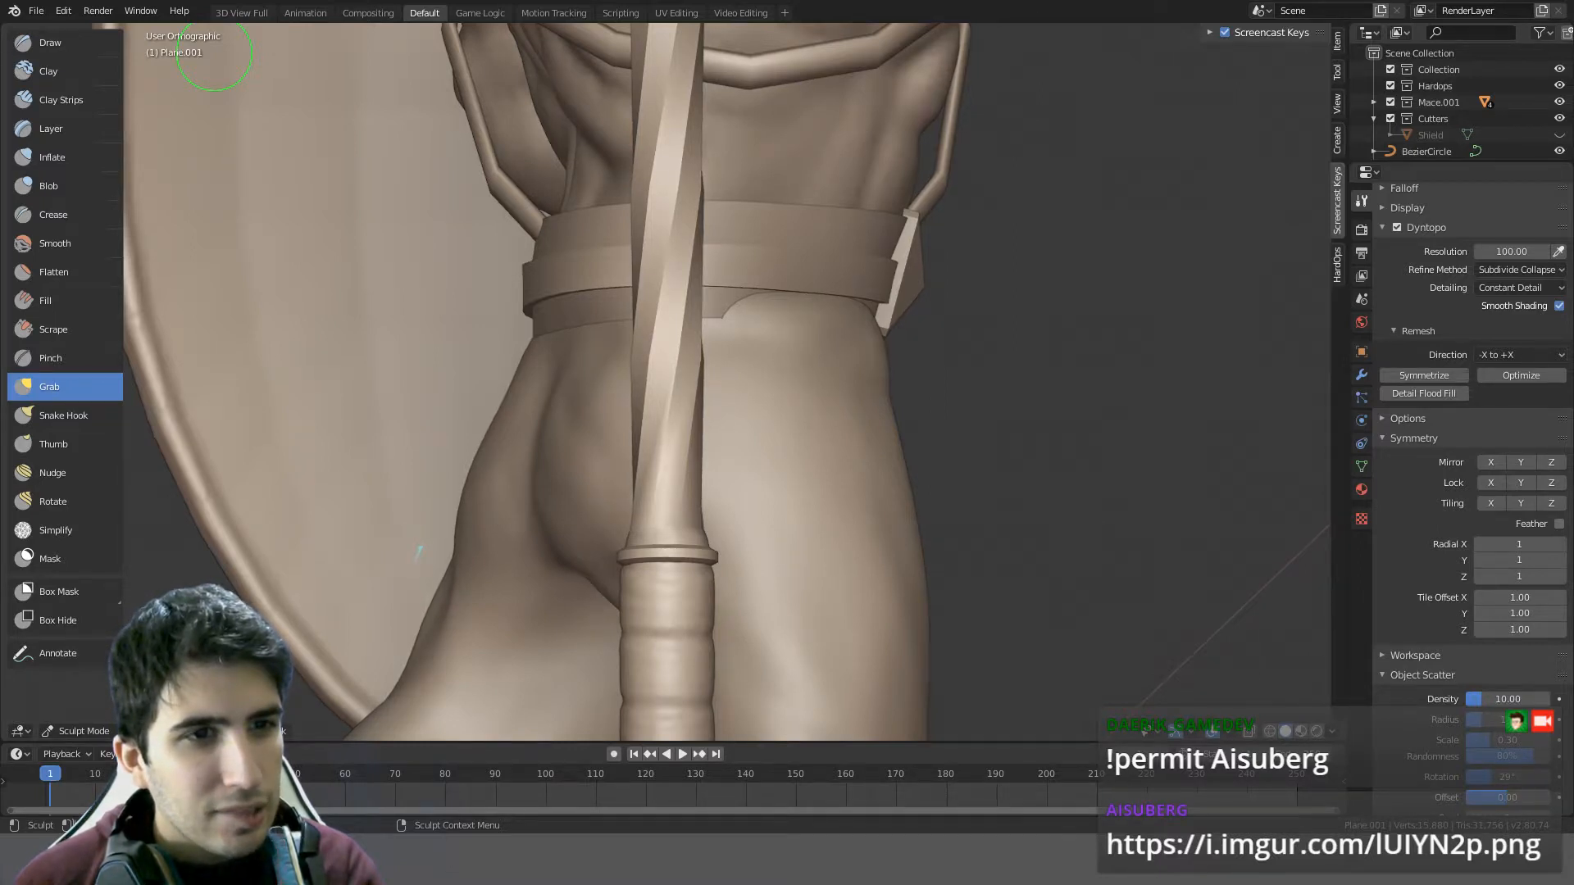
pyautogui.moveTo(879, 429); pyautogui.dragTo(596, 436, button='middle')
pyautogui.scroll(-3, 741, 424)
pyautogui.press('KP_1')
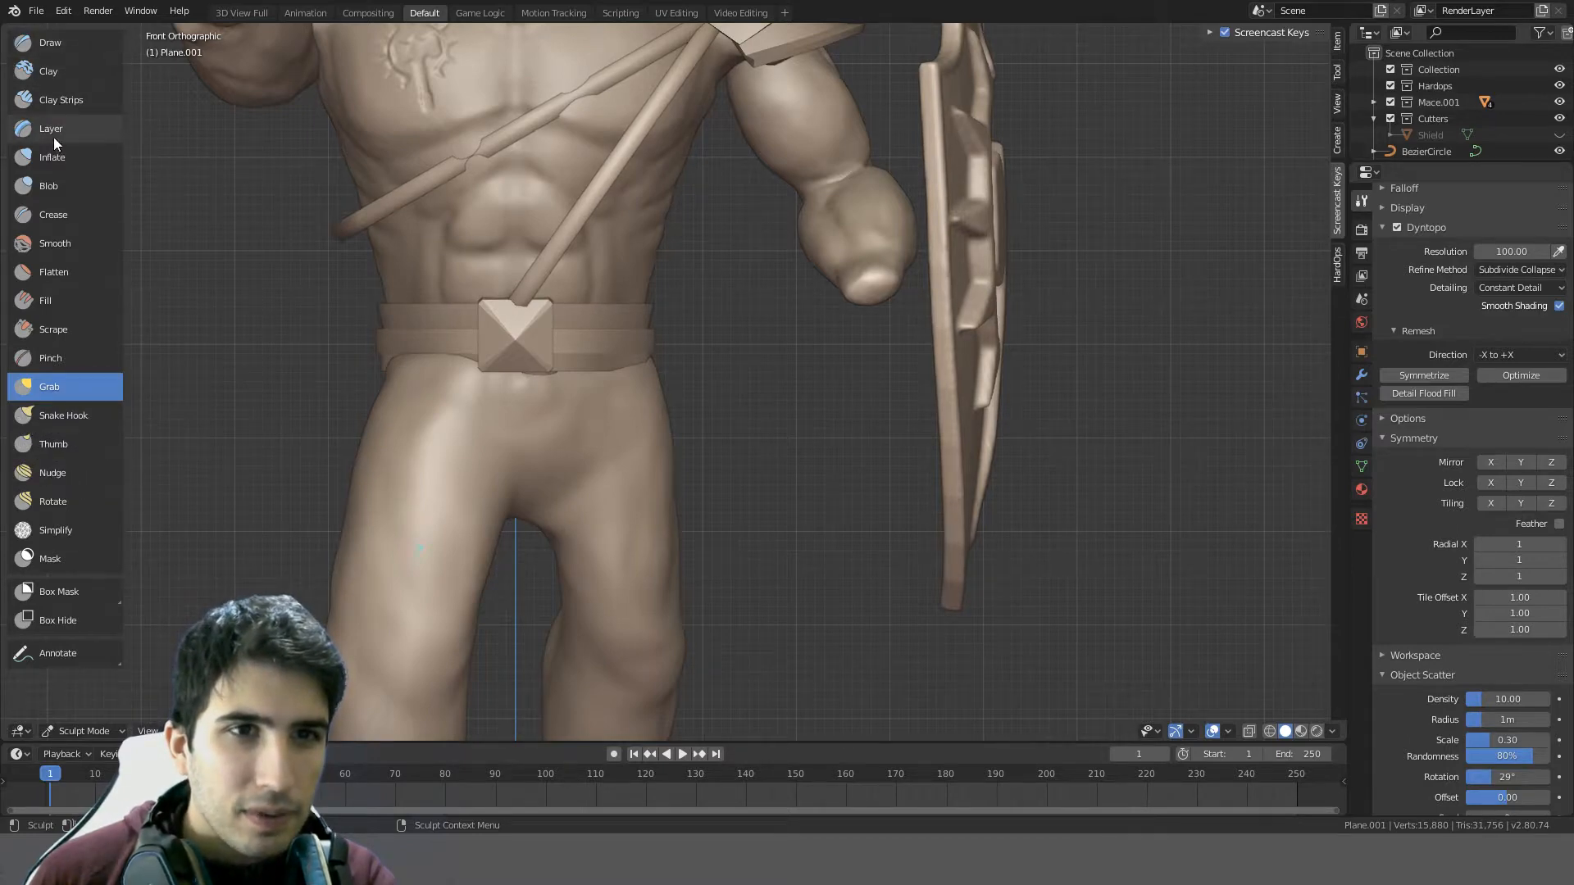
# - Try carving folds across both hips, the groin and the upper thighs with the Crease brush, smoothing the crotch lightly
pyautogui.click(55, 213)
pyautogui.moveTo(471, 383)
pyautogui.mouseDown()
pyautogui.moveTo(495, 394)
pyautogui.moveTo(499, 447)
pyautogui.moveTo(427, 547)
pyautogui.moveTo(402, 439)
pyautogui.moveTo(360, 559)
pyautogui.mouseUp()
pyautogui.moveTo(359, 560); pyautogui.dragTo(579, 474, button='middle')
pyautogui.click(565, 453)
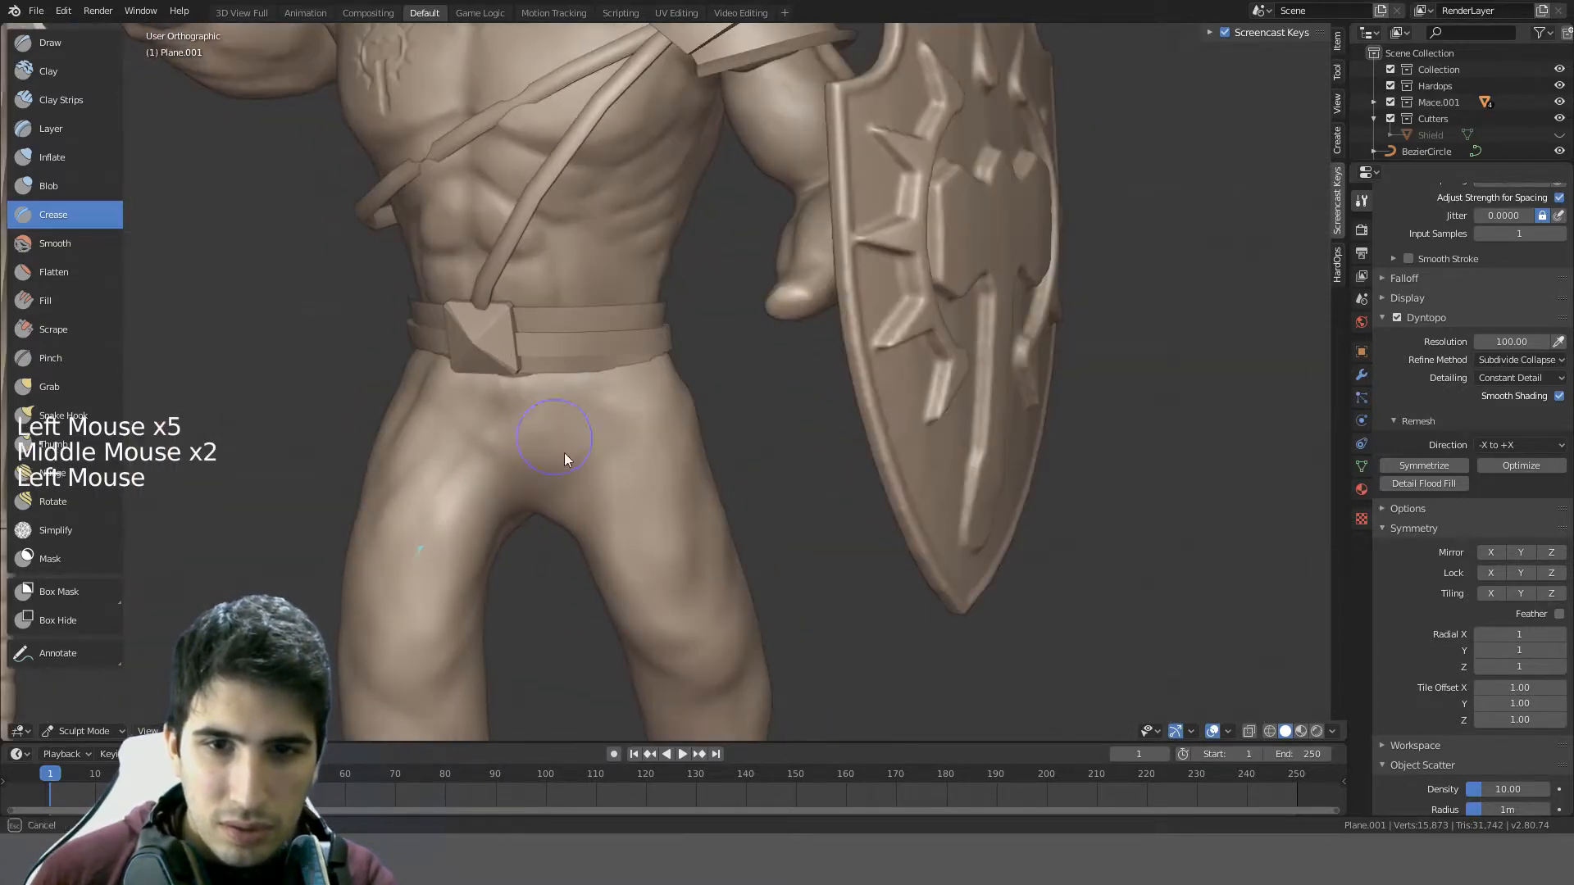
pyautogui.moveTo(582, 447); pyautogui.dragTo(700, 574)
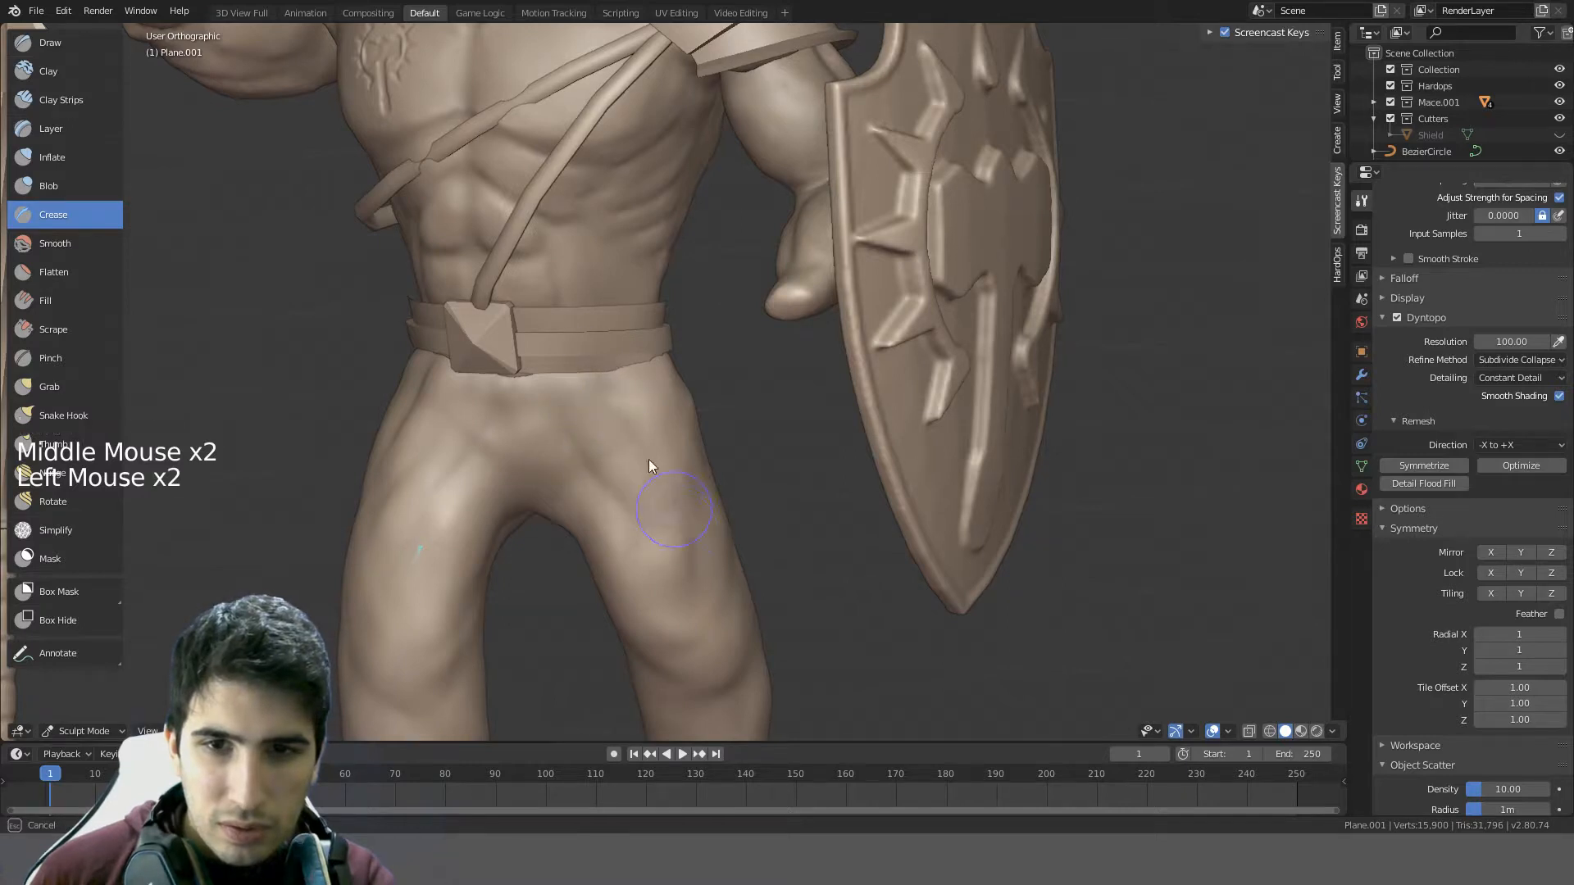
pyautogui.moveTo(682, 407); pyautogui.dragTo(698, 483)
pyautogui.moveTo(540, 393); pyautogui.dragTo(551, 483)
pyautogui.moveTo(551, 487)
pyautogui.mouseDown(button='middle')
pyautogui.moveTo(564, 440)
pyautogui.moveTo(602, 457)
pyautogui.moveTo(521, 468)
pyautogui.mouseUp(button='middle')
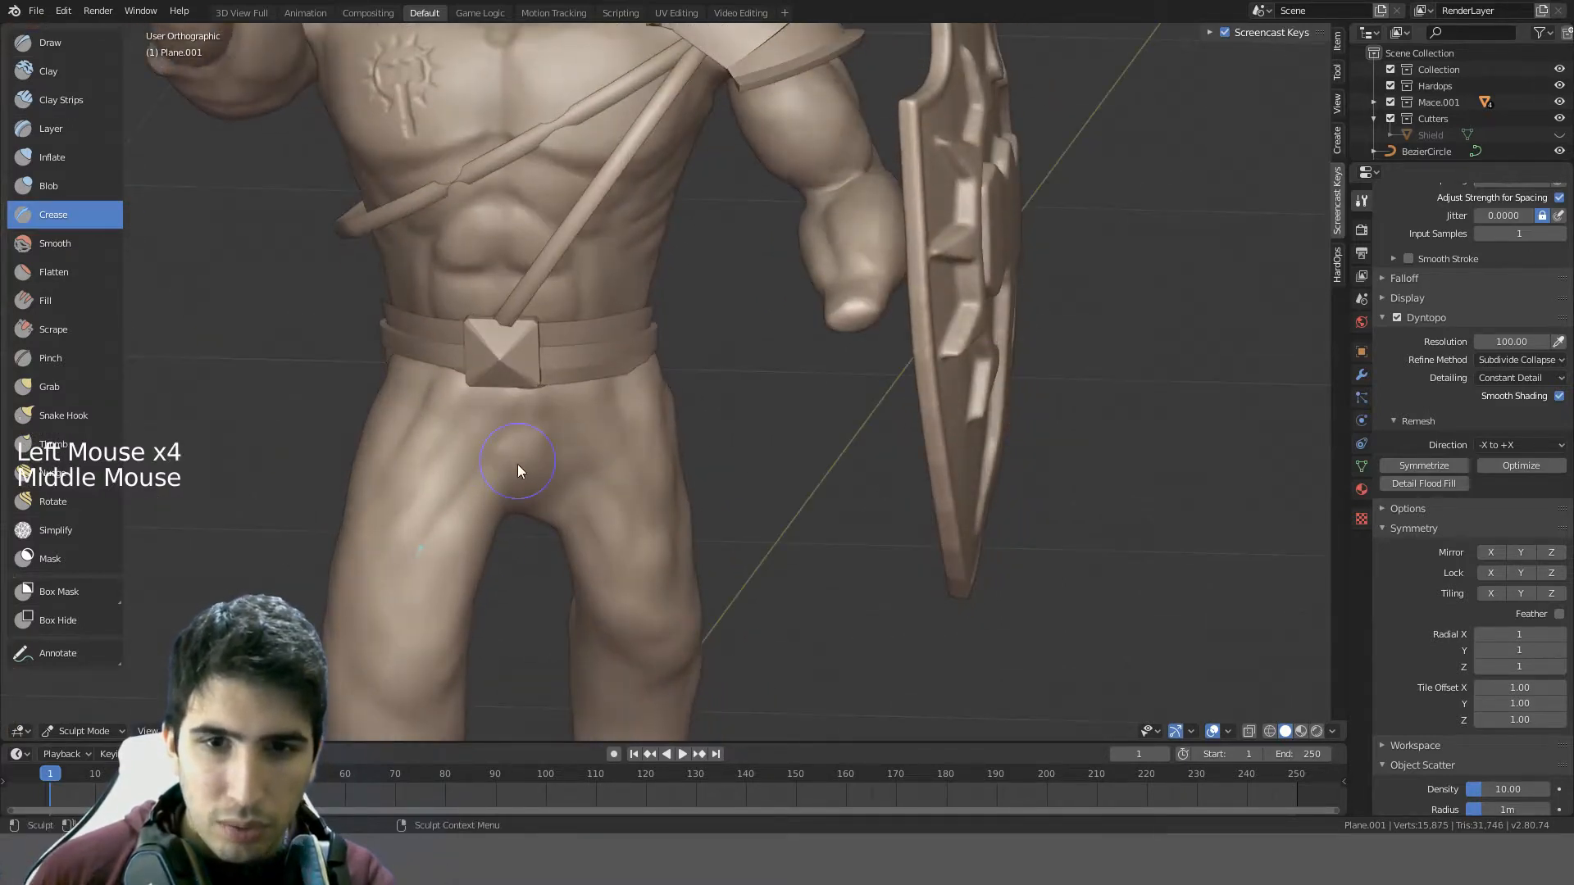
pyautogui.keyDown('shift'); pyautogui.moveTo(521, 557); pyautogui.dragTo(429, 358, button='middle'); pyautogui.keyUp('shift')
pyautogui.moveTo(356, 230)
pyautogui.keyDown('shift'); pyautogui.mouseDown(button='middle')
pyautogui.moveTo(503, 390)
pyautogui.moveTo(484, 322)
pyautogui.moveTo(516, 336)
pyautogui.moveTo(473, 314)
pyautogui.moveTo(501, 388)
pyautogui.mouseUp(button='middle'); pyautogui.keyUp('shift')
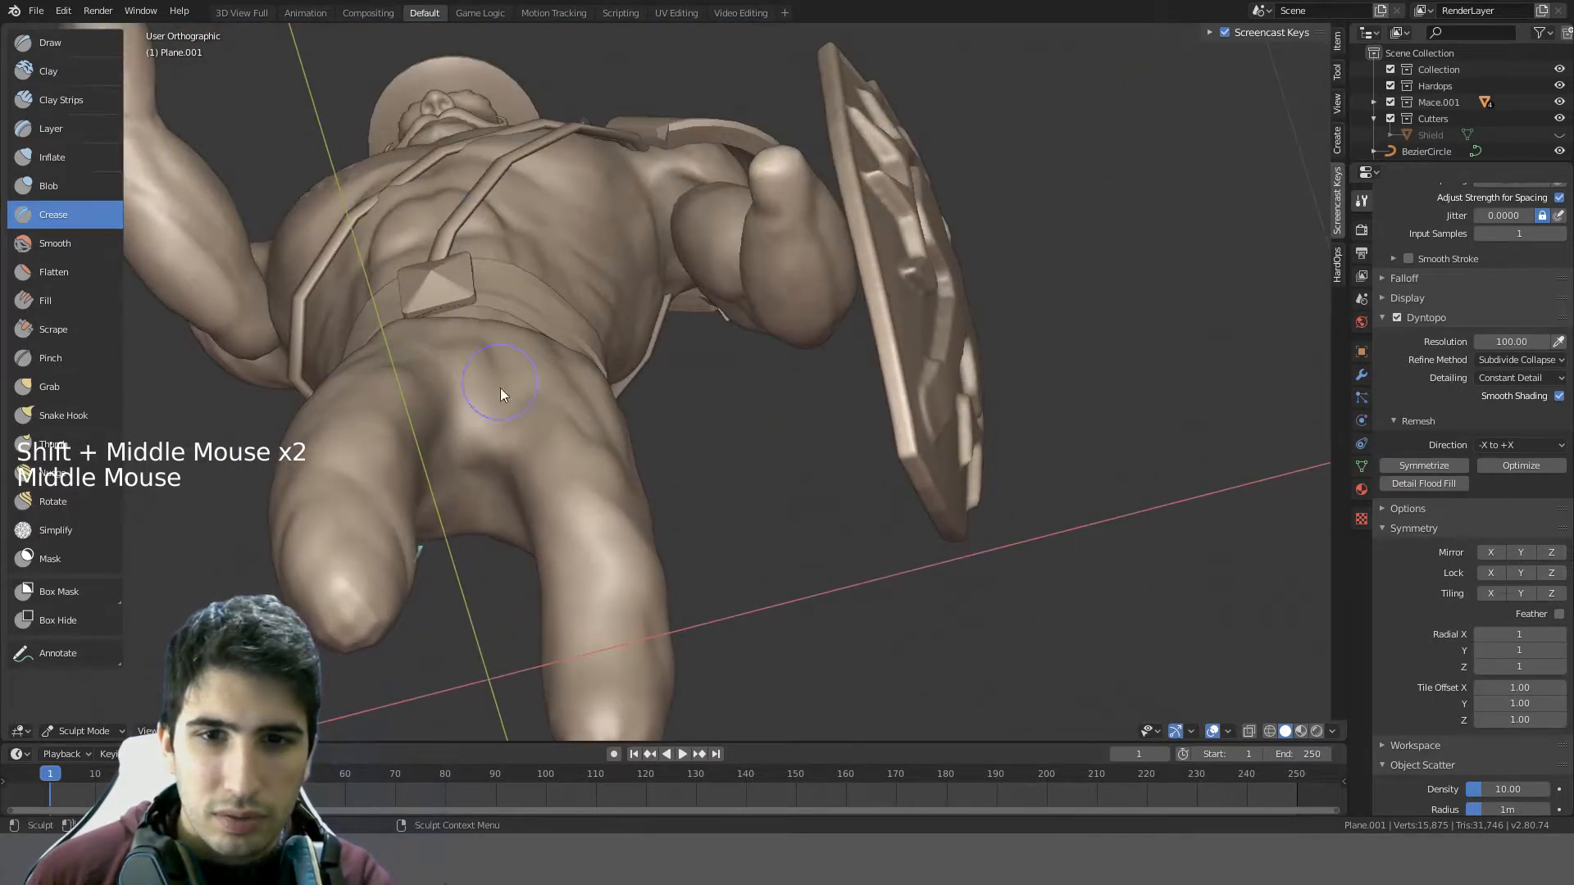
pyautogui.moveTo(487, 447)
pyautogui.keyDown('shift'); pyautogui.mouseDown()
pyautogui.moveTo(480, 476)
pyautogui.moveTo(488, 431)
pyautogui.moveTo(485, 457)
pyautogui.mouseUp(); pyautogui.keyUp('shift')
# - Check the whole figure from the front and undo the crease strokes on the hips and thighs
pyautogui.moveTo(485, 458)
pyautogui.mouseDown(button='middle')
pyautogui.moveTo(501, 556)
pyautogui.moveTo(578, 404)
pyautogui.moveTo(520, 421)
pyautogui.moveTo(478, 349)
pyautogui.moveTo(549, 392)
pyautogui.mouseUp(button='middle')
pyautogui.press('KP_1')
pyautogui.scroll(-2, 549, 460)
pyautogui.scroll(-6, 532, 405)
pyautogui.scroll(1, 544, 392)
pyautogui.scroll(4, 623, 389)
pyautogui.hotkey('ctrl', 'z')
pyautogui.hotkey('ctrl', 'z')
pyautogui.hotkey('ctrl', 'z')
pyautogui.hotkey('ctrl', 'z')
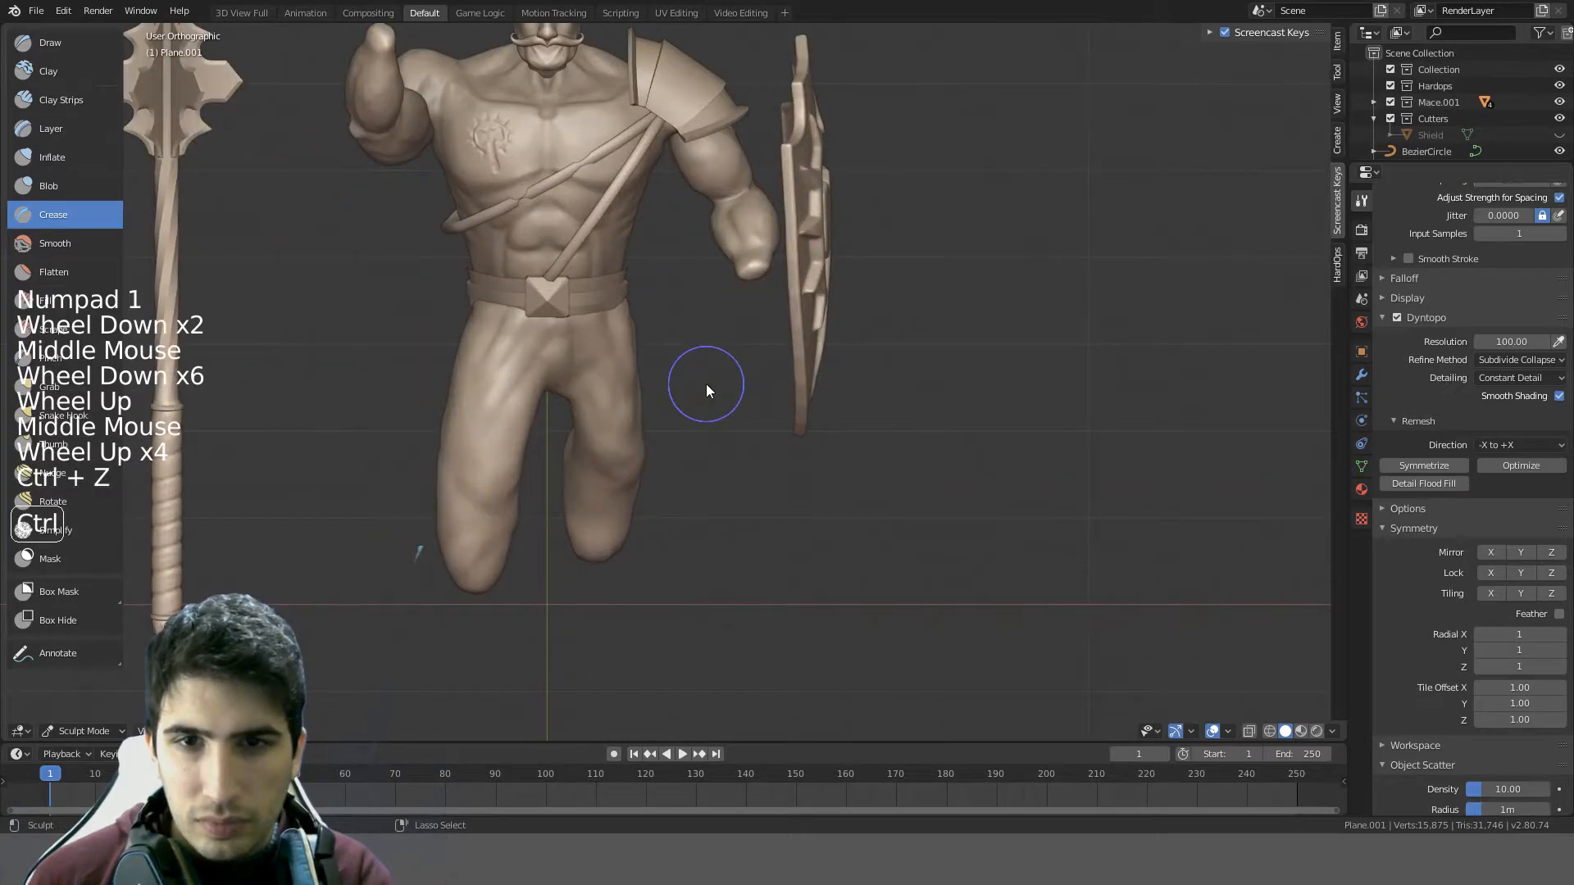
pyautogui.hotkey('ctrl', 'z')
pyautogui.hotkey('ctrl', 'z')
pyautogui.hotkey('ctrl', 'z')
pyautogui.hotkey('ctrl', 'z')
pyautogui.hotkey('ctrl', 'z')
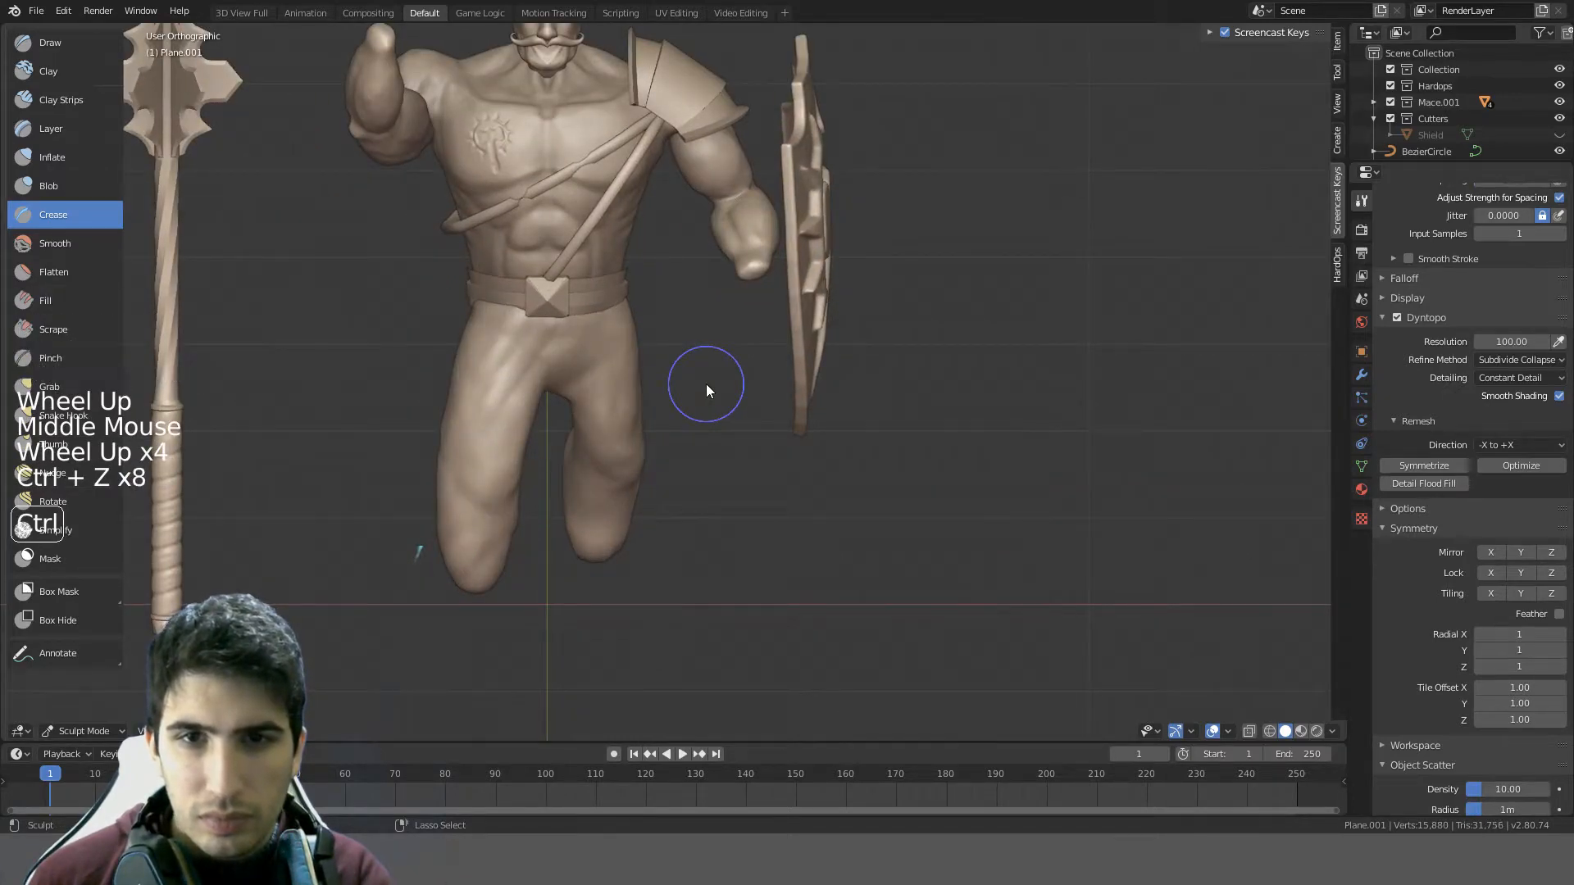
# - Compare the pelvis before and after its last edit, and step back to the earlier shape
pyautogui.moveTo(707, 384)
pyautogui.mouseDown(button='middle')
pyautogui.moveTo(557, 344)
pyautogui.moveTo(534, 279)
pyautogui.moveTo(649, 345)
pyautogui.mouseUp(button='middle')
pyautogui.scroll(3, 540, 349)
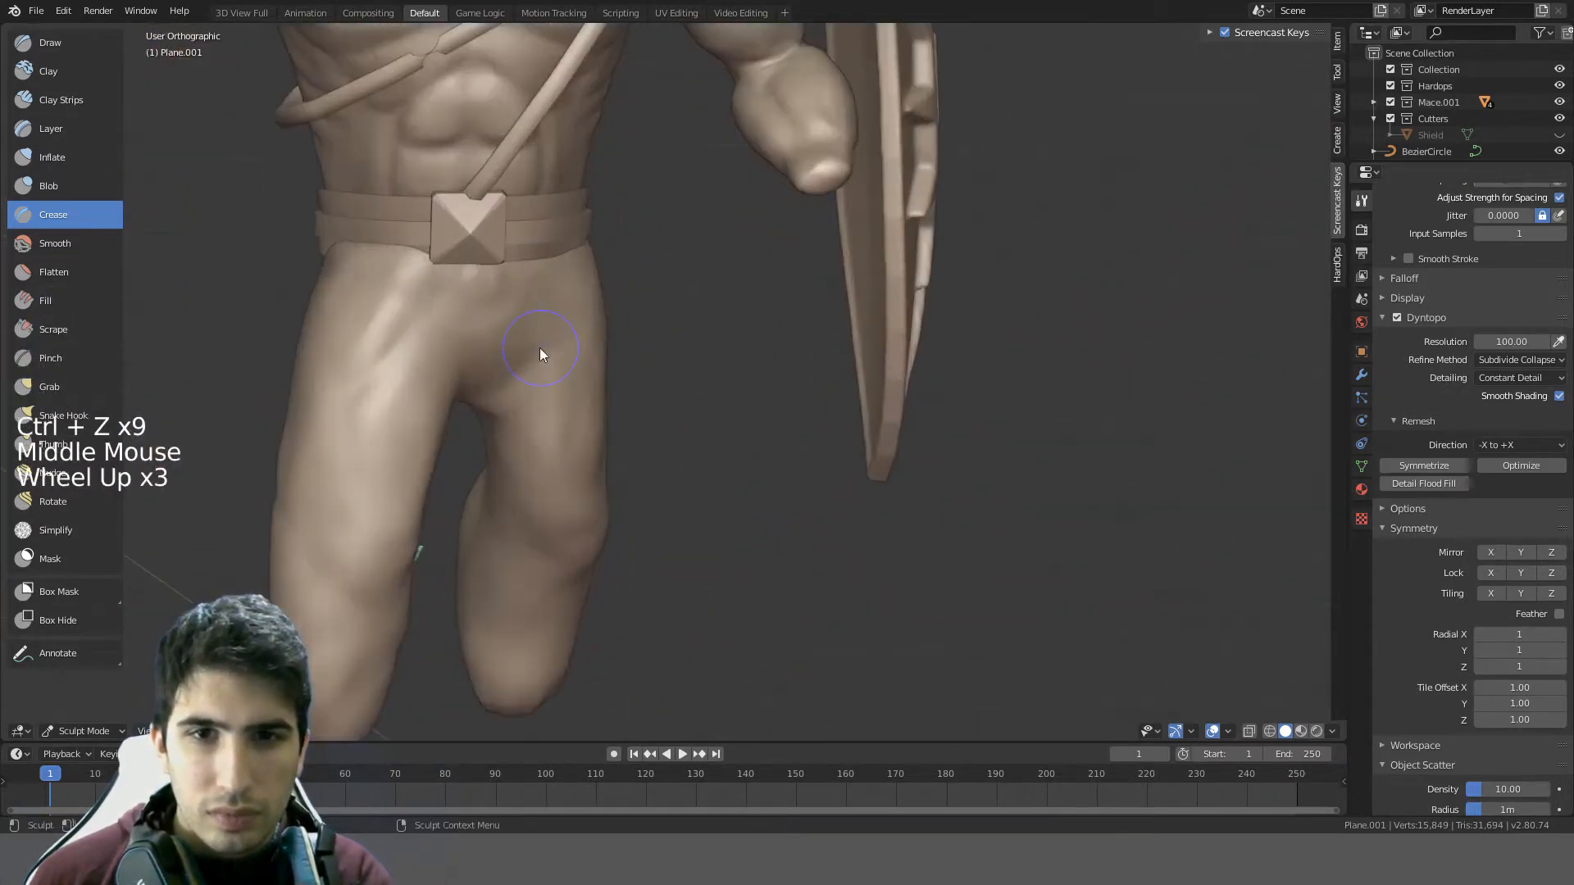
pyautogui.moveTo(540, 349); pyautogui.dragTo(446, 326, button='middle')
pyautogui.hotkey('ctrl', 'z')
pyautogui.hotkey('ctrl', 'shift', 'z')
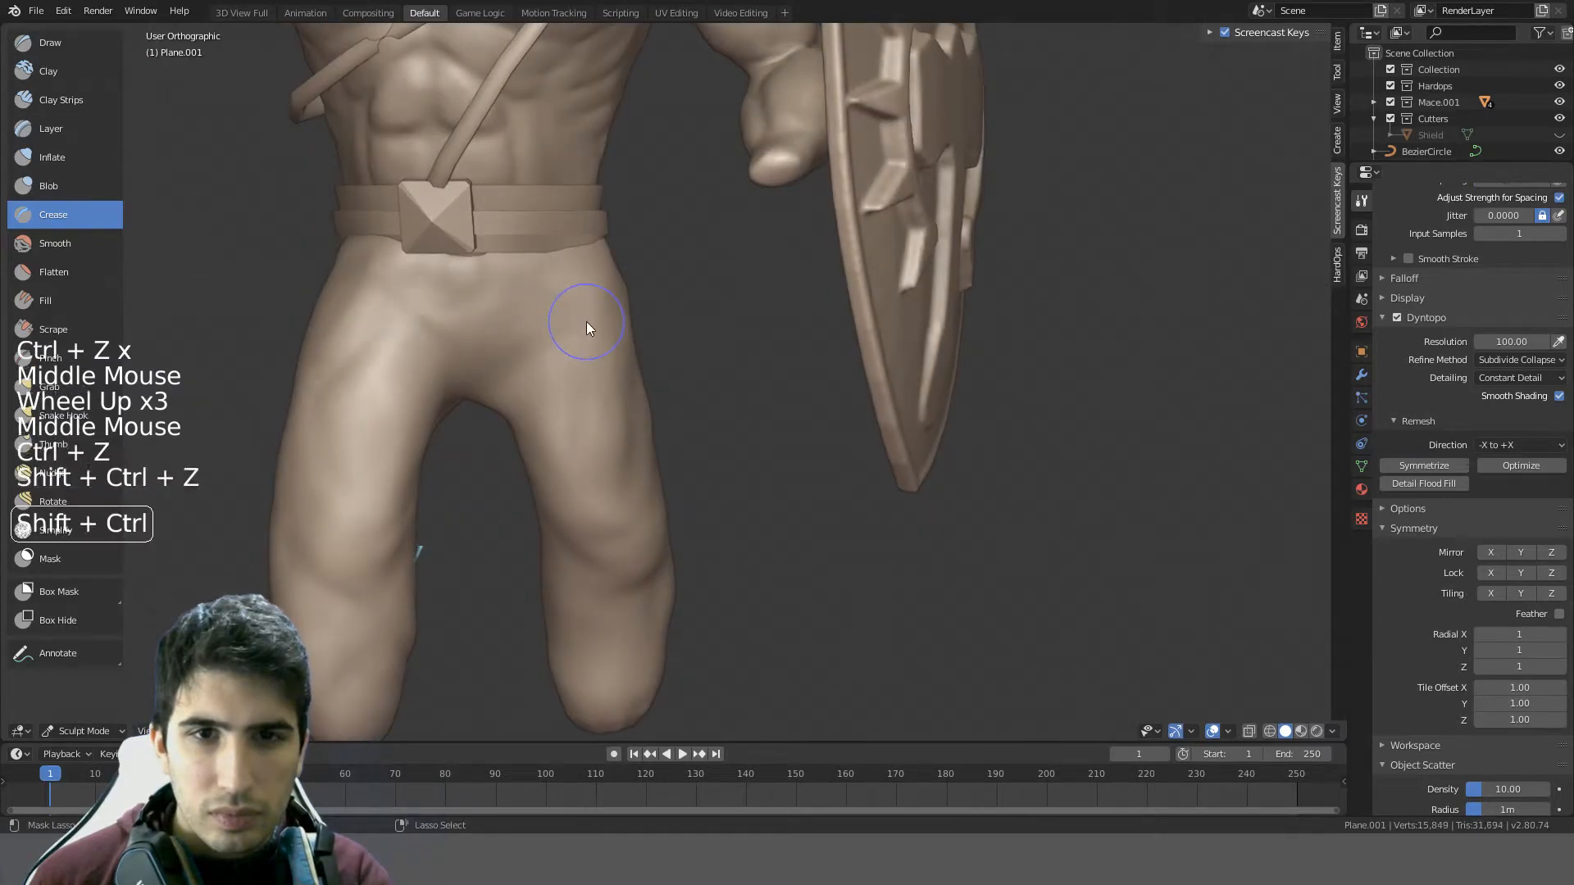
pyautogui.scroll(-3, 547, 367)
pyautogui.moveTo(548, 368); pyautogui.dragTo(578, 390, button='middle')
pyautogui.scroll(3, 605, 368)
pyautogui.hotkey('ctrl', 'z')
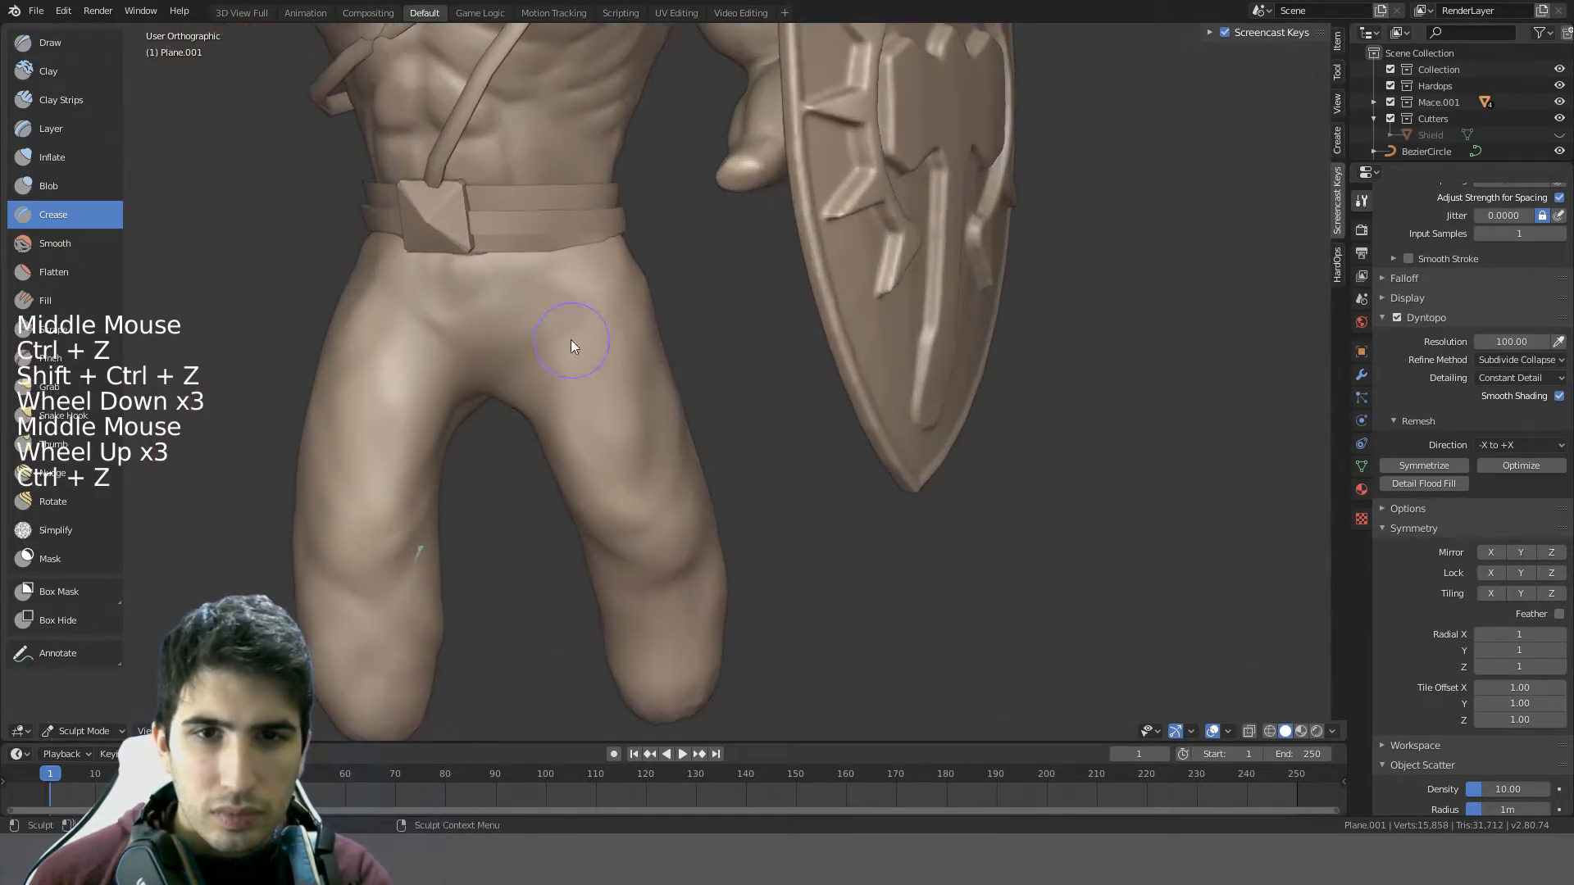
# - Carve creases below the belt around the groin with the Crease brush, smoothing between strokes and undoing an unwanted one
pyautogui.moveTo(520, 312)
pyautogui.mouseDown()
pyautogui.moveTo(655, 463)
pyautogui.moveTo(606, 381)
pyautogui.mouseUp()
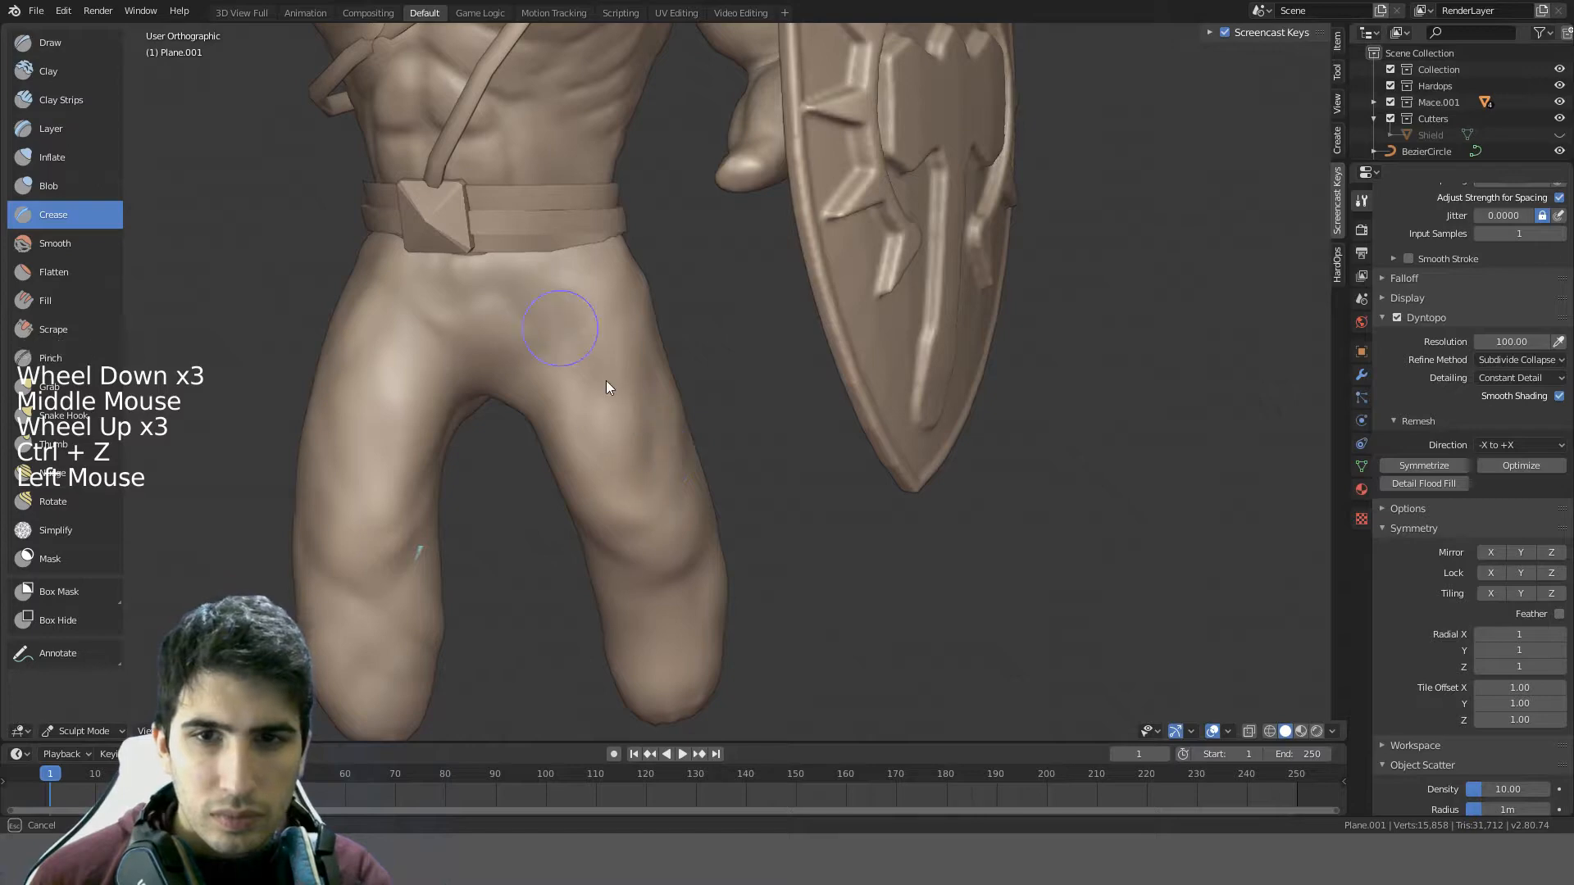
pyautogui.moveTo(606, 380)
pyautogui.mouseDown(button='middle')
pyautogui.moveTo(752, 343)
pyautogui.moveTo(587, 335)
pyautogui.moveTo(508, 364)
pyautogui.moveTo(484, 407)
pyautogui.moveTo(552, 362)
pyautogui.mouseUp(button='middle')
pyautogui.hotkey('ctrl', 'z')
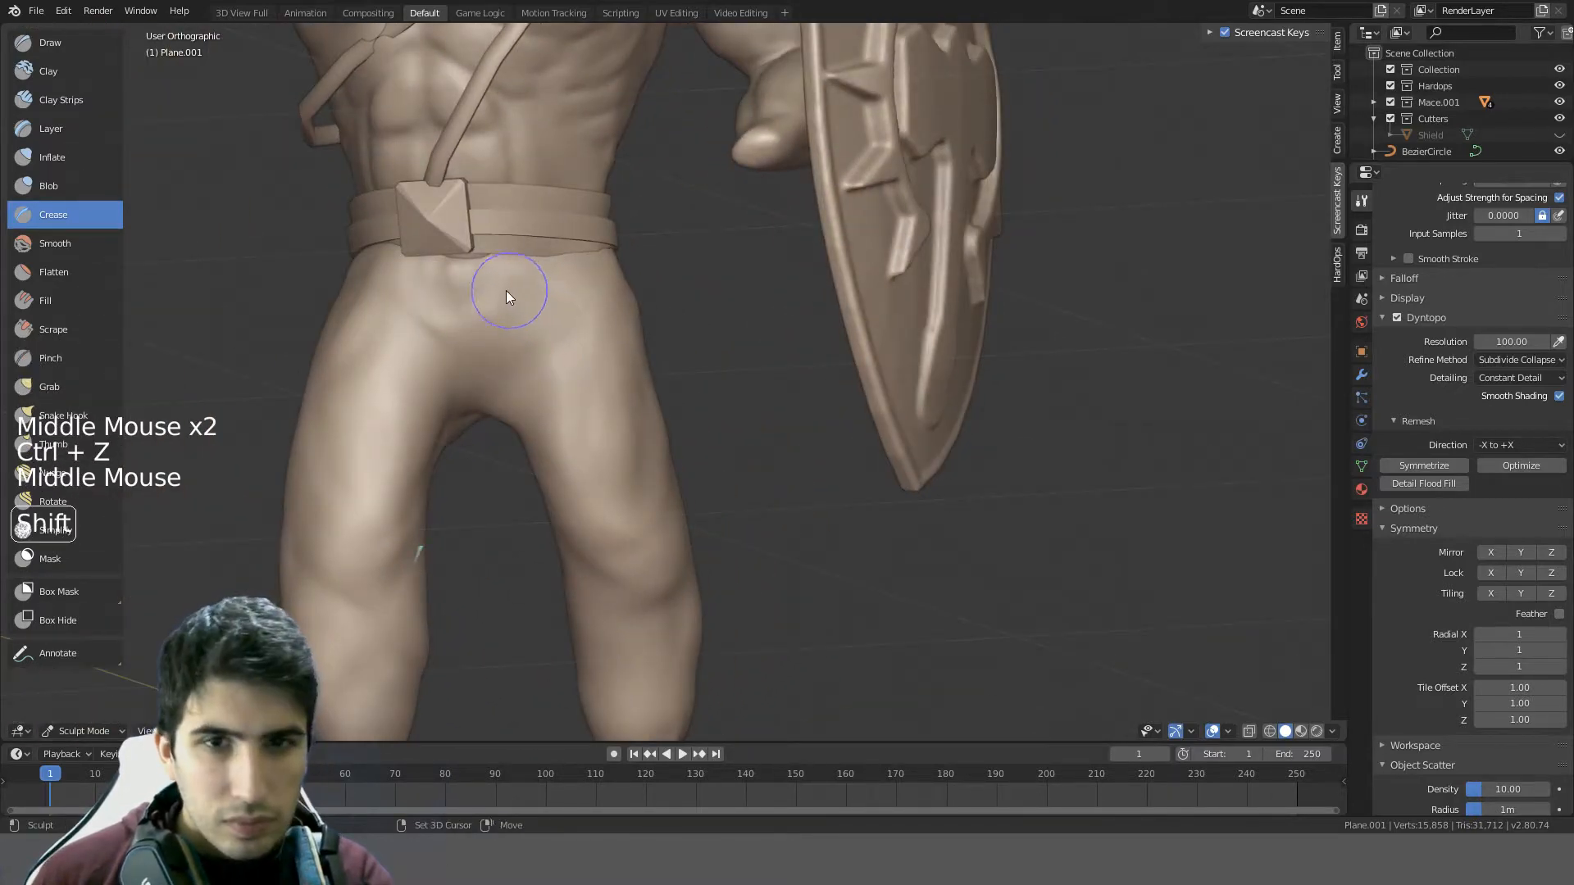
pyautogui.moveTo(505, 291)
pyautogui.keyDown('shift'); pyautogui.mouseDown()
pyautogui.moveTo(452, 275)
pyautogui.moveTo(500, 321)
pyautogui.mouseUp(); pyautogui.keyUp('shift')
pyautogui.moveTo(535, 322)
pyautogui.mouseDown(button='middle')
pyautogui.moveTo(602, 291)
pyautogui.moveTo(588, 323)
pyautogui.moveTo(490, 276)
pyautogui.mouseUp(button='middle')
pyautogui.moveTo(453, 280)
pyautogui.mouseDown()
pyautogui.moveTo(440, 407)
pyautogui.moveTo(441, 254)
pyautogui.moveTo(459, 383)
pyautogui.moveTo(508, 251)
pyautogui.moveTo(481, 367)
pyautogui.mouseUp()
pyautogui.moveTo(481, 367); pyautogui.dragTo(596, 289, button='middle')
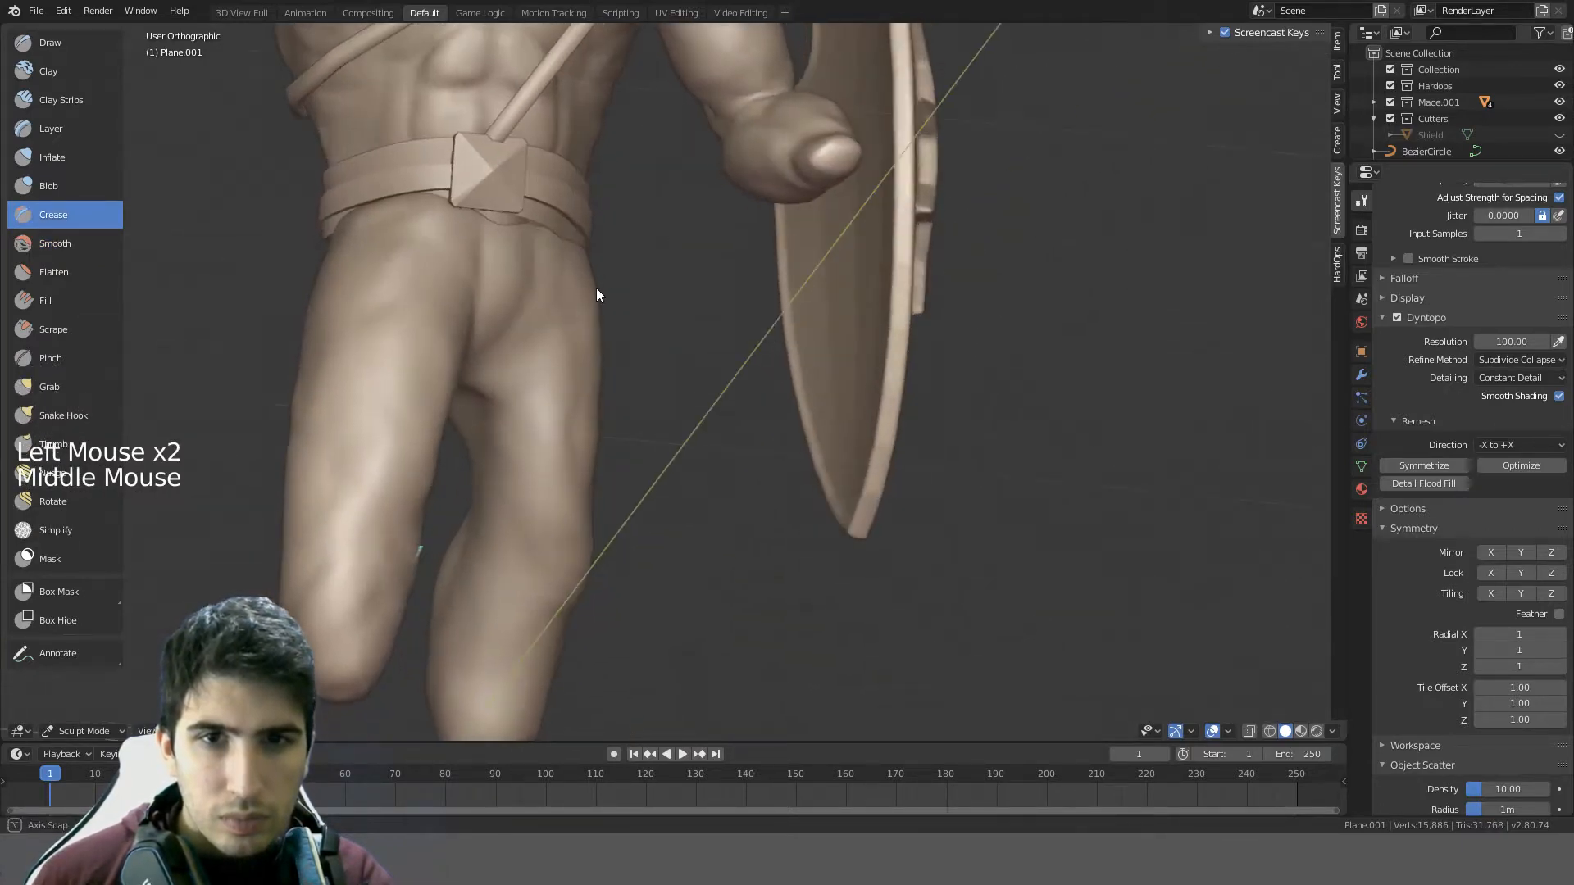
# - Smooth the outer thigh on the mace side and add short crease strokes along it
pyautogui.scroll(-2, 422, 326)
pyautogui.moveTo(423, 326)
pyautogui.mouseDown(button='middle')
pyautogui.moveTo(347, 361)
pyautogui.moveTo(531, 376)
pyautogui.moveTo(335, 419)
pyautogui.moveTo(411, 422)
pyautogui.moveTo(505, 395)
pyautogui.mouseUp(button='middle')
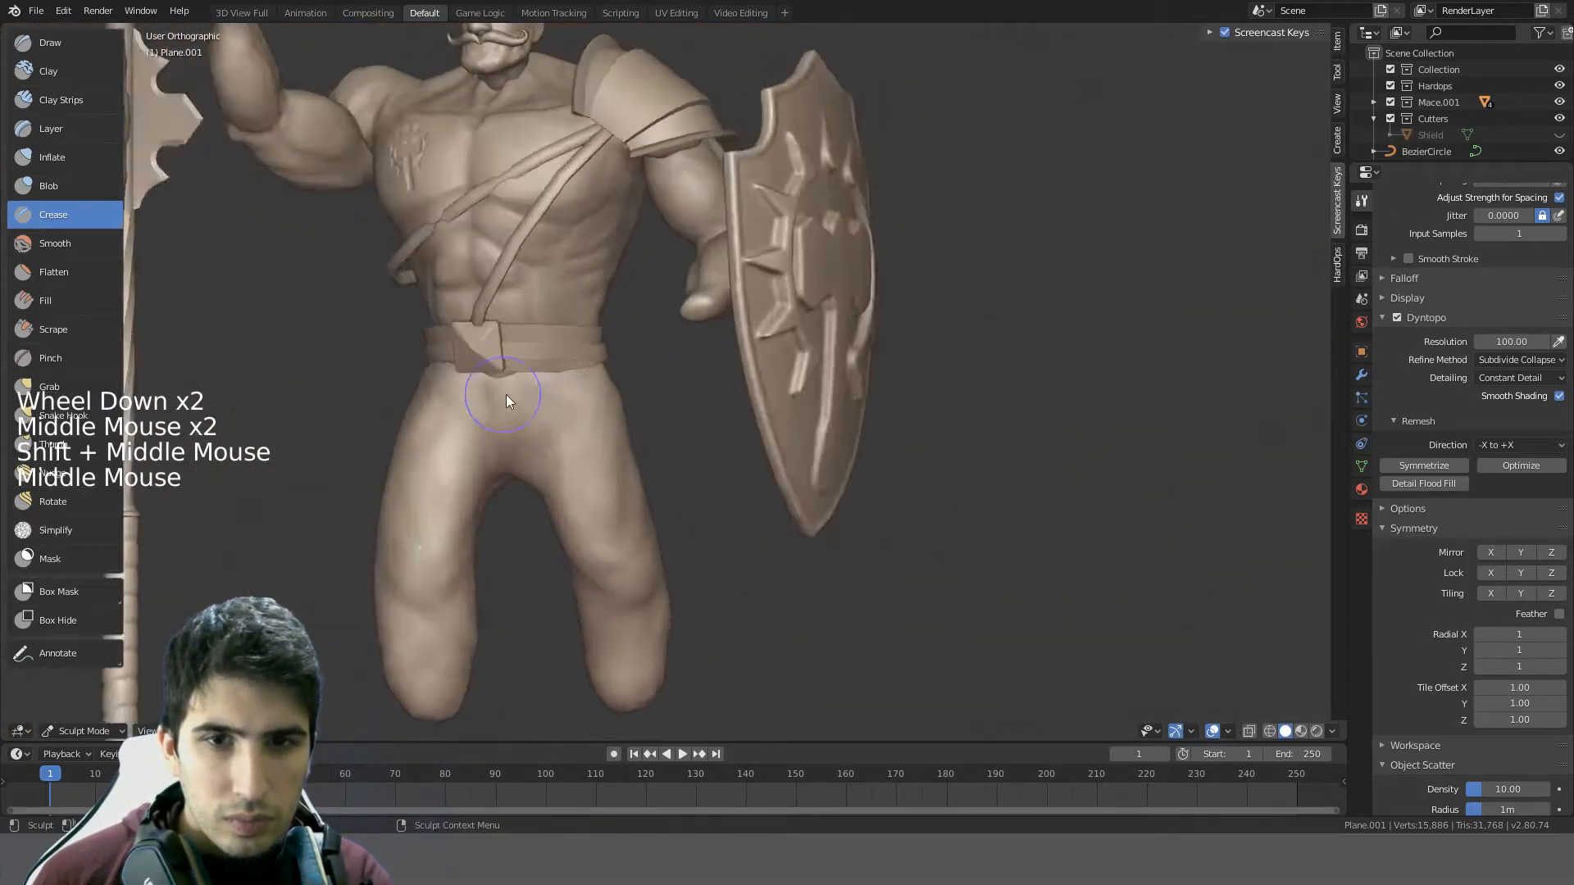
pyautogui.scroll(3, 342, 424)
pyautogui.keyDown('shift'); pyautogui.moveTo(343, 425); pyautogui.dragTo(310, 449); pyautogui.keyUp('shift')
pyautogui.keyDown('shift'); pyautogui.scroll(-1, 387, 362); pyautogui.keyUp('shift')
pyautogui.keyDown('shift'); pyautogui.moveTo(302, 483); pyautogui.dragTo(385, 334, button='middle'); pyautogui.keyUp('shift')
pyautogui.click(249, 535)
pyautogui.moveTo(289, 478); pyautogui.dragTo(380, 366, button='middle')
pyautogui.click(228, 532)
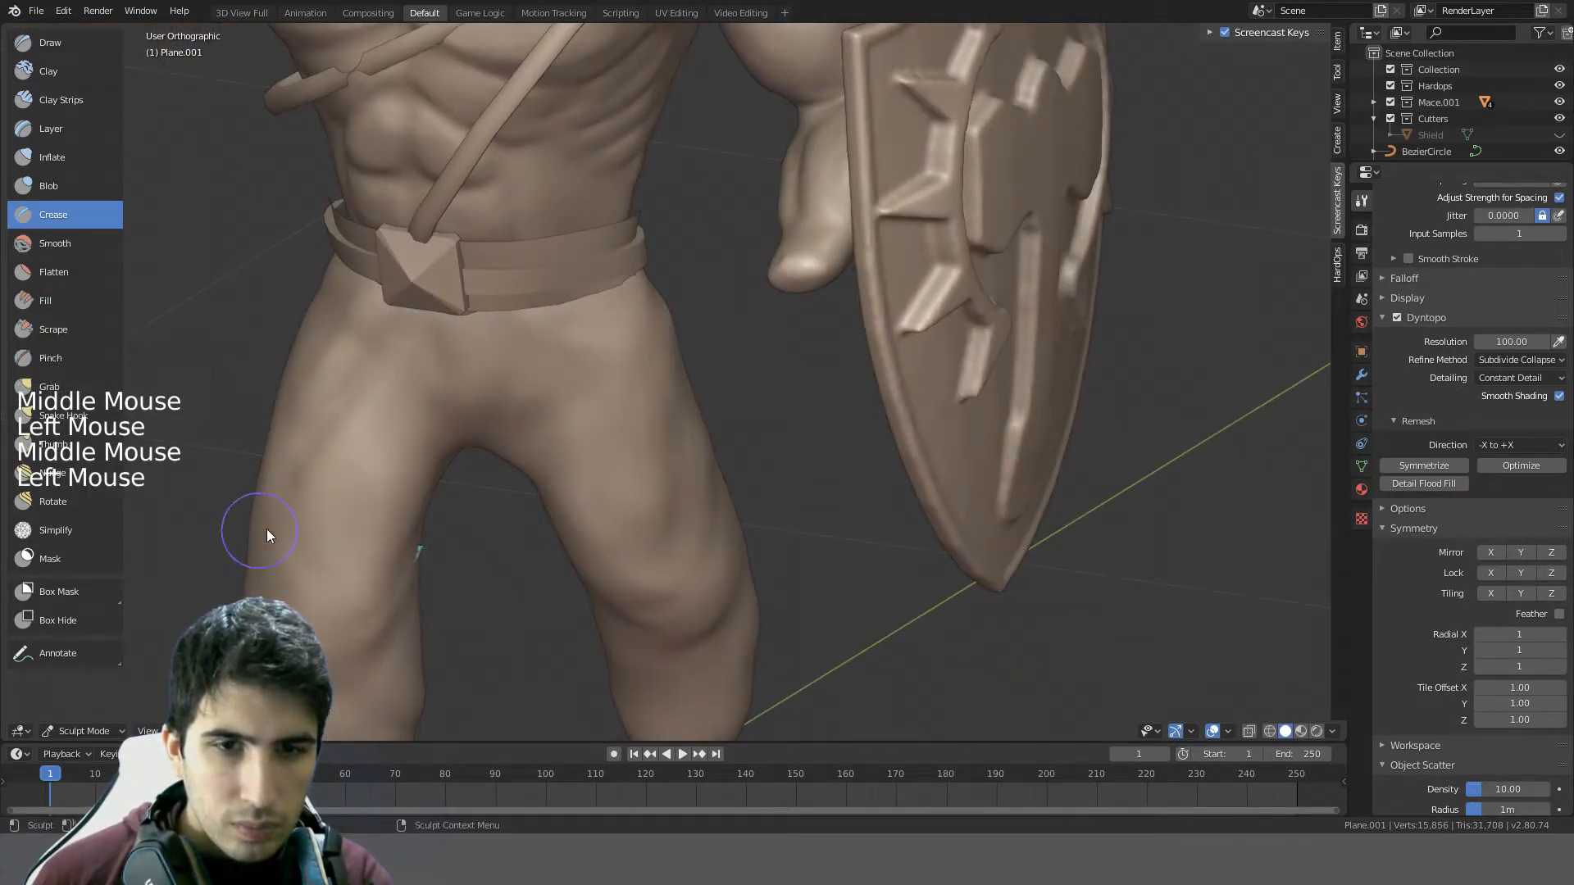
# - Carve a diagonal fold across the shield-side hip and a long one down the mace-side thigh, softening the latter's front
pyautogui.moveTo(267, 528); pyautogui.dragTo(532, 433, button='middle')
pyautogui.moveTo(560, 321)
pyautogui.mouseDown()
pyautogui.moveTo(666, 513)
pyautogui.moveTo(592, 410)
pyautogui.moveTo(658, 482)
pyautogui.moveTo(671, 467)
pyautogui.mouseUp()
pyautogui.moveTo(673, 474)
pyautogui.mouseDown(button='middle')
pyautogui.moveTo(711, 339)
pyautogui.moveTo(657, 316)
pyautogui.moveTo(741, 324)
pyautogui.moveTo(757, 402)
pyautogui.moveTo(672, 439)
pyautogui.moveTo(735, 368)
pyautogui.mouseUp(button='middle')
pyautogui.scroll(-1, 756, 401)
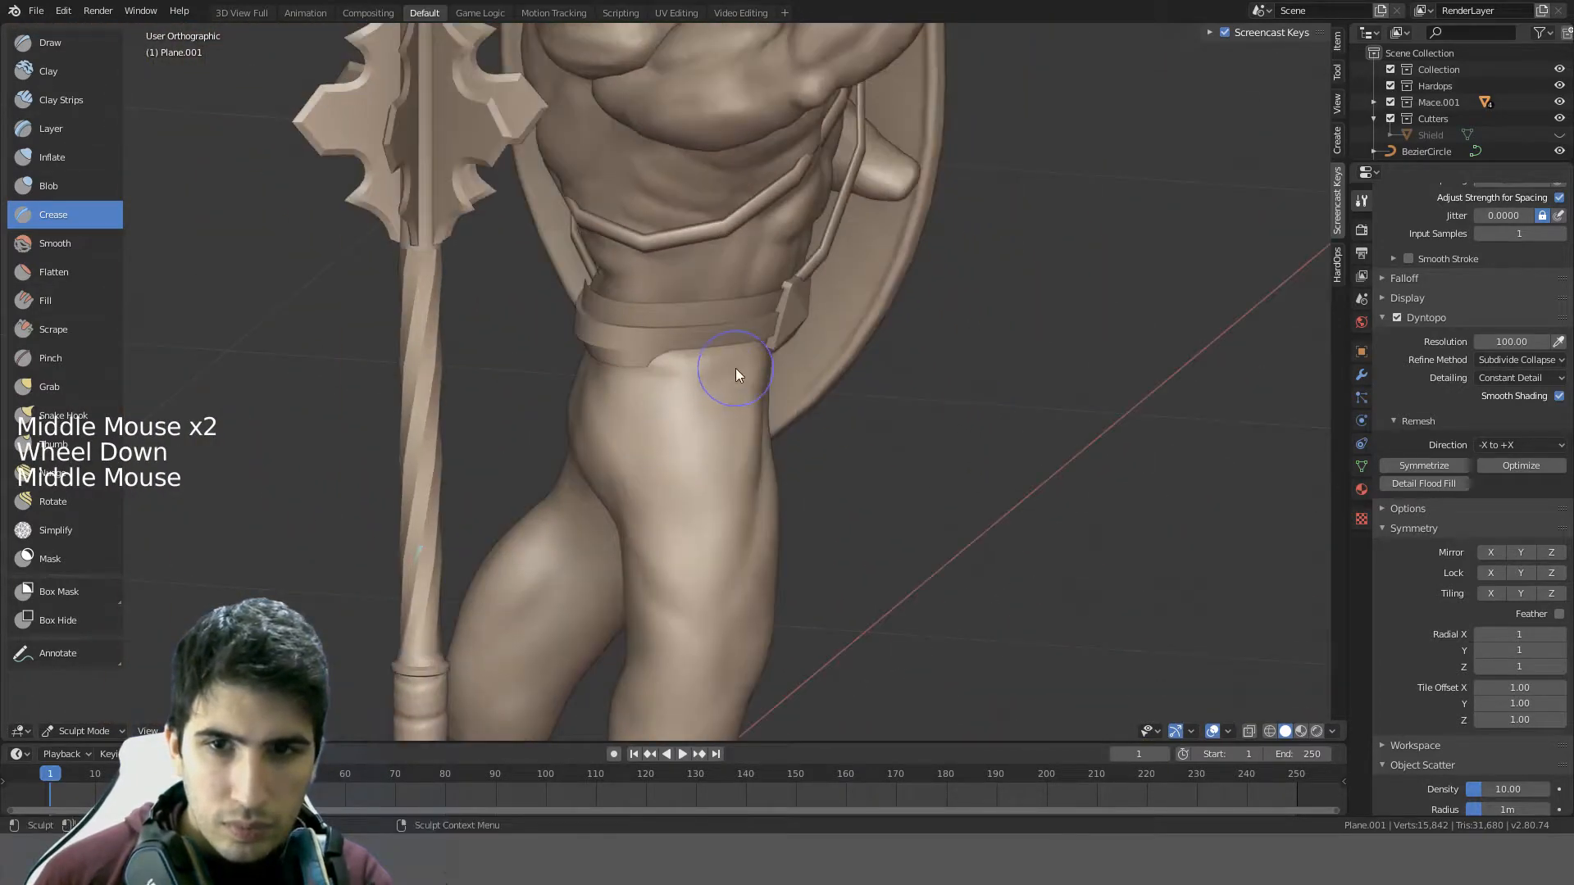
pyautogui.moveTo(725, 410); pyautogui.dragTo(654, 664)
pyautogui.moveTo(654, 658)
pyautogui.mouseDown(button='middle')
pyautogui.moveTo(689, 414)
pyautogui.moveTo(695, 444)
pyautogui.moveTo(534, 345)
pyautogui.mouseUp(button='middle')
pyautogui.keyDown('shift'); pyautogui.moveTo(534, 345); pyautogui.dragTo(499, 401); pyautogui.keyUp('shift')
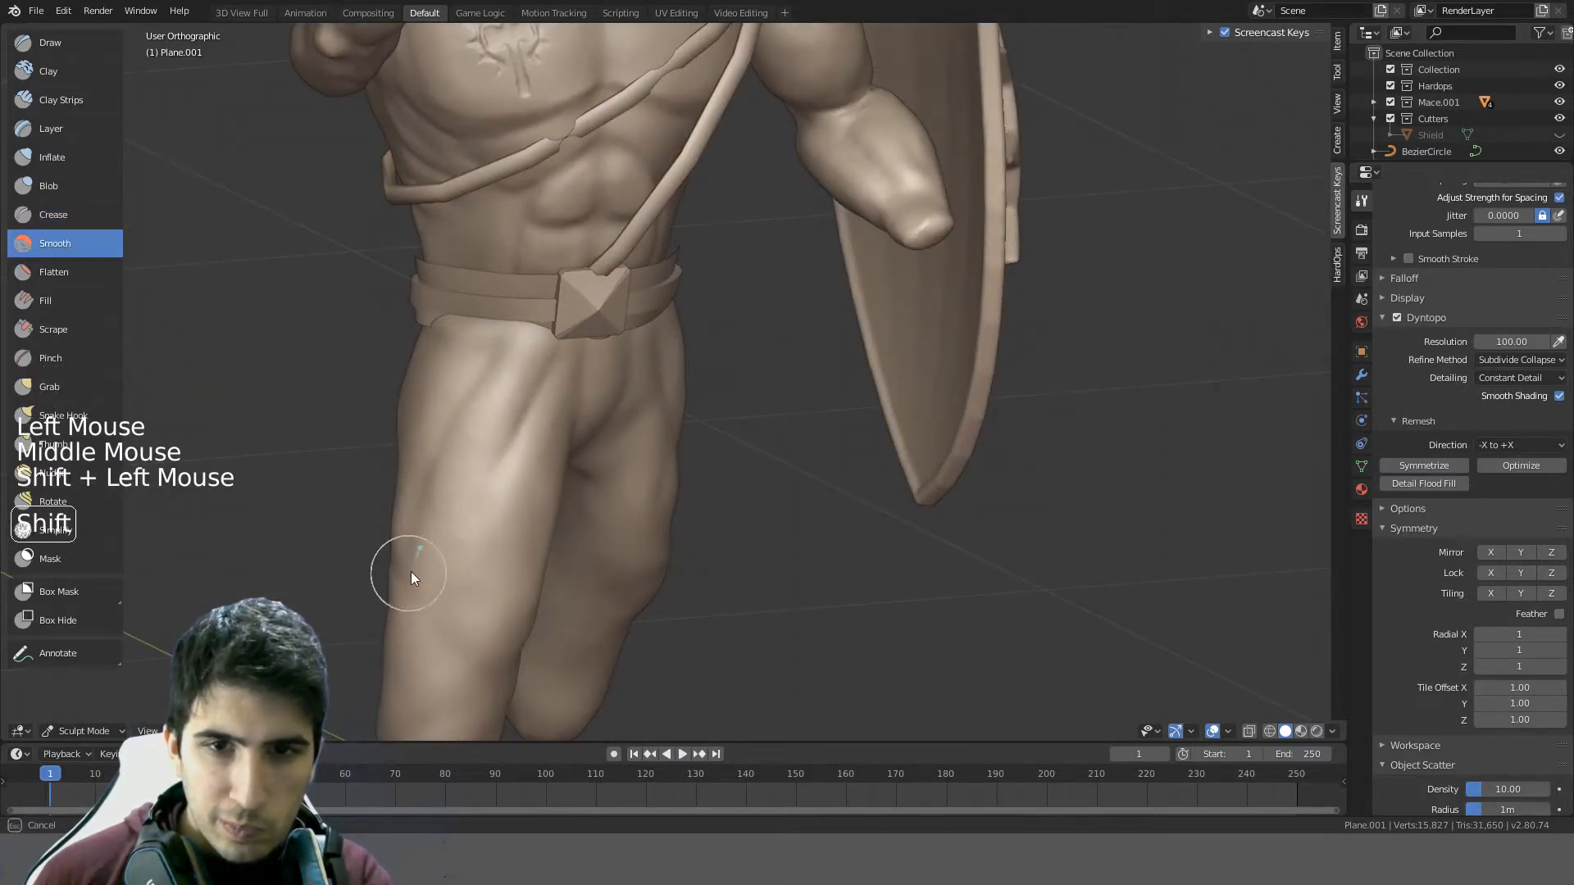
# - Carve diagonal folds around the outer shield-side hip and thigh, and smooth the hip area below the belt
pyautogui.moveTo(411, 571)
pyautogui.mouseDown(button='middle')
pyautogui.moveTo(456, 439)
pyautogui.moveTo(380, 410)
pyautogui.mouseUp(button='middle')
pyautogui.moveTo(604, 366); pyautogui.dragTo(724, 500)
pyautogui.moveTo(664, 411); pyautogui.dragTo(623, 360, button='middle')
pyautogui.moveTo(624, 361); pyautogui.dragTo(730, 450)
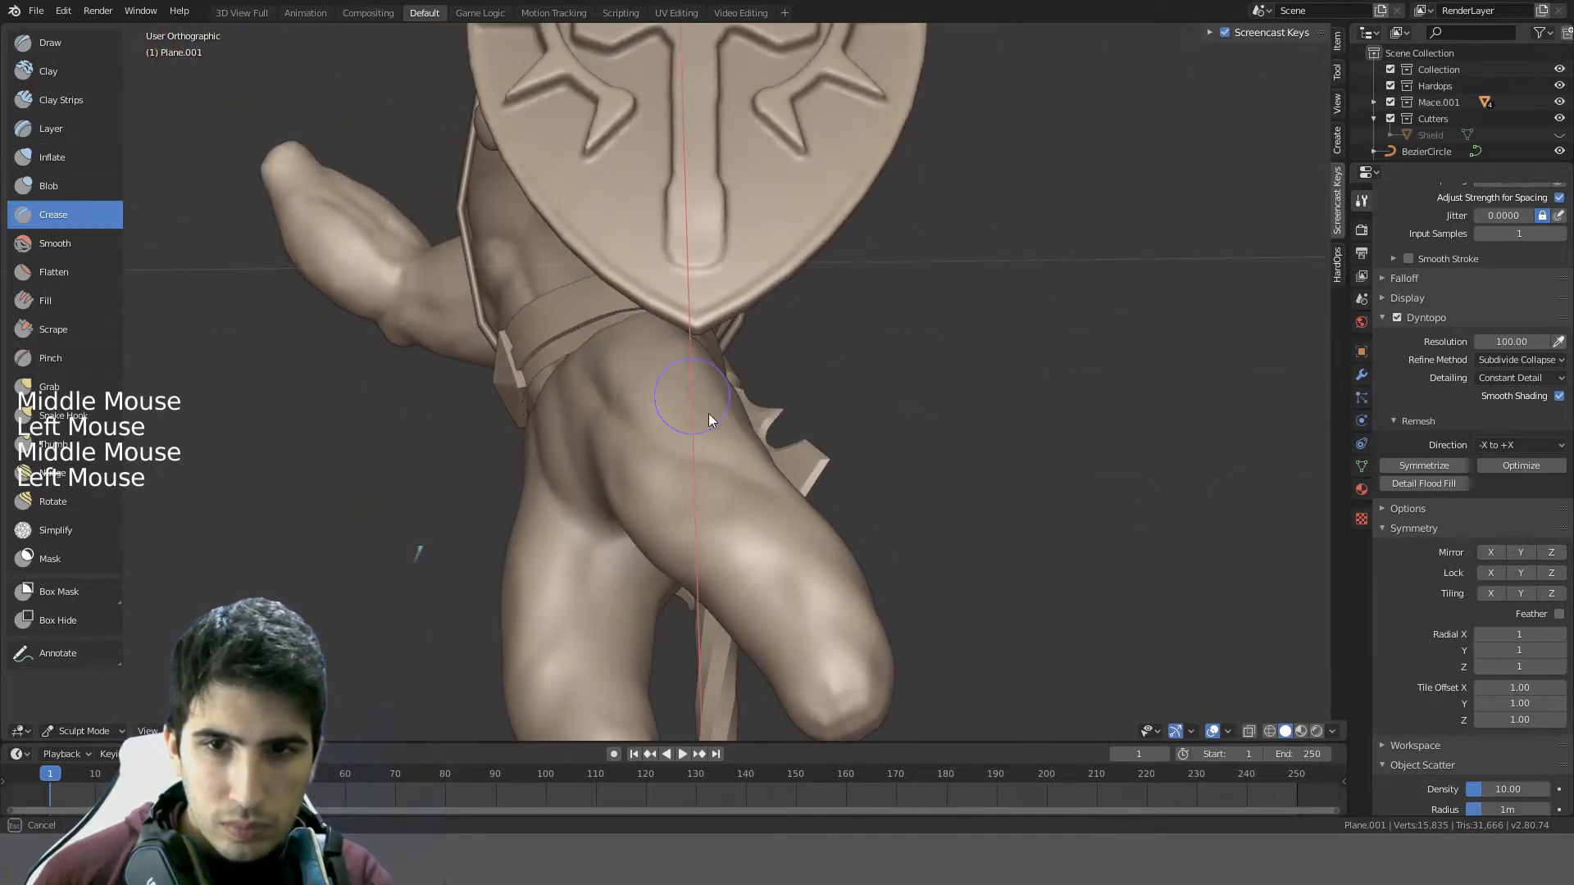
pyautogui.moveTo(807, 492); pyautogui.dragTo(900, 502, button='middle')
pyautogui.moveTo(606, 327)
pyautogui.keyDown('shift'); pyautogui.mouseDown()
pyautogui.moveTo(631, 341)
pyautogui.moveTo(604, 370)
pyautogui.moveTo(627, 384)
pyautogui.mouseUp(); pyautogui.keyUp('shift')
pyautogui.moveTo(677, 365)
pyautogui.mouseDown(button='middle')
pyautogui.moveTo(774, 387)
pyautogui.moveTo(612, 438)
pyautogui.moveTo(600, 361)
pyautogui.mouseUp(button='middle')
pyautogui.scroll(-3, 774, 387)
pyautogui.keyDown('shift'); pyautogui.moveTo(600, 360); pyautogui.dragTo(585, 362); pyautogui.keyUp('shift')
pyautogui.moveTo(586, 366)
pyautogui.mouseDown(button='middle')
pyautogui.moveTo(661, 395)
pyautogui.moveTo(562, 316)
pyautogui.moveTo(614, 381)
pyautogui.moveTo(495, 409)
pyautogui.moveTo(609, 350)
pyautogui.mouseUp(button='middle')
pyautogui.scroll(2, 447, 498)
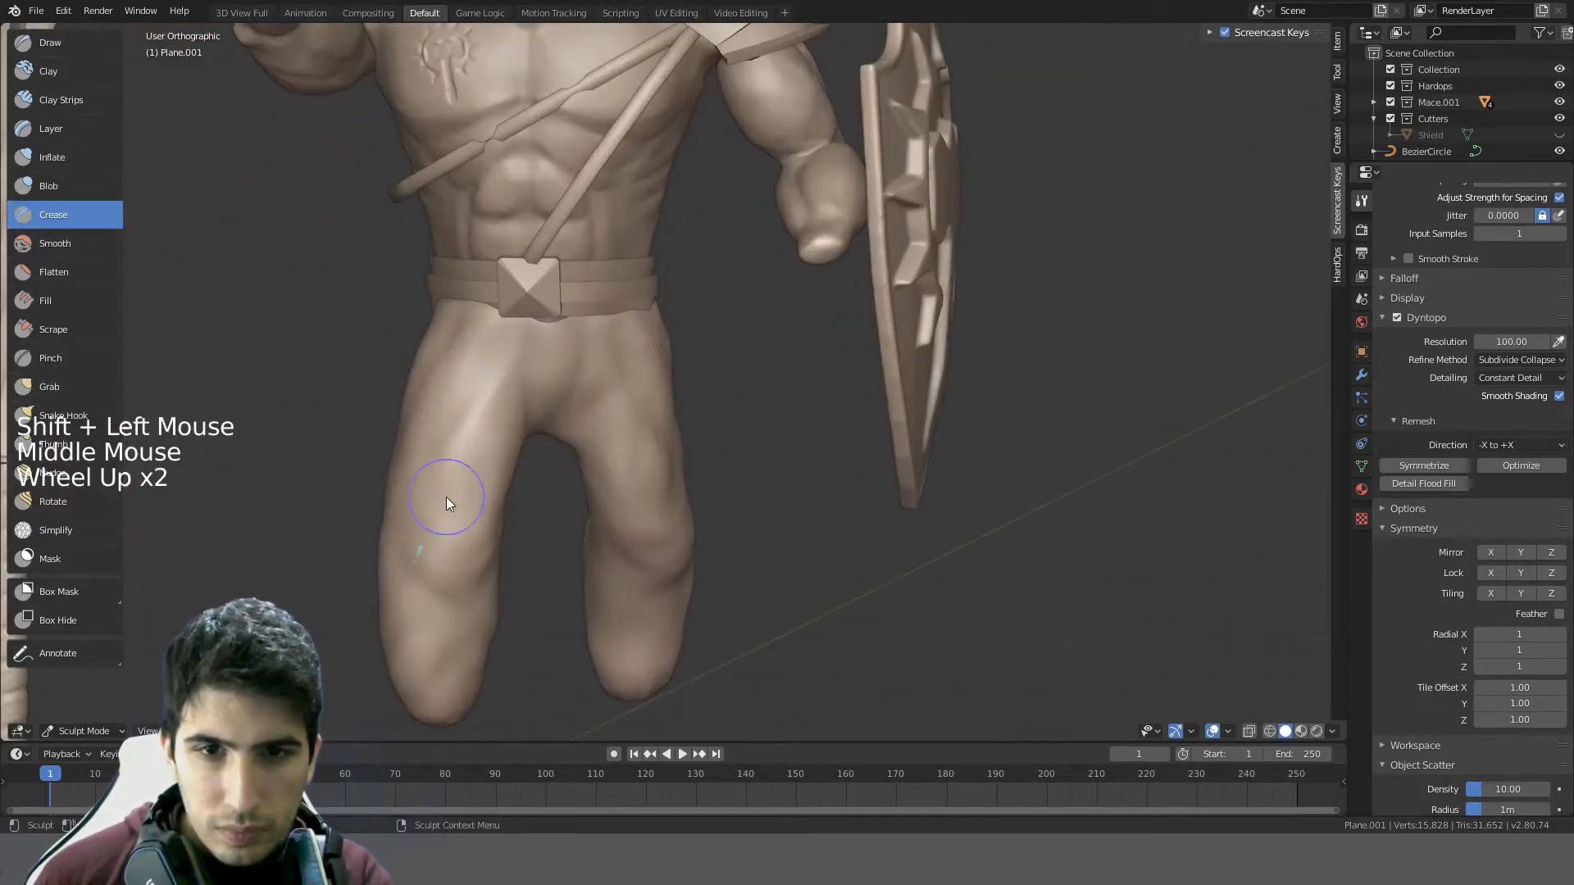
# - Crease the groin and the front of the shield-side thigh down toward the knee, smoothing the folds between strokes
pyautogui.keyDown('shift'); pyautogui.moveTo(447, 497); pyautogui.dragTo(572, 389, button='middle'); pyautogui.keyUp('shift')
pyautogui.moveTo(572, 389)
pyautogui.mouseDown()
pyautogui.moveTo(527, 471)
pyautogui.moveTo(543, 454)
pyautogui.mouseUp()
pyautogui.moveTo(543, 454)
pyautogui.mouseDown(button='middle')
pyautogui.moveTo(765, 287)
pyautogui.moveTo(662, 301)
pyautogui.moveTo(683, 366)
pyautogui.mouseUp(button='middle')
pyautogui.moveTo(683, 366)
pyautogui.mouseDown()
pyautogui.moveTo(735, 436)
pyautogui.moveTo(772, 405)
pyautogui.moveTo(714, 430)
pyautogui.mouseUp()
pyautogui.moveTo(792, 428); pyautogui.dragTo(813, 376, button='middle')
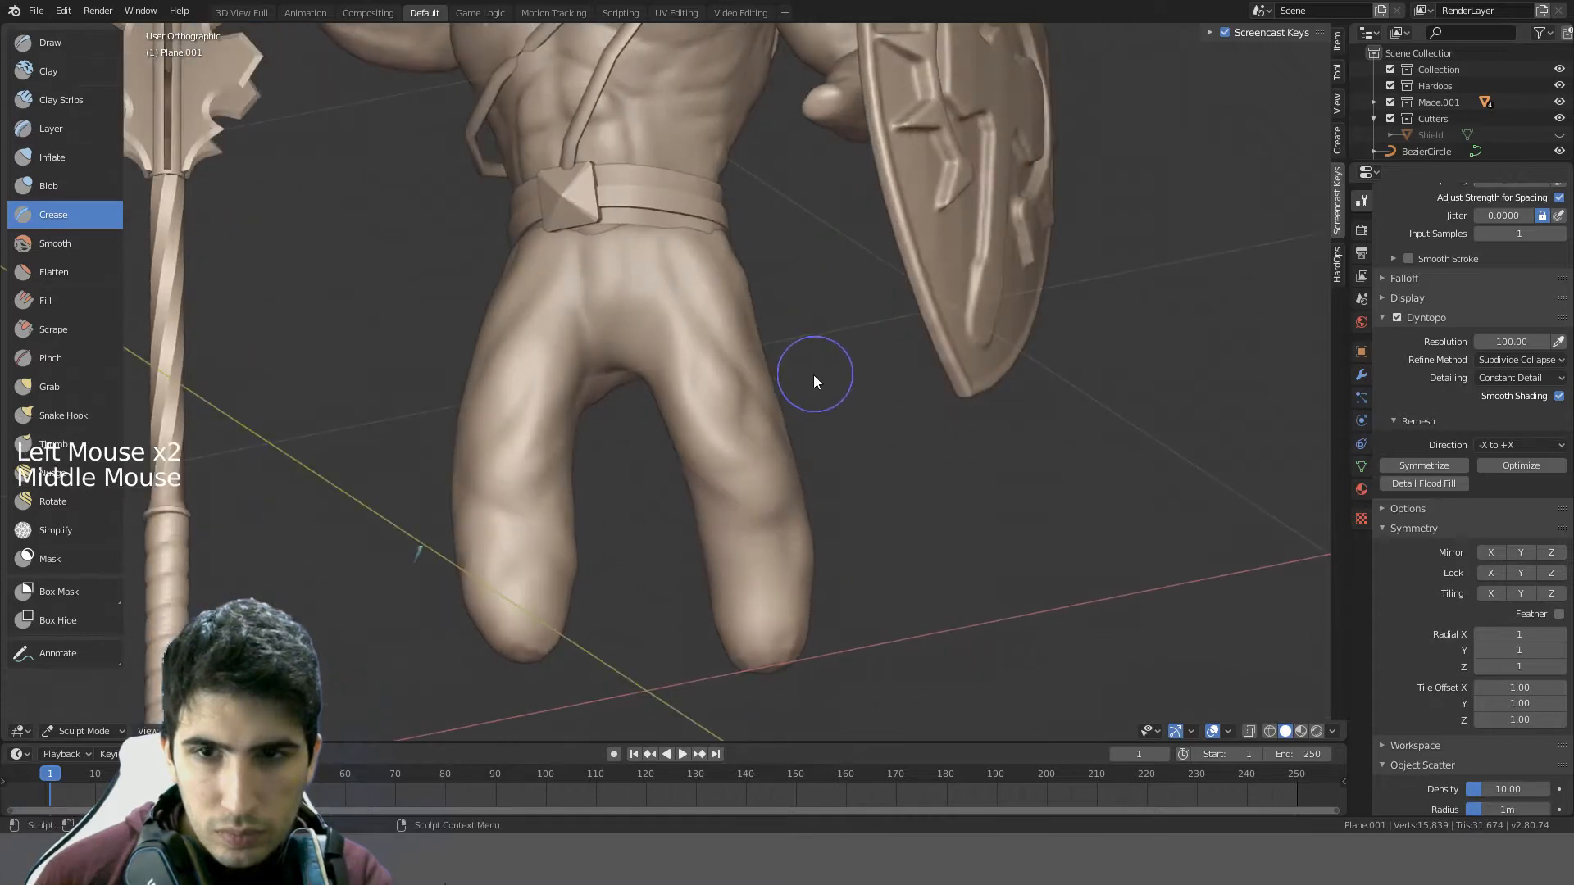
pyautogui.keyDown('shift'); pyautogui.moveTo(714, 390); pyautogui.dragTo(774, 437); pyautogui.keyUp('shift')
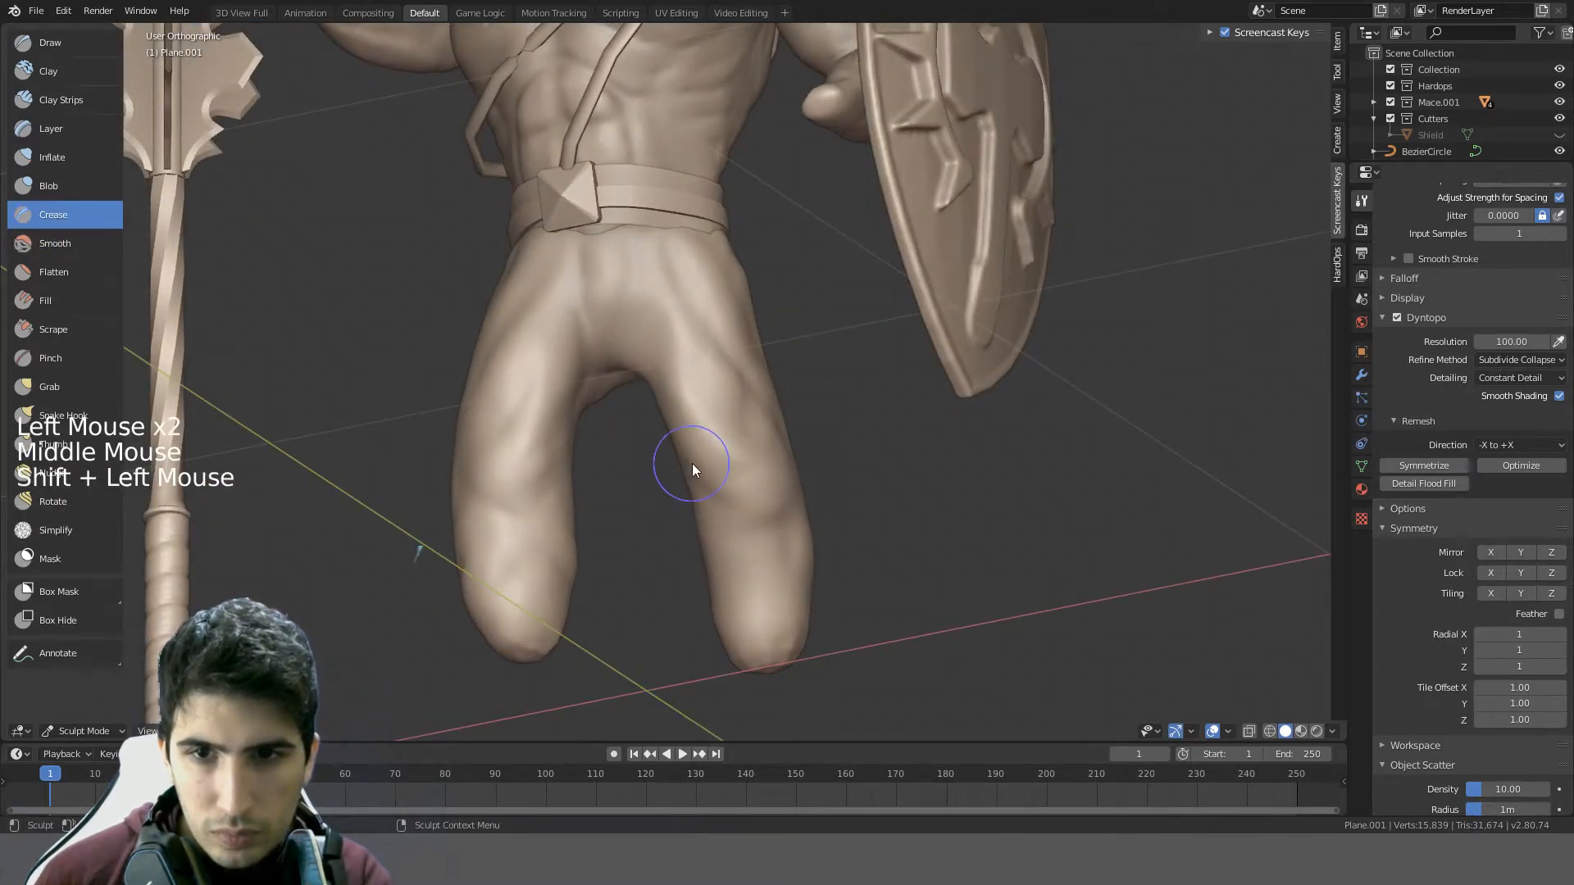
pyautogui.moveTo(692, 463); pyautogui.dragTo(738, 501)
pyautogui.moveTo(701, 454)
pyautogui.mouseDown(button='middle')
pyautogui.moveTo(769, 417)
pyautogui.moveTo(741, 424)
pyautogui.mouseUp(button='middle')
pyautogui.keyDown('shift'); pyautogui.moveTo(671, 376); pyautogui.dragTo(737, 478); pyautogui.keyUp('shift')
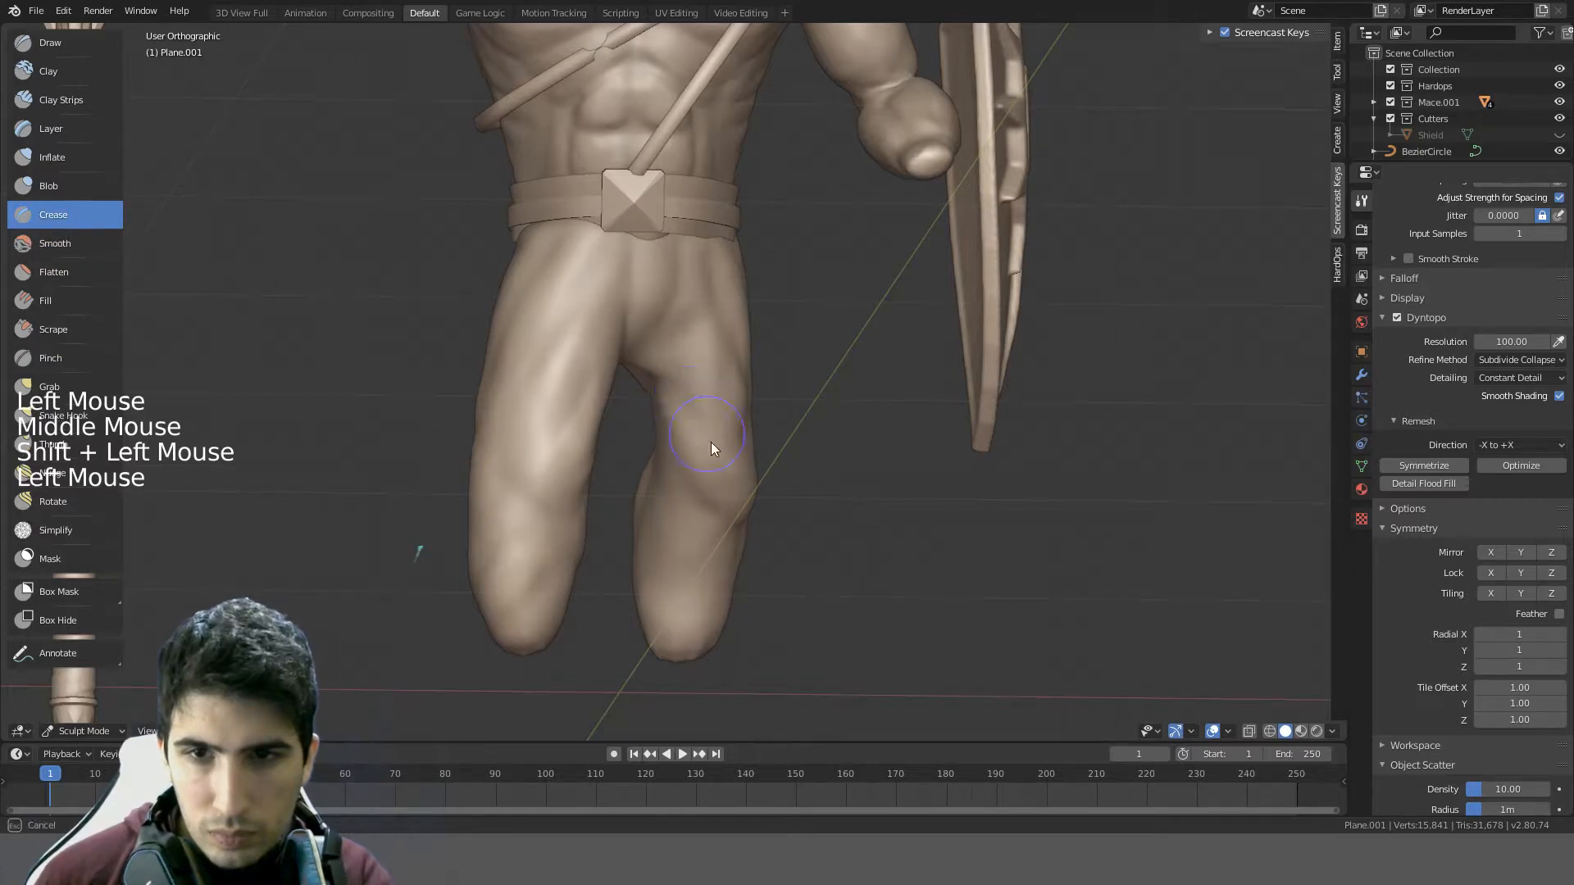
# - Touch up the trouser creases, working from behind on the outer shield-side hip
pyautogui.moveTo(753, 479); pyautogui.dragTo(584, 417, button='middle')
pyautogui.scroll(-1, 558, 391)
pyautogui.click(557, 422)
pyautogui.moveTo(617, 351)
pyautogui.mouseDown(button='middle')
pyautogui.moveTo(740, 296)
pyautogui.moveTo(597, 296)
pyautogui.moveTo(801, 274)
pyautogui.moveTo(940, 291)
pyautogui.moveTo(1007, 326)
pyautogui.mouseUp(button='middle')
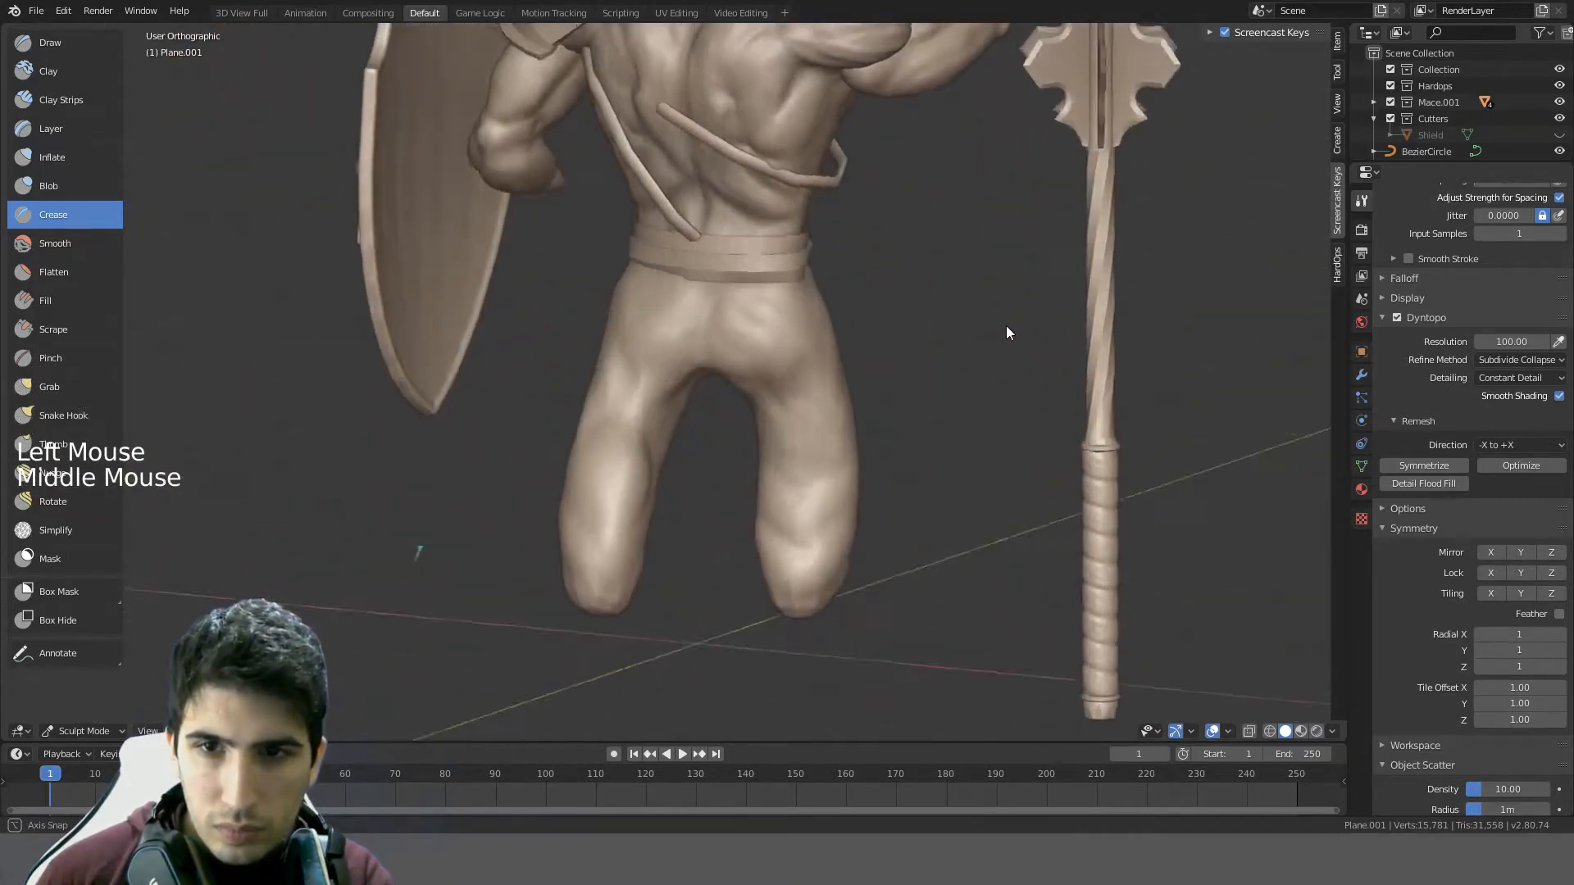
pyautogui.scroll(3, 657, 397)
pyautogui.moveTo(657, 397); pyautogui.dragTo(661, 386, button='middle')
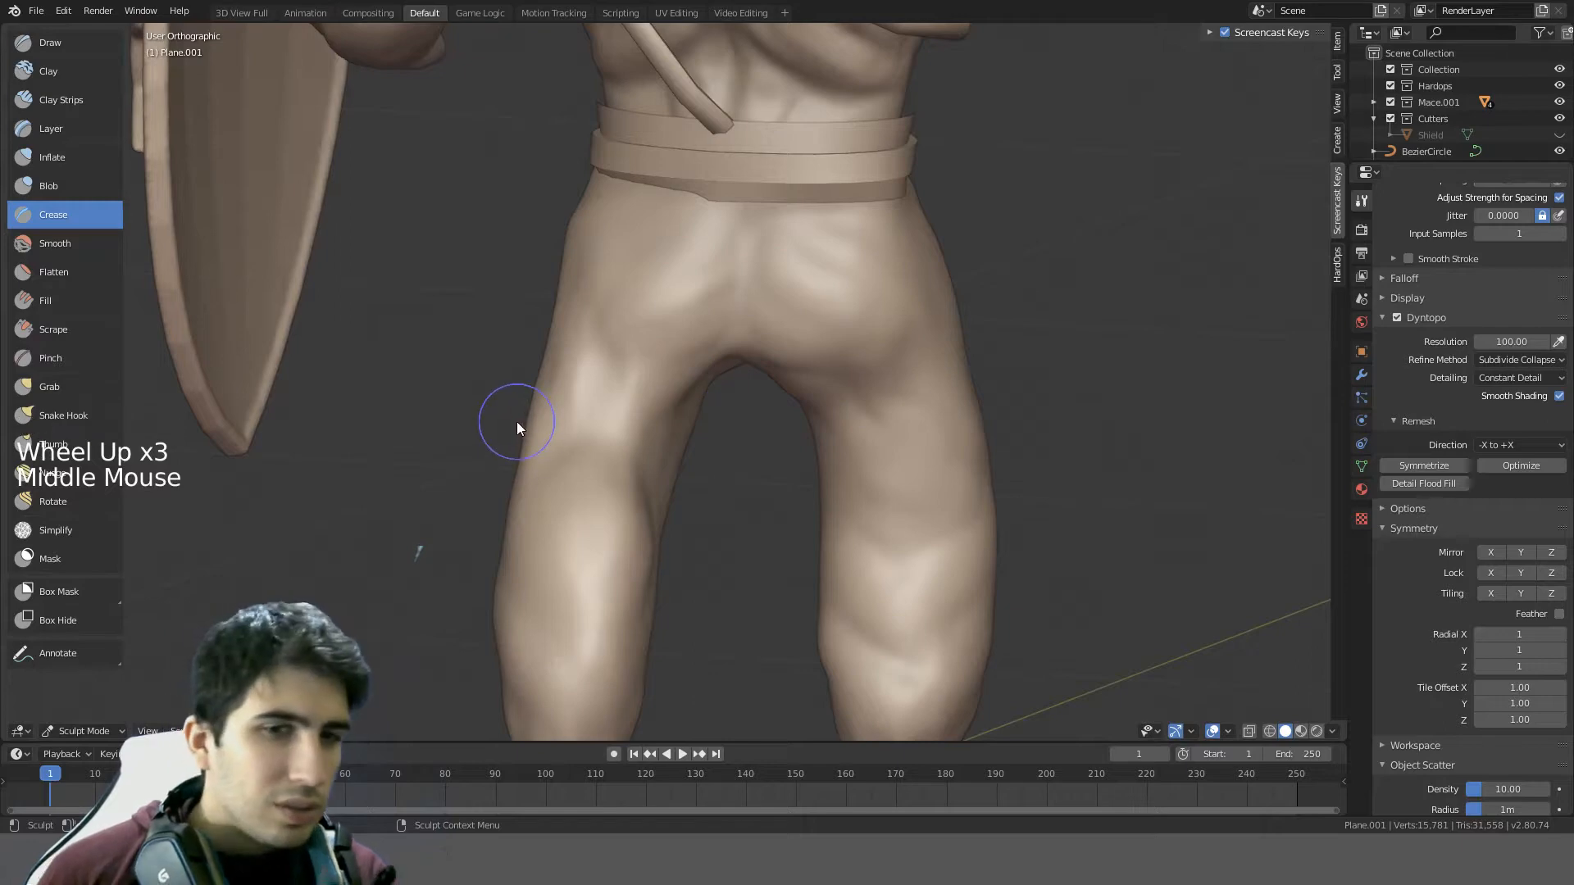
pyautogui.moveTo(527, 523); pyautogui.dragTo(655, 457, button='middle')
pyautogui.scroll(1, 630, 410)
pyautogui.click(577, 281)
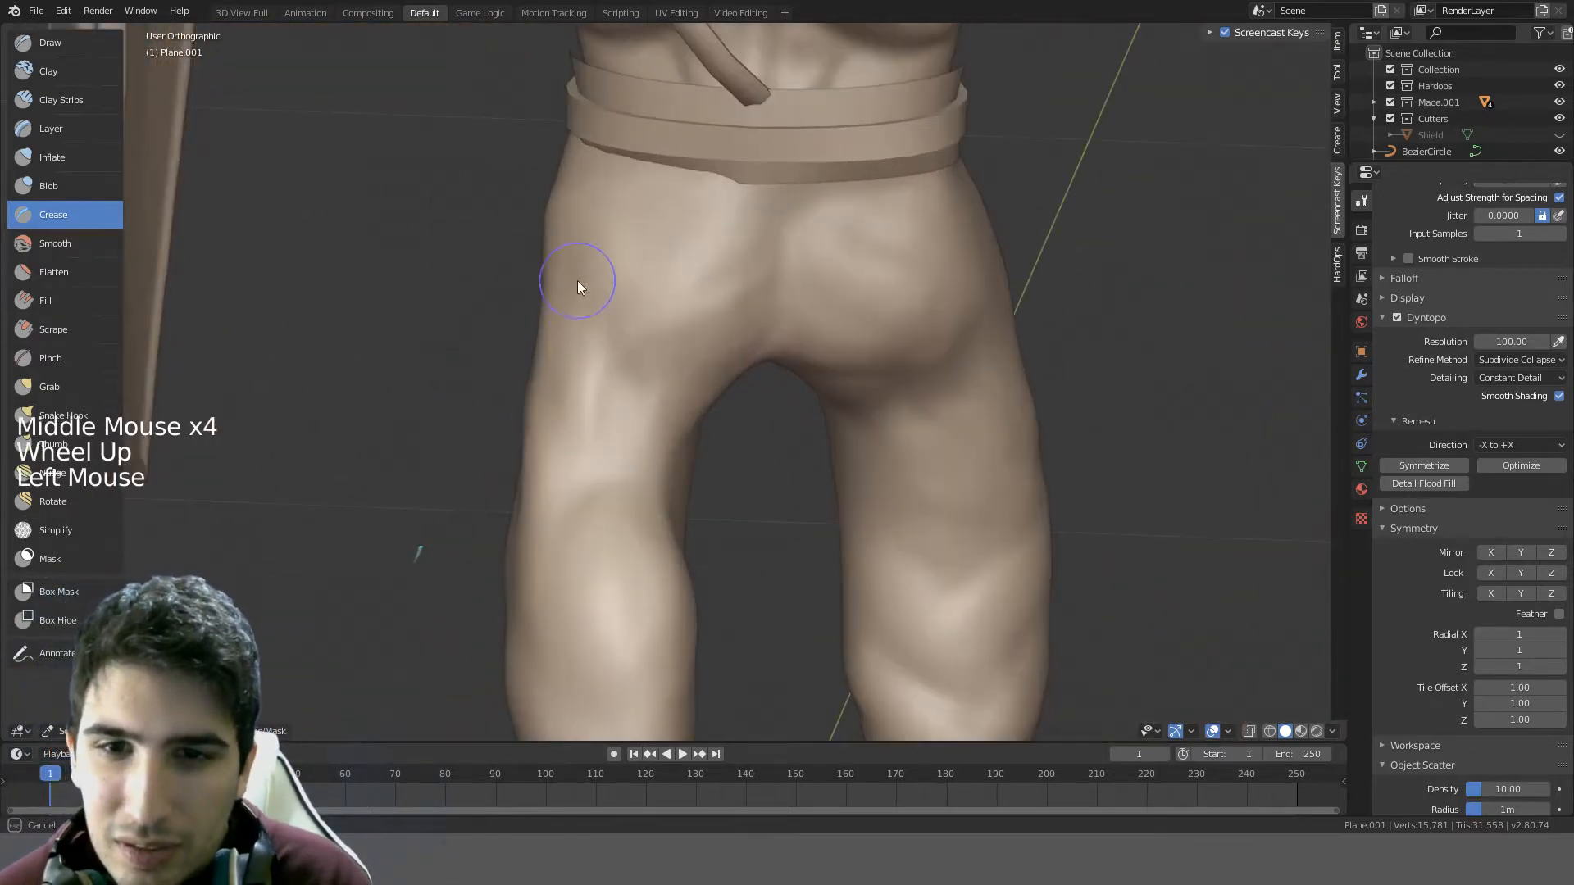
pyautogui.scroll(-4, 658, 516)
pyautogui.moveTo(658, 516)
pyautogui.mouseDown(button='middle')
pyautogui.moveTo(662, 535)
pyautogui.moveTo(656, 496)
pyautogui.mouseUp(button='middle')
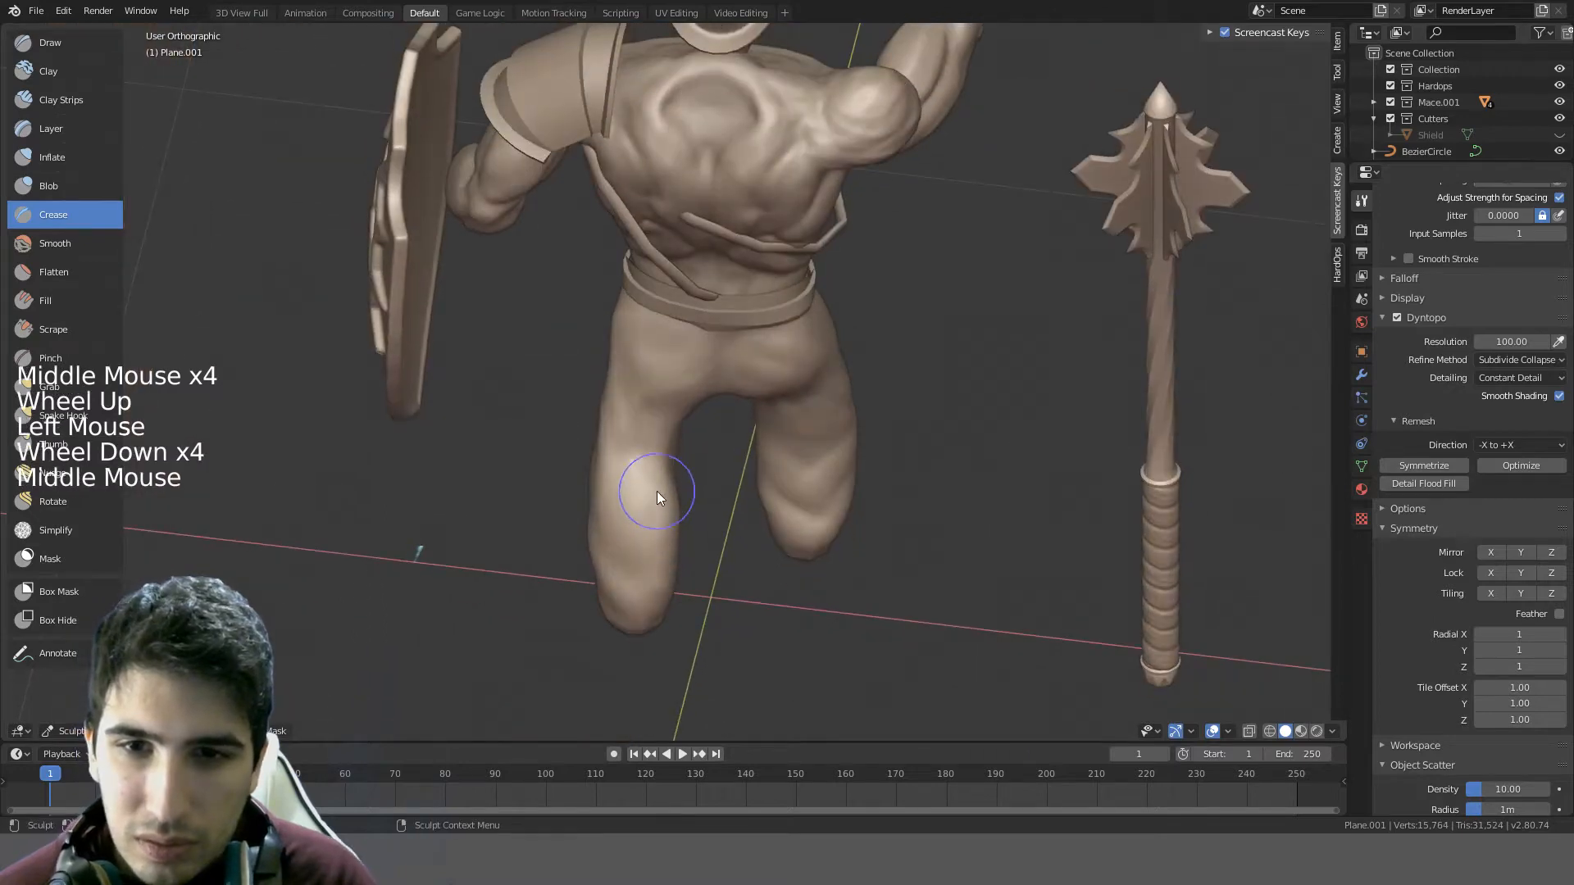
# - Carve long trouser folds along the back of the shield-side thigh from below the buttock to the knee
pyautogui.click(651, 468)
pyautogui.moveTo(624, 349)
pyautogui.mouseDown(button='middle')
pyautogui.moveTo(654, 389)
pyautogui.moveTo(748, 387)
pyautogui.moveTo(649, 376)
pyautogui.mouseUp(button='middle')
pyautogui.moveTo(648, 375)
pyautogui.mouseDown()
pyautogui.moveTo(682, 469)
pyautogui.moveTo(670, 549)
pyautogui.moveTo(693, 558)
pyautogui.mouseUp()
pyautogui.moveTo(692, 557); pyautogui.dragTo(625, 476, button='middle')
pyautogui.moveTo(626, 476); pyautogui.dragTo(621, 551)
pyautogui.moveTo(655, 492); pyautogui.dragTo(582, 537, button='middle')
pyautogui.moveTo(581, 530)
pyautogui.mouseDown()
pyautogui.moveTo(666, 378)
pyautogui.moveTo(638, 345)
pyautogui.mouseUp()
# - Try carving folds down the back of the mace-side thigh with the Crease brush, and undo the strokes
pyautogui.moveTo(814, 424); pyautogui.dragTo(766, 401, button='middle')
pyautogui.moveTo(745, 506); pyautogui.dragTo(733, 462)
pyautogui.moveTo(754, 444)
pyautogui.mouseDown(button='middle')
pyautogui.moveTo(859, 474)
pyautogui.moveTo(759, 378)
pyautogui.moveTo(789, 468)
pyautogui.mouseUp(button='middle')
pyautogui.hotkey('ctrl', 'z')
pyautogui.moveTo(788, 469); pyautogui.dragTo(808, 472)
pyautogui.moveTo(807, 472)
pyautogui.mouseDown(button='middle')
pyautogui.moveTo(855, 360)
pyautogui.moveTo(821, 359)
pyautogui.mouseUp(button='middle')
pyautogui.hotkey('ctrl', 'z')
pyautogui.moveTo(826, 437); pyautogui.dragTo(830, 444)
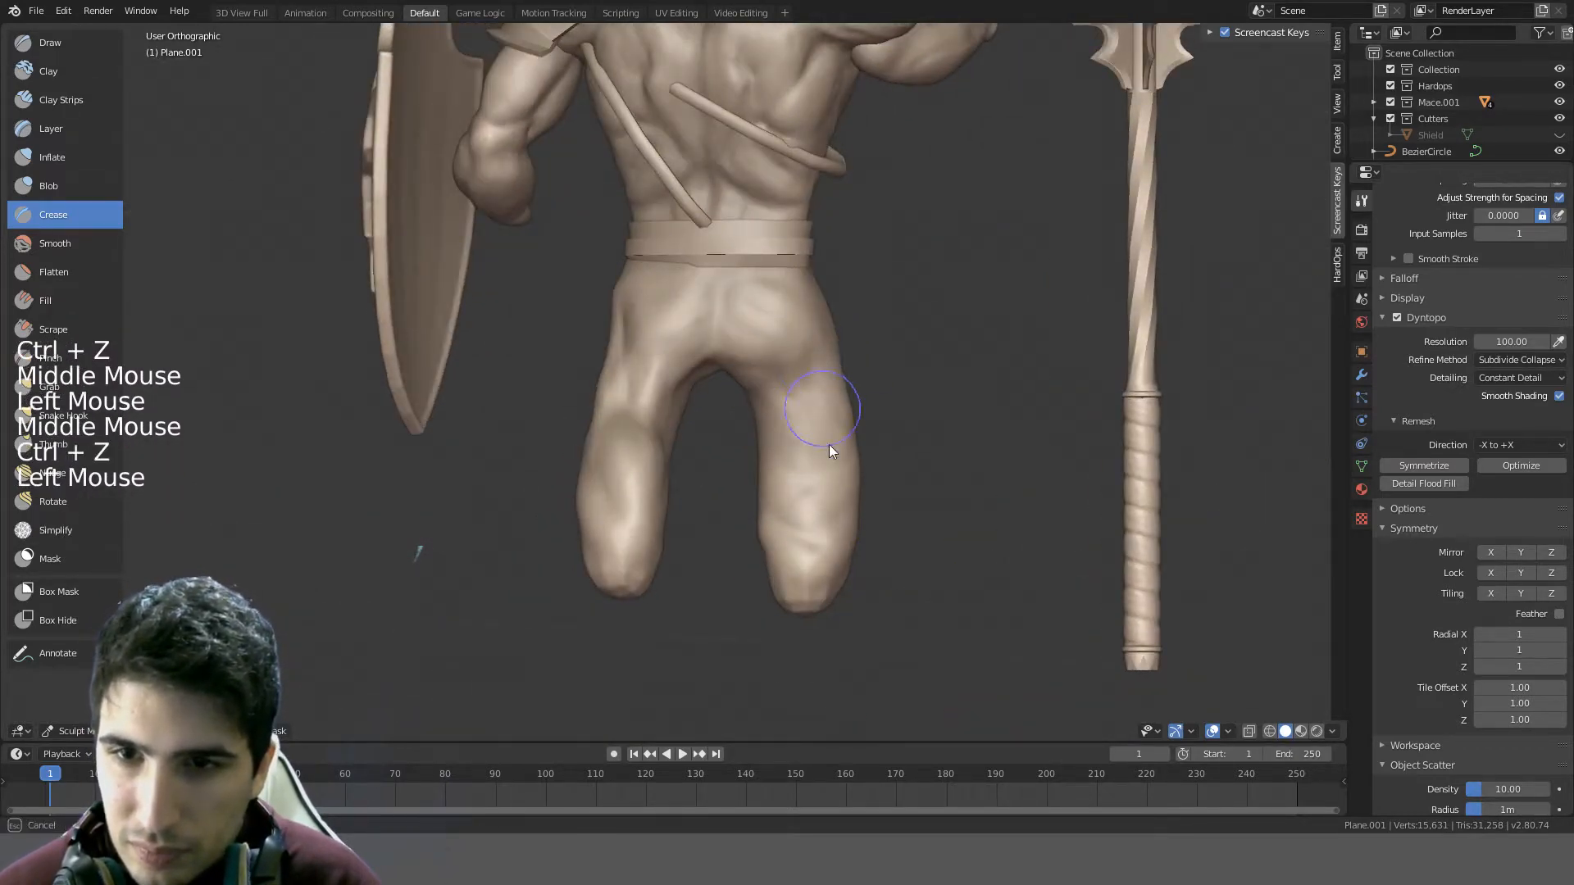
pyautogui.moveTo(822, 355); pyautogui.dragTo(813, 443)
pyautogui.moveTo(808, 463); pyautogui.dragTo(774, 489, button='middle')
pyautogui.hotkey('ctrl', 'z')
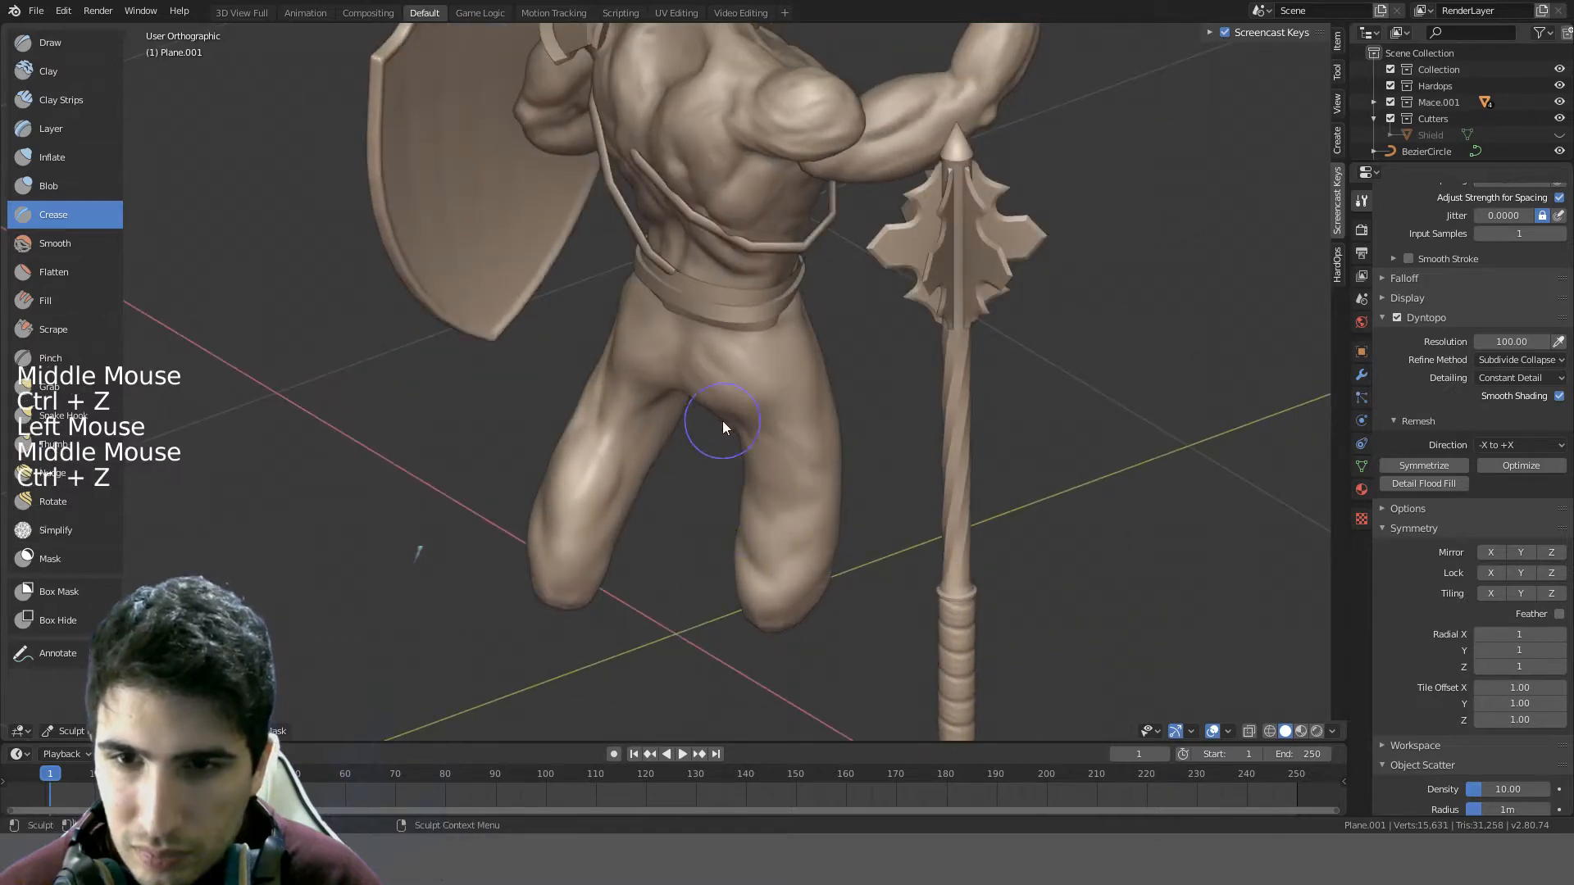
# - Crease the back of the mace-side thigh near the knee and just below the buttock
pyautogui.moveTo(787, 566)
pyautogui.mouseDown()
pyautogui.moveTo(792, 582)
pyautogui.moveTo(777, 541)
pyautogui.mouseUp()
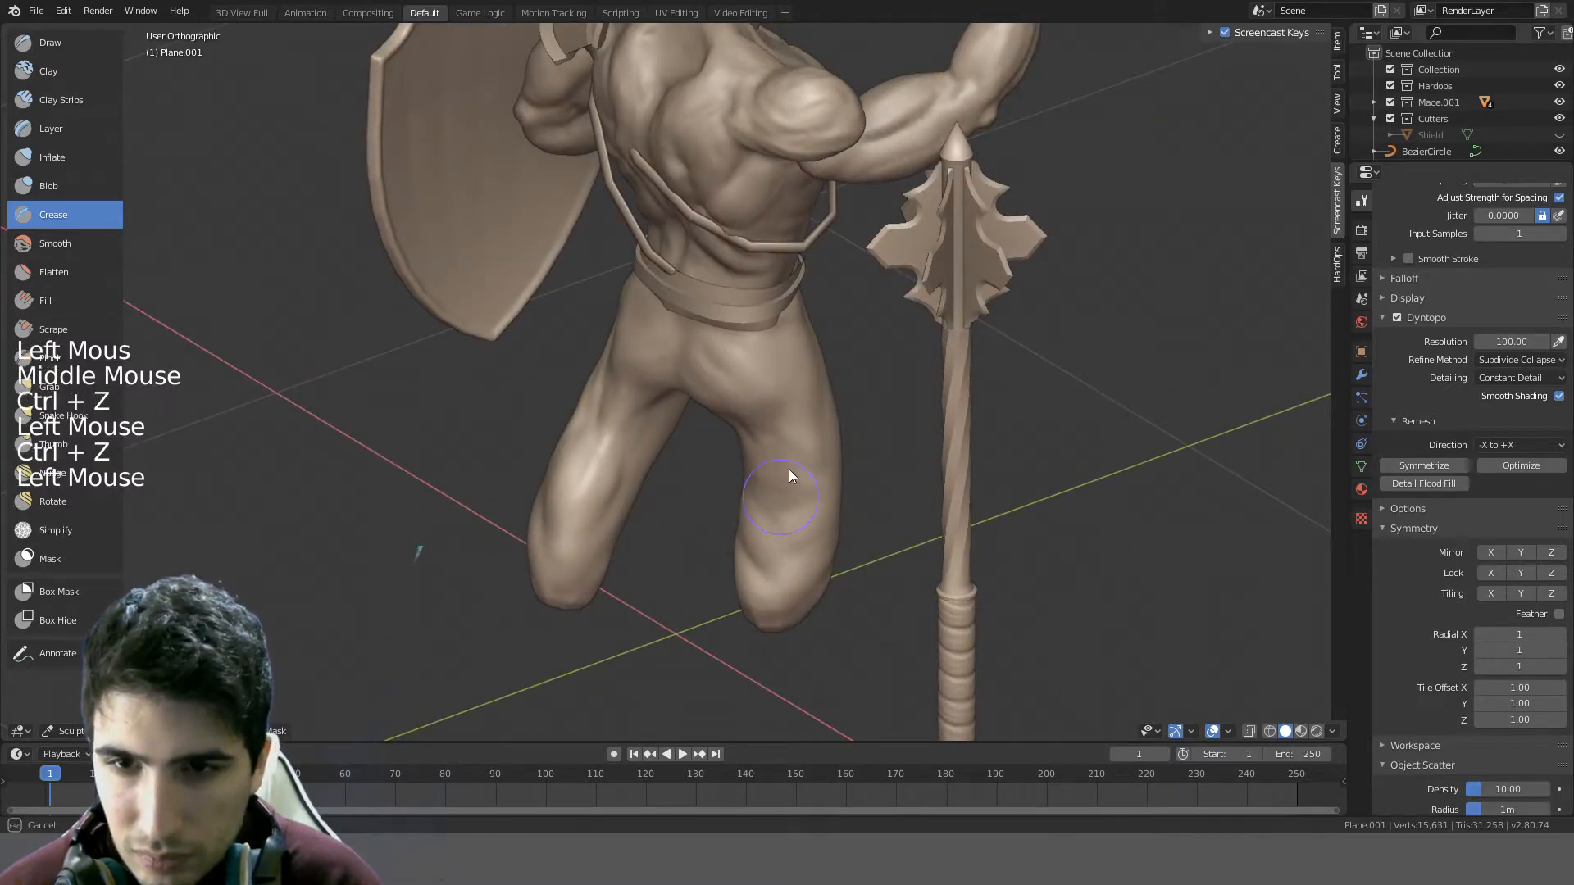
pyautogui.moveTo(816, 537)
pyautogui.mouseDown(button='middle')
pyautogui.moveTo(776, 373)
pyautogui.moveTo(798, 464)
pyautogui.mouseUp(button='middle')
pyautogui.click(757, 362)
pyautogui.moveTo(755, 364)
pyautogui.mouseDown(button='middle')
pyautogui.moveTo(937, 501)
pyautogui.moveTo(766, 496)
pyautogui.moveTo(644, 469)
pyautogui.moveTo(619, 430)
pyautogui.moveTo(991, 452)
pyautogui.moveTo(810, 496)
pyautogui.moveTo(596, 481)
pyautogui.moveTo(522, 432)
pyautogui.moveTo(574, 412)
pyautogui.moveTo(594, 500)
pyautogui.mouseUp(button='middle')
pyautogui.scroll(-2, 810, 496)
pyautogui.scroll(2, 614, 451)
pyautogui.scroll(2, 614, 450)
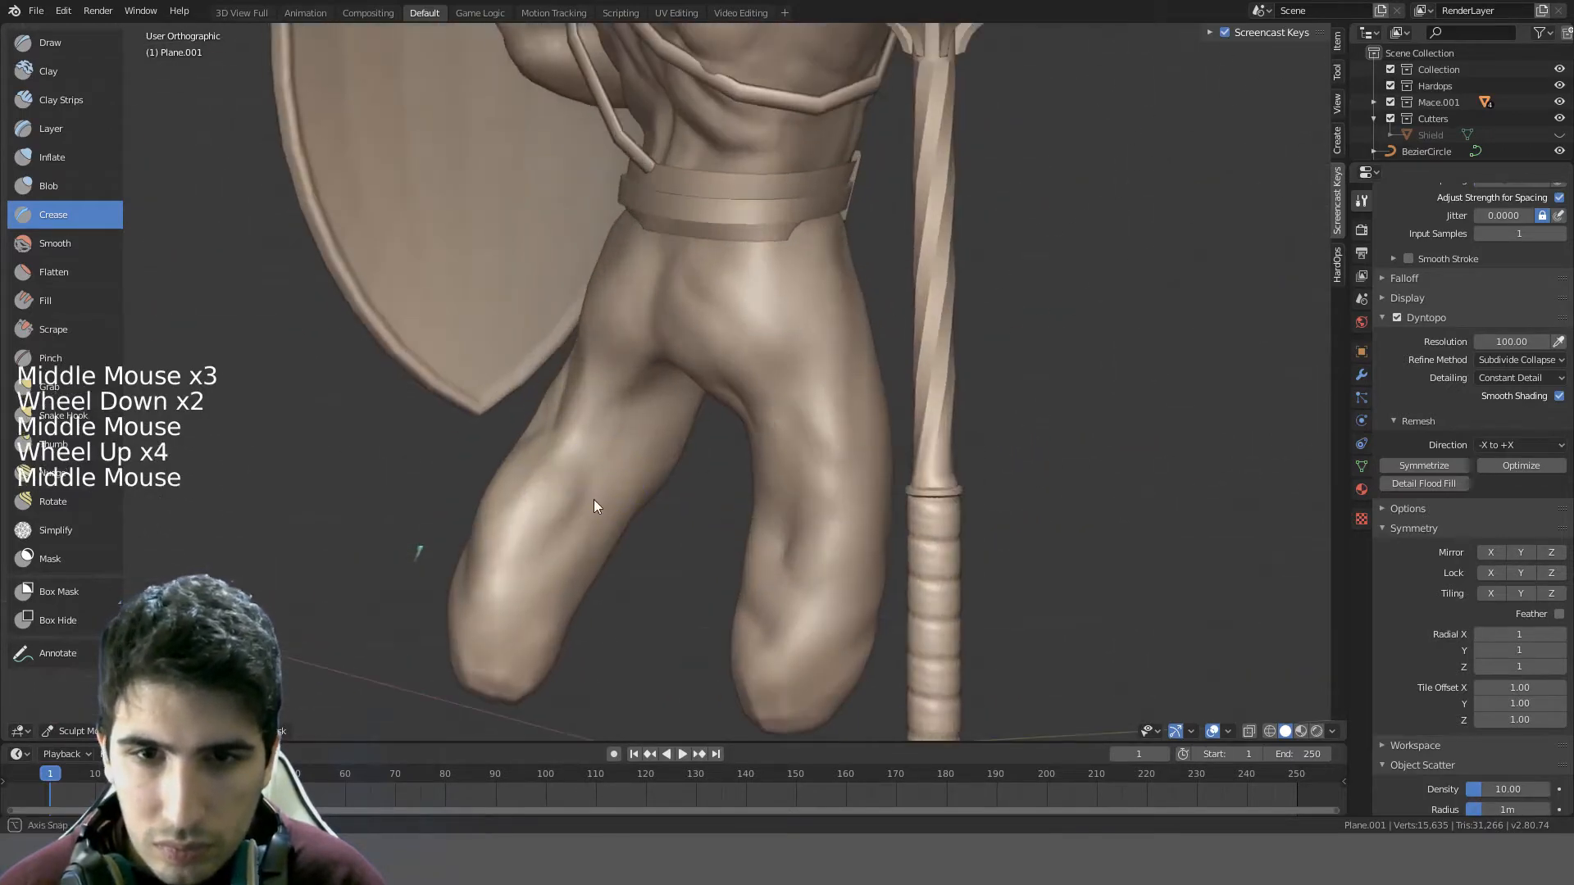
pyautogui.scroll(-1, 594, 500)
# - Smooth the folds along the back and outer side of the shield-side thigh down toward the knee
pyautogui.keyDown('shift'); pyautogui.moveTo(554, 460); pyautogui.dragTo(561, 440); pyautogui.keyUp('shift')
pyautogui.moveTo(560, 440)
pyautogui.mouseDown(button='middle')
pyautogui.moveTo(712, 445)
pyautogui.moveTo(801, 481)
pyautogui.moveTo(681, 477)
pyautogui.moveTo(612, 441)
pyautogui.mouseUp(button='middle')
pyautogui.keyDown('shift'); pyautogui.moveTo(611, 441); pyautogui.dragTo(531, 486); pyautogui.keyUp('shift')
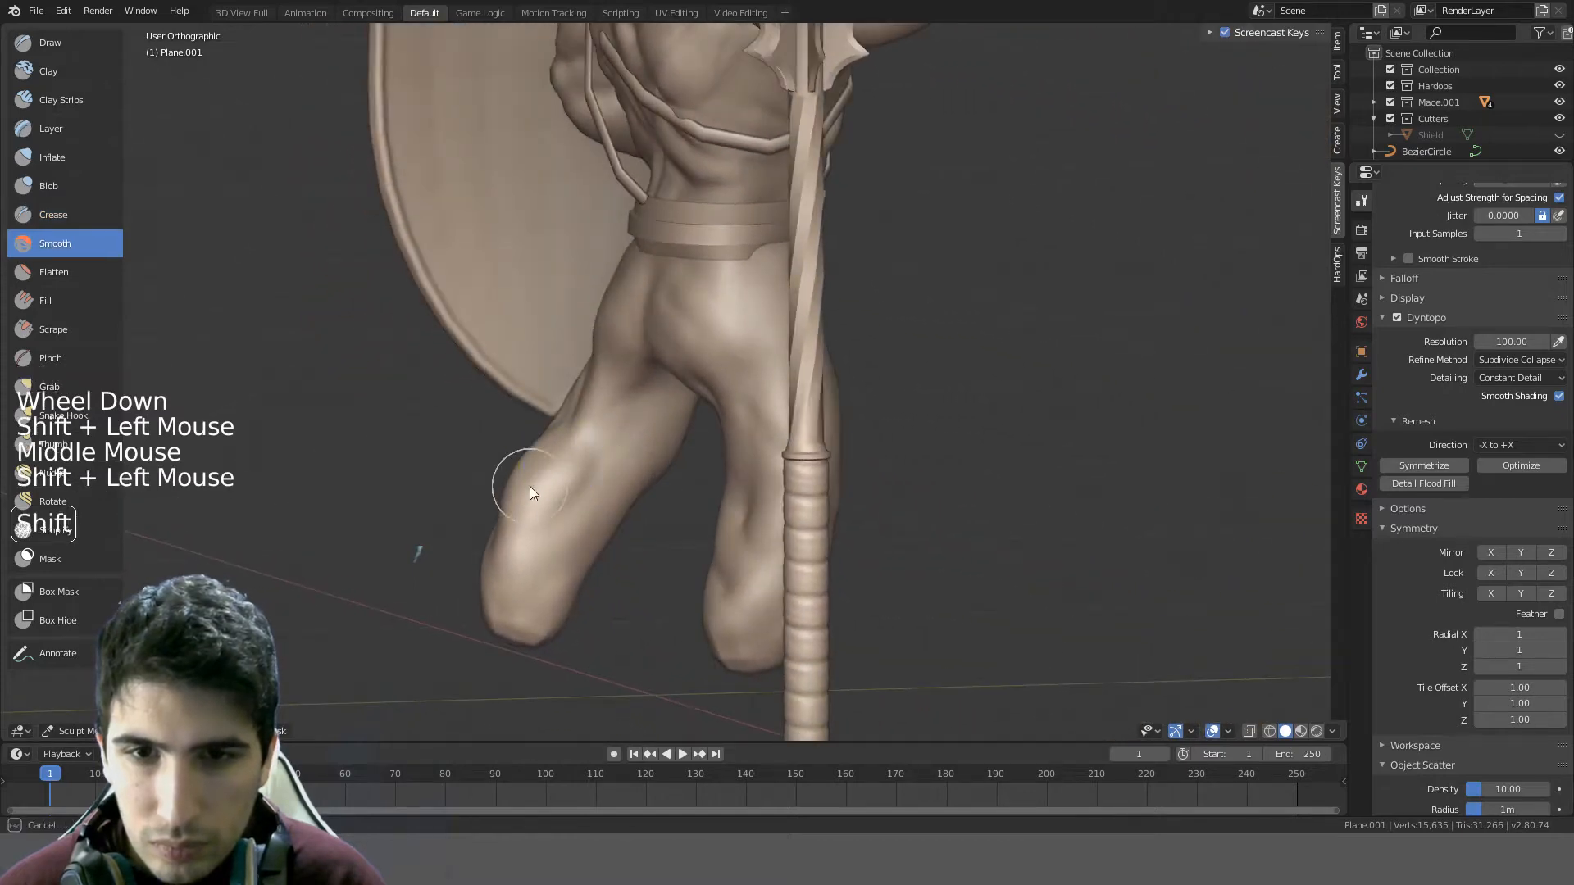
pyautogui.moveTo(534, 453)
pyautogui.mouseDown(button='middle')
pyautogui.moveTo(692, 378)
pyautogui.moveTo(655, 361)
pyautogui.moveTo(622, 439)
pyautogui.moveTo(503, 554)
pyautogui.mouseUp(button='middle')
pyautogui.keyDown('shift'); pyautogui.moveTo(503, 554); pyautogui.dragTo(649, 530); pyautogui.keyUp('shift')
pyautogui.moveTo(648, 531)
pyautogui.mouseDown(button='middle')
pyautogui.moveTo(923, 508)
pyautogui.moveTo(627, 576)
pyautogui.mouseUp(button='middle')
pyautogui.keyDown('shift'); pyautogui.moveTo(627, 576); pyautogui.dragTo(648, 567); pyautogui.keyUp('shift')
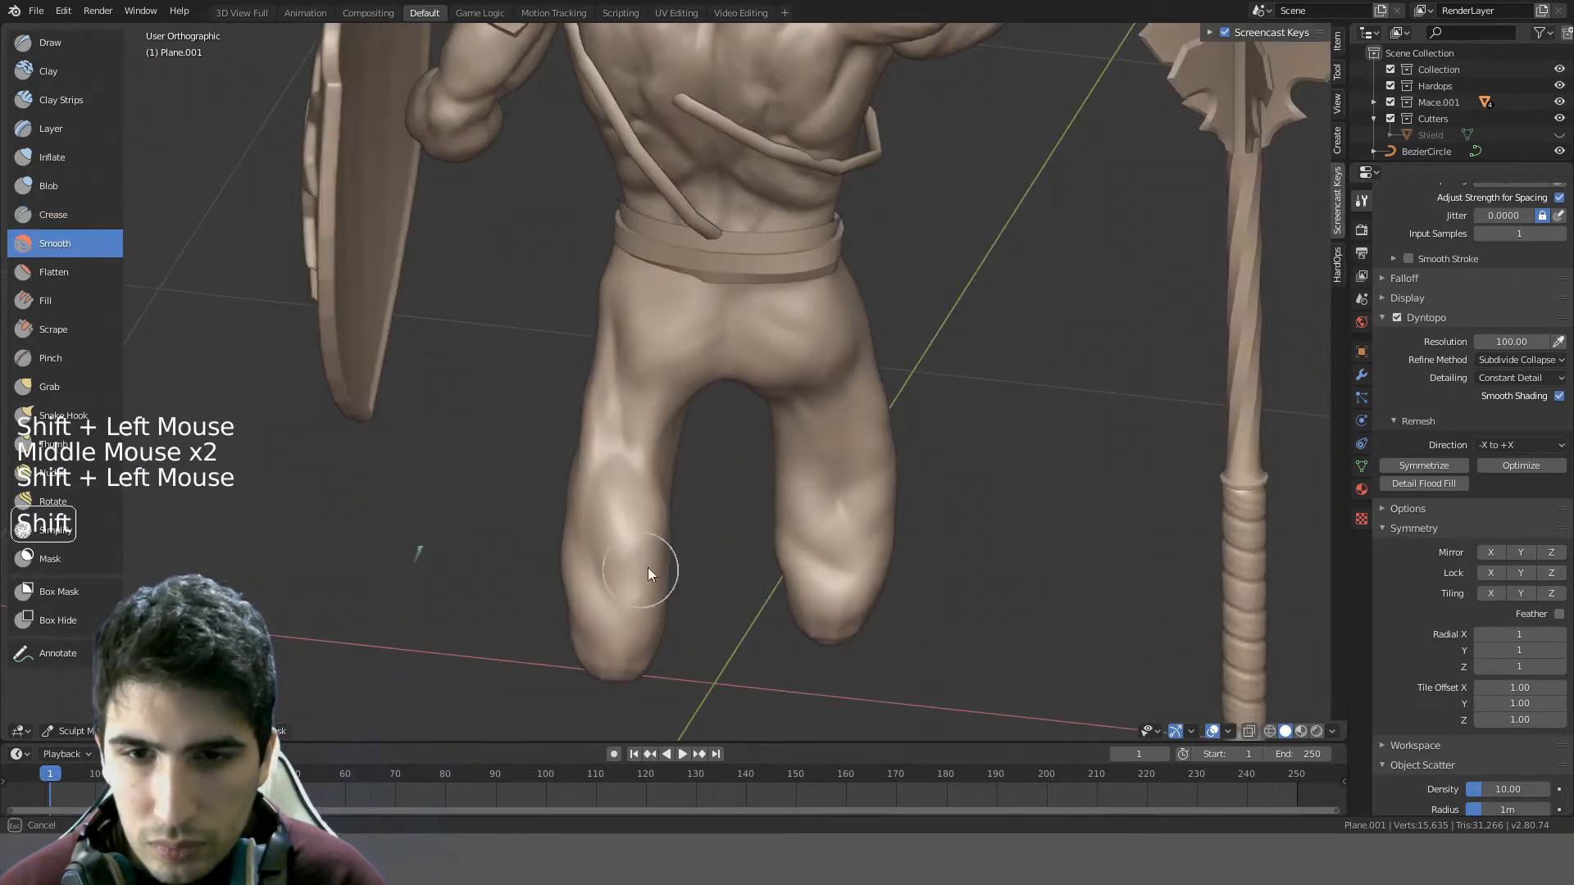
pyautogui.moveTo(694, 574)
pyautogui.mouseDown(button='middle')
pyautogui.moveTo(569, 412)
pyautogui.moveTo(568, 485)
pyautogui.moveTo(523, 453)
pyautogui.moveTo(757, 407)
pyautogui.moveTo(846, 444)
pyautogui.moveTo(752, 526)
pyautogui.mouseUp(button='middle')
pyautogui.keyDown('shift'); pyautogui.click(658, 483); pyautogui.keyUp('shift')
pyautogui.moveTo(658, 483)
pyautogui.mouseDown(button='middle')
pyautogui.moveTo(656, 440)
pyautogui.moveTo(608, 389)
pyautogui.mouseUp(button='middle')
# - Build up the back of the shield-side thigh and hip below the buttock with the Clay brush
pyautogui.click(47, 72)
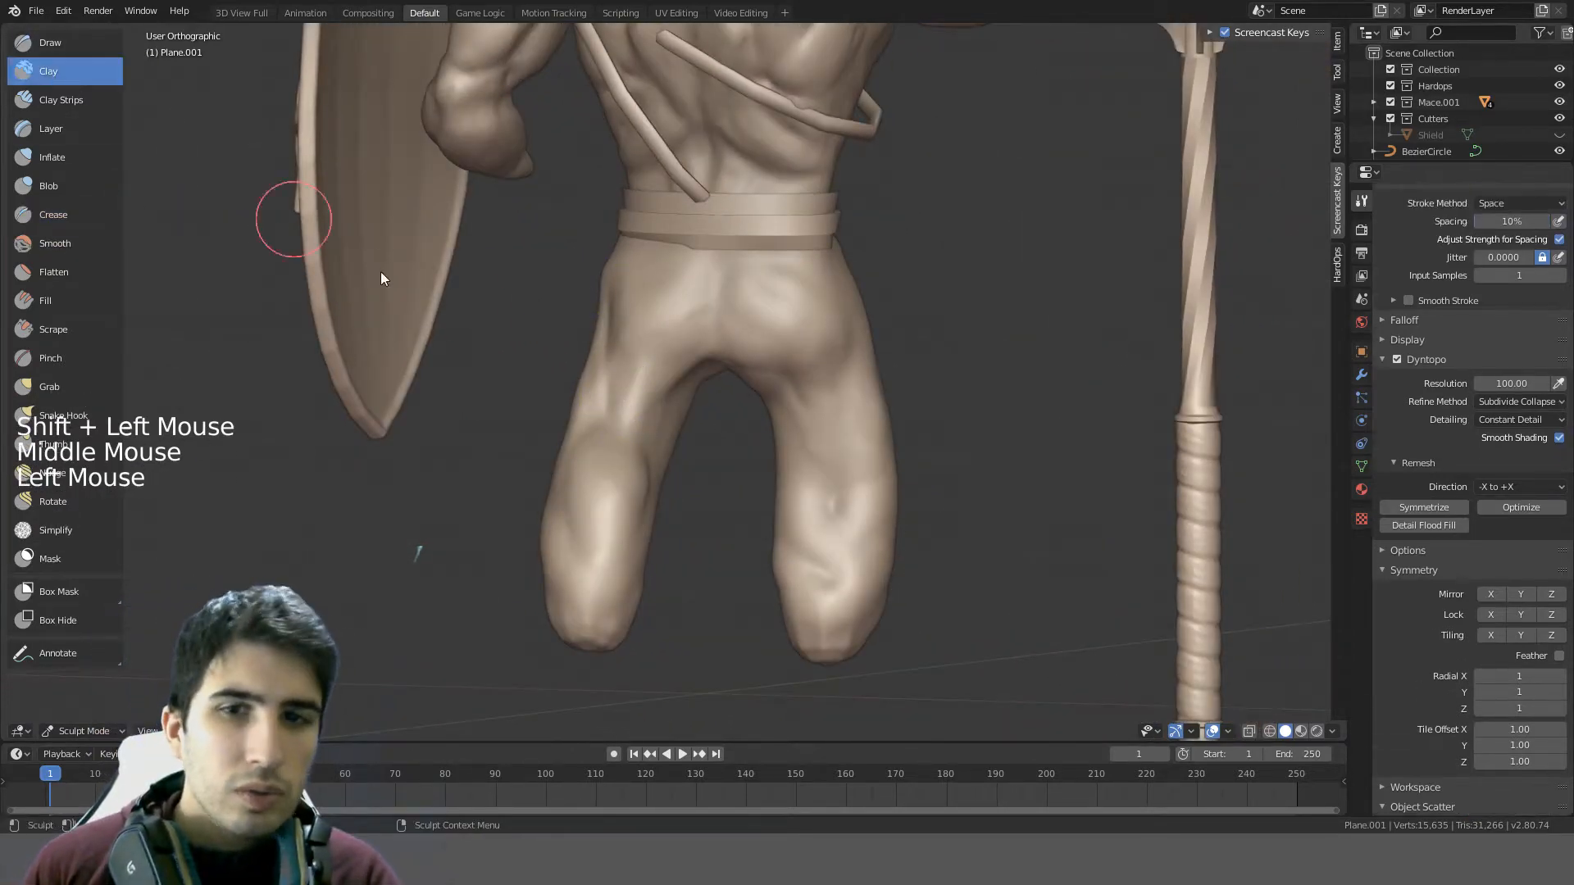
pyautogui.scroll(3, 575, 317)
pyautogui.moveTo(575, 316)
pyautogui.mouseDown()
pyautogui.moveTo(556, 385)
pyautogui.moveTo(575, 414)
pyautogui.mouseUp()
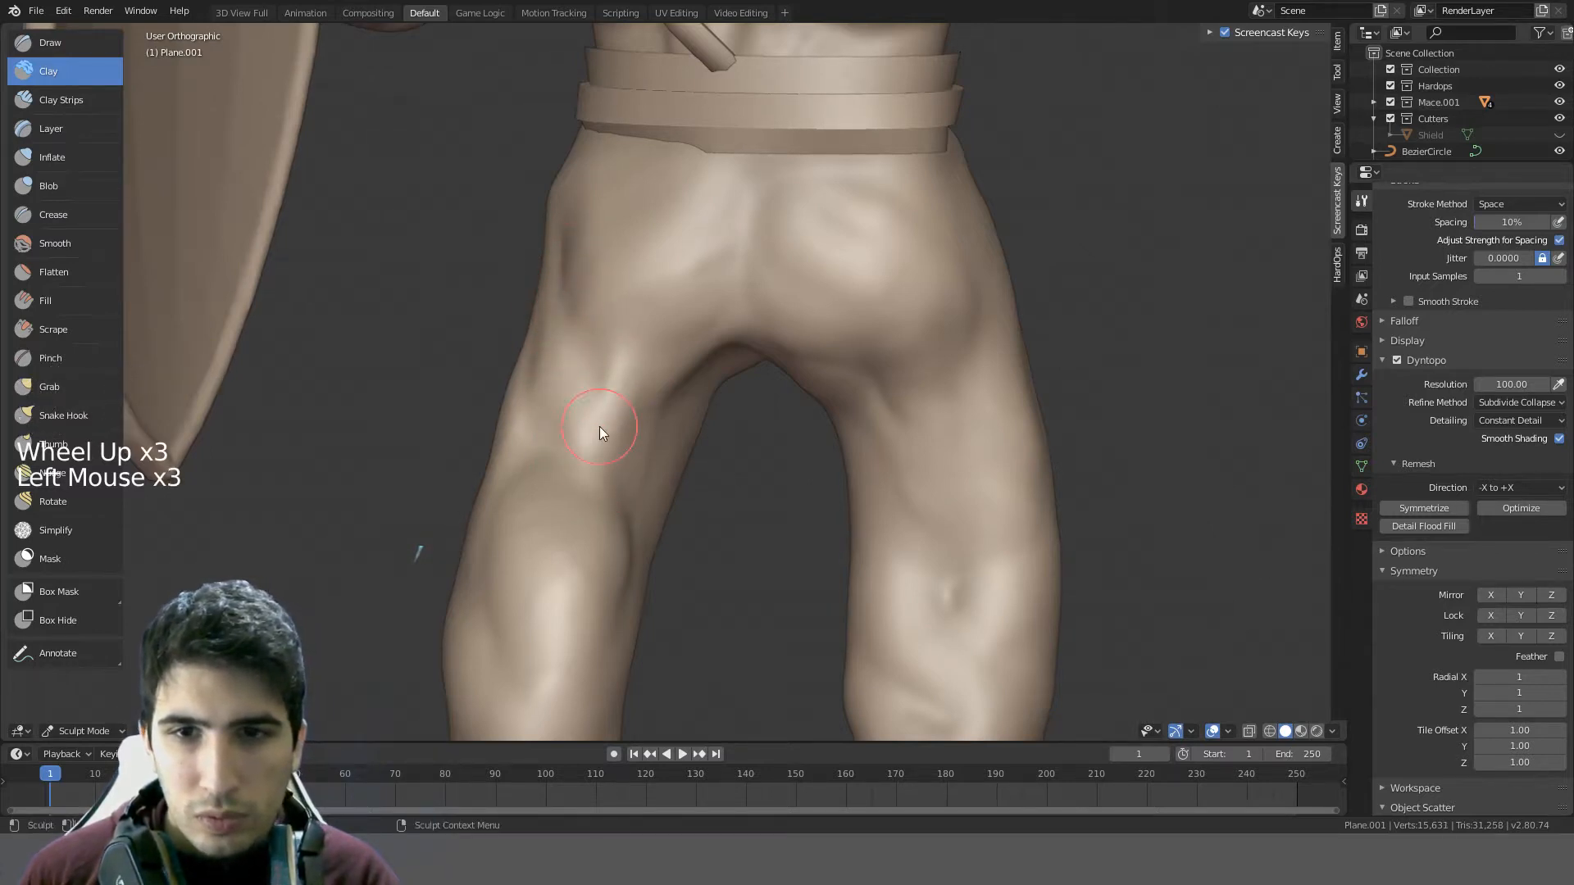
pyautogui.moveTo(598, 426)
pyautogui.mouseDown(button='middle')
pyautogui.moveTo(705, 345)
pyautogui.moveTo(655, 296)
pyautogui.mouseUp(button='middle')
pyautogui.moveTo(655, 297)
pyautogui.mouseDown()
pyautogui.moveTo(642, 281)
pyautogui.moveTo(593, 282)
pyautogui.mouseUp()
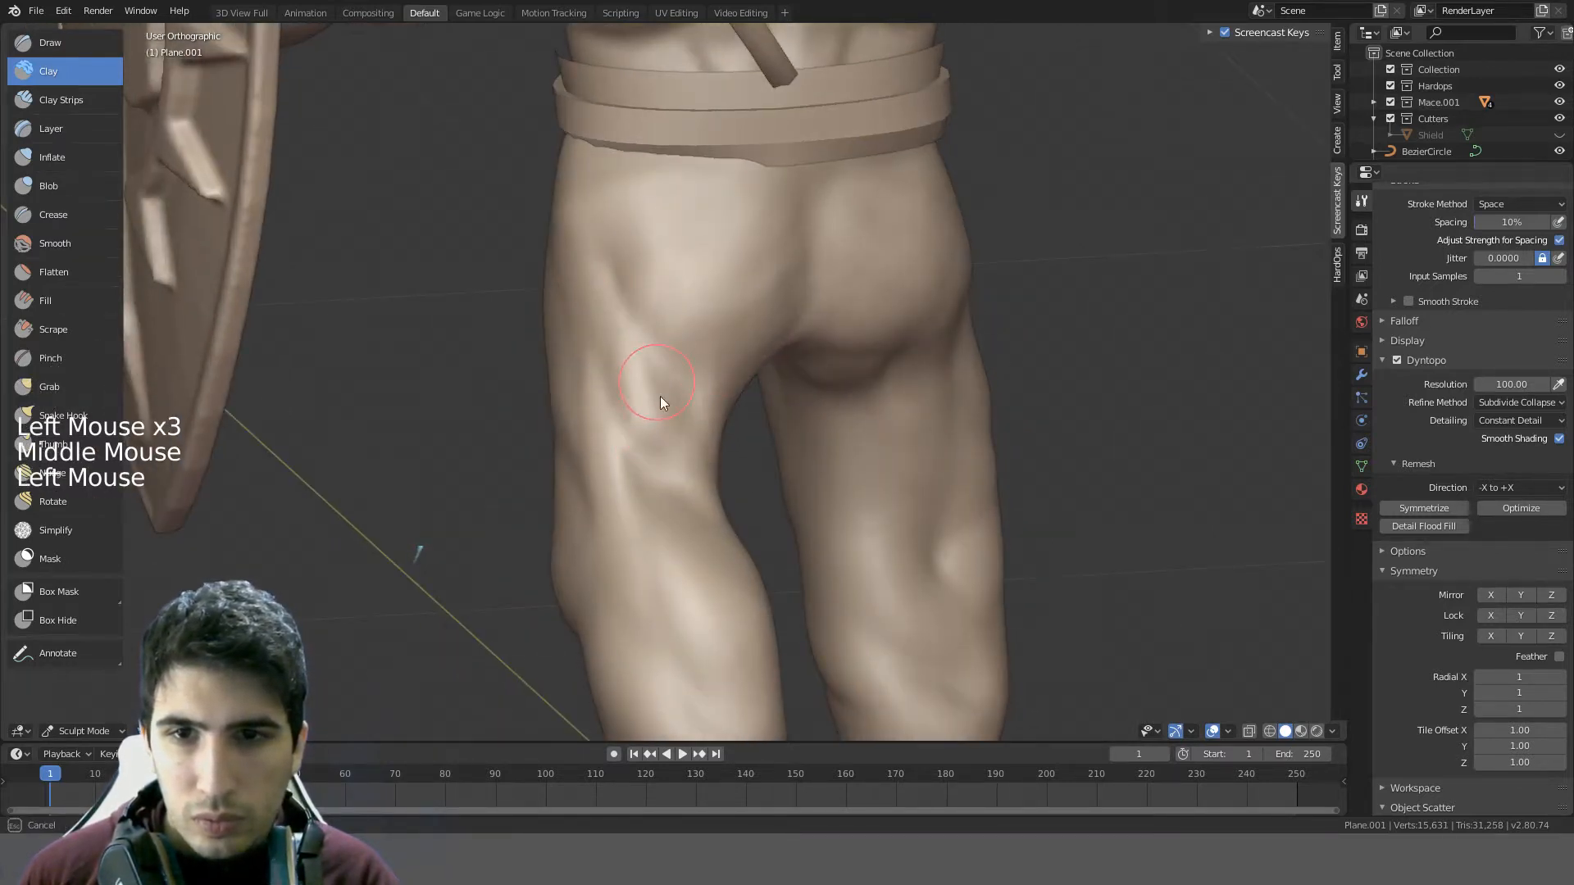
pyautogui.moveTo(724, 398)
pyautogui.mouseDown(button='middle')
pyautogui.moveTo(766, 317)
pyautogui.moveTo(792, 369)
pyautogui.moveTo(672, 355)
pyautogui.mouseUp(button='middle')
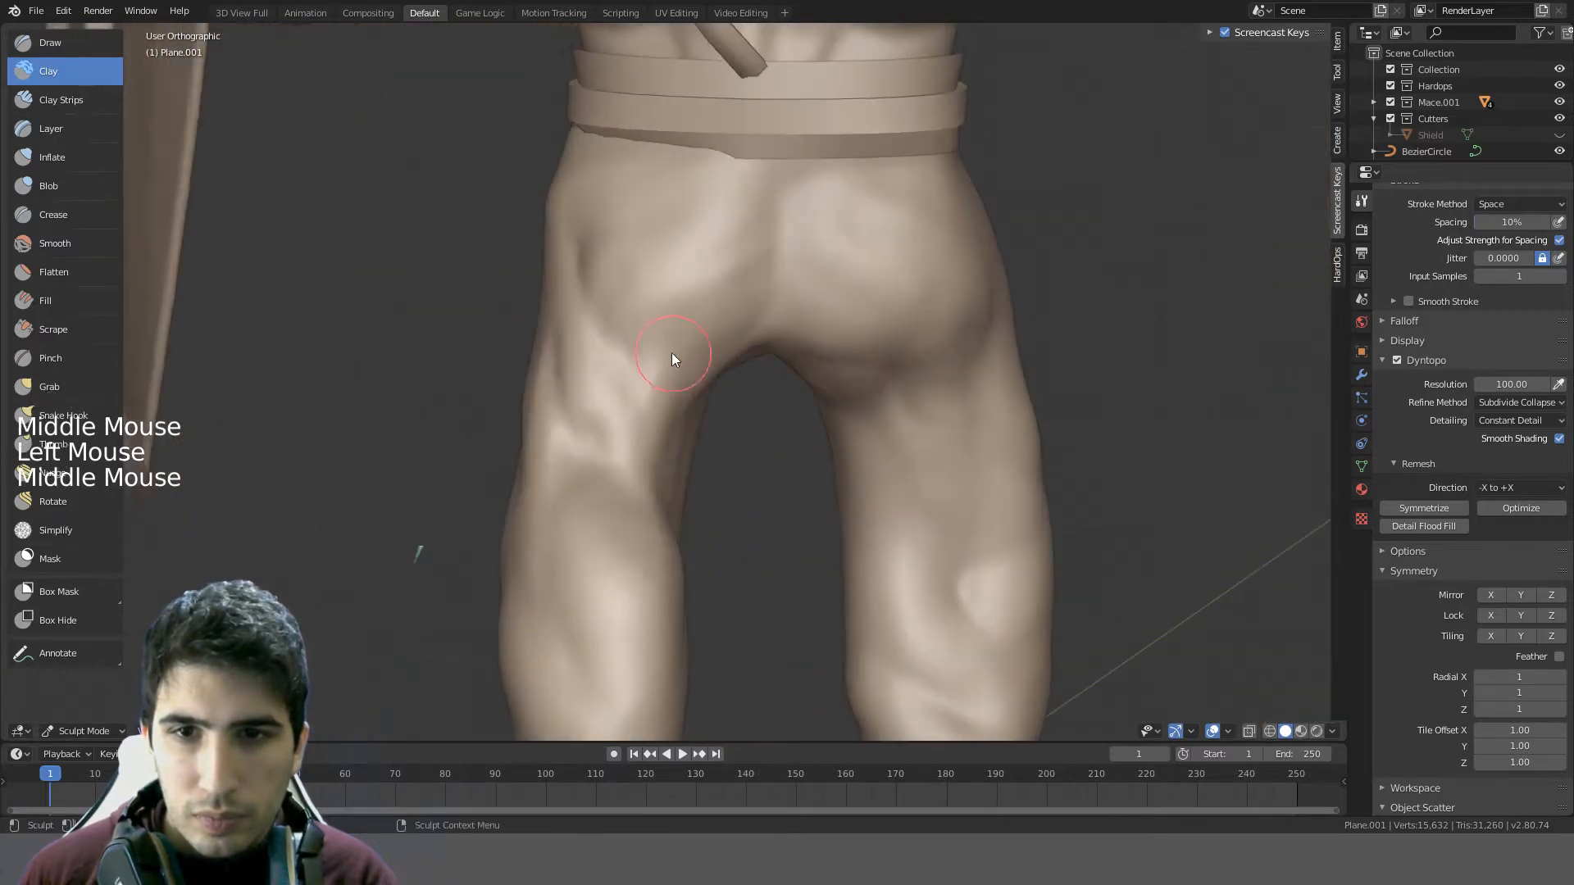
pyautogui.moveTo(672, 355); pyautogui.dragTo(626, 348)
pyautogui.moveTo(626, 348)
pyautogui.mouseDown(button='middle')
pyautogui.moveTo(858, 365)
pyautogui.moveTo(755, 359)
pyautogui.mouseUp(button='middle')
pyautogui.scroll(-2, 626, 348)
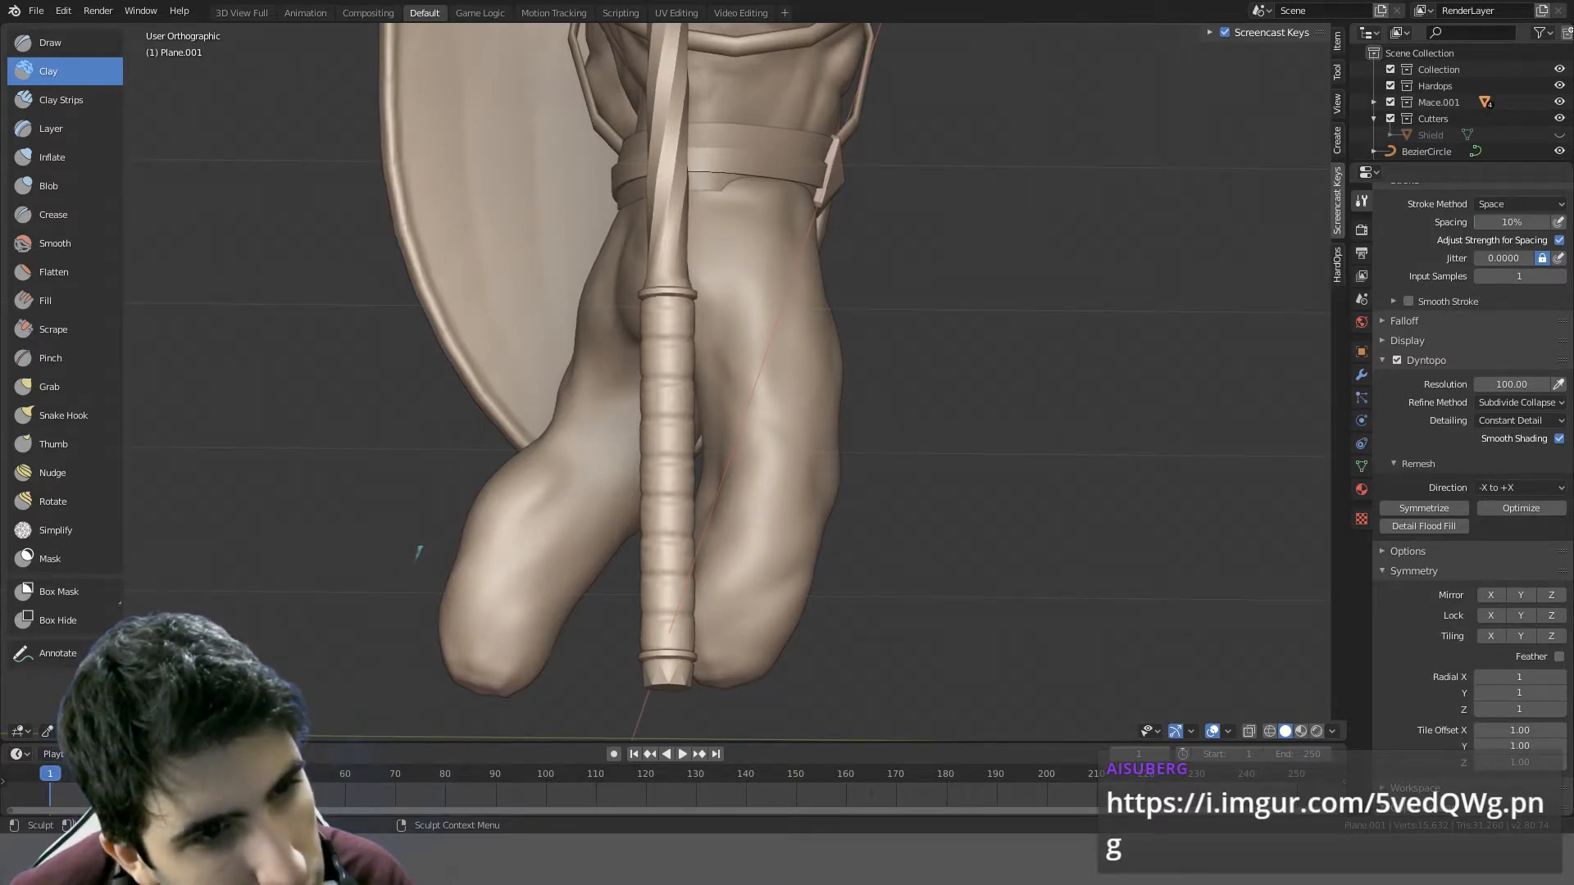
# - Crease folds below the shield-side buttock and down the back of the thigh with the Crease brush, smoothing the inner edge
pyautogui.moveTo(338, 366)
pyautogui.mouseDown(button='middle')
pyautogui.moveTo(455, 424)
pyautogui.moveTo(616, 460)
pyautogui.mouseUp(button='middle')
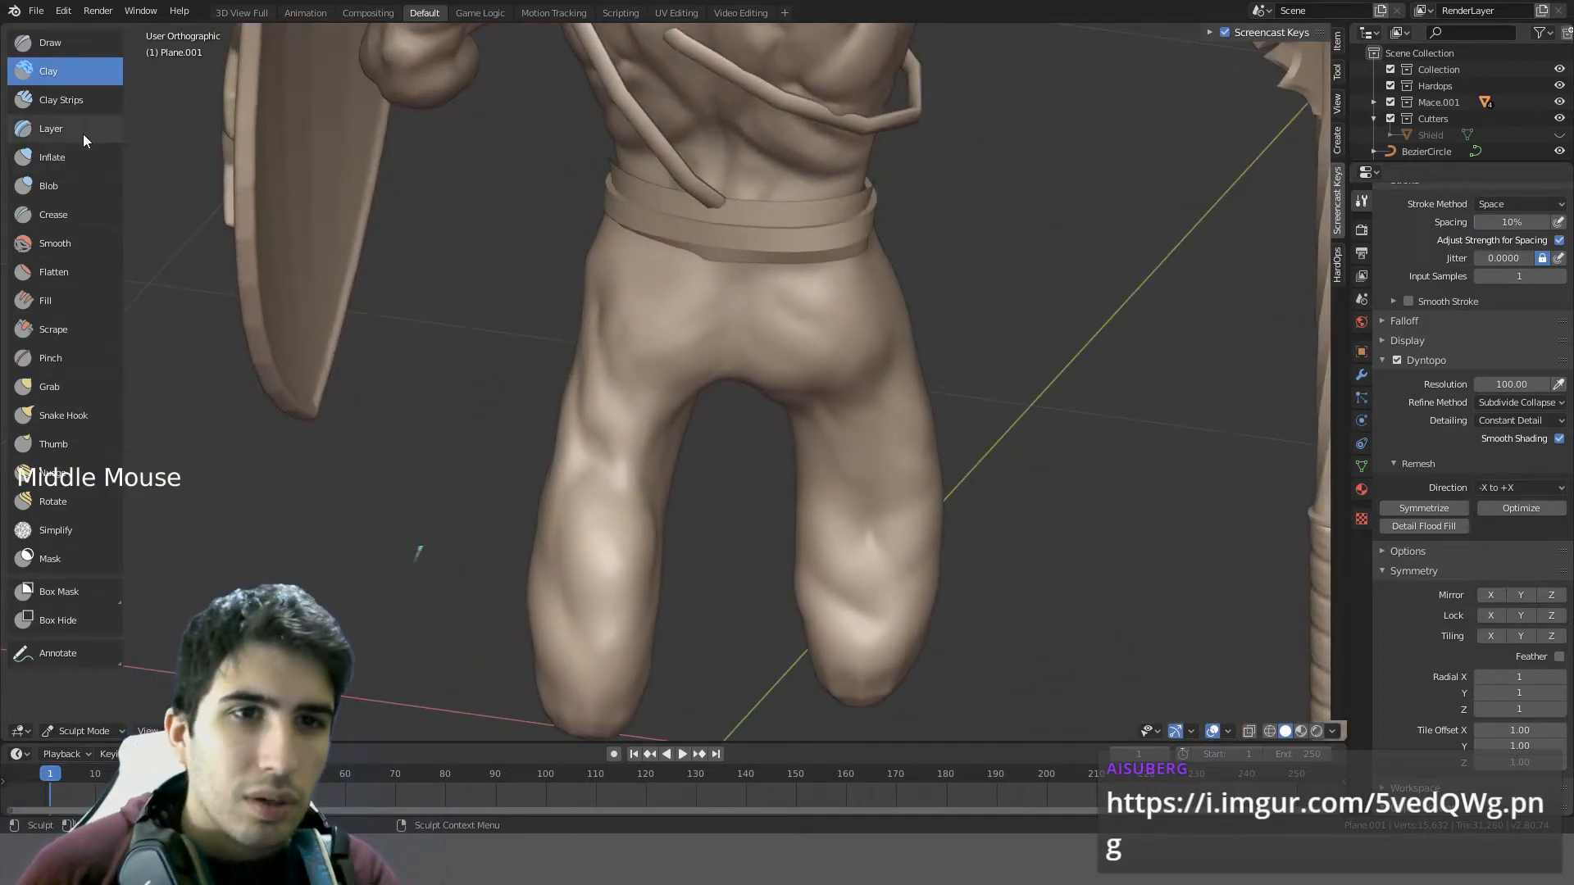
pyautogui.click(71, 212)
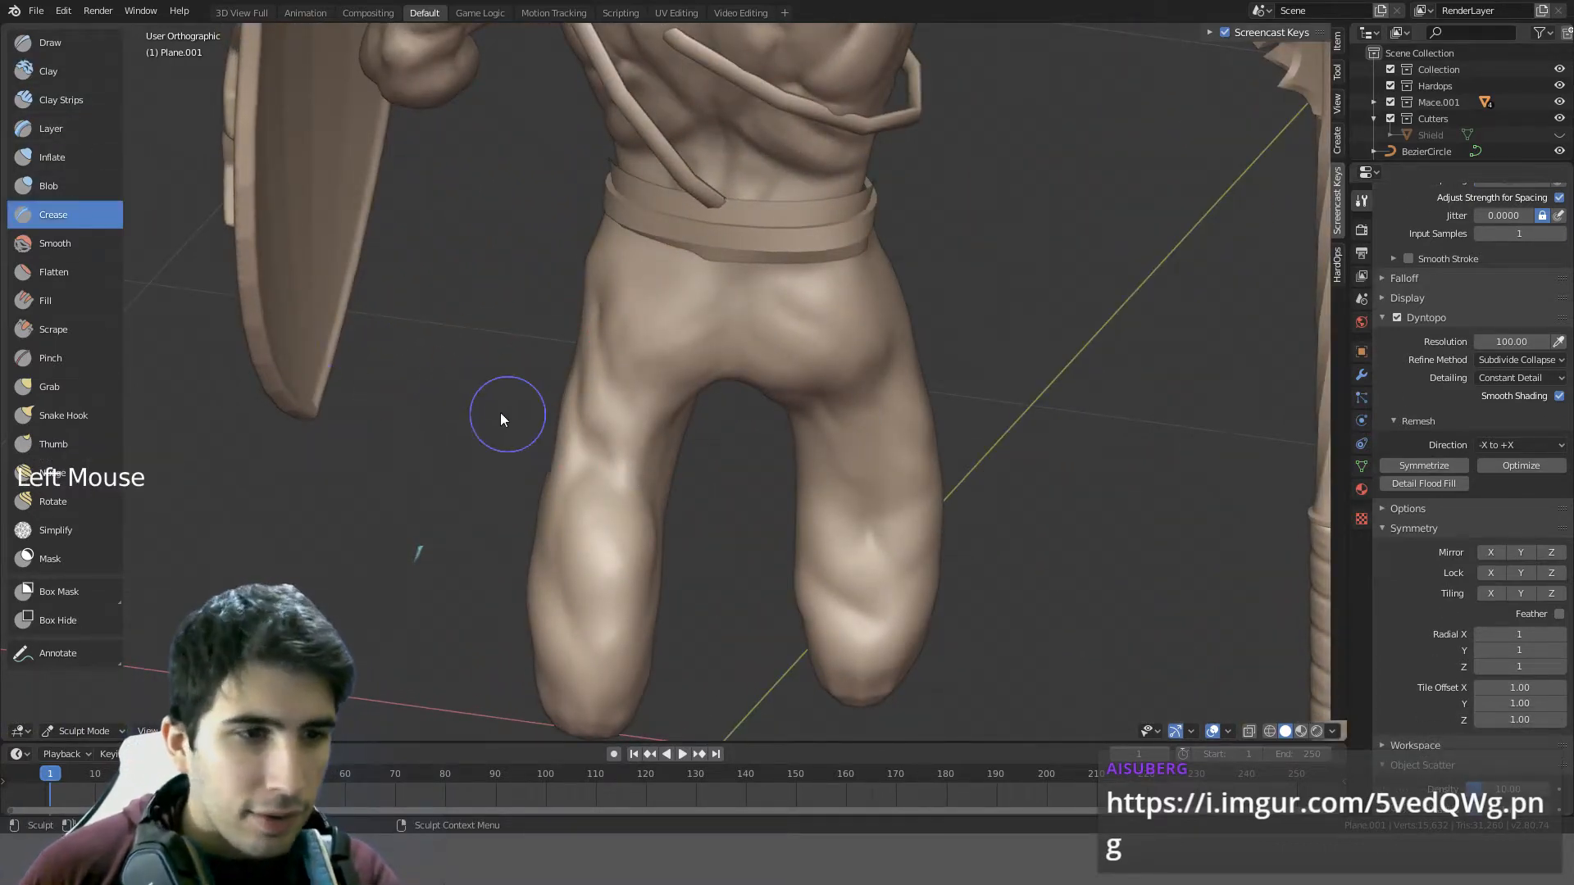
pyautogui.moveTo(673, 458); pyautogui.dragTo(620, 481, button='middle')
pyautogui.moveTo(615, 476)
pyautogui.mouseDown()
pyautogui.moveTo(590, 339)
pyautogui.moveTo(605, 457)
pyautogui.moveTo(608, 368)
pyautogui.mouseUp()
pyautogui.moveTo(607, 369)
pyautogui.mouseDown(button='middle')
pyautogui.moveTo(696, 271)
pyautogui.moveTo(654, 328)
pyautogui.moveTo(639, 385)
pyautogui.mouseUp(button='middle')
pyautogui.moveTo(640, 386)
pyautogui.mouseDown()
pyautogui.moveTo(628, 421)
pyautogui.moveTo(617, 380)
pyautogui.mouseUp()
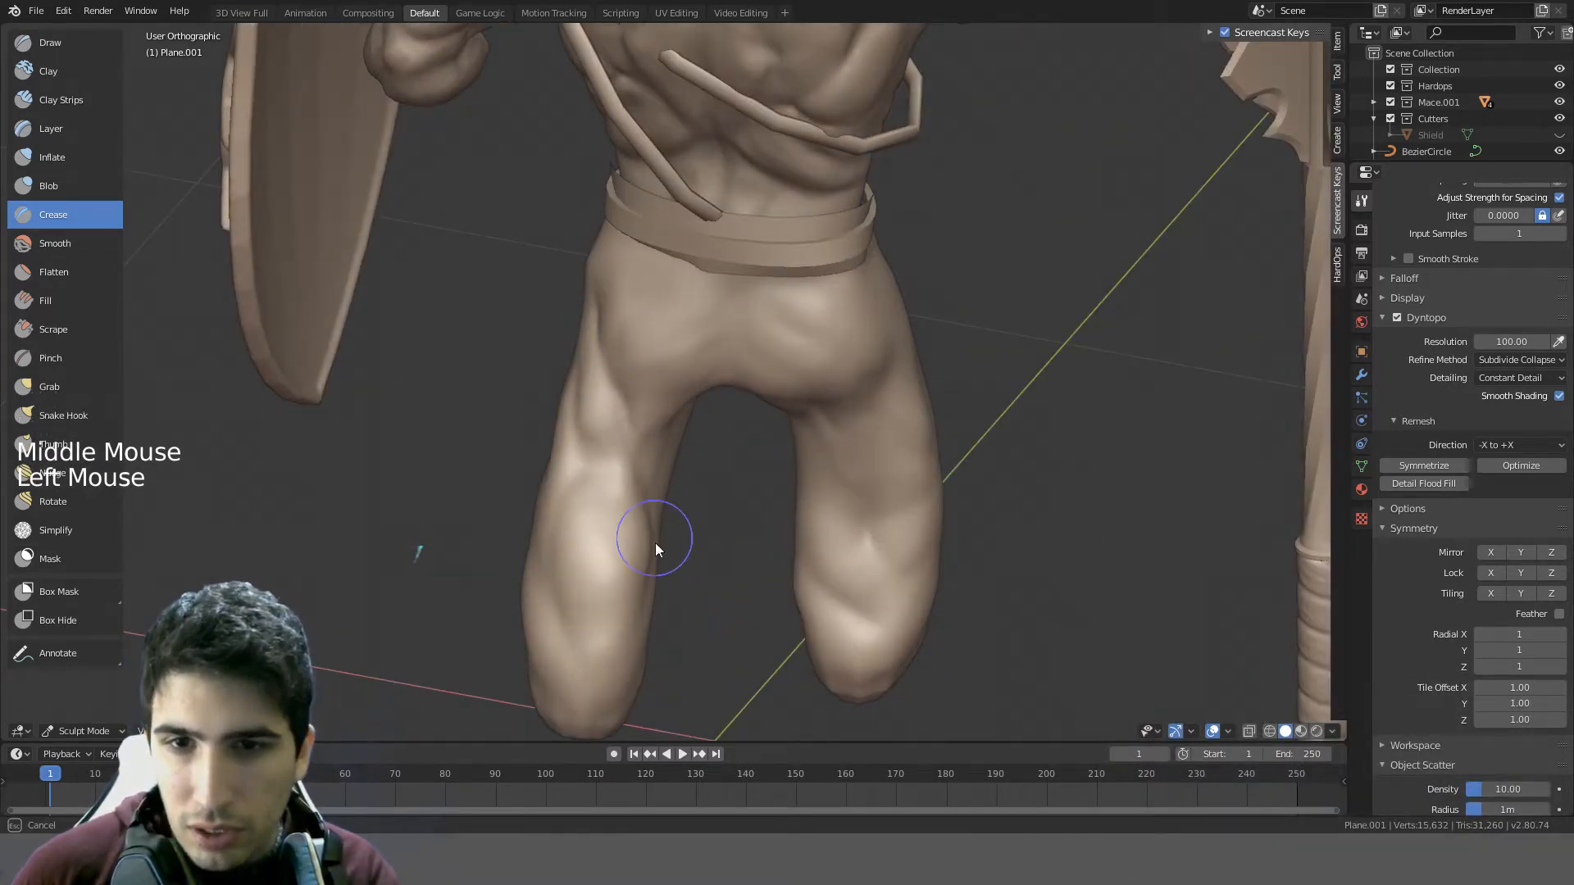
pyautogui.moveTo(656, 543); pyautogui.dragTo(655, 541)
pyautogui.moveTo(656, 541); pyautogui.dragTo(569, 314, button='middle')
pyautogui.moveTo(587, 341); pyautogui.dragTo(633, 507)
pyautogui.moveTo(640, 501)
pyautogui.mouseDown(button='middle')
pyautogui.moveTo(682, 380)
pyautogui.moveTo(748, 415)
pyautogui.moveTo(658, 468)
pyautogui.mouseUp(button='middle')
pyautogui.moveTo(655, 480)
pyautogui.keyDown('shift'); pyautogui.mouseDown()
pyautogui.moveTo(605, 312)
pyautogui.moveTo(659, 459)
pyautogui.mouseUp(); pyautogui.keyUp('shift')
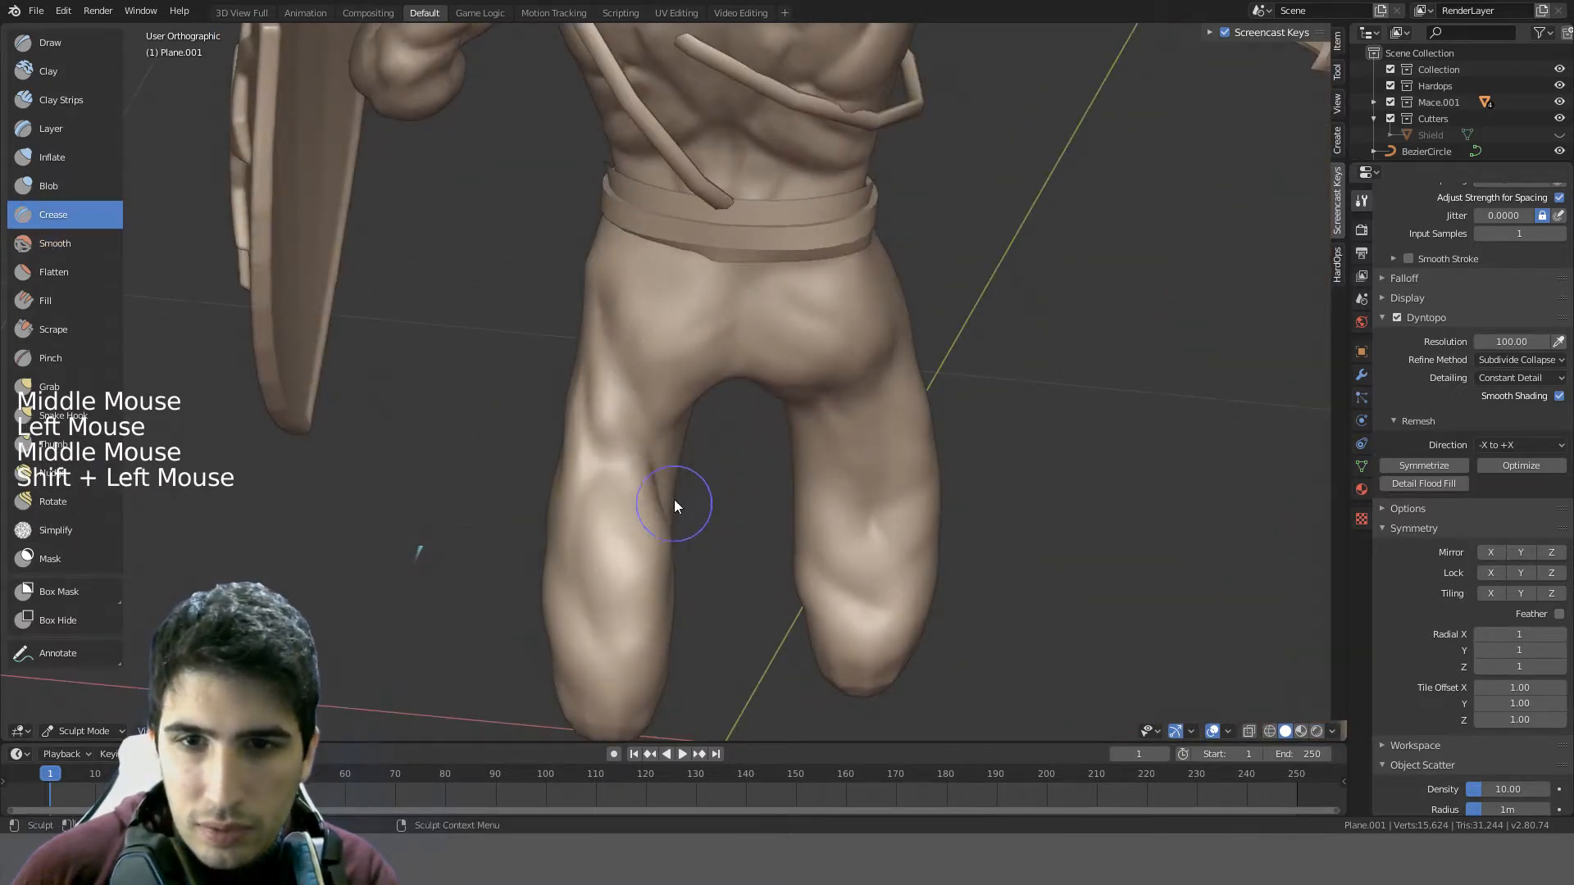
# - Deepen the crease on the back of the shield-side thigh above the knee and mark the buttock's outer edge
pyautogui.moveTo(674, 506)
pyautogui.mouseDown(button='middle')
pyautogui.moveTo(713, 432)
pyautogui.moveTo(619, 511)
pyautogui.mouseUp(button='middle')
pyautogui.moveTo(618, 511); pyautogui.dragTo(631, 422)
pyautogui.moveTo(631, 423)
pyautogui.mouseDown(button='middle')
pyautogui.moveTo(685, 365)
pyautogui.moveTo(642, 379)
pyautogui.moveTo(643, 417)
pyautogui.moveTo(616, 294)
pyautogui.mouseUp(button='middle')
pyautogui.moveTo(615, 295); pyautogui.dragTo(612, 286)
pyautogui.moveTo(739, 282); pyautogui.dragTo(750, 297, button='middle')
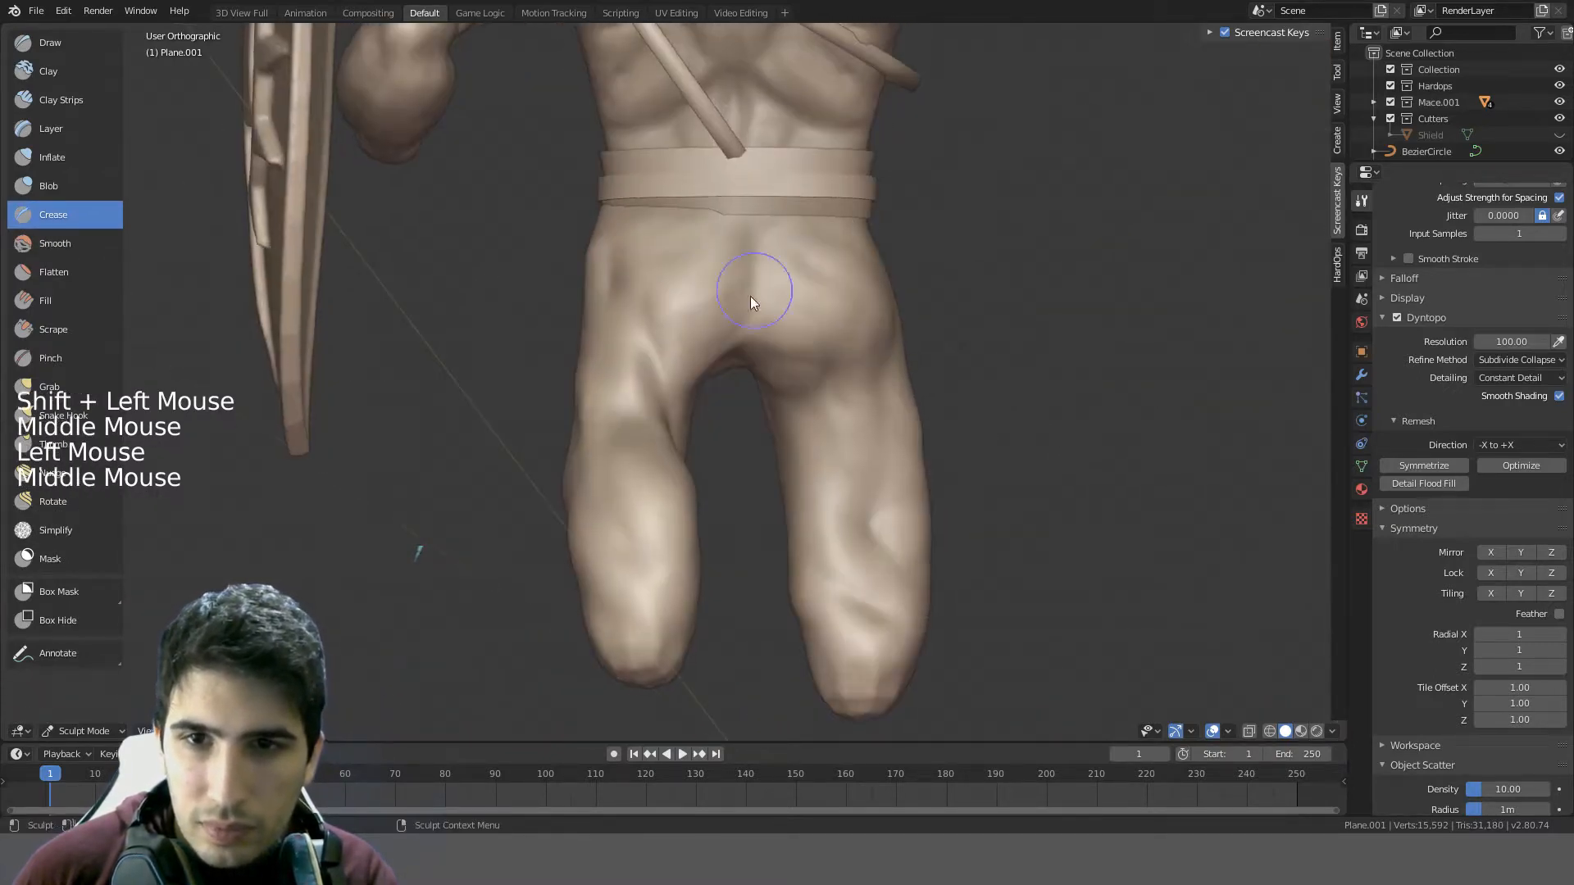
# - Smooth the seat of the trousers across both buttocks
pyautogui.keyDown('shift'); pyautogui.moveTo(683, 340); pyautogui.dragTo(691, 269); pyautogui.keyUp('shift')
pyautogui.moveTo(825, 281); pyautogui.dragTo(797, 300, button='middle')
pyautogui.moveTo(797, 302)
pyautogui.keyDown('shift'); pyautogui.mouseDown()
pyautogui.moveTo(838, 281)
pyautogui.moveTo(778, 296)
pyautogui.moveTo(693, 258)
pyautogui.moveTo(630, 285)
pyautogui.moveTo(642, 310)
pyautogui.mouseUp(); pyautogui.keyUp('shift')
pyautogui.moveTo(644, 309)
pyautogui.mouseDown(button='middle')
pyautogui.moveTo(893, 218)
pyautogui.moveTo(885, 281)
pyautogui.moveTo(730, 257)
pyautogui.moveTo(897, 251)
pyautogui.moveTo(809, 305)
pyautogui.moveTo(629, 312)
pyautogui.mouseUp(button='middle')
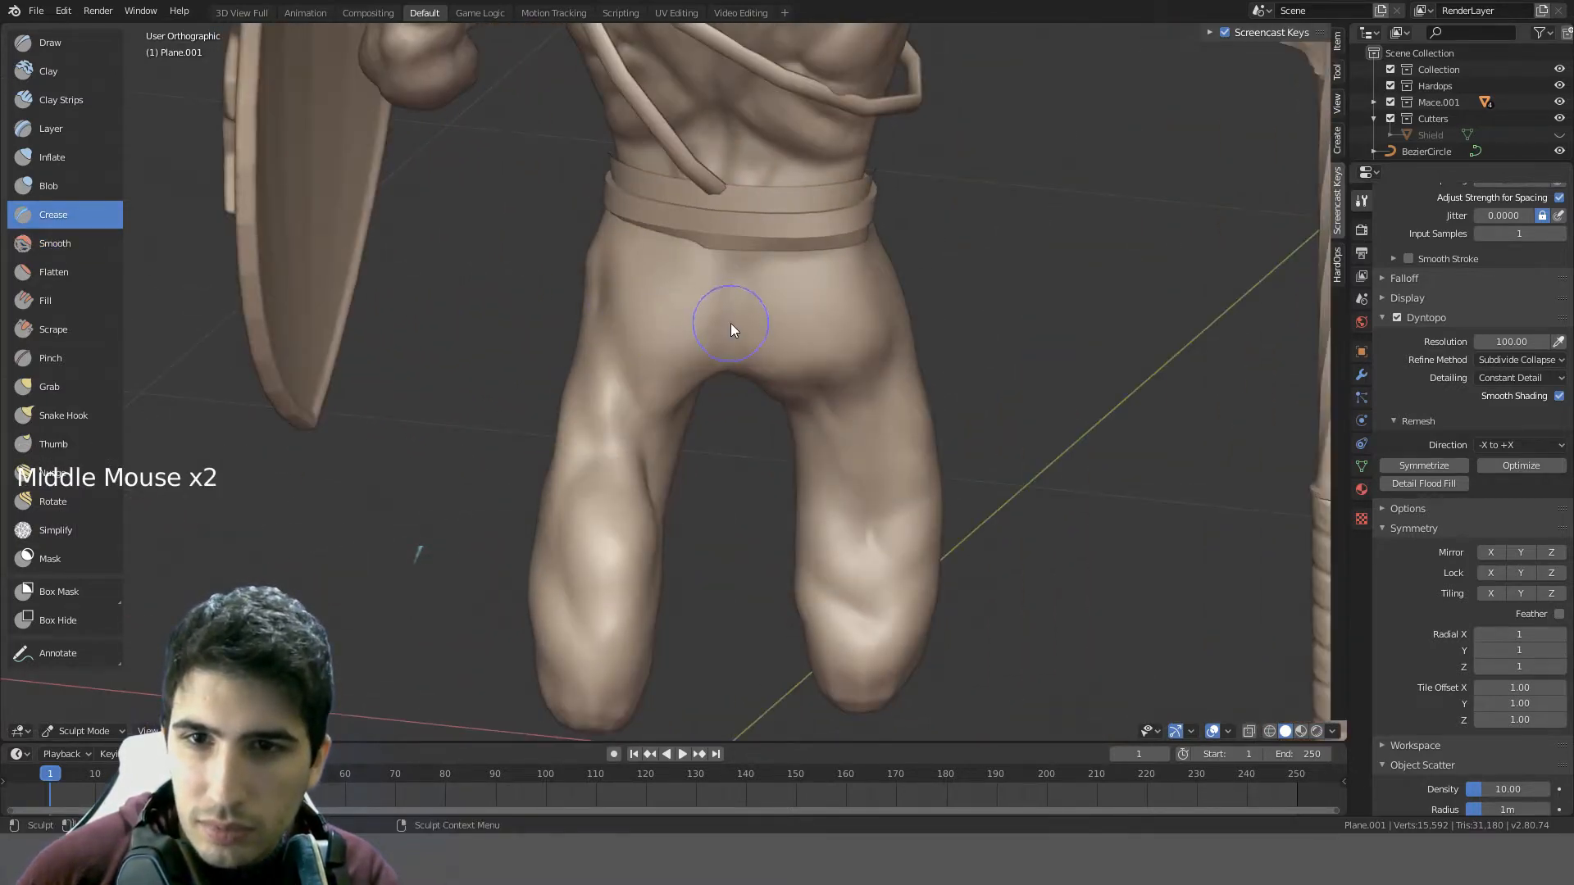
# - Try creasing folds across the seat of the trousers between the buttocks, and undo the strokes
pyautogui.moveTo(731, 329); pyautogui.dragTo(665, 331)
pyautogui.moveTo(759, 302)
pyautogui.mouseDown(button='middle')
pyautogui.moveTo(930, 236)
pyautogui.moveTo(782, 309)
pyautogui.mouseUp(button='middle')
pyautogui.hotkey('ctrl', 'z')
pyautogui.moveTo(782, 308); pyautogui.dragTo(722, 304)
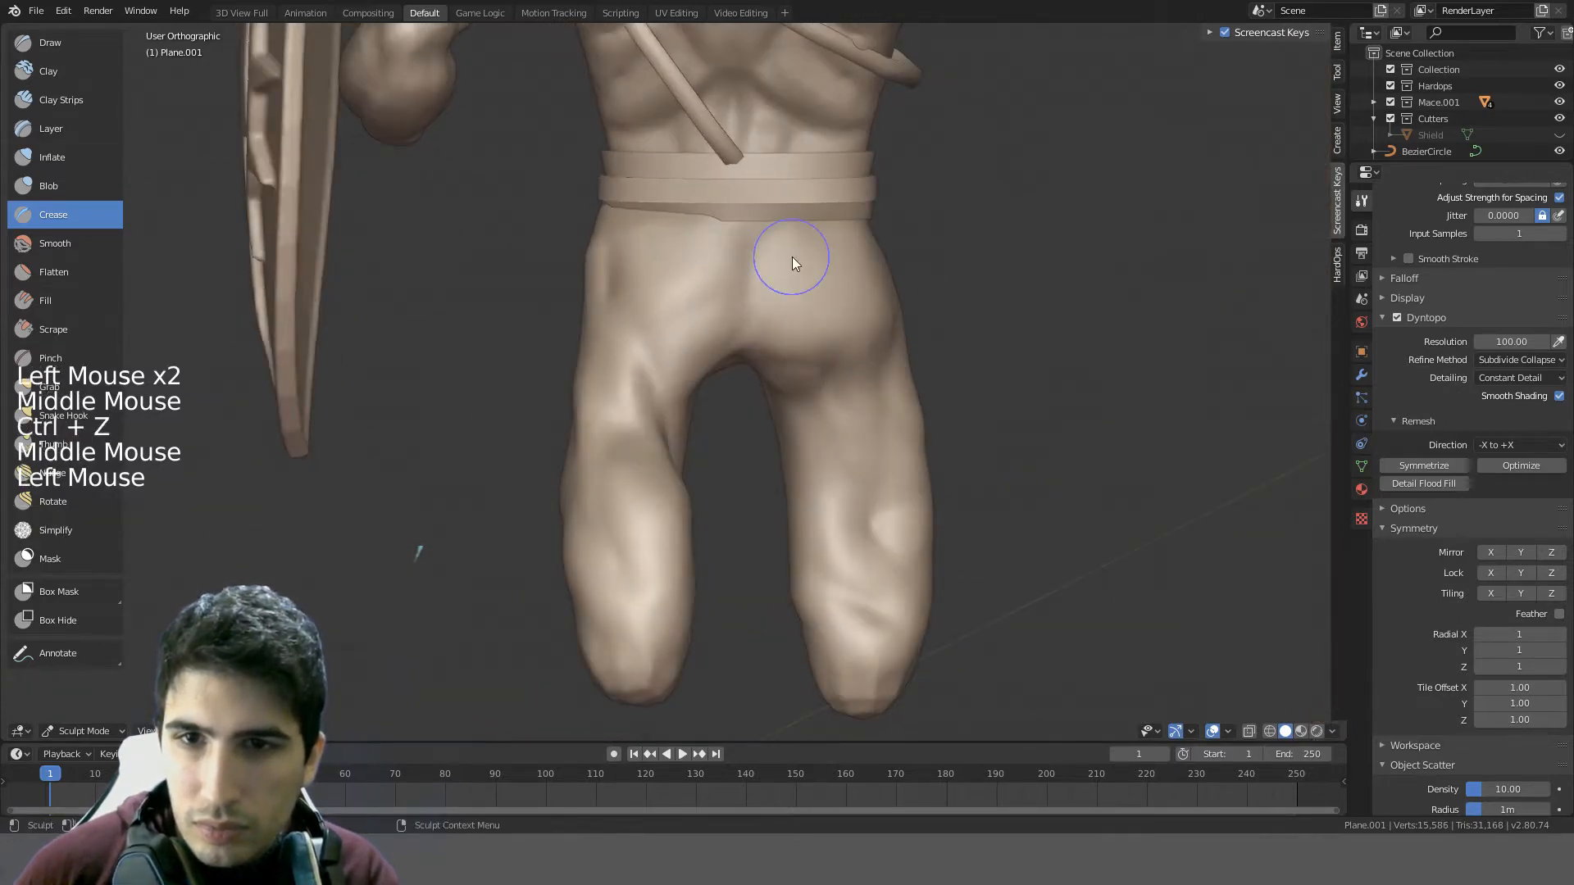
pyautogui.moveTo(847, 327)
pyautogui.mouseDown(button='middle')
pyautogui.moveTo(799, 360)
pyautogui.moveTo(759, 309)
pyautogui.moveTo(896, 270)
pyautogui.moveTo(865, 318)
pyautogui.moveTo(801, 287)
pyautogui.mouseUp(button='middle')
pyautogui.hotkey('ctrl', 'z')
pyautogui.moveTo(721, 318); pyautogui.dragTo(828, 388)
pyautogui.hotkey('ctrl', 'z')
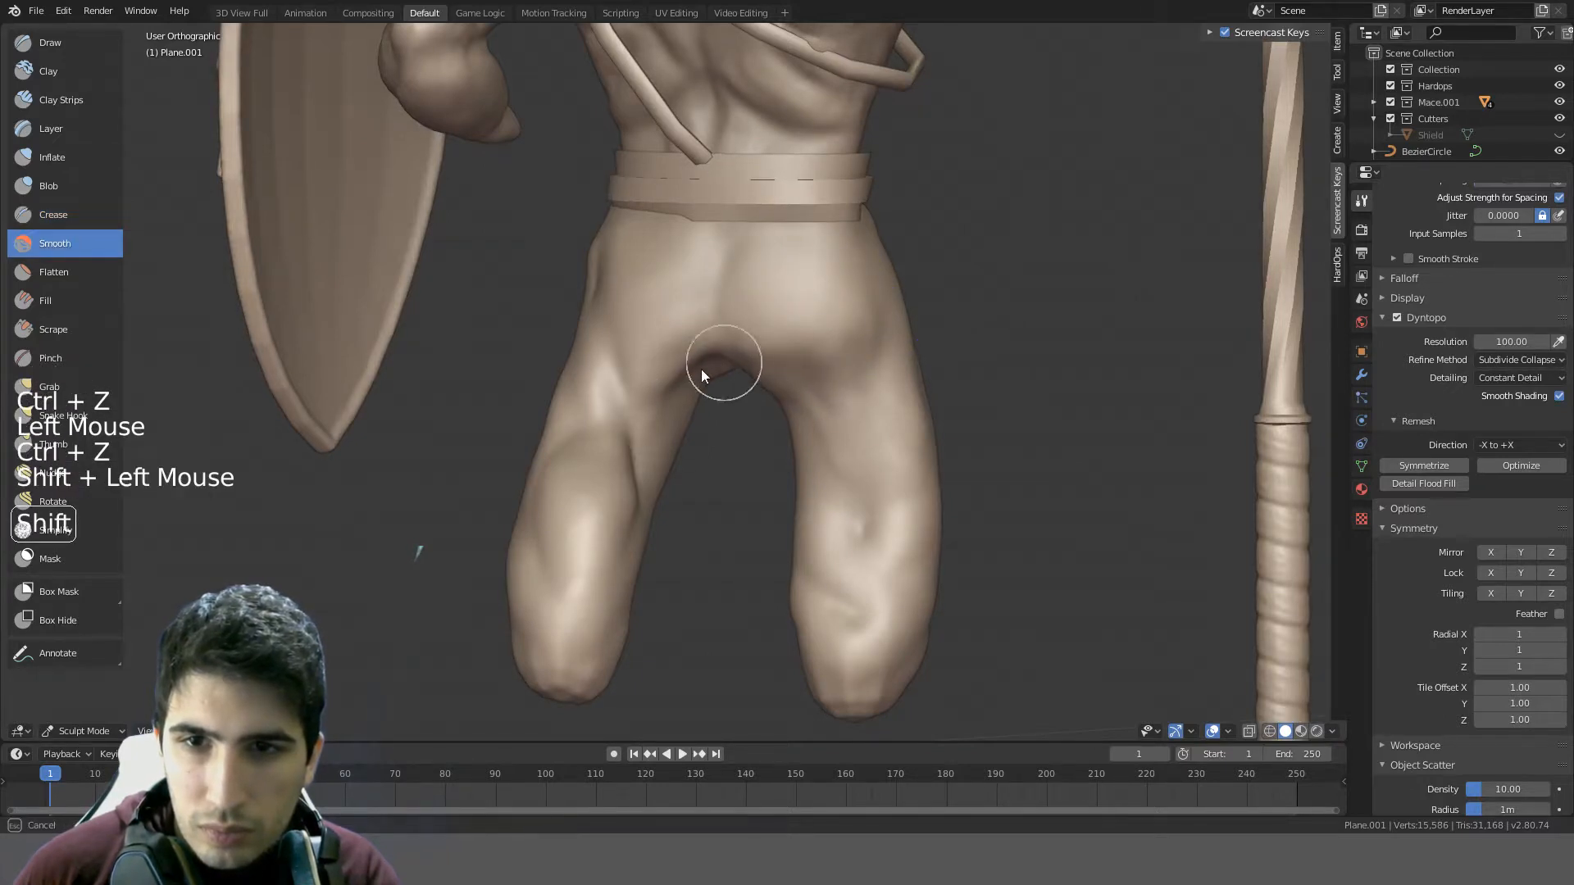
# - Smooth the back of the shield-side hip and crease the outer side of the thigh below it
pyautogui.moveTo(701, 376)
pyautogui.mouseDown(button='middle')
pyautogui.moveTo(756, 333)
pyautogui.moveTo(638, 343)
pyautogui.mouseUp(button='middle')
pyautogui.moveTo(621, 273); pyautogui.dragTo(679, 274, button='middle')
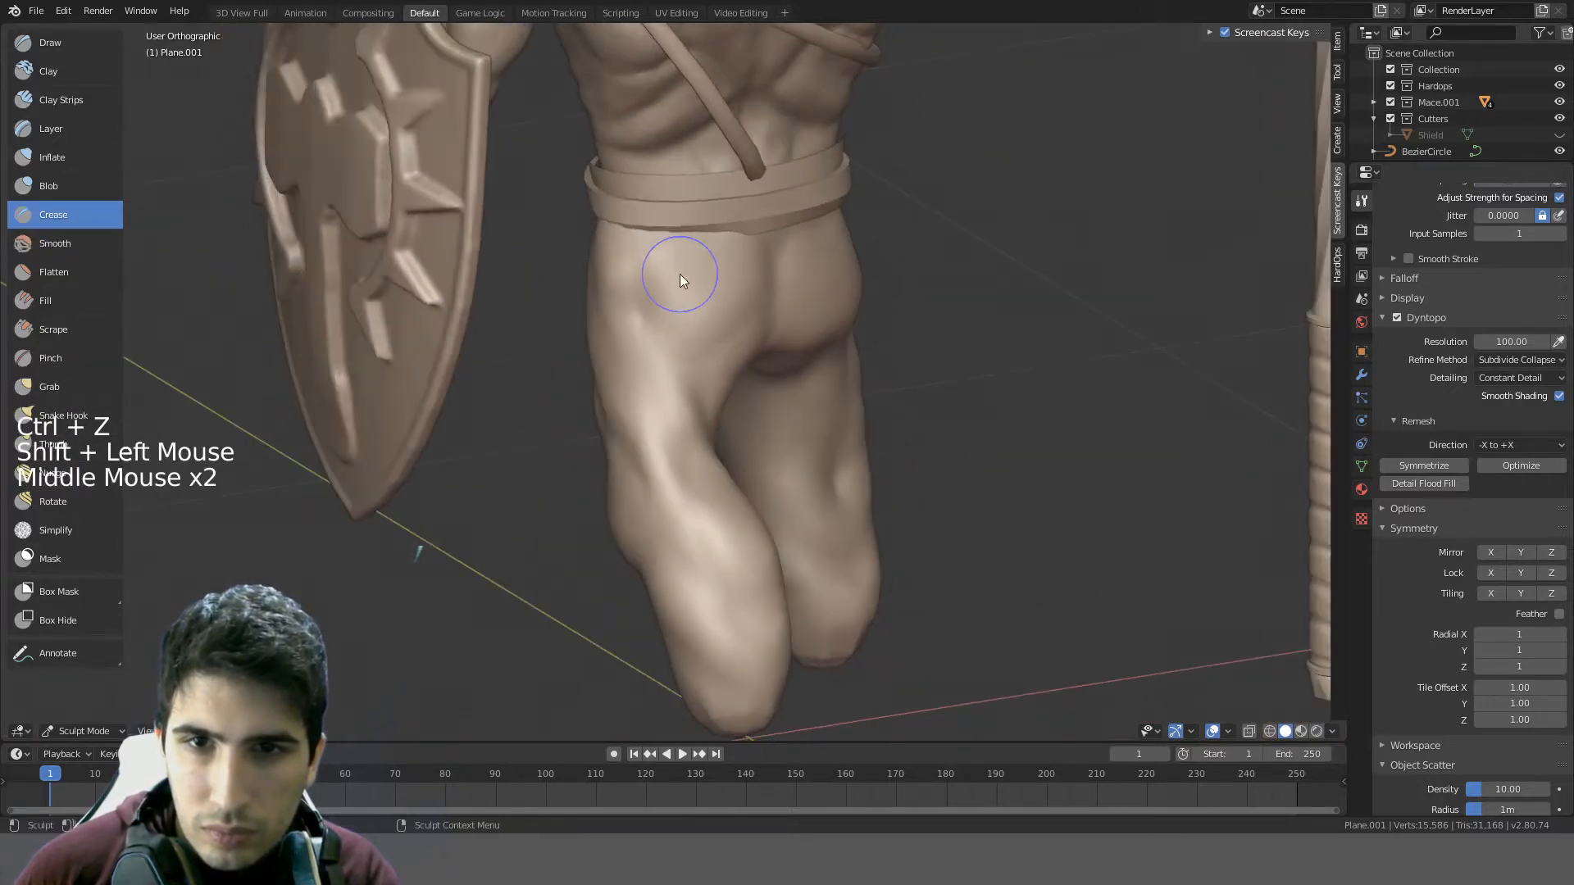
pyautogui.moveTo(681, 275)
pyautogui.keyDown('shift'); pyautogui.mouseDown()
pyautogui.moveTo(601, 307)
pyautogui.moveTo(641, 302)
pyautogui.mouseUp(); pyautogui.keyUp('shift')
pyautogui.moveTo(609, 289)
pyautogui.mouseDown(button='middle')
pyautogui.moveTo(738, 207)
pyautogui.moveTo(615, 320)
pyautogui.mouseUp(button='middle')
pyautogui.click(628, 456)
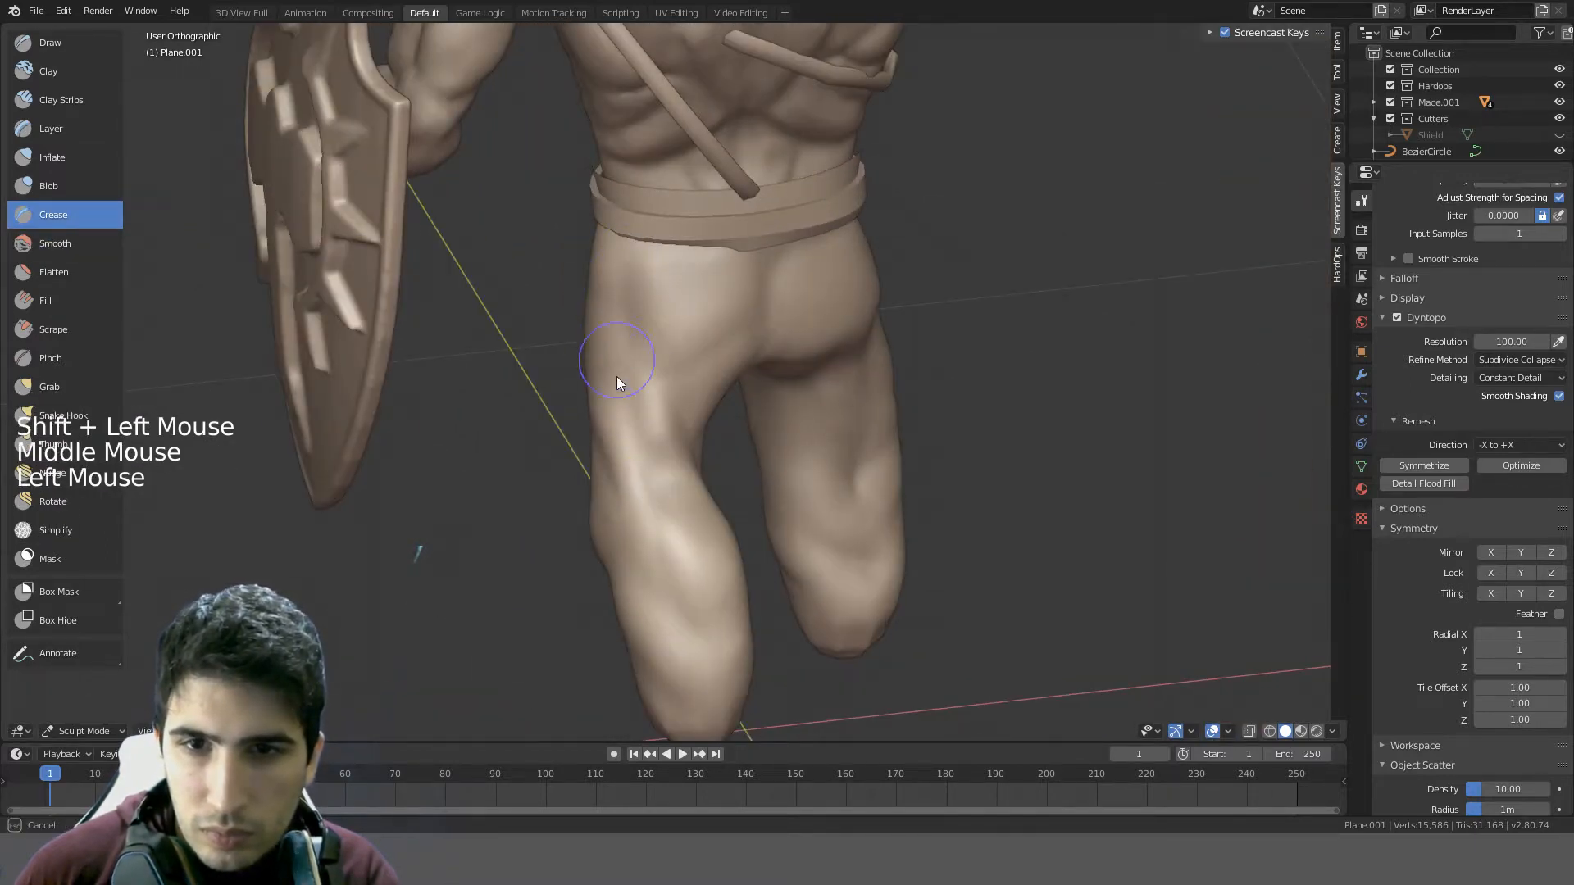
pyautogui.moveTo(675, 569)
pyautogui.mouseDown(button='middle')
pyautogui.moveTo(767, 383)
pyautogui.moveTo(794, 448)
pyautogui.moveTo(653, 460)
pyautogui.moveTo(818, 387)
pyautogui.moveTo(946, 365)
pyautogui.moveTo(860, 385)
pyautogui.mouseUp(button='middle')
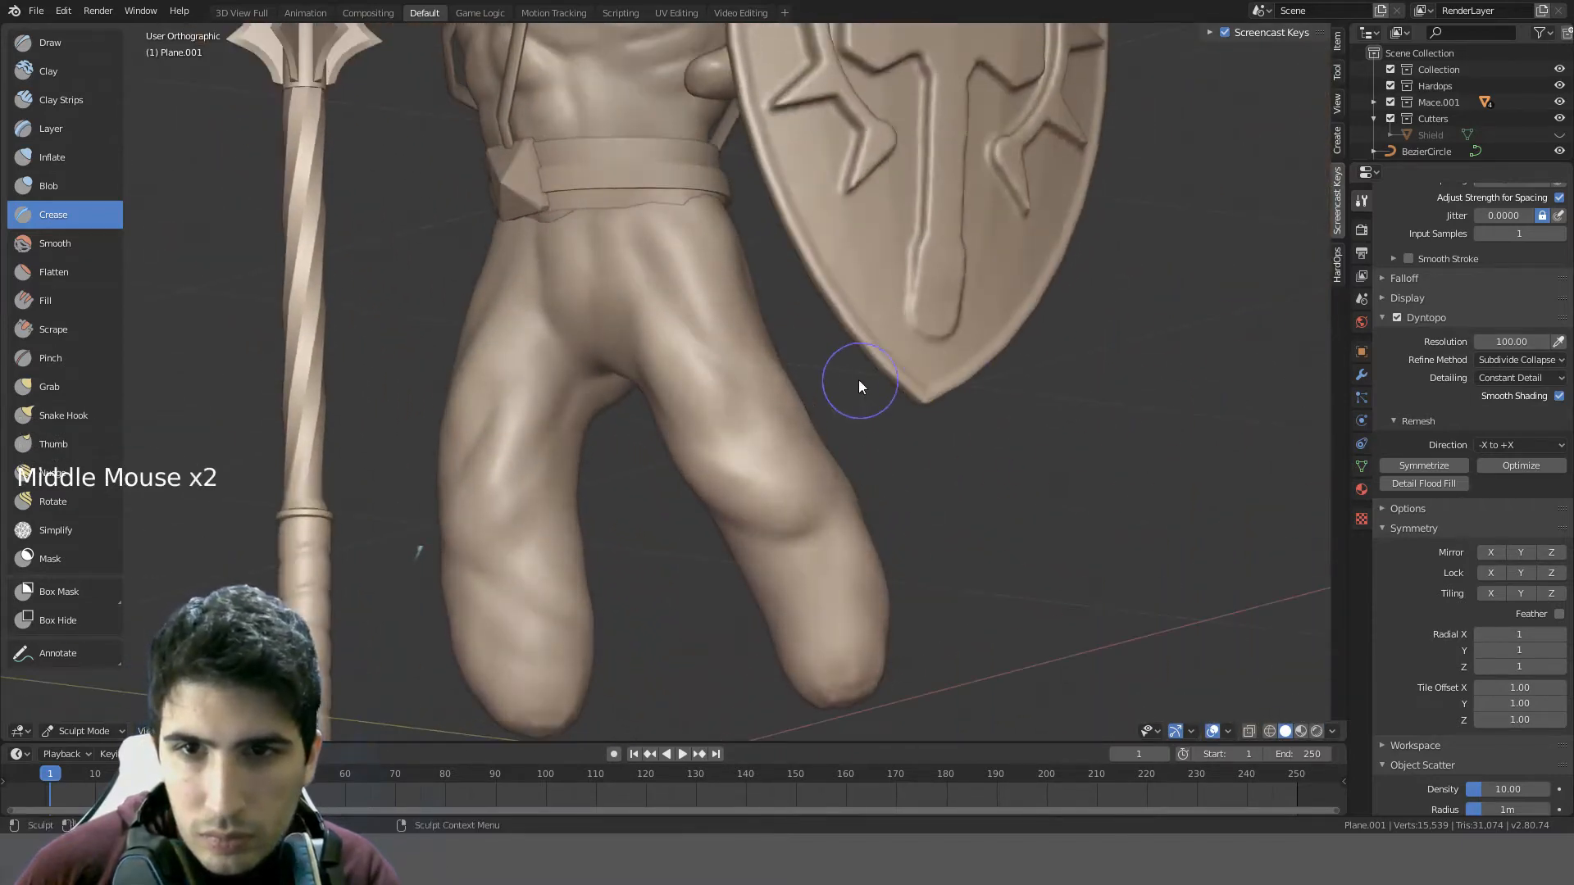
# - Crease the outer shield-side hip just under the belt, and smooth it from the back and the front
pyautogui.moveTo(755, 341); pyautogui.dragTo(647, 272, button='middle')
pyautogui.click(587, 246)
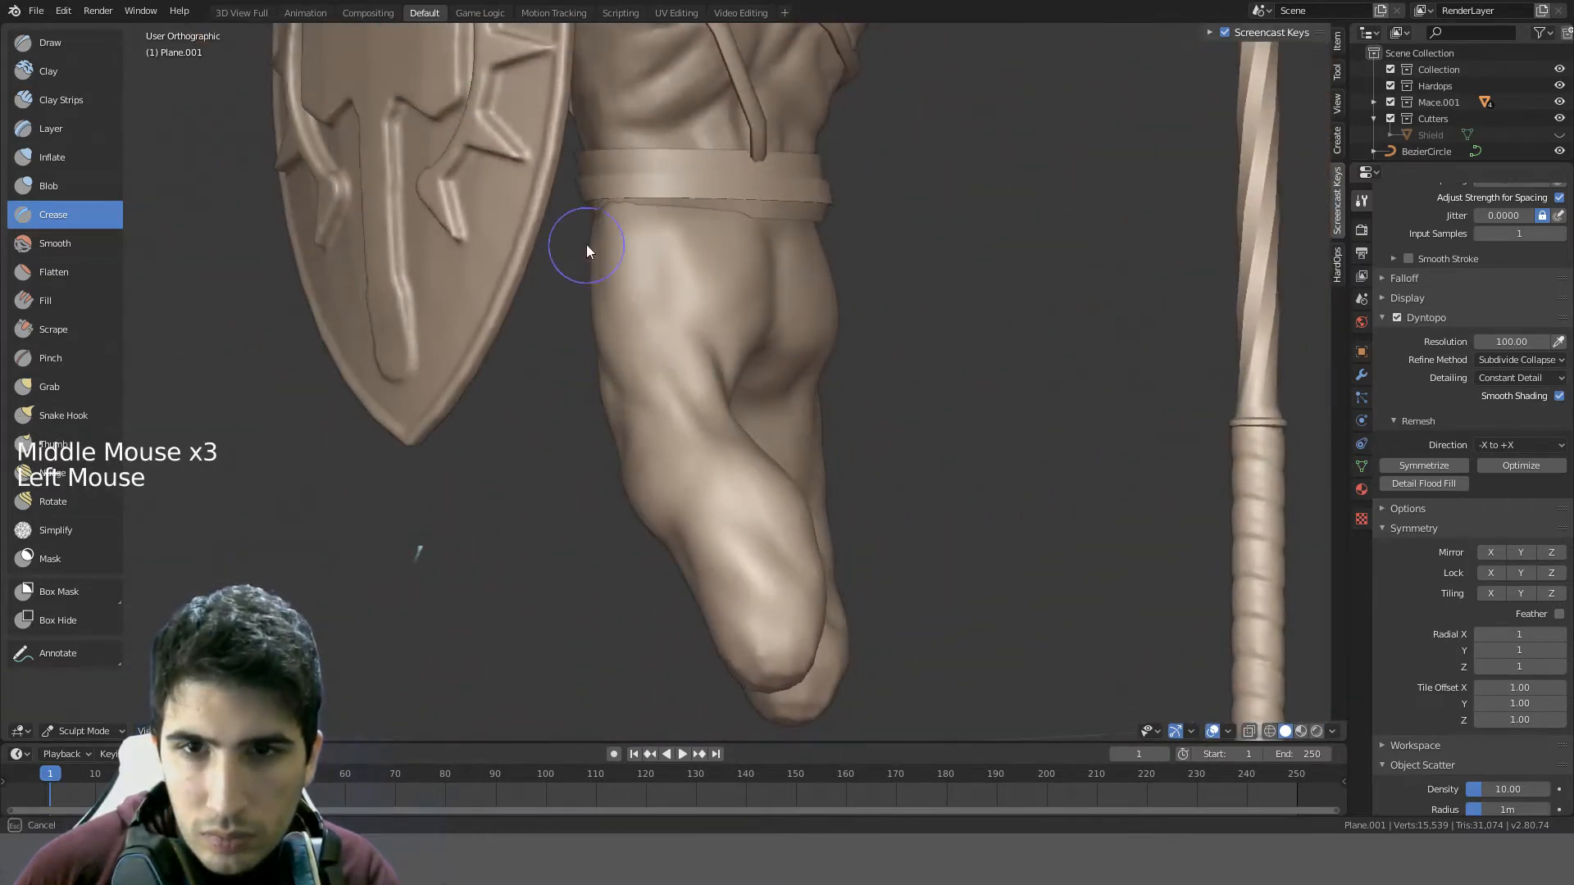
pyautogui.moveTo(769, 407); pyautogui.dragTo(622, 275, button='middle')
pyautogui.keyDown('shift'); pyautogui.moveTo(622, 274); pyautogui.dragTo(602, 259); pyautogui.keyUp('shift')
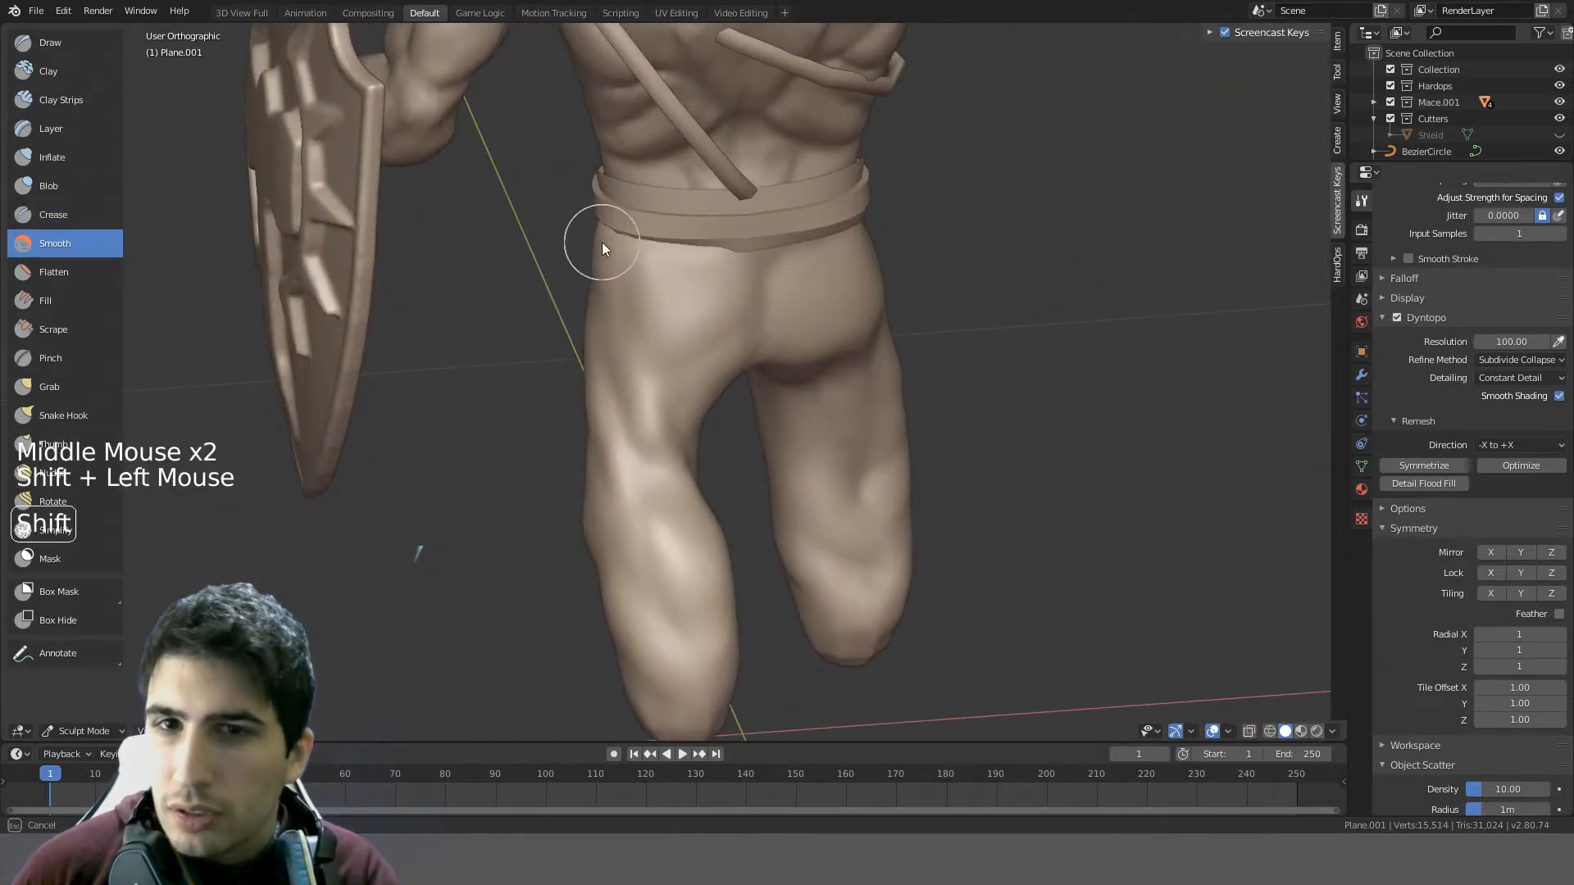
pyautogui.moveTo(602, 241)
pyautogui.mouseDown(button='middle')
pyautogui.moveTo(882, 122)
pyautogui.moveTo(805, 237)
pyautogui.mouseUp(button='middle')
pyautogui.keyDown('shift'); pyautogui.moveTo(805, 237); pyautogui.dragTo(723, 210); pyautogui.keyUp('shift')
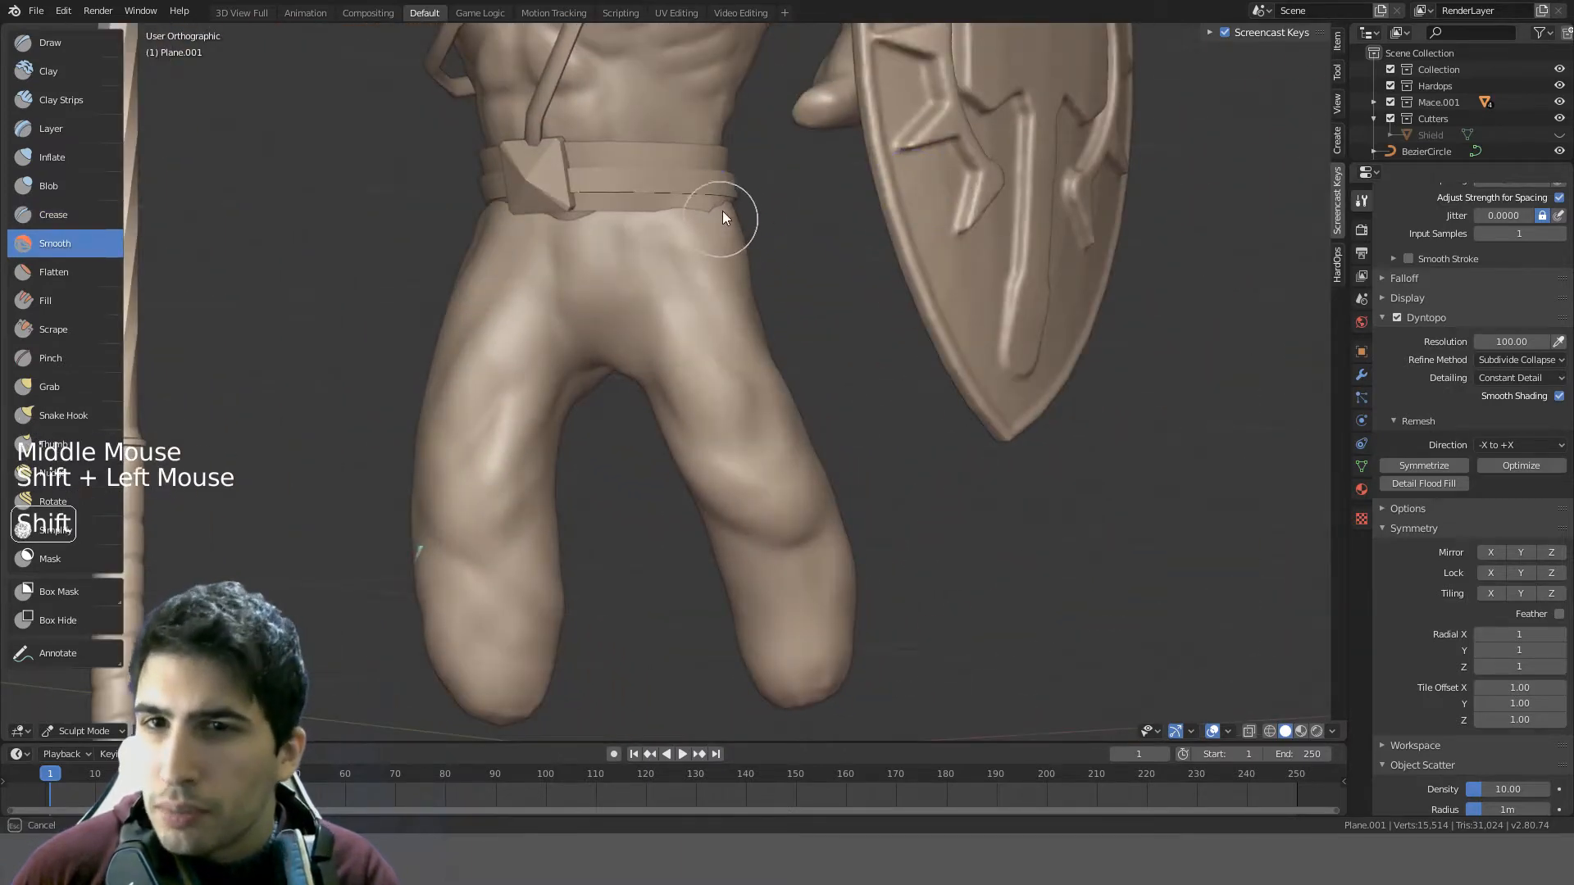
# - Smooth the inner side of the mace-side leg near its lower end
pyautogui.moveTo(738, 220)
pyautogui.mouseDown(button='middle')
pyautogui.moveTo(646, 238)
pyautogui.moveTo(695, 265)
pyautogui.mouseUp(button='middle')
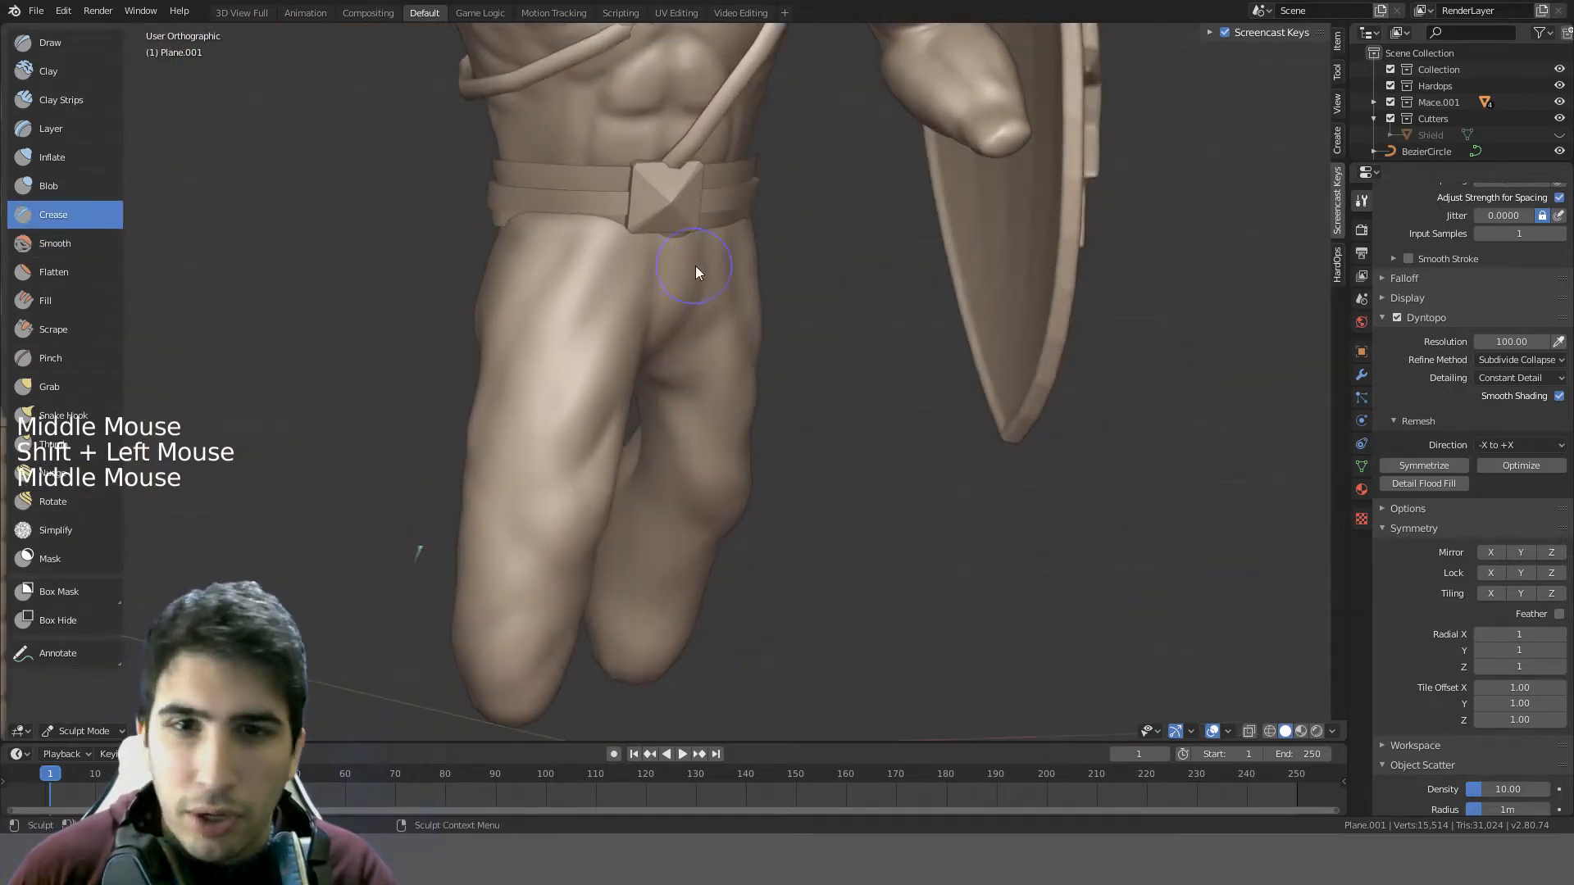
pyautogui.scroll(2, 608, 400)
pyautogui.moveTo(610, 400); pyautogui.dragTo(541, 367, button='middle')
pyautogui.scroll(-1, 540, 370)
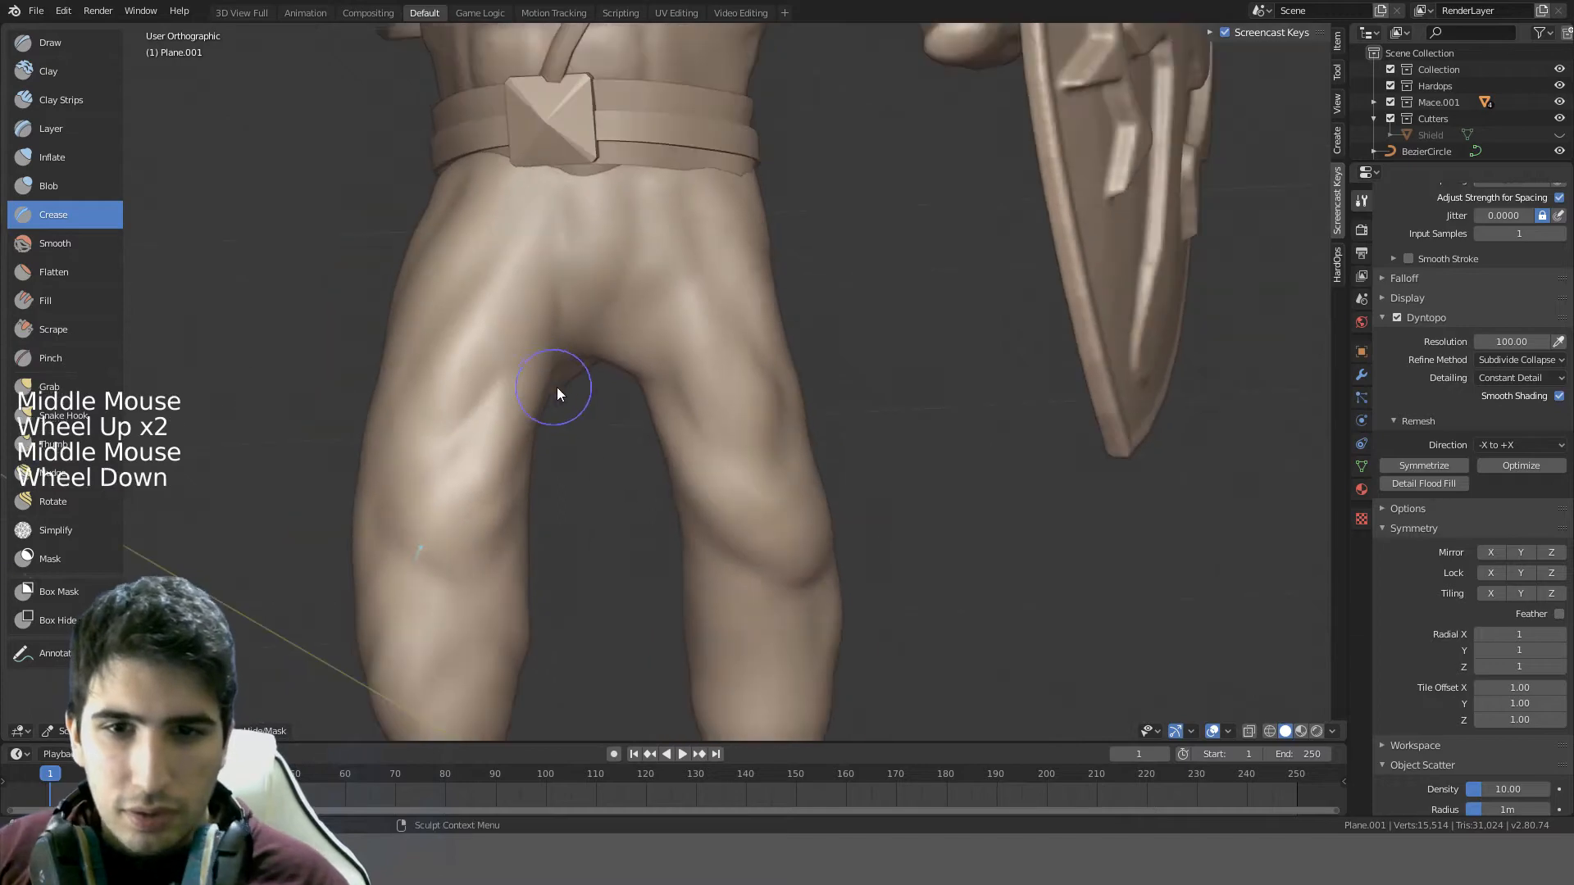
pyautogui.scroll(-4, 630, 282)
pyautogui.keyDown('shift'); pyautogui.moveTo(631, 282); pyautogui.dragTo(791, 282, button='middle'); pyautogui.keyUp('shift')
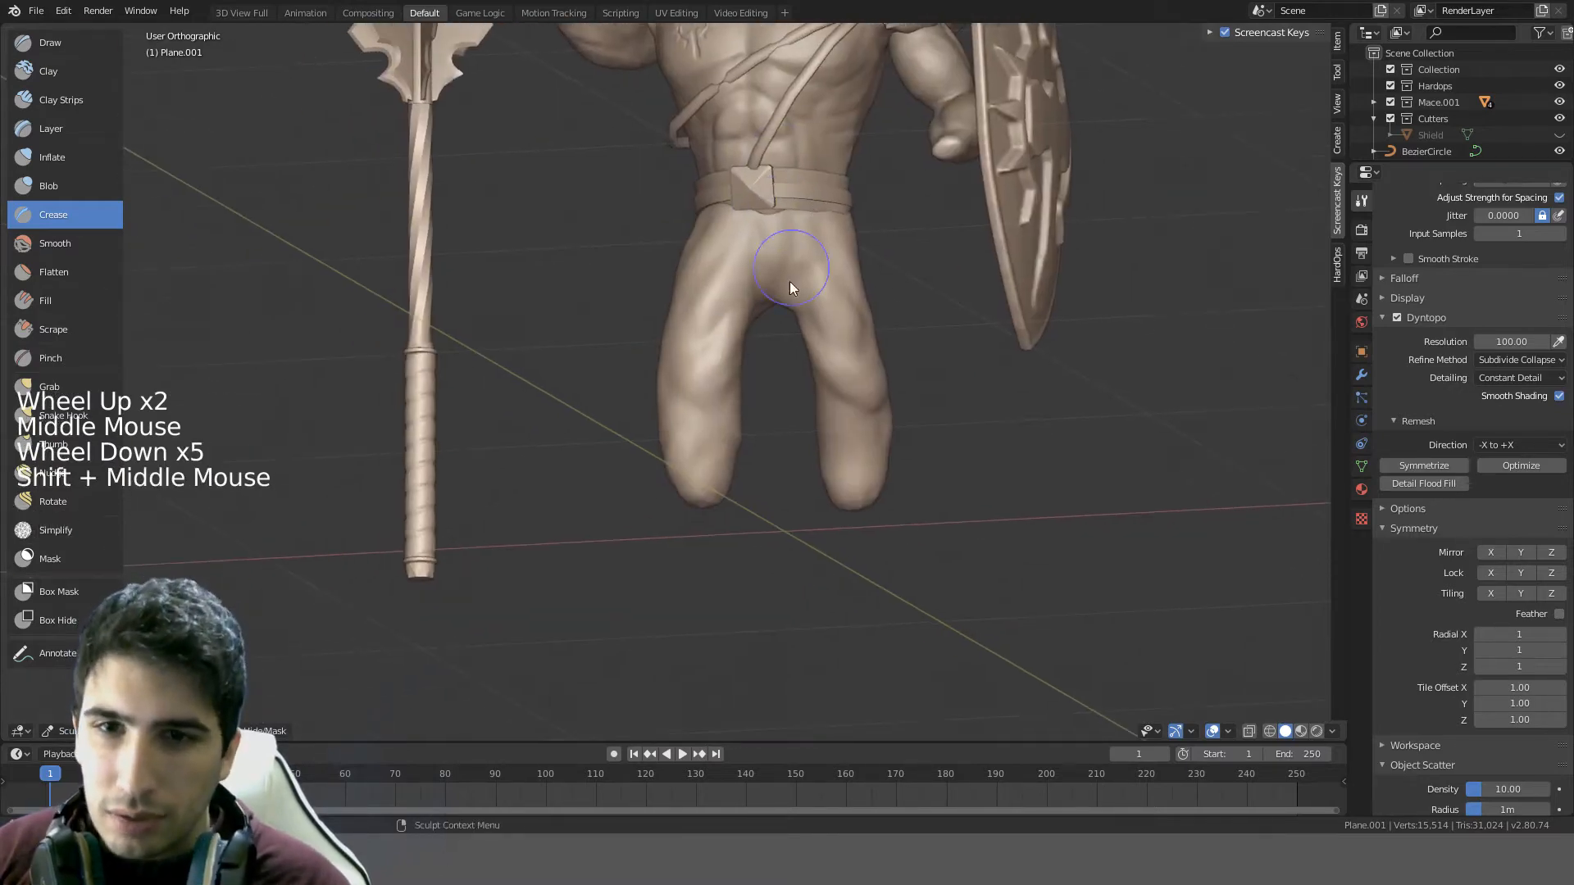
pyautogui.scroll(4, 885, 190)
pyautogui.moveTo(1083, 439)
pyautogui.mouseDown(button='middle')
pyautogui.moveTo(1002, 460)
pyautogui.moveTo(1091, 422)
pyautogui.moveTo(733, 380)
pyautogui.moveTo(825, 237)
pyautogui.moveTo(708, 212)
pyautogui.moveTo(696, 341)
pyautogui.mouseUp(button='middle')
pyautogui.scroll(-1, 826, 231)
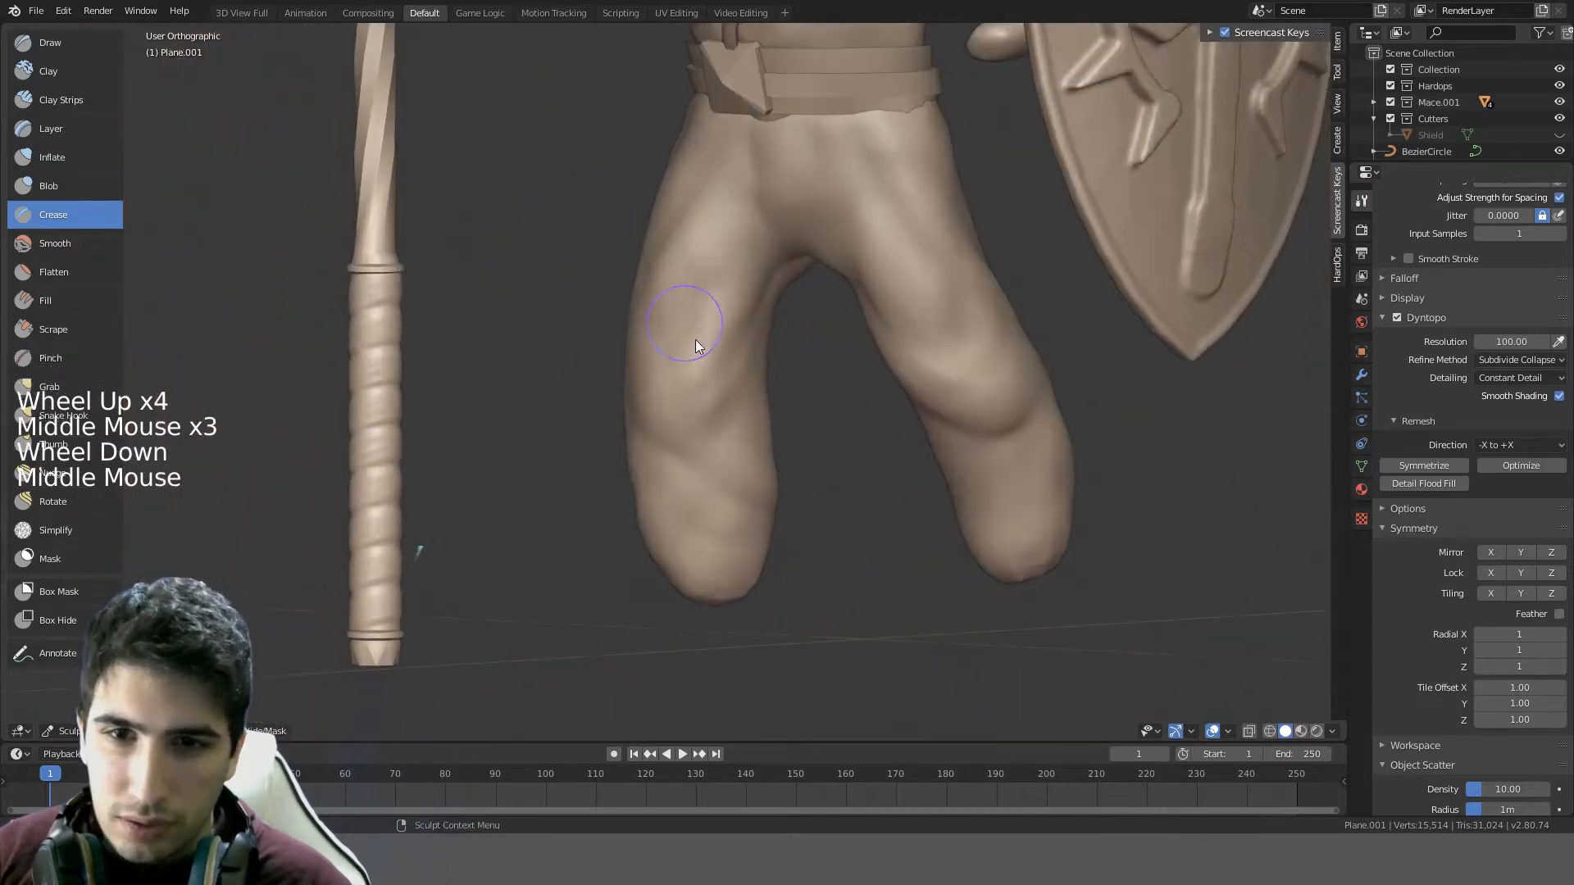
pyautogui.keyDown('shift'); pyautogui.moveTo(813, 485); pyautogui.dragTo(775, 481, button='middle'); pyautogui.keyUp('shift')
pyautogui.keyDown('shift'); pyautogui.moveTo(774, 481); pyautogui.dragTo(746, 489); pyautogui.keyUp('shift')
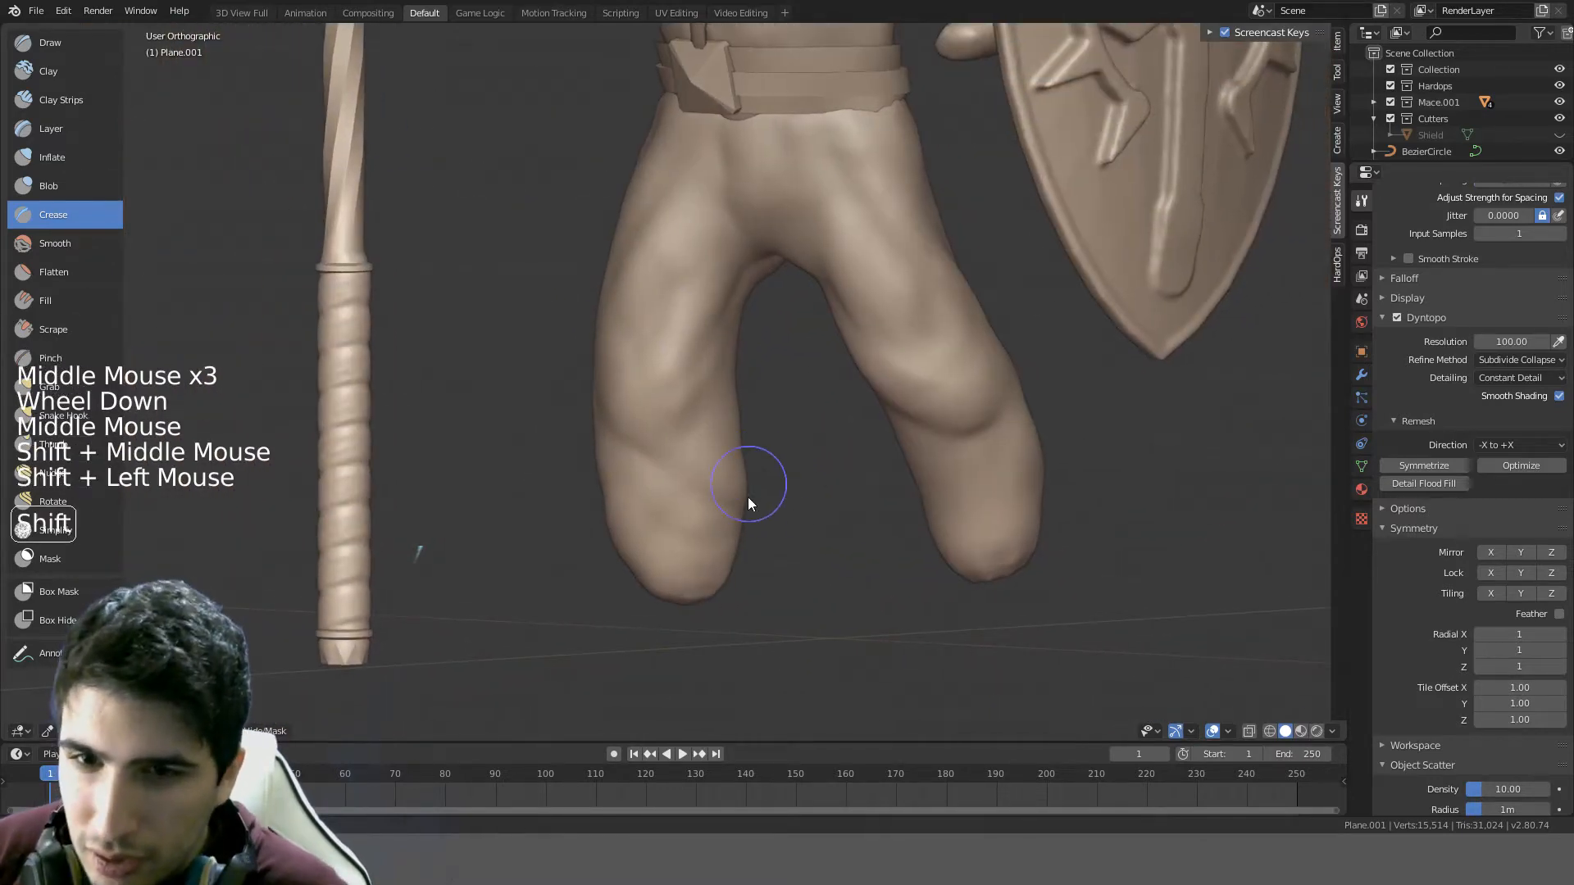
# - Smooth the front of the shield-side thigh between the groin and the knee
pyautogui.moveTo(942, 404)
pyautogui.keyDown('shift'); pyautogui.mouseDown(button='middle')
pyautogui.moveTo(839, 434)
pyautogui.moveTo(770, 360)
pyautogui.moveTo(663, 358)
pyautogui.moveTo(578, 406)
pyautogui.moveTo(788, 272)
pyautogui.moveTo(766, 342)
pyautogui.mouseUp(button='middle'); pyautogui.keyUp('shift')
pyautogui.scroll(-1, 771, 354)
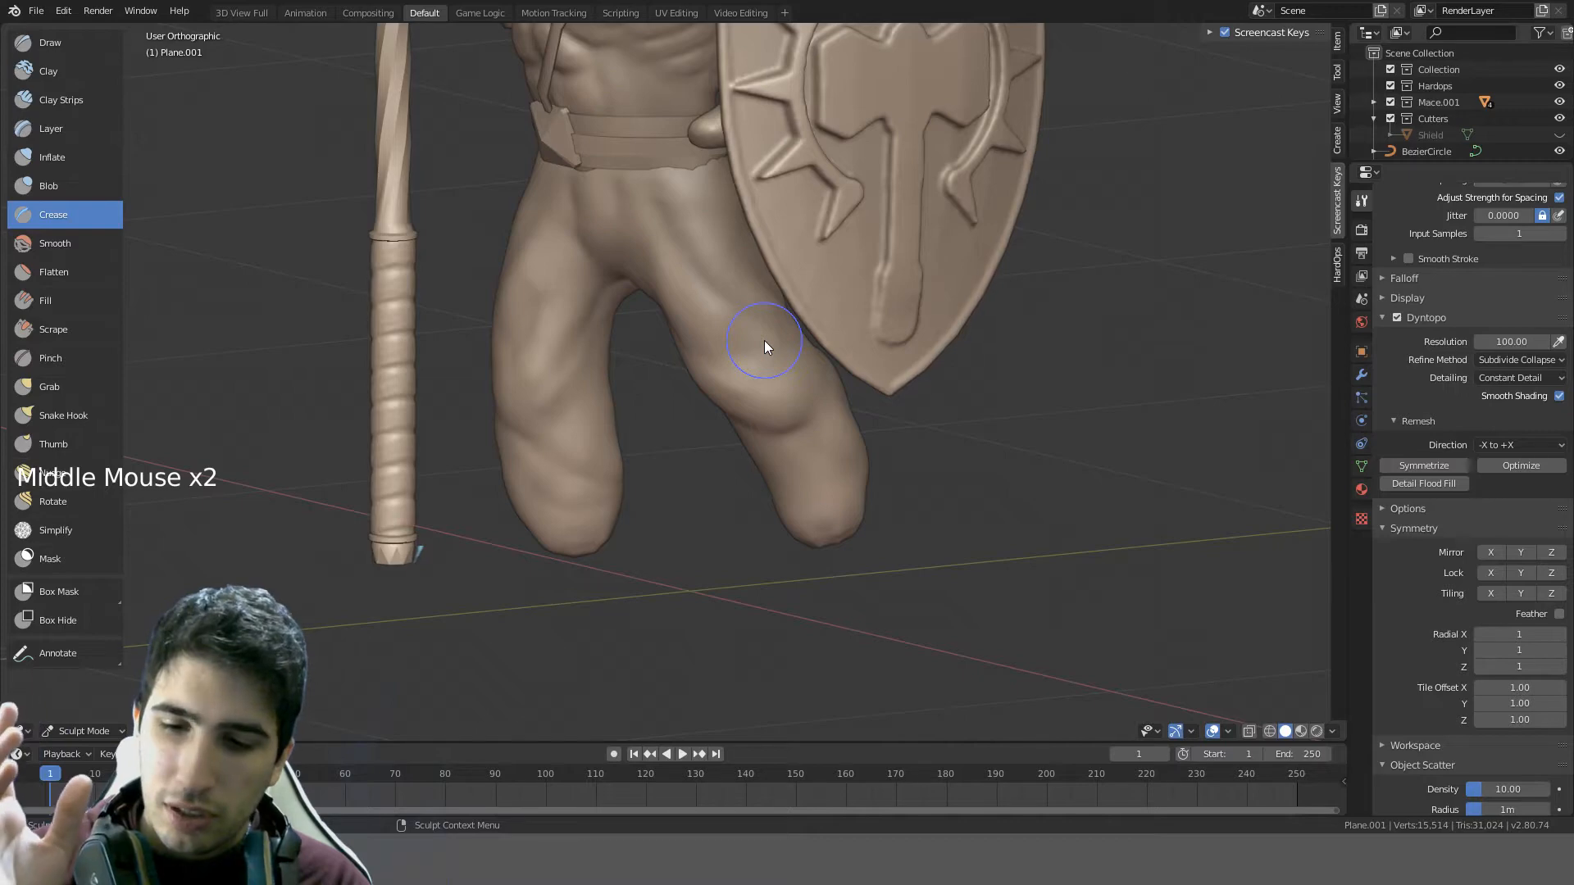
pyautogui.scroll(3, 765, 341)
pyautogui.moveTo(806, 371)
pyautogui.mouseDown(button='middle')
pyautogui.moveTo(803, 343)
pyautogui.moveTo(647, 373)
pyautogui.moveTo(661, 296)
pyautogui.mouseUp(button='middle')
pyautogui.scroll(3, 647, 373)
pyautogui.scroll(-3, 823, 246)
pyautogui.keyDown('shift'); pyautogui.moveTo(823, 247); pyautogui.dragTo(729, 395, button='middle'); pyautogui.keyUp('shift')
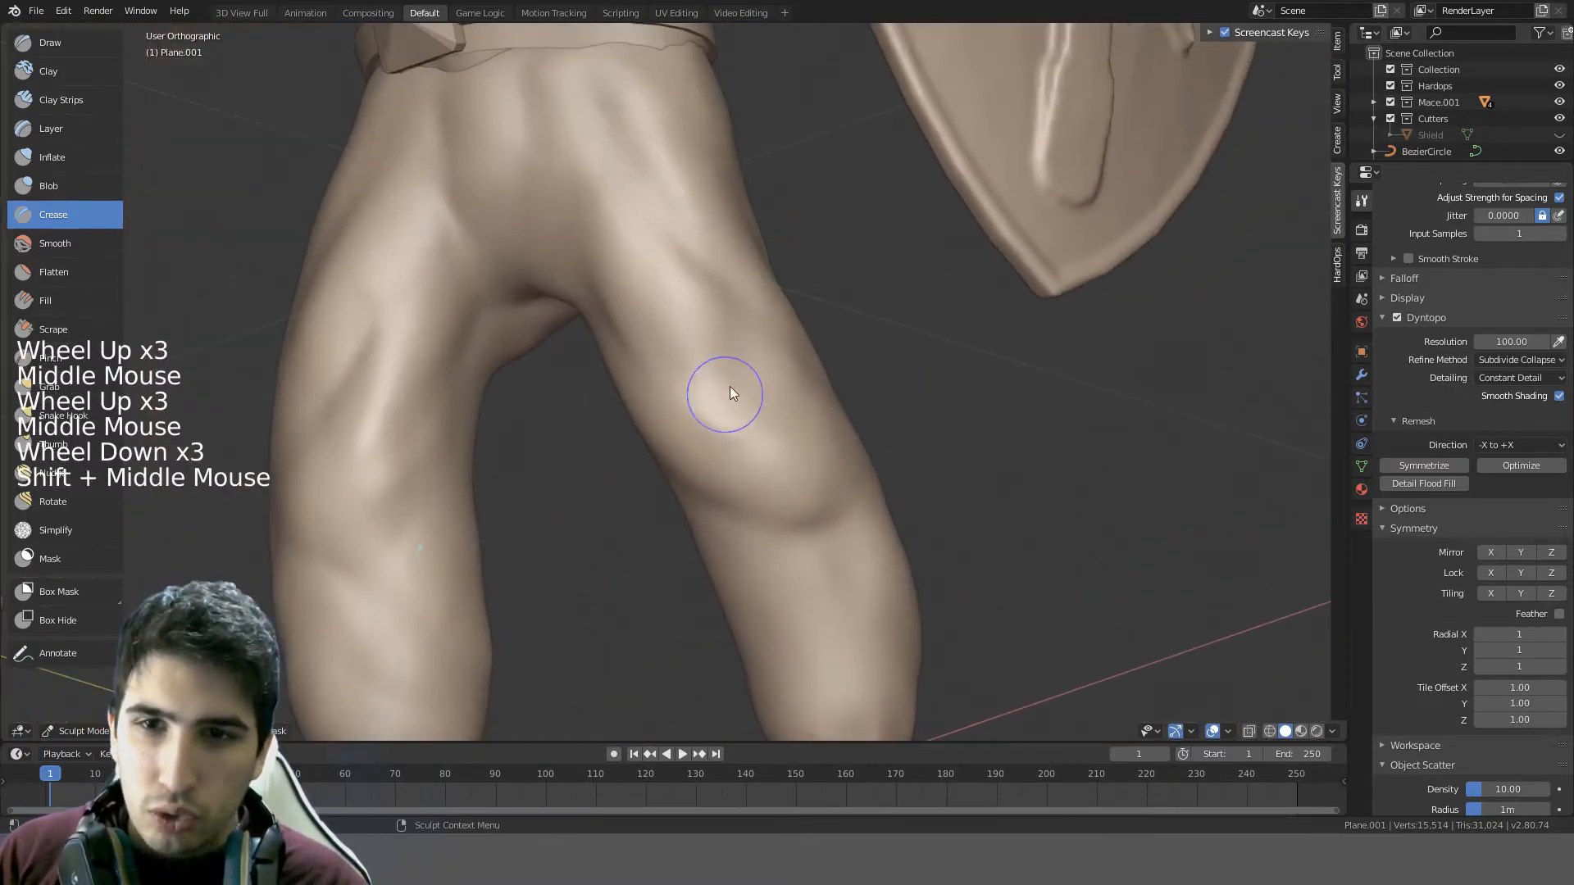
pyautogui.keyDown('shift'); pyautogui.moveTo(707, 343); pyautogui.dragTo(757, 394); pyautogui.keyUp('shift')
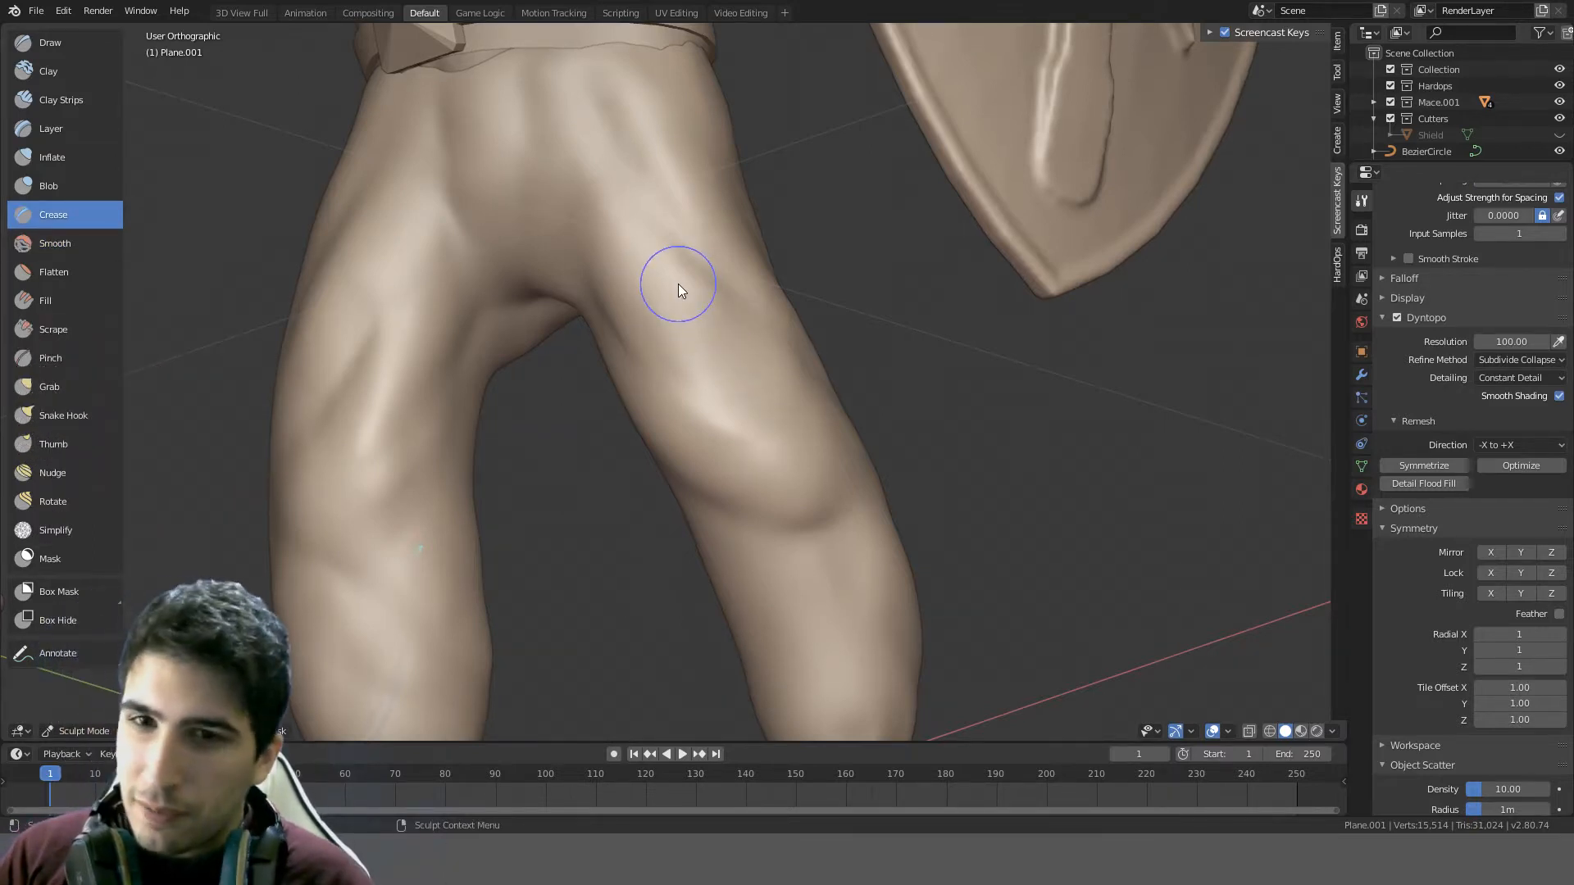
# - Crease cloth folds around the shield-side knee, working from the front and the outer side
pyautogui.scroll(-4, 760, 468)
pyautogui.scroll(-3, 717, 430)
pyautogui.scroll(5, 716, 429)
pyautogui.moveTo(715, 429)
pyautogui.keyDown('shift'); pyautogui.mouseDown(button='middle')
pyautogui.moveTo(735, 441)
pyautogui.moveTo(643, 461)
pyautogui.moveTo(533, 409)
pyautogui.moveTo(565, 373)
pyautogui.moveTo(752, 436)
pyautogui.moveTo(687, 432)
pyautogui.moveTo(682, 380)
pyautogui.moveTo(613, 464)
pyautogui.moveTo(604, 523)
pyautogui.moveTo(751, 522)
pyautogui.moveTo(585, 498)
pyautogui.mouseUp(button='middle'); pyautogui.keyUp('shift')
pyautogui.click(676, 370)
pyautogui.moveTo(586, 499); pyautogui.dragTo(663, 531)
pyautogui.moveTo(711, 530); pyautogui.dragTo(773, 467, button='middle')
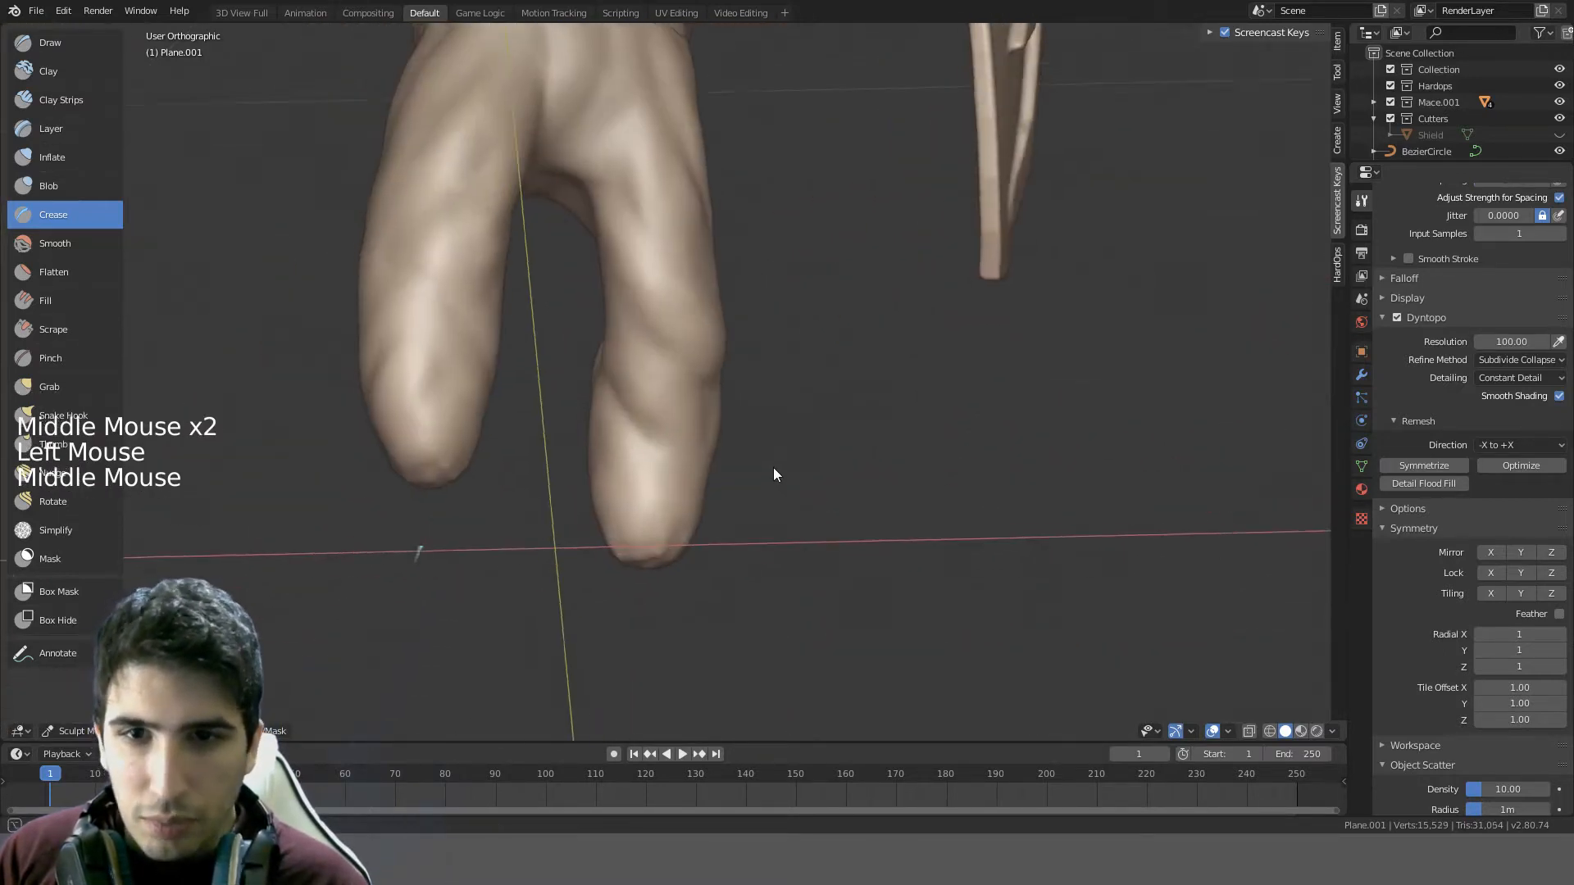
pyautogui.moveTo(585, 436); pyautogui.dragTo(596, 466)
pyautogui.moveTo(596, 466)
pyautogui.mouseDown(button='middle')
pyautogui.moveTo(643, 468)
pyautogui.moveTo(559, 521)
pyautogui.moveTo(599, 466)
pyautogui.moveTo(565, 449)
pyautogui.mouseUp(button='middle')
pyautogui.moveTo(565, 448); pyautogui.dragTo(566, 457)
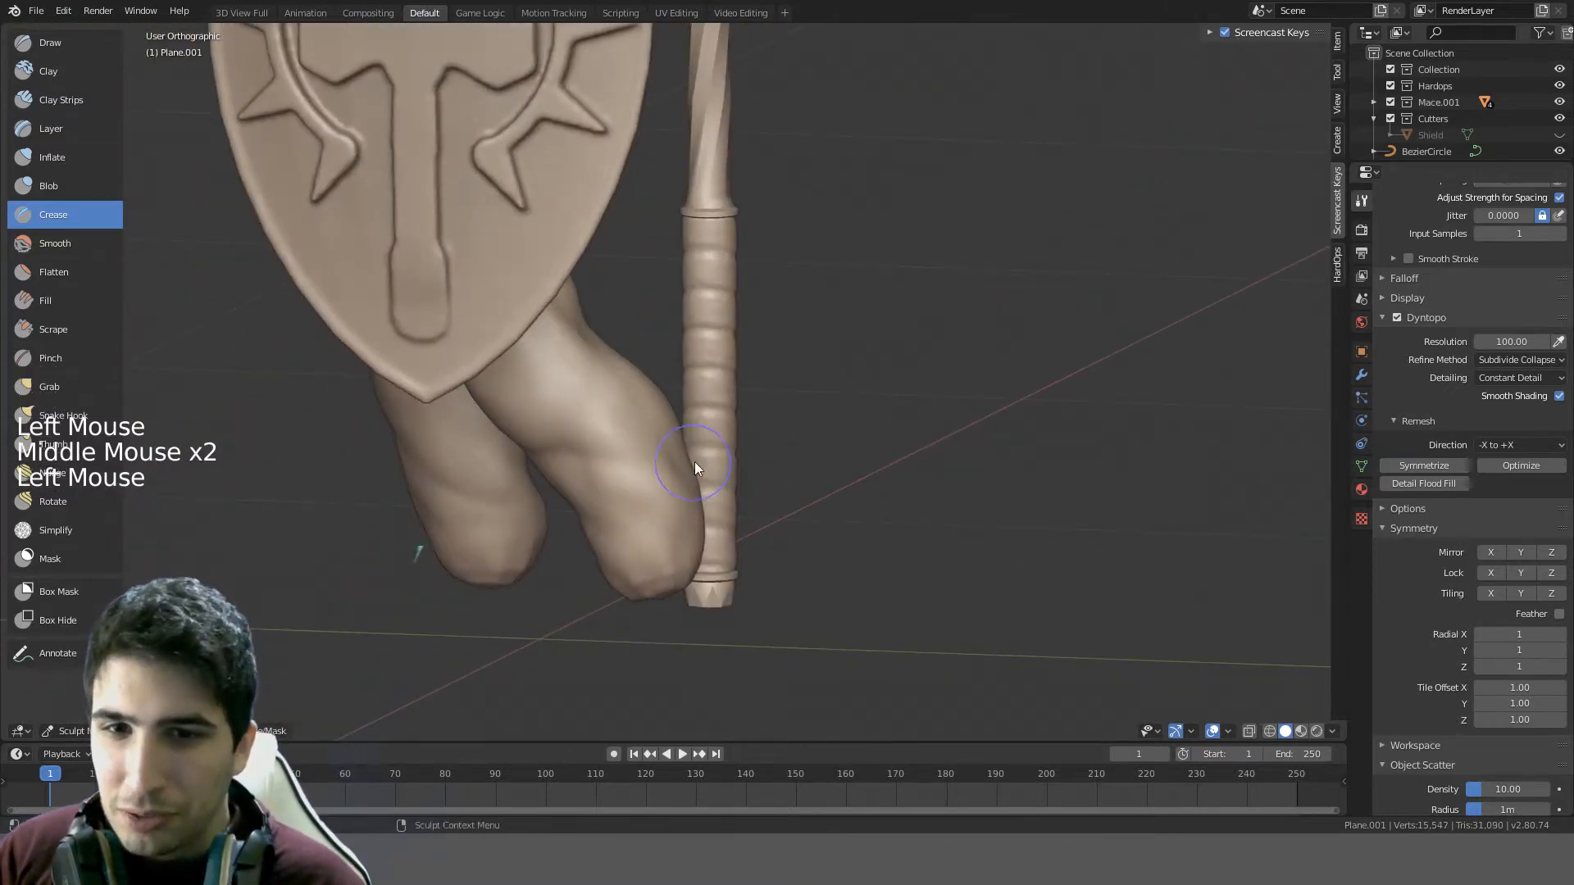
pyautogui.moveTo(694, 461)
pyautogui.mouseDown(button='middle')
pyautogui.moveTo(815, 373)
pyautogui.moveTo(779, 285)
pyautogui.moveTo(619, 340)
pyautogui.moveTo(558, 421)
pyautogui.moveTo(592, 478)
pyautogui.moveTo(624, 467)
pyautogui.moveTo(606, 412)
pyautogui.moveTo(695, 455)
pyautogui.moveTo(589, 378)
pyautogui.moveTo(631, 397)
pyautogui.moveTo(707, 322)
pyautogui.moveTo(988, 372)
pyautogui.moveTo(897, 263)
pyautogui.moveTo(1010, 259)
pyautogui.moveTo(998, 354)
pyautogui.moveTo(865, 352)
pyautogui.moveTo(998, 348)
pyautogui.moveTo(924, 387)
pyautogui.moveTo(933, 434)
pyautogui.moveTo(641, 385)
pyautogui.moveTo(906, 403)
pyautogui.moveTo(921, 437)
pyautogui.moveTo(889, 460)
pyautogui.moveTo(814, 451)
pyautogui.moveTo(922, 390)
pyautogui.mouseUp(button='middle')
pyautogui.click(741, 338)
# - Examine the whole figure from the front, and the trousers from behind at the hips and thighs
pyautogui.scroll(-5, 997, 348)
pyautogui.scroll(-2, 640, 385)
pyautogui.scroll(2, 814, 451)
pyautogui.scroll(-3, 814, 453)
pyautogui.scroll(3, 780, 447)
pyautogui.moveTo(780, 446); pyautogui.dragTo(596, 550, button='middle')
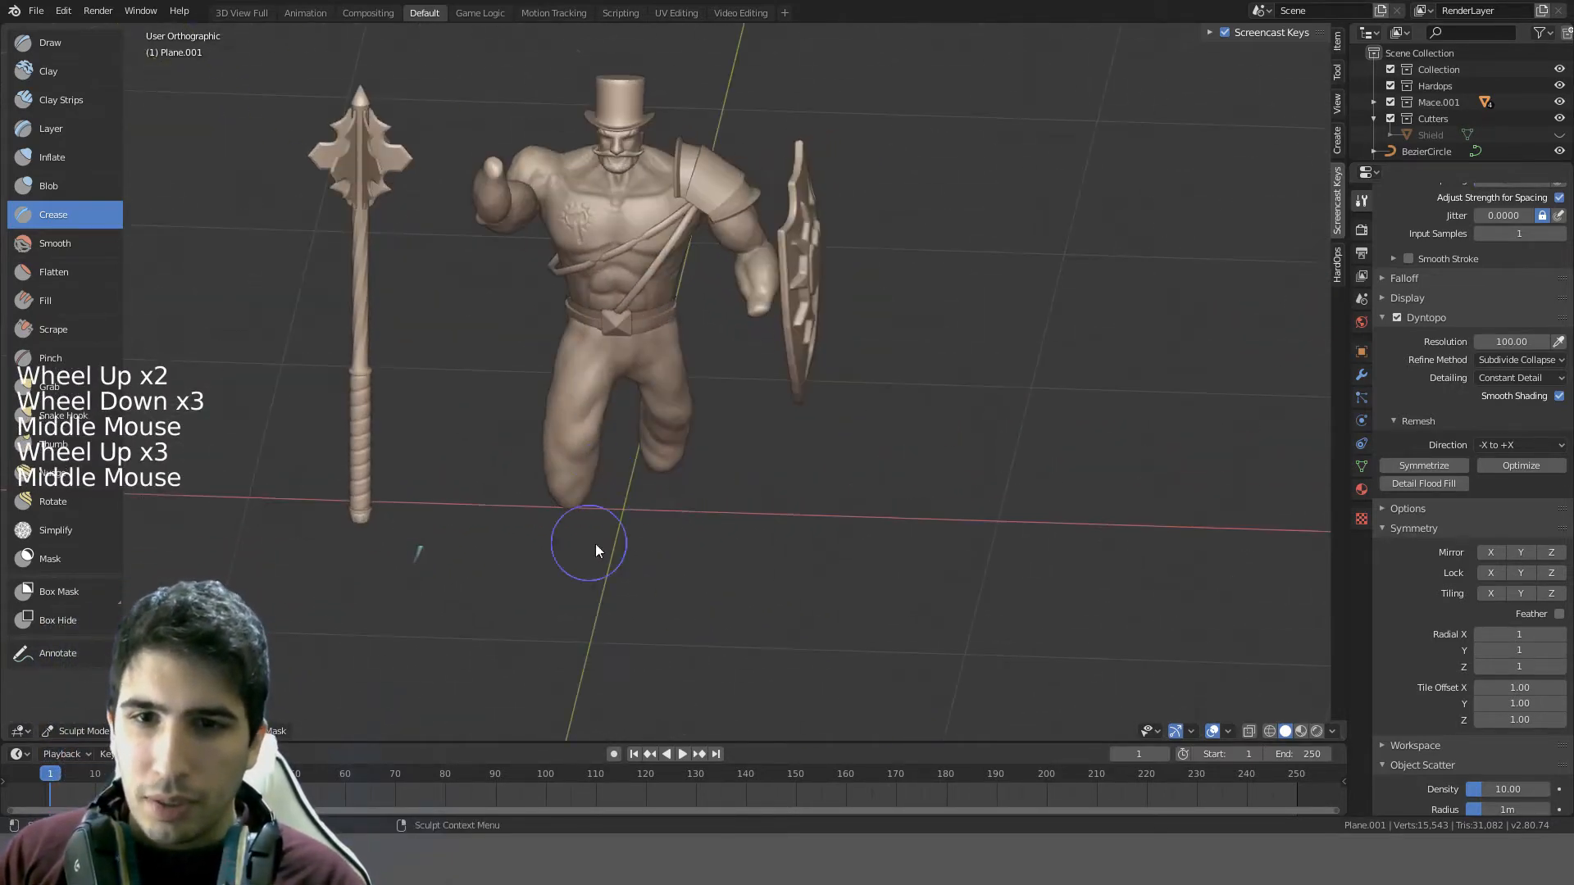
pyautogui.moveTo(654, 463); pyautogui.dragTo(1027, 448, button='middle')
pyautogui.scroll(4, 953, 253)
pyautogui.keyDown('shift'); pyautogui.moveTo(953, 253); pyautogui.dragTo(816, 483, button='middle'); pyautogui.keyUp('shift')
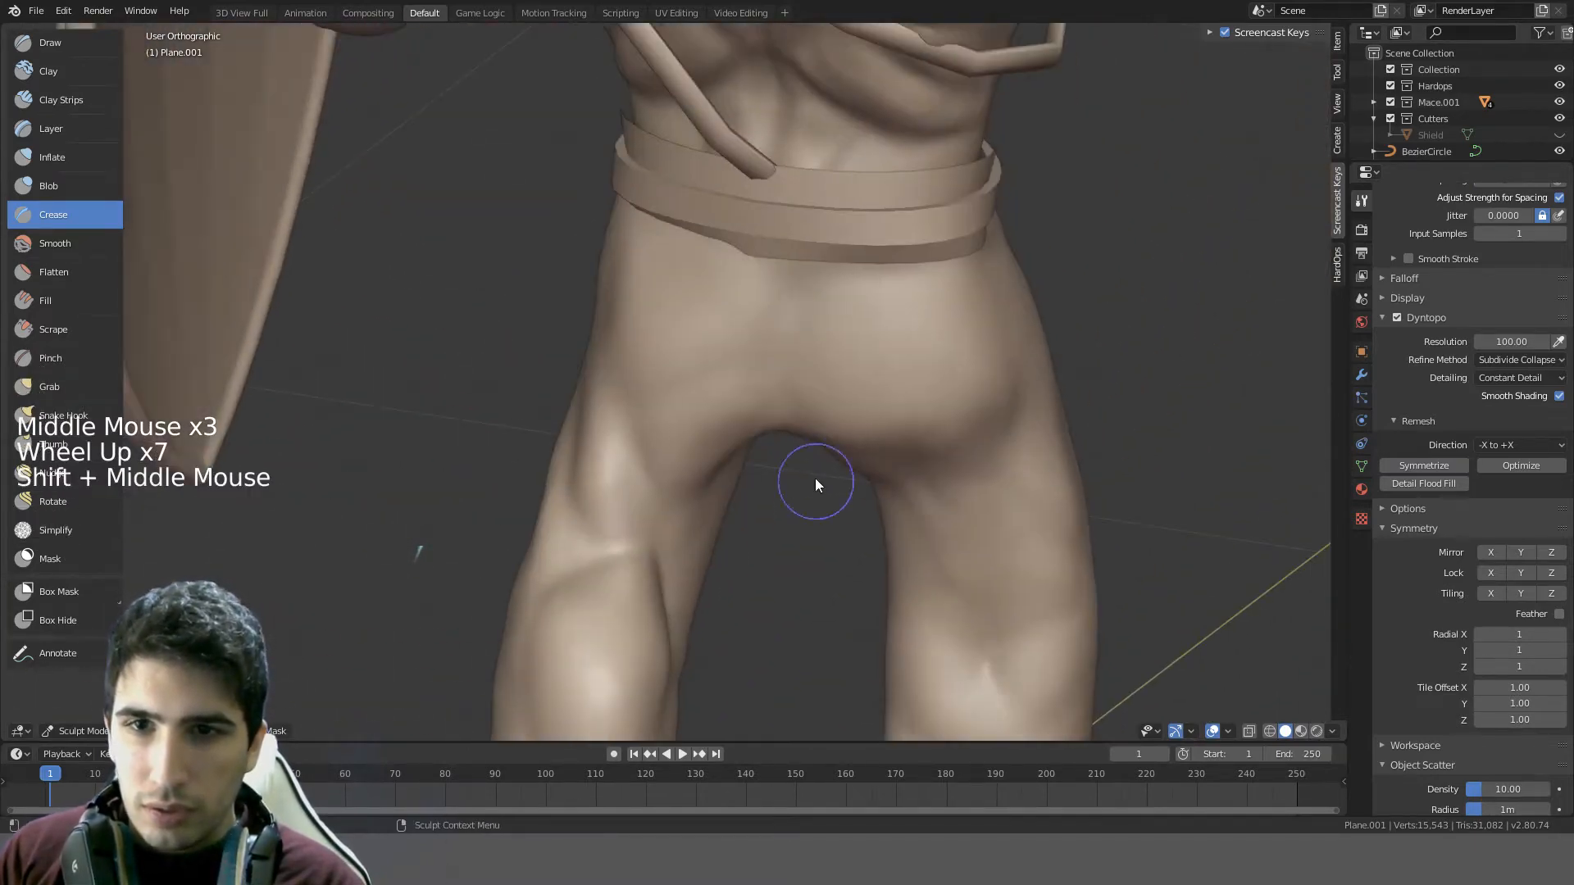
# - Crease the centre seam of the trousers' seat from the crotch up towards the belt, then soften its upper end
pyautogui.click(788, 366)
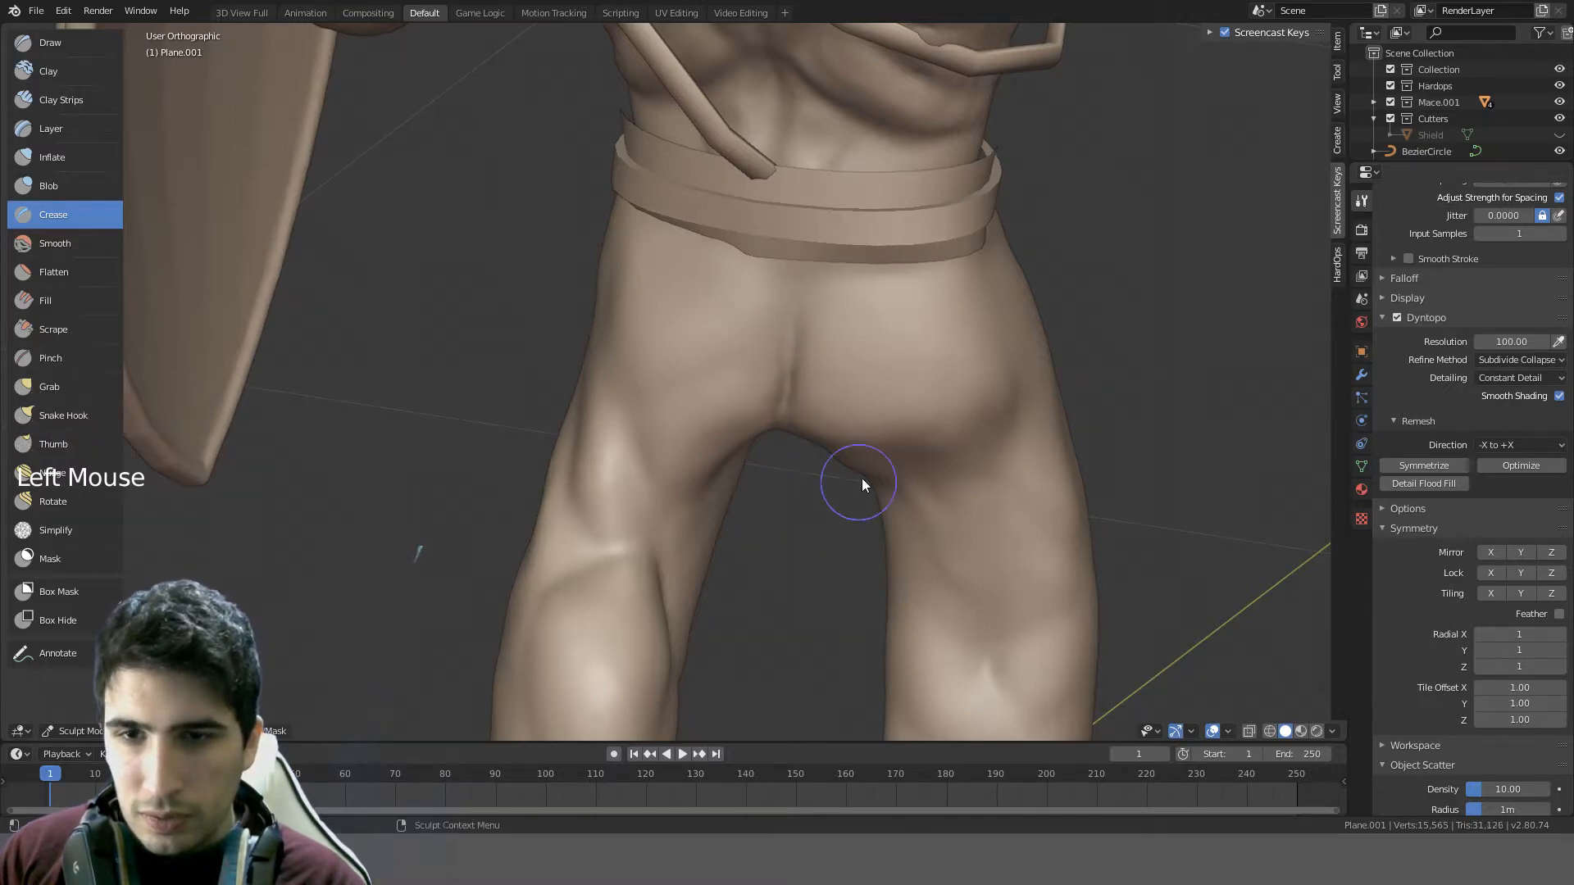
pyautogui.moveTo(863, 479)
pyautogui.mouseDown(button='middle')
pyautogui.moveTo(923, 252)
pyautogui.moveTo(774, 455)
pyautogui.mouseUp(button='middle')
pyautogui.moveTo(773, 454); pyautogui.dragTo(774, 511)
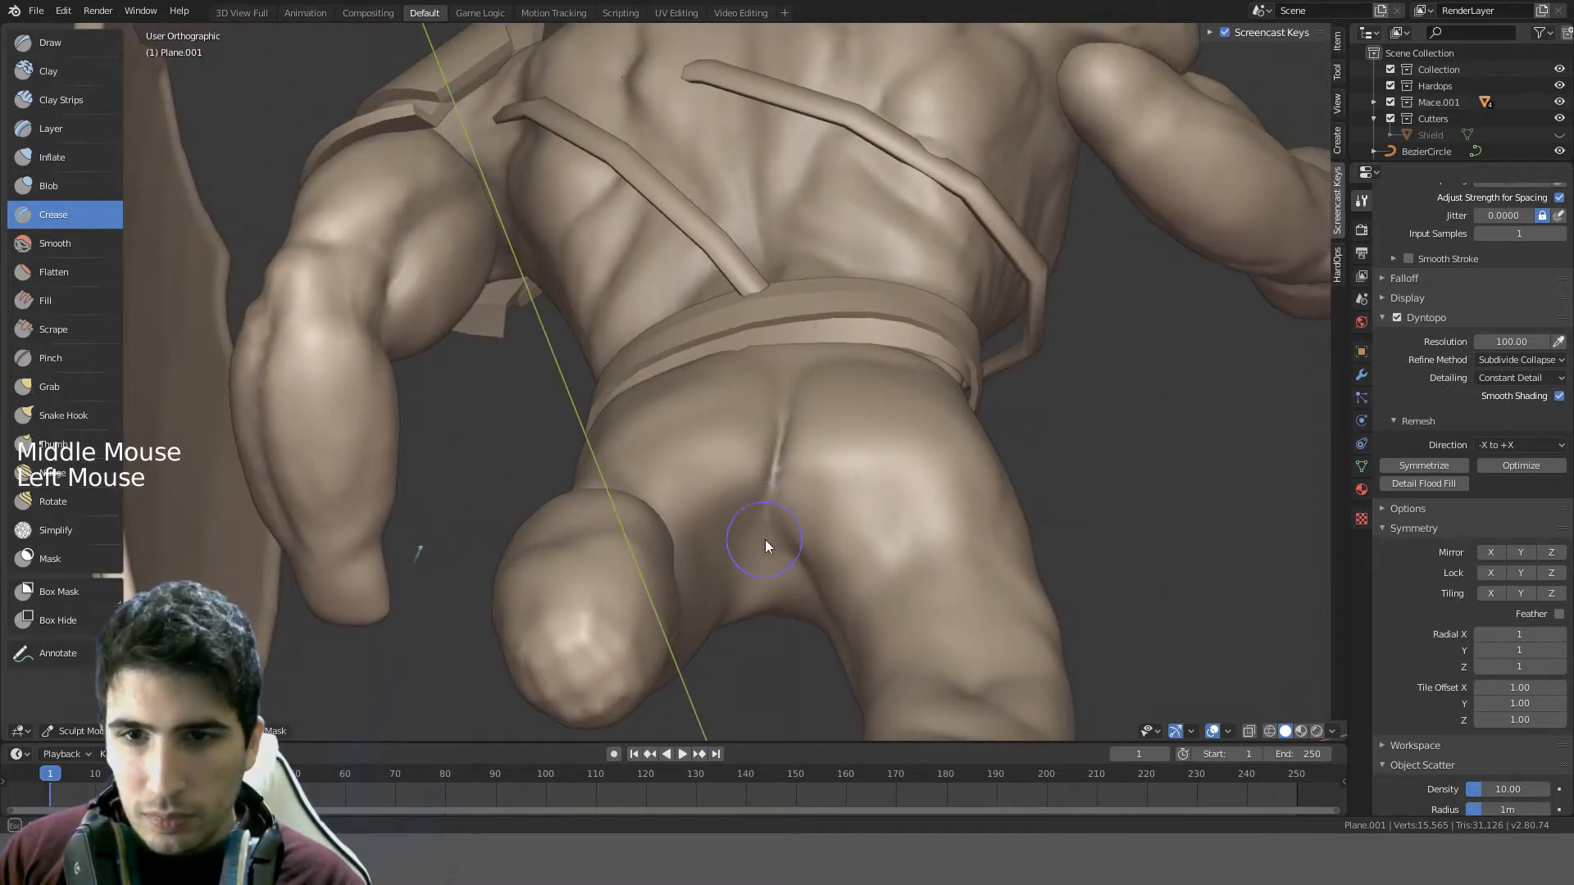
pyautogui.moveTo(864, 434)
pyautogui.mouseDown(button='middle')
pyautogui.moveTo(789, 584)
pyautogui.moveTo(871, 567)
pyautogui.moveTo(856, 611)
pyautogui.moveTo(801, 569)
pyautogui.moveTo(815, 442)
pyautogui.moveTo(812, 495)
pyautogui.mouseUp(button='middle')
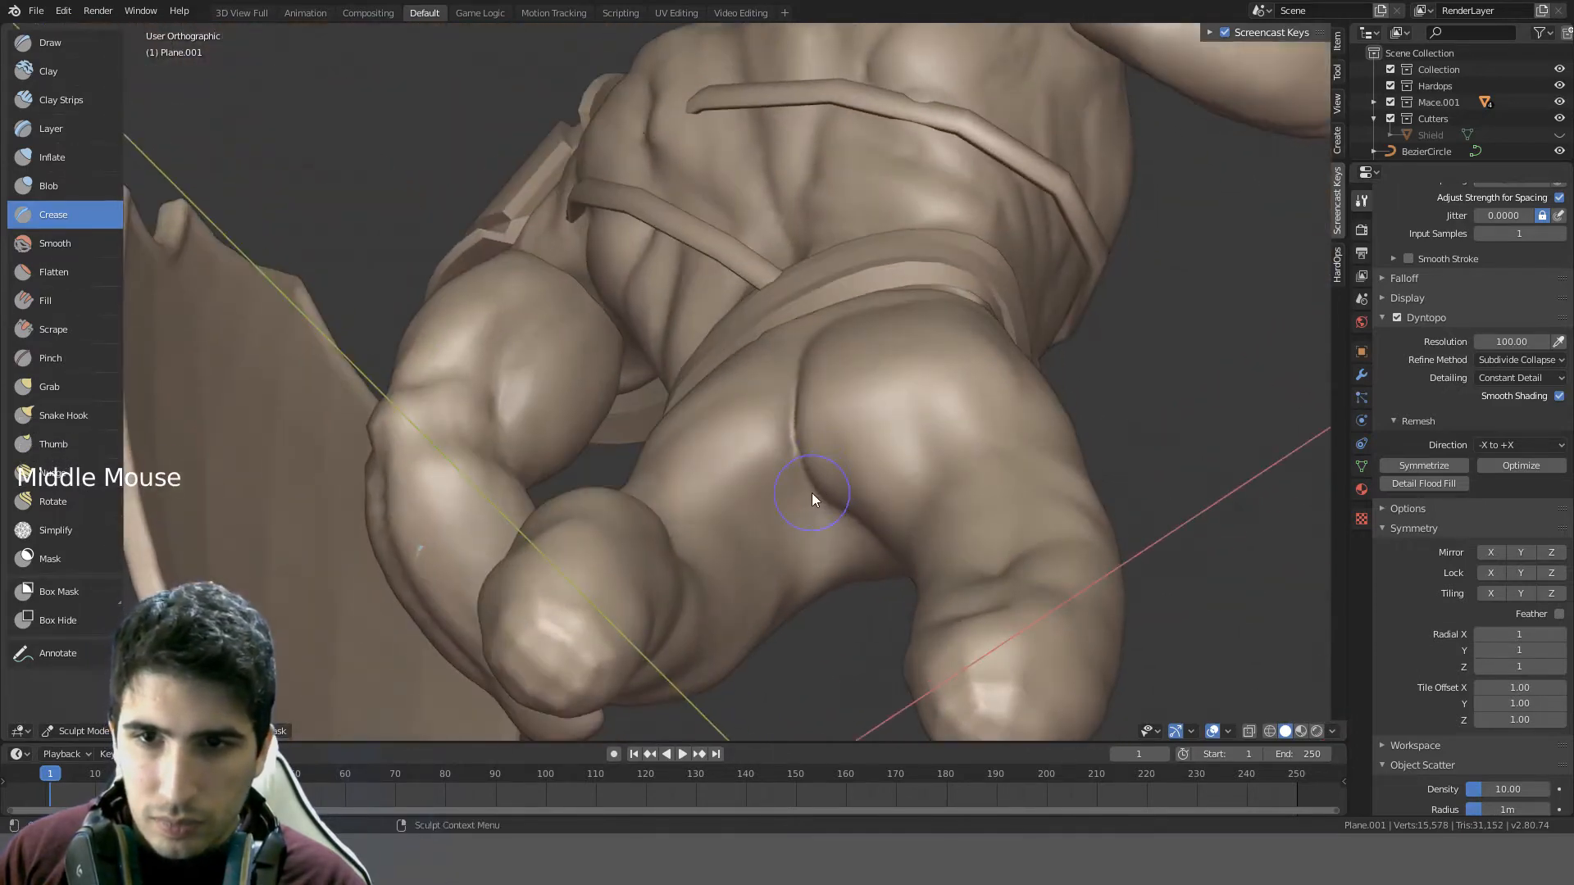
pyautogui.moveTo(810, 492)
pyautogui.mouseDown()
pyautogui.moveTo(777, 366)
pyautogui.moveTo(817, 464)
pyautogui.mouseUp()
pyautogui.moveTo(818, 460); pyautogui.dragTo(819, 497, button='middle')
pyautogui.moveTo(819, 497); pyautogui.dragTo(783, 417)
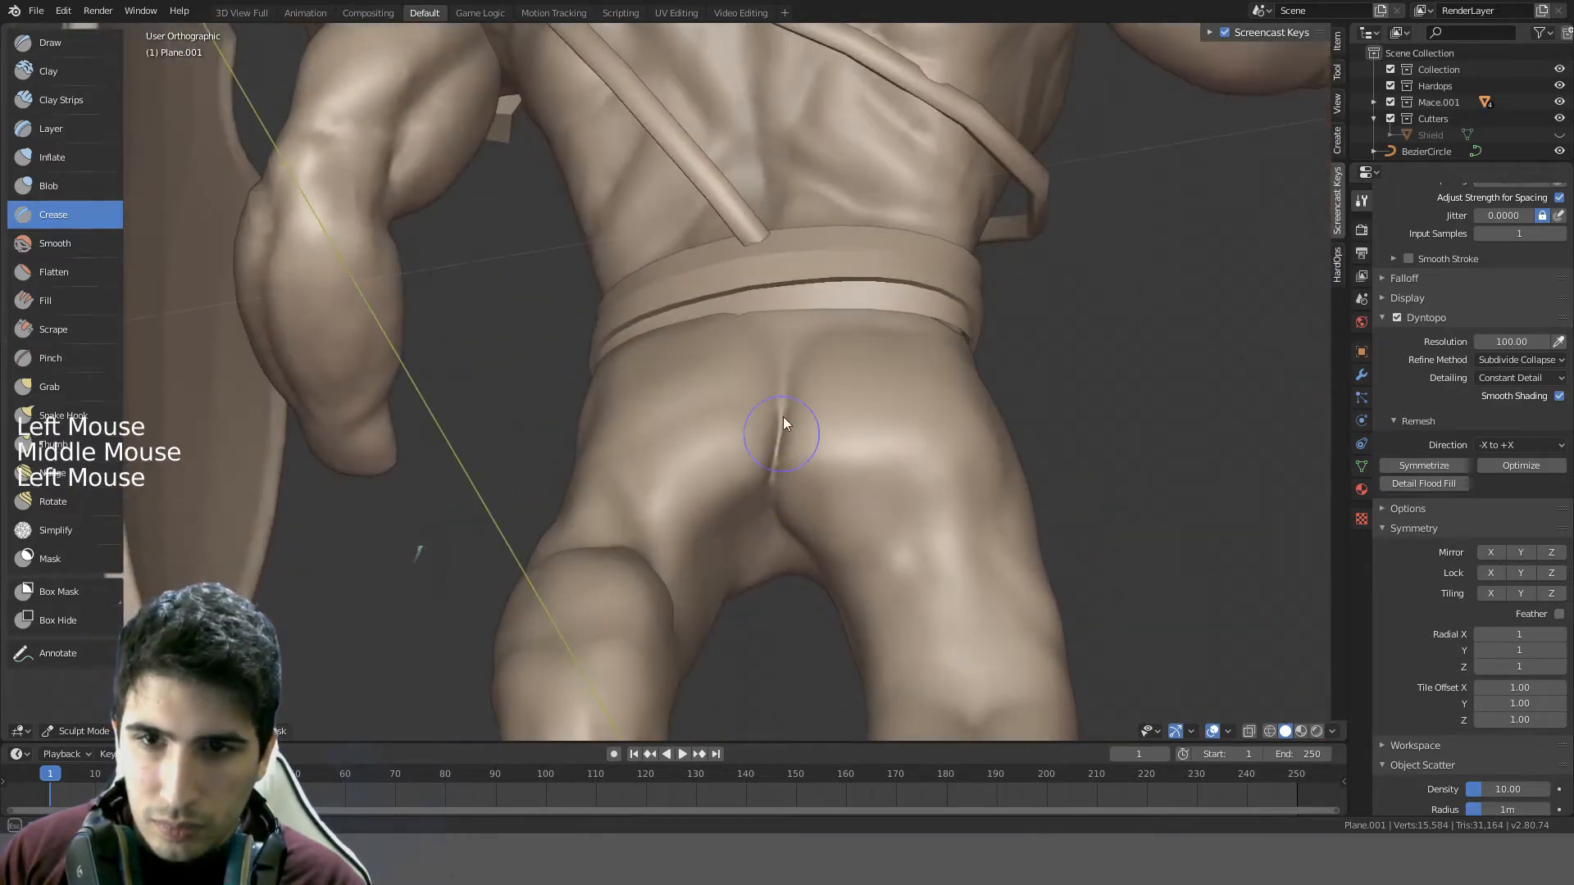
pyautogui.moveTo(777, 470); pyautogui.dragTo(792, 384)
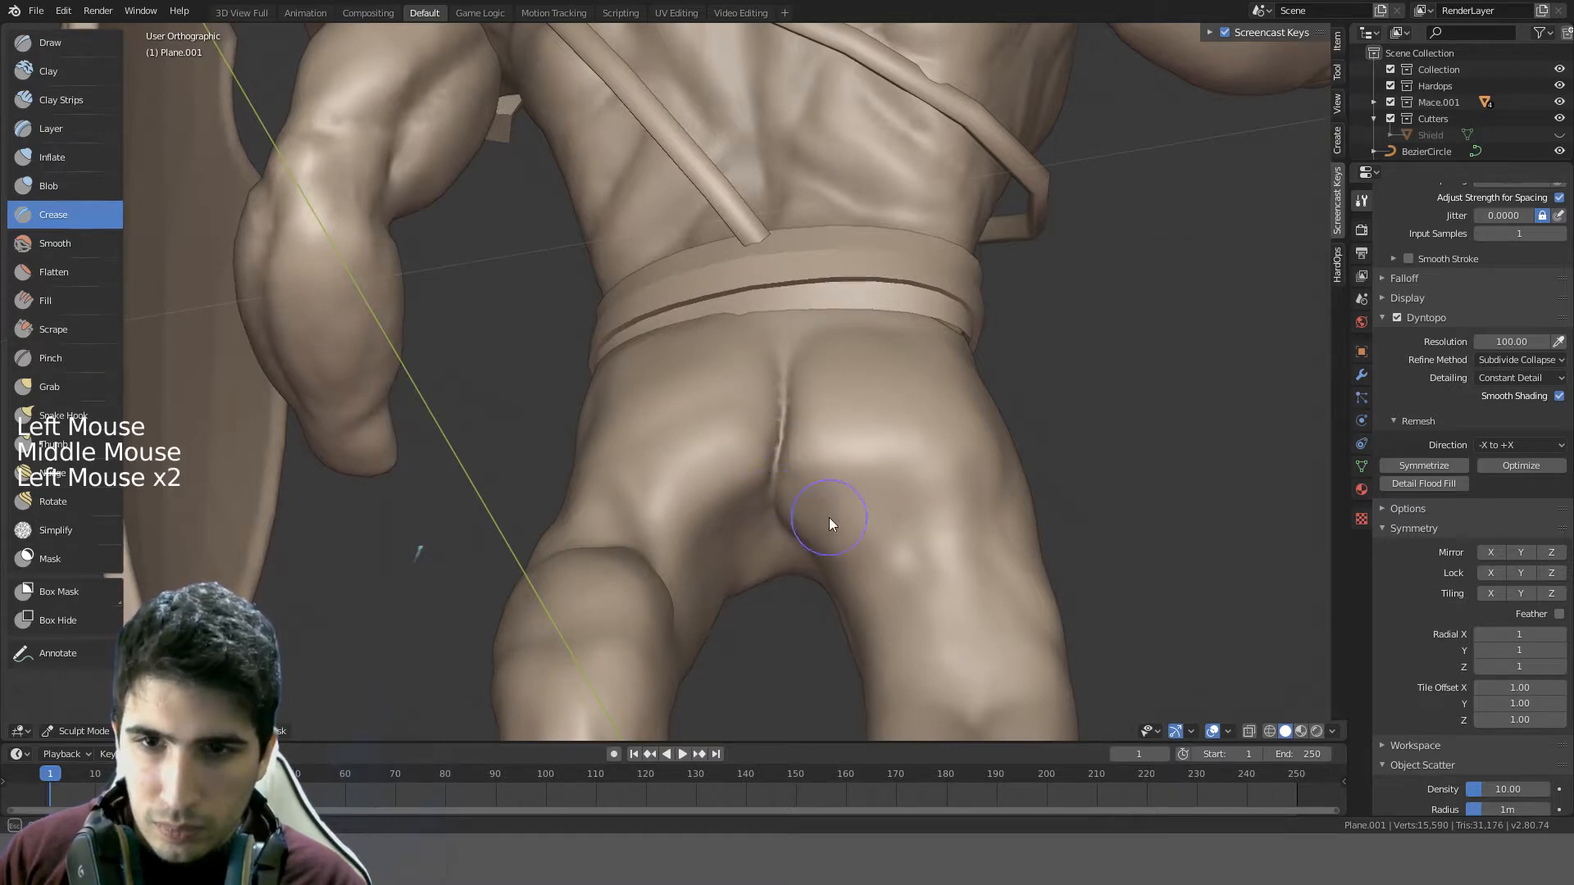
pyautogui.moveTo(836, 495)
pyautogui.mouseDown(button='middle')
pyautogui.moveTo(905, 549)
pyautogui.moveTo(816, 435)
pyautogui.mouseUp(button='middle')
pyautogui.keyDown('shift'); pyautogui.moveTo(816, 435); pyautogui.dragTo(773, 399); pyautogui.keyUp('shift')
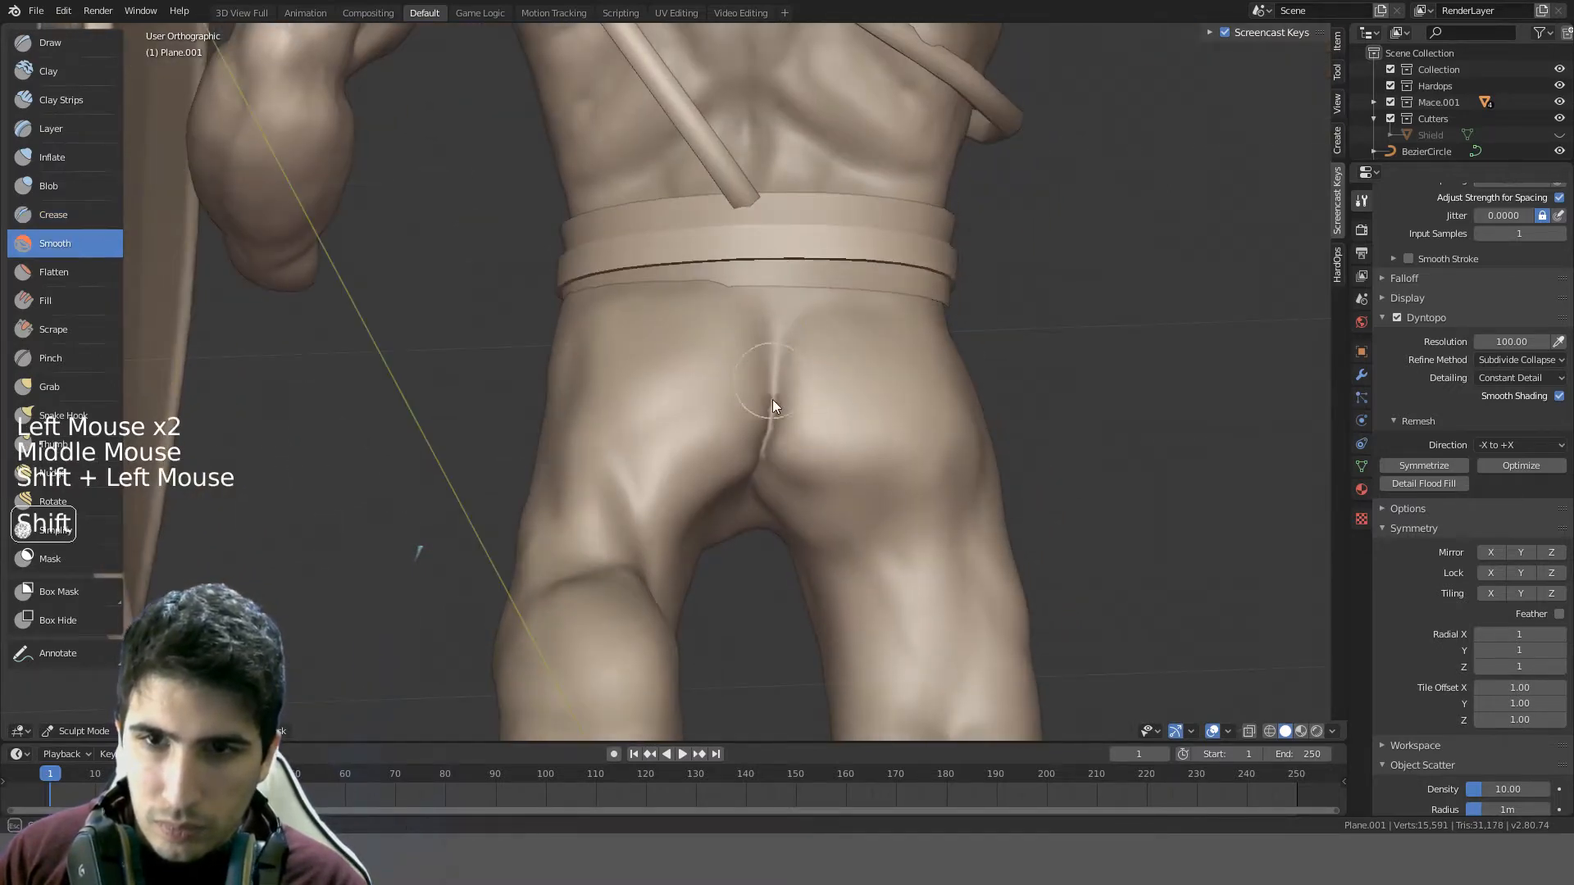
# - Extend the seat crease under the crotch and smooth the underside of the groin between the legs
pyautogui.moveTo(772, 400)
pyautogui.mouseDown(button='middle')
pyautogui.moveTo(850, 388)
pyautogui.moveTo(768, 429)
pyautogui.mouseUp(button='middle')
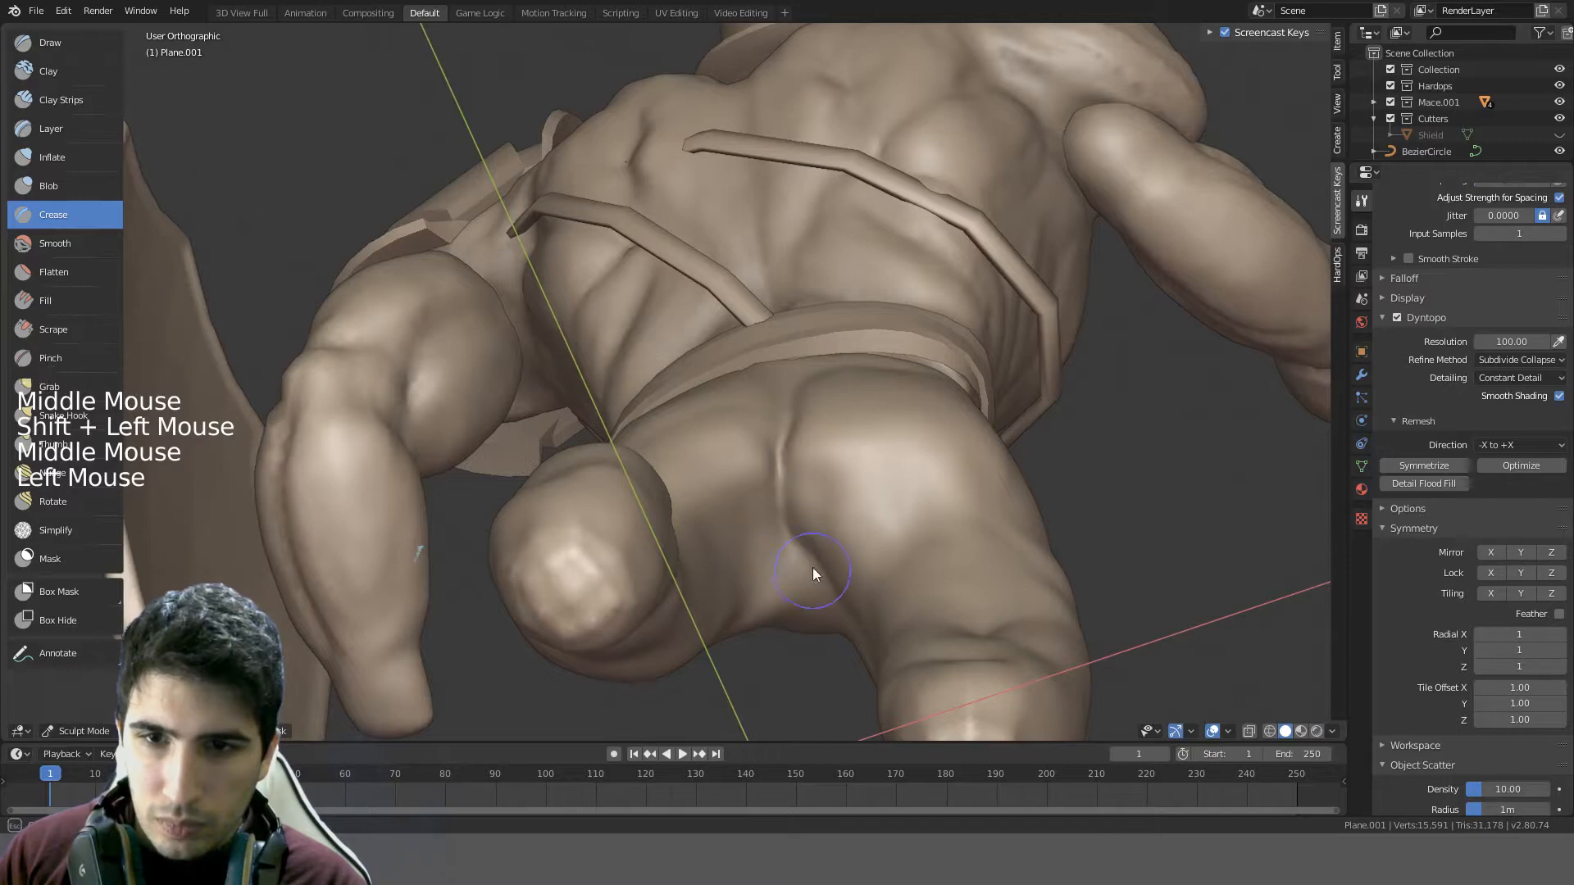
pyautogui.moveTo(813, 566)
pyautogui.mouseDown(button='middle')
pyautogui.moveTo(839, 500)
pyautogui.moveTo(818, 518)
pyautogui.mouseUp(button='middle')
pyautogui.moveTo(816, 513); pyautogui.dragTo(764, 598)
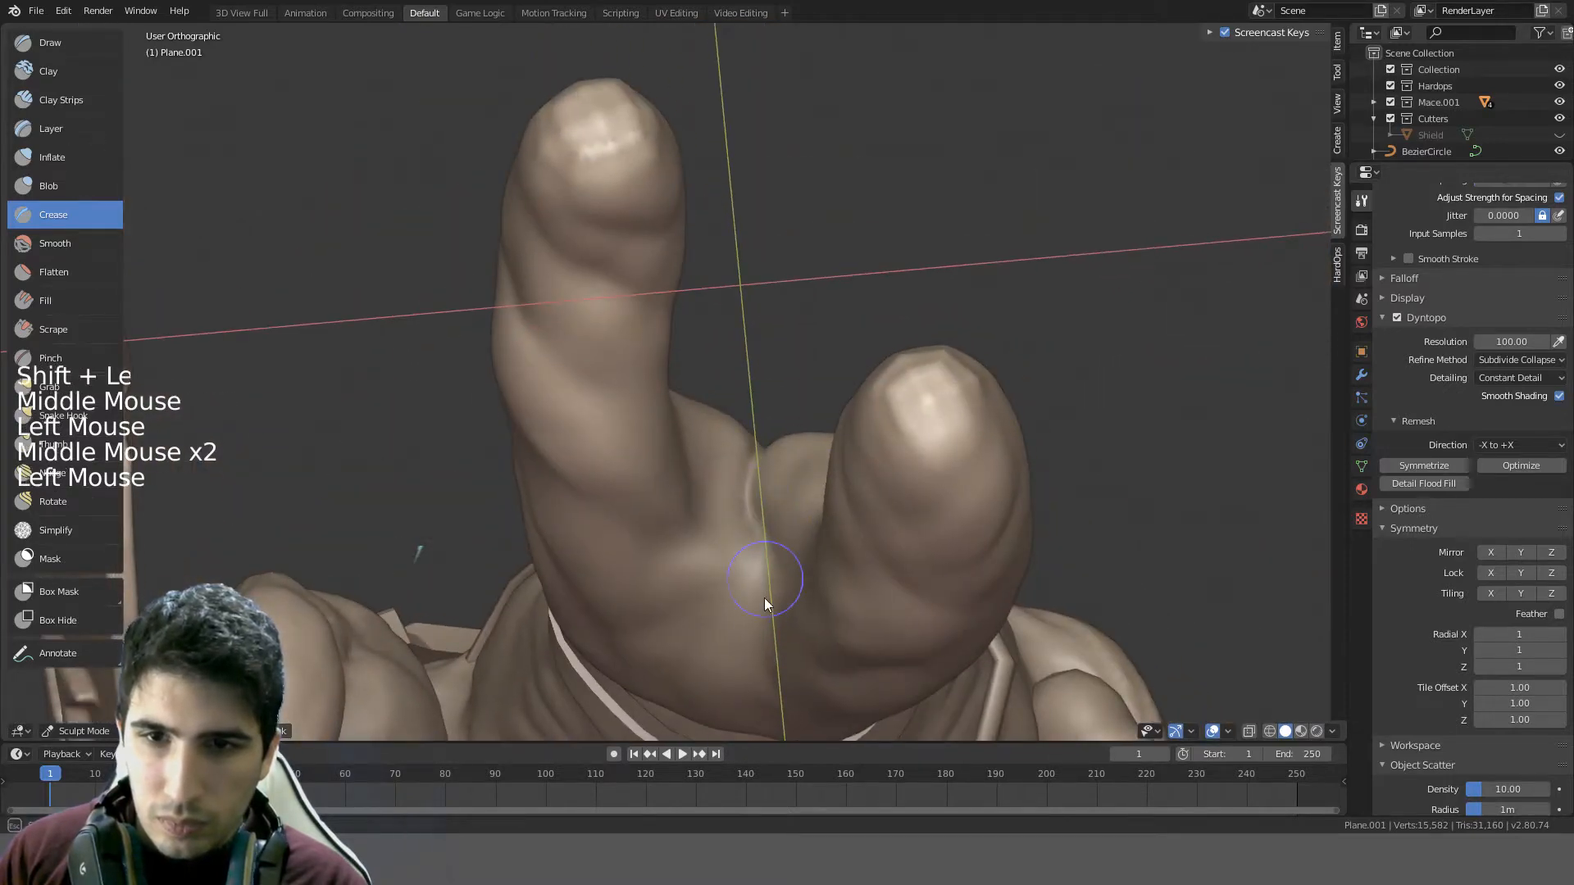
pyautogui.moveTo(808, 506); pyautogui.dragTo(698, 567, button='middle')
pyautogui.keyDown('shift'); pyautogui.moveTo(698, 568); pyautogui.dragTo(733, 536); pyautogui.keyUp('shift')
pyautogui.keyDown('shift'); pyautogui.moveTo(709, 604); pyautogui.dragTo(798, 543); pyautogui.keyUp('shift')
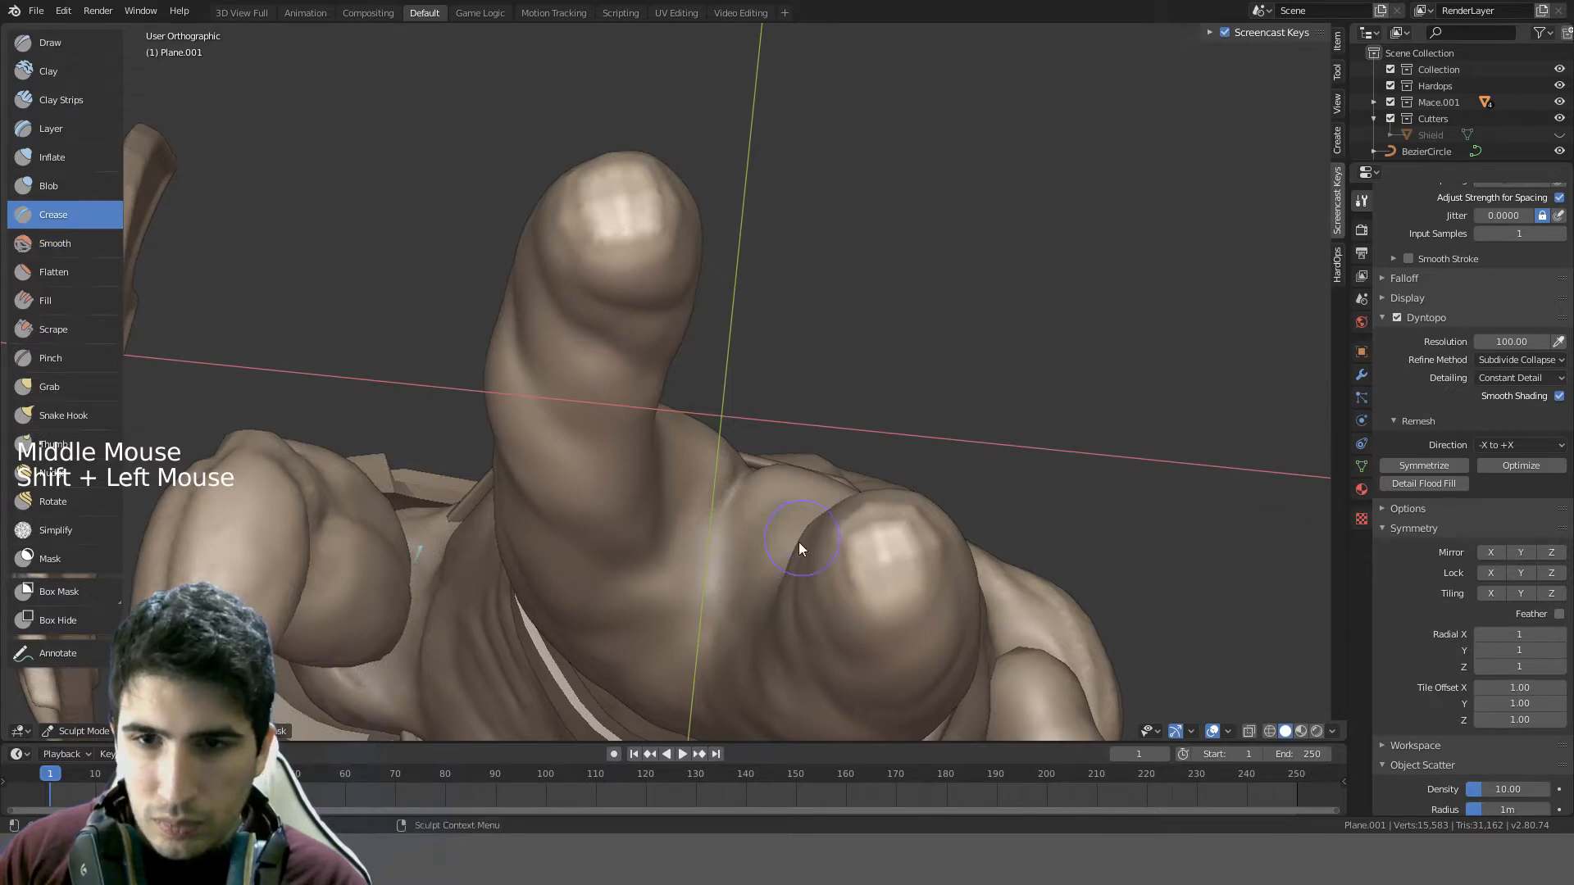
# - Crease the upper end of the seat seam below the belt and smooth the surrounding cloth
pyautogui.moveTo(798, 543)
pyautogui.mouseDown(button='middle')
pyautogui.moveTo(780, 633)
pyautogui.moveTo(886, 704)
pyautogui.moveTo(860, 8)
pyautogui.mouseUp(button='middle')
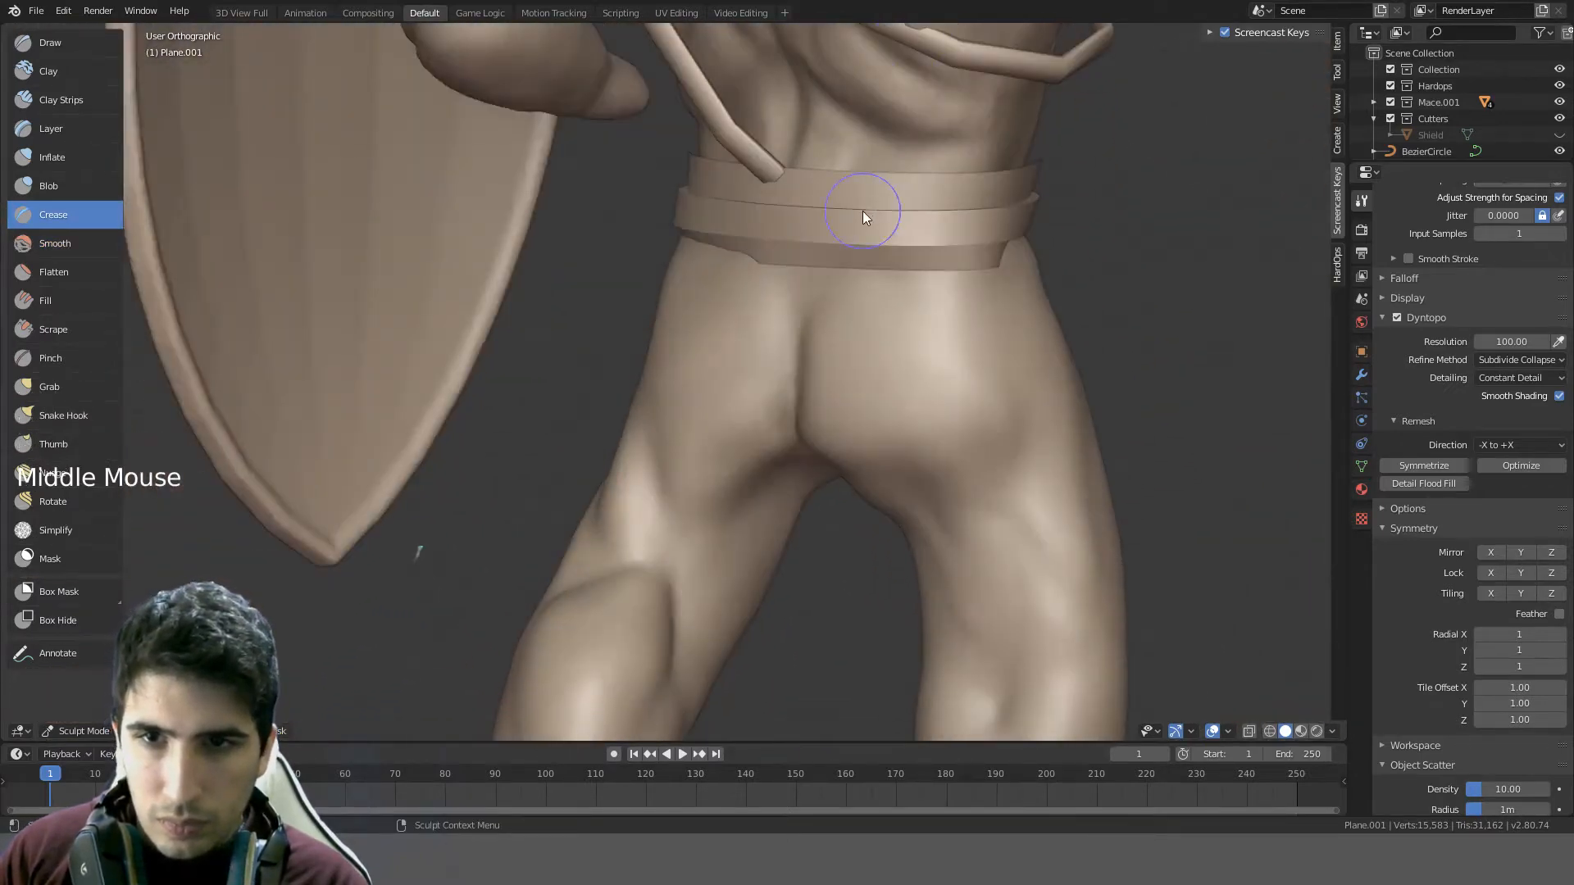
pyautogui.moveTo(863, 210); pyautogui.dragTo(784, 318, button='middle')
pyautogui.moveTo(785, 317); pyautogui.dragTo(769, 297)
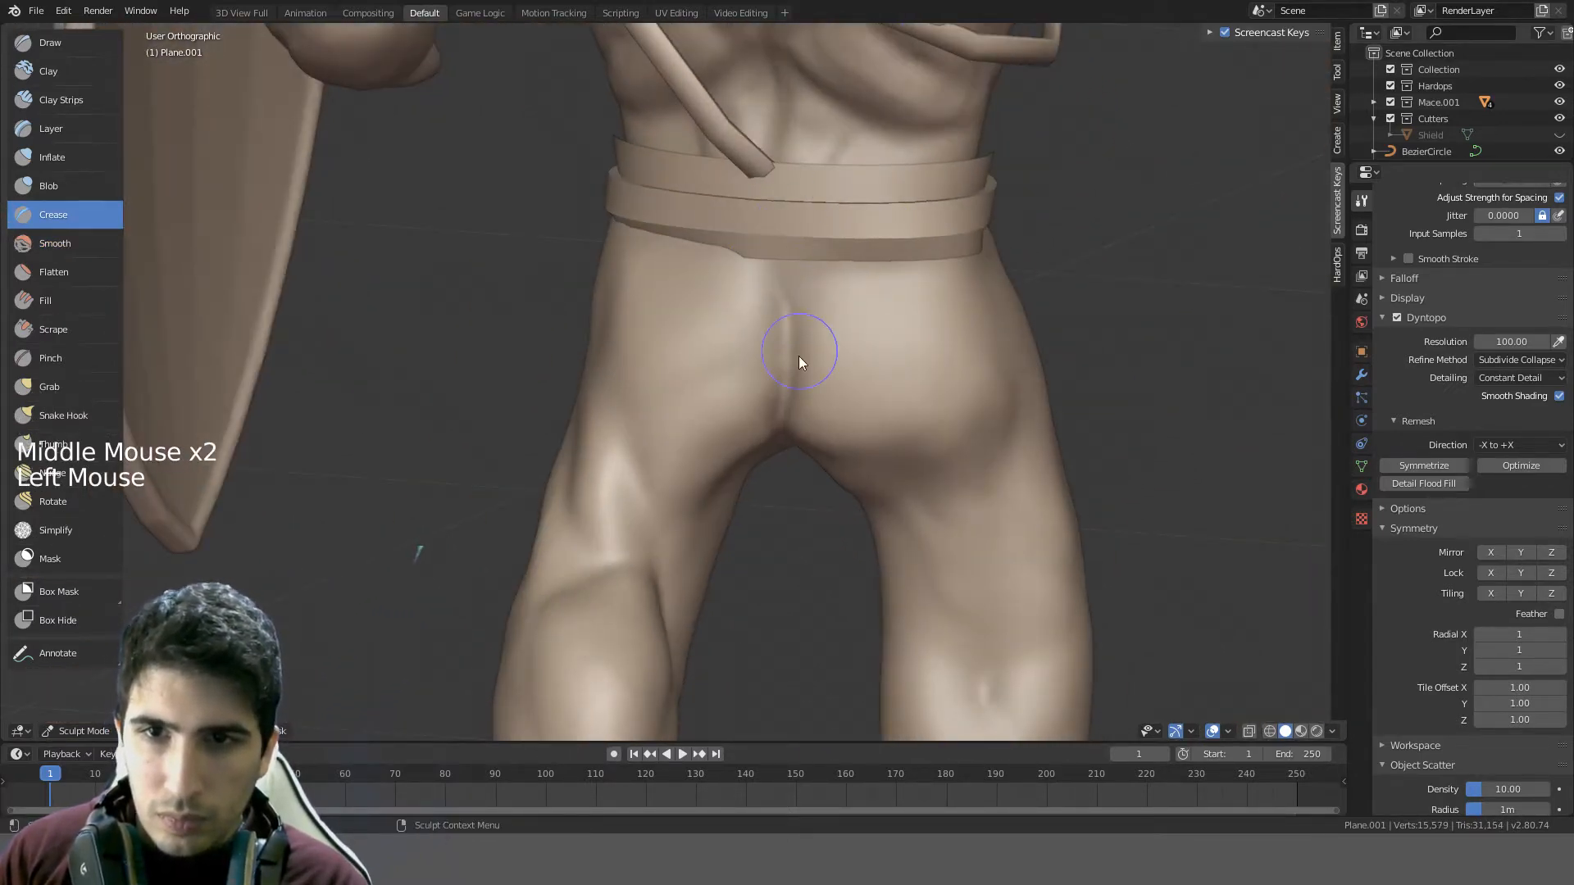
pyautogui.keyDown('shift'); pyautogui.moveTo(798, 356); pyautogui.dragTo(776, 311); pyautogui.keyUp('shift')
pyautogui.moveTo(796, 302); pyautogui.dragTo(667, 321, button='middle')
pyautogui.scroll(-2, 899, 295)
pyautogui.keyDown('shift'); pyautogui.moveTo(666, 326); pyautogui.dragTo(827, 306); pyautogui.keyUp('shift')
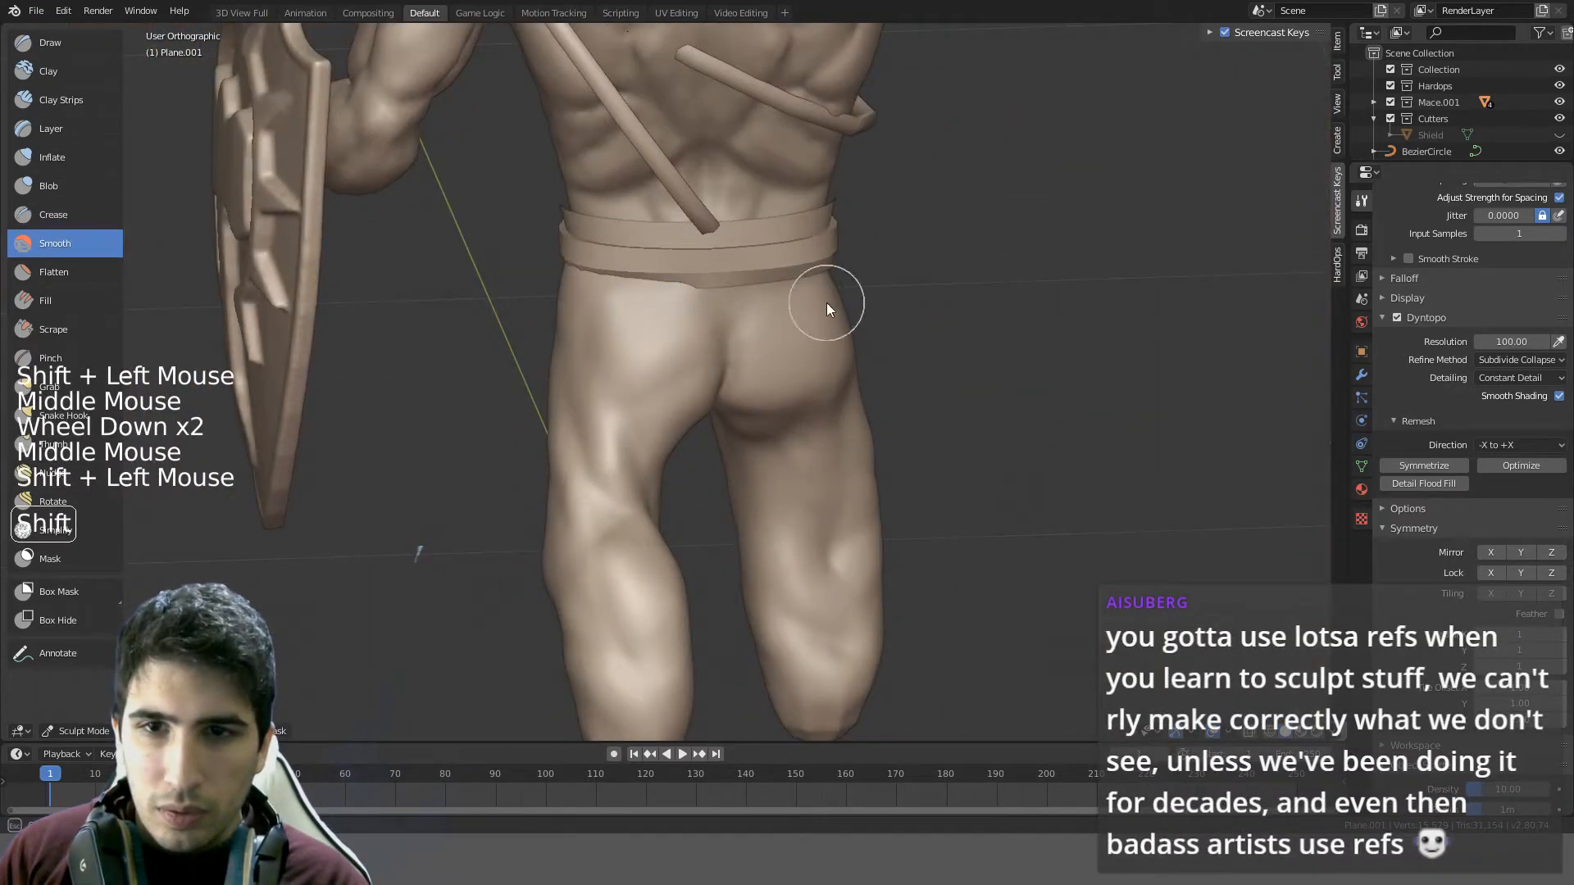
pyautogui.moveTo(827, 305); pyautogui.dragTo(760, 306, button='middle')
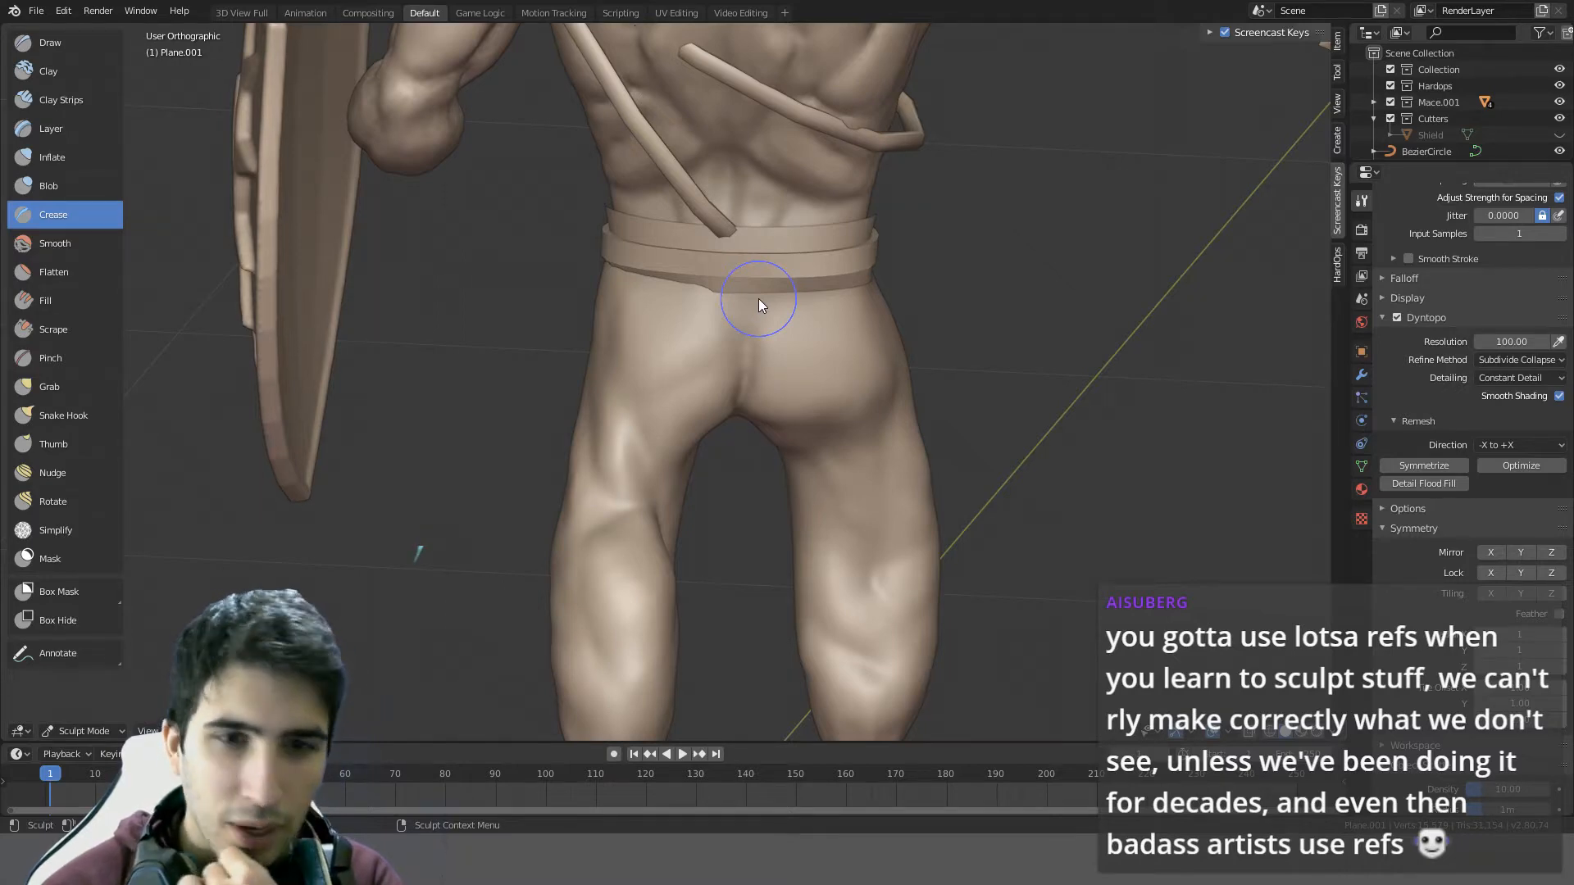
# - Examine the whole figure with its mace and shield, including the chest emblem and straps, from the front and above
pyautogui.moveTo(759, 302)
pyautogui.mouseDown(button='middle')
pyautogui.moveTo(816, 307)
pyautogui.moveTo(703, 247)
pyautogui.moveTo(811, 257)
pyautogui.moveTo(807, 322)
pyautogui.moveTo(766, 396)
pyautogui.moveTo(759, 373)
pyautogui.moveTo(626, 344)
pyautogui.moveTo(659, 372)
pyautogui.mouseUp(button='middle')
pyautogui.scroll(-2, 811, 258)
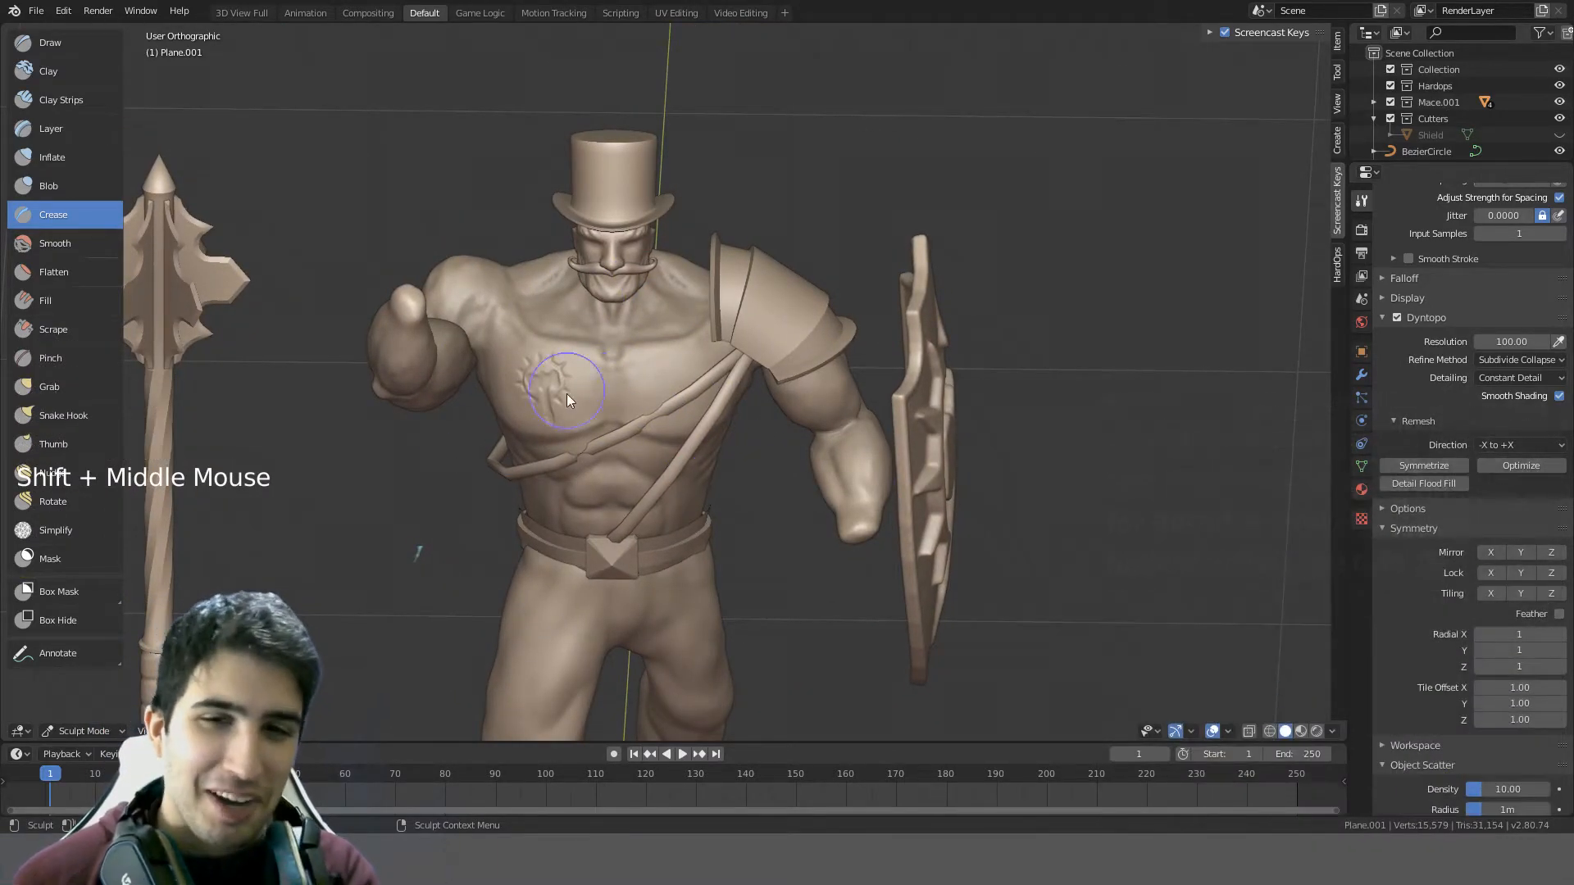
pyautogui.scroll(-2, 693, 415)
pyautogui.scroll(7, 691, 415)
pyautogui.moveTo(669, 395); pyautogui.dragTo(627, 292, button='middle')
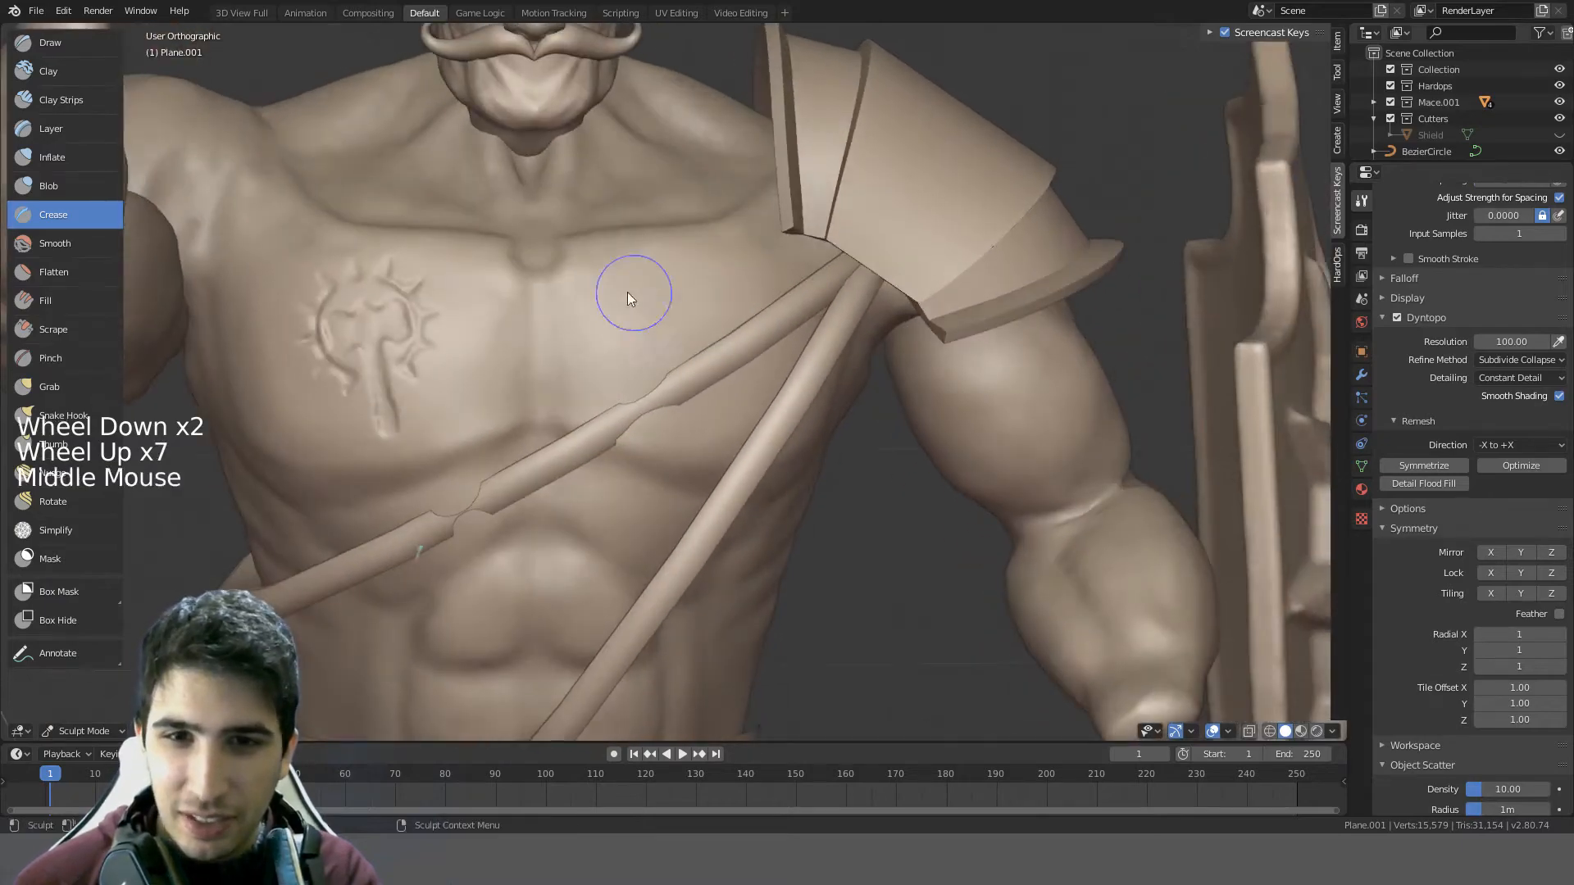
pyautogui.moveTo(448, 205); pyautogui.dragTo(1129, 299, button='middle')
pyautogui.scroll(1, 753, 377)
pyautogui.scroll(-4, 754, 378)
pyautogui.scroll(3, 645, 444)
pyautogui.moveTo(673, 435); pyautogui.dragTo(812, 385, button='middle')
pyautogui.scroll(-3, 699, 422)
pyautogui.scroll(-1, 699, 421)
pyautogui.moveTo(812, 386)
pyautogui.mouseDown(button='middle')
pyautogui.moveTo(827, 315)
pyautogui.moveTo(756, 248)
pyautogui.moveTo(628, 270)
pyautogui.mouseUp(button='middle')
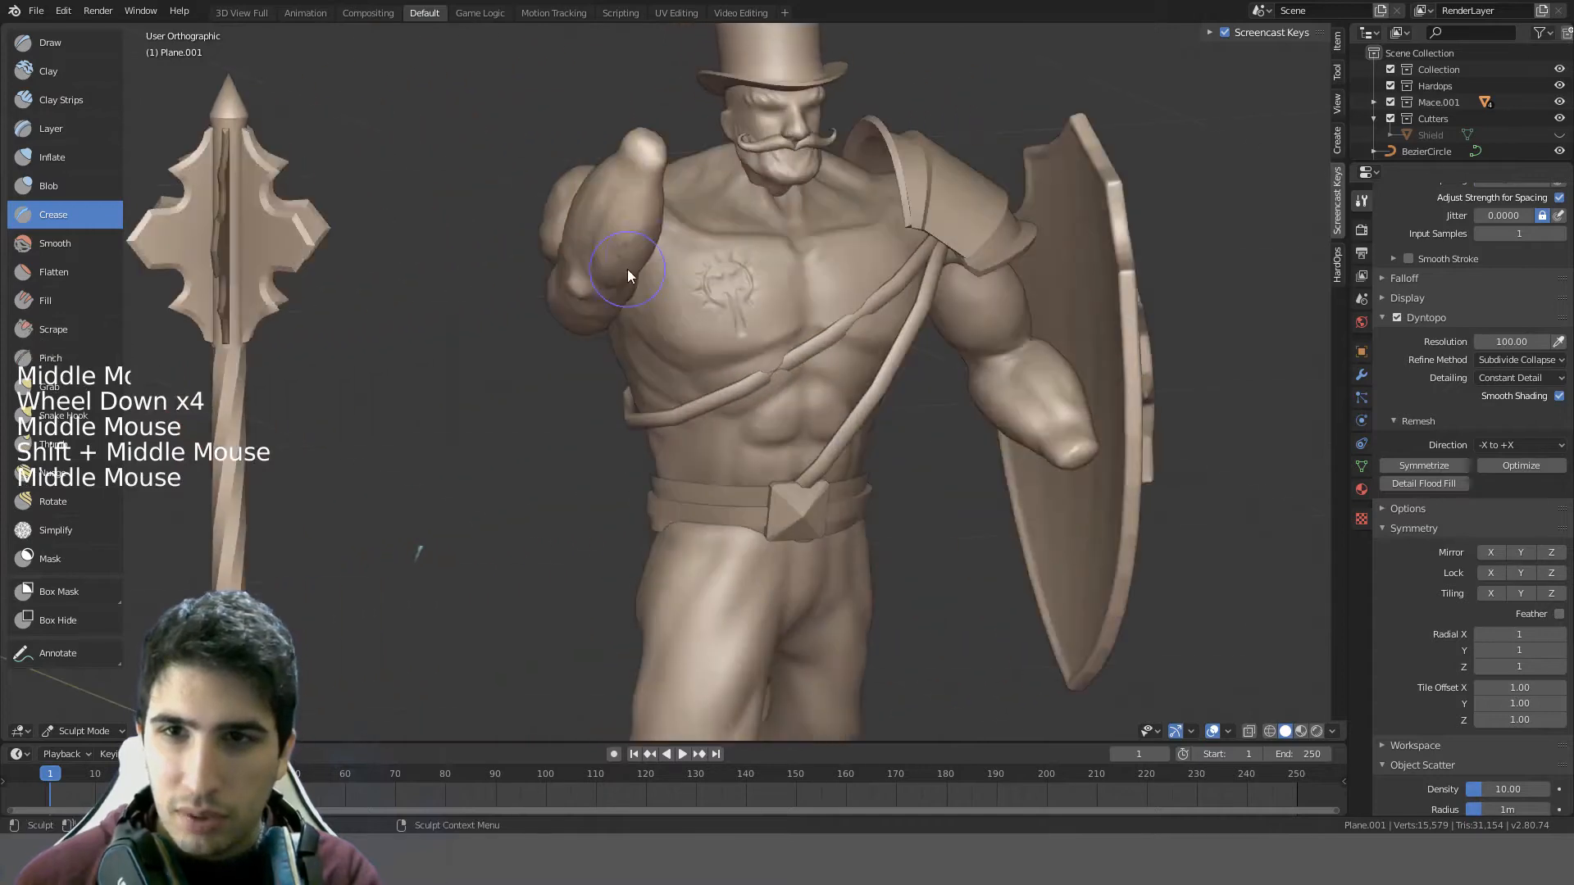
pyautogui.moveTo(749, 281)
pyautogui.mouseDown(button='middle')
pyautogui.moveTo(690, 243)
pyautogui.moveTo(887, 360)
pyautogui.moveTo(917, 321)
pyautogui.moveTo(659, 336)
pyautogui.moveTo(649, 407)
pyautogui.moveTo(867, 264)
pyautogui.moveTo(888, 232)
pyautogui.mouseUp(button='middle')
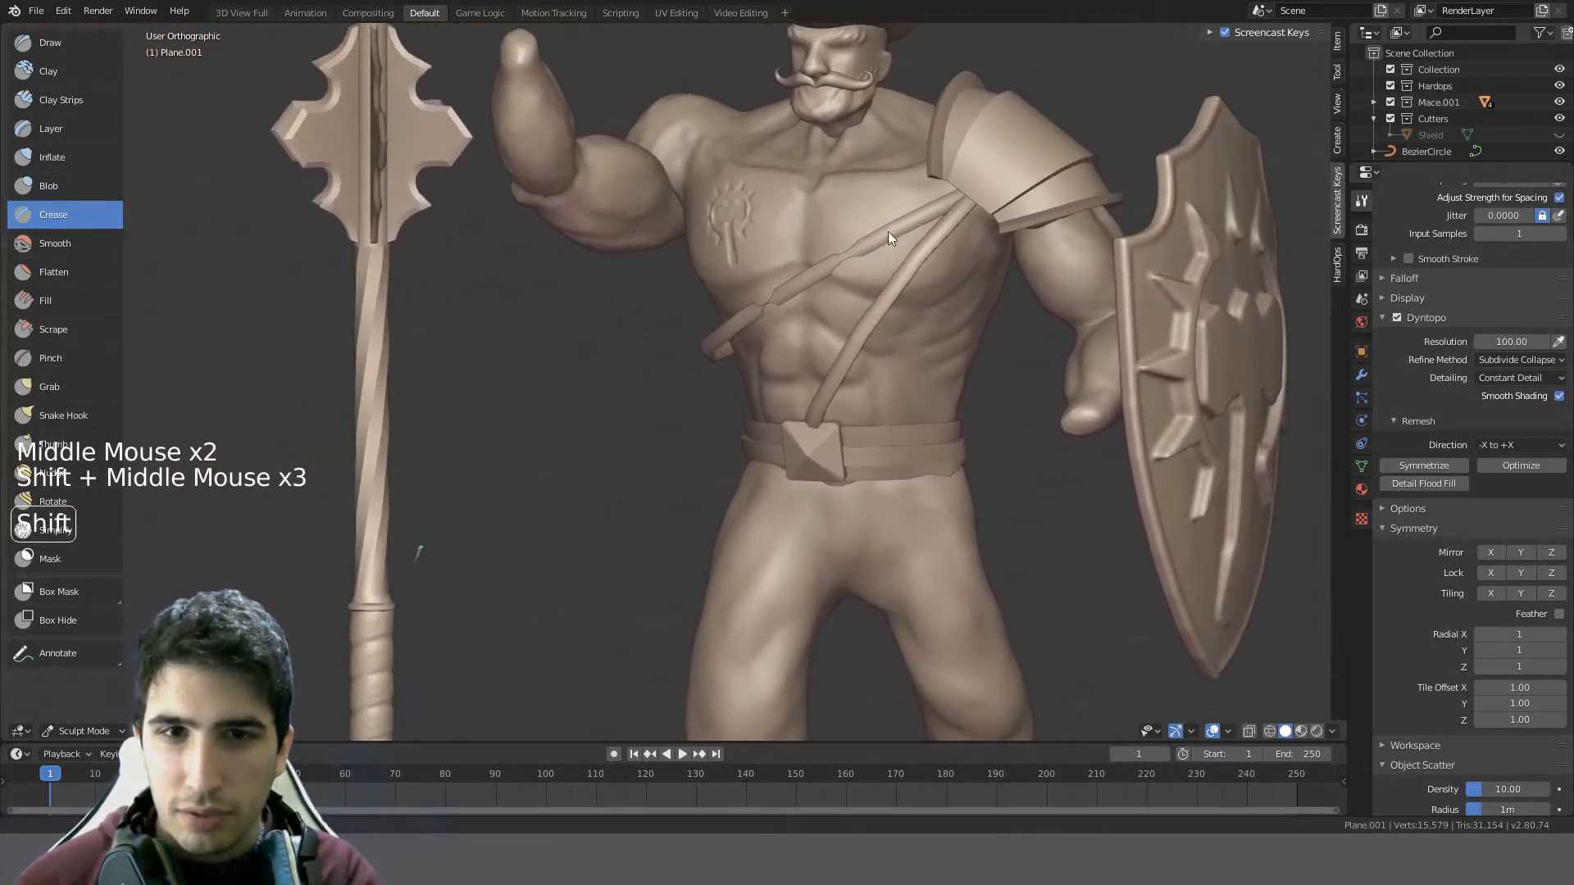
pyautogui.scroll(-1, 408, 457)
pyautogui.scroll(-1, 409, 459)
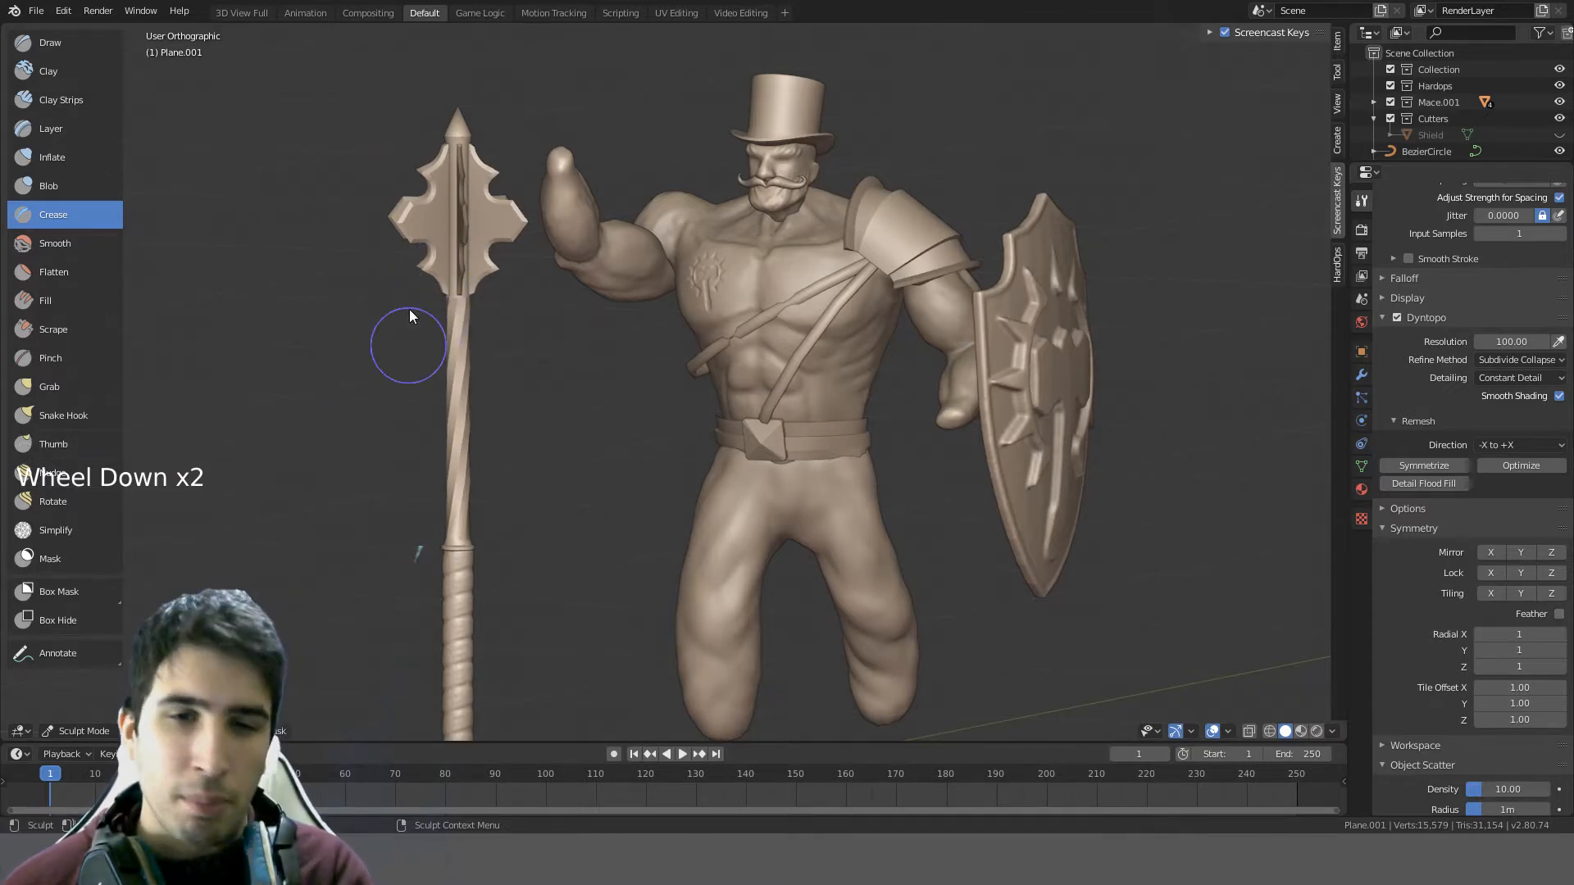
pyautogui.keyDown('shift'); pyautogui.moveTo(509, 246); pyautogui.dragTo(590, 484, button='middle'); pyautogui.keyUp('shift')
pyautogui.moveTo(590, 484); pyautogui.dragTo(565, 395, button='middle')
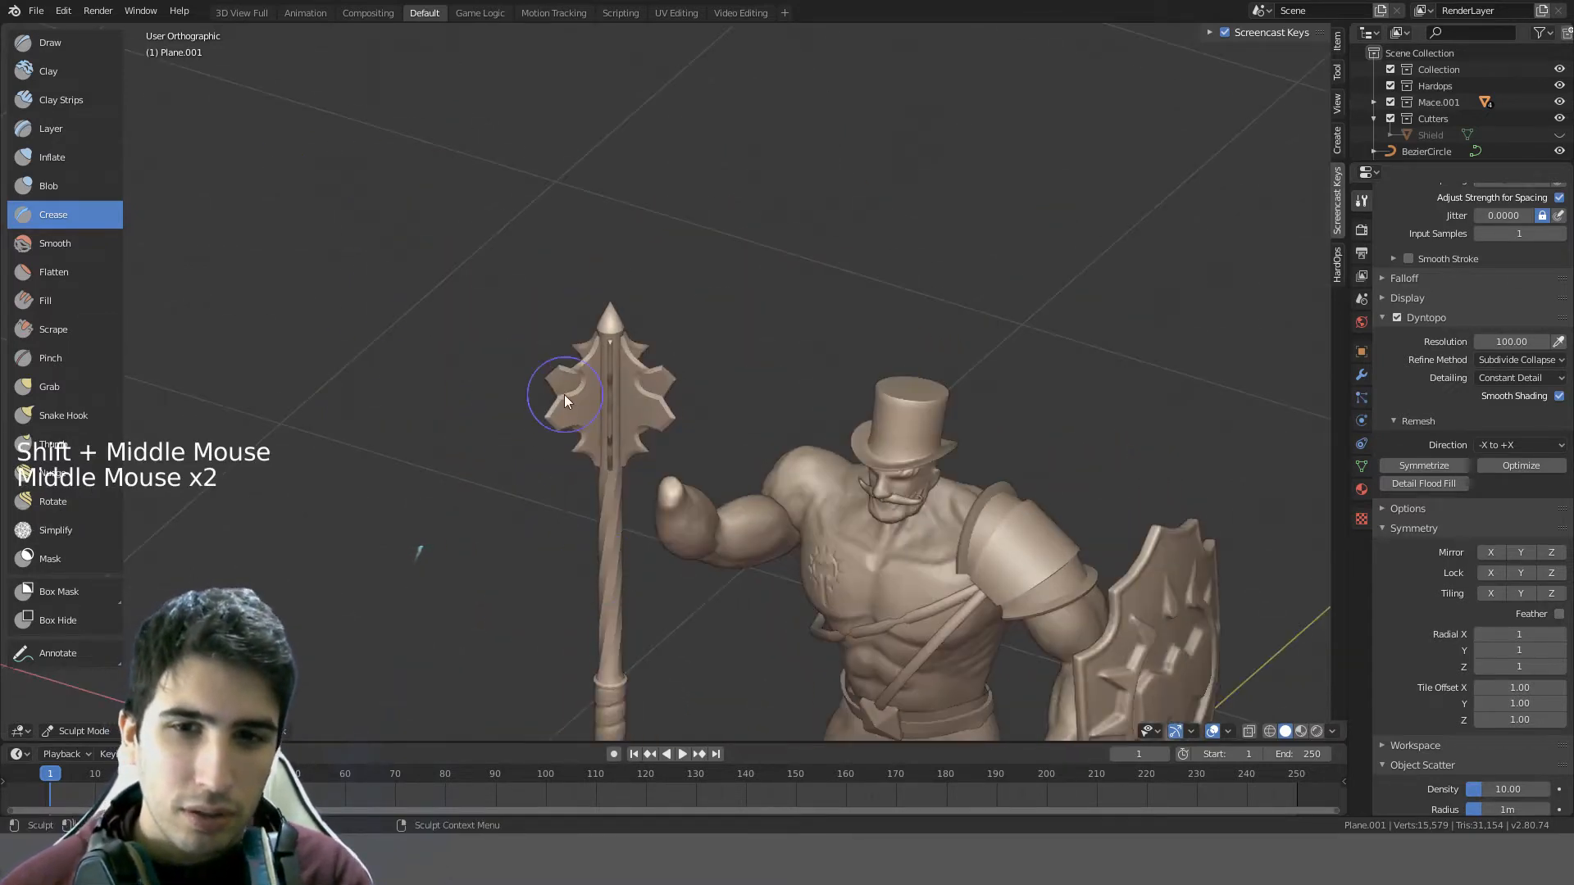
pyautogui.moveTo(502, 473); pyautogui.dragTo(445, 483, button='middle')
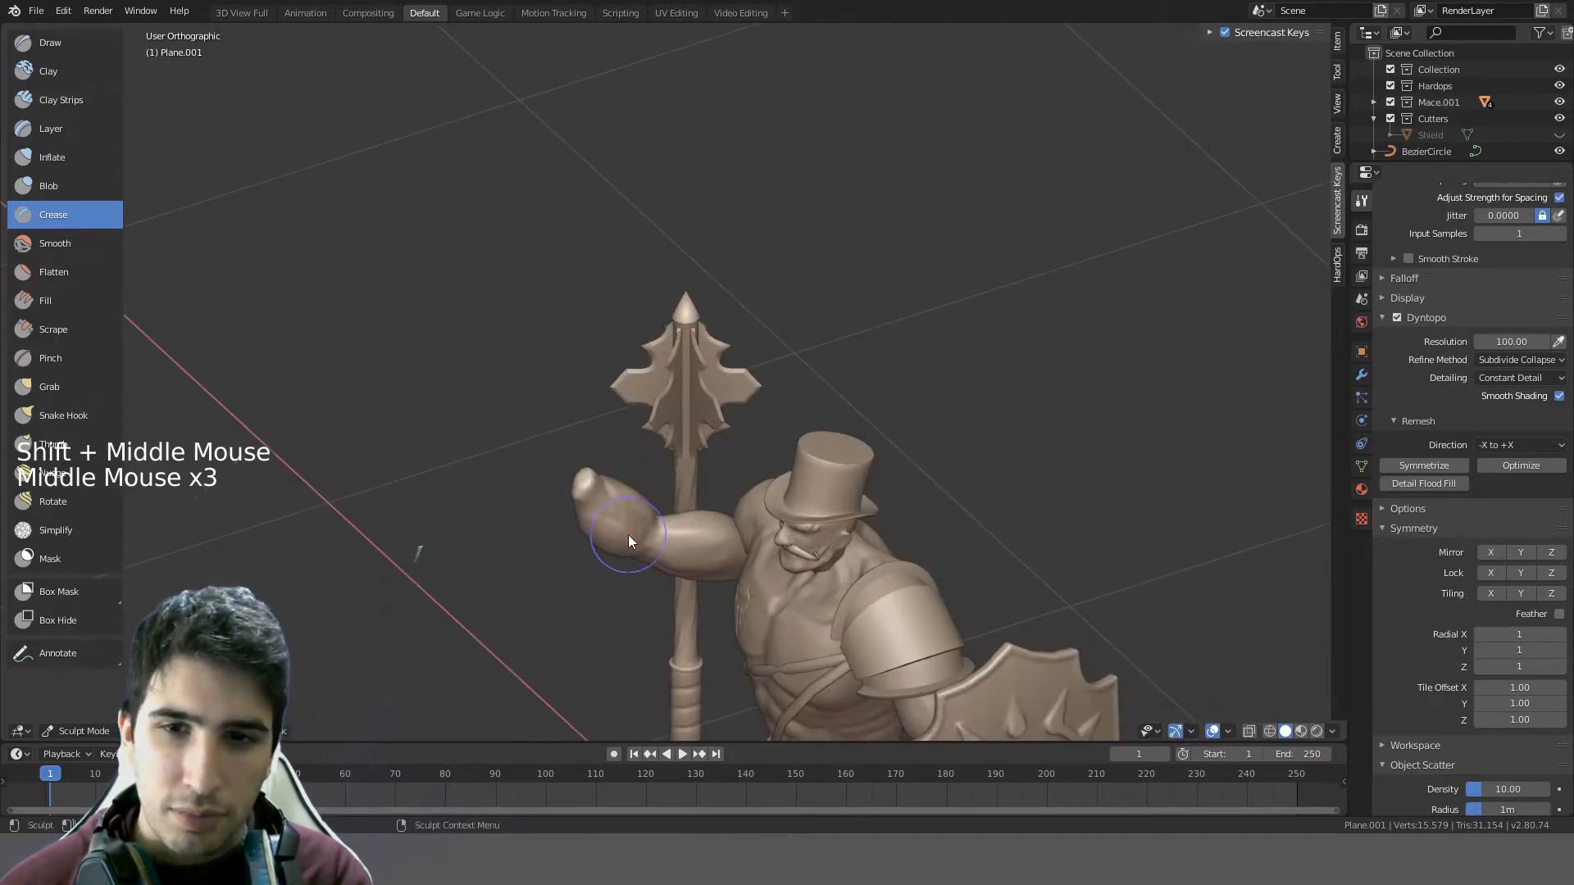
pyautogui.moveTo(629, 535); pyautogui.dragTo(443, 266, button='middle')
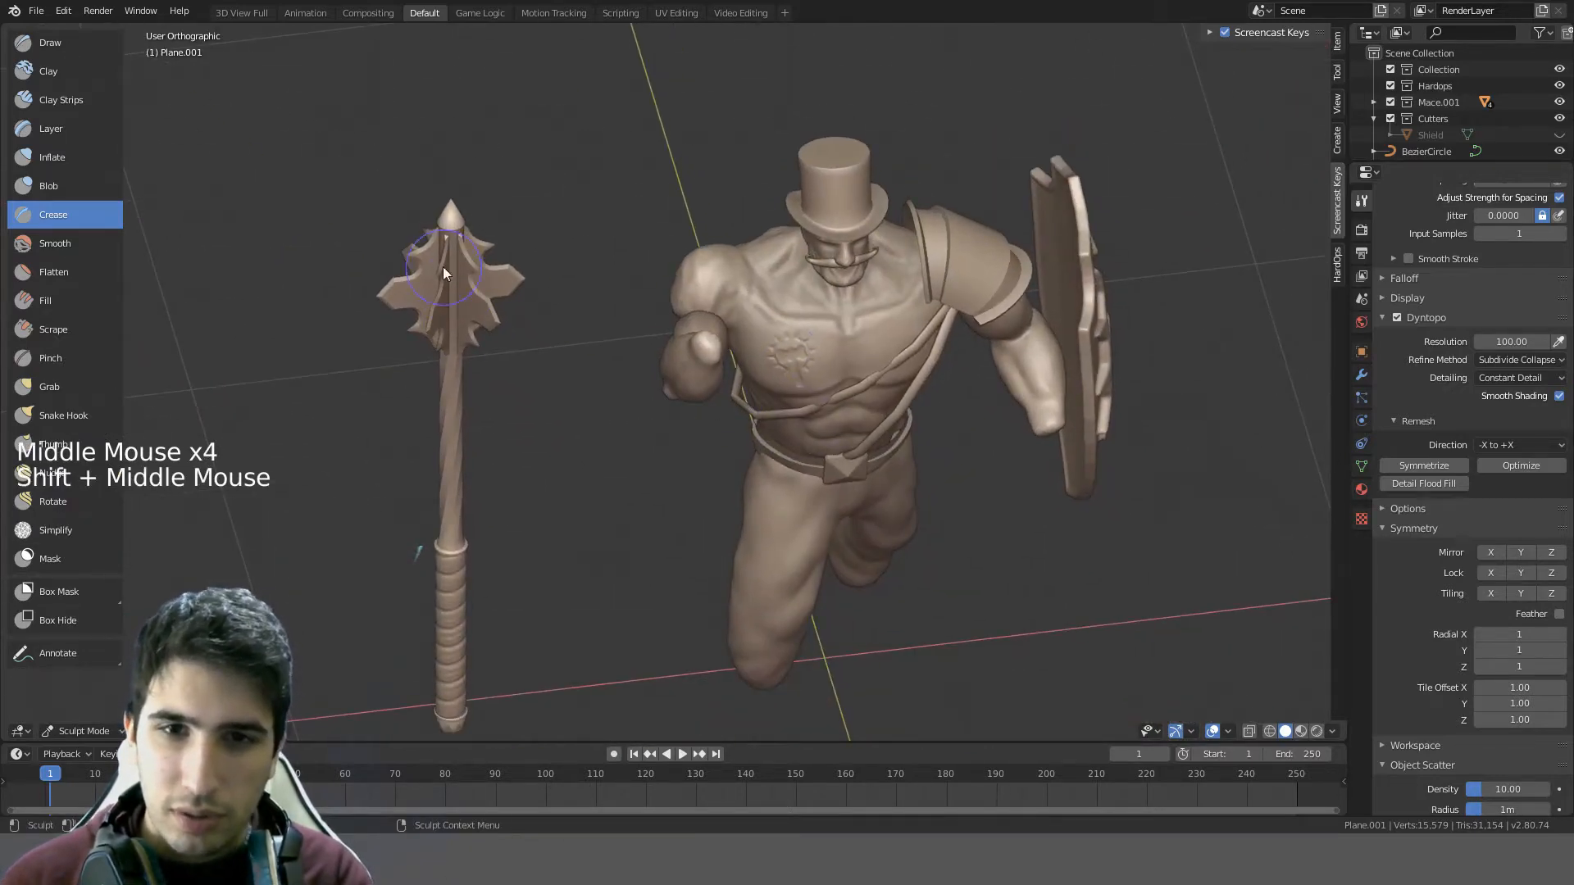
pyautogui.keyDown('shift'); pyautogui.moveTo(740, 516); pyautogui.dragTo(630, 329, button='middle'); pyautogui.keyUp('shift')
pyautogui.press('KP_1')
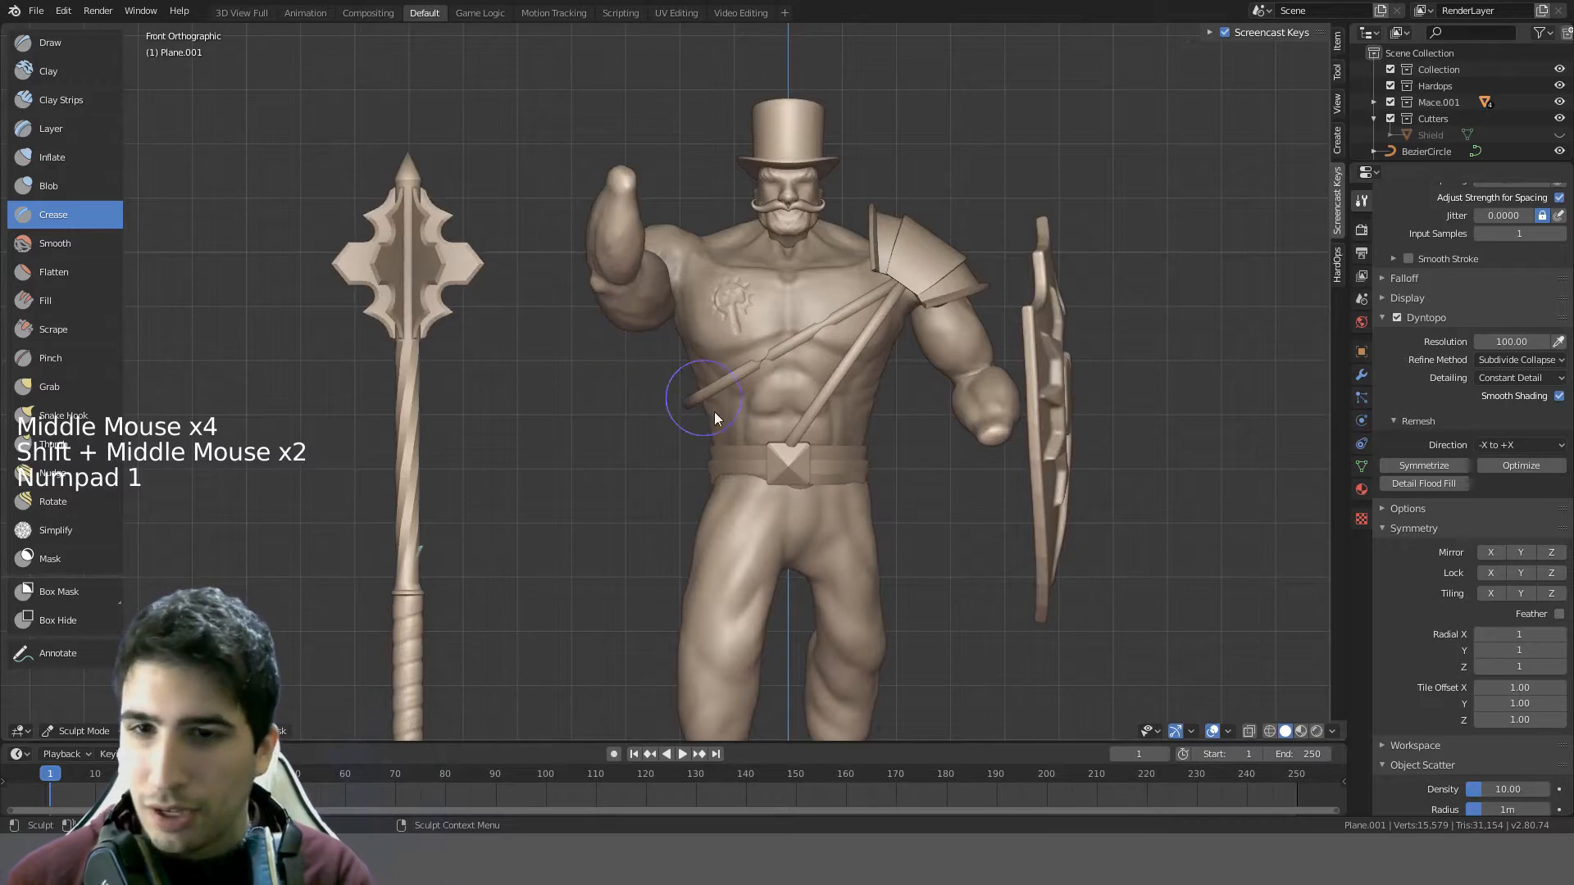
# - Switch to a larger Inflate brush and try smoothing the folds at the front of the mace-side knee
pyautogui.keyDown('shift'); pyautogui.moveTo(715, 412); pyautogui.dragTo(659, 187, button='middle'); pyautogui.keyUp('shift')
pyautogui.scroll(5, 690, 244)
pyautogui.scroll(-1, 746, 283)
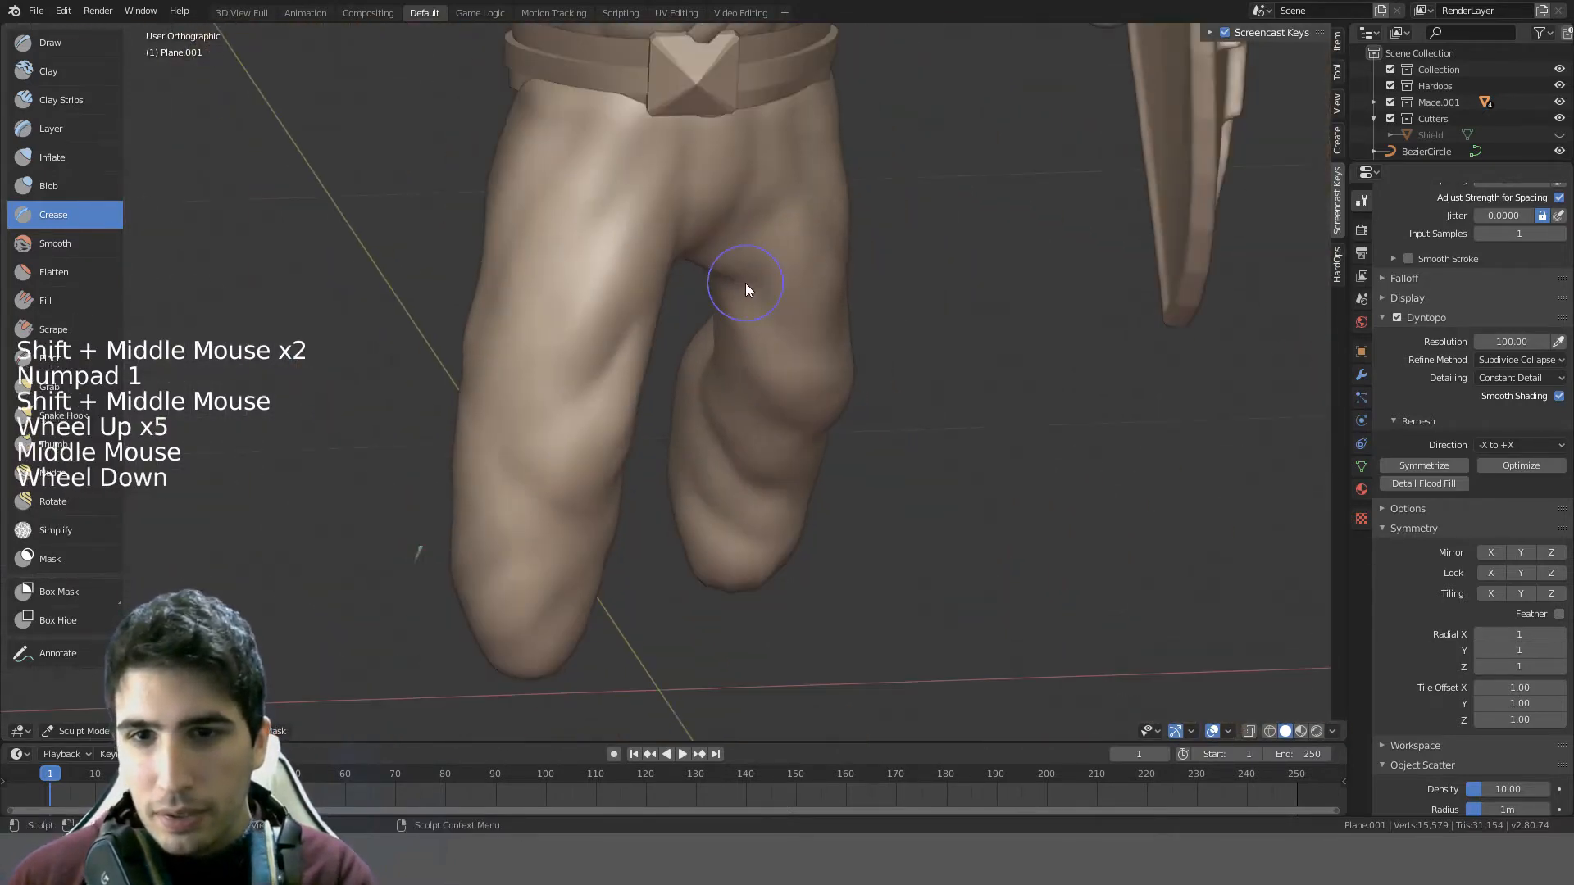
pyautogui.moveTo(745, 283); pyautogui.dragTo(626, 299, button='middle')
pyautogui.scroll(-2, 767, 316)
pyautogui.scroll(5, 623, 306)
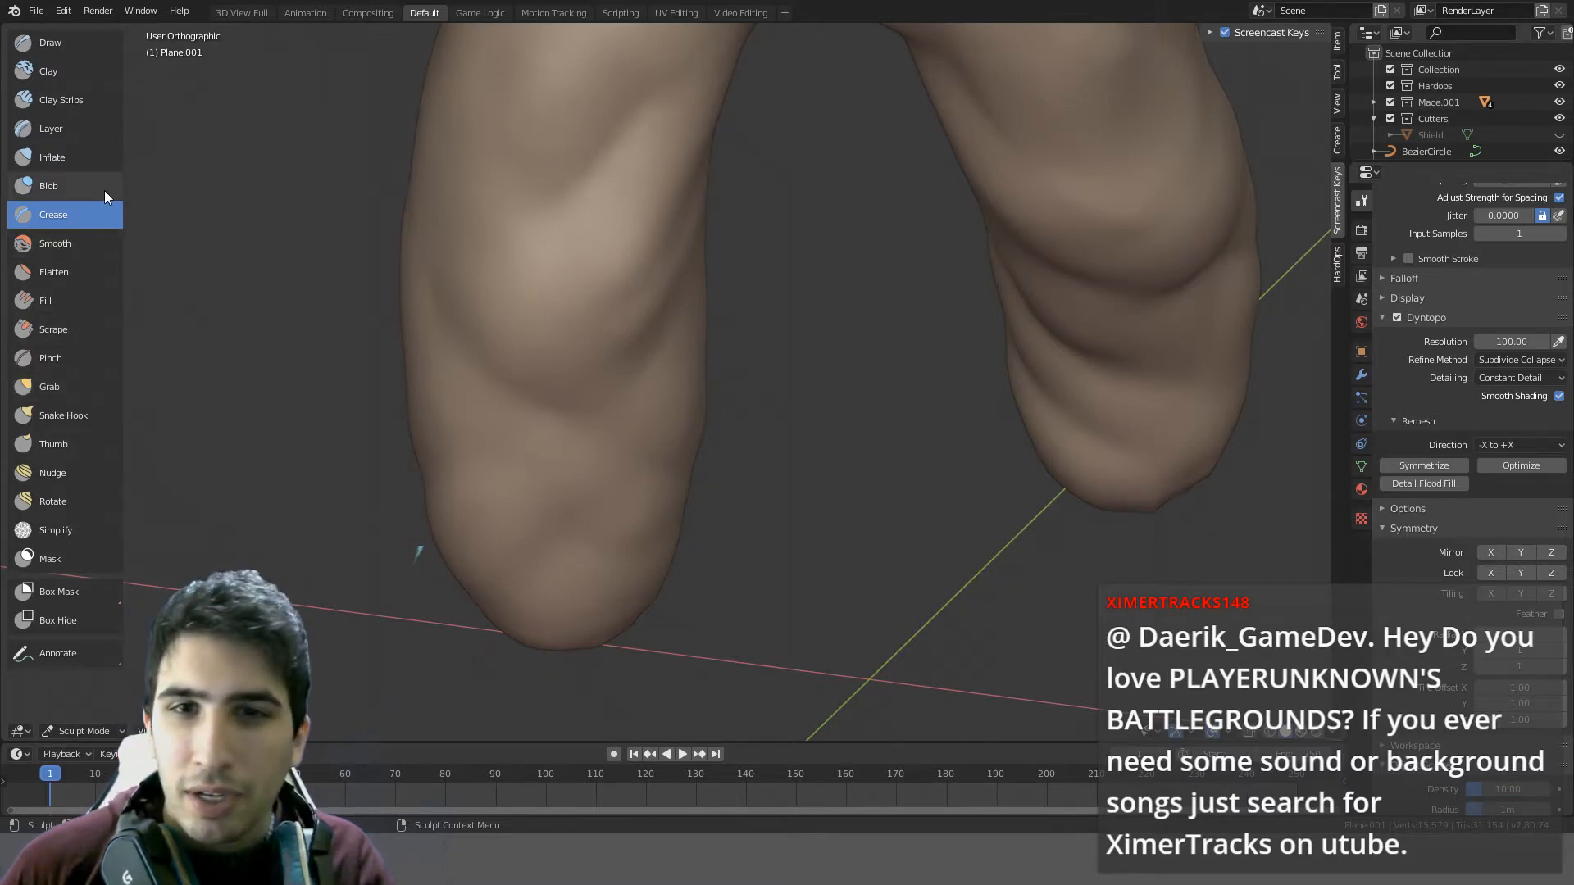
pyautogui.click(66, 156)
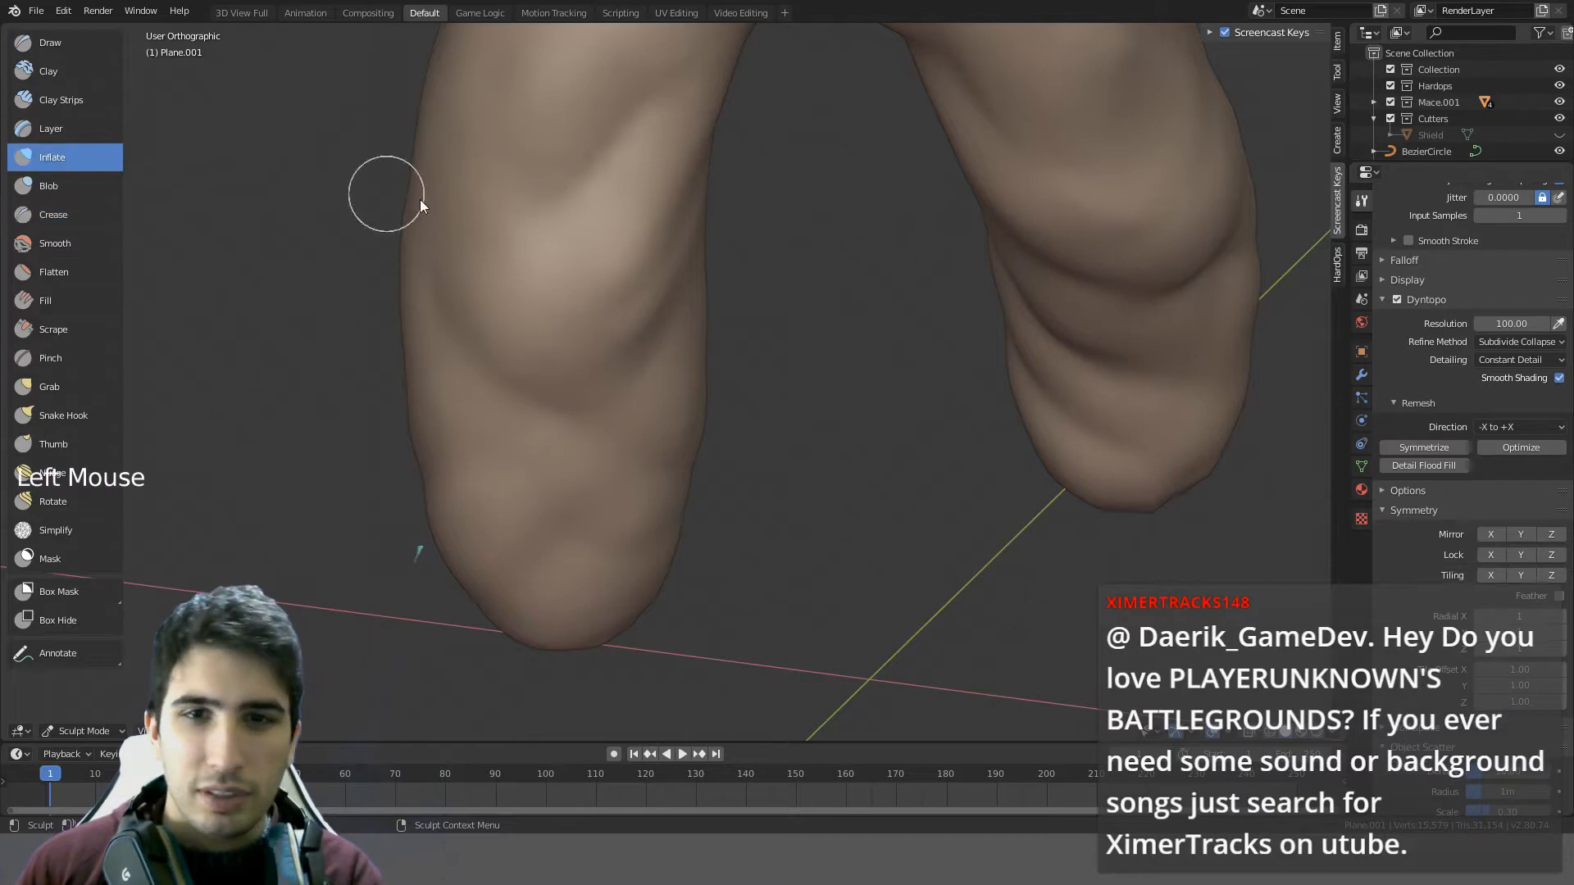
pyautogui.scroll(-3, 574, 238)
pyautogui.press('shift')
pyautogui.moveTo(603, 328)
pyautogui.keyDown('shift'); pyautogui.mouseDown()
pyautogui.moveTo(591, 350)
pyautogui.moveTo(643, 317)
pyautogui.mouseUp(); pyautogui.keyUp('shift')
pyautogui.moveTo(705, 254)
pyautogui.mouseDown(button='middle')
pyautogui.moveTo(744, 195)
pyautogui.moveTo(638, 297)
pyautogui.mouseUp(button='middle')
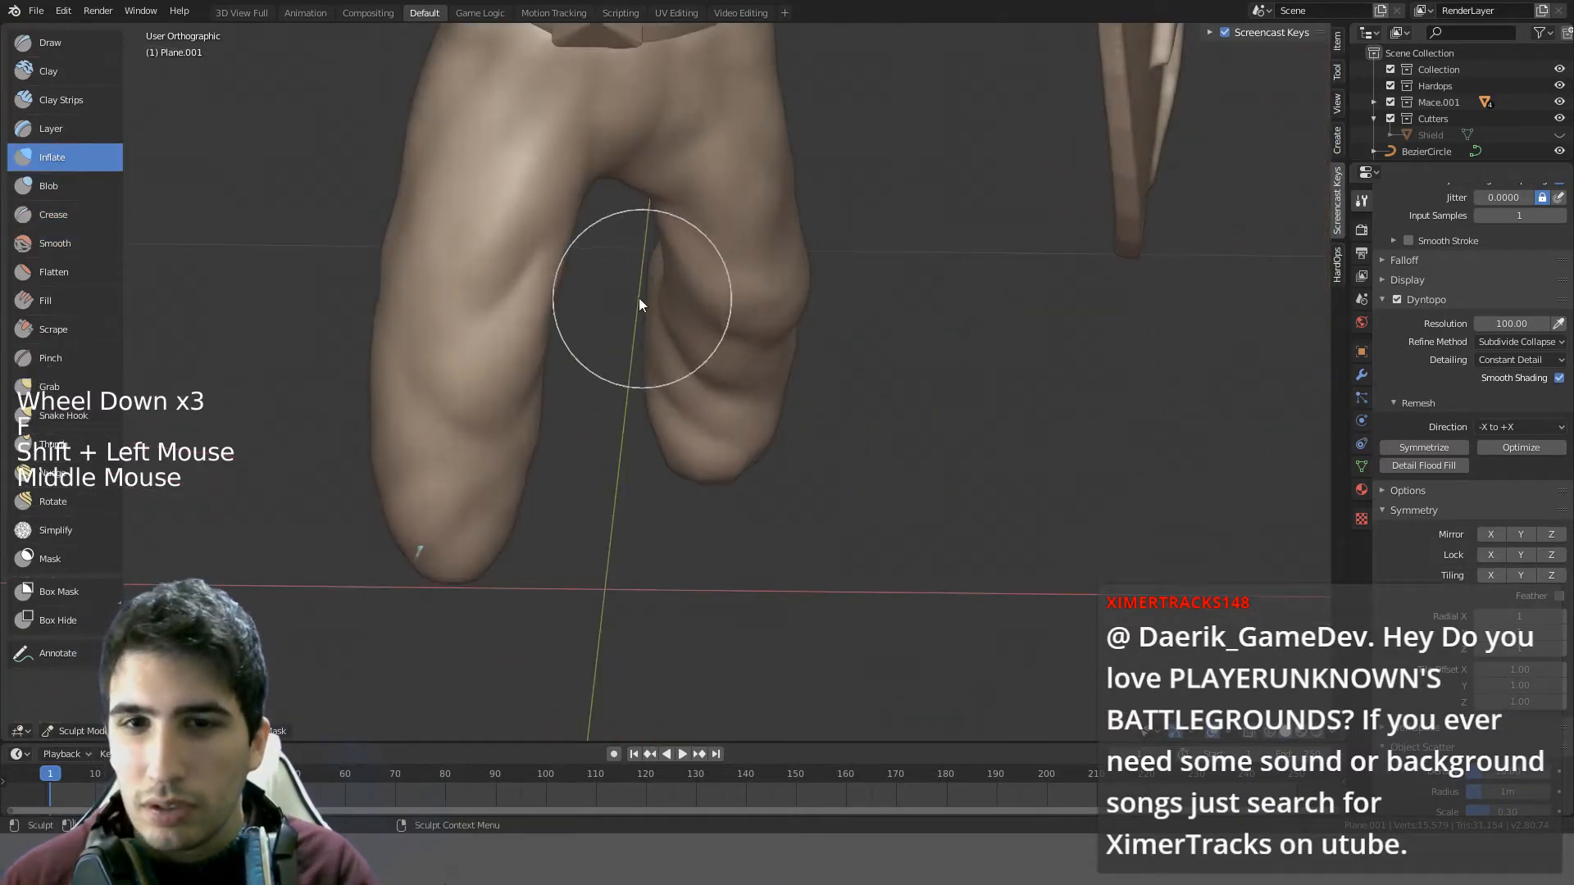
pyautogui.hotkey('ctrl', 'z')
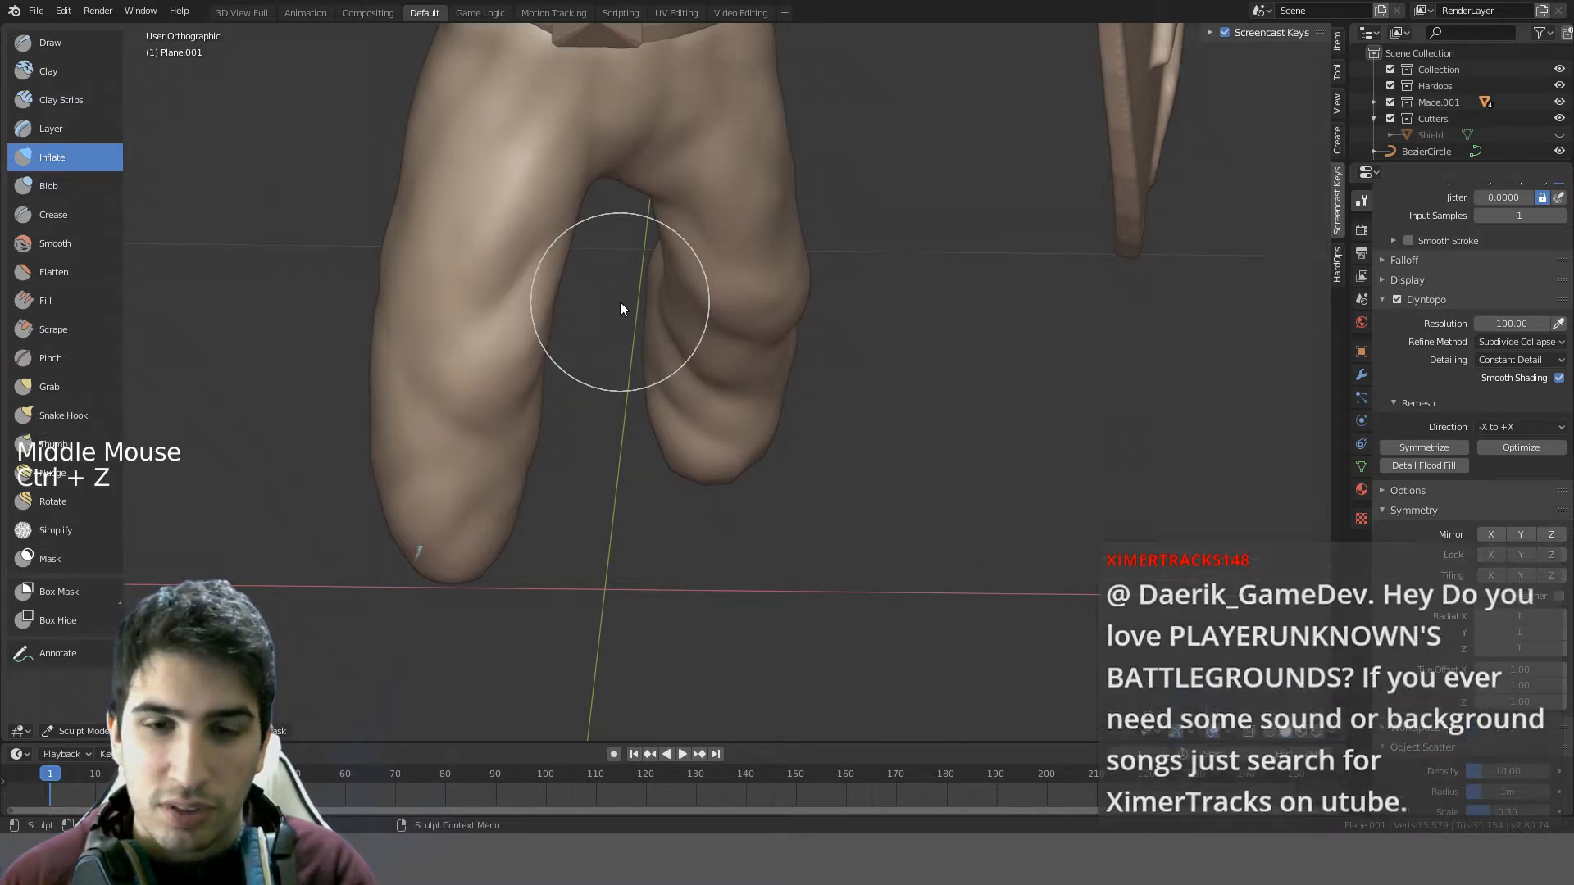
# - Deflate the front of the mace-side knee with the Inflate brush, undoing the second stroke
pyautogui.press('KP_1')
pyautogui.keyDown('shift'); pyautogui.moveTo(620, 302); pyautogui.dragTo(624, 319, button='middle'); pyautogui.keyUp('shift')
pyautogui.keyDown('ctrl'); pyautogui.moveTo(622, 318); pyautogui.dragTo(527, 398); pyautogui.keyUp('ctrl')
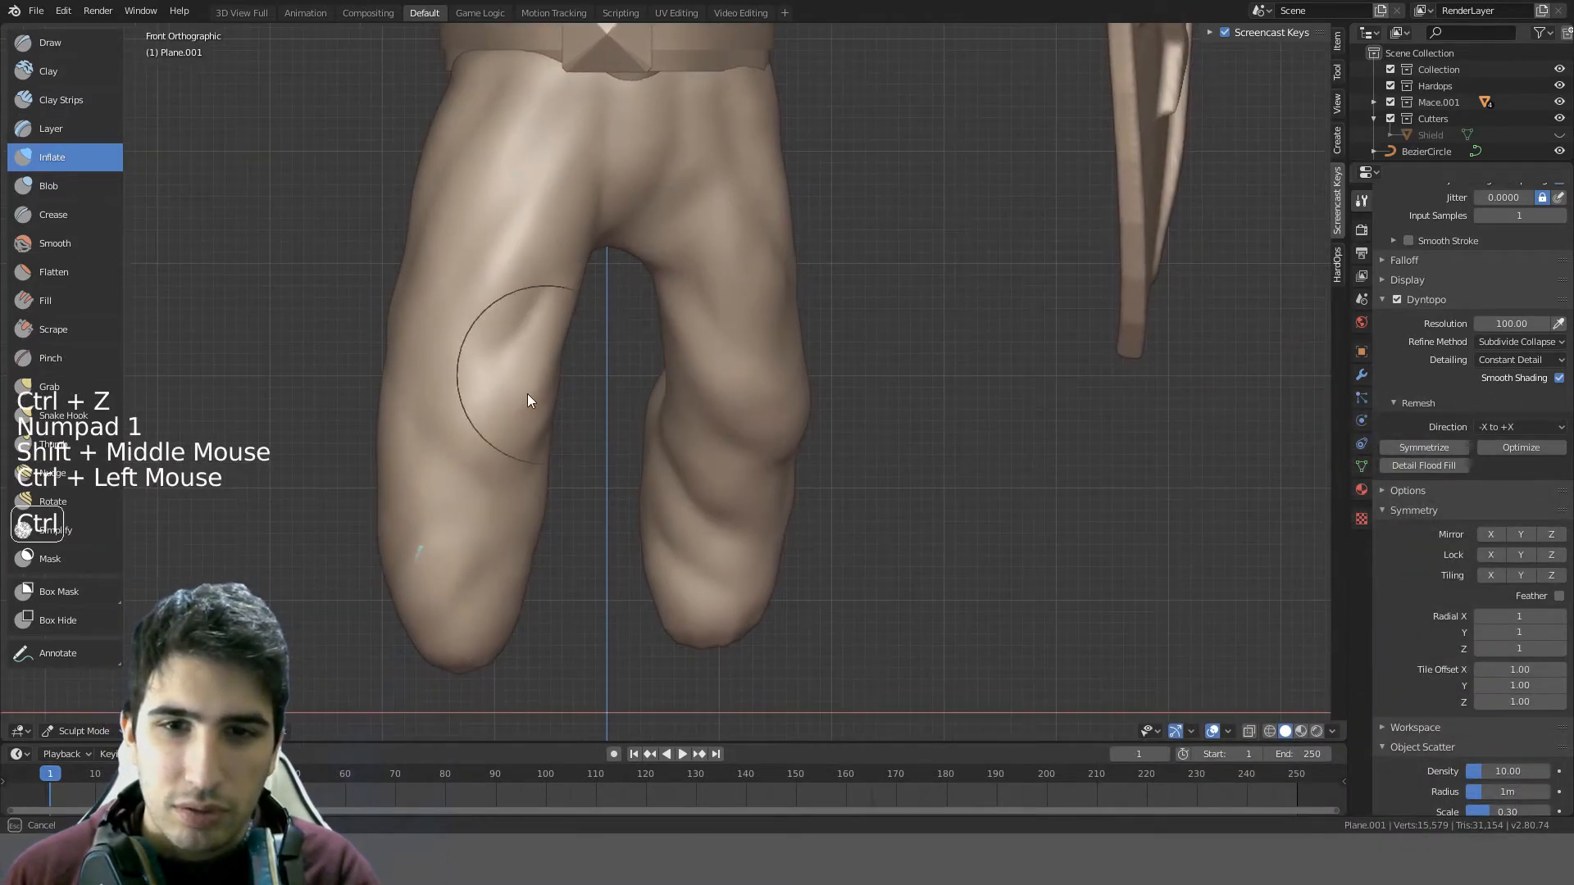
pyautogui.moveTo(545, 394)
pyautogui.mouseDown(button='middle')
pyautogui.moveTo(574, 361)
pyautogui.moveTo(534, 377)
pyautogui.moveTo(633, 362)
pyautogui.mouseUp(button='middle')
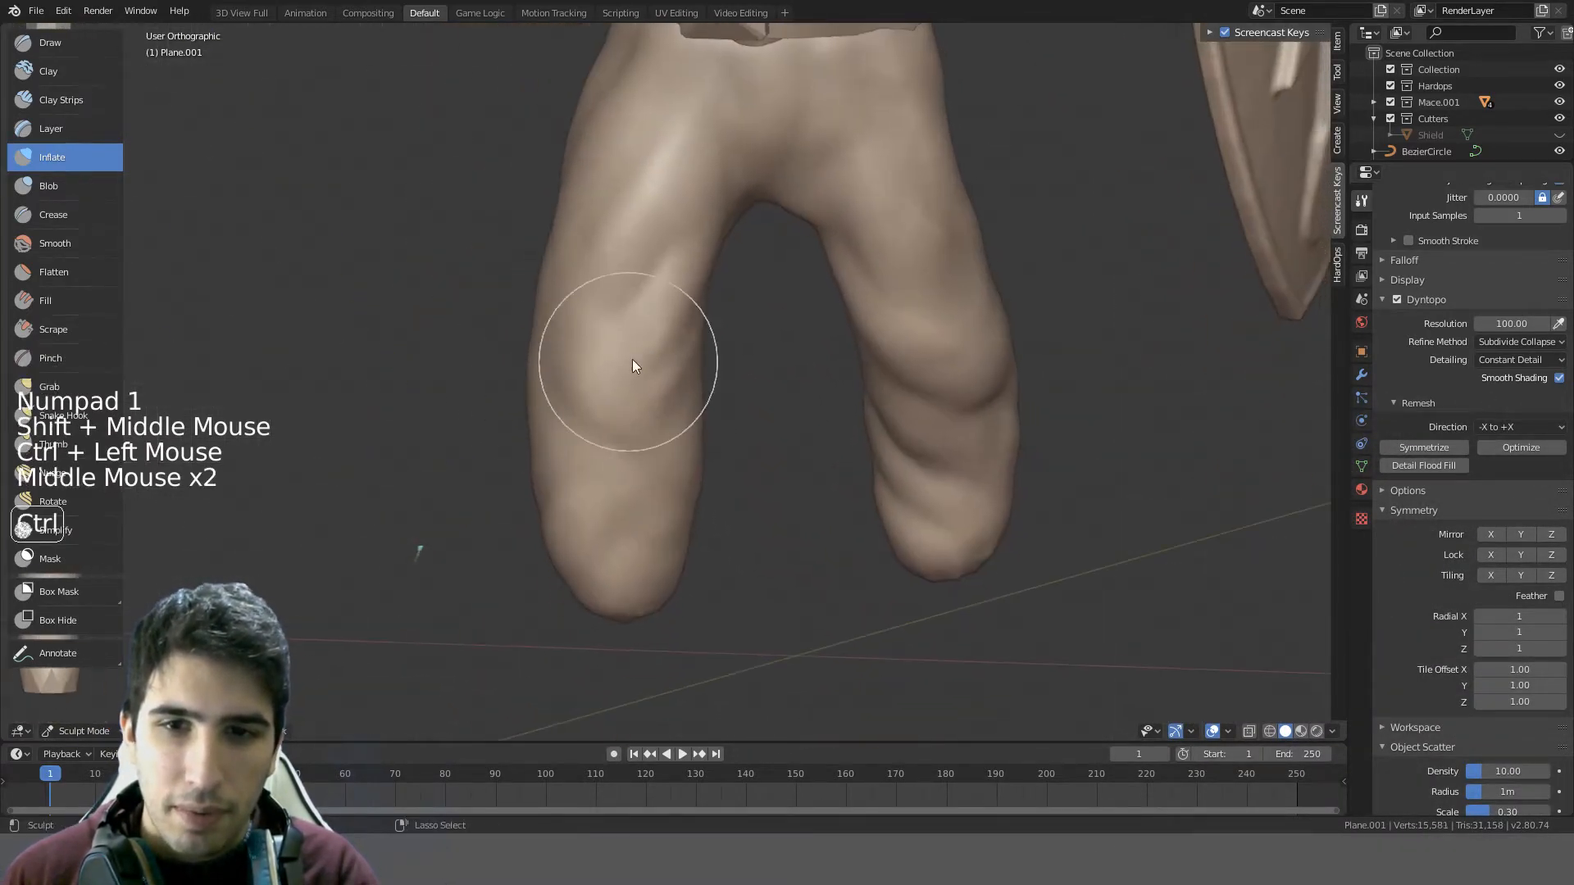
pyautogui.keyDown('ctrl'); pyautogui.moveTo(633, 362); pyautogui.dragTo(651, 386); pyautogui.keyUp('ctrl')
pyautogui.moveTo(752, 317)
pyautogui.mouseDown(button='middle')
pyautogui.moveTo(856, 269)
pyautogui.moveTo(771, 311)
pyautogui.moveTo(654, 333)
pyautogui.moveTo(786, 376)
pyautogui.moveTo(854, 250)
pyautogui.moveTo(827, 305)
pyautogui.moveTo(708, 252)
pyautogui.moveTo(713, 198)
pyautogui.moveTo(779, 255)
pyautogui.moveTo(730, 345)
pyautogui.mouseUp(button='middle')
pyautogui.scroll(-2, 656, 335)
pyautogui.hotkey('ctrl', 'z')
# - Smooth the cloth folds at the front of the shield-side hip, from below the belt to the upper thigh
pyautogui.keyDown('shift'); pyautogui.scroll(-1, 729, 345); pyautogui.keyUp('shift')
pyautogui.scroll(5, 718, 257)
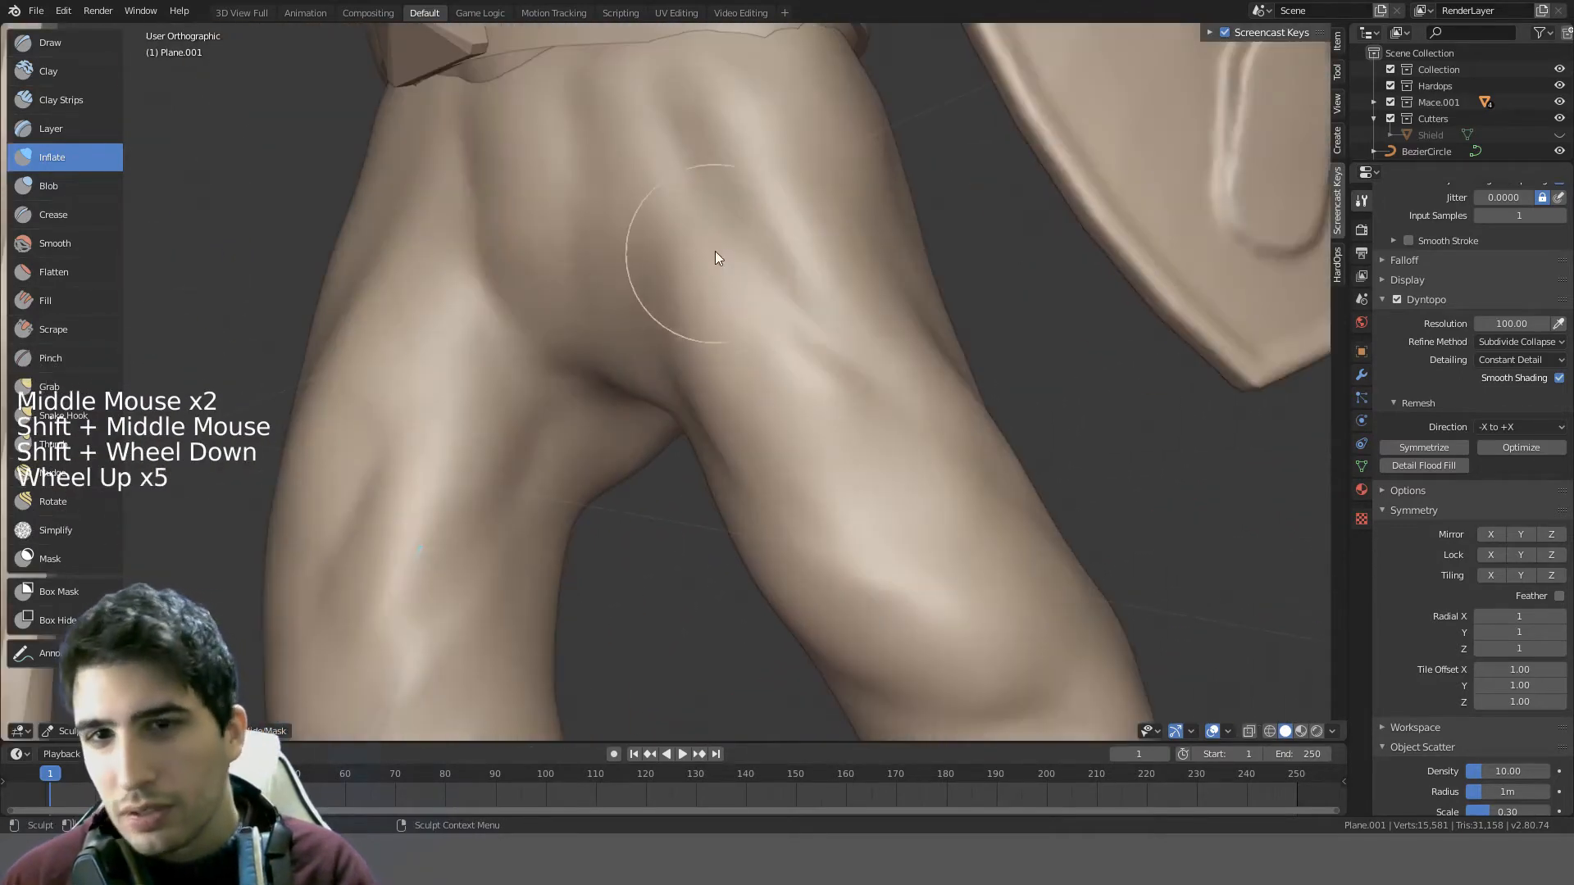
pyautogui.moveTo(717, 151)
pyautogui.keyDown('shift'); pyautogui.mouseDown()
pyautogui.moveTo(833, 376)
pyautogui.moveTo(771, 370)
pyautogui.mouseUp(); pyautogui.keyUp('shift')
pyautogui.moveTo(771, 364); pyautogui.dragTo(879, 325, button='middle')
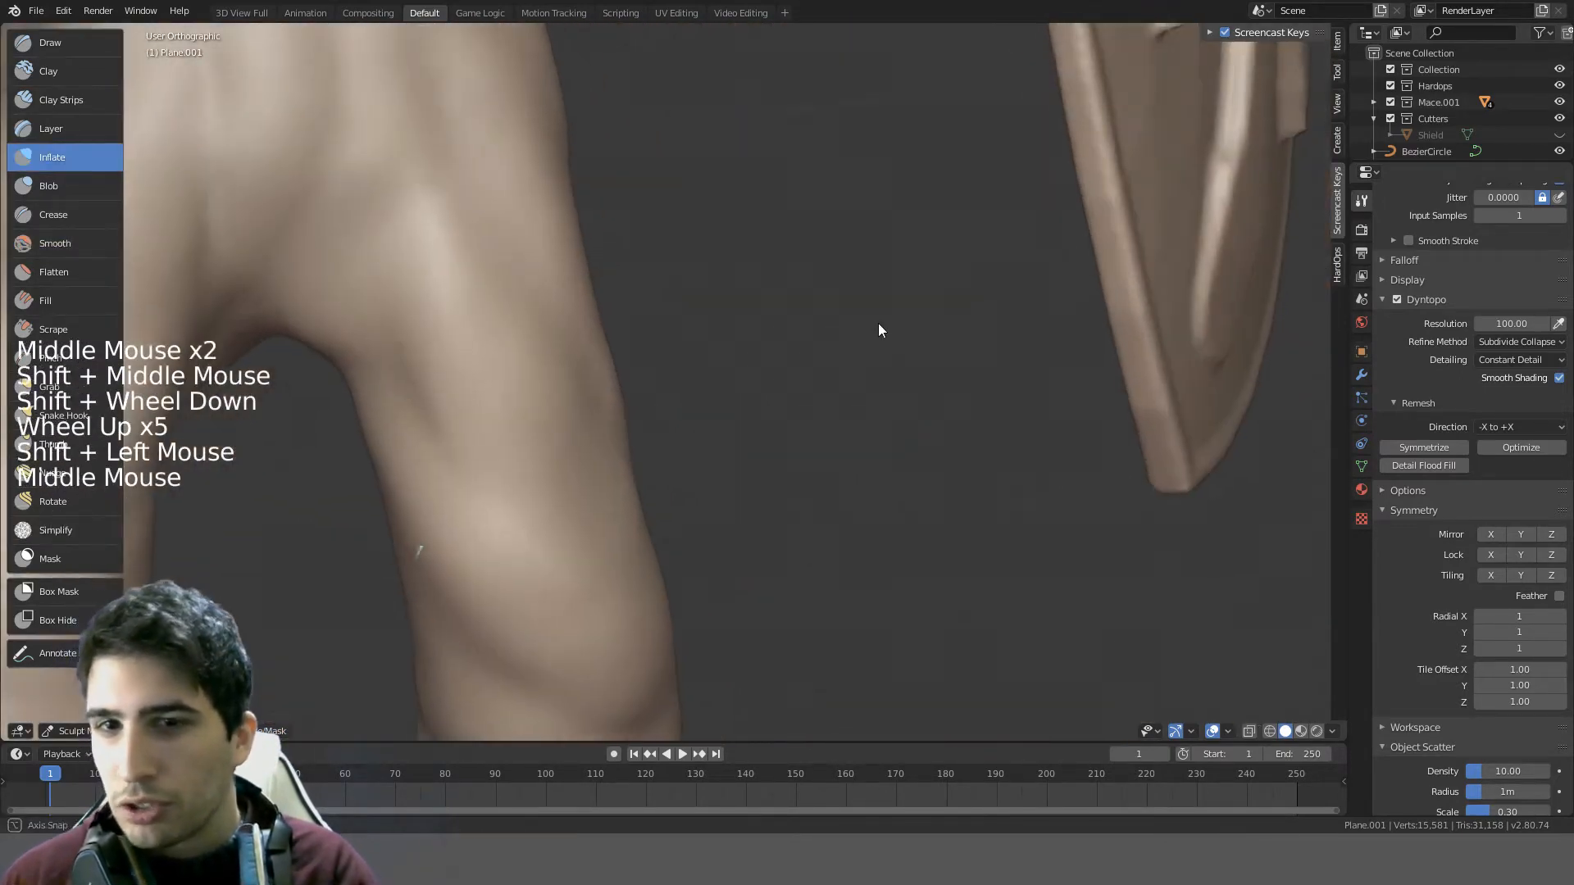
# - Inflate the seat on both sides of its centre seam and smooth along the seam
pyautogui.scroll(-2, 610, 351)
pyautogui.moveTo(610, 351); pyautogui.dragTo(488, 264, button='middle')
pyautogui.scroll(-1, 414, 369)
pyautogui.moveTo(415, 369)
pyautogui.keyDown('shift'); pyautogui.mouseDown(button='middle')
pyautogui.moveTo(439, 285)
pyautogui.moveTo(565, 170)
pyautogui.moveTo(708, 246)
pyautogui.moveTo(746, 460)
pyautogui.moveTo(461, 459)
pyautogui.moveTo(503, 339)
pyautogui.moveTo(644, 290)
pyautogui.moveTo(621, 419)
pyautogui.mouseUp(button='middle'); pyautogui.keyUp('shift')
pyautogui.scroll(3, 720, 456)
pyautogui.moveTo(622, 419)
pyautogui.mouseDown()
pyautogui.moveTo(765, 457)
pyautogui.moveTo(750, 449)
pyautogui.mouseUp()
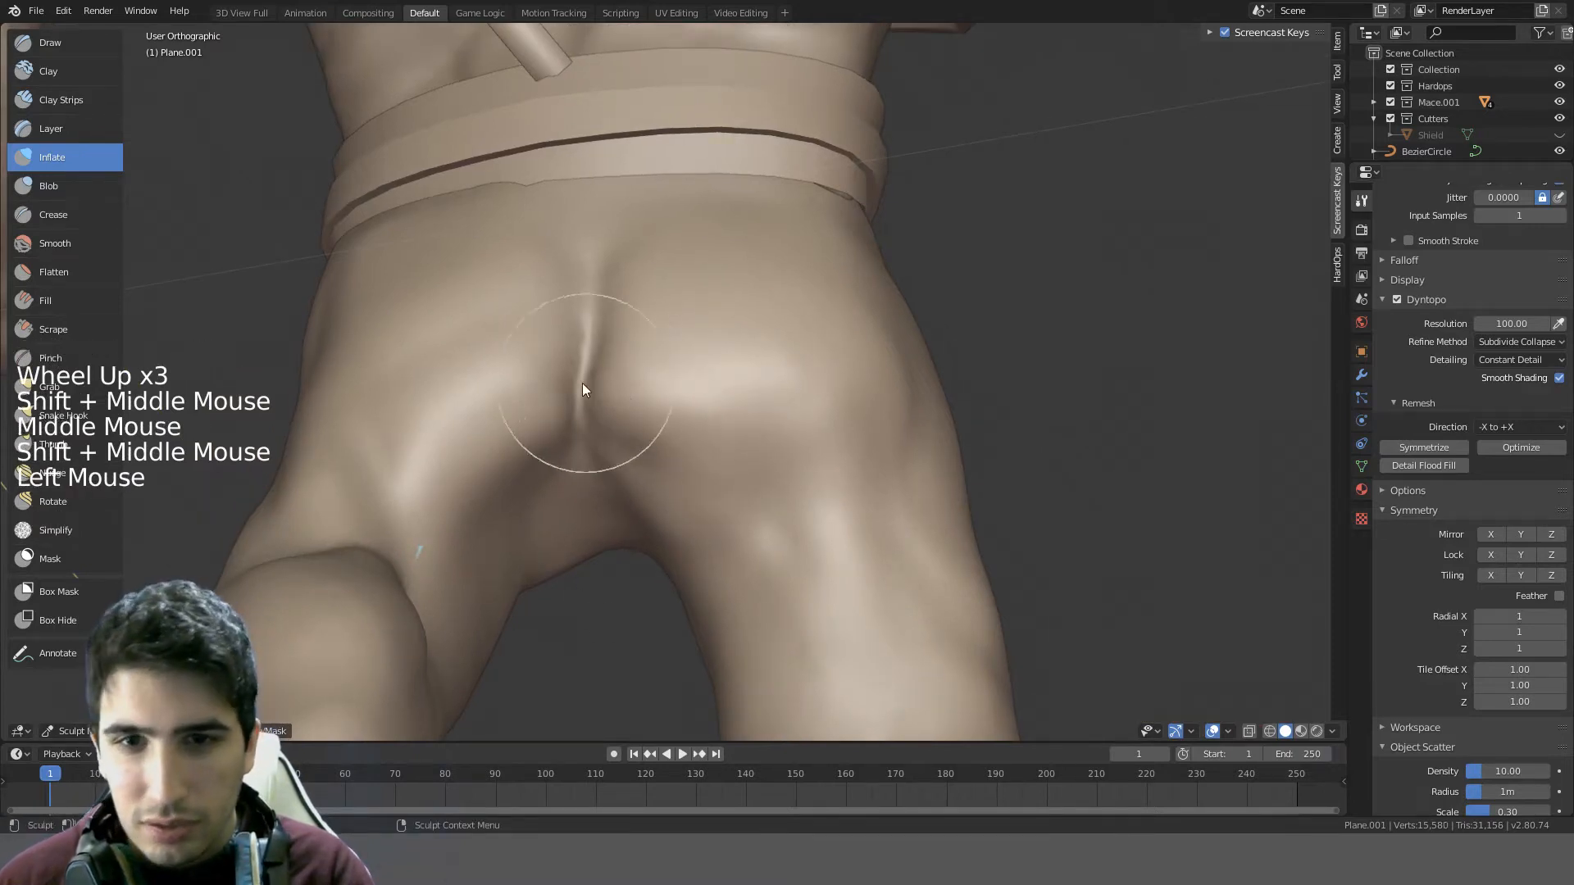
pyautogui.moveTo(581, 385); pyautogui.dragTo(503, 410)
pyautogui.moveTo(566, 409)
pyautogui.keyDown('shift'); pyautogui.mouseDown()
pyautogui.moveTo(558, 440)
pyautogui.moveTo(586, 329)
pyautogui.mouseUp(); pyautogui.keyUp('shift')
pyautogui.moveTo(621, 253)
pyautogui.mouseDown(button='middle')
pyautogui.moveTo(721, 341)
pyautogui.moveTo(658, 323)
pyautogui.moveTo(587, 141)
pyautogui.moveTo(529, 226)
pyautogui.moveTo(621, 302)
pyautogui.moveTo(607, 314)
pyautogui.moveTo(490, 254)
pyautogui.moveTo(673, 288)
pyautogui.moveTo(770, 286)
pyautogui.moveTo(682, 296)
pyautogui.mouseUp(button='middle')
pyautogui.scroll(-4, 487, 279)
pyautogui.scroll(3, 682, 296)
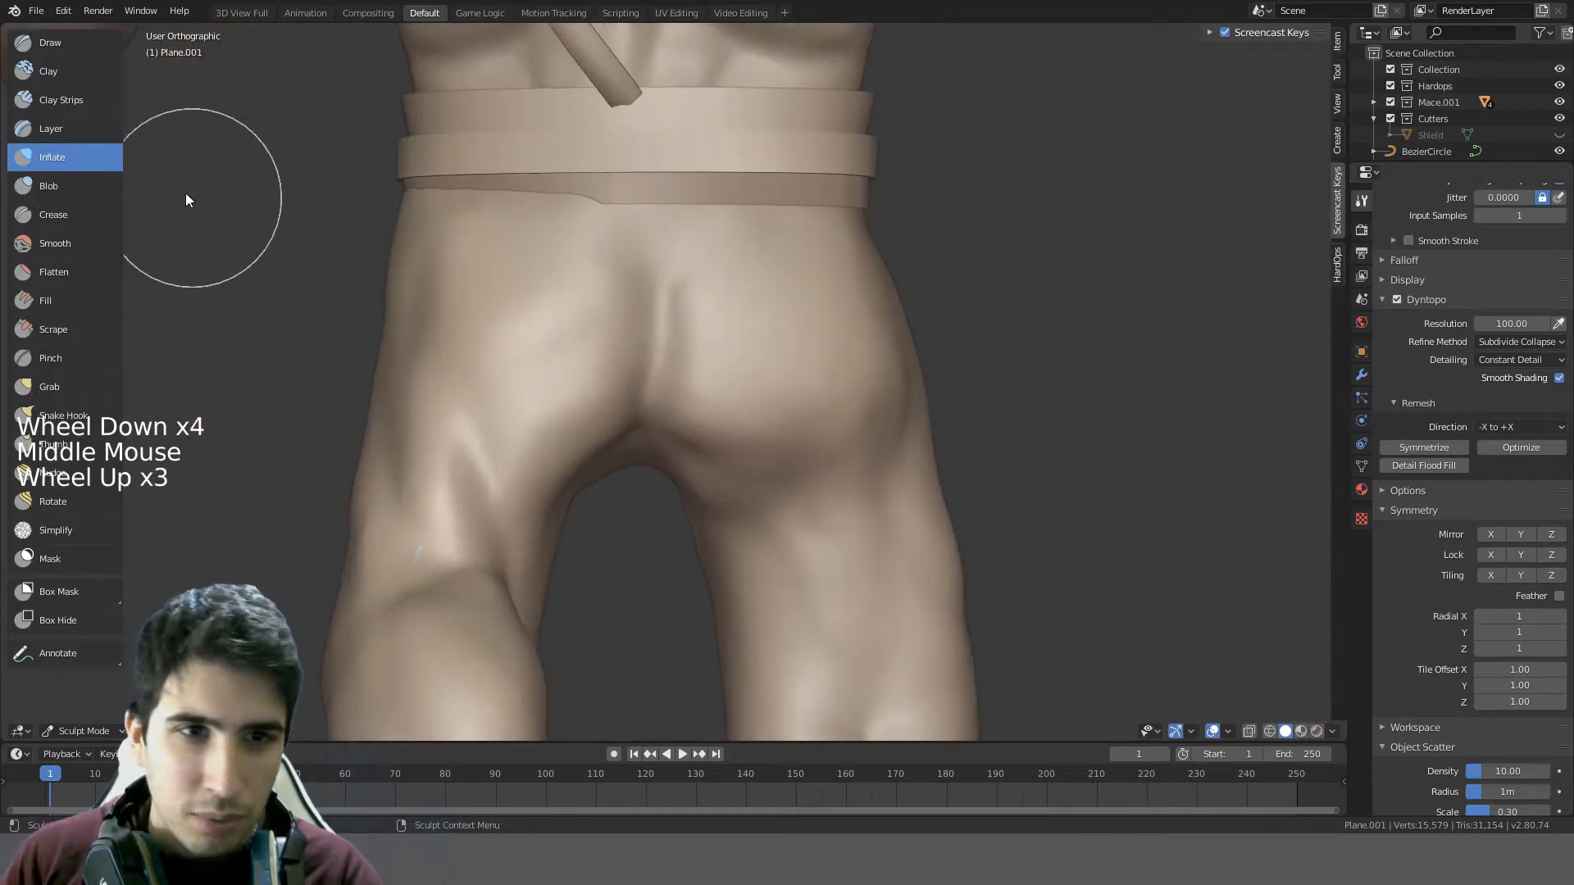
# - Smooth the shield-side underside of the seat and build up the mace-side buttock beside the centre seam with the Clay brush
pyautogui.click(56, 51)
pyautogui.click(73, 75)
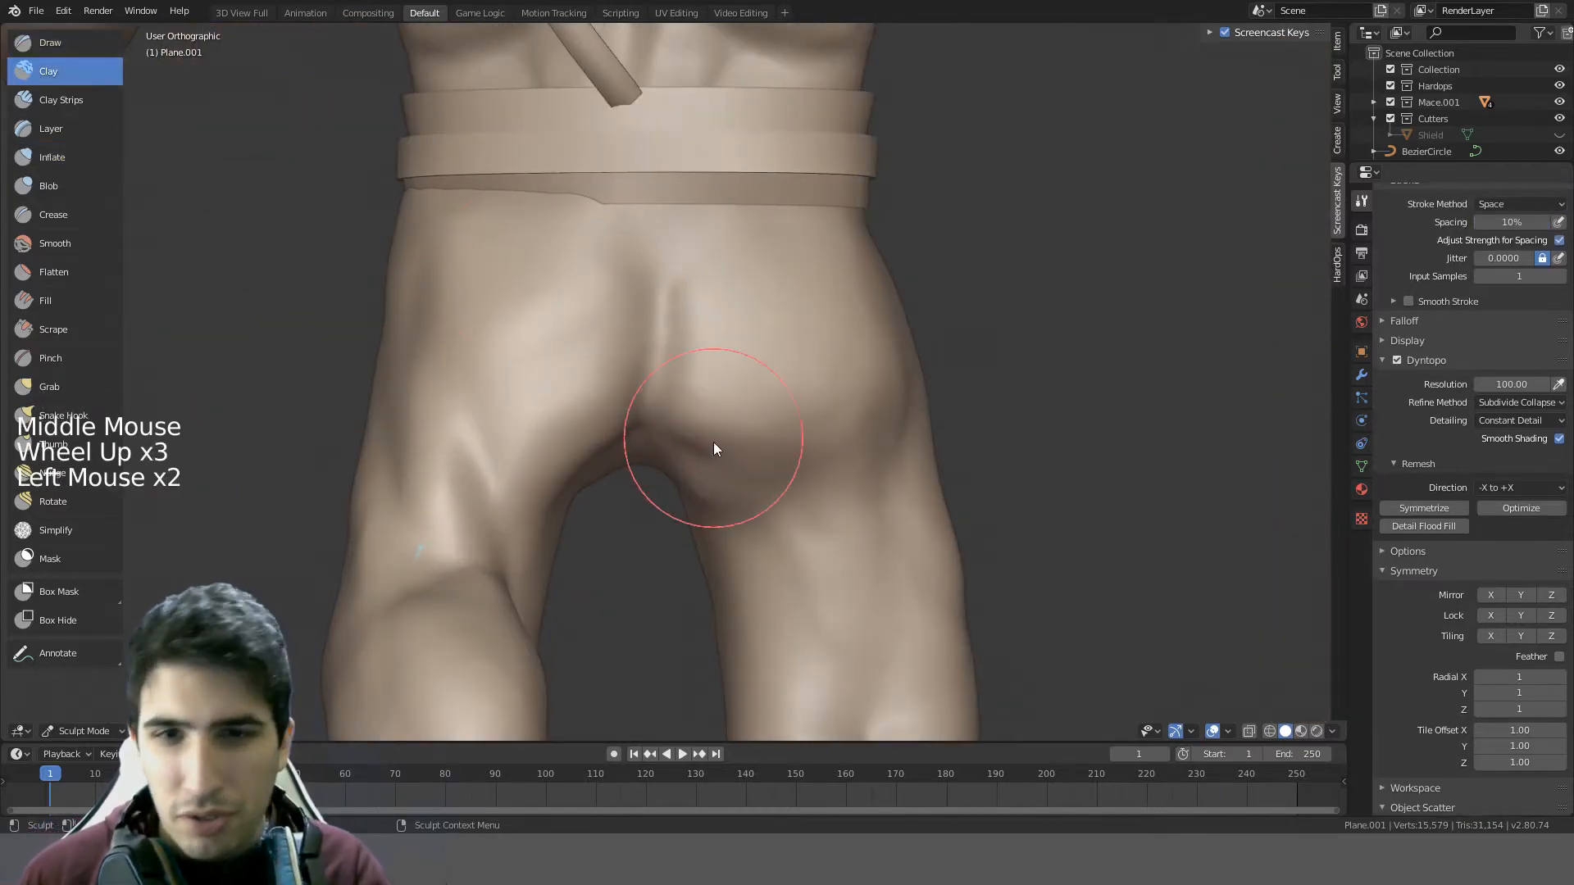
pyautogui.moveTo(713, 442)
pyautogui.mouseDown(button='middle')
pyautogui.moveTo(561, 447)
pyautogui.moveTo(535, 502)
pyautogui.moveTo(495, 474)
pyautogui.mouseUp(button='middle')
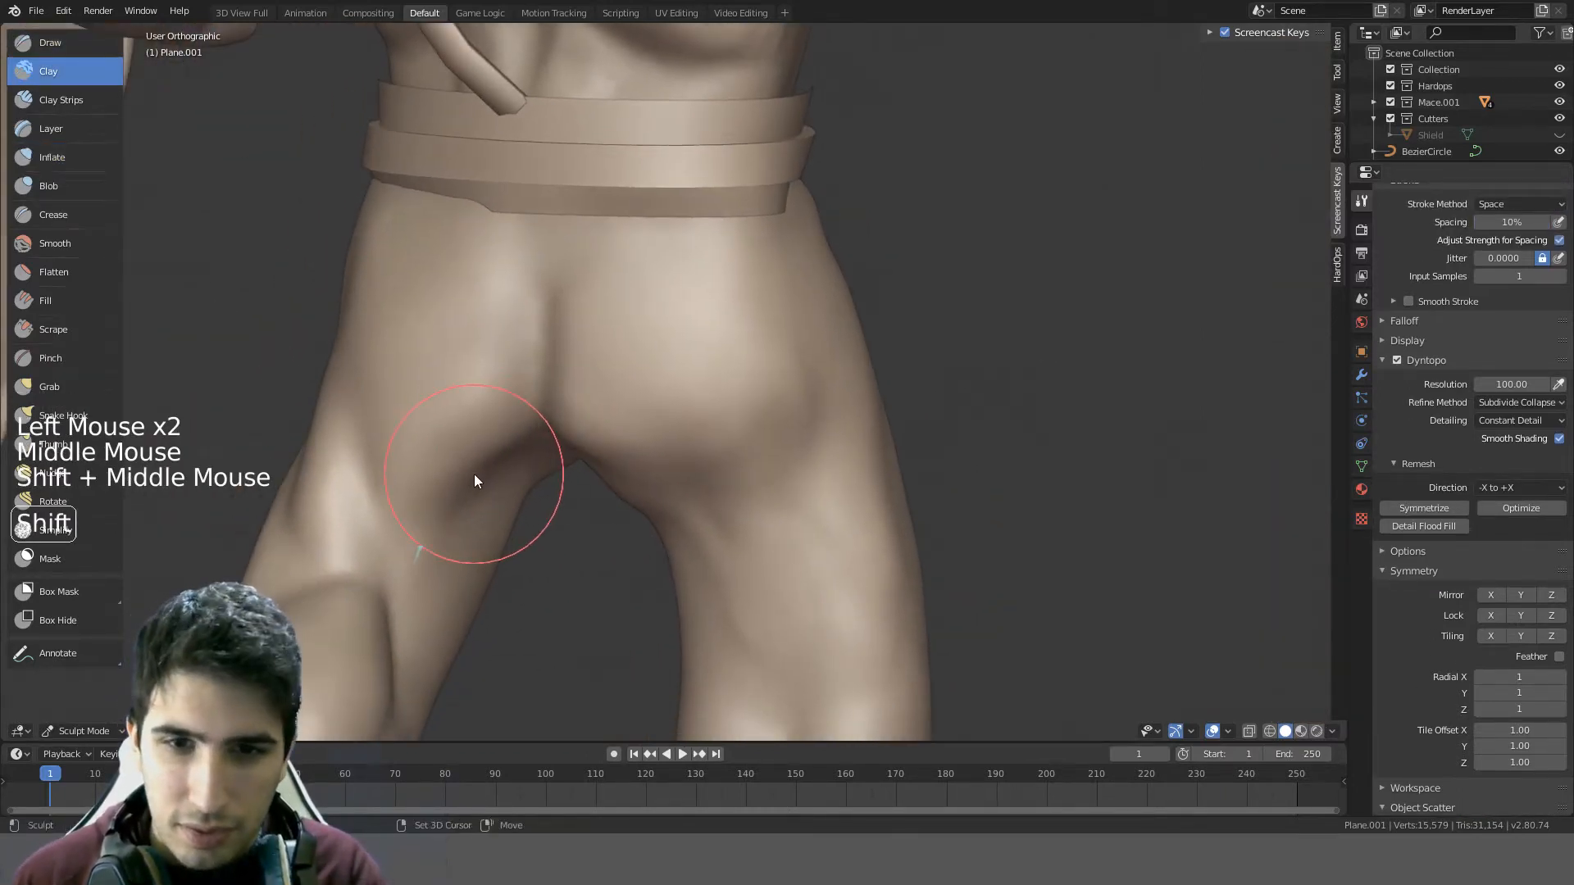
pyautogui.keyDown('shift'); pyautogui.moveTo(474, 474); pyautogui.dragTo(449, 477); pyautogui.keyUp('shift')
pyautogui.moveTo(588, 419)
pyautogui.mouseDown(button='middle')
pyautogui.moveTo(779, 441)
pyautogui.moveTo(721, 442)
pyautogui.moveTo(673, 399)
pyautogui.moveTo(657, 324)
pyautogui.moveTo(700, 385)
pyautogui.mouseUp(button='middle')
pyautogui.moveTo(529, 206)
pyautogui.mouseDown()
pyautogui.moveTo(476, 312)
pyautogui.moveTo(437, 310)
pyautogui.mouseUp()
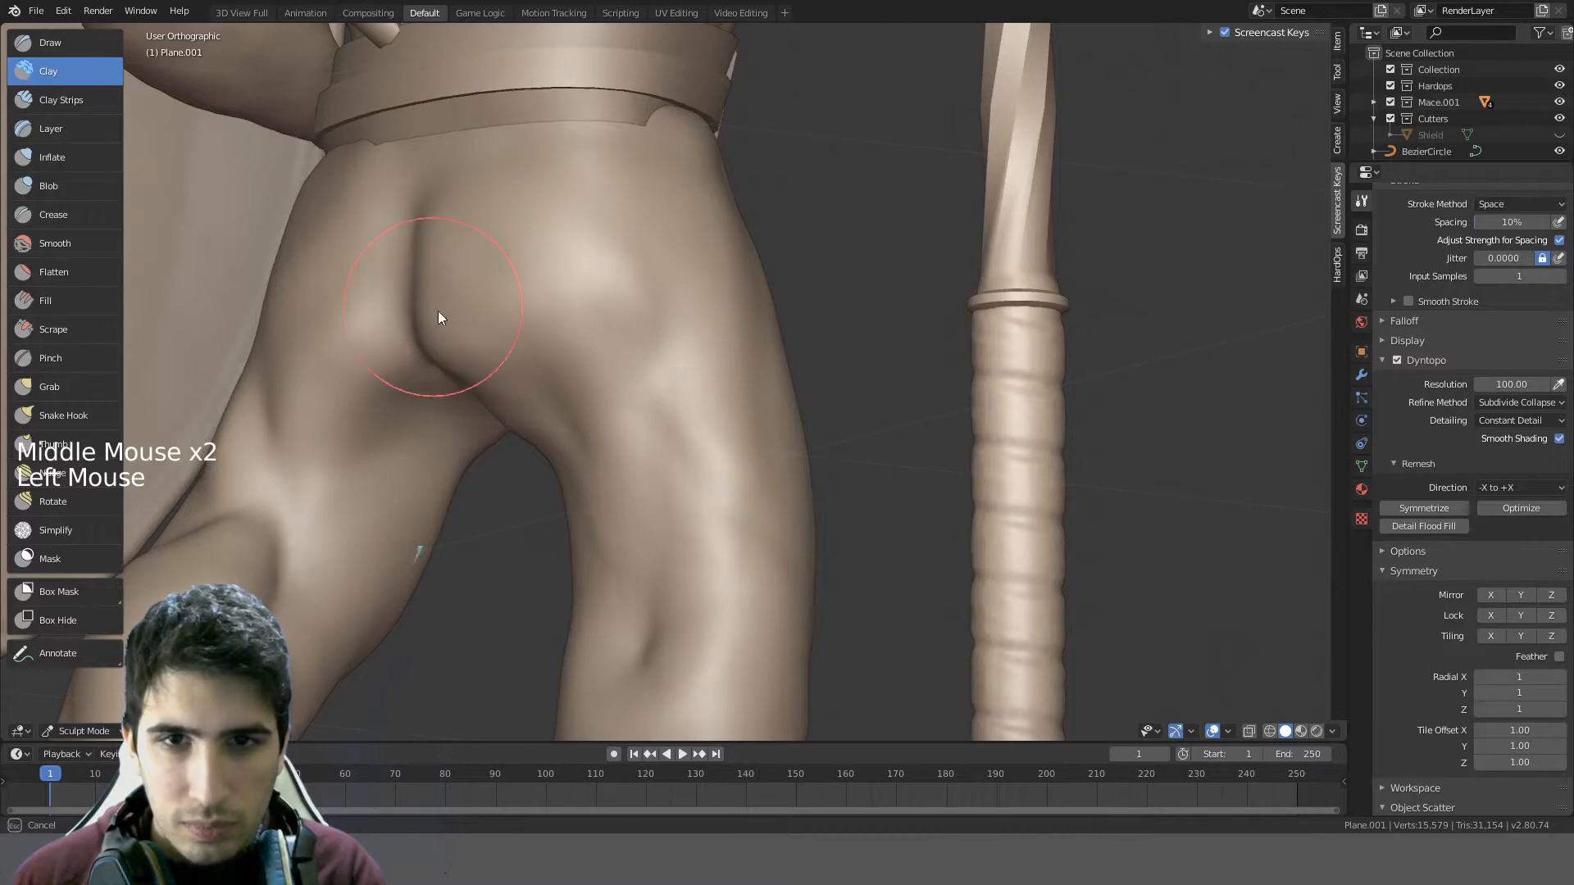
pyautogui.moveTo(556, 225)
pyautogui.mouseDown(button='middle')
pyautogui.moveTo(702, 228)
pyautogui.moveTo(669, 281)
pyautogui.mouseUp(button='middle')
pyautogui.moveTo(615, 360)
pyautogui.mouseDown()
pyautogui.moveTo(625, 375)
pyautogui.moveTo(661, 347)
pyautogui.mouseUp()
# - Smooth the mace-side buttock beside the centre seam and across the seat
pyautogui.moveTo(661, 347)
pyautogui.mouseDown(button='middle')
pyautogui.moveTo(562, 296)
pyautogui.moveTo(573, 313)
pyautogui.moveTo(549, 323)
pyautogui.mouseUp(button='middle')
pyautogui.moveTo(549, 324)
pyautogui.keyDown('shift'); pyautogui.mouseDown()
pyautogui.moveTo(496, 391)
pyautogui.moveTo(471, 360)
pyautogui.mouseUp(); pyautogui.keyUp('shift')
pyautogui.moveTo(471, 361)
pyautogui.mouseDown(button='middle')
pyautogui.moveTo(673, 243)
pyautogui.moveTo(730, 287)
pyautogui.moveTo(751, 331)
pyautogui.moveTo(583, 329)
pyautogui.moveTo(483, 293)
pyautogui.moveTo(530, 325)
pyautogui.mouseUp(button='middle')
pyautogui.moveTo(529, 325)
pyautogui.keyDown('shift'); pyautogui.mouseDown()
pyautogui.moveTo(591, 407)
pyautogui.moveTo(467, 379)
pyautogui.mouseUp(); pyautogui.keyUp('shift')
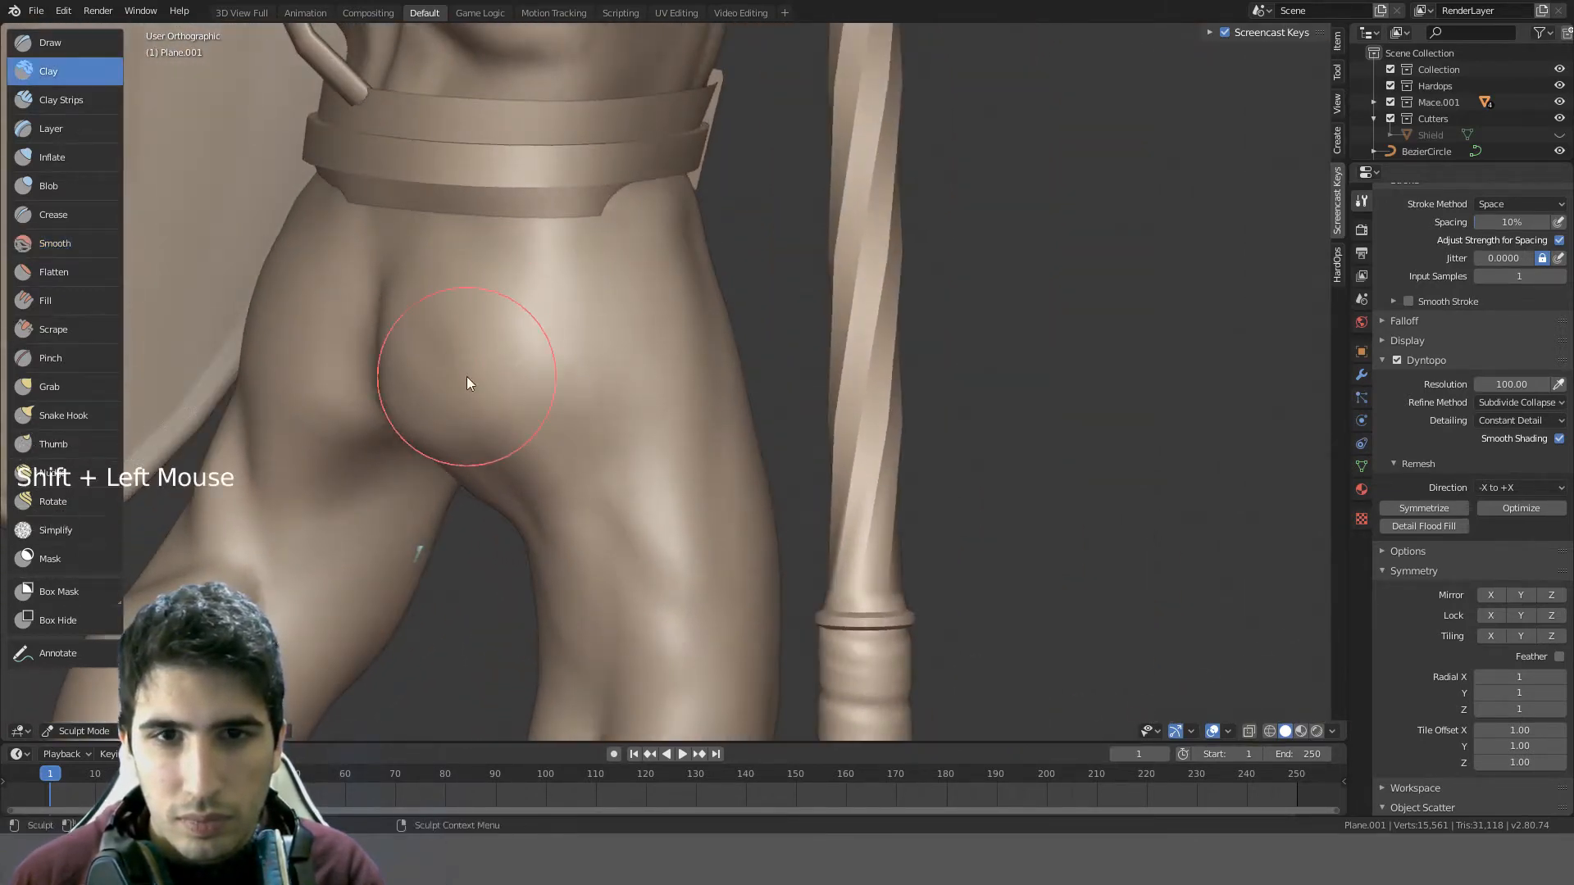
pyautogui.moveTo(468, 379); pyautogui.dragTo(641, 382, button='middle')
pyautogui.moveTo(643, 383)
pyautogui.keyDown('shift'); pyautogui.mouseDown()
pyautogui.moveTo(737, 263)
pyautogui.moveTo(705, 321)
pyautogui.mouseUp(); pyautogui.keyUp('shift')
pyautogui.moveTo(704, 320)
pyautogui.mouseDown(button='middle')
pyautogui.moveTo(778, 201)
pyautogui.moveTo(730, 271)
pyautogui.moveTo(805, 340)
pyautogui.moveTo(899, 302)
pyautogui.moveTo(653, 257)
pyautogui.moveTo(509, 366)
pyautogui.moveTo(460, 346)
pyautogui.moveTo(609, 359)
pyautogui.mouseUp(button='middle')
pyautogui.scroll(-1, 778, 201)
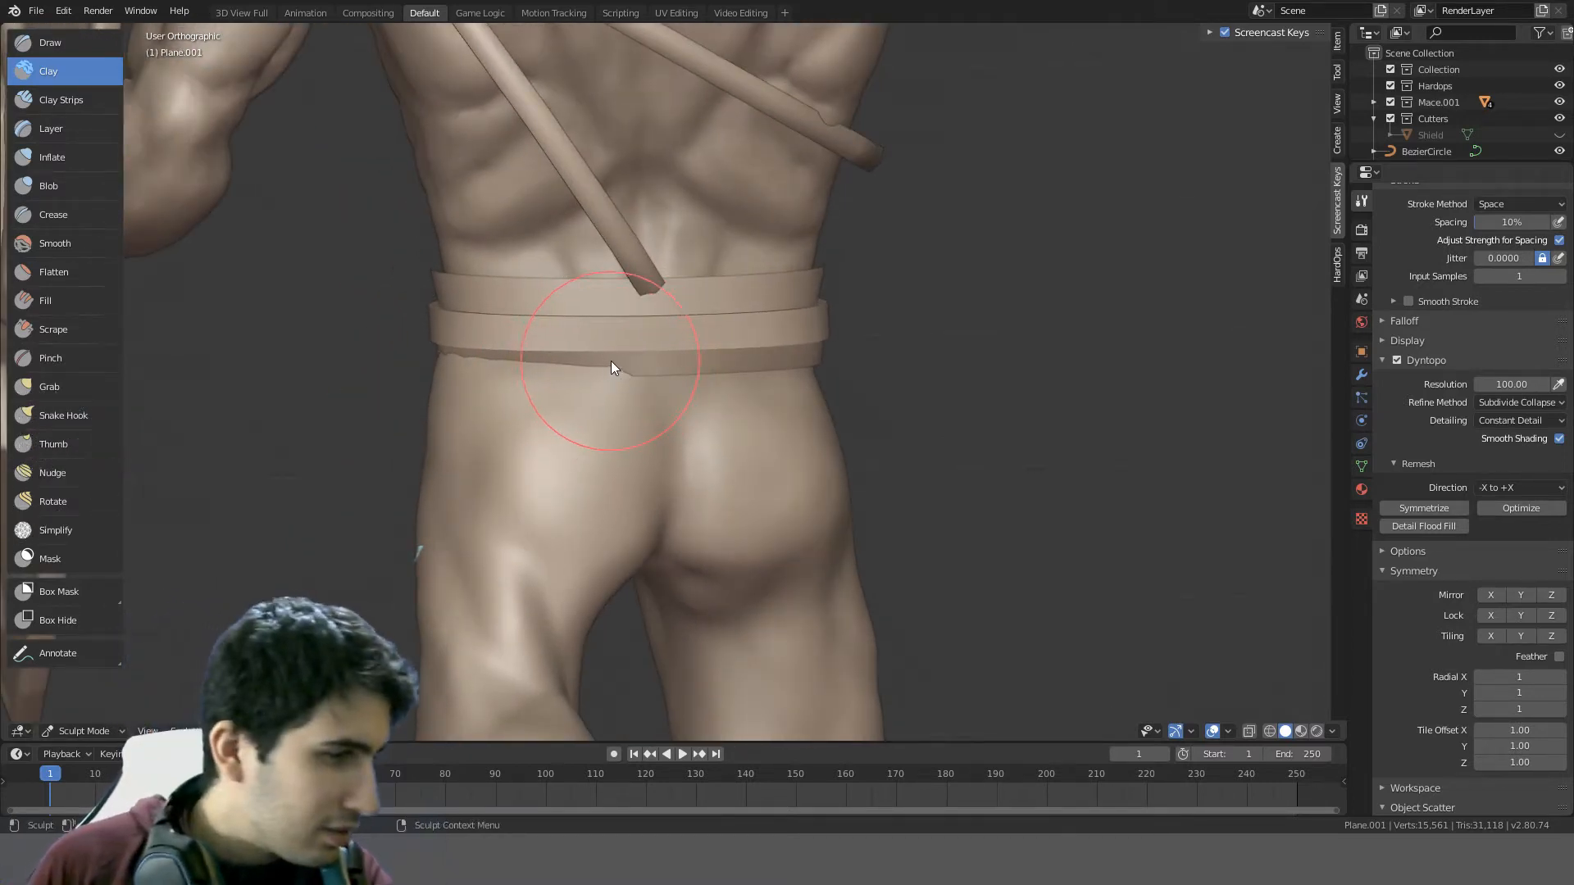
# - Carve the trouser waist back under the belt around the shield-side hip with the Clay brush
pyautogui.moveTo(532, 324); pyautogui.dragTo(572, 311, button='middle')
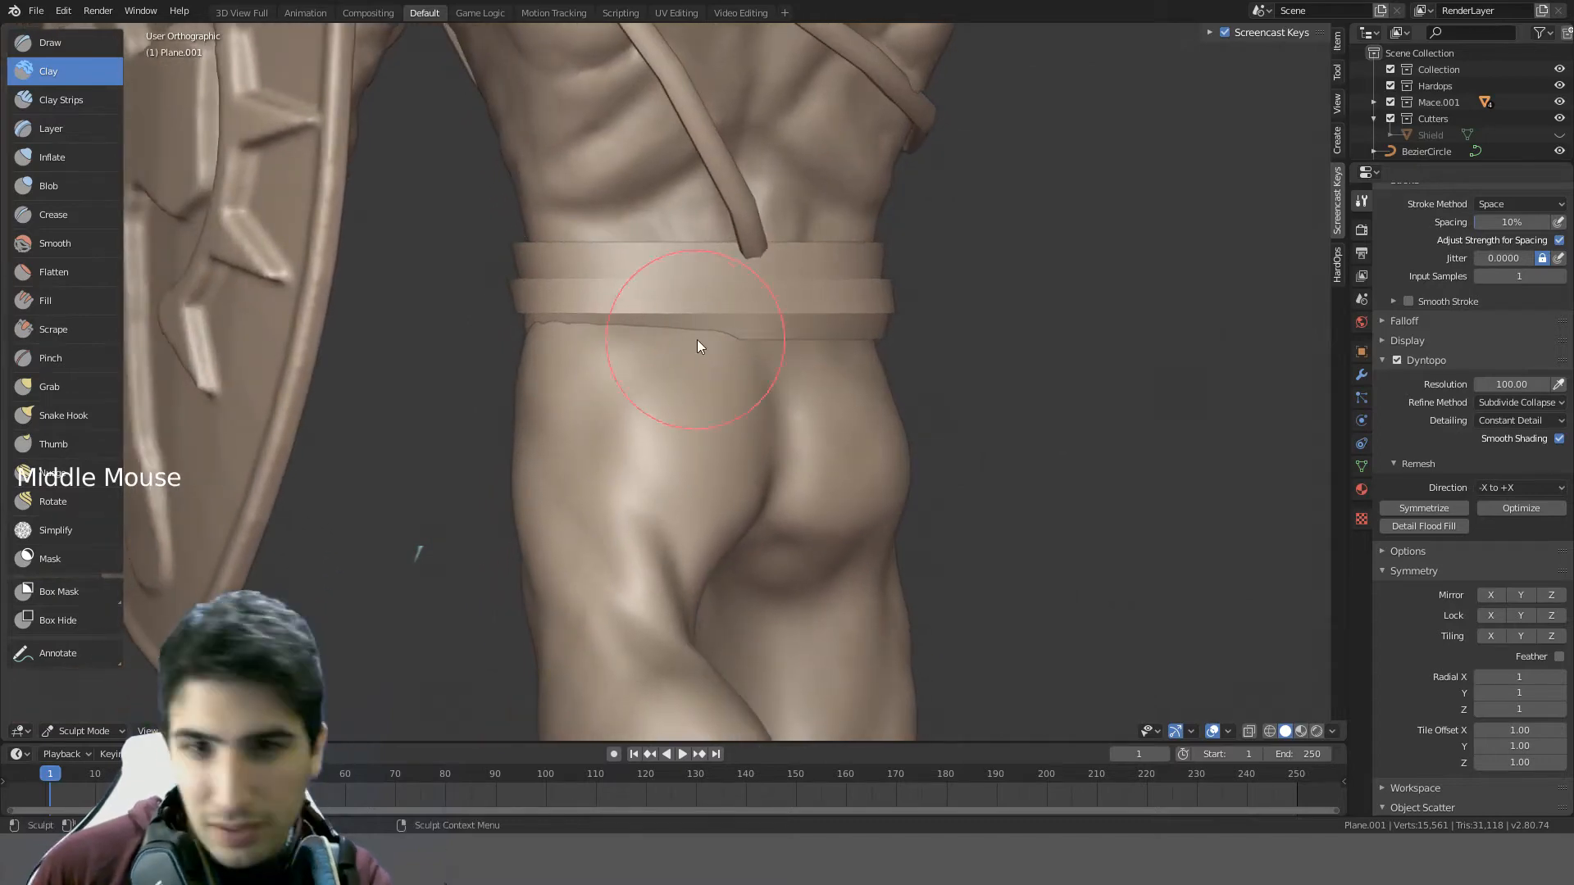
pyautogui.keyDown('ctrl'); pyautogui.moveTo(729, 338); pyautogui.dragTo(616, 340); pyautogui.keyUp('ctrl')
pyautogui.moveTo(651, 328); pyautogui.dragTo(675, 430, button='middle')
pyautogui.keyDown('ctrl'); pyautogui.moveTo(675, 430); pyautogui.dragTo(608, 496); pyautogui.keyUp('ctrl')
pyautogui.moveTo(561, 493); pyautogui.dragTo(1054, 351, button='middle')
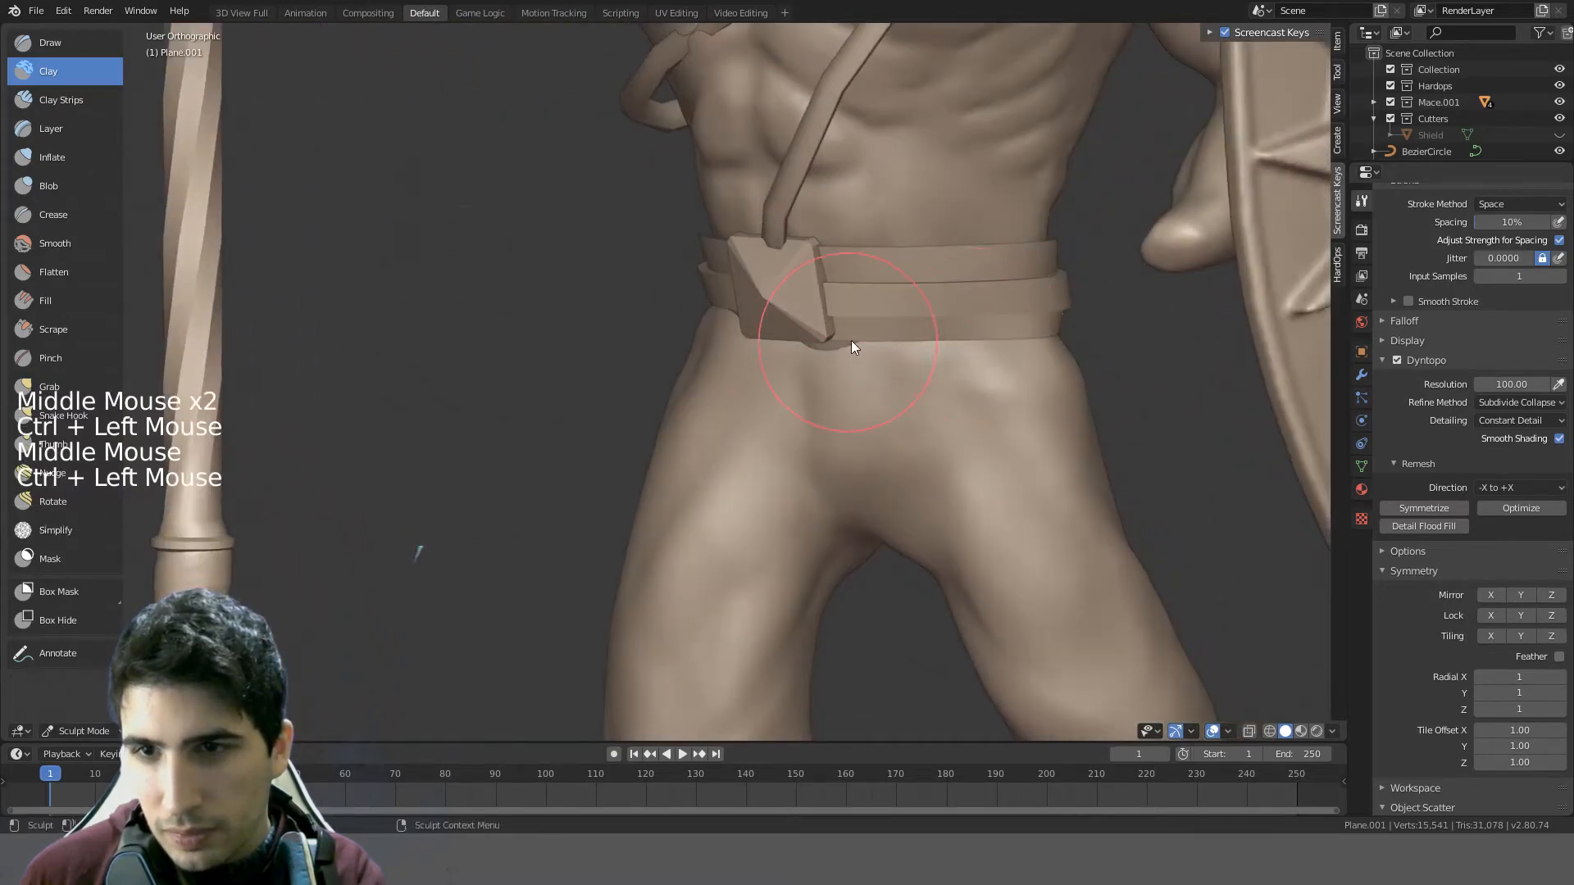
# - Add clay to the front of the pelvis just below the belt buckle and smooth down toward the groin
pyautogui.moveTo(852, 340); pyautogui.dragTo(971, 289, button='middle')
pyautogui.moveTo(817, 400)
pyautogui.mouseDown()
pyautogui.moveTo(759, 386)
pyautogui.moveTo(779, 373)
pyautogui.mouseUp()
pyautogui.moveTo(778, 373); pyautogui.dragTo(762, 422, button='middle')
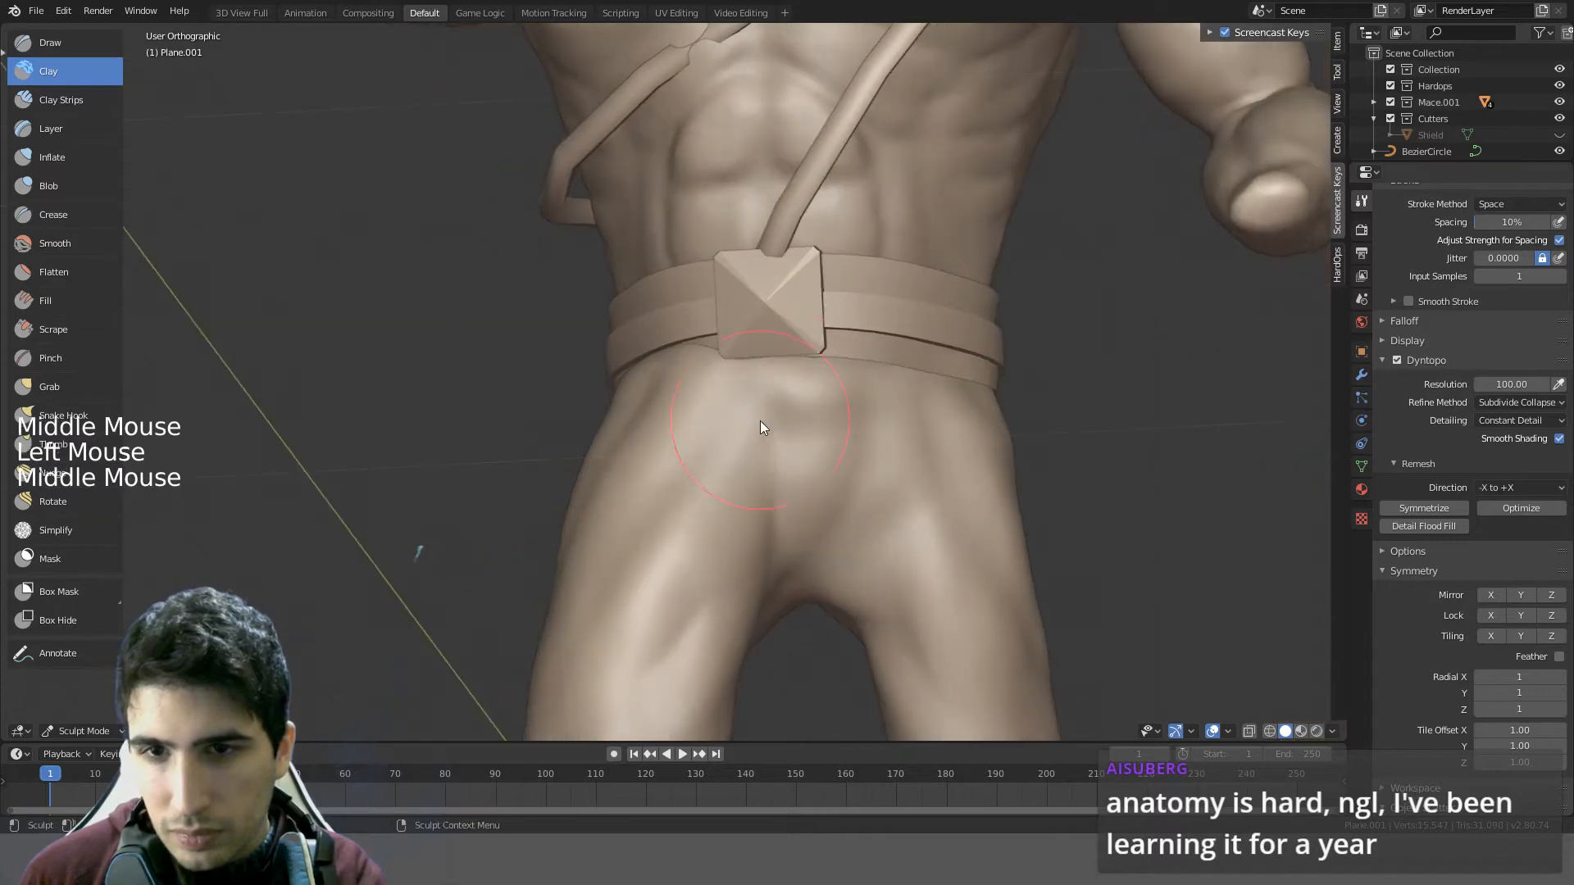
pyautogui.press('shift')
pyautogui.keyDown('shift'); pyautogui.moveTo(802, 383); pyautogui.dragTo(798, 462); pyautogui.keyUp('shift')
pyautogui.moveTo(797, 463)
pyautogui.mouseDown(button='middle')
pyautogui.moveTo(736, 443)
pyautogui.moveTo(815, 440)
pyautogui.mouseUp(button='middle')
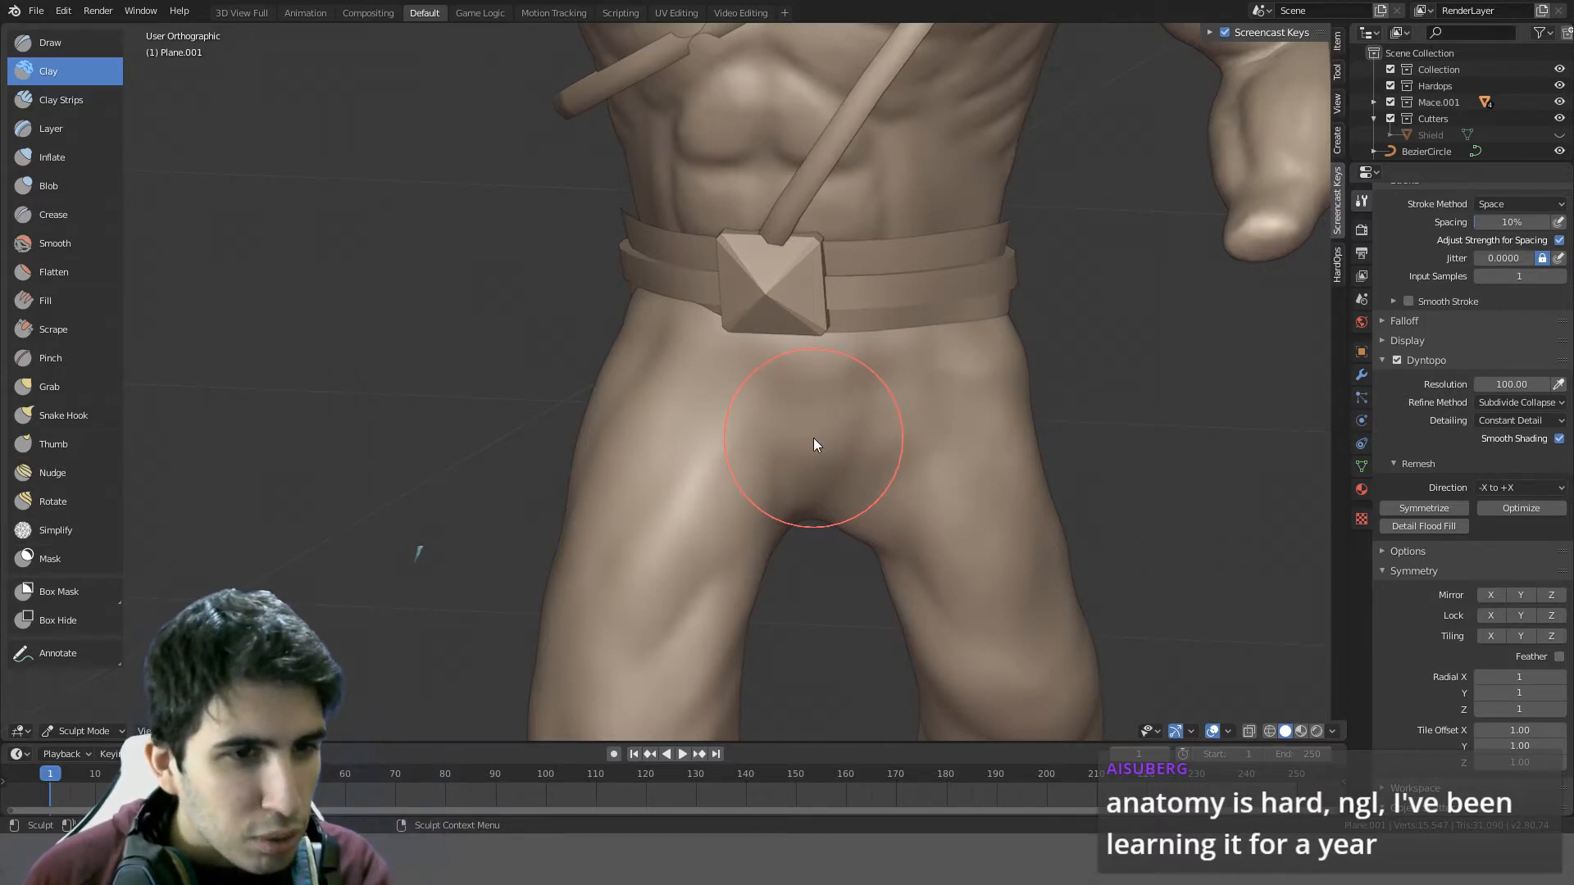
pyautogui.keyDown('shift'); pyautogui.moveTo(813, 423); pyautogui.dragTo(715, 265, button='middle'); pyautogui.keyUp('shift')
# - Carve the trouser waist below the belt on the mace-side front, undo one smoothing stroke, and smooth the waist at the back
pyautogui.press('KP_1')
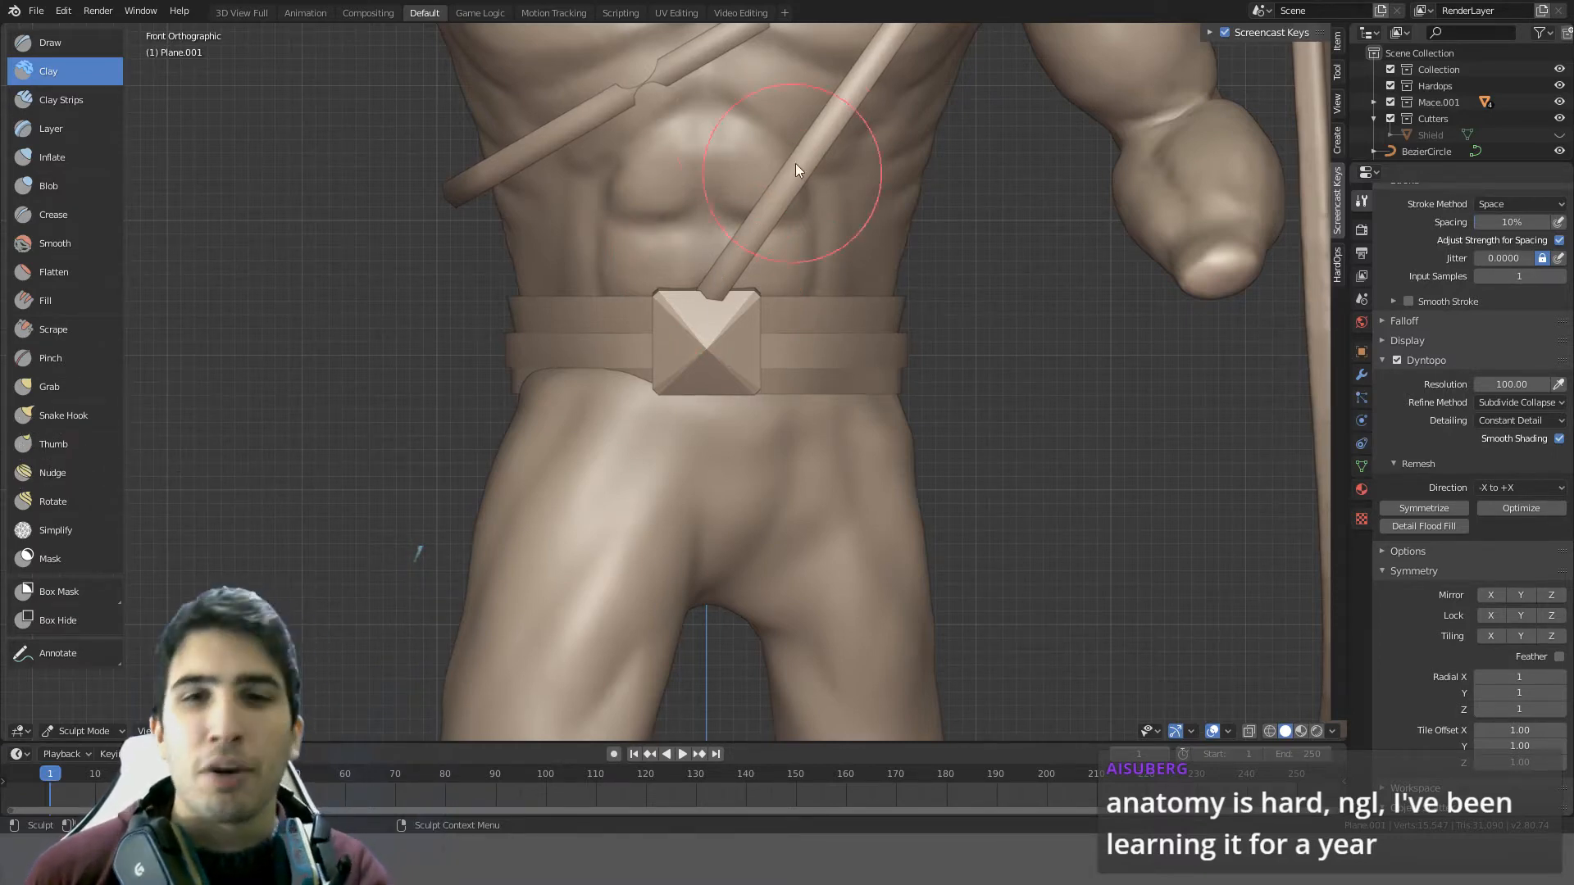
pyautogui.moveTo(614, 316); pyautogui.dragTo(687, 320, button='middle')
pyautogui.scroll(1, 688, 319)
pyautogui.press('KP_1')
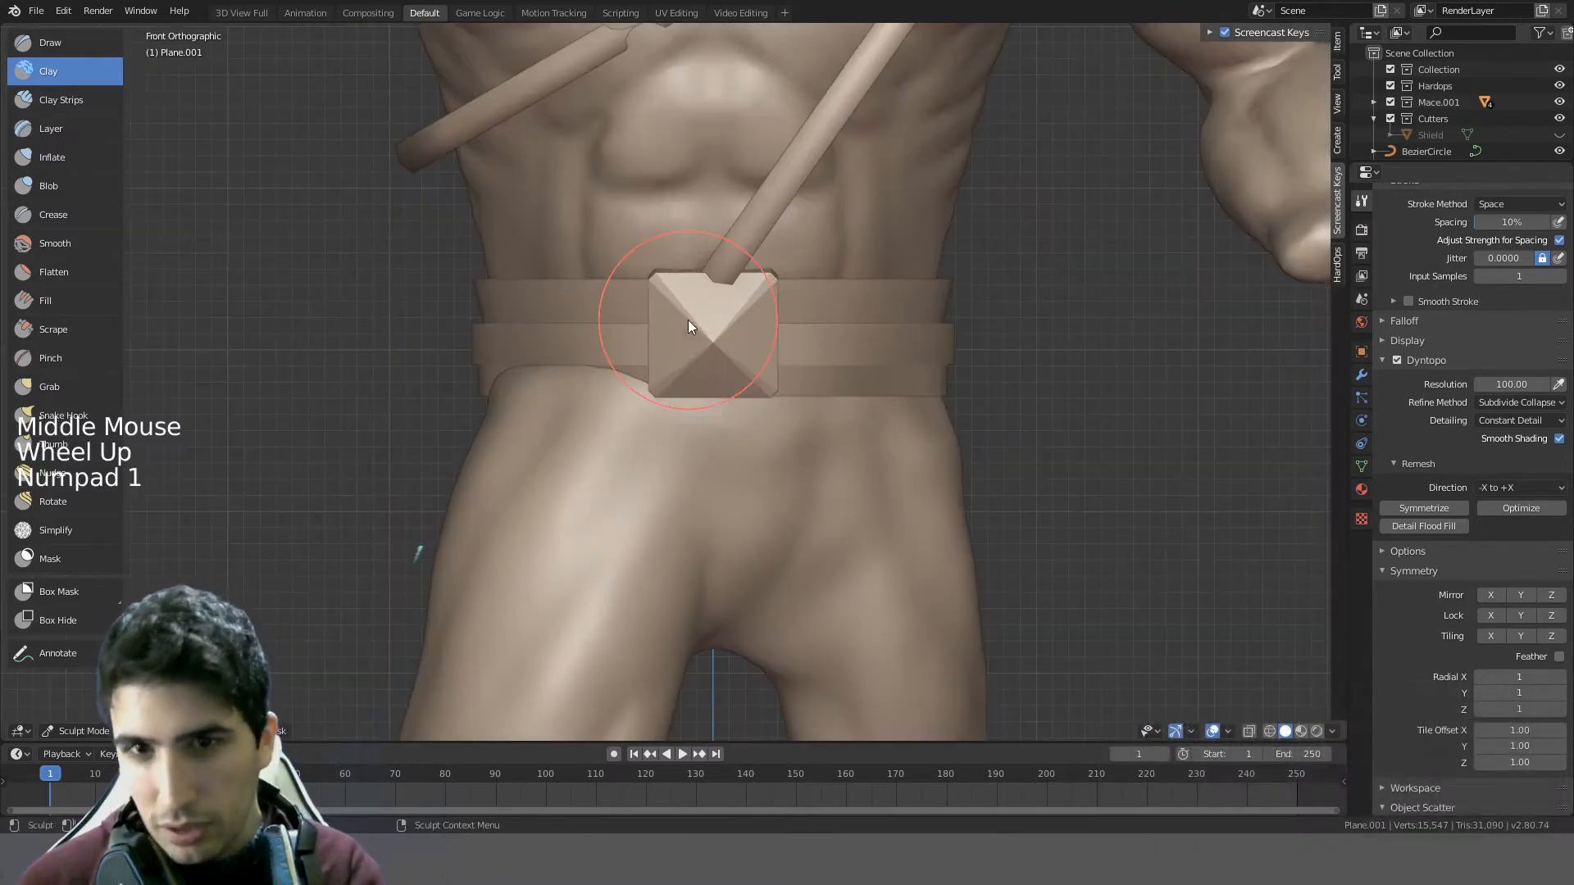
pyautogui.moveTo(617, 371)
pyautogui.keyDown('ctrl'); pyautogui.mouseDown()
pyautogui.moveTo(474, 385)
pyautogui.moveTo(566, 382)
pyautogui.moveTo(498, 390)
pyautogui.moveTo(517, 394)
pyautogui.moveTo(510, 544)
pyautogui.moveTo(602, 450)
pyautogui.mouseUp(); pyautogui.keyUp('ctrl')
pyautogui.hotkey('ctrl', 'z')
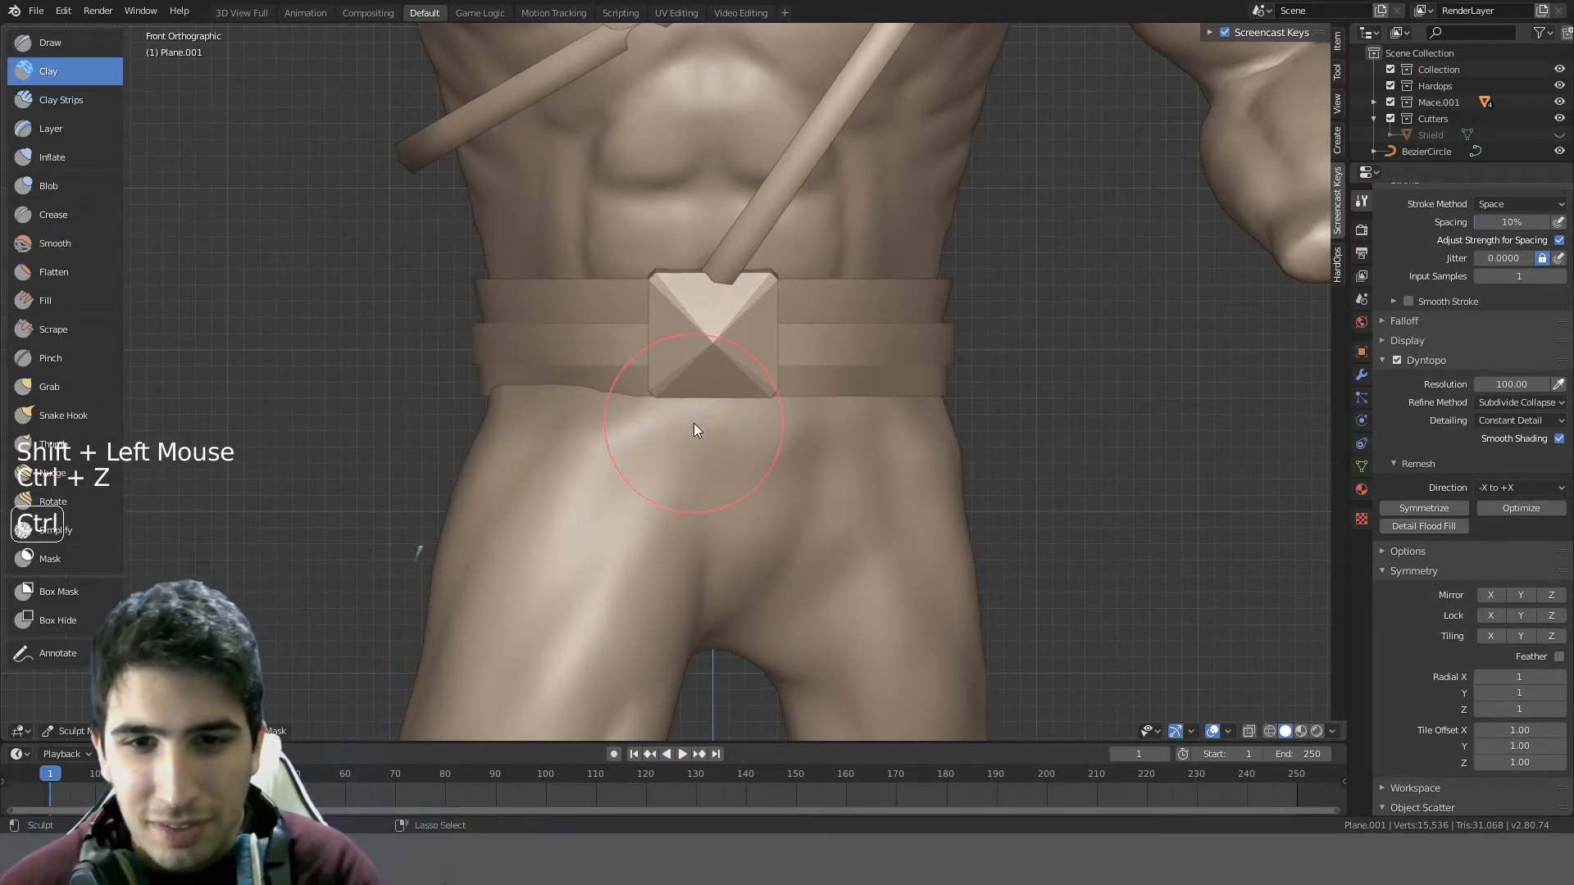
pyautogui.moveTo(693, 427)
pyautogui.mouseDown(button='middle')
pyautogui.moveTo(671, 429)
pyautogui.moveTo(783, 453)
pyautogui.moveTo(862, 440)
pyautogui.moveTo(867, 456)
pyautogui.mouseUp(button='middle')
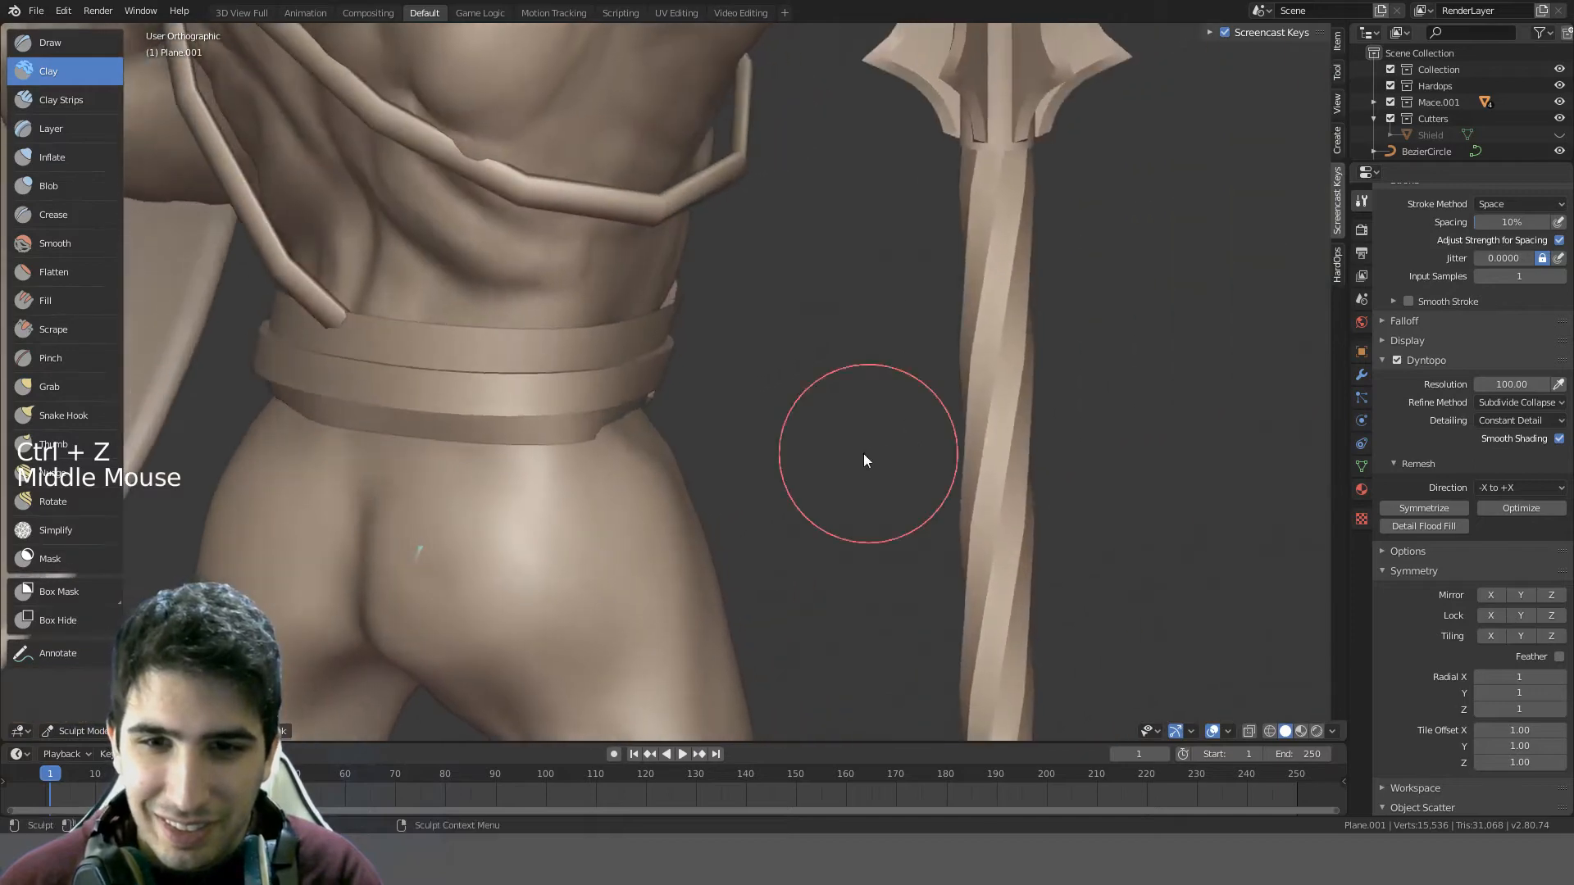
pyautogui.keyDown('shift'); pyautogui.moveTo(615, 435); pyautogui.dragTo(627, 430); pyautogui.keyUp('shift')
# - Examine the whole figure's proportions and leg silhouette from the front and at varying distances
pyautogui.scroll(-3, 677, 421)
pyautogui.scroll(-2, 677, 420)
pyautogui.moveTo(677, 421); pyautogui.dragTo(571, 426, button='middle')
pyautogui.scroll(-3, 861, 370)
pyautogui.scroll(1, 861, 370)
pyautogui.scroll(-4, 861, 370)
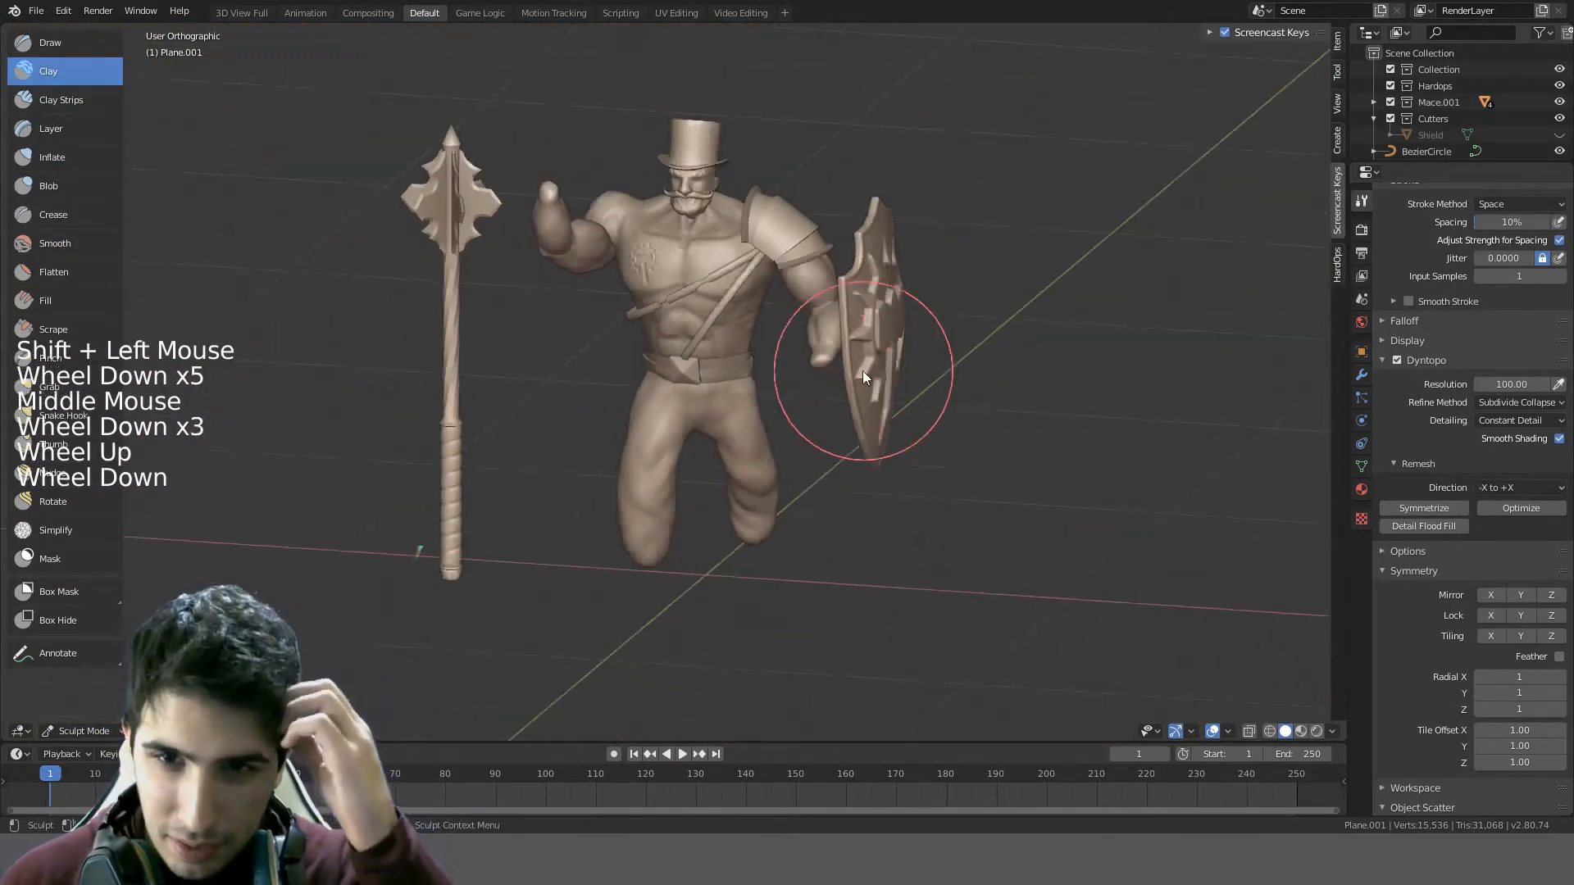
pyautogui.moveTo(861, 370)
pyautogui.mouseDown(button='middle')
pyautogui.moveTo(923, 328)
pyautogui.moveTo(949, 396)
pyautogui.moveTo(861, 362)
pyautogui.moveTo(861, 386)
pyautogui.mouseUp(button='middle')
pyautogui.press('KP_1')
pyautogui.scroll(4, 903, 334)
pyautogui.scroll(-4, 857, 386)
pyautogui.scroll(-2, 860, 385)
pyautogui.scroll(5, 884, 321)
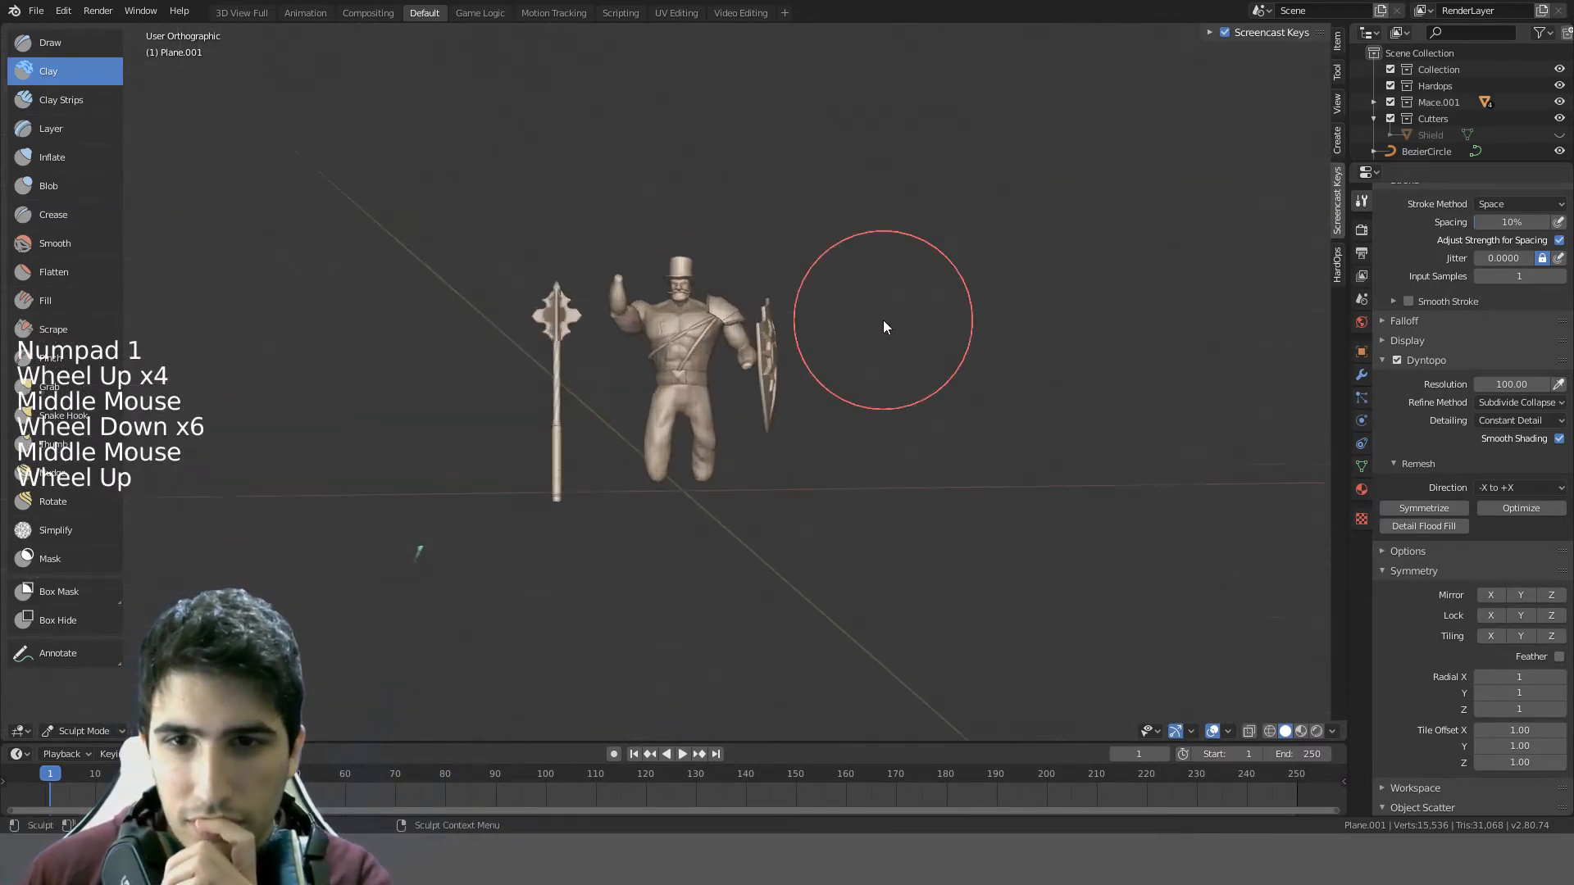
pyautogui.moveTo(883, 322); pyautogui.dragTo(875, 346, button='middle')
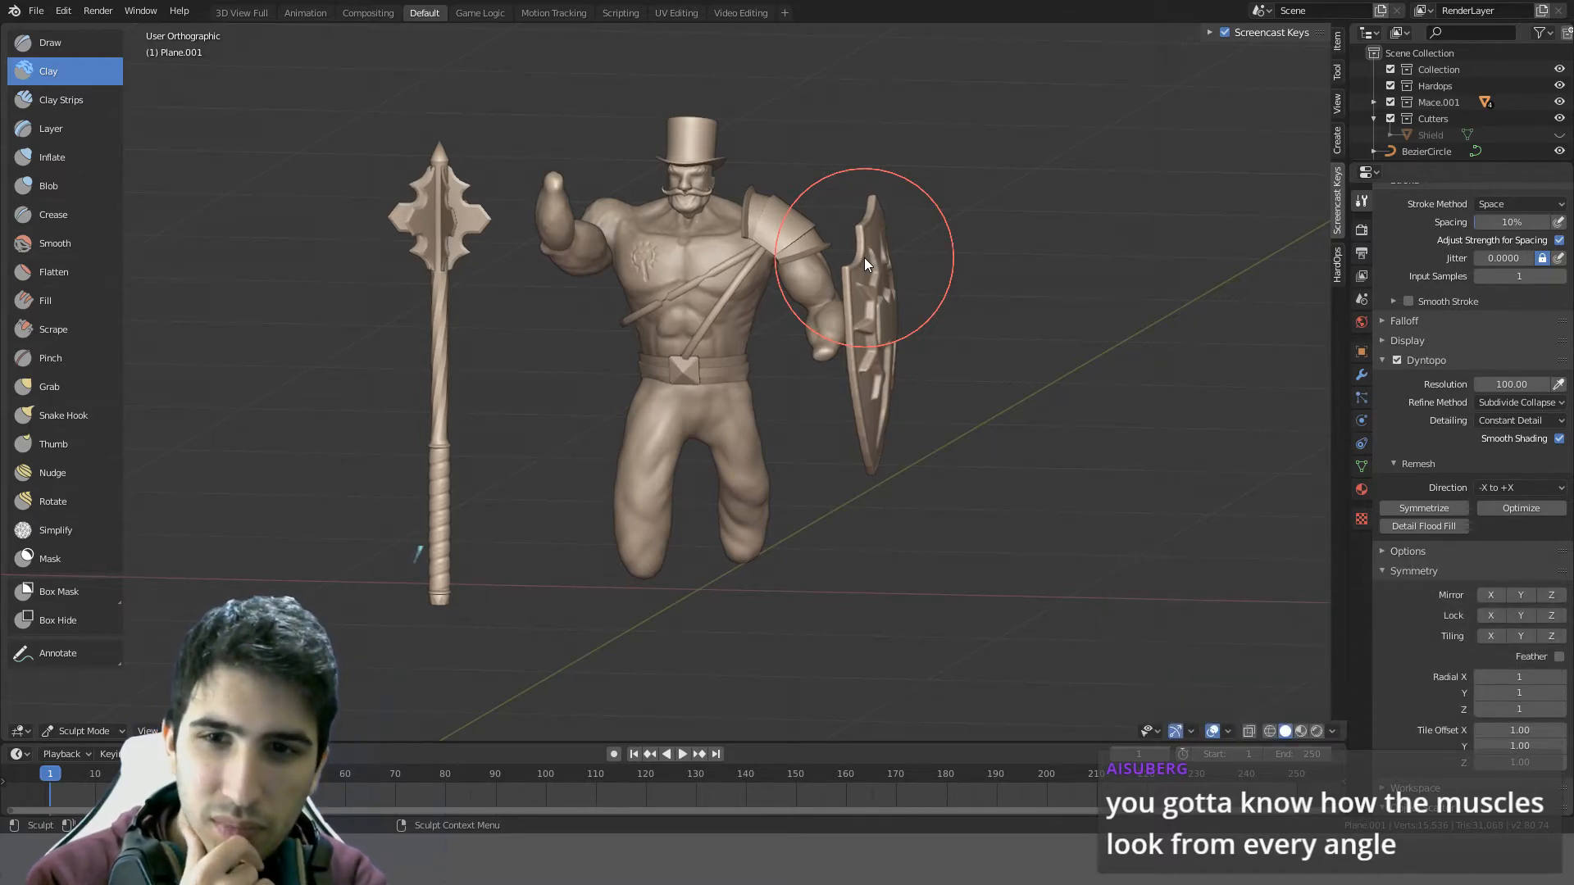
# - Reduce the Clay brush size and undo a trial stroke on the shield-side chest
pyautogui.scroll(6, 864, 258)
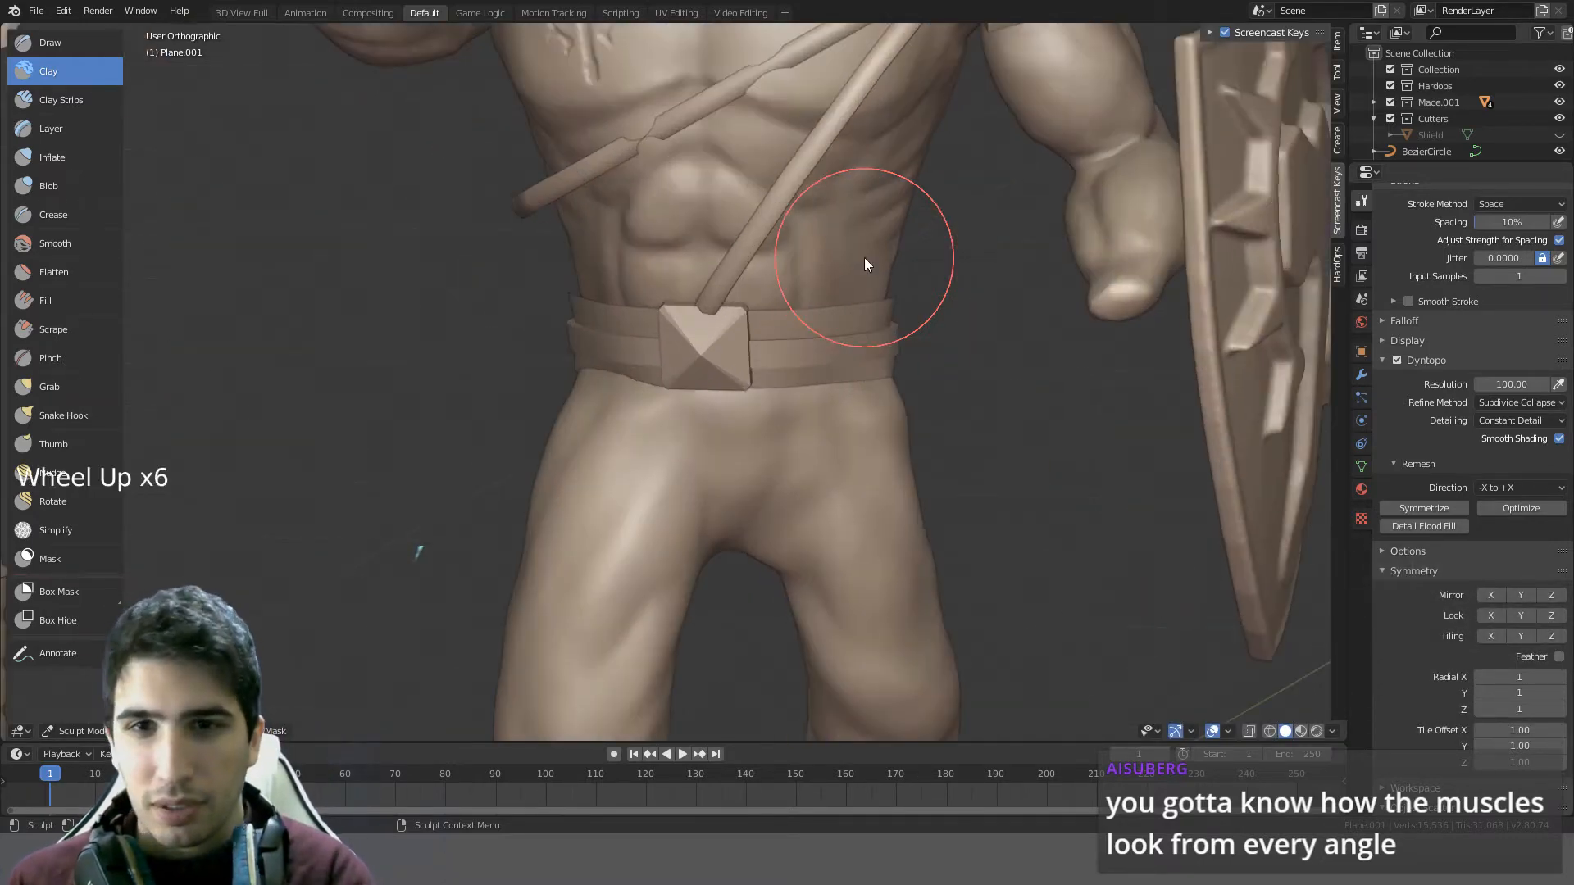
pyautogui.keyDown('shift'); pyautogui.moveTo(864, 257); pyautogui.dragTo(673, 438, button='middle'); pyautogui.keyUp('shift')
pyautogui.click(620, 418)
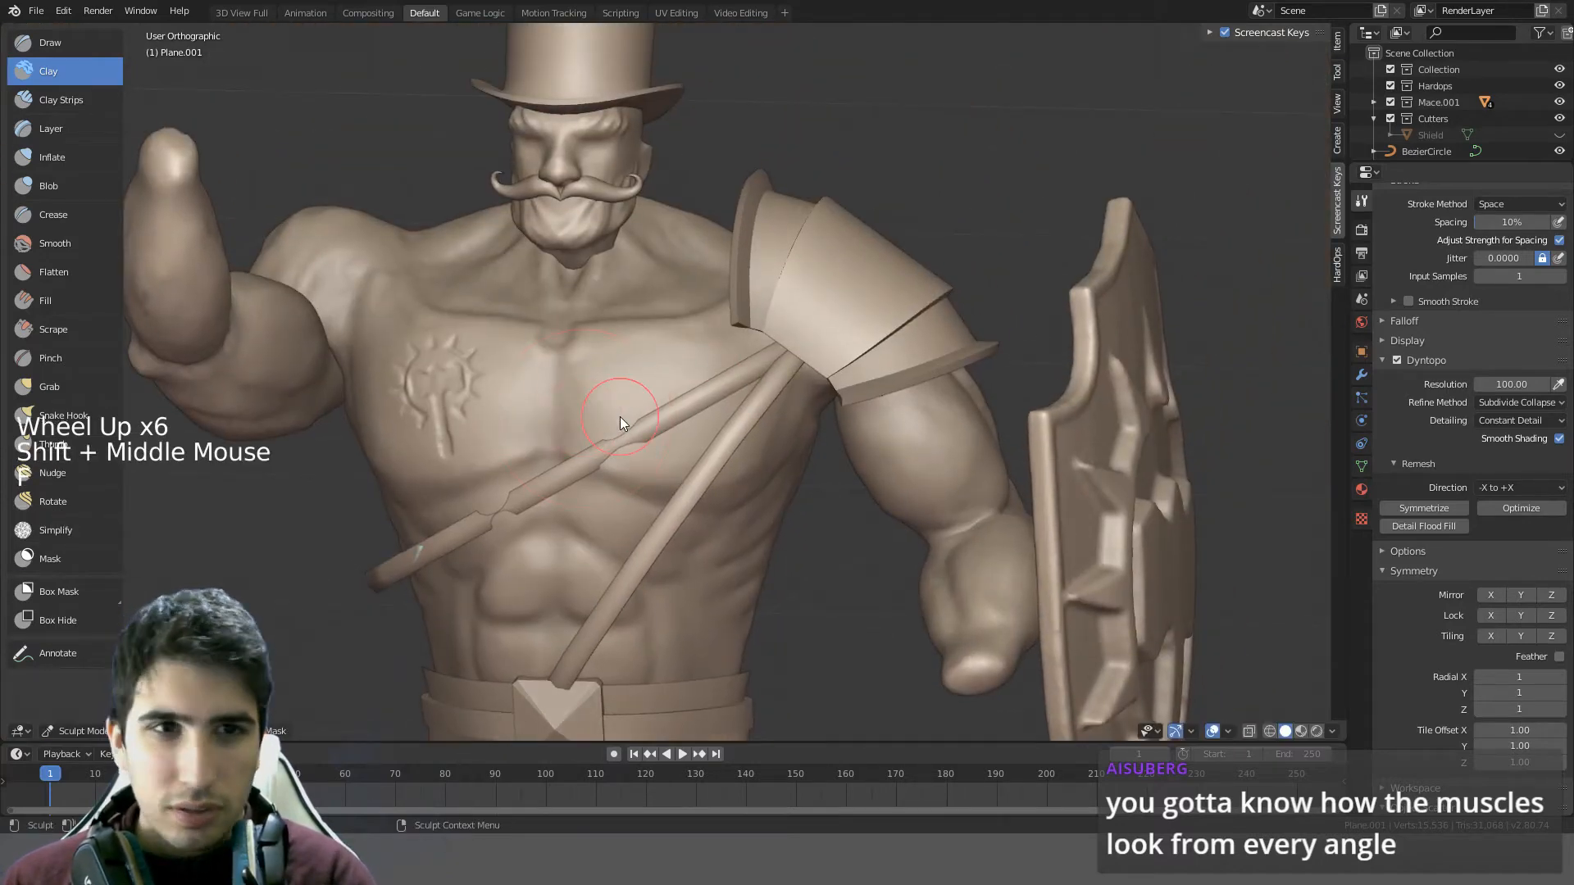
pyautogui.scroll(3, 629, 415)
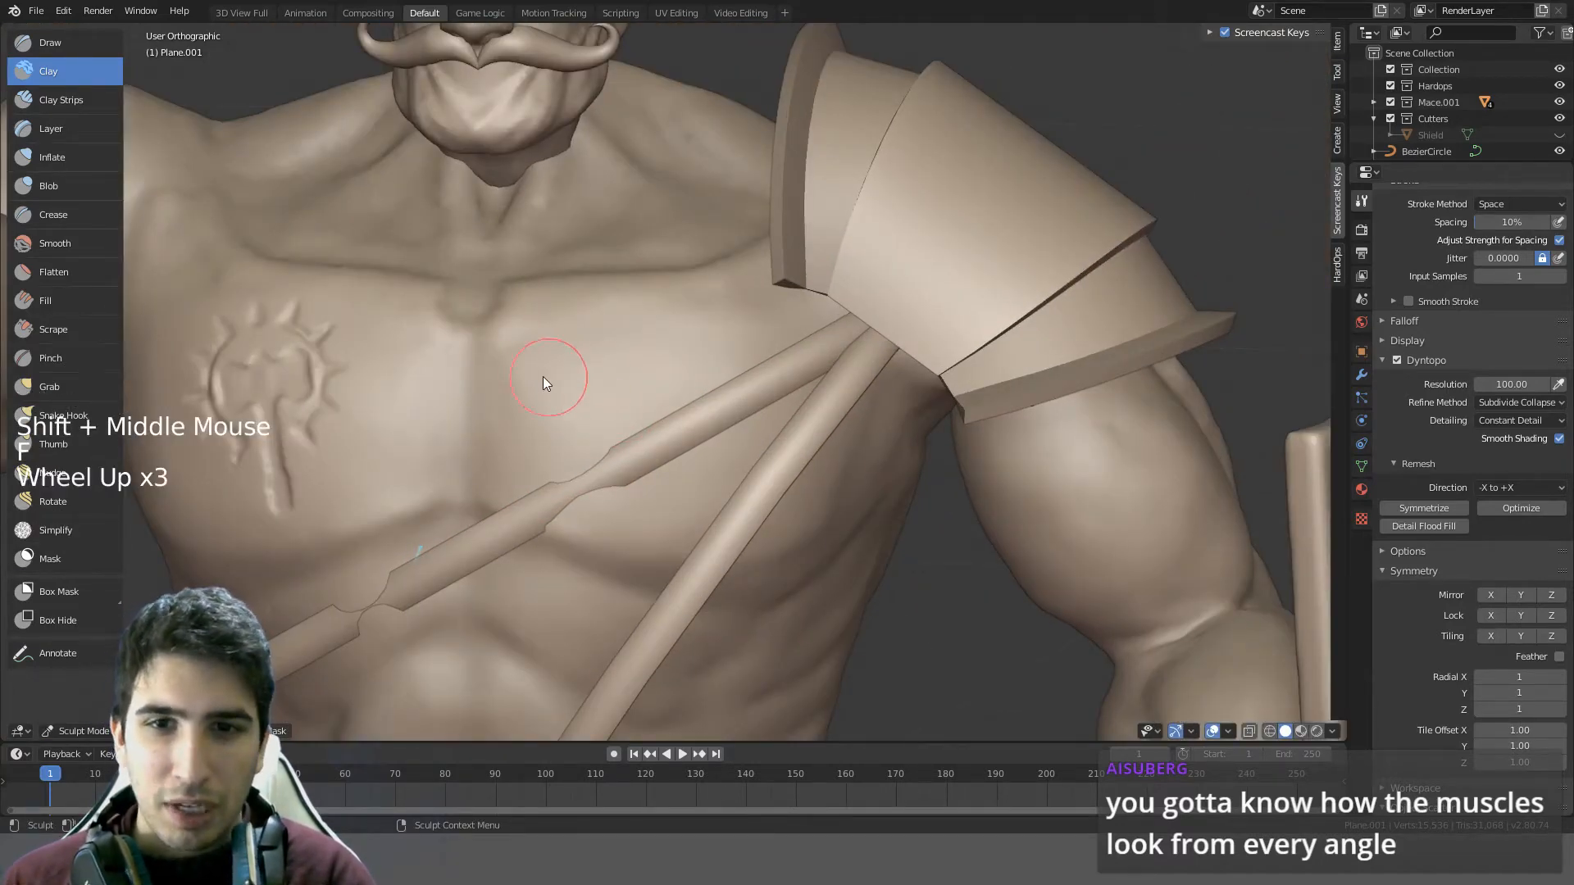
pyautogui.click(521, 348)
pyautogui.hotkey('ctrl', 'z')
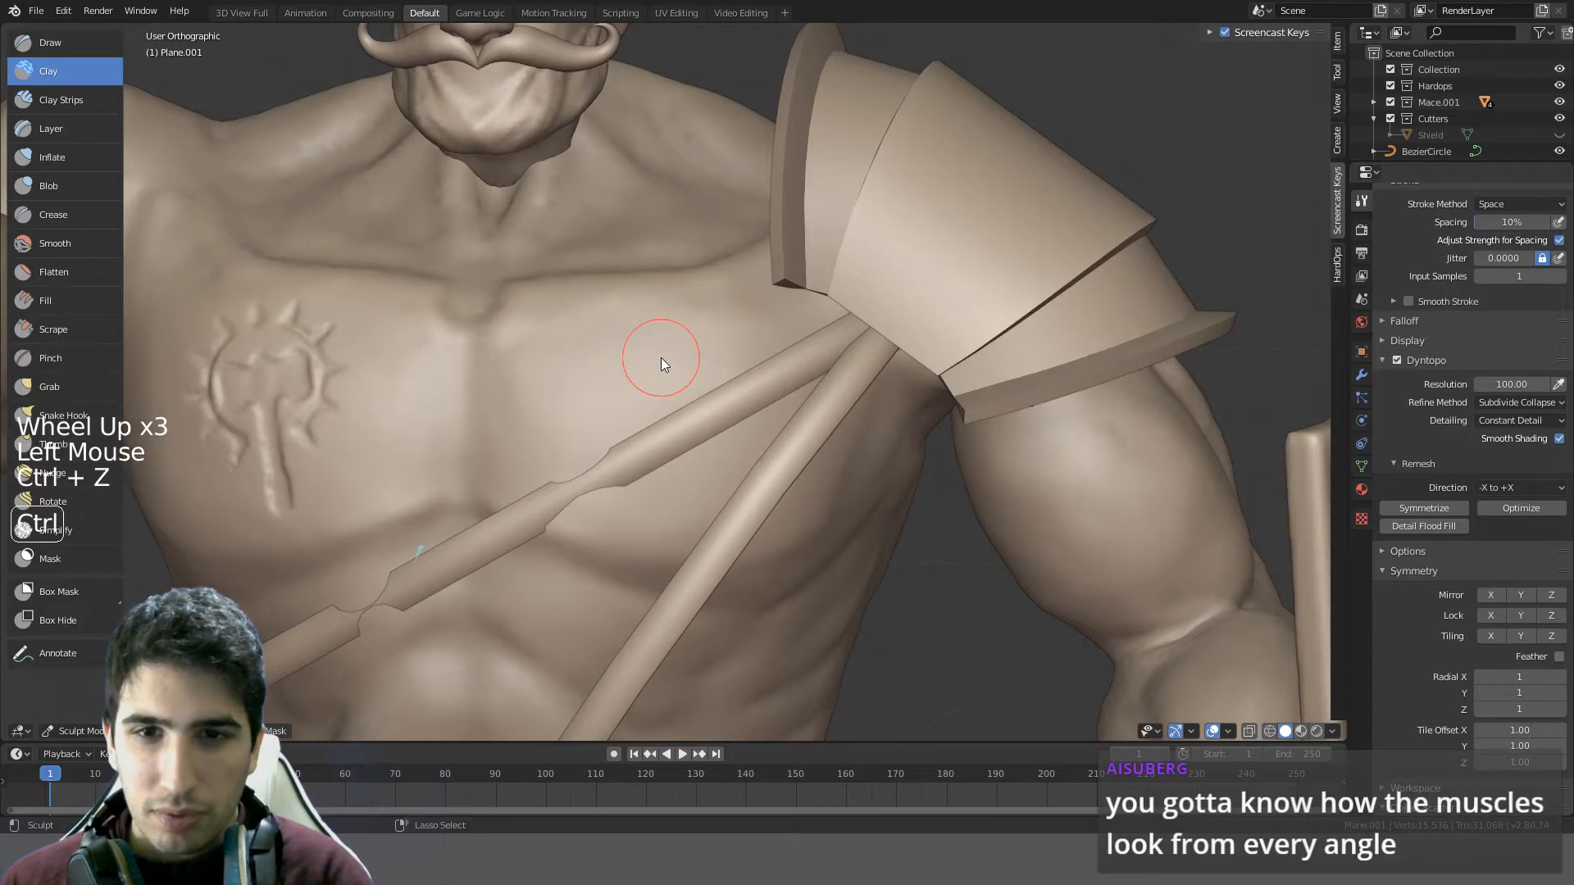
# - Try building up the shield-side hip and outer thigh with short Clay strokes and undo them
pyautogui.scroll(-5, 661, 357)
pyautogui.keyDown('shift'); pyautogui.moveTo(685, 413); pyautogui.dragTo(773, 159, button='middle'); pyautogui.keyUp('shift')
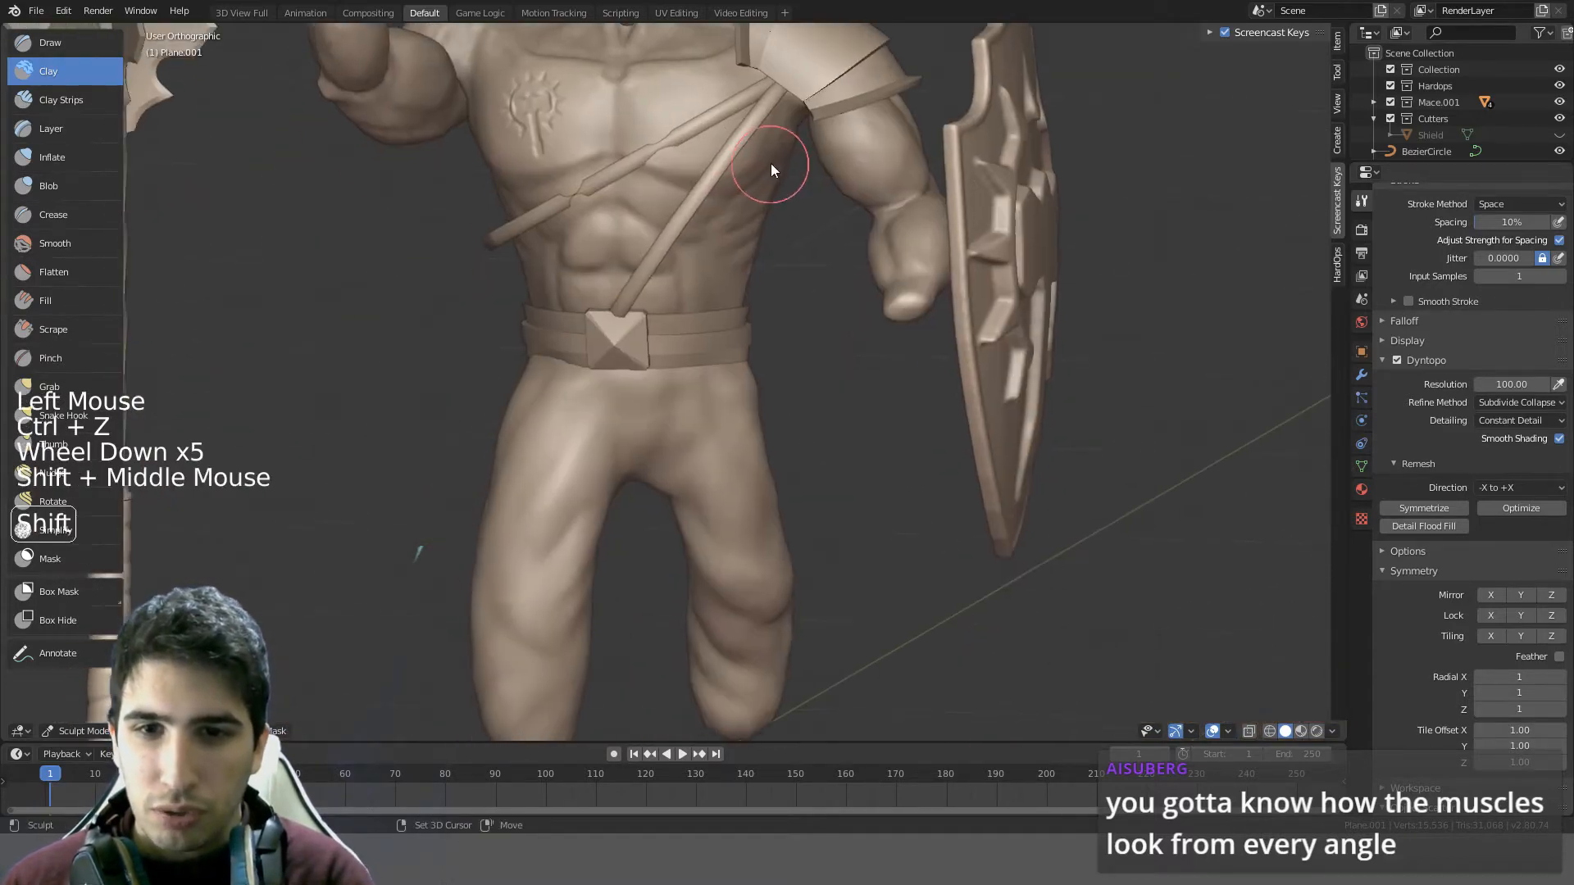
pyautogui.keyDown('shift'); pyautogui.moveTo(727, 474); pyautogui.dragTo(727, 351, button='middle'); pyautogui.keyUp('shift')
pyautogui.click(693, 312)
pyautogui.click(742, 326)
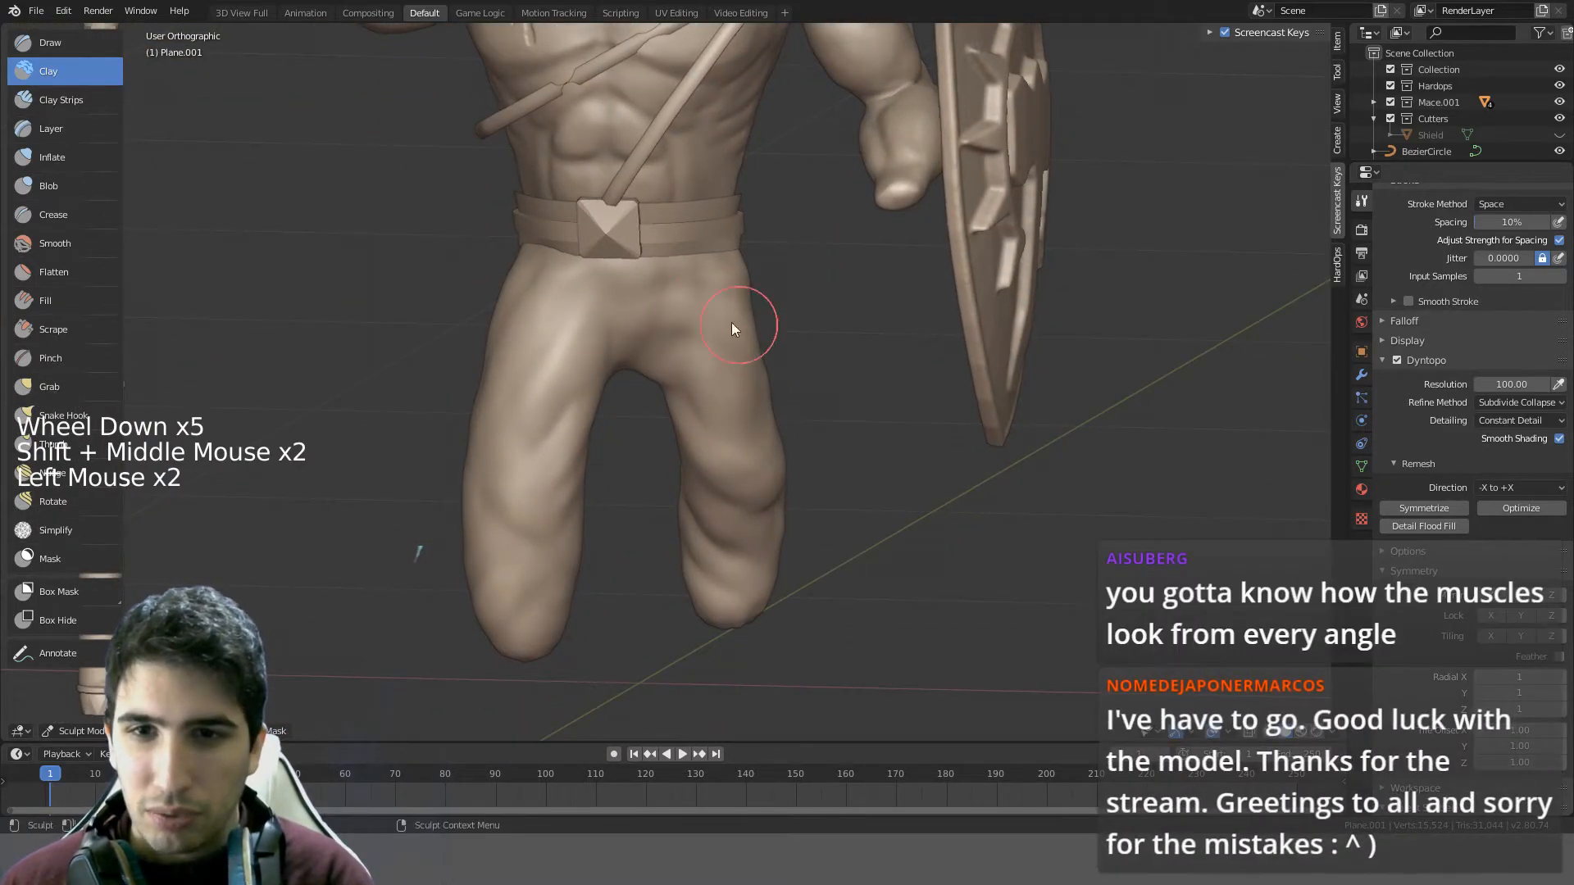
pyautogui.click(805, 377)
pyautogui.click(811, 424)
pyautogui.click(801, 400)
pyautogui.click(834, 414)
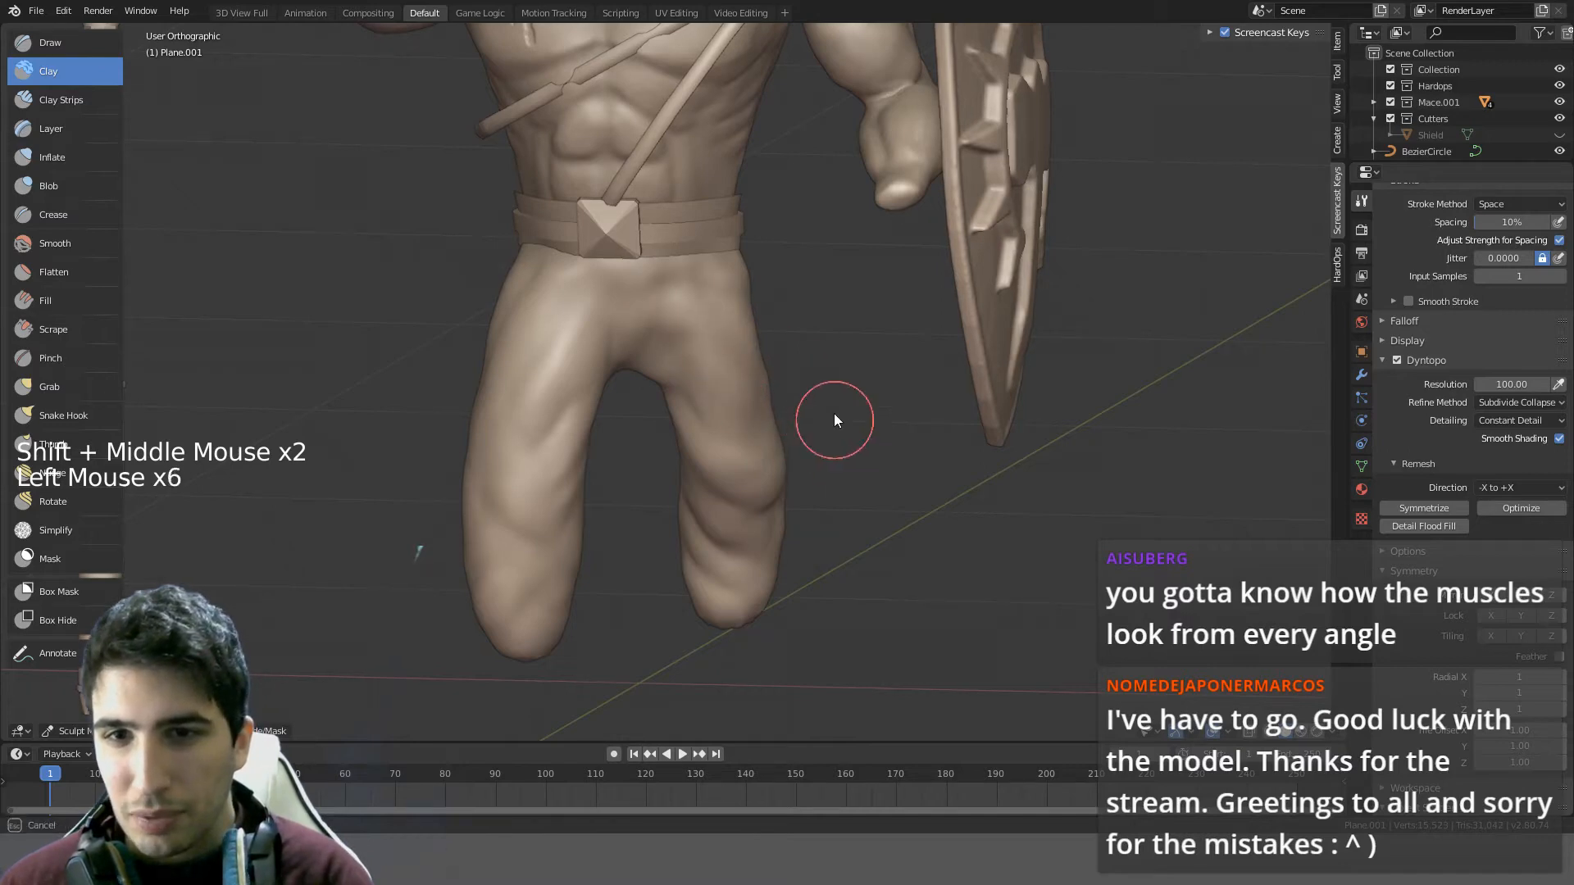
pyautogui.click(807, 391)
pyautogui.click(816, 395)
pyautogui.hotkey('ctrl', 'z')
pyautogui.hotkey('ctrl', 'z')
pyautogui.hotkey('ctrl', 'z')
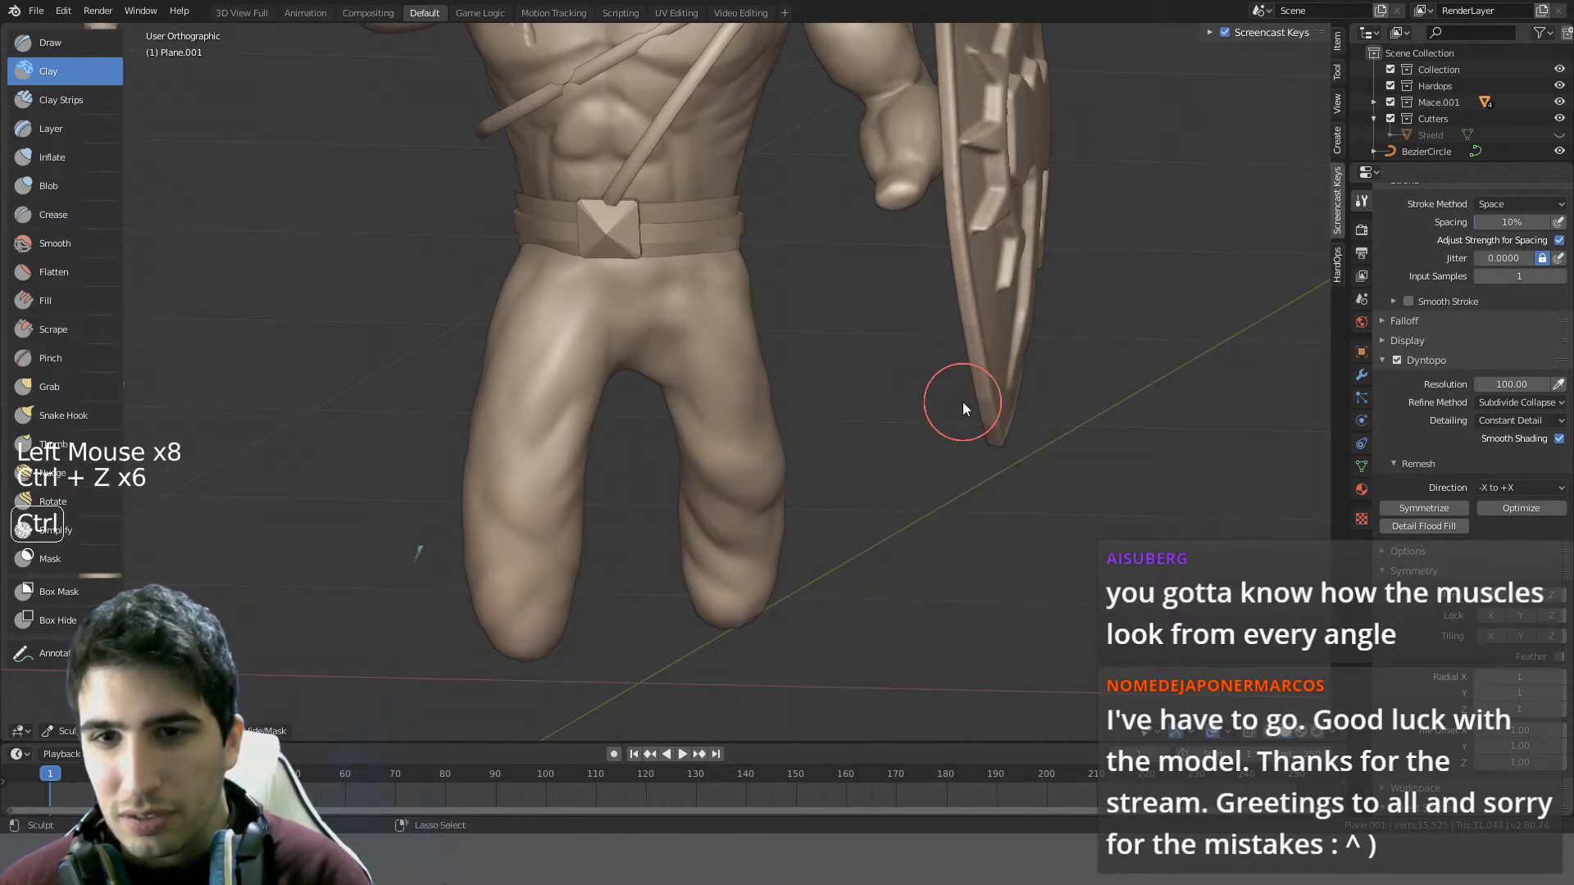
pyautogui.hotkey('ctrl', 'z')
pyautogui.hotkey('ctrl', 'z')
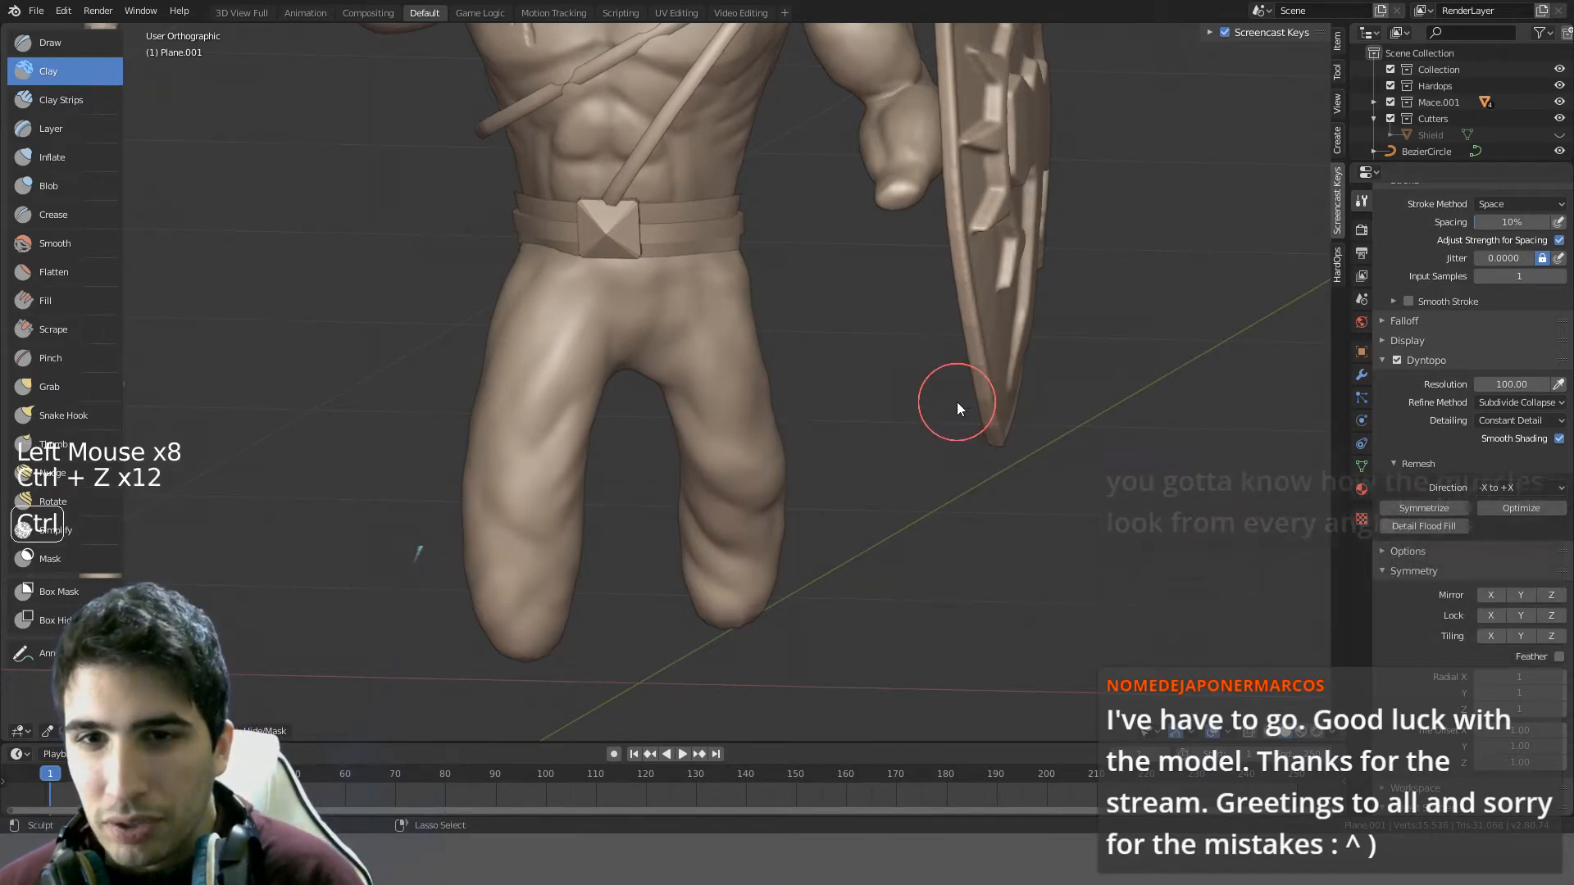
pyautogui.hotkey('ctrl', 'shift', 'z')
# - Smooth the back of the shield-side hip below the belt and the outer curve of the seat
pyautogui.moveTo(930, 410); pyautogui.dragTo(754, 230, button='middle')
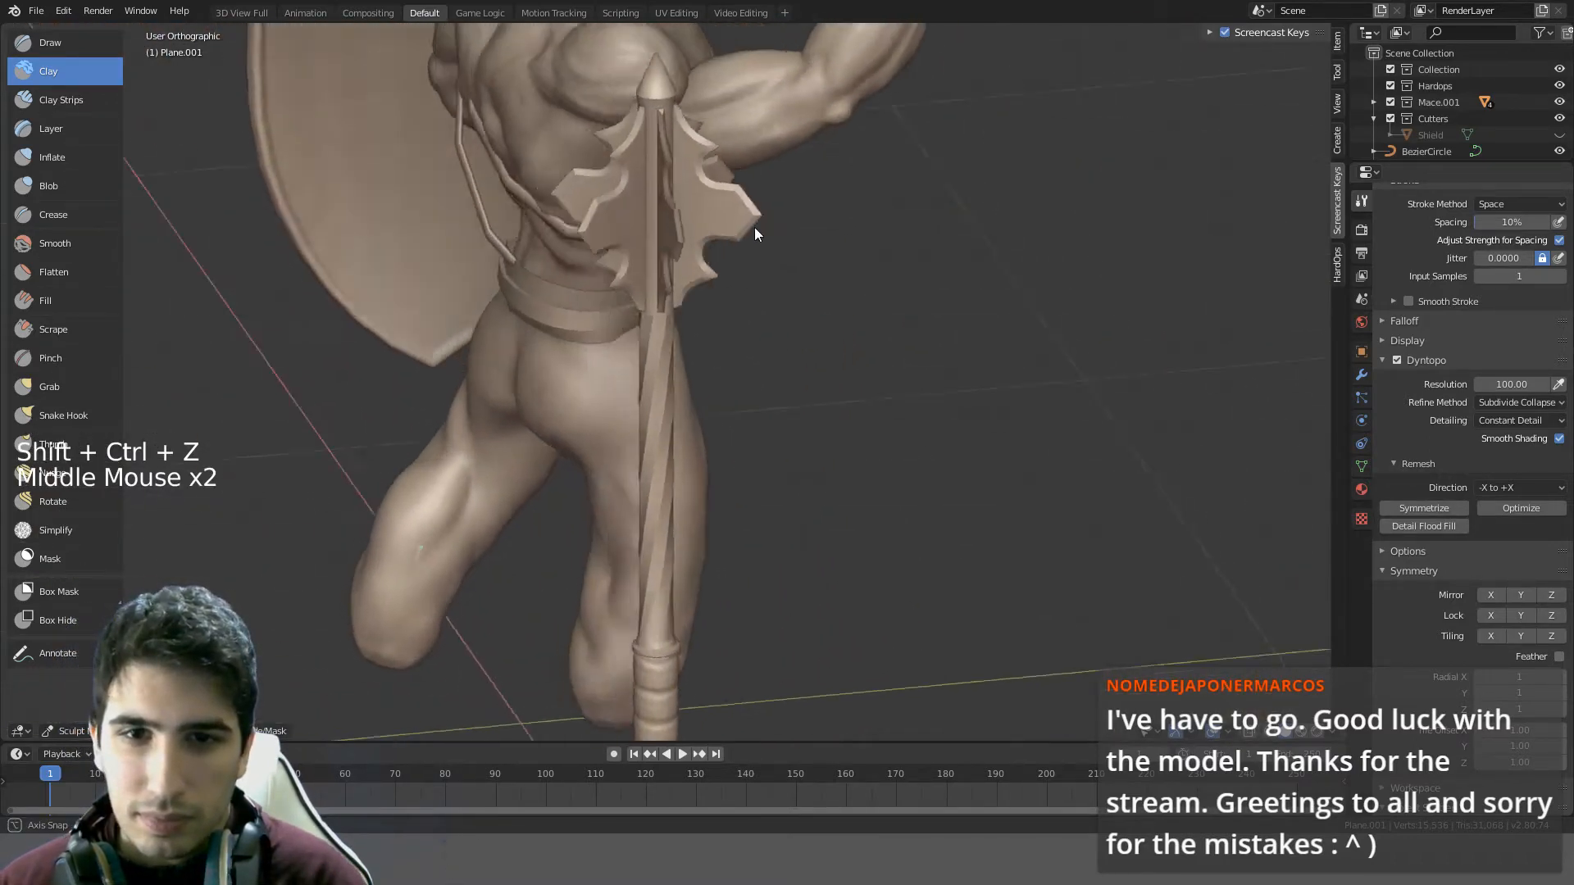
pyautogui.scroll(3, 538, 393)
pyautogui.moveTo(537, 393)
pyautogui.mouseDown(button='middle')
pyautogui.moveTo(717, 356)
pyautogui.moveTo(493, 411)
pyautogui.moveTo(442, 355)
pyautogui.moveTo(417, 385)
pyautogui.moveTo(448, 417)
pyautogui.moveTo(498, 349)
pyautogui.mouseUp(button='middle')
pyautogui.scroll(-2, 618, 376)
pyautogui.keyDown('shift'); pyautogui.moveTo(498, 350); pyautogui.dragTo(480, 343); pyautogui.keyUp('shift')
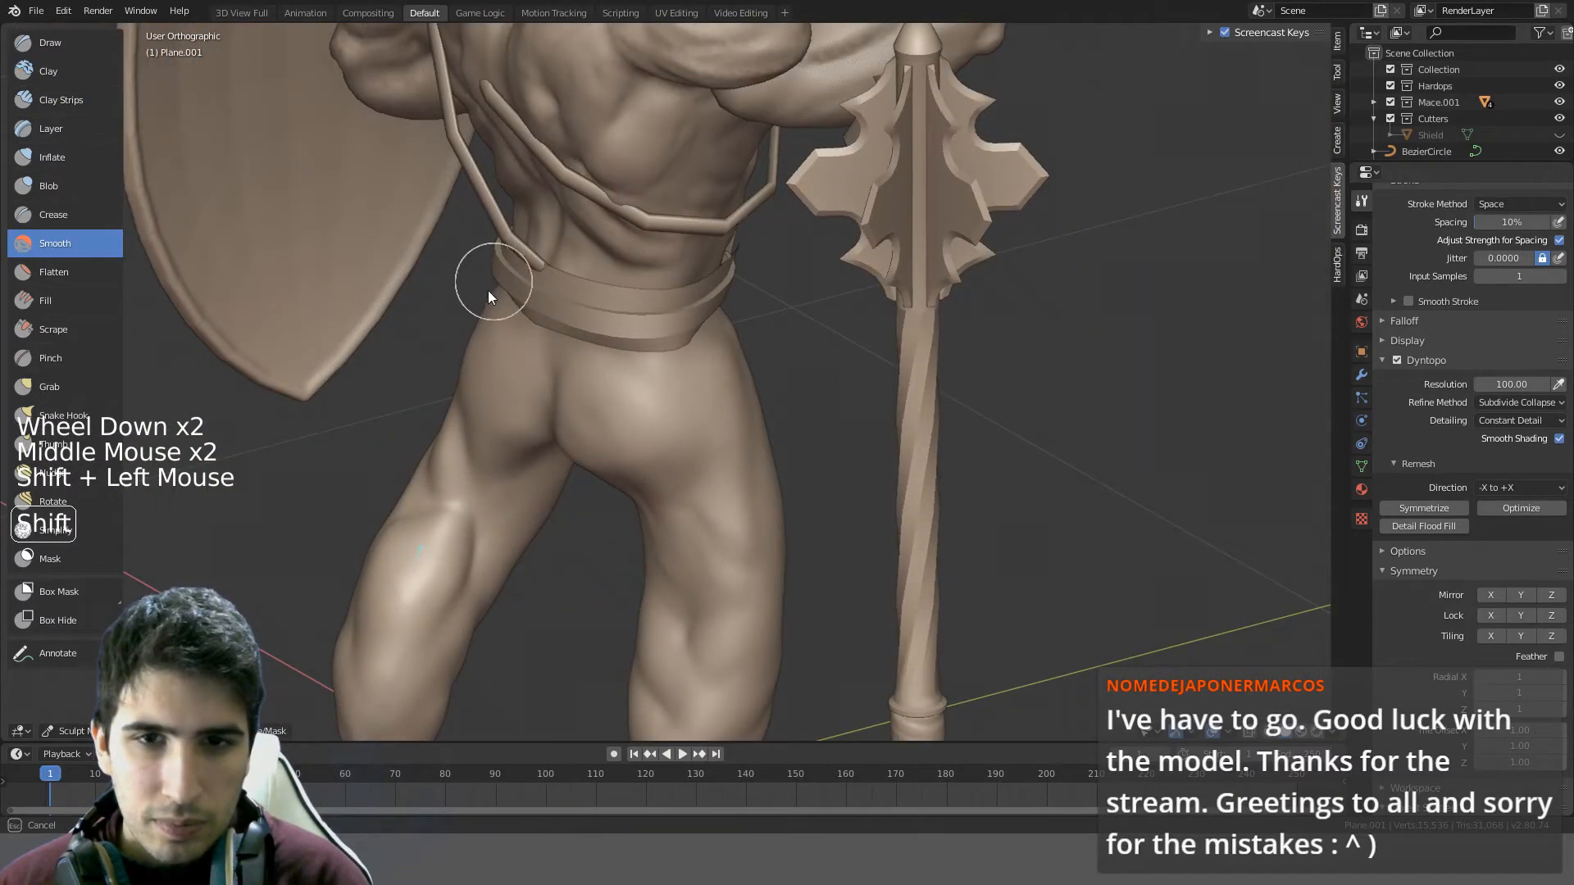
pyautogui.moveTo(487, 301)
pyautogui.mouseDown(button='middle')
pyautogui.moveTo(633, 341)
pyautogui.moveTo(856, 354)
pyautogui.moveTo(1000, 320)
pyautogui.mouseUp(button='middle')
pyautogui.keyDown('shift'); pyautogui.moveTo(958, 313); pyautogui.dragTo(955, 380); pyautogui.keyUp('shift')
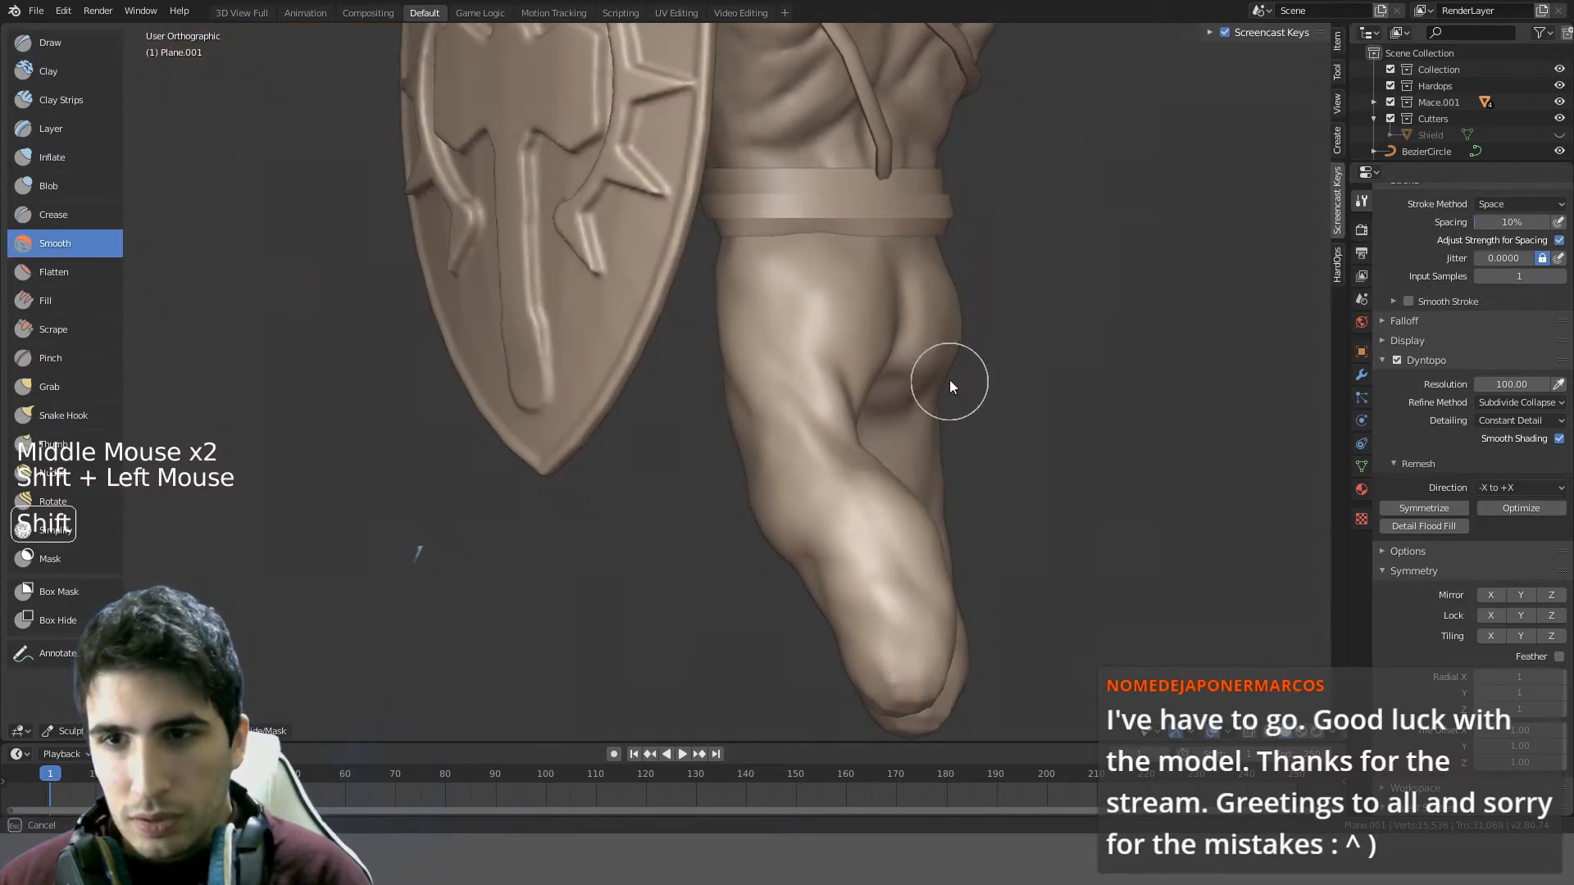
# - Deflate the rear of the seat with a larger Inflate brush and smooth the reshaped buttock with a smaller one
pyautogui.click(65, 157)
pyautogui.press('f')
pyautogui.click(1136, 255)
pyautogui.moveTo(974, 333)
pyautogui.keyDown('ctrl'); pyautogui.mouseDown()
pyautogui.moveTo(909, 331)
pyautogui.moveTo(950, 348)
pyautogui.moveTo(958, 321)
pyautogui.mouseUp(); pyautogui.keyUp('ctrl')
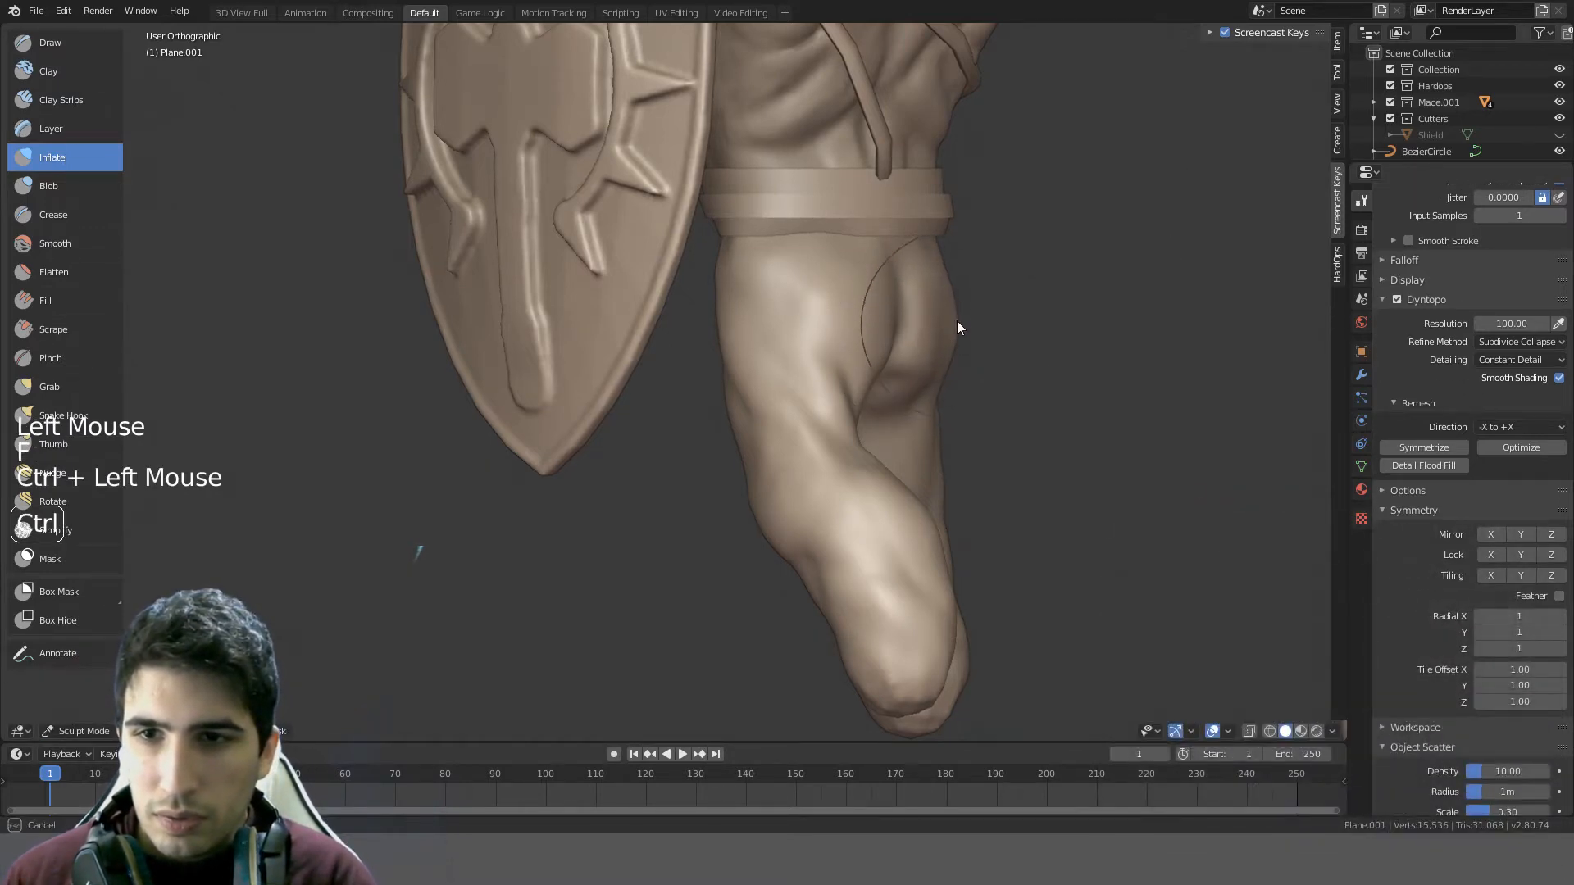
pyautogui.moveTo(1006, 328)
pyautogui.mouseDown(button='middle')
pyautogui.moveTo(956, 346)
pyautogui.moveTo(457, 324)
pyautogui.moveTo(518, 337)
pyautogui.moveTo(568, 319)
pyautogui.mouseUp(button='middle')
pyautogui.moveTo(565, 329)
pyautogui.keyDown('shift'); pyautogui.mouseDown()
pyautogui.moveTo(543, 360)
pyautogui.moveTo(567, 345)
pyautogui.mouseUp(); pyautogui.keyUp('shift')
pyautogui.moveTo(568, 344)
pyautogui.mouseDown(button='middle')
pyautogui.moveTo(677, 282)
pyautogui.moveTo(598, 327)
pyautogui.moveTo(550, 279)
pyautogui.moveTo(596, 251)
pyautogui.moveTo(636, 362)
pyautogui.moveTo(766, 277)
pyautogui.moveTo(796, 305)
pyautogui.mouseUp(button='middle')
pyautogui.press('f')
pyautogui.keyDown('shift'); pyautogui.moveTo(795, 305); pyautogui.dragTo(761, 330); pyautogui.keyUp('shift')
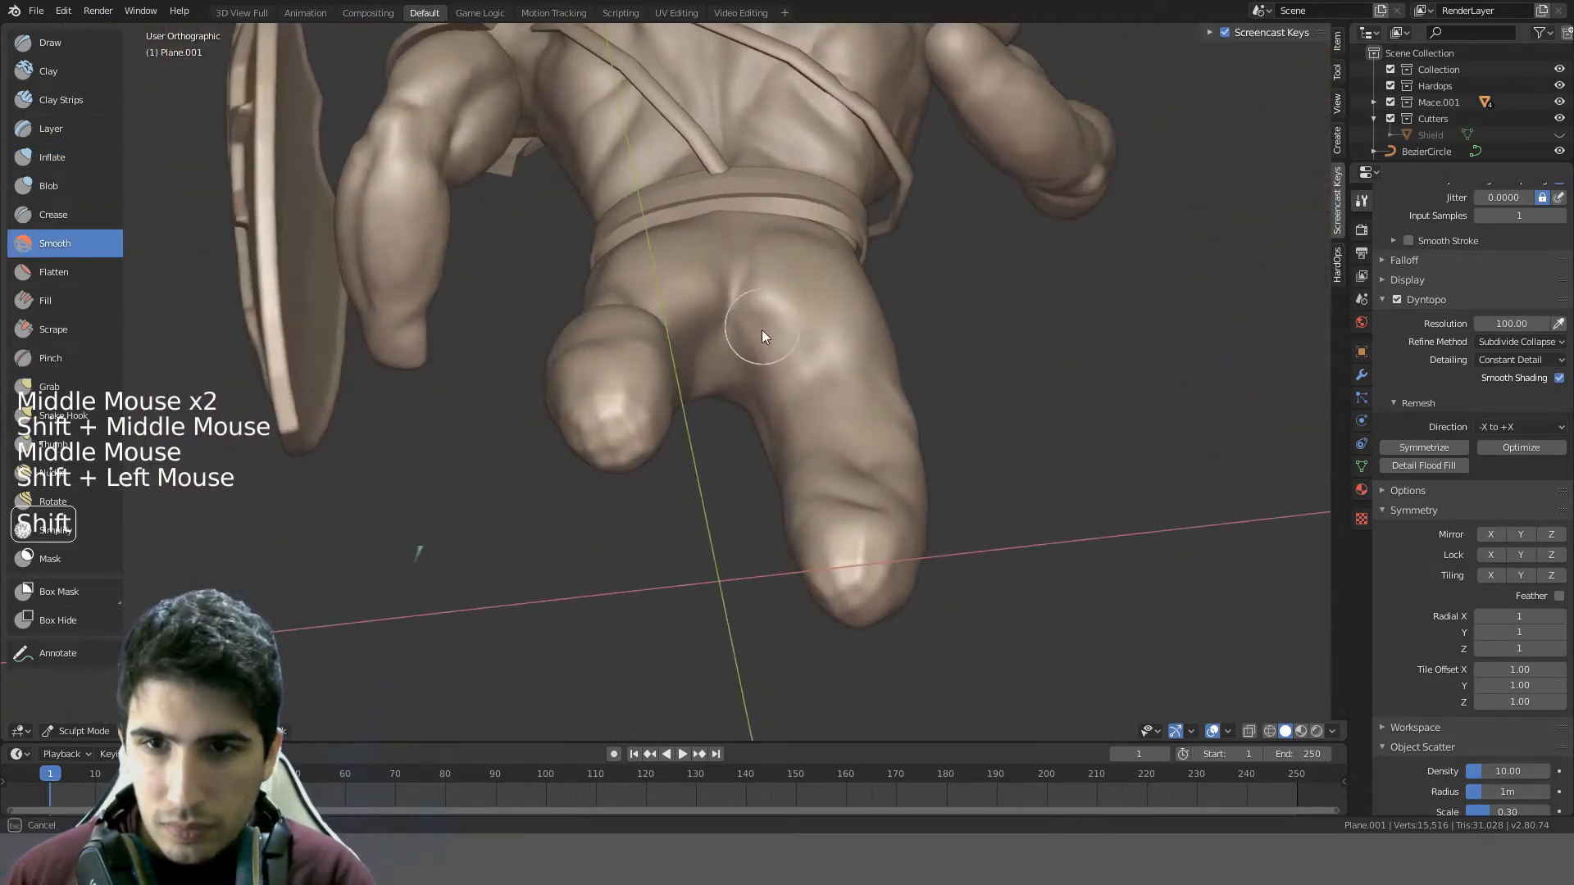
# - Smooth the lower end of the seat seam, the back of the shield-side thigh and the hip above it
pyautogui.moveTo(755, 360)
pyautogui.mouseDown(button='middle')
pyautogui.moveTo(651, 355)
pyautogui.moveTo(710, 387)
pyautogui.mouseUp(button='middle')
pyautogui.keyDown('shift'); pyautogui.moveTo(710, 388); pyautogui.dragTo(706, 396); pyautogui.keyUp('shift')
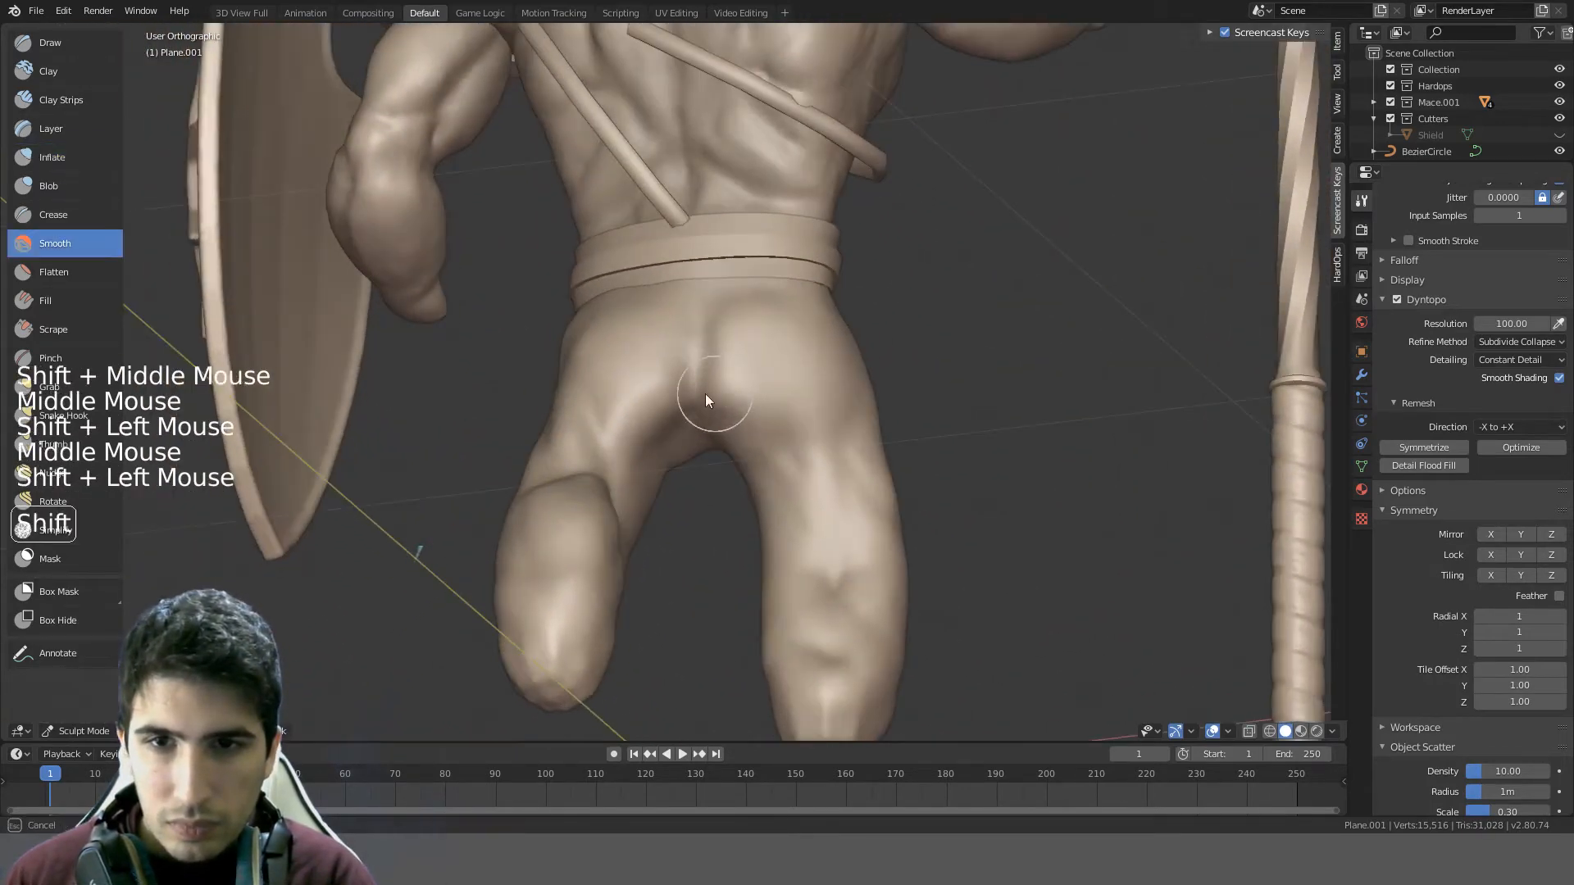
pyautogui.moveTo(715, 412)
pyautogui.mouseDown(button='middle')
pyautogui.moveTo(683, 304)
pyautogui.moveTo(599, 305)
pyautogui.moveTo(619, 452)
pyautogui.mouseUp(button='middle')
pyautogui.keyDown('shift'); pyautogui.moveTo(620, 451); pyautogui.dragTo(547, 500); pyautogui.keyUp('shift')
pyautogui.moveTo(547, 501); pyautogui.dragTo(639, 406, button='middle')
pyautogui.scroll(-2, 692, 448)
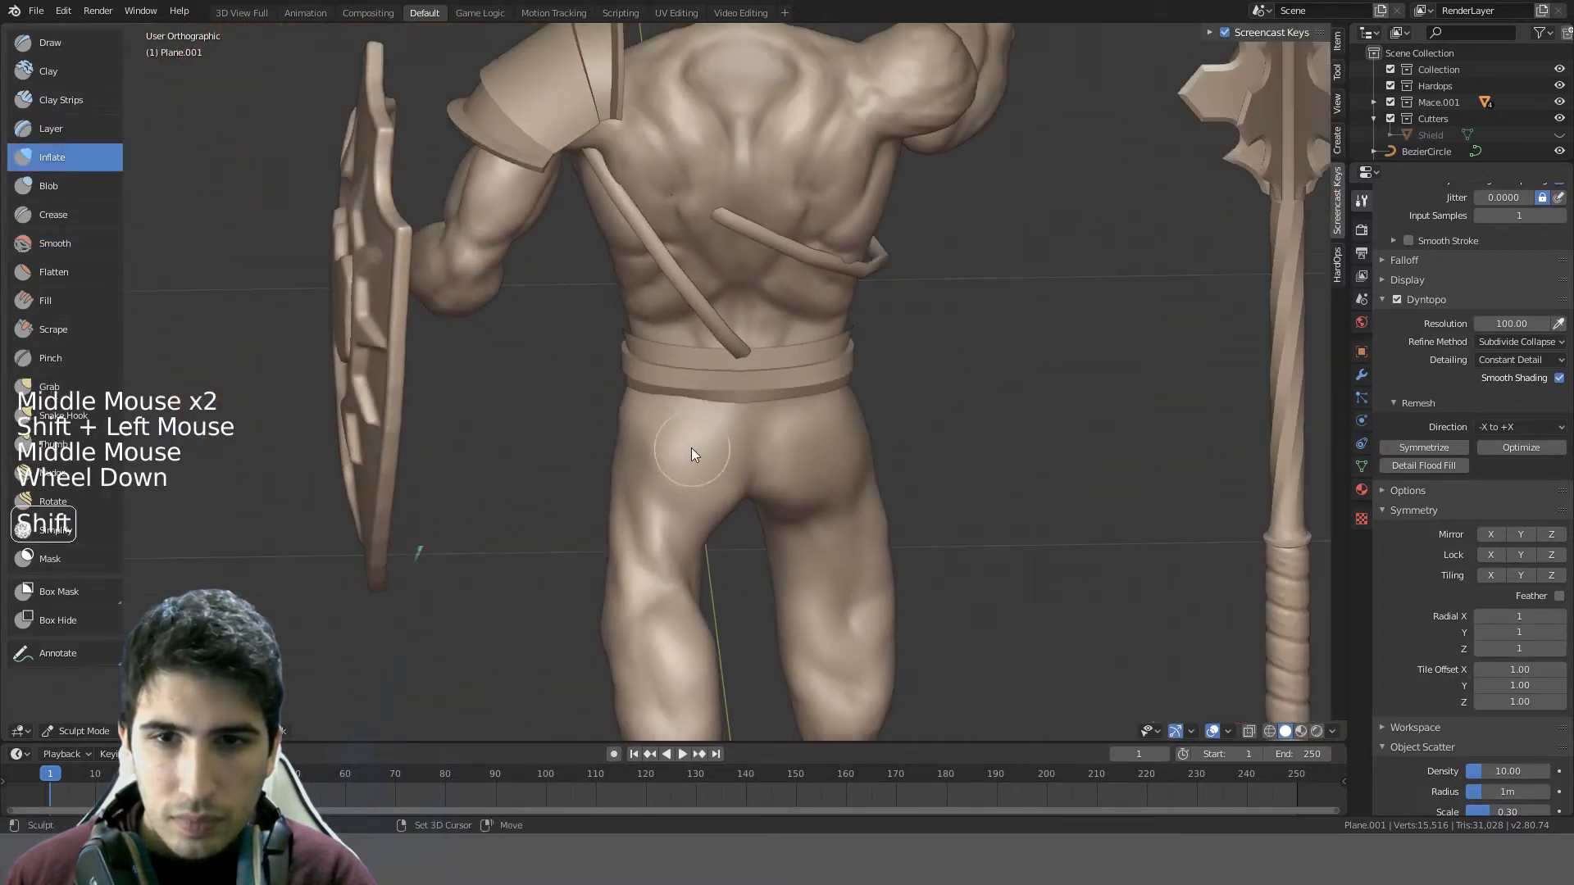
pyautogui.keyDown('shift'); pyautogui.moveTo(647, 439); pyautogui.dragTo(615, 432); pyautogui.keyUp('shift')
# - Examine the seat and the backs of both trousered legs from behind and from above
pyautogui.moveTo(616, 424)
pyautogui.mouseDown(button='middle')
pyautogui.moveTo(732, 323)
pyautogui.moveTo(790, 346)
pyautogui.moveTo(665, 421)
pyautogui.moveTo(514, 417)
pyautogui.moveTo(437, 394)
pyautogui.moveTo(526, 412)
pyautogui.moveTo(549, 466)
pyautogui.moveTo(604, 501)
pyautogui.moveTo(591, 552)
pyautogui.moveTo(804, 301)
pyautogui.moveTo(1013, 230)
pyautogui.moveTo(1043, 267)
pyautogui.moveTo(825, 359)
pyautogui.moveTo(715, 331)
pyautogui.moveTo(693, 362)
pyautogui.mouseUp(button='middle')
pyautogui.scroll(-3, 791, 346)
pyautogui.keyDown('shift'); pyautogui.scroll(1, 707, 390); pyautogui.keyUp('shift')
pyautogui.scroll(4, 706, 390)
pyautogui.moveTo(668, 469)
pyautogui.mouseDown(button='middle')
pyautogui.moveTo(667, 358)
pyautogui.moveTo(687, 348)
pyautogui.moveTo(687, 373)
pyautogui.mouseUp(button='middle')
pyautogui.moveTo(683, 556)
pyautogui.mouseDown(button='middle')
pyautogui.moveTo(555, 597)
pyautogui.moveTo(581, 534)
pyautogui.moveTo(673, 639)
pyautogui.moveTo(655, 642)
pyautogui.mouseUp(button='middle')
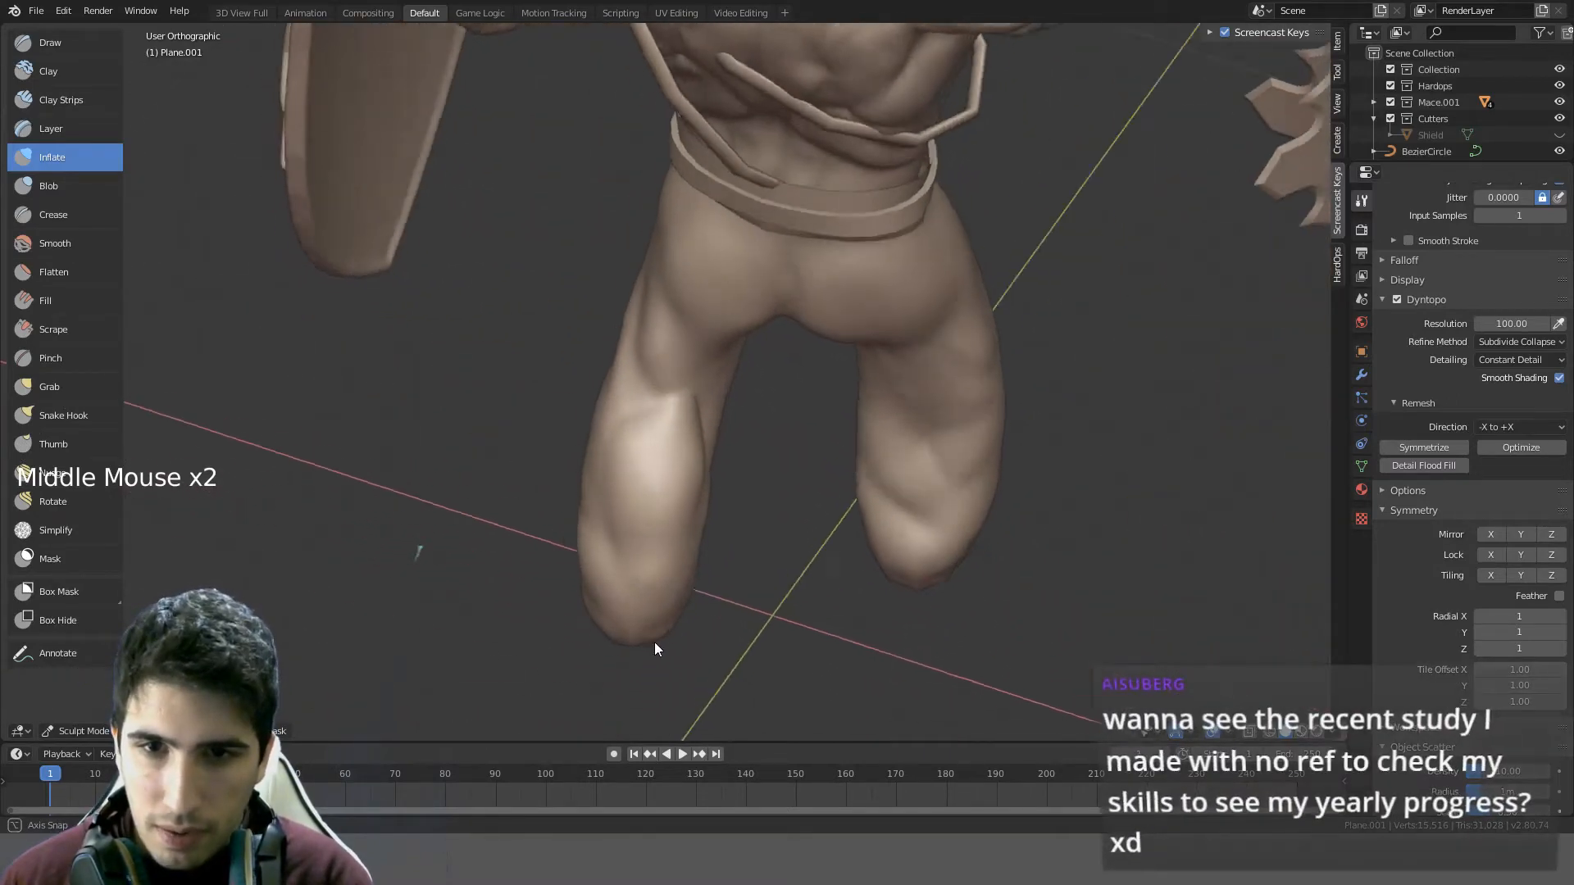
pyautogui.moveTo(652, 418)
pyautogui.mouseDown(button='middle')
pyautogui.moveTo(712, 347)
pyautogui.moveTo(774, 324)
pyautogui.moveTo(707, 340)
pyautogui.moveTo(663, 389)
pyautogui.mouseUp(button='middle')
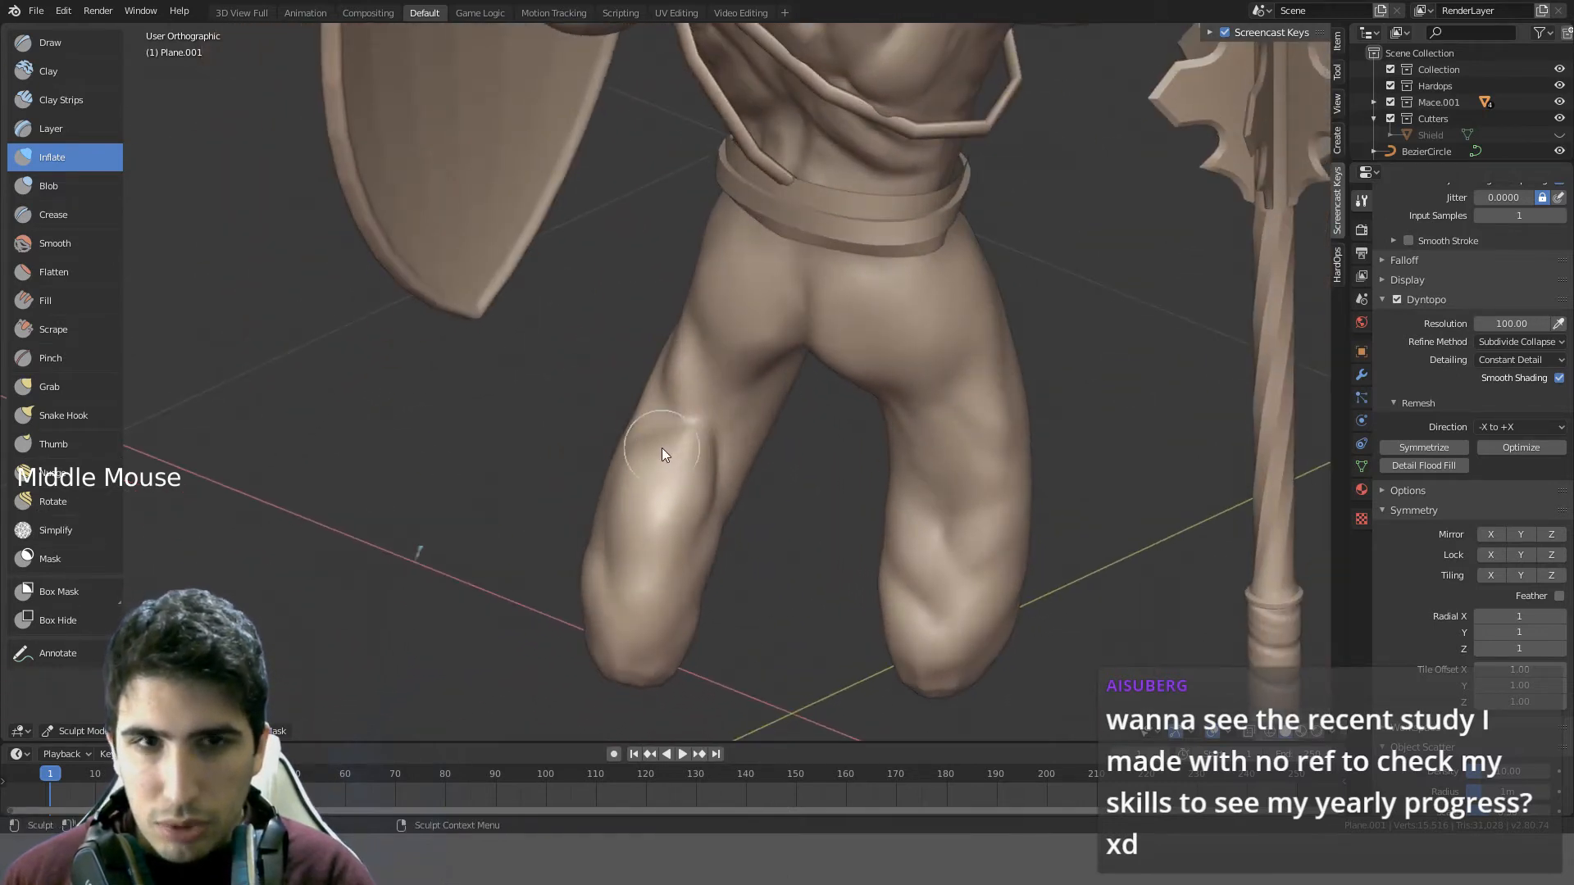
# - Smooth the crease on the back of the shield-side thigh and touch it up with the Clay brush
pyautogui.click(49, 75)
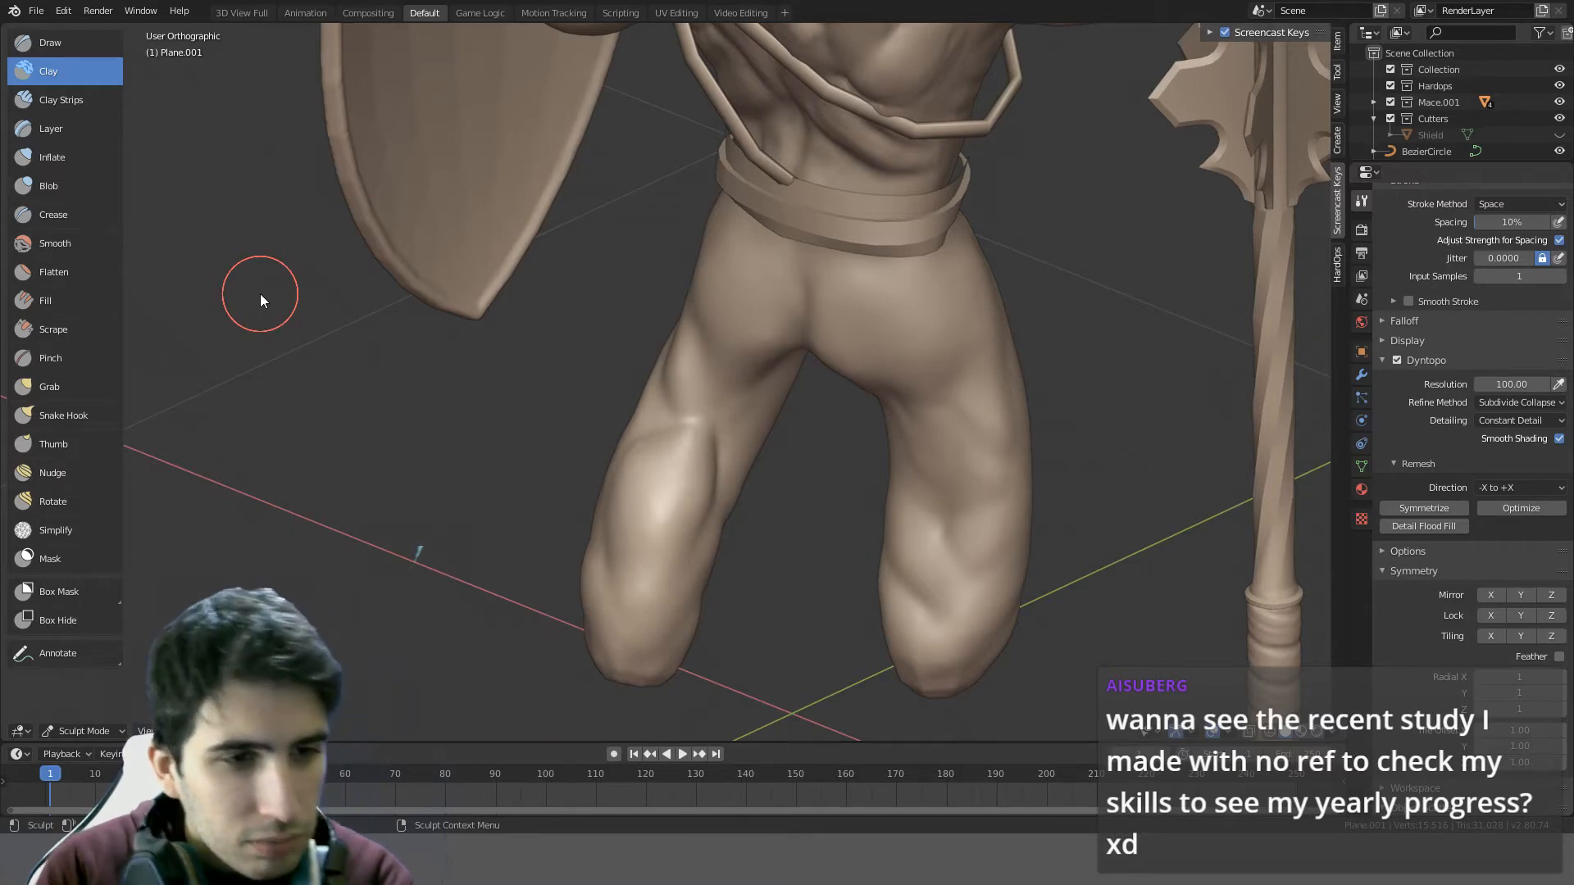
pyautogui.scroll(4, 975, 391)
pyautogui.keyDown('shift'); pyautogui.moveTo(925, 334); pyautogui.dragTo(870, 262, button='middle'); pyautogui.keyUp('shift')
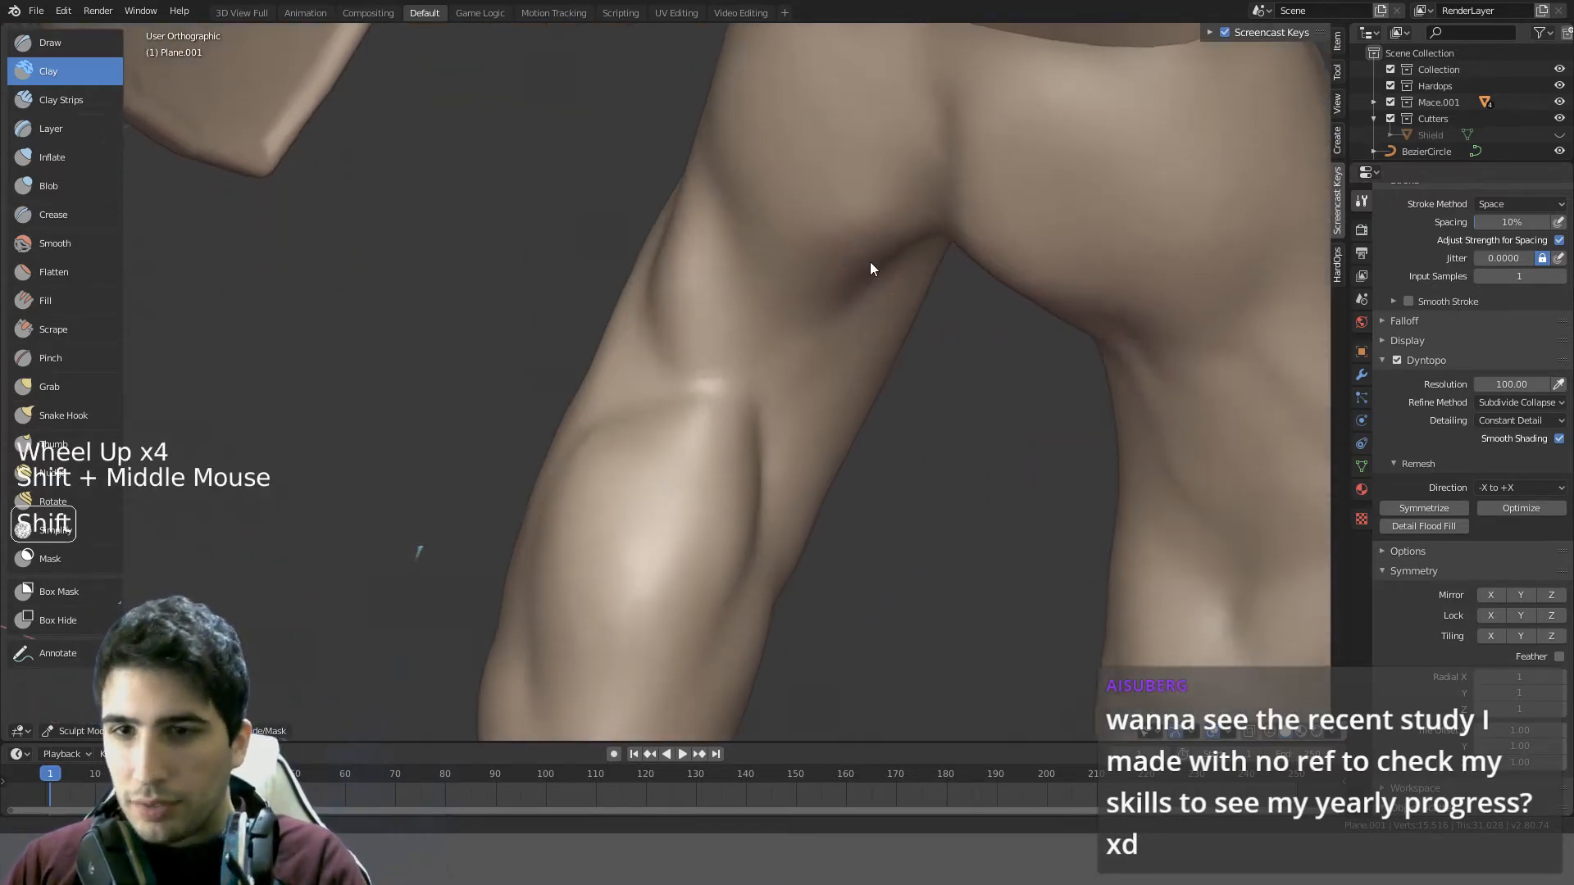
pyautogui.press('KP_1')
pyautogui.press('ctrl+KP_1')
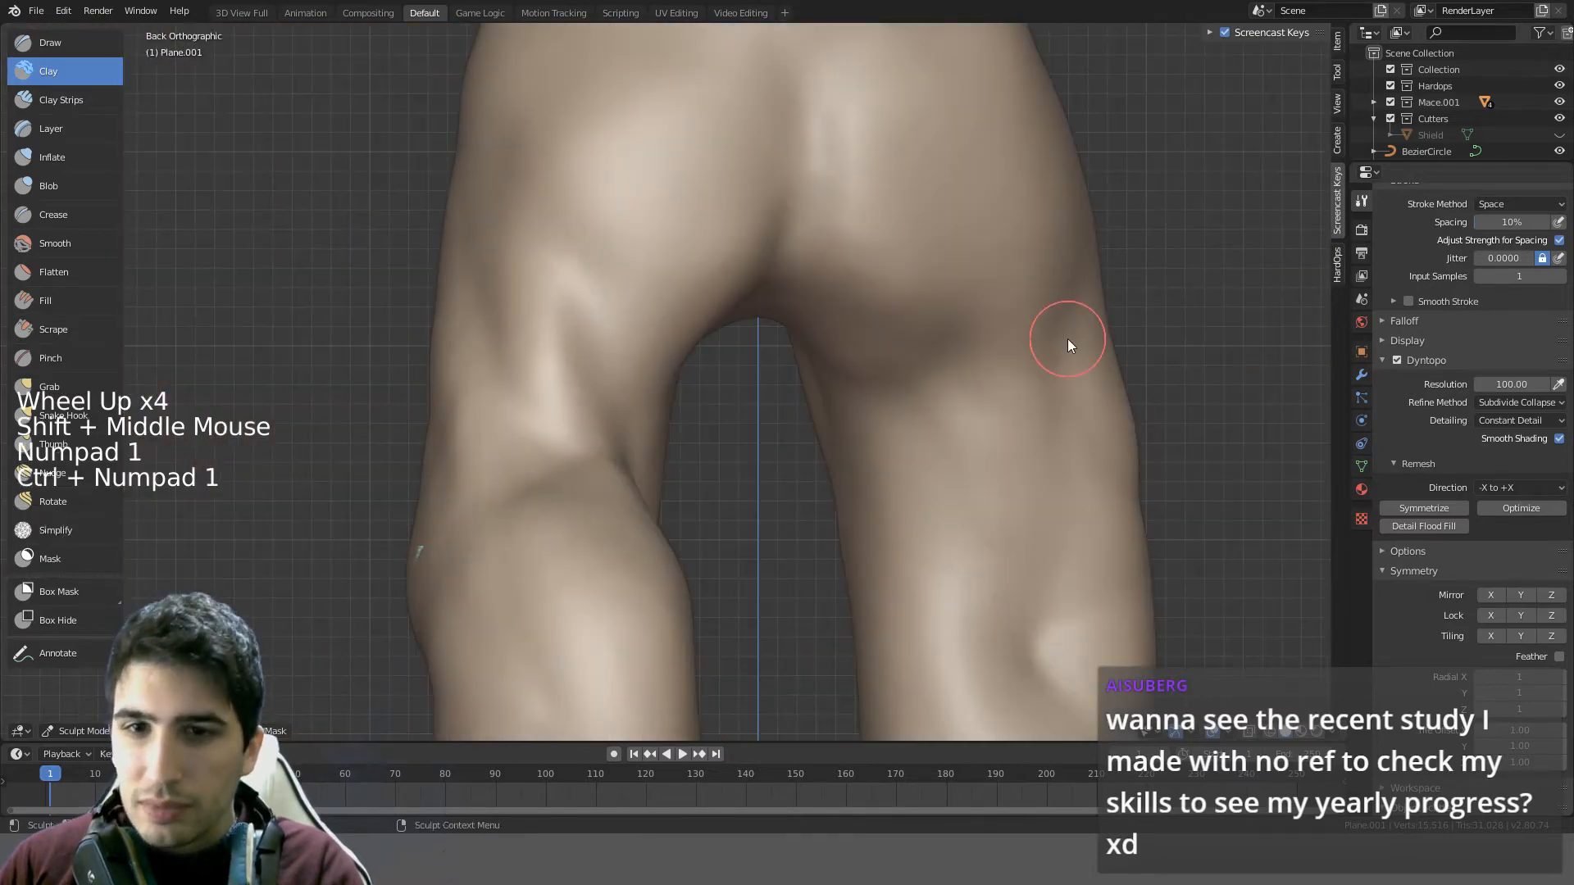
pyautogui.scroll(-3, 984, 361)
pyautogui.moveTo(921, 385)
pyautogui.mouseDown(button='middle')
pyautogui.moveTo(821, 441)
pyautogui.moveTo(768, 424)
pyautogui.mouseUp(button='middle')
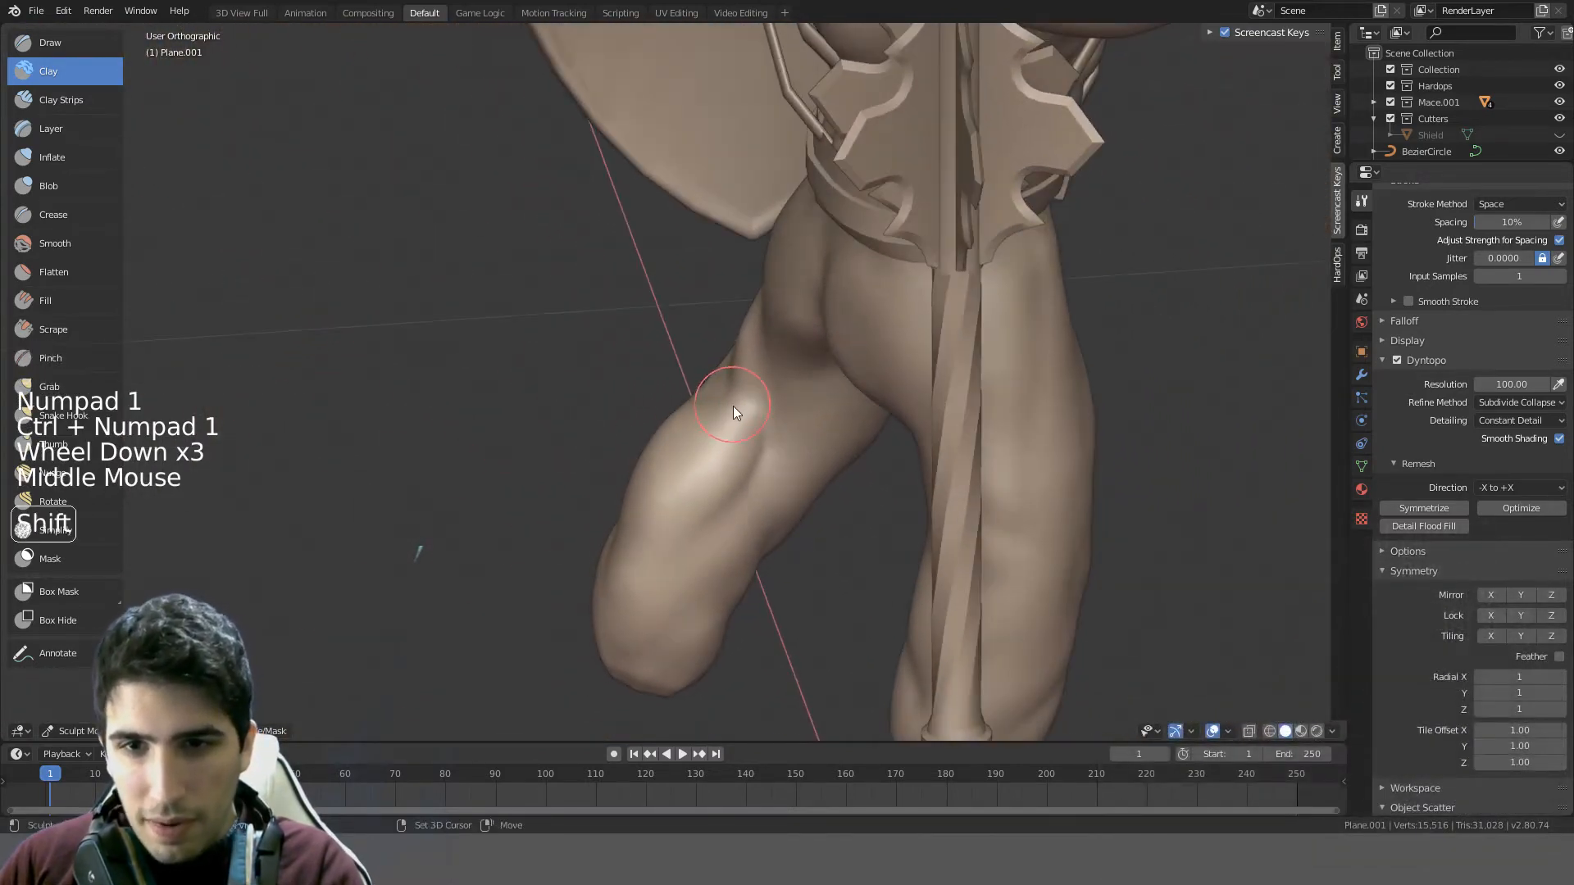
pyautogui.keyDown('shift'); pyautogui.moveTo(733, 406); pyautogui.dragTo(702, 414); pyautogui.keyUp('shift')
pyautogui.moveTo(723, 408); pyautogui.dragTo(715, 418)
# - Build up the back of the shield-side leg toward its lower end with long Clay strokes
pyautogui.moveTo(749, 405)
pyautogui.mouseDown(button='middle')
pyautogui.moveTo(760, 327)
pyautogui.moveTo(773, 418)
pyautogui.moveTo(861, 286)
pyautogui.mouseUp(button='middle')
pyautogui.moveTo(861, 285); pyautogui.dragTo(749, 431, button='middle')
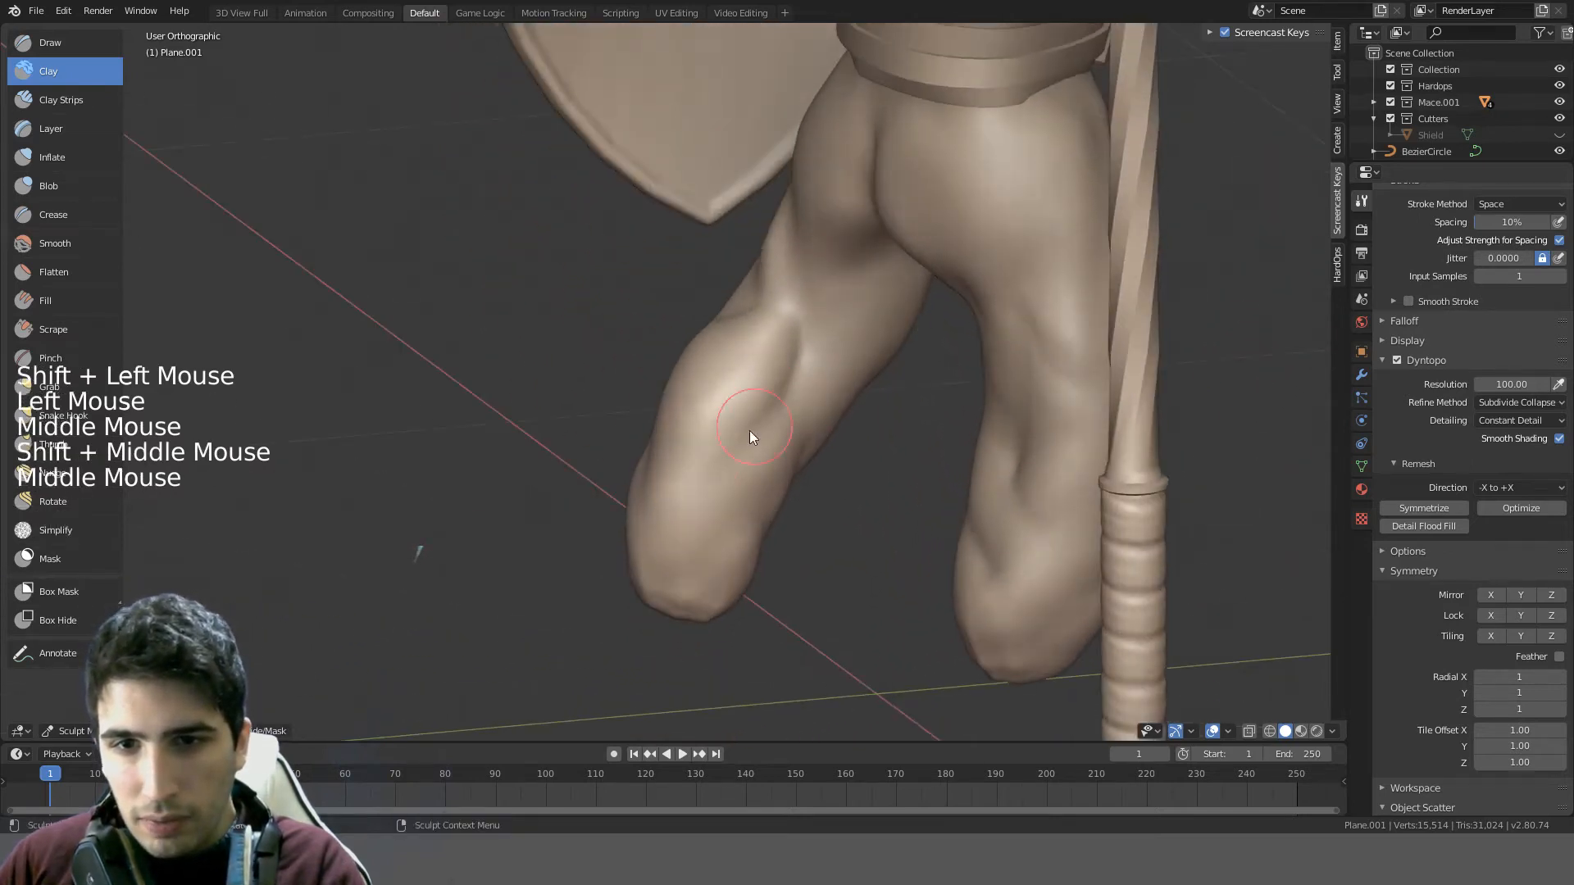
pyautogui.moveTo(673, 443)
pyautogui.mouseDown()
pyautogui.moveTo(639, 565)
pyautogui.moveTo(679, 562)
pyautogui.mouseUp()
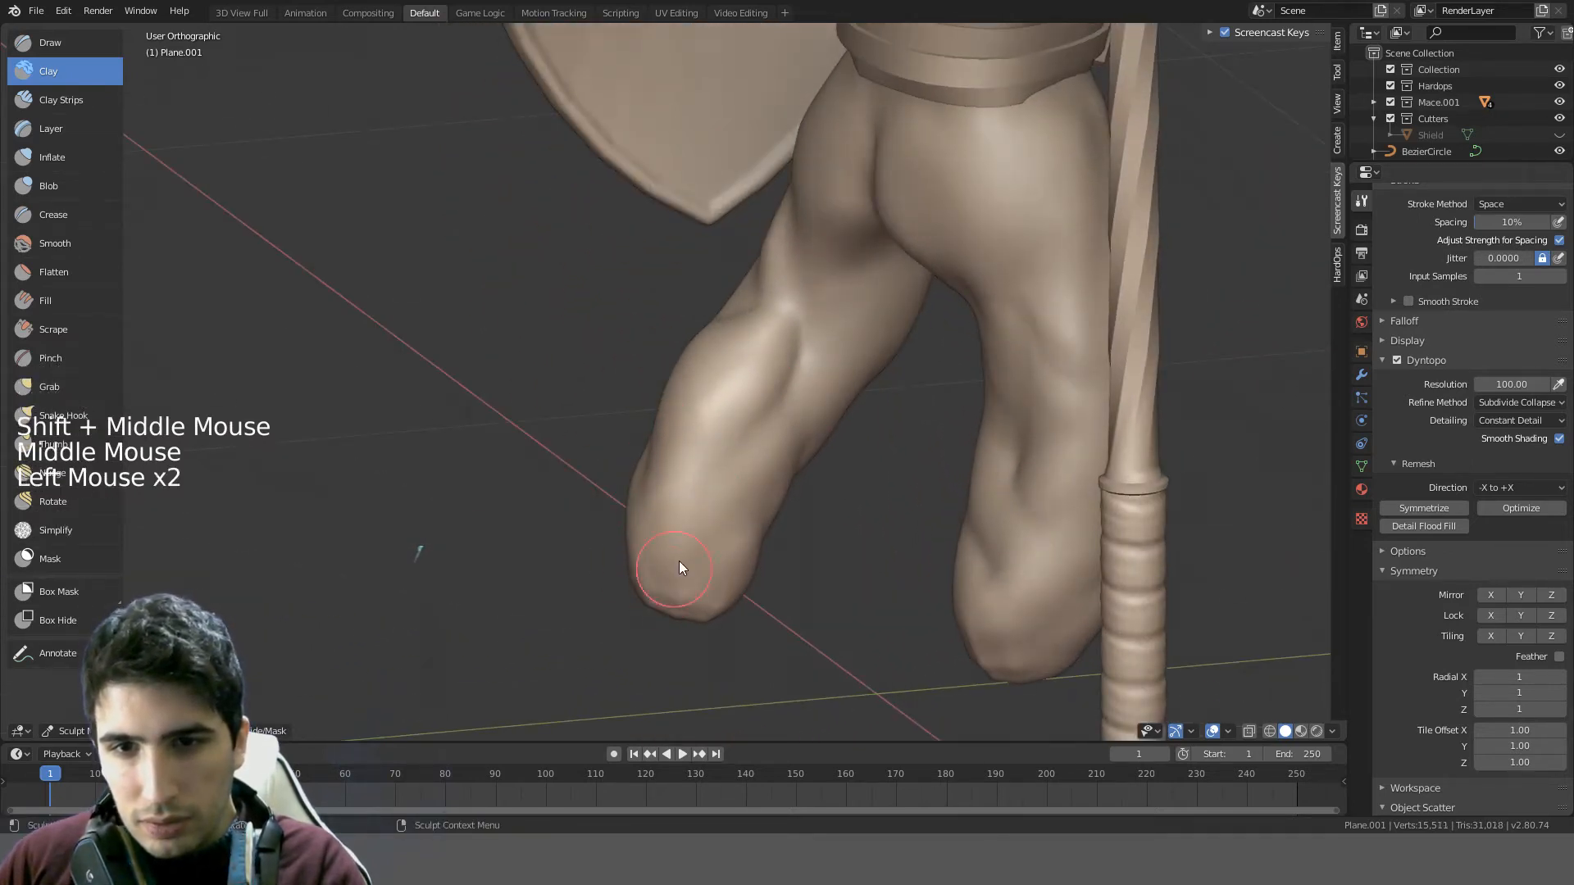
pyautogui.moveTo(814, 420); pyautogui.dragTo(700, 546)
pyautogui.moveTo(700, 545)
pyautogui.mouseDown(button='middle')
pyautogui.moveTo(844, 418)
pyautogui.moveTo(923, 397)
pyautogui.moveTo(710, 399)
pyautogui.moveTo(762, 408)
pyautogui.moveTo(738, 439)
pyautogui.mouseUp(button='middle')
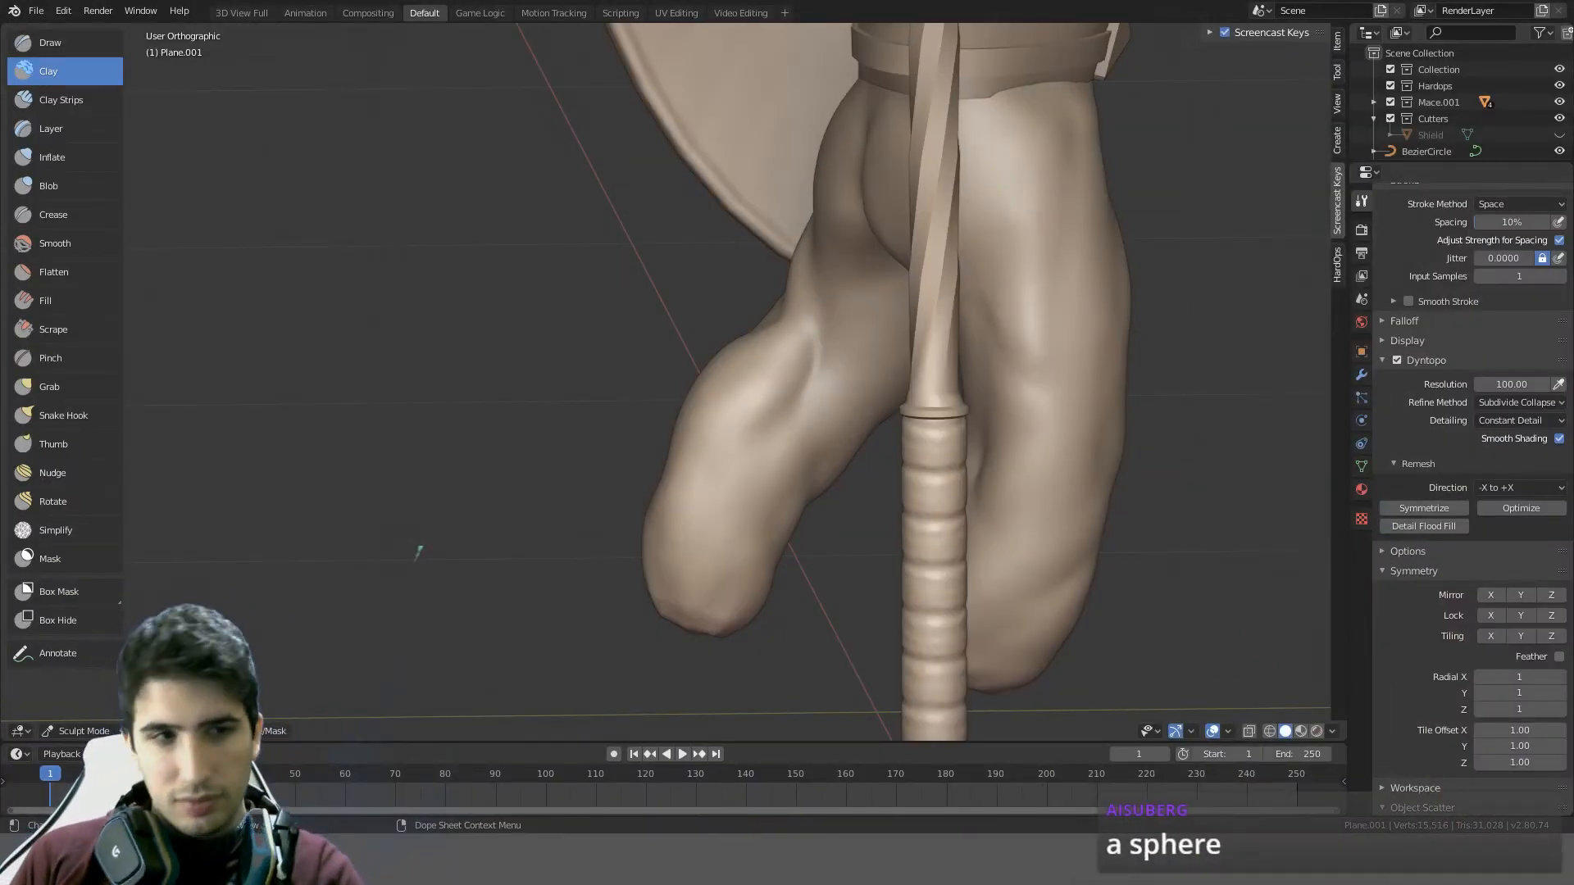
# - Examine the whole figure from the front and back, checking the legs, chest, shoulders and raised arm
pyautogui.moveTo(725, 597)
pyautogui.mouseDown(button='middle')
pyautogui.moveTo(783, 461)
pyautogui.moveTo(747, 533)
pyautogui.mouseUp(button='middle')
pyautogui.scroll(-5, 783, 461)
pyautogui.keyDown('shift'); pyautogui.scroll(1, 746, 532); pyautogui.keyUp('shift')
pyautogui.press('KP_1')
pyautogui.scroll(3, 800, 518)
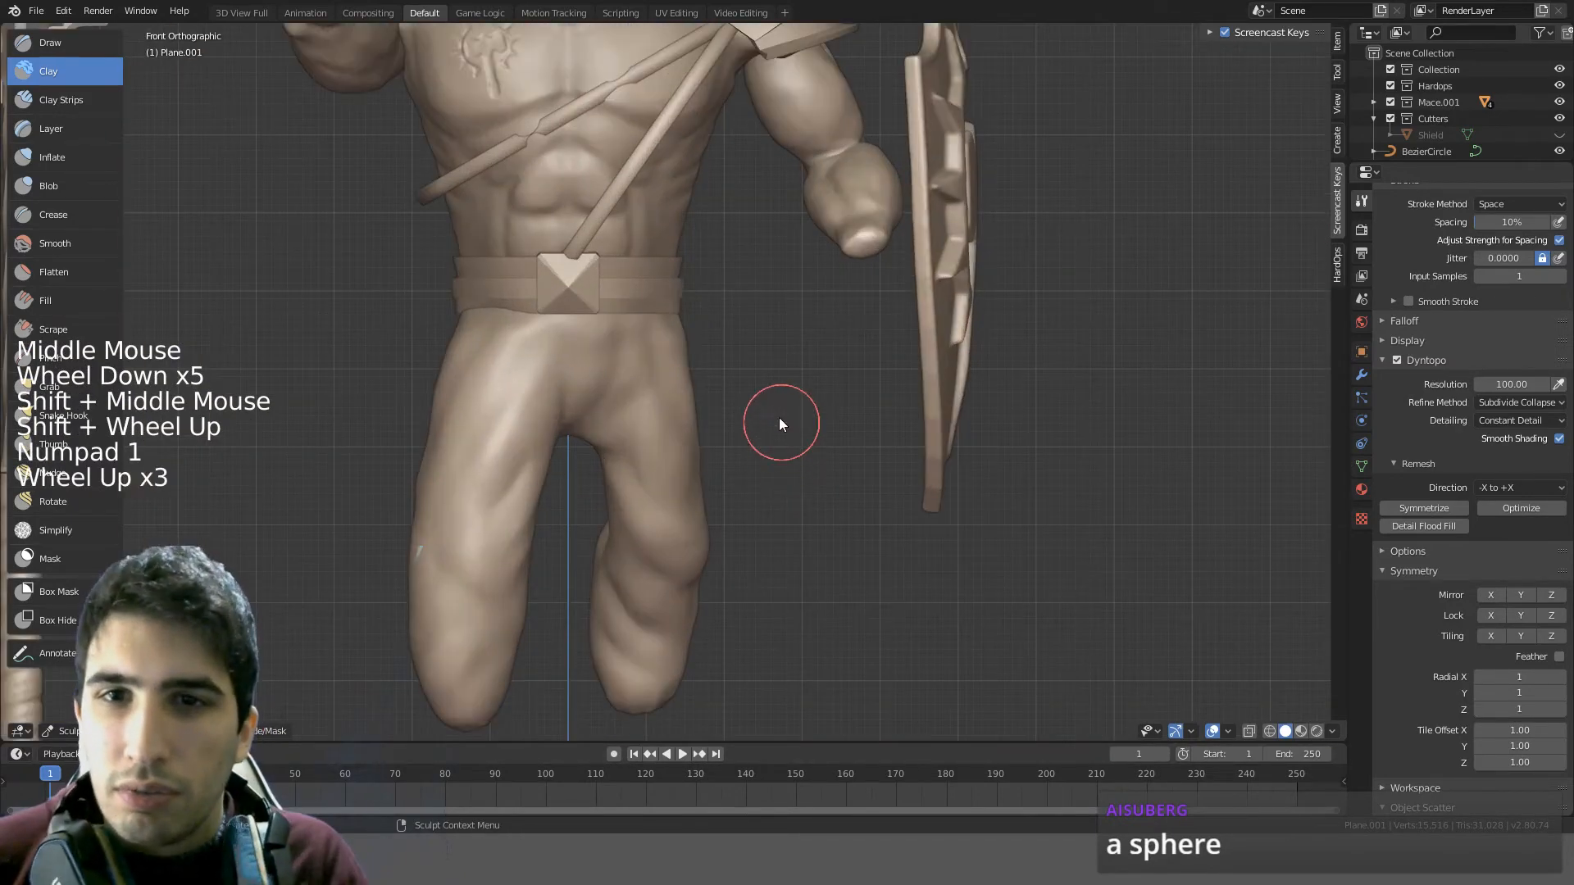
pyautogui.keyDown('shift'); pyautogui.moveTo(783, 422); pyautogui.dragTo(835, 351, button='middle'); pyautogui.keyUp('shift')
pyautogui.scroll(1, 773, 264)
pyautogui.scroll(-3, 795, 296)
pyautogui.scroll(9, 753, 393)
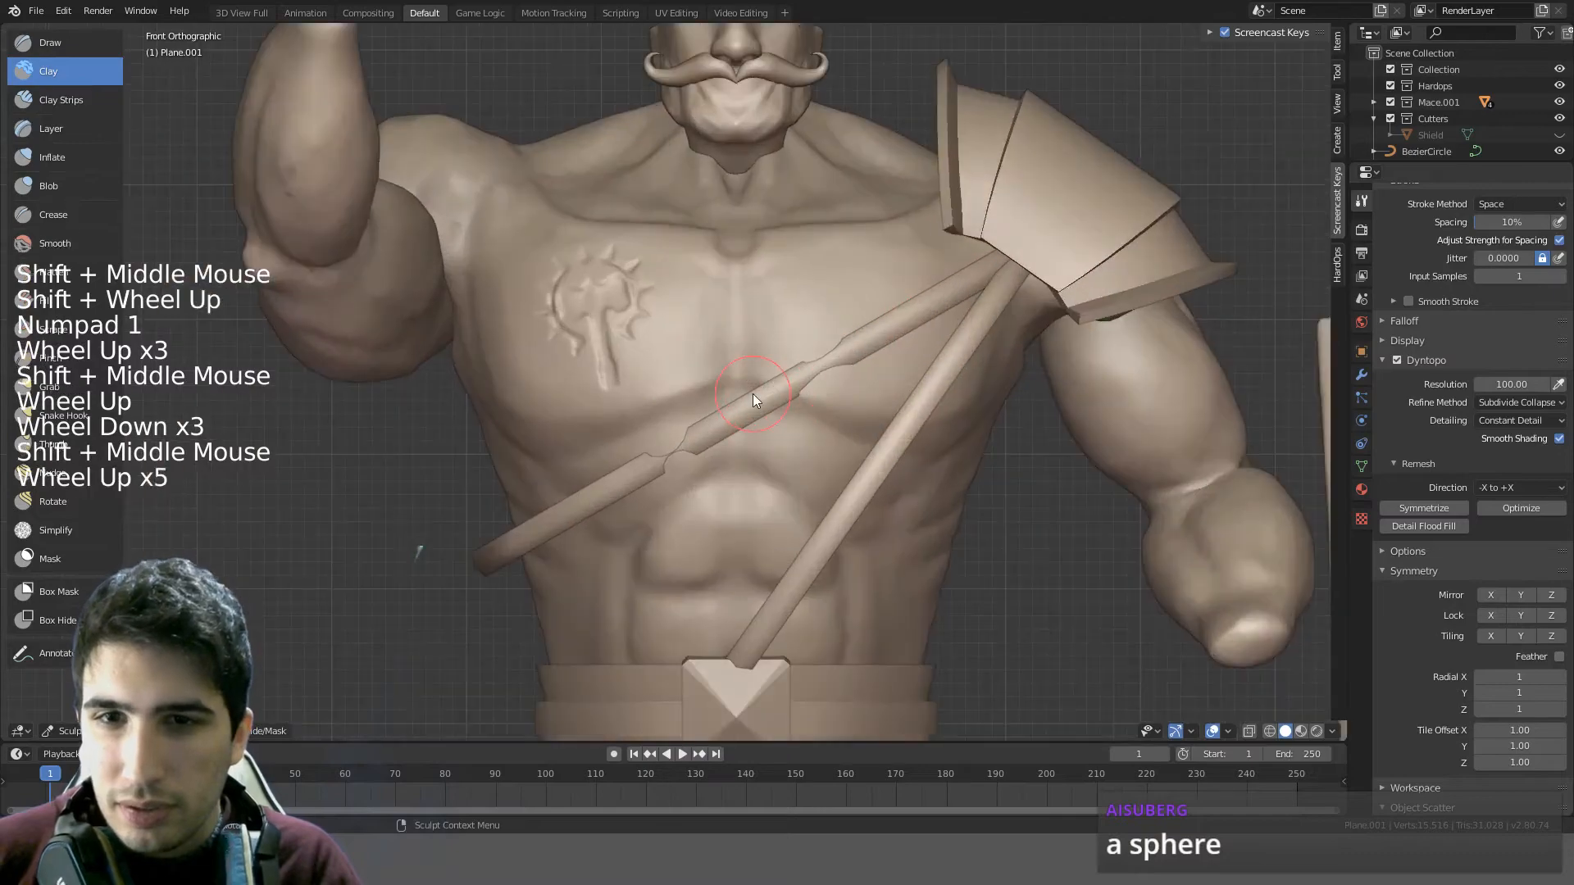
pyautogui.keyDown('shift'); pyautogui.moveTo(851, 170); pyautogui.dragTo(785, 348, button='middle'); pyautogui.keyUp('shift')
pyautogui.scroll(-4, 786, 347)
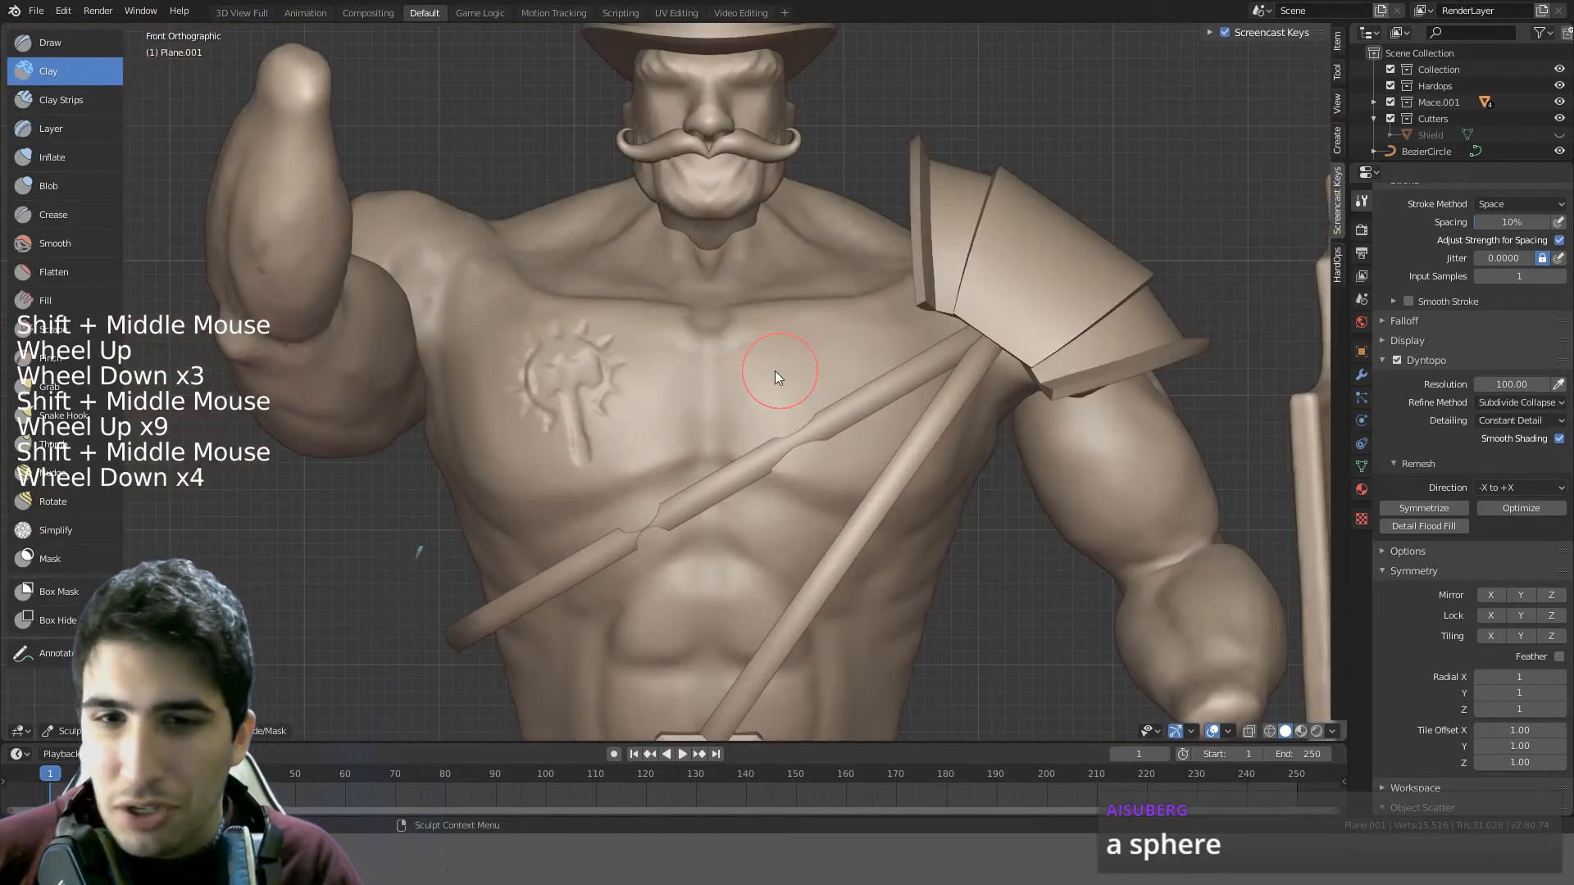
pyautogui.middleClick(679, 380)
pyautogui.moveTo(679, 380); pyautogui.dragTo(943, 344, button='middle')
pyautogui.moveTo(943, 345); pyautogui.dragTo(779, 471, button='middle')
pyautogui.scroll(-1, 907, 311)
pyautogui.press('f')
pyautogui.scroll(-2, 914, 357)
pyautogui.scroll(-1, 779, 471)
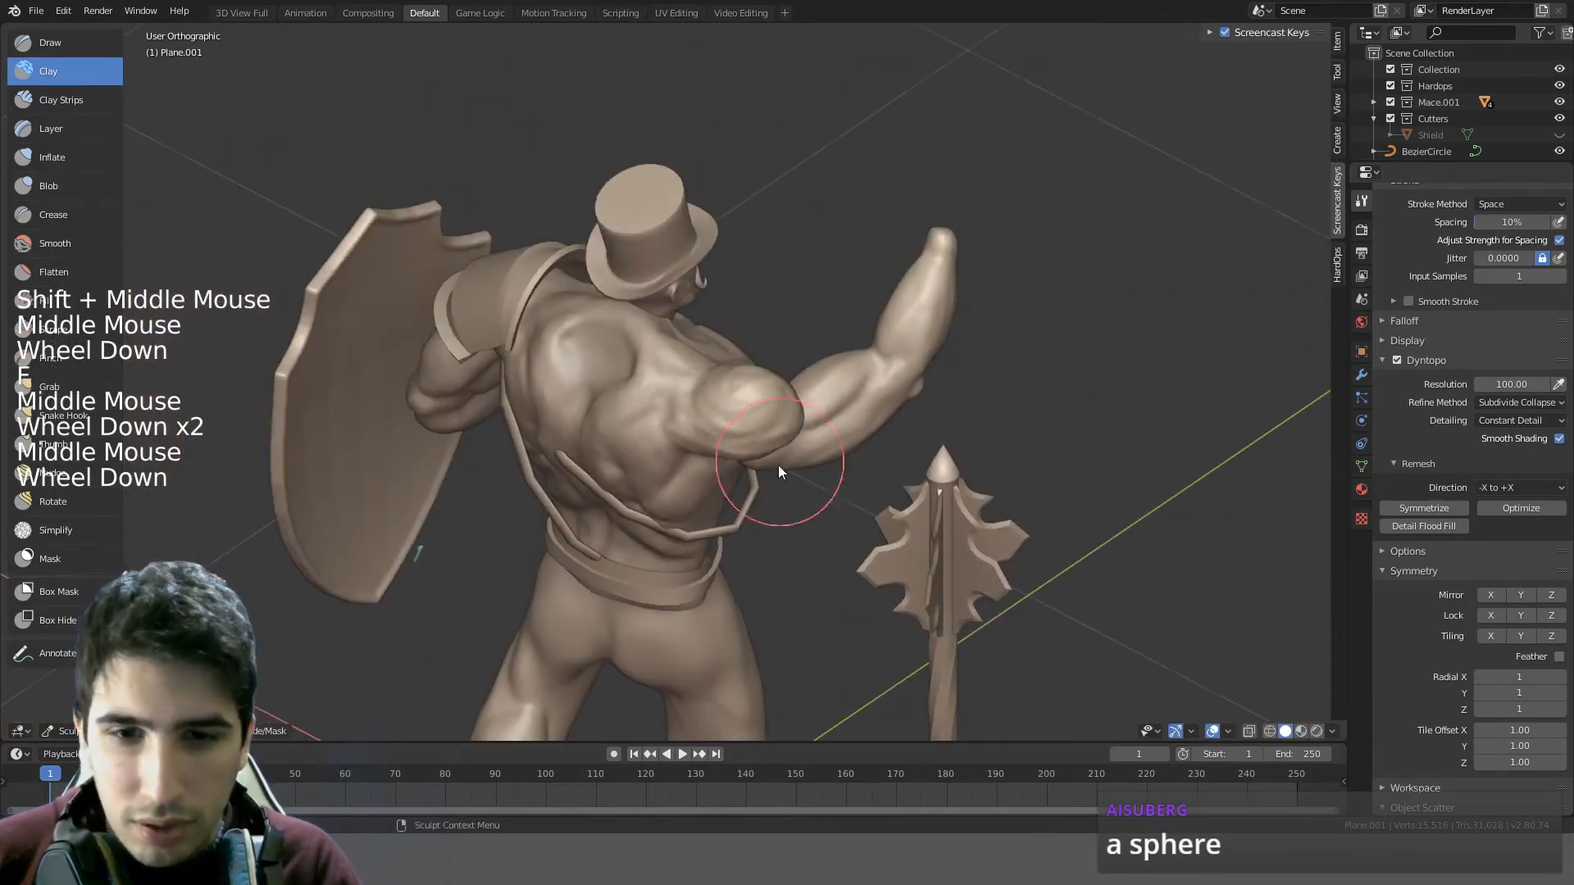
# - Switch sculpting from the trousers to the Torso object and choose the Nudge brush for the raised arm's shoulder
pyautogui.click(73, 730)
pyautogui.click(85, 712)
pyautogui.click(668, 444)
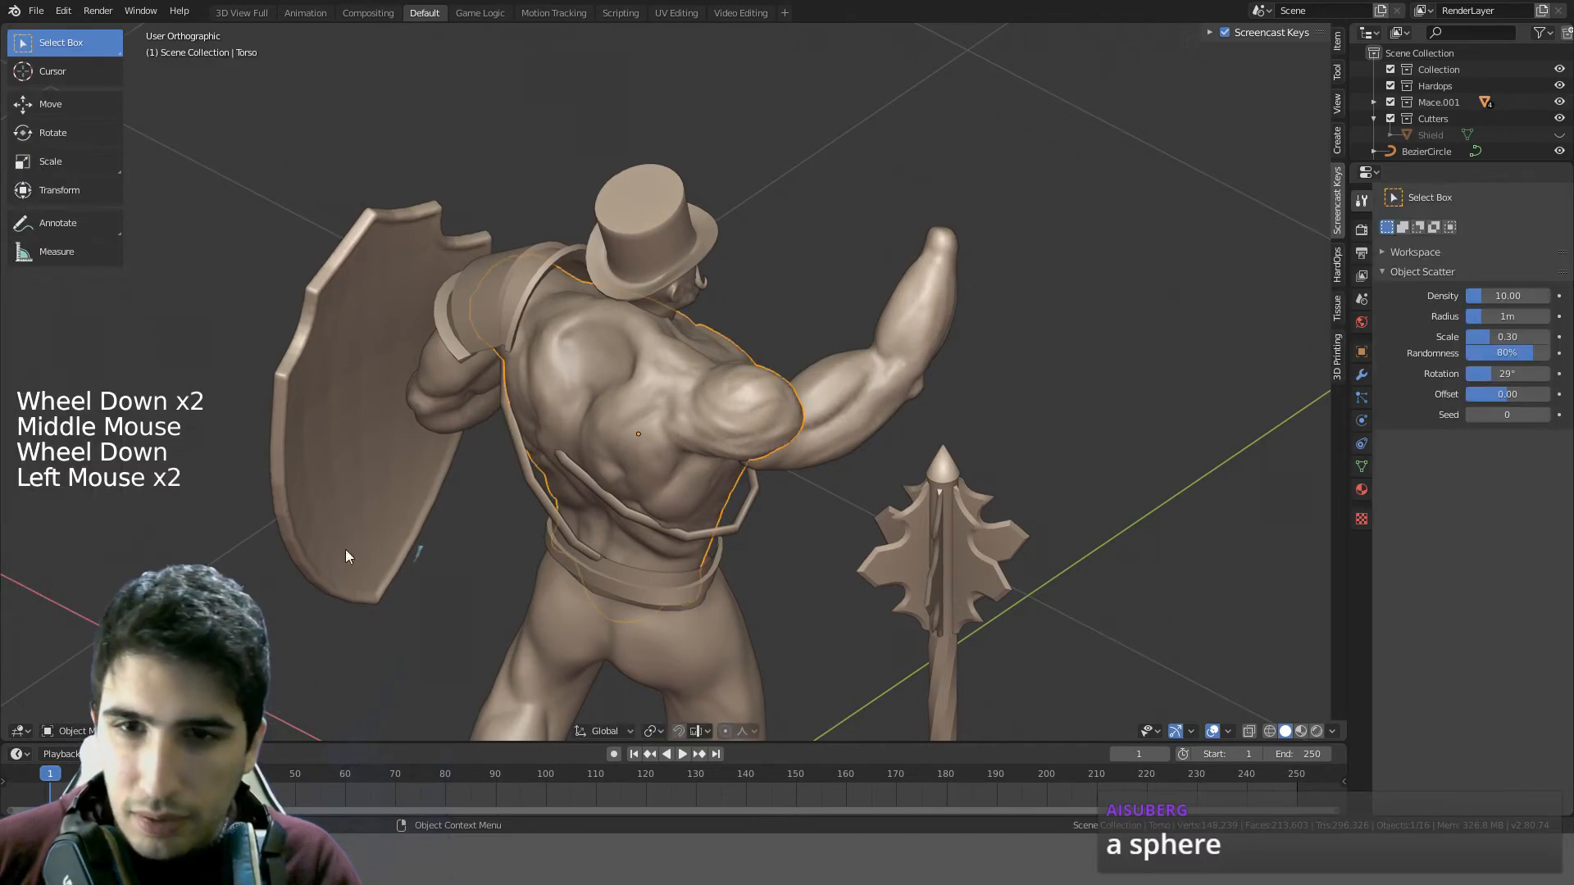
pyautogui.click(66, 722)
pyautogui.click(67, 726)
pyautogui.click(80, 678)
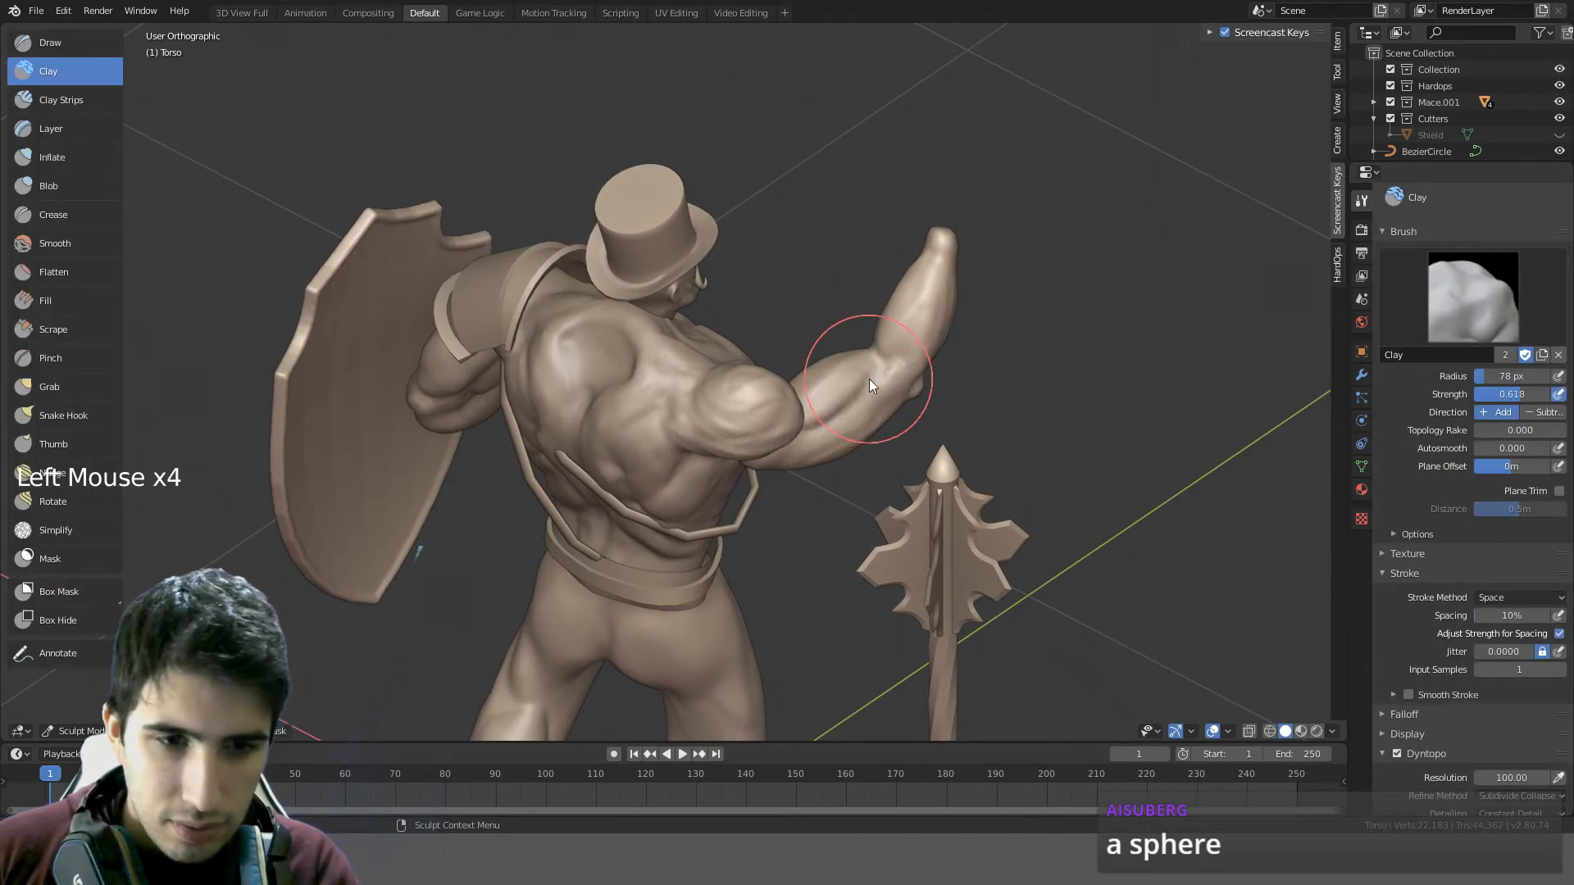
pyautogui.moveTo(870, 380)
pyautogui.mouseDown(button='middle')
pyautogui.moveTo(919, 268)
pyautogui.moveTo(906, 283)
pyautogui.mouseUp(button='middle')
pyautogui.scroll(4, 902, 296)
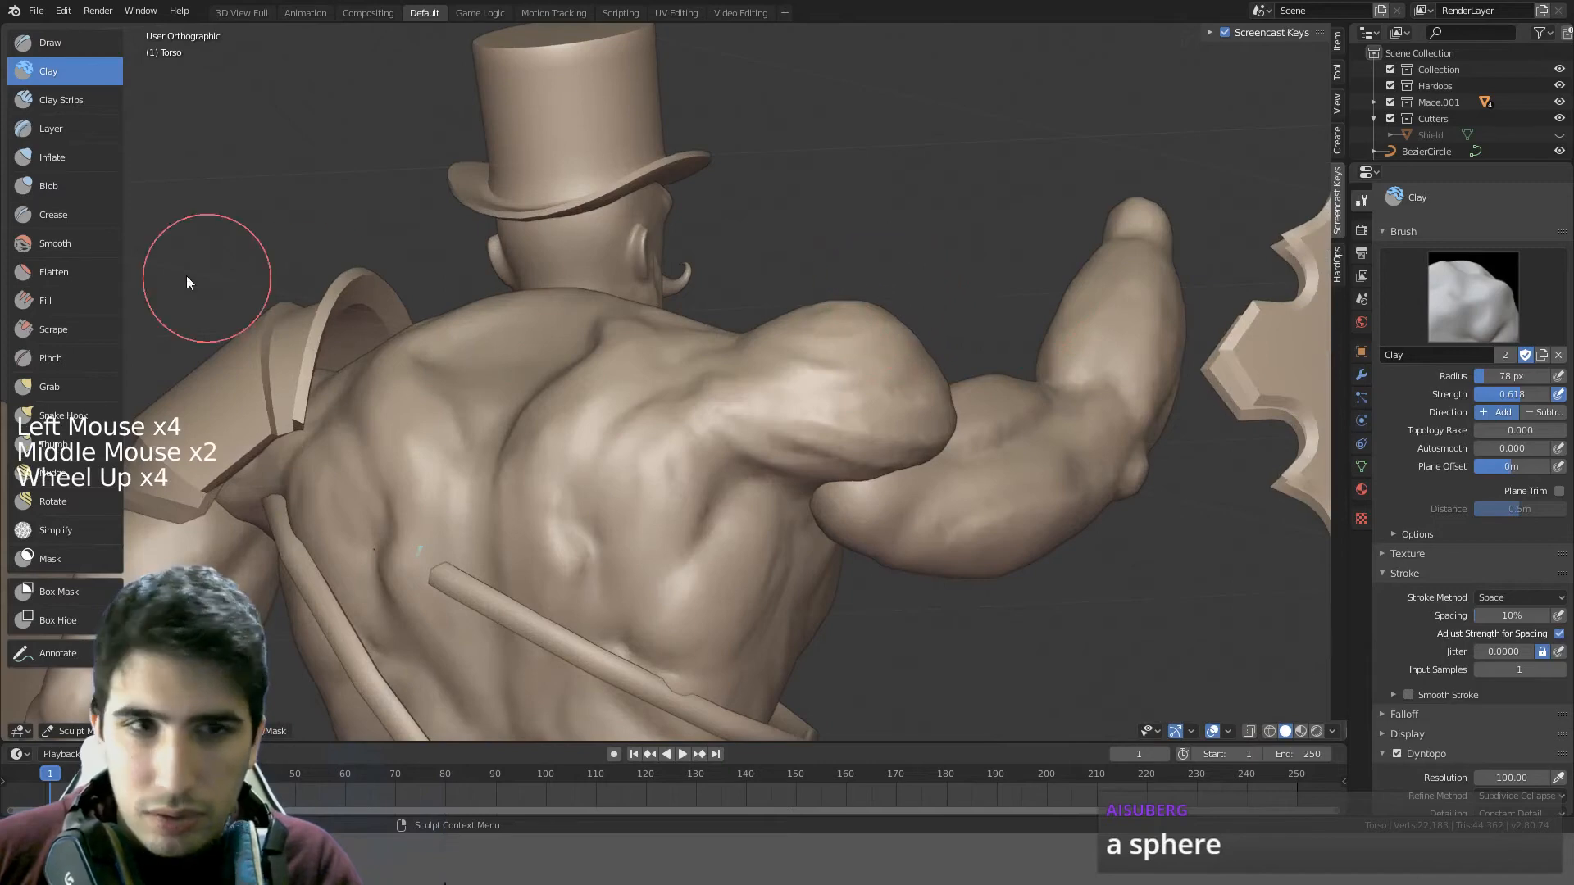
pyautogui.click(59, 485)
pyautogui.moveTo(827, 360)
pyautogui.mouseDown(button='middle')
pyautogui.moveTo(860, 335)
pyautogui.moveTo(866, 279)
pyautogui.mouseUp(button='middle')
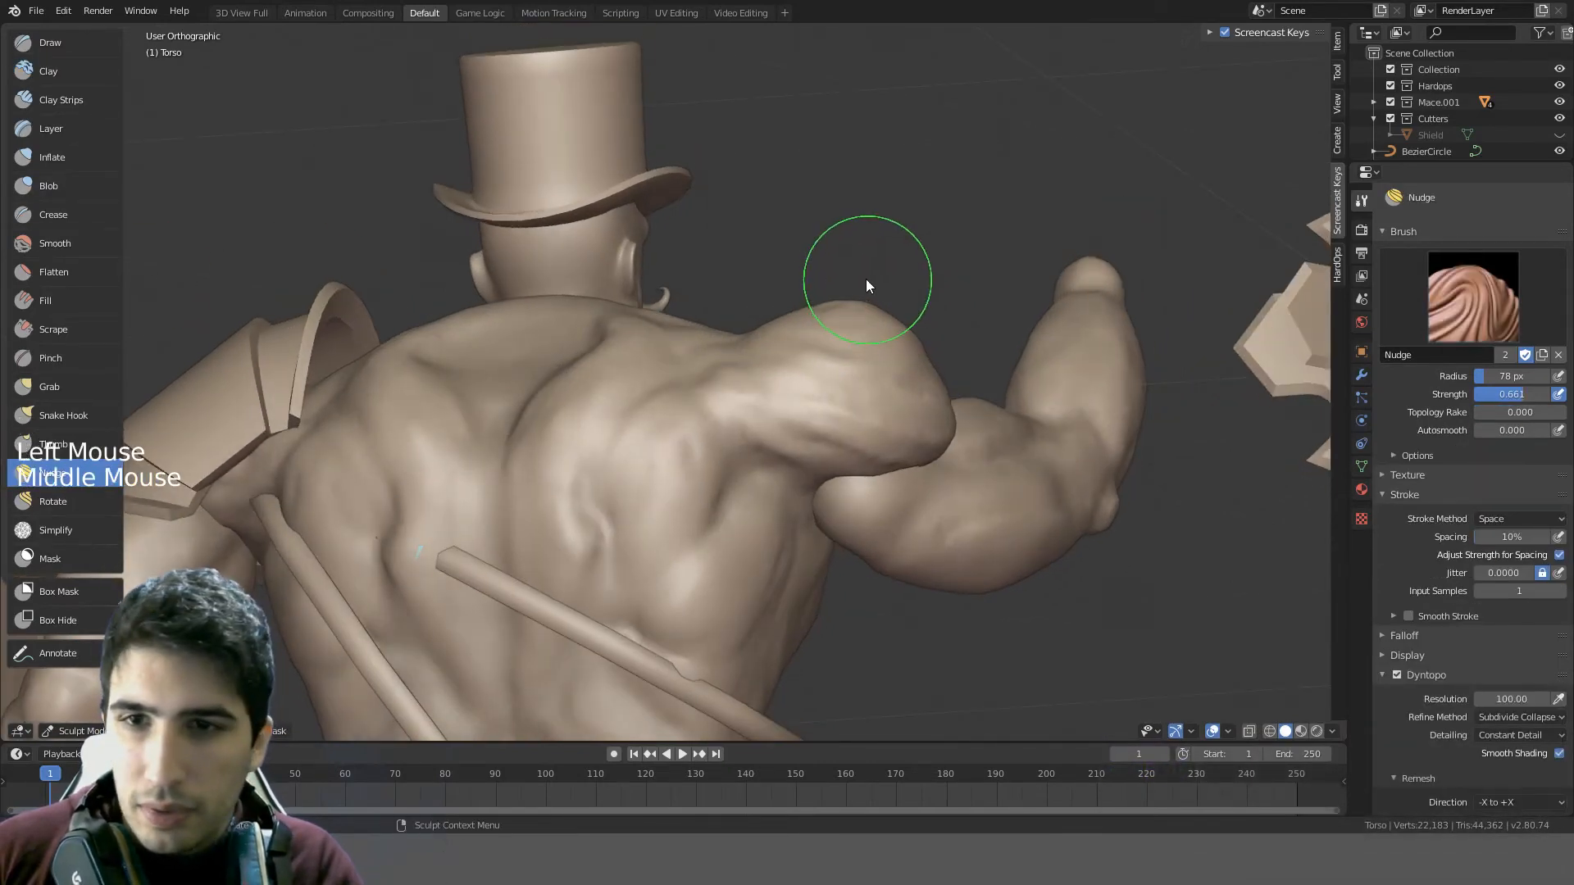
# - Try nudging the raised arm's shoulder with progressively larger brushes, including 192 px and 313 px, and undo the strokes
pyautogui.moveTo(866, 279); pyautogui.dragTo(862, 307)
pyautogui.hotkey('ctrl', 'z')
pyautogui.moveTo(921, 308); pyautogui.dragTo(957, 320, button='middle')
pyautogui.press('f')
pyautogui.click(955, 279)
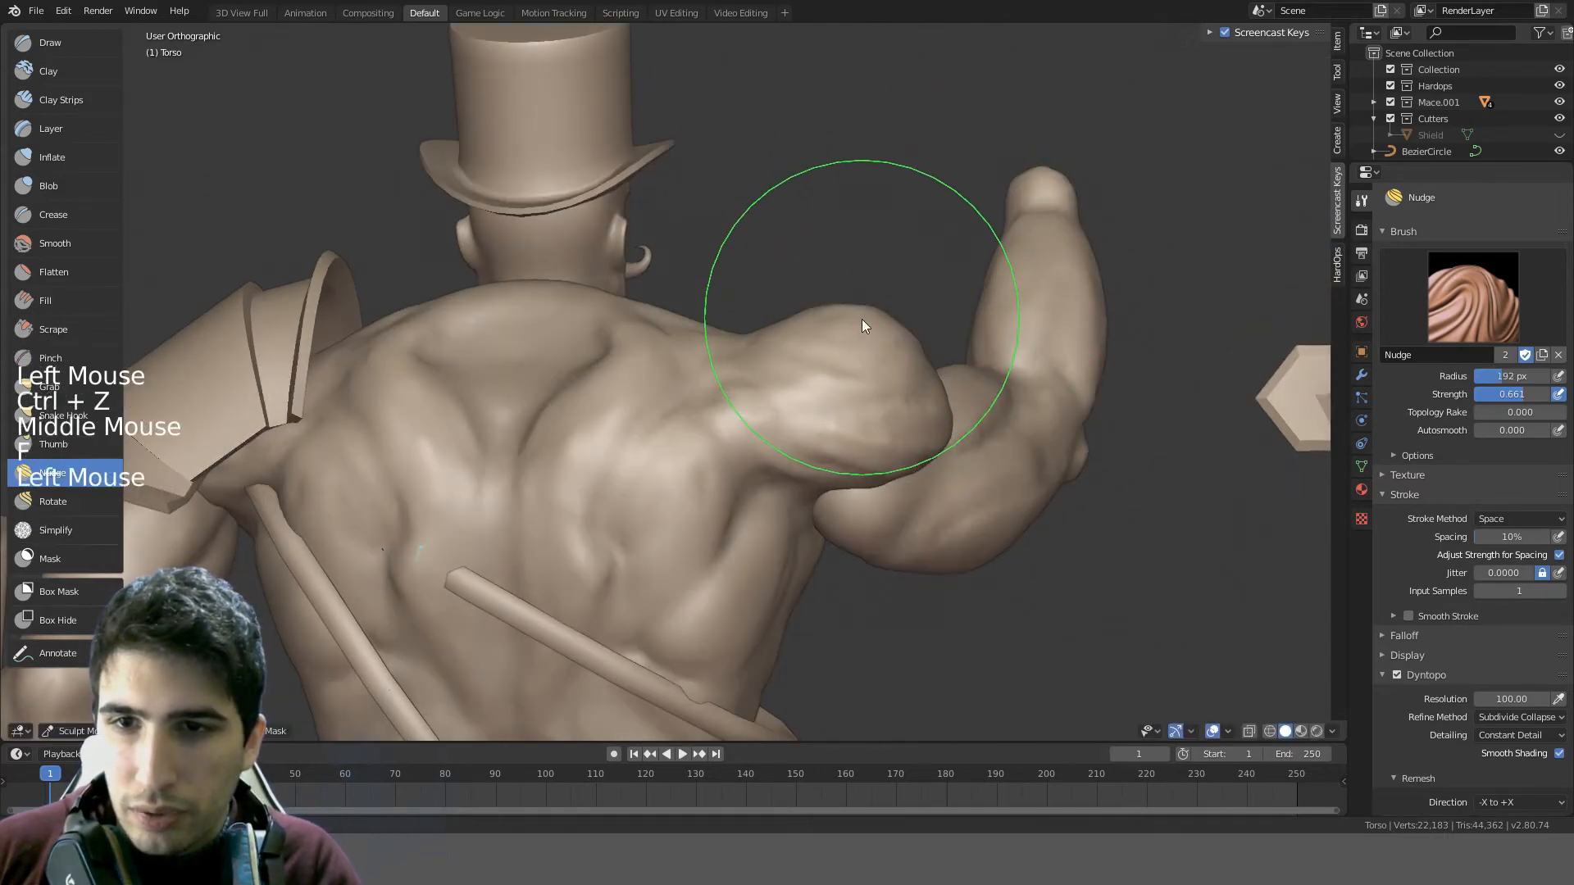
pyautogui.moveTo(858, 342); pyautogui.dragTo(879, 338)
pyautogui.hotkey('ctrl', 'z')
pyautogui.moveTo(899, 302); pyautogui.dragTo(875, 349, button='middle')
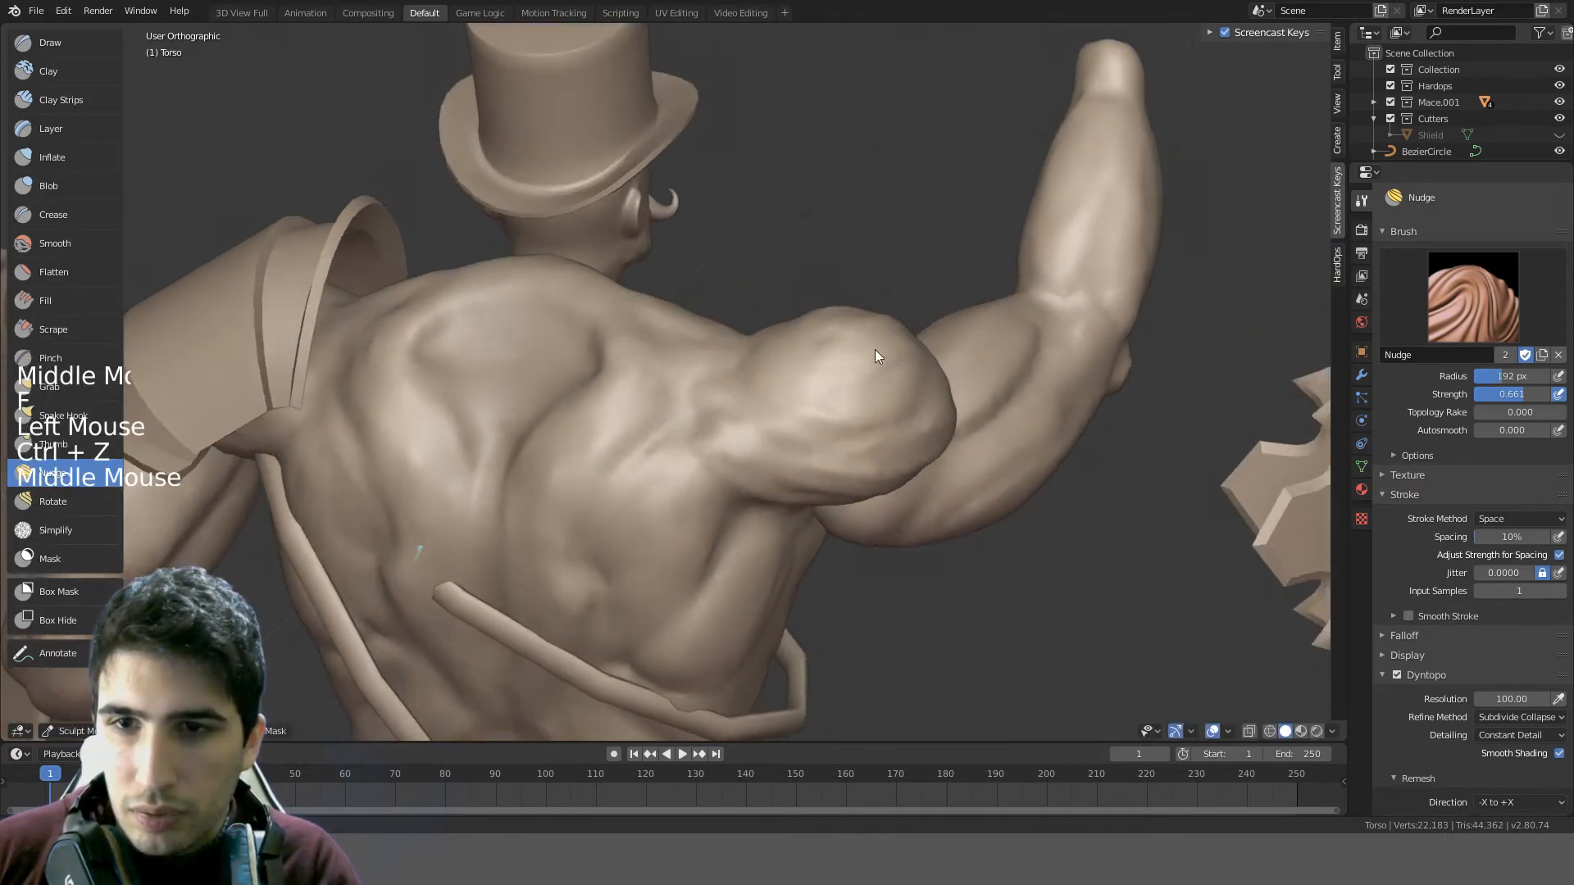
pyautogui.press('f')
pyautogui.click(848, 315)
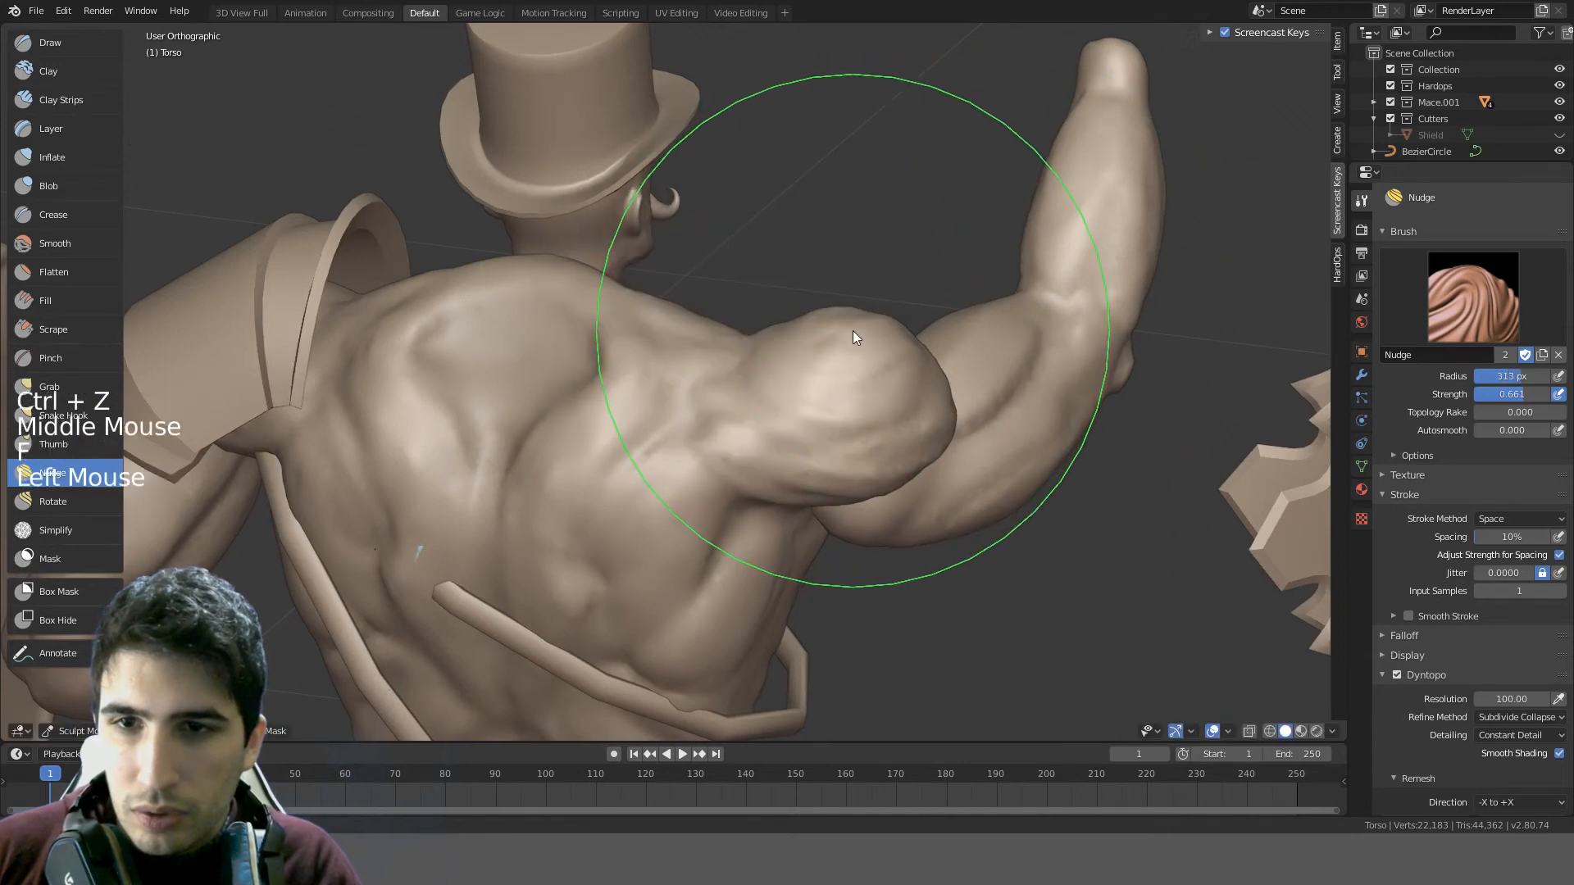
pyautogui.moveTo(849, 392)
pyautogui.mouseDown(button='middle')
pyautogui.moveTo(864, 313)
pyautogui.moveTo(874, 334)
pyautogui.mouseUp(button='middle')
pyautogui.hotkey('ctrl', 'z')
# - Nudge the top of the raised arm's shoulder downward with a 244 px brush at strength 0.776
pyautogui.press('f')
pyautogui.click(823, 325)
pyautogui.hotkey('shift', 'f')
pyautogui.click(822, 325)
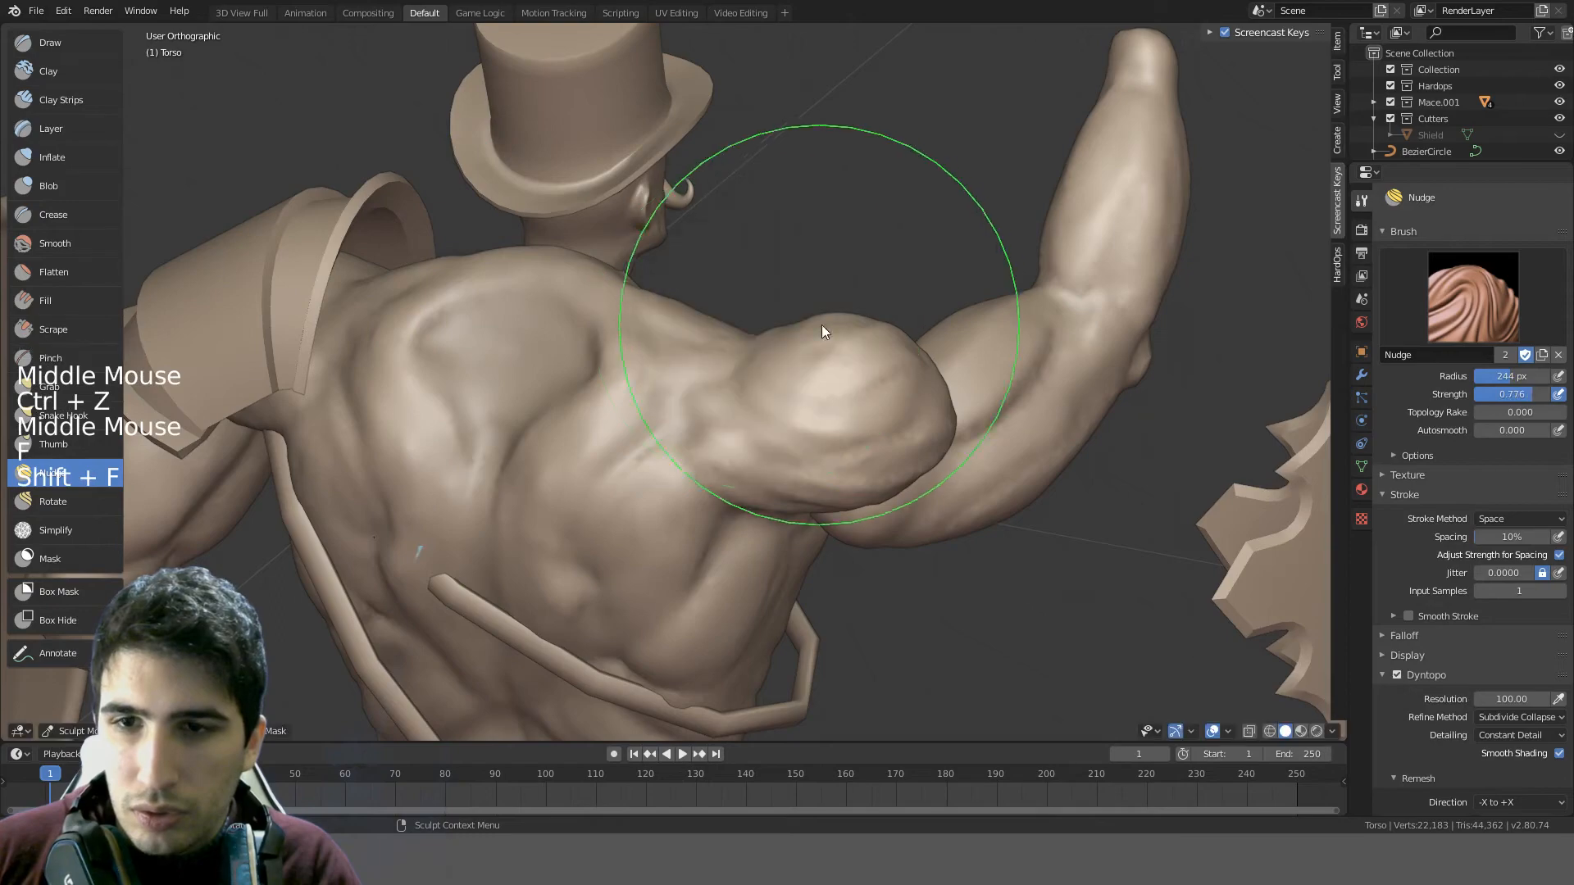
pyautogui.moveTo(850, 326); pyautogui.dragTo(852, 373)
# - Save Braum.blend and return the torso from Sculpt Mode to Object Mode
pyautogui.moveTo(852, 373)
pyautogui.mouseDown(button='middle')
pyautogui.moveTo(848, 279)
pyautogui.moveTo(870, 223)
pyautogui.mouseUp(button='middle')
pyautogui.scroll(-2, 887, 351)
pyautogui.moveTo(887, 350); pyautogui.dragTo(762, 340, button='middle')
pyautogui.scroll(-3, 419, 366)
pyautogui.scroll(-2, 696, 356)
pyautogui.press('ctrl')
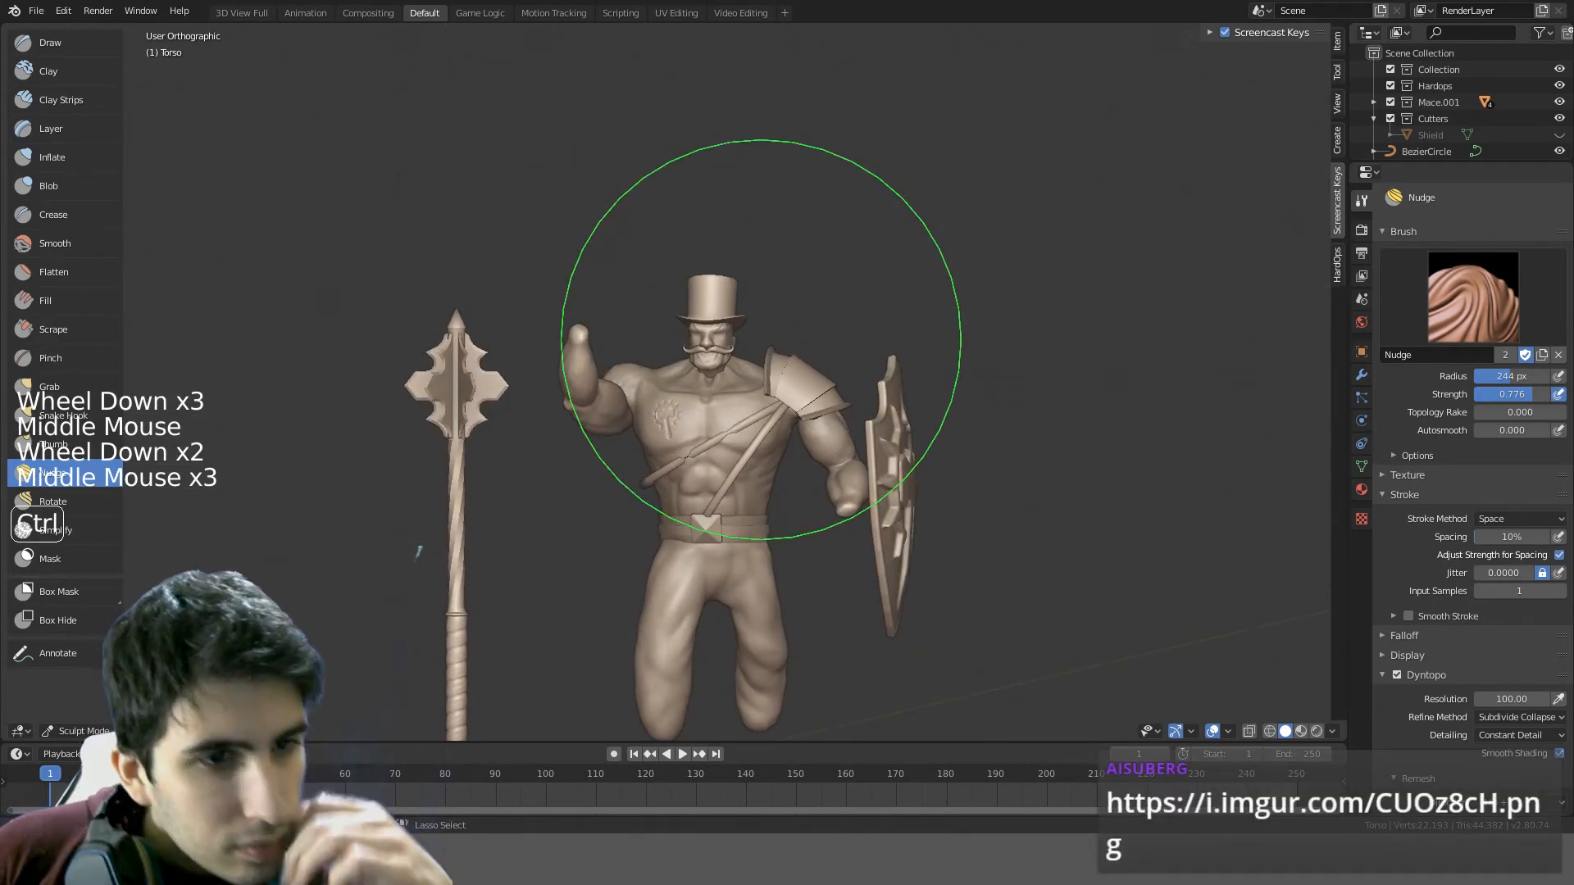
pyautogui.hotkey('ctrl', 's')
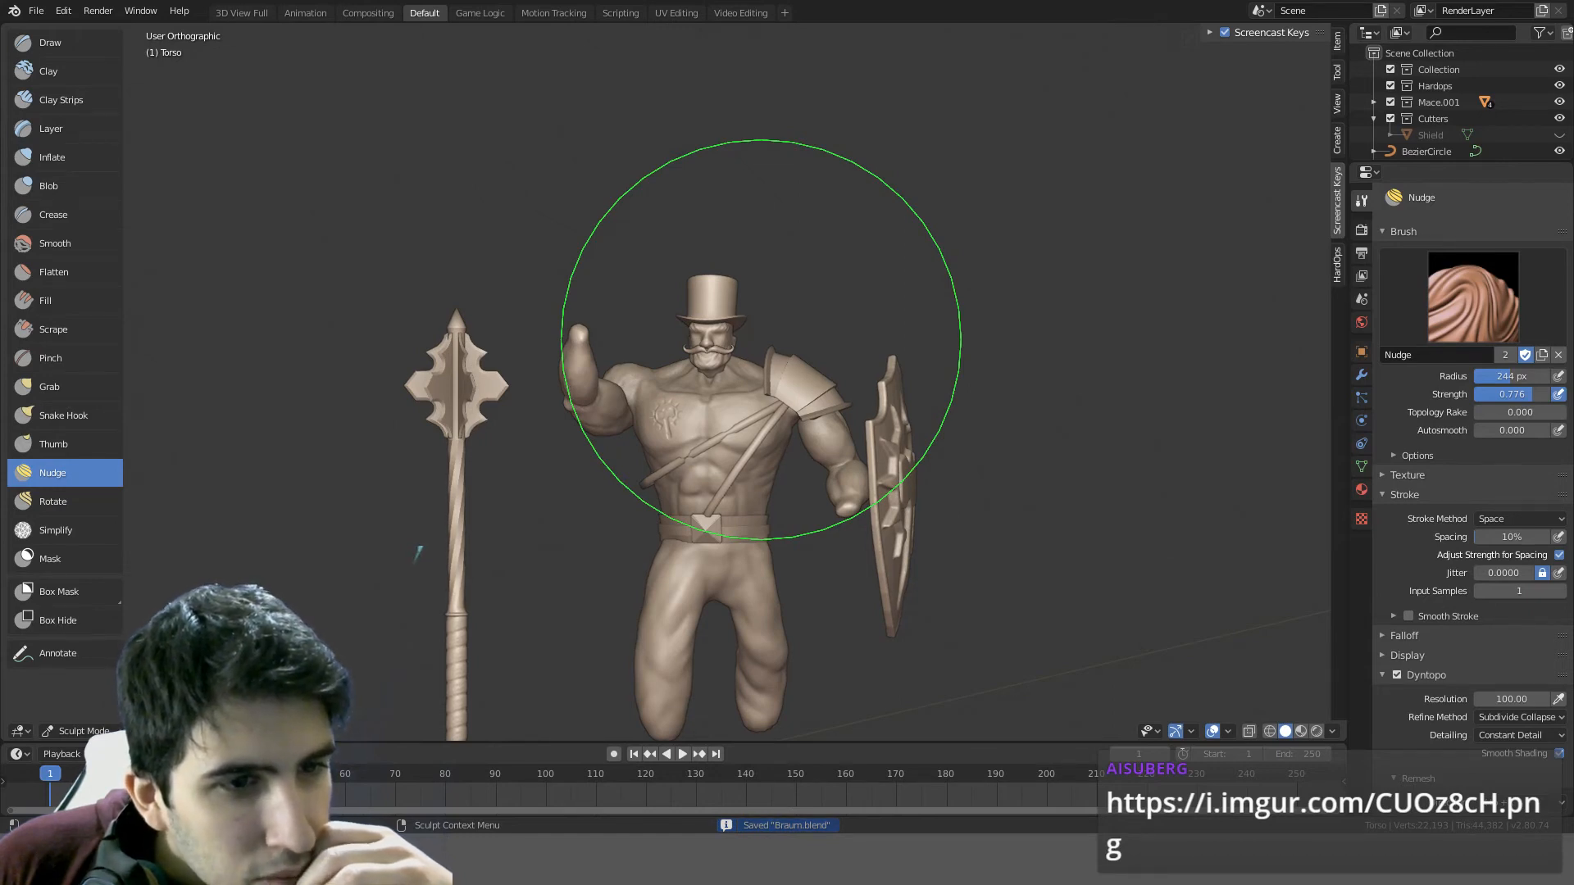
pyautogui.click(79, 731)
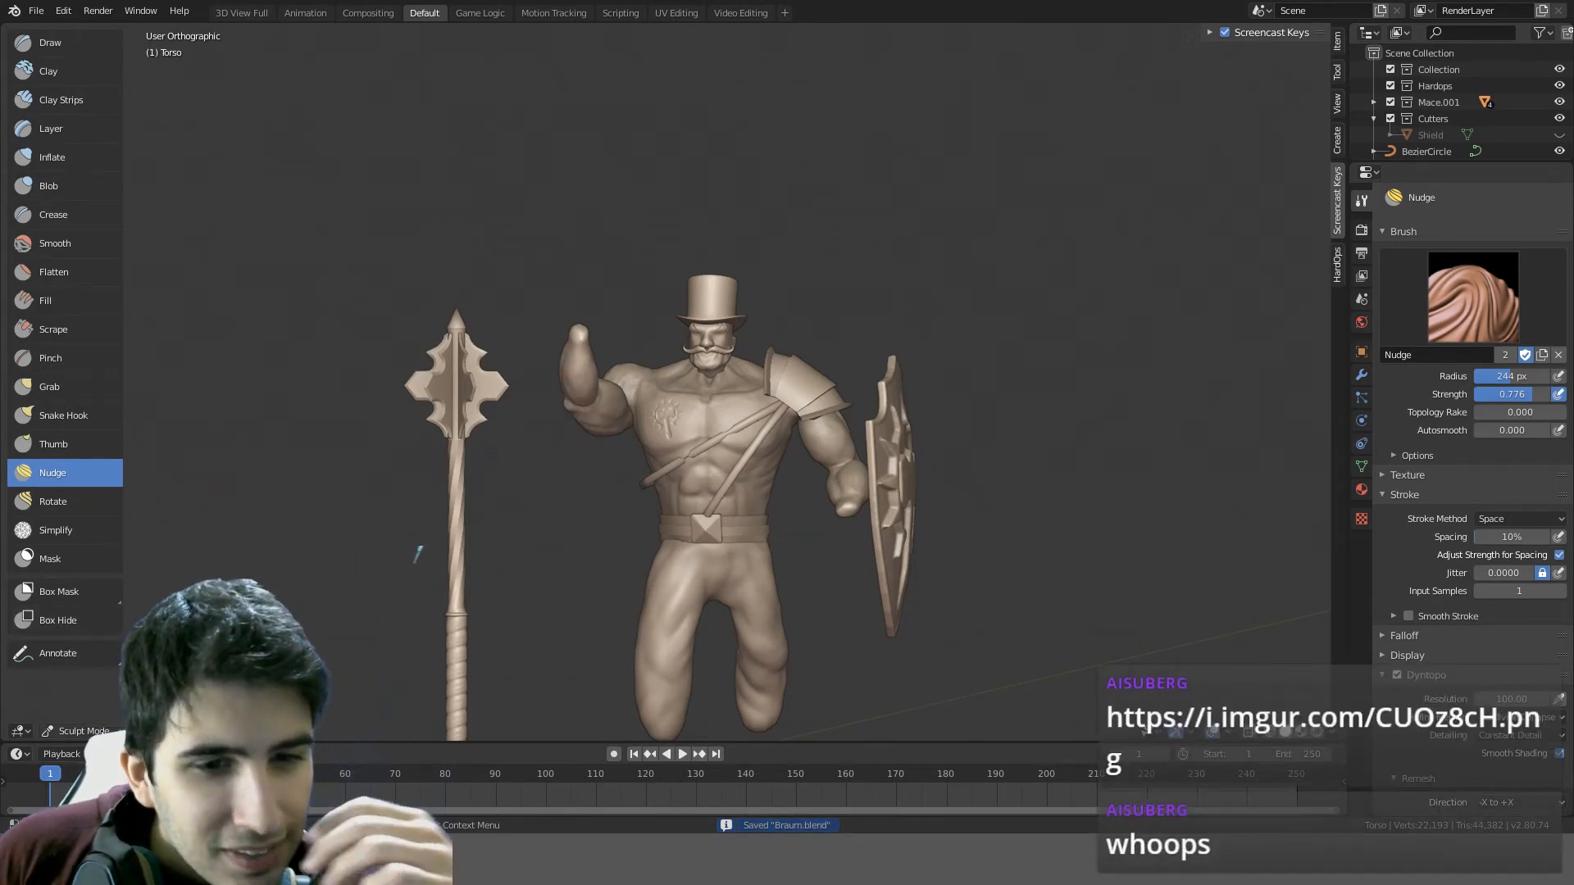
pyautogui.click(98, 713)
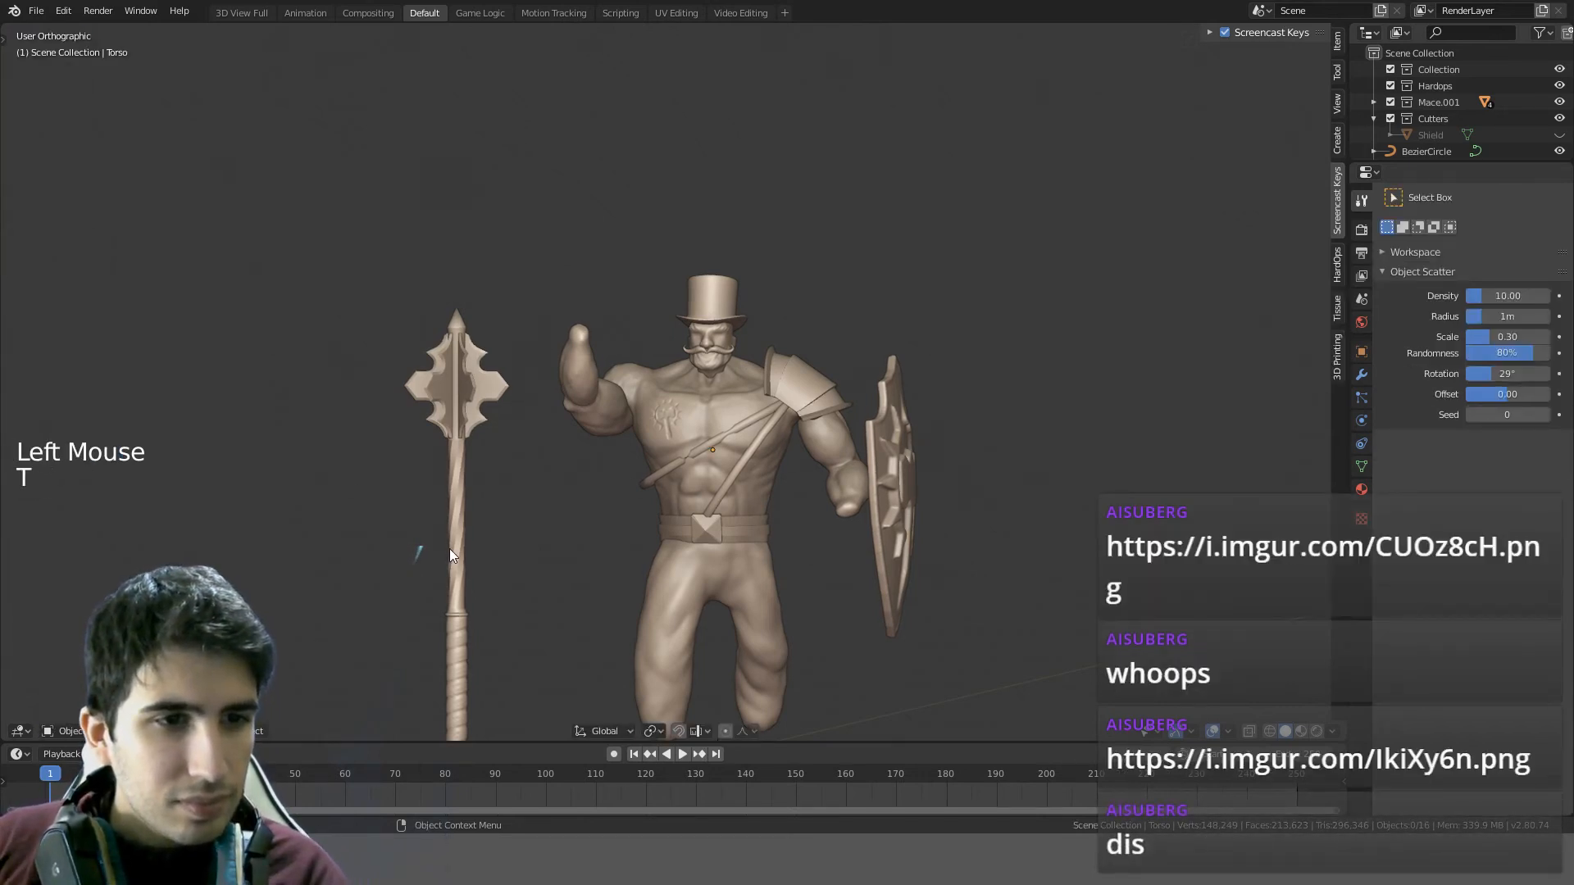
pyautogui.scroll(-2, 449, 550)
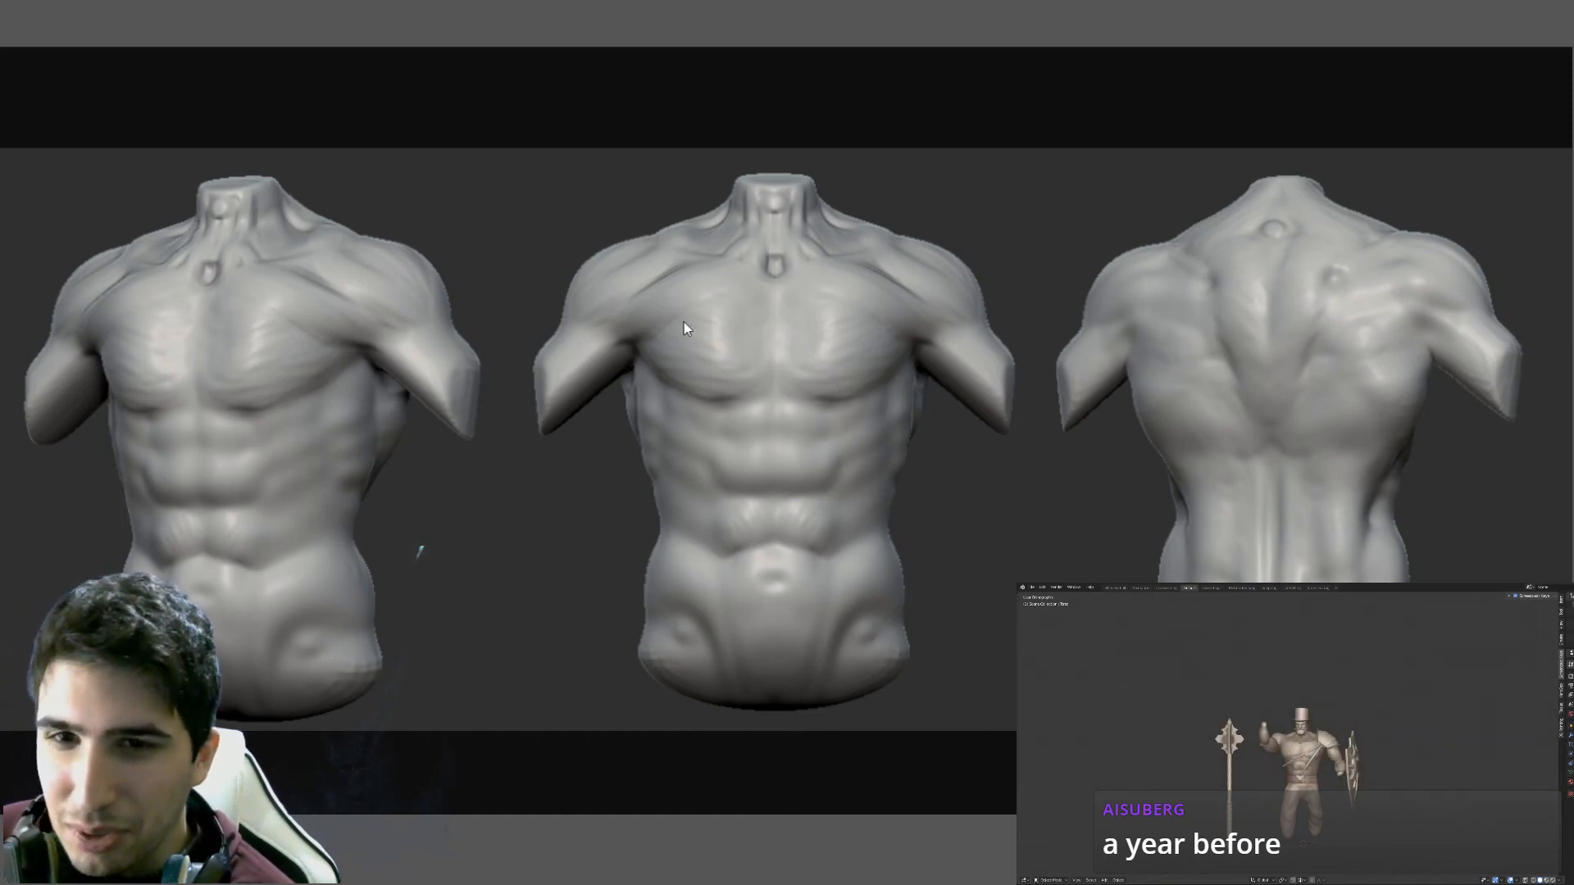
# - Switch to the viewer's torso study images and compare the older and newer versions for chest, shoulder and back anatomy
pyautogui.hotkey('ctrl', 'Tab')
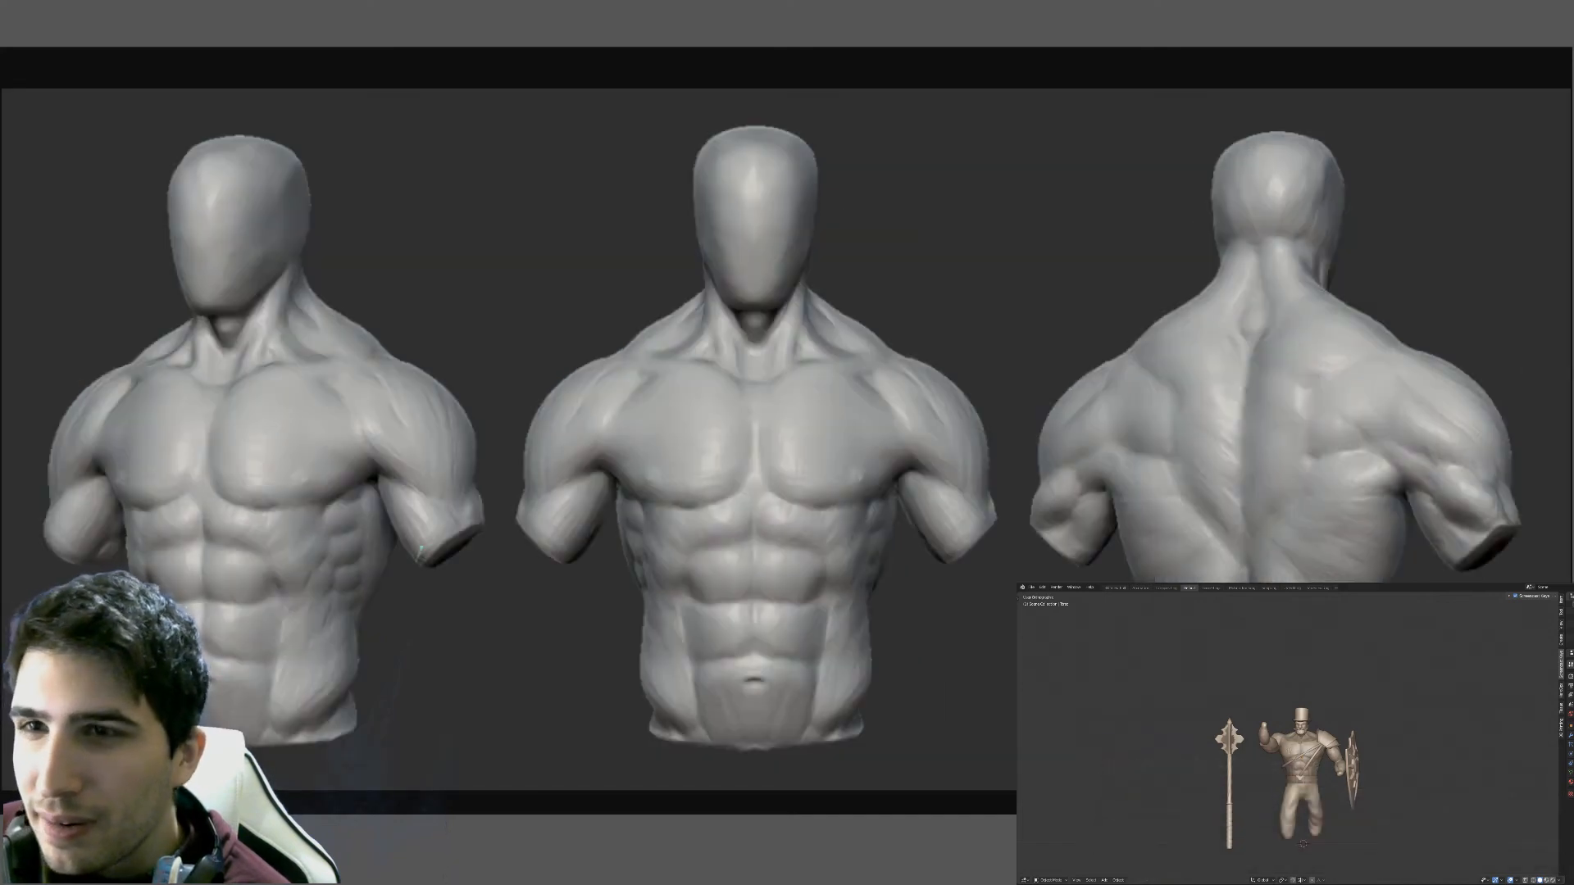
pyautogui.press('Left')
pyautogui.press('Right')
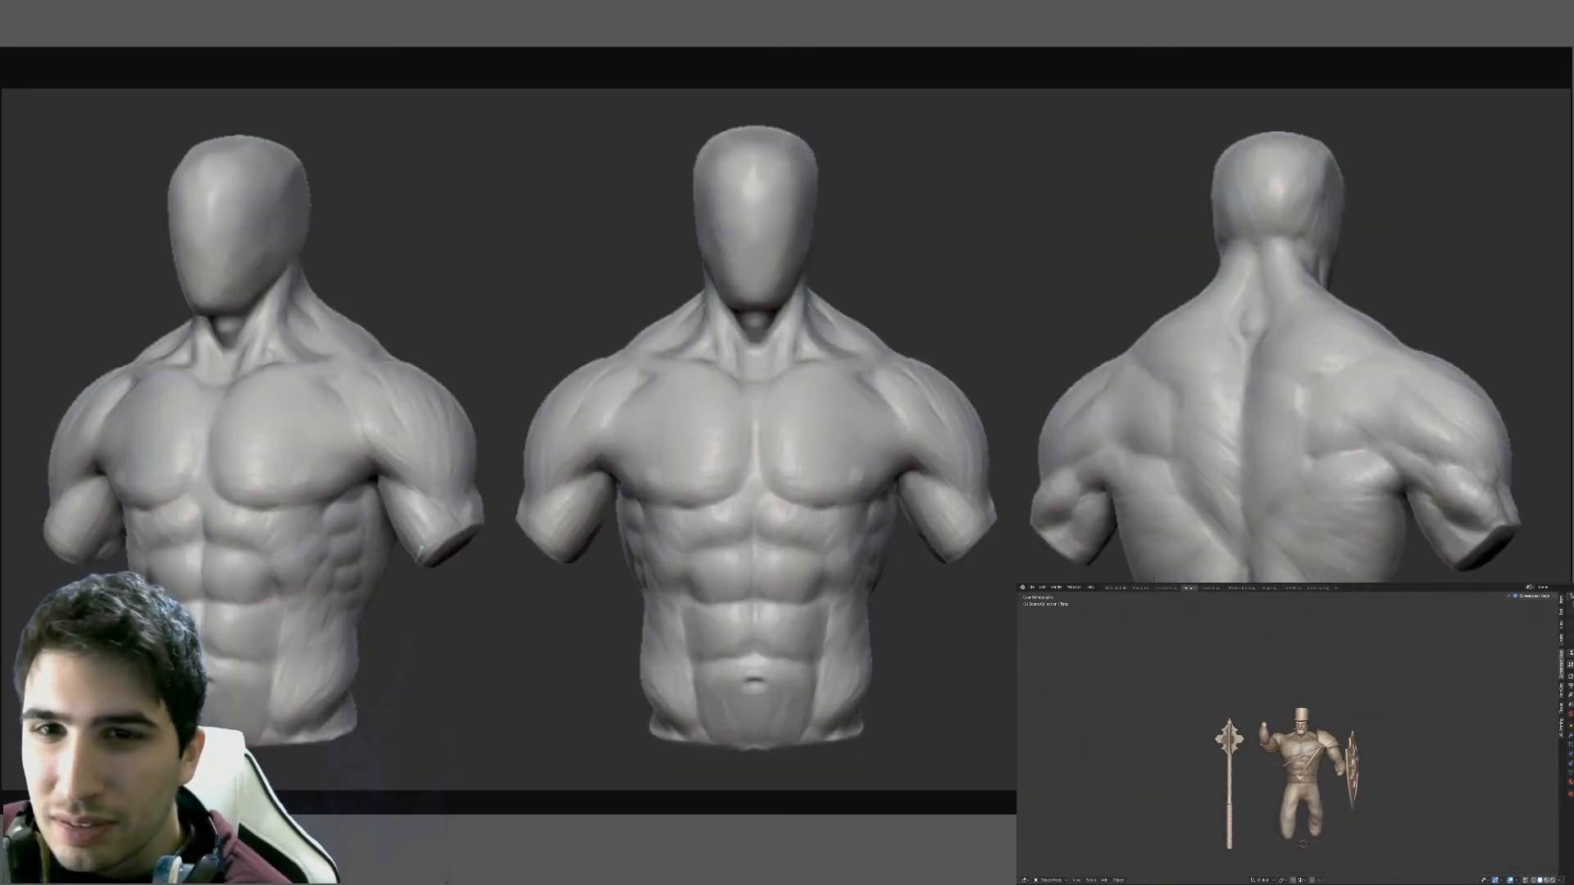
pyautogui.press('Left')
pyautogui.press('Right')
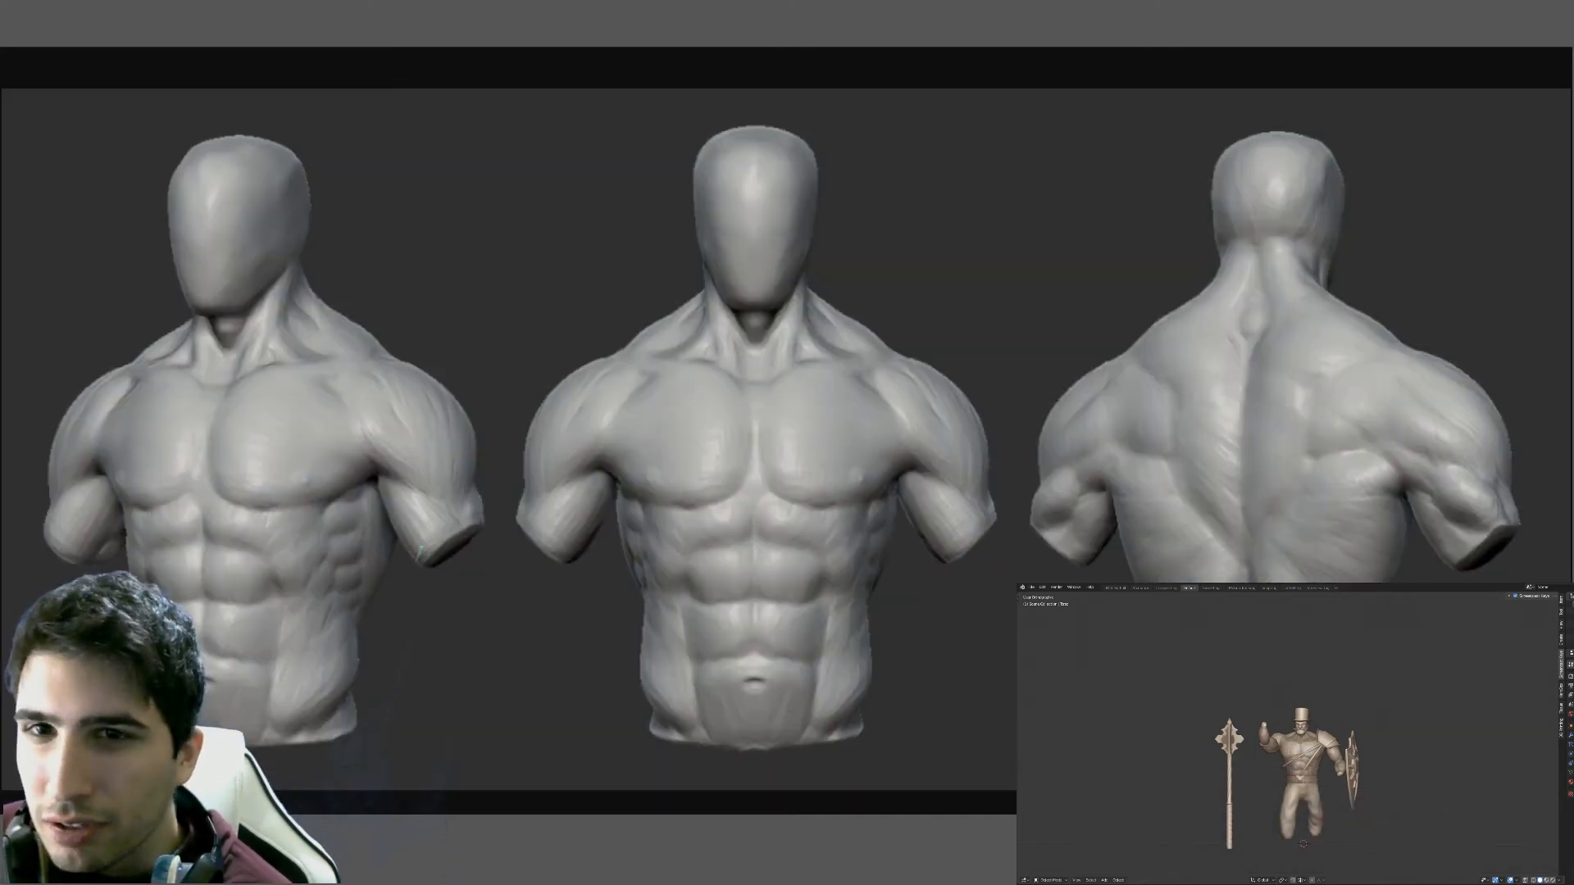
pyautogui.press('Left')
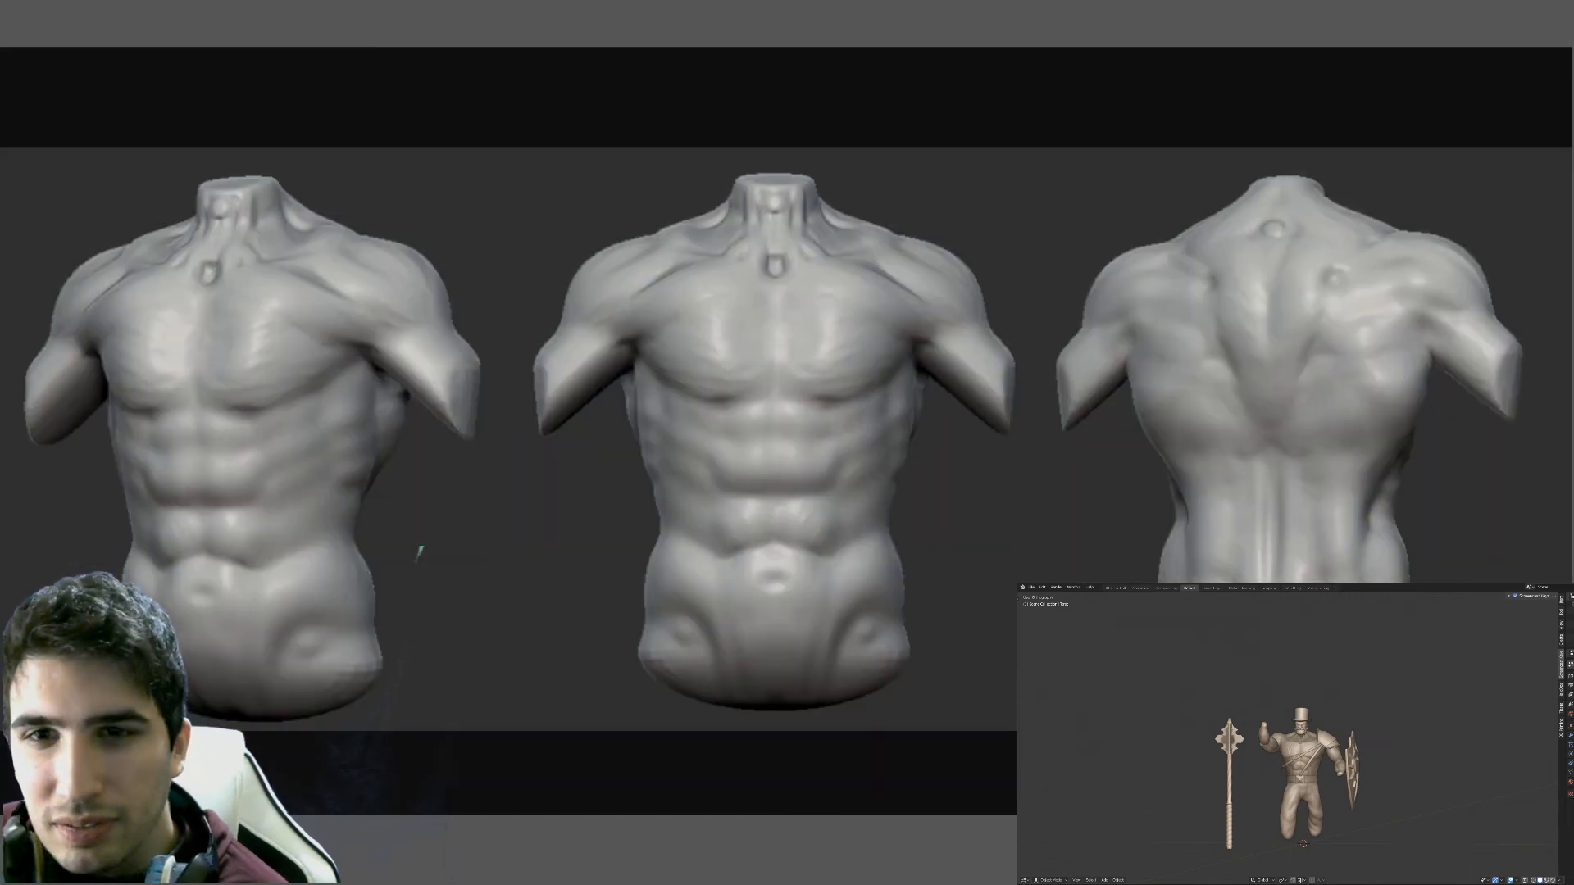
pyautogui.press('Right')
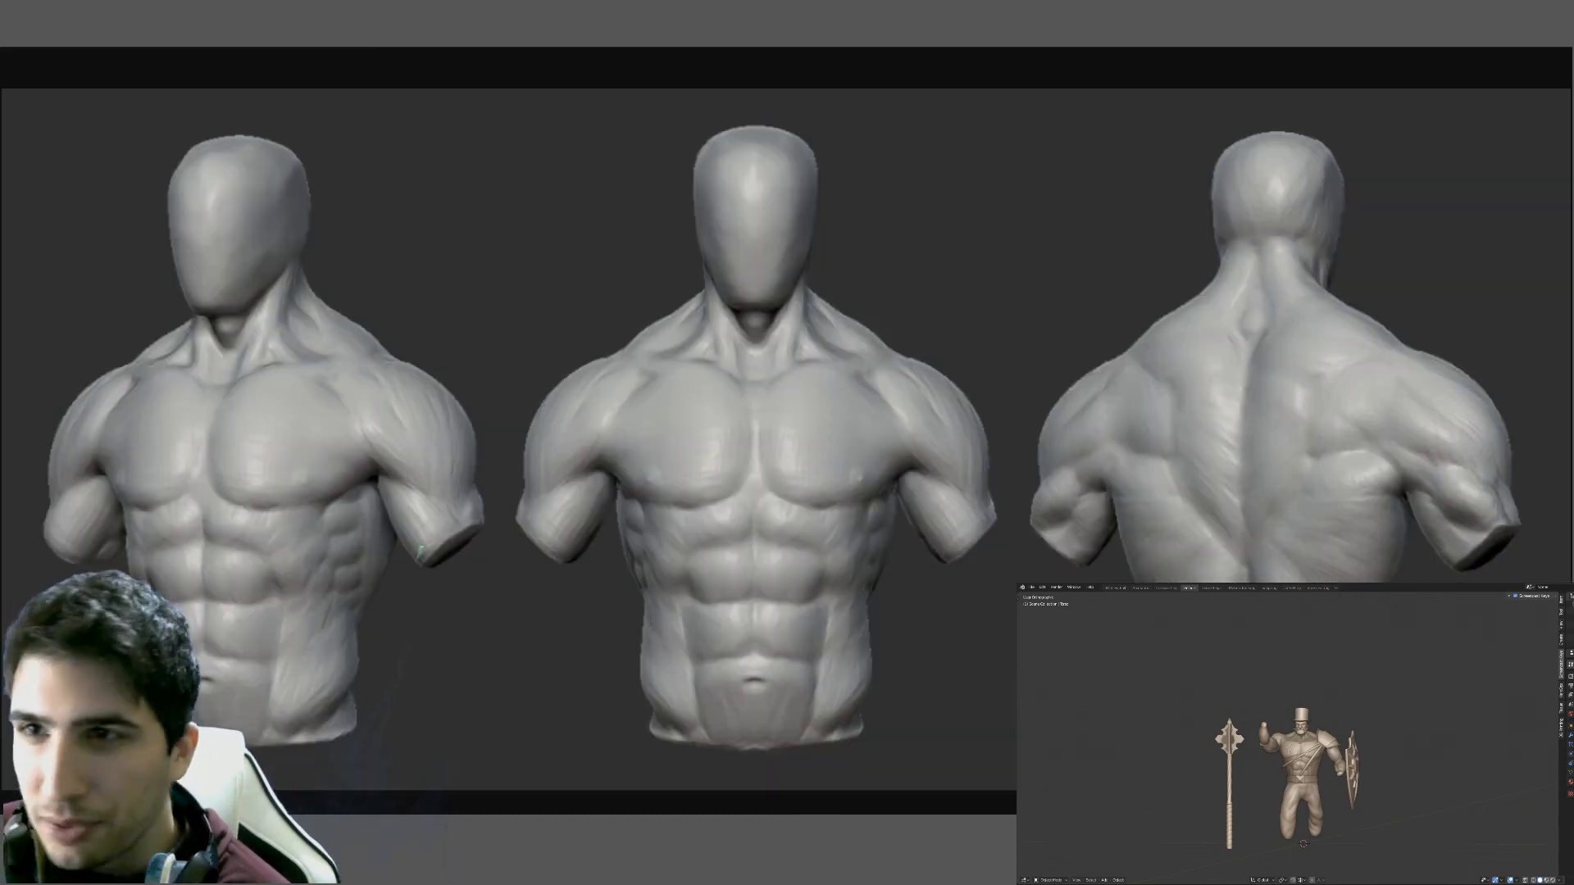
pyautogui.press('Left')
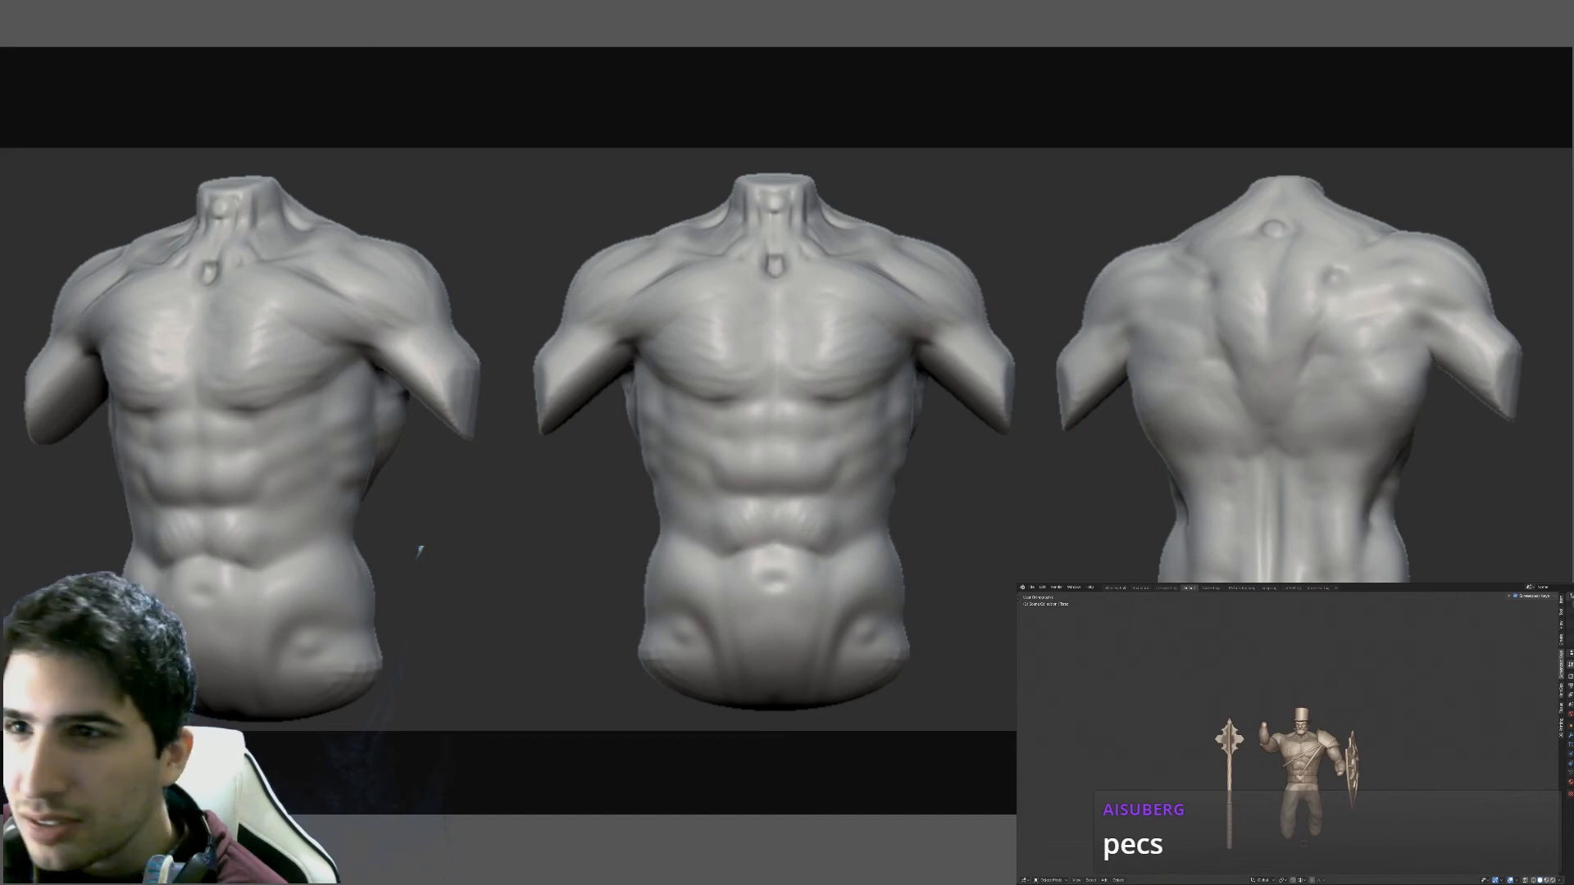
pyautogui.press('Right')
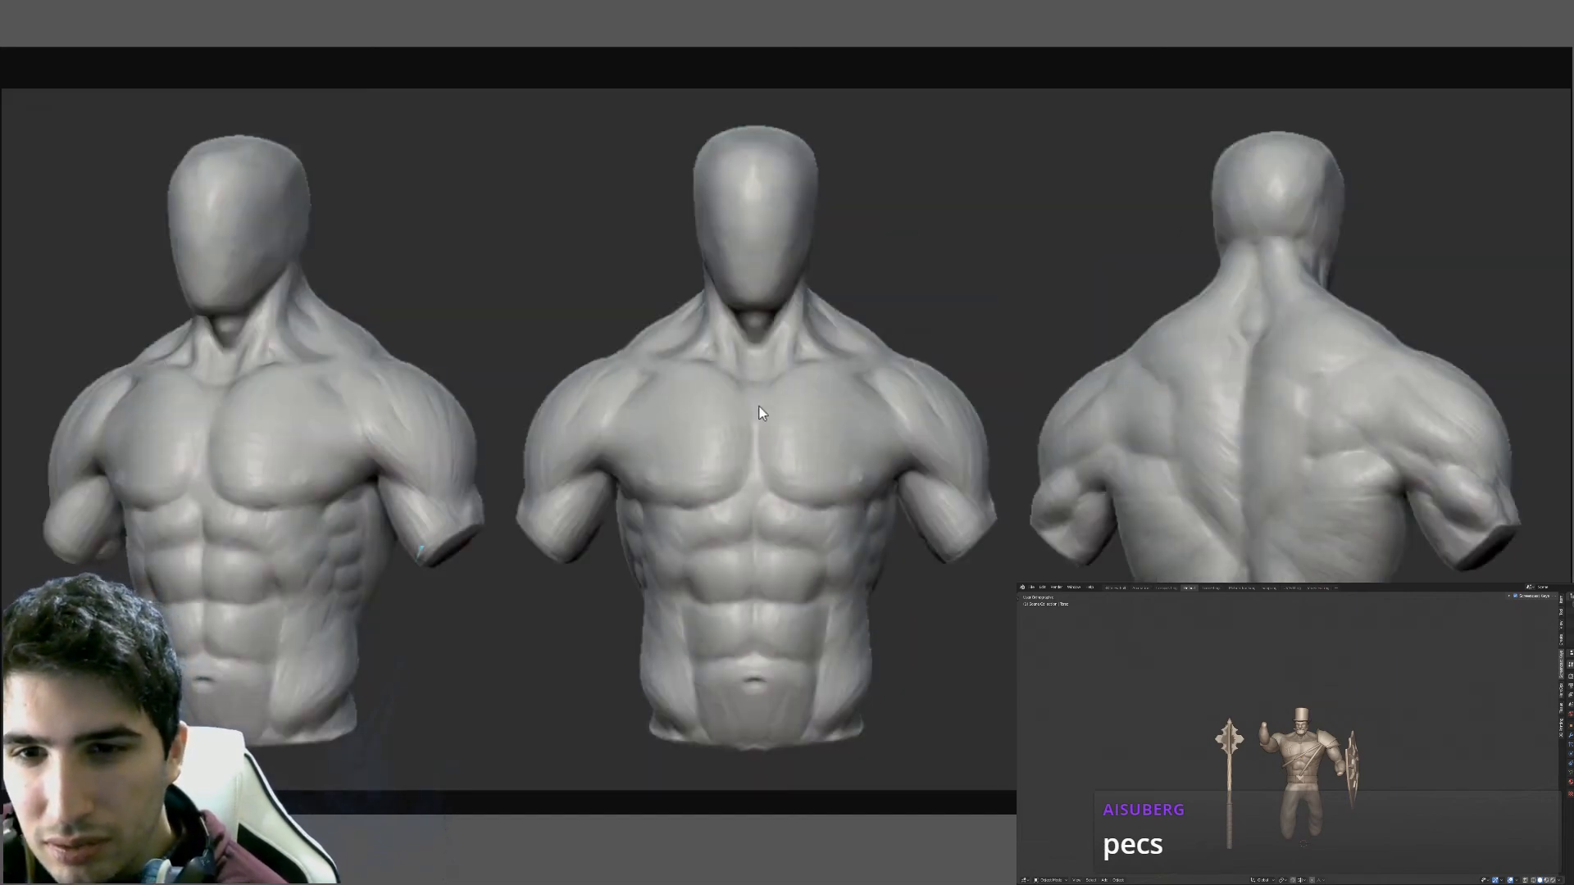
pyautogui.press('Left')
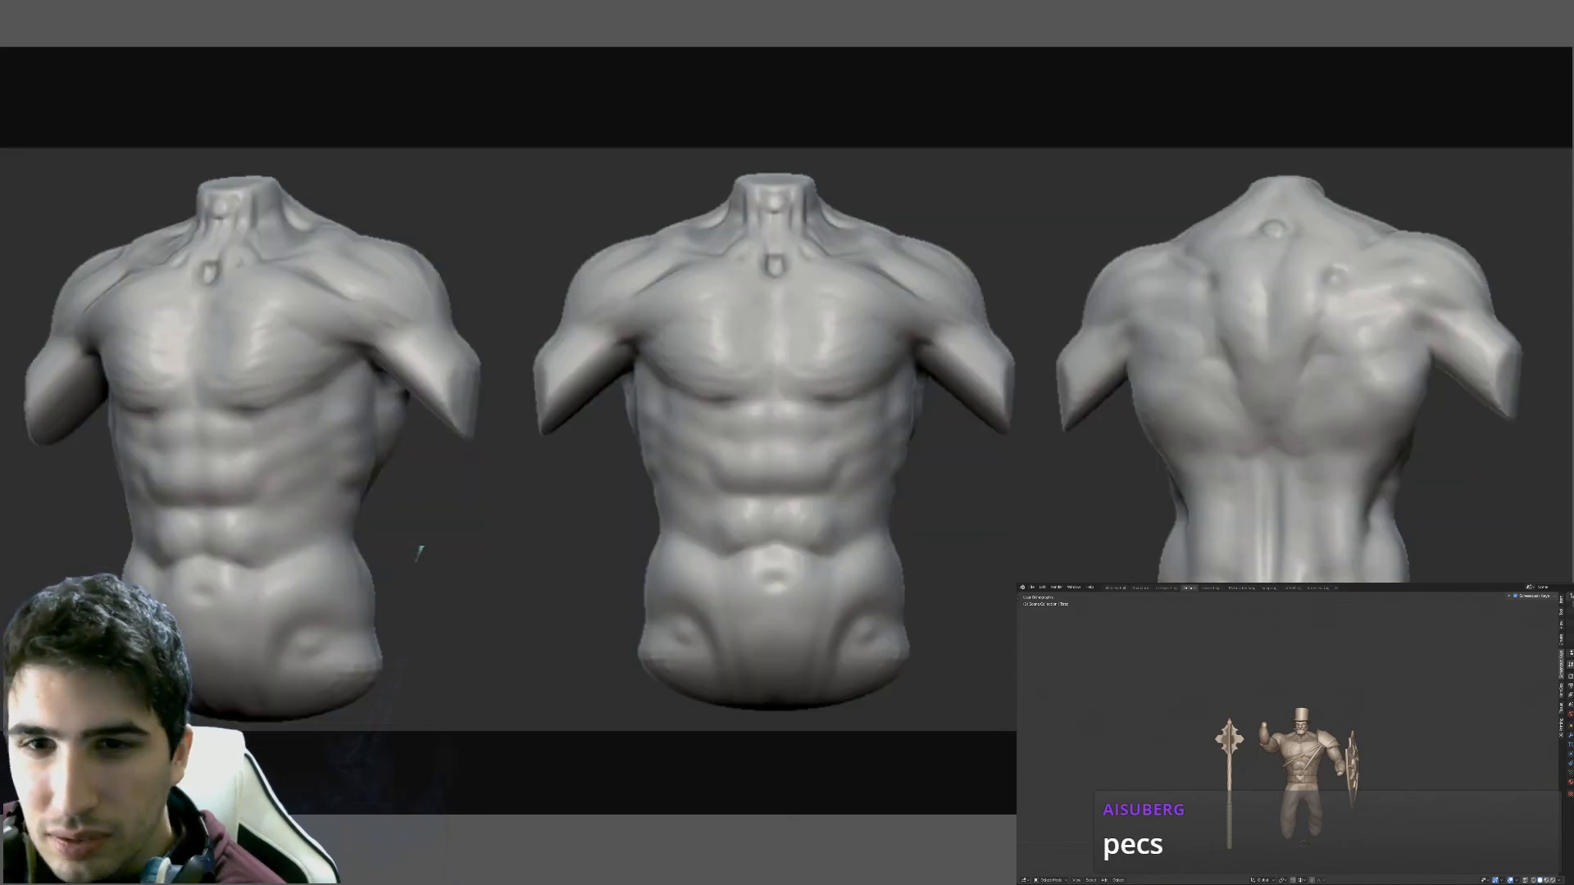
pyautogui.press('Right')
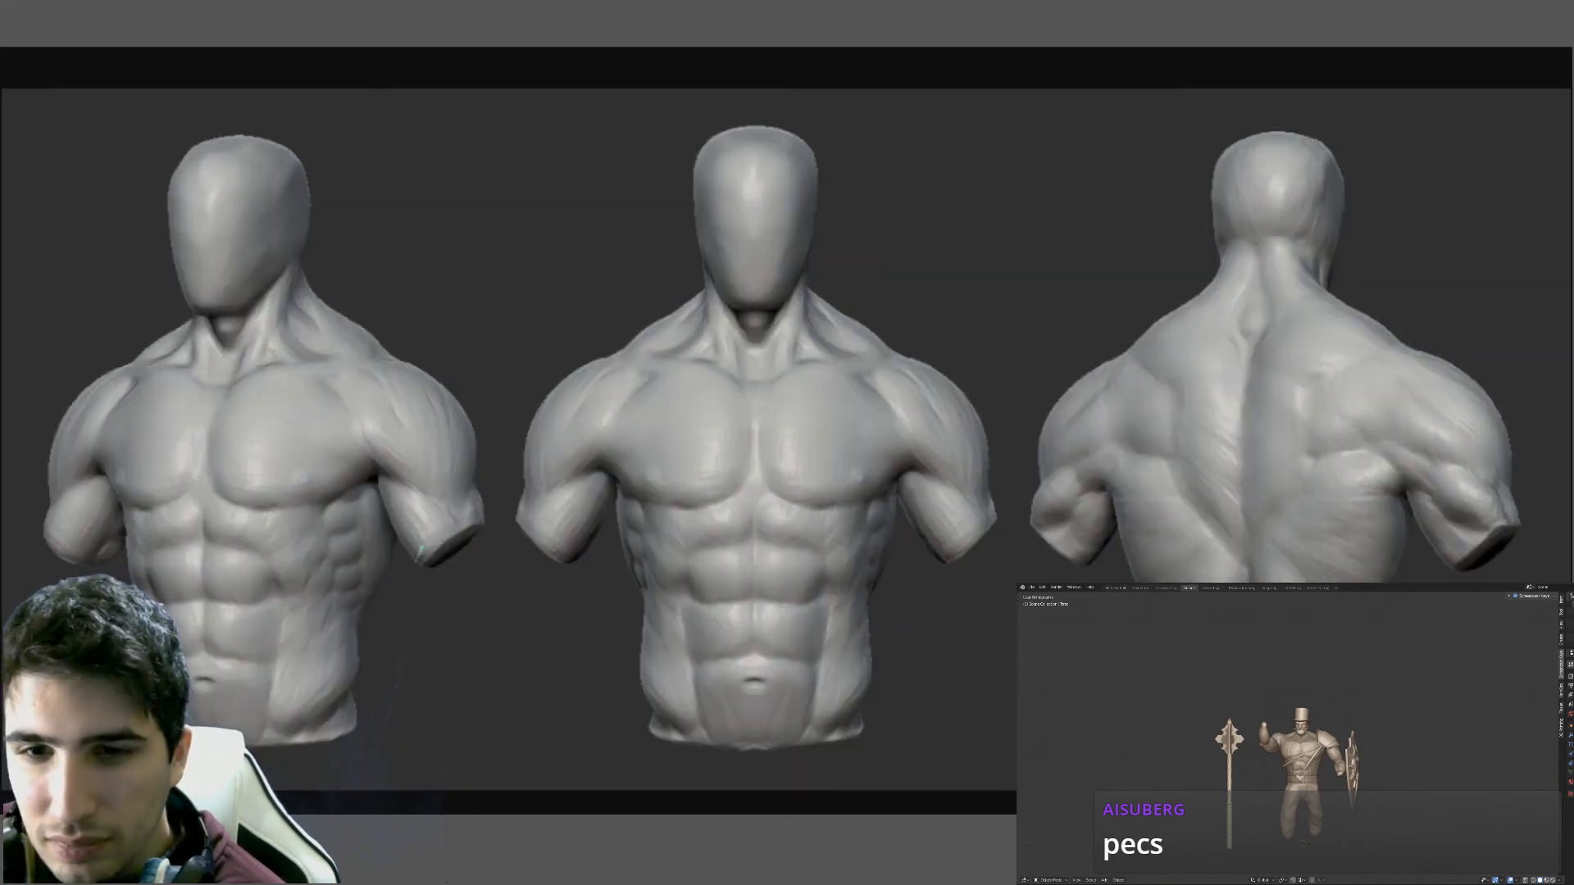
# - Flip between the headless torso study and the version with a head to compare their neck, pectoral, abdominal and back forms
pyautogui.press('Left')
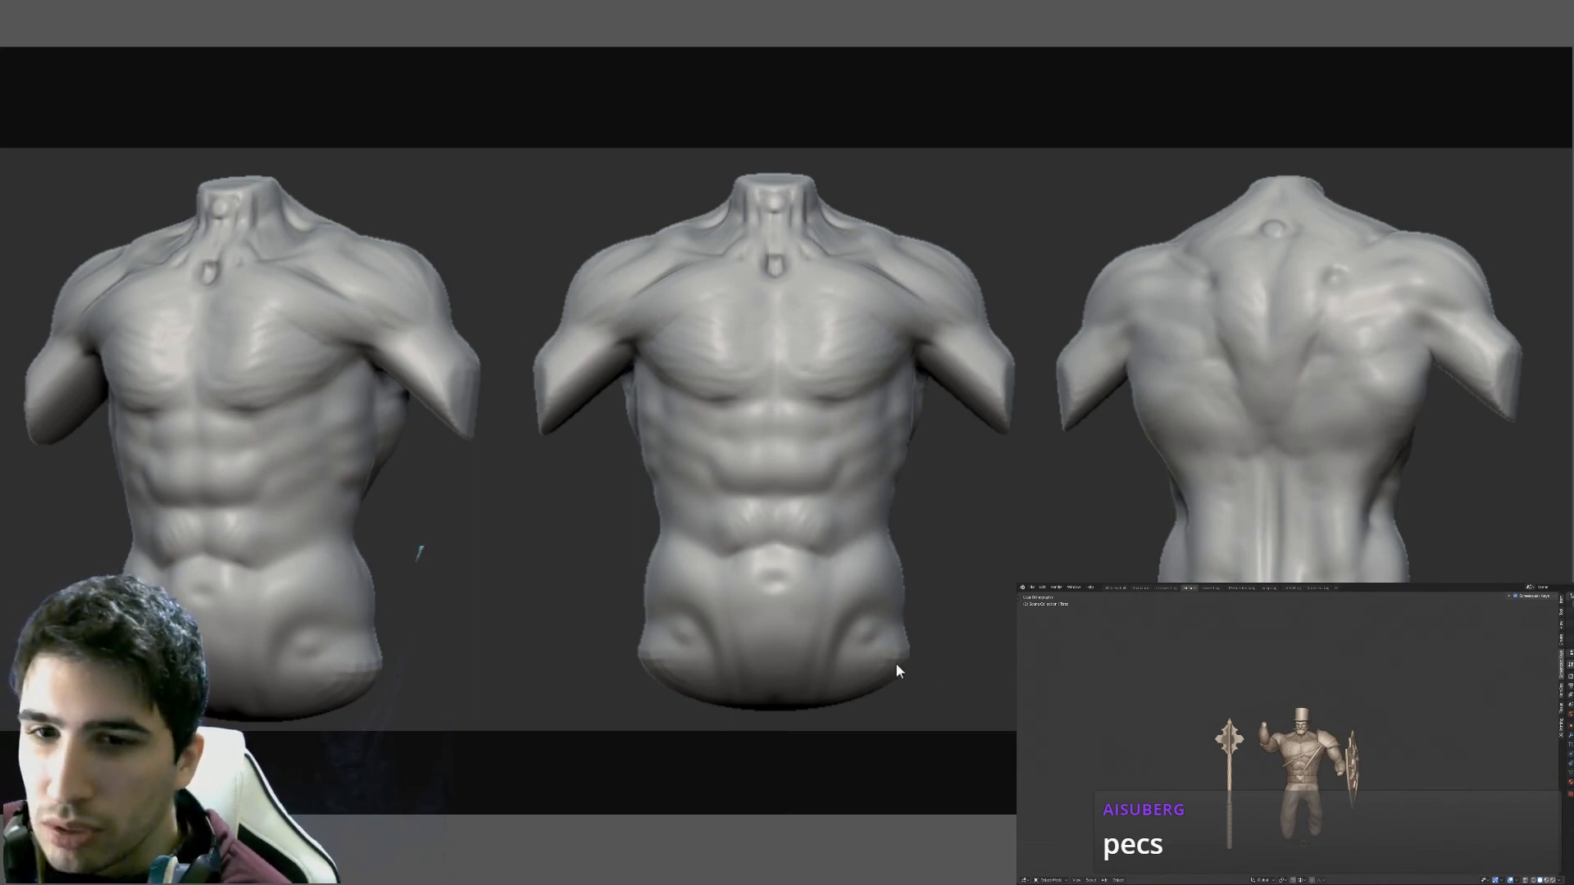
pyautogui.press('Right')
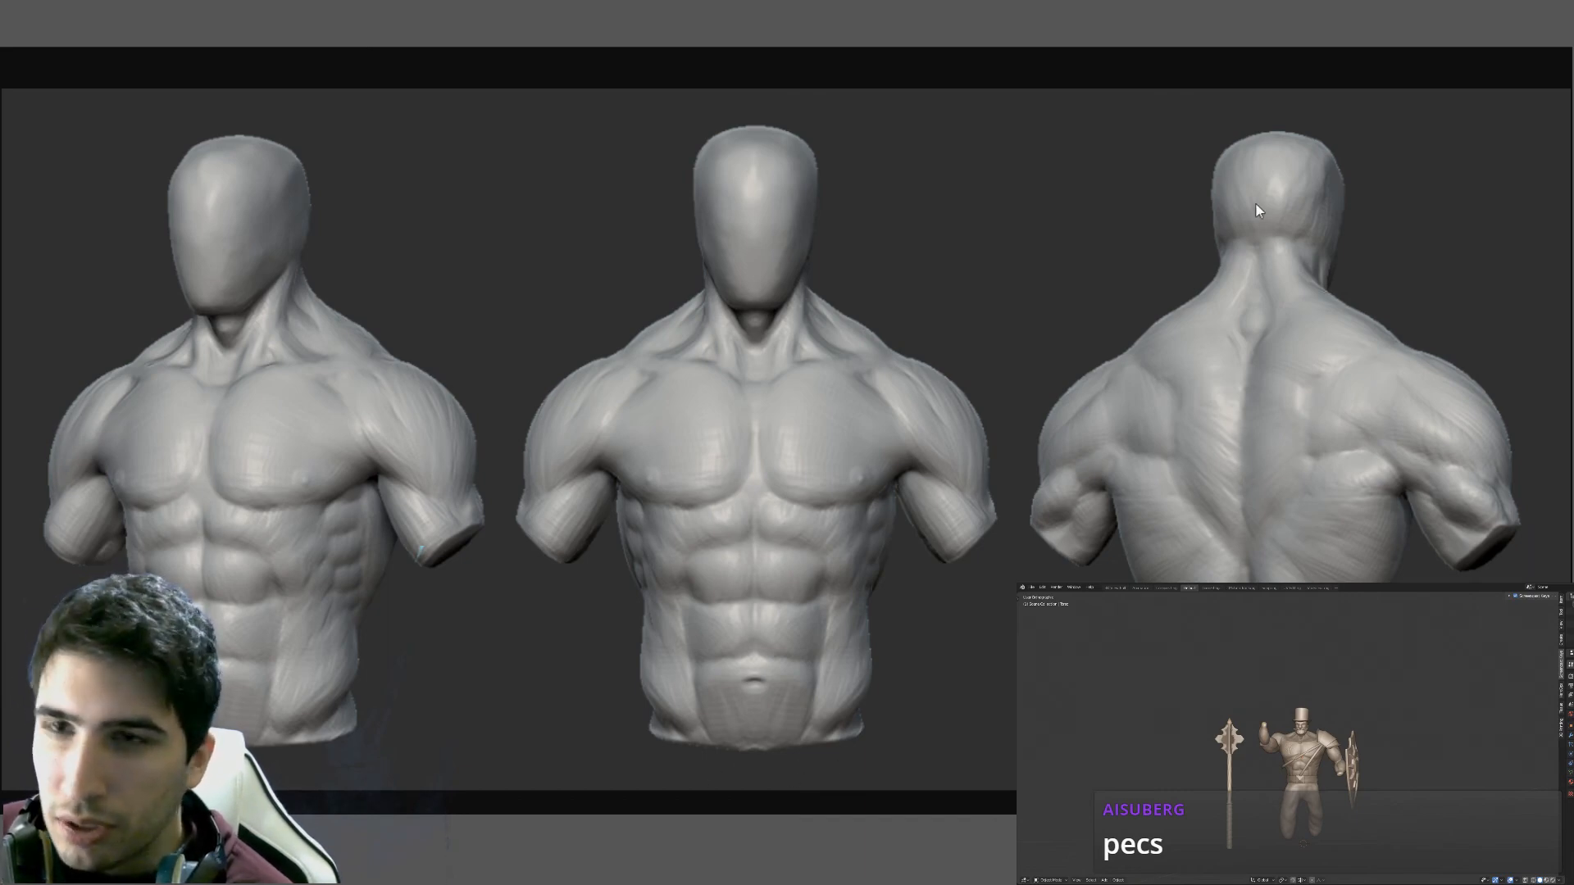
pyautogui.press('Left')
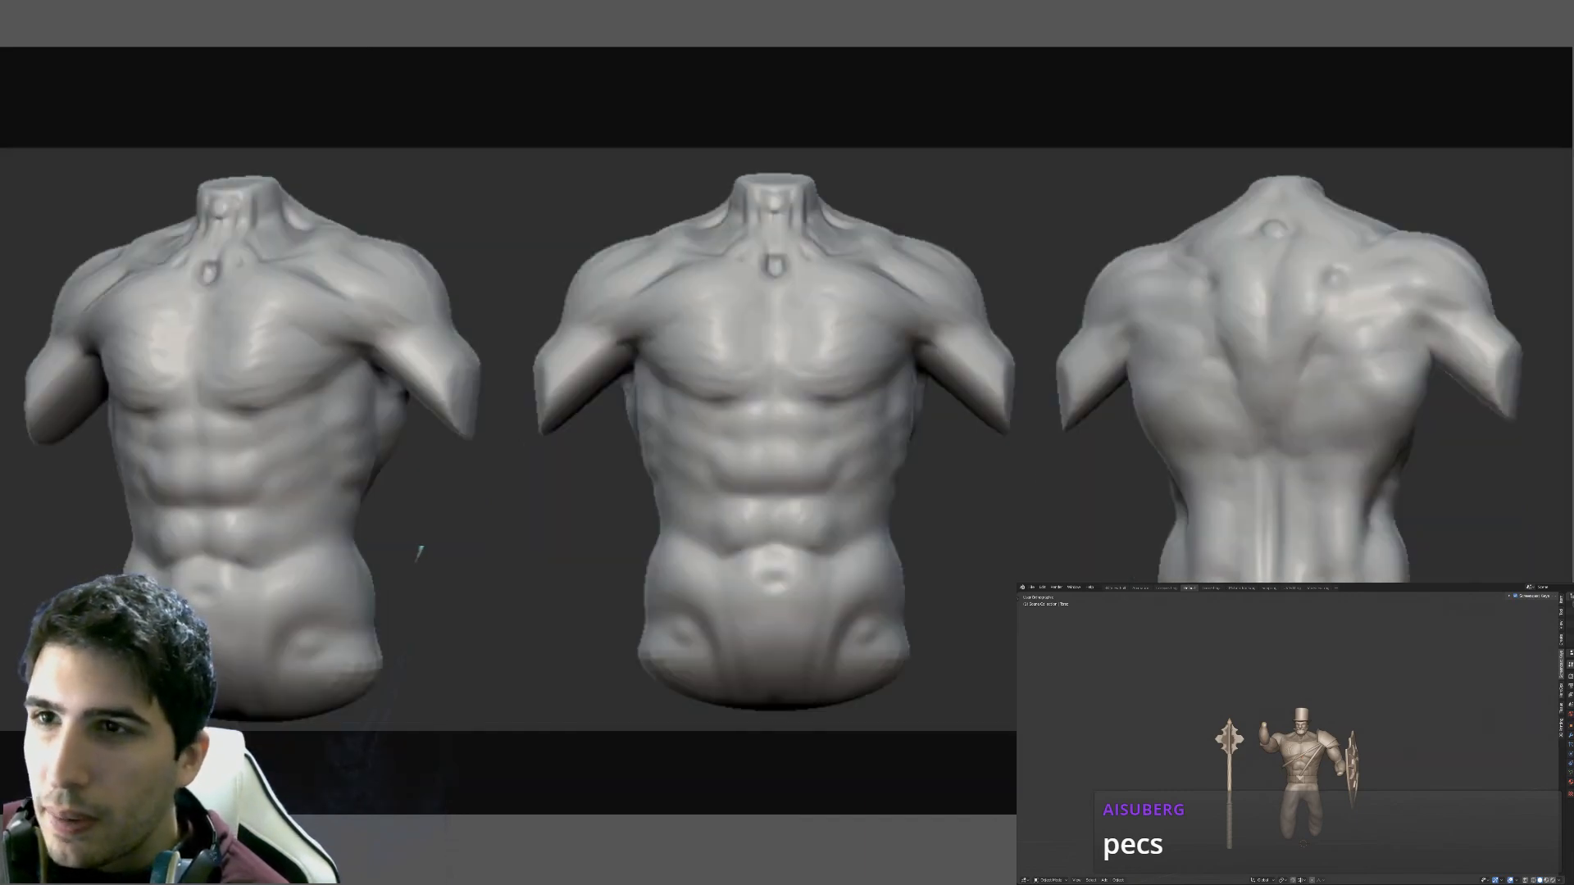
pyautogui.press('Right')
pyautogui.press('Left')
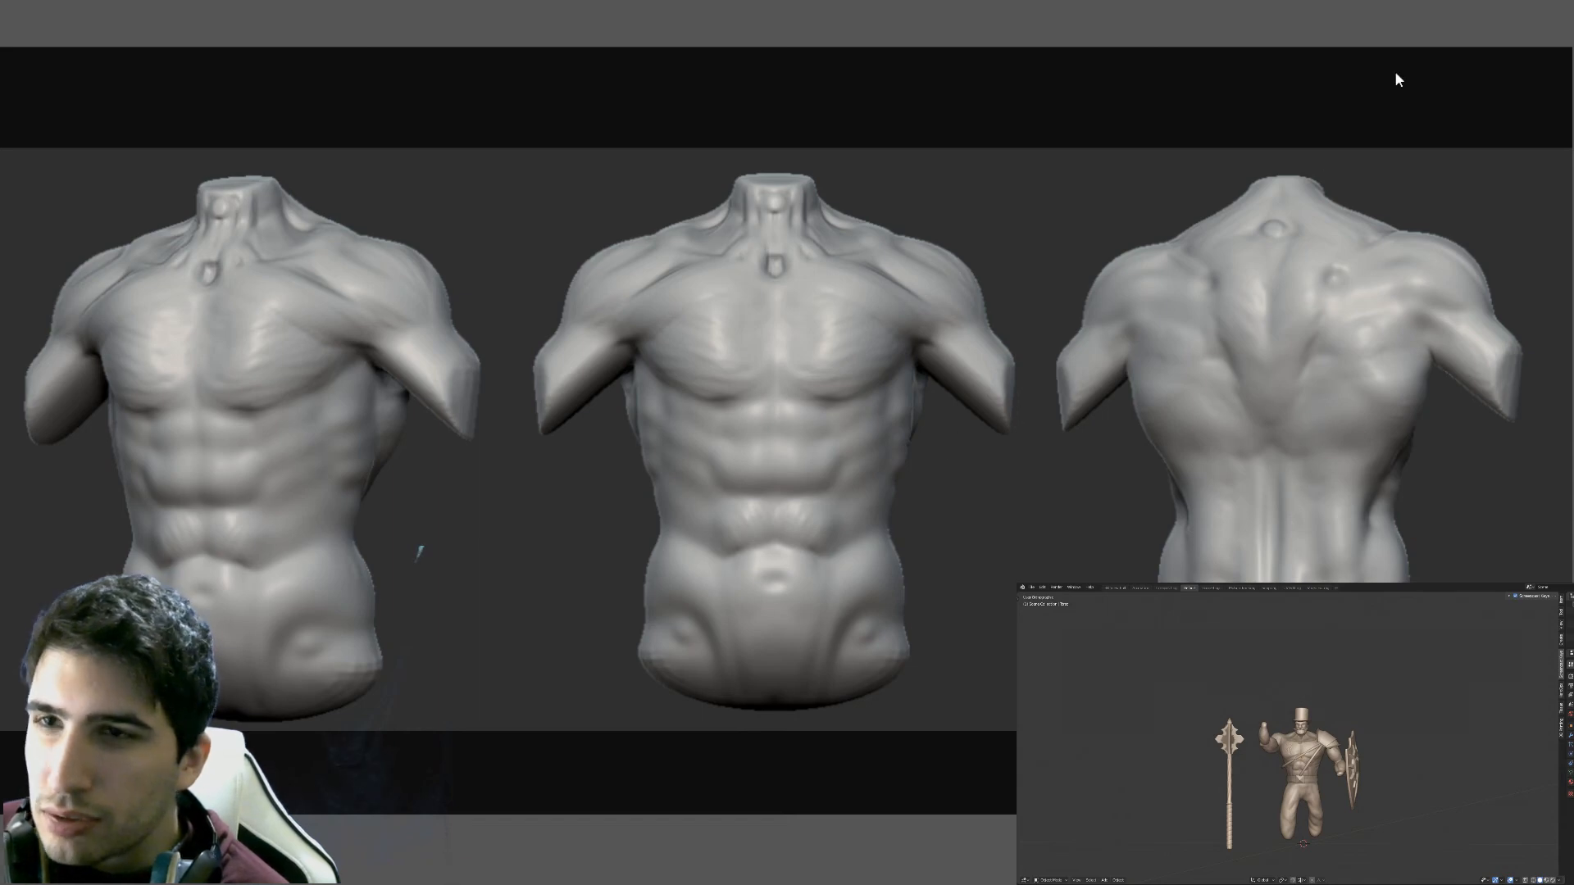
pyautogui.press('Right')
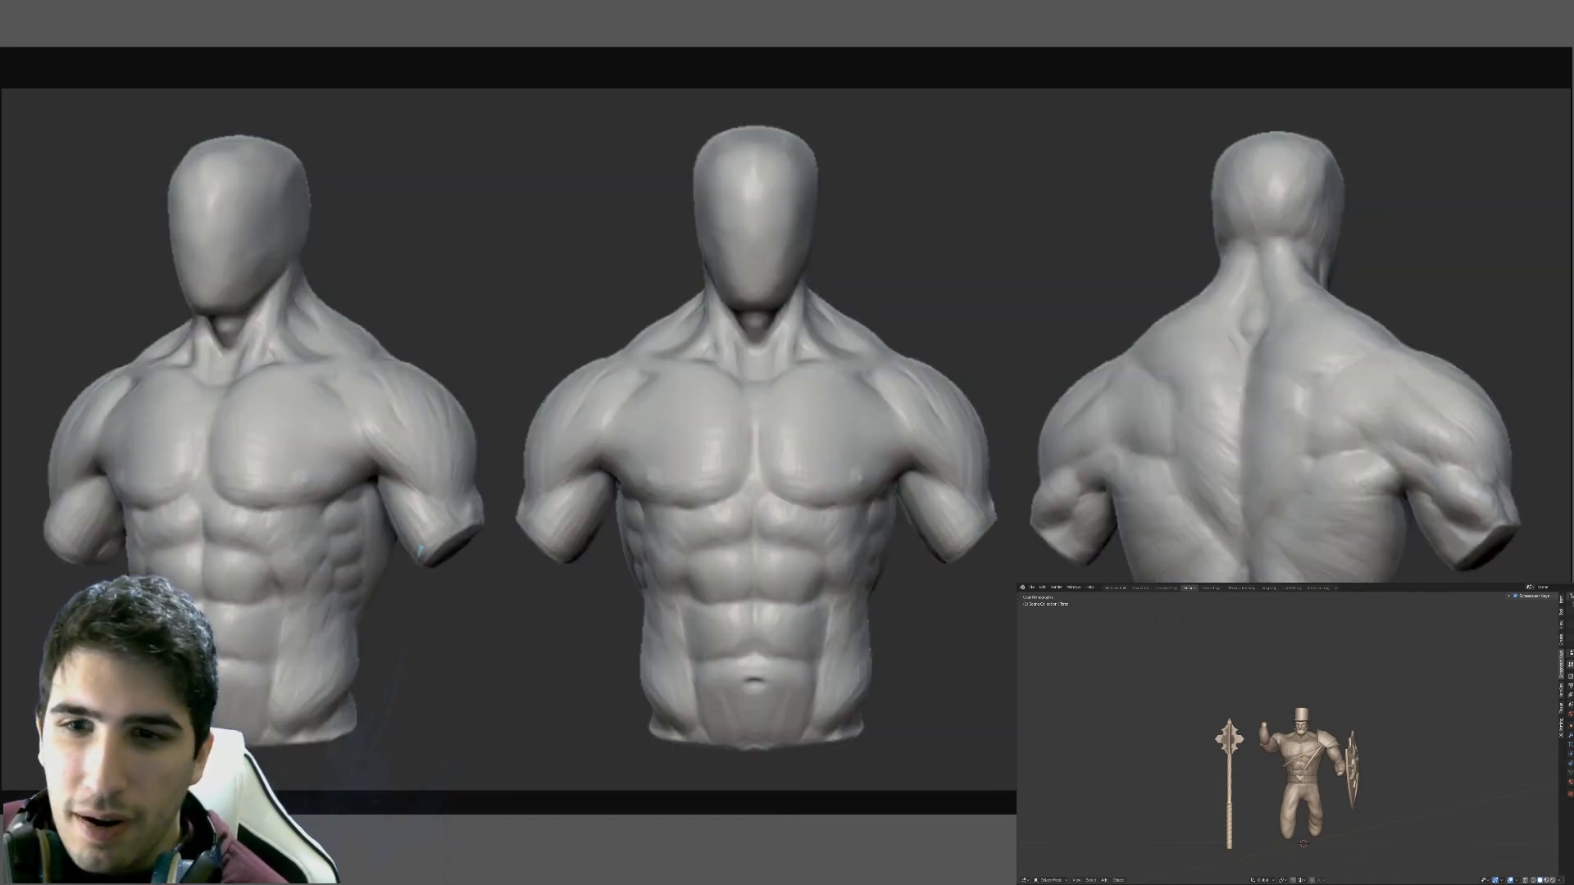
pyautogui.press('Left')
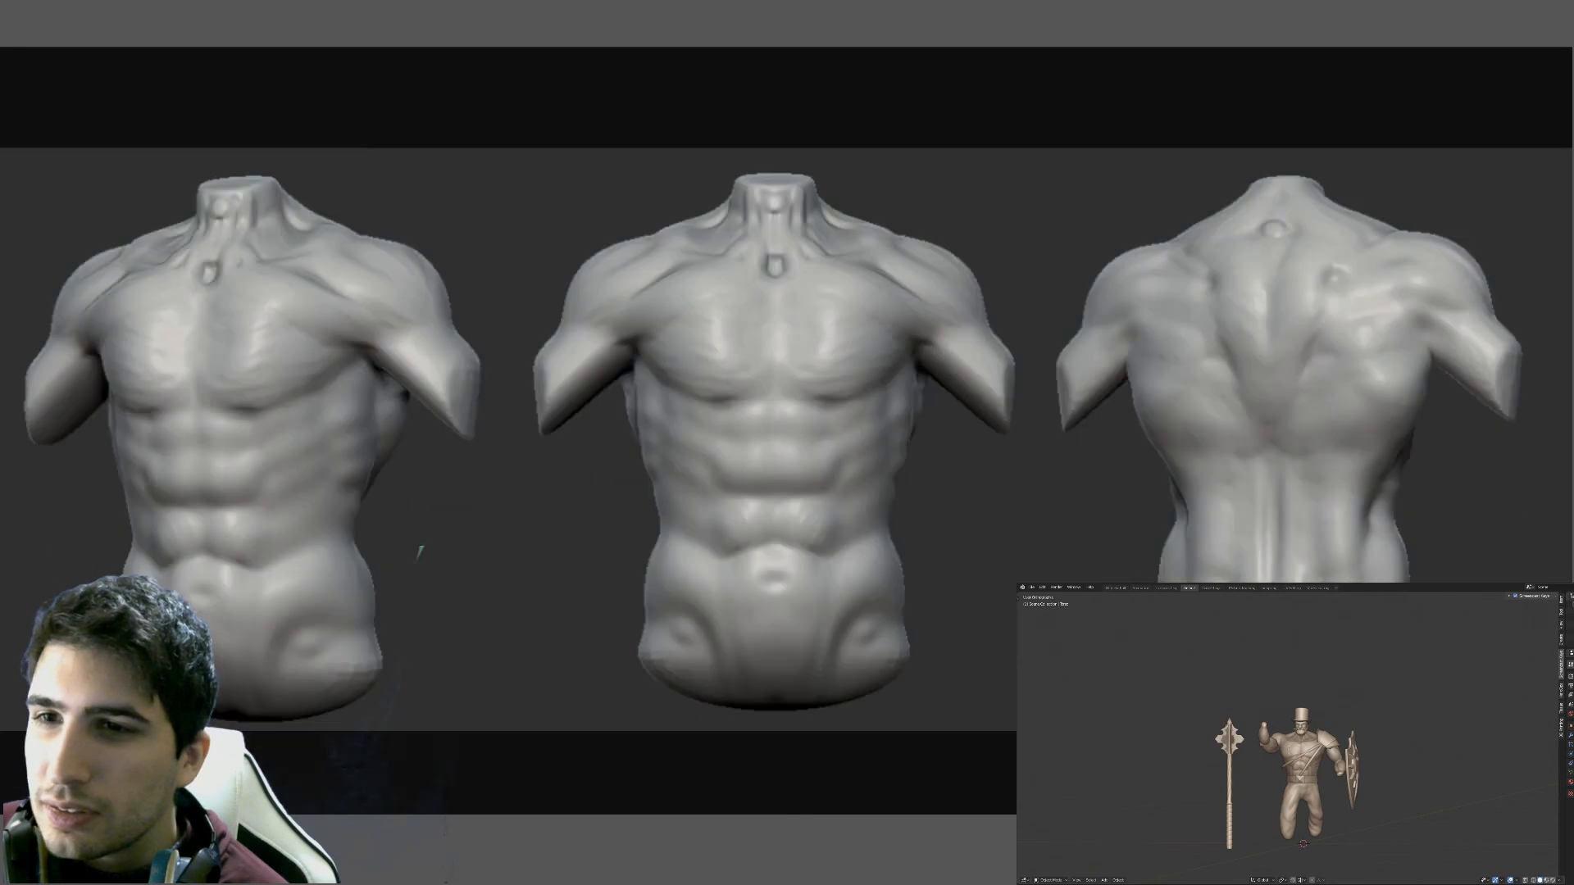
pyautogui.press('Right')
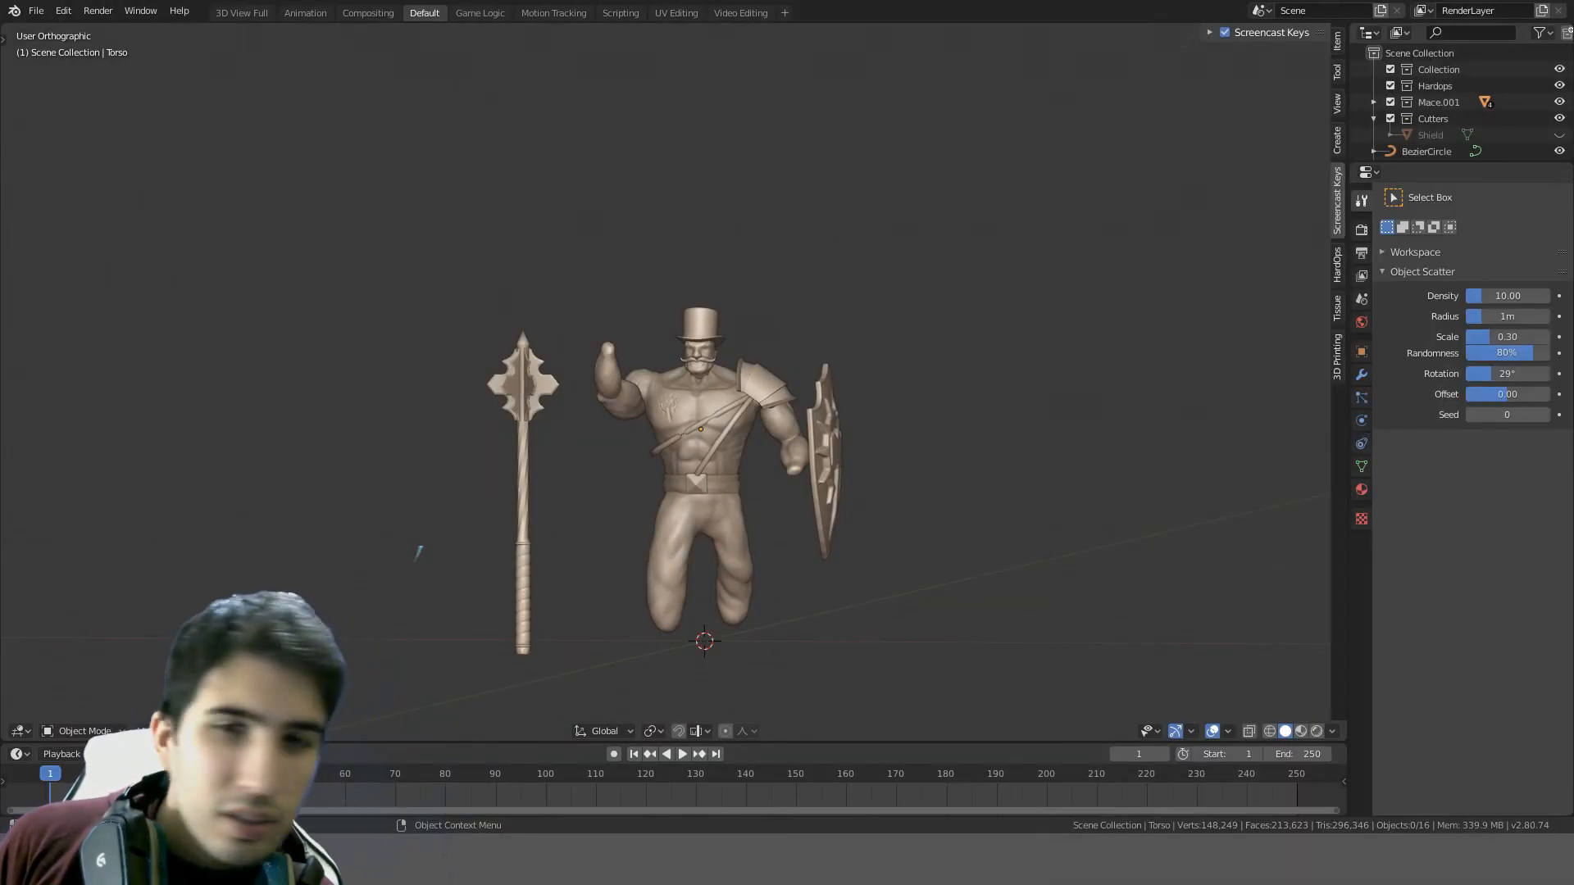
# - Switch back to Blender and examine the whole armoured character together with the mace and shield
pyautogui.moveTo(724, 443); pyautogui.dragTo(734, 476, button='middle')
pyautogui.scroll(3, 735, 474)
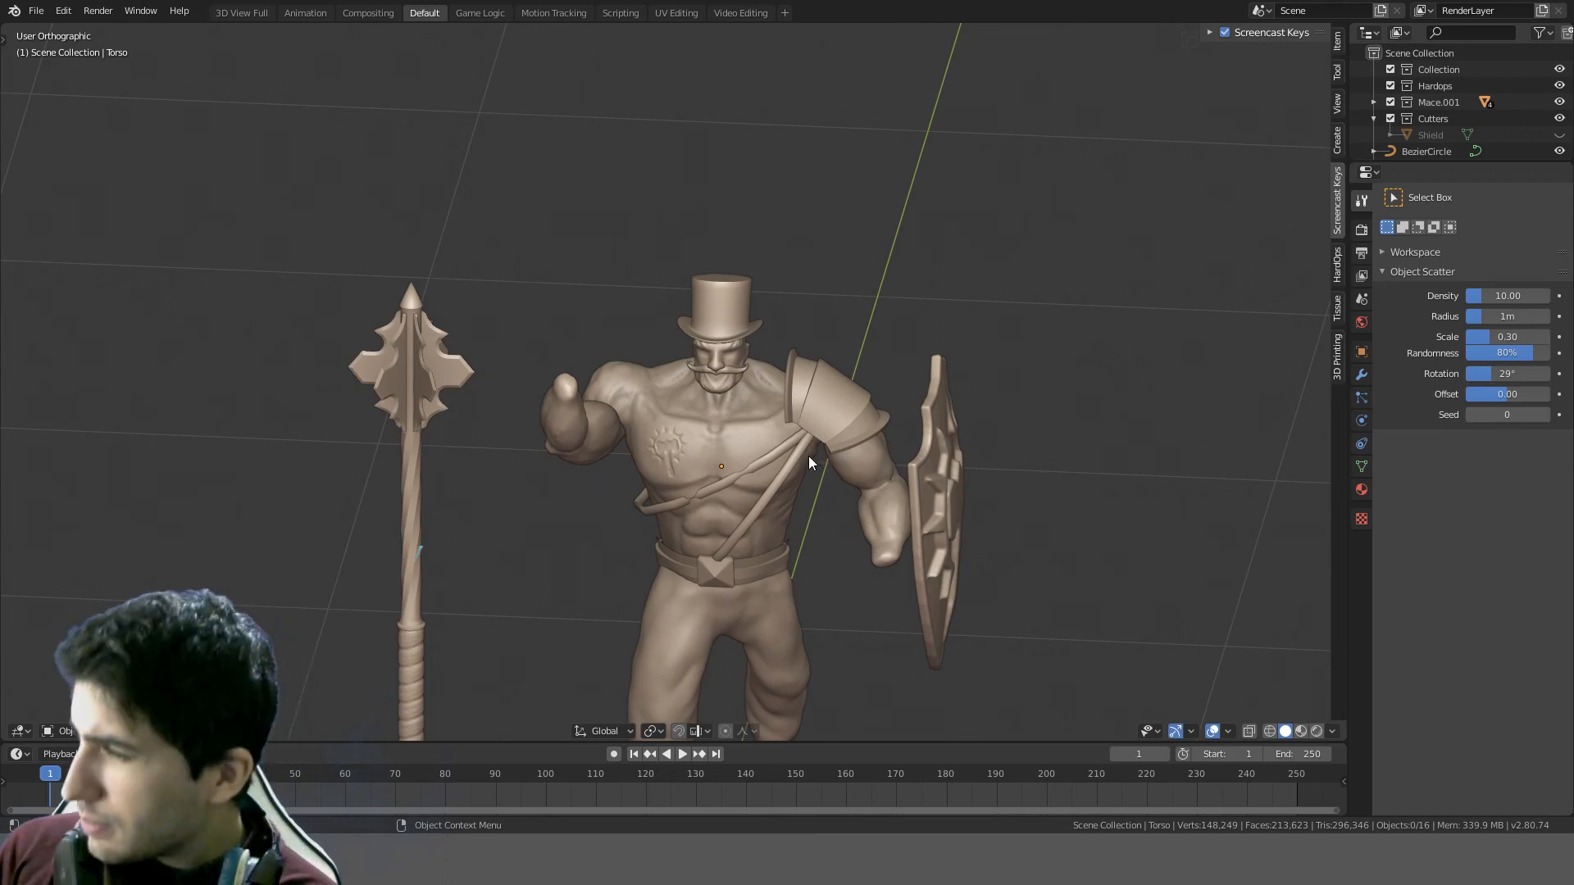
pyautogui.scroll(3, 808, 457)
pyautogui.scroll(-2, 873, 510)
pyautogui.keyDown('shift'); pyautogui.moveTo(873, 511); pyautogui.dragTo(854, 327, button='middle'); pyautogui.keyUp('shift')
pyautogui.scroll(-2, 742, 310)
pyautogui.scroll(1, 773, 301)
pyautogui.keyDown('shift'); pyautogui.scroll(-1, 788, 305); pyautogui.keyUp('shift')
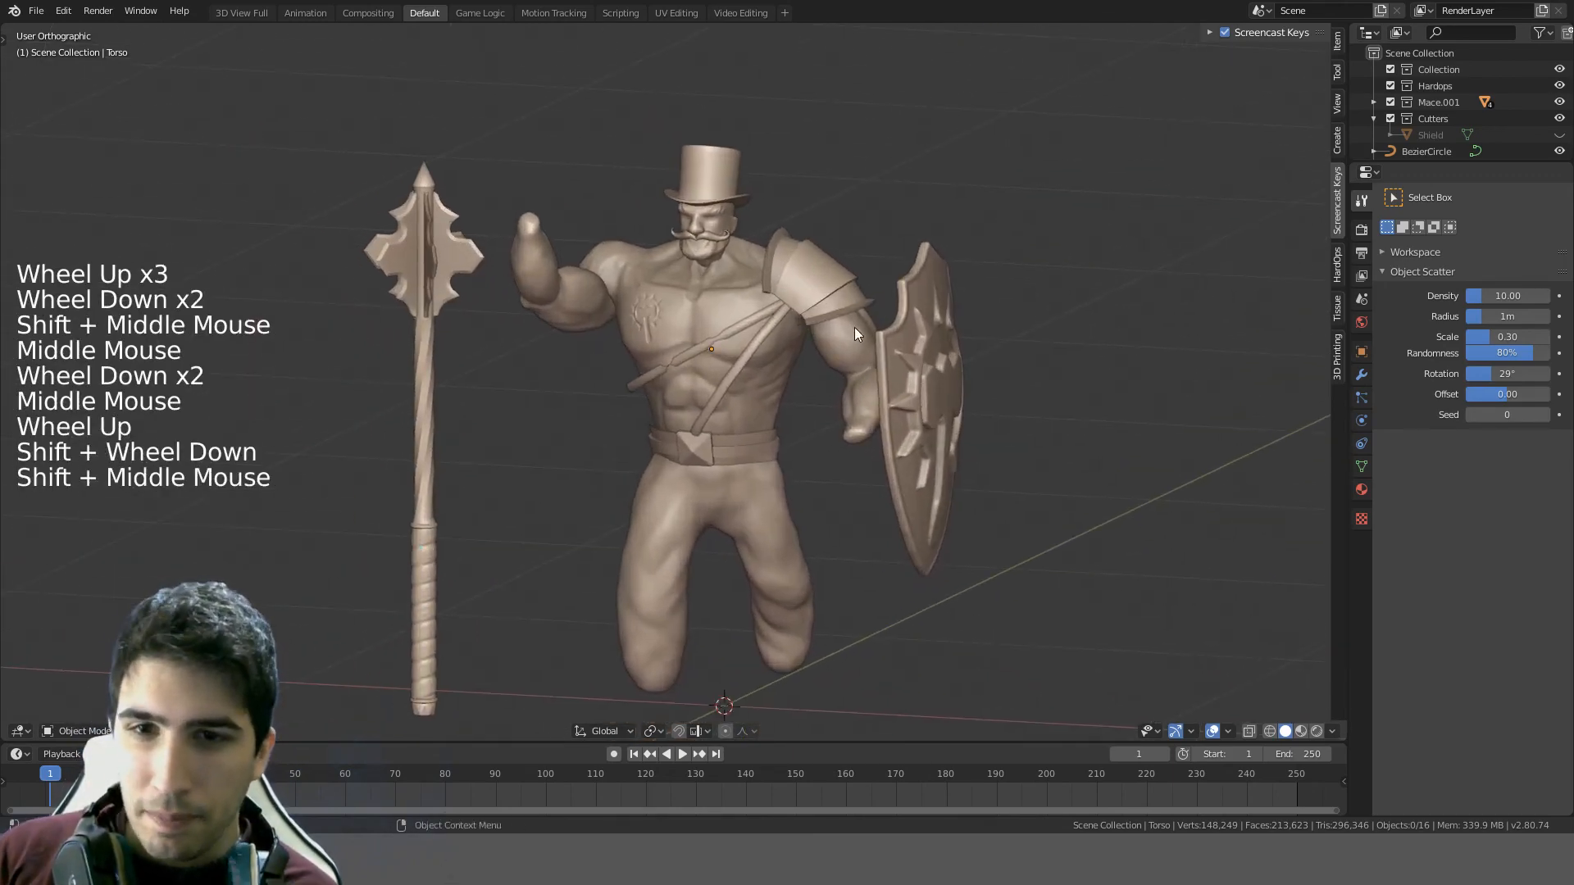